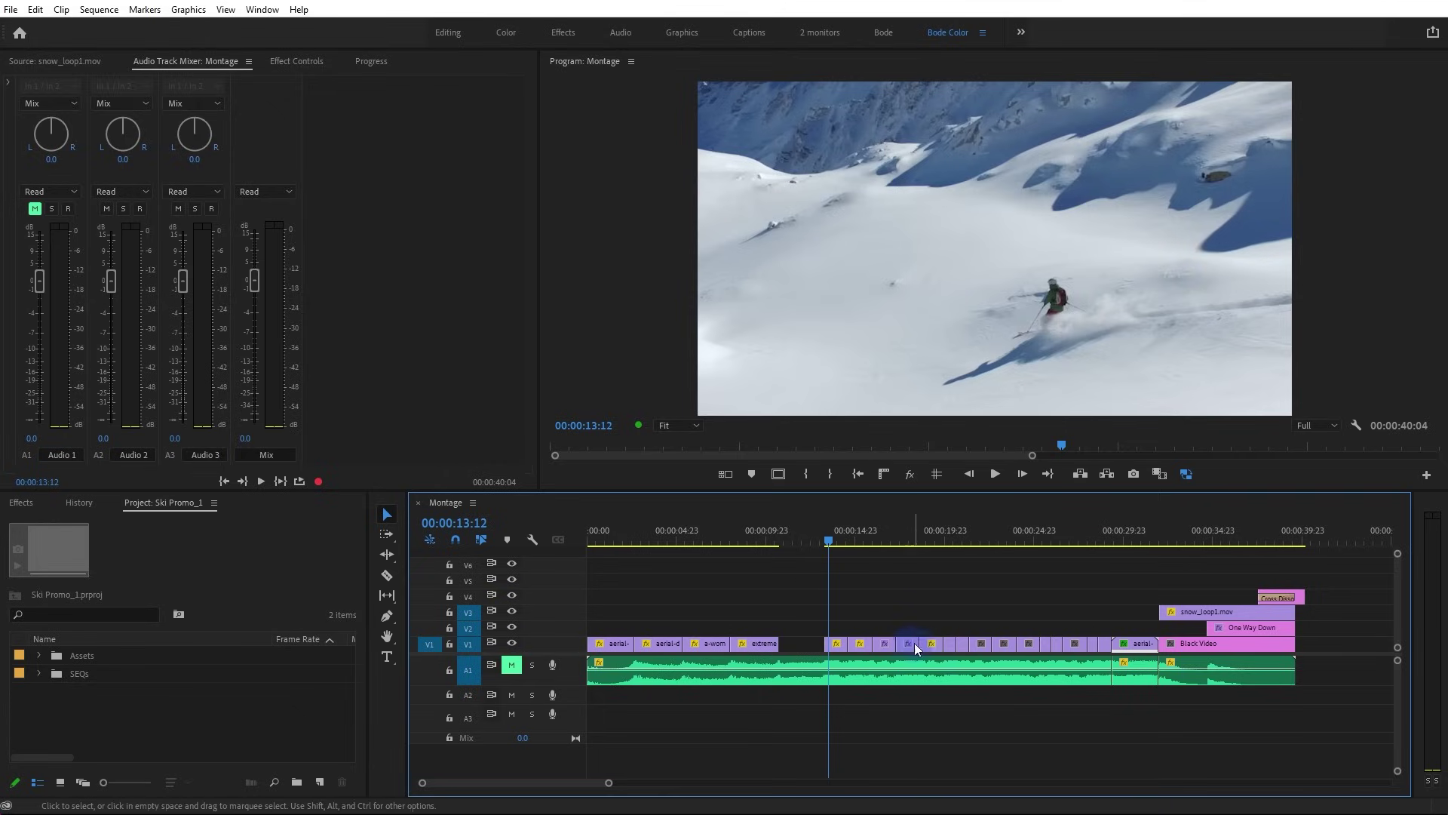
Paste the copied clip into the black gap right after the extreme clip on V1
left_click(929, 540)
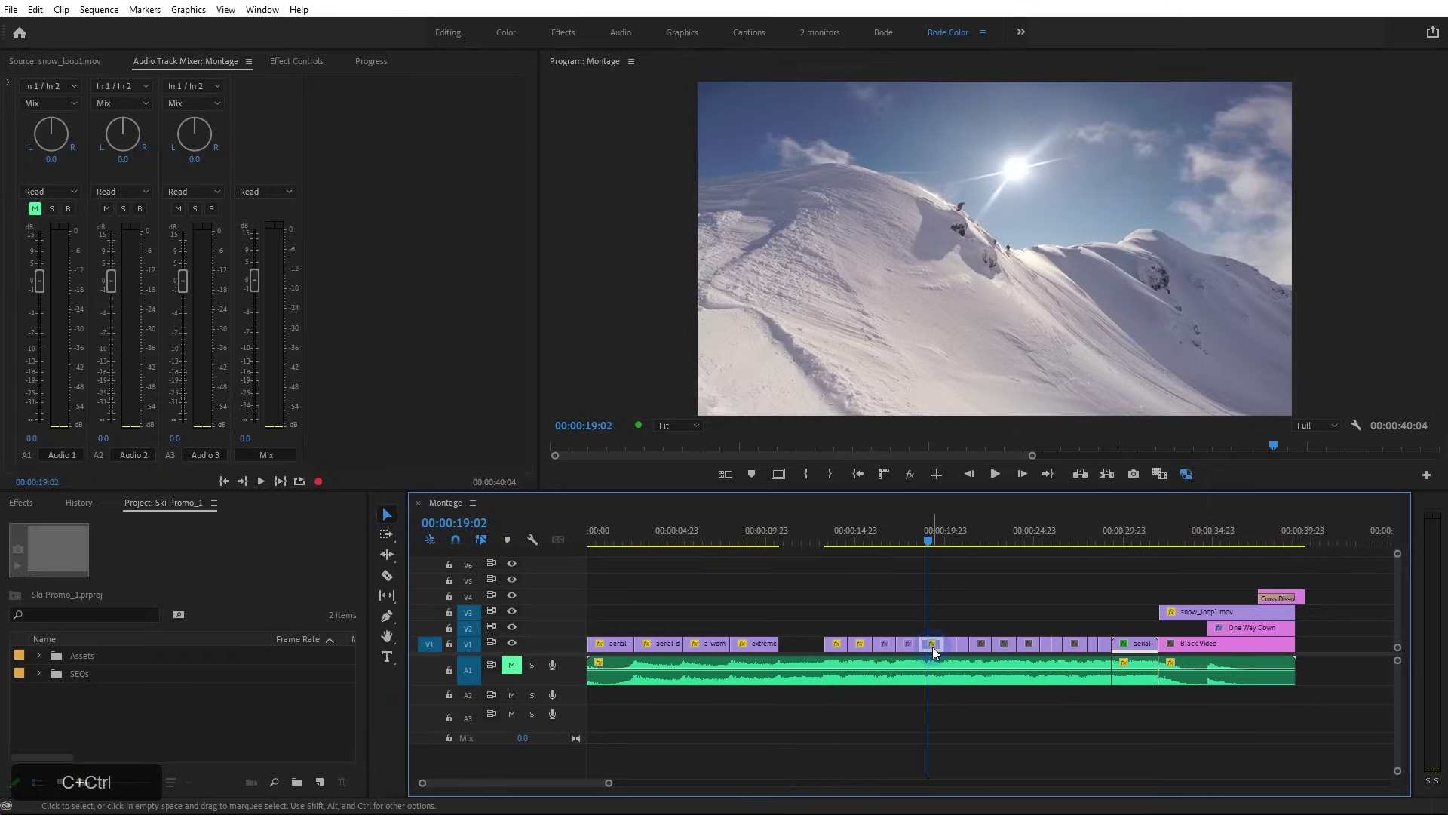
left_click(753, 540)
left_click_drag(754, 534, 782, 537)
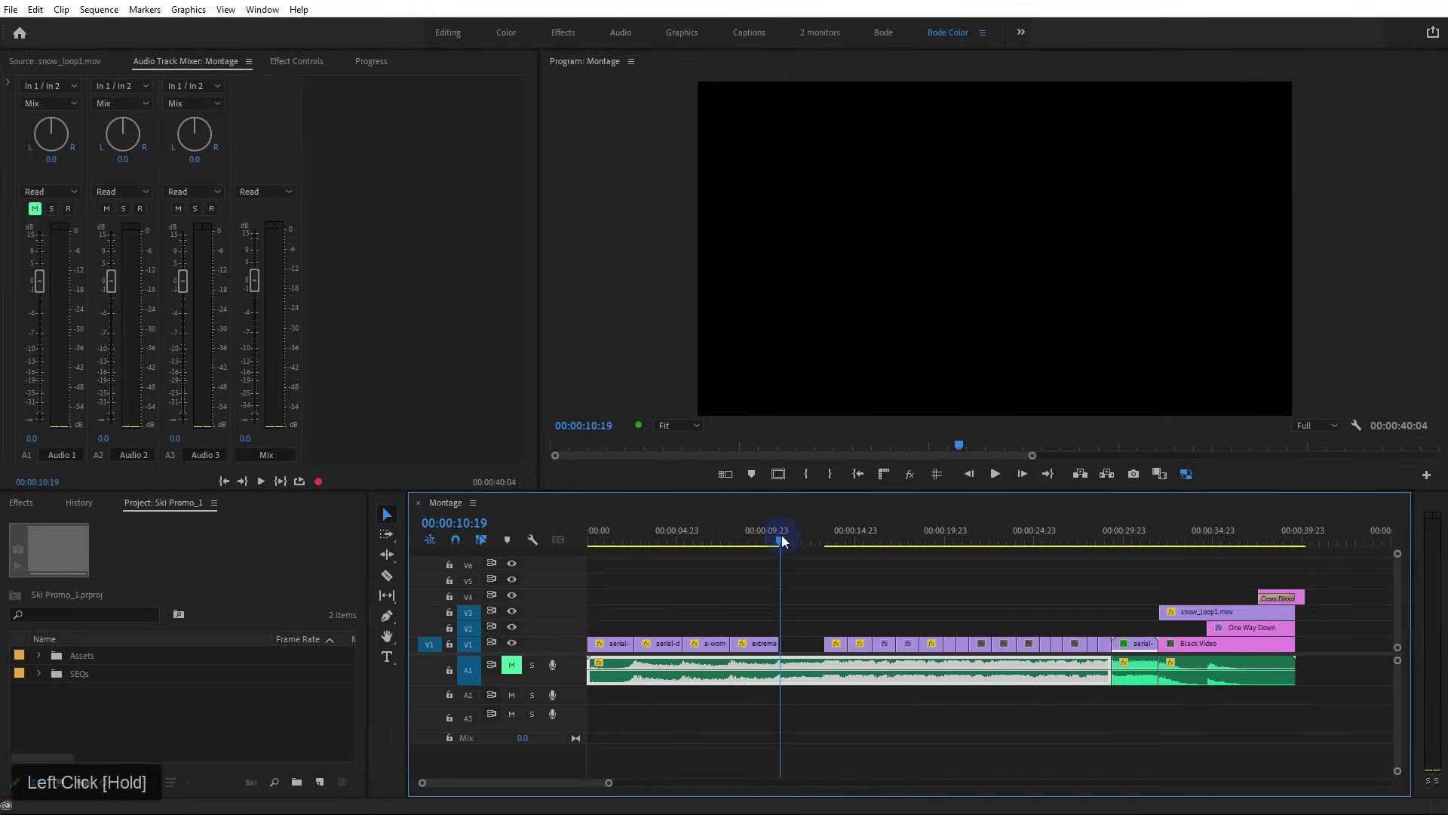
key("ctrl+v")
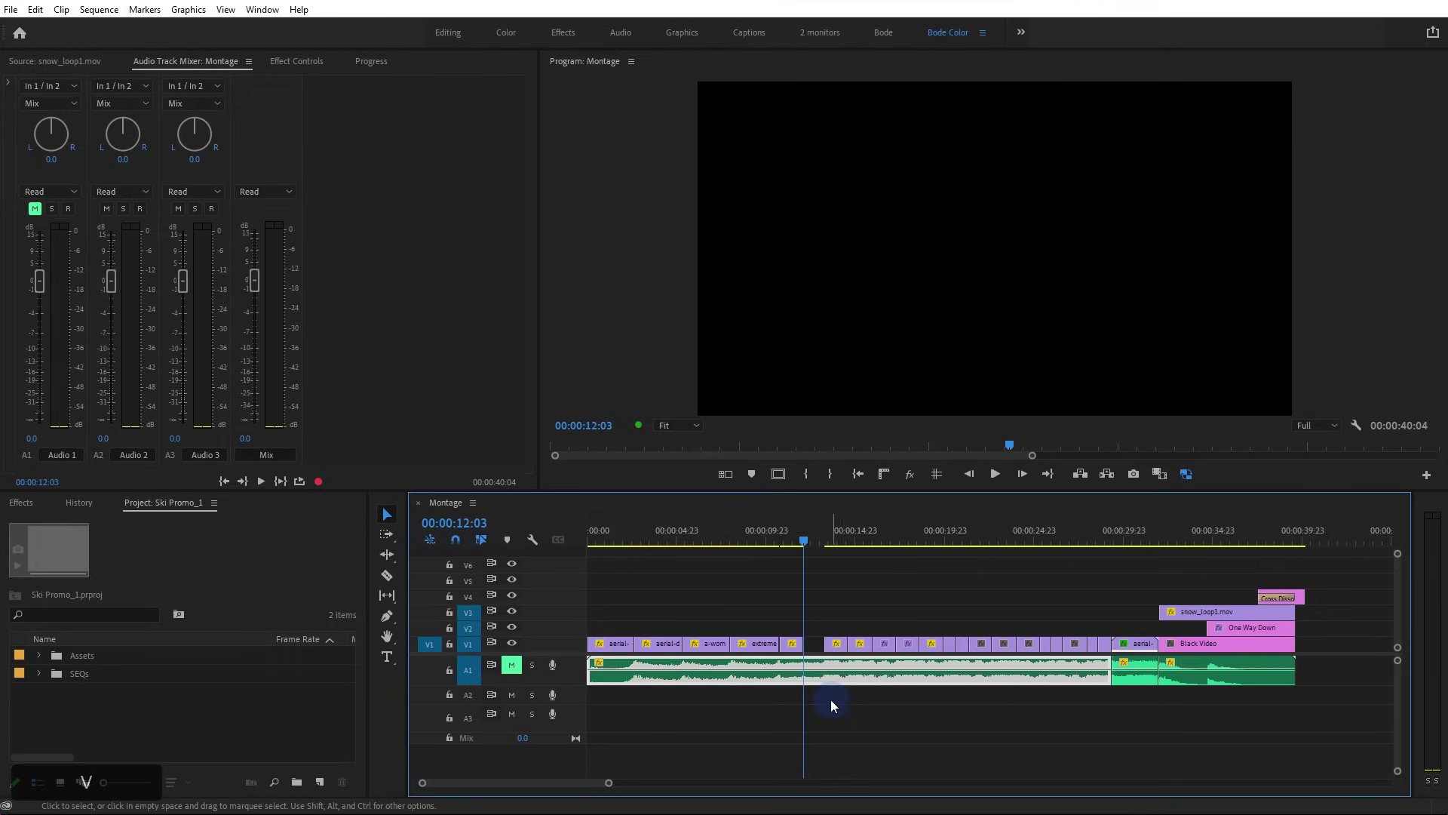
left_click(796, 650)
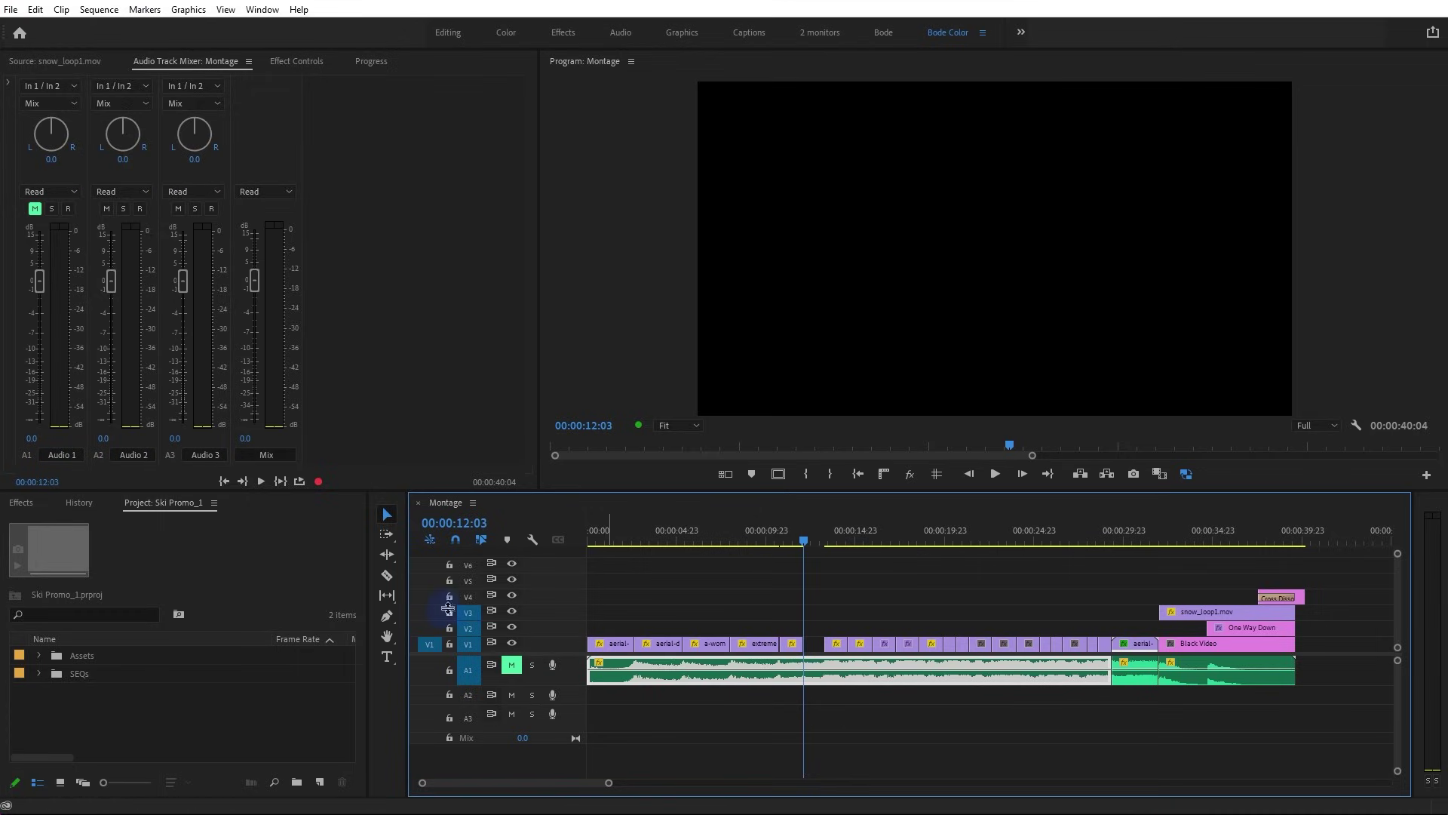
Test-paste the clip onto V2, undo it, and leave V2 as the targeted video track
left_click(469, 642)
key("ctrl+z")
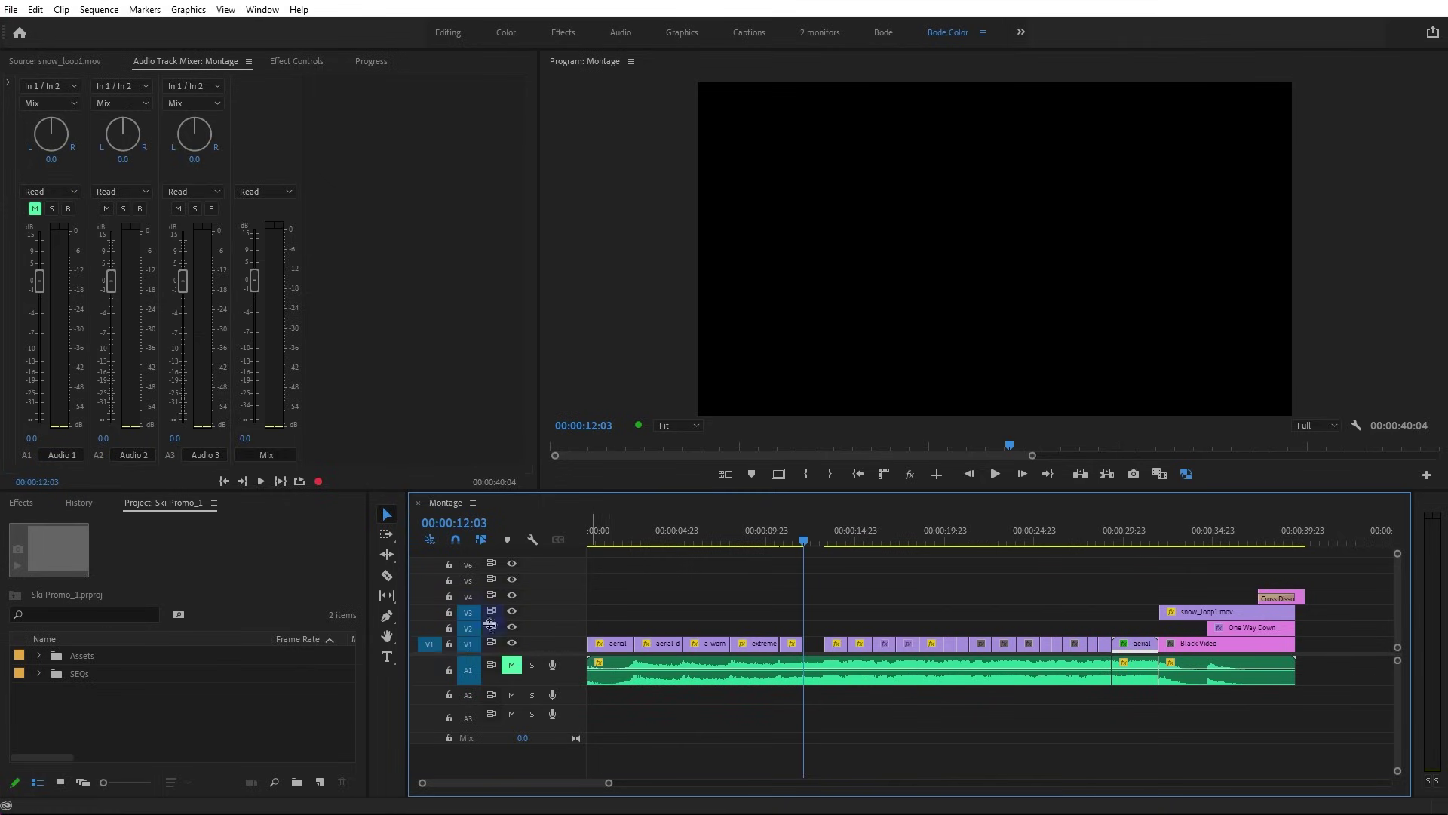
left_click(468, 644)
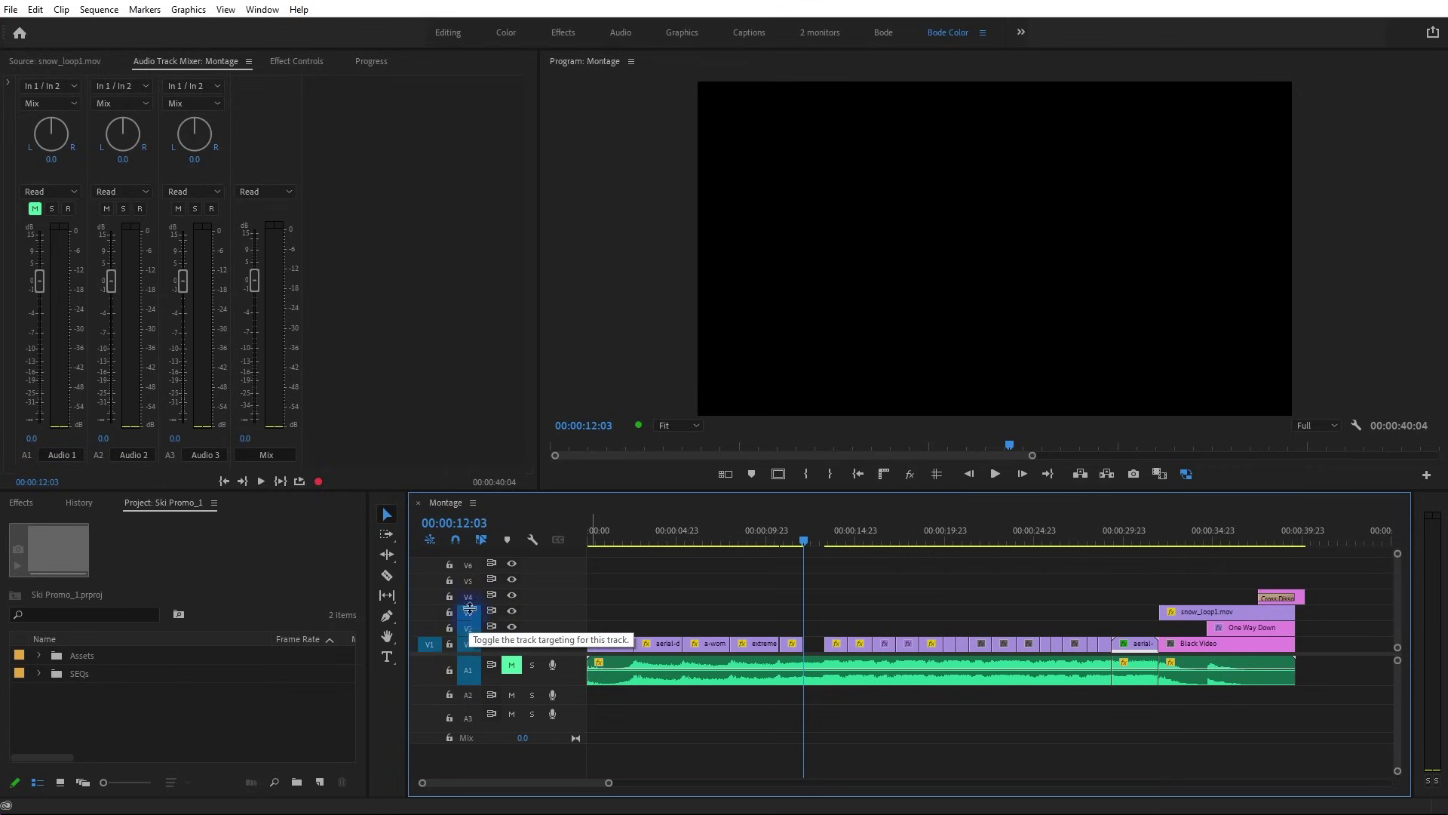
left_click(472, 646)
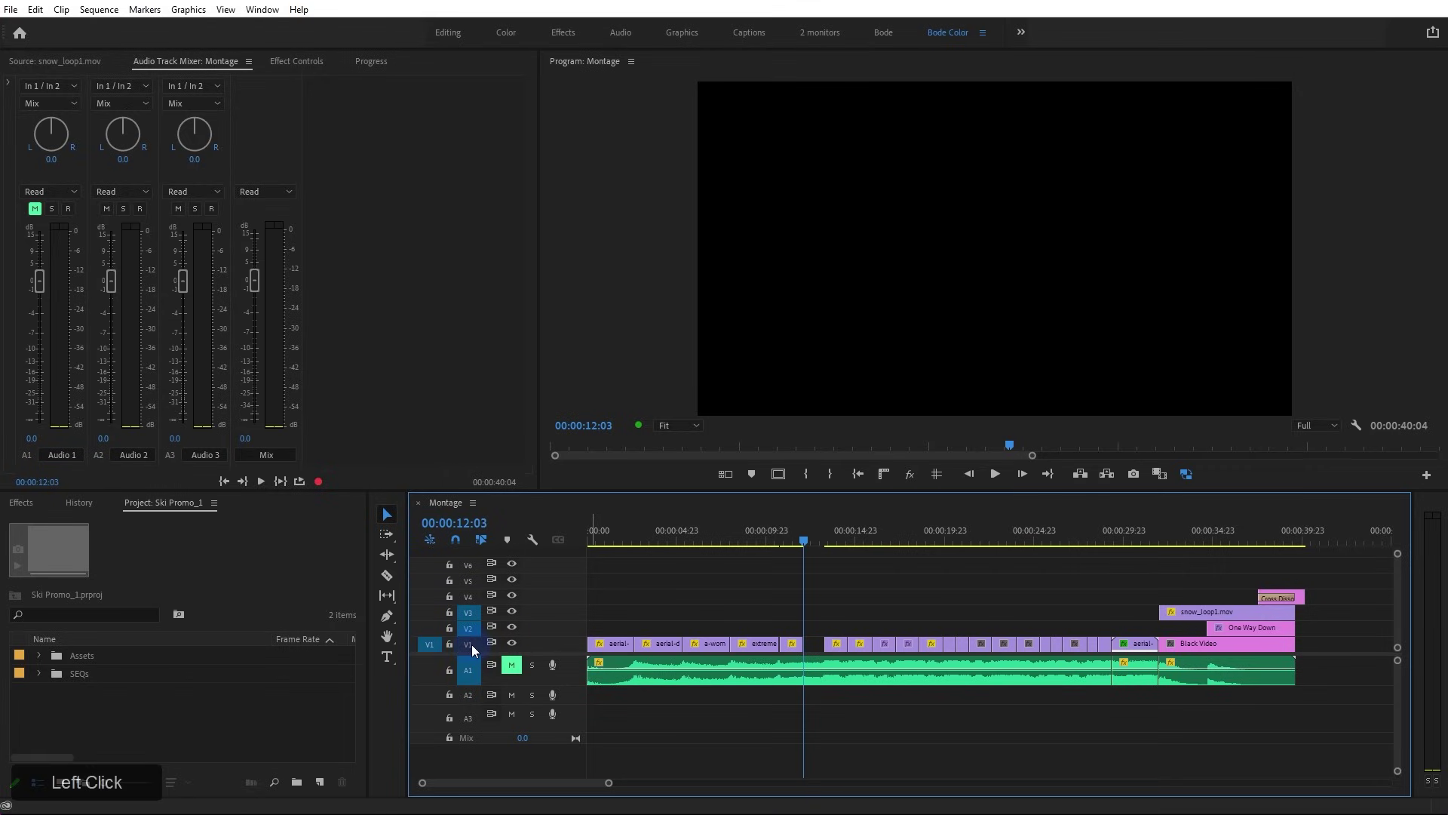
key("ctrl+v")
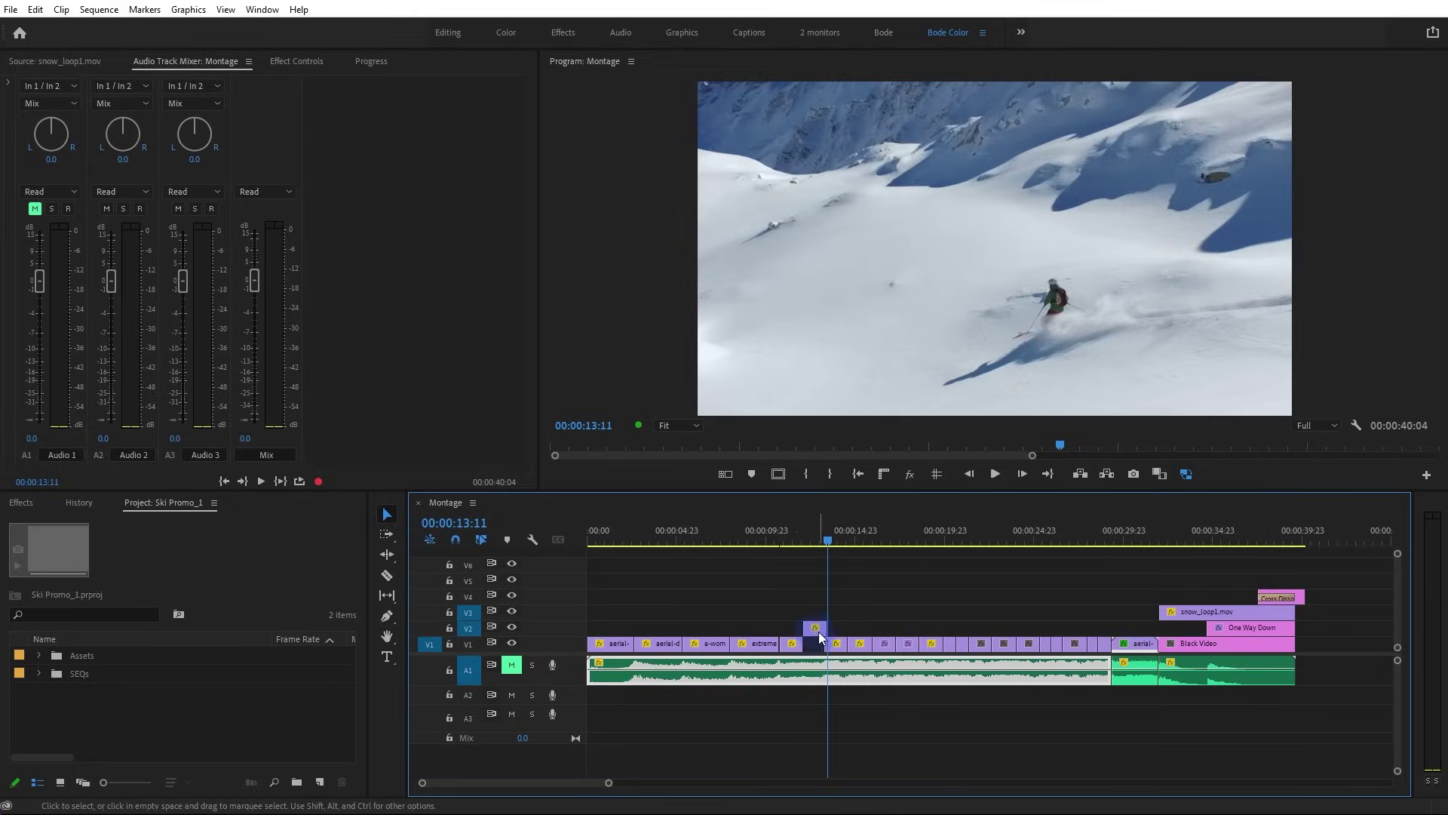
key("ctrl+z")
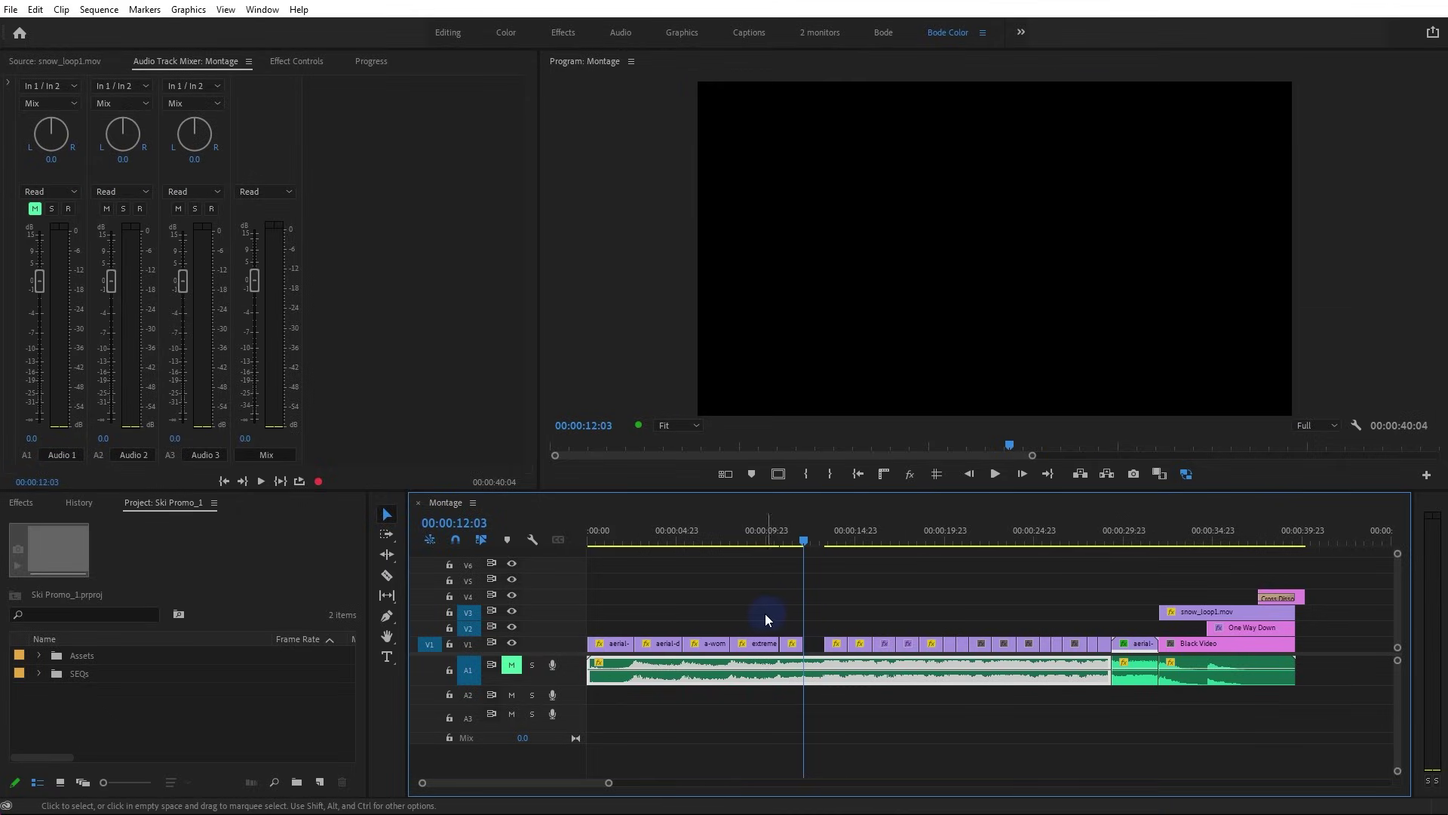
left_click(472, 613)
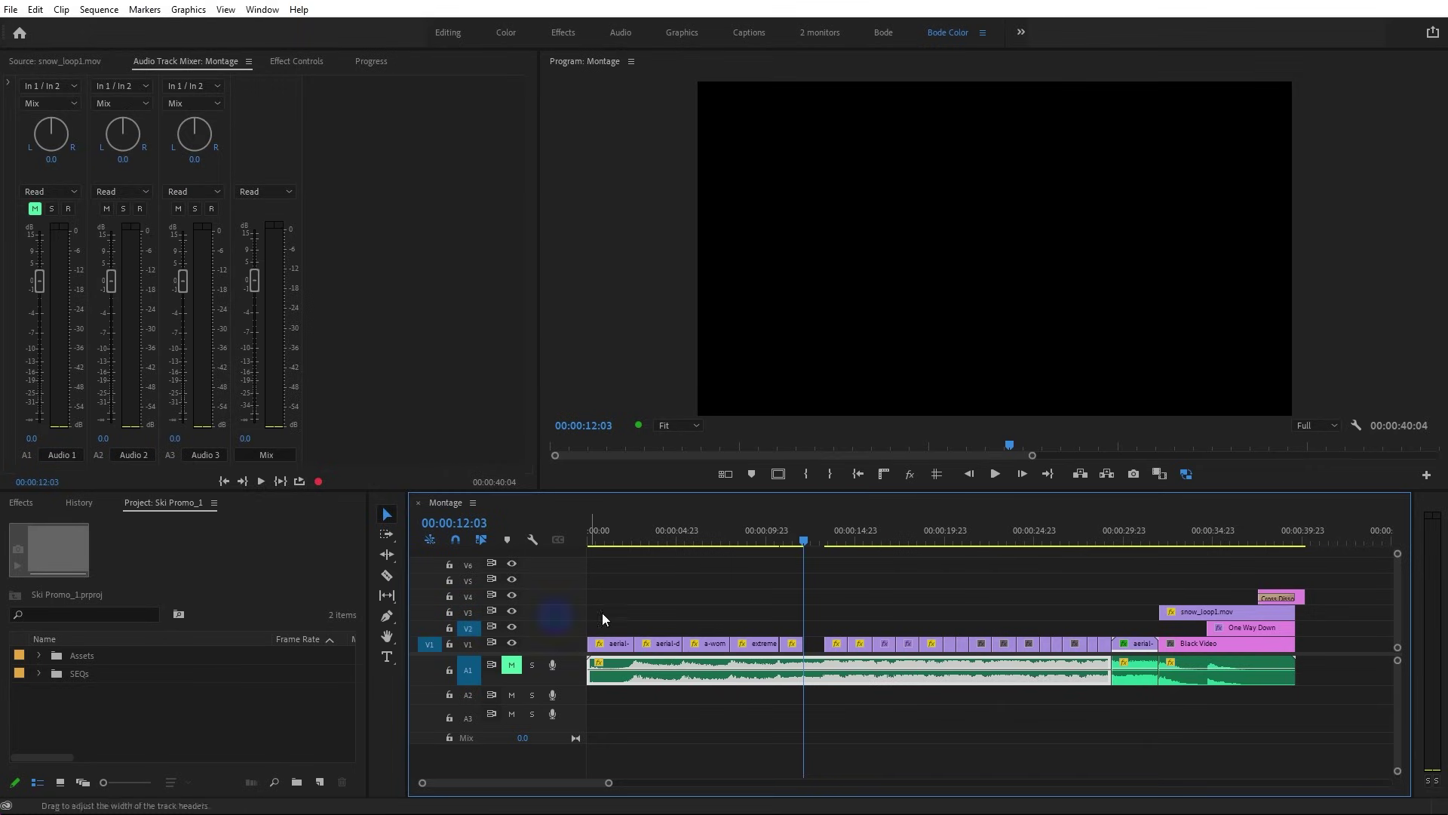
Delete the short clip after extreme on V1 and test-paste onto V2 at 00:00:09:07
left_click(792, 644)
key("Delete")
left_click(738, 540)
left_click_drag(740, 541, 755, 545)
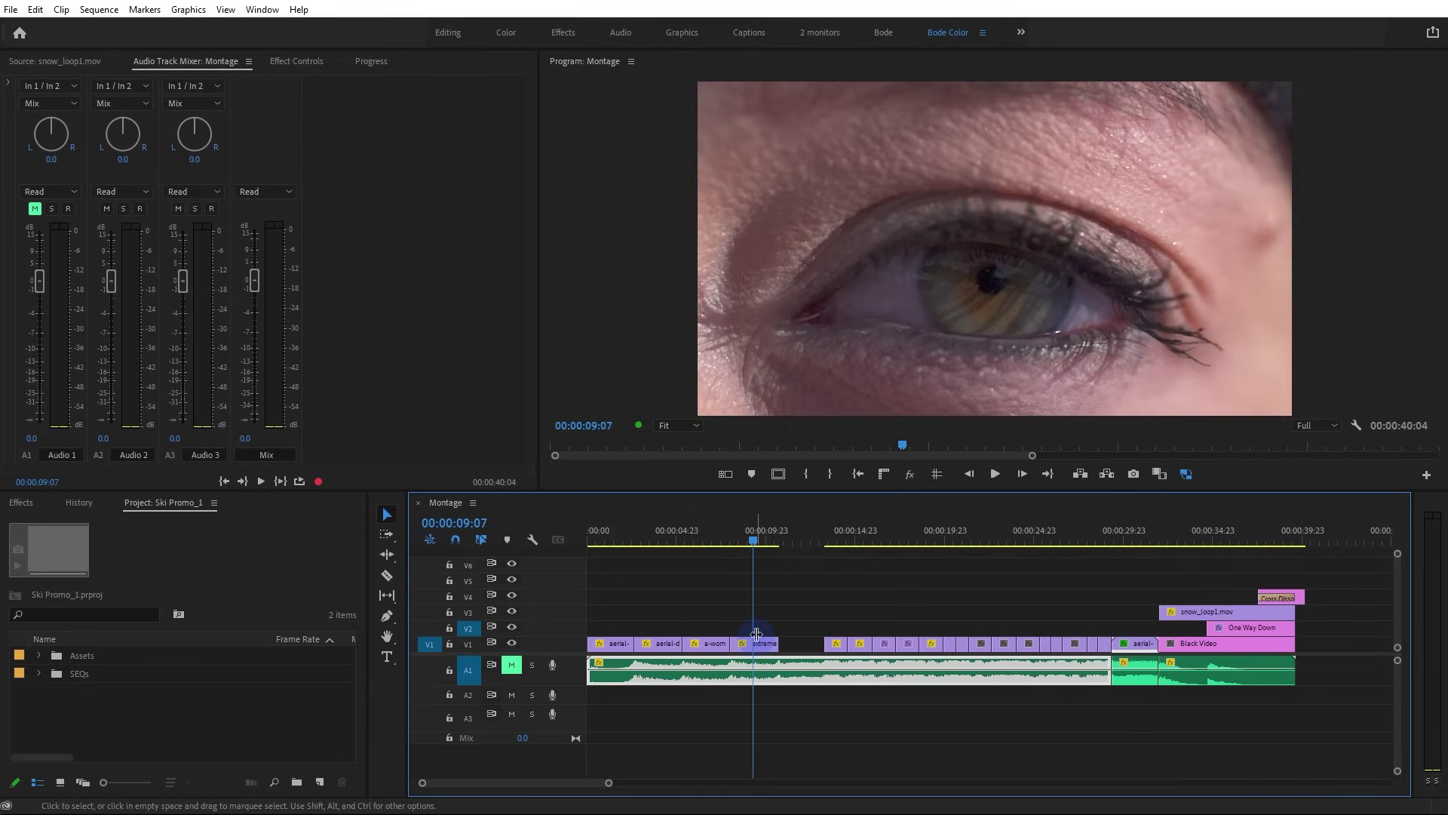
key("ctrl+v")
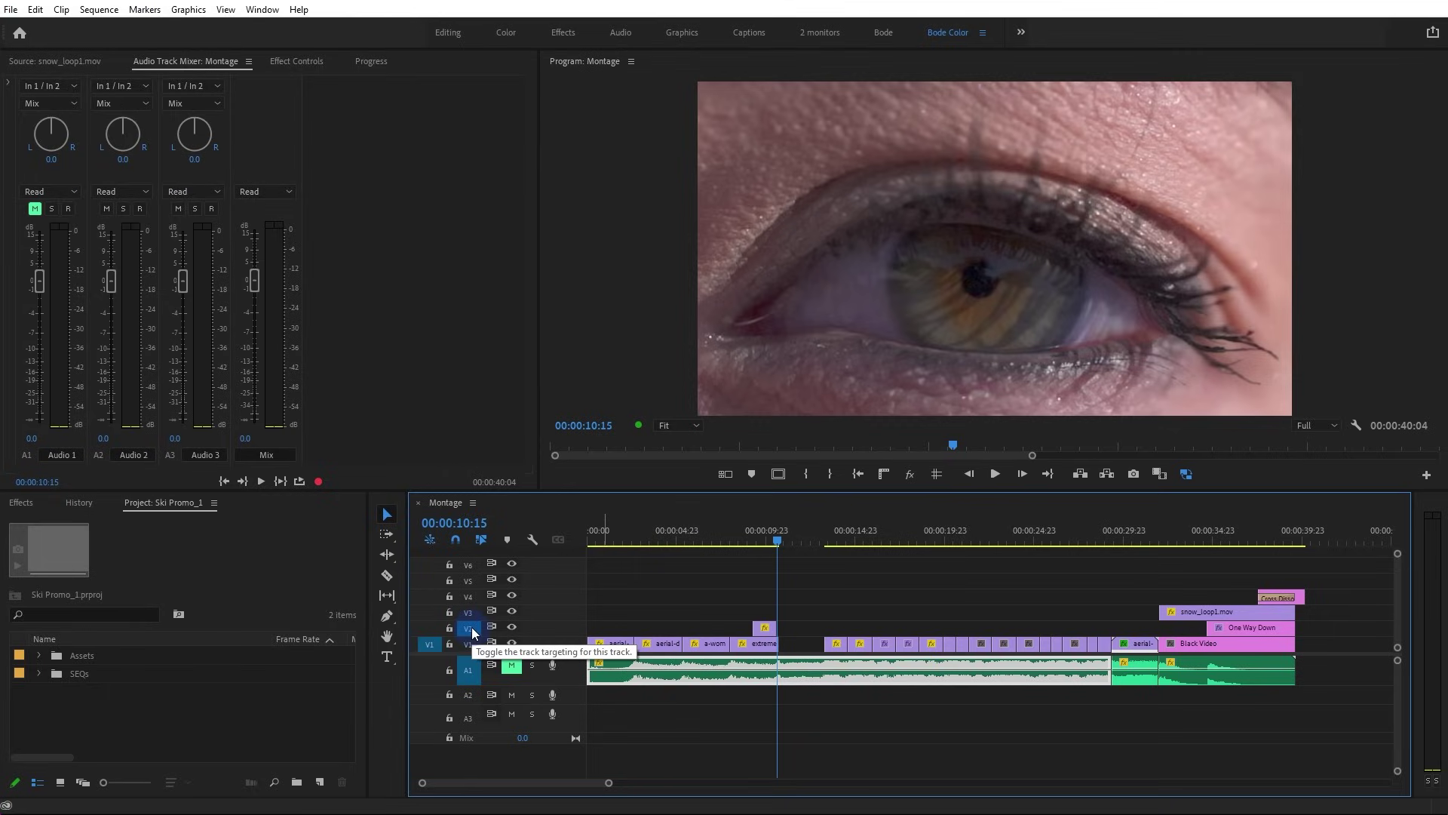
Target V2, V3, A1 and A2, then match-frame the extreme clip into the Source monitor
left_click(472, 627)
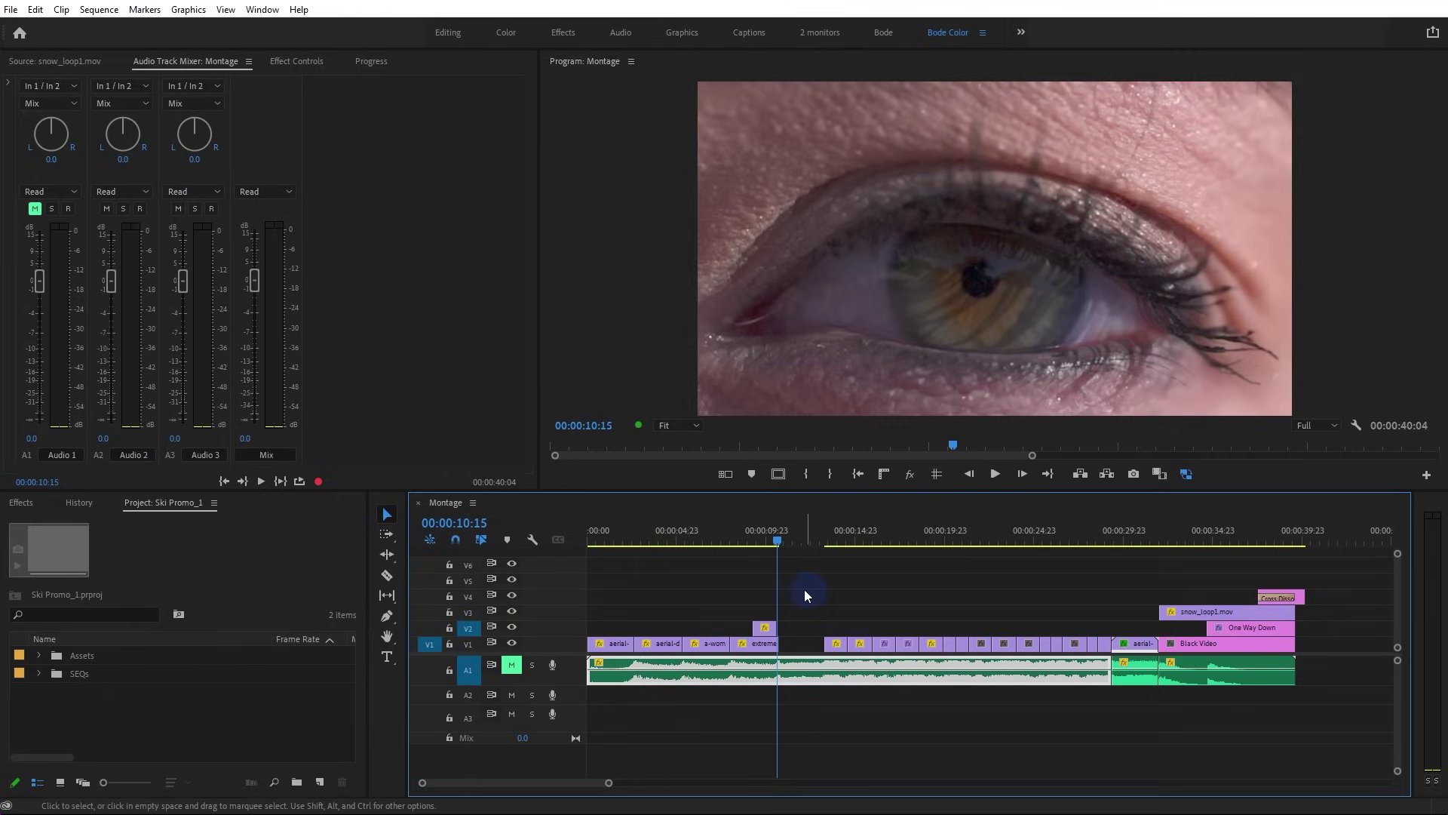
left_click(468, 694)
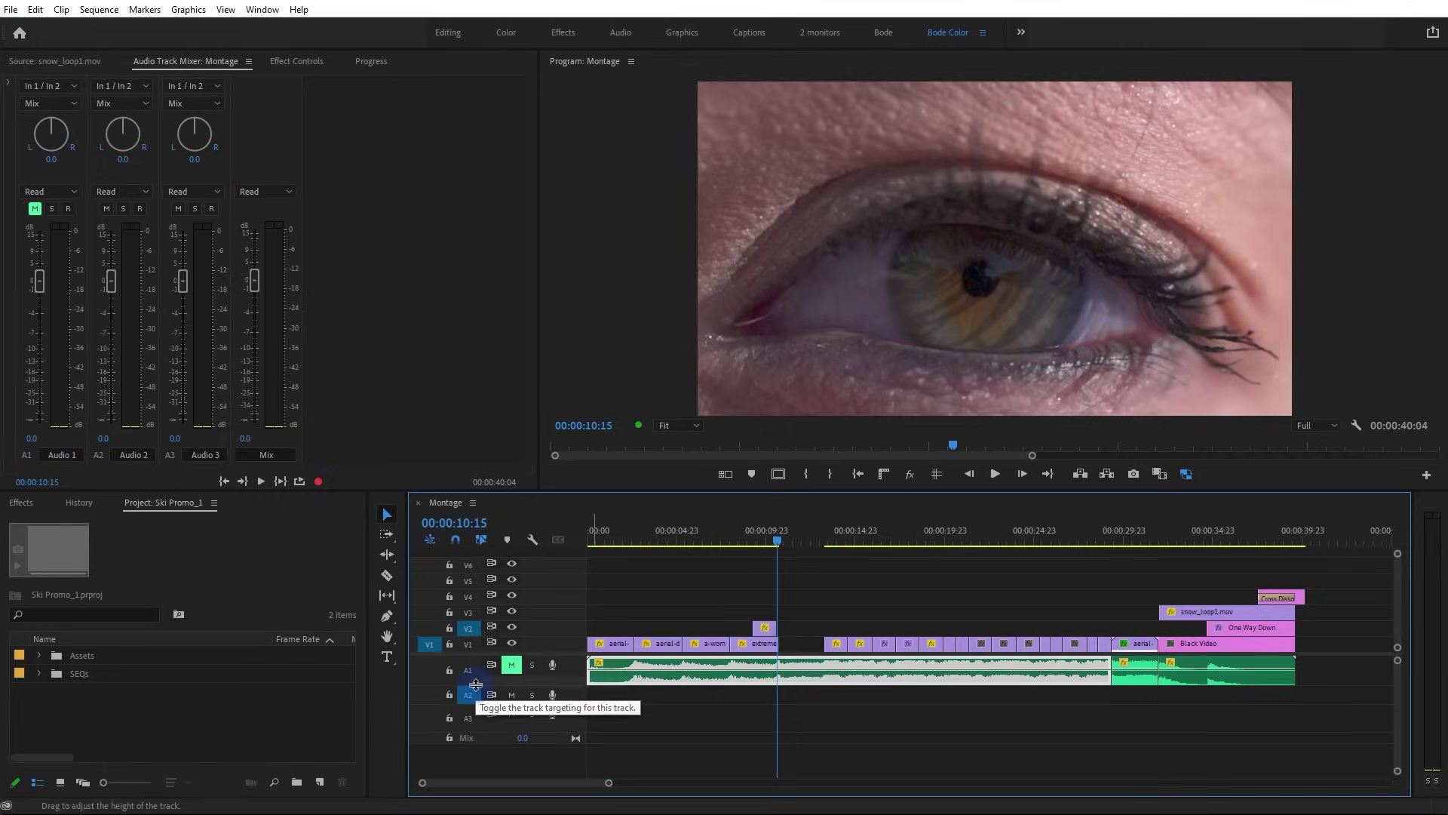
left_click(468, 668)
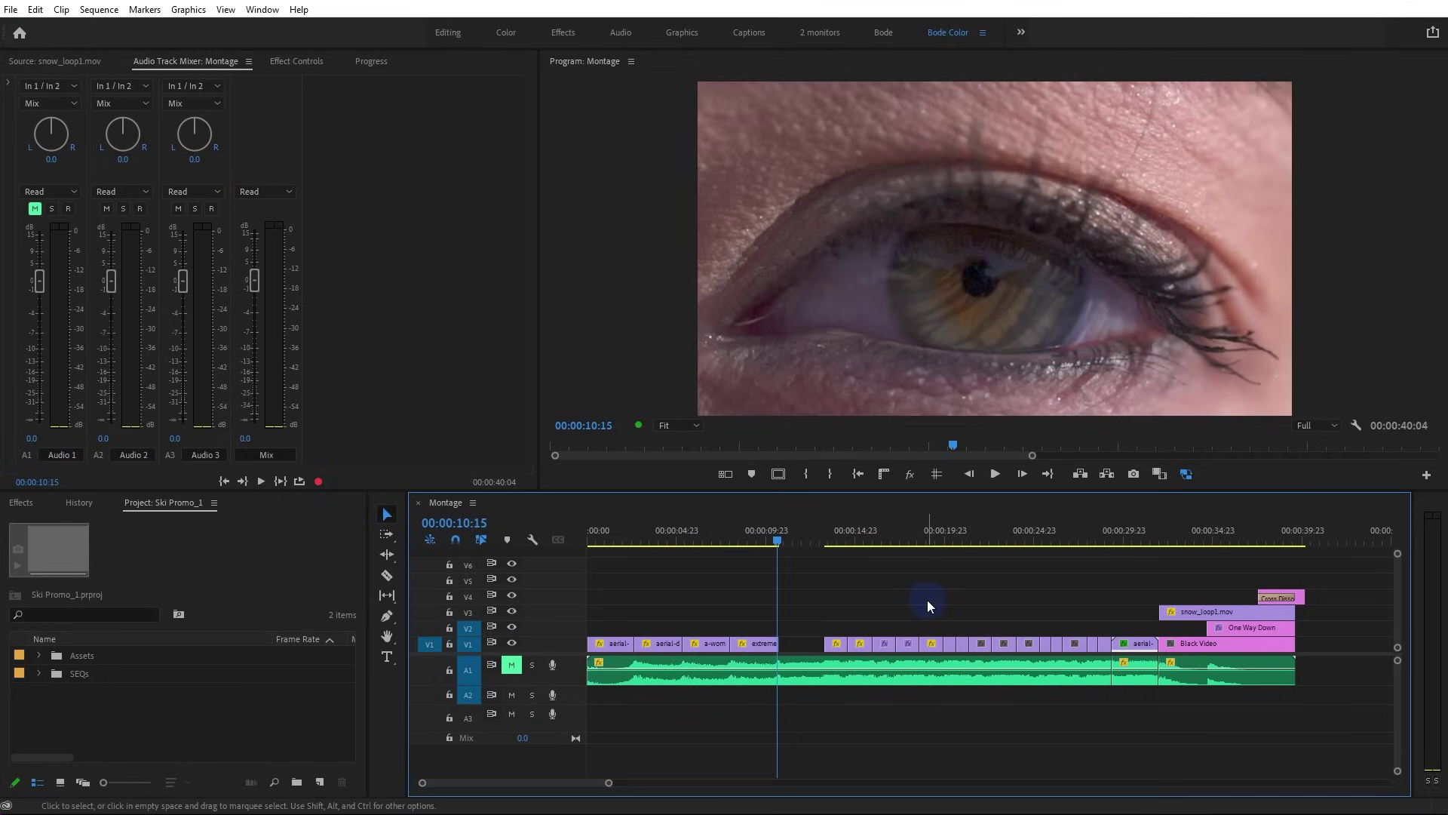
left_click(468, 613)
left_click_drag(746, 540, 747, 600)
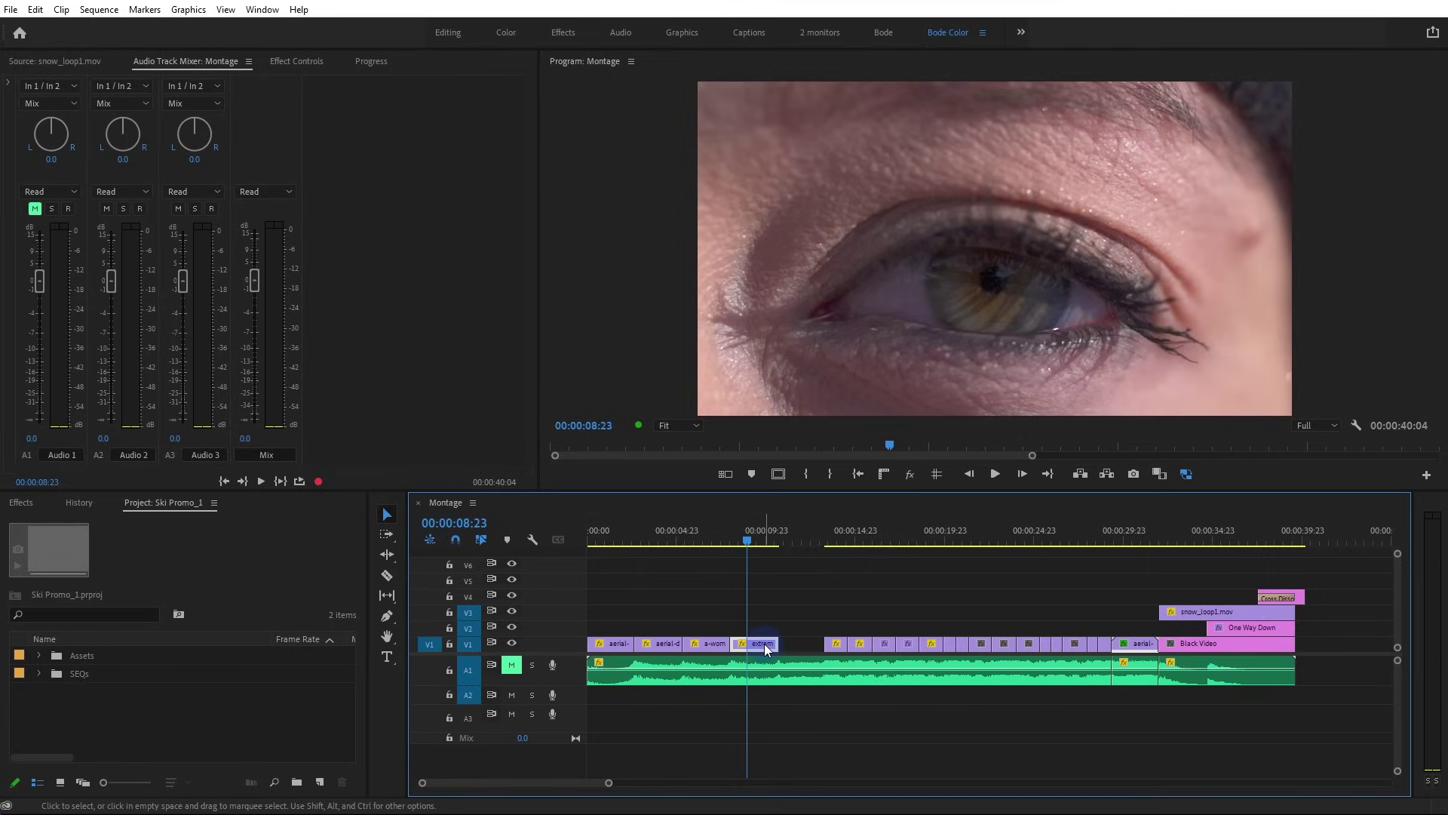
key("f")
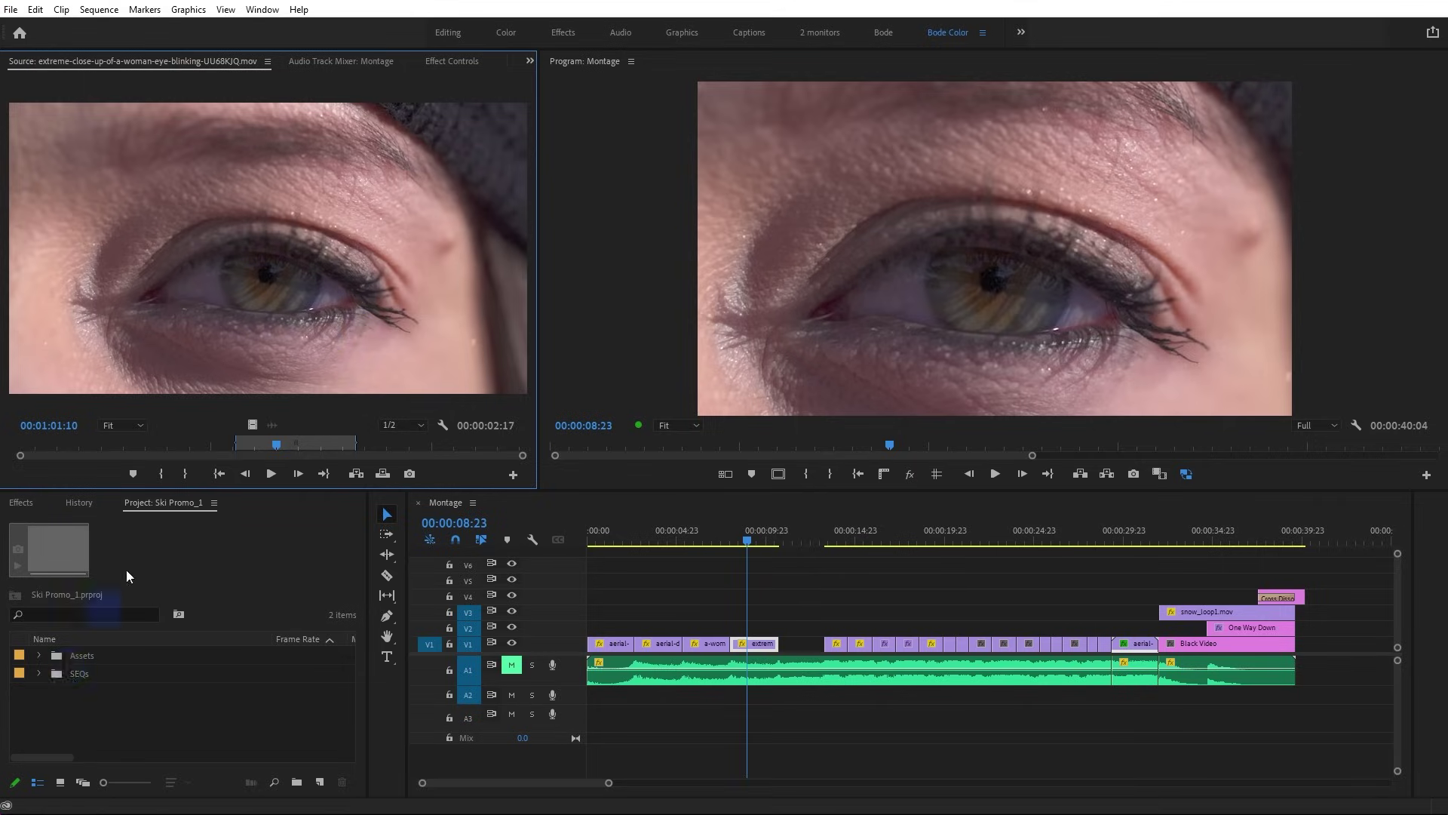
Extend the eye close-up's marked range to 00:00:04:04, then match-frame snow_loop1.mov into the Source monitor
left_click_drag(354, 447, 420, 447)
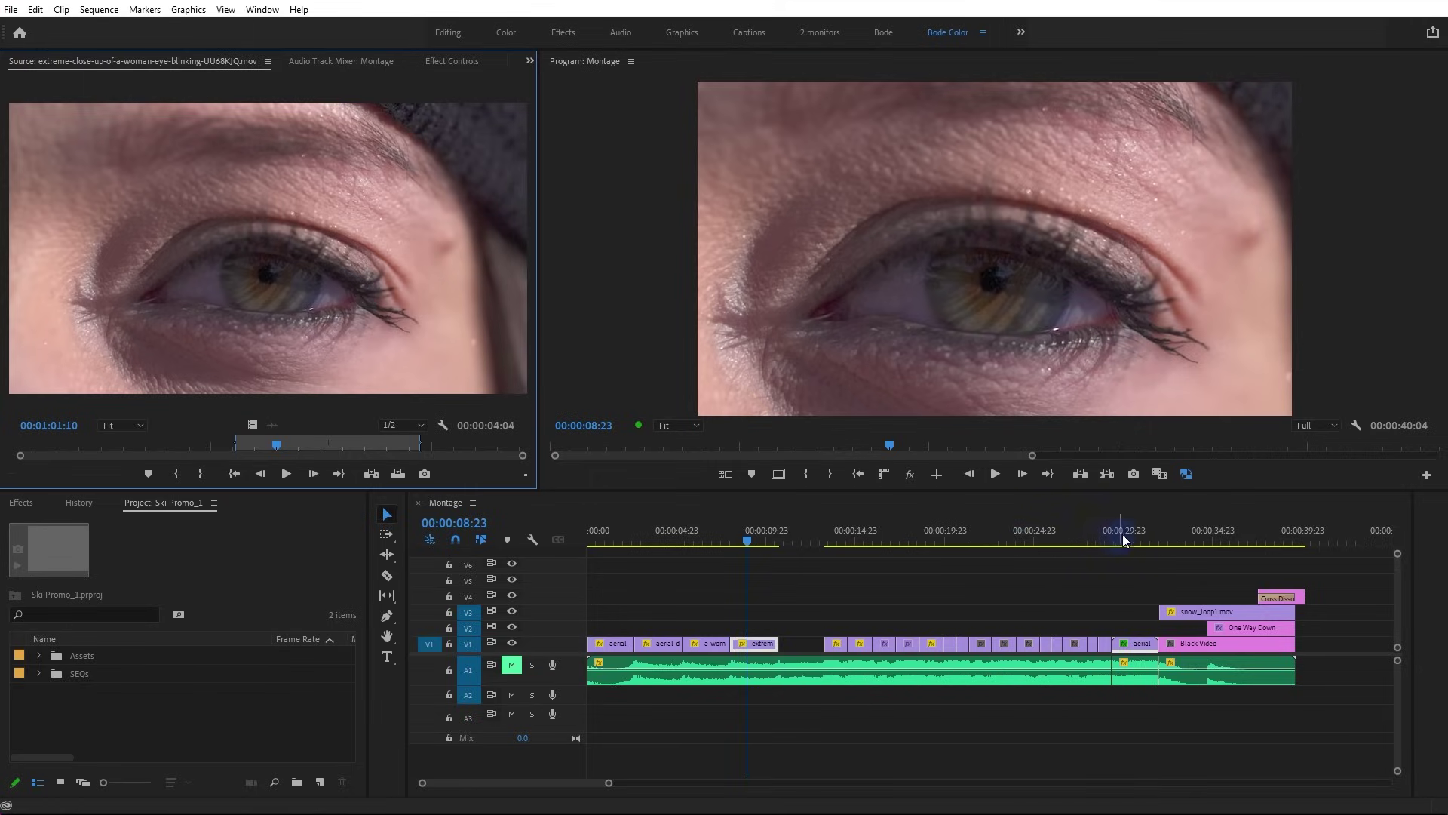
left_click_drag(1140, 531, 1105, 568)
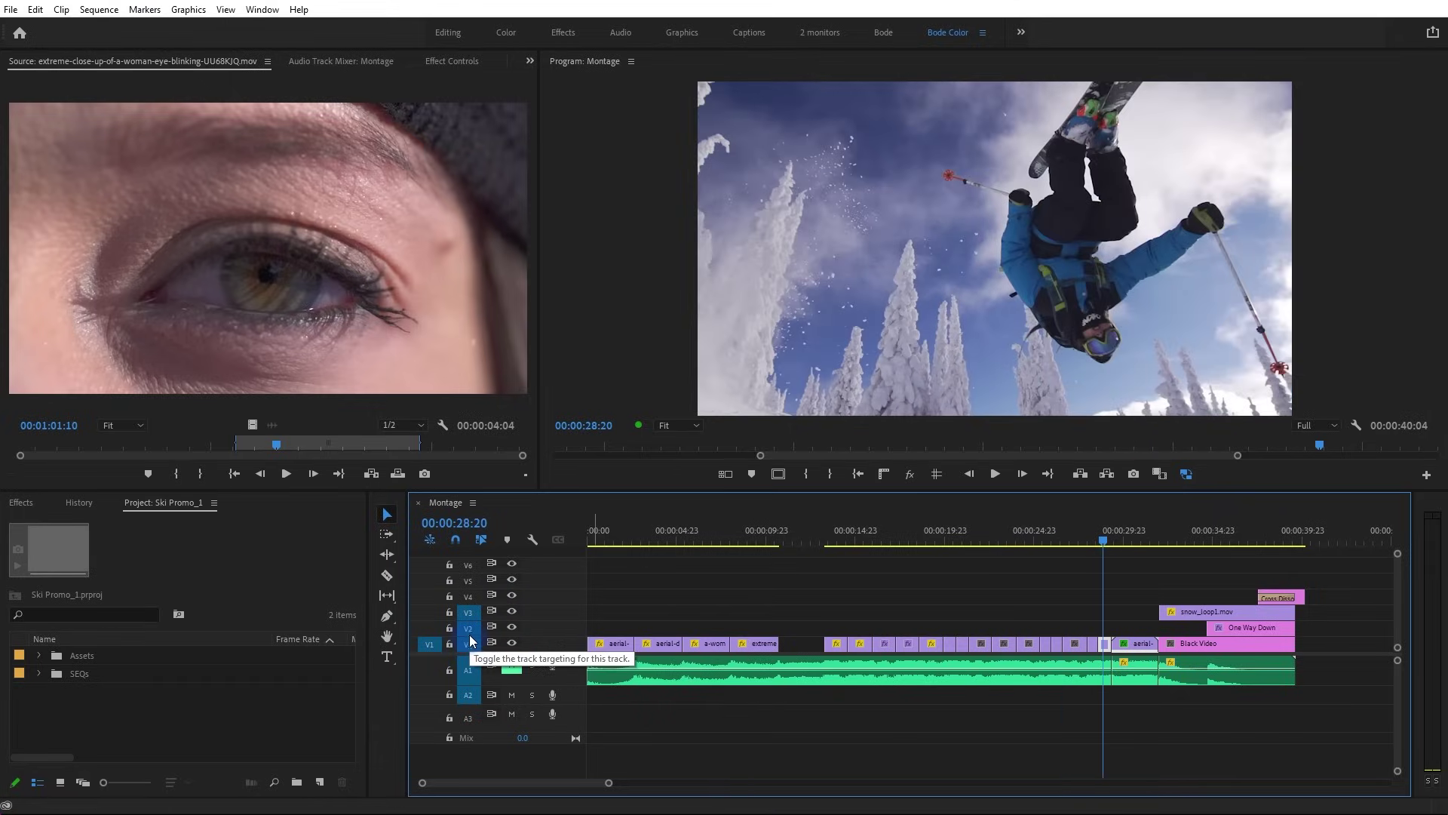
left_click_drag(1105, 537, 1286, 563)
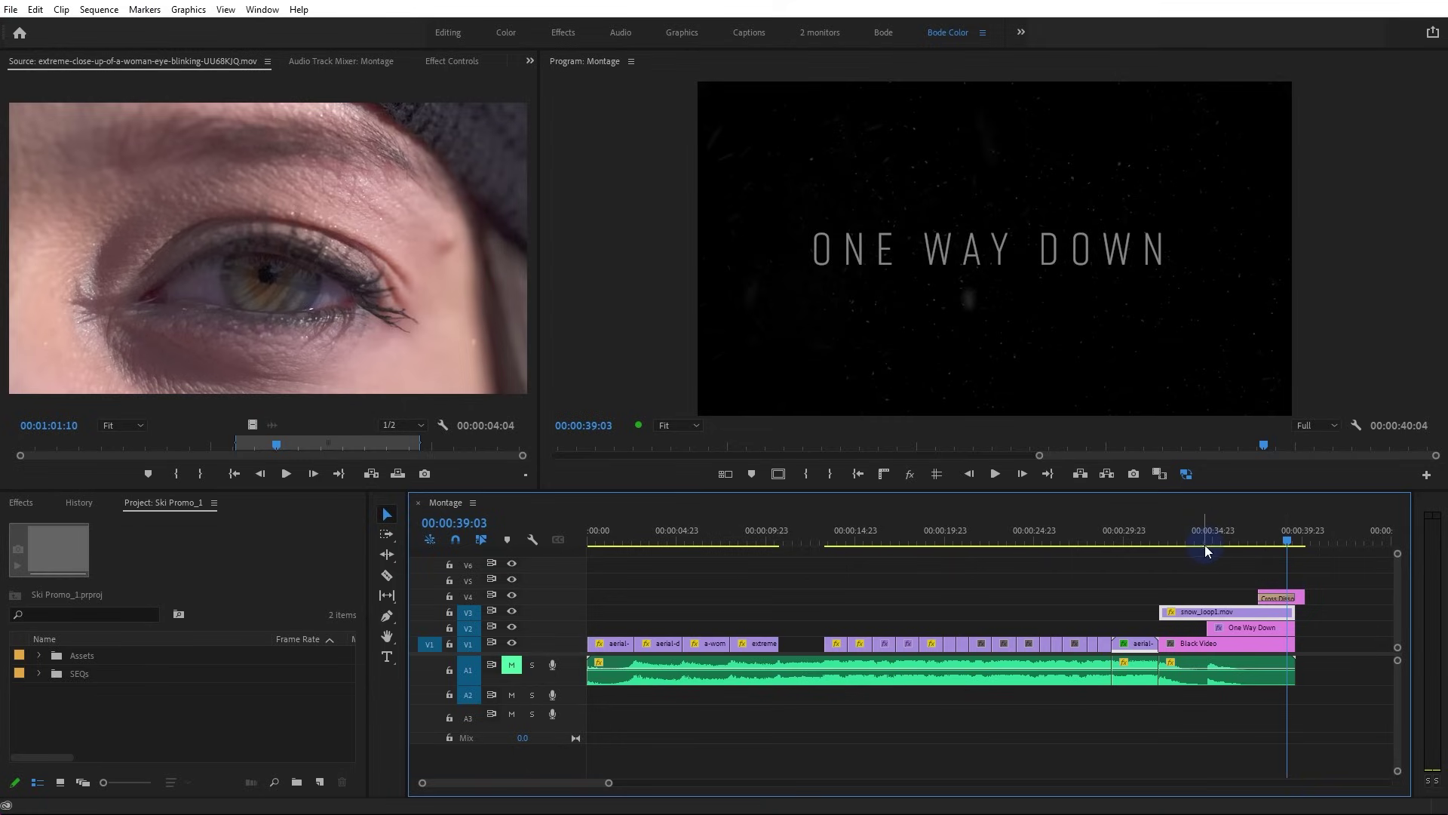
key("f")
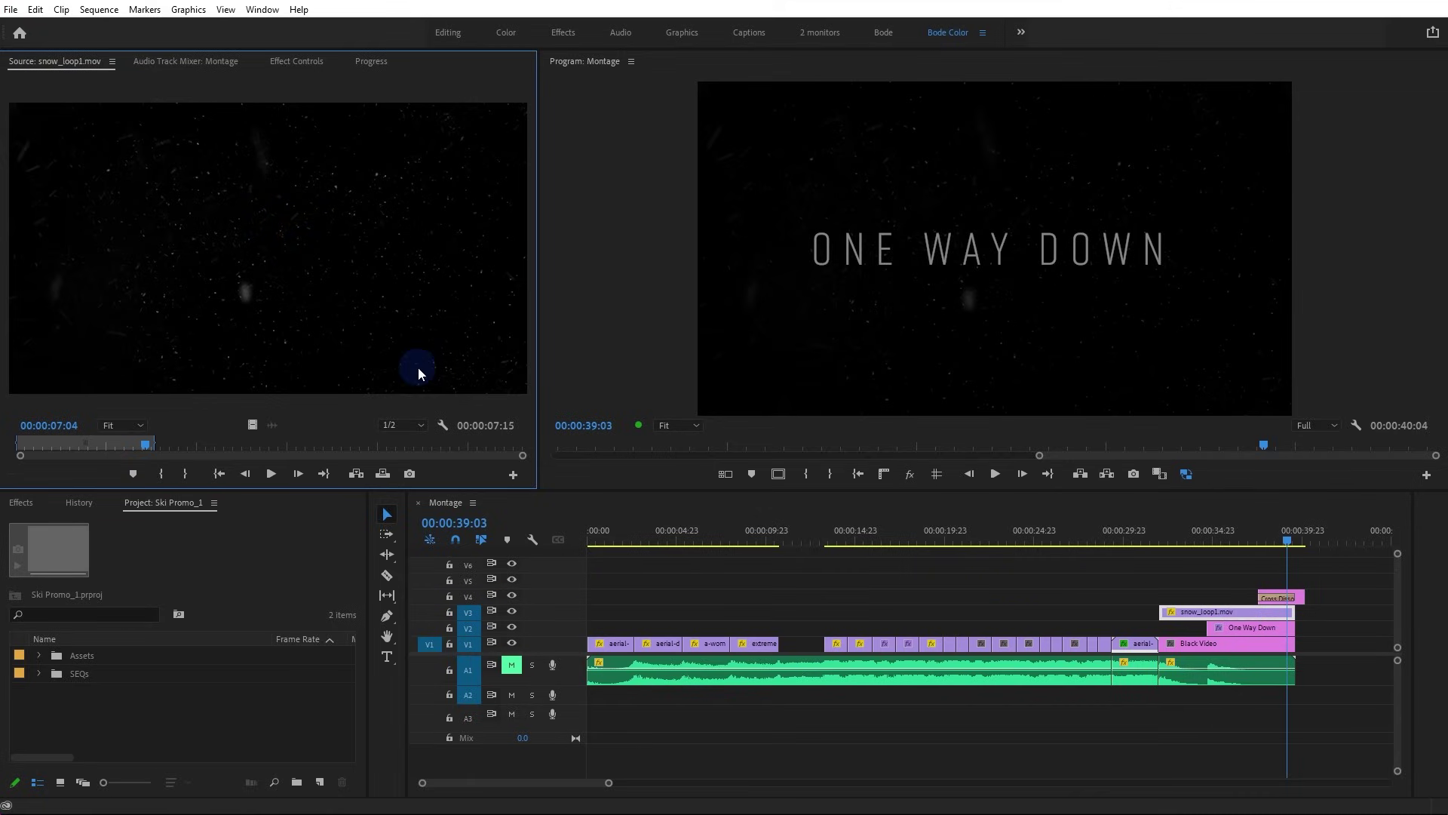
Untarget A1 and V3, and target video tracks V1 through V6 while checking edit points
left_click(964, 577)
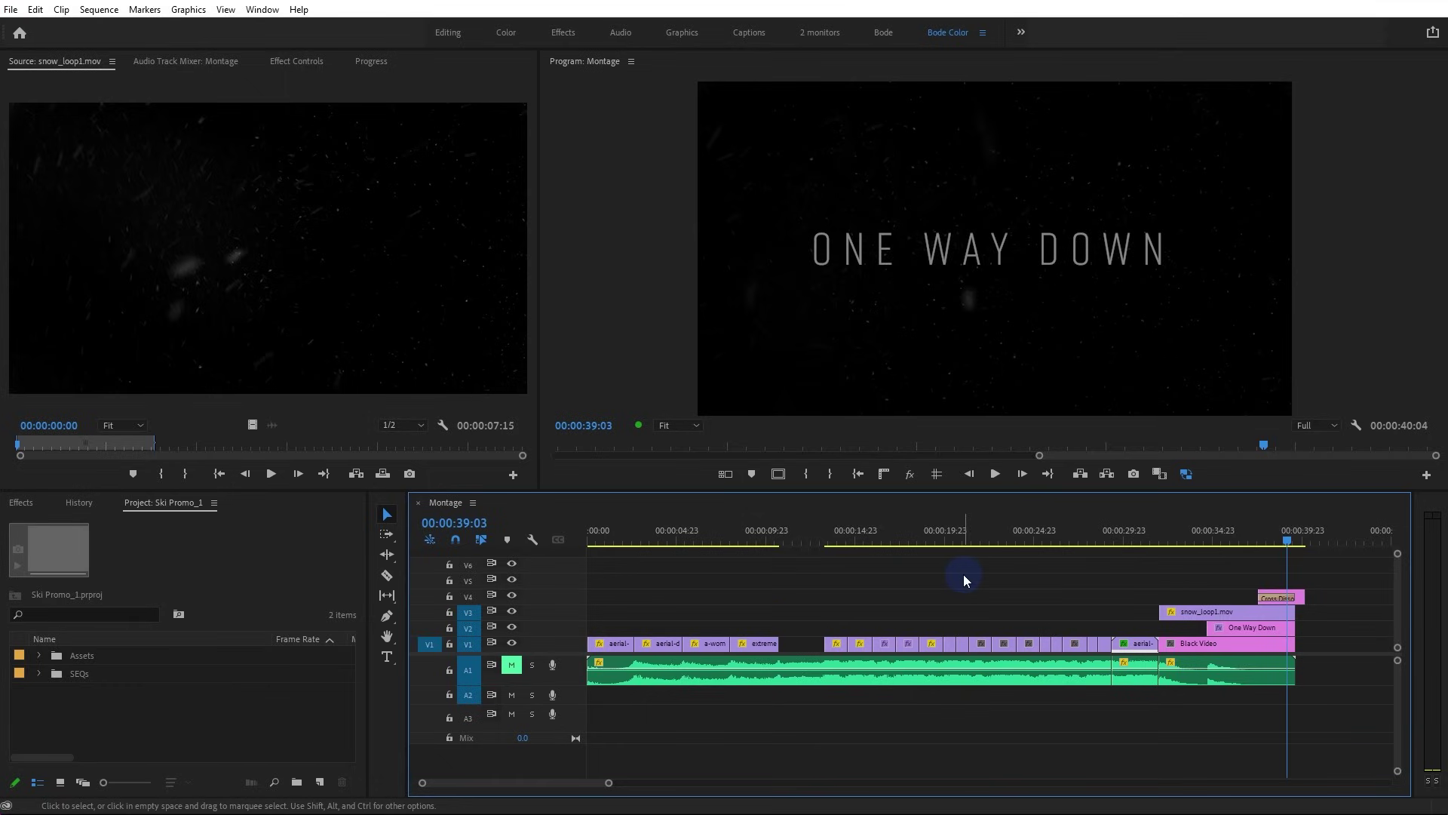
key("Up")
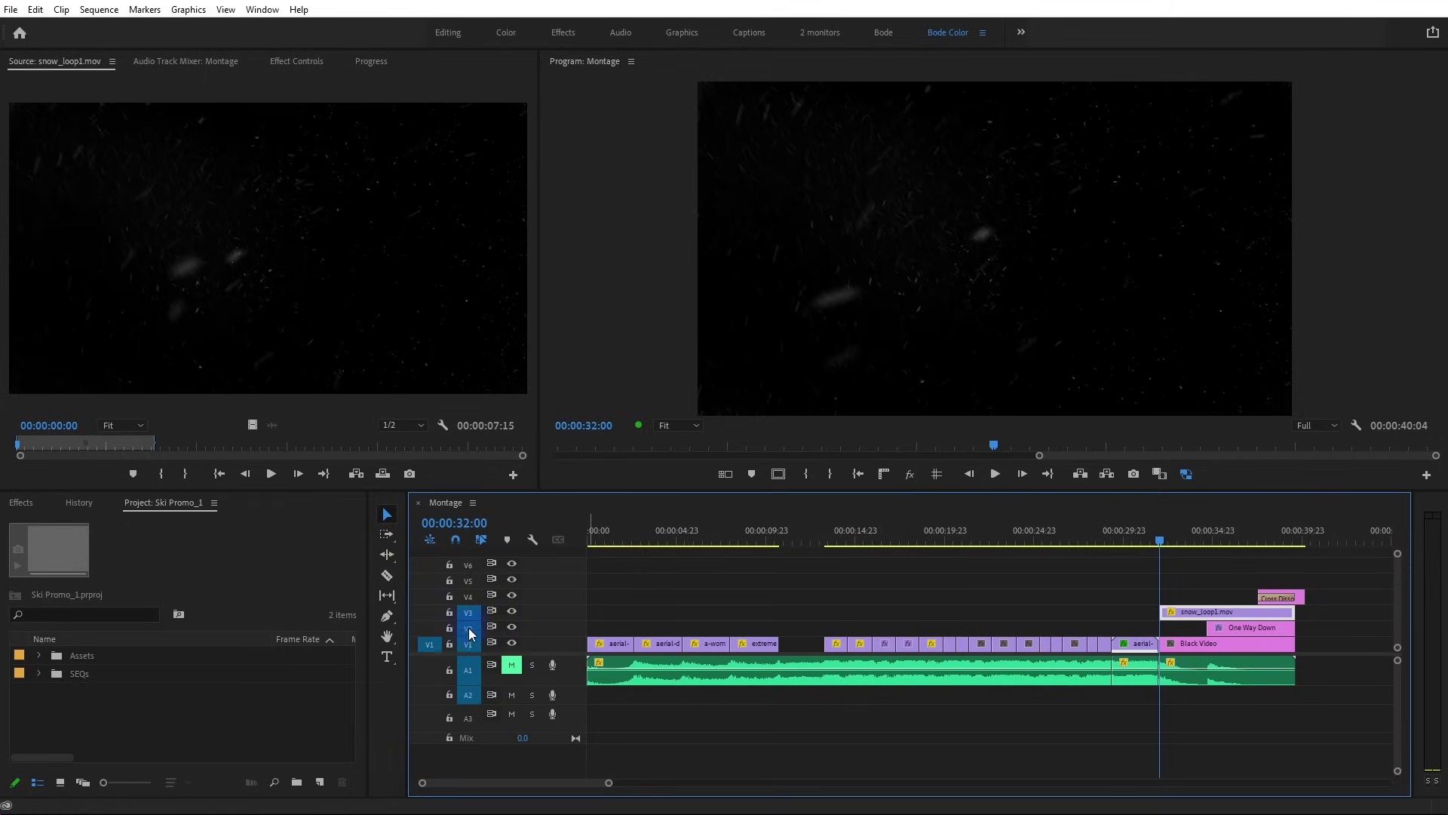
left_click(475, 671)
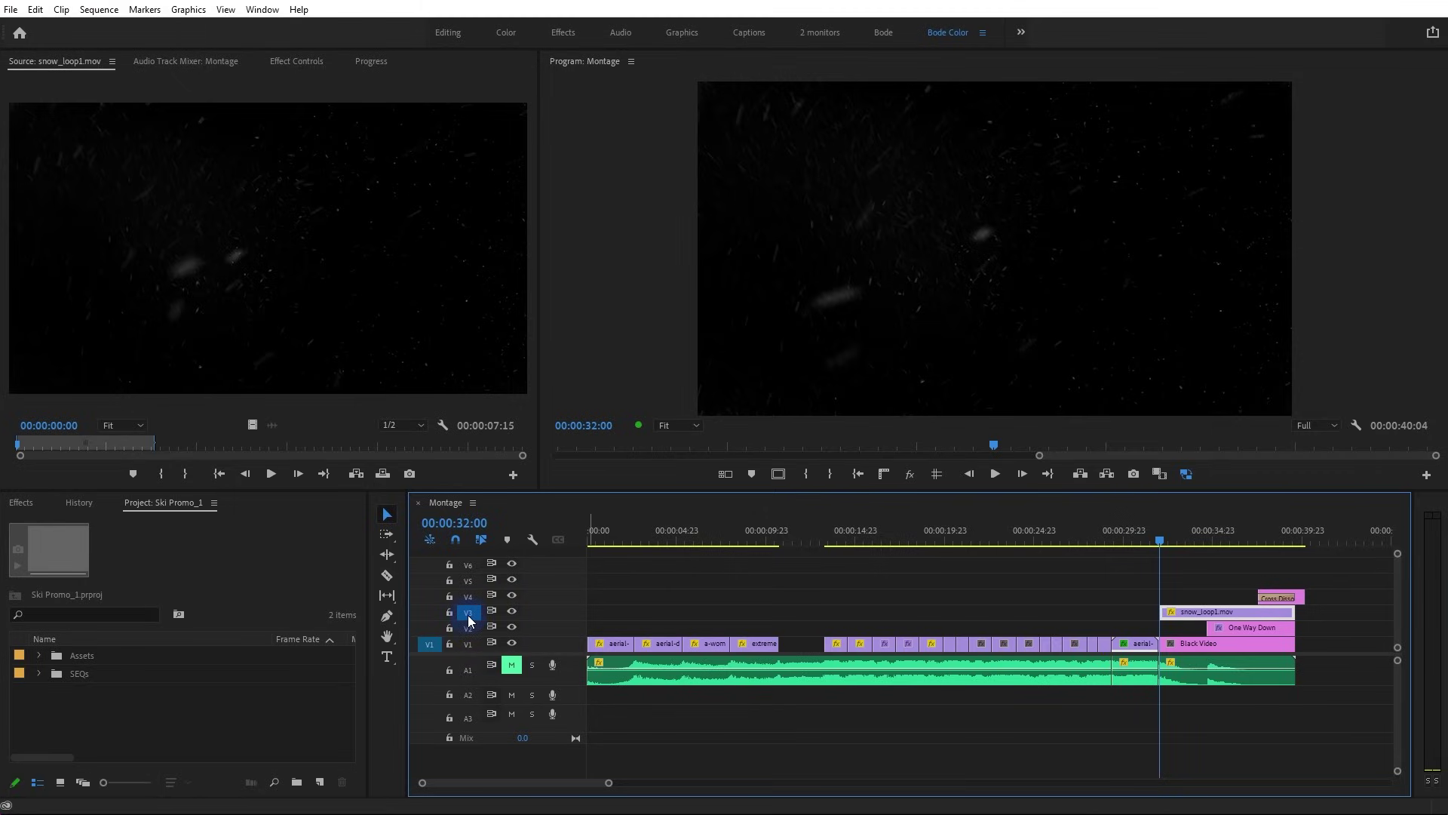
key("Home")
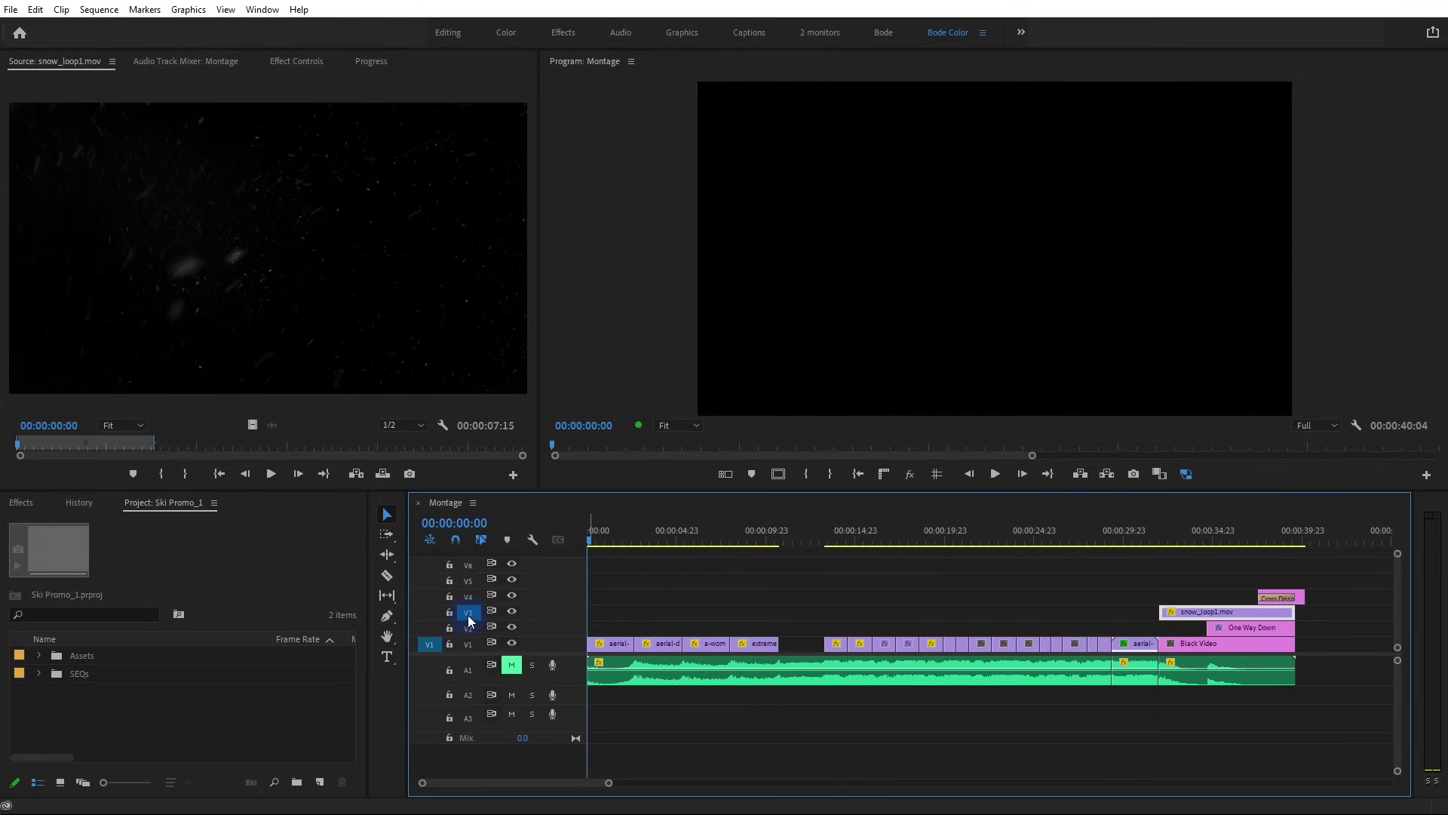
key("Down")
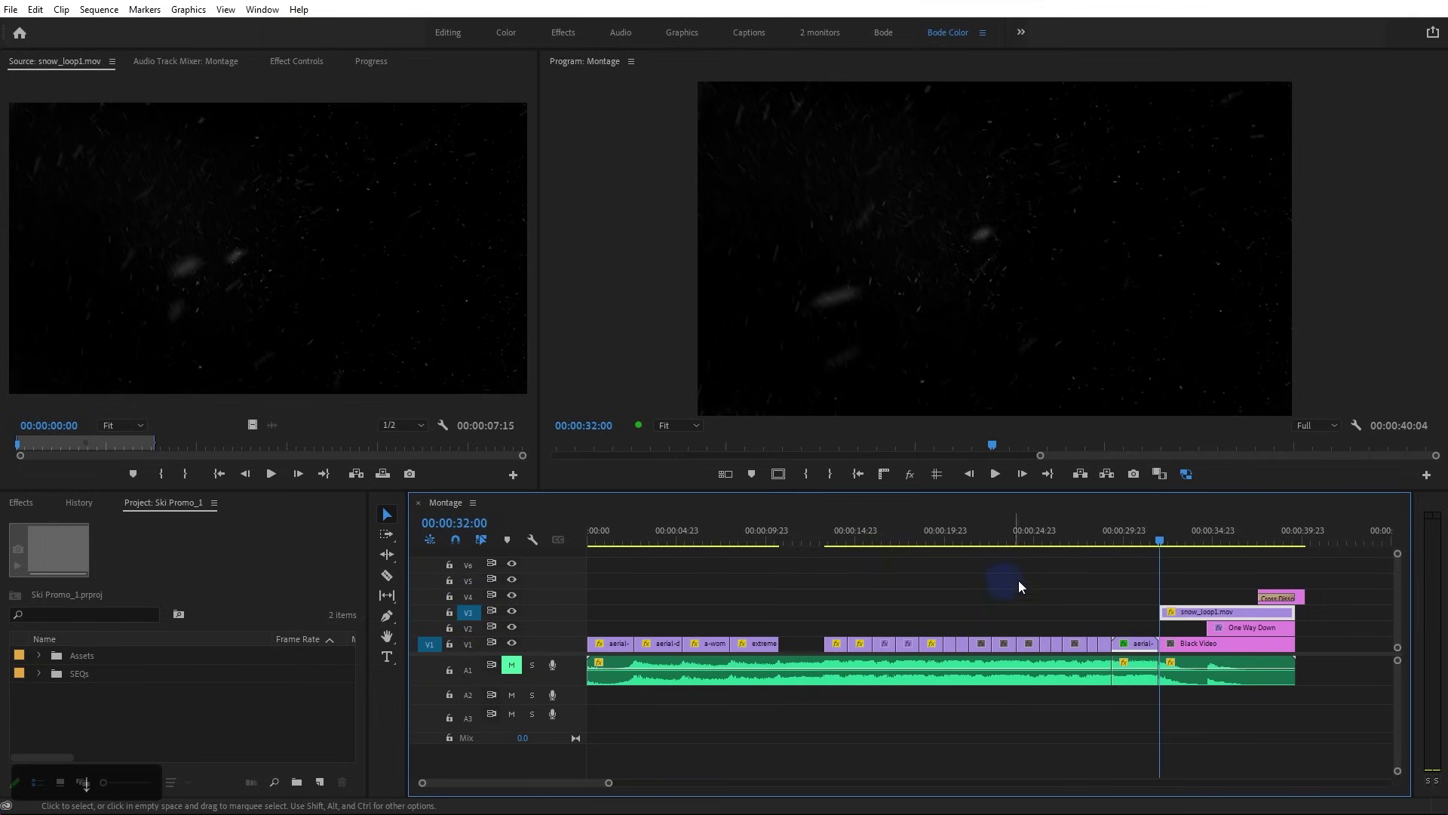
left_click(467, 614)
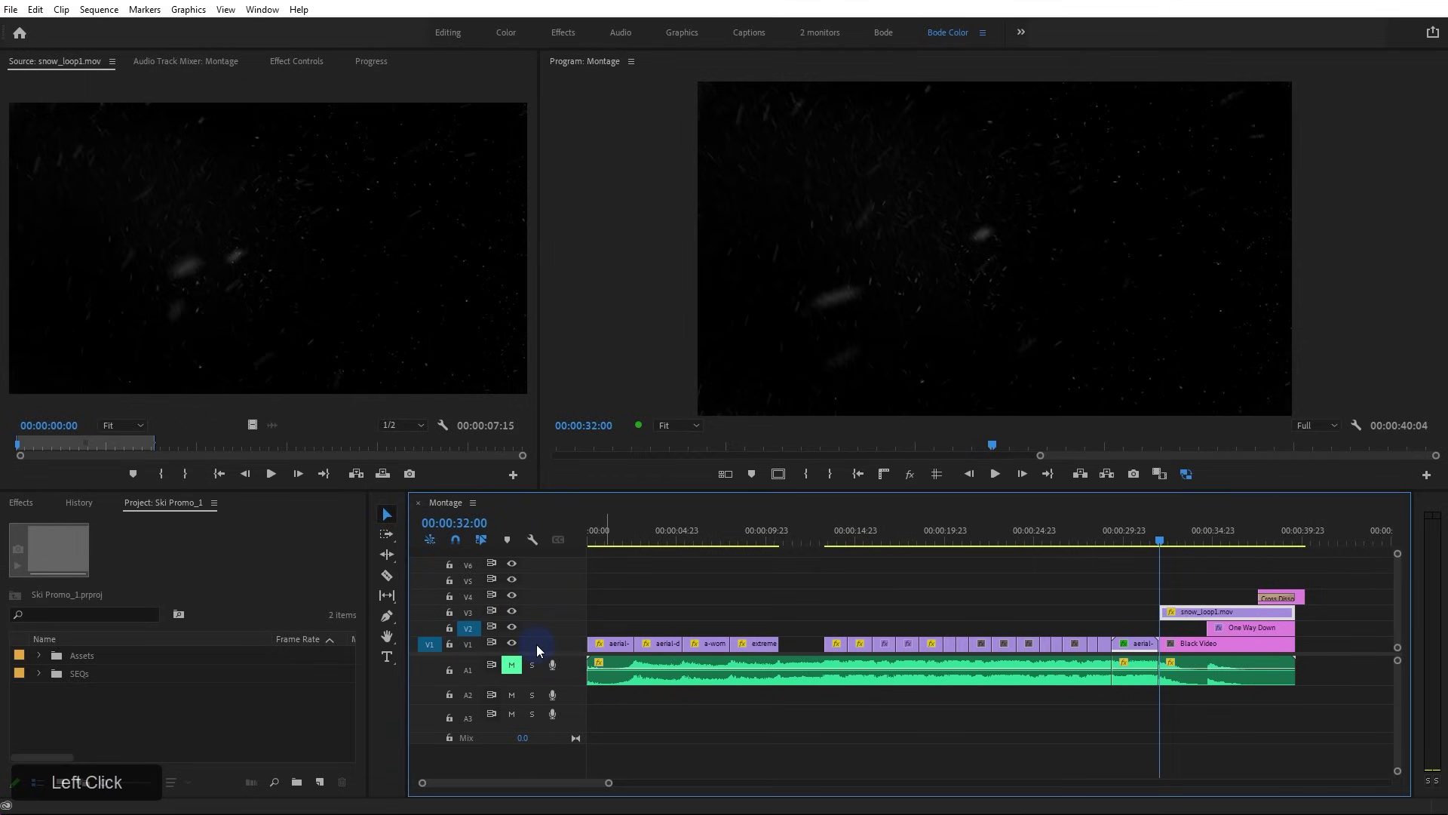
key("Down")
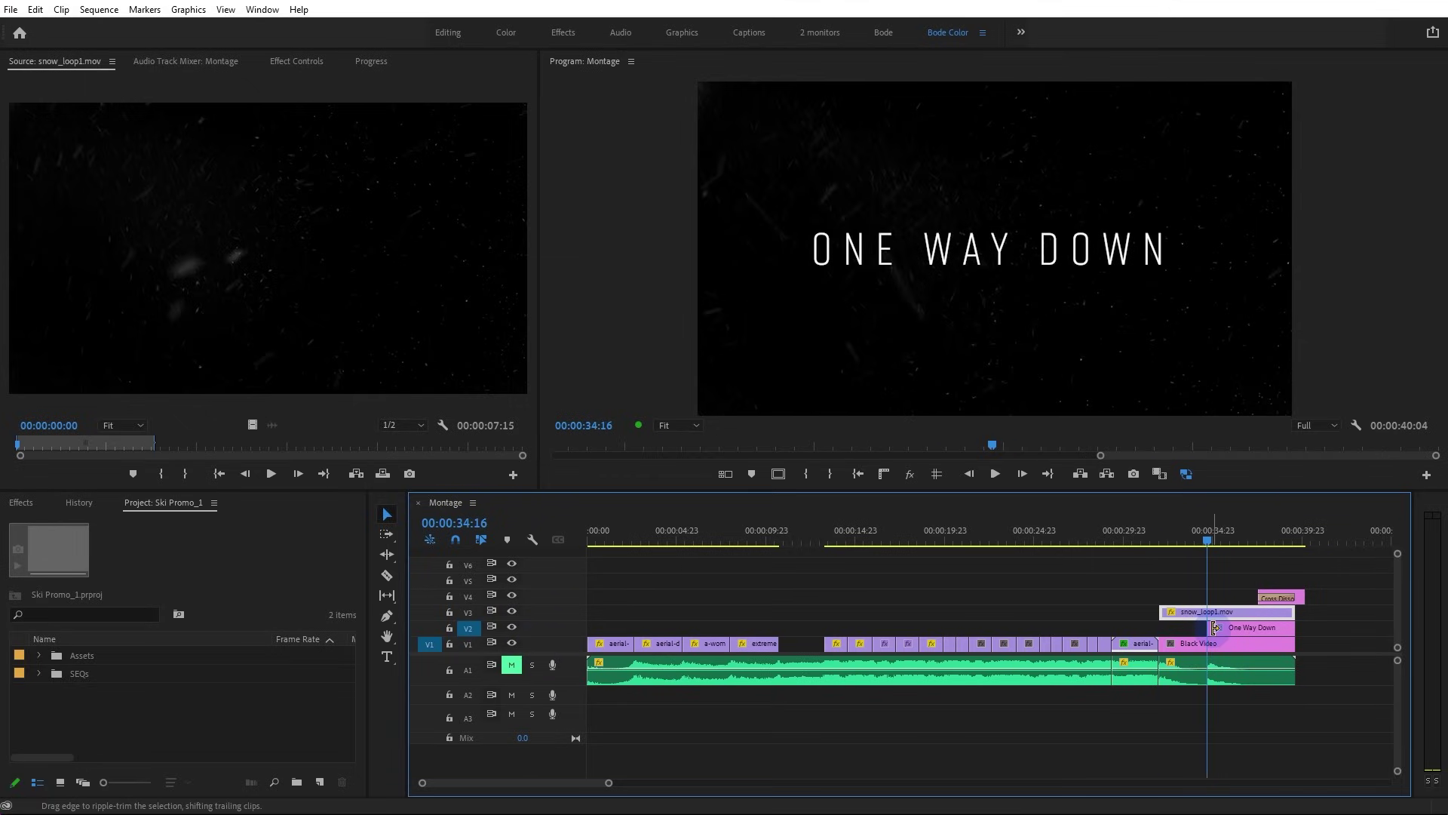
left_click(468, 631)
left_click(468, 644)
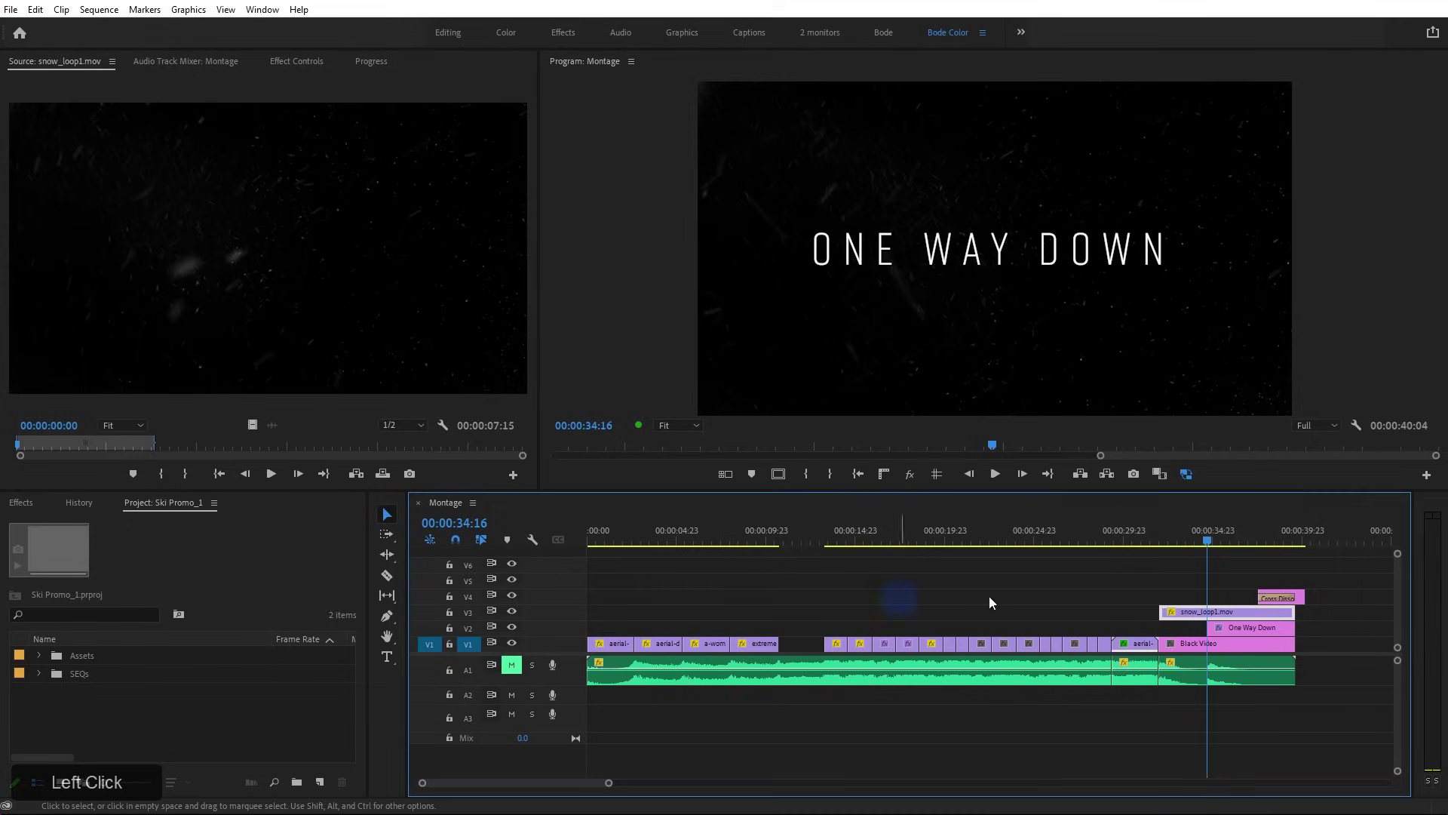
left_click(468, 627, "shift")
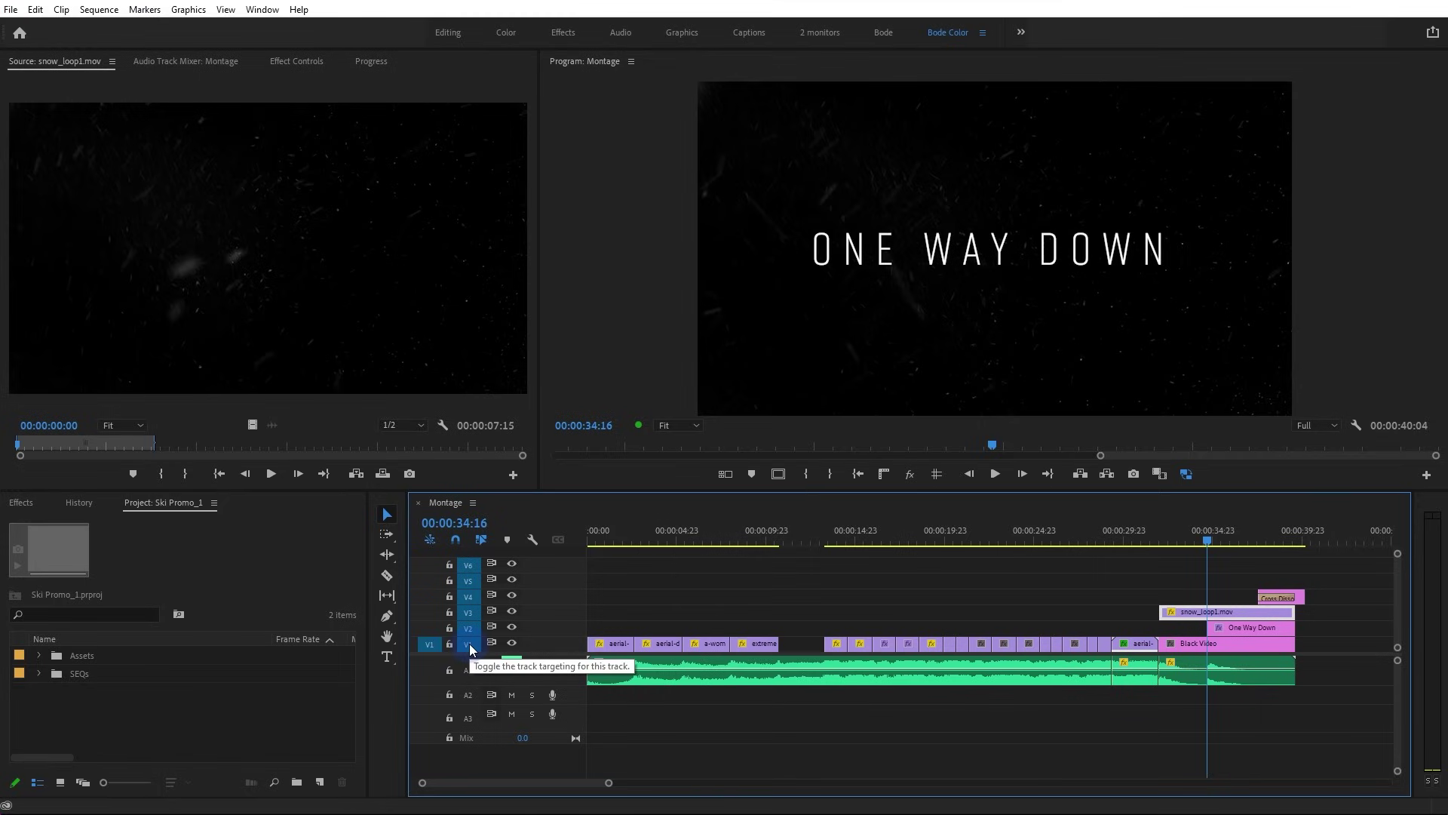
Step through edit points to 00:00:31:23 and zoom the timeline in there
key("Up")
key("Up")
key("Up")
key("Up")
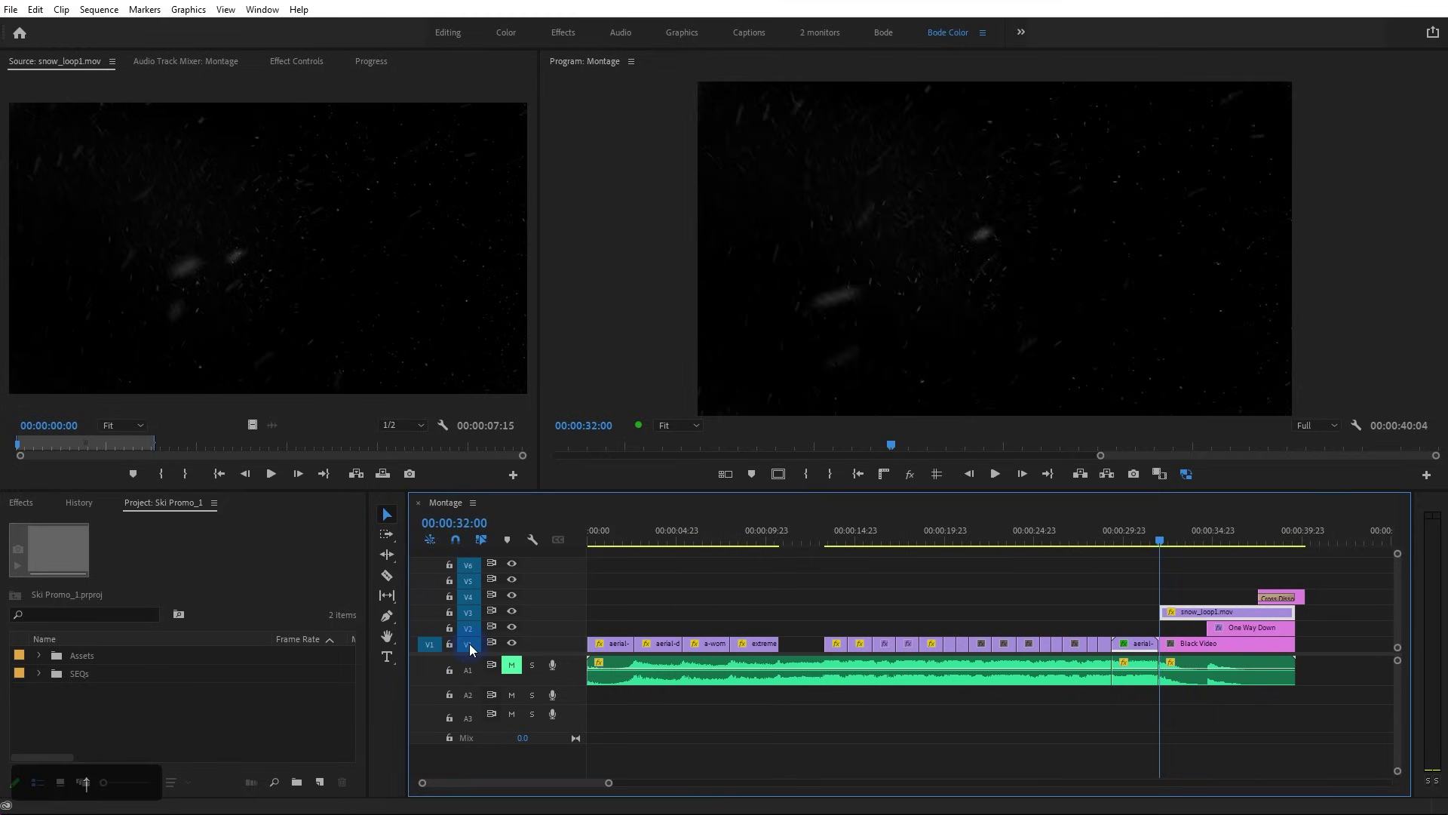
key("Down")
key("Down")
key("Down")
key("Down")
key("Down")
key("Down")
key("Up")
key("Up")
key("Up")
key("Up")
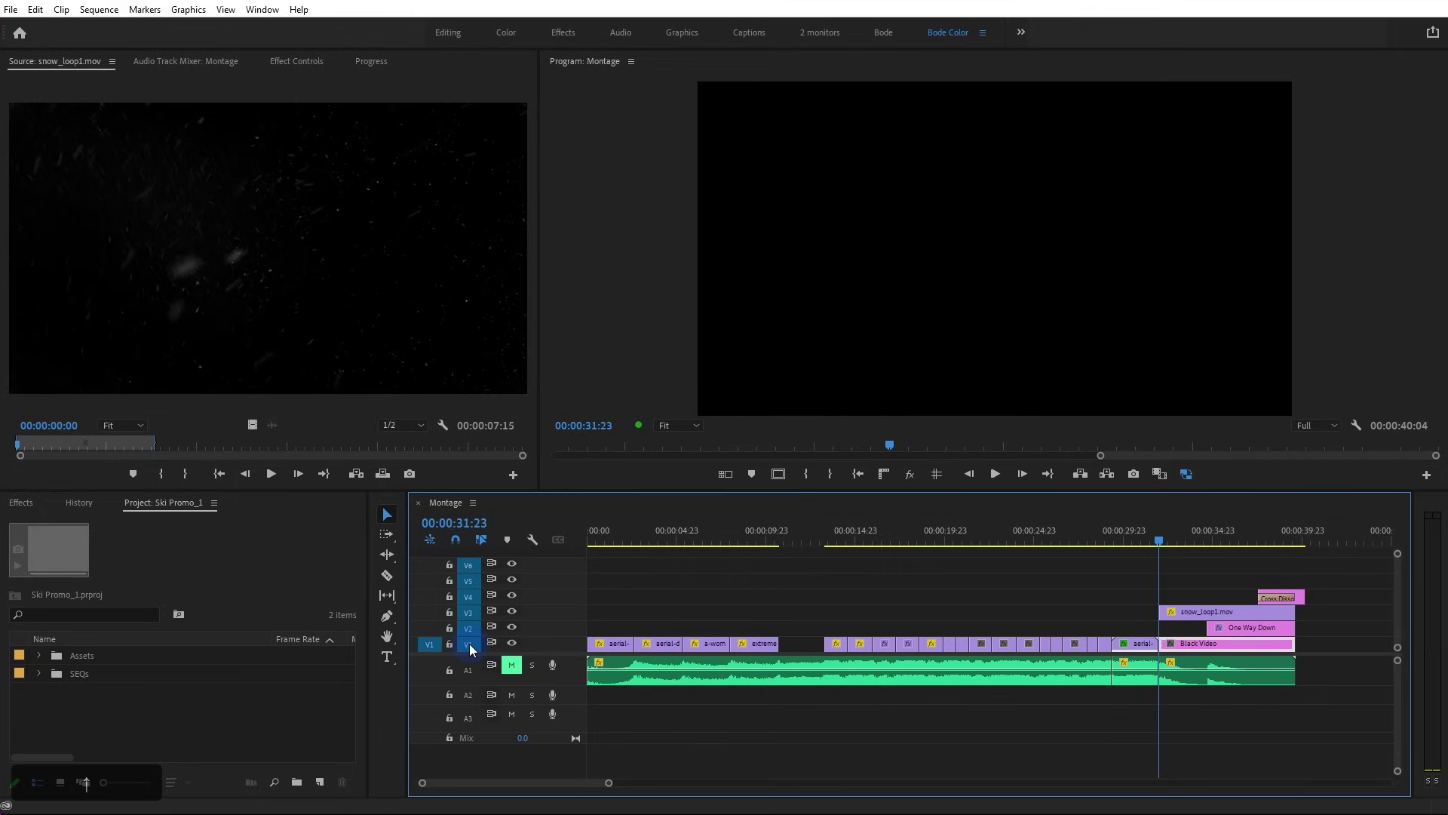
key("equal")
key("equal")
key("equal")
key("equal")
key("equal")
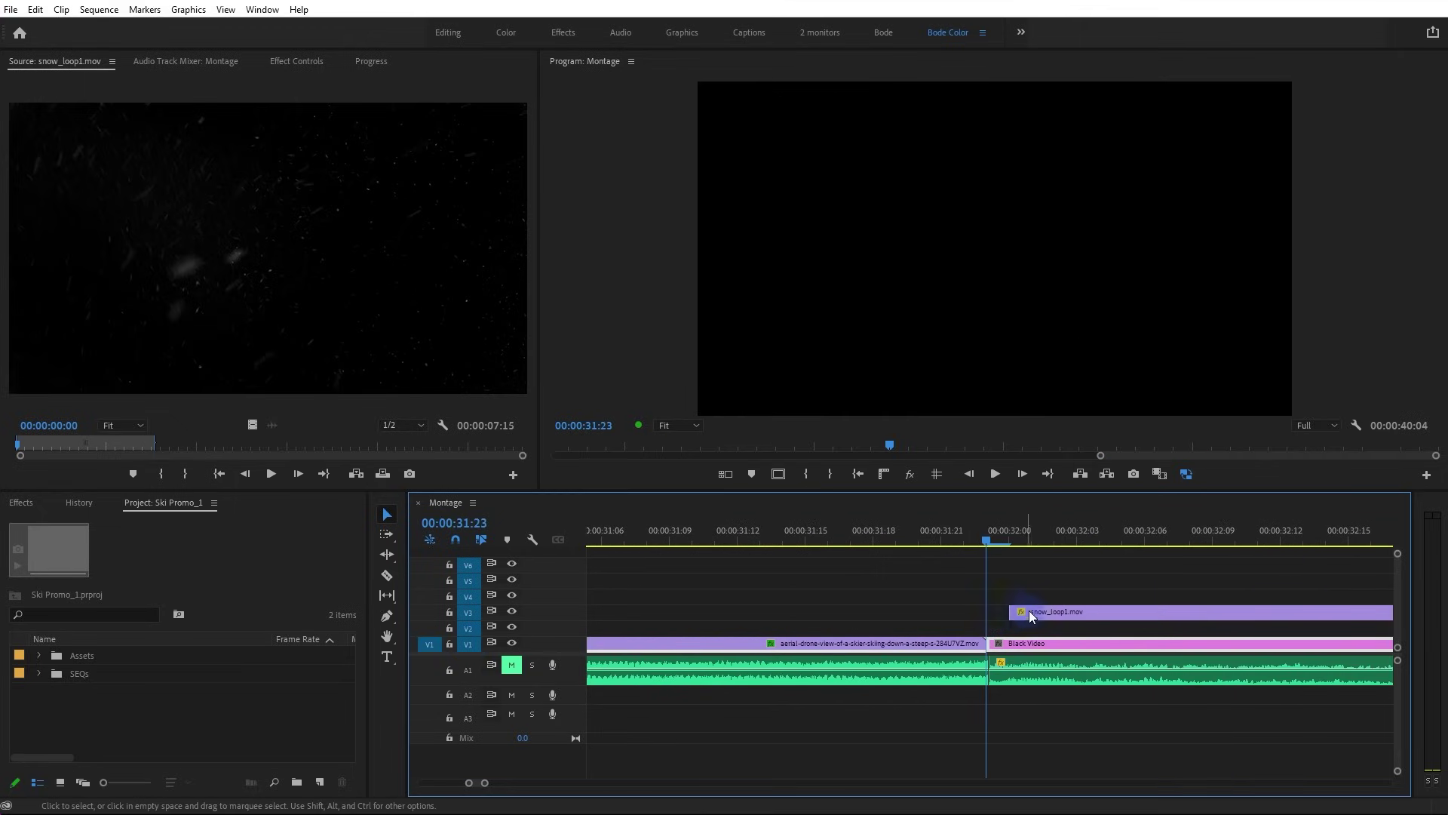
Zoom out and back in, then step back through edit points to 00:00:18:15
key("minus")
key("minus")
key("minus")
key("minus")
key("minus")
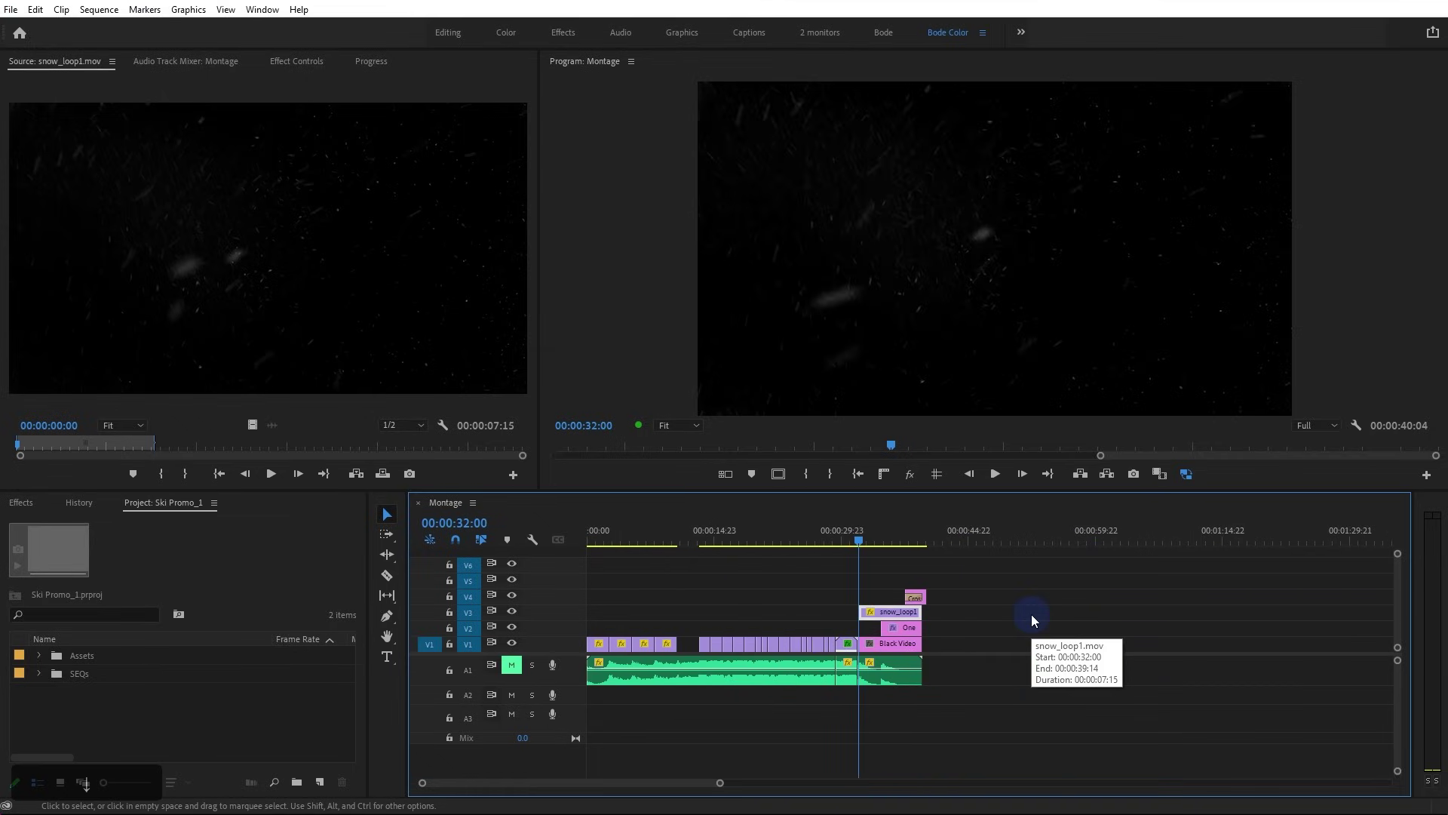
key("equal")
key("equal")
key("equal")
key("Down")
key("Up")
key("Up")
key("Up")
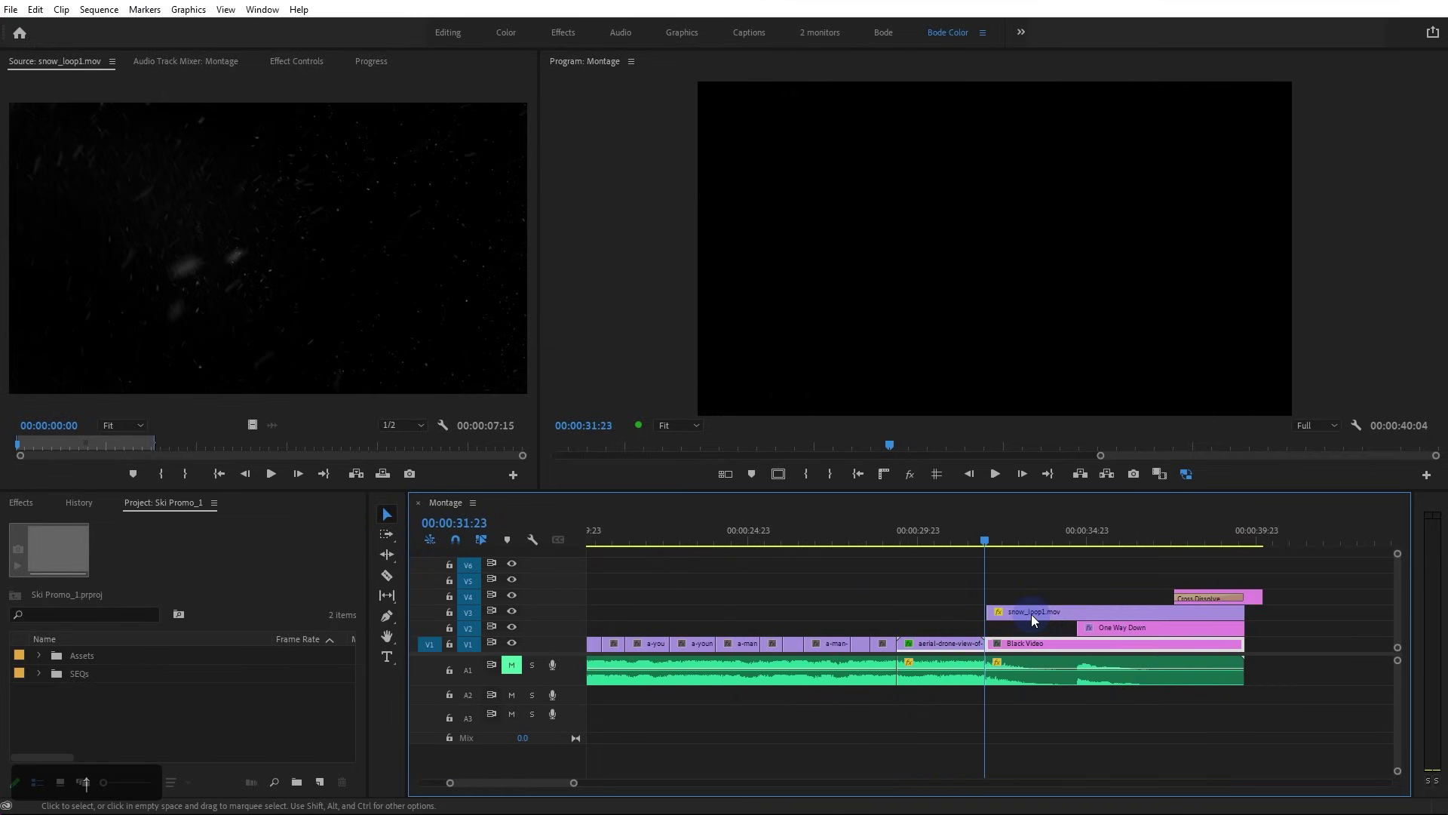
key("Up")
key("Up")
key("Up")
key("Up")
key("Up")
key("Up")
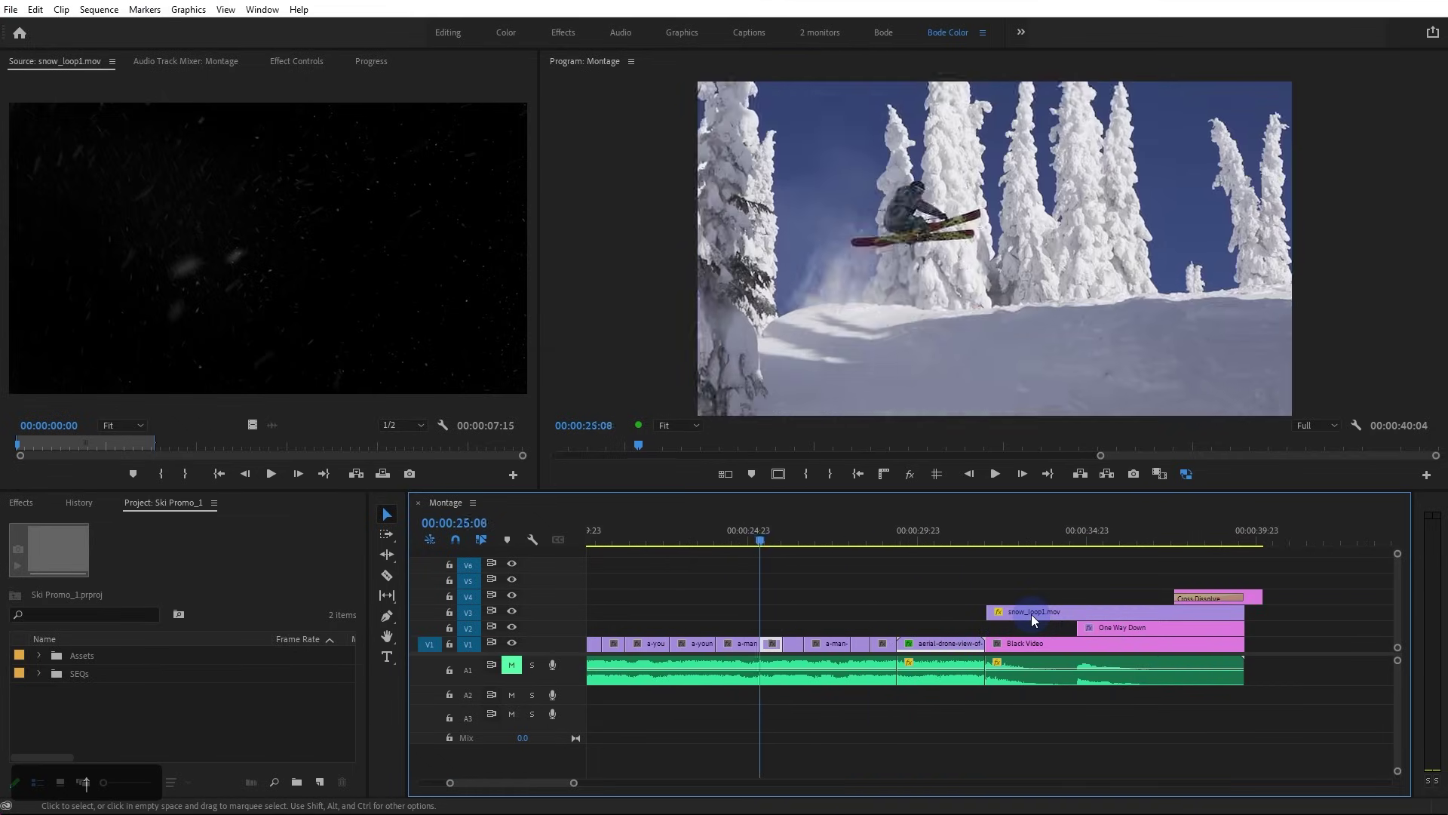
key("Up")
key("Up")
key("Up")
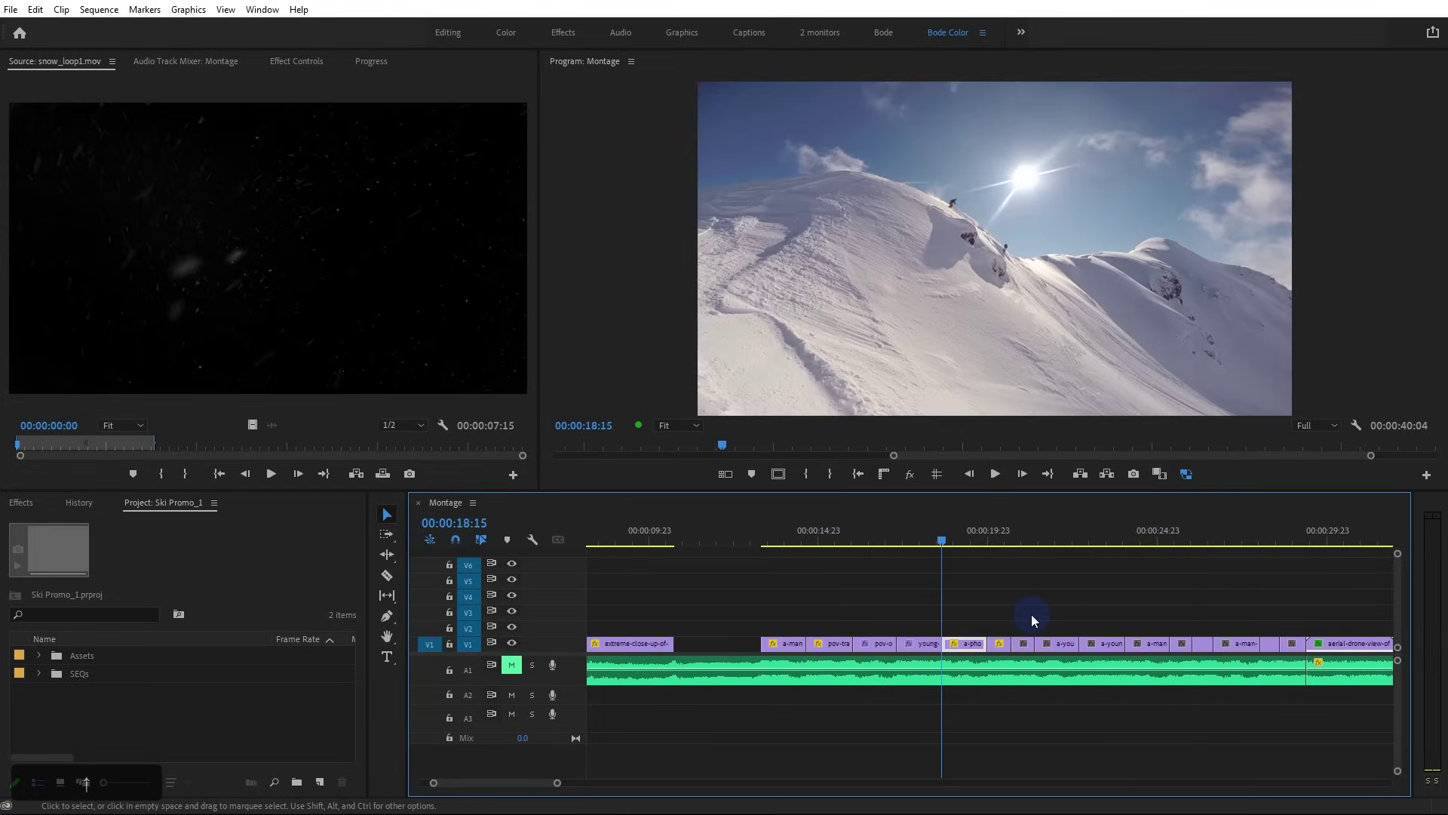
Target only A1 and Alt-drag a copy of the music clip onto A2
left_click(467, 647, "shift")
left_click(468, 670)
scroll(798, 695, "down", 3, "alt")
scroll(798, 694, "down", 2, "alt")
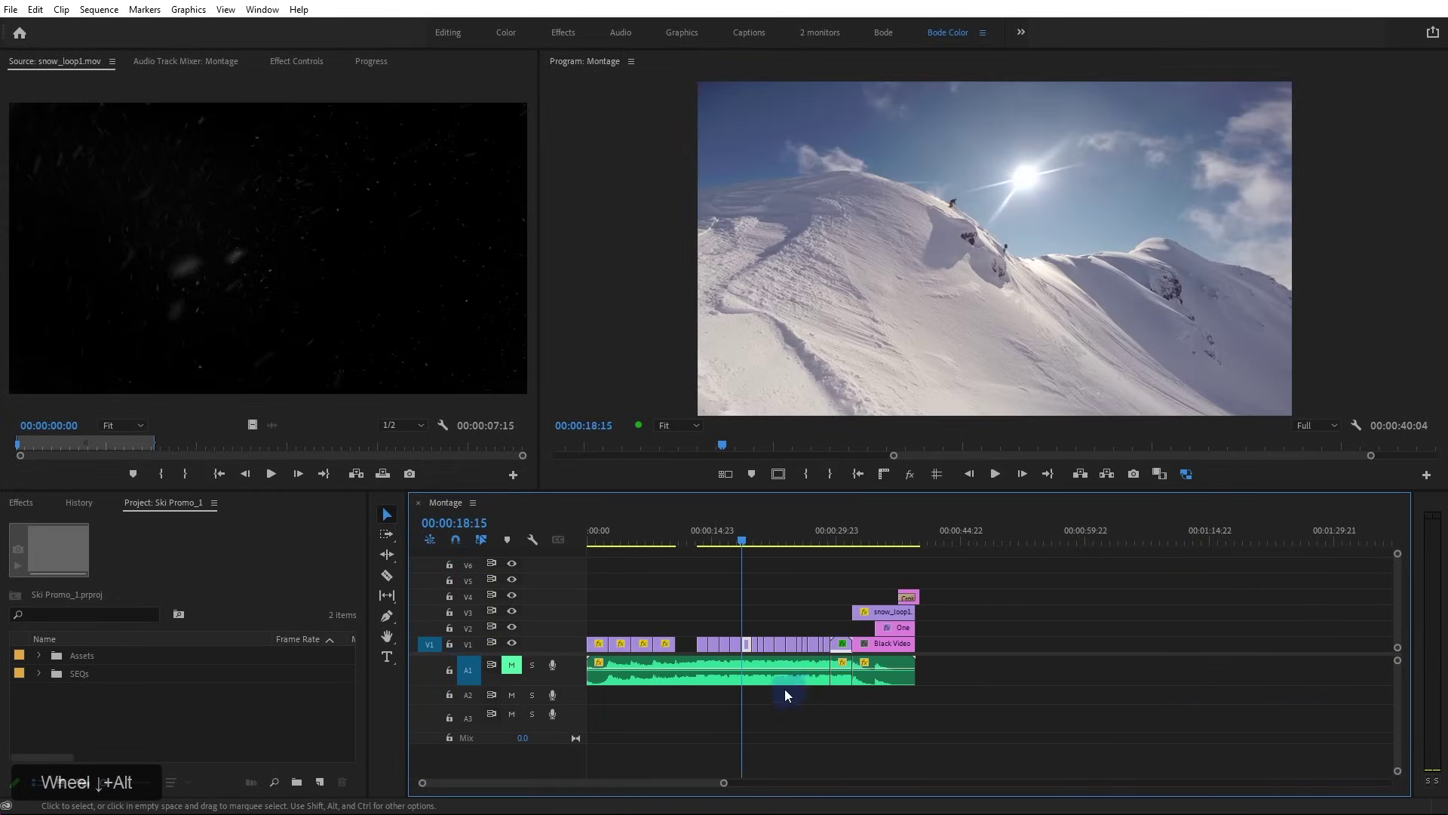
left_click(739, 680)
left_click_drag(688, 679, 772, 699)
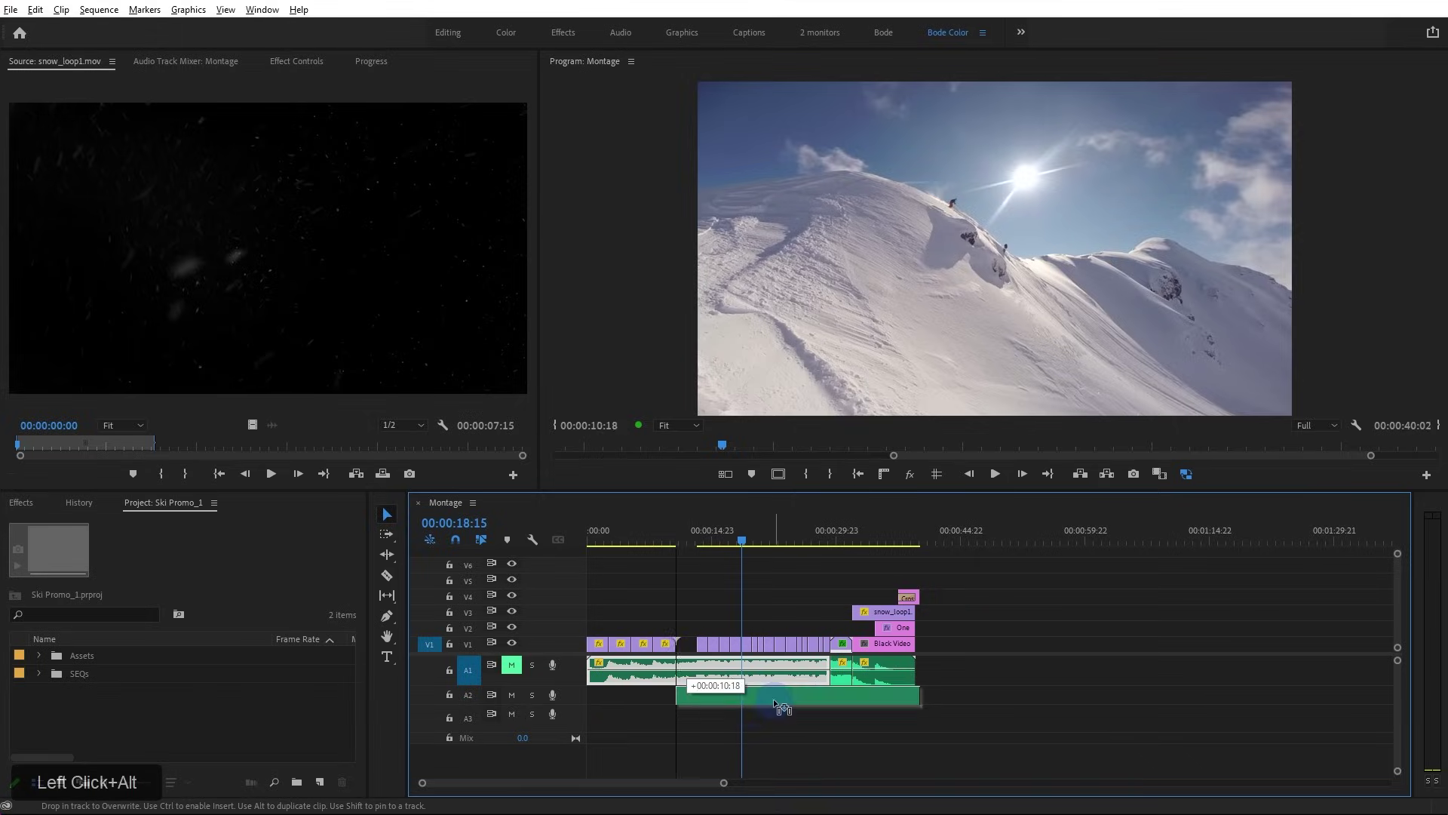
left_click(511, 694)
Target A2 too and step through edit points to the end of the A2 copy
key("Up")
key("Down")
key("Up")
key("Down")
key("Down")
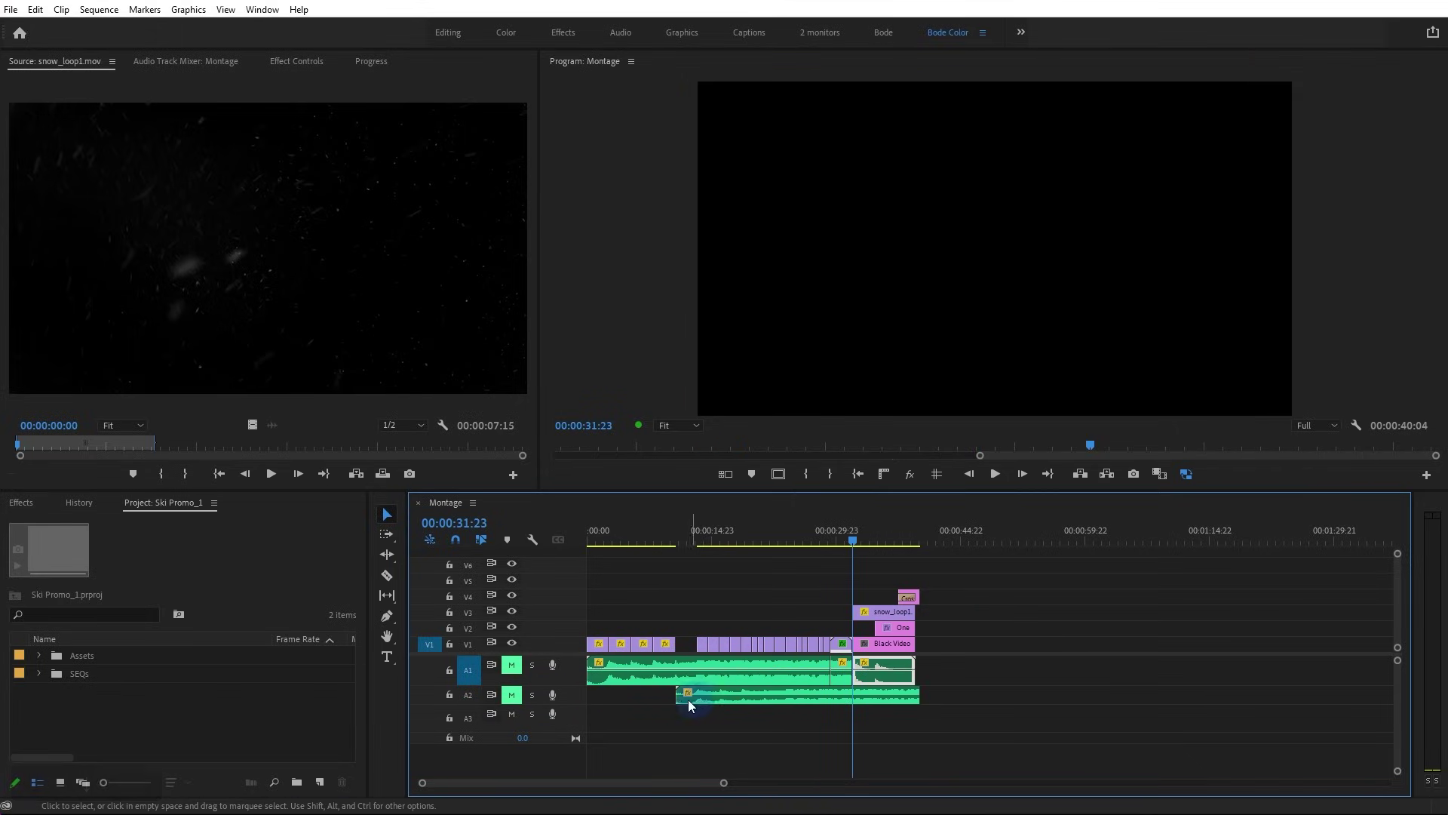
left_click(473, 697)
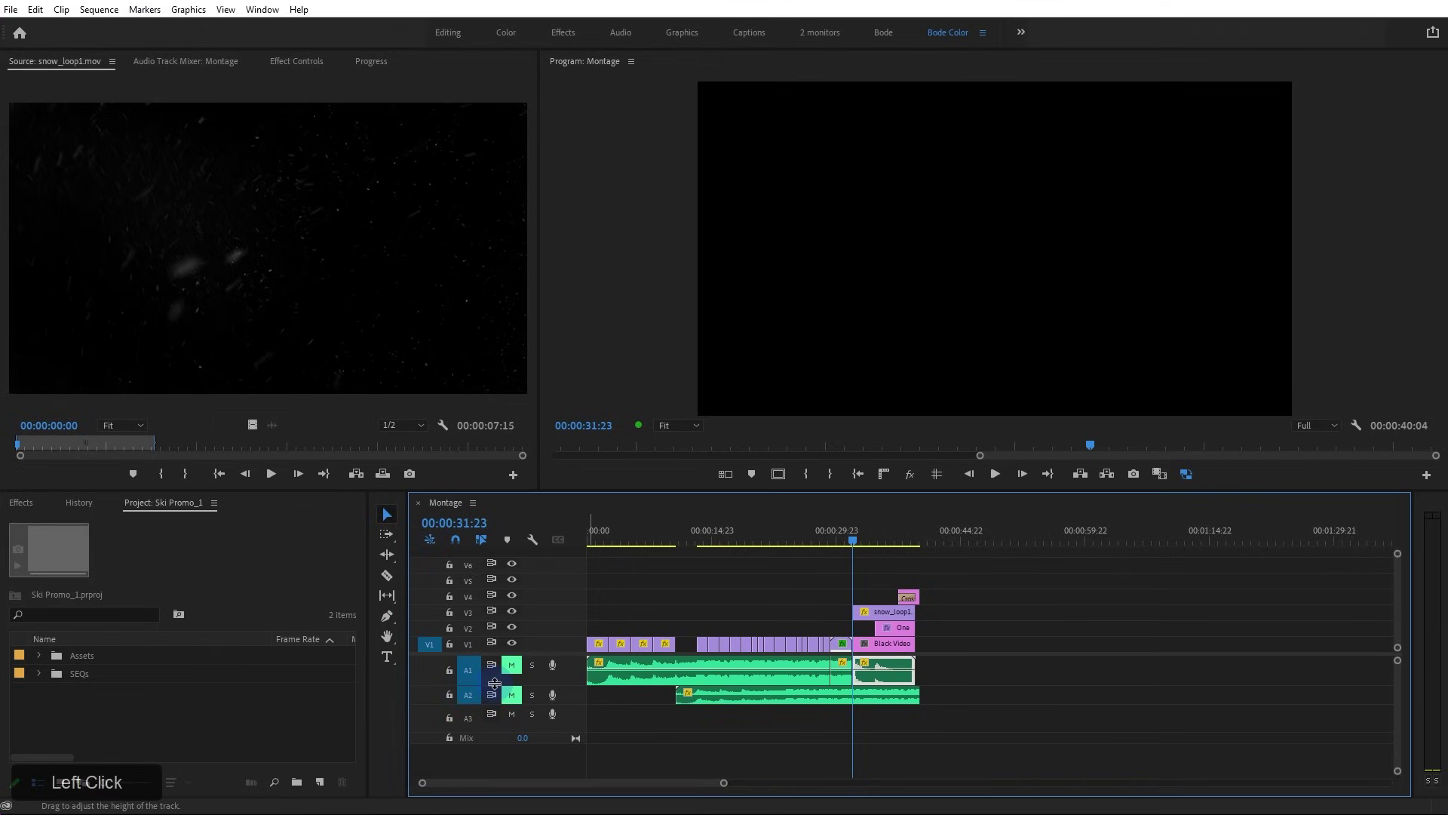
key("Up")
key("Up")
key("Down")
key("Down")
key("Down")
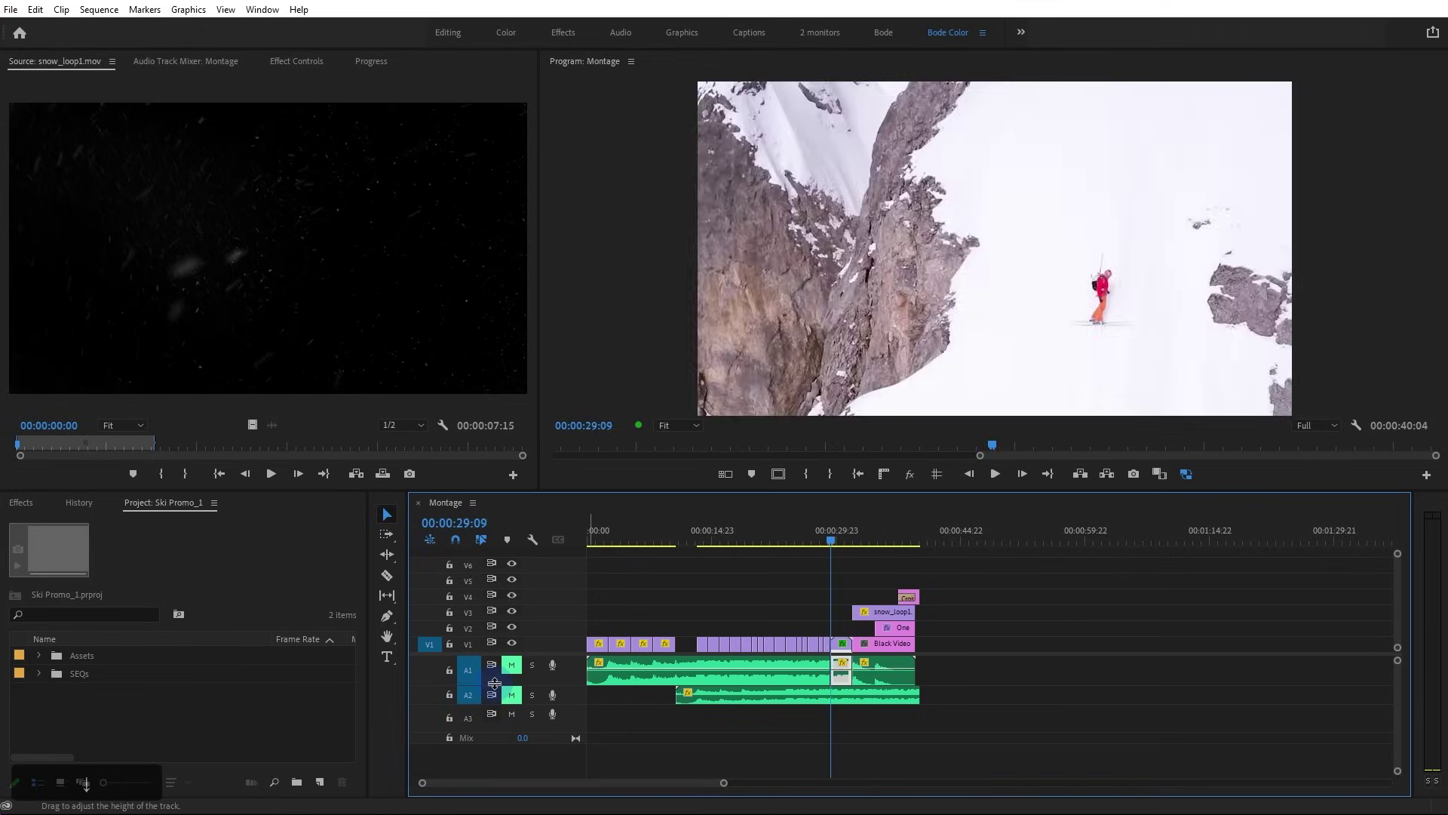
key("Down")
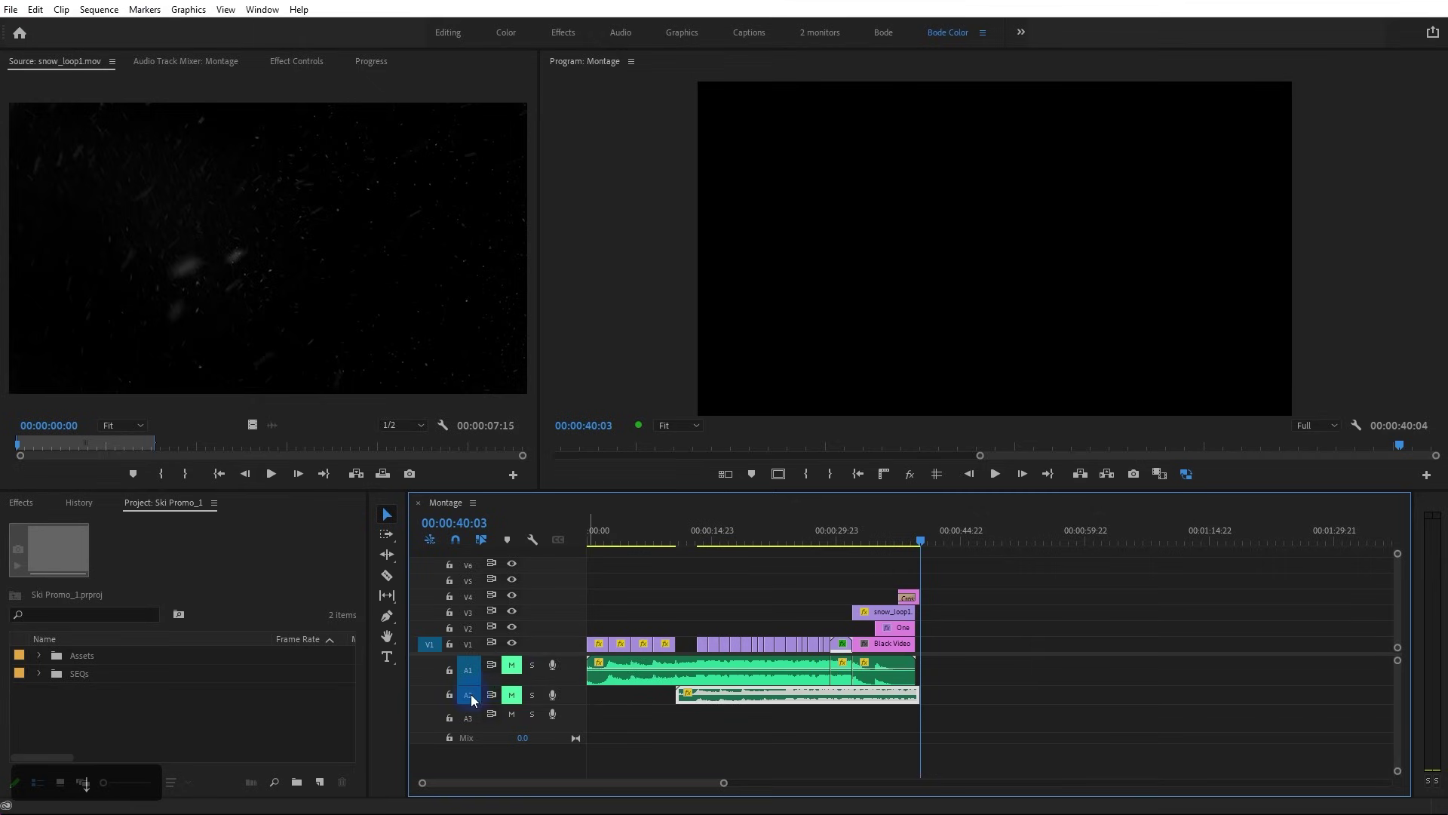
Untarget A2, target V1–V3, and delete the music copy from A2
left_click(470, 694)
left_click_drag(467, 641, 469, 613)
key("Delete")
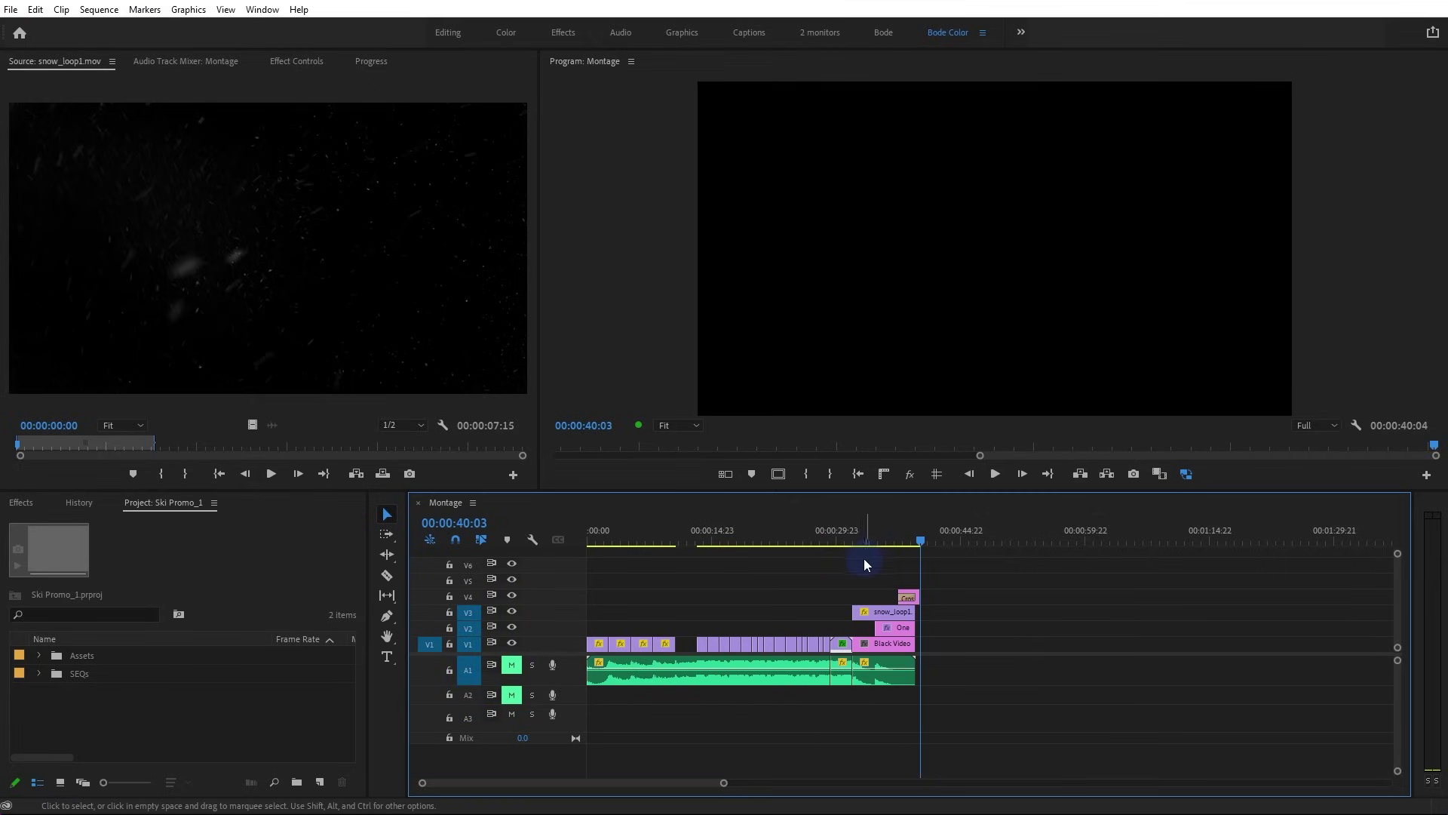
Try patching the source video to V2 and V3, then return it to V1
left_click(791, 587)
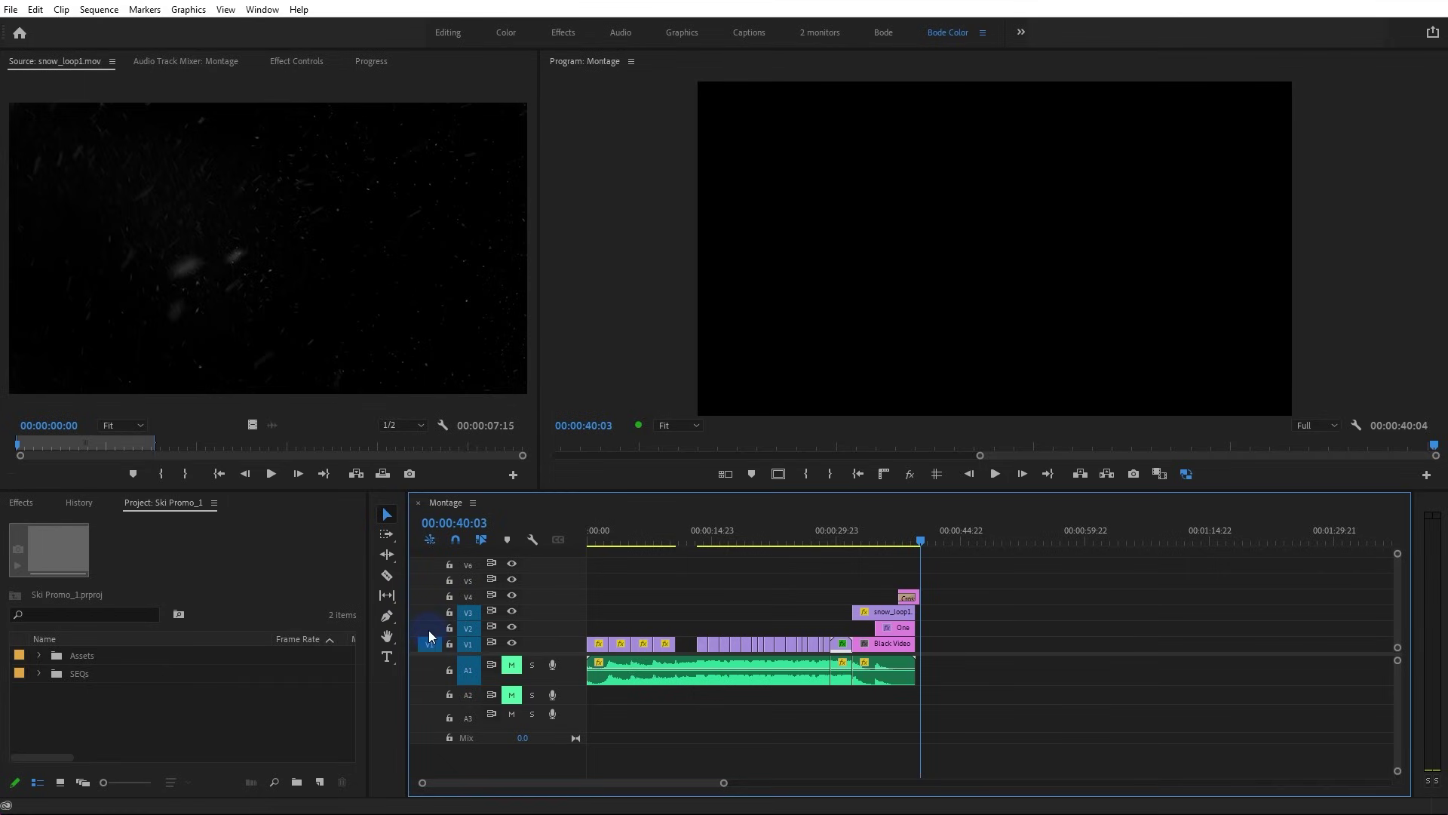
left_click(428, 641)
left_click(430, 627)
left_click(430, 612)
left_click(430, 627)
left_click(428, 645)
Park the playhead at 00:00:10:18, zoom in, and patch the source video to V2
left_click(685, 538, "shift")
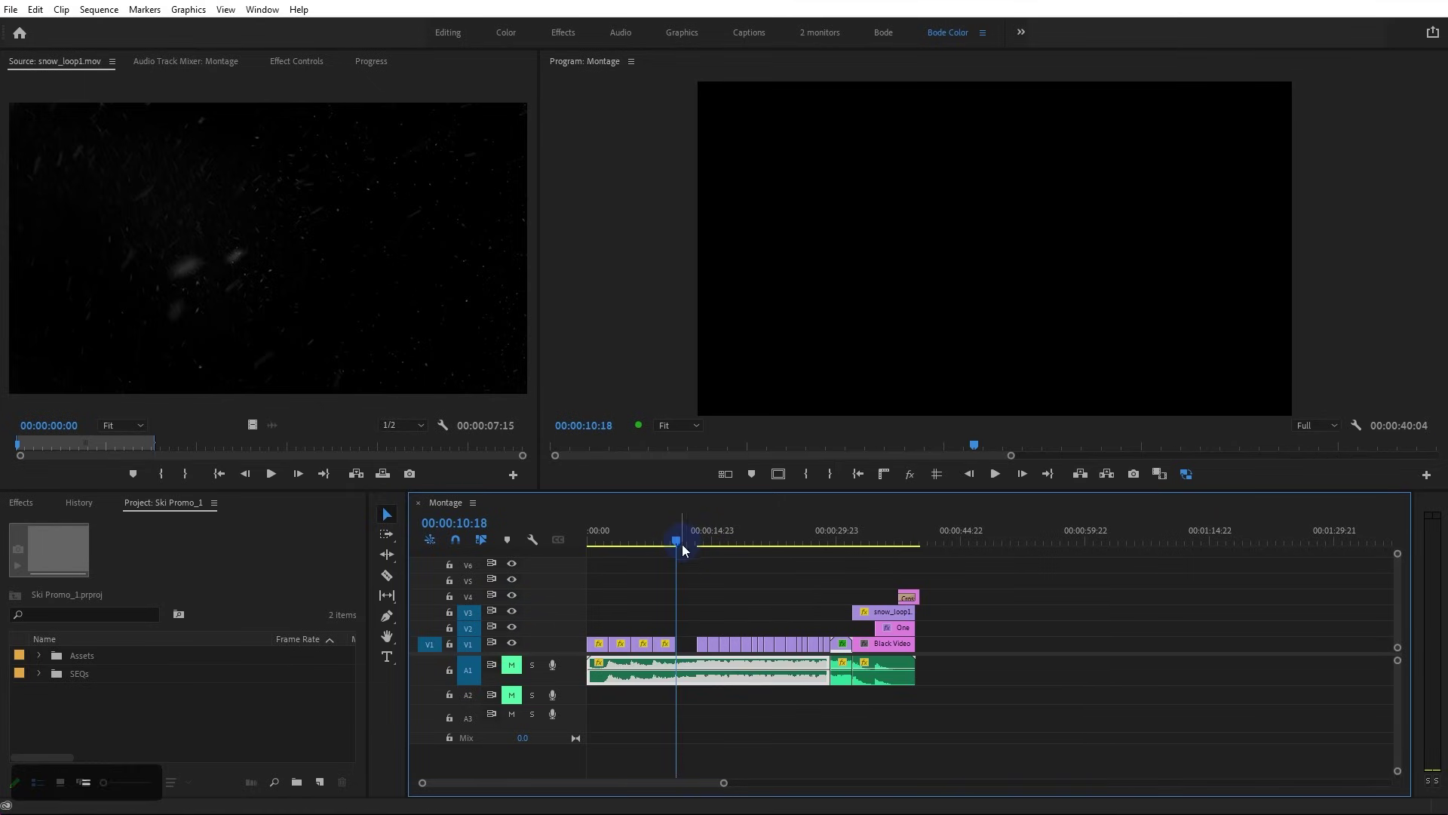
key("=")
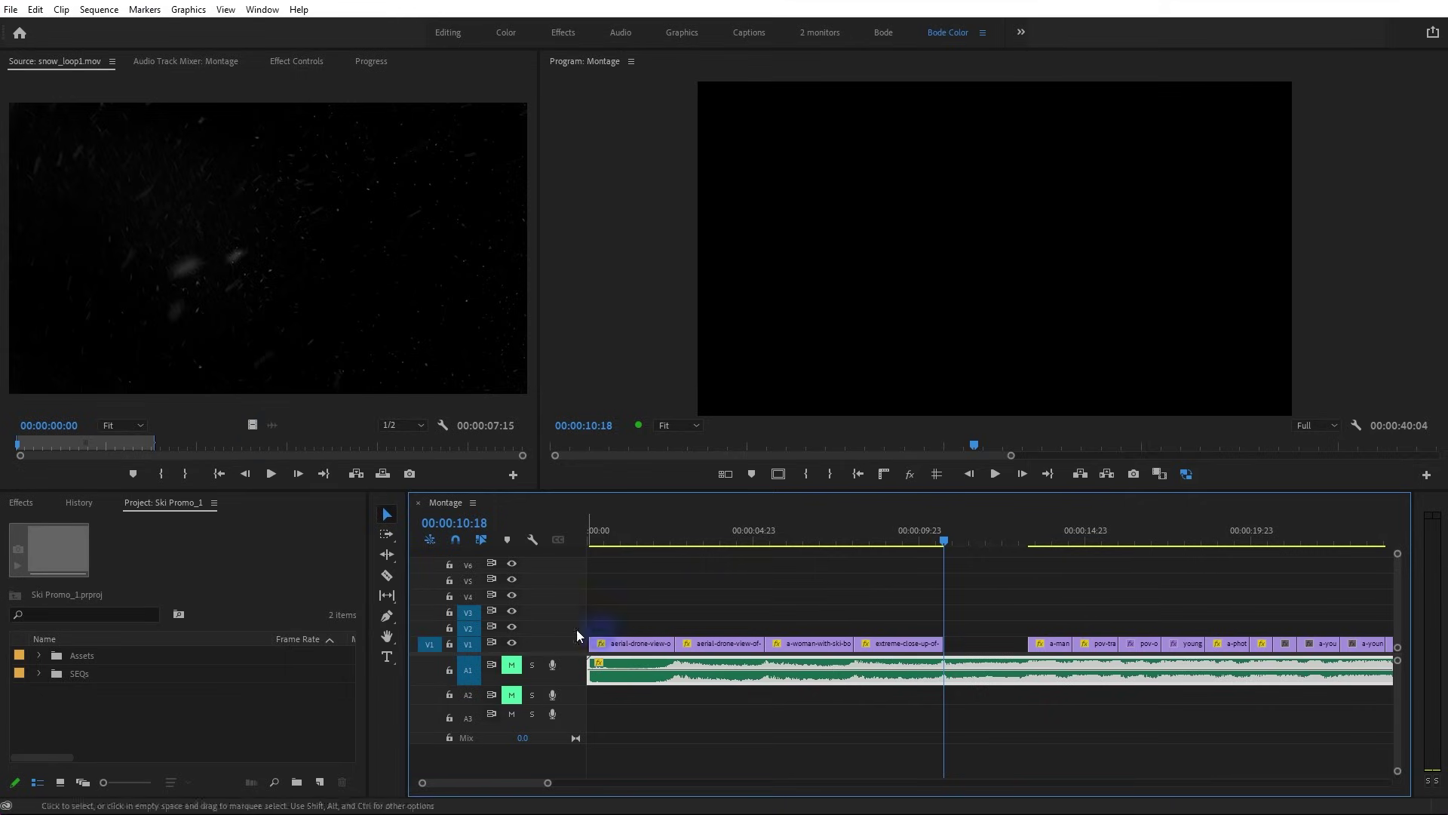
left_click(430, 631)
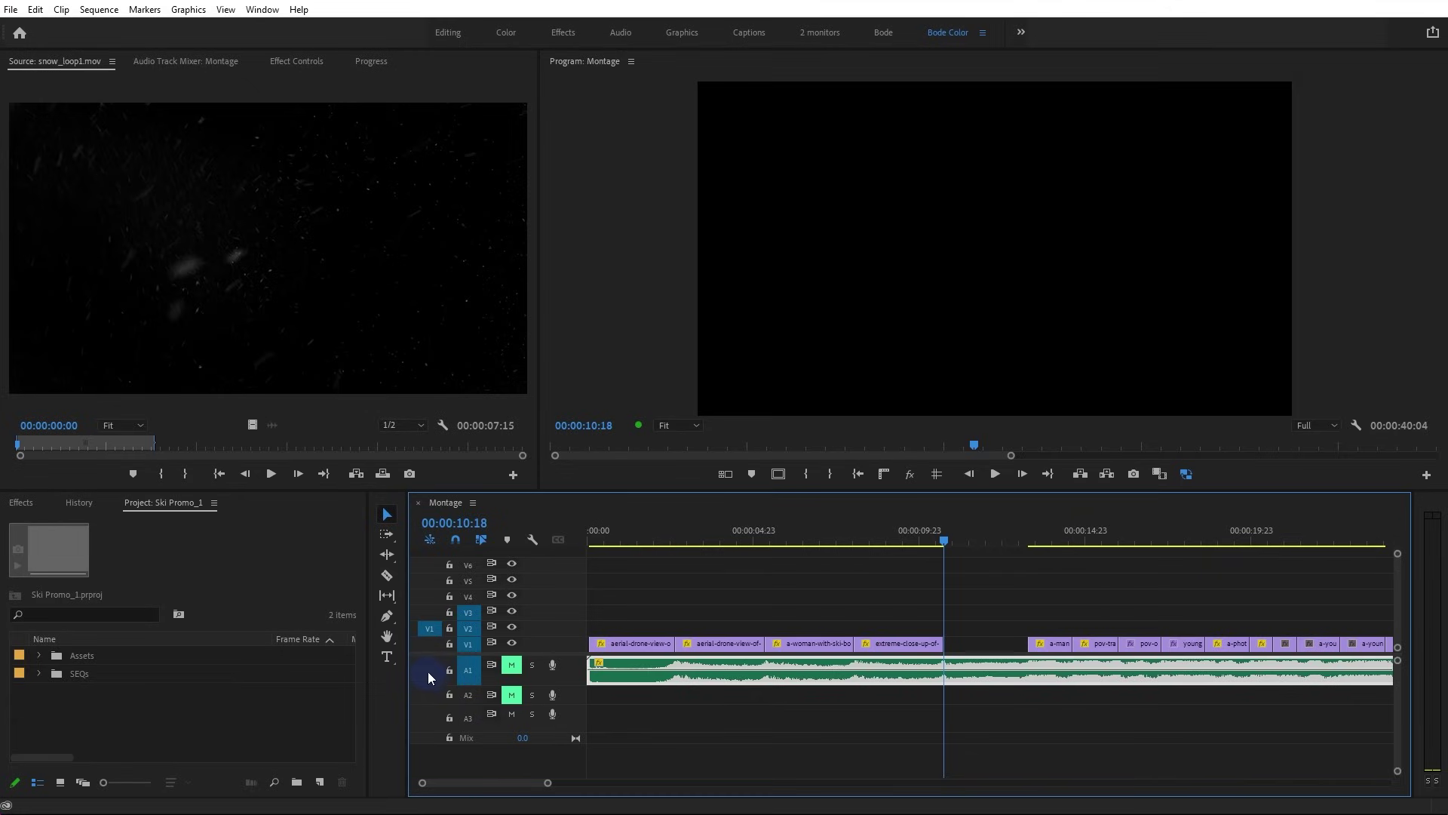
Overwrite snow_loop1.mov onto V2 at the gap, select it, and expand the Ducks On A Boat bin
left_click(382, 474)
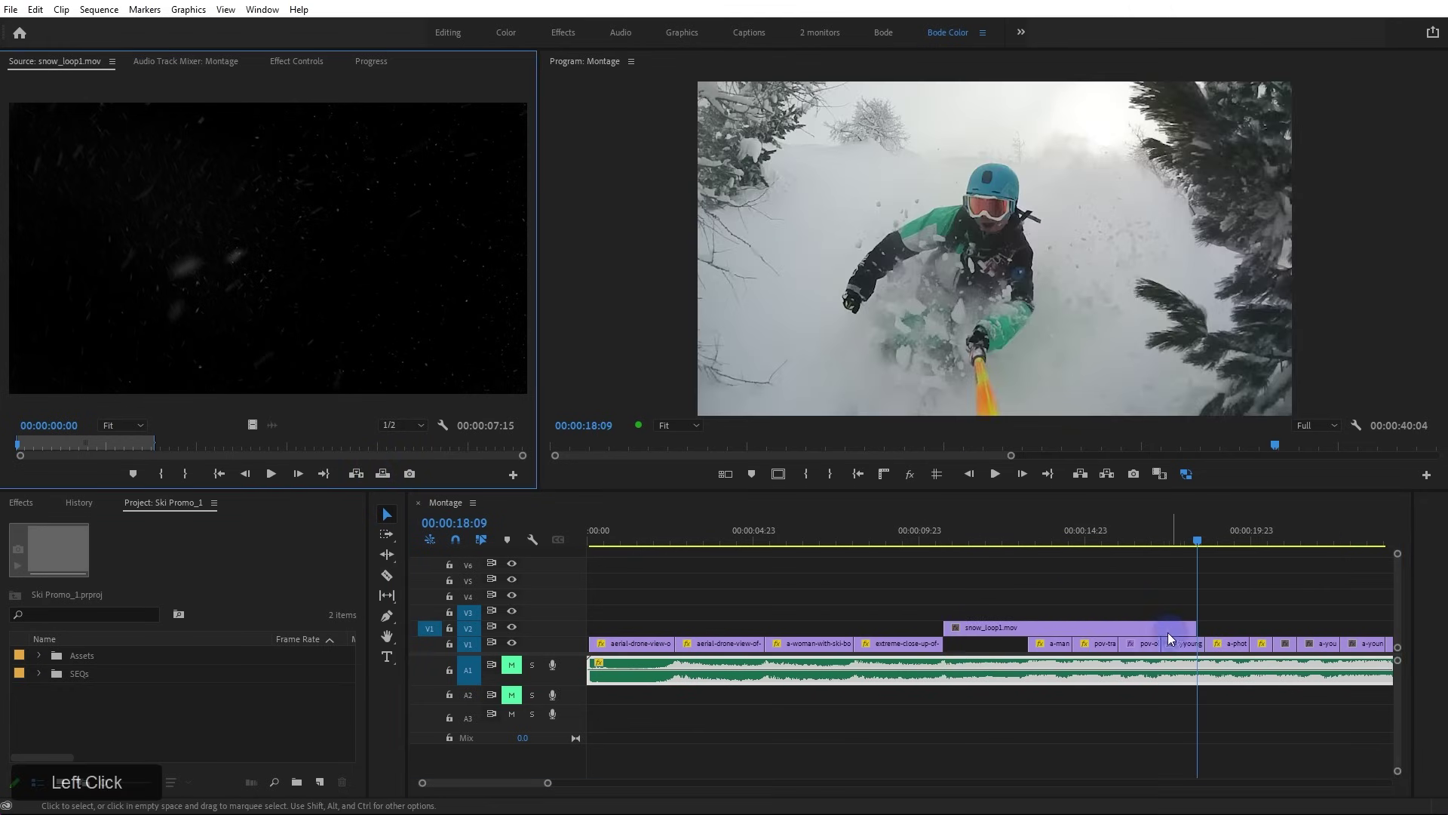
left_click(1040, 626)
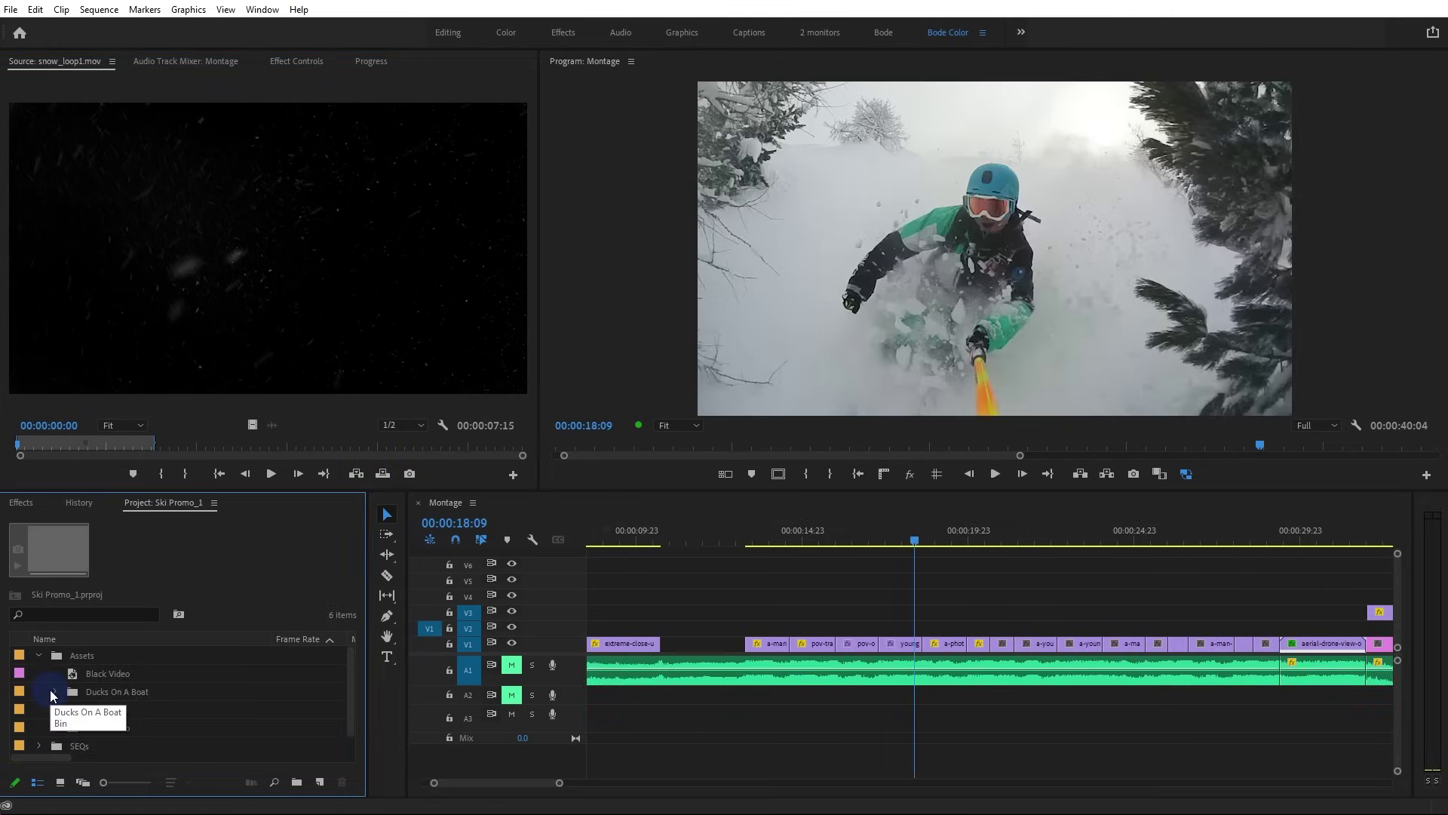
left_click(52, 692)
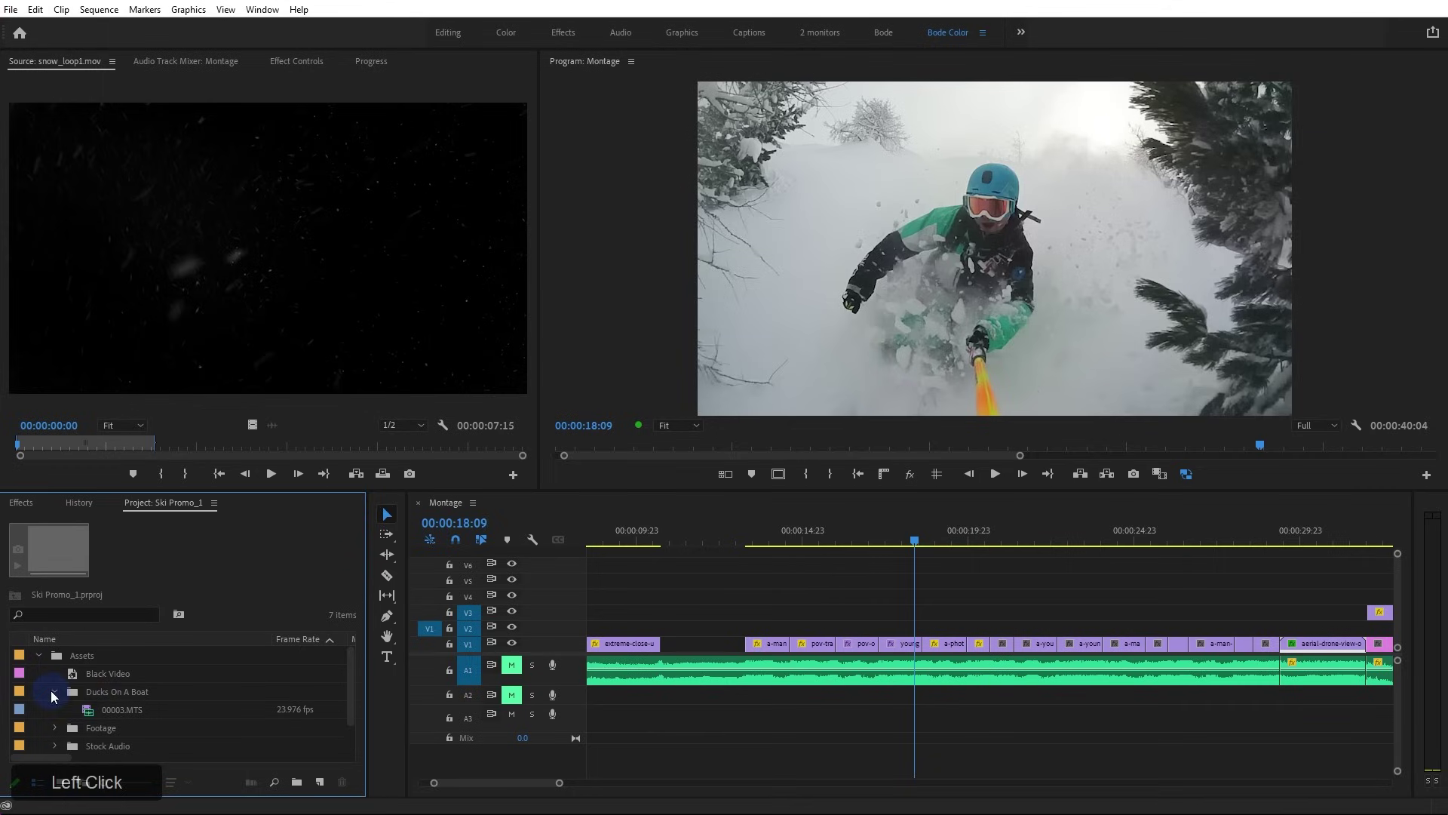
Load 00003.MTS into the Source monitor and return the playhead to 00:00:10:18
double_click(86, 708)
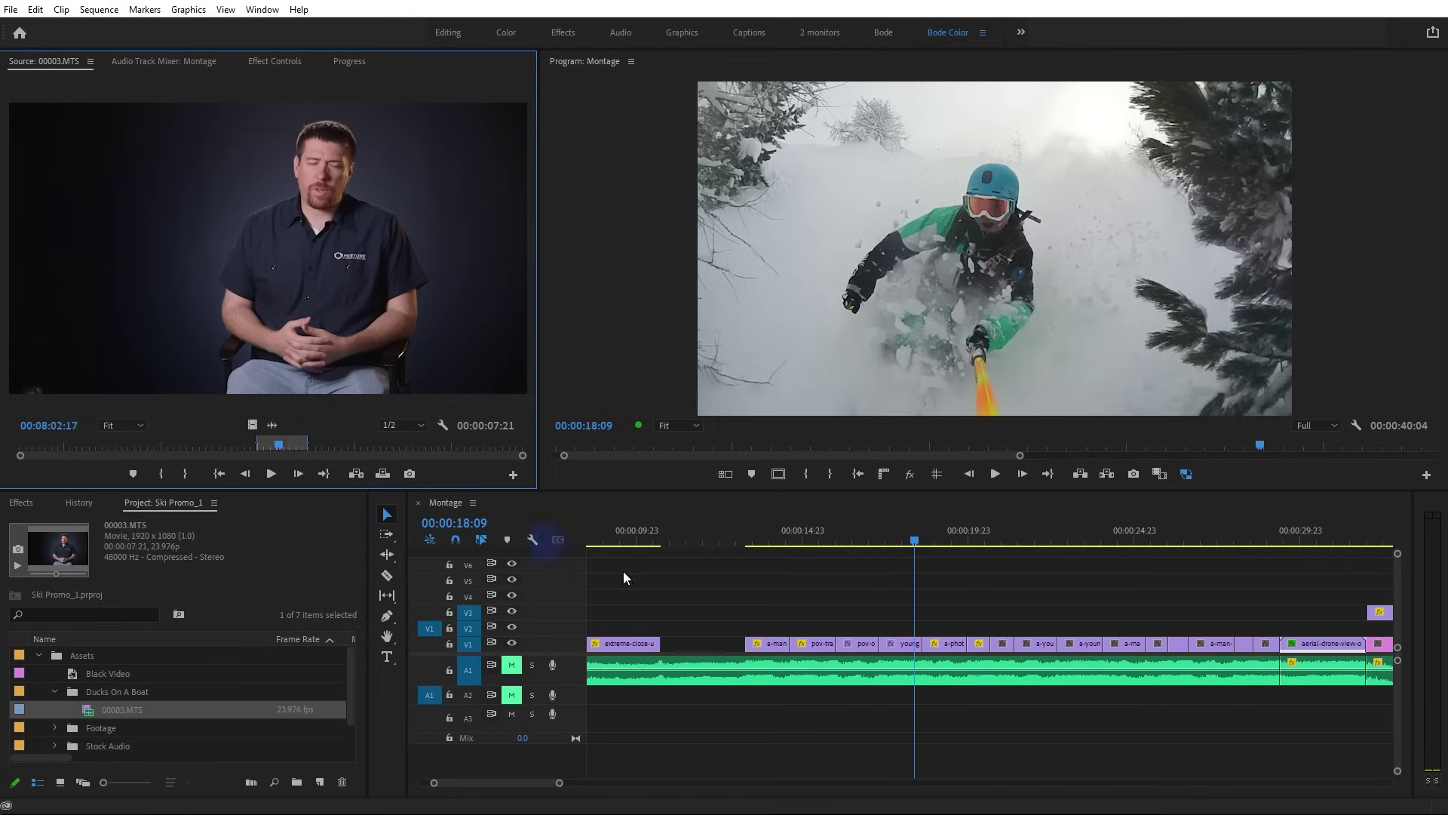
left_click_drag(690, 540, 665, 540)
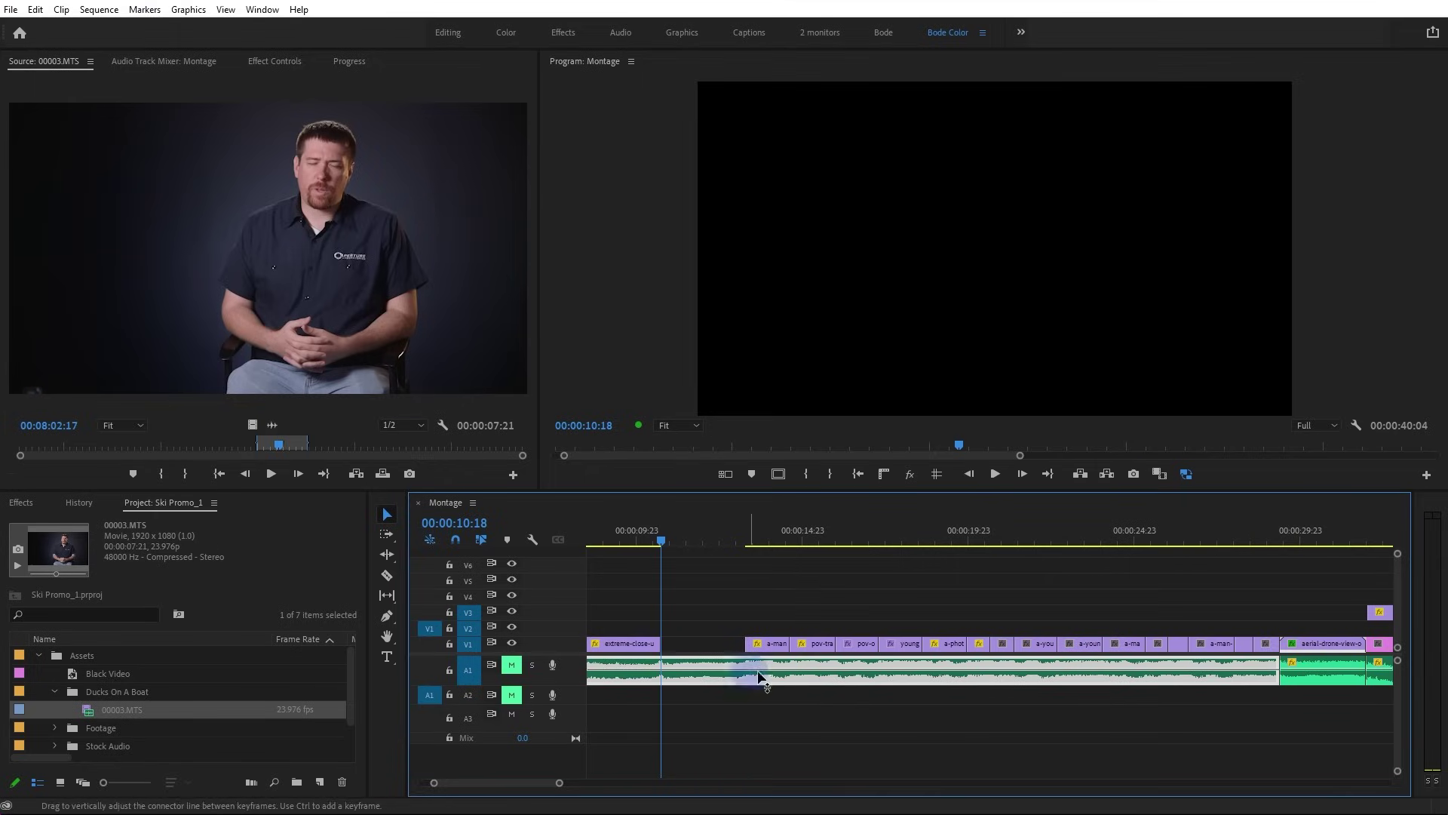
Overwrite 00003.MTS into the gap, then delete the placed clip
left_click(359, 315)
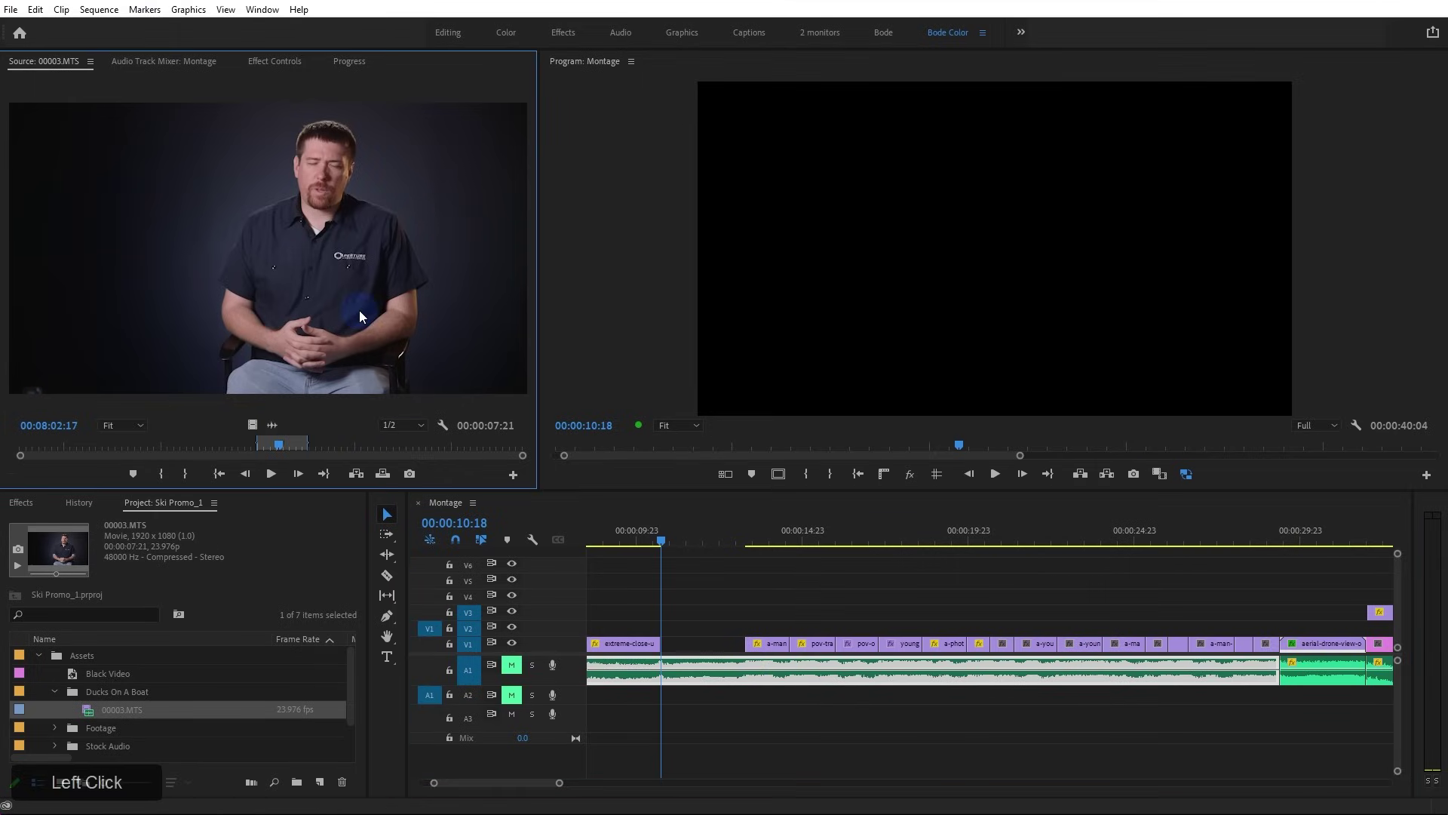
left_click(382, 473)
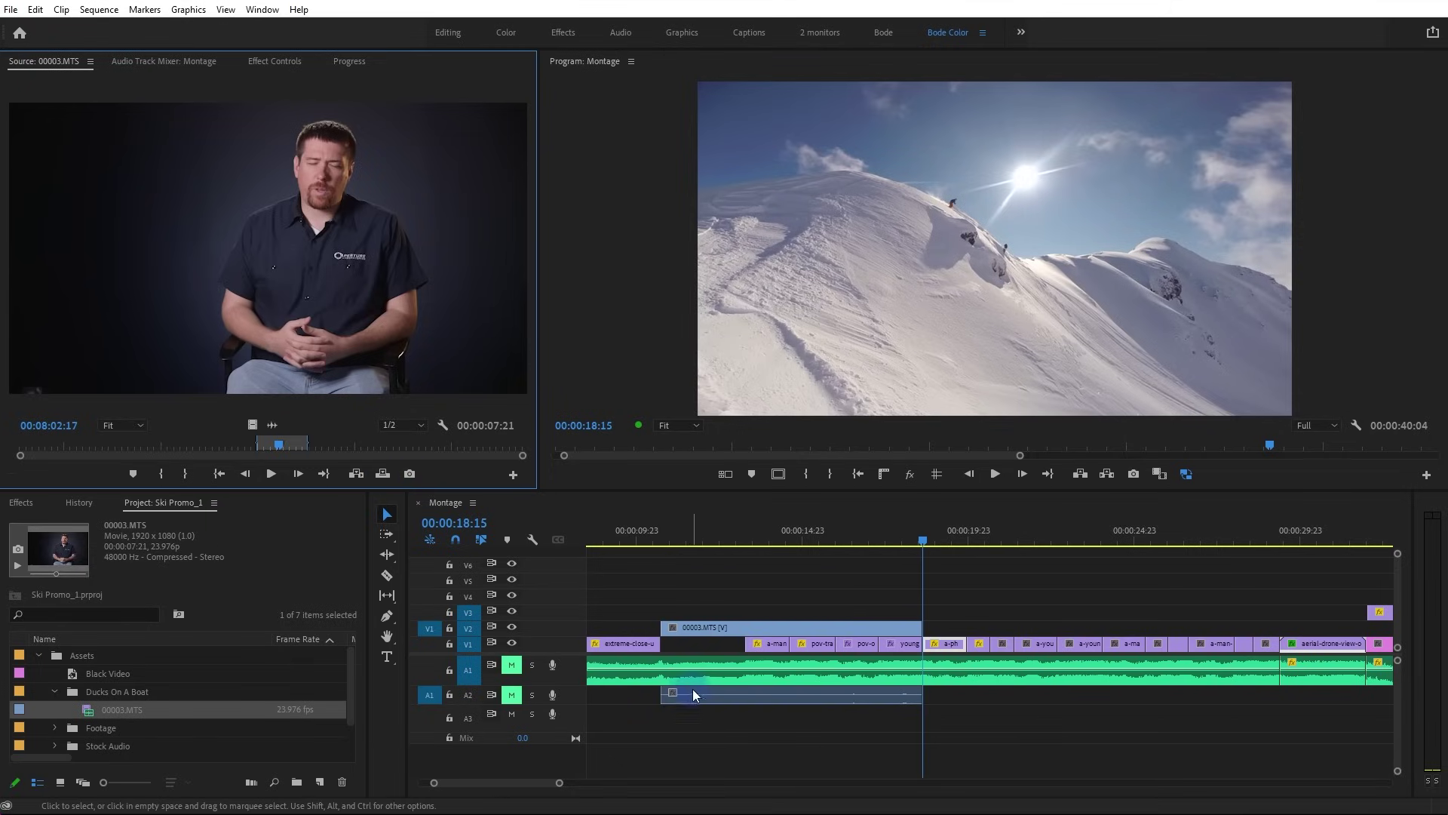
left_click(713, 630)
key("Delete")
Patch source audio to A1, overwrite 00003.MTS onto V2 and A1, then undo
left_click(424, 671)
left_click(424, 672)
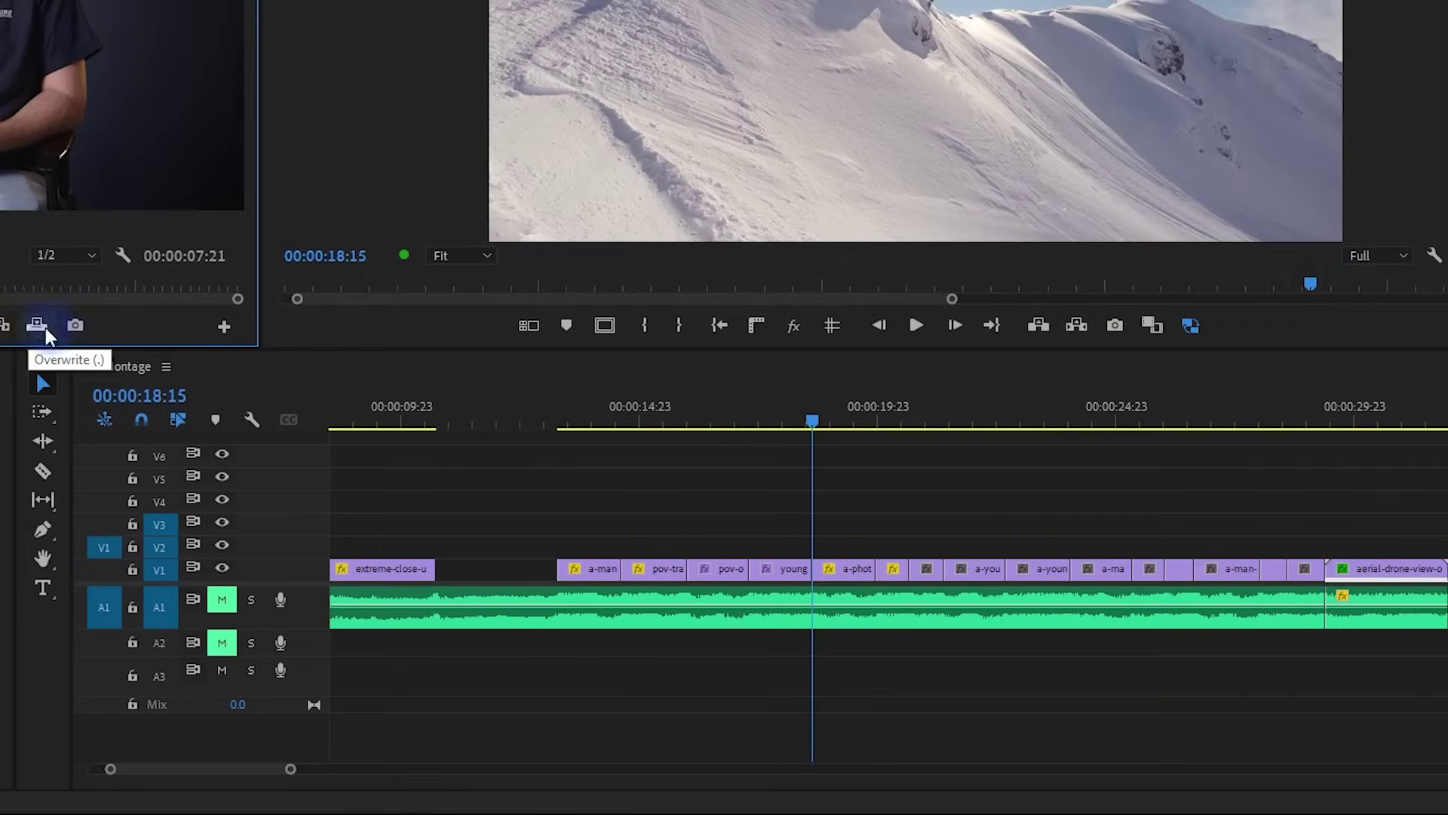
left_click(34, 325)
left_click(844, 622)
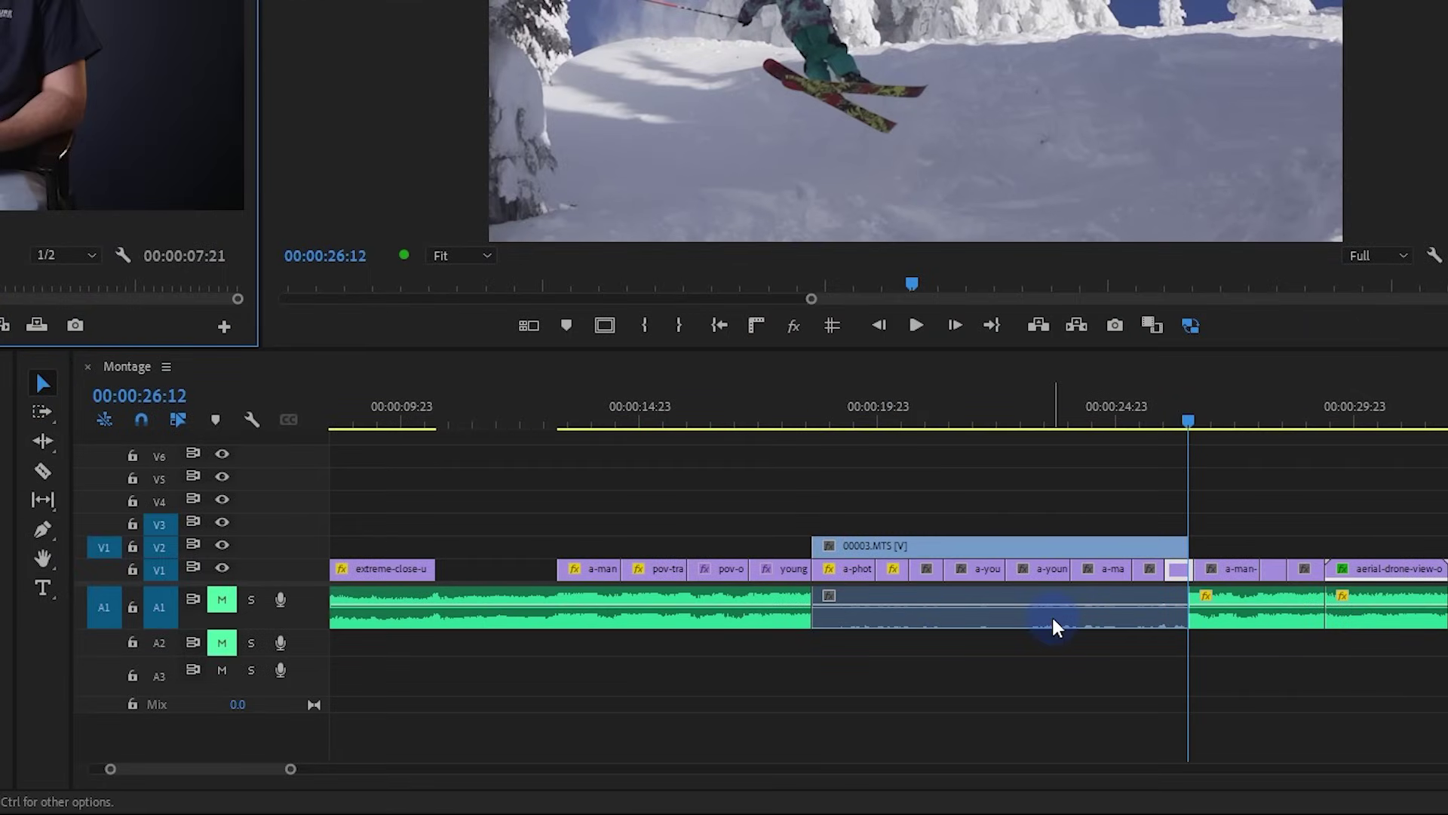
key("ctrl+z")
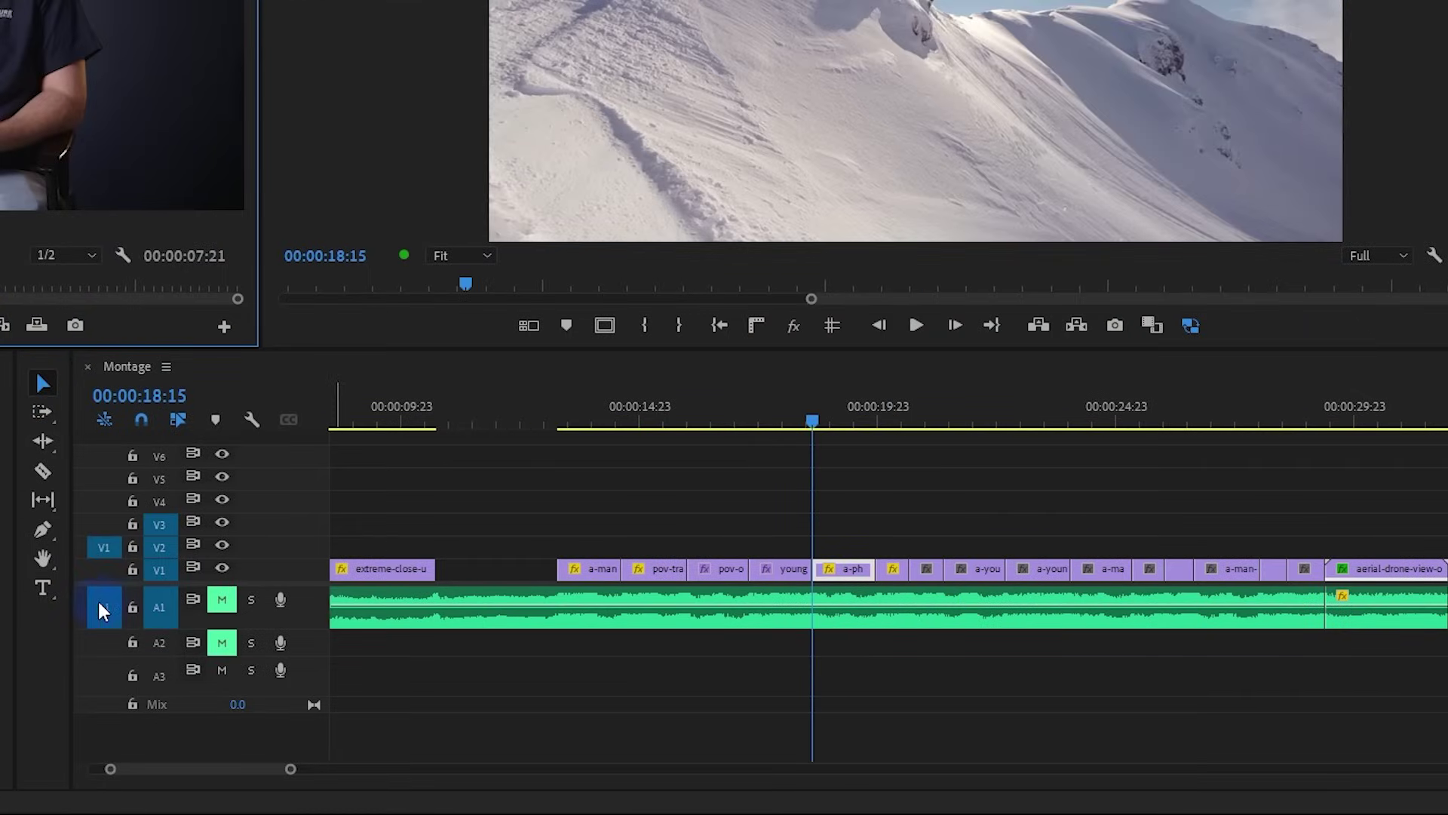
Turn off the source audio patch, overwrite only 00003.MTS video onto V2, then delete it
left_click(100, 603)
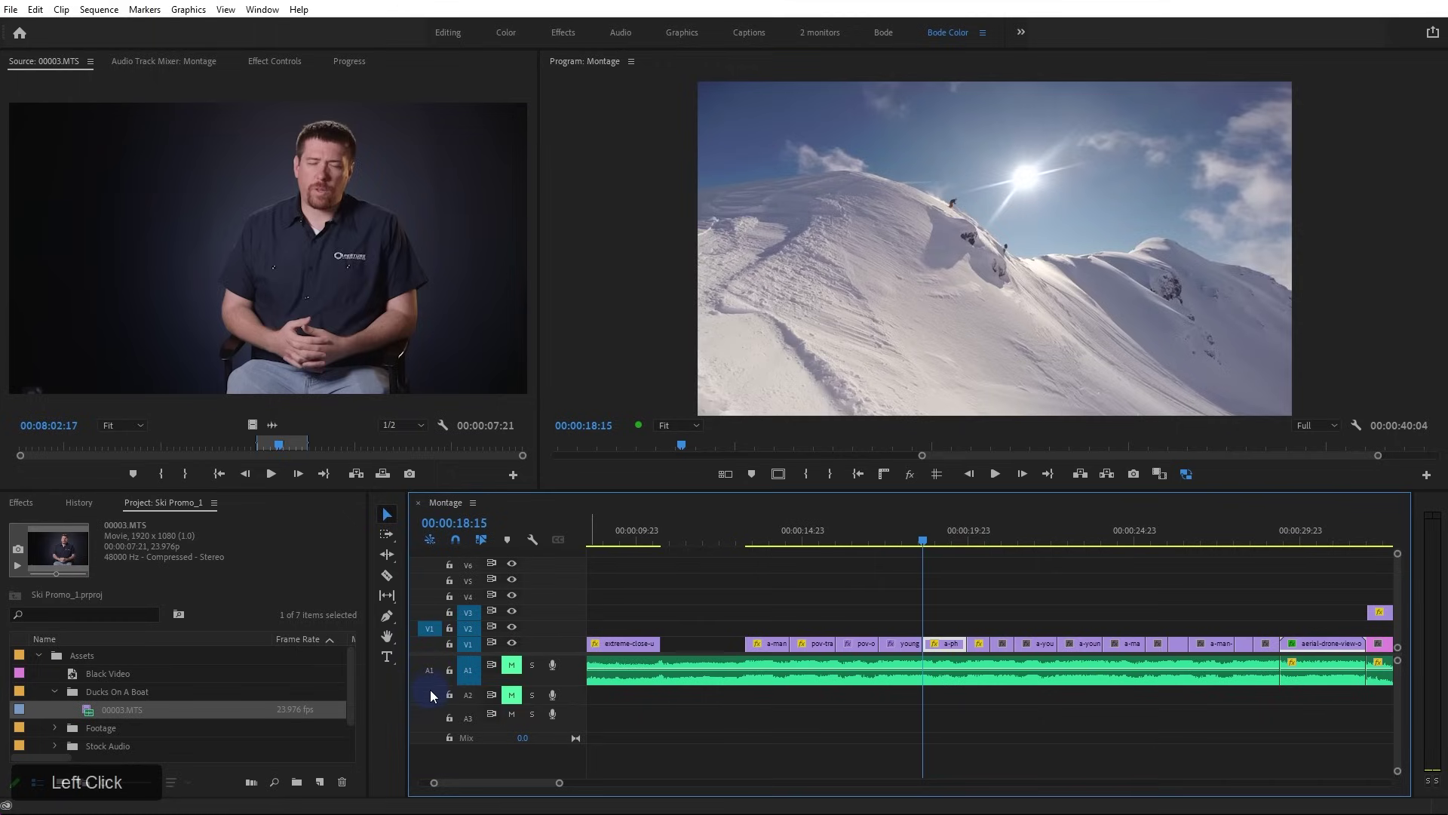
left_click(429, 671)
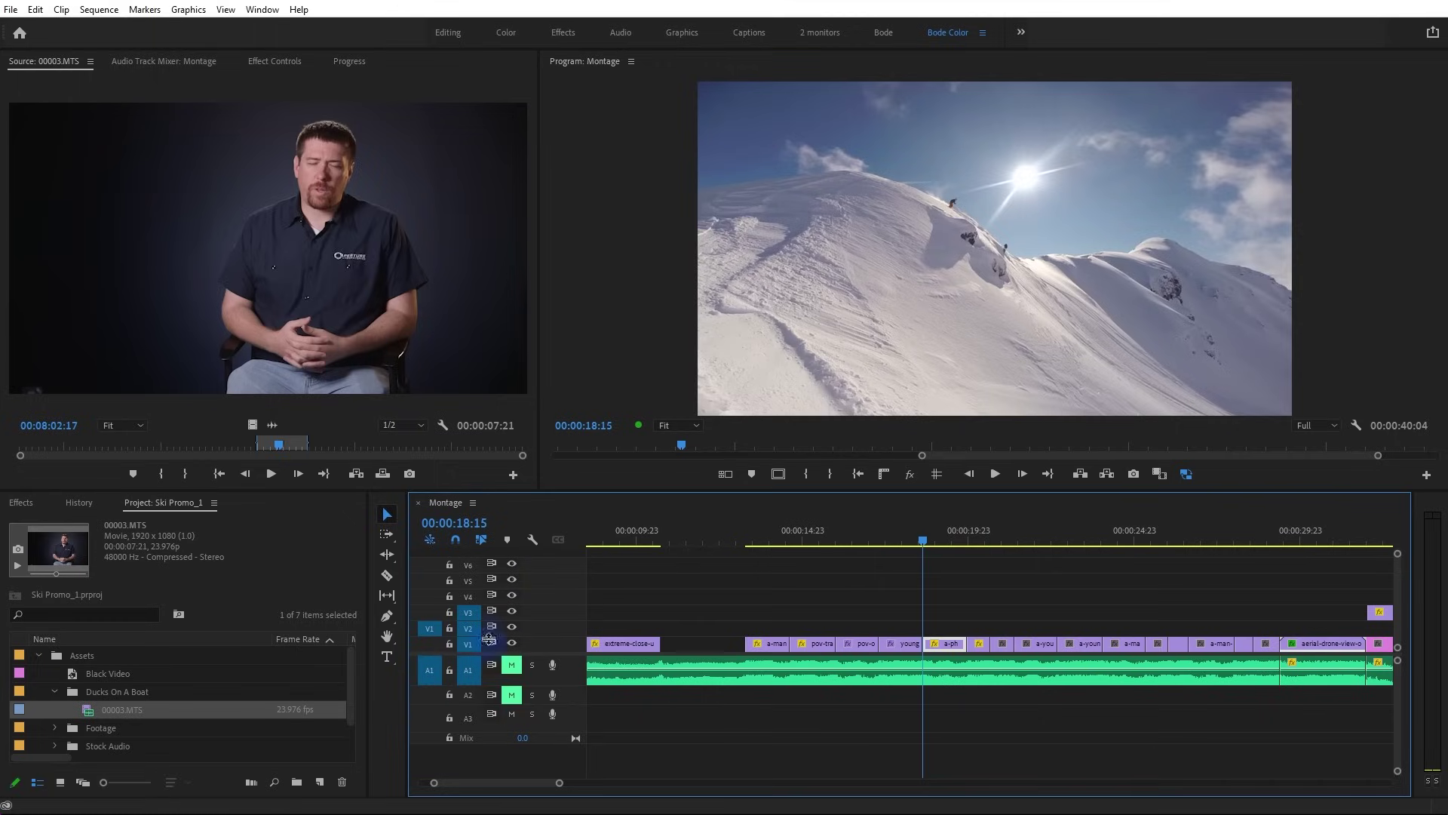
left_click(436, 673)
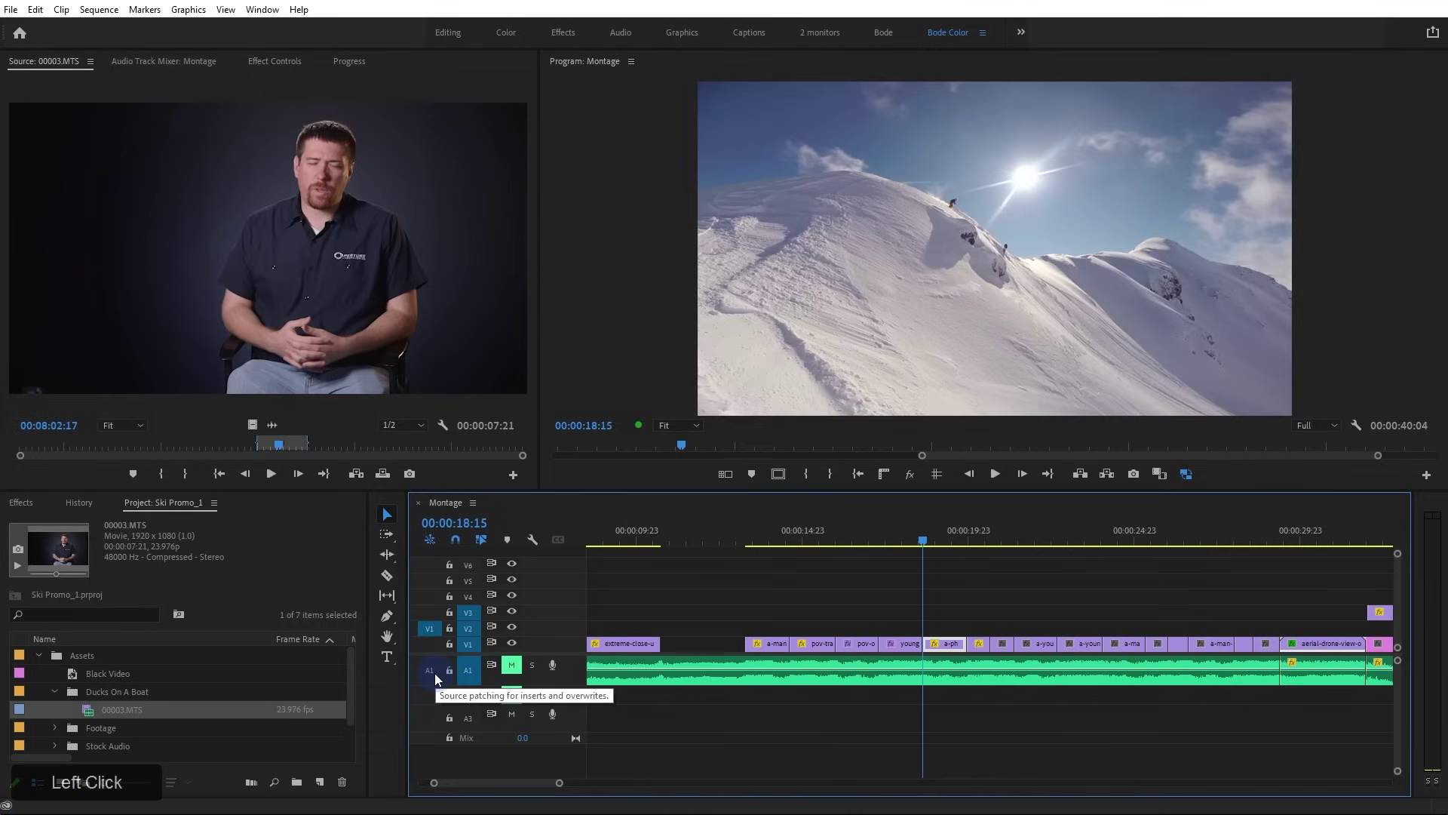
left_click(383, 472)
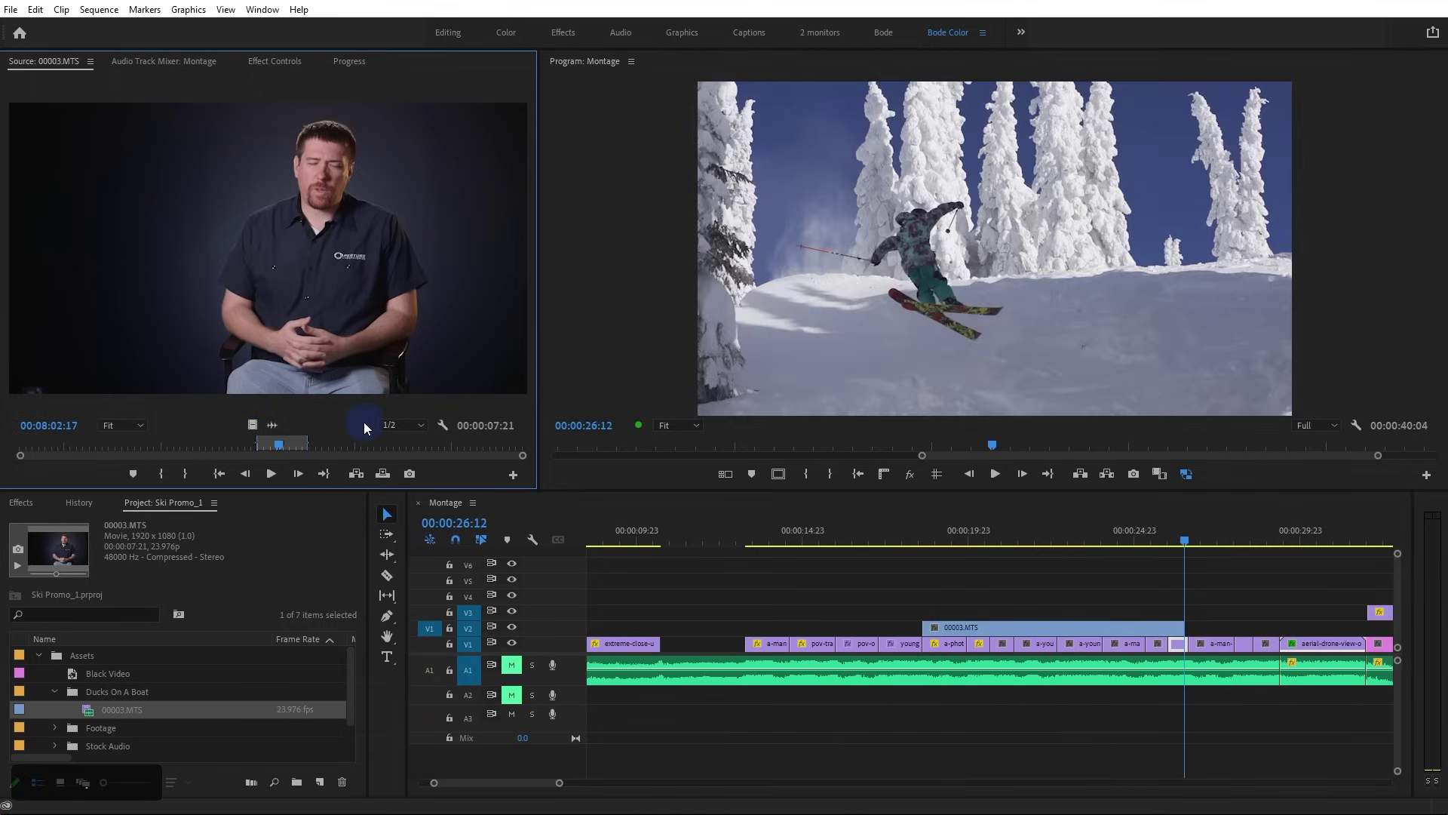
left_click(1009, 627)
key("Delete")
Return the playhead to the gap start, patch source audio to A1, and unpatch source video
left_click(665, 538)
left_click(429, 670)
left_click(429, 628)
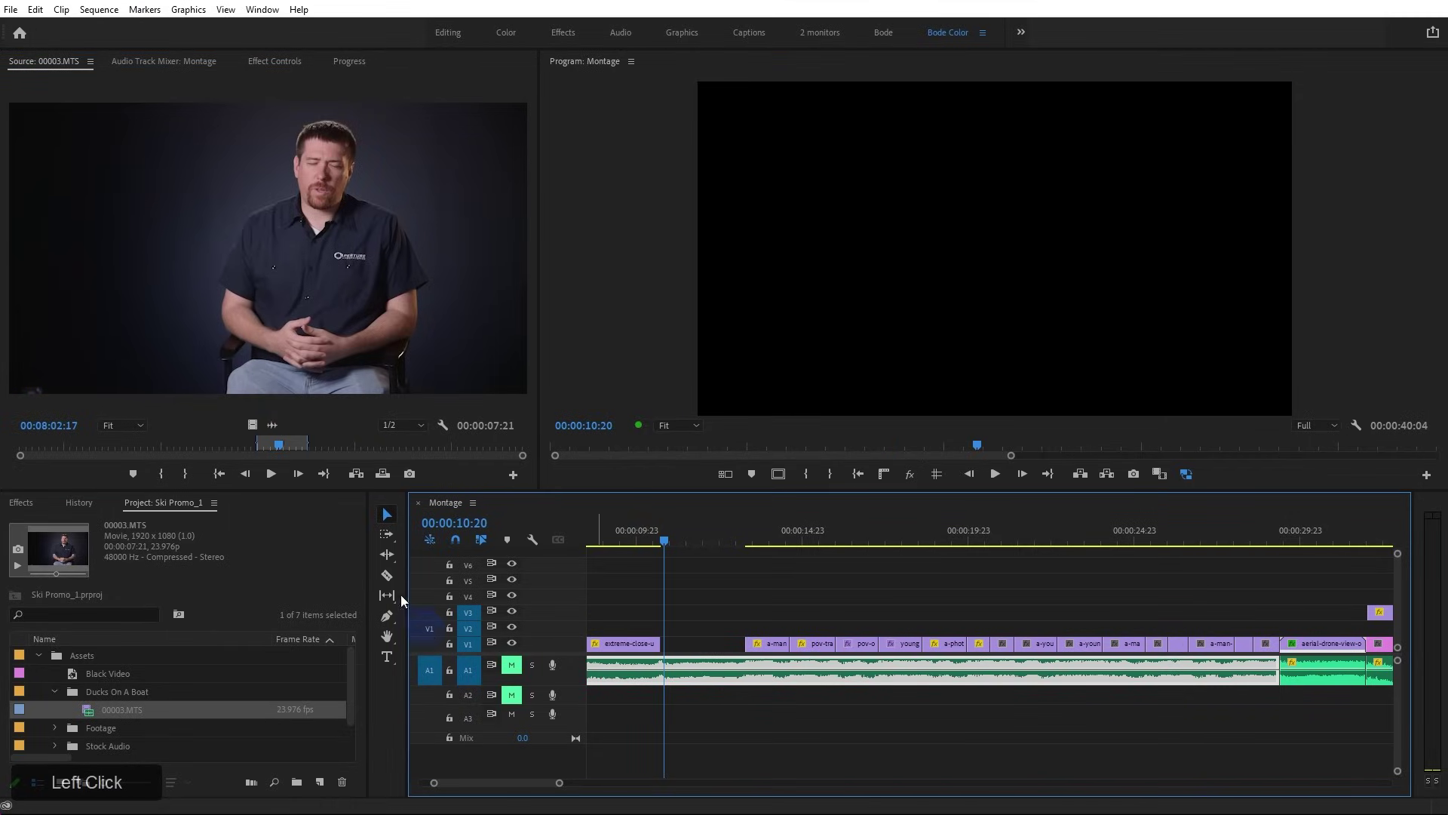
Move the source clip's marked range earlier in its waveform and route its audio to A2
left_click(272, 425)
left_click_drag(181, 367, 166, 367)
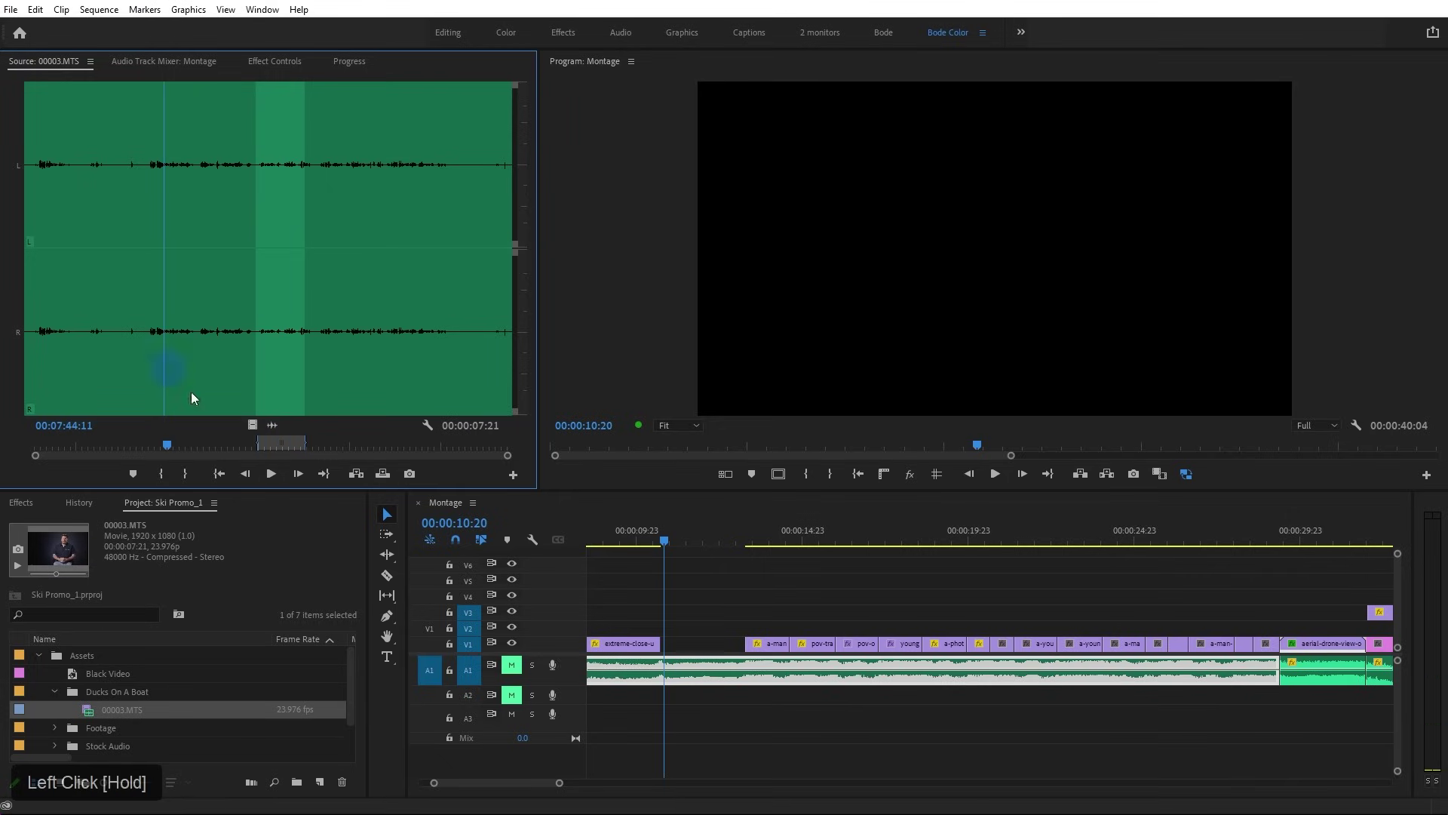
left_click_drag(276, 443, 174, 446)
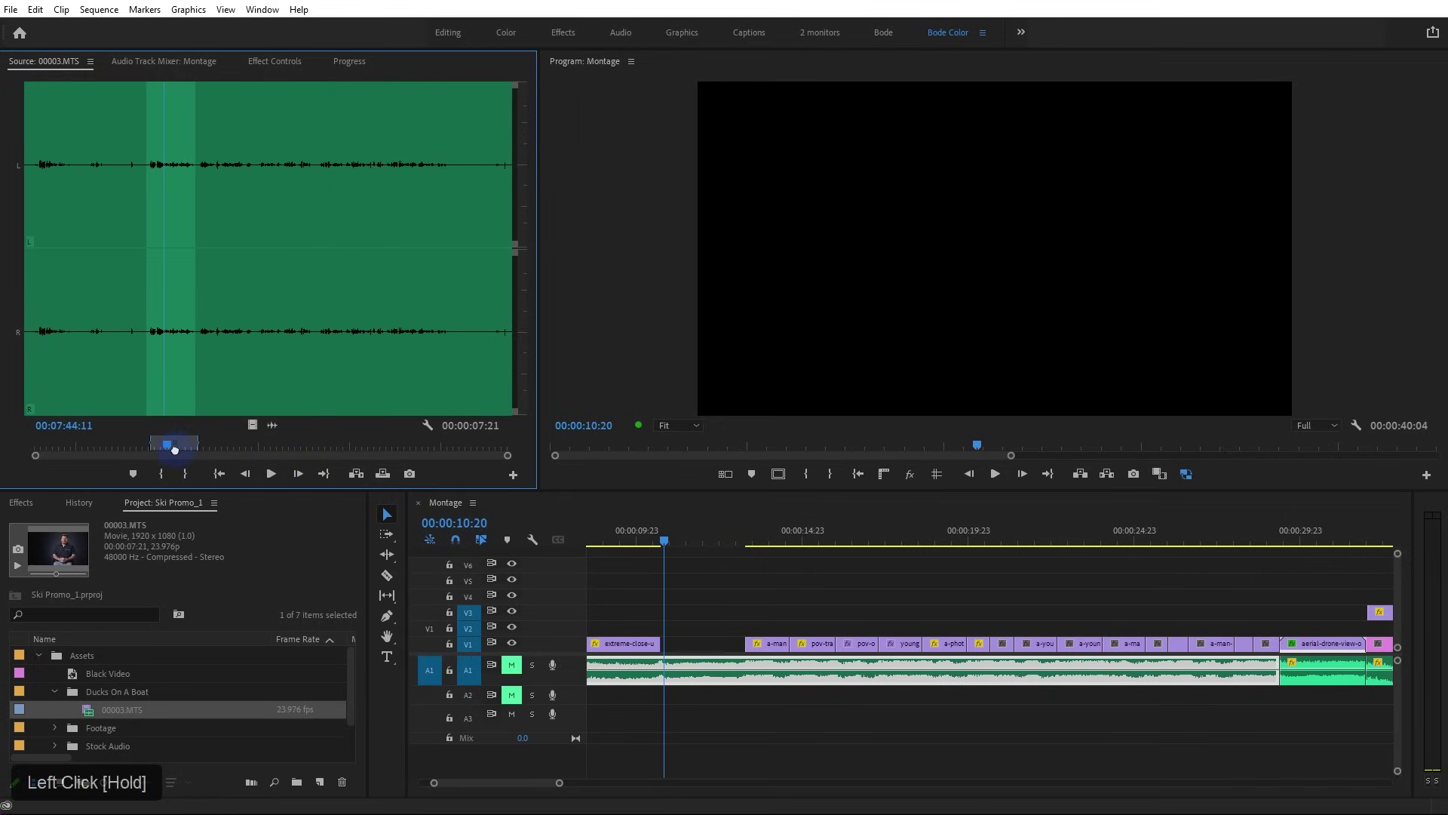
left_click(270, 425)
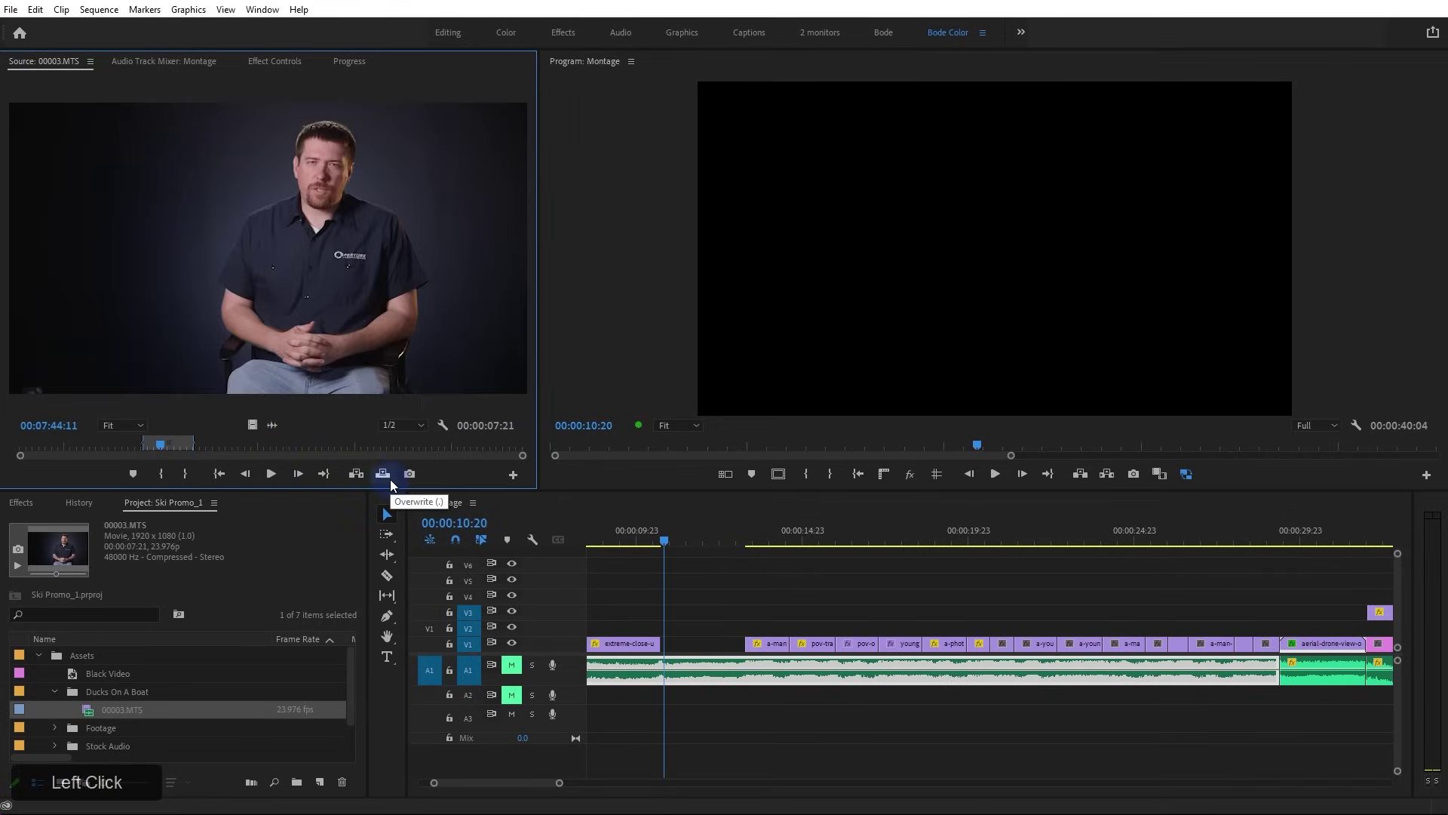
left_click(430, 696)
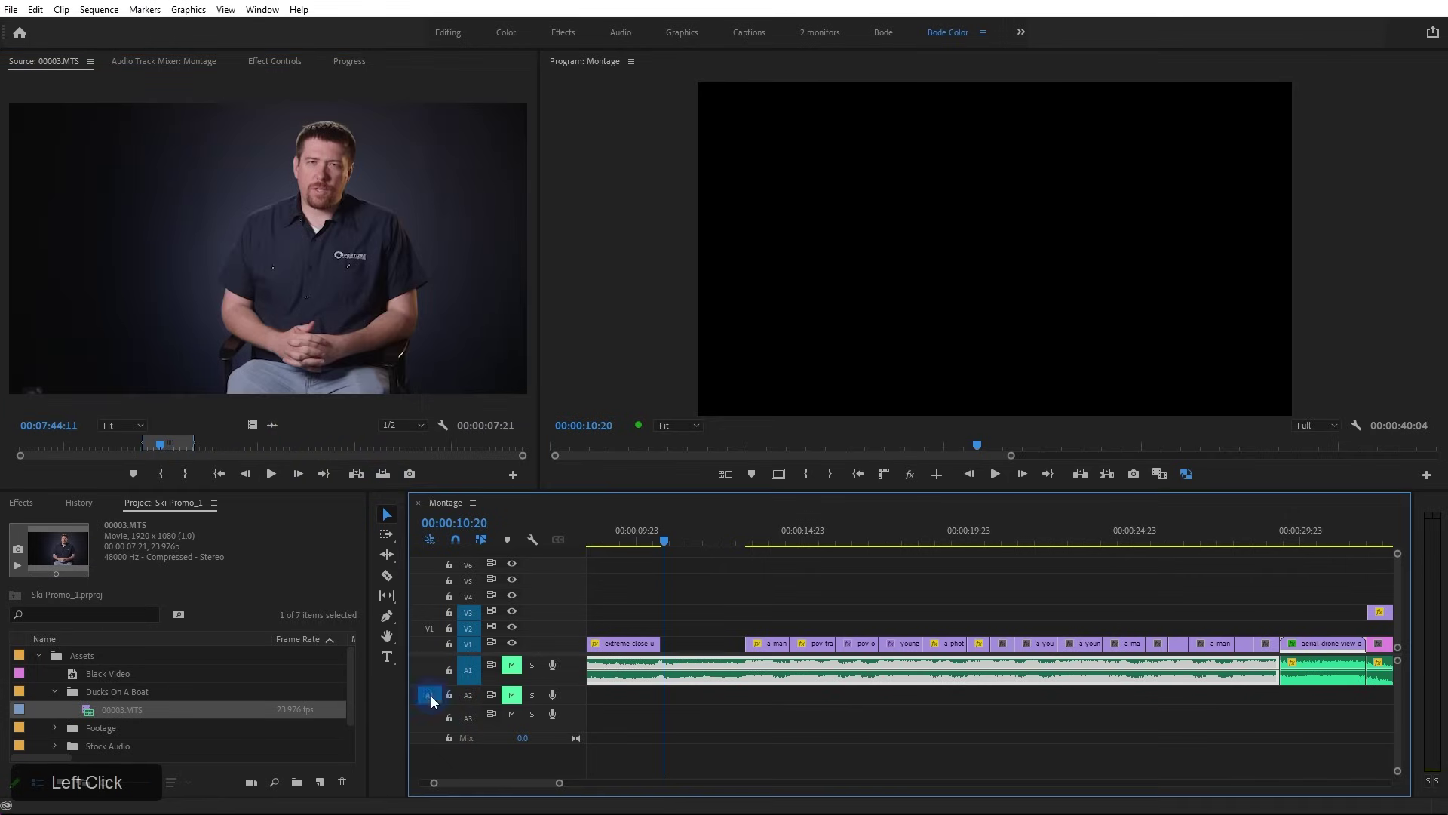
left_click(332, 442)
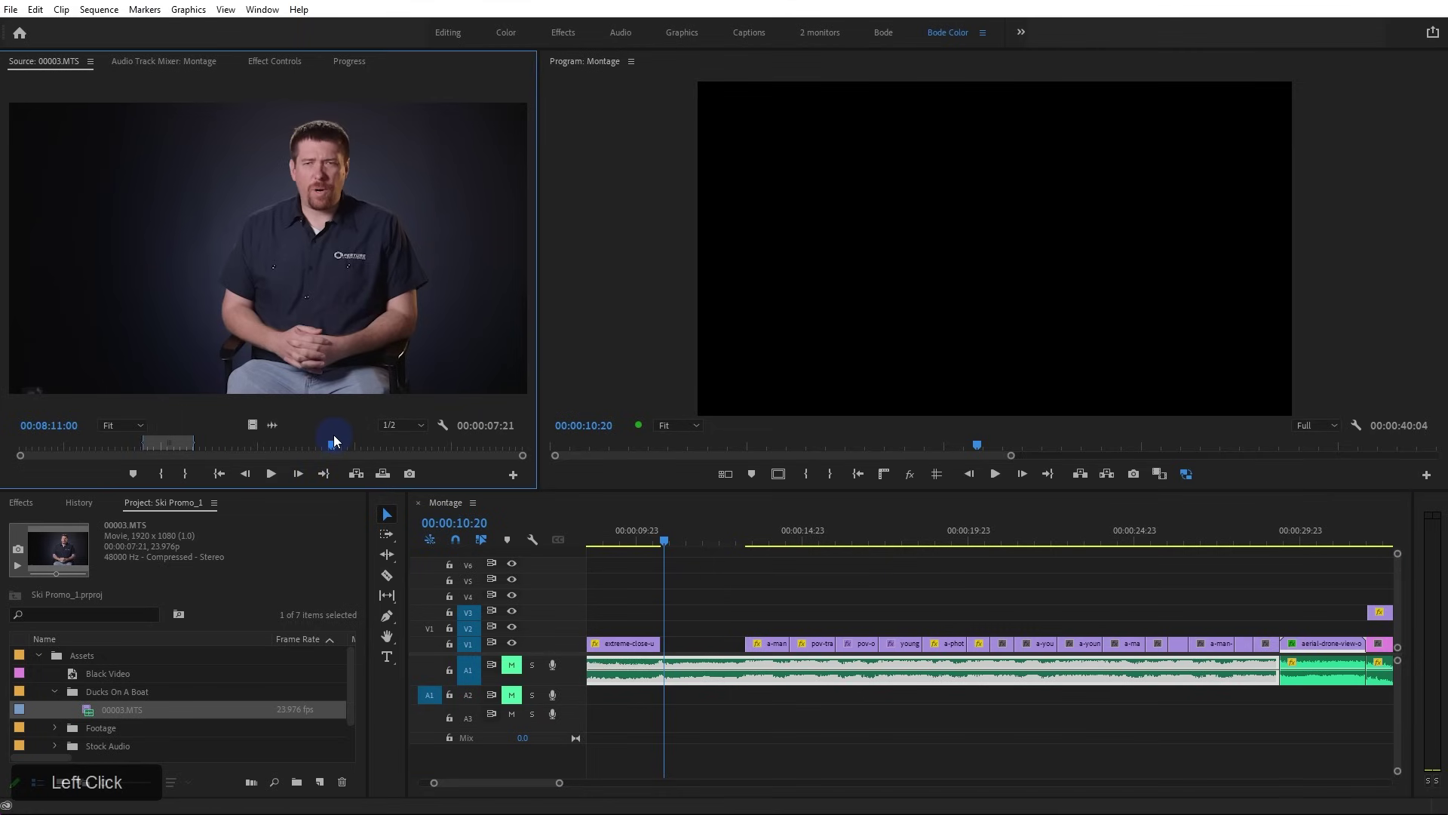
Overwrite a test audio clip onto A2 at the playhead, then delete it
key("period")
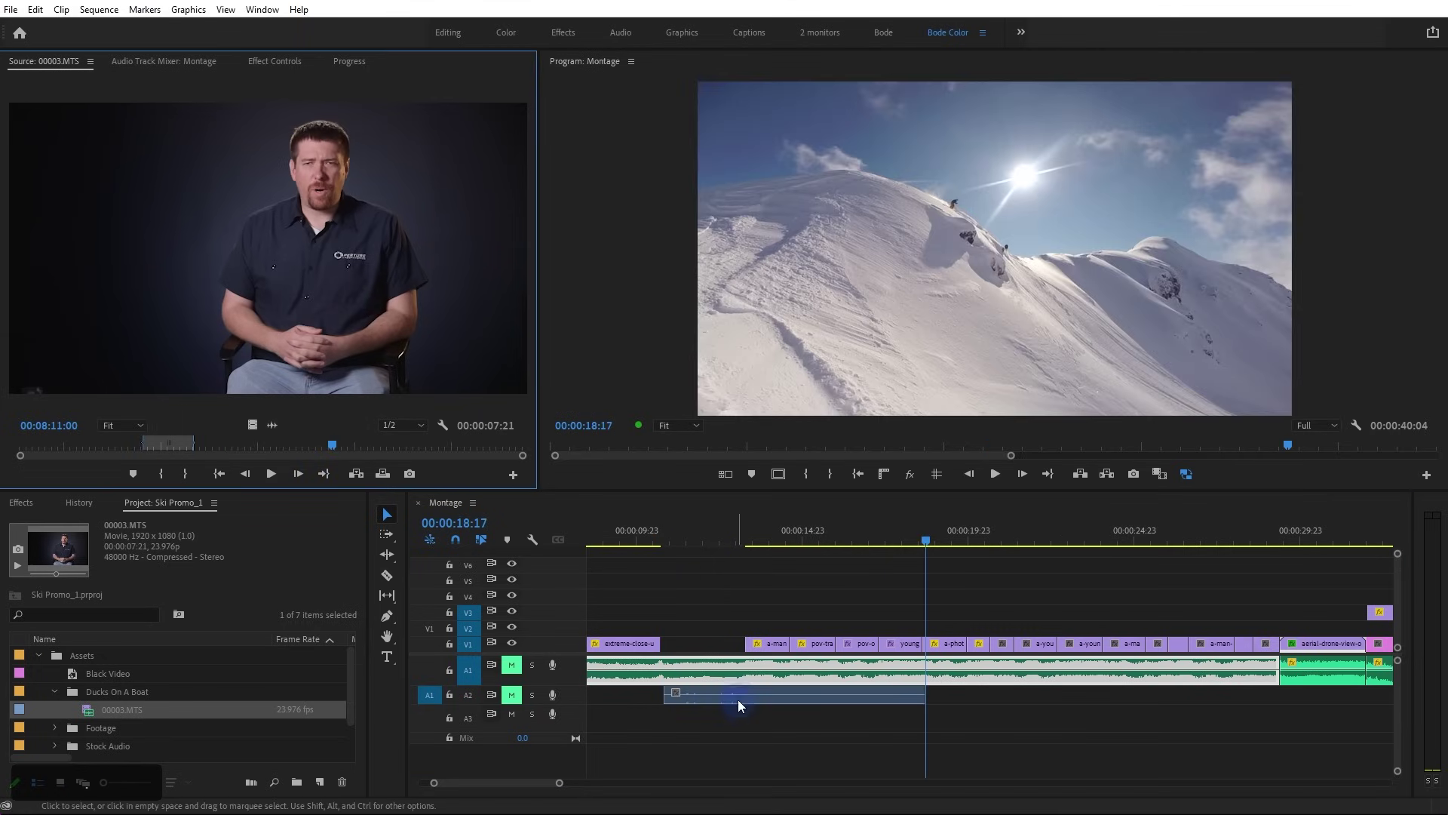
left_click(760, 702)
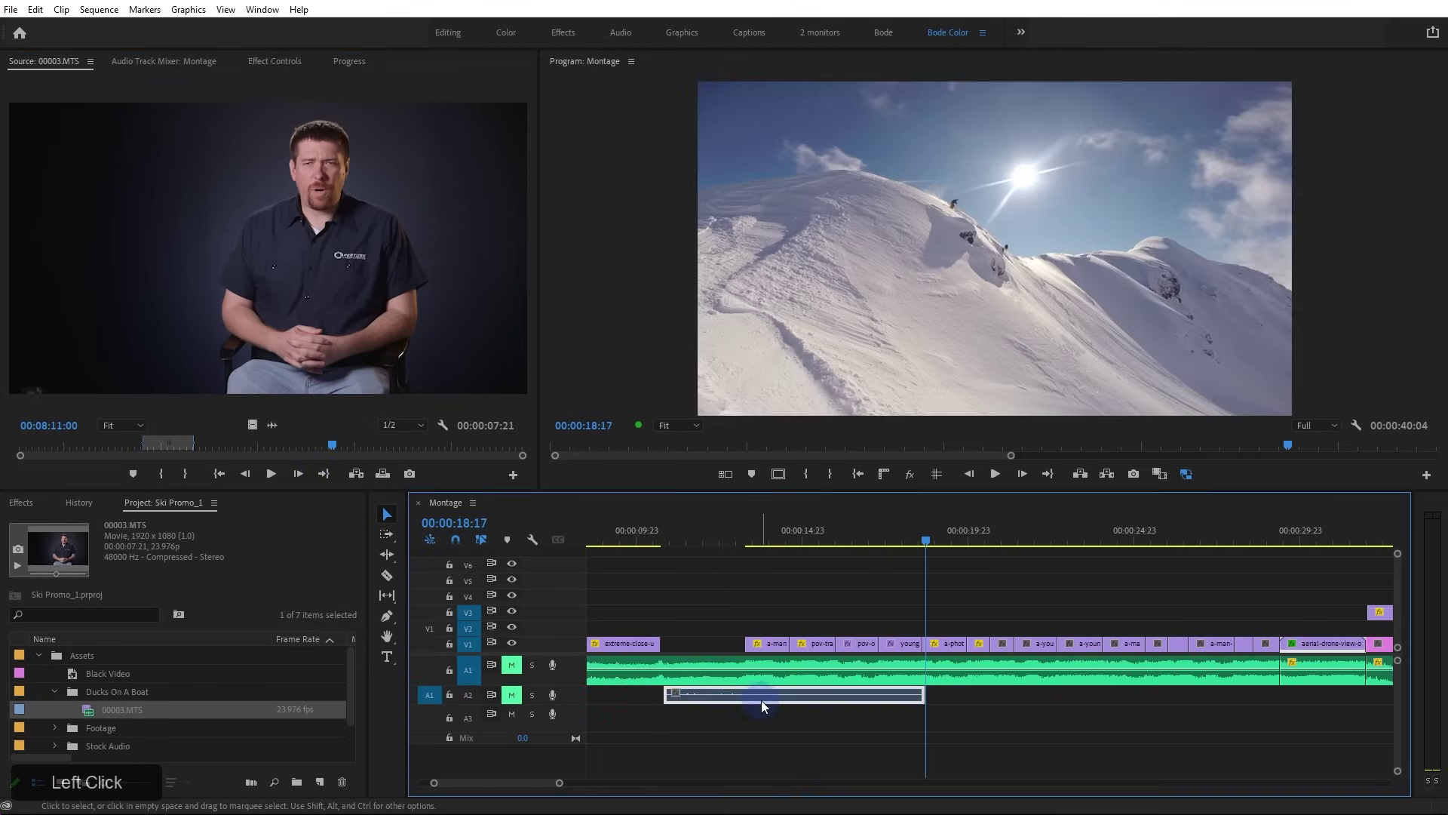
key("Delete")
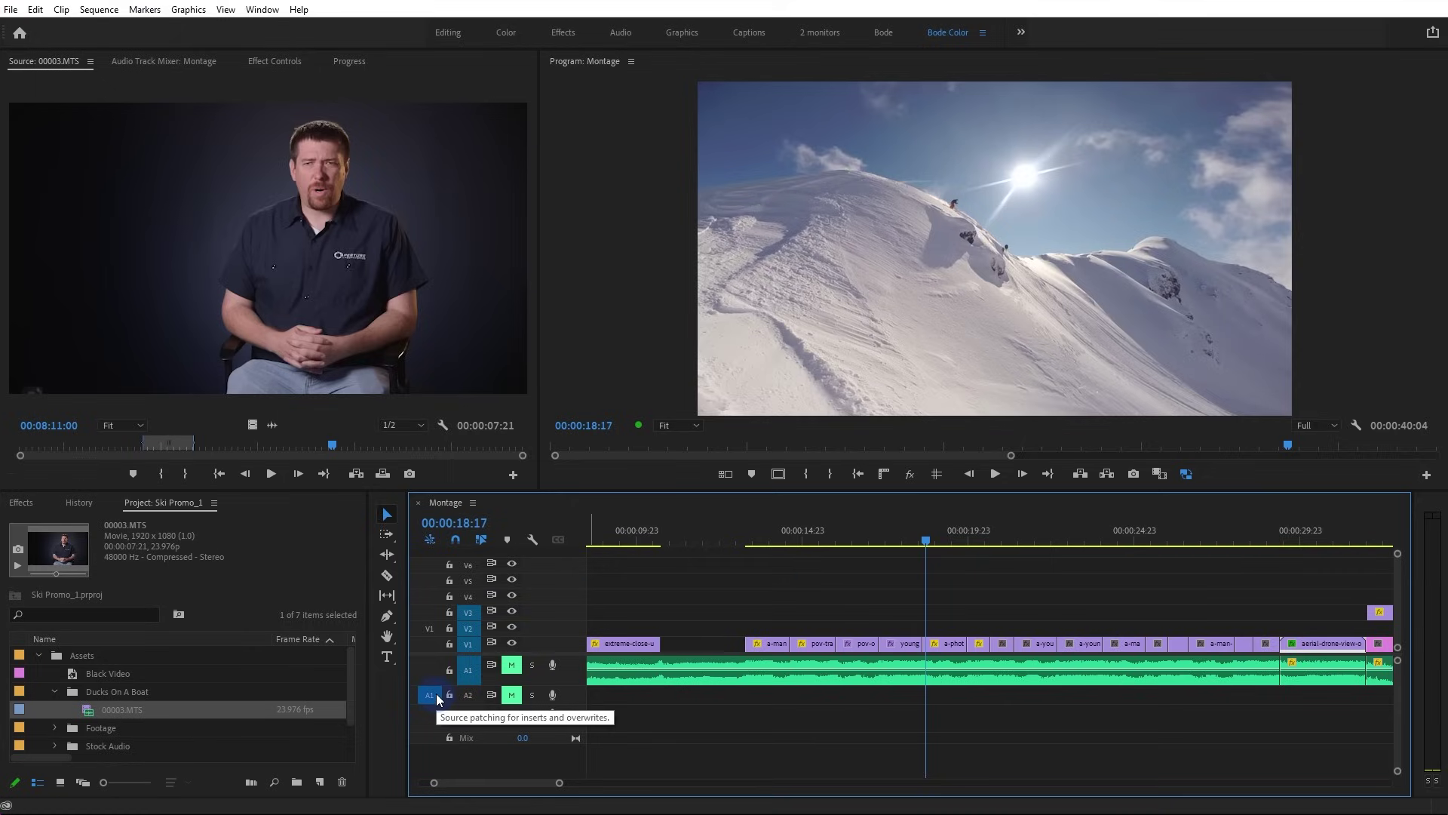
Collapse the Ducks On A Boat and Assets folders, expand SEQs, and open the Multi sequence
left_click(55, 692)
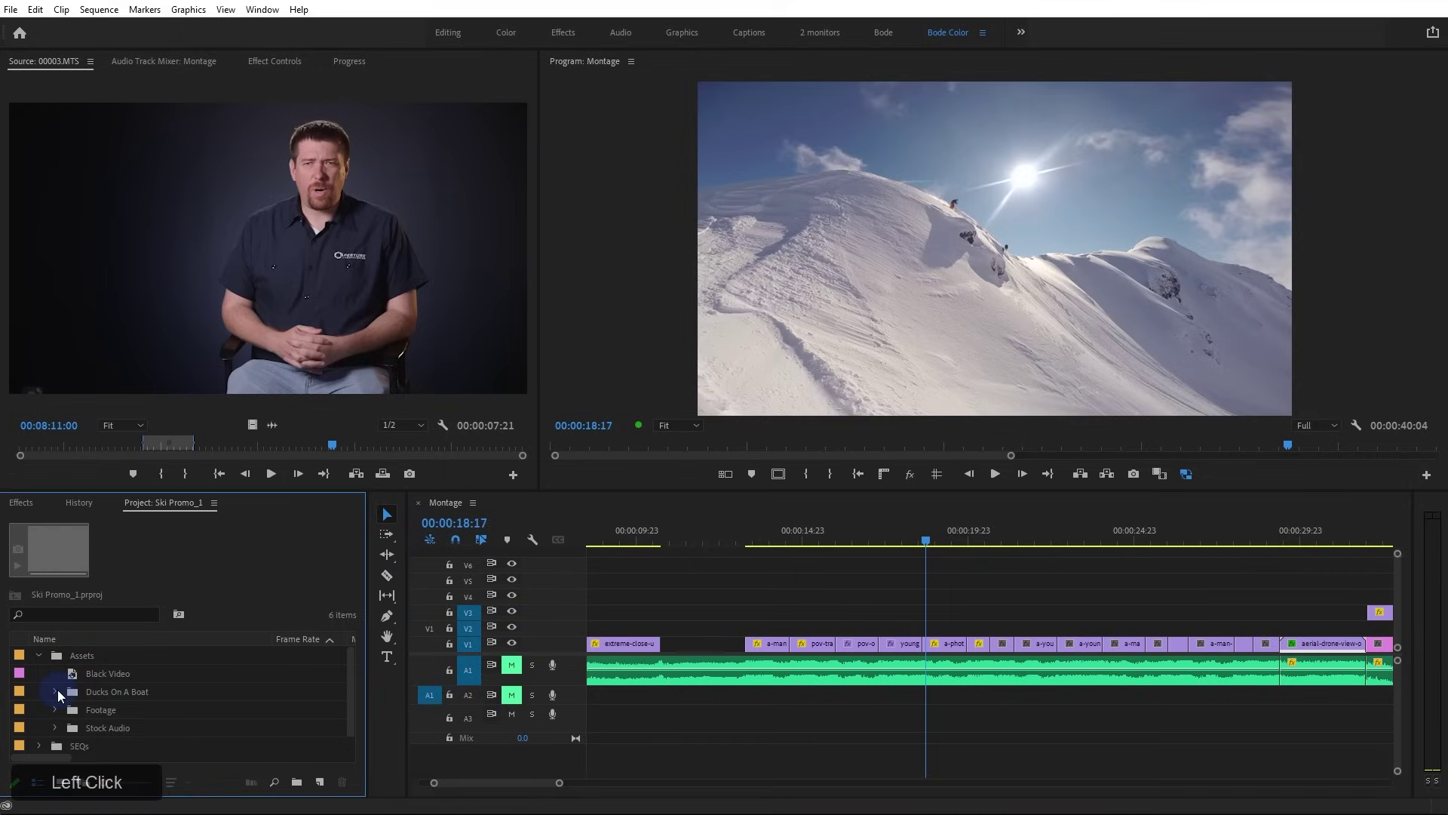
left_click(39, 655)
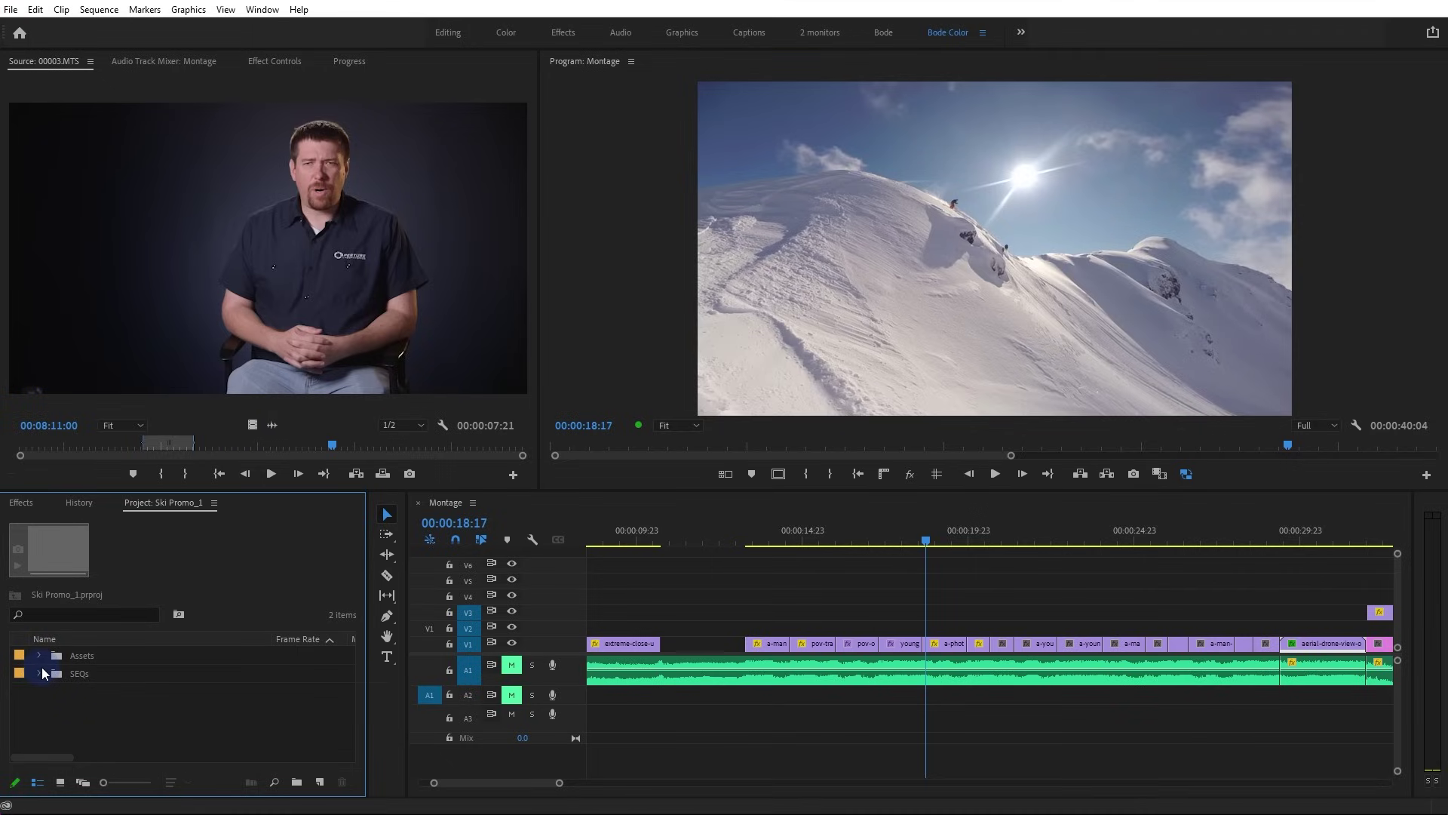
left_click(39, 673)
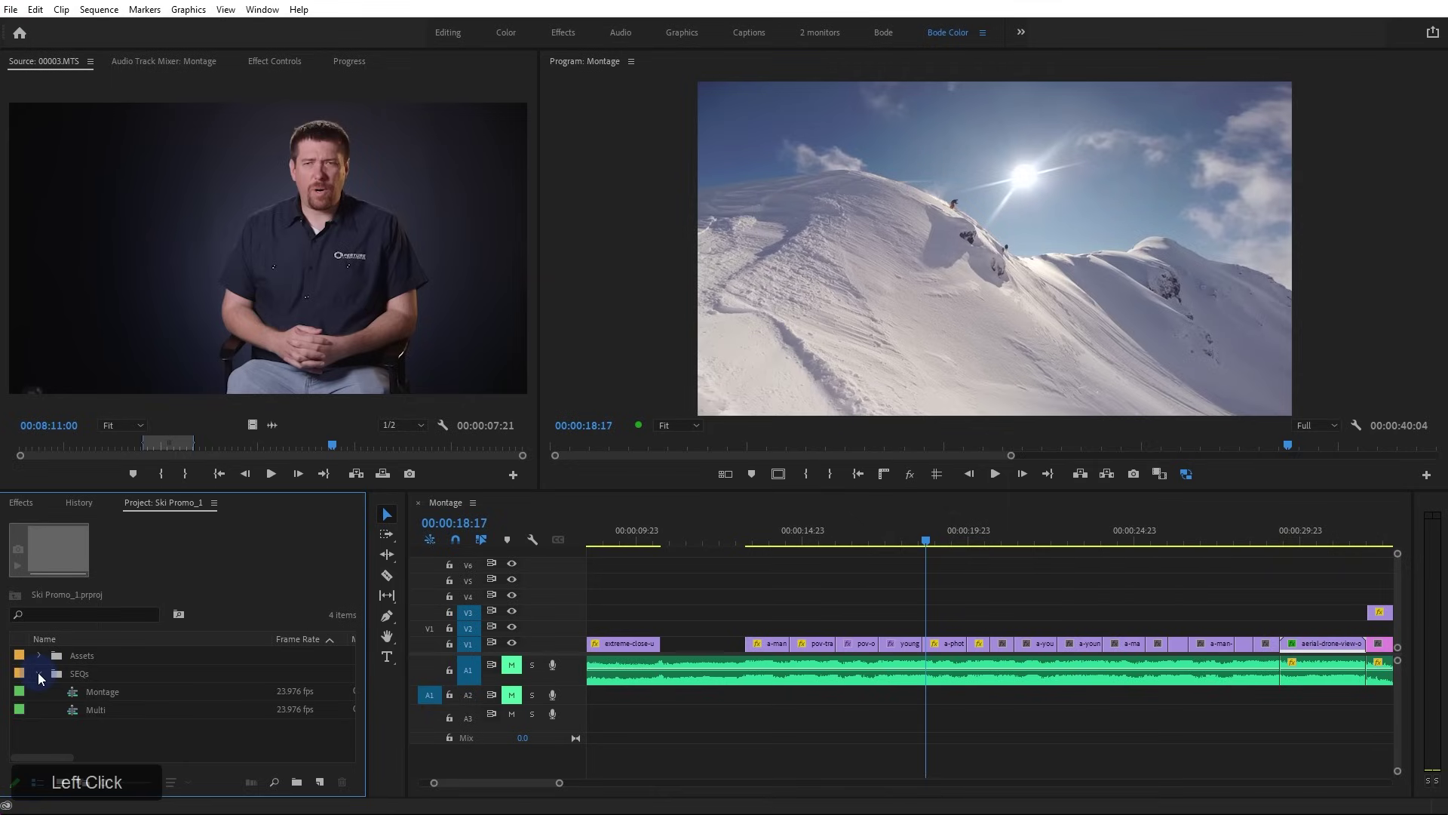
left_click(74, 690)
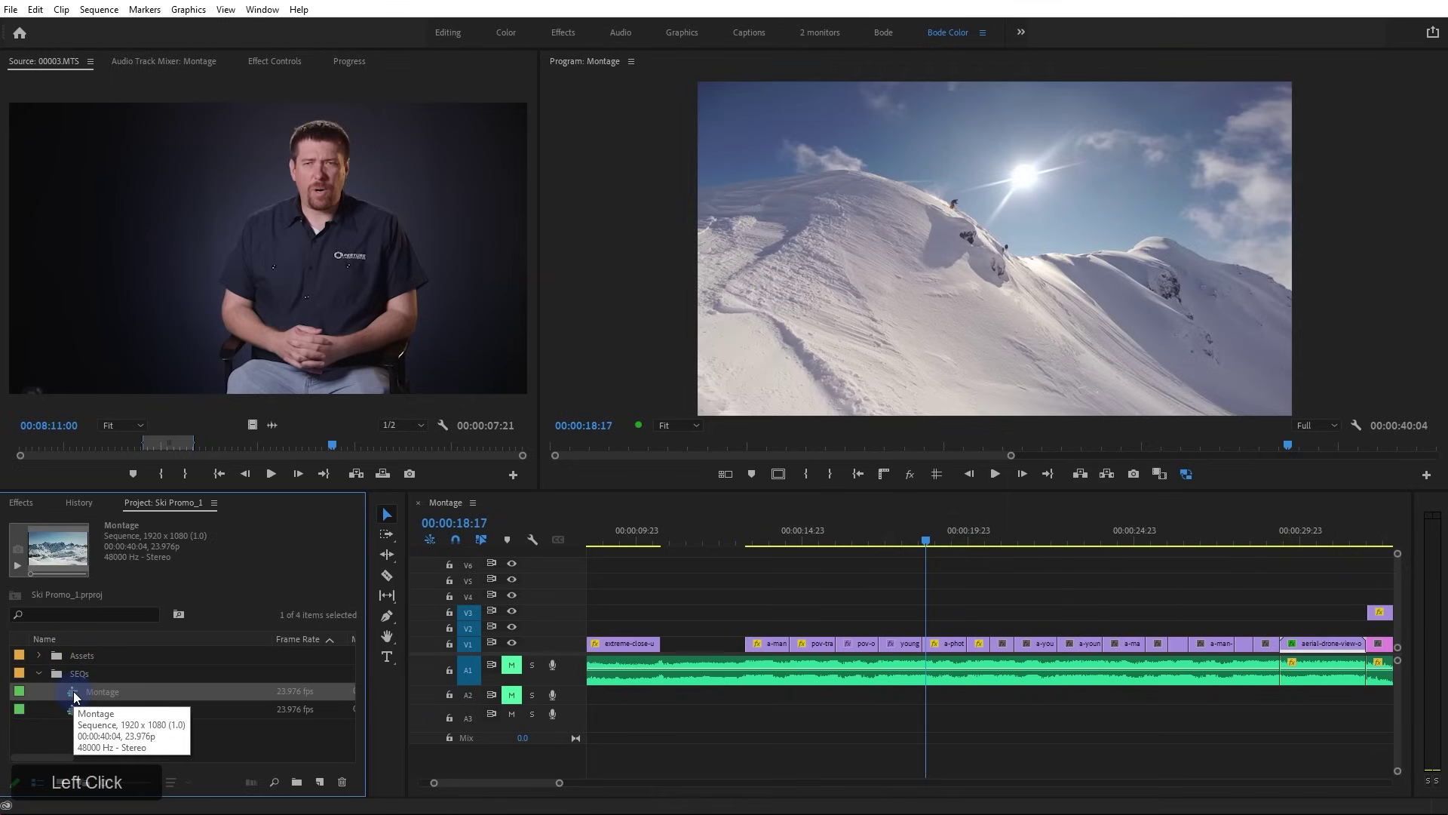
left_click(72, 707)
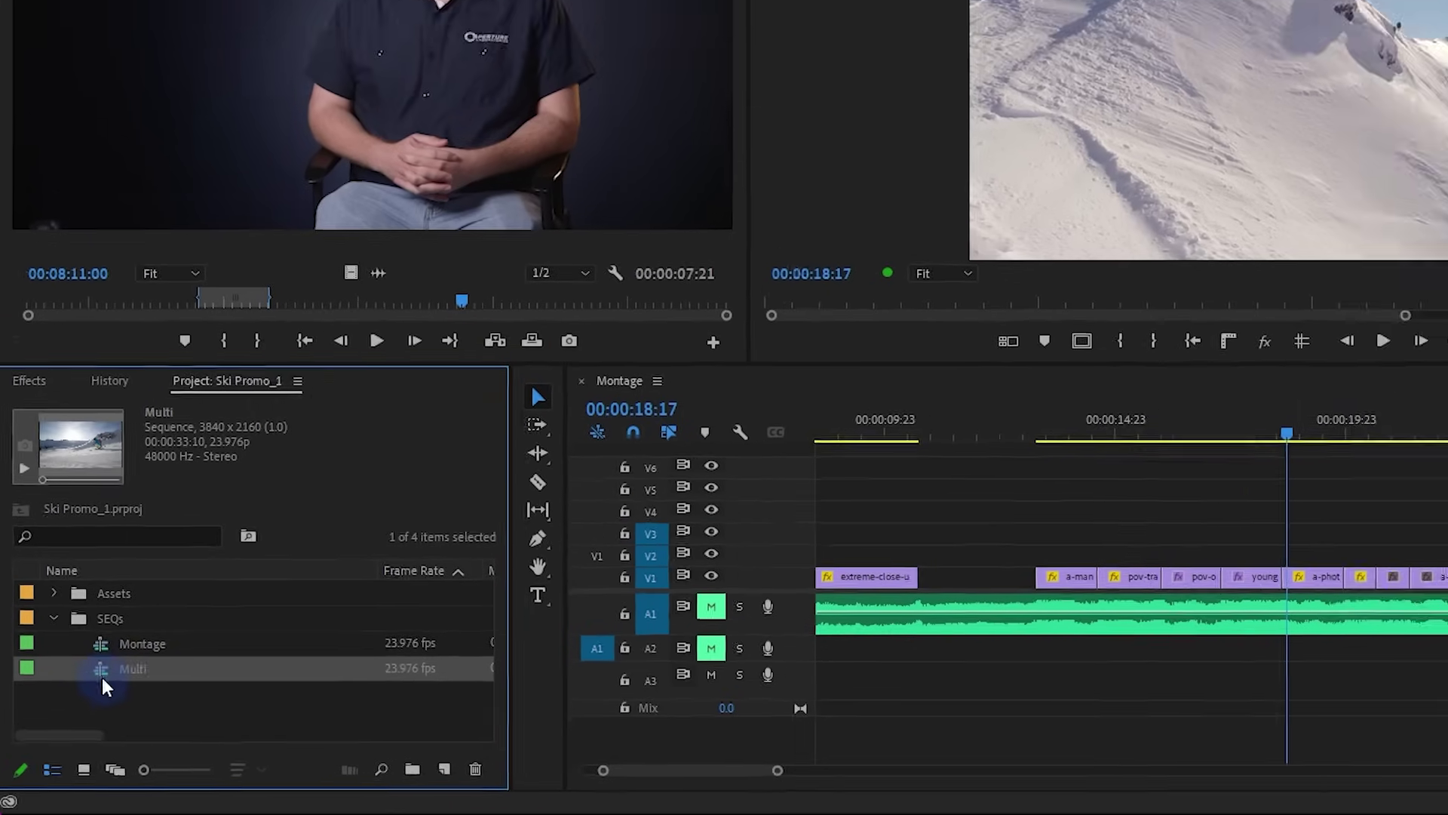
double_click(102, 674)
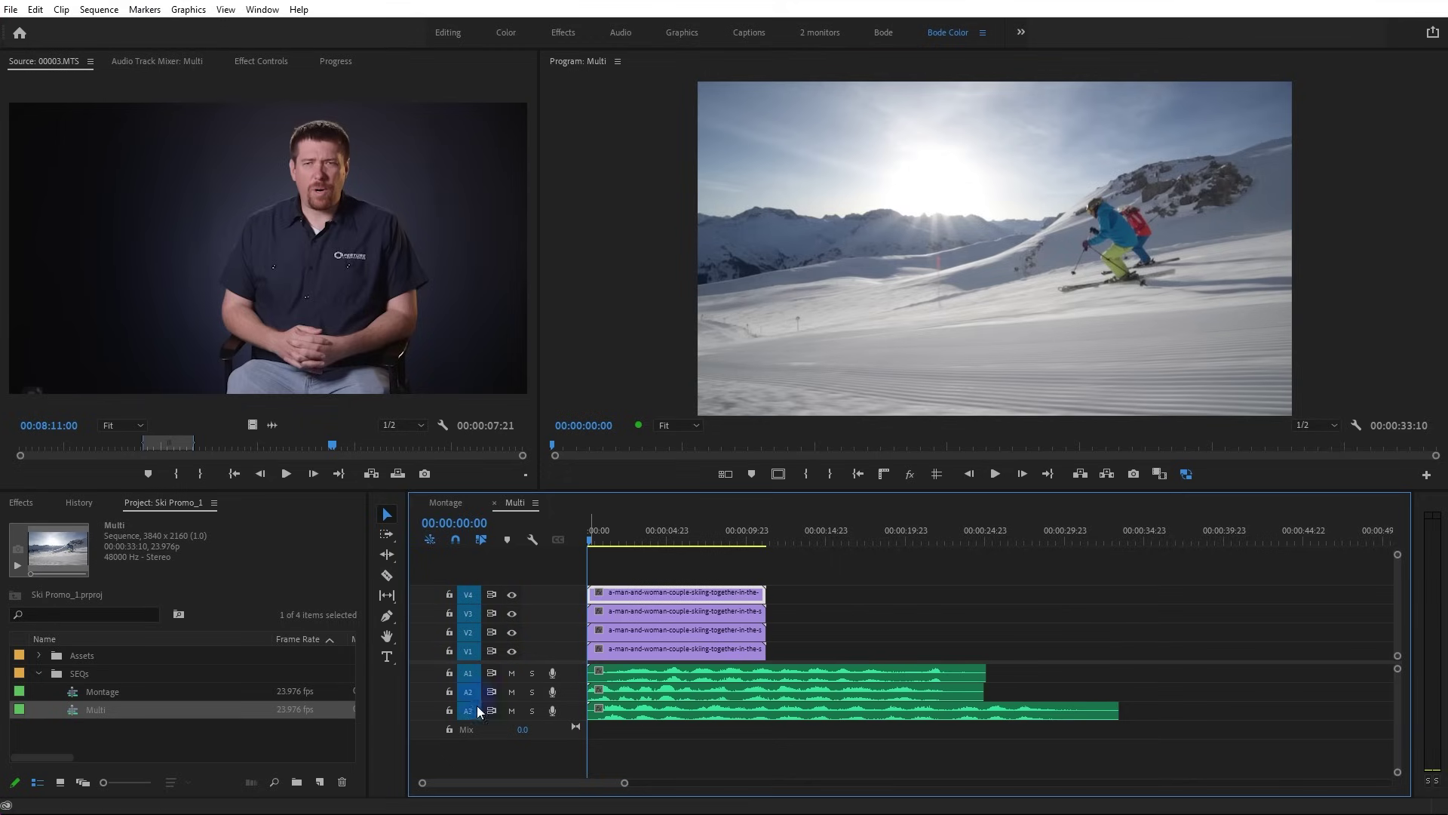
In Montage, patch source video to V2 and park the playhead at 00:00:43:05, past the end
left_click(449, 501)
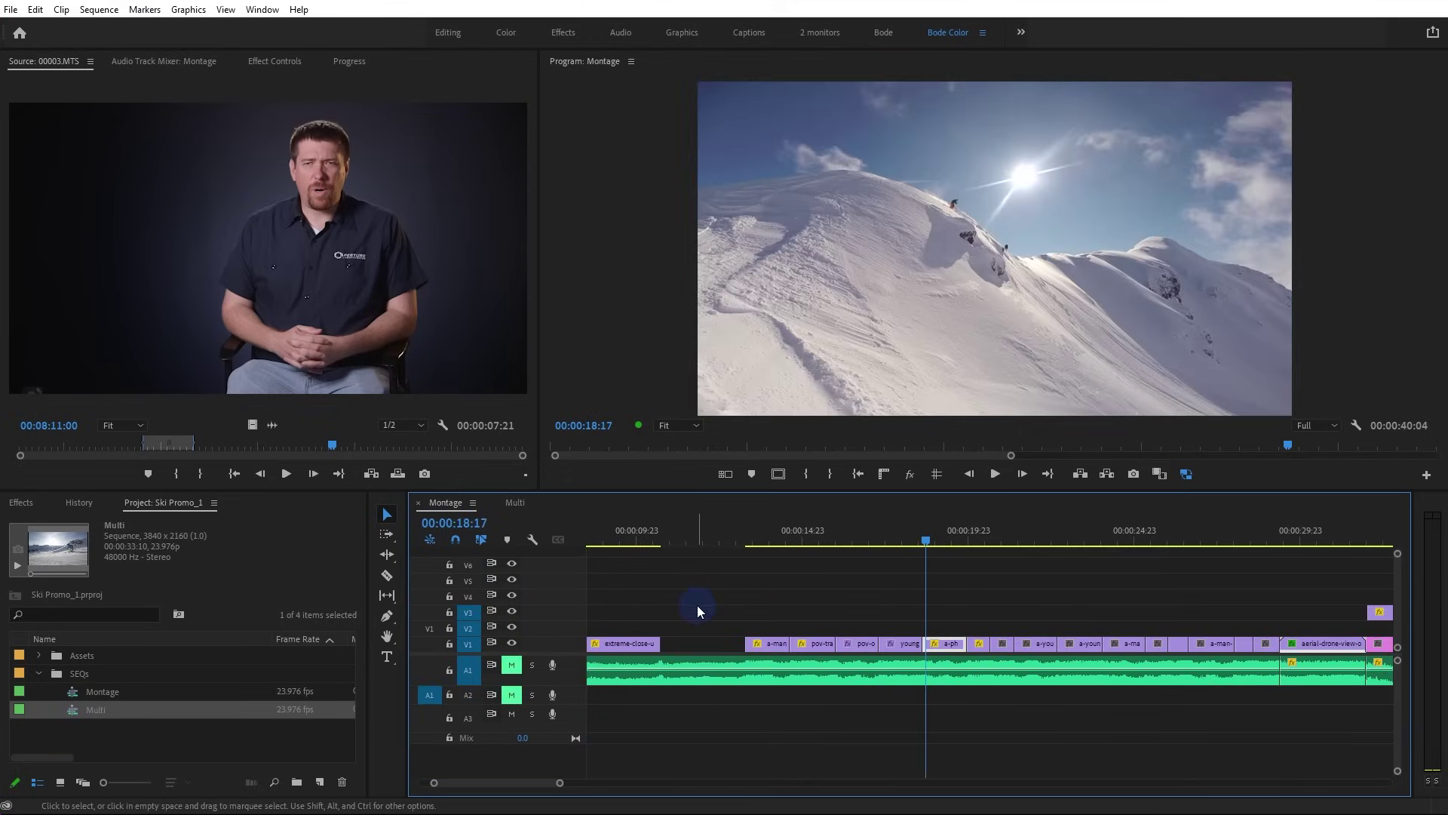
left_click(429, 631)
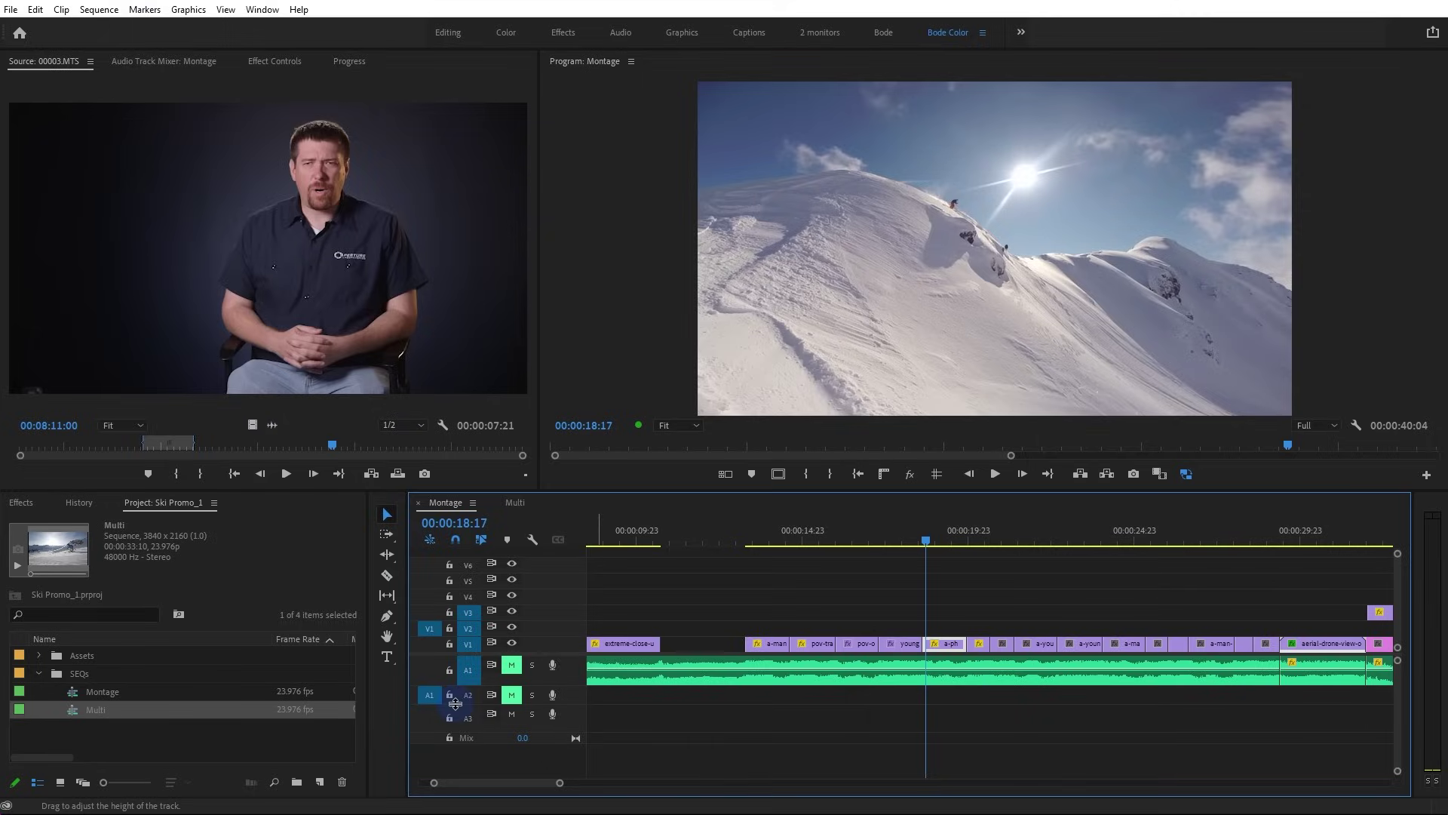
key("minus")
key("minus")
key("minus")
left_click(768, 540)
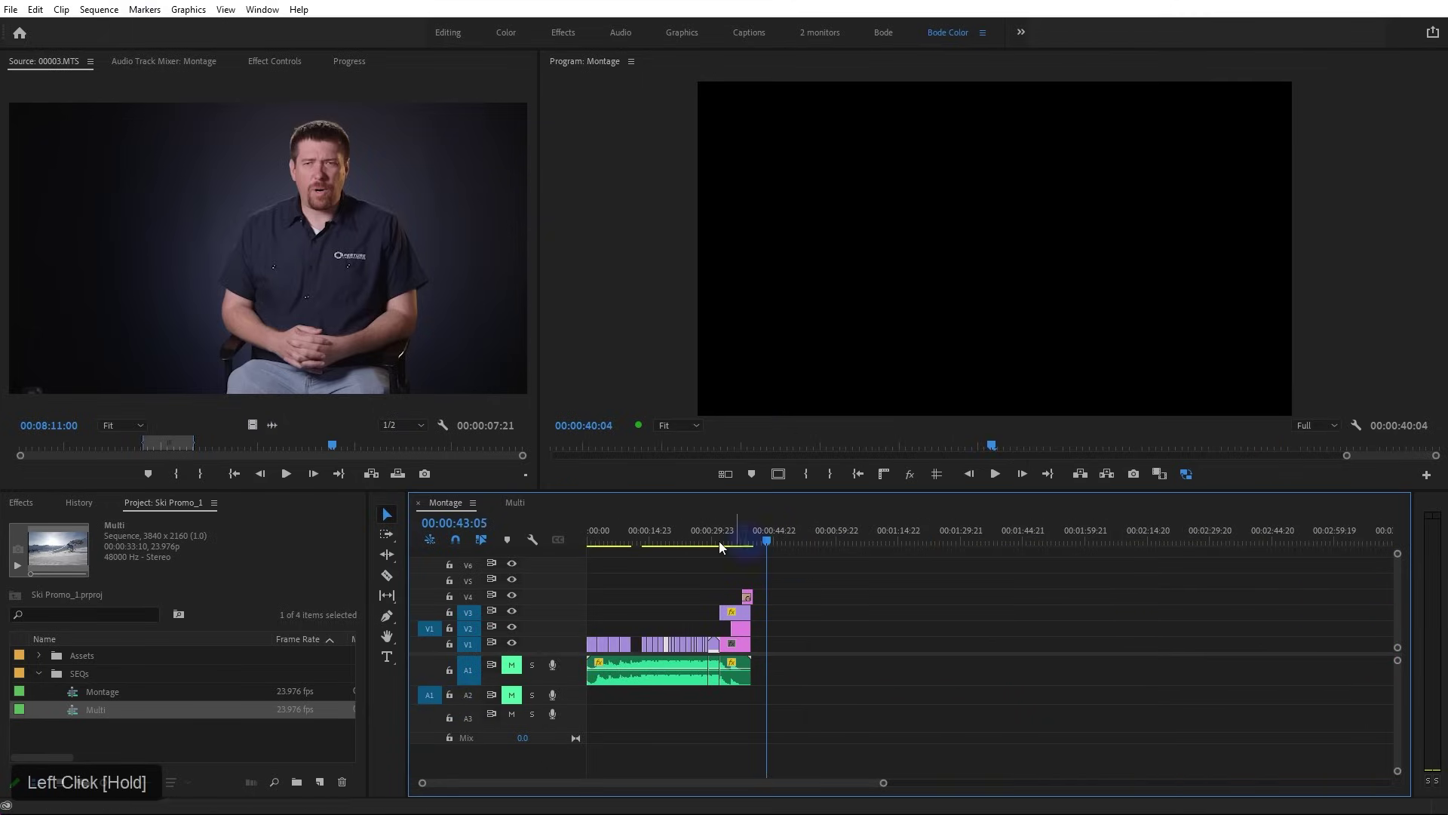
Overwrite Multi into Montage as a nested clip, then delete the nest
left_click(10, 625)
key("period")
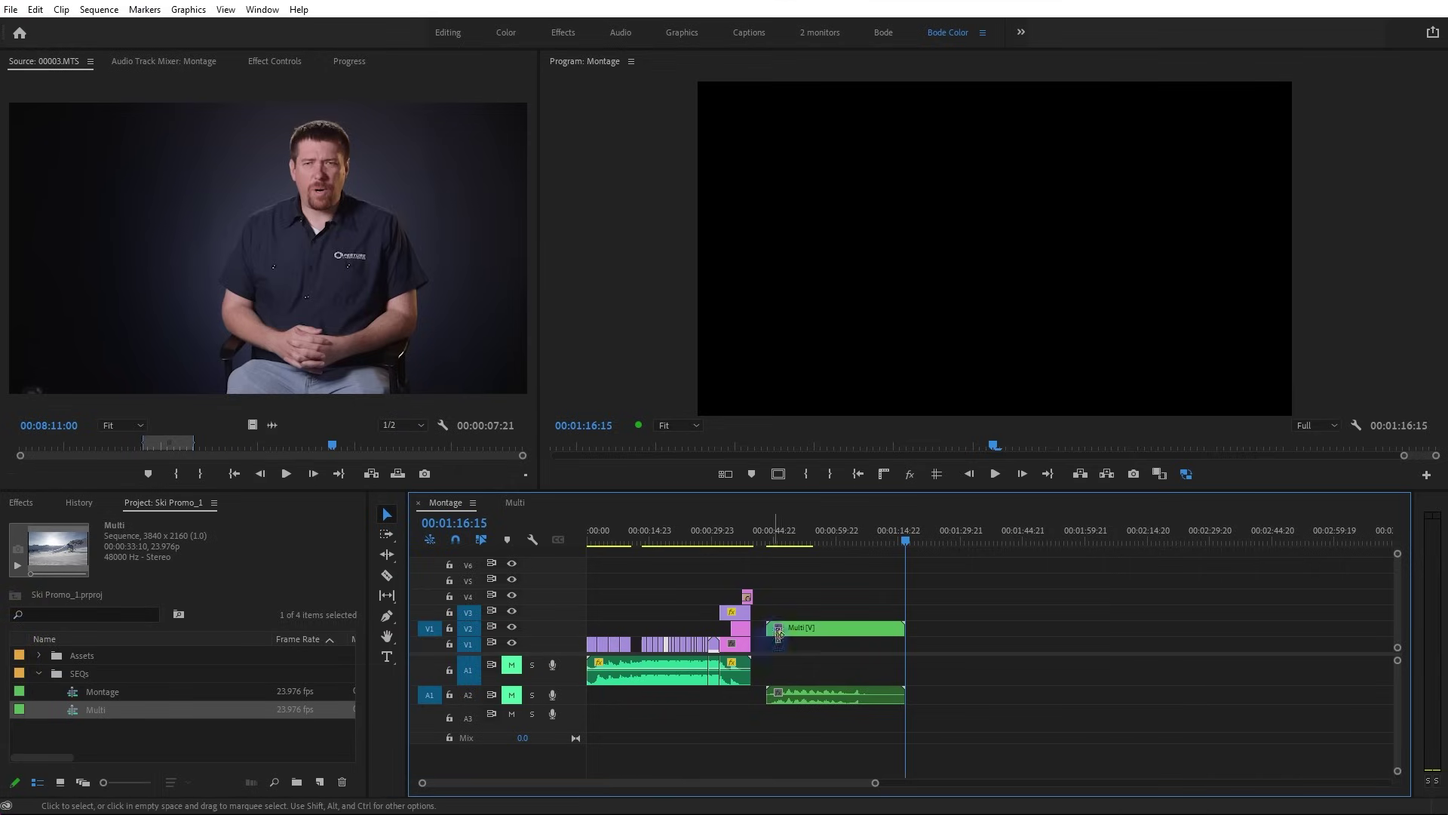
left_click(875, 623)
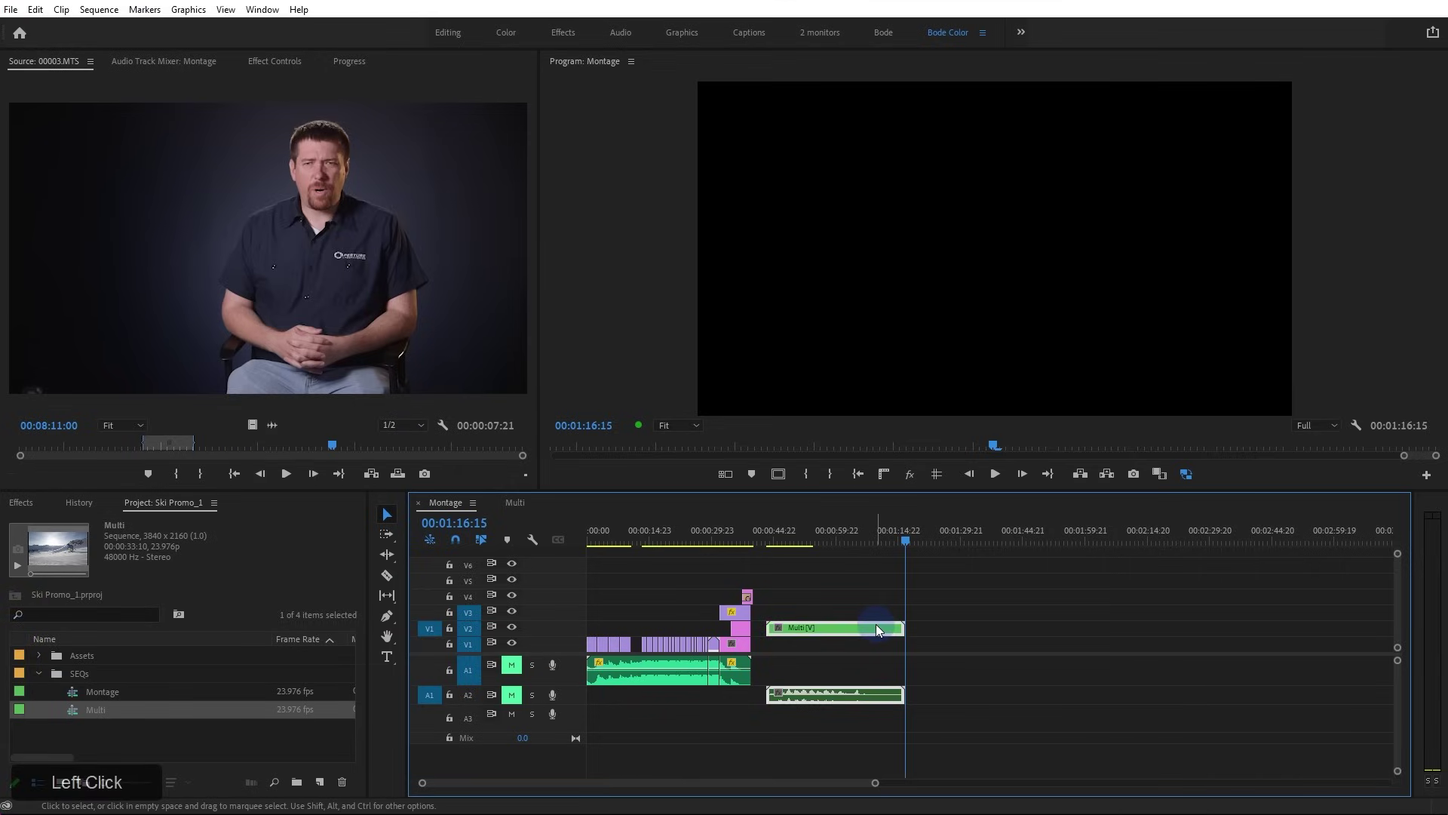
key("Delete")
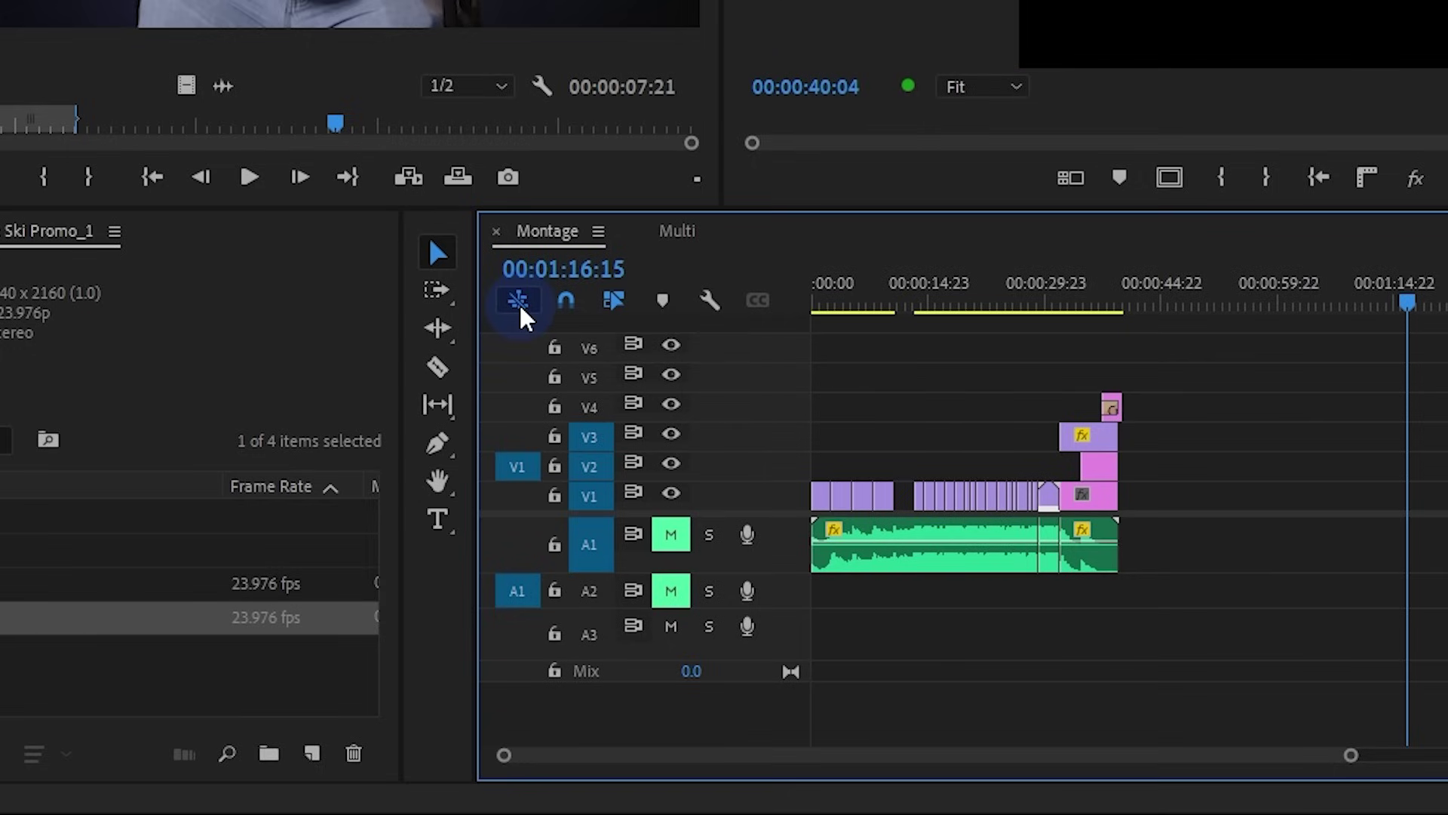
Turn off 'Insert and overwrite sequences as nests', overwrite Multi as individual clips, and select the a-man clips
left_click(513, 302)
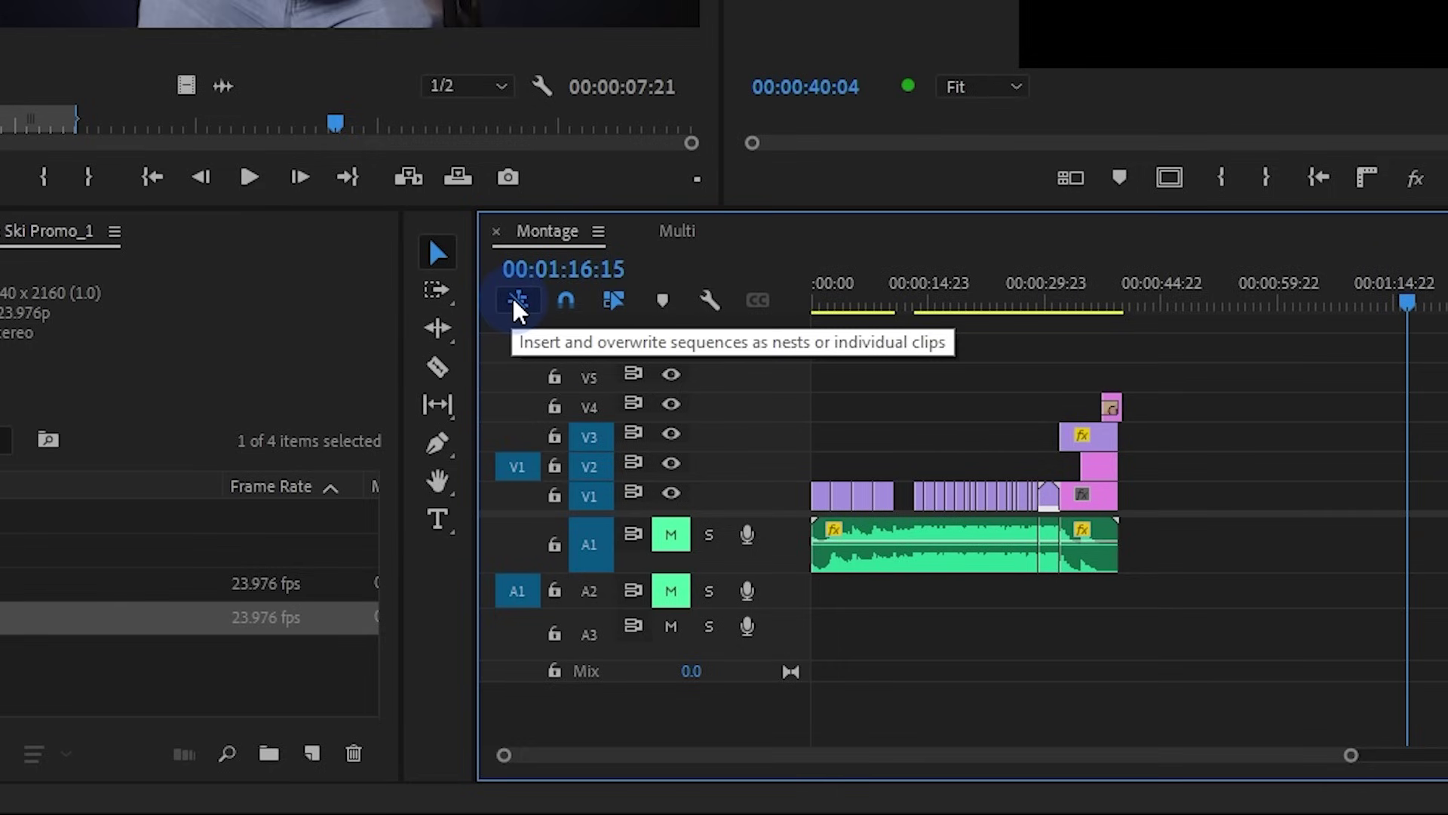
left_click(518, 304)
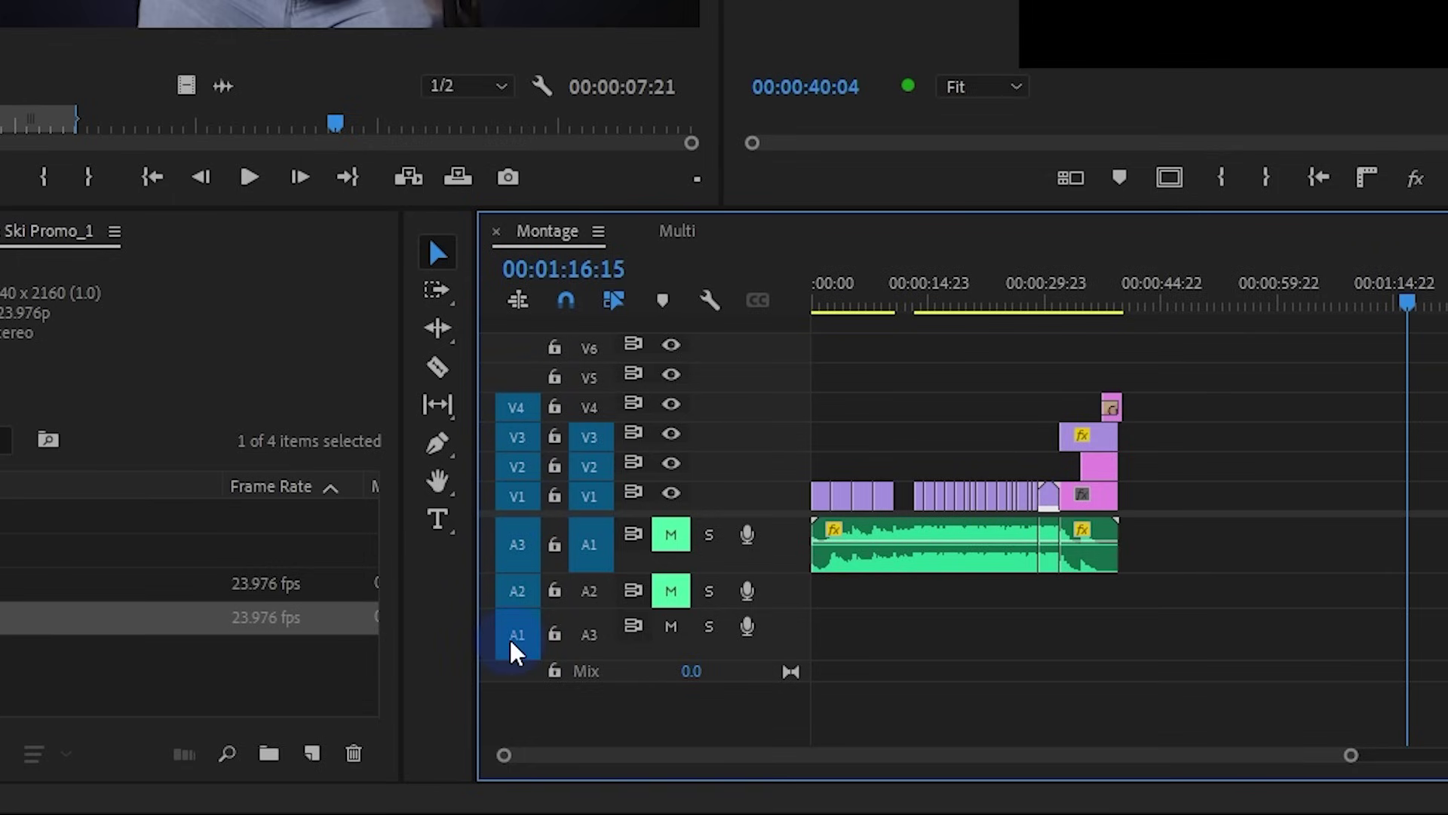
key("ctrl+v")
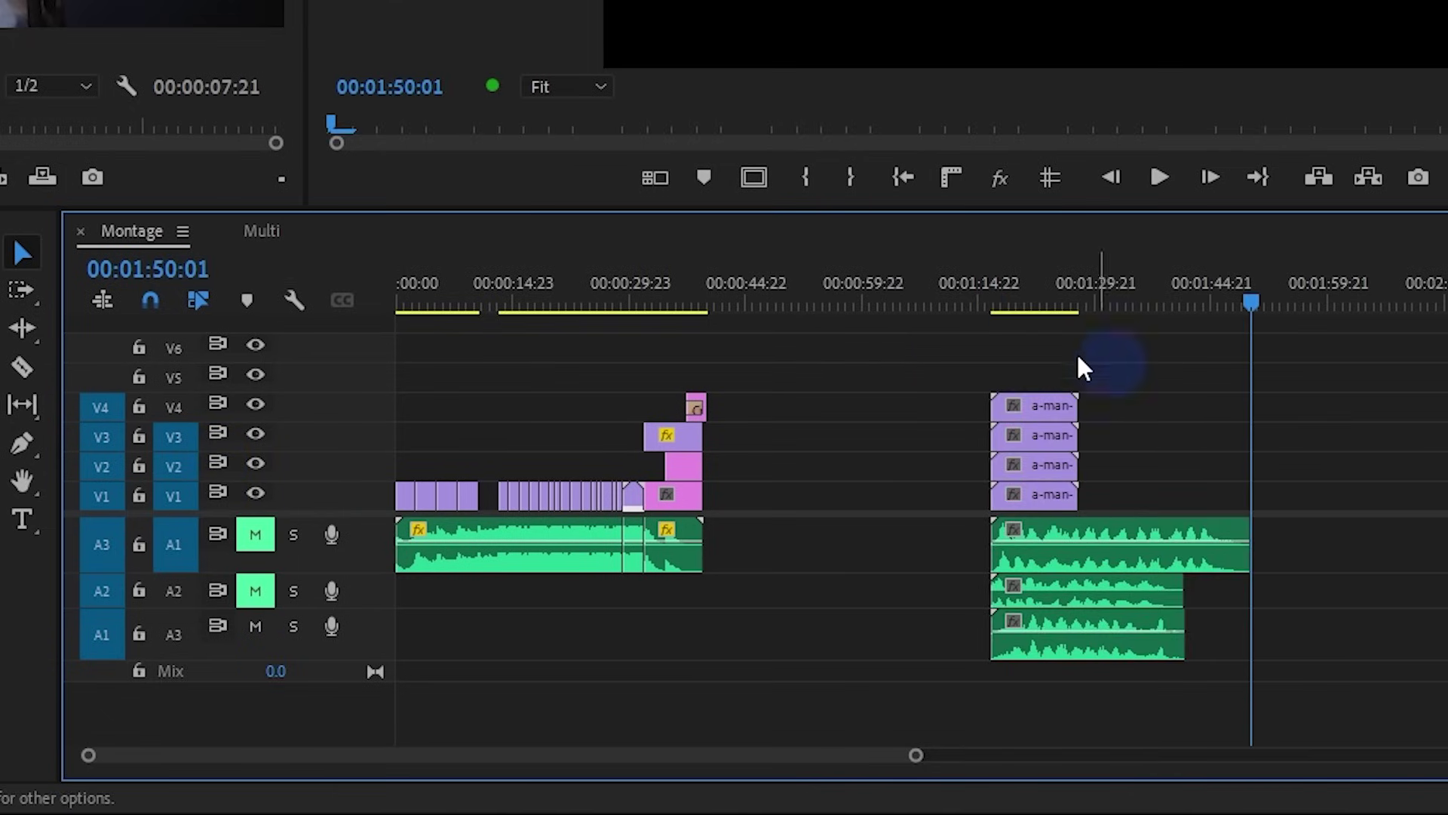
left_click_drag(981, 375, 1157, 634)
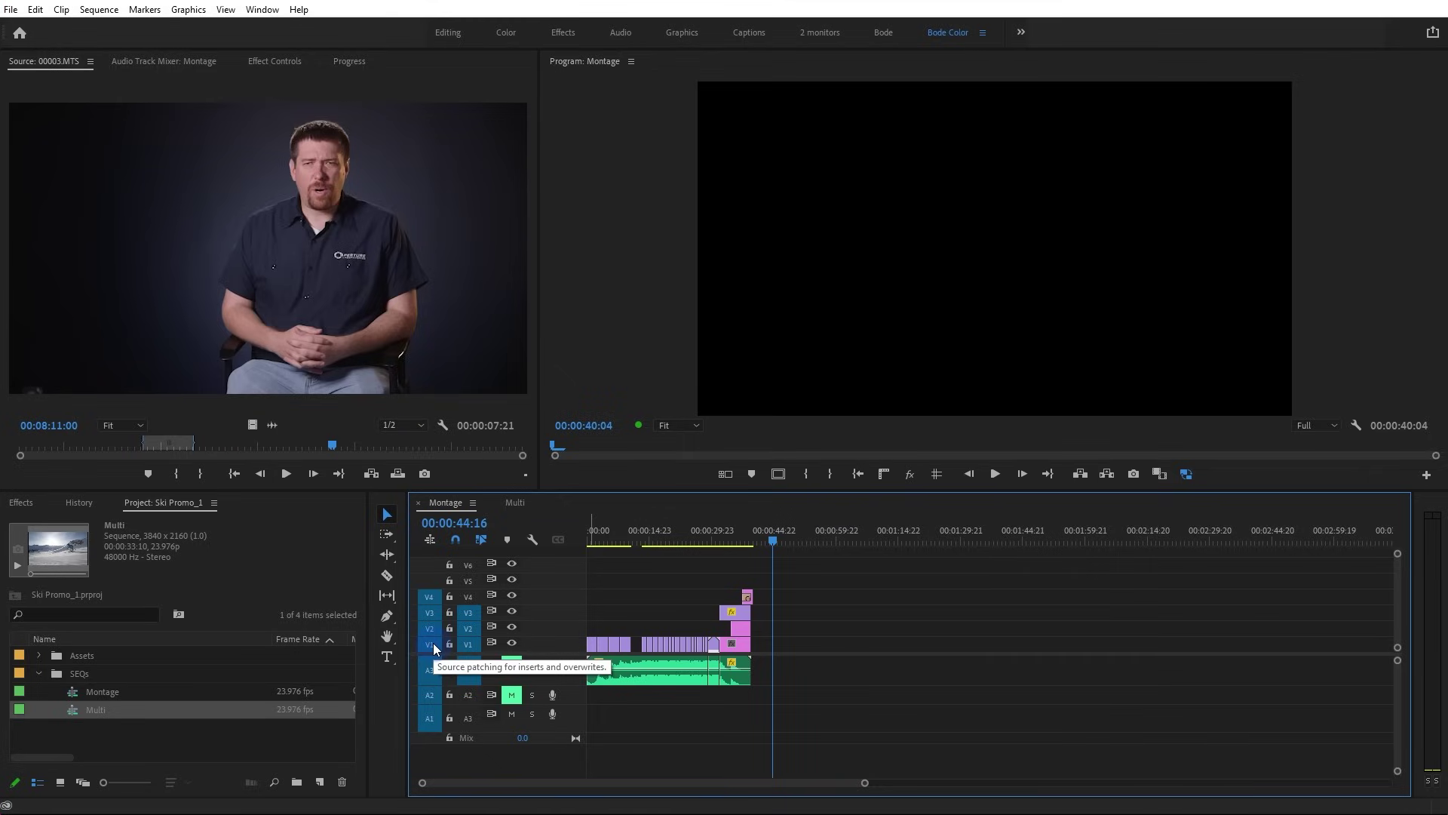
Rearrange Multi's source audio patches across A1–A3 and overwrite to test the new order
left_click(433, 644)
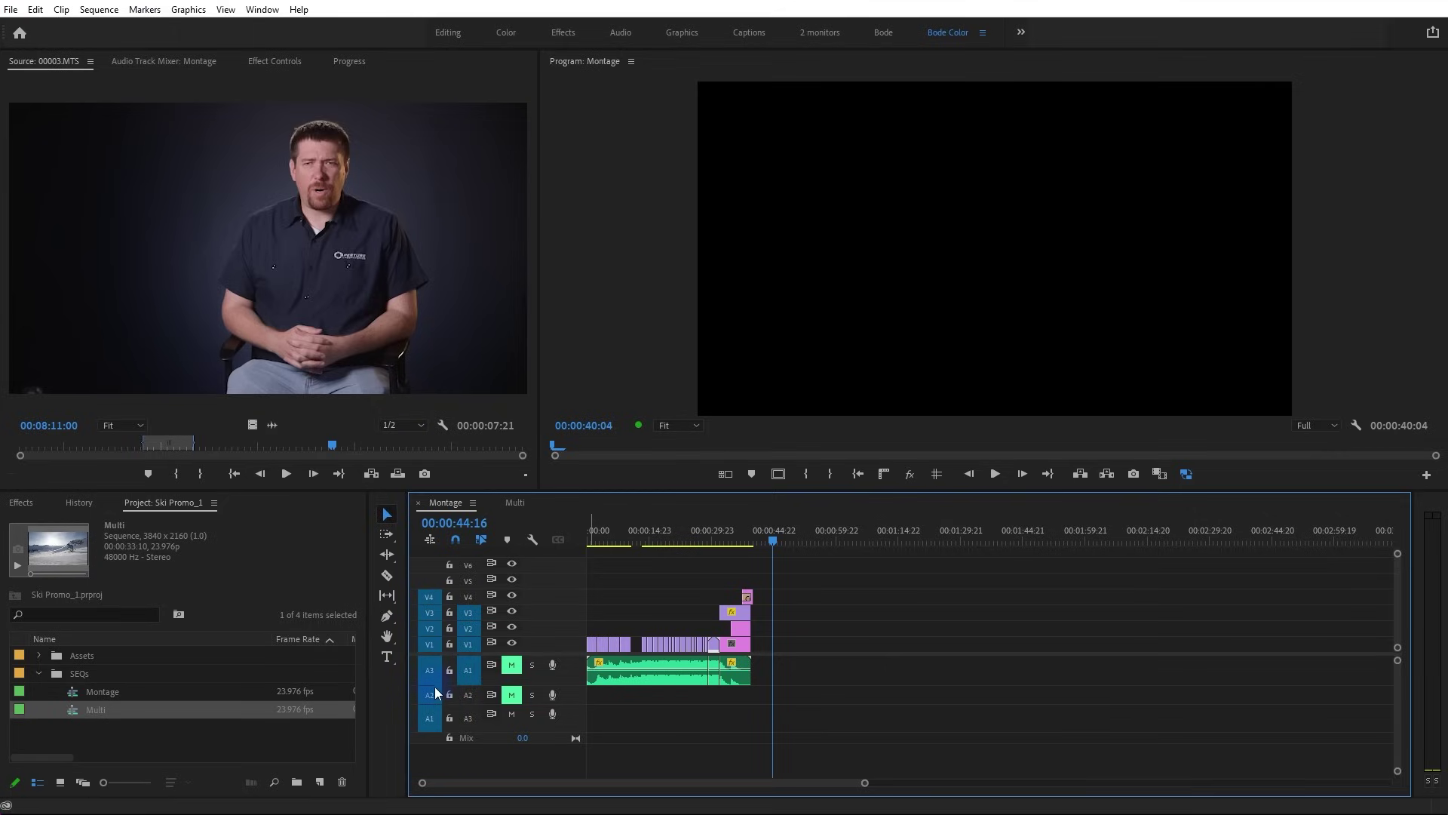
left_click_drag(434, 724, 433, 671)
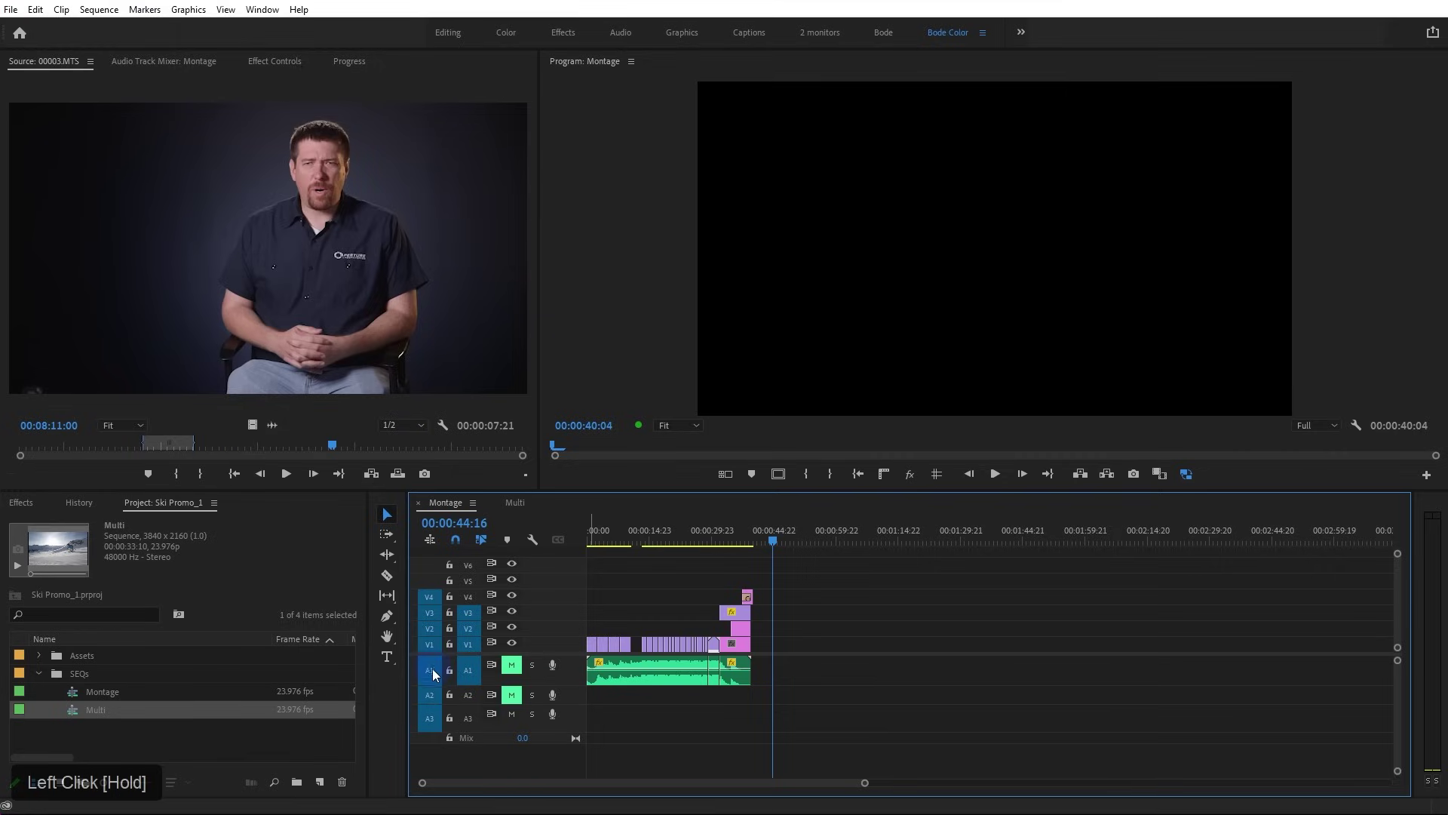
left_click_drag(433, 725, 436, 676)
key("period")
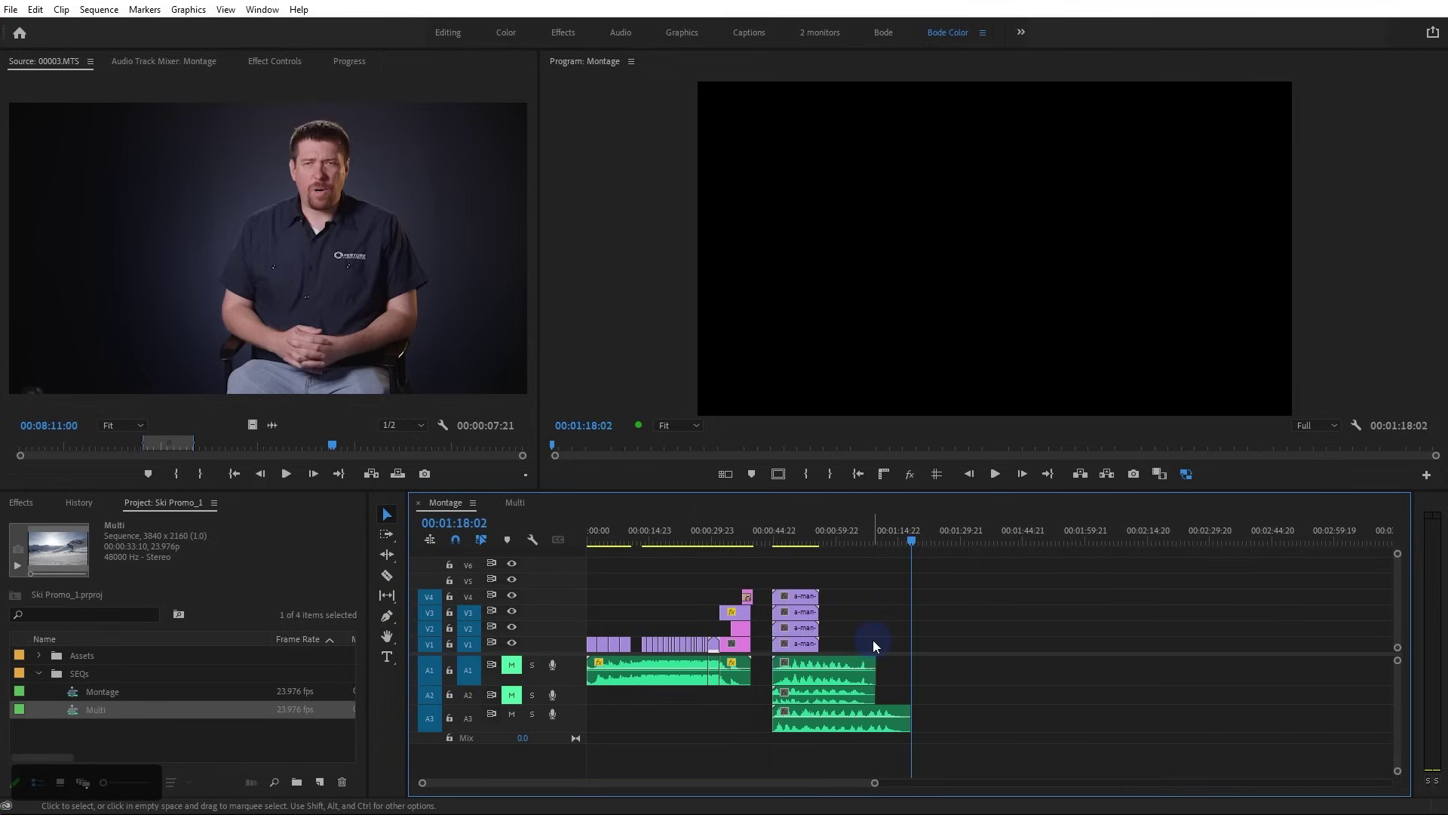
Reorder the source audio patches again, overwrite a second time, and return the playhead near Montage's end
left_click(429, 694)
mouse_move(429, 696)
left_mouse_down()
mouse_move(431, 716)
mouse_move(430, 682)
mouse_move(431, 702)
left_mouse_up()
key("period")
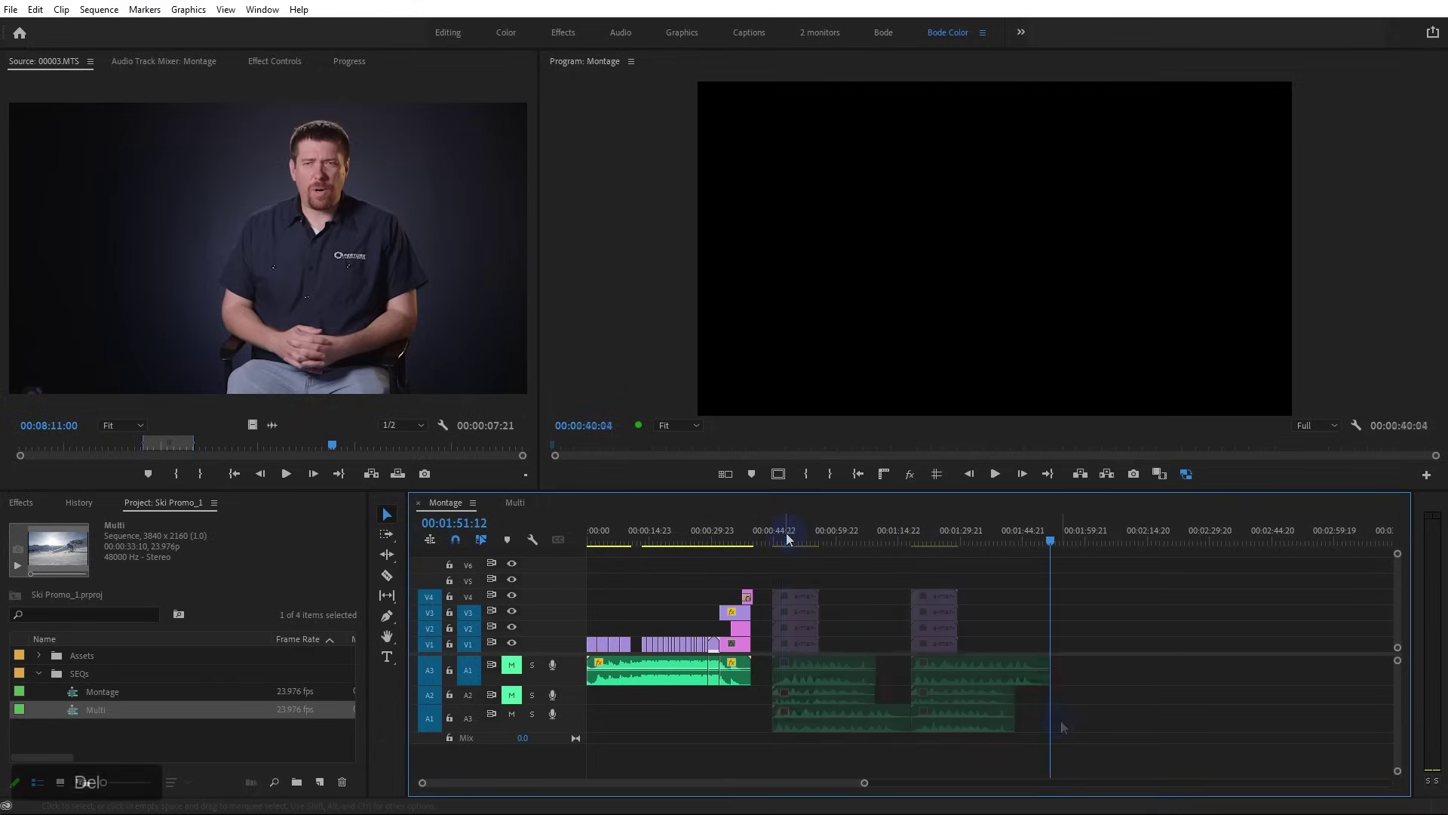
left_click(785, 537)
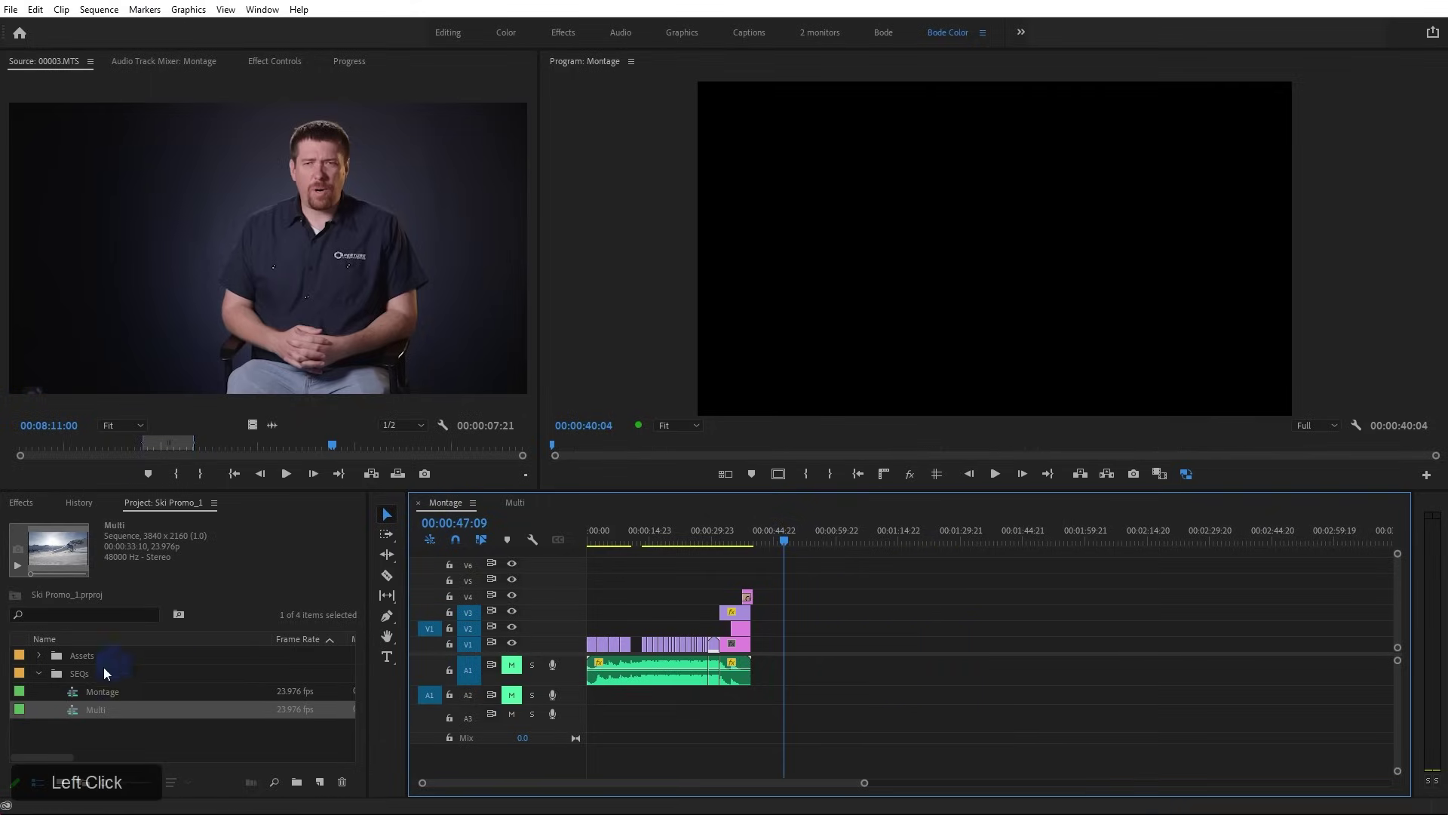
Change the source video patch state, move the playhead to 00:00:05:11, and enlarge the video tracks
left_click(418, 319)
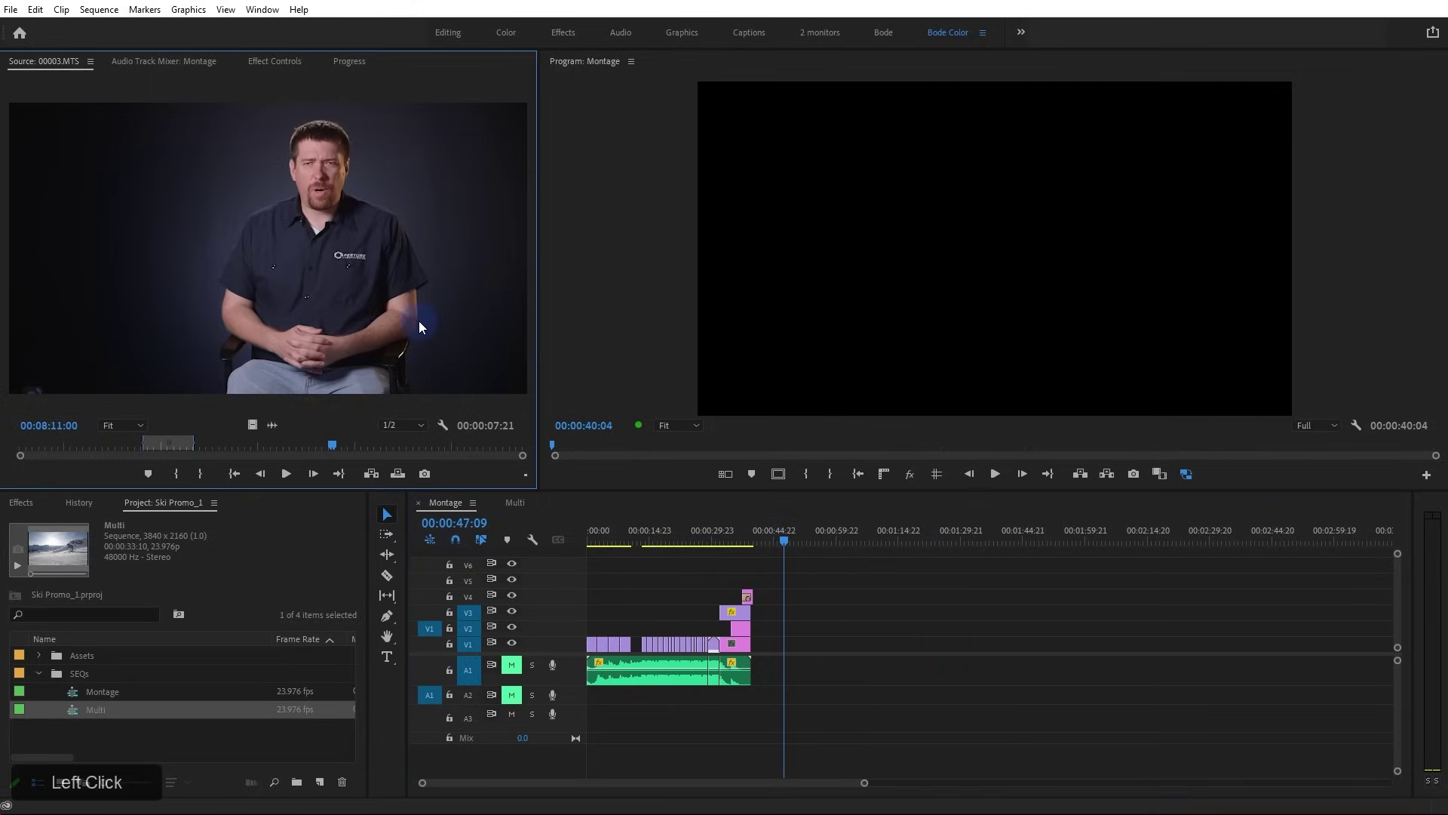
left_click(434, 632, "alt")
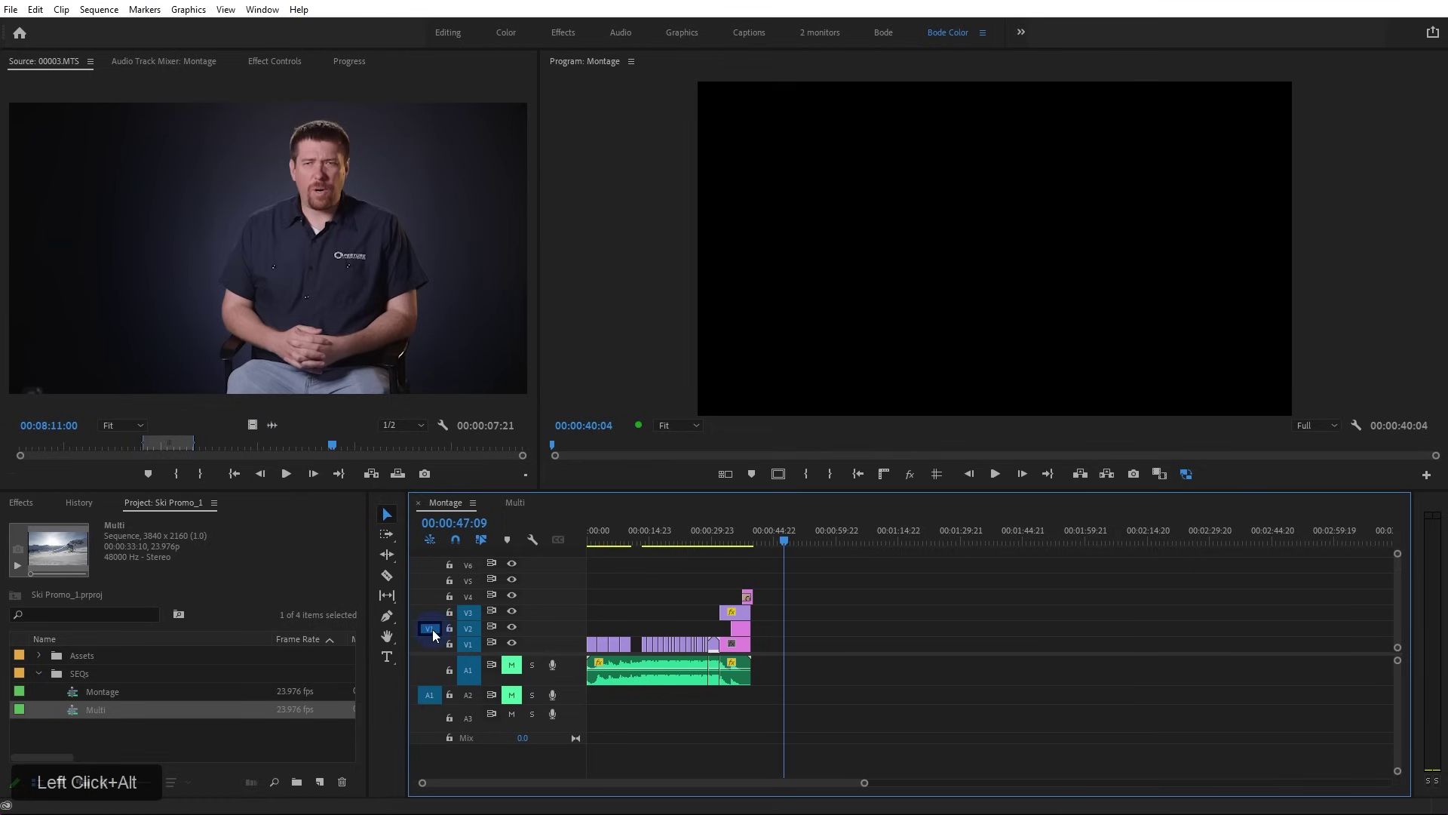
left_click_drag(617, 537, 610, 537)
scroll(586, 665, "up", 3)
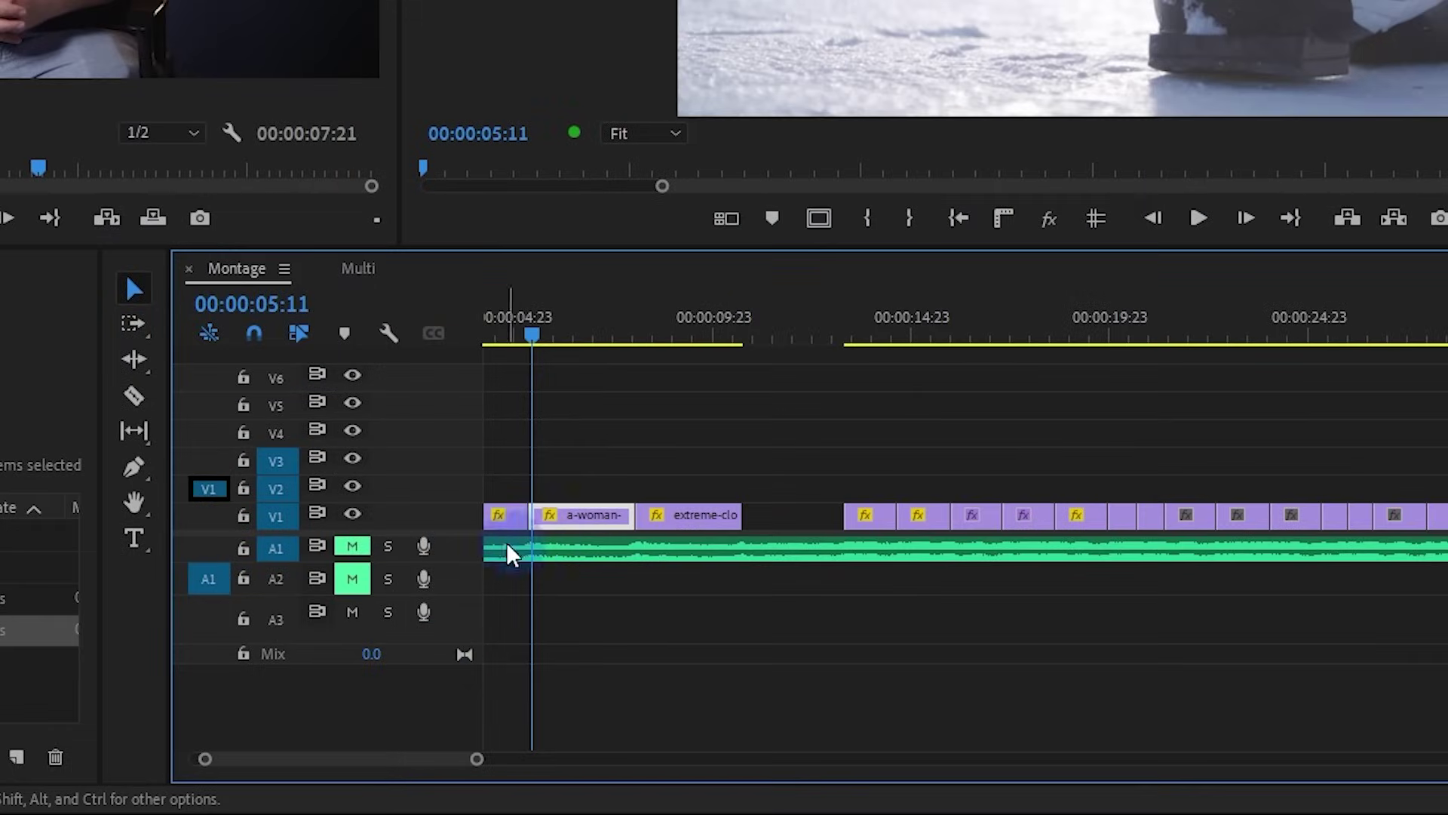
left_click_drag(462, 528, 442, 582)
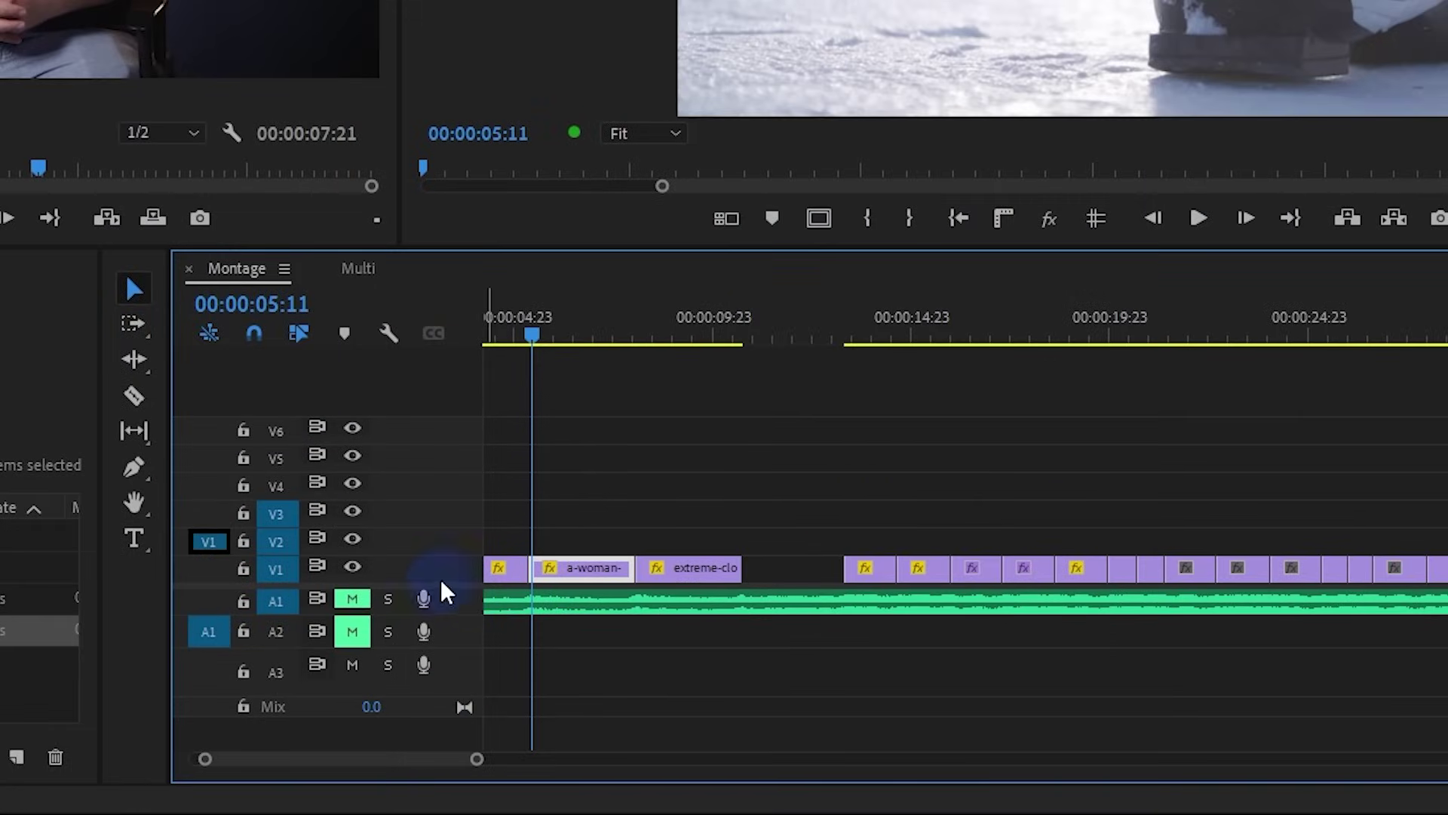
Patch source video to V1 with no source audio, and remove the a-woman and extreme clips
left_click(207, 567)
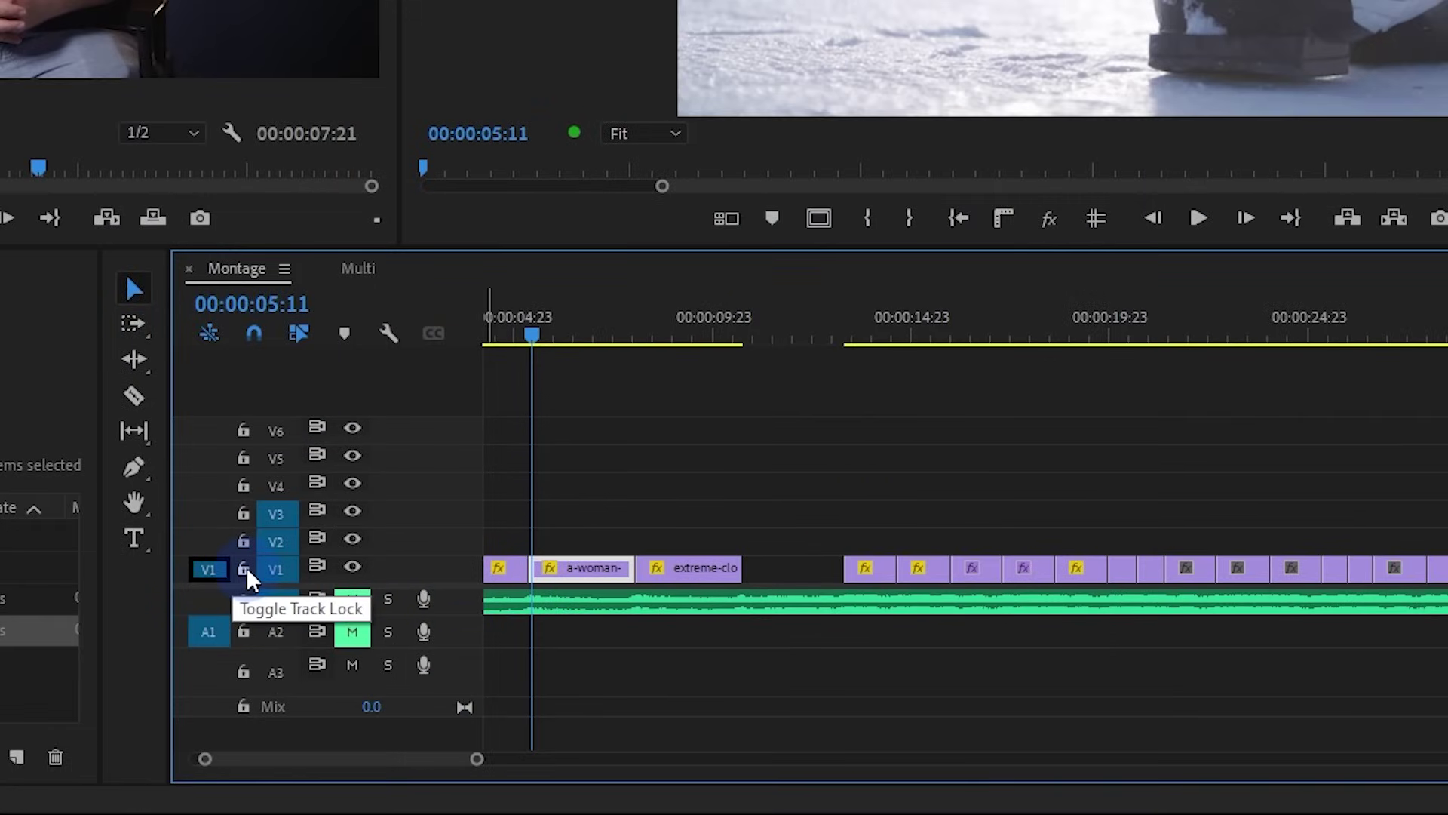
left_click(224, 626)
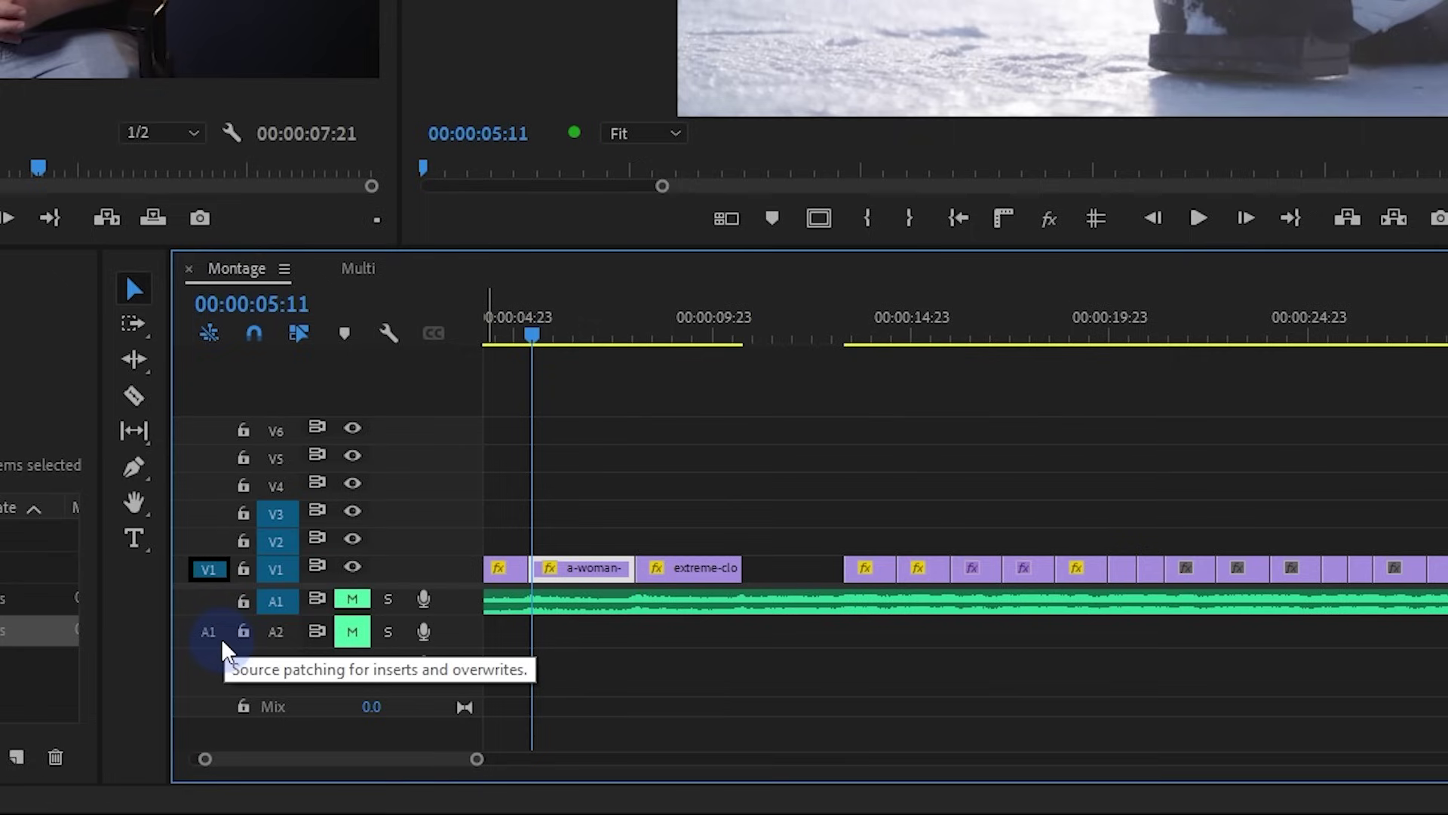
left_click(230, 94)
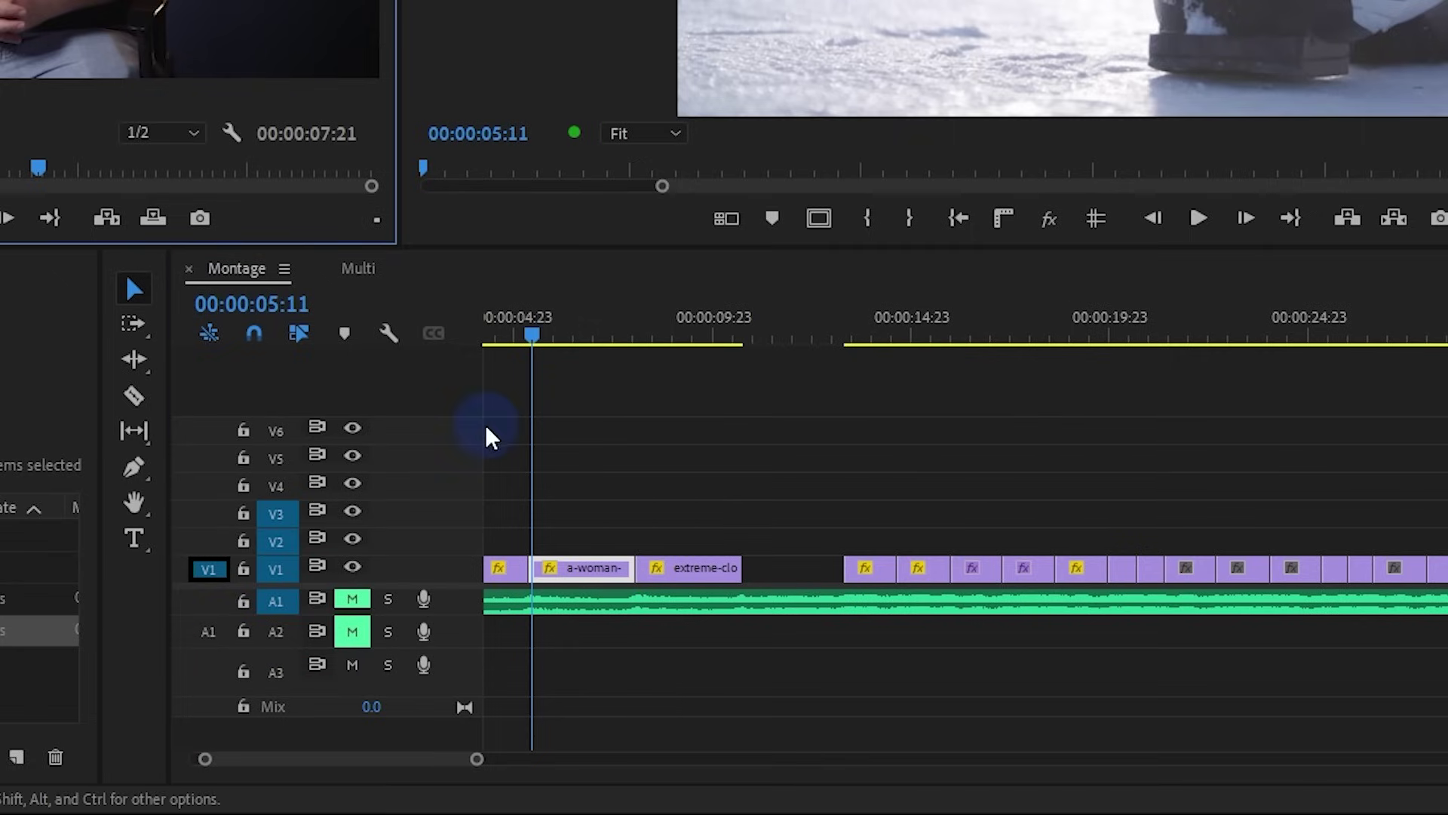
key("ctrl+z")
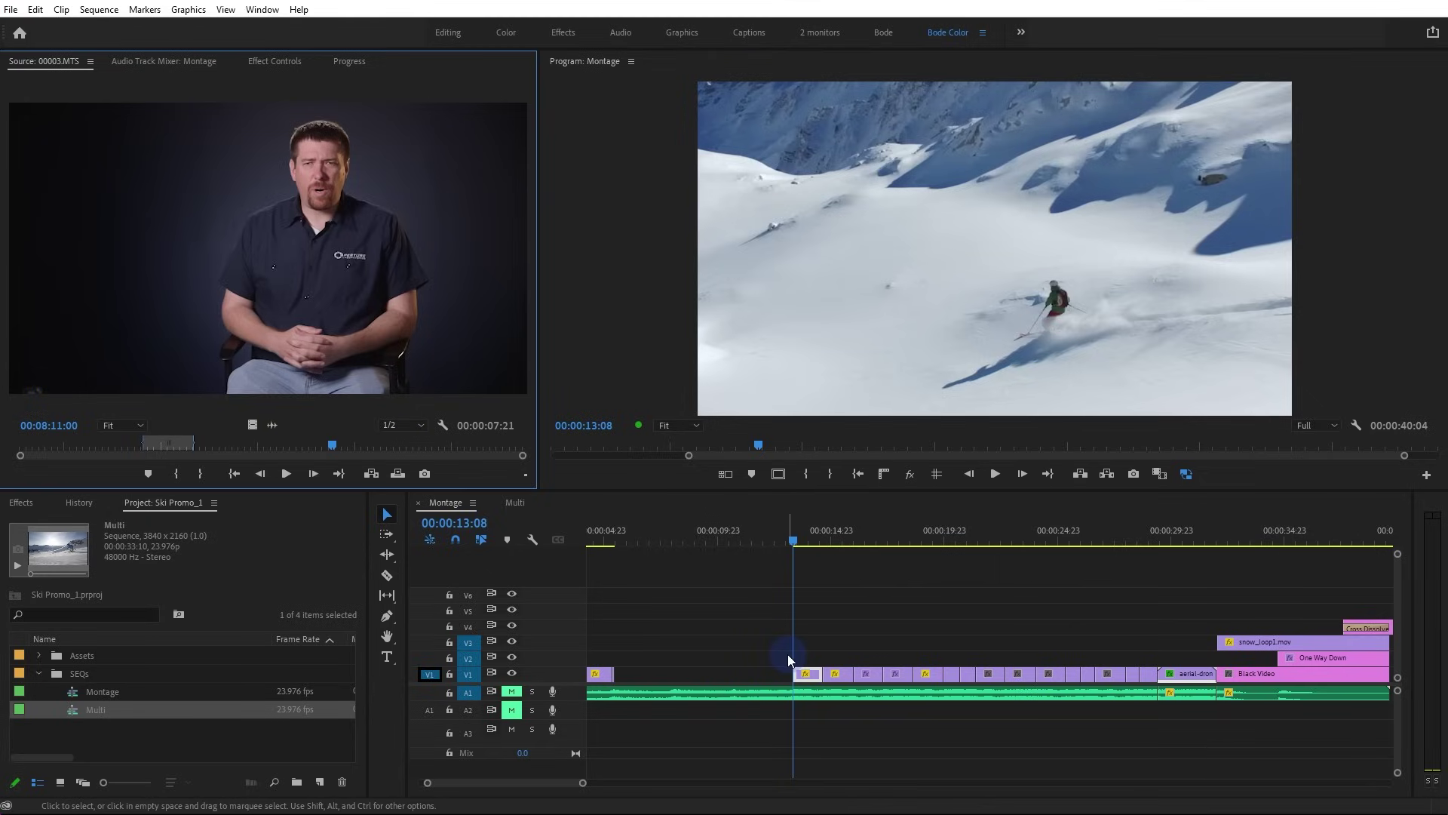
Restore the two removed clips on V1 and select empty space on track V4
key("ctrl+z")
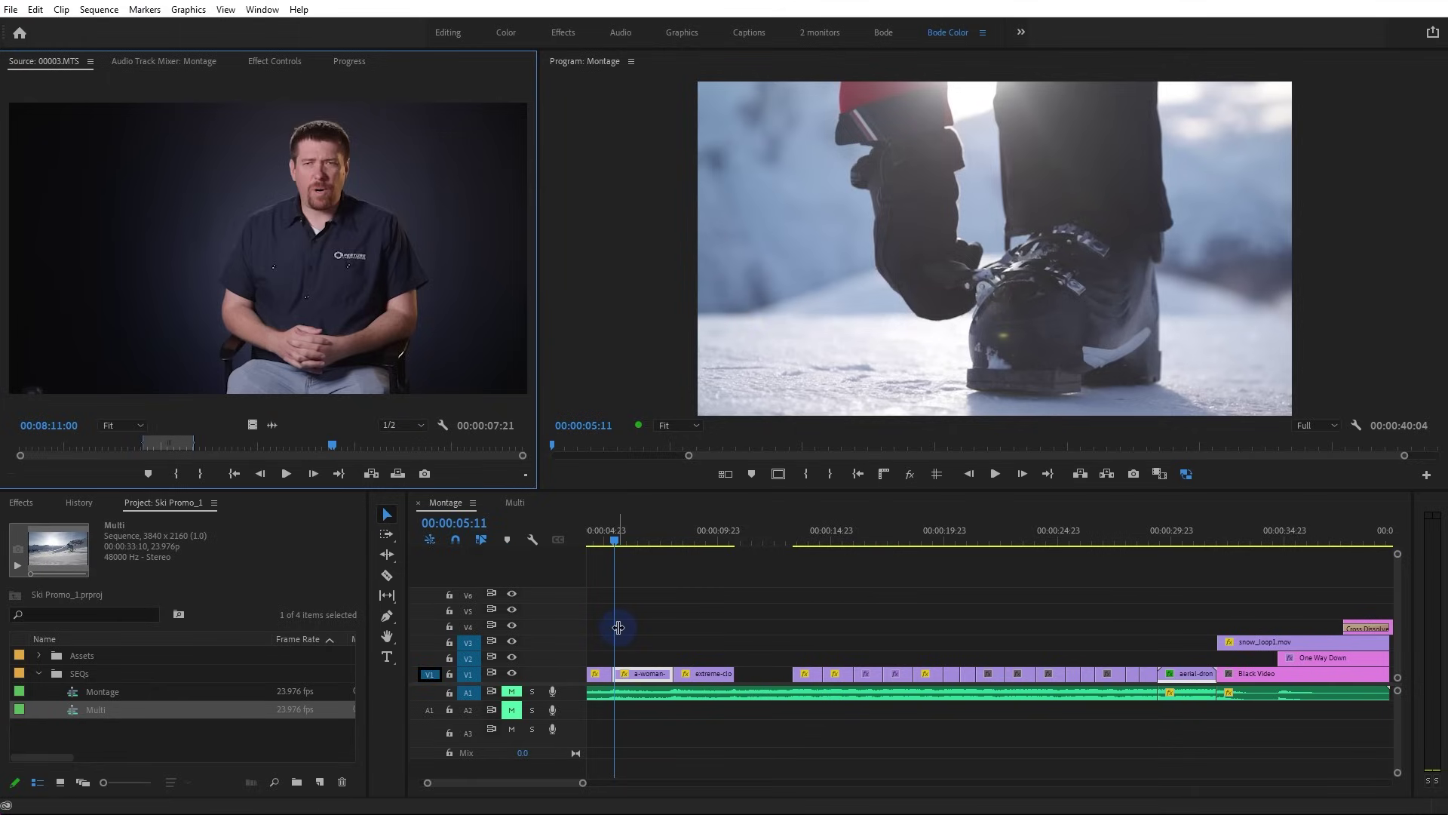
left_click(671, 623)
left_click(727, 634)
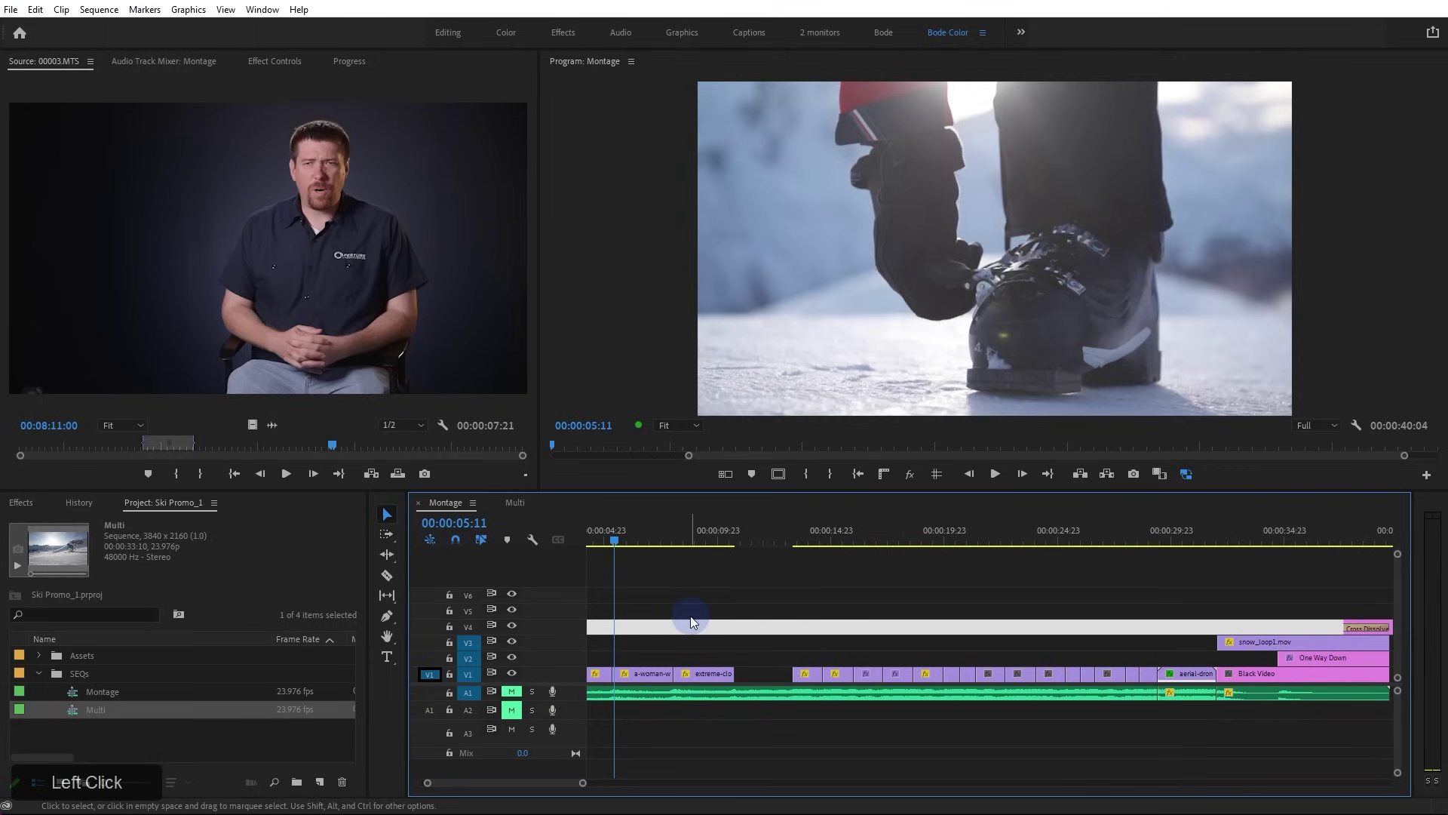
Toggle the source video patch off and on, comparing selections of empty space on V3 and V4
left_click(429, 676, "alt")
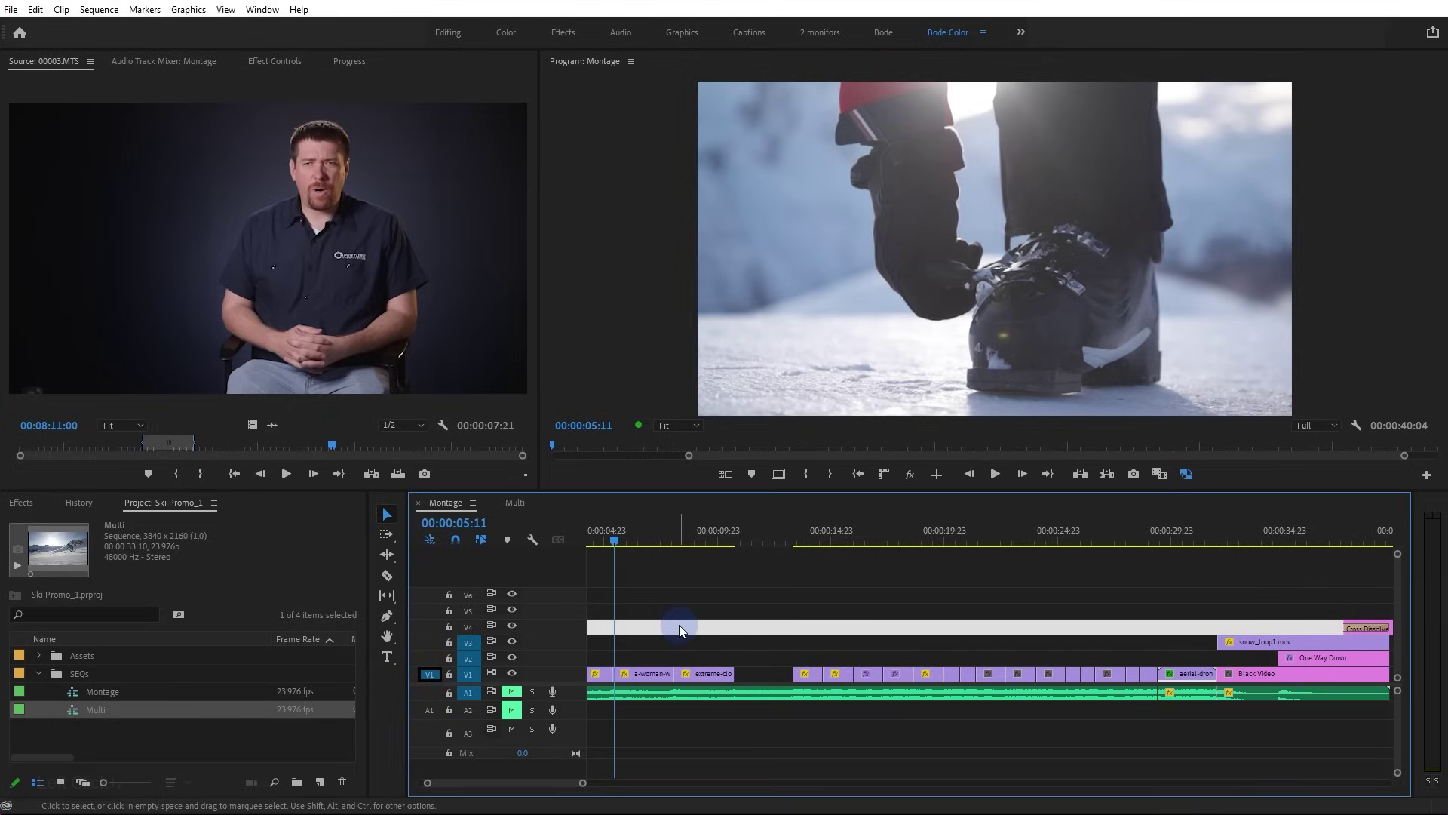
left_click(429, 676, "alt")
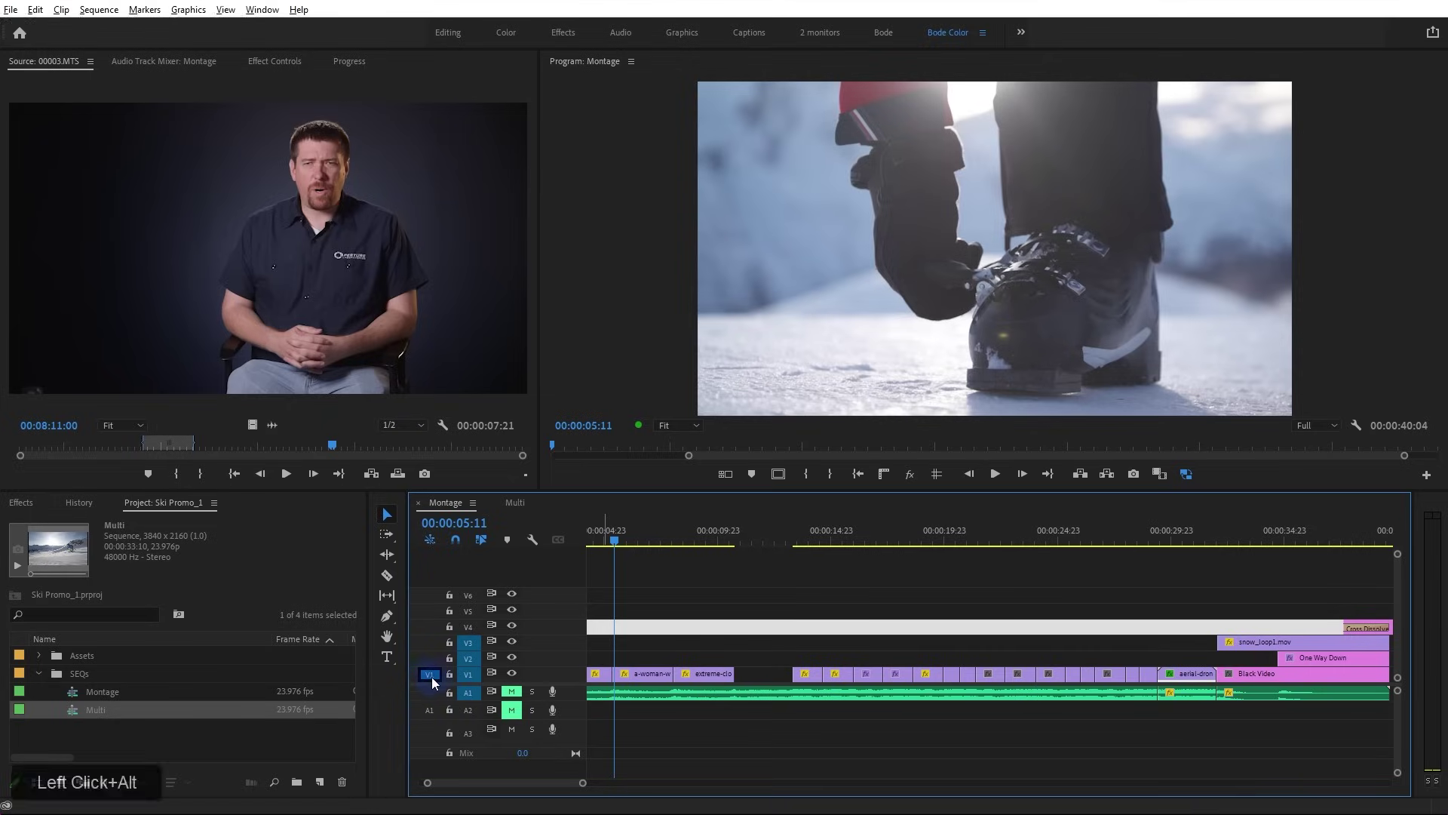
left_click(752, 649)
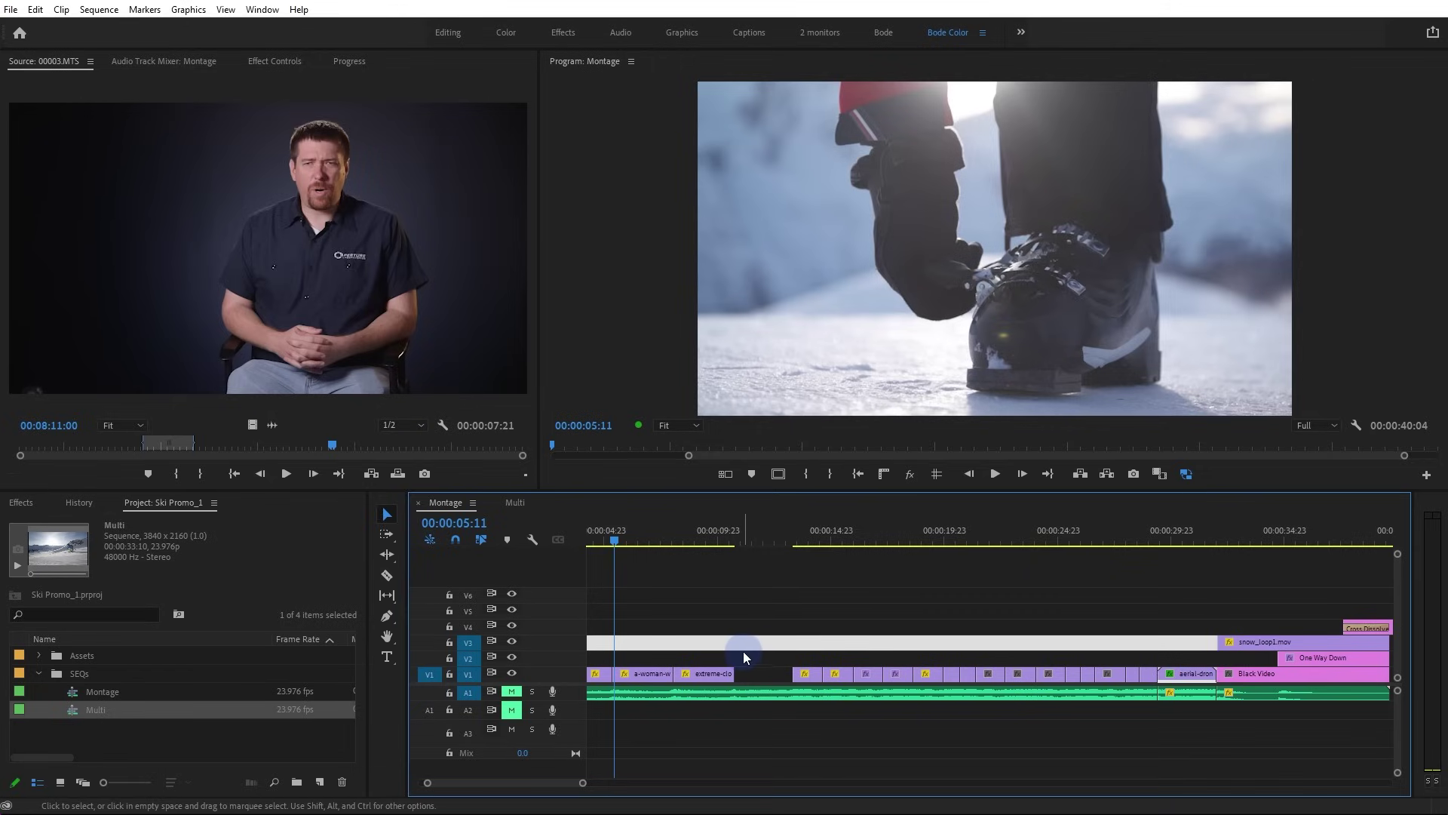
left_click(637, 622)
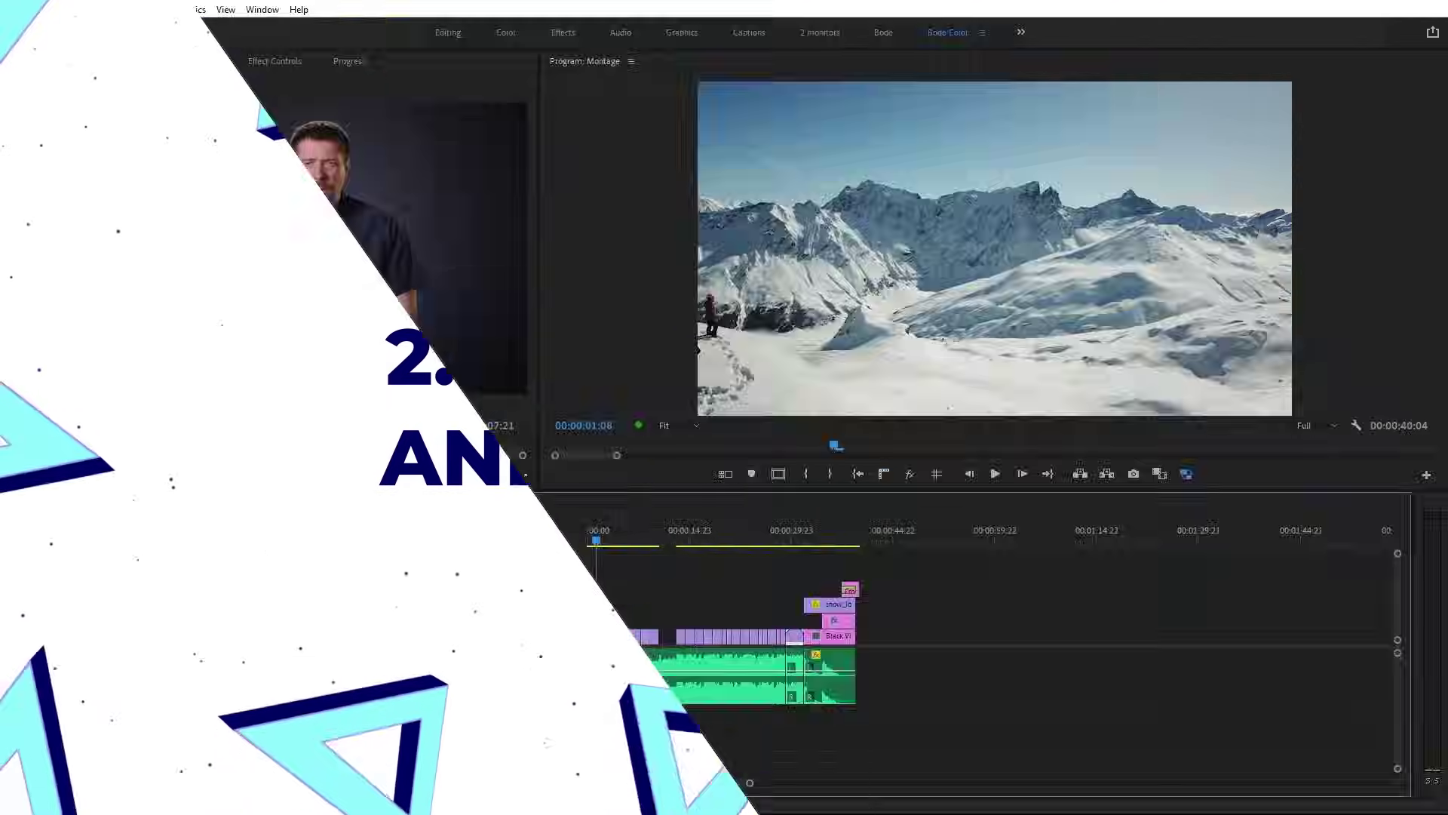
From the sequence start, select the A1 audio clips and jump to the edit at 00:00:16:02
left_click(589, 520)
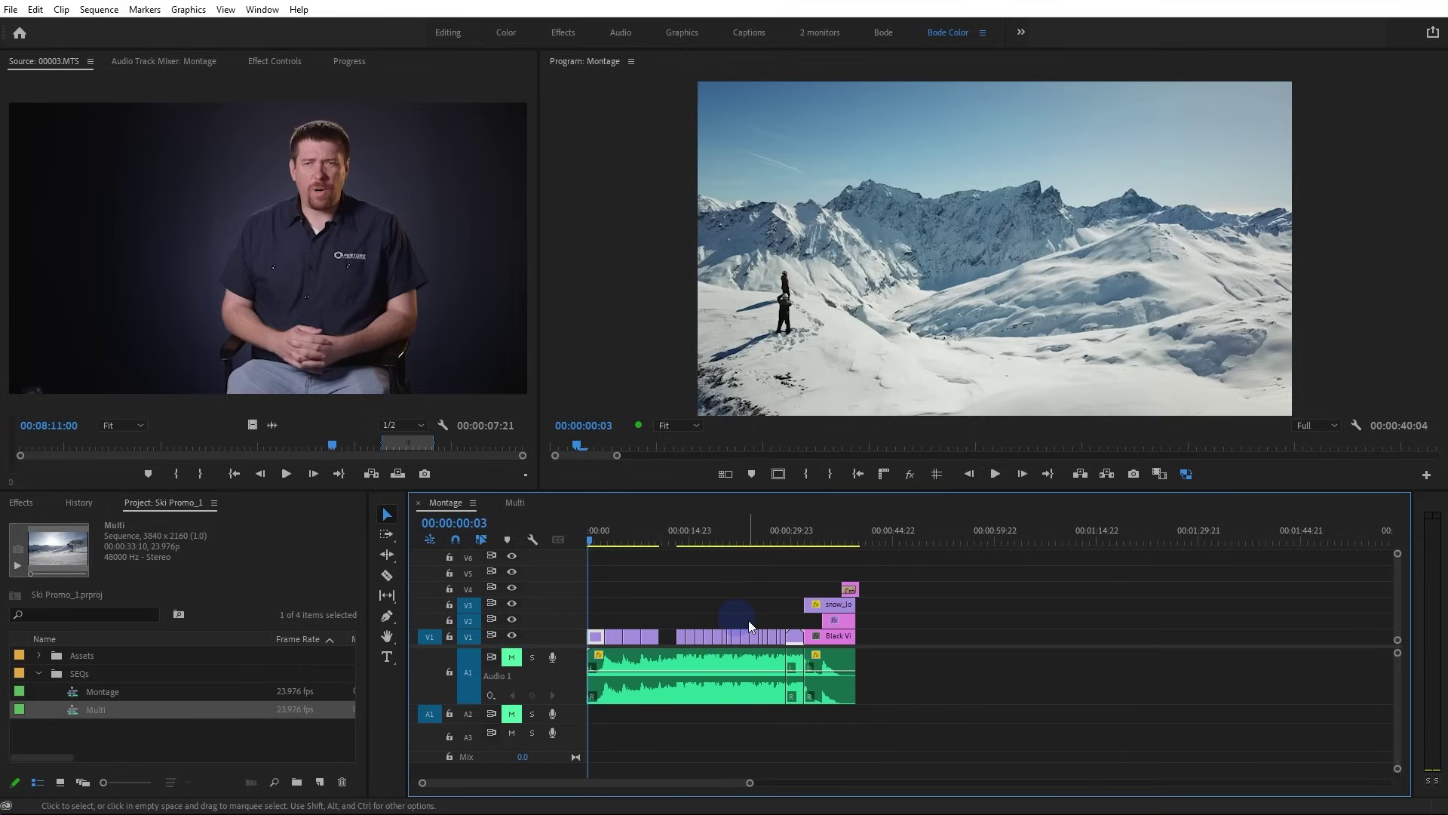
left_click_drag(943, 663, 596, 698)
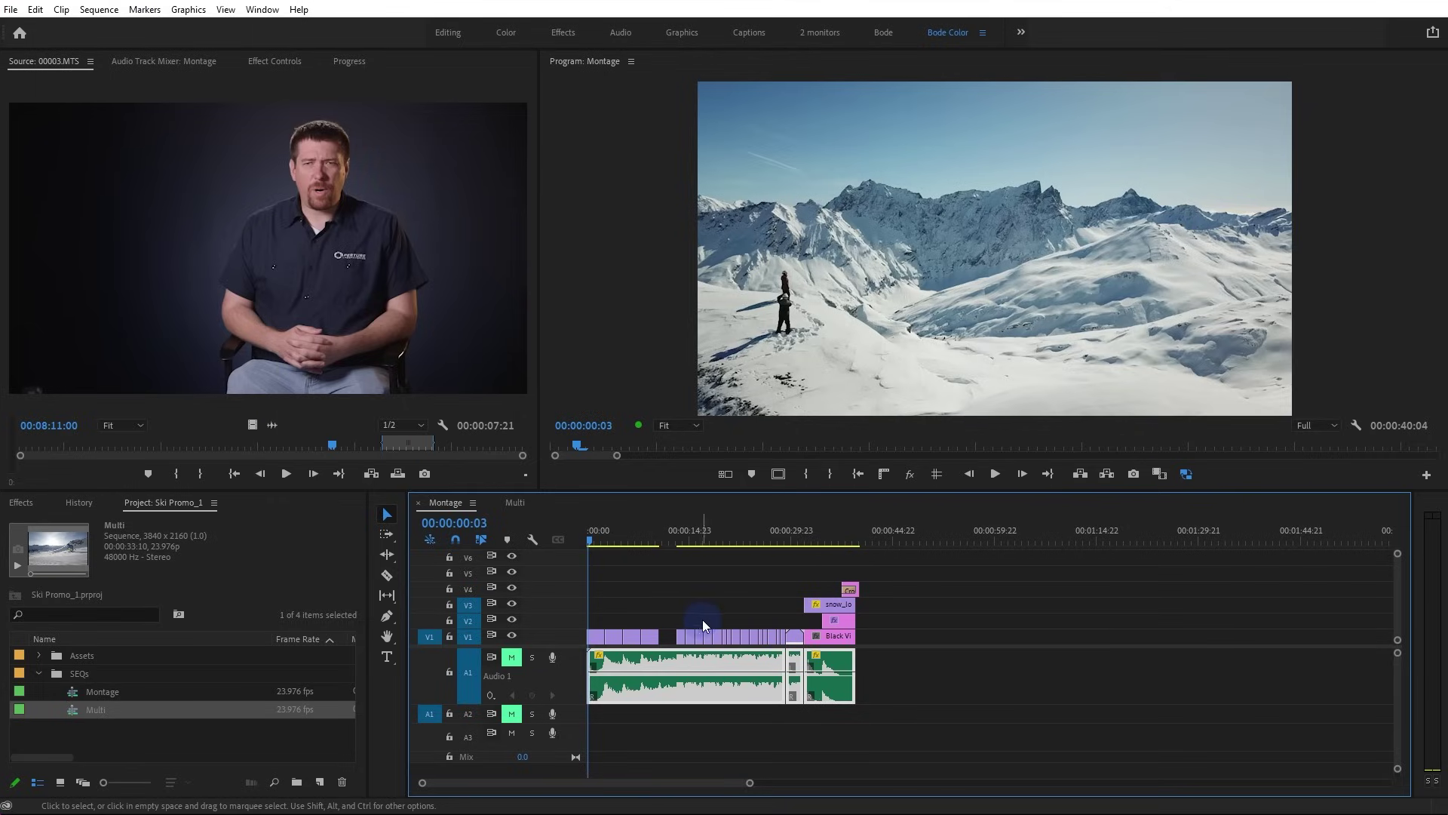
left_click(698, 540)
key("=")
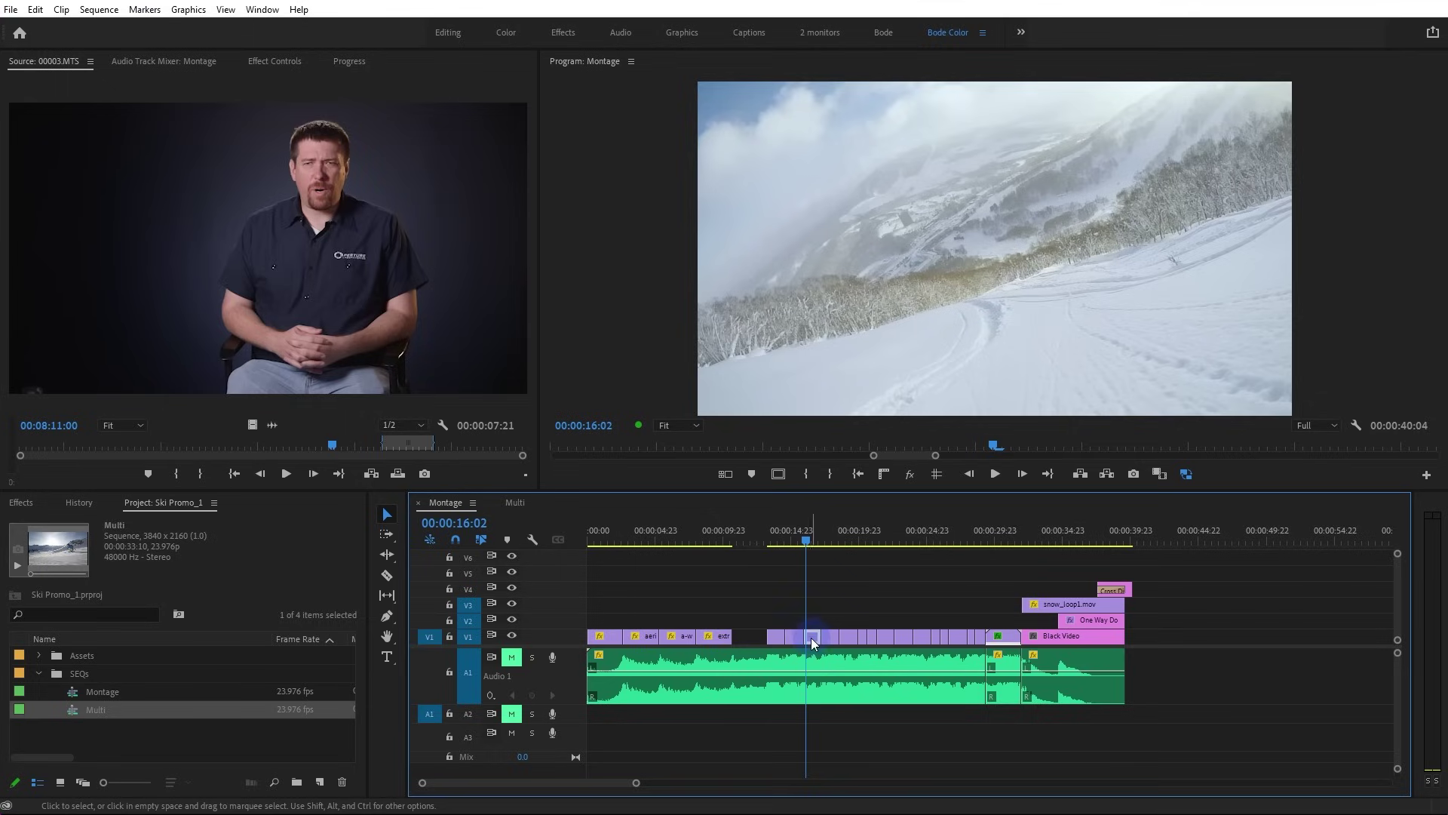
Trial ripple-trim two V1 edit points, stretching the sequence to 40:15
scroll(811, 637, "up", 3)
left_click(790, 635)
left_click_drag(789, 635, 800, 639)
left_click(863, 635)
left_click_drag(864, 636, 860, 639)
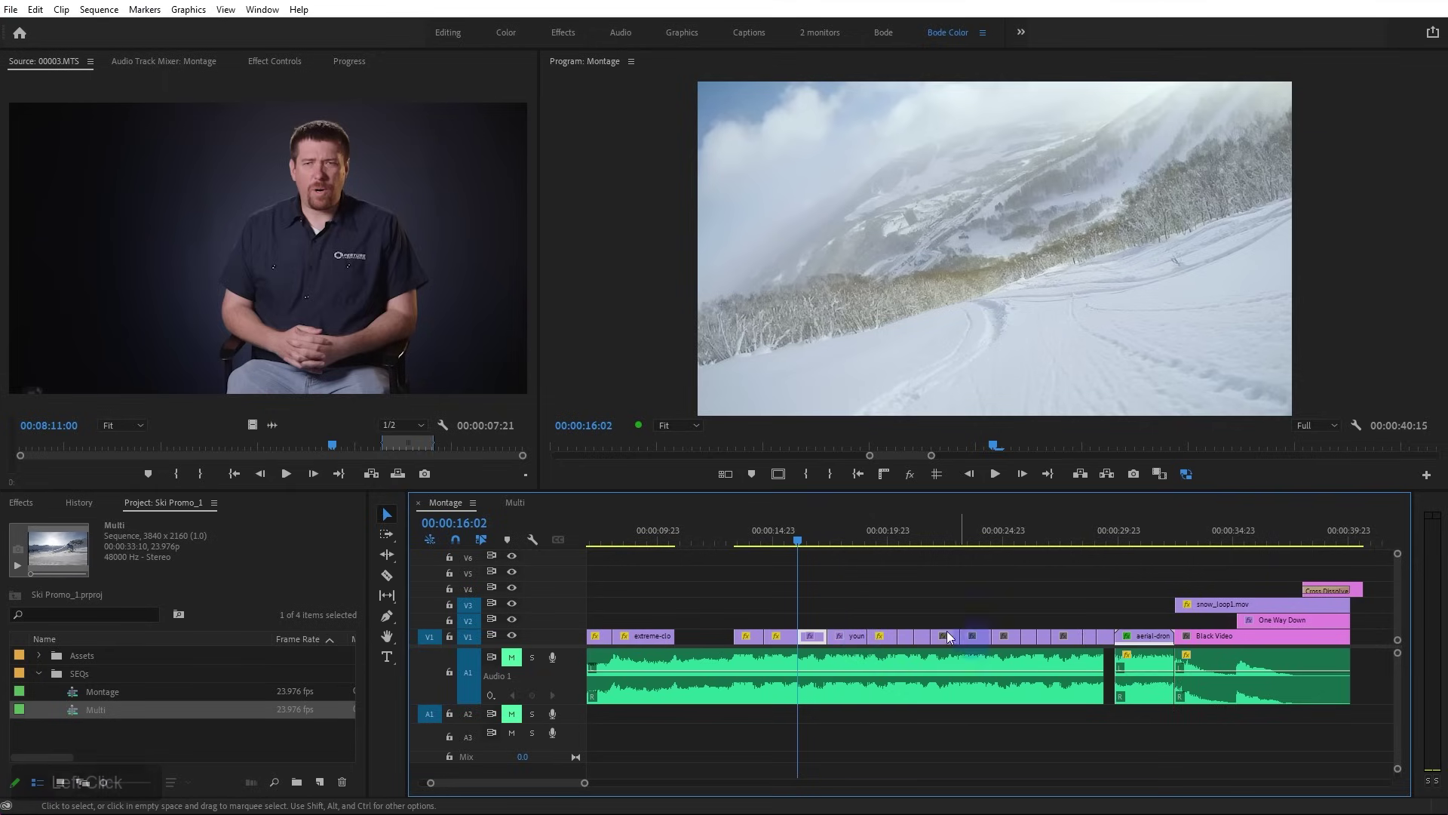
left_click(805, 636)
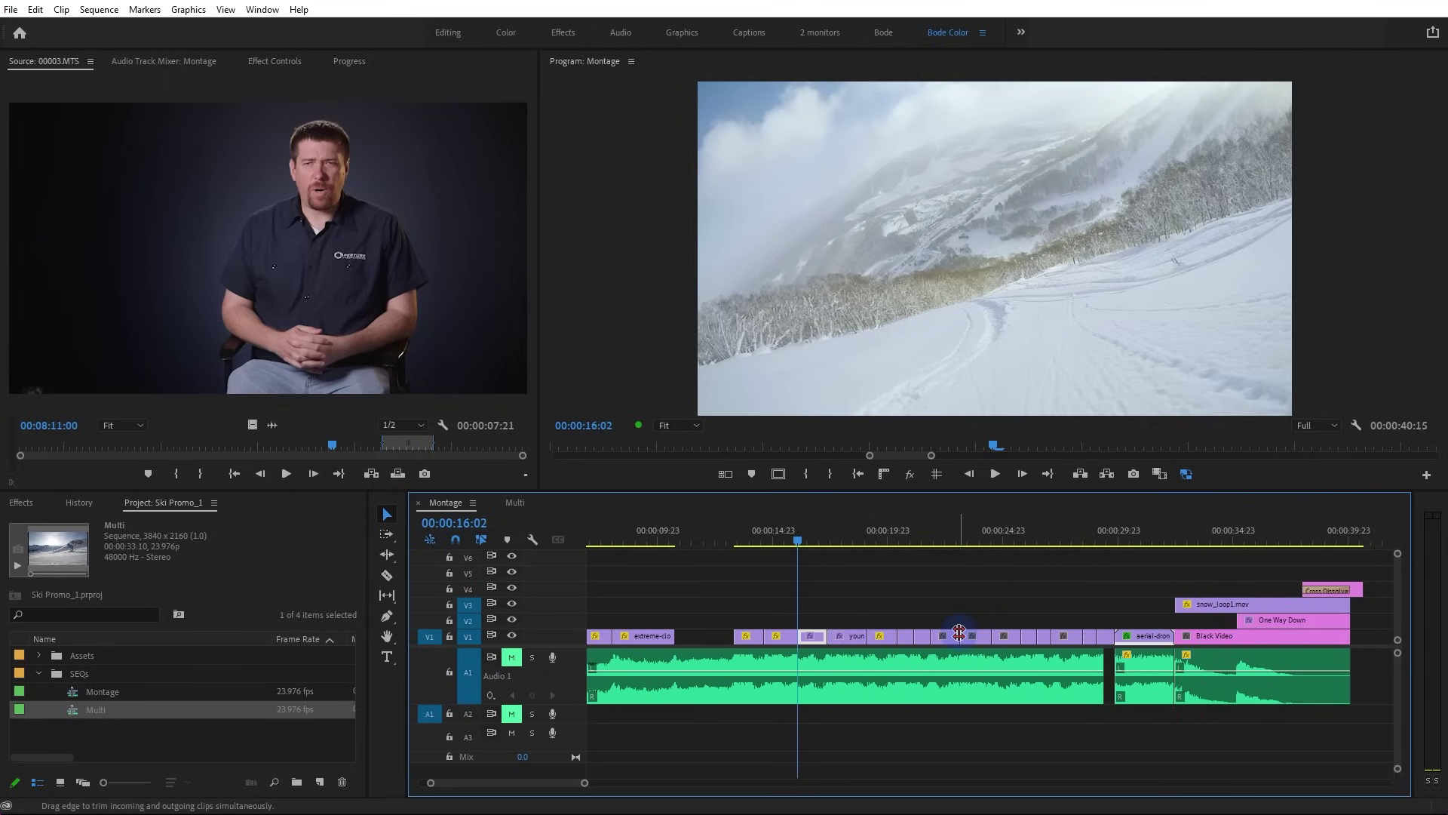
left_click(1109, 697)
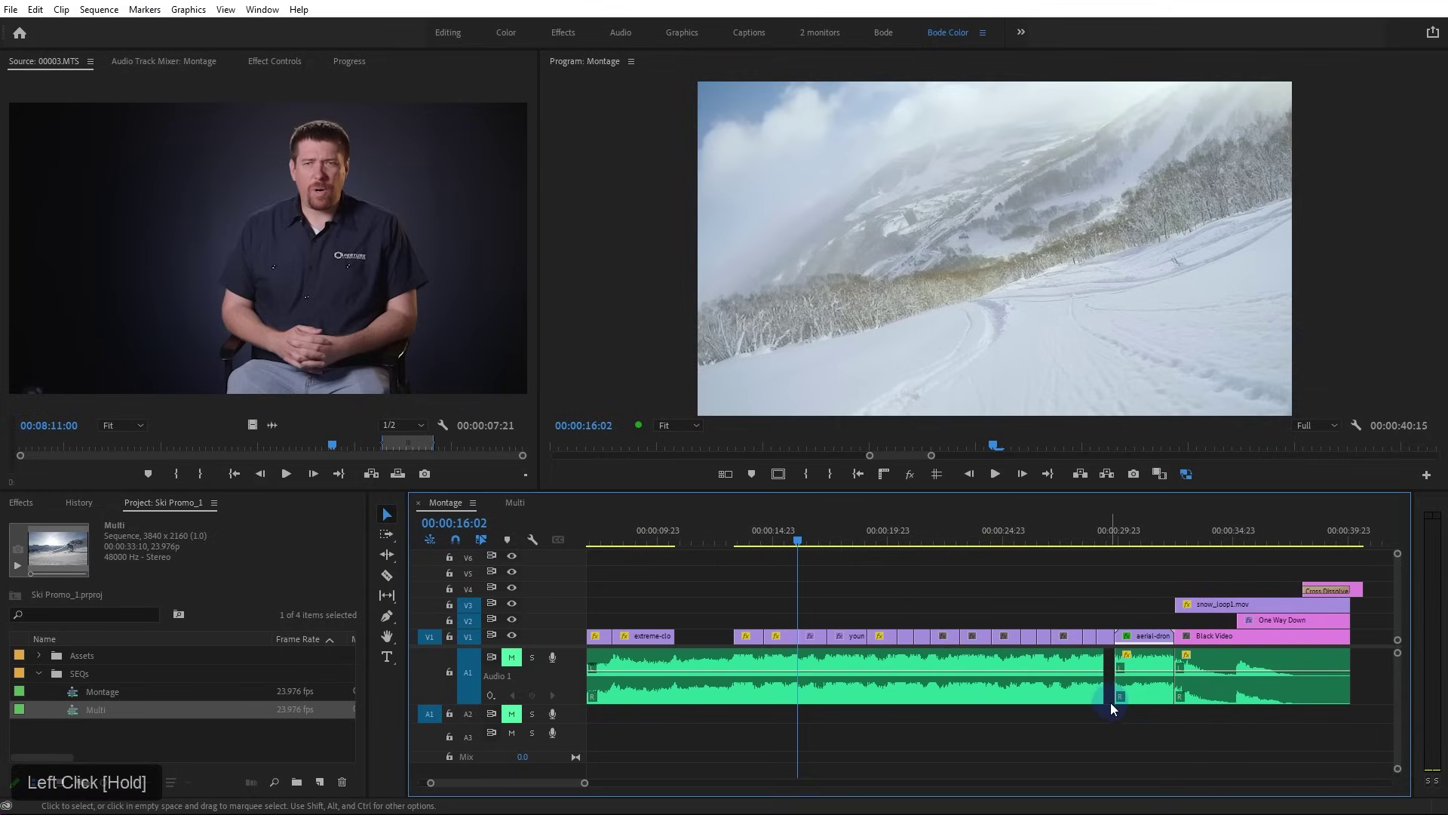
scroll(1110, 700, "down", 3, "alt")
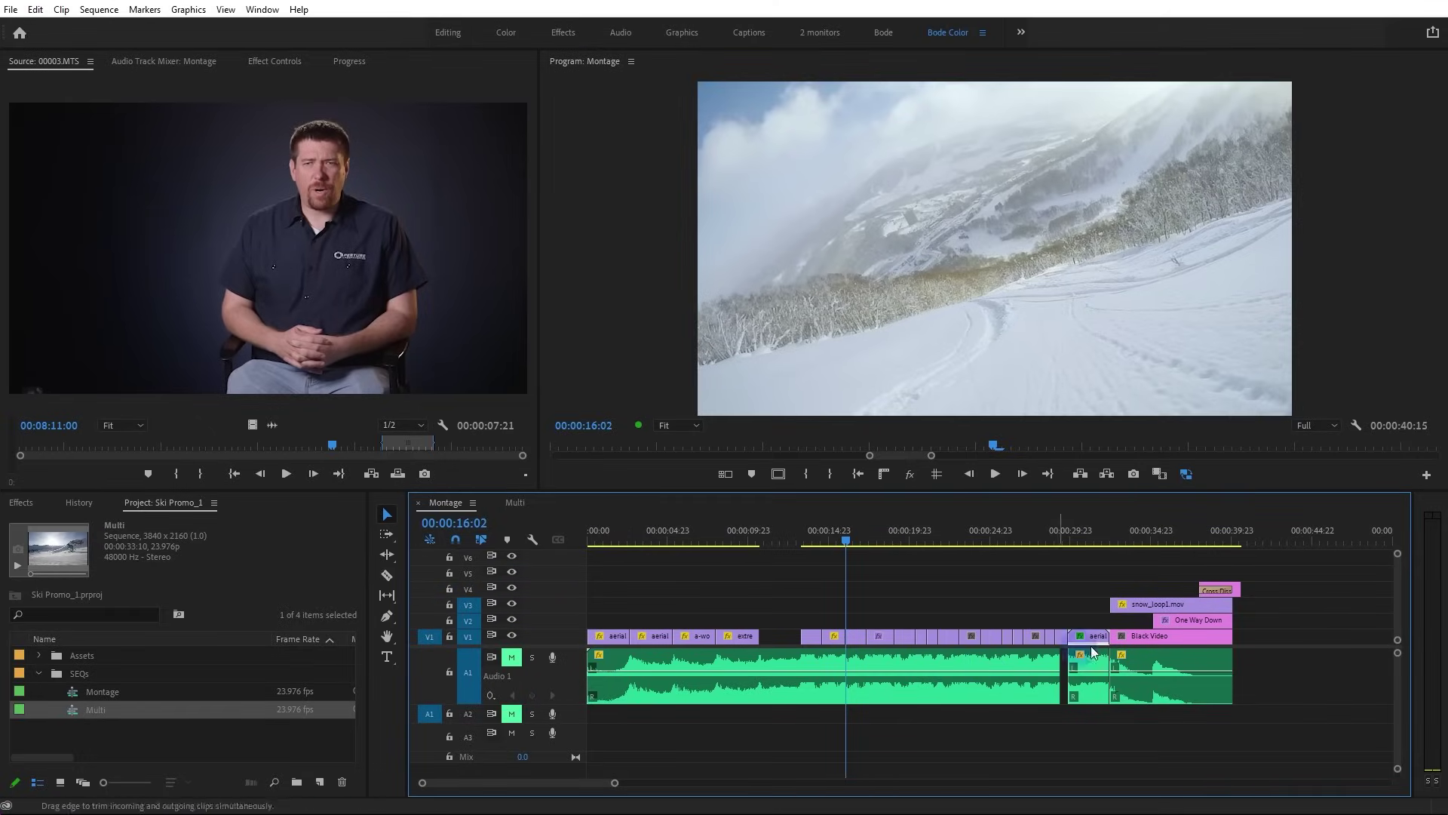
Undo both ripple trims to restore 40:04, then lock the A1 audio track
key("ctrl+z")
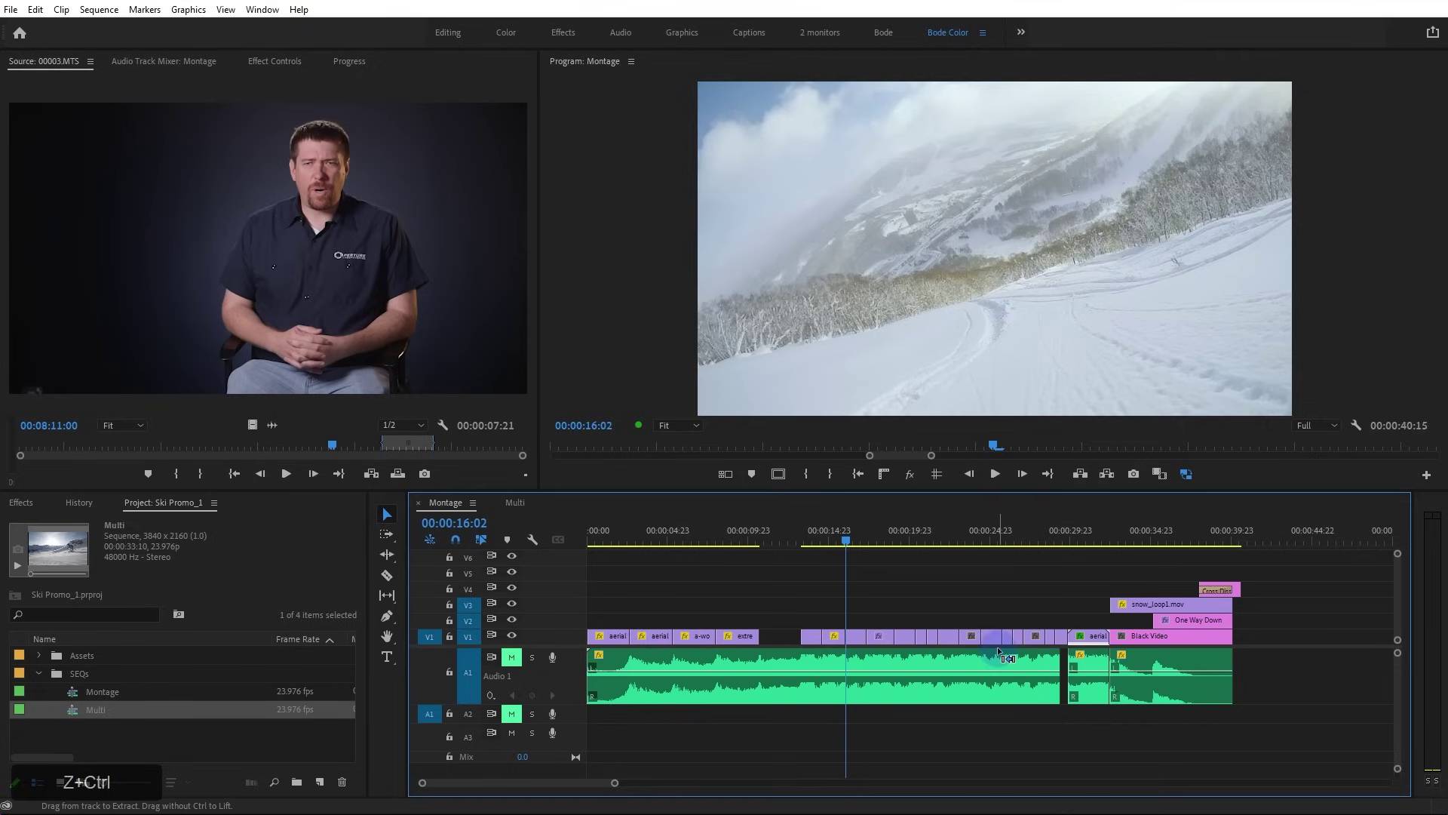
key("ctrl+z")
left_click_drag(1265, 667, 813, 692)
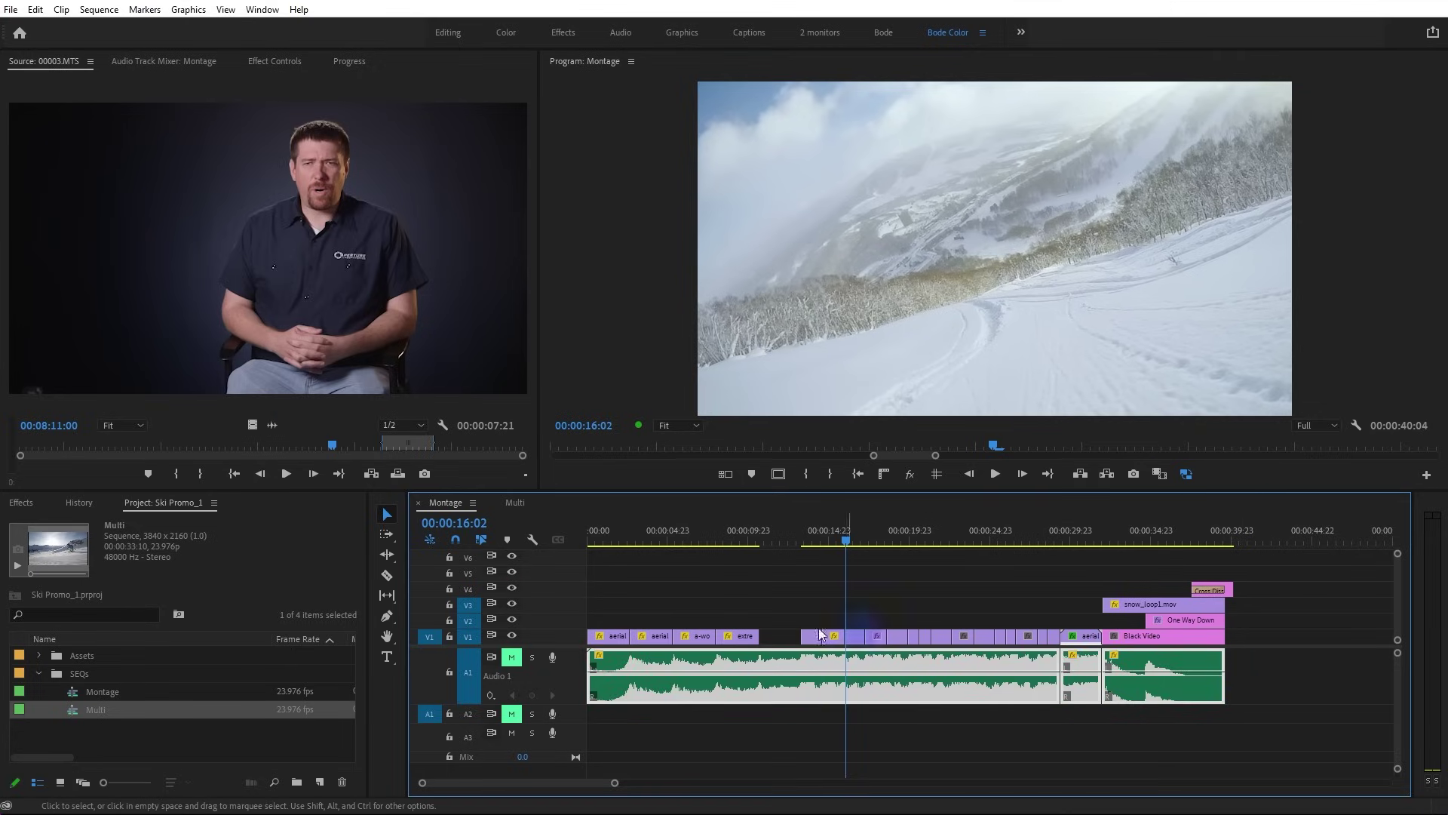
left_click(450, 669)
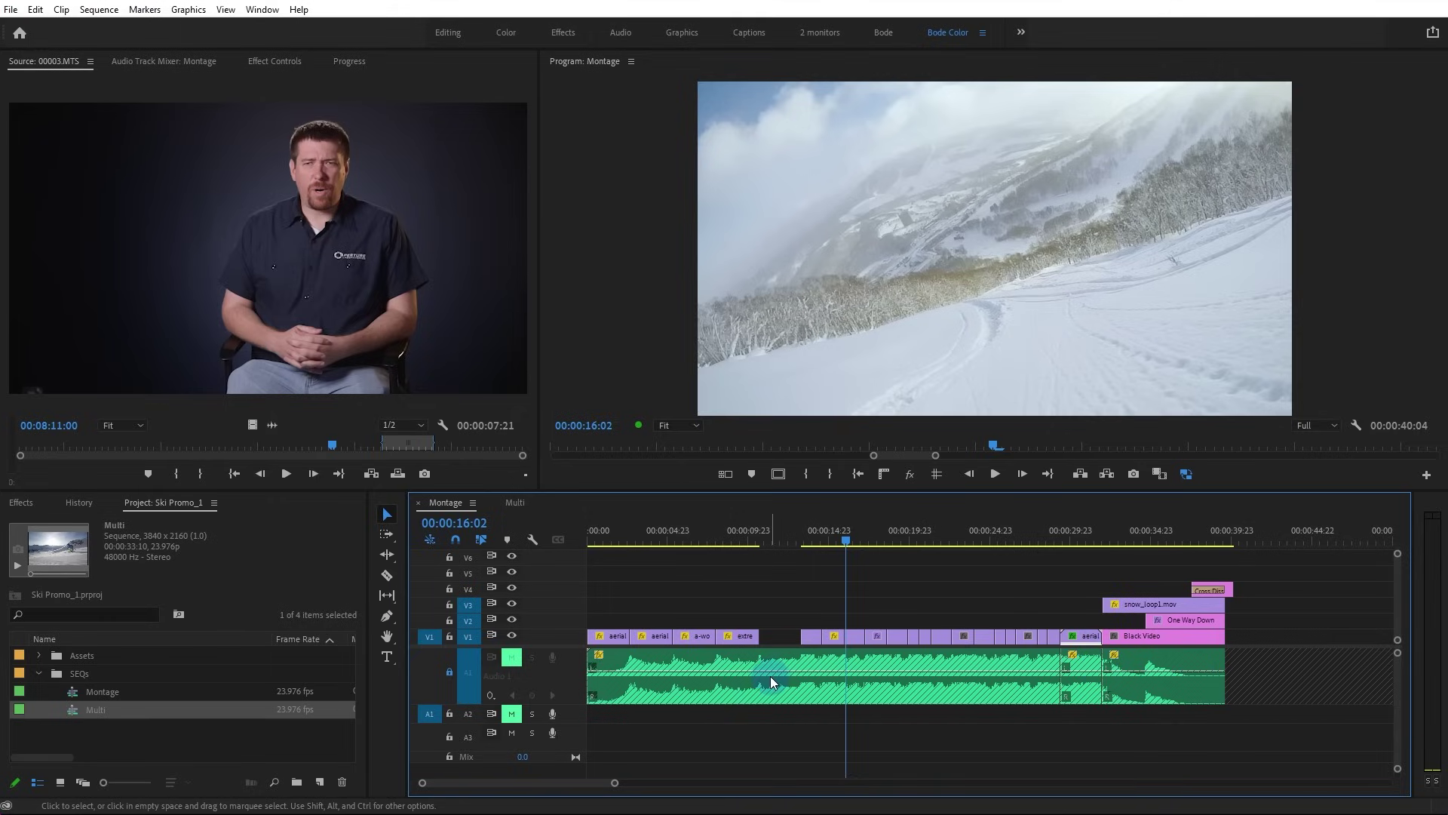
Confirm the locked A1 clips can't be selected, then bring up the Audio Track Mixer: Montage
double_click(505, 667)
double_click(506, 667)
left_click(706, 673)
left_click_drag(707, 674, 1038, 671)
left_click(1153, 691)
left_click_drag(1221, 695, 857, 678)
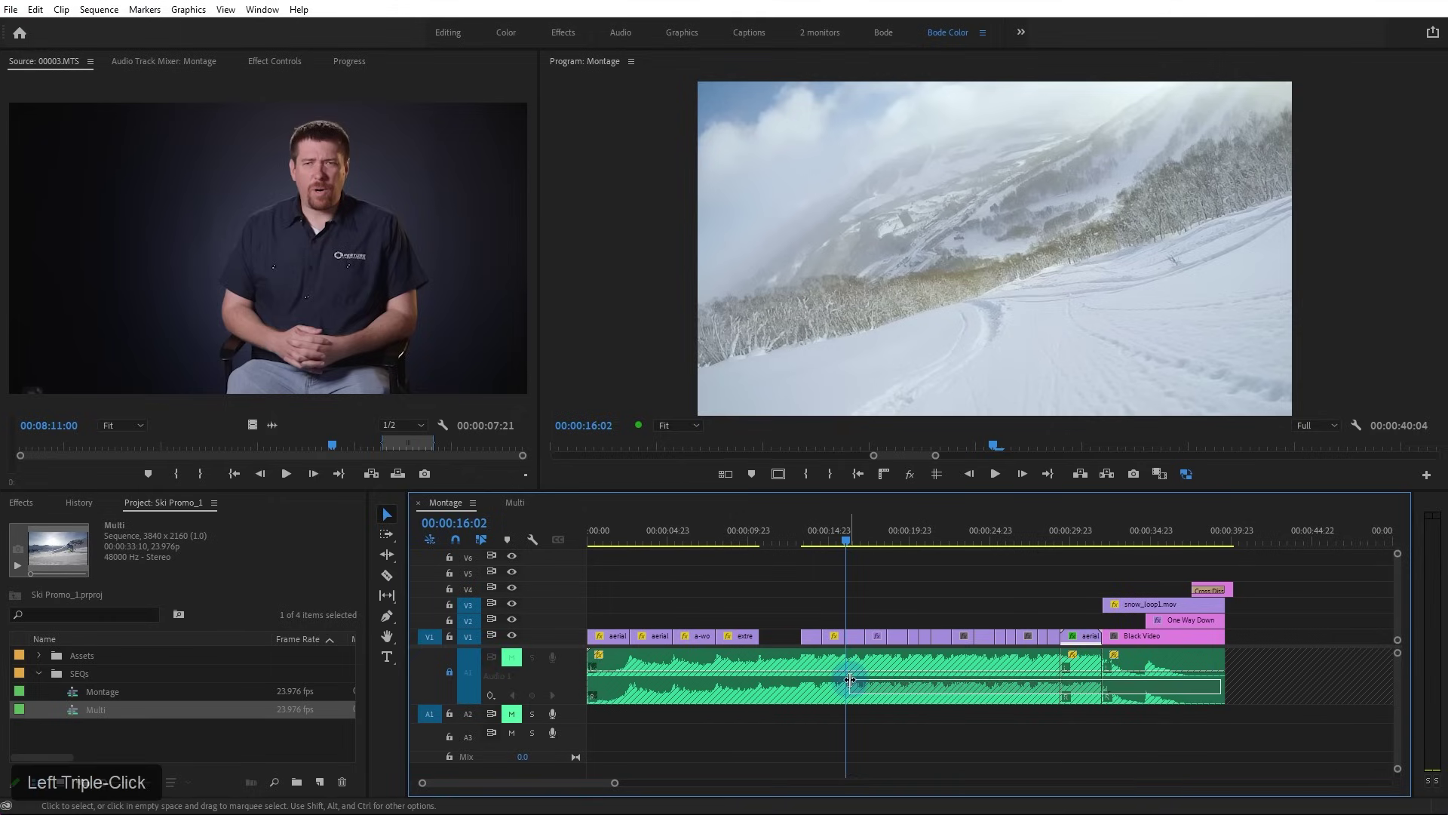
left_click(271, 61)
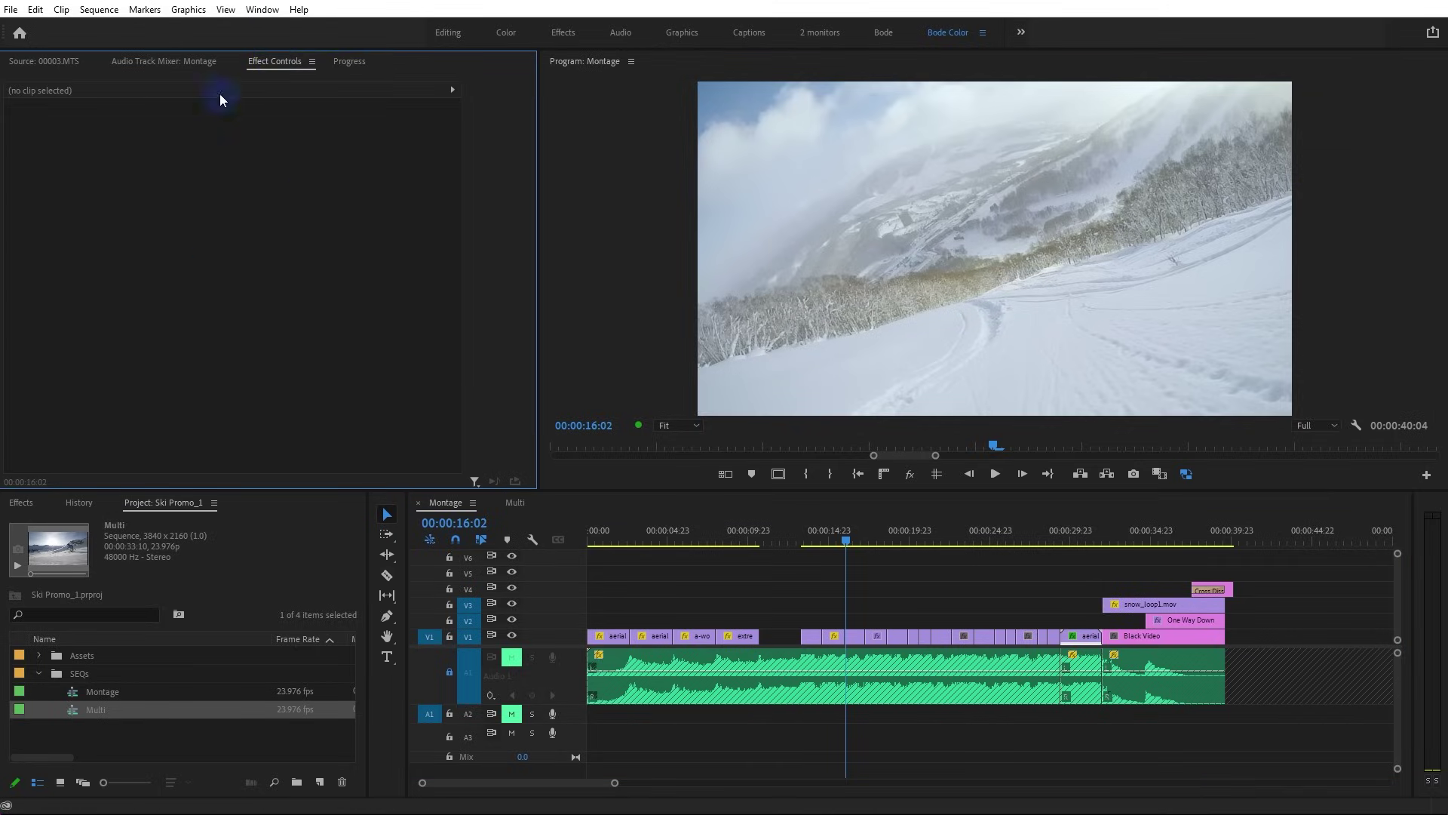
left_click(161, 62)
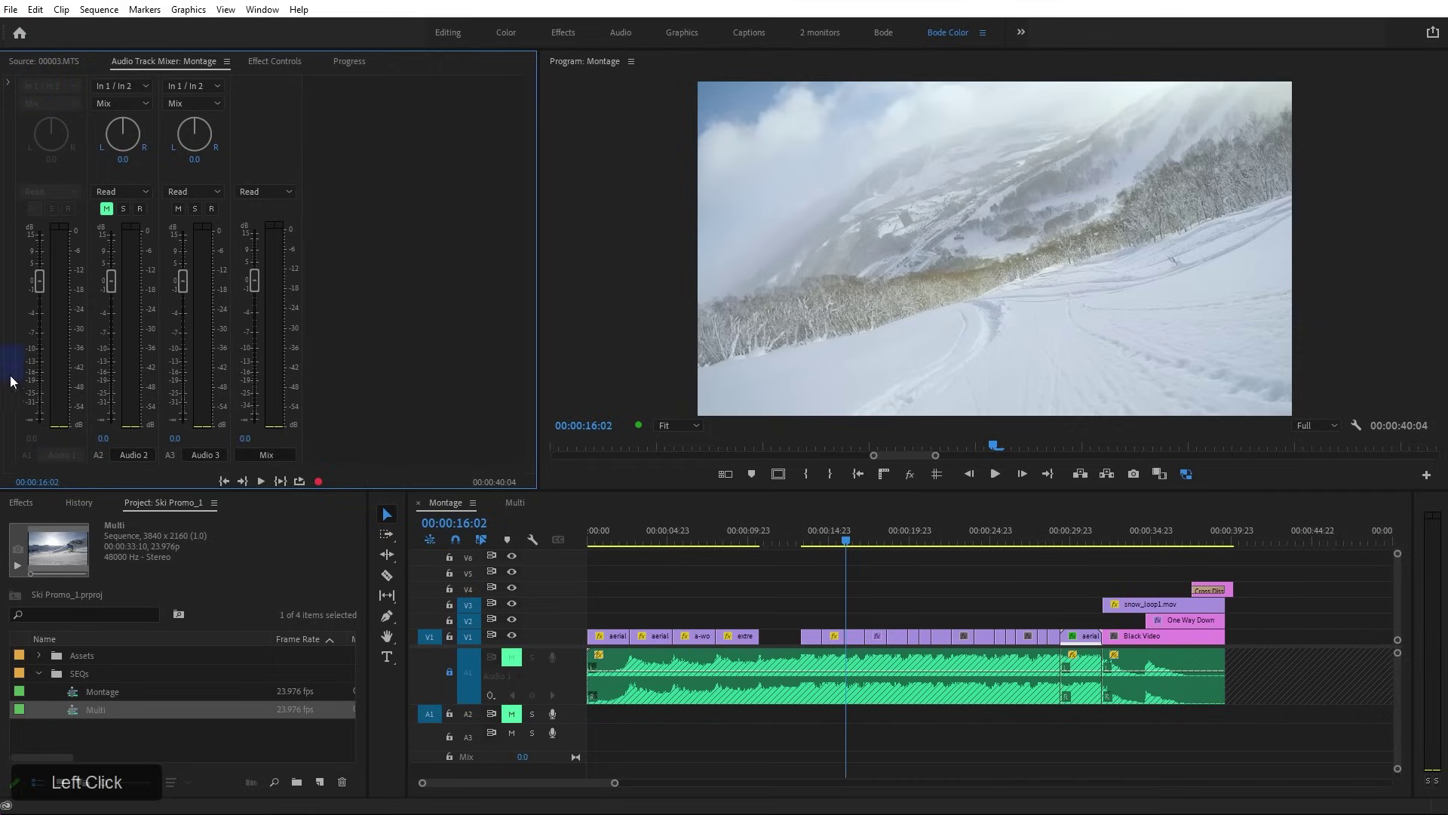
Toggle the mixer's effects and sends section and try adjusting the locked Audio 1 volume
left_click(7, 81)
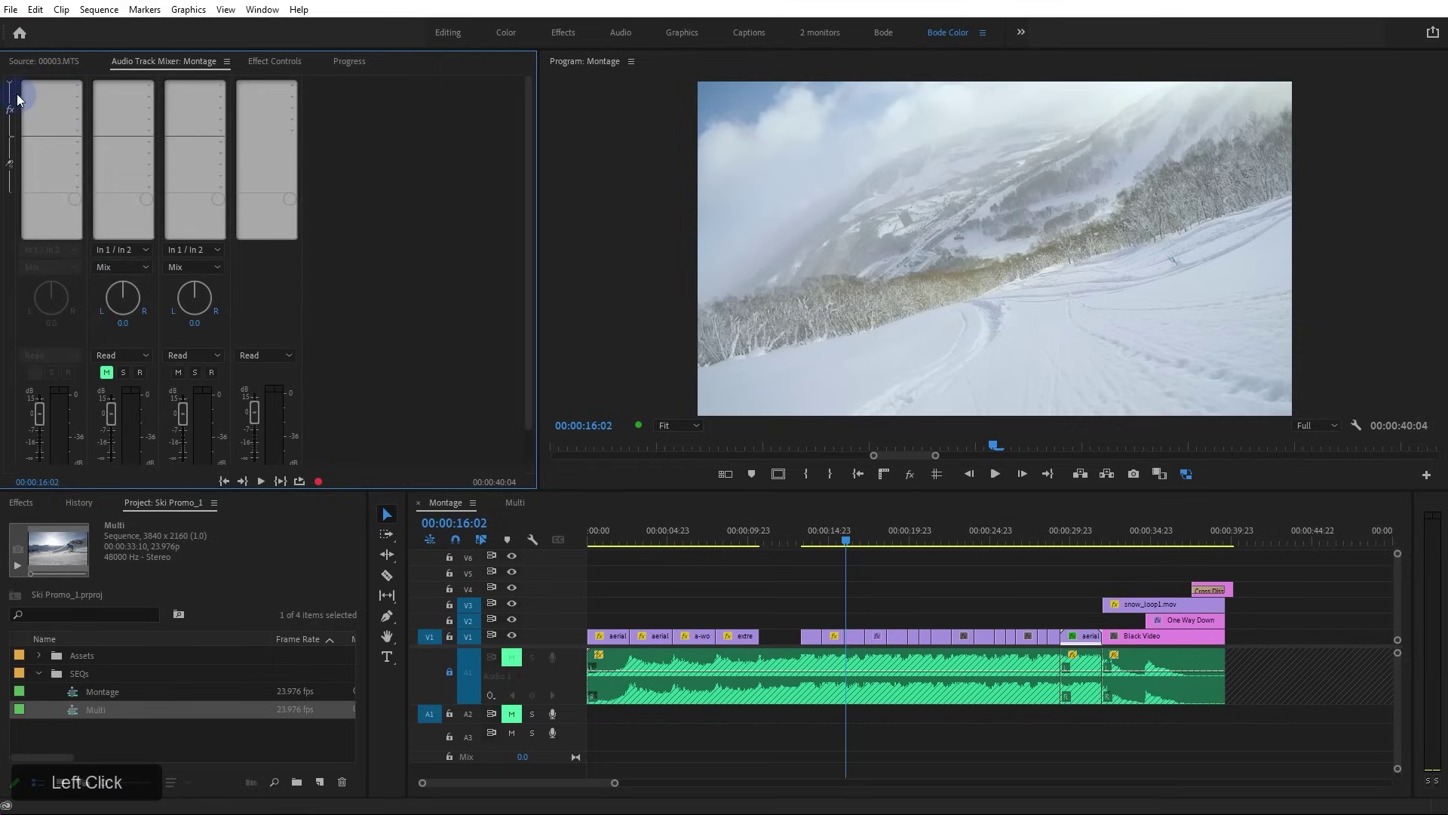
left_click(9, 84)
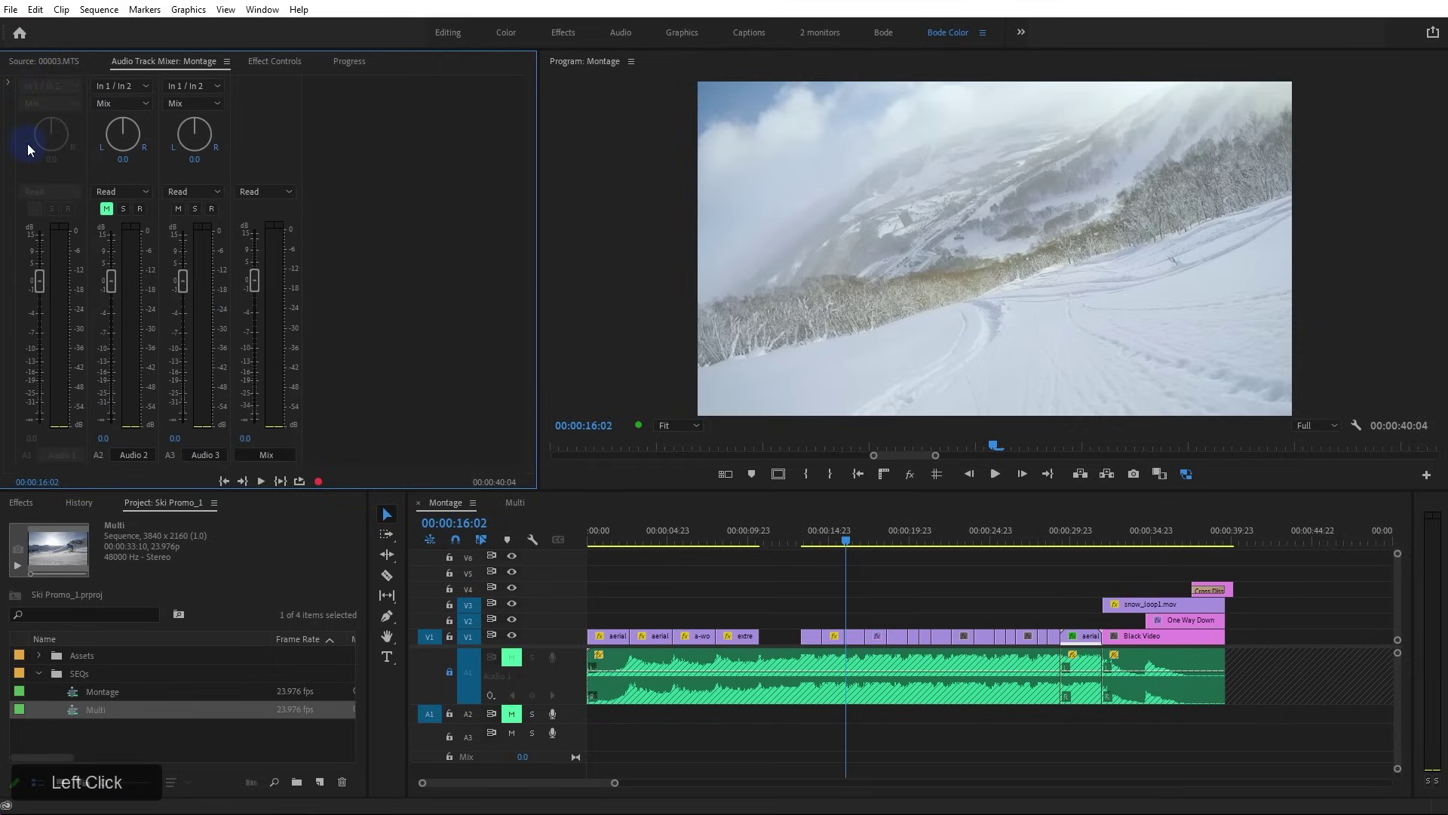
left_click(42, 272)
mouse_move(39, 276)
left_mouse_down()
mouse_move(41, 311)
mouse_move(41, 281)
left_mouse_up()
left_click(42, 271)
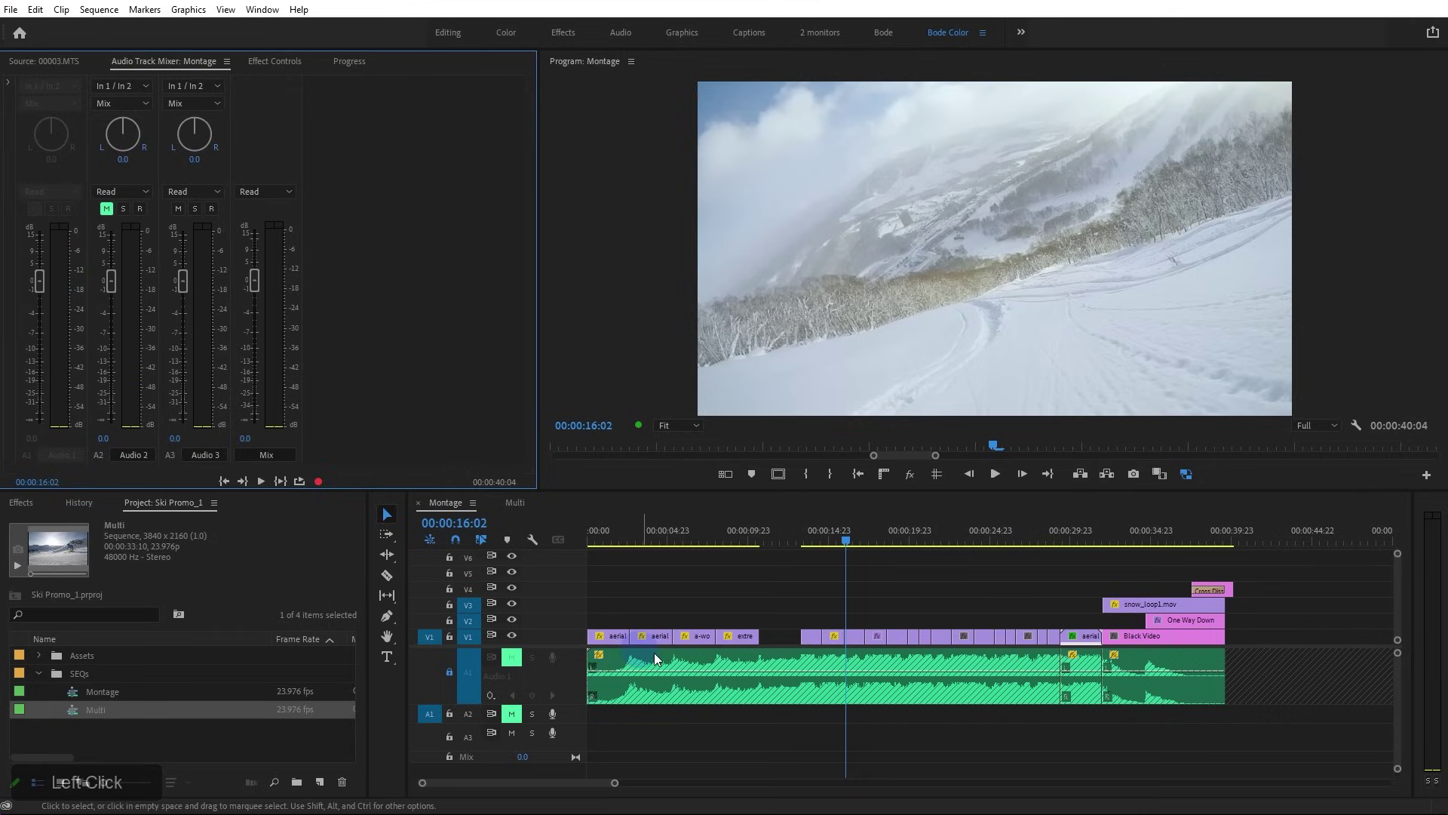
Trial two-frame ripple trims on V1 clips, undoing each one
scroll(842, 636, "up", 3, "alt")
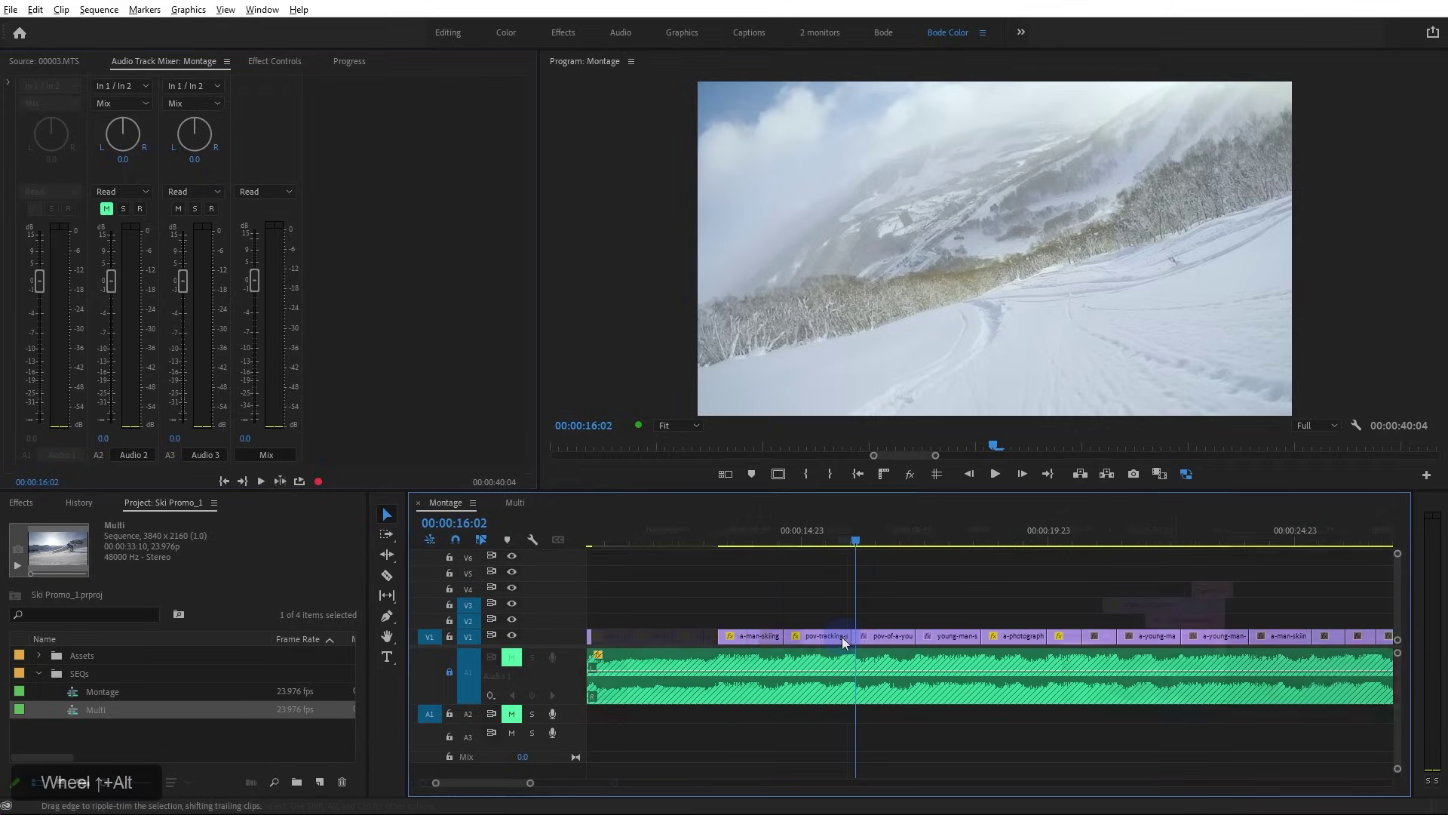
left_click_drag(844, 635, 848, 638)
key("ctrl+z")
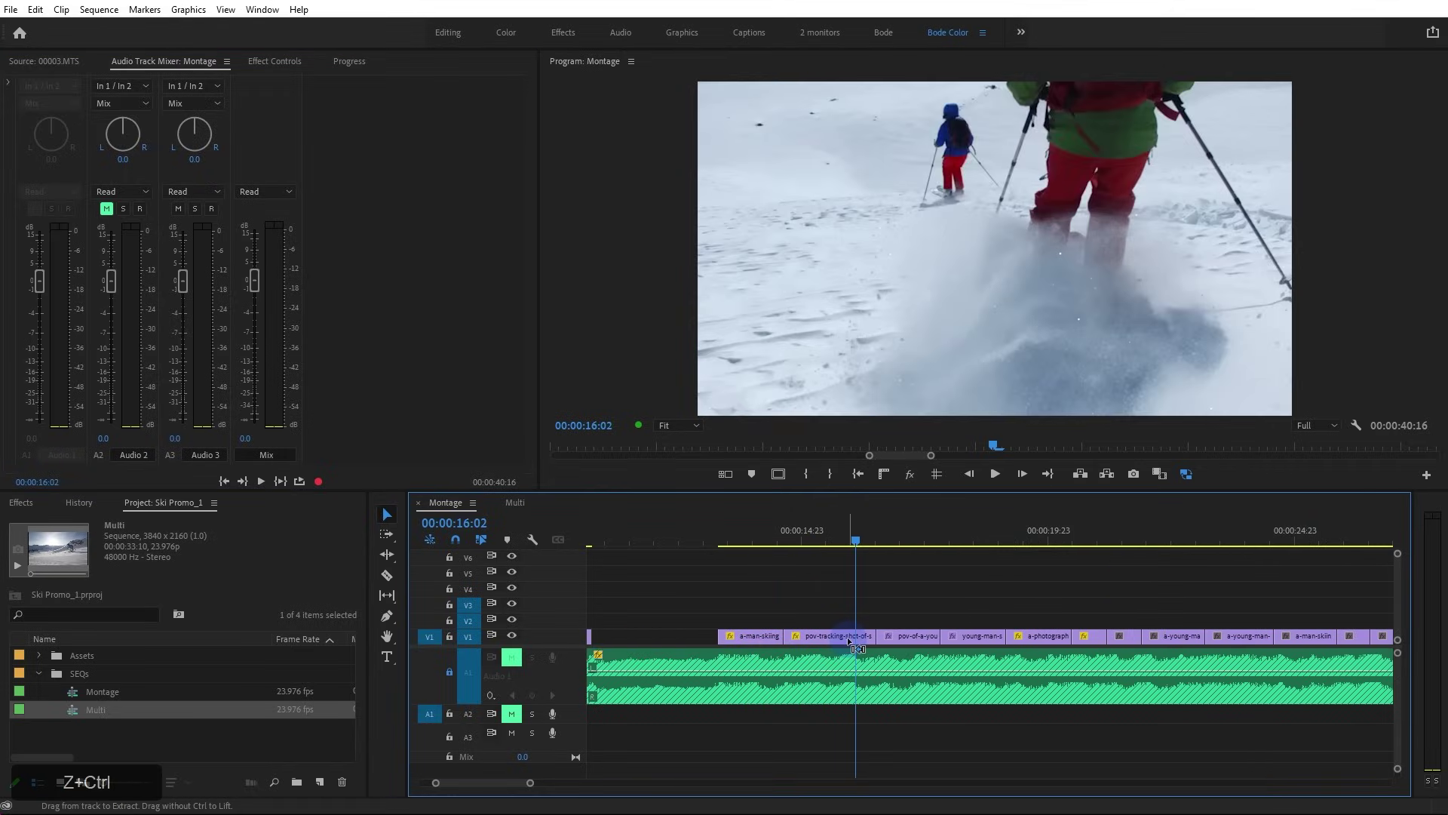
scroll(894, 647, "down", 3, "alt")
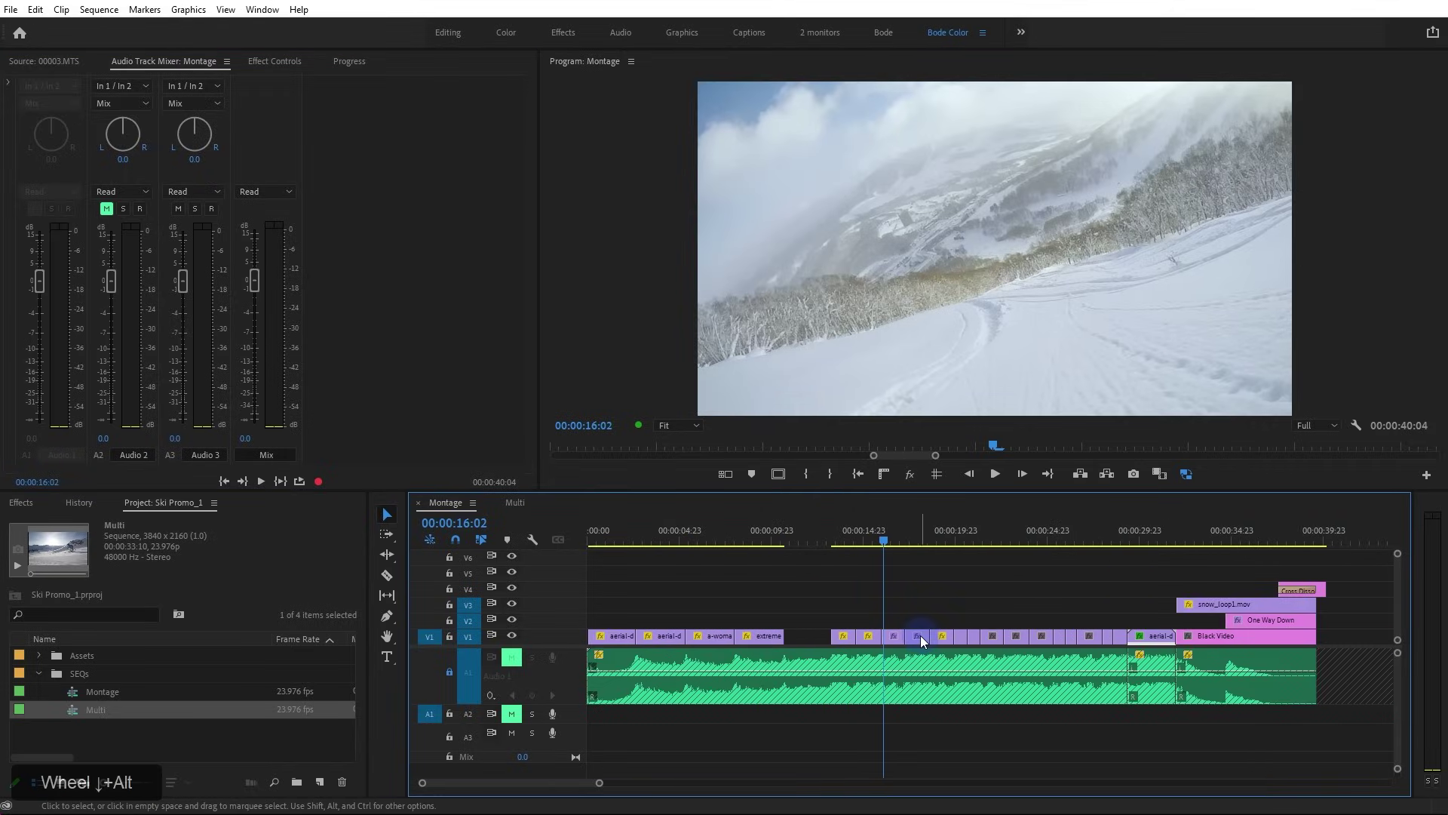
left_click_drag(942, 638, 944, 641)
key("ctrl+z")
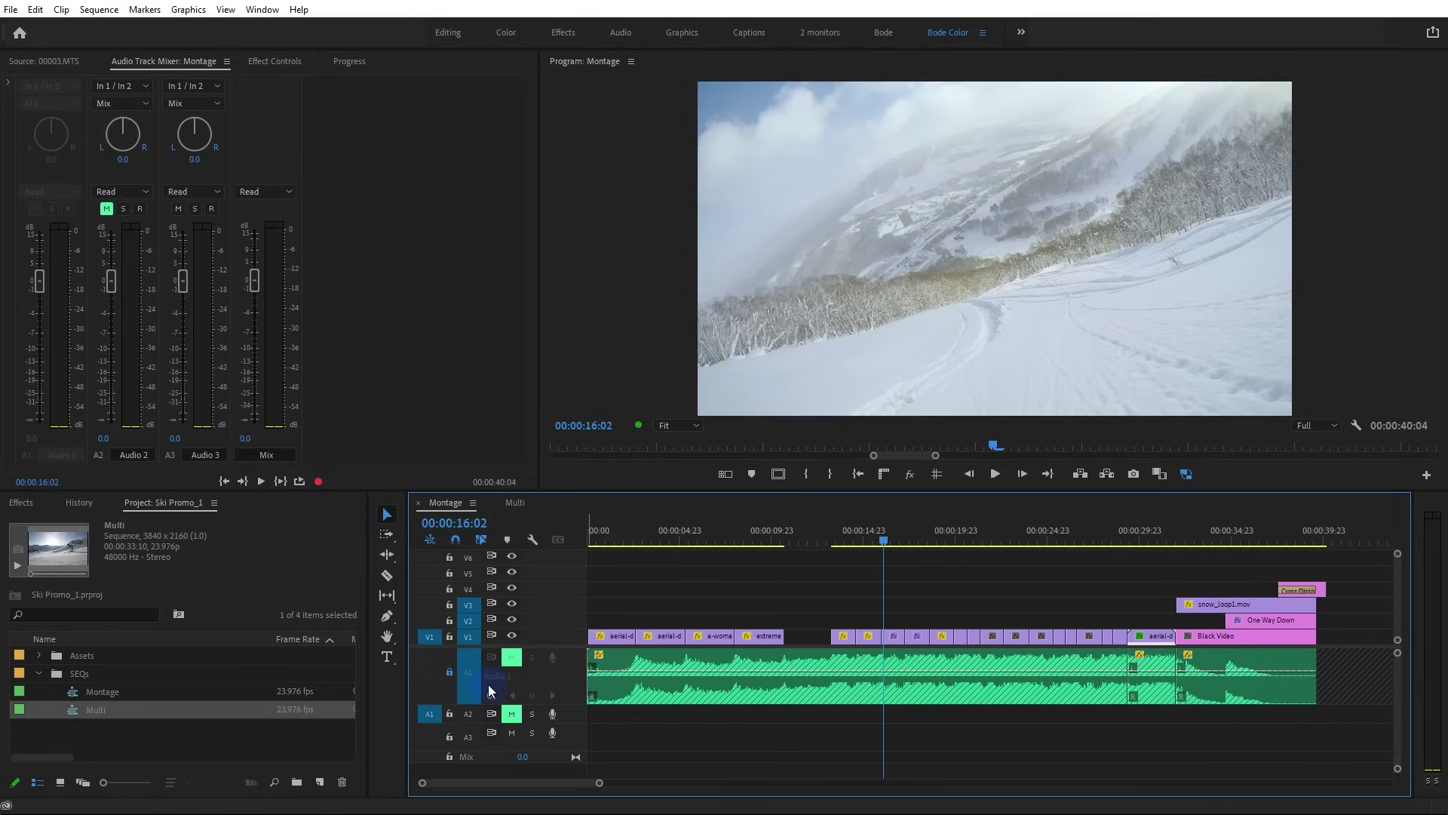
Re-enable the A1 music track and select its music and aerial-d audio clips
left_click(450, 675)
left_click(969, 735)
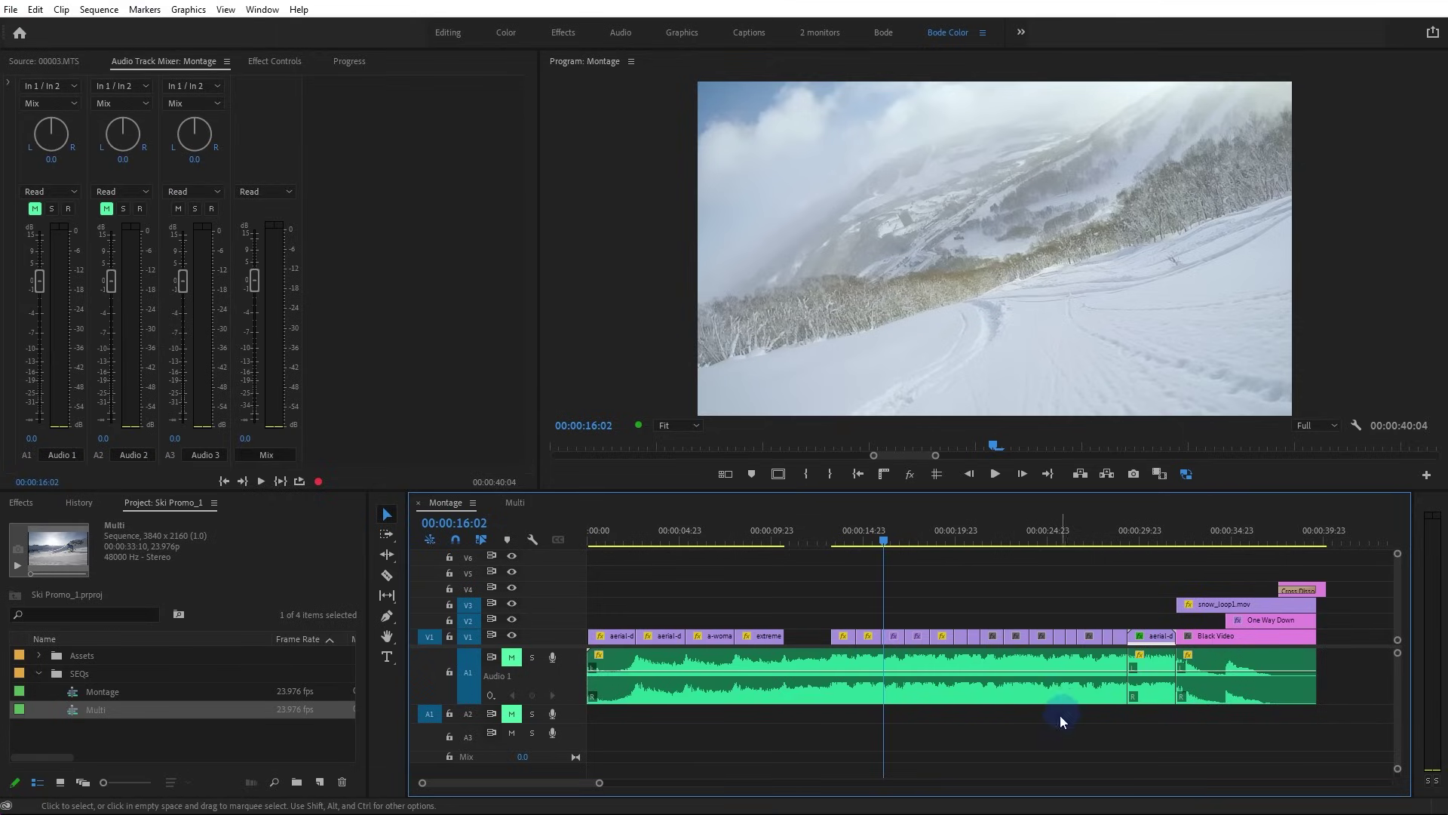
left_click(981, 694)
left_click(1151, 691)
left_click(1218, 691)
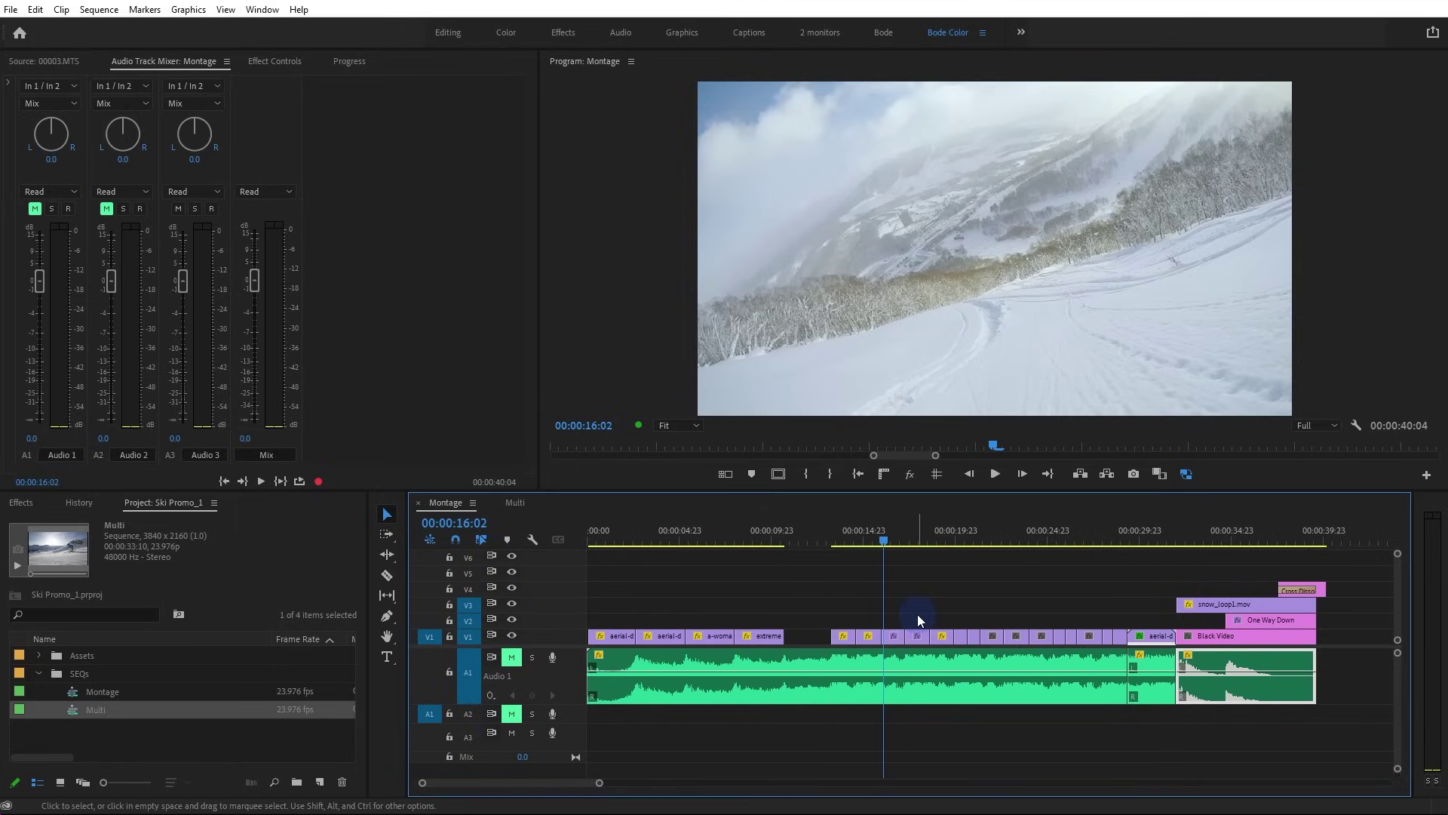
Turn off A1's sync lock, test lengthening the extreme clip, and undo the trims
left_click(494, 660)
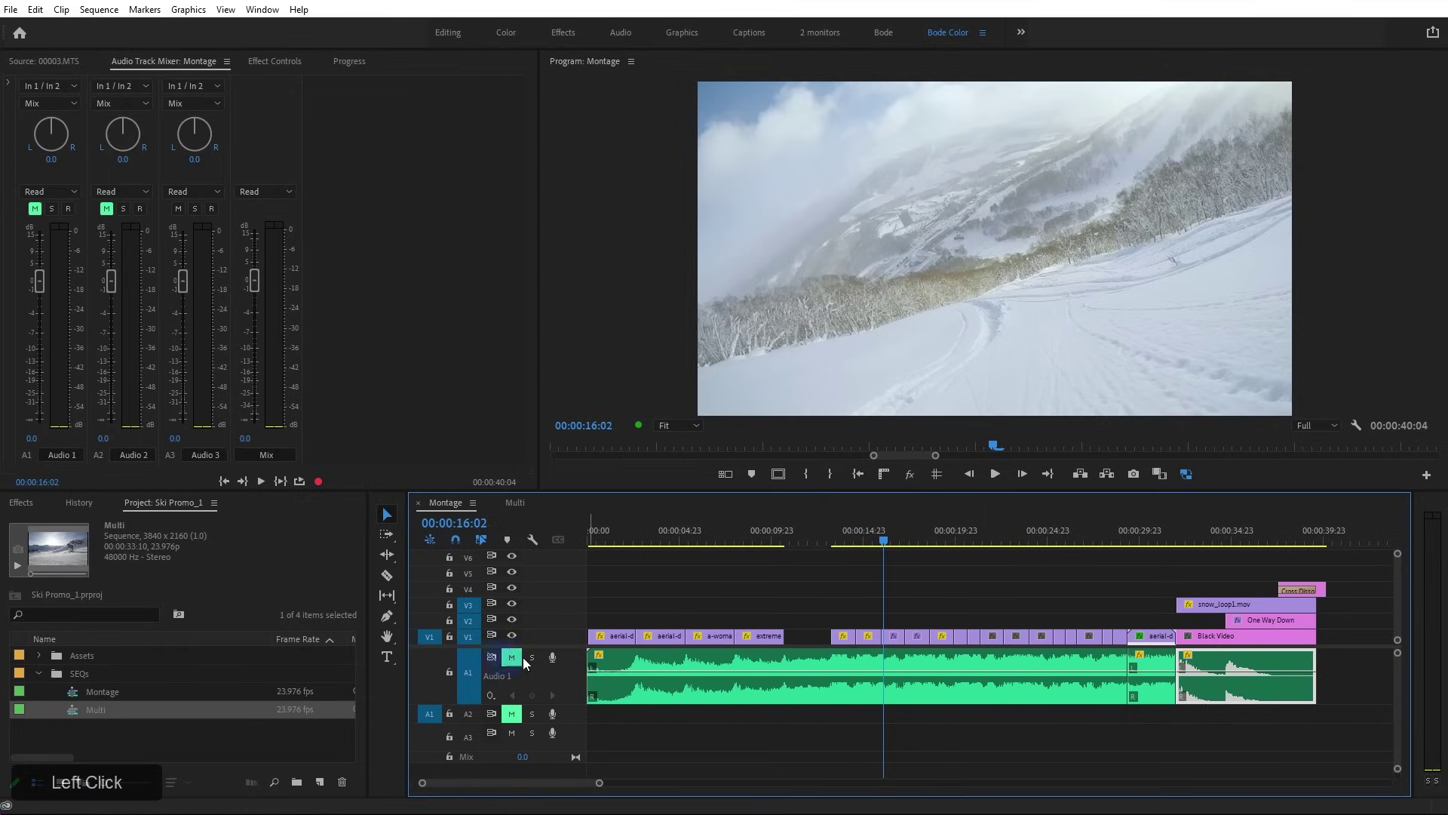
left_click(780, 635)
left_click_drag(780, 635, 970, 636)
key("ctrl+z")
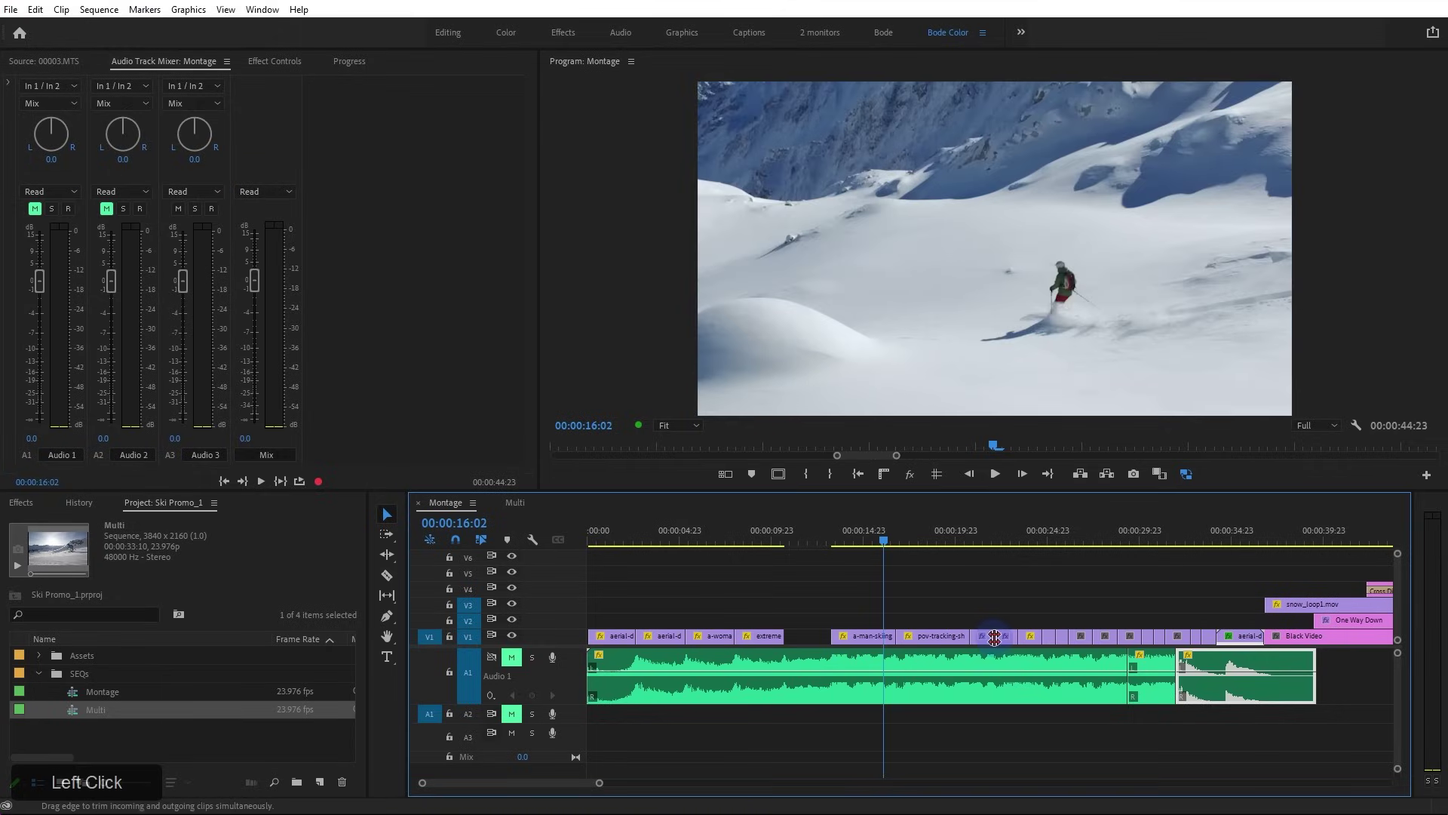
key("ctrl+z")
key("ctrl+z")
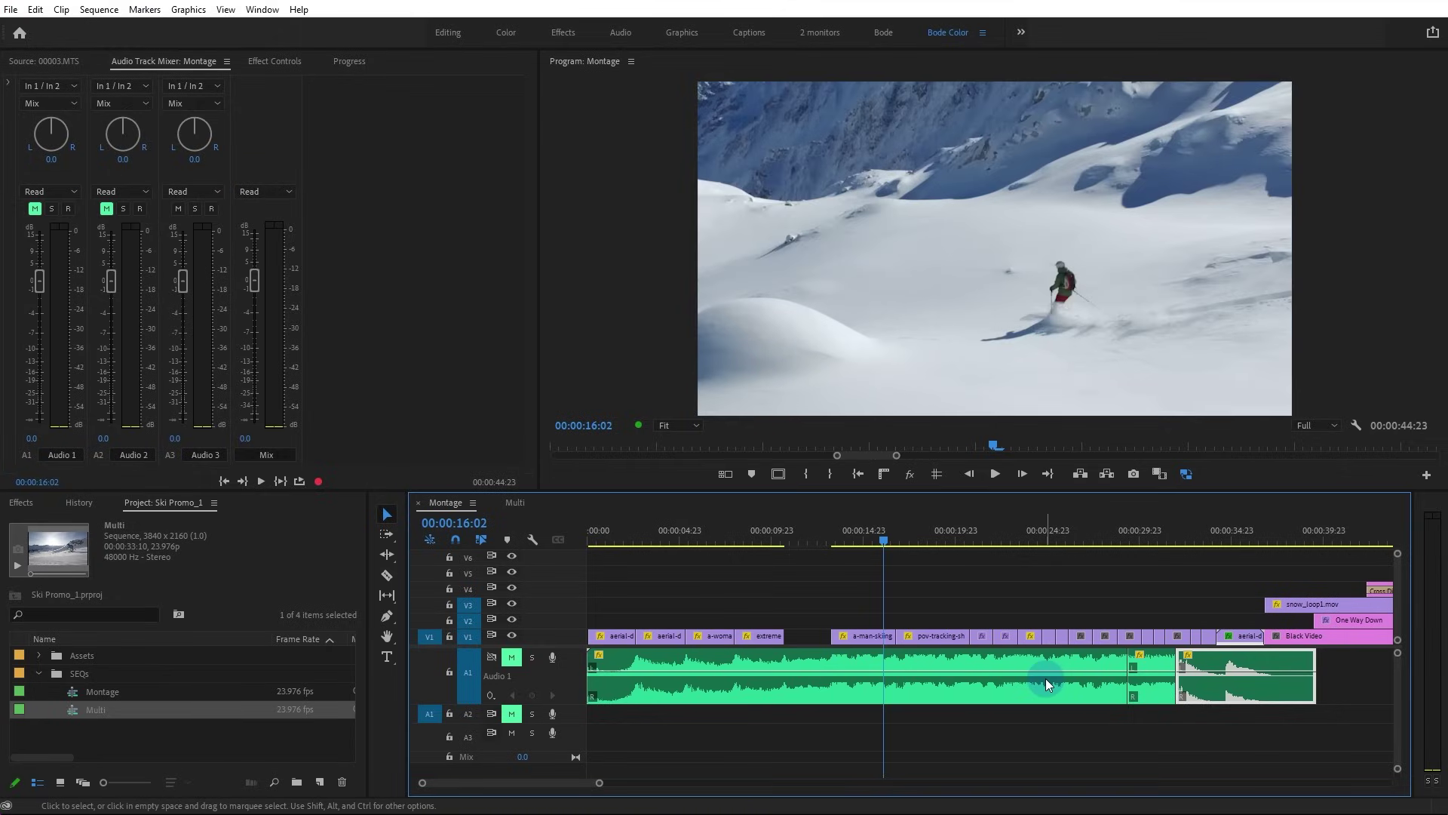
Select the A1 audio clips, lower the Audio 1 volume, then reset it to 0 dB
left_click(1154, 683)
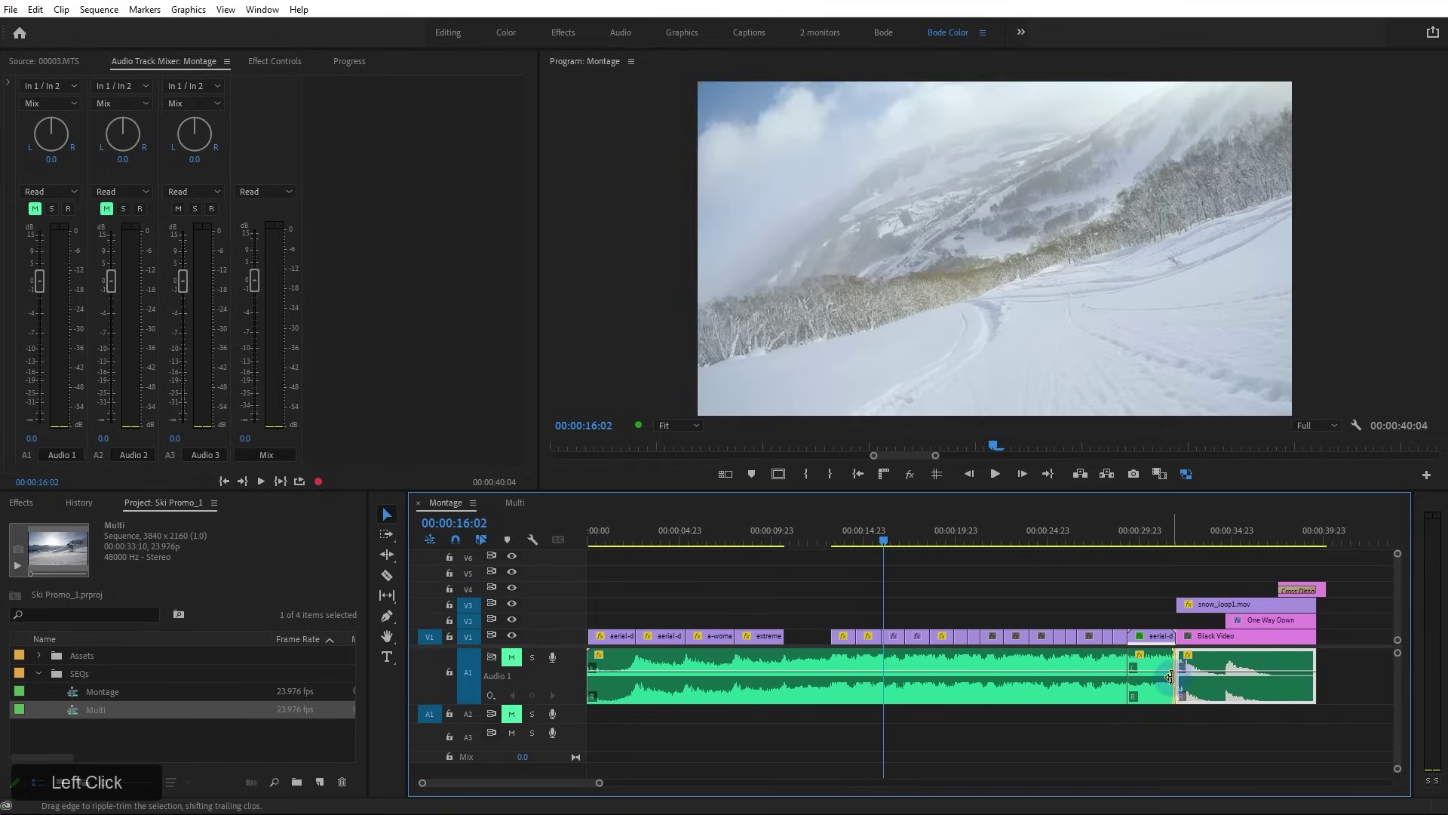
left_click(1086, 690)
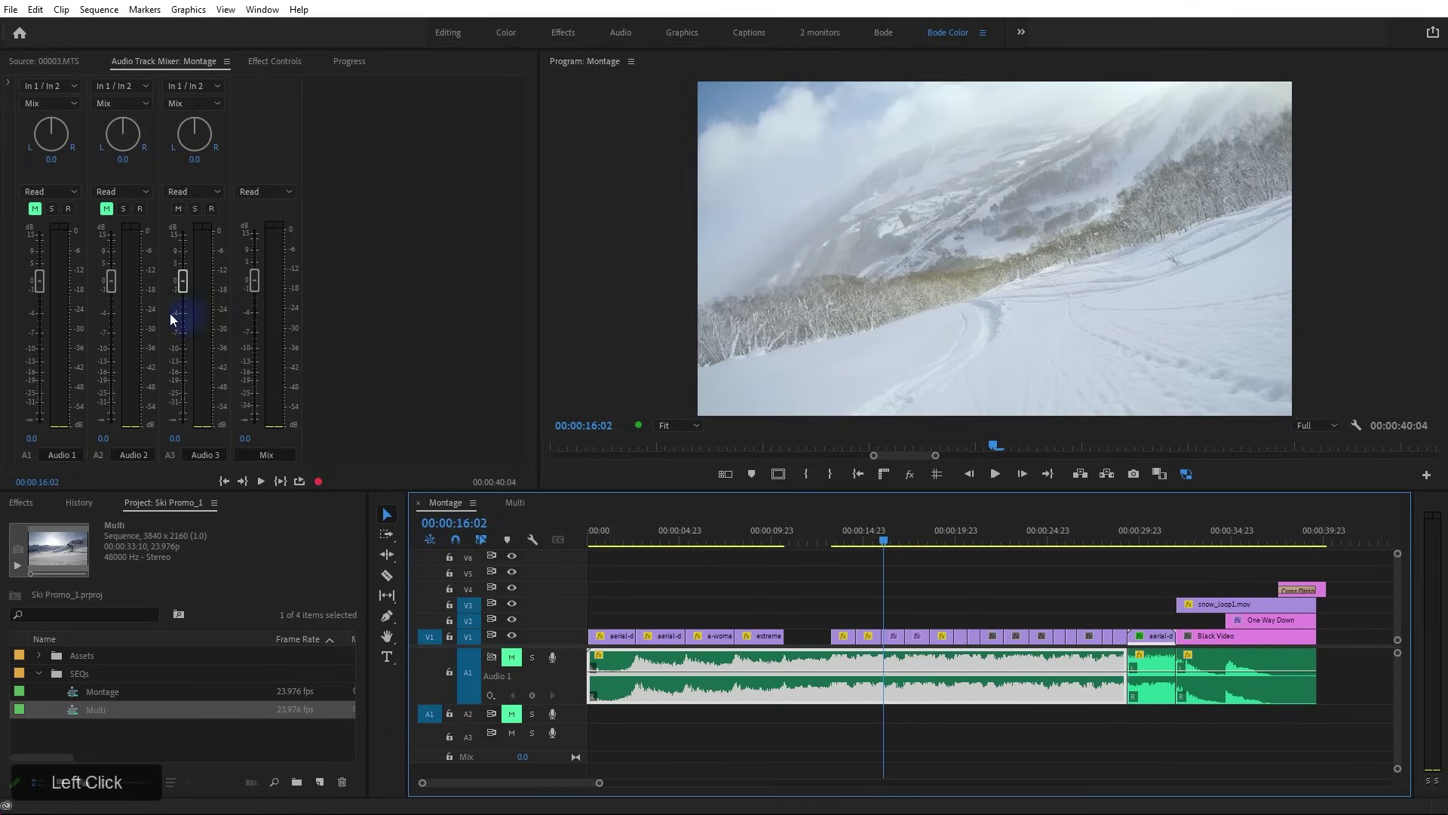
left_click_drag(39, 270, 40, 292)
double_click(40, 283)
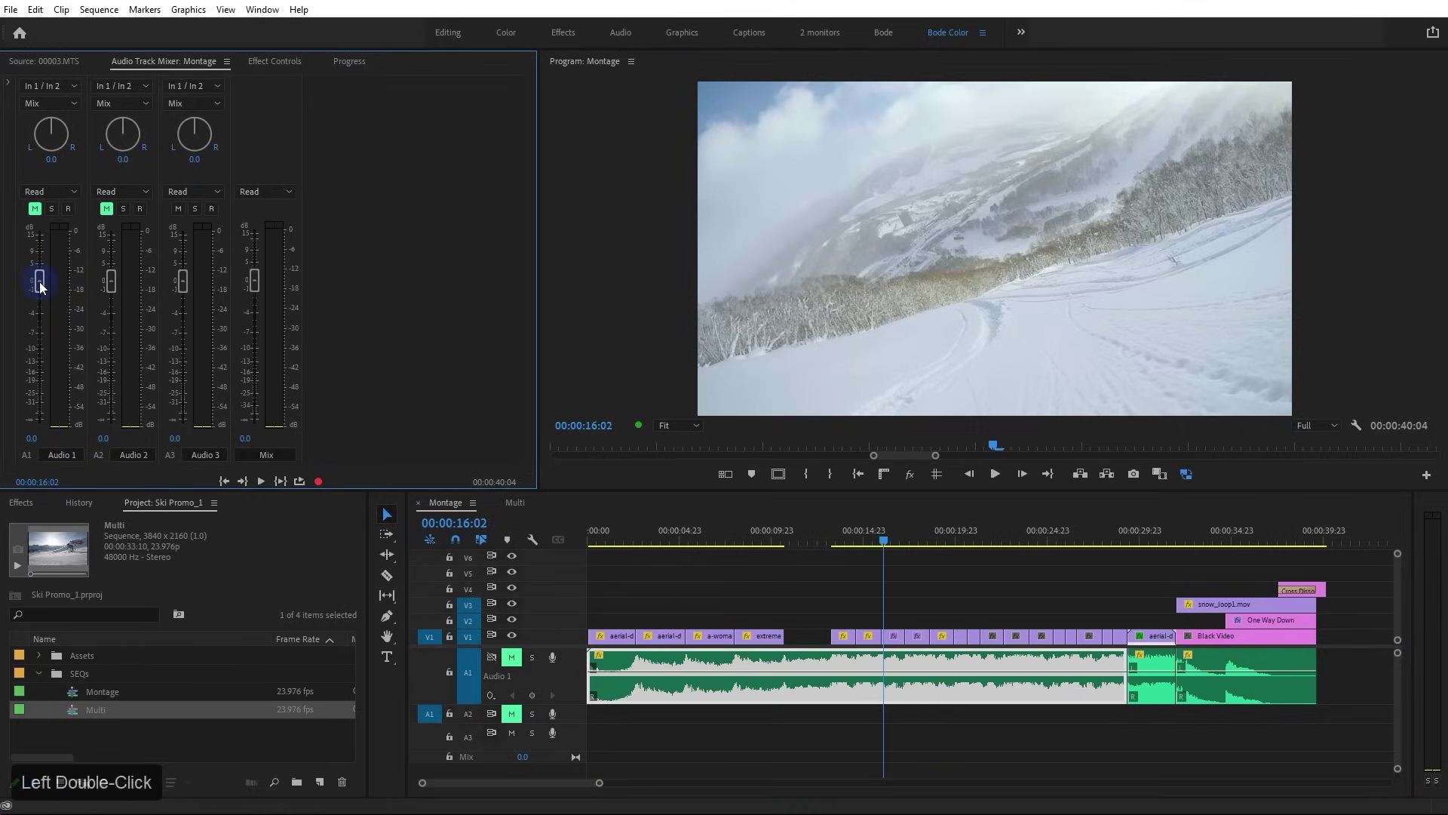
Review the music clip's volume settings, adding four volume keyframes and removing the last two
left_click(7, 83)
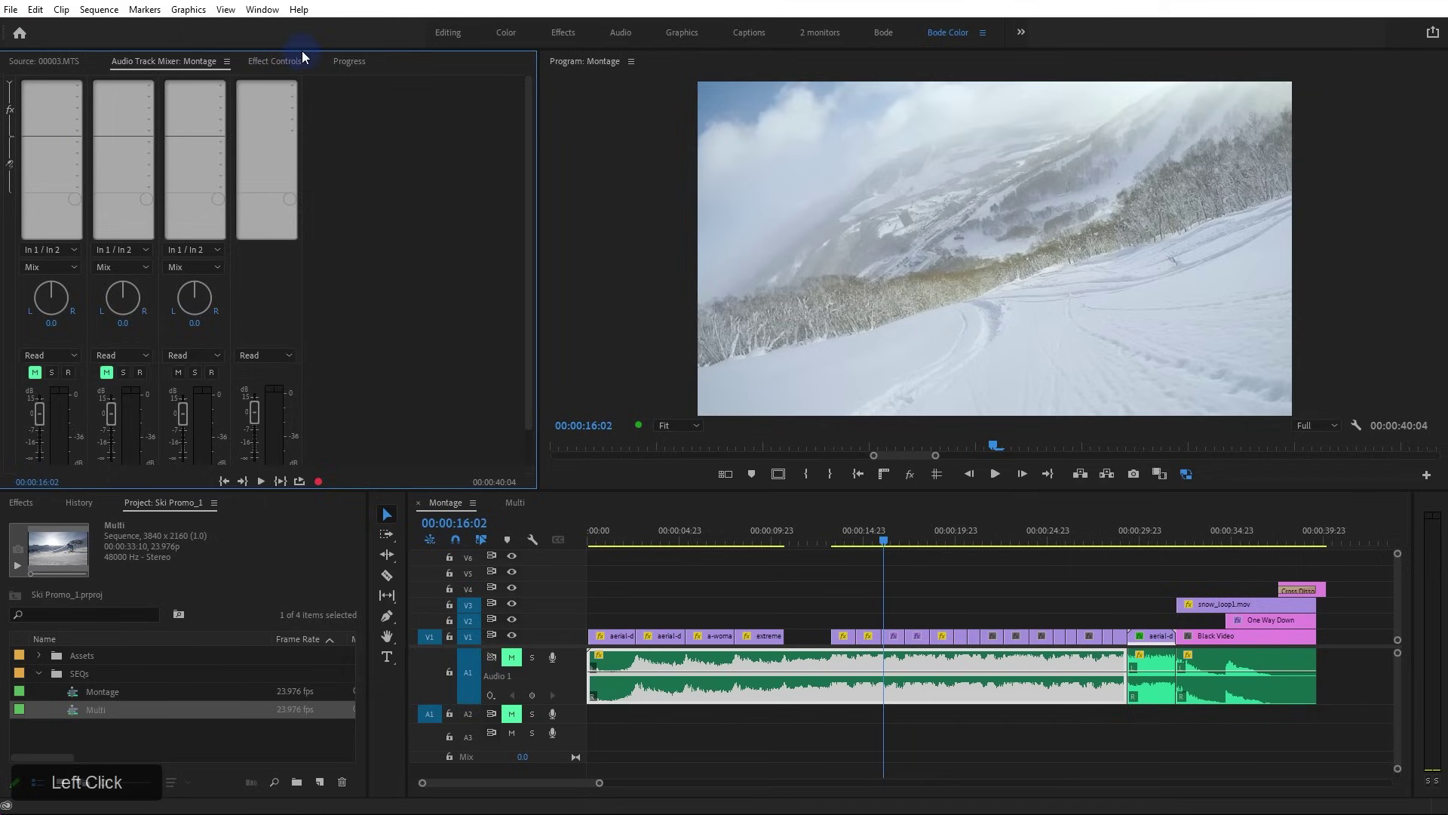
left_click(276, 61)
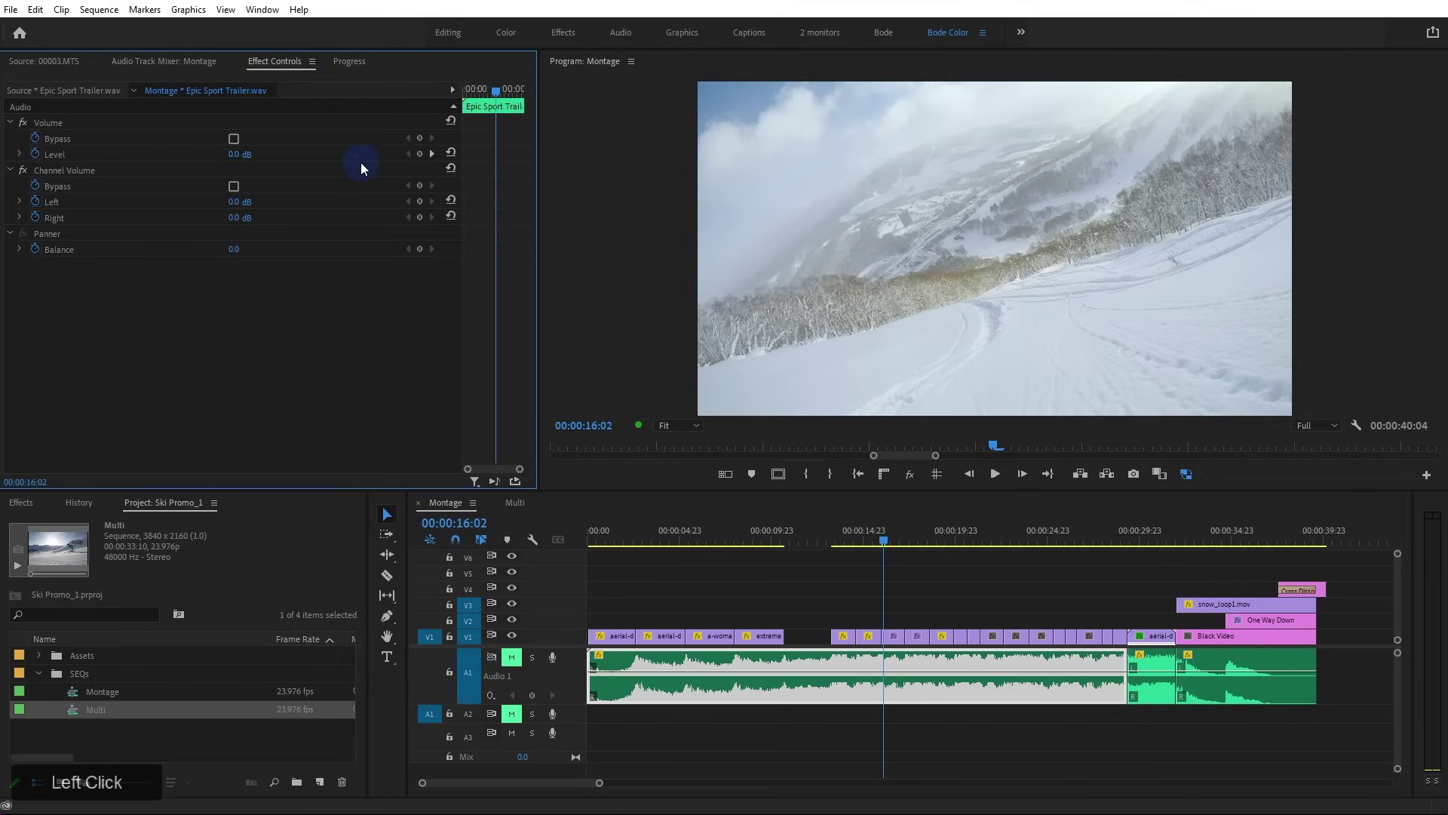
left_click(893, 671, "ctrl")
left_click(903, 672, "ctrl")
left_click(920, 671, "ctrl")
left_click(928, 671, "ctrl")
key("ctrl+z")
key("ctrl+z")
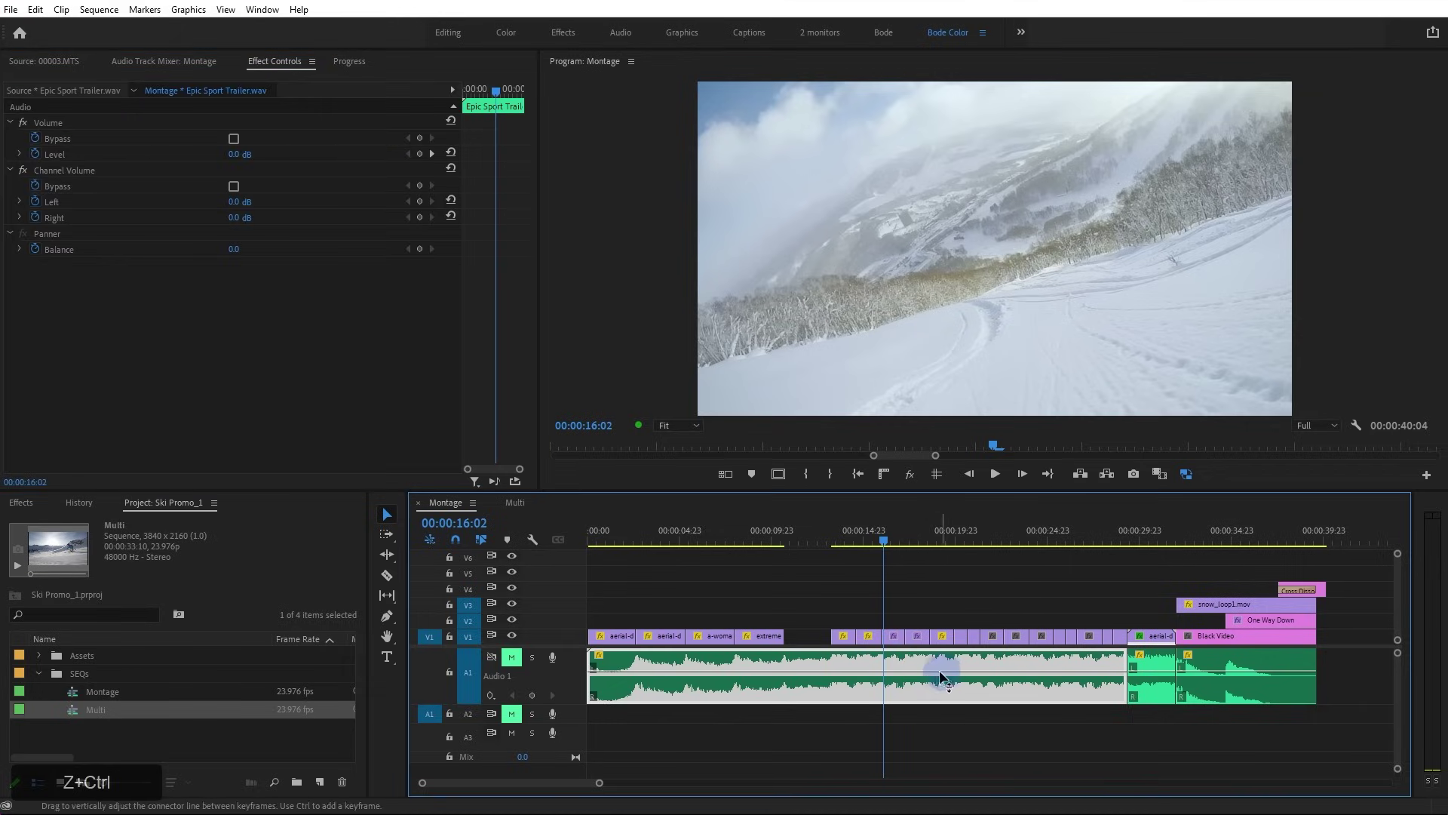
Move the extreme clip to the playhead, undo it, and show 00003.MTS in the Source monitor
left_click_drag(769, 639, 910, 639)
key("ctrl+z")
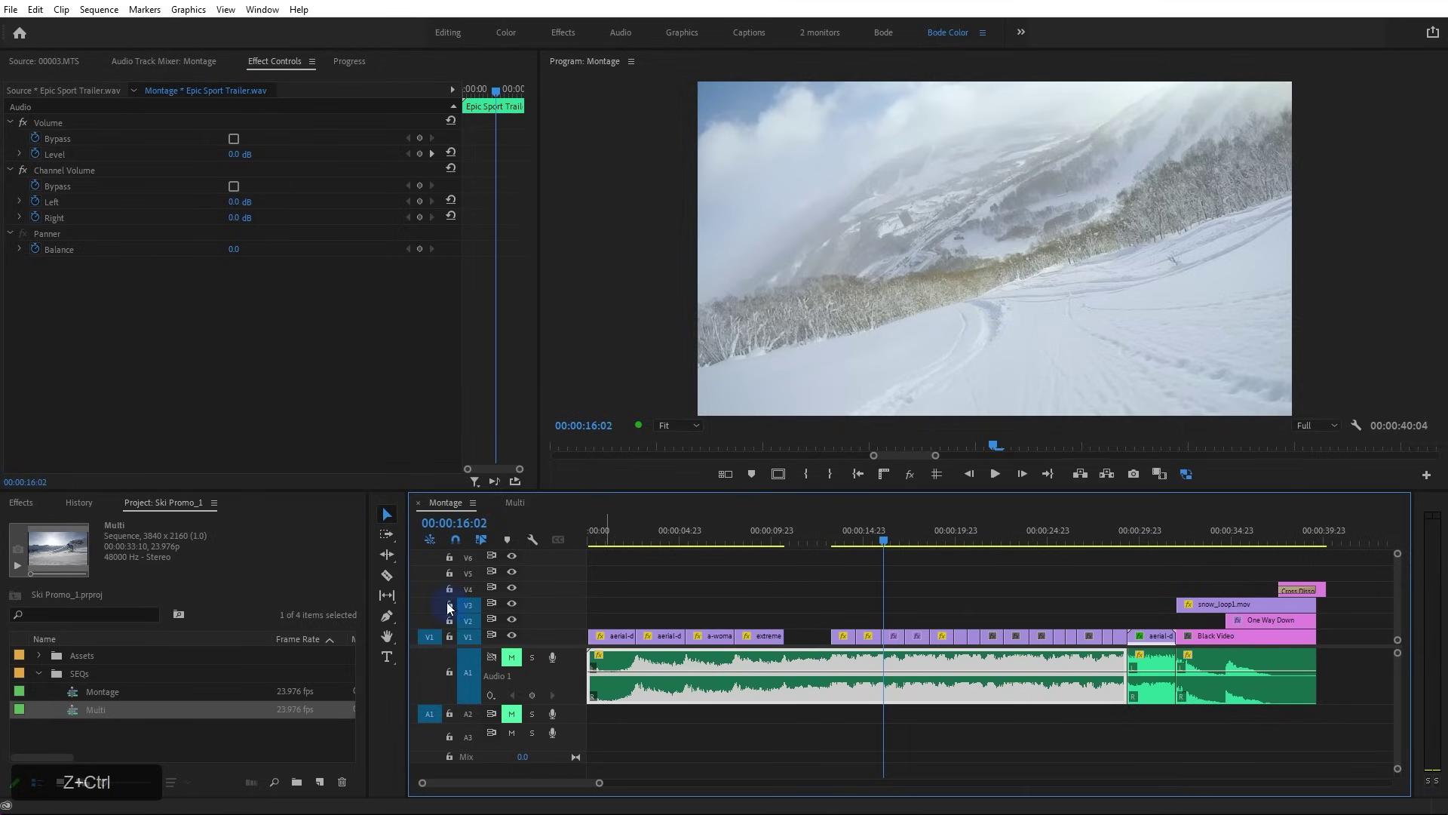
left_click(38, 63)
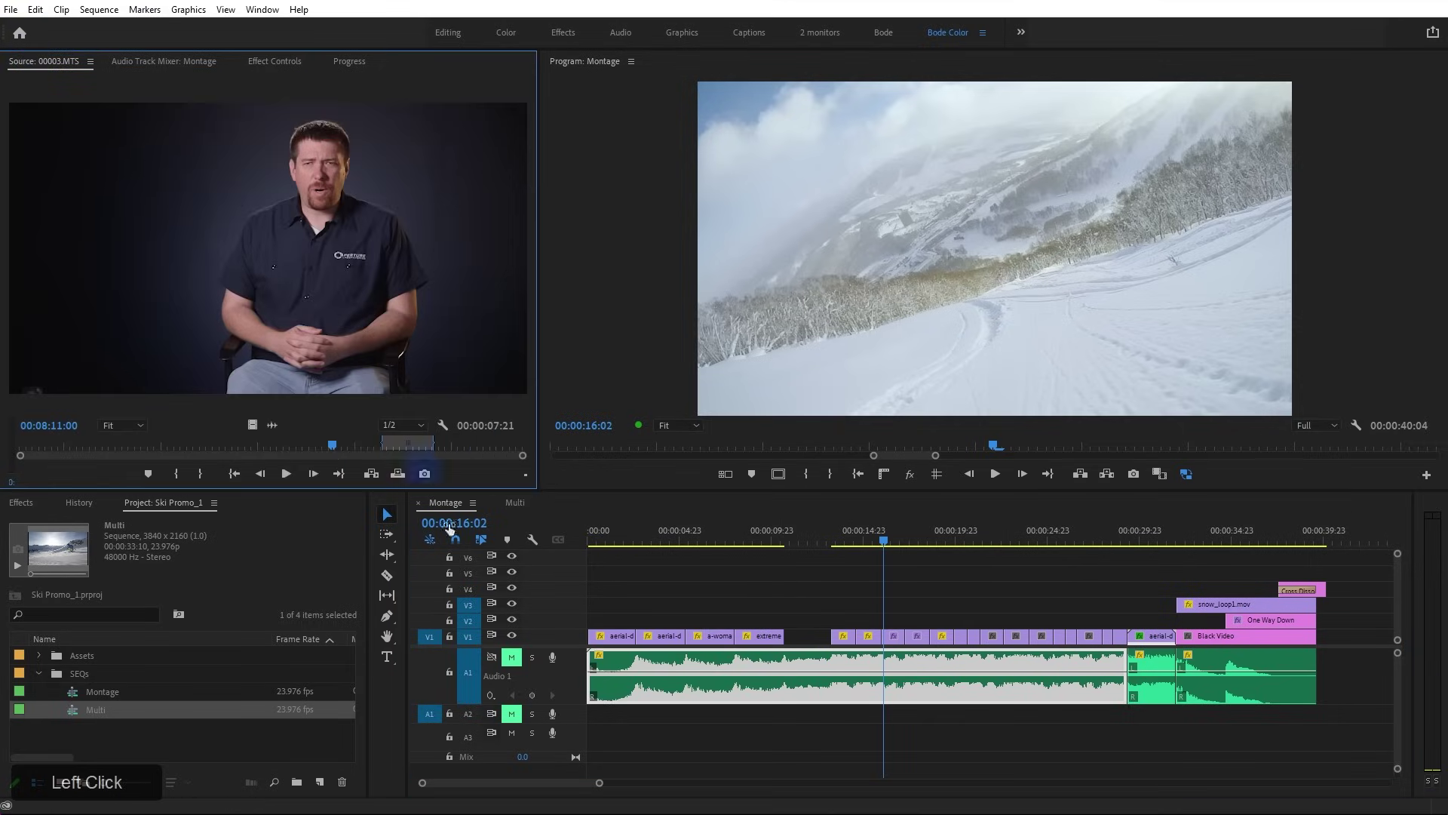
Unpatch source audio from A1, then try an insert and an audio clip move and undo both
left_click(431, 713)
left_click(393, 249)
key("comma")
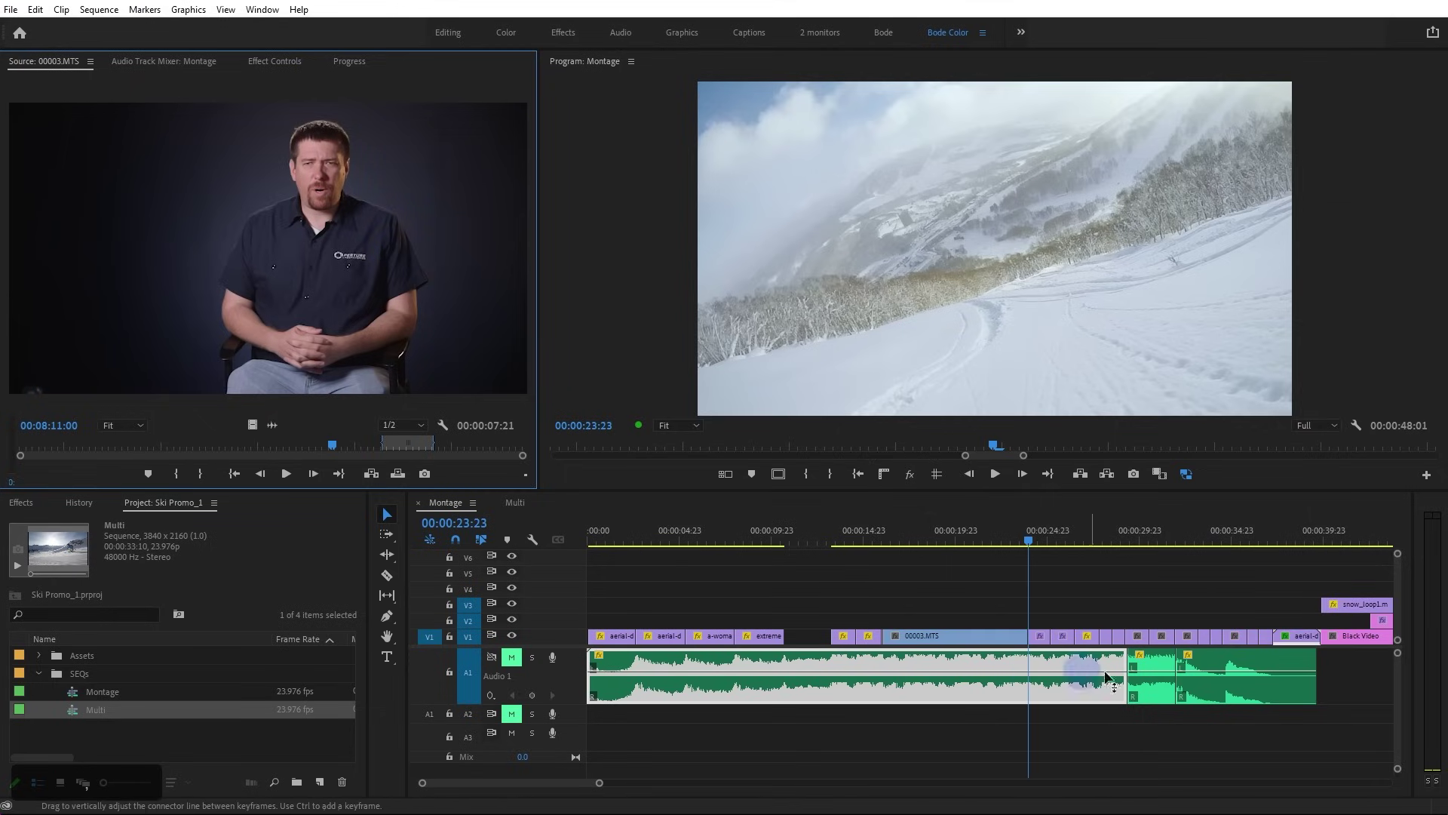
key("ctrl+z")
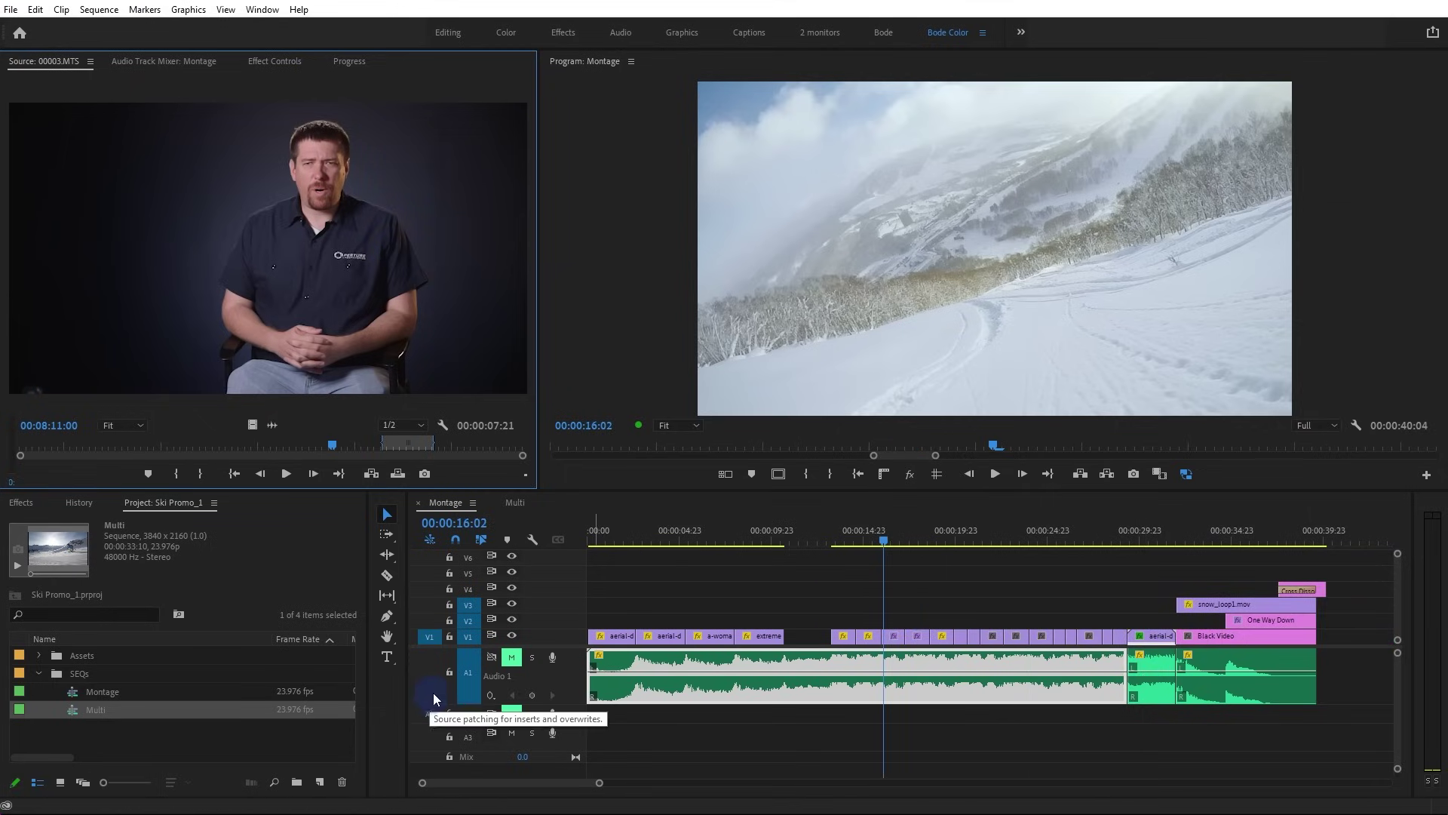
left_click_drag(1223, 698, 1246, 697)
key("ctrl+z")
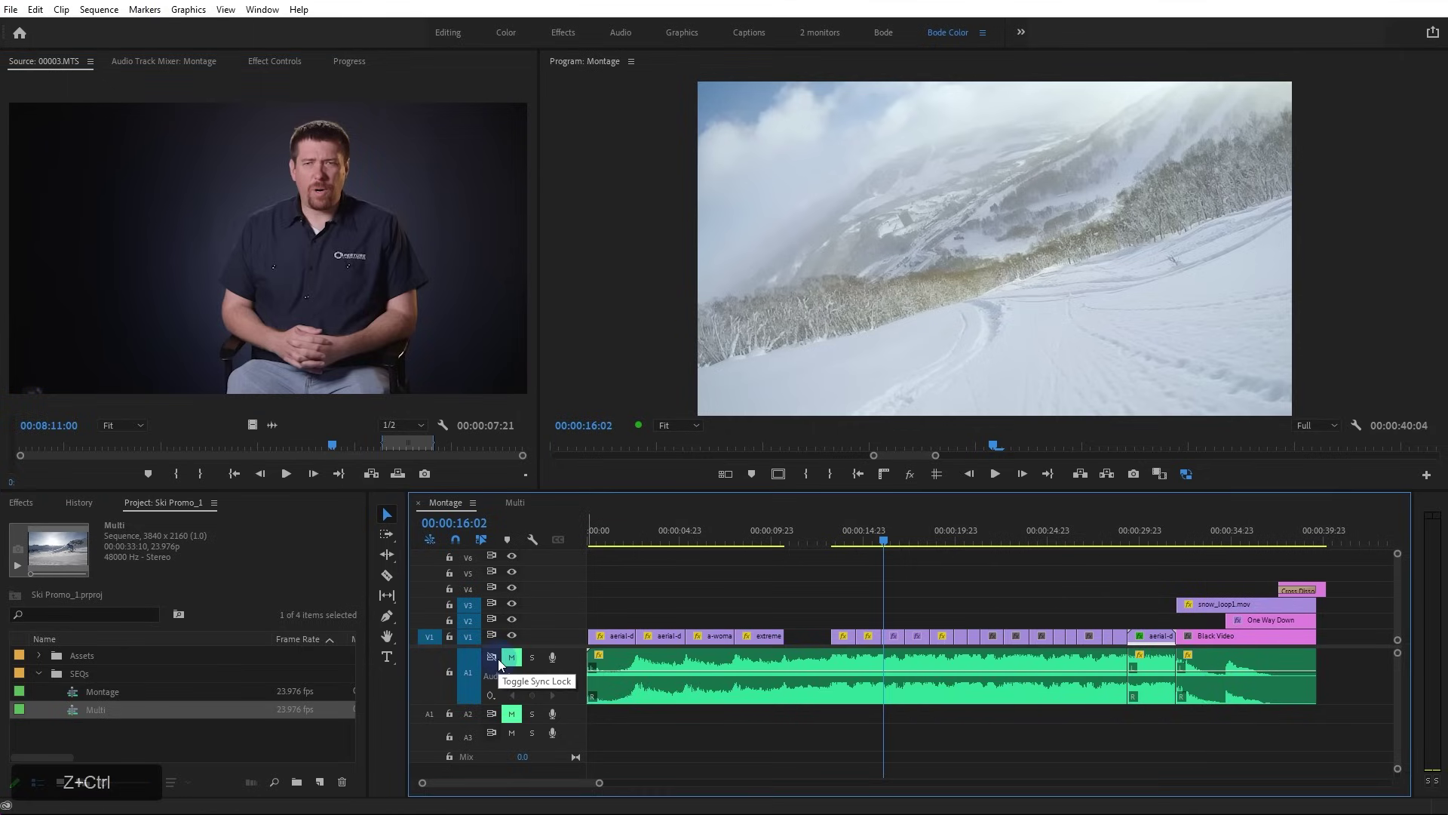
Re-enable A1's sync lock and patch the source audio to track A2 instead
key("ctrl+z")
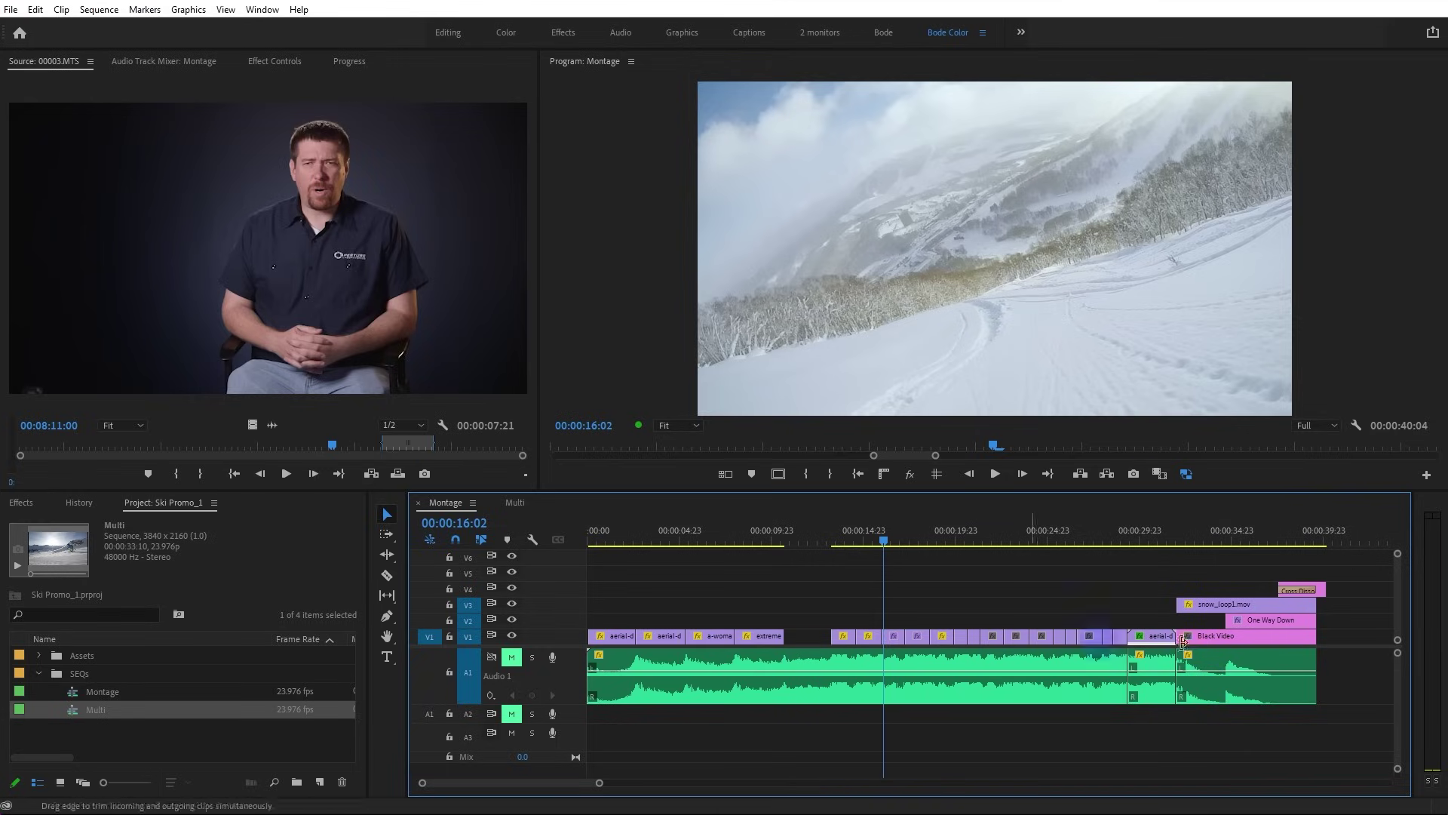
left_click(949, 589)
left_click_drag(600, 782, 741, 782)
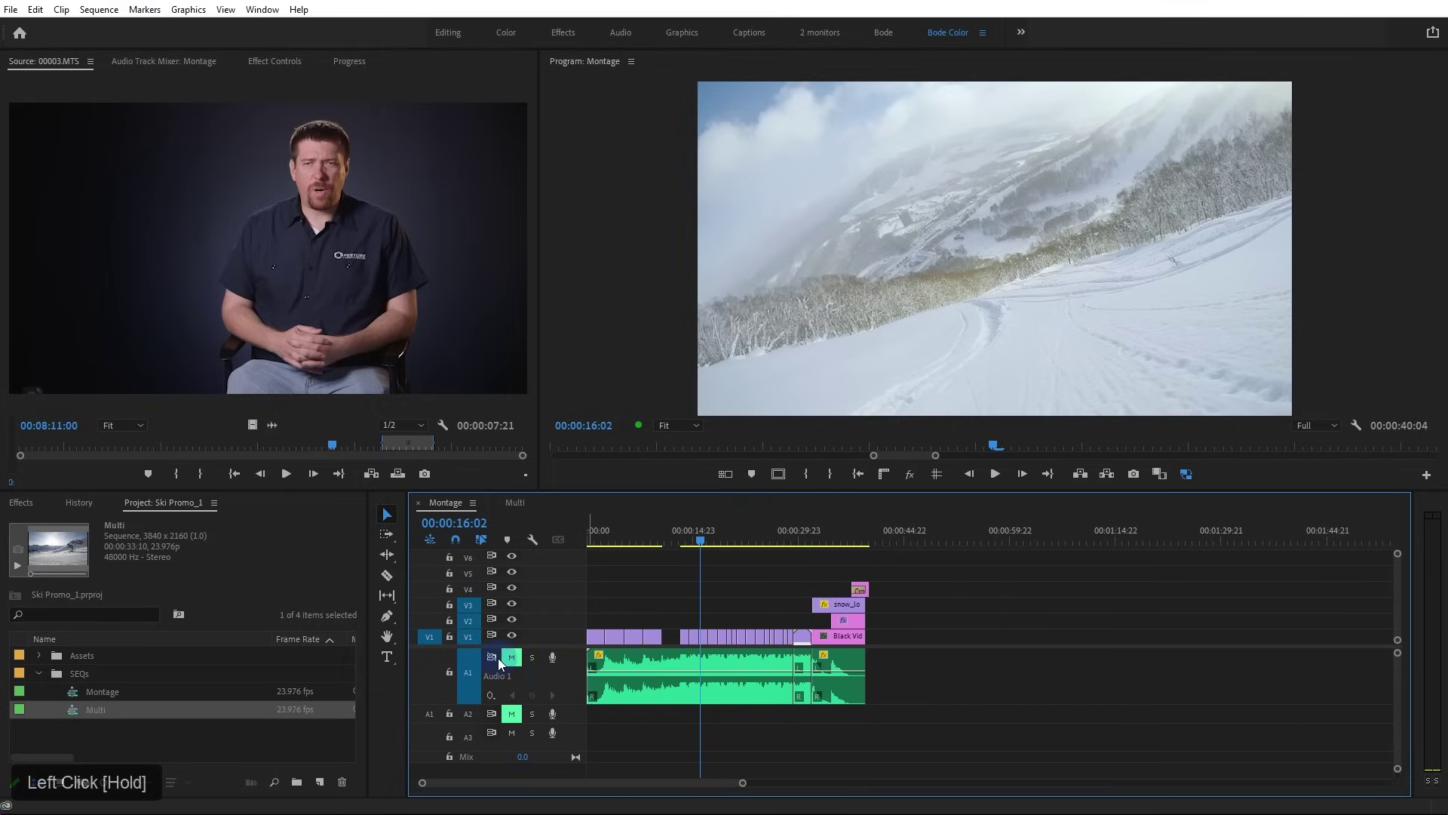
left_click(496, 658)
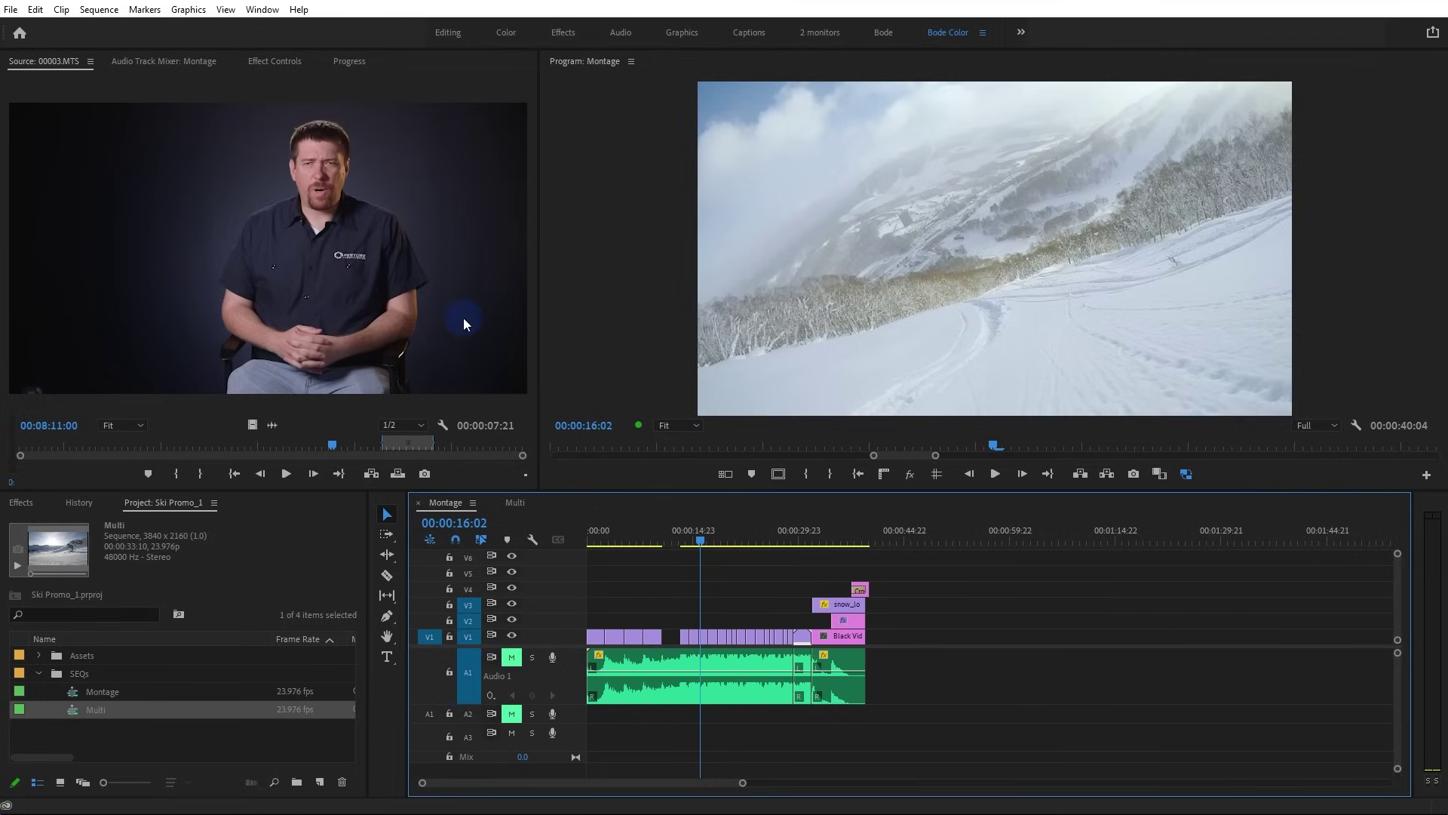
left_click(430, 715)
Place three successive In/Out ranges of 00003.MTS after the montage's end
left_click_drag(379, 153, 898, 626)
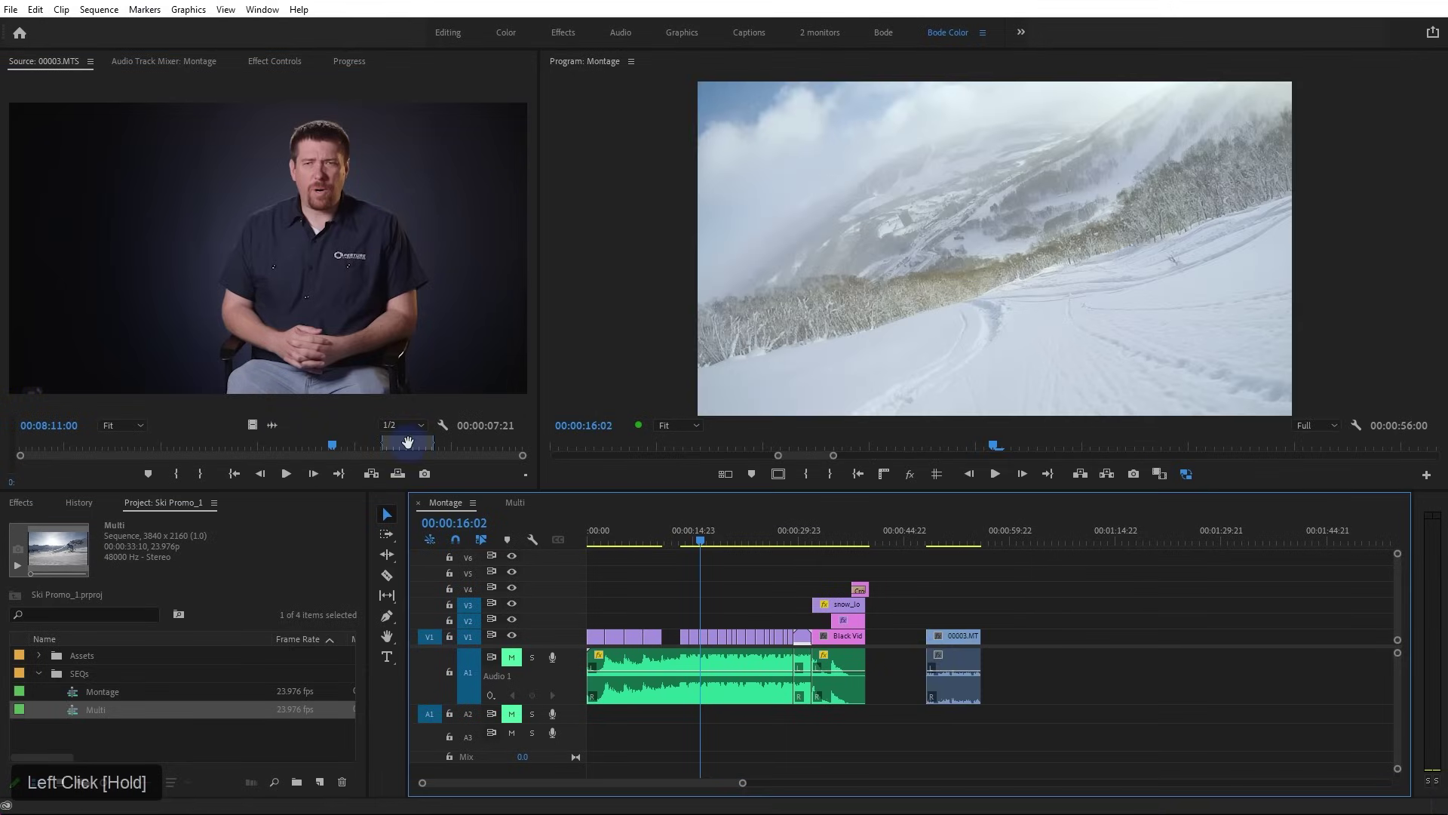
left_click_drag(407, 443, 281, 443)
left_click_drag(324, 279, 991, 675)
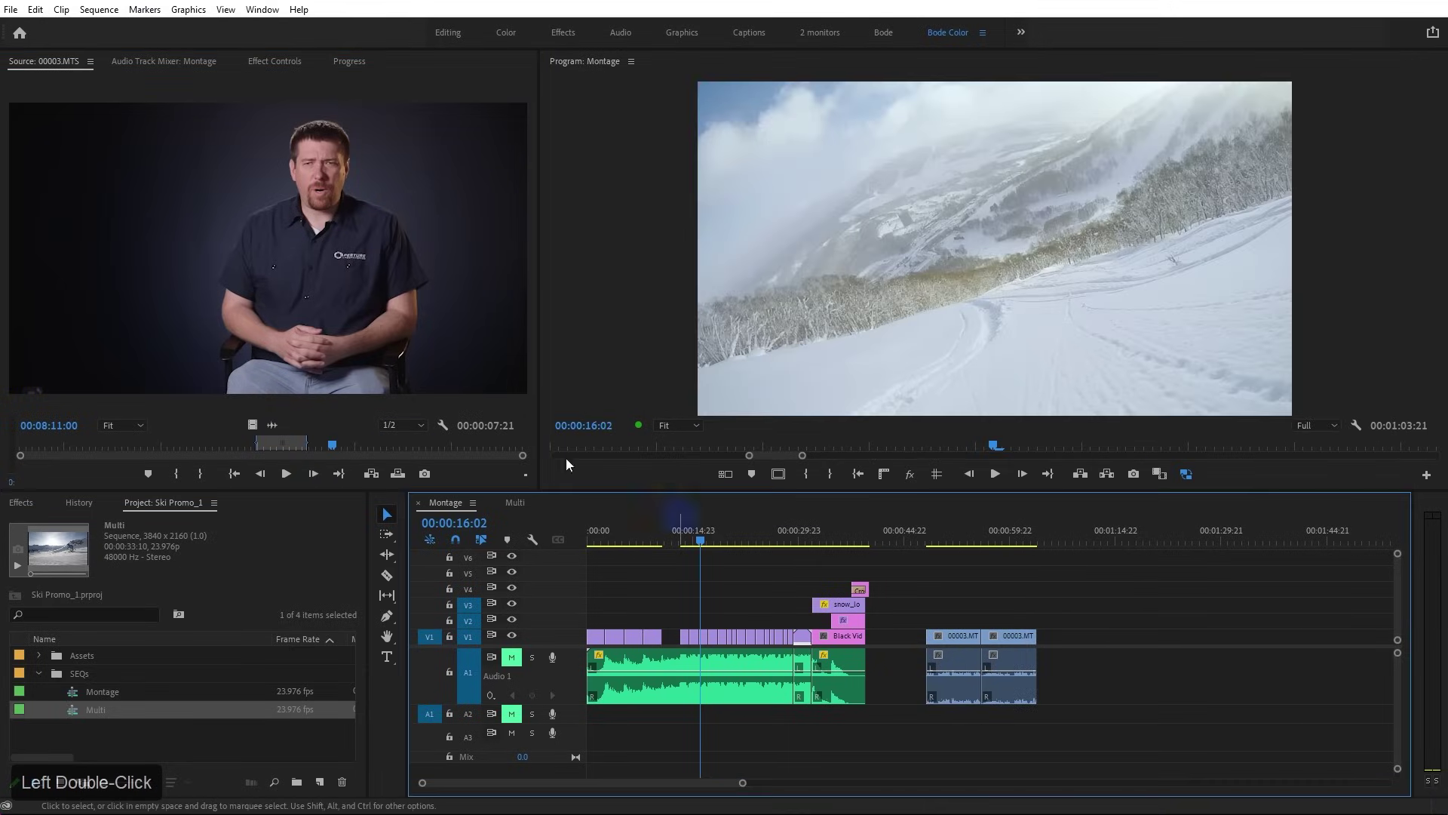
left_click_drag(281, 442, 199, 443)
left_click_drag(324, 279, 1045, 679)
left_click_drag(1170, 672, 973, 683)
Normalize the interview clips' audio max peak to 0 dB, then move the playhead to 00:00:50:19
key("g")
left_click(742, 401)
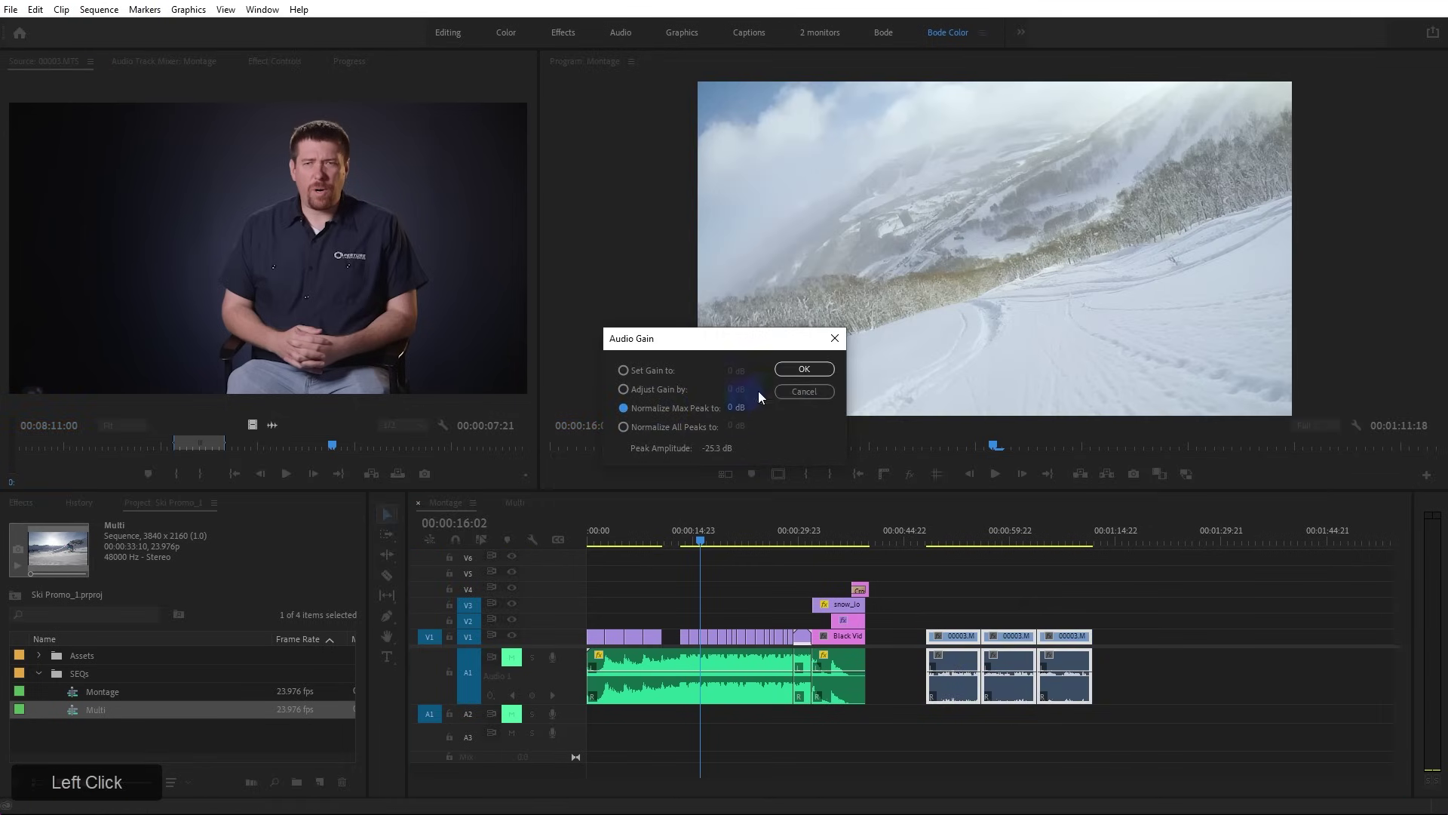
left_click(795, 371)
left_click(947, 542)
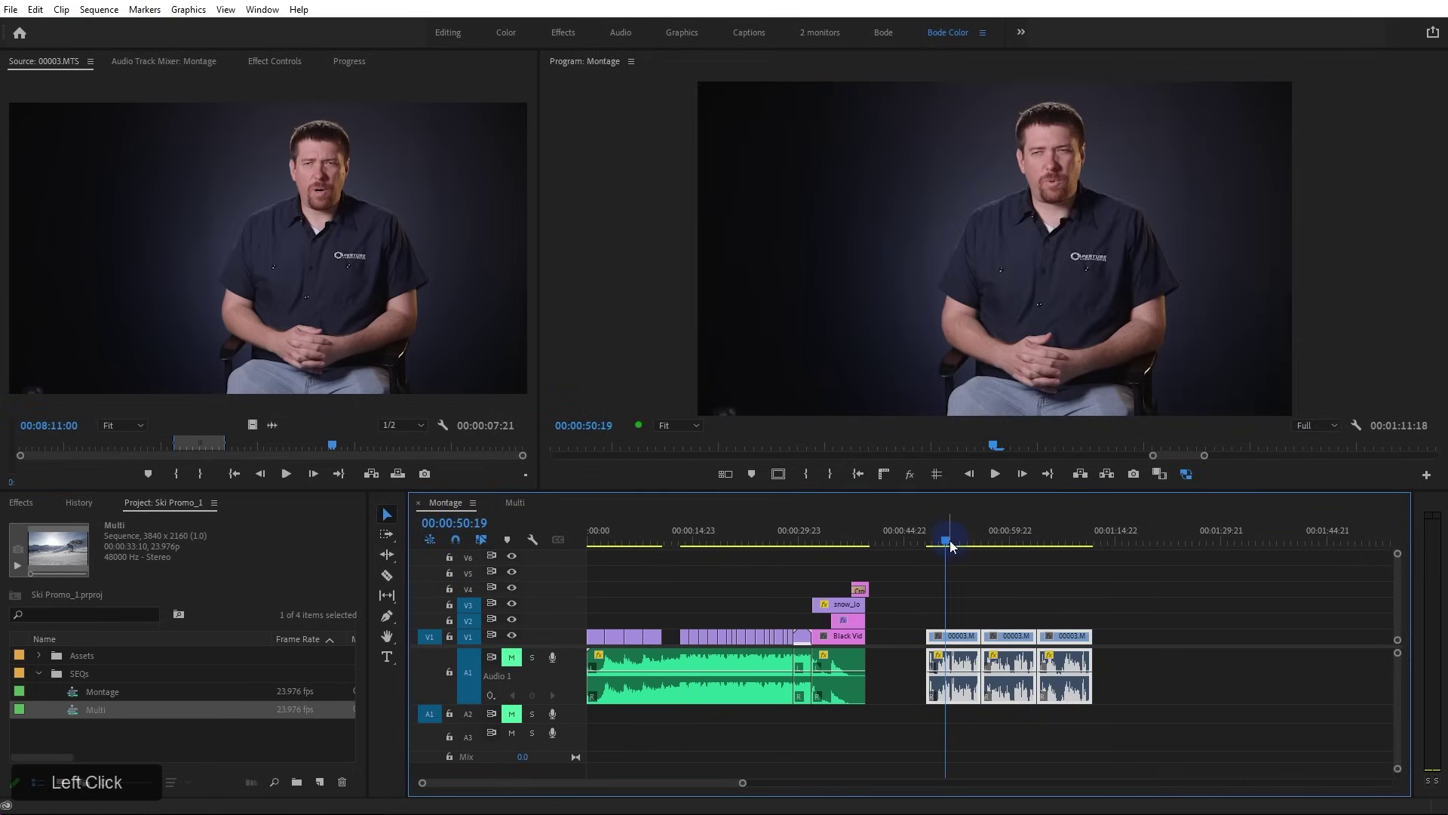
Zoom in, move the interview video clips up to V2, target V2, and select them
key("=")
scroll(981, 566, "down", 1)
left_click(944, 602)
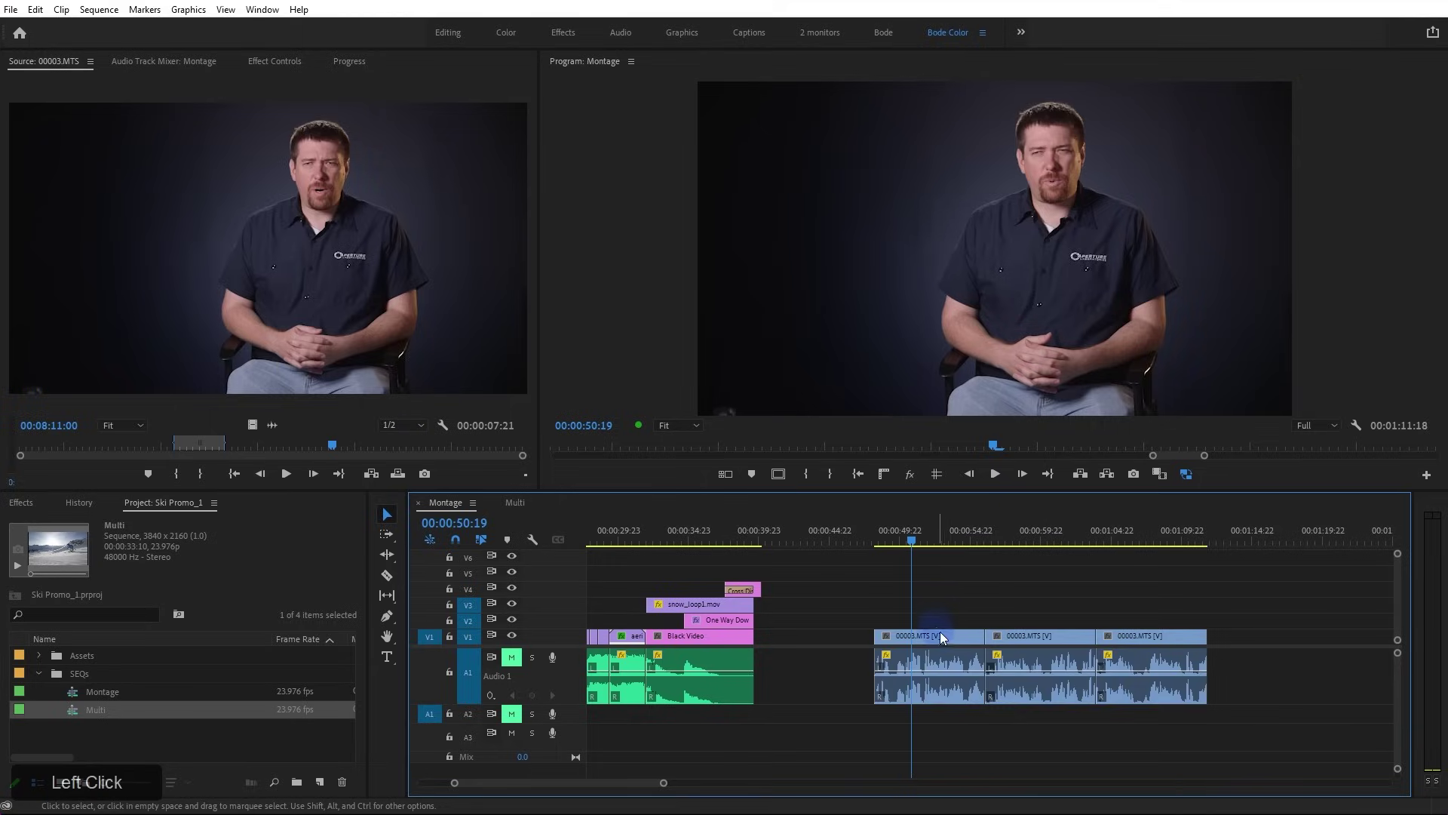
mouse_move(940, 635)
left_mouse_down()
mouse_move(1176, 623)
mouse_move(933, 631)
left_mouse_up()
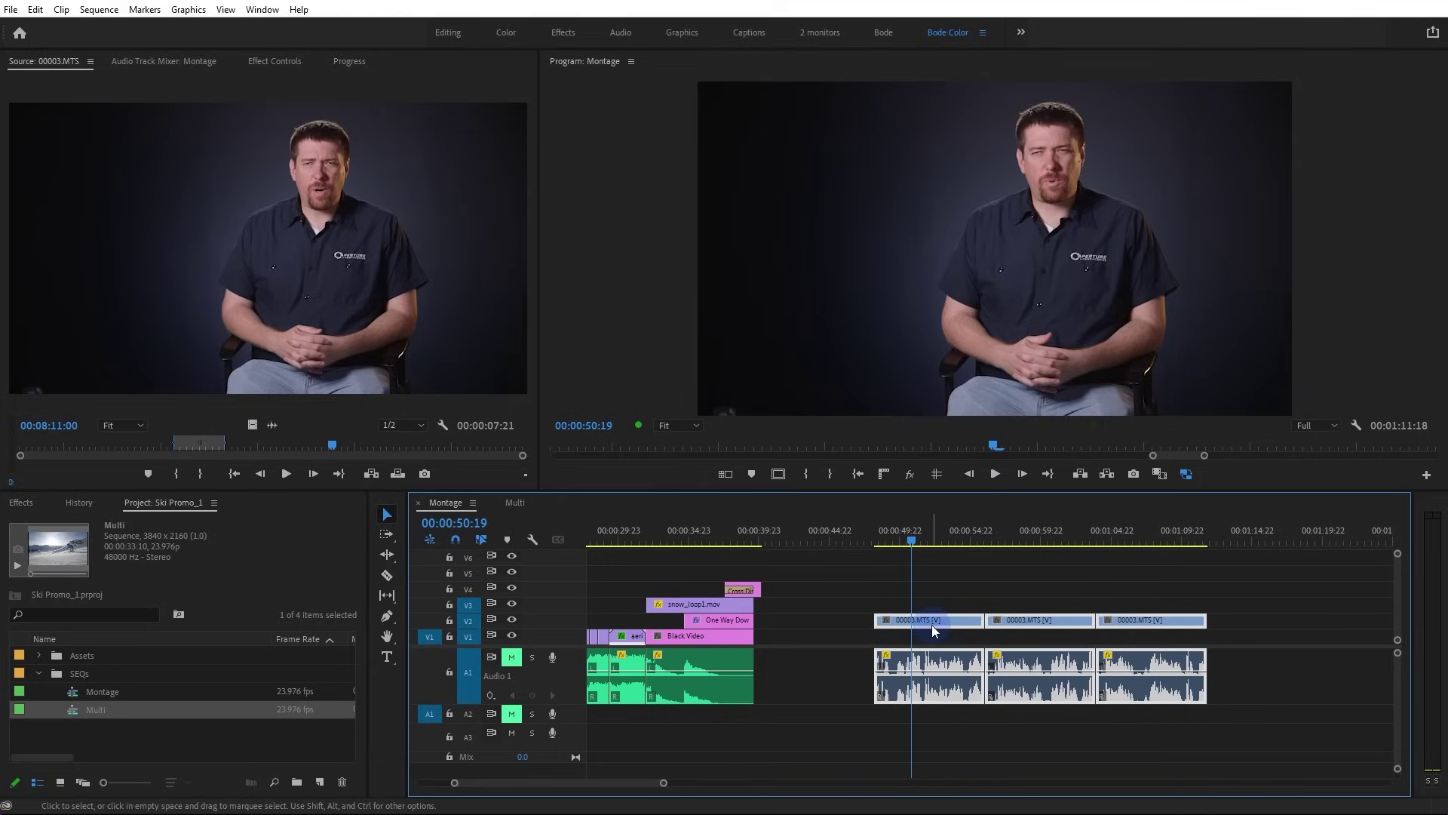
left_click(469, 621)
left_click_drag(1294, 694, 494, 639)
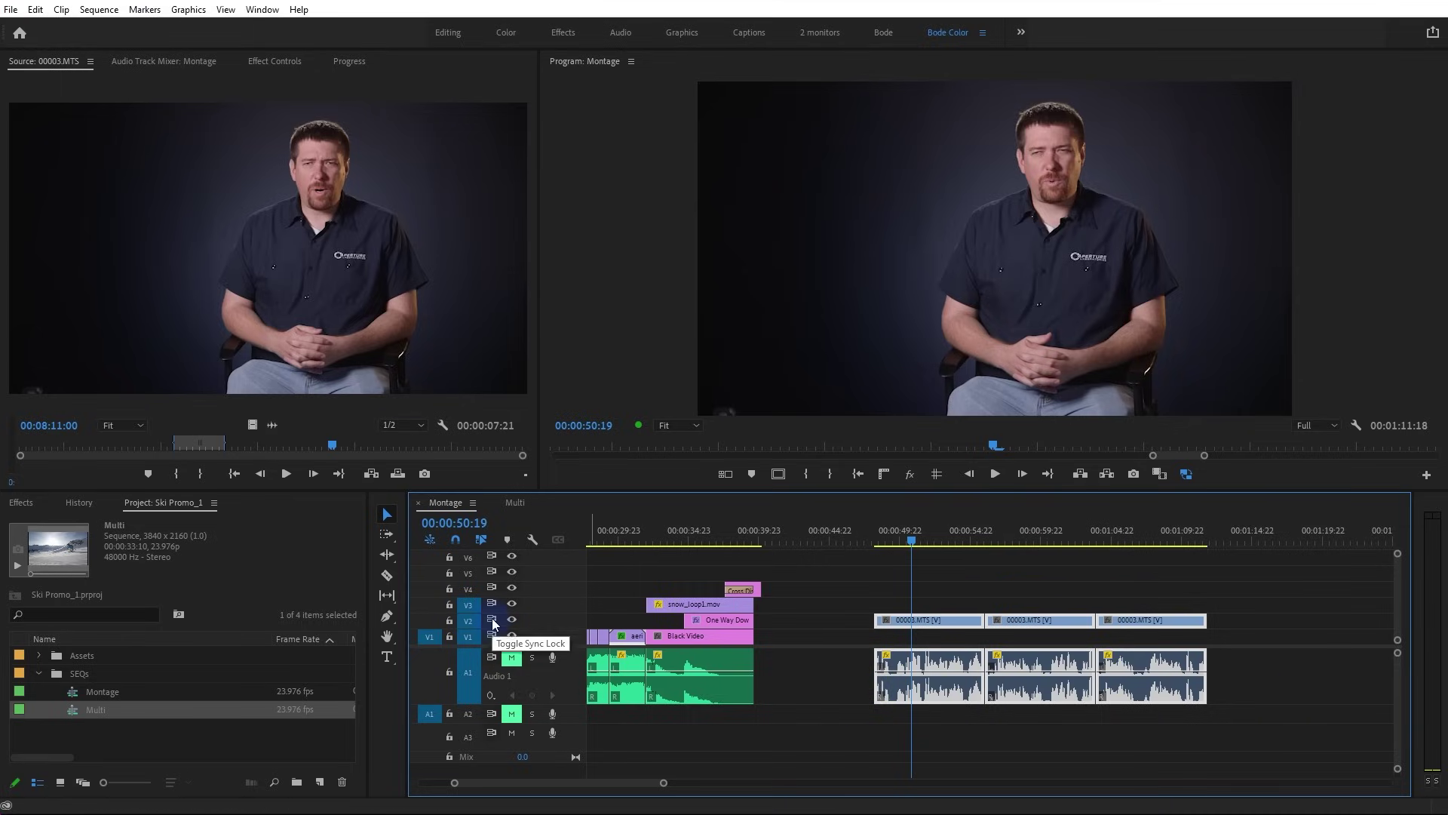
Turn off V2 sync lock, ripple-trim Black Video longer, and play back the result
left_click(492, 620)
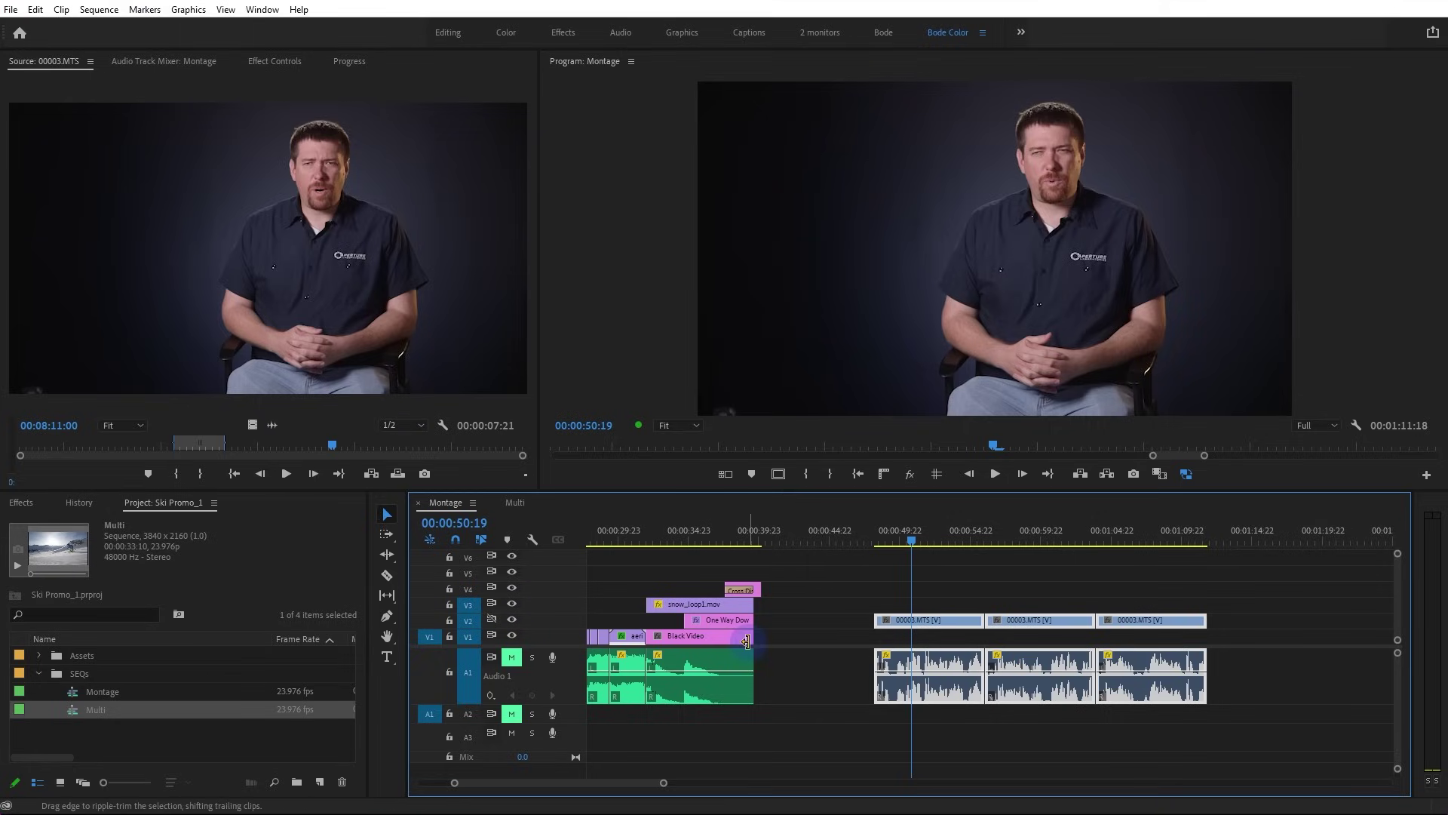
left_click_drag(745, 637, 782, 638)
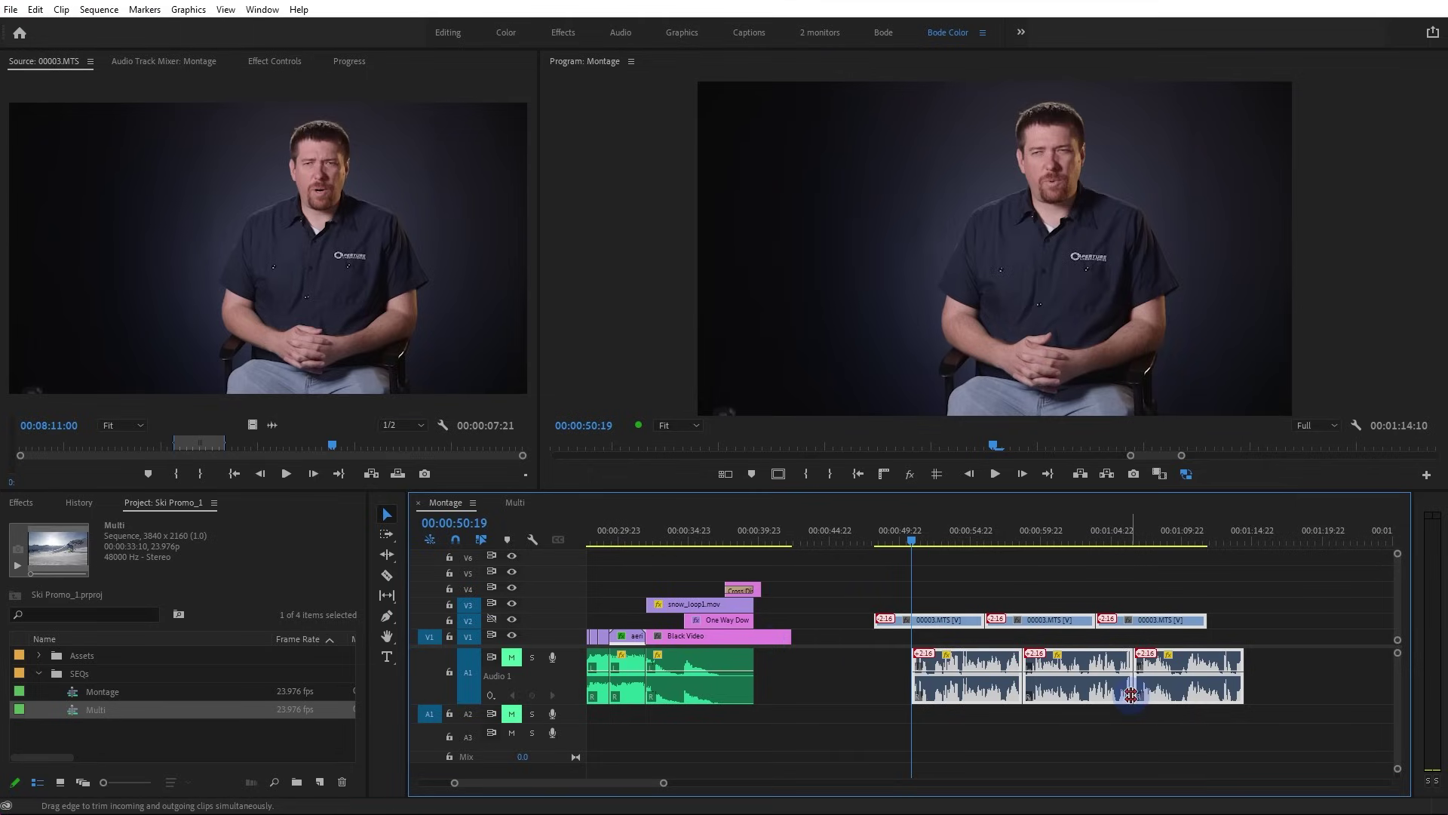
key("space")
key("space")
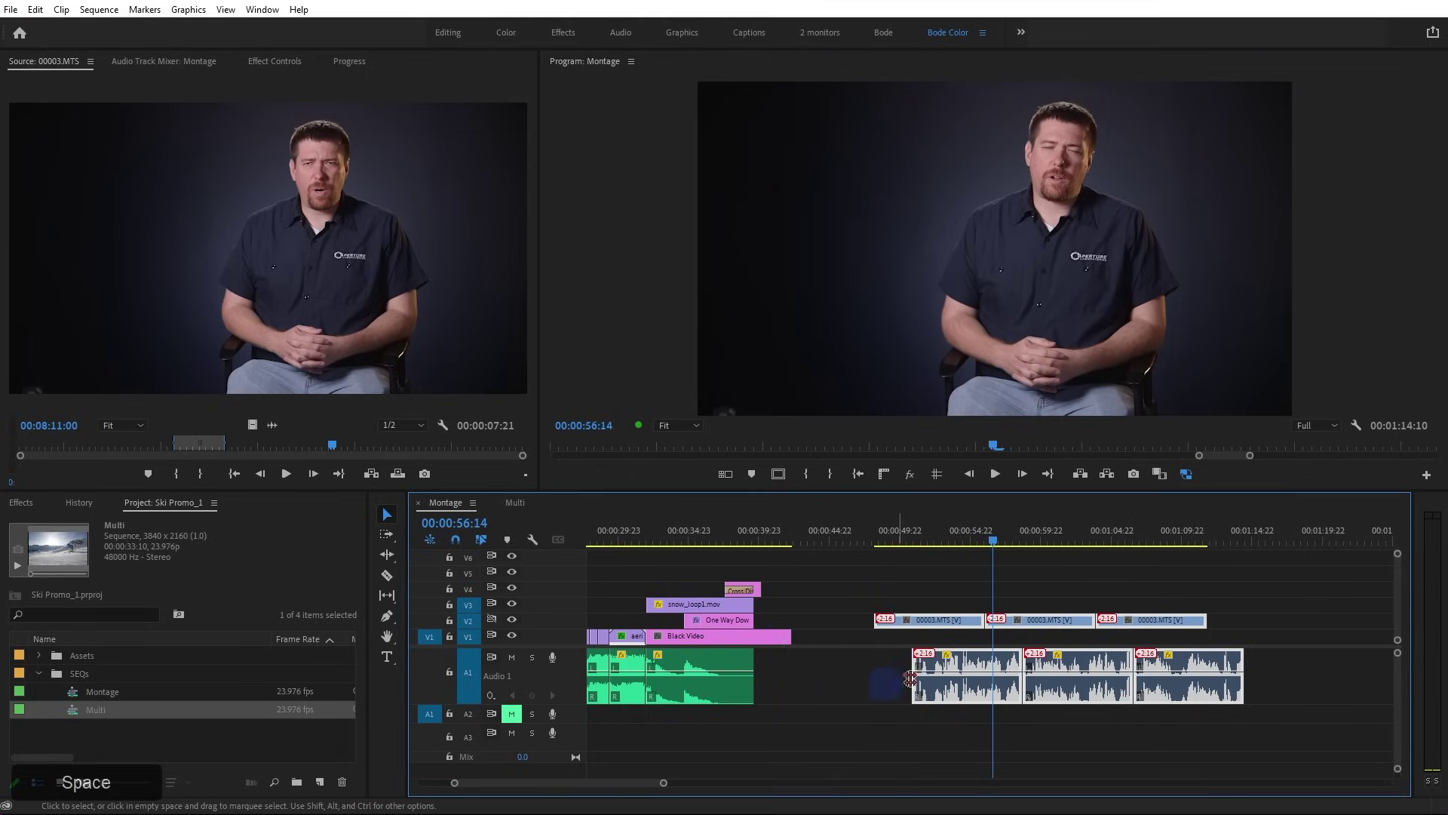
Drag the first interview clip left and the third right, leaving 2:16 audio-video offsets
left_click(1098, 562)
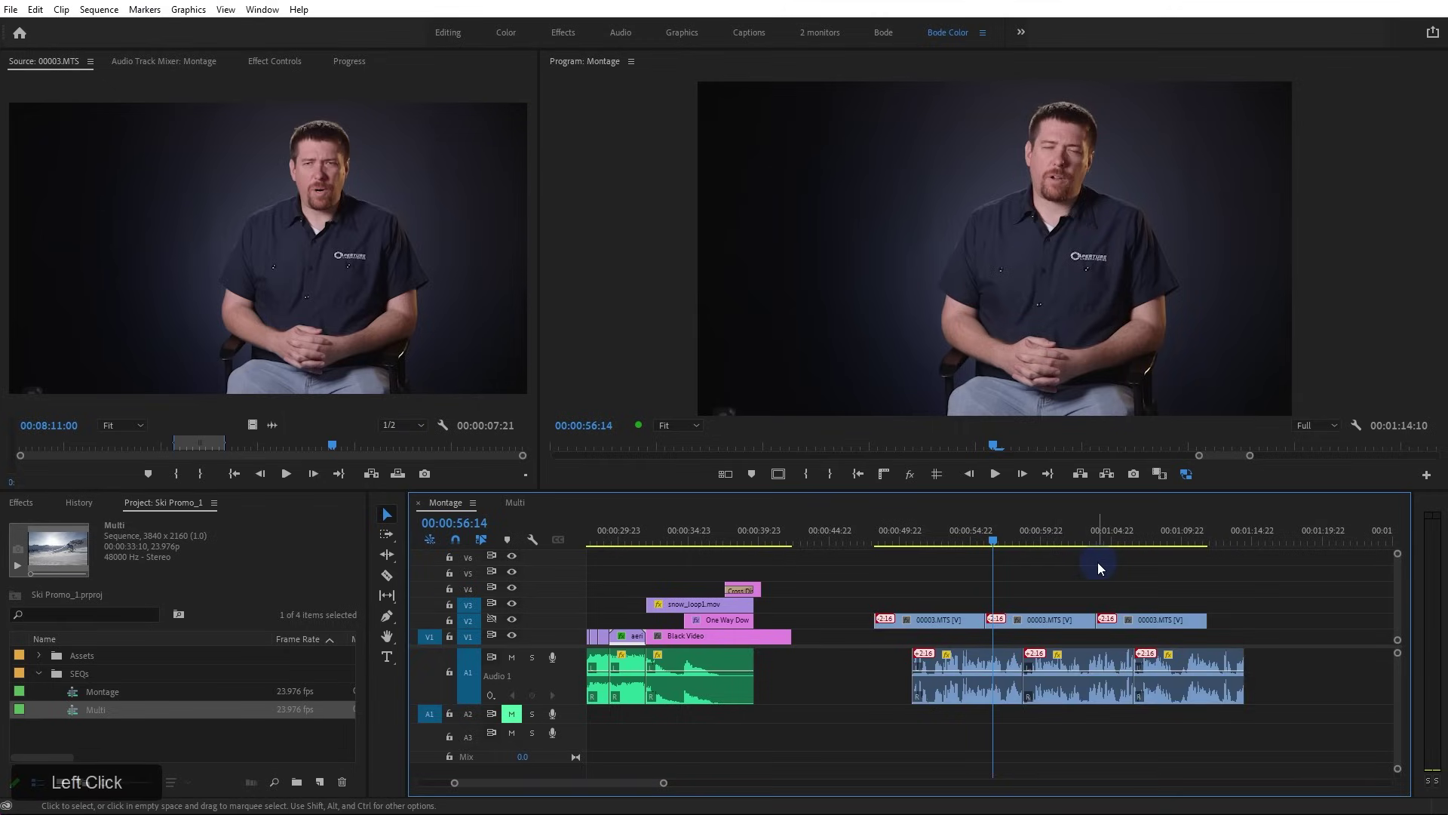
left_click_drag(952, 619, 914, 622)
left_click_drag(1103, 620, 1131, 620)
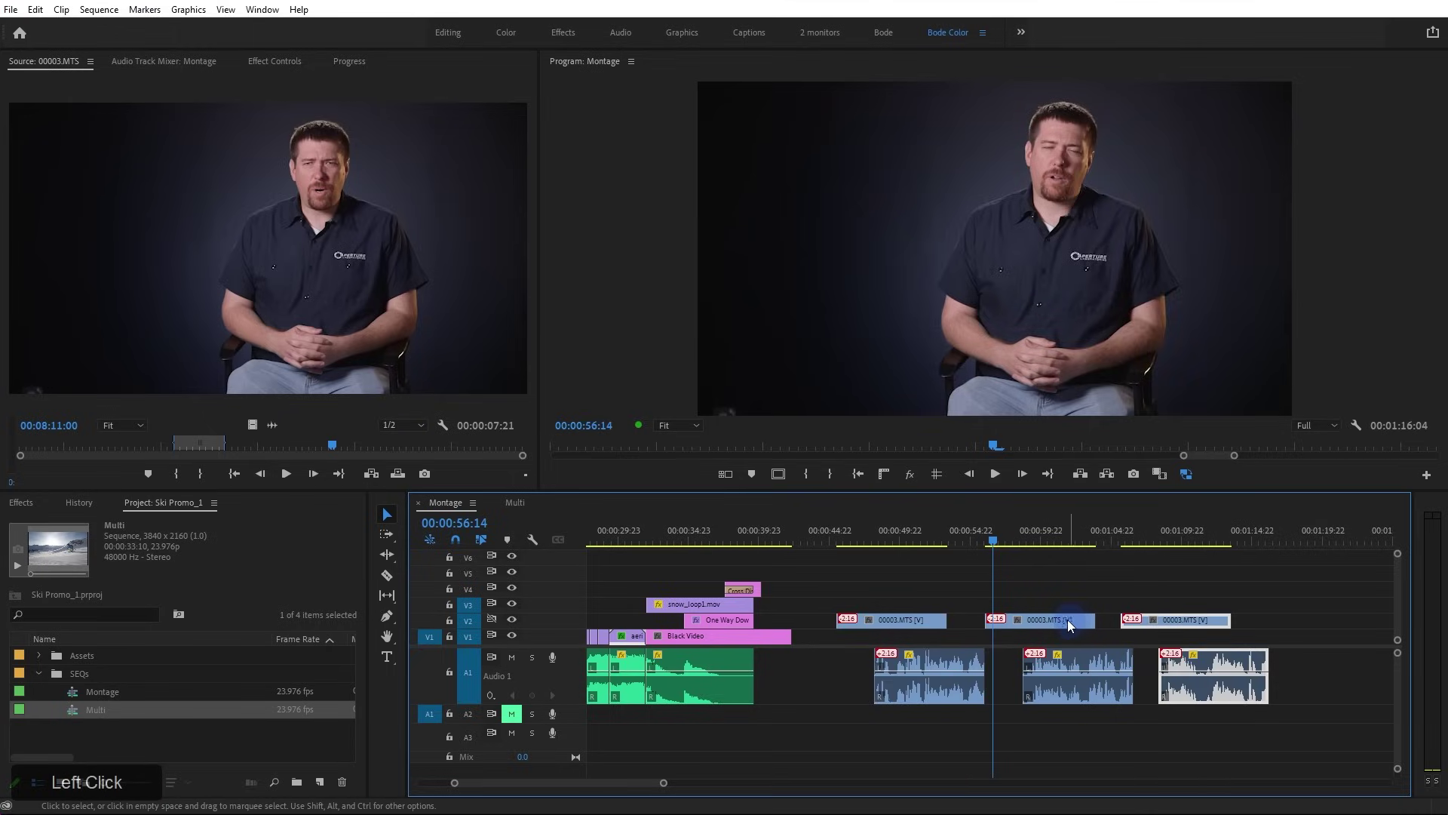
left_click(1067, 619)
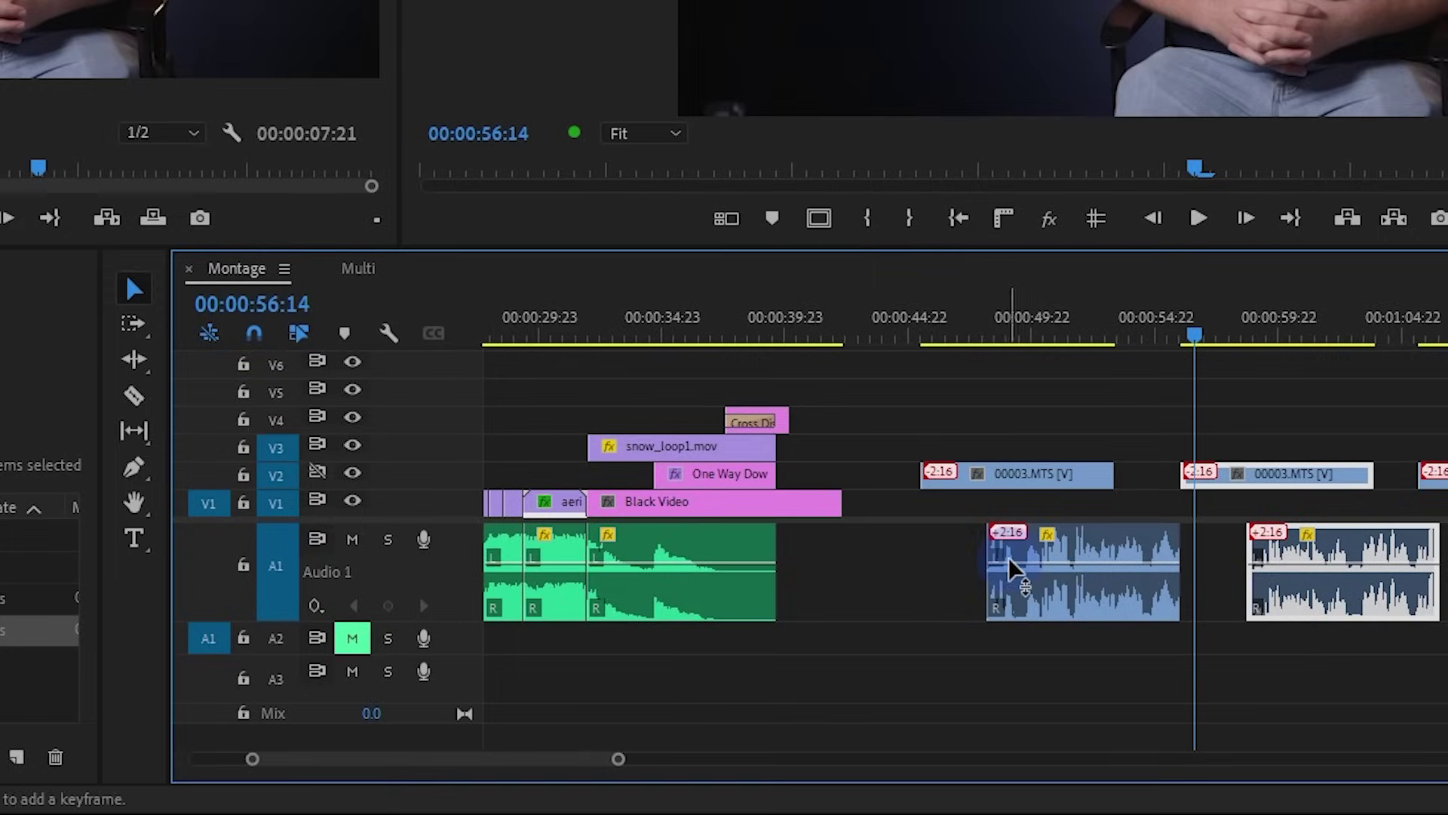
scroll(878, 659, "up", 8)
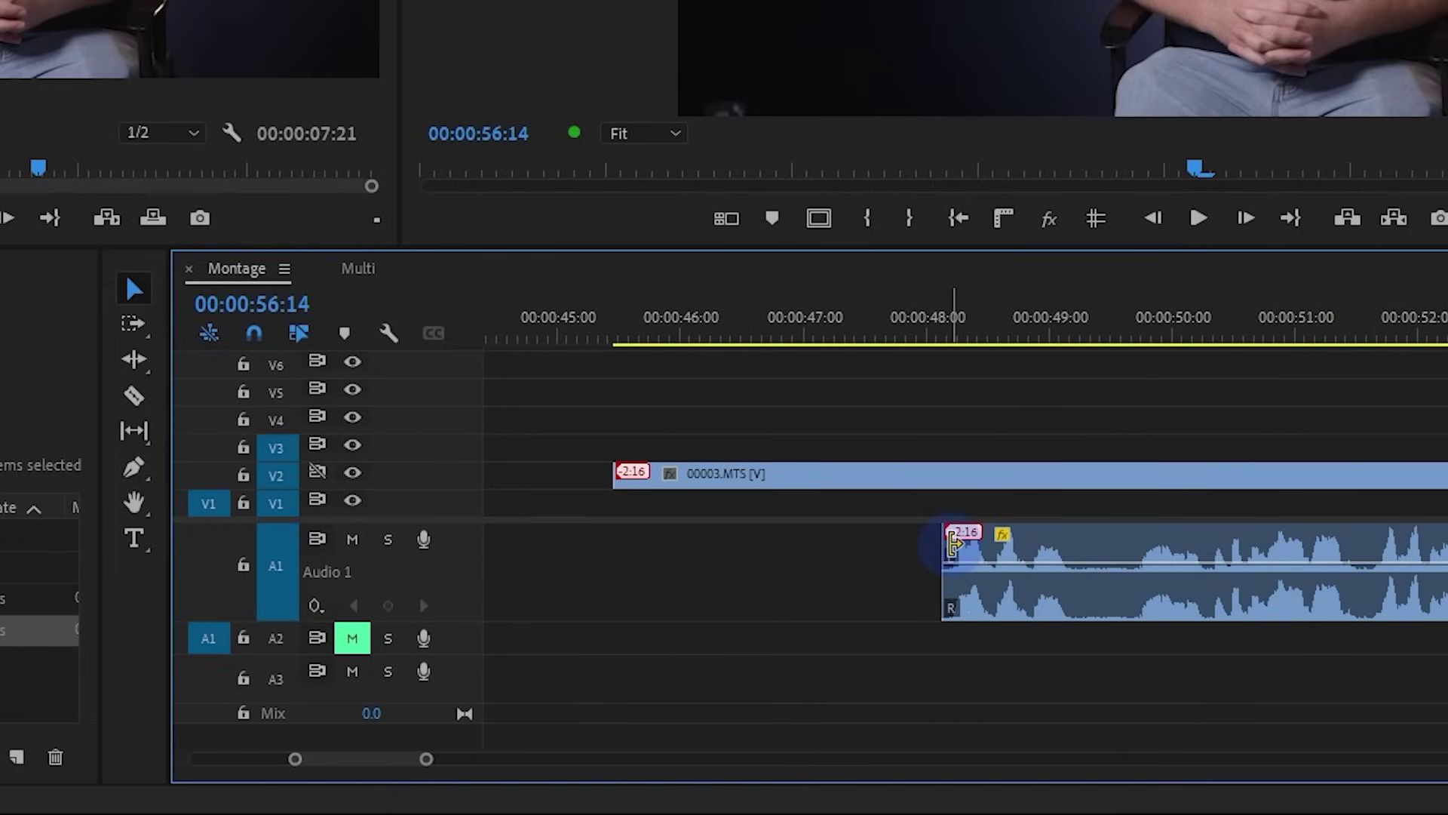
scroll(996, 528, "down", 4)
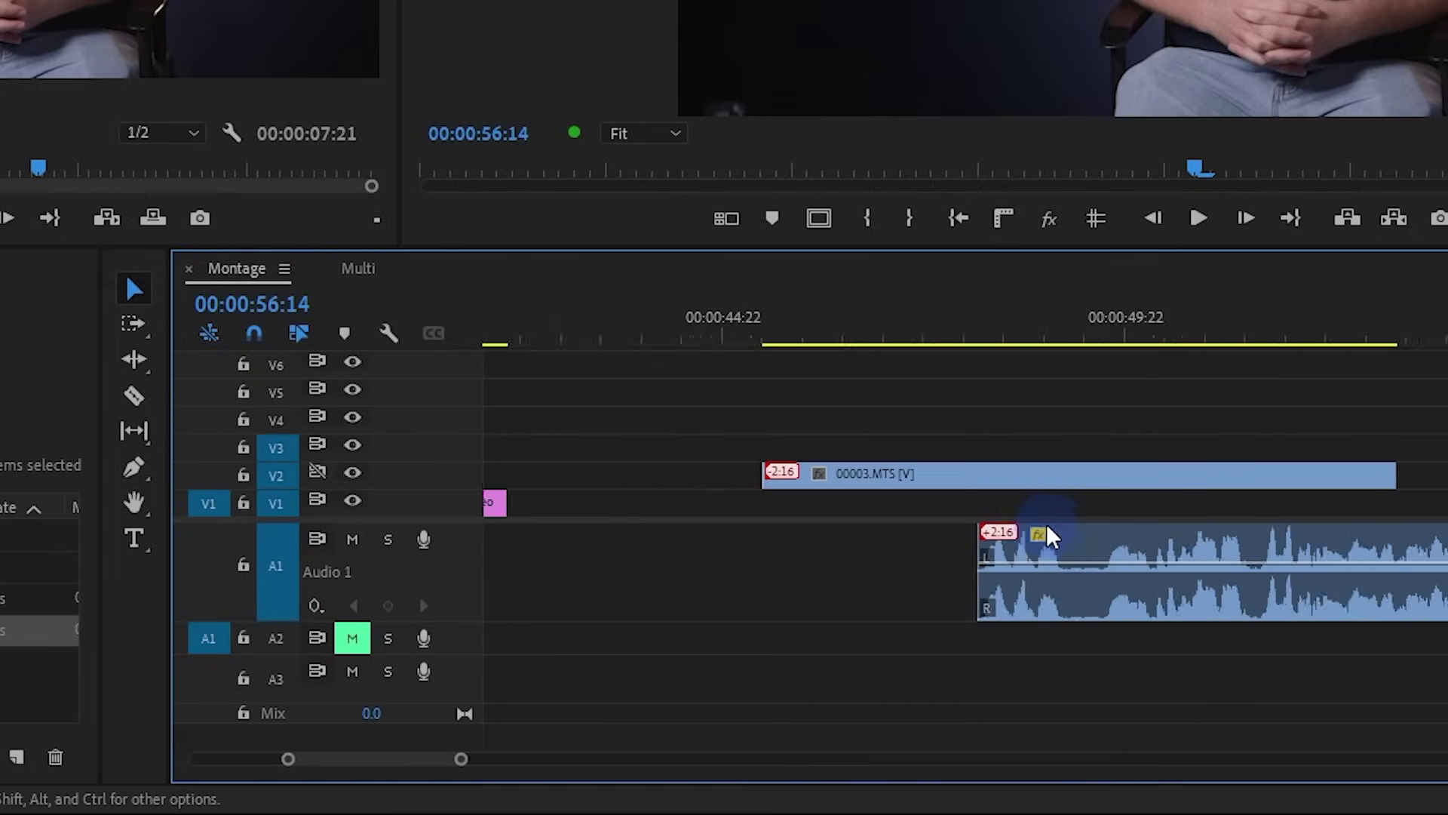
scroll(1084, 532, "down", 4)
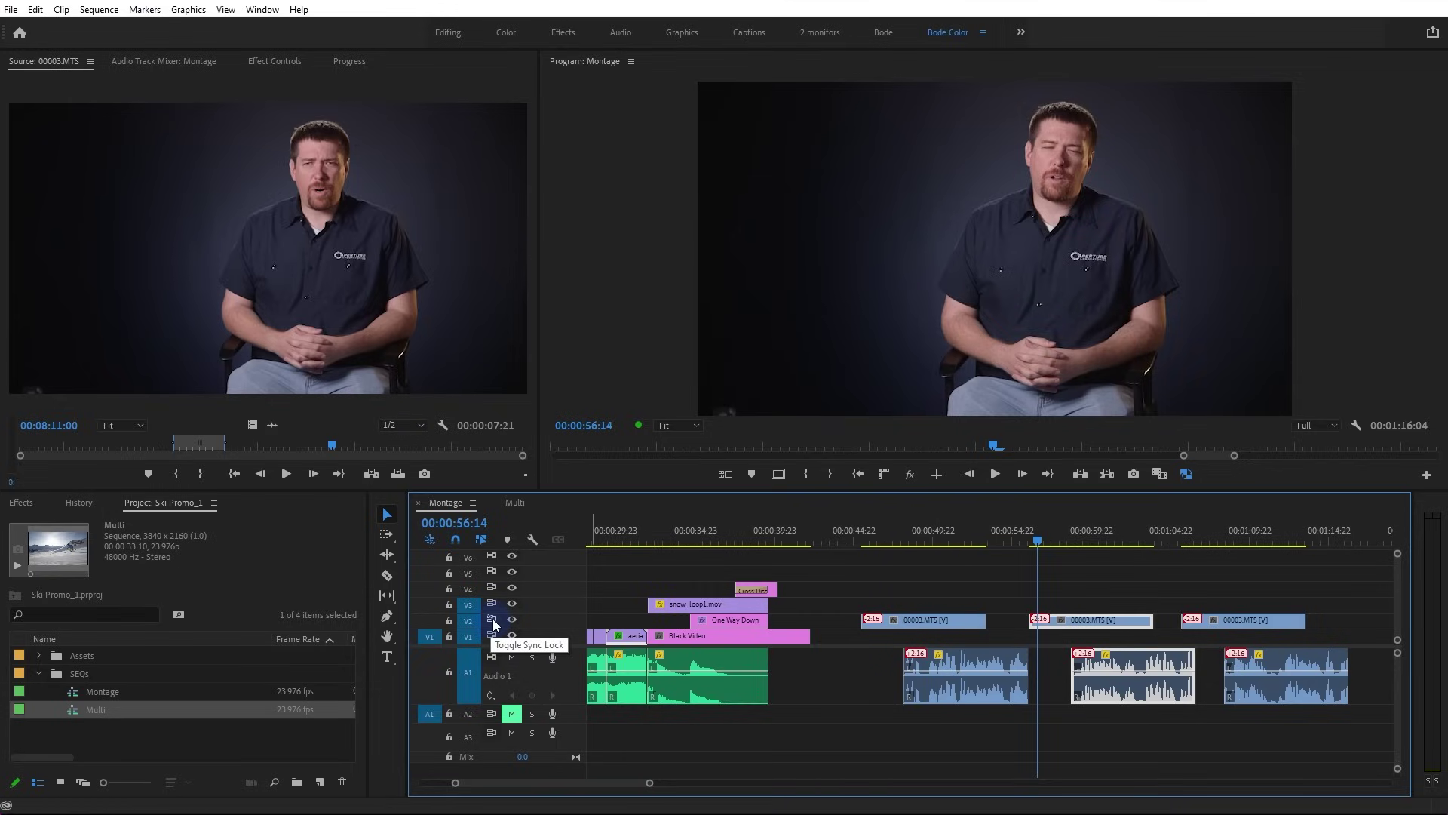
Undo the clip moves, turn V2 sync lock back on, and test unlinking the three clips
key("ctrl+z")
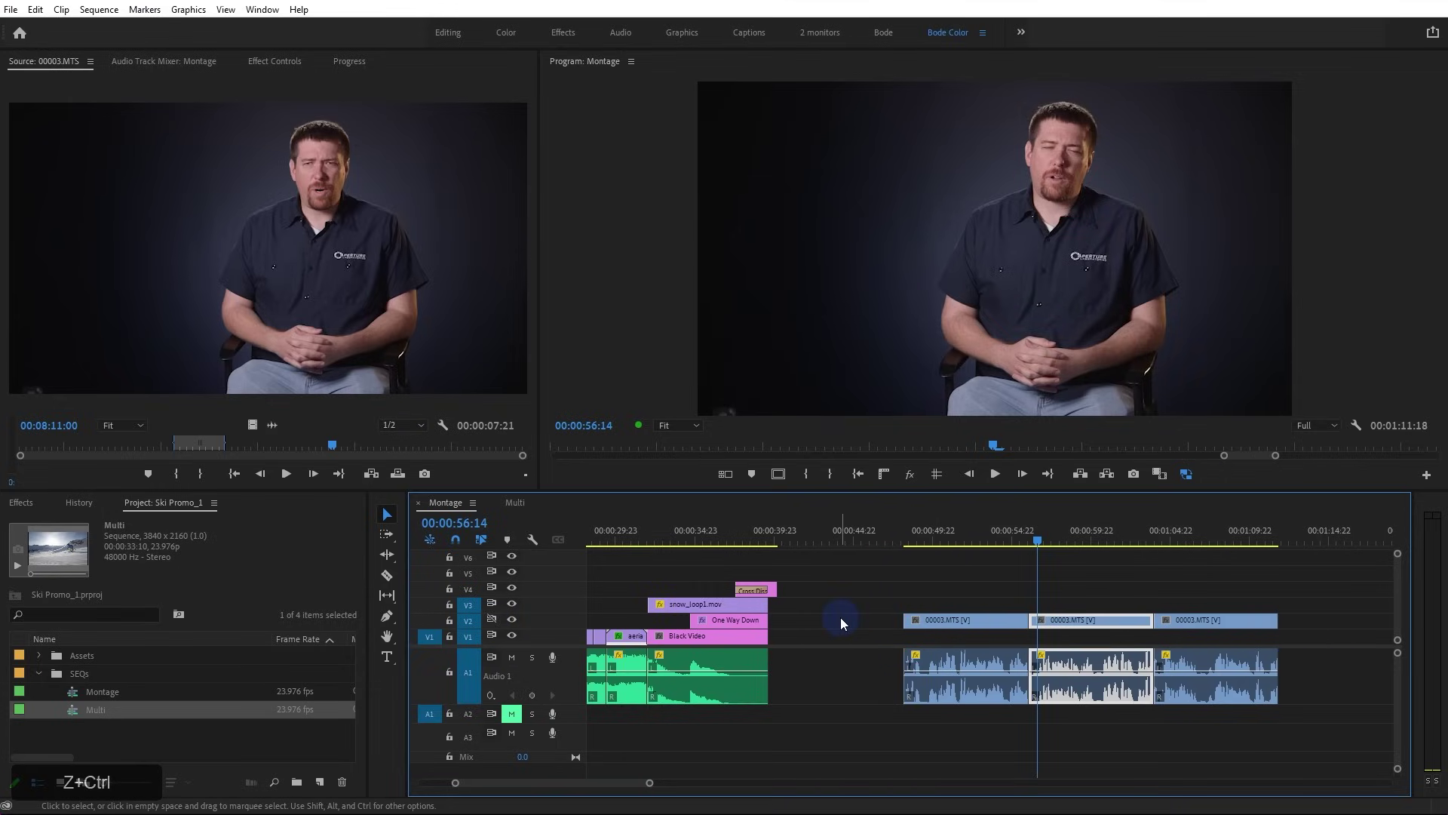
left_click(492, 620)
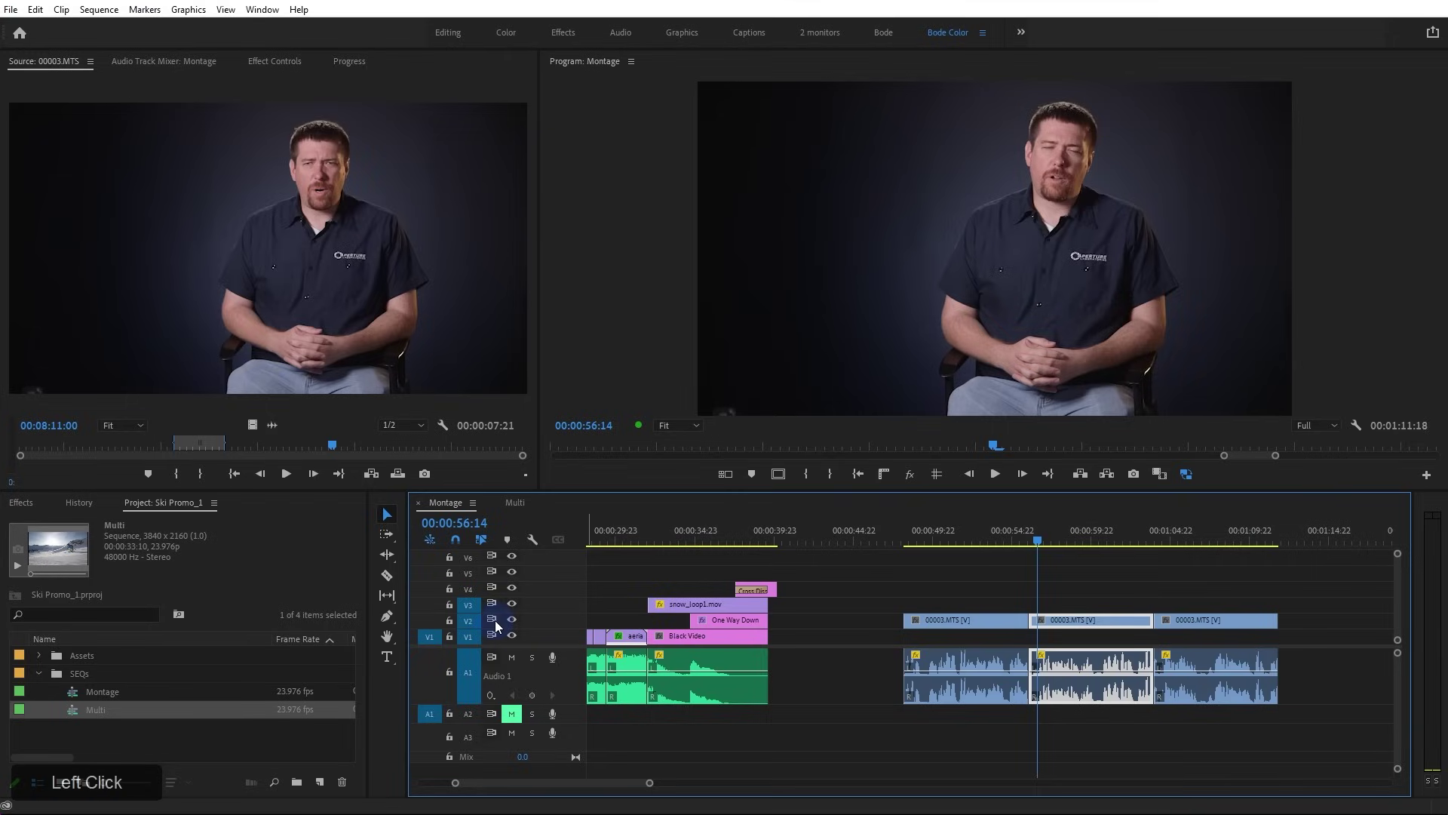
left_click_drag(951, 586, 1247, 628)
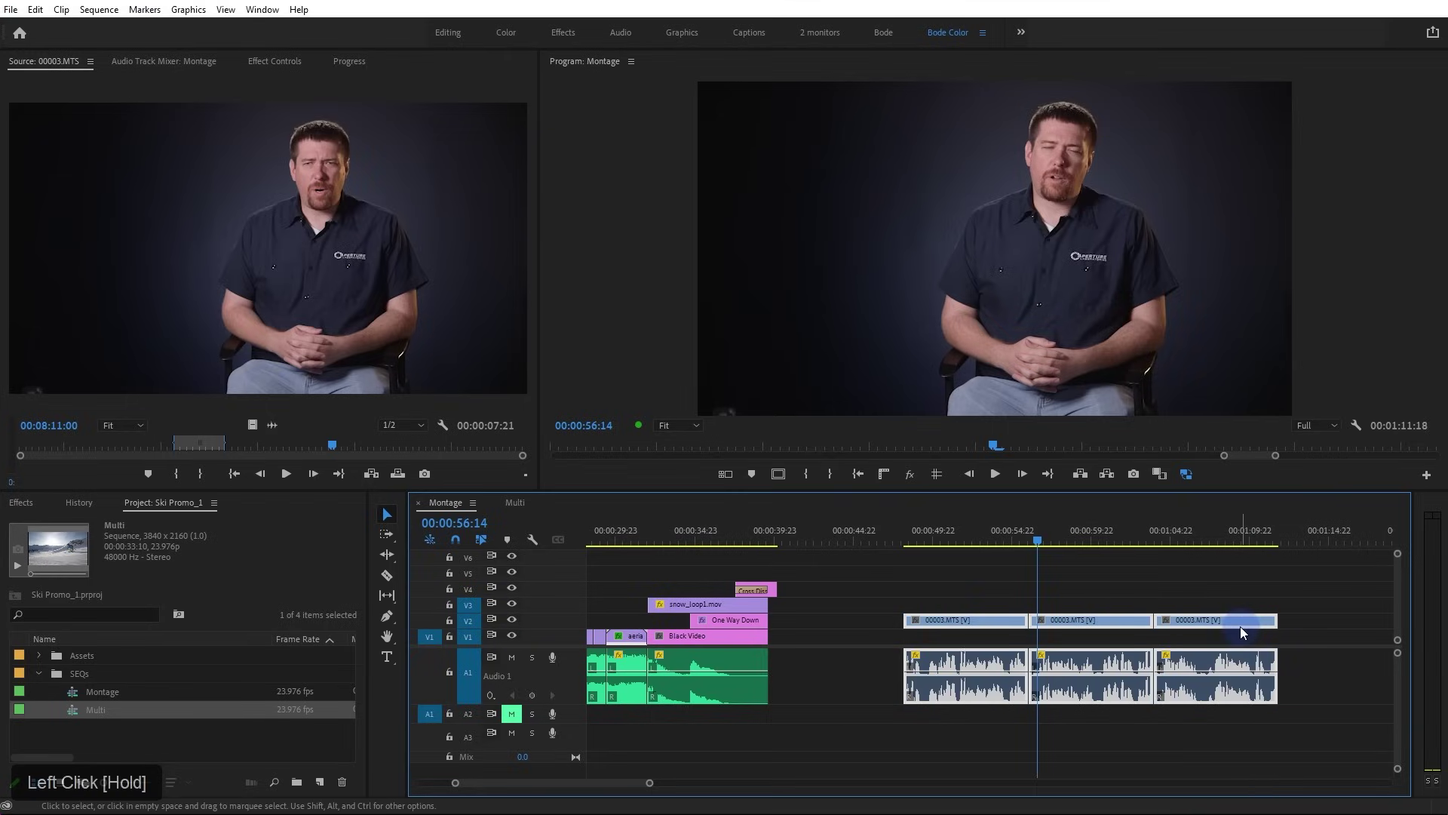
key("ctrl+l")
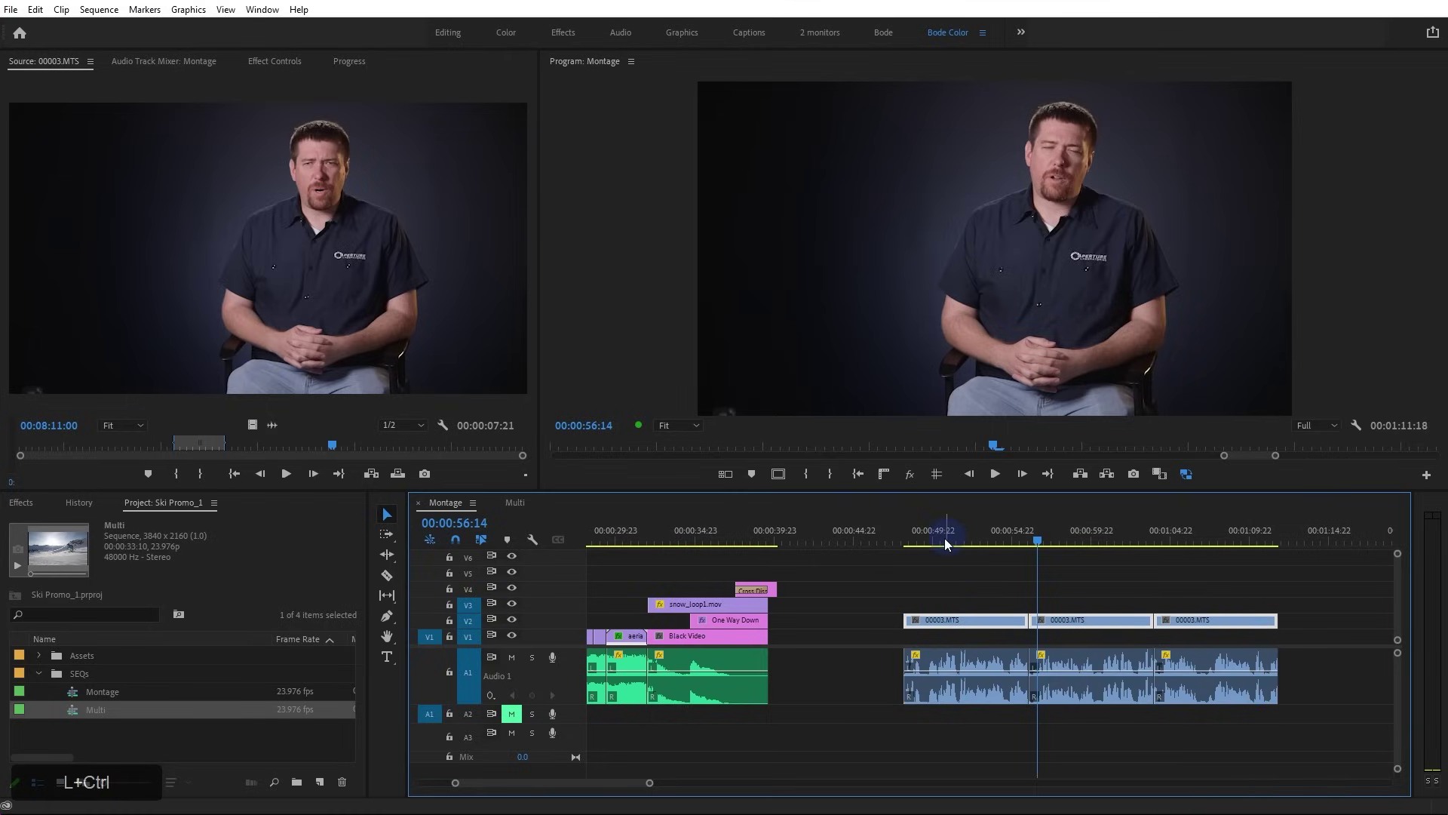
key("ctrl+l")
Select all three 00003.MTS clips' video and audio and unlink them via the context menu
right_click(975, 621)
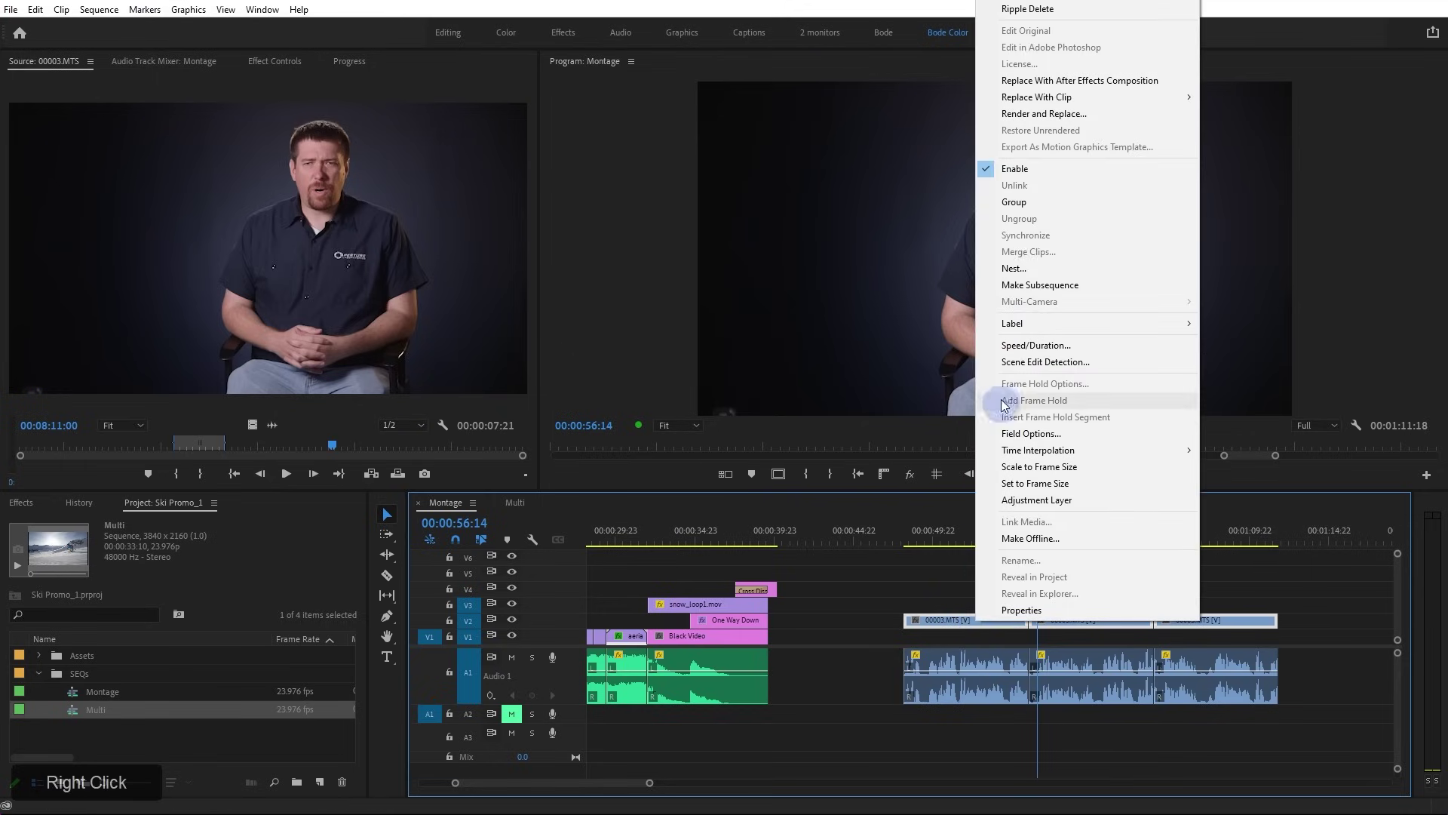
left_click_drag(932, 588, 1289, 701)
right_click(1118, 671)
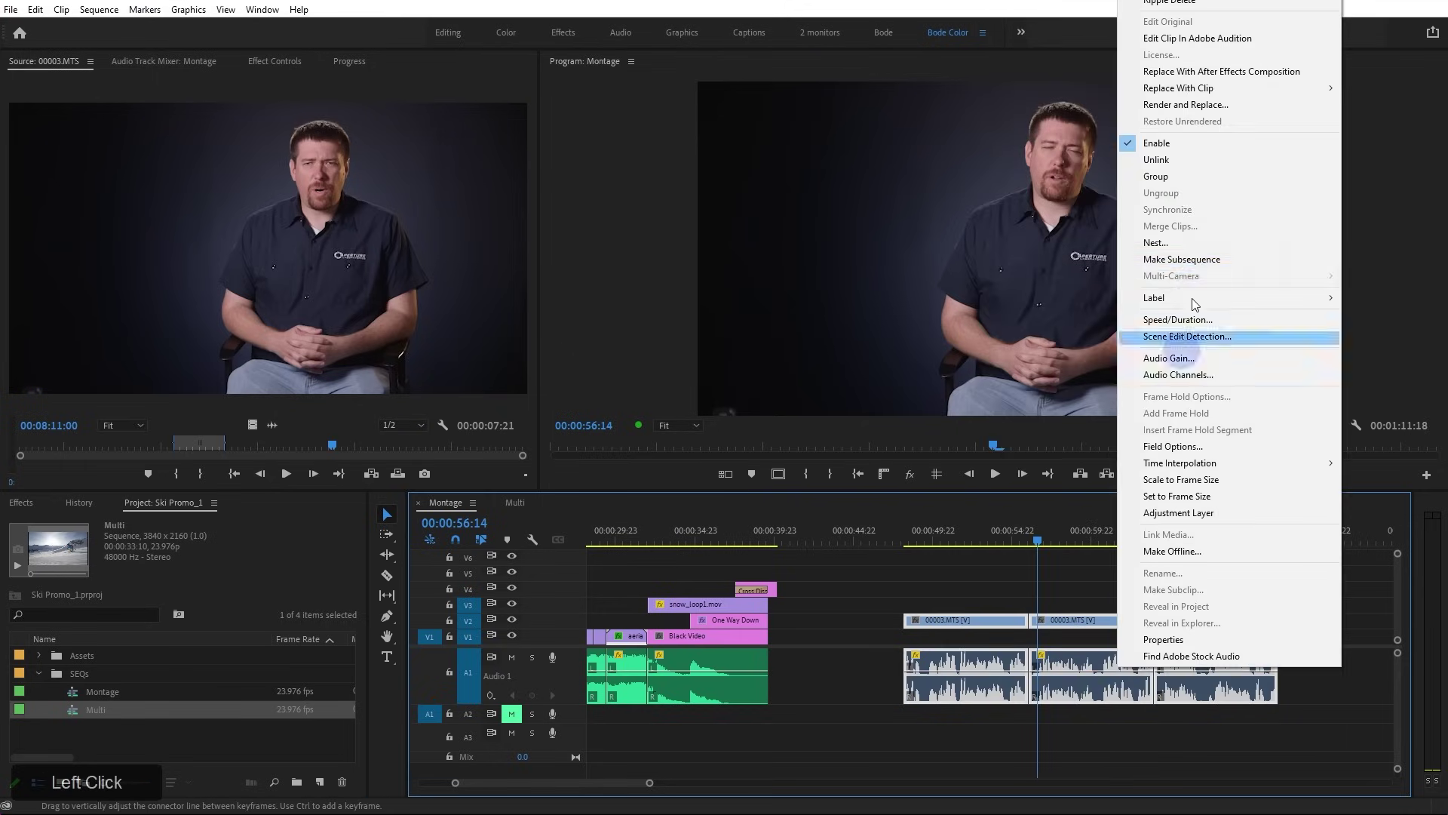
left_click(1211, 160)
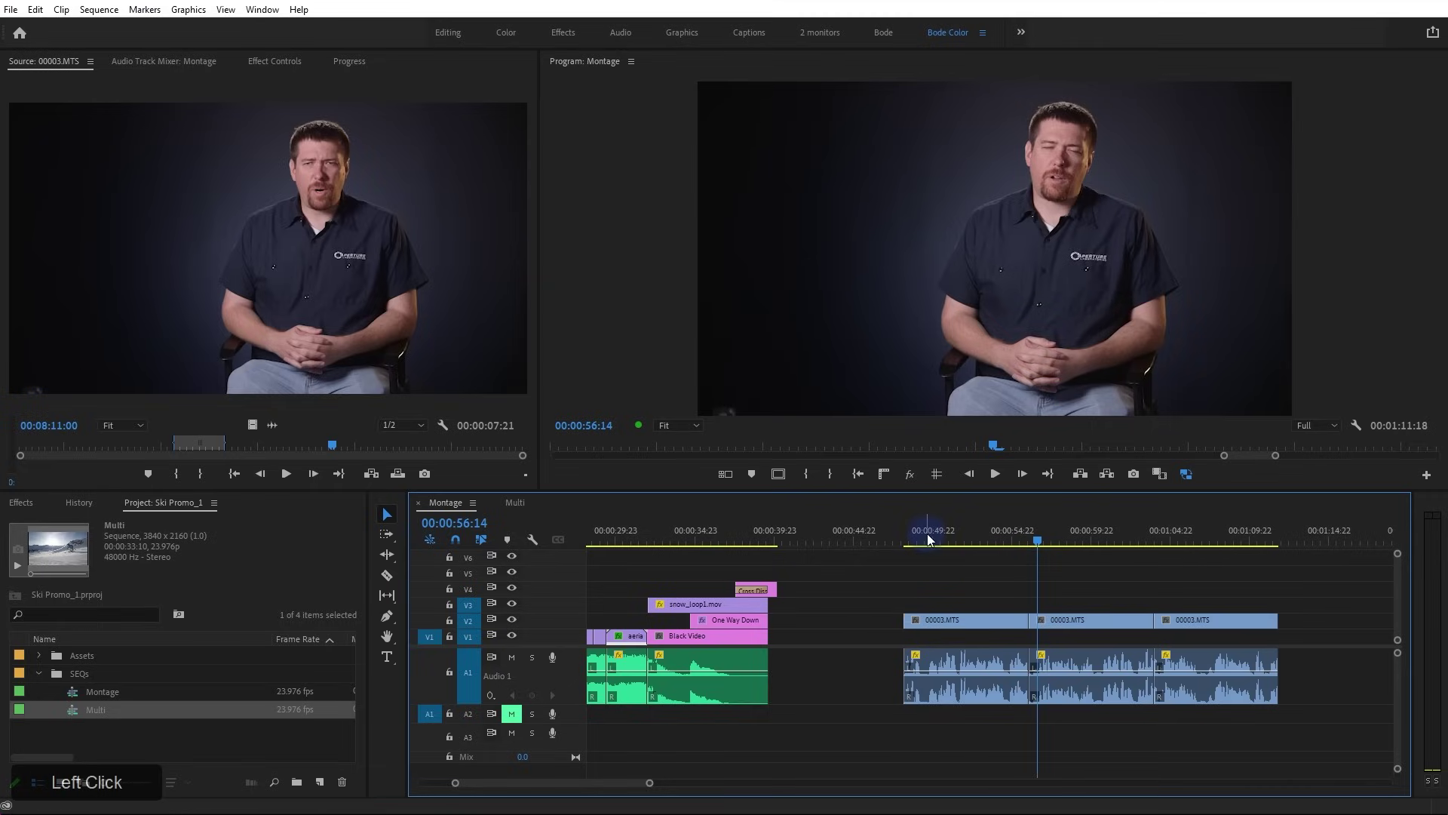
Return the playhead to 00:00:50:07, toggle V2 sync lock, and ripple-trim Black Video longer
left_click_drag(930, 537, 938, 539)
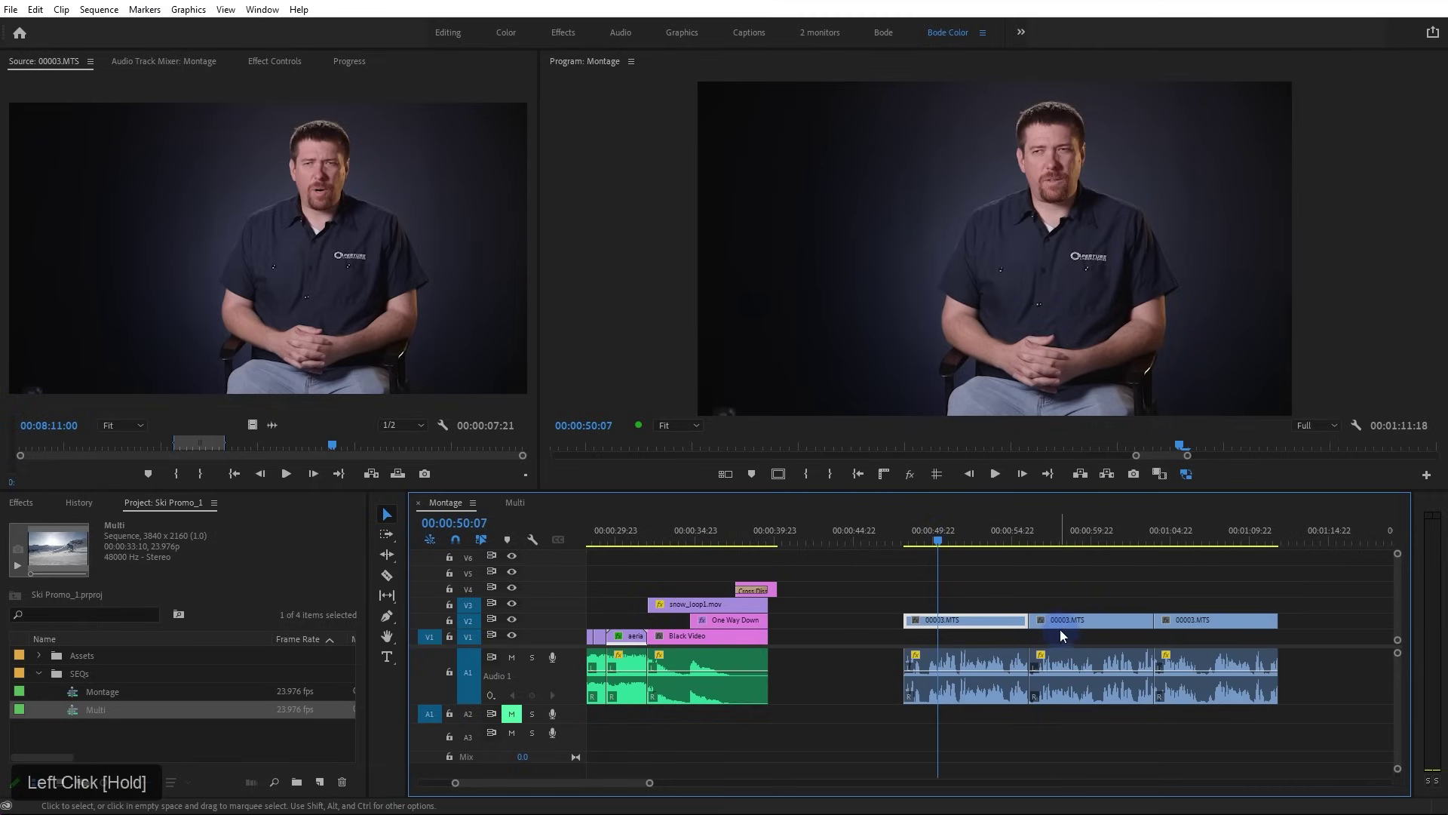
left_click_drag(1024, 626, 1004, 622)
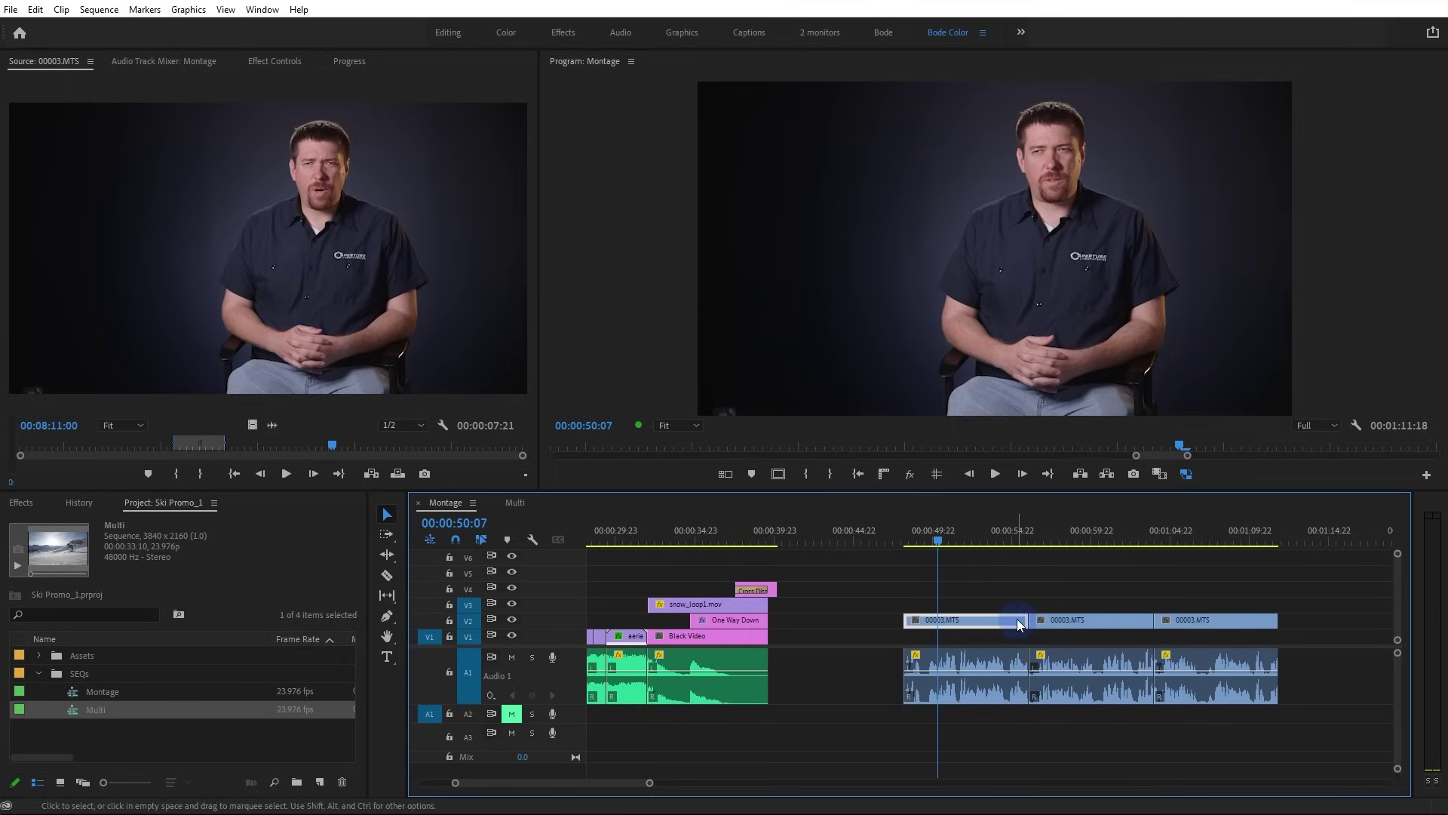
left_click(1072, 665)
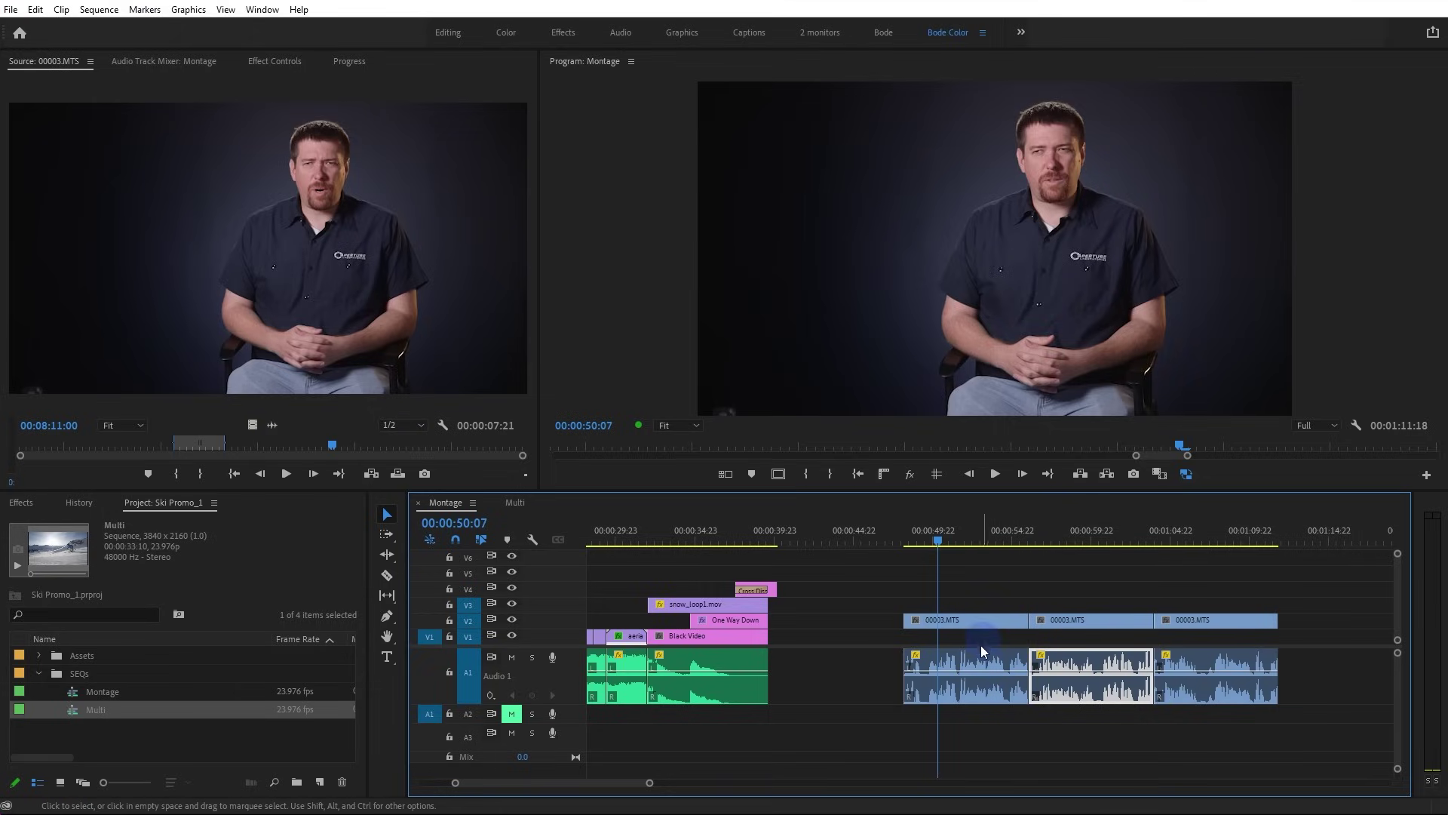
left_click(997, 668)
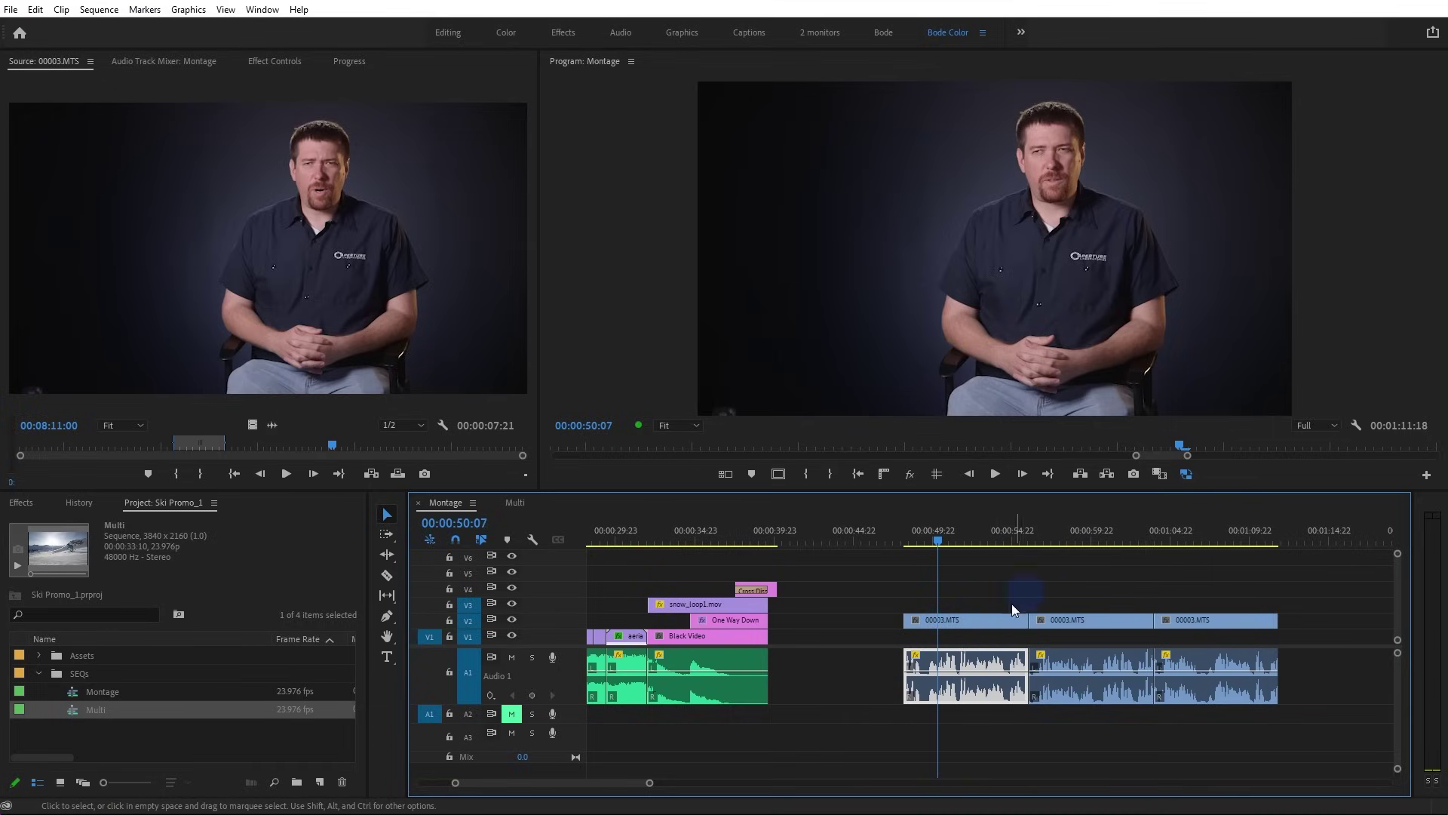
left_click(972, 624)
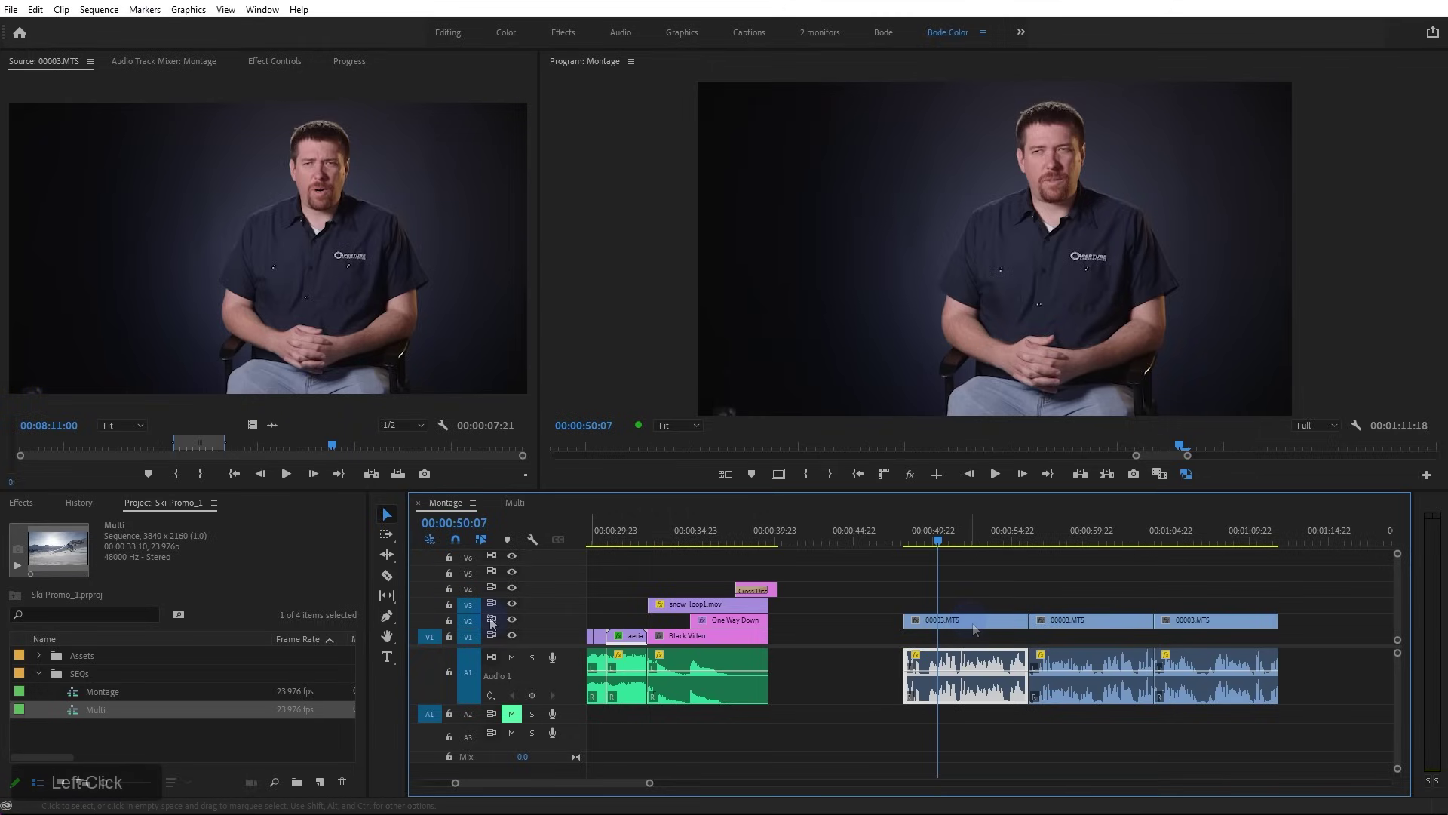
left_click(491, 620)
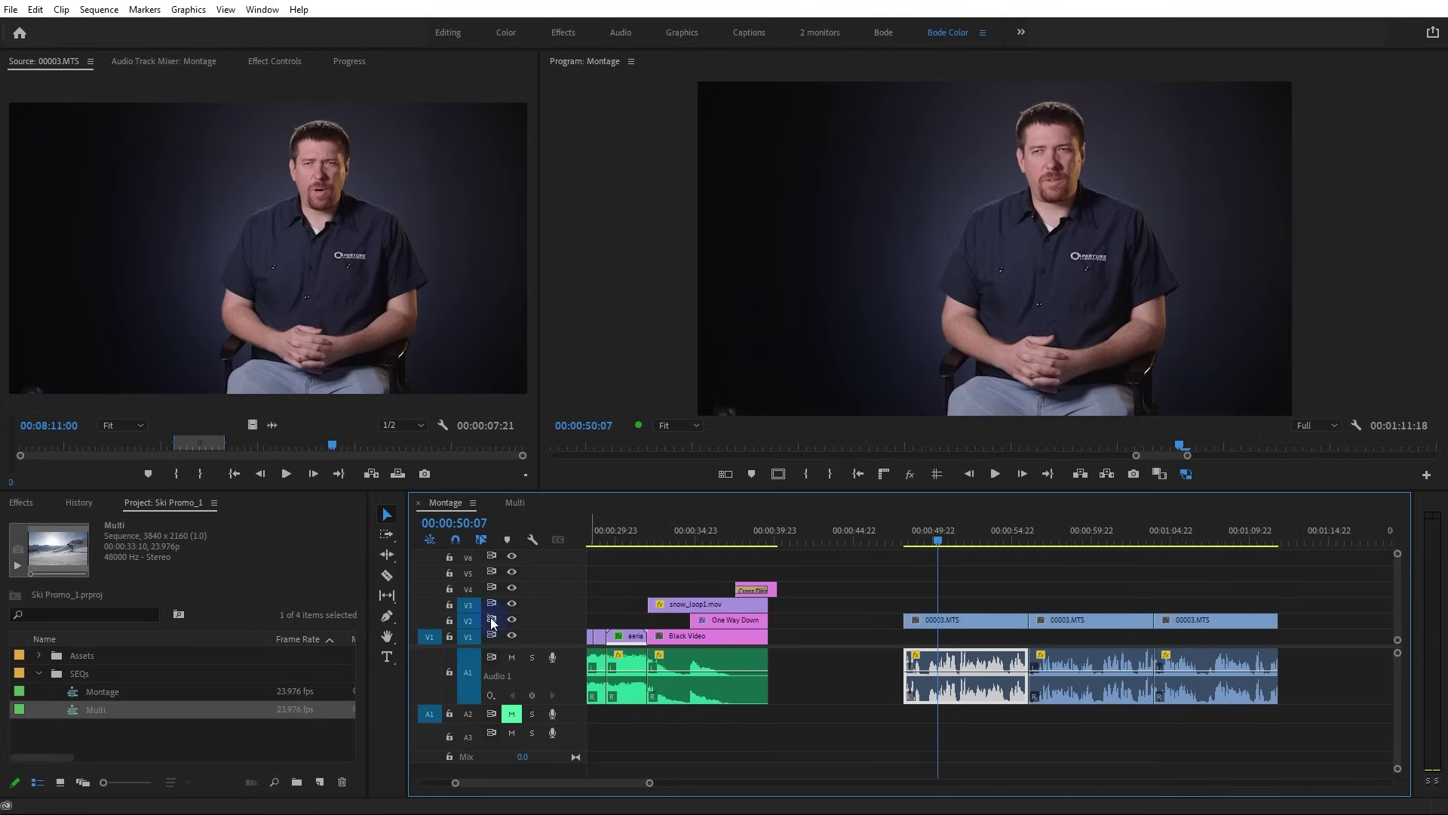
left_click_drag(763, 637, 795, 641)
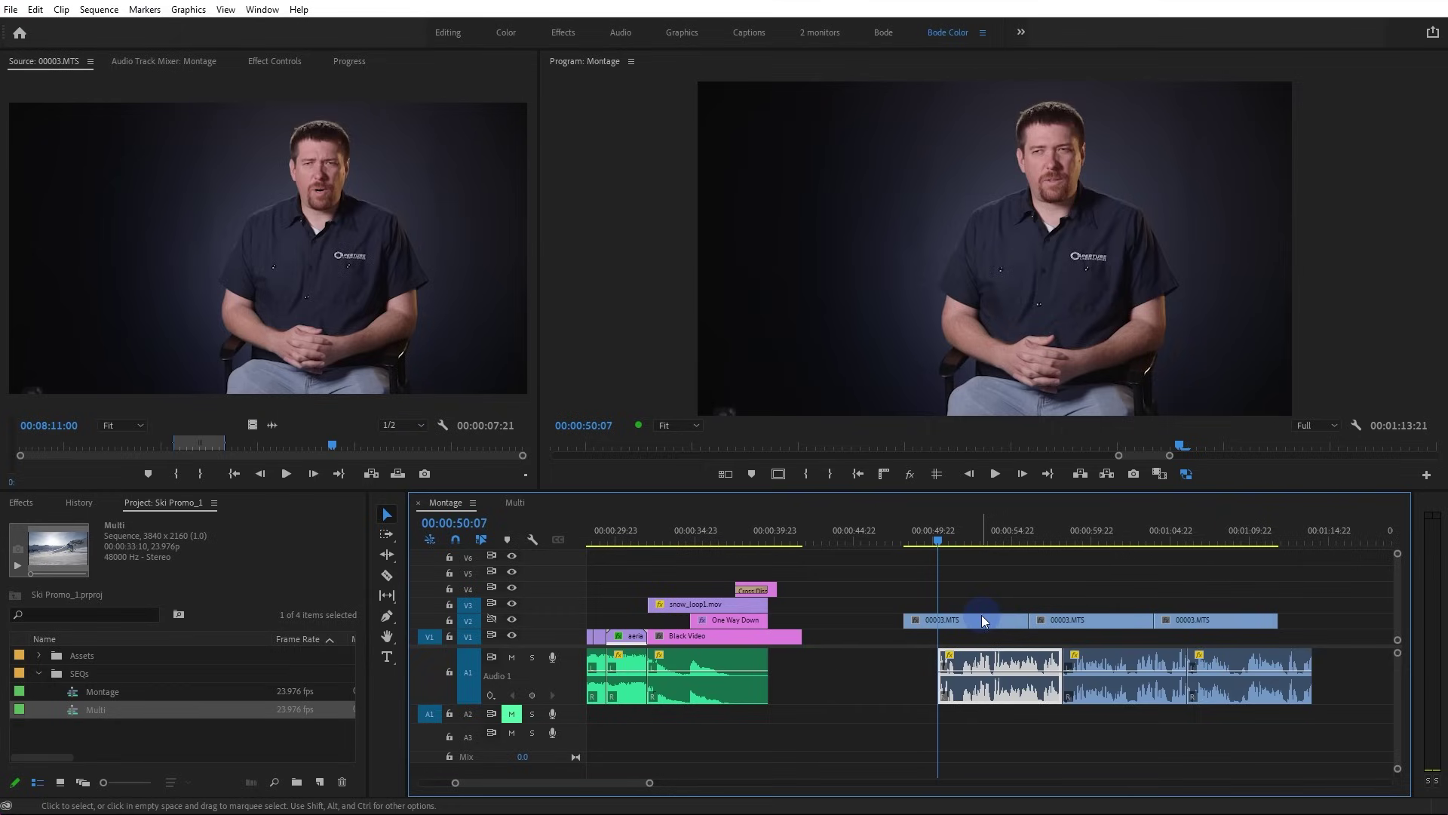
Undo the Black Video trim and relink each of the three 00003.MTS clips with Ctrl+L
key("ctrl+z")
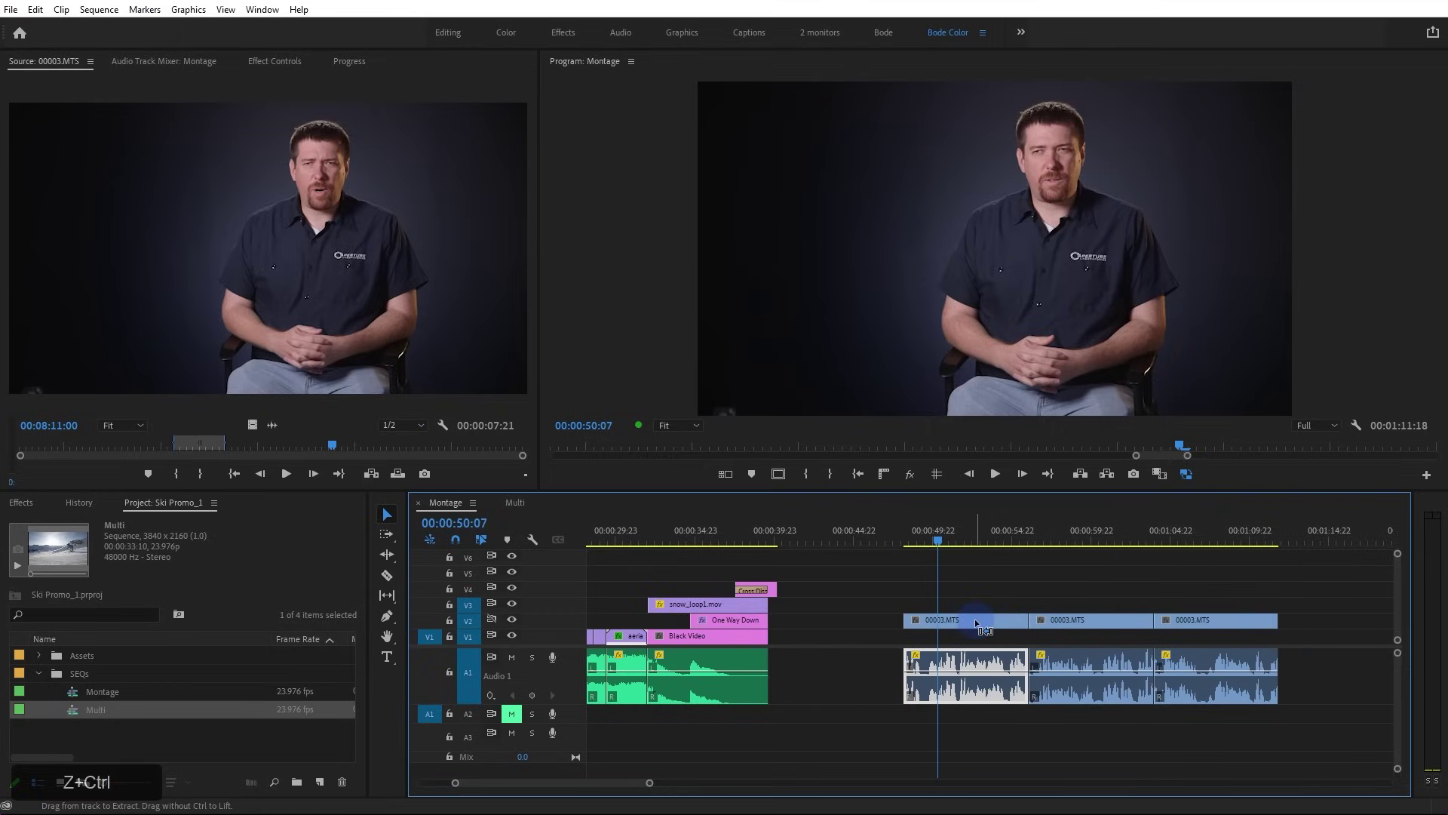
key("ctrl+z")
key("ctrl+l")
left_click(997, 600)
left_click_drag(984, 586, 958, 663)
key("ctrl+l")
left_click_drag(1111, 604, 1122, 671)
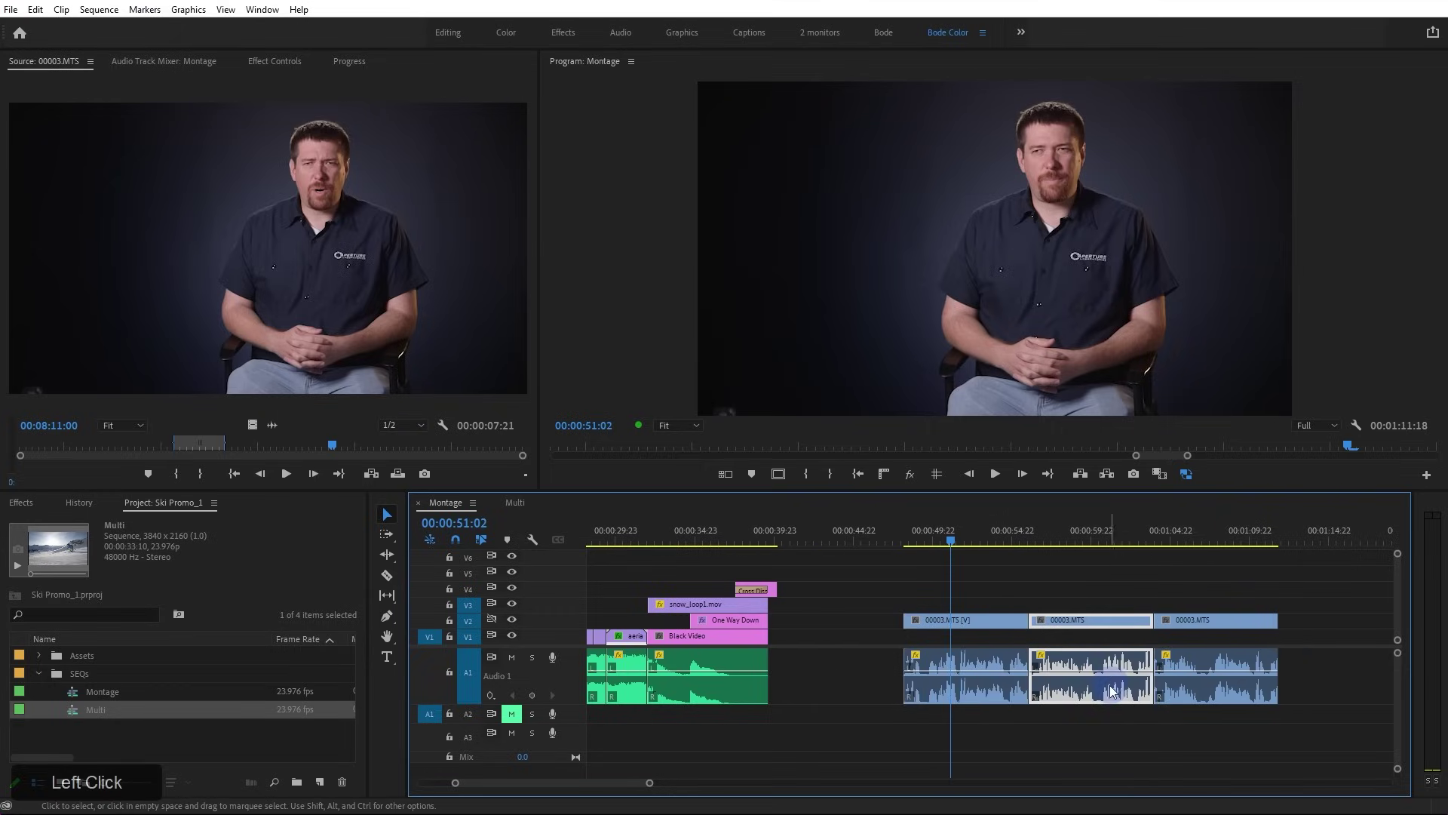
key("ctrl+l")
left_click(1186, 619)
key("ctrl+l")
Test a Black Video ripple trim, undo it, and unlink all three interview clips again
left_click_drag(759, 638, 781, 640)
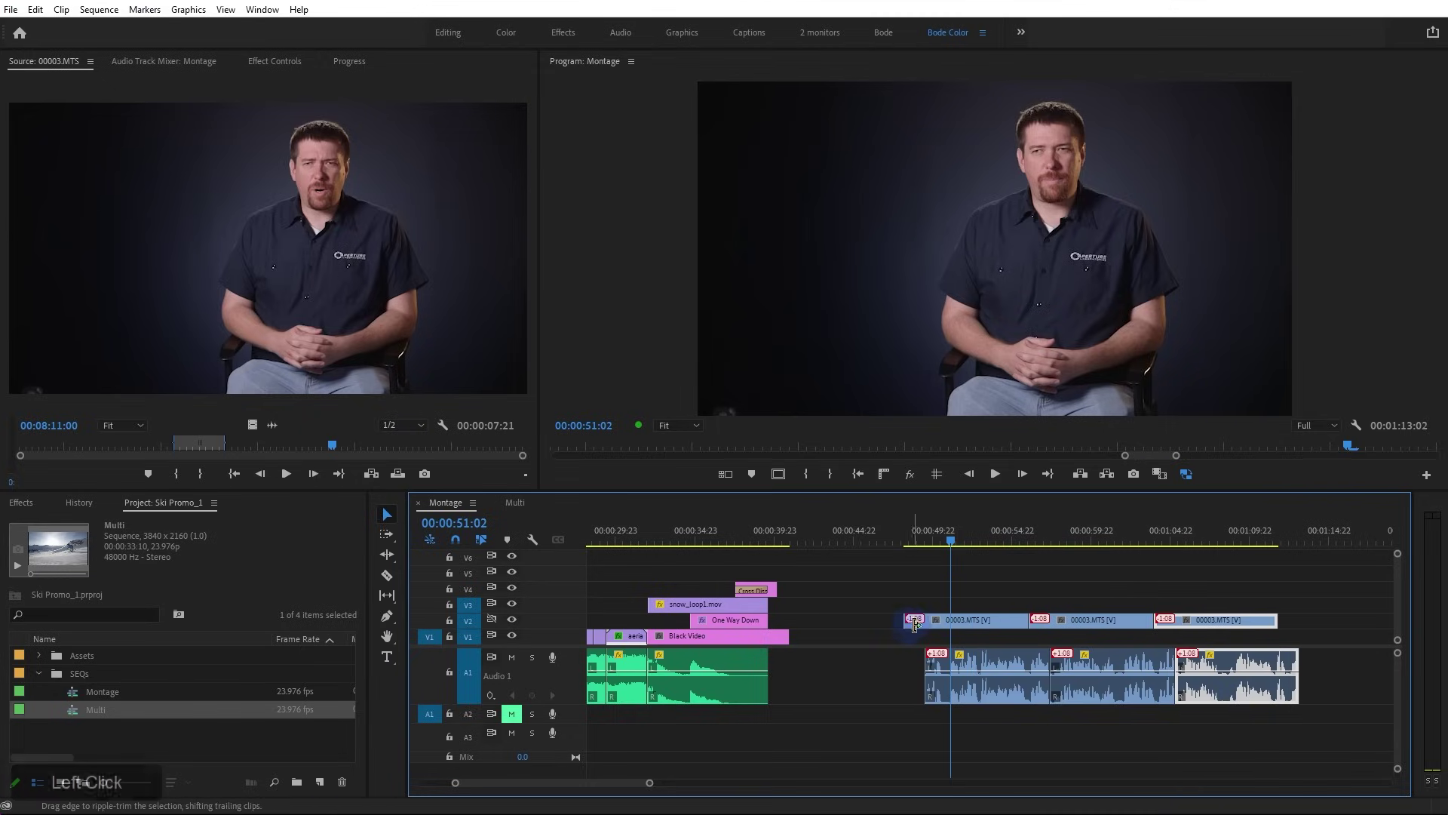
key("ctrl+z")
left_click_drag(927, 601, 959, 667)
key("ctrl+l")
left_click_drag(1082, 588, 1119, 663)
key("ctrl+l")
left_click_drag(1185, 585, 1214, 683)
key("ctrl+l")
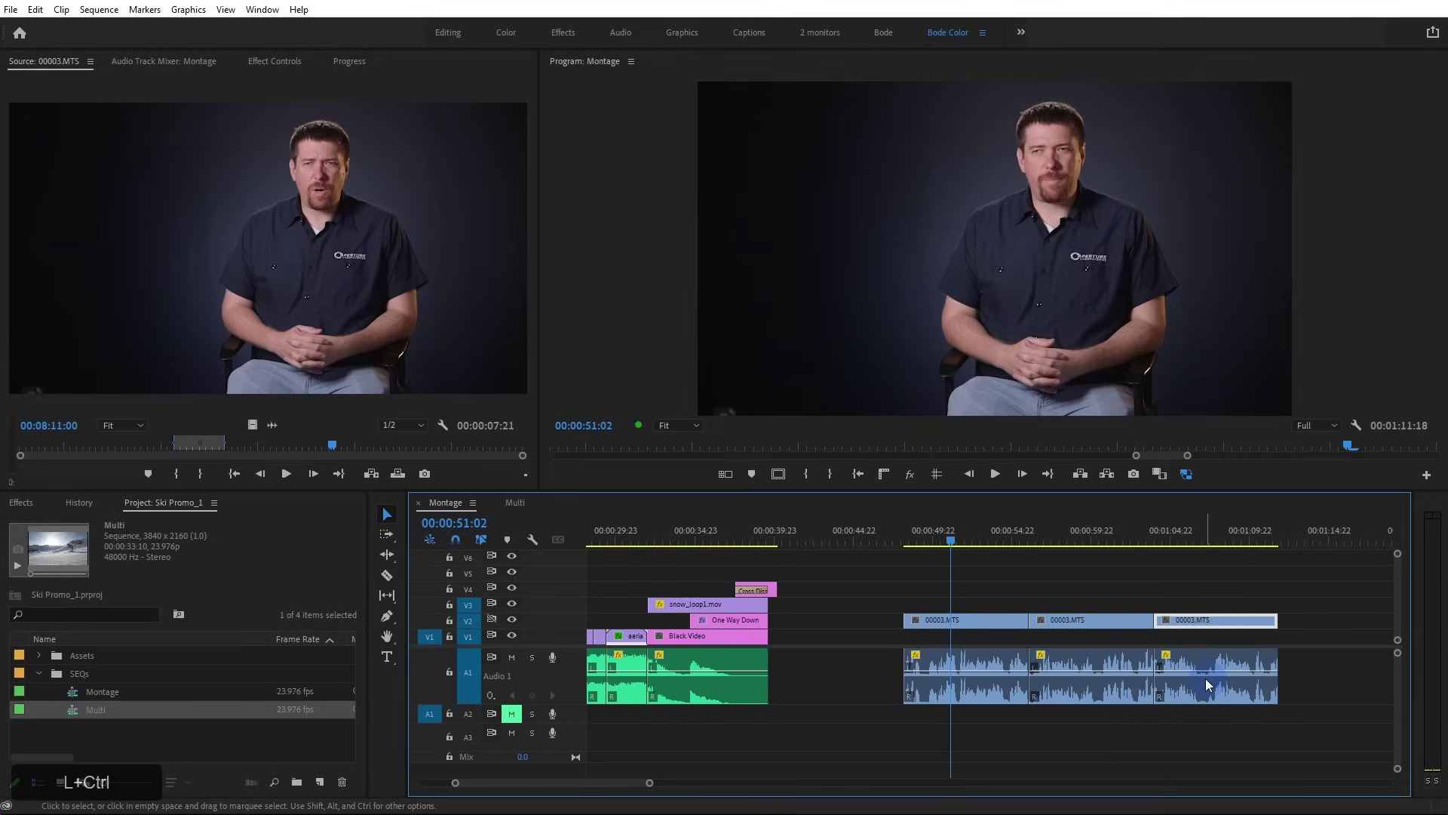
Retest the Black Video trim with the first clip selected, undo it, and turn sync lock off on V1 and V2
left_click(973, 670)
left_click(964, 623)
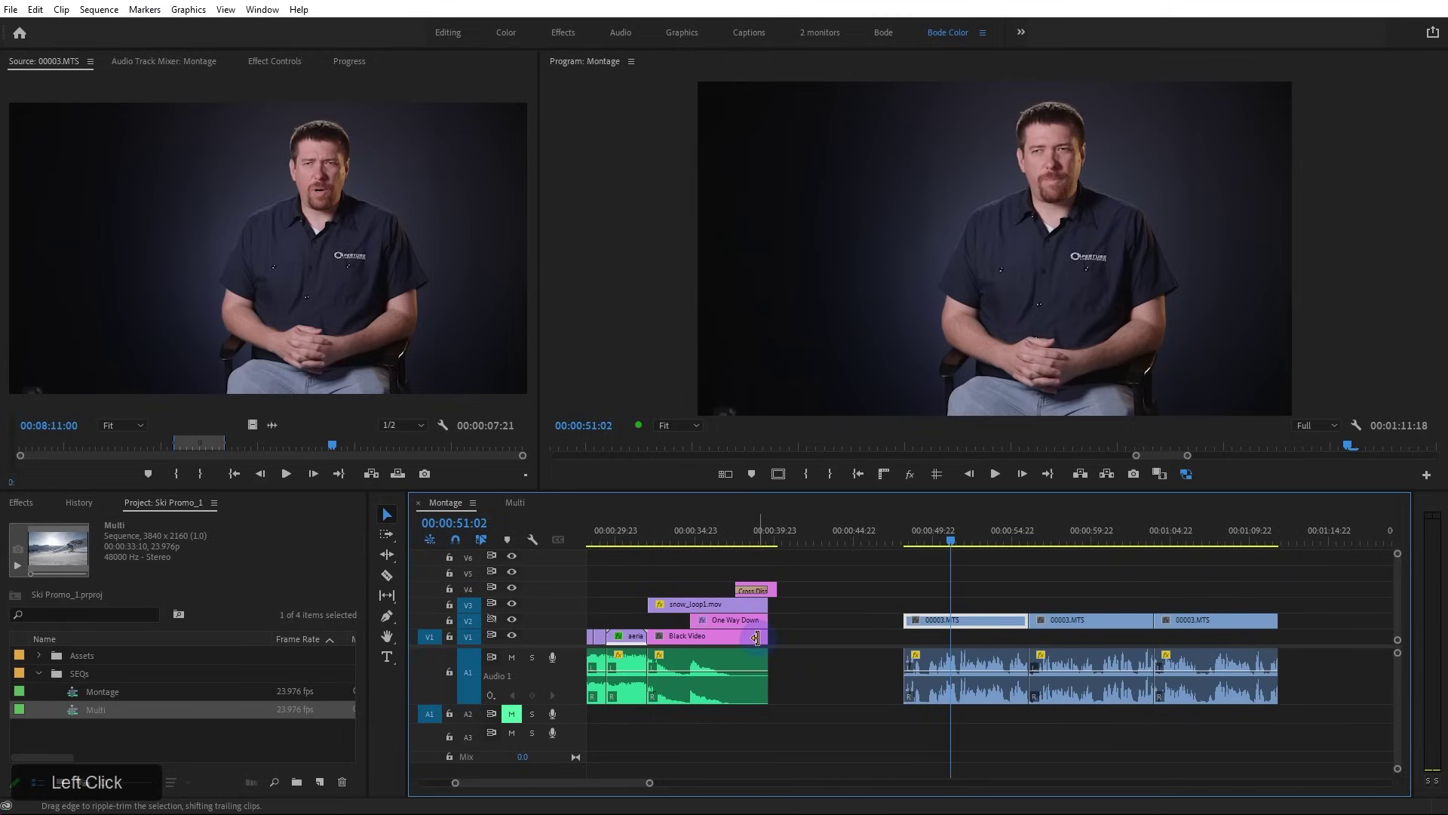
left_click_drag(756, 638, 778, 638)
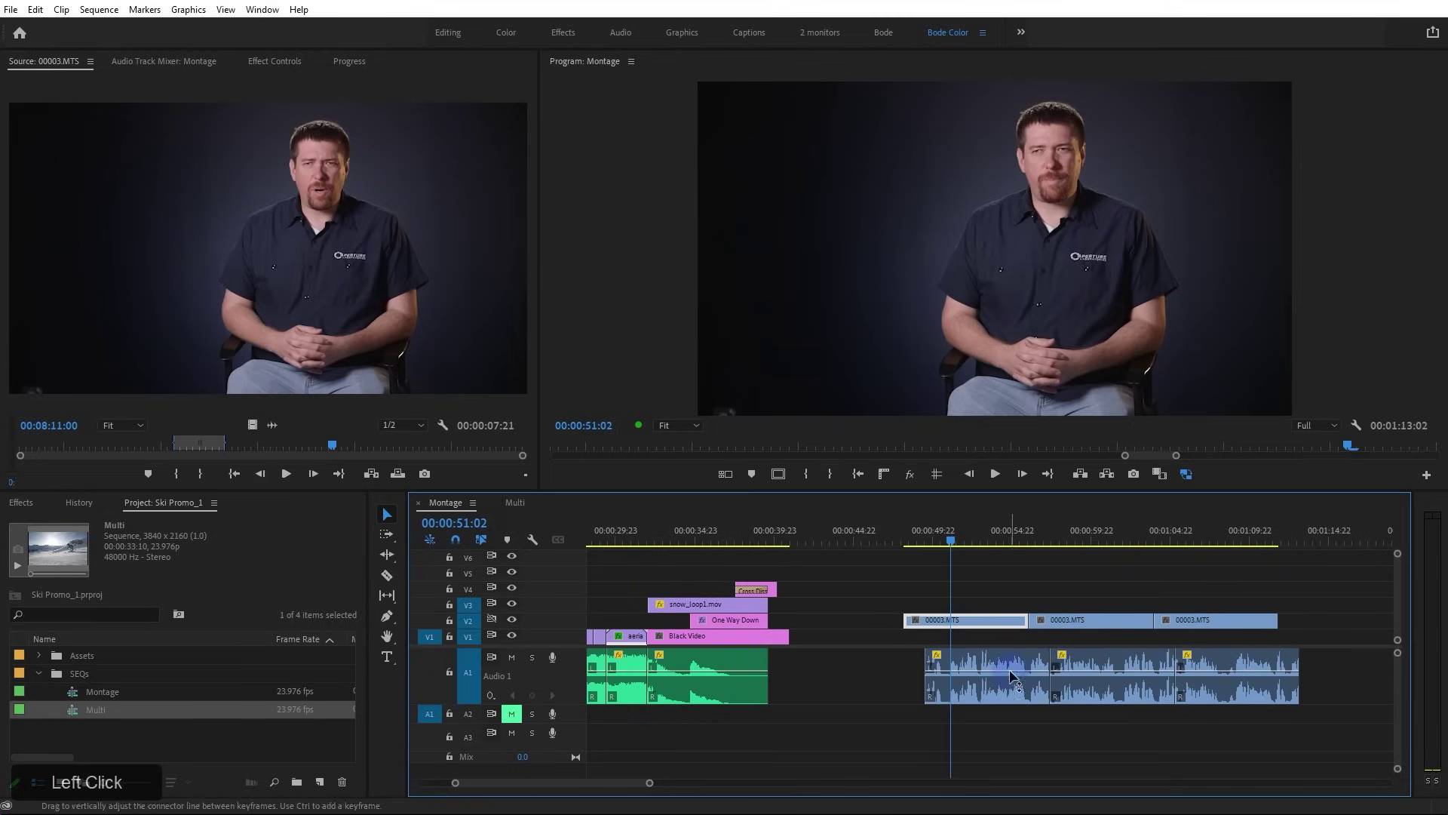
key("ctrl+z")
key("ctrl+z")
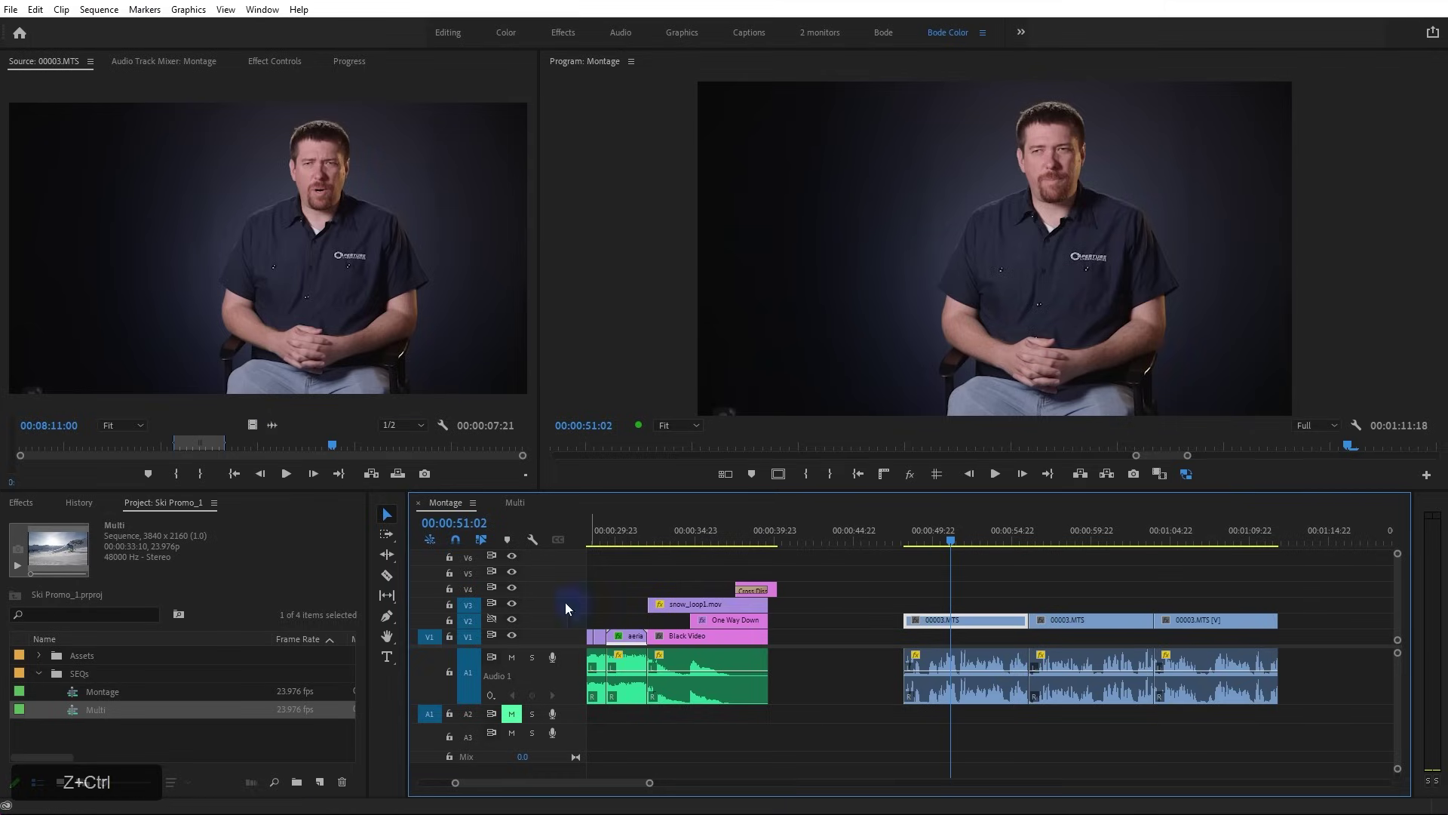
left_click(490, 621)
left_click(491, 635)
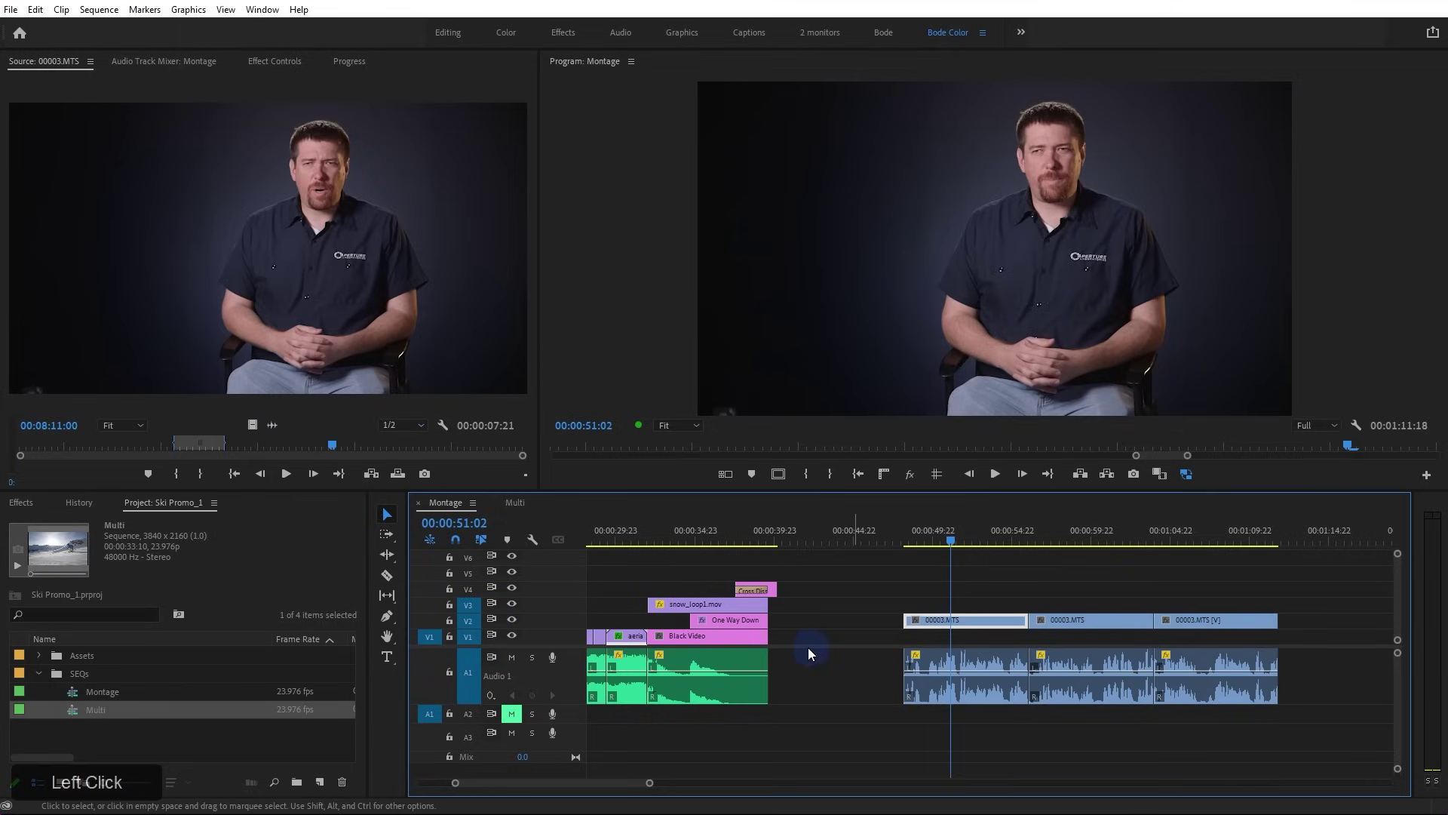
Scroll the timeline to review the 00:00:40:04 Montage sequence
scroll(705, 664, "down", 4)
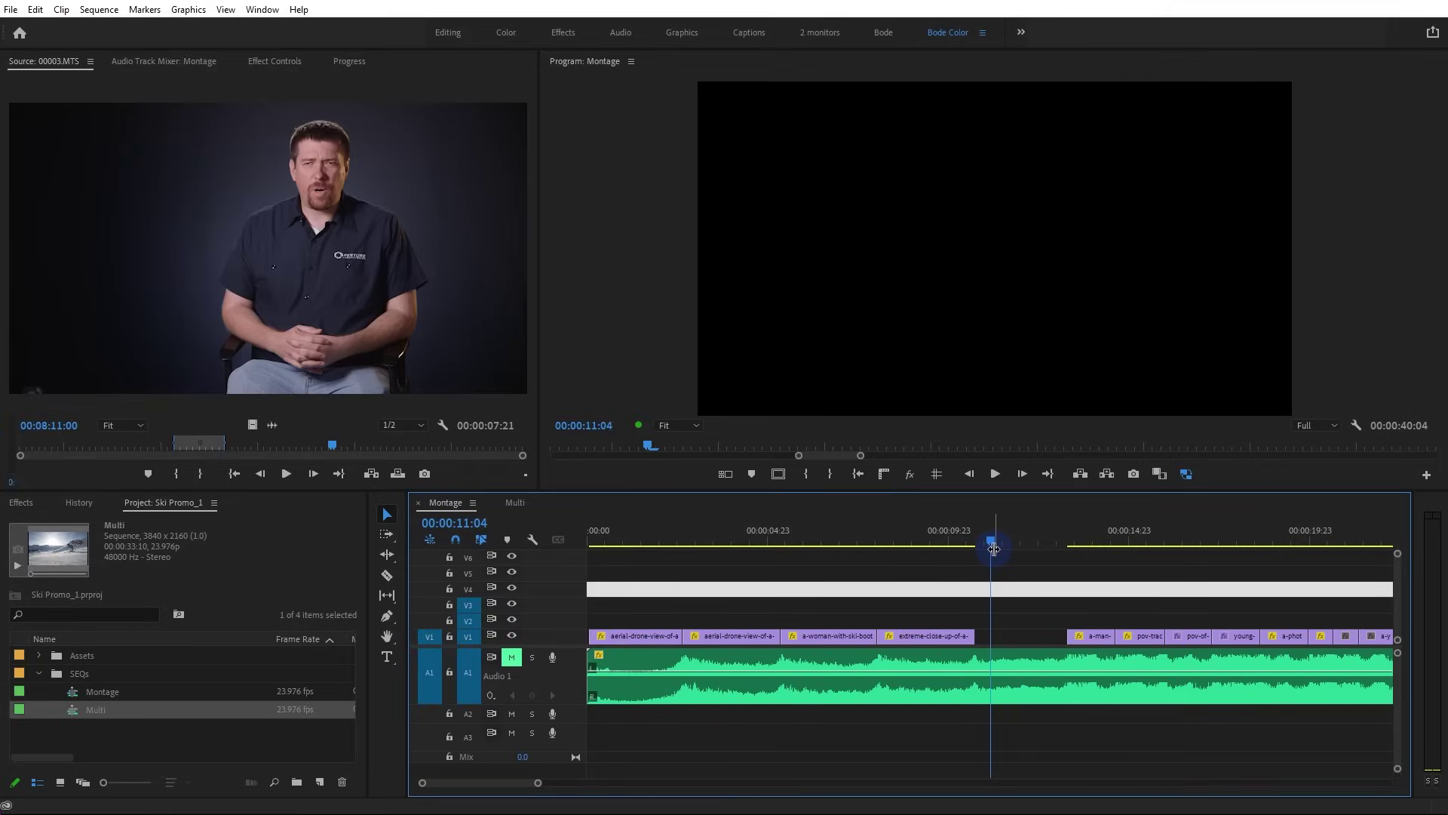
Move the playhead to the end of the close-up clip and unmute the A1 music
scroll(1007, 581, "down", 3)
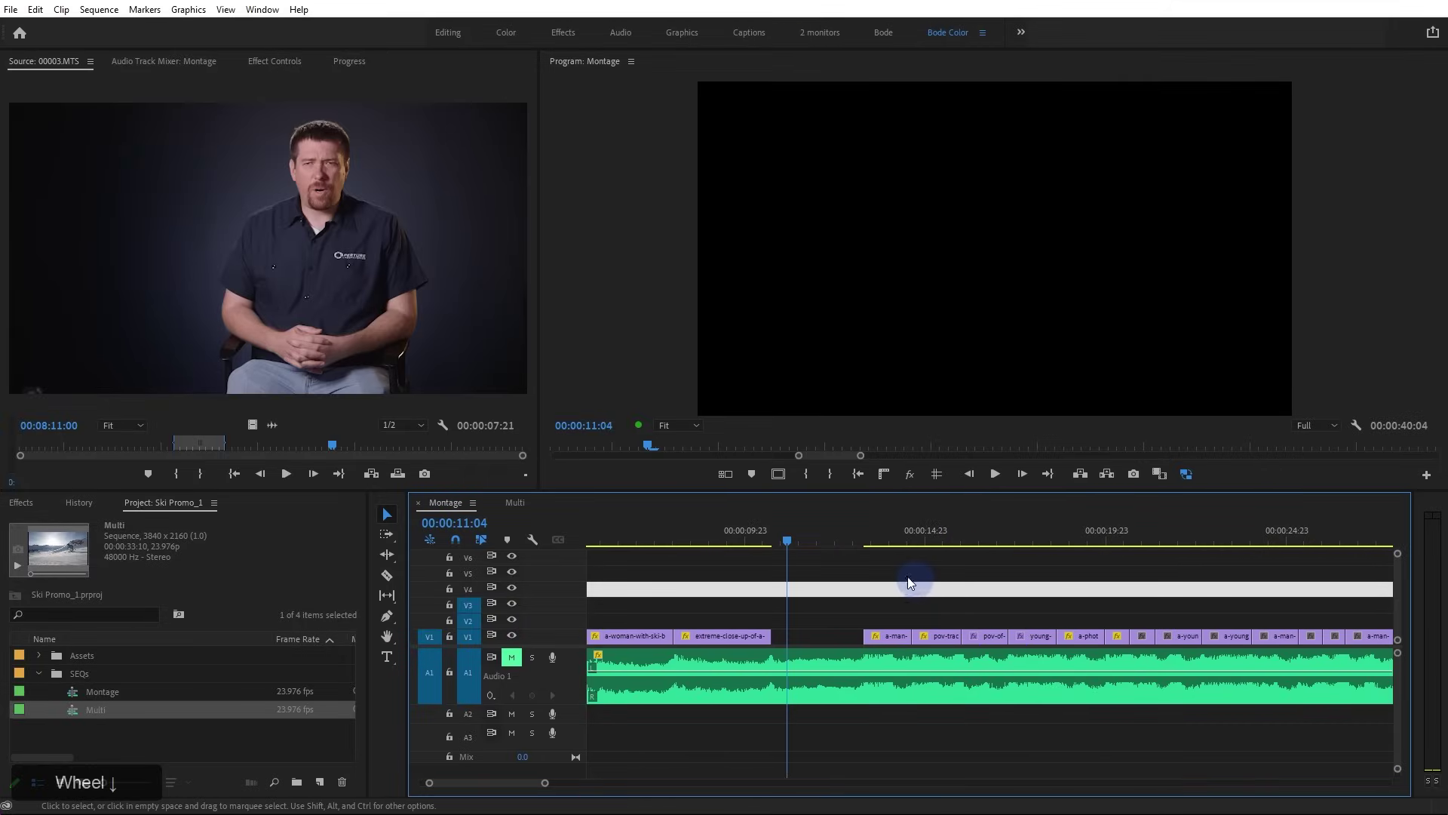
left_click_drag(768, 536, 775, 541)
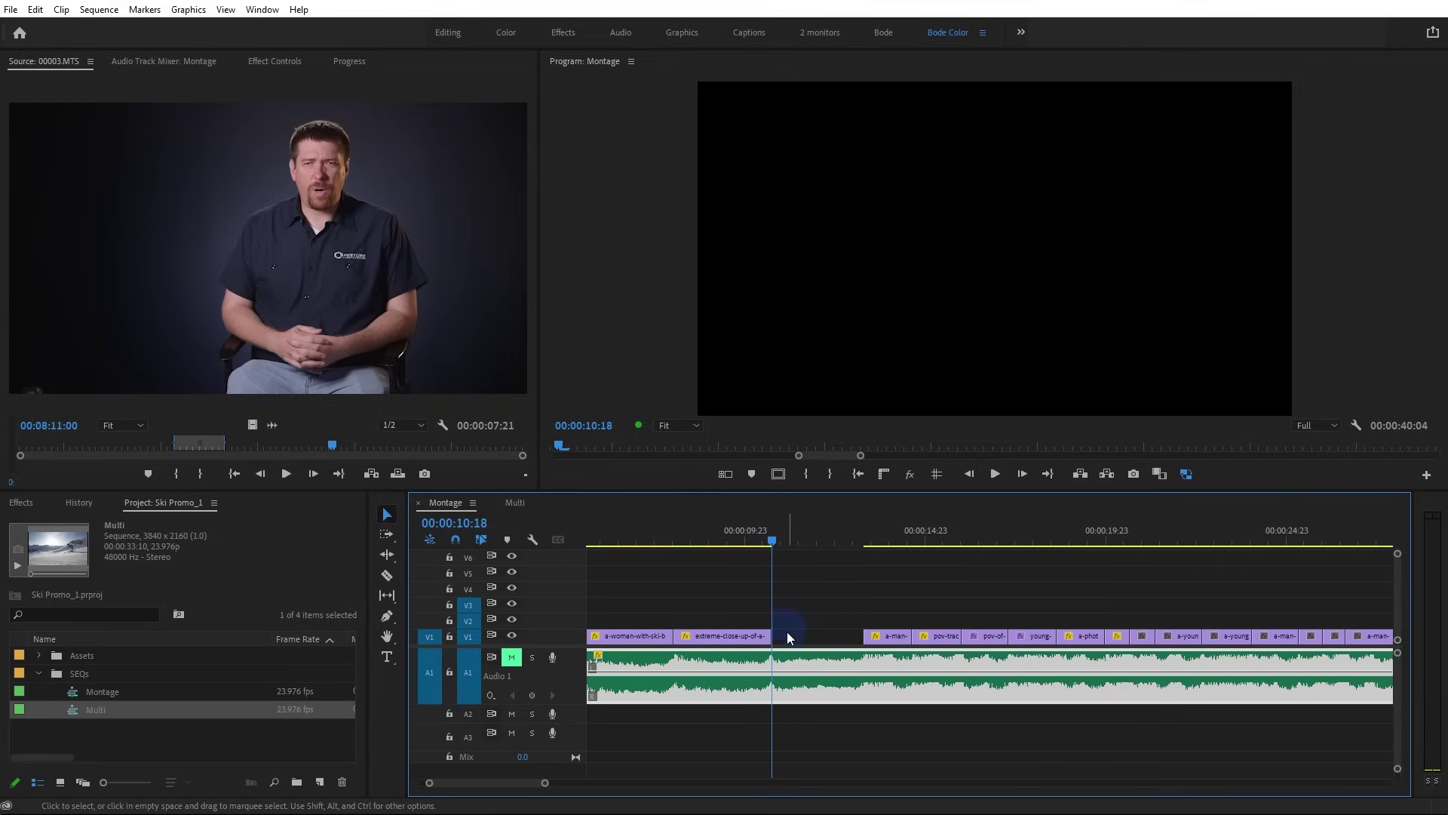
left_click(511, 657)
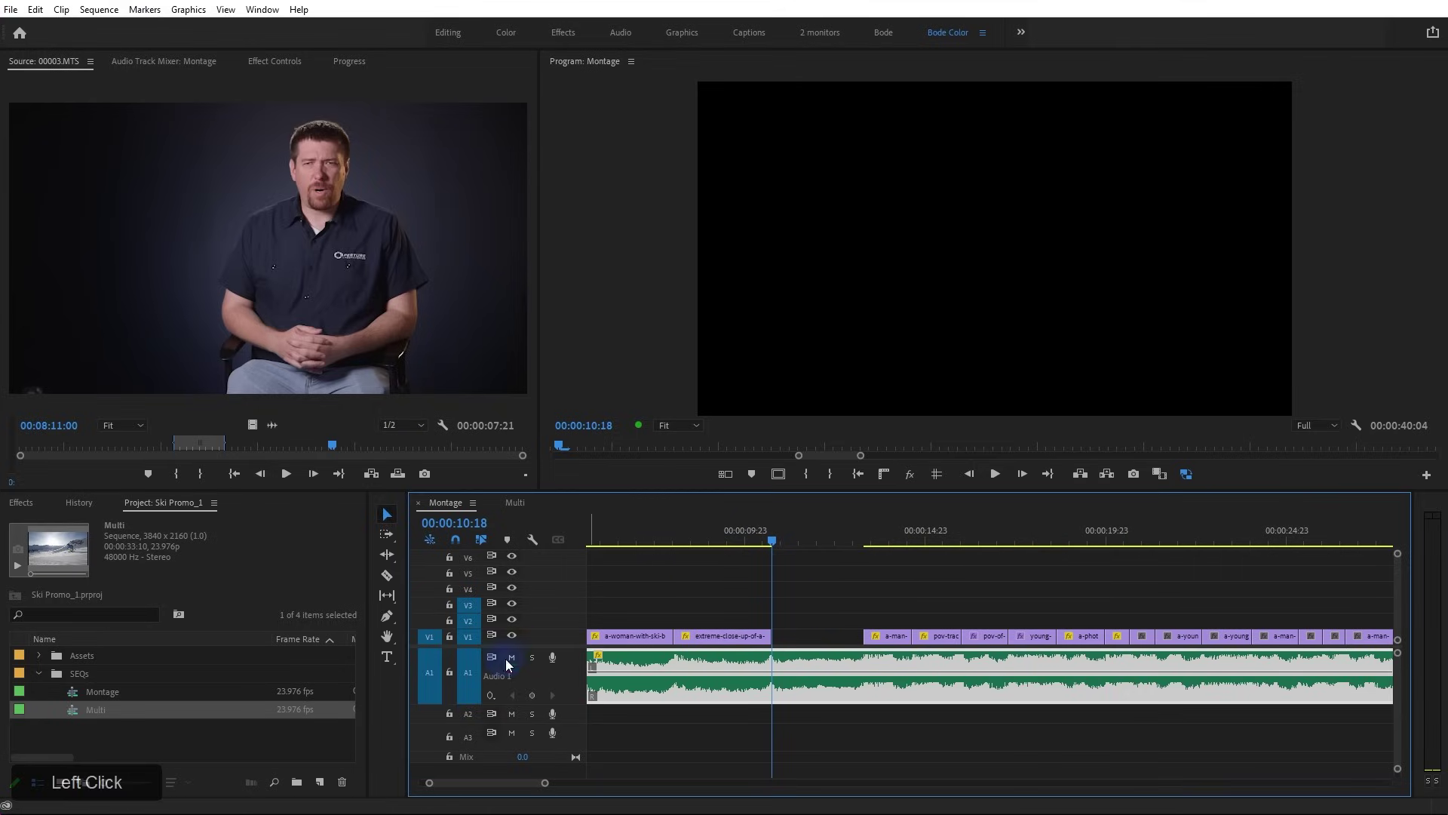
Play from the ski-boot shot at 06:01 and stop inside the V1 gap at 12:10
left_click_drag(653, 534, 603, 534)
scroll(656, 597, "down", 5, "alt")
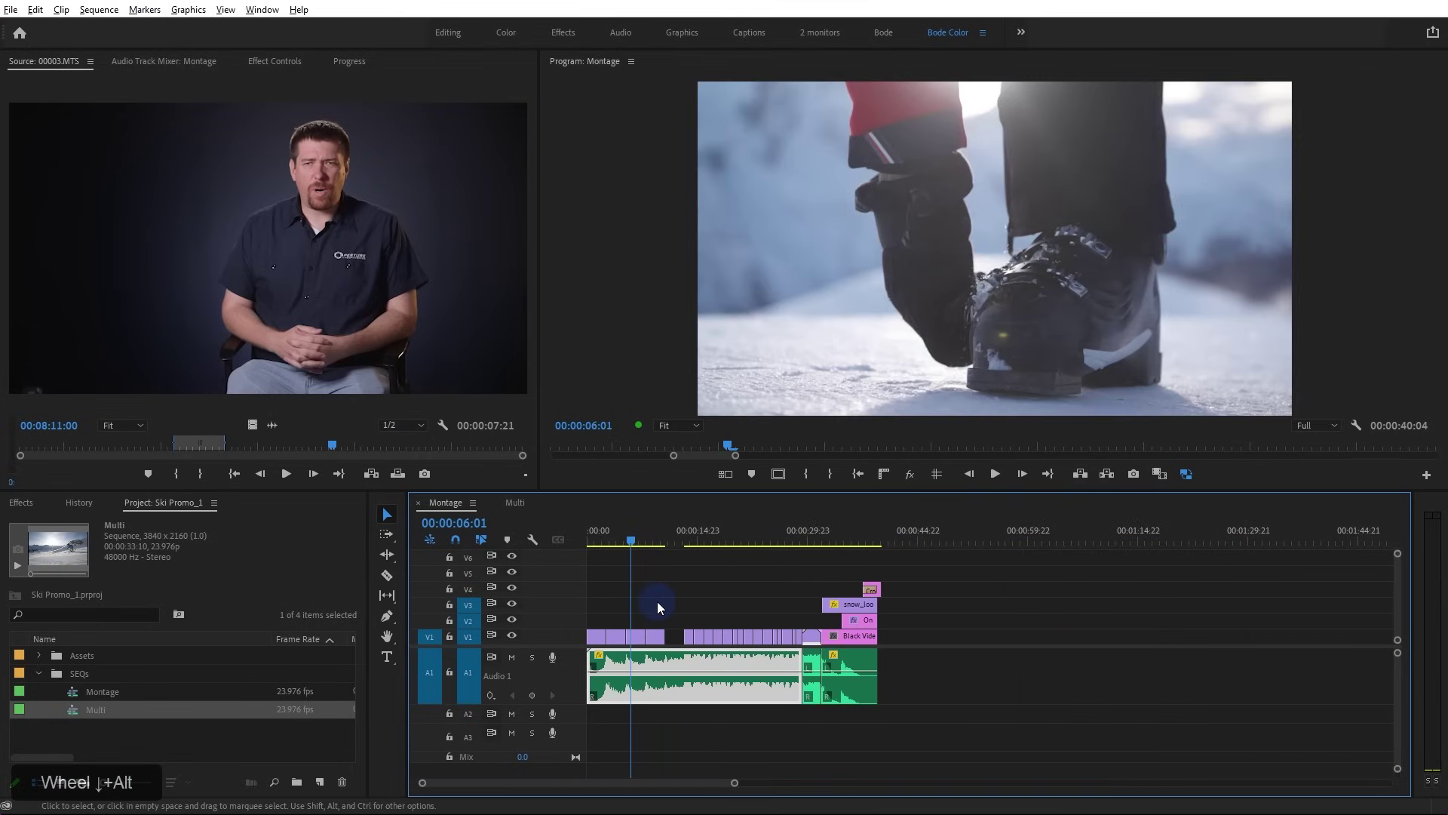
key("space")
scroll(696, 608, "up", 5, "alt")
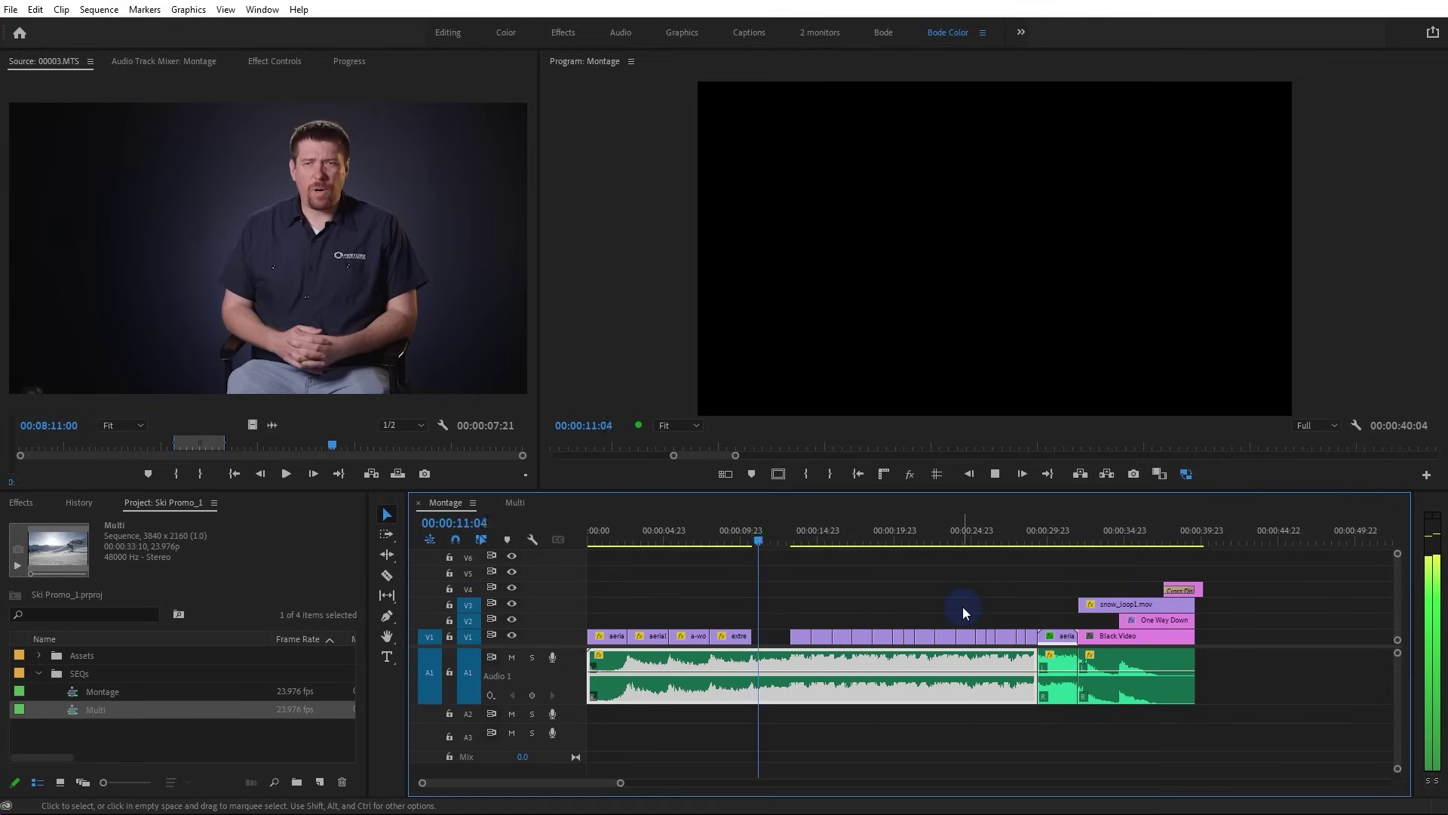
key("space")
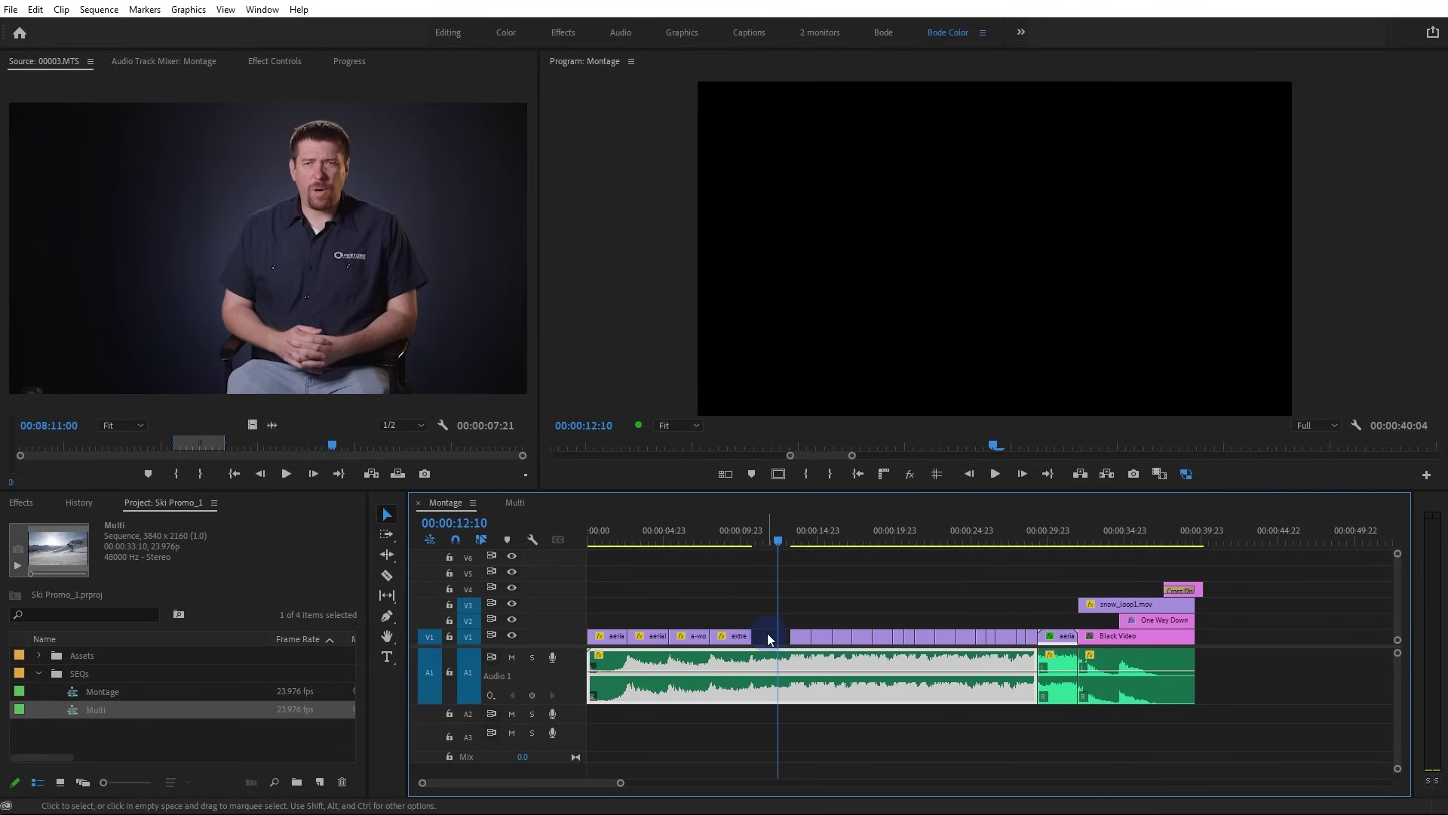
scroll(767, 632, "up", 3)
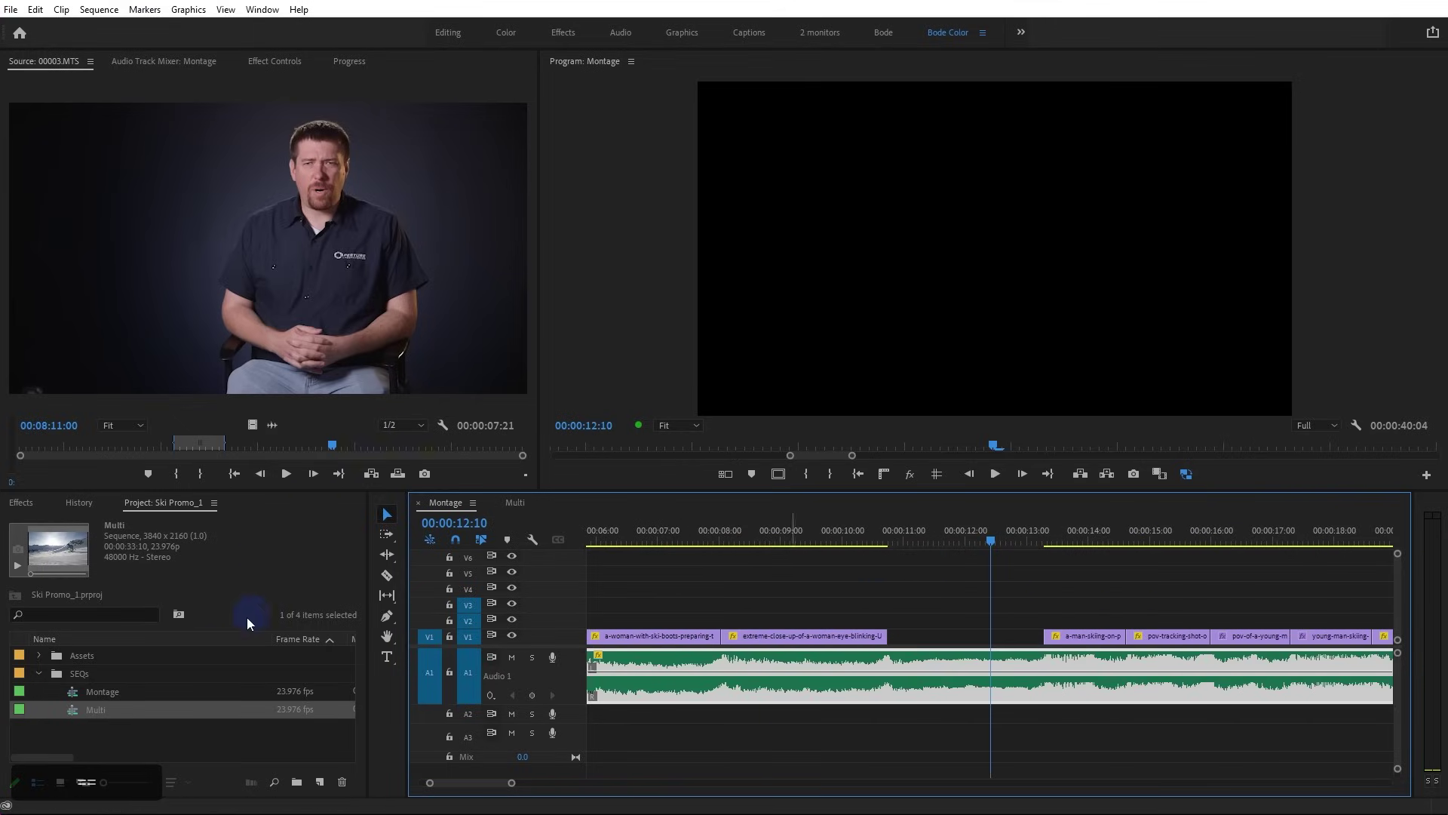
Expand Assets, open and enlarge the Footage bin, and load the helicopter clip into the Source monitor
left_click(39, 656)
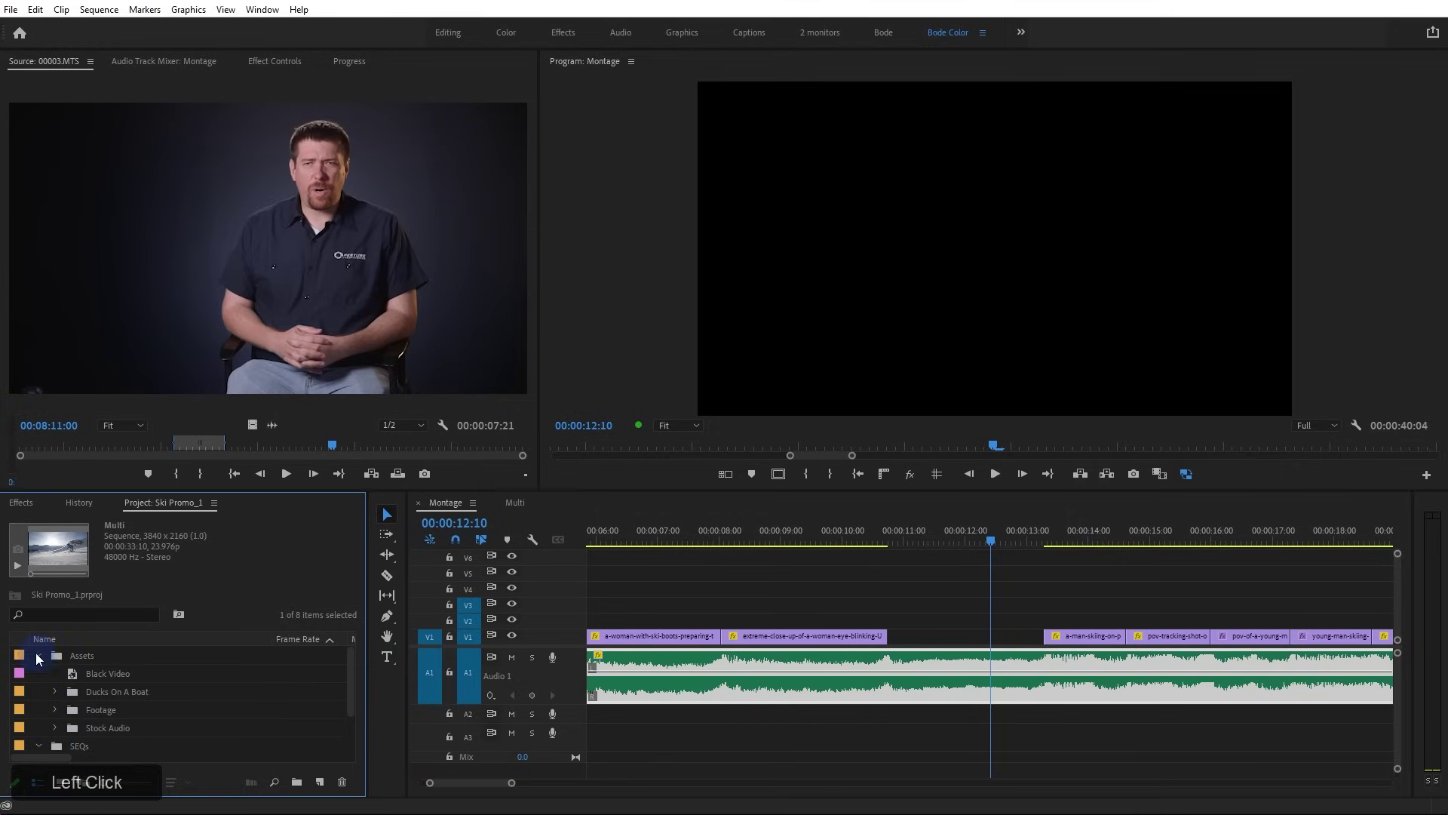
double_click(69, 711)
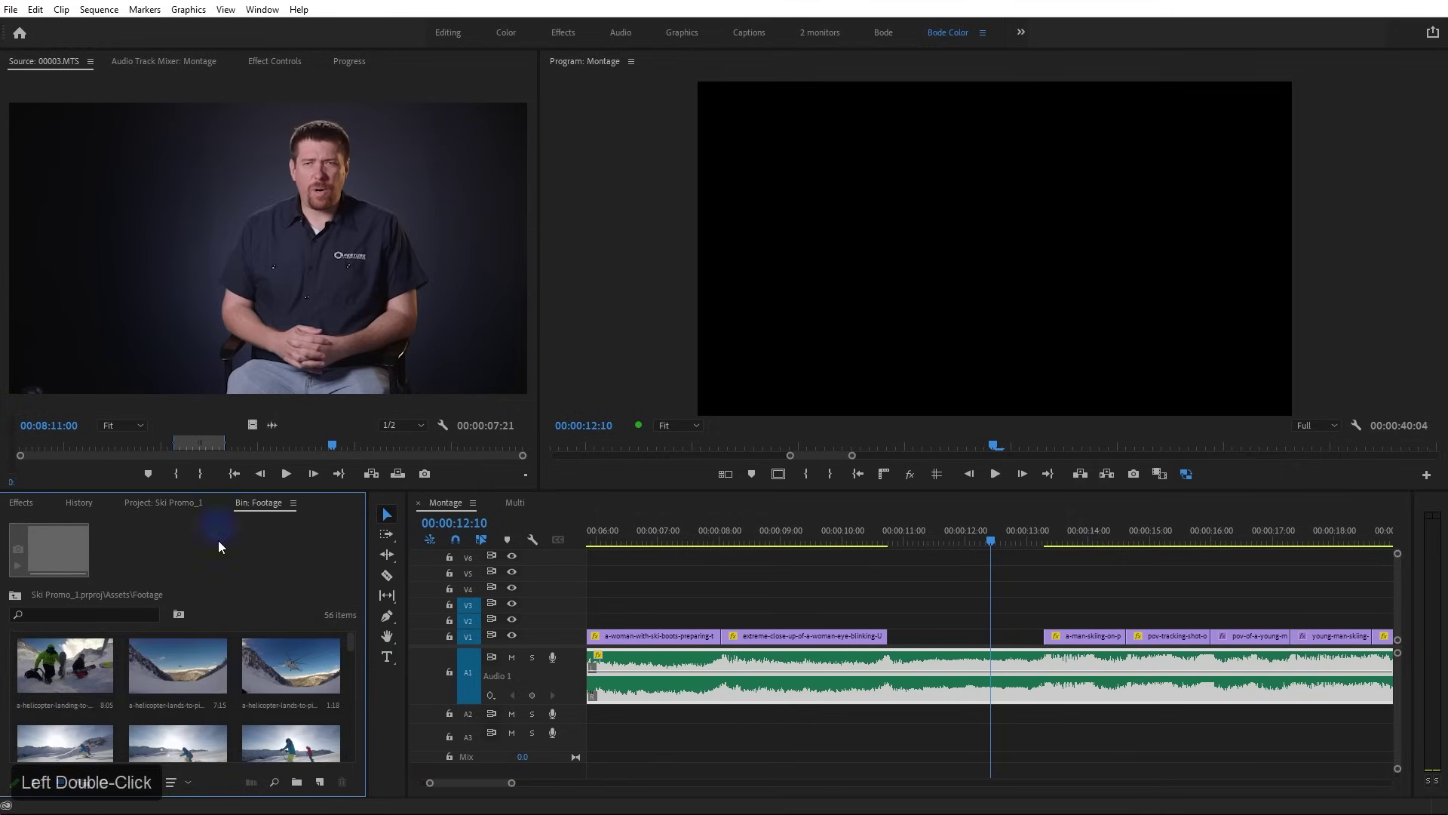
double_click(256, 505)
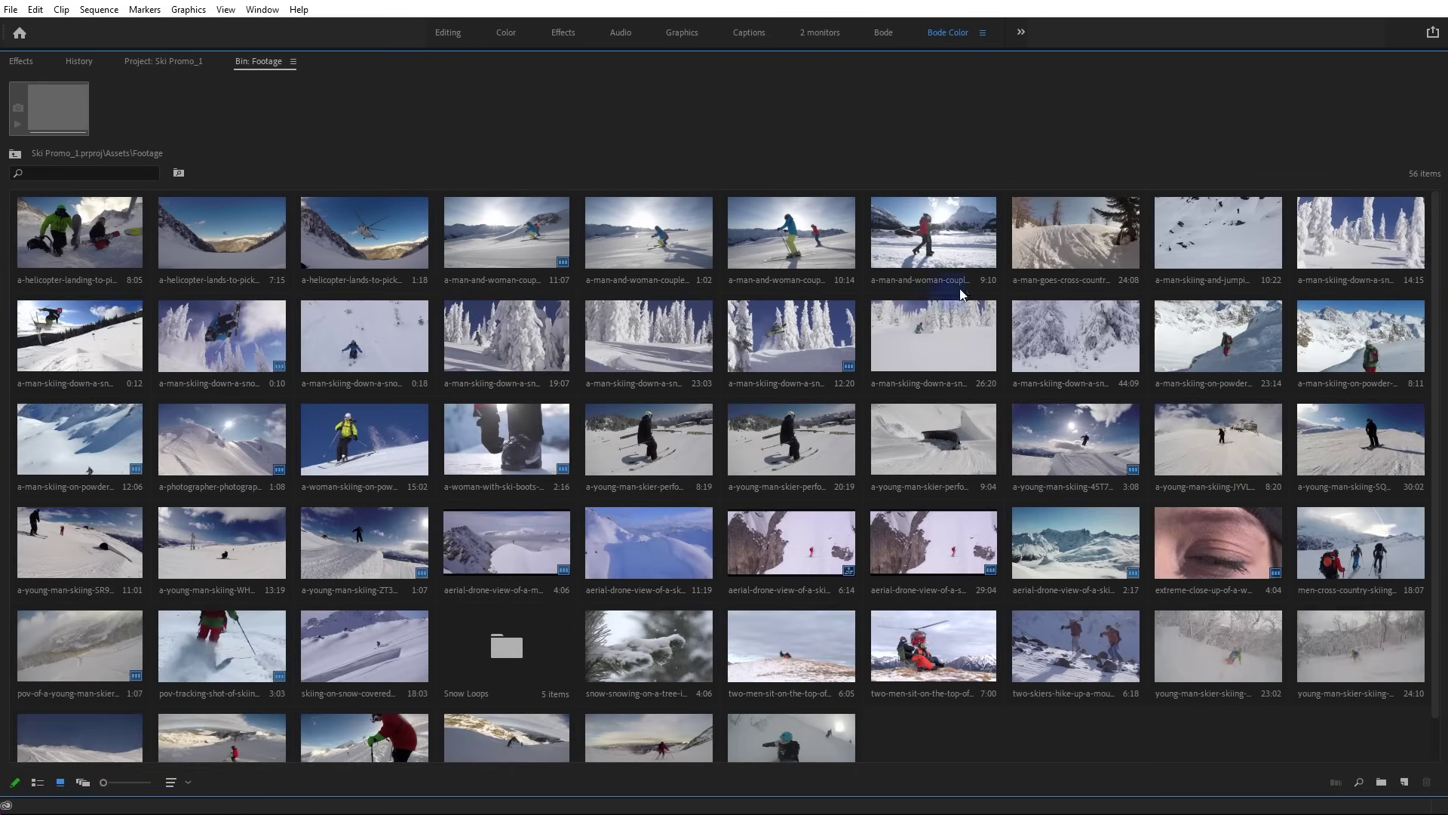
scroll(158, 432, "up", 2)
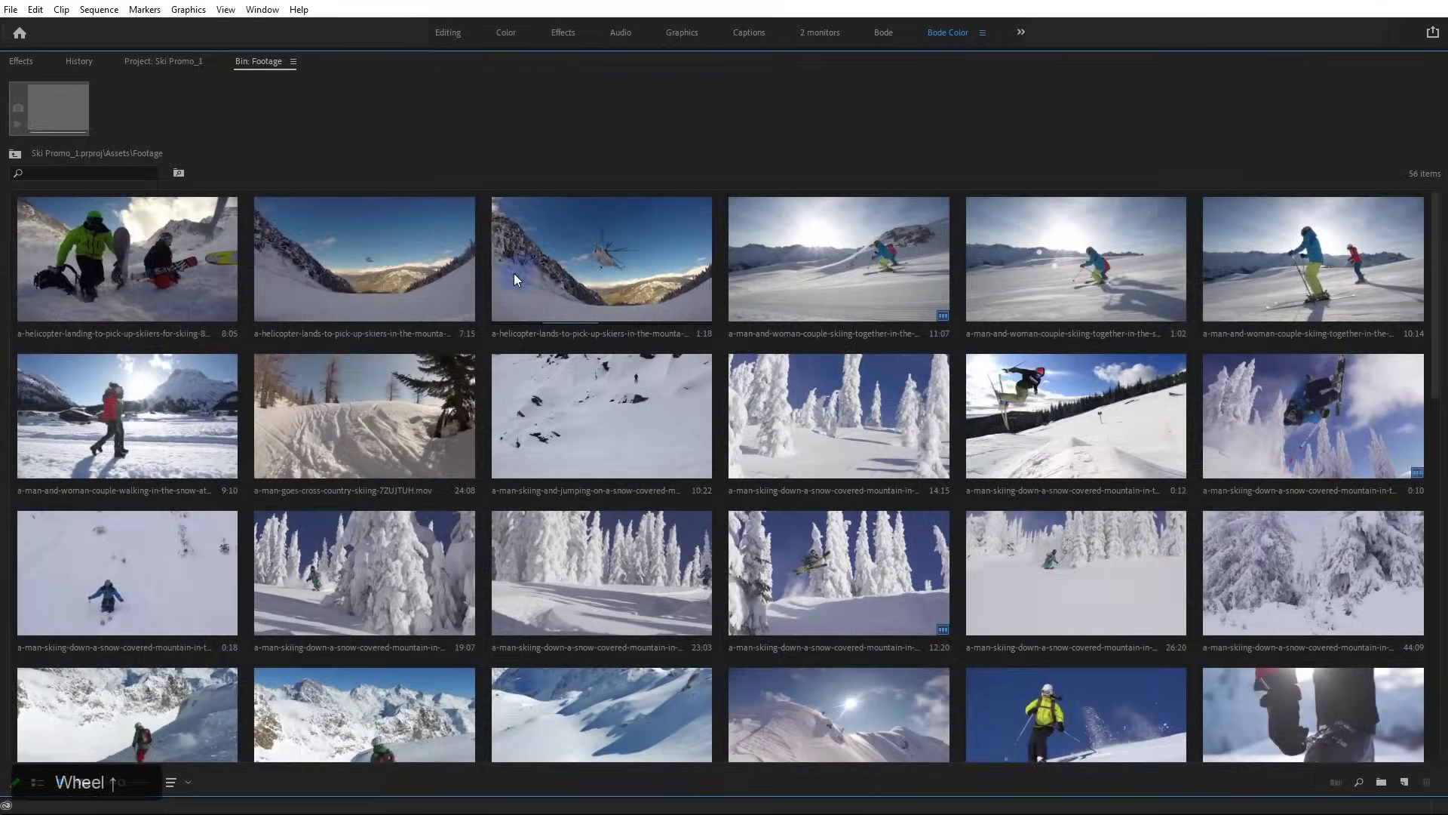
double_click(593, 278)
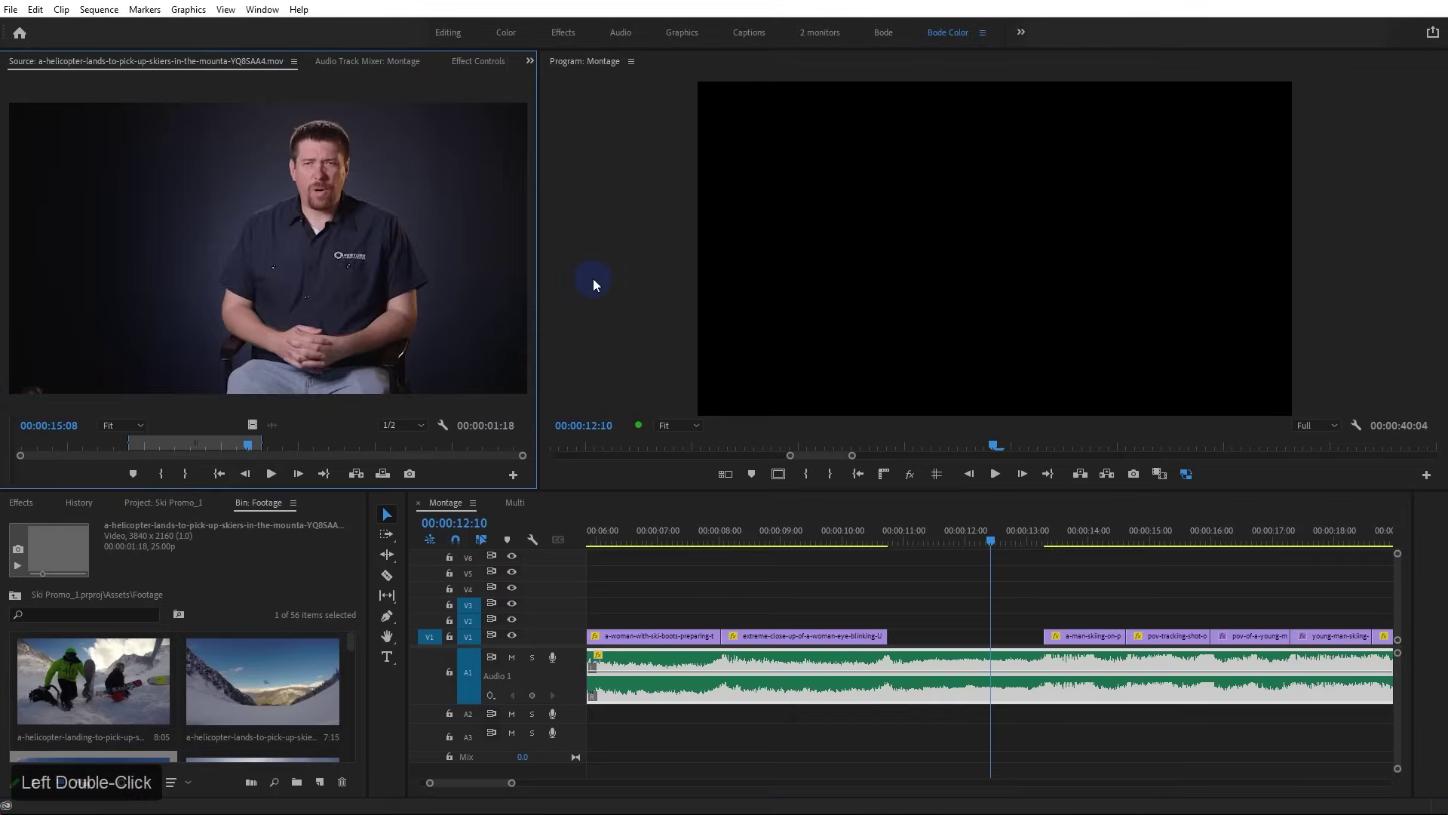
Enlarge the Source monitor, scrub the helicopter clip, and park the playhead at the gap start
left_click_drag(540, 295, 707, 297)
left_click_drag(323, 445, 518, 455)
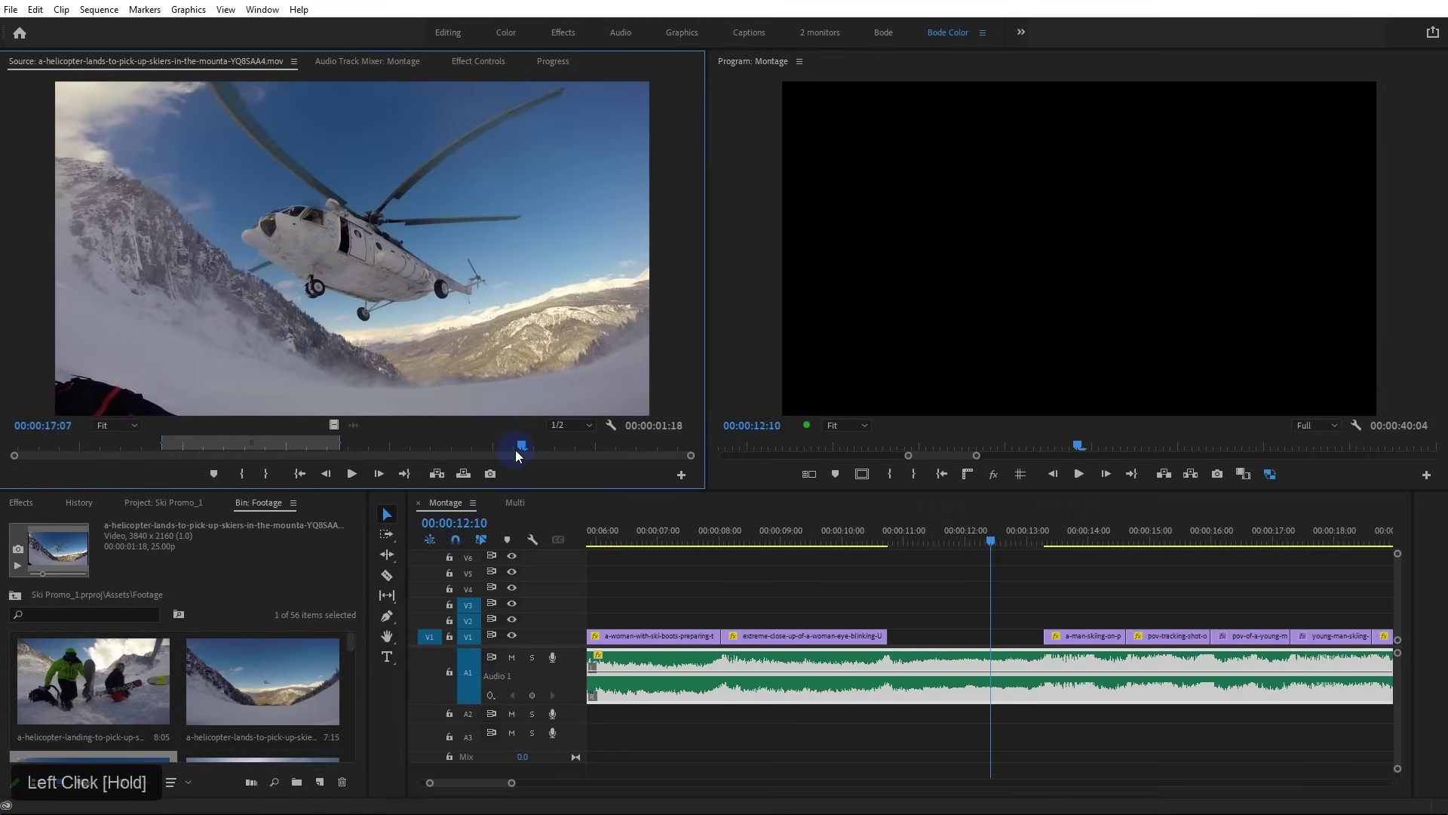
mouse_move(404, 445)
left_mouse_down()
mouse_move(134, 446)
mouse_move(400, 445)
left_mouse_up()
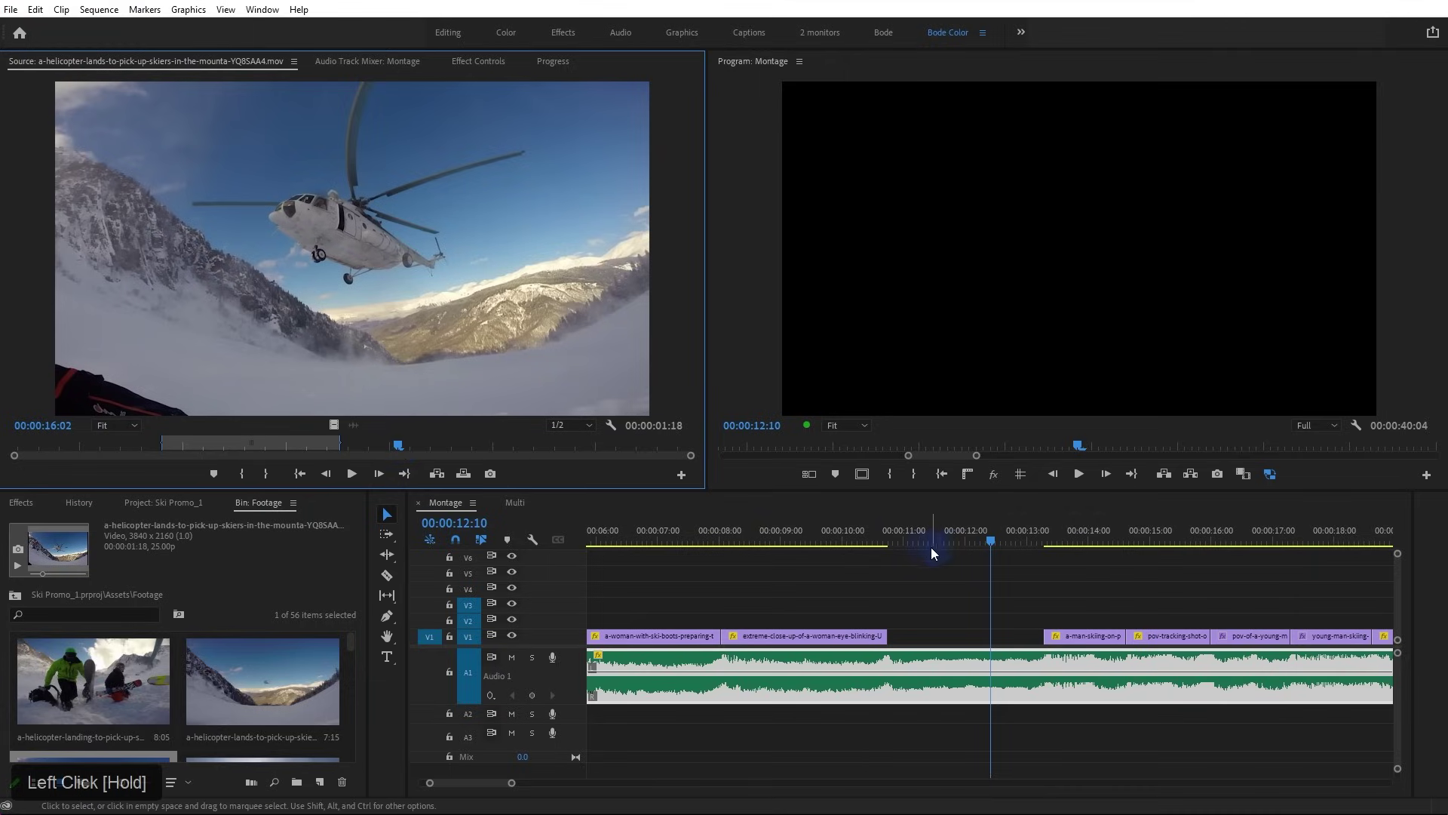
left_click_drag(918, 543, 888, 543)
Mute the A1 music and overwrite the helicopter shot into the V1 gap
left_click(512, 658)
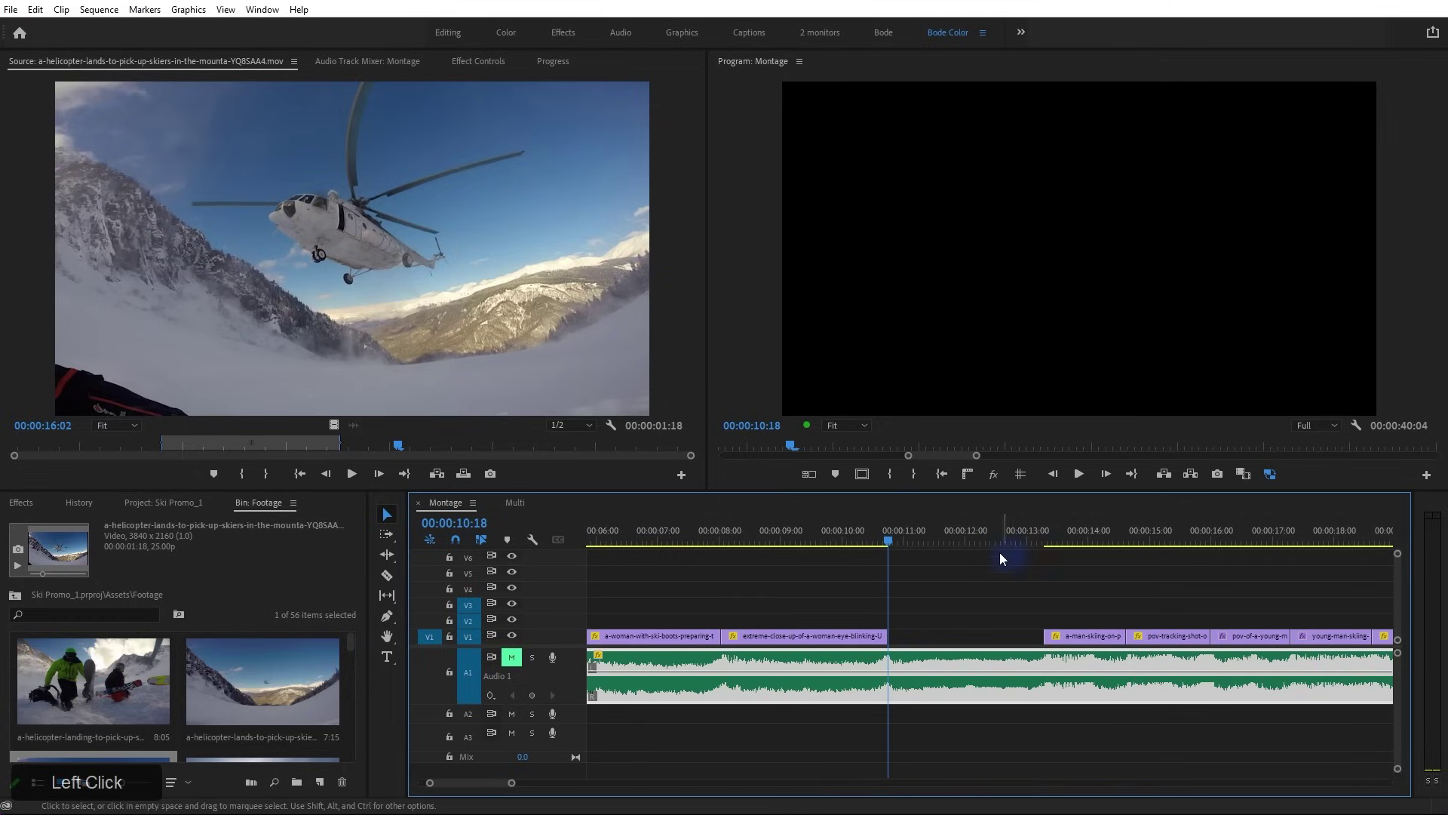
mouse_move(400, 451)
left_mouse_down()
mouse_move(373, 451)
mouse_move(491, 451)
mouse_move(273, 445)
mouse_move(497, 458)
mouse_move(294, 451)
mouse_move(392, 454)
left_mouse_up()
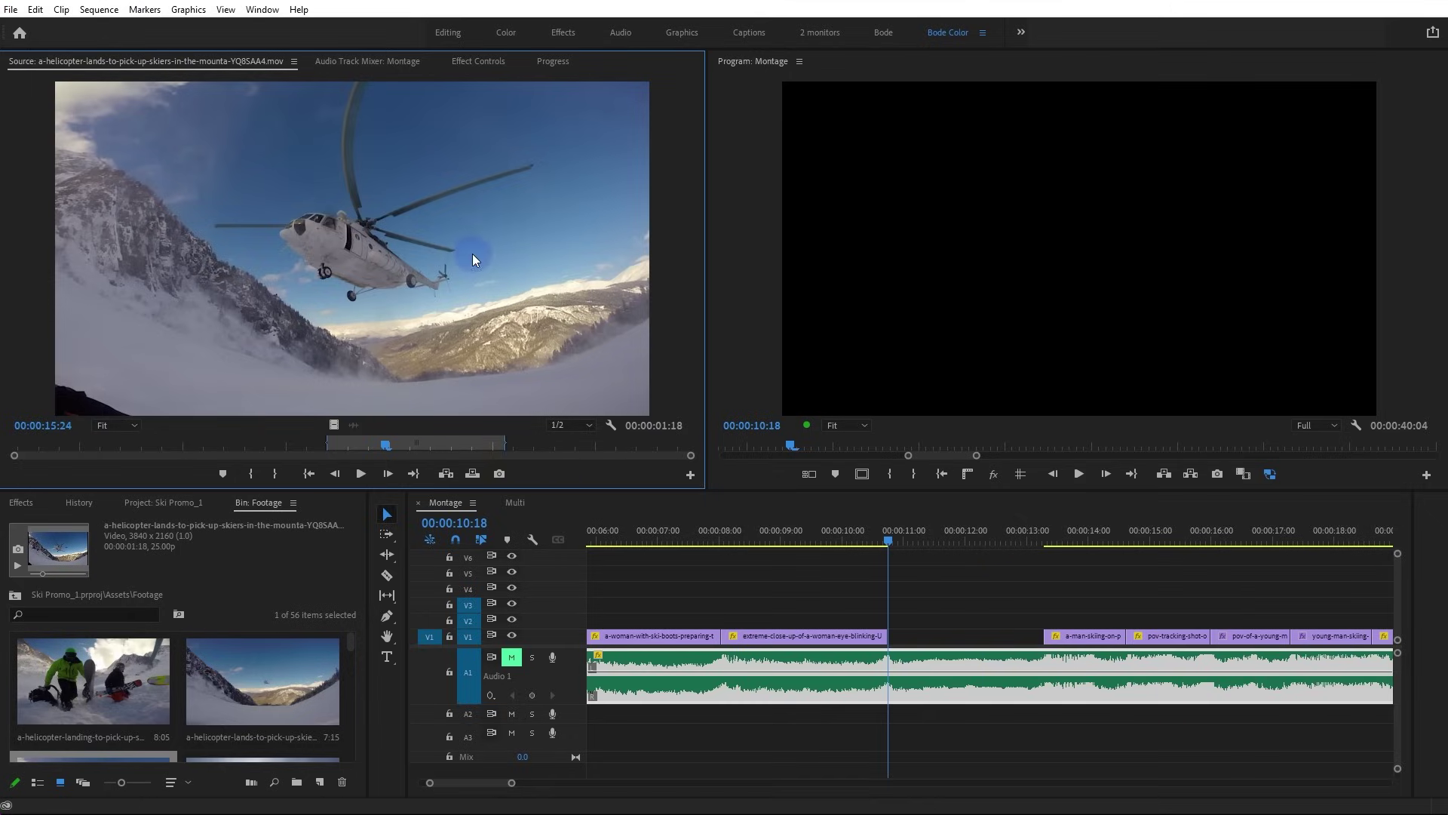
left_click(434, 239)
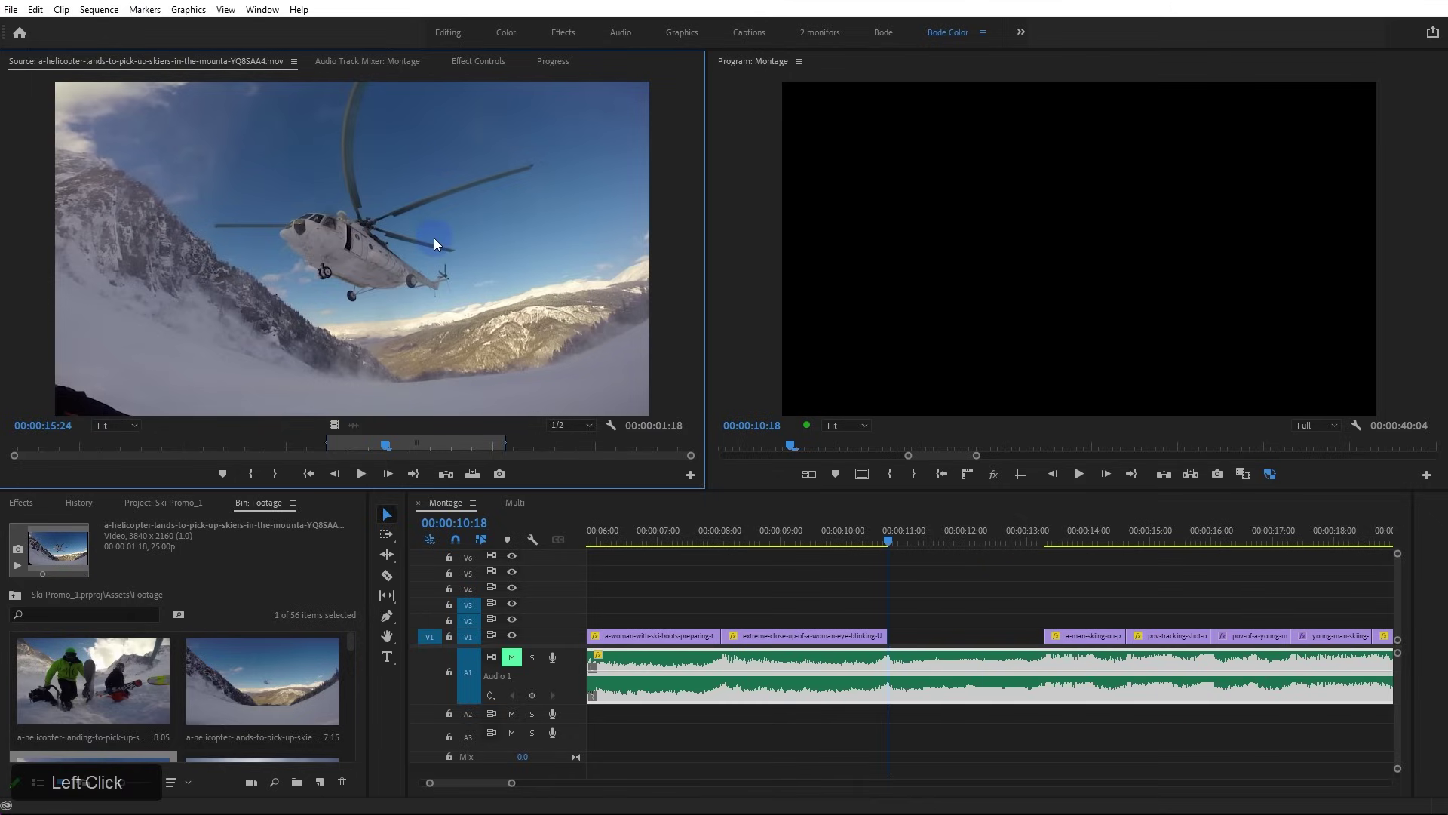
left_click(473, 473)
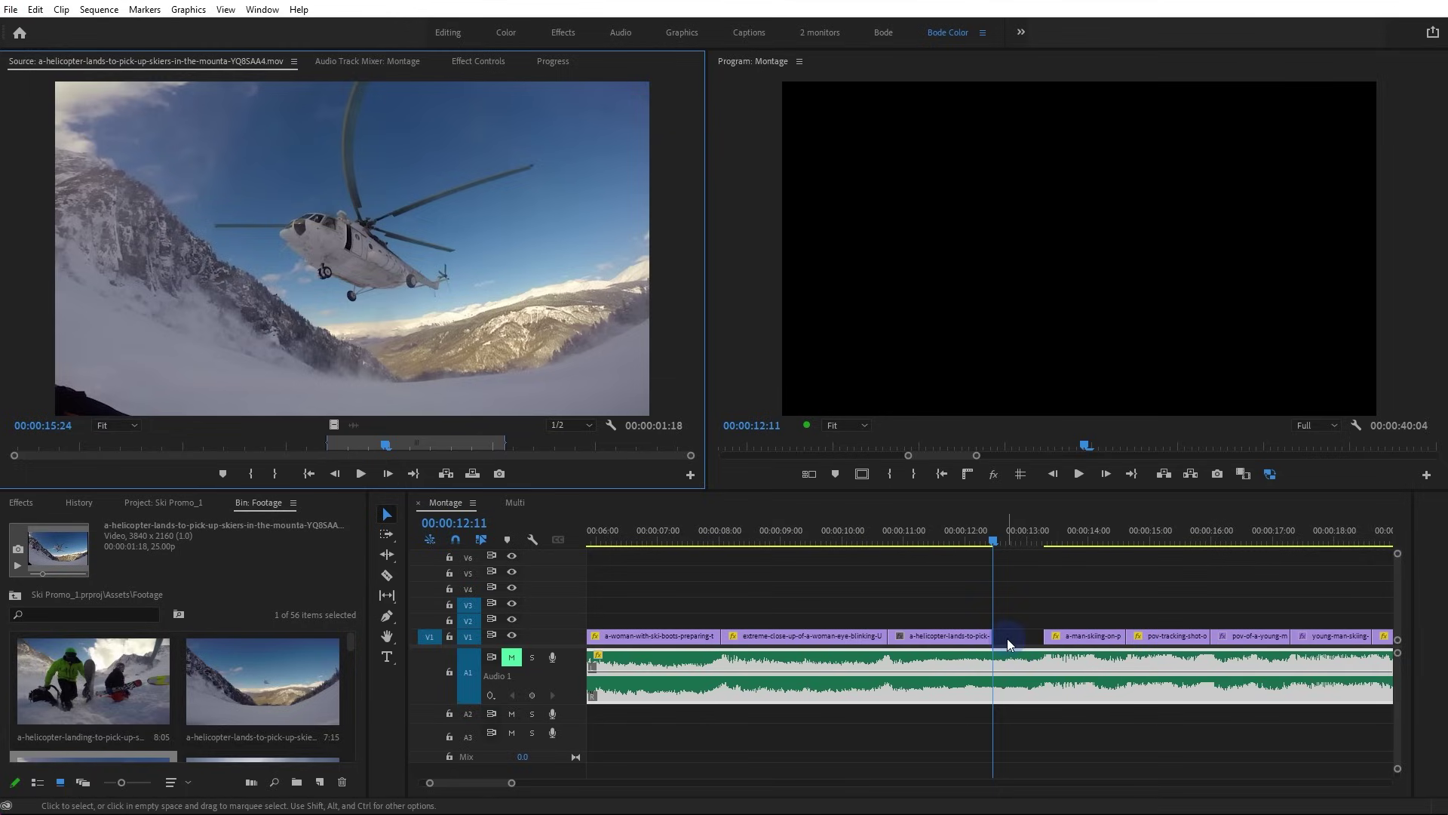
Delete the placed helicopter clip and snap the playhead to the close-up clip's end
left_click_drag(977, 614, 965, 632)
key("Delete")
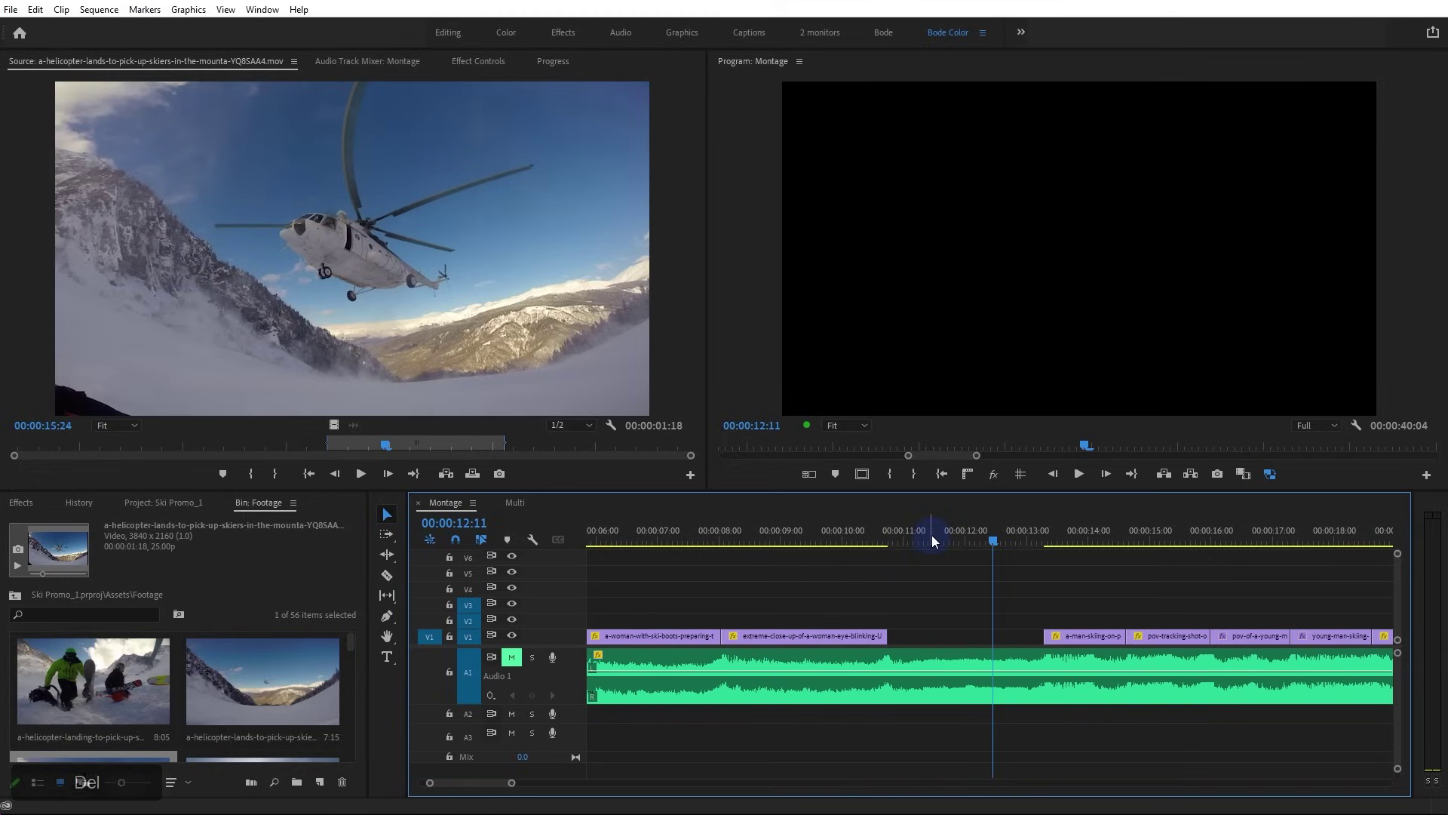
left_click_drag(930, 536, 899, 540)
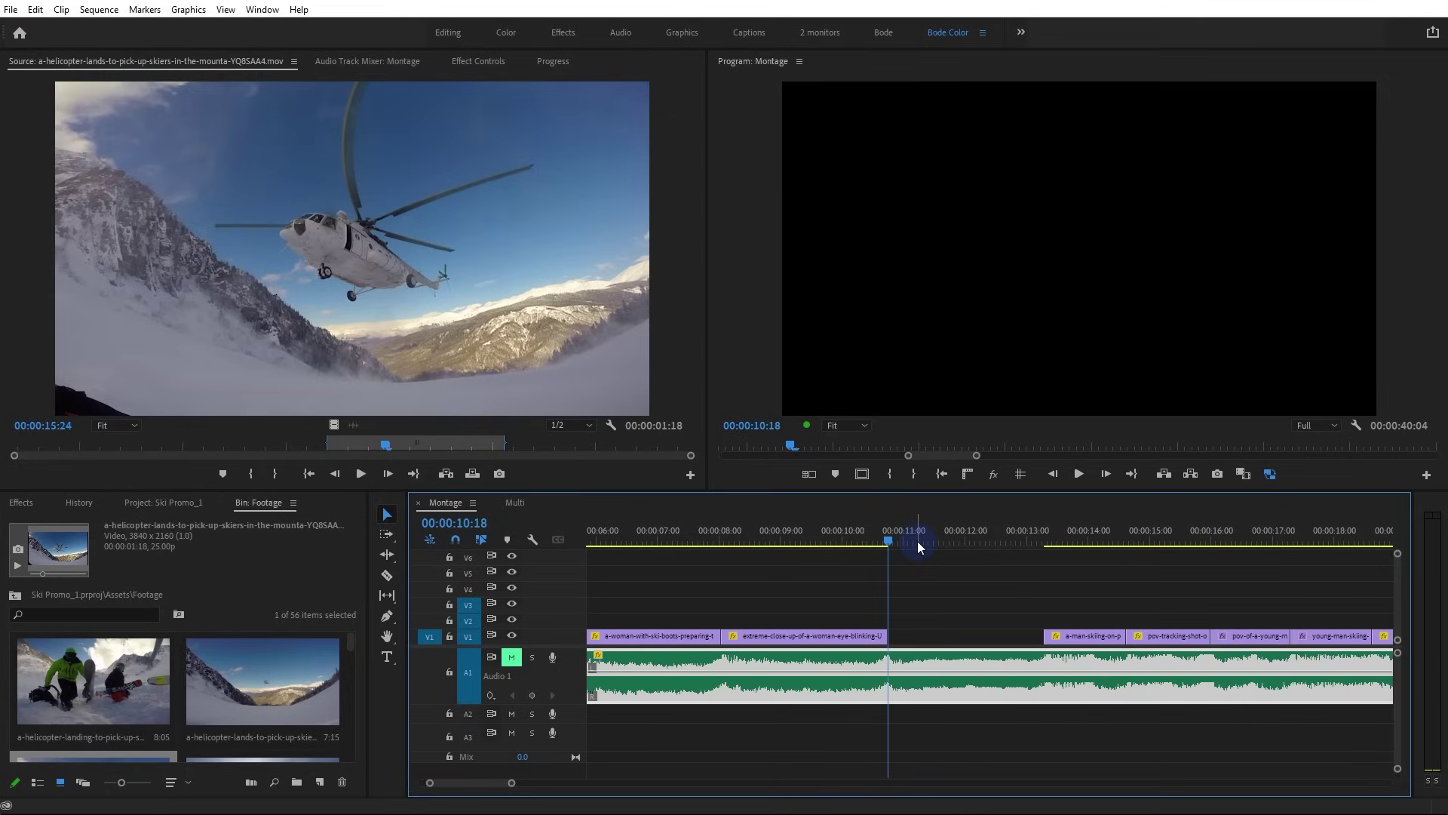
Set a sequence In point at 10:18 and an Out point on the gap's last frame
left_click(925, 591)
key("i")
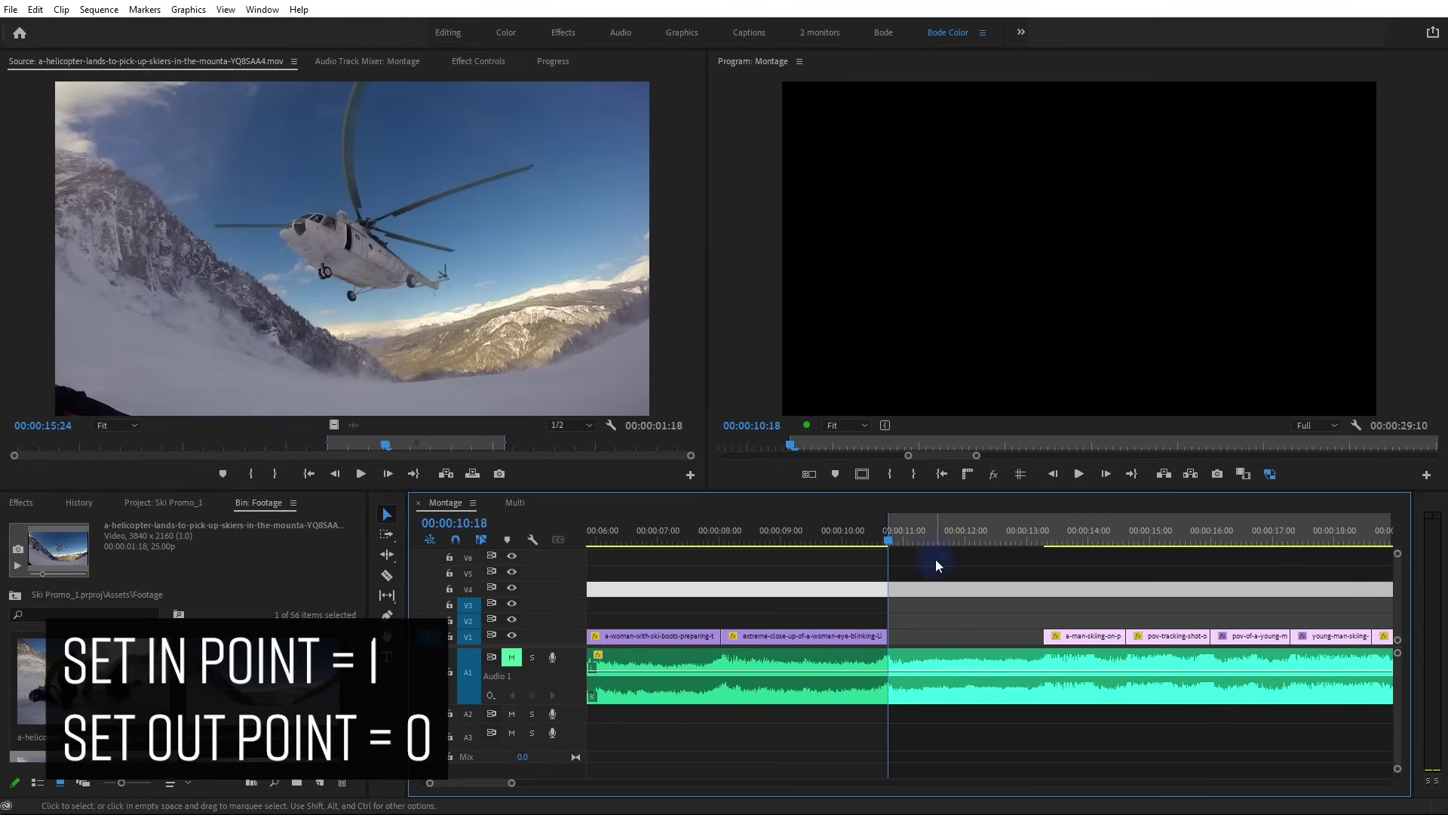
scroll(1025, 572, "up", 2)
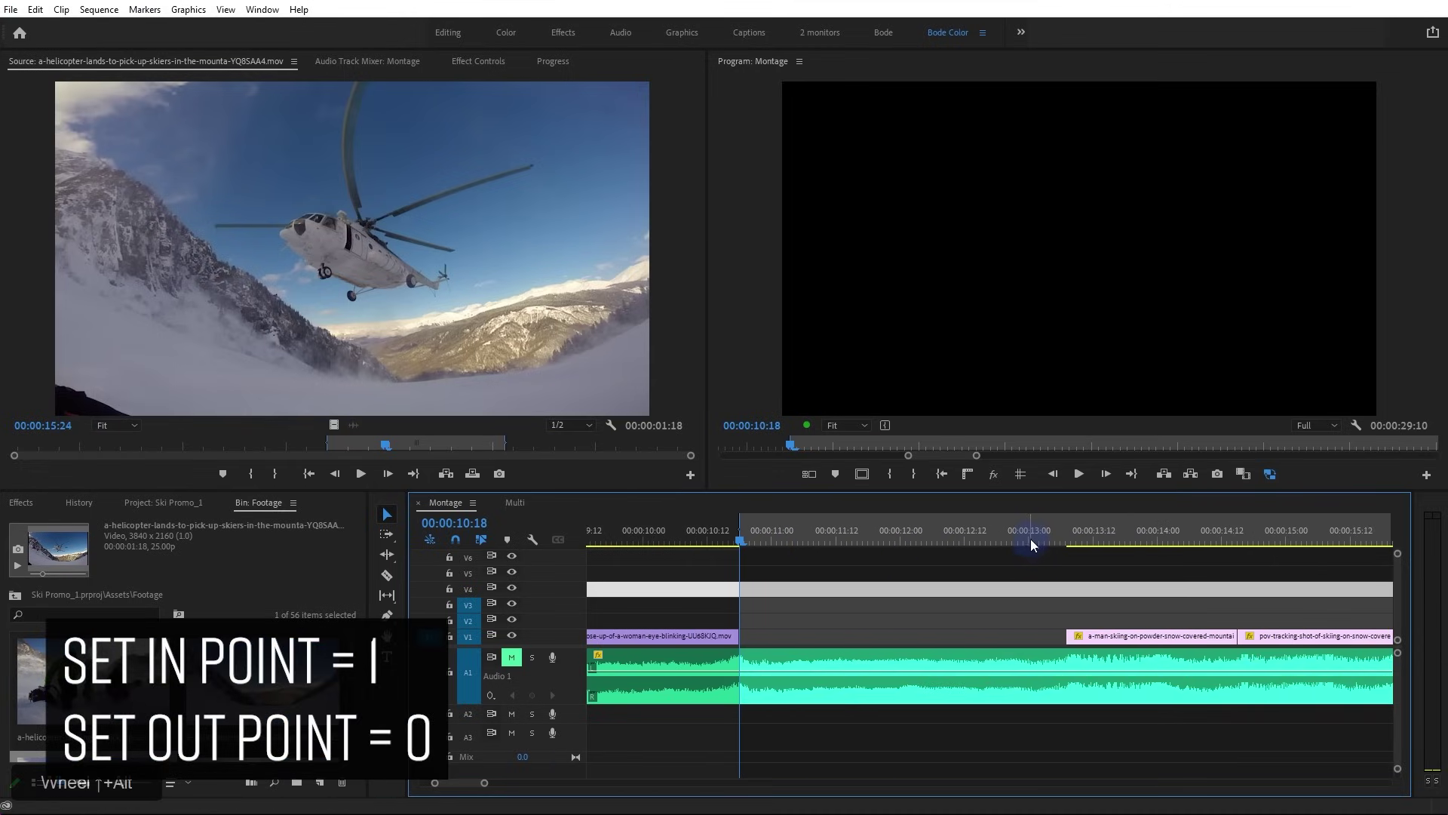
left_click(1066, 529)
key("Left")
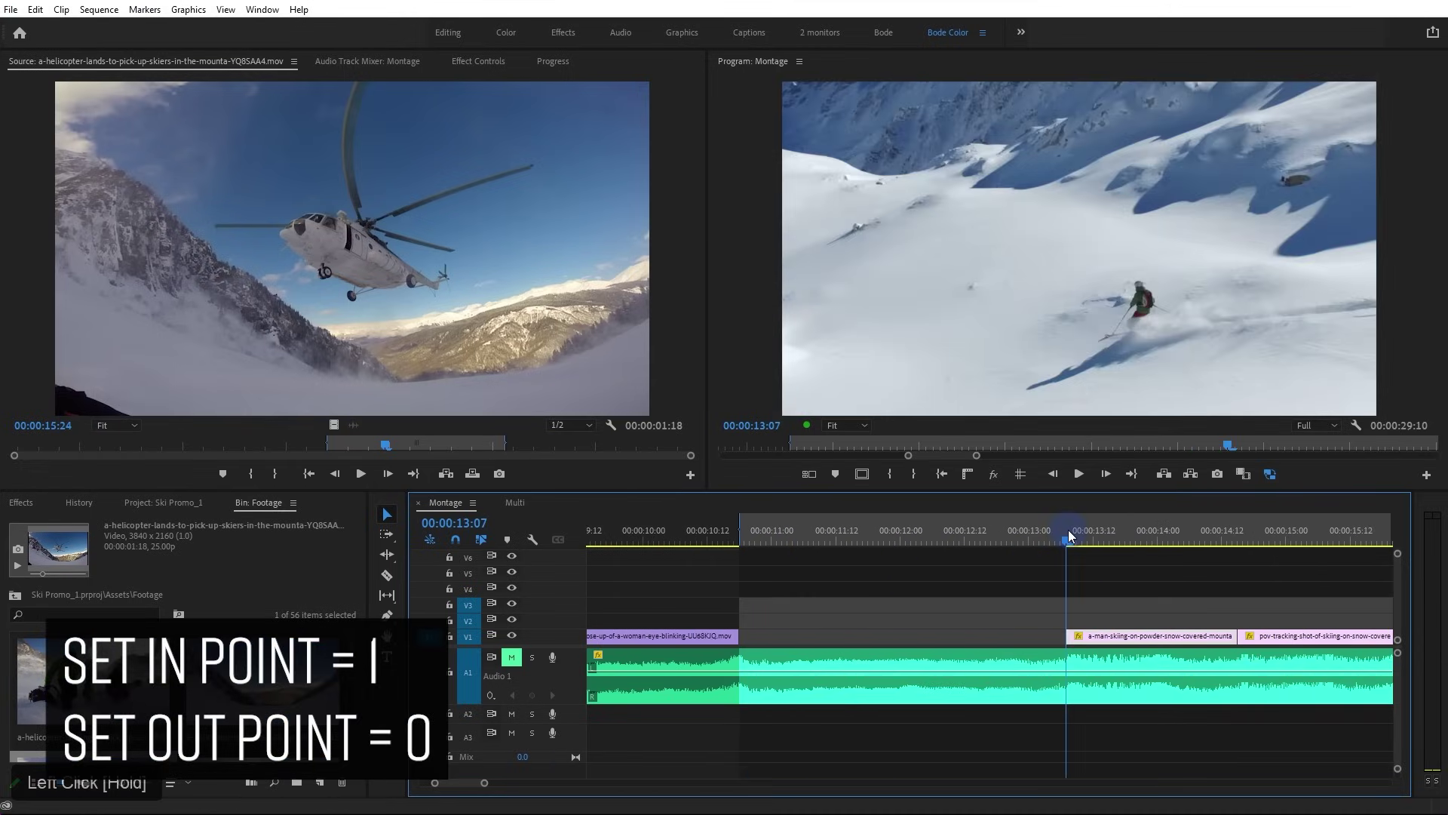
key("o")
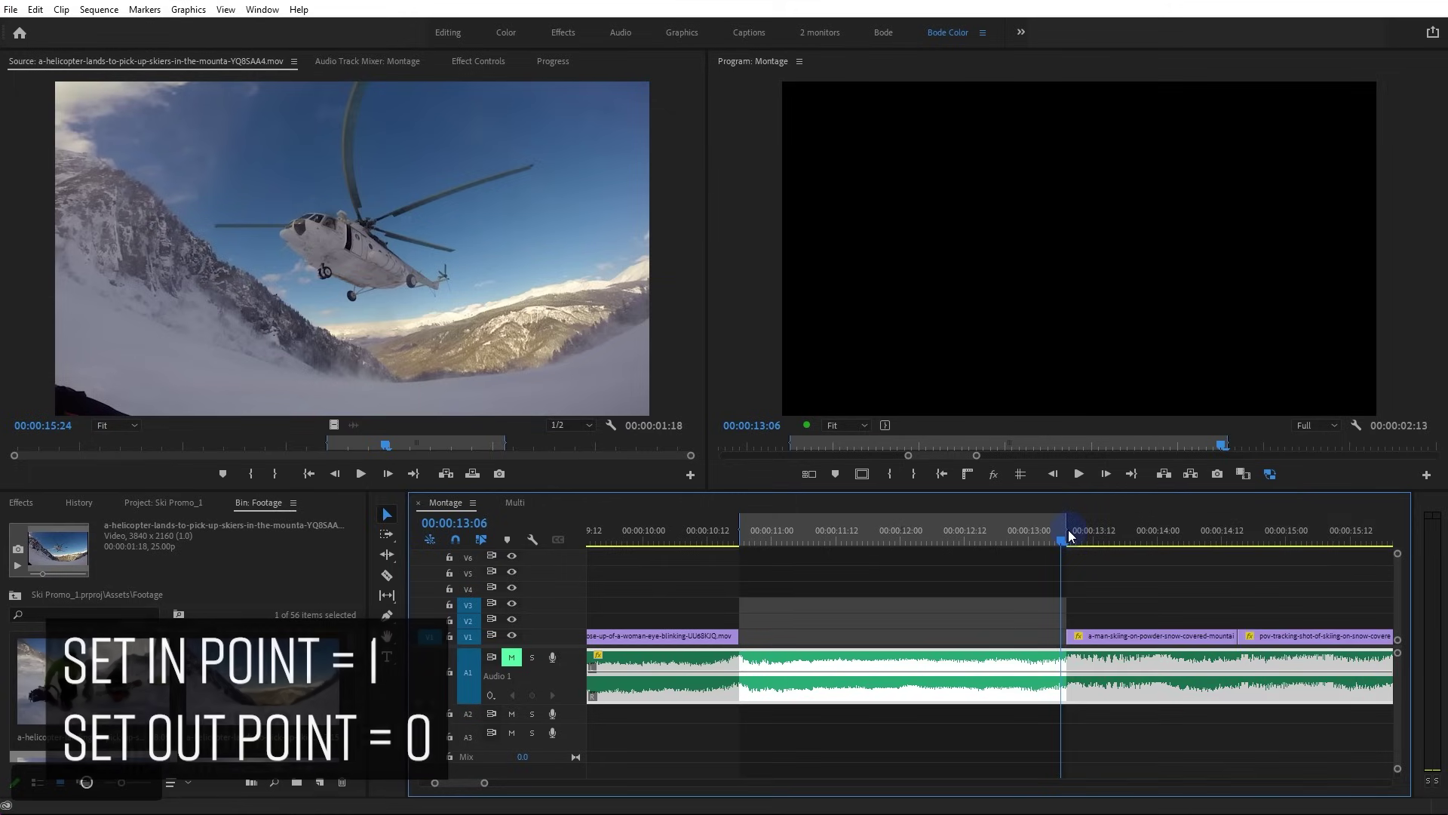
Move the Out point to the skier clip's first frame (13:07), then return the playhead to the gap's end
scroll(1071, 641, "up", 2)
scroll(1071, 641, "up", 2)
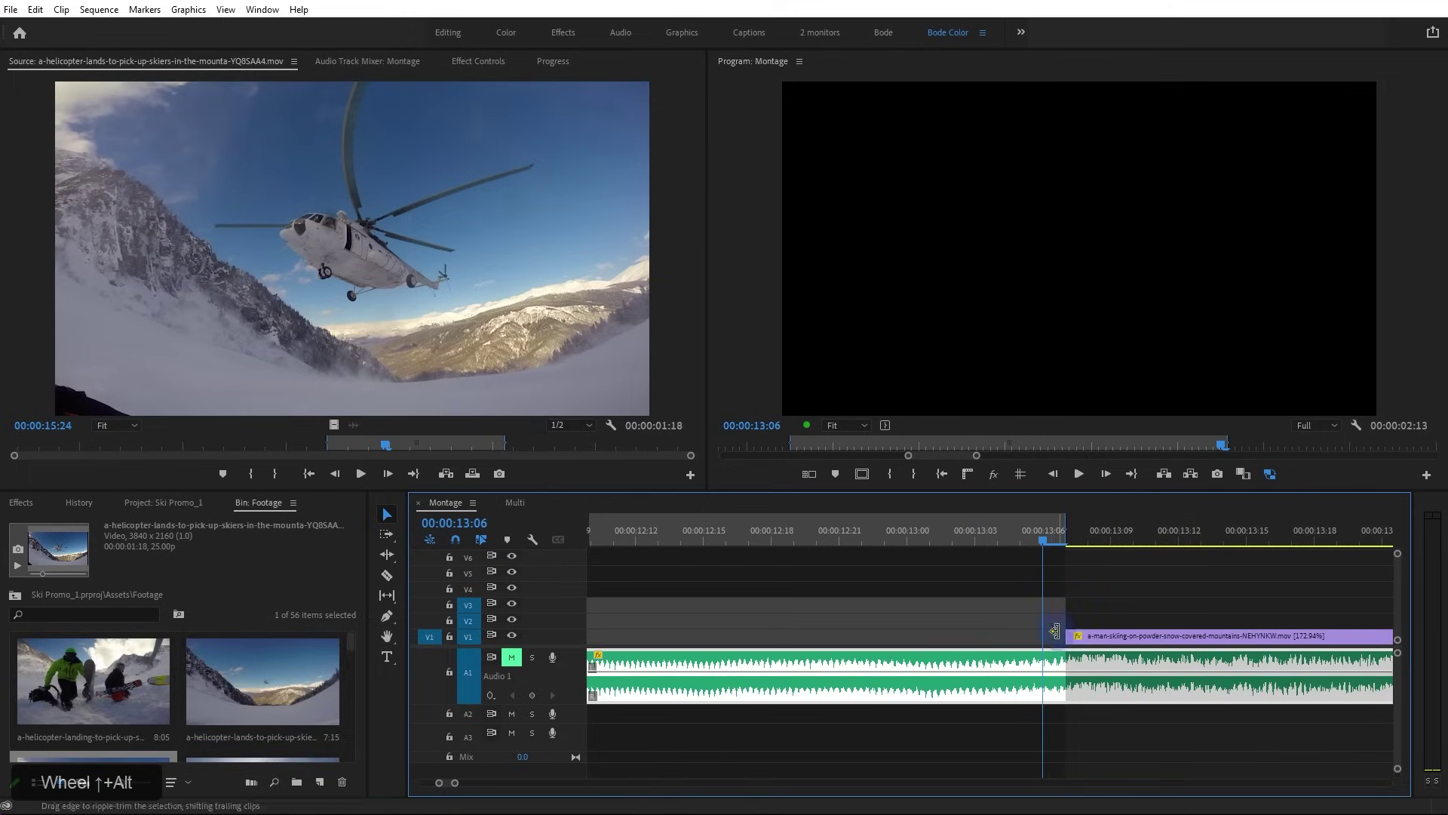
left_click(1059, 542)
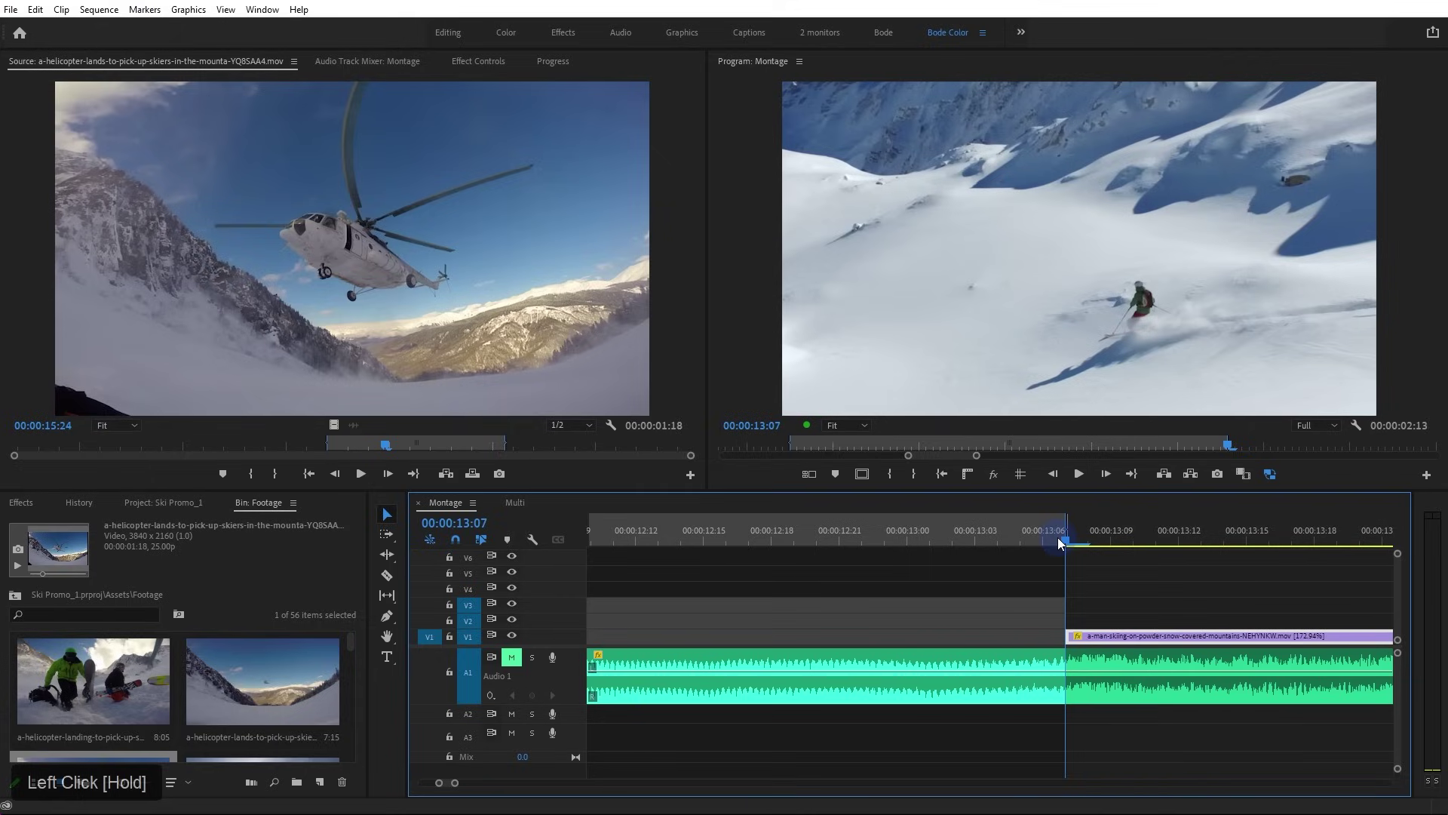
key("o")
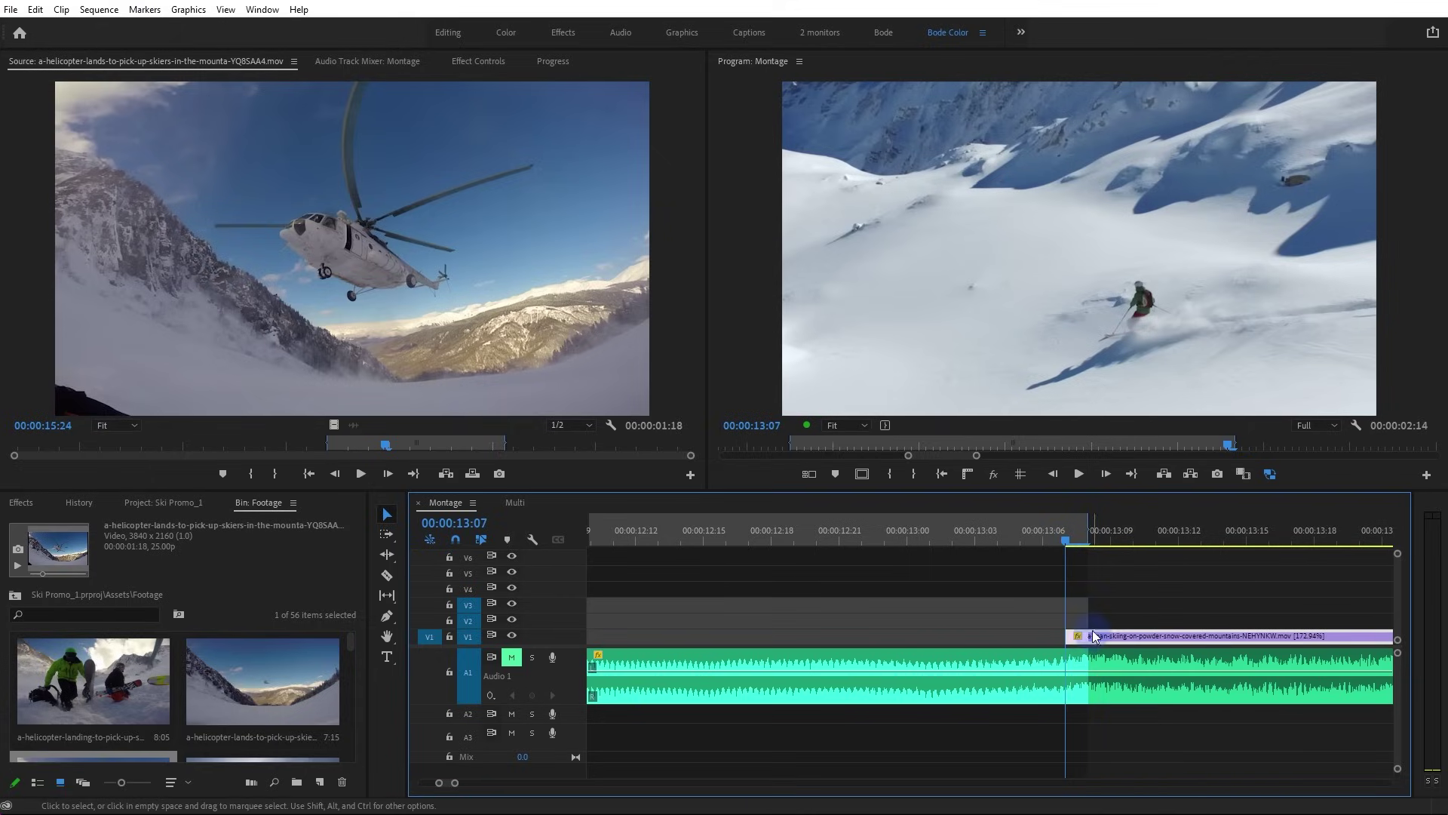
left_click(1060, 542)
left_click_drag(1059, 541, 1042, 543)
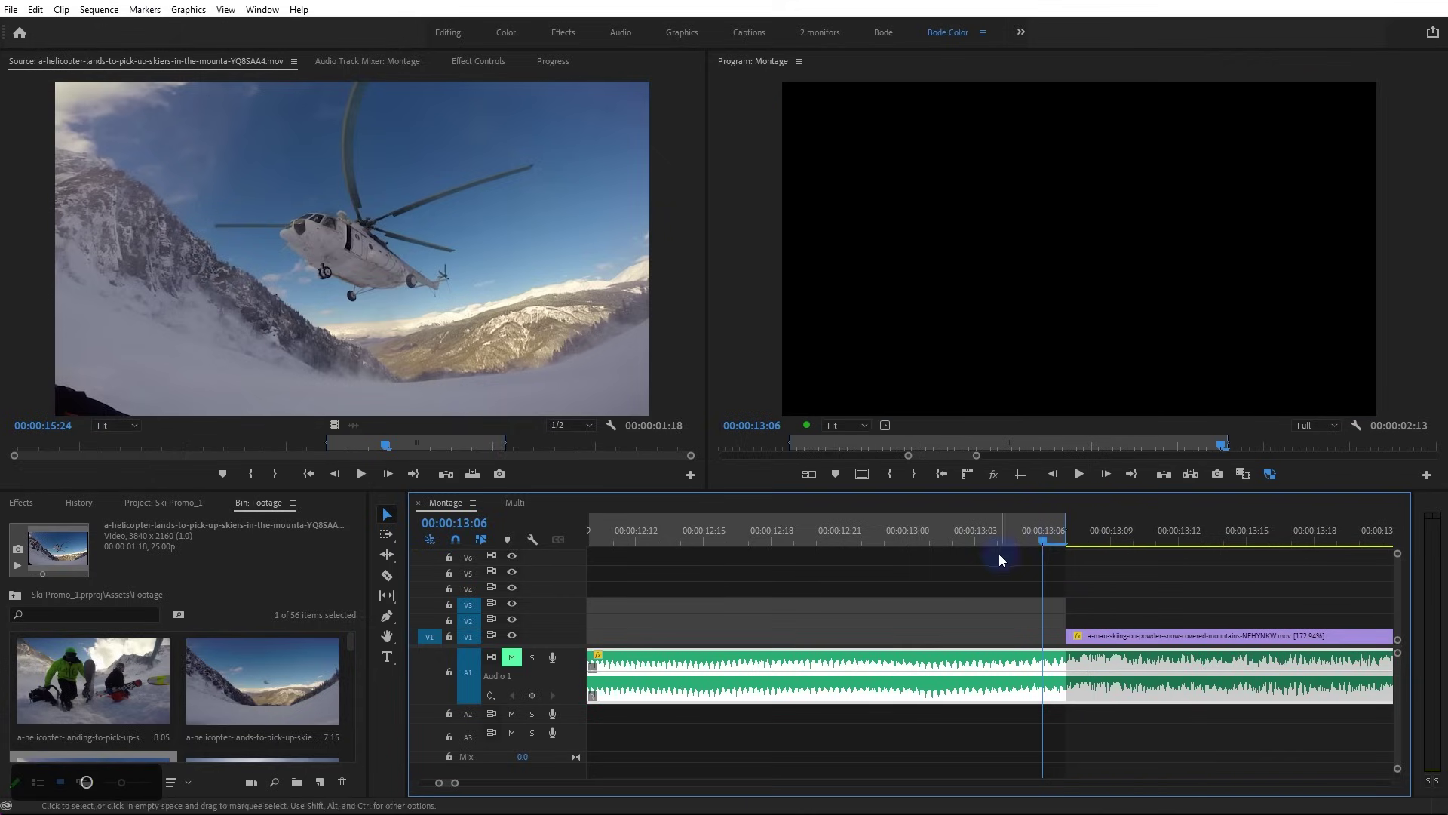
scroll(941, 573, "down", 3)
scroll(941, 574, "down", 2, "alt")
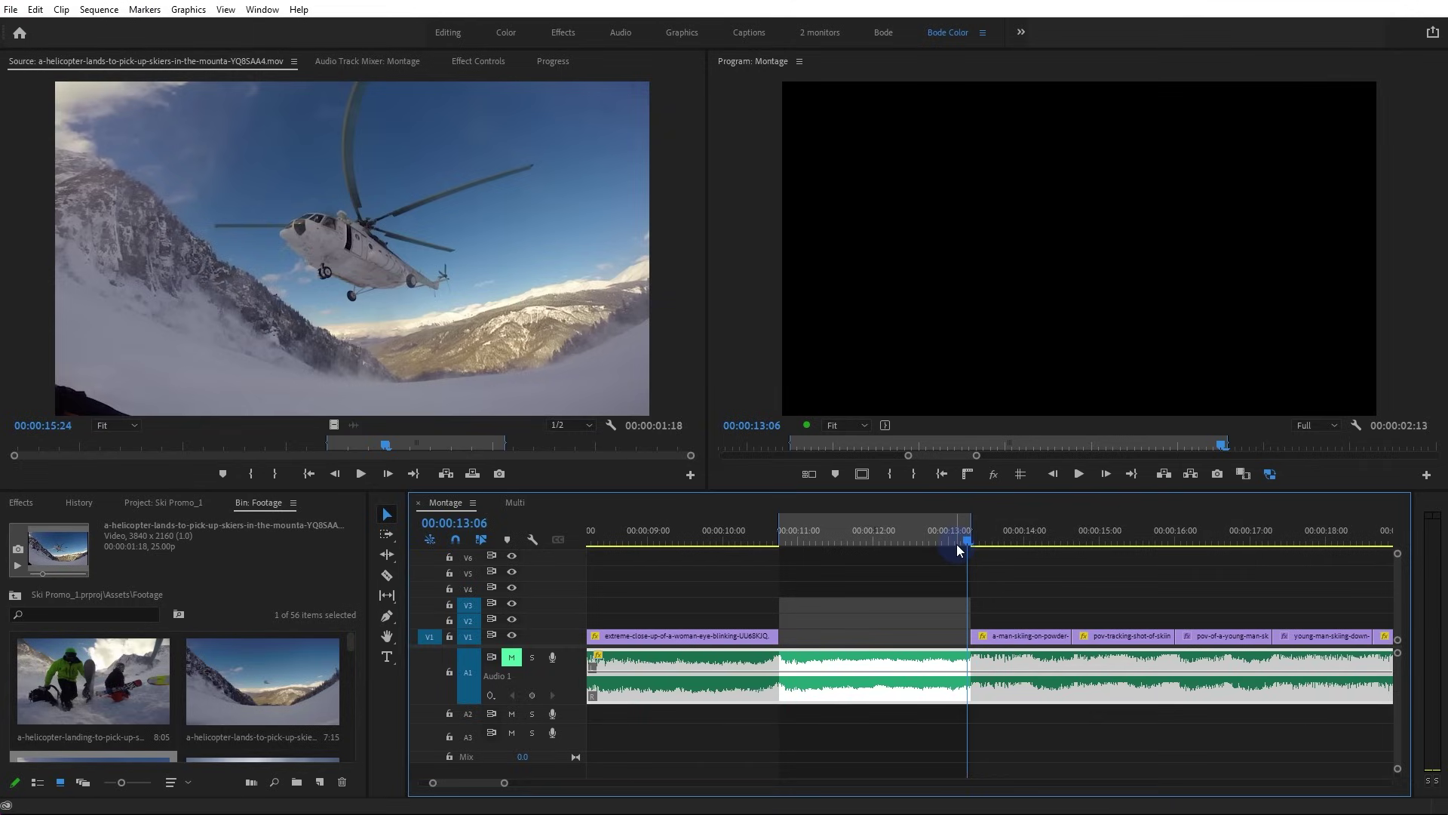
Clear the helicopter clip's source Out point, then trial-overwrite it into the gap and undo twice
right_click(485, 444)
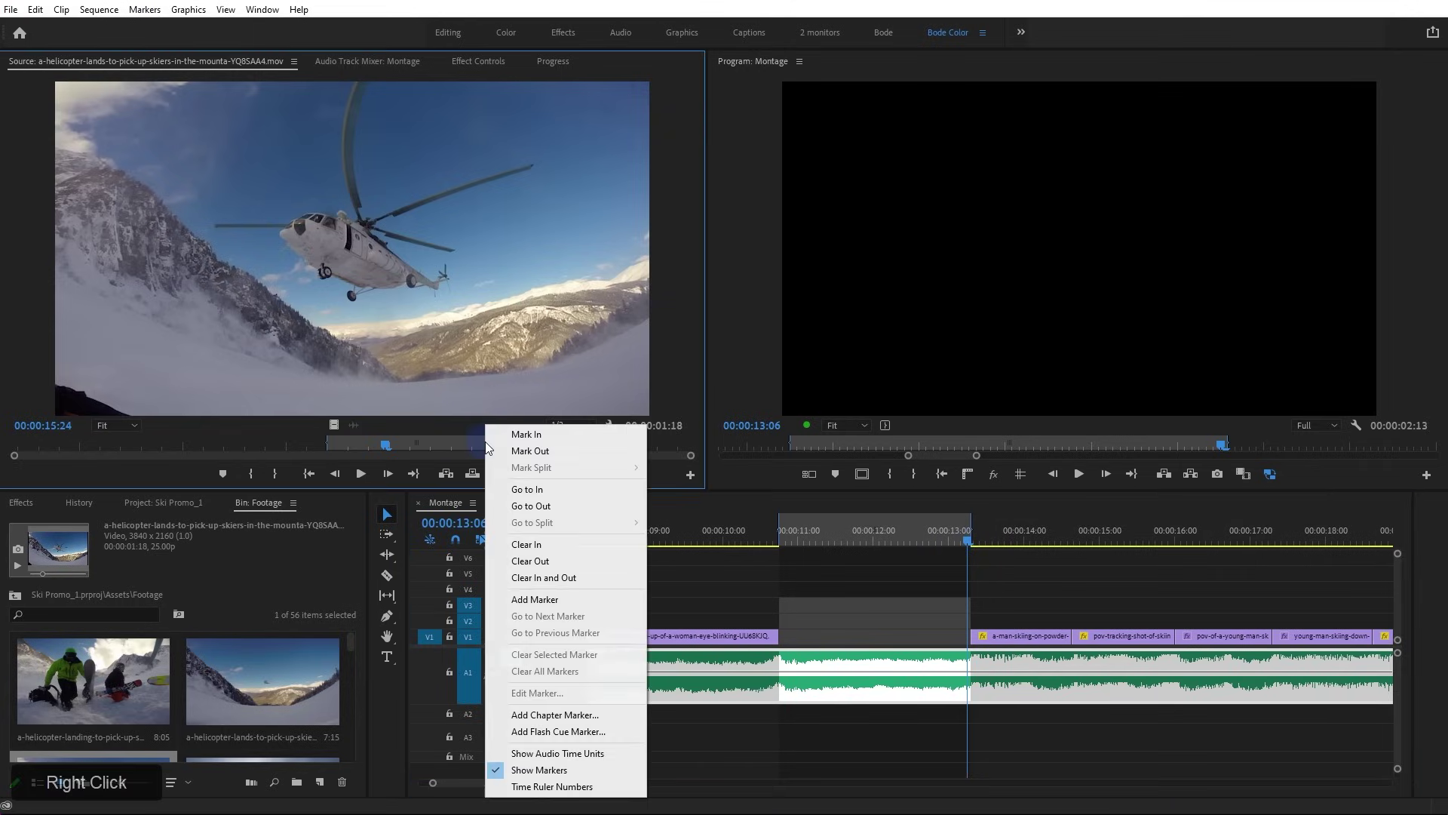
left_click(545, 558)
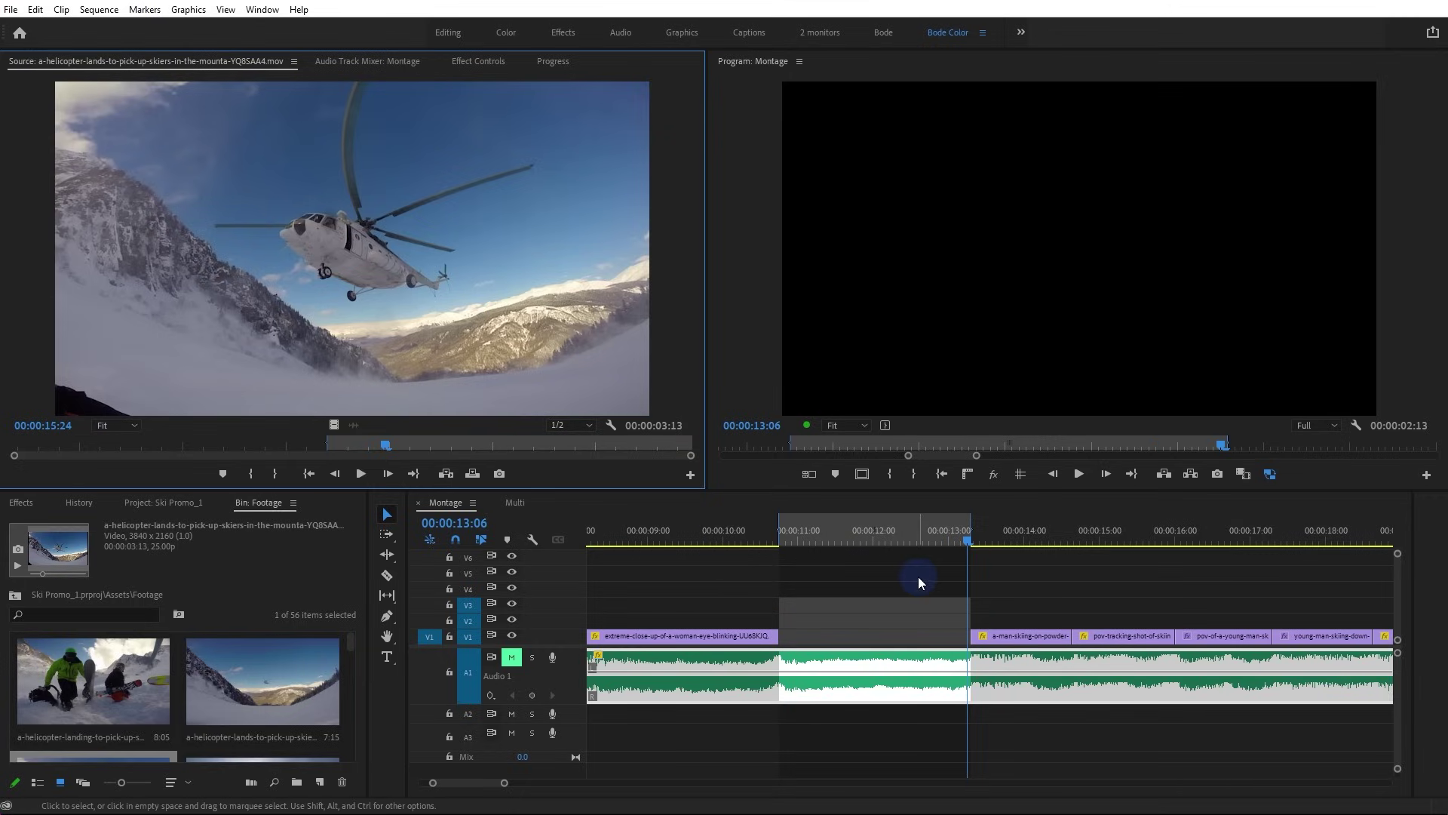
left_click(327, 445)
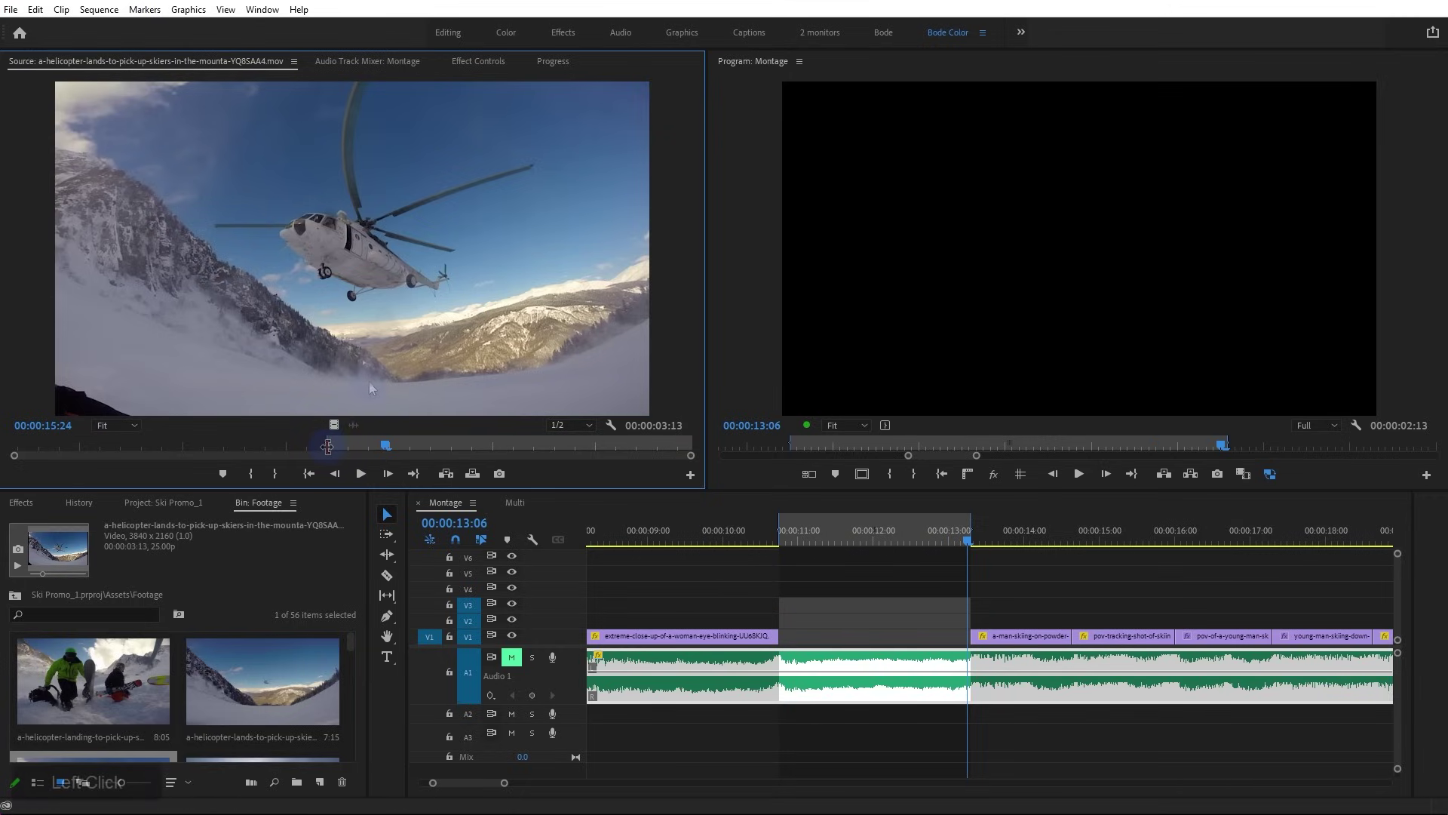
left_click(369, 380)
key("period")
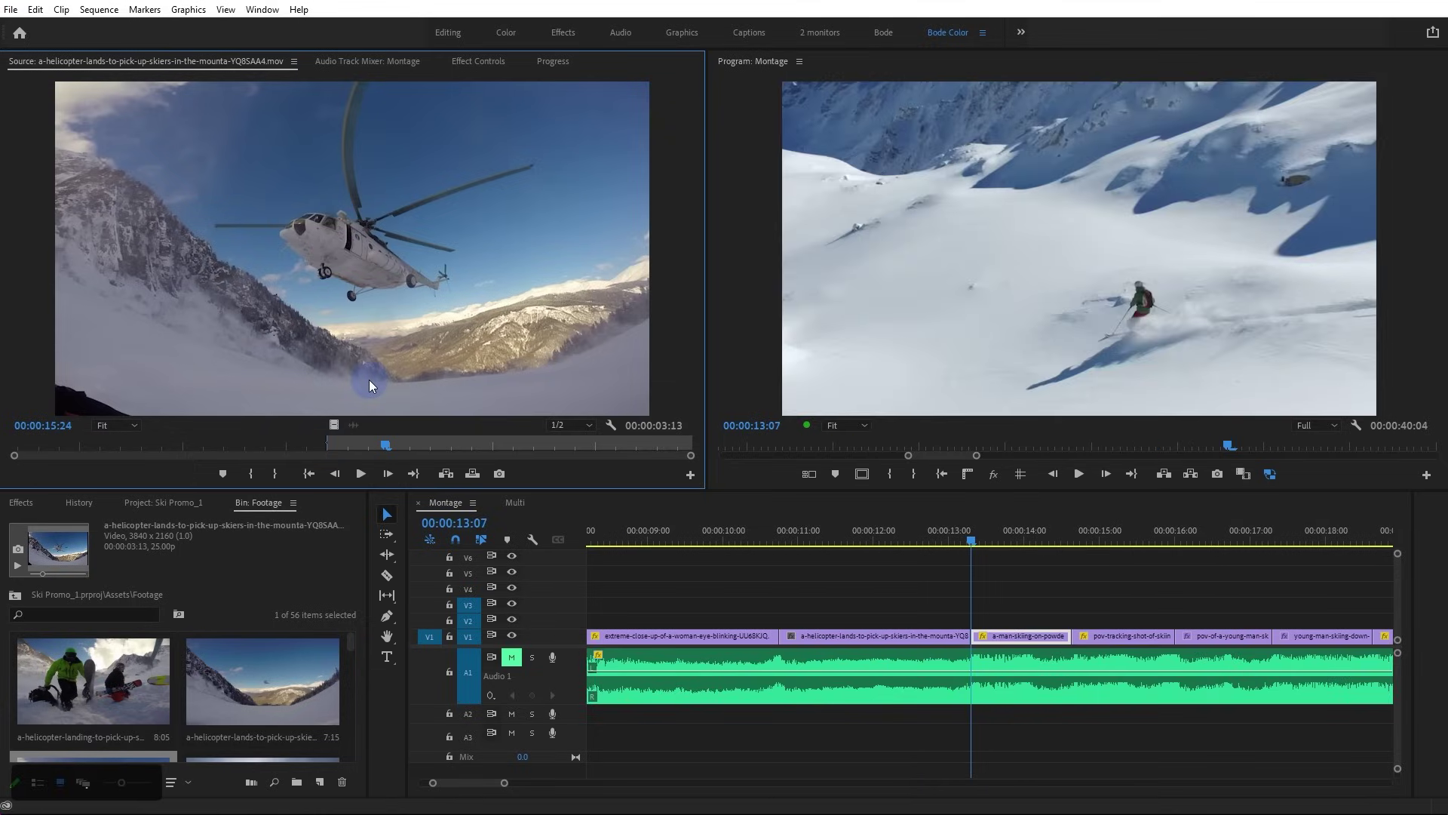
key("ctrl+z")
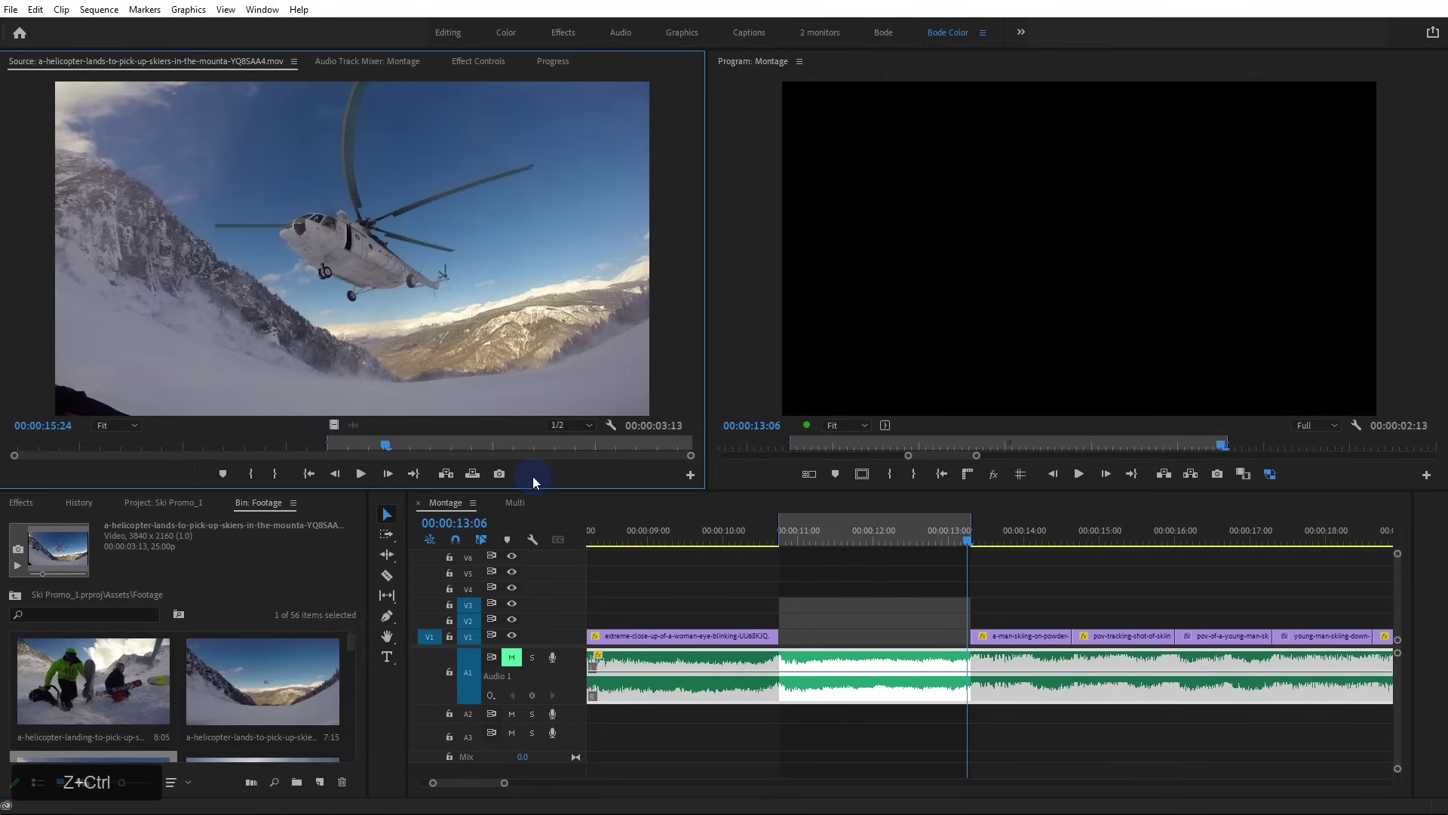
left_click(472, 473)
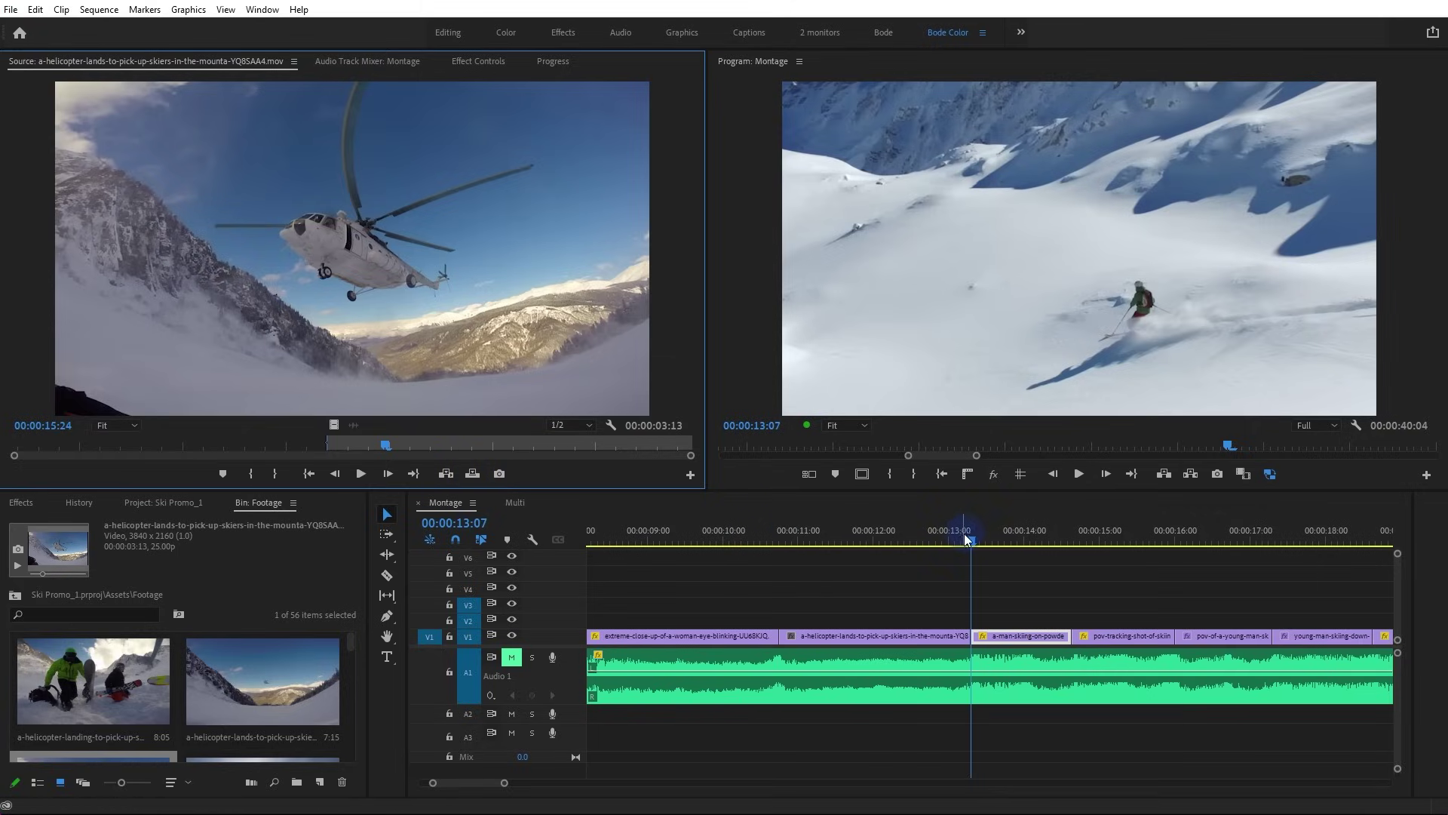
key("ctrl+z")
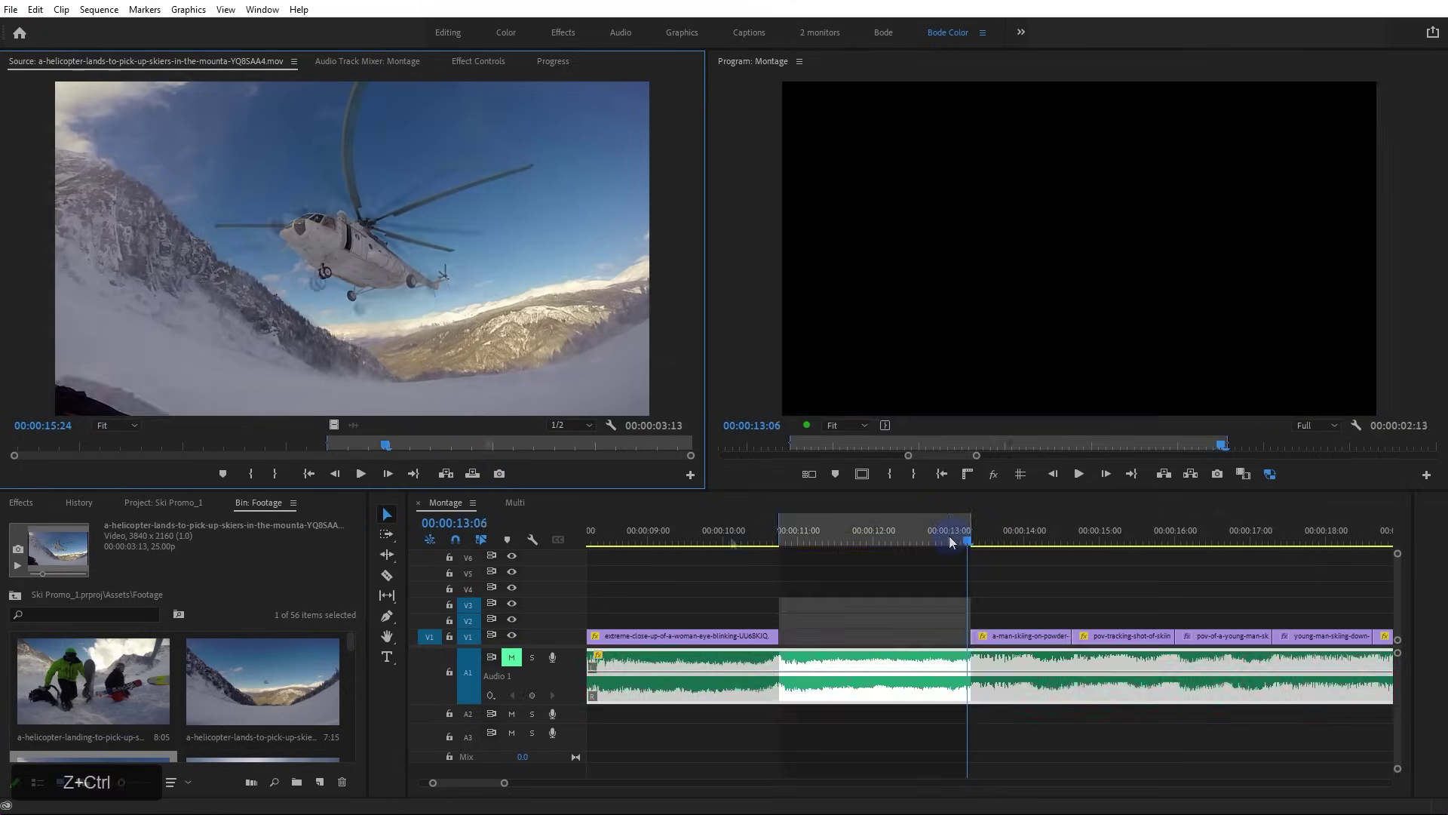
Set a new source Out, then clear In and Out and overwrite the full helicopter clip into the gap
left_click_drag(495, 445, 525, 455)
left_click(274, 473)
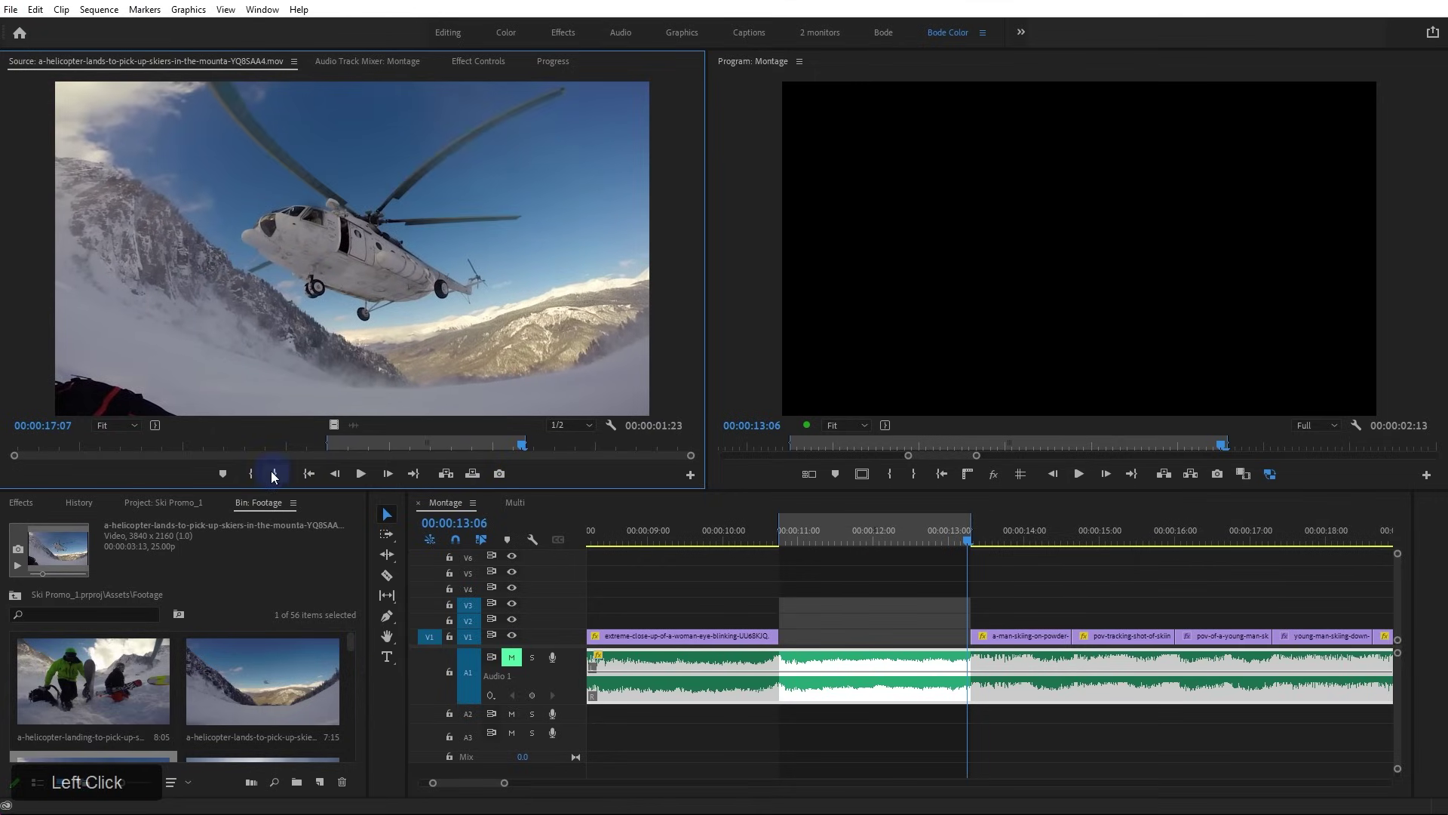
right_click(338, 448)
left_click(416, 545)
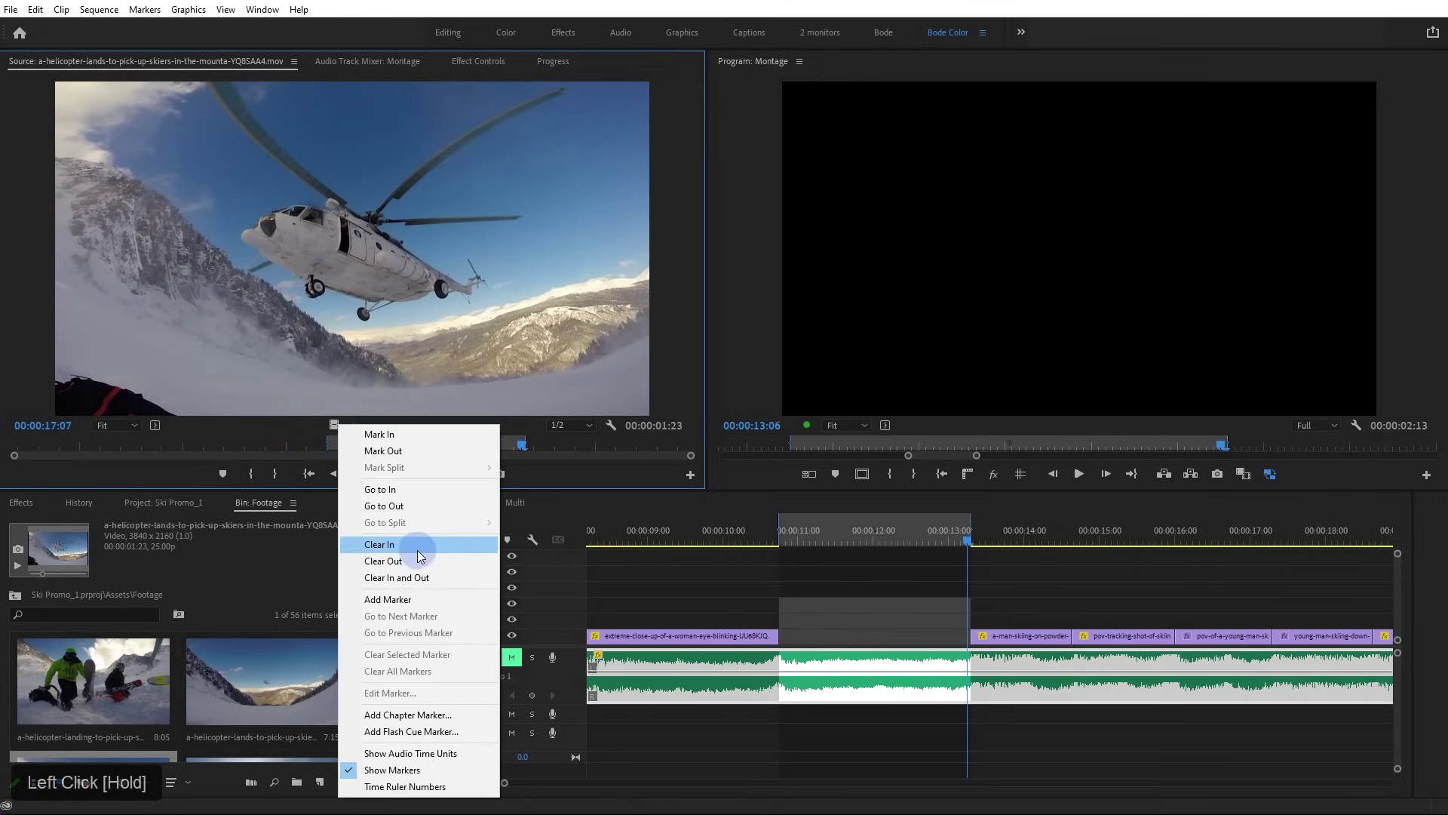
left_click(472, 474)
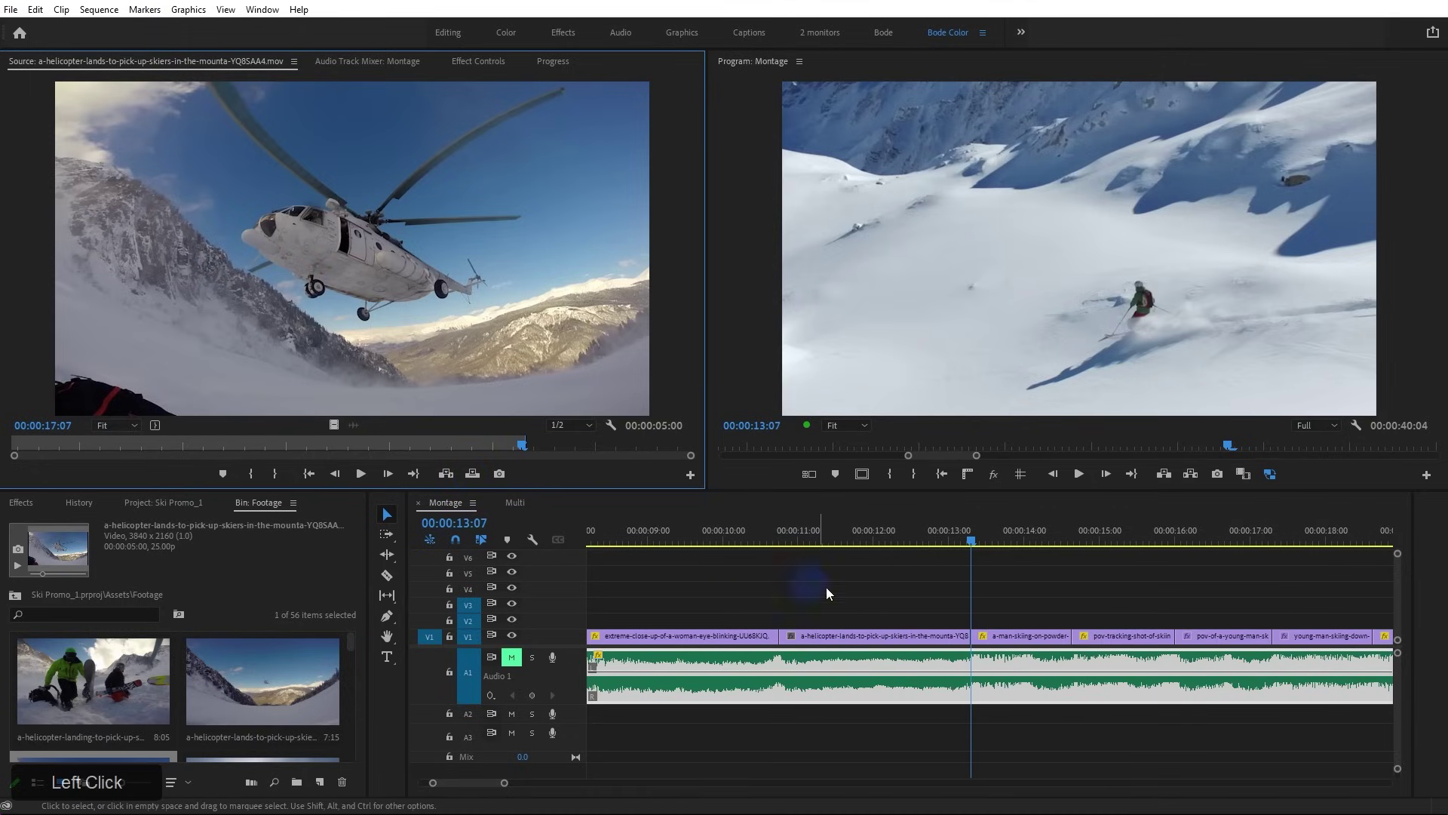
mouse_move(784, 540)
left_mouse_down()
mouse_move(927, 552)
mouse_move(805, 558)
left_mouse_up()
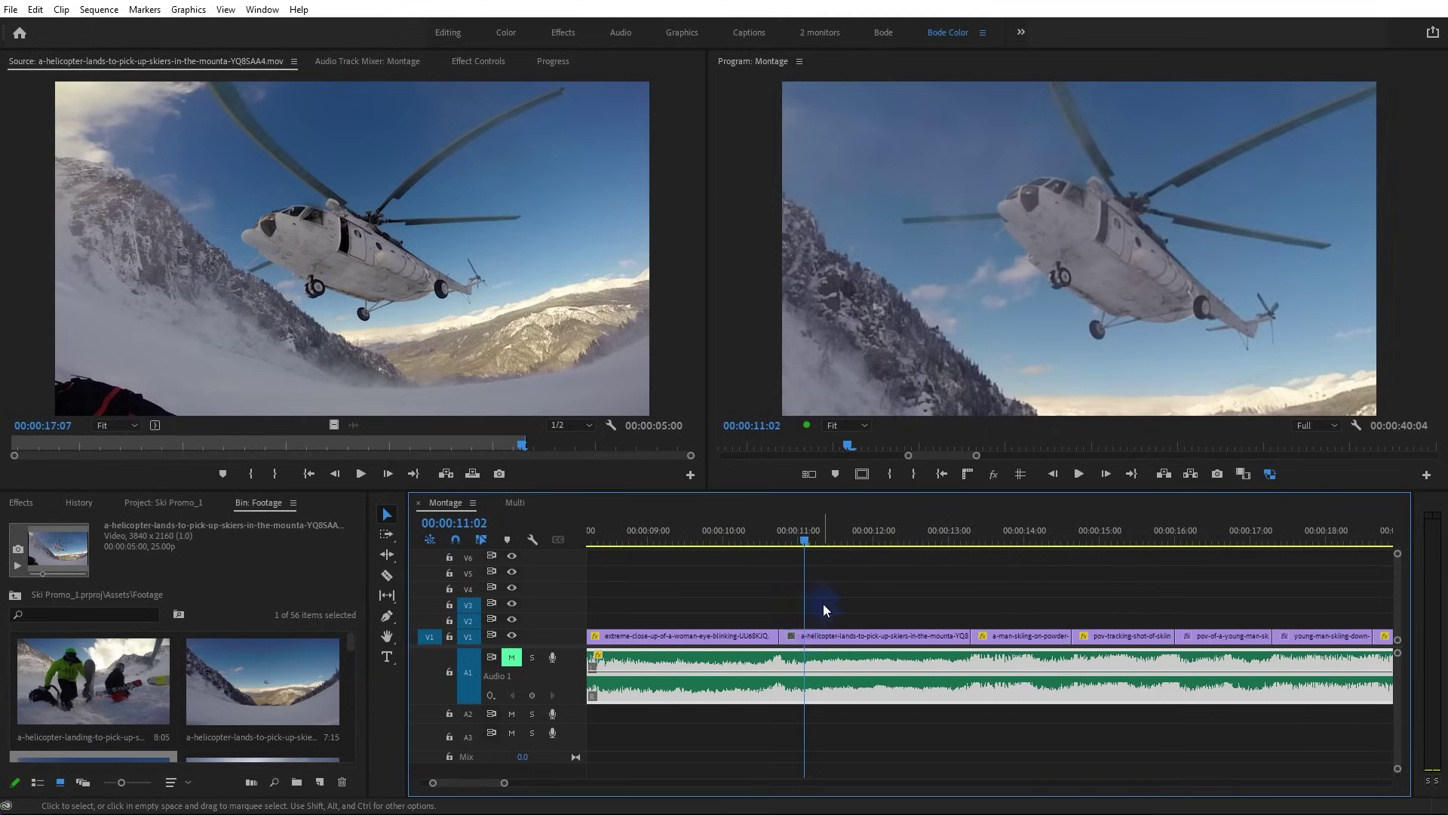
Undo the overwrite, mark a source In at 15:12, and overwrite to bring up Fit Clip
key("ctrl+z")
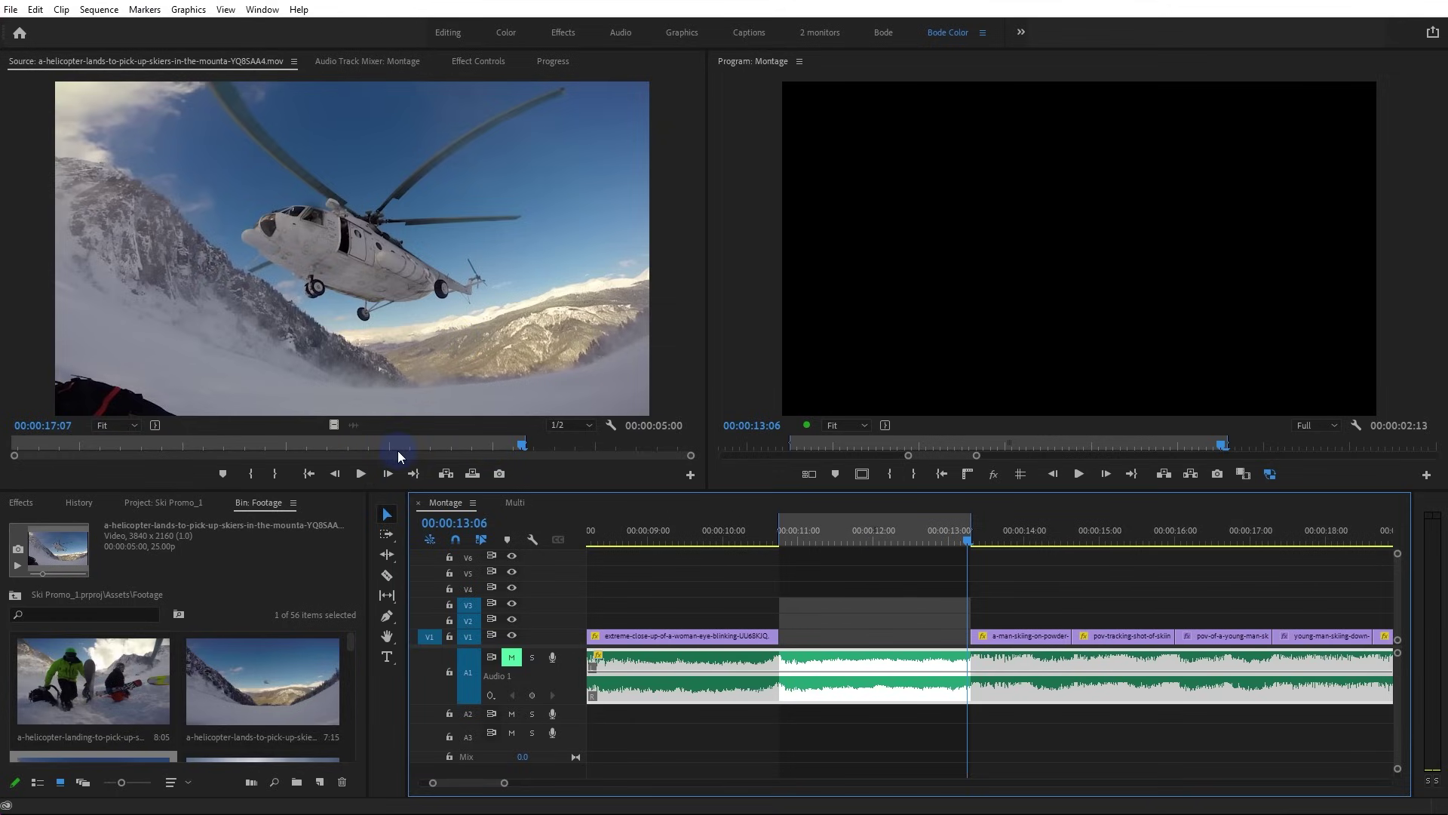
left_click_drag(489, 457, 337, 451)
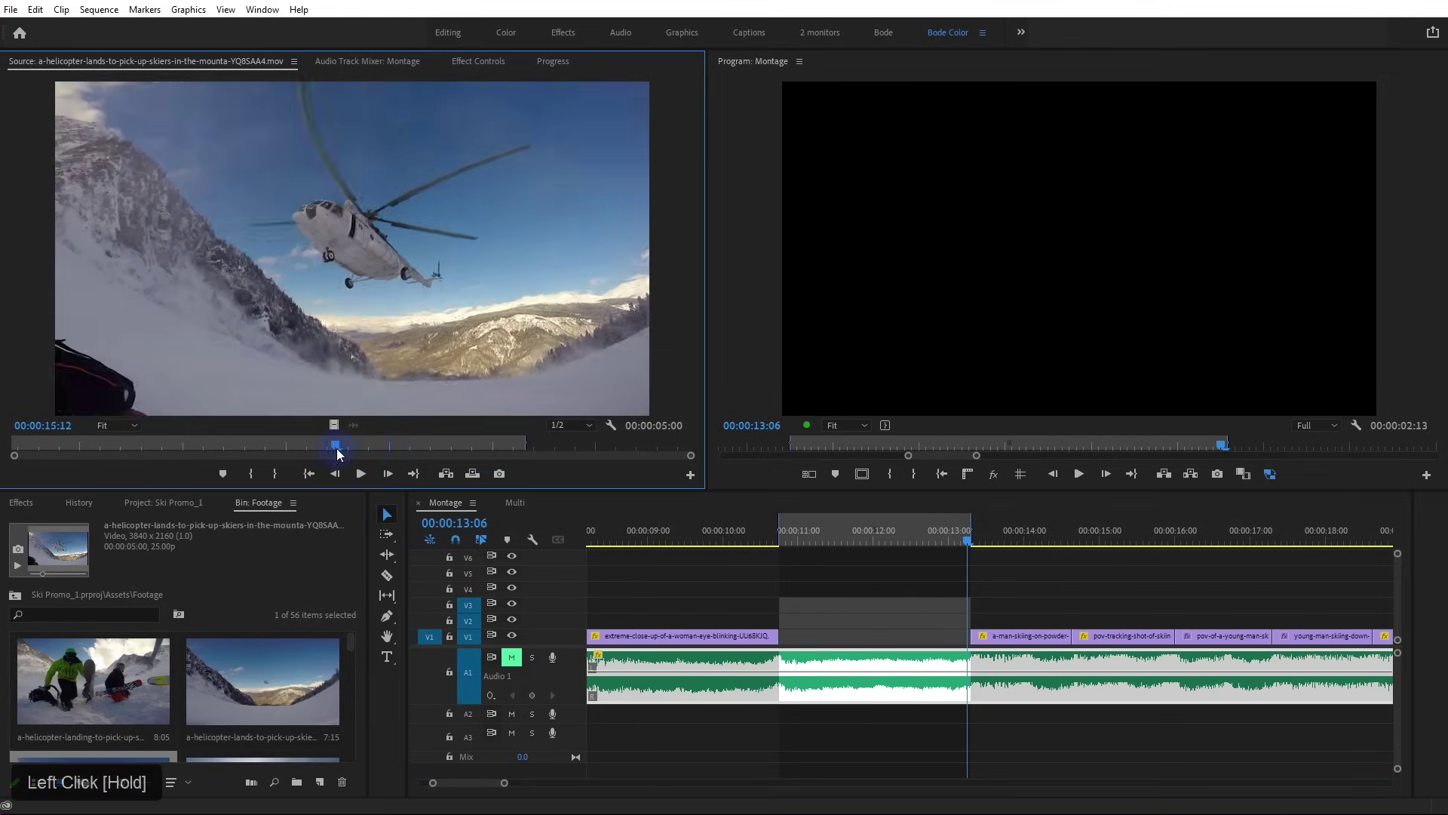
left_click(251, 473)
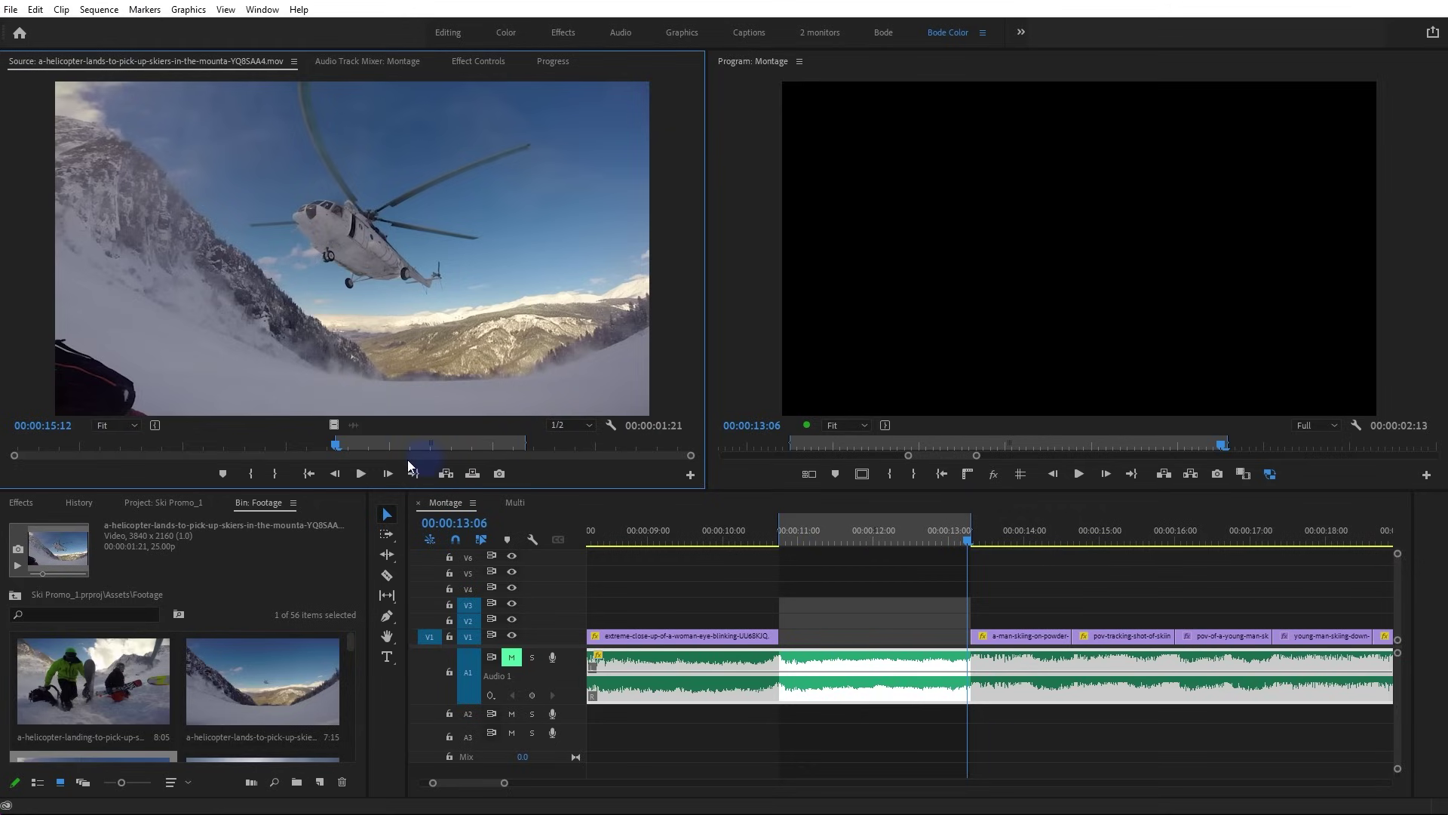
left_click(472, 473)
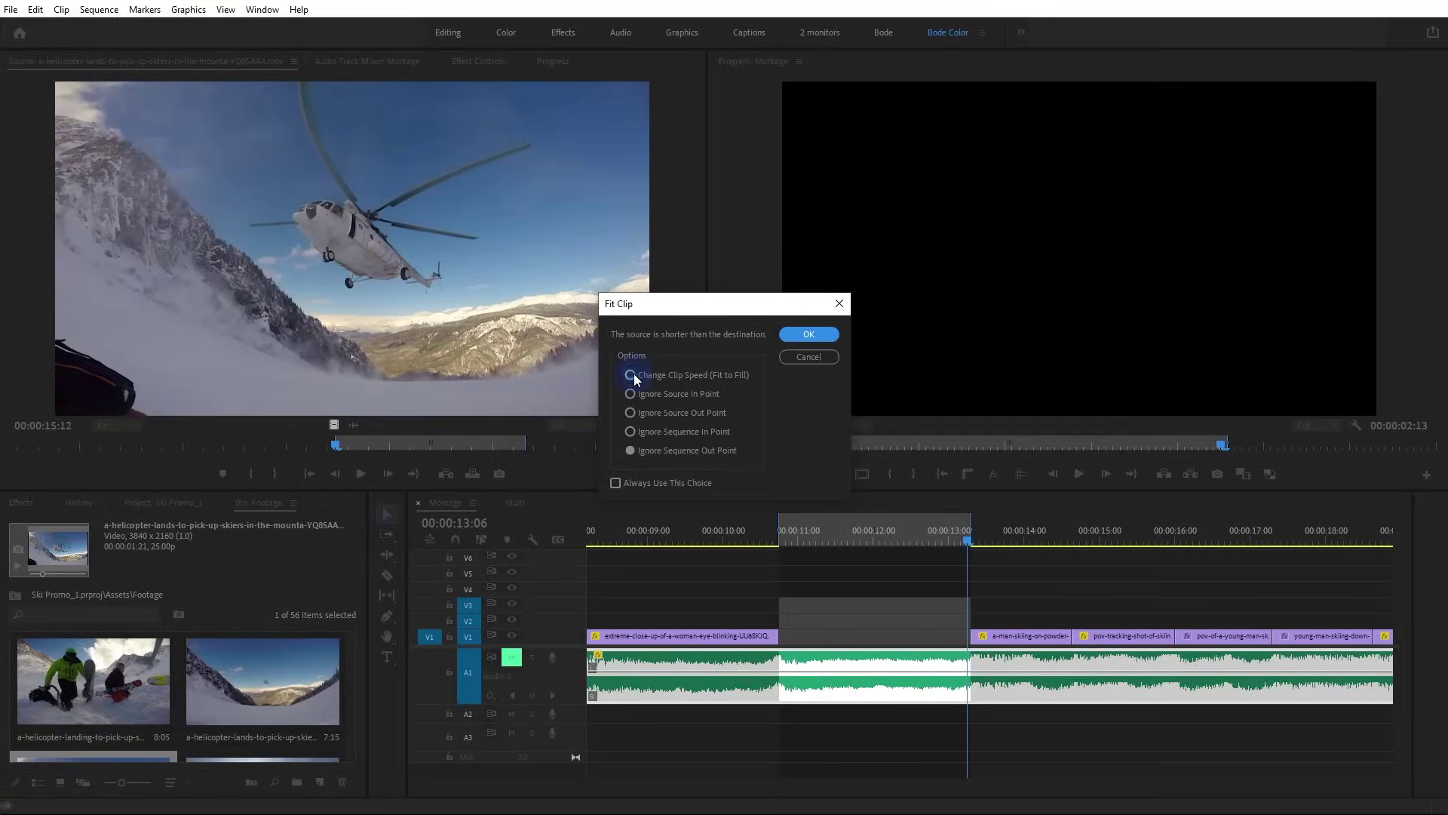
Trial Change Clip Speed and Set to Frame Size on the helicopter clip, play it back, then undo
left_click(629, 375)
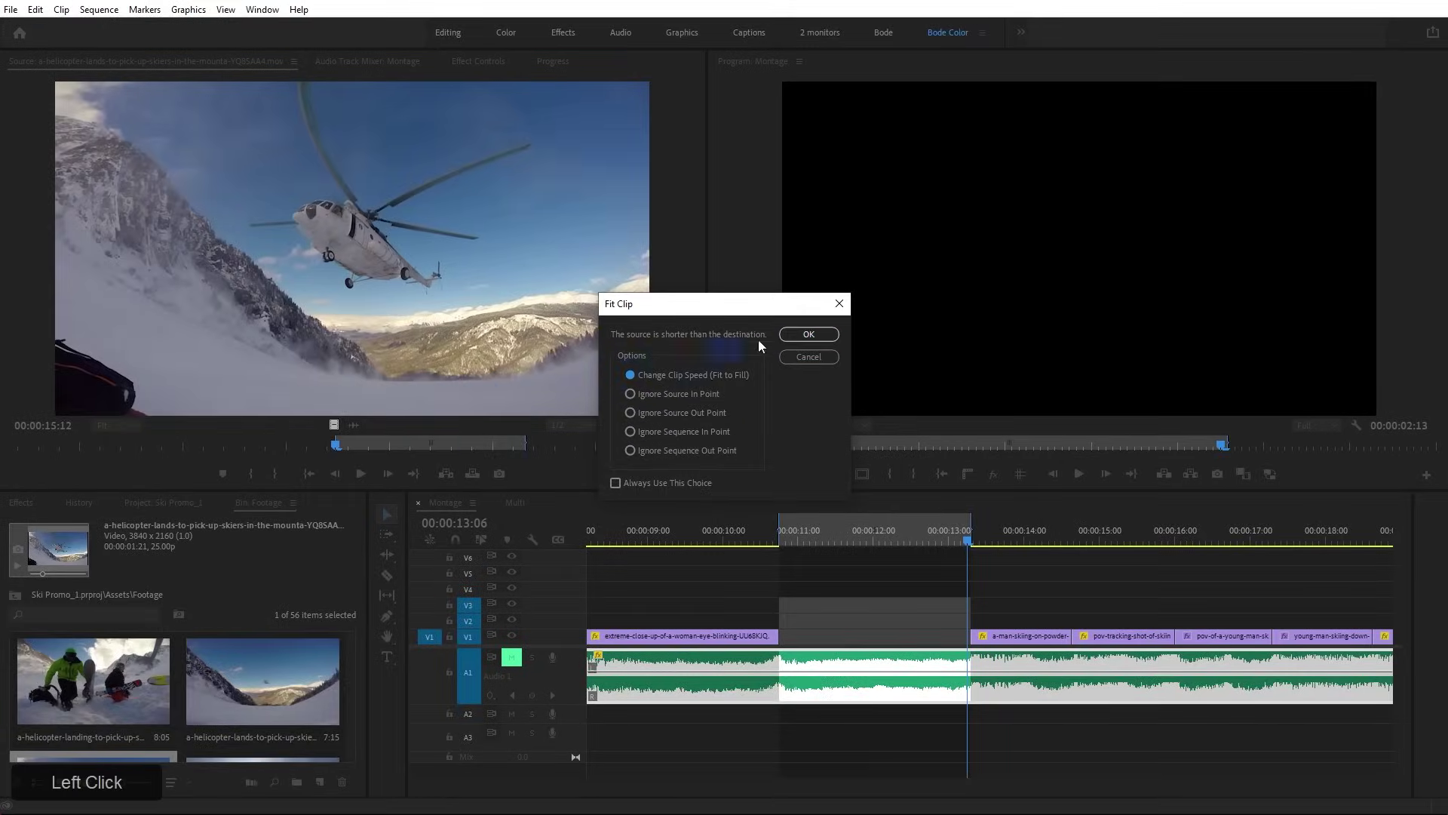
left_click(809, 334)
left_click_drag(784, 535, 865, 558)
right_click(899, 640)
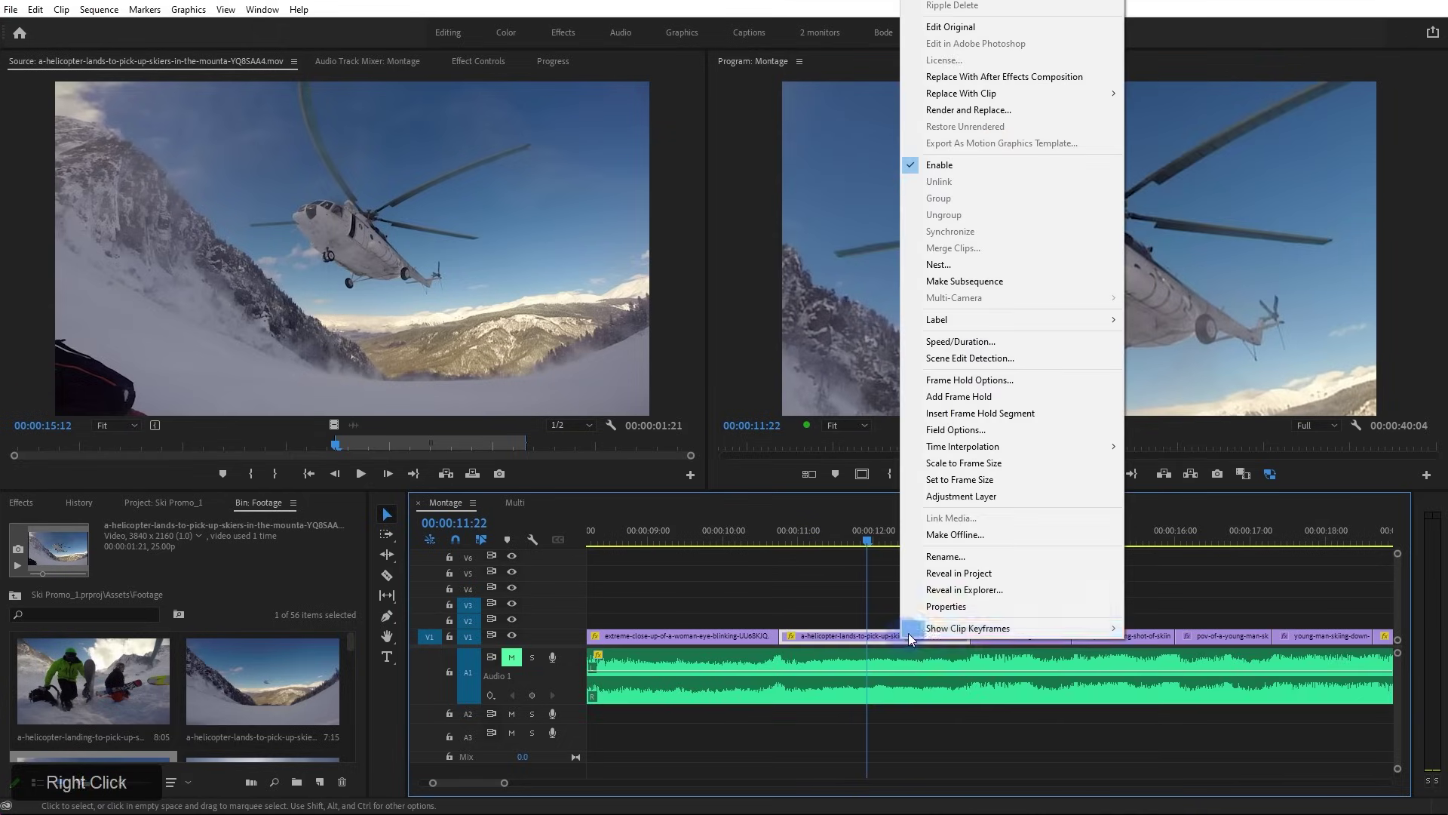
left_click(1014, 477)
left_click_drag(866, 538, 754, 539)
key("space")
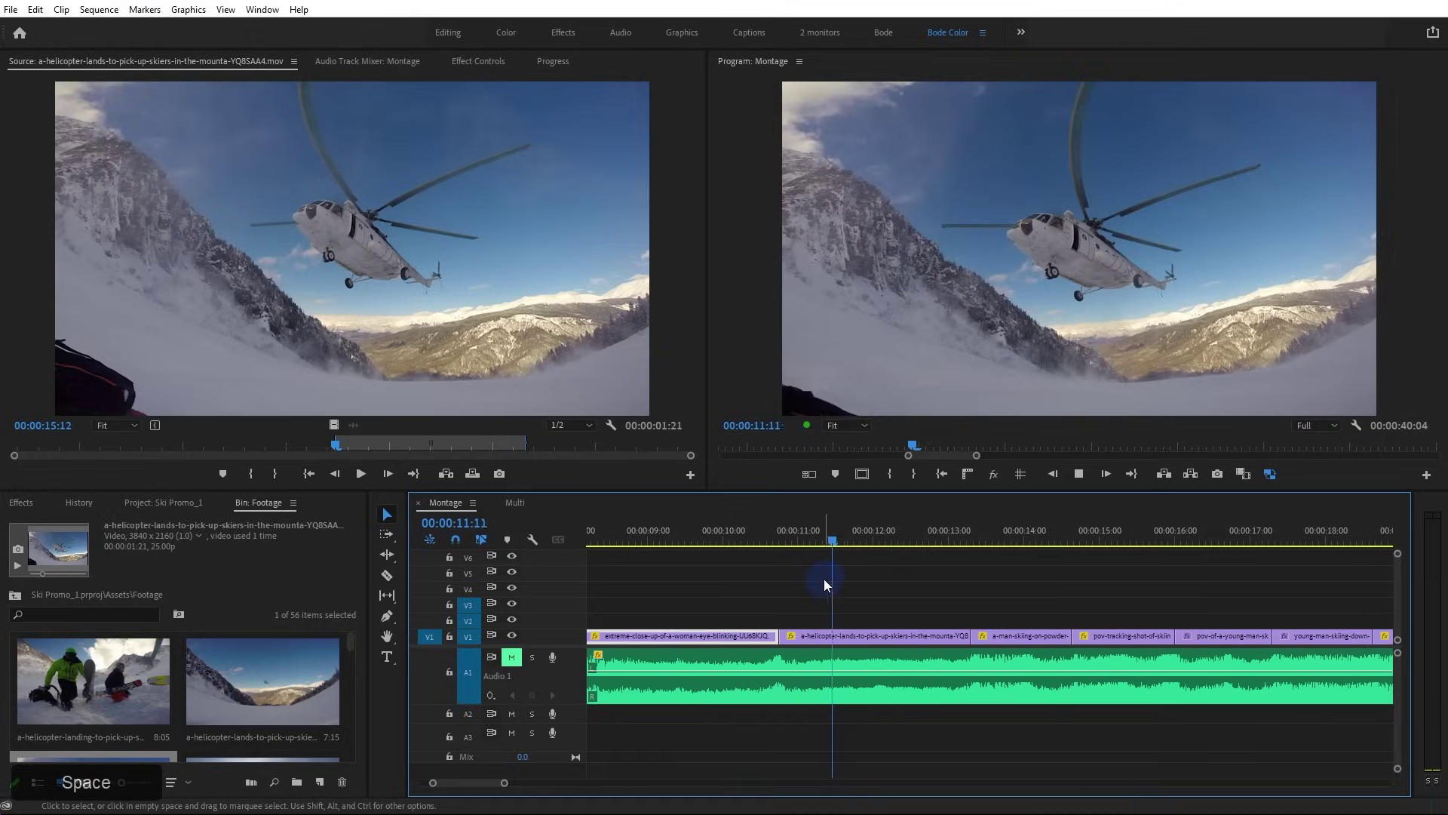
key("space")
key("ctrl+z")
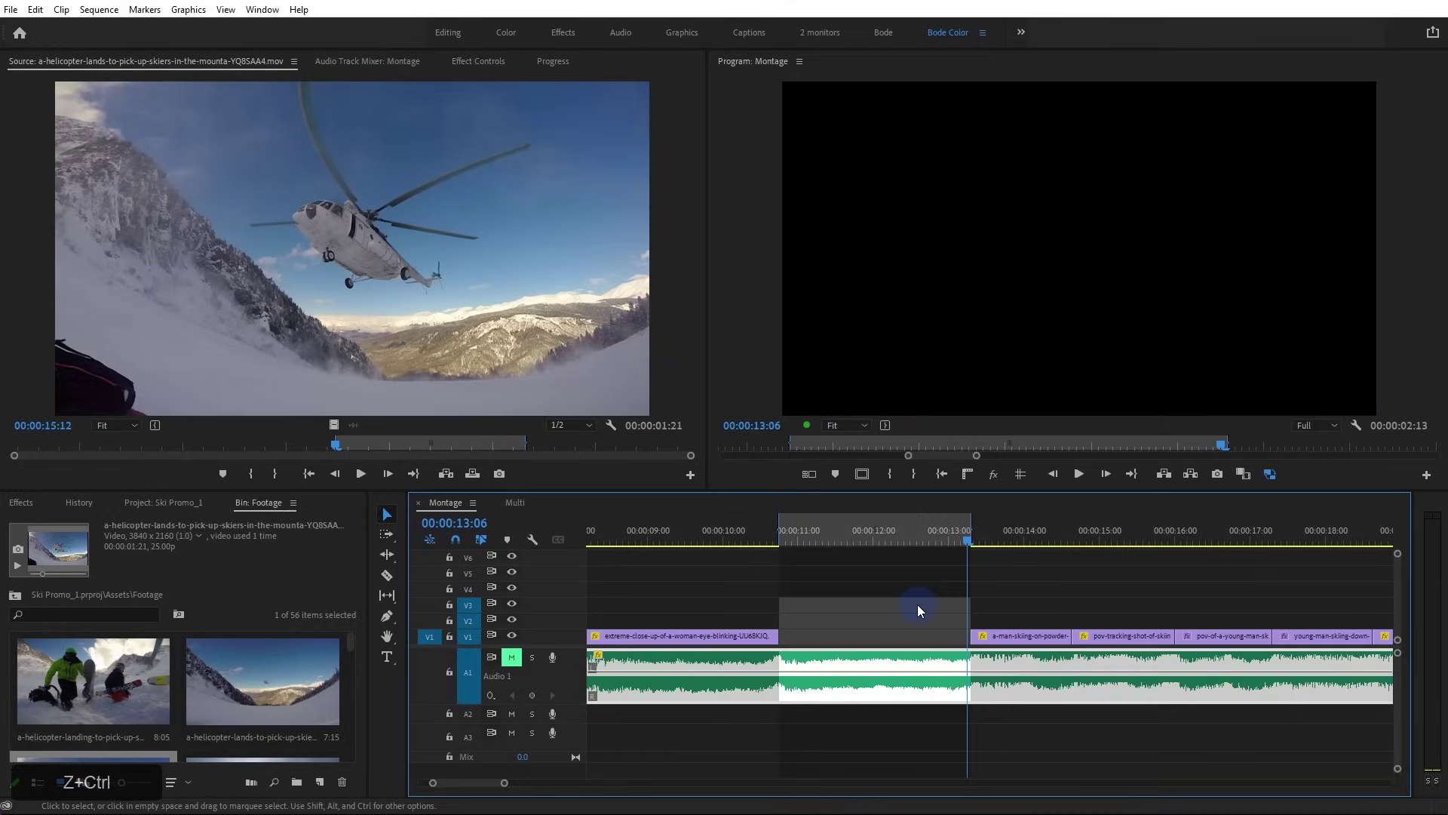
Overwrite again and choose Ignore Source In Point so the helicopter clip fills the marked gap
left_click(473, 474)
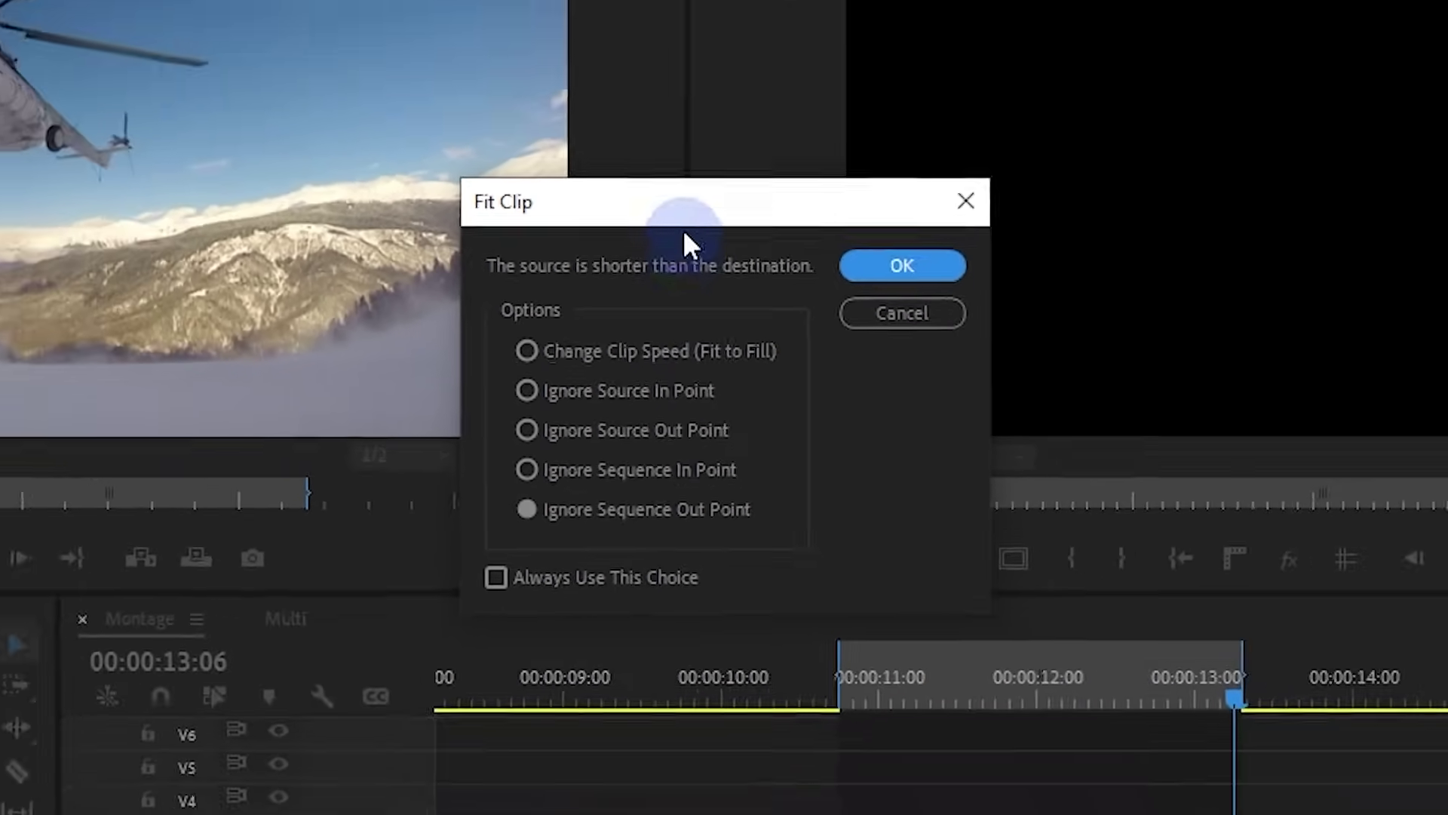
left_click_drag(665, 115, 562, 155)
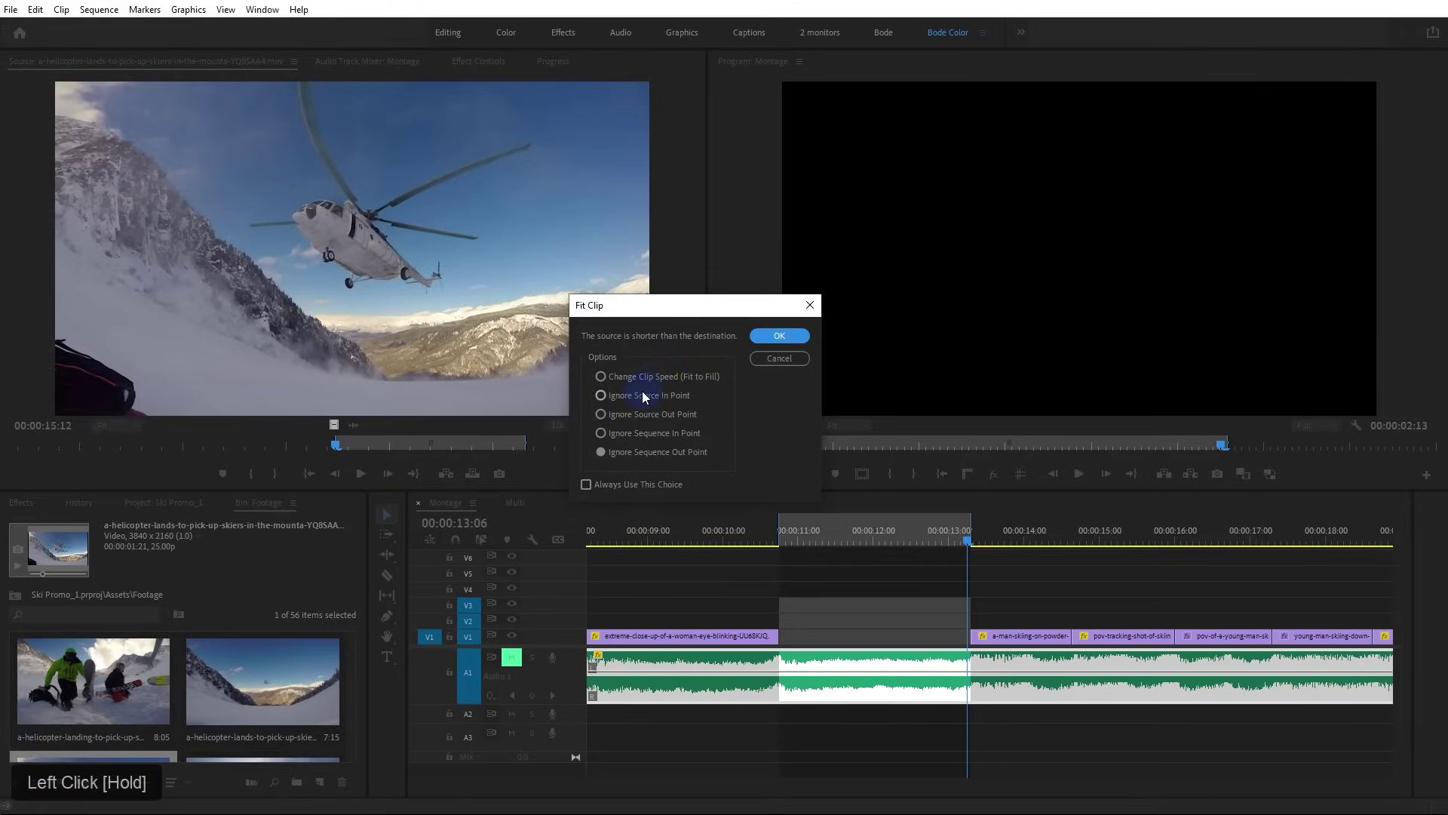
left_click(600, 395)
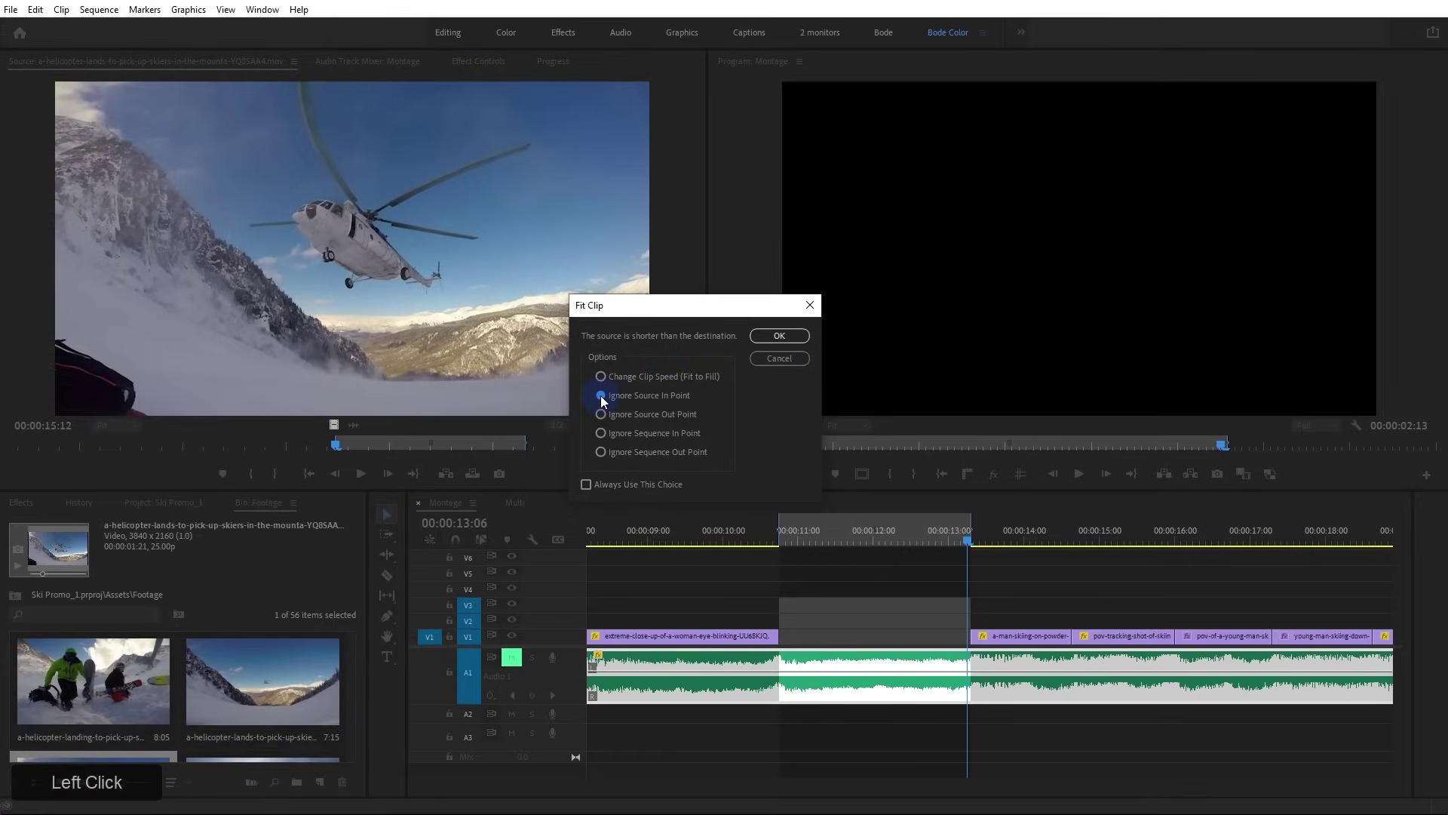
left_click(775, 335)
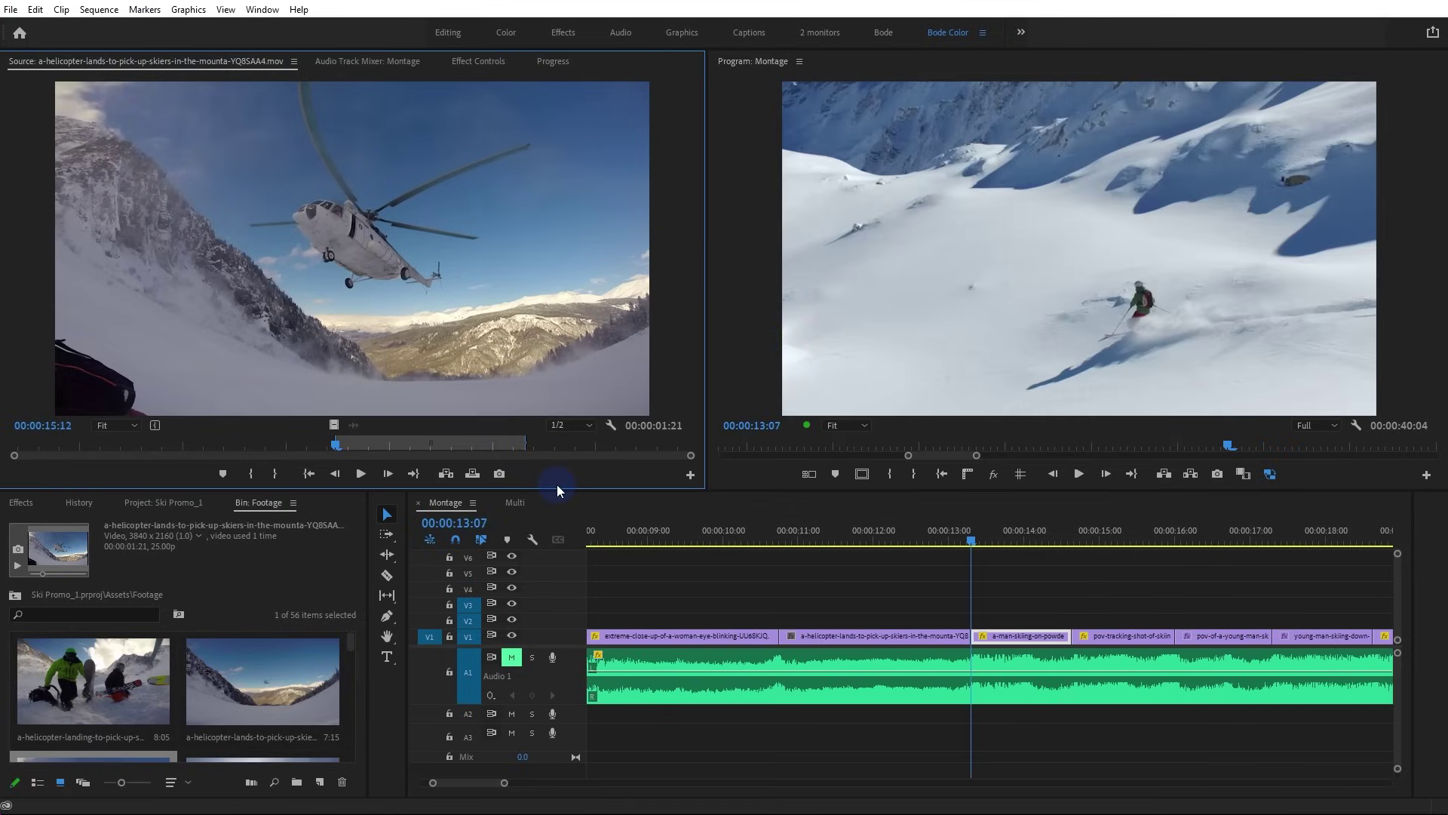
scroll(853, 587, "down", 5, "alt")
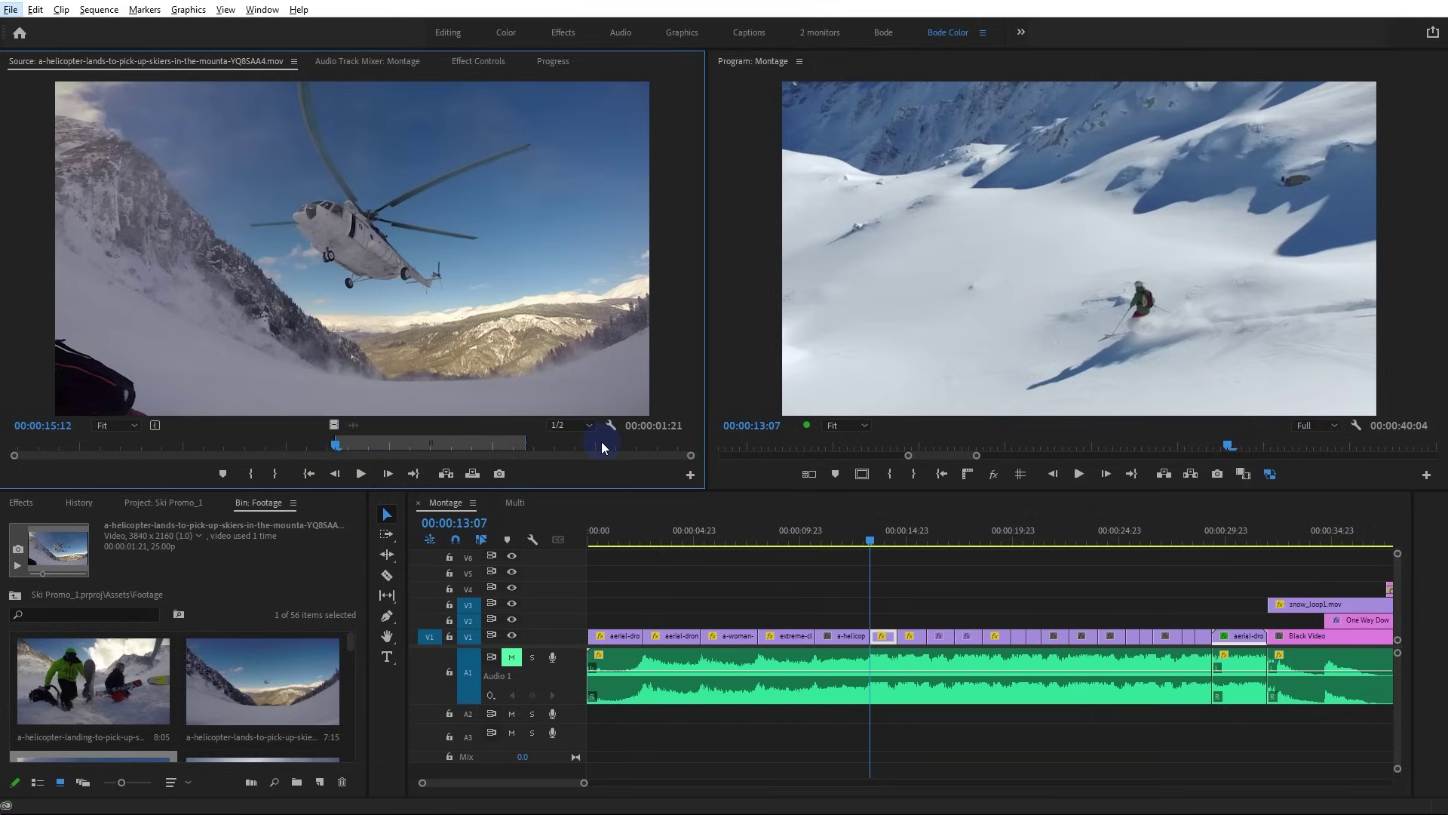
scroll(849, 617, "up", 4, "alt")
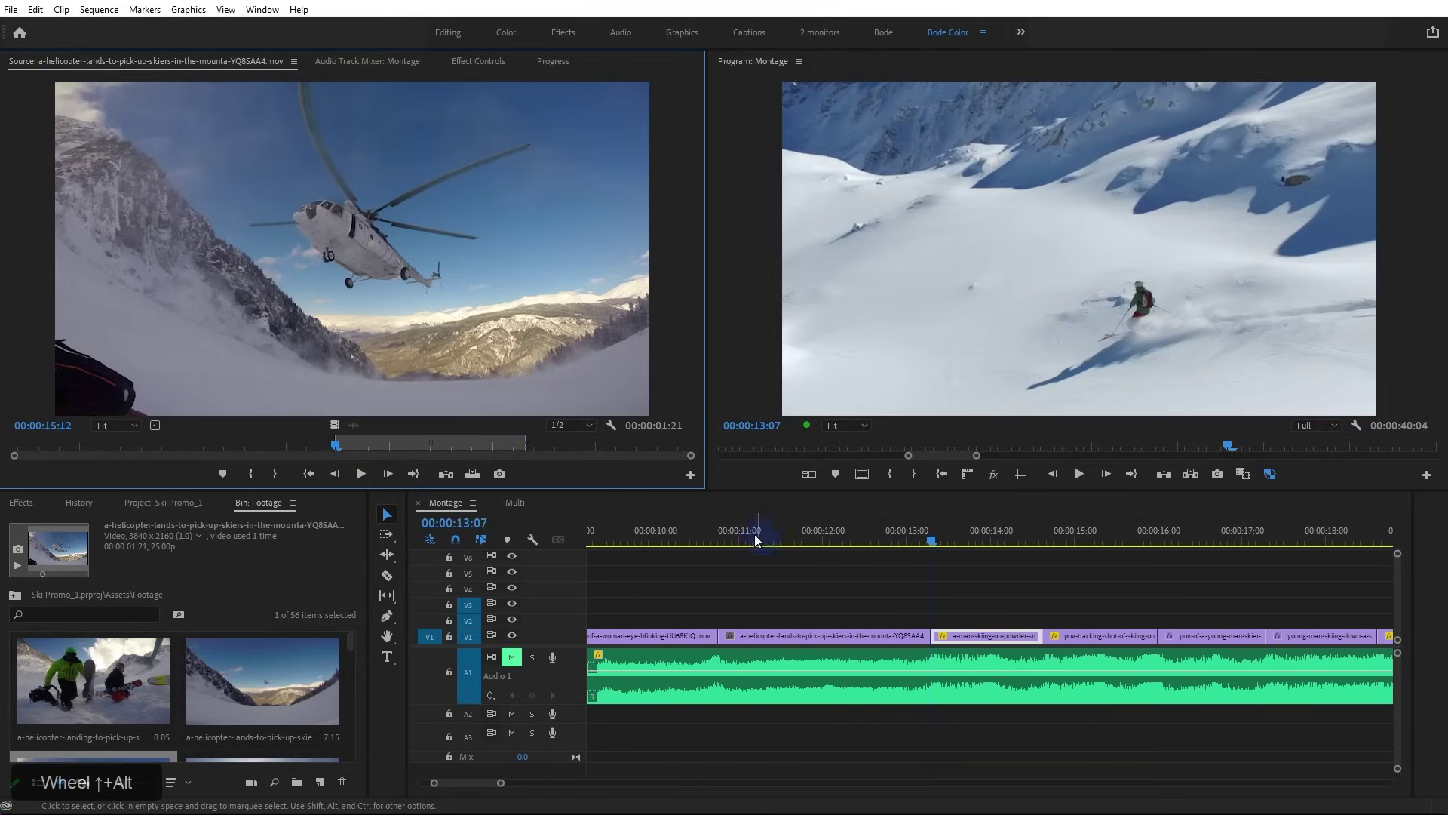
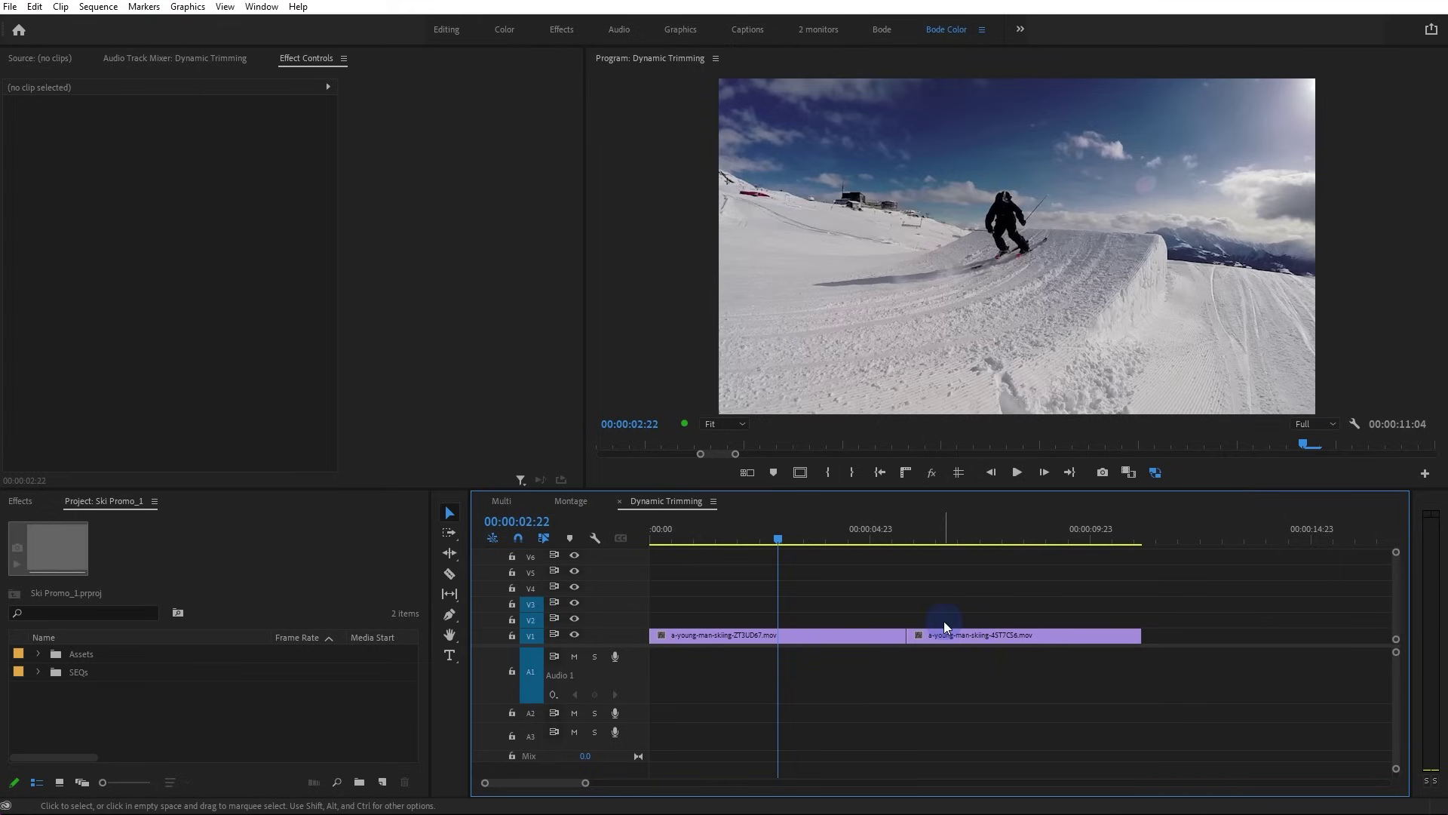
Open the two-up trim view on the ski-clip cut at 00:00:05:20
key("shift+t")
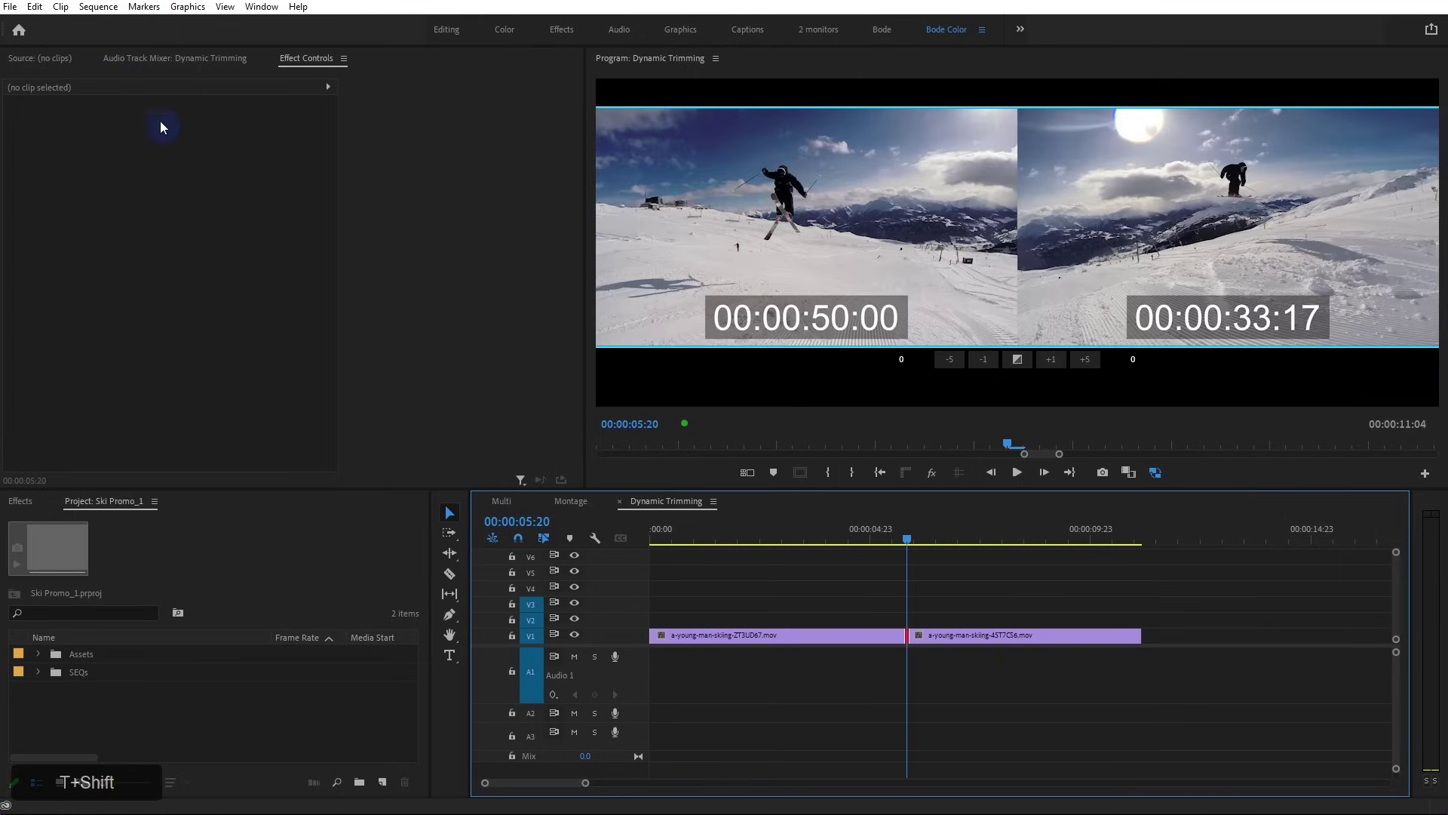
left_click(107, 9)
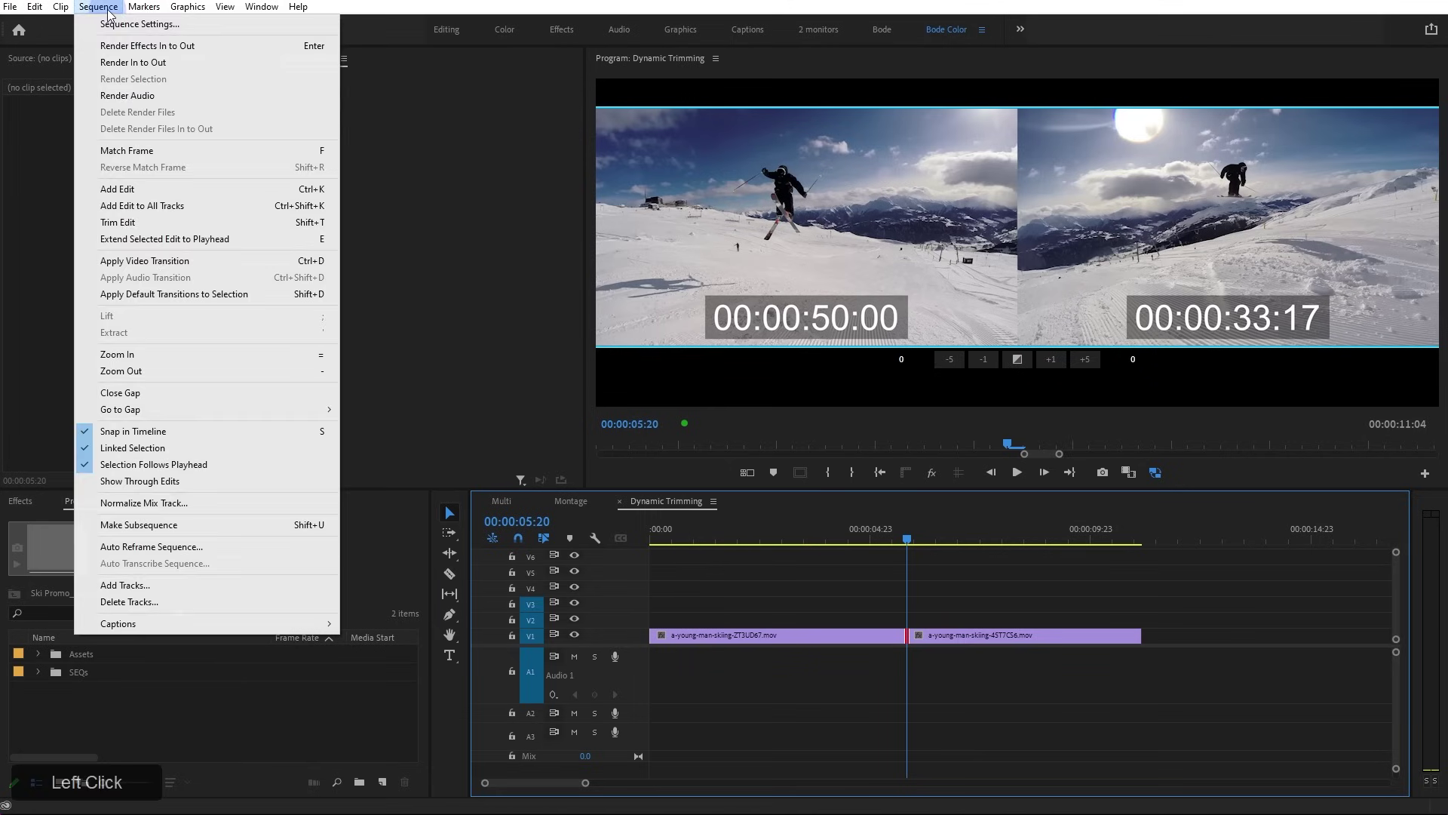
left_click(190, 223)
key("Up")
key("Down")
key("Up")
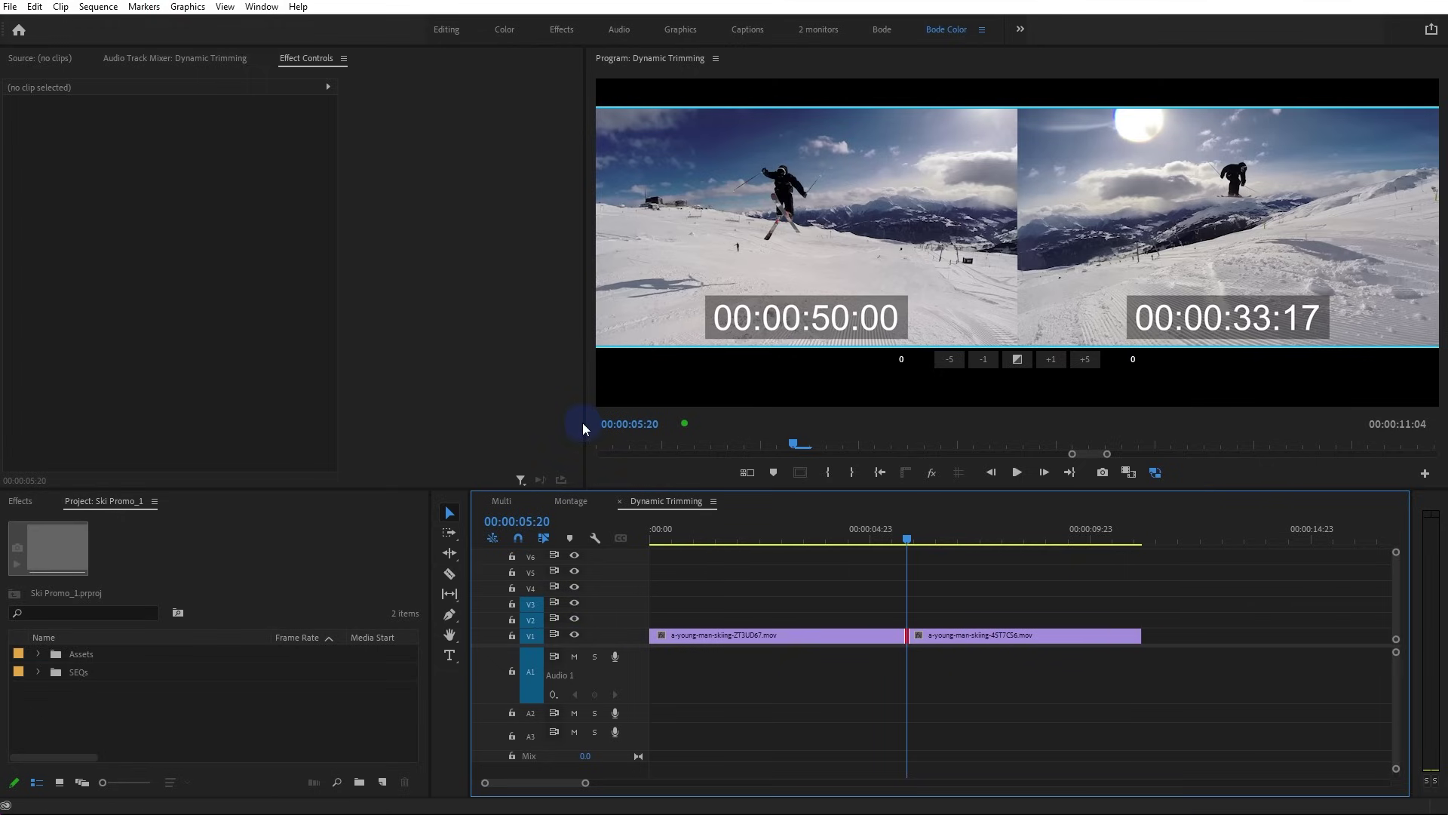
Widen the Program monitor and preview the cut playing forward and back
left_click_drag(586, 424, 496, 546)
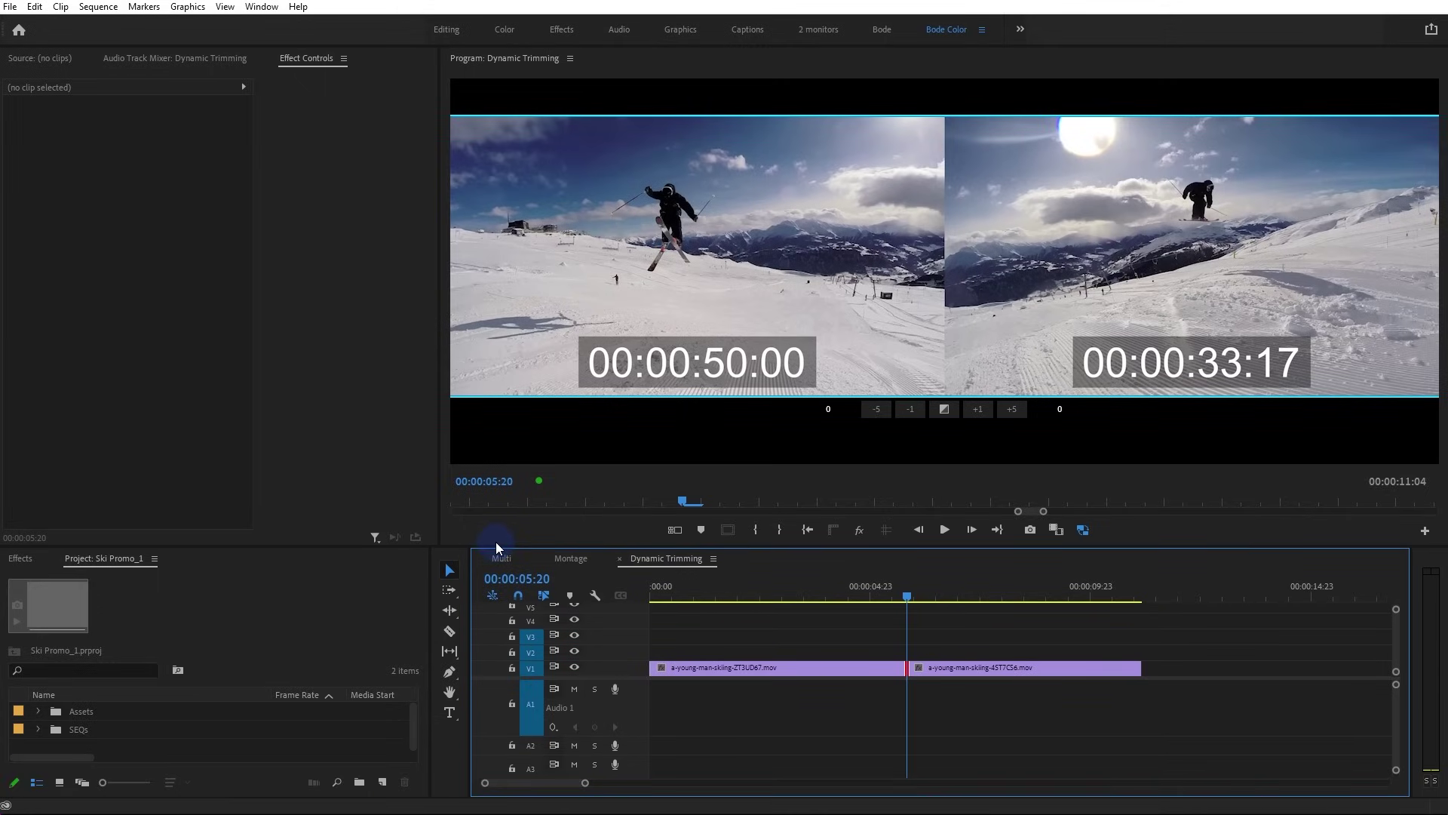
key("l")
key("j")
key("l")
key("j")
key("l")
key("l")
Roll the cut 51 frames earlier to 00:00:03:17
key("j")
key("k")
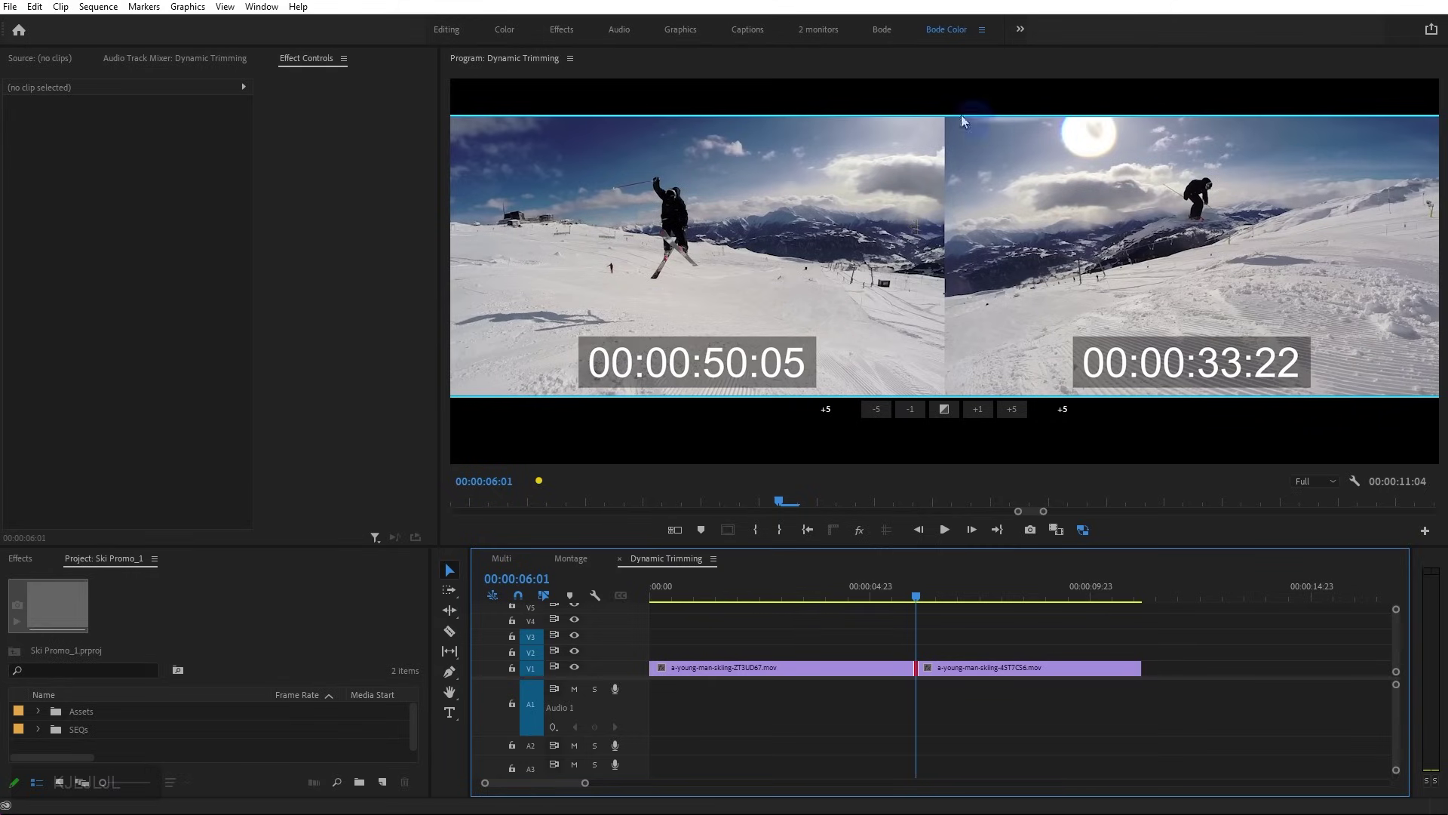
left_click(741, 248)
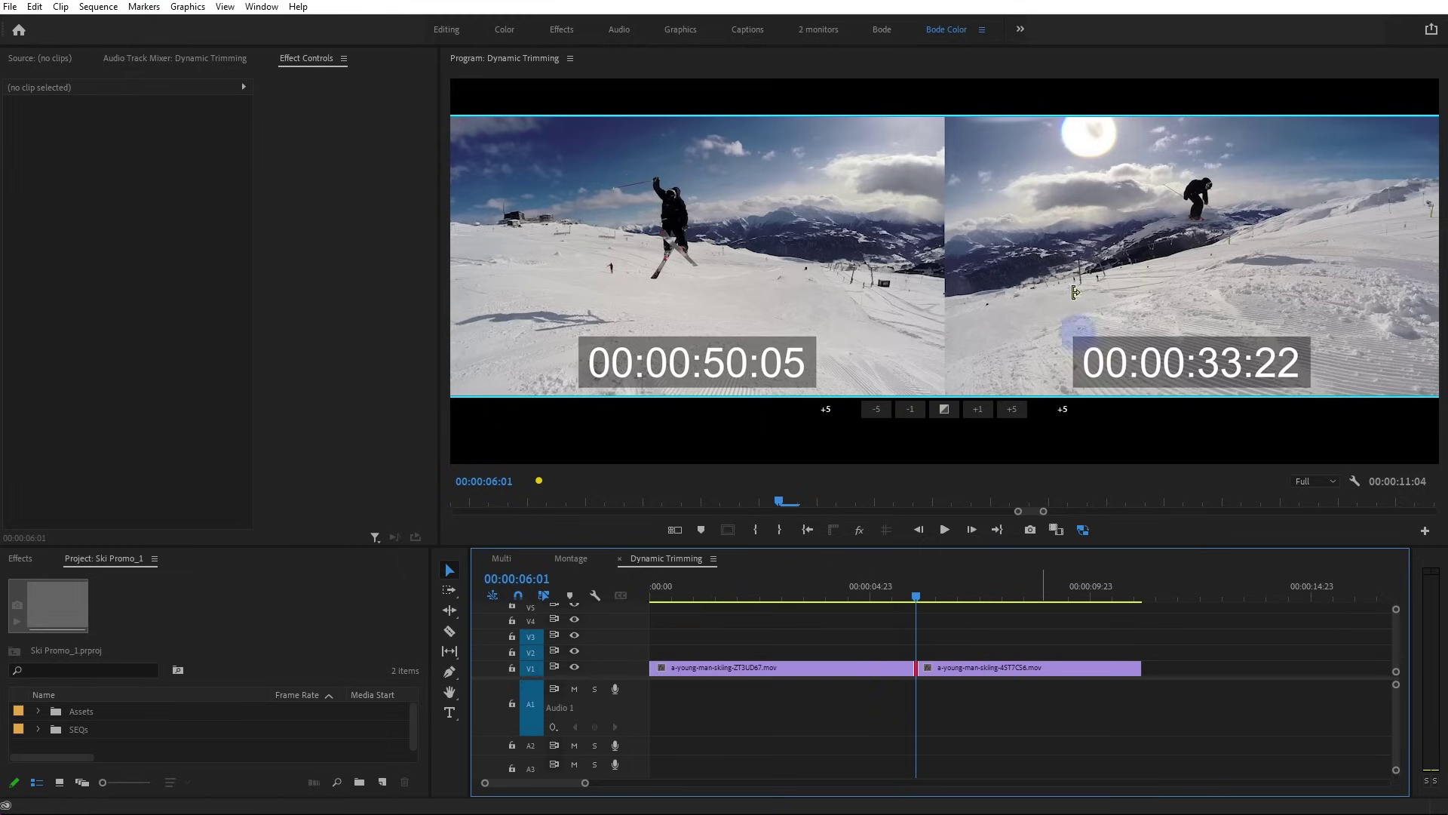
key("j")
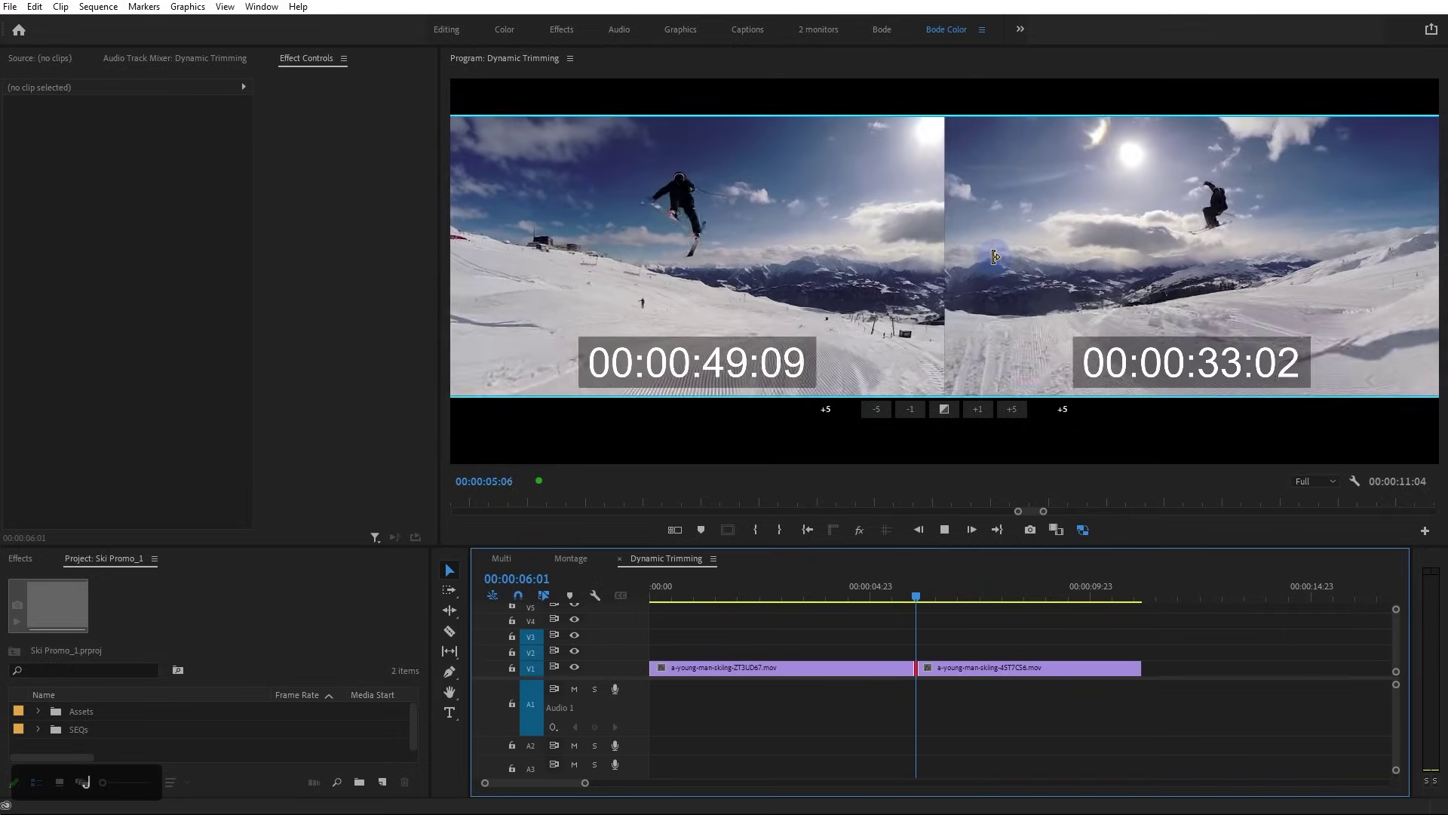
key("k")
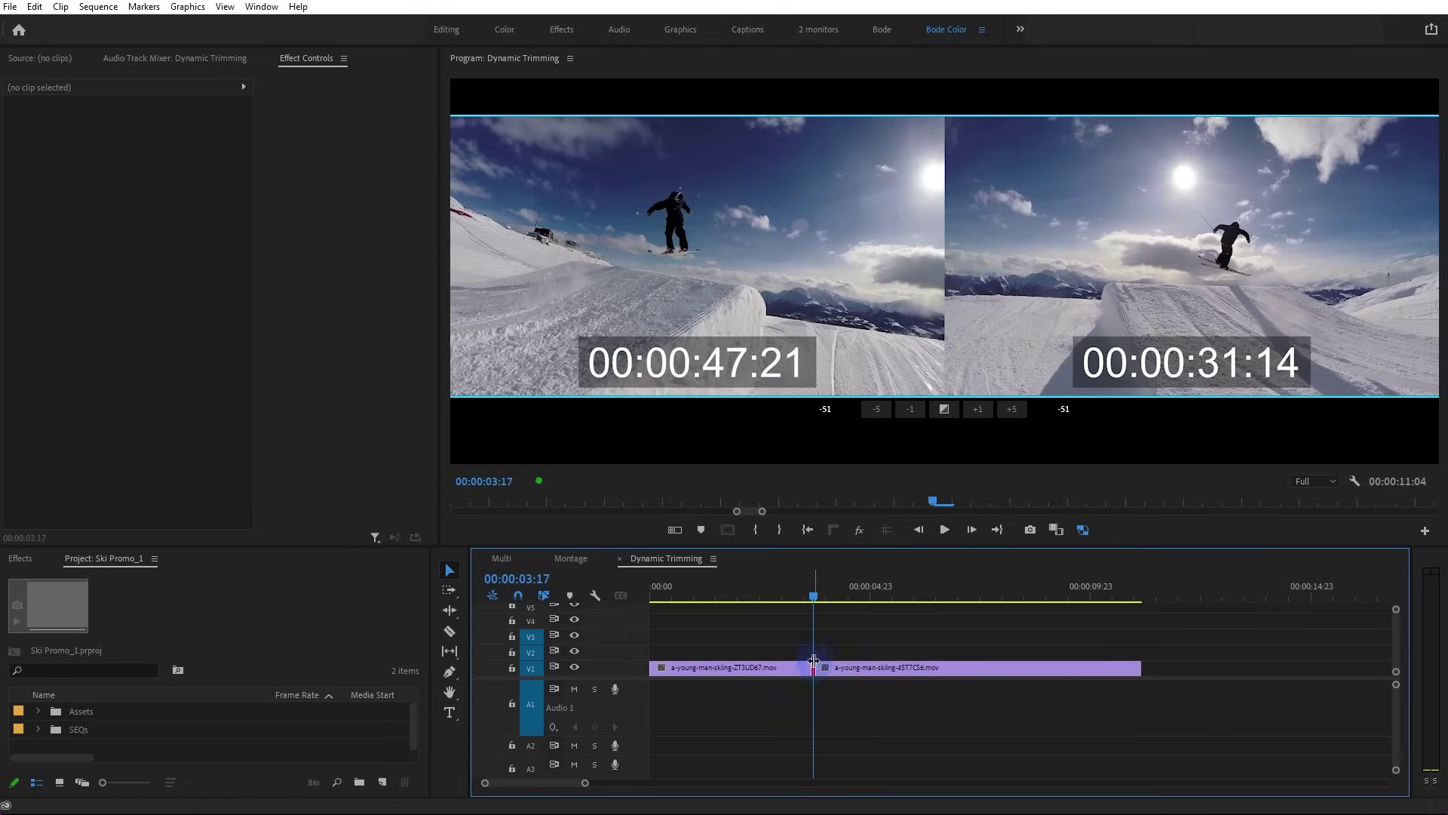
Roll the cut later to 00:00:05:10 and limit trimming to the outgoing clip's end
key("l")
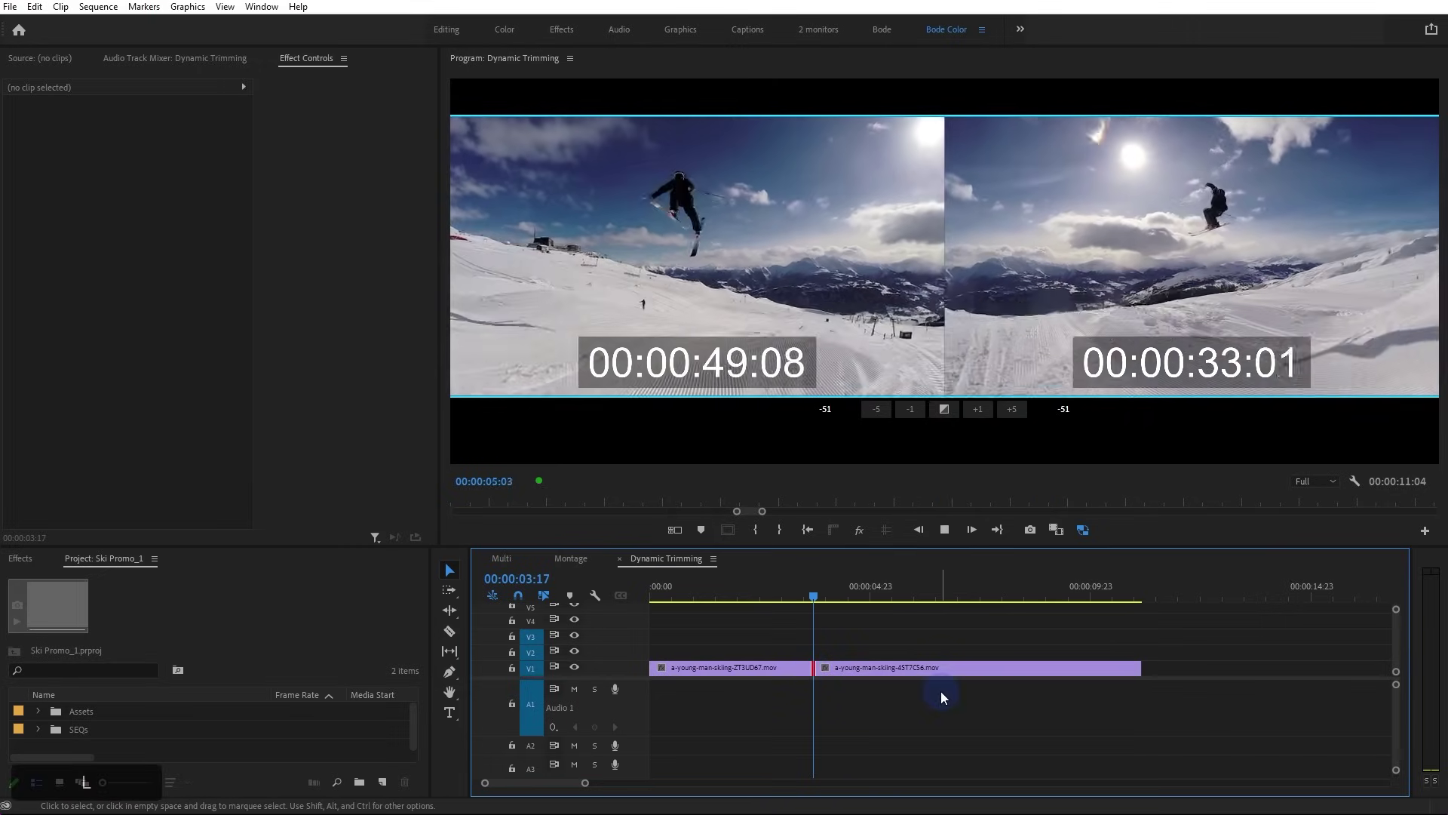
key("k")
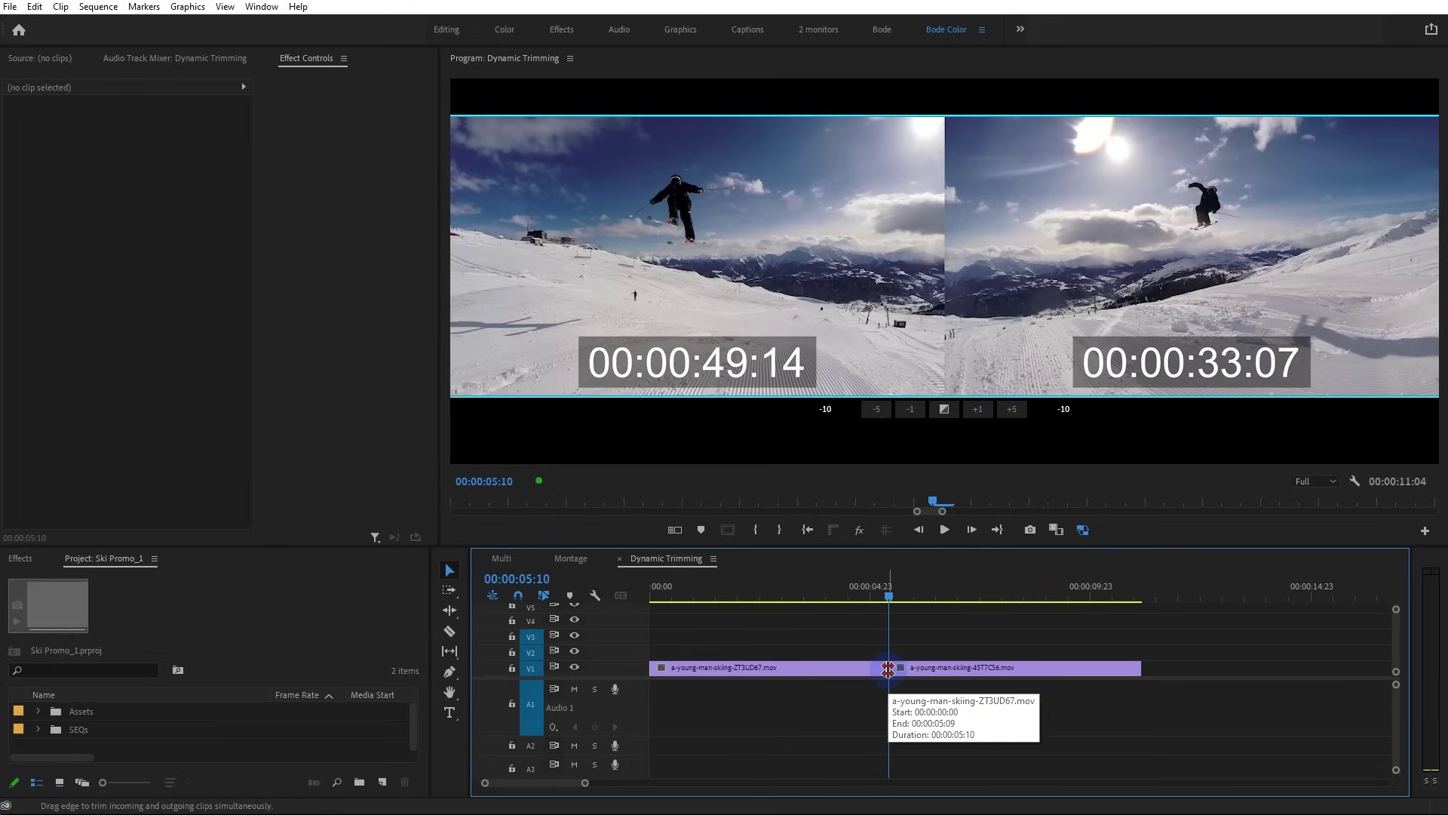
left_click(888, 669)
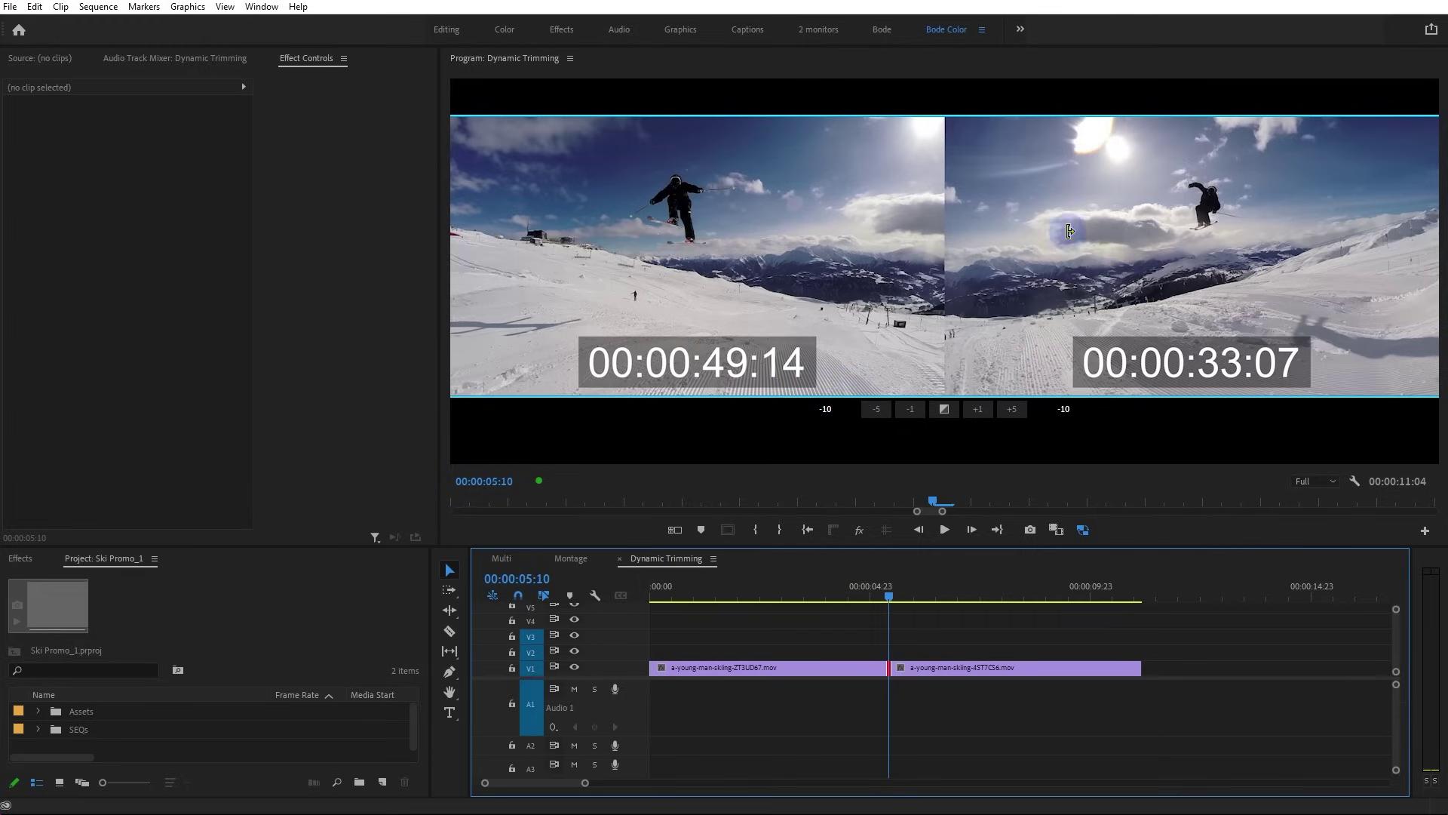
left_click(888, 664)
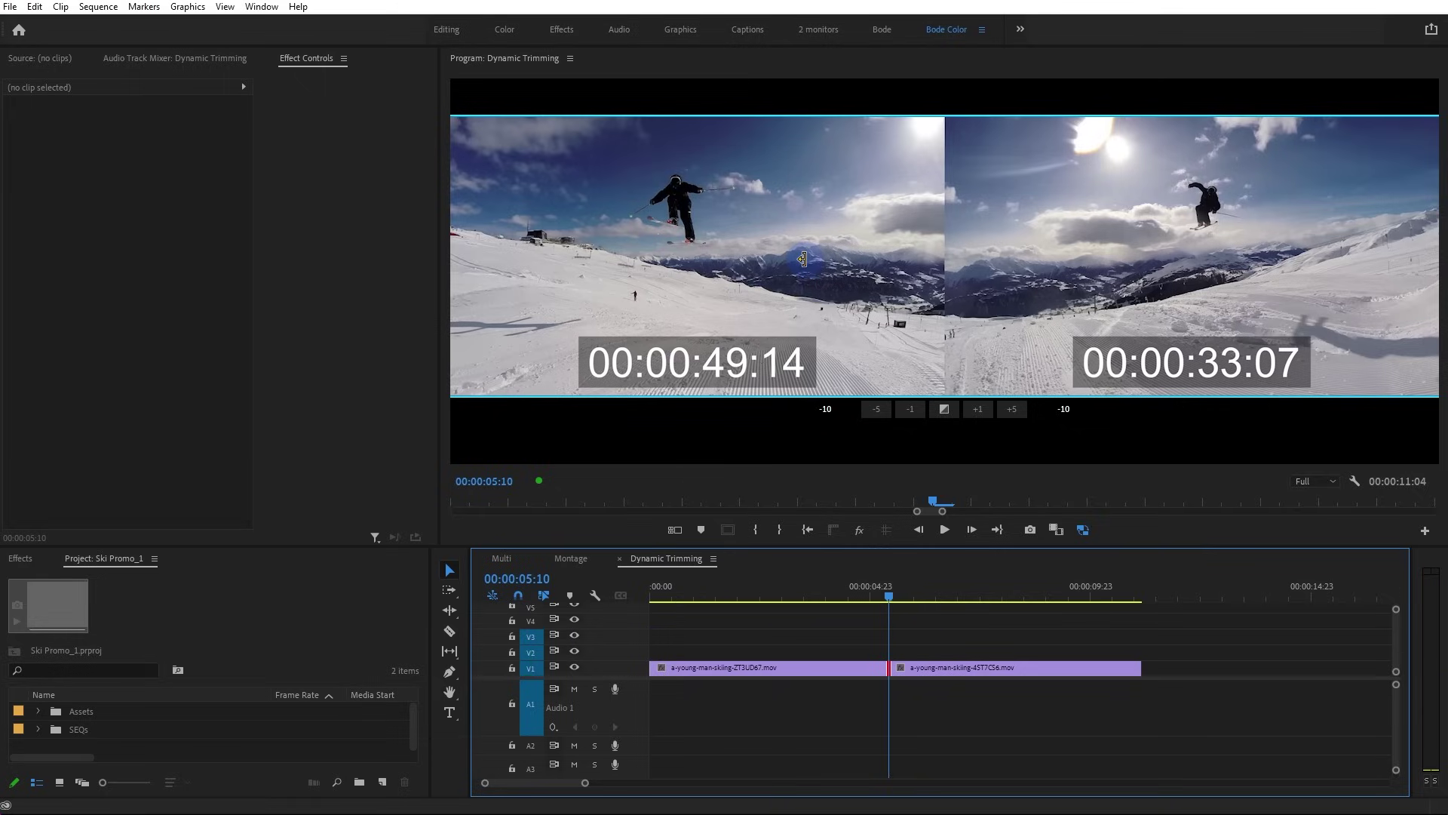
left_click(692, 245)
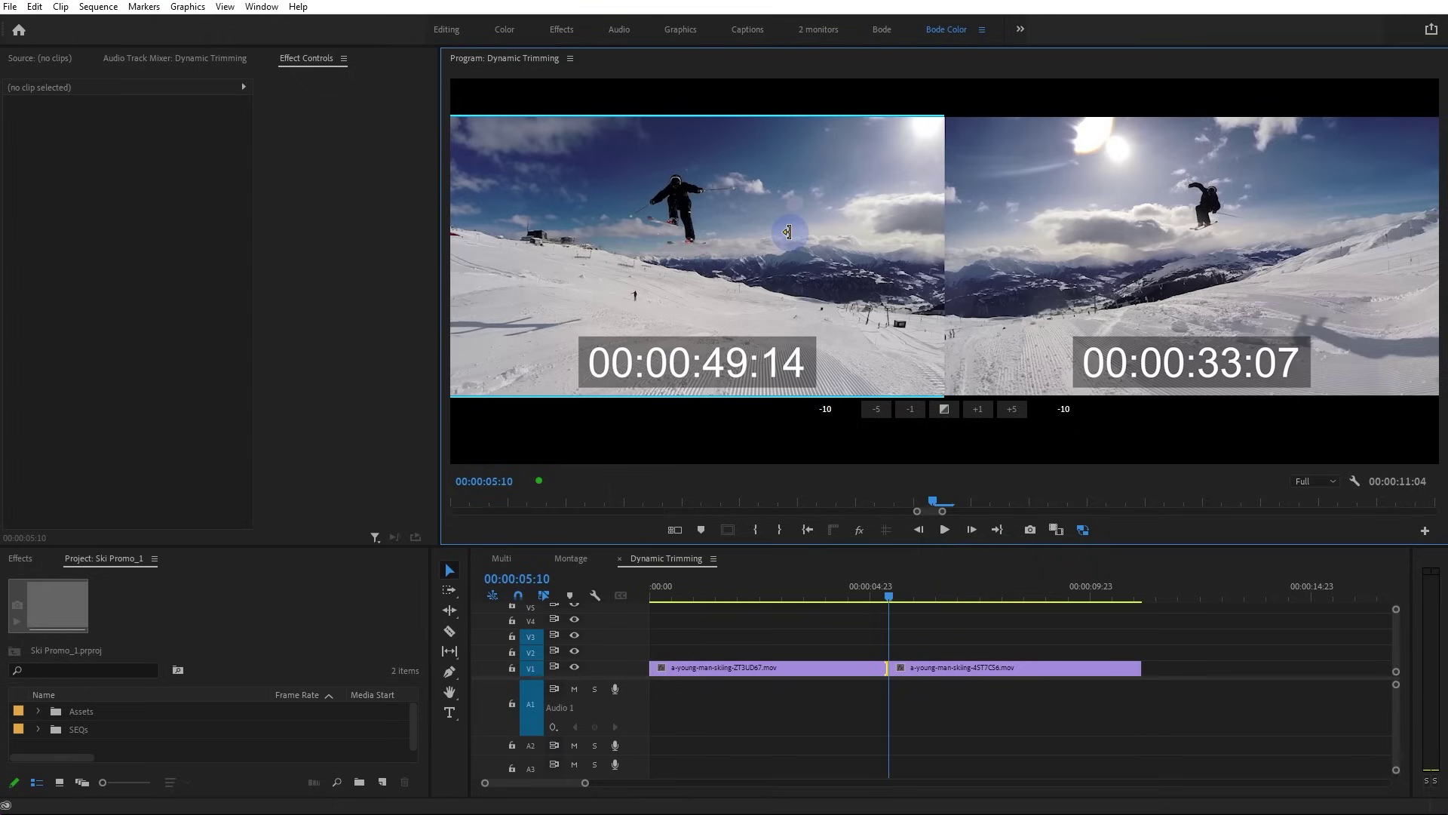
Ripple-trim the first ski clip to end at source 00:00:47:22
key("k")
key("j")
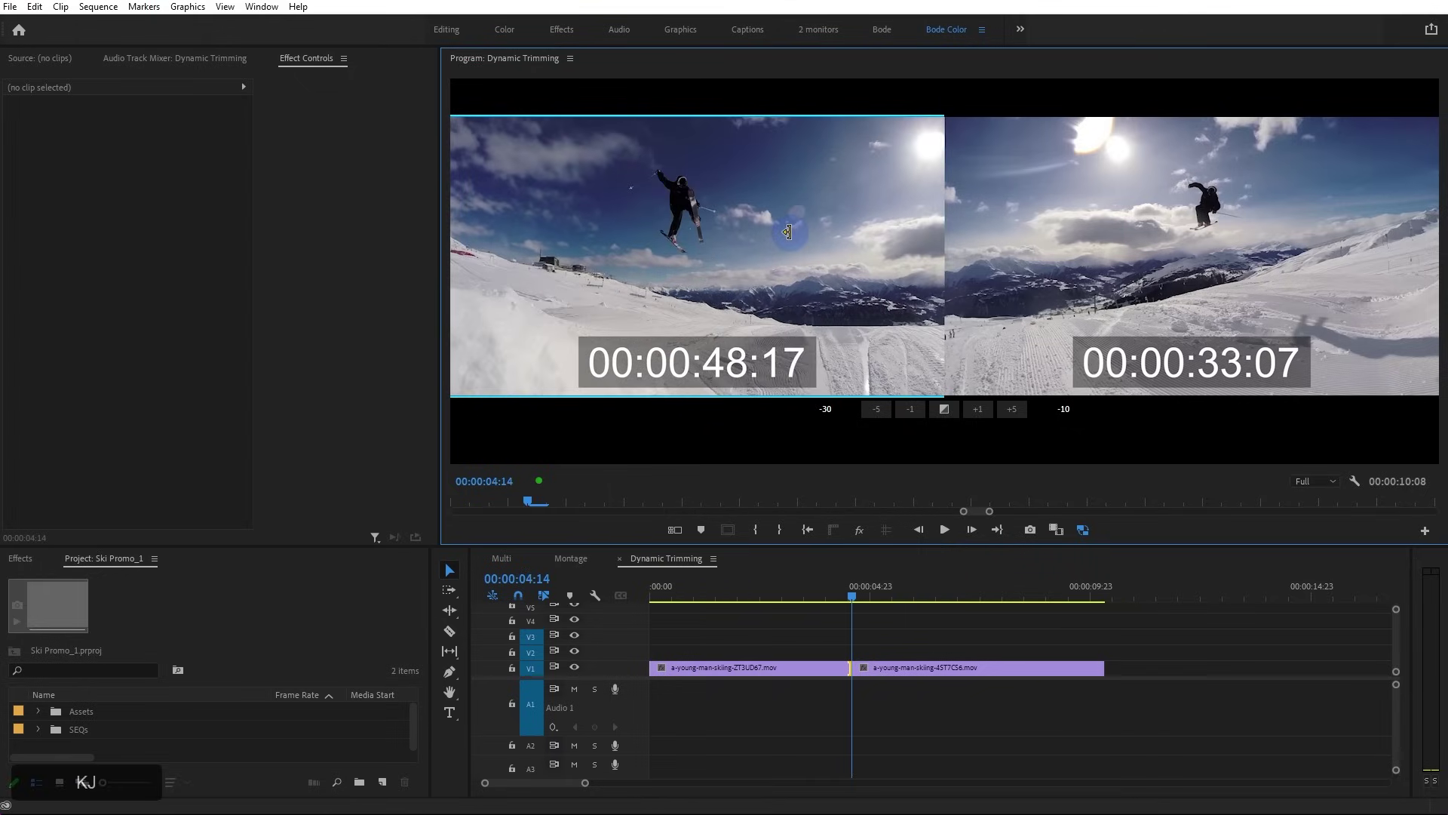
key("k")
key("j")
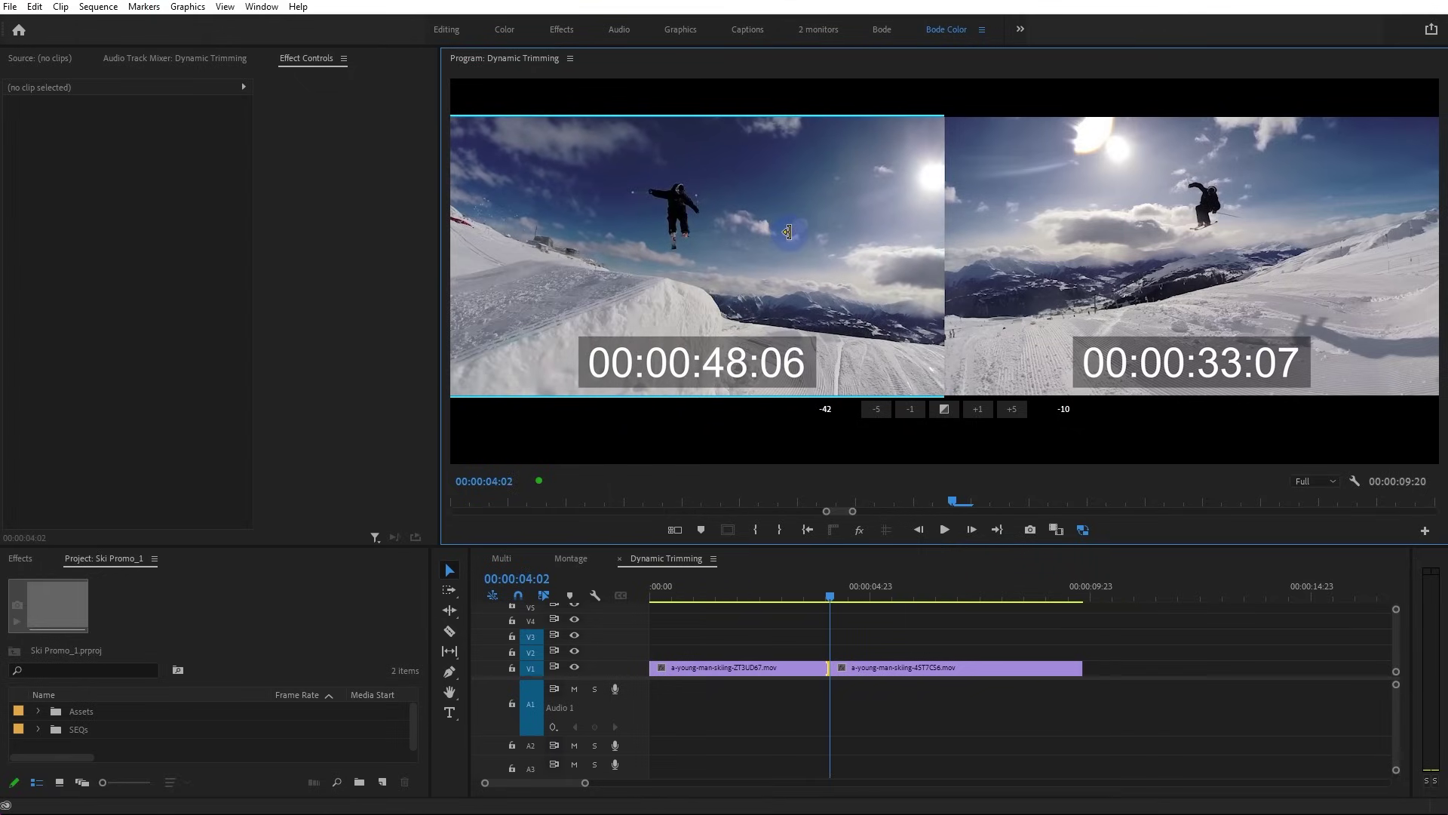
key("k")
key("j")
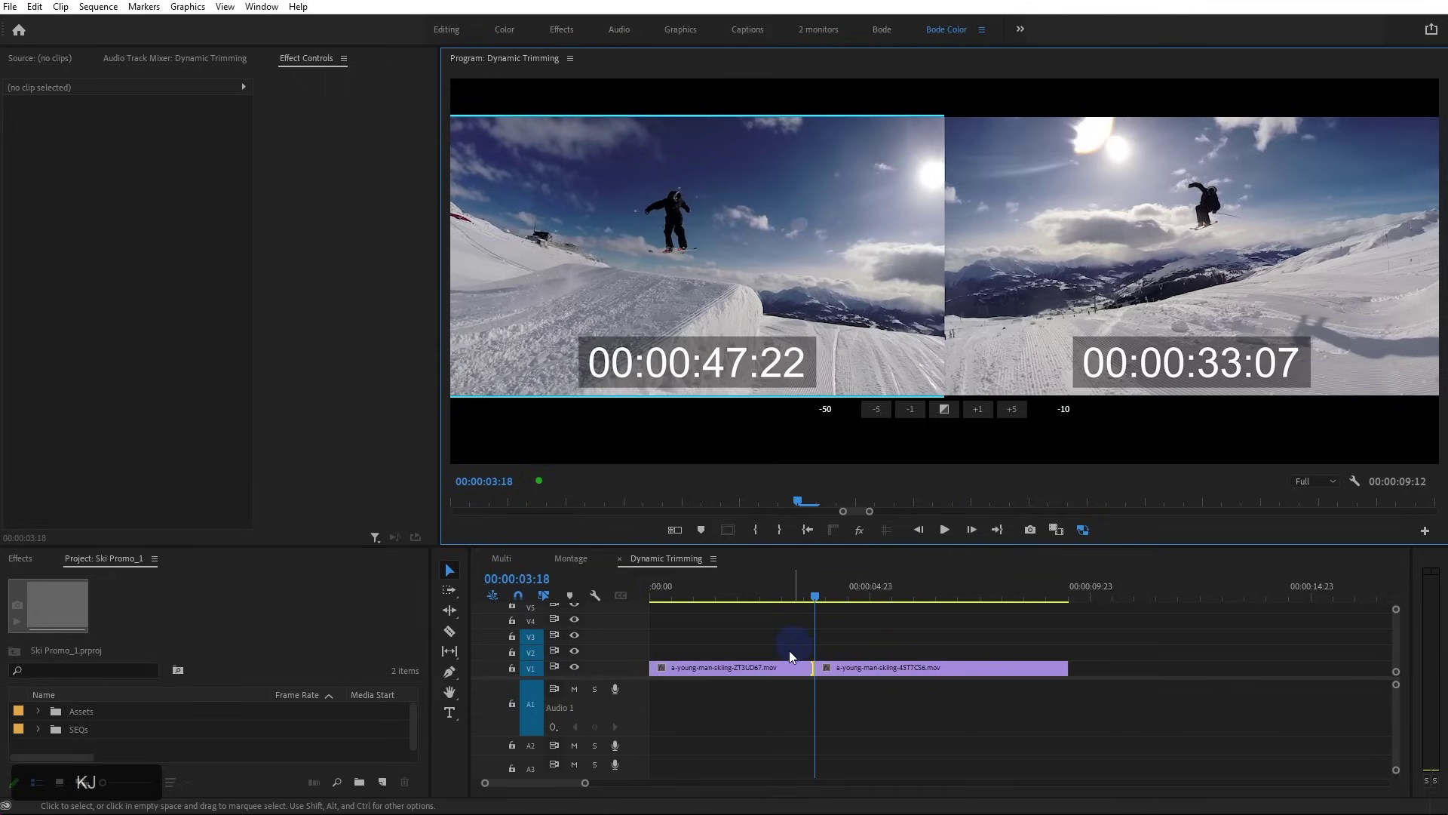
Trim the second clip to start at 00:00:35:16, shortening the sequence to 00:00:07:03
left_click(1139, 212)
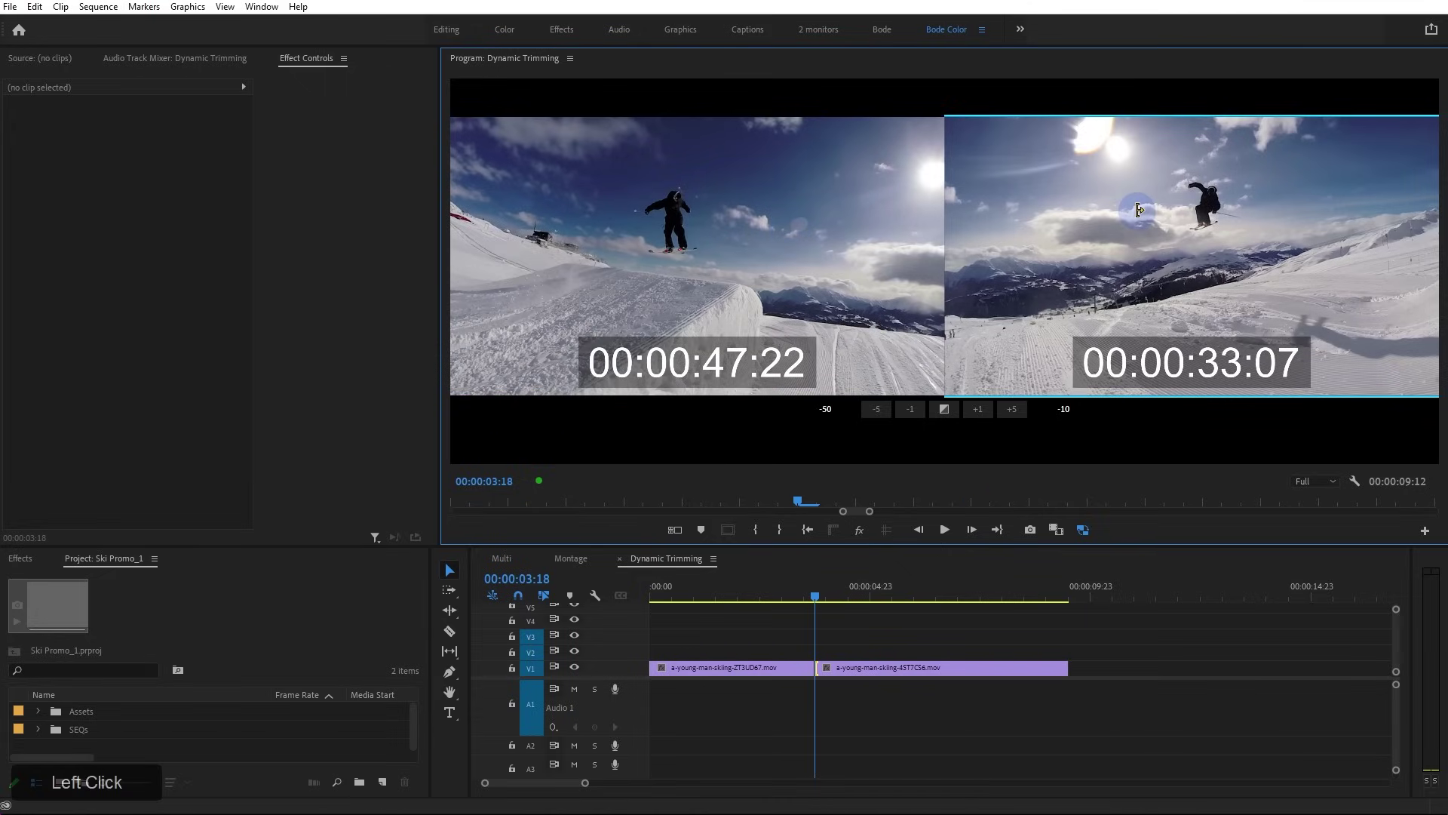
key("l")
key("k")
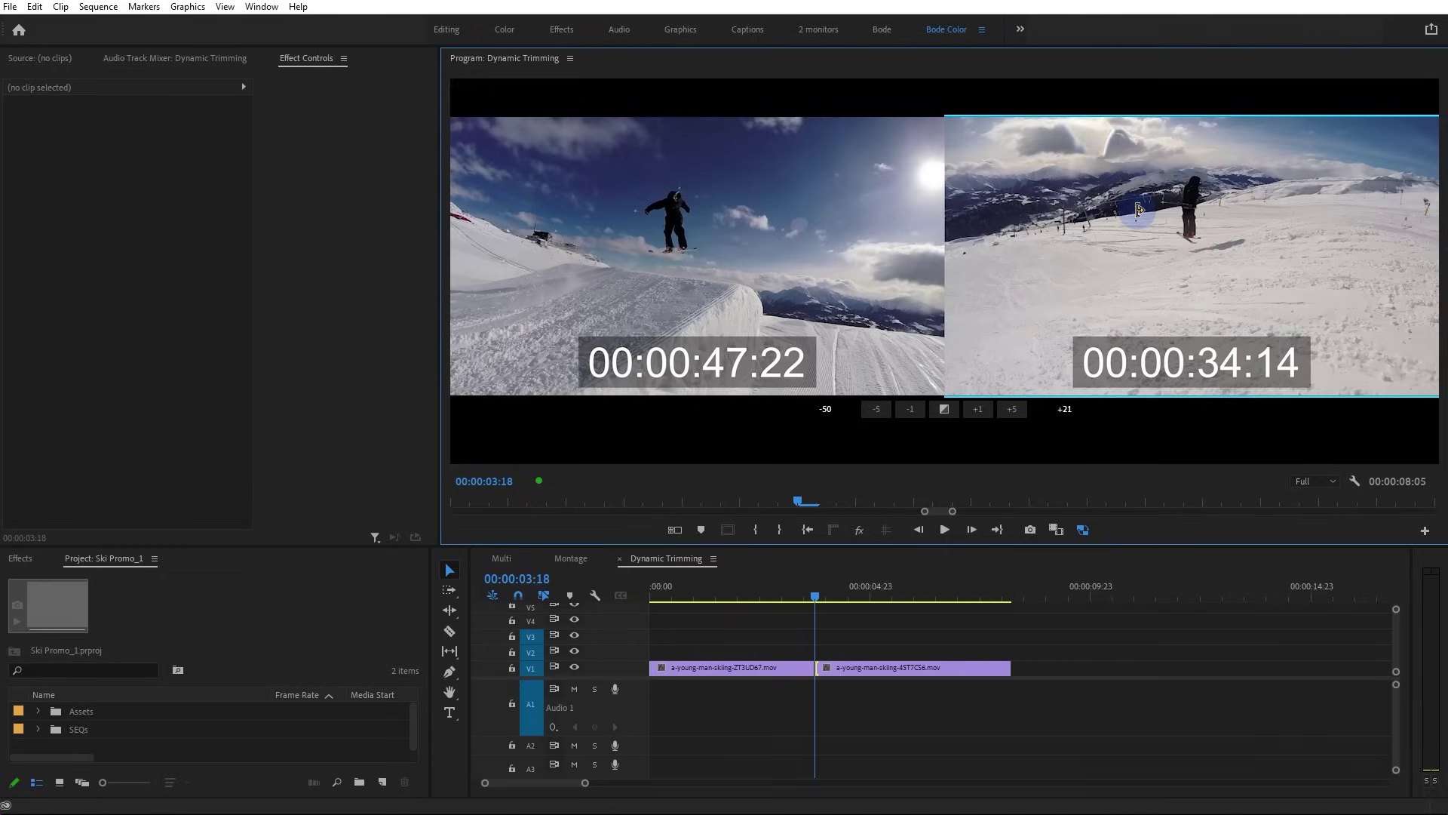
key("k+l")
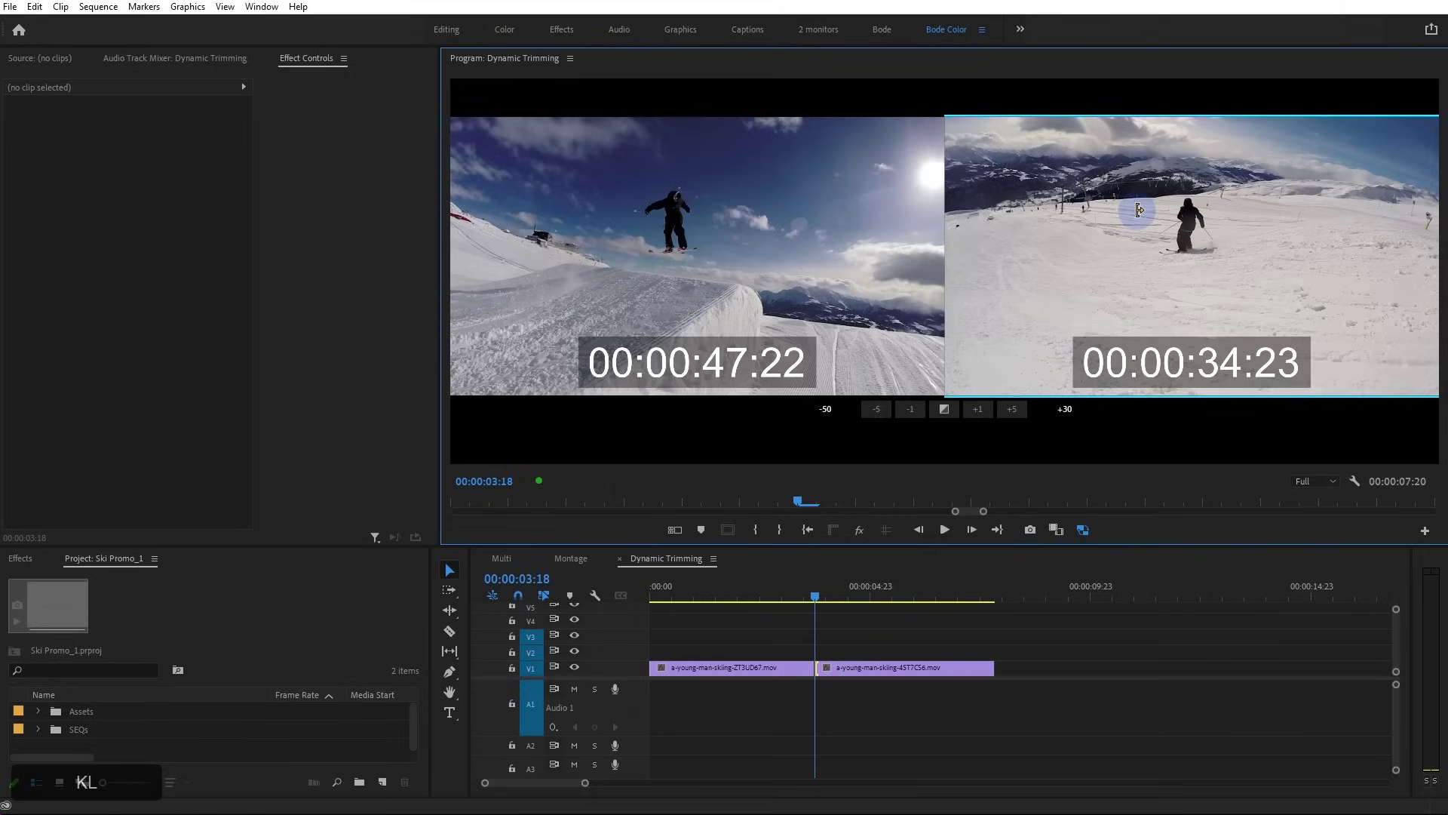
left_click(824, 664)
left_click_drag(824, 664, 854, 675)
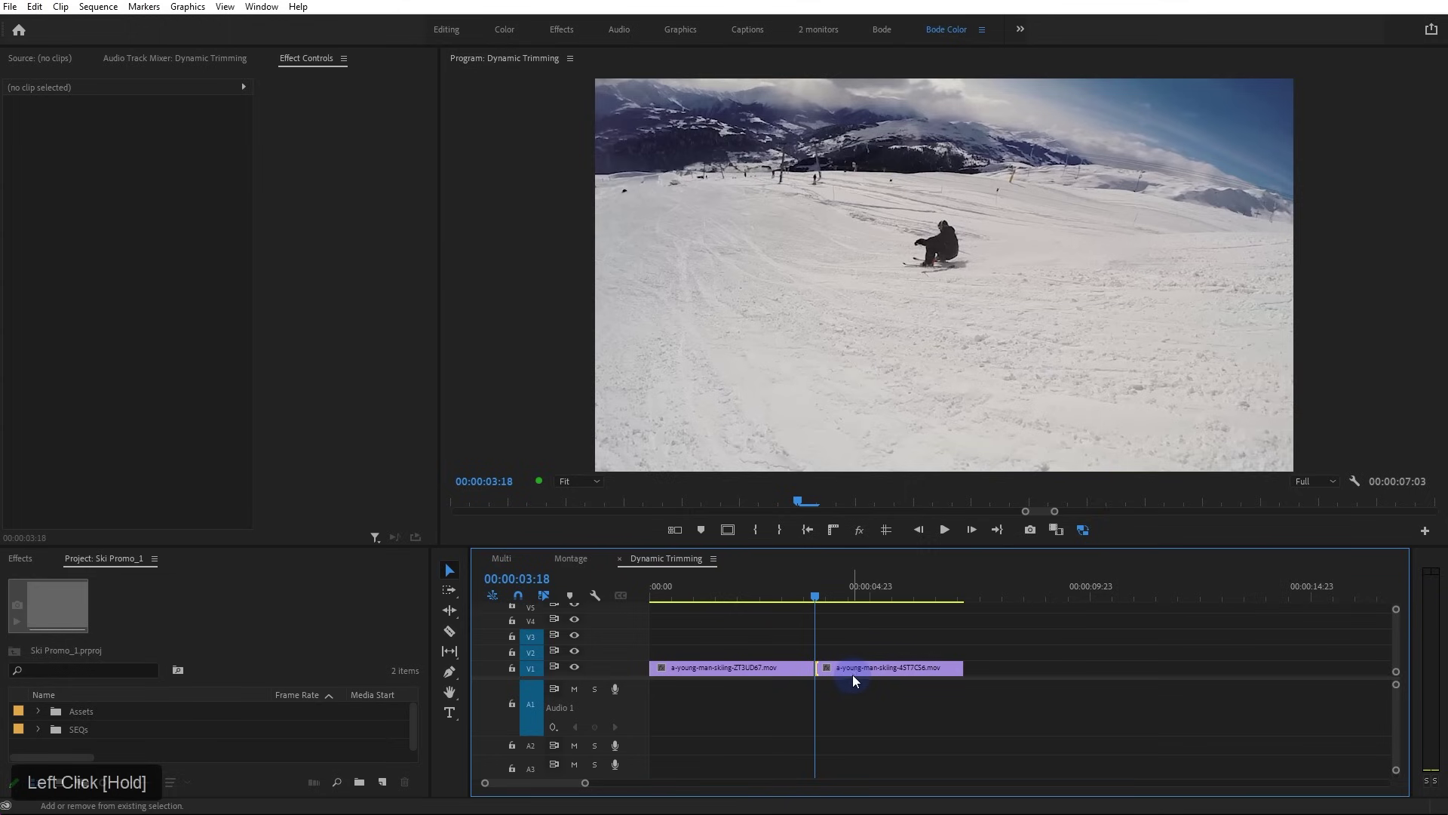
key("shift+t")
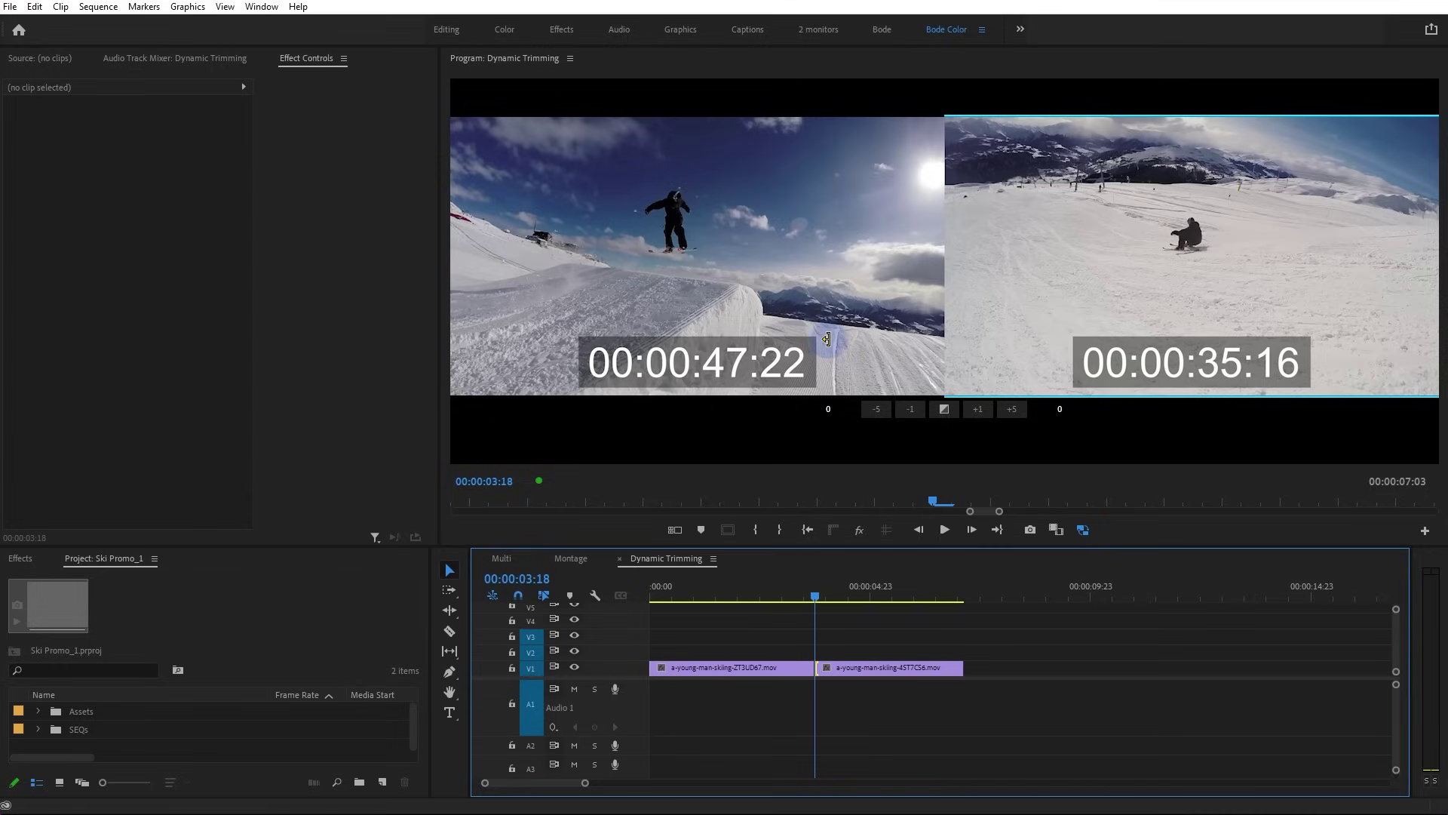
Reopen trimming at the 00:00:03:18 cut and test rolling it earlier and later
left_click(751, 594)
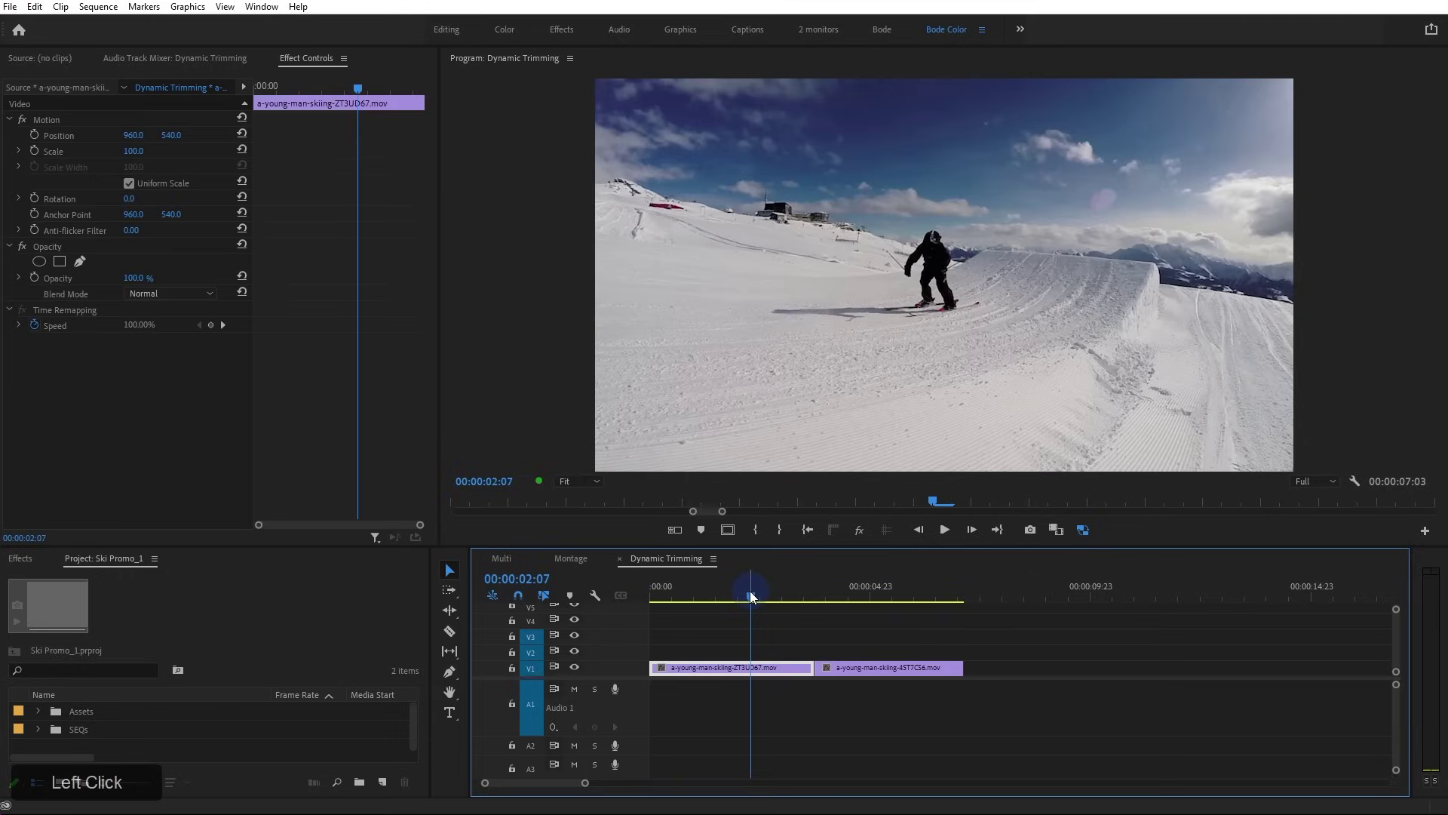
key("shift+t")
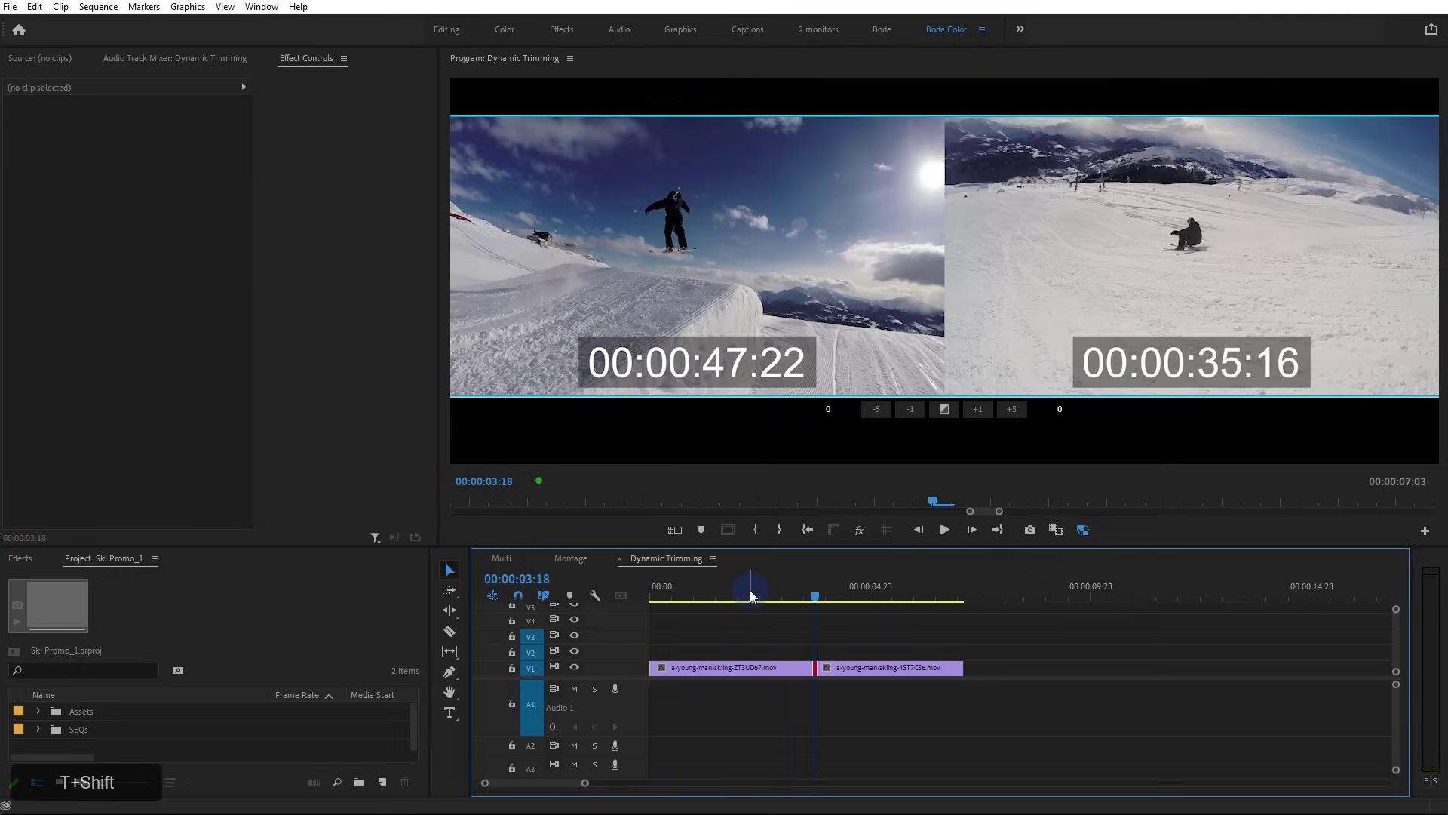
key("Down")
key("Up")
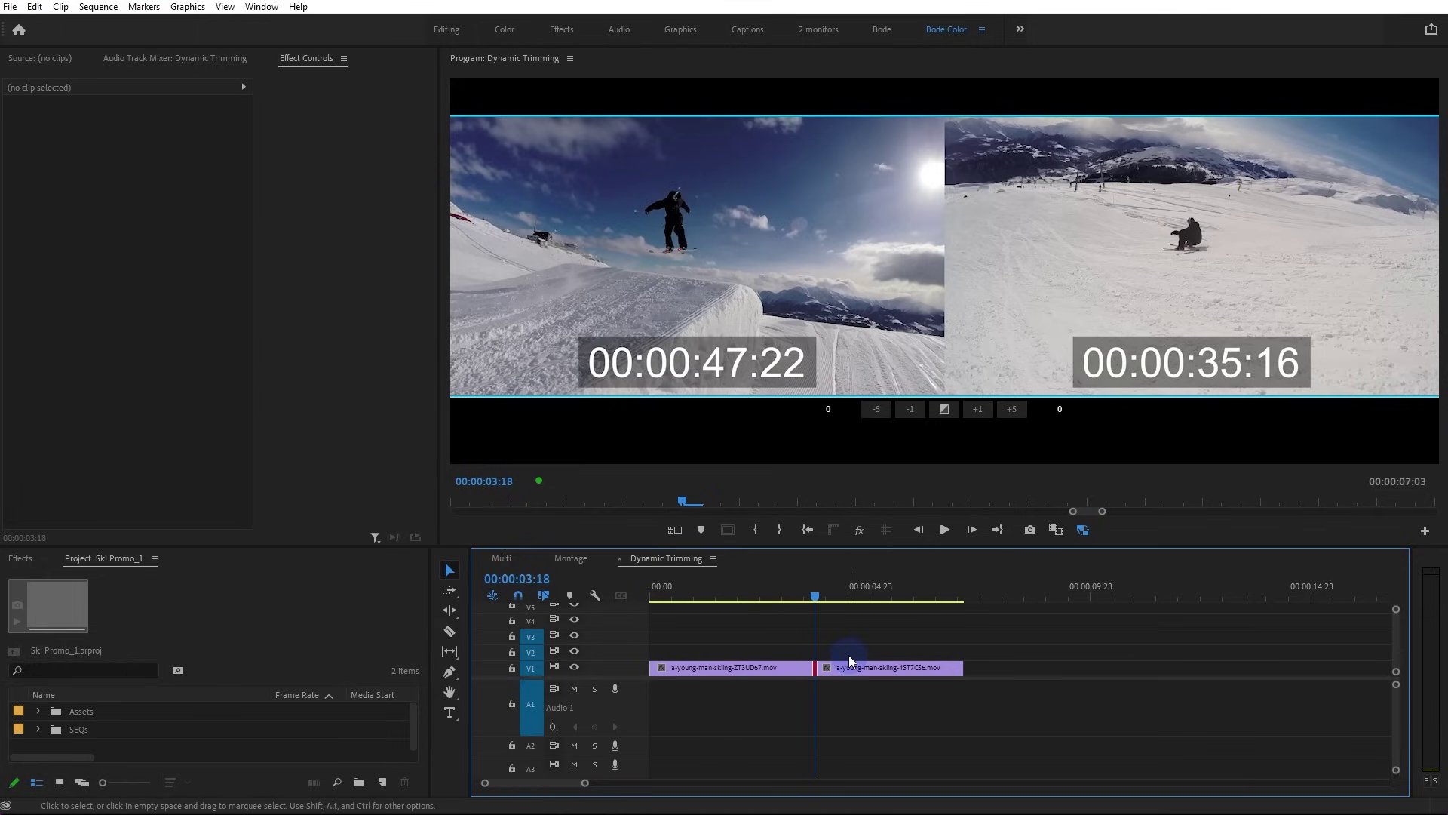
key("j")
key("k")
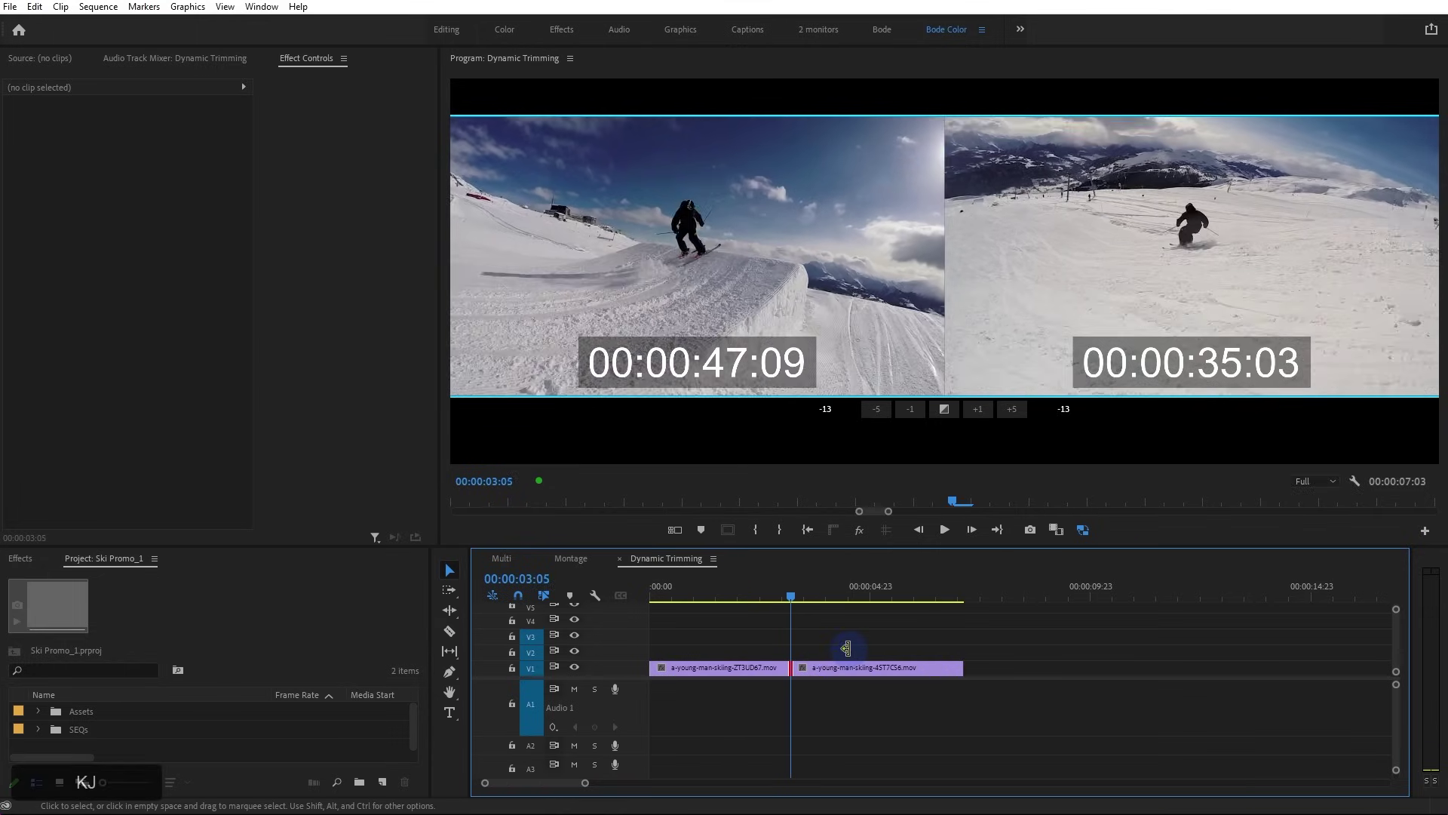
key("l")
key("k")
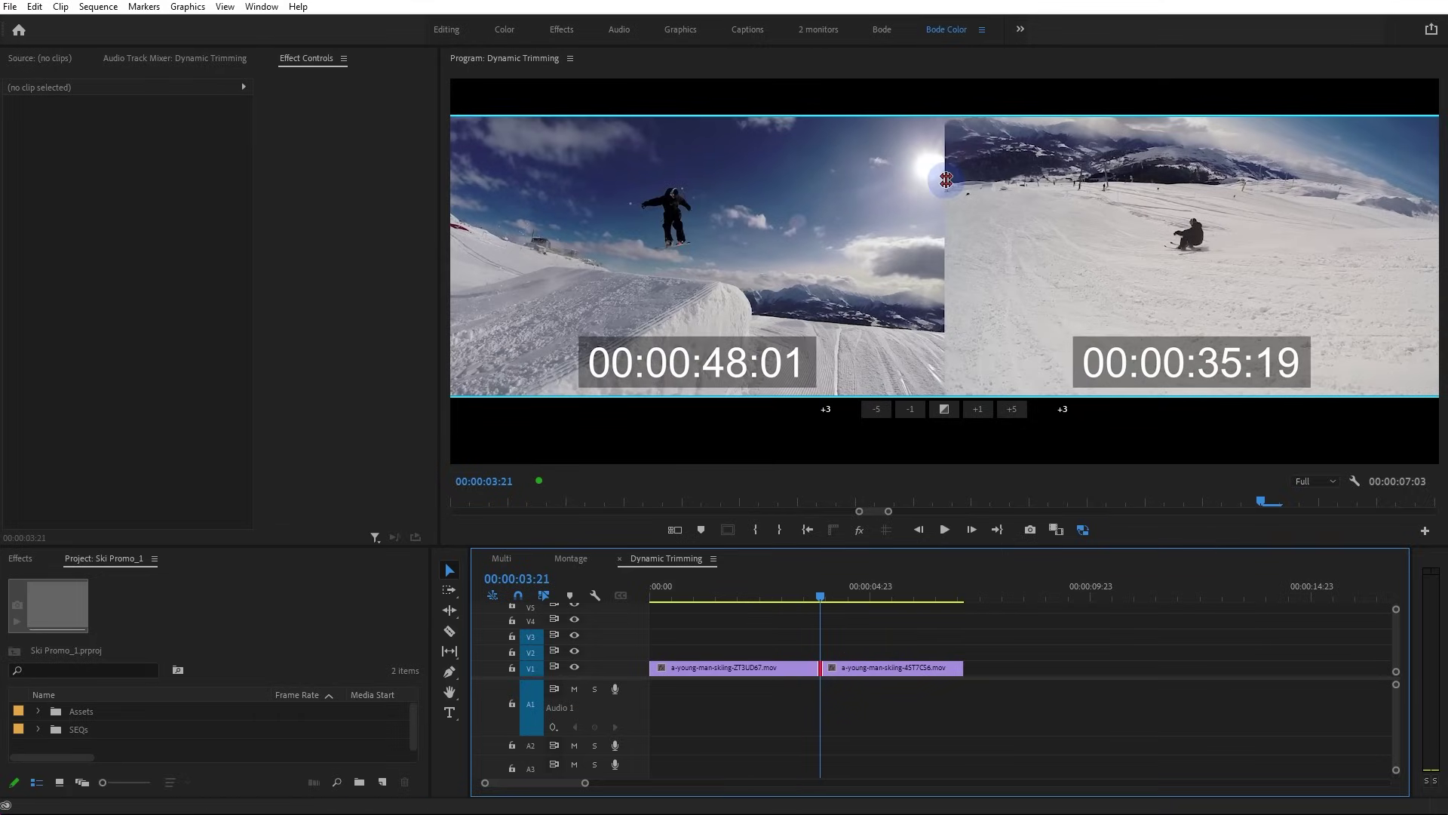
Limit trimming to the outgoing clip's end and shuttle it shorter, then longer
left_click(740, 219)
key("k")
key("j")
key("k")
key("j")
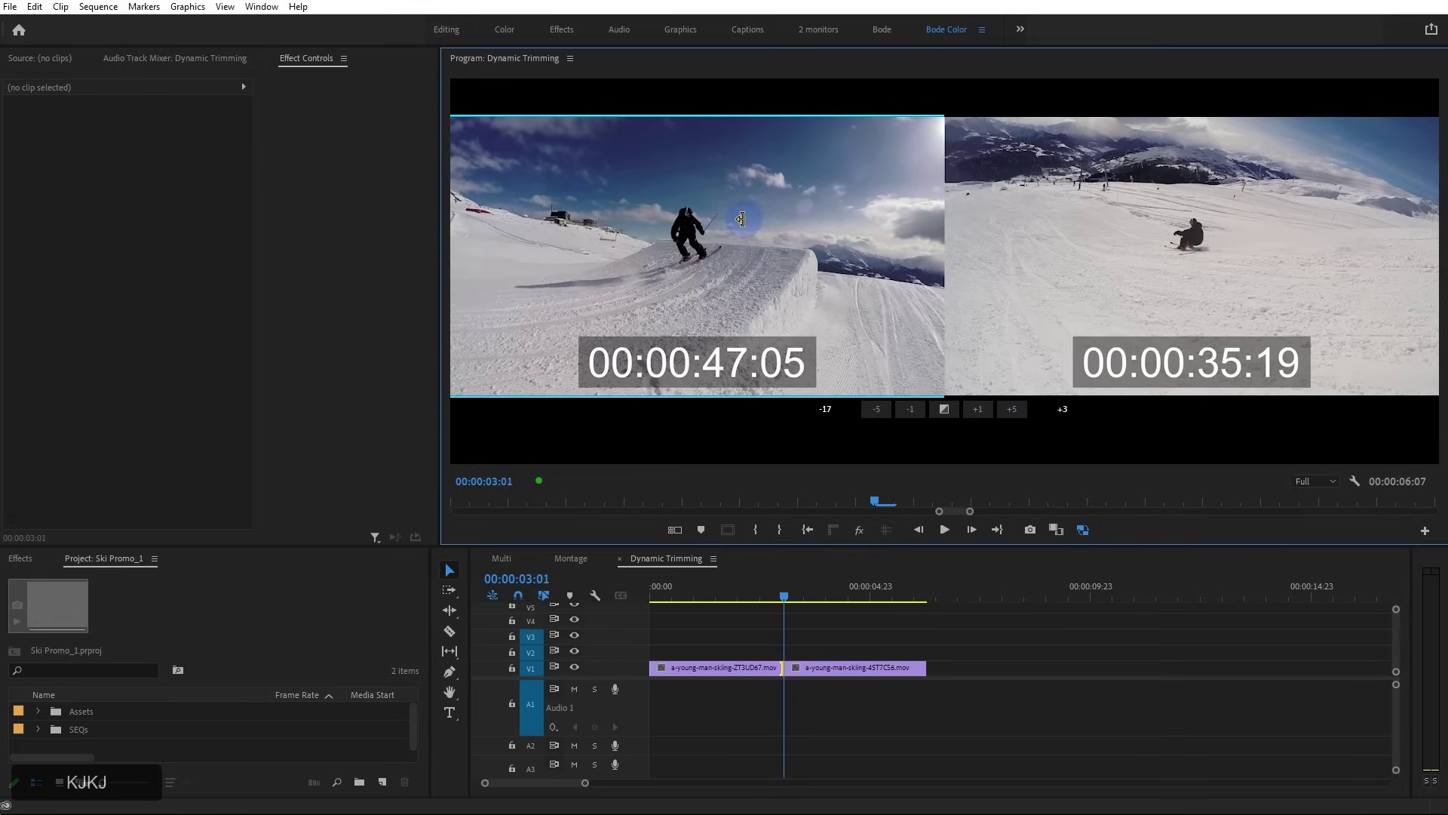
key("k")
key("l")
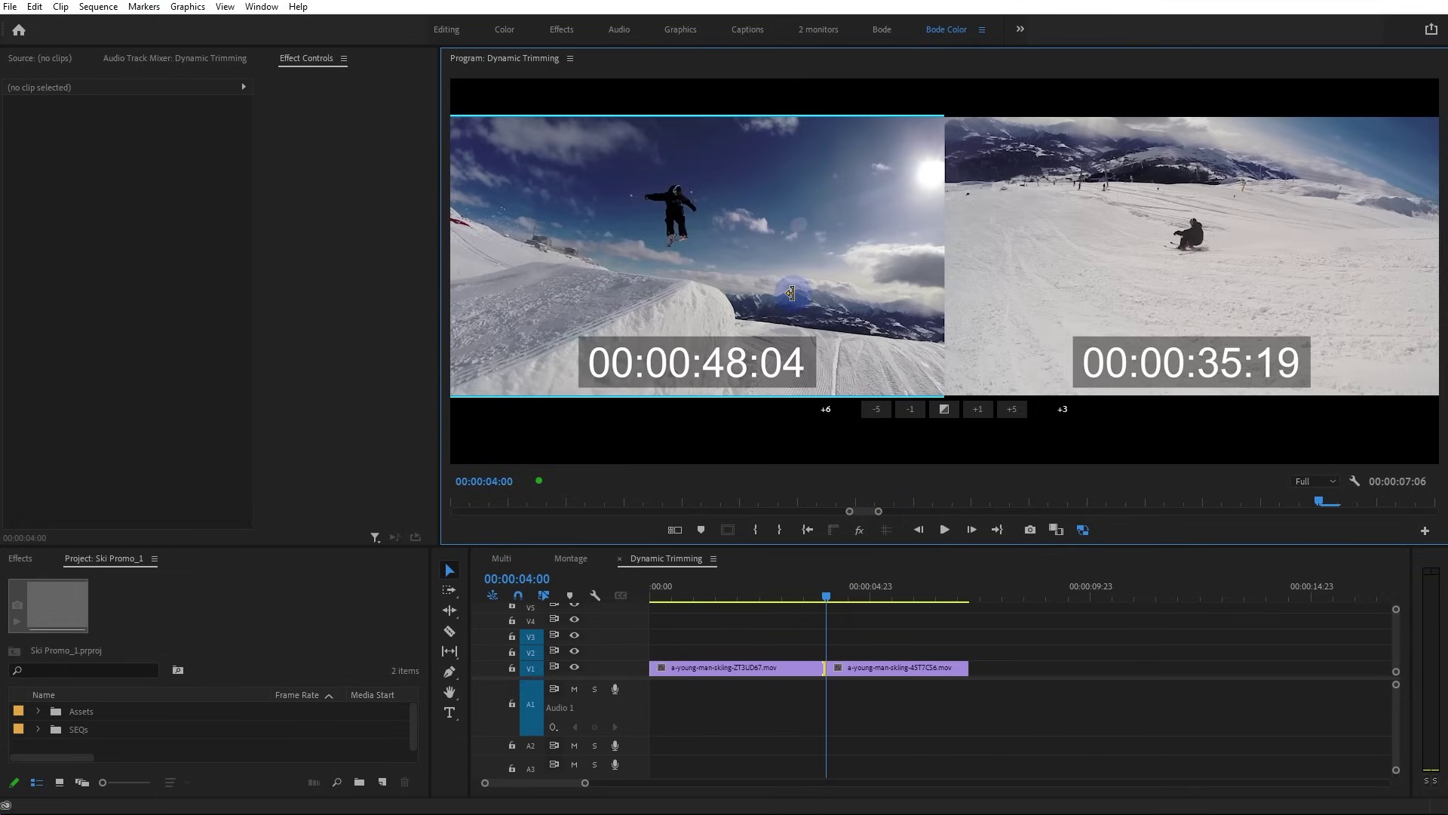
key("l")
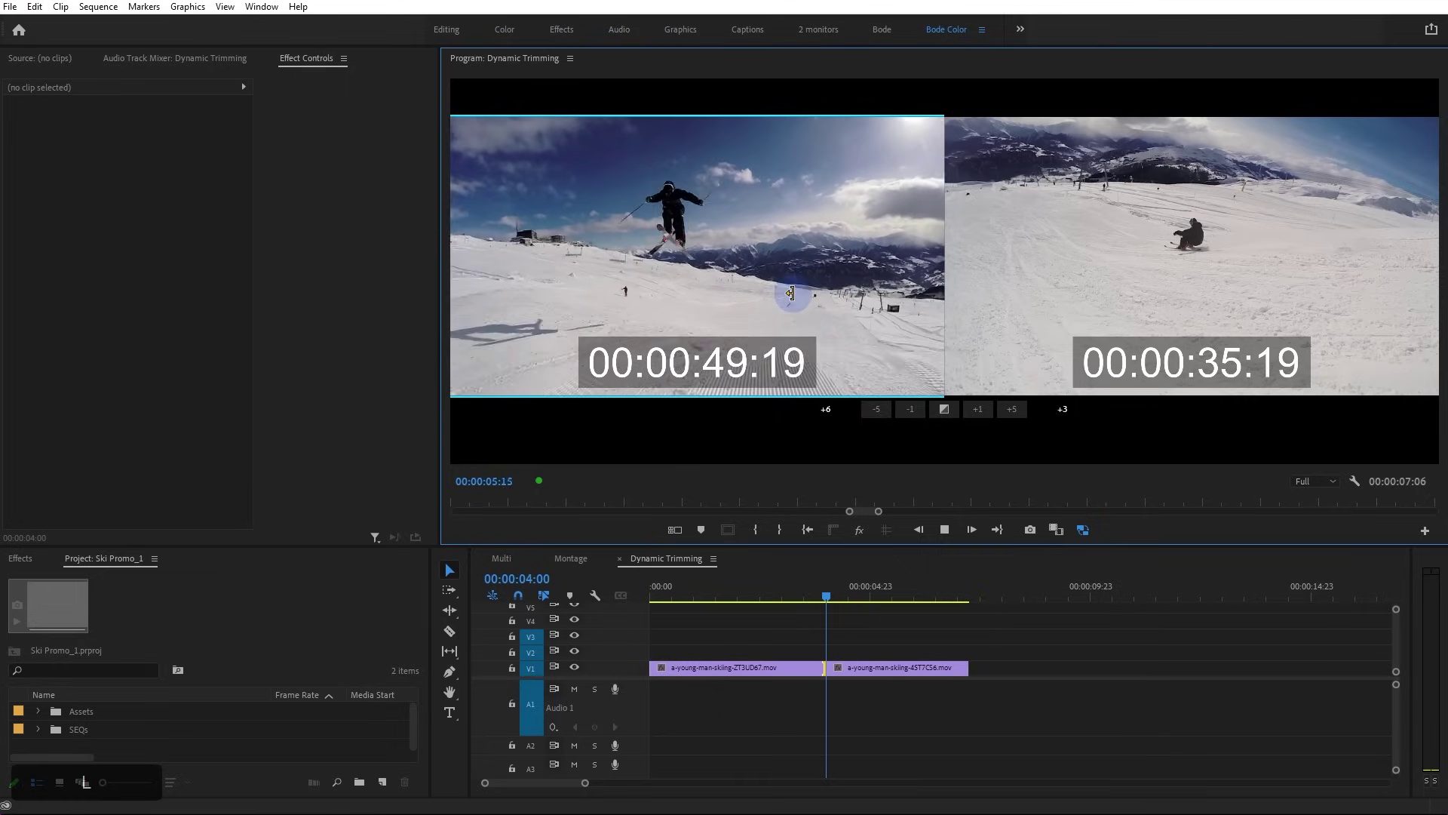
key("k")
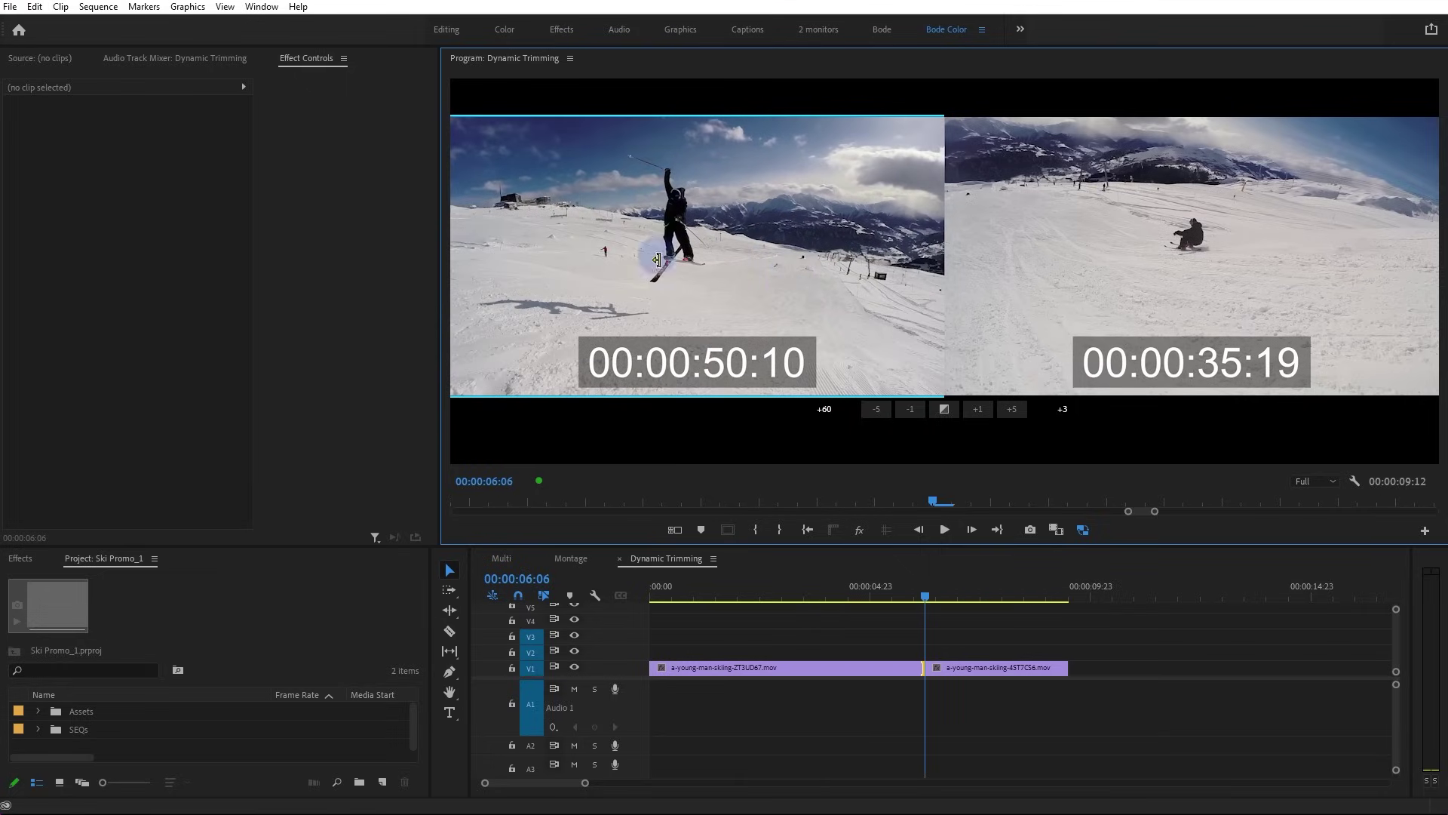
Extend the first clip's end by 70 frames to 00:00:50:20, moving the cut to 00:00:06:16
key("k+l")
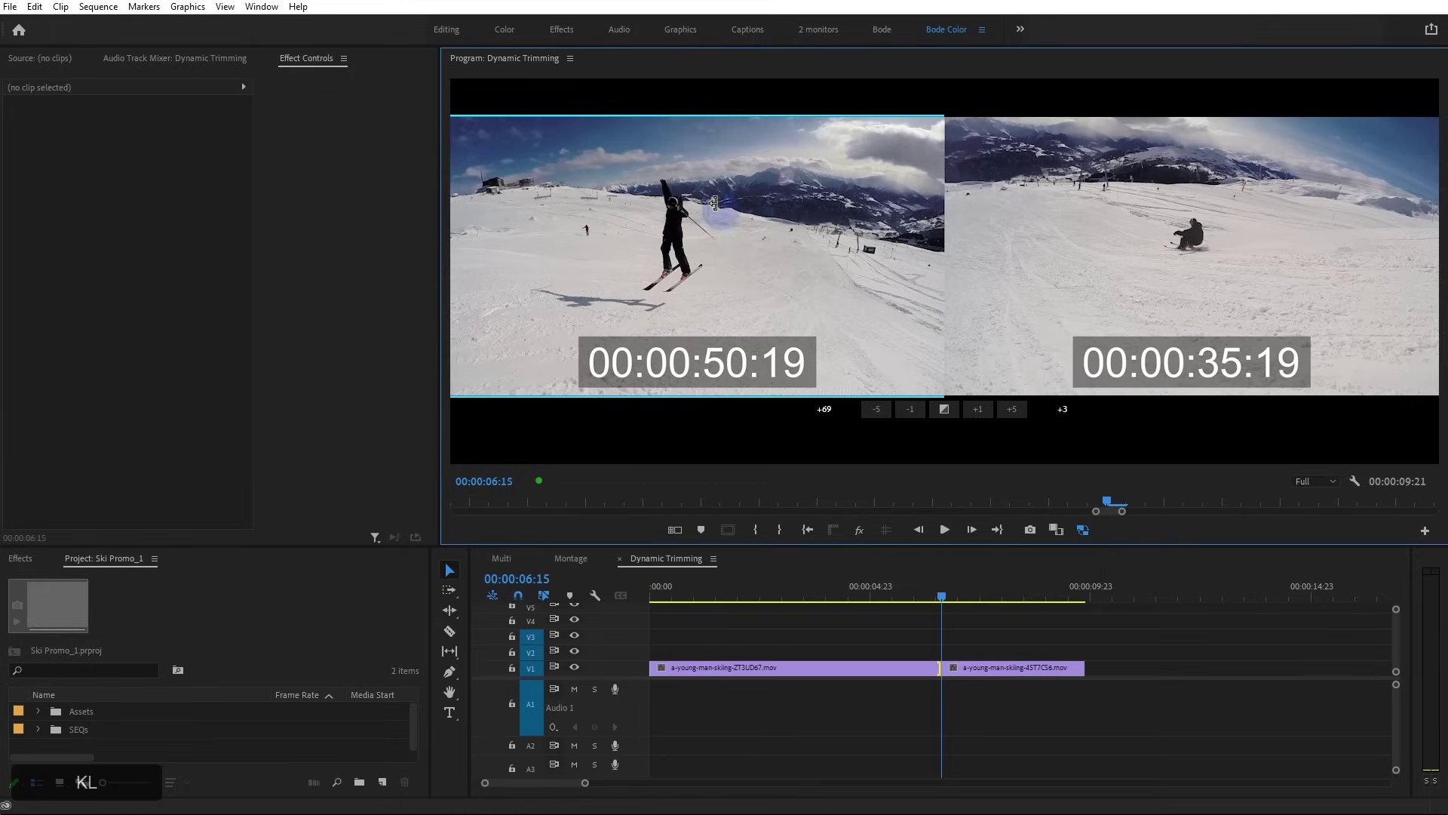
key("l")
key("k")
key("j")
key("k")
key("l")
key("k")
key("j")
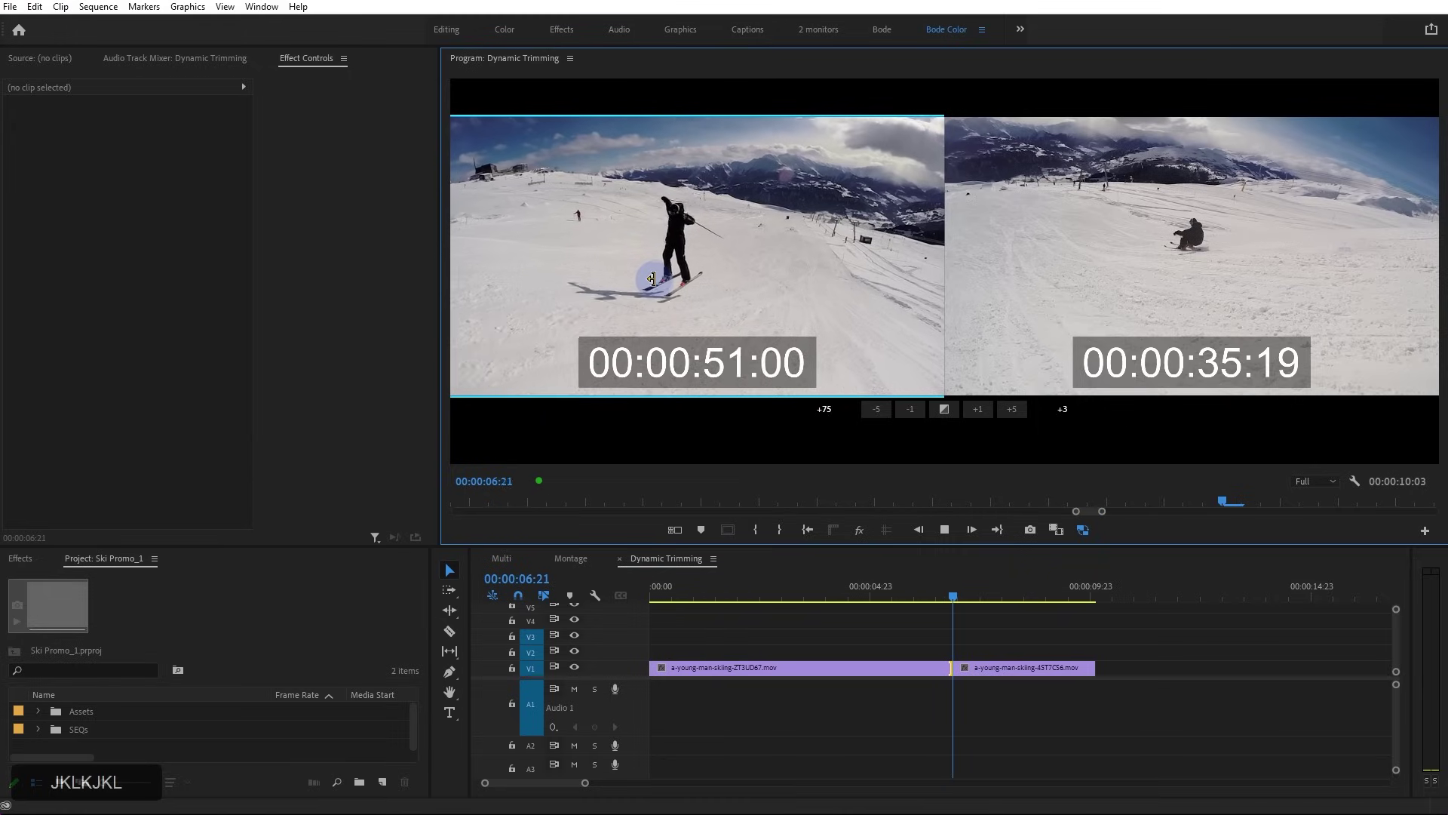
key("k")
key("l")
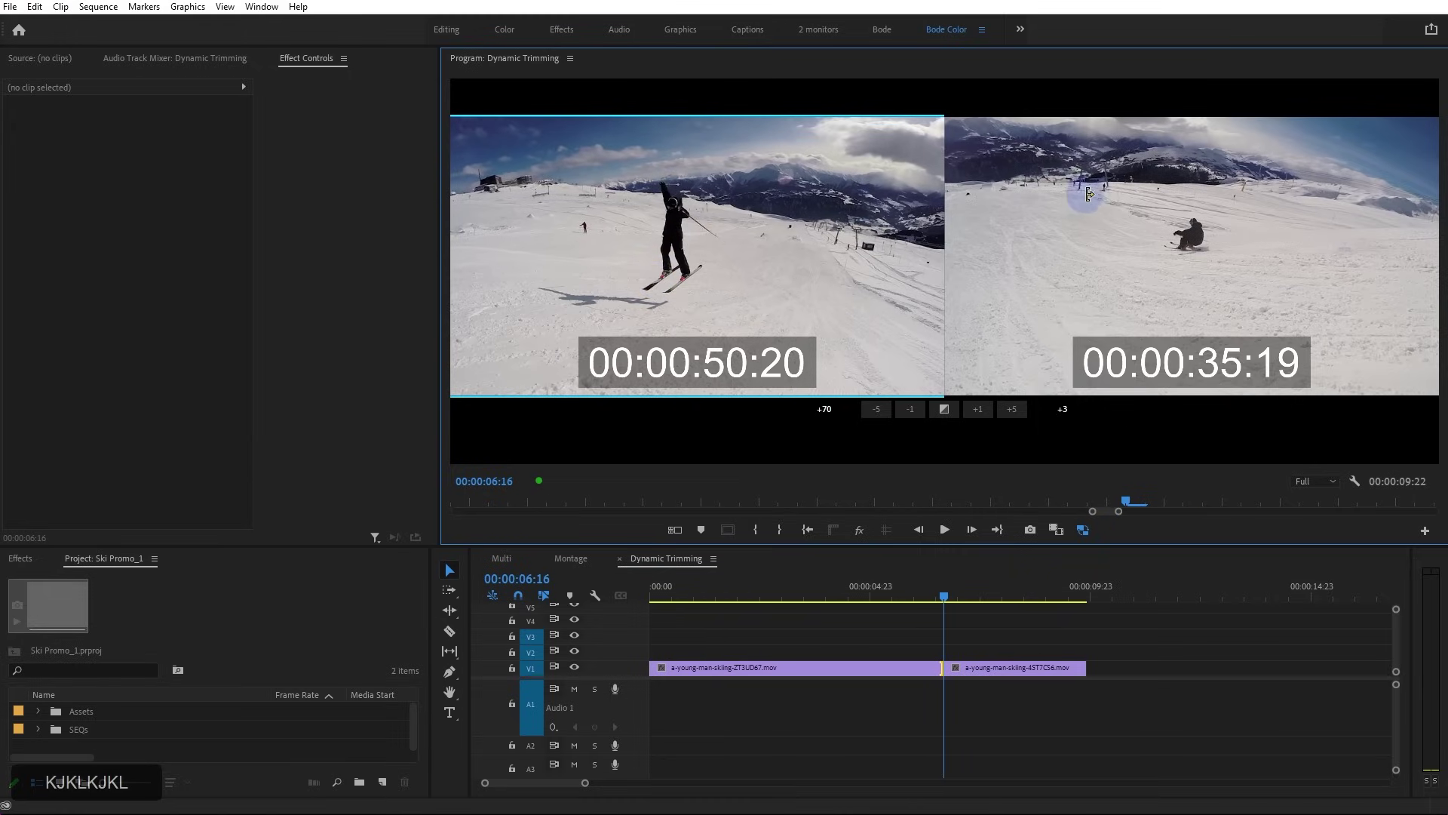
left_click(1100, 199)
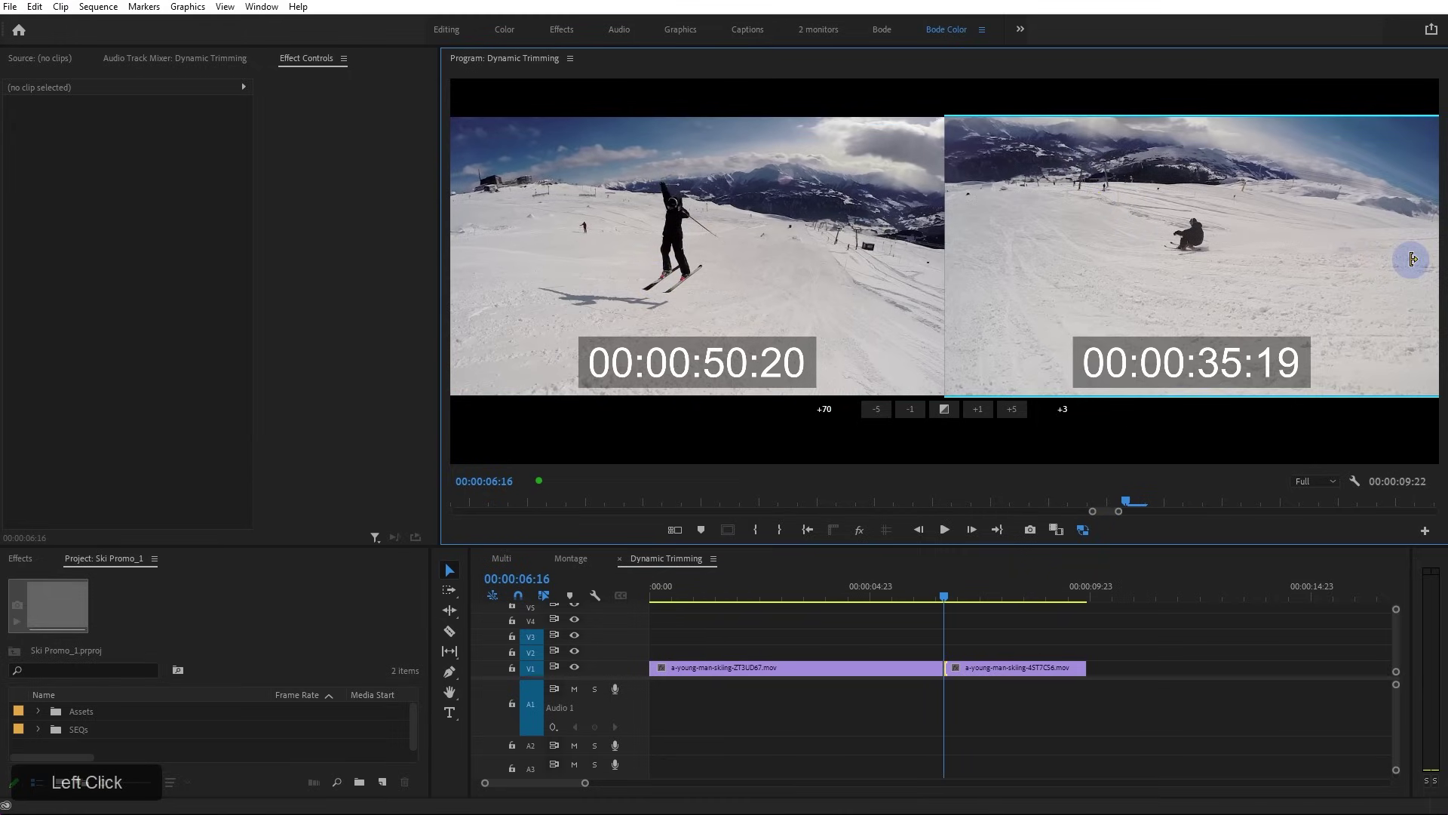
Start the second clip 28 frames earlier at 00:00:34:12, review the cut, and exit trim mode
key("j")
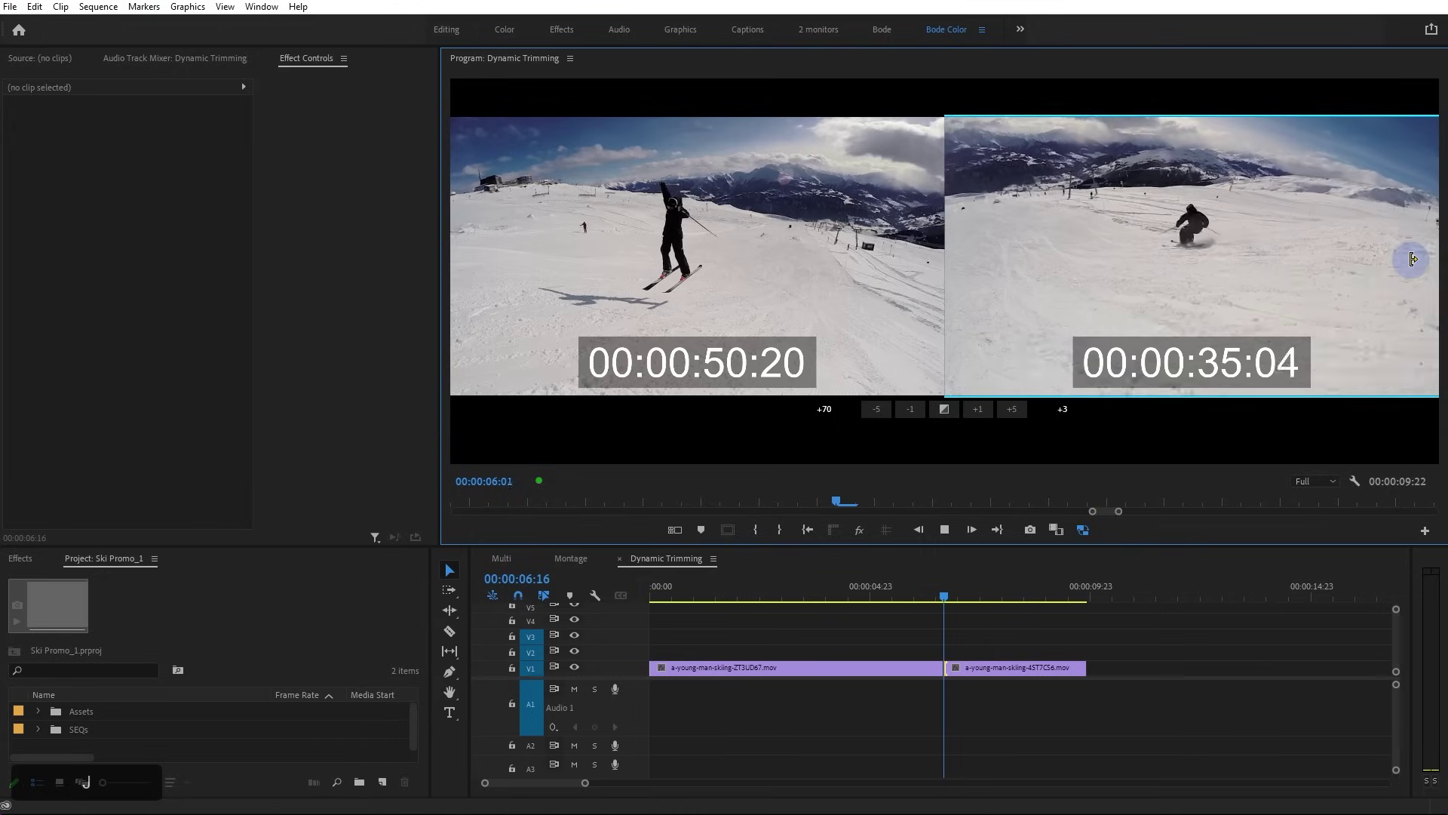
key("k")
key("j")
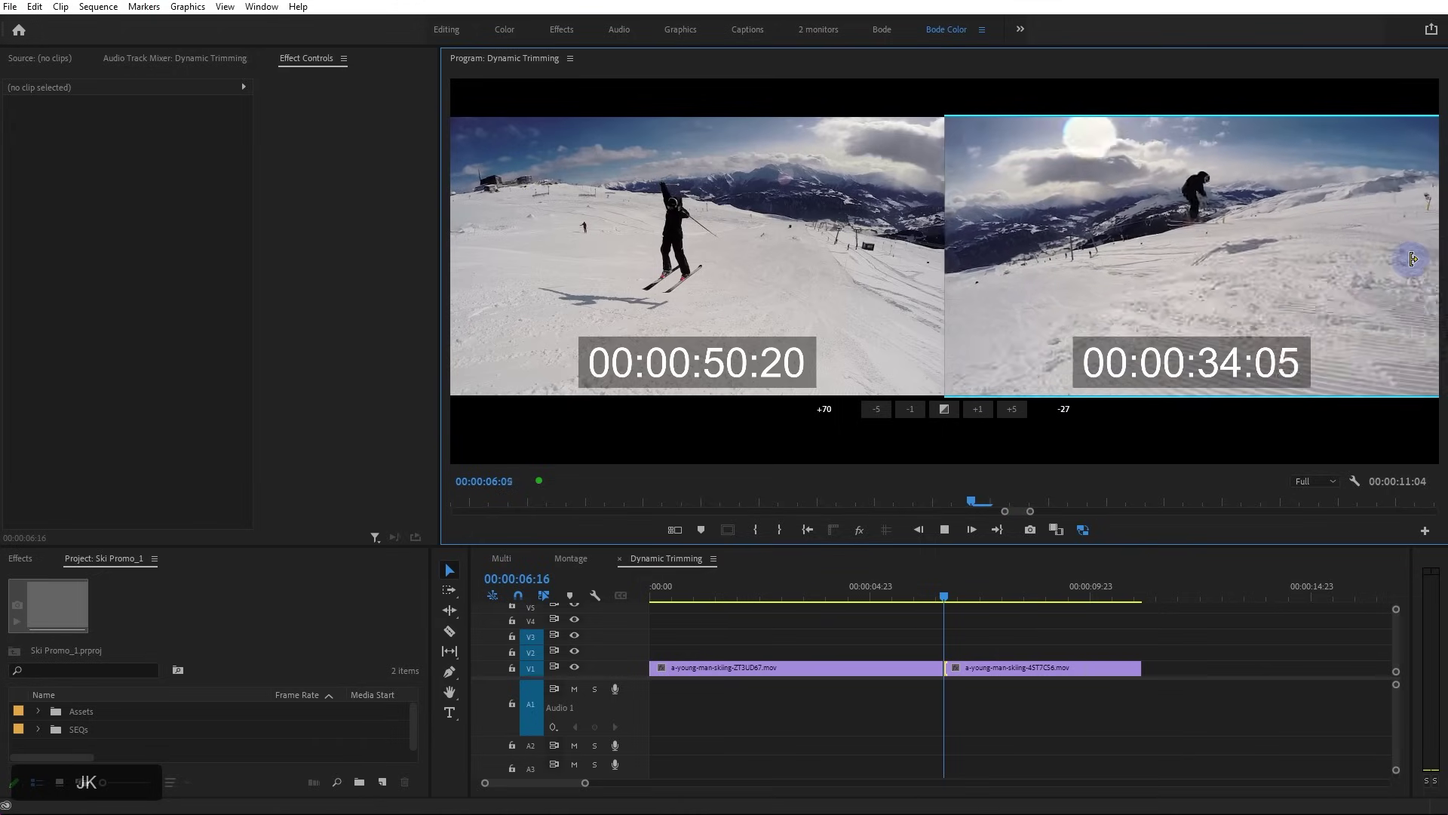
key("k")
key("l")
key("k")
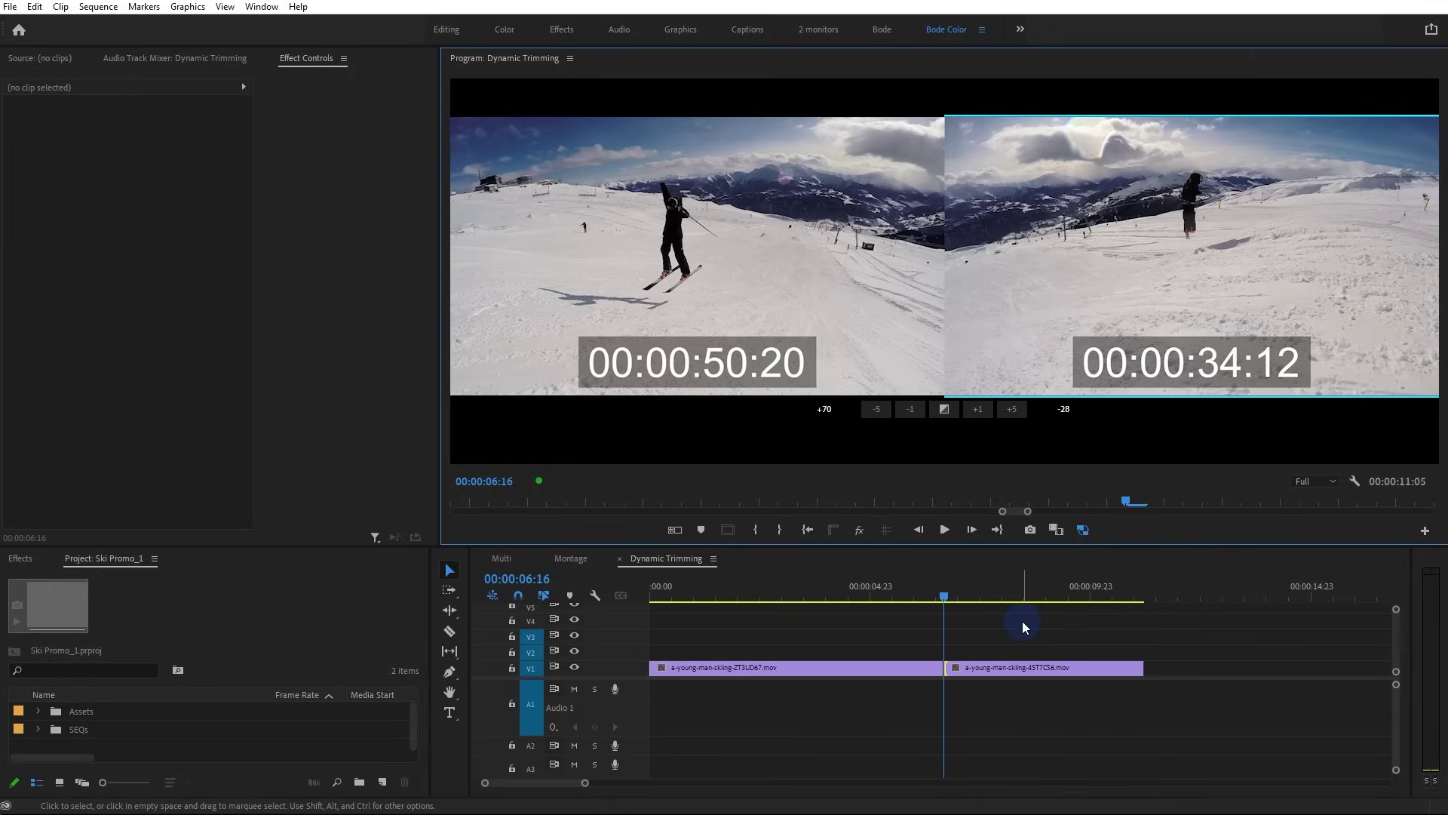
key("space")
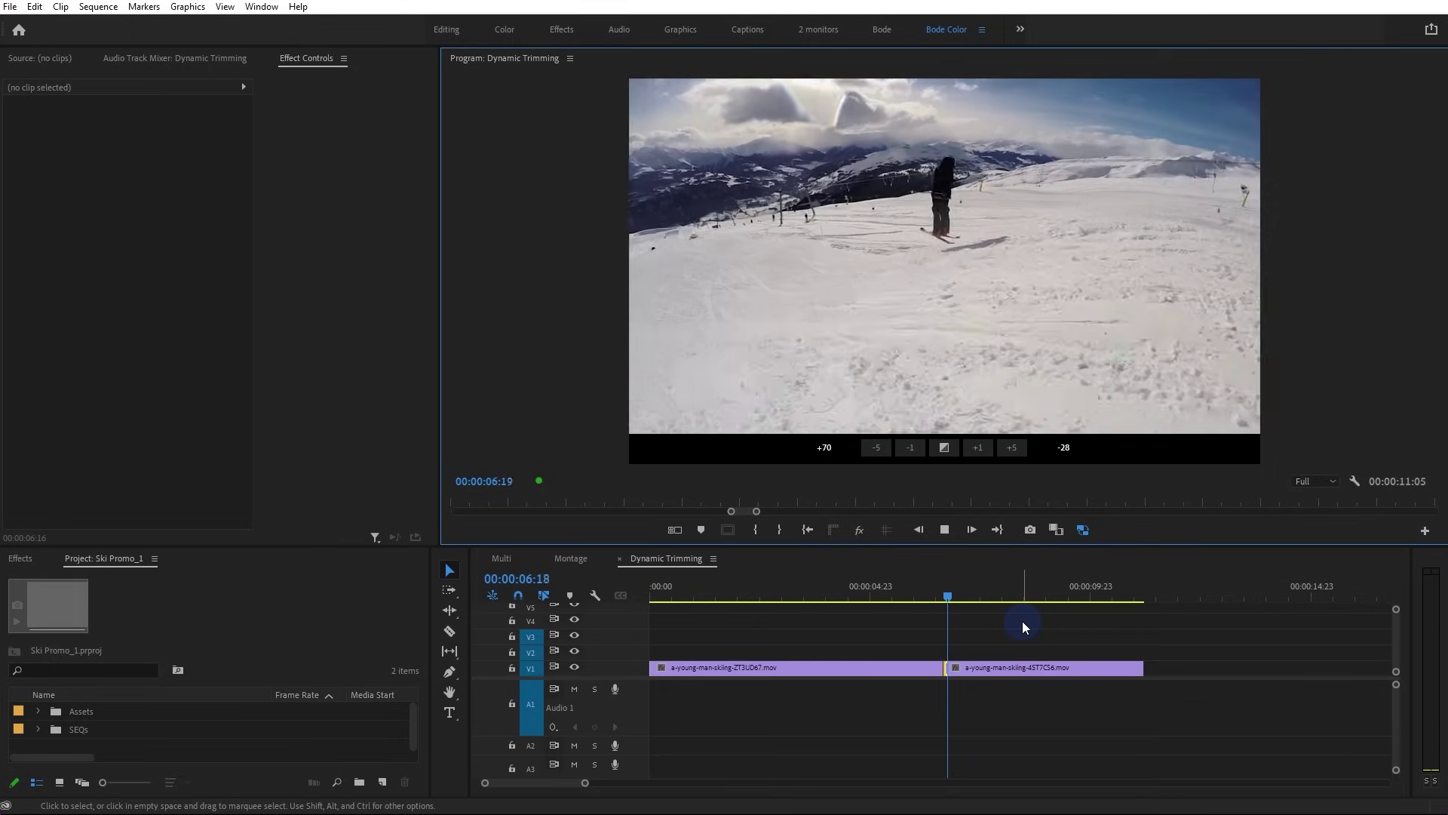
key("space")
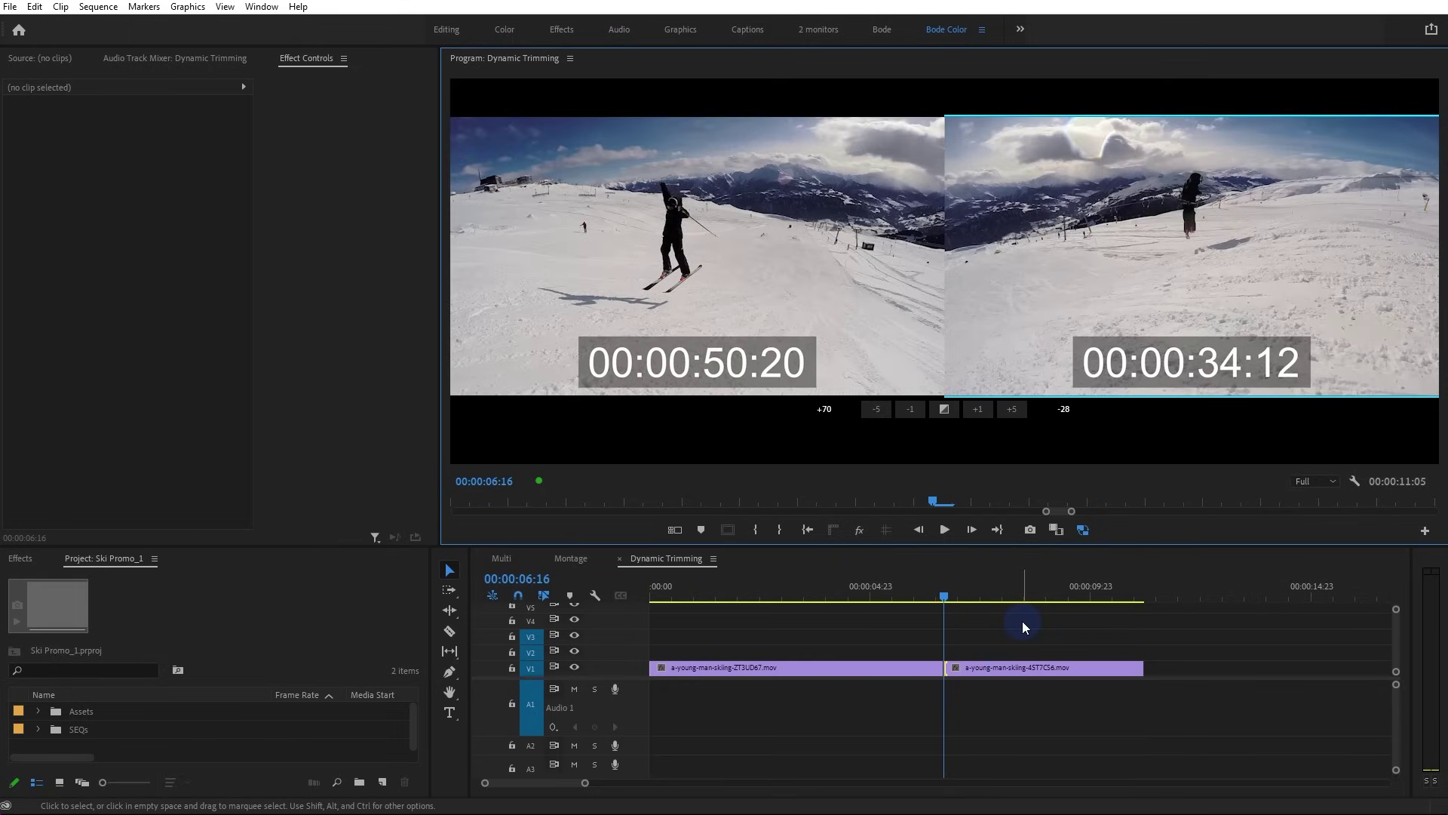
left_click(1037, 618)
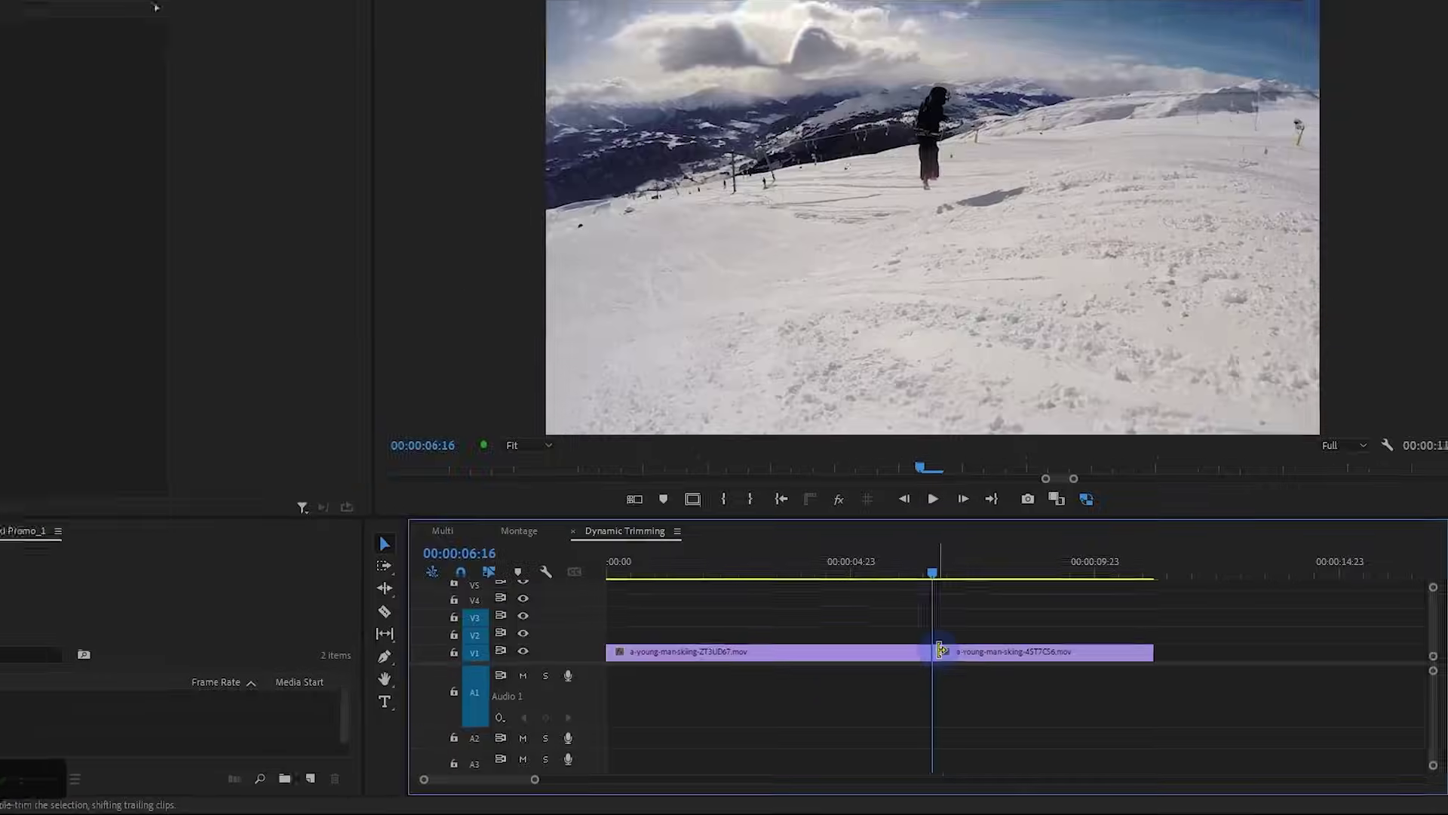
Ripple-drag the cut between the ski clips on V1, leaving it at 00:00:06:16
left_click_drag(843, 491, 899, 507)
mouse_move(980, 671)
left_mouse_down()
mouse_move(995, 671)
mouse_move(930, 672)
mouse_move(952, 673)
left_mouse_up()
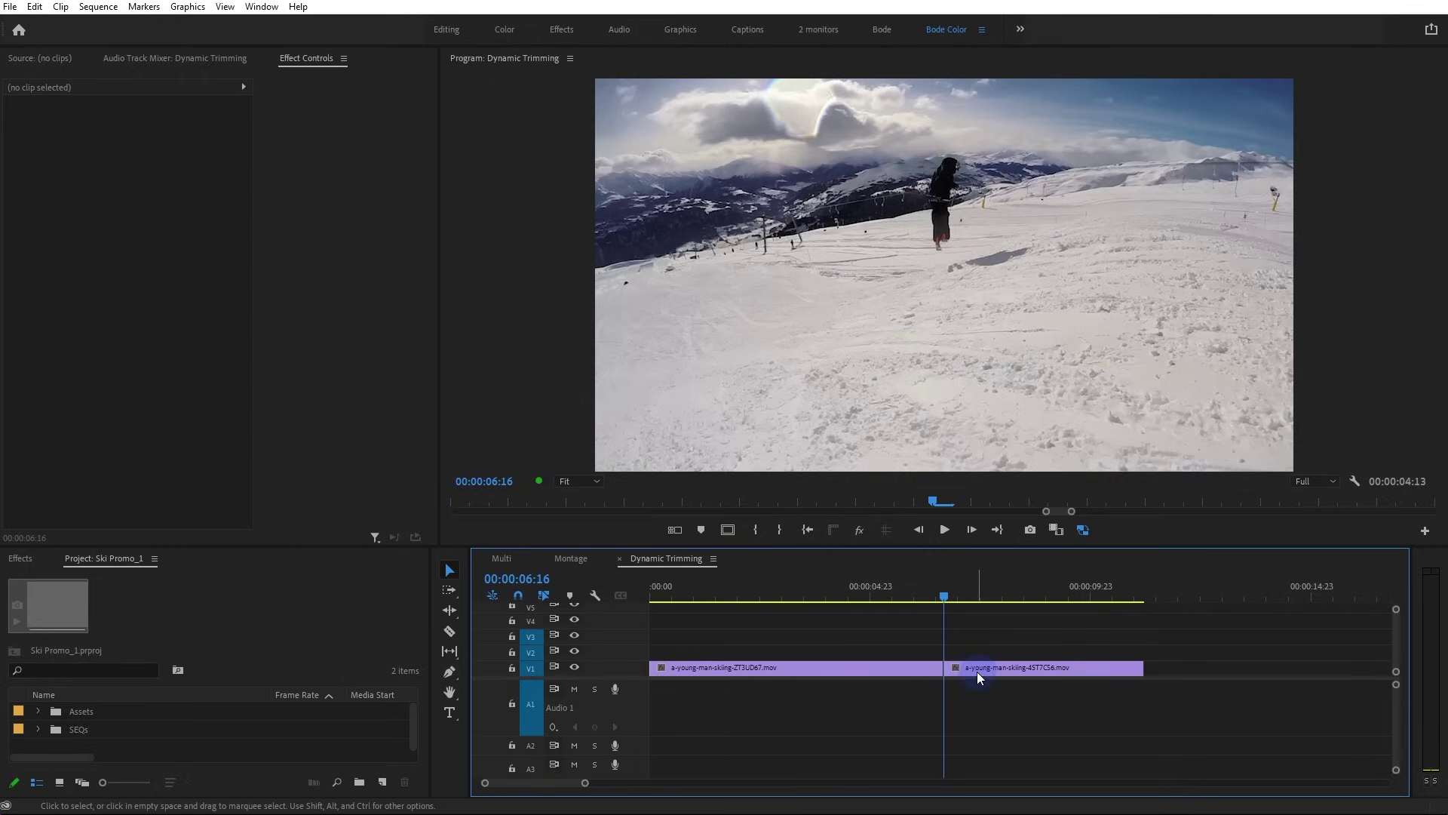
scroll(975, 673, "down", 5)
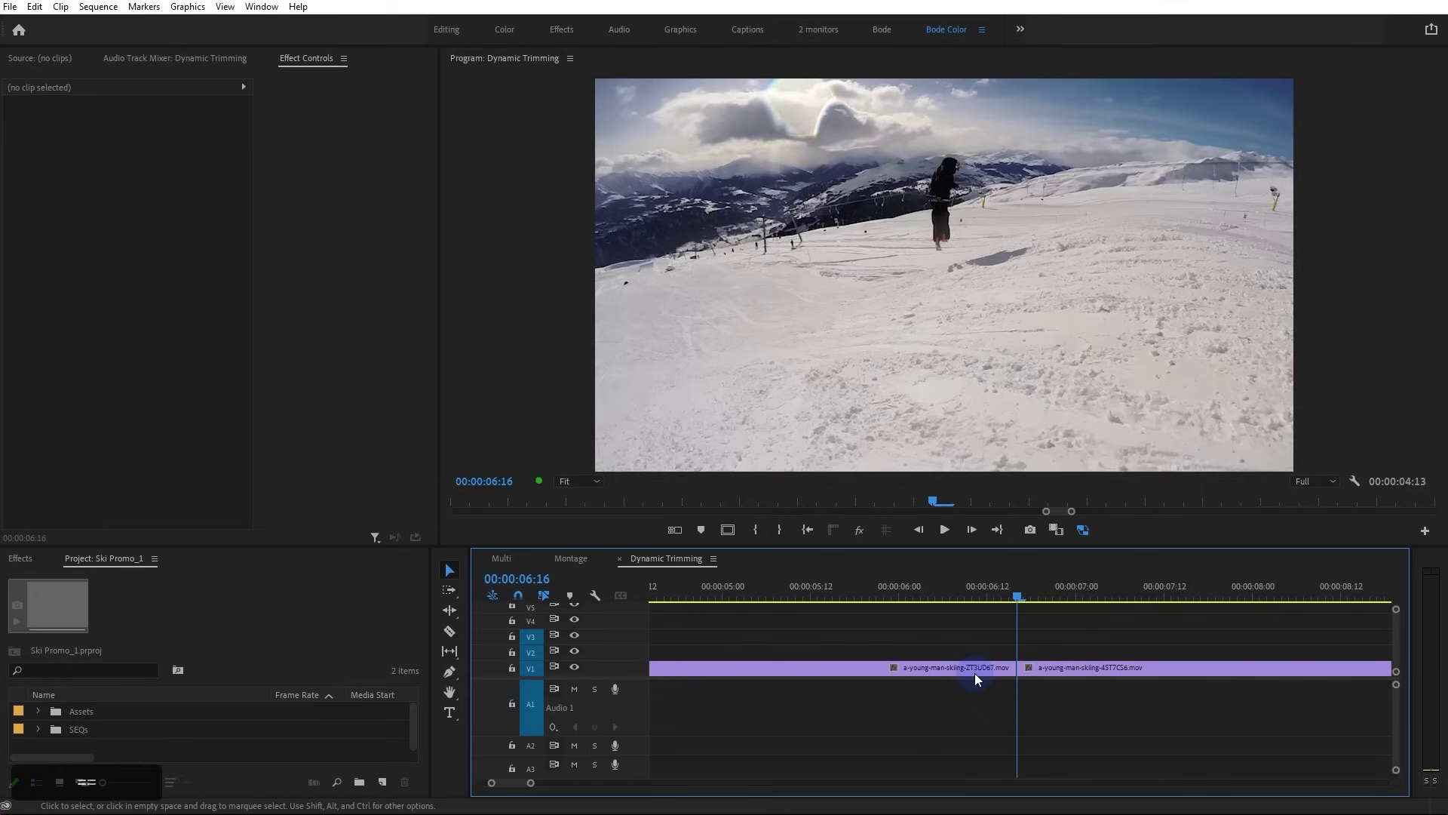
Ripple-drag the cut five frames later and adjust the second clip's start frame
scroll(1007, 671, "down", 1)
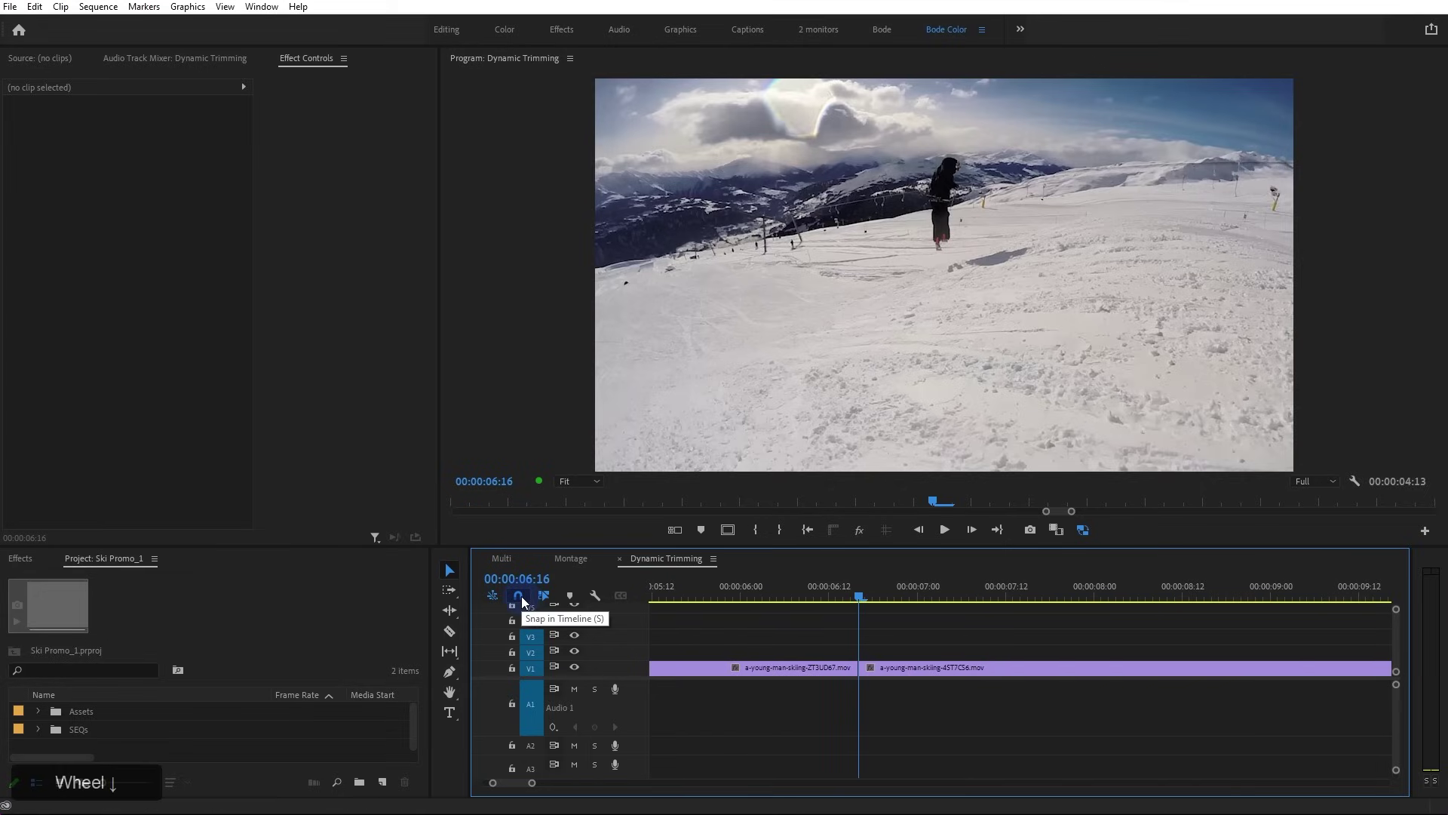
left_click_drag(880, 603, 1030, 628)
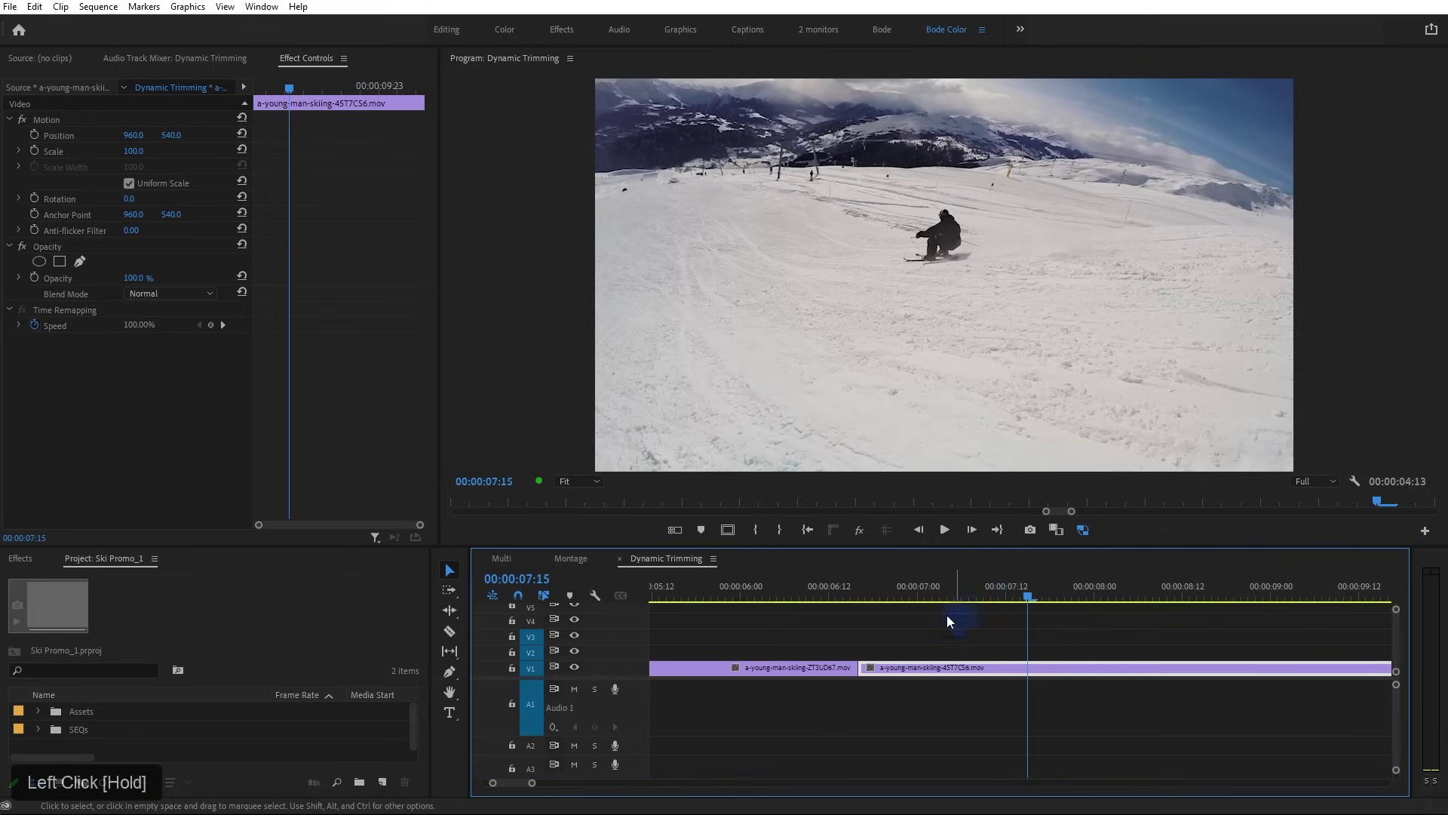
left_click(866, 667)
mouse_move(865, 667)
left_mouse_down()
mouse_move(1034, 680)
mouse_move(877, 678)
left_mouse_up()
scroll(868, 676, "down", 5, "alt")
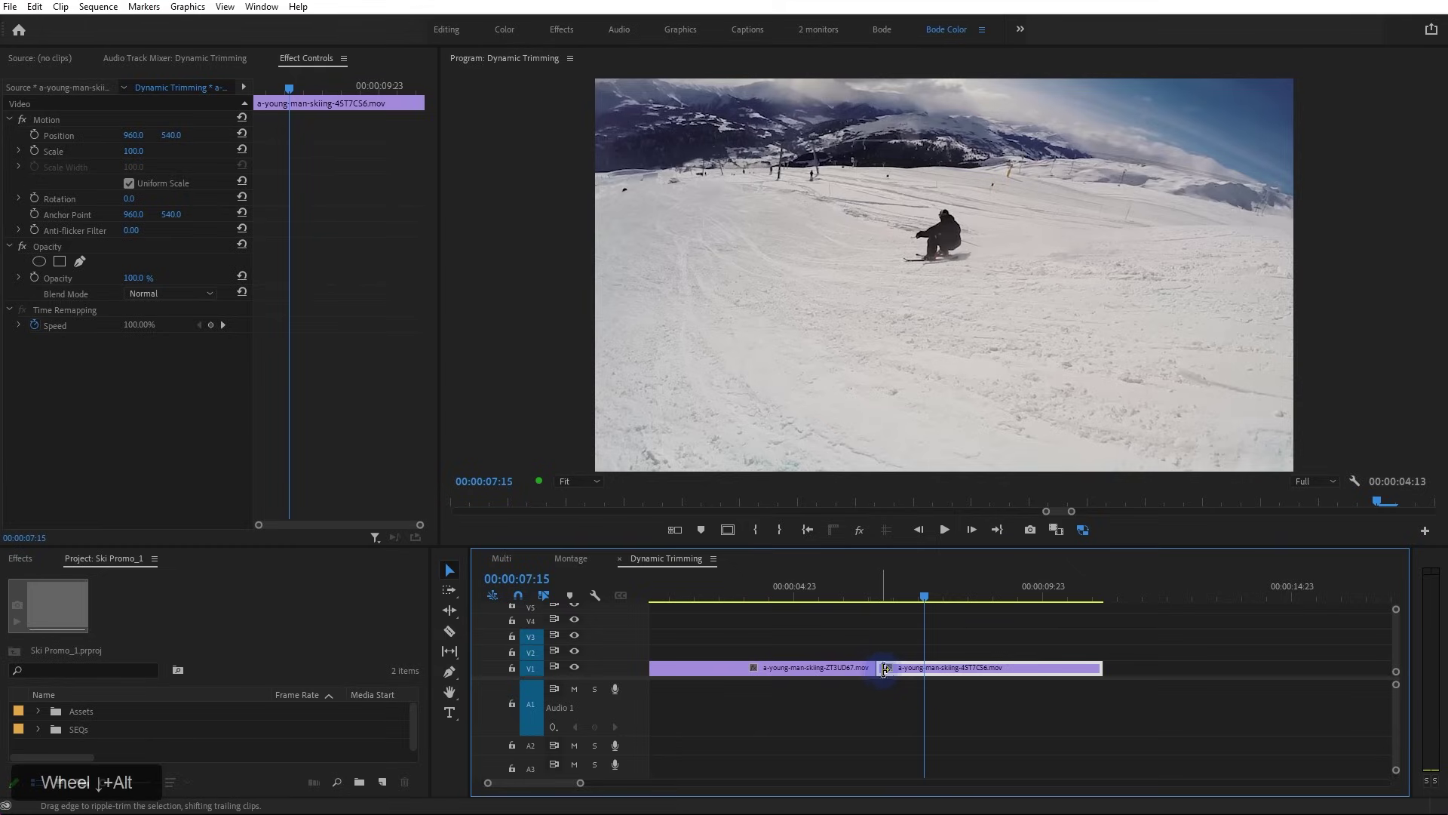
left_click_drag(884, 668, 890, 669)
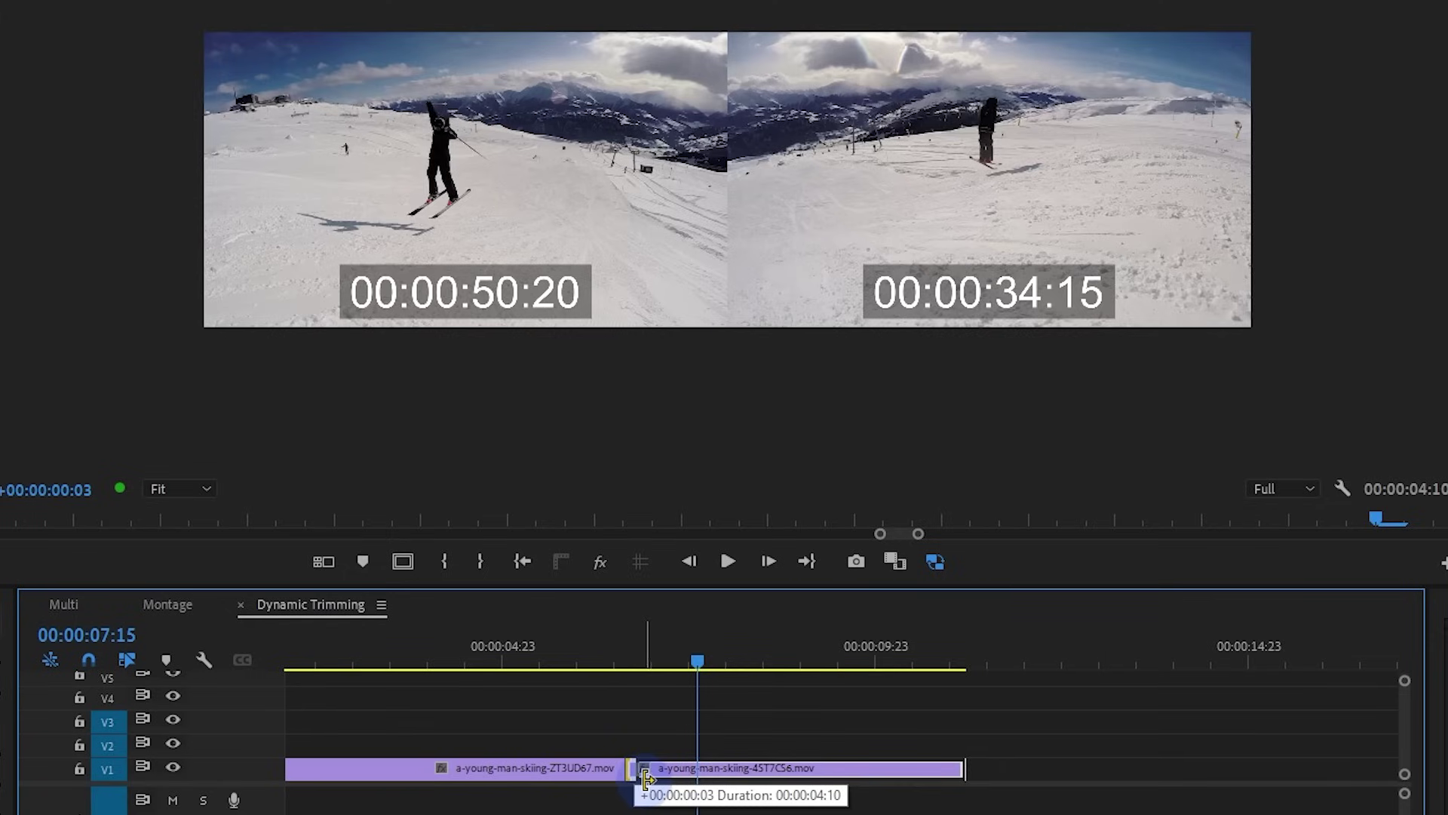
left_click_drag(645, 777, 641, 786)
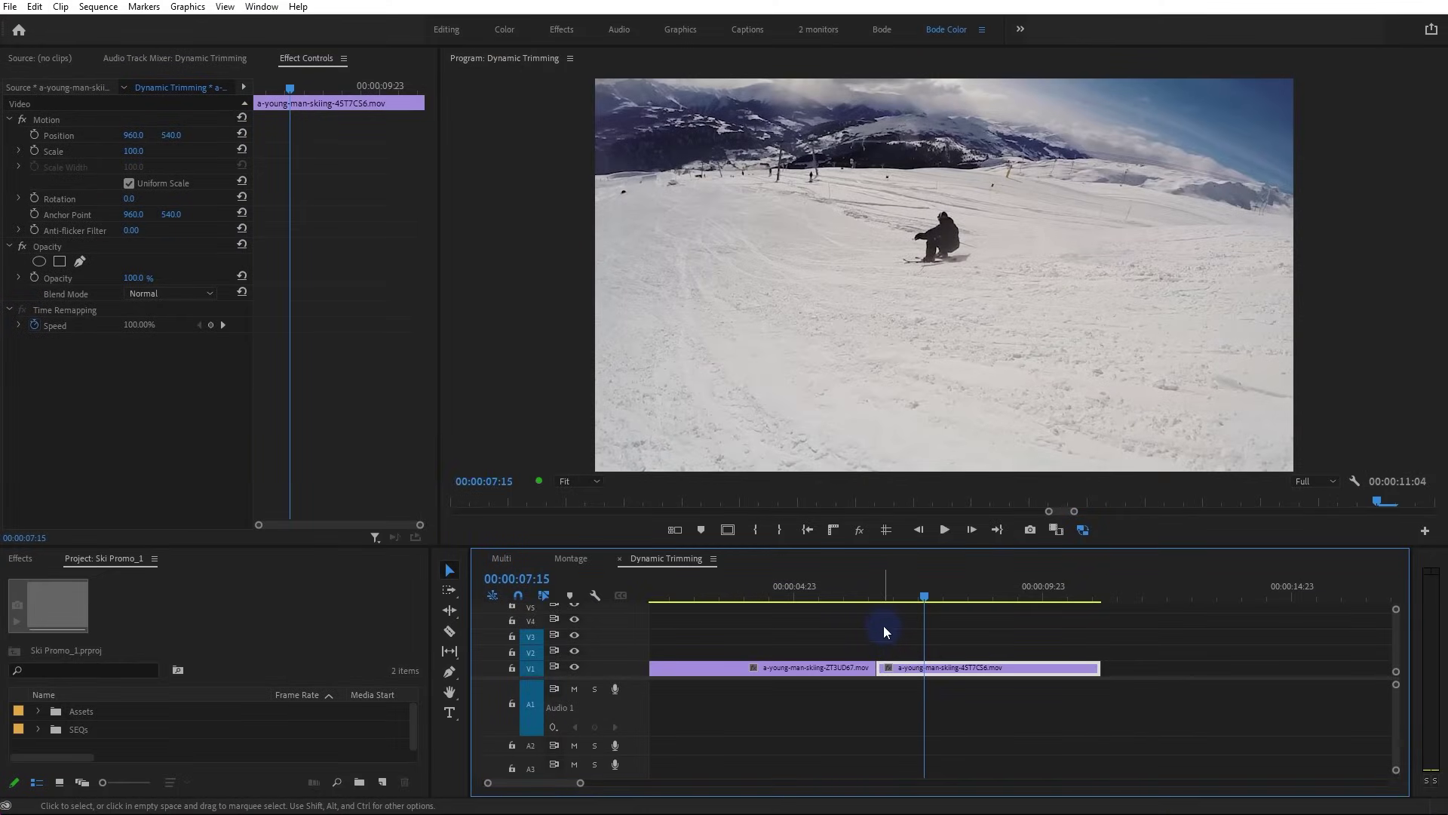
Ripple-trim the first clip's start and end to the playhead with Q and W, then undo
left_click(752, 593)
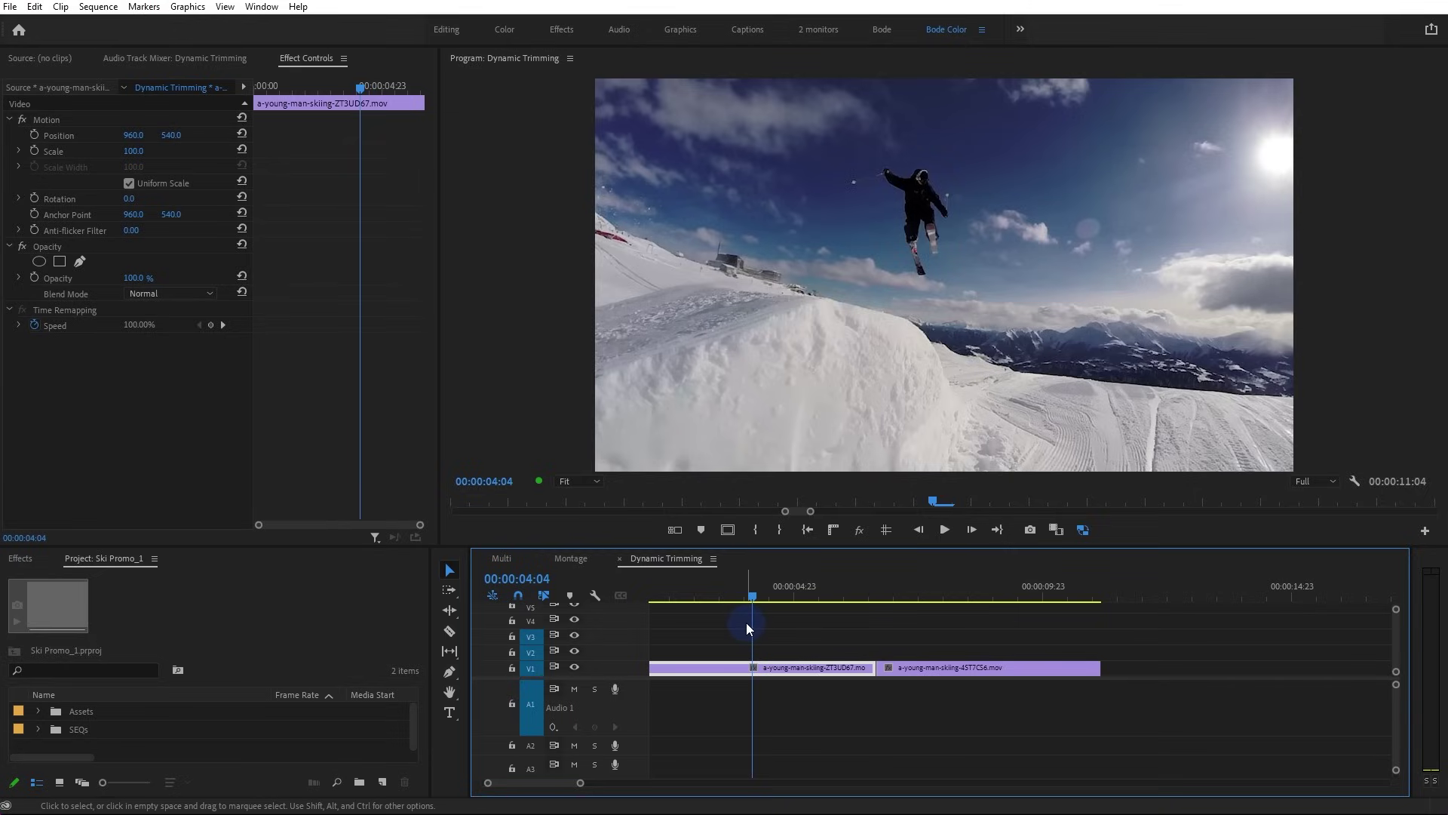
left_click_drag(540, 781, 517, 781)
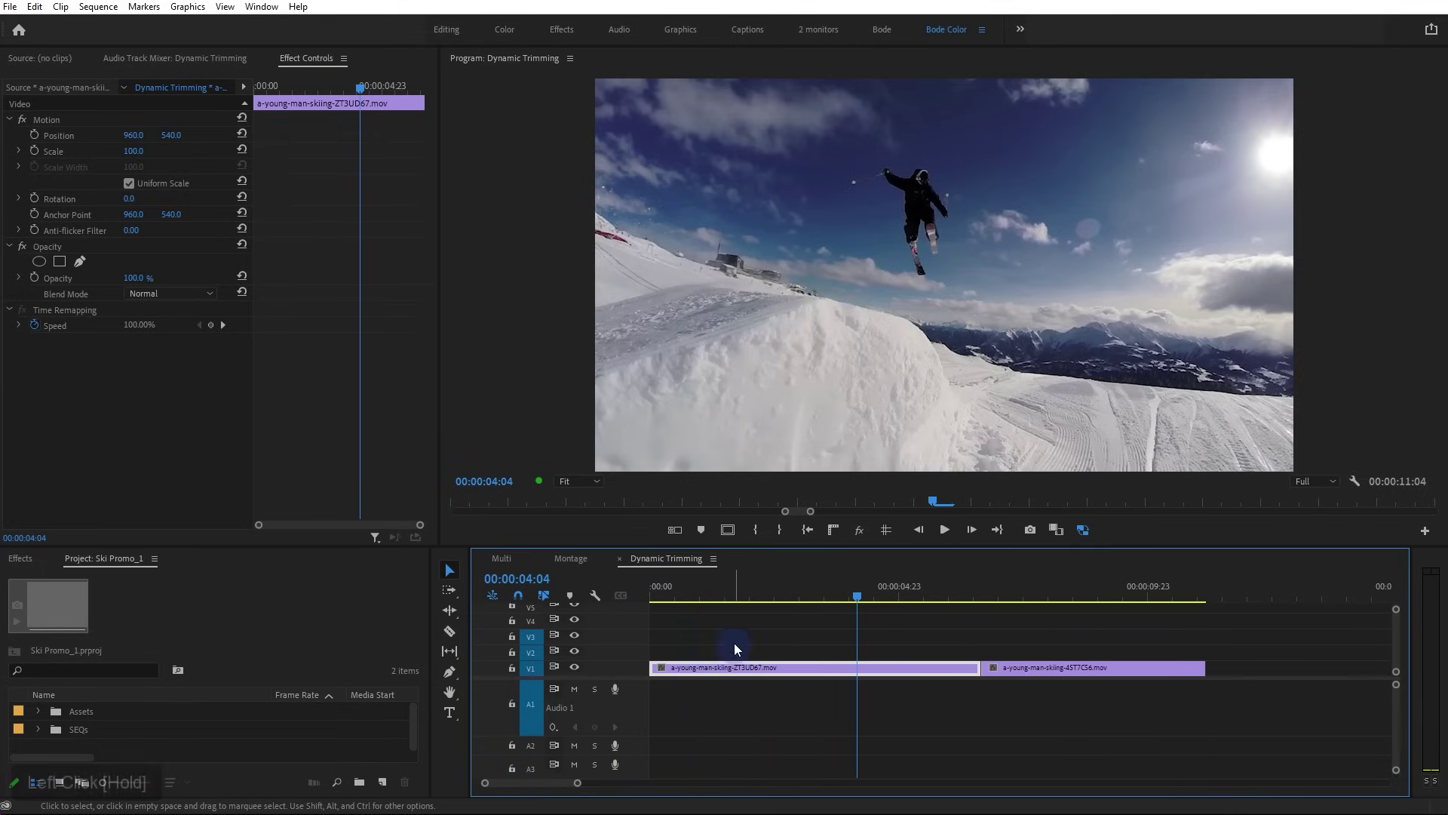
left_click_drag(728, 584, 799, 604)
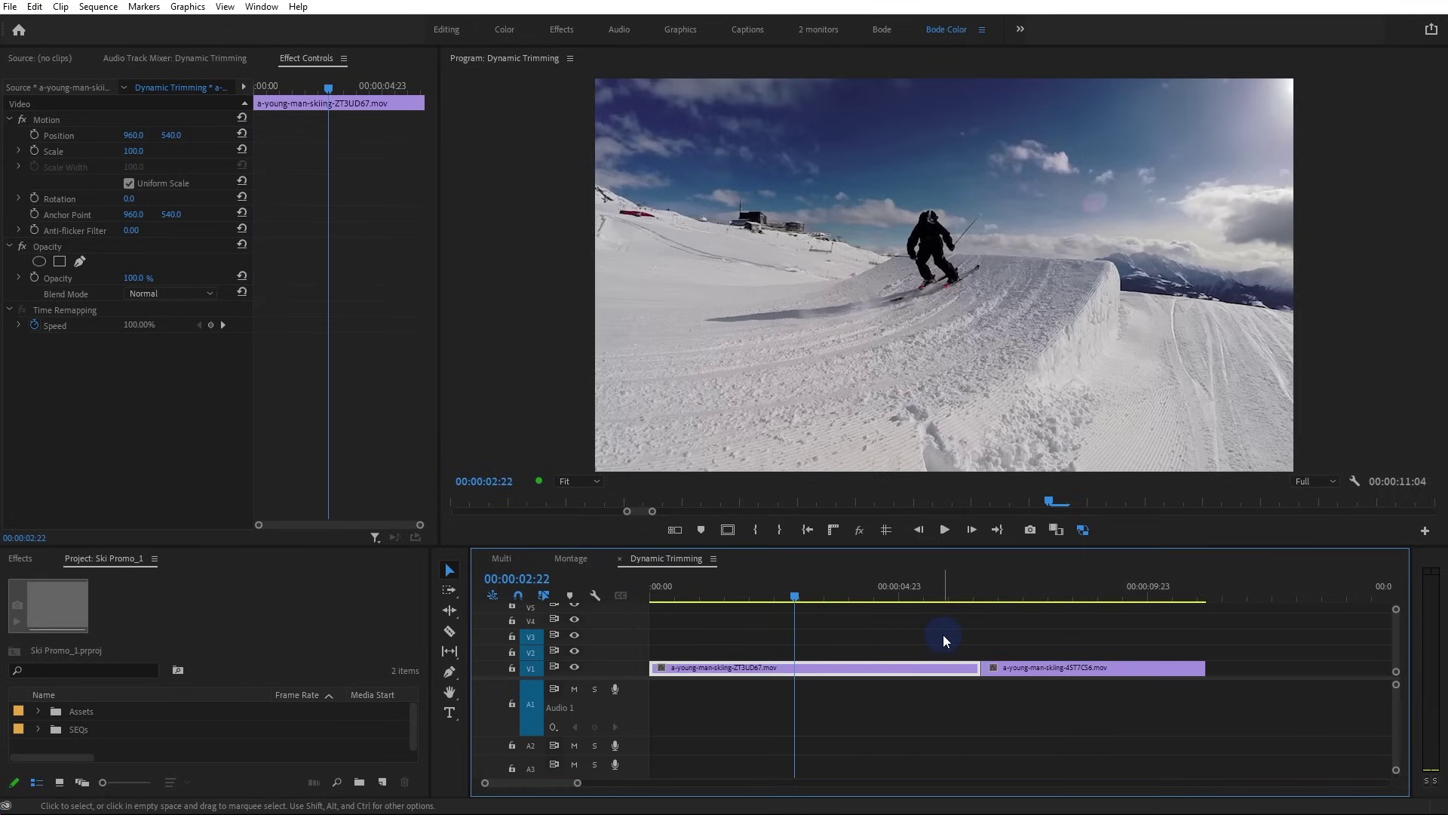
key("q")
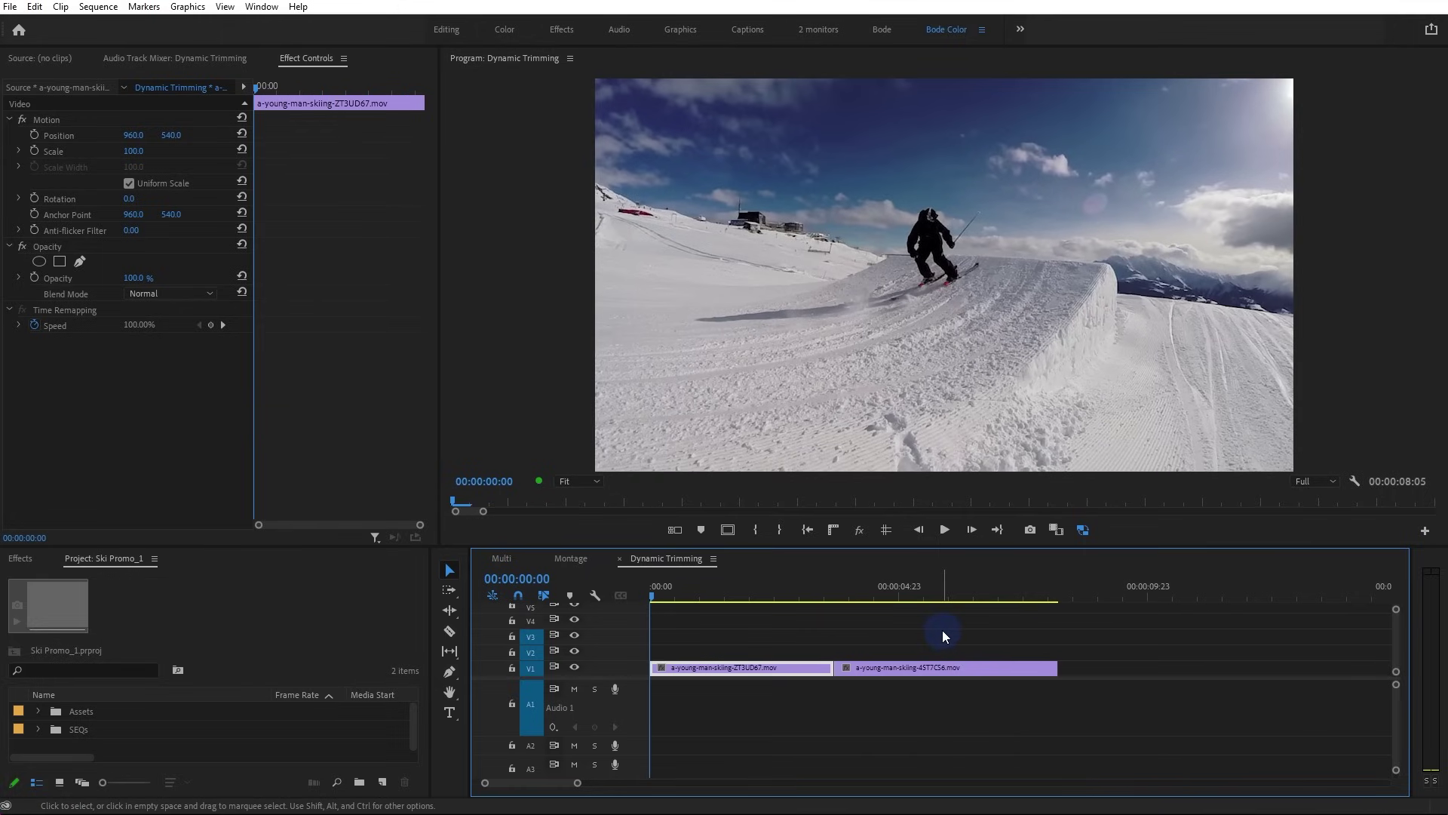
left_click_drag(701, 595, 739, 595)
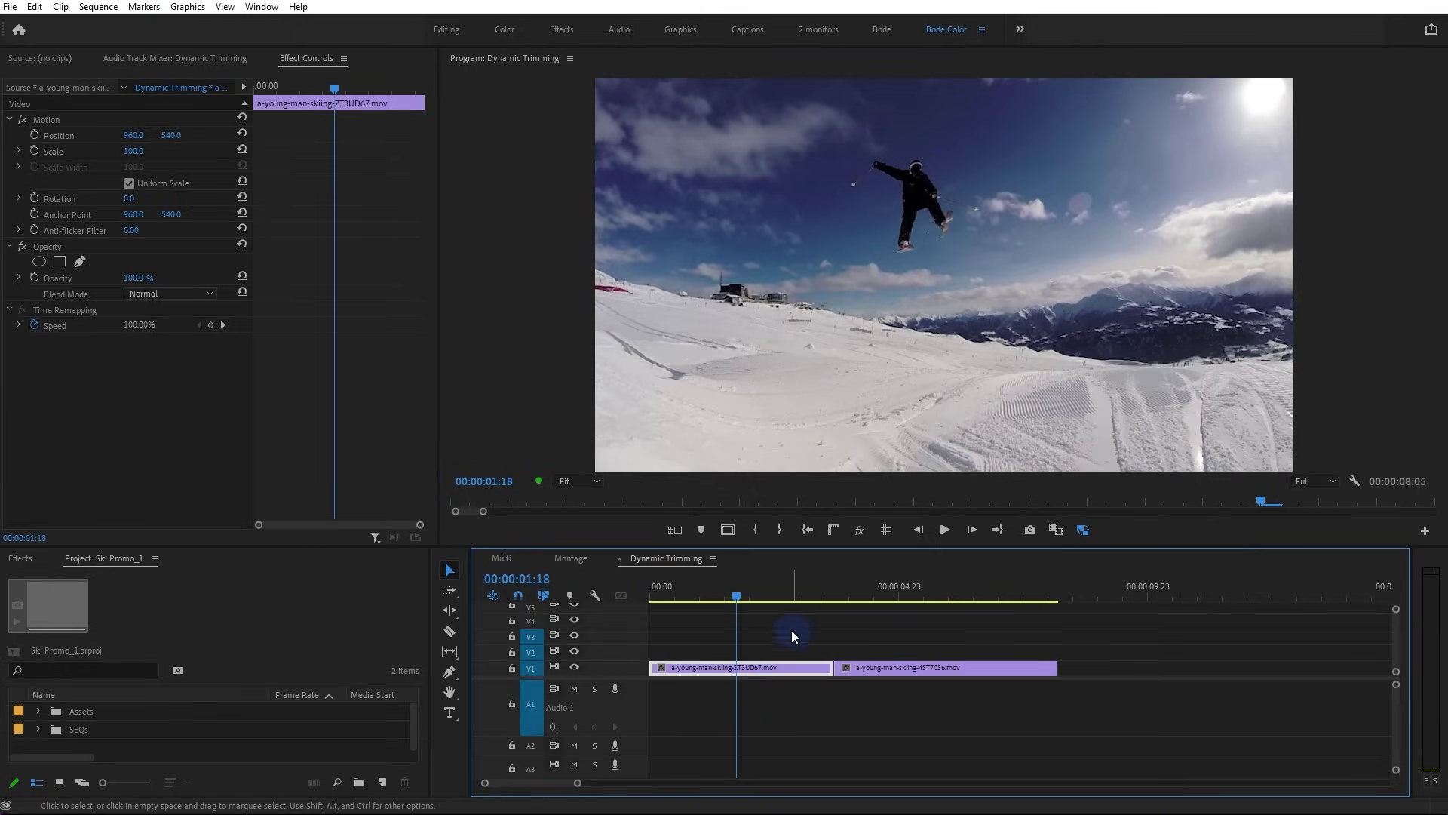
key("w")
left_click(849, 593)
key("ctrl+z")
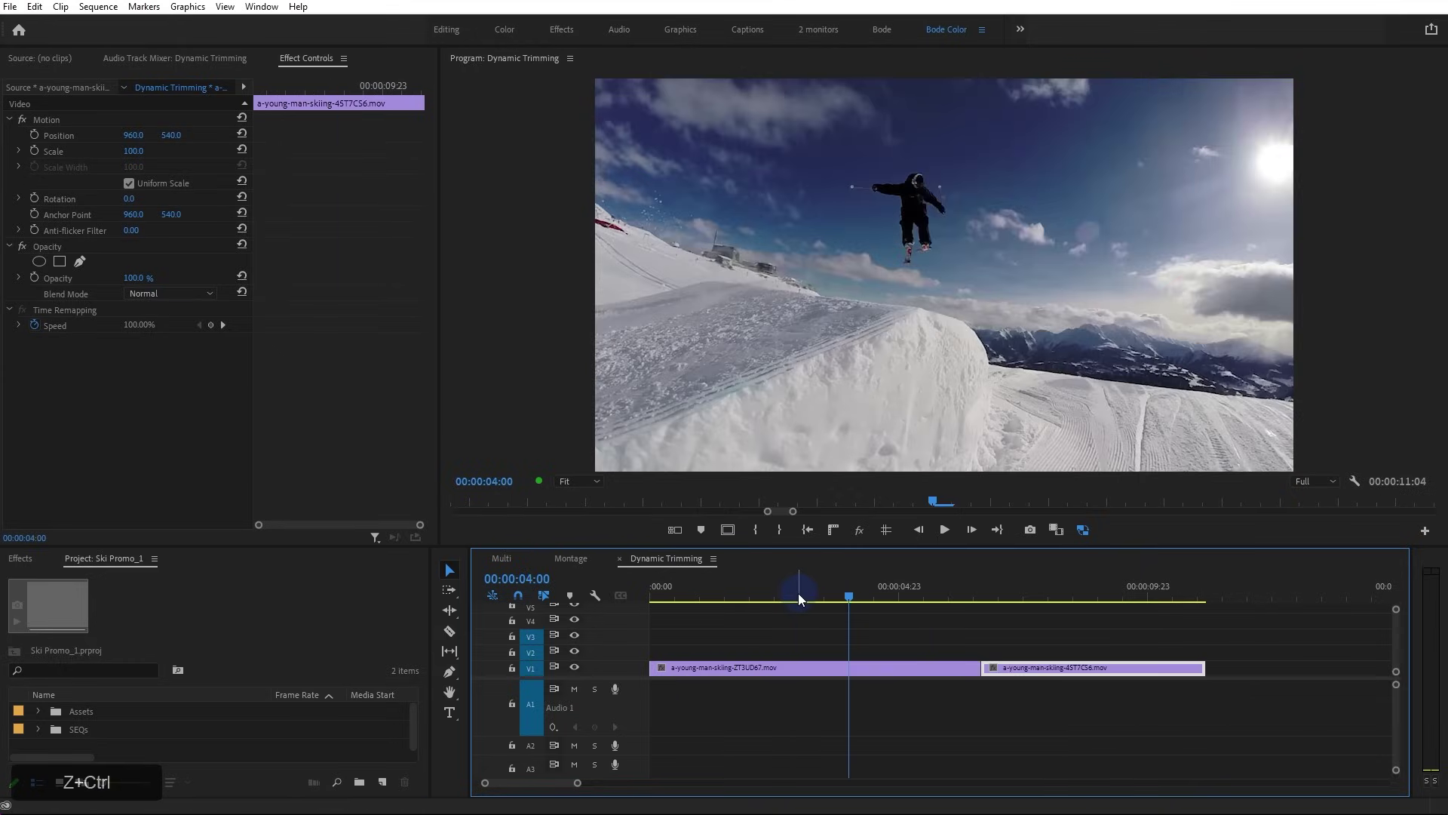
Scrub to 00:00:01:18, play the sequence, and undo the last edit
left_click(691, 593)
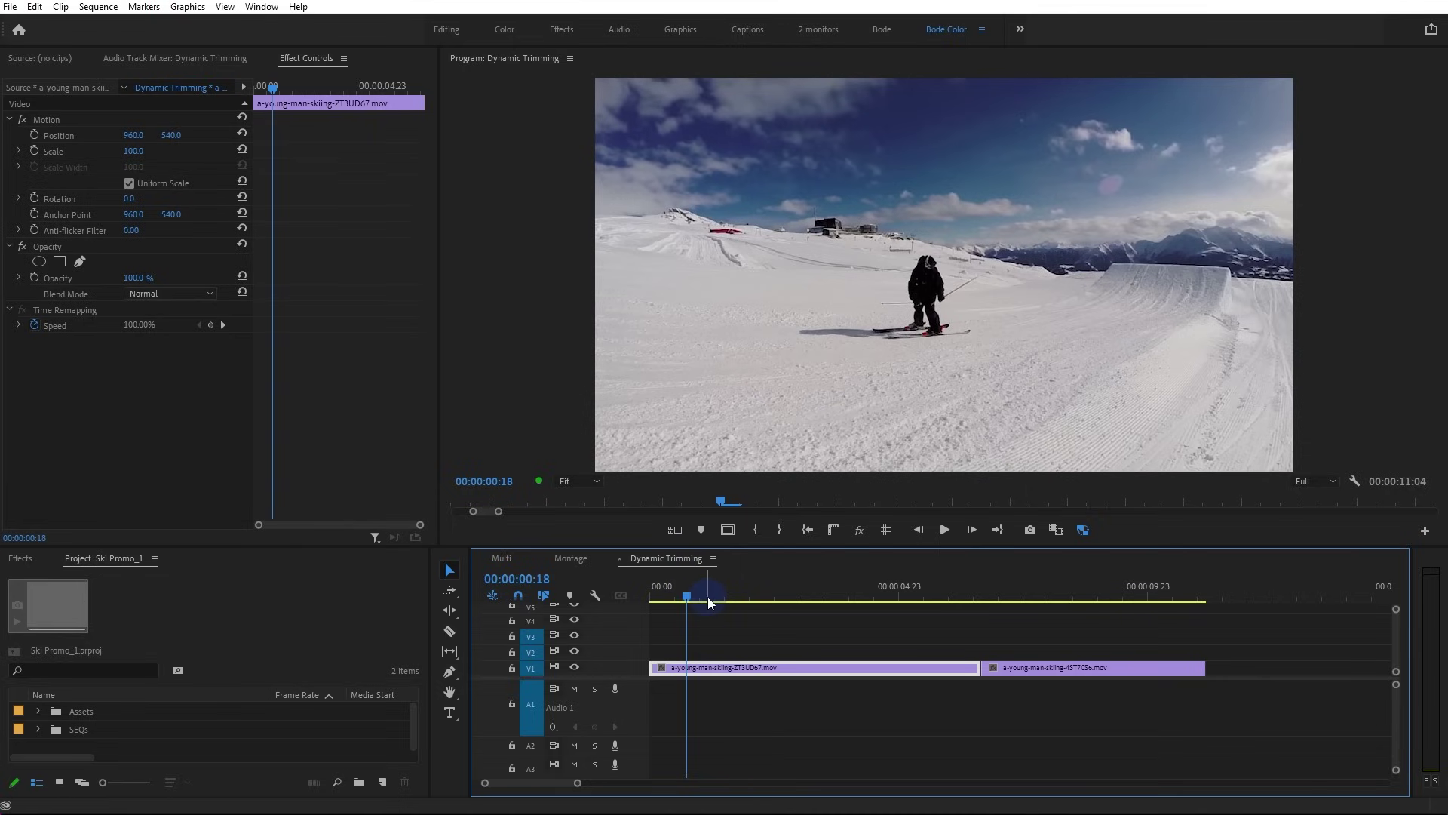
left_click_drag(688, 596, 717, 614)
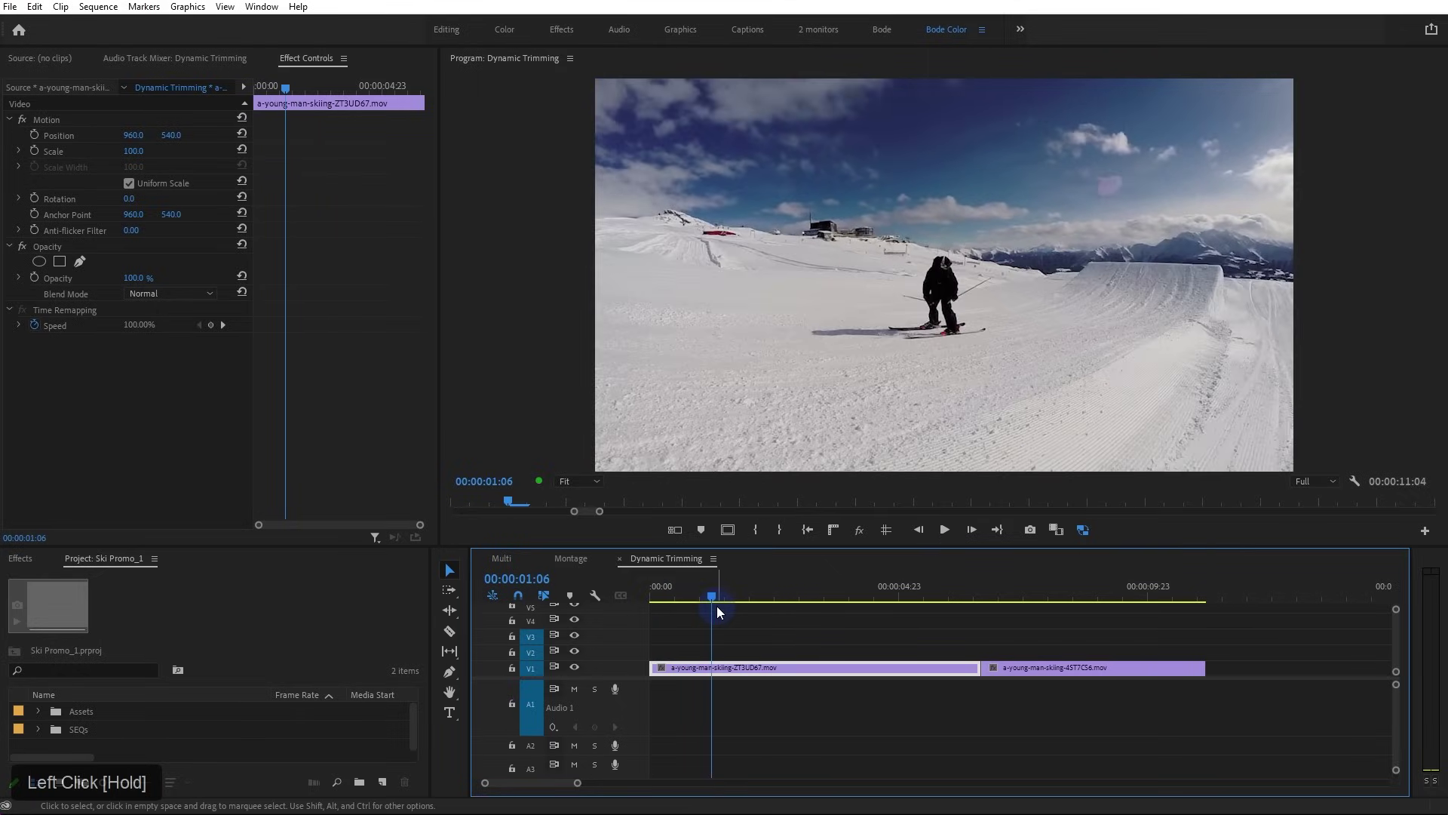
key("space")
key("space")
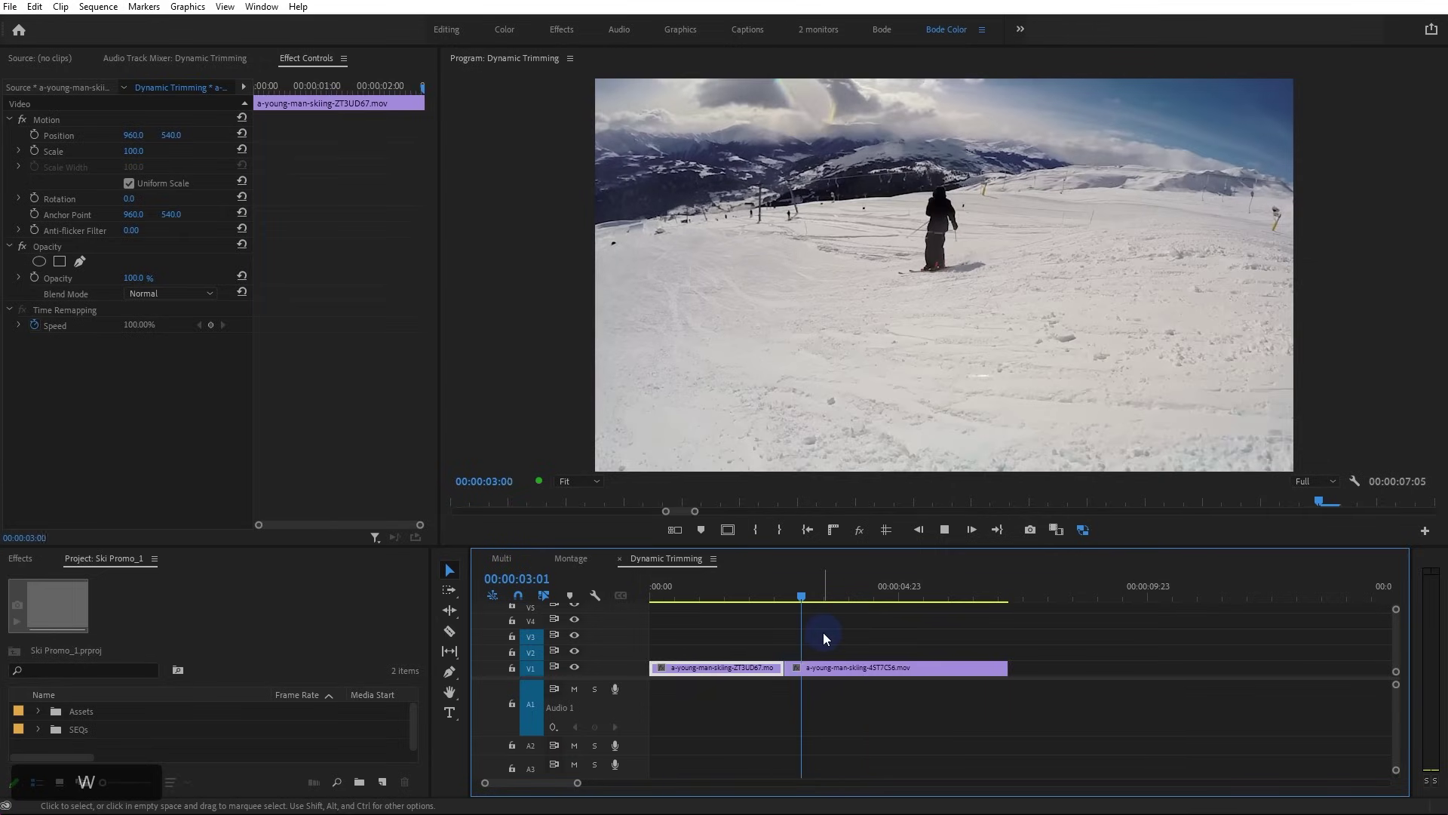
key("ctrl+z")
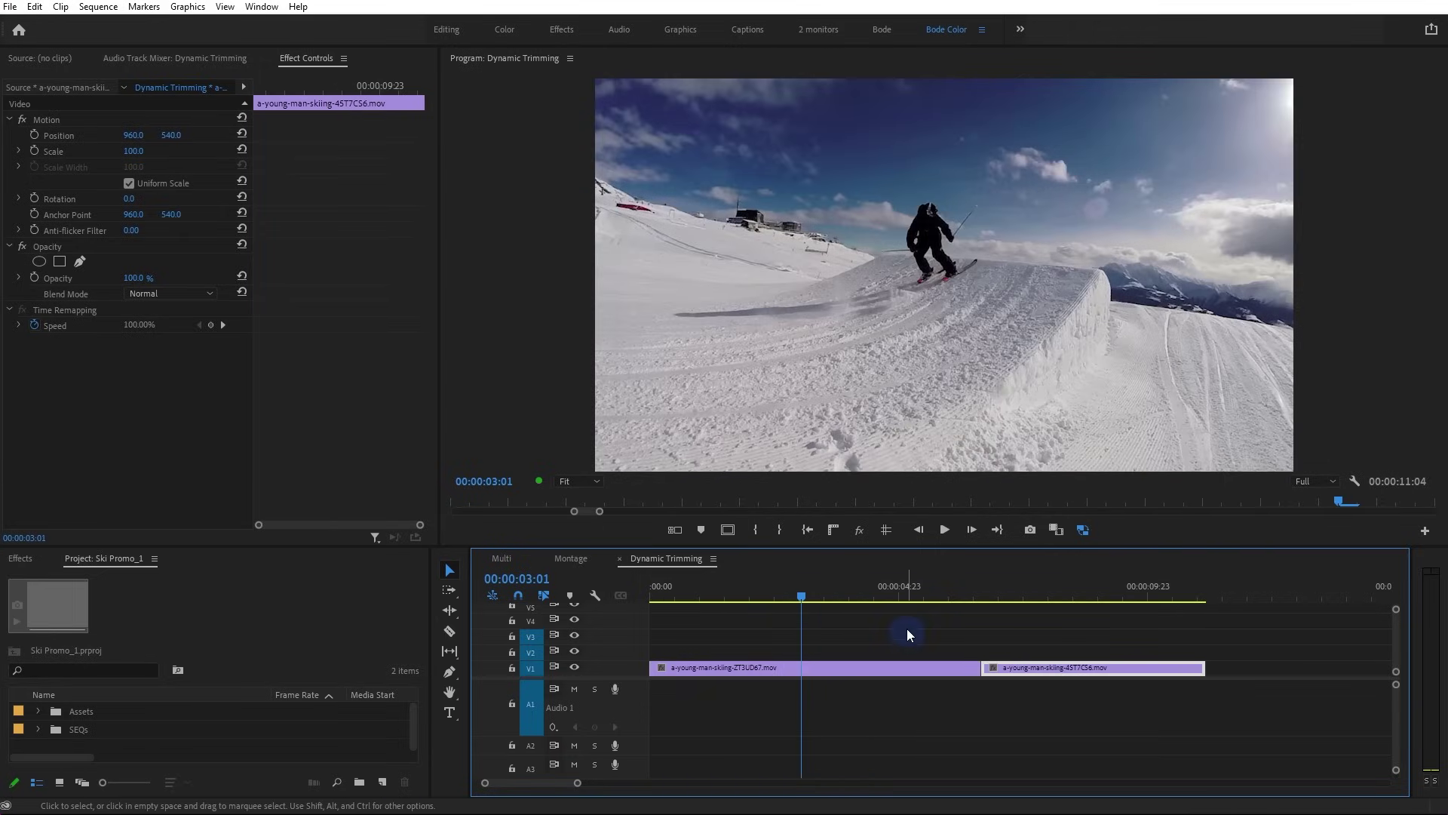
Ripple-trim the first clip's end at 00:00:03:15 with W and play back the result
left_click_drag(801, 599, 737, 607)
key("space")
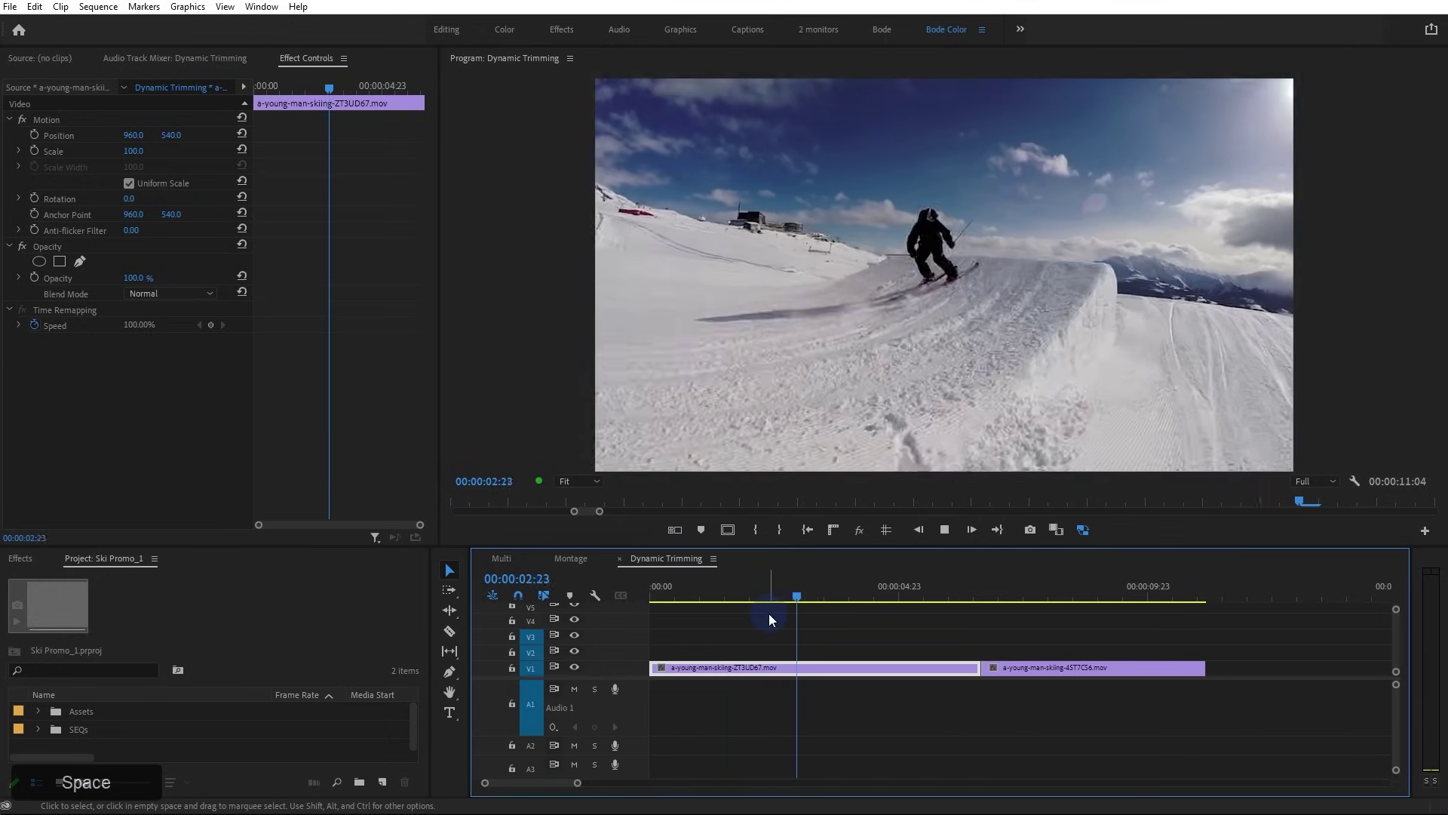
key("space")
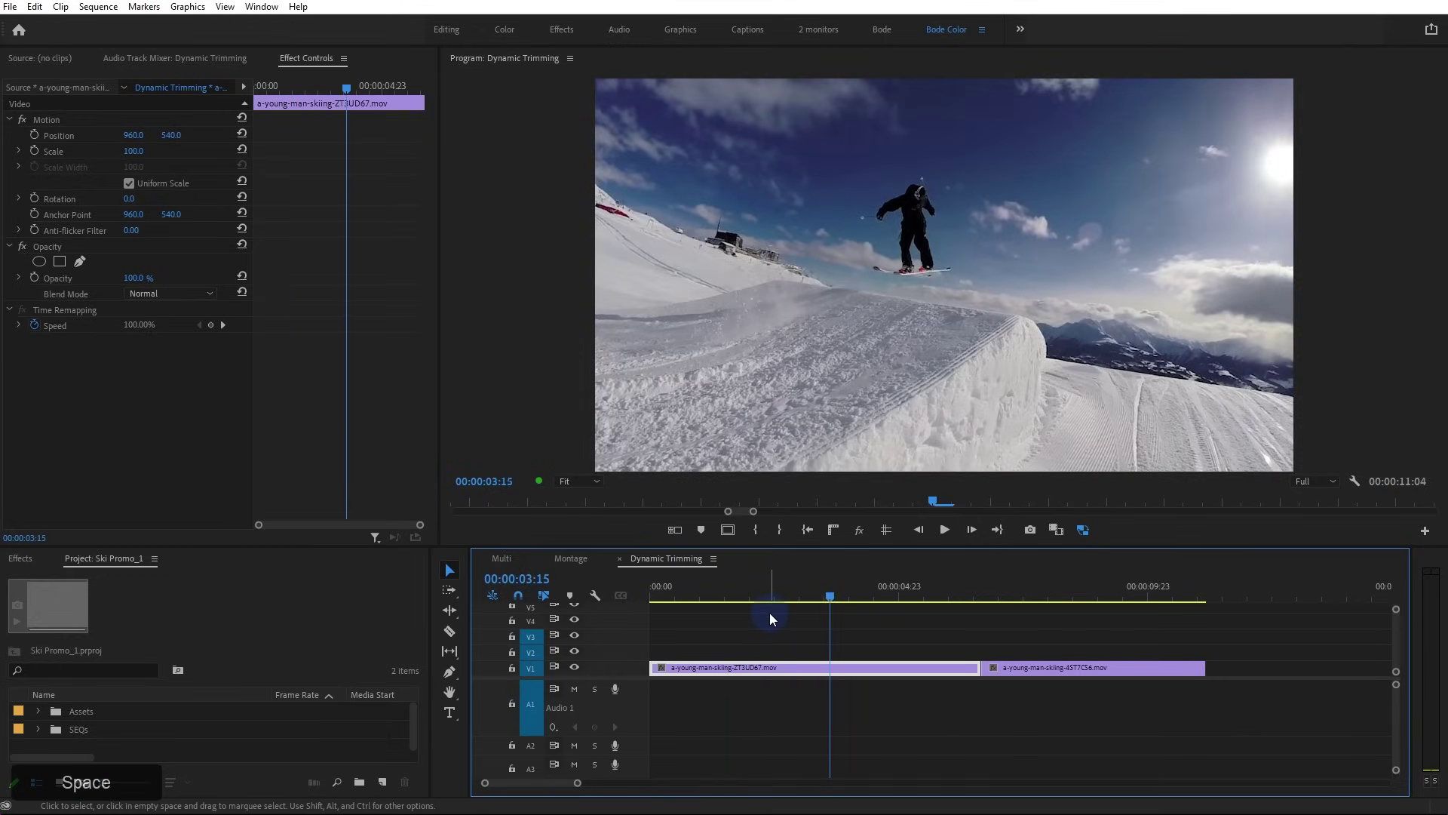
key("w")
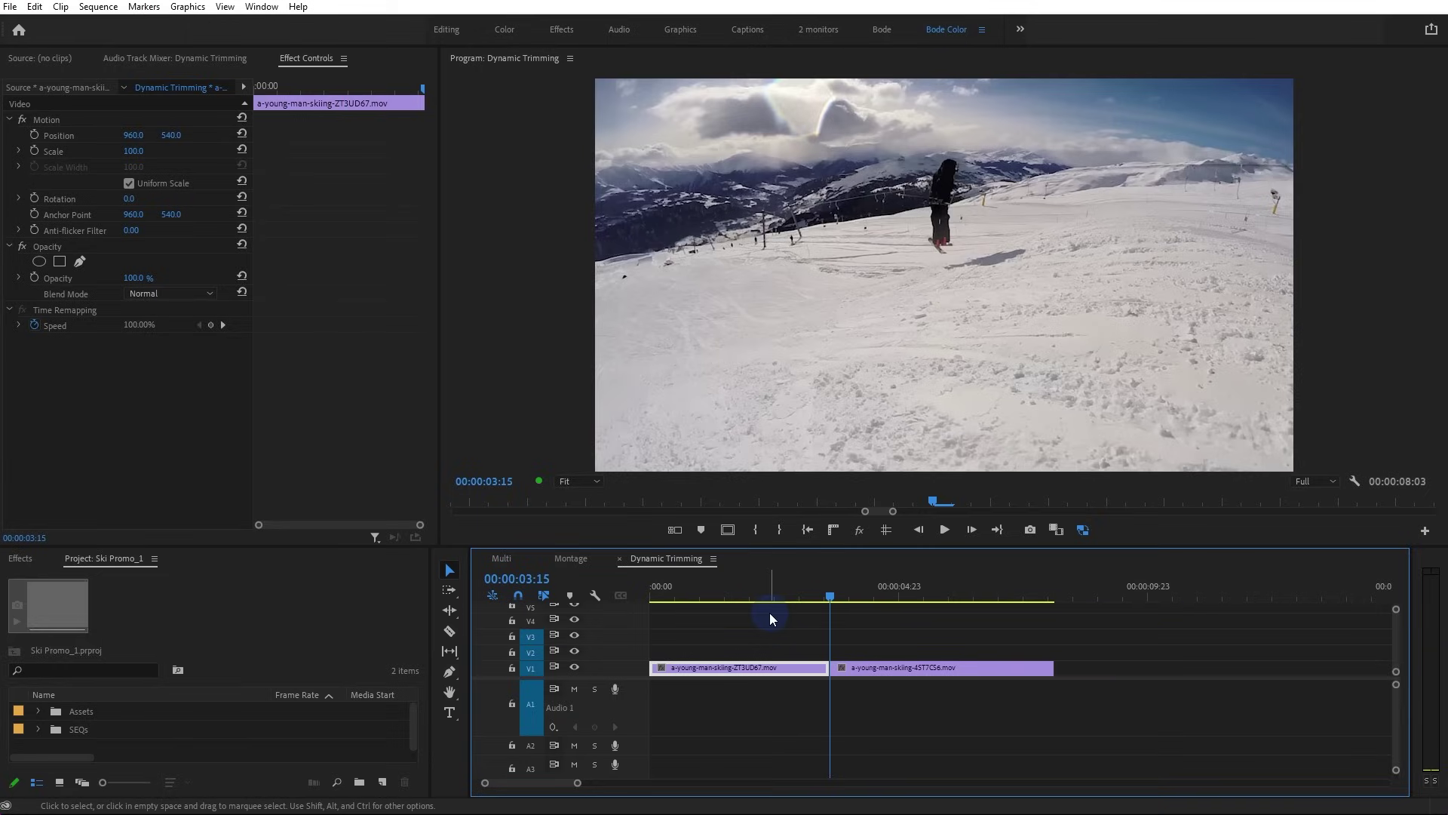
key("space")
key("space")
Extend the second clip's head earlier, then ripple-trim its start to the jump with Q
left_click(842, 672)
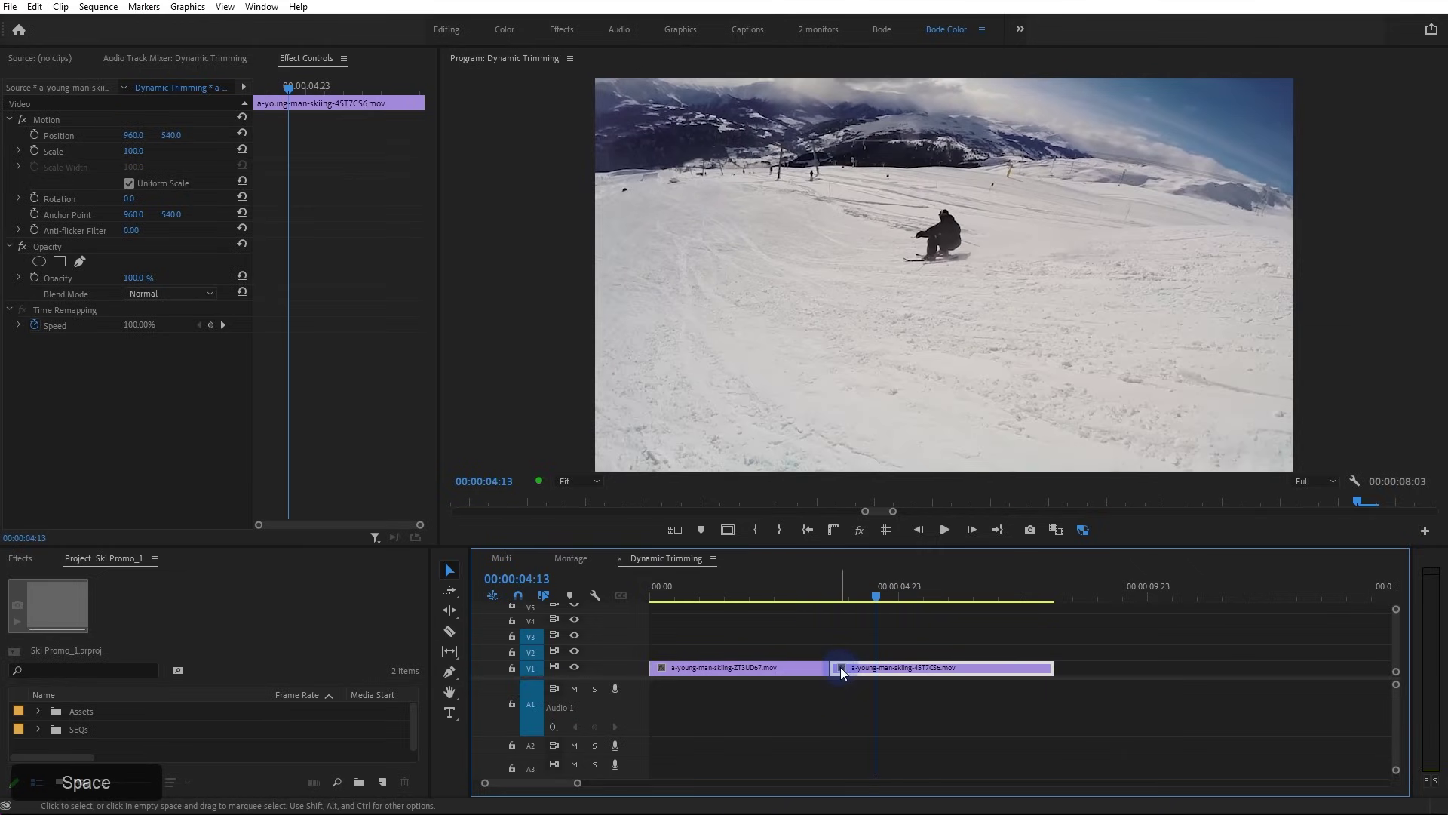
left_click_drag(835, 668, 452, 664)
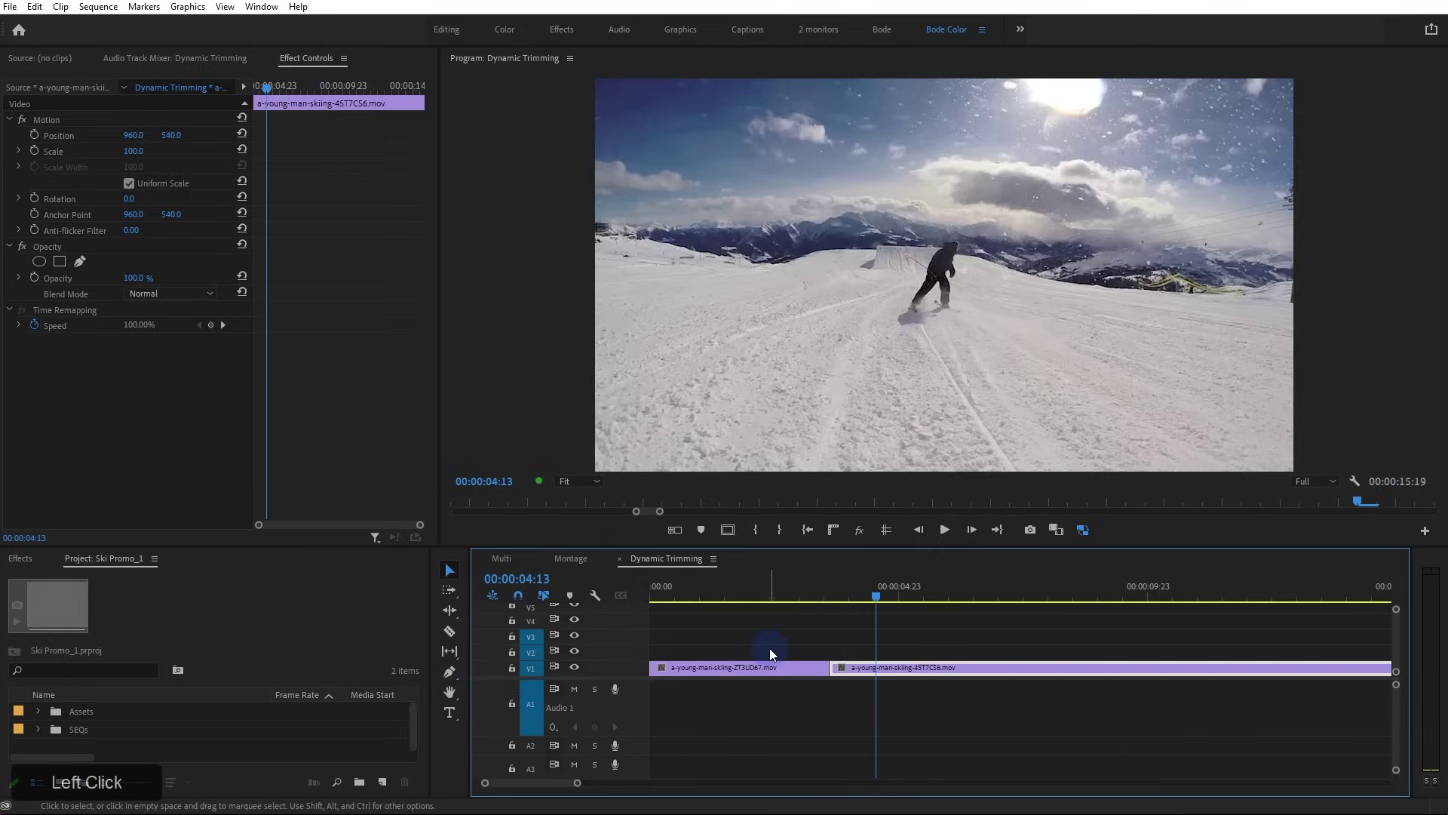
key("space")
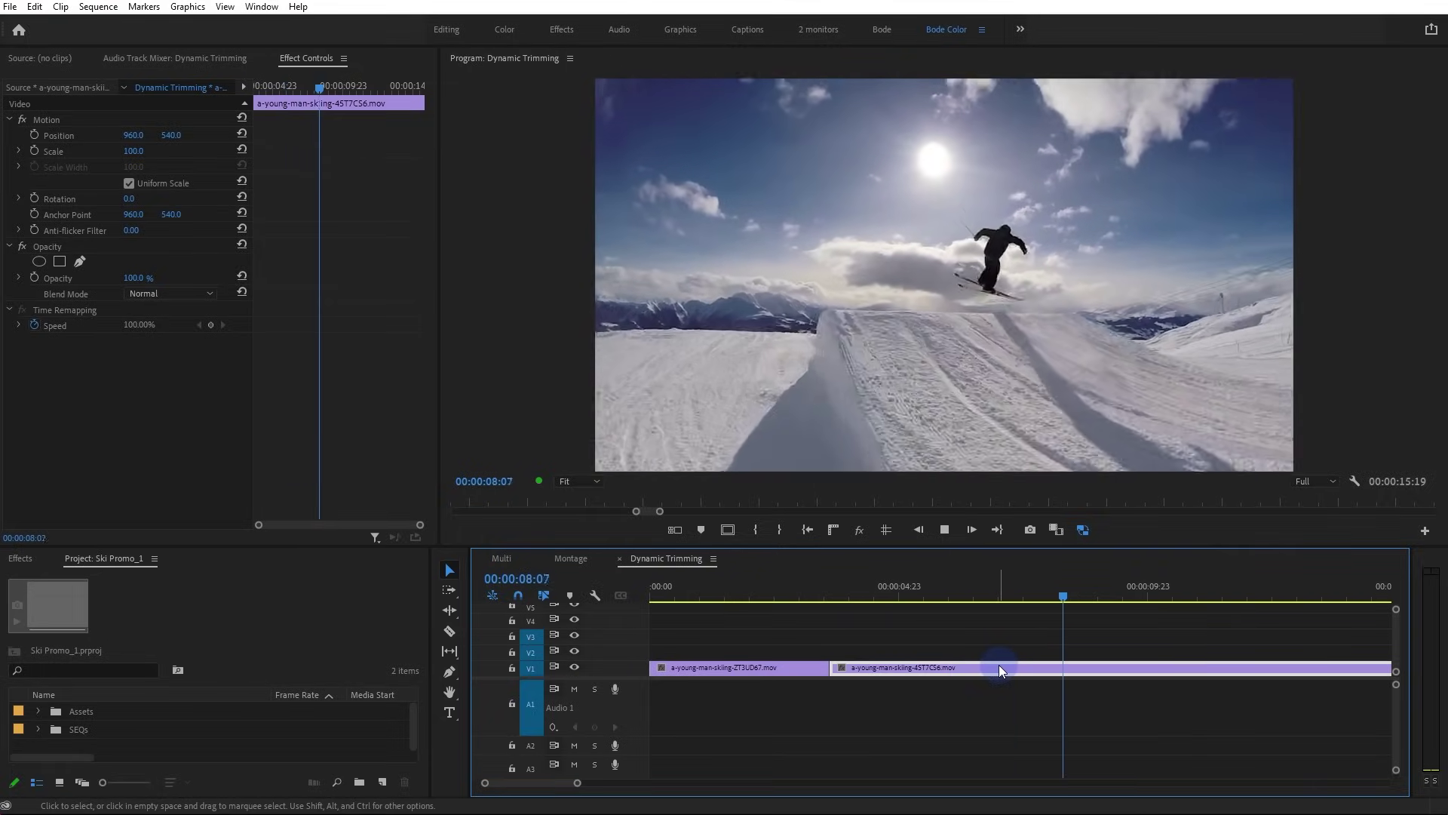
key("space")
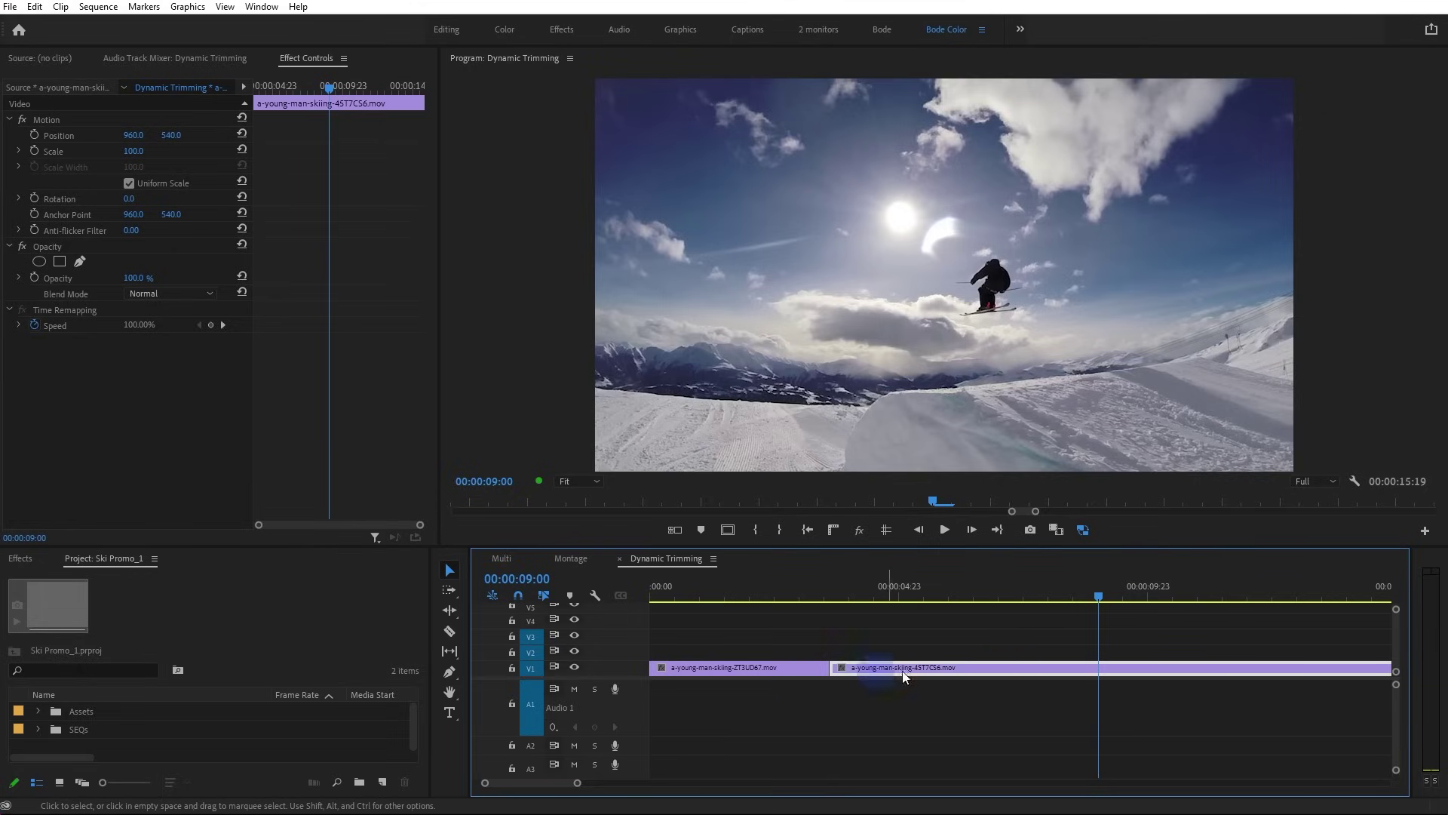
key("q")
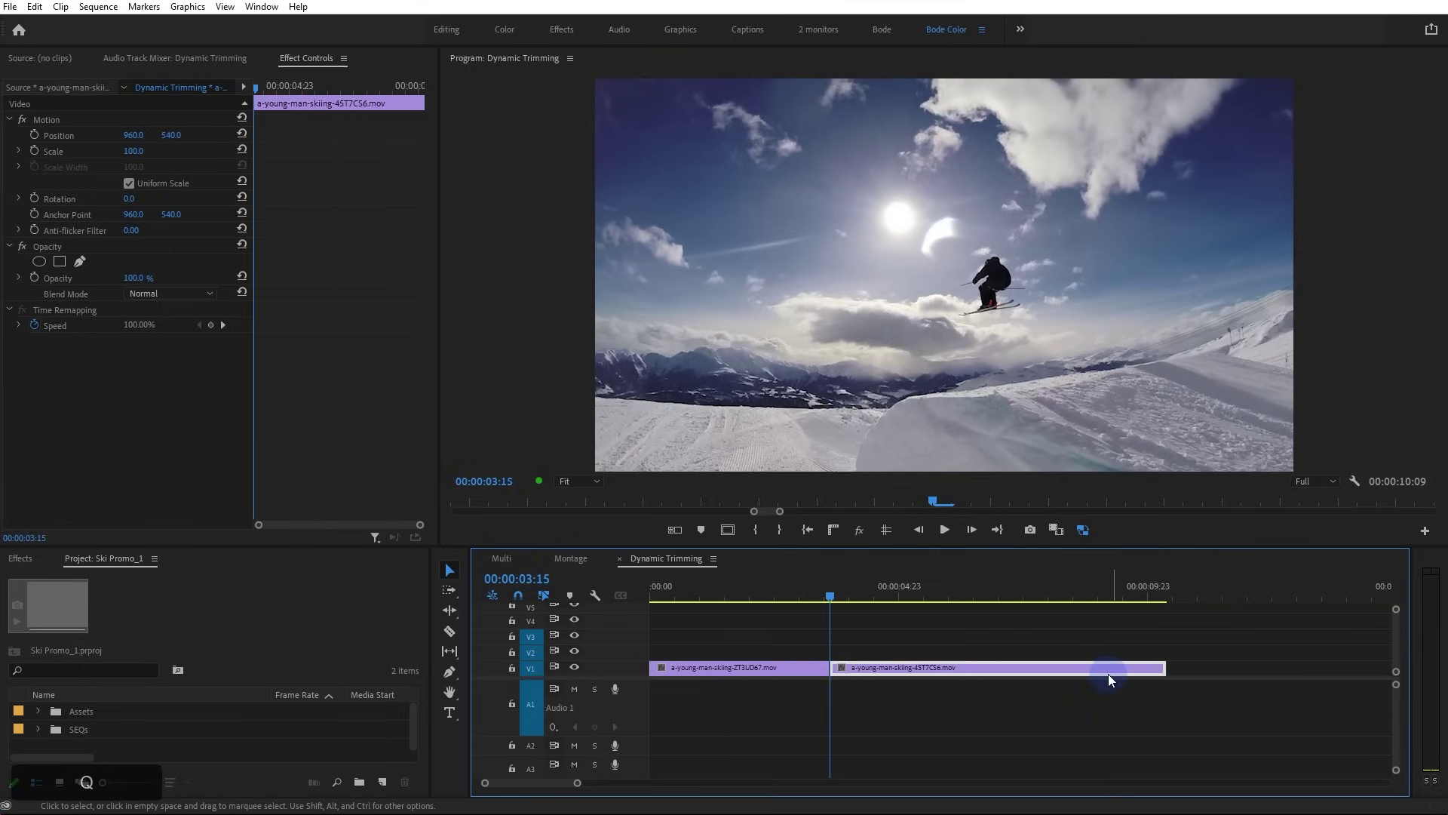
left_click(748, 592)
key("space")
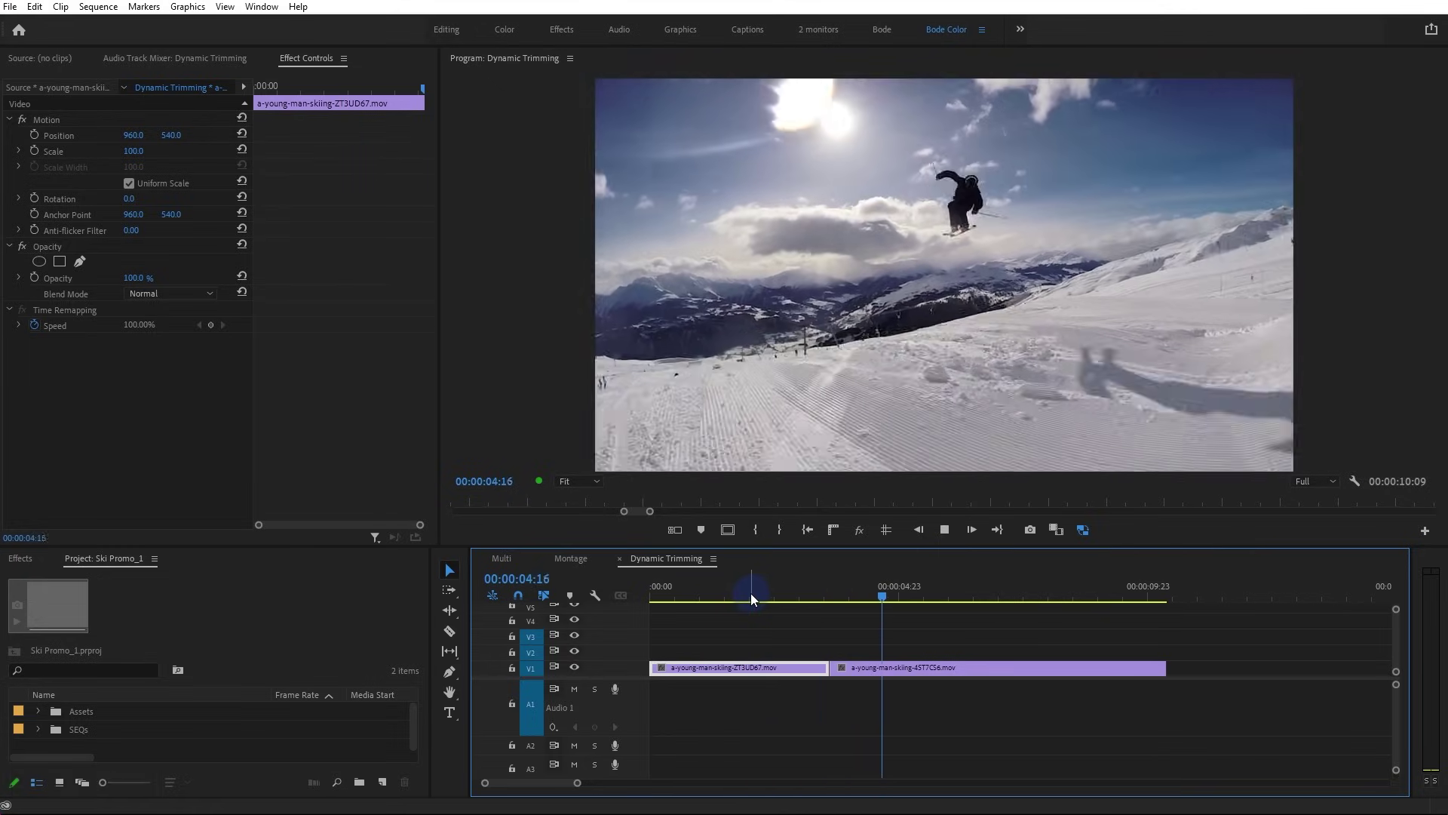
key("space")
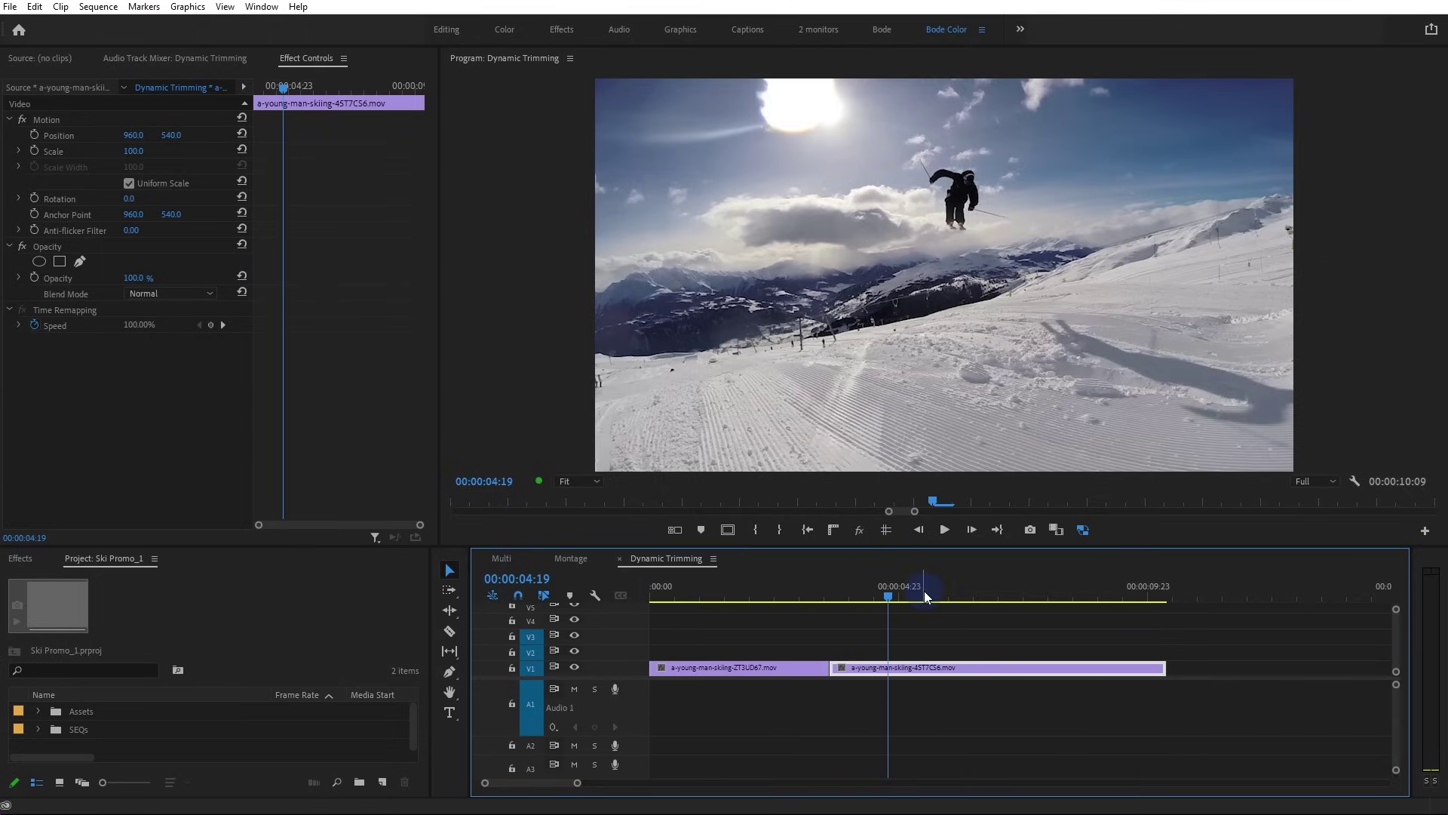
Ripple-trim the first clip's end at 02:00 with W, leaving a 00:00:09:15 sequence
left_click(795, 586)
key("space")
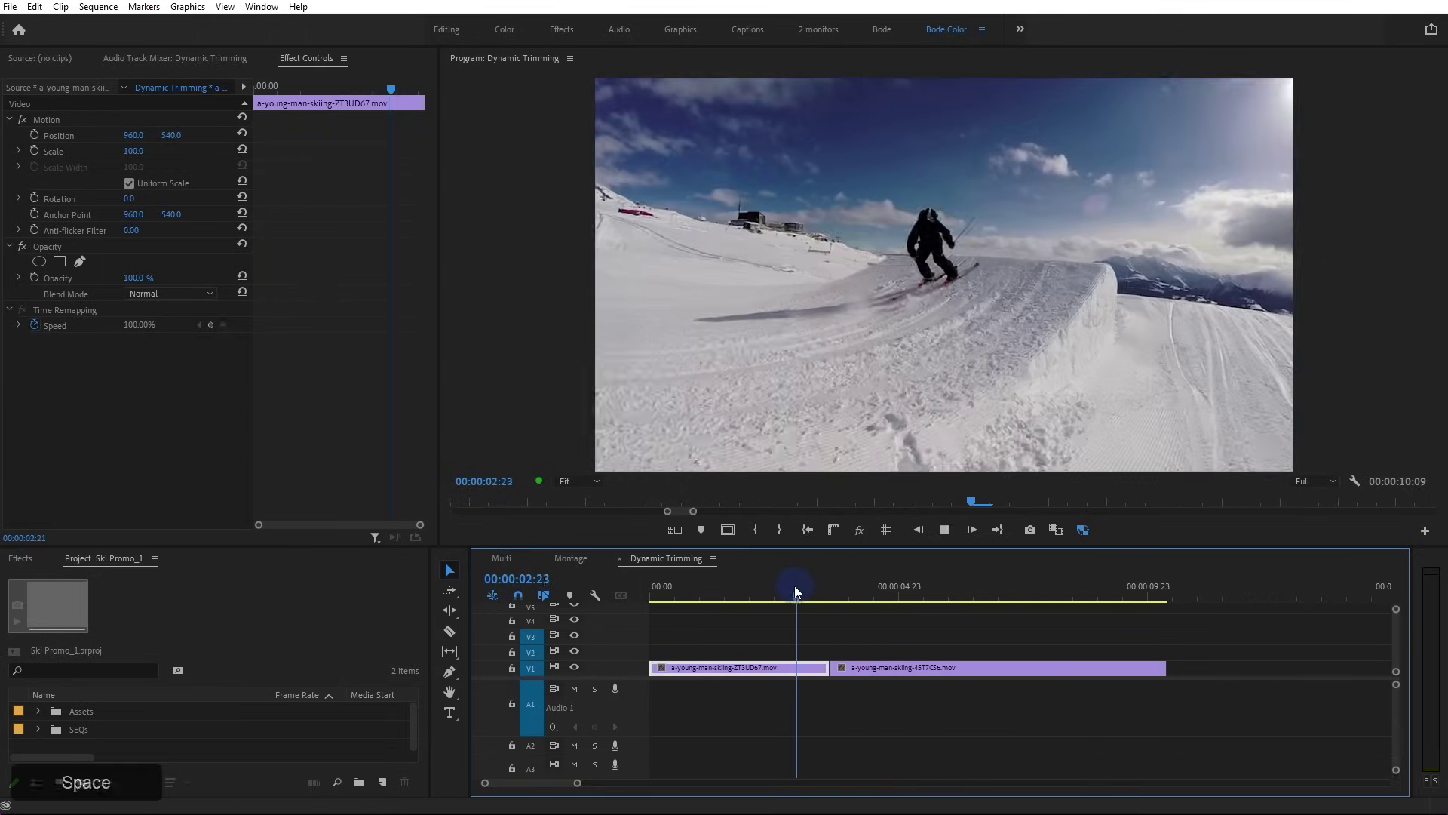
left_click_drag(792, 584, 749, 582)
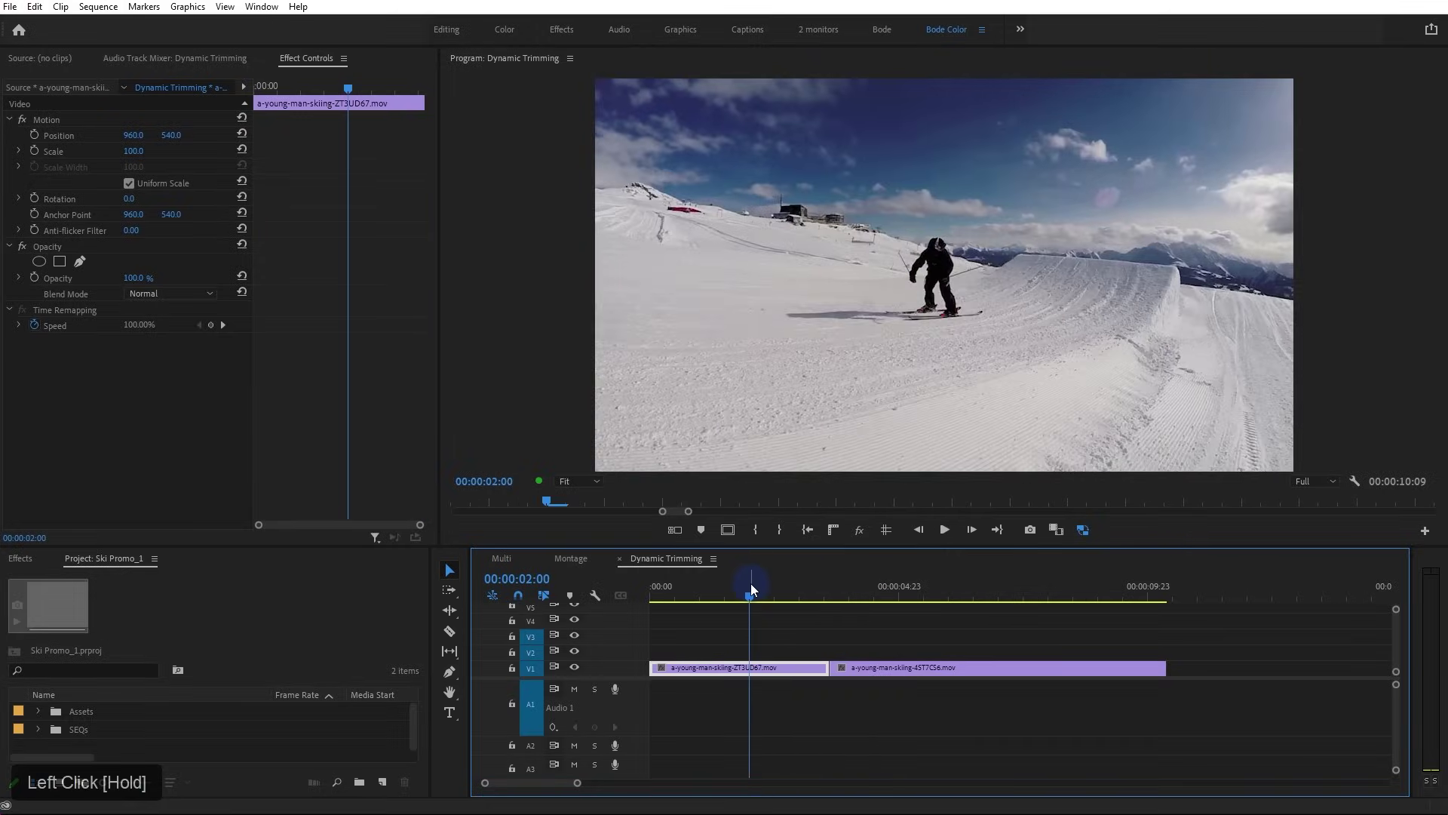
key("space")
key("w")
key("space")
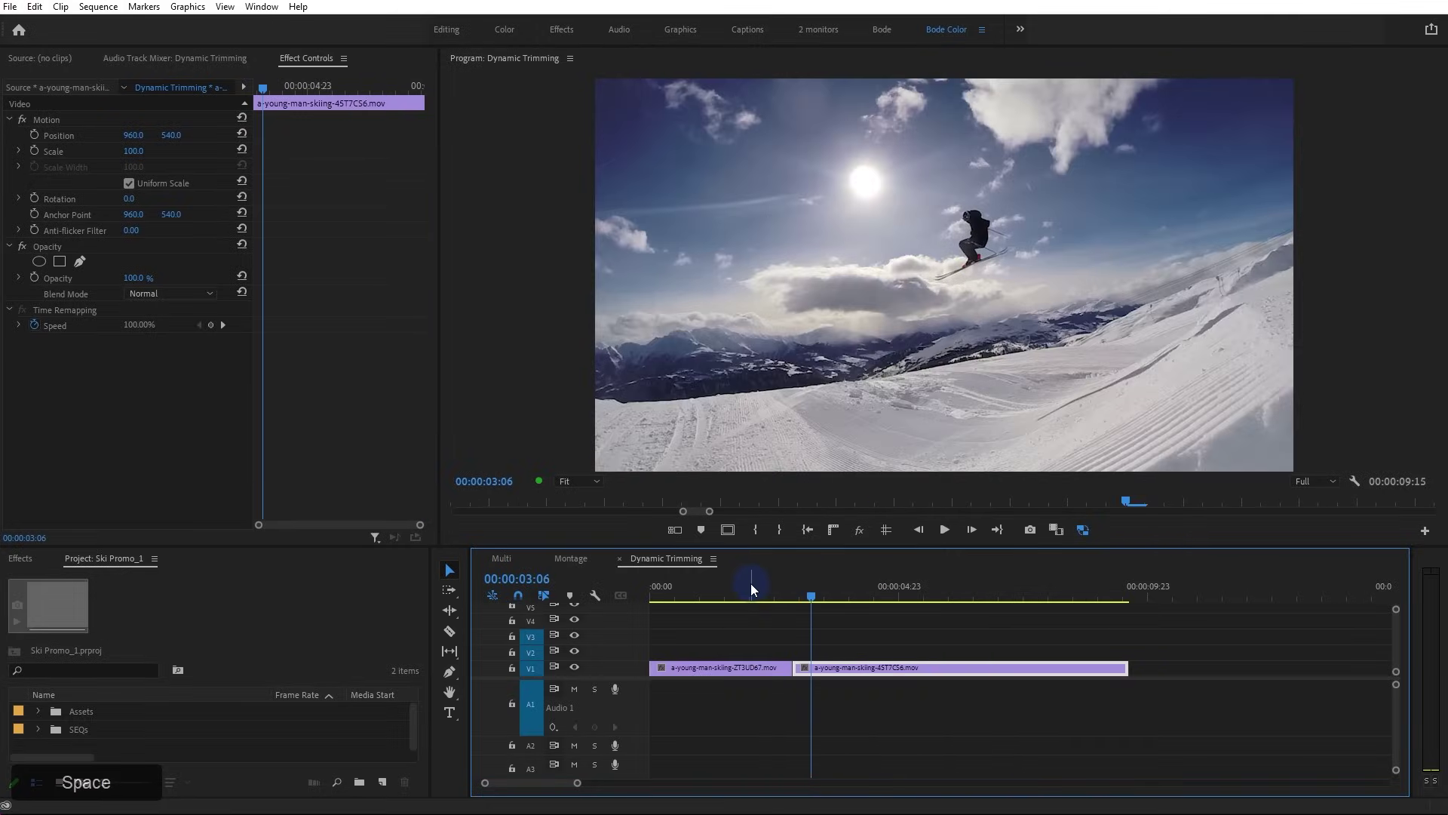
key("ctrl+z")
key("ctrl+z")
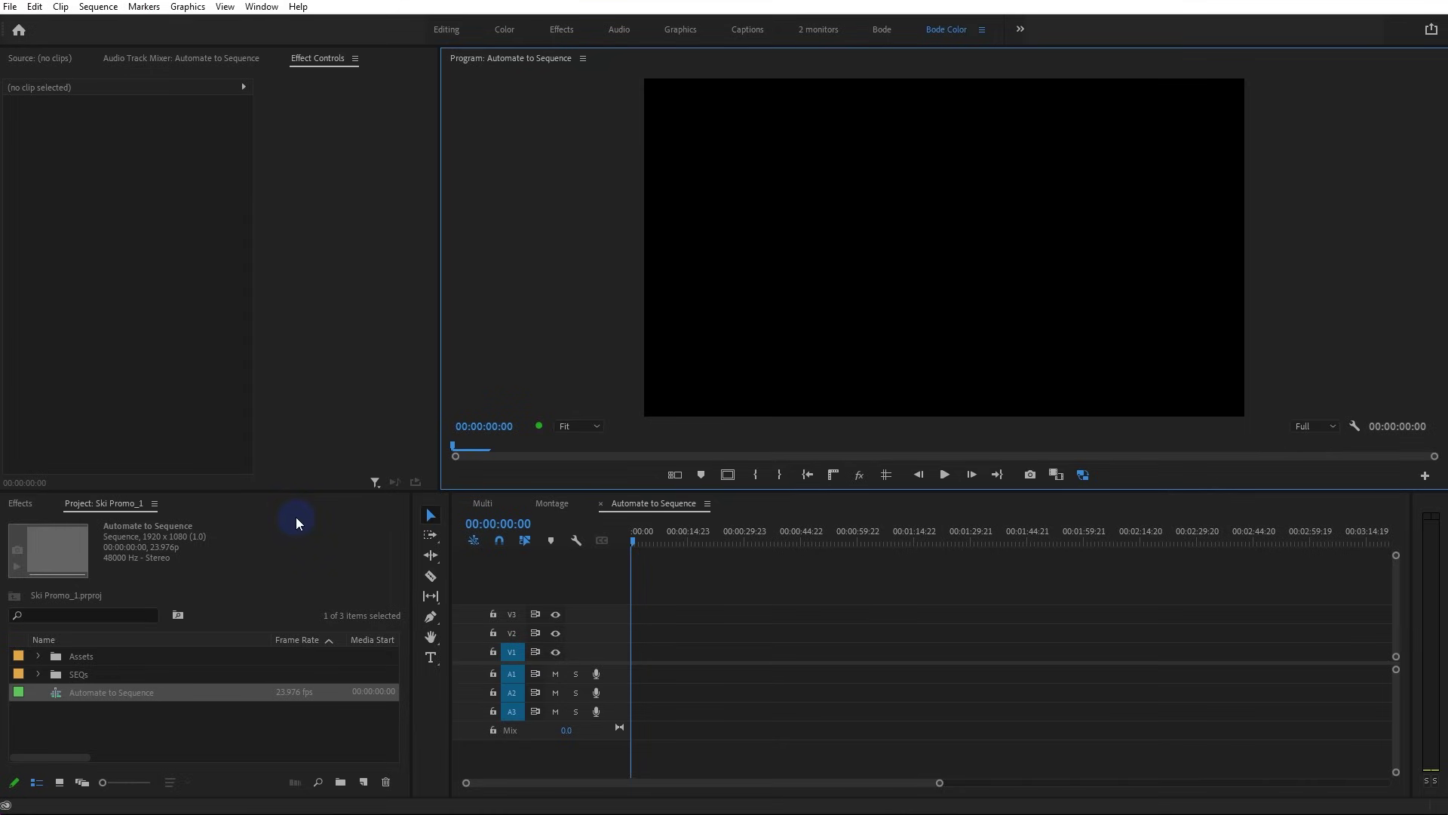
Expand the Assets folder and drag the Project panel's top border up to make it taller
left_click(37, 656)
left_click_drag(145, 491, 161, 383)
Open the Footage folder as a full-window bin with enlarged clip thumbnails
double_click(70, 606)
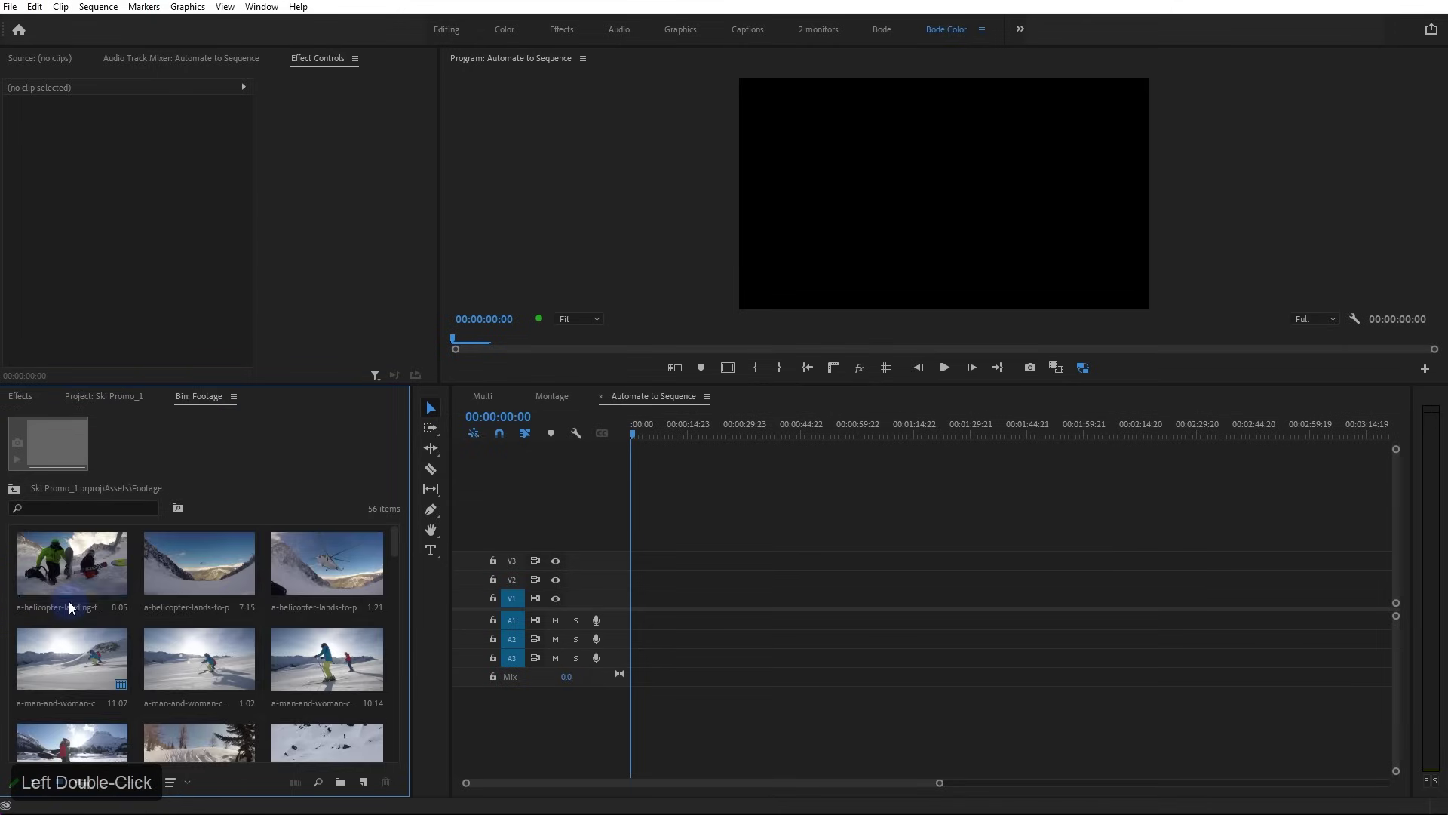
left_click(215, 402)
key("grave")
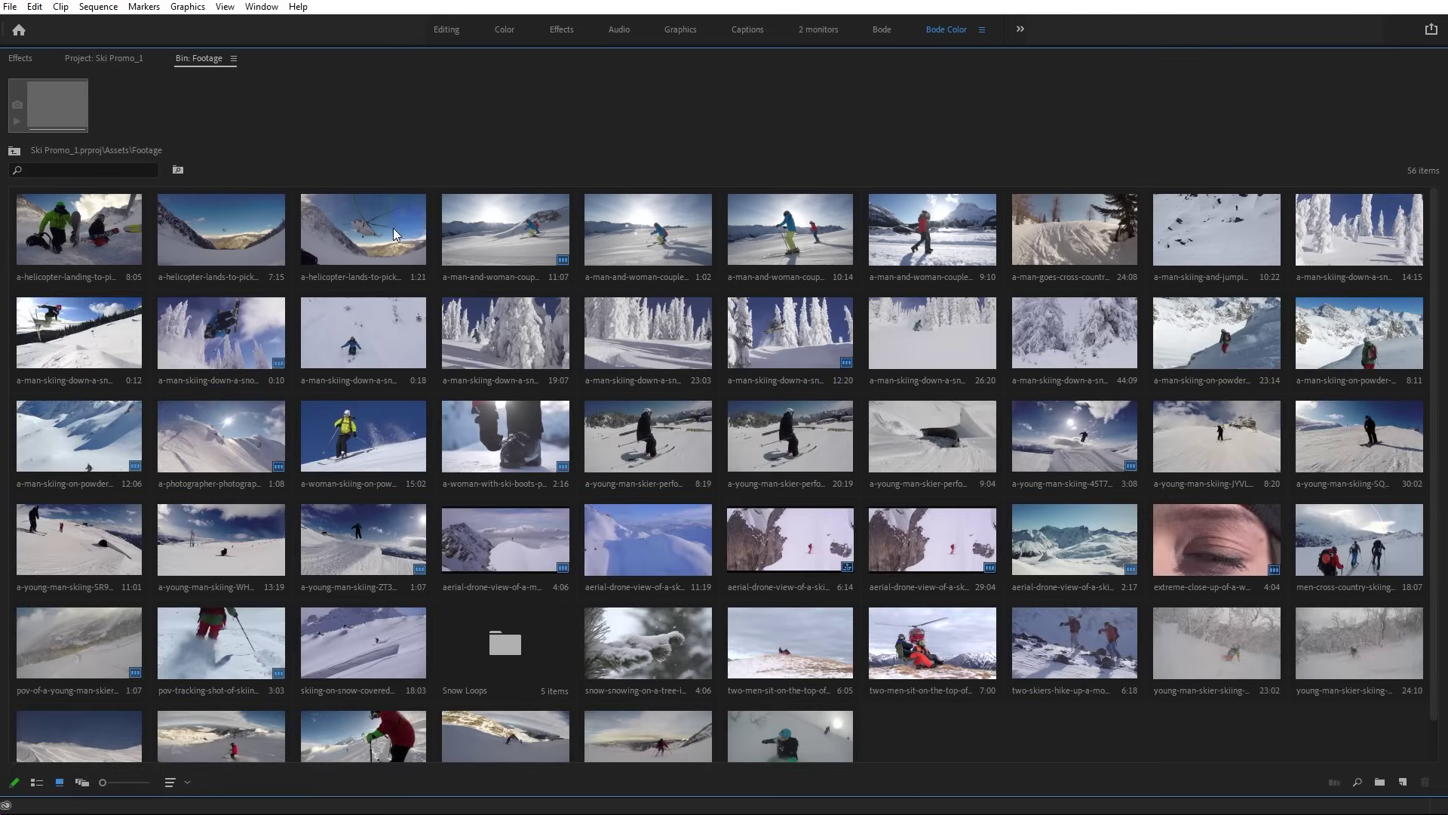
left_click_drag(104, 784, 110, 786)
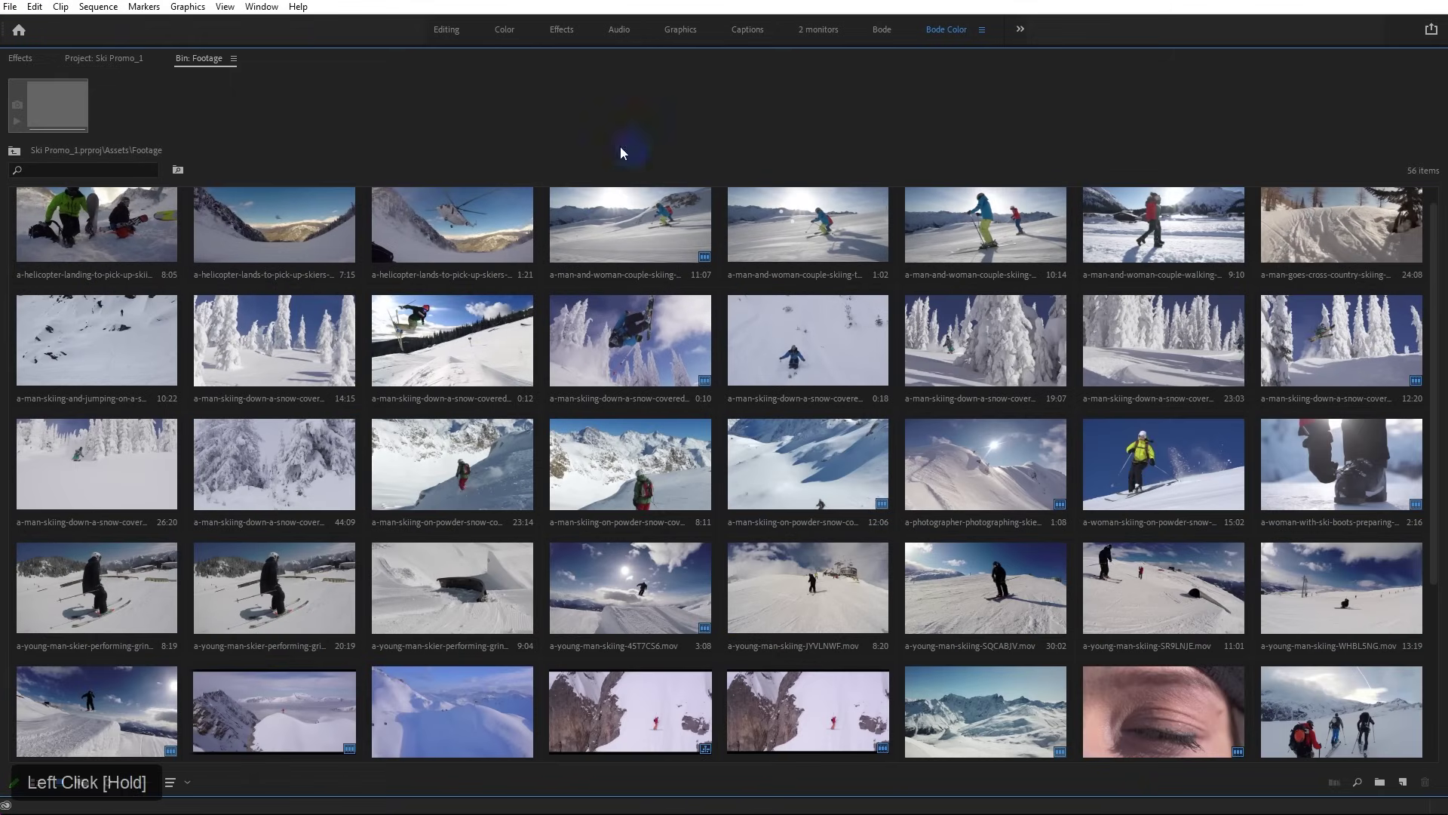
Ctrl-select eight clips in order, from the helicopter shot to the eye close-up
scroll(603, 226, "up", 1)
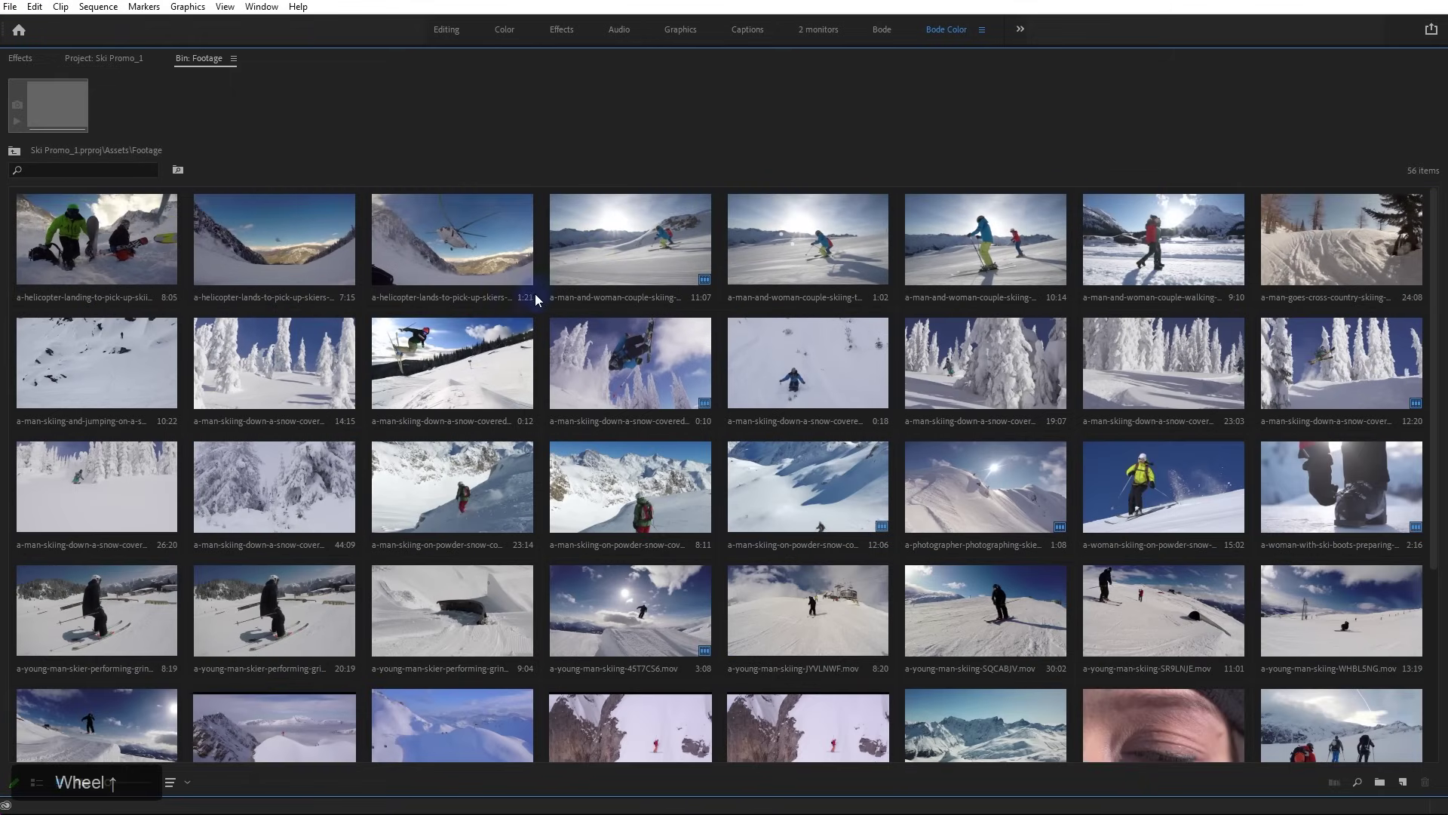
left_click(520, 276)
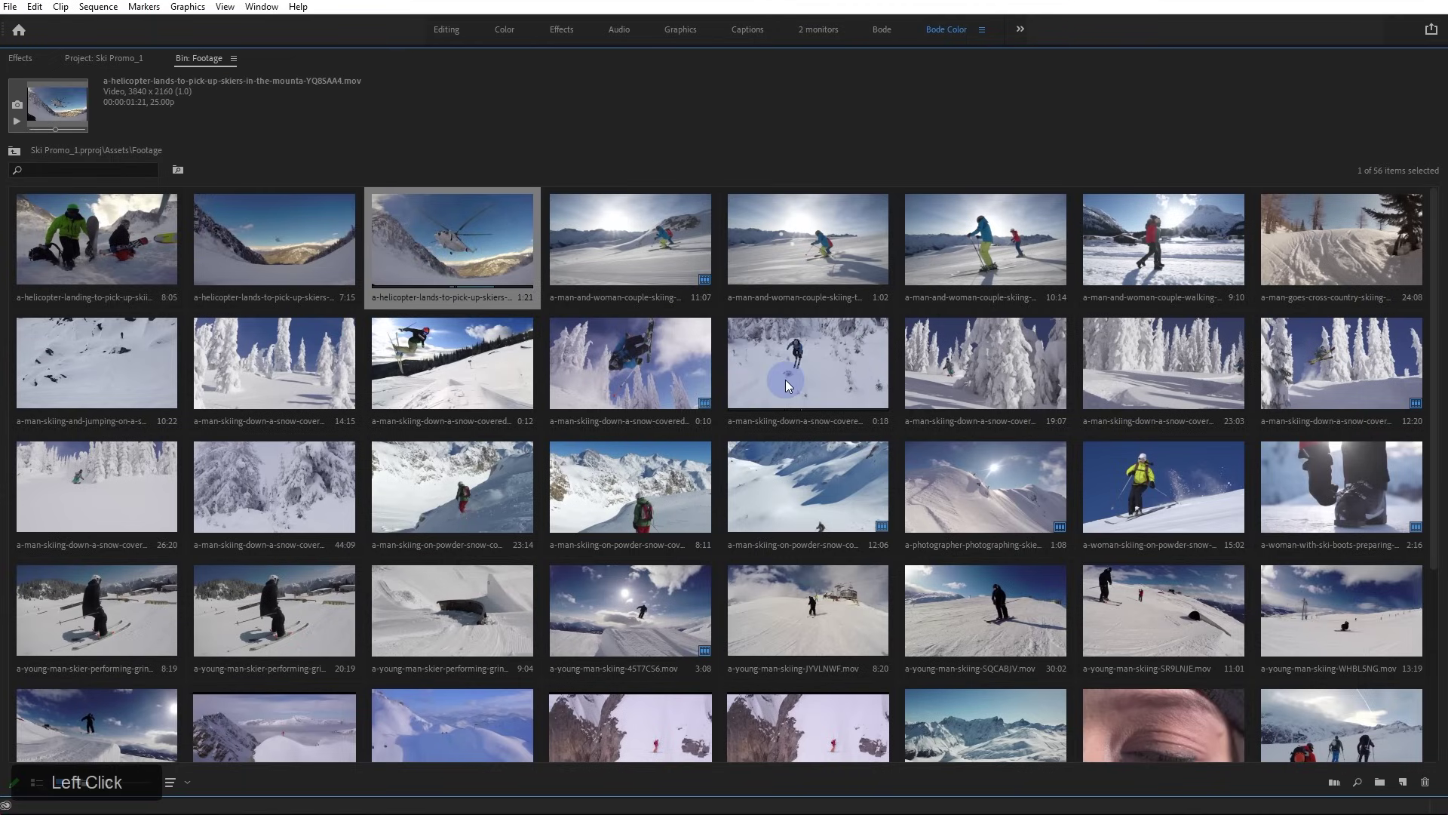
left_click(821, 377, "ctrl")
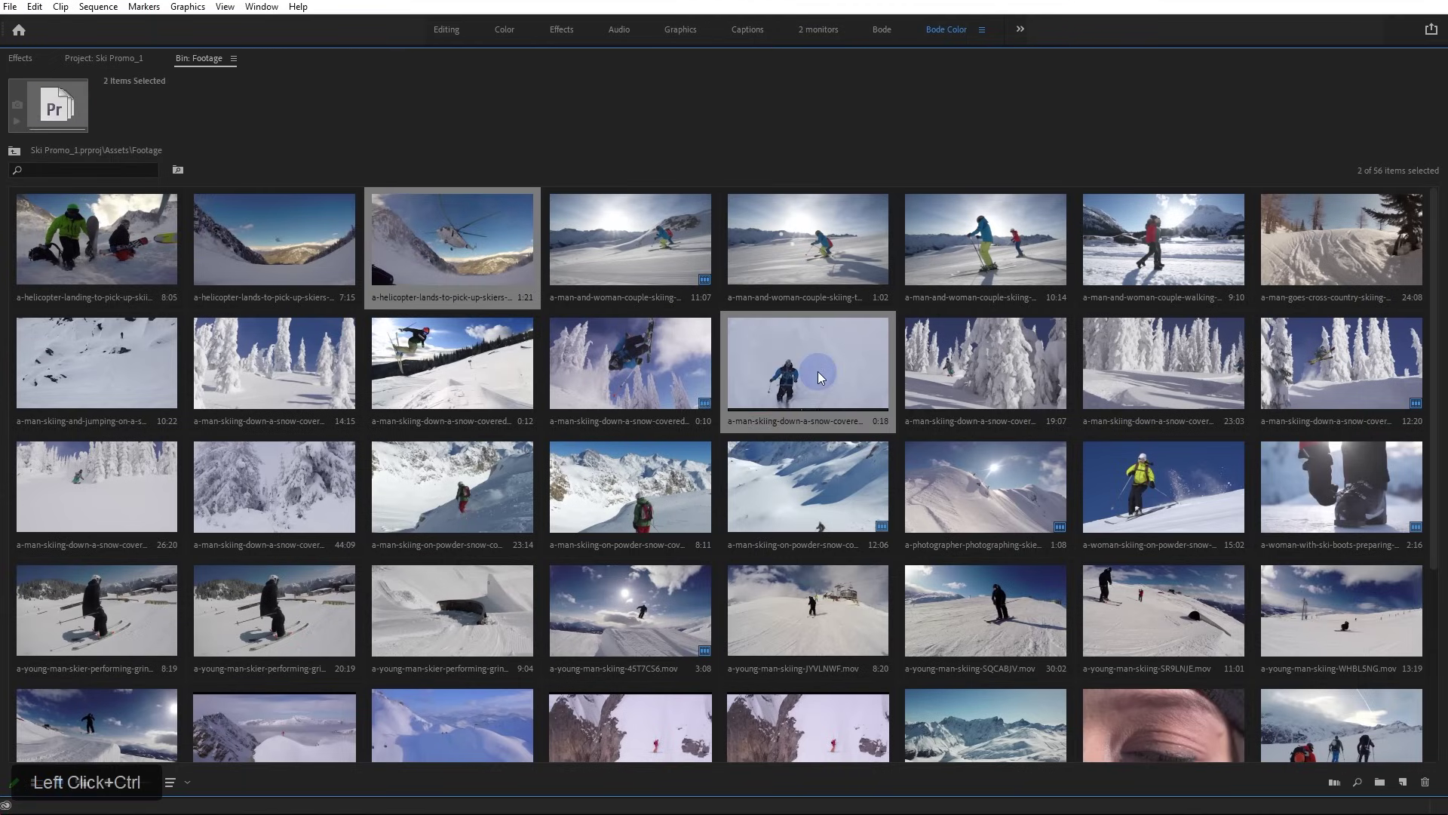
left_click(1152, 513, "ctrl")
left_click(821, 630, "ctrl")
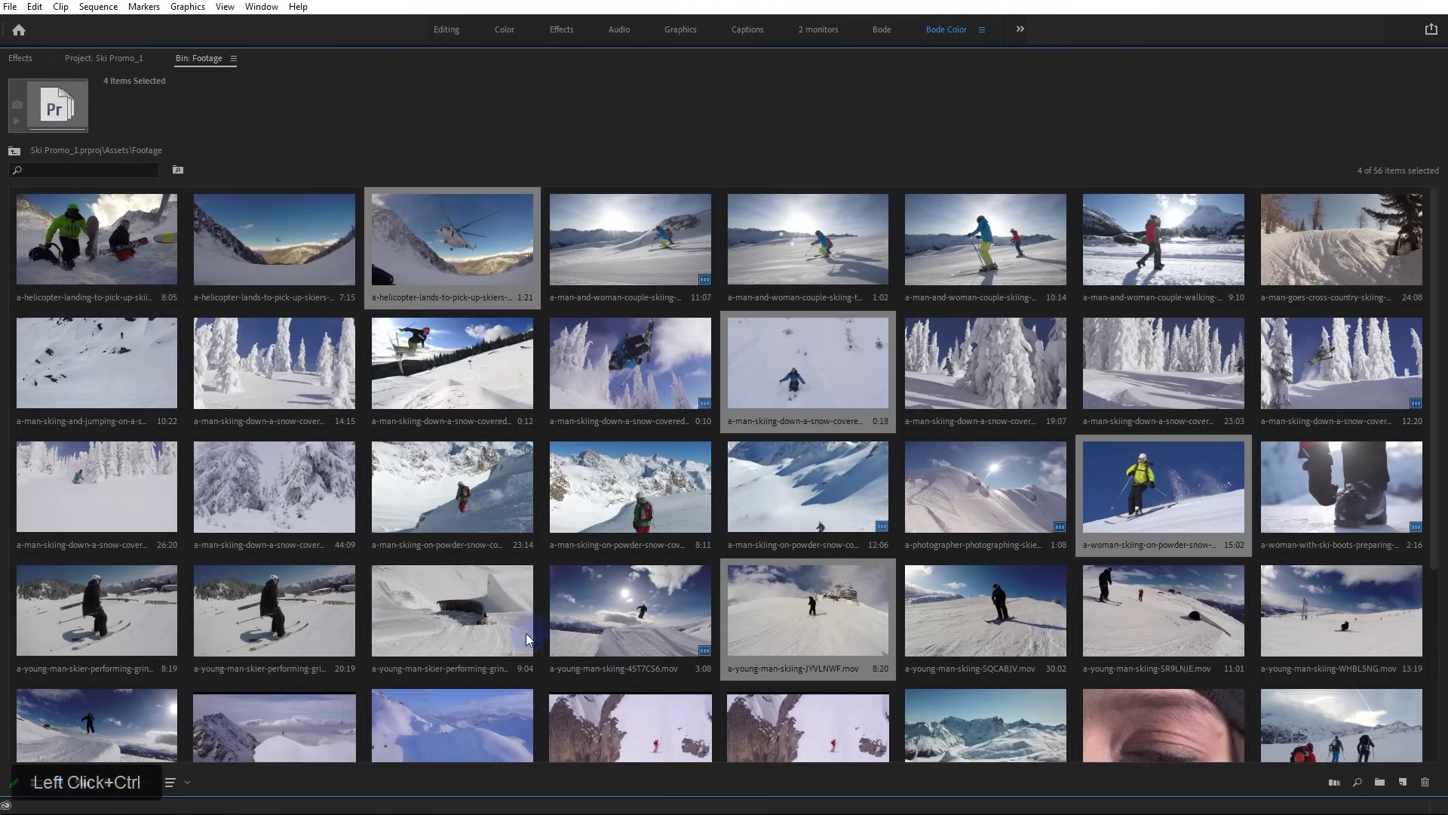
left_click(314, 605, "ctrl")
scroll(316, 600, "down", 2)
left_click(289, 600, "ctrl")
left_click(1182, 628, "ctrl")
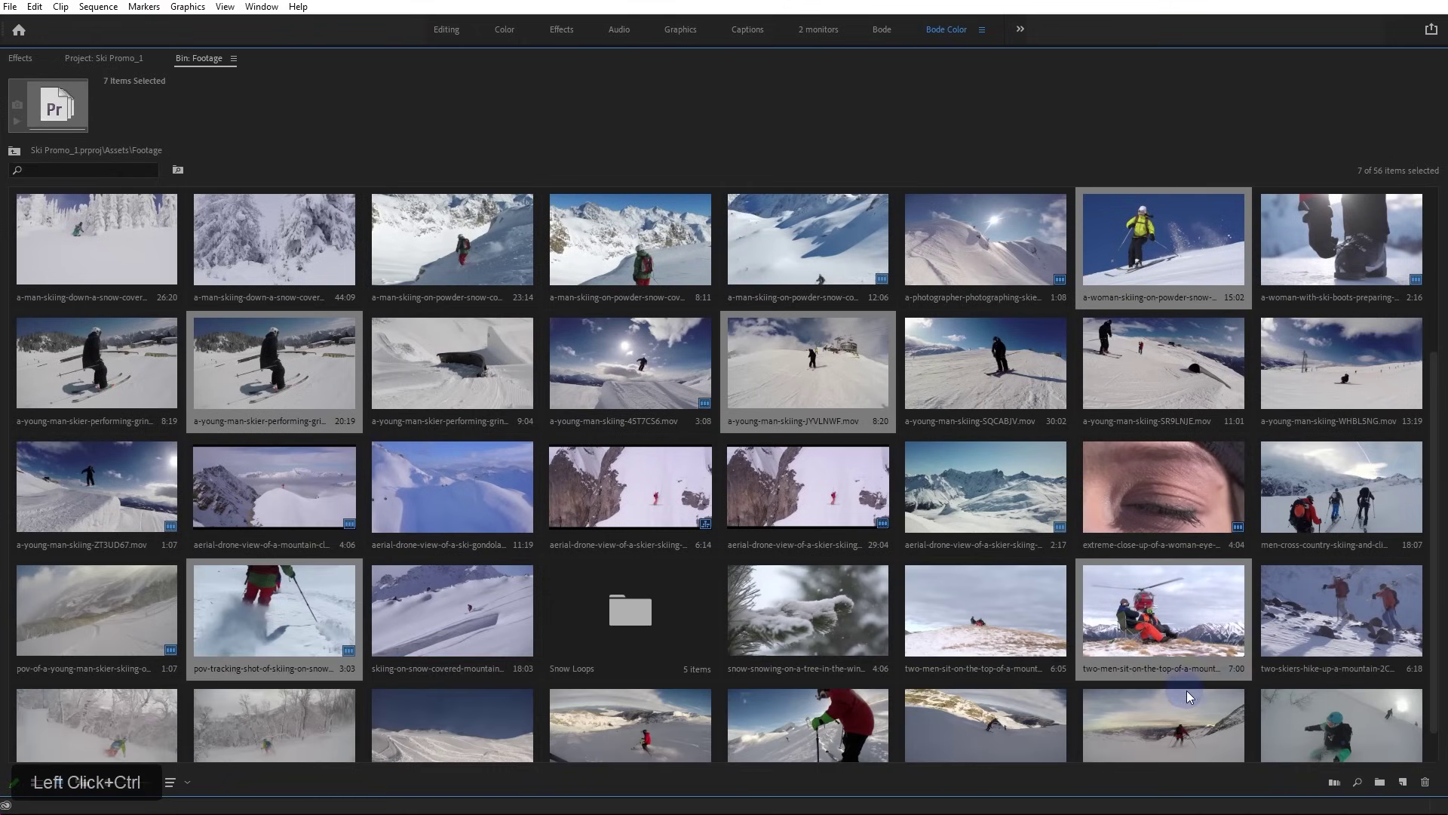
left_click(1161, 502, "ctrl")
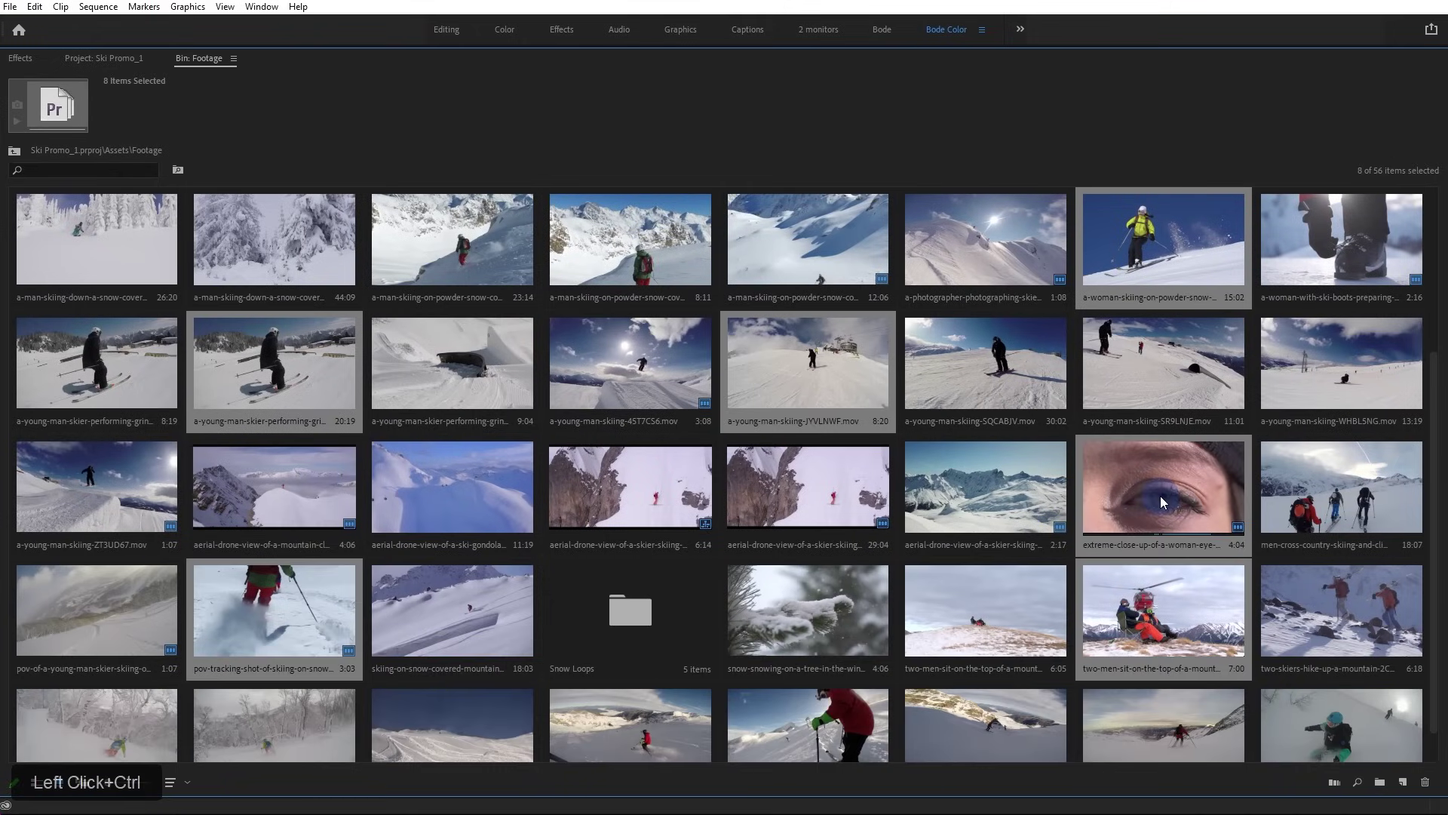
left_click(1334, 782)
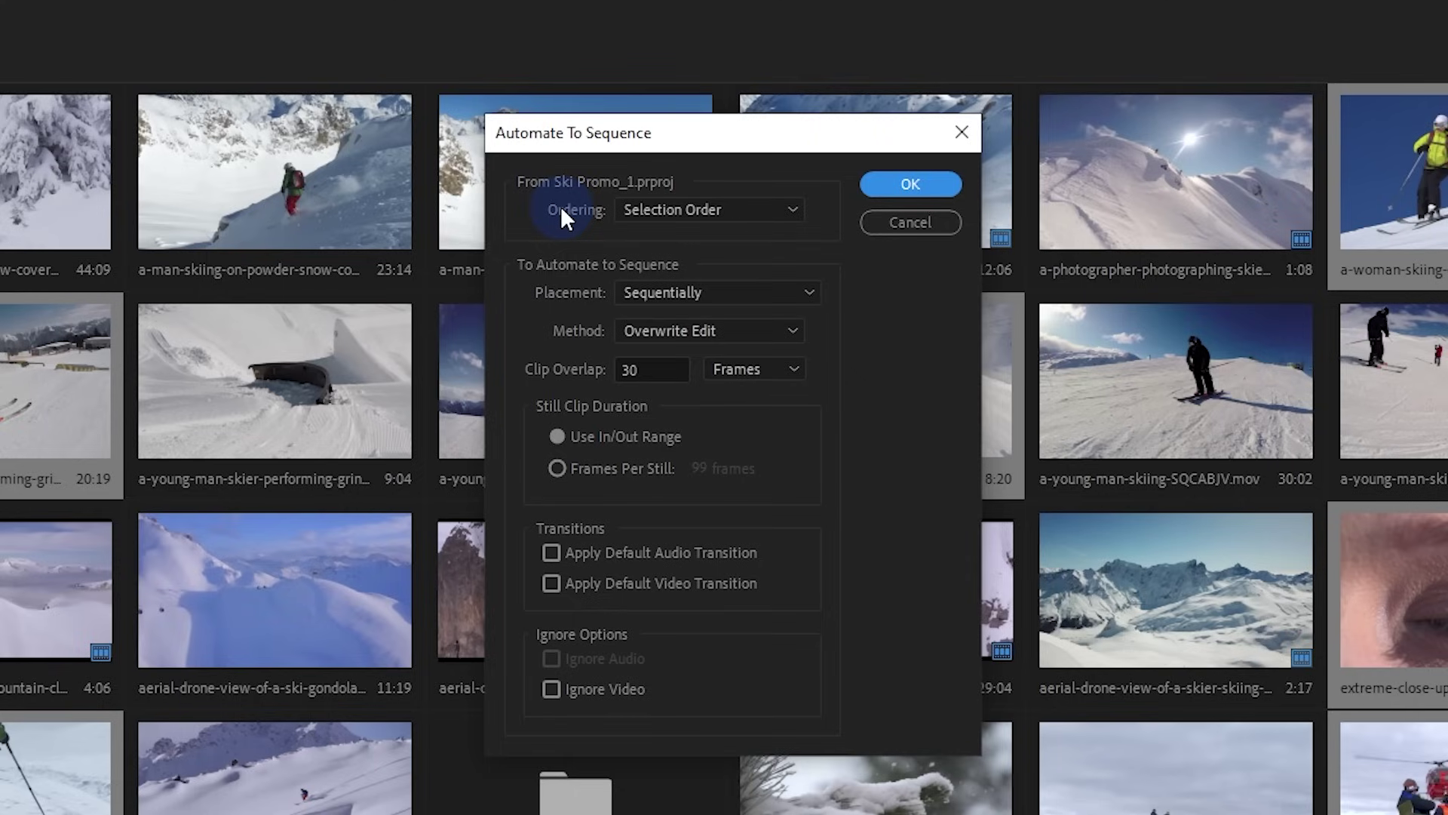
Keep Selection Order, Sequentially, Overwrite Edit and a frames overlap, then build the sequence
left_click(559, 206)
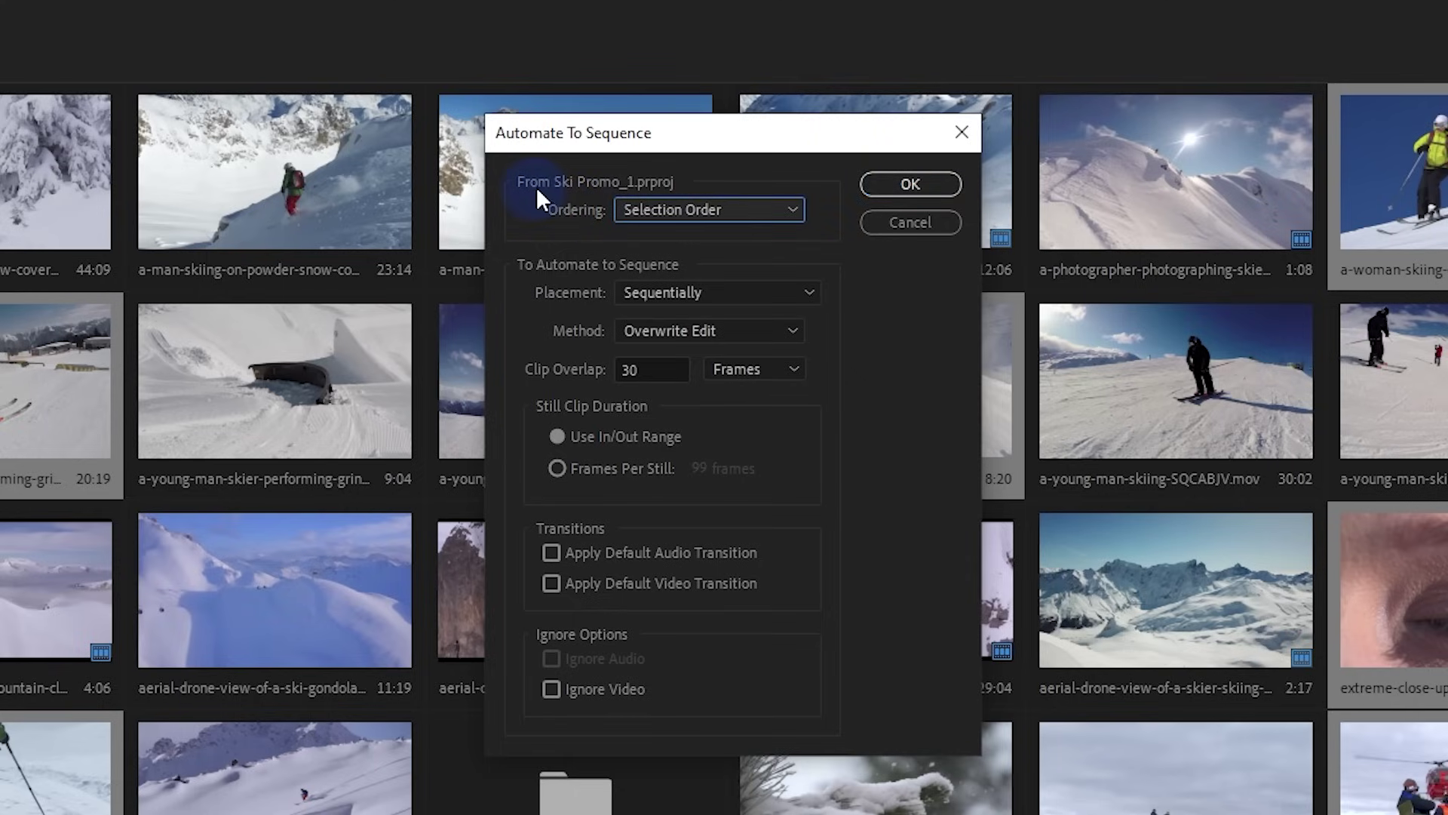
left_click(713, 213)
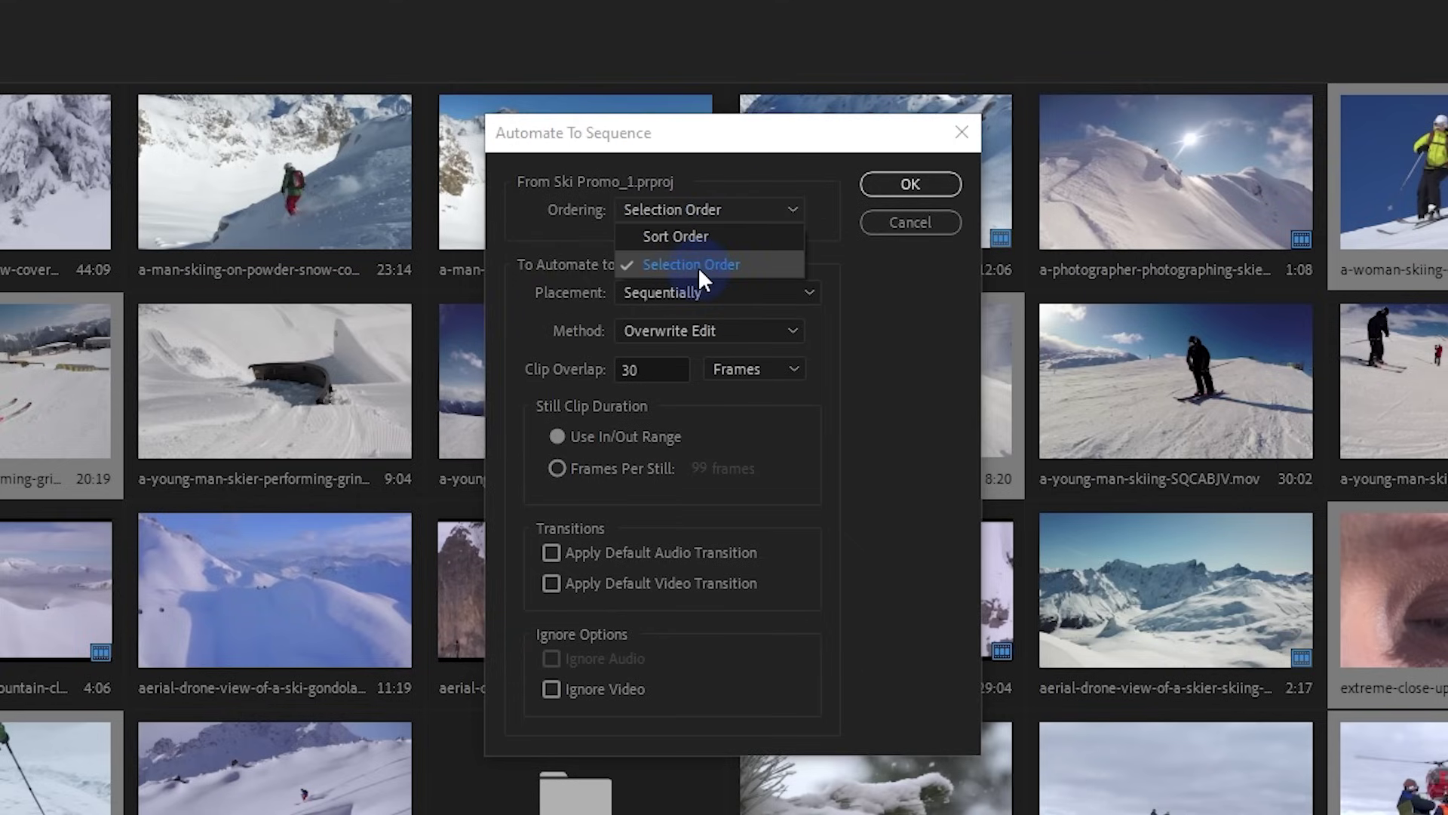
left_click(546, 233)
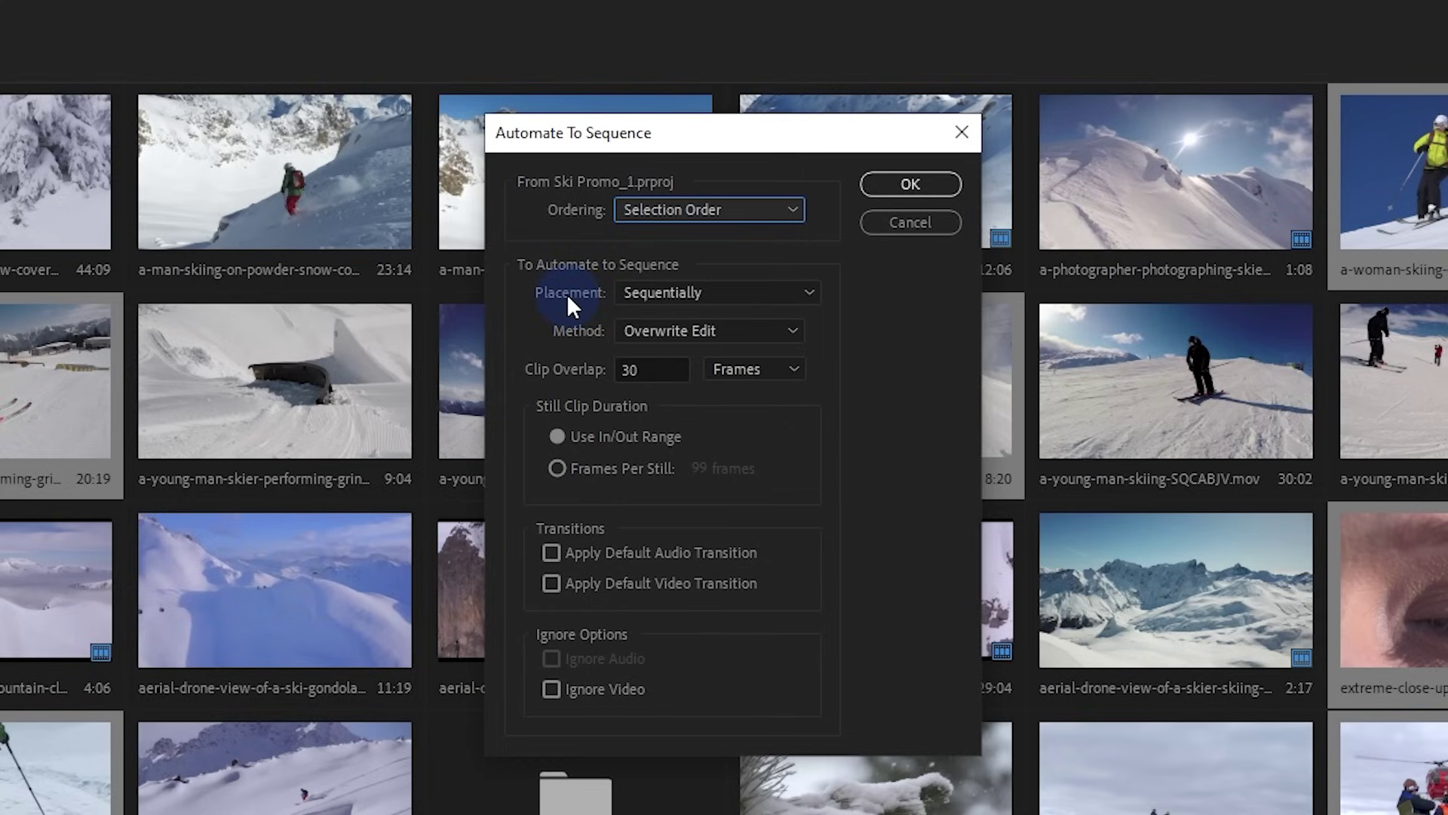
left_click(689, 296)
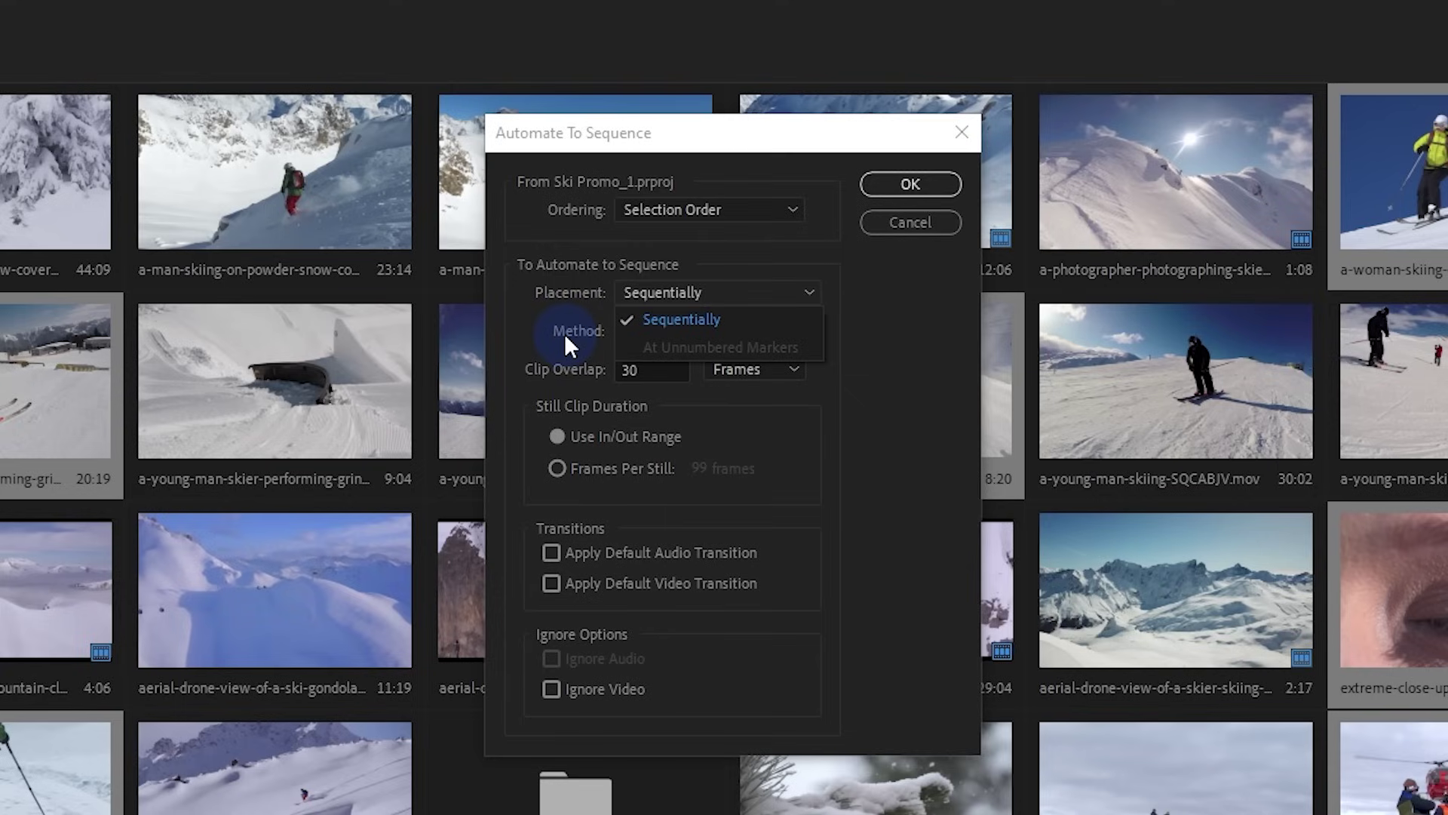
left_click(620, 319)
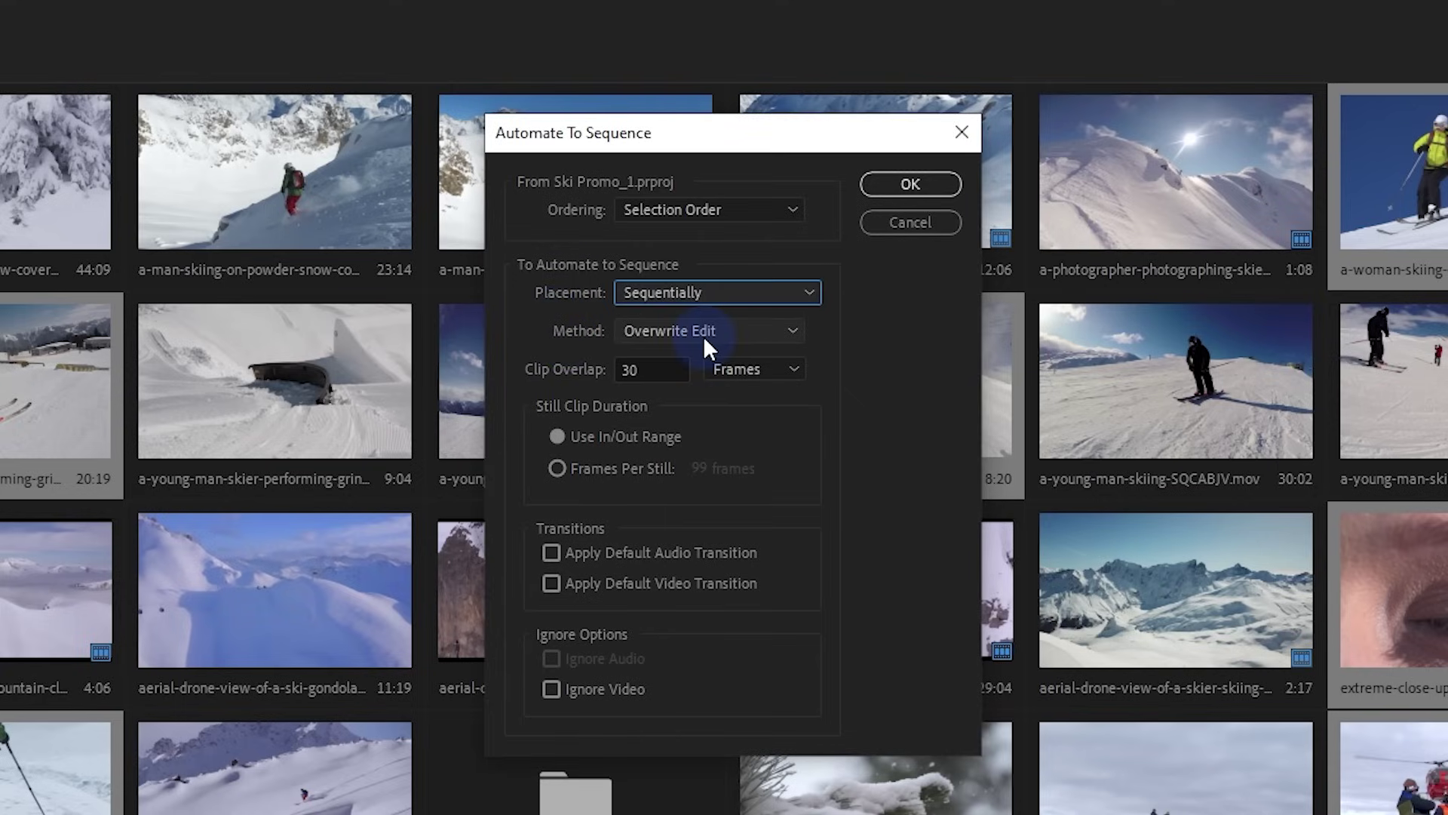
left_click(700, 336)
left_click(577, 341)
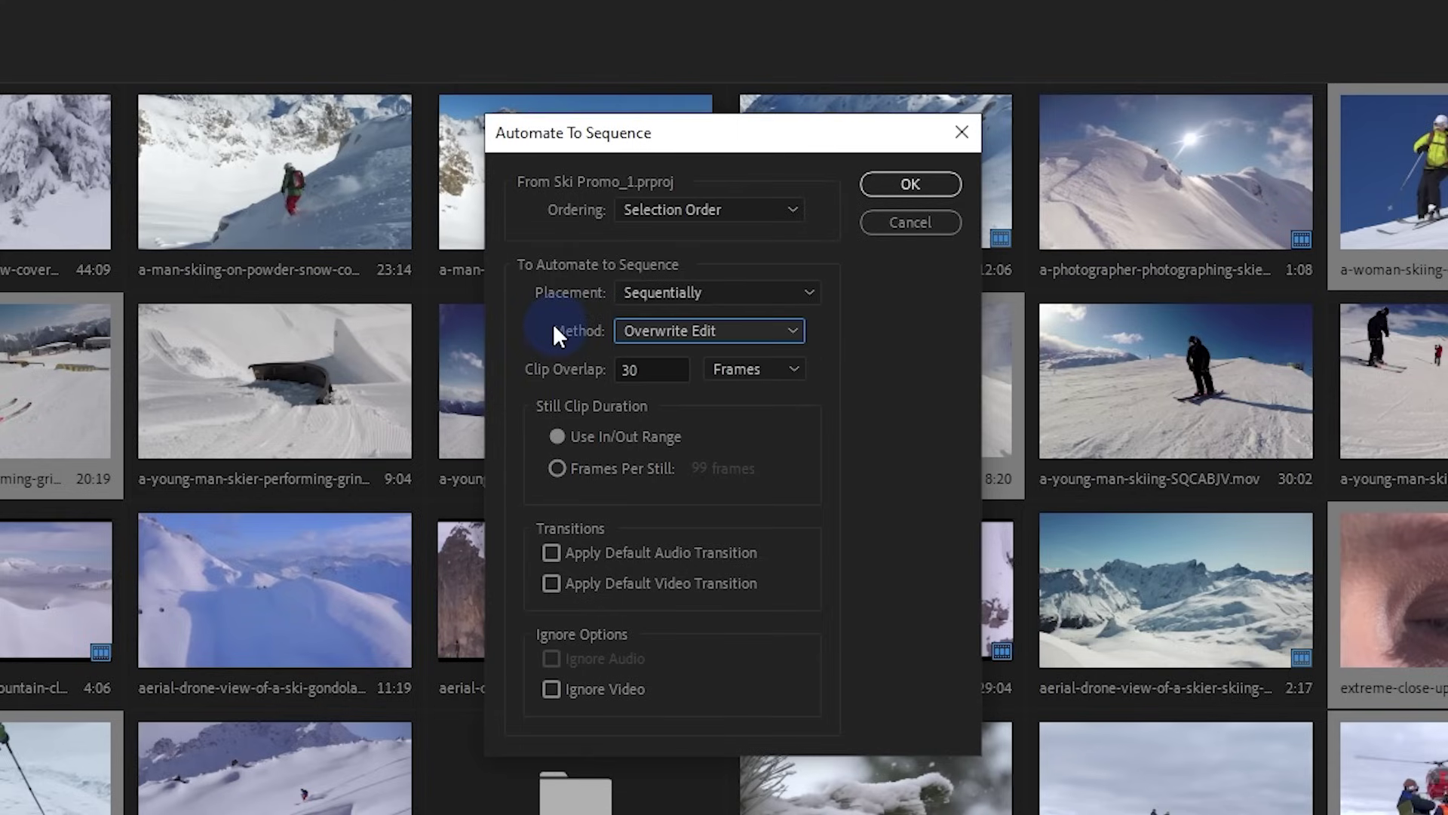
left_click(776, 369)
left_click(864, 376)
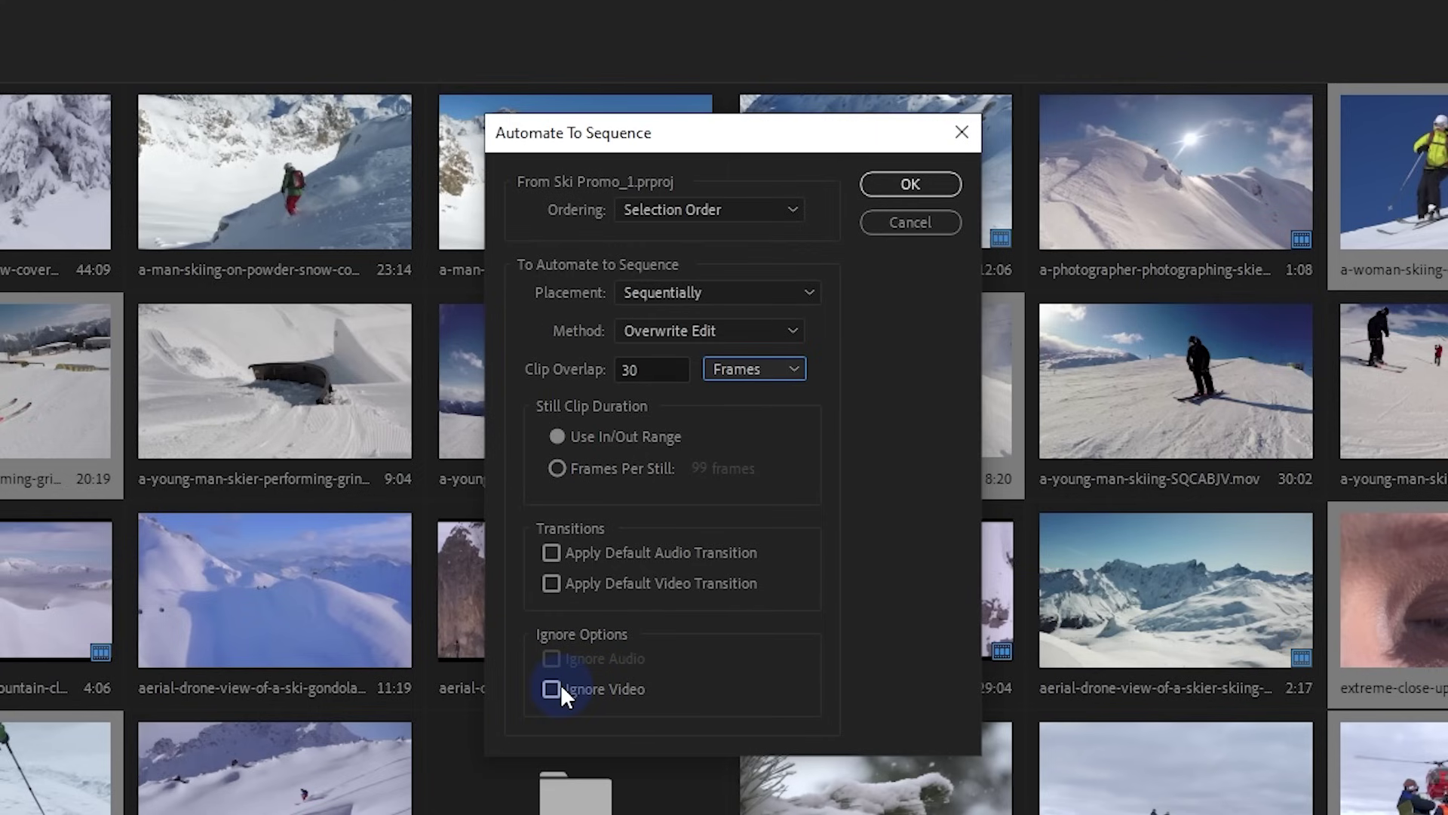
left_click(879, 188)
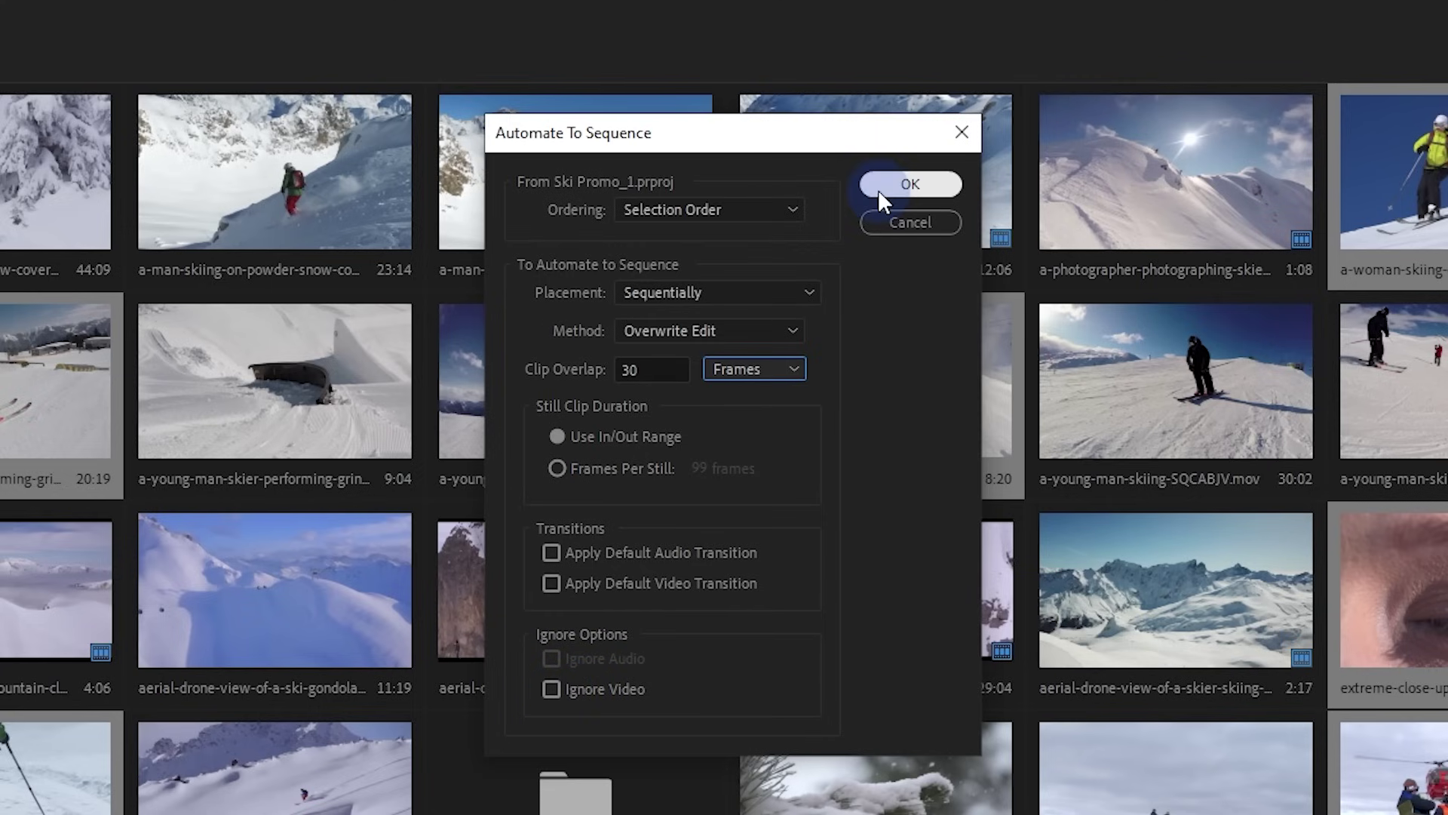
left_click(879, 191)
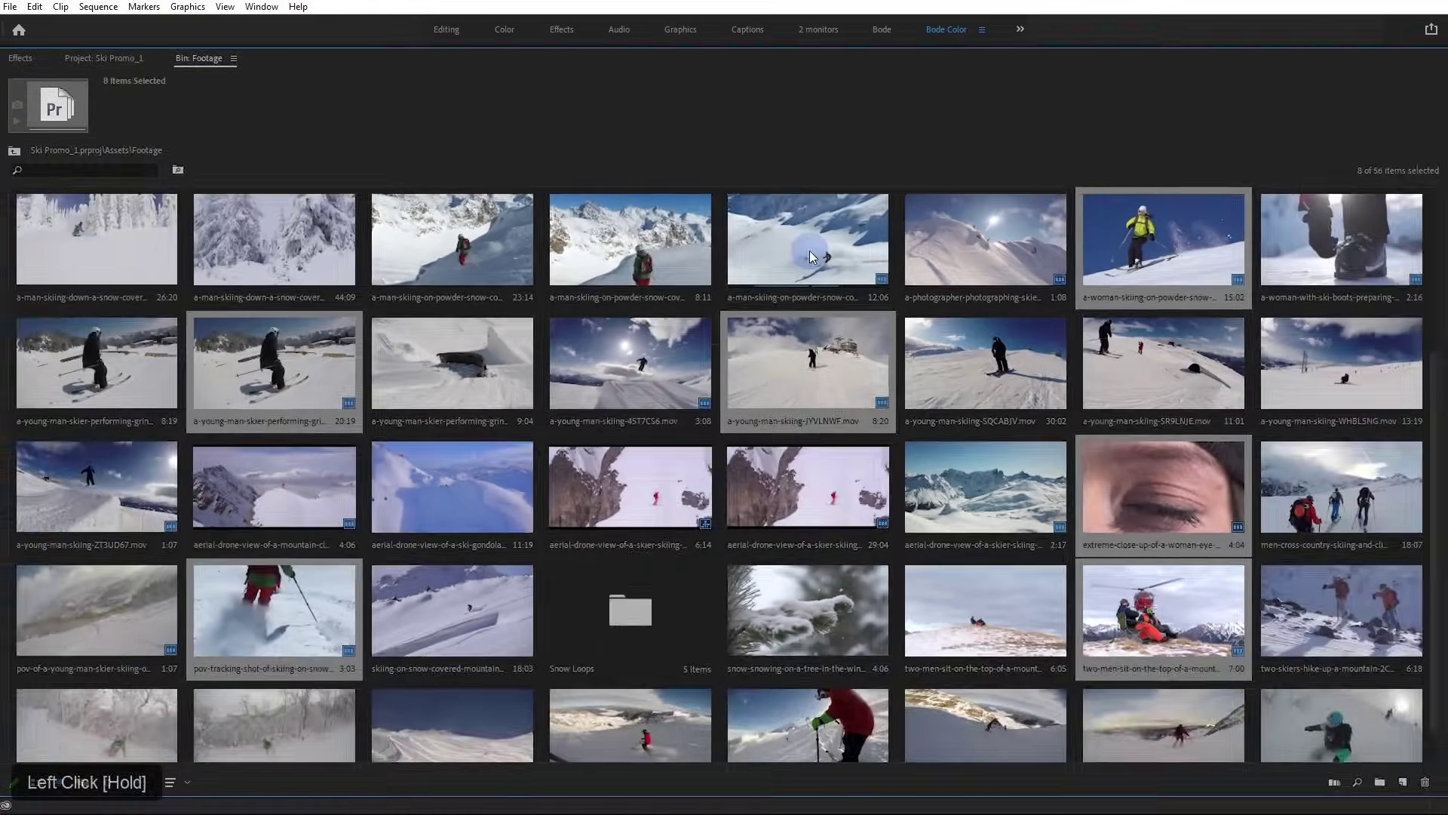
Restore the full workspace, fit the whole sequence in the timeline, and return the playhead to the start
key("grave")
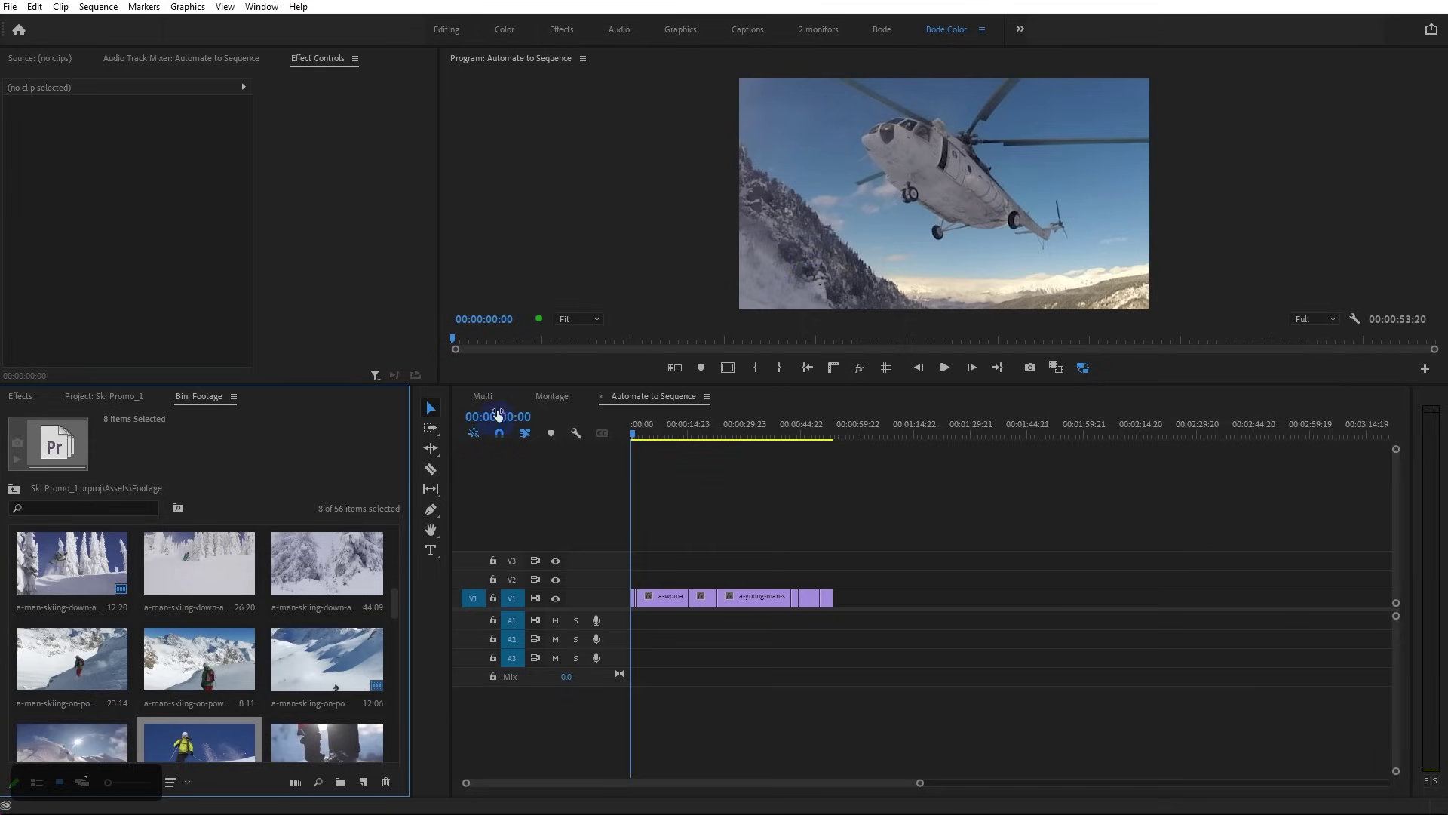
left_click(733, 514)
key("backslash")
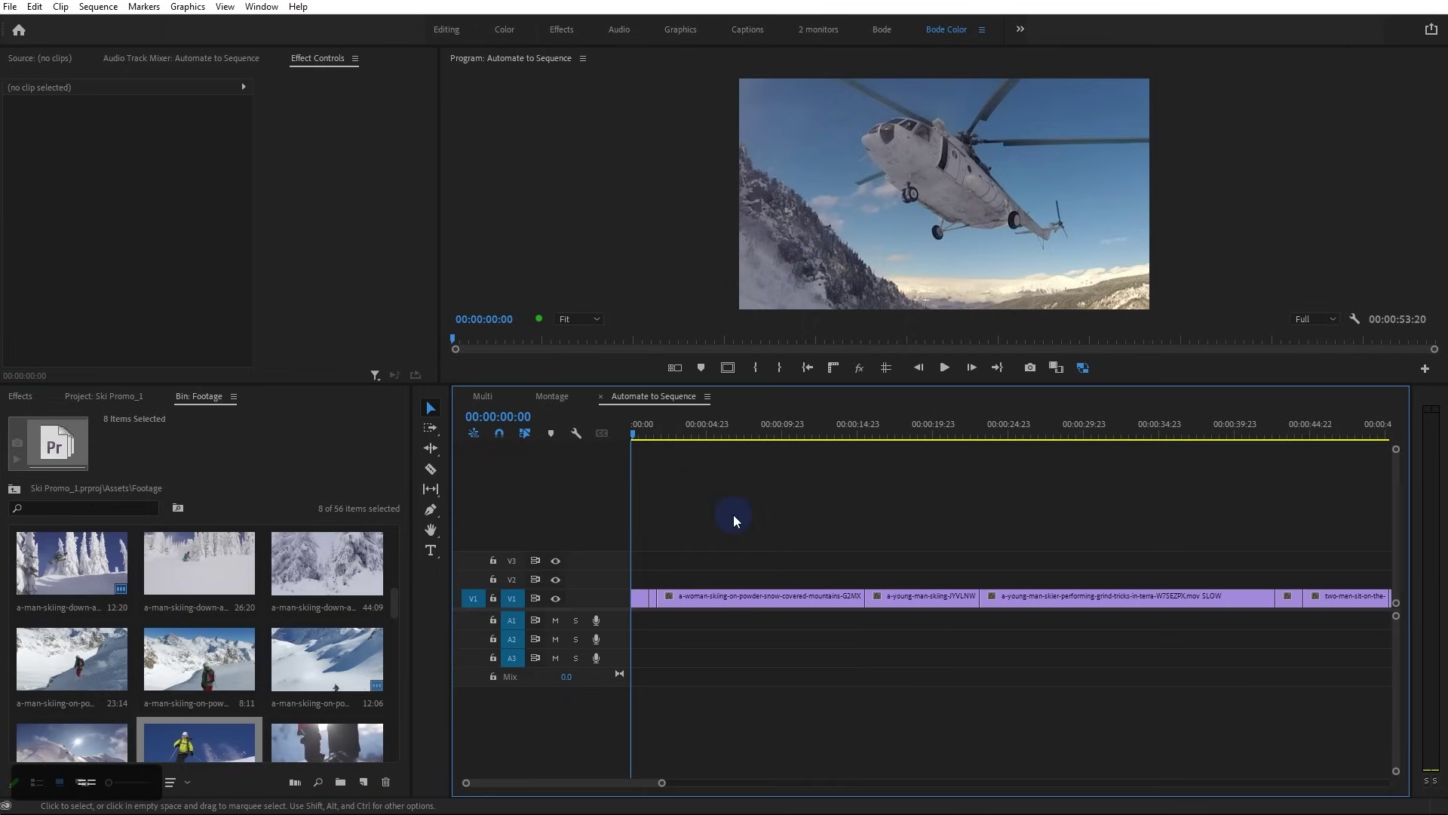
left_click_drag(661, 782, 794, 782)
left_click_drag(709, 428, 629, 434)
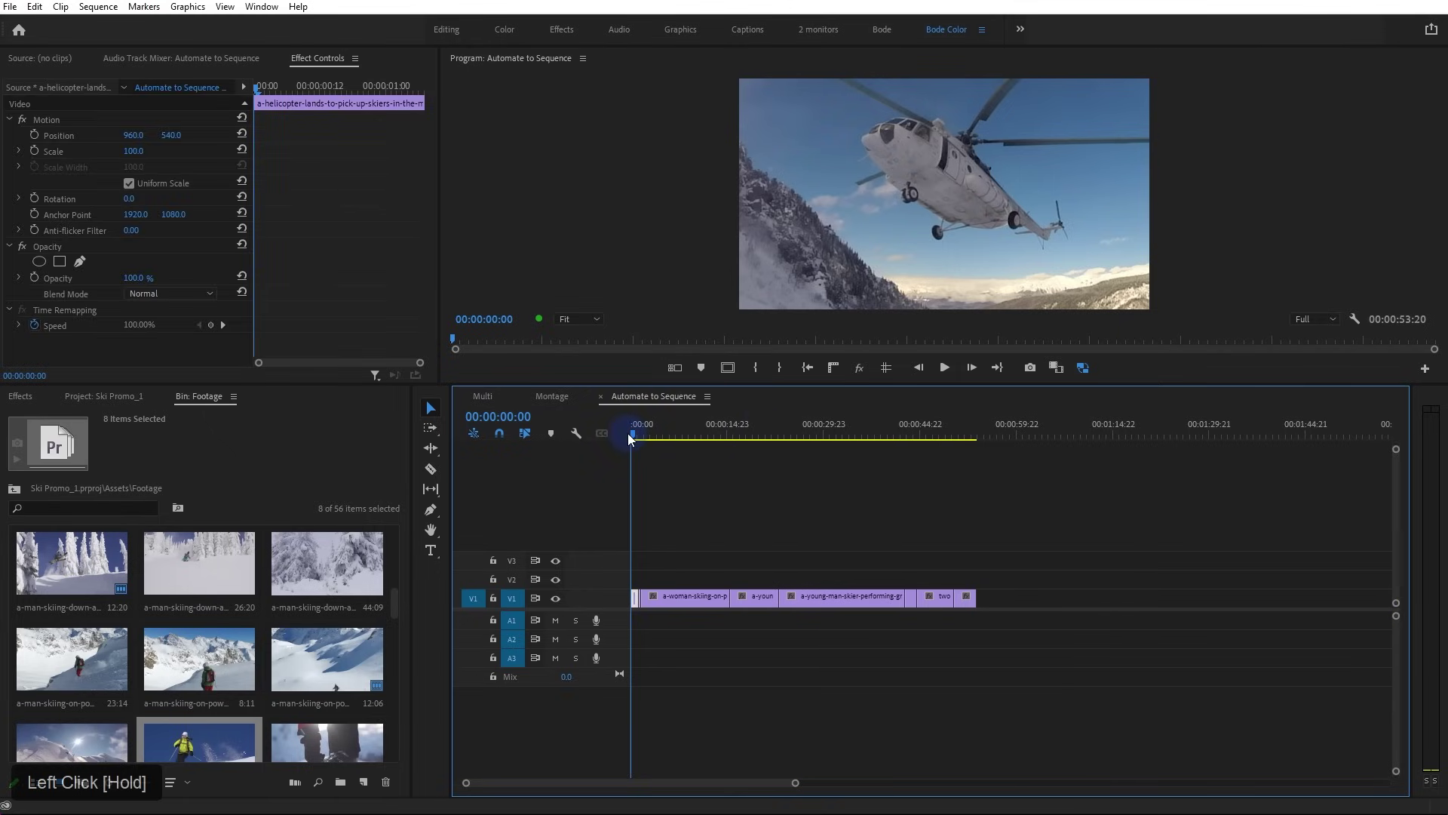
Zoom the timeline in, play the sequence, and marquee-select all V1 clips
key("equal")
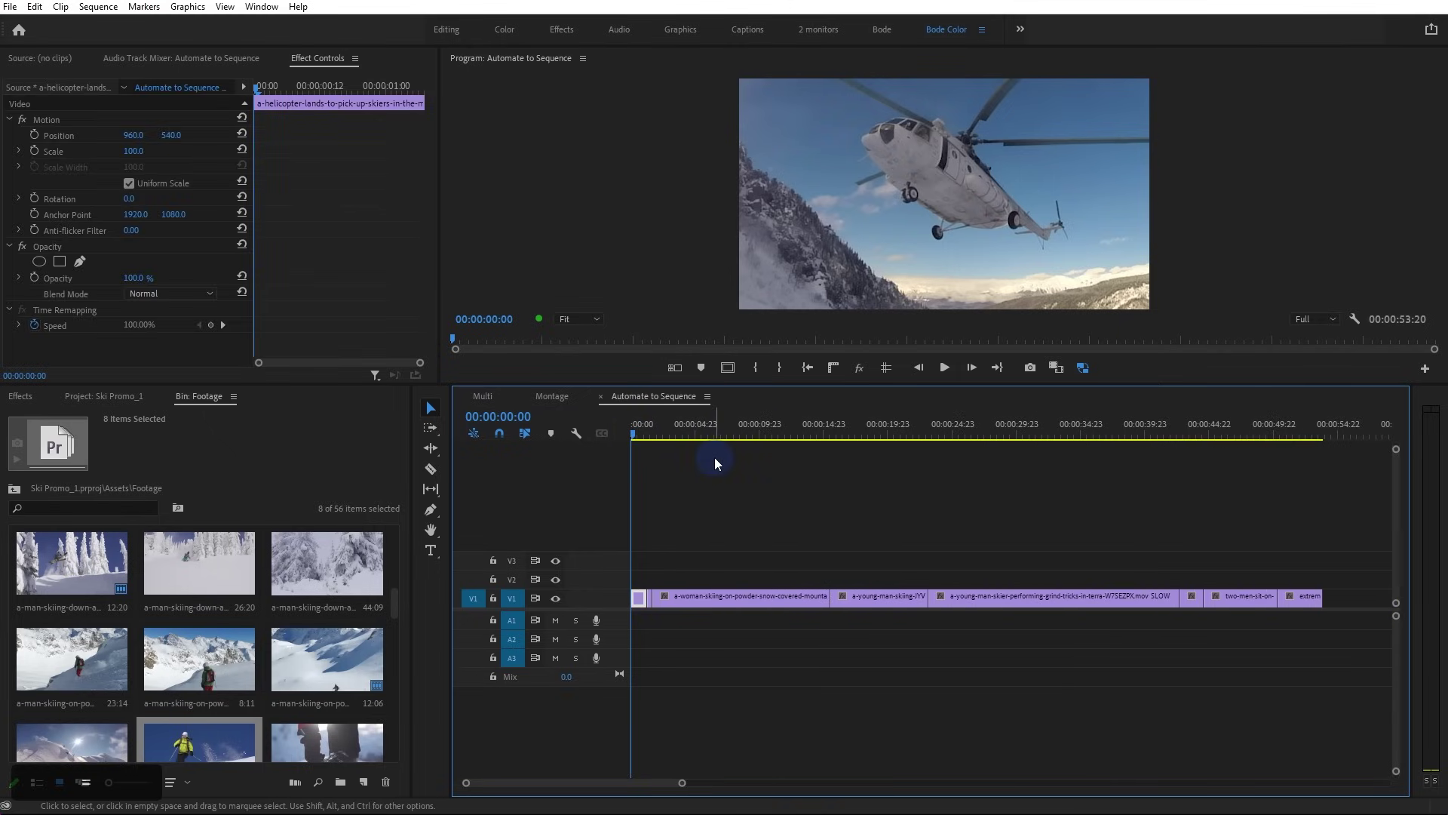
key("space")
left_click_drag(1345, 558, 633, 612)
Apply Set to Frame Size to all selected V1 clips, deselect them, and preview playback
right_click(683, 596)
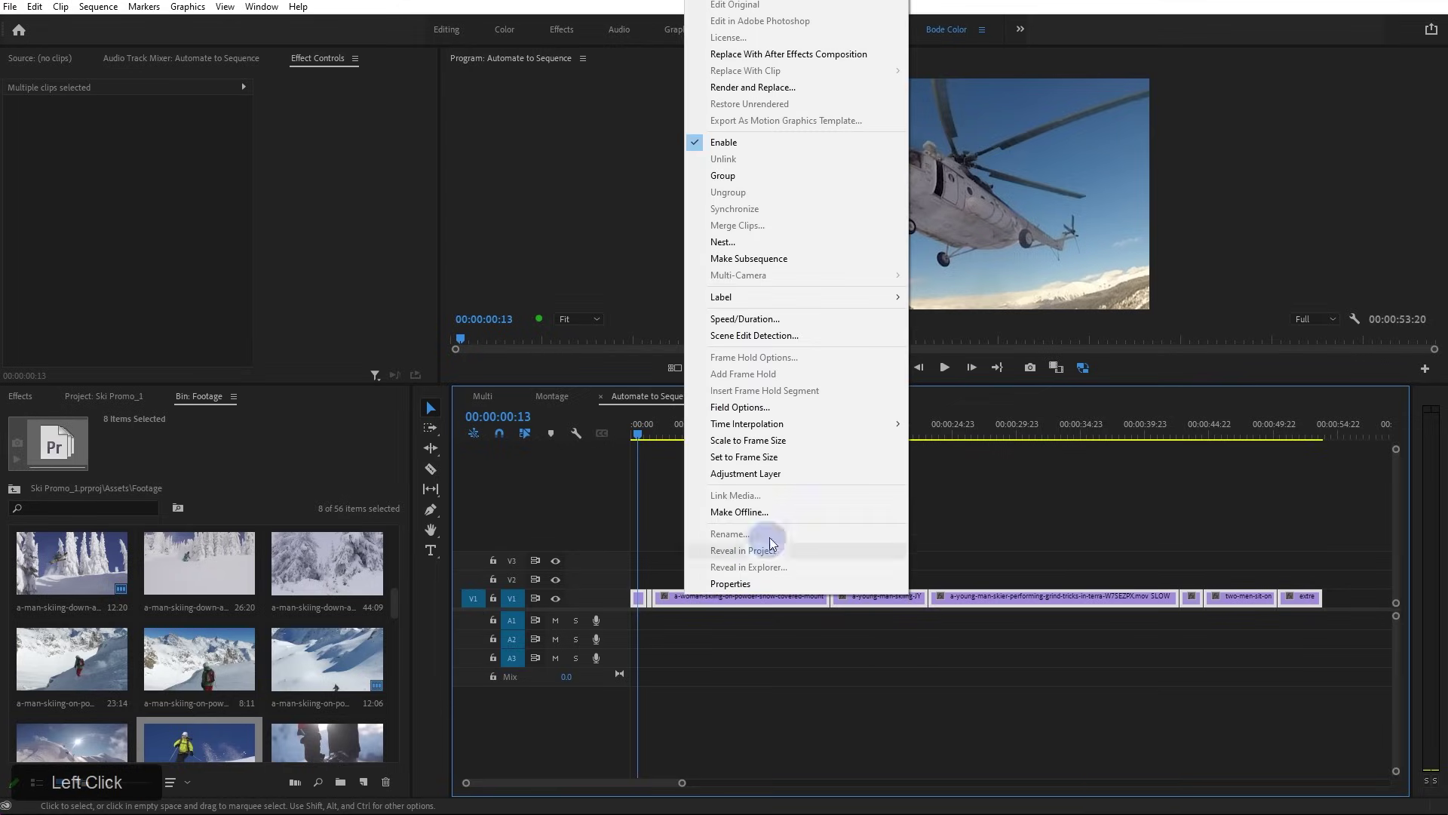
left_click(800, 460)
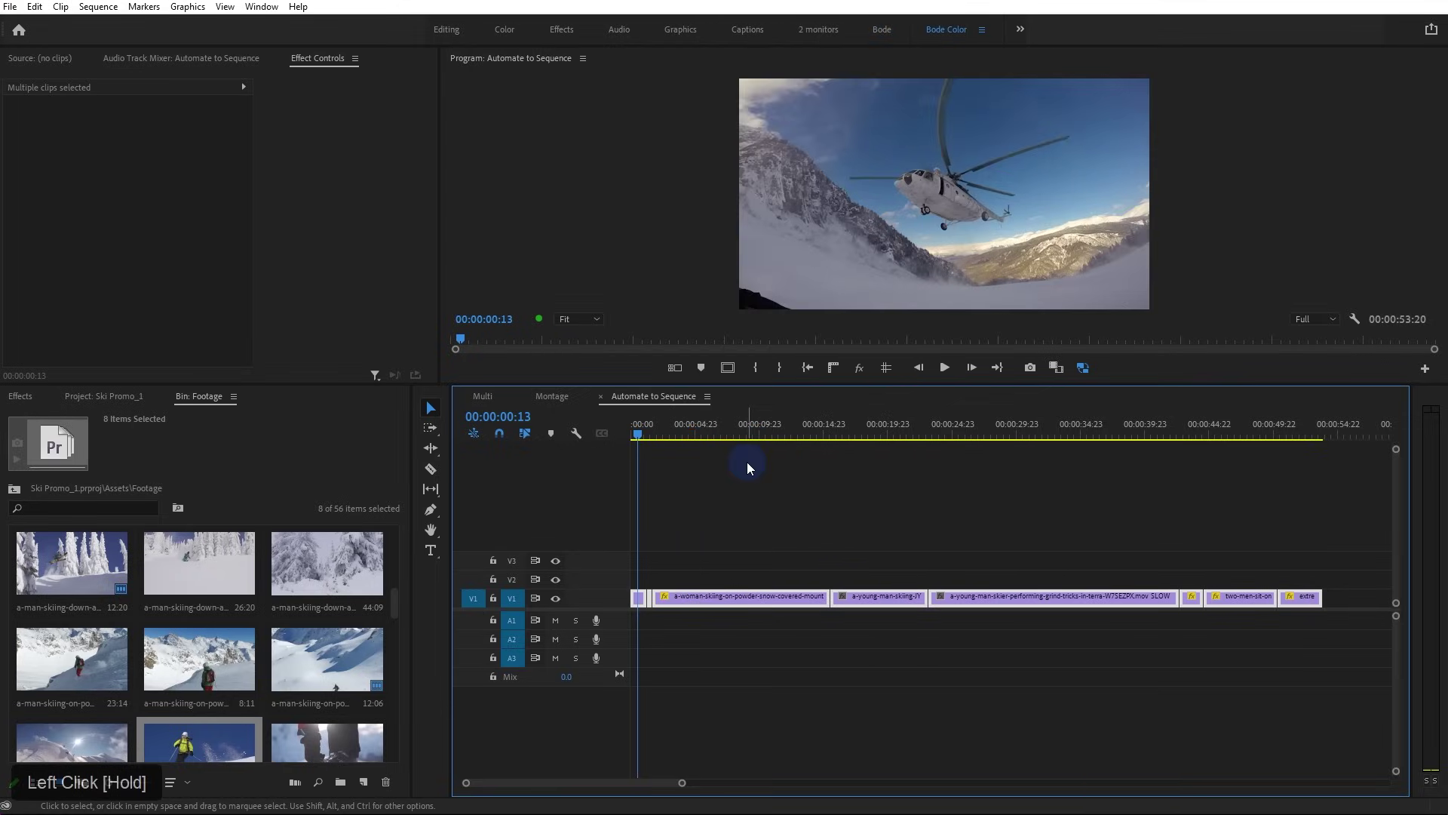
left_click(745, 463)
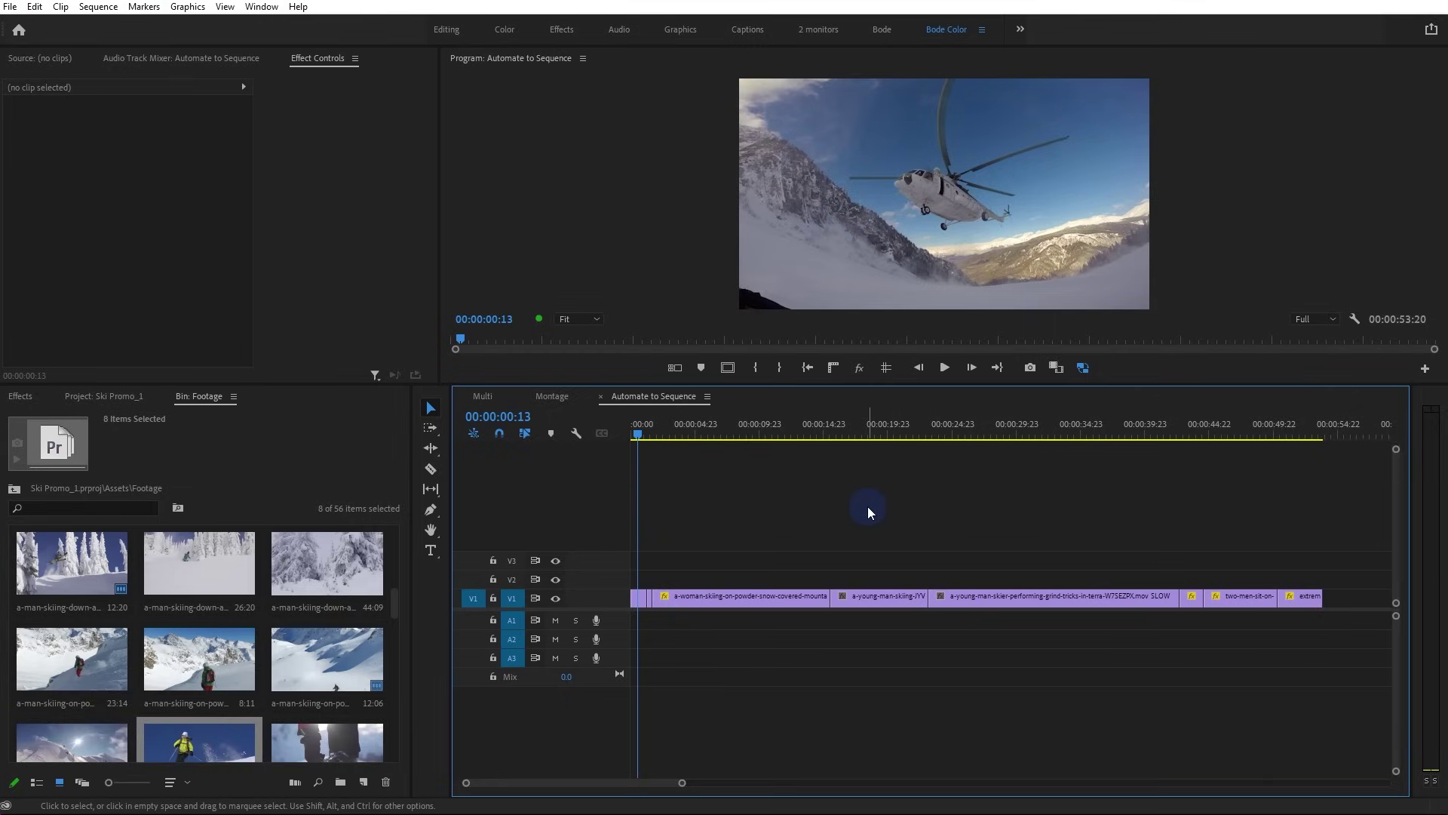
key("space")
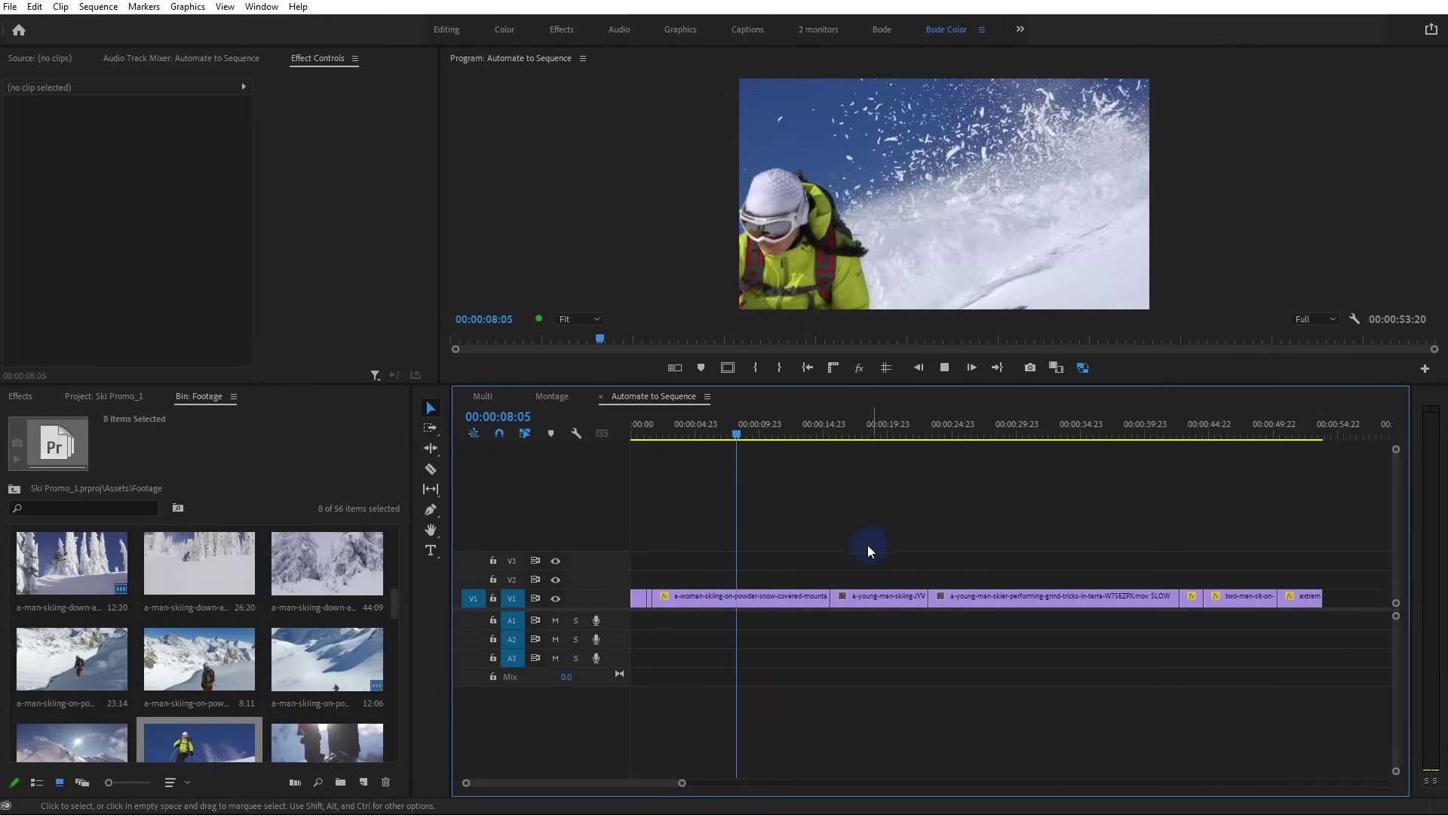
Trim the first clip's end back to the playhead and start the third clip later
left_click(823, 596)
left_click_drag(823, 596, 741, 599)
key("space")
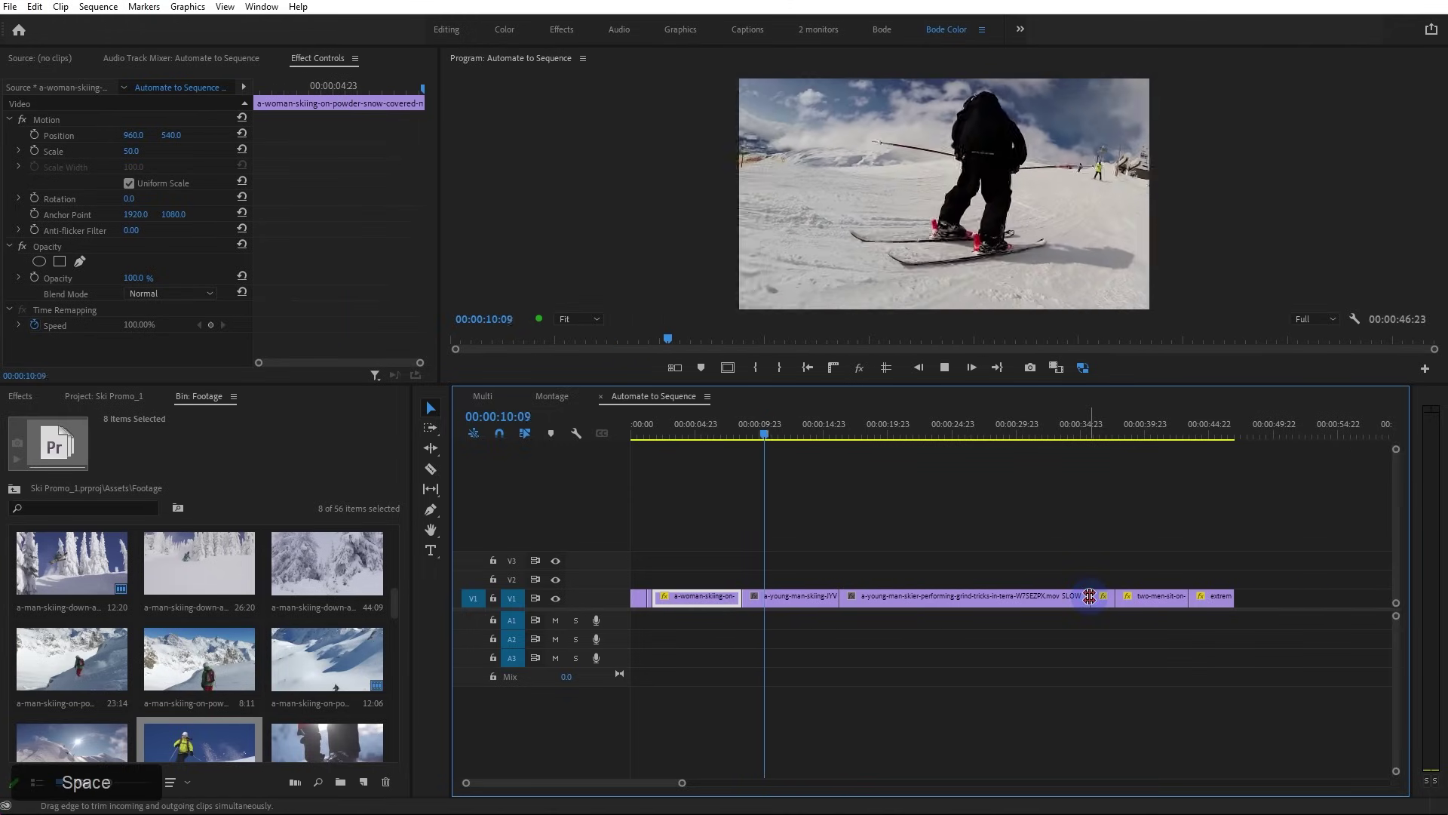
left_click_drag(840, 597, 914, 607)
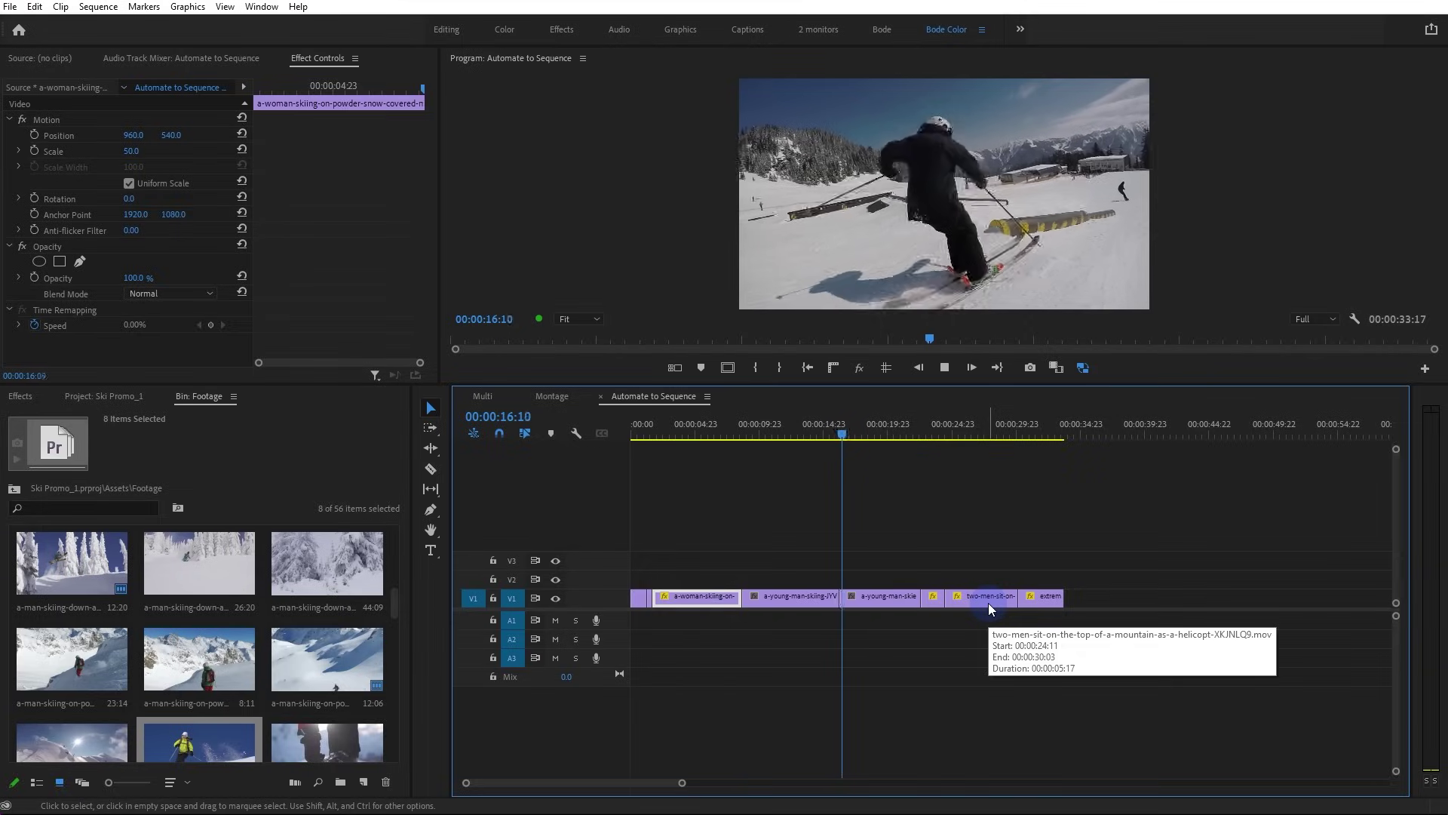
key("space")
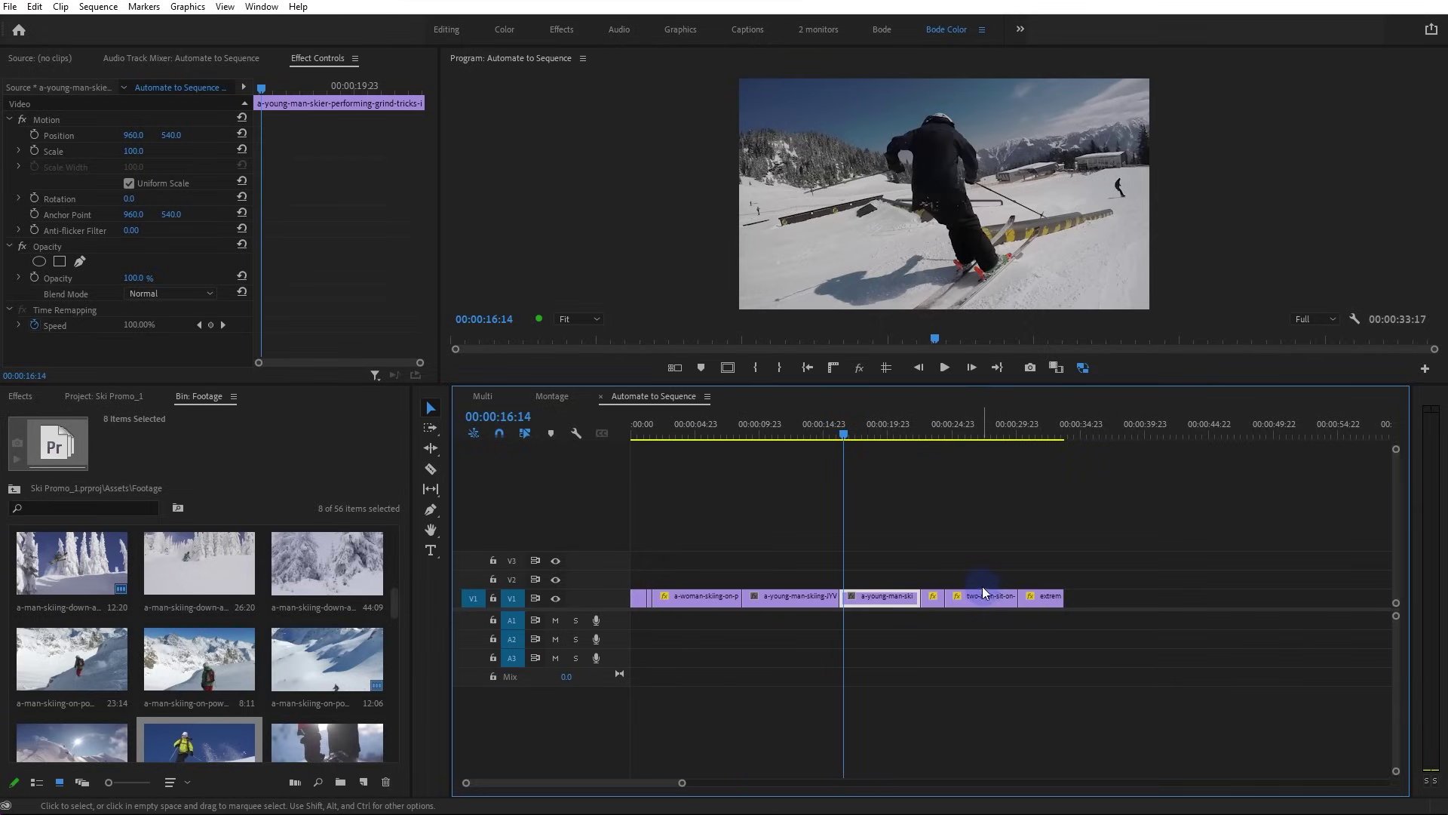
left_click(1076, 554)
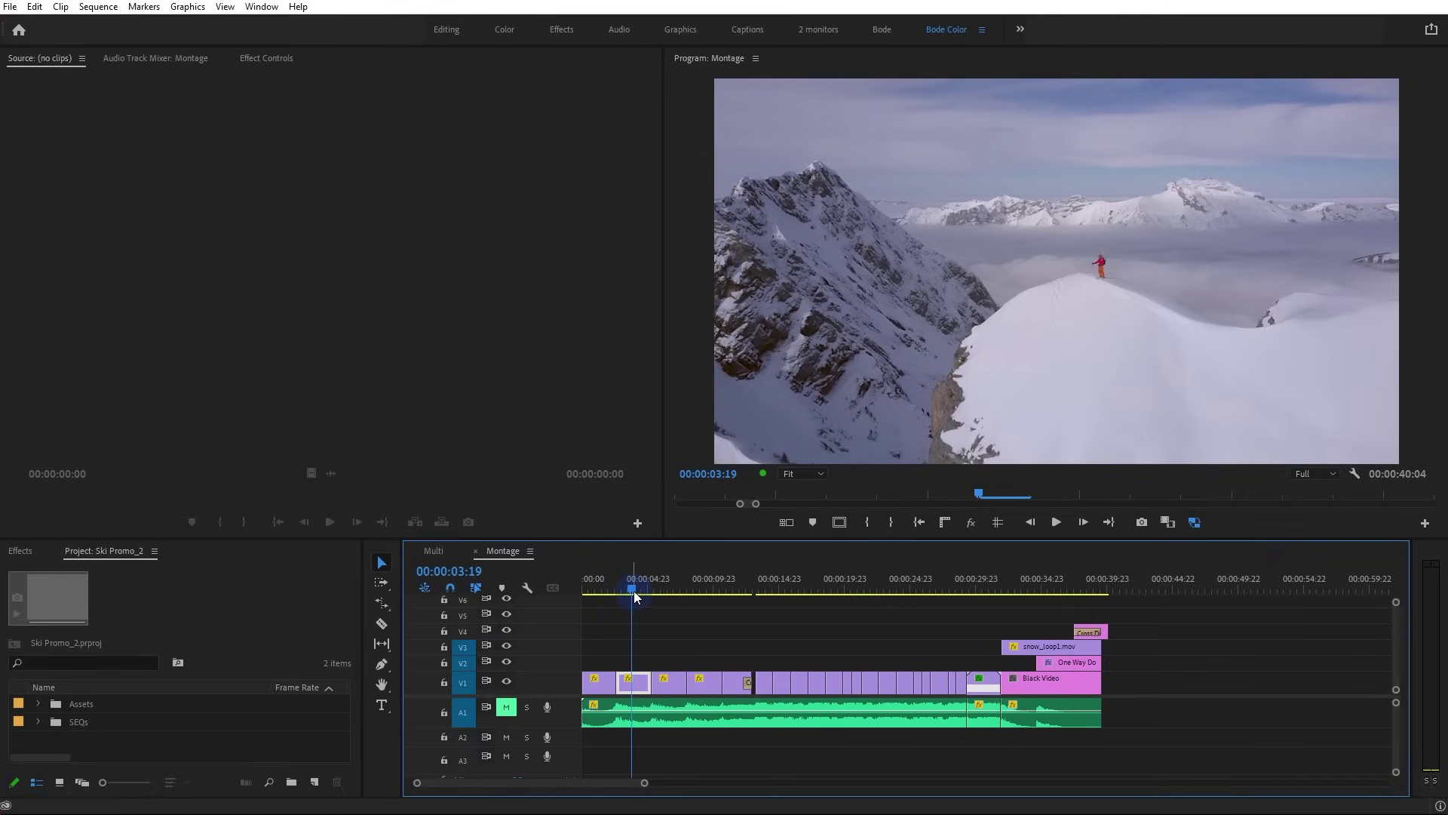
Scrub the Montage sequence, return the playhead to 00:00:00:00, and unmute track A1
mouse_move(634, 591)
left_mouse_down()
mouse_move(959, 608)
mouse_move(626, 599)
left_mouse_up()
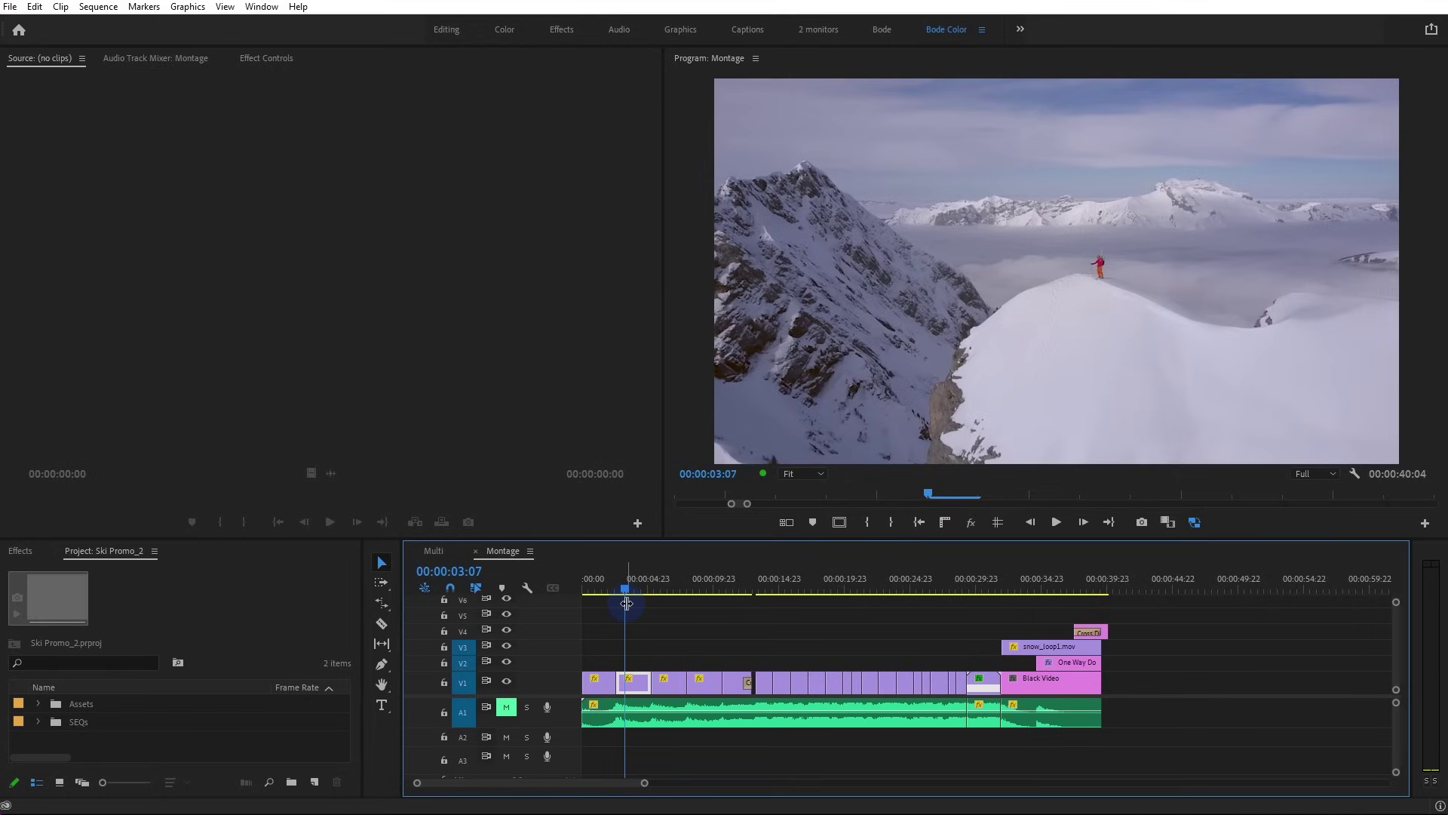
left_click_drag(626, 603, 572, 540)
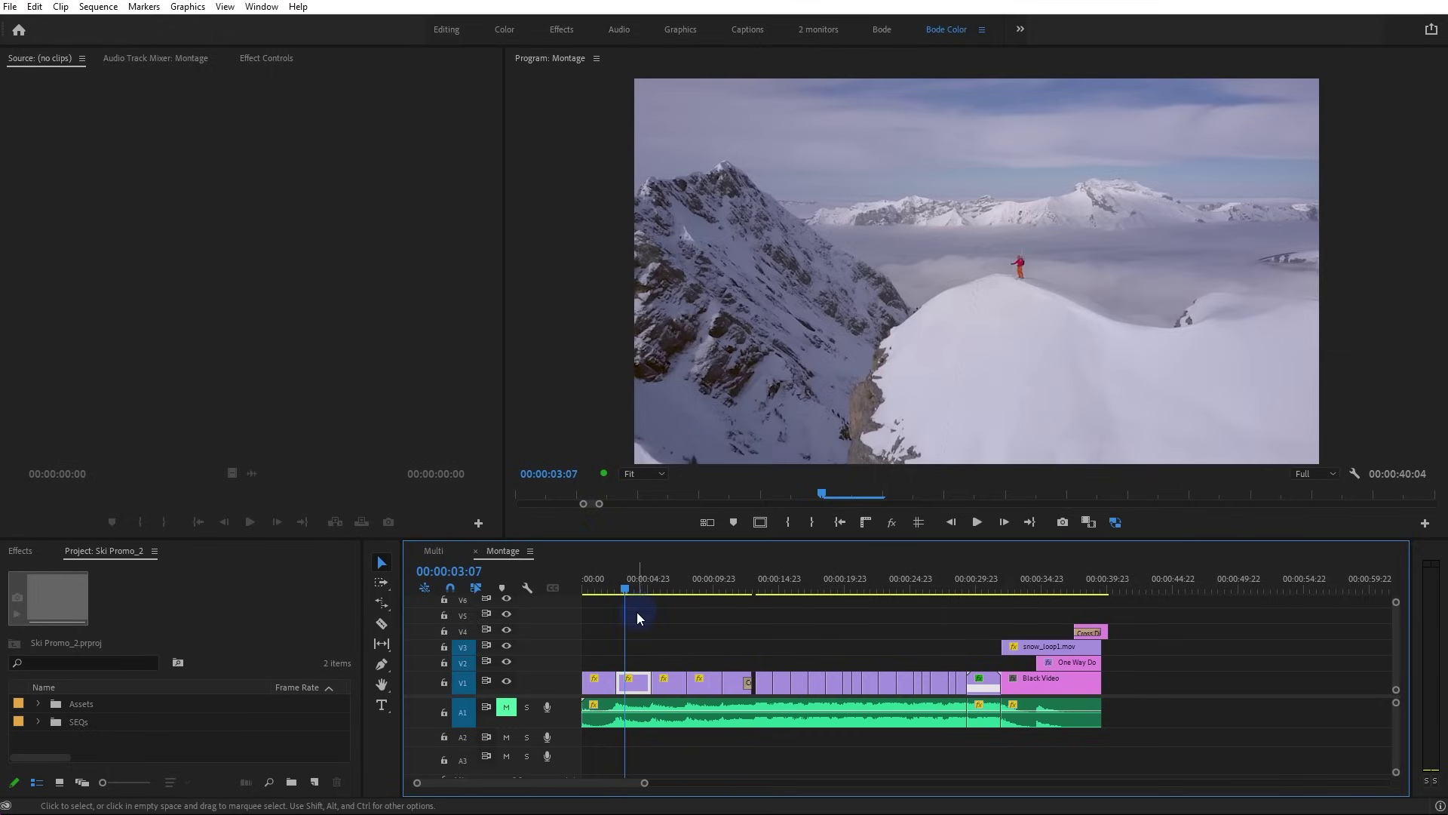
left_click_drag(618, 595, 582, 593)
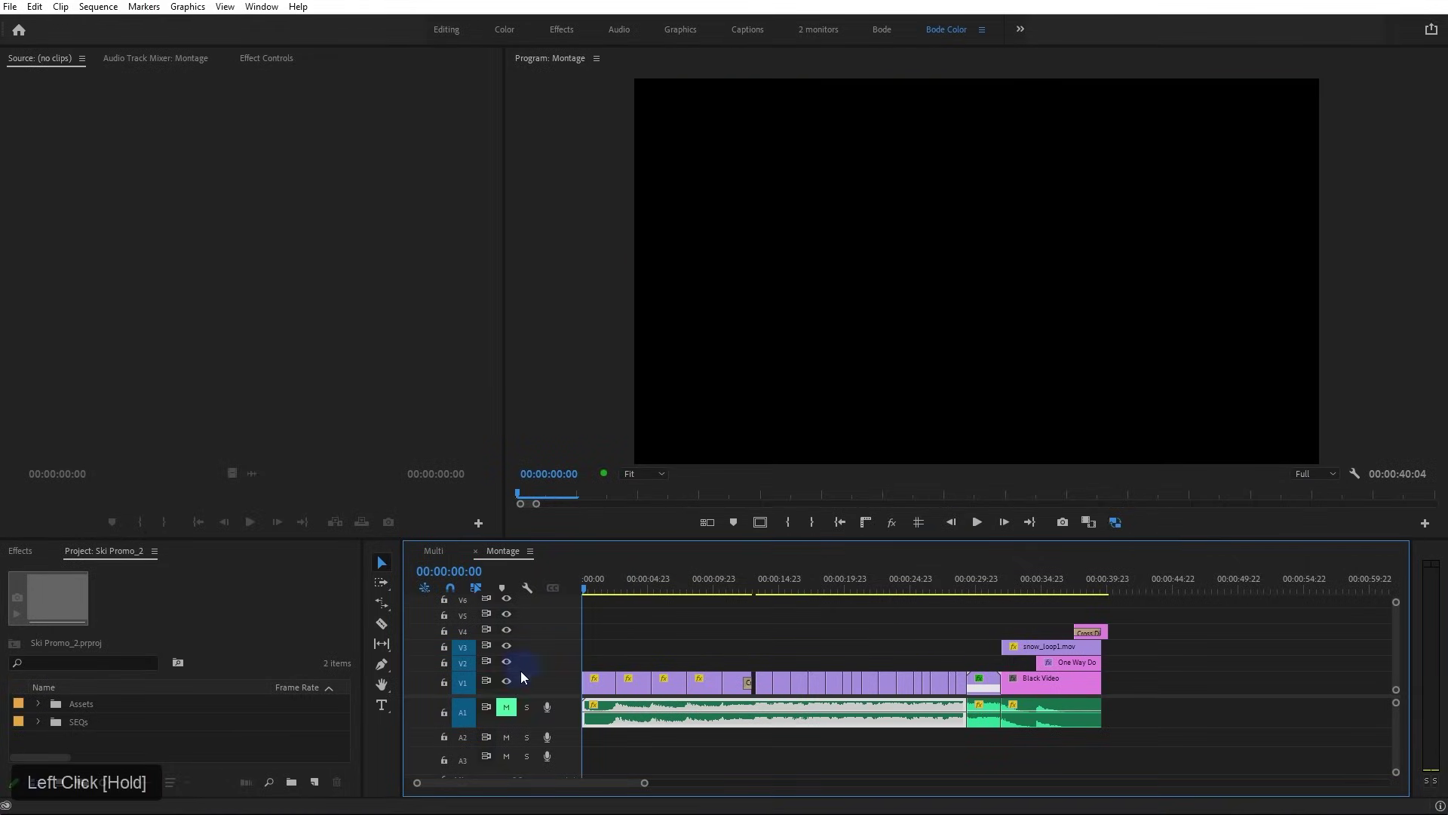
left_click(543, 417)
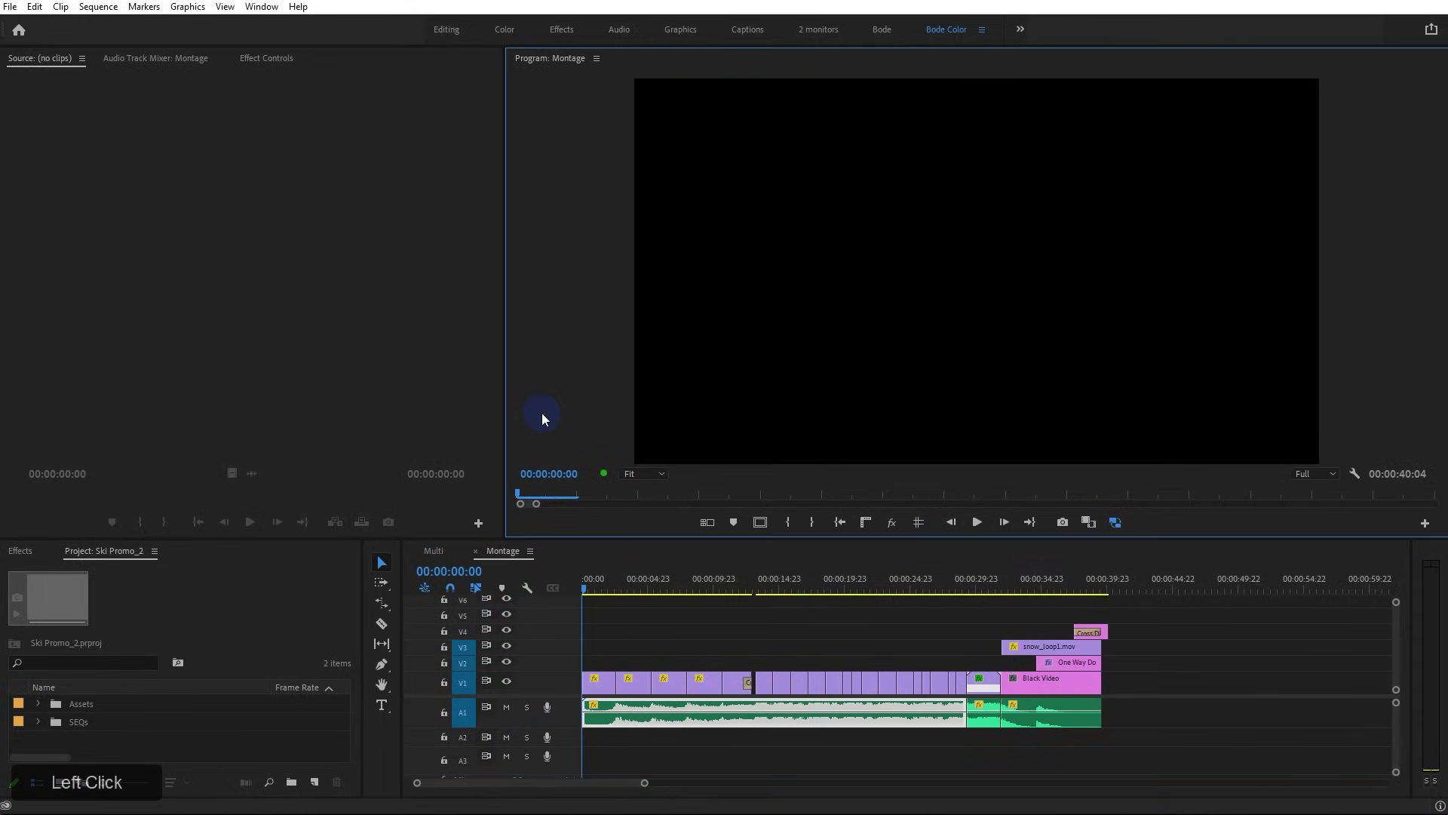
key("grave")
key("space")
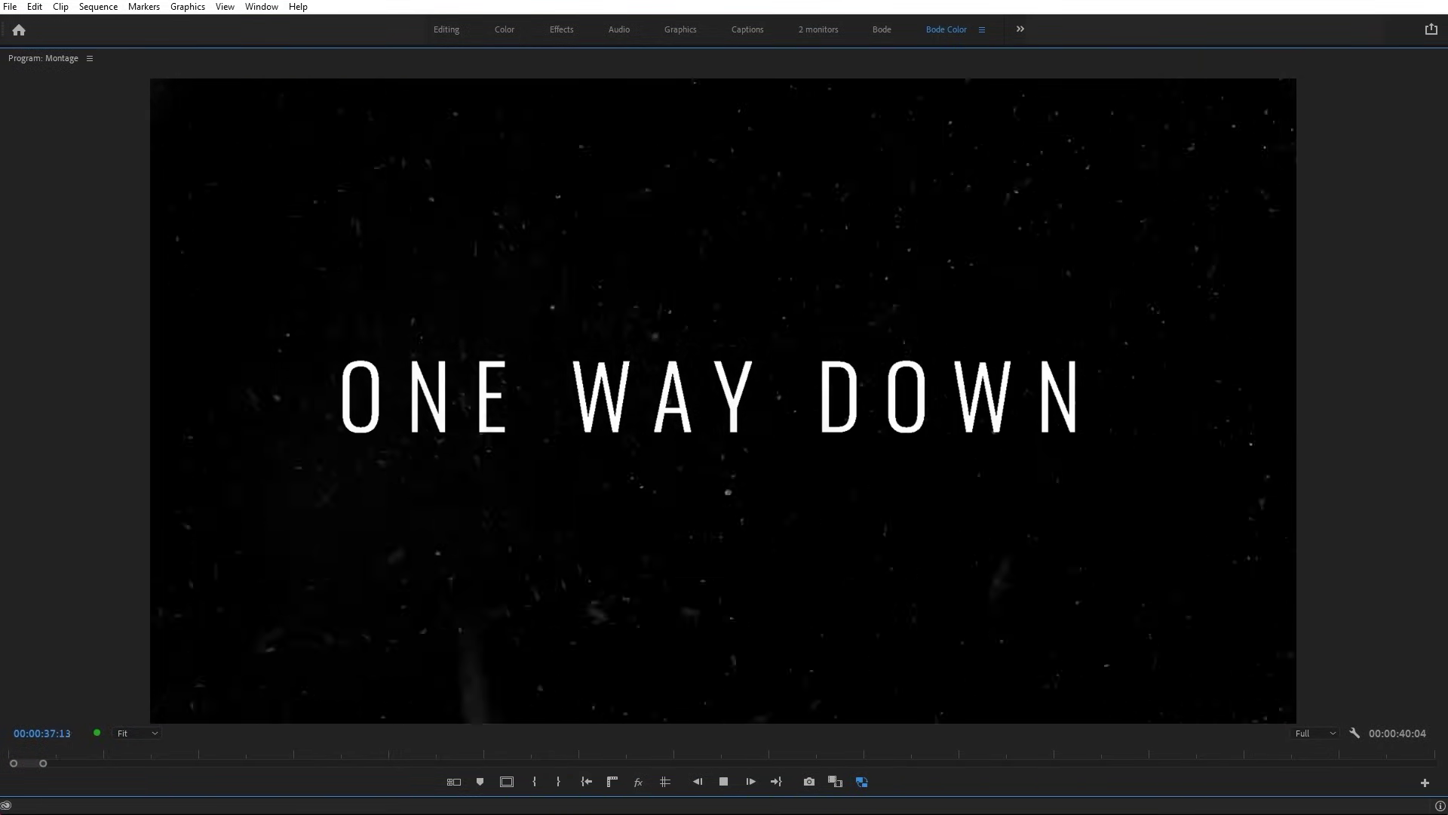
left_click(81, 451)
key("grave")
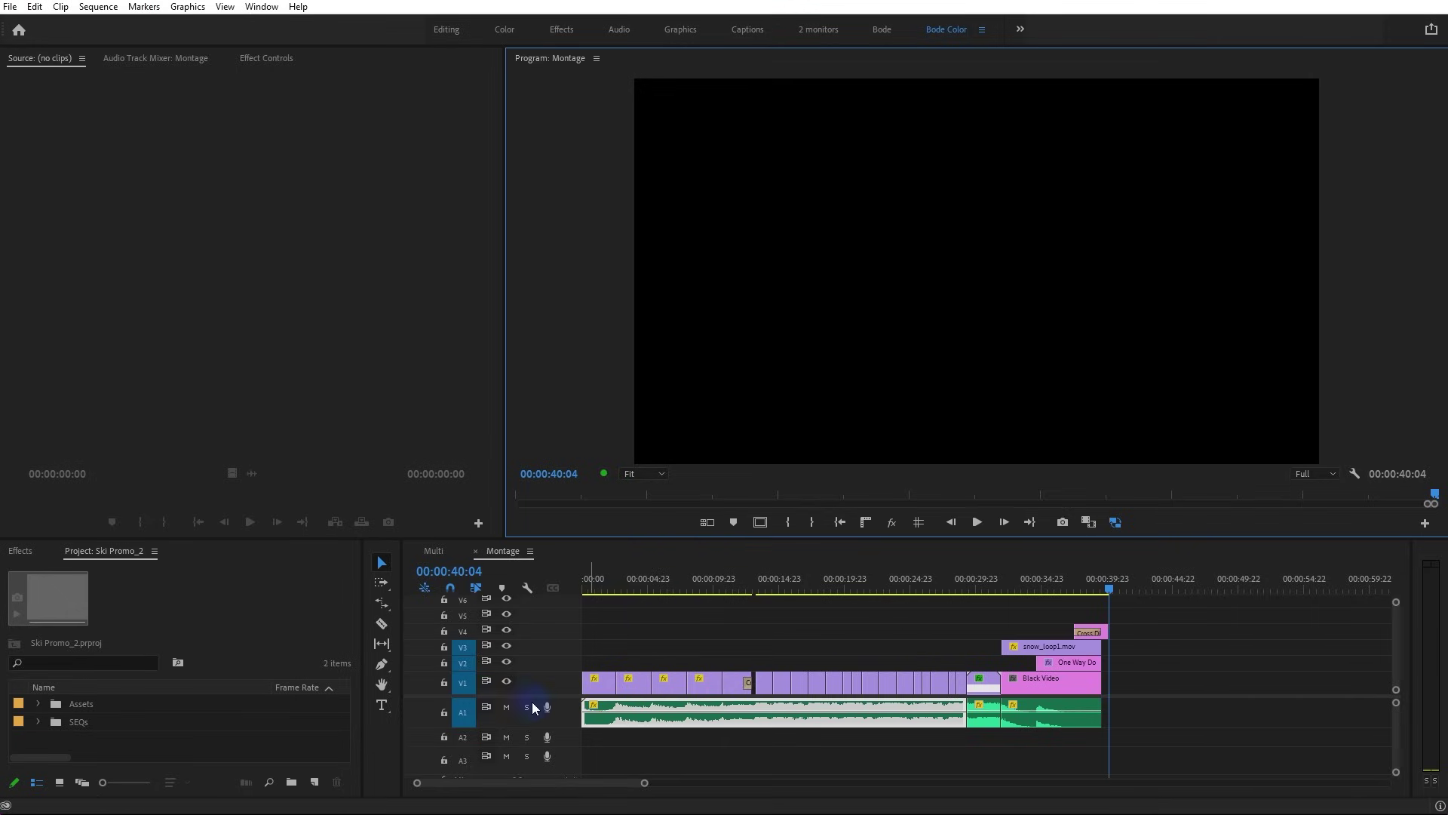
Mute A1, zoom in on the ski-boot section, play it, and park at 00:00:06:16
left_click(505, 708)
left_click_drag(630, 579, 673, 592)
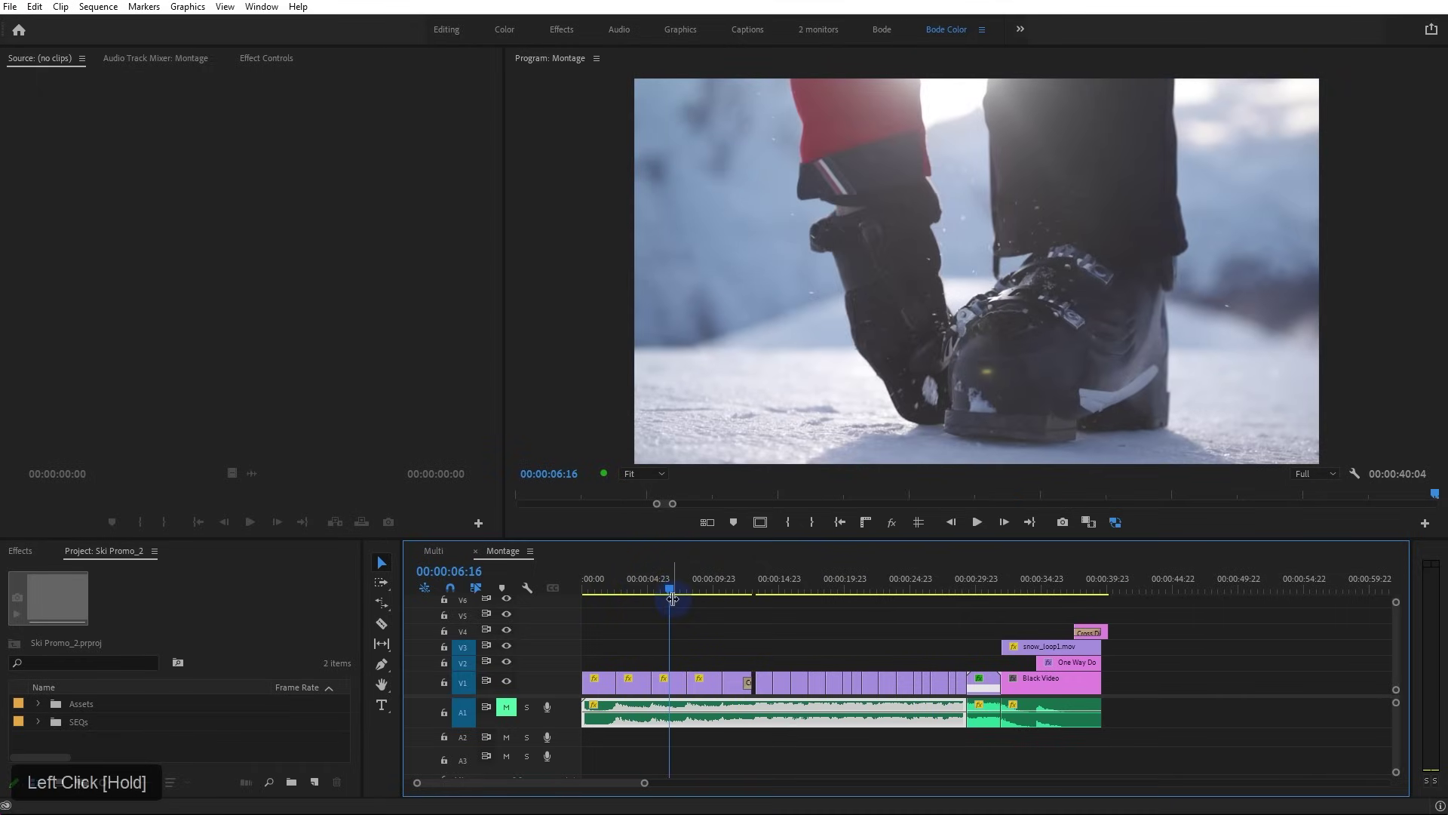
key("=")
key("=")
key("=")
left_click(871, 593)
key("space")
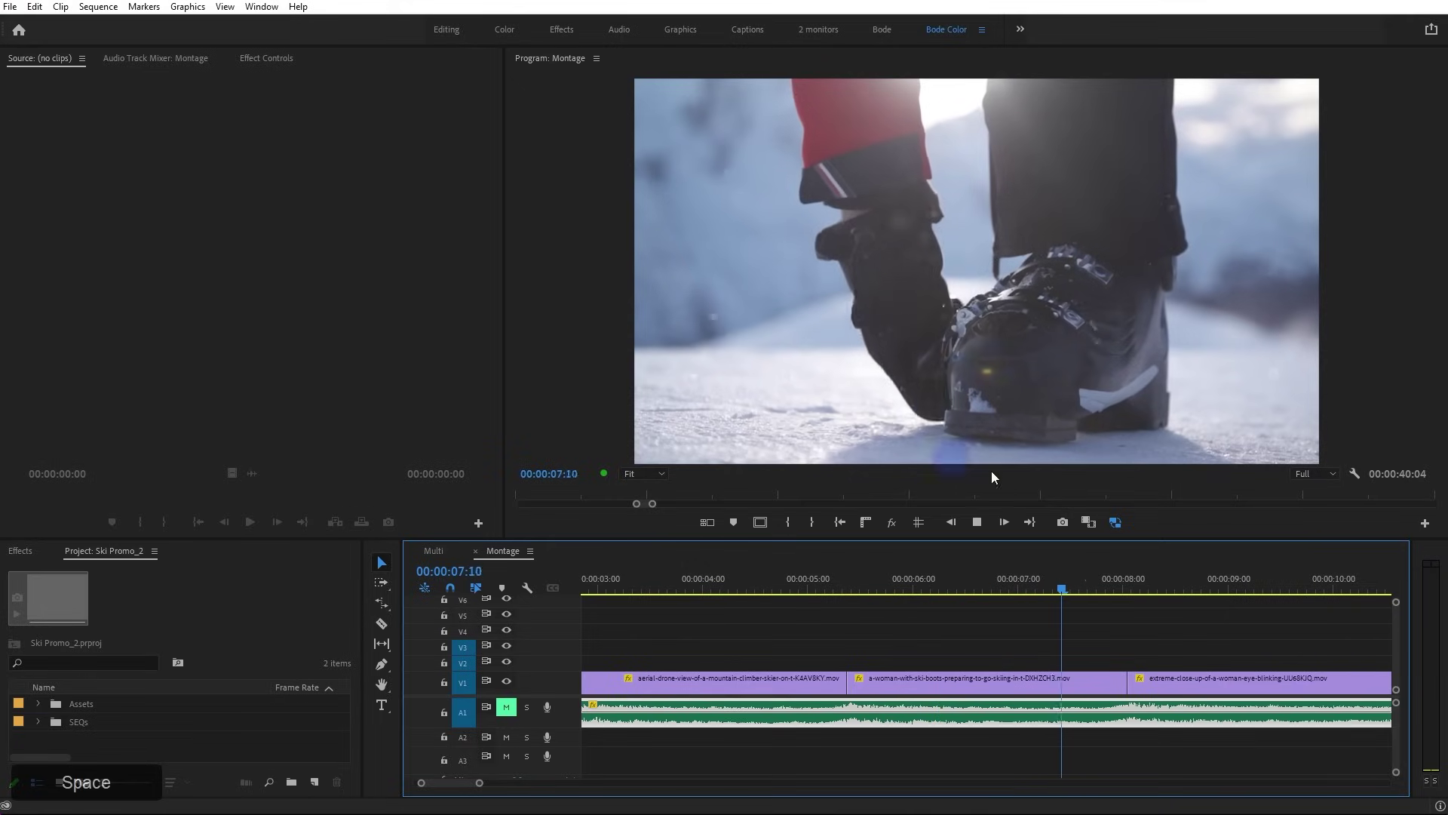
key("space")
left_click_drag(890, 591, 958, 294)
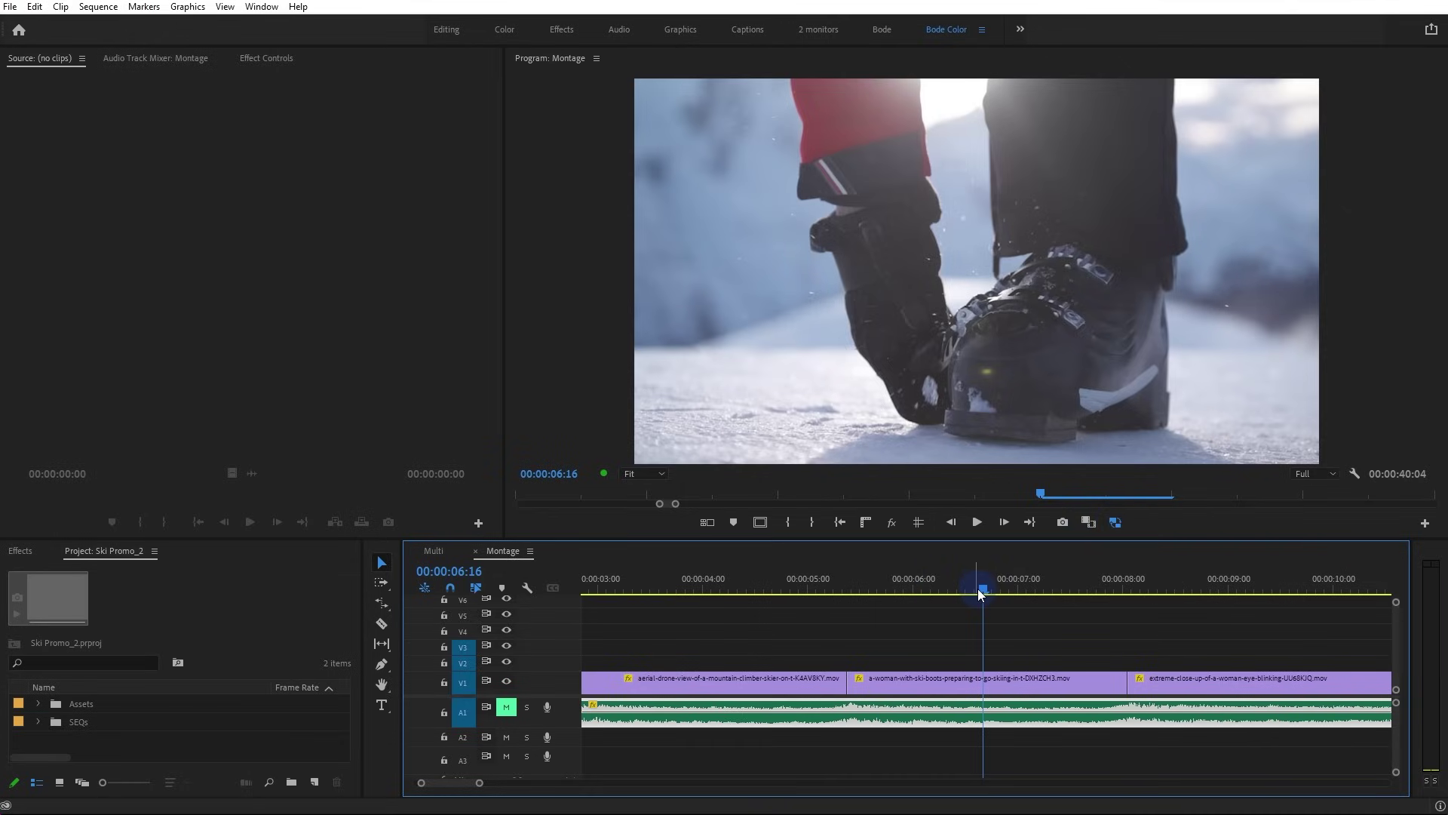
Toggle proxy playback off and back on with the Program monitor maximized, then select the ski-boot clip
left_click(1115, 522)
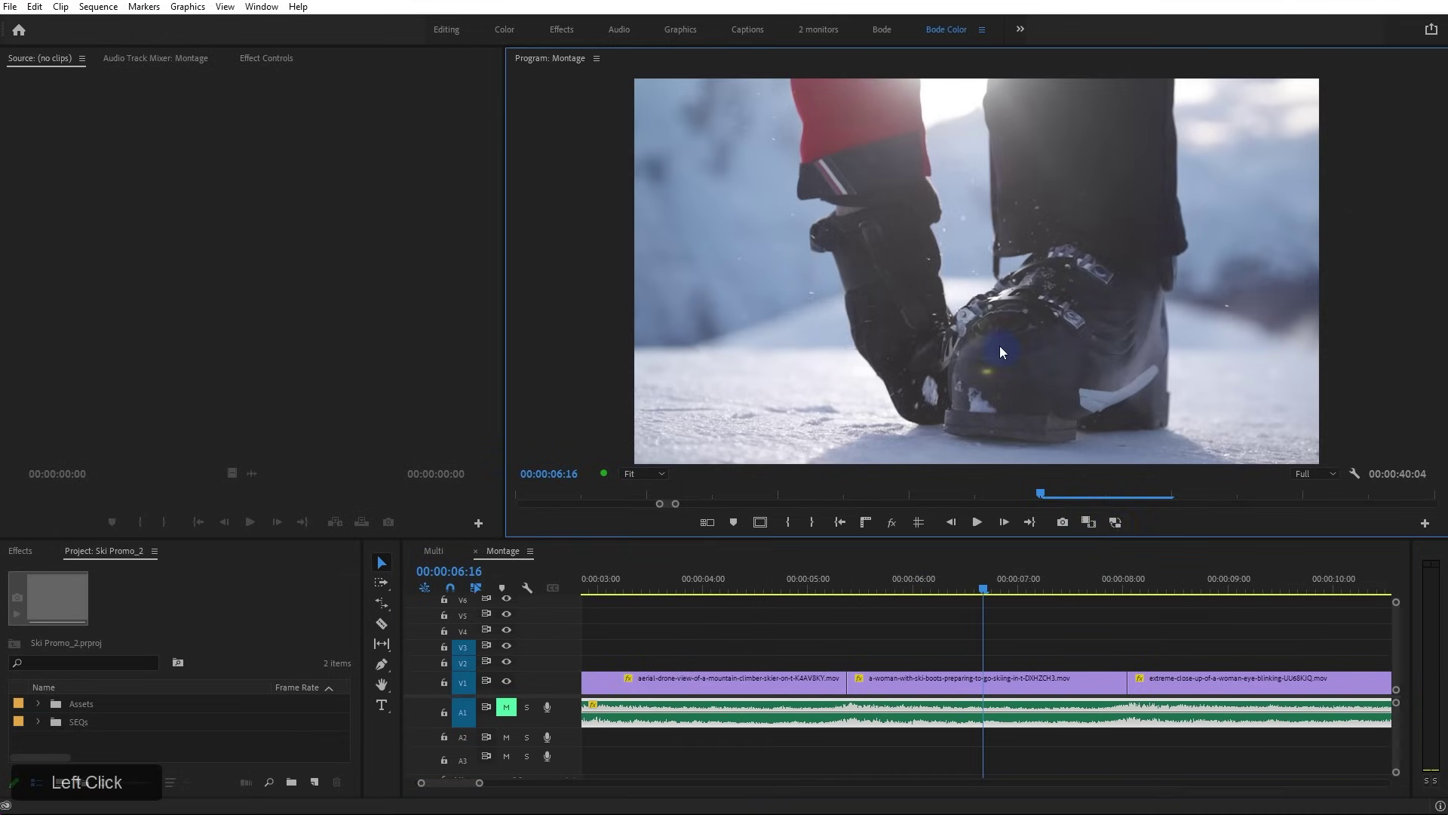
key("grave")
key("grave")
left_click(1128, 527)
left_click(921, 673)
Reveal the ski-boot clip in the project and widen the Project panel to show its details
right_click(948, 687)
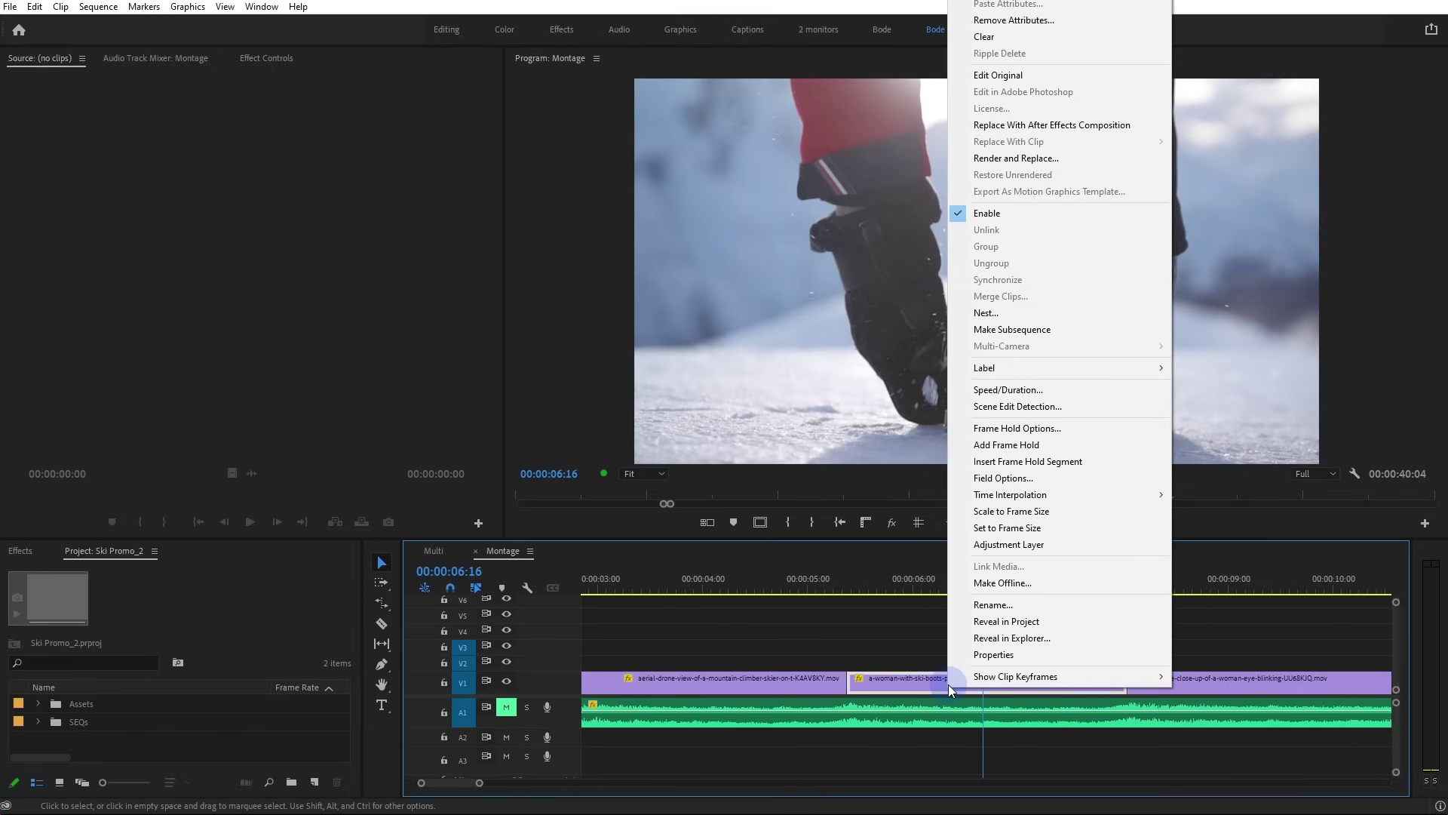
left_click(997, 623)
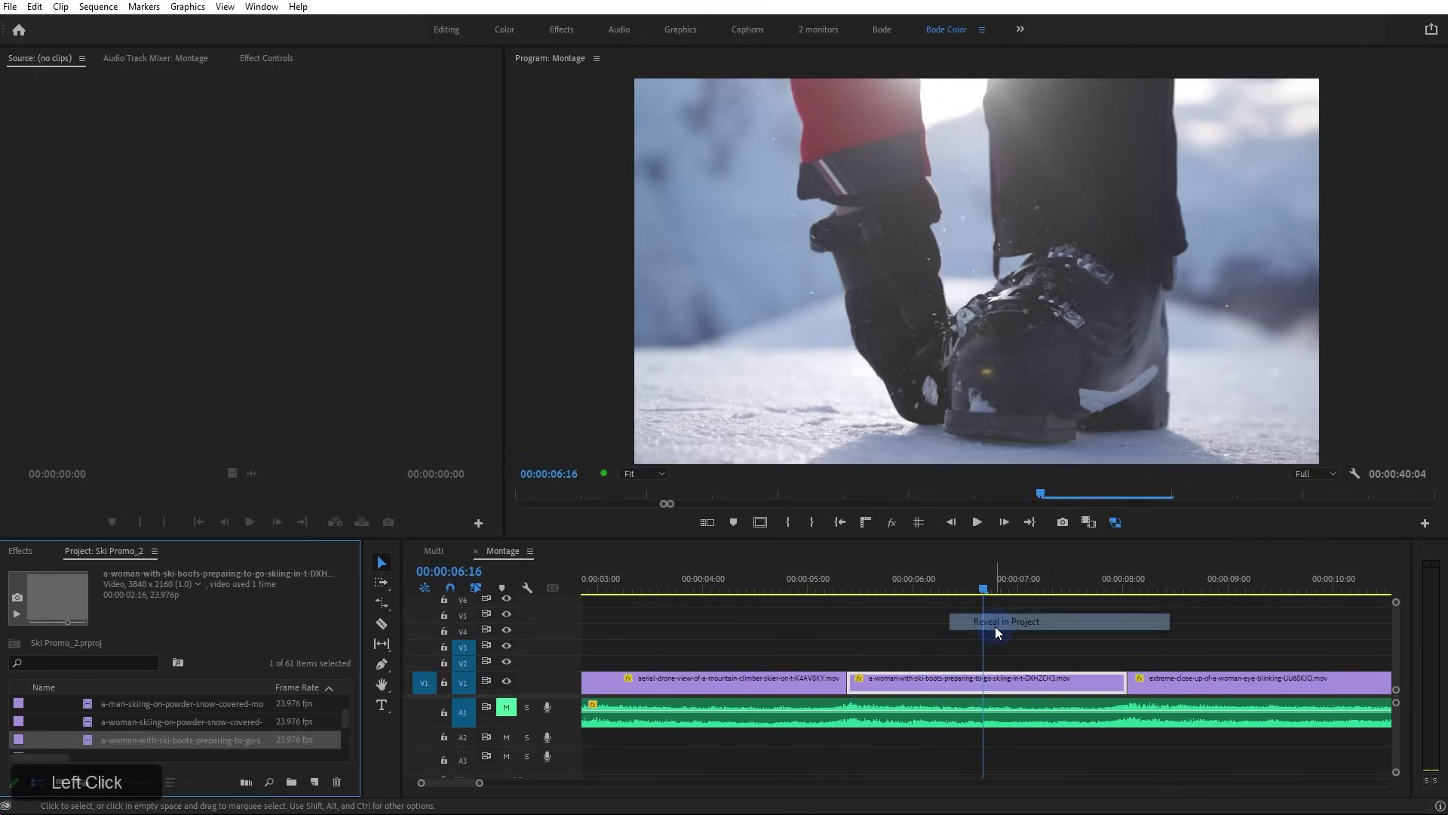
left_click_drag(361, 555, 393, 426)
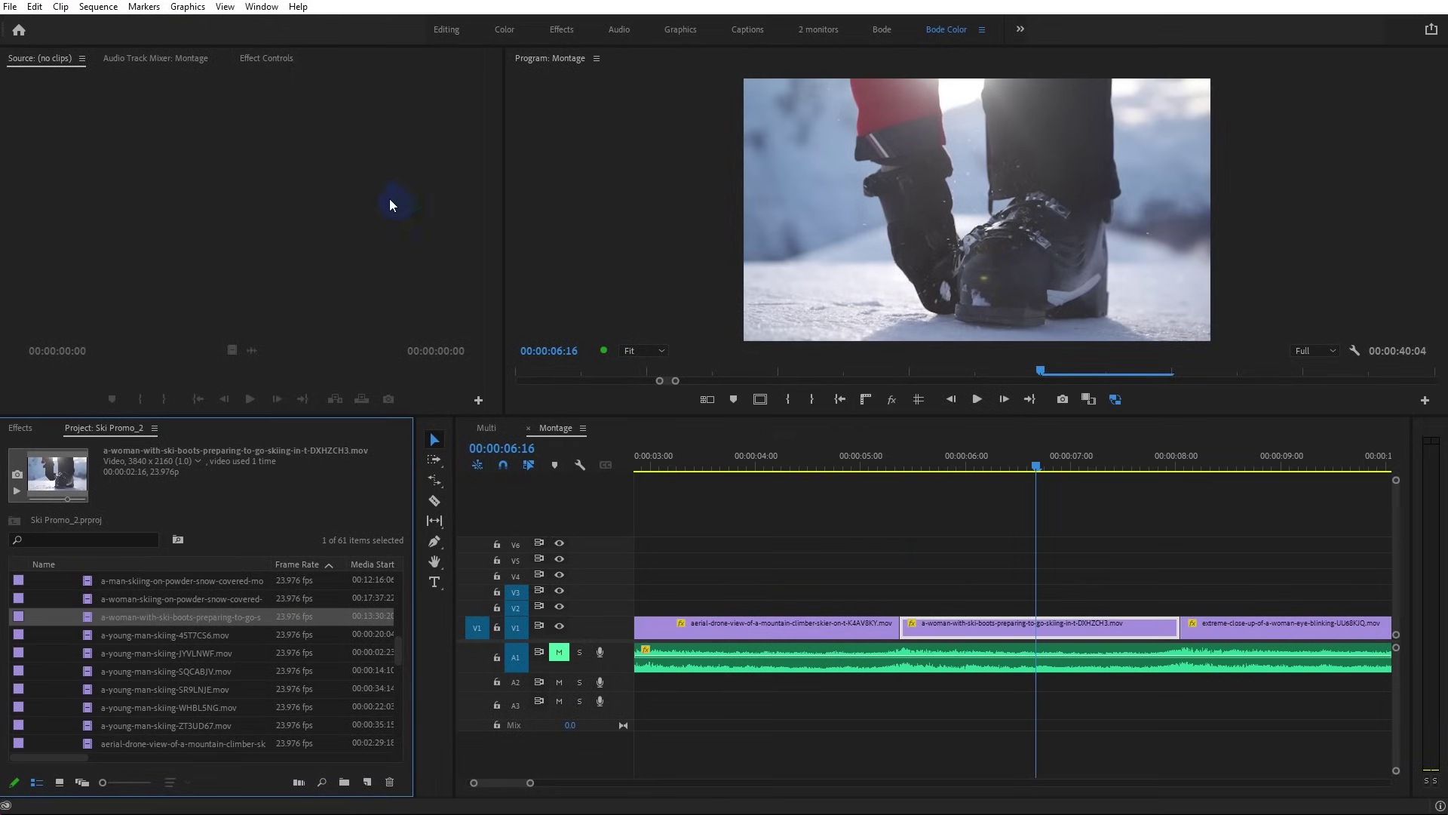
left_click(111, 17)
left_click(111, 17)
left_click(113, 23)
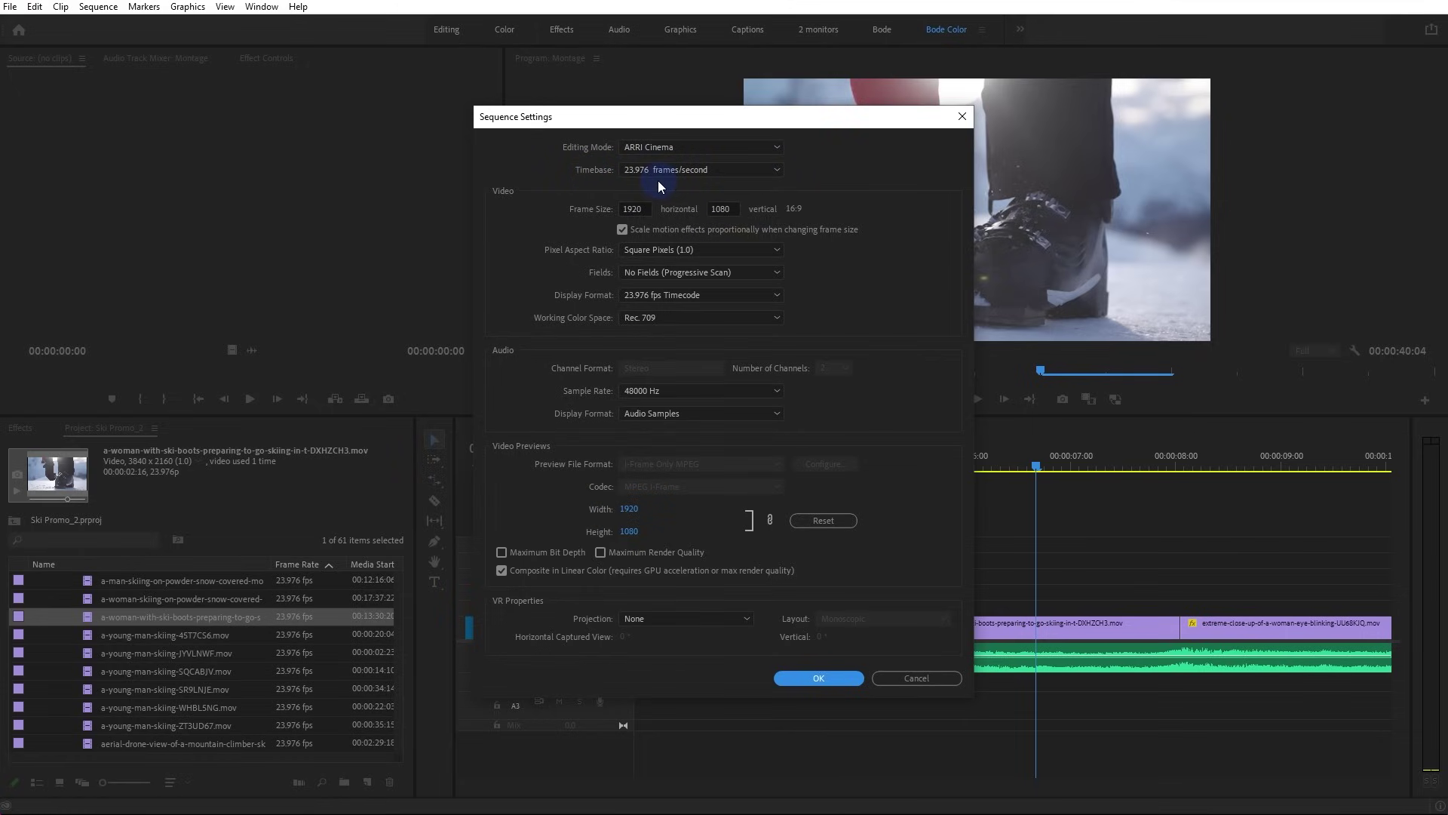
left_click(801, 683)
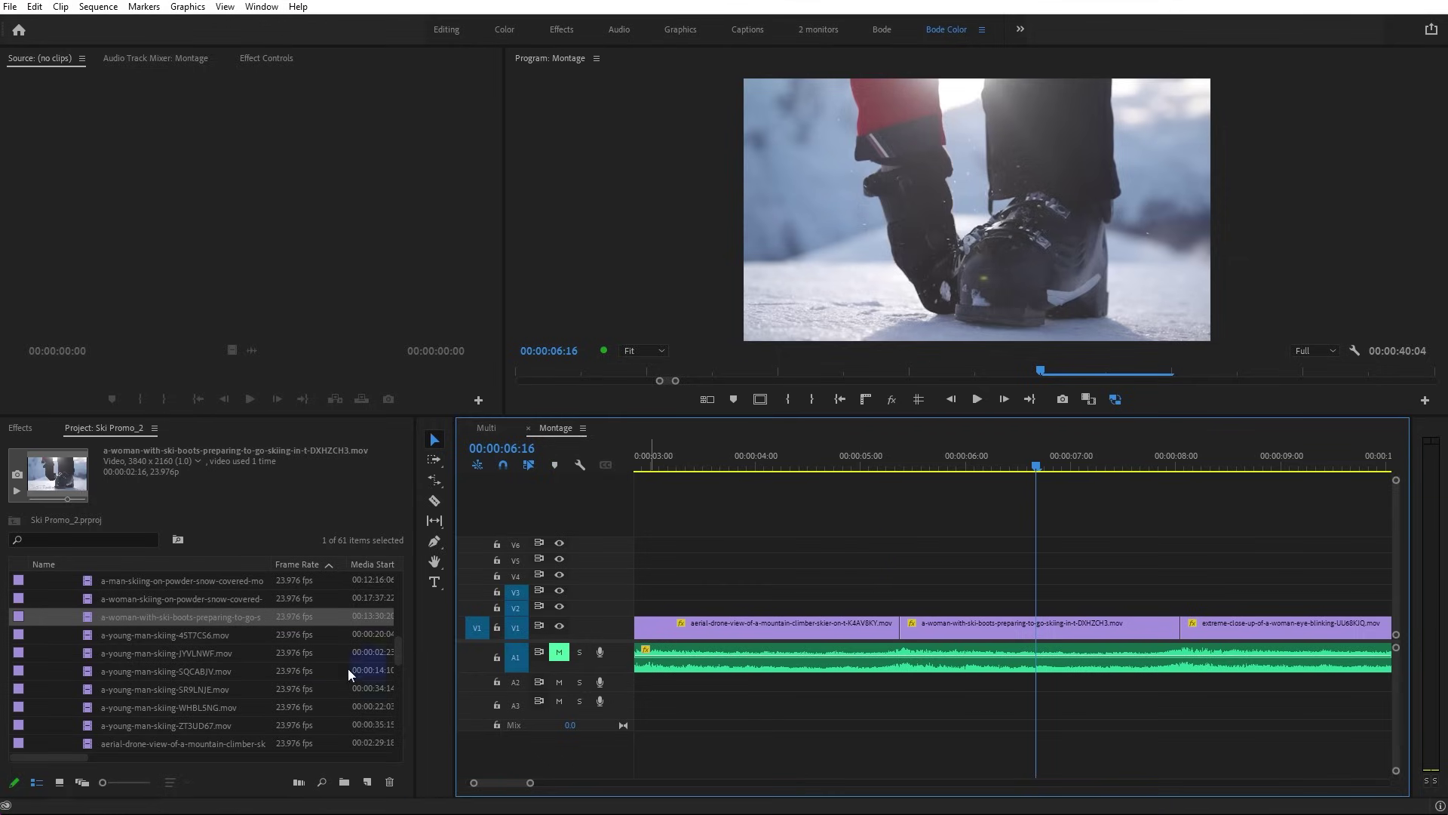
Park the playhead at 00:00:05:17 in the ski boots clip and enlarge the Program monitor
left_click_drag(967, 469, 935, 467)
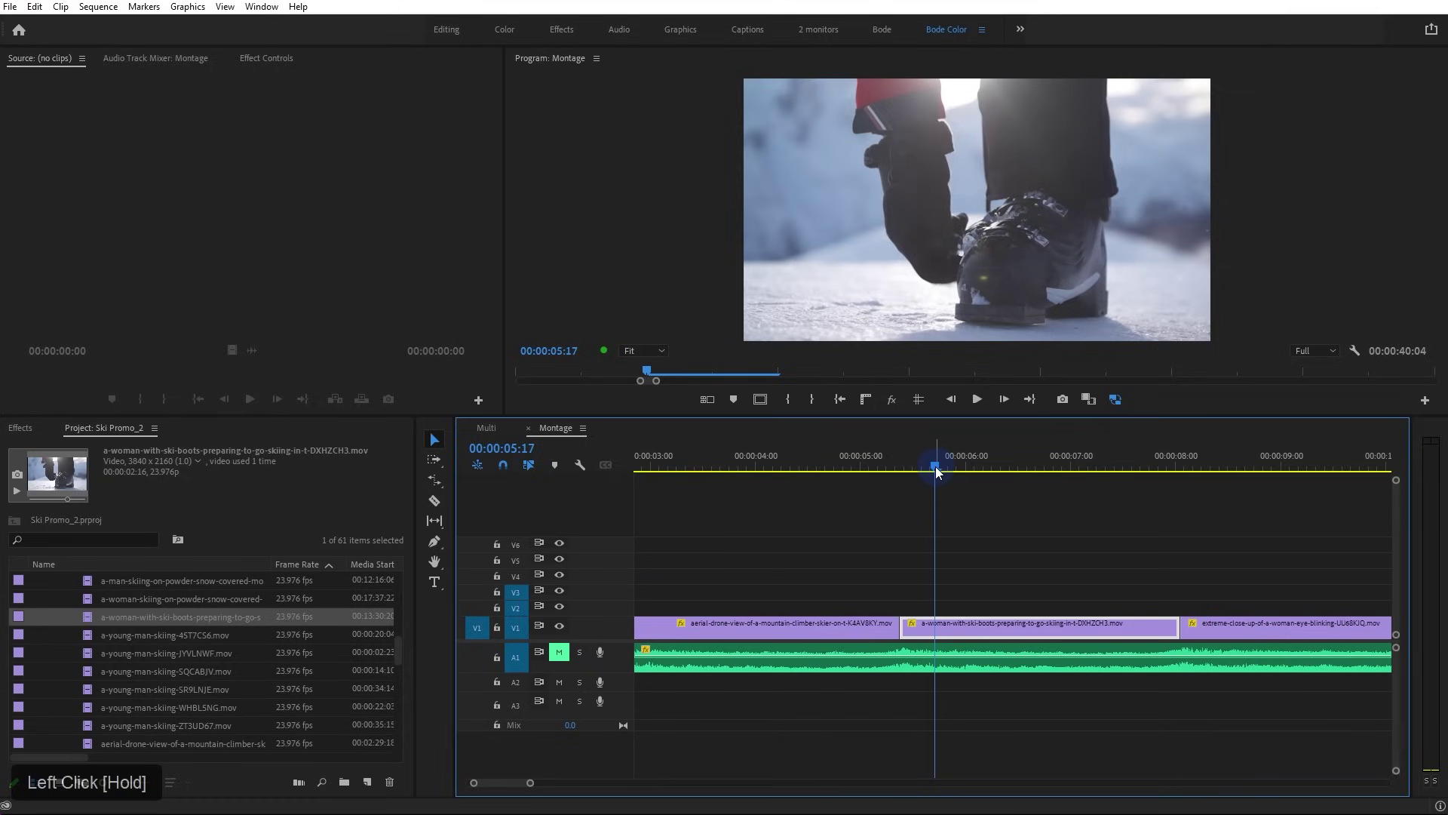
left_click_drag(935, 466, 935, 466)
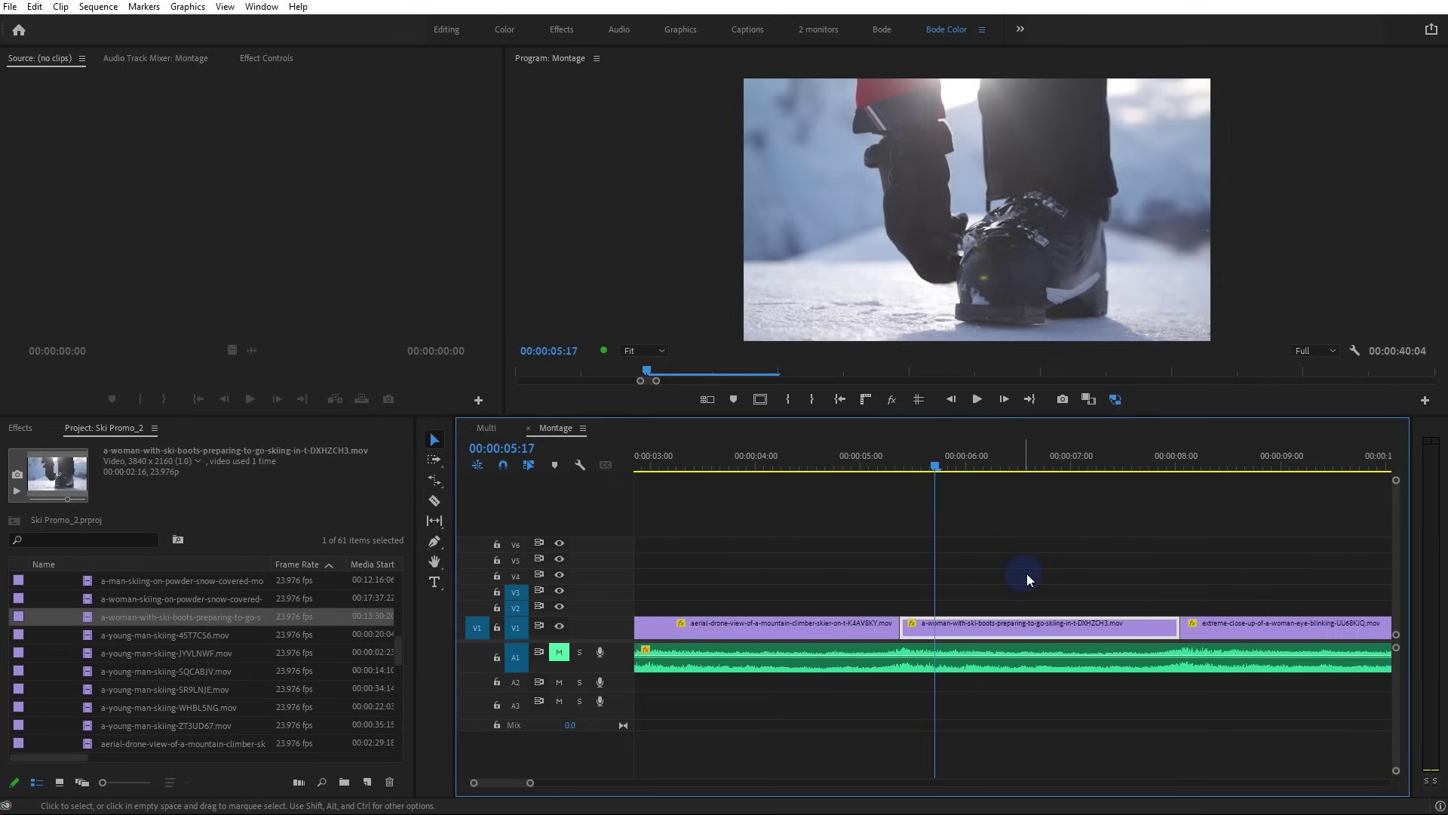
left_click_drag(890, 419, 960, 647)
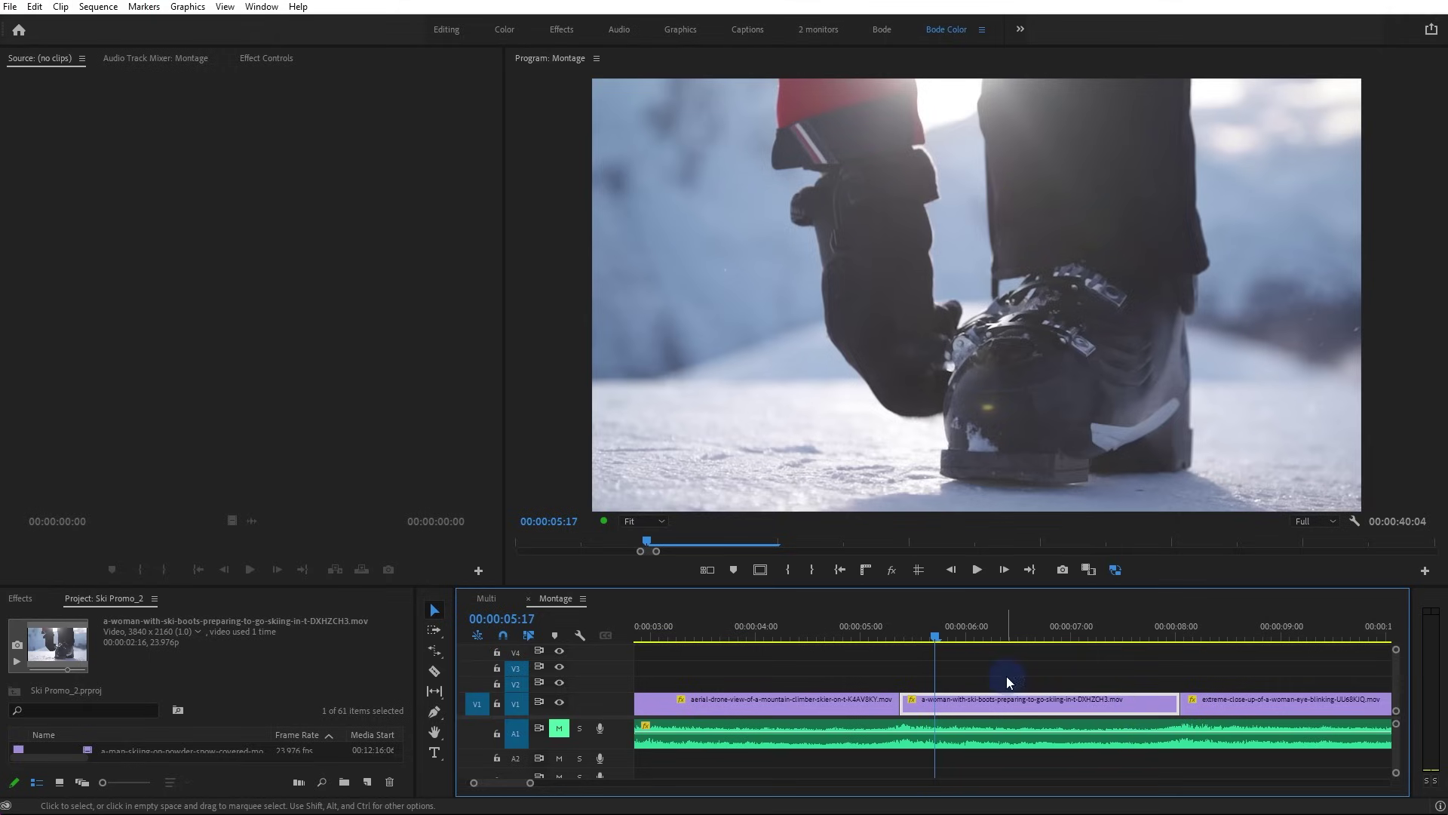
left_click_drag(700, 641, 963, 647)
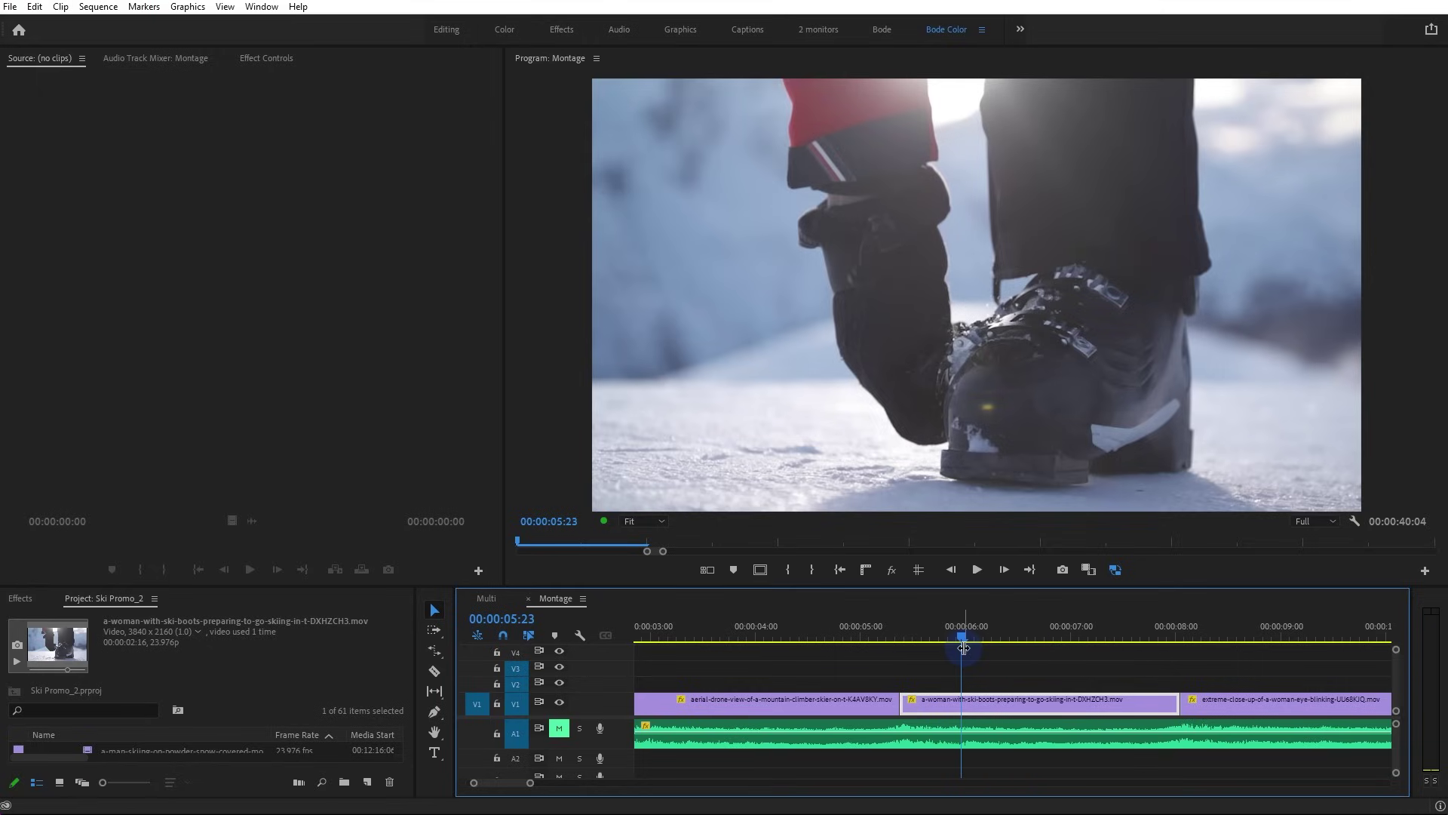
Place the 60 fps grind-tricks clip on V1 after the Black Video at the montage's end
scroll(963, 647, "down", 5)
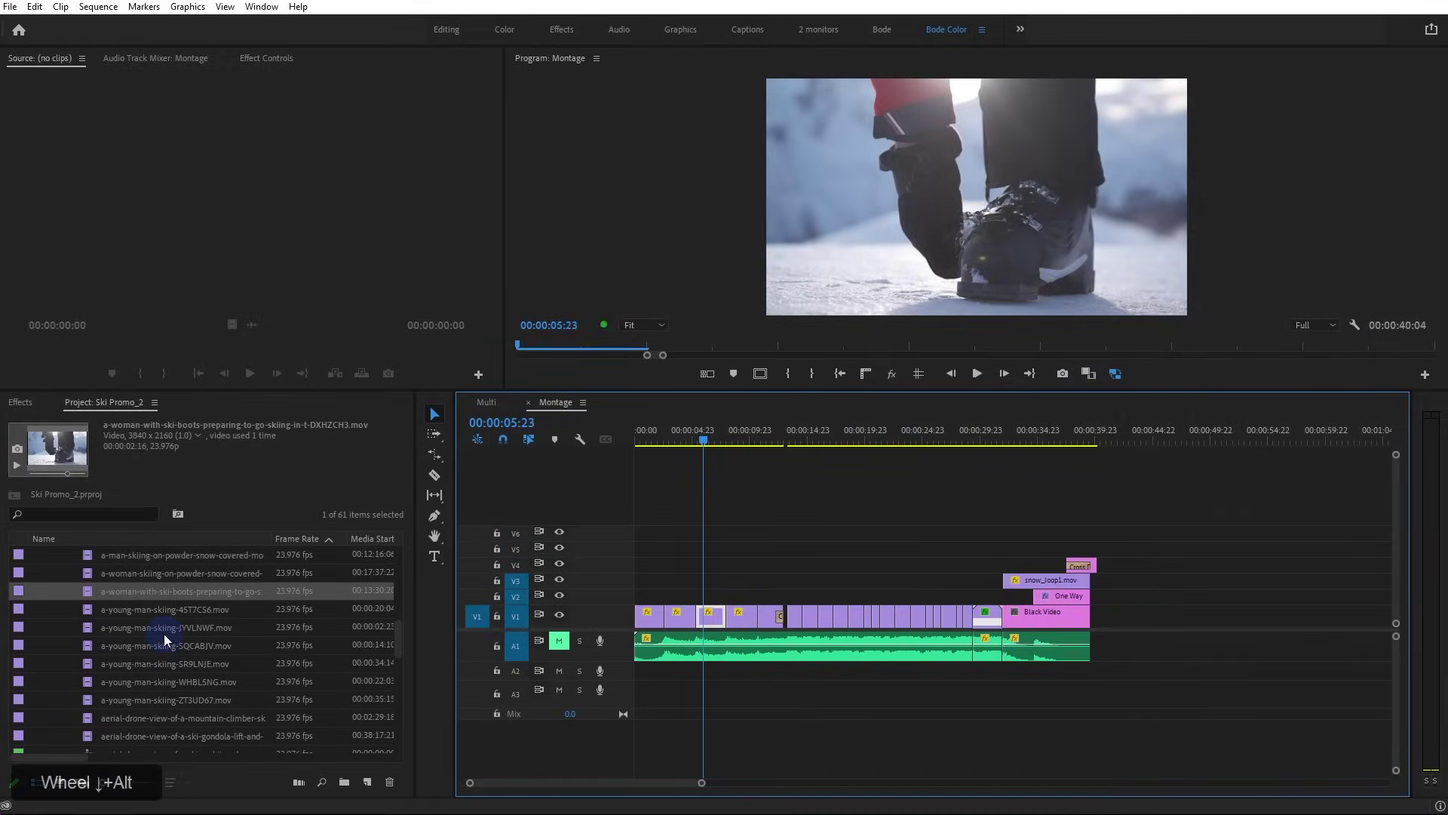
scroll(164, 639, "down", 10)
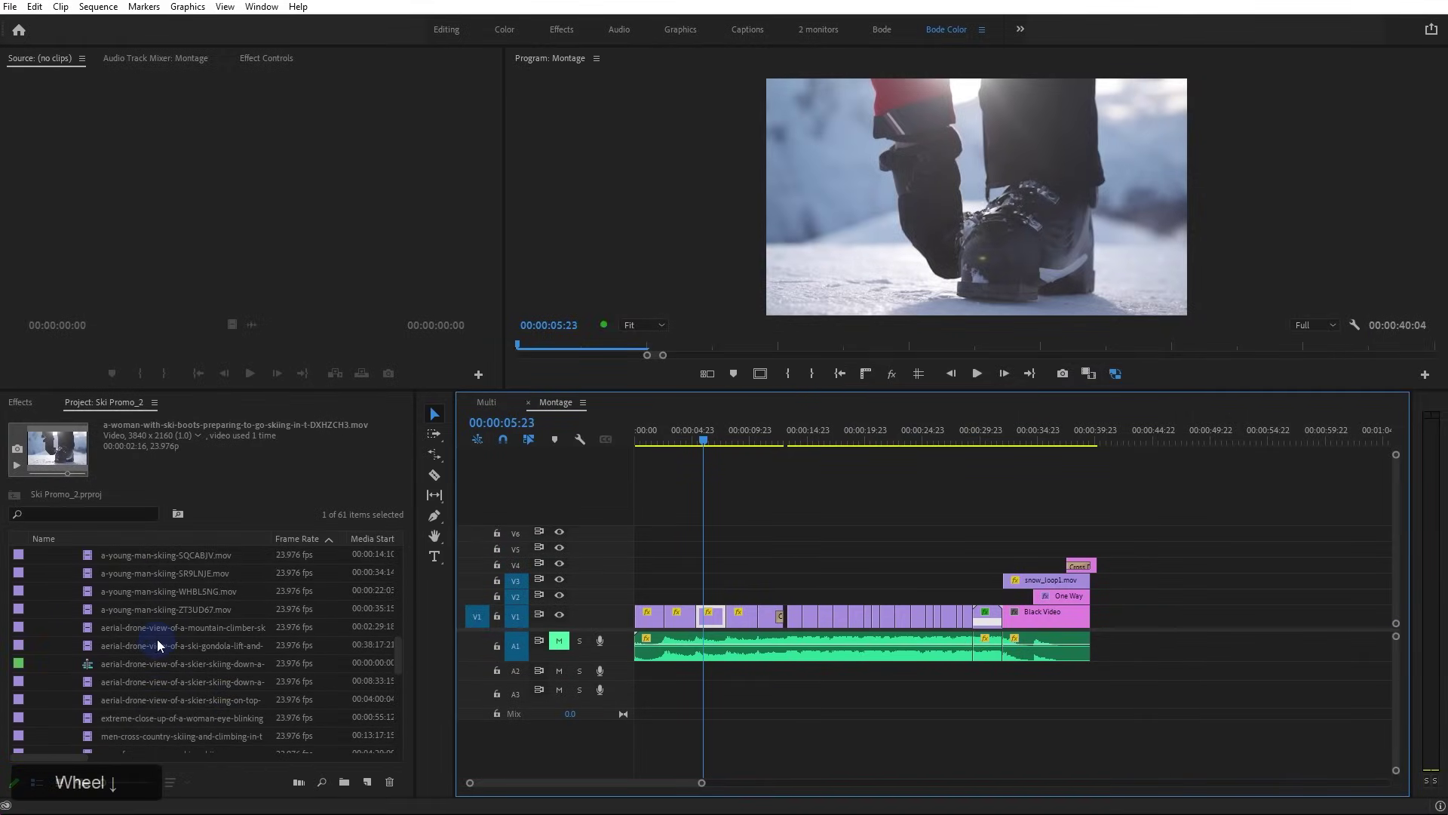
scroll(151, 645, "down", 5)
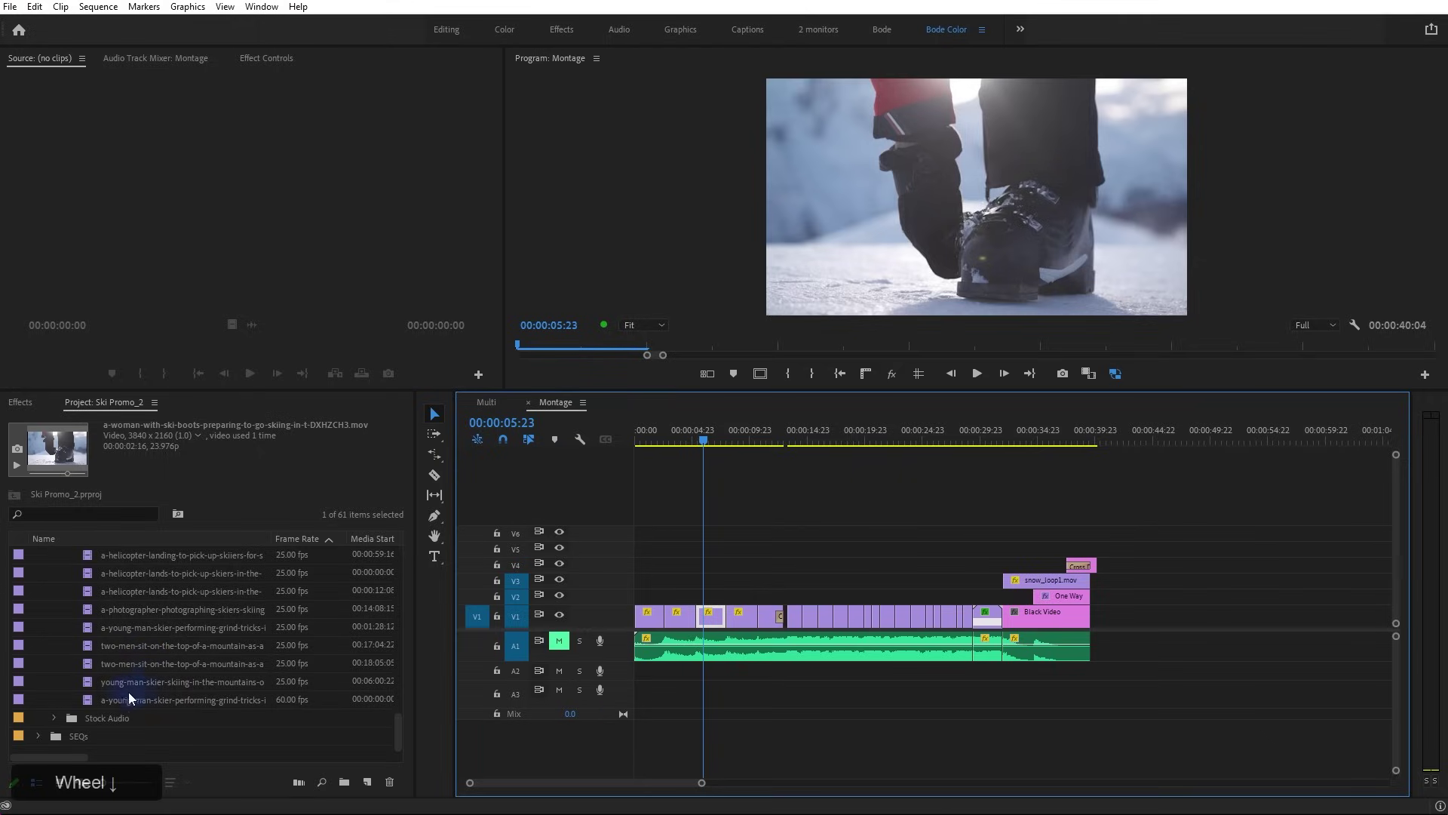
left_click(101, 697)
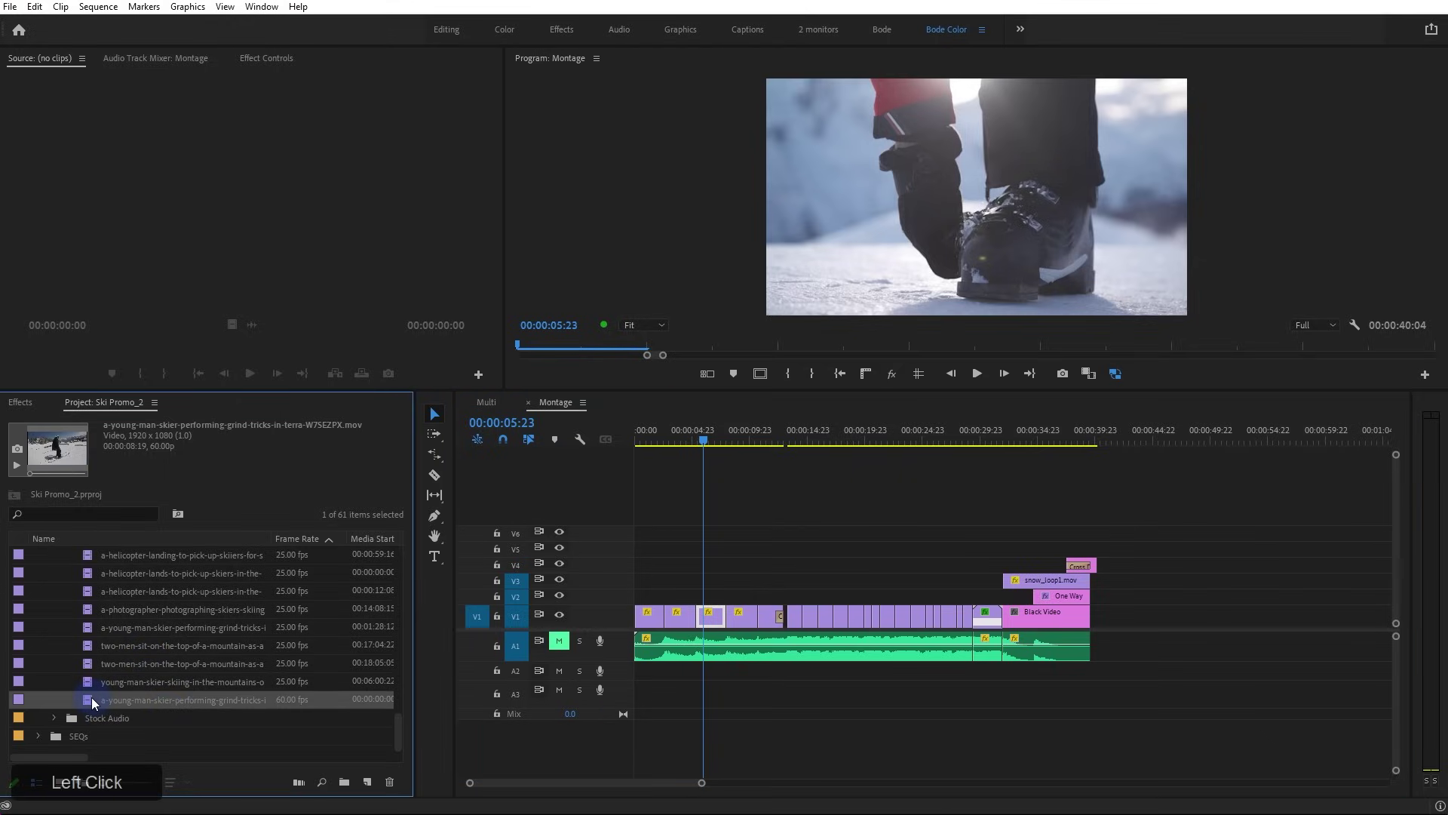
left_click_drag(92, 696, 1135, 613)
left_click(1149, 436)
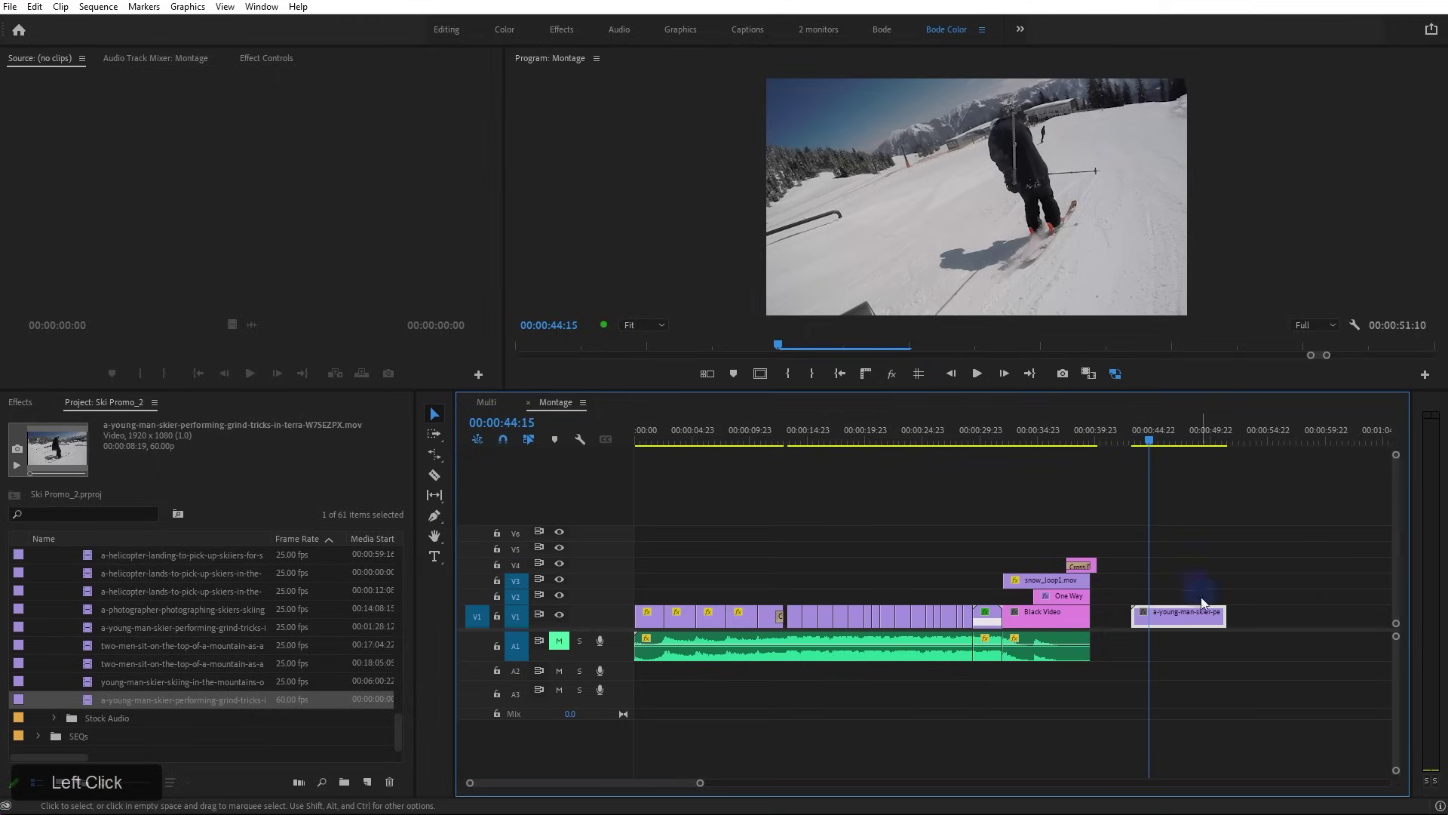
Enlarge the Program monitor, then maximize the Project bin and restore the normal layout
scroll(1215, 615, "up", 6, "alt")
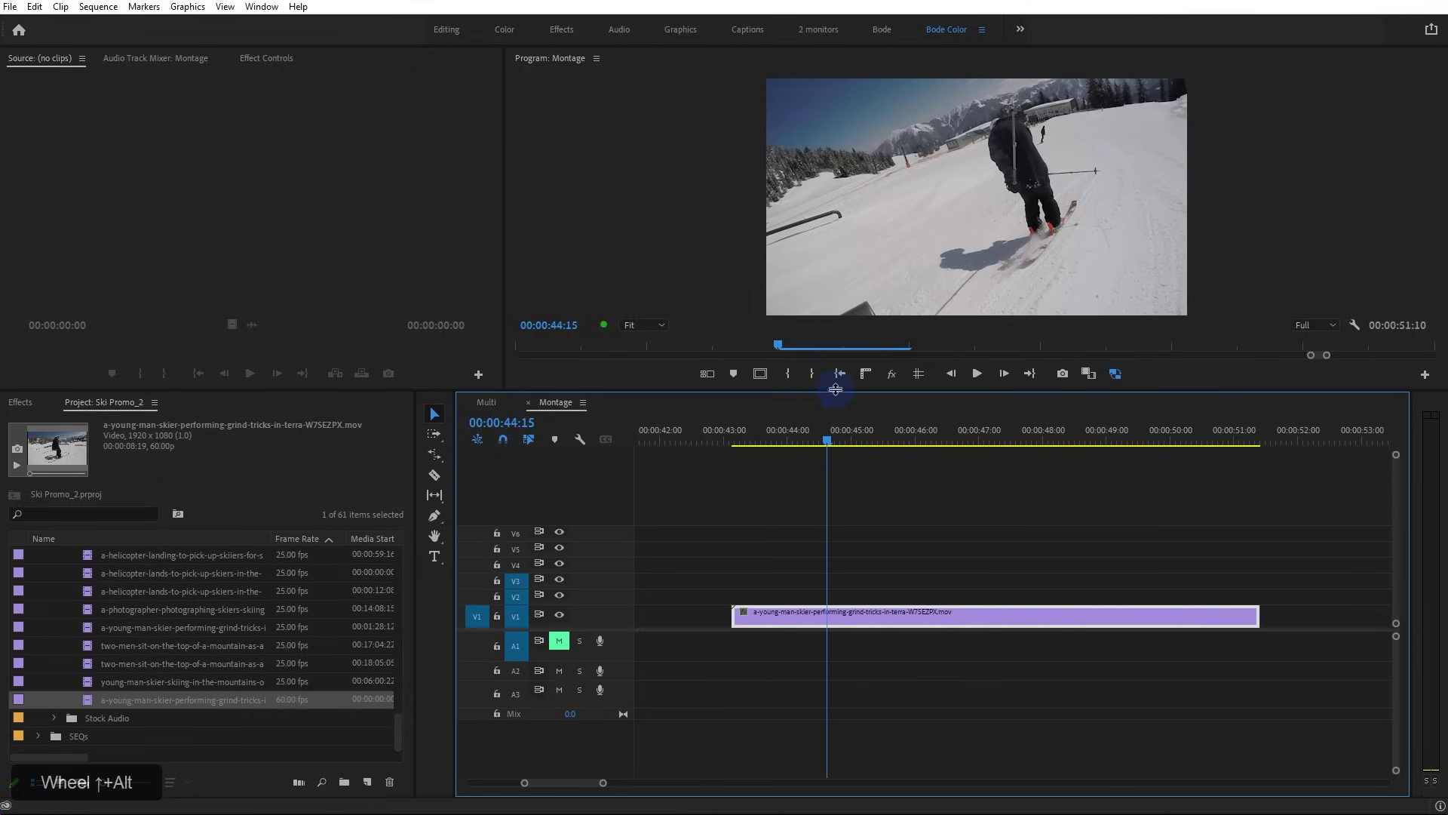
left_click_drag(835, 389, 720, 585)
scroll(340, 737, "down", 2)
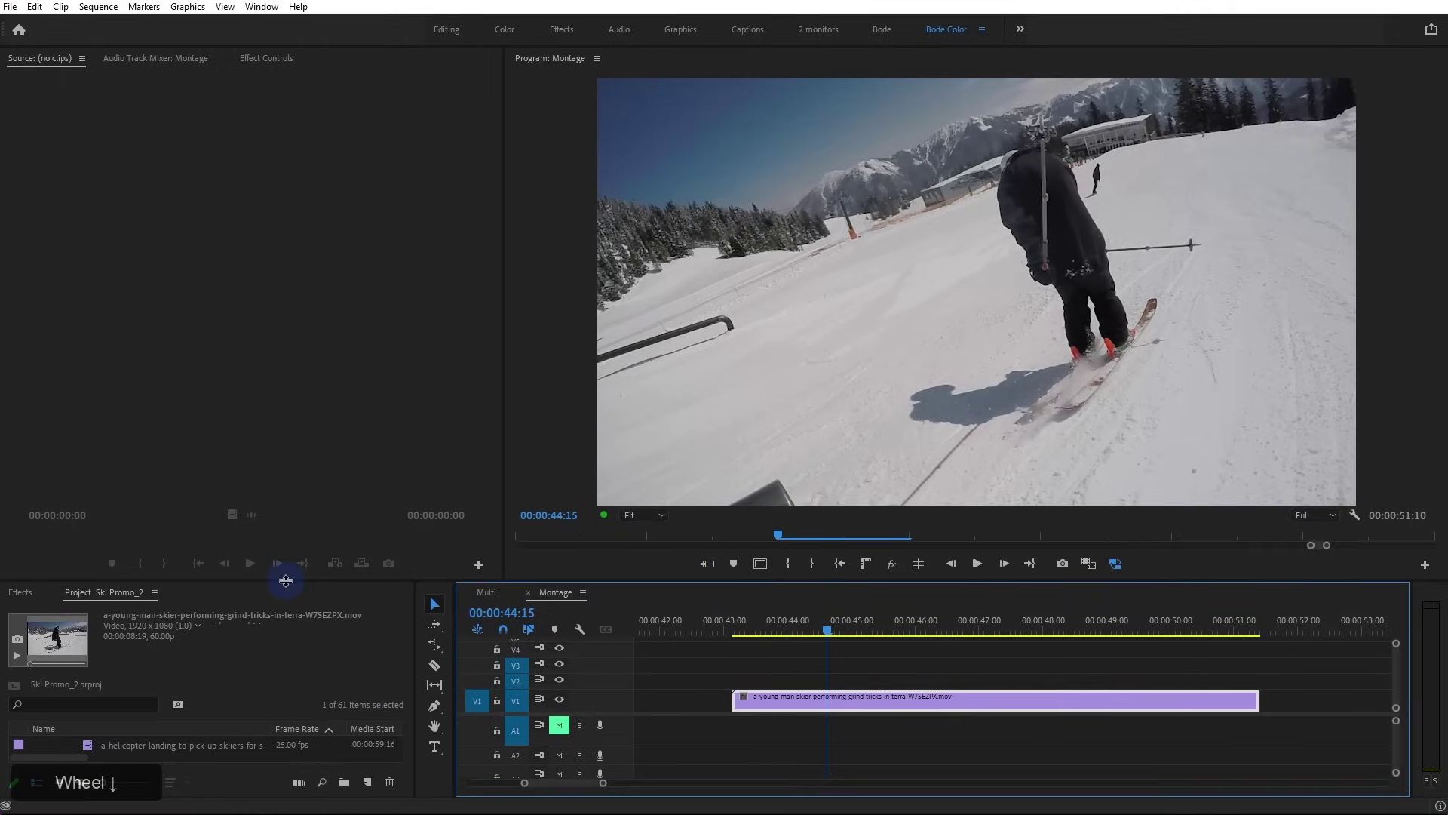
left_click(255, 636)
key("grave")
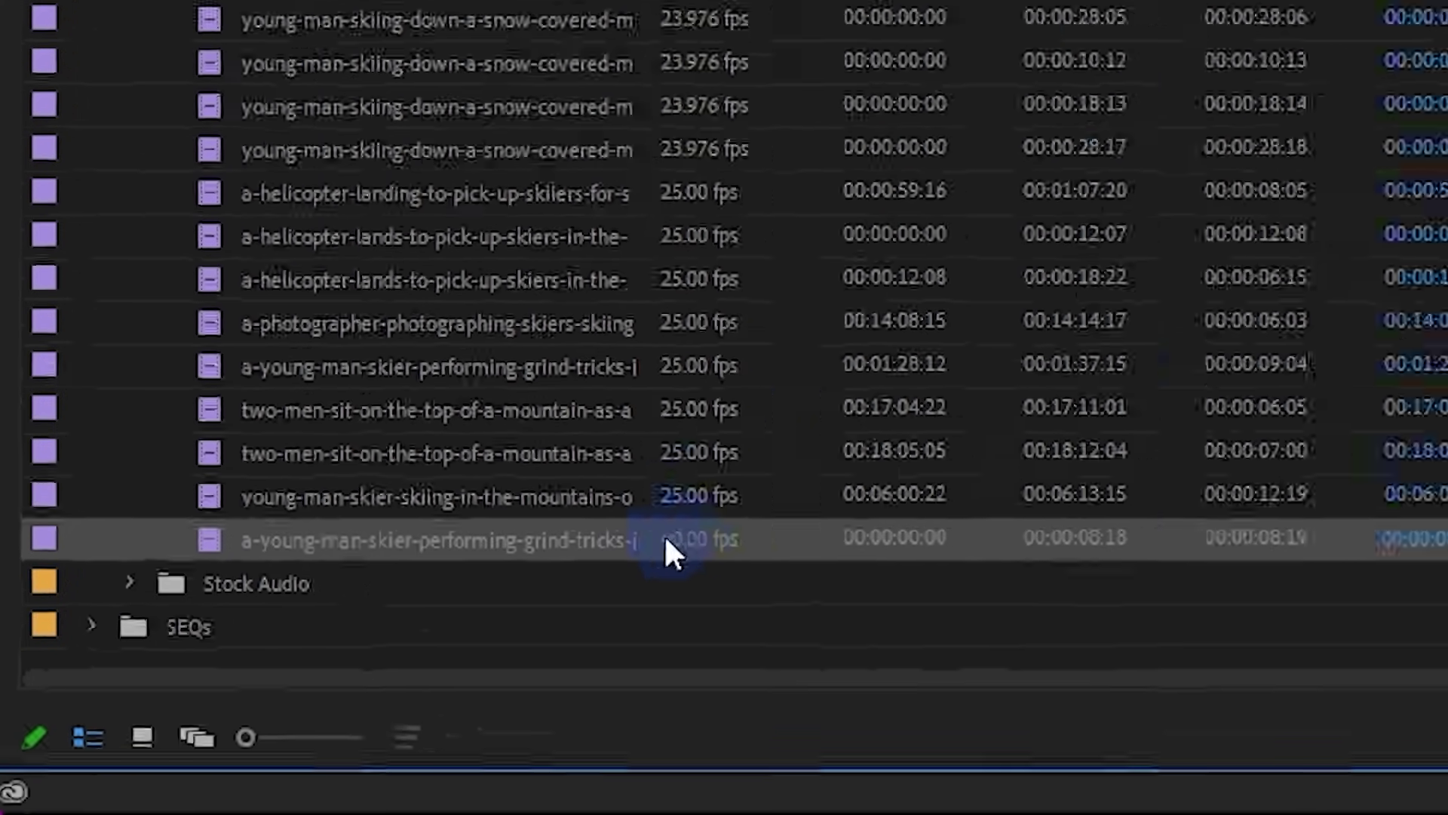
key("grave")
Preview the grind-tricks clip from 00:00:43:11
left_click(762, 623)
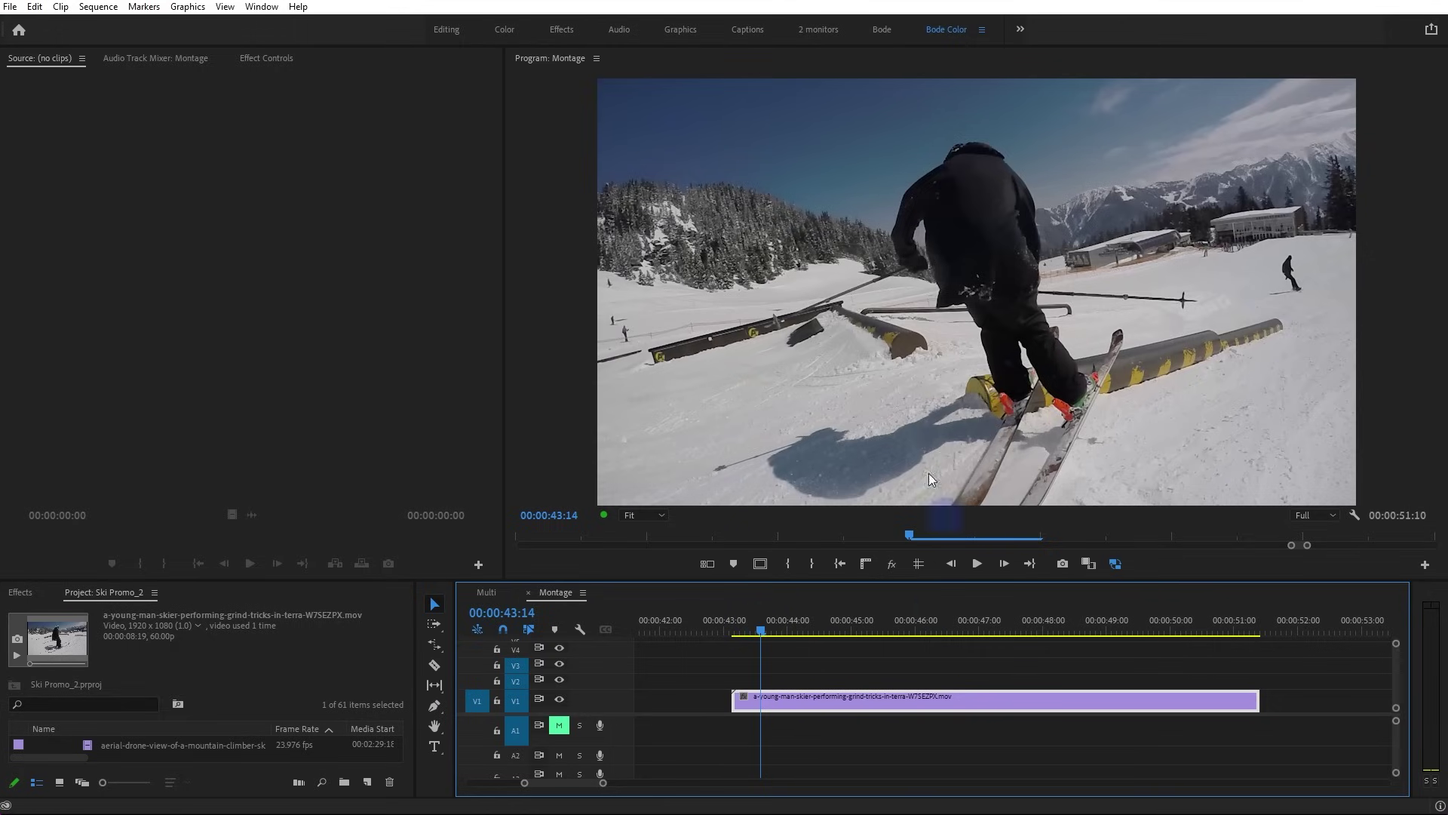
left_click(752, 630)
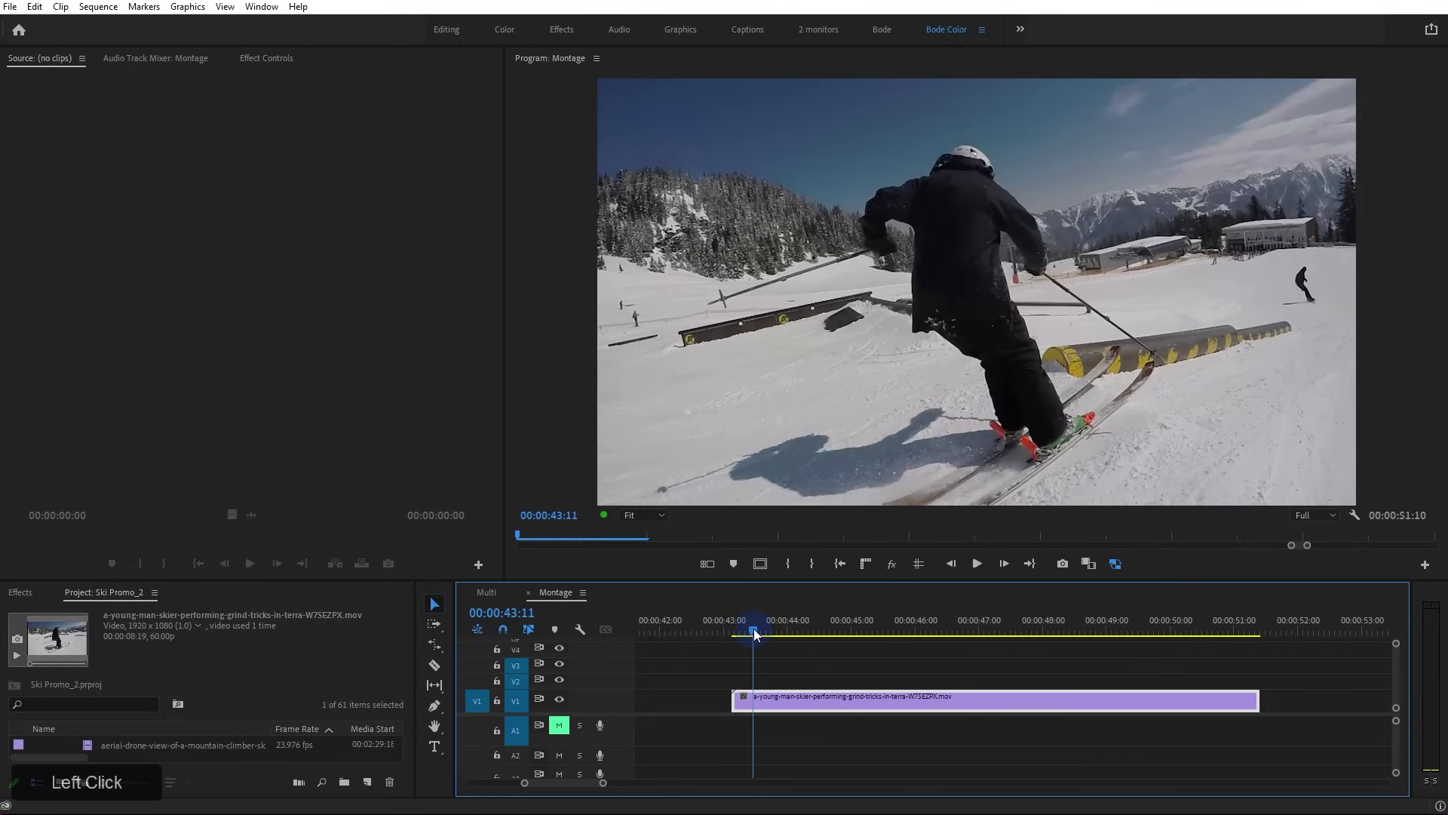
key("space")
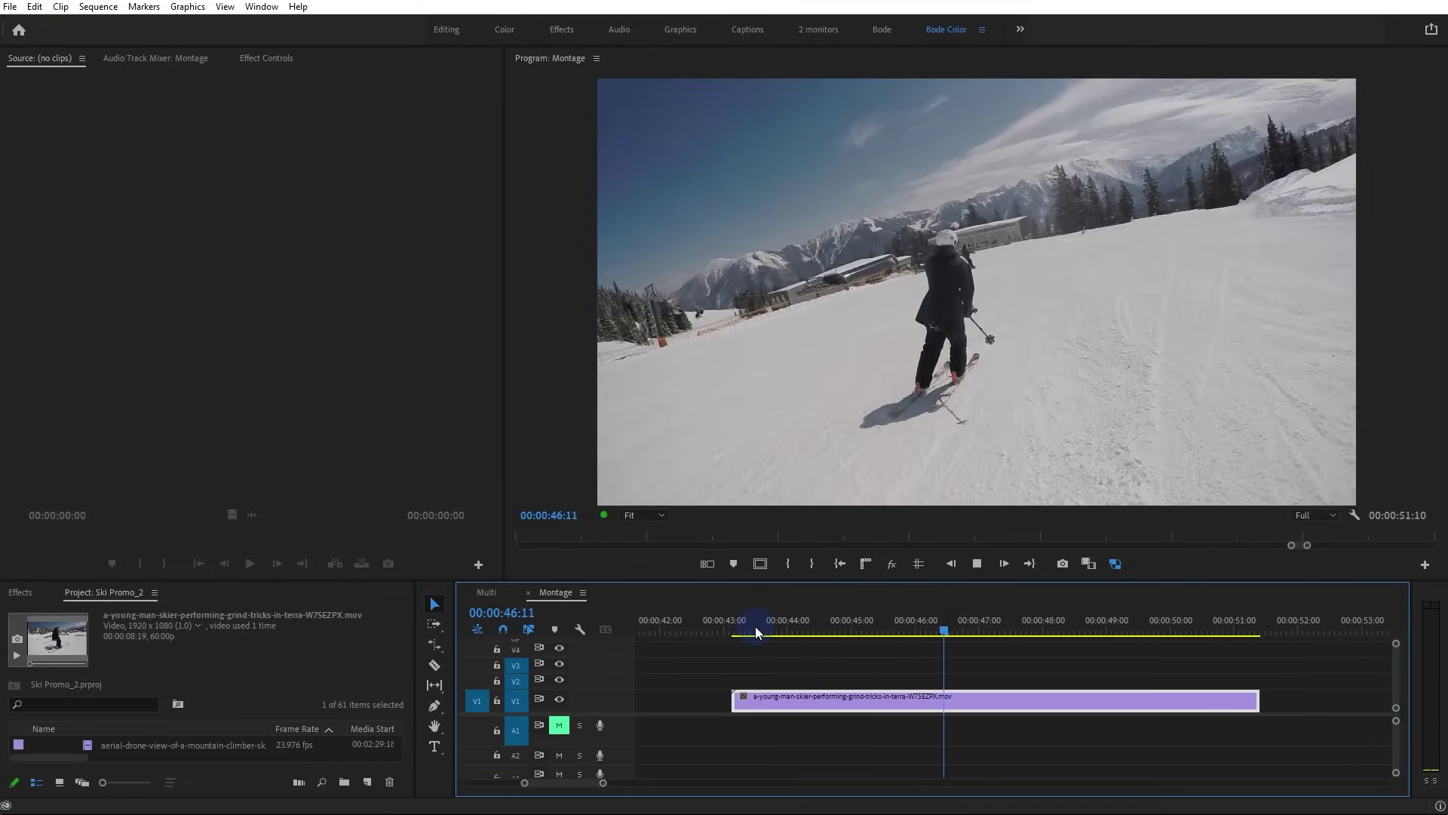
key("space")
Replay the clip, then ripple-trim its end back so the Montage ends at 00:00:44:05
left_click(755, 630)
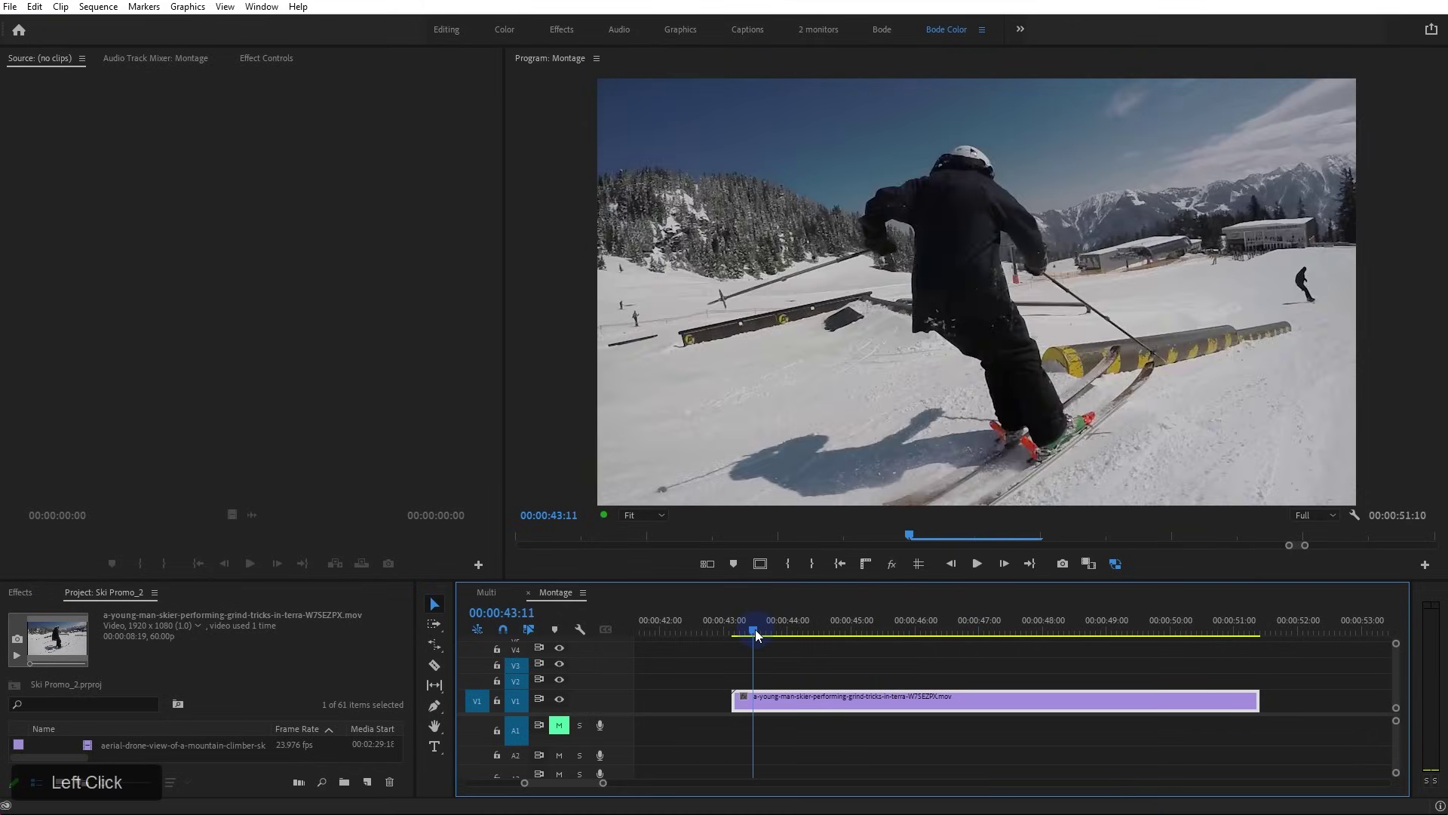
key("space")
key("space")
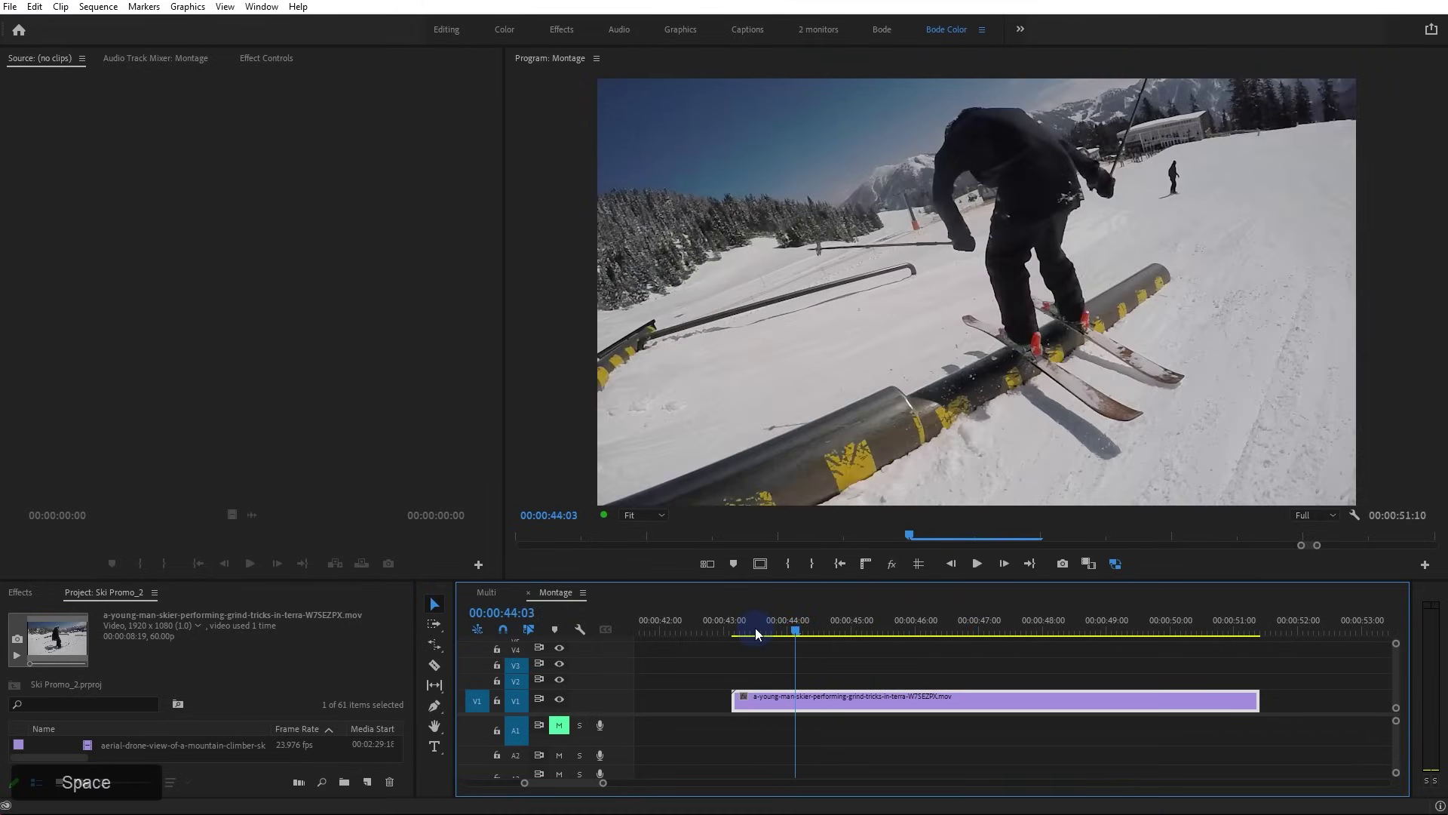
key("Left")
key("Left")
key("Left")
key("Left")
key("Left")
key("Left")
left_click_drag(1252, 702, 794, 703)
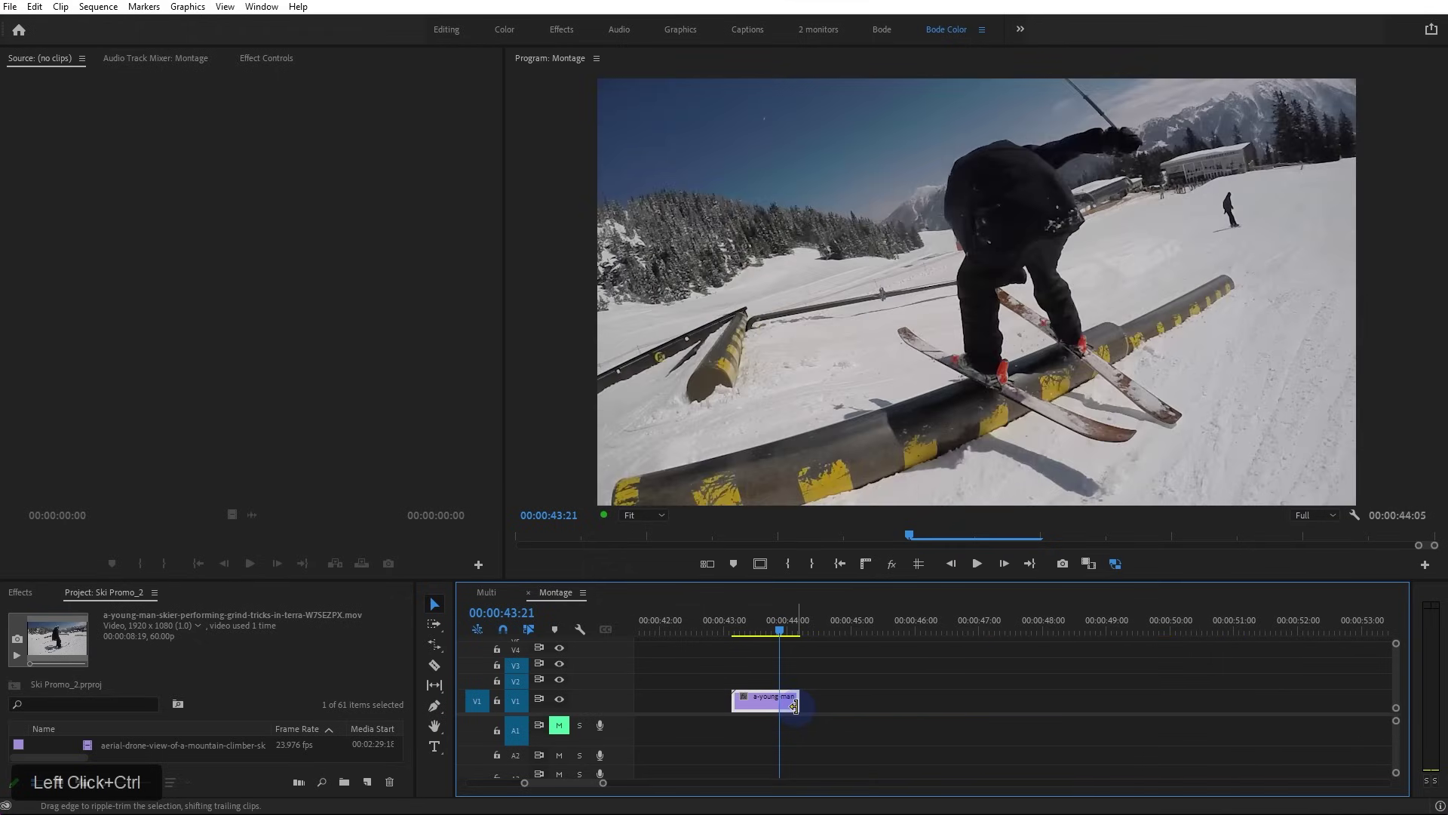
Rate-stretch the grind-tricks clip to 41.94% speed and play the slowed result
key("r")
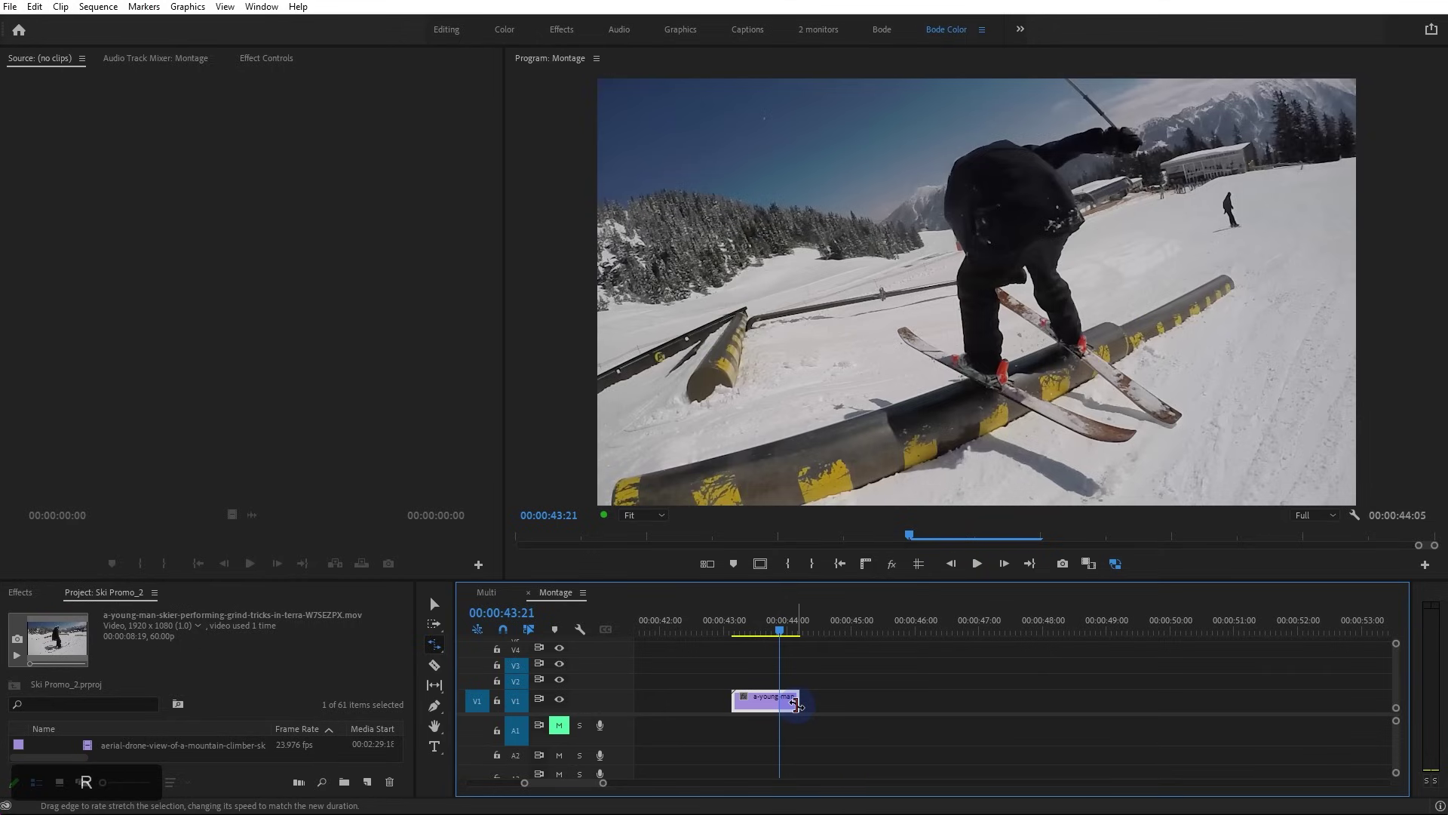
left_click_drag(796, 704, 895, 703)
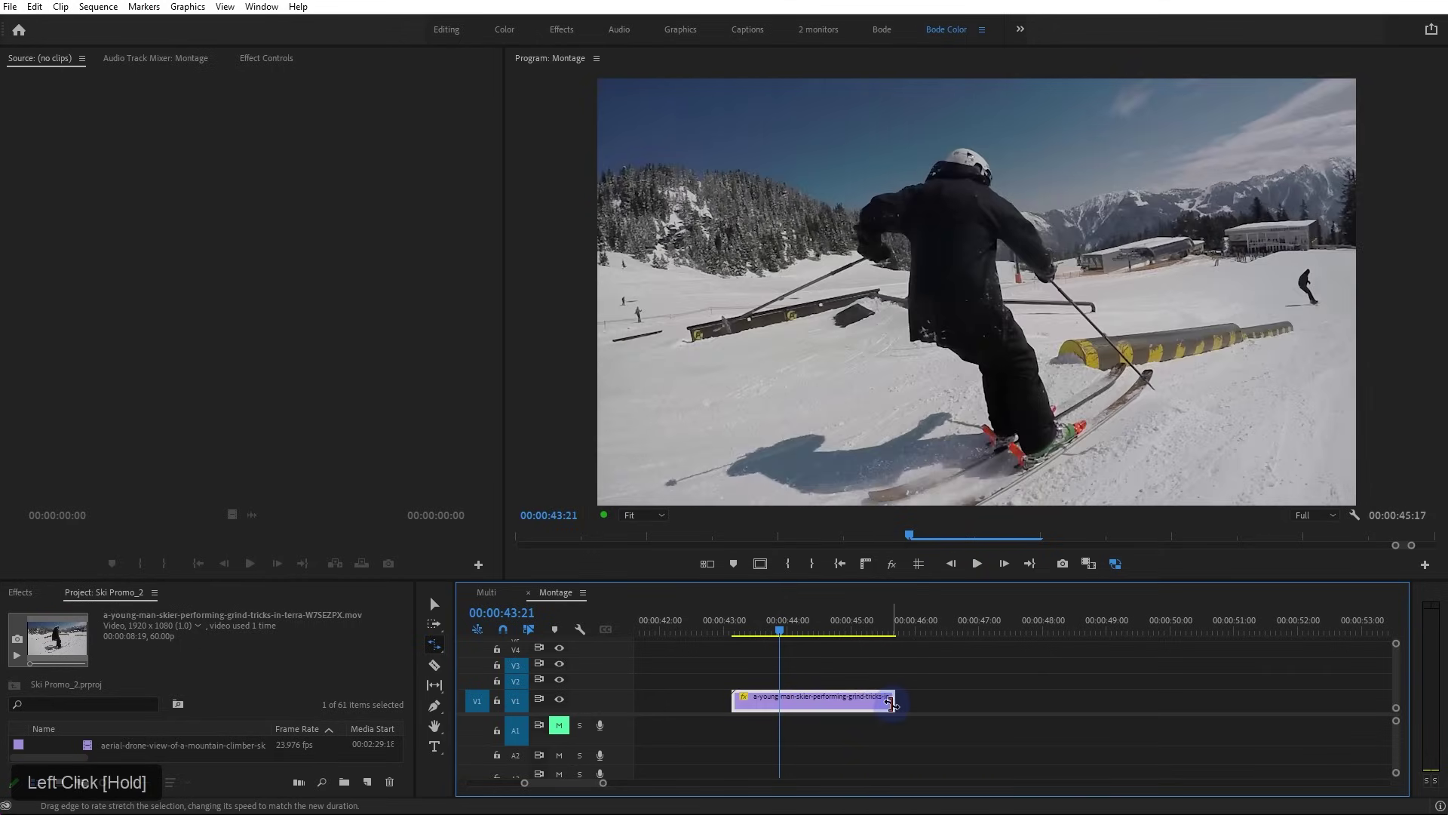
scroll(843, 705, "up", 3)
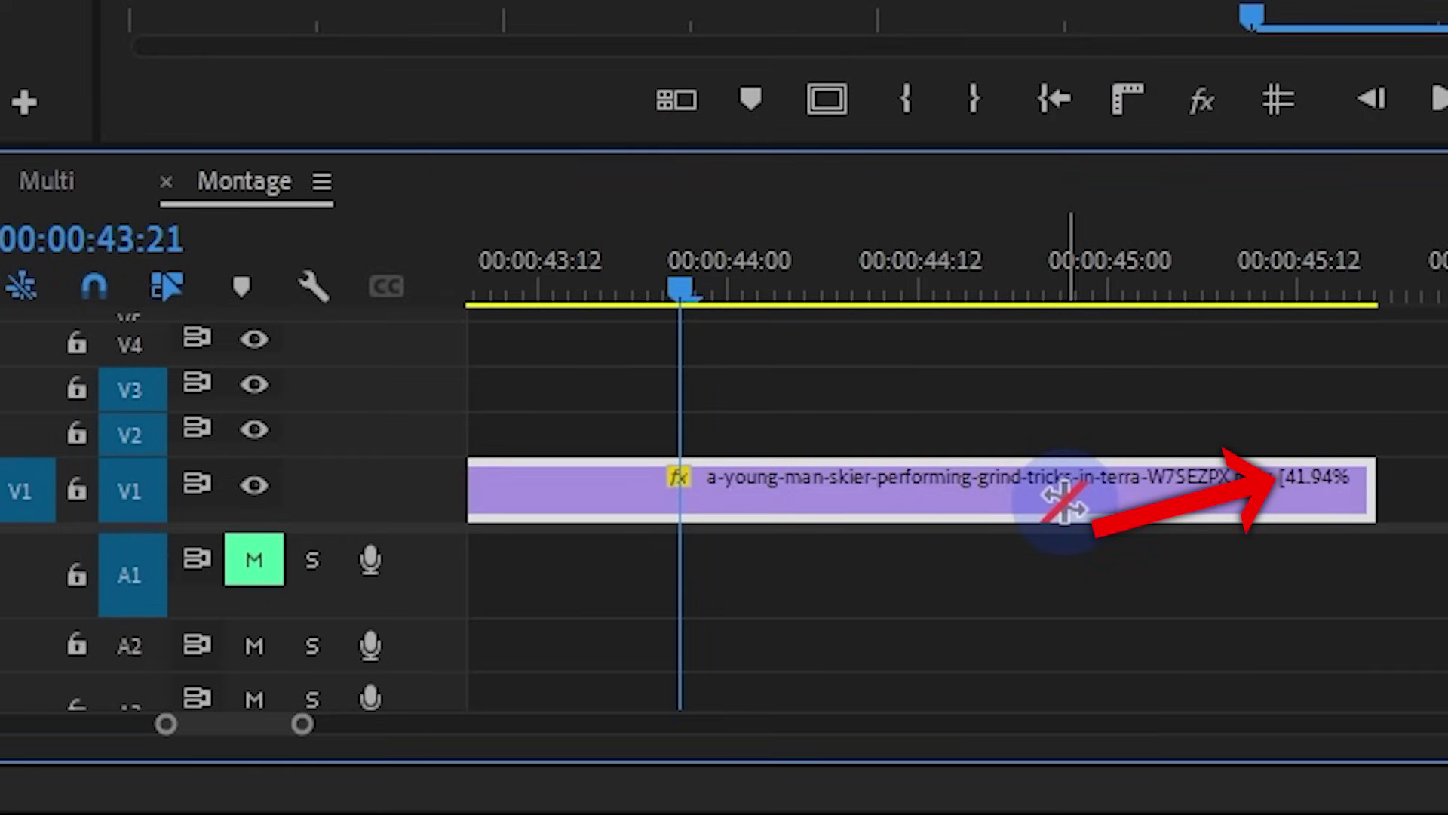
left_click(702, 278)
key("space")
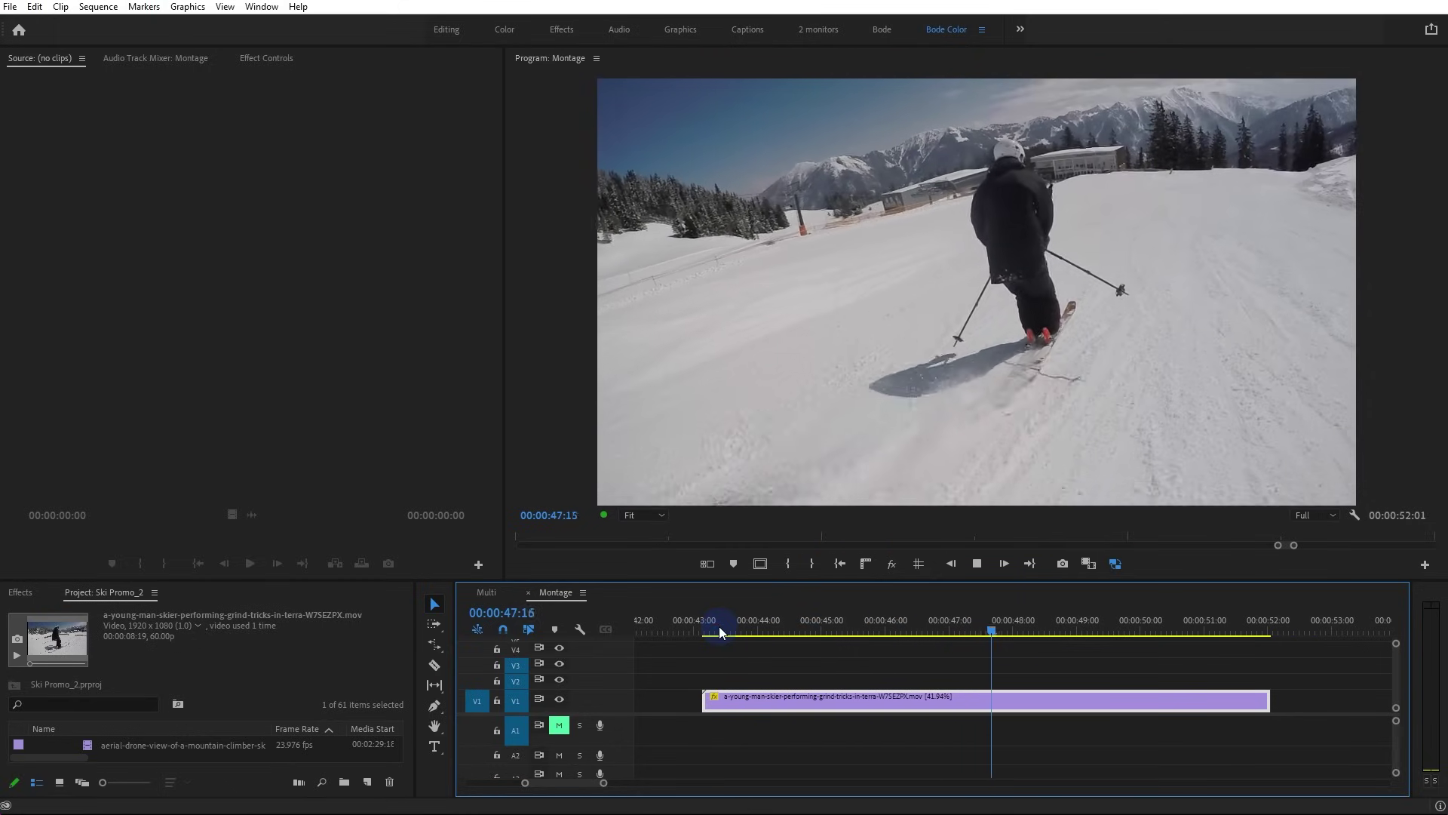
key("space")
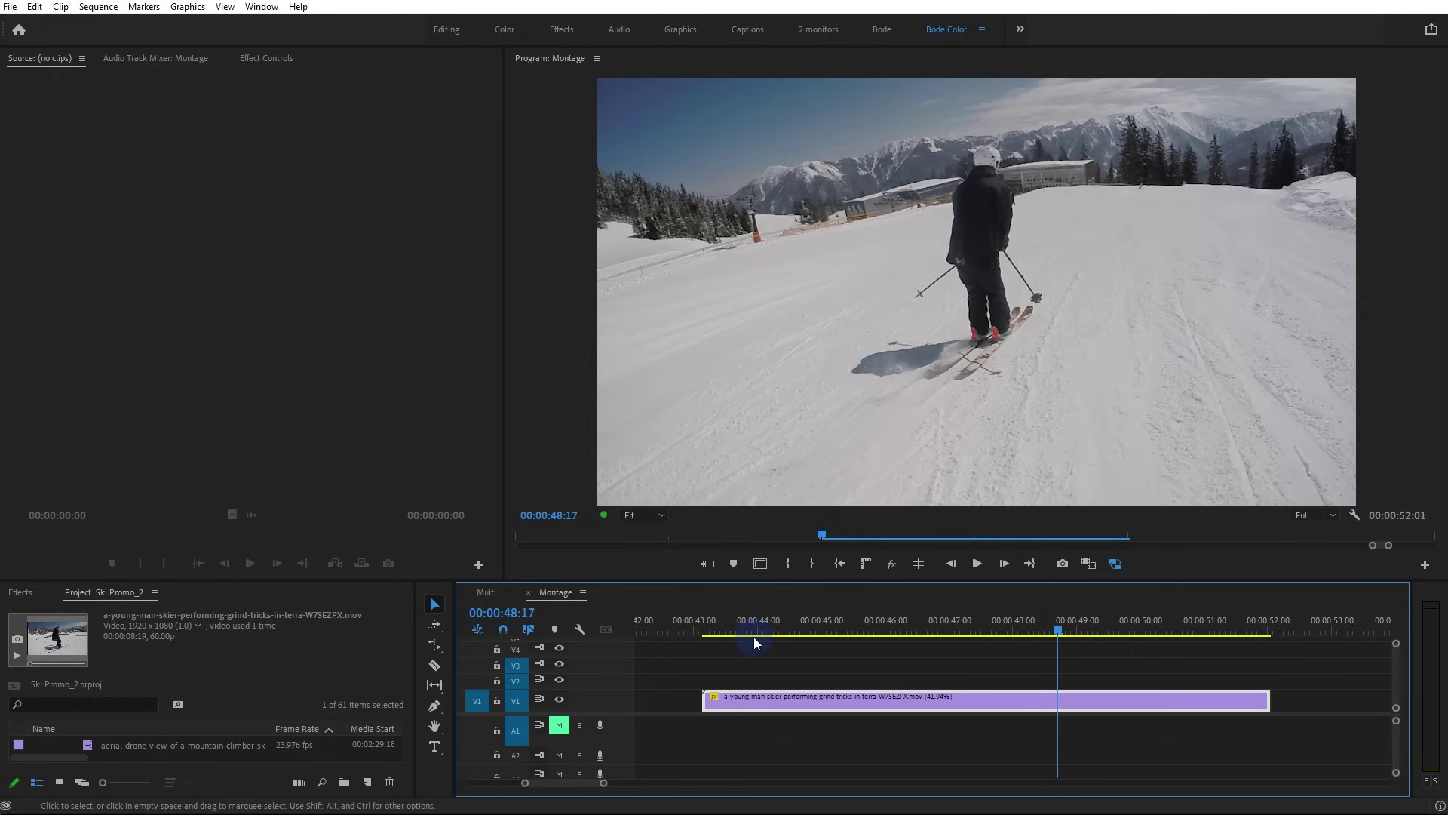
Step frame by frame from 00:00:43:12 through the slowed clip to judge smoothness
left_click_drag(751, 630, 726, 629)
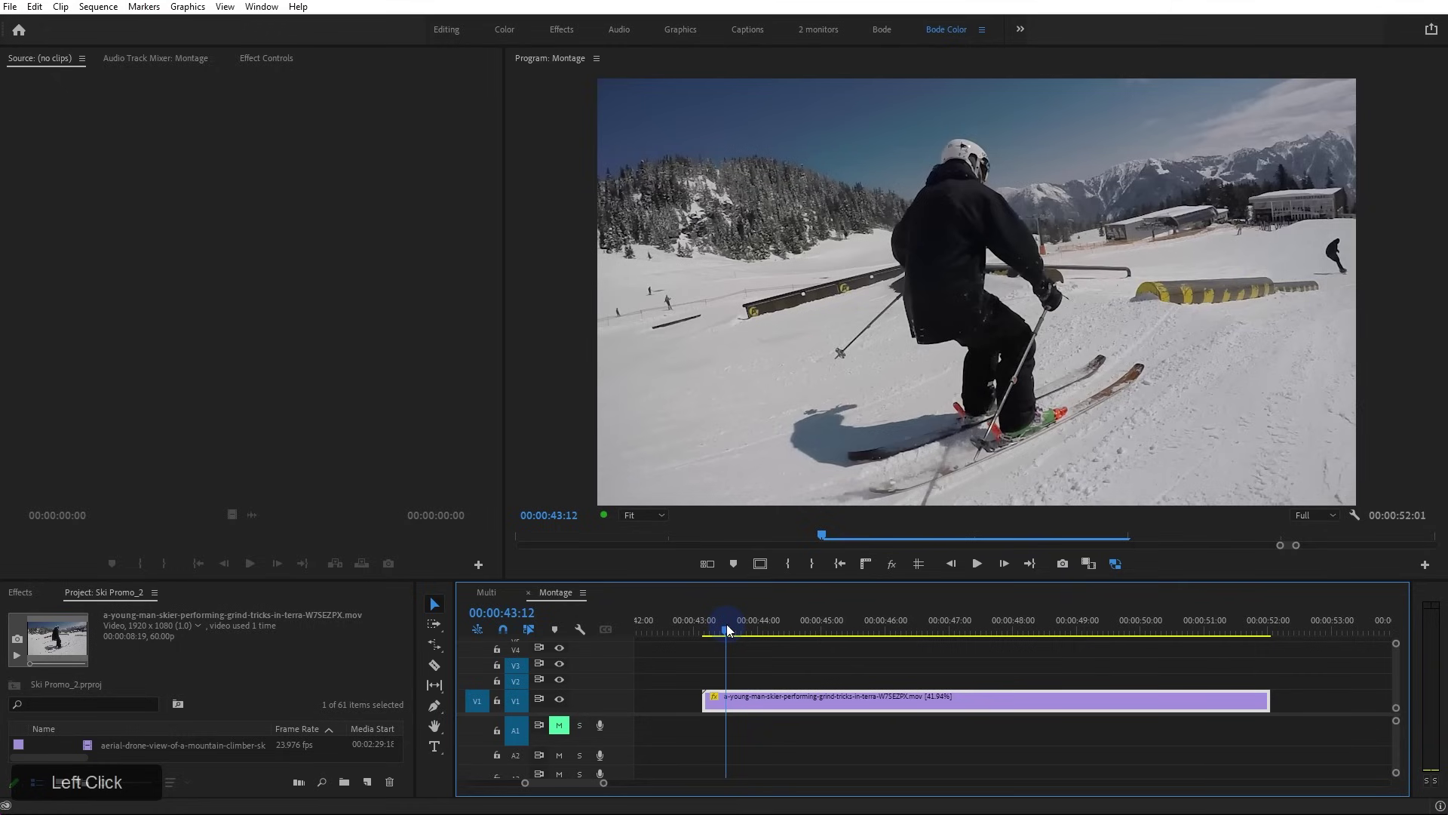
key("Right")
key("Right")
key("Right")
key("Right")
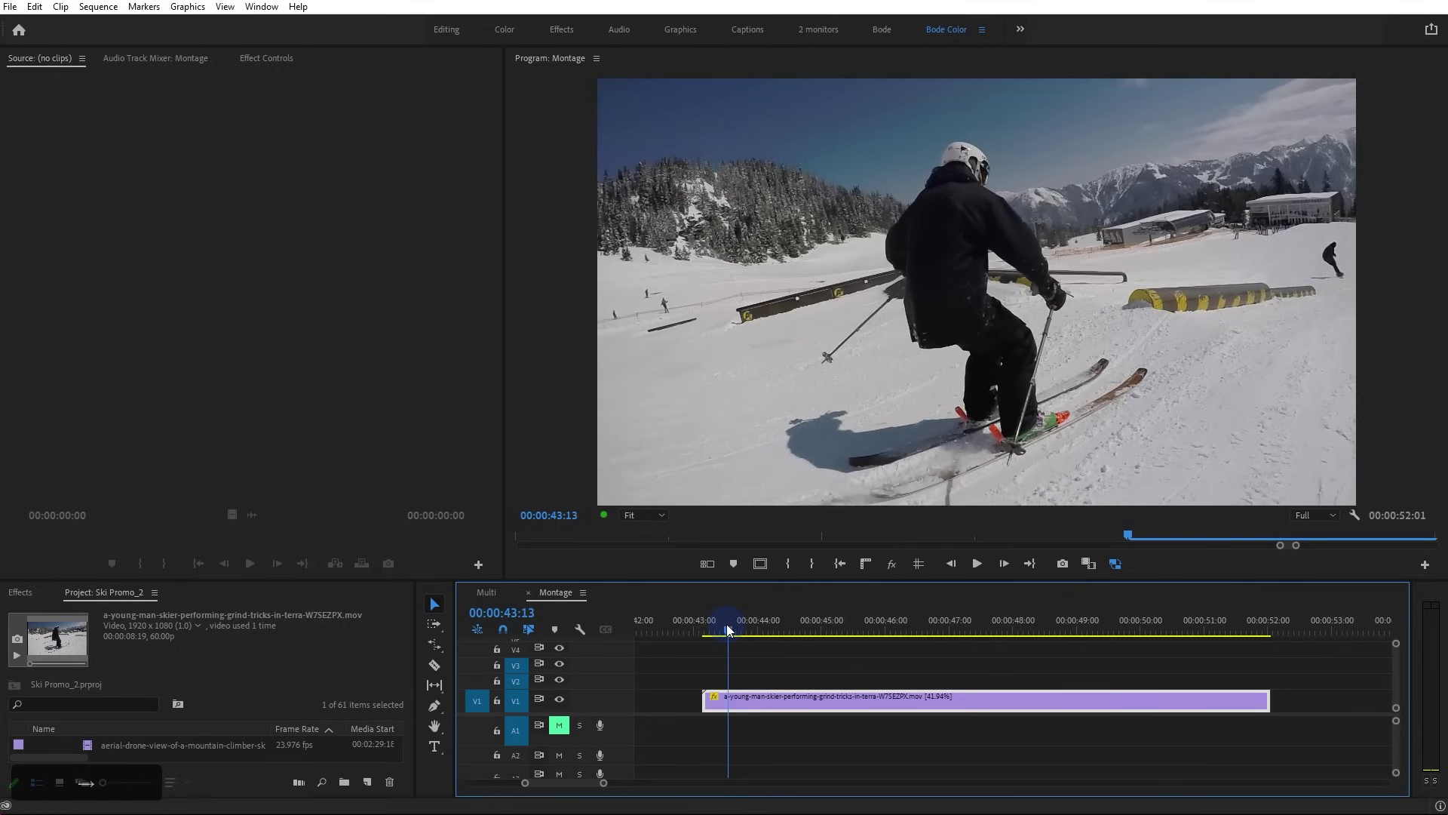
key("Right")
key("Right")
key("Right")
key("Right")
key("Right")
key("Right")
key("Right")
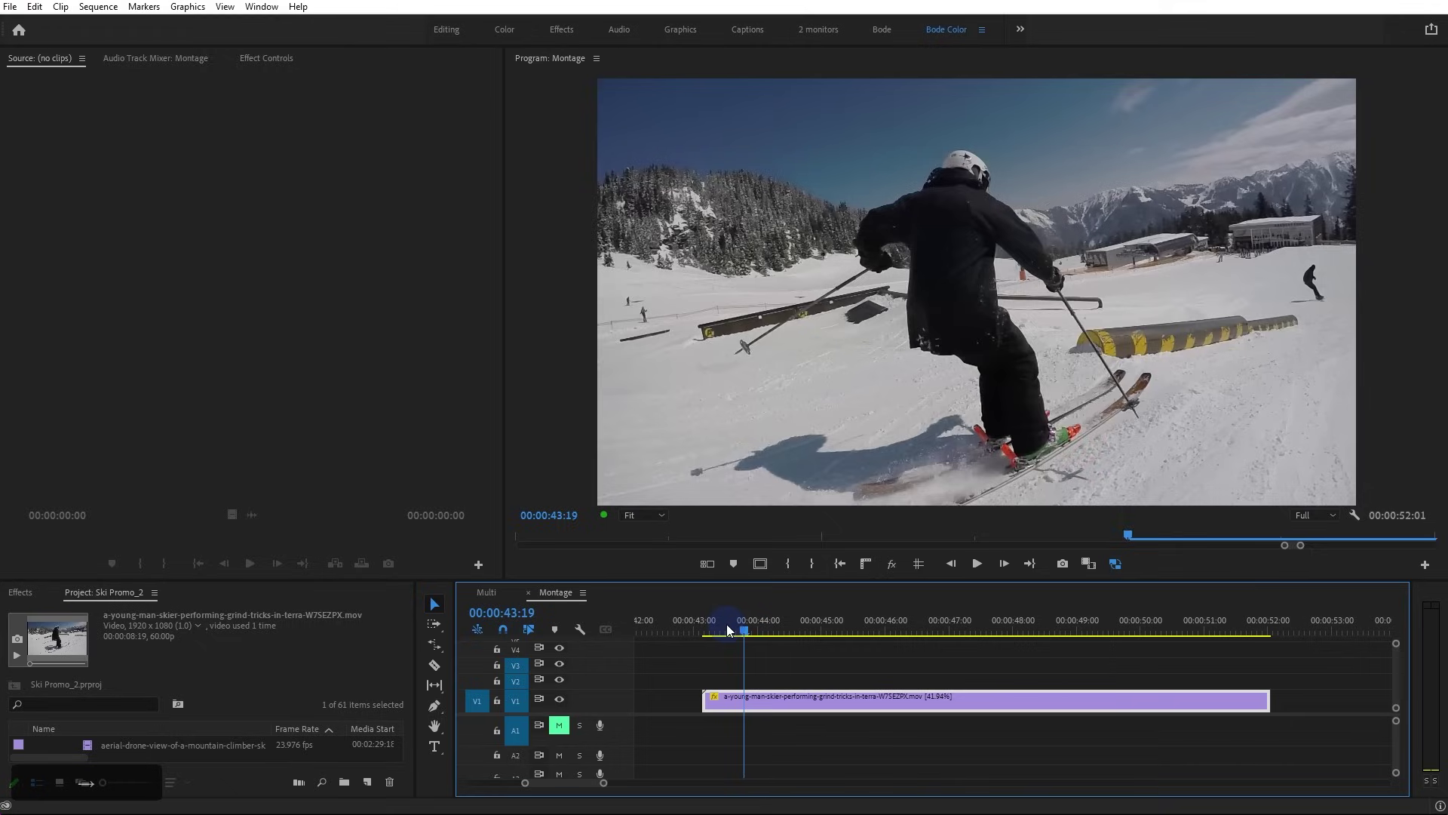
key("Right")
key("Right")
key("Right")
key("Right")
key("Right")
key("Right")
key("Right")
key("Right")
key("Right")
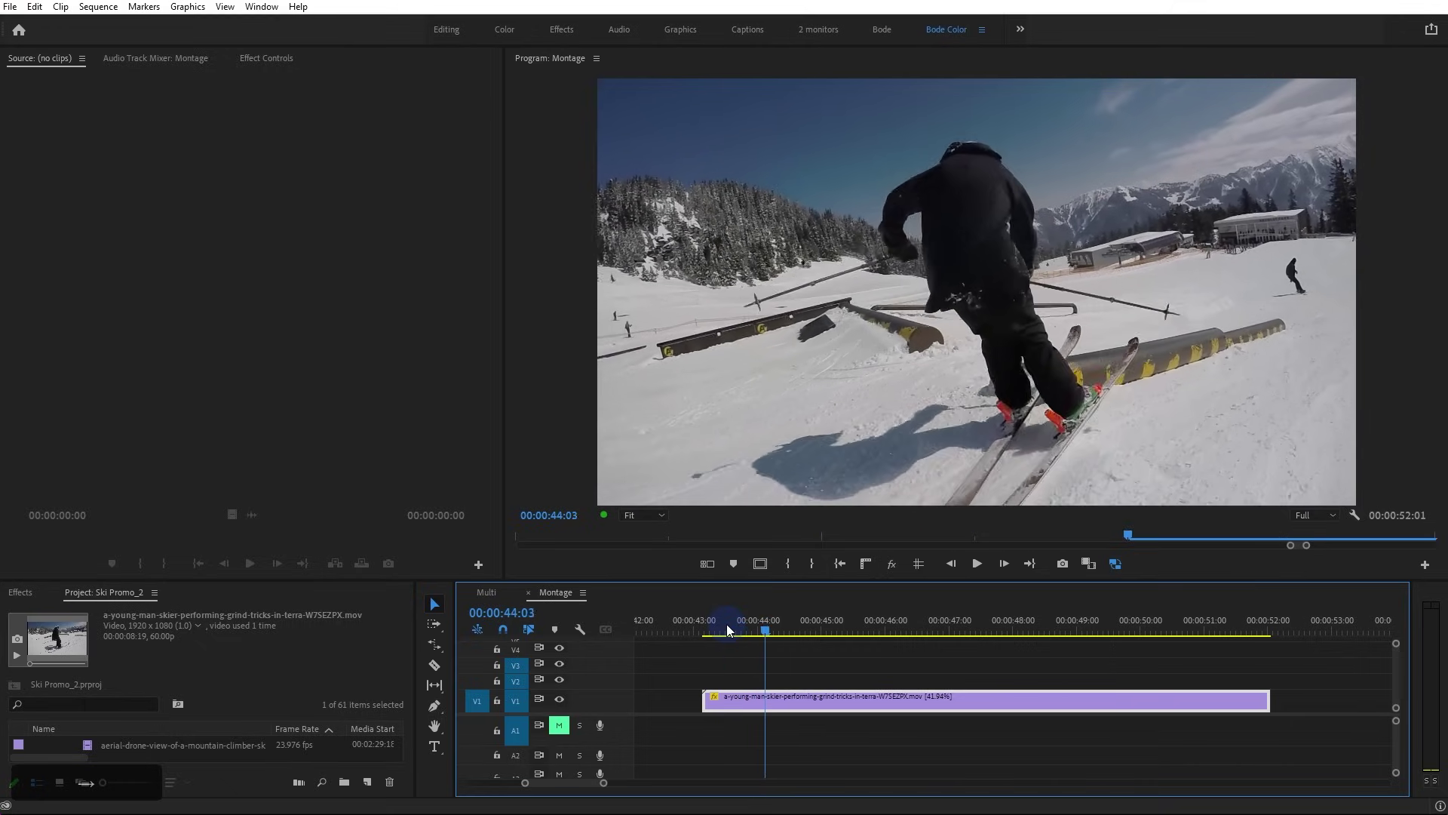
key("Right")
key("Right")
key("Right")
key("Right")
key("Right")
key("Right")
key("Right")
key("Right")
key("Right")
key("Right")
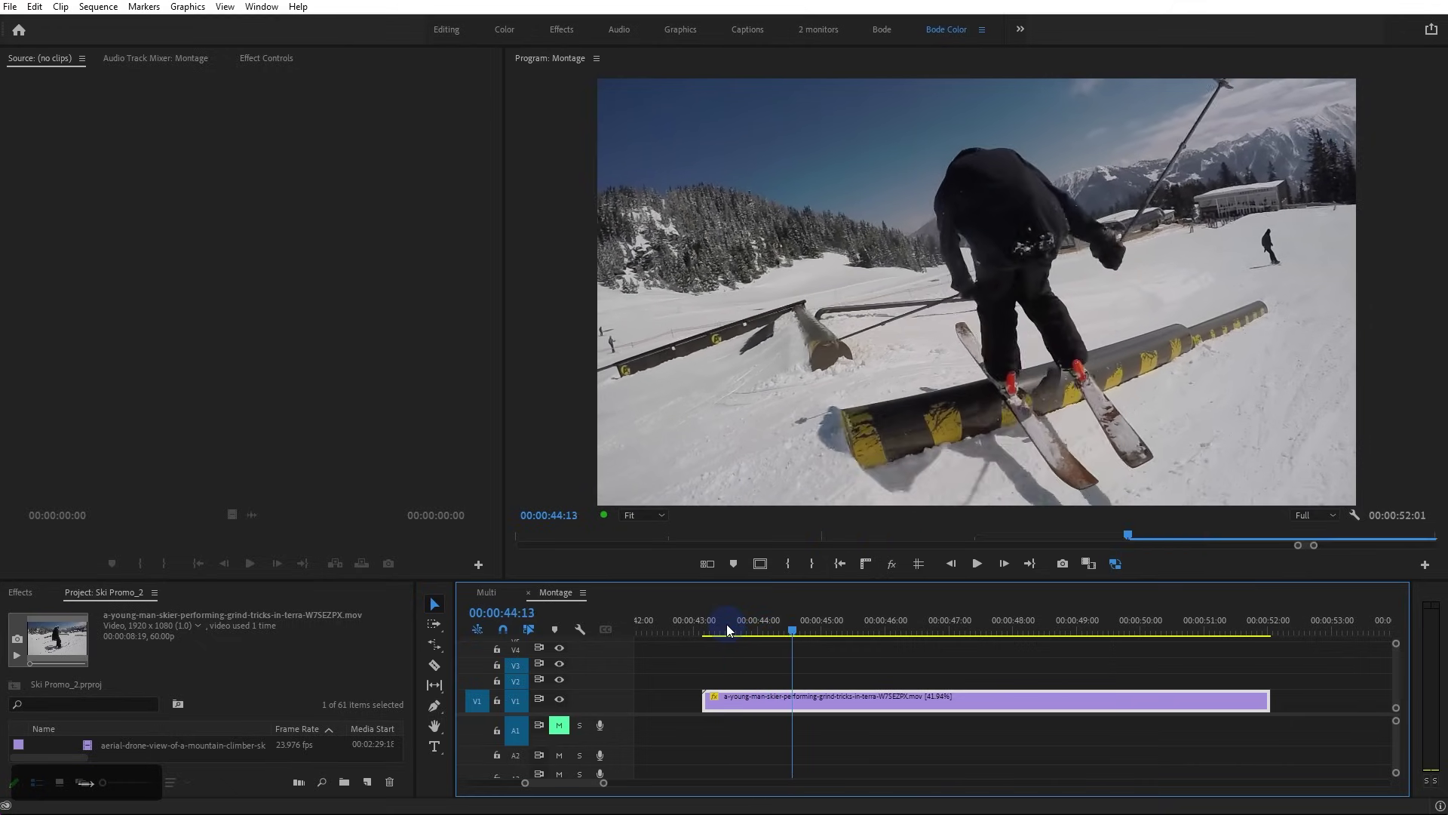
key("Right")
key("Right")
key("Right")
key("Right")
key("Right")
key("Right")
key("Right")
key("Right")
key("Right")
key("Right")
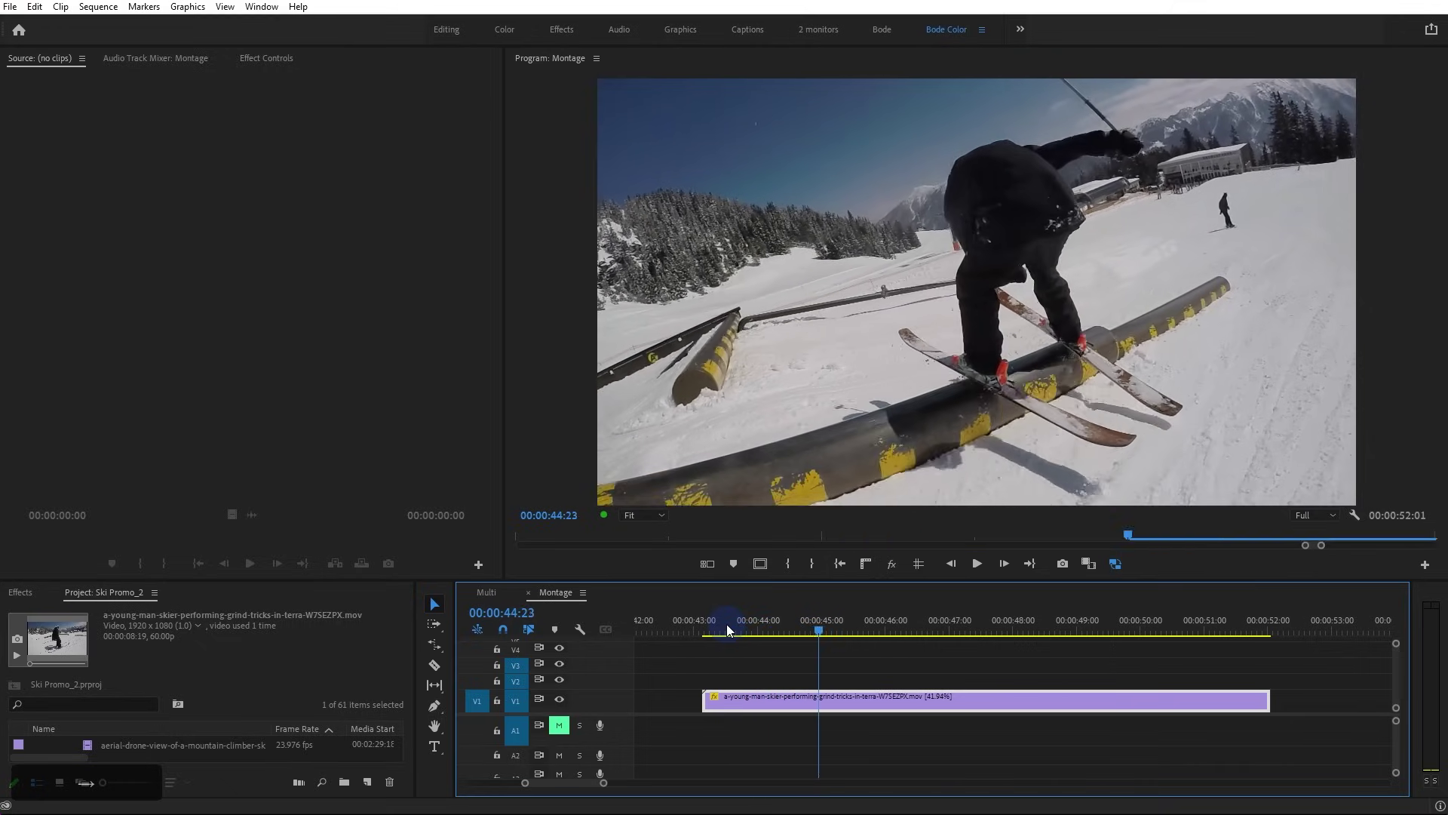
key("Right")
key("Right")
key("Right")
key("Right")
key("Right")
key("Right")
key("Right")
key("Right")
key("Right")
key("Right")
key("Right")
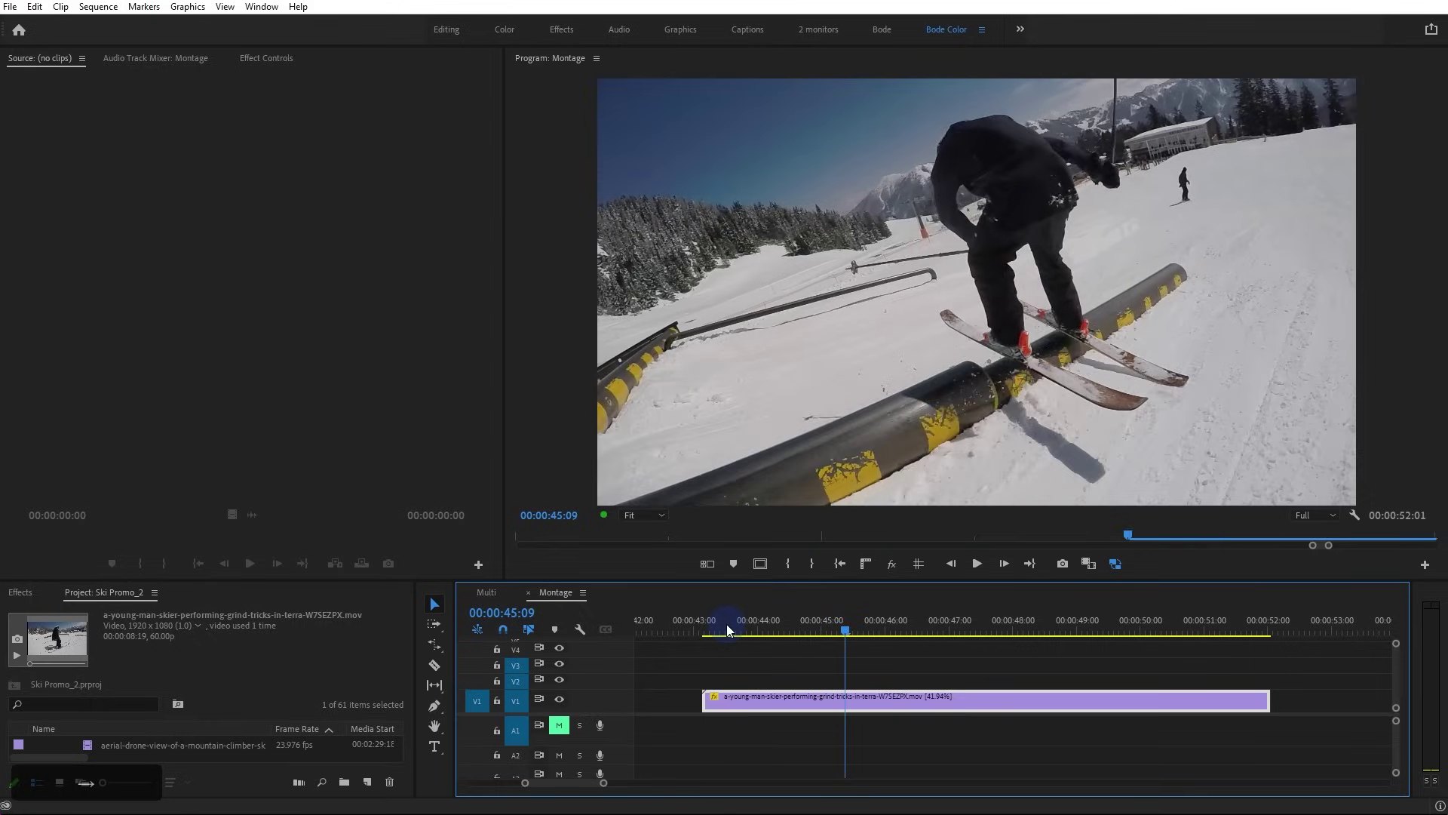
key("Right")
key("Right")
key("Right")
key("Right")
key("Right")
key("Right")
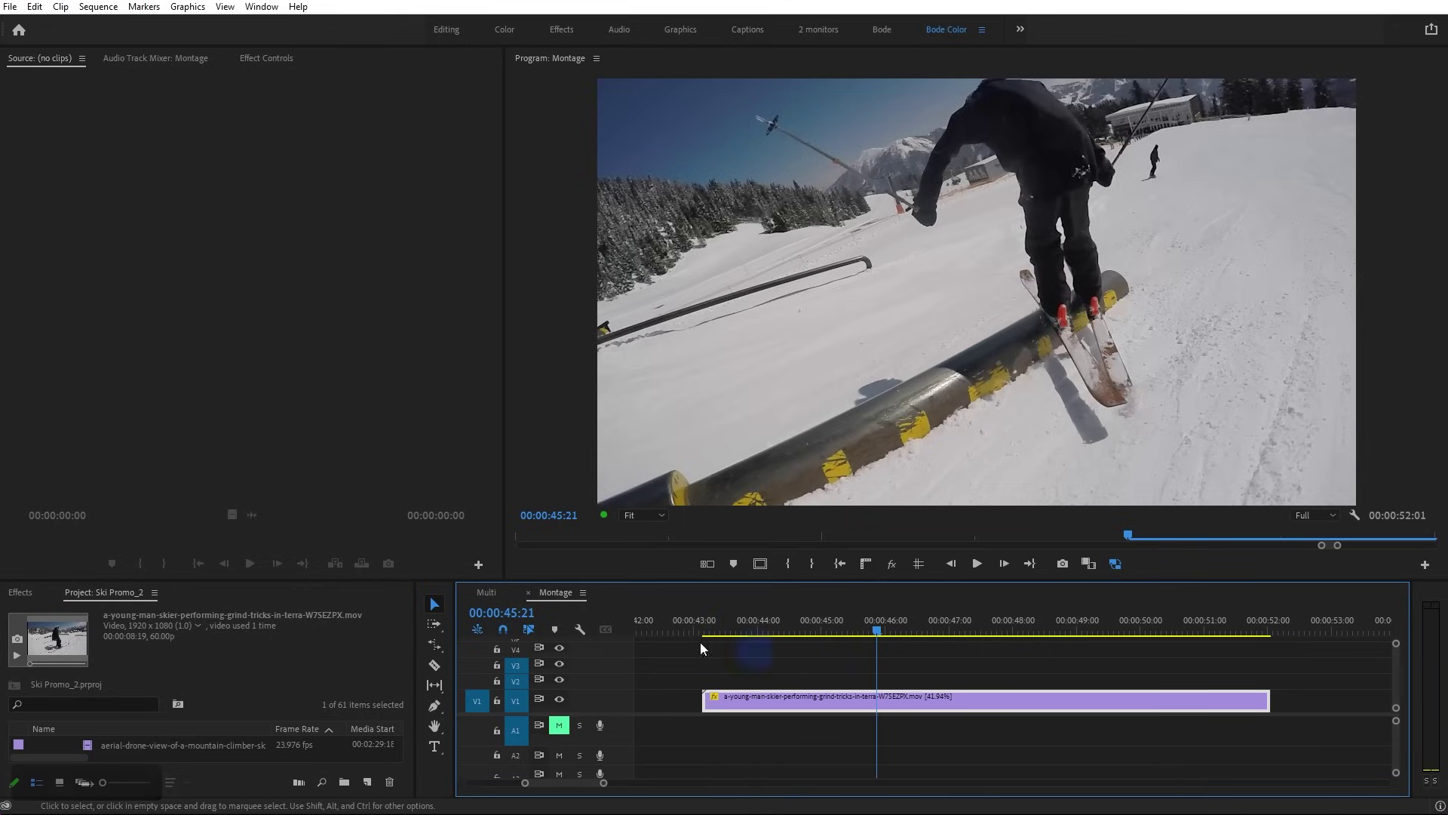
Redo the rate stretch so the grind clip runs at 42.33%, ending the Montage at 00:00:47:12
left_click_drag(311, 579, 343, 432)
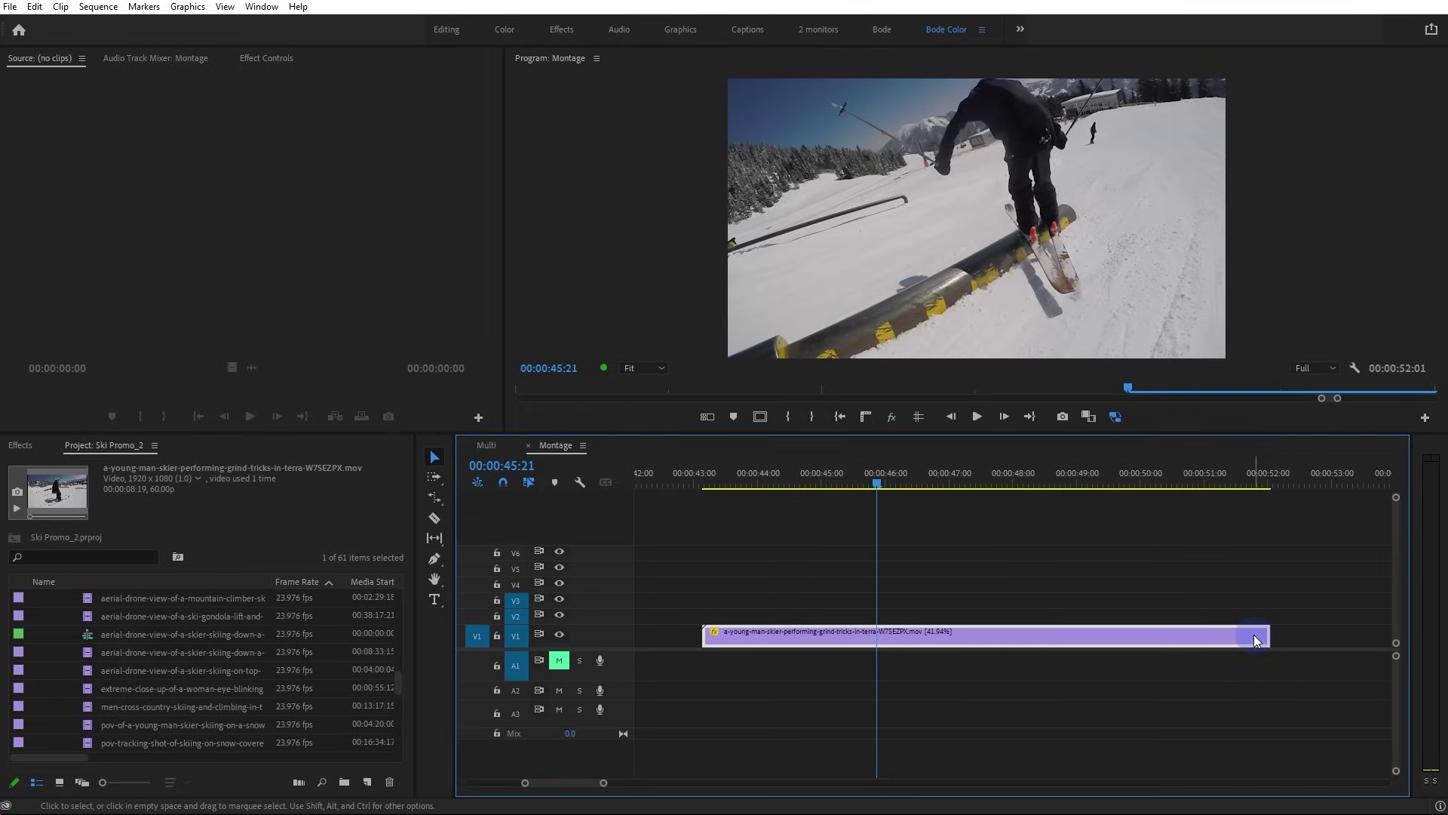
left_click_drag(1265, 632, 1203, 638)
key("r")
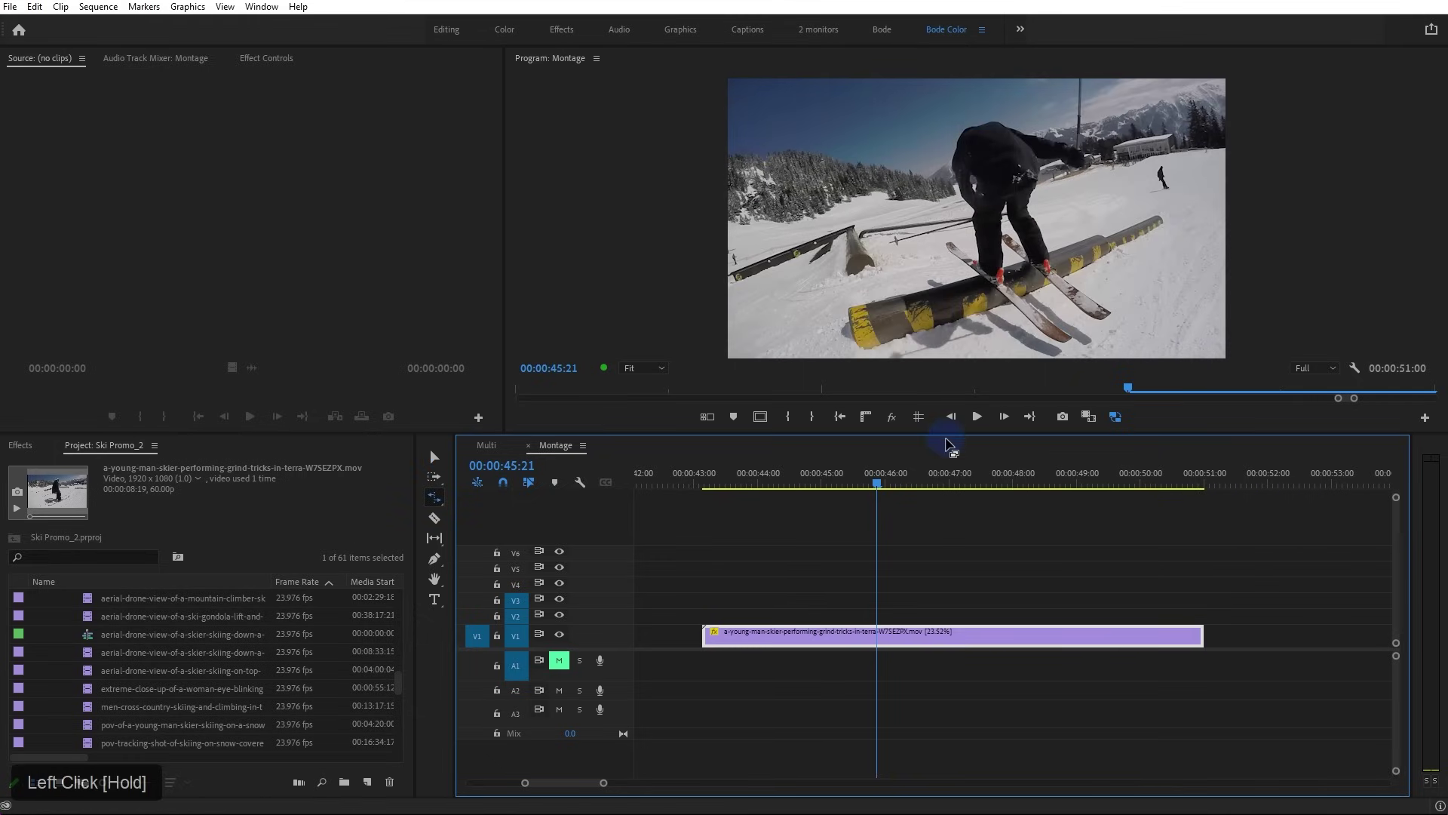
left_click_drag(947, 435, 948, 605)
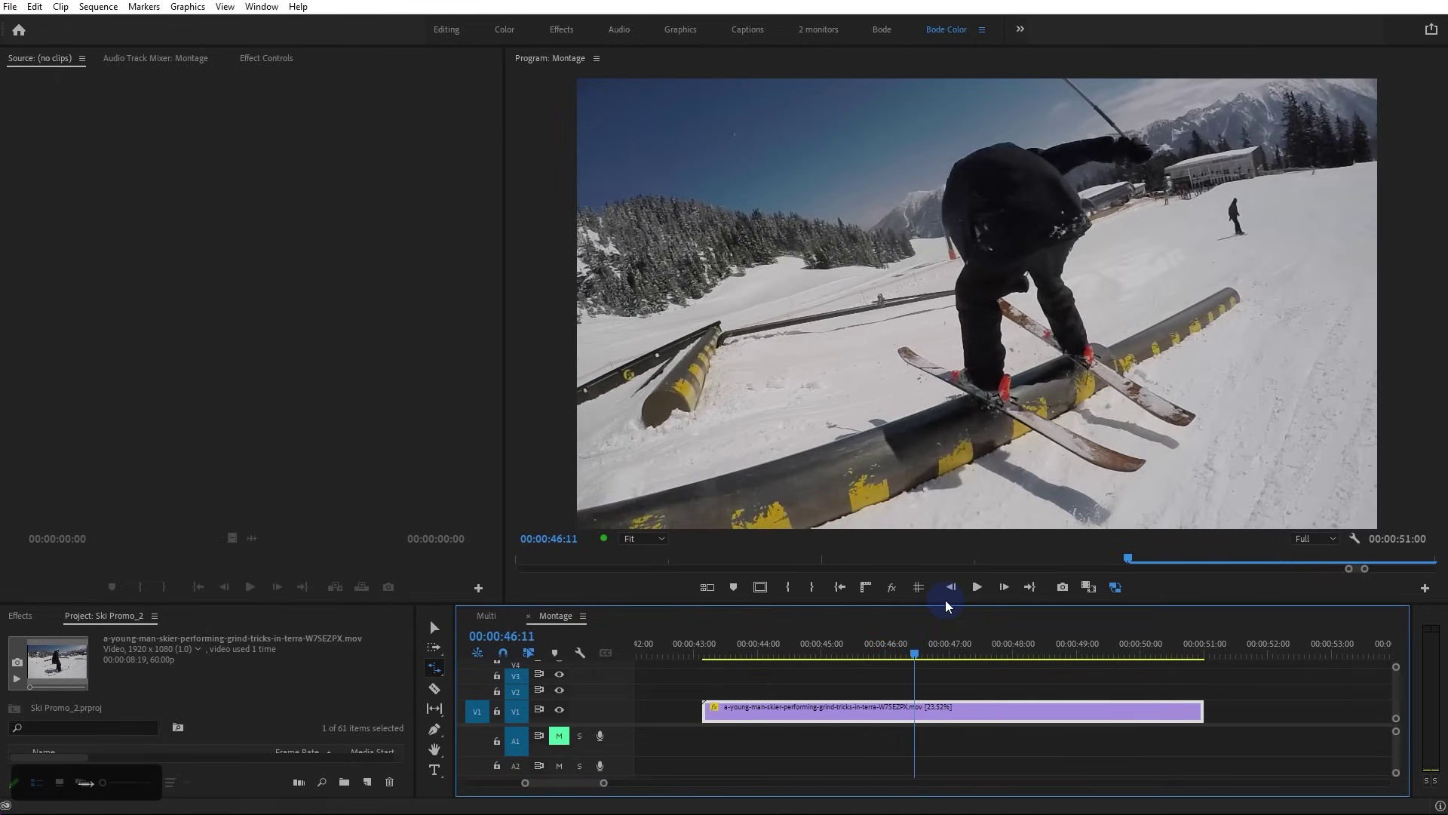
key("ctrl+z")
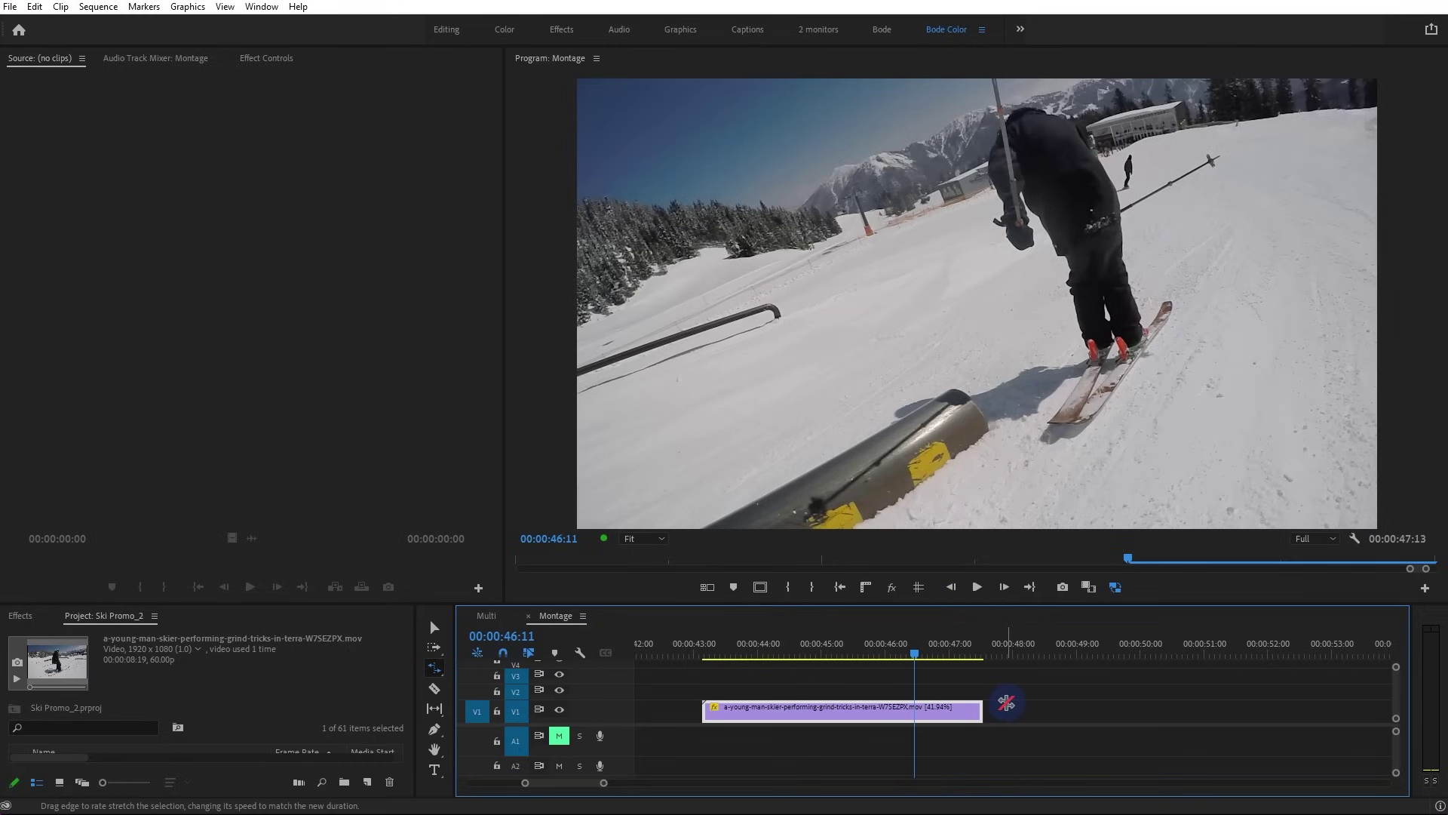
left_click_drag(982, 711, 1004, 711)
left_click_drag(948, 715, 979, 715)
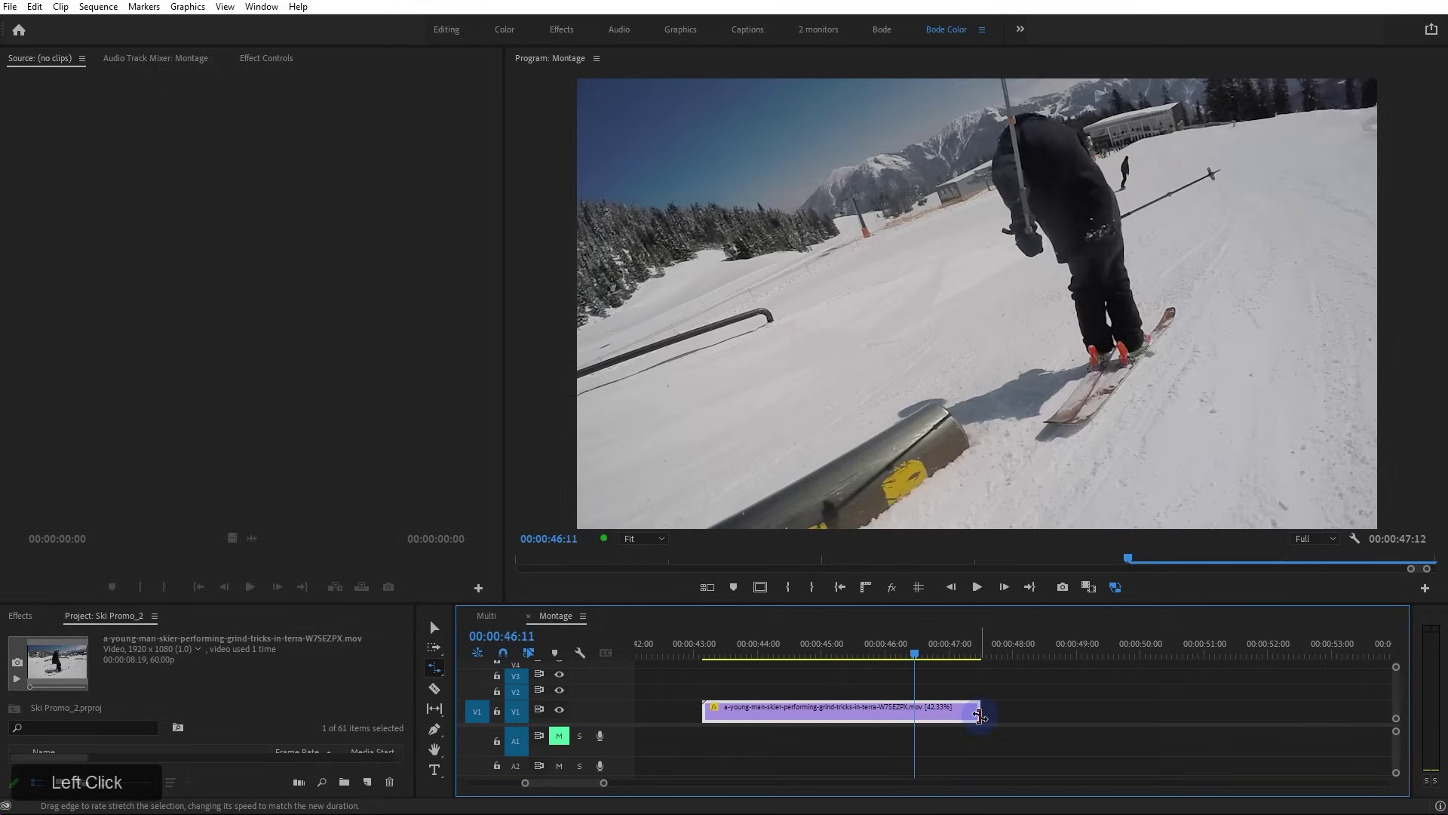
left_click(817, 654)
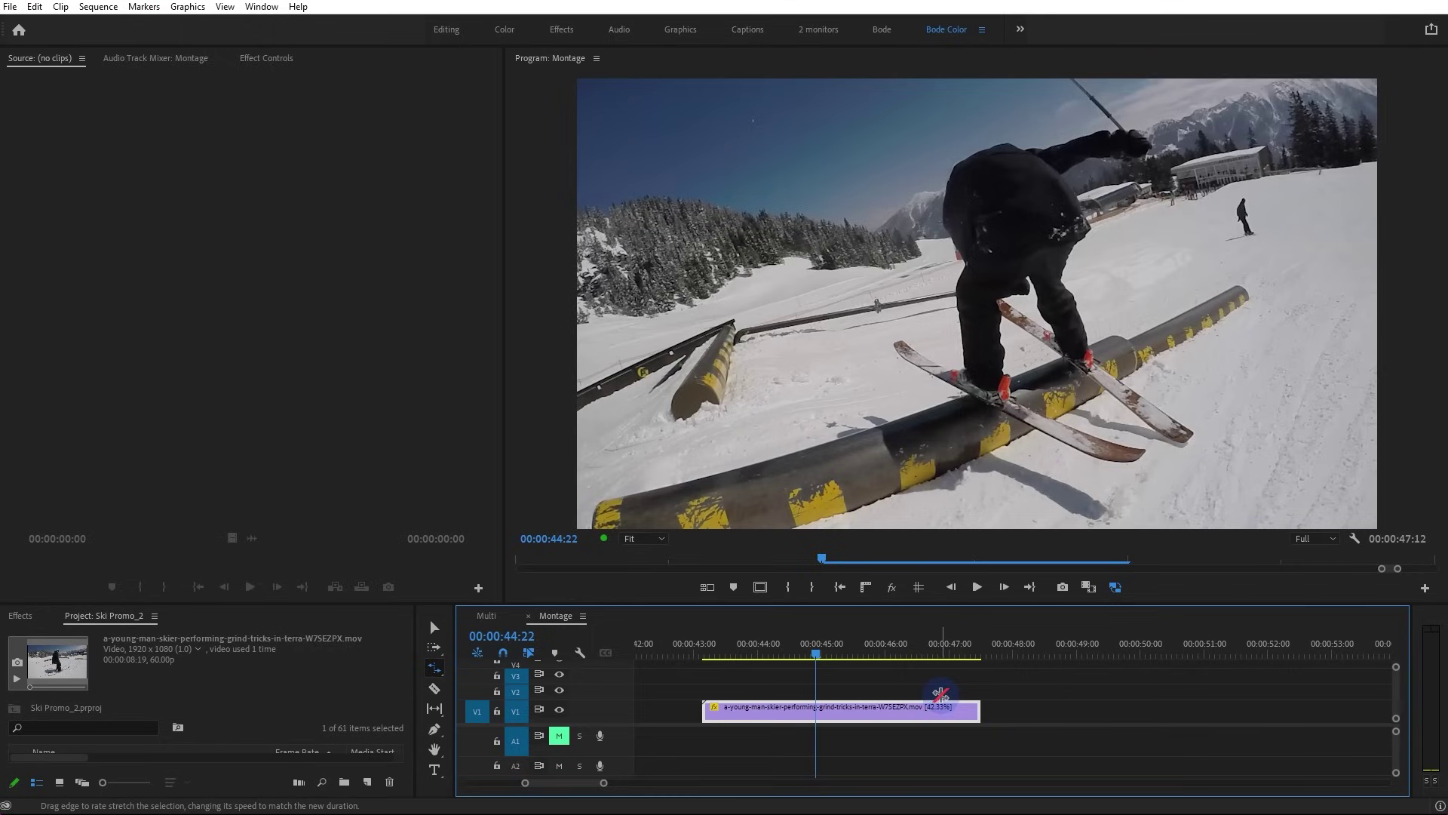
key("v")
scroll(288, 681, "down", 2)
Enlarge the panels and duplicate the 60 fps rail-grind clip in the Project panel
left_click(307, 603)
left_click_drag(307, 603, 372, 466)
left_click_drag(400, 652, 385, 740)
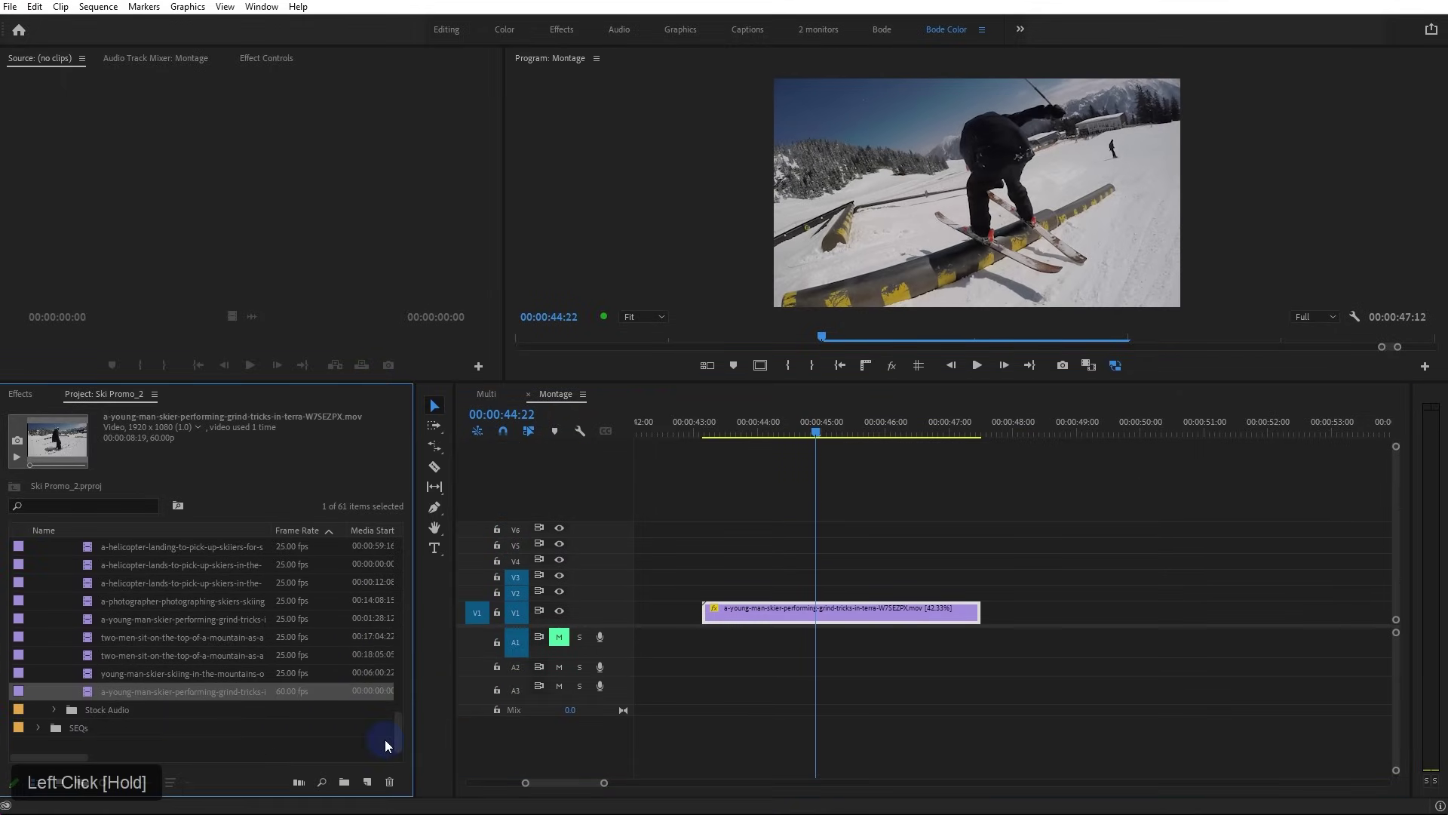
left_click(88, 691)
left_click_drag(269, 530, 228, 543)
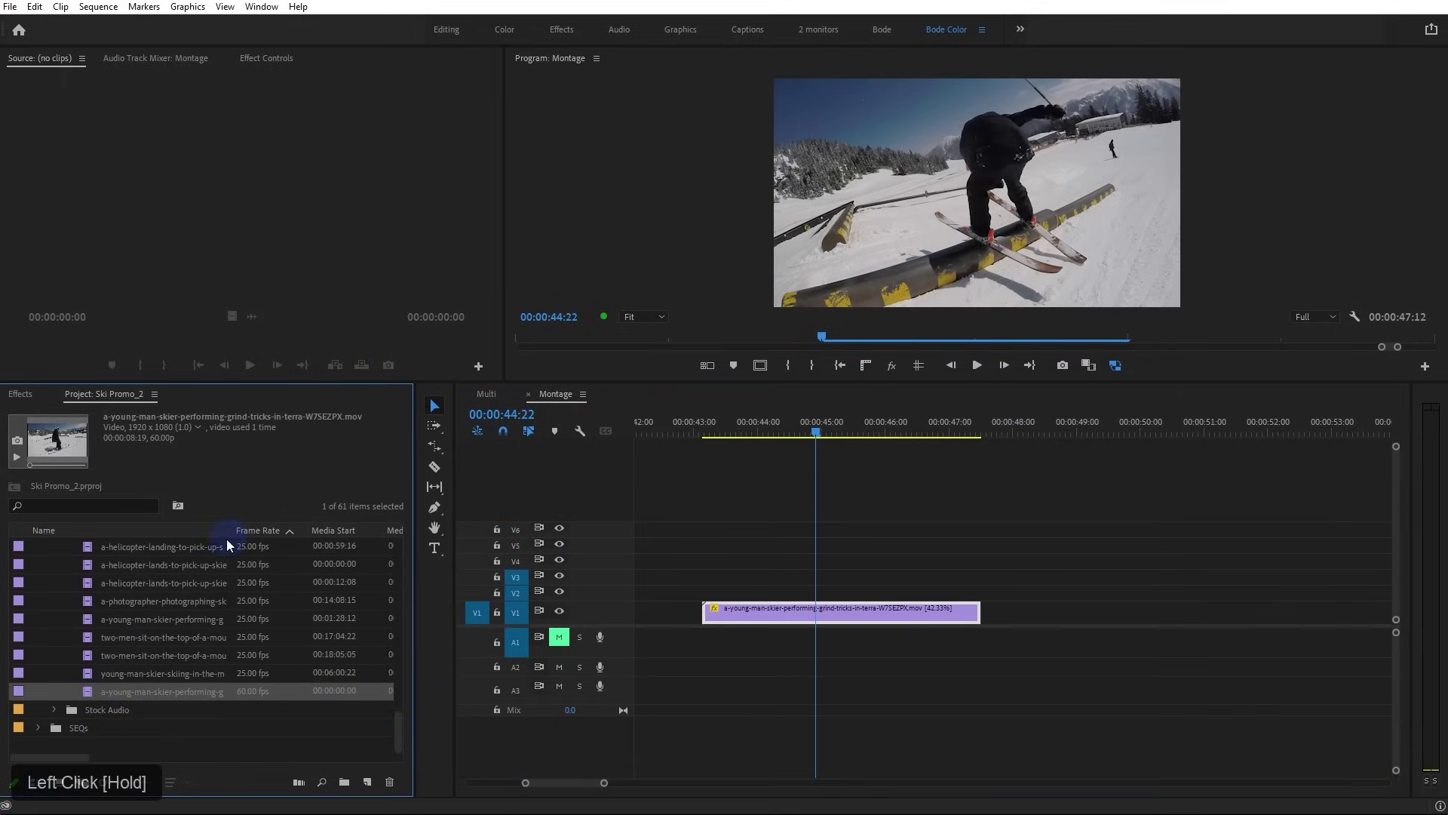
key("ctrl+shift+slash")
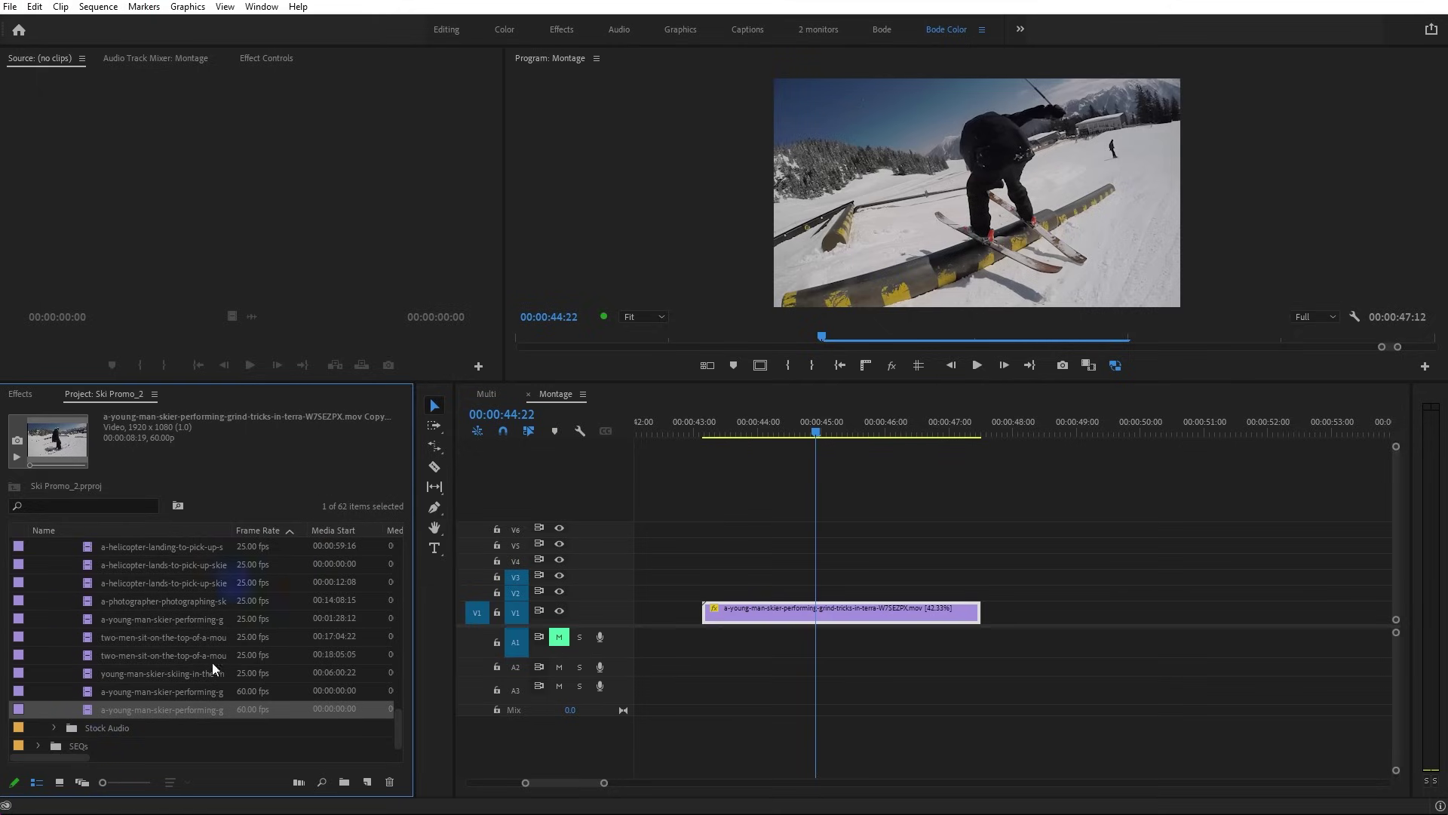
Widen the Name column to confirm the grind-tricks 'Copy 01' duplicate
left_click_drag(231, 530, 308, 531)
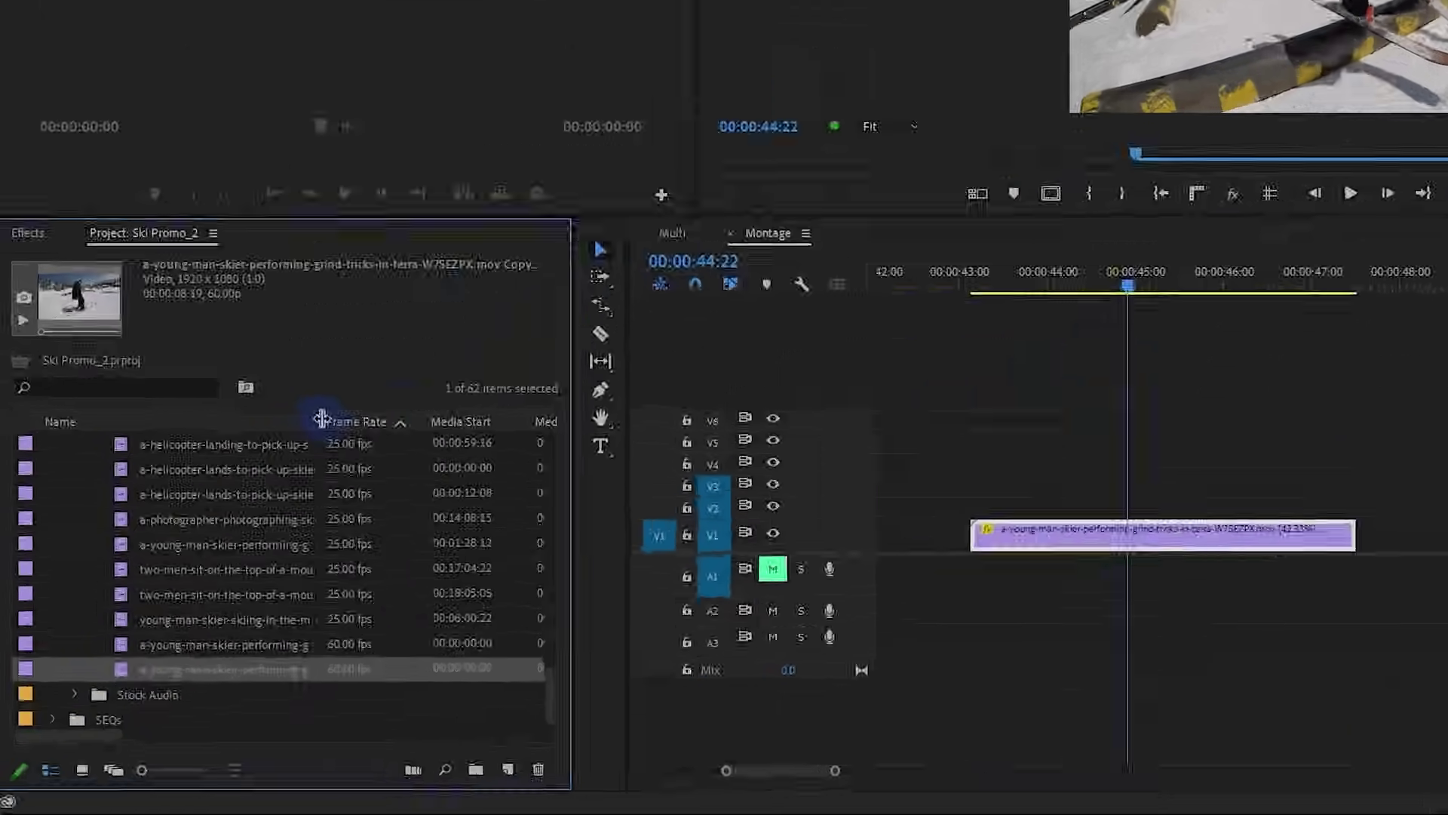
left_click_drag(853, 30, 1093, 65)
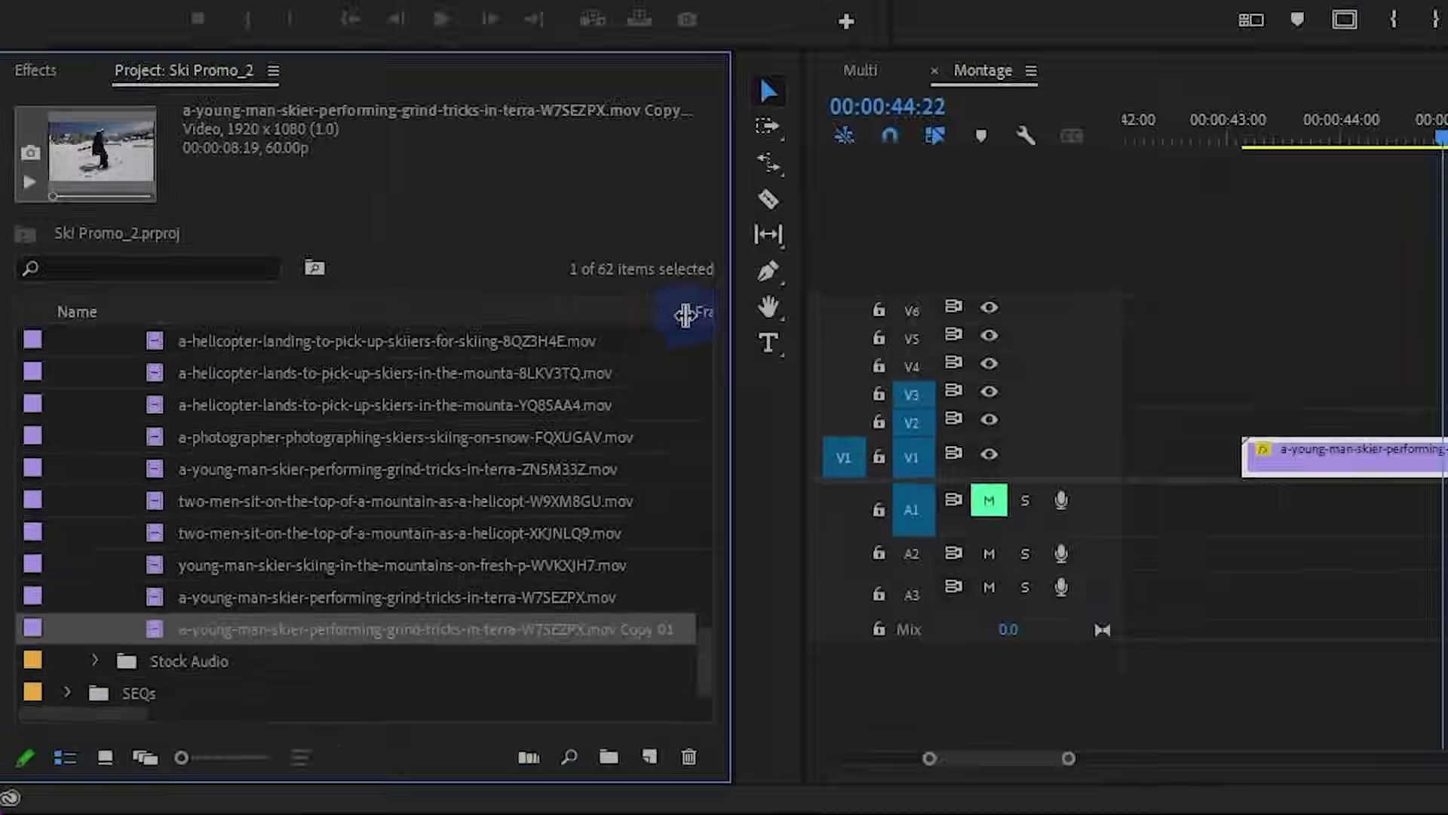
left_click_drag(1111, 11, 734, 41)
Interpret Copy 01 at 23.976 fps and place it on V1 after the slowed grind clip
right_click(85, 717)
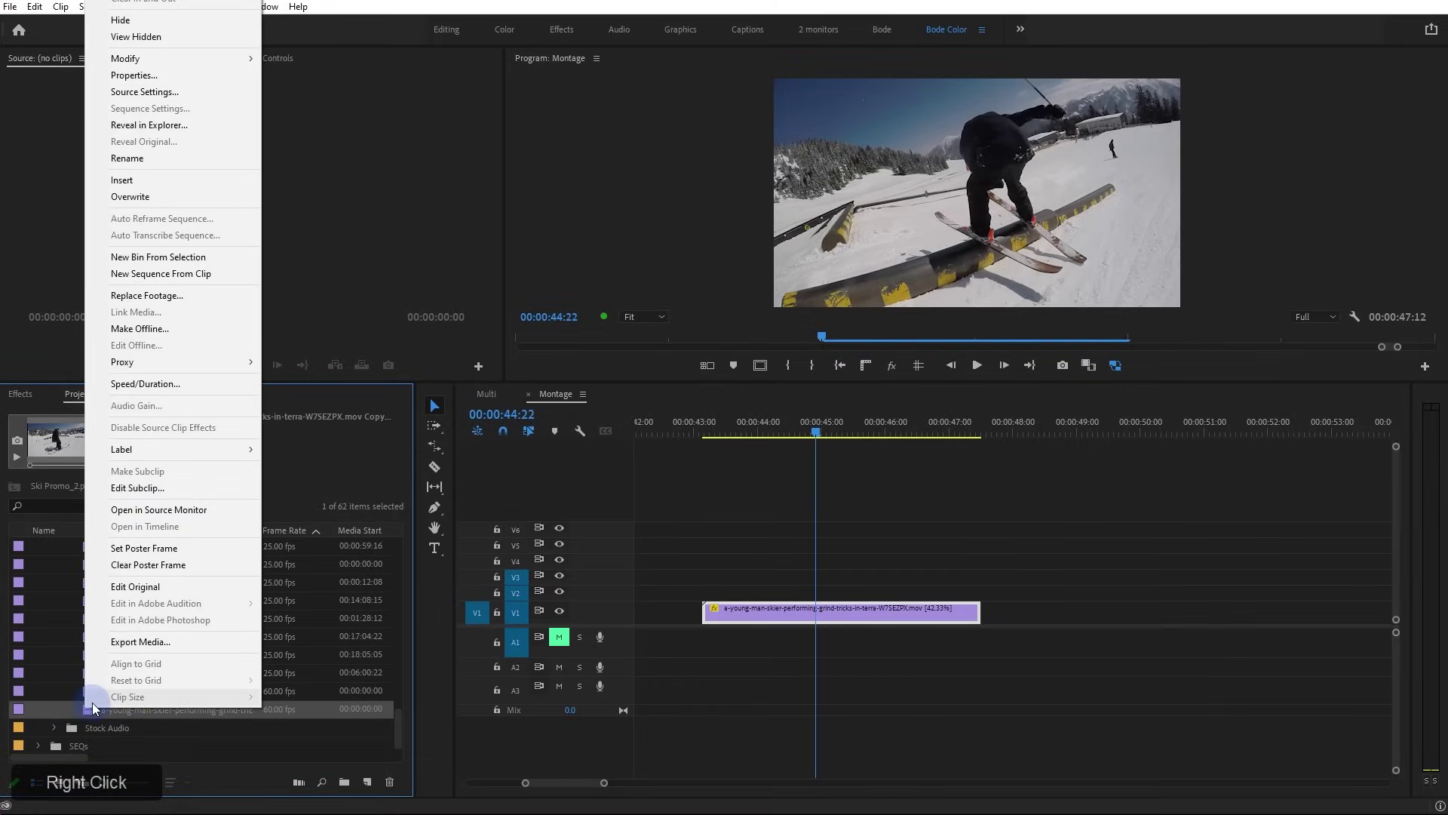
left_click_drag(229, 62, 319, 80)
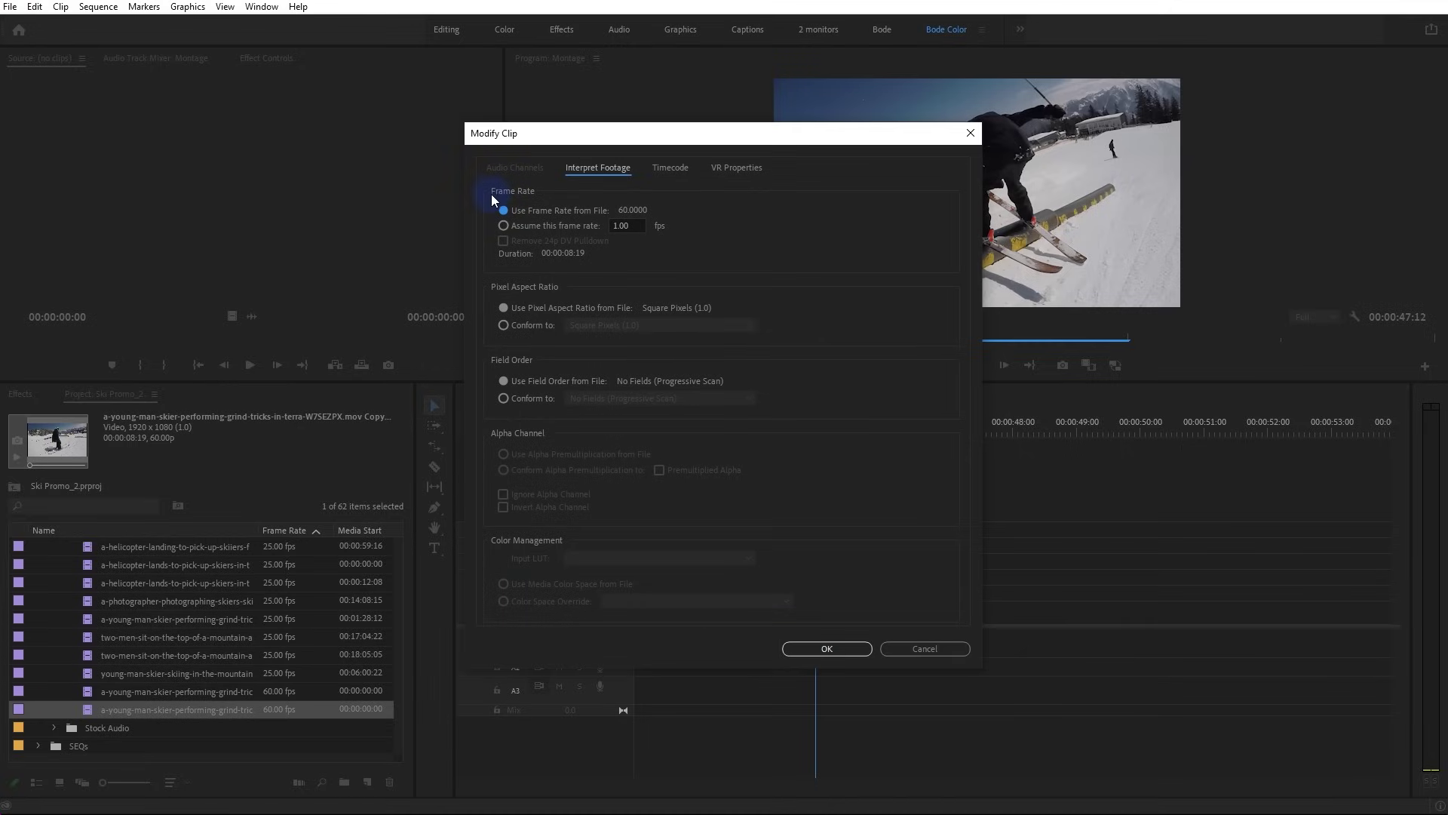
left_click(504, 227)
left_click(623, 227)
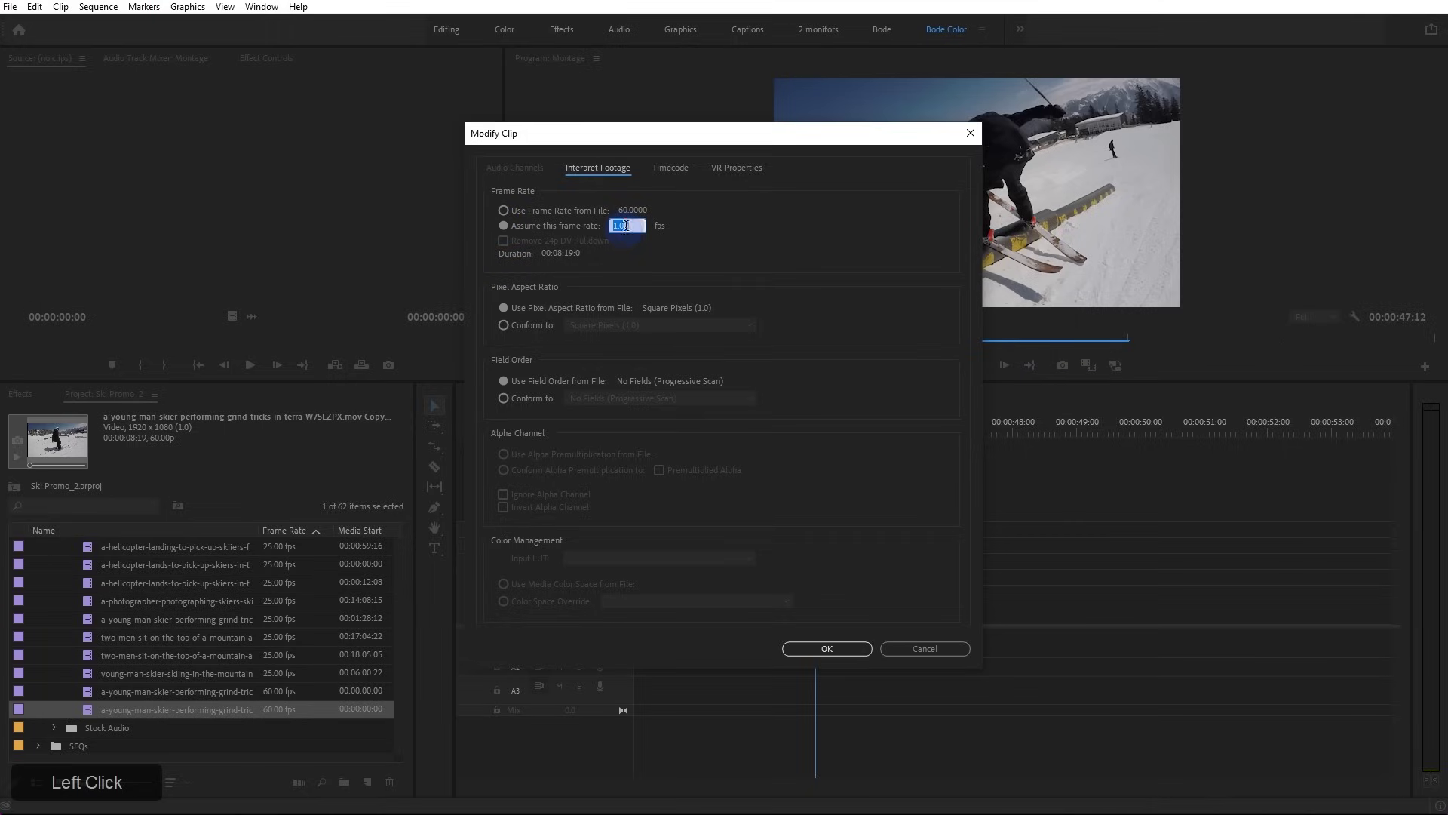
type("23.976")
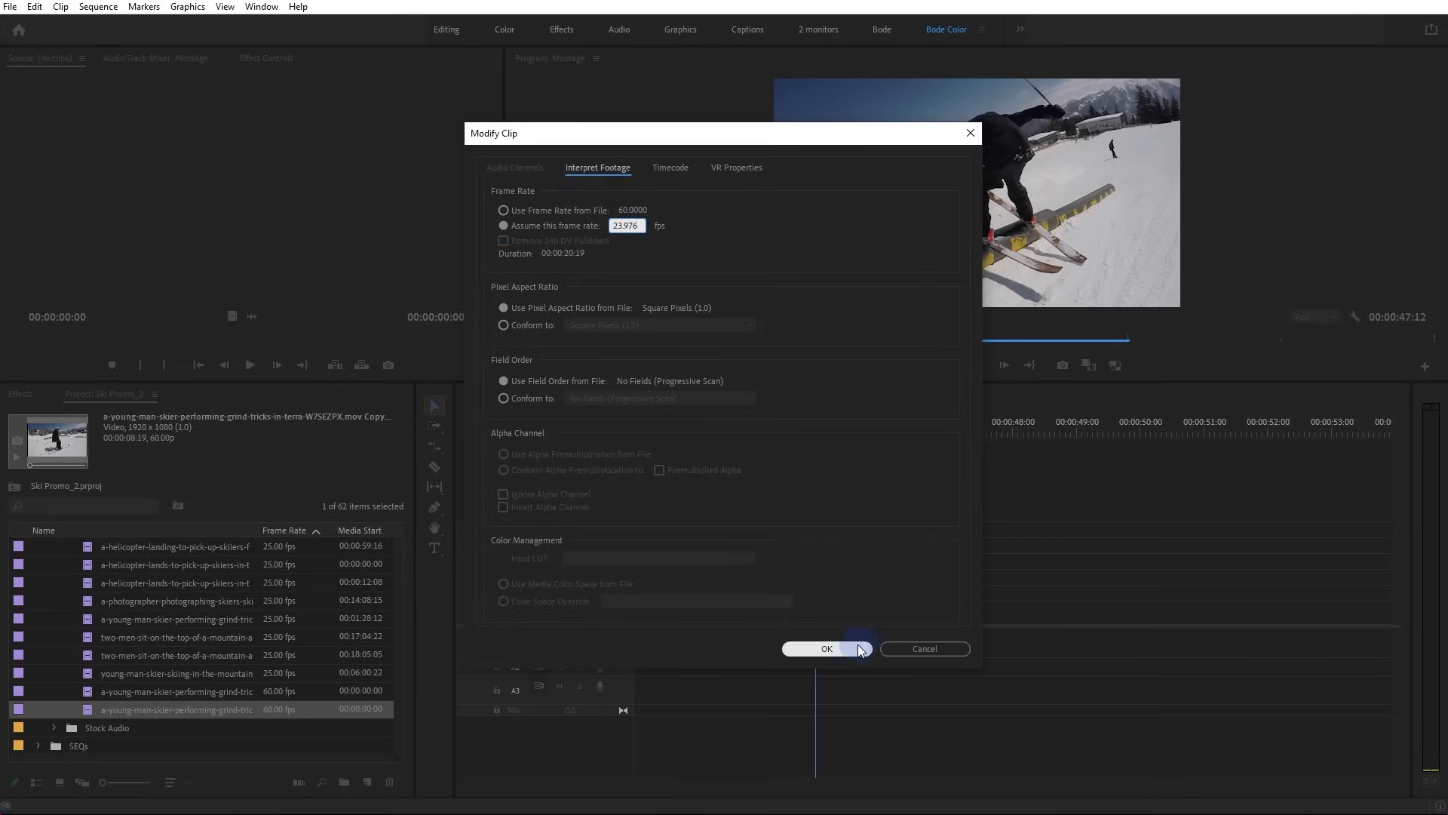
left_click(826, 649)
left_click_drag(160, 706, 984, 615)
left_click(993, 430)
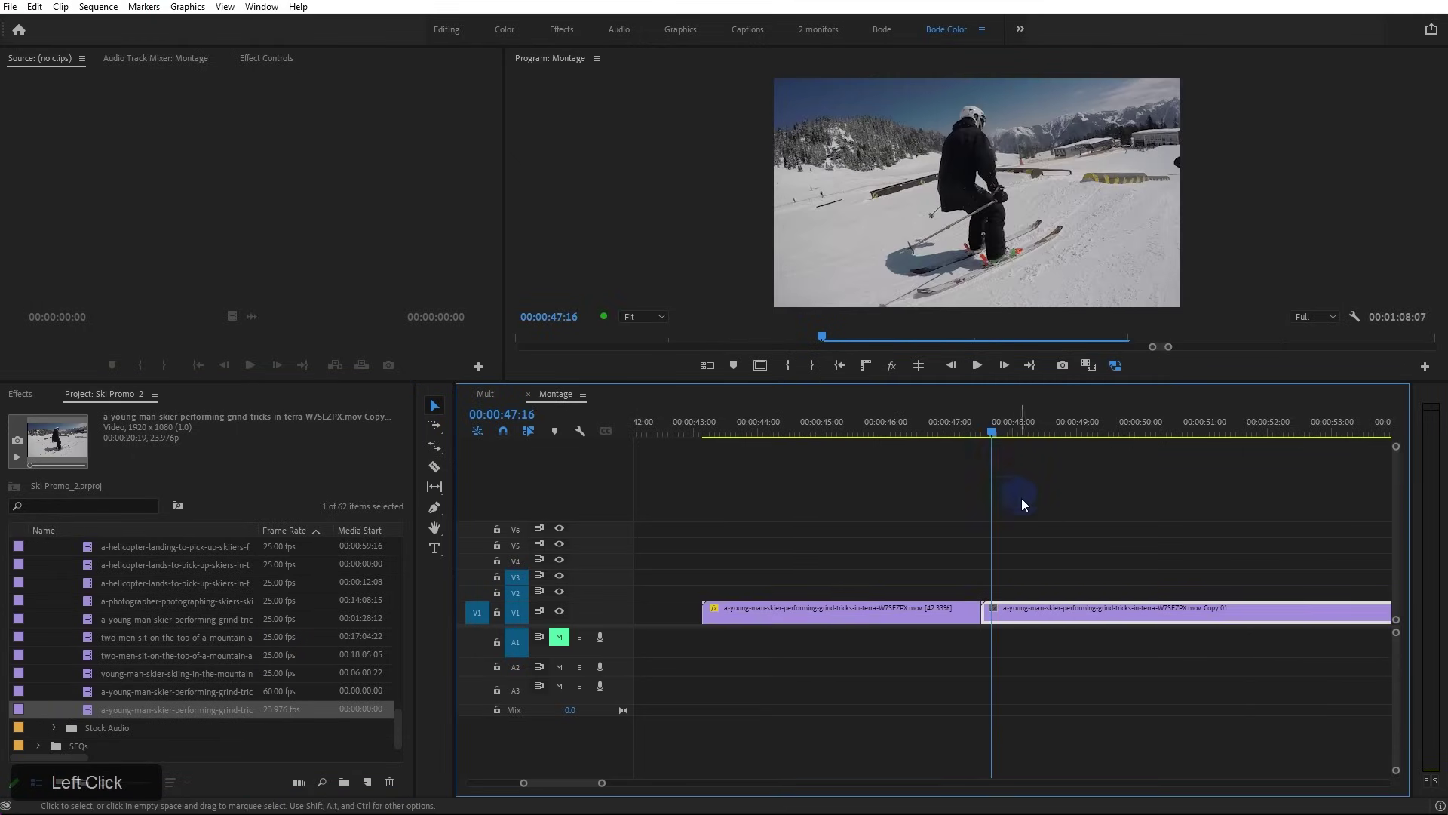
Play back the 23.976 fps Copy 01 clip in the sequence
key("space")
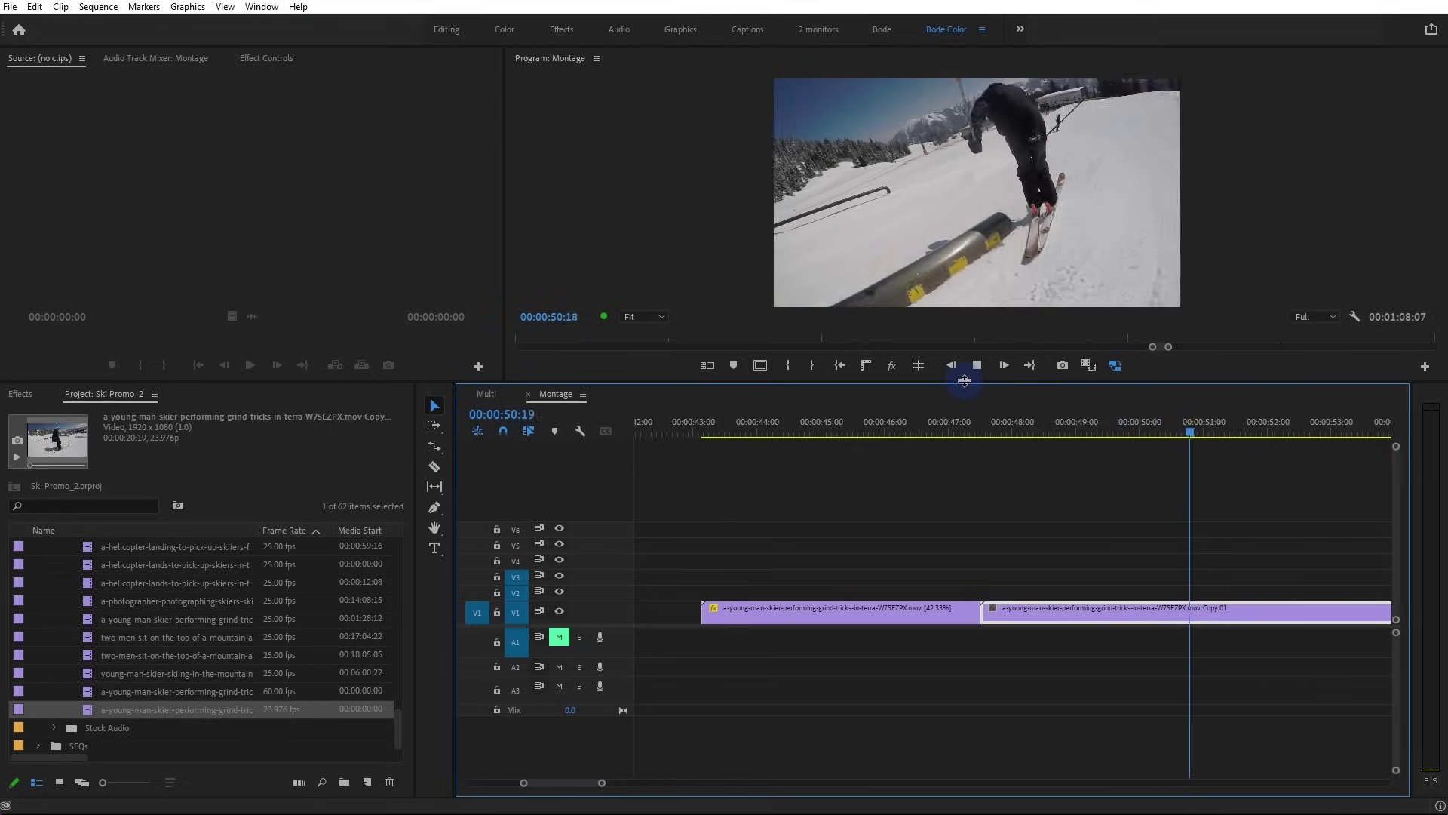
key("space")
scroll(1229, 555, "up", 5, "alt")
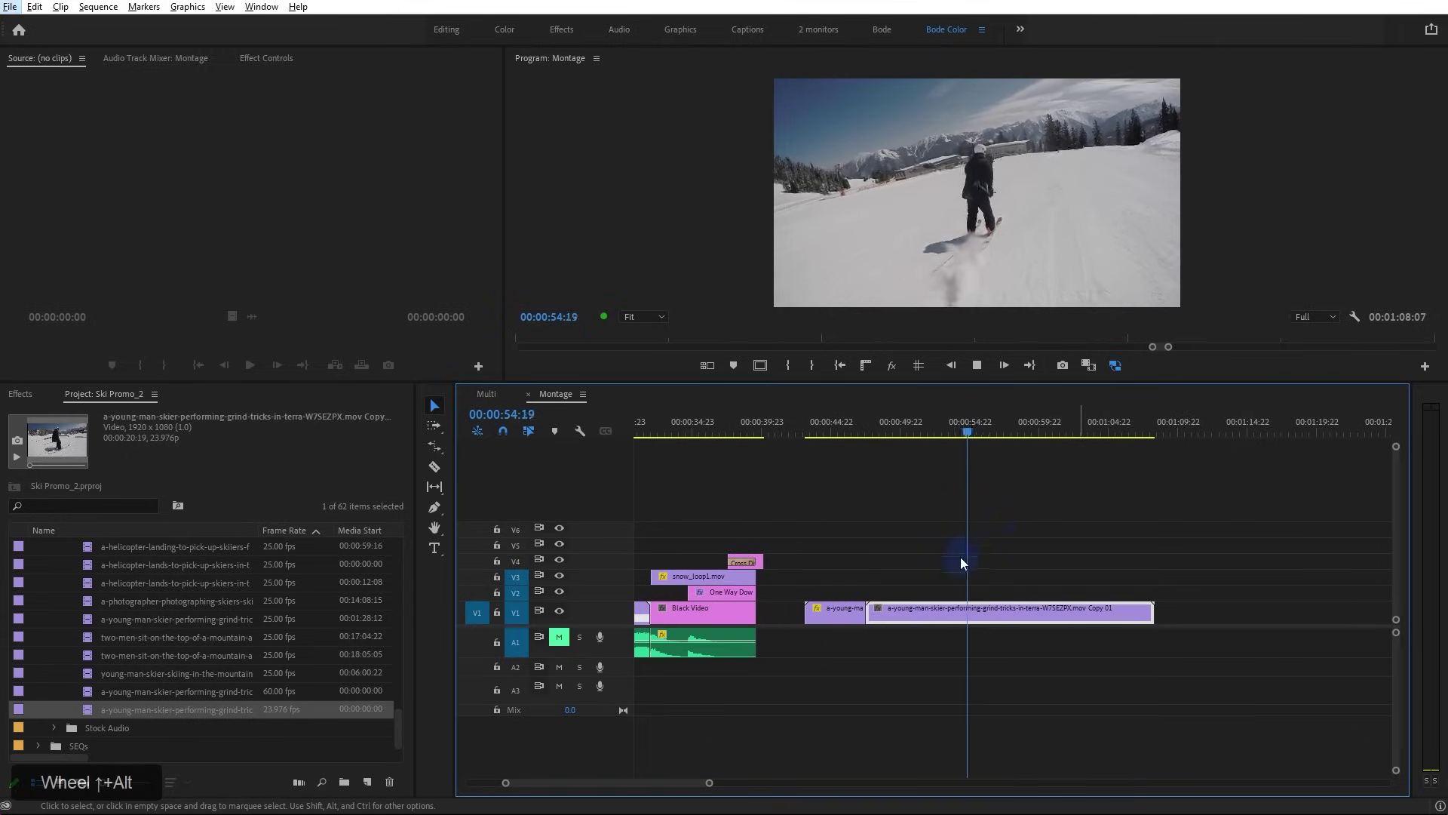
key("alt+space")
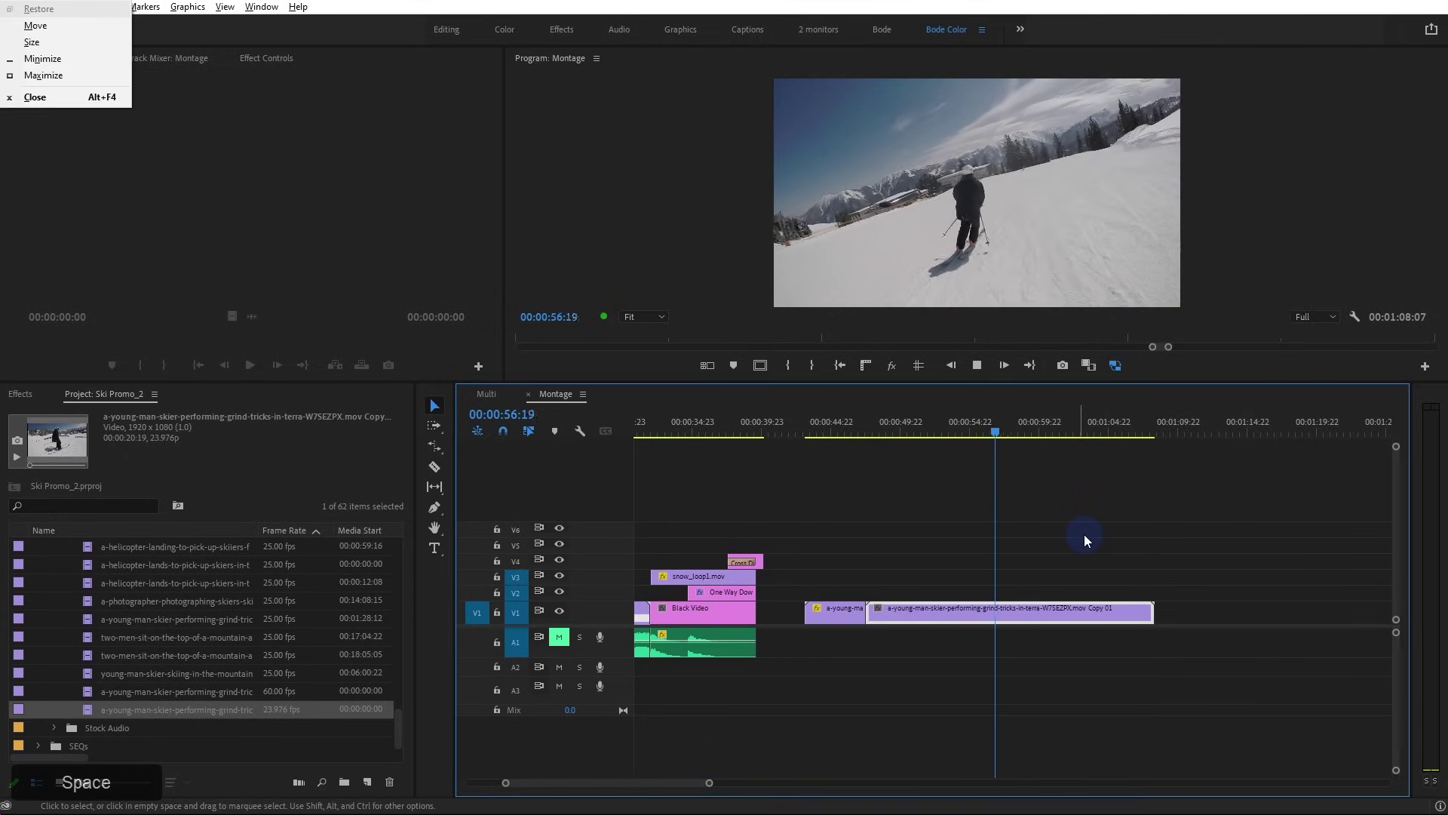
left_click(1081, 535)
key("space")
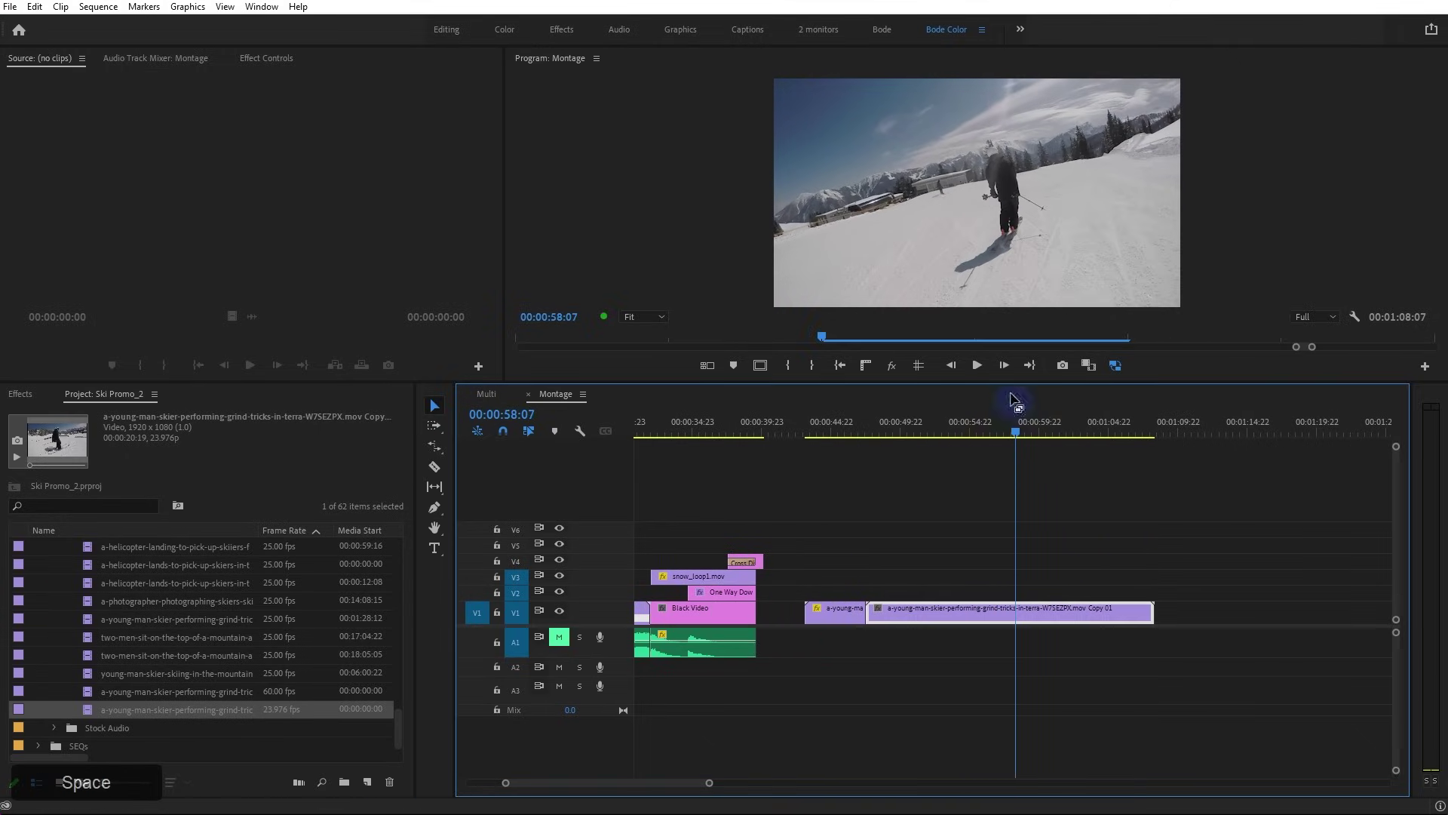
left_click_drag(1010, 383, 966, 640)
Delete Copy 01 from V1 and scrub the playhead back to 00:00:46:00
key("v")
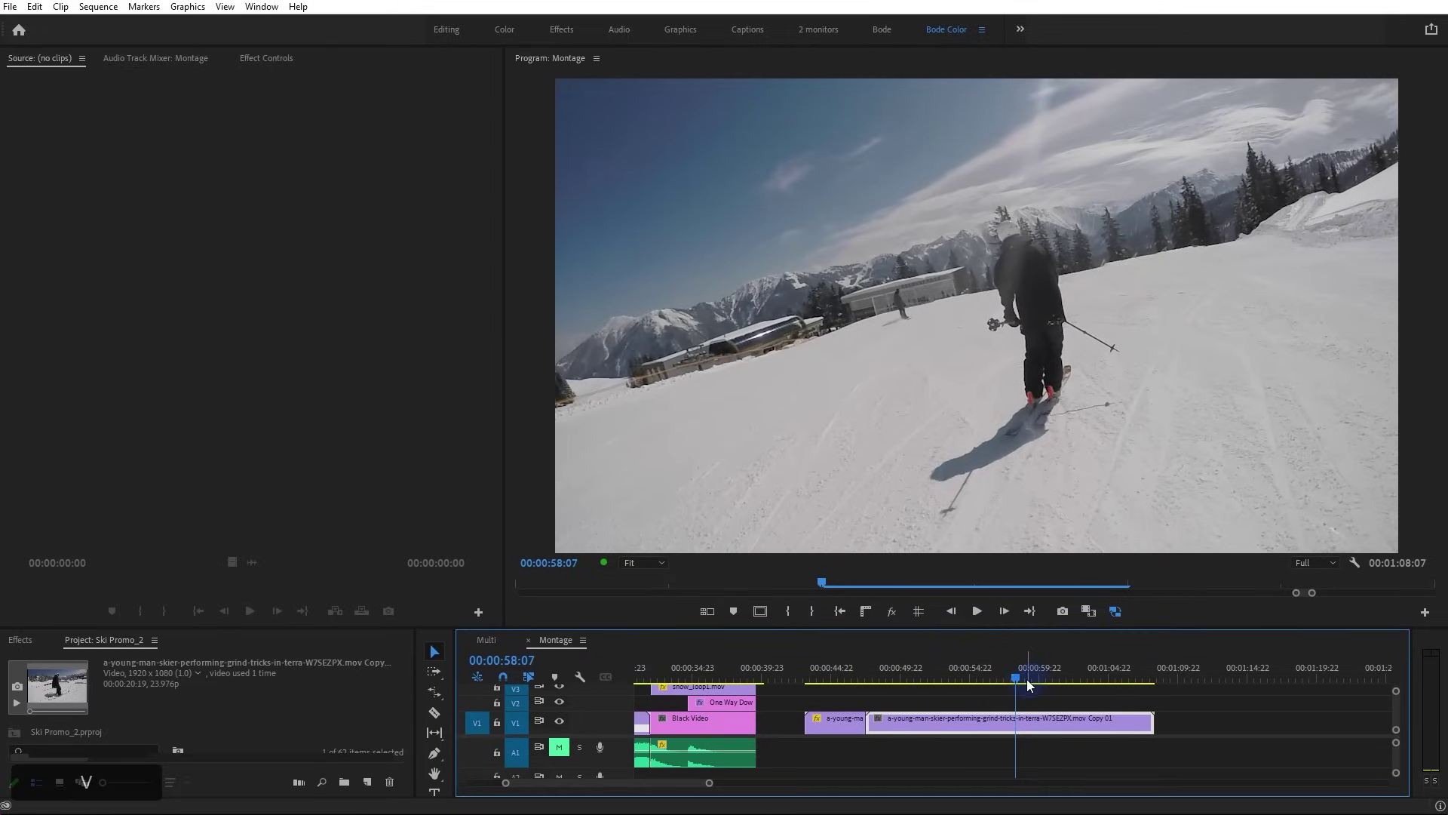
left_click_drag(1180, 695, 1063, 745)
key("Delete")
mouse_move(828, 674)
left_mouse_down()
mouse_move(848, 679)
mouse_move(839, 672)
left_mouse_up()
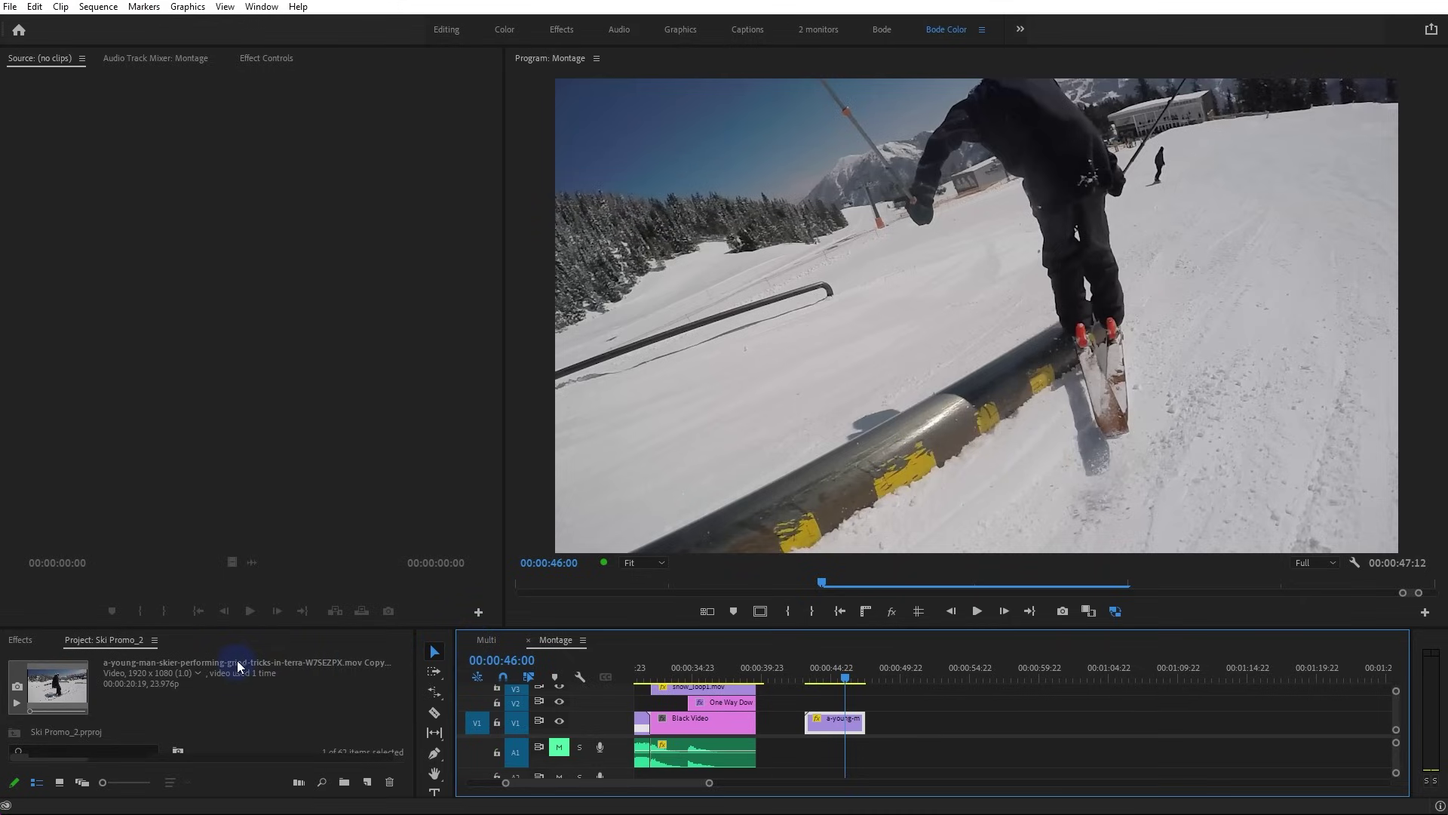
Place the 25 fps photographer-photographing-skiers clip on V1 after the grind clip, ending at 00:00:54:08
left_click_drag(396, 626, 397, 488)
scroll(174, 690, "up", 5)
scroll(146, 689, "down", 5)
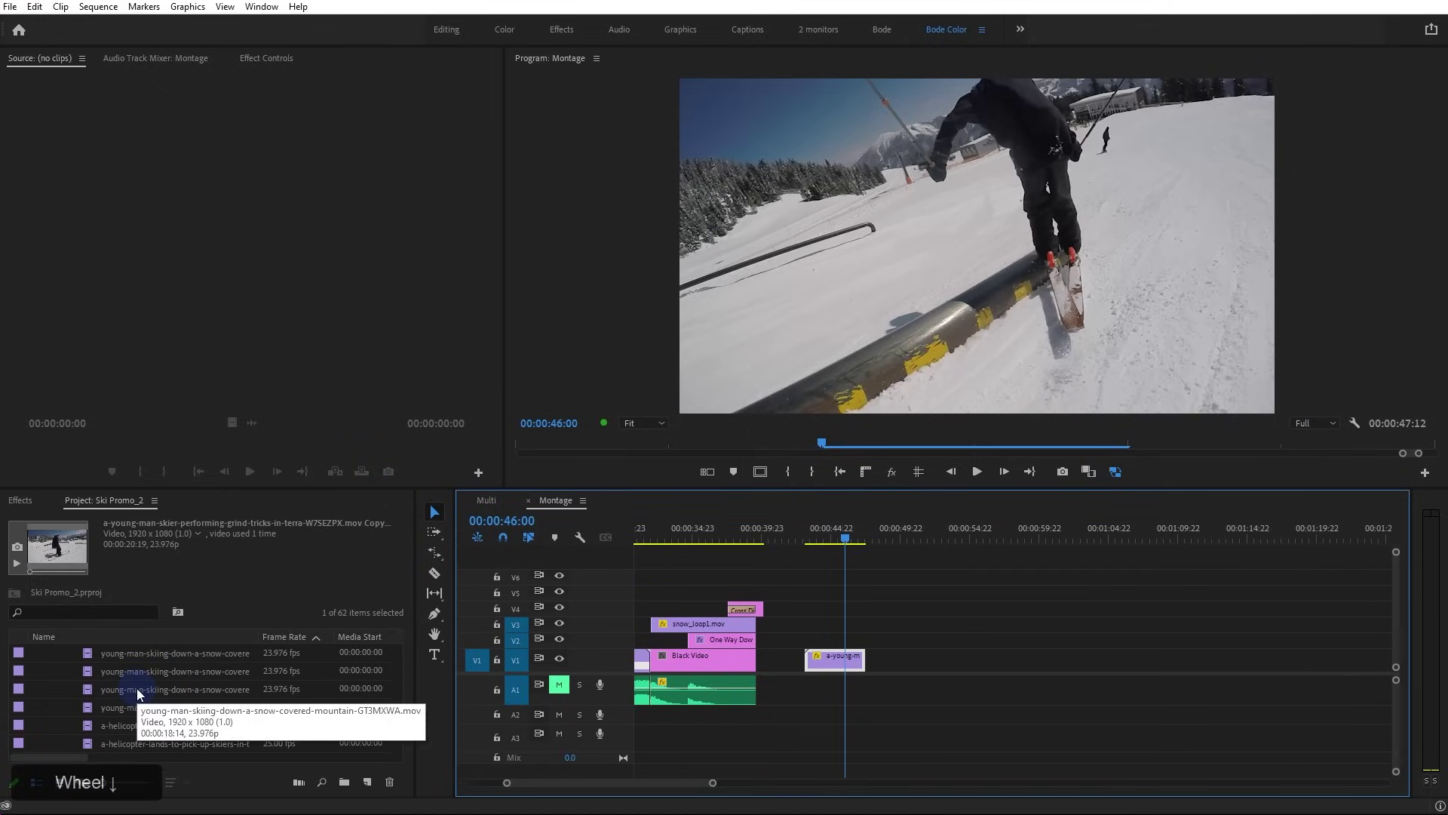
scroll(128, 698, "down", 6)
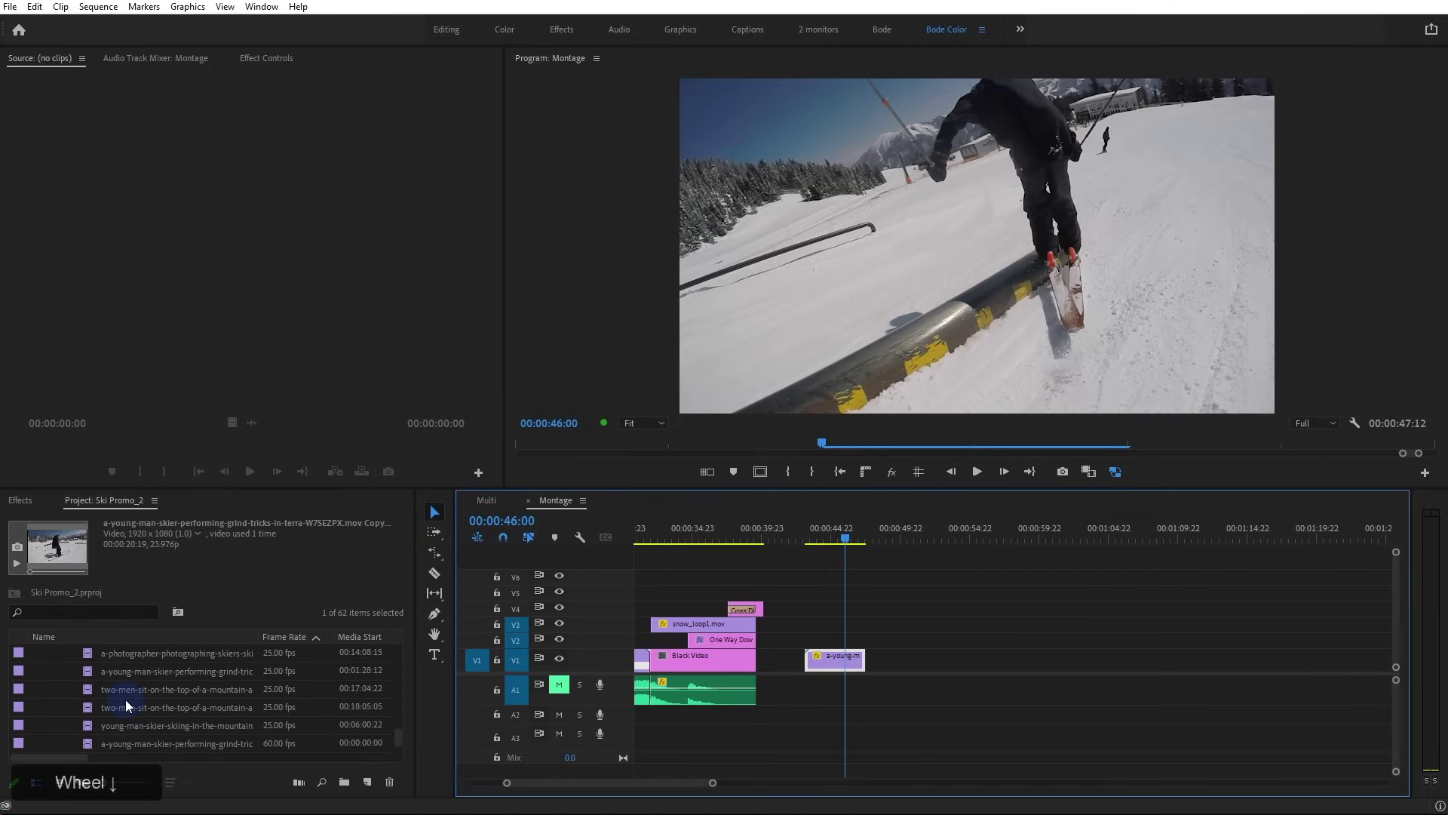
scroll(126, 705, "down", 1)
scroll(124, 703, "up", 2)
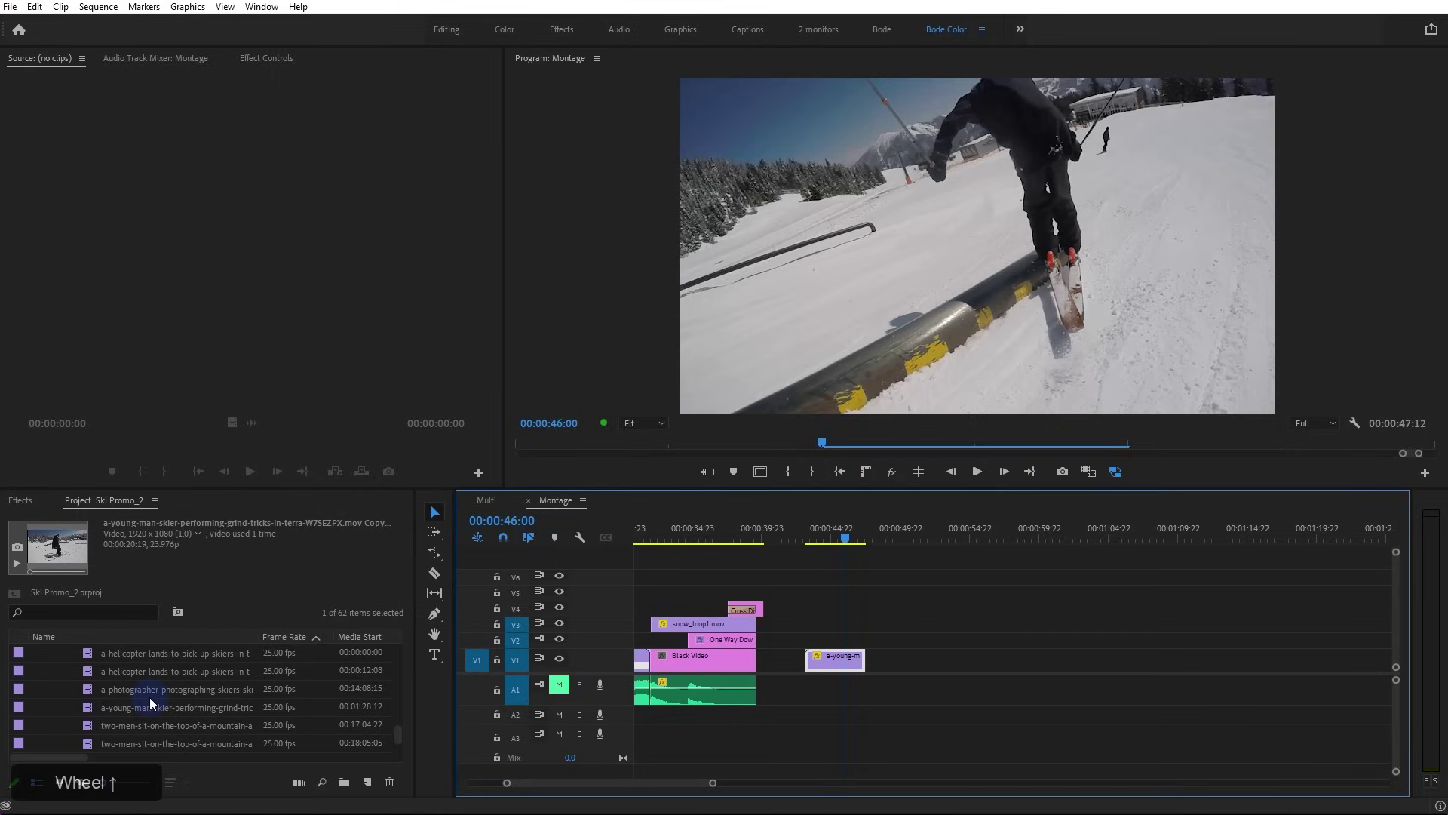
left_click_drag(96, 688, 887, 662)
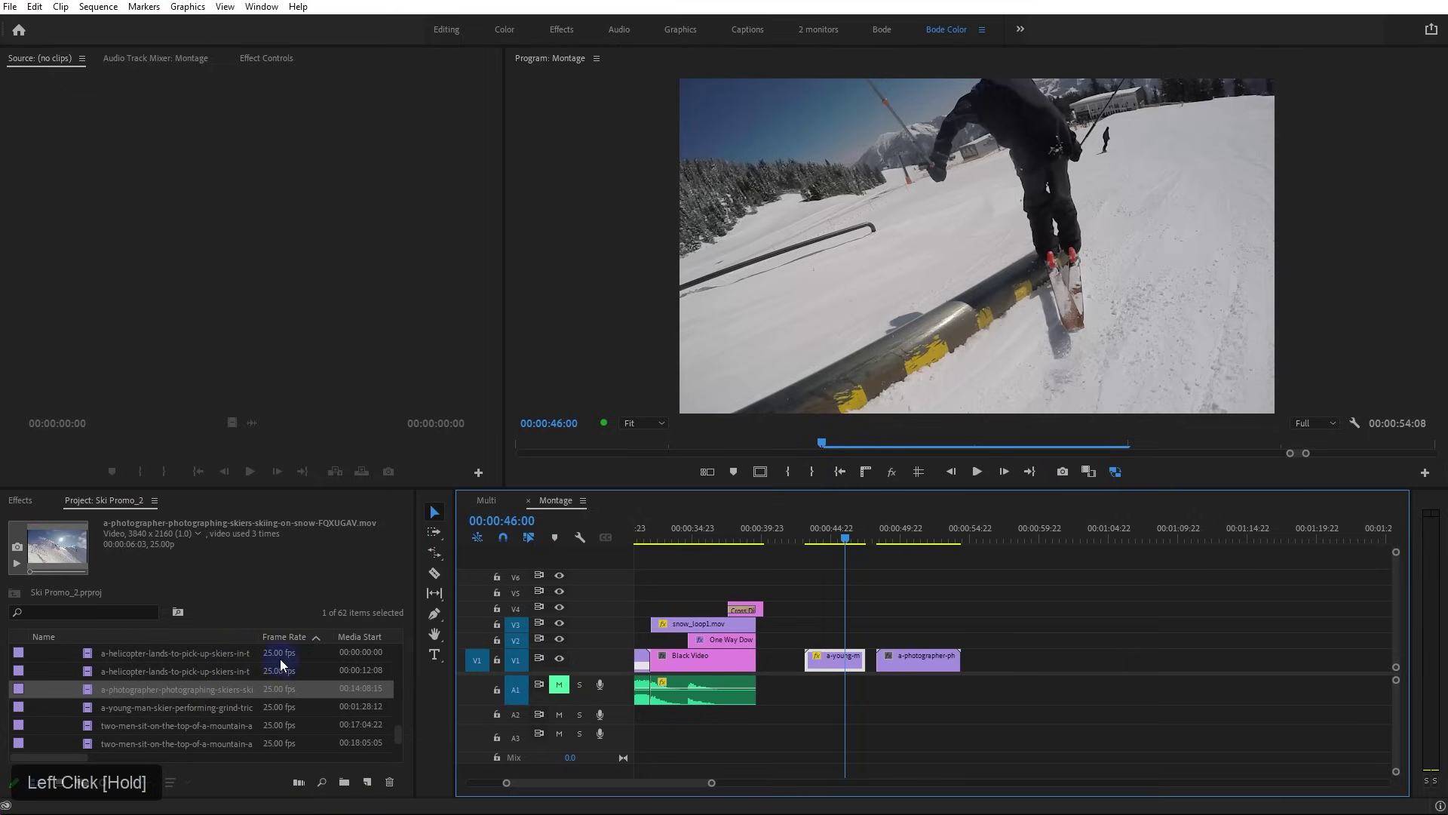
left_click_drag(898, 537, 890, 540)
Scale the 4K photographer clip to fit the sequence frame and play it through
right_click(922, 655)
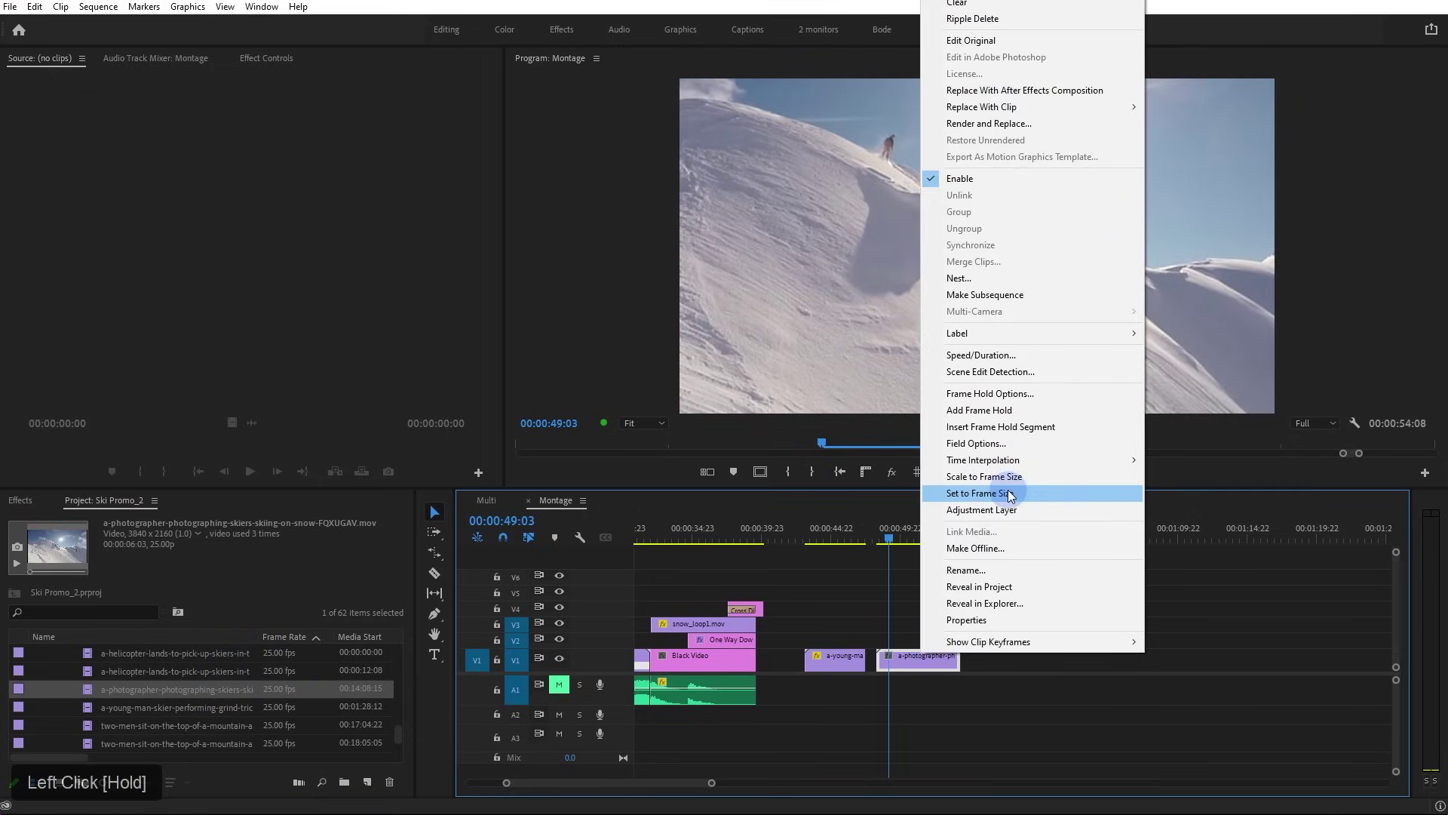
left_click(1010, 494)
left_click_drag(771, 489, 673, 670)
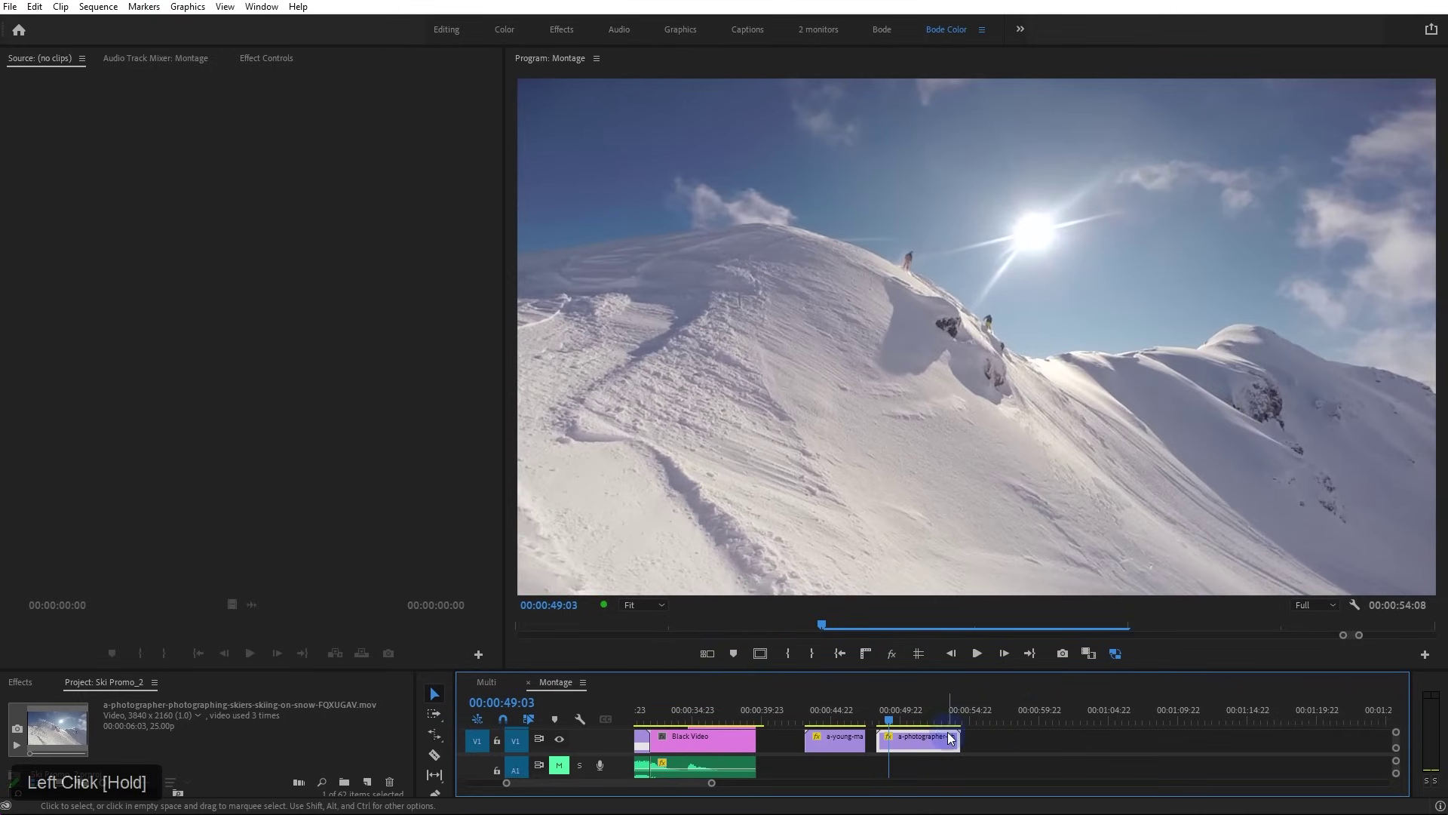
key("space")
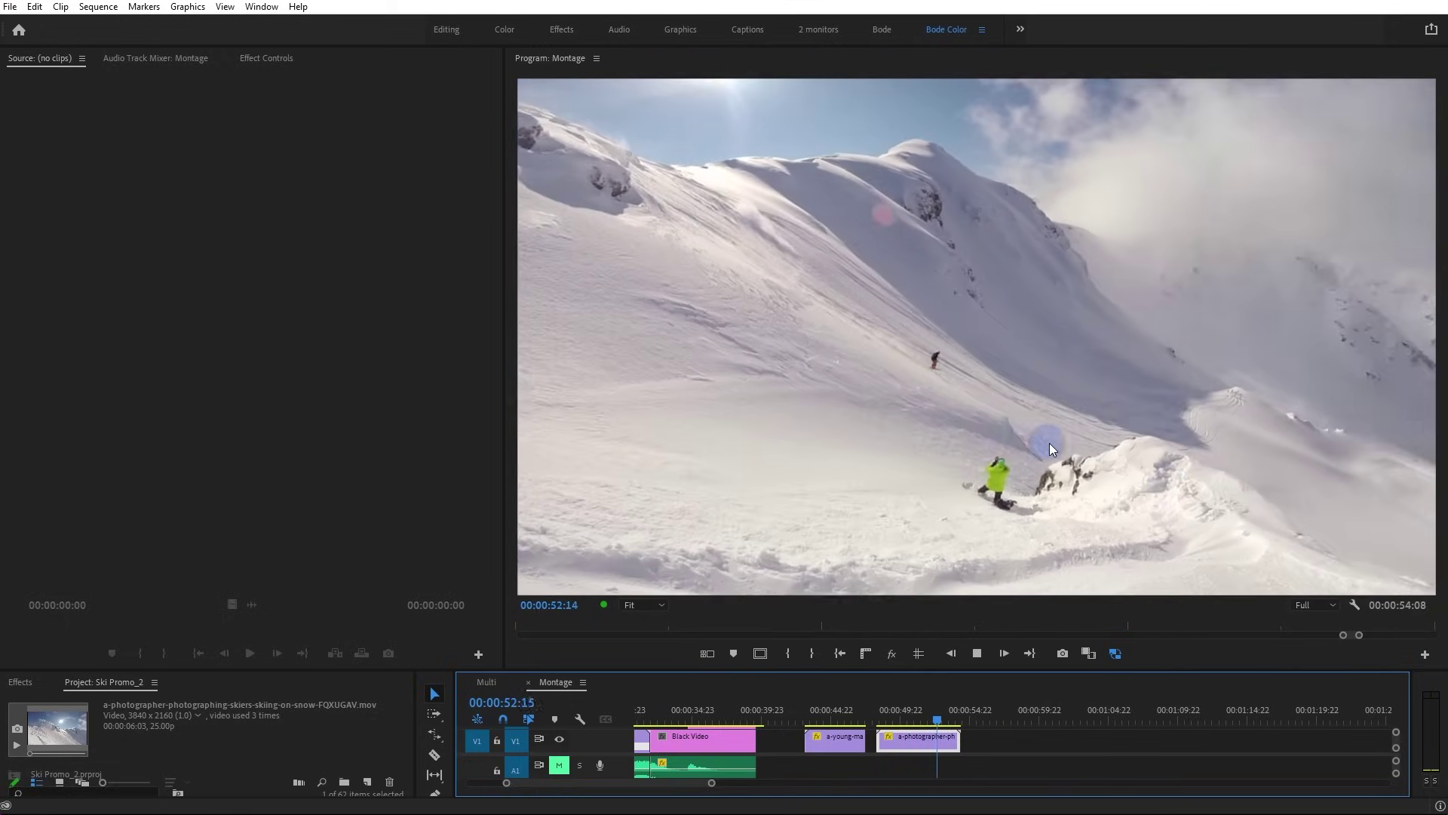
key("space")
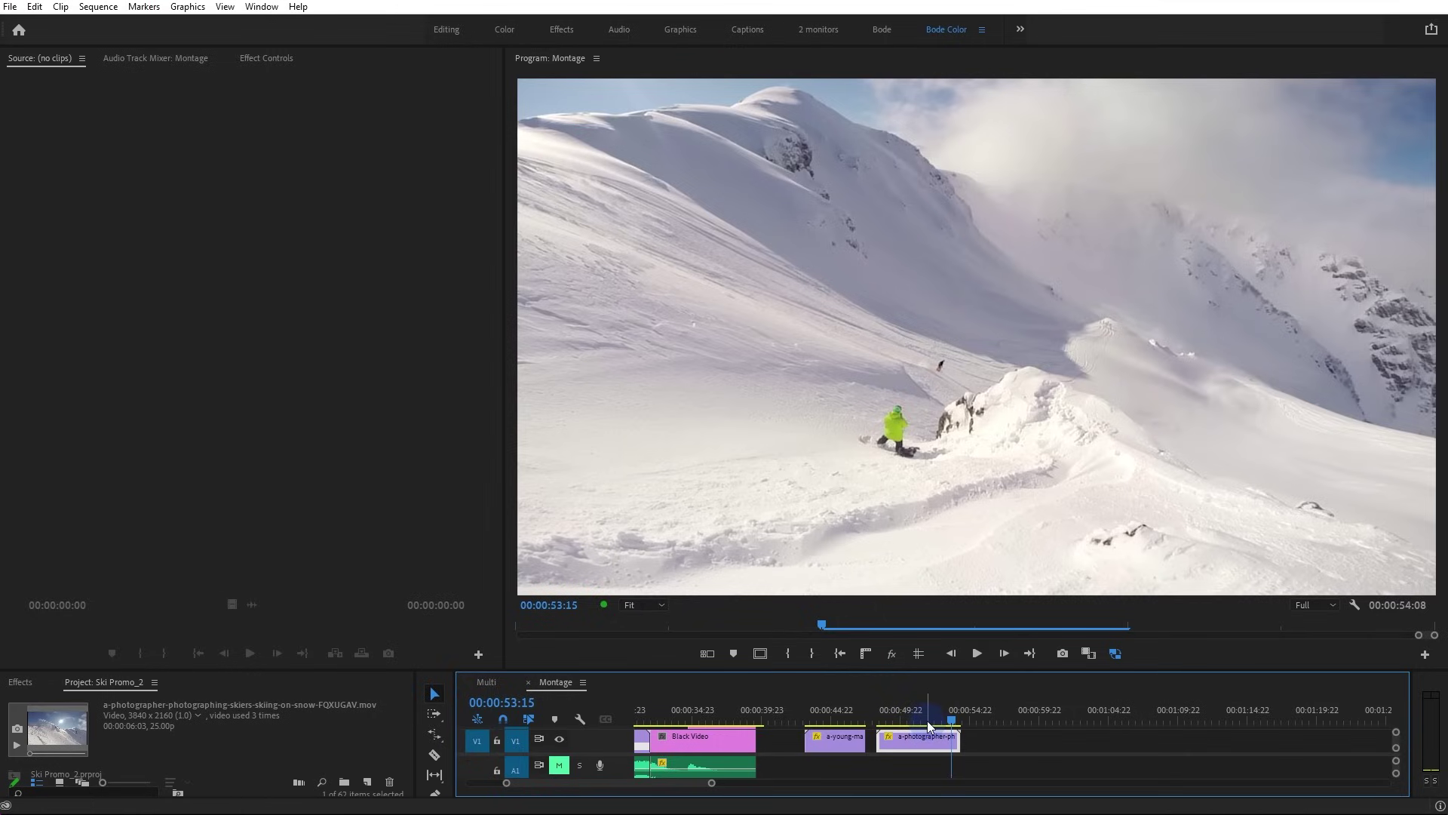
Replay the photographer clip from its start and trim its end shorter
left_click(898, 717)
key("space")
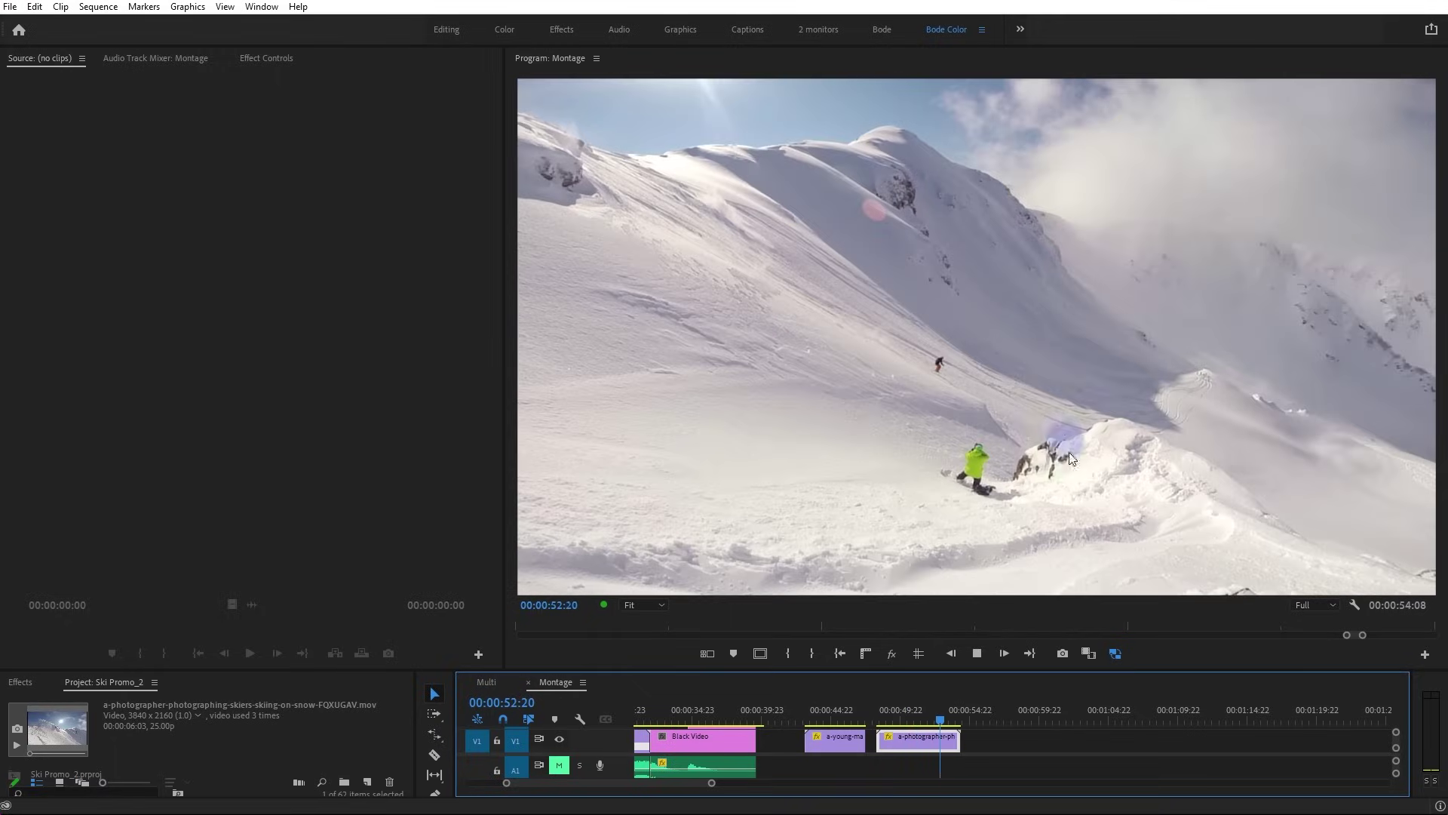
key("space")
mouse_move(955, 739)
left_mouse_down()
mouse_move(912, 743)
mouse_move(975, 753)
left_mouse_up()
key("r")
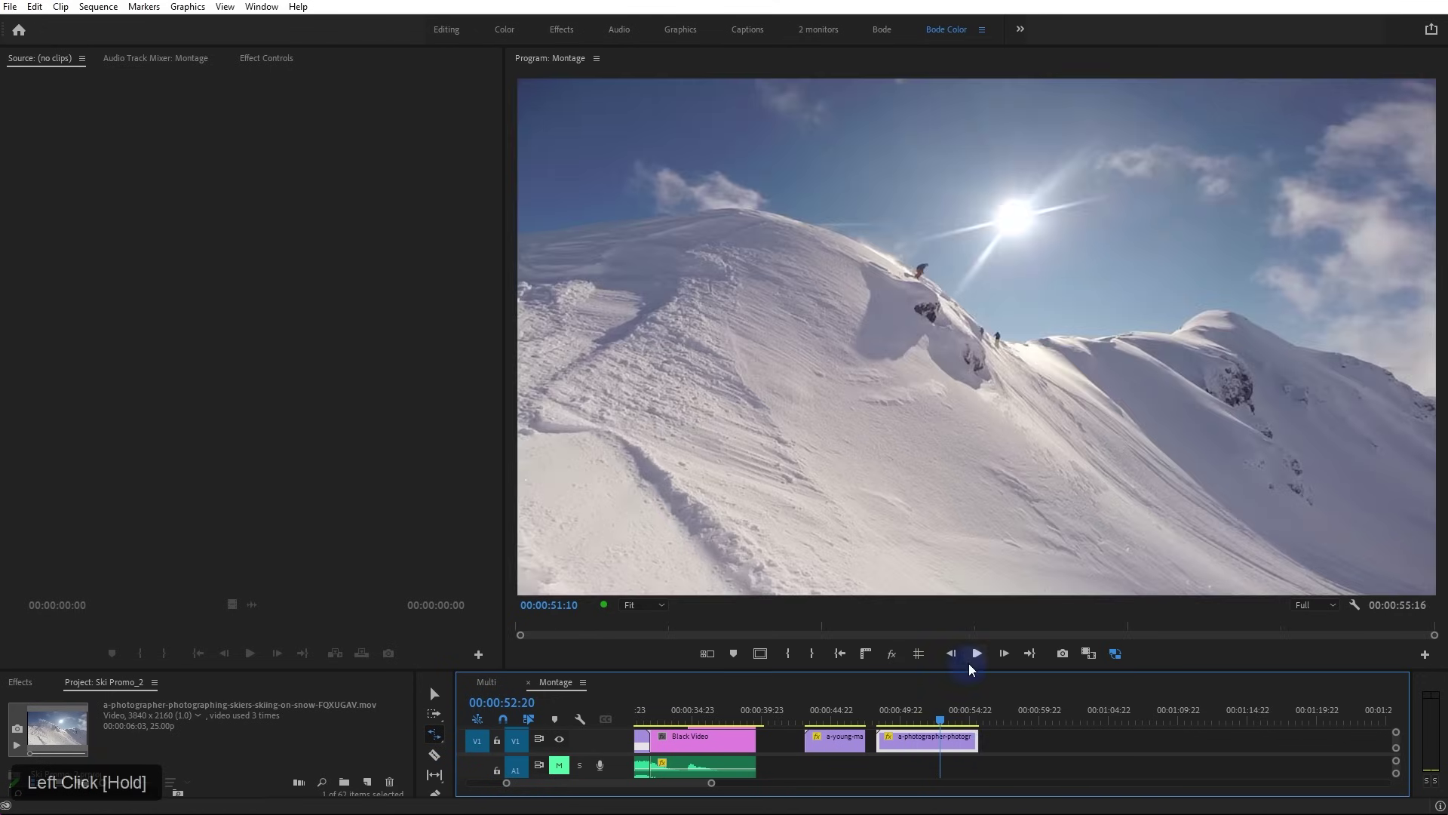
Enlarge and zoom in the timeline, then play the 42.7% photographer clip
left_click_drag(969, 671, 950, 597)
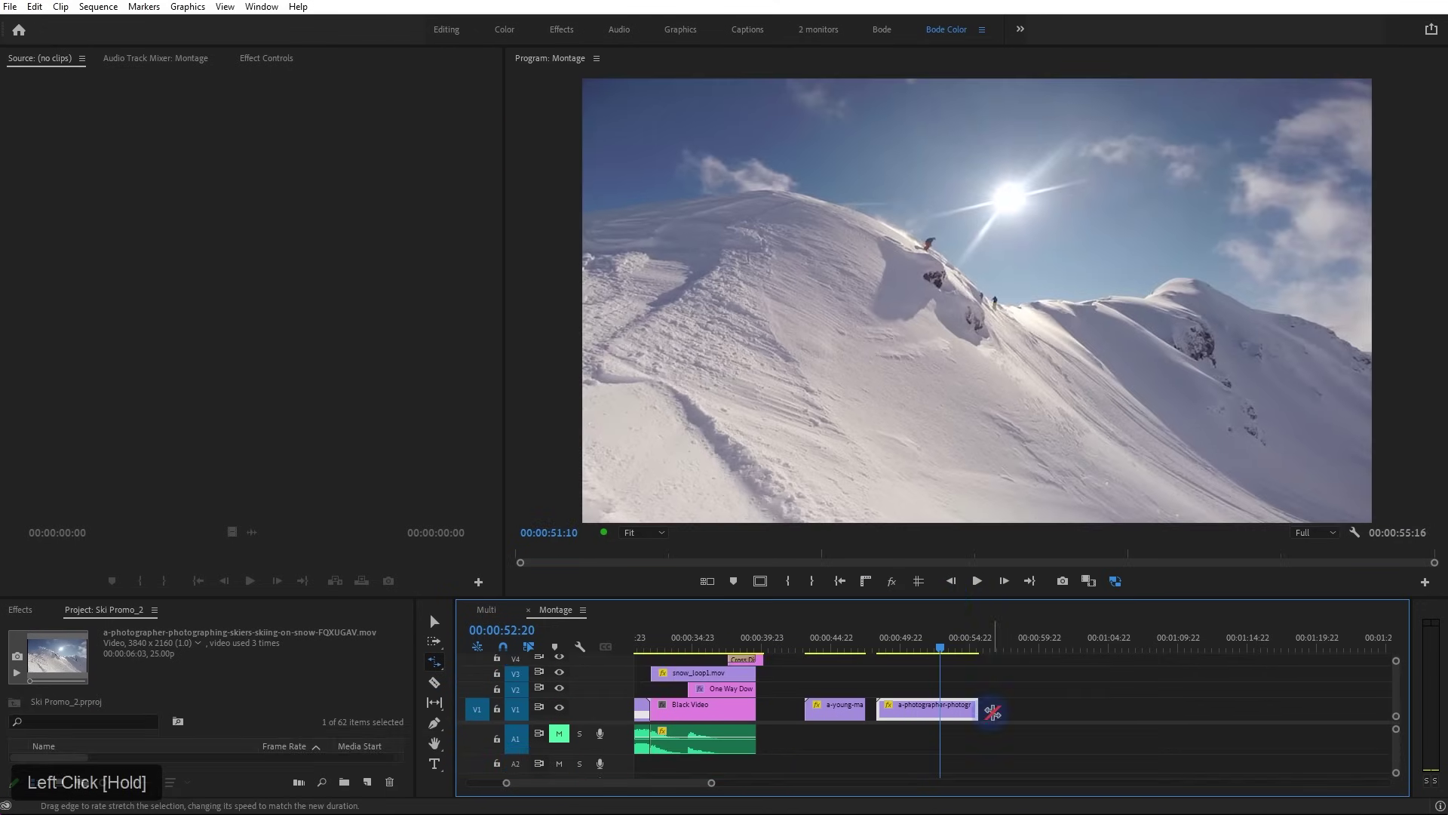
key("equal")
key("equal")
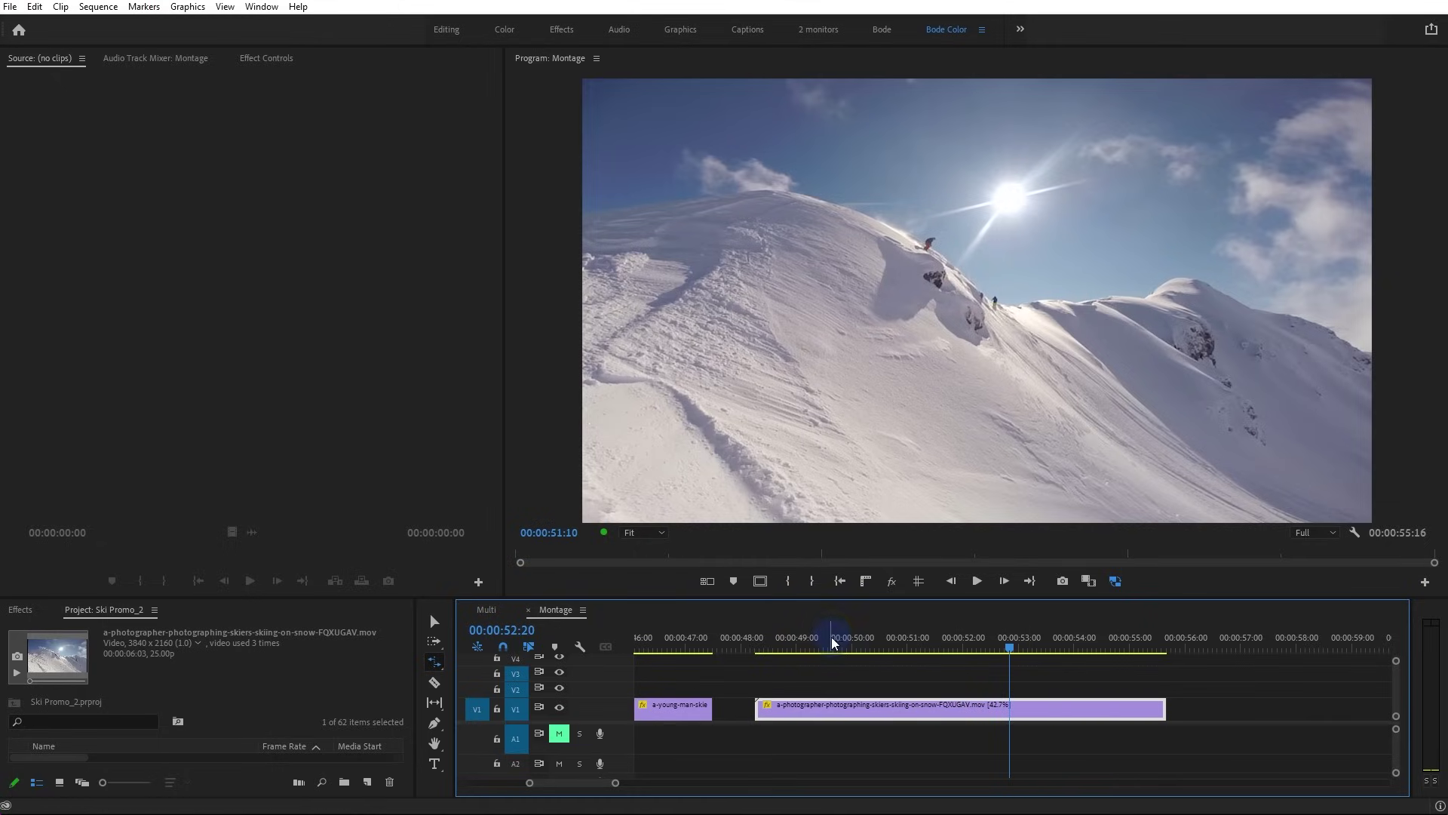
left_click(805, 650)
key("space")
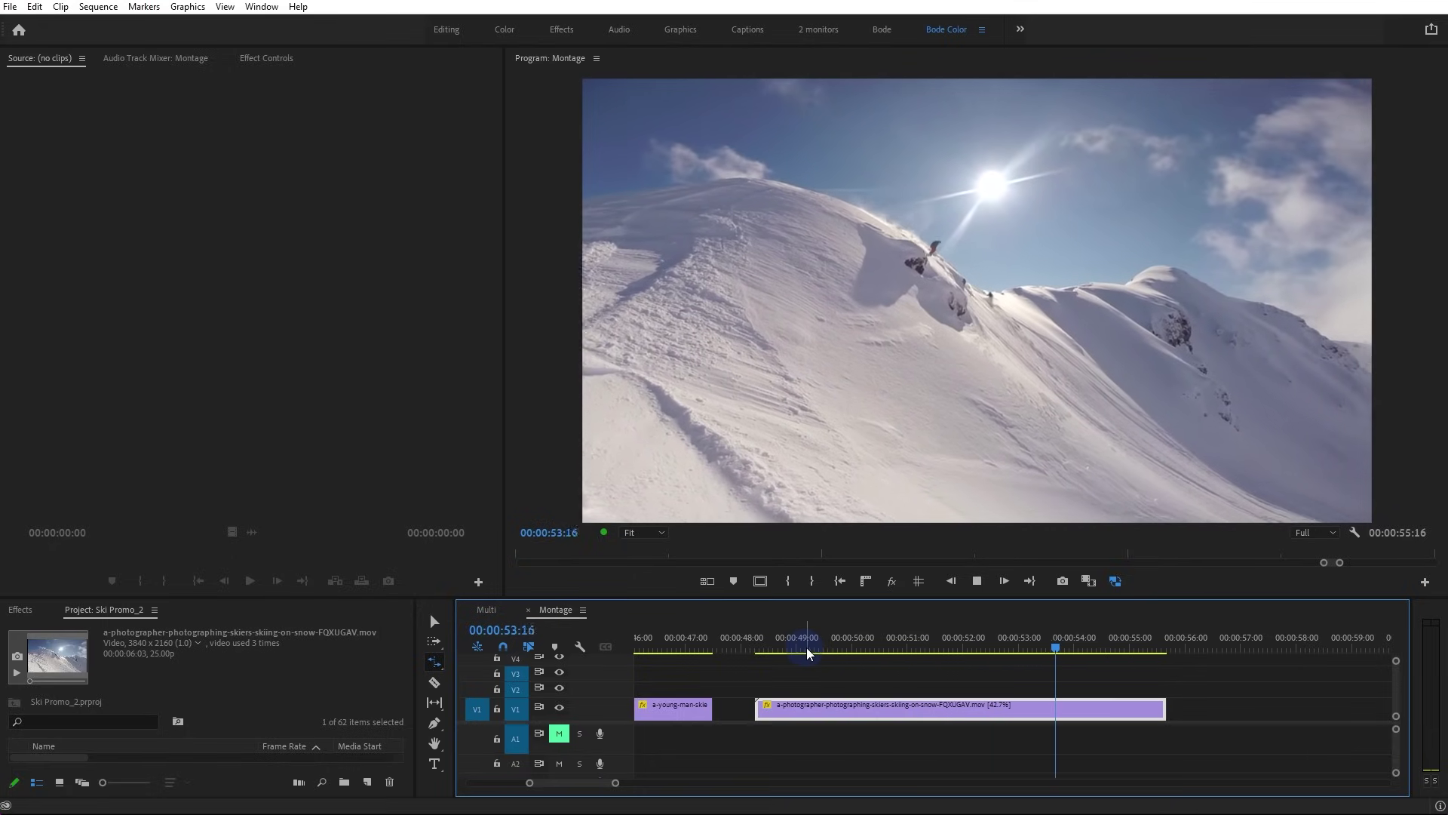
key("space")
Slip the photographer clip's footage and play it again from 00:00:49:00
key("y")
left_click_drag(1101, 704, 914, 713)
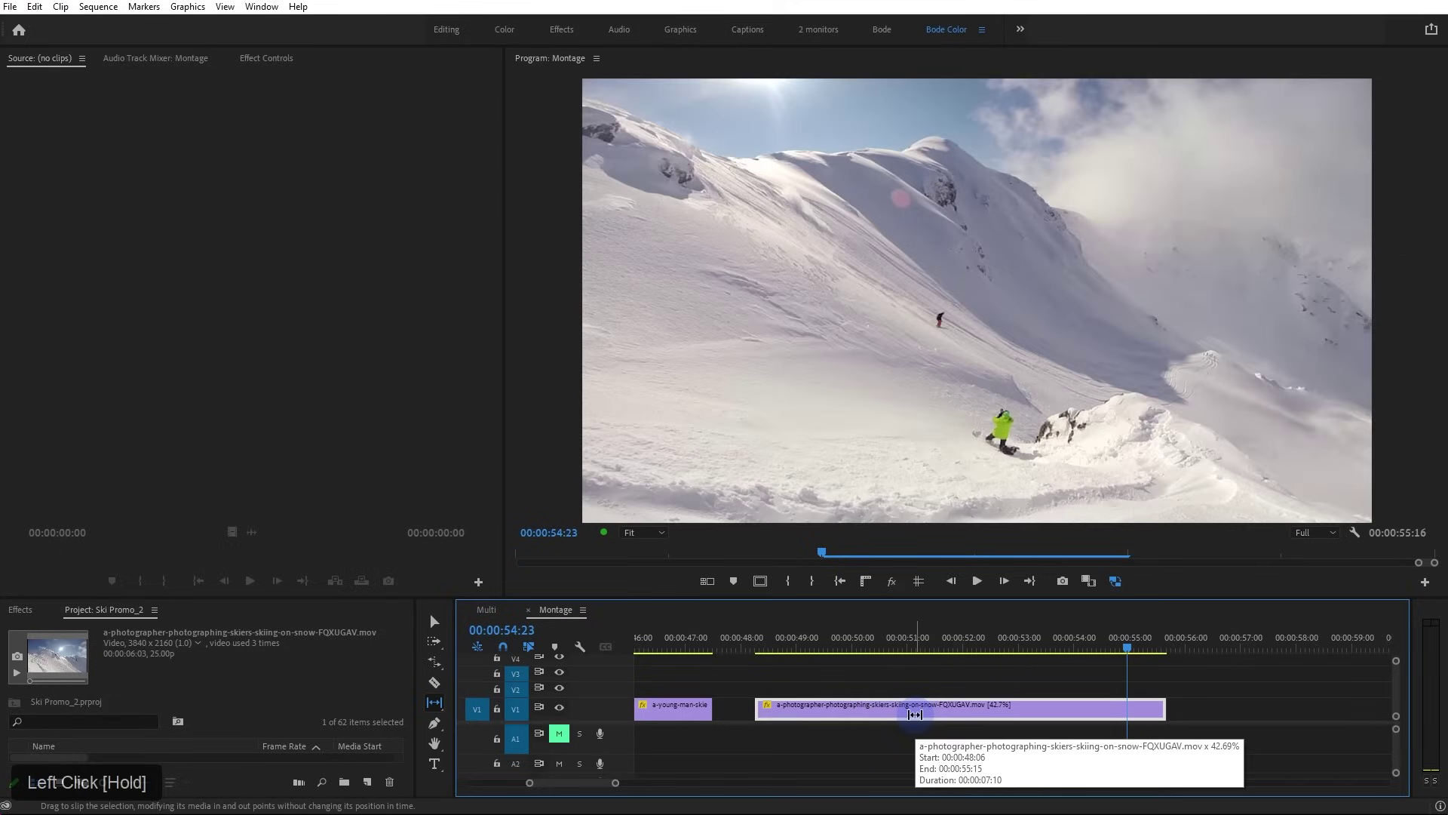
key("v")
left_click(798, 638)
key("space")
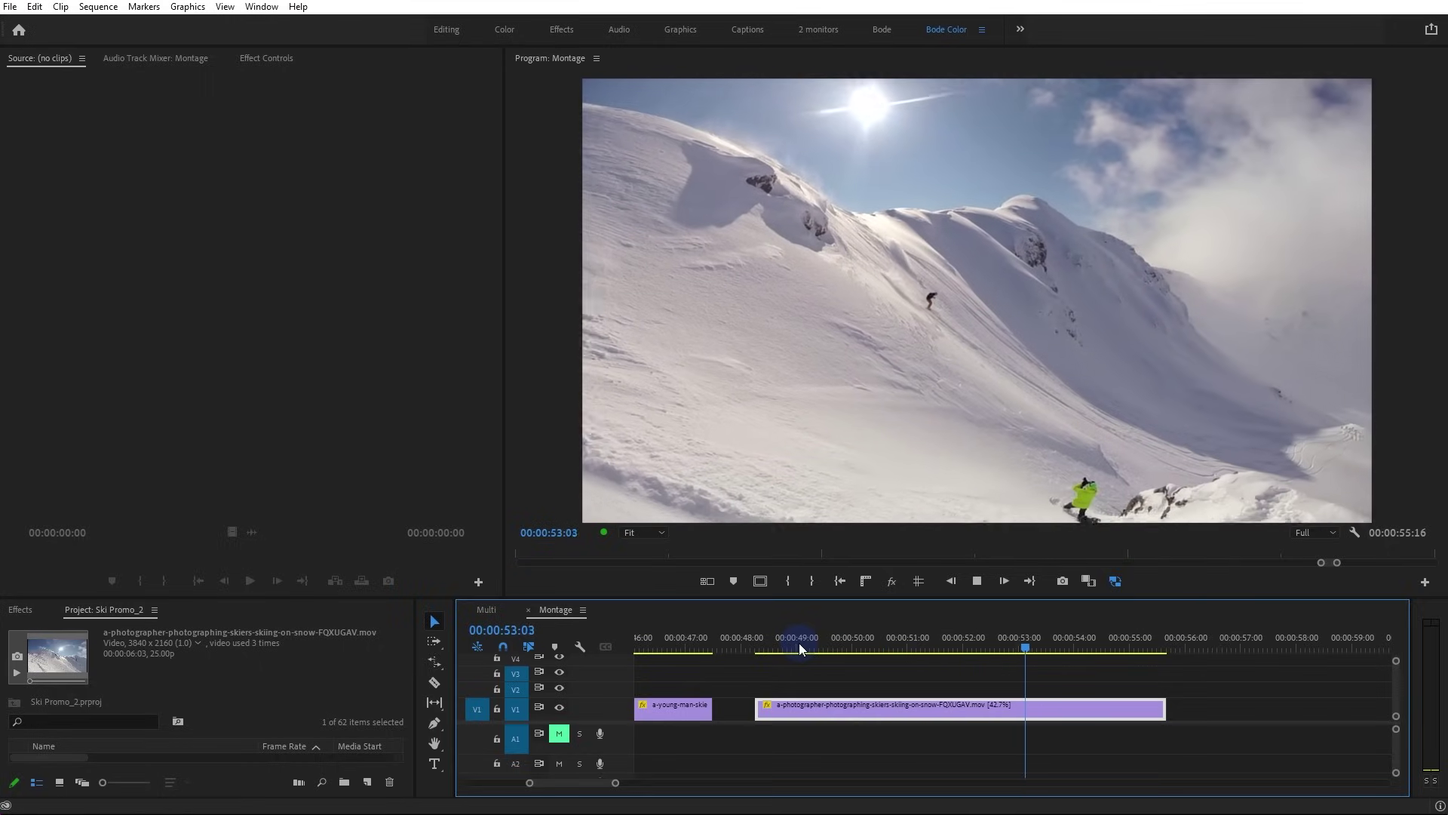
key("space")
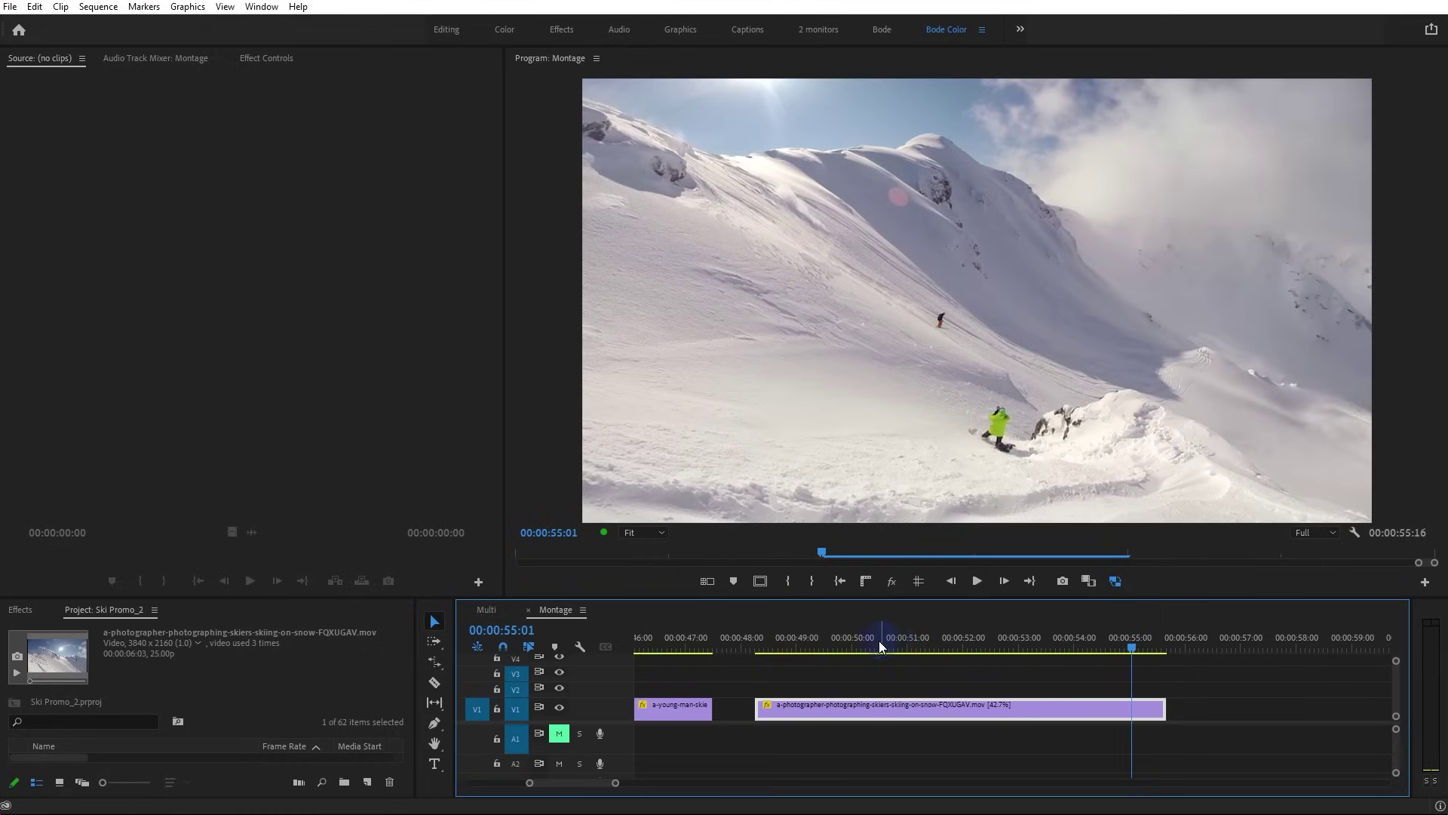
Step frame by frame from 00:00:49:00 through the clip's opening frames
left_click(798, 647)
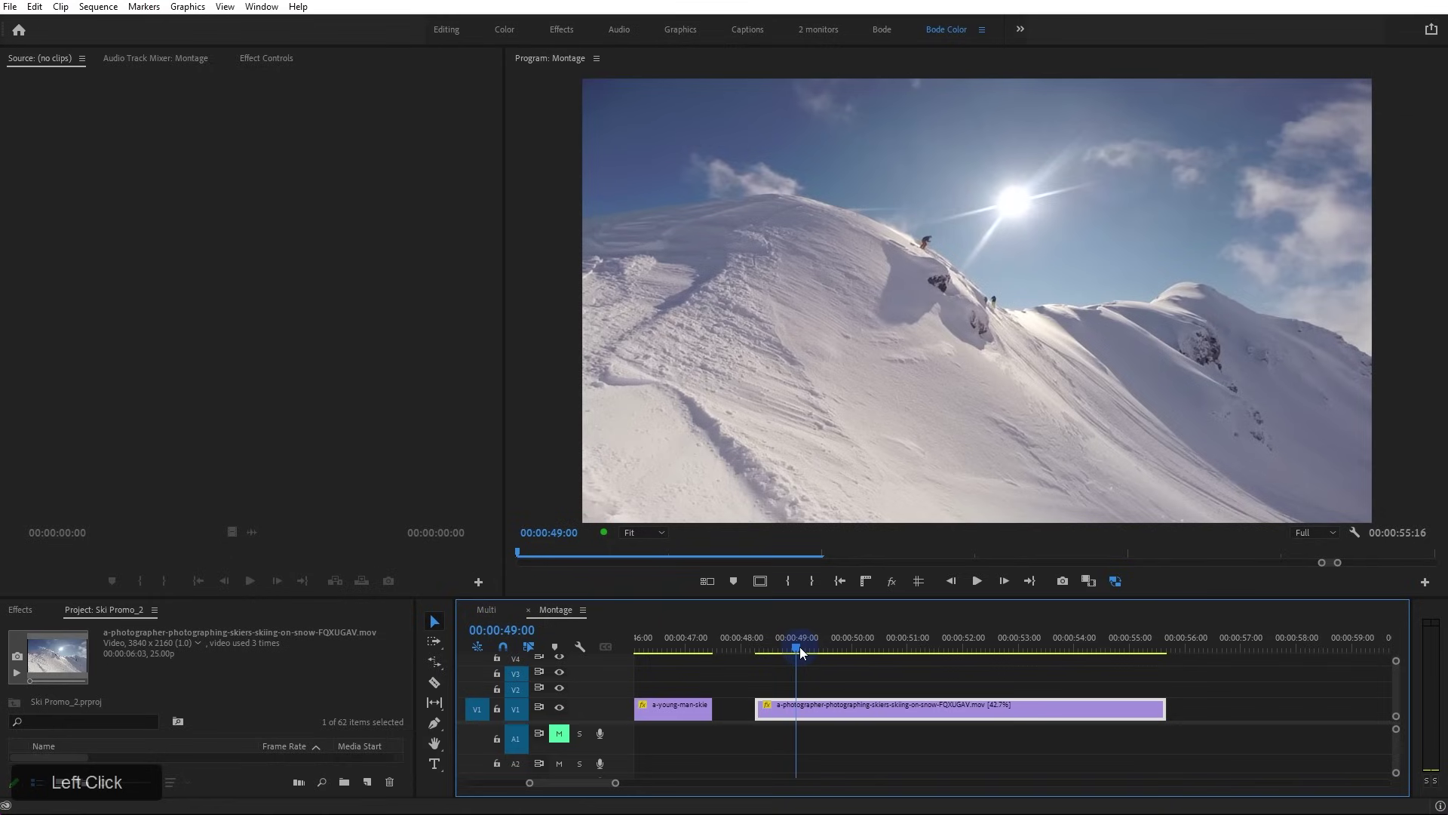
key("Right")
key("Right")
key("Right")
key("Right")
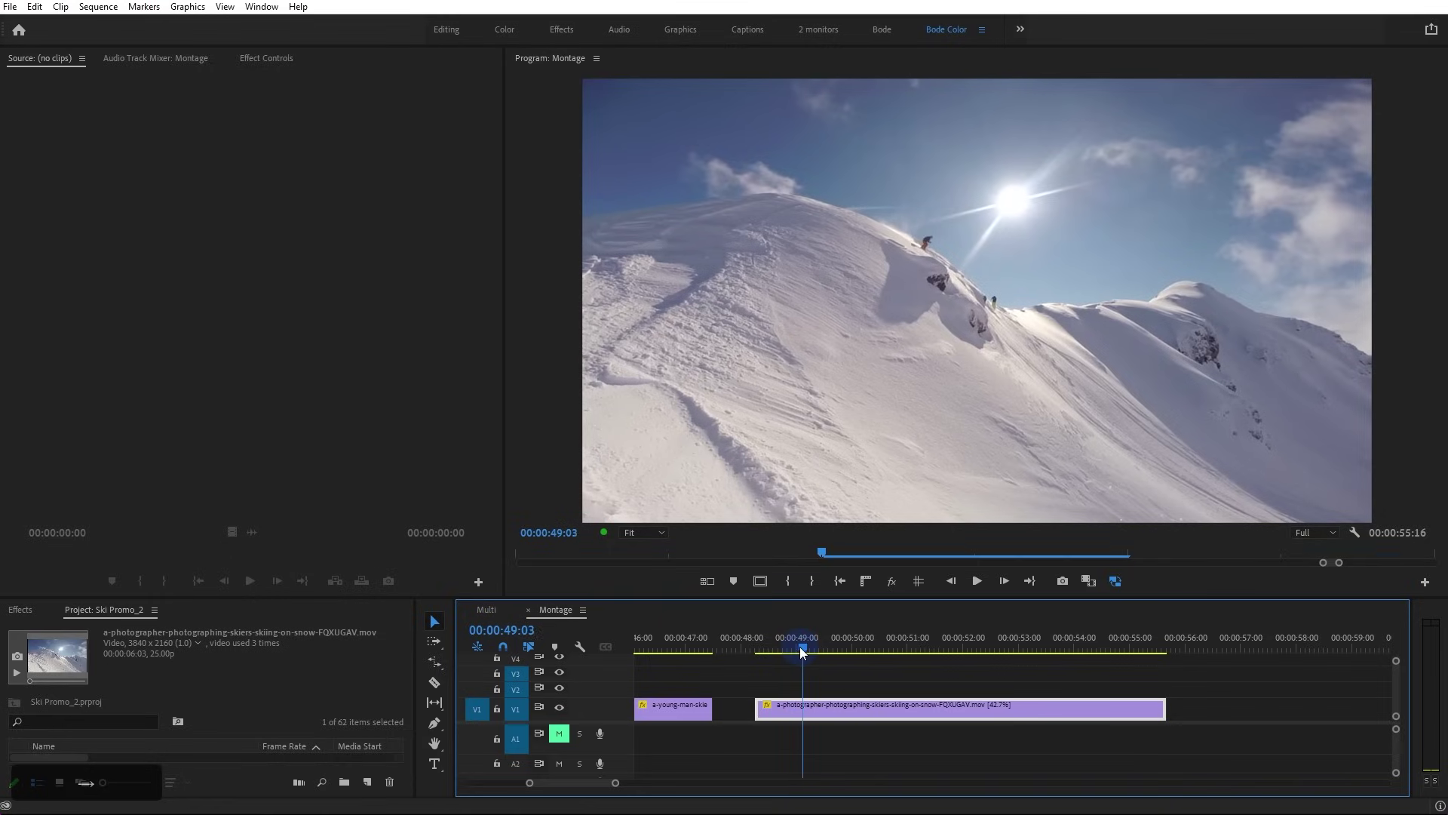
key("Right")
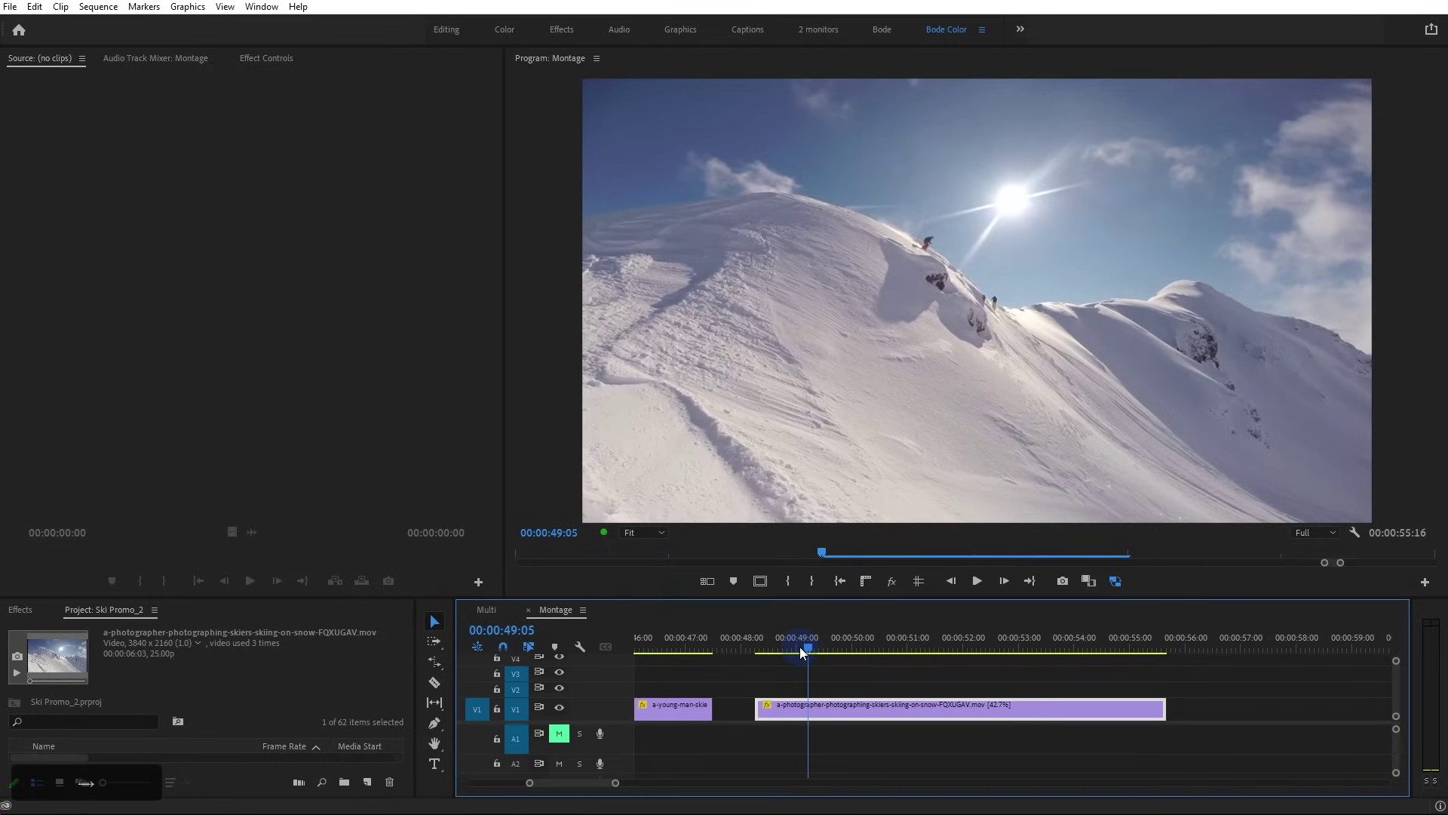
key("Right")
key("Right")
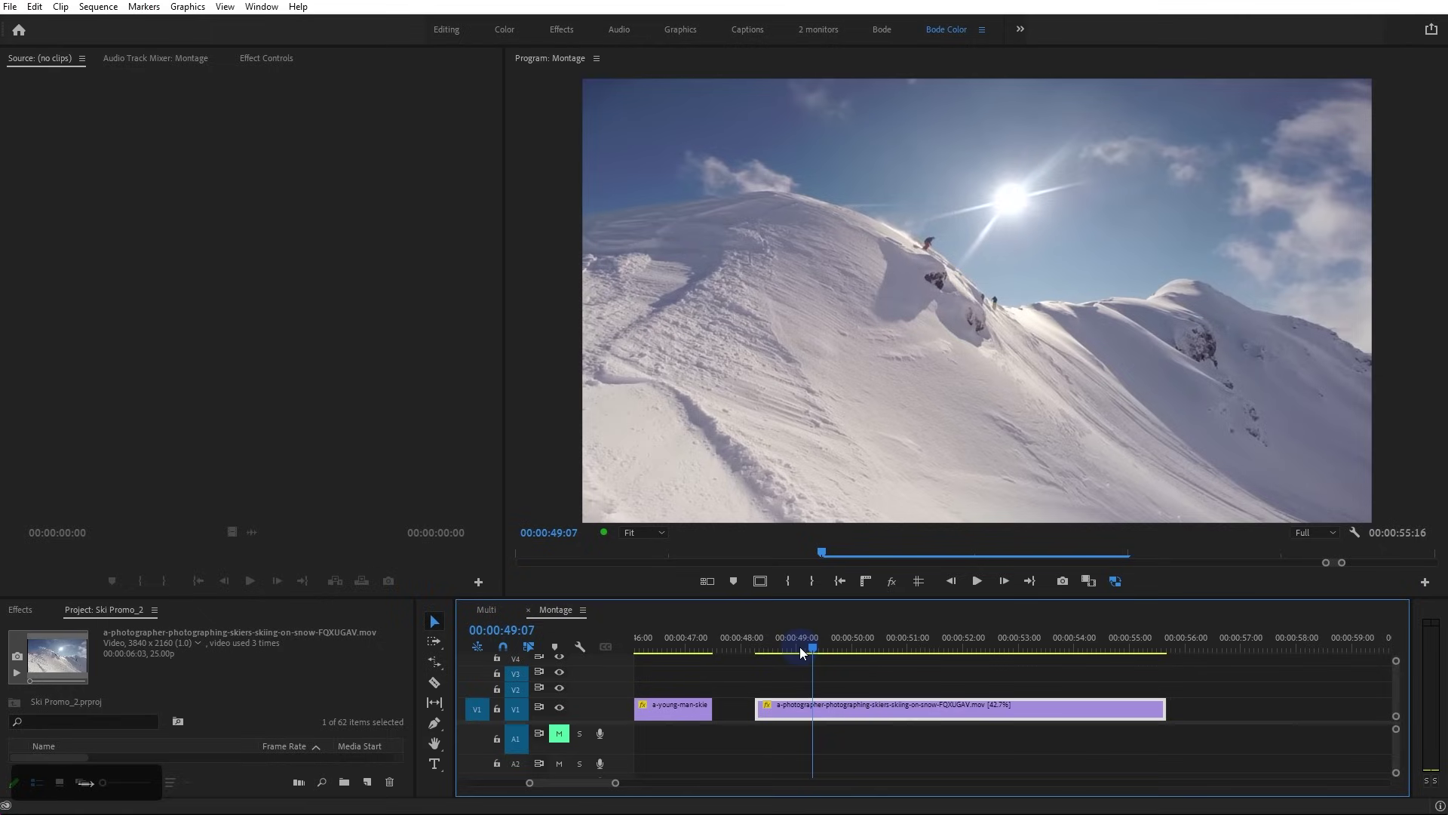
key("Right")
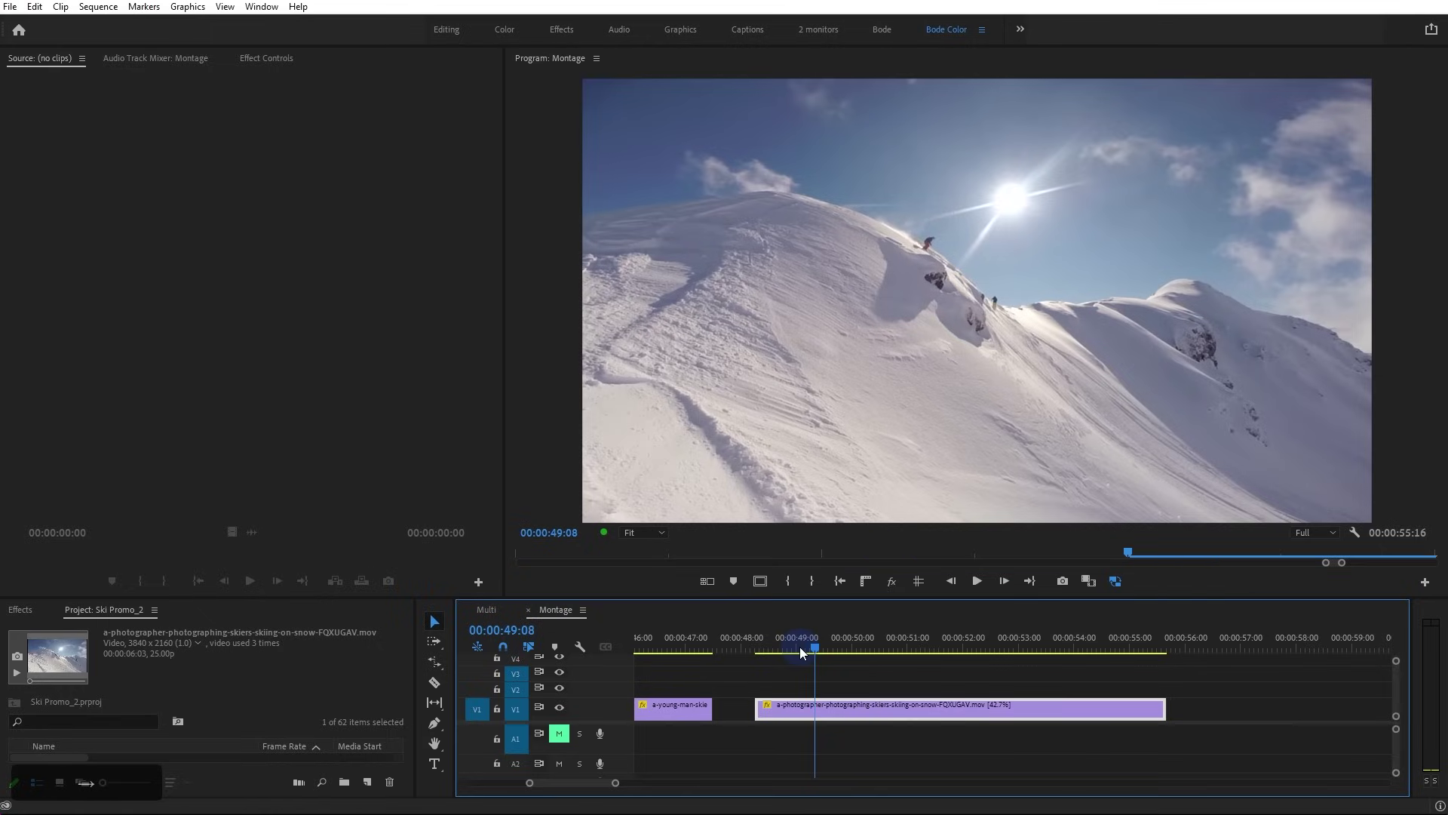
key("Right")
key("Right")
key("Right")
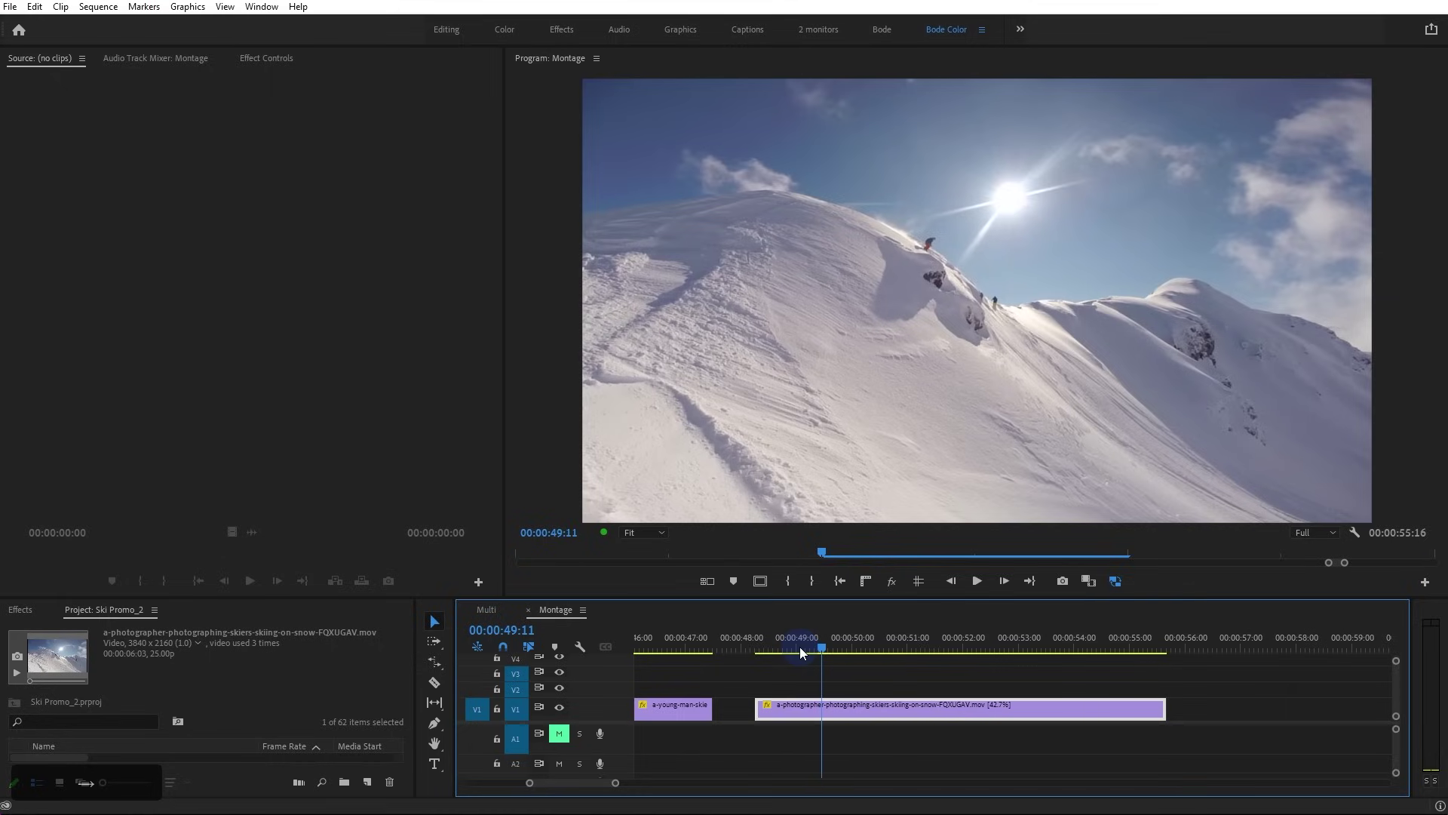
key("Right")
key("Right")
key("Right")
key("Right")
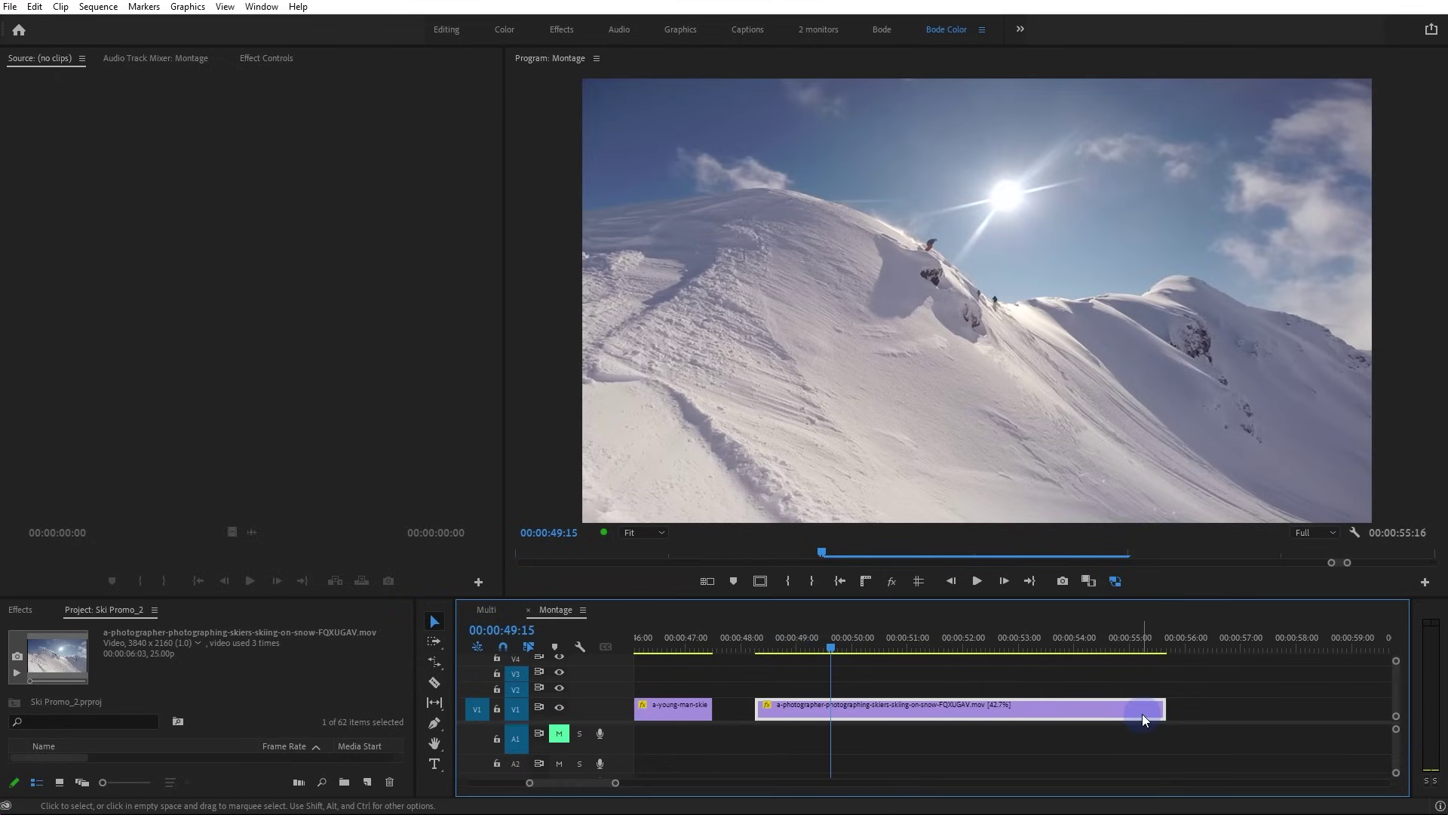
Trim the end of the slowed photographer clip shorter and play it back
left_click_drag(1163, 709, 901, 709)
left_click(799, 649)
key("space")
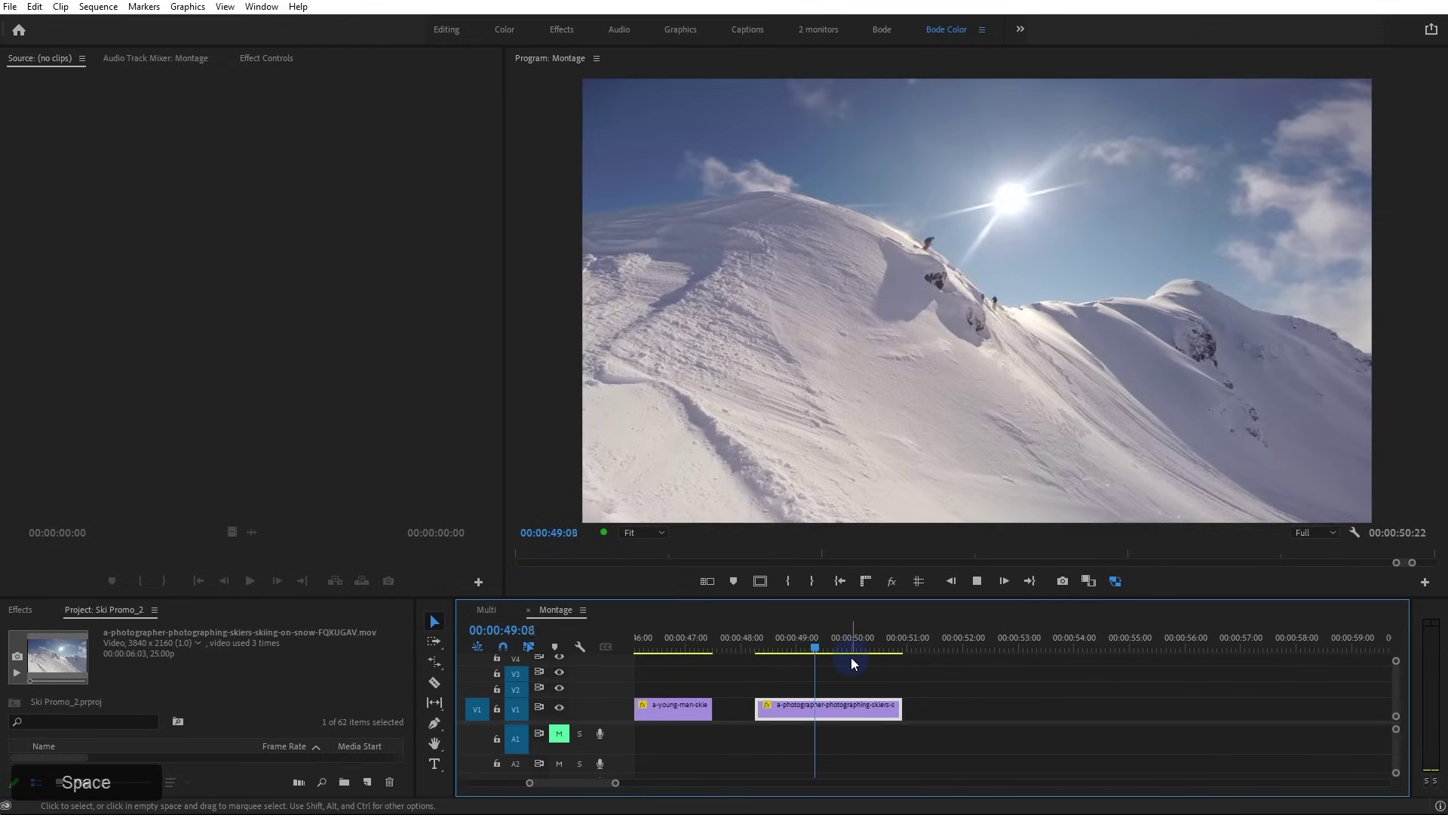
key("space")
Slip the footage inside the trimmed clip and review it from 00:00:48:19
key("y")
left_click_drag(867, 707, 799, 707)
key("v")
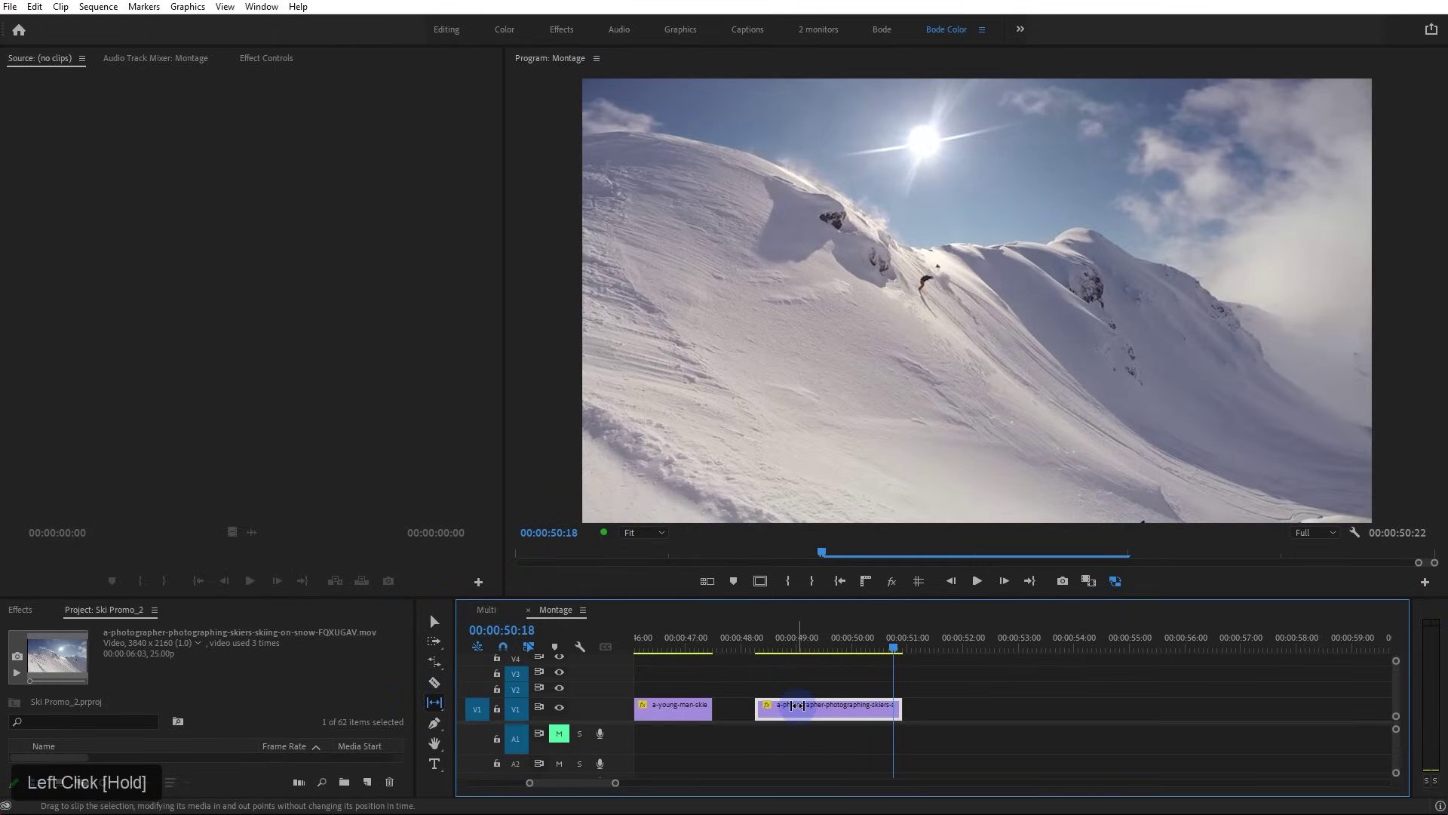
left_click(786, 640)
key("space")
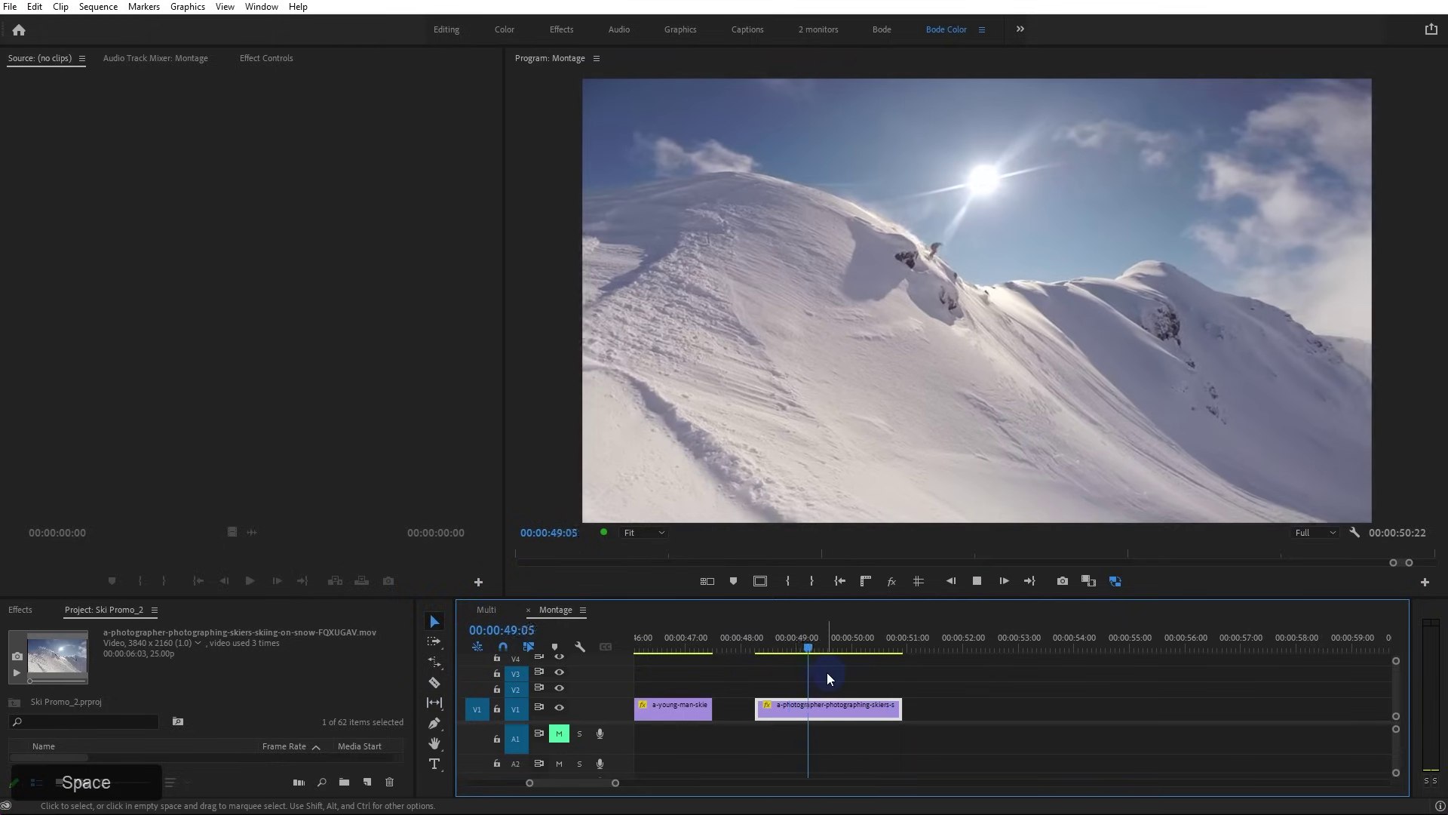
key("space")
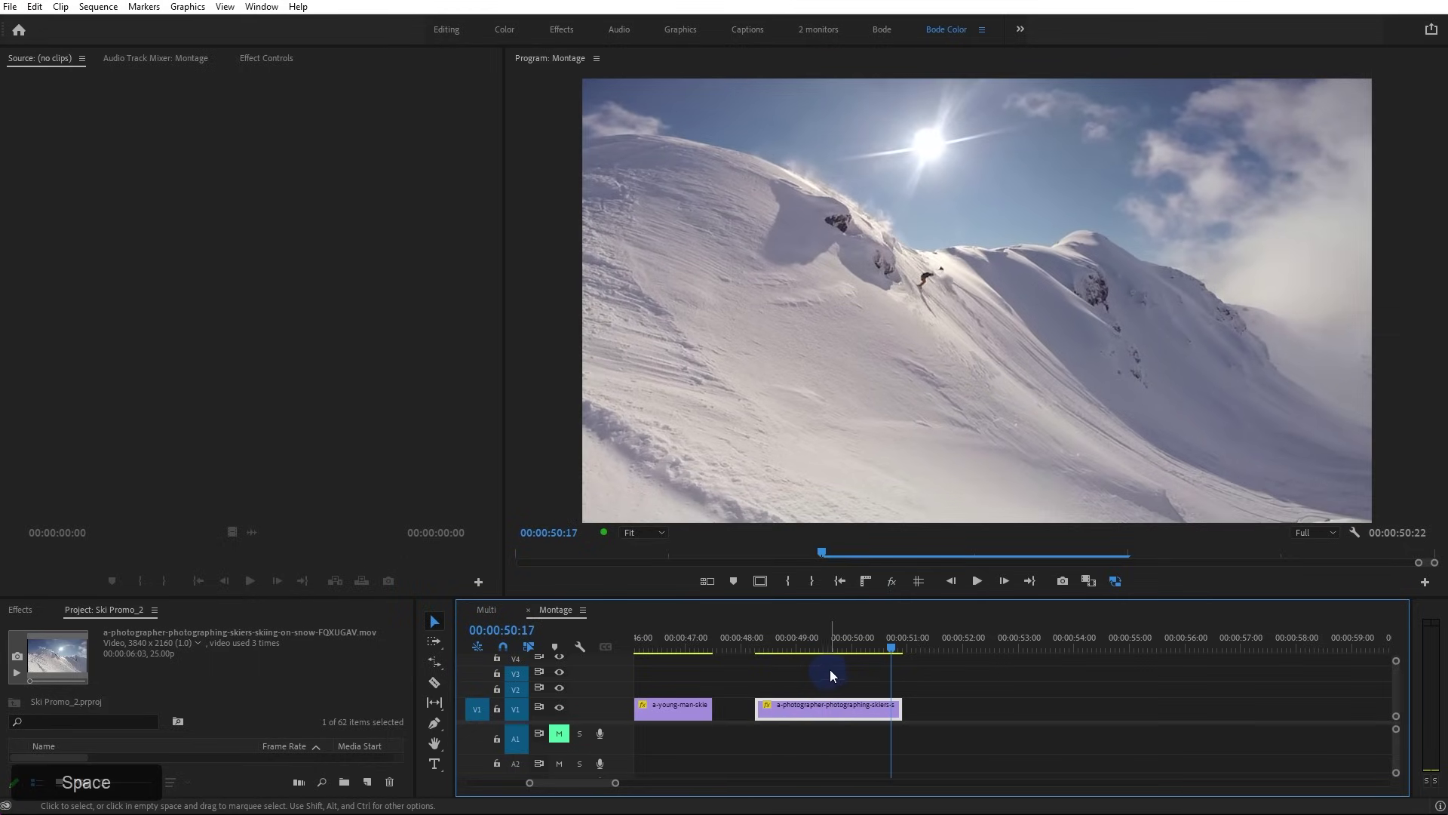
left_click_drag(799, 639, 858, 653)
Alt-drag two copies of the photographer clip right after the original on V1
left_click_drag(818, 703, 1074, 699)
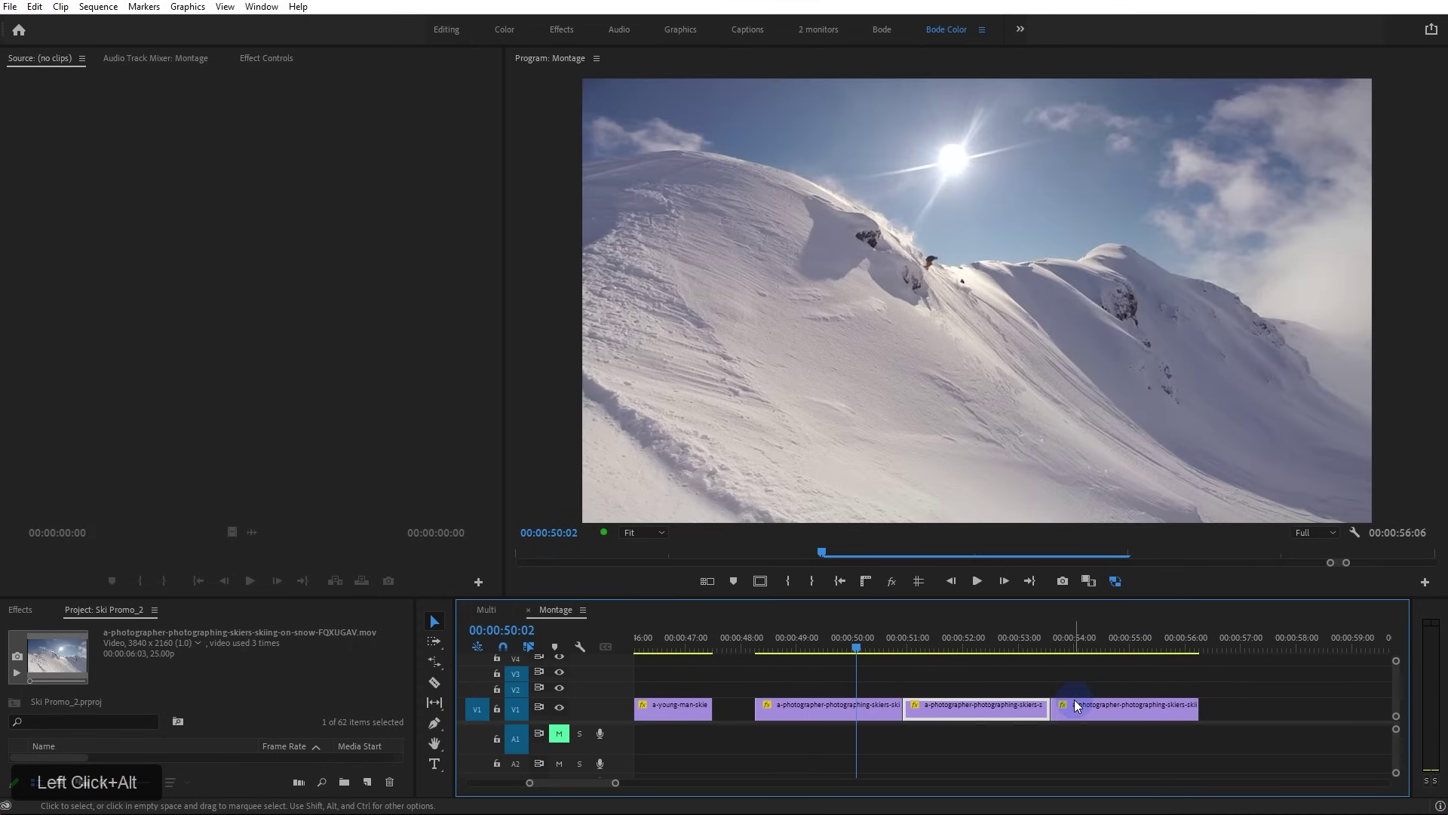
left_click(1116, 580)
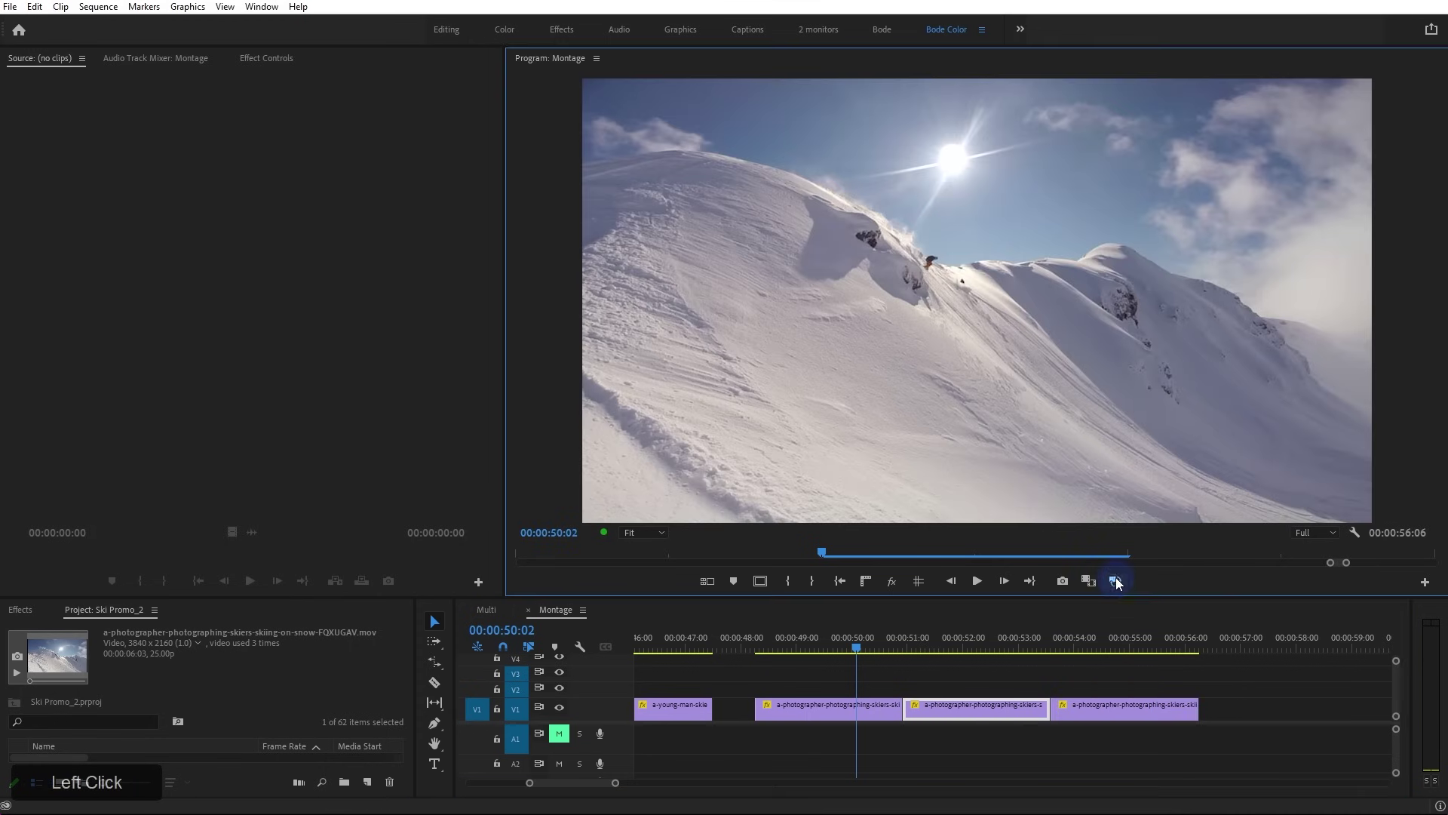
left_click(932, 647)
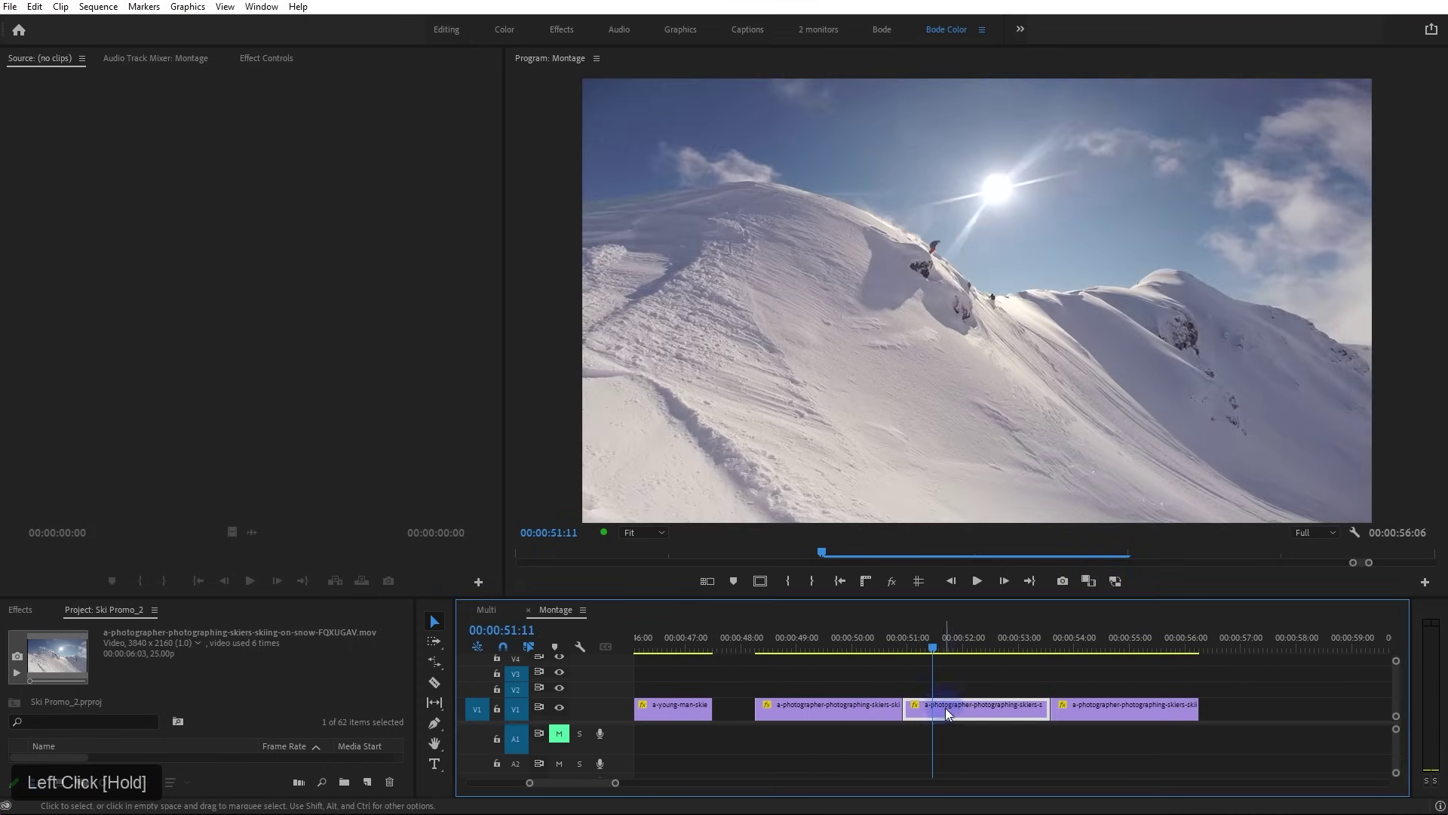
right_click(957, 709)
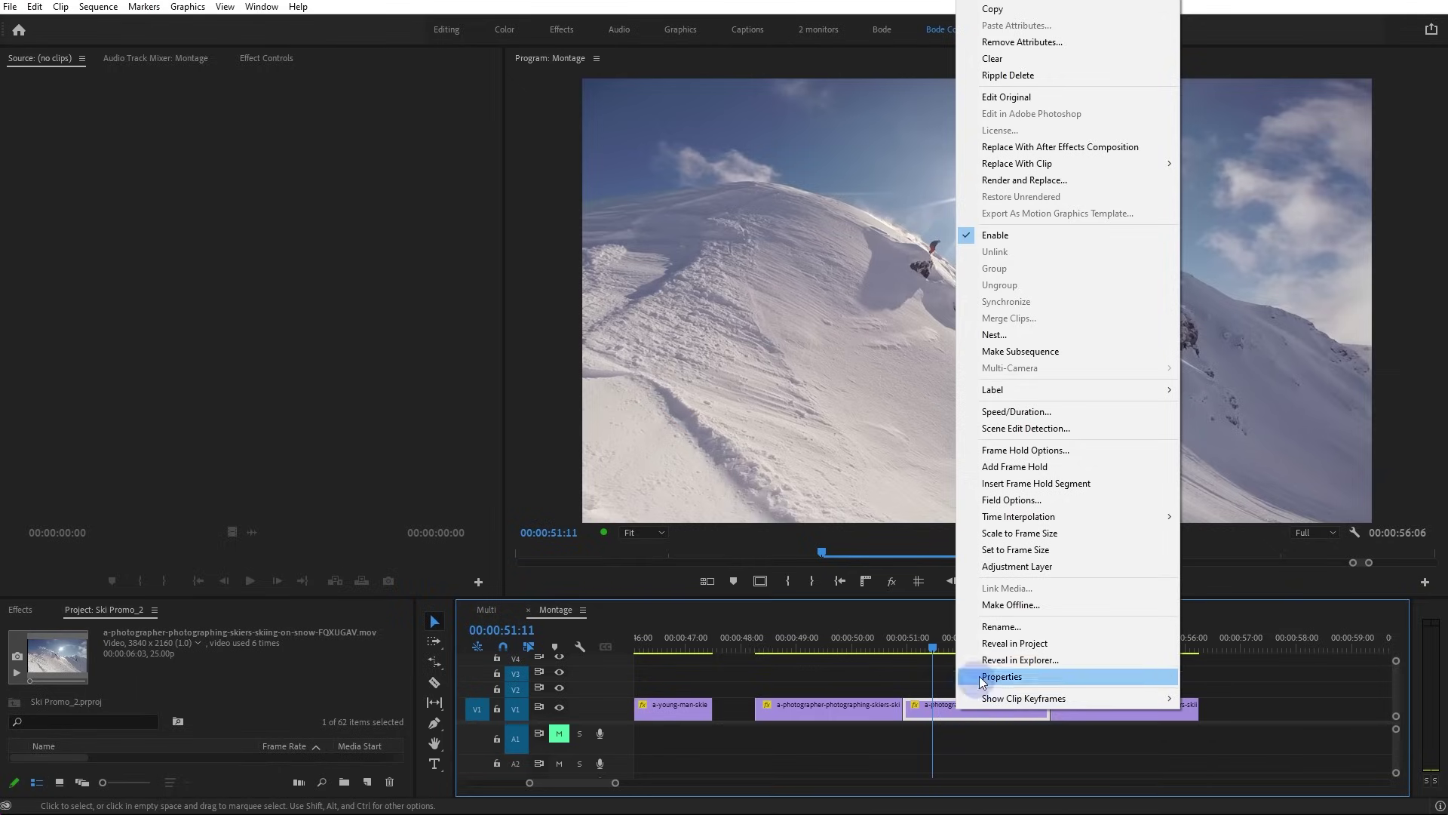
mouse_move(1041, 523)
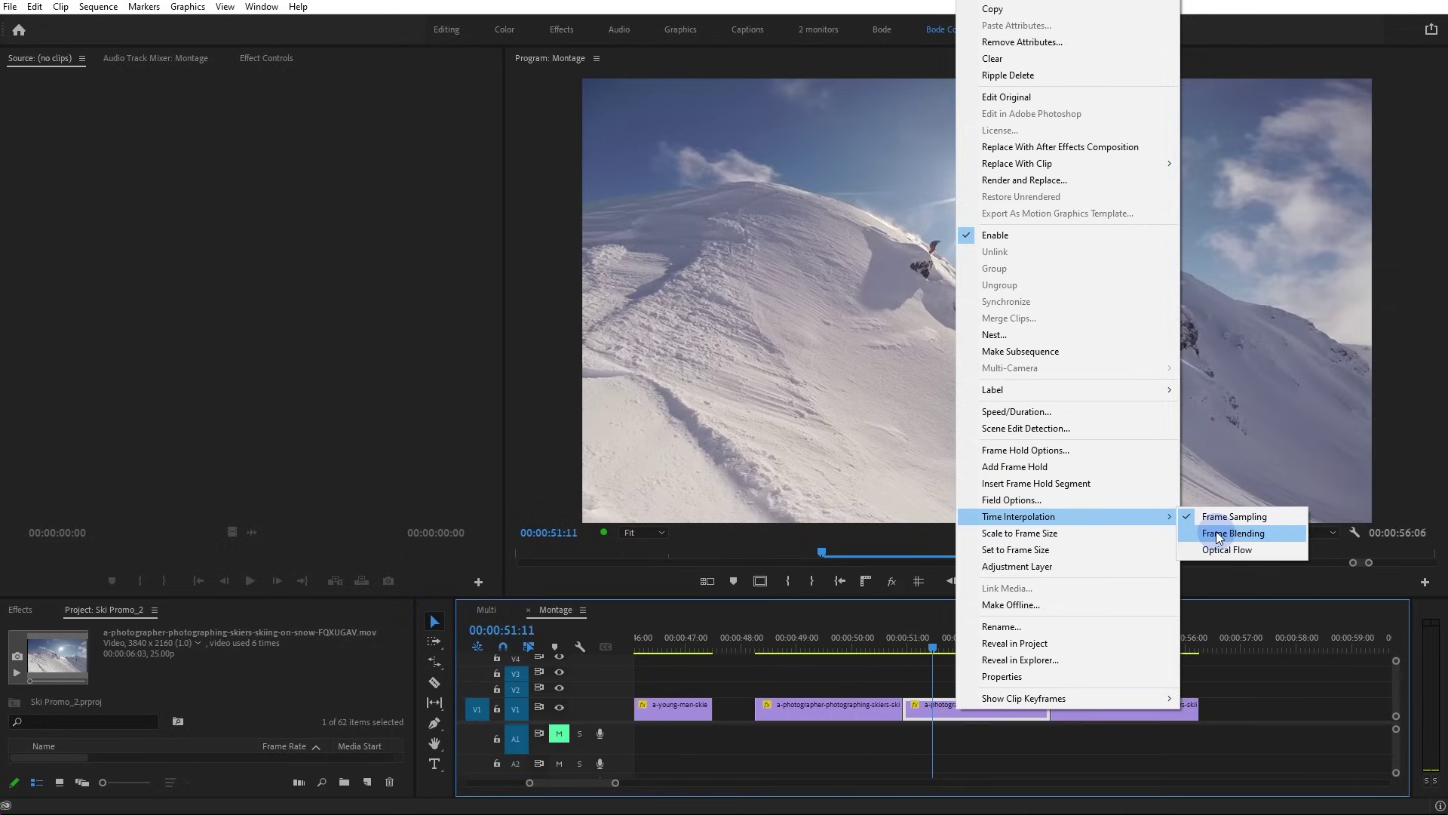
left_click(1219, 537)
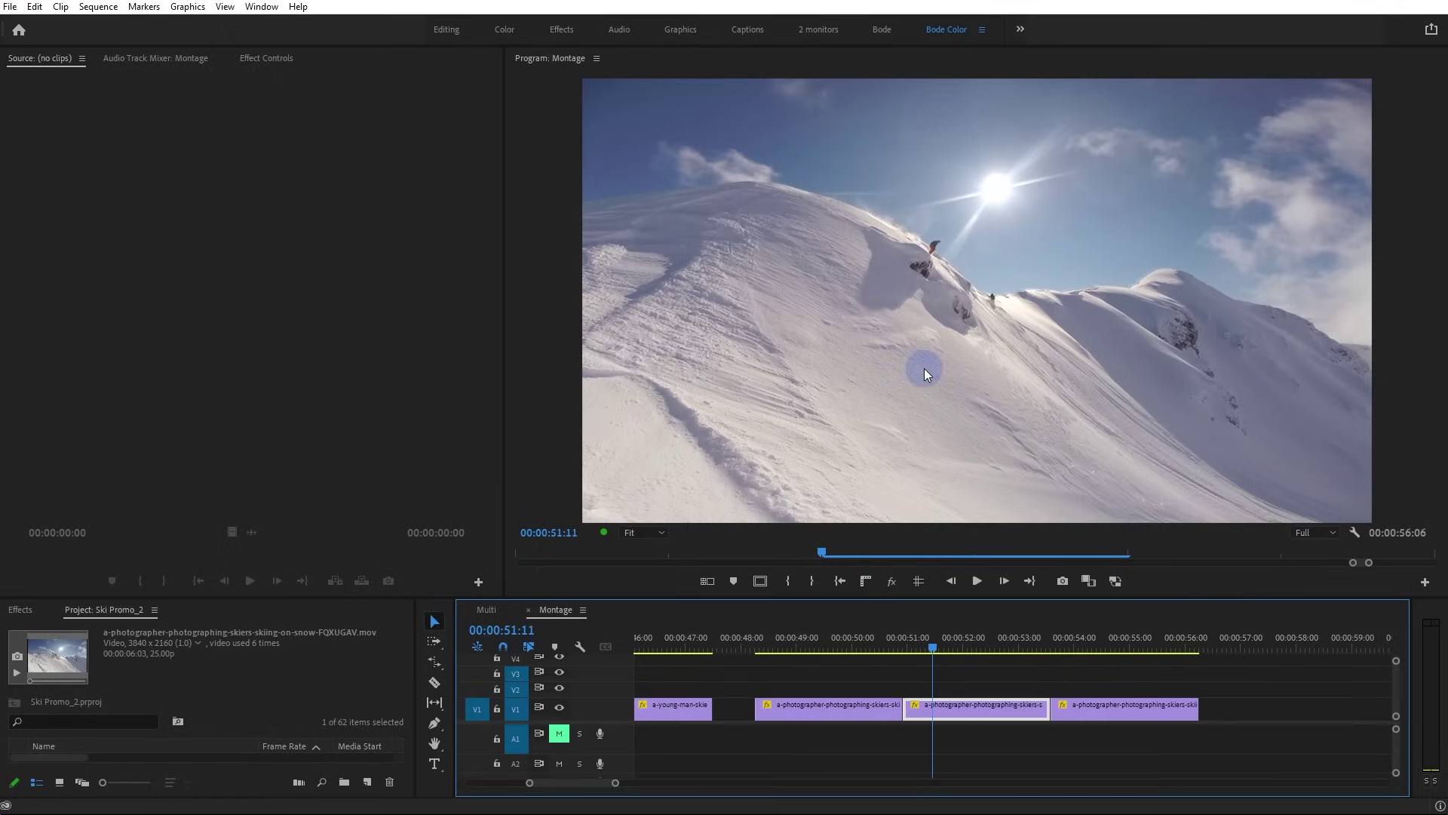
key("space")
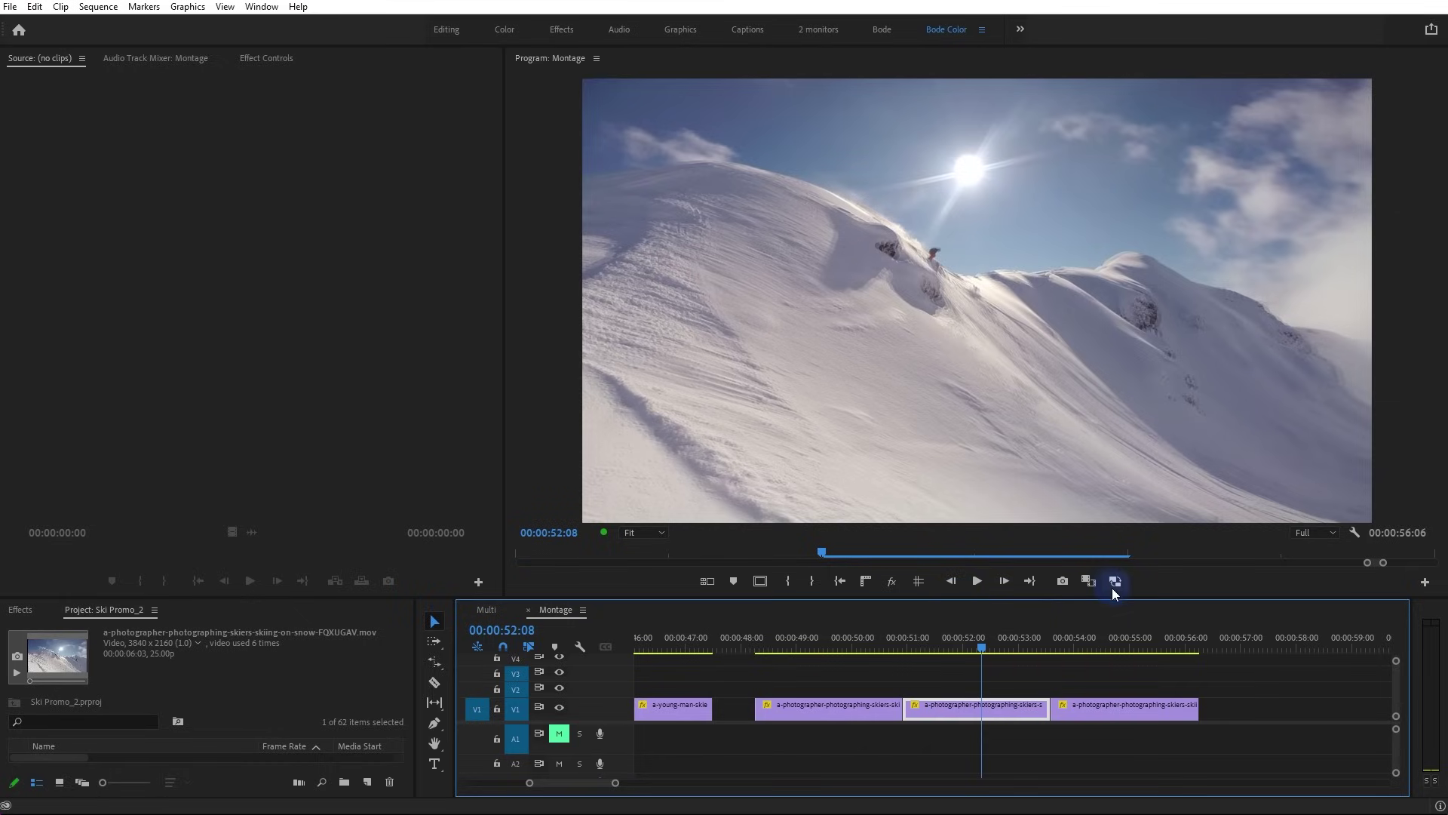
left_click_drag(931, 646, 942, 649)
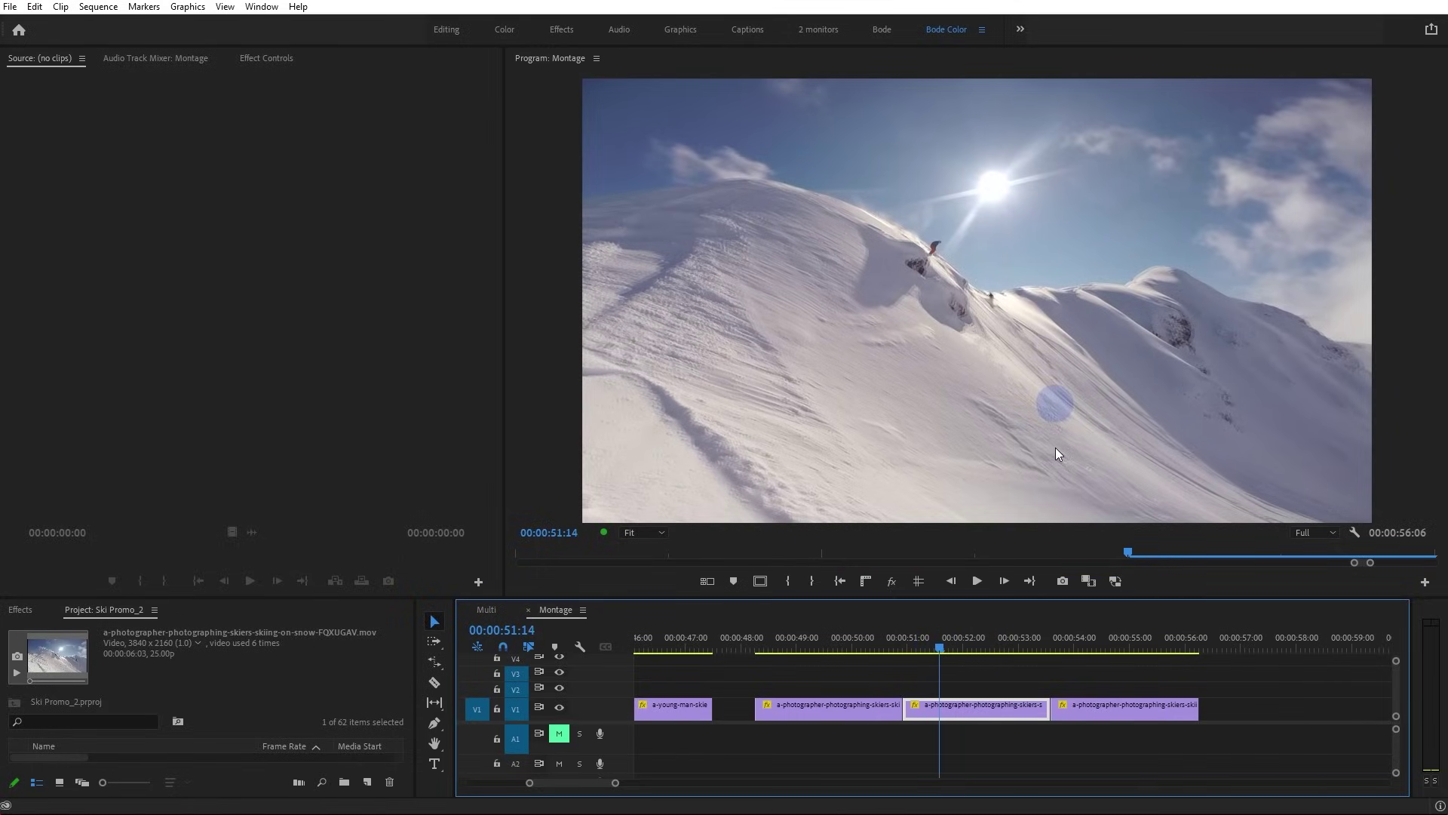
key("space")
key("space")
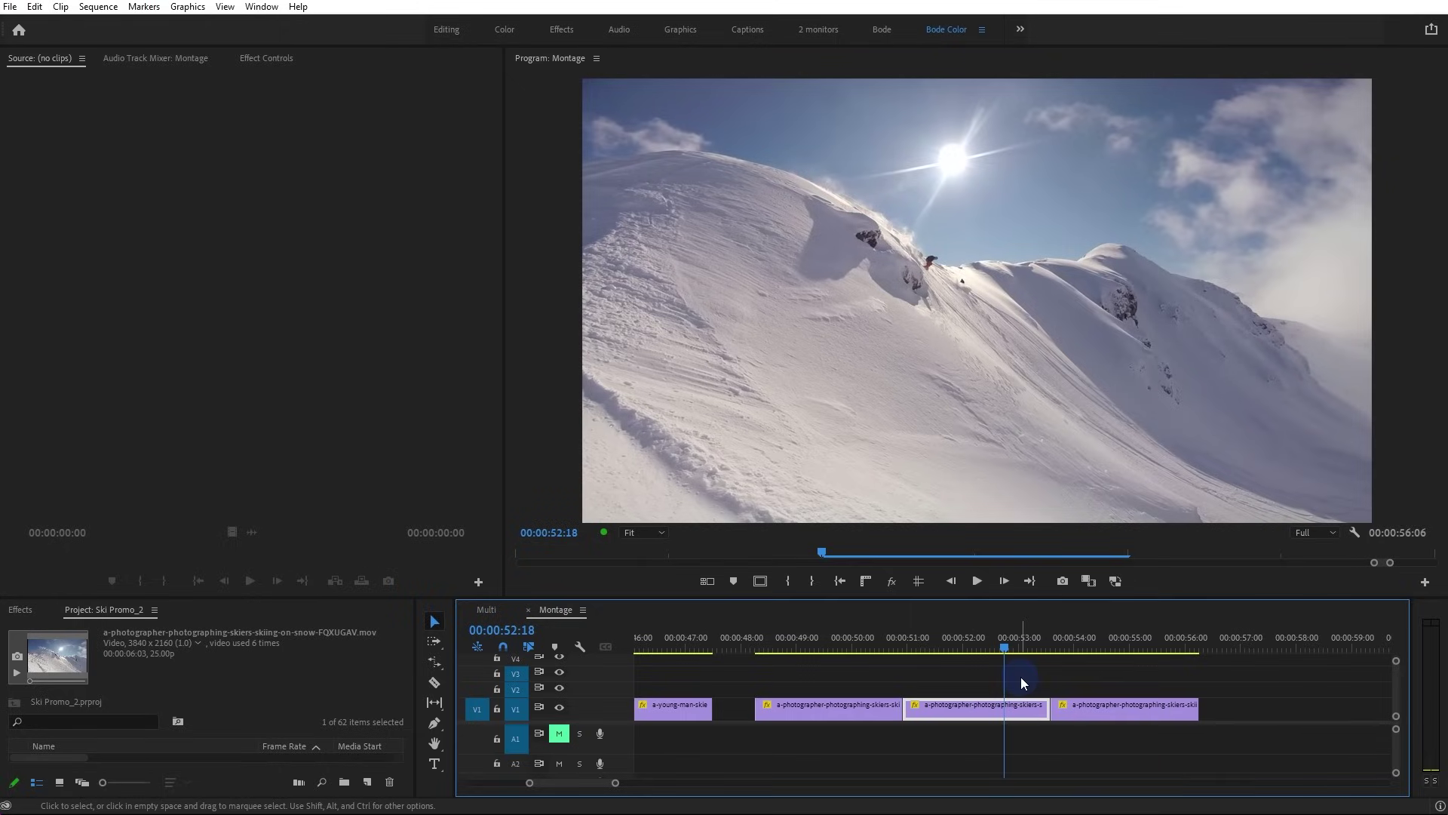
Set the fourth V1 clip's Time Interpolation to Optical Flow
left_click(1075, 638)
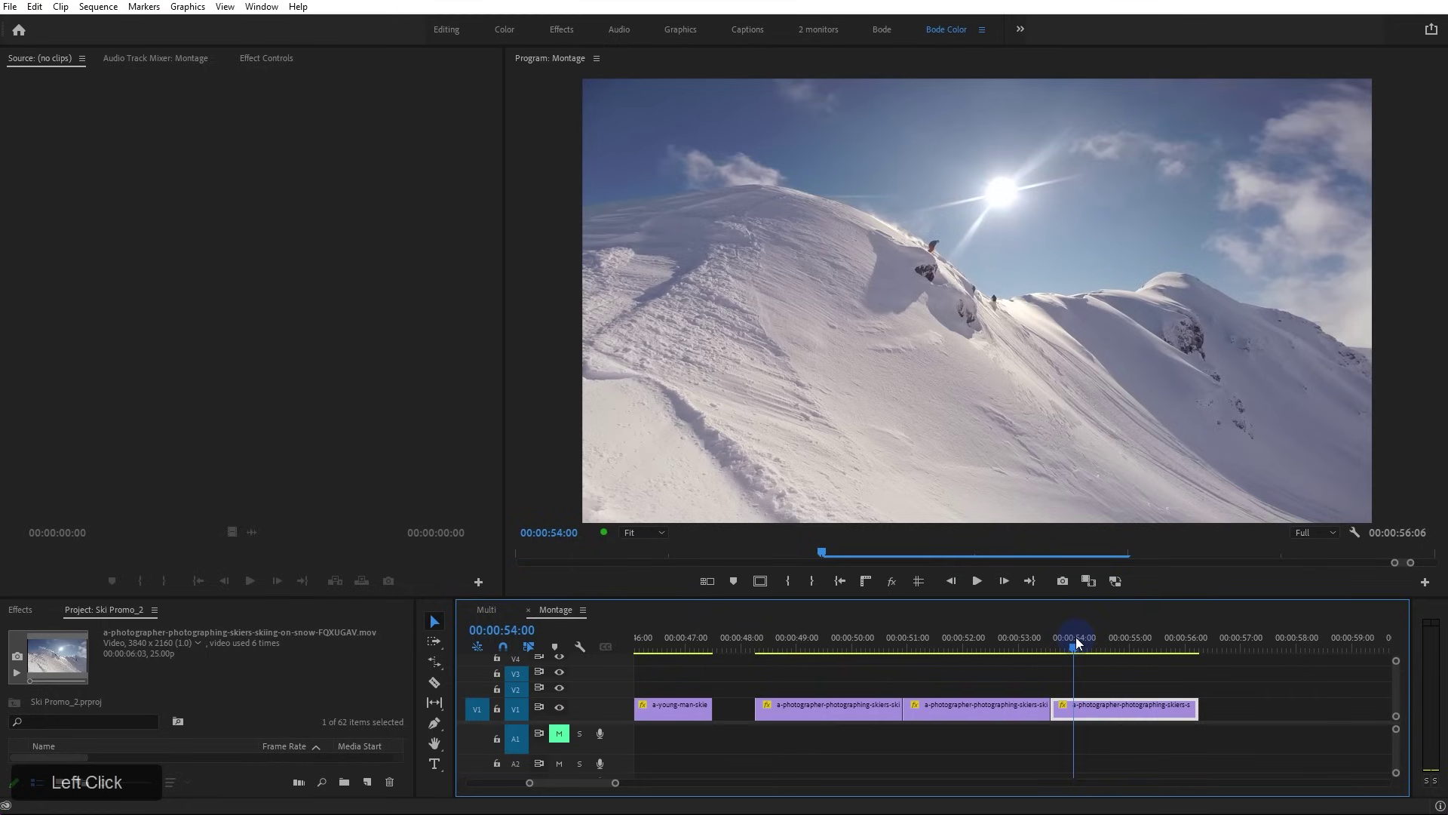
right_click(1094, 700)
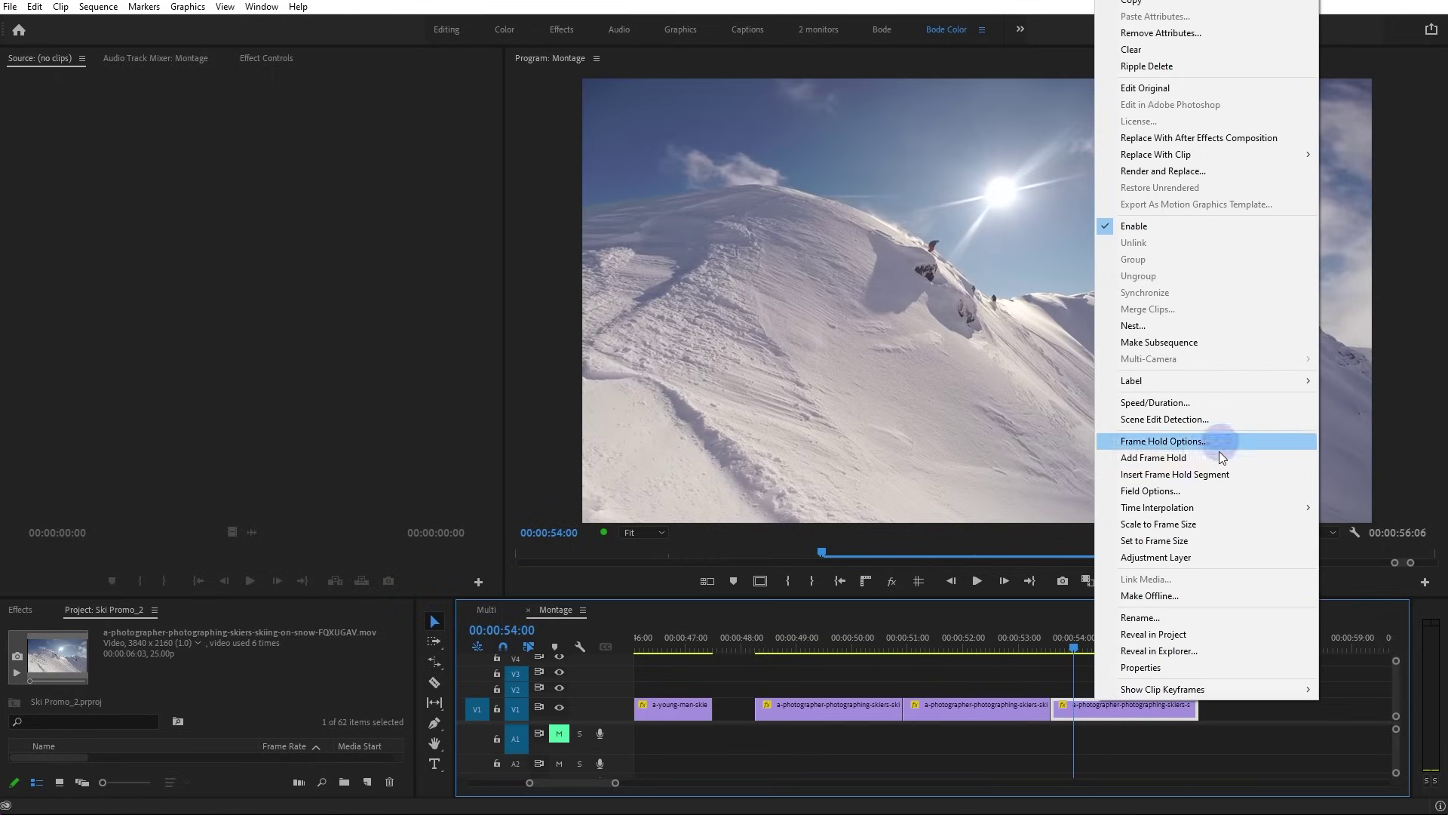
mouse_move(1218, 506)
left_click(1366, 540)
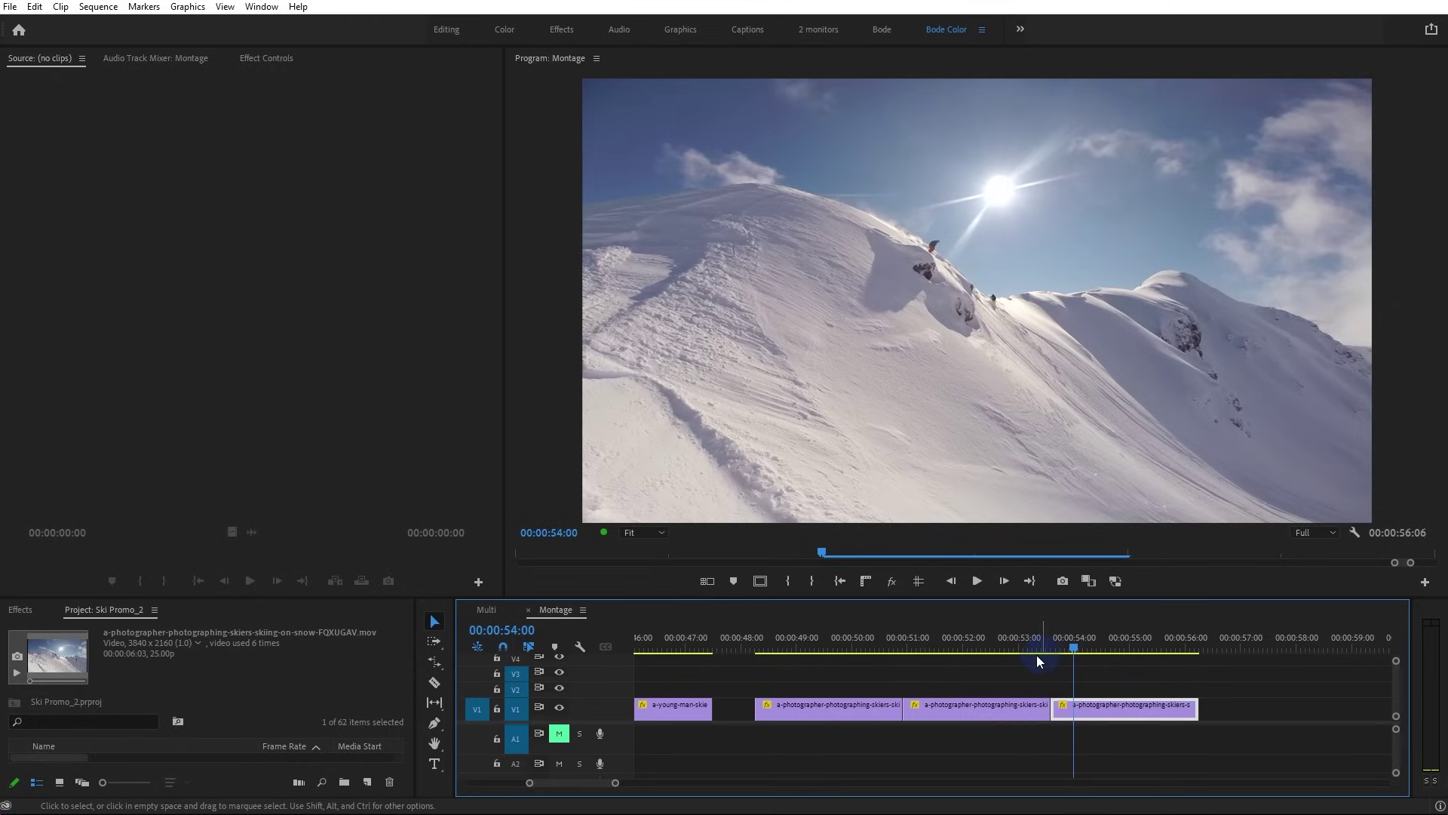
Play the Optical Flow clip, then return the playhead to 00:00:48:06
key("space")
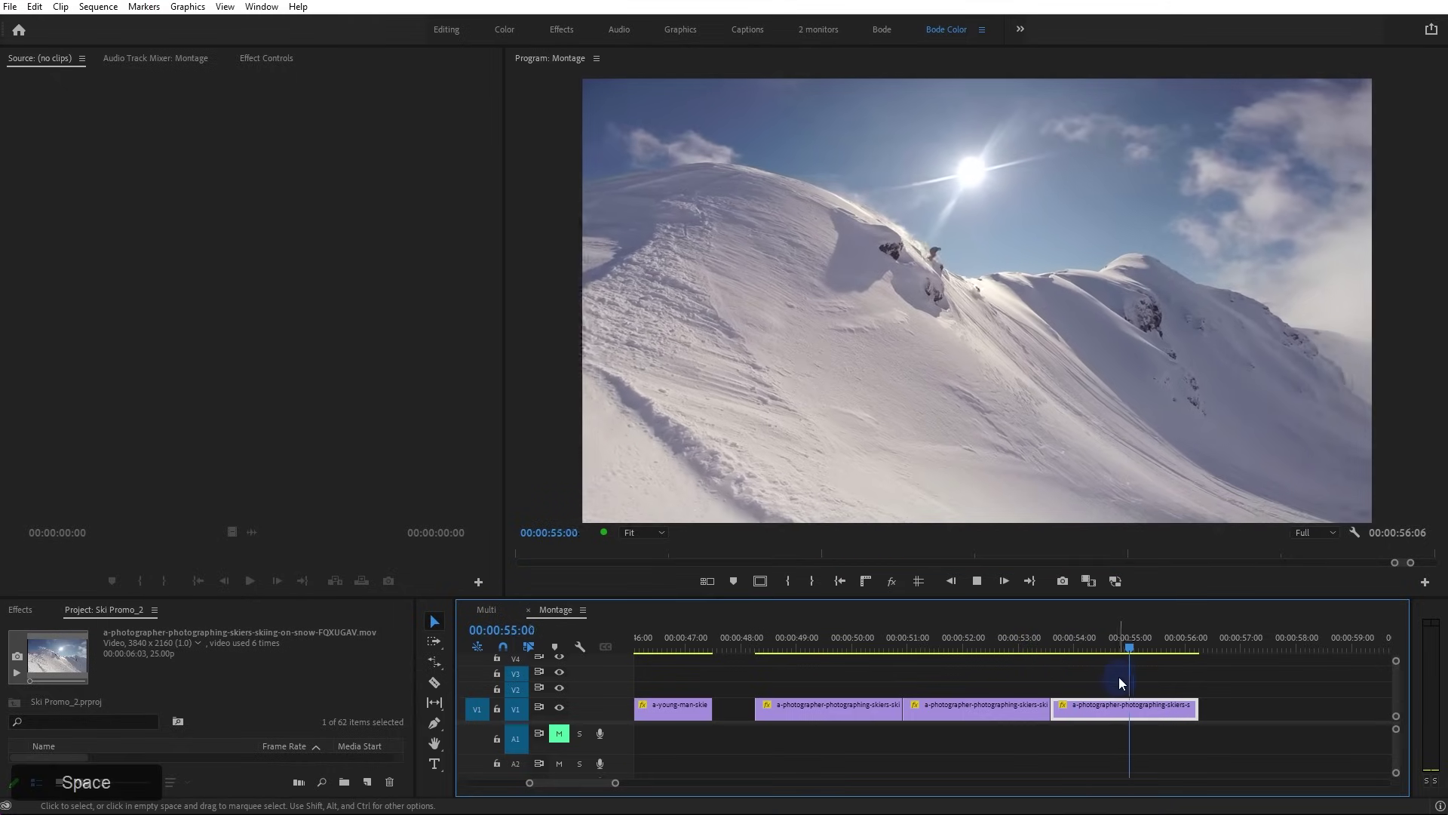
key("space")
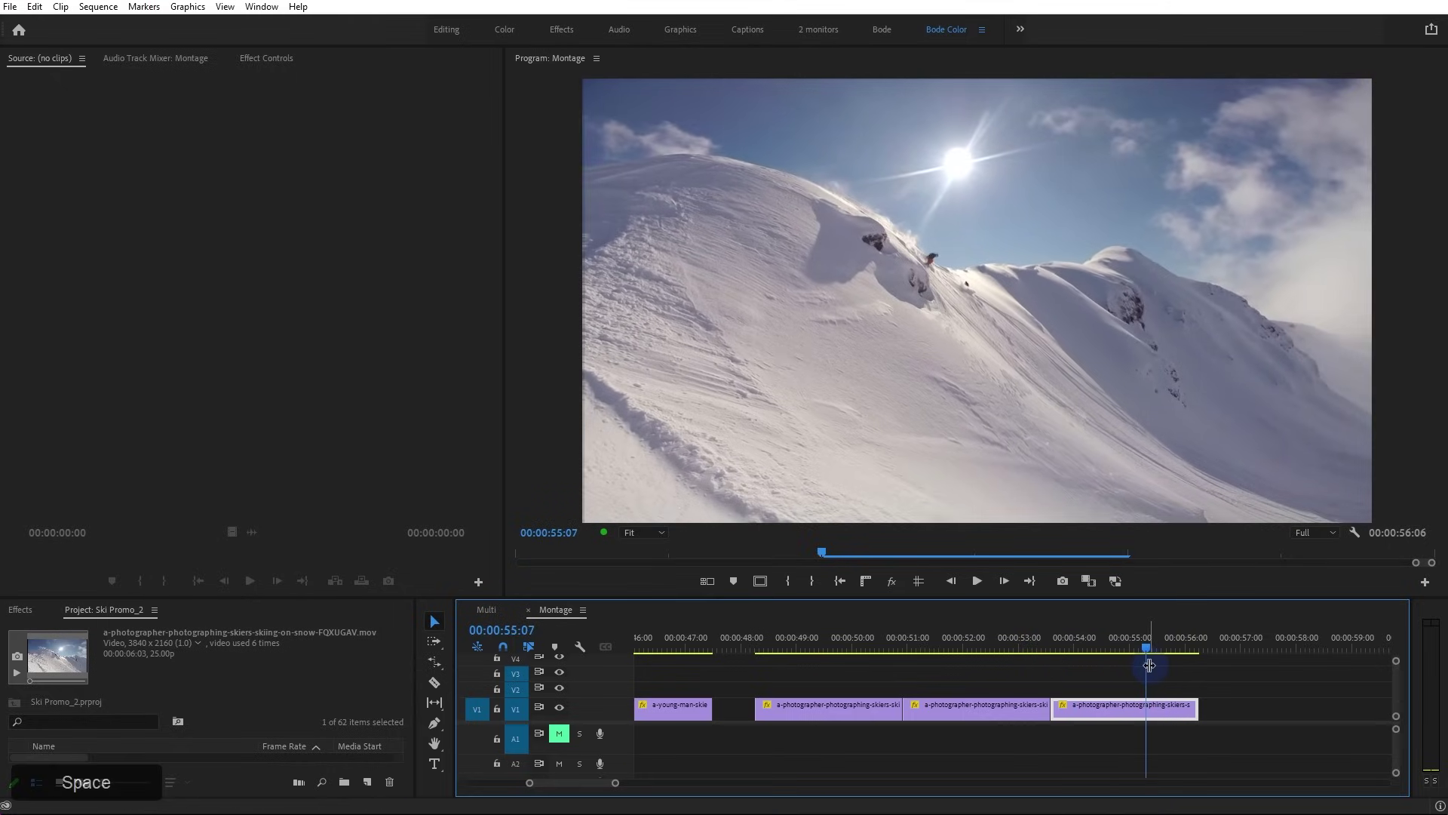
mouse_move(801, 647)
left_mouse_down()
mouse_move(758, 649)
mouse_move(1195, 662)
left_mouse_up()
Mark In/Out from 00:00:48:06 to 00:00:56:06 and render the In-to-Out range
key("i")
key("o")
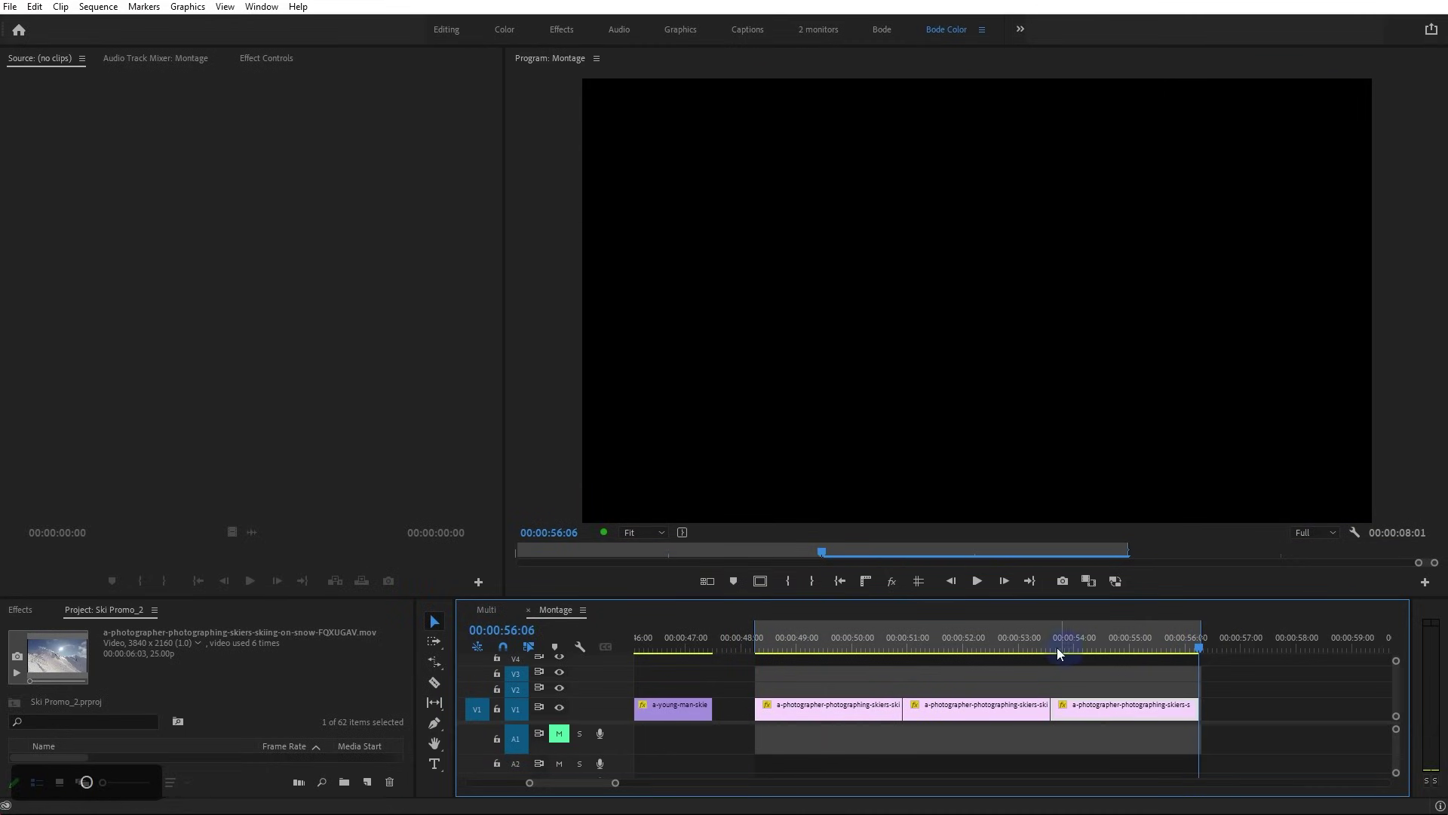
left_click(858, 647)
left_click(100, 7)
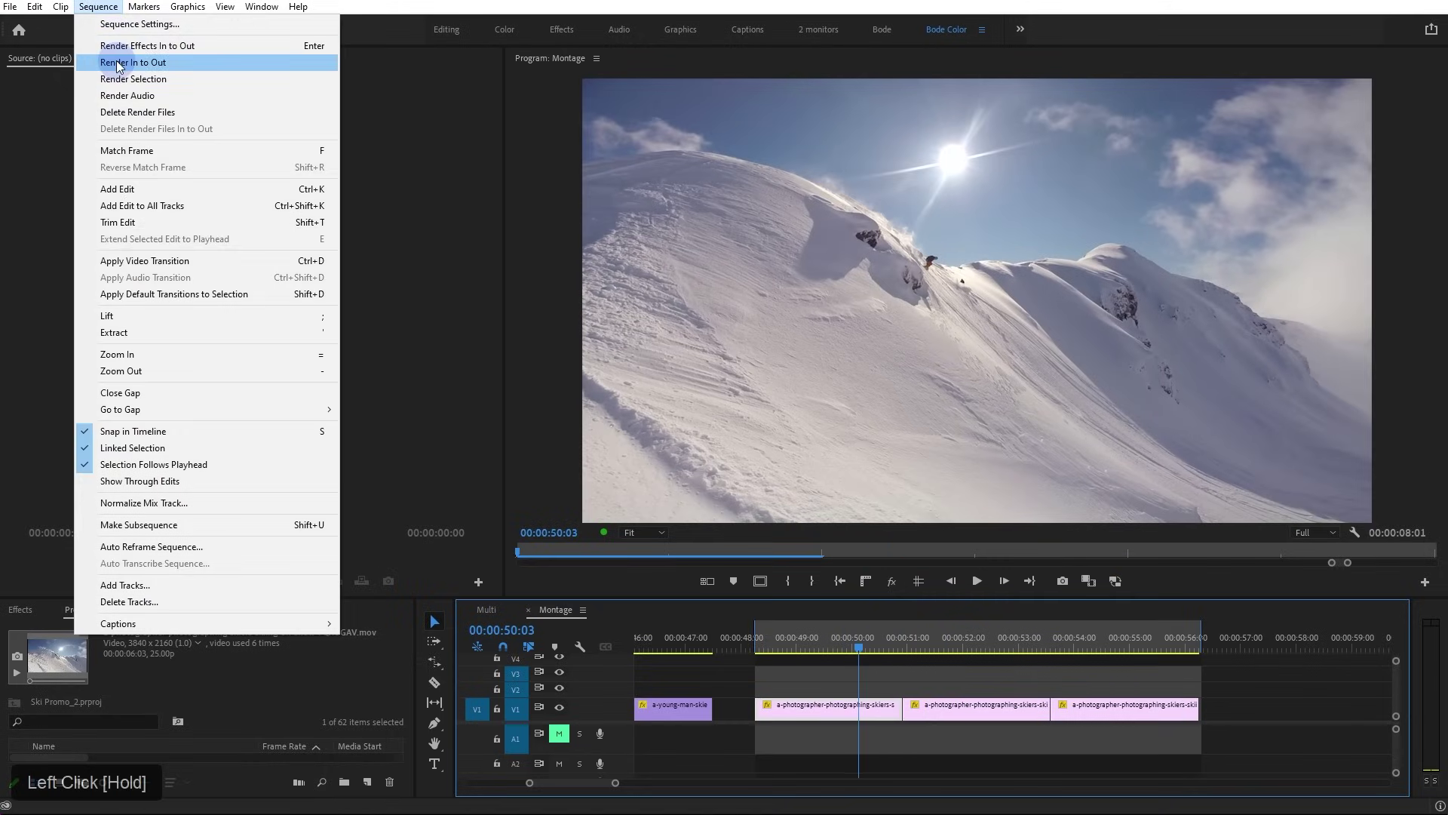
left_click(119, 63)
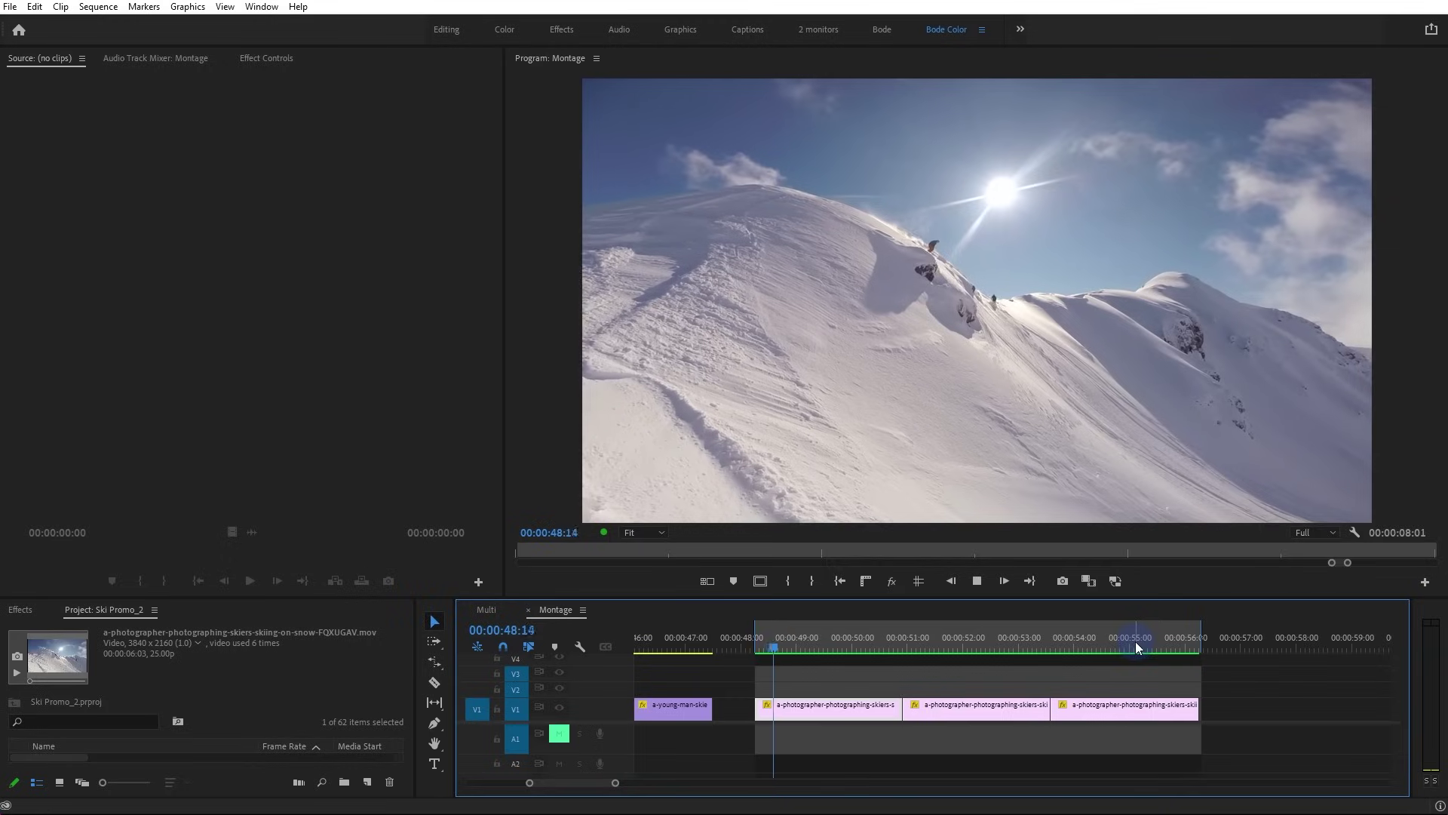
Play the rendered range with the Program monitor maximized
key("space")
left_click(891, 672)
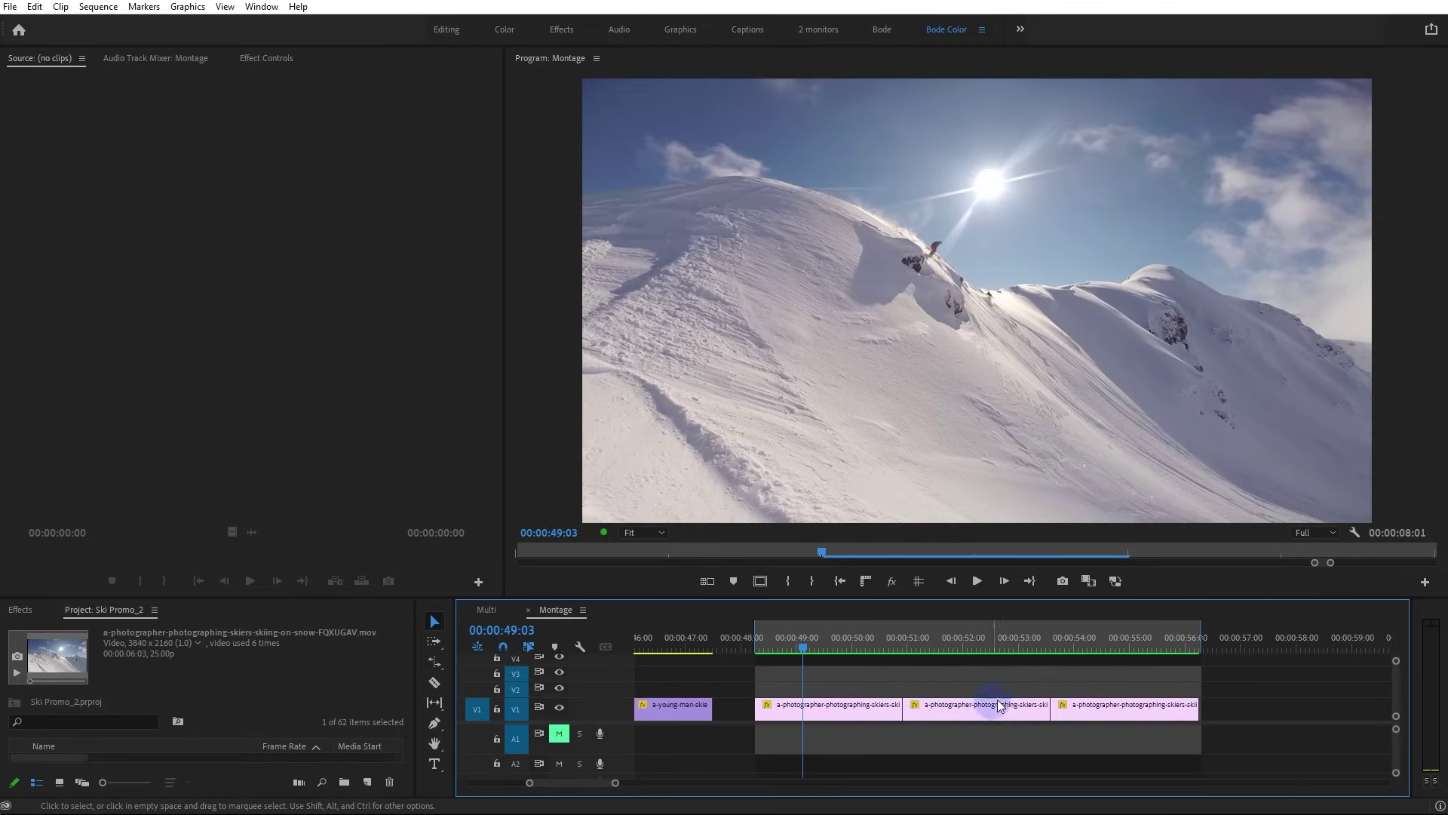
key("grave")
key("space")
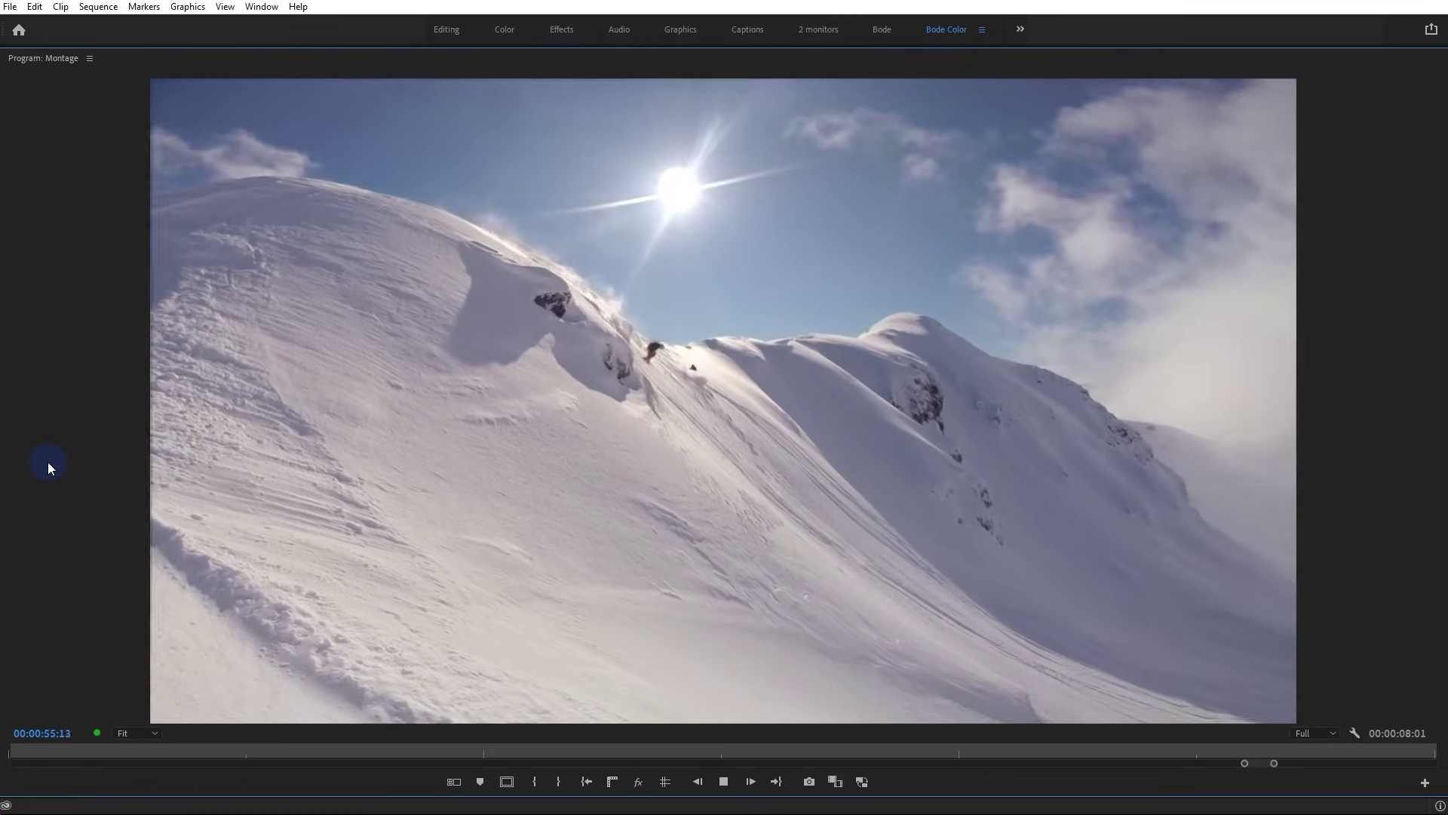
Stop the full-window preview and return to the normal panel layout
key("space")
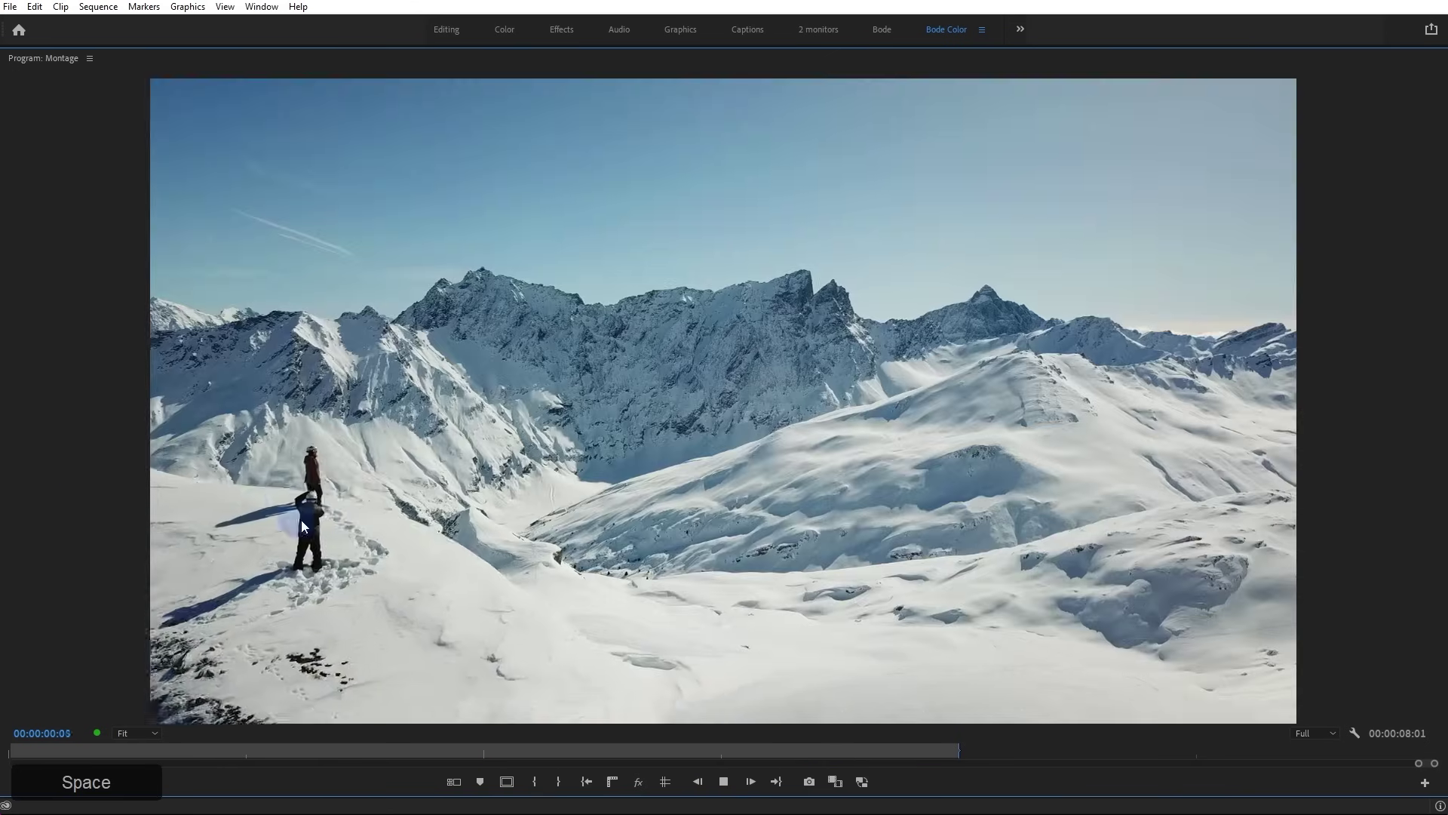
key("space")
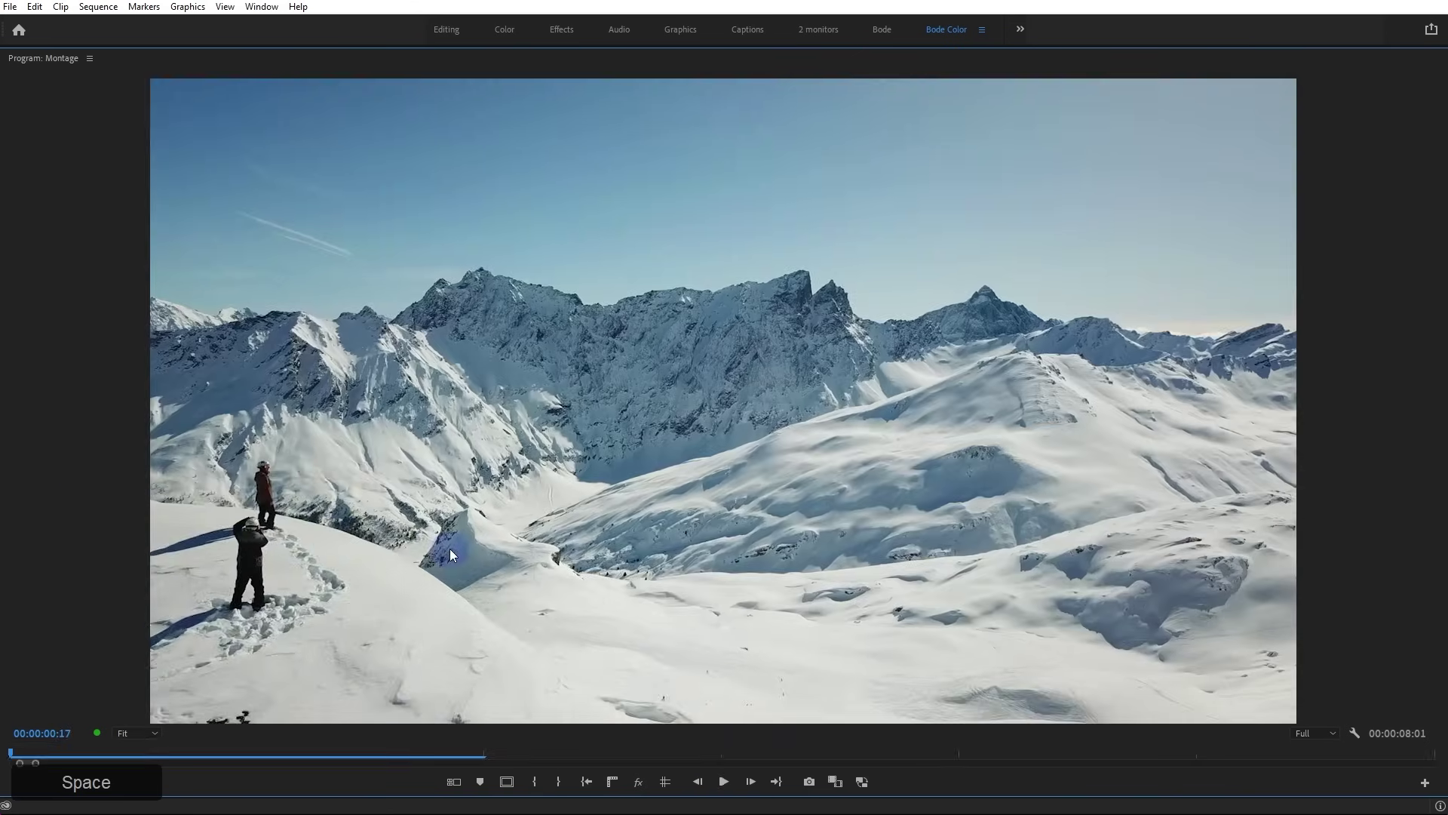
key("grave")
scroll(943, 682, "down", 5, "alt")
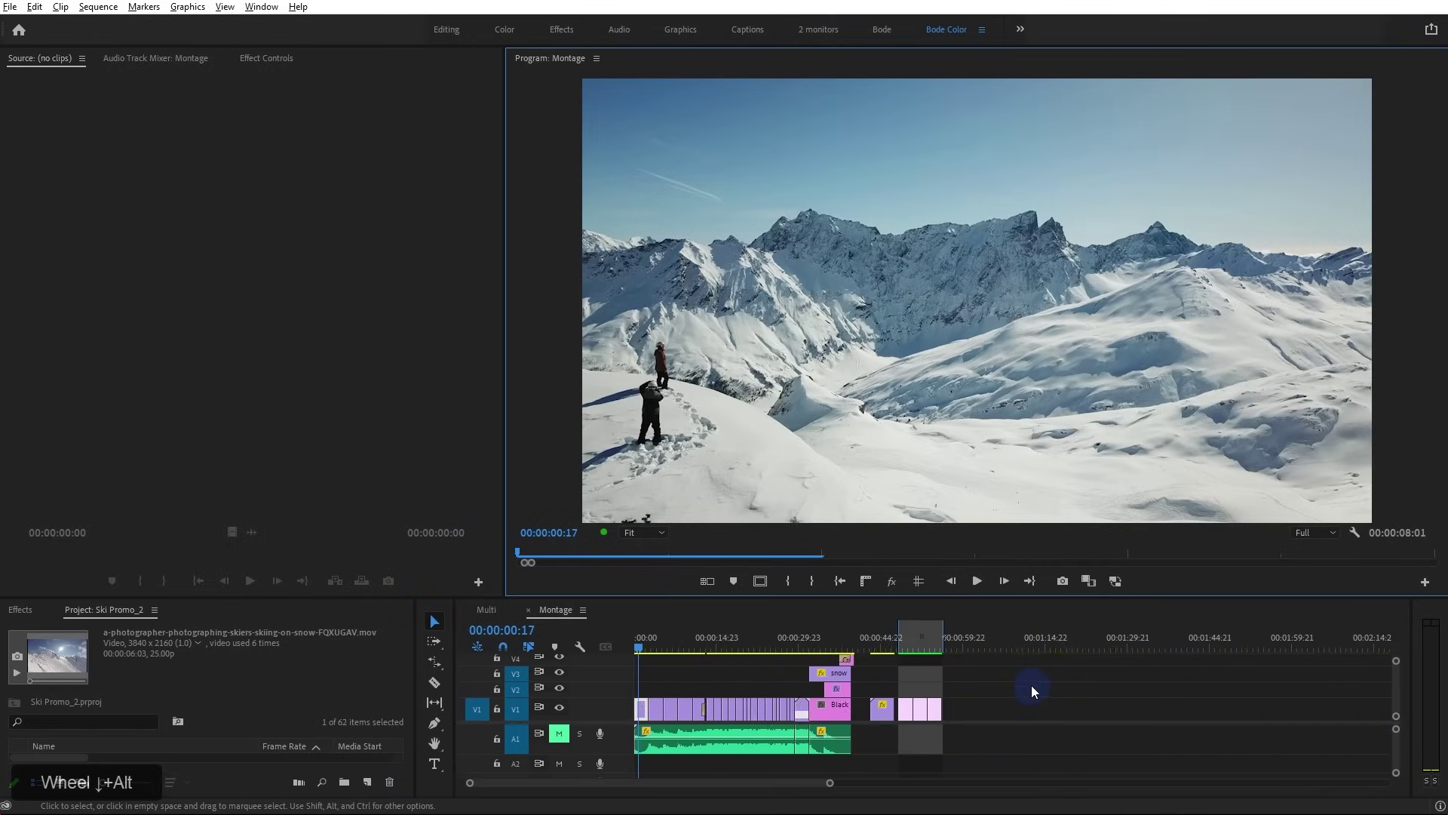
scroll(906, 648, "up", 5, "alt")
Add Loop Playback to the Program monitor buttons and switch it on
left_click(1425, 582)
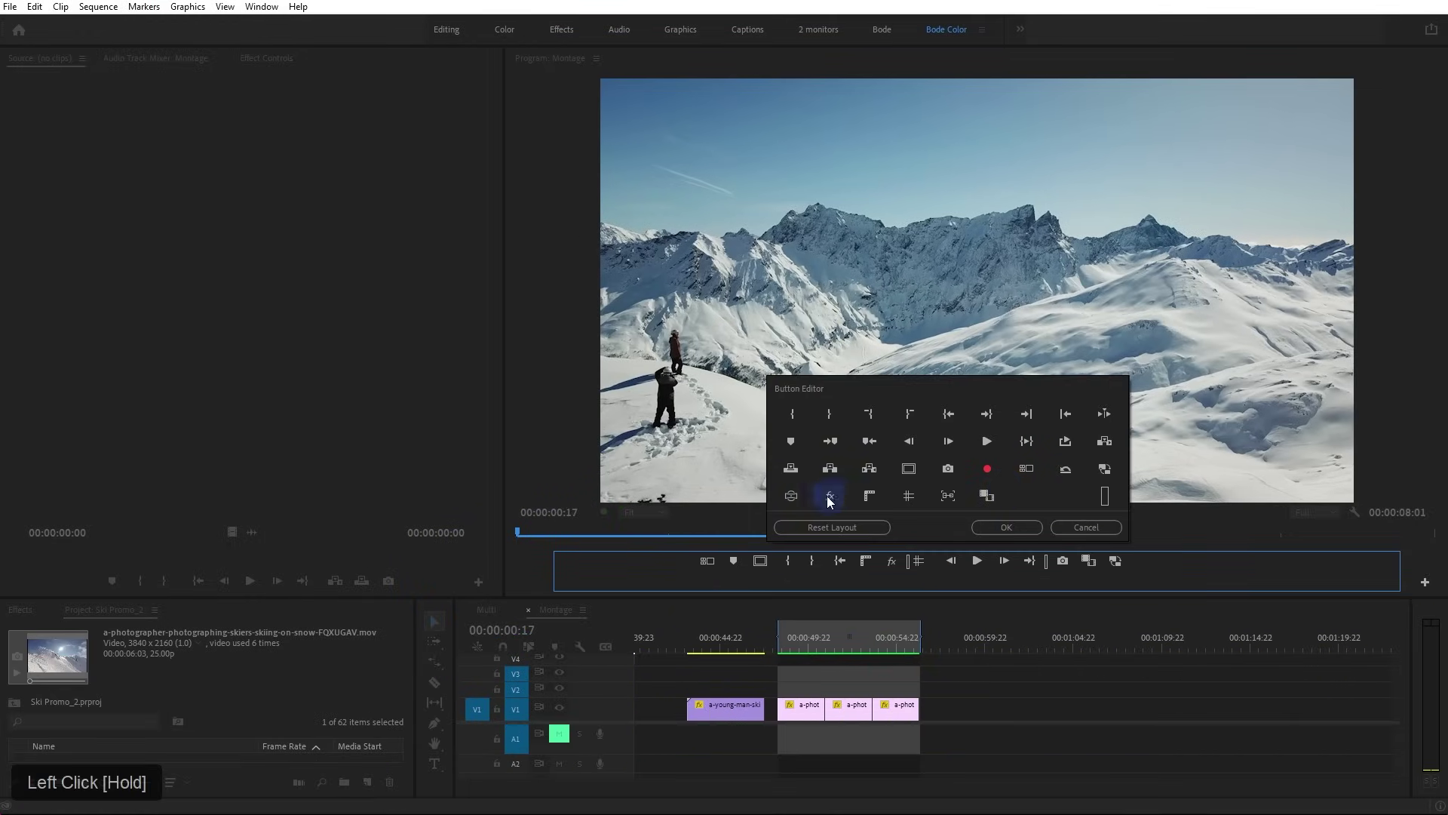
left_click_drag(1064, 442, 1127, 562)
left_click(1008, 527)
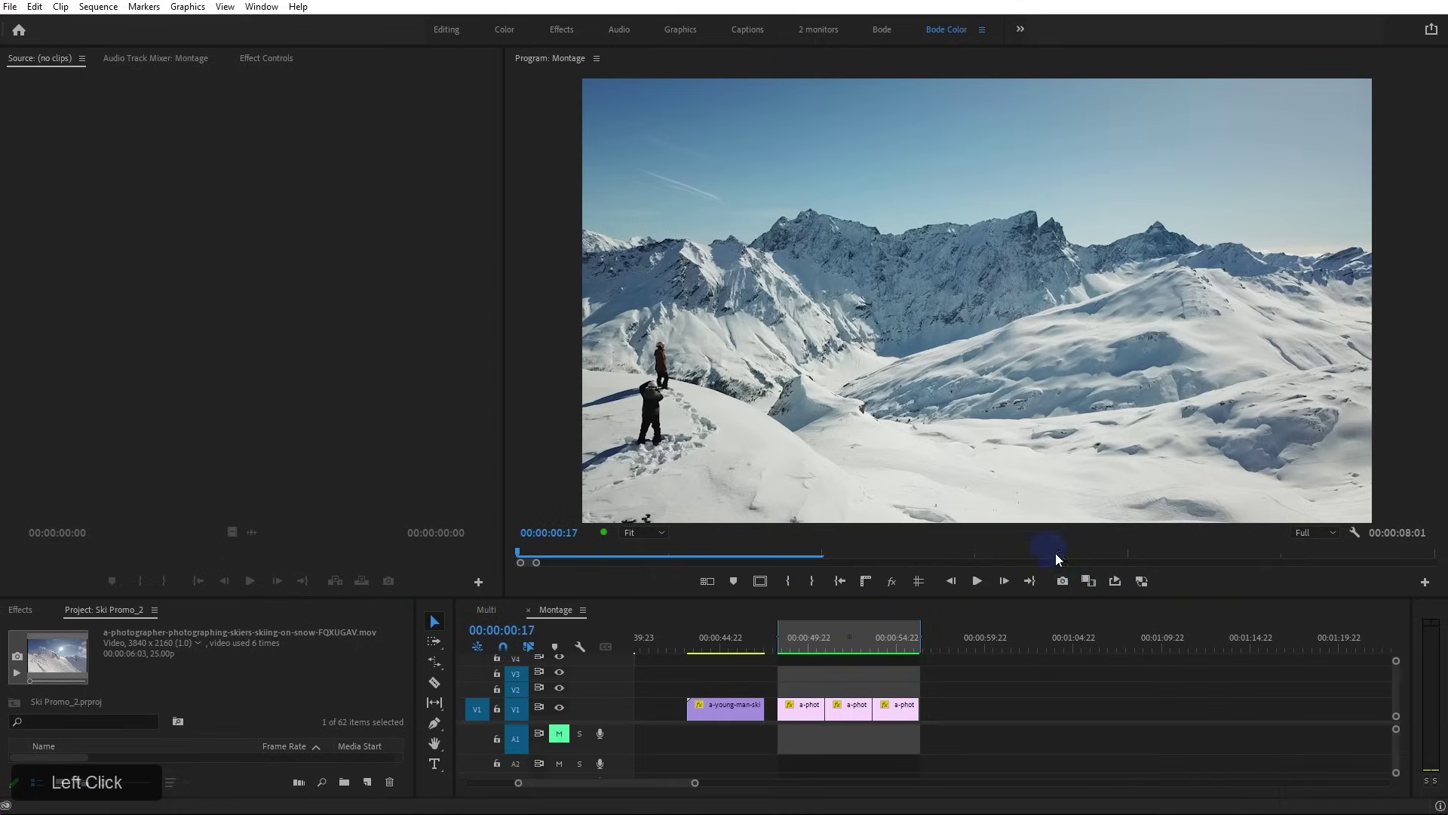
left_click(1114, 580)
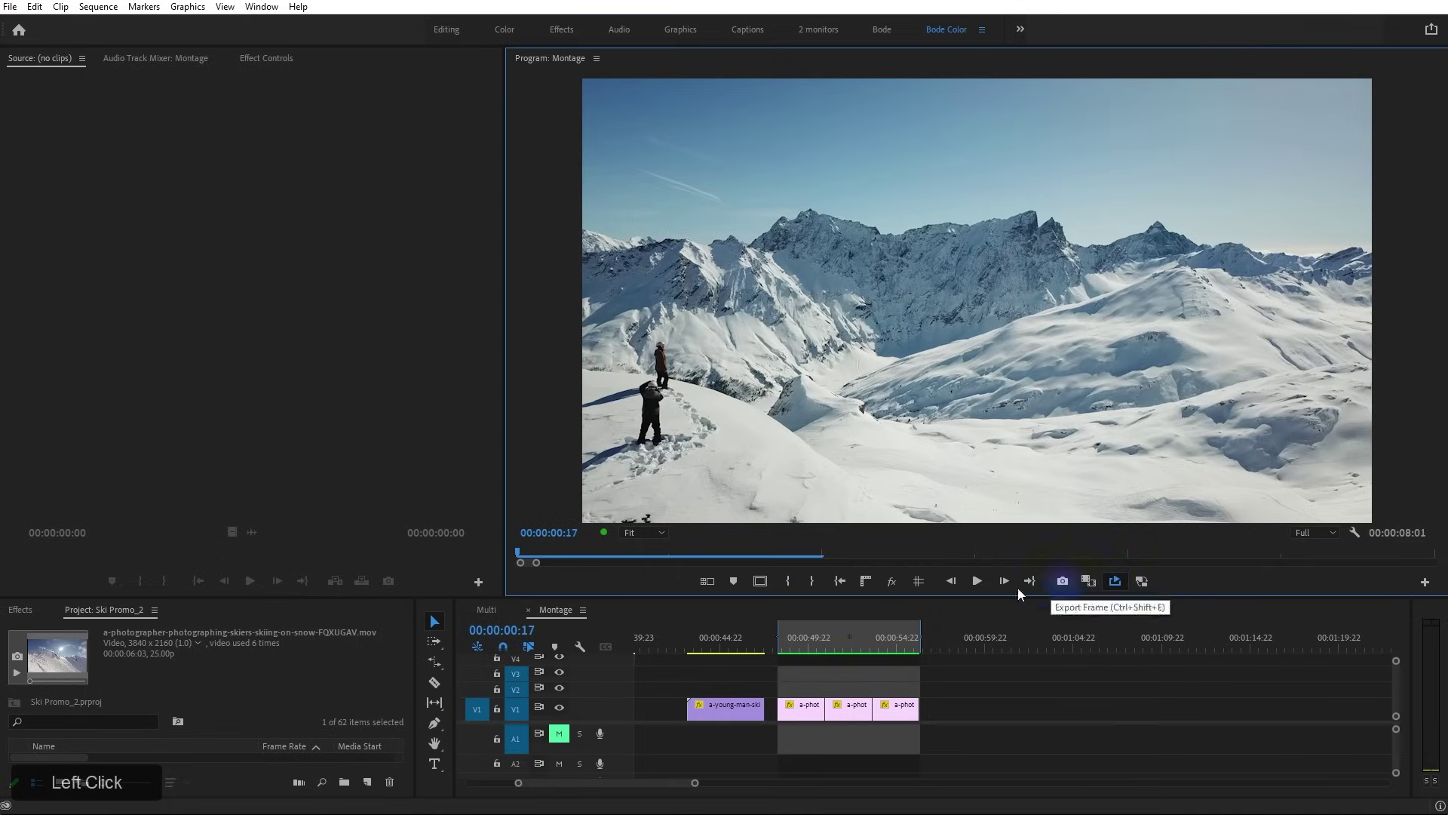
left_click_drag(785, 634, 902, 641)
Loop-play the comparison in the maximized Program monitor, pausing and resuming once
key("grave")
key("space")
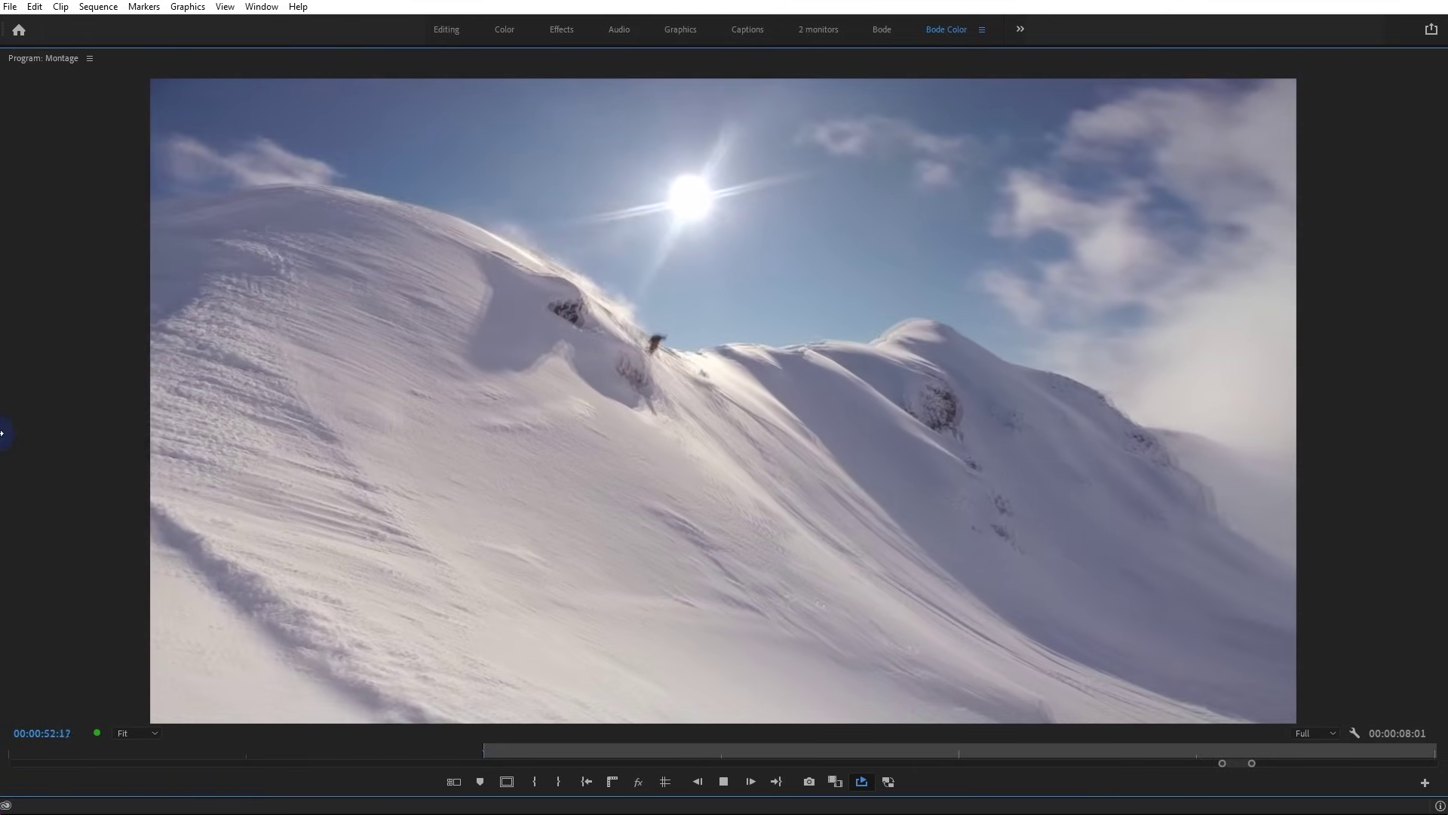
key("space")
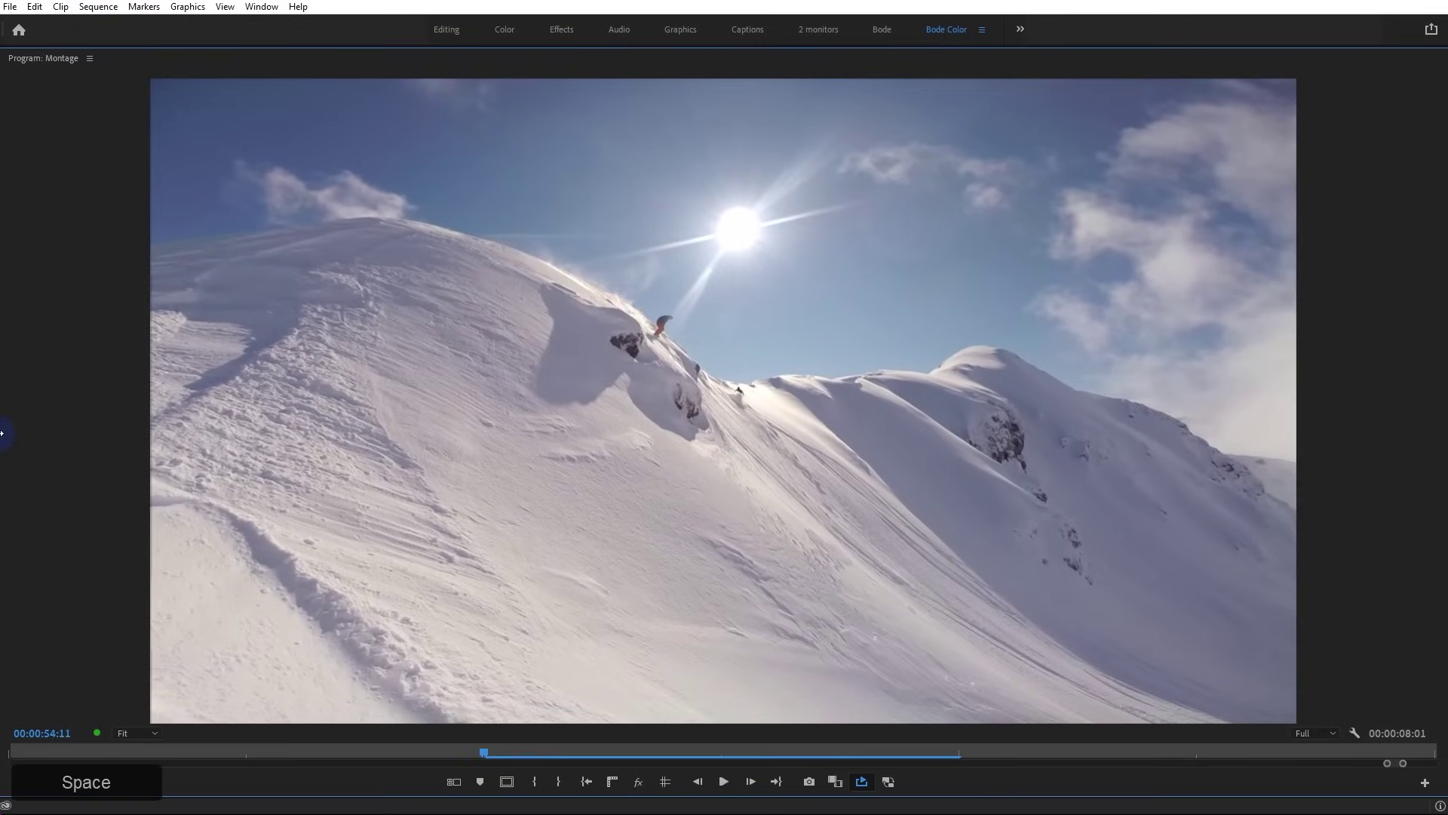
key("space")
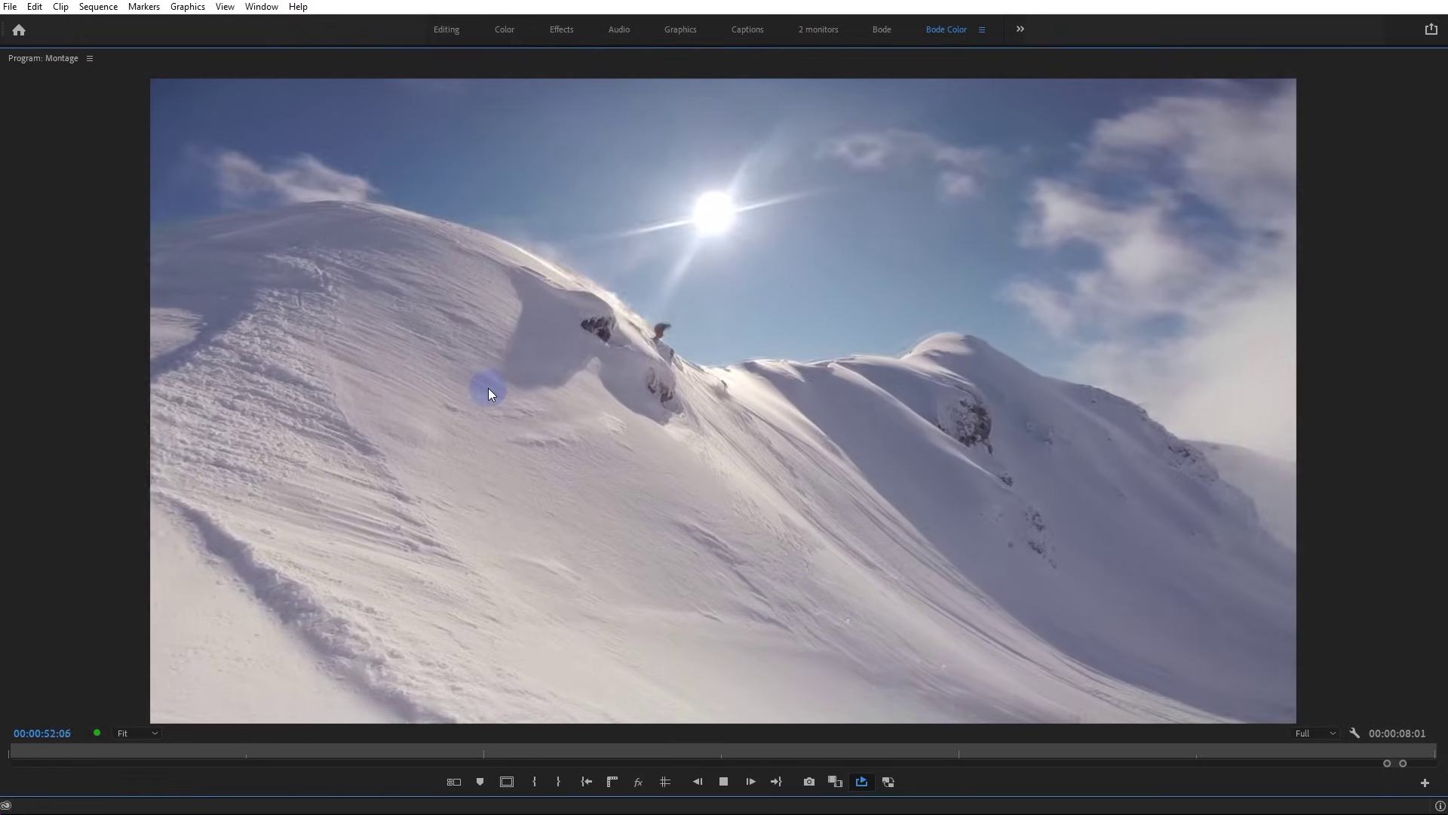
key("space")
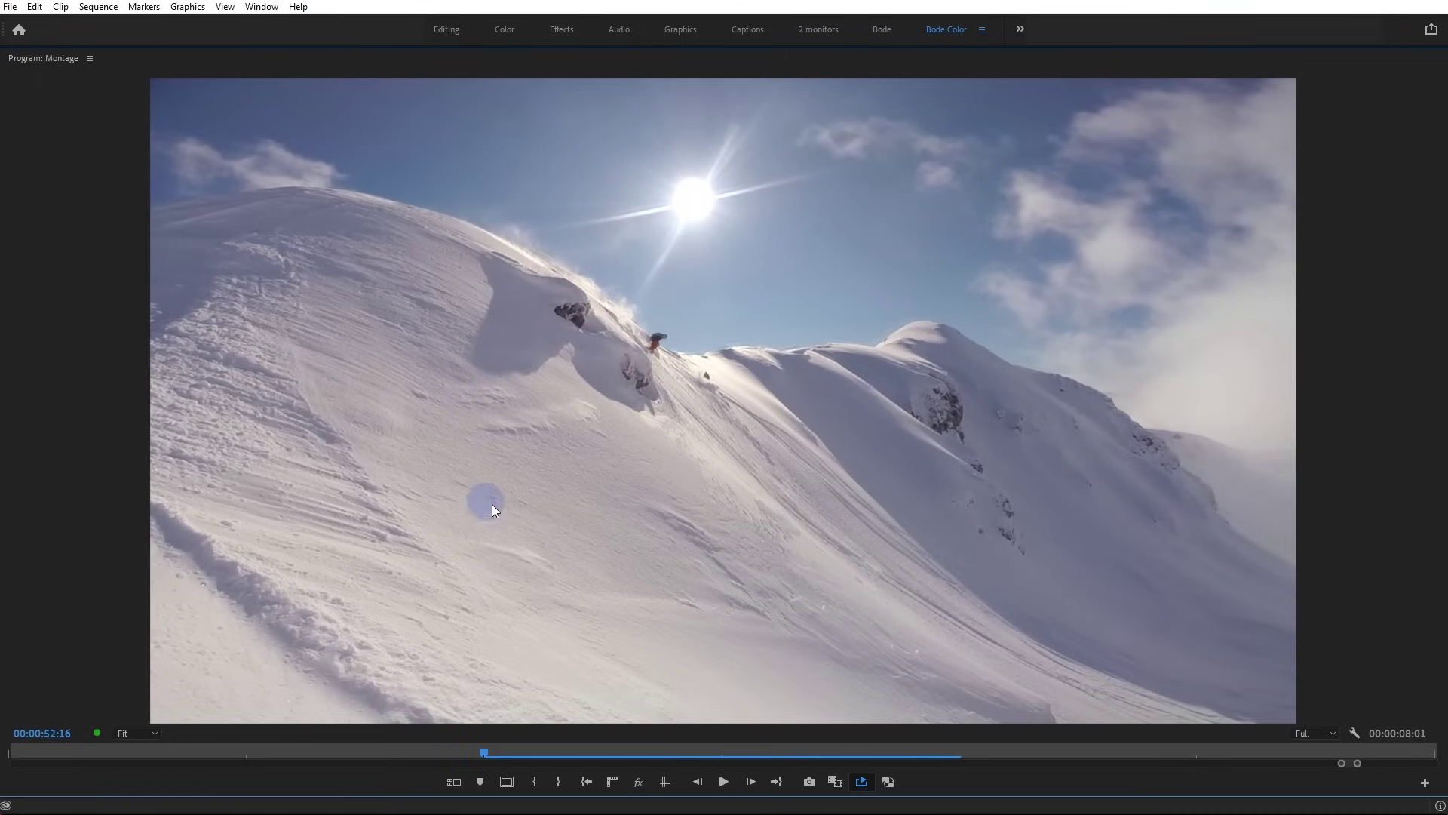
Save the project, replay the last copy, and restore the normal editing layout
key("ctrl+s")
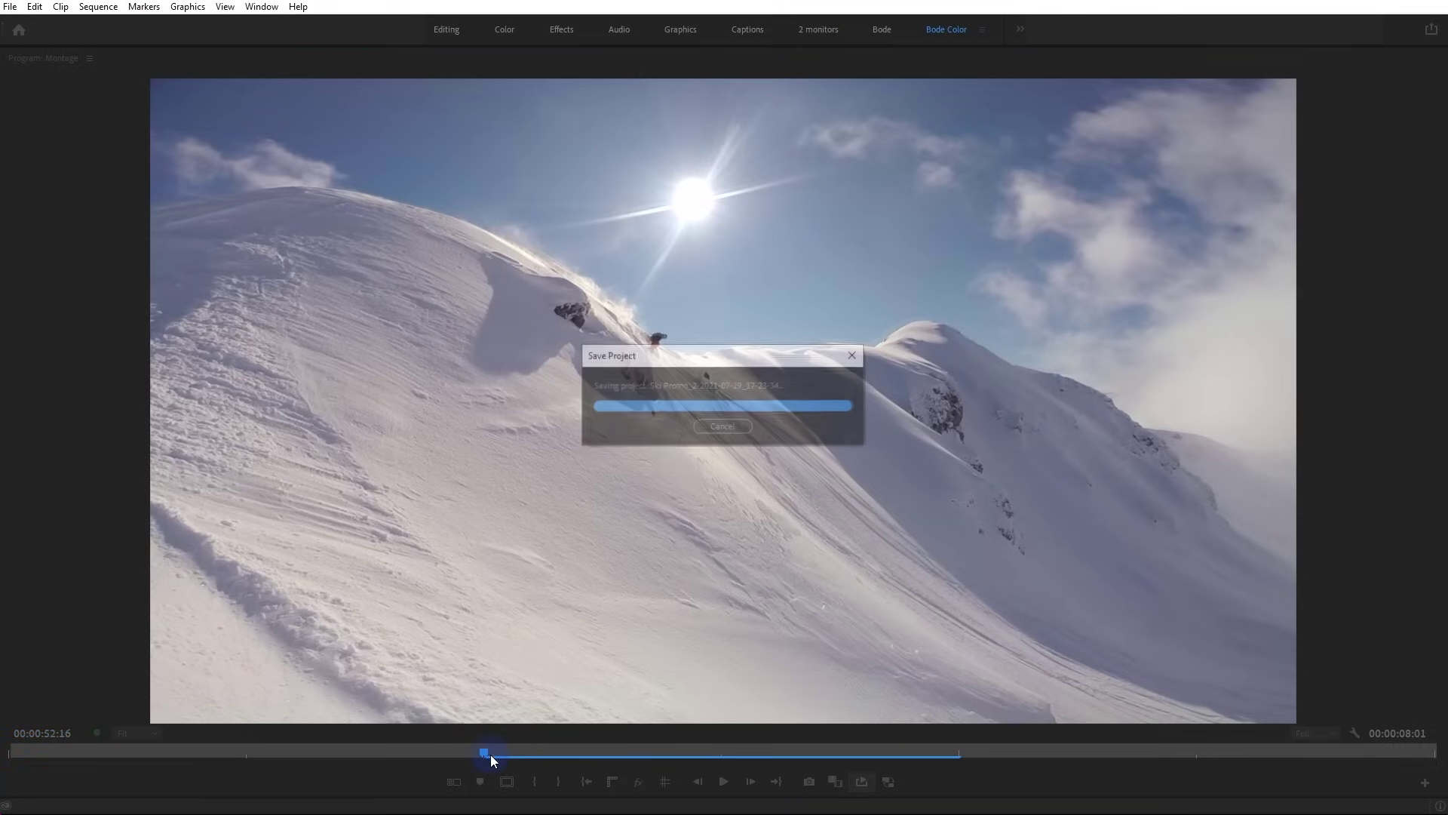
left_click_drag(488, 751, 466, 753)
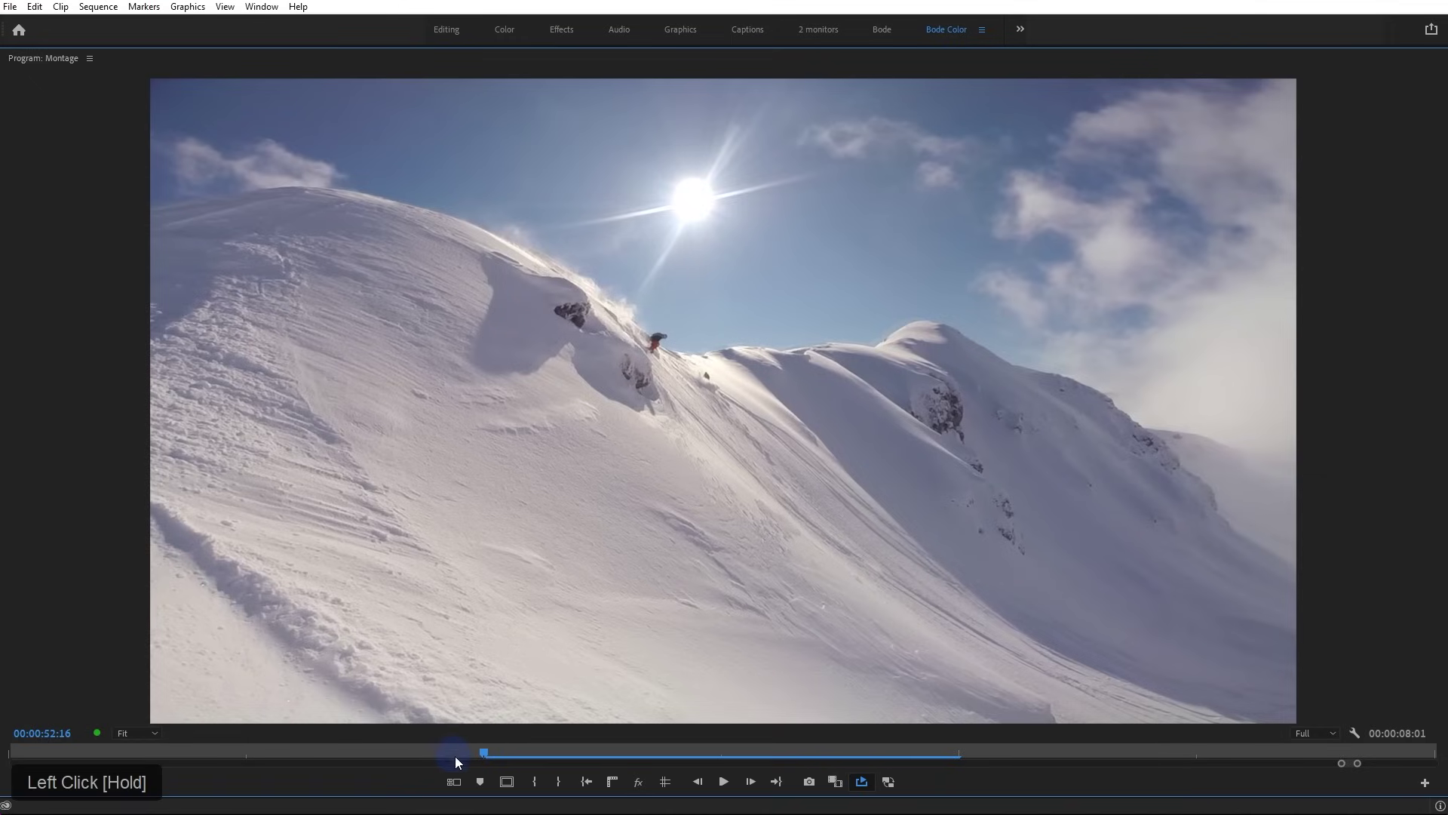
left_click_drag(1337, 760, 1197, 751)
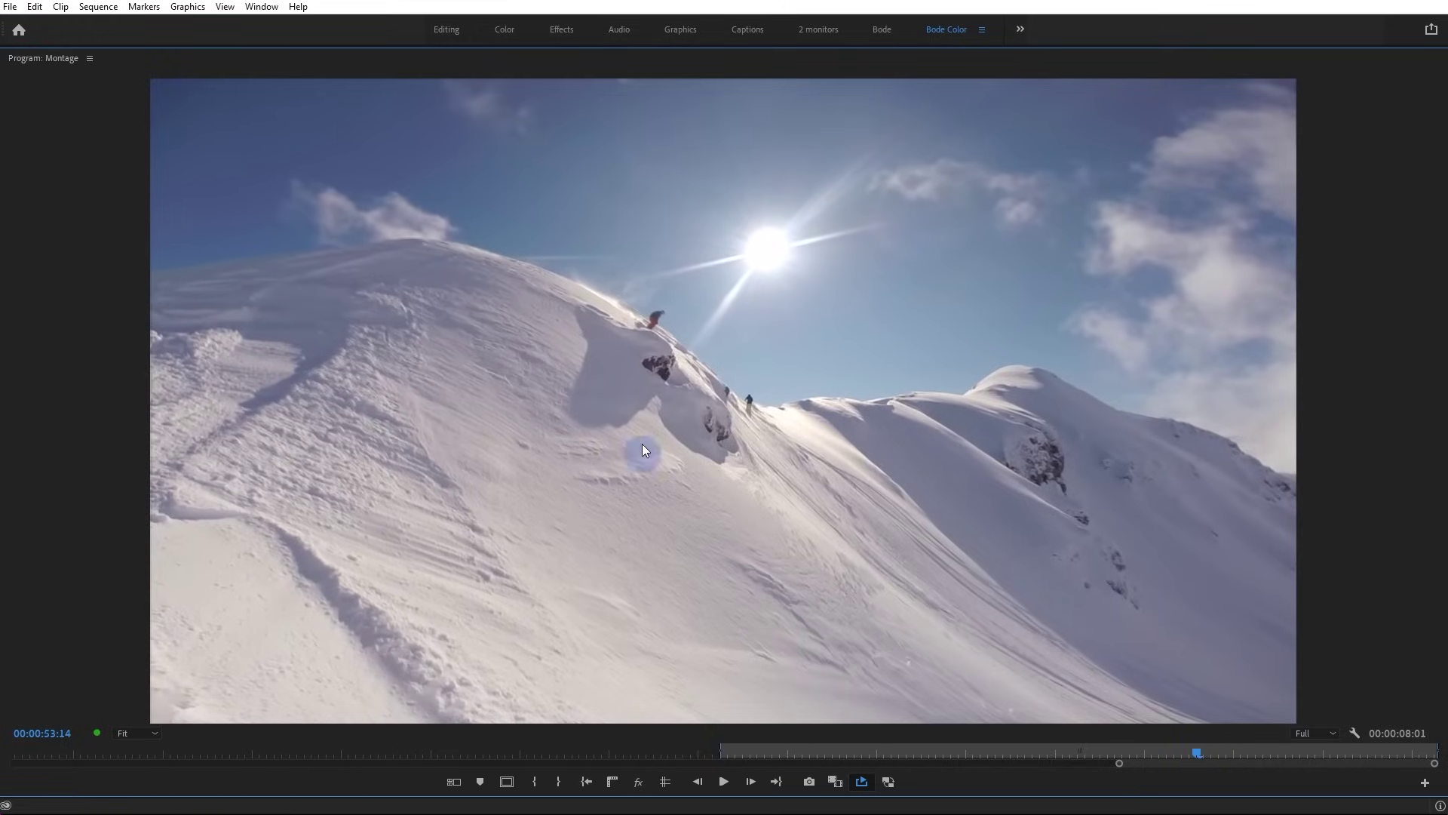
key("space")
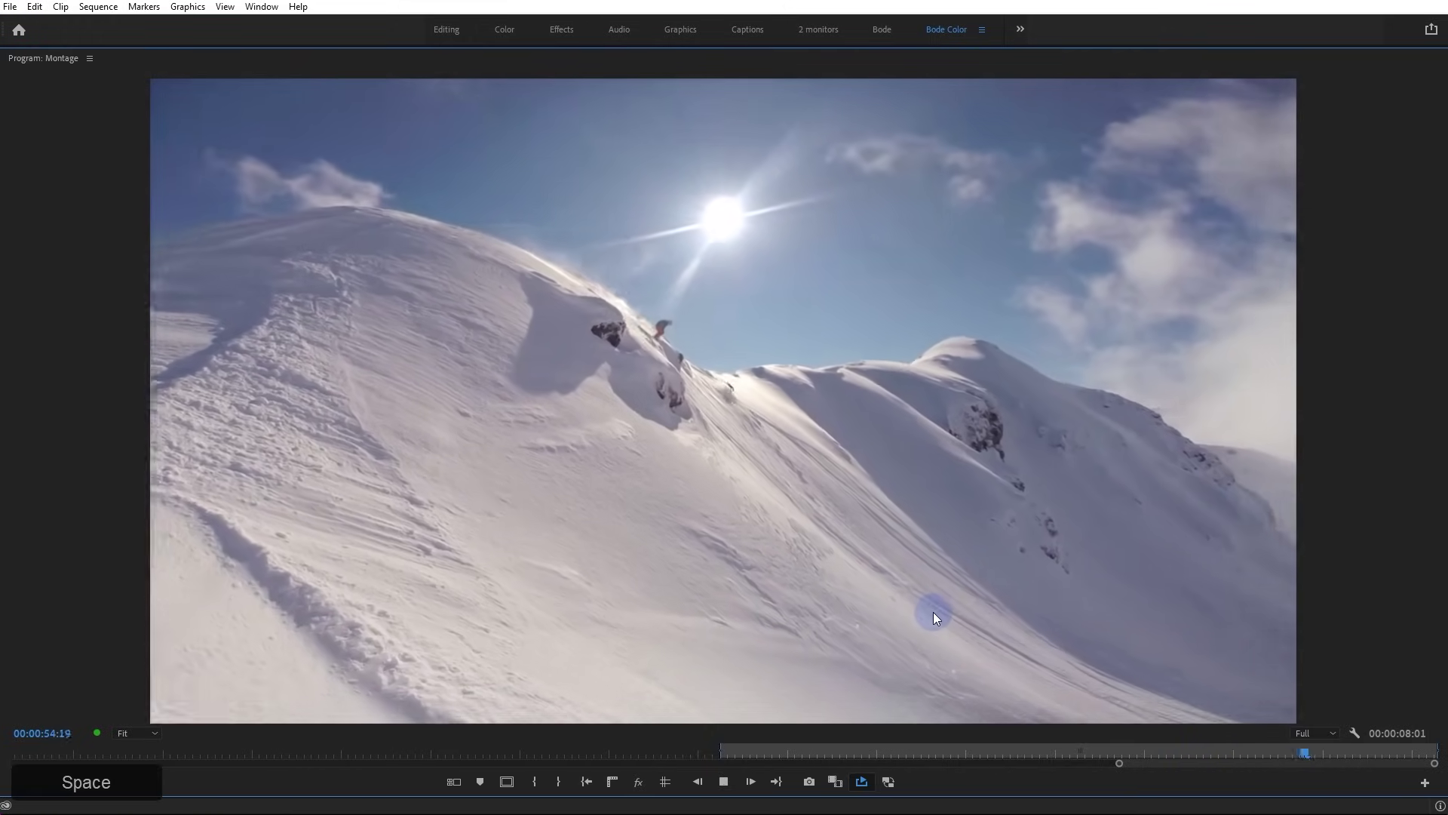
left_click_drag(1233, 752, 1313, 758)
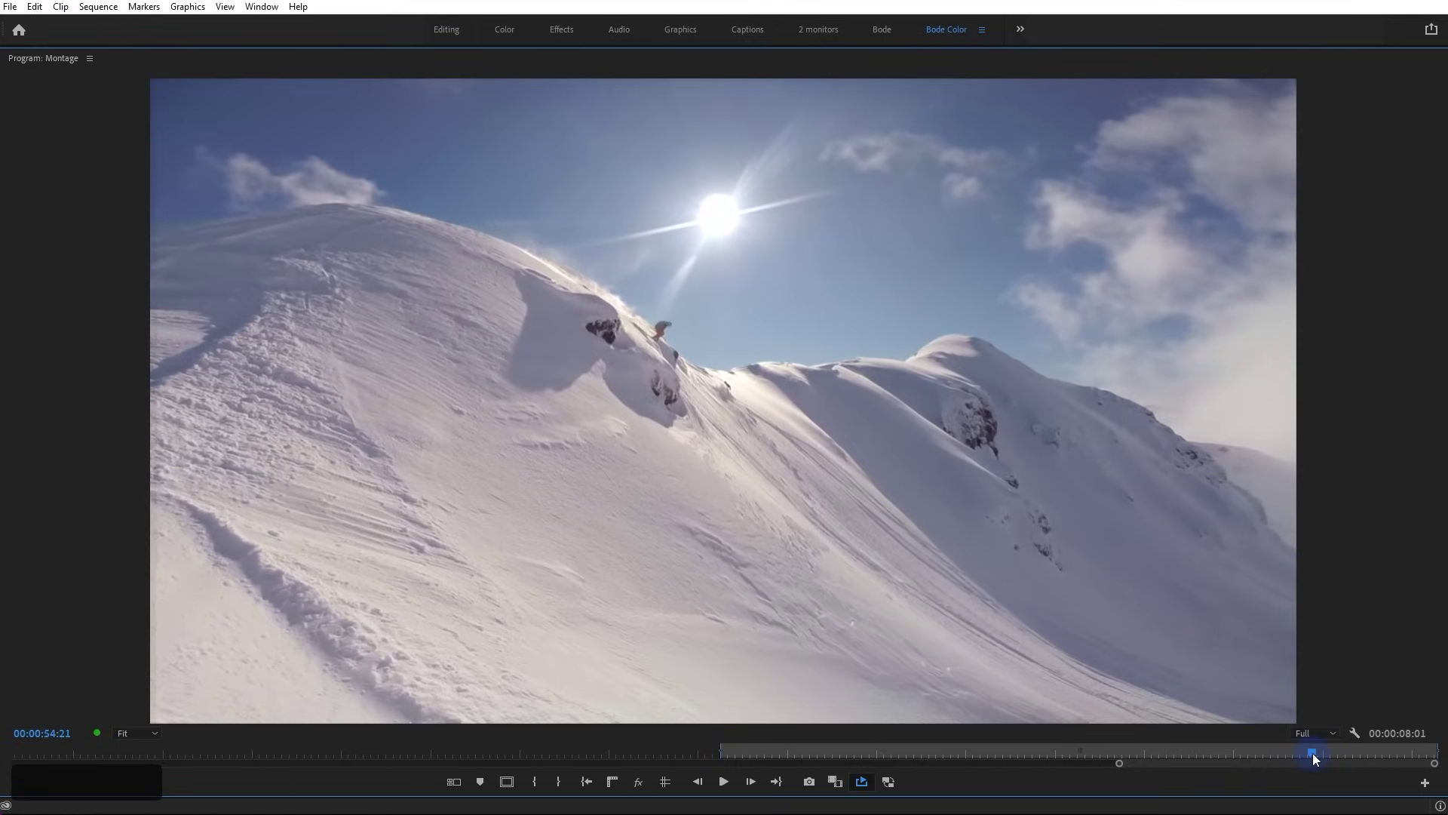
key("grave")
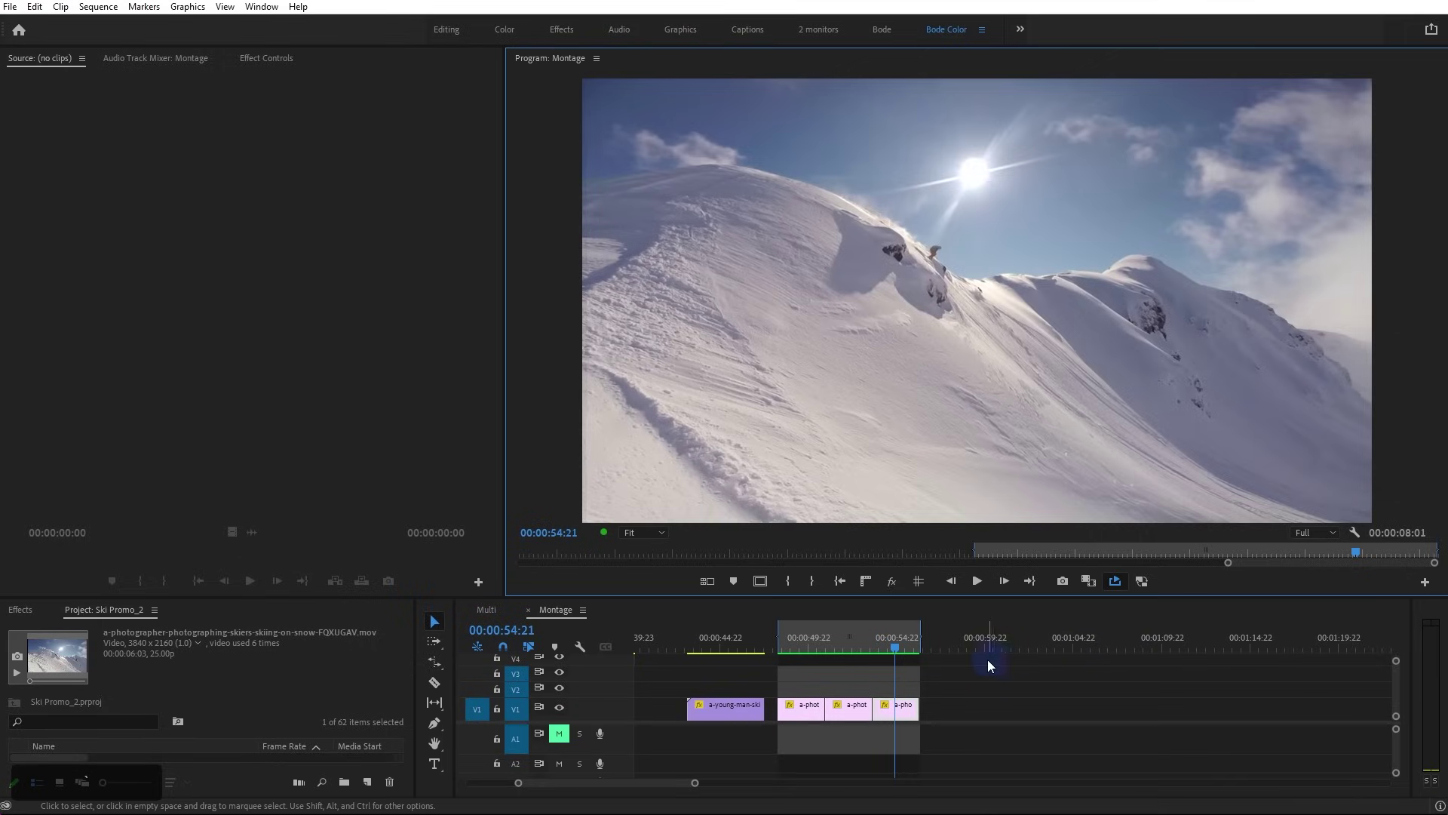
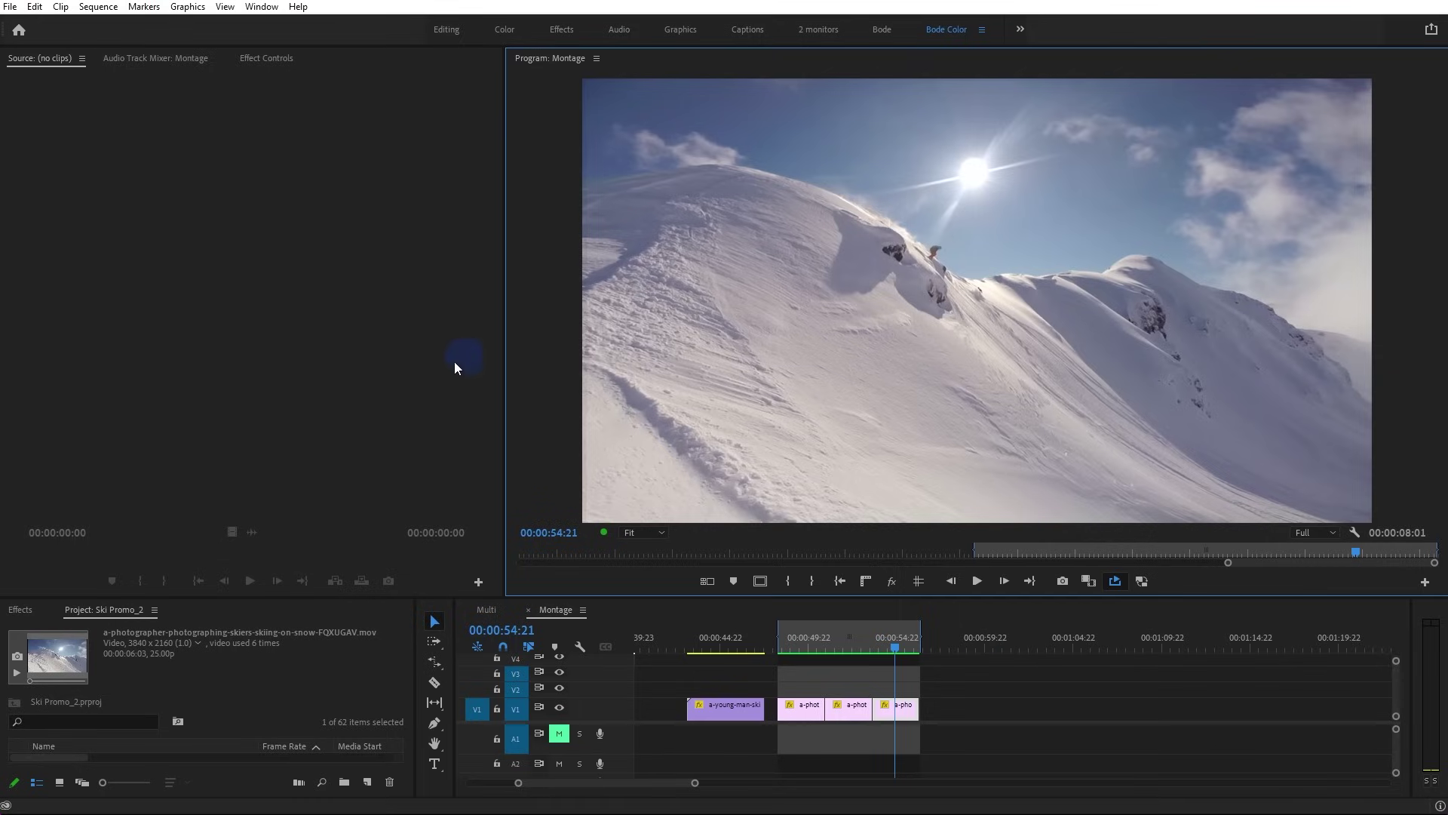
Scrub back and forth through the montage's ski shots, then select the aerial mountain clip near 30 seconds
mouse_move(872, 640)
left_mouse_down()
mouse_move(826, 638)
mouse_move(871, 641)
left_mouse_up()
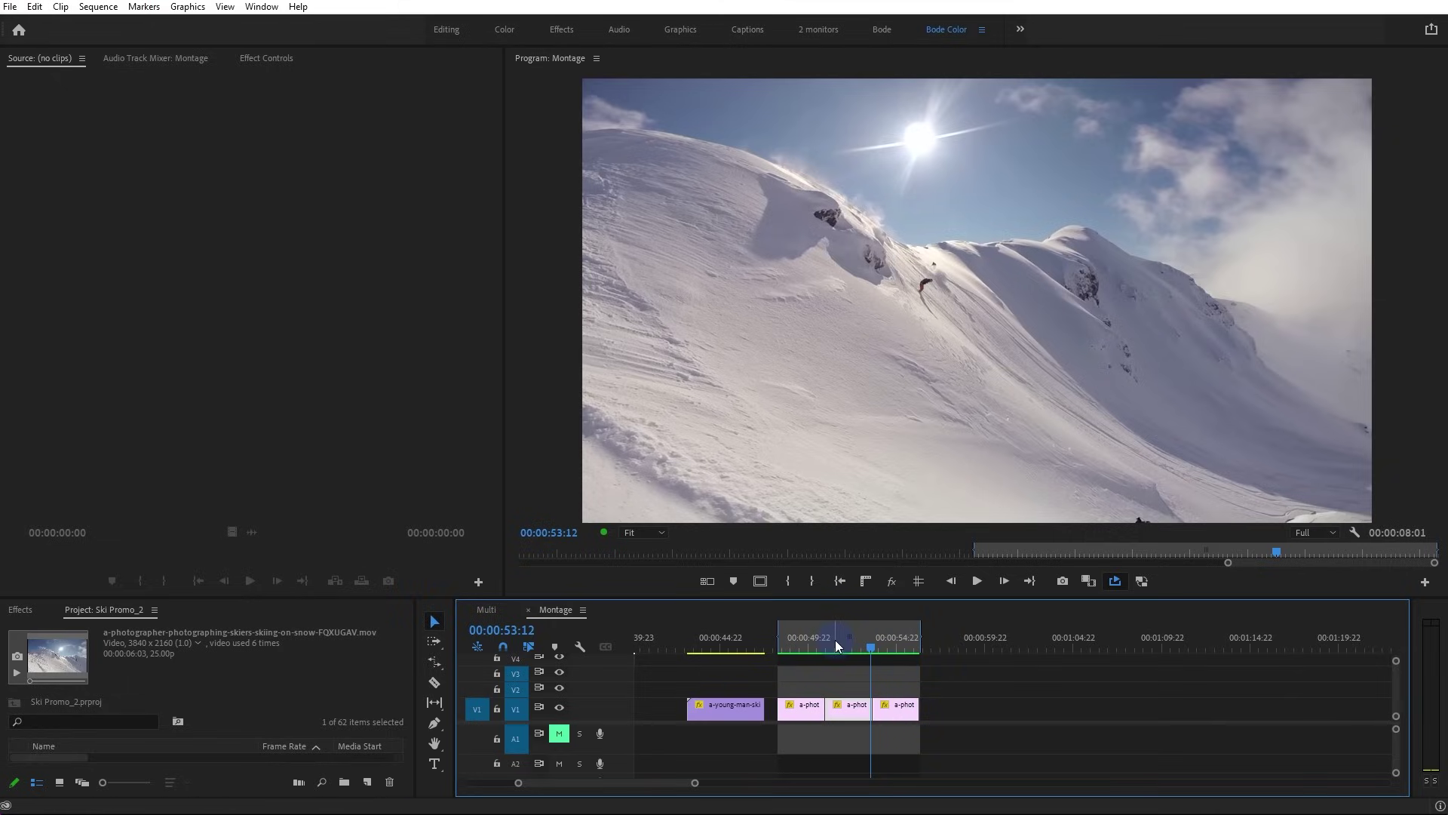
left_click_drag(893, 647, 900, 648)
left_click(914, 706)
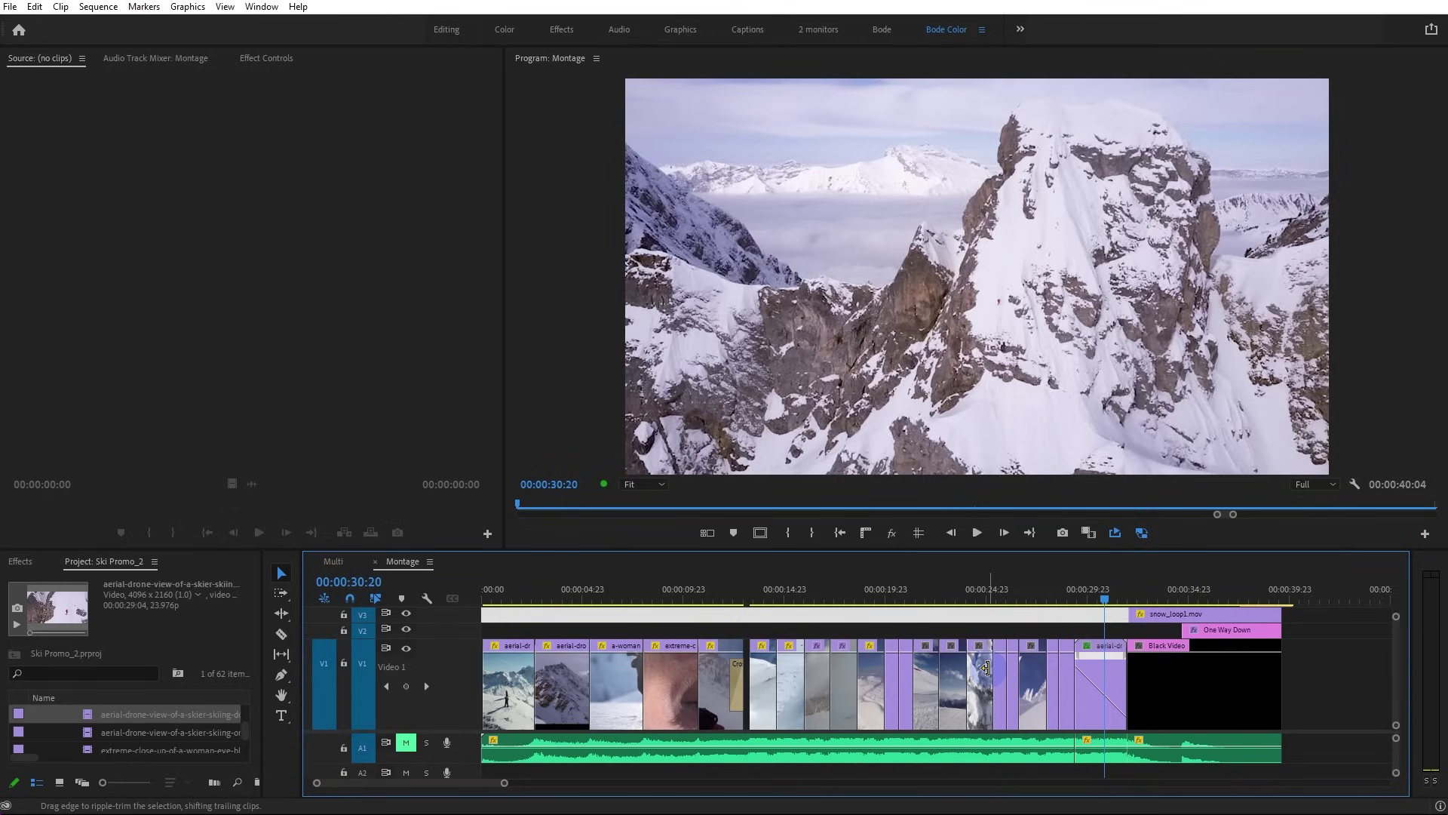
left_click(1096, 652)
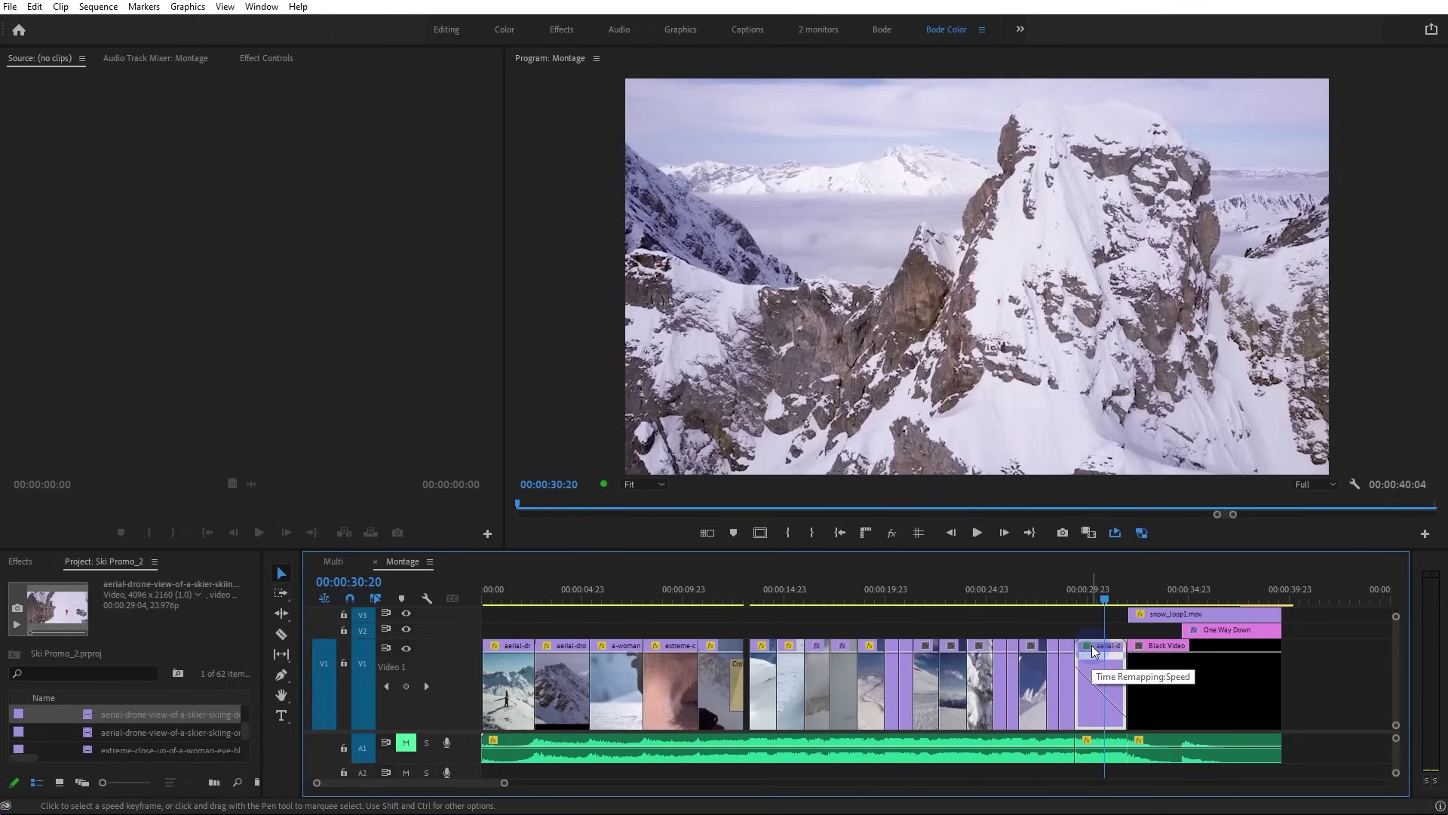
left_click_drag(1069, 598, 1069, 596)
key("space")
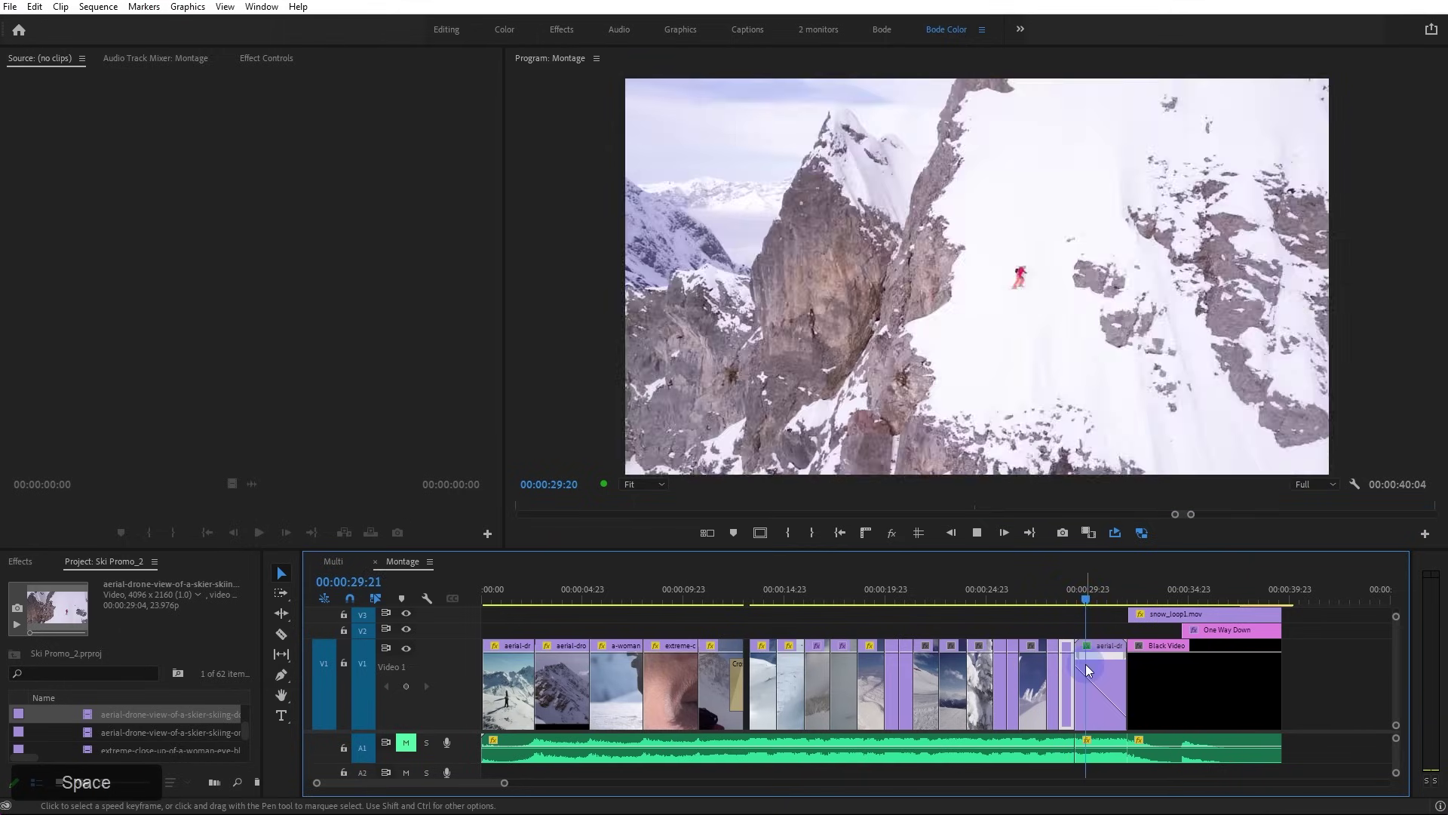
key("space")
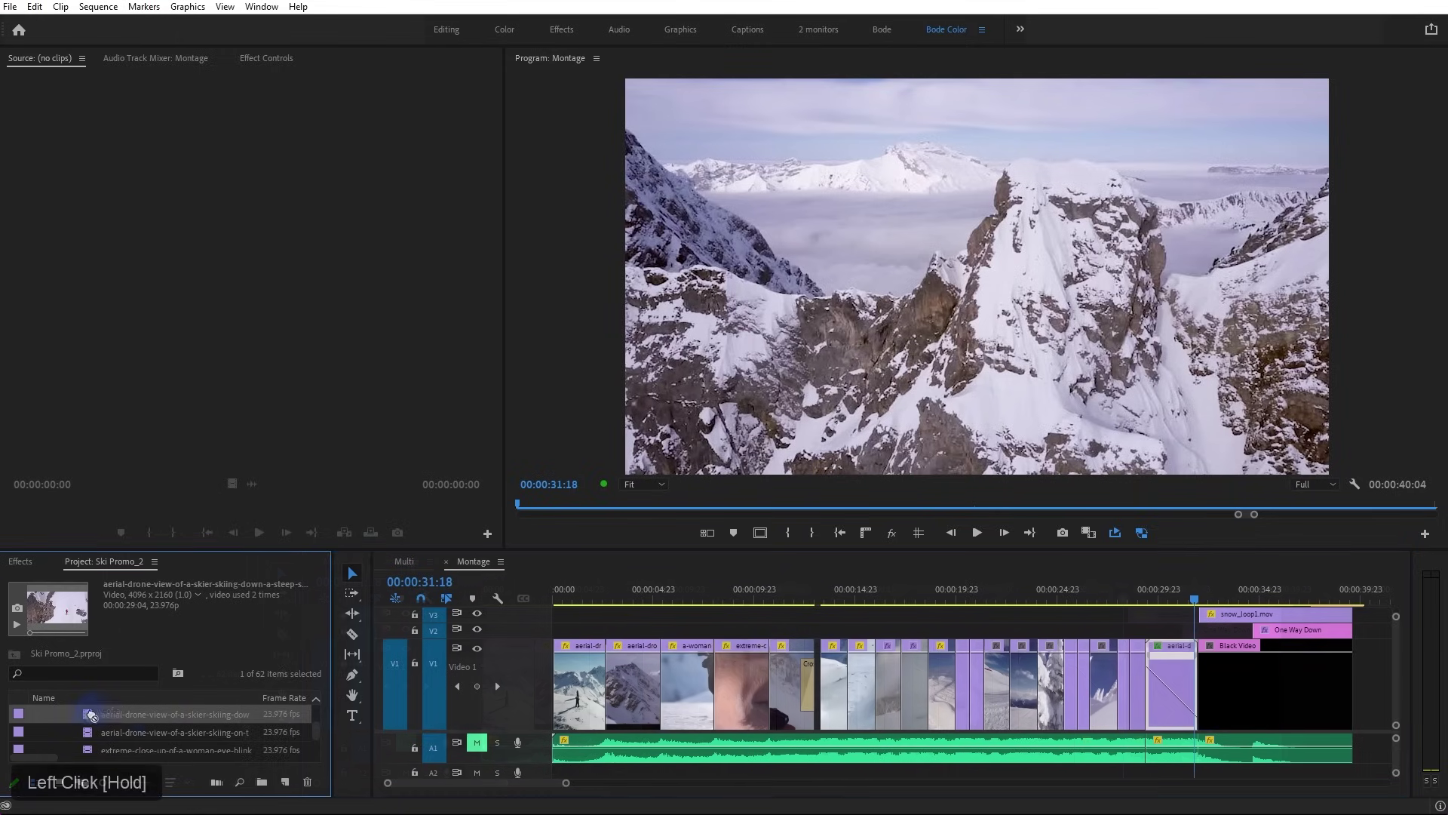
Make a new sequence from the skier drone clip and show its Time Remapping > Speed keyframes
left_click_drag(90, 712, 283, 781)
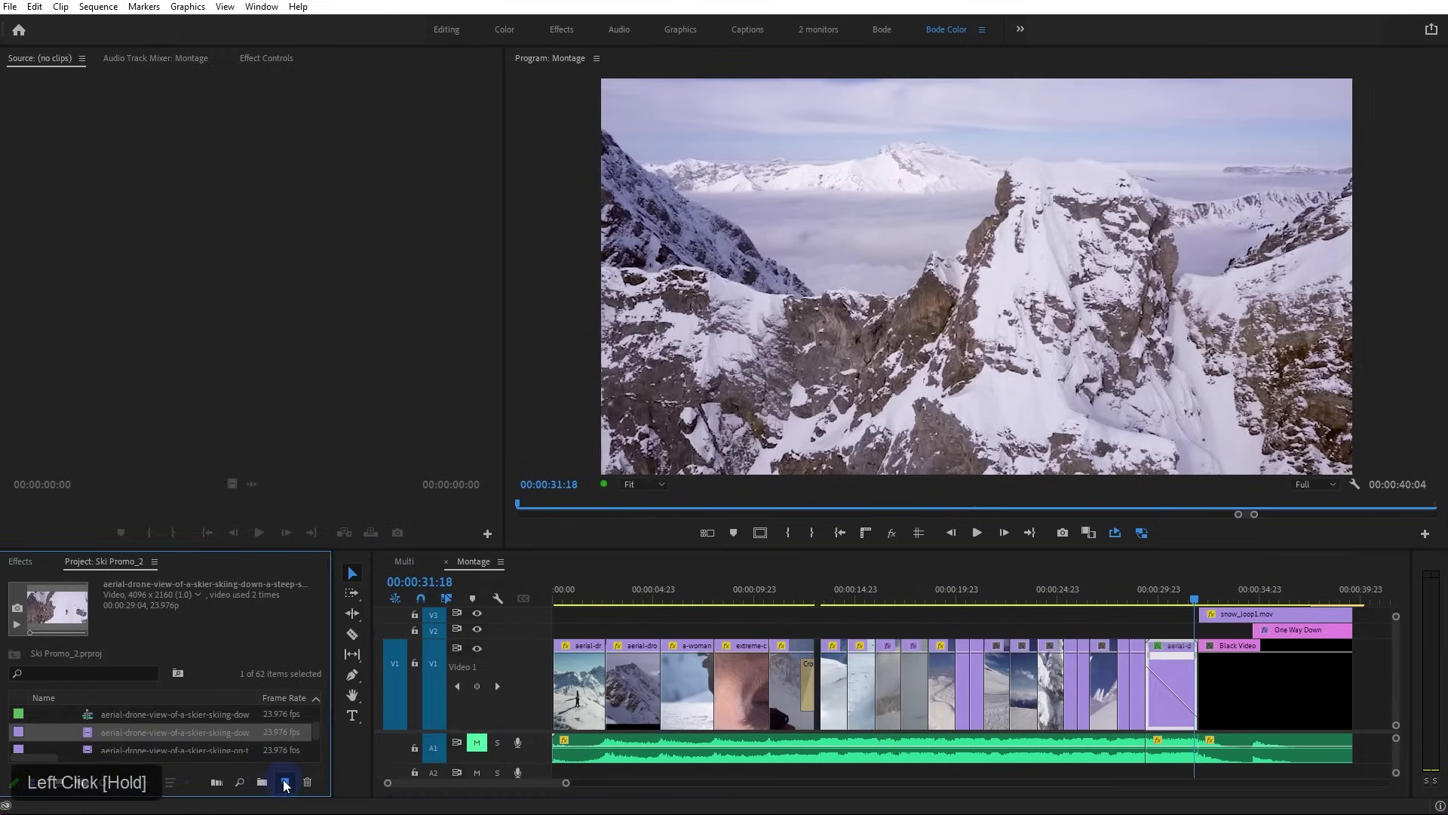
double_click(532, 675)
right_click(781, 669)
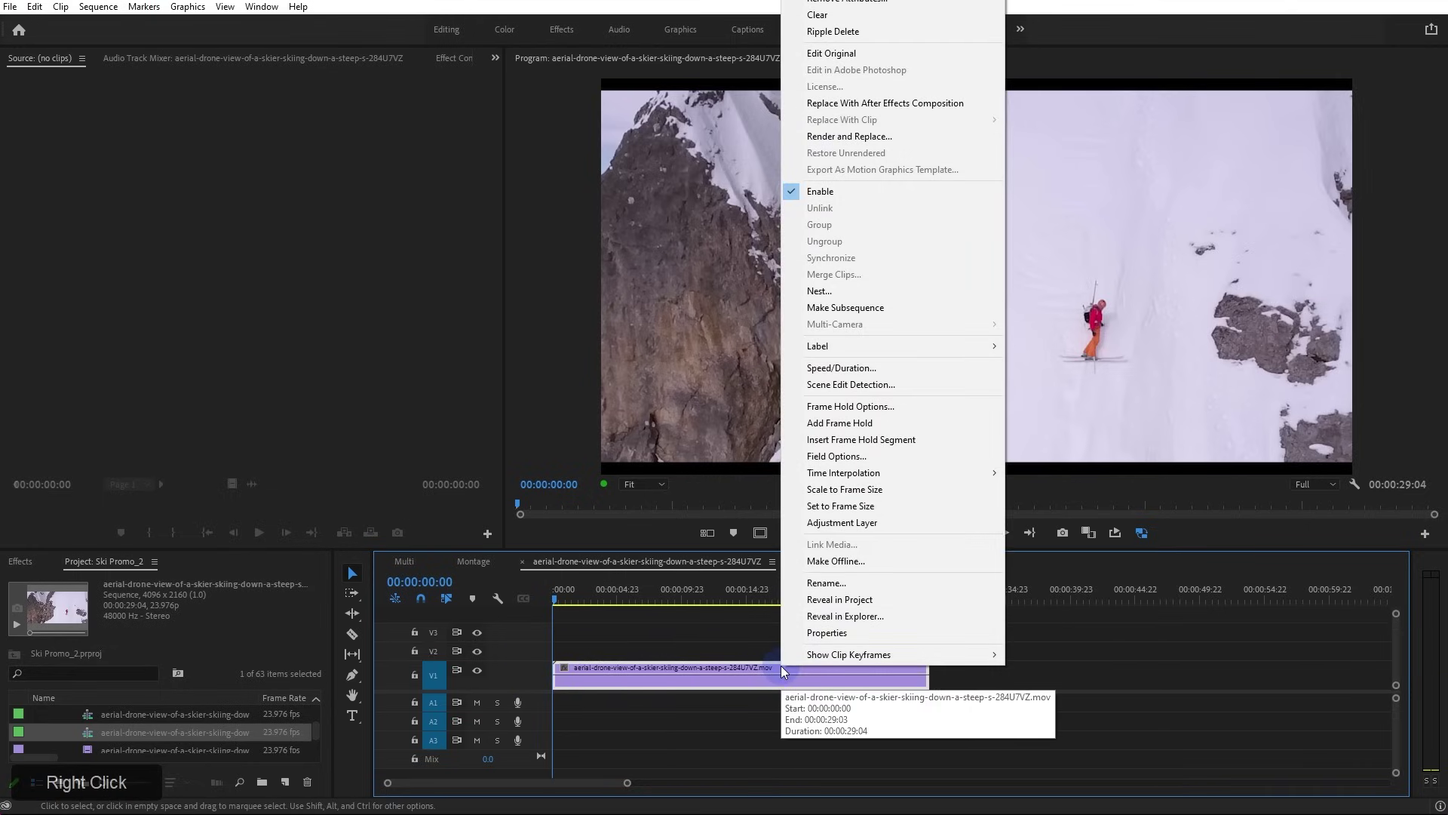
mouse_move(828, 659)
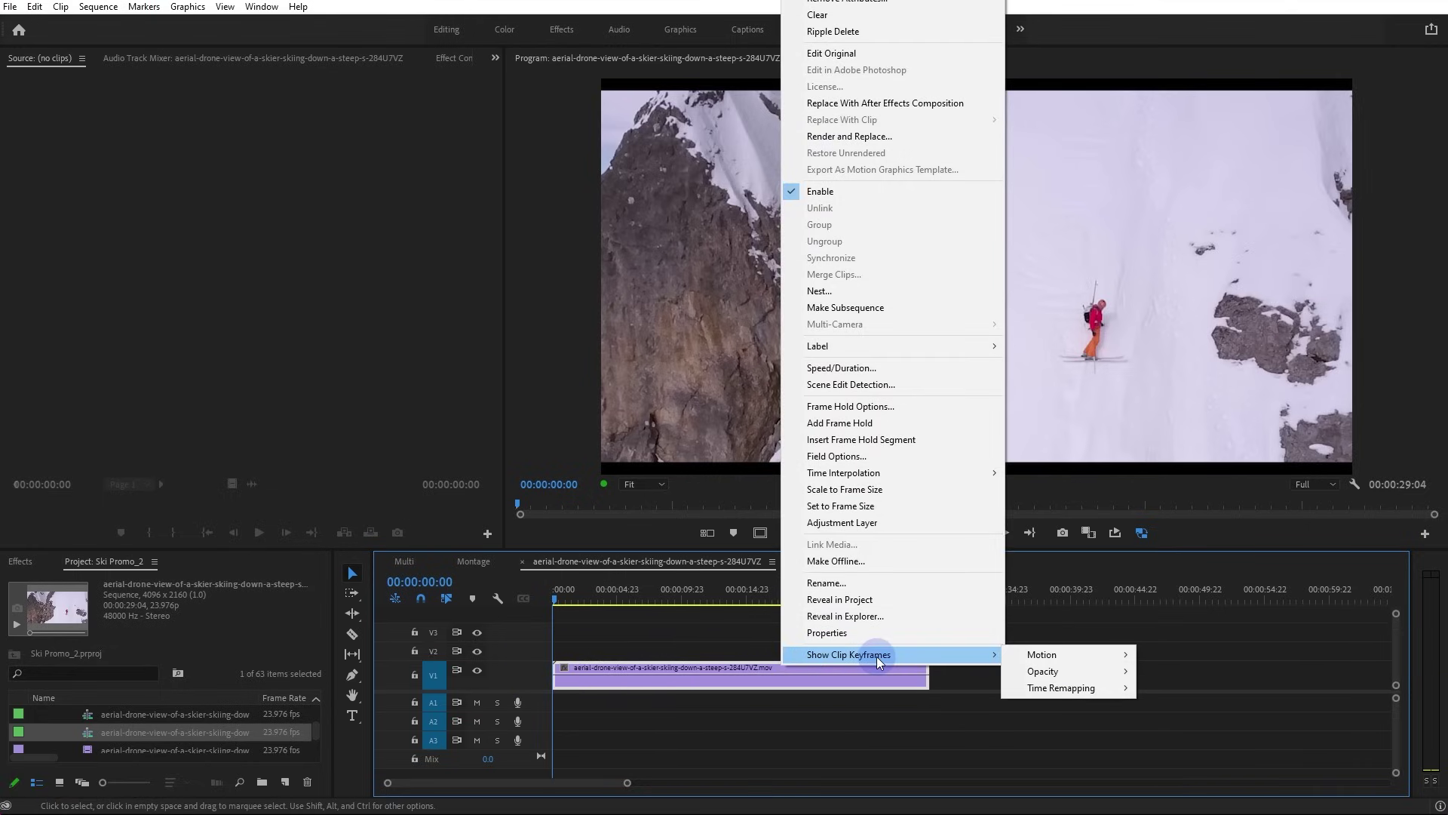
mouse_move(1052, 672)
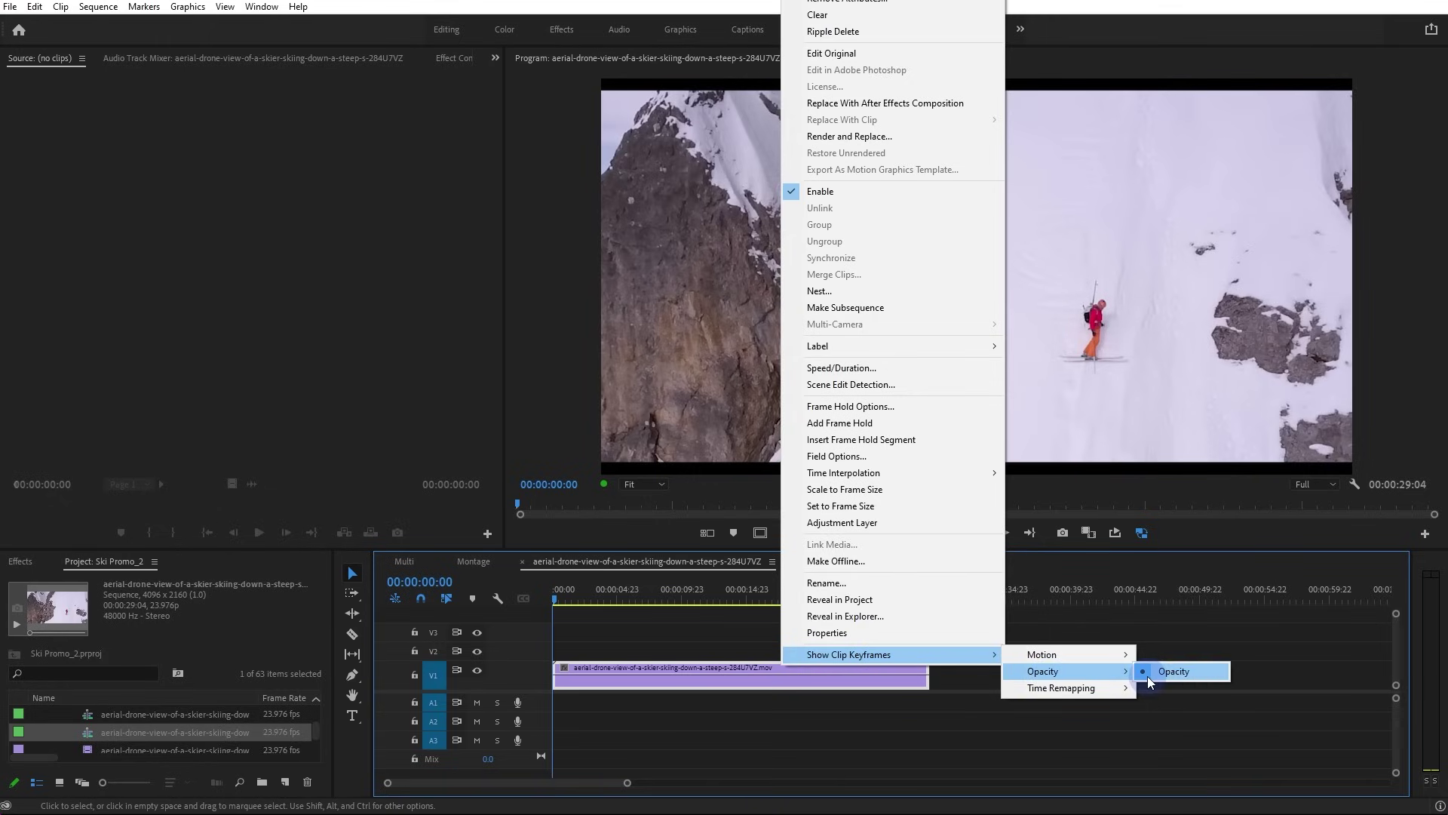
mouse_move(1094, 687)
left_click(1168, 688)
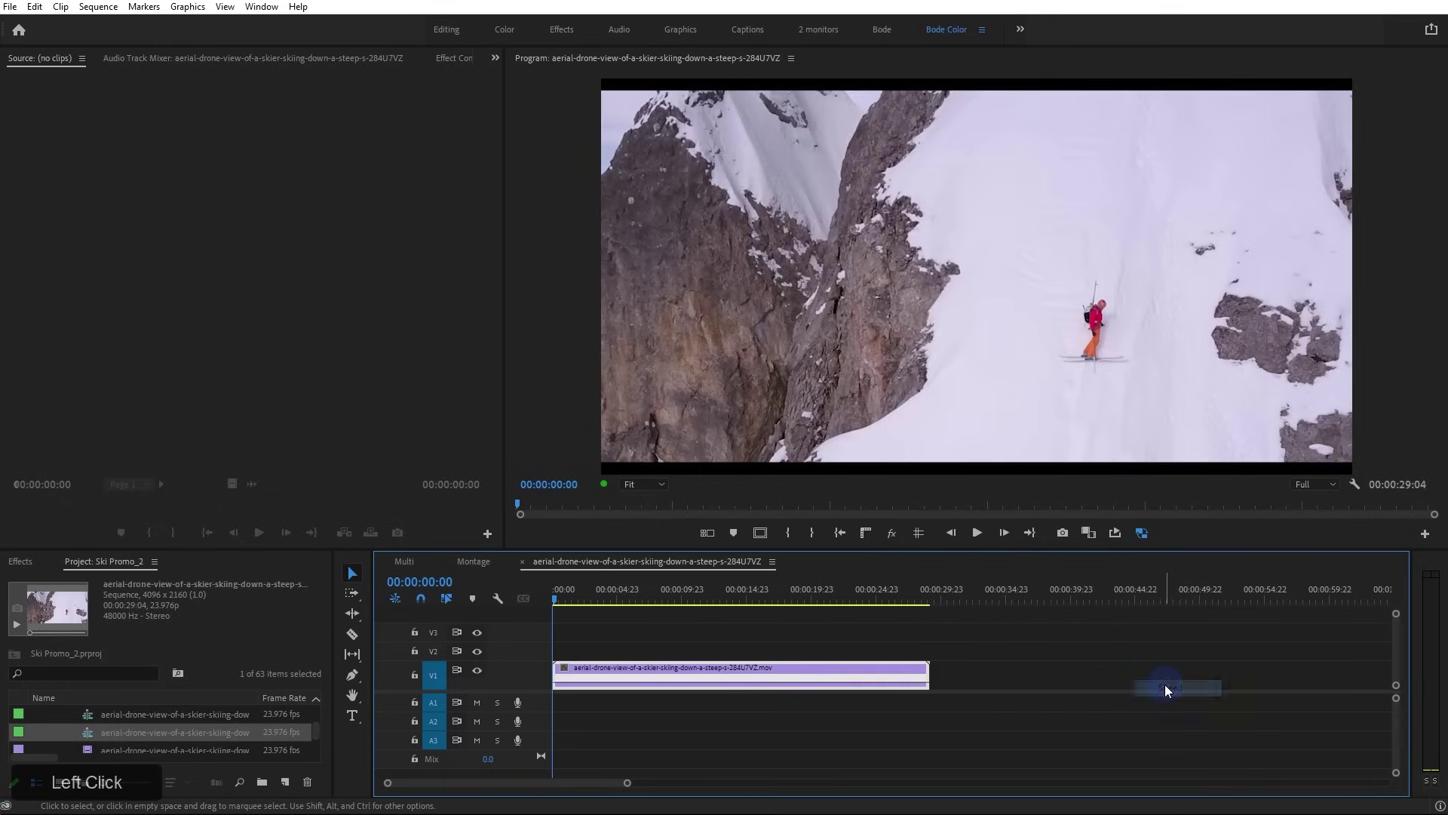
Enlarge the video track, then delete all empty video and audio tracks from the sequence
scroll(589, 681, "up", 3)
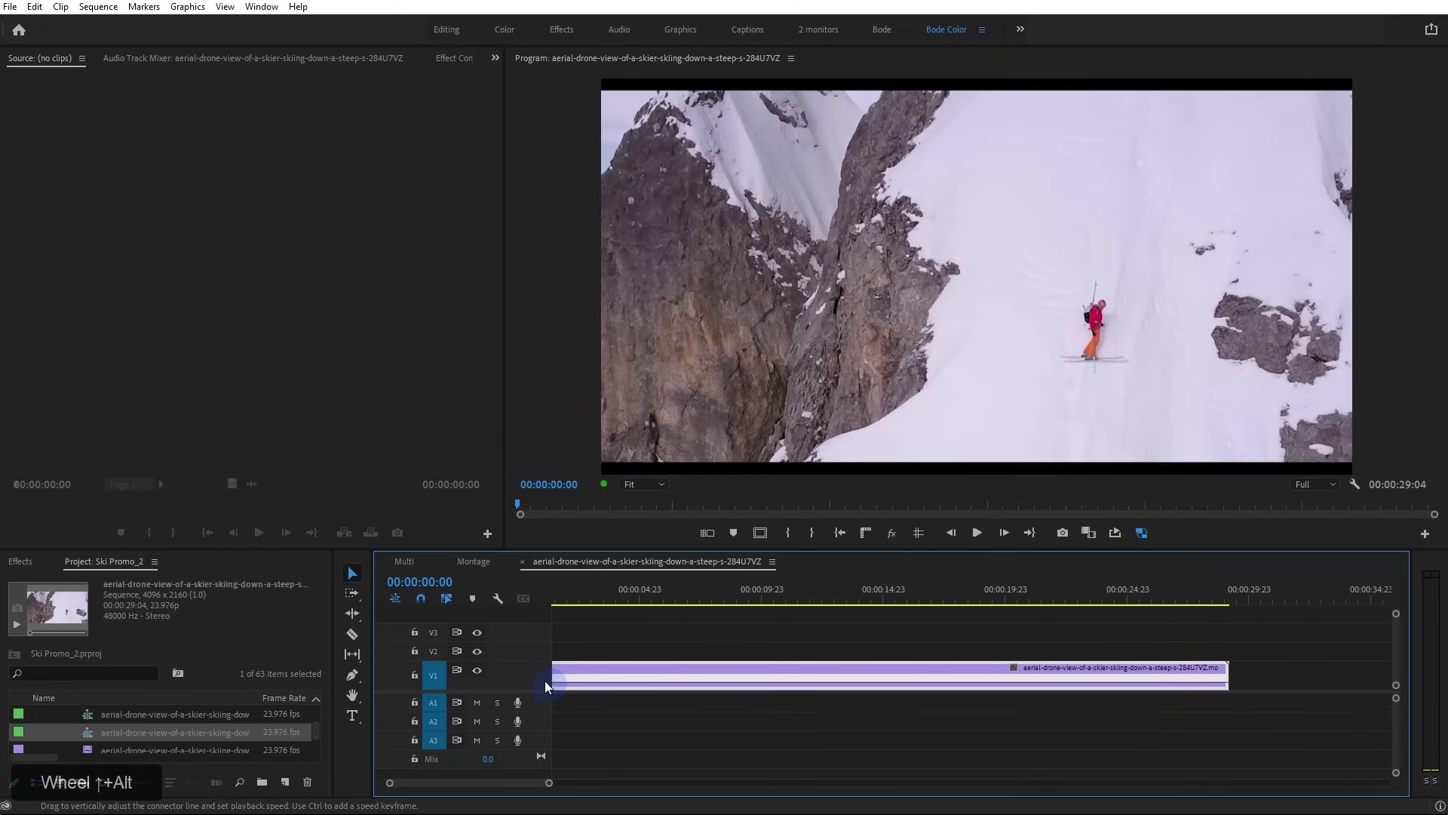
left_click_drag(526, 662, 527, 635)
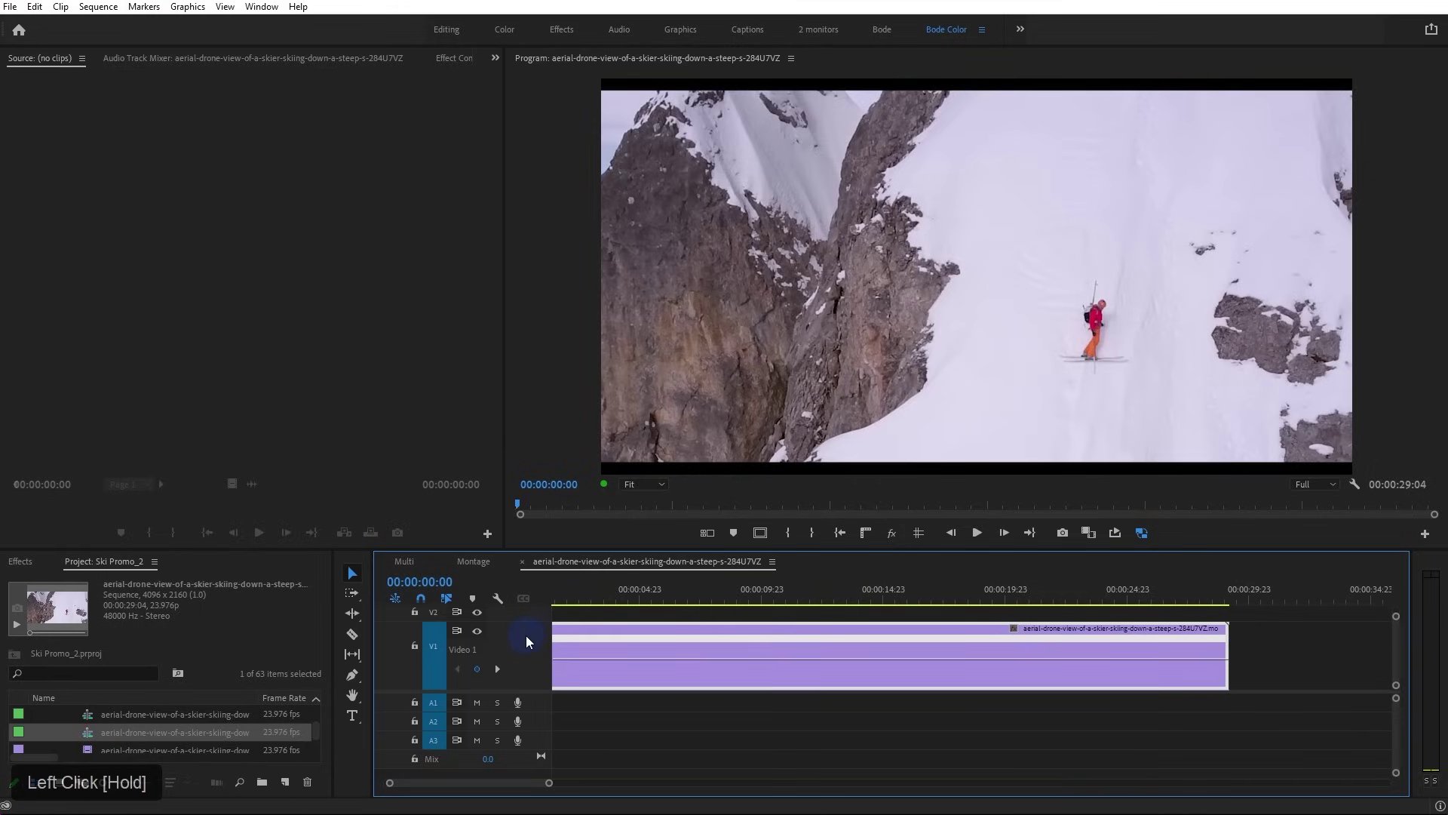
right_click(527, 635)
left_click(620, 739)
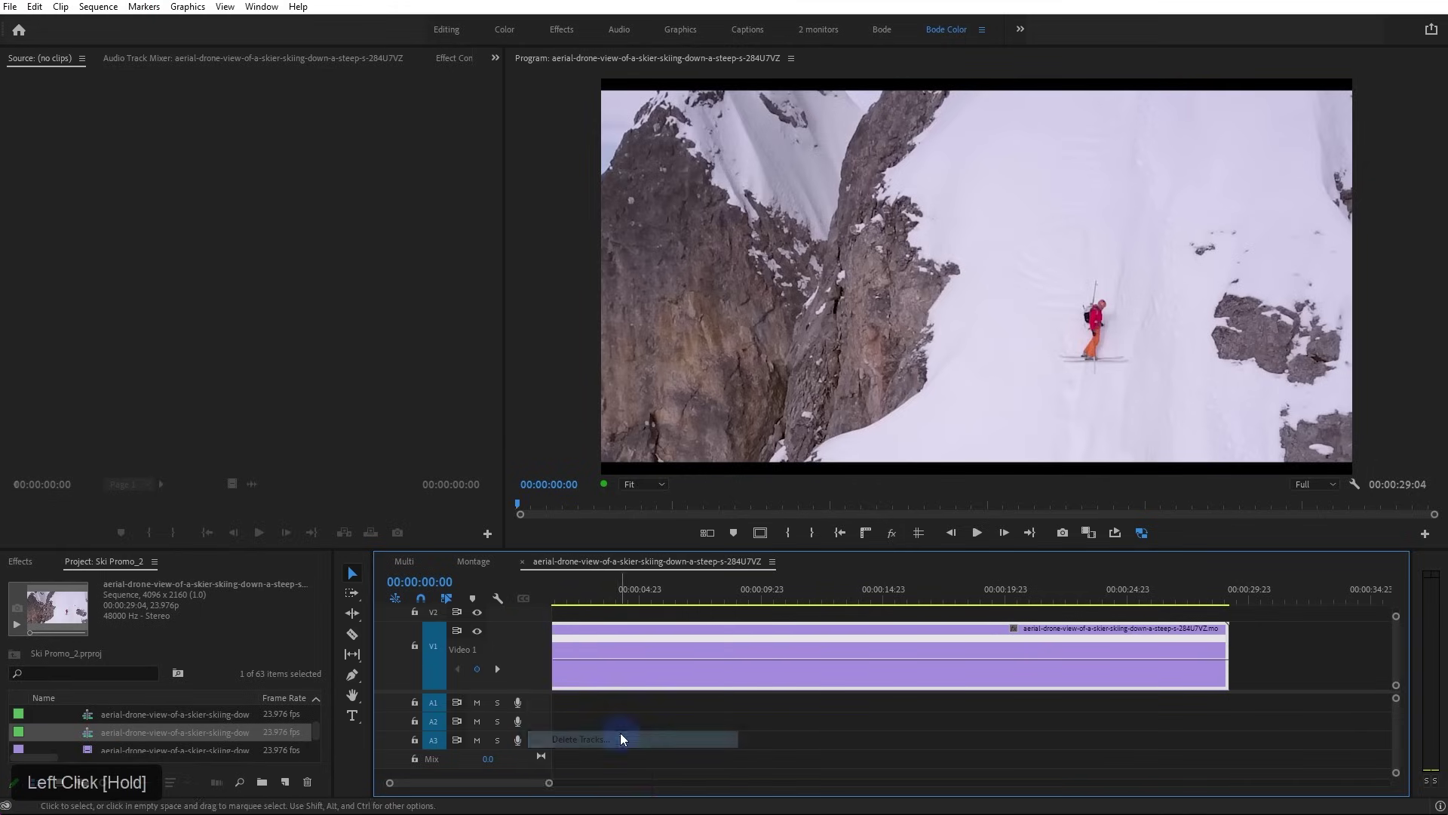
left_click(638, 332)
left_click(636, 397)
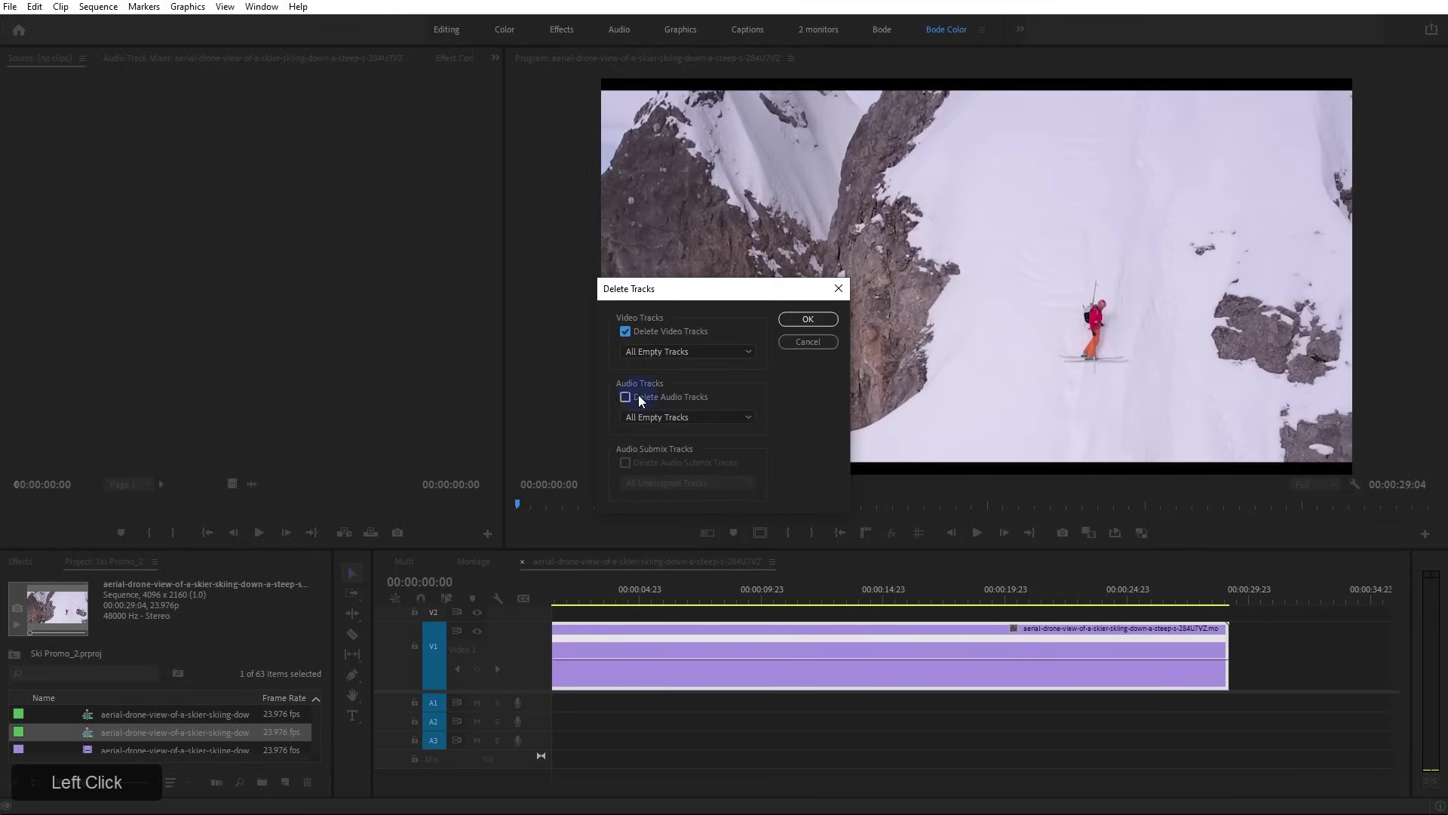
left_click(806, 321)
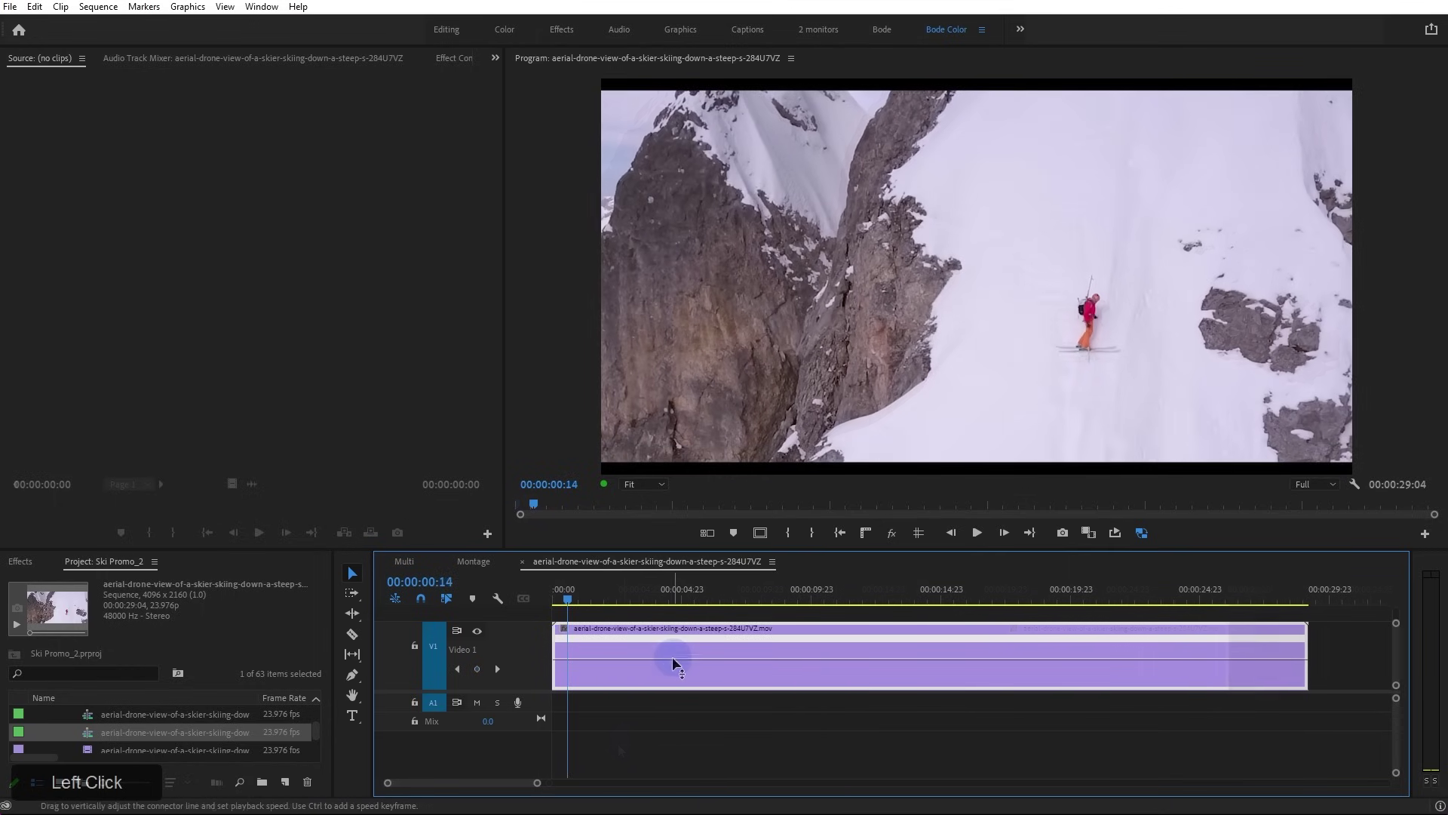
Adjust the skier clip's overall speed on the rubber band, settling around 117%
left_click_drag(673, 657, 673, 459)
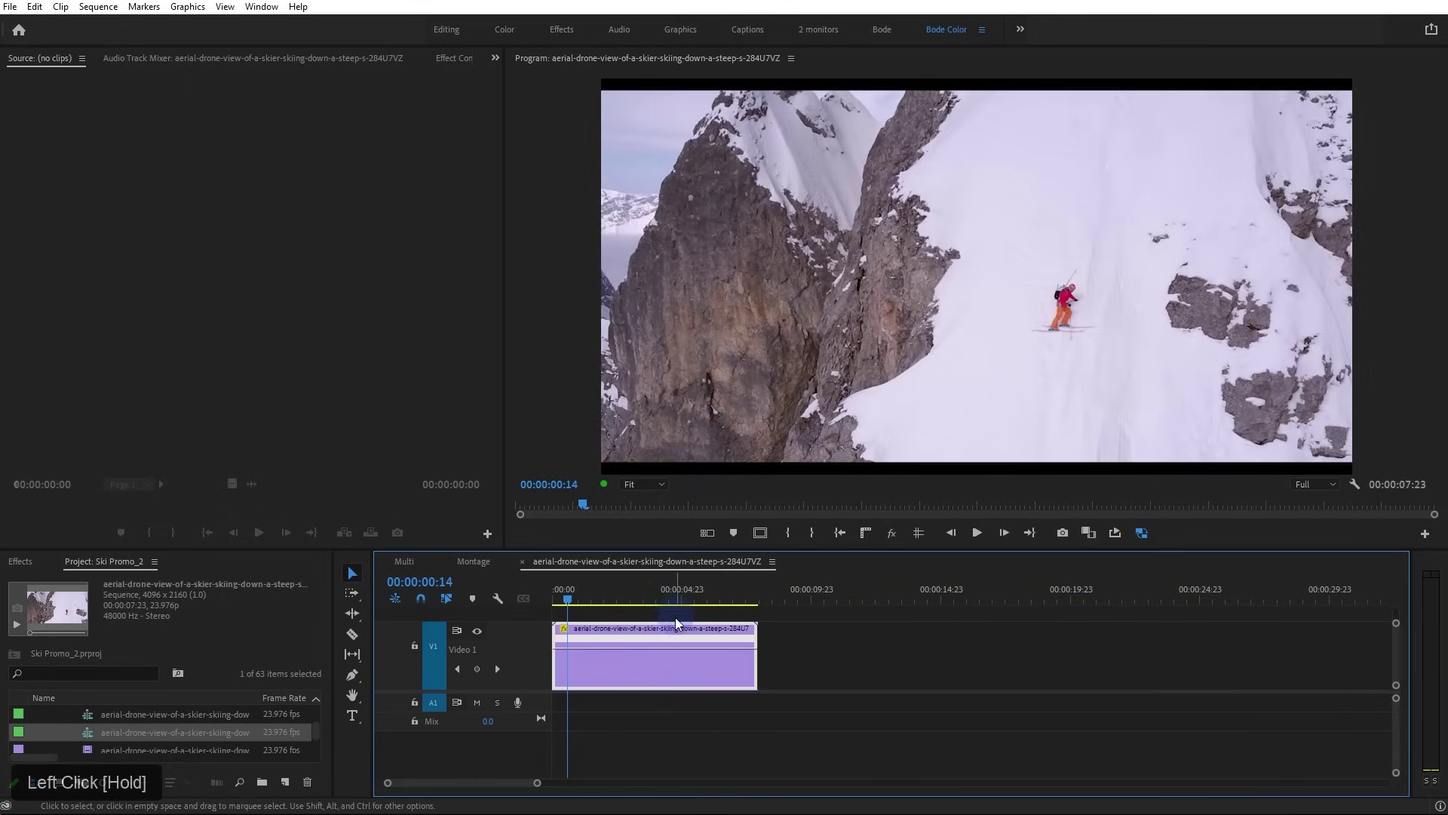
left_click_drag(669, 645, 671, 667)
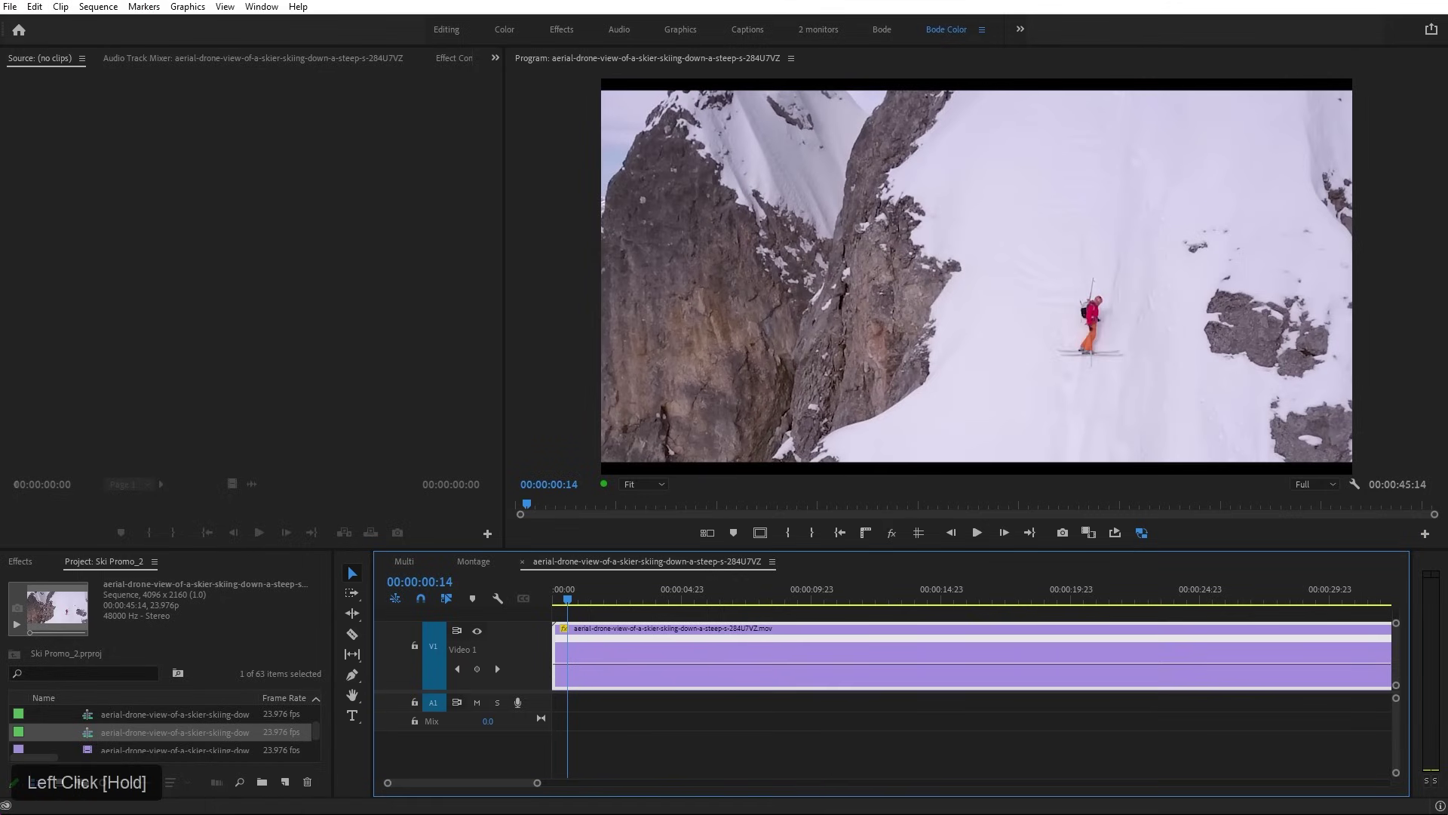
left_click_drag(697, 589, 611, 661)
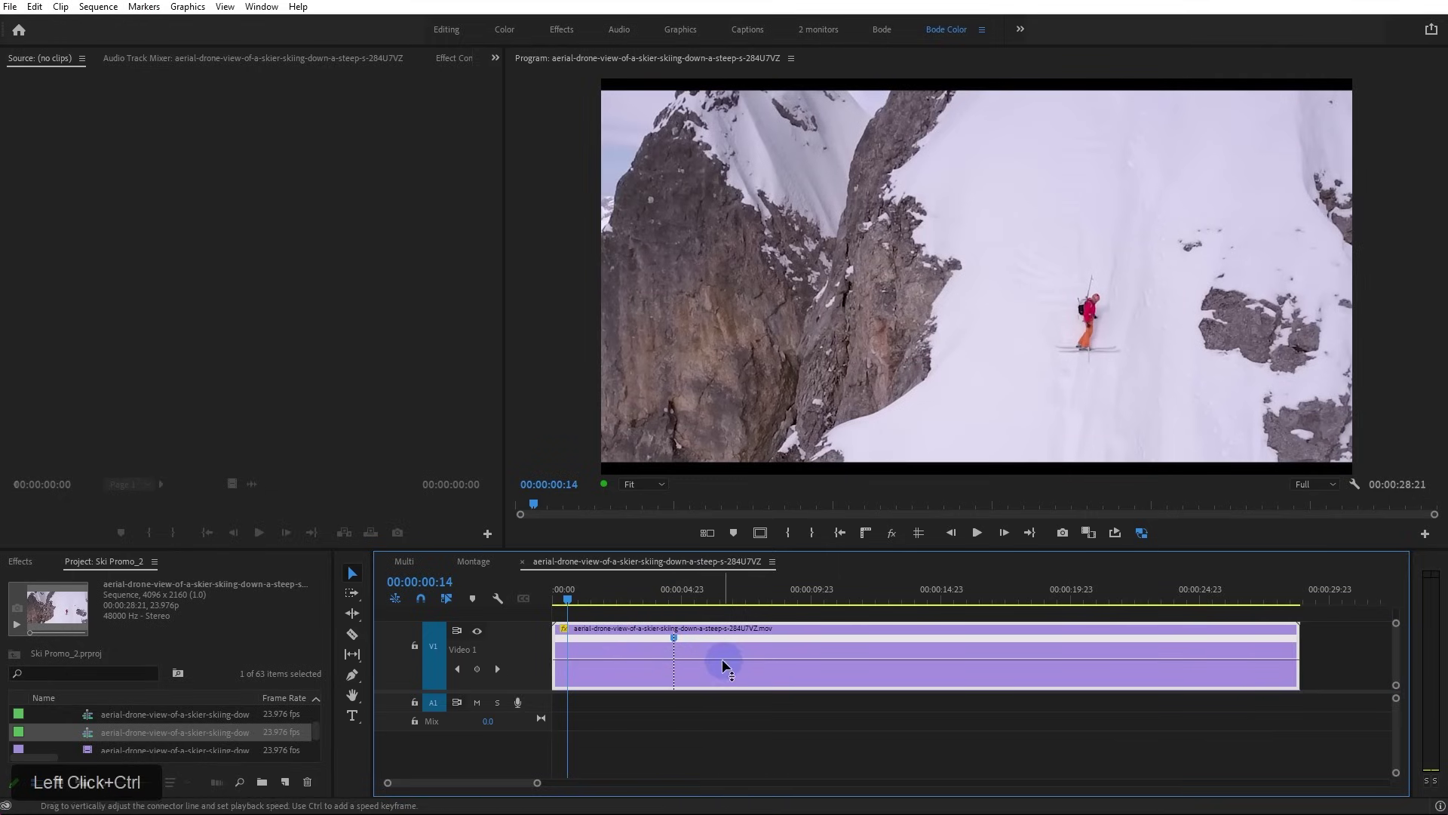
Push the opening section past 984% and move the speed keyframe later, shortening the clip to 00:00:07:14
left_click_drag(647, 658, 647, 648)
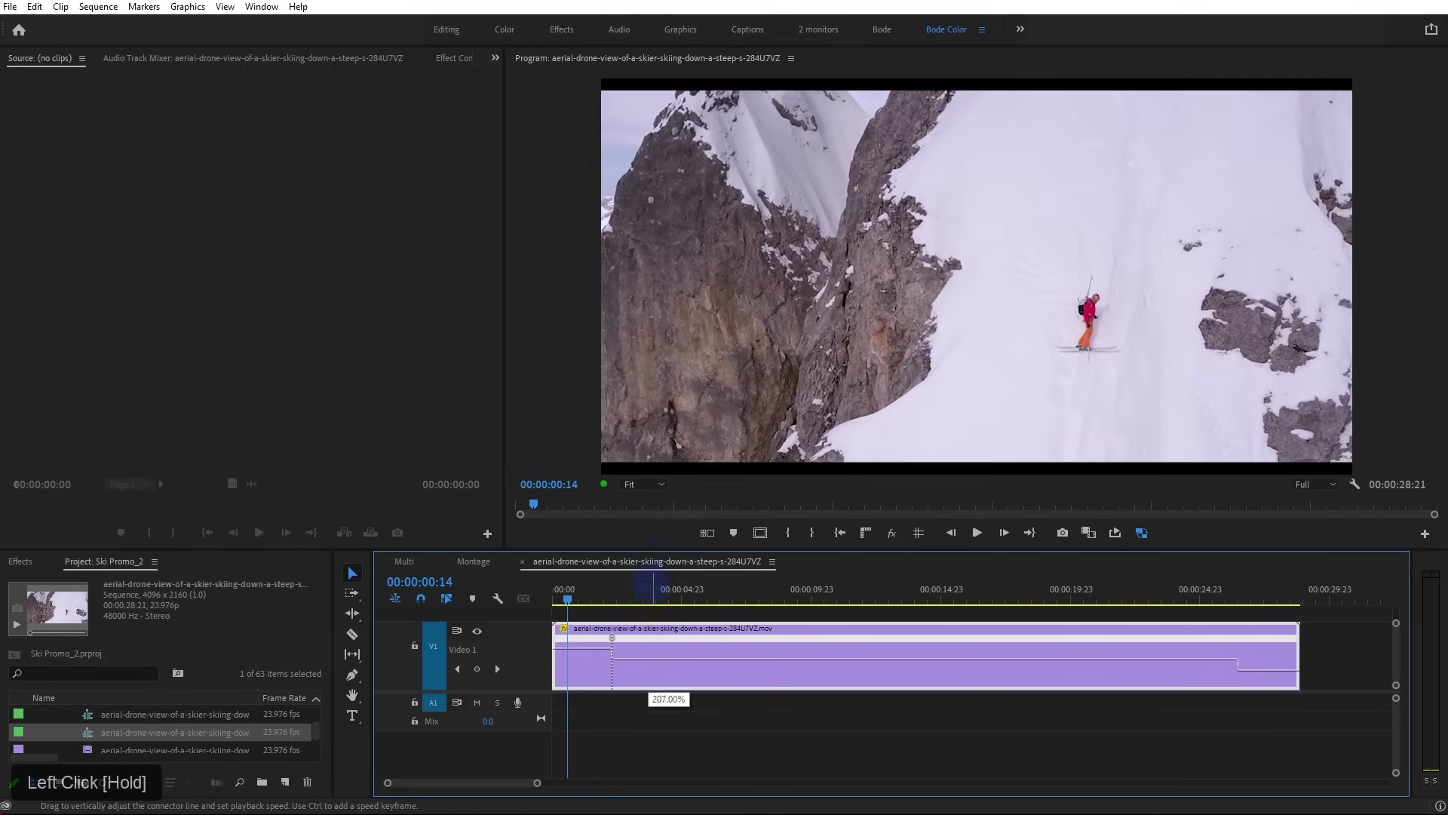
left_click_drag(659, 434, 656, 434)
left_click_drag(586, 639, 633, 514)
left_click_drag(620, 350, 618, 350)
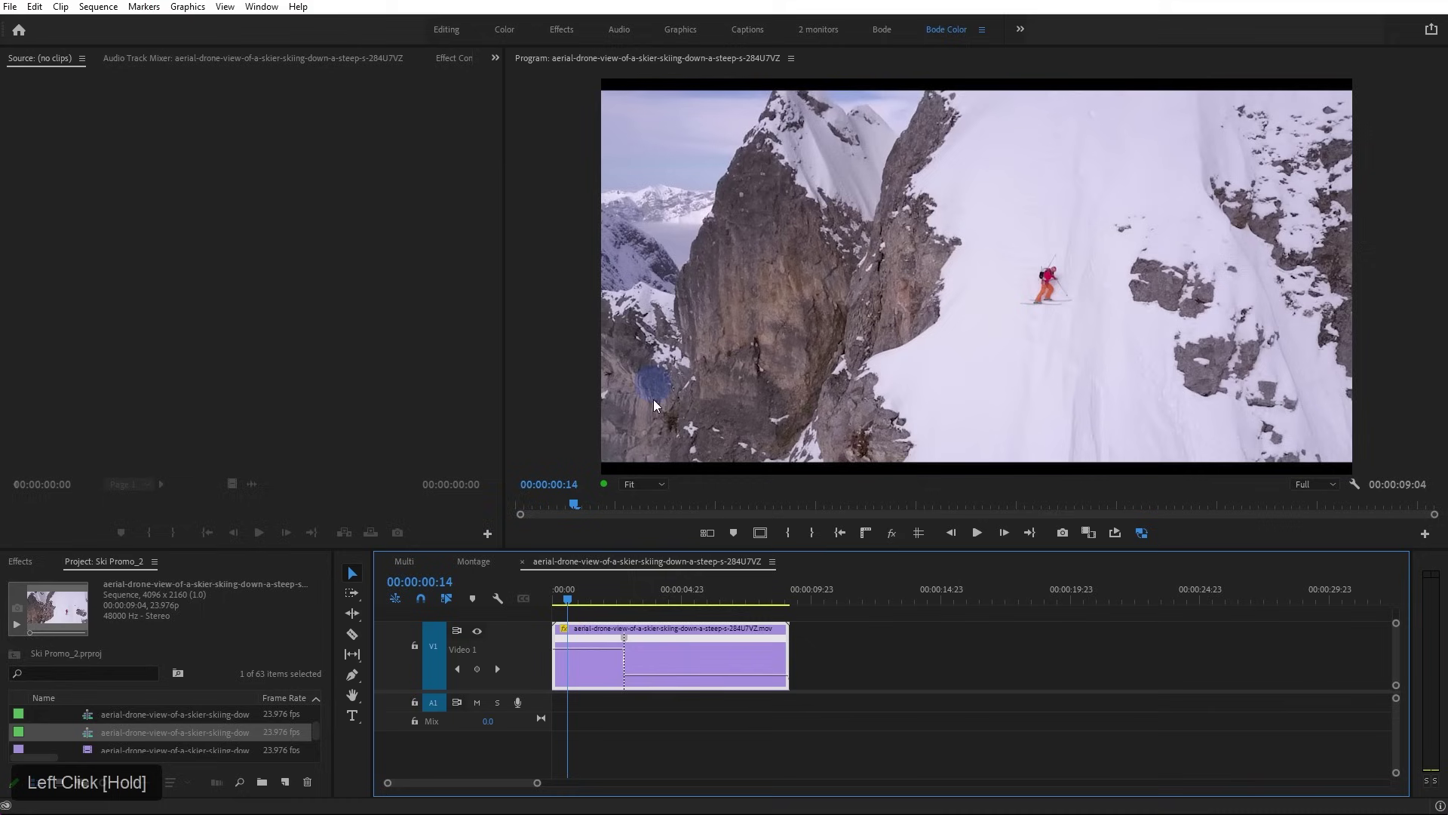
left_click_drag(592, 645, 592, 526)
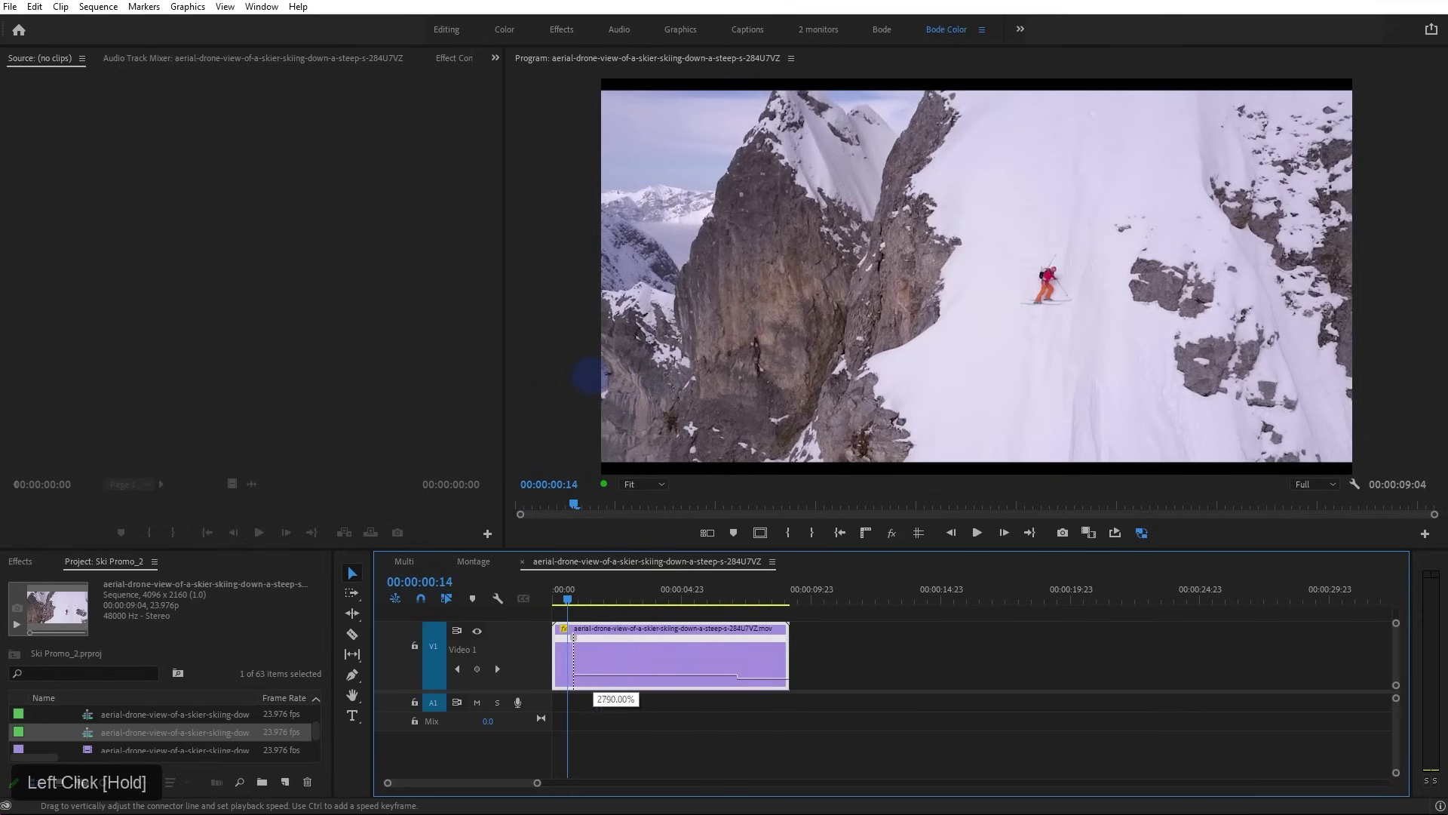
left_click_drag(595, 426, 595, 425)
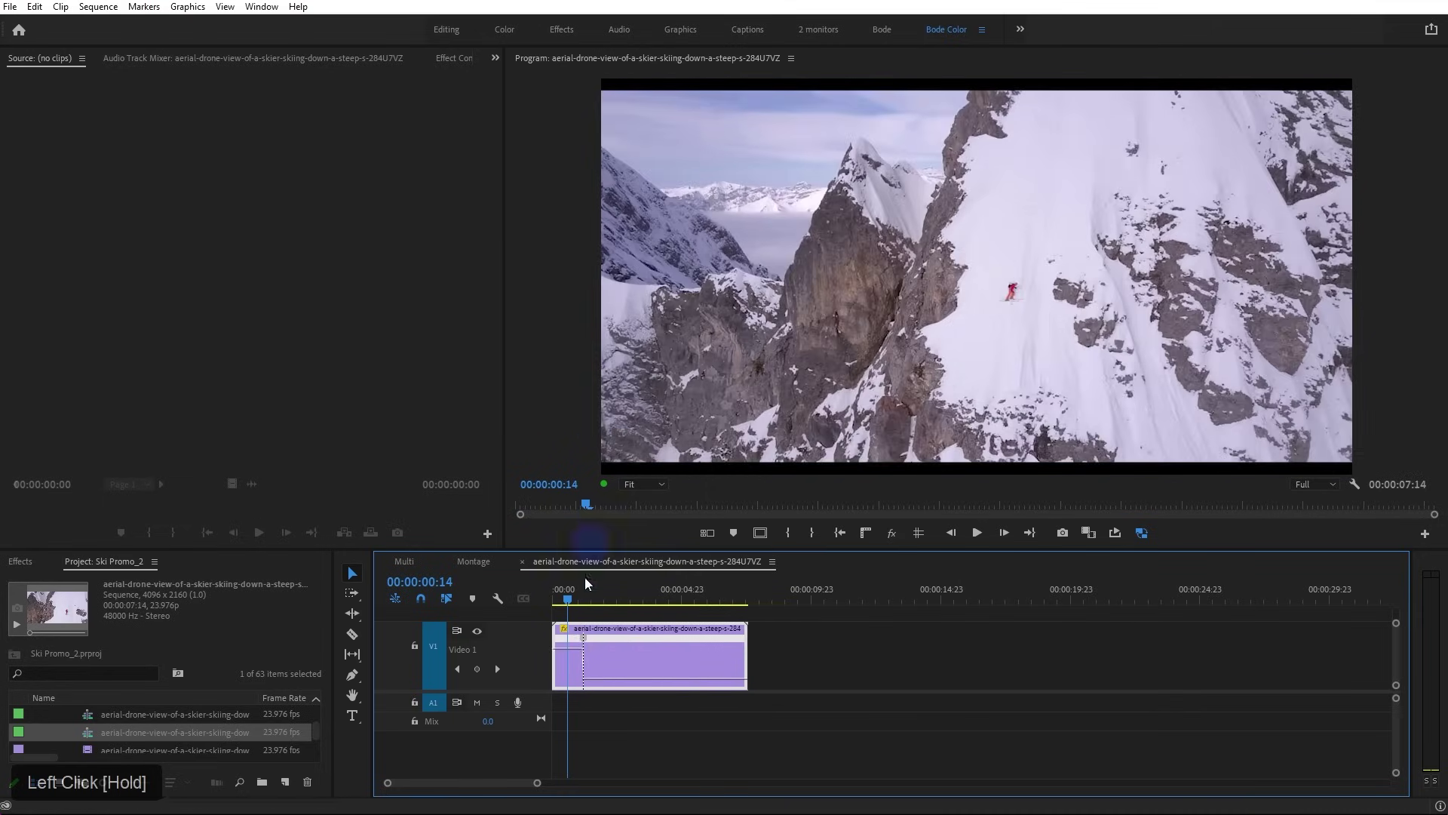
Fit the timeline, move the speed keyframe to about 1:07, and play back the ramp
left_click_drag(584, 639, 608, 646)
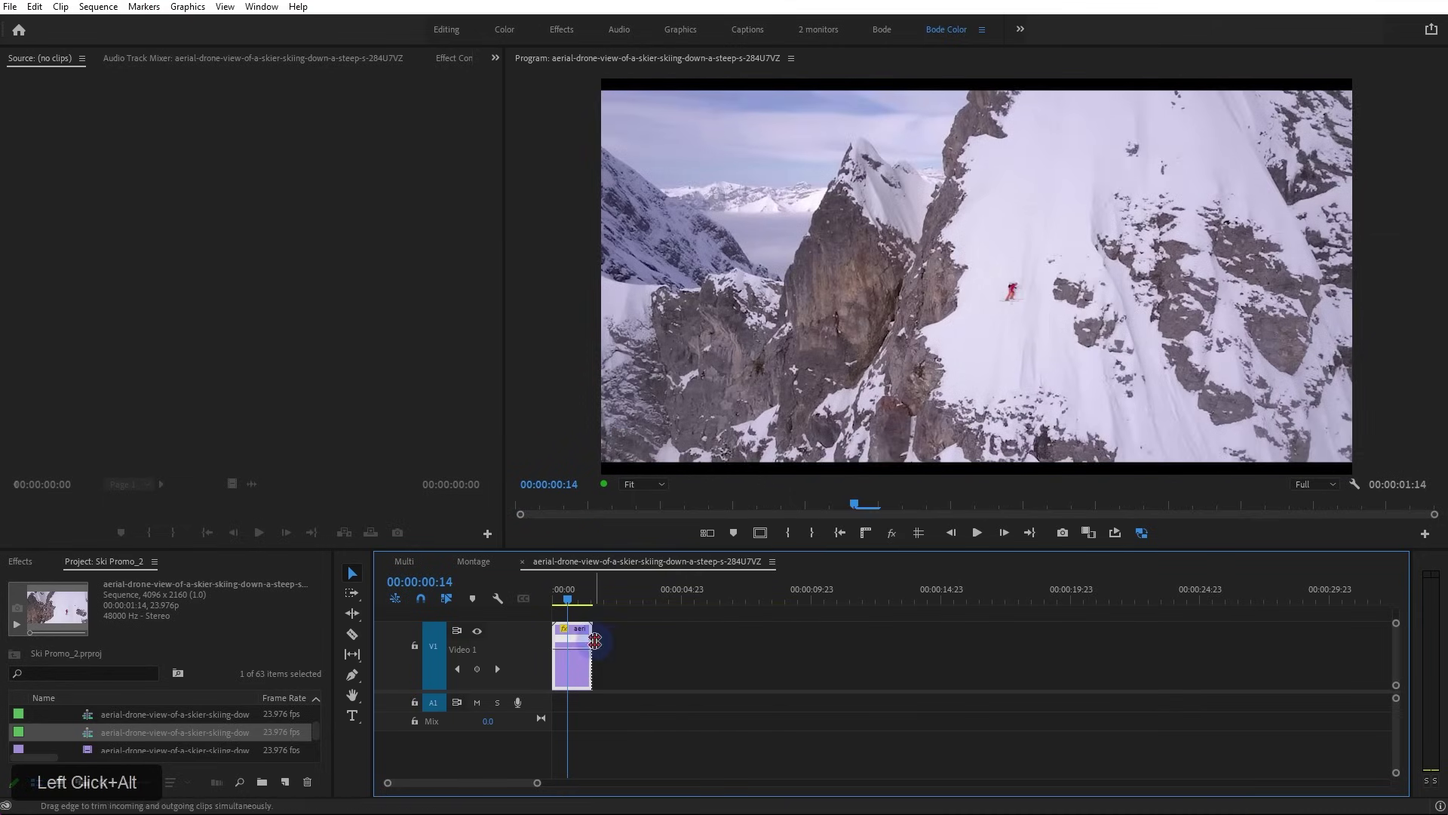
key("ctrl+z")
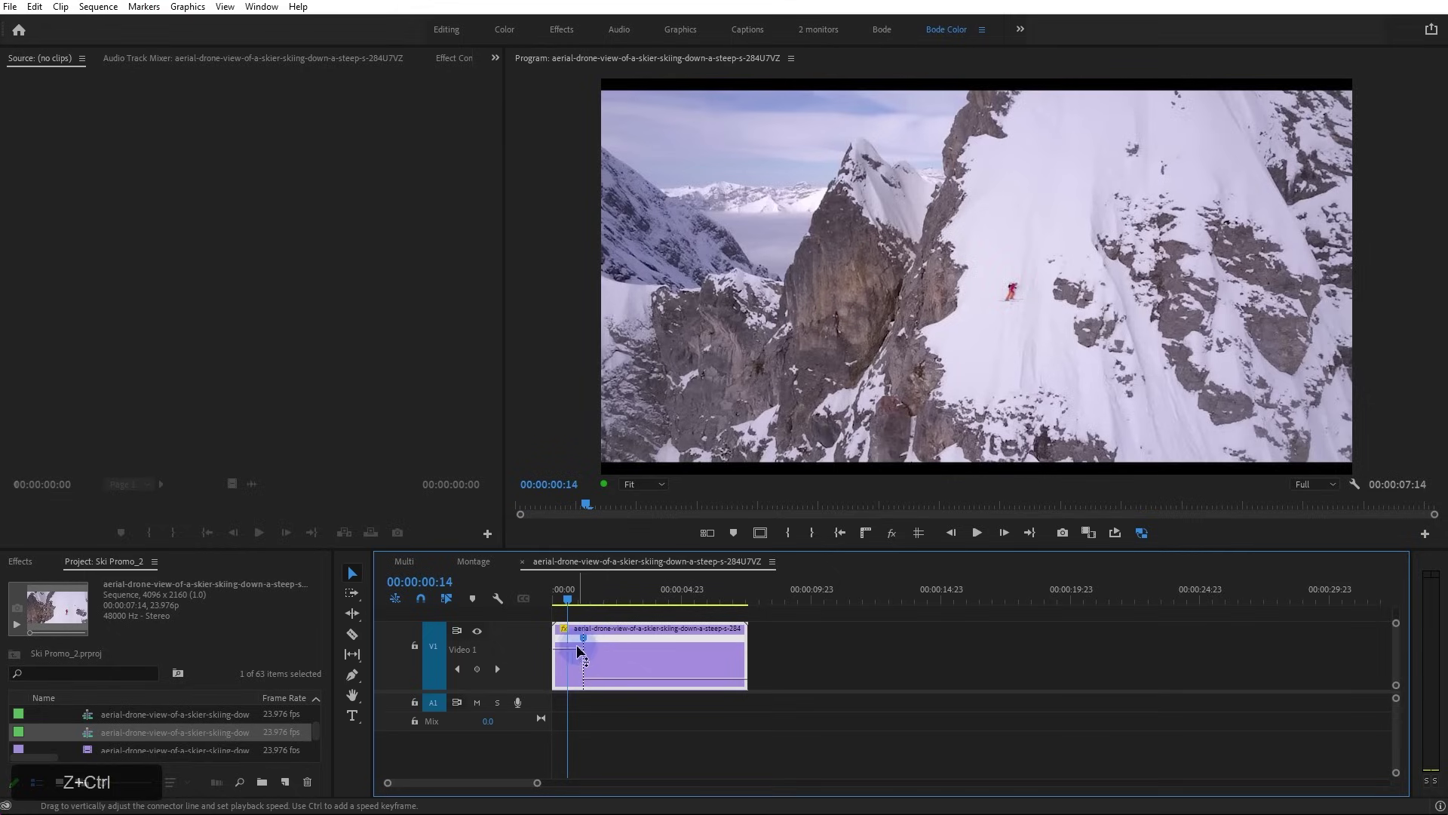
key("backslash")
key("minus")
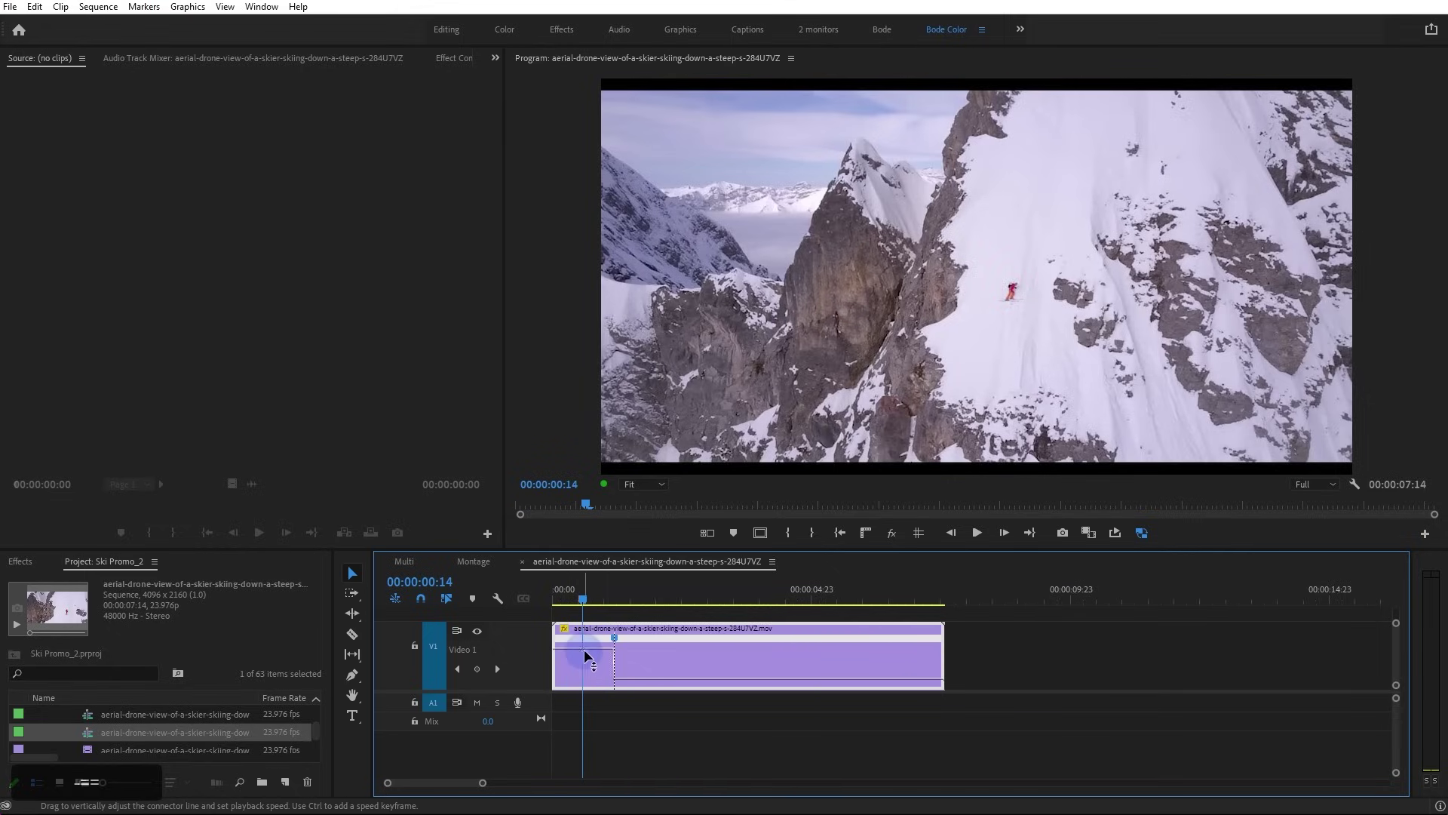
mouse_move(615, 639)
left_mouse_down()
mouse_move(594, 646)
mouse_move(629, 642)
left_mouse_up()
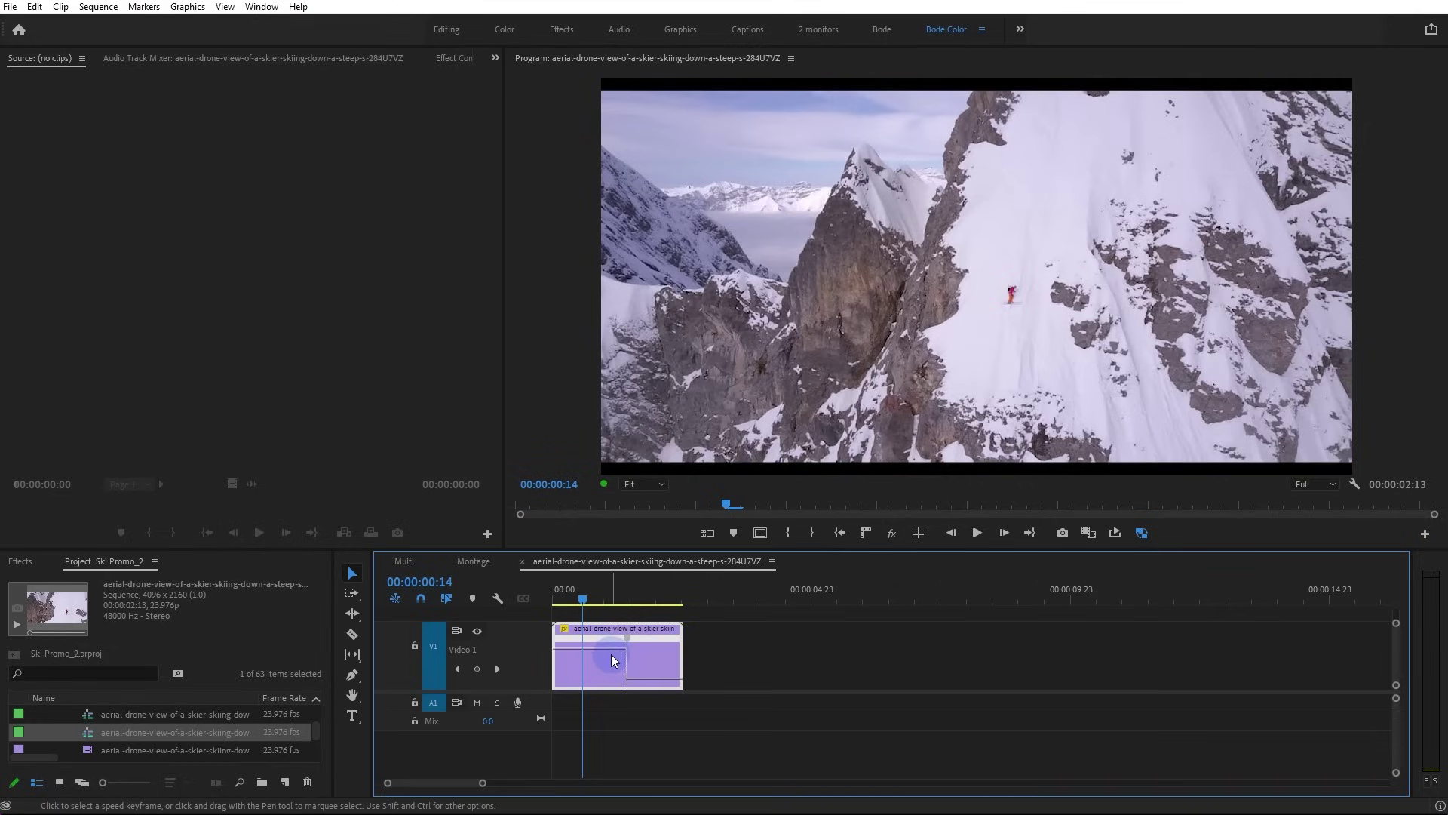
left_click(553, 599)
key("space")
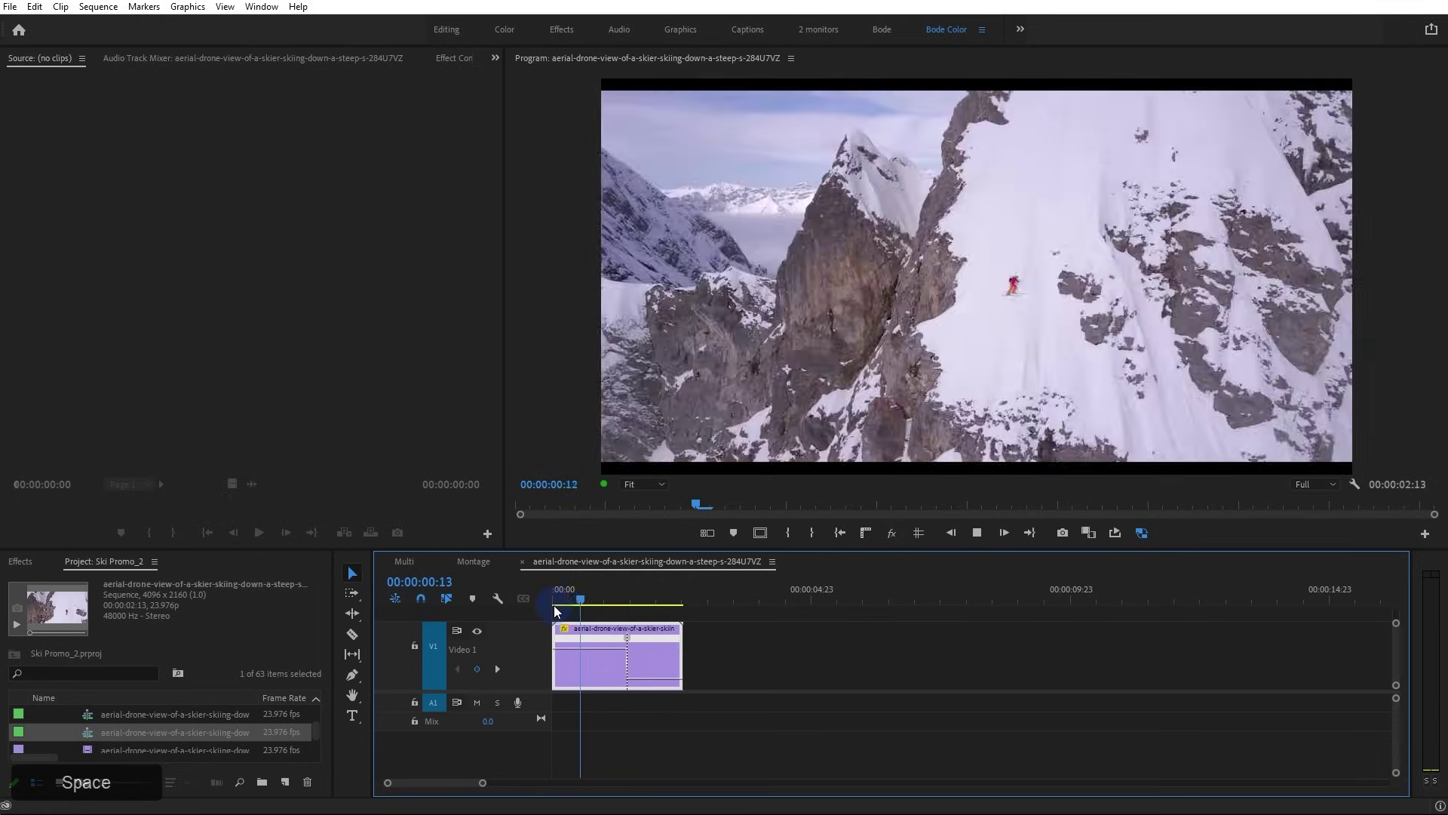
key("space")
Test speeding the whole clip up to 5210%, play it back, then undo the change
left_click_drag(581, 646, 581, 635)
left_click_drag(581, 514, 581, 512)
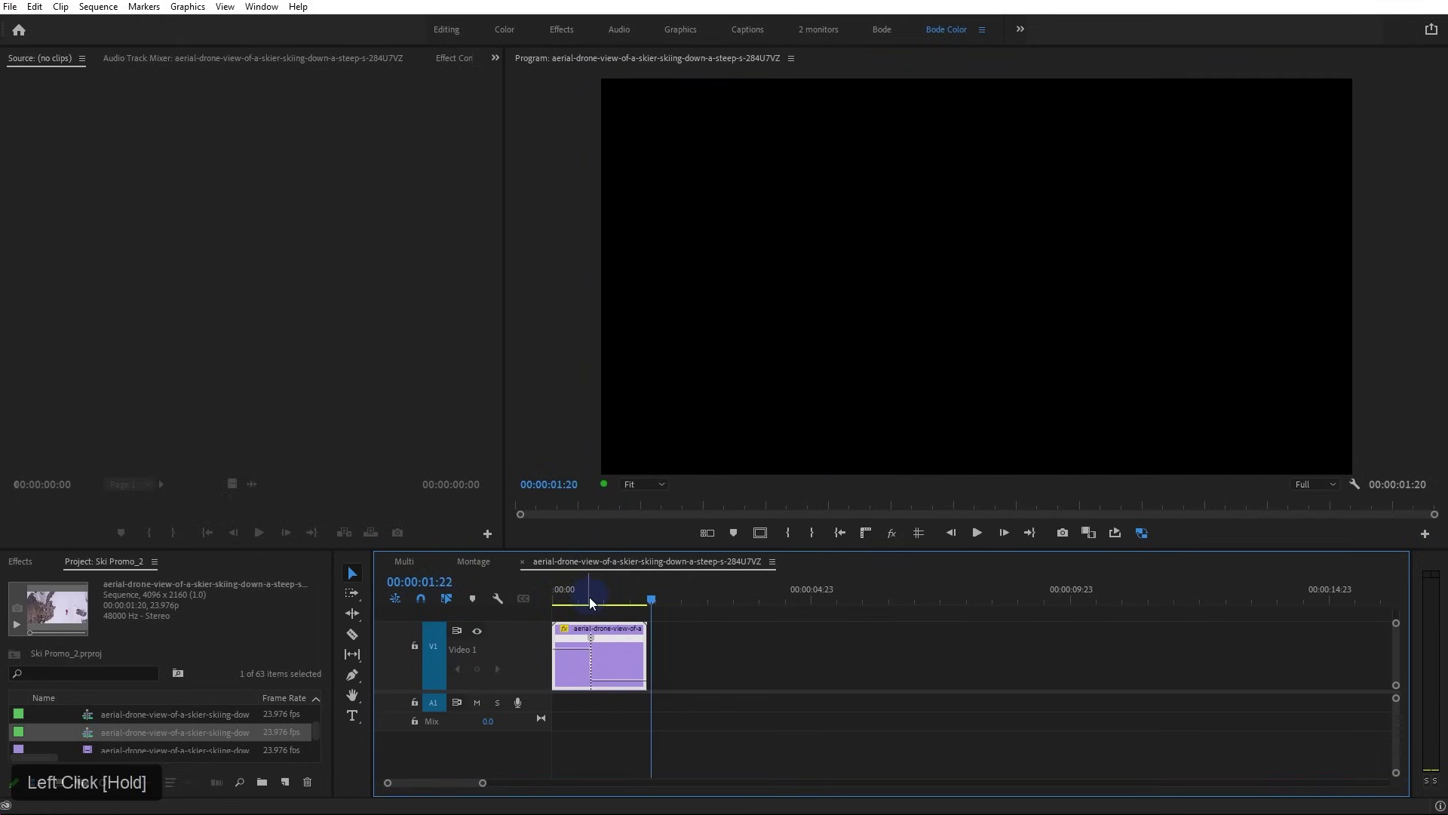
left_click_drag(569, 647, 586, 596)
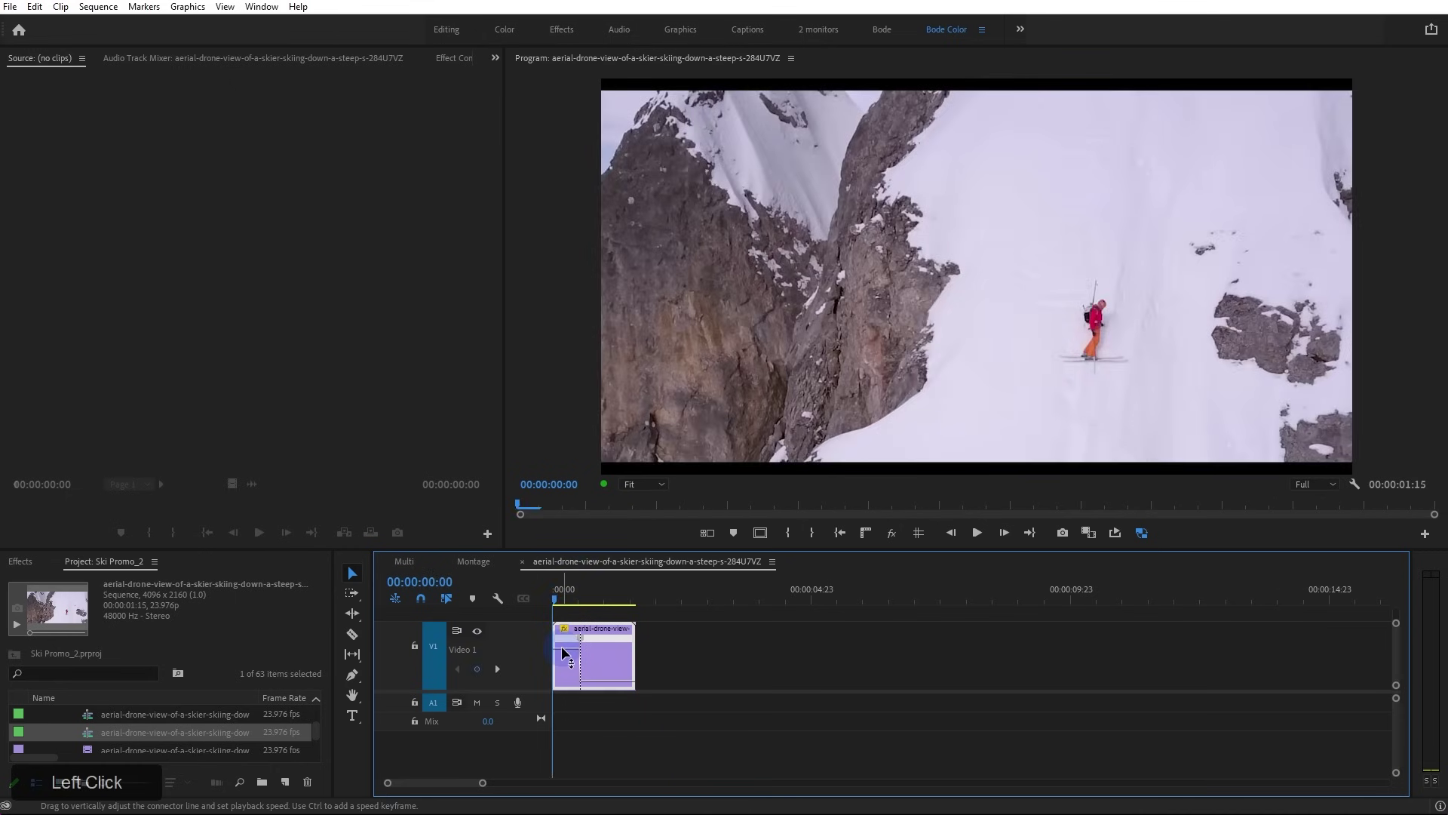
key("space")
left_click(555, 596)
key("space")
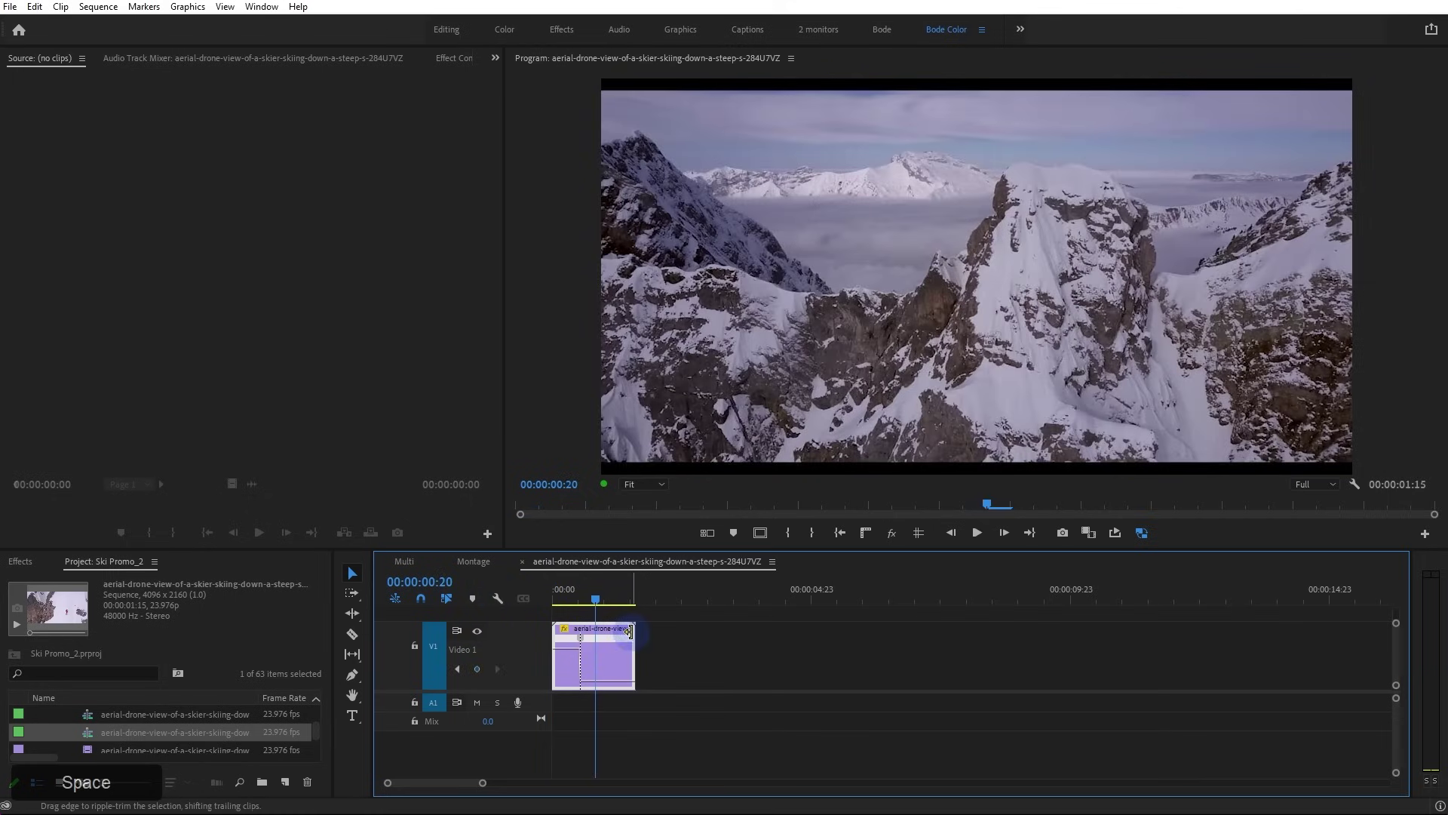
key("ctrl+z")
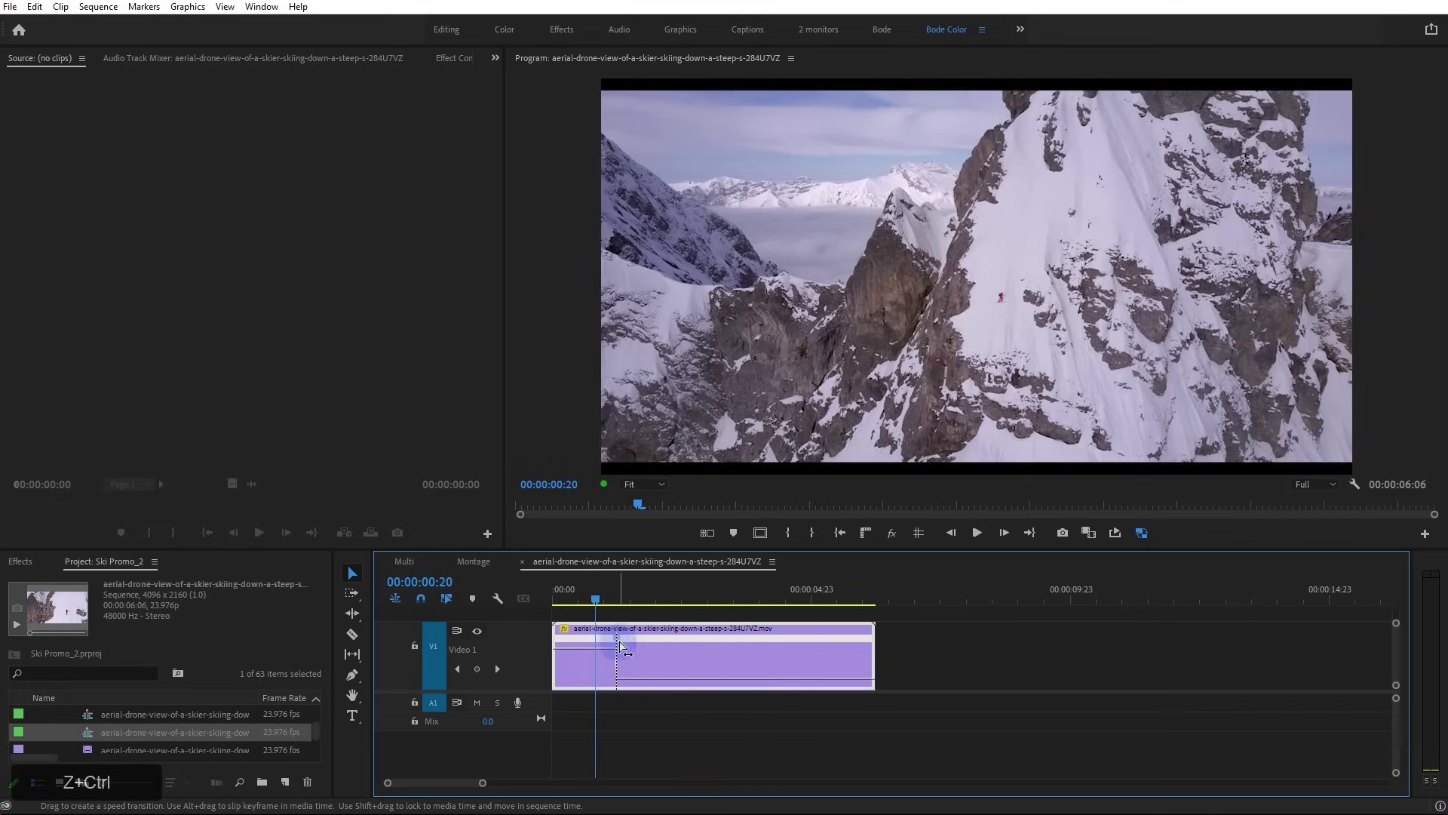
Slide the speed keyframe to 00:00:01:12 and split it into a gradual ramp, leaving 00:00:06:01
left_click(654, 681, "ctrl")
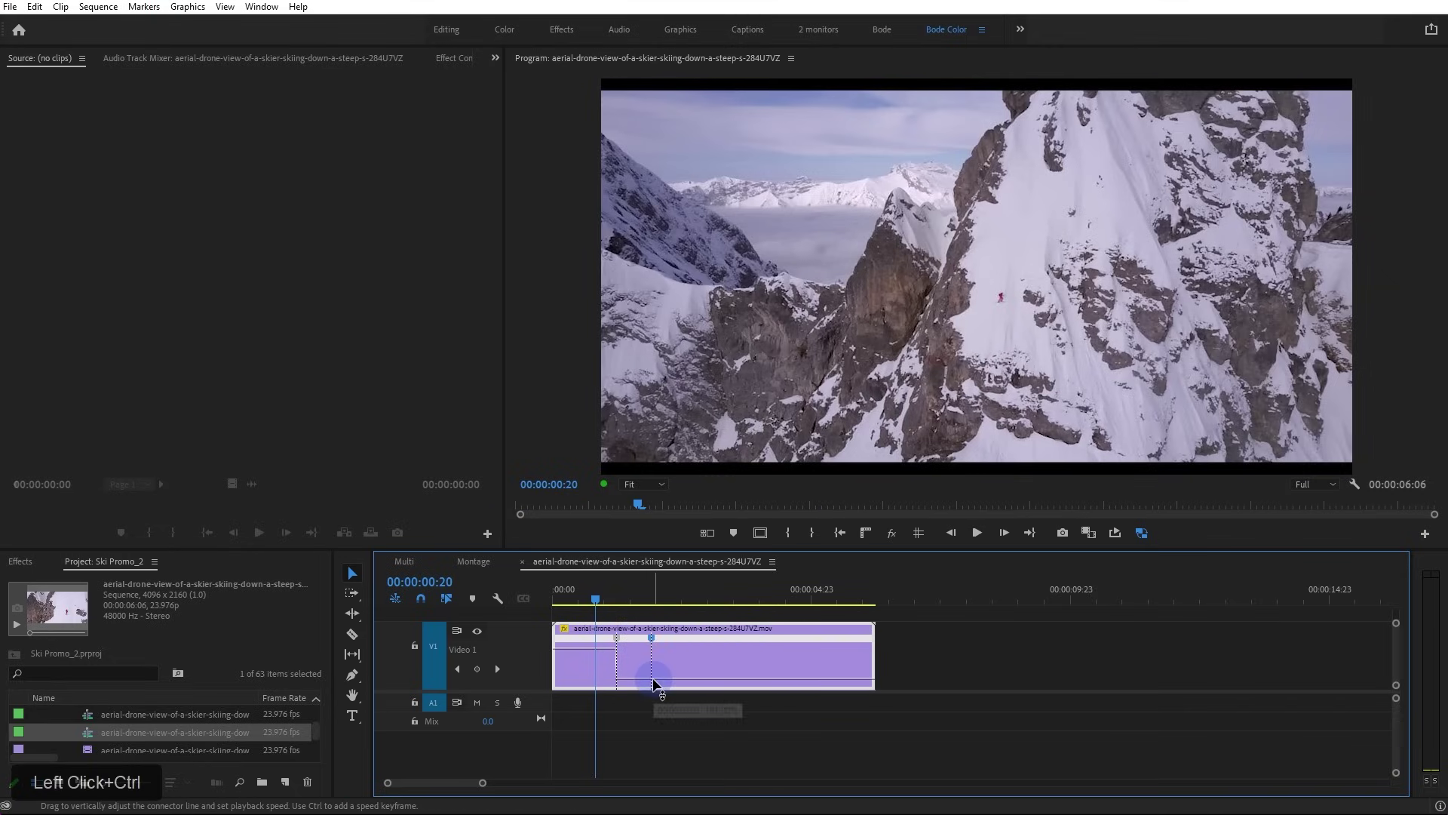
key("ctrl+z")
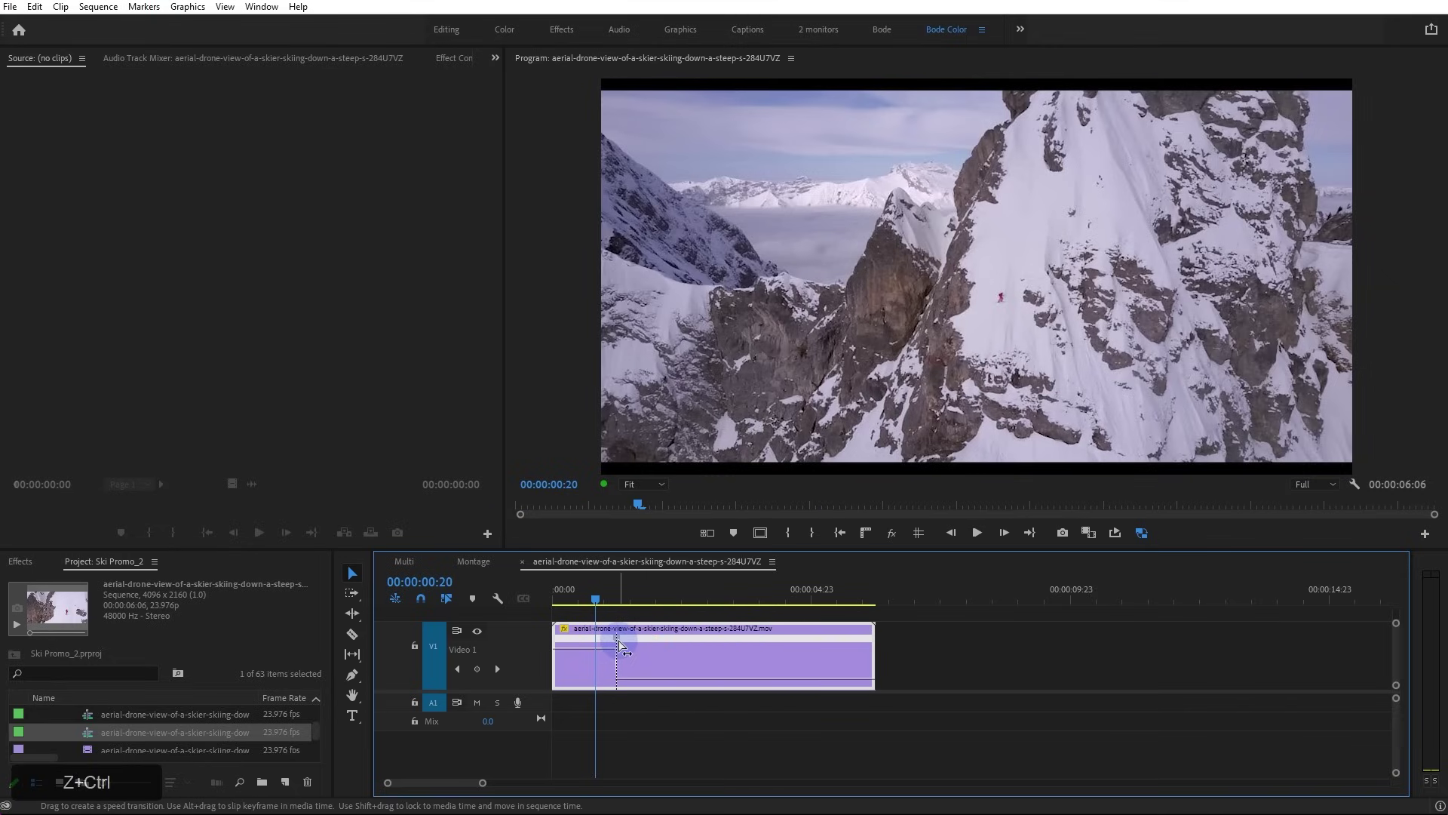
mouse_move(620, 645)
left_mouse_down("alt")
mouse_move(637, 646)
mouse_move(603, 649)
left_mouse_up("alt")
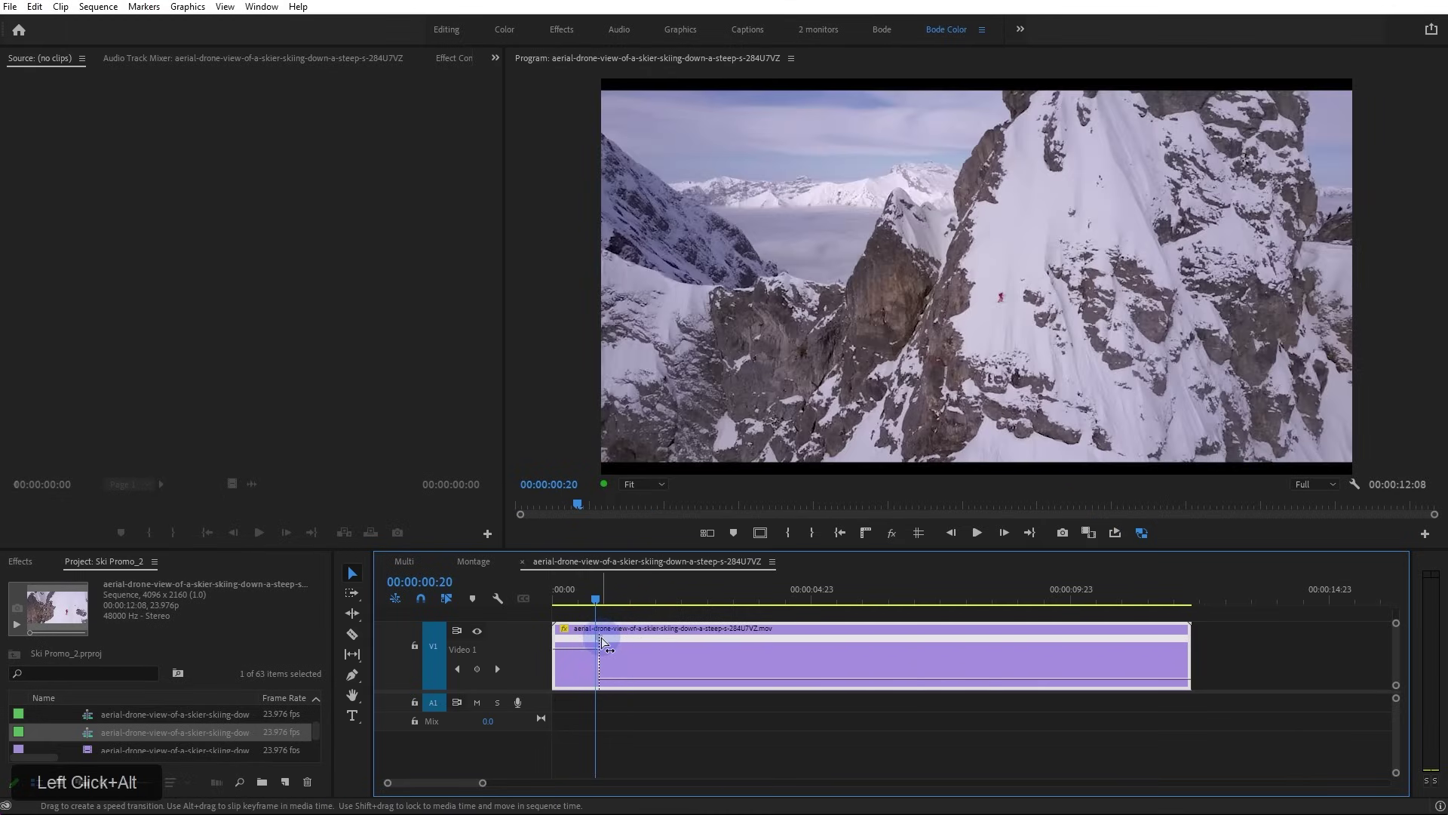
left_click_drag(603, 647, 681, 645)
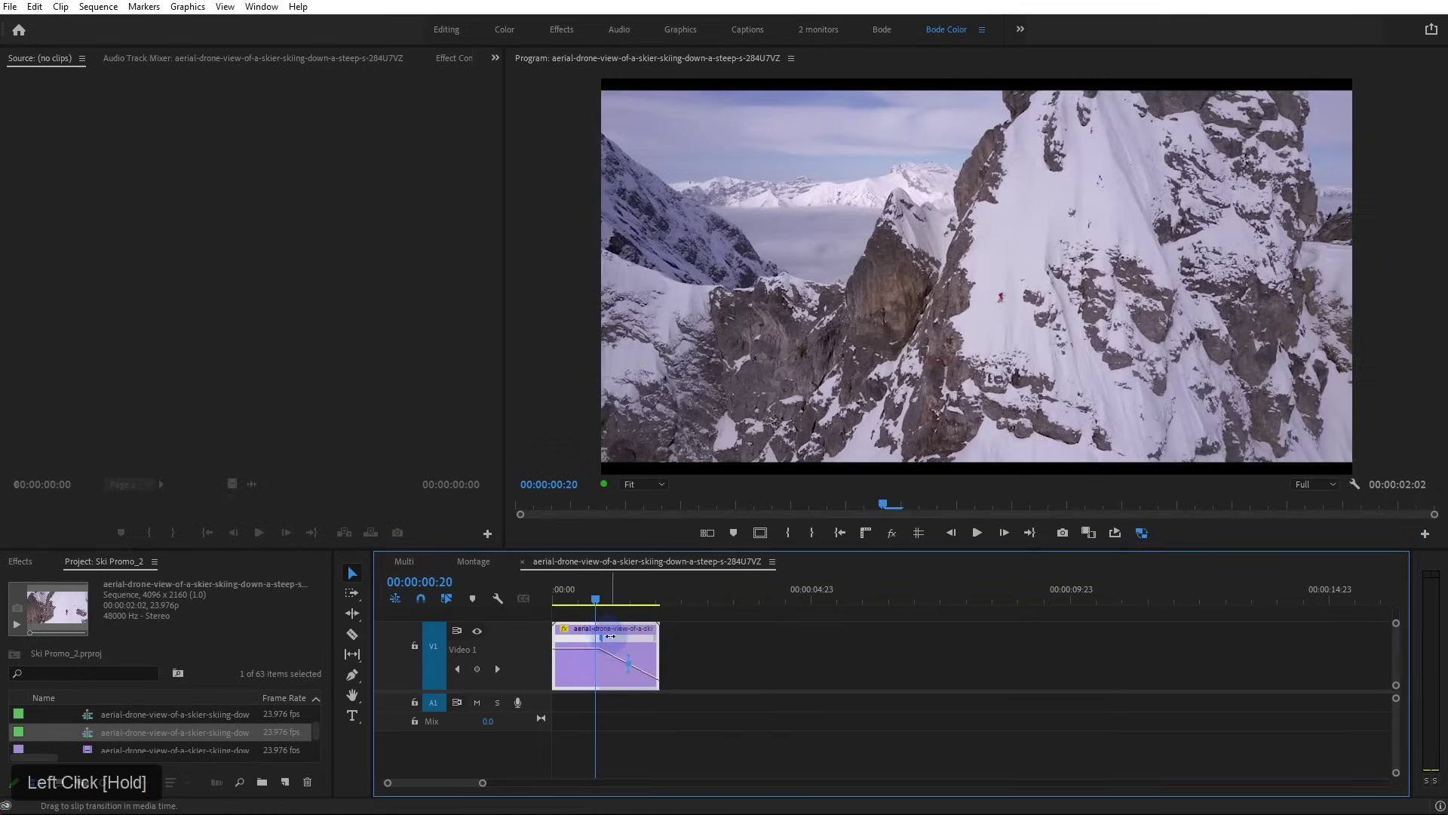
left_click_drag(588, 649, 587, 685)
left_click_drag(692, 641, 623, 649)
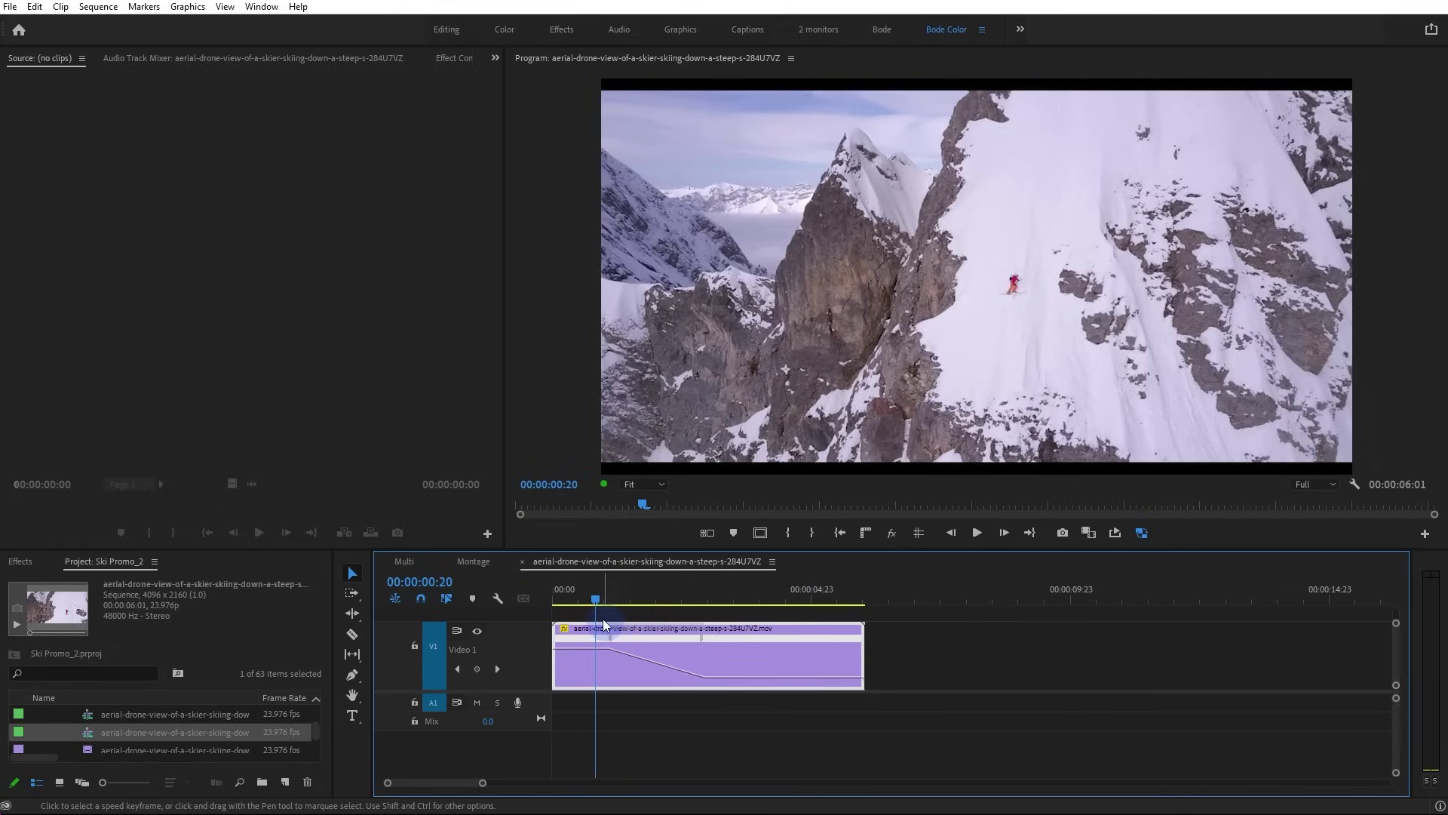
Stretch the speed keyframe's transition far to the right and replay the resulting 00:00:03:04 sequence
left_click(583, 591)
key("space")
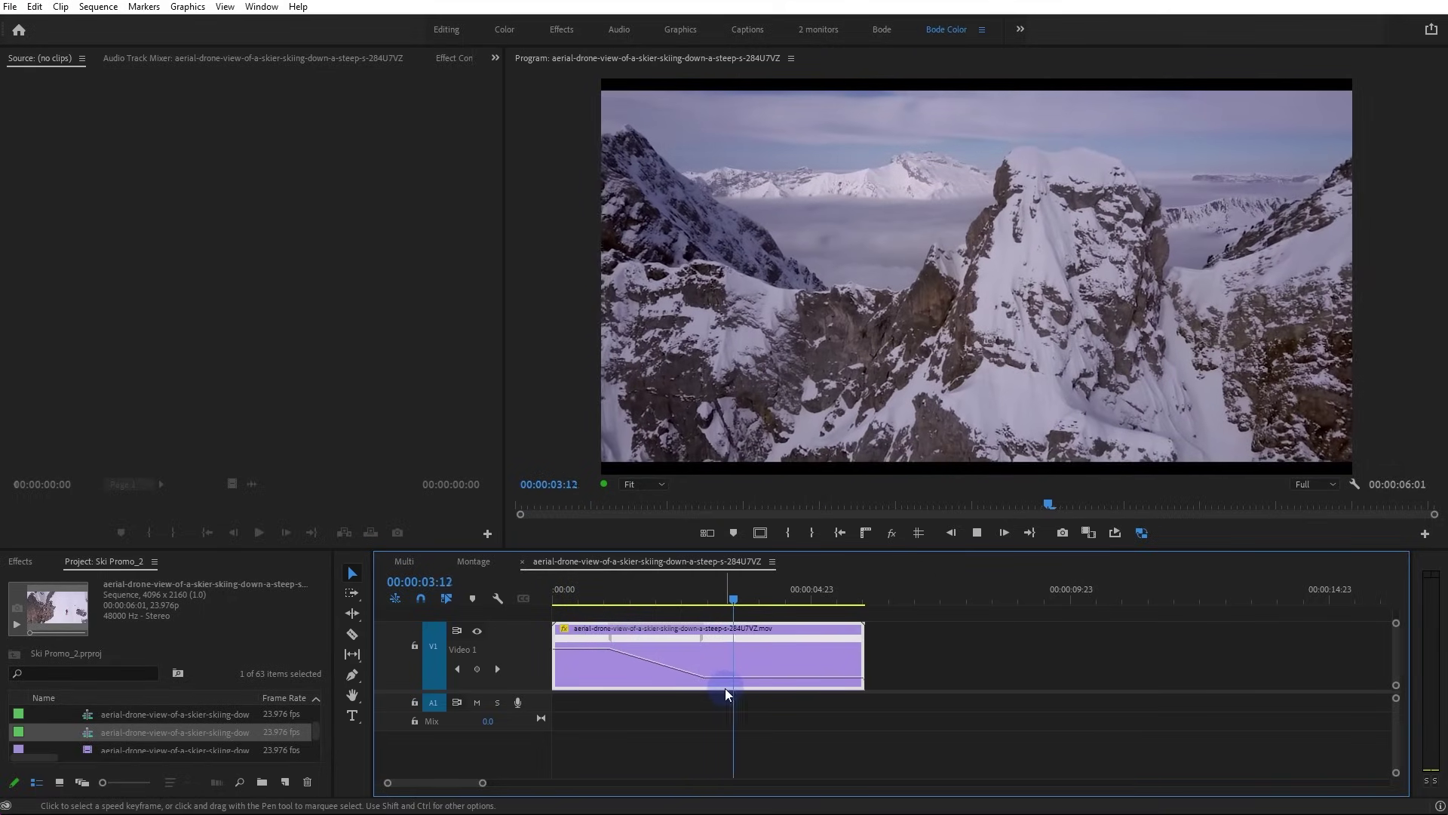
key("space")
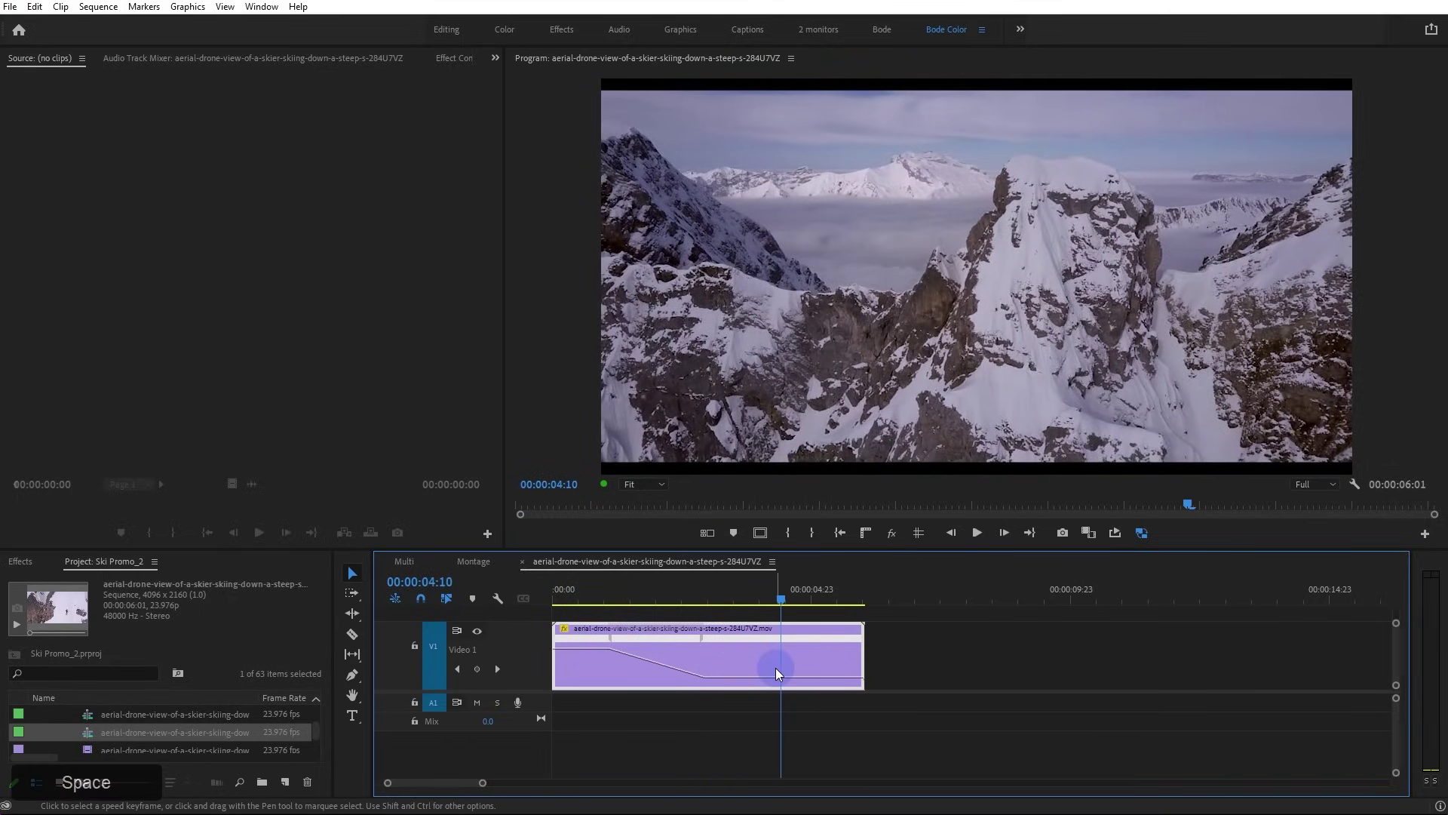
left_click(774, 675)
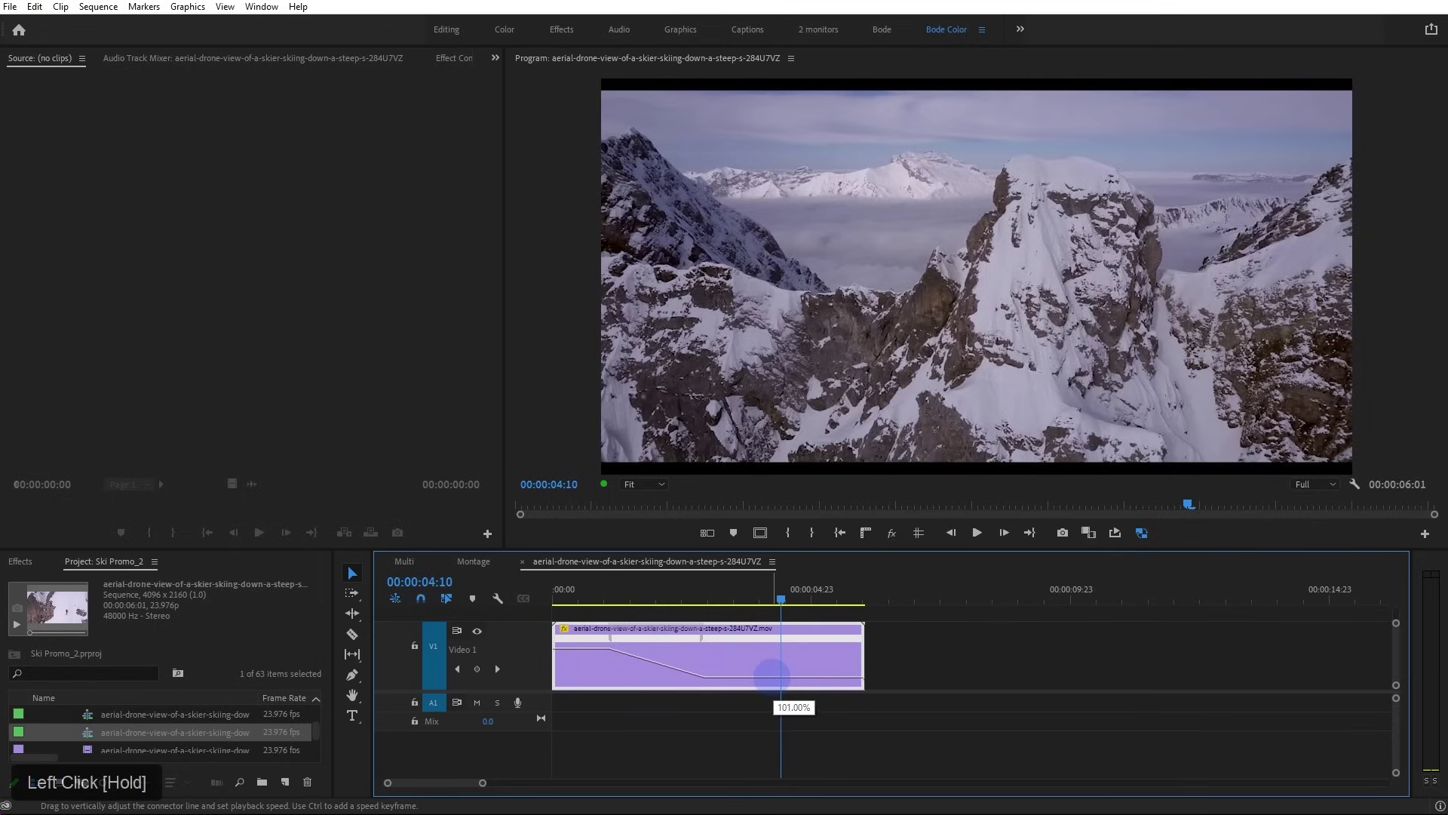
left_click(678, 638)
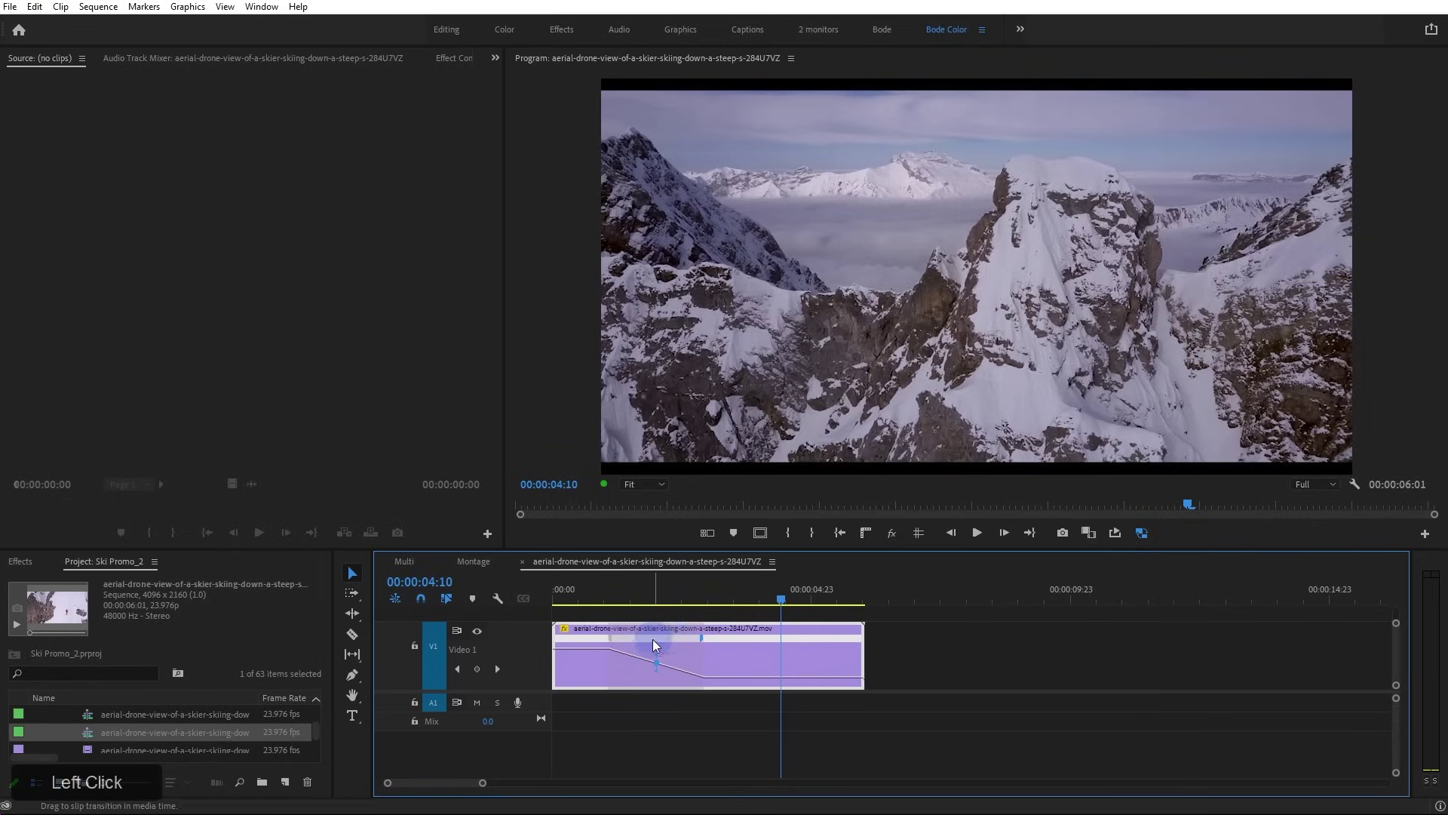
left_click_drag(703, 644, 727, 649)
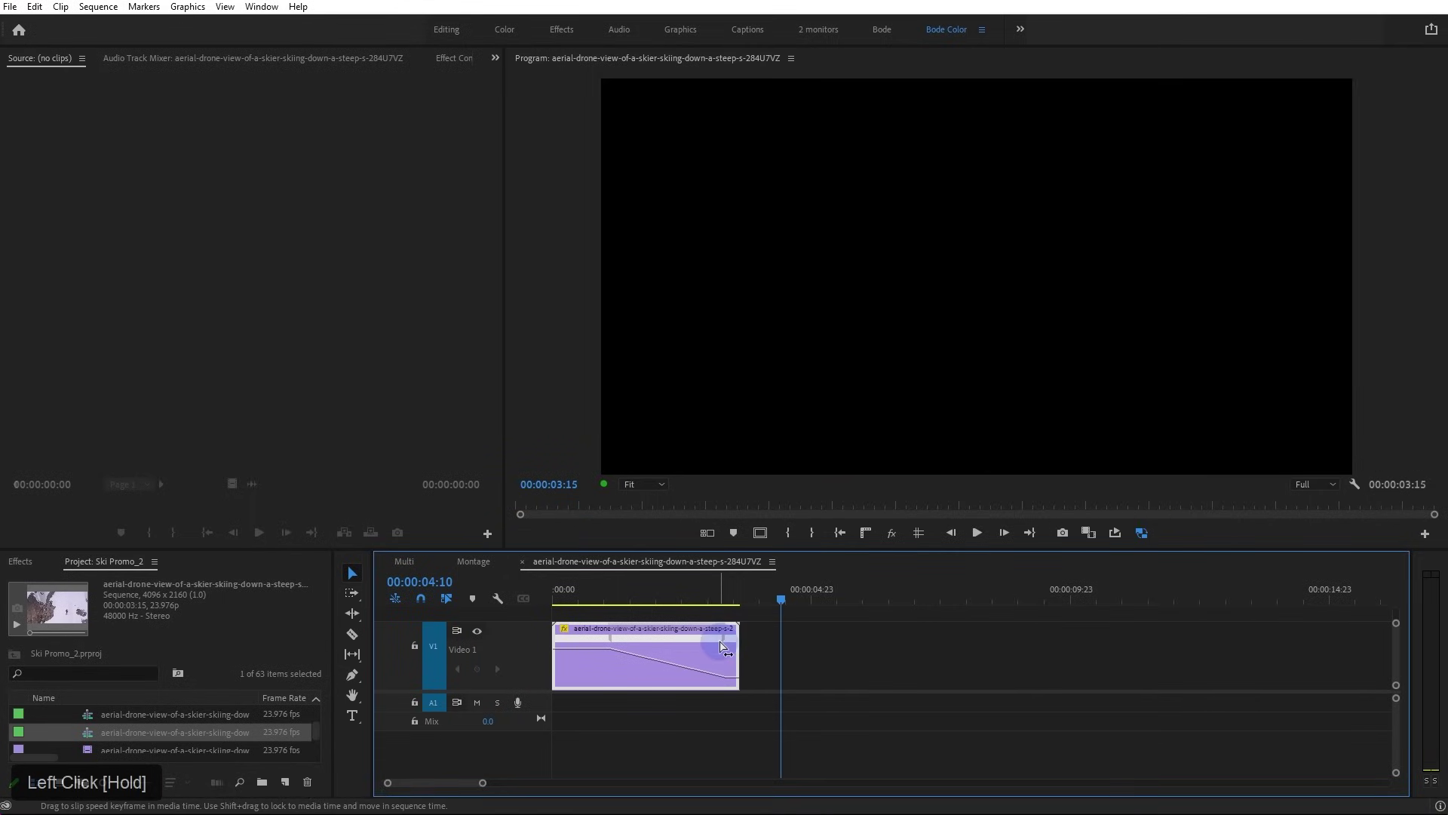
left_click_drag(721, 646, 730, 656)
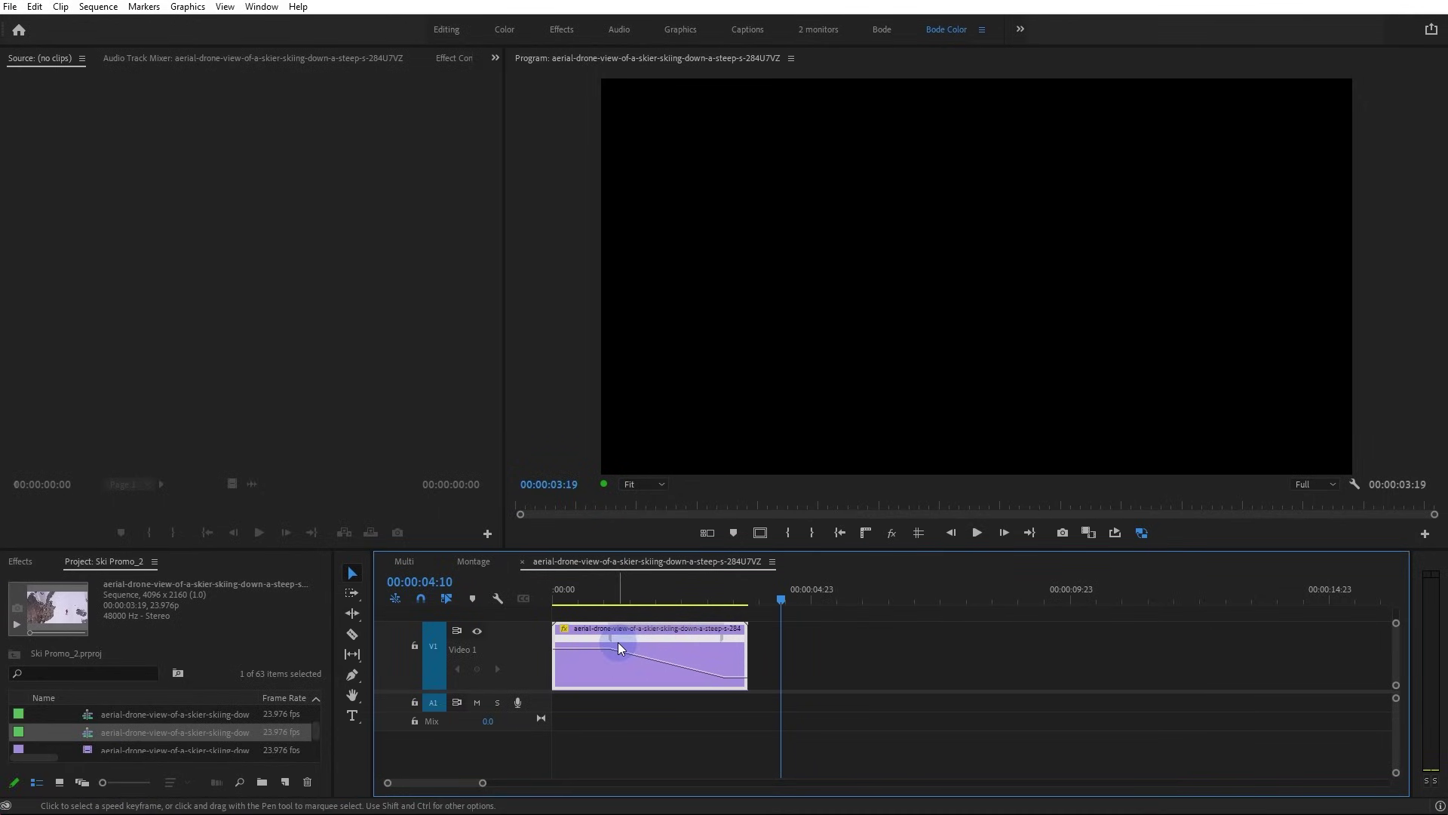
left_click(601, 598)
left_click_drag(608, 643, 766, 651)
left_click_drag(577, 601, 522, 599)
key("space")
key("space")
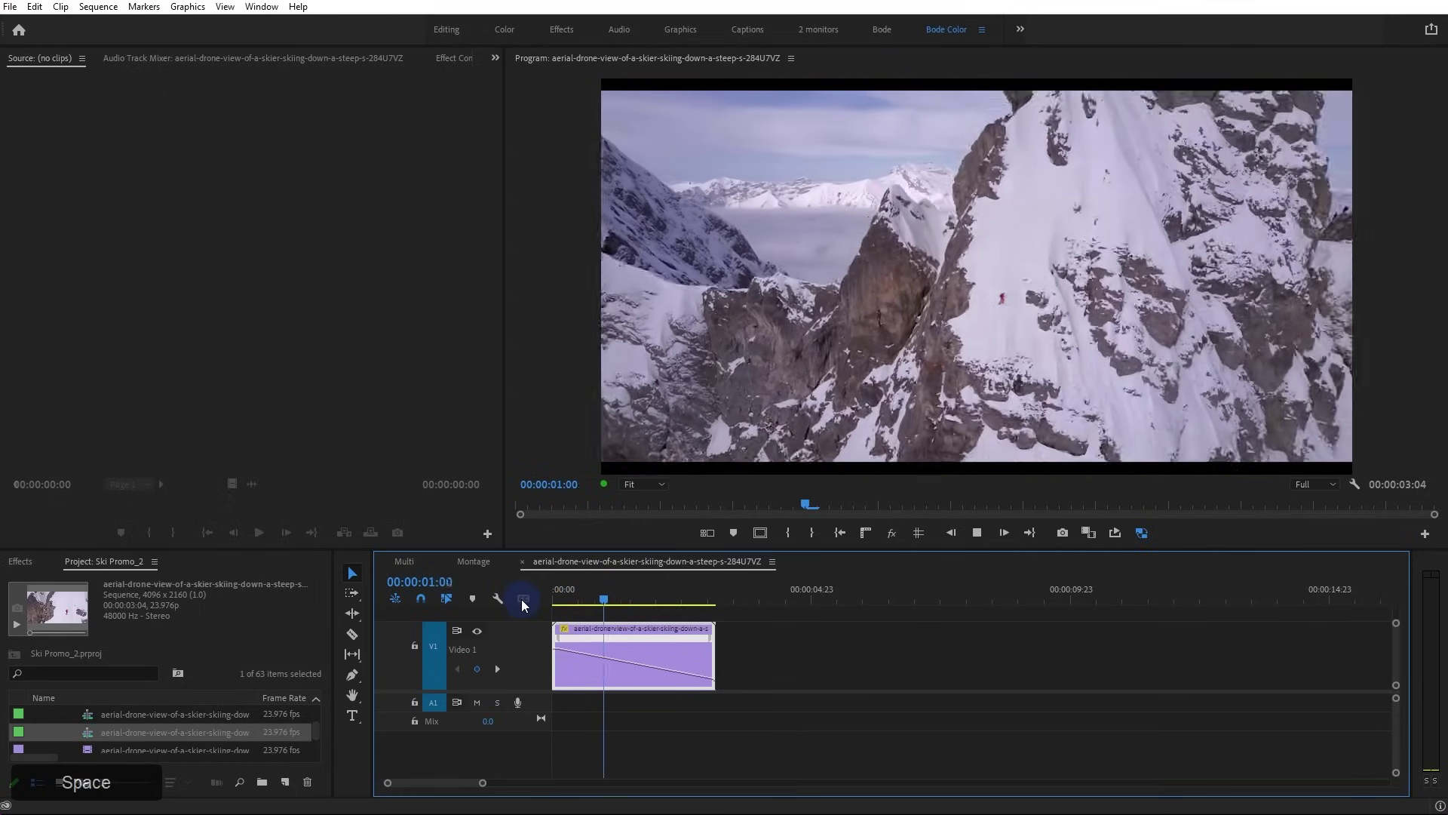
Undo the long slowdown and drag the speed keyframe's bezier handle into a smooth eased curve
key("space")
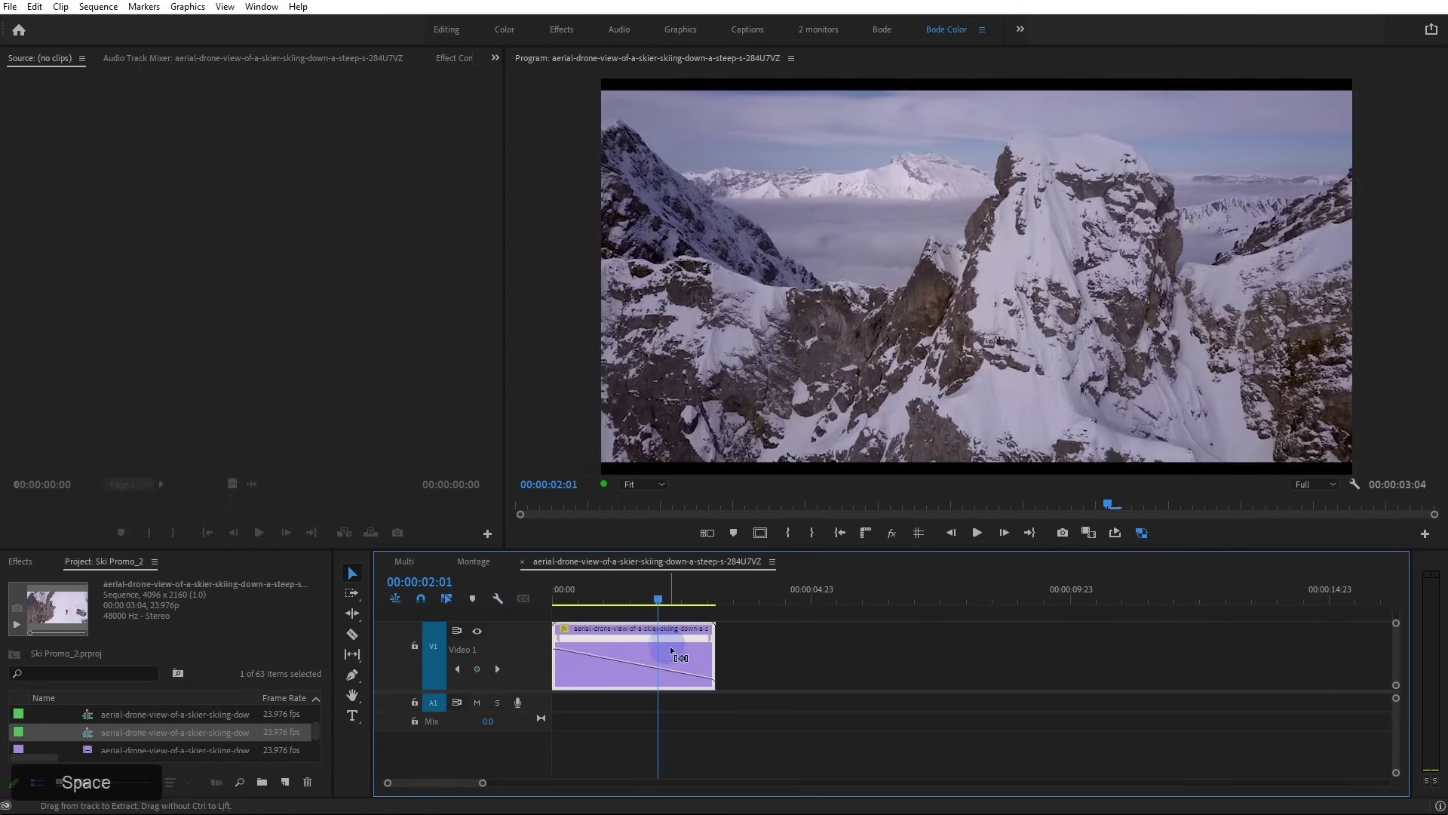
key("ctrl+z")
key("ctrl+z")
key("ctrl+z")
key("ctrl+z")
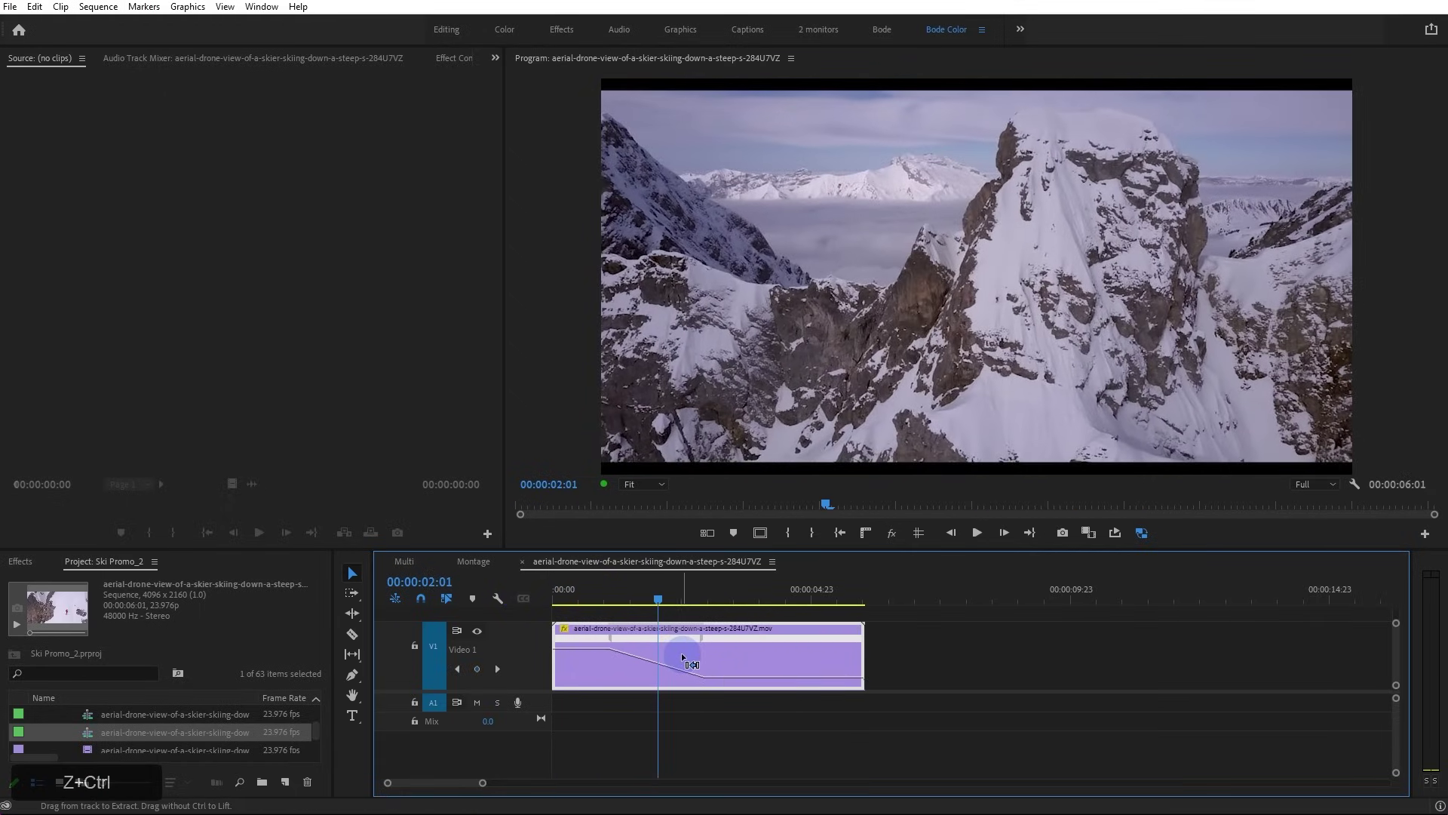
left_click(680, 654)
left_click(695, 639)
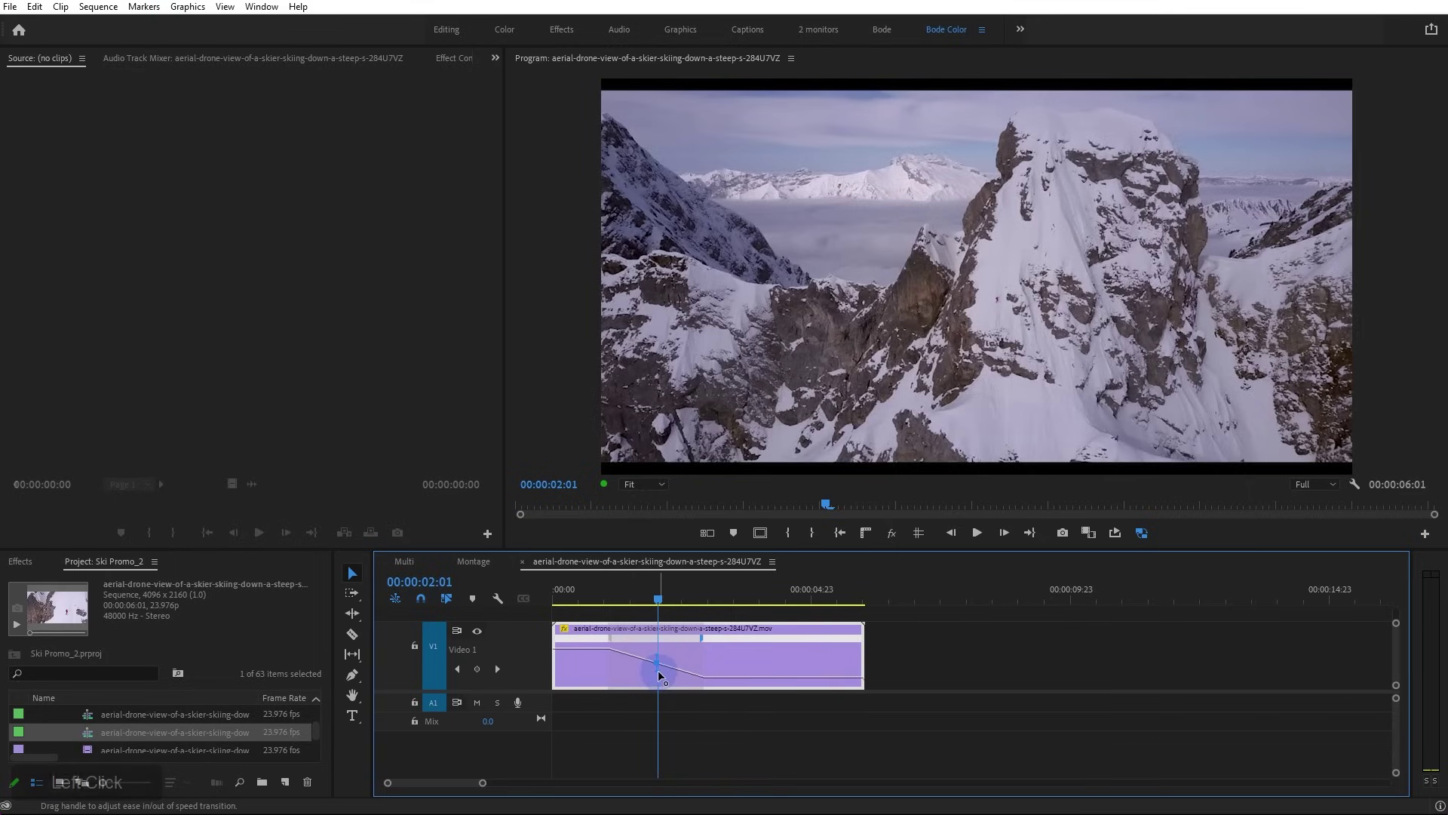
left_click_drag(658, 670, 761, 667)
Raise the opening section's speed slightly and replay the eased ramp, leaving the clip at 00:00:05:04
left_click_drag(595, 647, 596, 632)
left_click(590, 594)
key("space")
key("space")
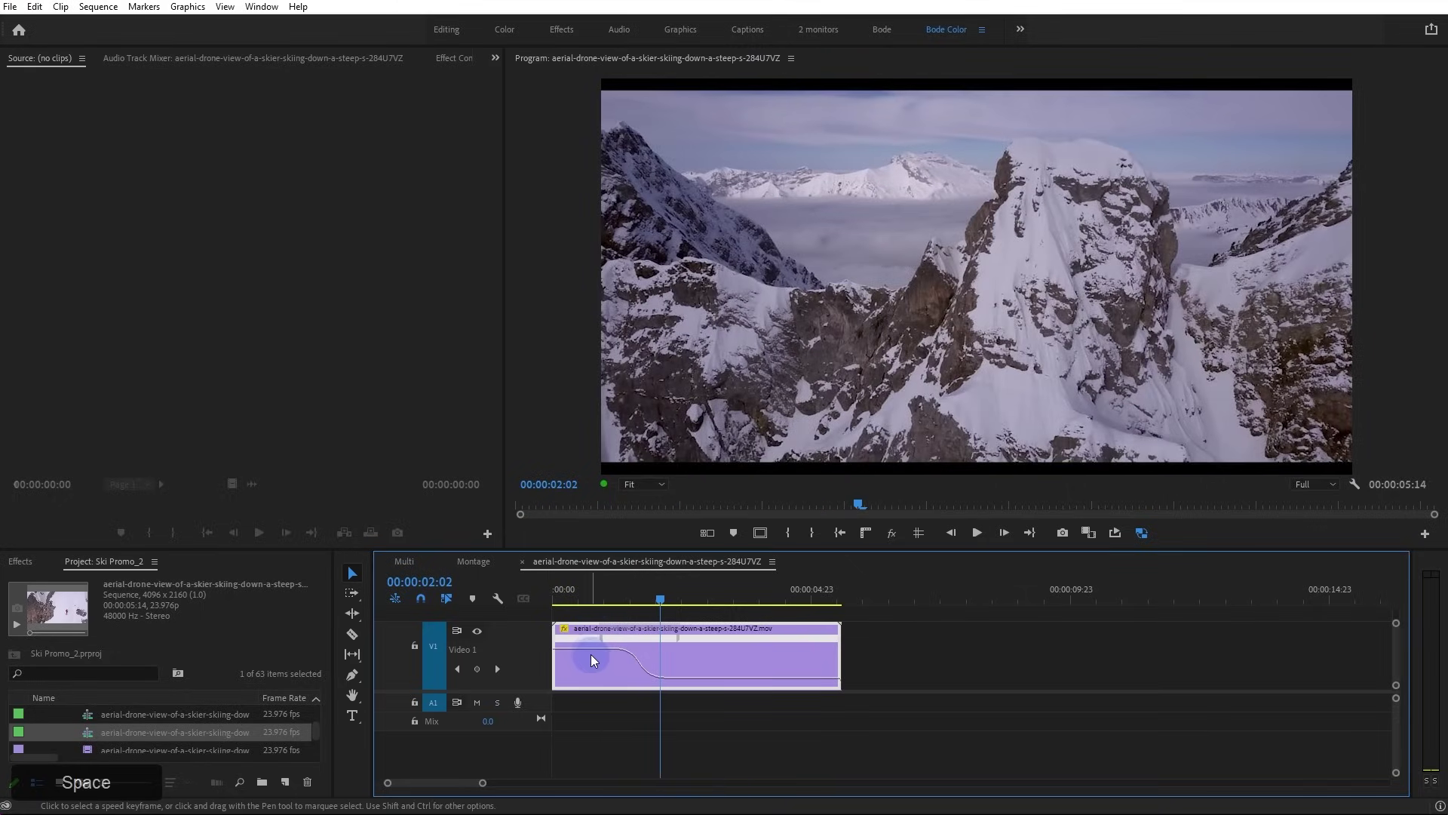
left_click_drag(587, 649, 596, 641)
left_click(599, 598)
key("space")
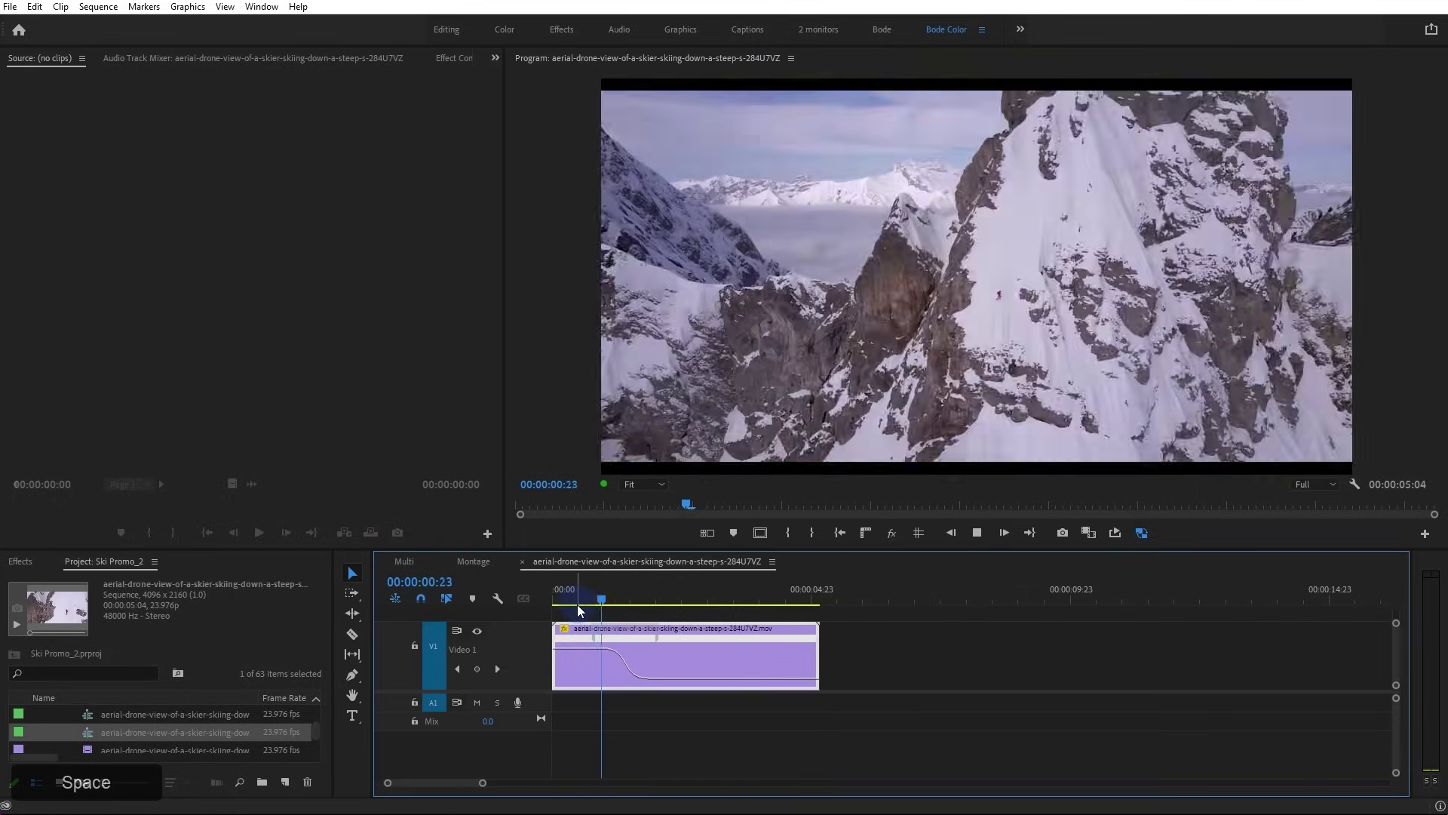
key("space")
Add a second speed keyframe near 00:00:02:11, split it, and speed up the clip's final section
double_click(637, 641)
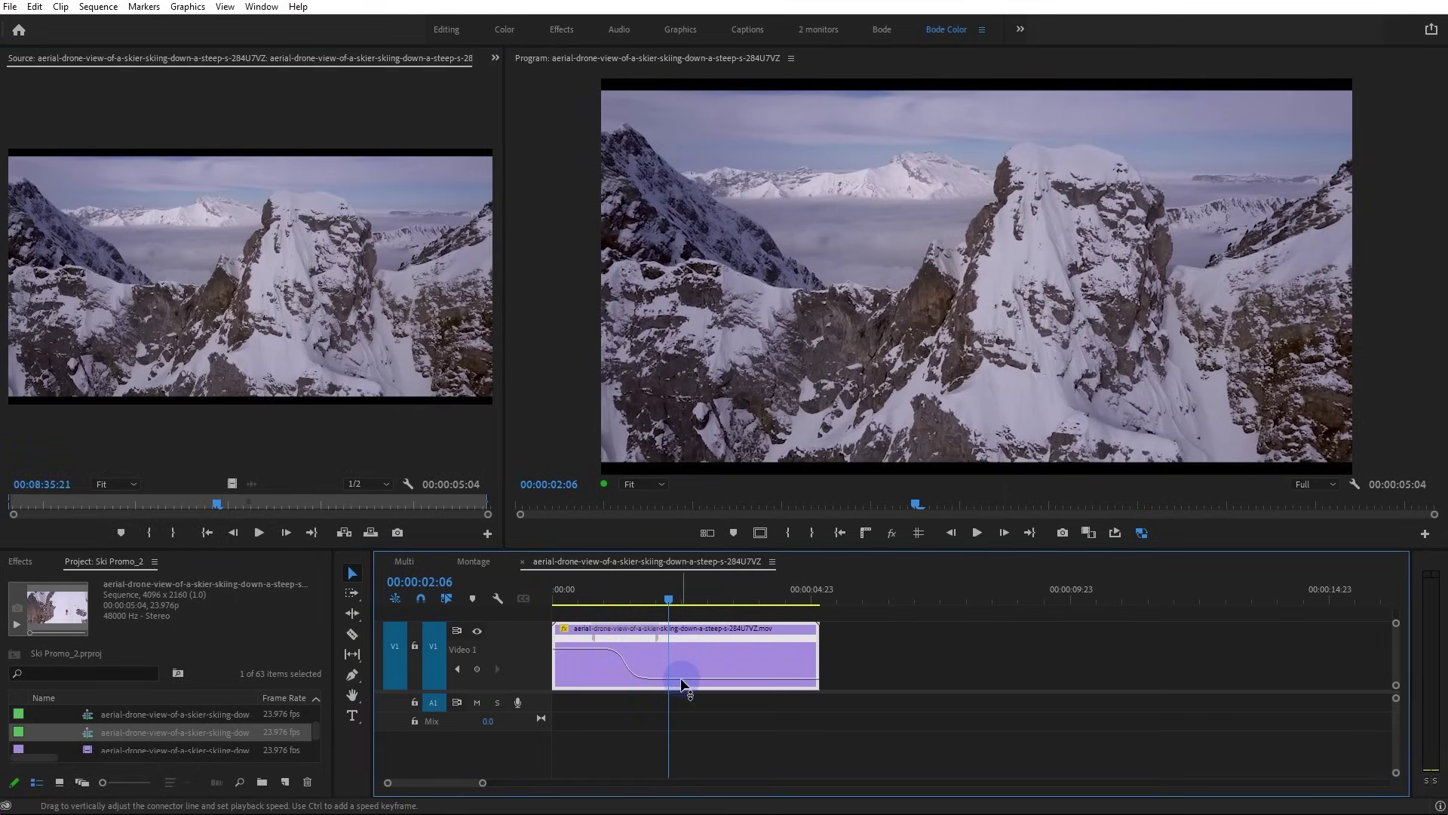
left_click(683, 684, "ctrl")
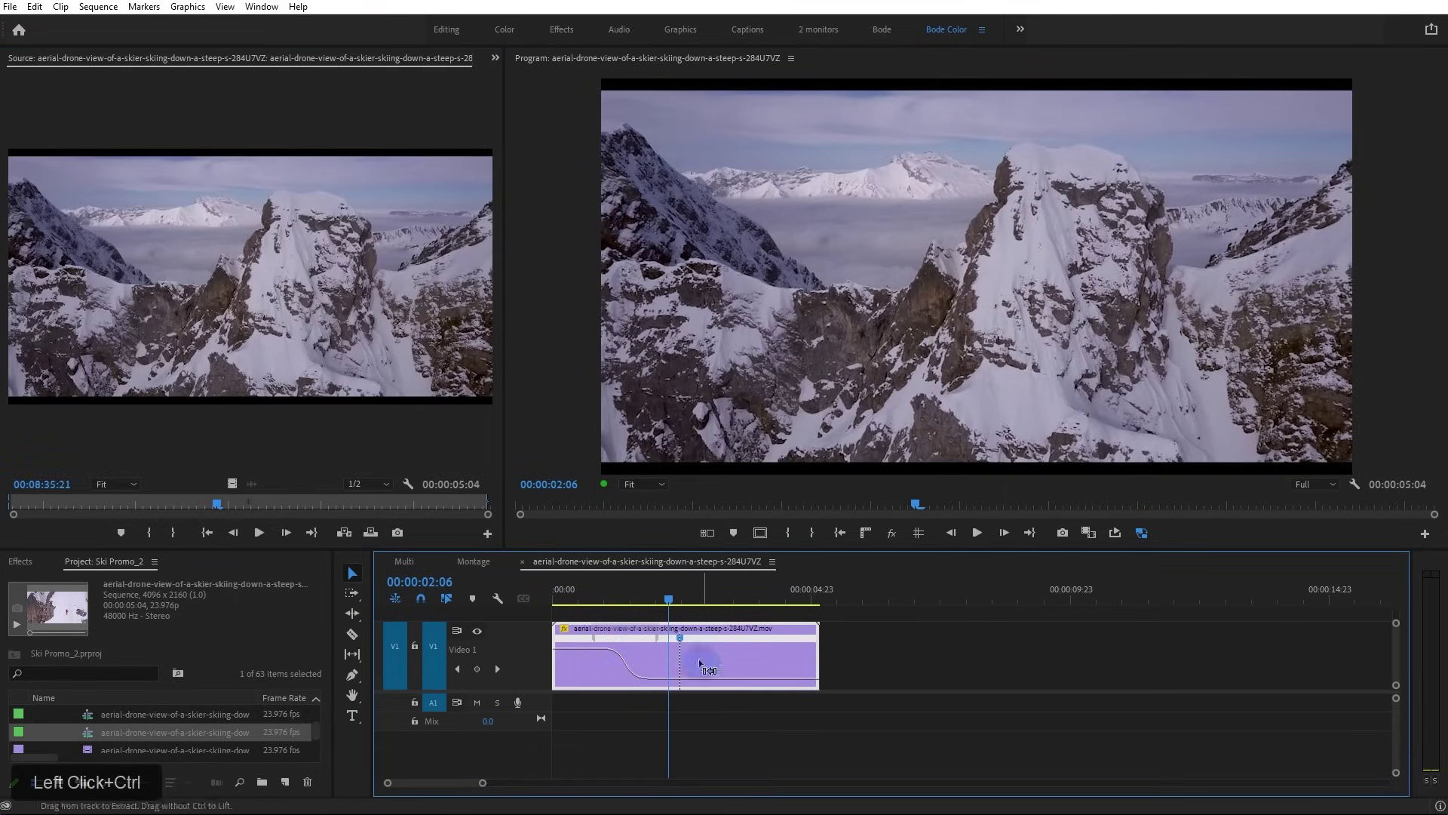
left_click(685, 642)
left_click_drag(684, 642, 762, 639)
left_click_drag(759, 589, 743, 589)
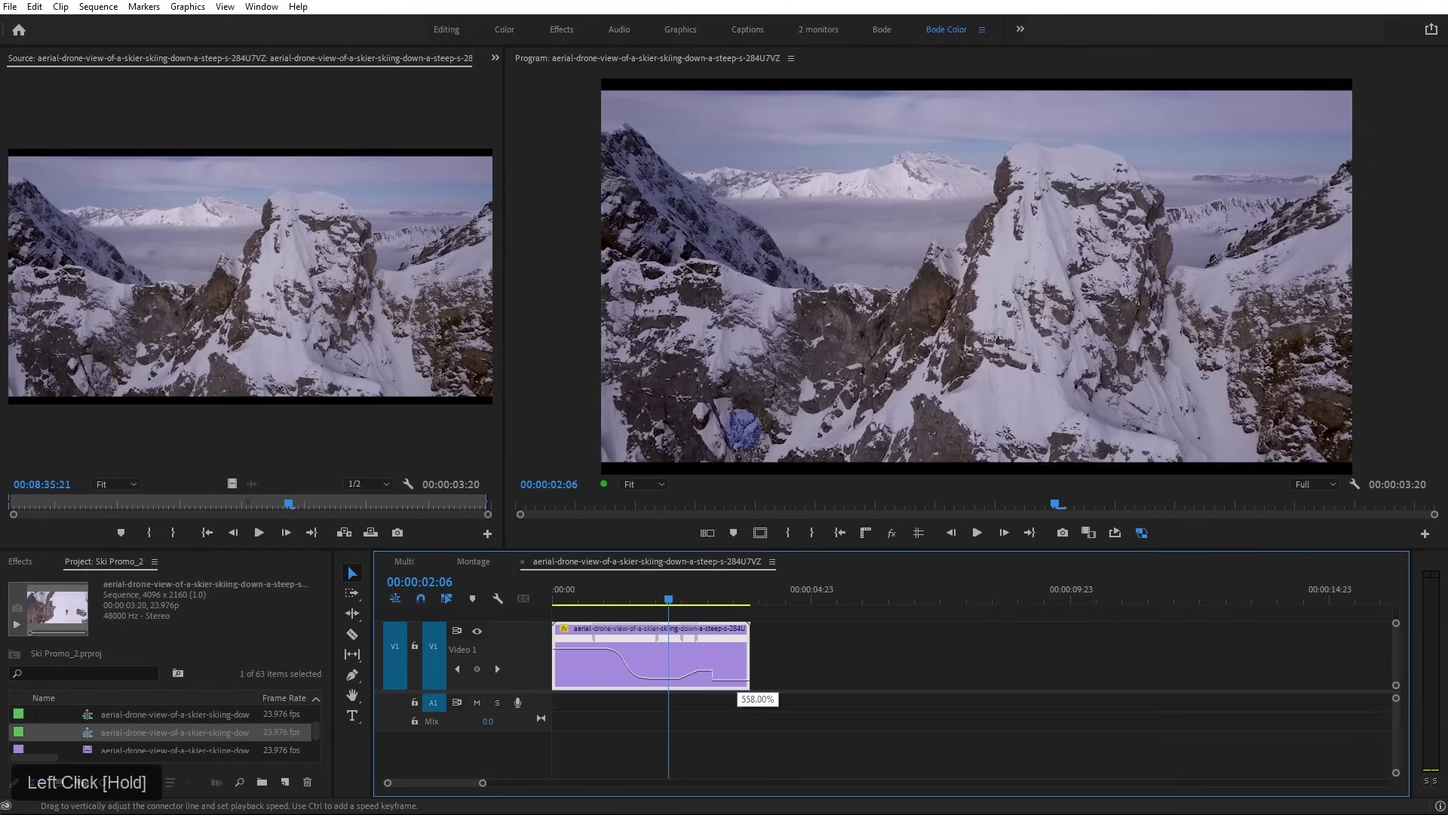
left_click_drag(744, 428, 744, 427)
left_click_drag(686, 640, 509, 610)
Fit the timeline, play back the 00:00:02:22 double-ramped clip, and view its 1790.06% speed in Effect Controls
key("backslash")
key("space")
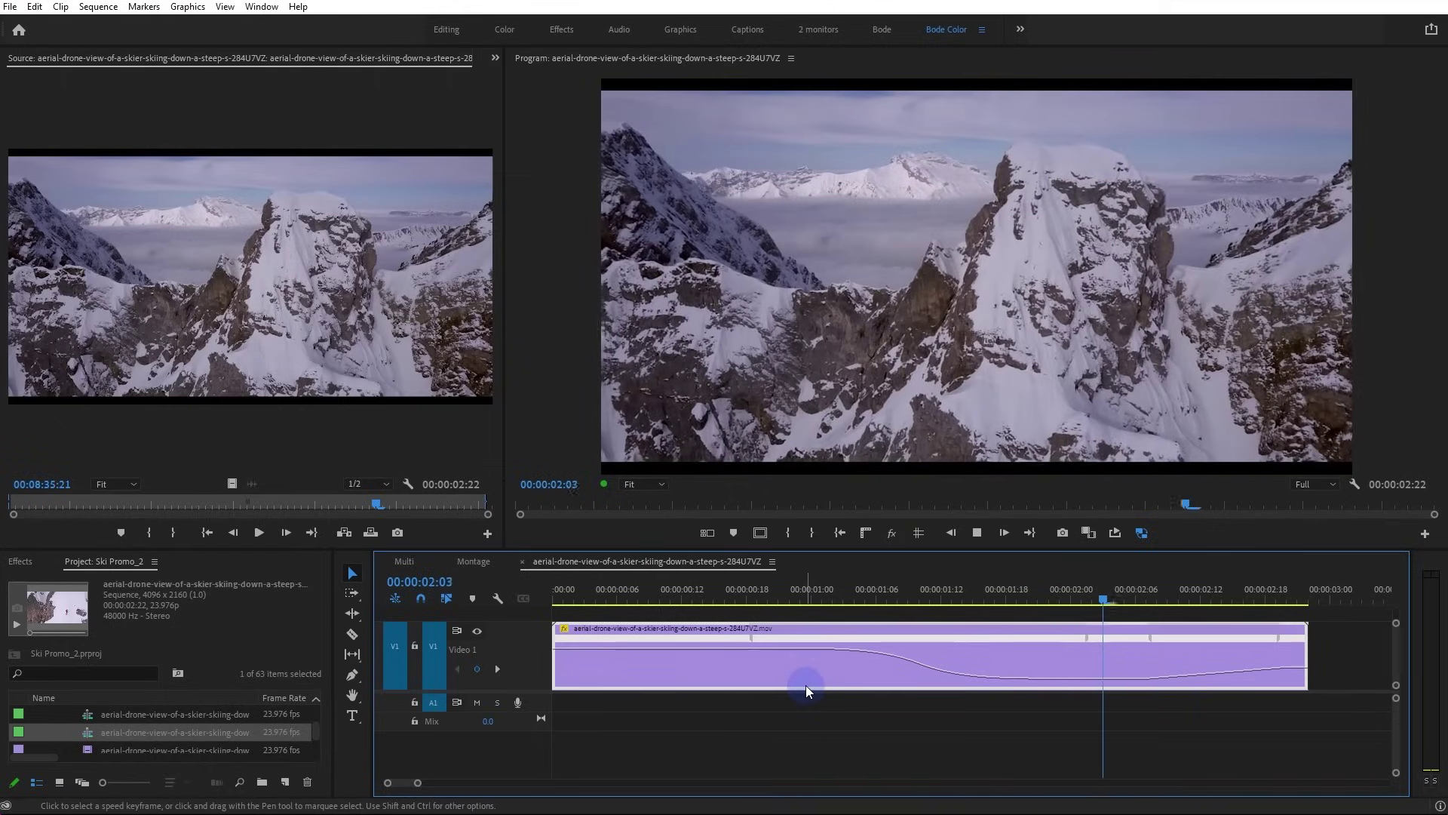
key("space")
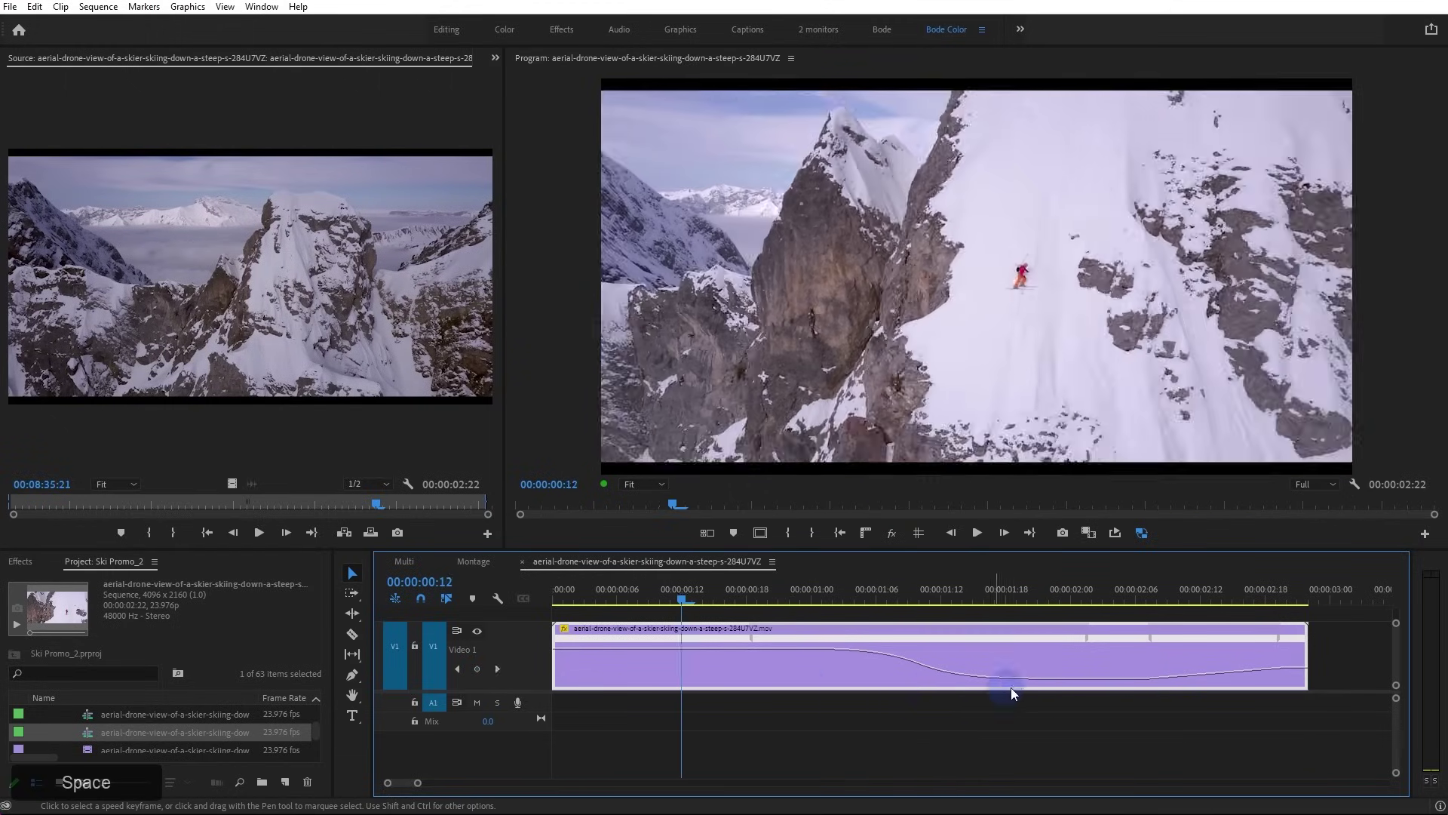
scroll(1103, 686, "down", 3, "alt")
scroll(751, 660, "down", 1, "alt")
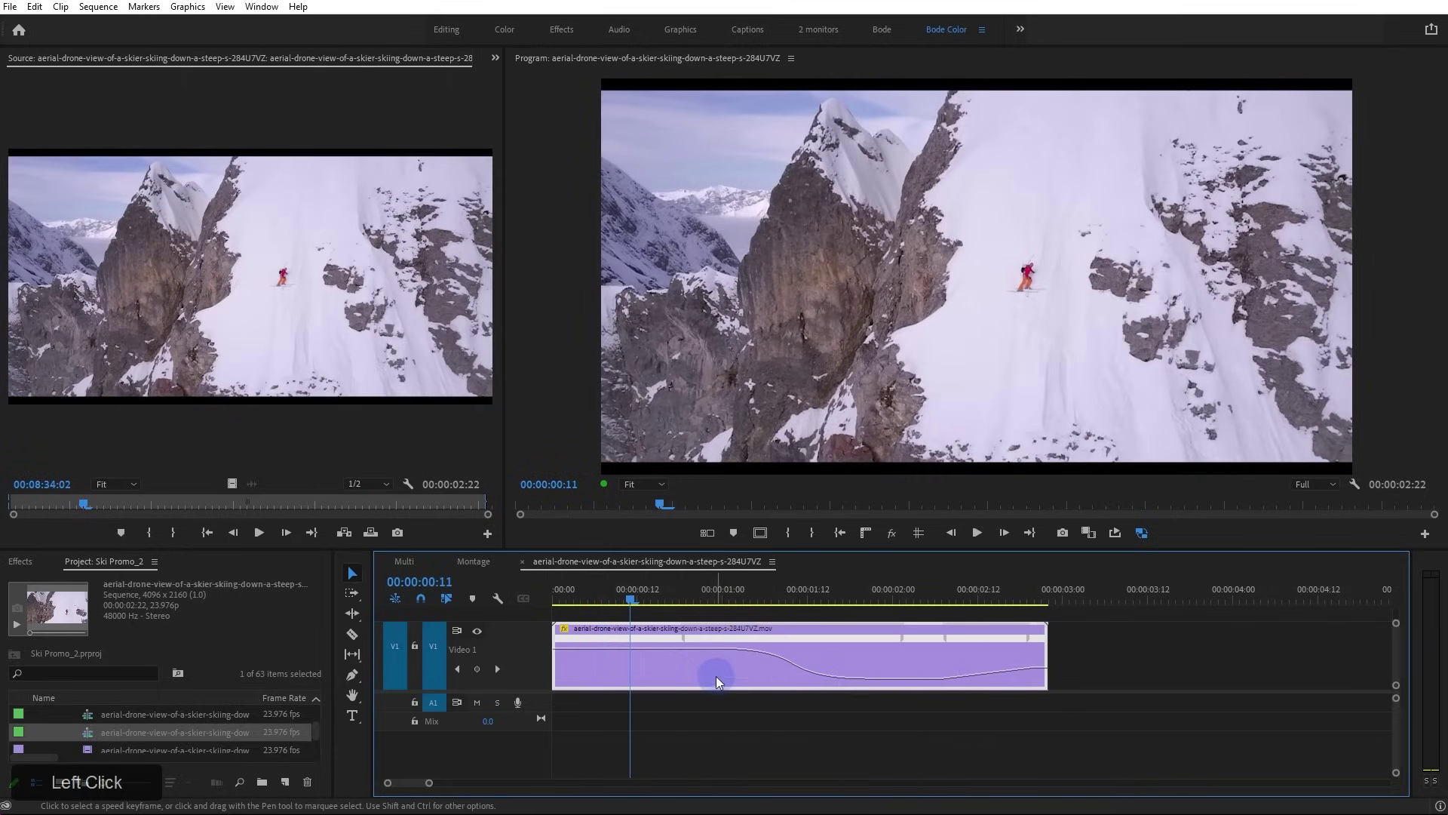
left_click(715, 674)
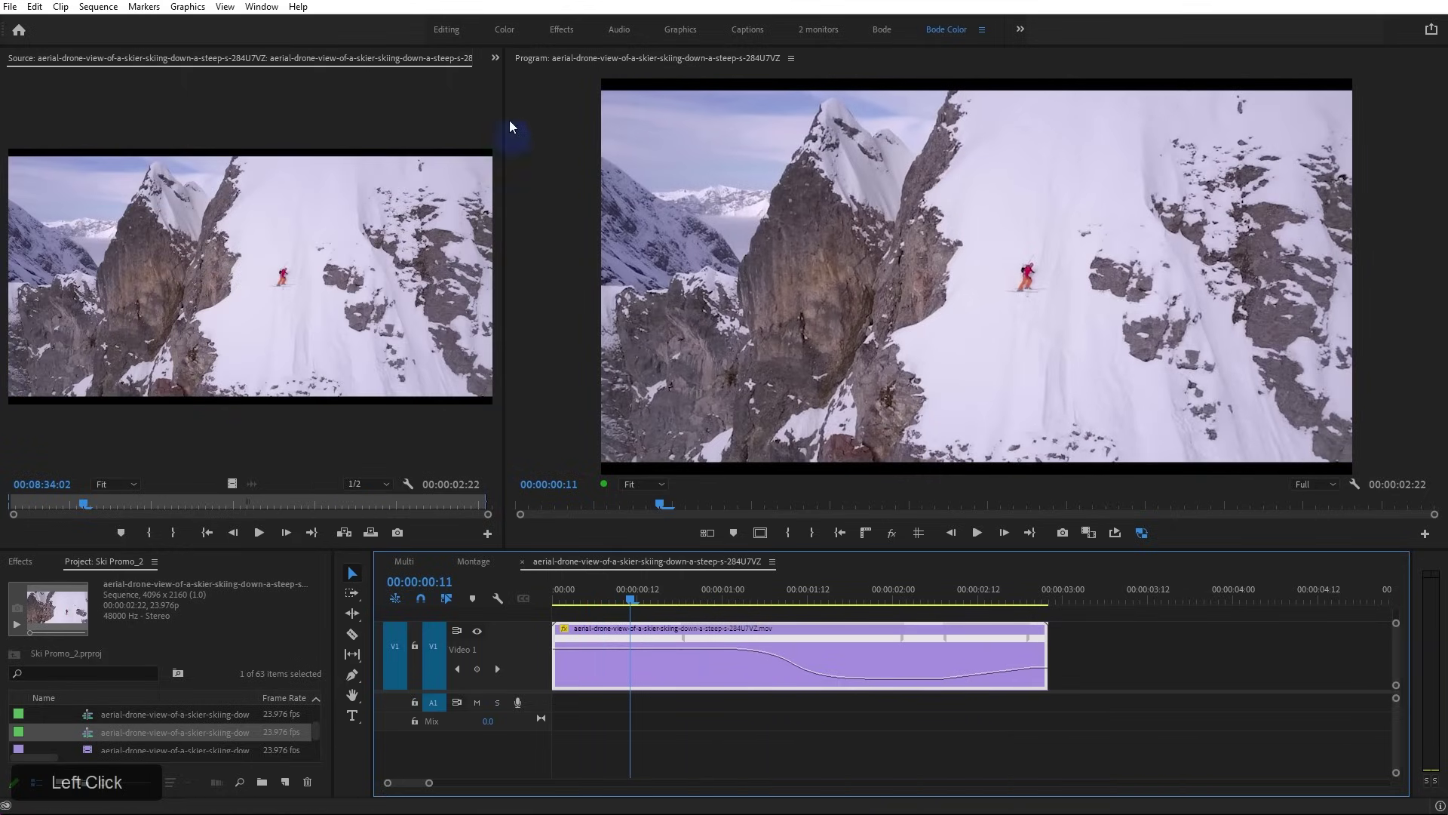
left_click(495, 59)
Turn off the Speed and Rotation stopwatches, confirm both keyframe deletions, and return the playhead to the start
left_click(510, 109)
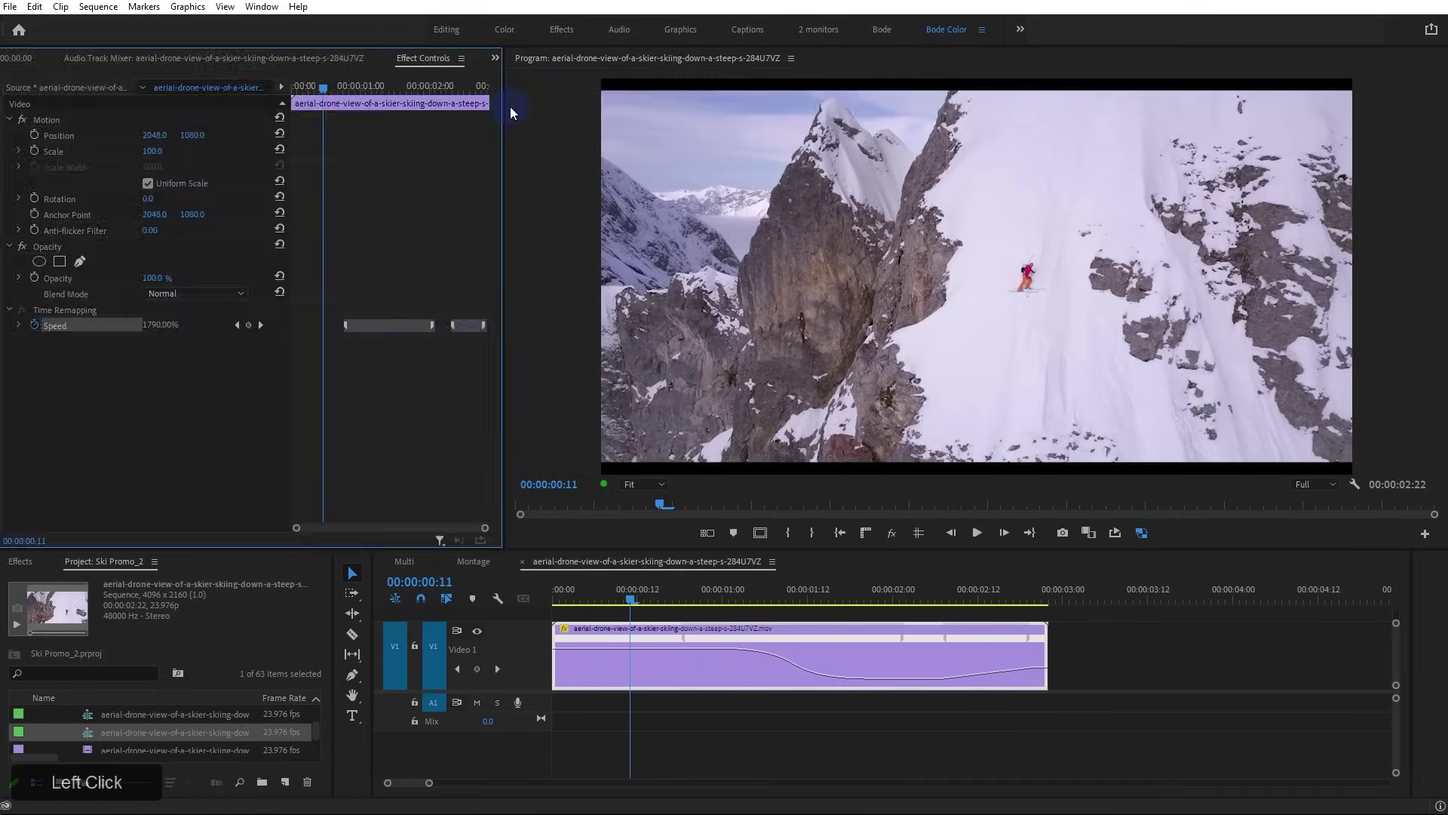
left_click(35, 324)
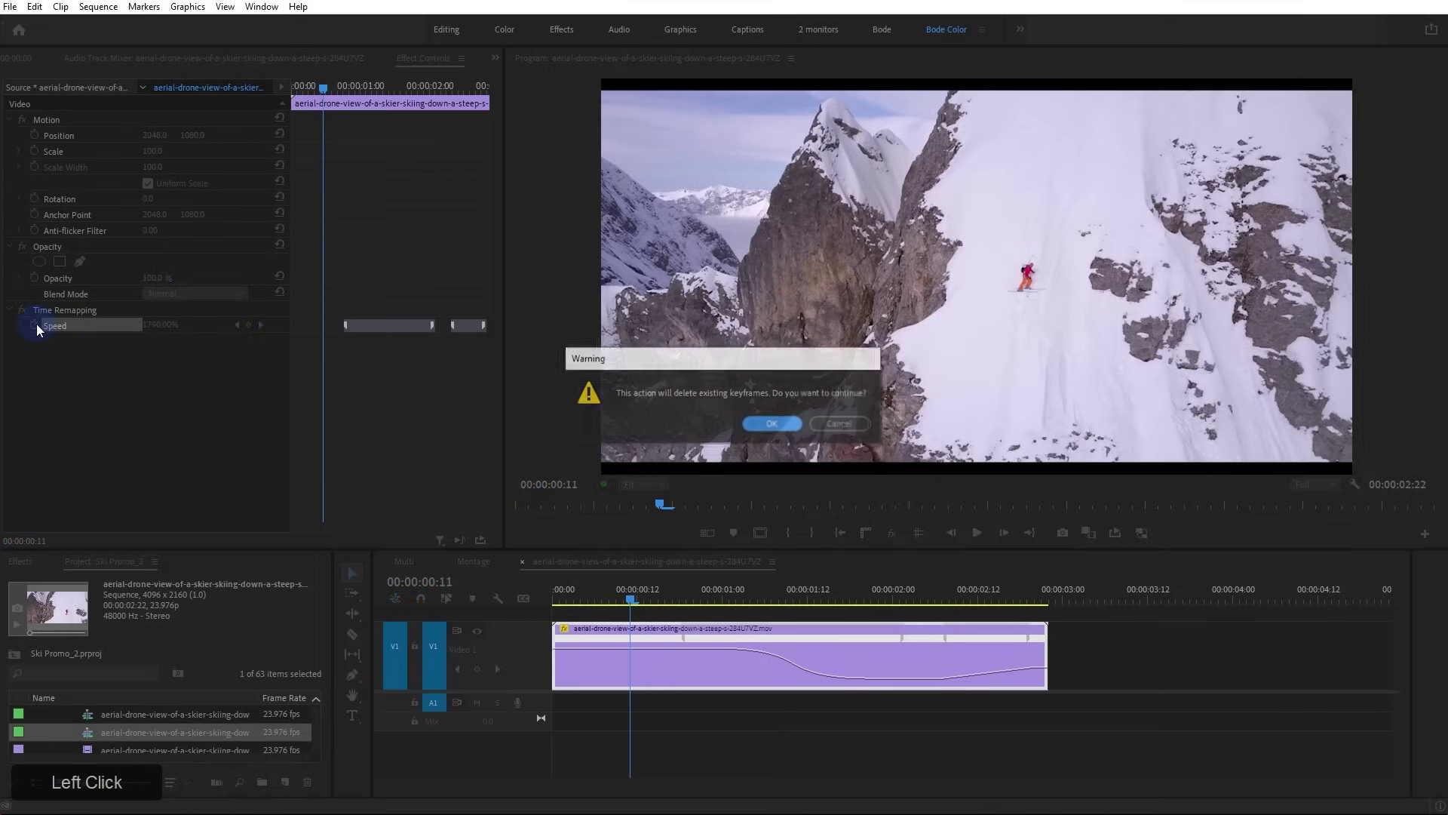
left_click(750, 427)
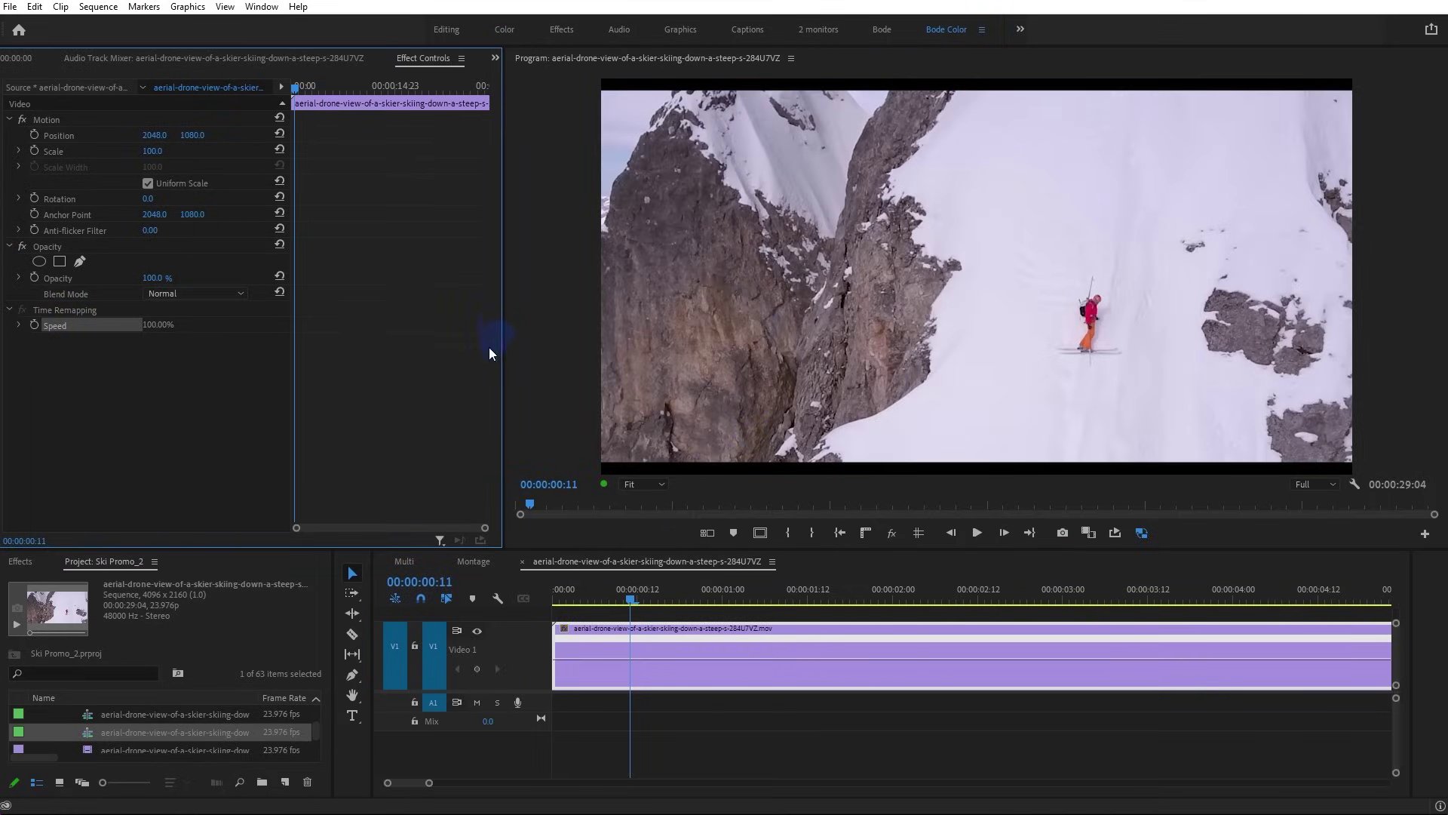
left_click(35, 198)
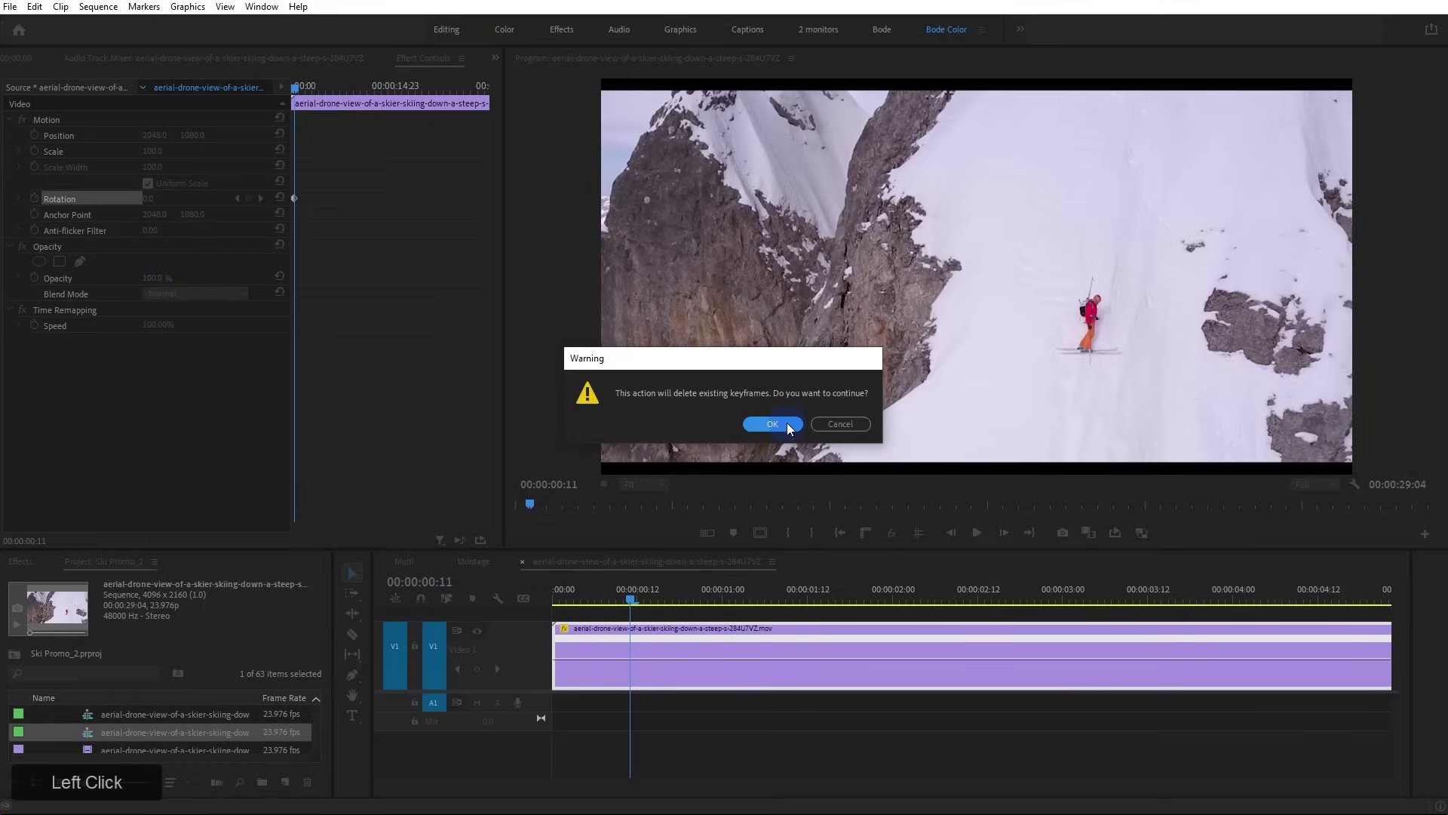
left_click(786, 422)
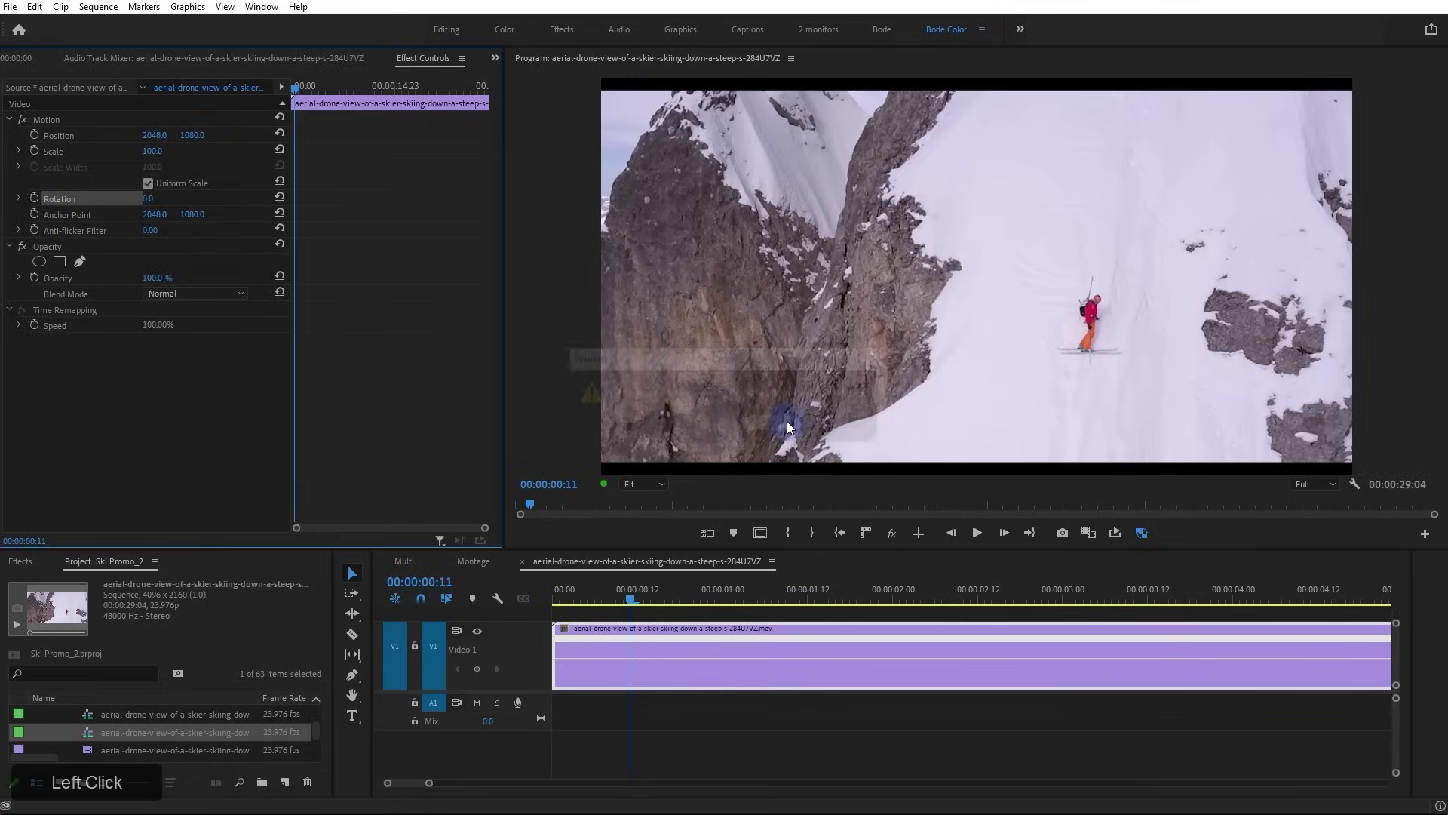
left_click_drag(605, 600, 532, 602)
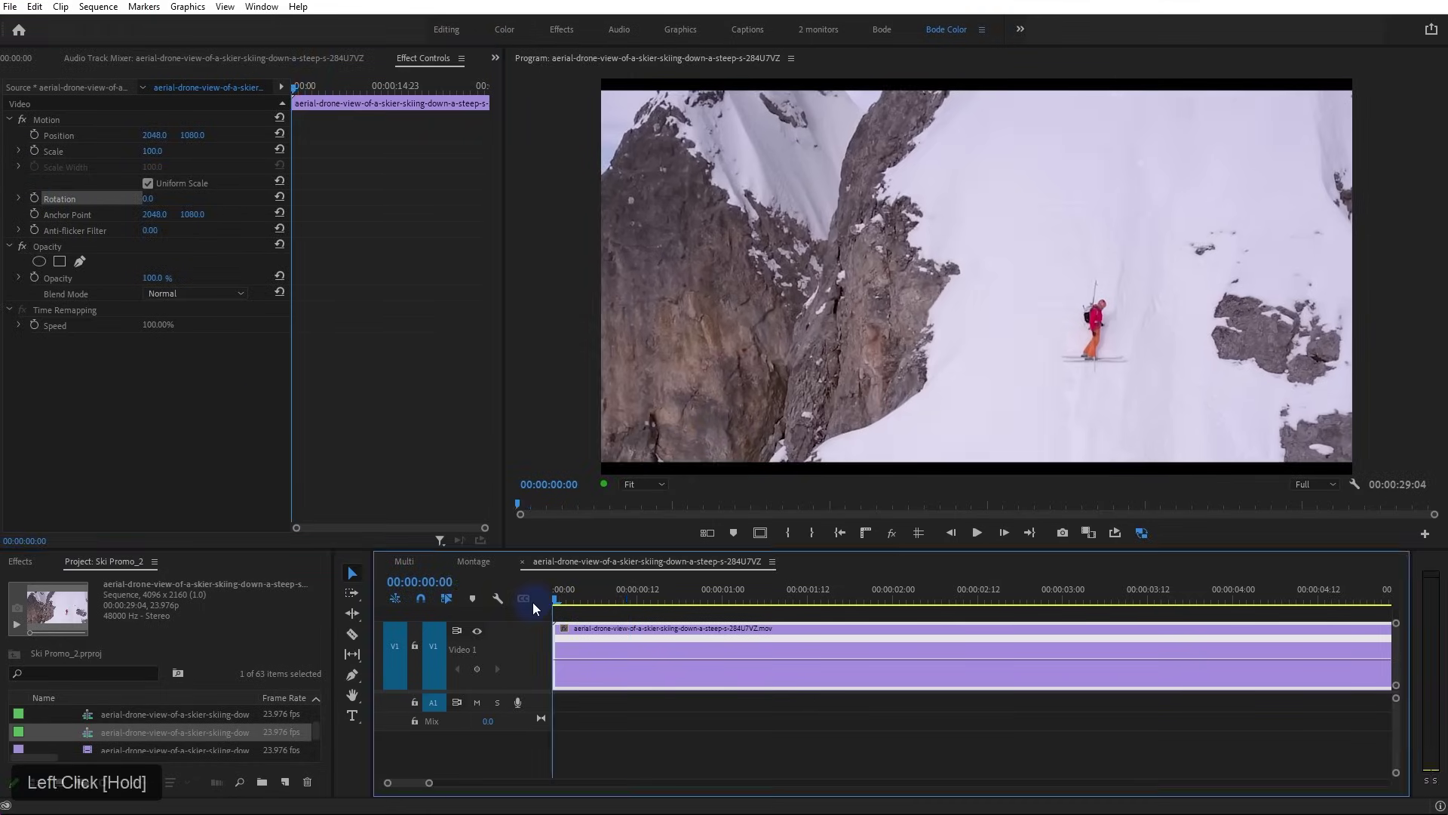
Re-enable the Speed stopwatch after undoing a test speed change, and add a speed keyframe at 8:13
left_click(34, 325)
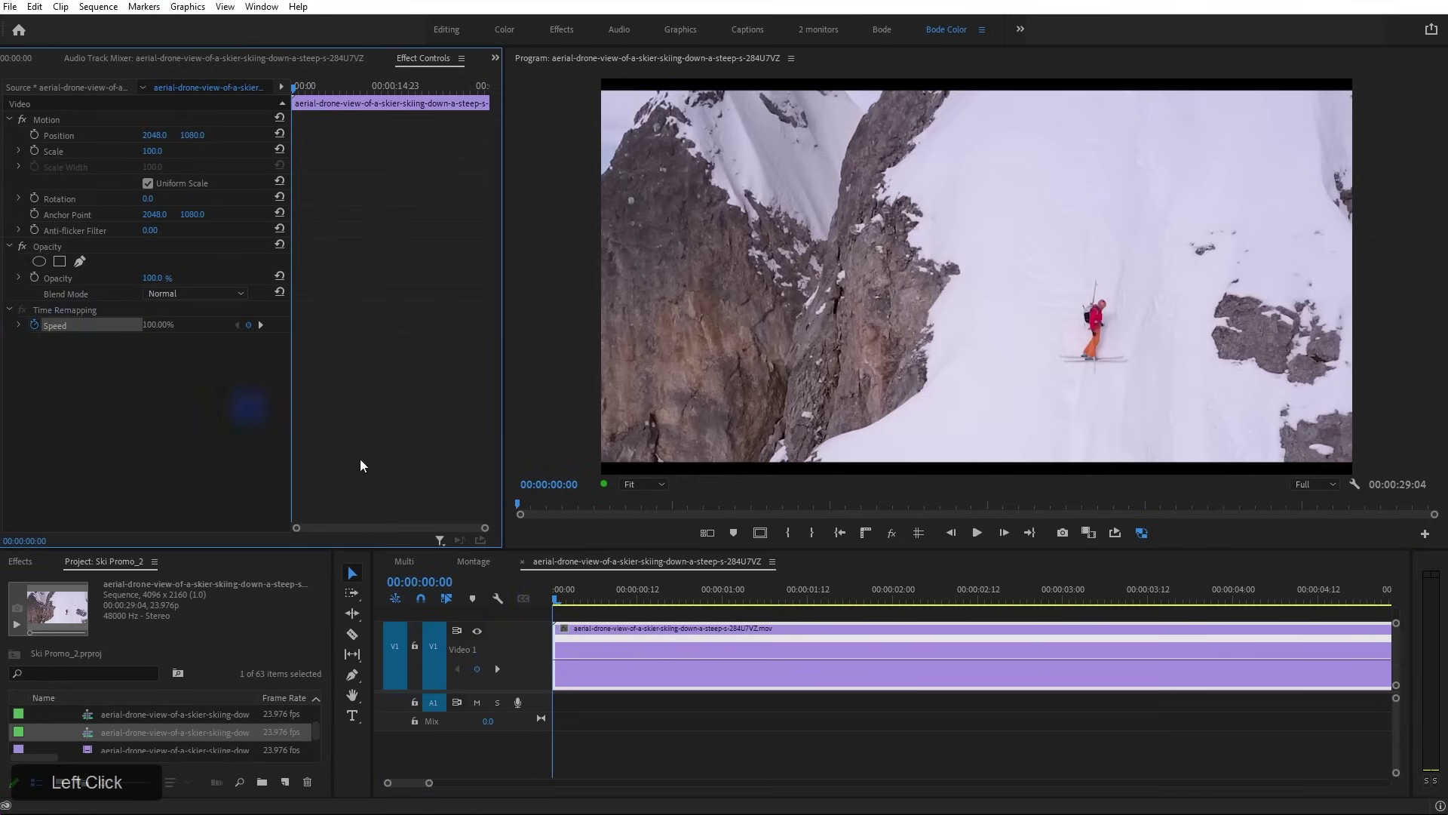
left_click_drag(604, 655, 604, 651)
key("ctrl+z")
key("ctrl+z")
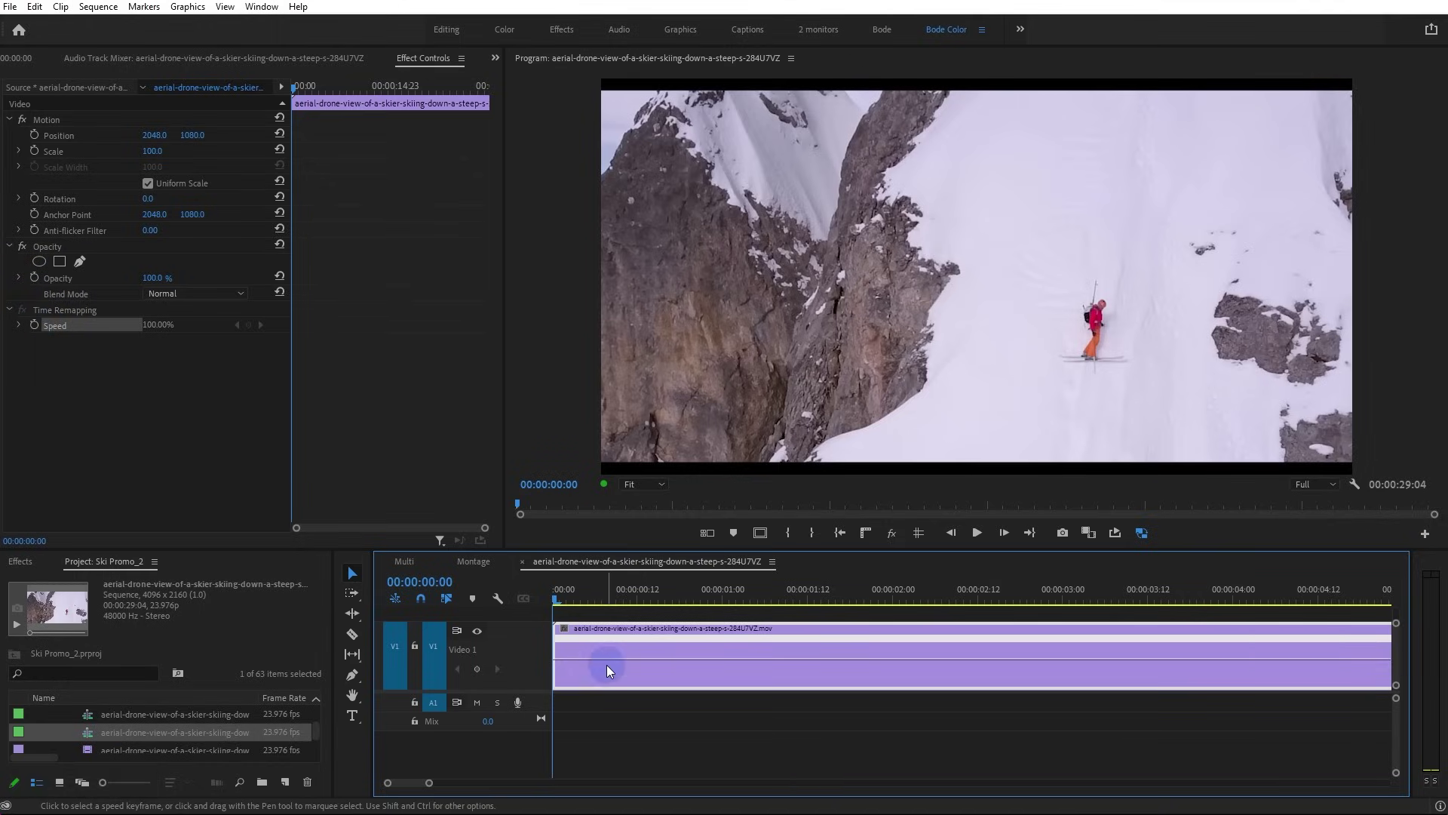
mouse_move(610, 658)
left_mouse_down()
mouse_move(613, 634)
mouse_move(612, 669)
left_mouse_up()
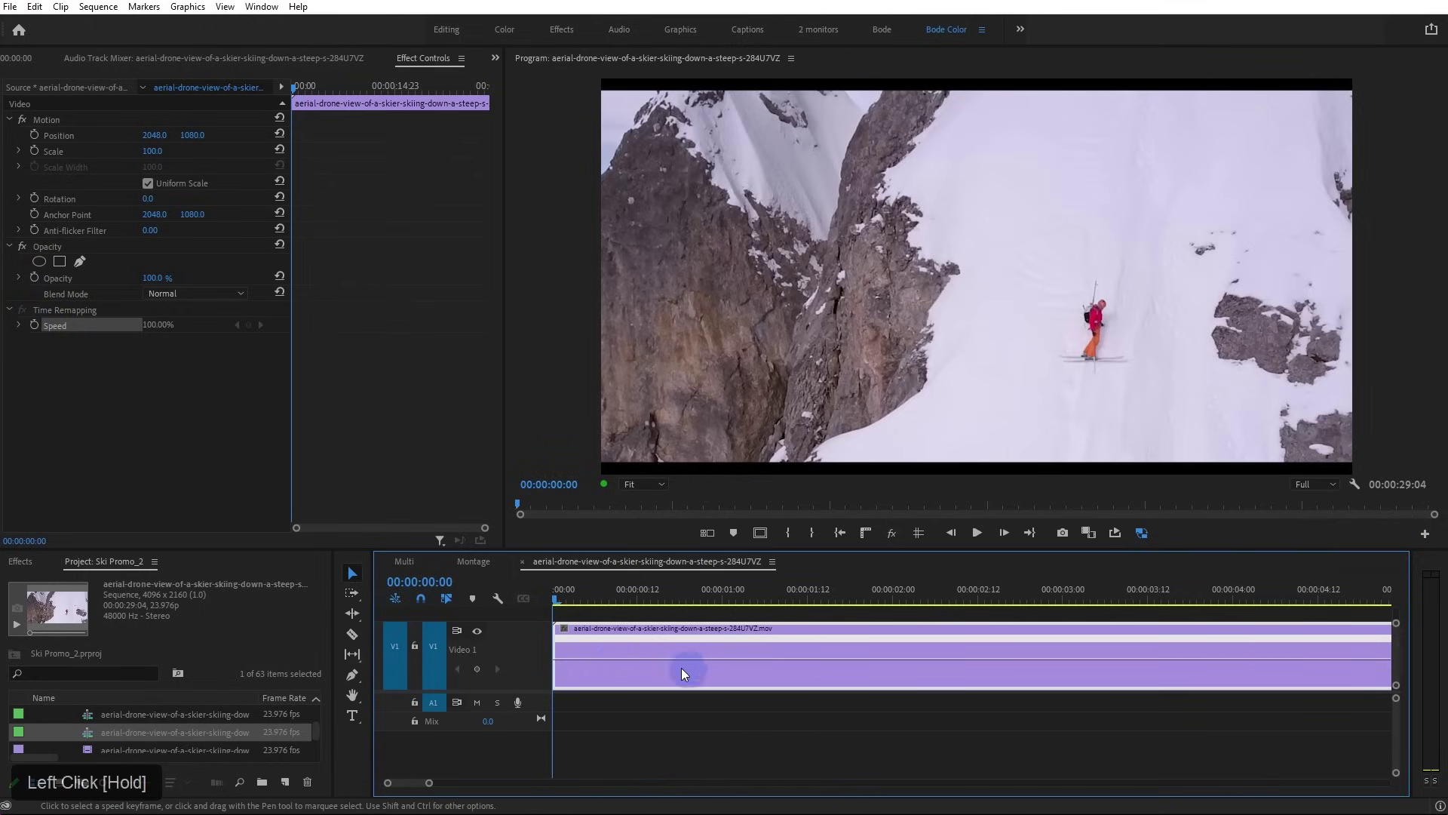
left_click(34, 324)
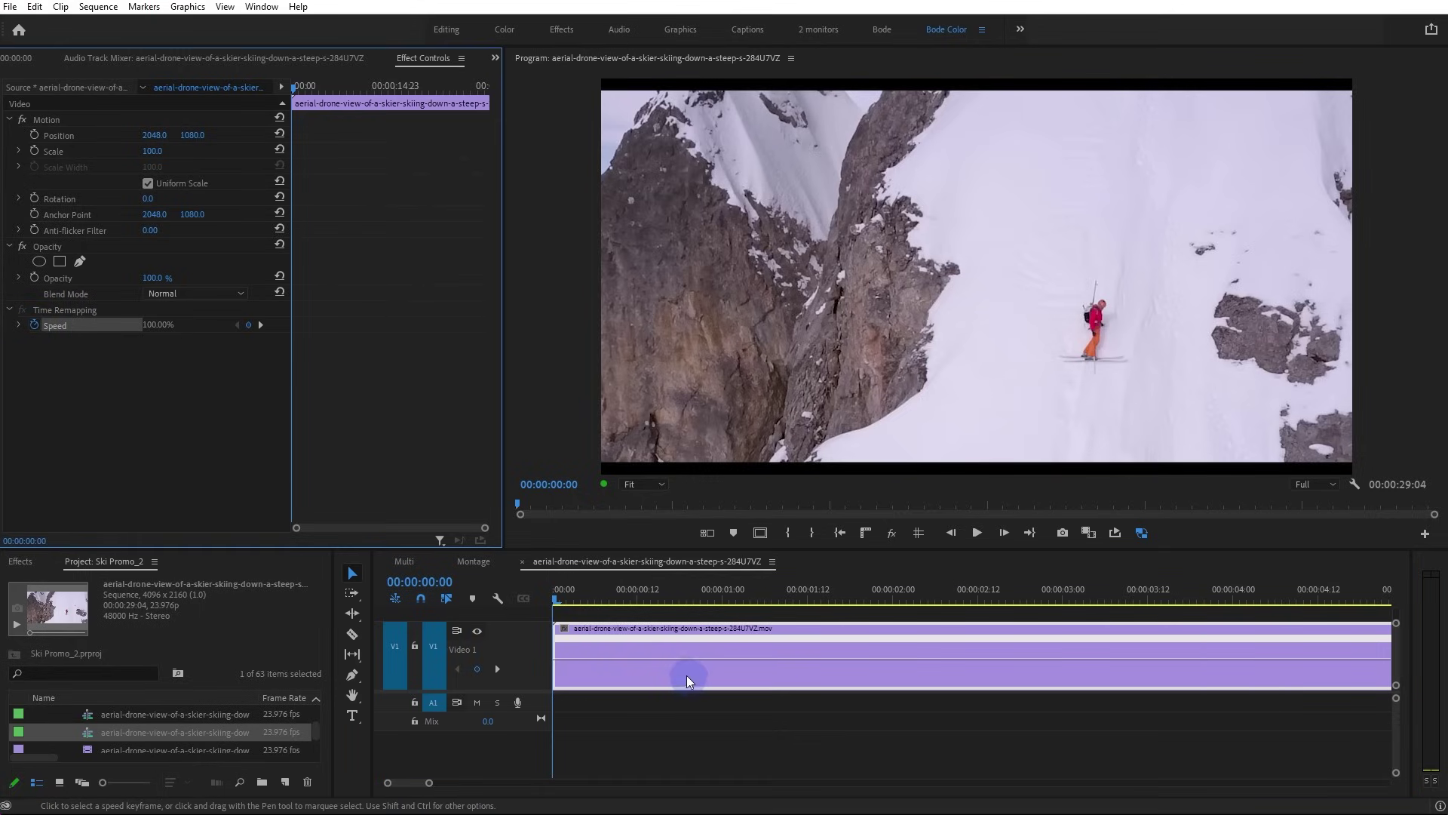
scroll(682, 679, "down", 2)
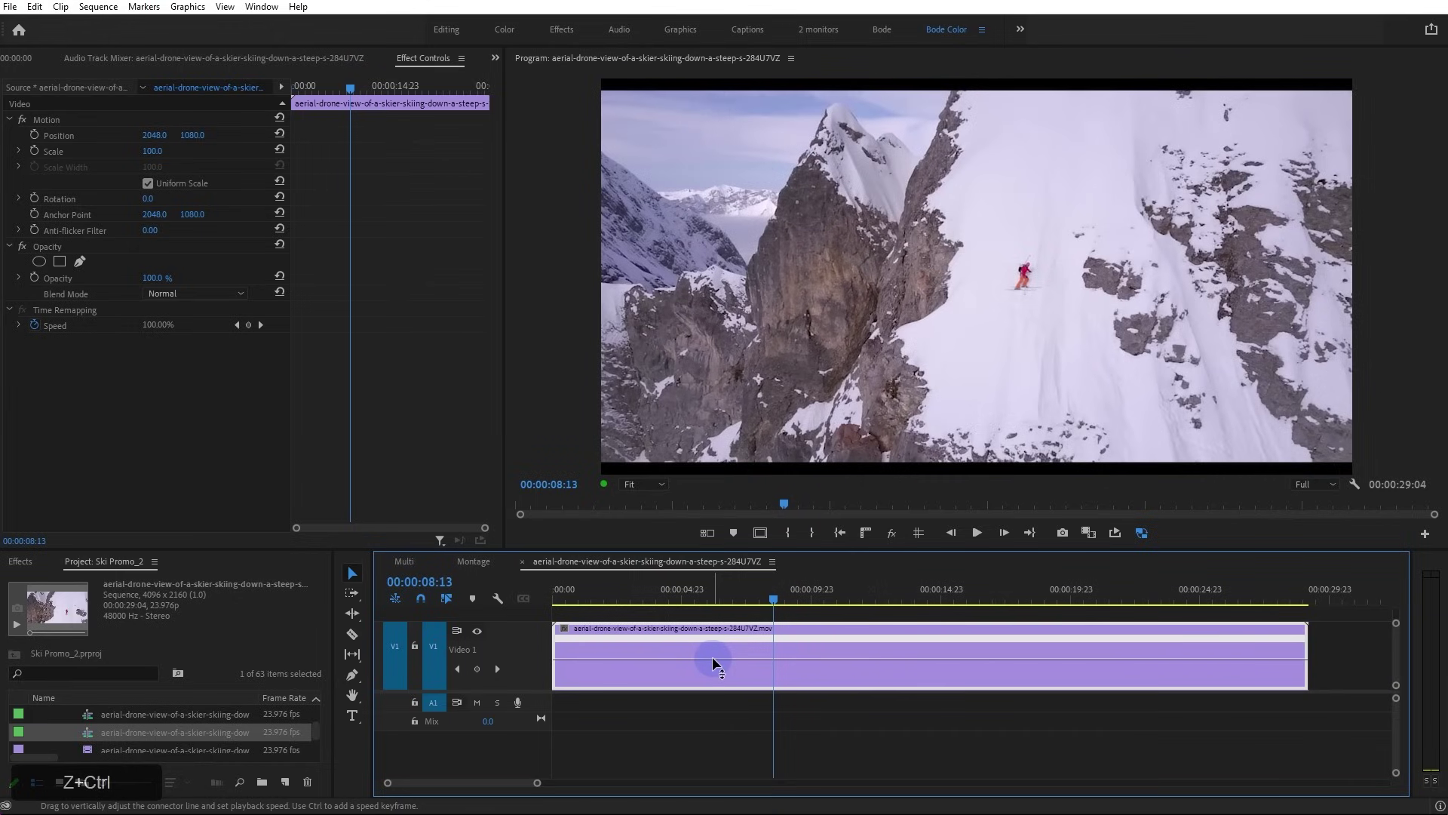
left_click(712, 657, "ctrl")
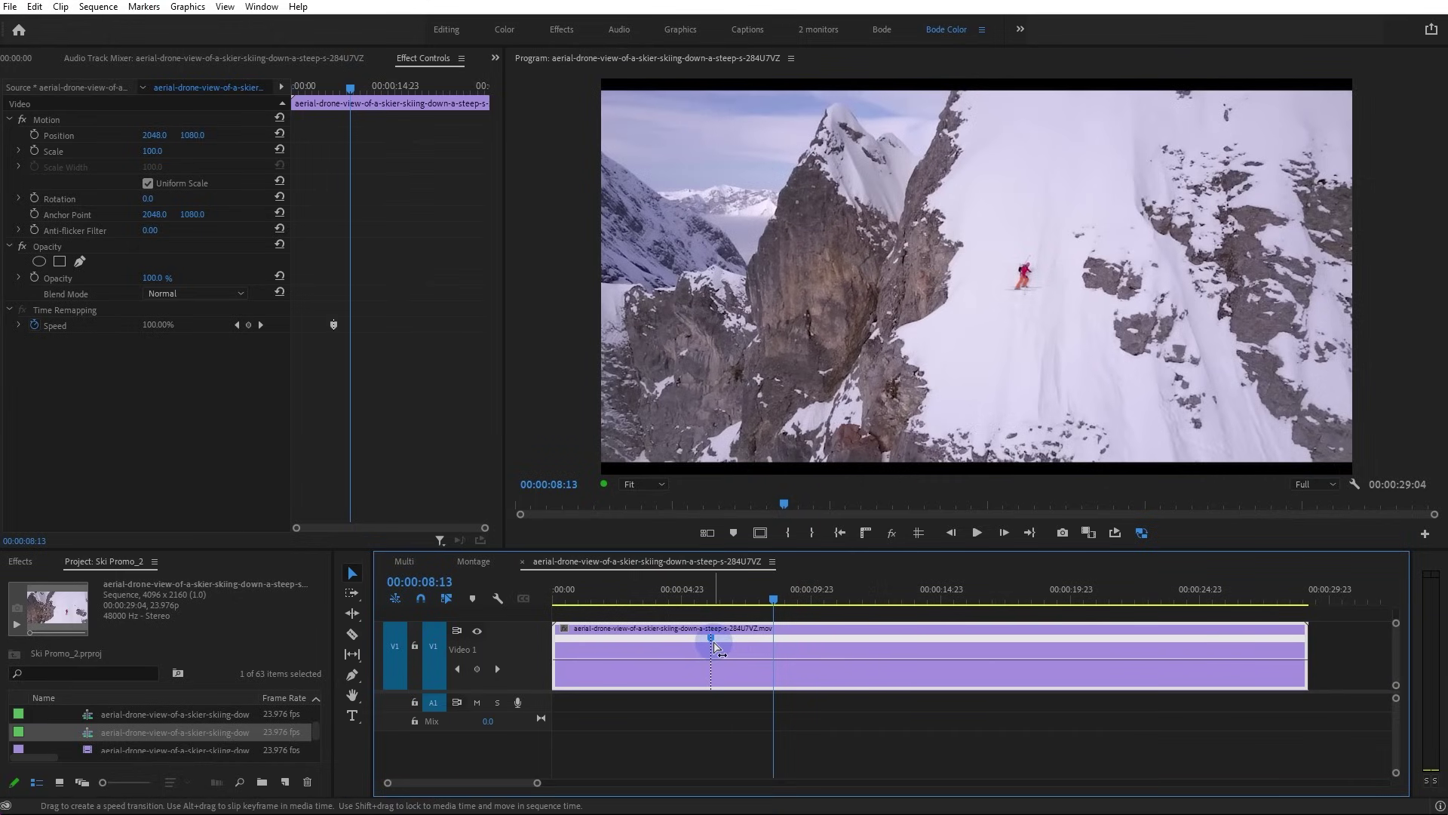
Ctrl-drag the speed keyframe to create a reverse-playback section and play it back from about 5 seconds
left_click_drag(714, 645, 780, 647)
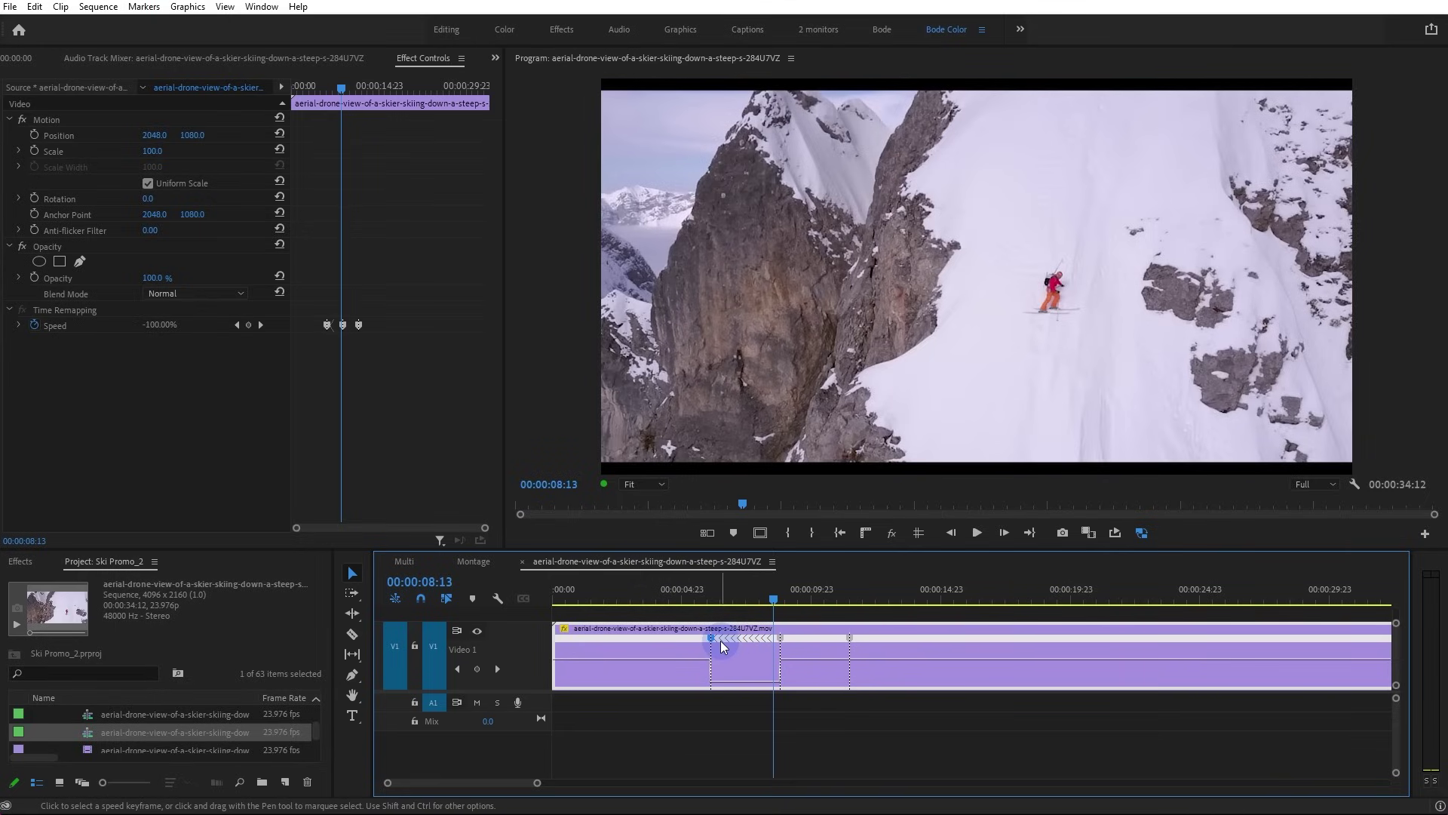
left_click(690, 598)
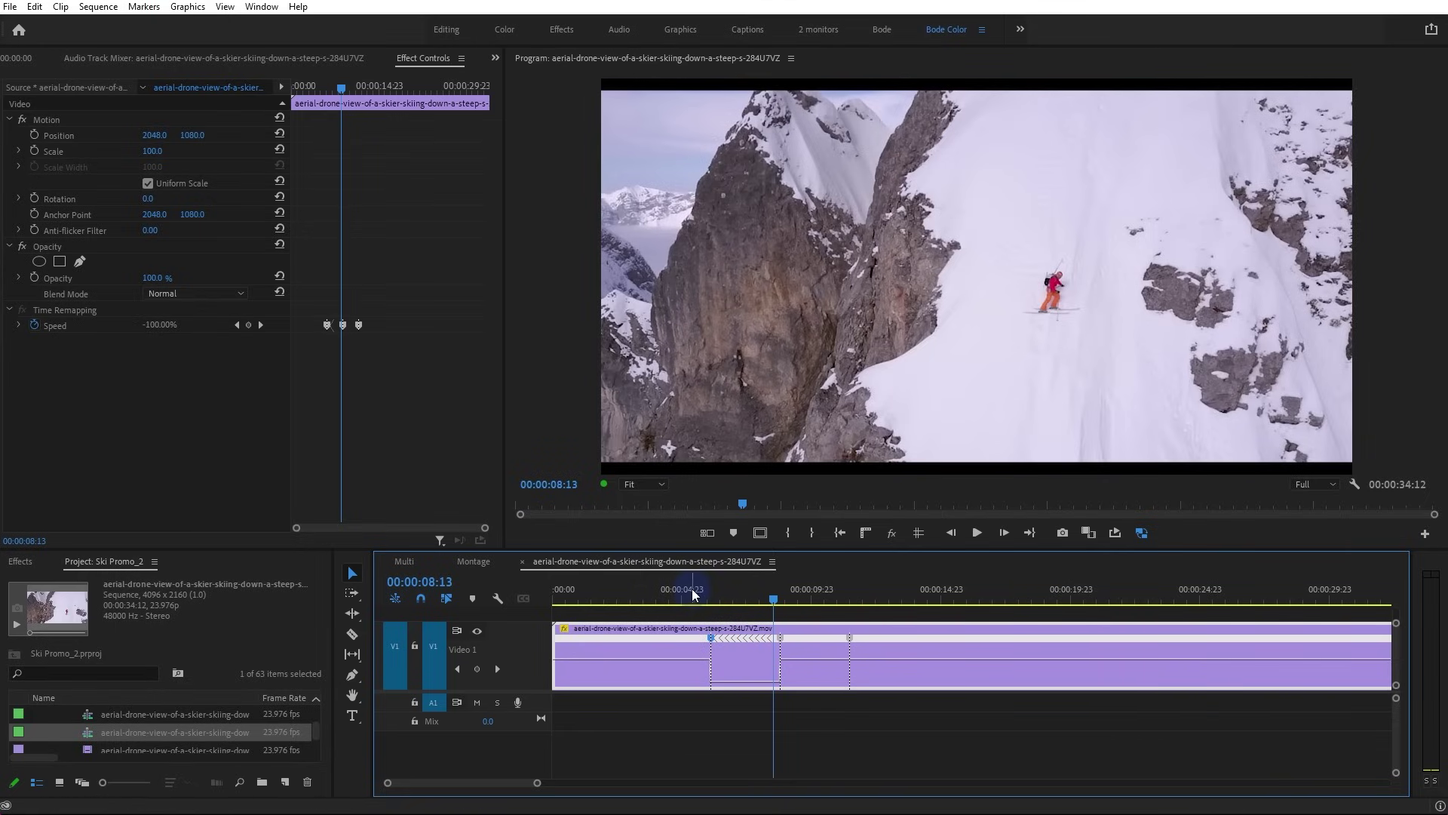
key("space")
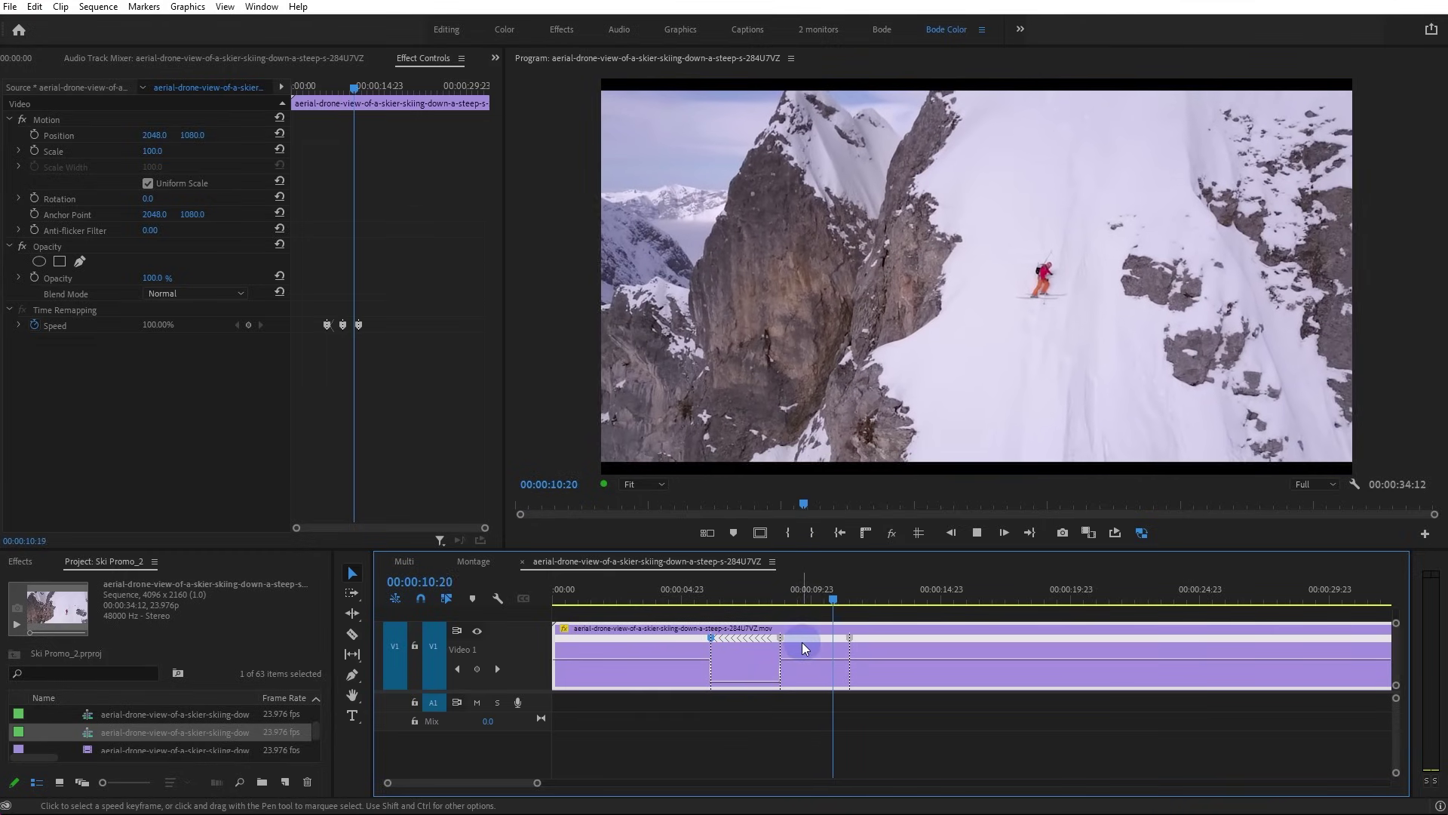
key("space")
Split the surrounding keyframes into ramps and lower the reversed section to -126.85%, lengthening the sequence to 00:00:36:11
left_click(781, 640)
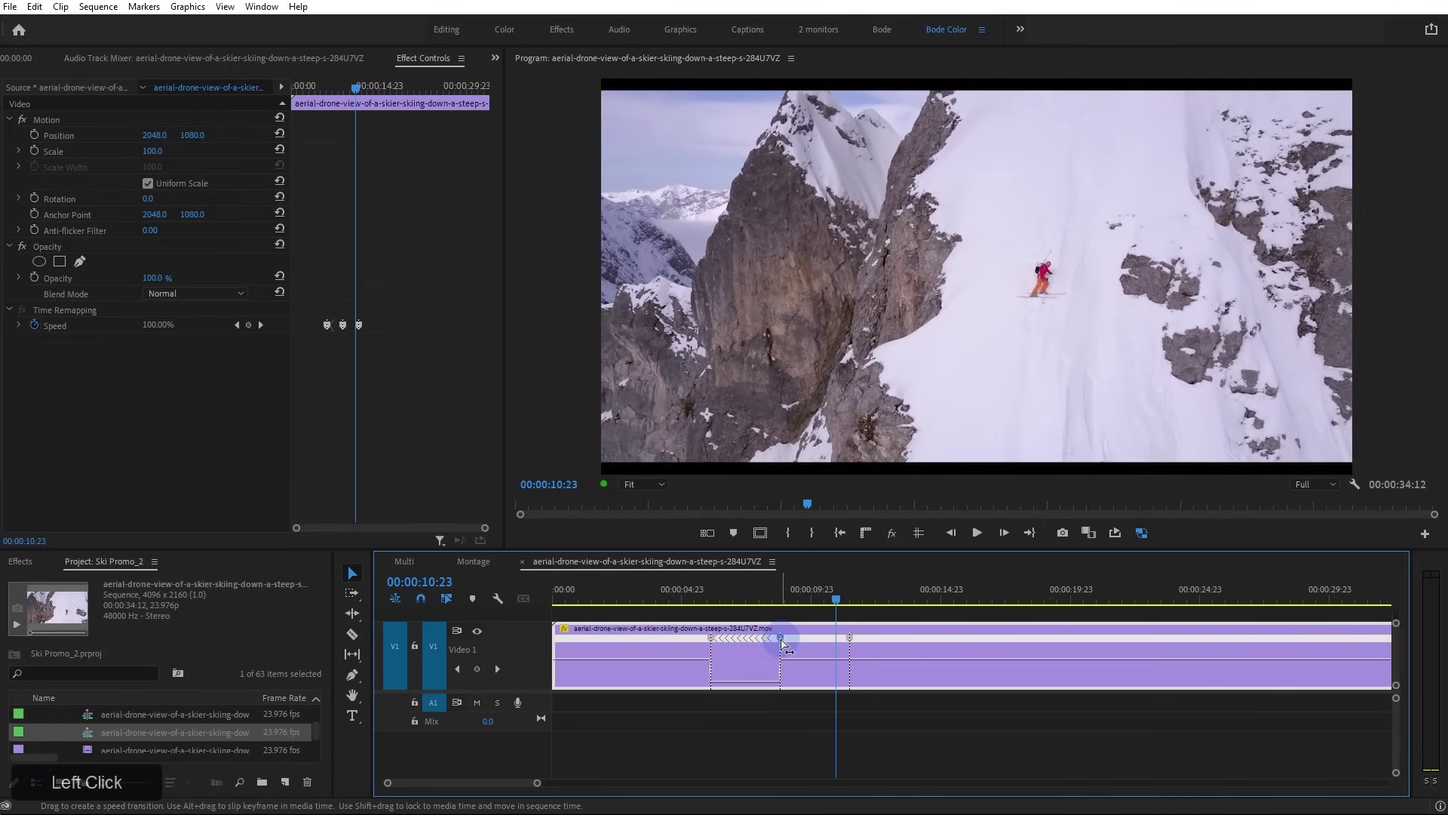
left_click(782, 596)
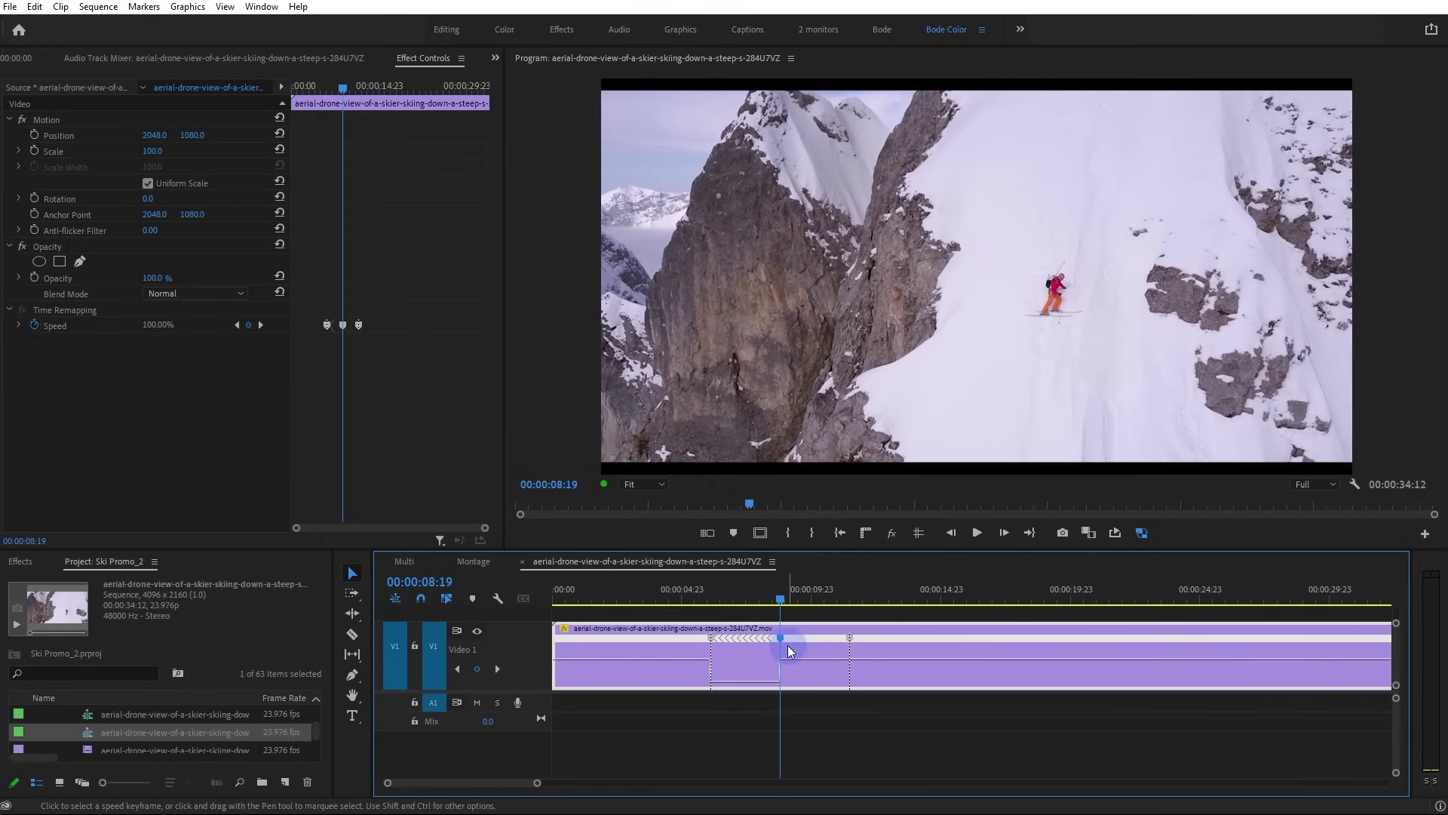
left_click(852, 642)
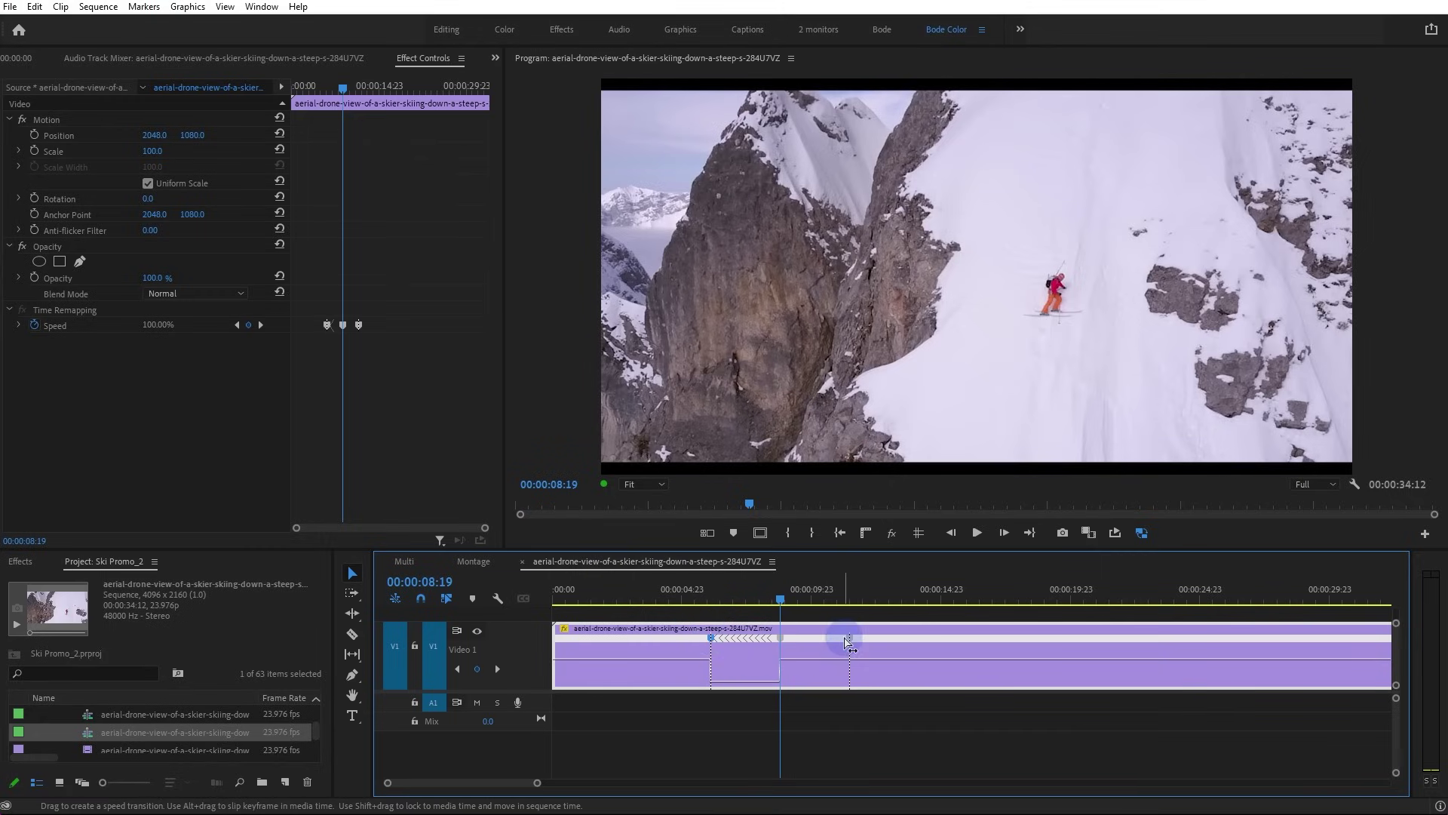
left_click_drag(716, 637, 675, 639)
left_click_drag(768, 682, 852, 577)
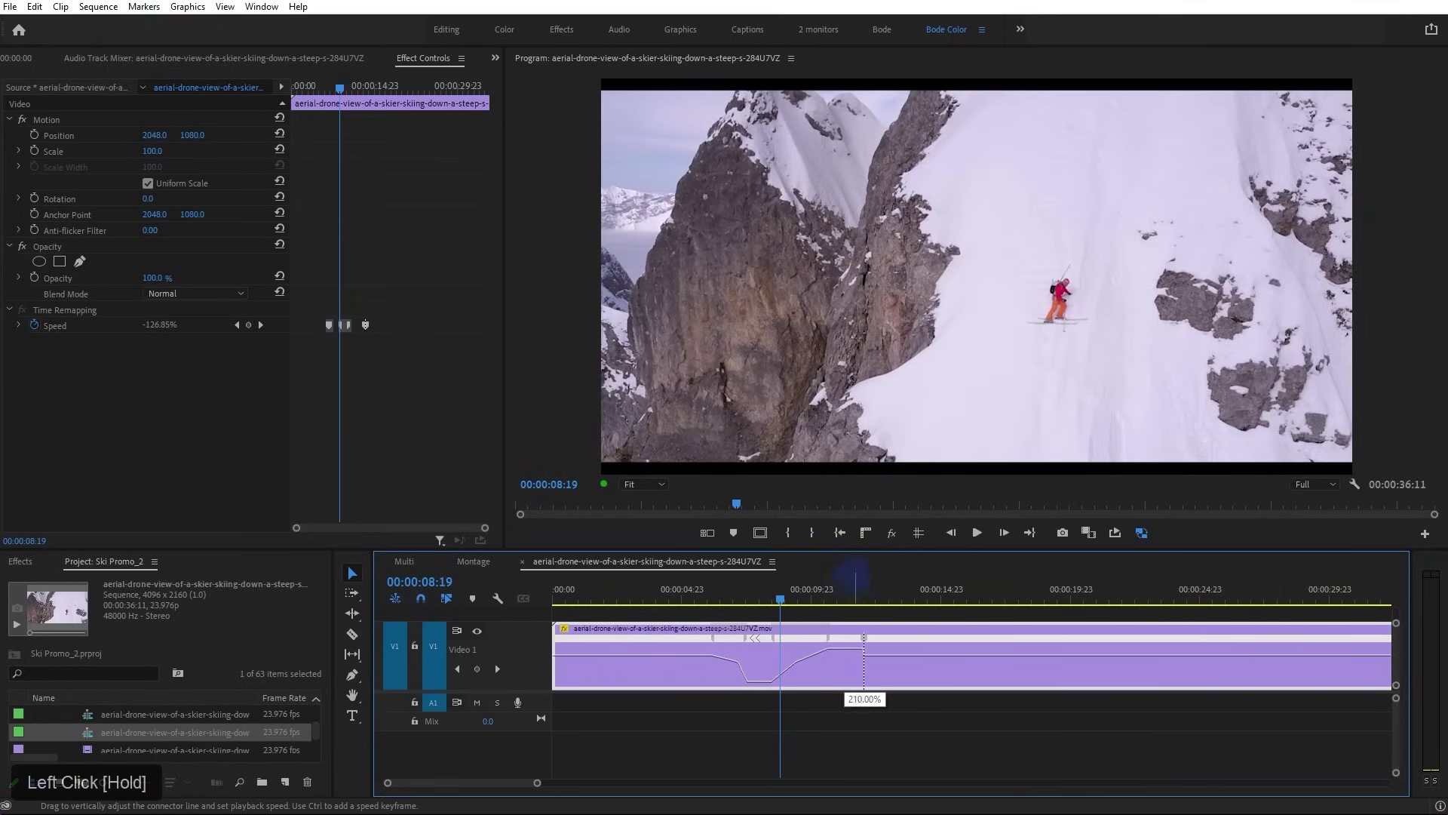
Stretch a speed keyframe into a gradual ramp, raise speed before the reverse section, and preview from 2:18
left_click_drag(862, 638, 919, 650)
left_click_drag(699, 658, 747, 682)
left_click(625, 597)
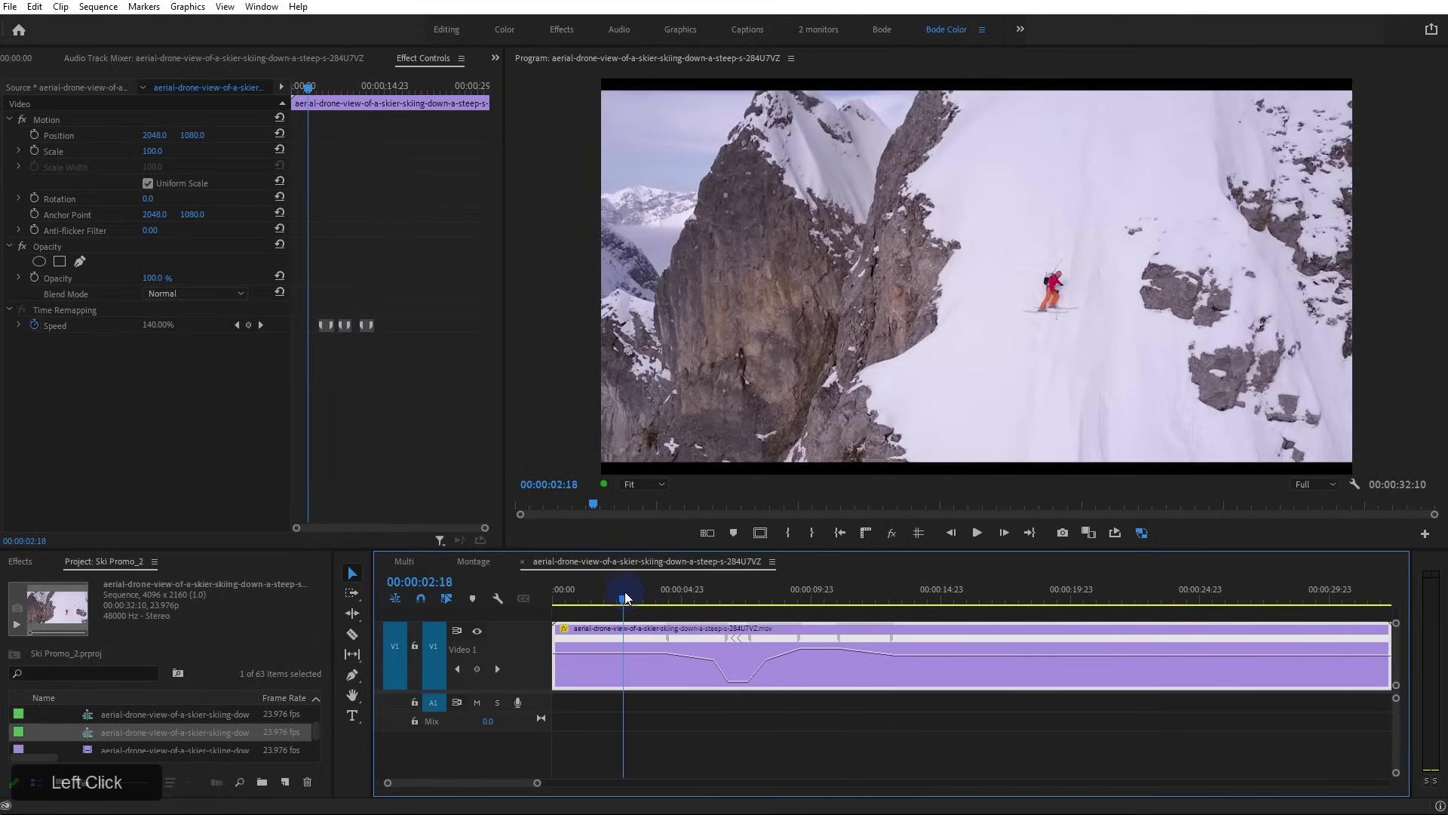
key("space")
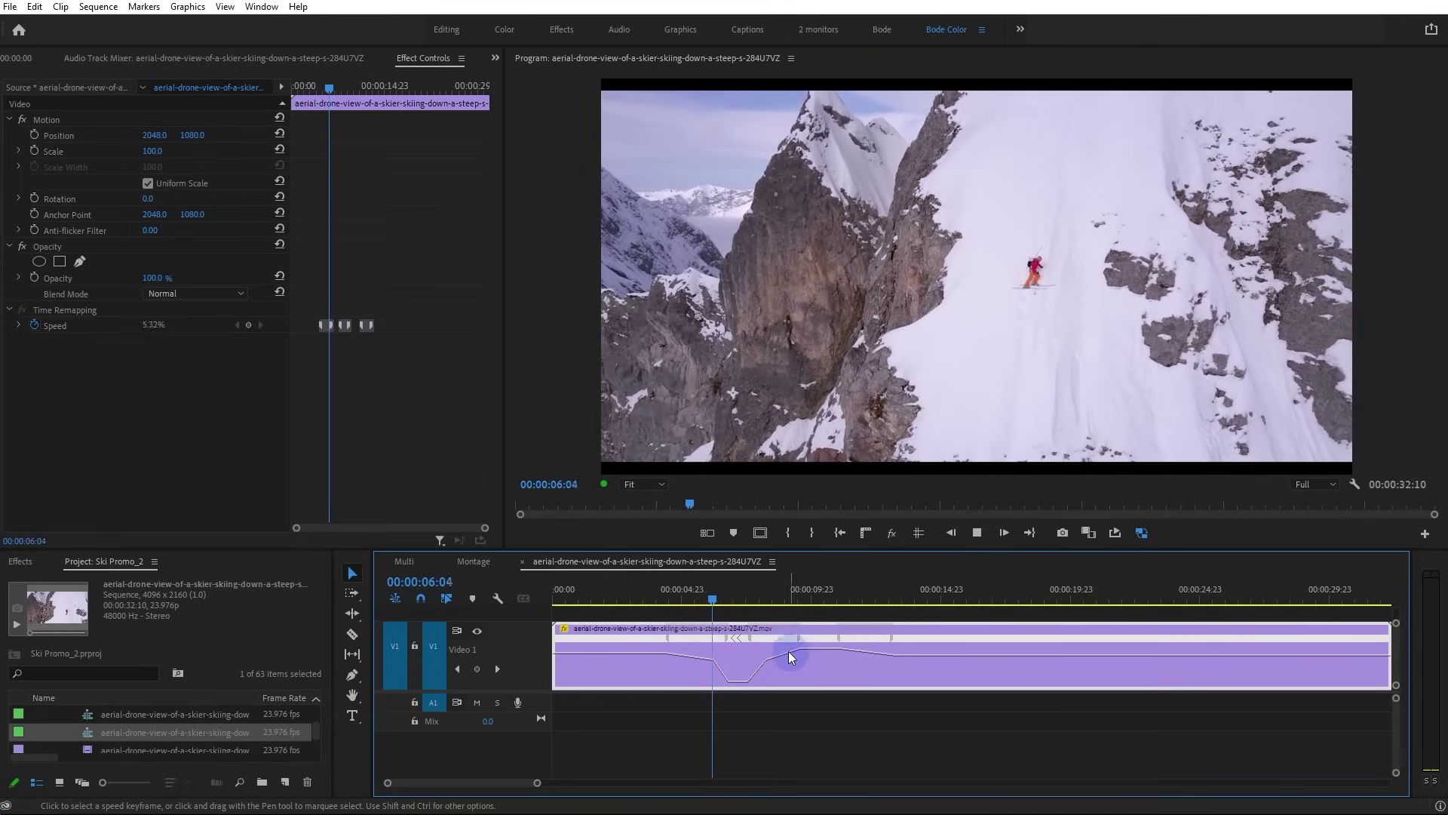
key("space")
Speed up the post-reverse section until the sequence shortens to 00:00:25:17, then preview from the start
left_click_drag(728, 650, 690, 575)
left_click_drag(676, 649, 675, 587)
left_click(576, 597)
key("space")
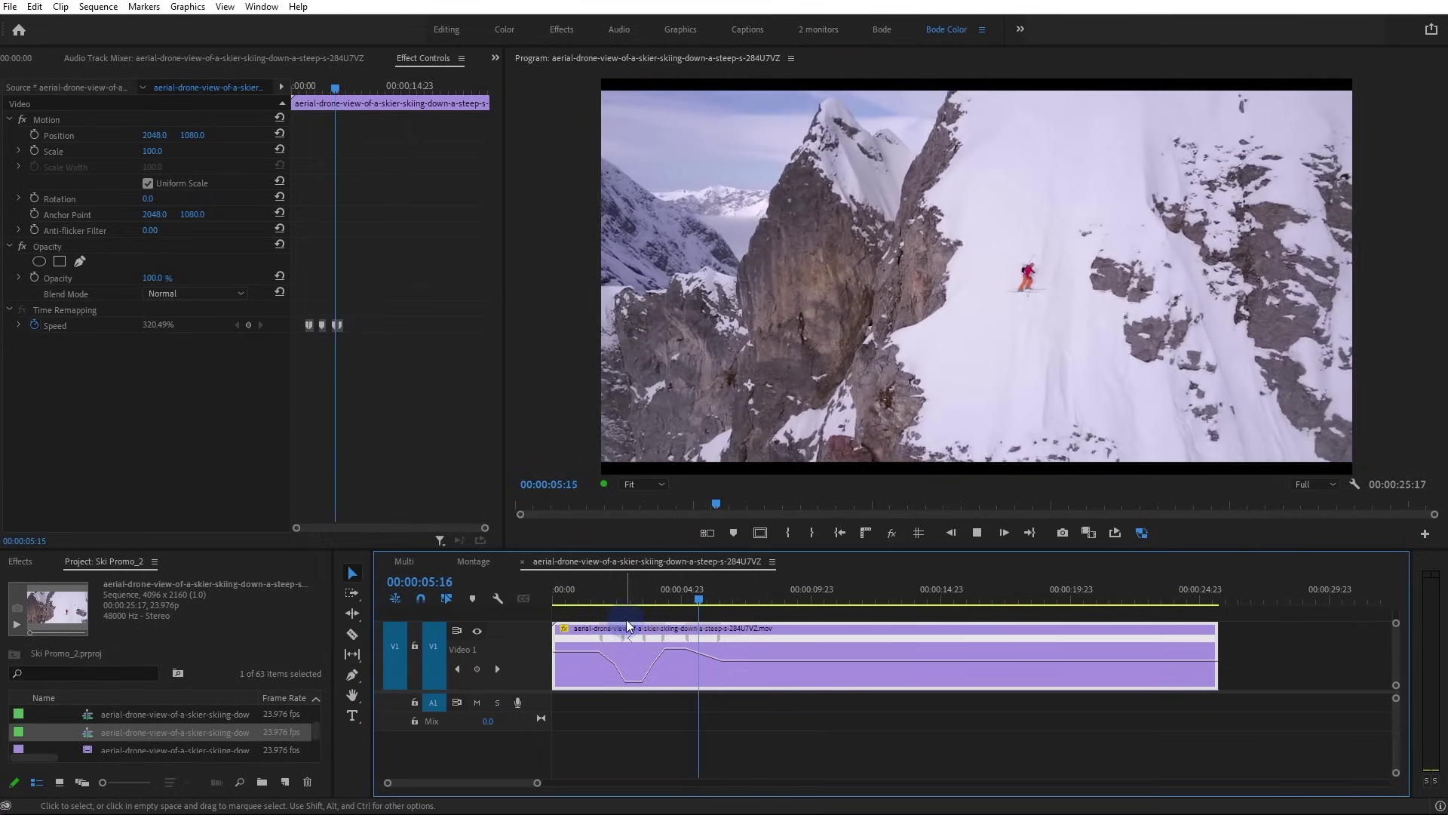
Raise the speed of the clip's opening section, shortening it to about 24 seconds, and preview the result
key("space")
left_click(611, 596)
left_click_drag(638, 682, 639, 813)
left_click_drag(569, 649, 653, 671)
left_click_drag(585, 612, 587, 614)
key("space")
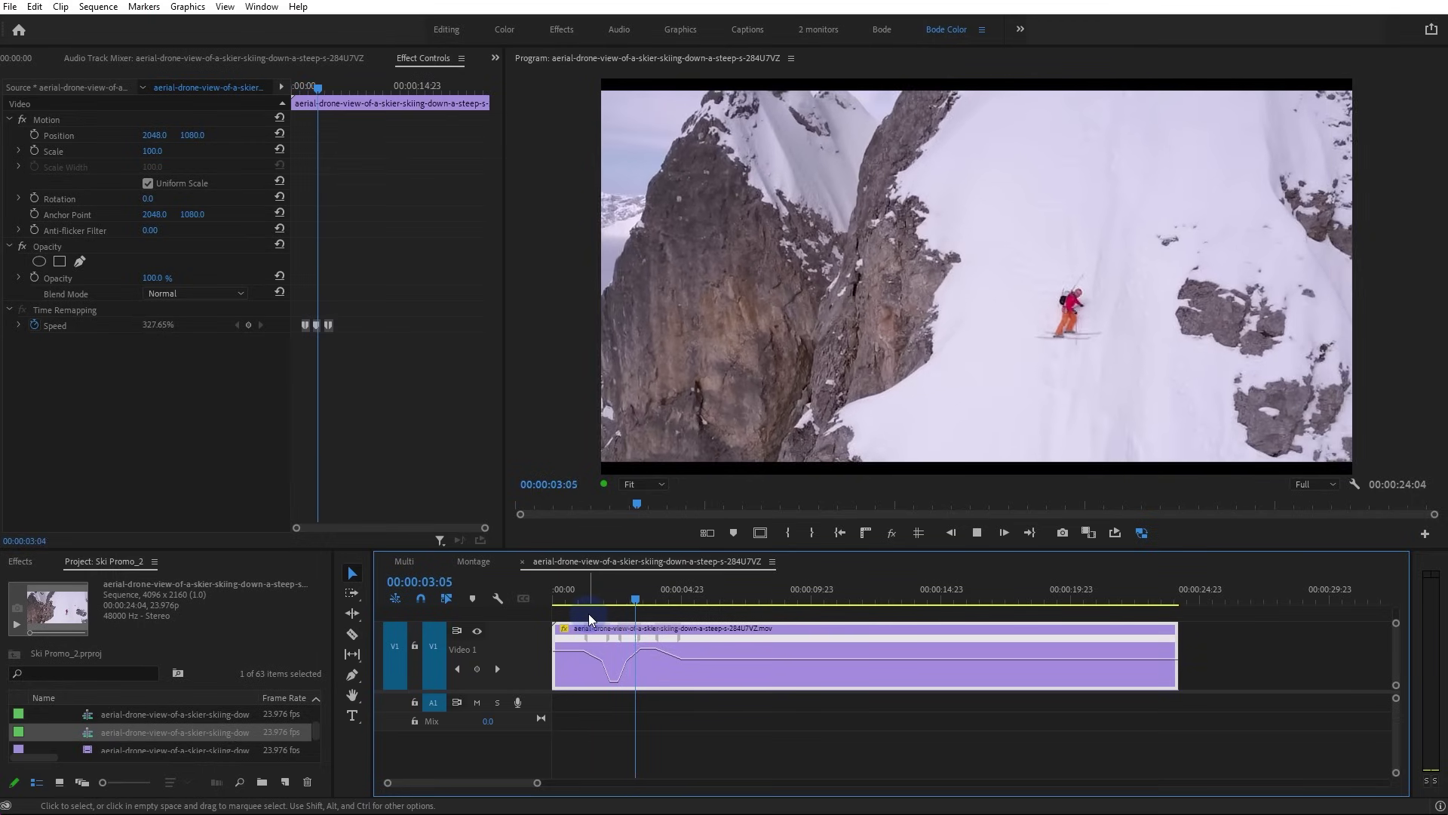
key("space")
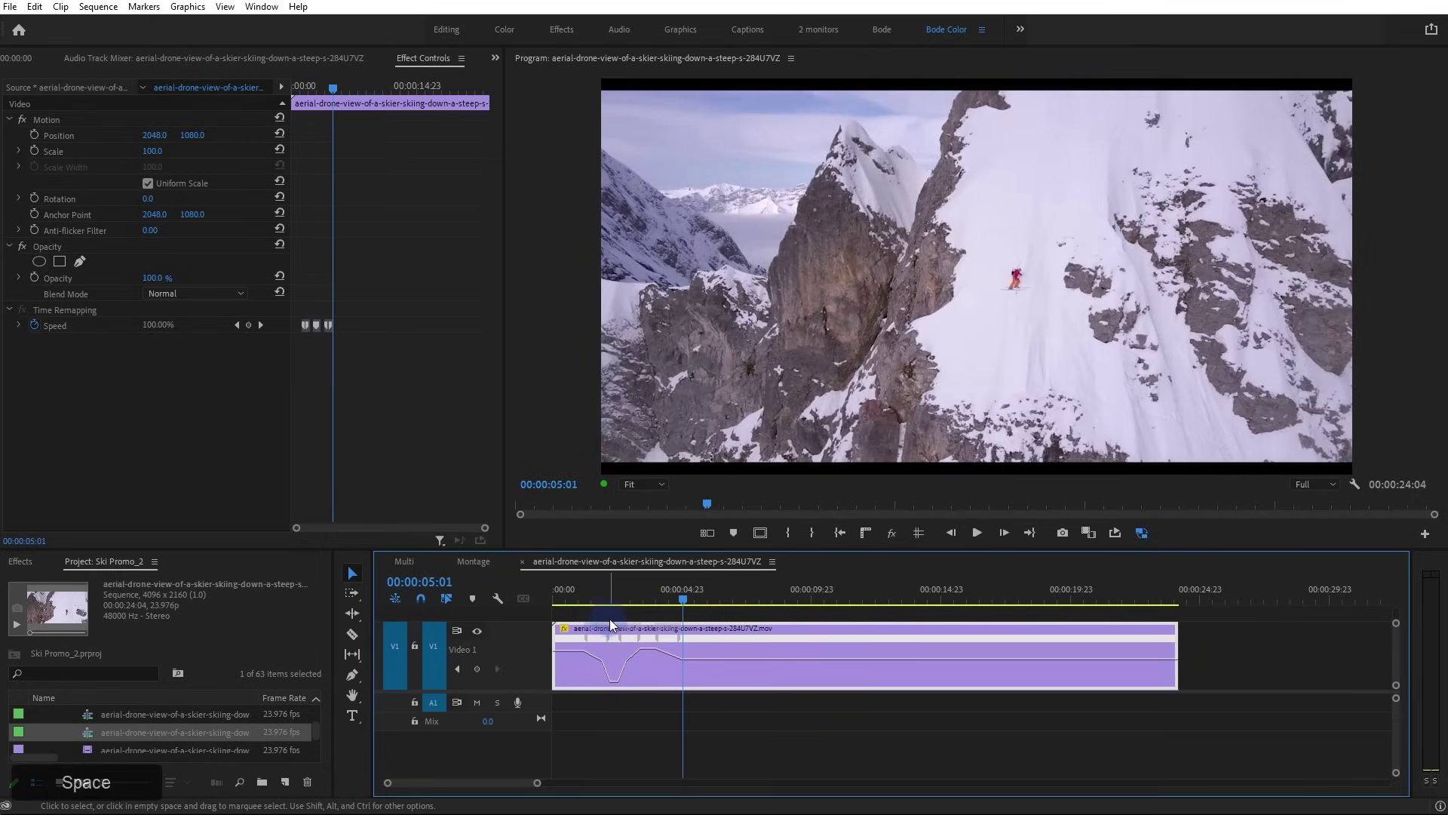
left_click(734, 650)
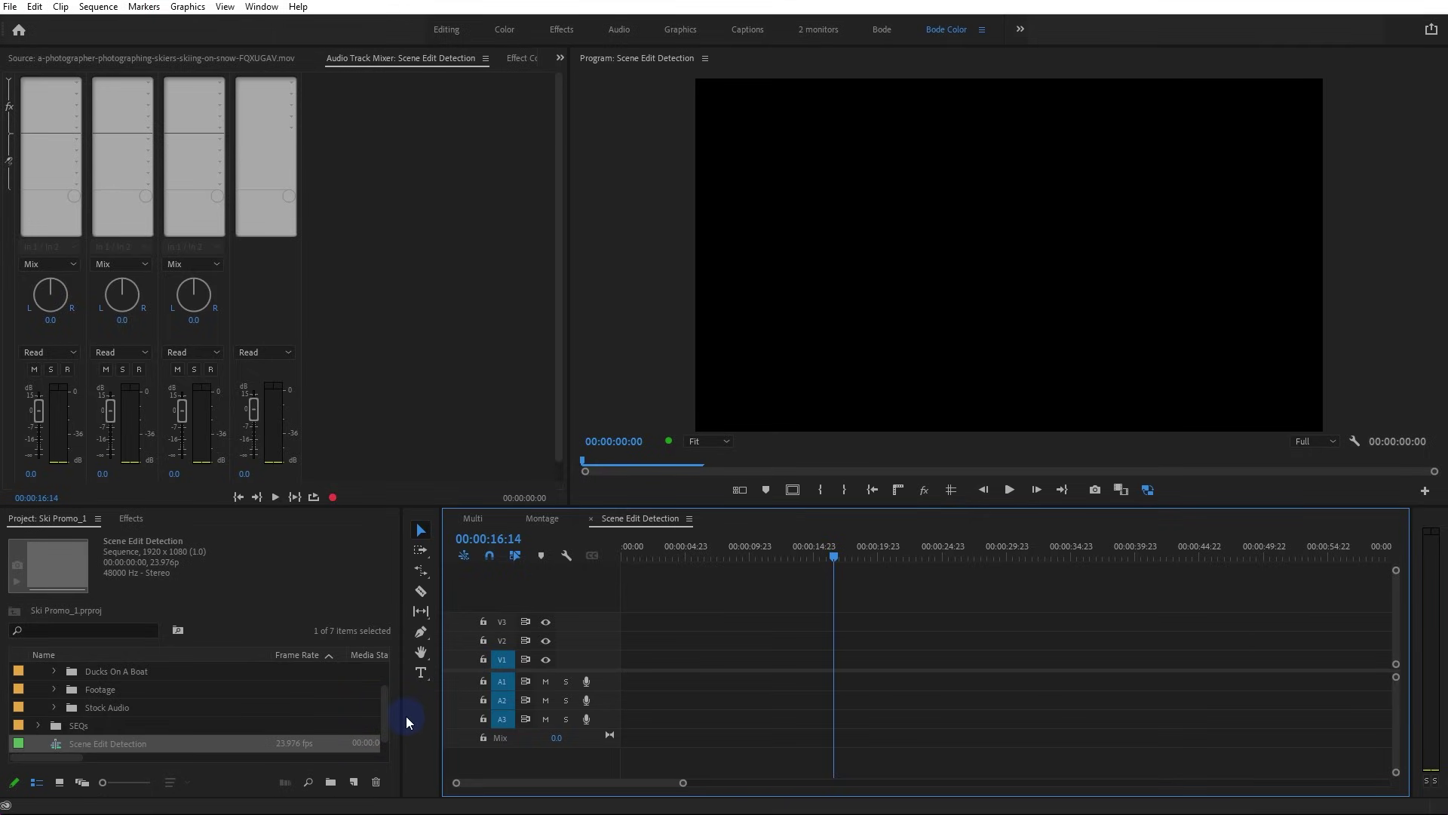
Load Ski Montage.mov into the Source monitor and preview it about four seconds in
scroll(182, 726, "up", 1)
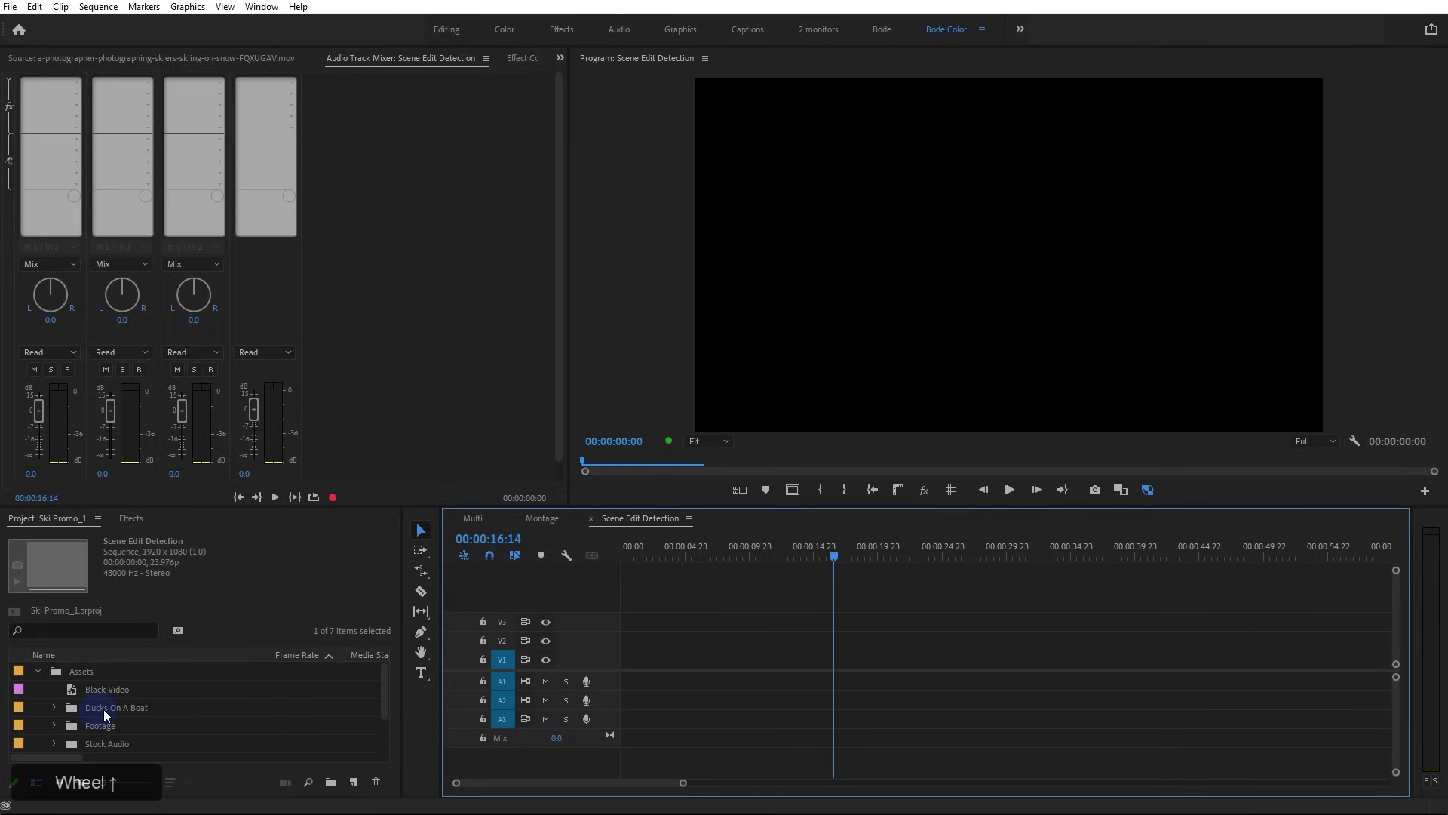
scroll(83, 709, "down", 2)
left_click(68, 709)
left_click(131, 709)
double_click(75, 710)
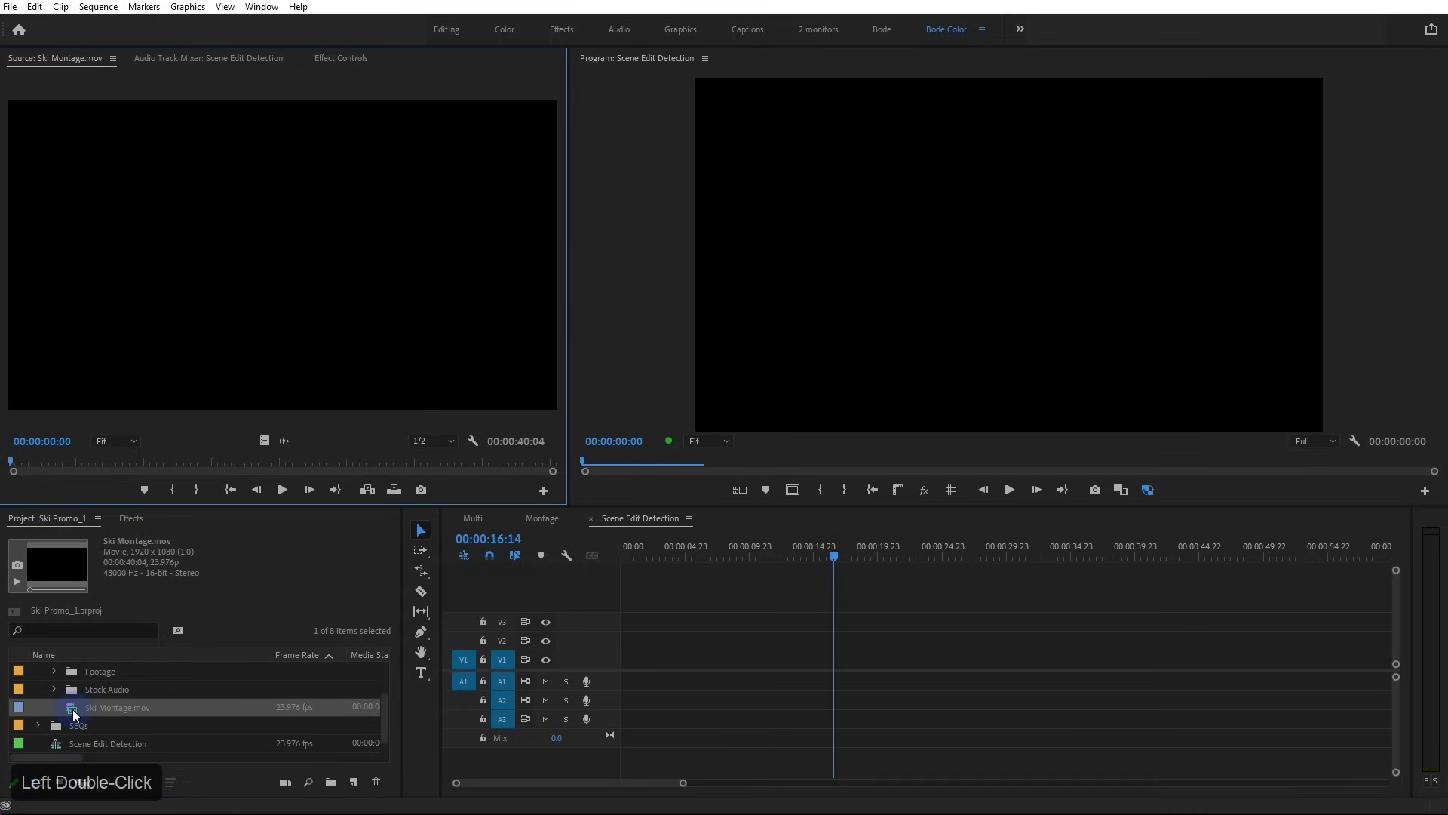
left_click_drag(34, 460, 104, 466)
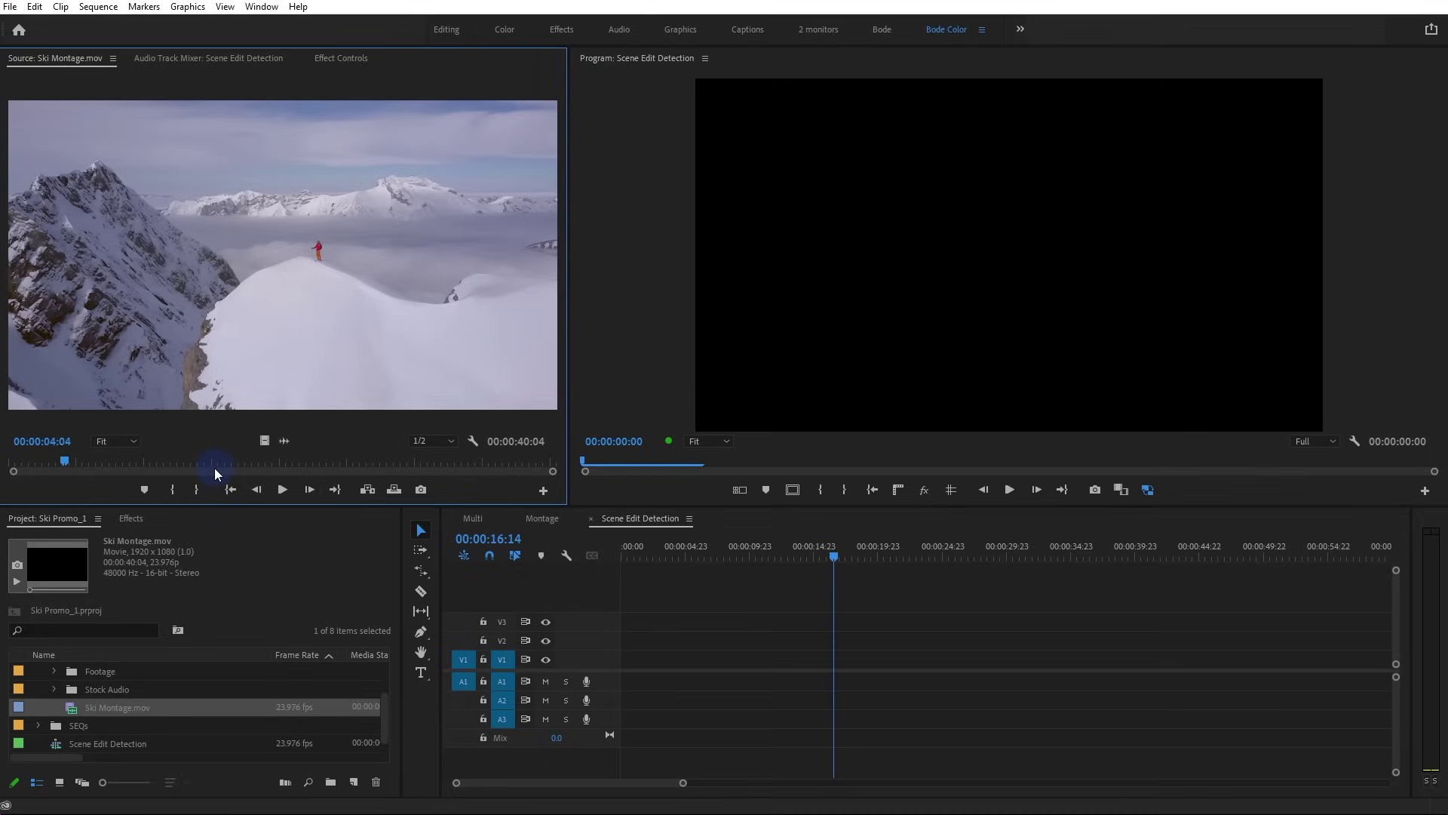
Place Ski Montage.mov in the Scene Edit Detection sequence, mute track A1, and select the clip
left_click_drag(169, 707, 627, 661)
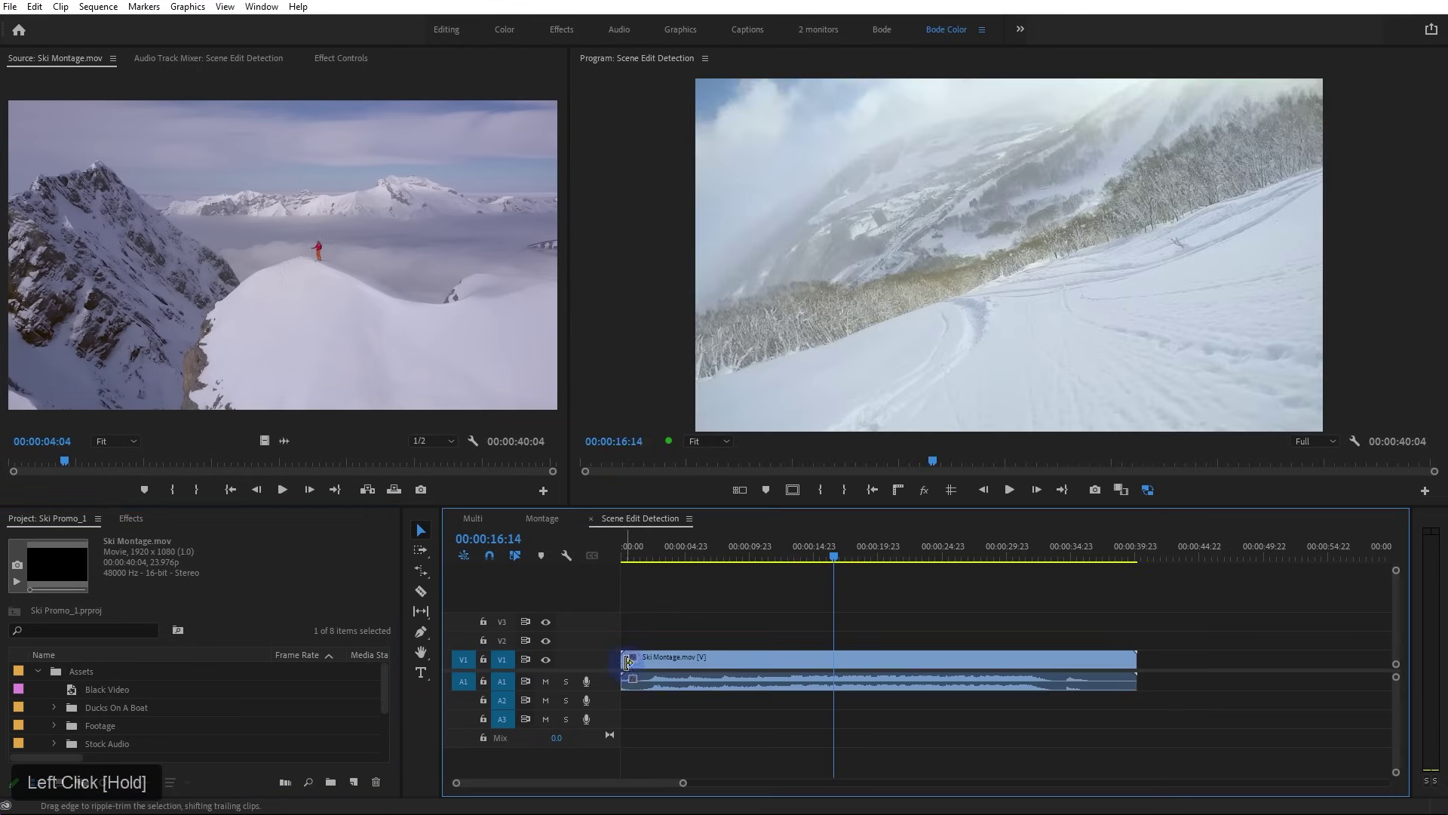
left_click(546, 681)
left_click(736, 662)
Run Scene Edit Detection on the Ski Montage clip with Create bin of subclips enabled
right_click(738, 662)
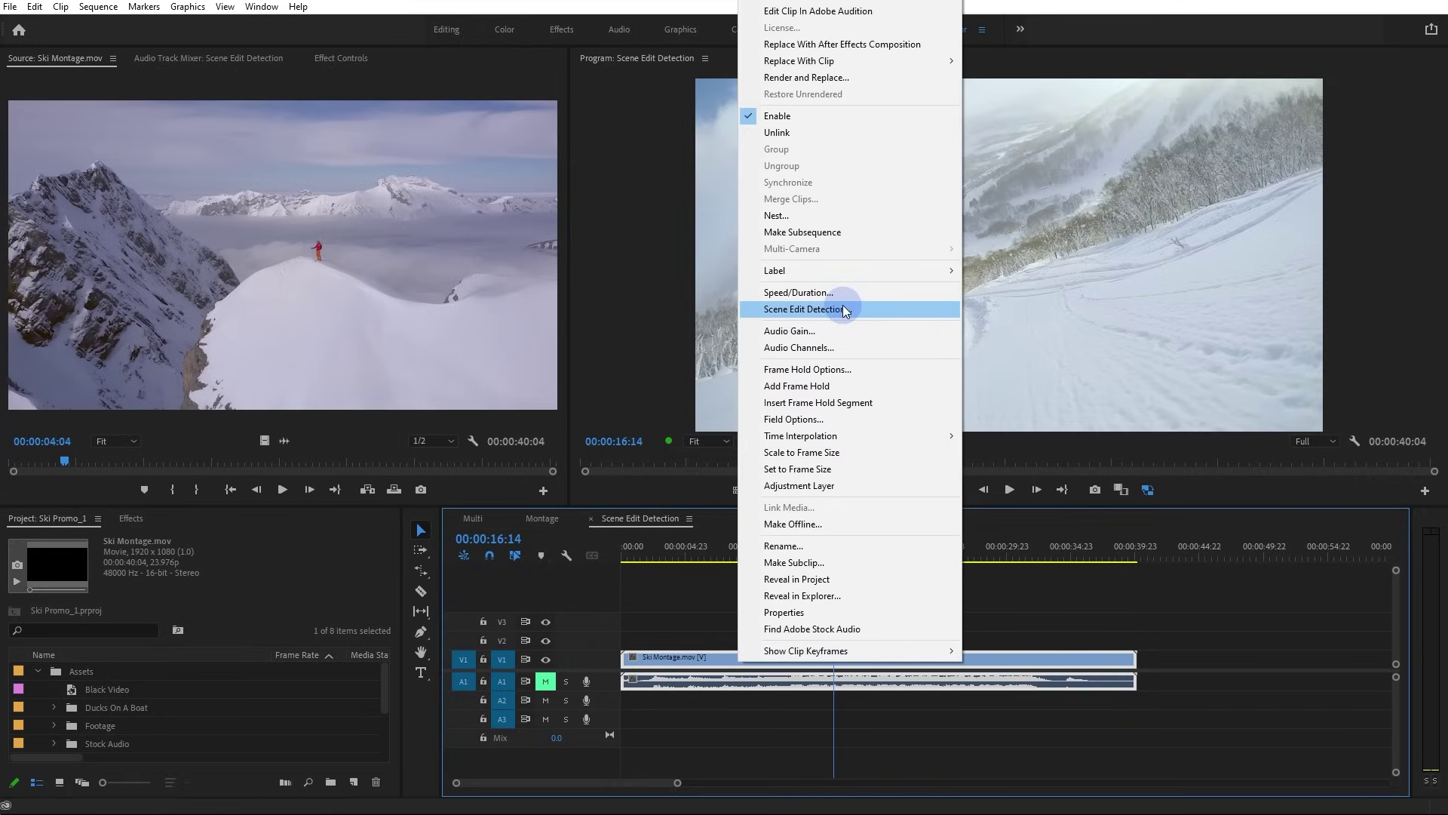
left_click(845, 309)
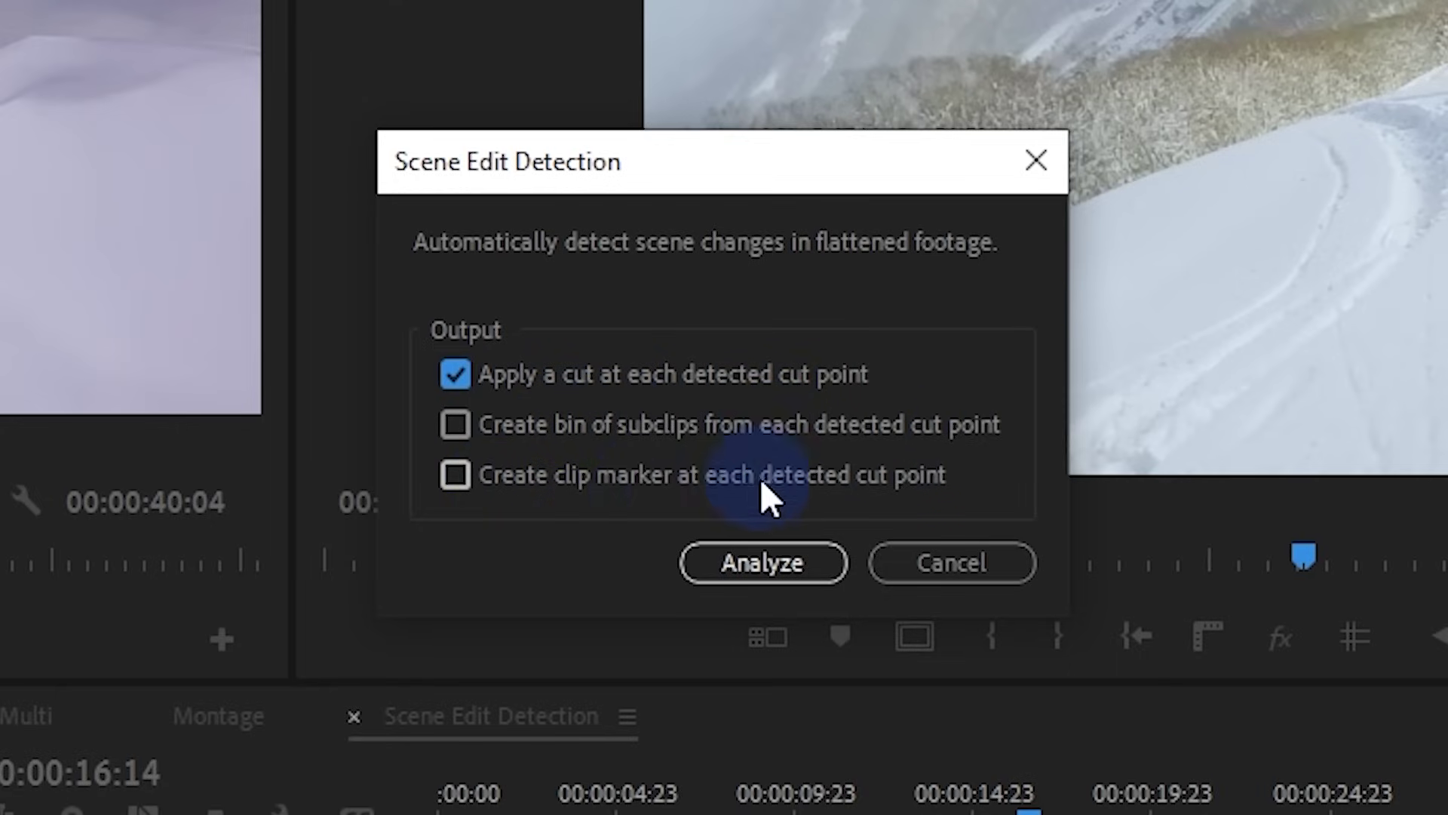
left_click(475, 434)
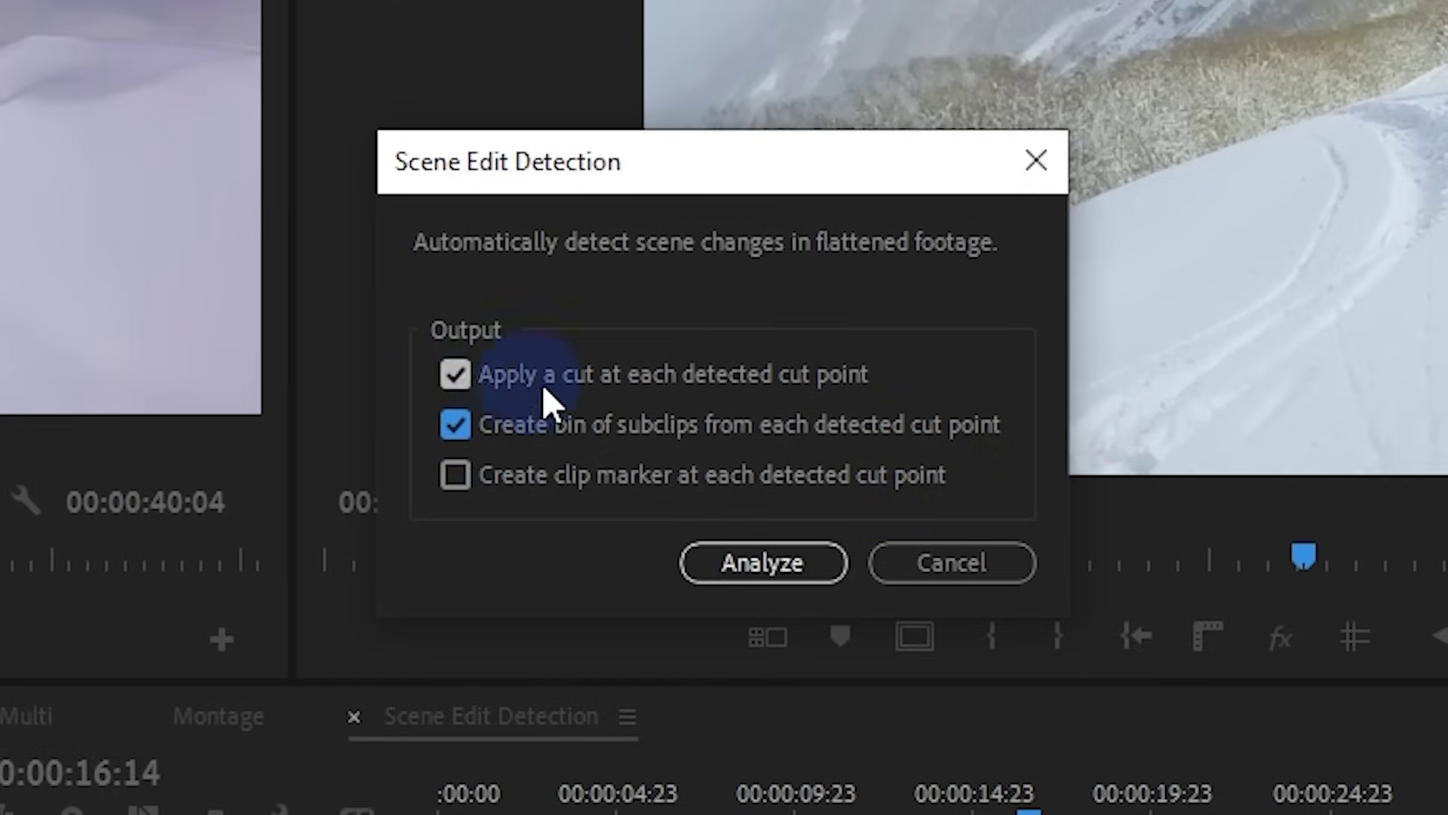
left_click(749, 558)
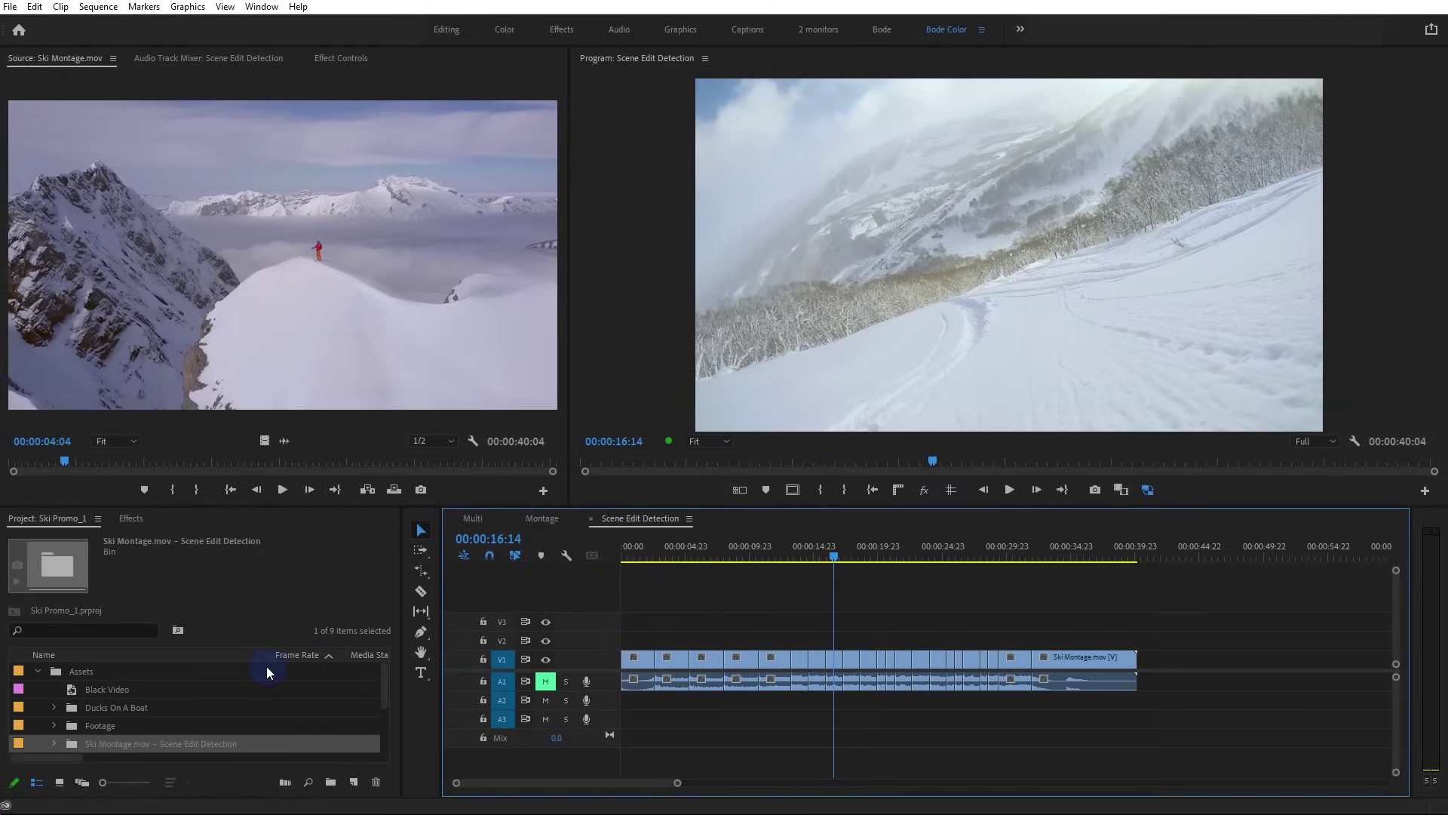
Expand the scene detection bin and select its first subclip to view its details
scroll(257, 668, "down", 1)
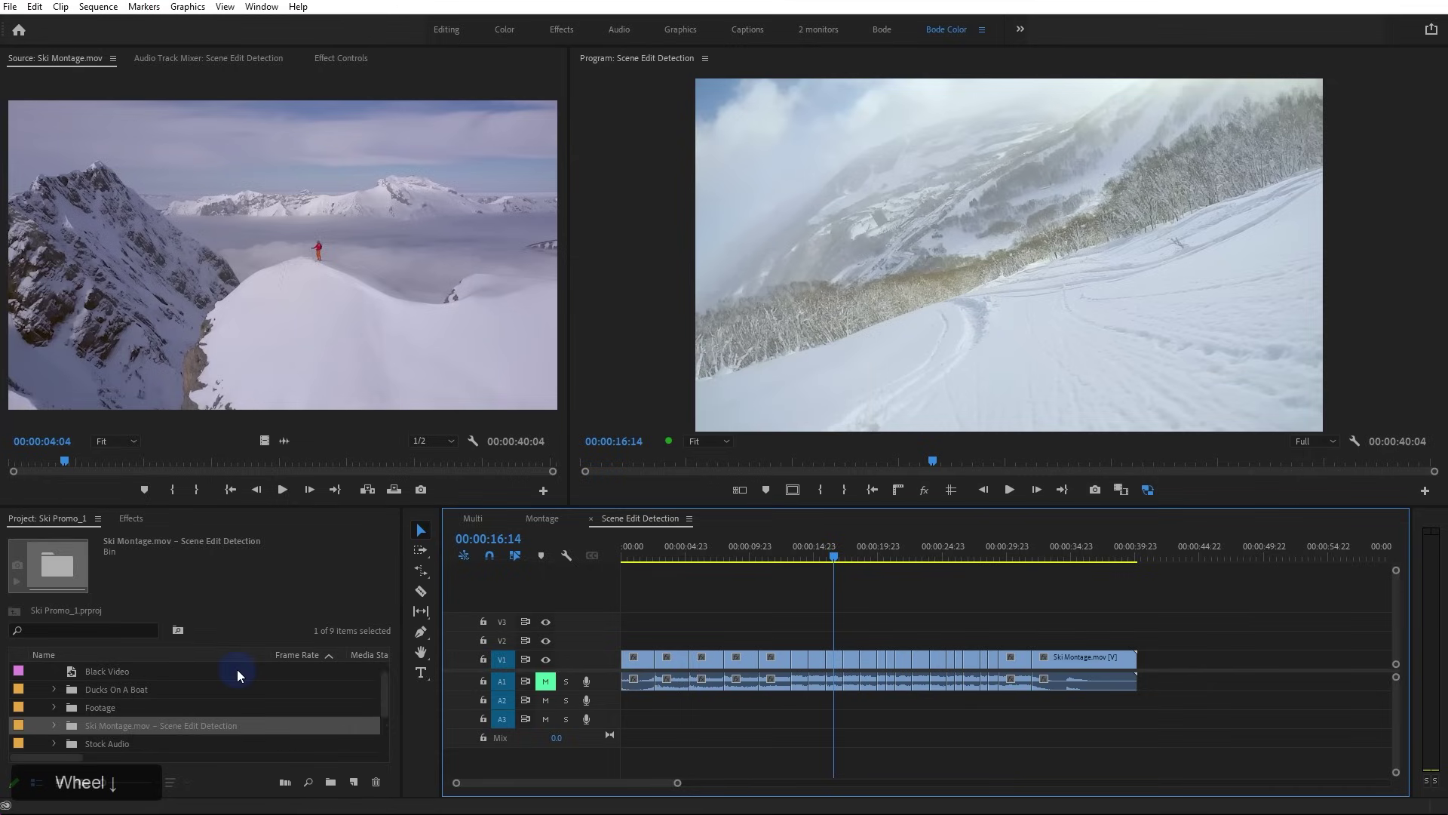
scroll(237, 668, "down", 1)
left_click(52, 706)
scroll(53, 706, "down", 3)
scroll(53, 705, "up", 1)
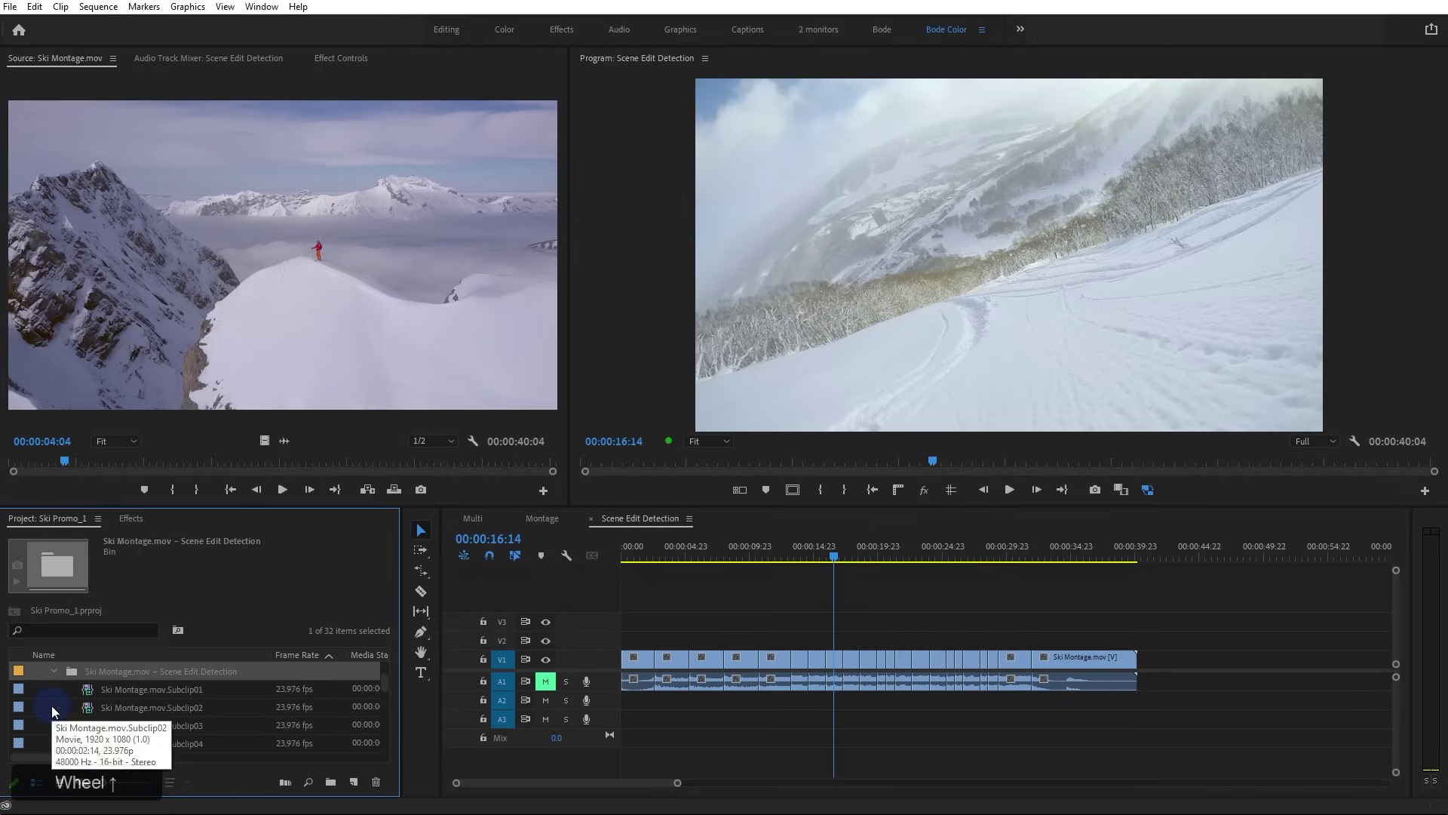
left_click(89, 692)
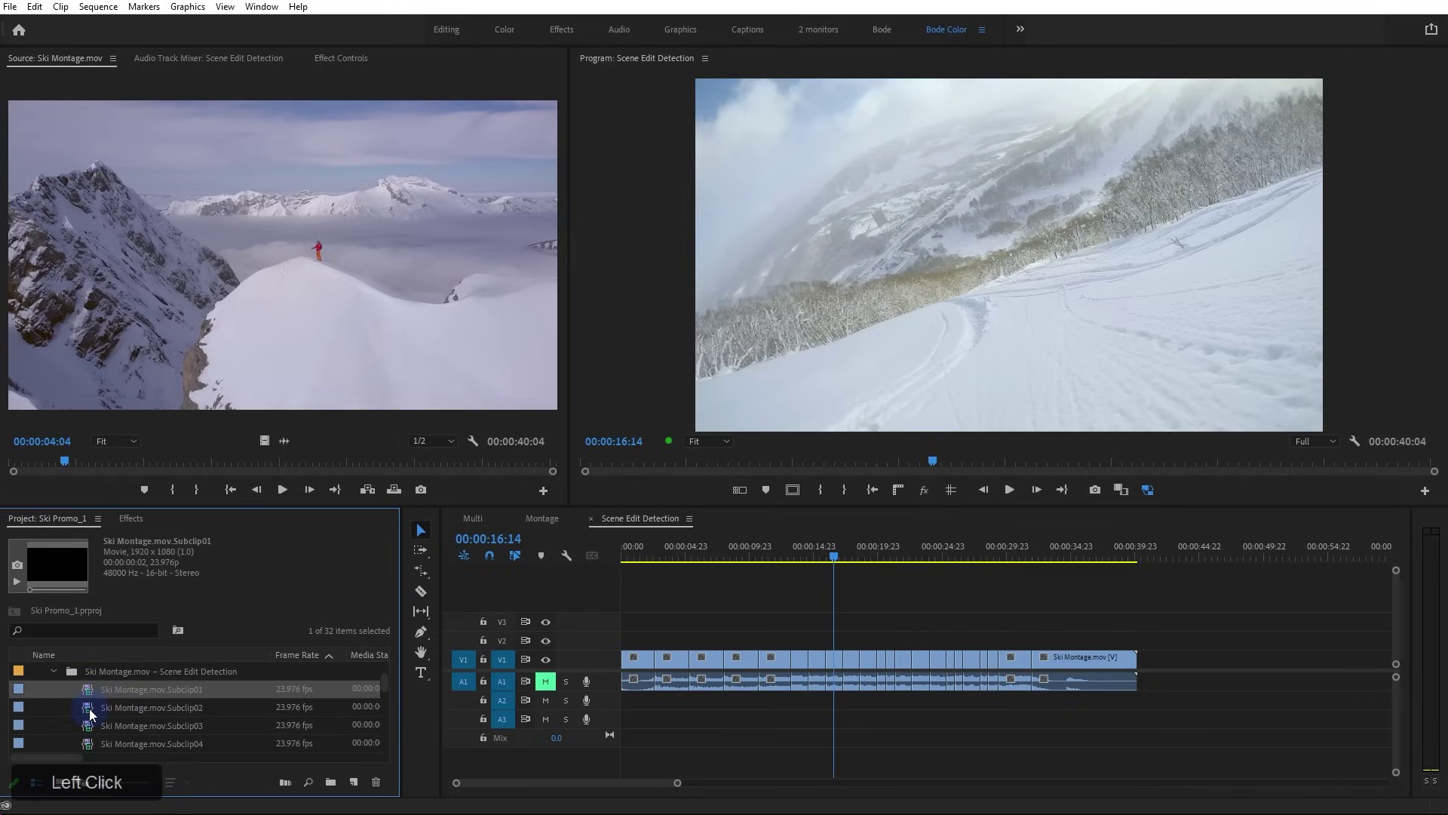
scroll(89, 709, "down", 5)
scroll(88, 717, "up", 5)
Play the montage and jump through successive detected cut points, checking the frame before each cut
left_click(641, 558)
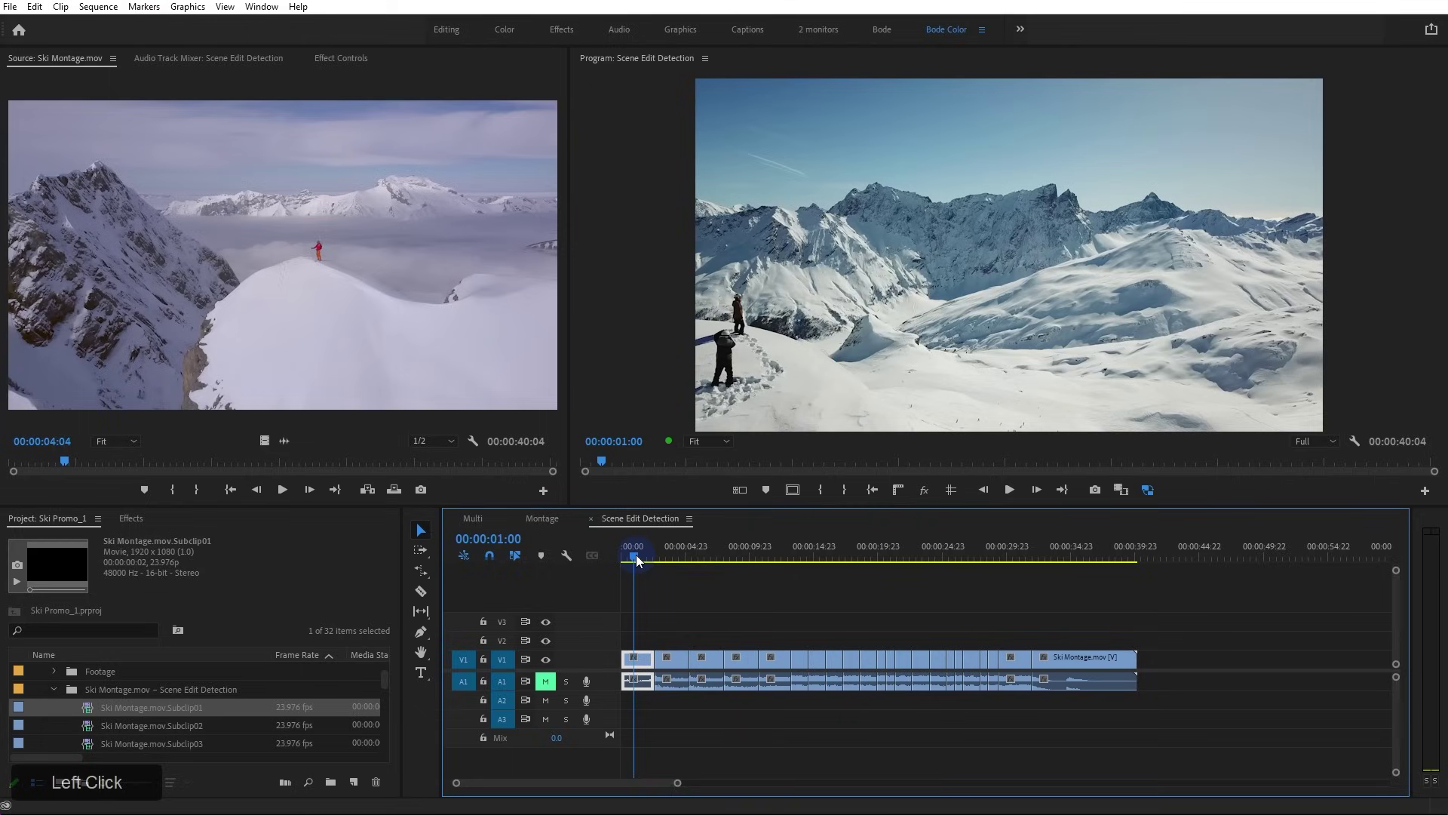
key("space")
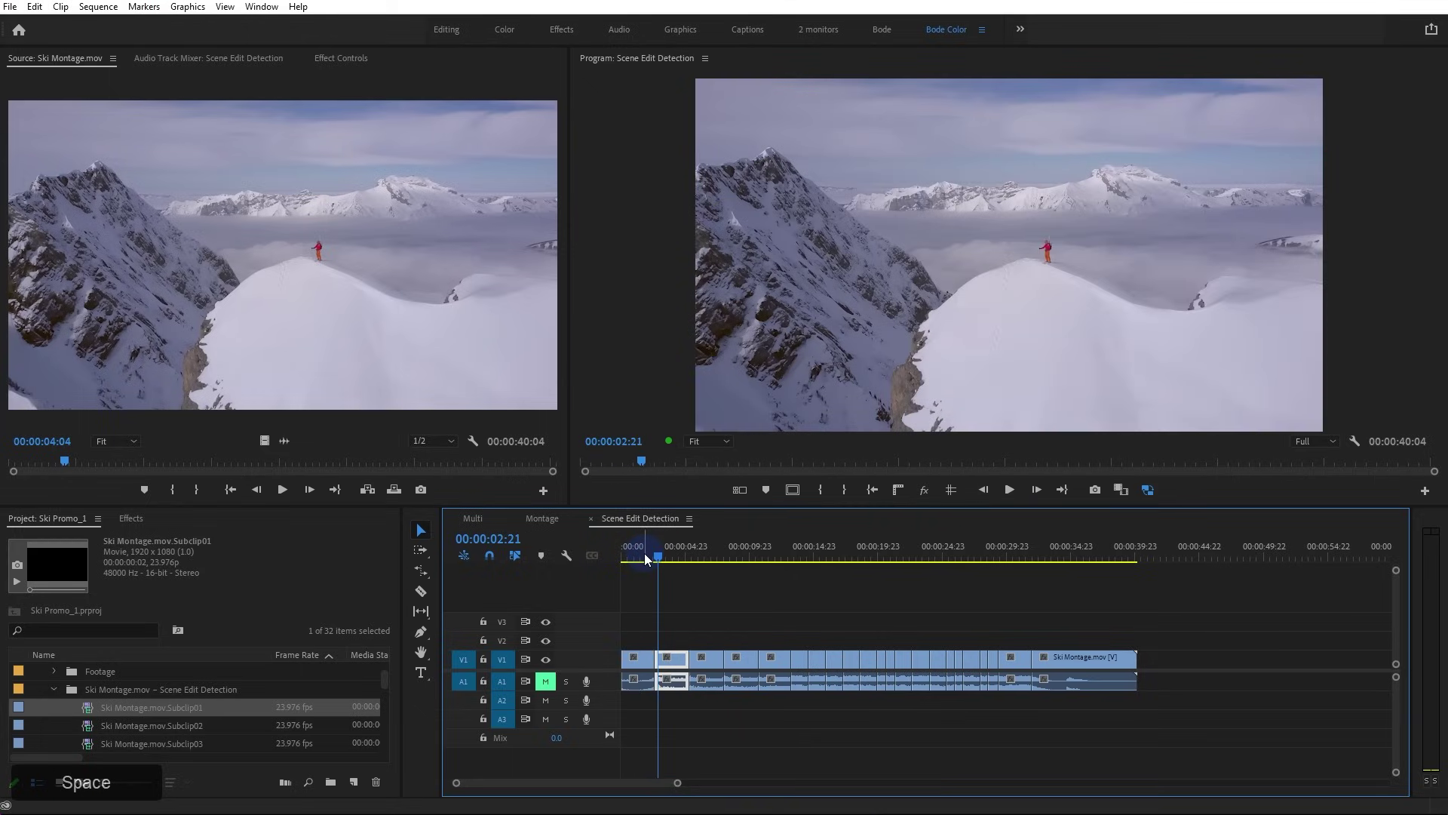
key("shift+Left")
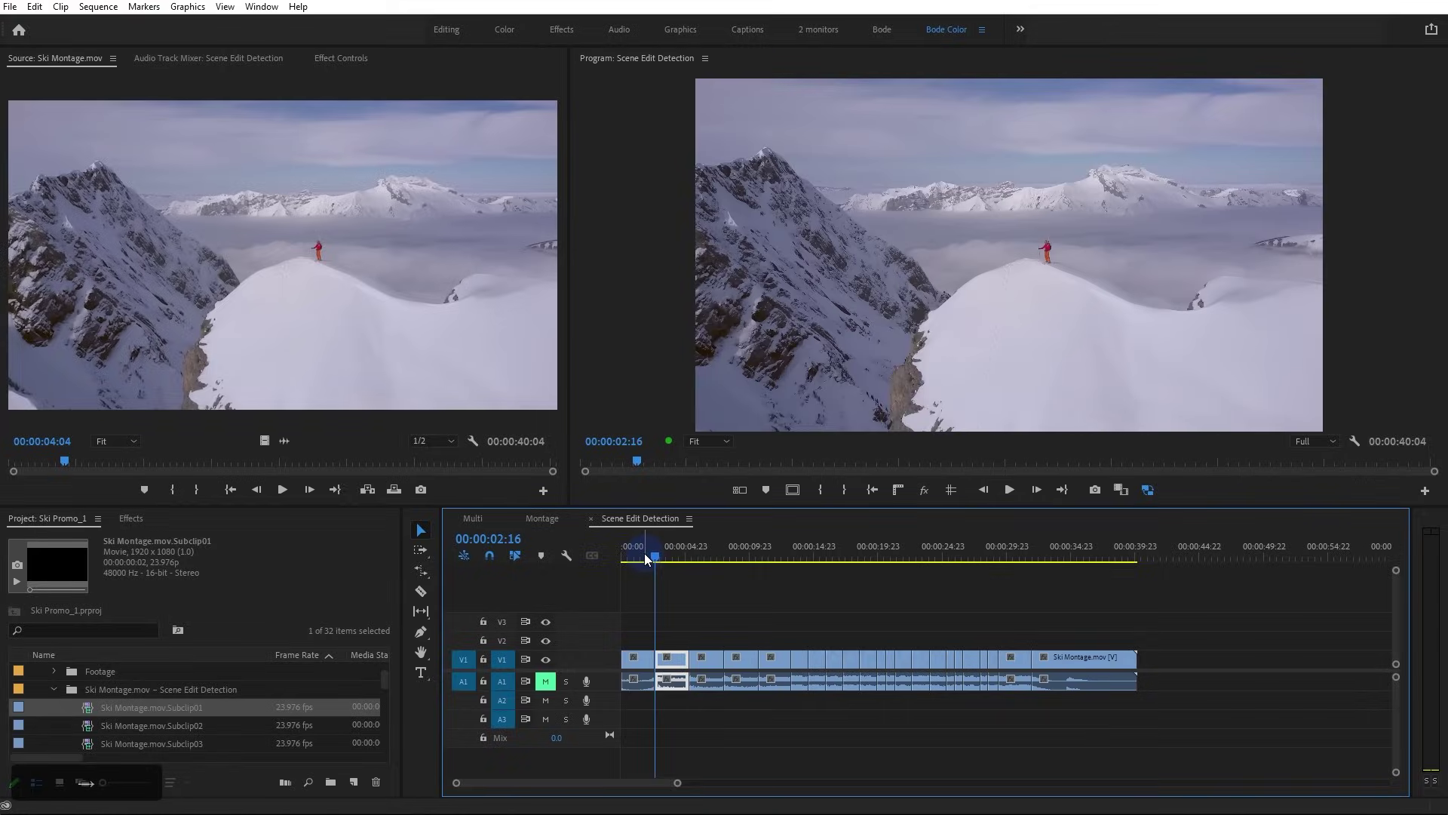
key("Down")
key("Down")
key("Left")
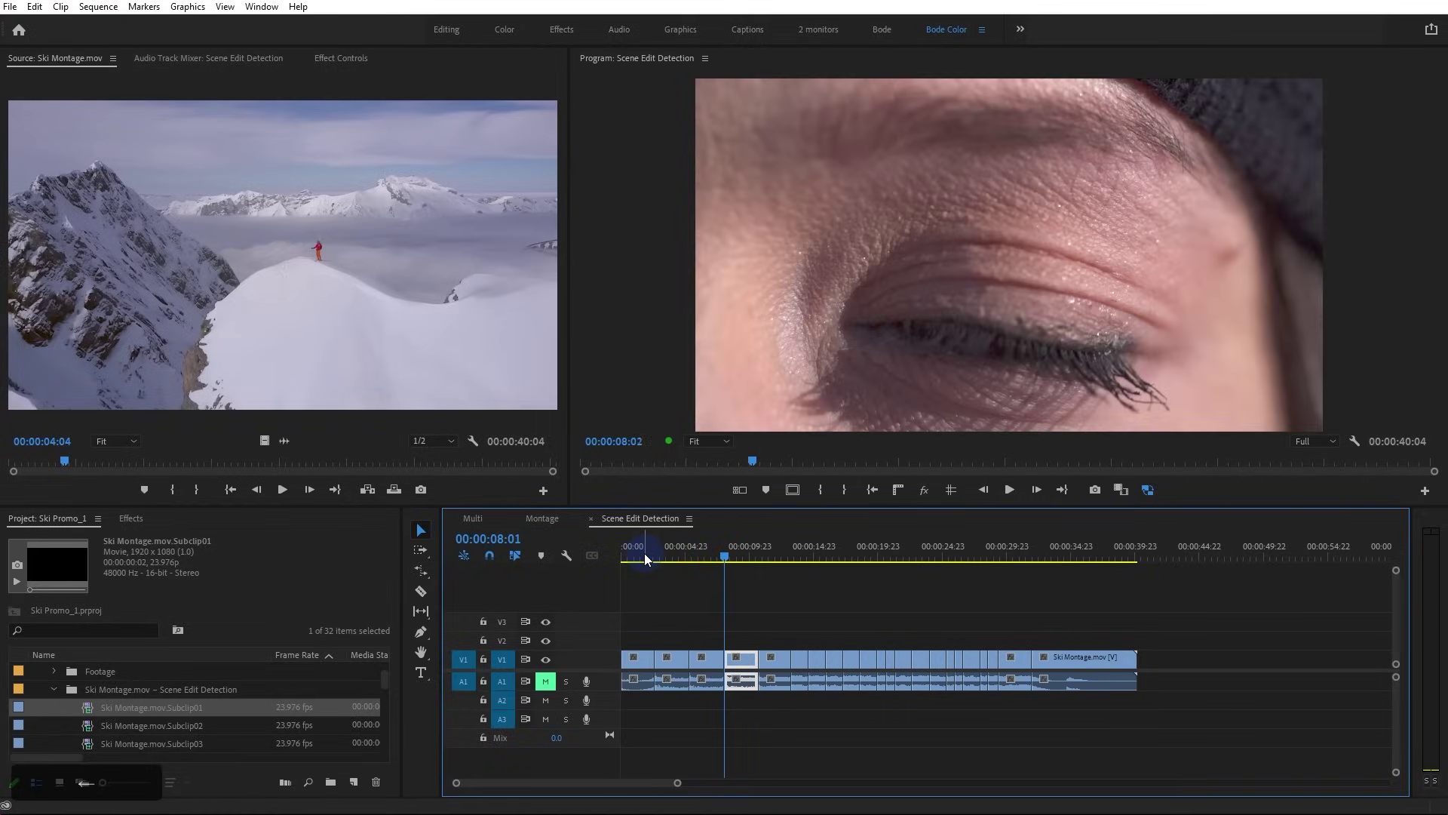
key("Down")
key("Down")
key("Left")
key("Down")
key("Down")
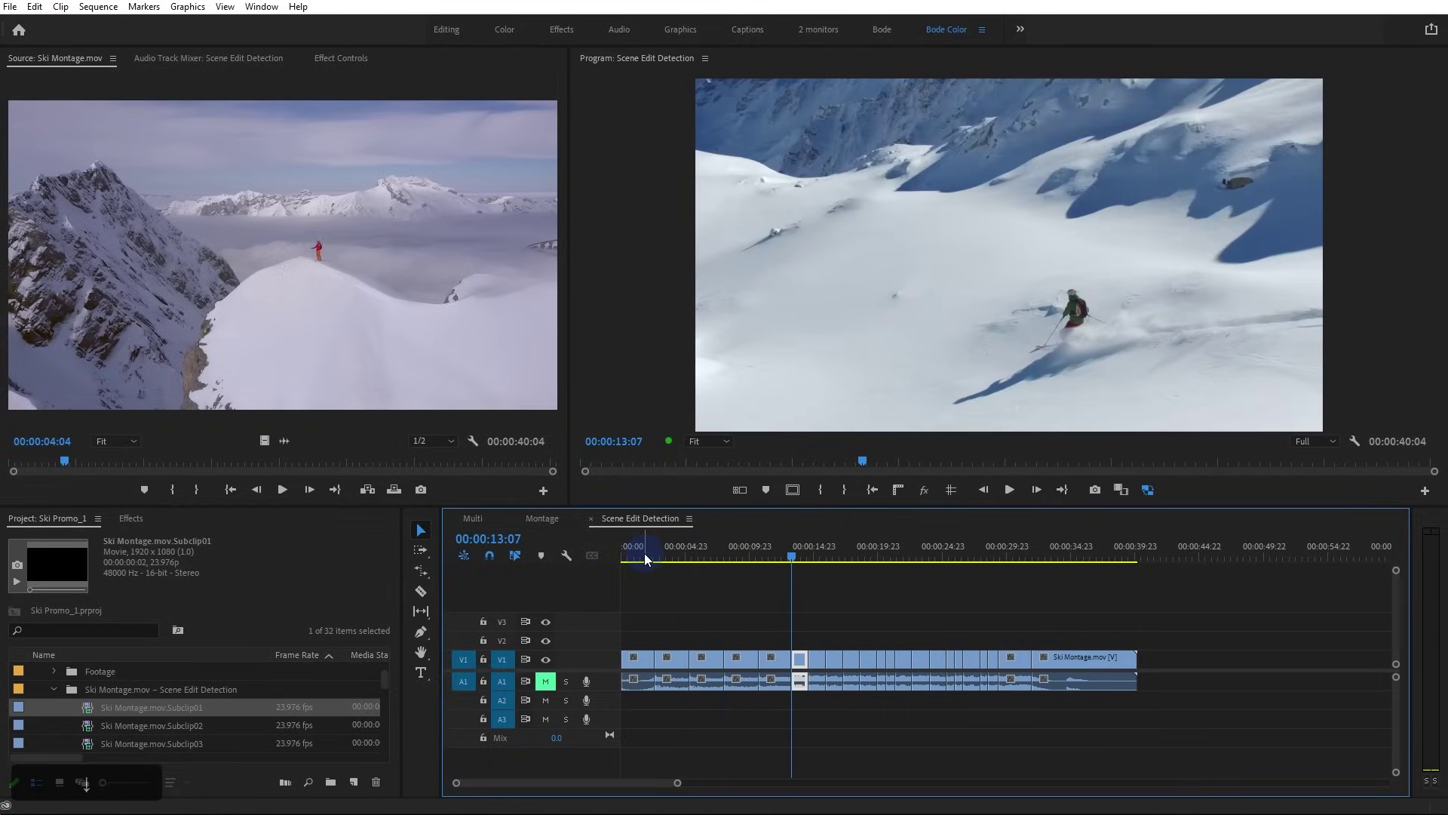
key("Down")
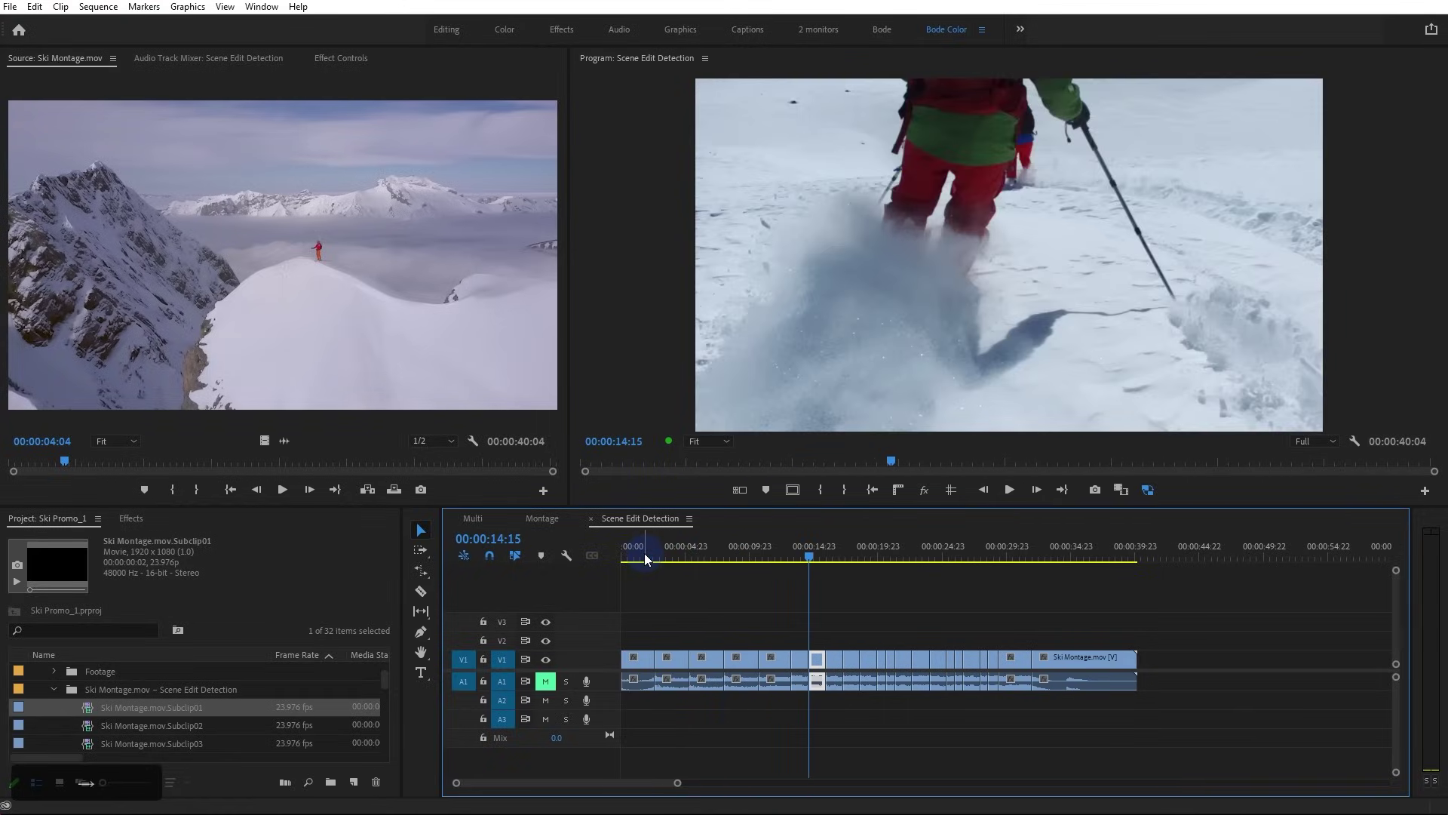
key("Down")
key("space")
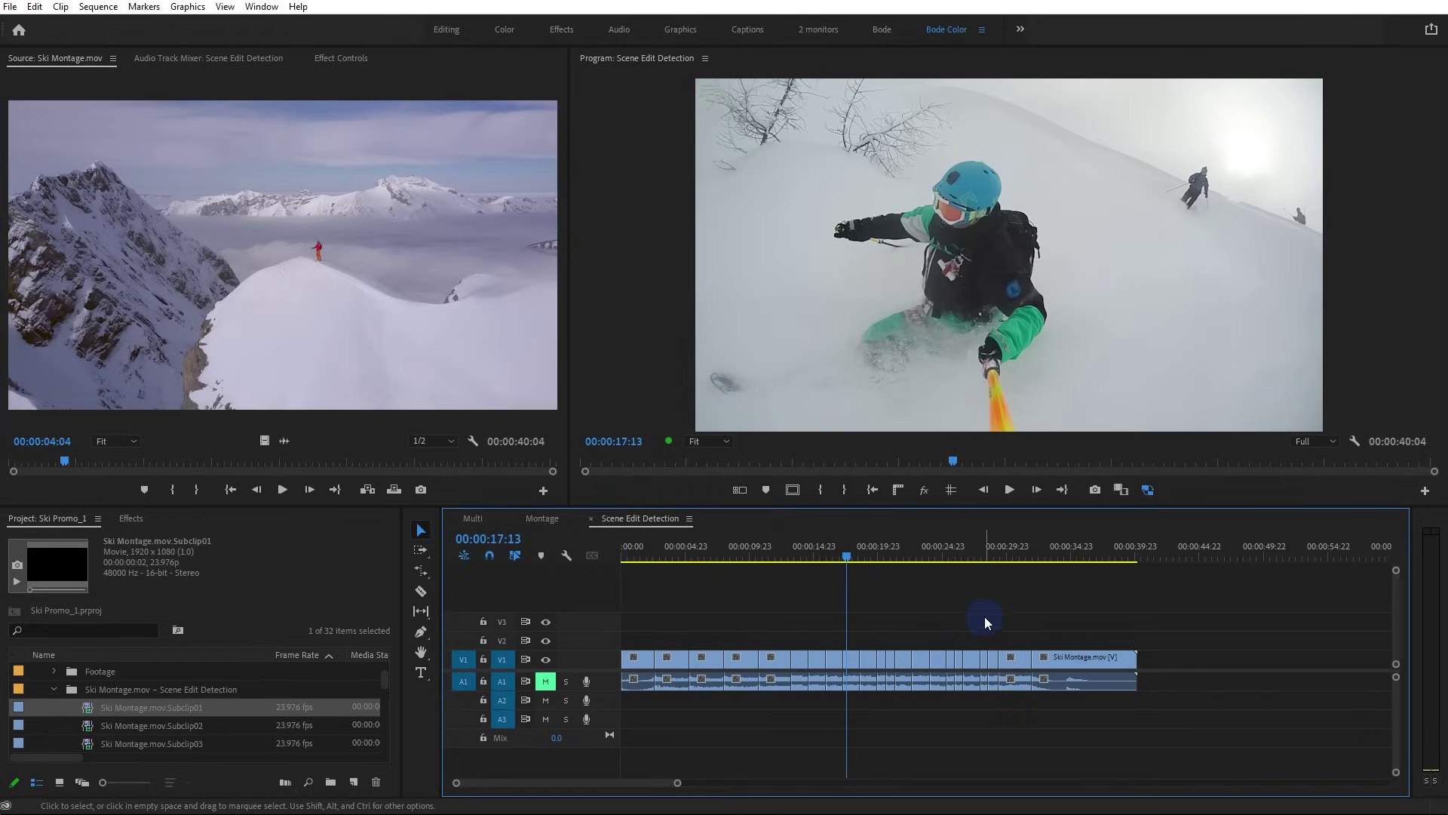
Scrub to the ONE WAY DOWN title and mountain shot, select the mountain clip, then return to the skier frame
left_click_drag(1010, 550, 1068, 562)
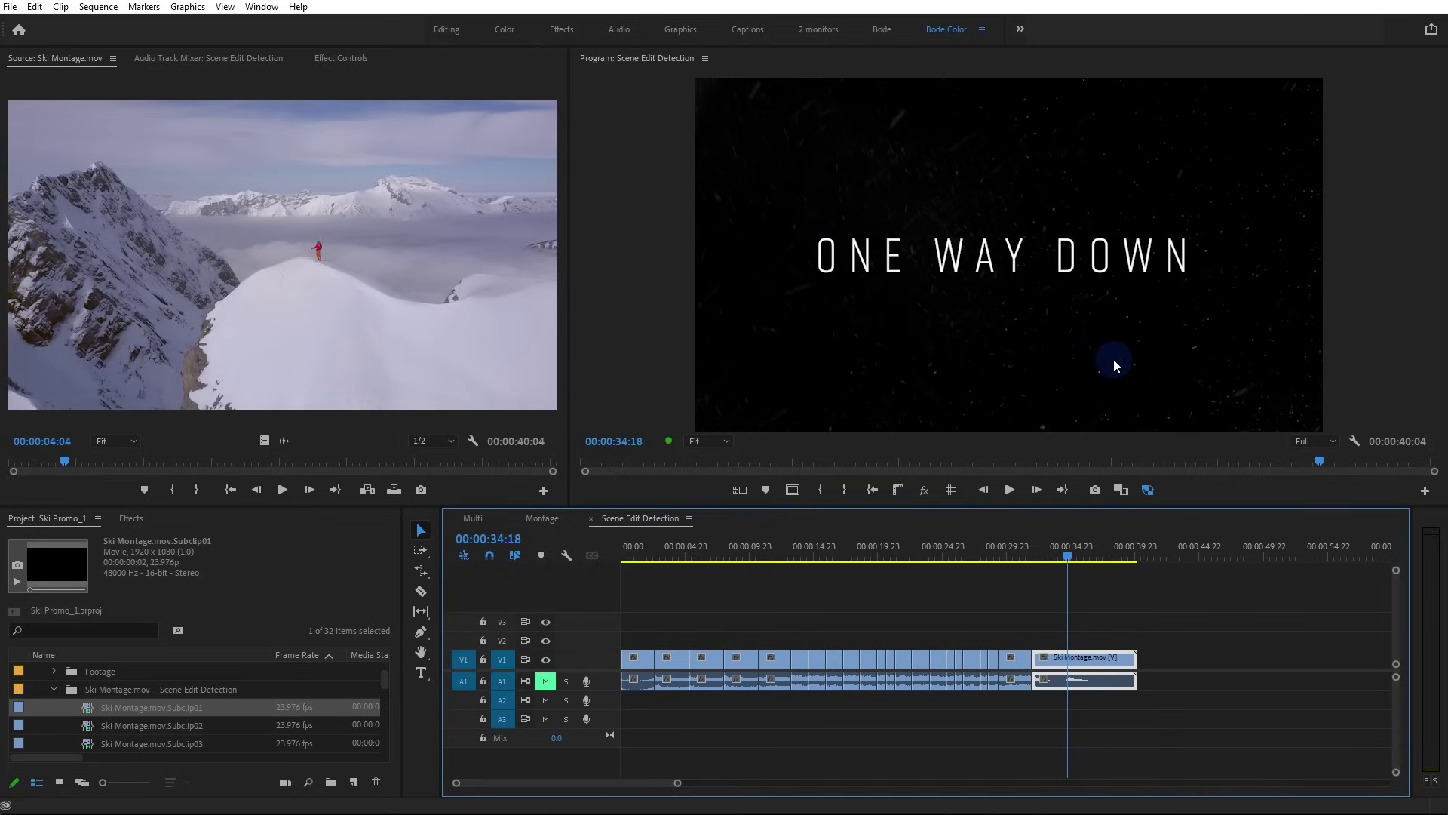
left_click(1023, 555)
left_click_drag(1025, 557, 1020, 649)
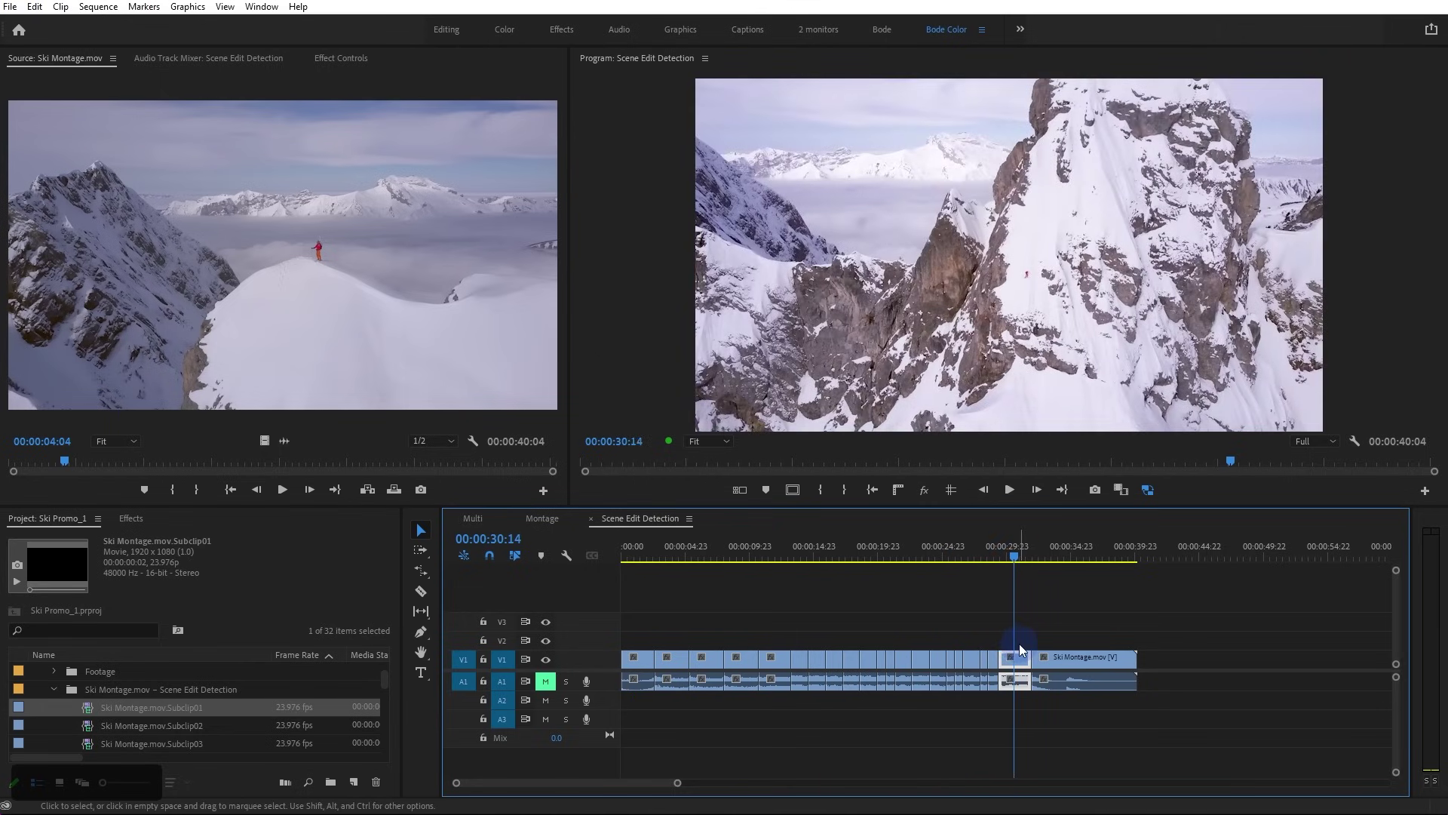
left_click(1111, 656)
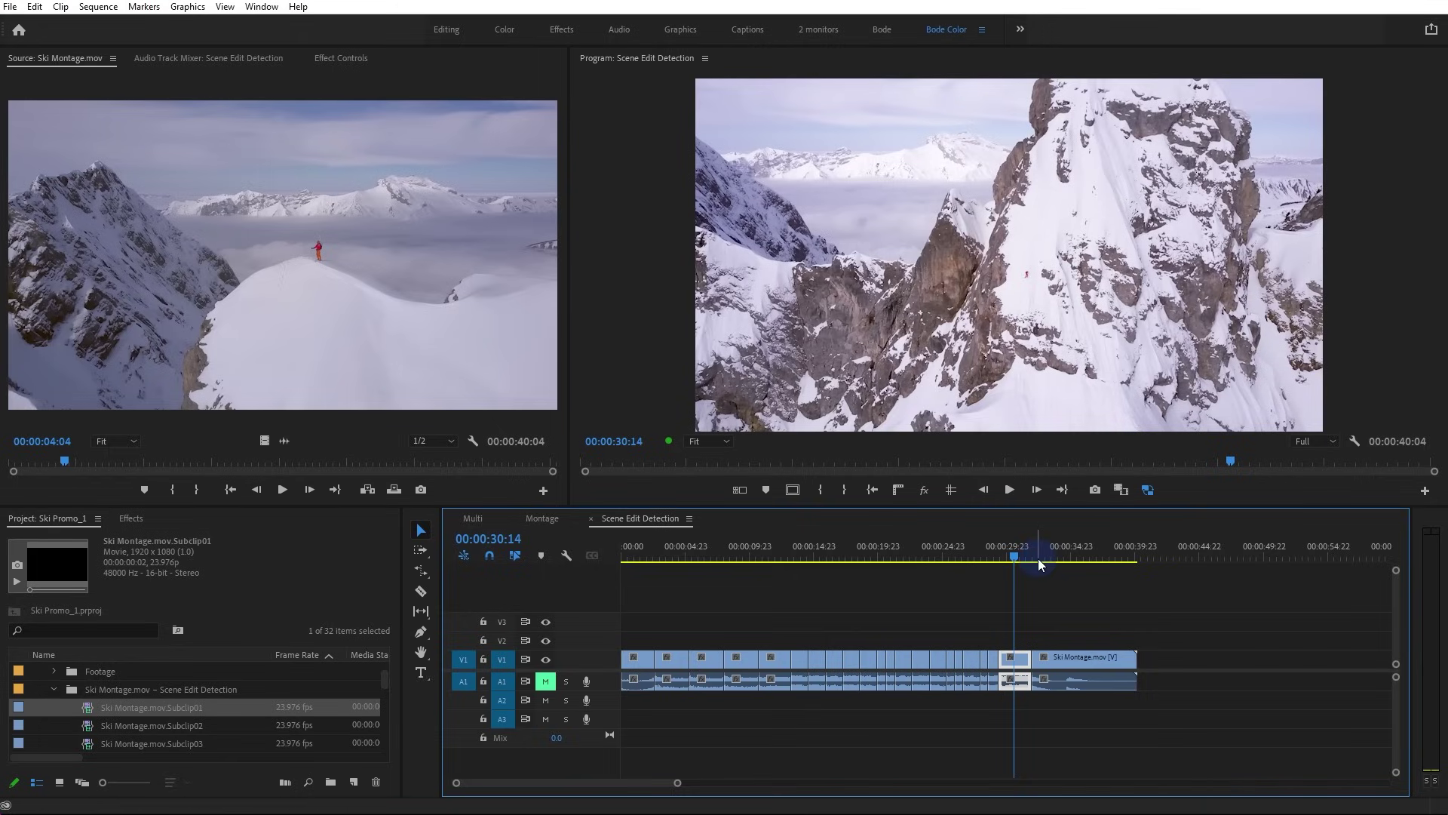
left_click_drag(1034, 559, 661, 560)
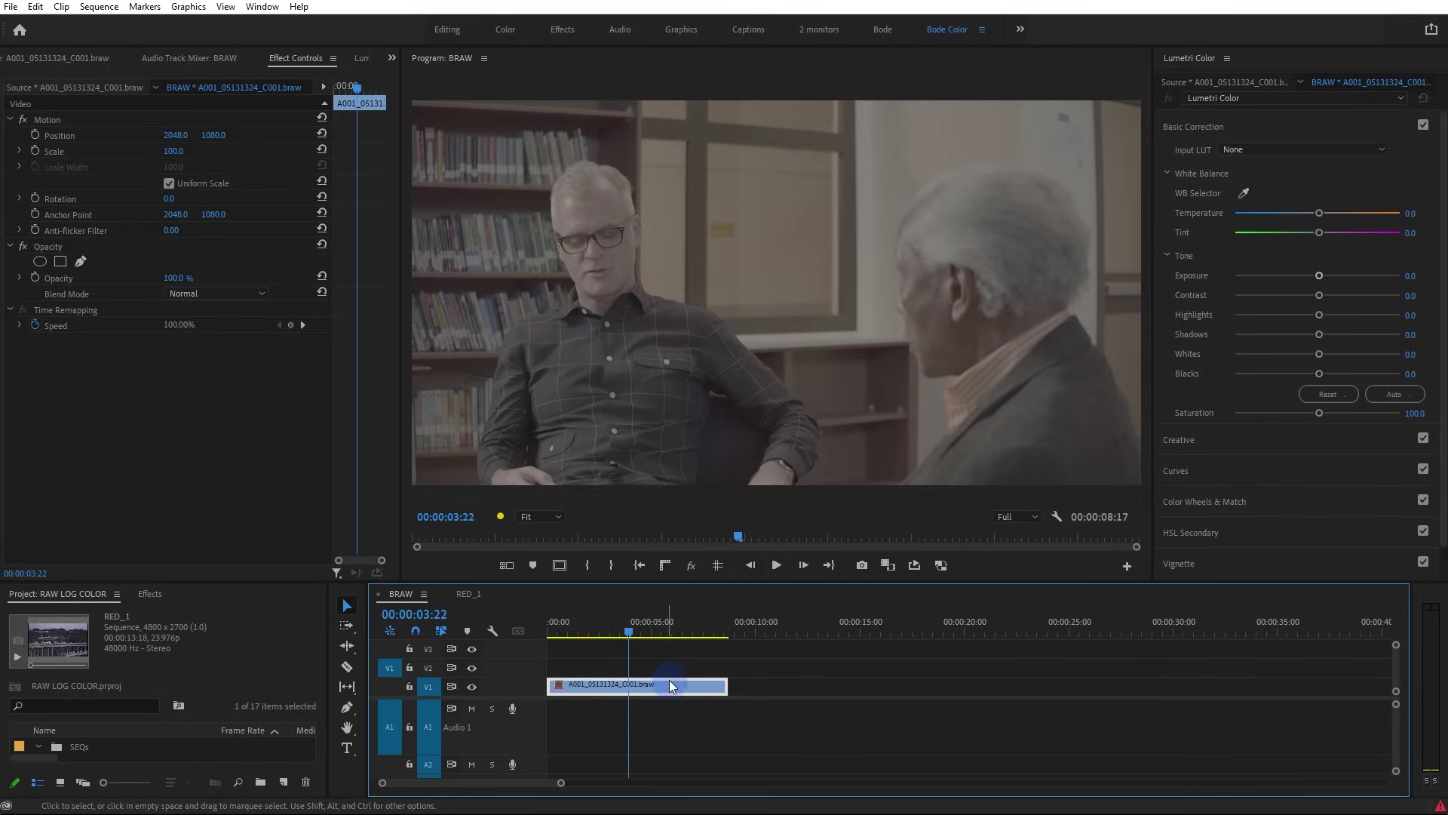
left_click(693, 686)
left_click(647, 687)
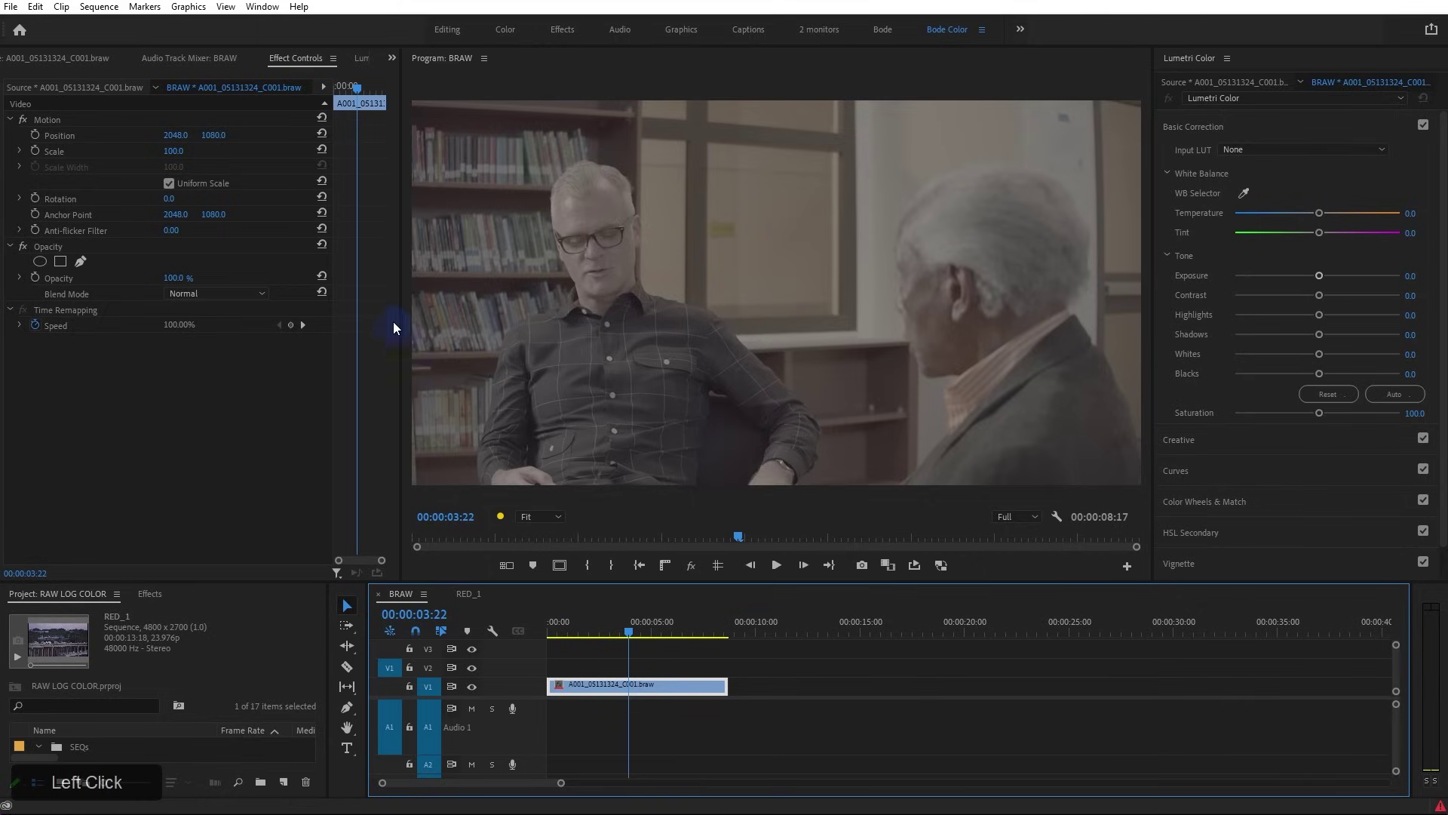
left_click(296, 58)
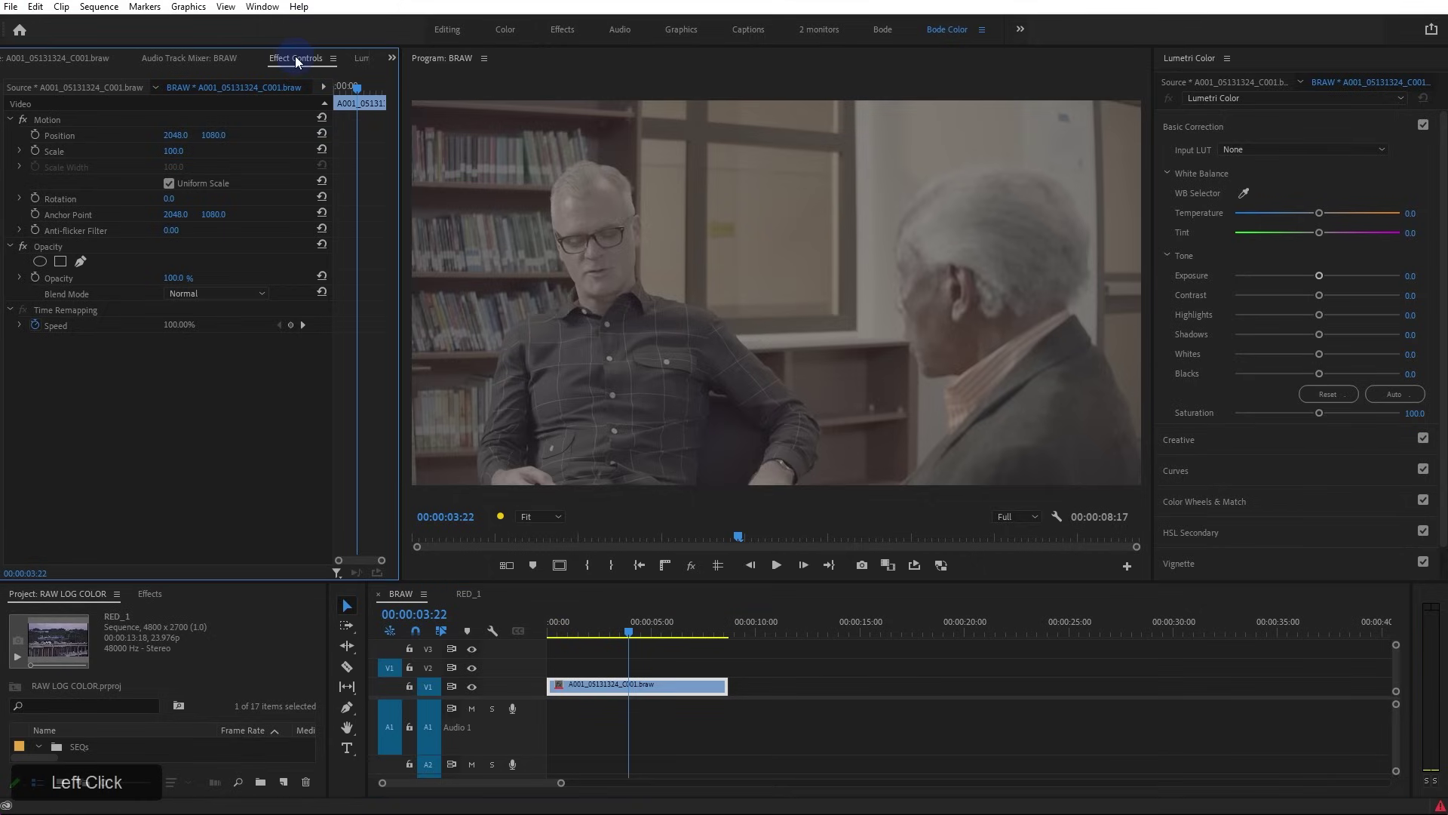
left_click(80, 88)
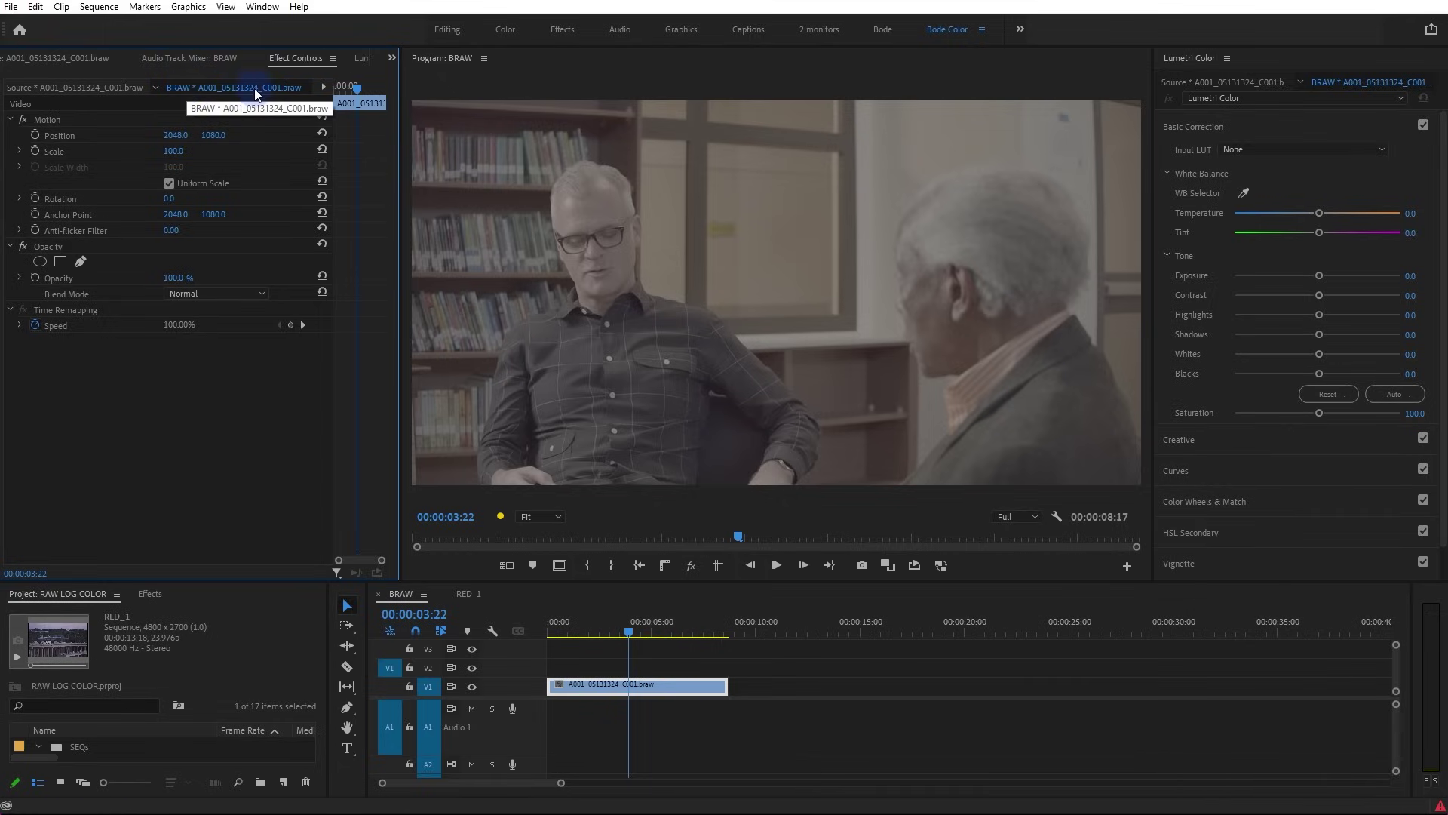
Duplicate the interview clip, delete the copy, and show the original's Blackmagic RAW source settings
left_click_drag(626, 686, 811, 690)
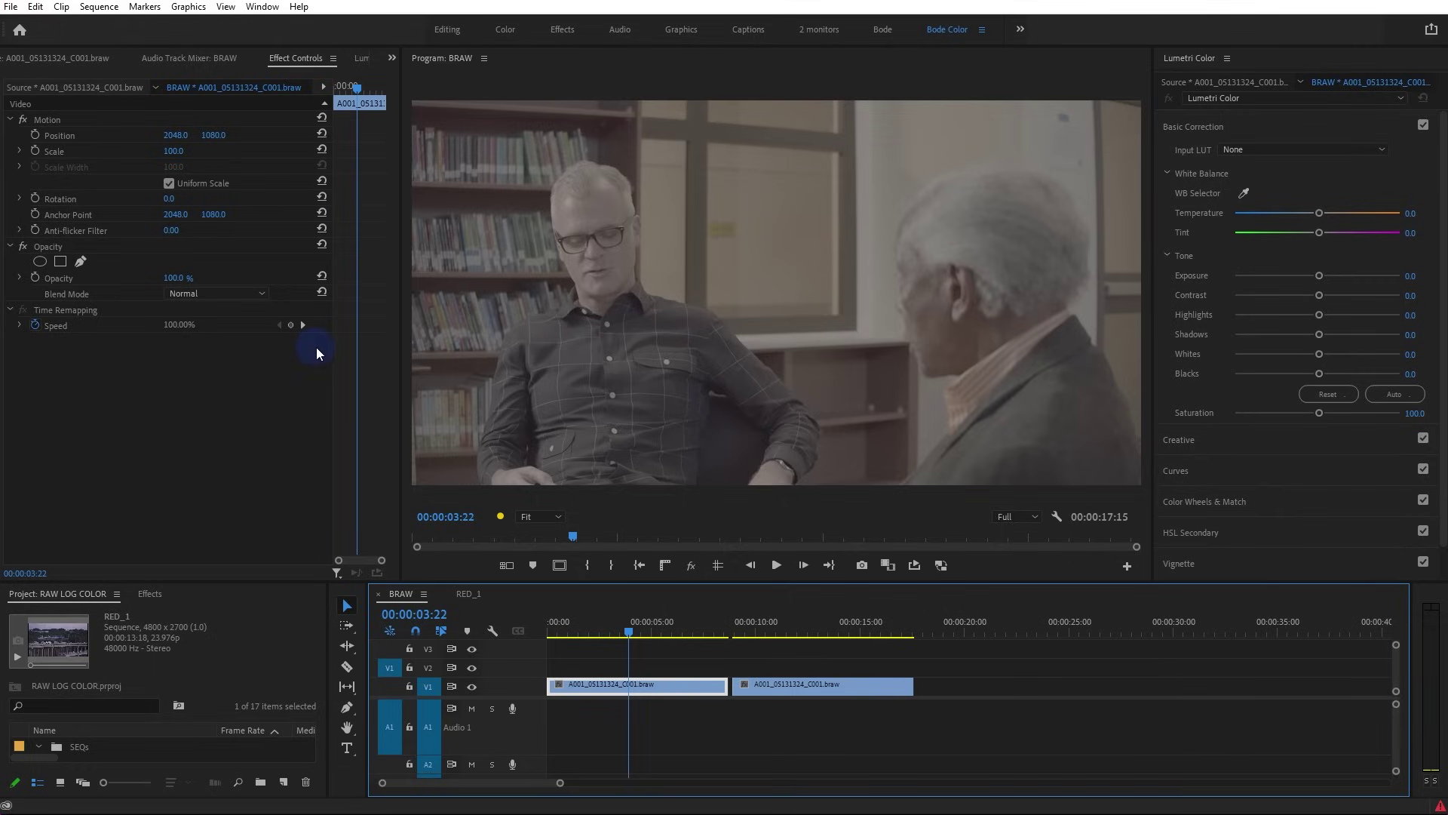
left_click(814, 687)
key("Delete")
left_click(685, 685)
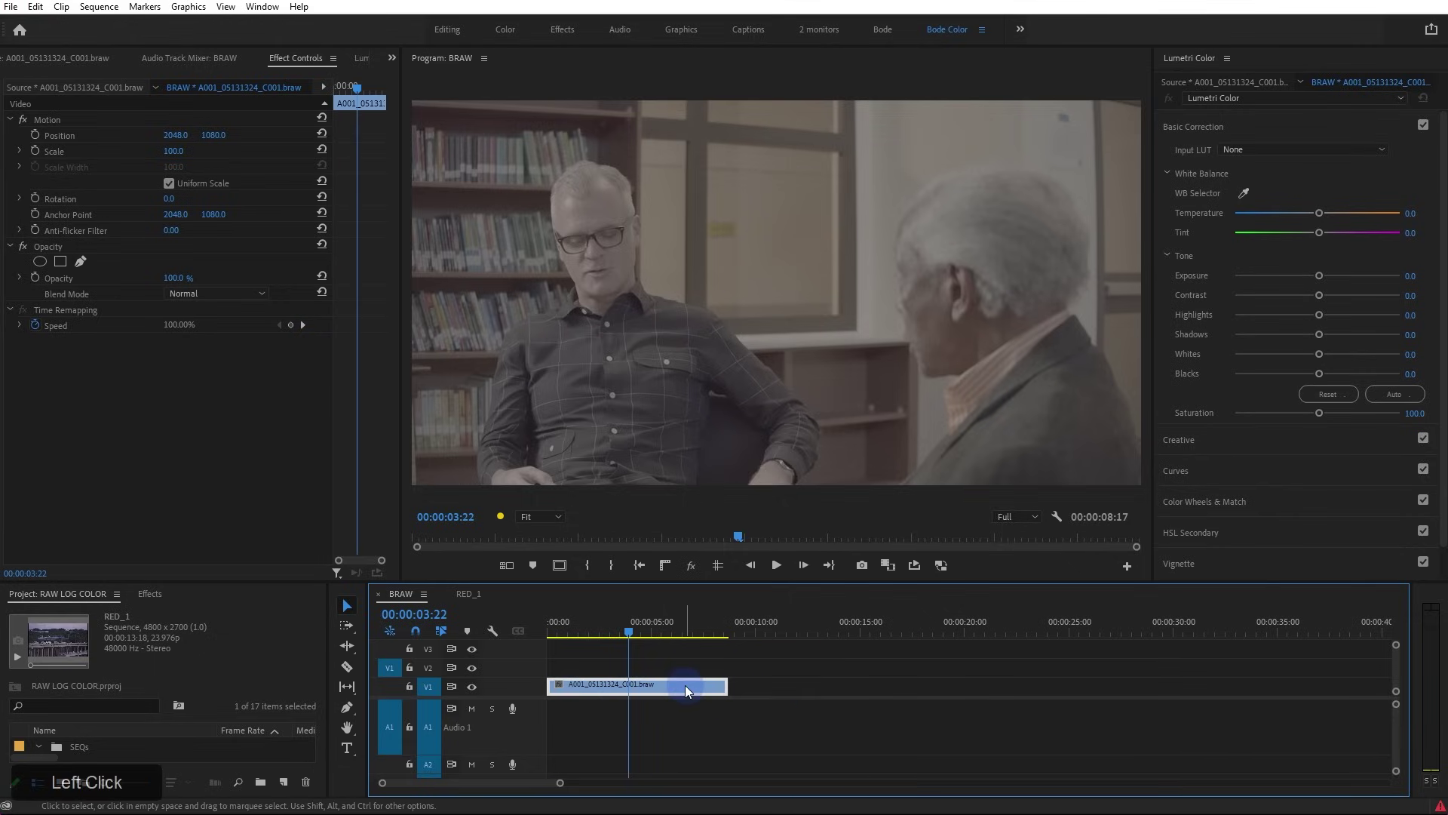
left_click(103, 87)
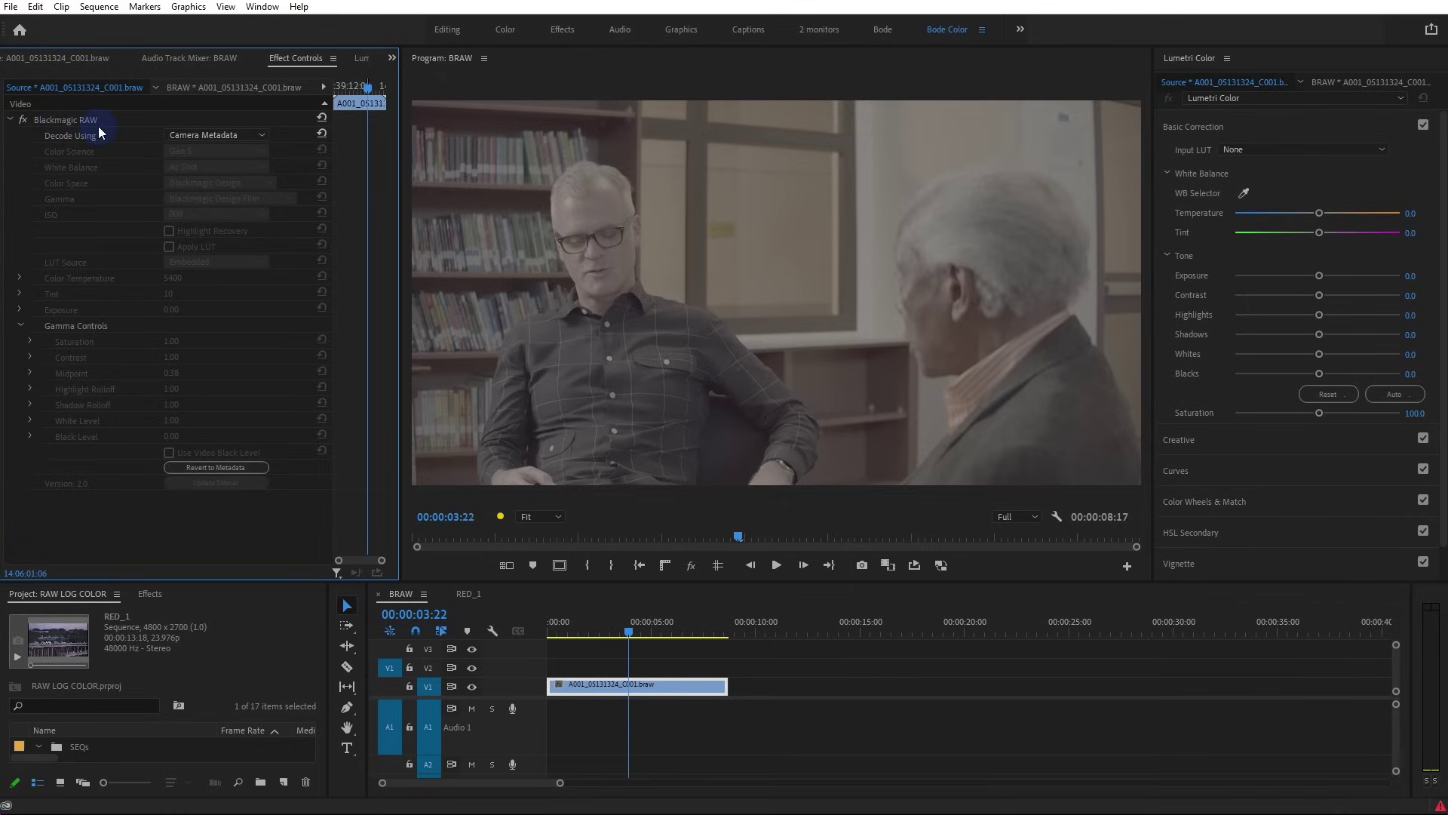
At 00:00:01:10, set Lumetri Basic Correction Contrast 150.0, Exposure 0.8 and Saturation 154.5
left_click_drag(600, 629, 890, 270)
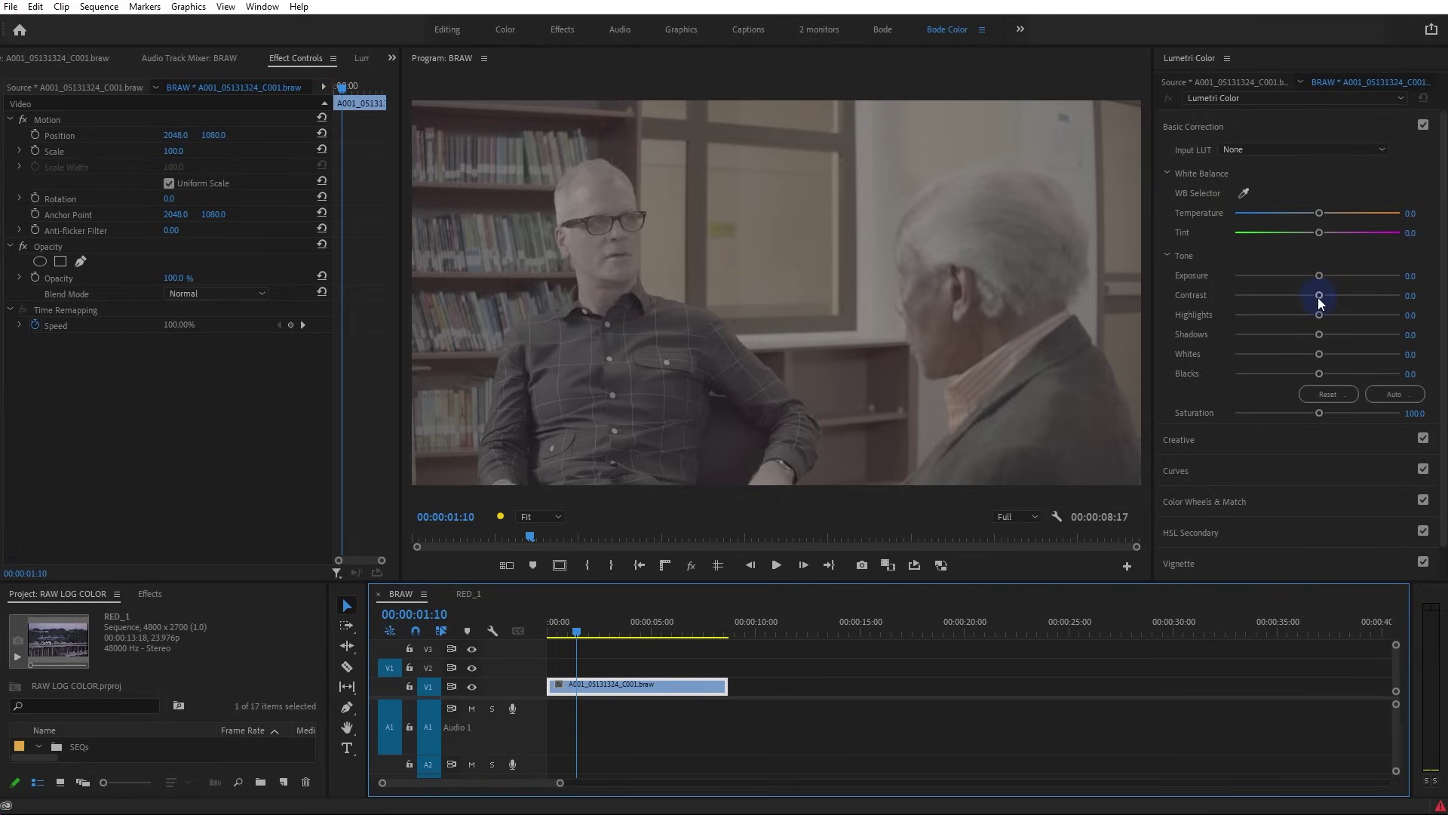
left_click_drag(1319, 294, 1411, 294)
left_click_drag(1315, 279, 1331, 279)
left_click_drag(1319, 412, 1361, 413)
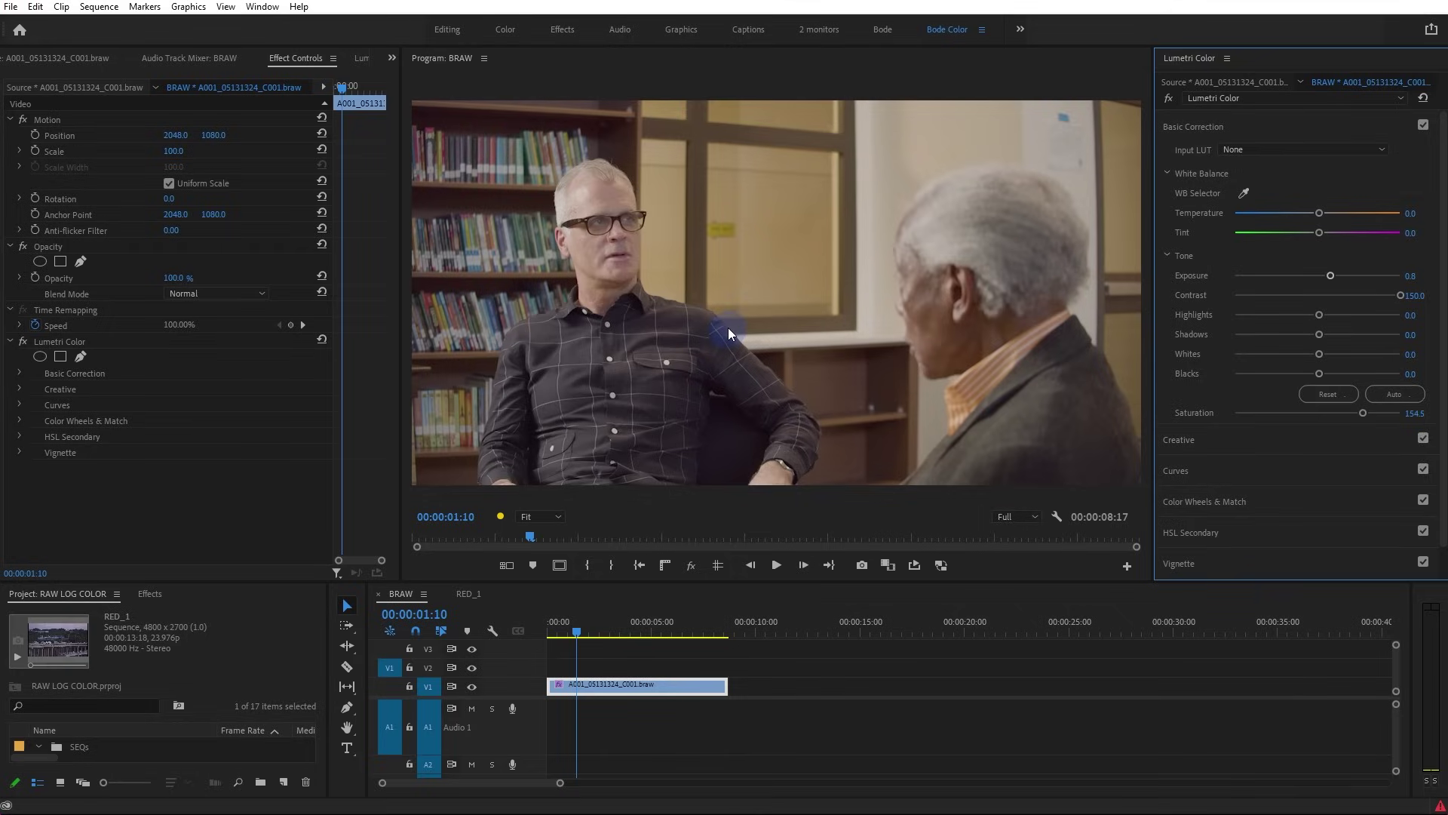
left_click(65, 342)
key("Delete")
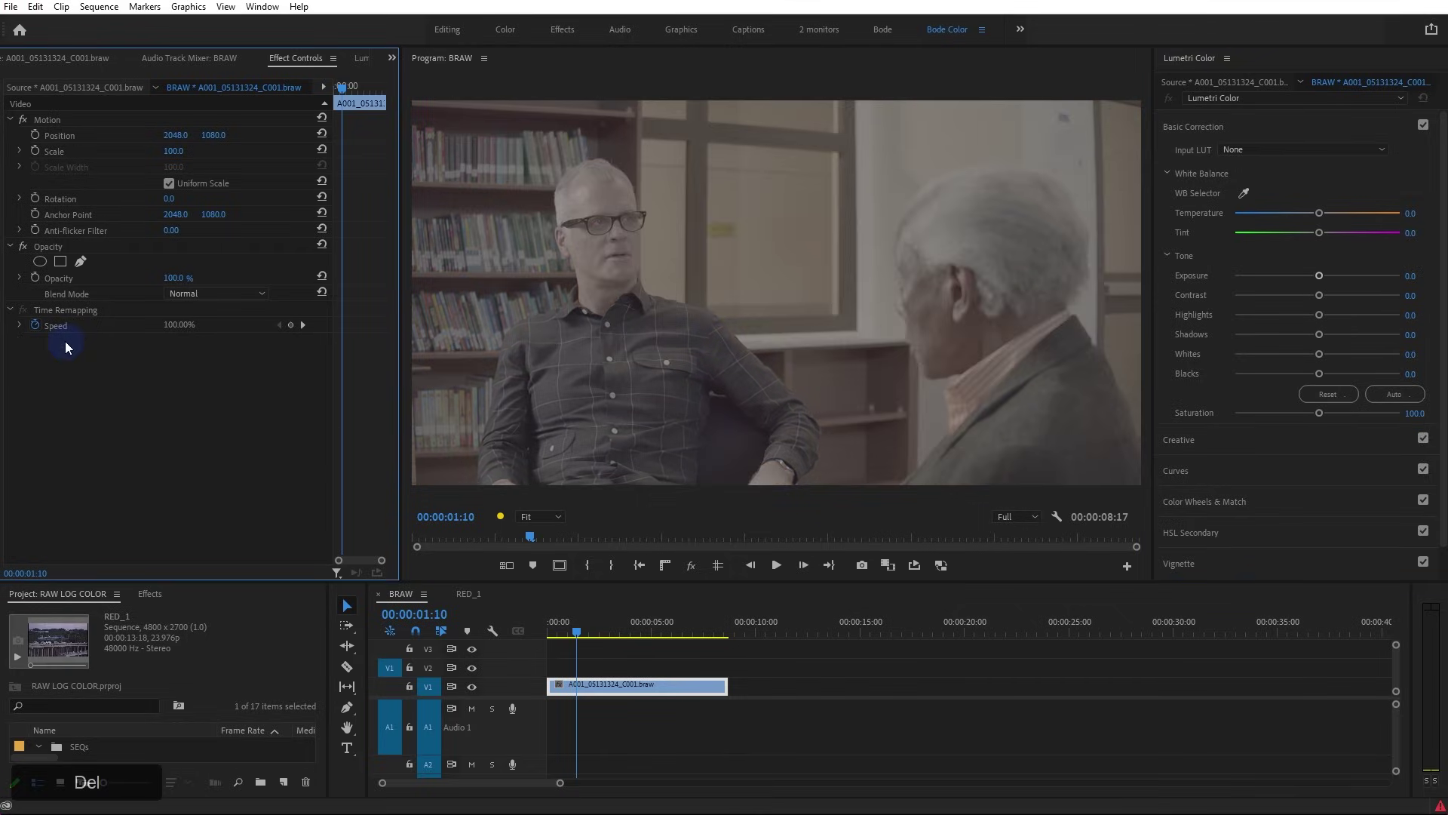
left_click(93, 86)
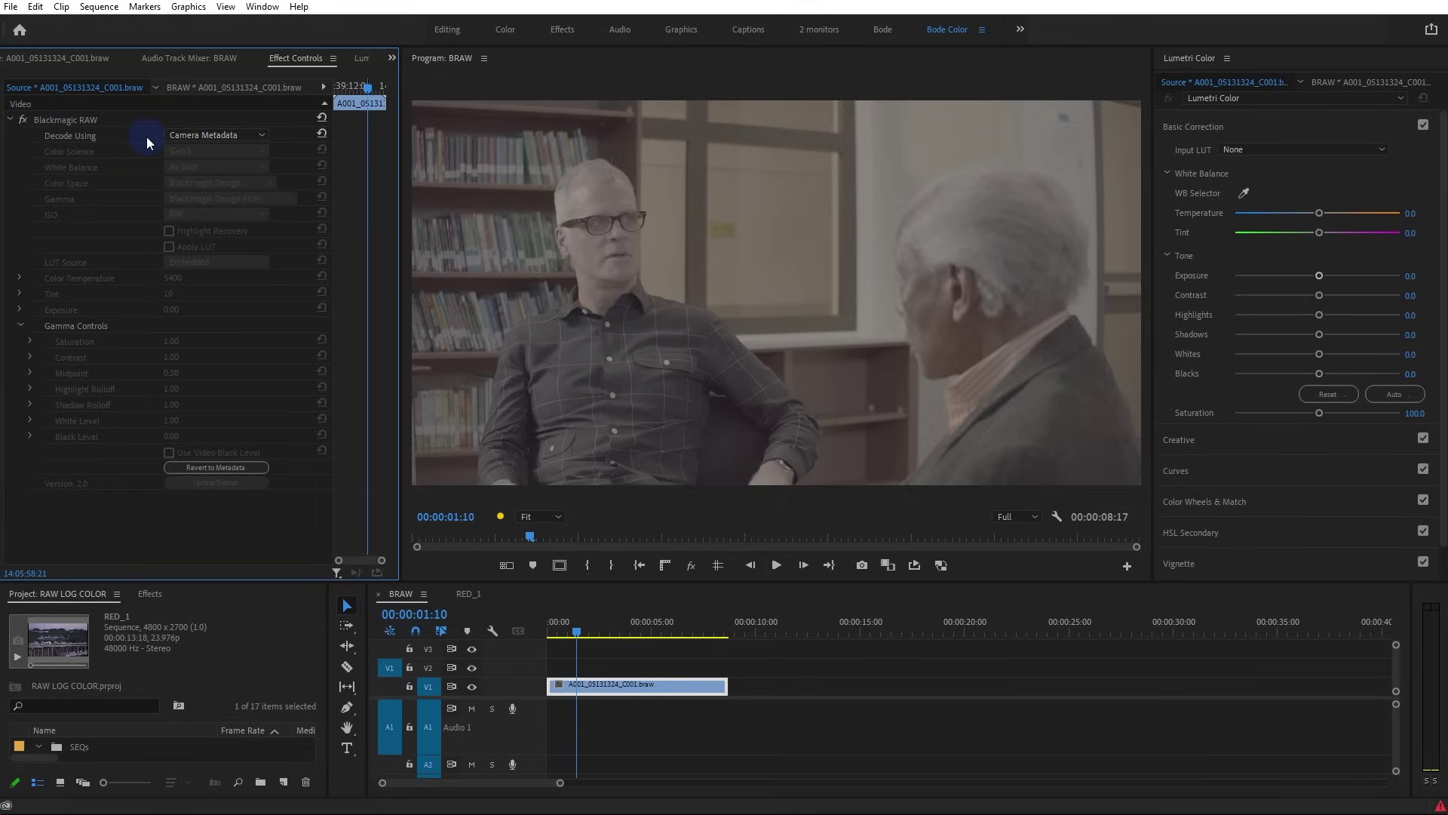
left_click(212, 137)
left_click(213, 171)
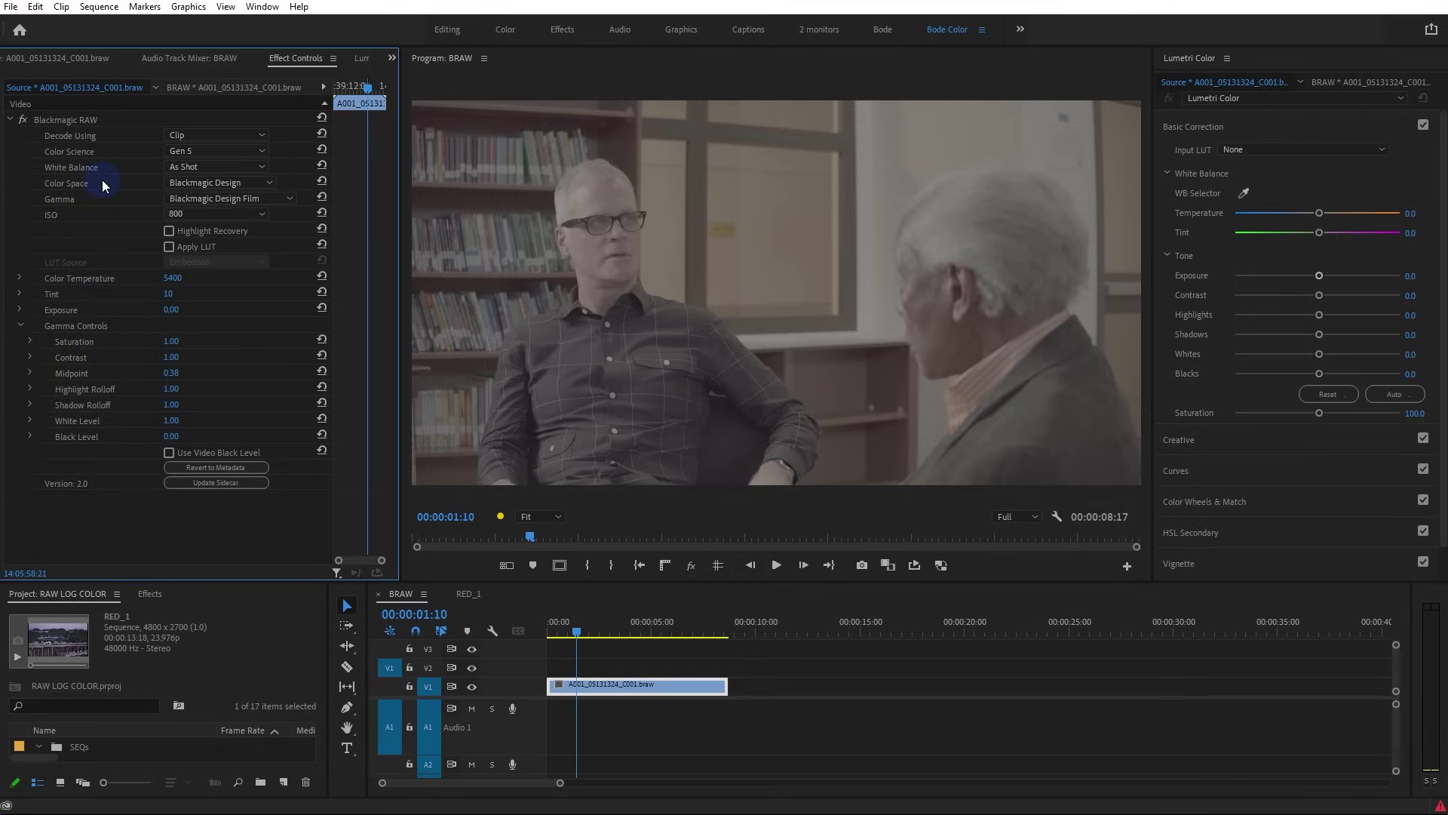
left_click(221, 152)
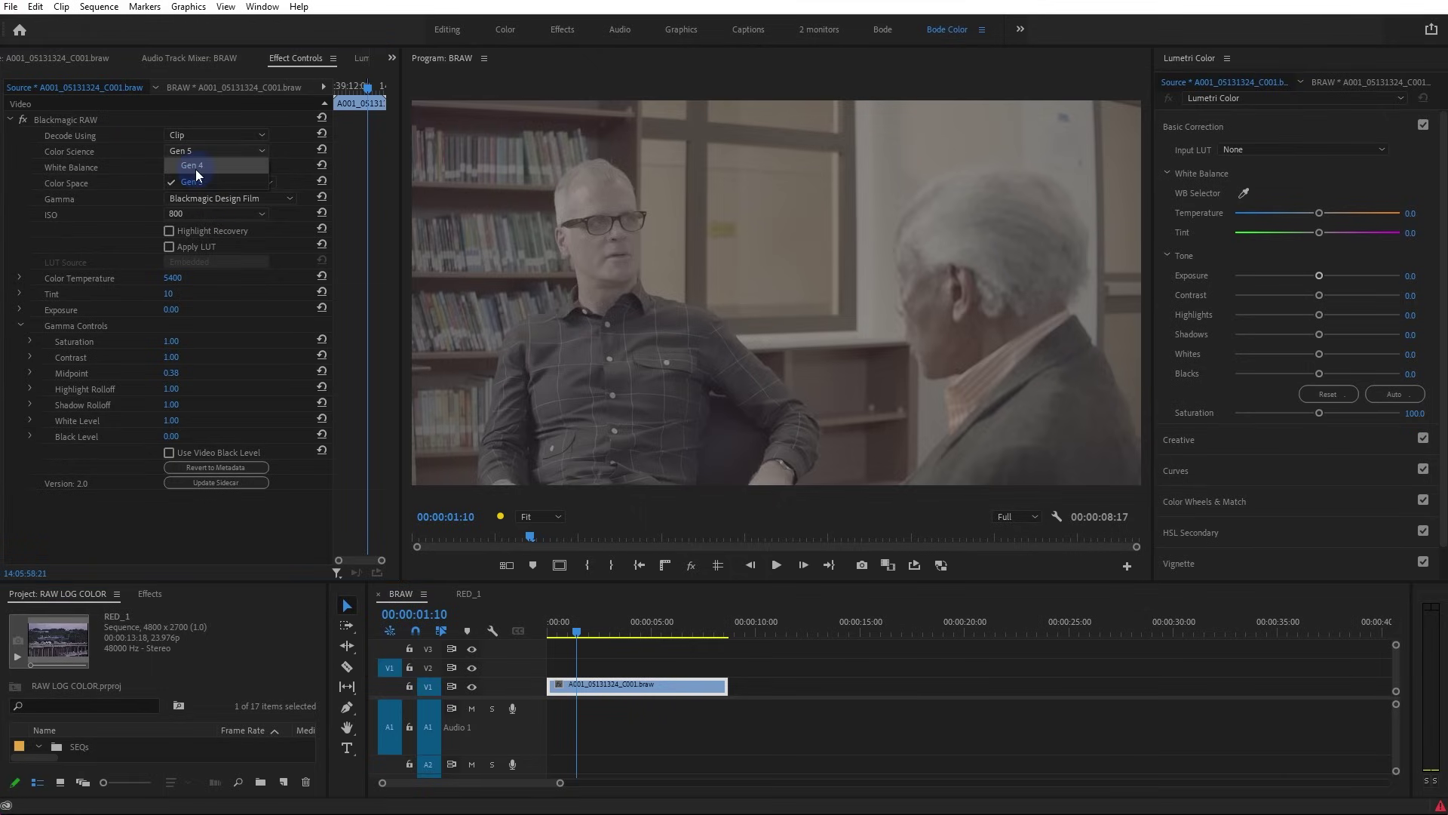
left_click(89, 170)
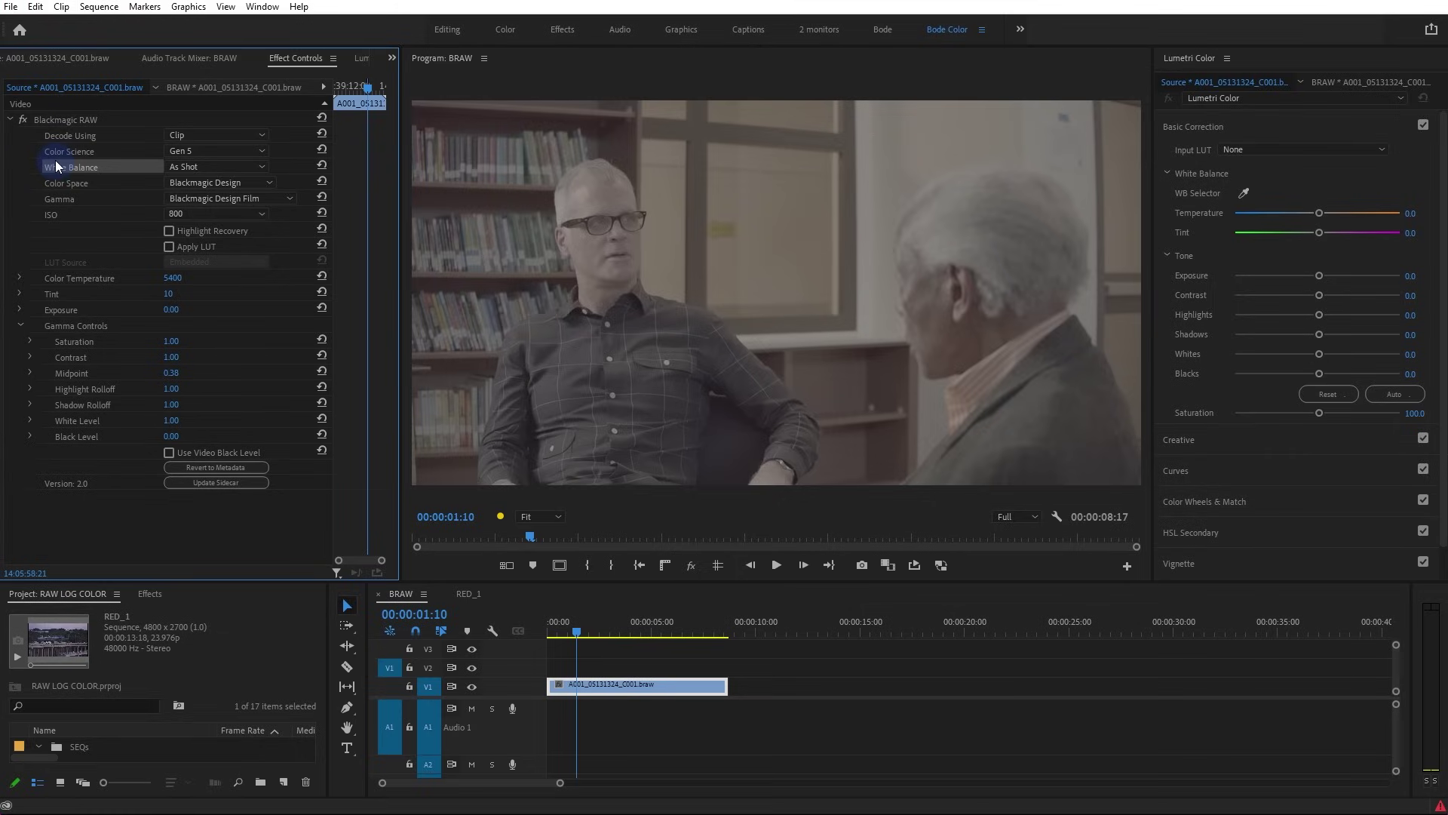
Check the White Balance presets without changing them, then set the Blackmagic RAW ISO to 1000
left_click(260, 174)
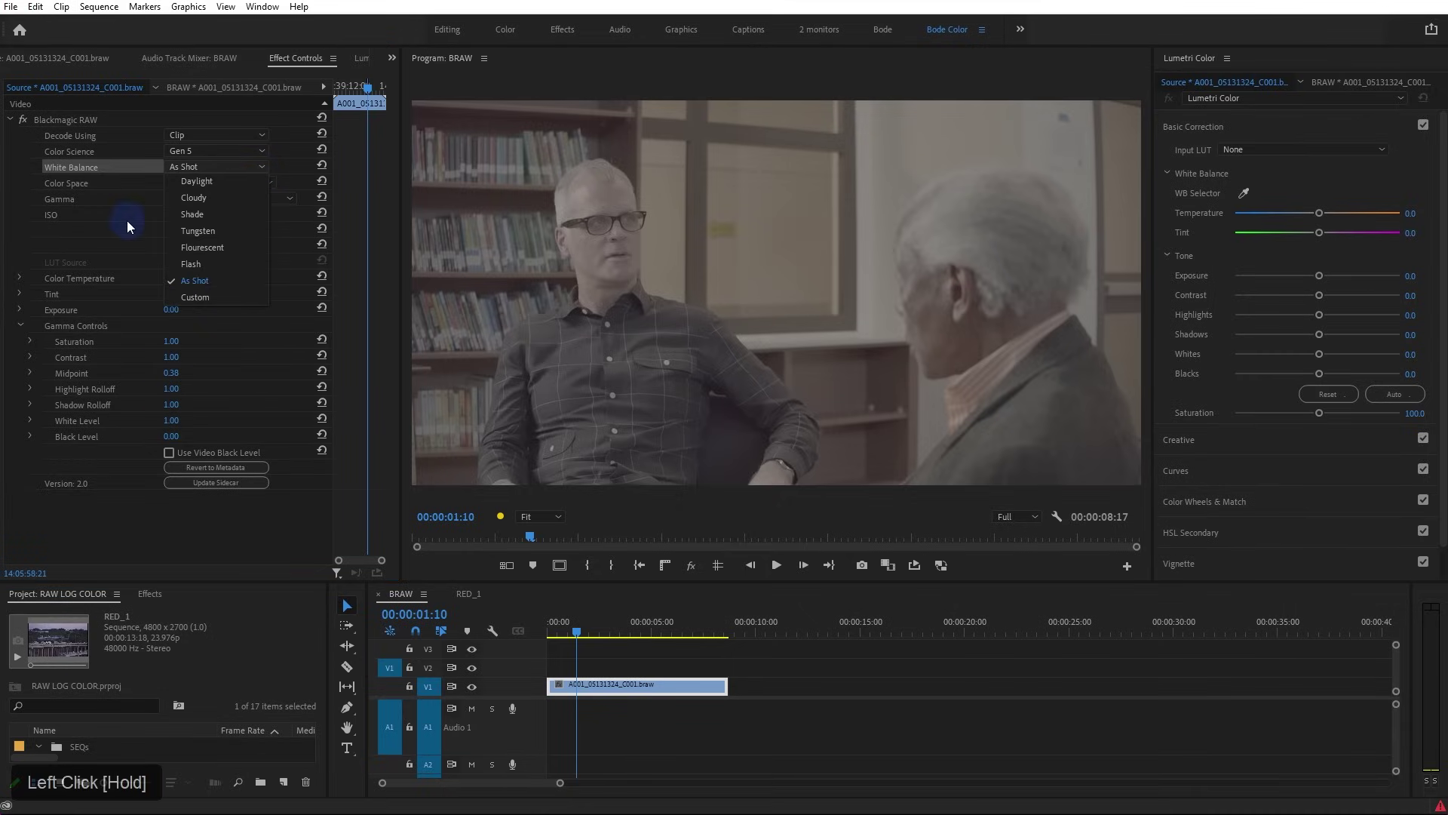
left_click(87, 254)
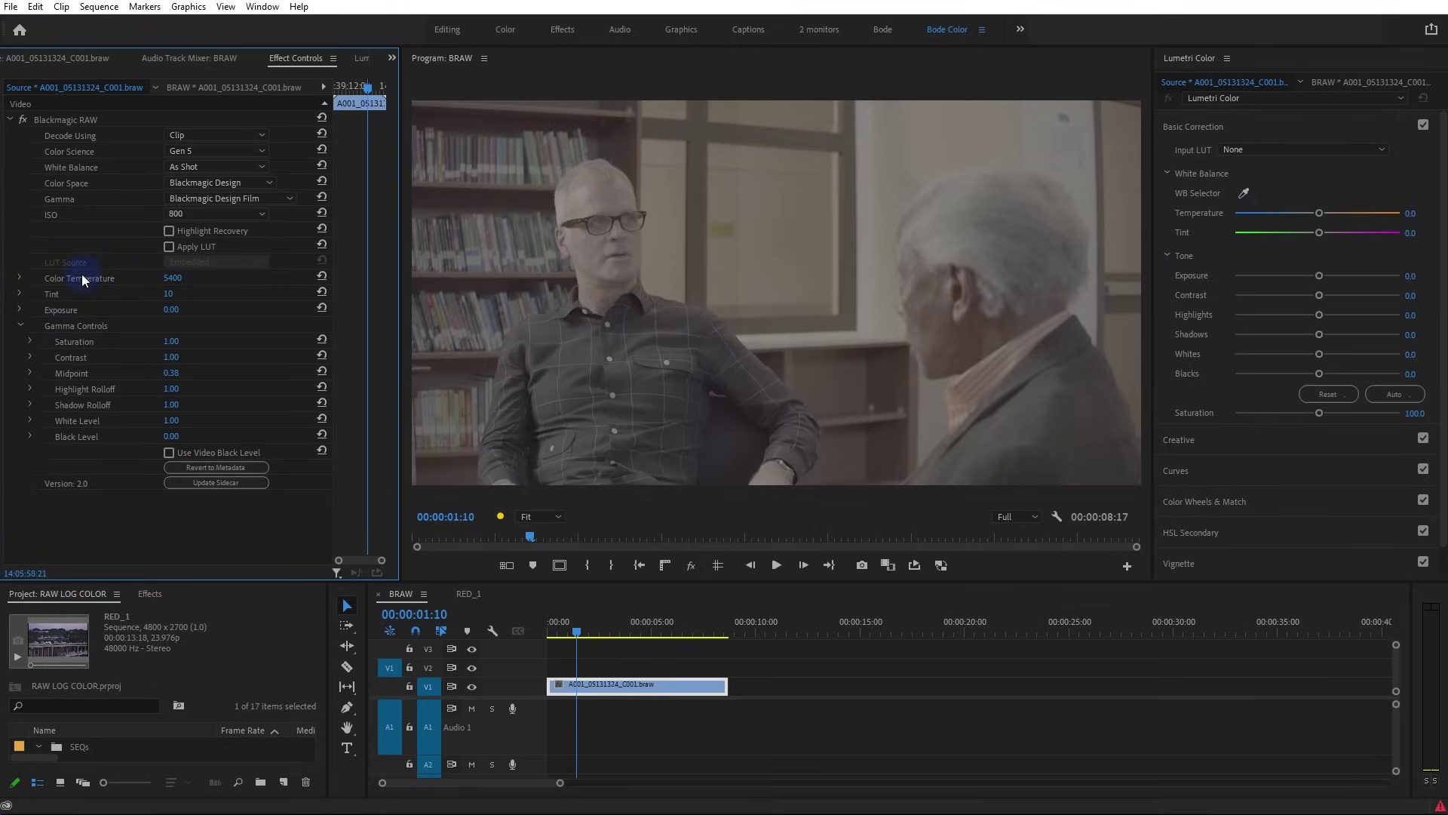
left_click(197, 213)
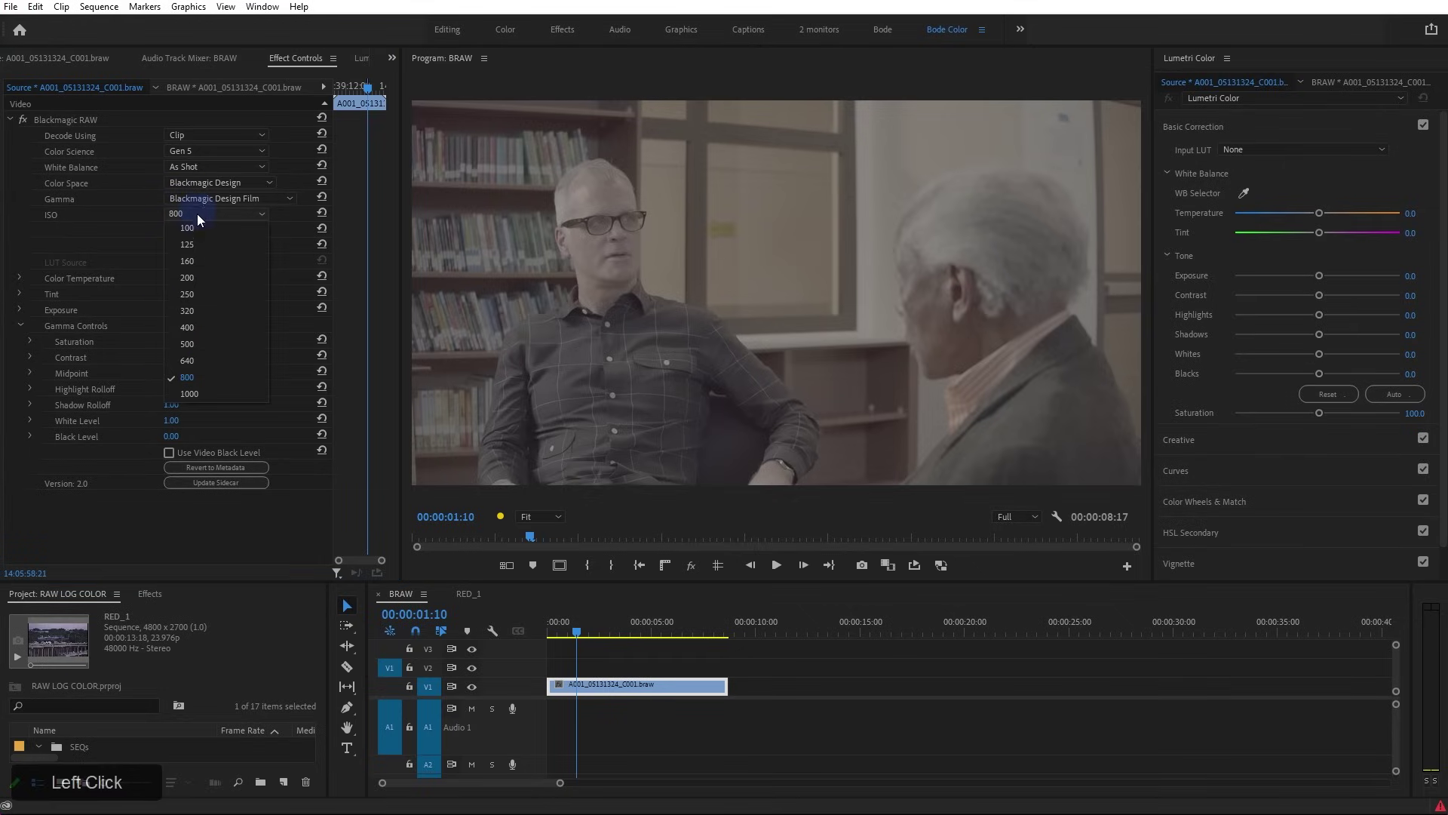
left_click(244, 392)
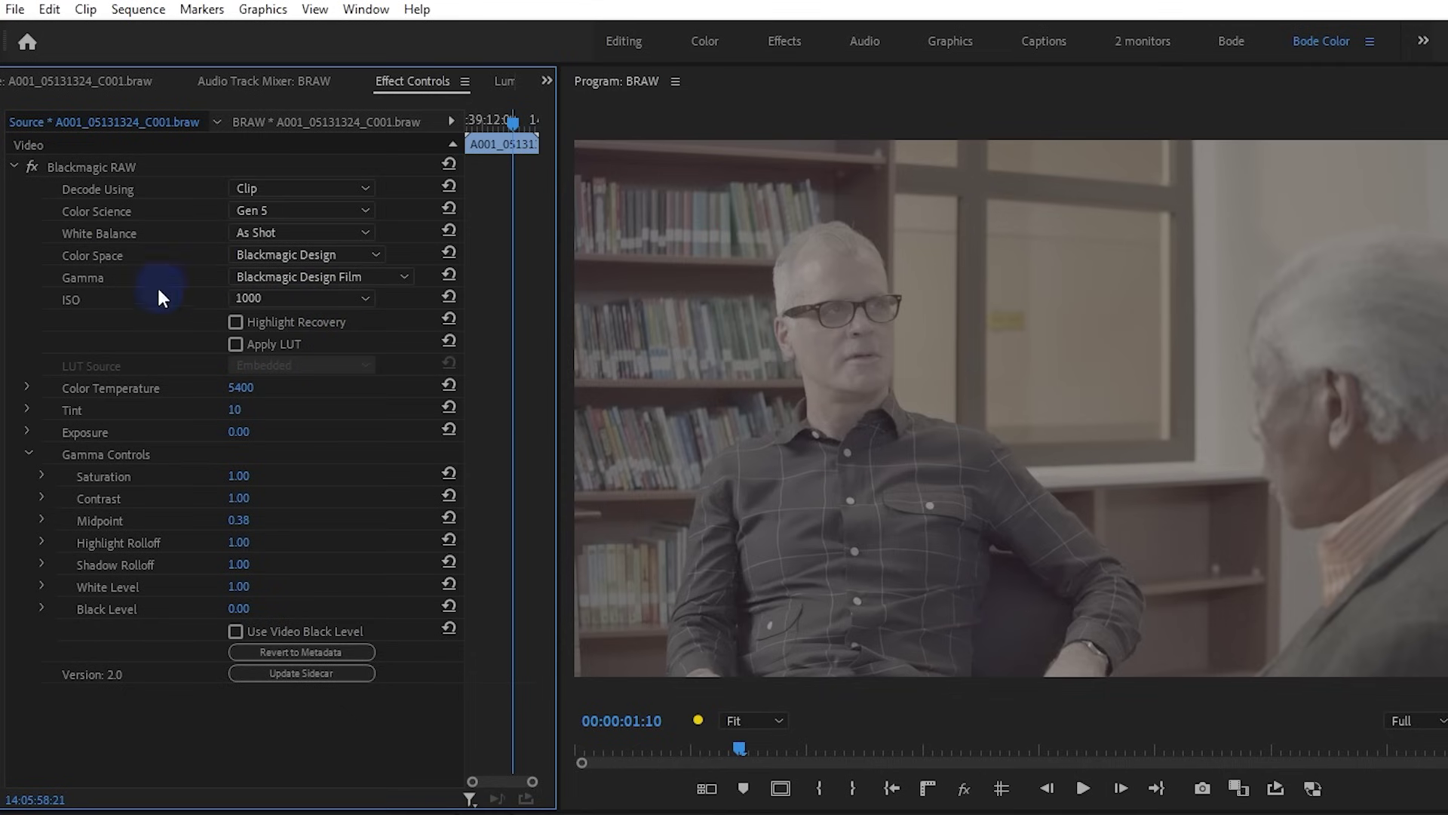
left_click(152, 293)
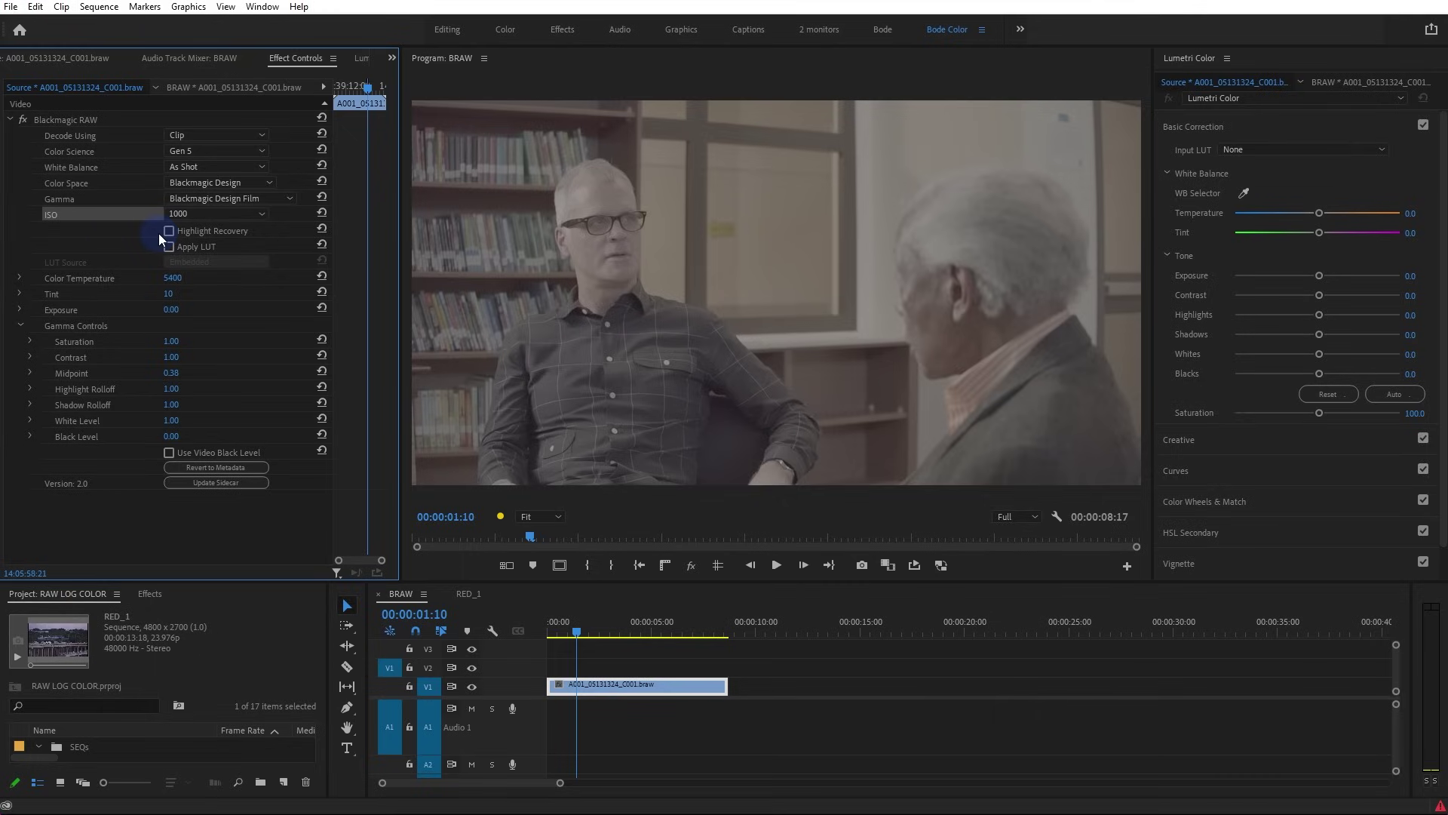
Set Gamma to Blackmagic Design Extended Video and return the ISO to 800
left_click(232, 199)
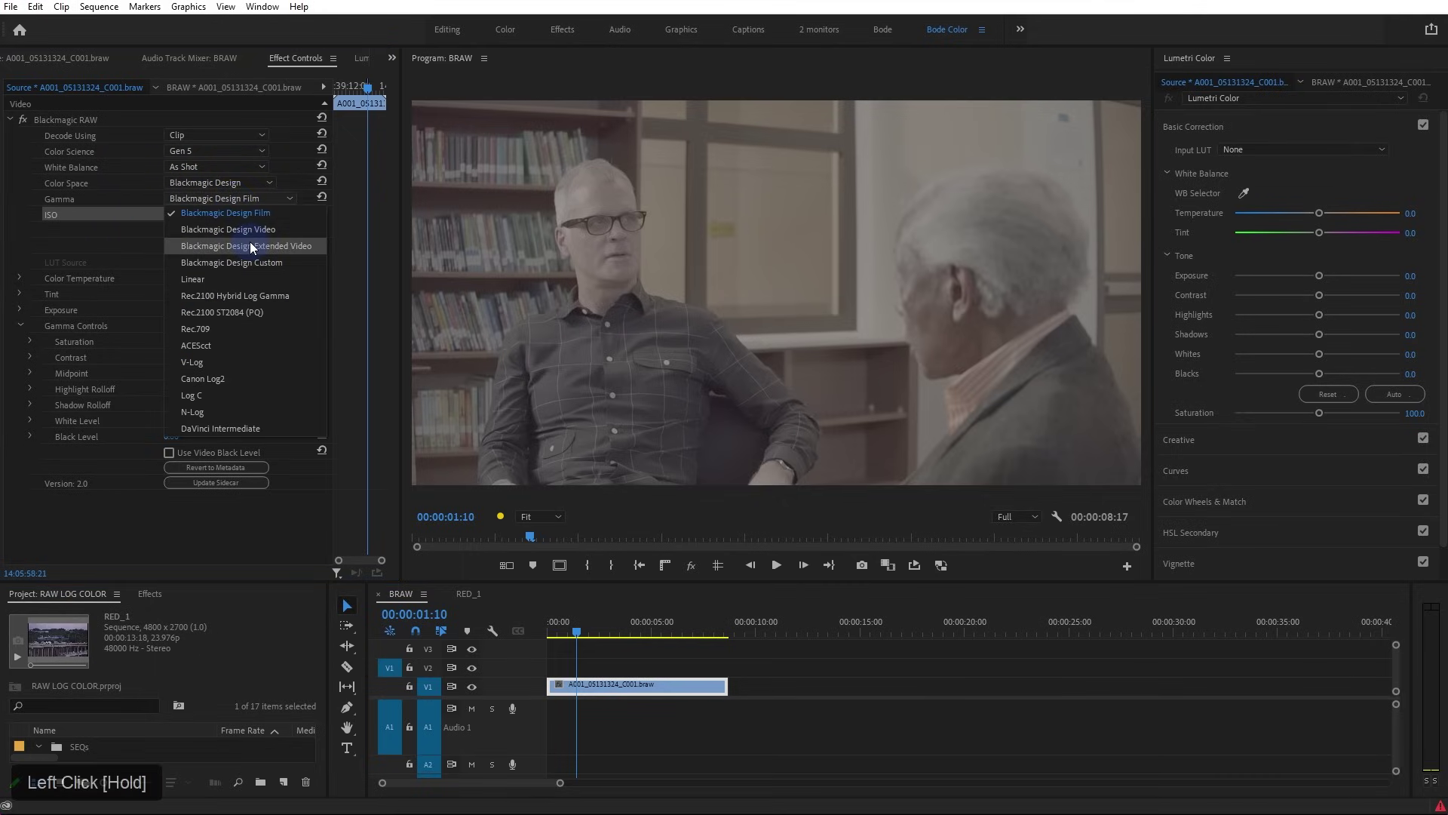
left_click(323, 244)
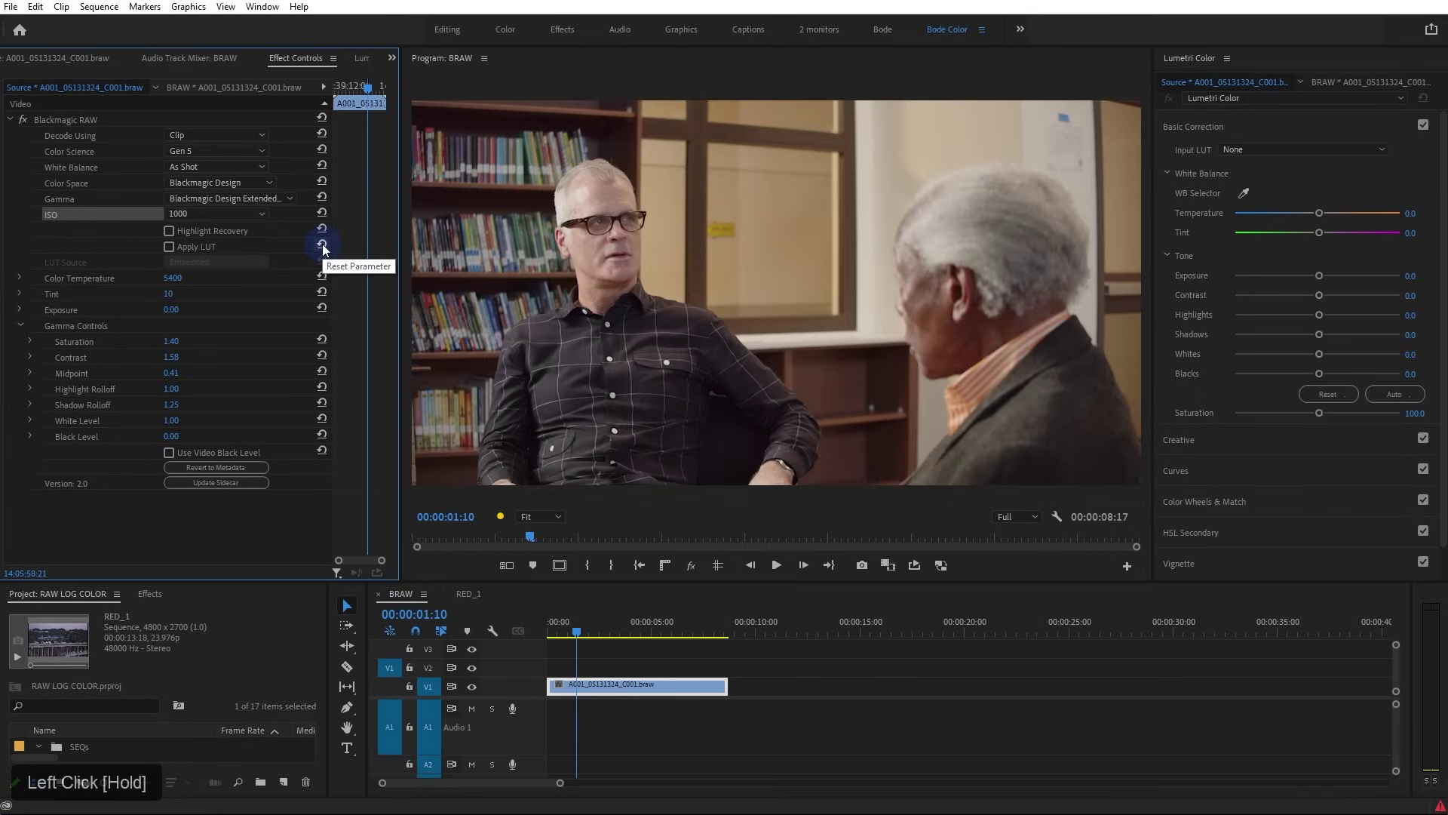
left_click(249, 215)
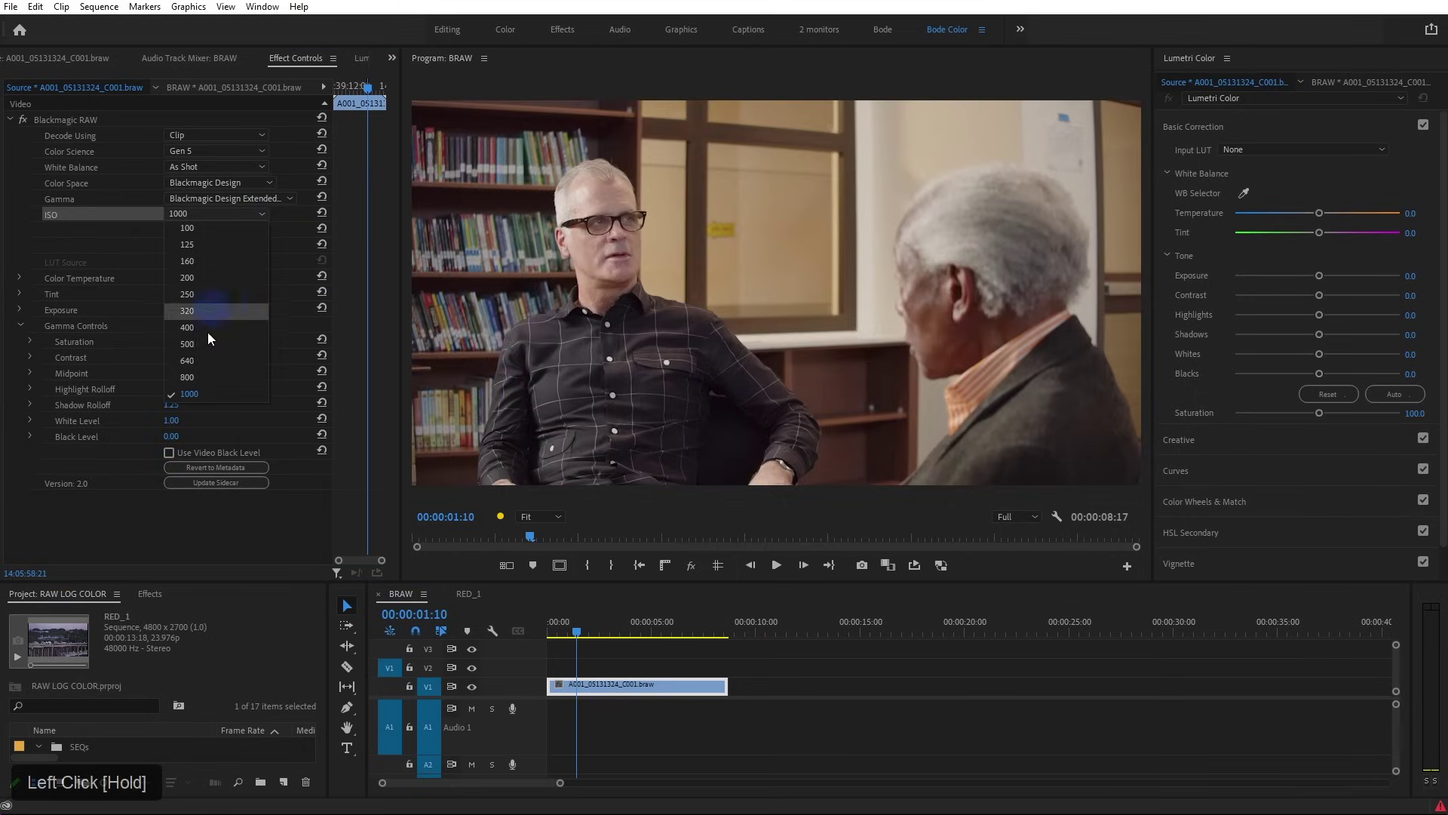
left_click(205, 375)
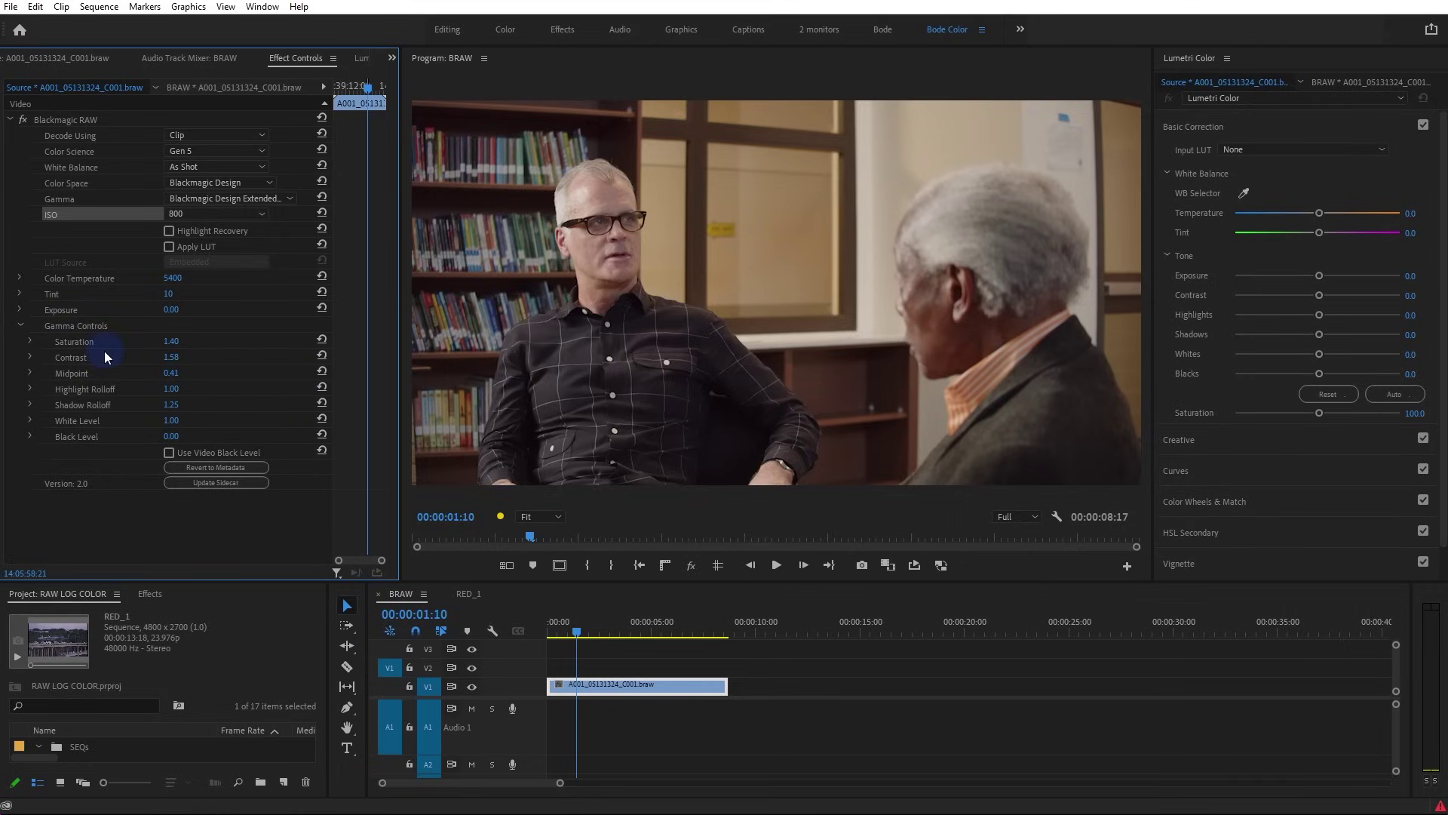
Test gamma Contrast between 0.00 and 2.00, settle it at 1.49, and raise Saturation to about 1.67
left_click(173, 358)
left_click(243, 358)
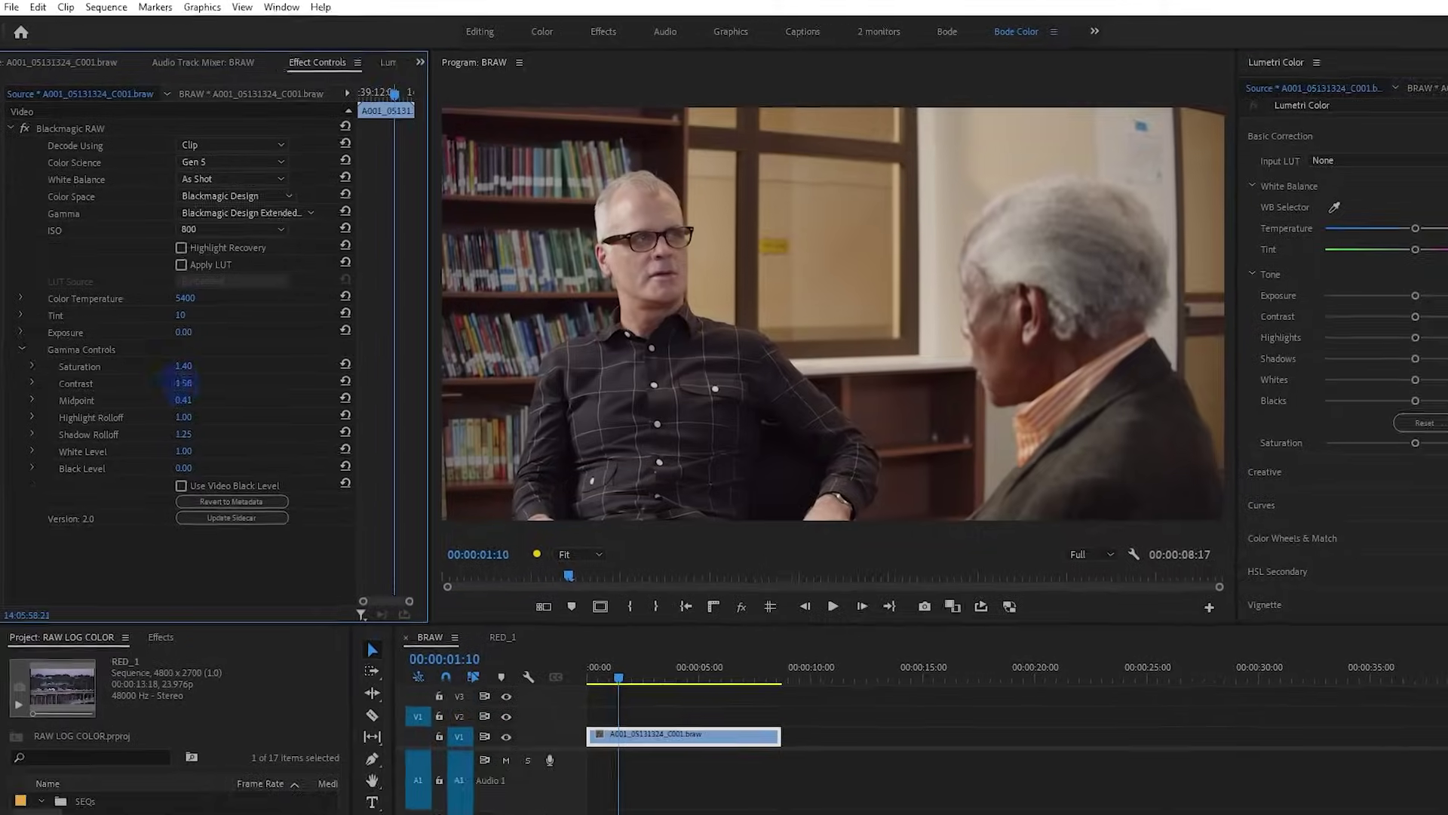
left_click_drag(179, 383, 171, 392)
left_click_drag(221, 506, 302, 509)
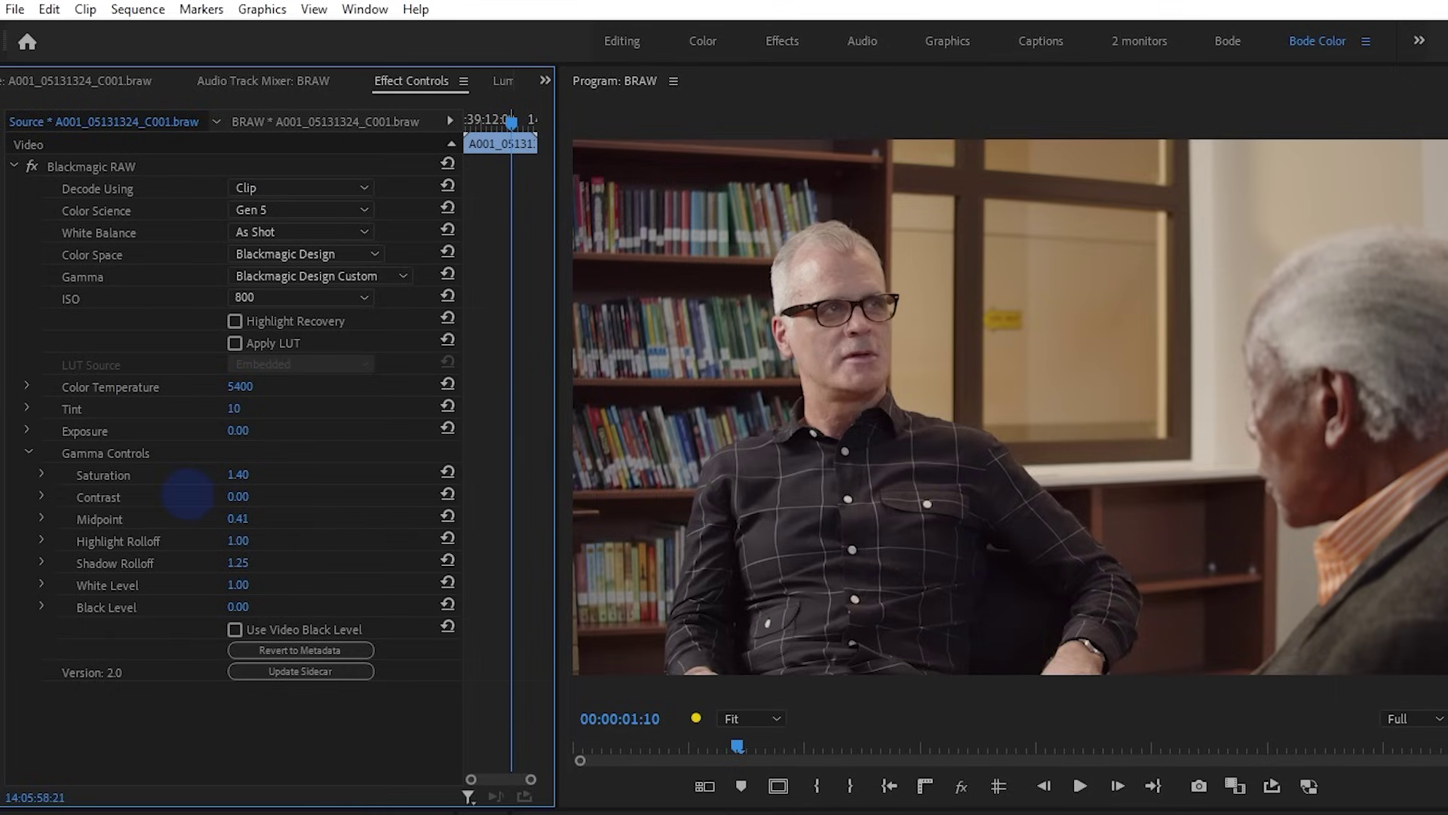
mouse_move(373, 495)
left_mouse_down()
mouse_move(314, 507)
mouse_move(242, 485)
mouse_move(247, 499)
left_mouse_up()
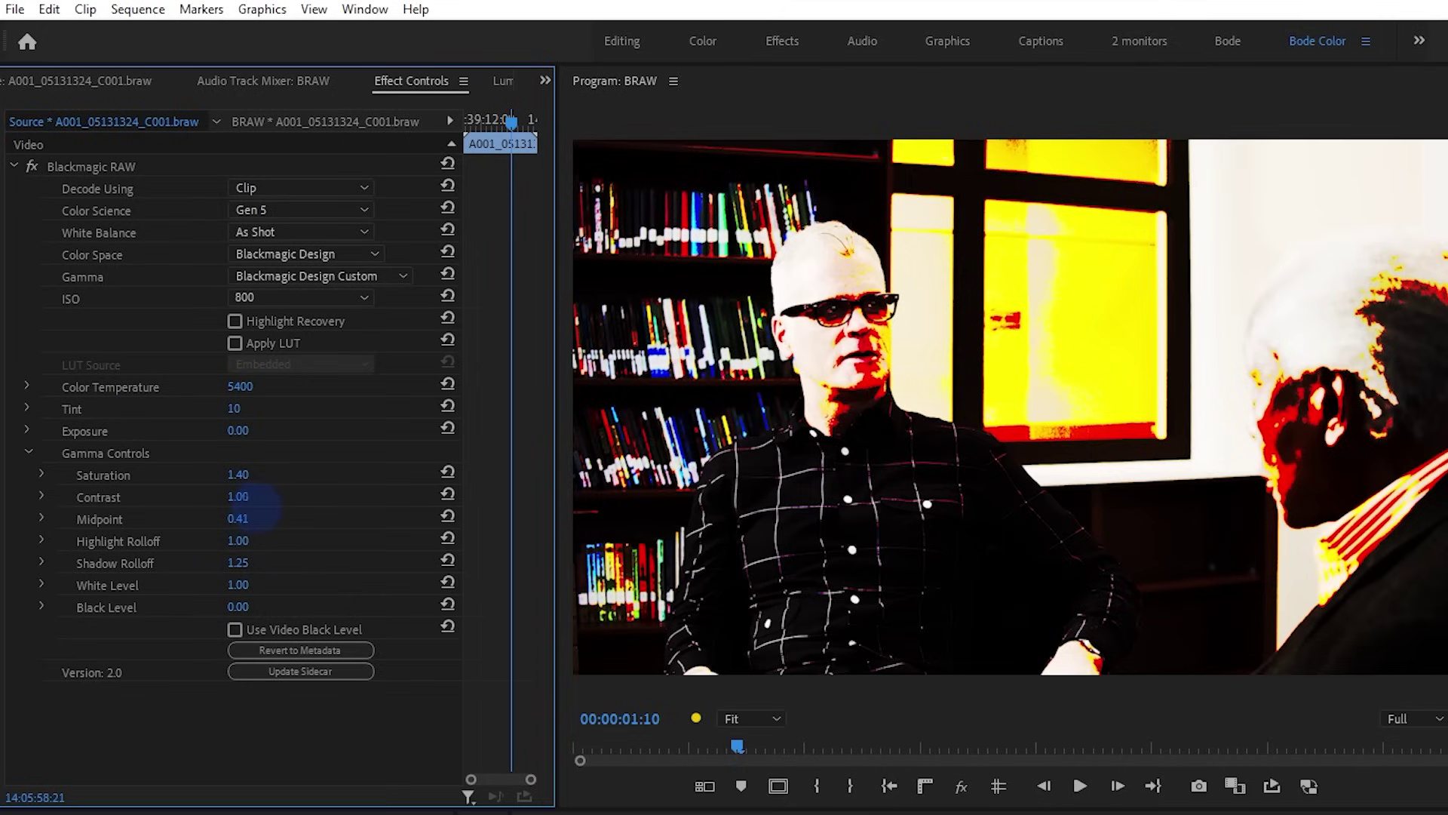
left_click_drag(260, 506, 276, 506)
left_click_drag(291, 500, 312, 499)
left_click_drag(310, 497, 302, 499)
left_click_drag(303, 499, 303, 499)
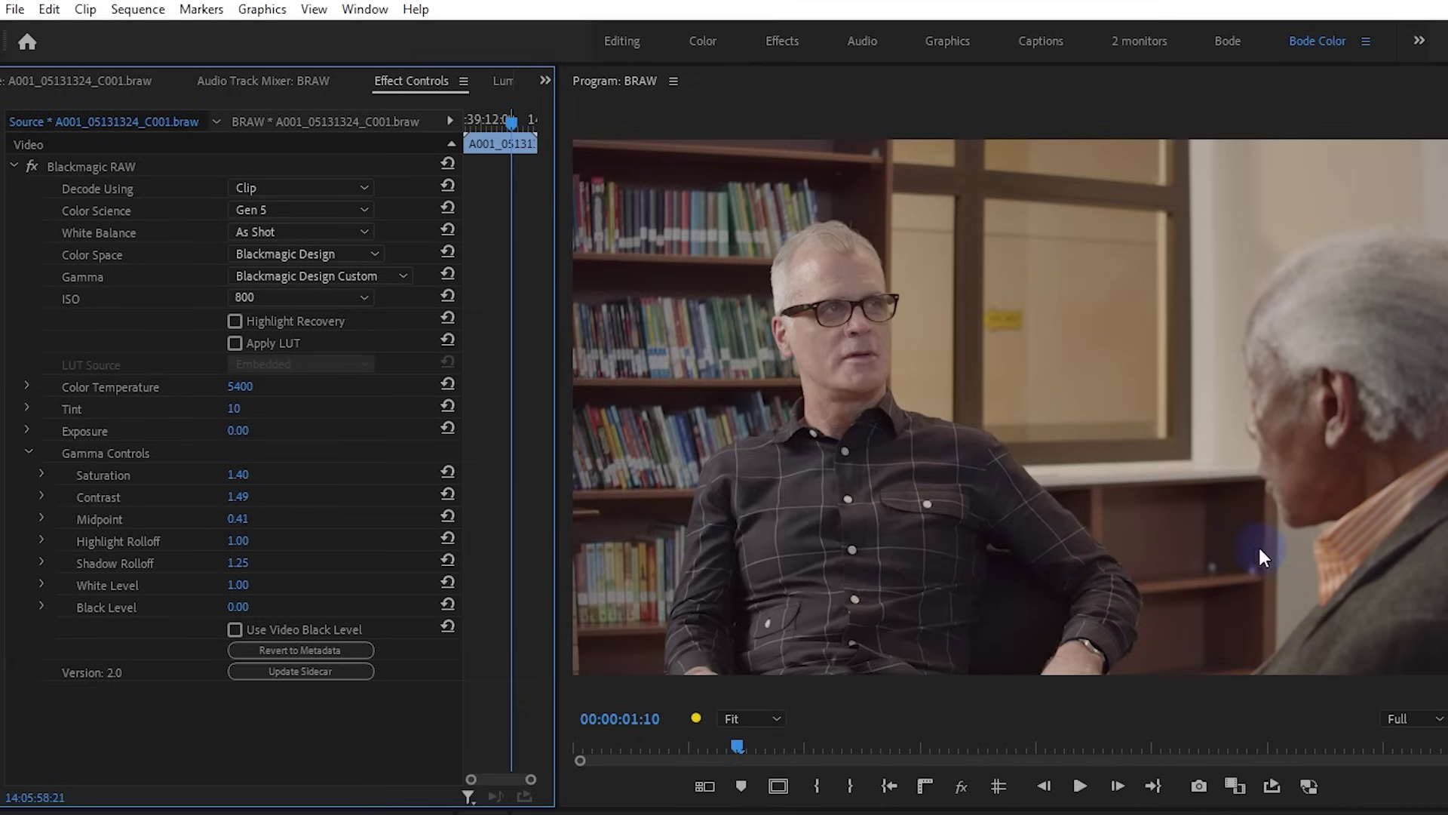
mouse_move(238, 474)
left_mouse_down()
mouse_move(274, 476)
mouse_move(249, 475)
left_mouse_up()
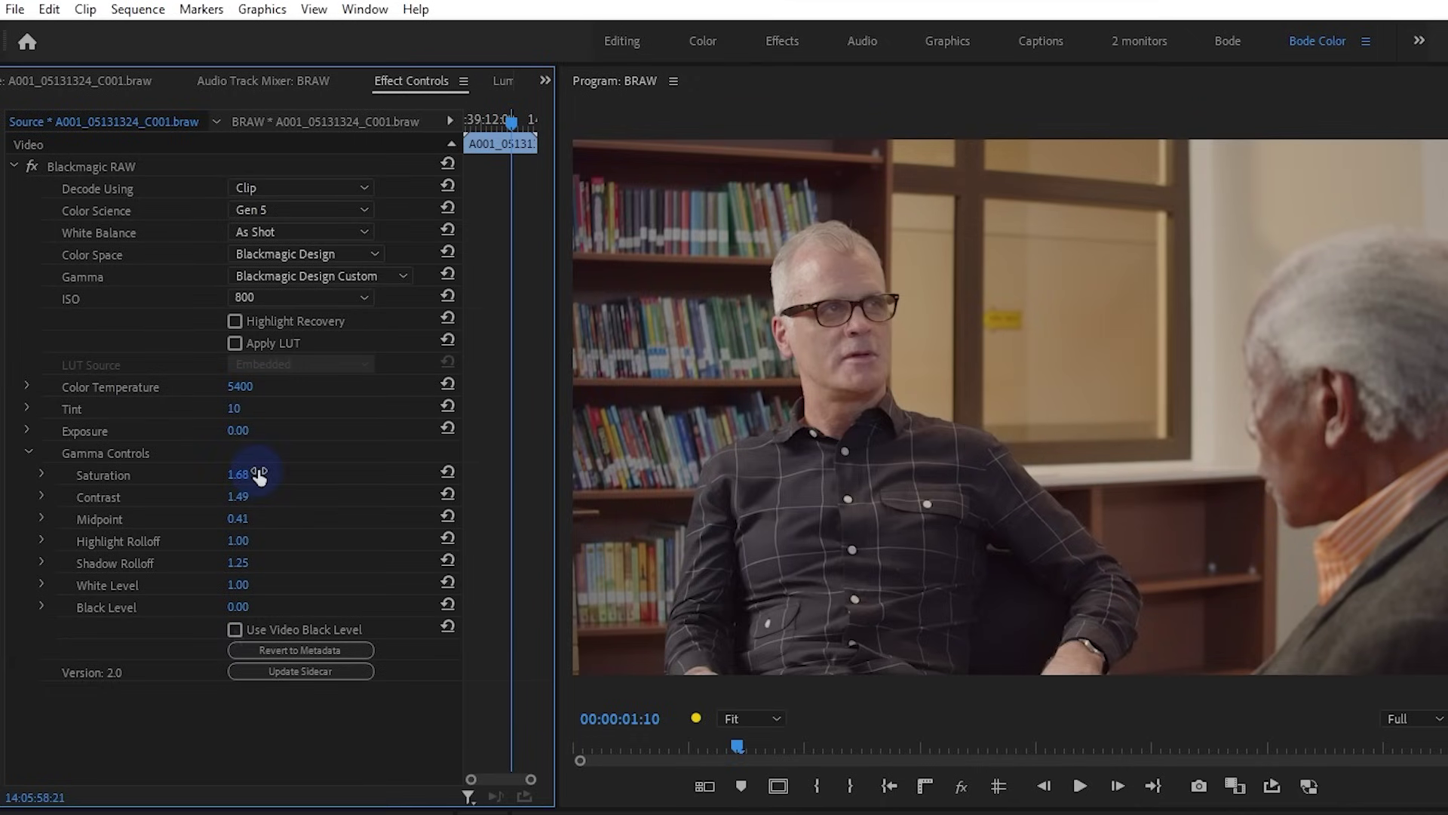
Tick Use Video Black Level in the interview clip's Blackmagic RAW settings
left_click(235, 629)
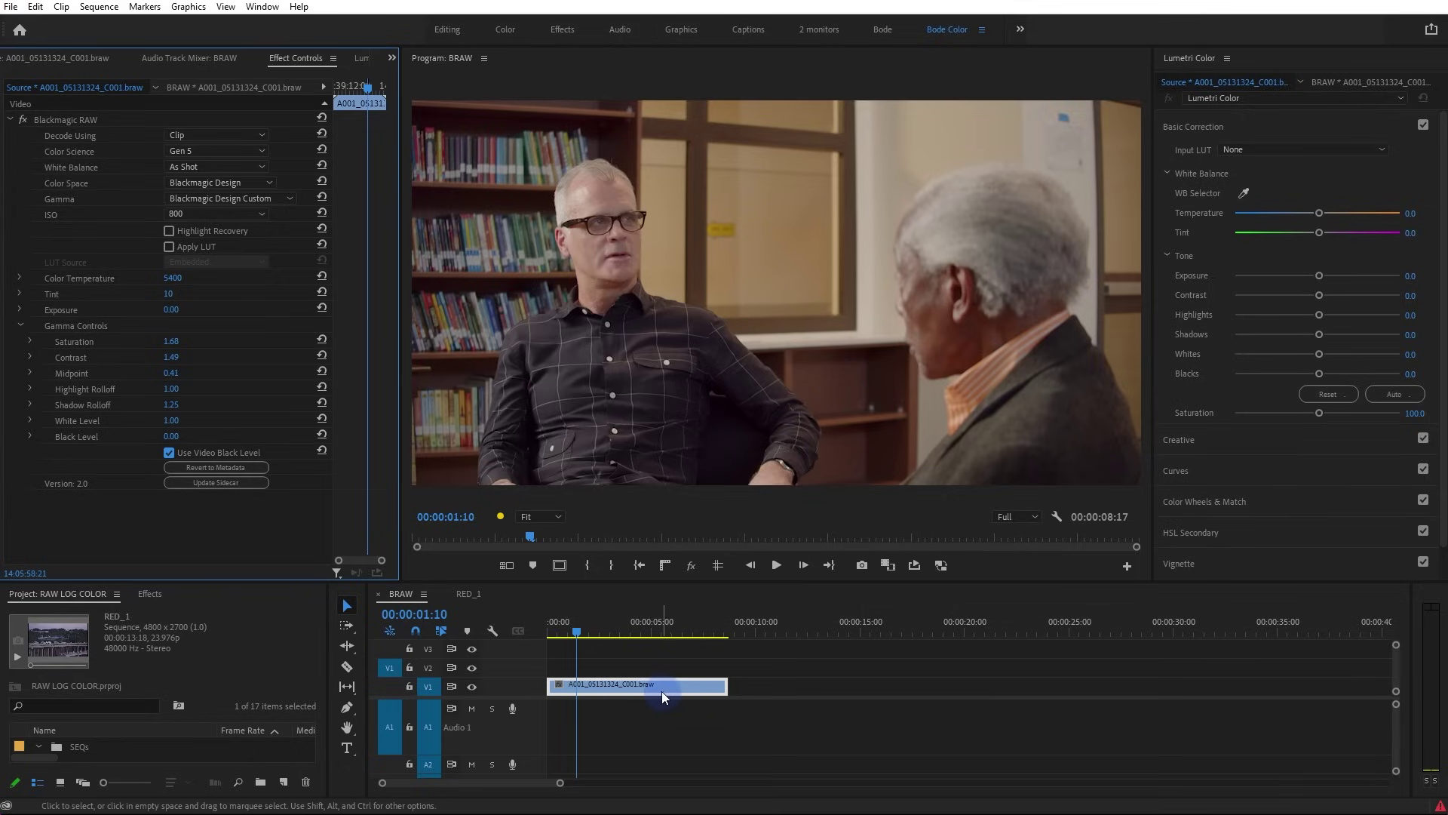
Switch to the RED_1 sequence and select the clip's RED Source Settings effect
left_click(476, 599)
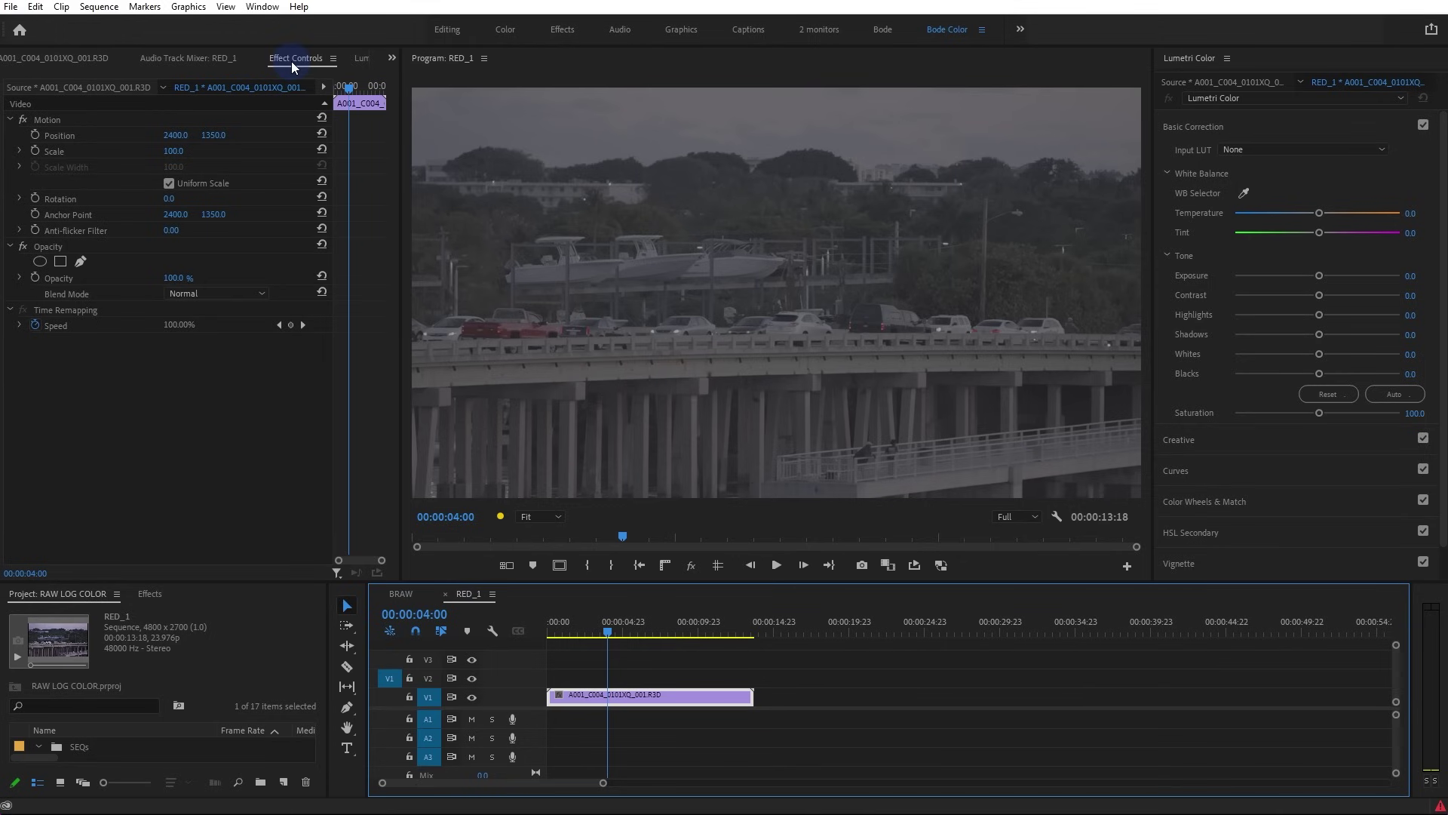
left_click(87, 85)
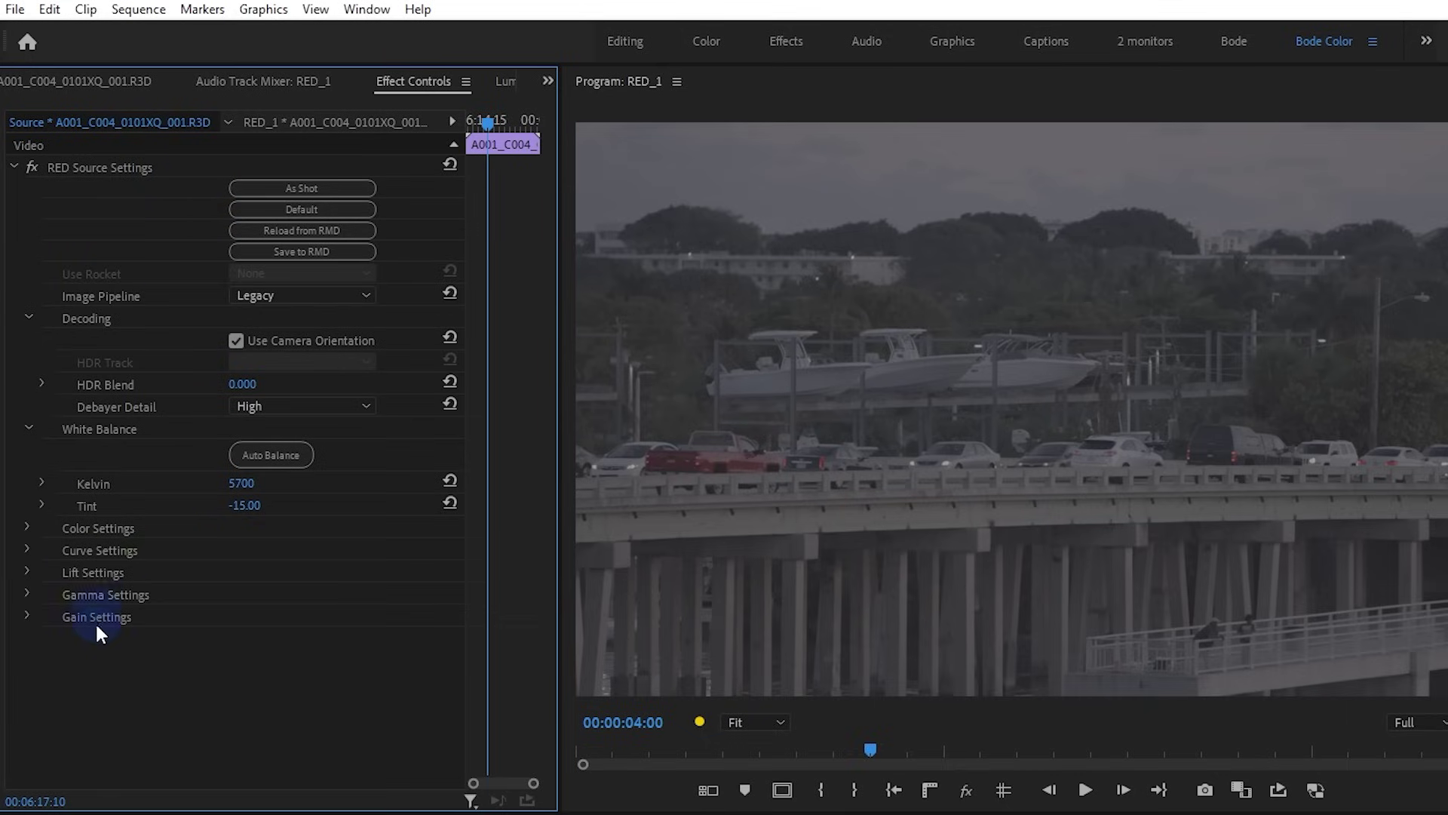
left_click(121, 171)
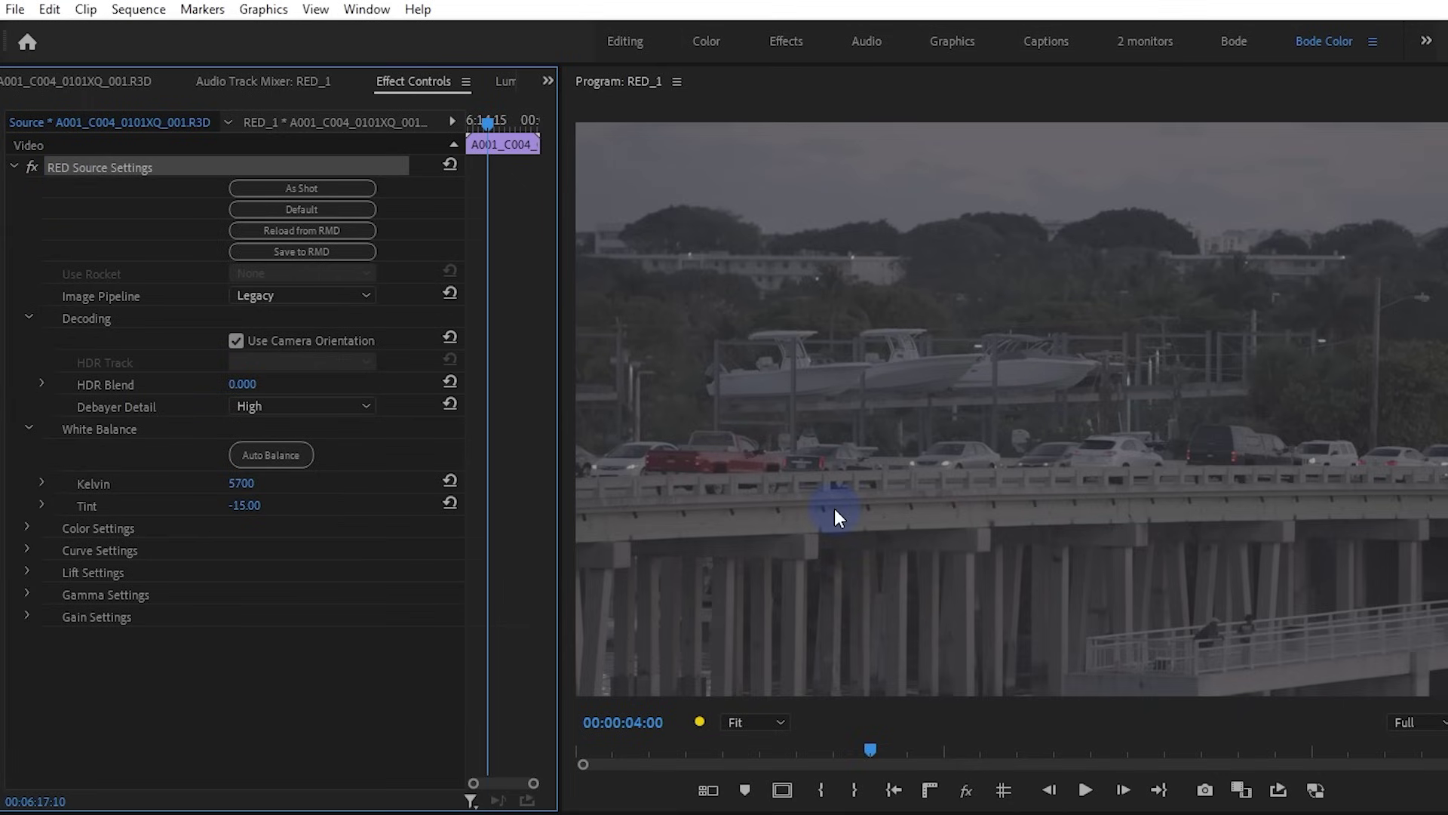
Decode the R3D boat clip through IPP2 with Rec.709 color space and BT.1886 gamma
left_click(279, 295)
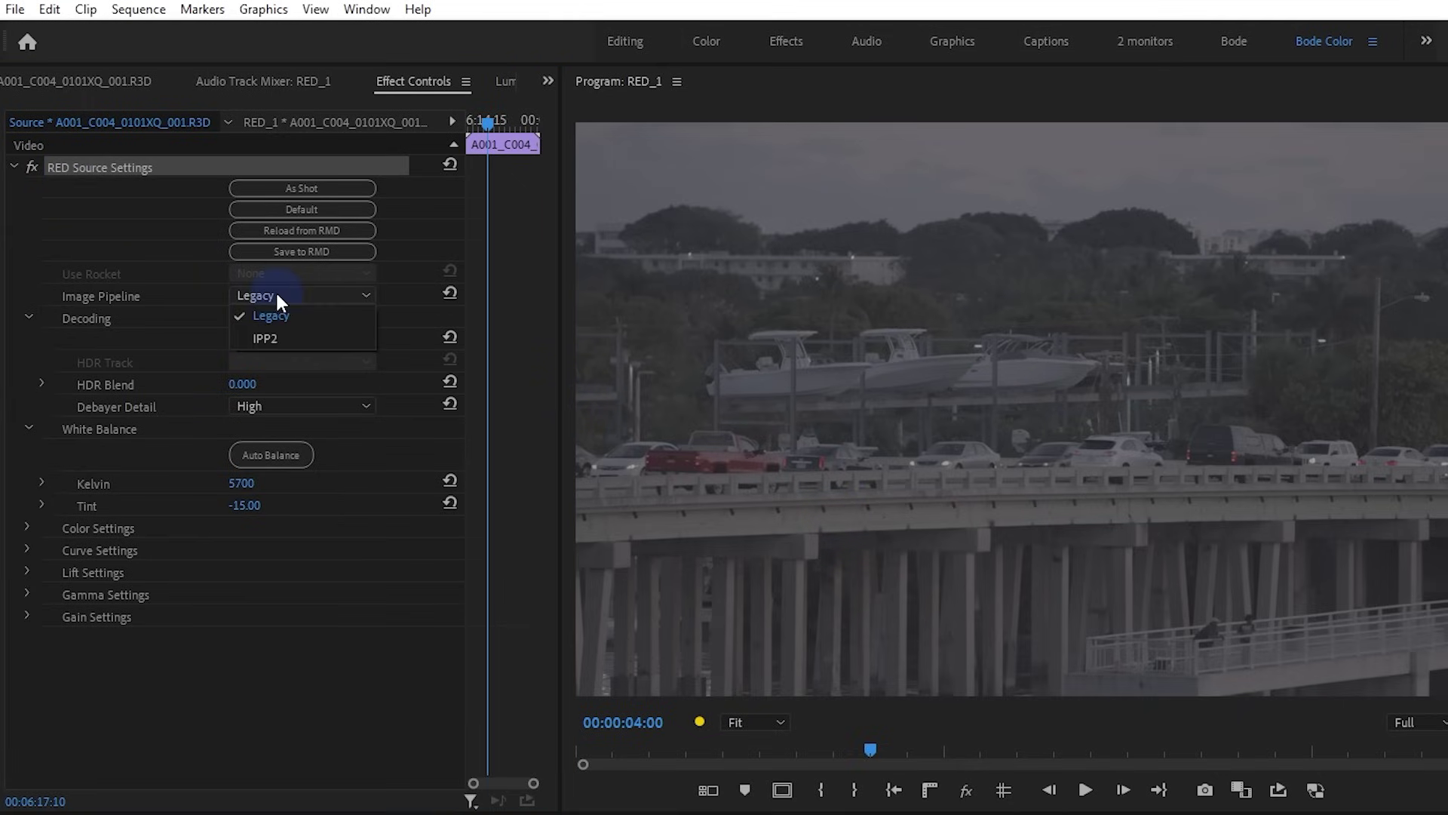
left_click(296, 341)
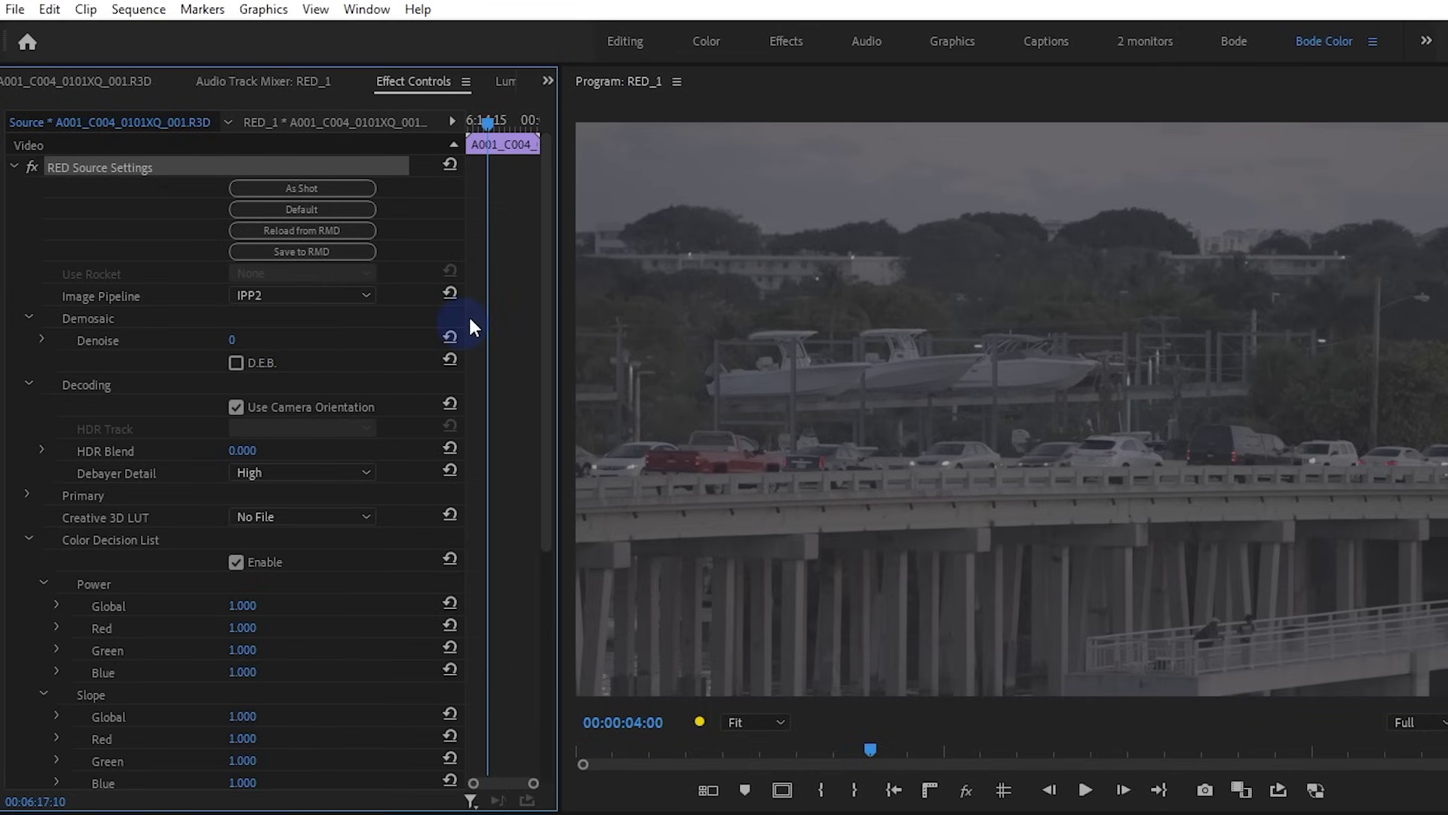
scroll(499, 260, "down", 5)
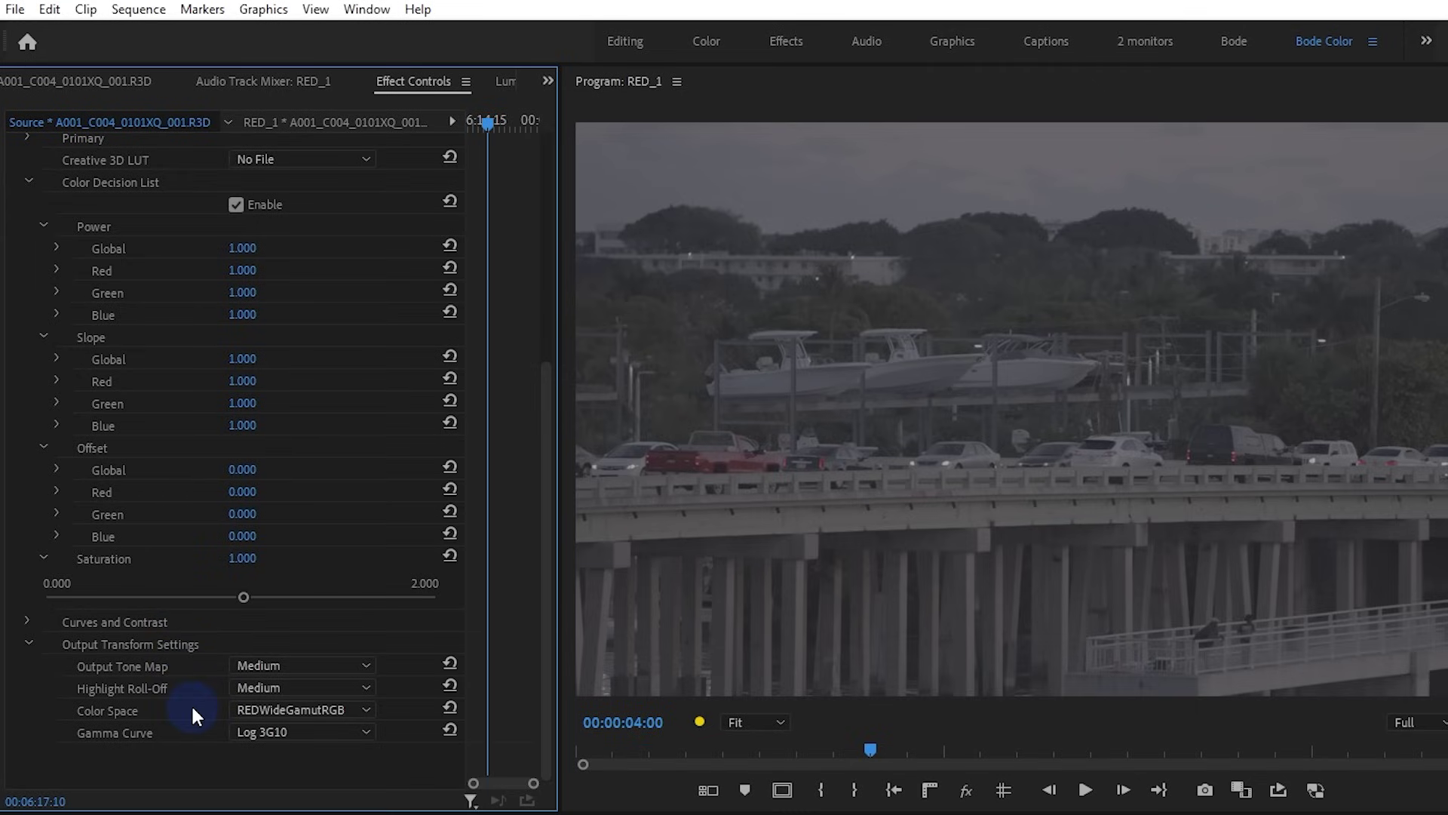
left_click(305, 711)
left_click(312, 748)
left_click(315, 709)
left_click(312, 732)
left_click(354, 710)
left_click(311, 752)
left_click(270, 734)
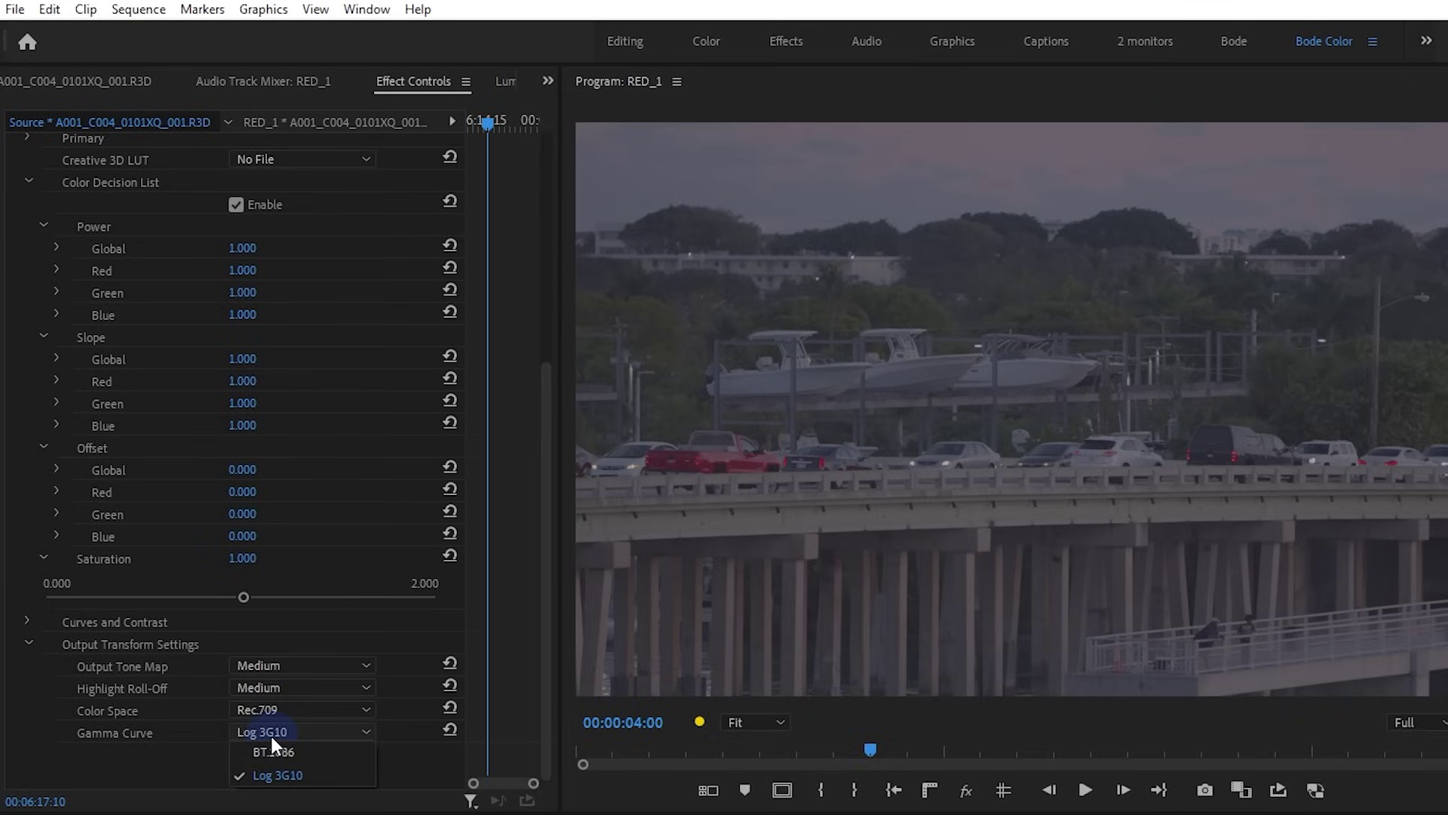
left_click(330, 752)
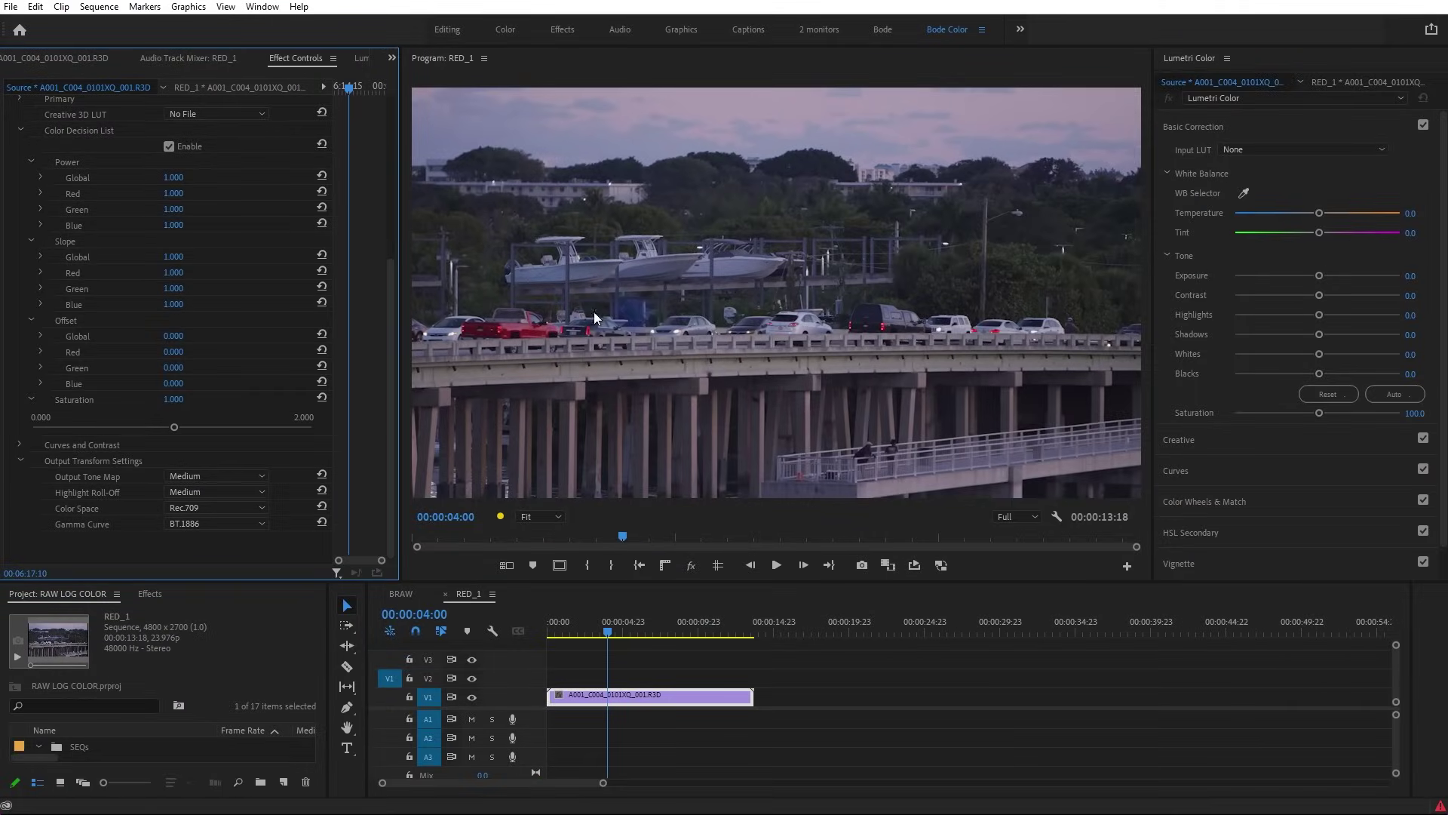
Collapse the Color Decision List section in the RED clip's source settings
scroll(83, 392, "up", 5)
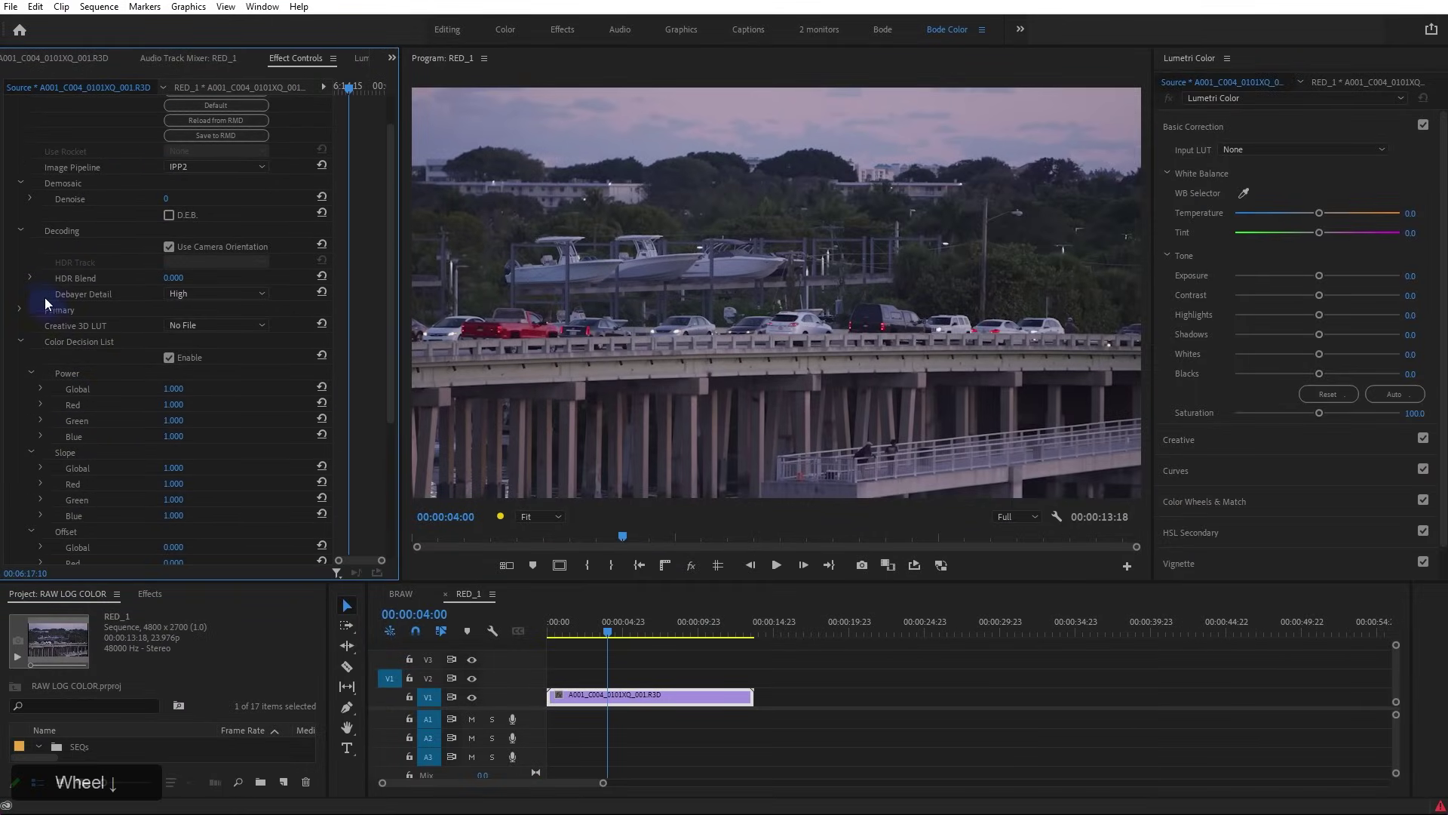
left_click(20, 342)
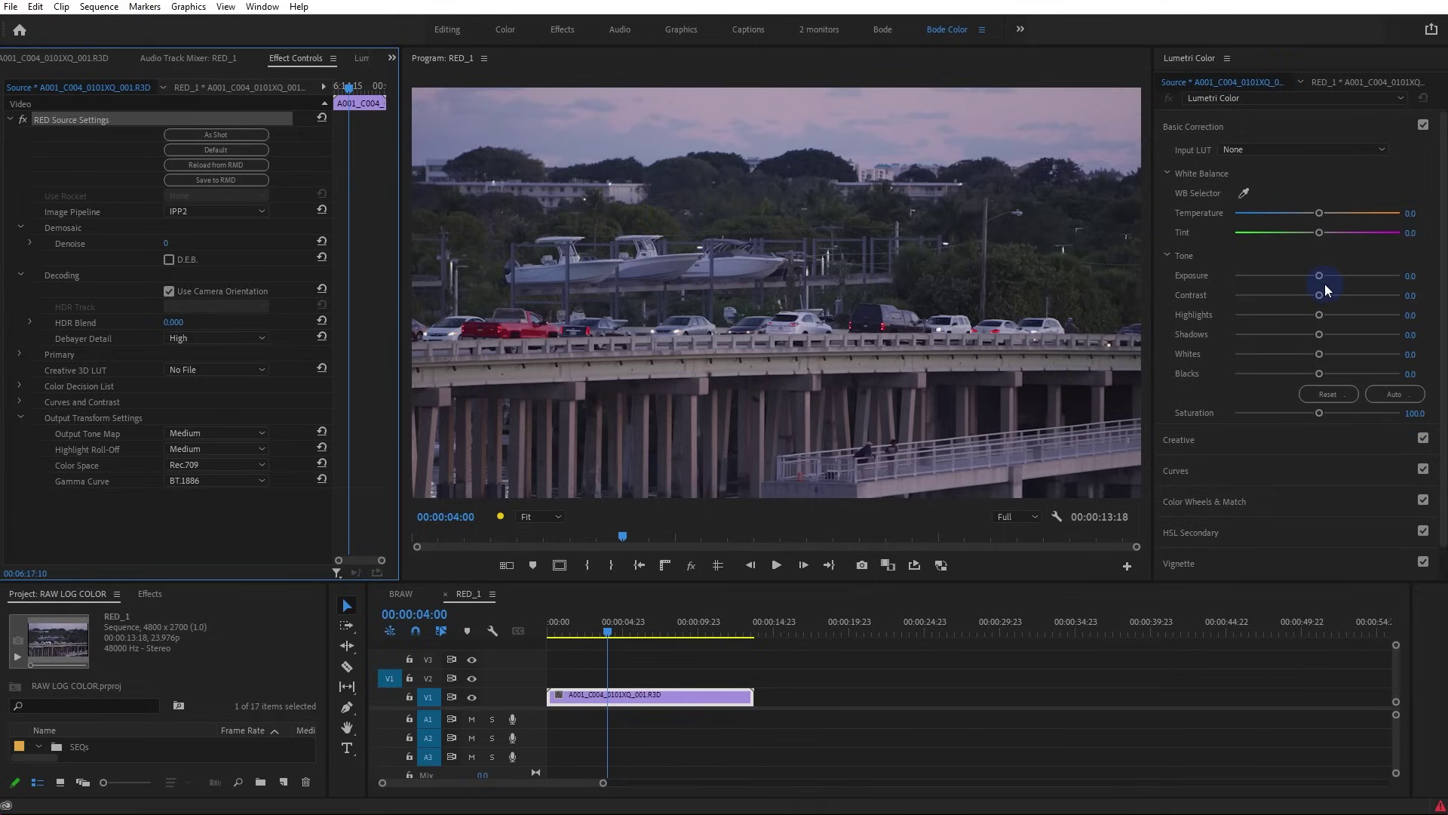
Grade the RED clip with maximum contrast, exposure 2.0, shadows -17.3 and boosted saturation
left_click_drag(183, 482, 202, 514)
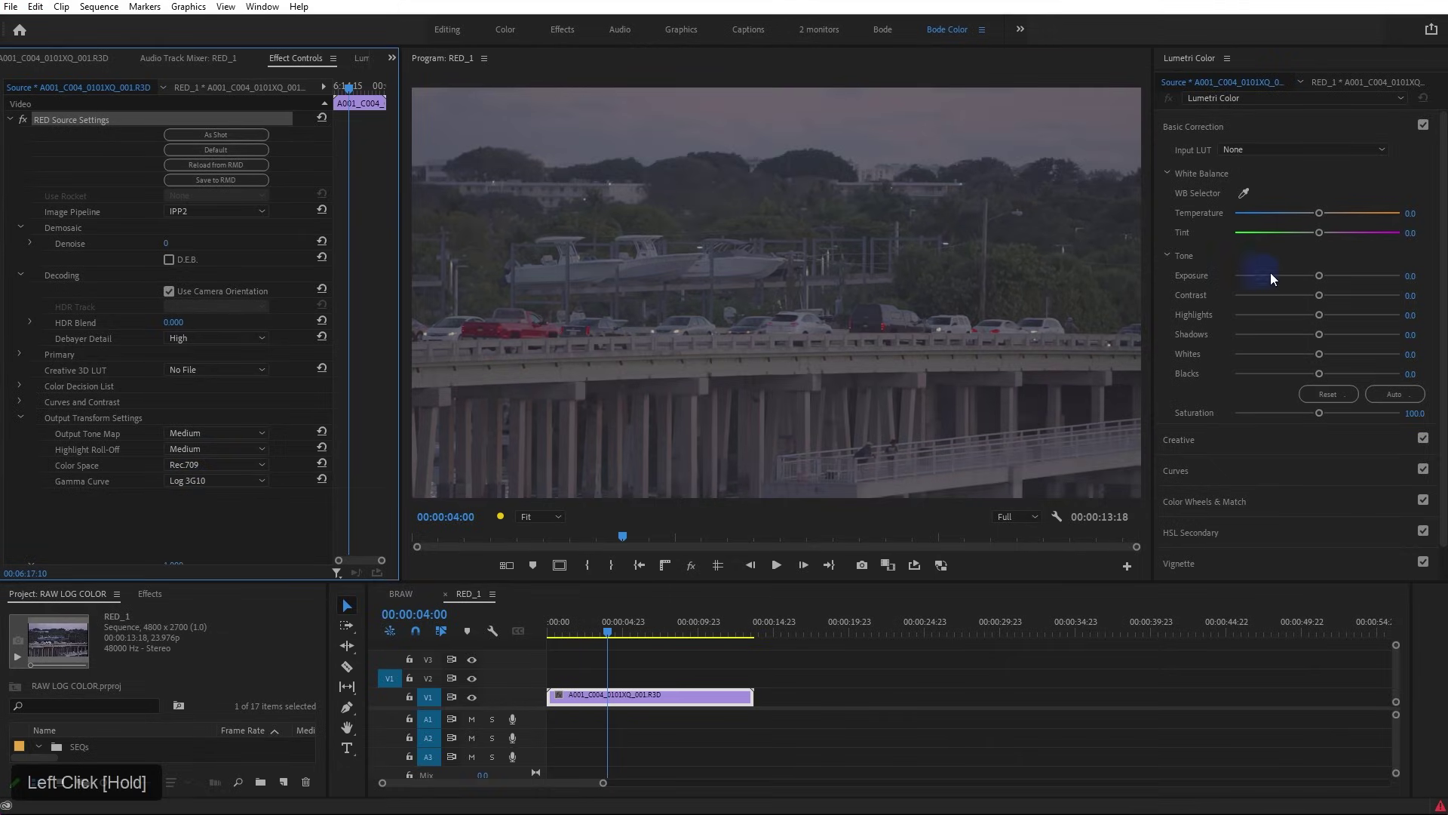
left_click_drag(1321, 299, 1407, 293)
left_click_drag(1322, 277, 1351, 277)
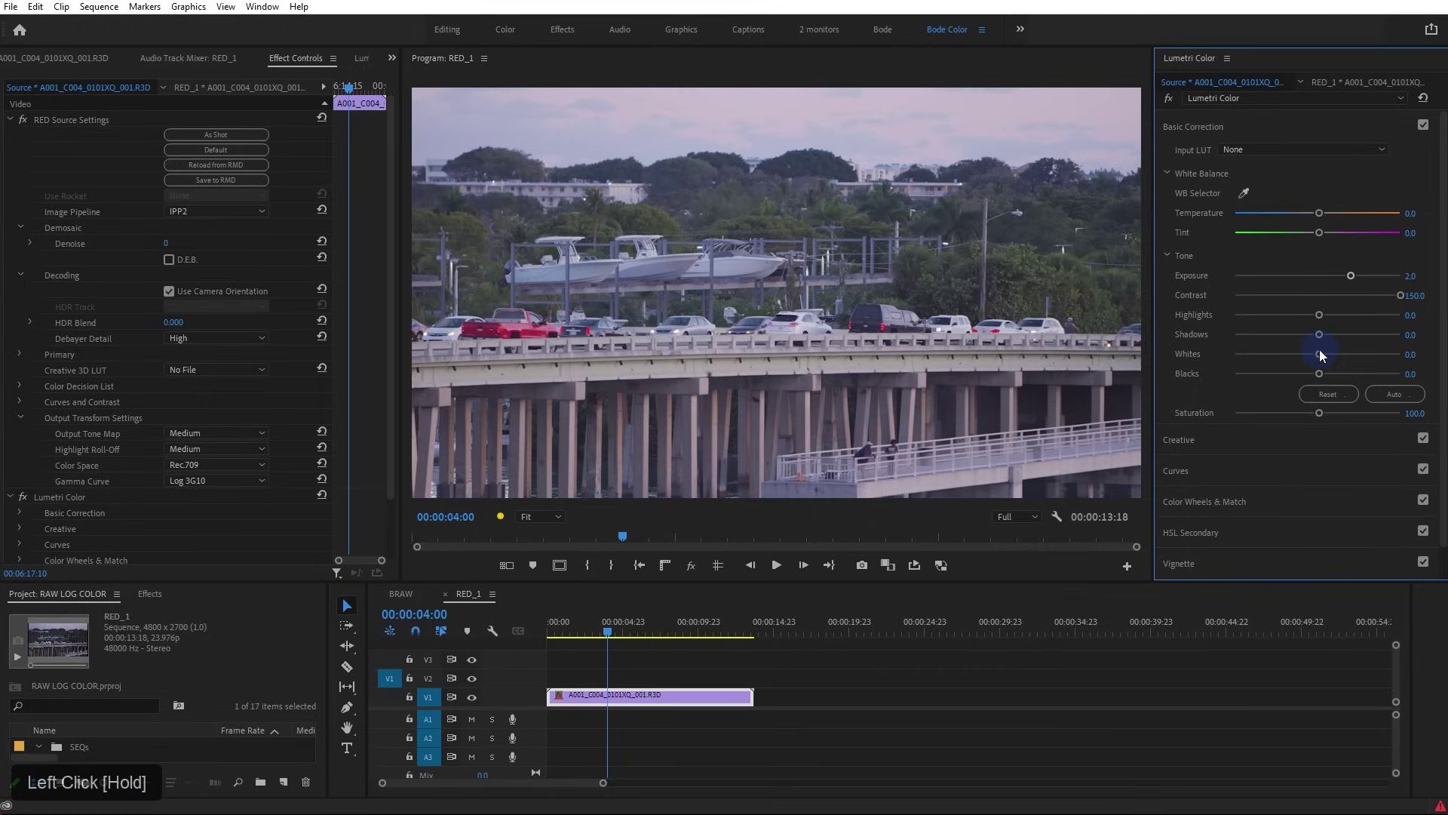
left_click_drag(1320, 334, 1303, 335)
left_click_drag(1319, 413, 1371, 423)
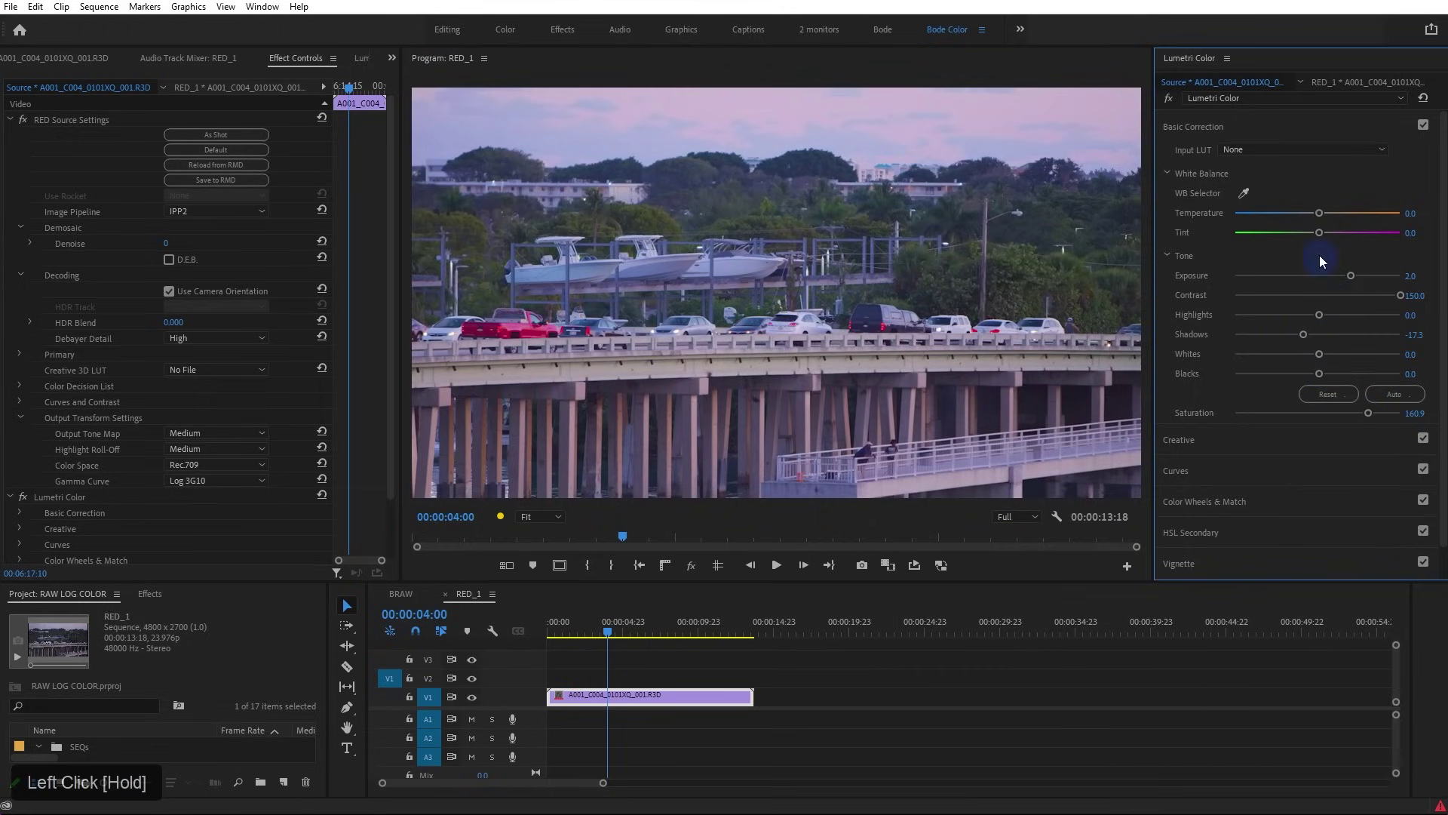
left_click_drag(1319, 213, 1328, 217)
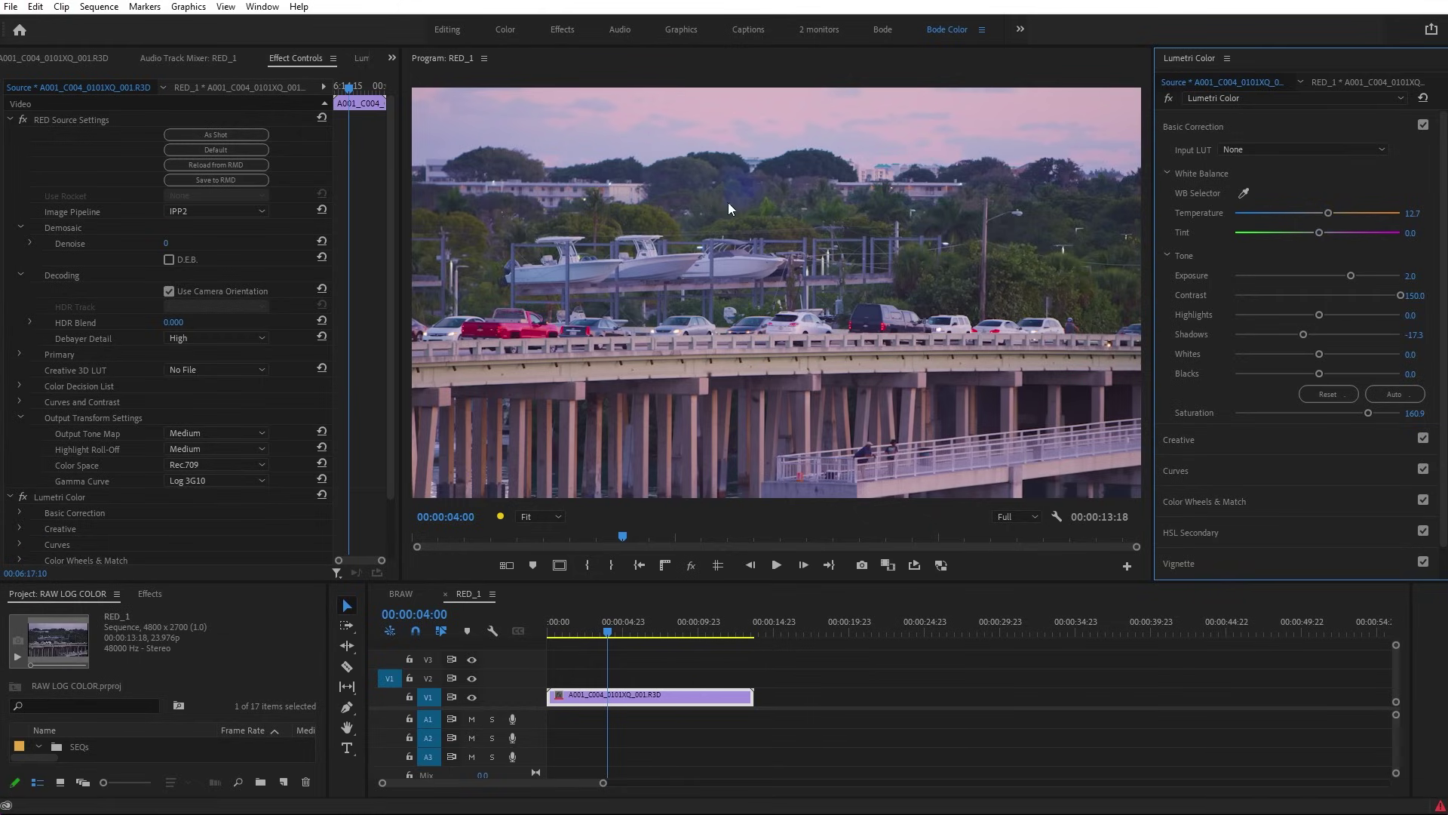
key("ctrl+z")
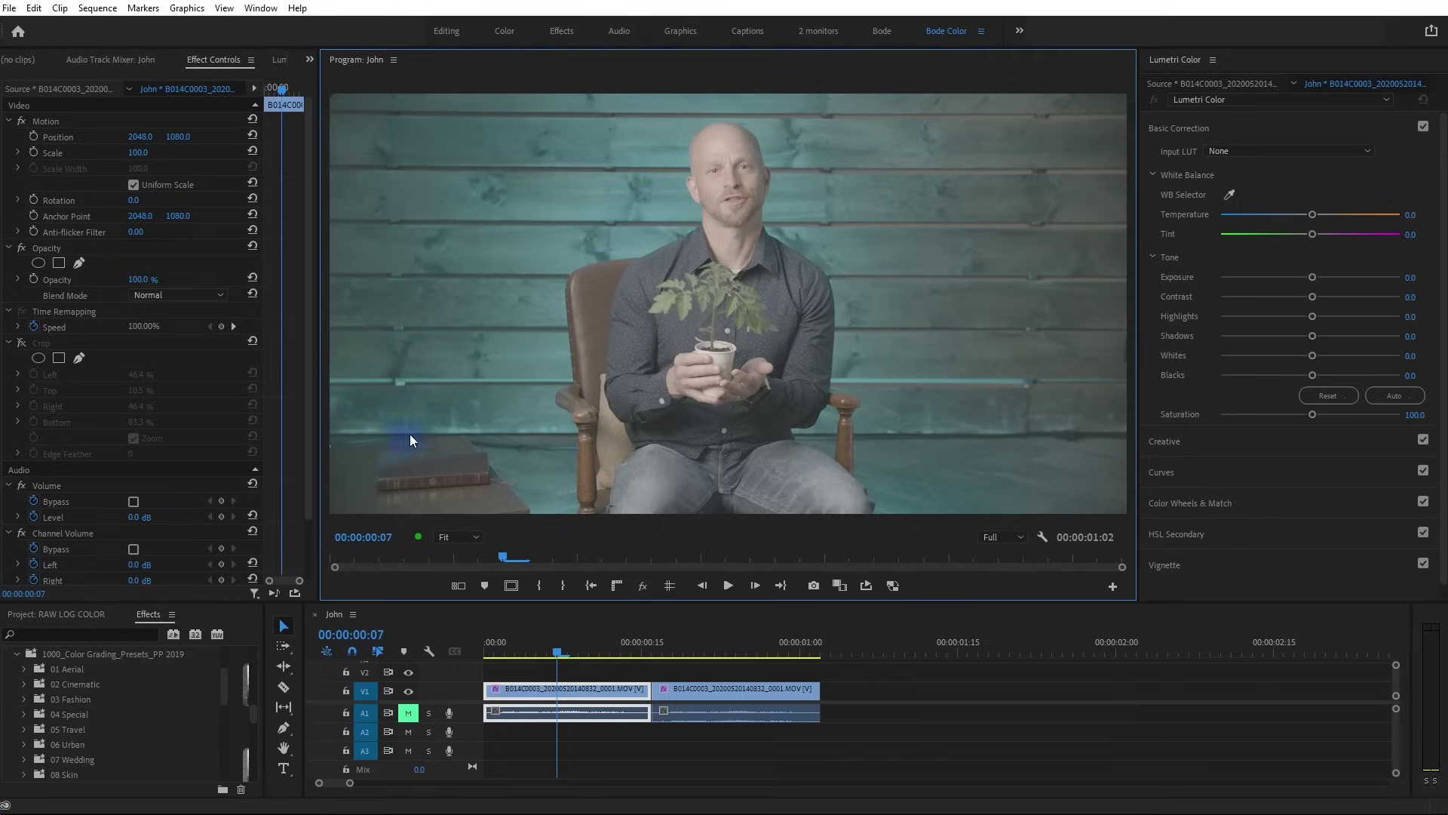
left_click(975, 129)
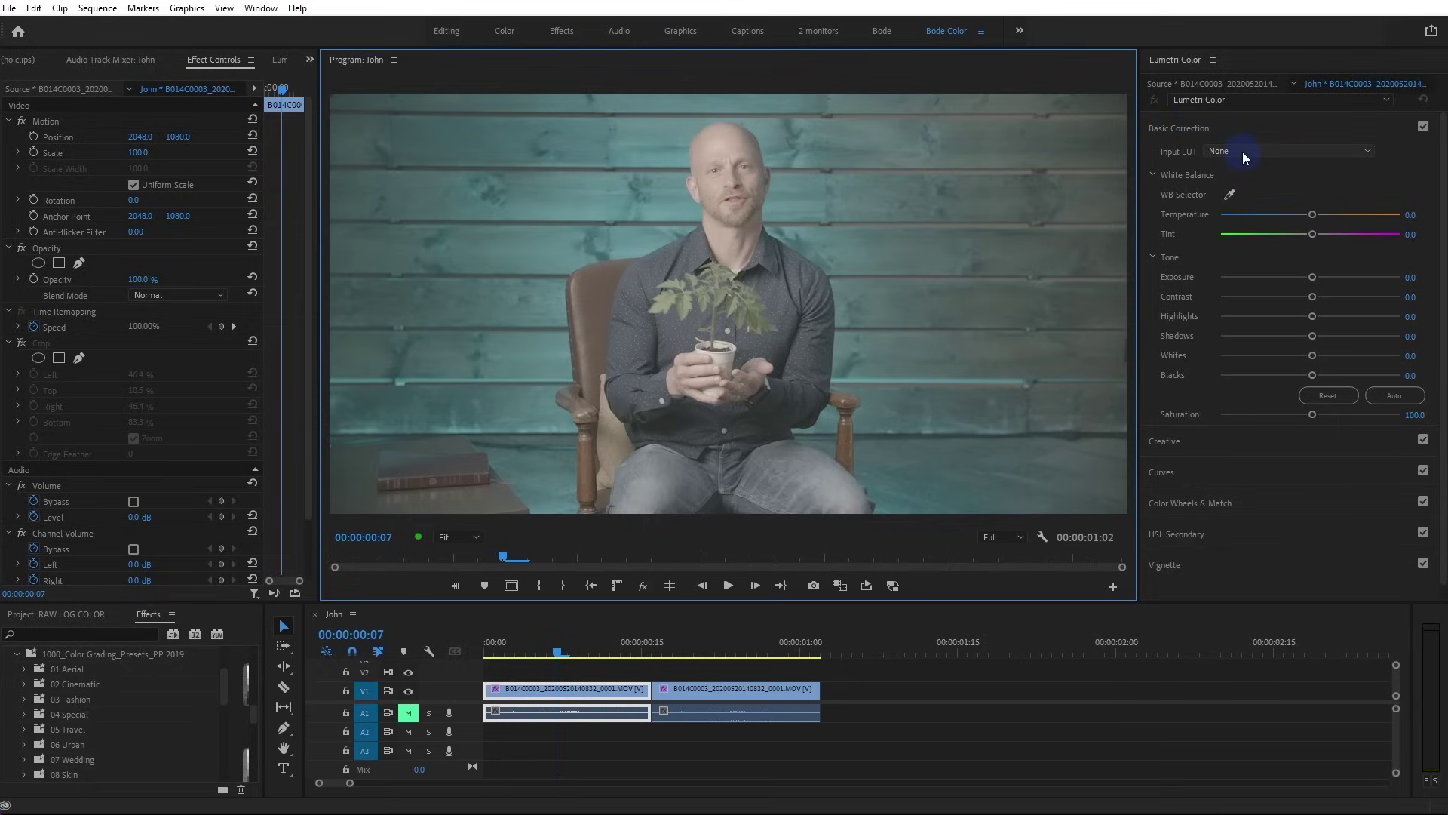
Browse for a custom Lumetri input LUT and open the exposure_-2 folder
left_click_drag(1235, 147, 1246, 193)
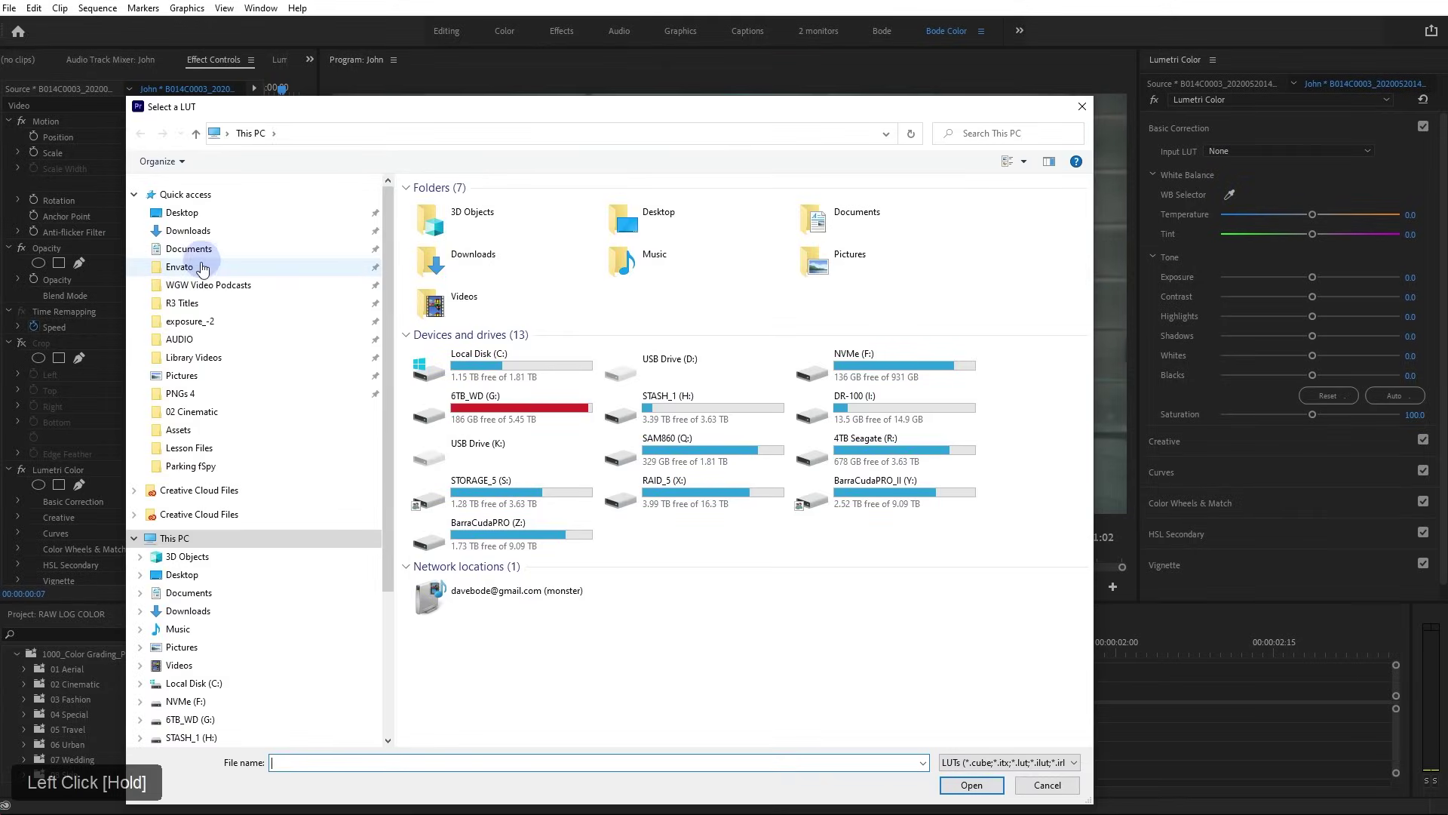
left_click(190, 320)
left_click(134, 194)
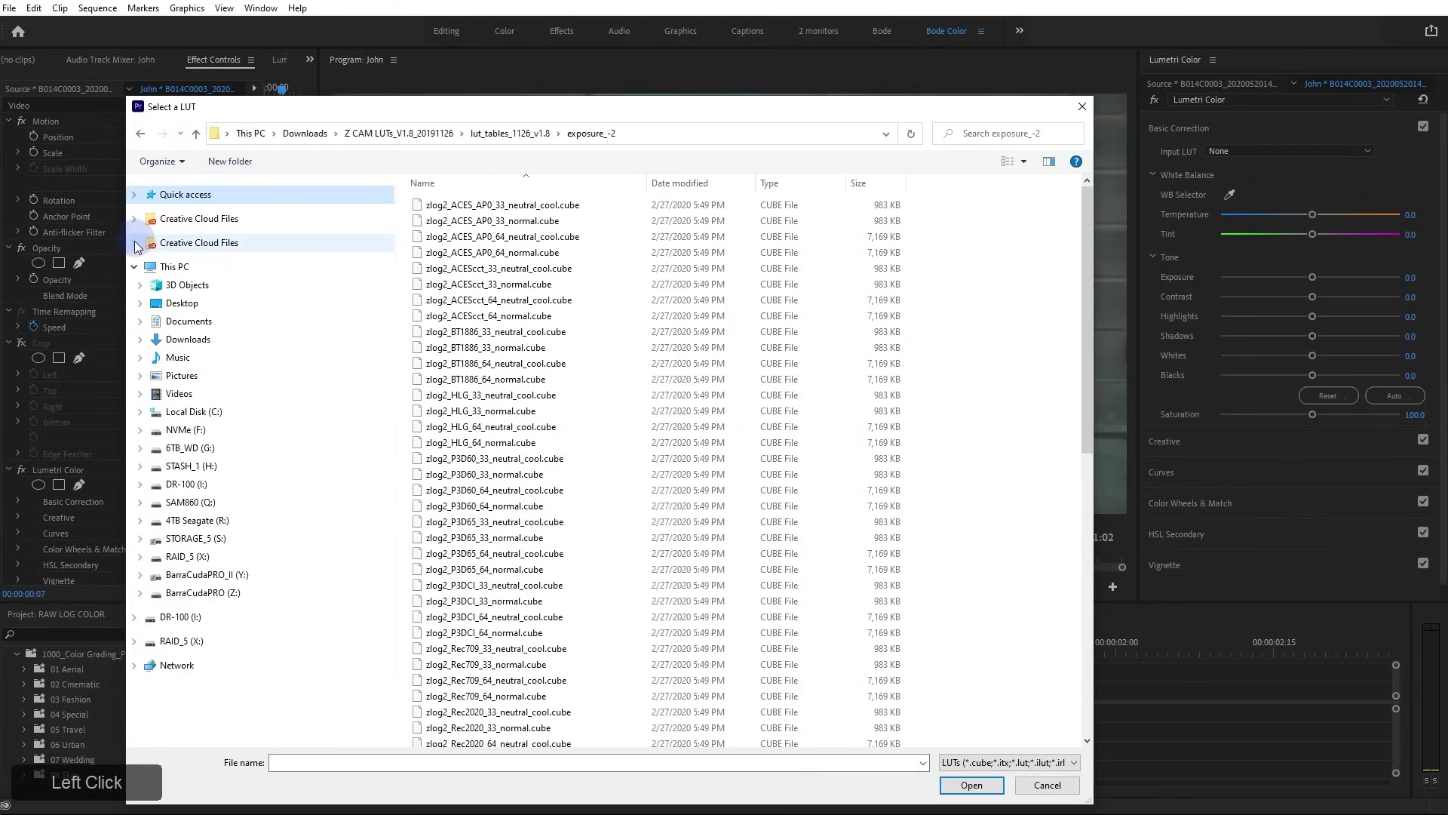
left_click(134, 267)
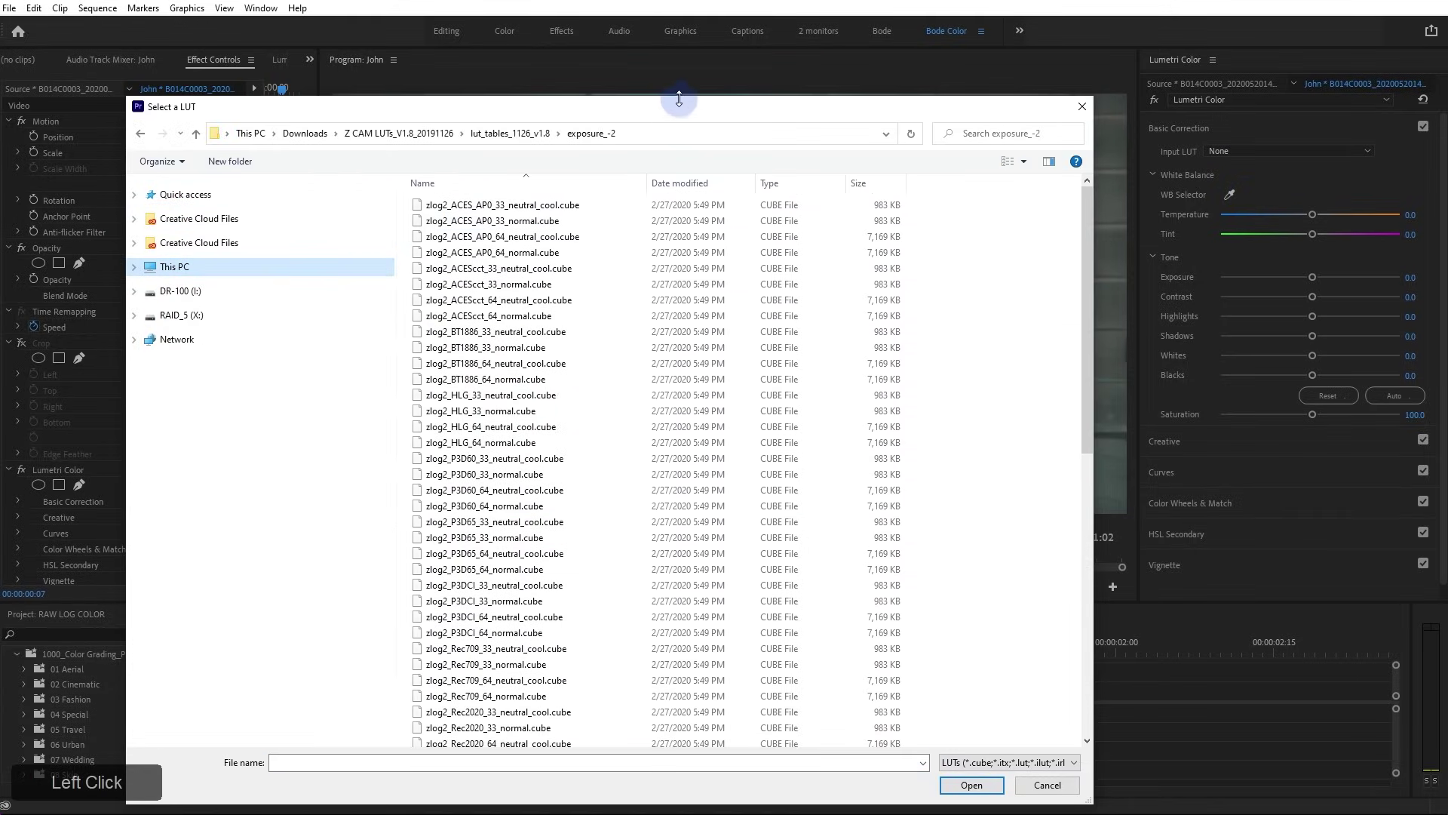
Load zlog2_ZRGB_ax2_64_normal.cube as the first interview clip's input LUT
left_click_drag(691, 96, 723, 39)
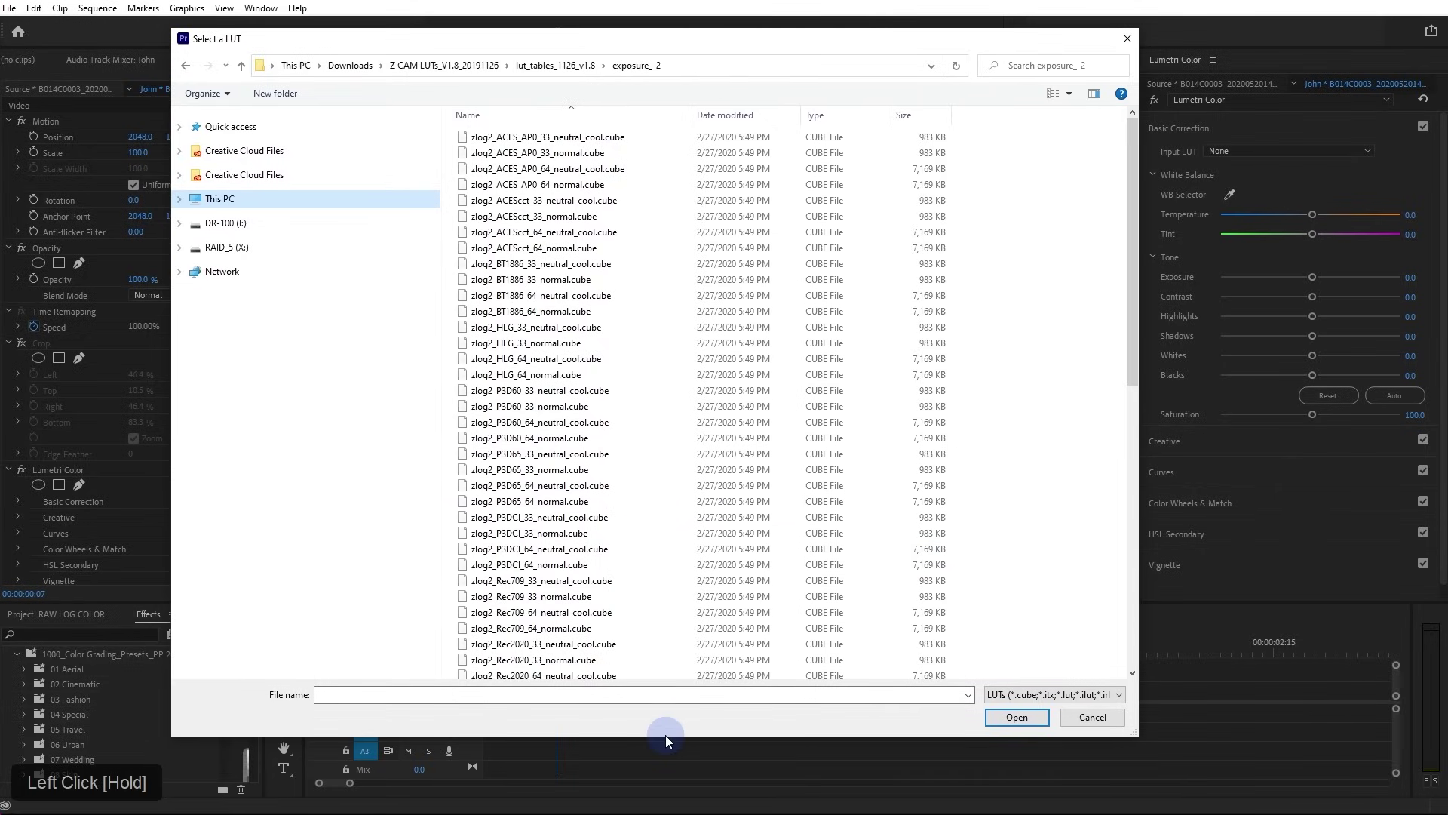
left_click_drag(665, 735, 666, 790)
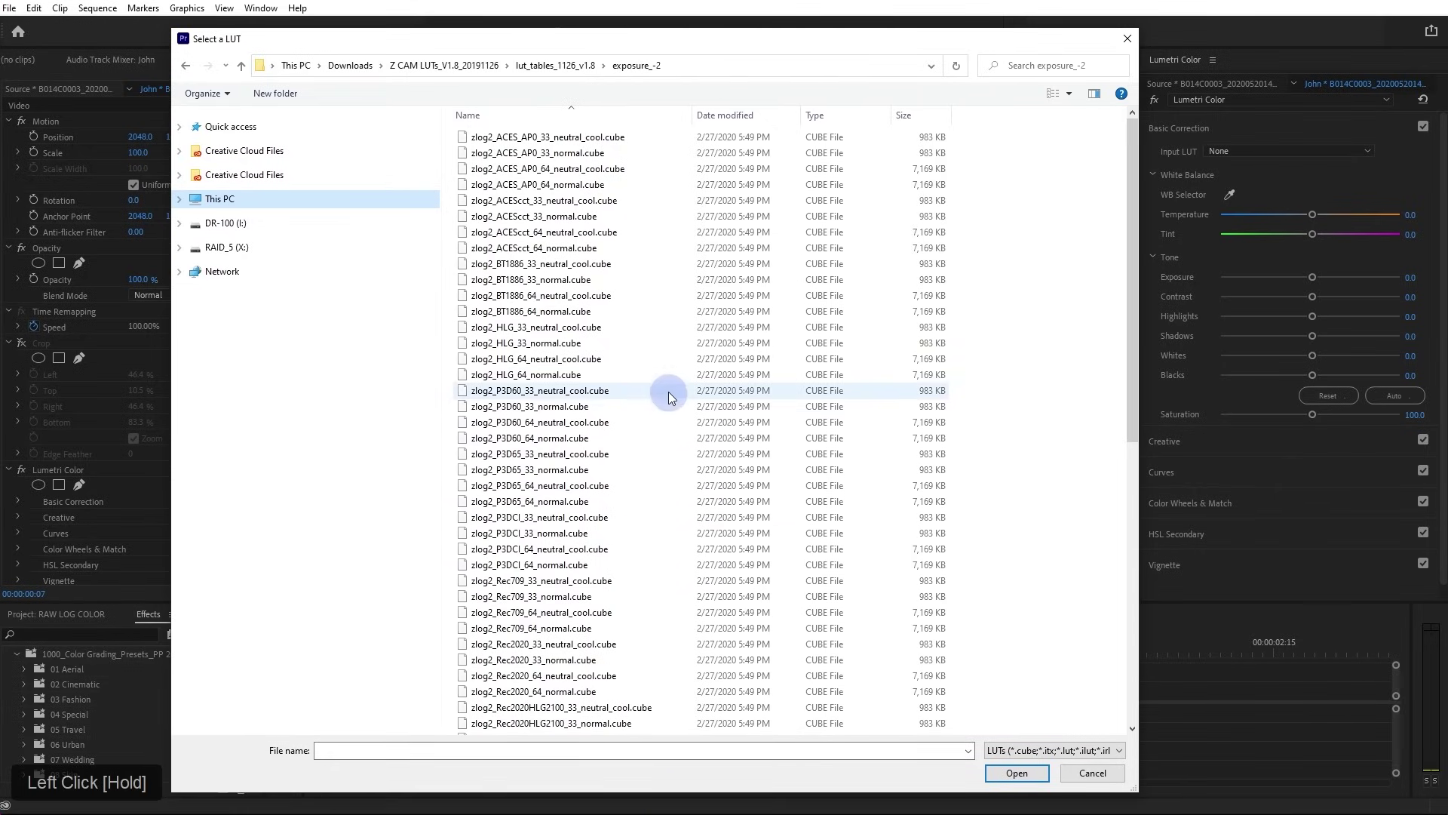
scroll(677, 318, "down", 11)
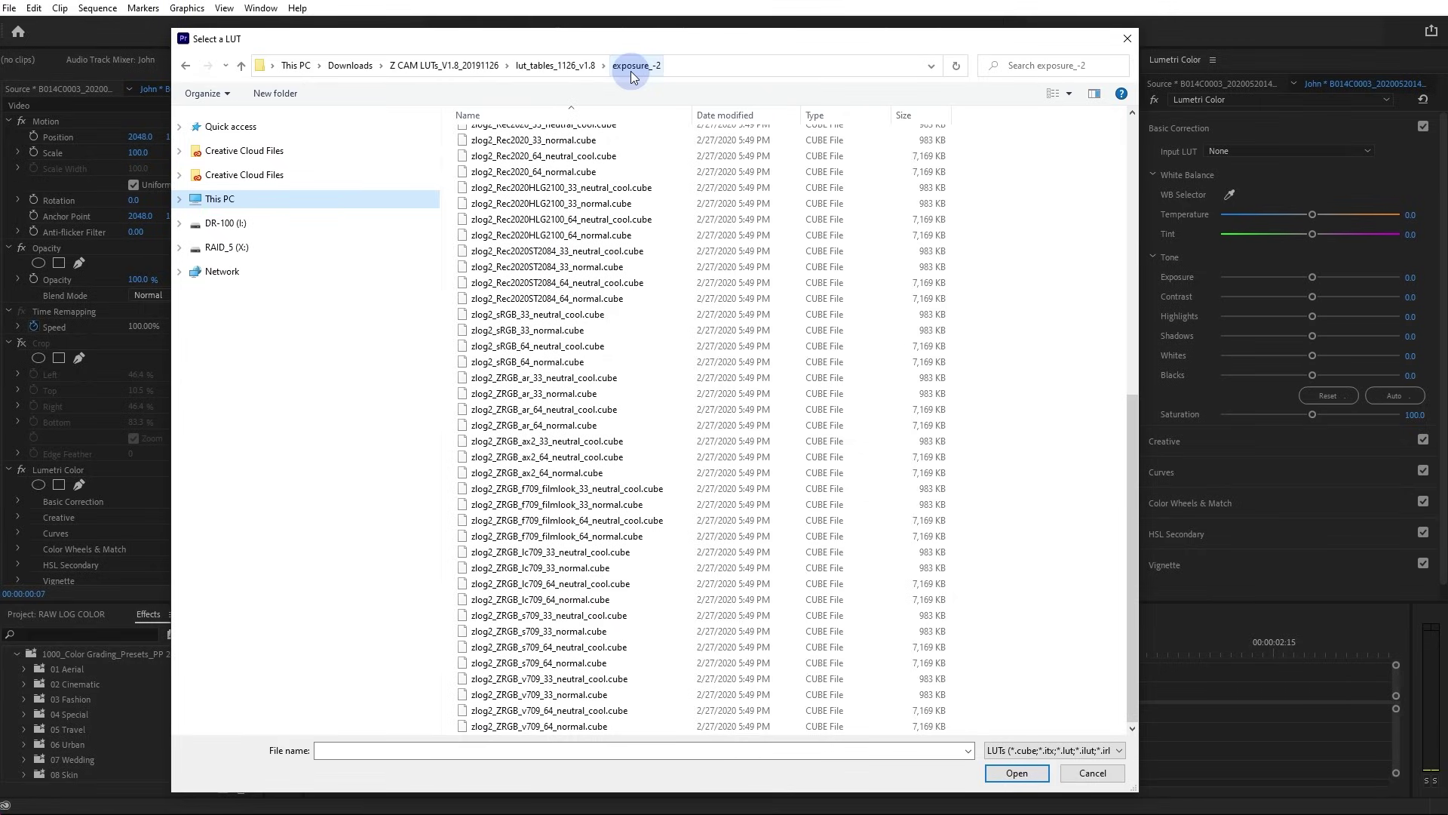
left_click_drag(1138, 75, 685, 111)
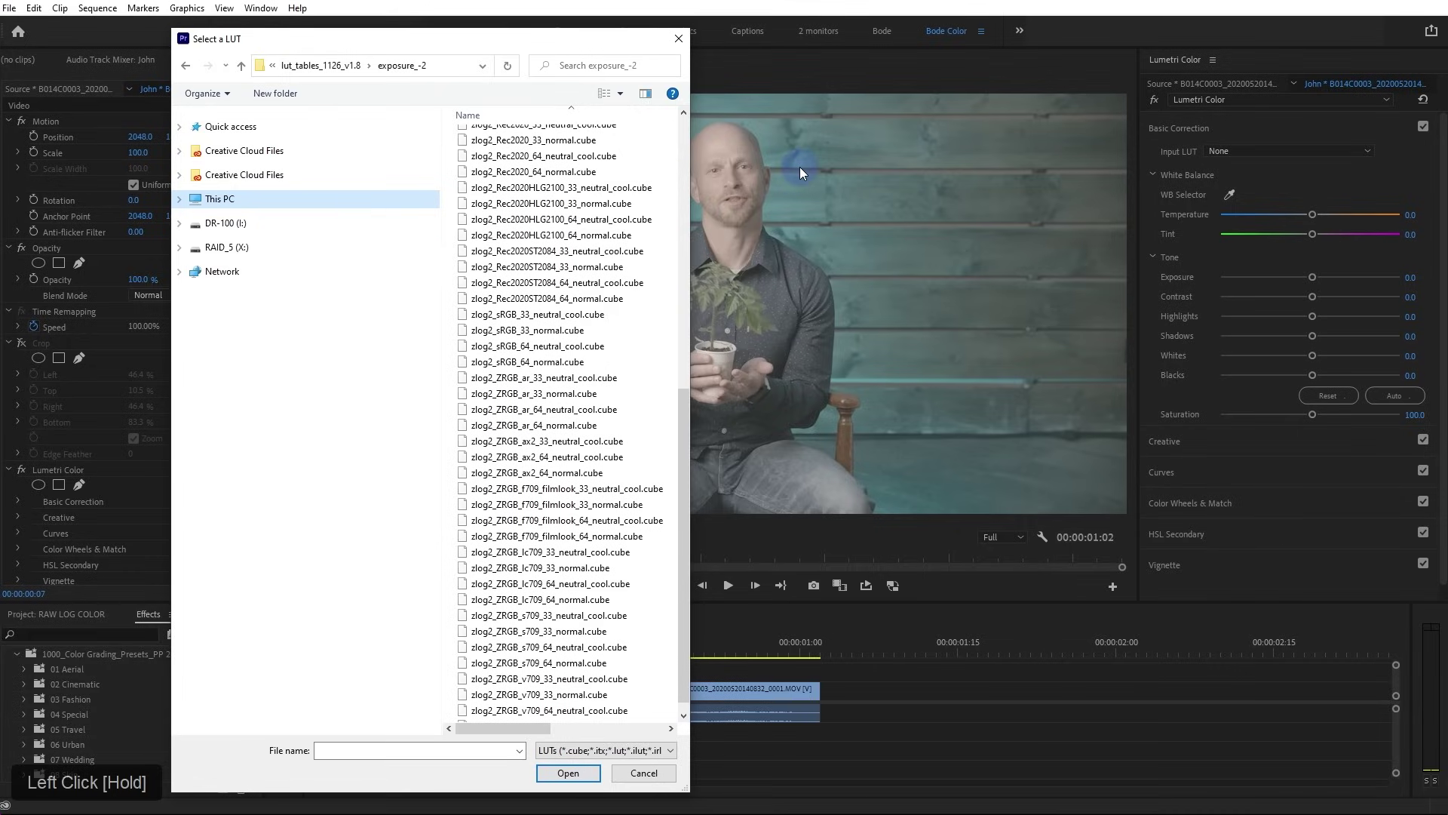
left_click_drag(549, 38, 474, 38)
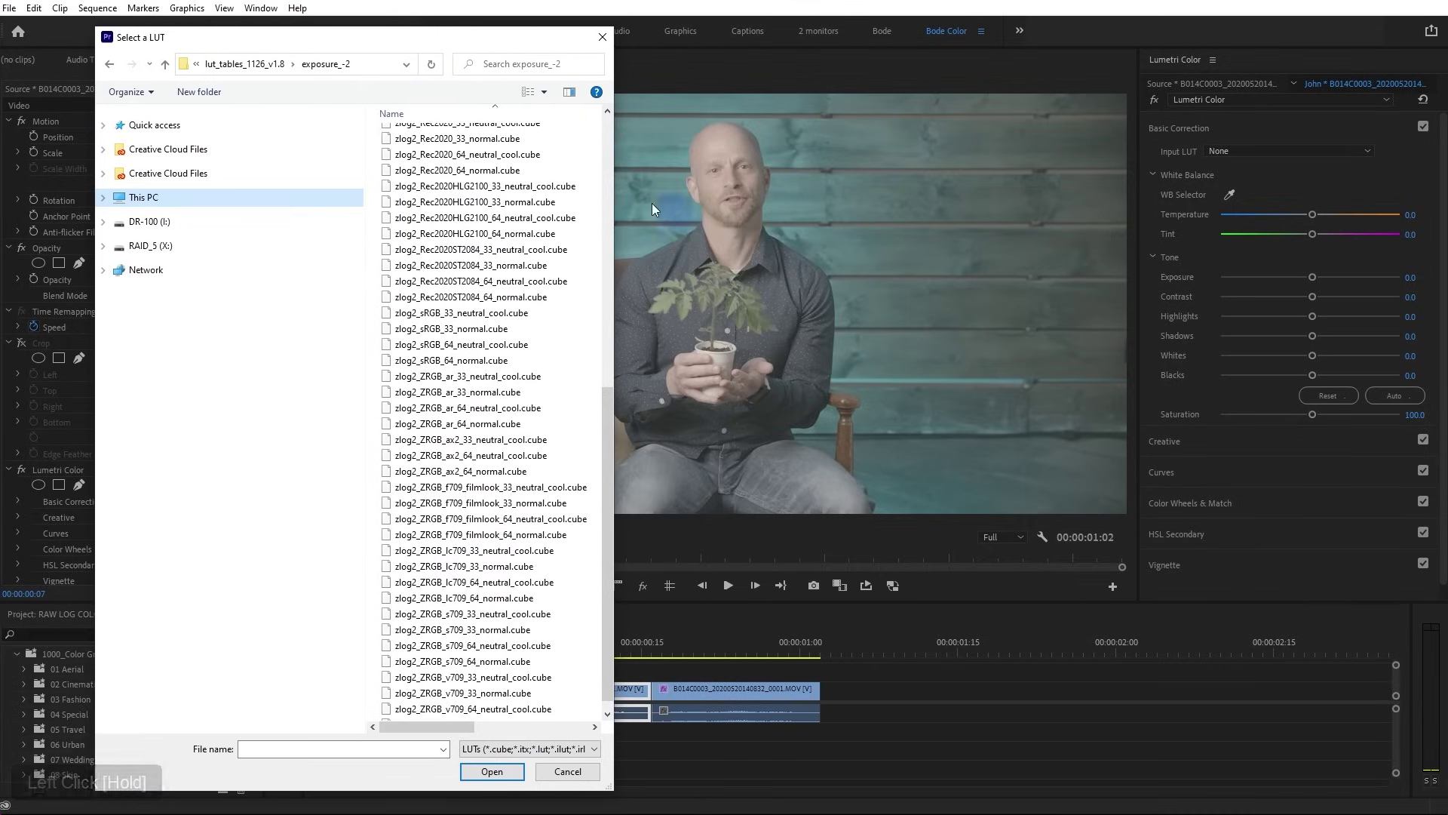
left_click_drag(613, 195, 665, 196)
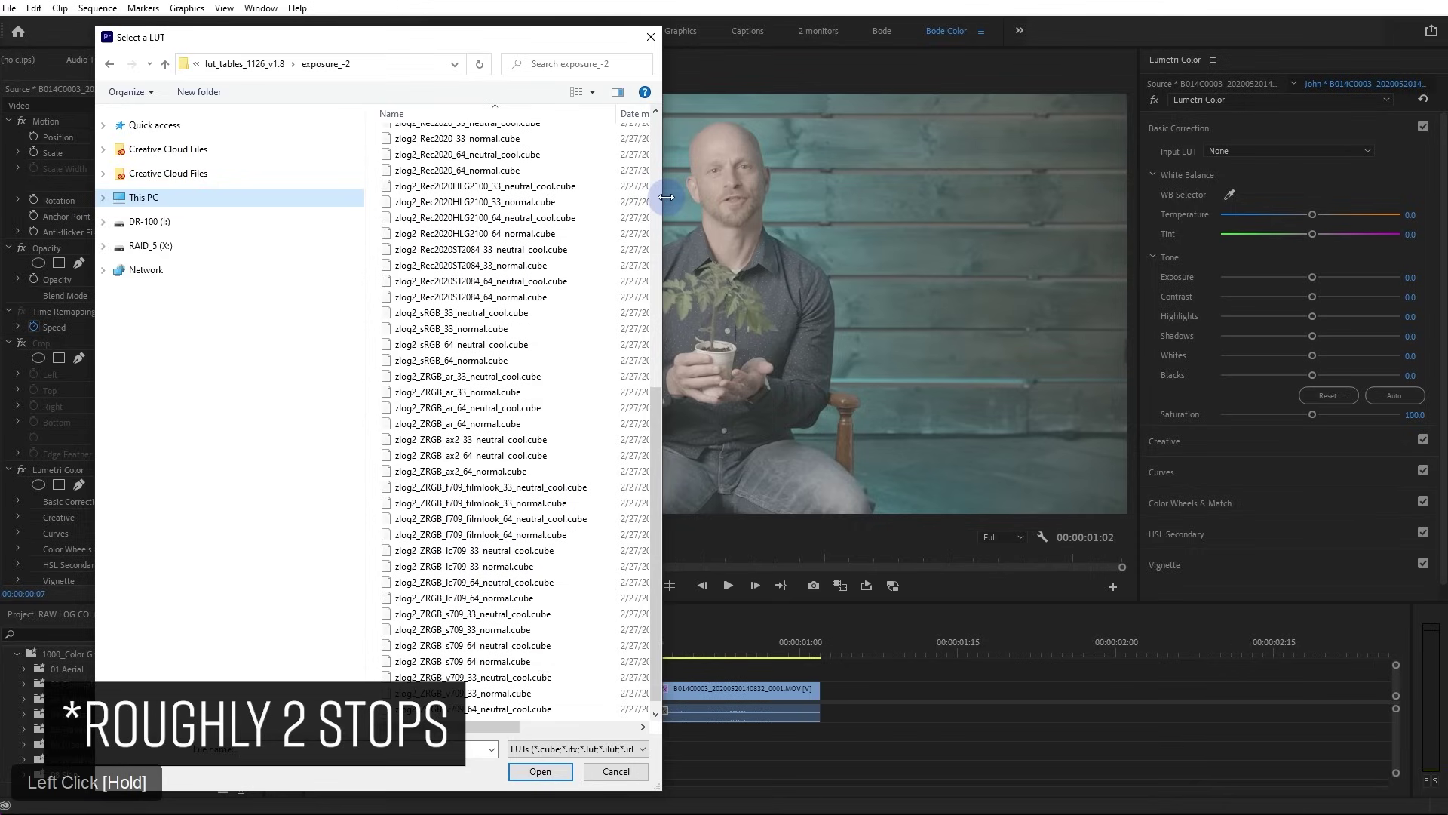
scroll(641, 296, "down", 1)
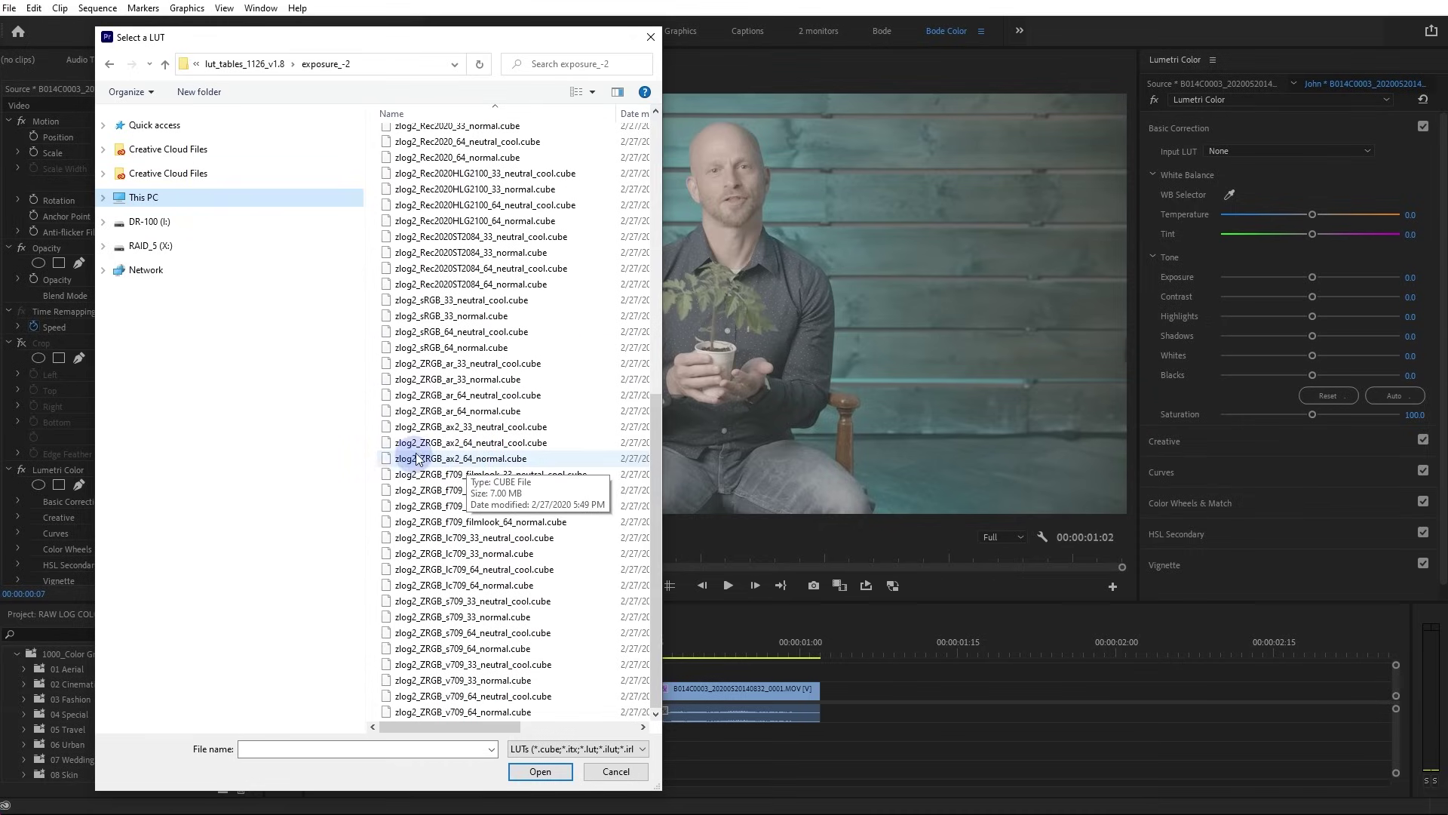
scroll(453, 340, "up", 11)
scroll(516, 217, "down", 11)
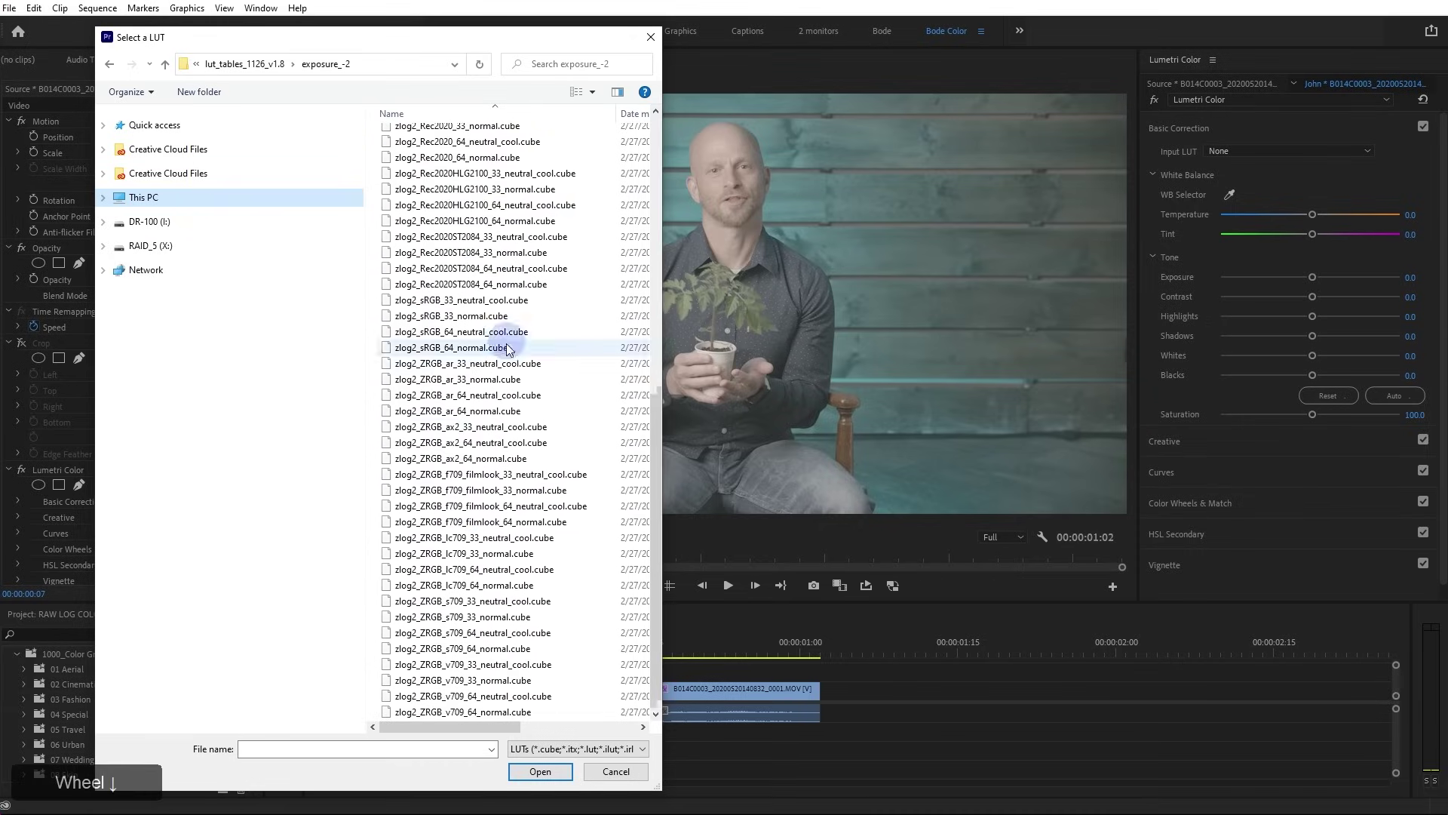
left_click(451, 459)
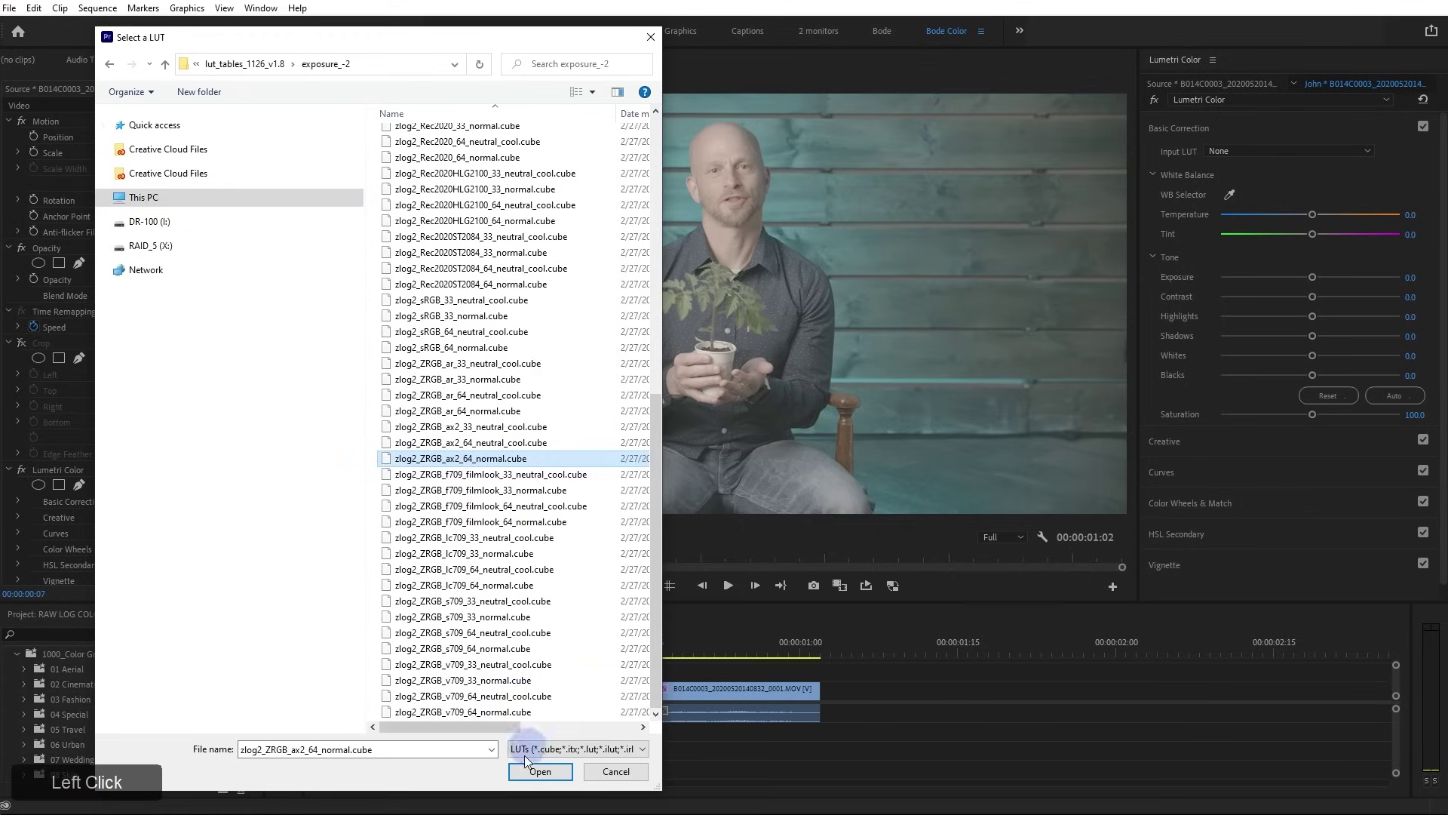
left_click(539, 771)
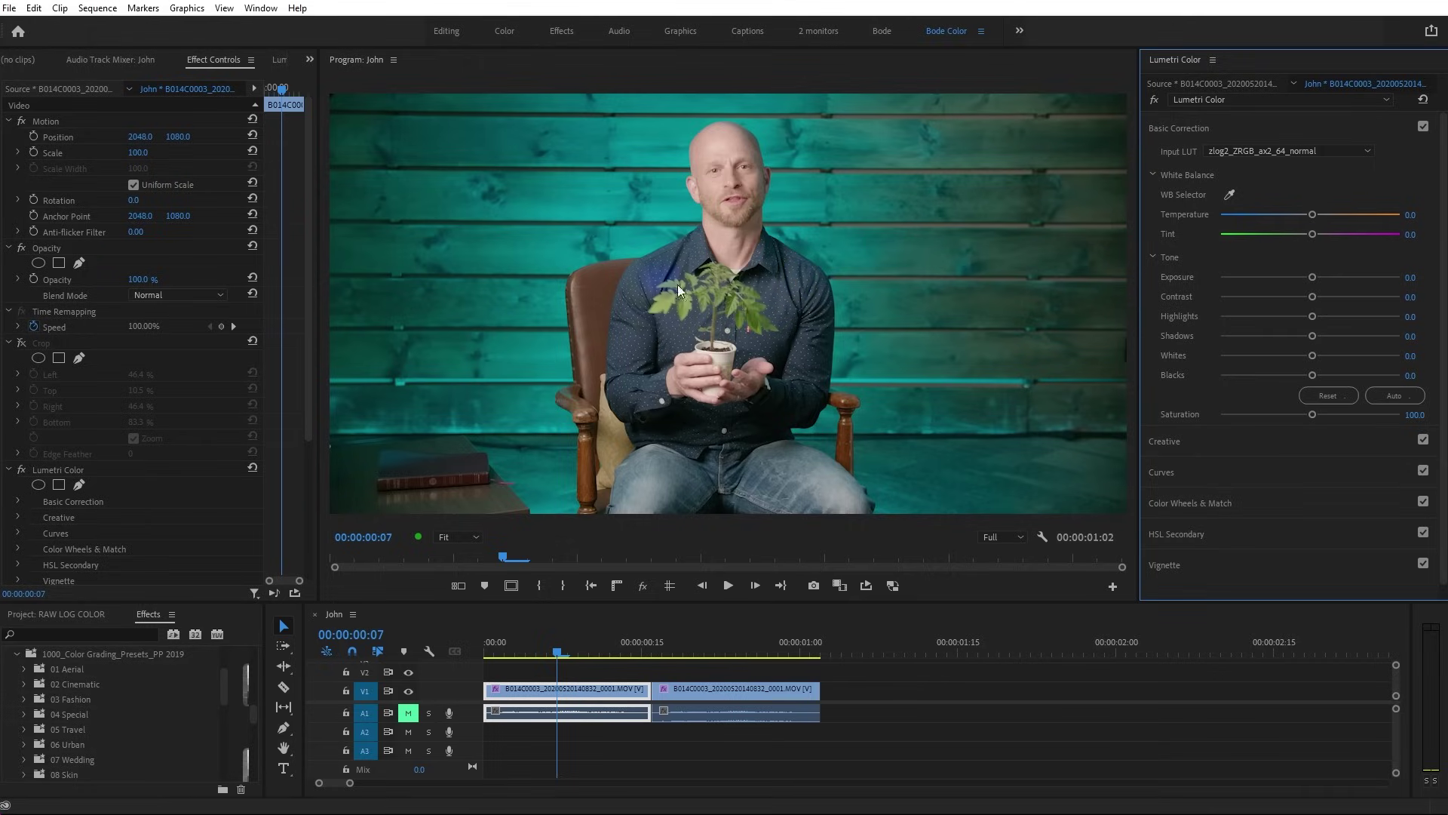
Save the project and select the second interview clip
key("ctrl+s")
left_click(683, 647)
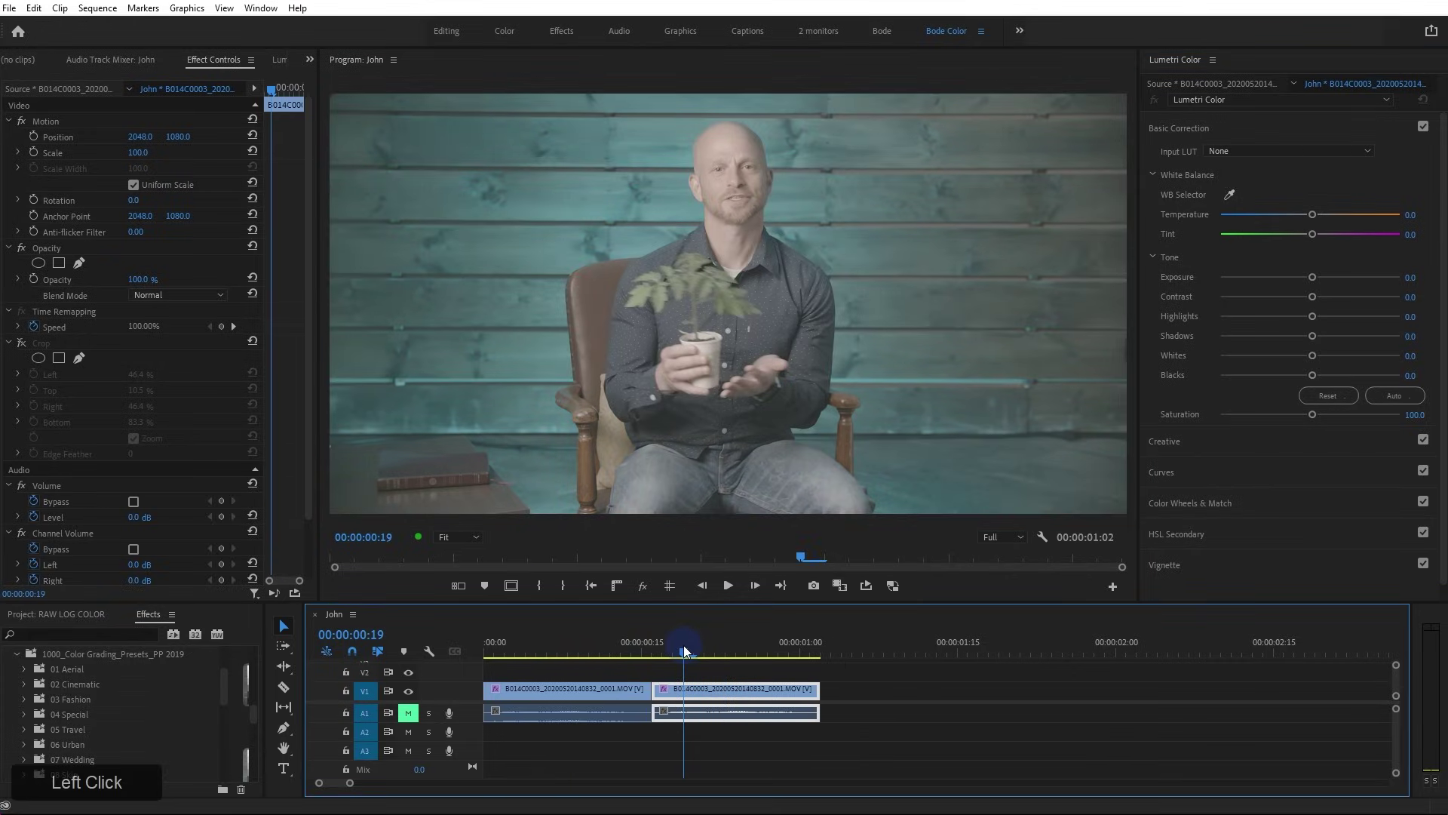
left_click(1173, 389)
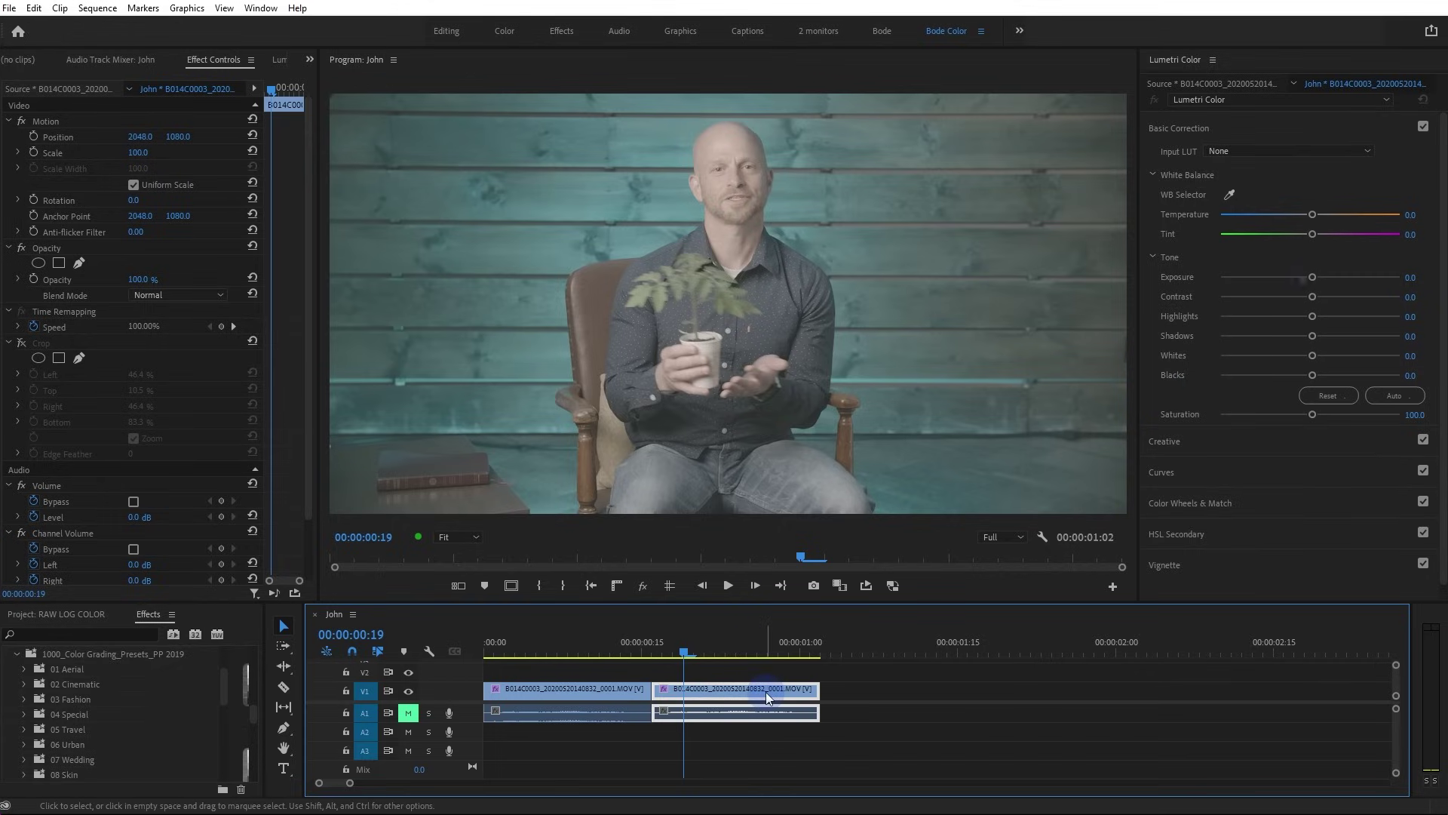
Set the second clip's Lumetri contrast to 150, saturation to about 144, exposure to -0.2
left_click_drag(1412, 298, 1445, 299)
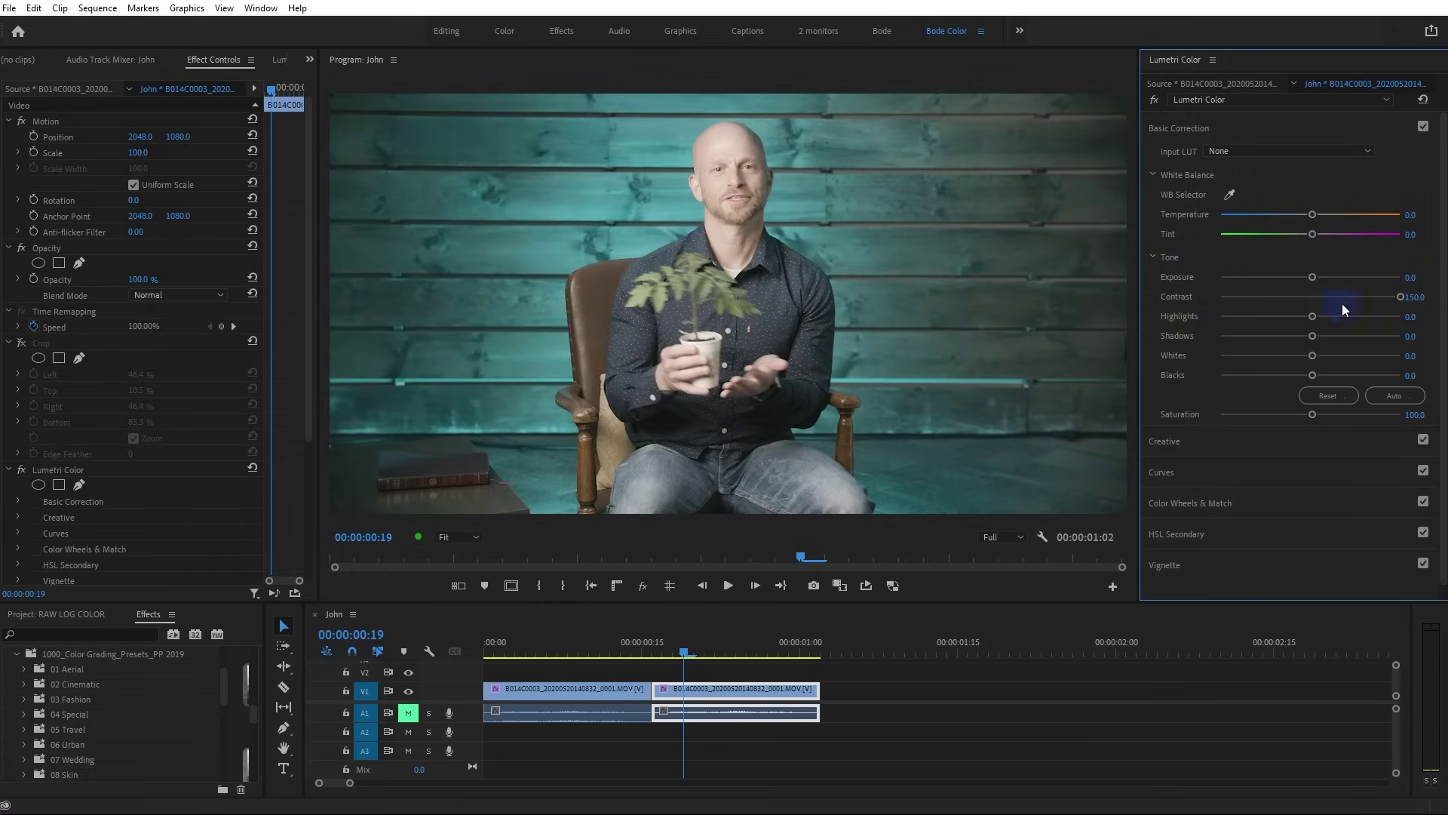
left_click_drag(1397, 298, 1436, 297)
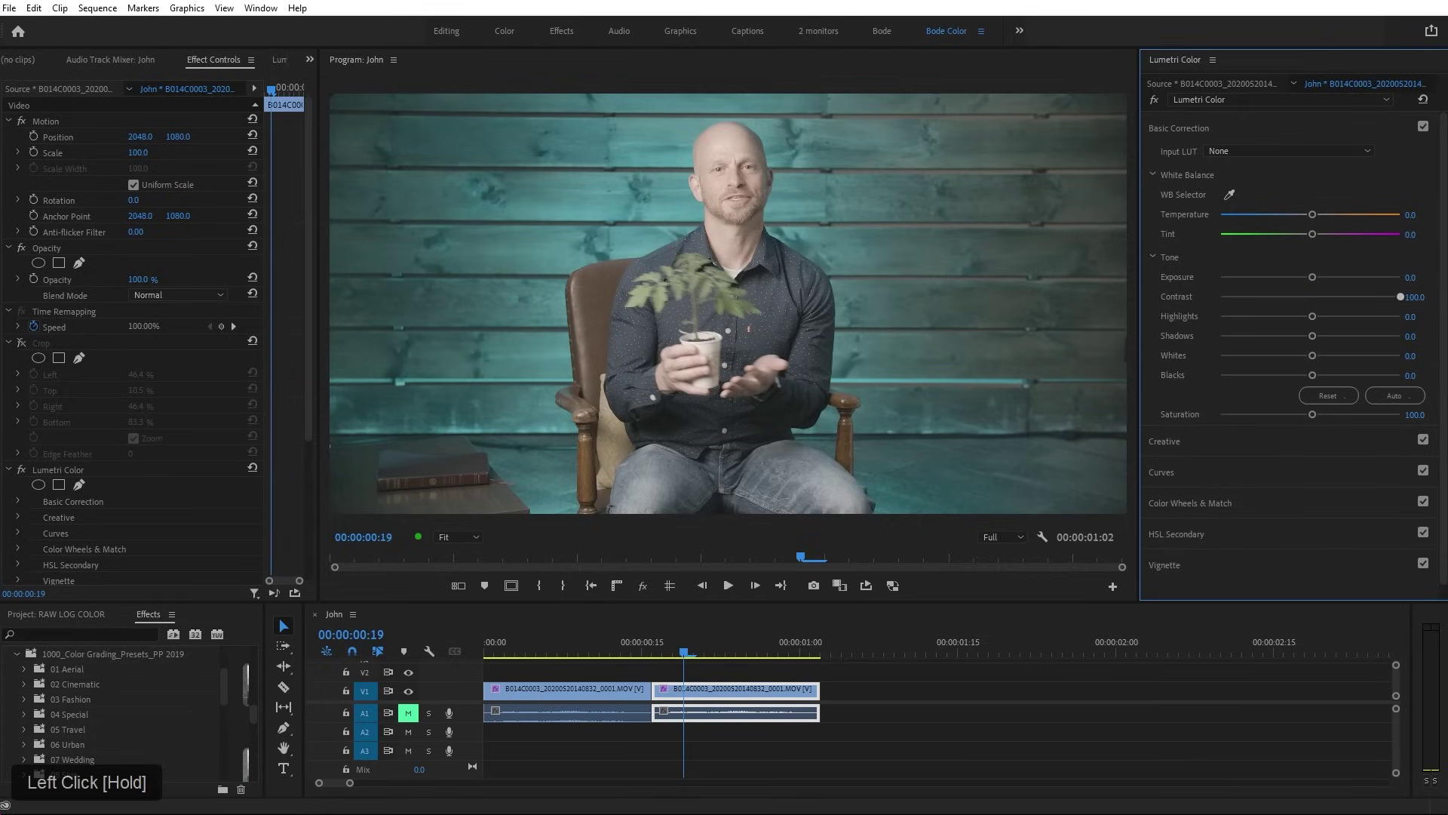
left_click_drag(1418, 297, 1427, 297)
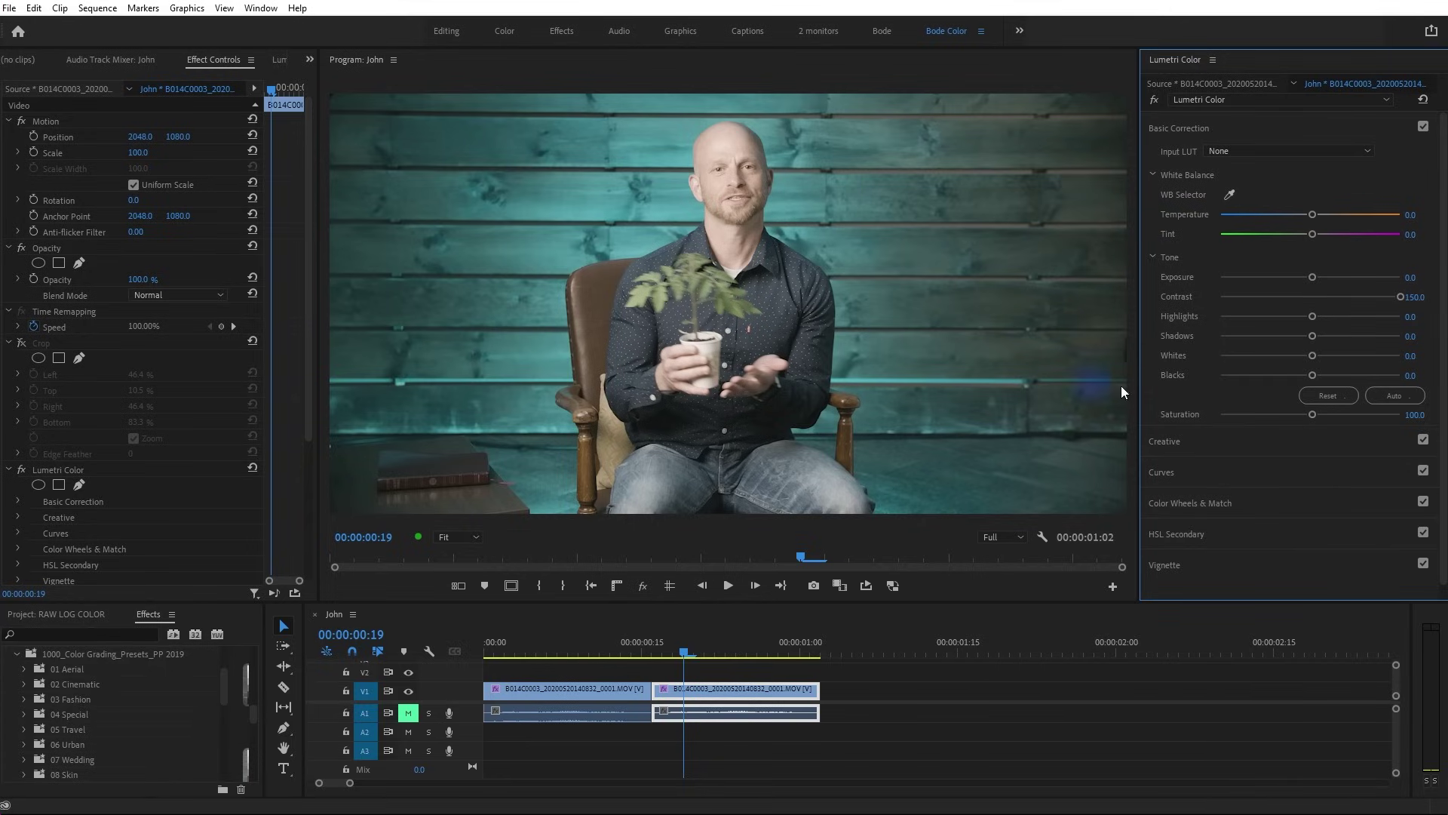
left_click_drag(1316, 415, 1321, 417)
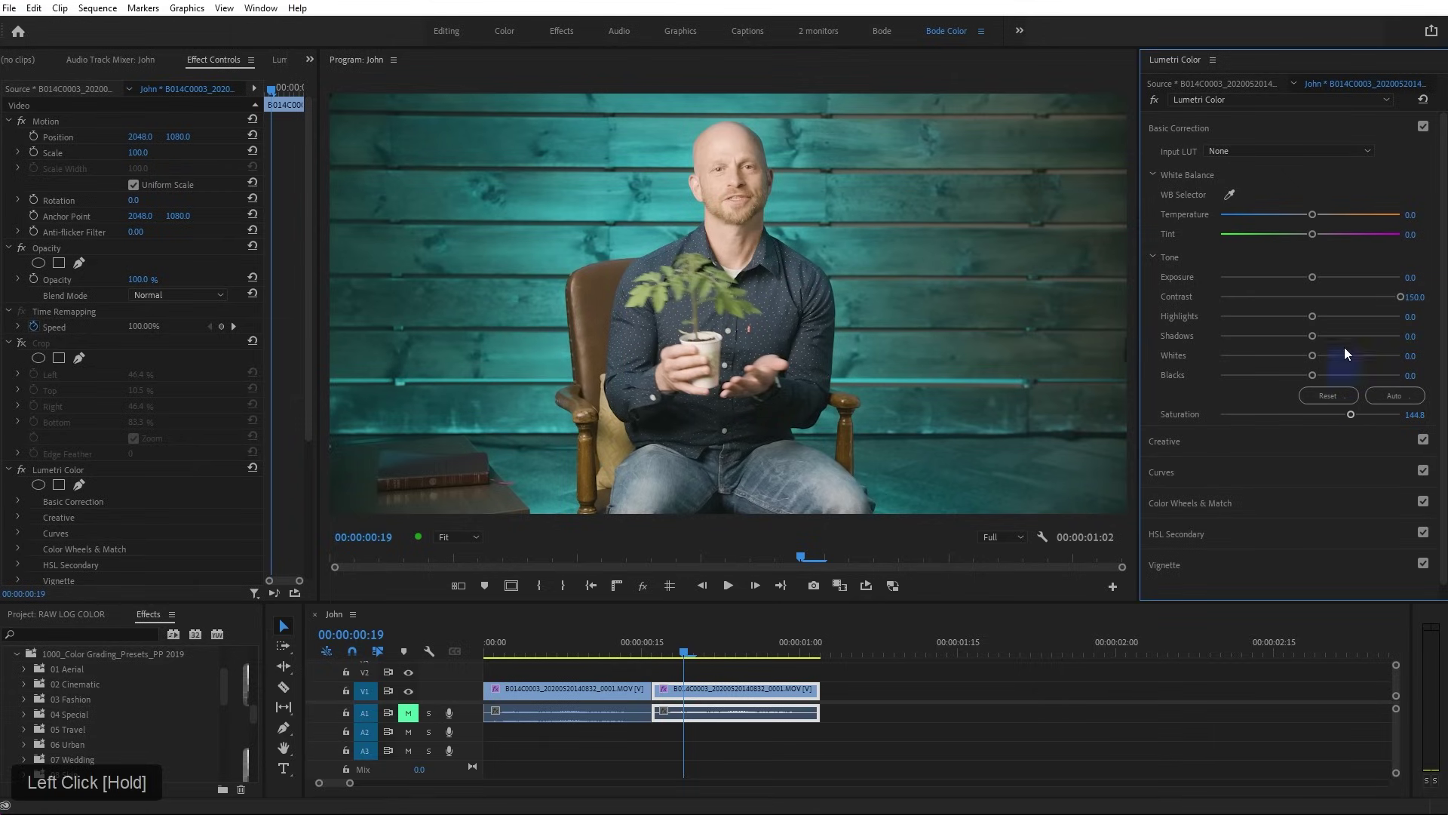
left_click(1415, 276)
type("-.2")
key("Return")
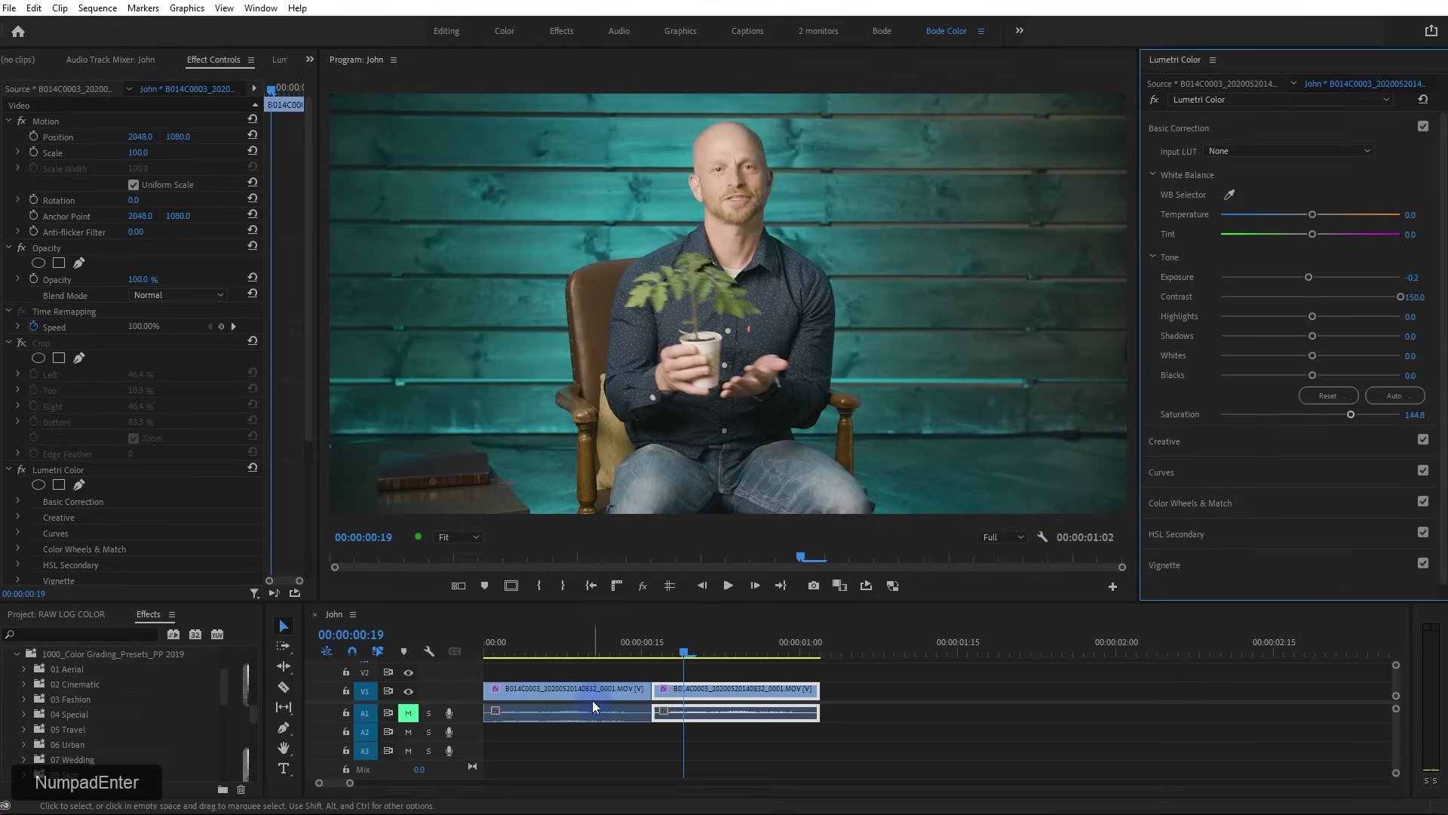
Toggle between the LUT-graded and slider-graded clips, ending on frame 3, and select Crop
left_click(509, 645)
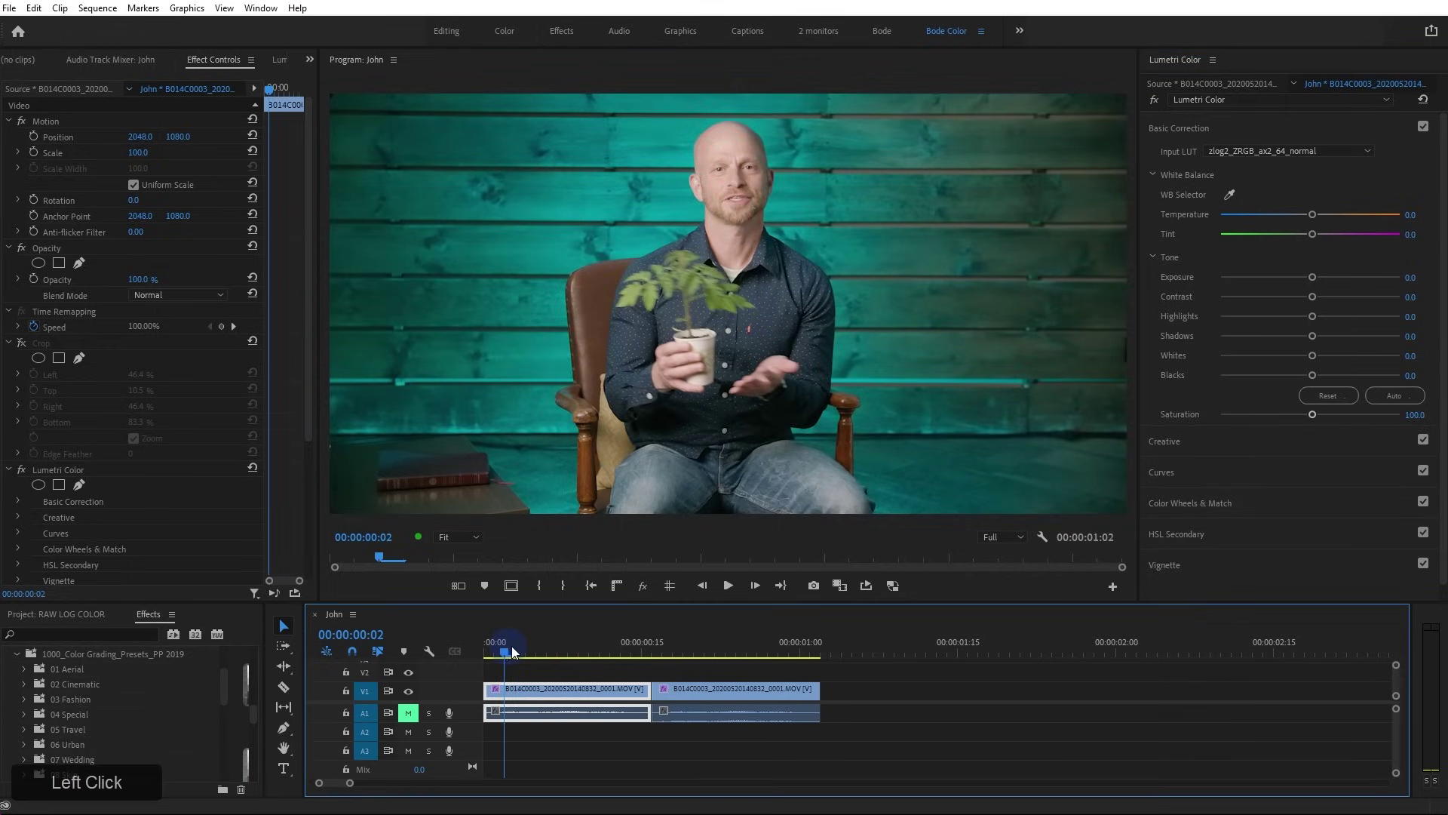
left_click(671, 646)
left_click(513, 646)
left_click(678, 649)
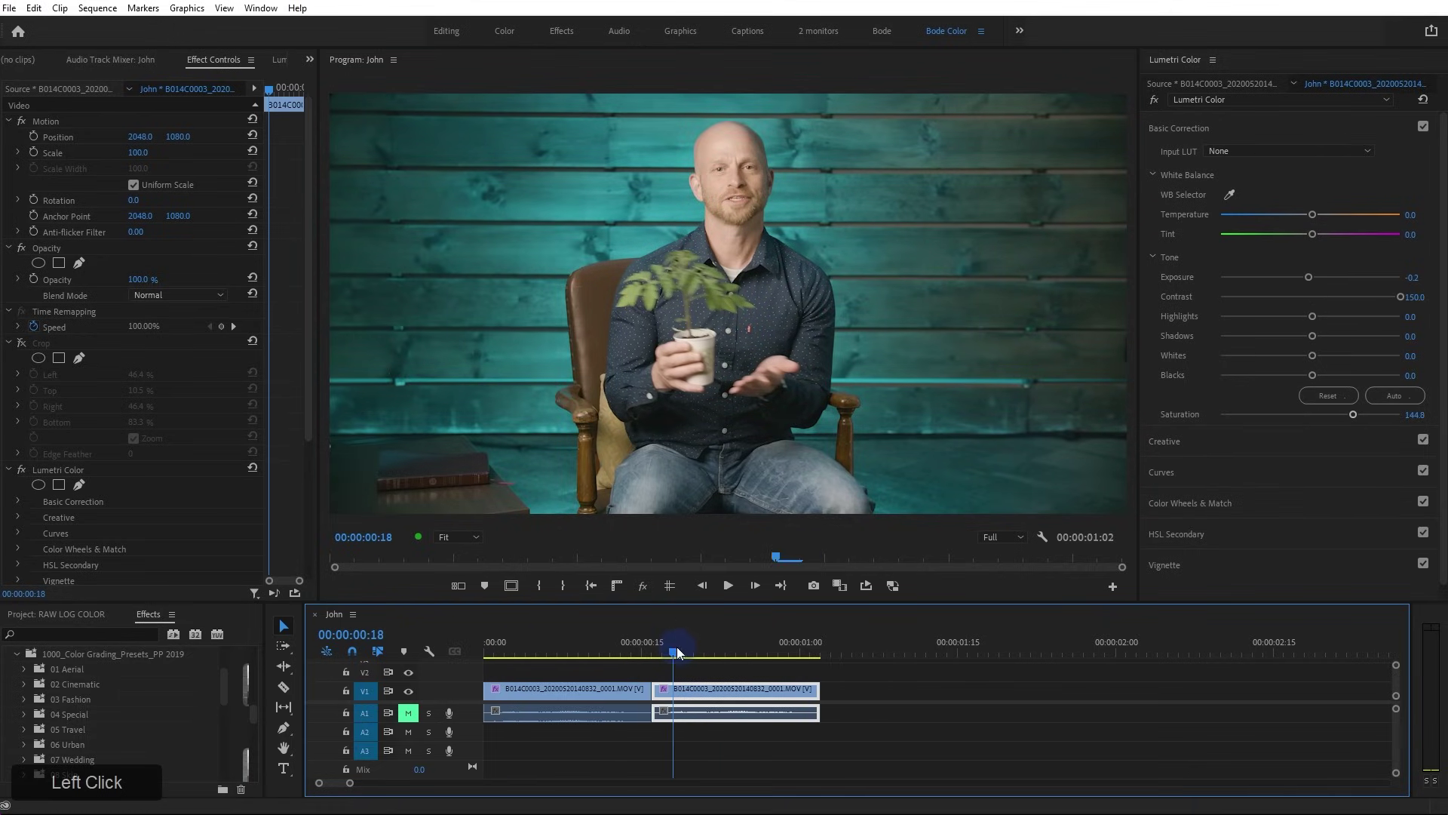
left_click(504, 646)
left_click(575, 689)
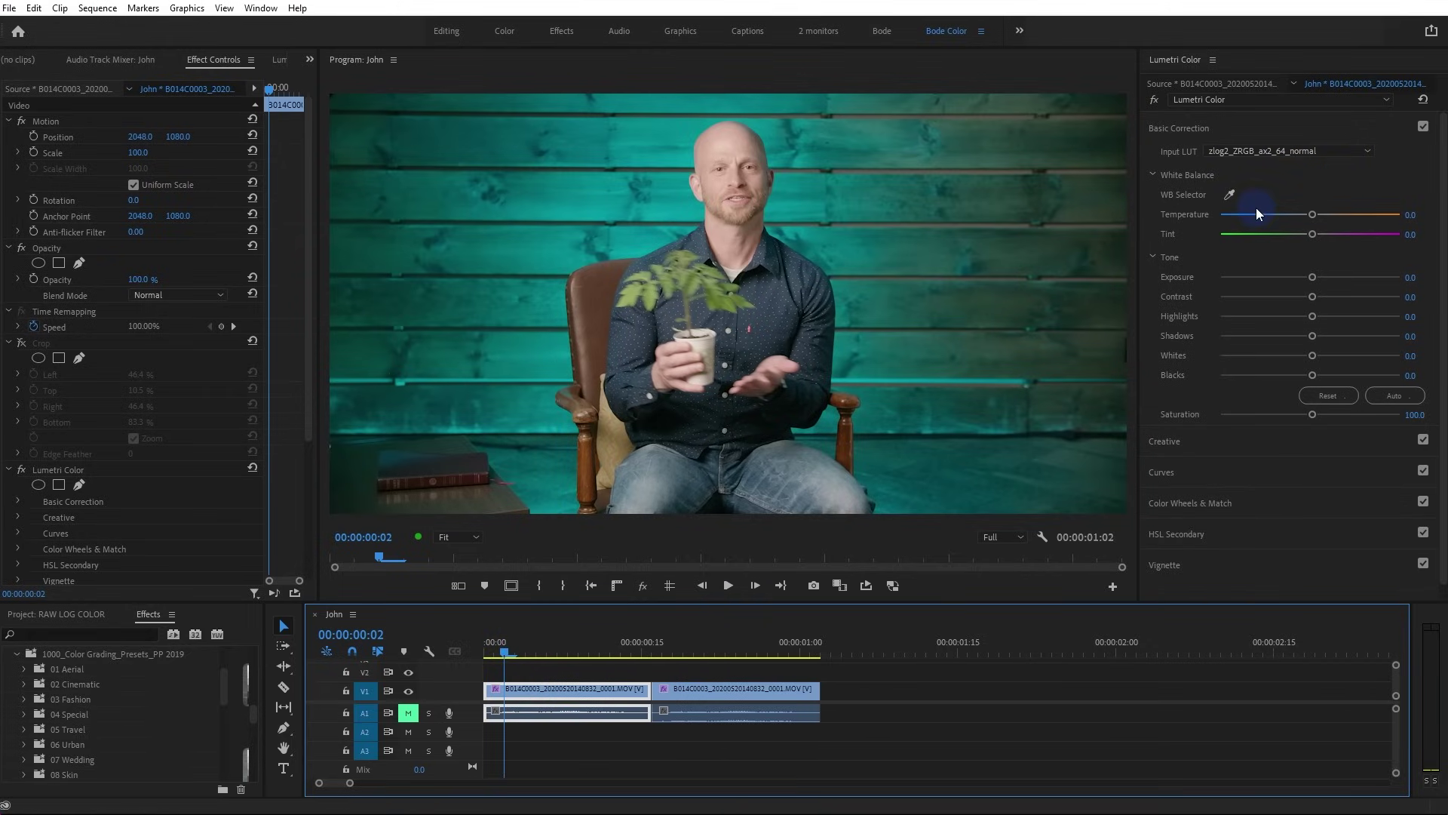
left_click(677, 649)
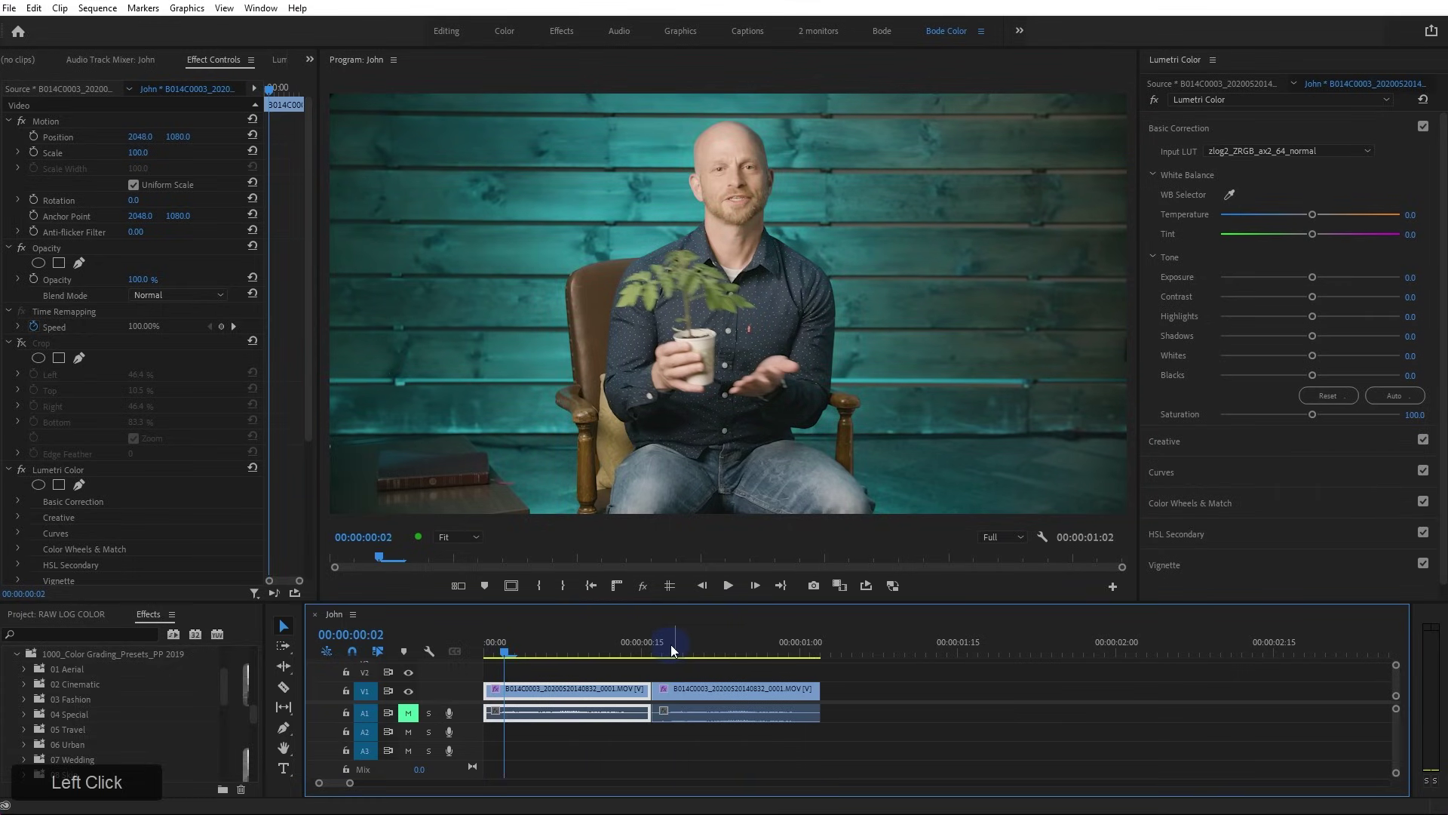
left_click(516, 650)
left_click_drag(517, 650, 672, 644)
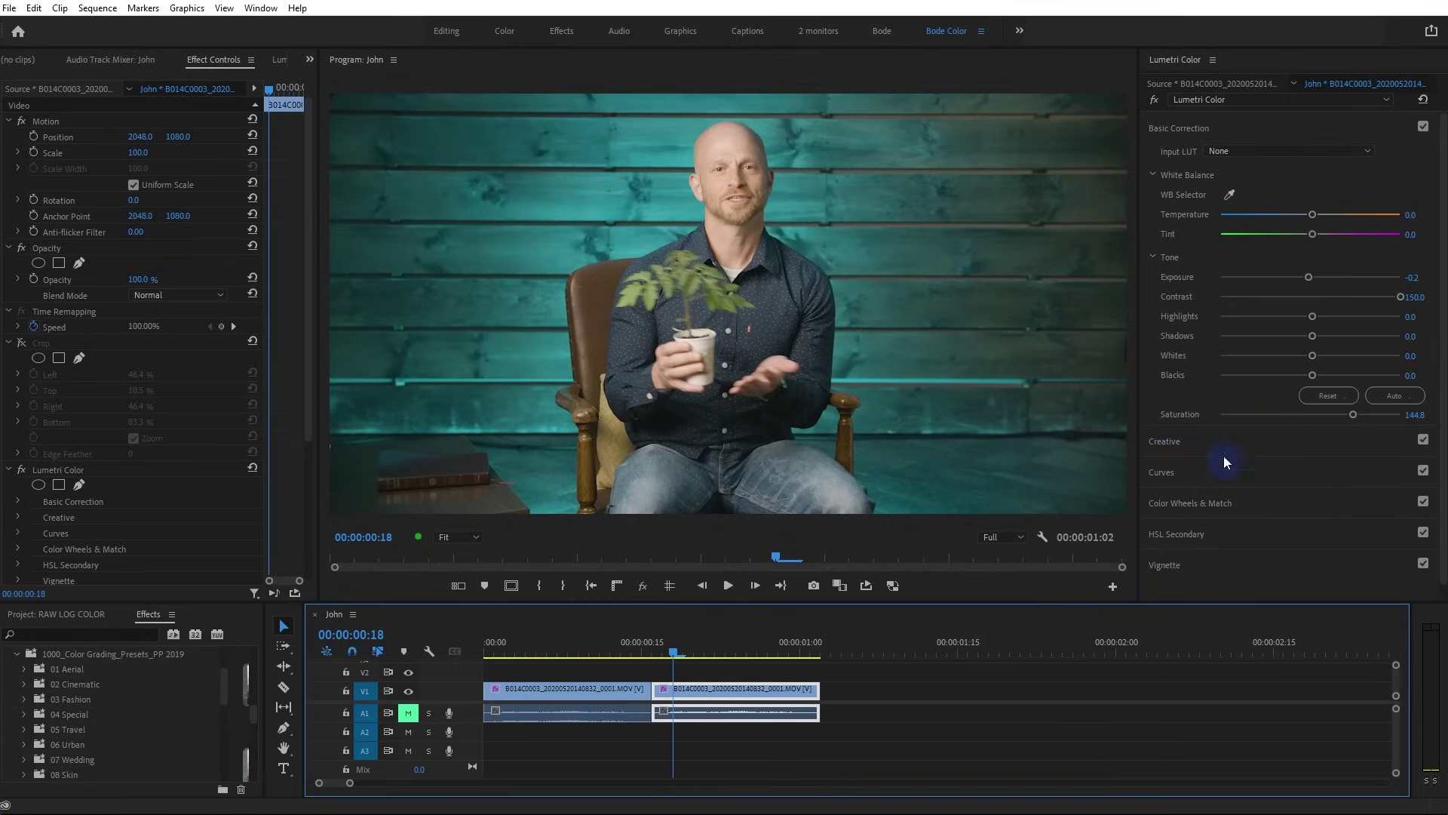
left_click(515, 653)
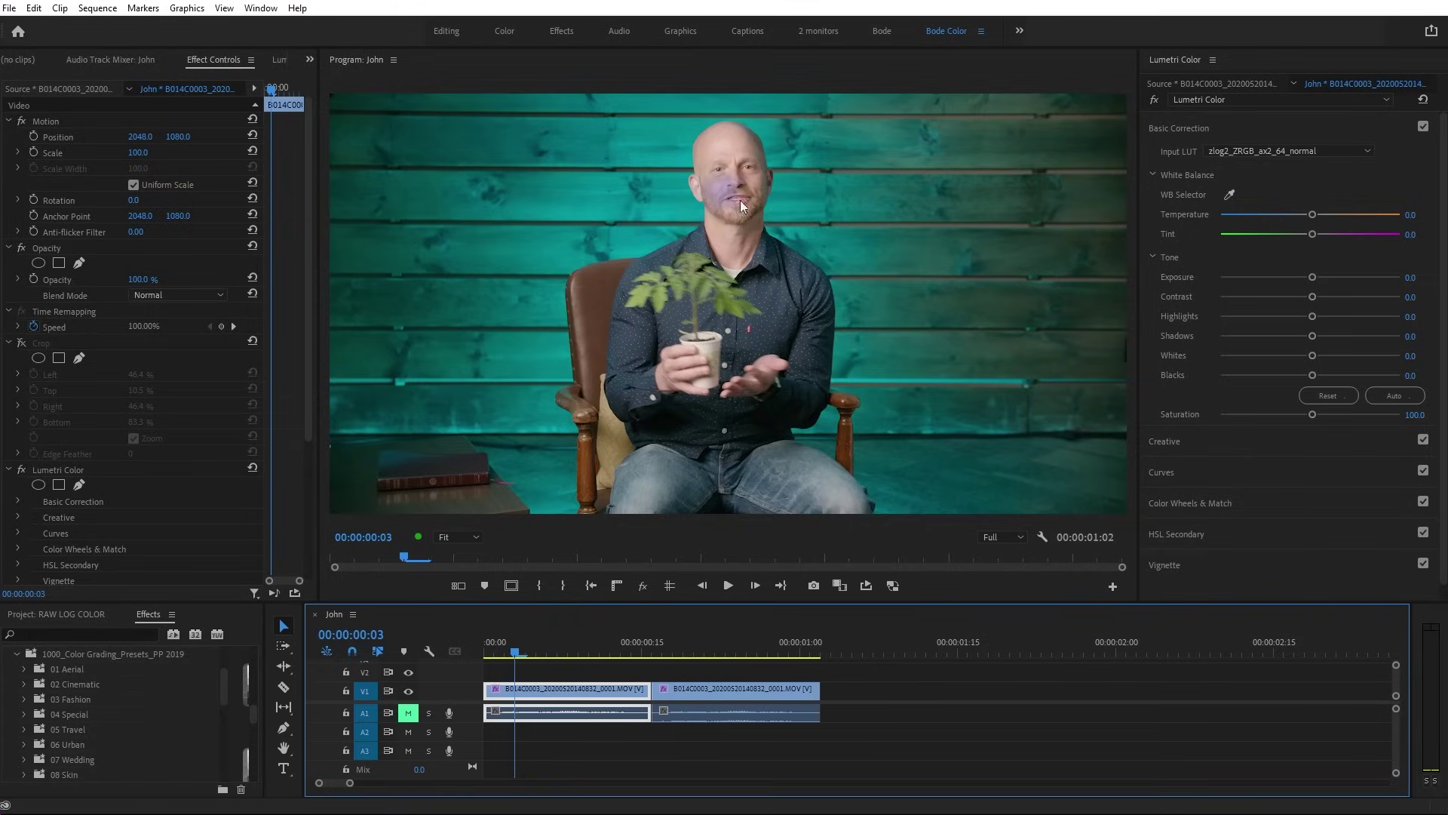
left_click(41, 344)
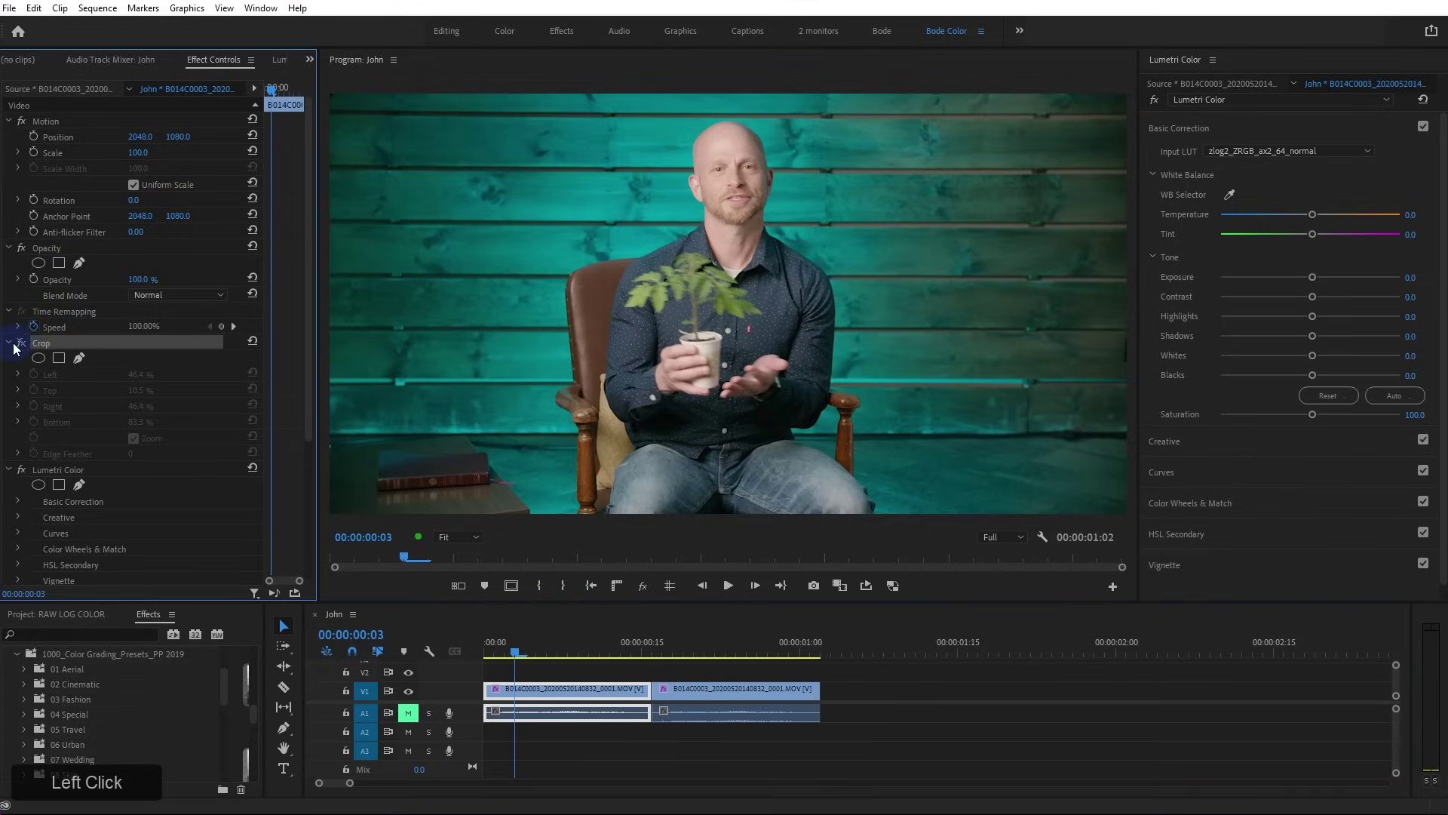
Enable the Crop zoom on both interview clips to show forehead skin close-ups
left_click(22, 344)
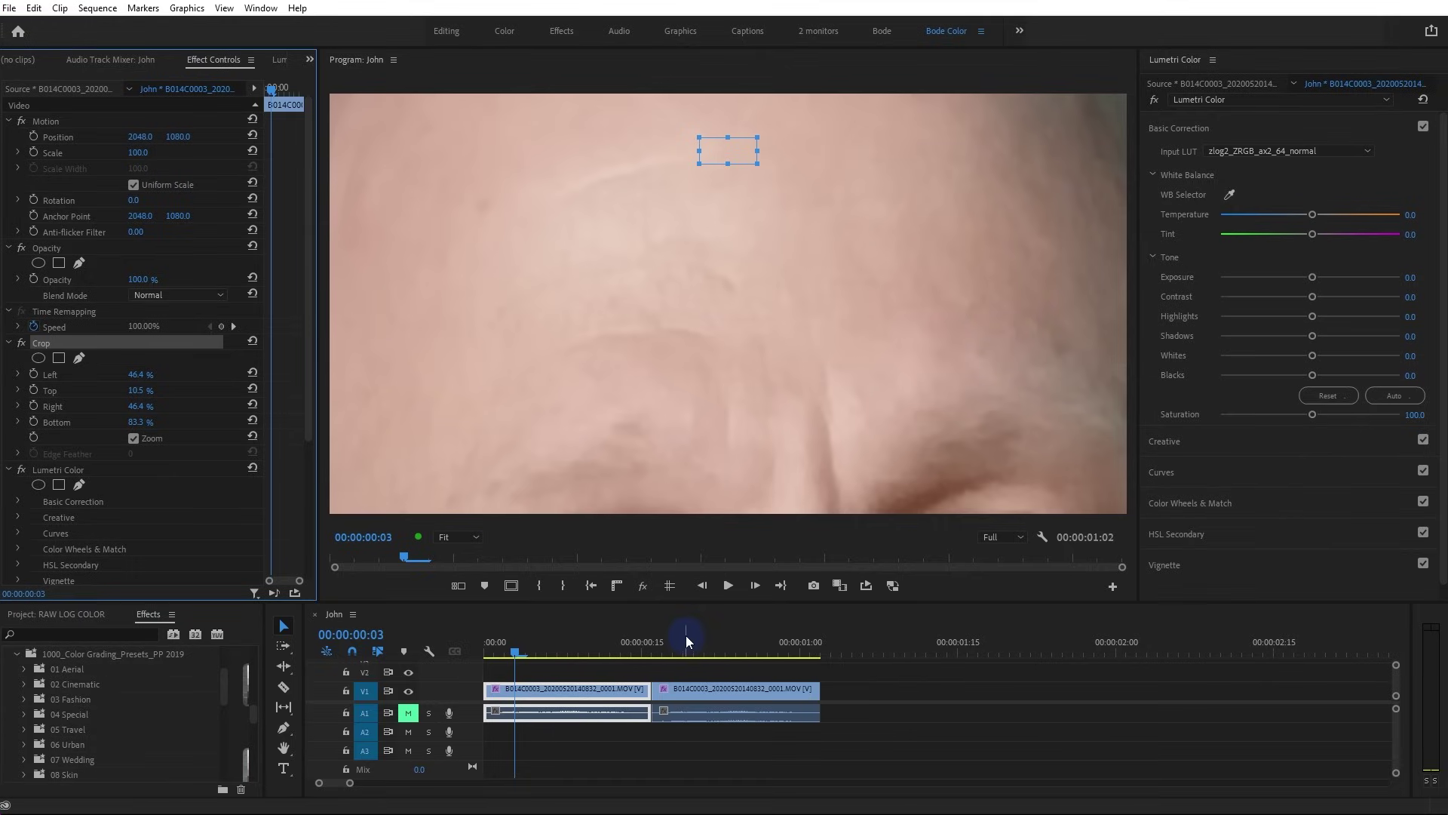
left_click(673, 653)
left_click(683, 691)
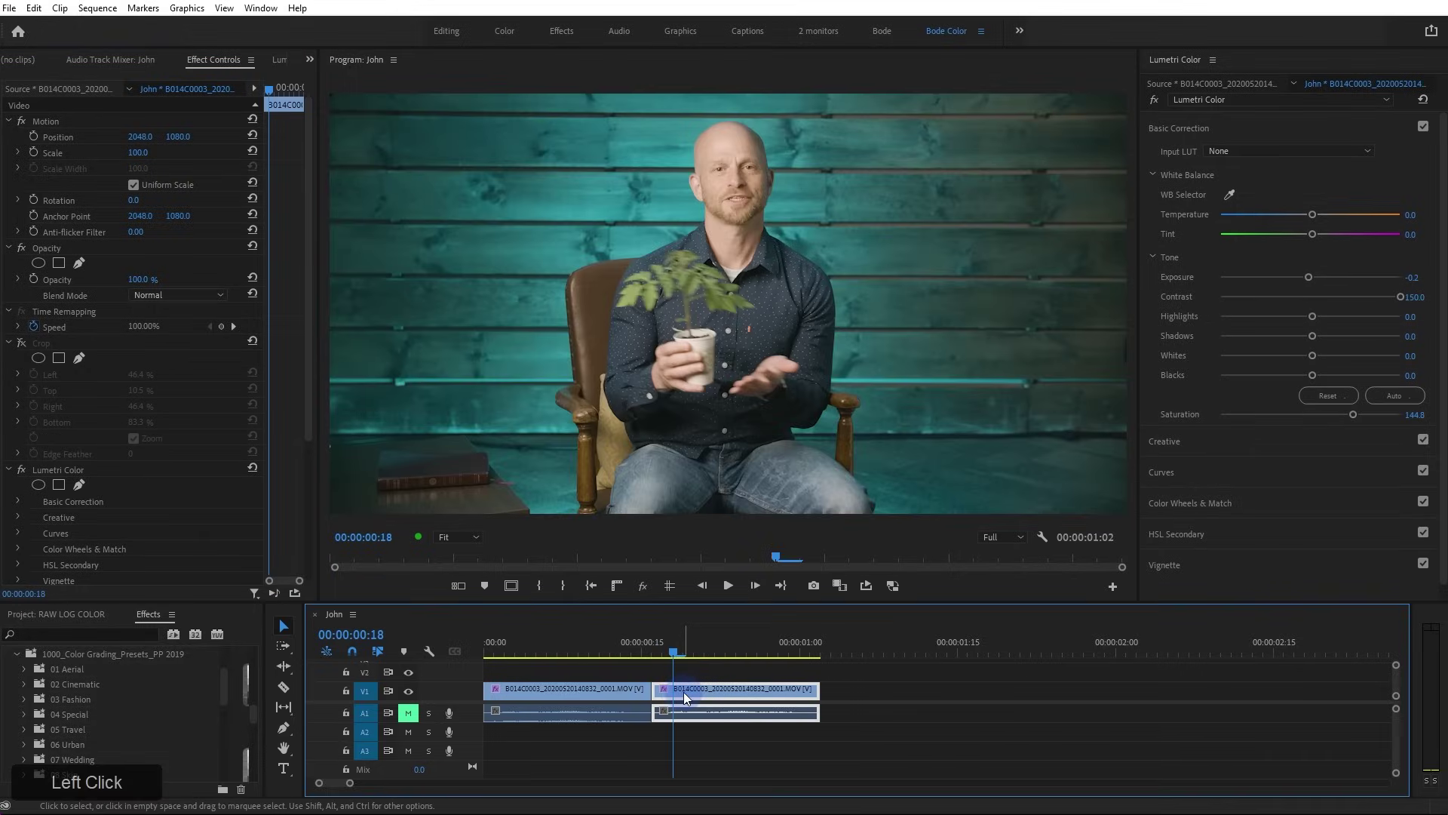
left_click(21, 344)
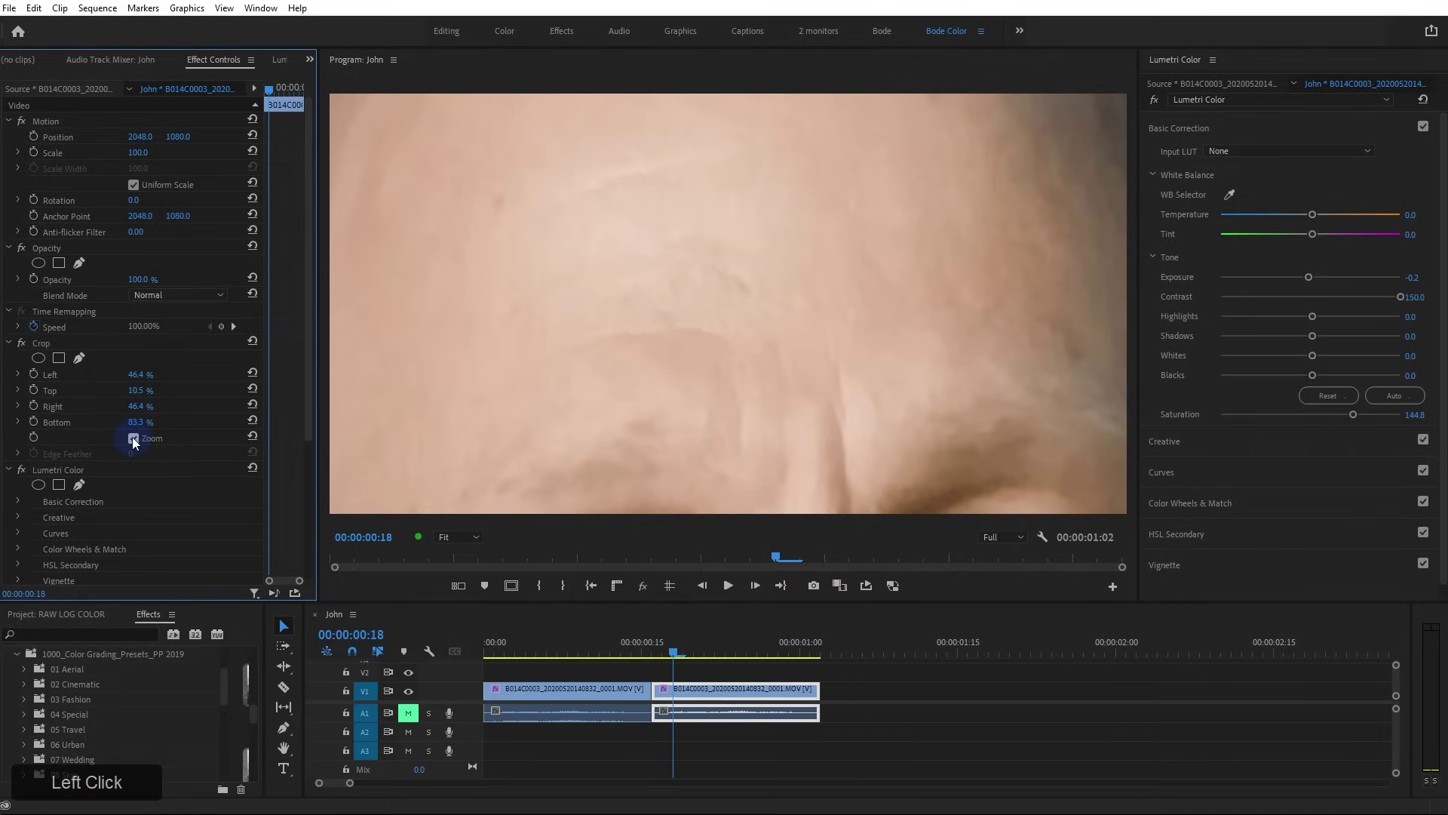
left_click(275, 60)
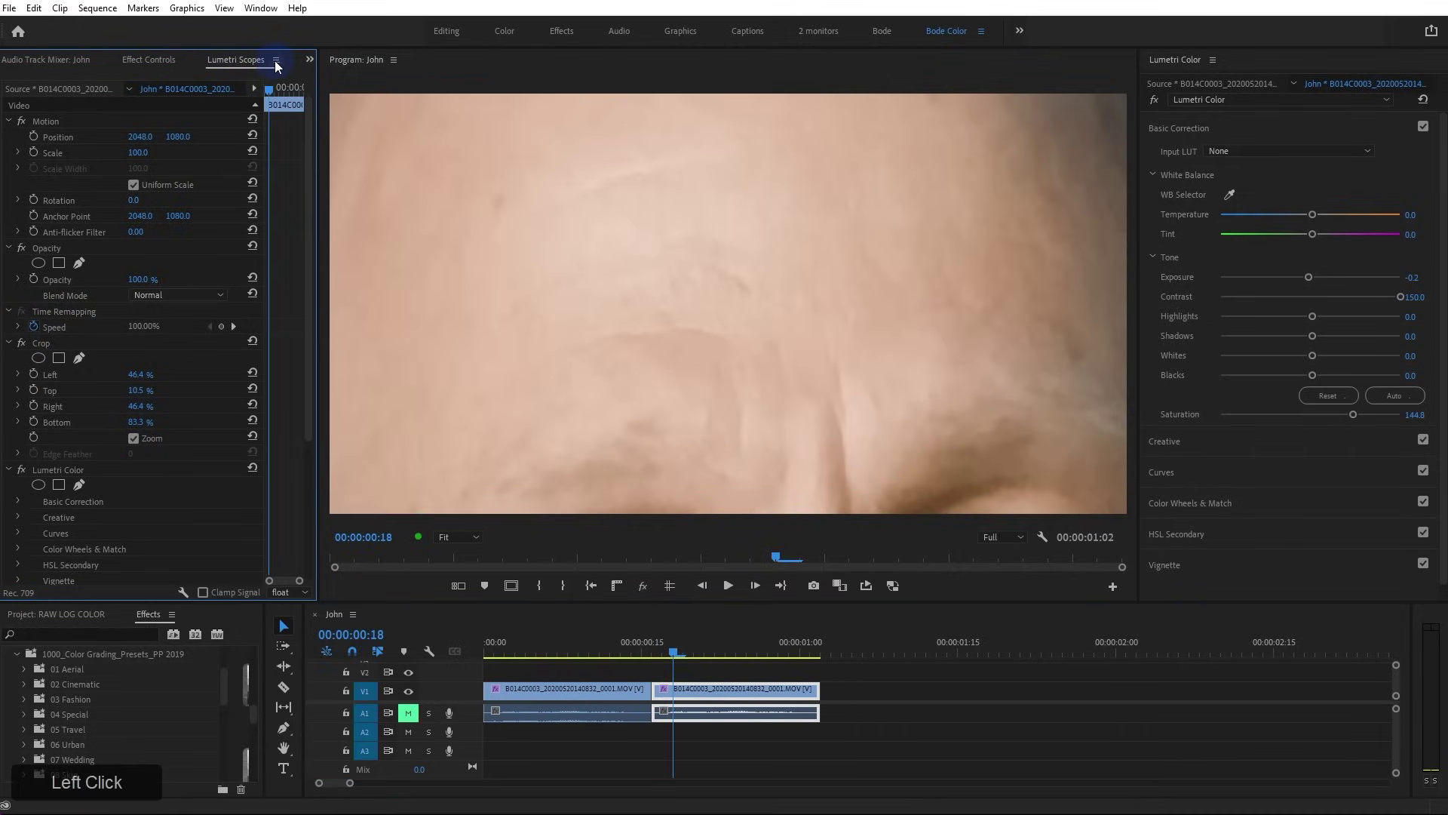
Enlarge the vectorscope and compare both clips' skin tones on it
right_click(152, 280)
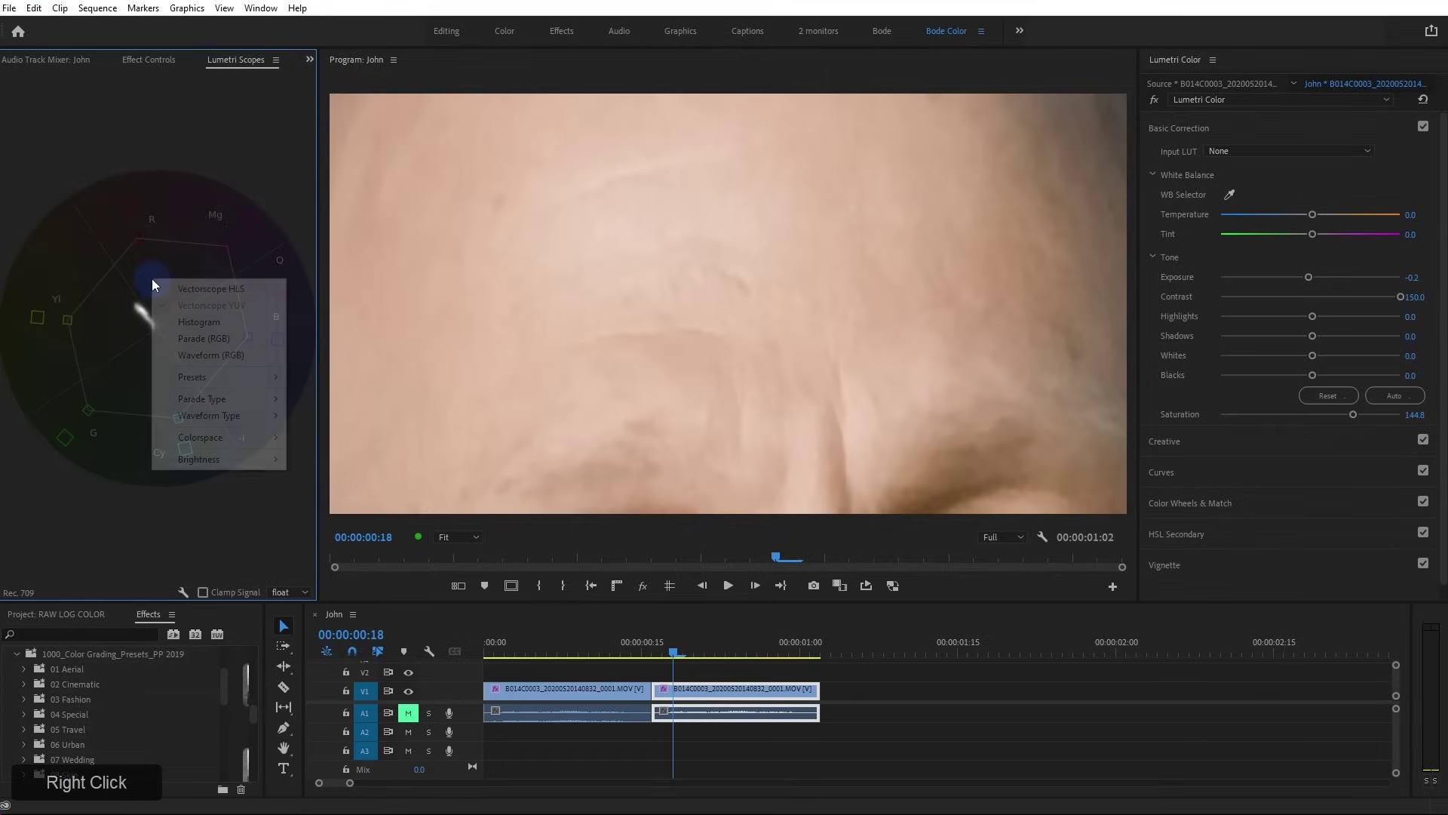
left_click(224, 75)
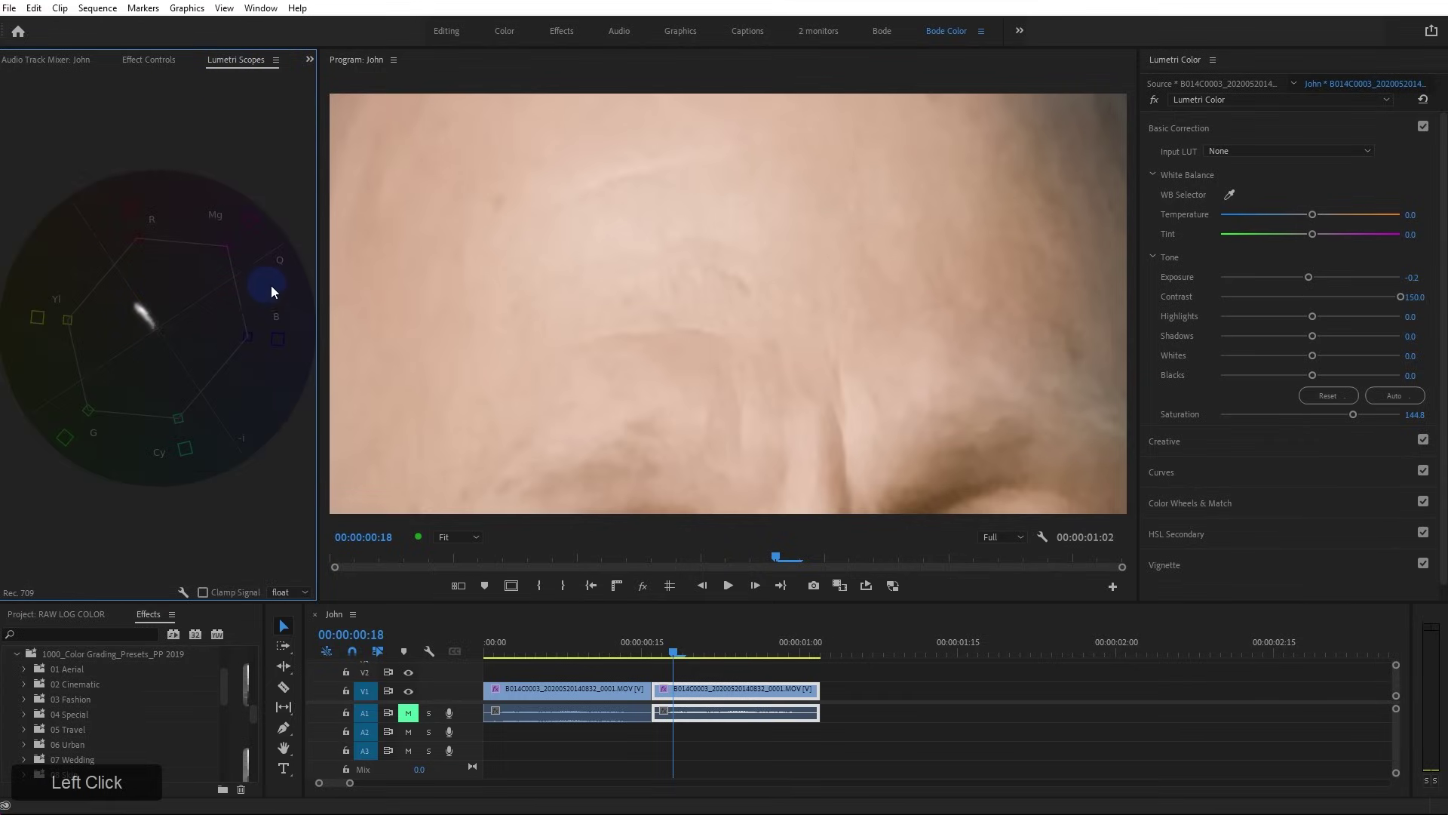
left_click_drag(320, 292, 435, 299)
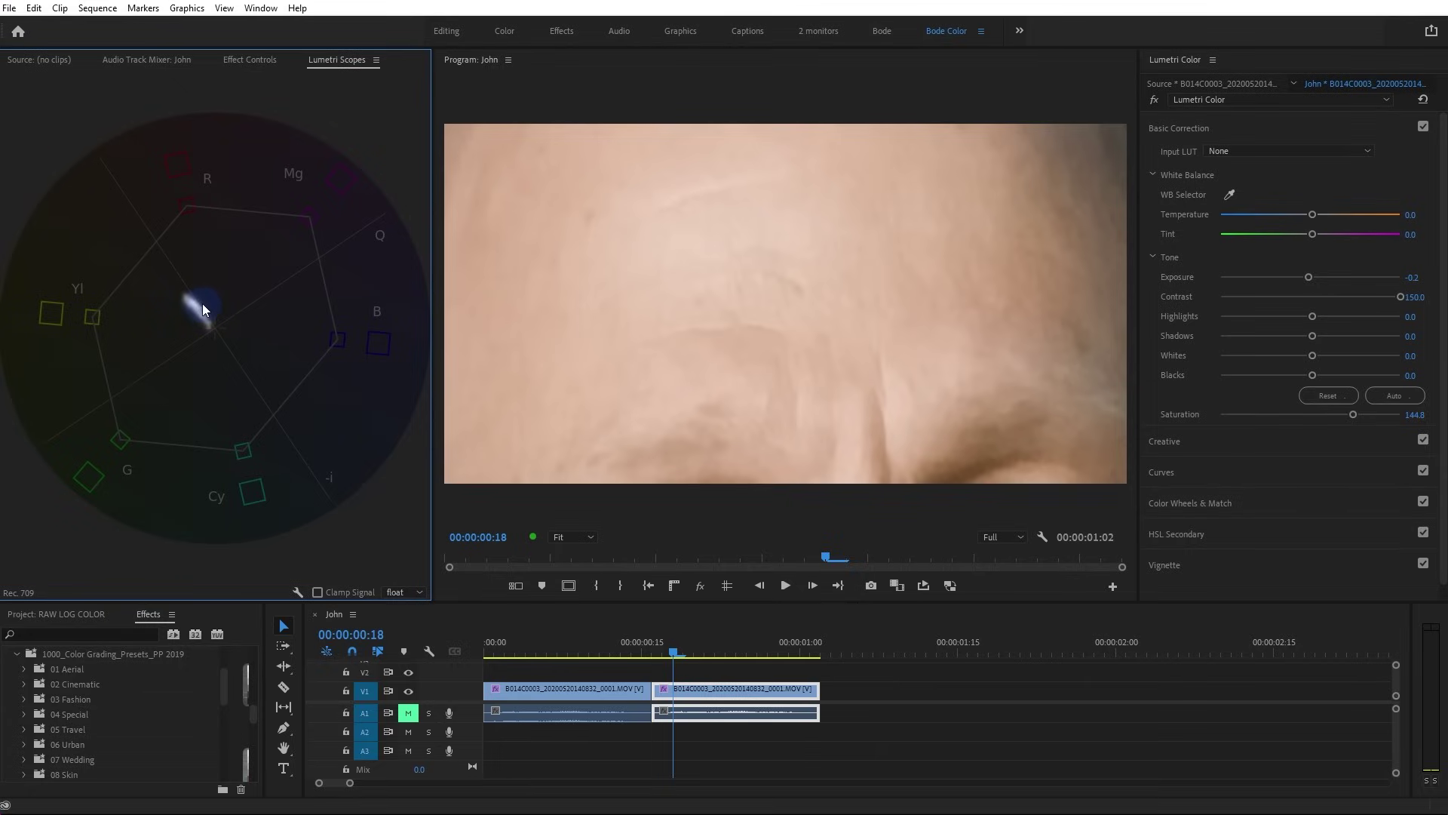
left_click(508, 646)
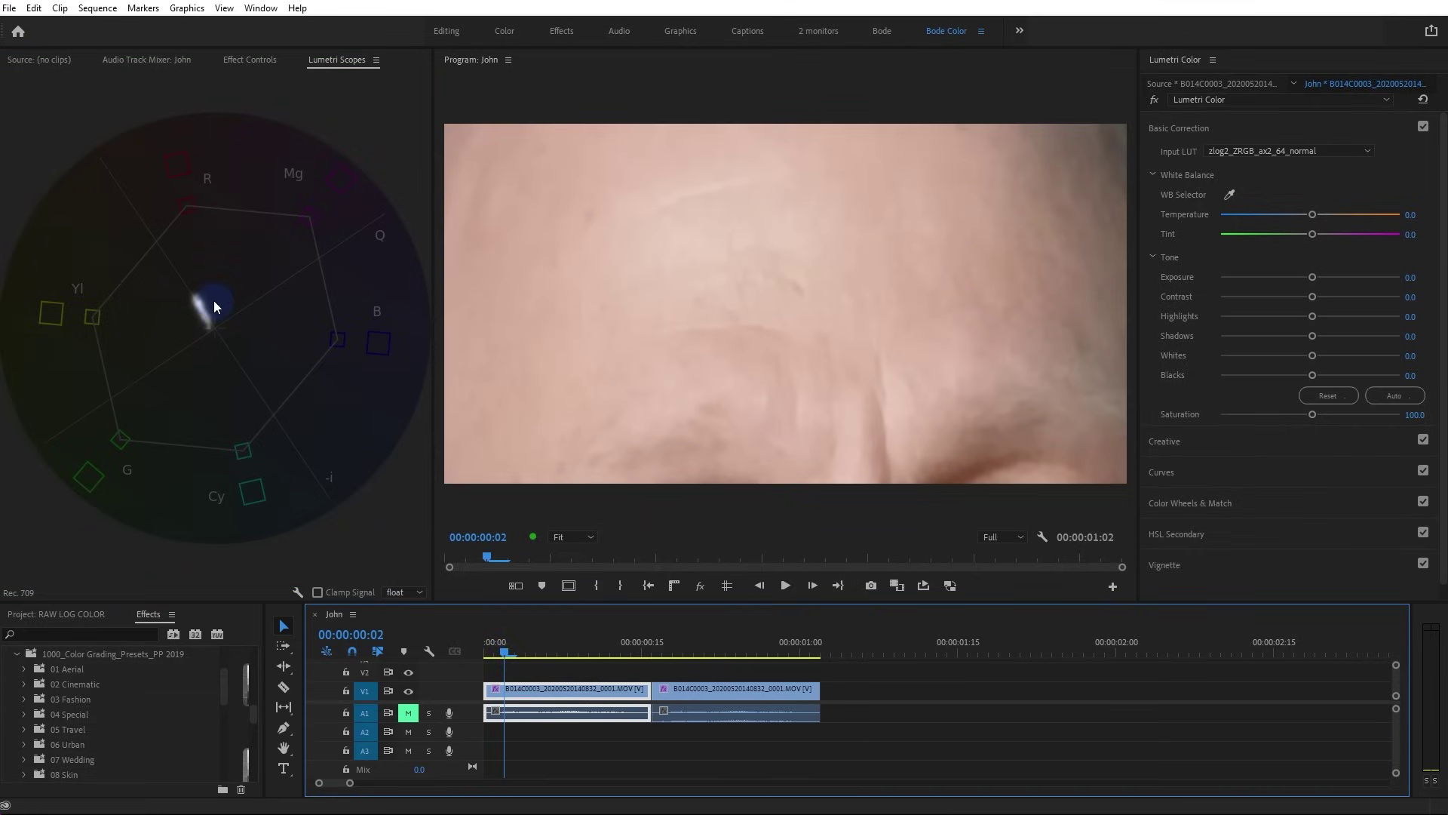
left_click_drag(567, 648, 494, 651)
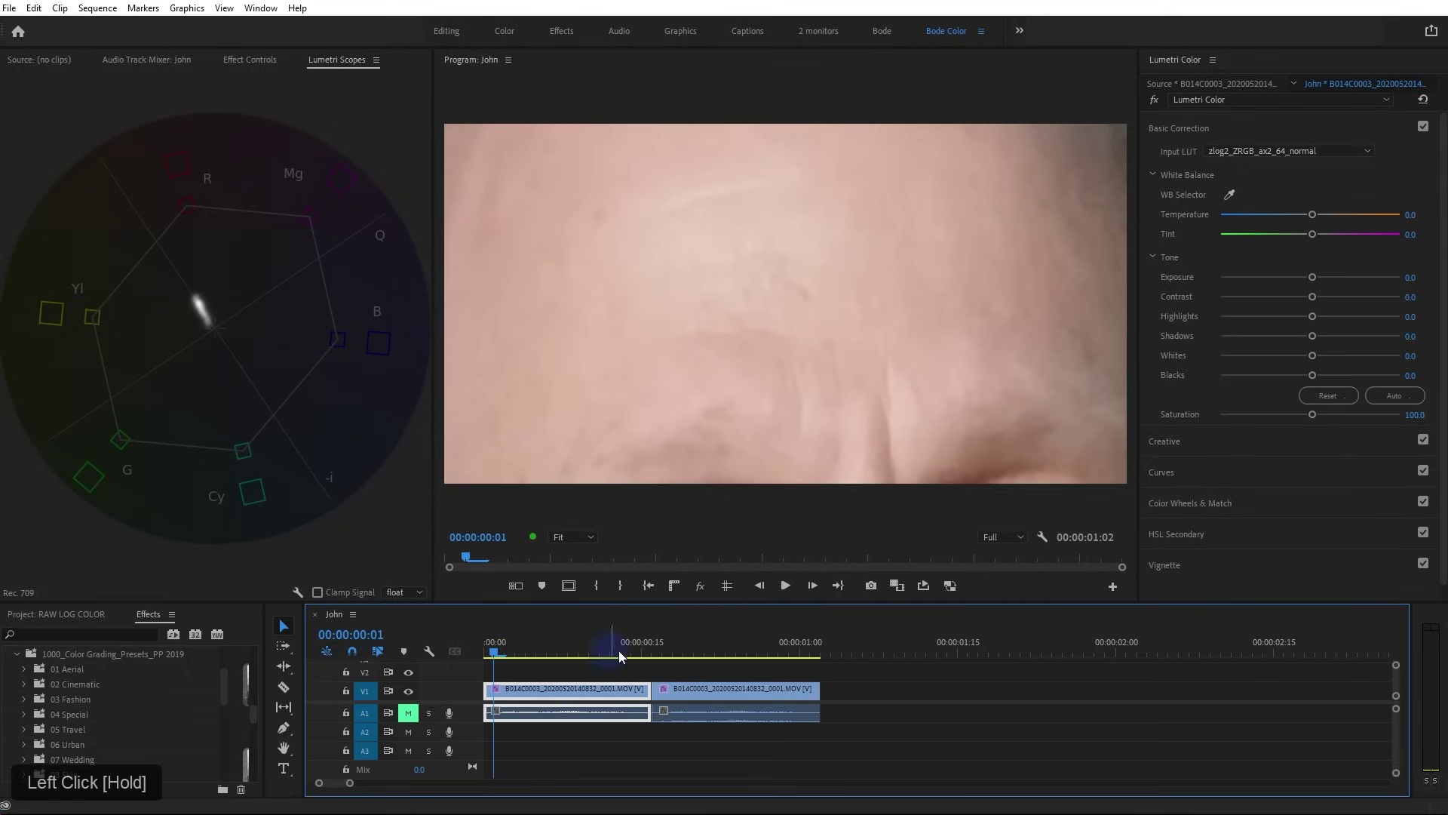
left_click(674, 643)
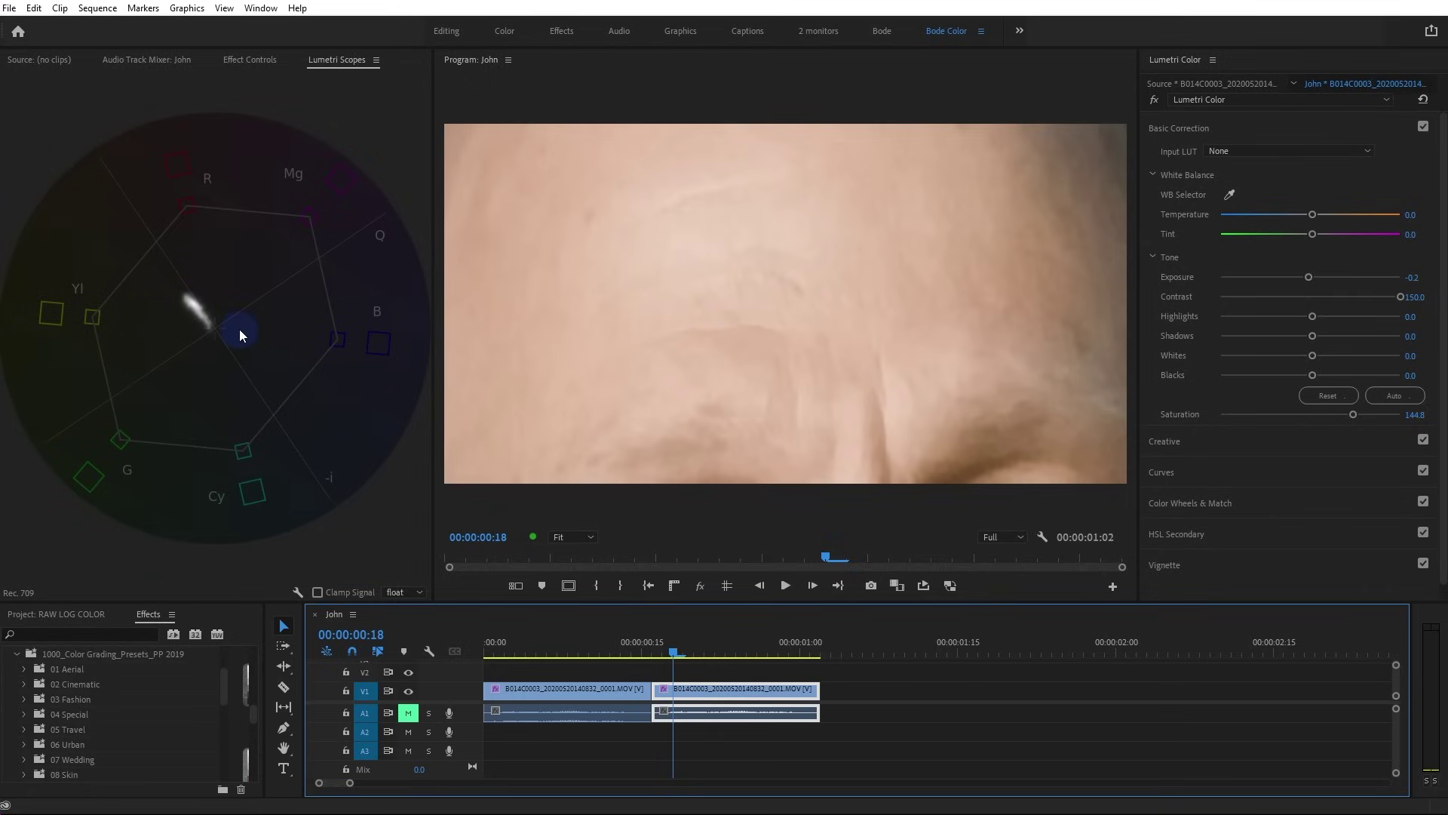
Return to Effect Controls with the first interview clip selected
left_click(256, 64)
left_click(21, 343)
left_click(536, 650)
left_click(545, 685)
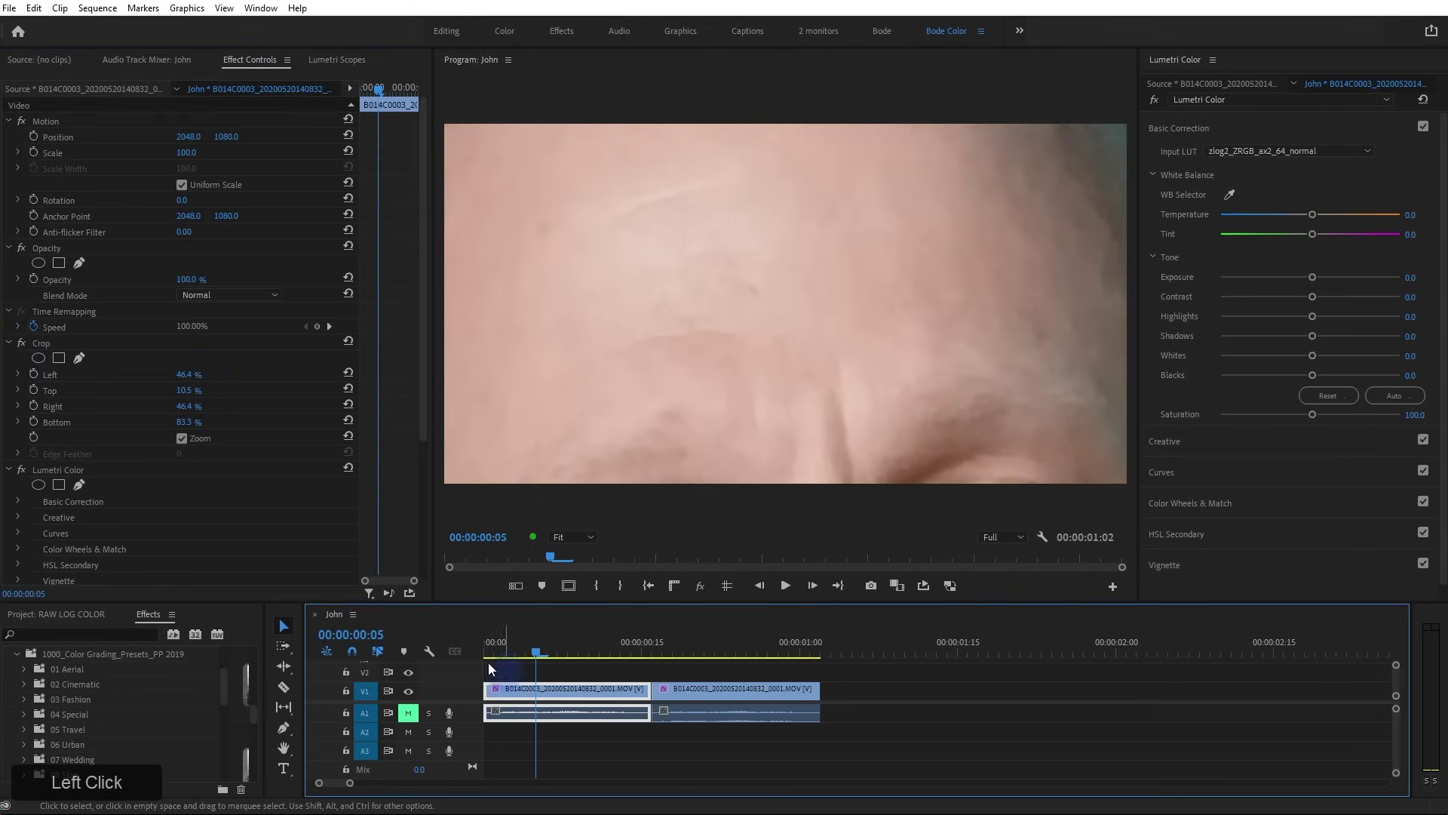
Disable the first clip's Crop zoom, enlarge the timeline, and expand Lumetri's Creative section
left_click(21, 343)
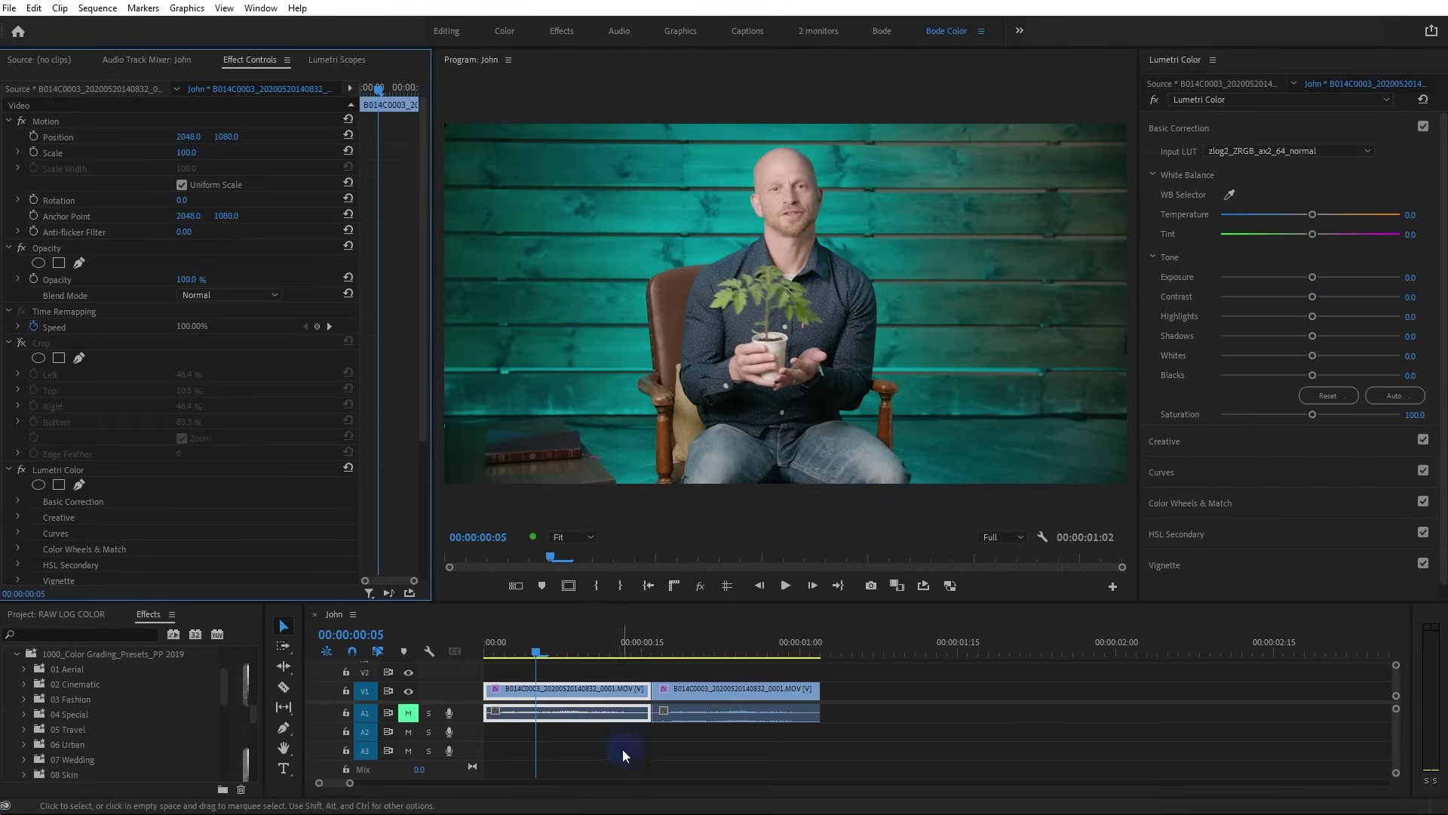
left_click_drag(537, 602, 544, 531)
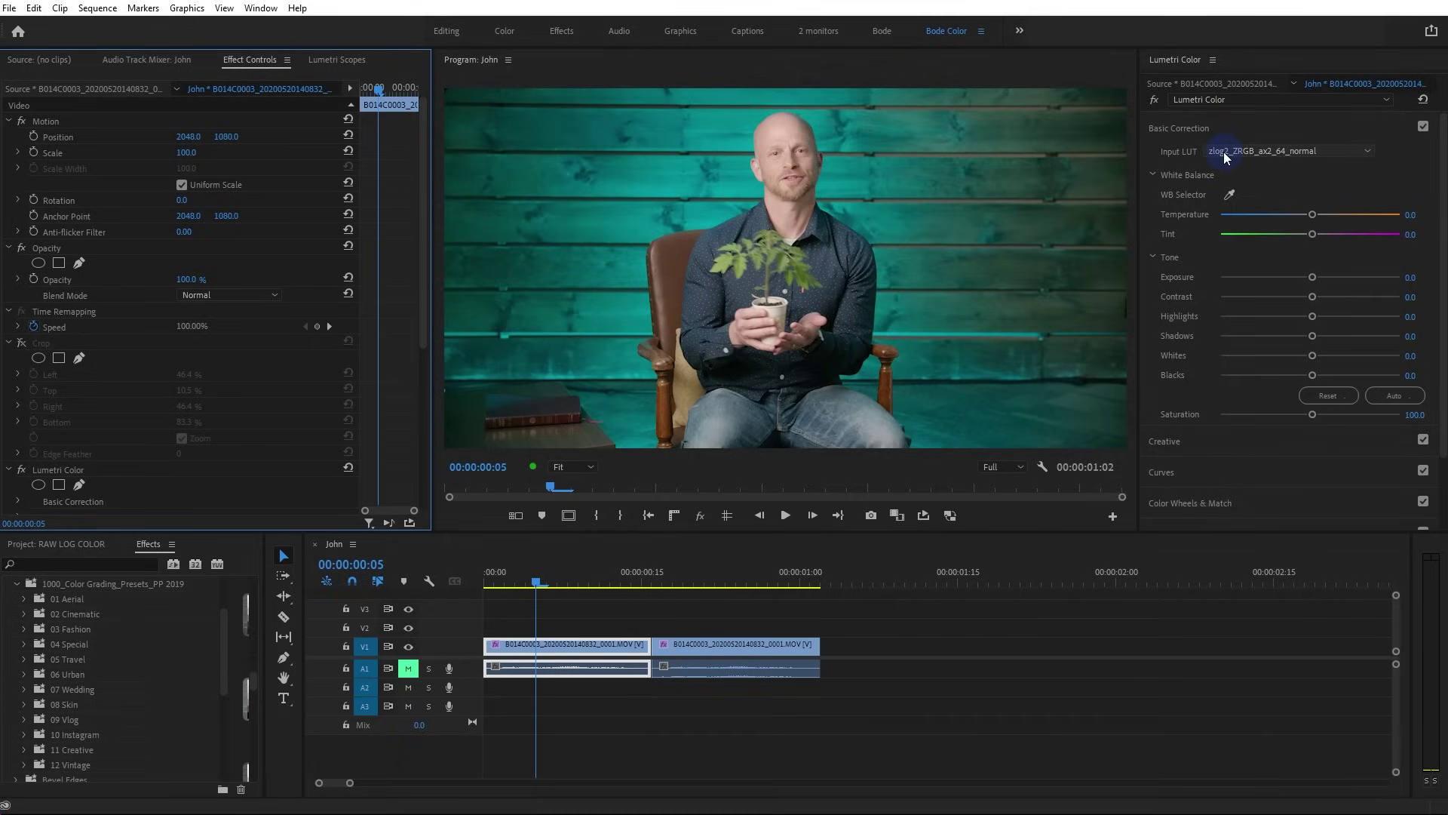
left_click(1202, 443)
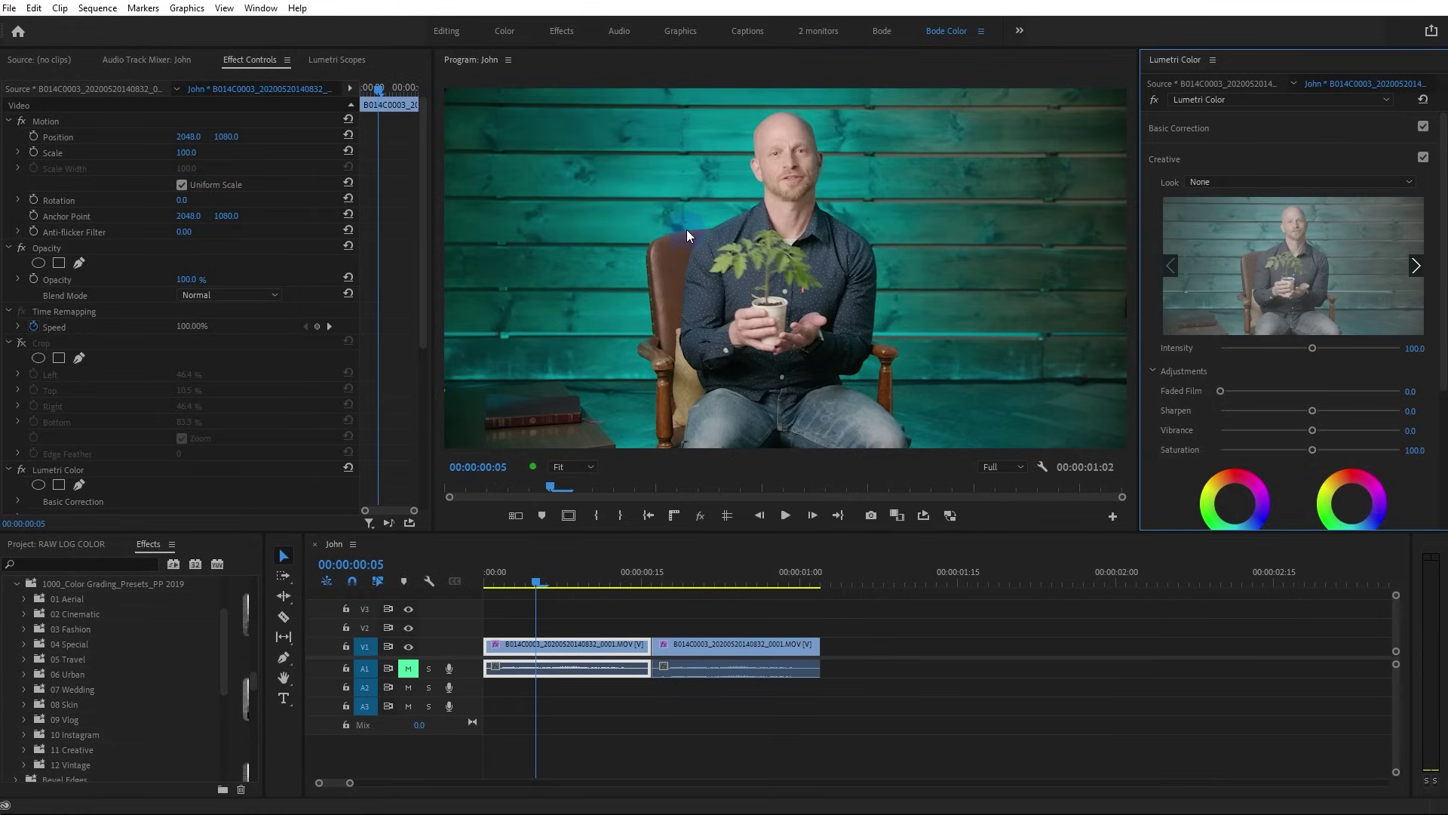
left_click(1241, 181)
scroll(1261, 116, "down", 3)
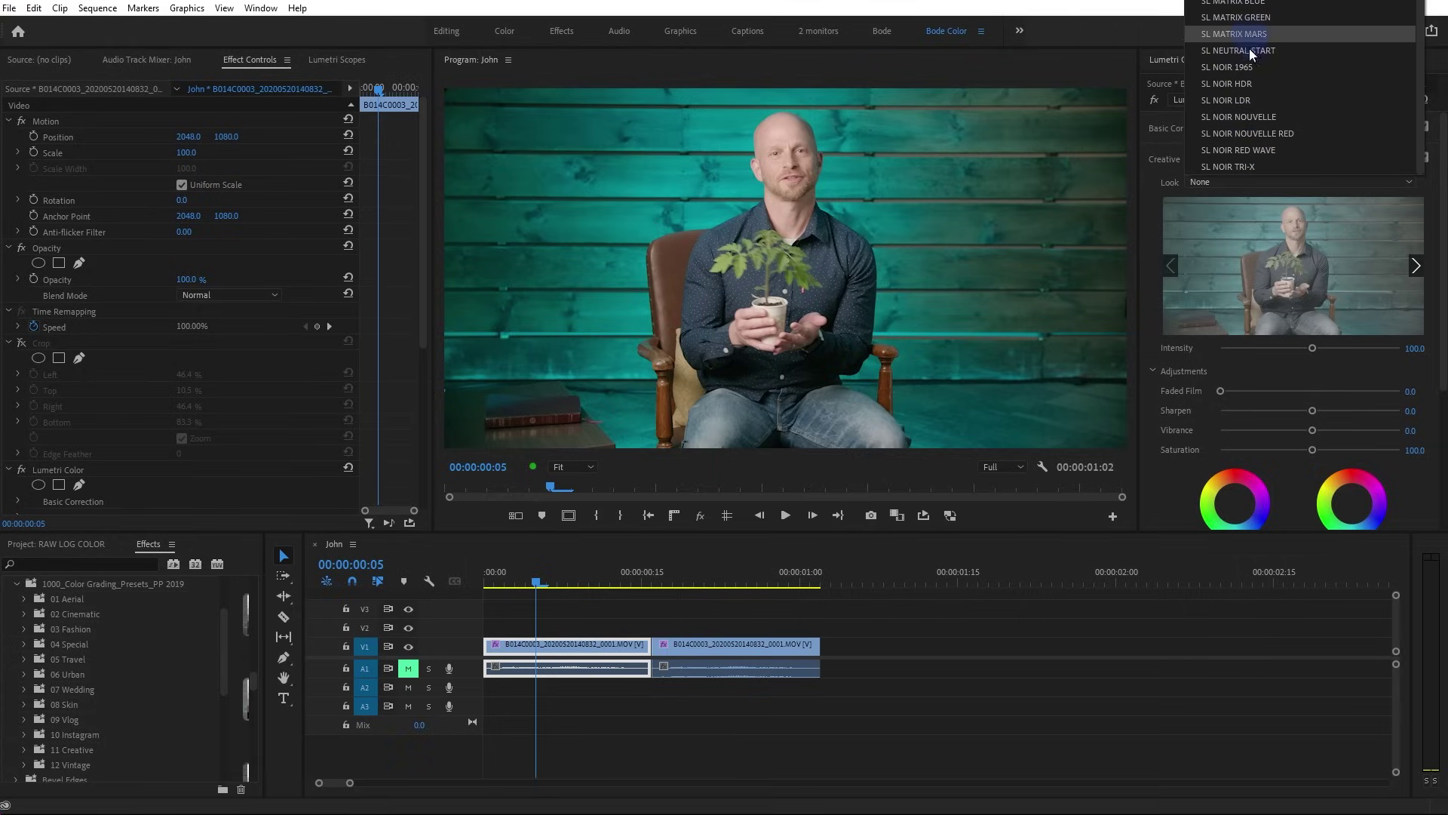
scroll(1252, 90, "up", 5)
scroll(1250, 72, "up", 3)
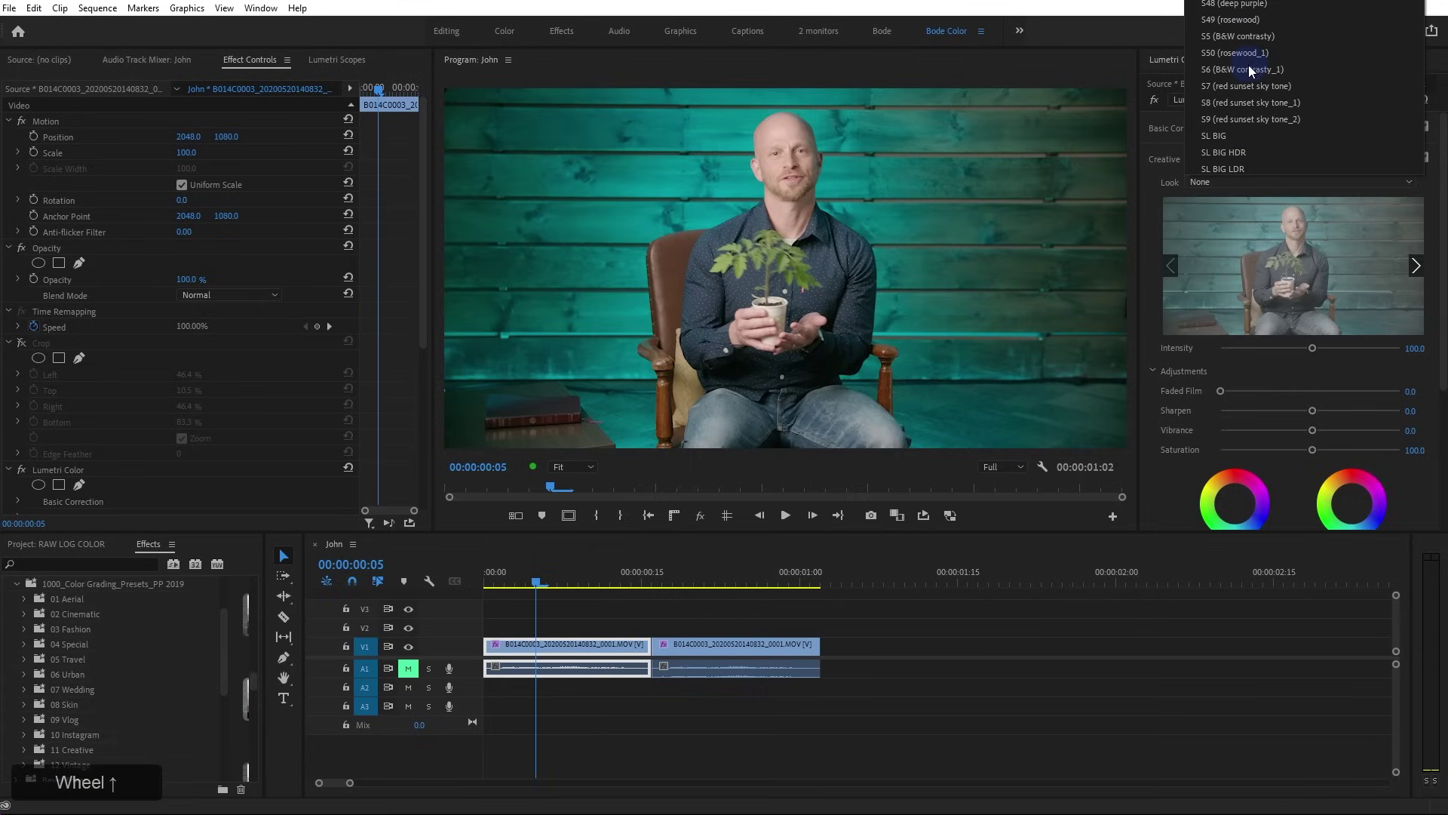
left_click(1241, 136)
mouse_move(1419, 274)
left_click(1416, 268)
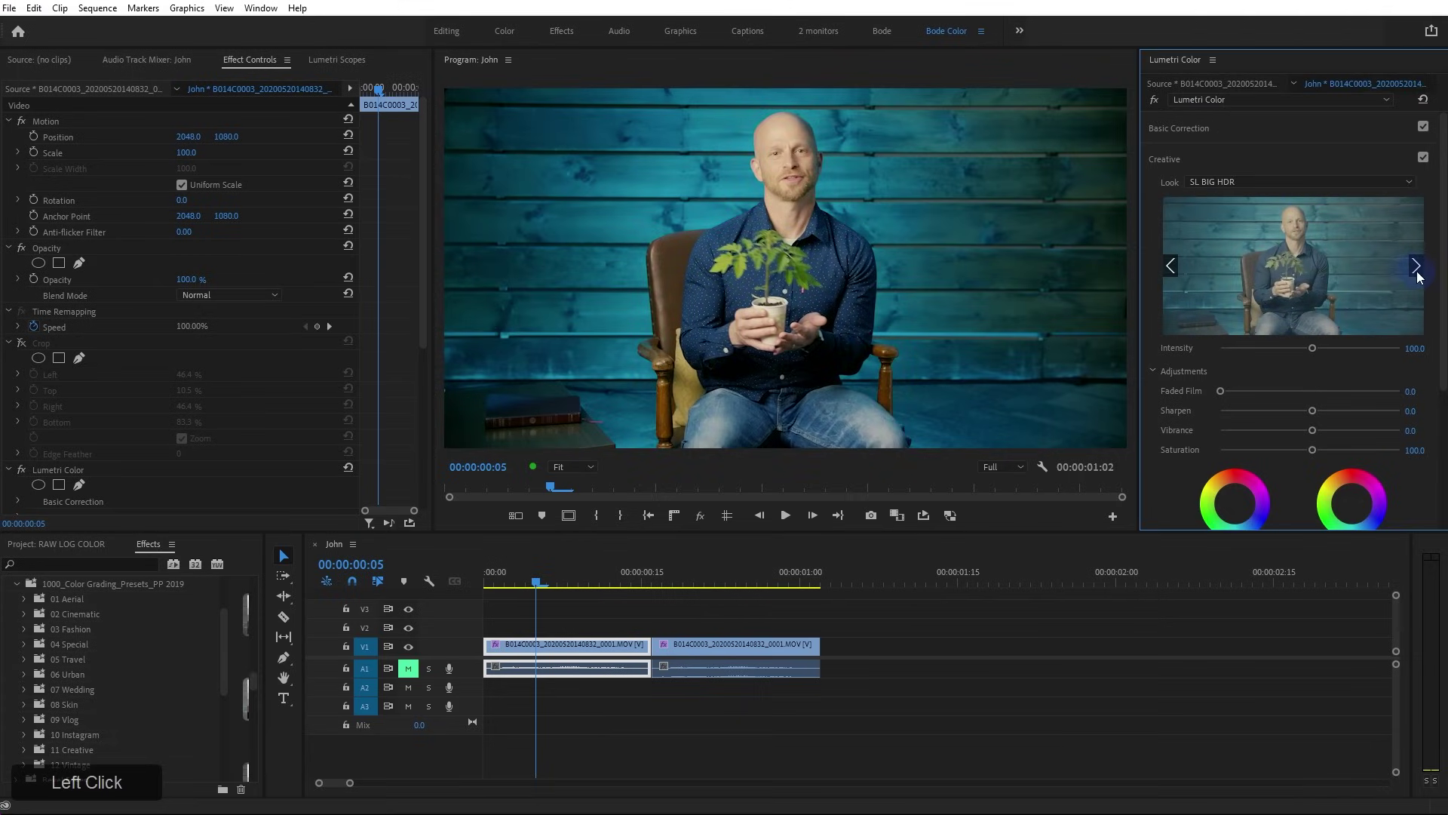
left_click(1416, 268)
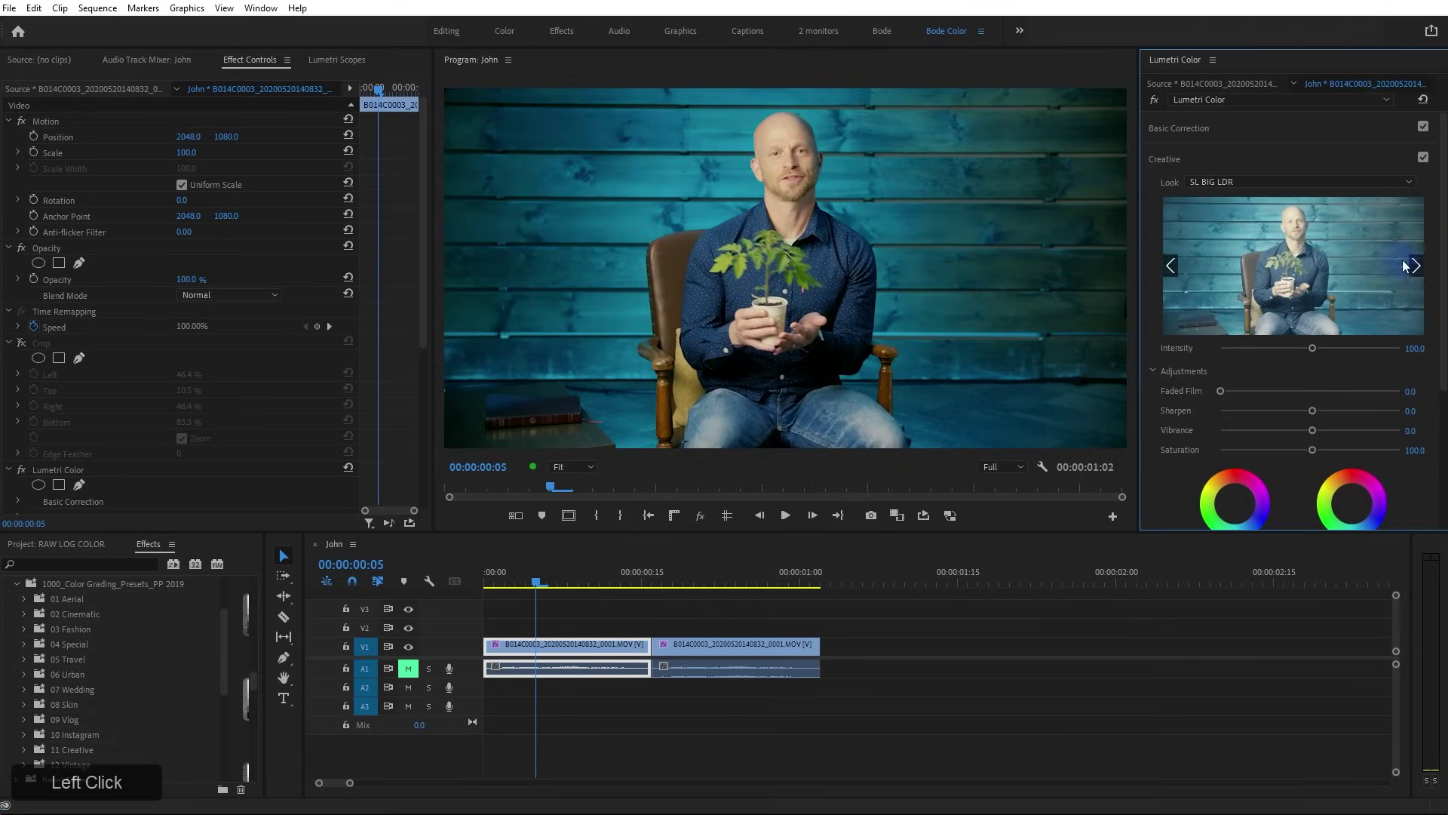
mouse_move(1420, 269)
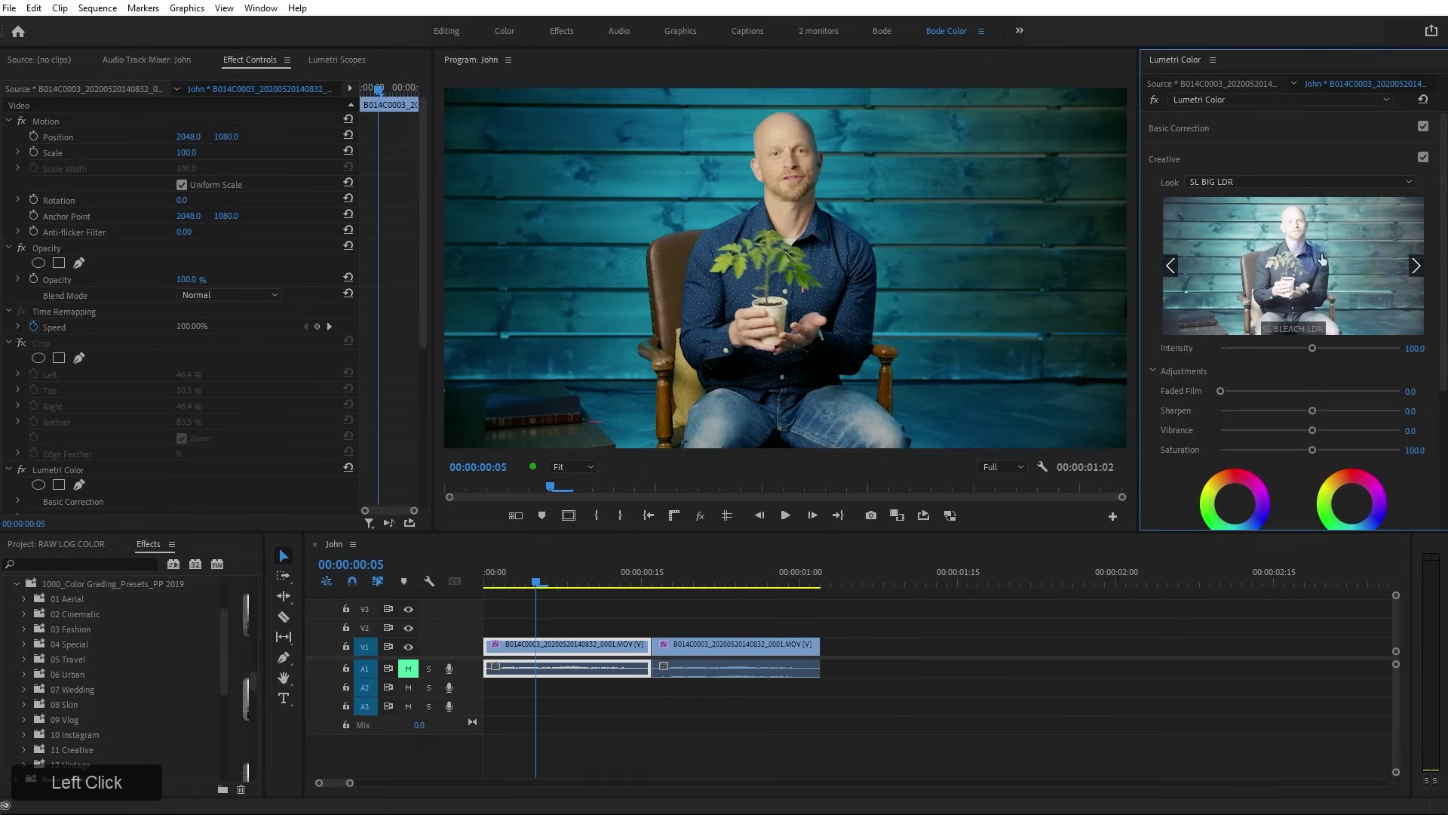
left_click(1416, 268)
left_click(1413, 273)
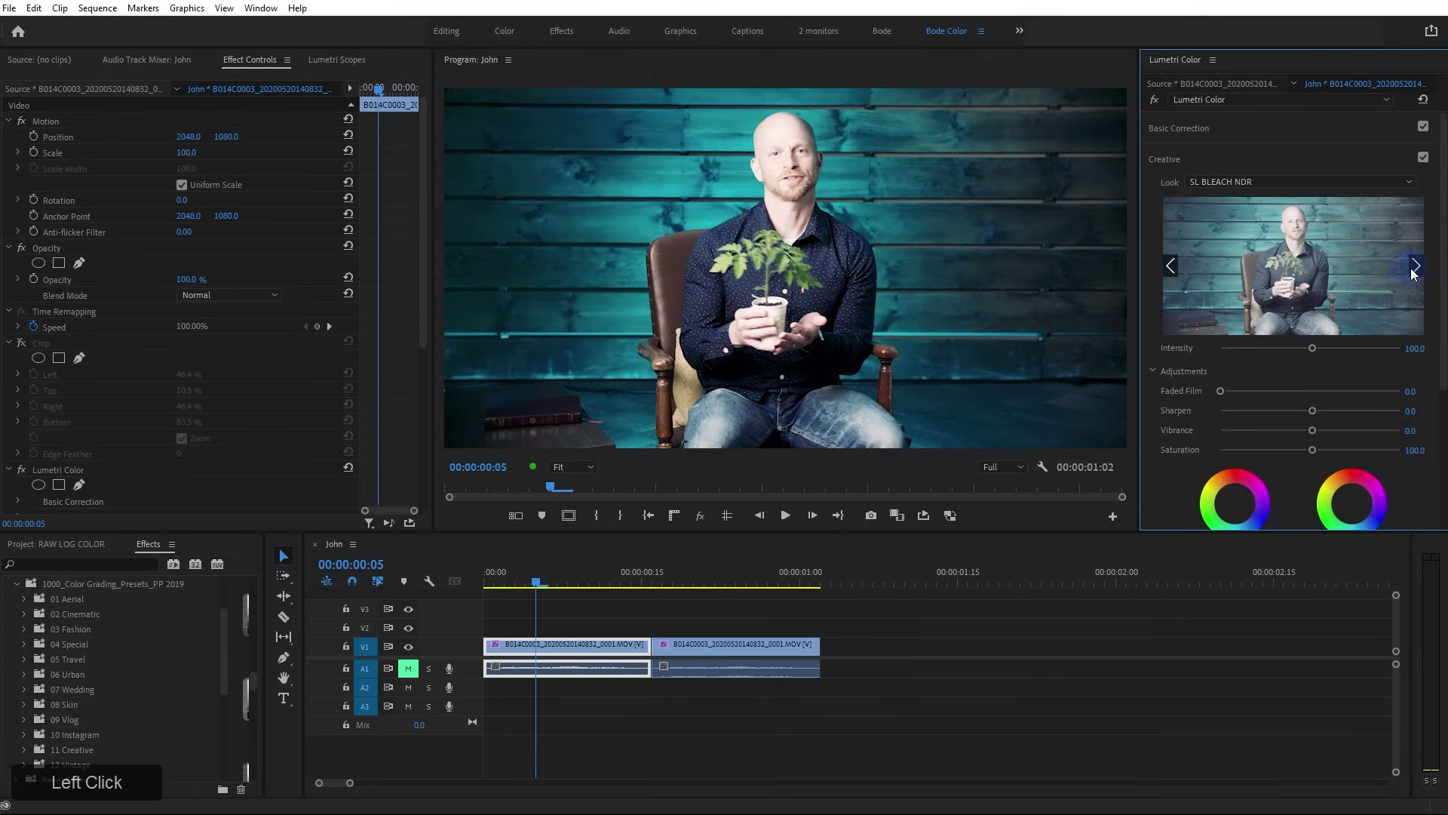
left_click(1417, 270)
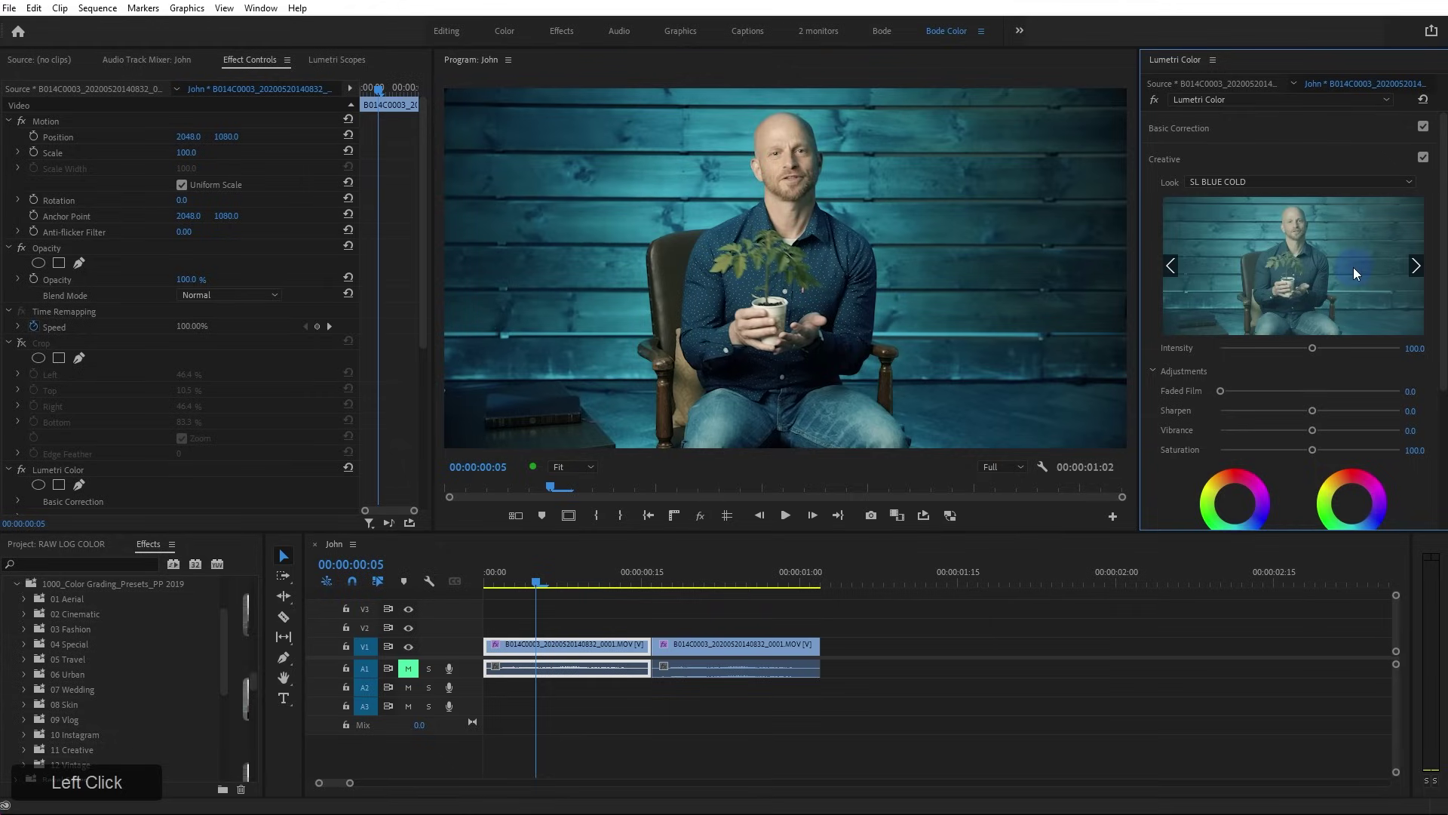
left_click(1417, 270)
left_click(1358, 182)
scroll(1342, 113, "up", 8)
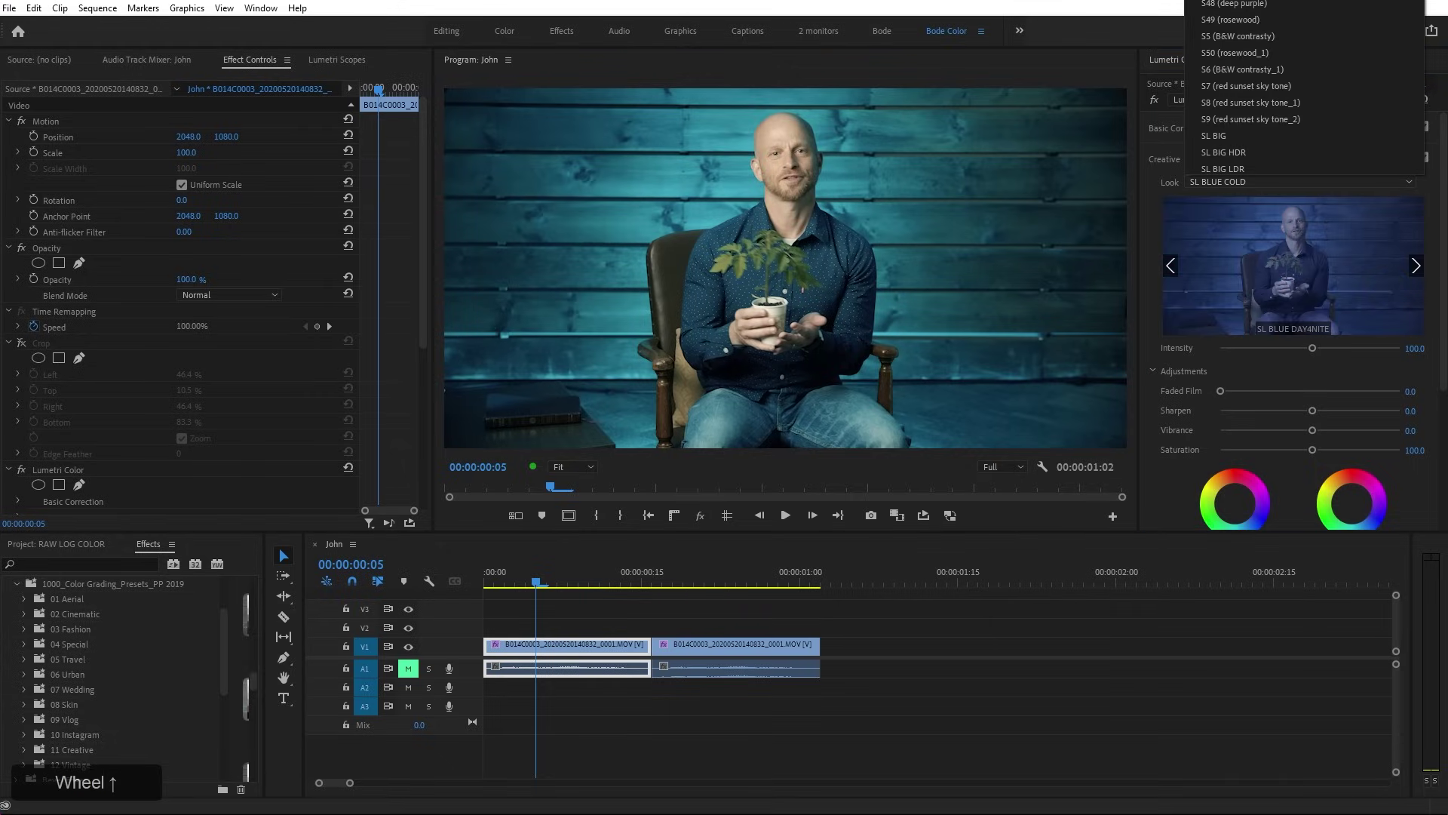
left_click(1237, 2)
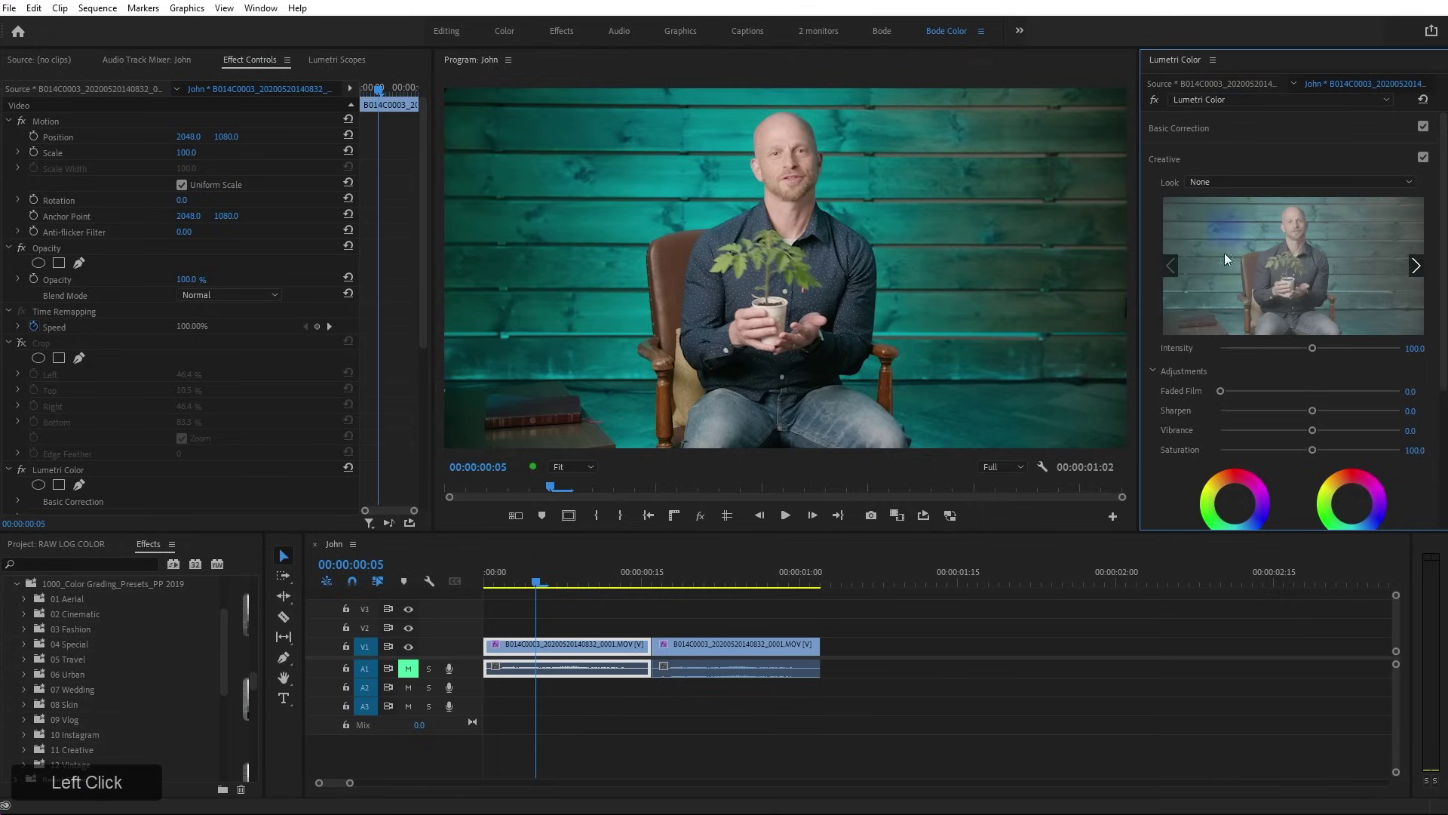
left_click(535, 583)
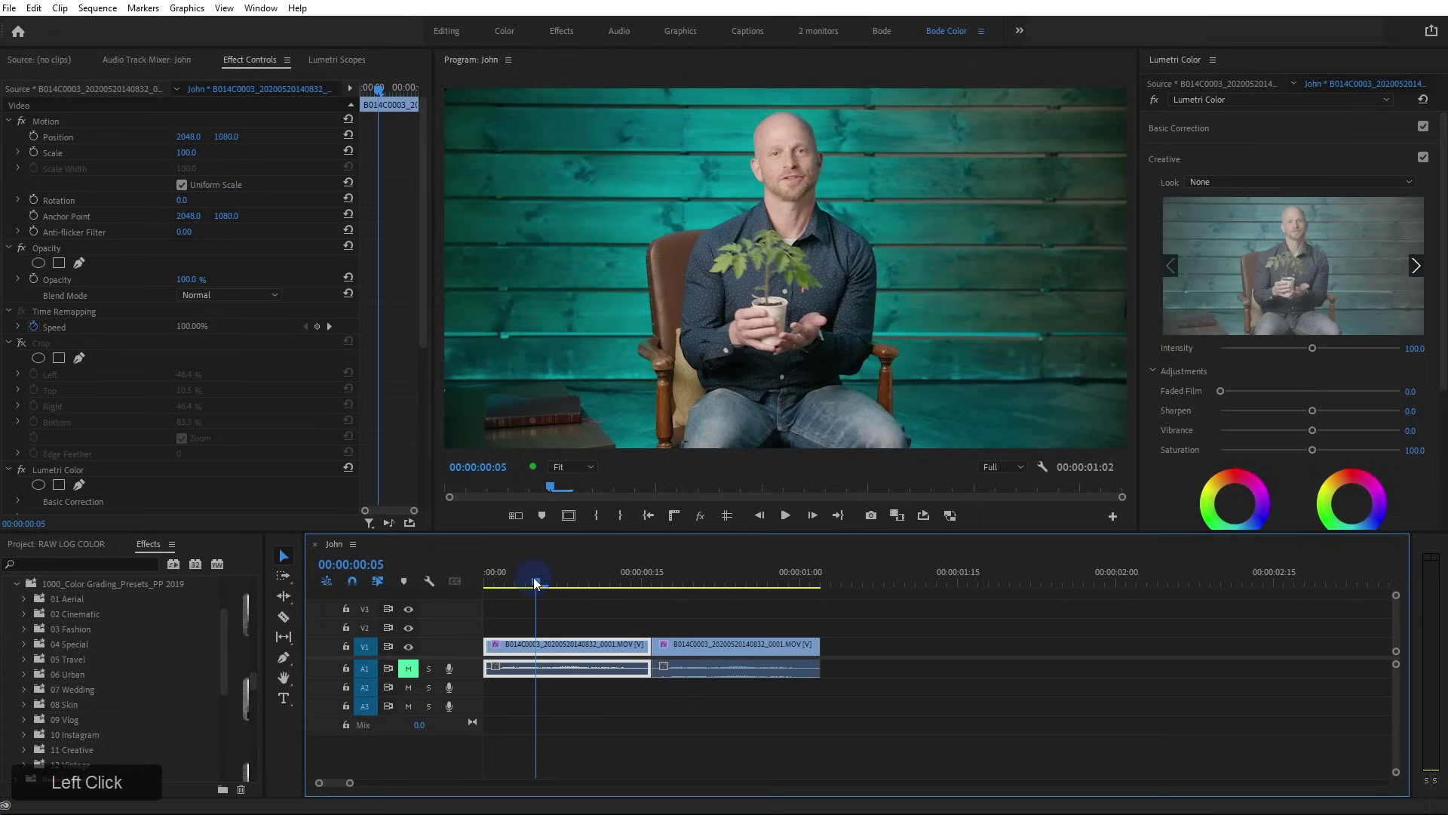
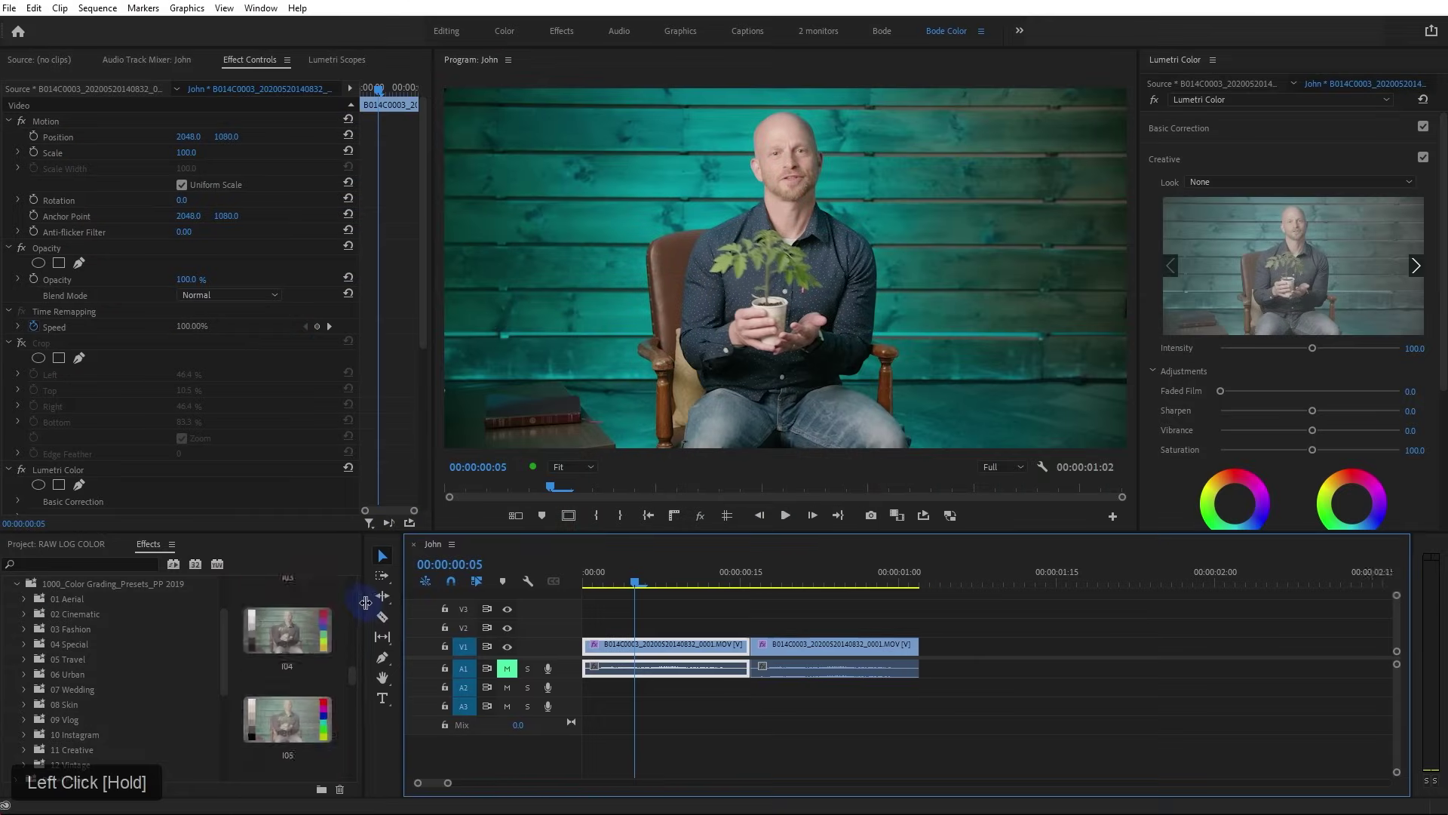
Check Lumetri's Look list, leaving None, then open Program Files > Adobe > Common in File Explorer
left_click_drag(364, 606, 479, 614)
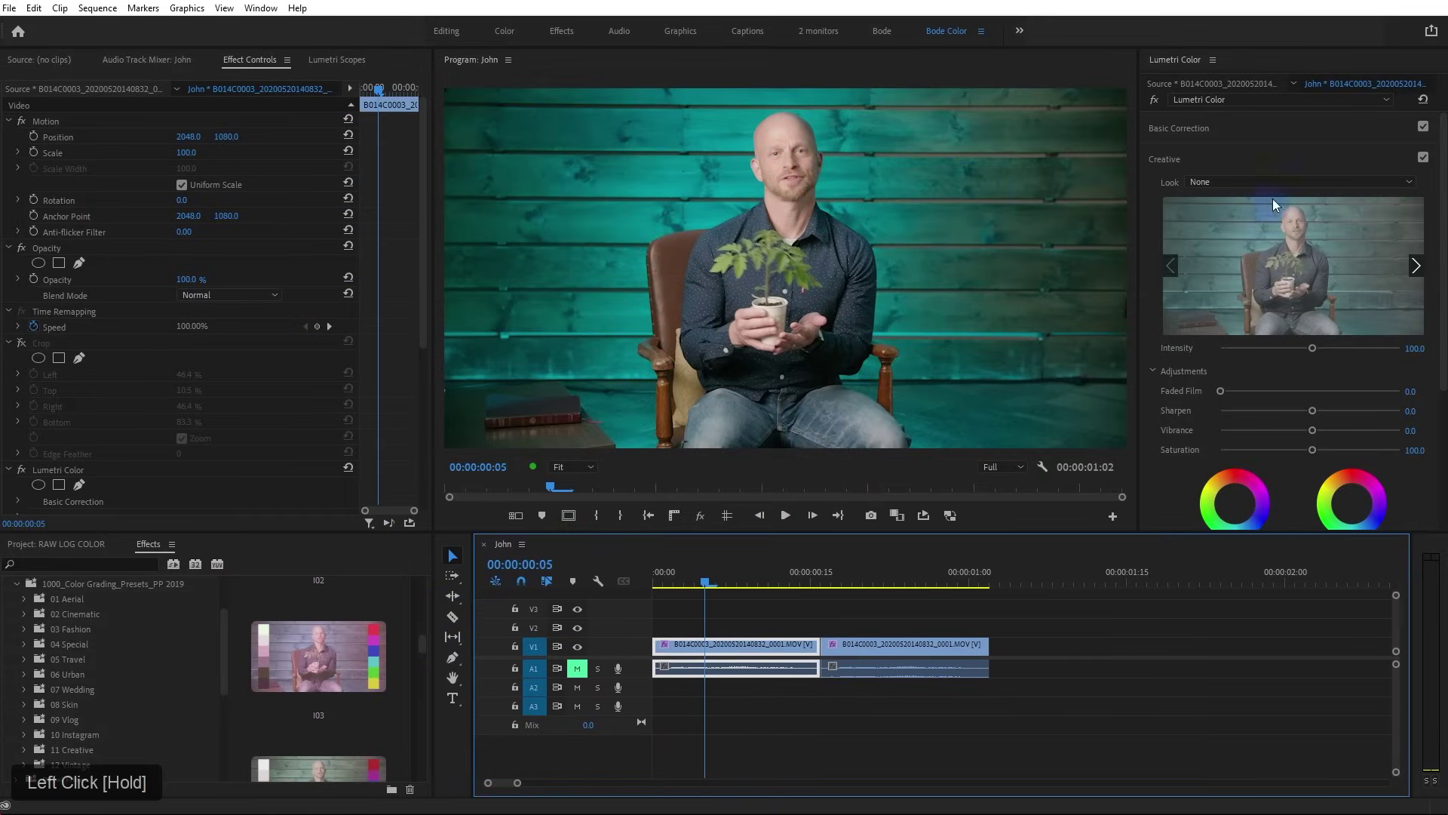
left_click(1251, 183)
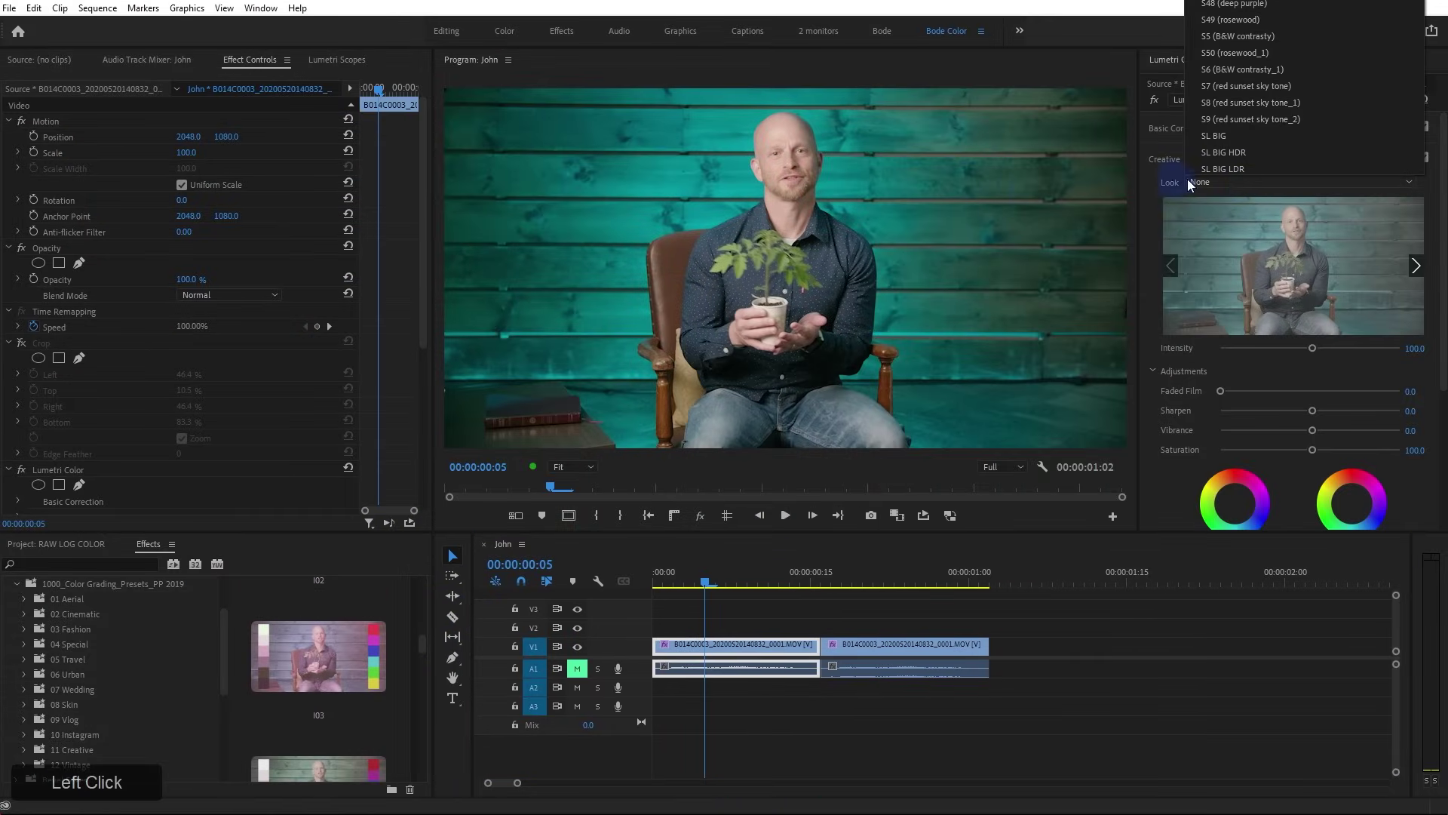
left_click(276, 760)
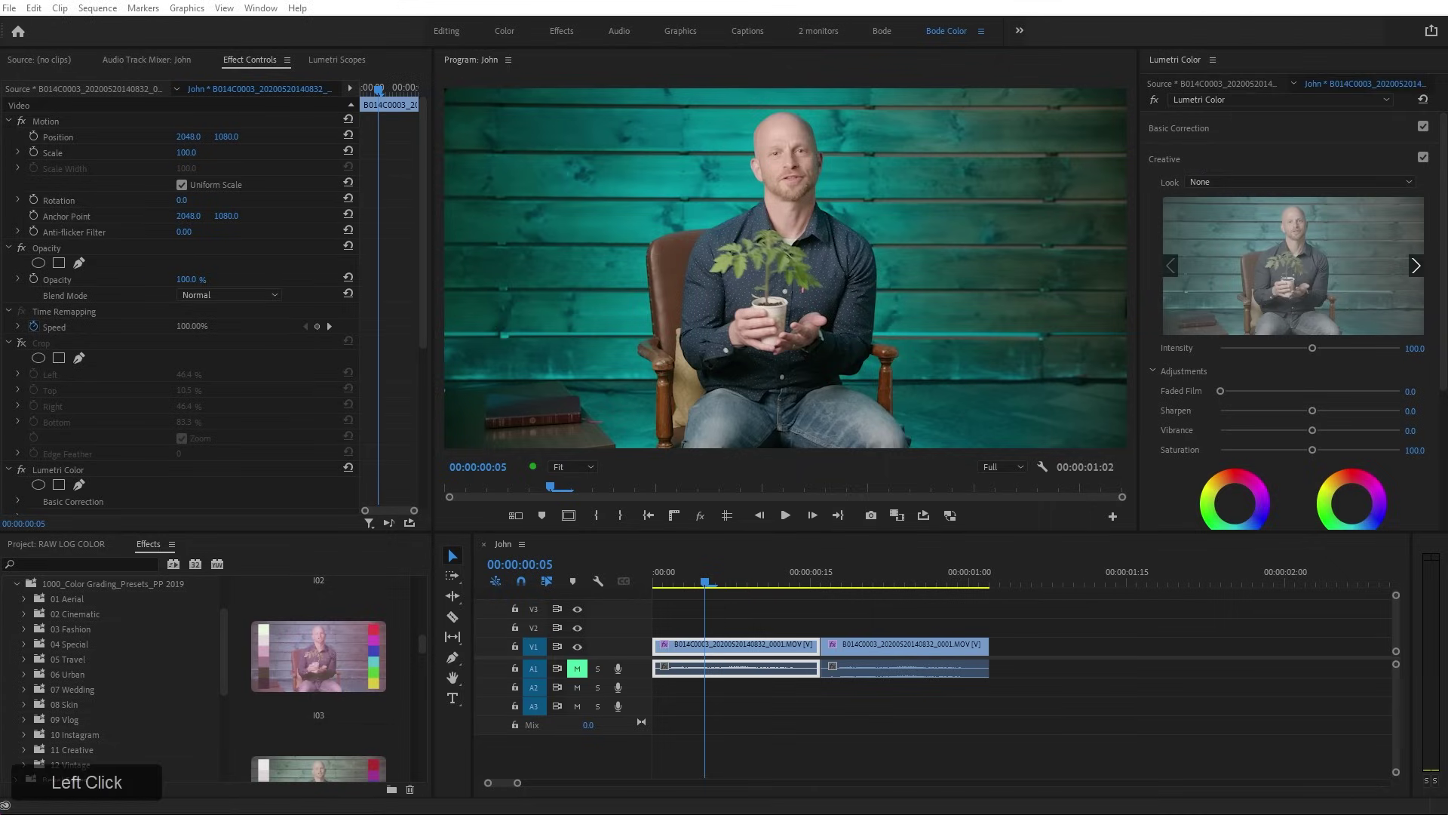
double_click(545, 380)
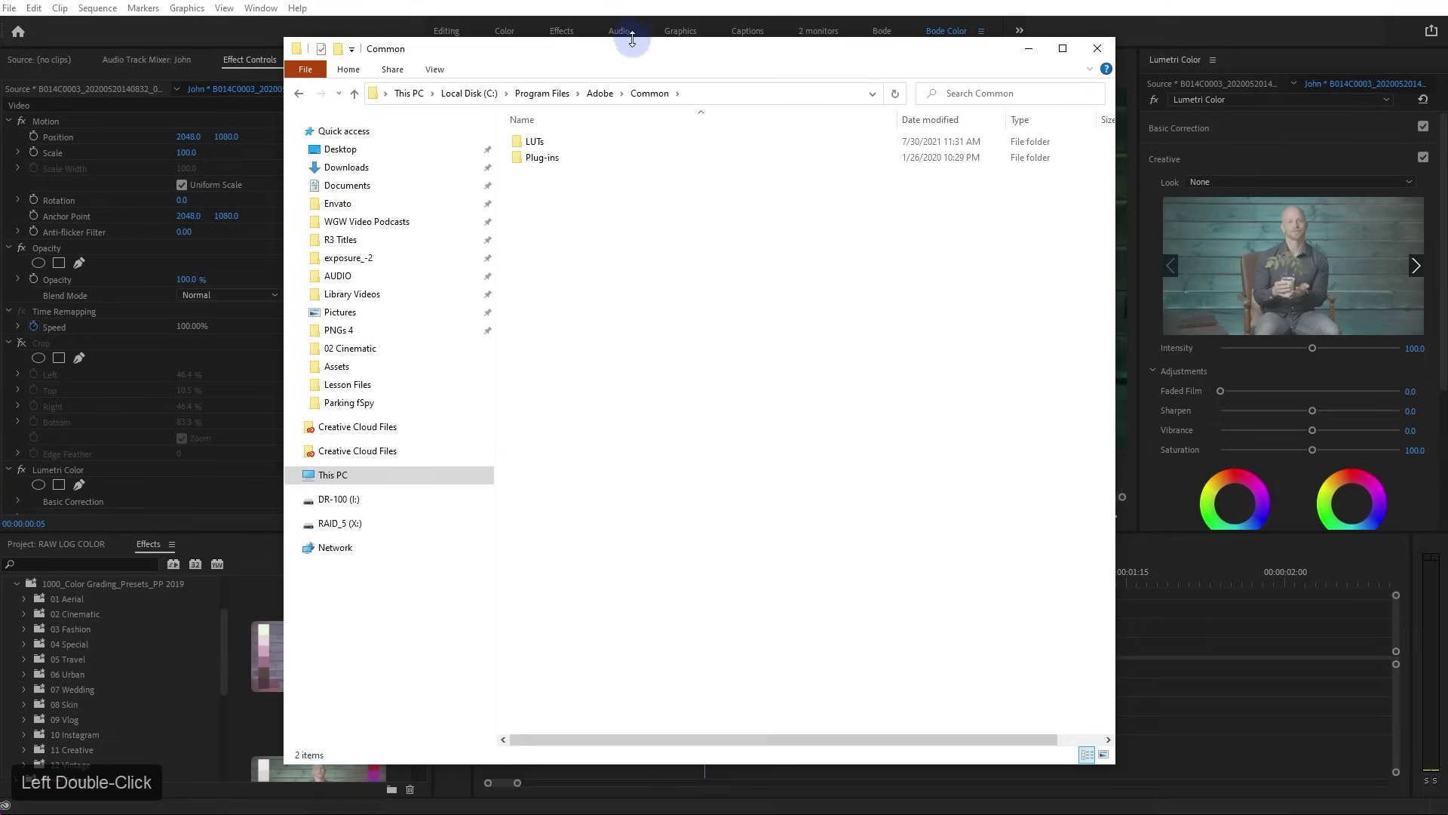
left_click_drag(637, 49, 542, 58)
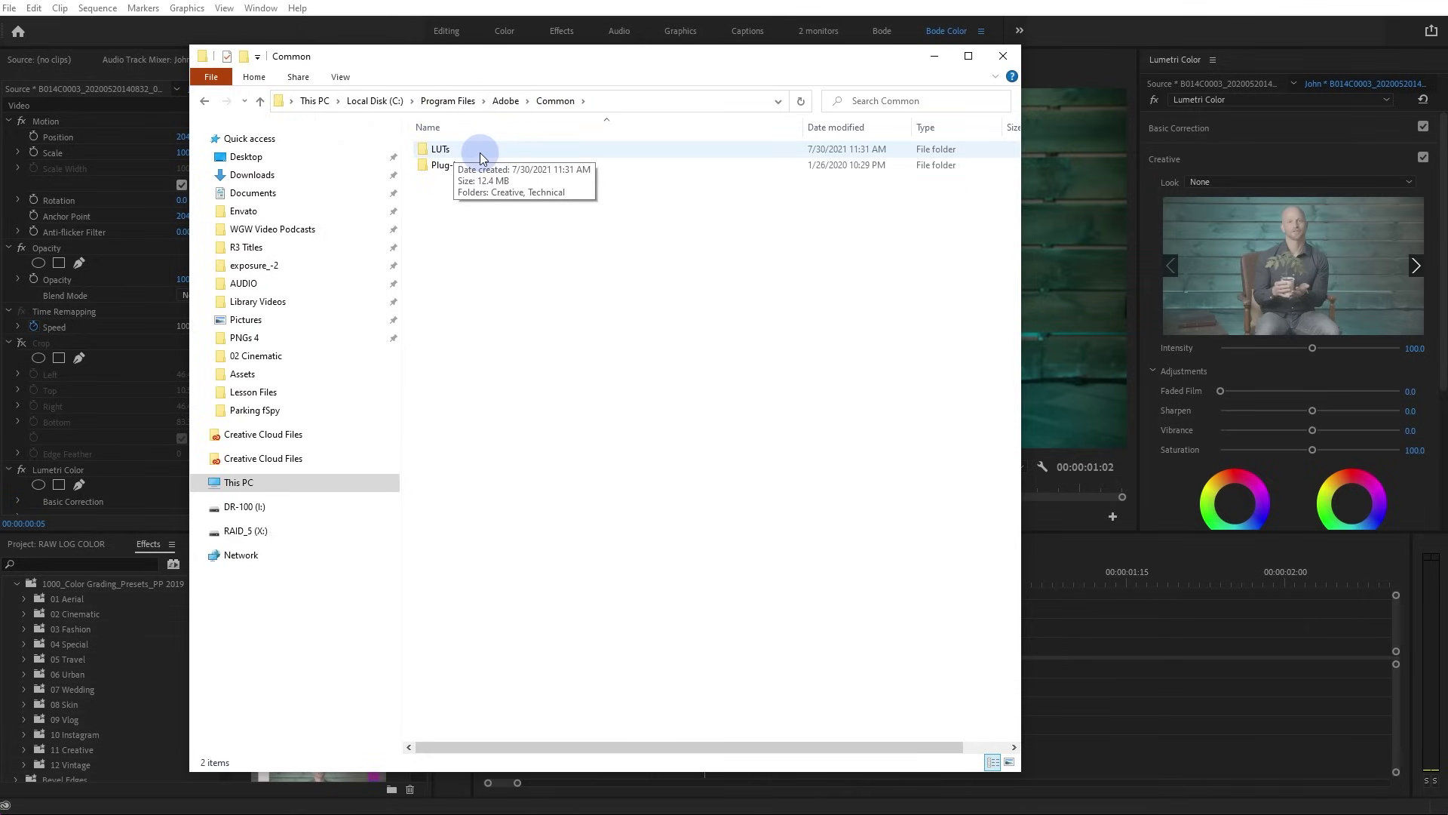
Open LUTs > Creative to reveal the 50 .cube looks, then return to Premiere's Look list
double_click(442, 149)
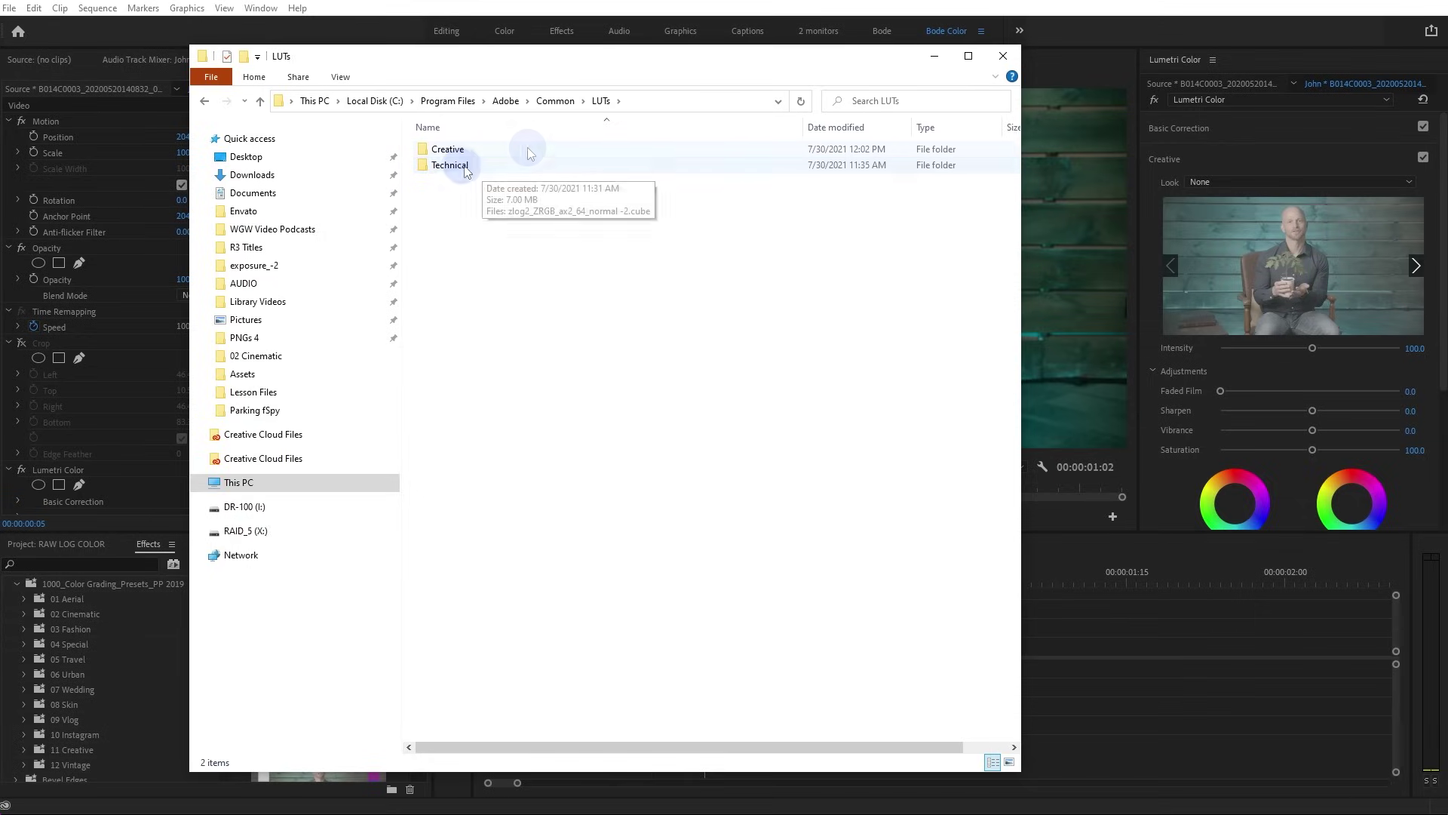
mouse_move(451, 153)
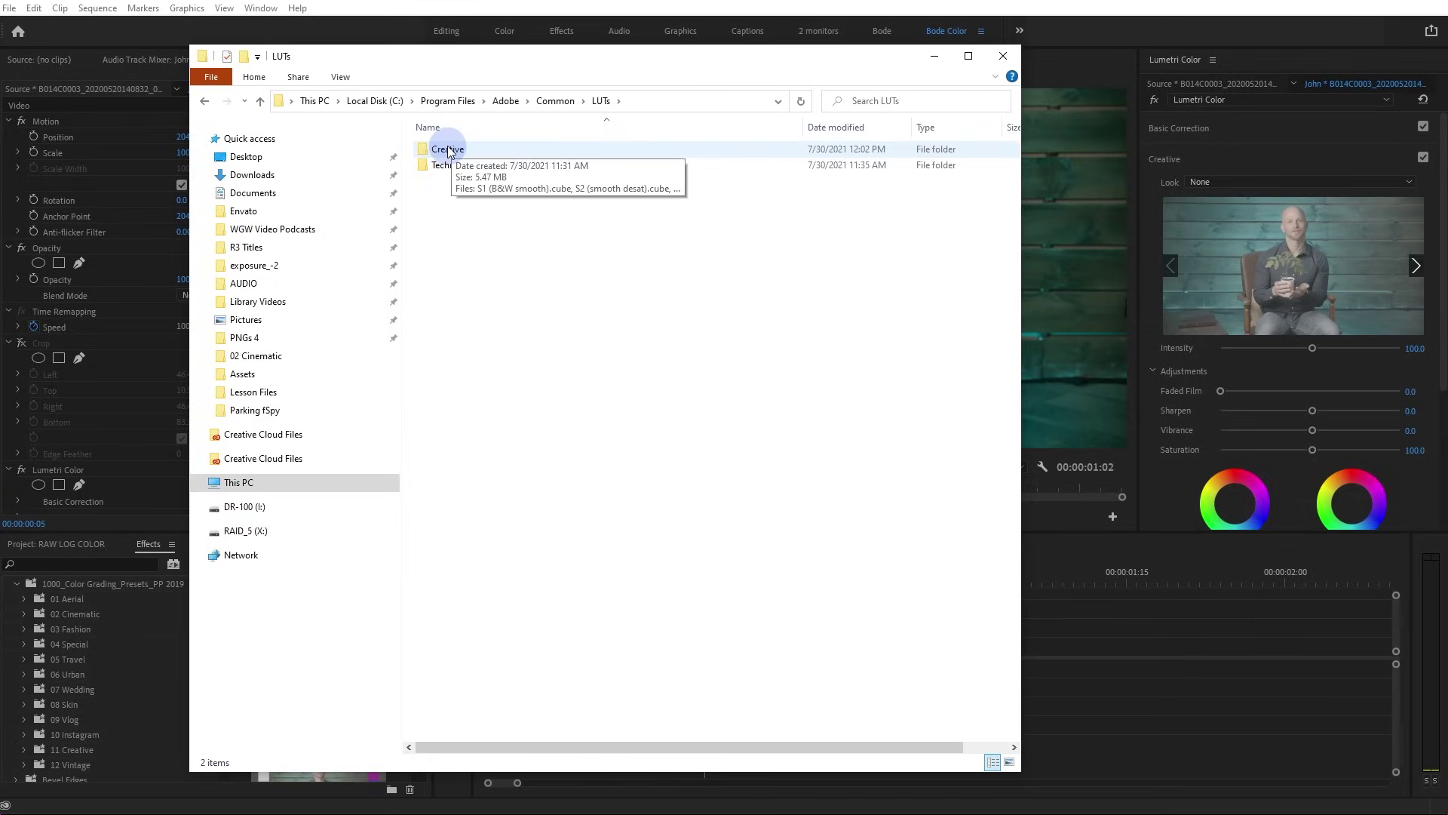
double_click(460, 151)
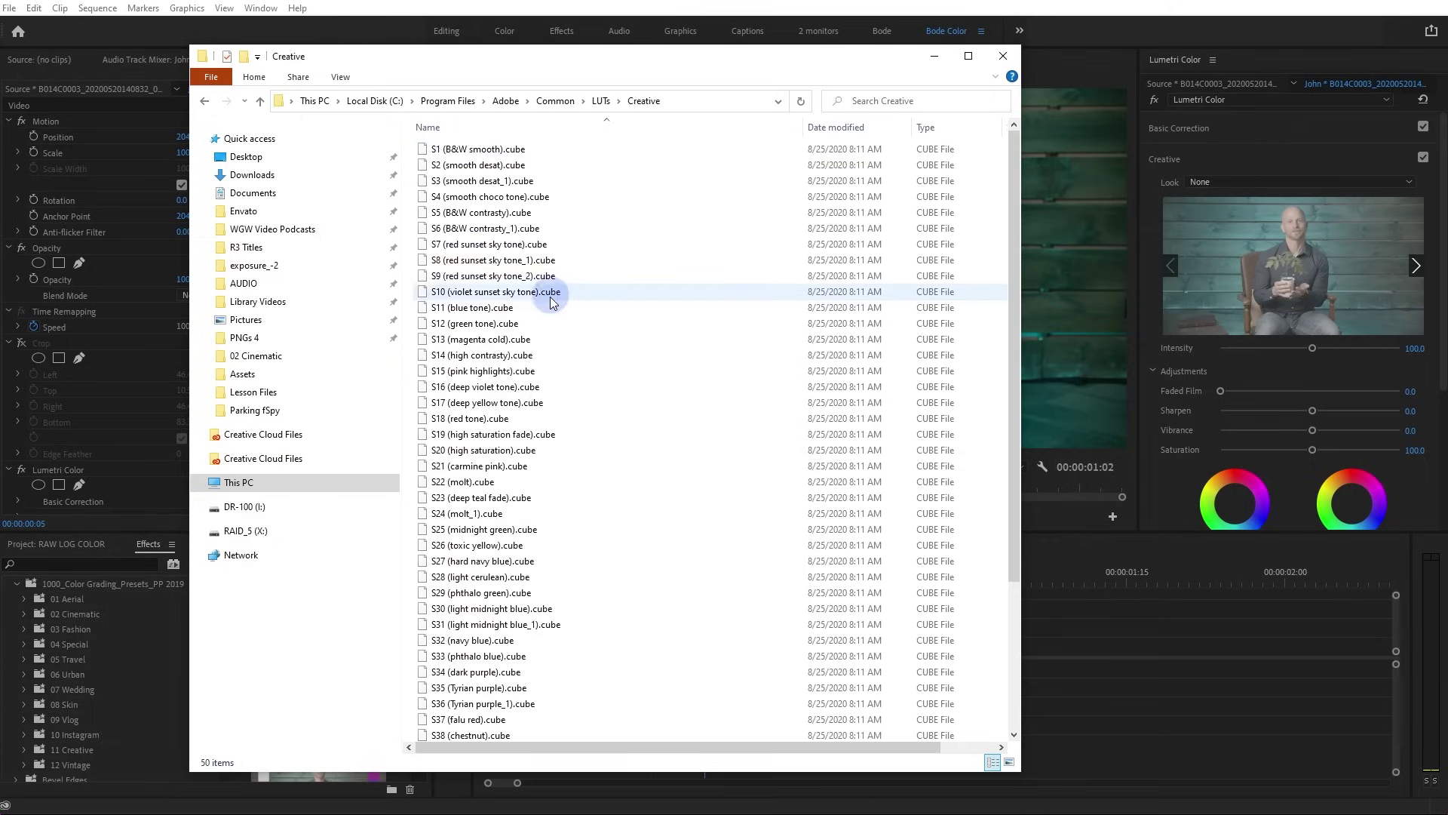
left_click(1270, 181)
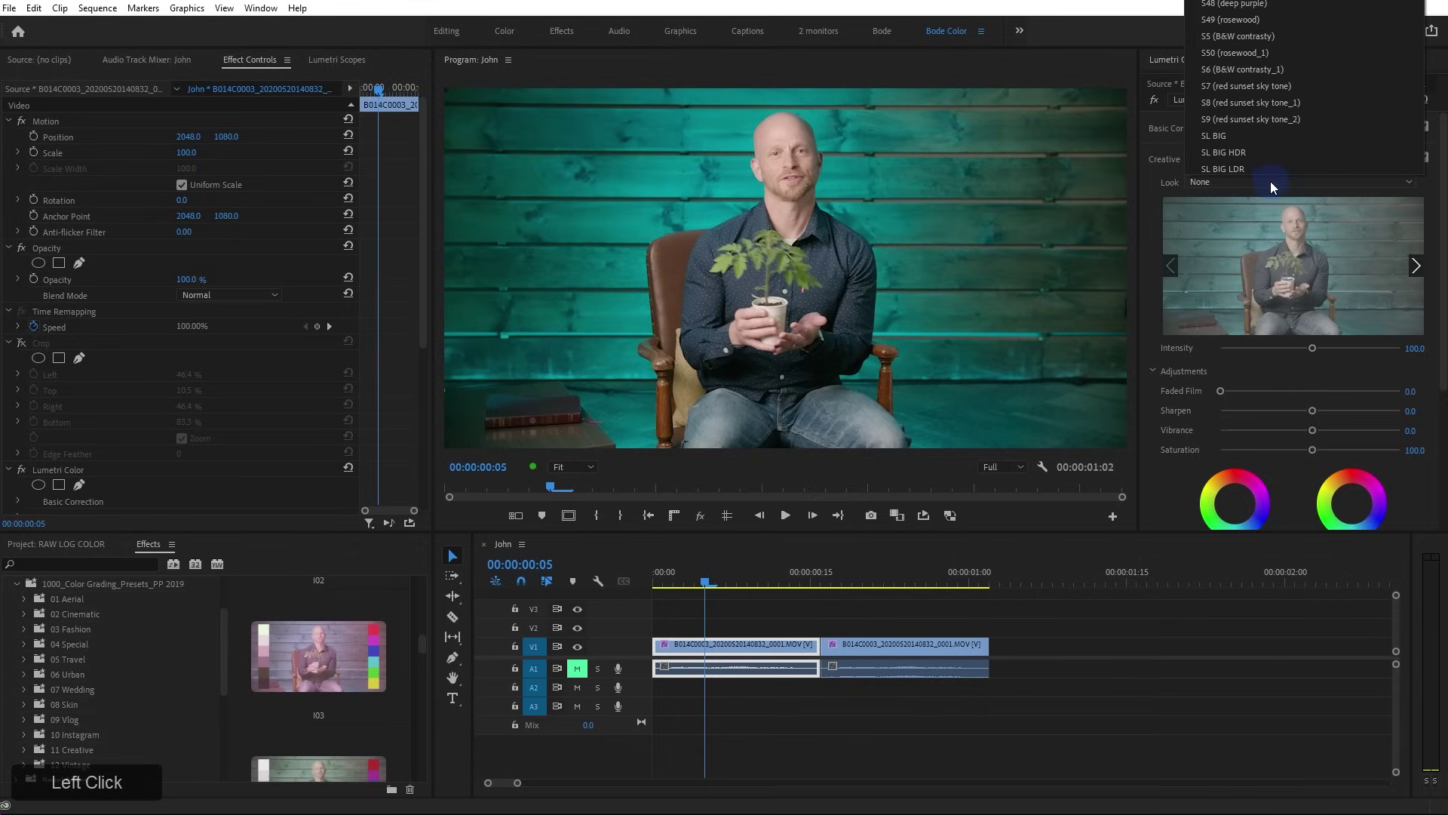
scroll(1280, 107, "up", 2)
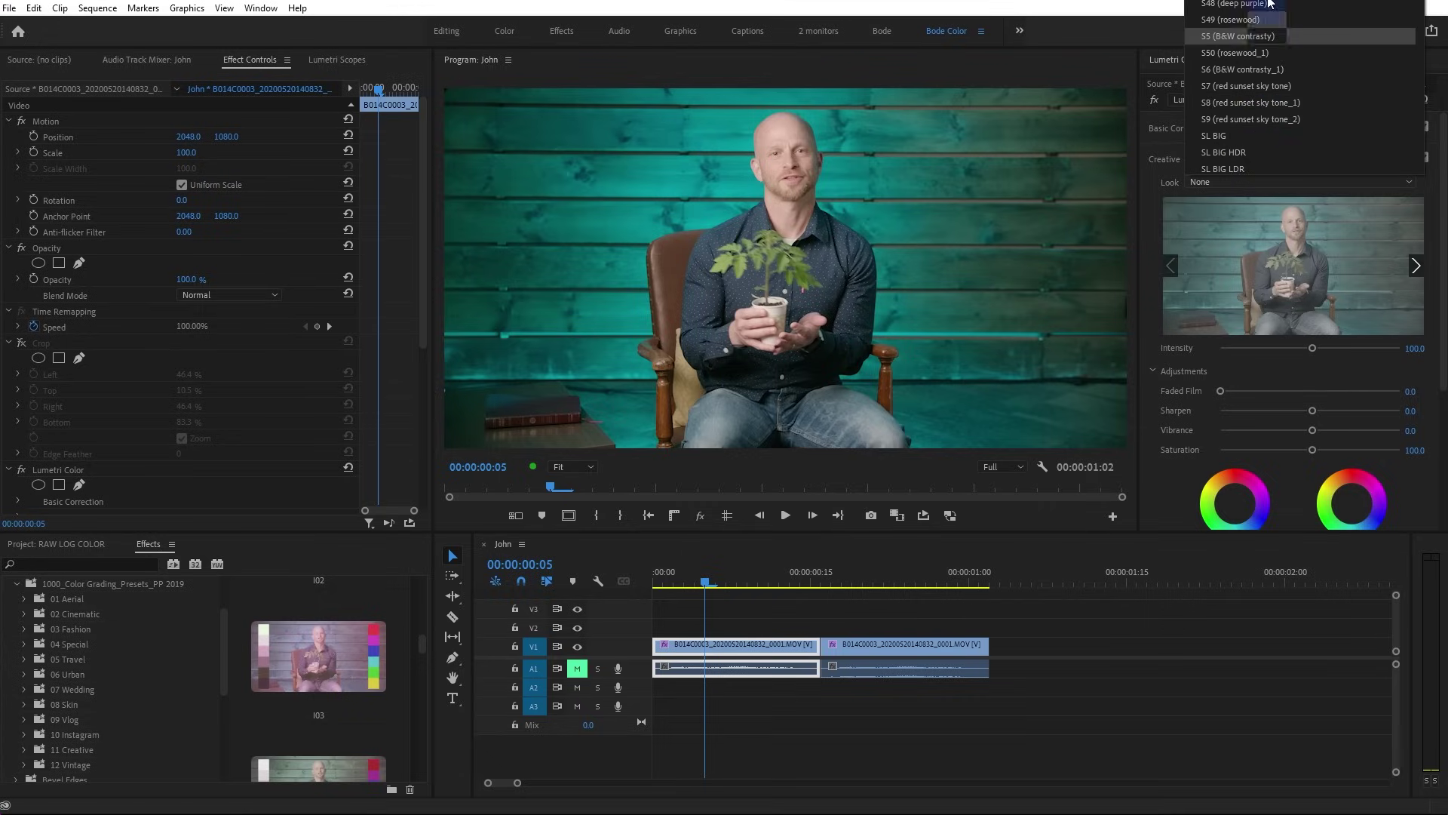
left_click(1264, 84)
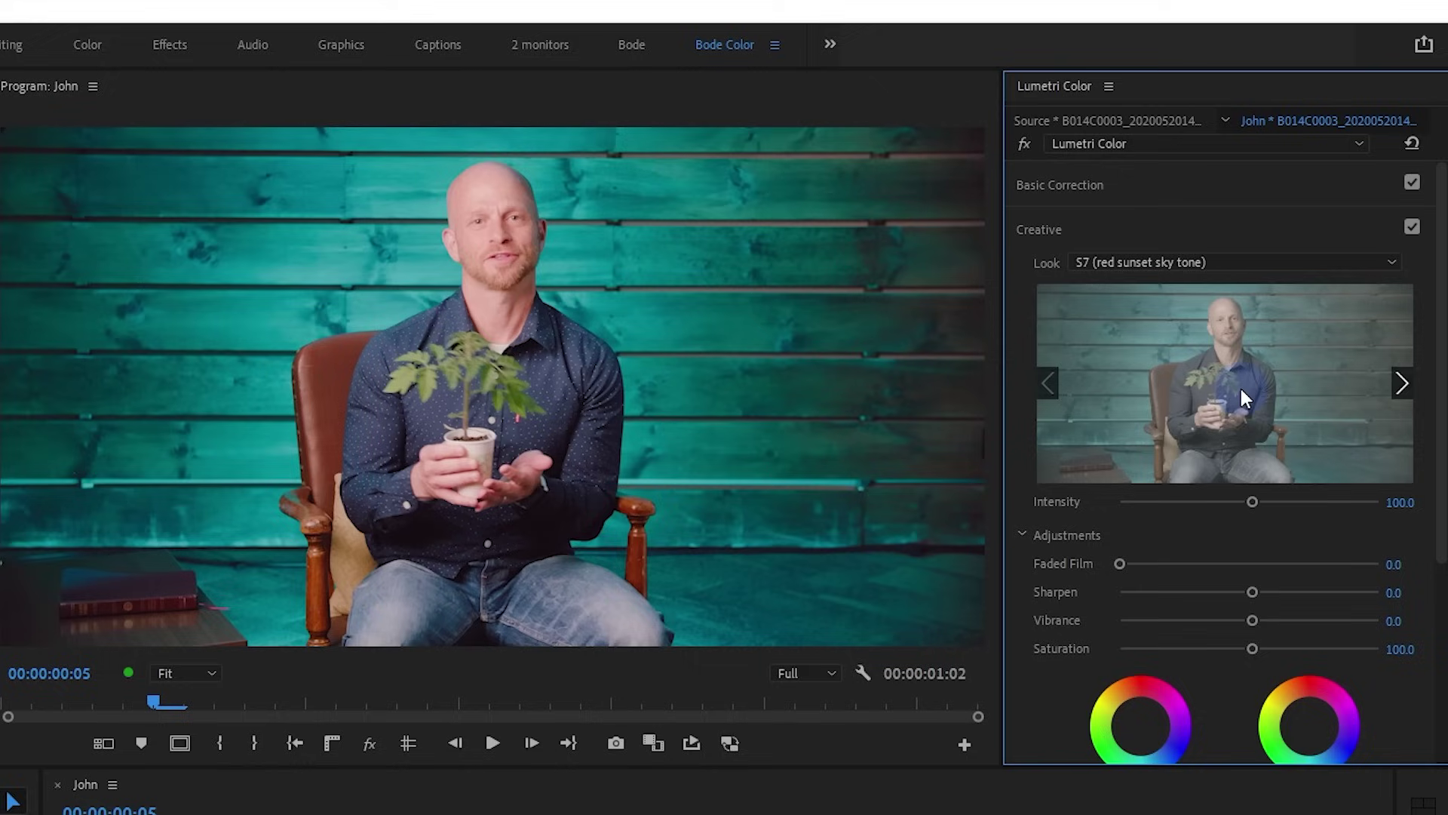
left_click(1403, 381)
left_click(1403, 381)
left_click(1403, 381)
left_click(1403, 383)
left_click(1403, 382)
left_click(1402, 383)
left_click(1403, 383)
left_click(1403, 382)
left_click(1403, 382)
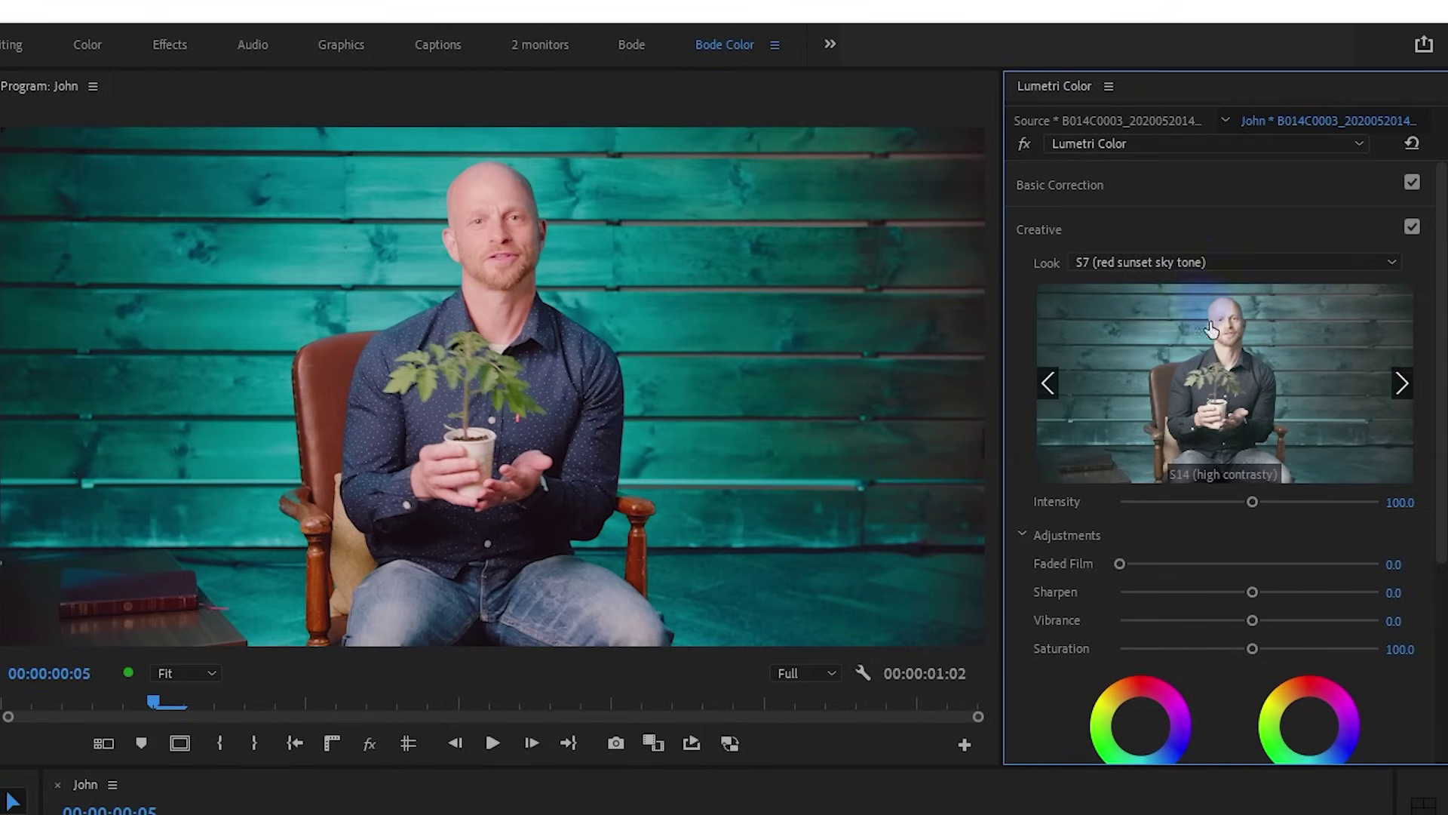
left_click(1270, 395)
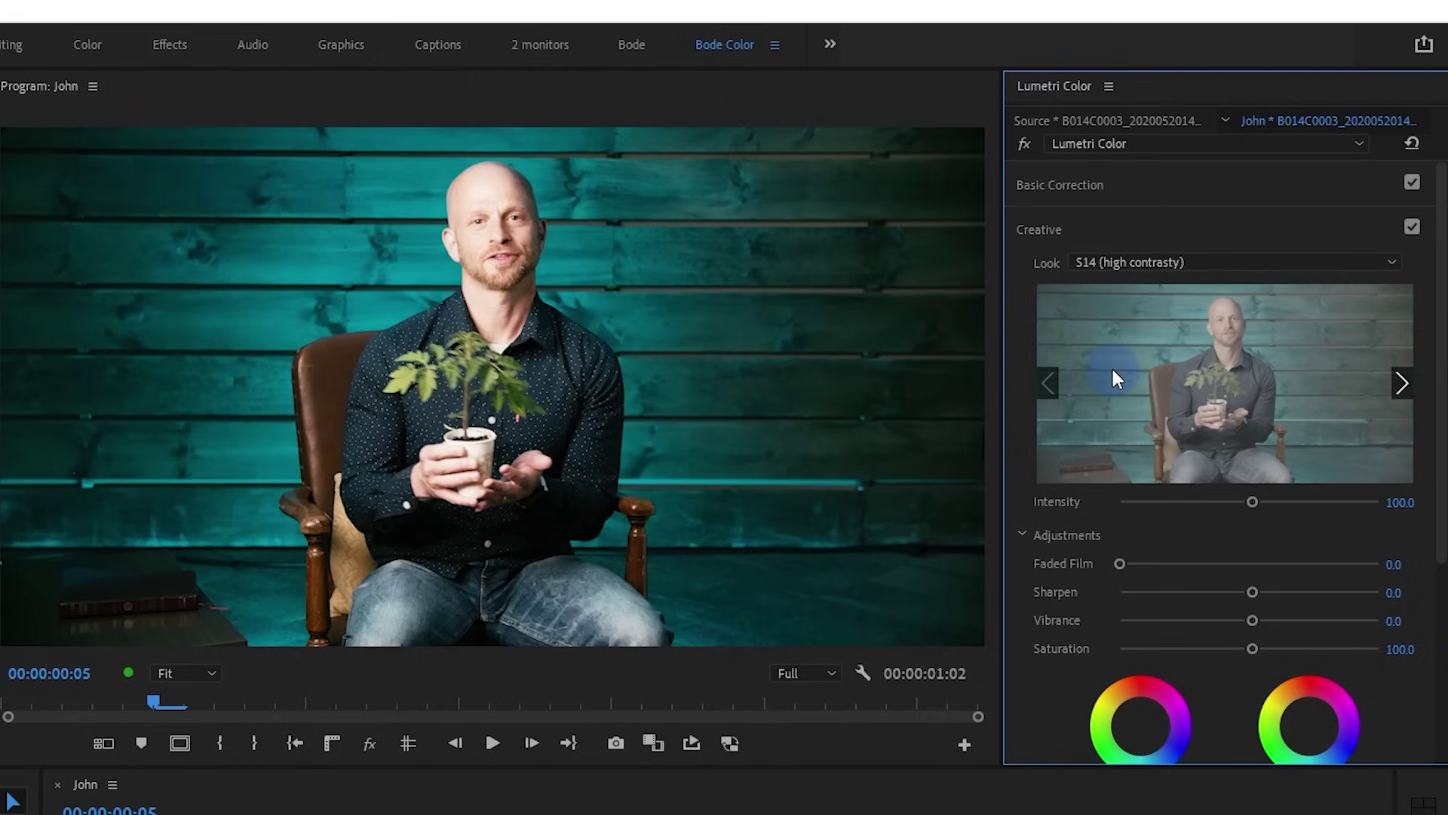
left_click(1400, 383)
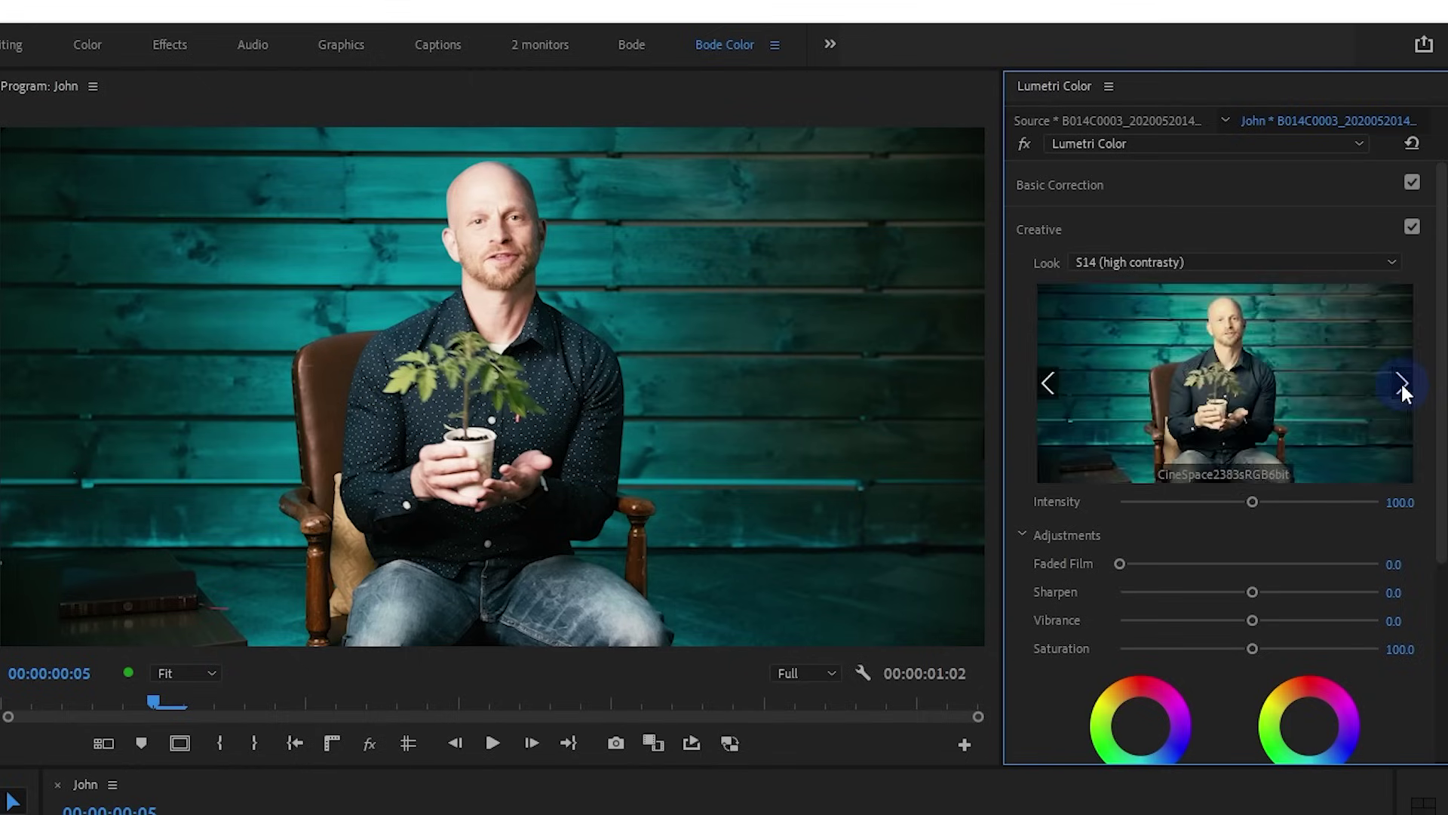
left_click(1400, 385)
left_click(1401, 385)
left_click(1400, 385)
left_click(1400, 384)
left_click(1400, 385)
left_click(1400, 384)
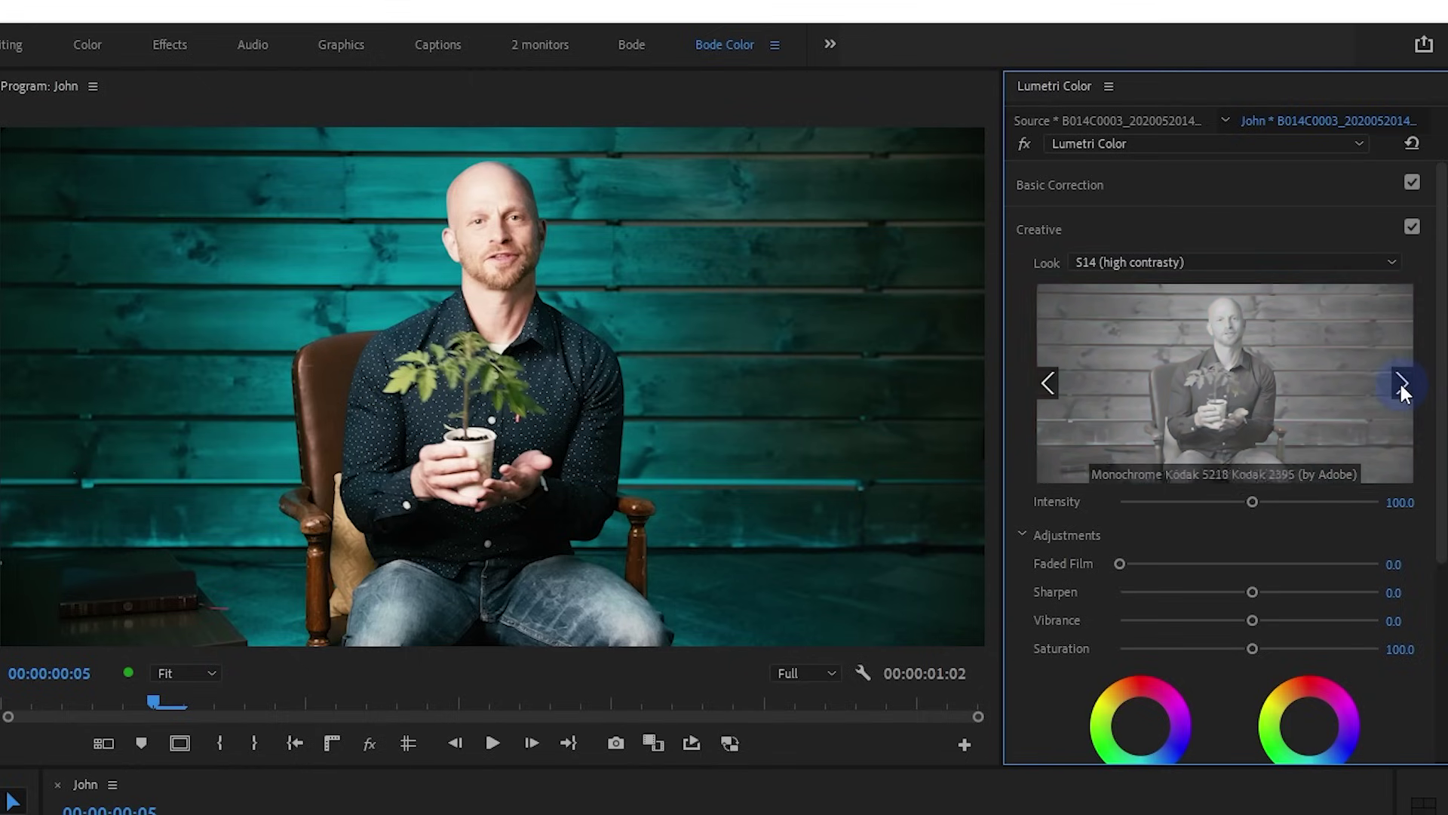
left_click(1399, 385)
left_click(1400, 384)
left_click(1400, 385)
left_click(1400, 385)
left_click(1400, 384)
left_click(1400, 385)
left_click(1399, 384)
left_click(1399, 384)
left_click(1398, 385)
left_click(1397, 385)
left_click(1397, 382)
left_click(1396, 382)
left_click(1396, 383)
left_click(1395, 382)
left_click(1394, 383)
left_click(1393, 382)
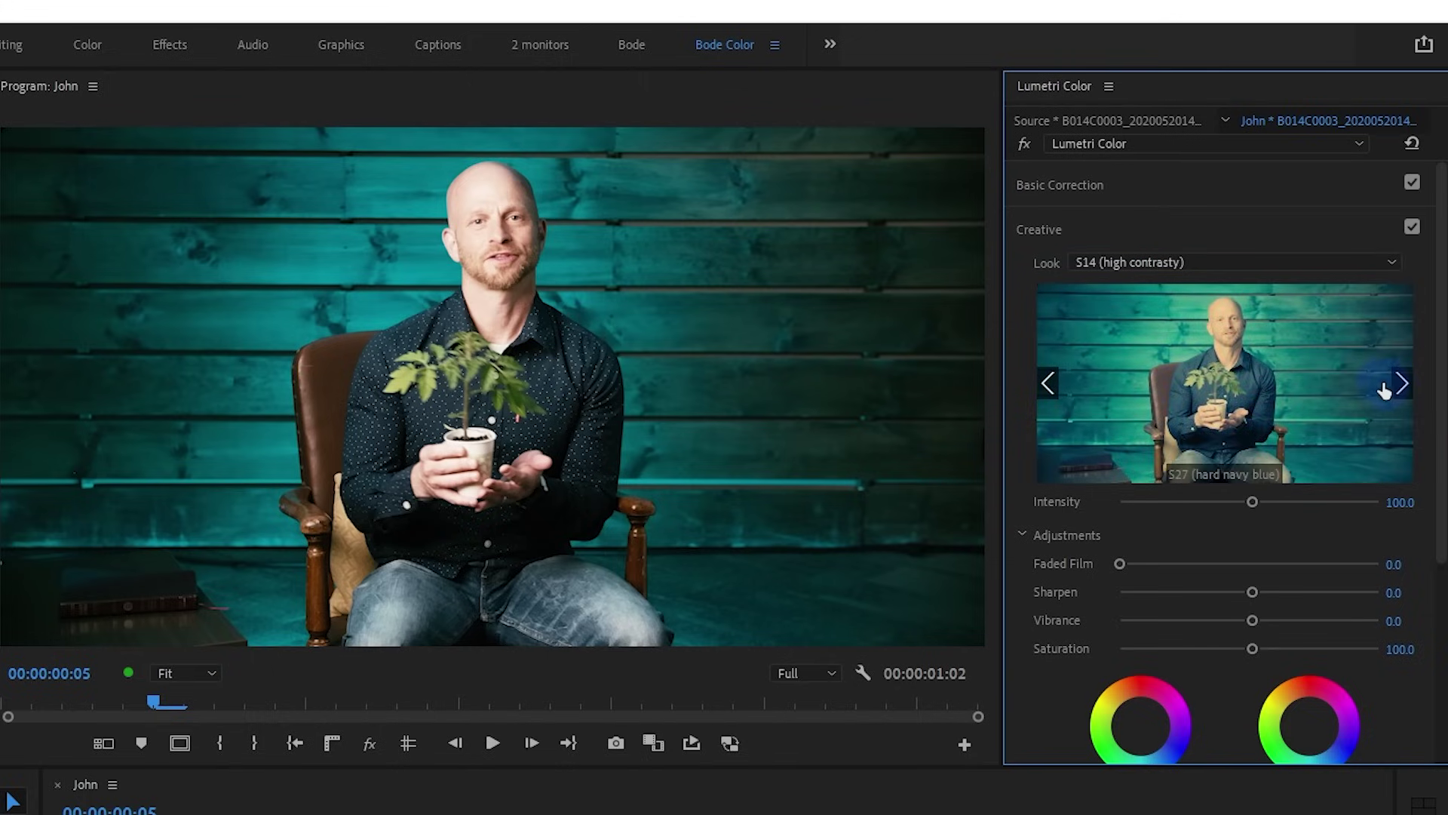
left_click(1263, 260)
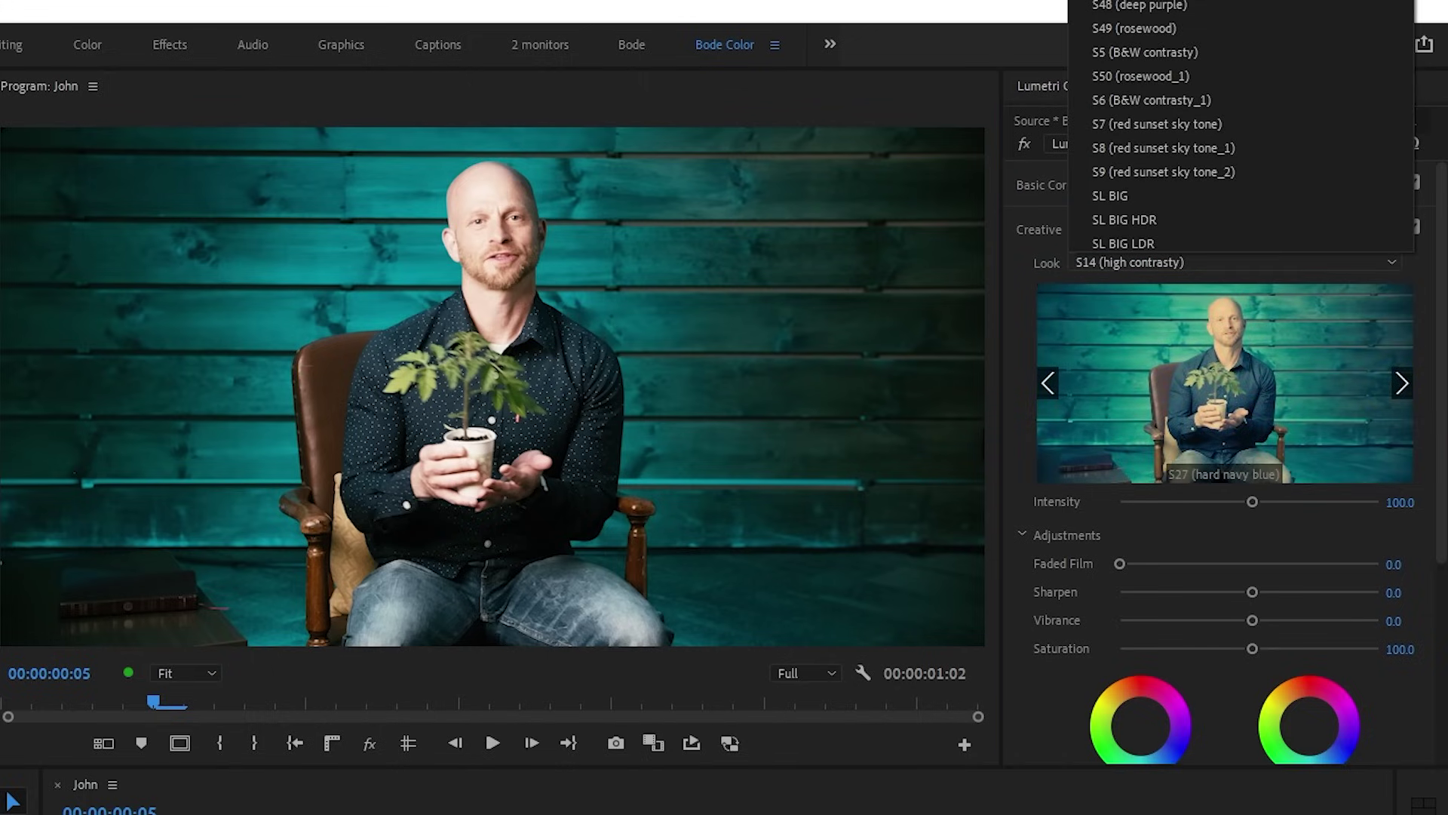
left_click(1132, 1)
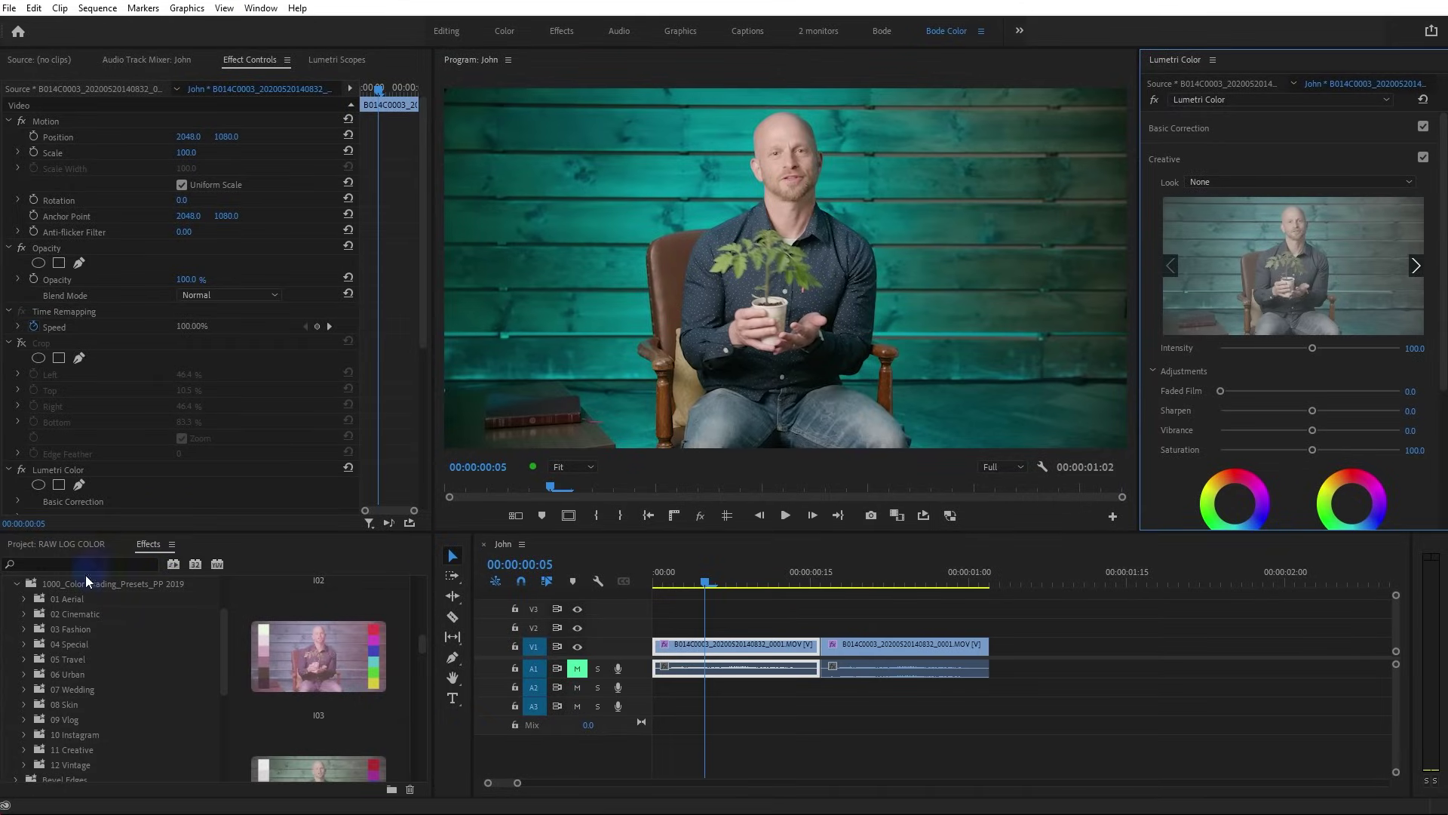
left_click(153, 548)
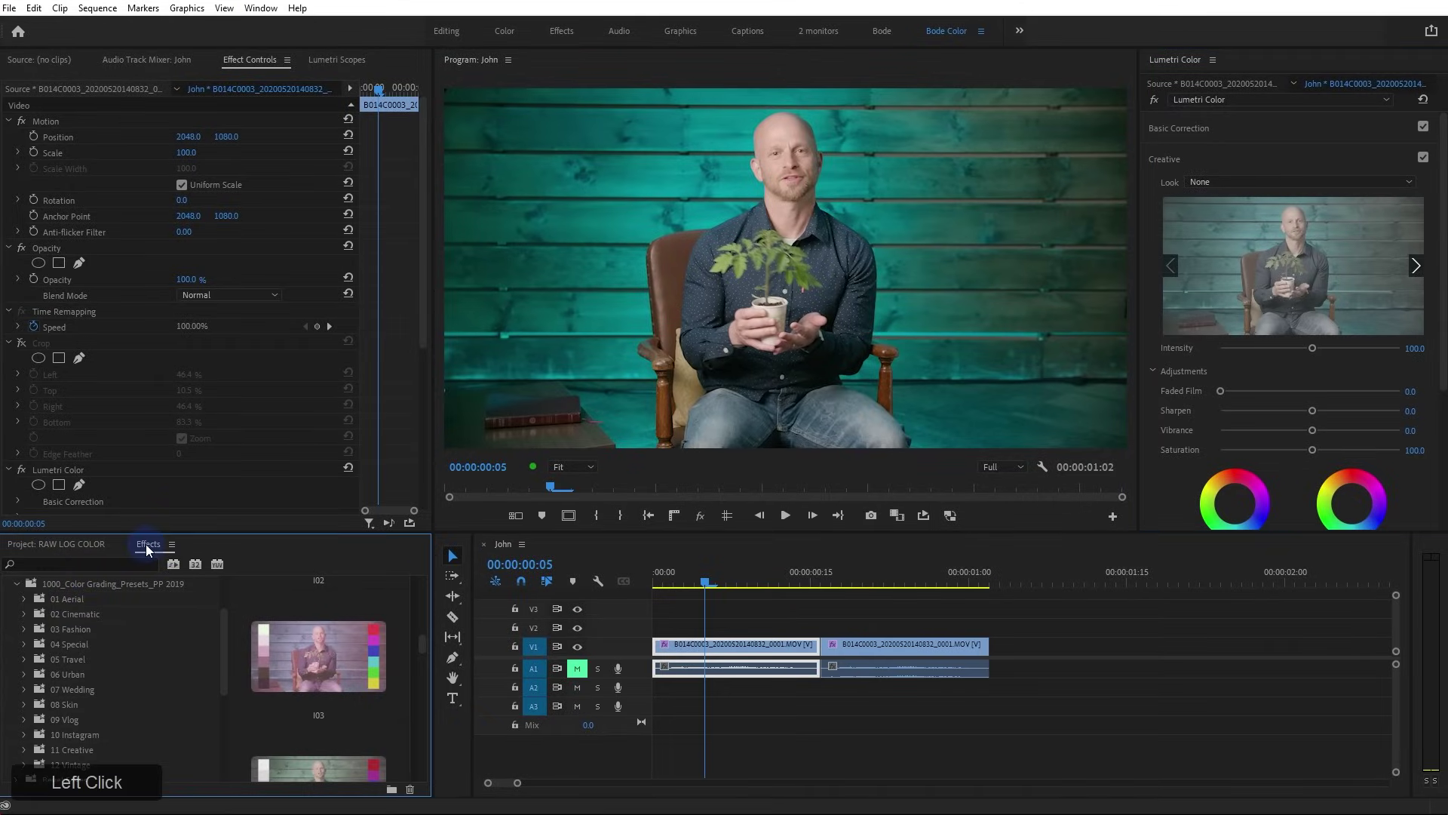
left_click(172, 544)
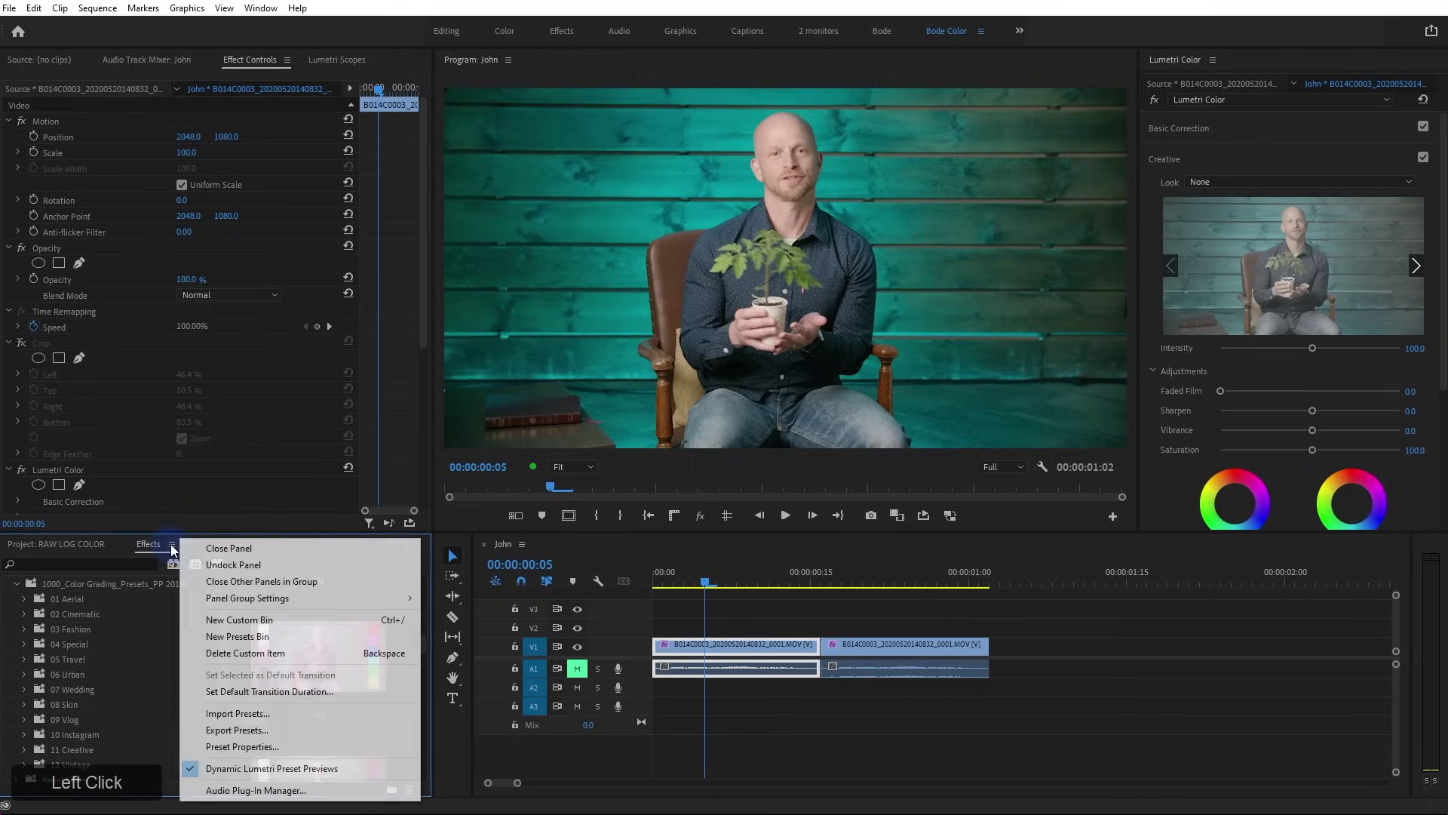
left_click(270, 713)
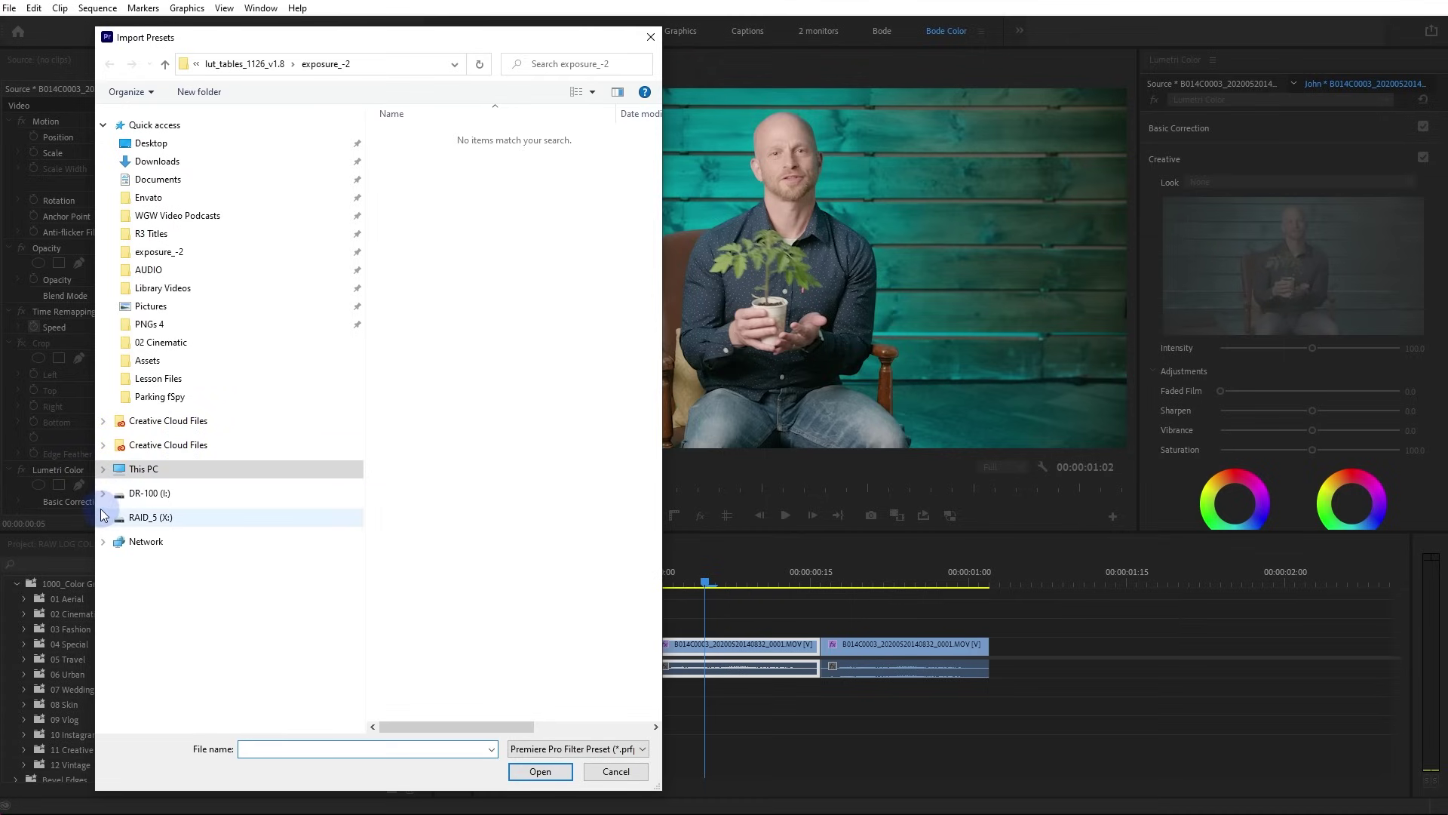
left_click(104, 469)
left_click(109, 619)
left_click(161, 639)
double_click(403, 135)
double_click(411, 135)
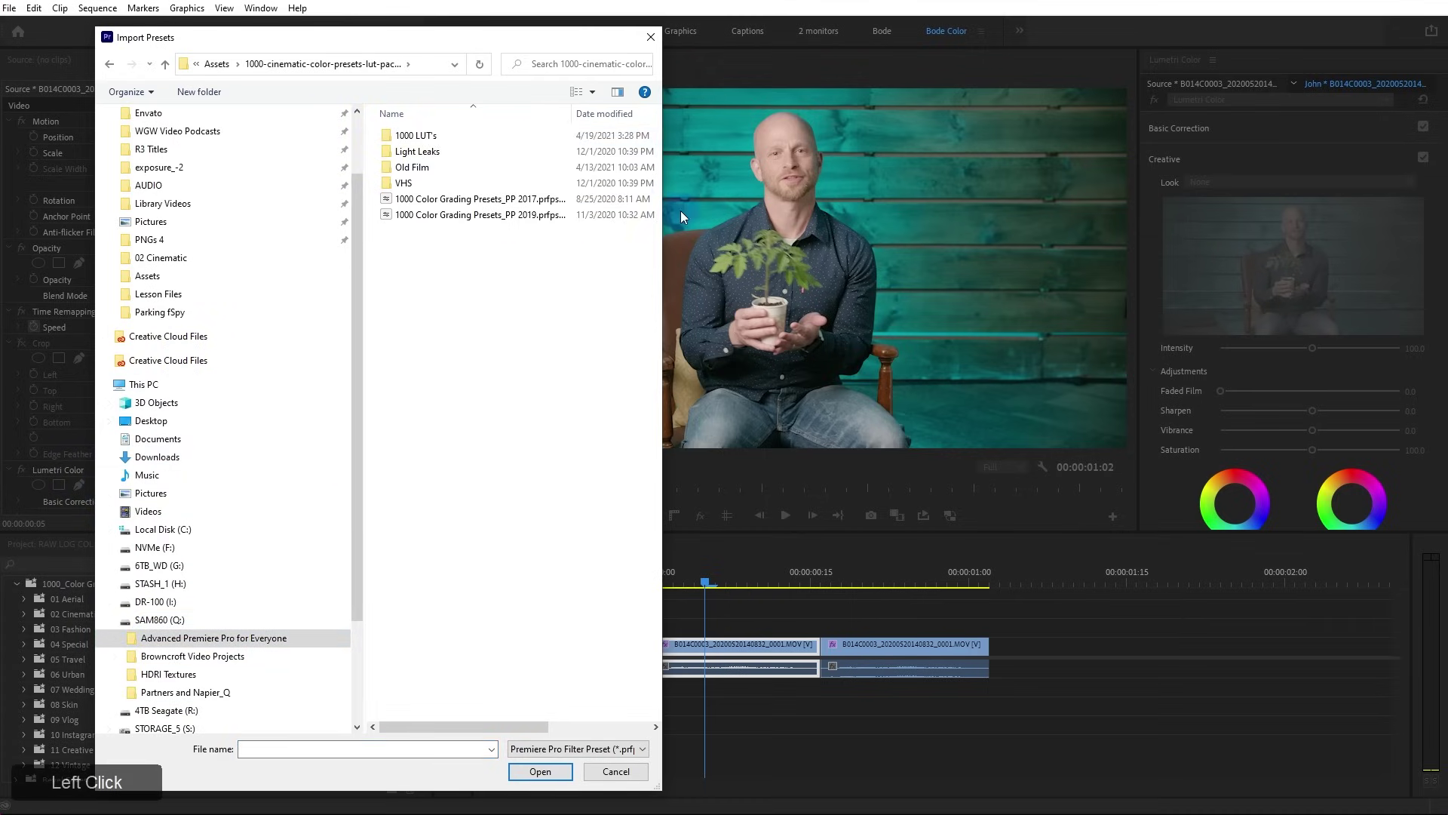
left_click_drag(662, 220, 995, 226)
left_click(497, 216)
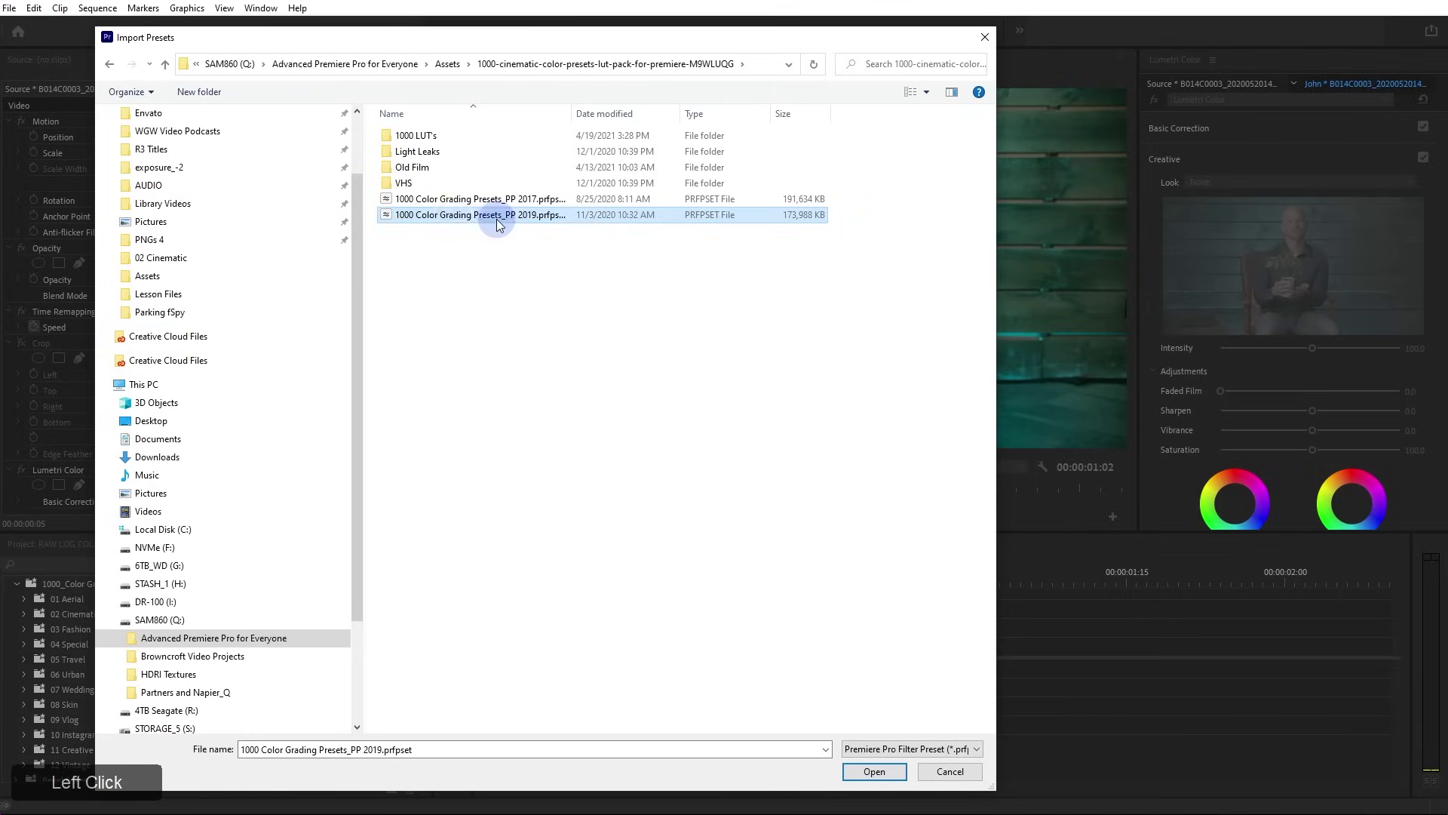
left_click(949, 770)
Browse the 01 Aerial and 02 Cinematic preset previews and apply the I23 preset to the clip
scroll(111, 636, "up", 2)
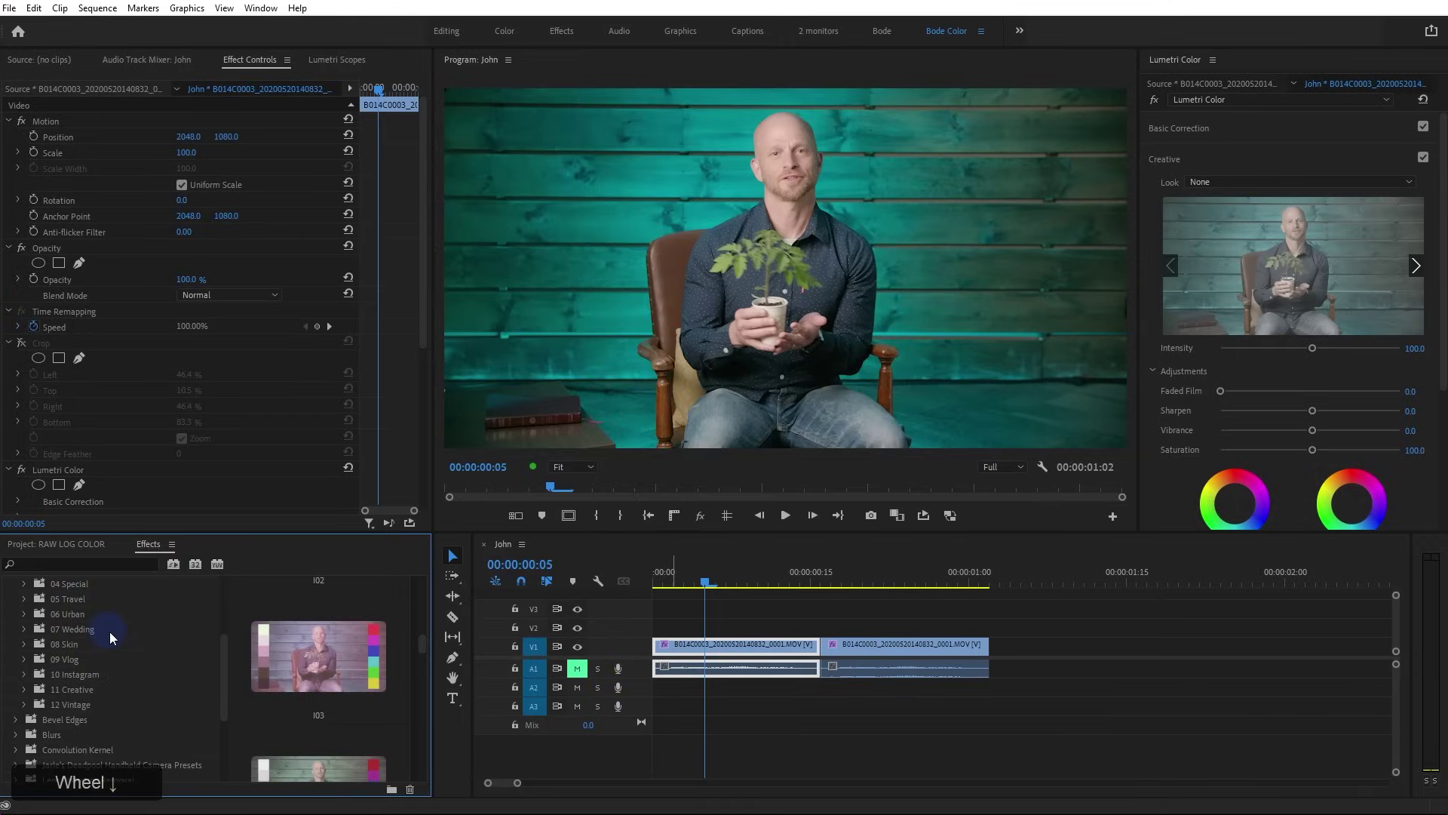
scroll(323, 699, "down", 8)
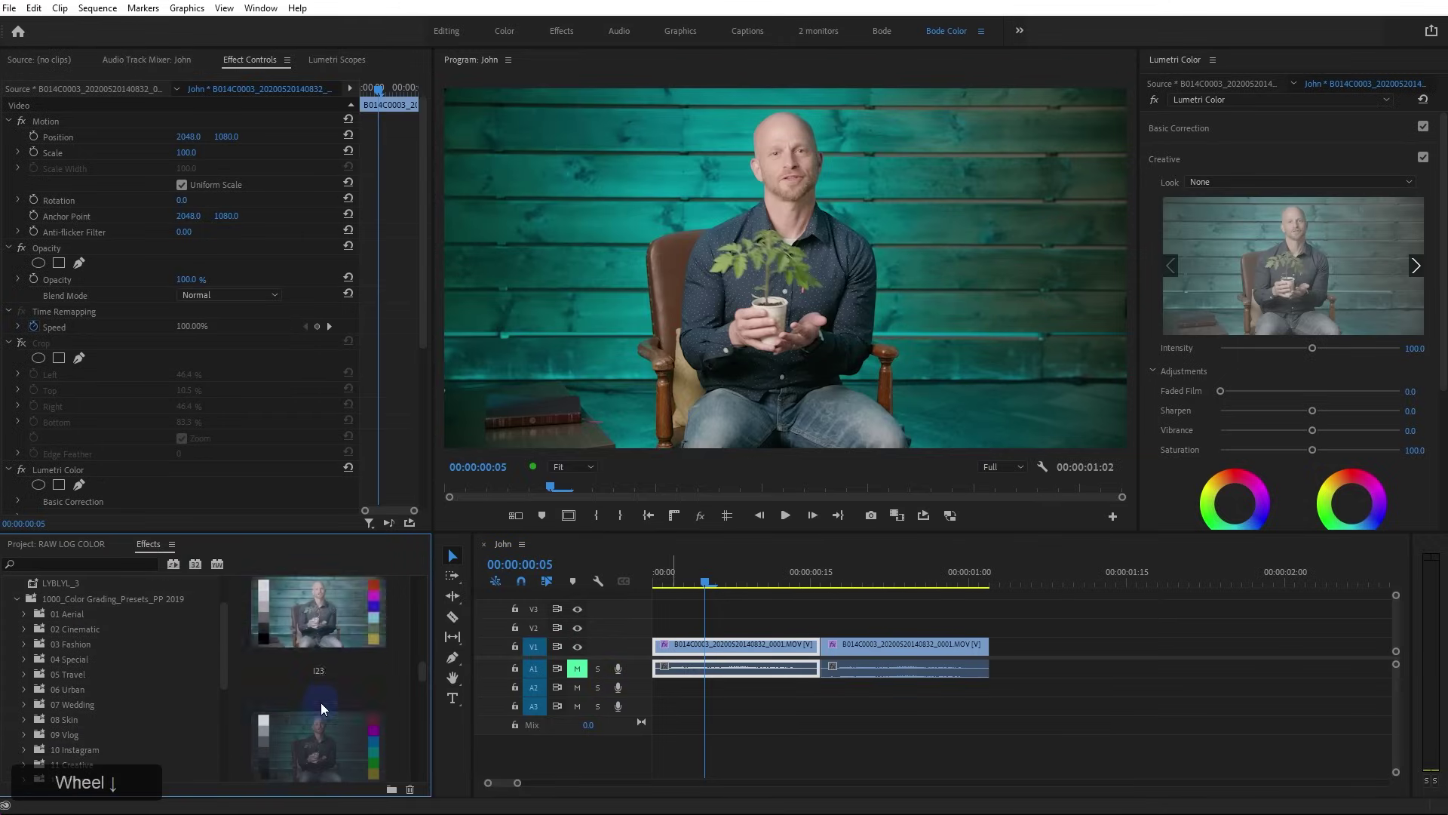
left_click(57, 615)
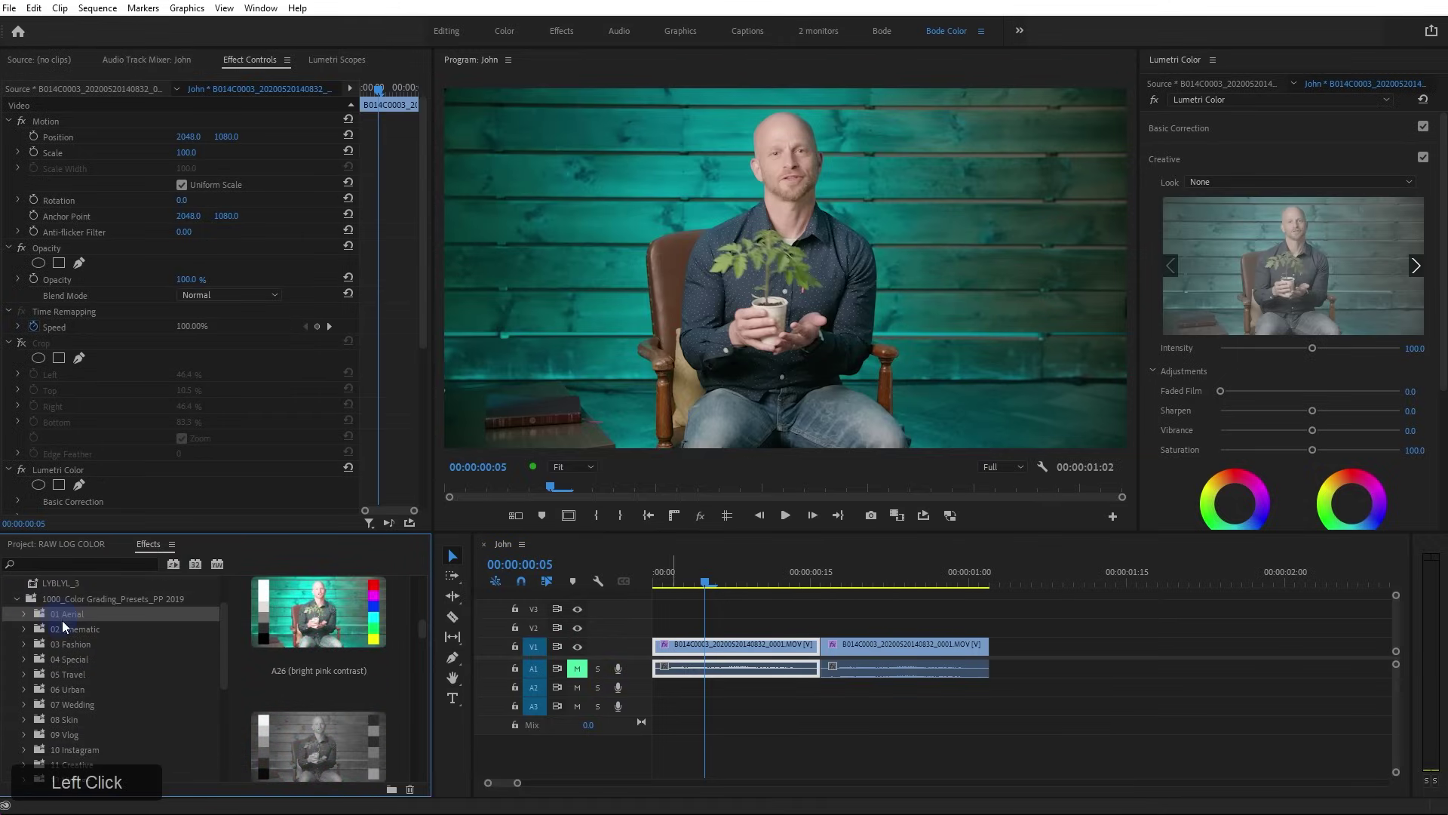
left_click(66, 628)
scroll(354, 672, "down", 12)
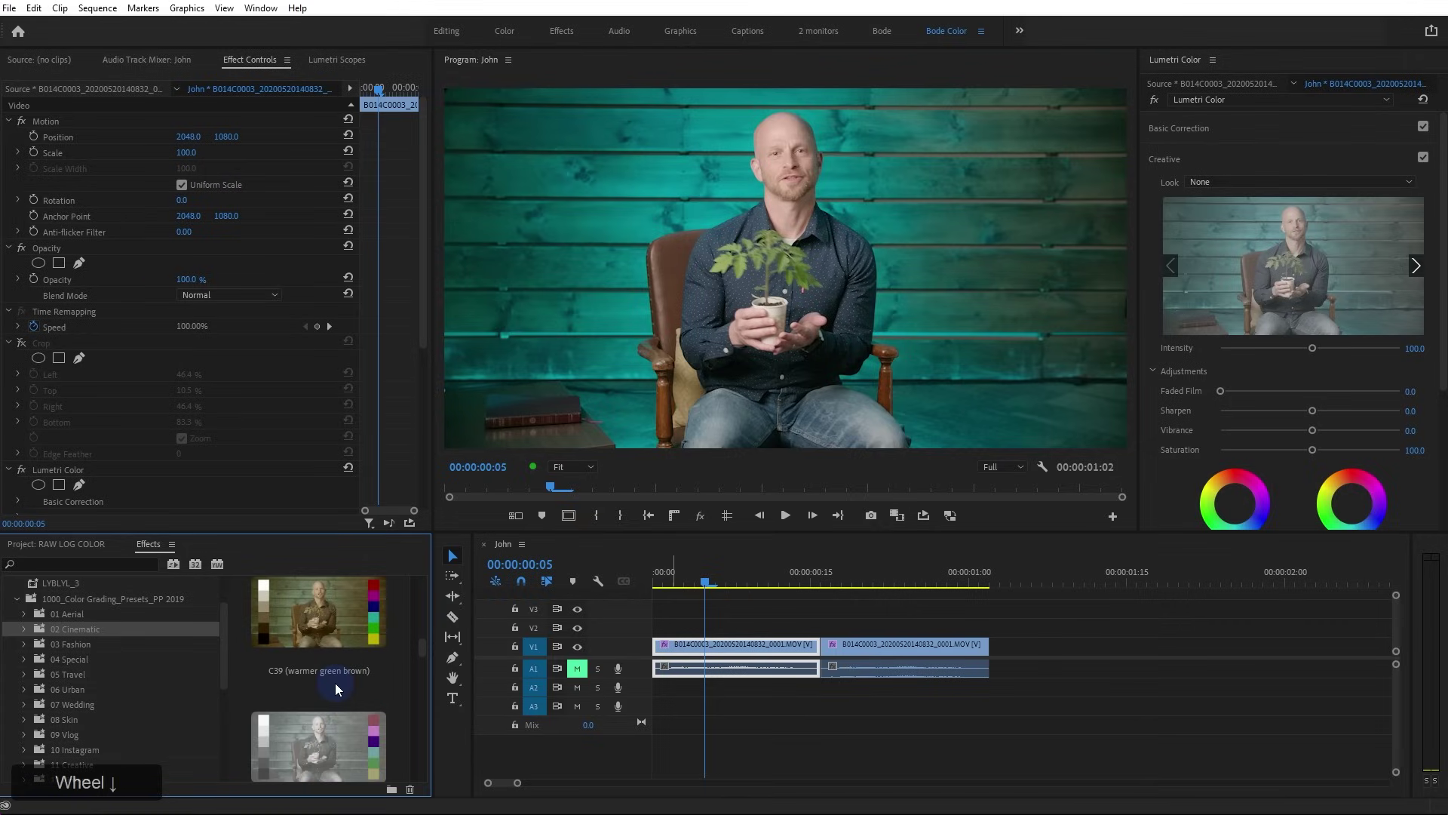
scroll(332, 686, "down", 7)
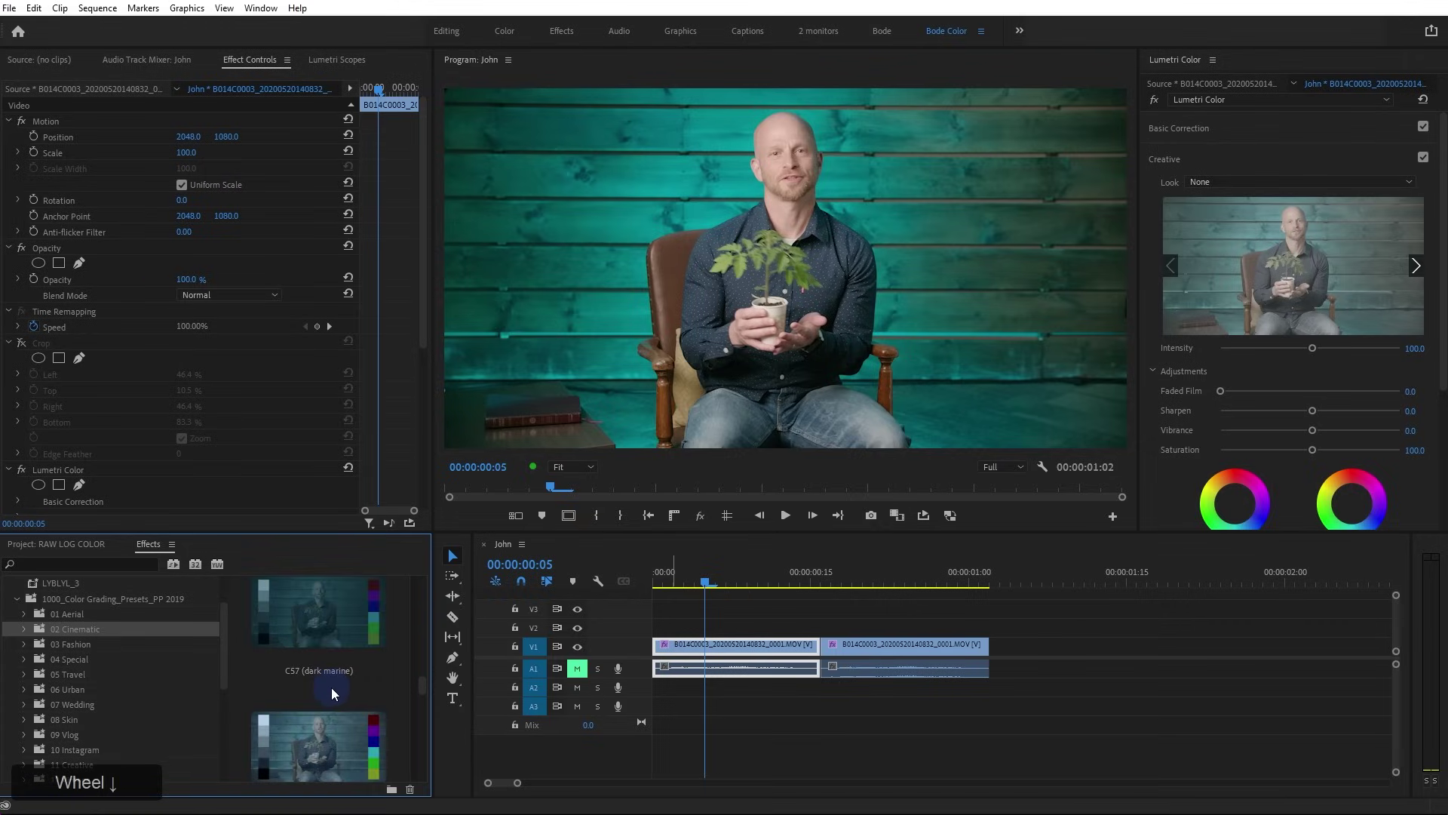
scroll(329, 686, "down", 10)
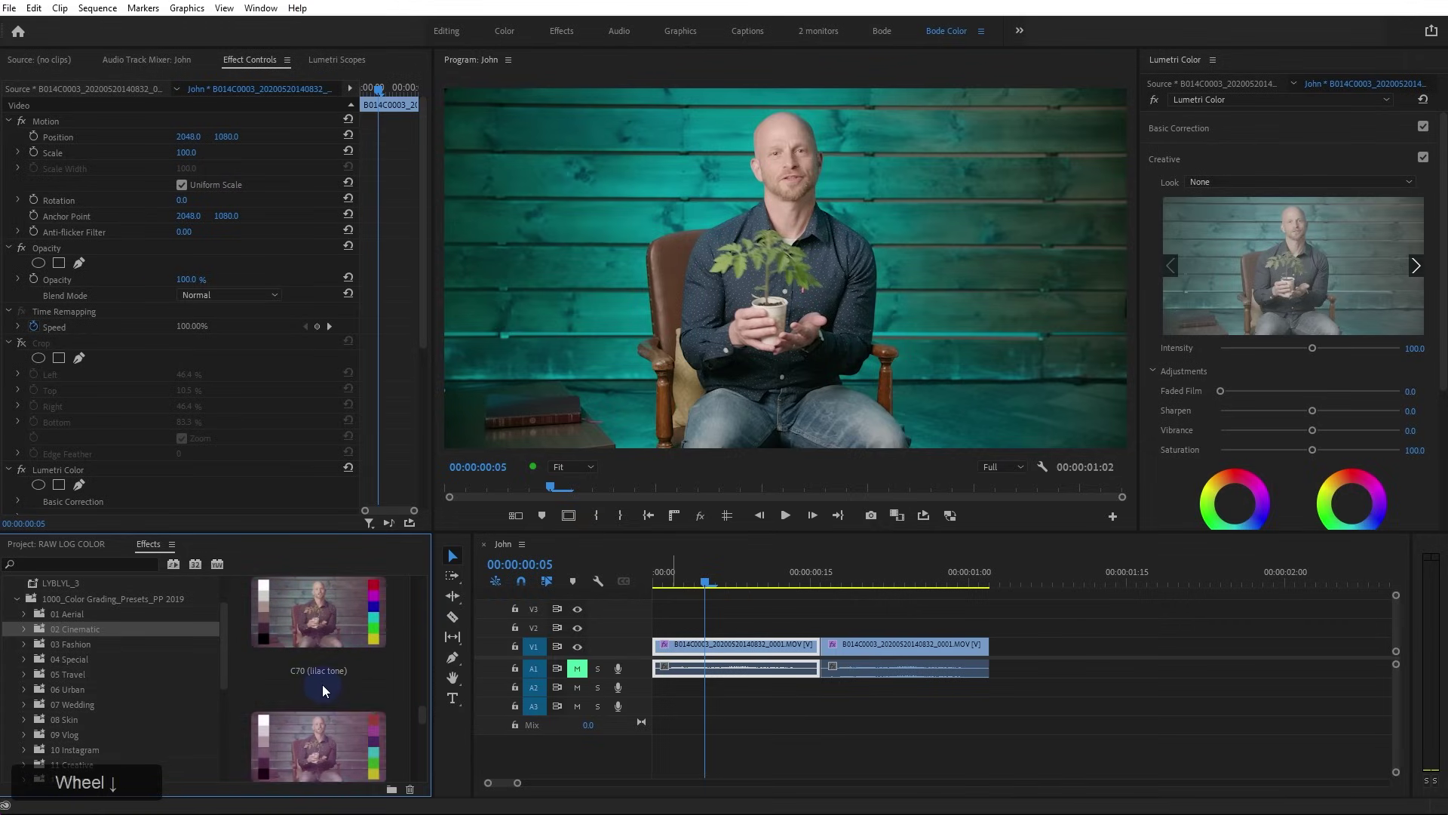
scroll(323, 685, "down", 5)
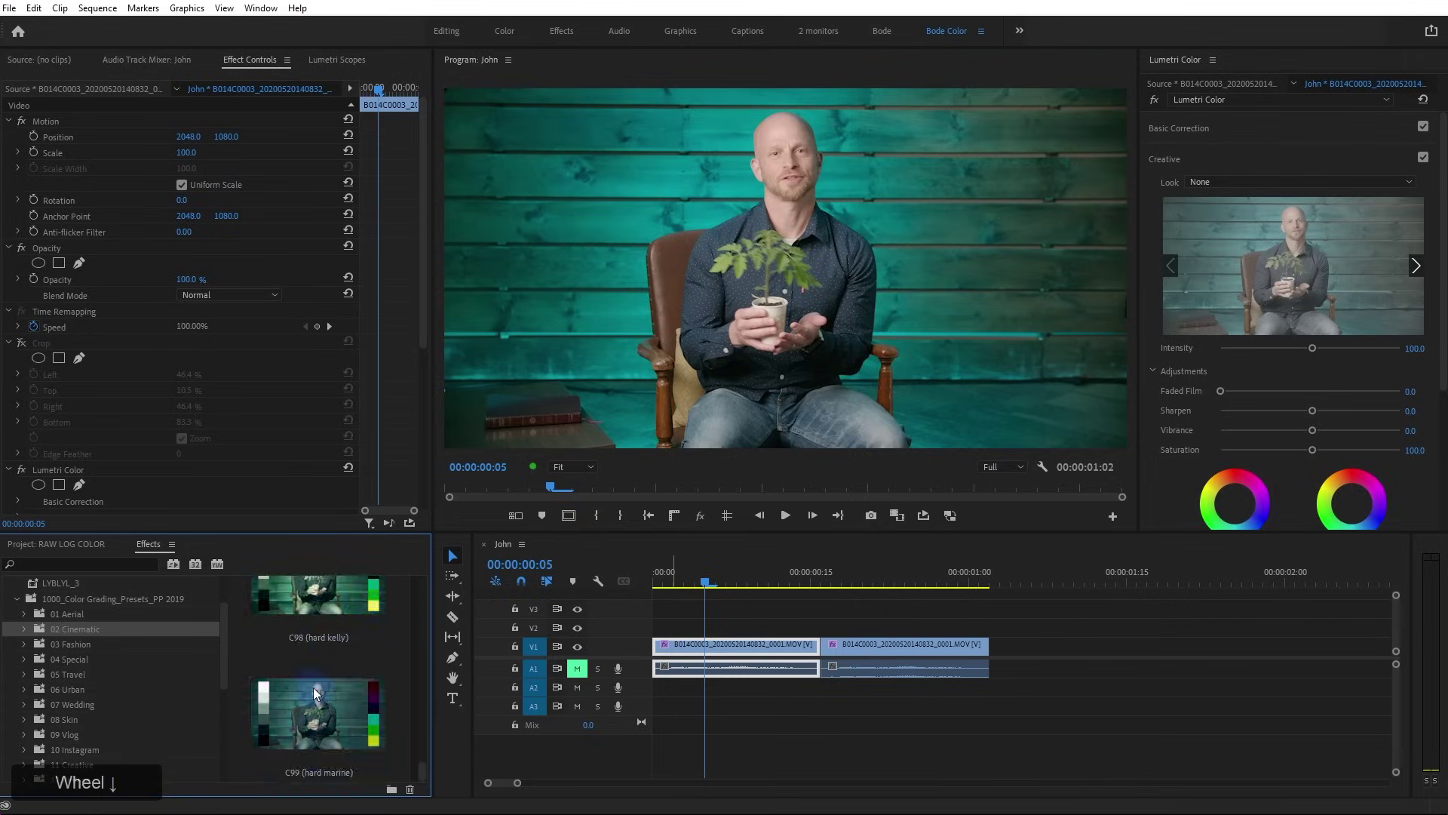
scroll(310, 685, "down", 10)
double_click(320, 699)
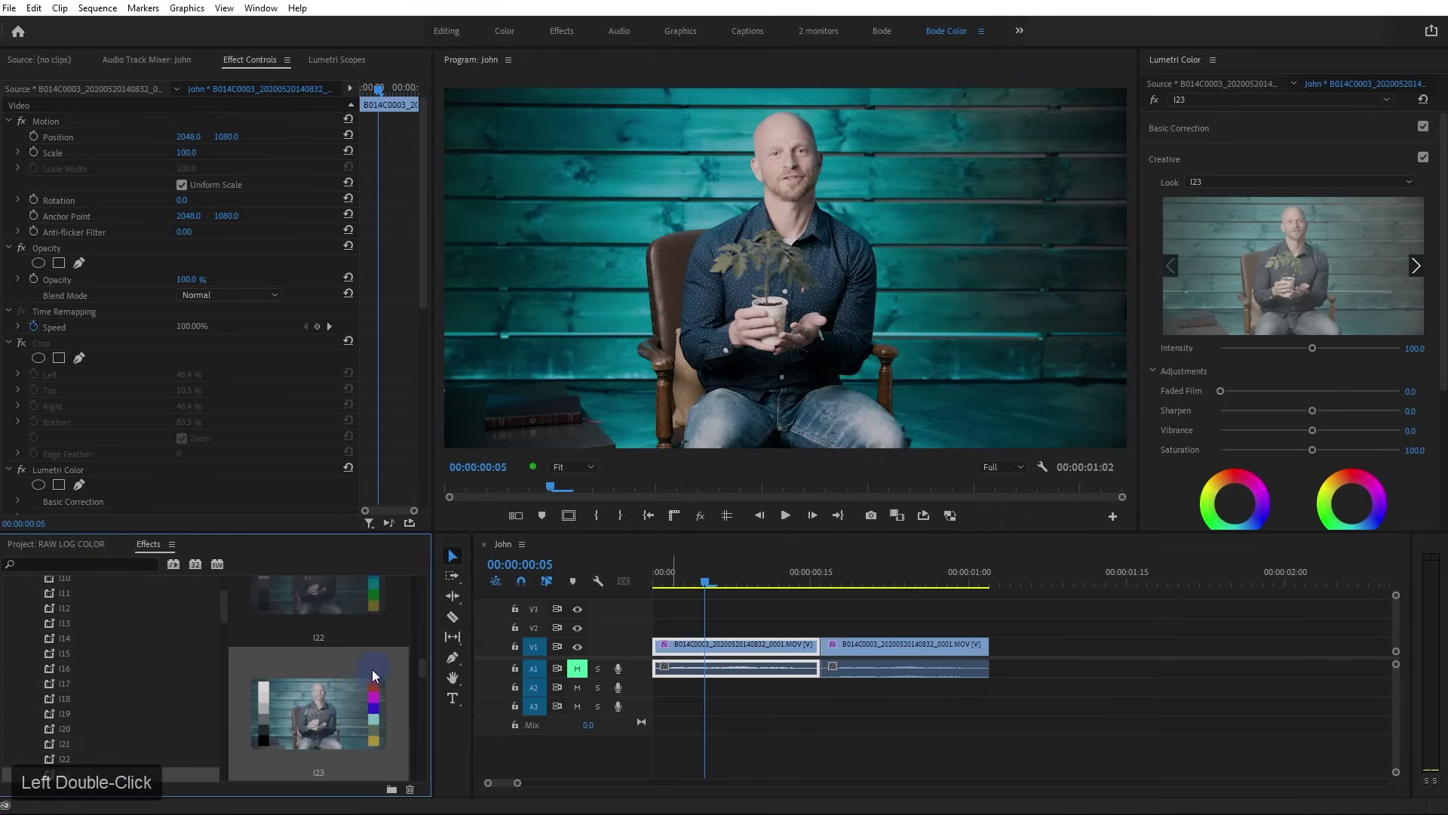
Apply the I17 preset to the clip as another Lumetri Color effect
scroll(333, 668, "up", 5)
left_click(320, 612)
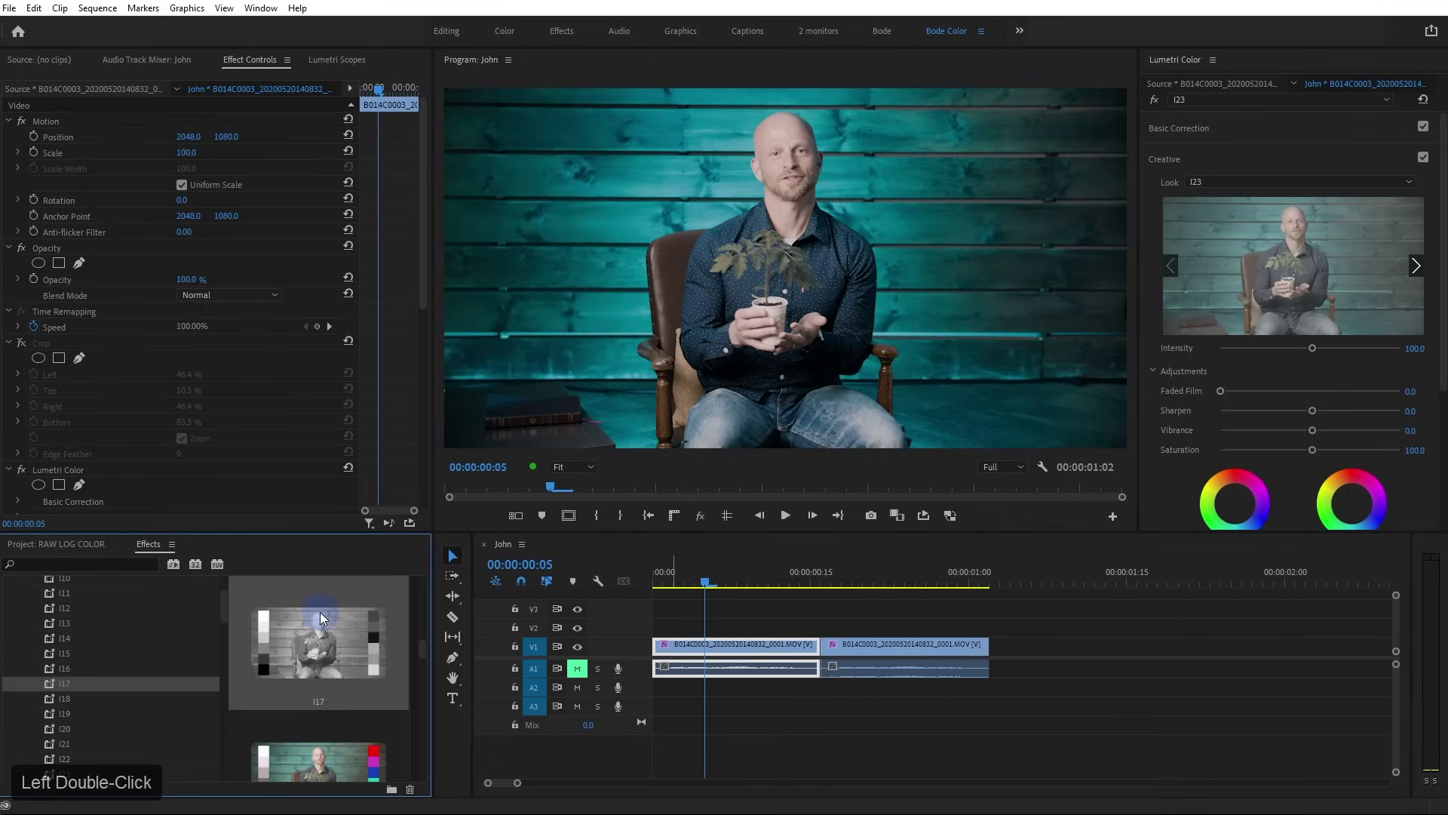
double_click(320, 612)
scroll(119, 410, "down", 4)
scroll(128, 427, "down", 6)
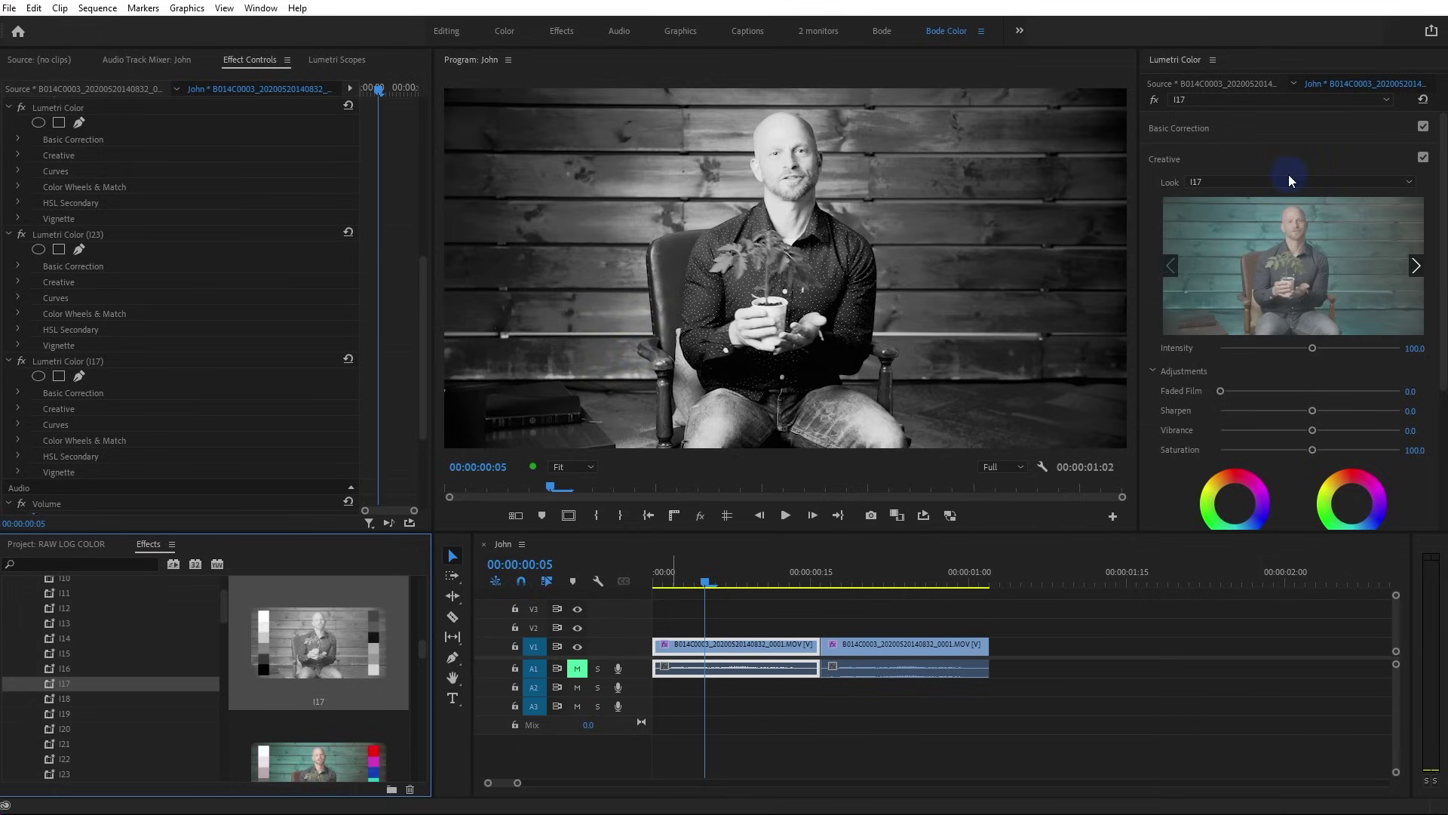
Delete the I17 and I23 Lumetri Color effects from Effect Controls
left_click(68, 361)
key("Delete")
left_click(76, 235)
key("Delete")
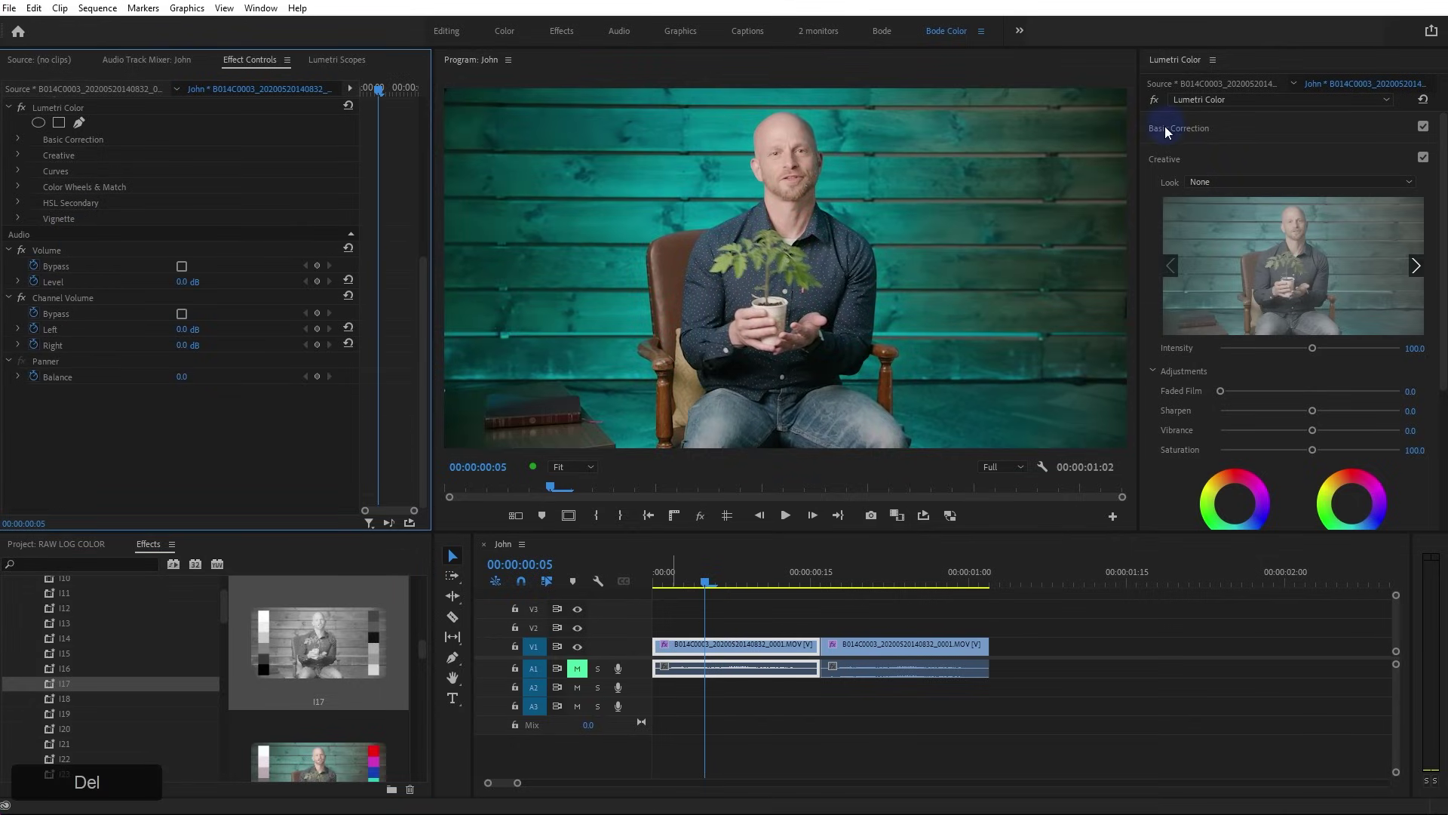
From 1000_Color Grading_Presets_PP 2019 > 02 Cinematic, apply the C23 (violet fade) preset
scroll(88, 151, "up", 3)
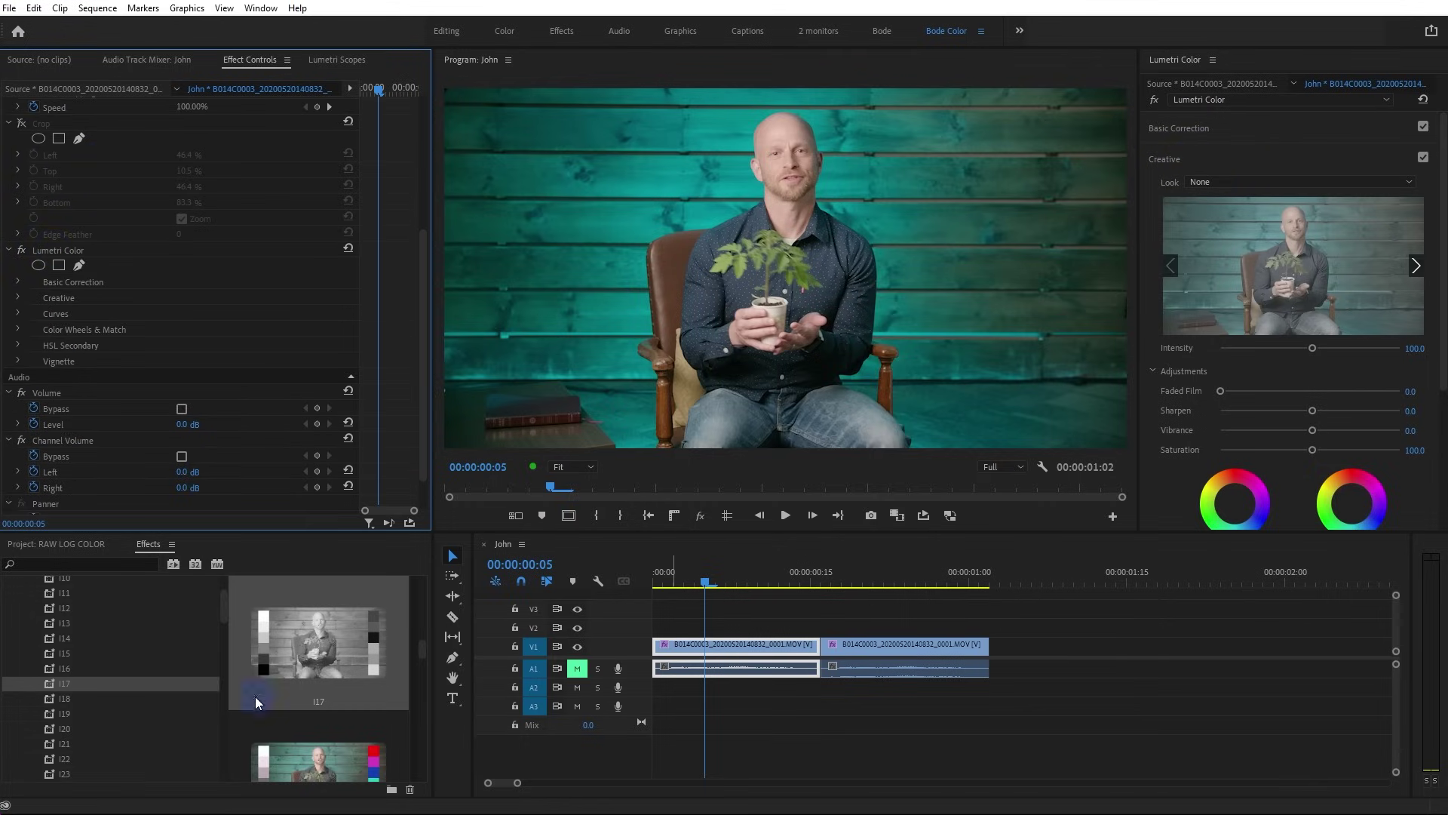
scroll(117, 696, "up", 5)
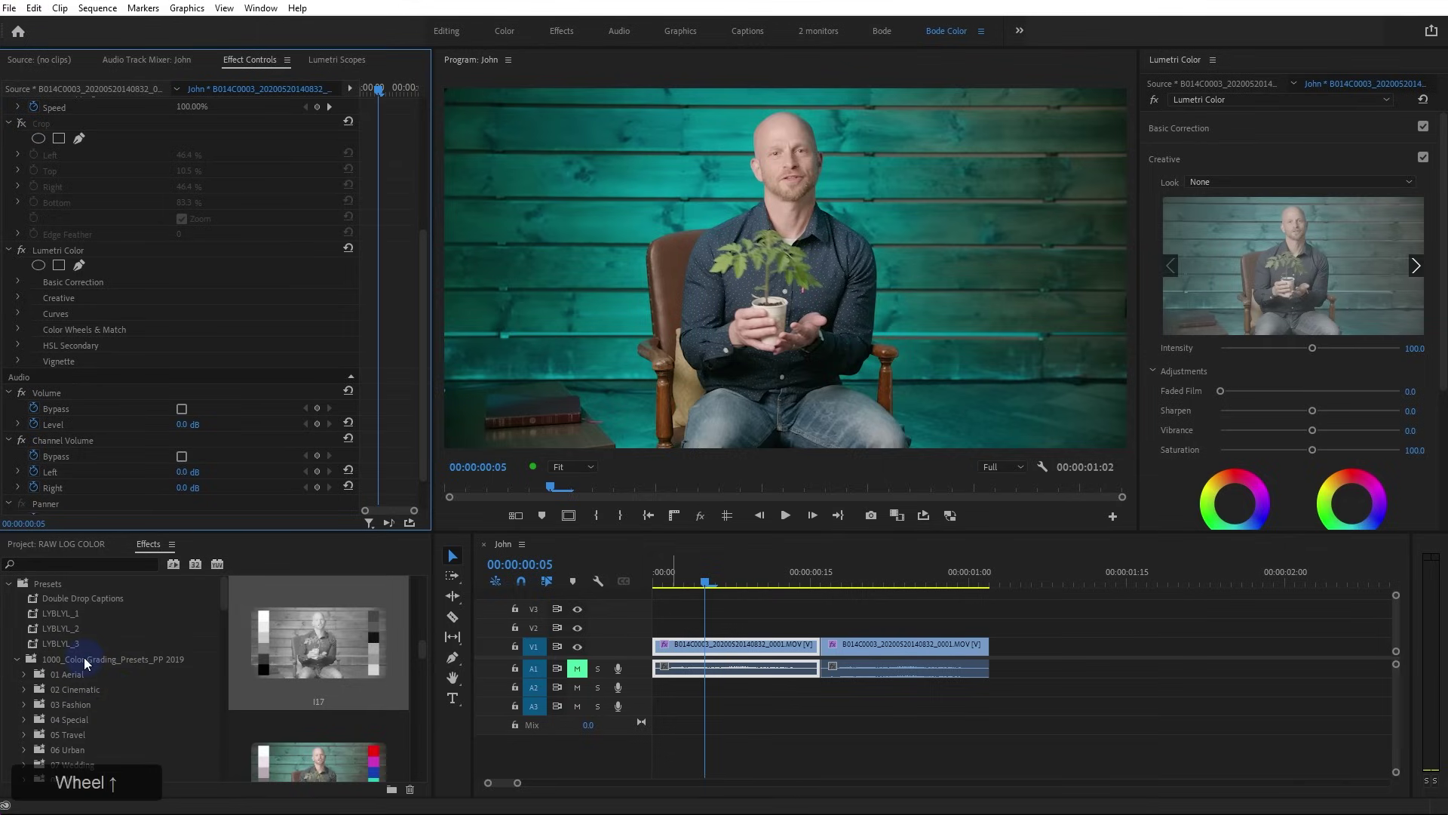
left_click(84, 658)
left_click(89, 688)
scroll(86, 701, "down", 2)
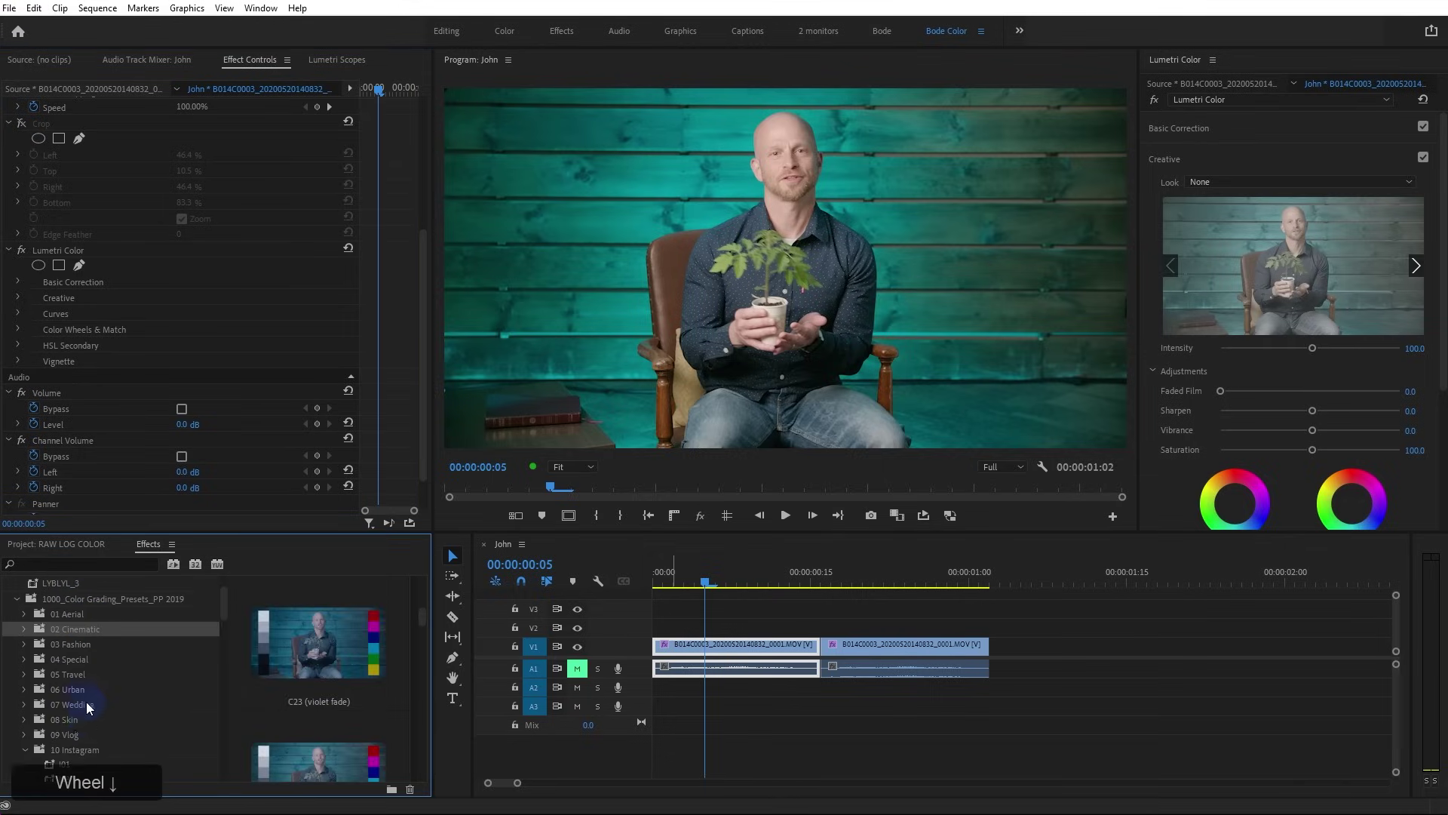
scroll(86, 701, "down", 1)
scroll(302, 645, "down", 2)
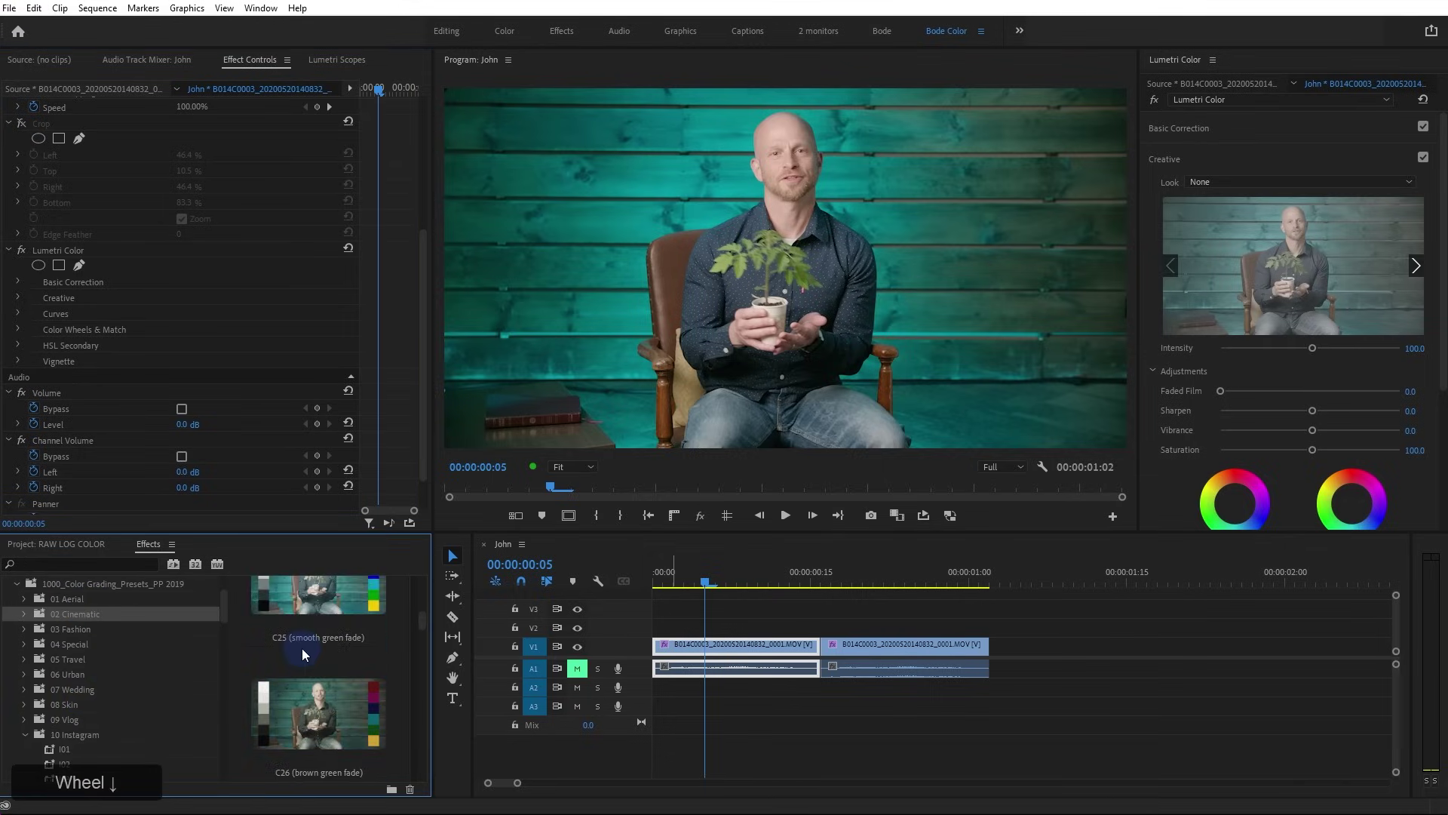
scroll(302, 647, "up", 1)
scroll(318, 627, "up", 1)
double_click(340, 700)
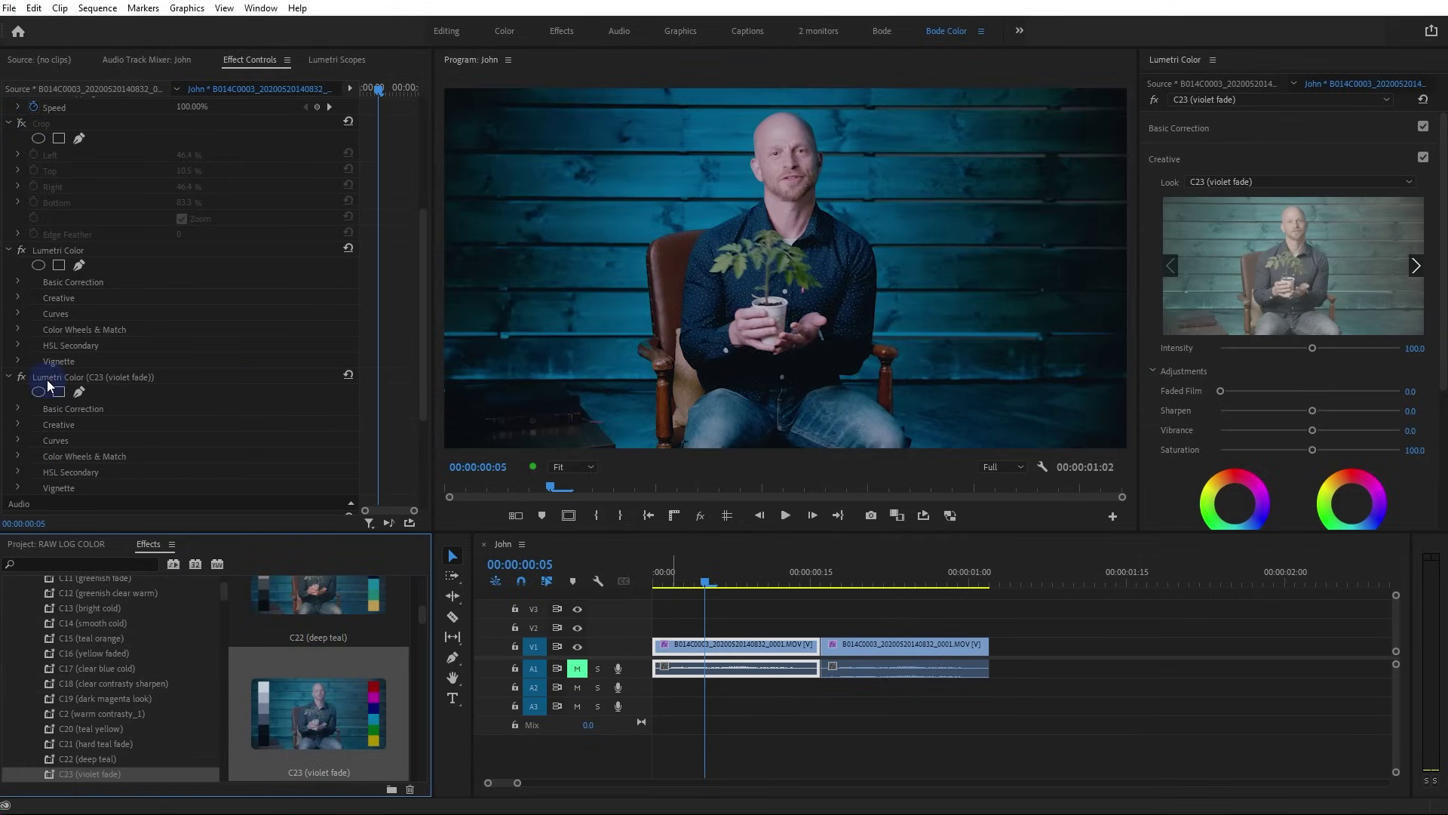
Inspect the C23 (violet fade) effect's Curves settings, then collapse them
left_click(130, 377)
left_click(18, 441)
scroll(23, 422, "down", 2)
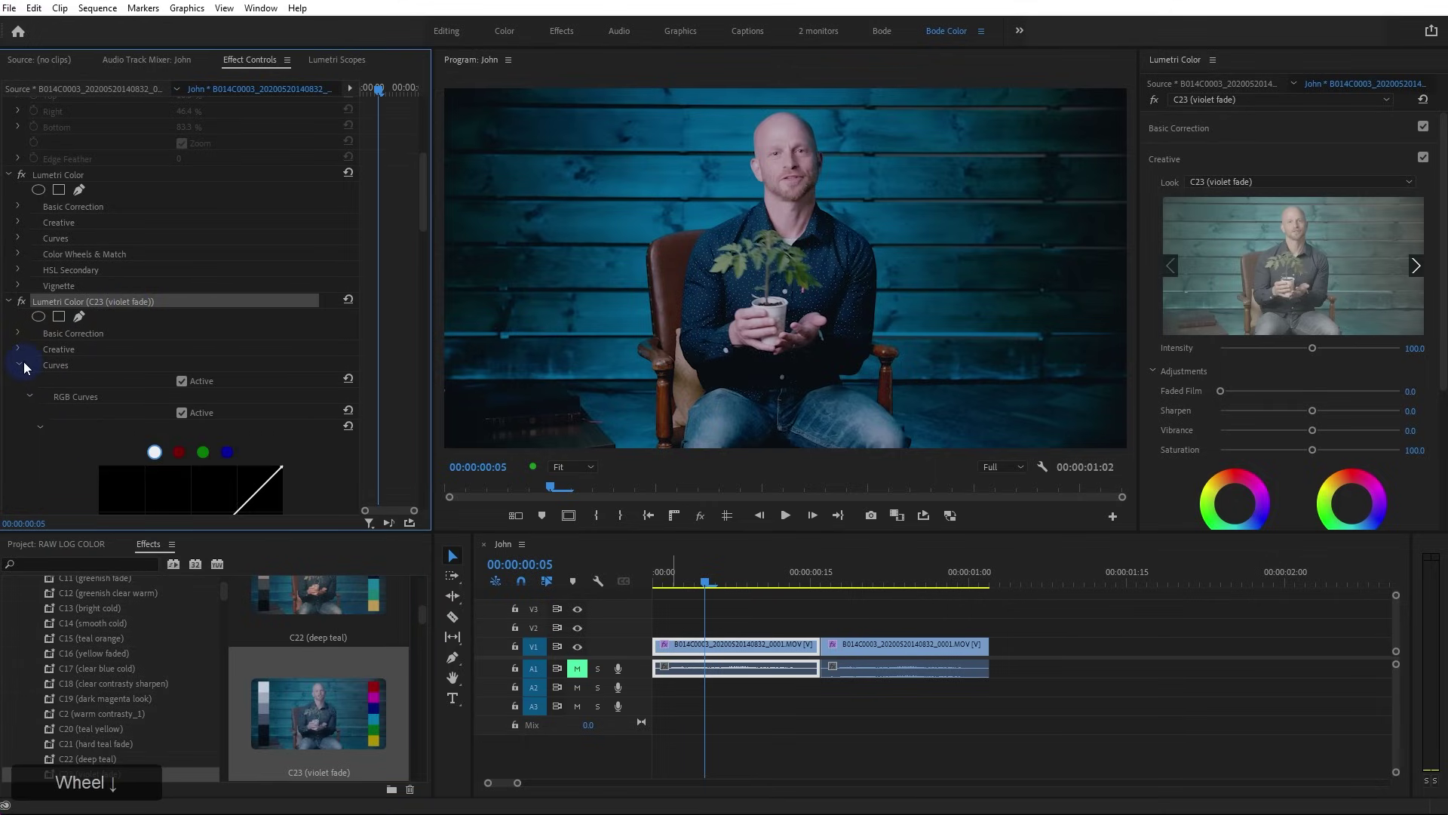
left_click(21, 364)
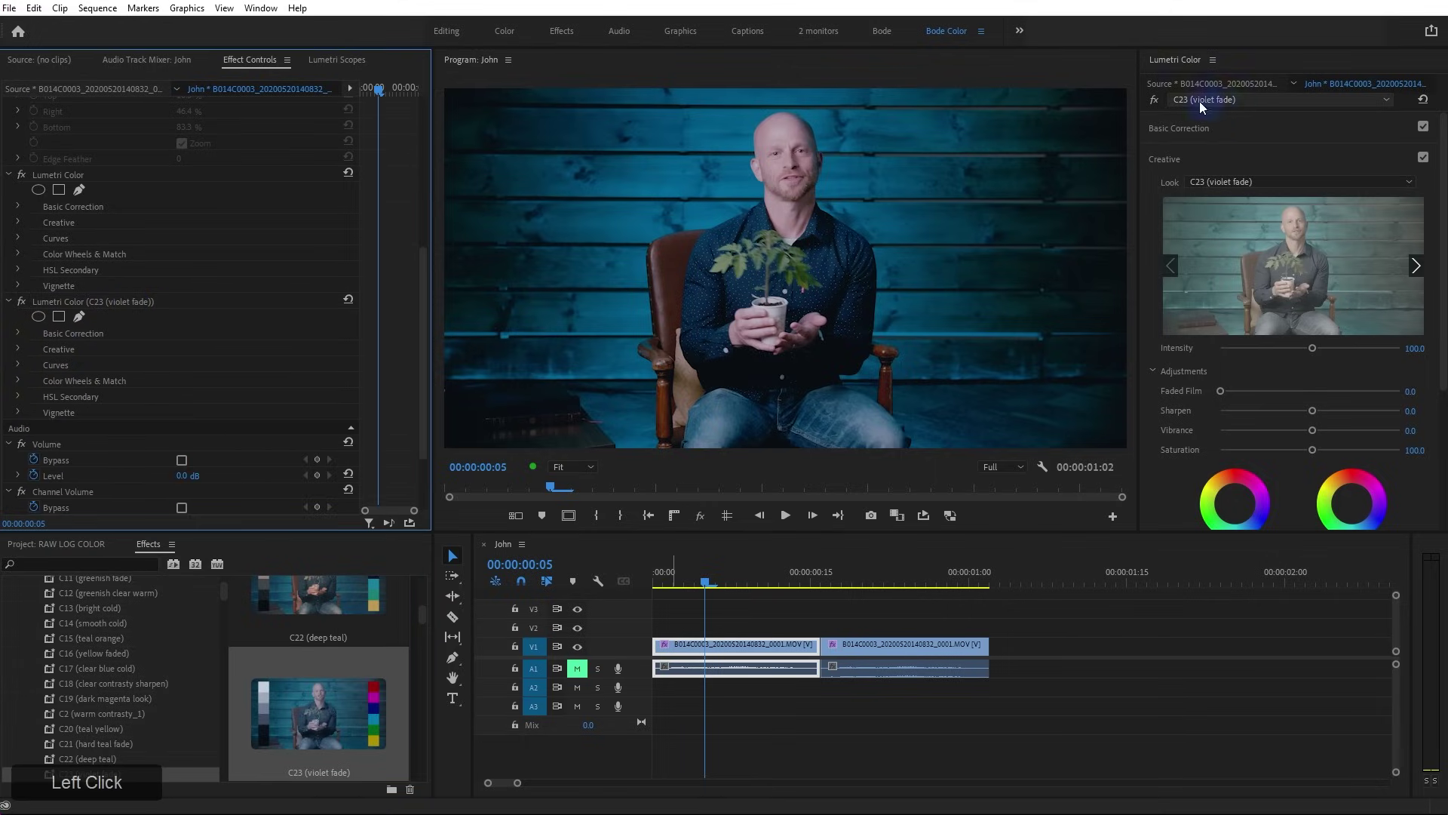
Widen the Lumetri Color panel and switch its target from plain Lumetri Color to C23 (violet fade)
left_click_drag(1139, 109, 1046, 132)
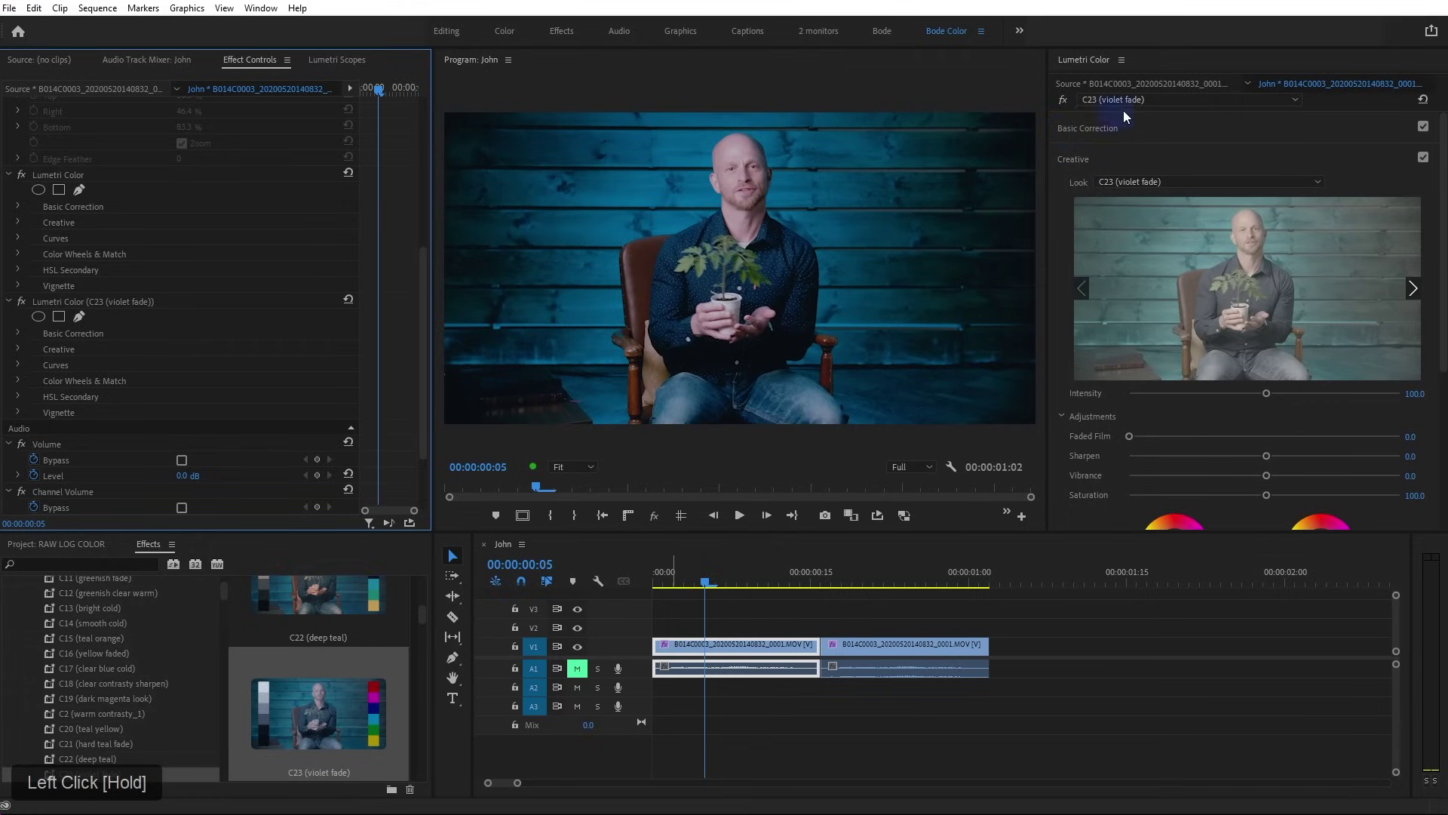
left_click(1153, 100)
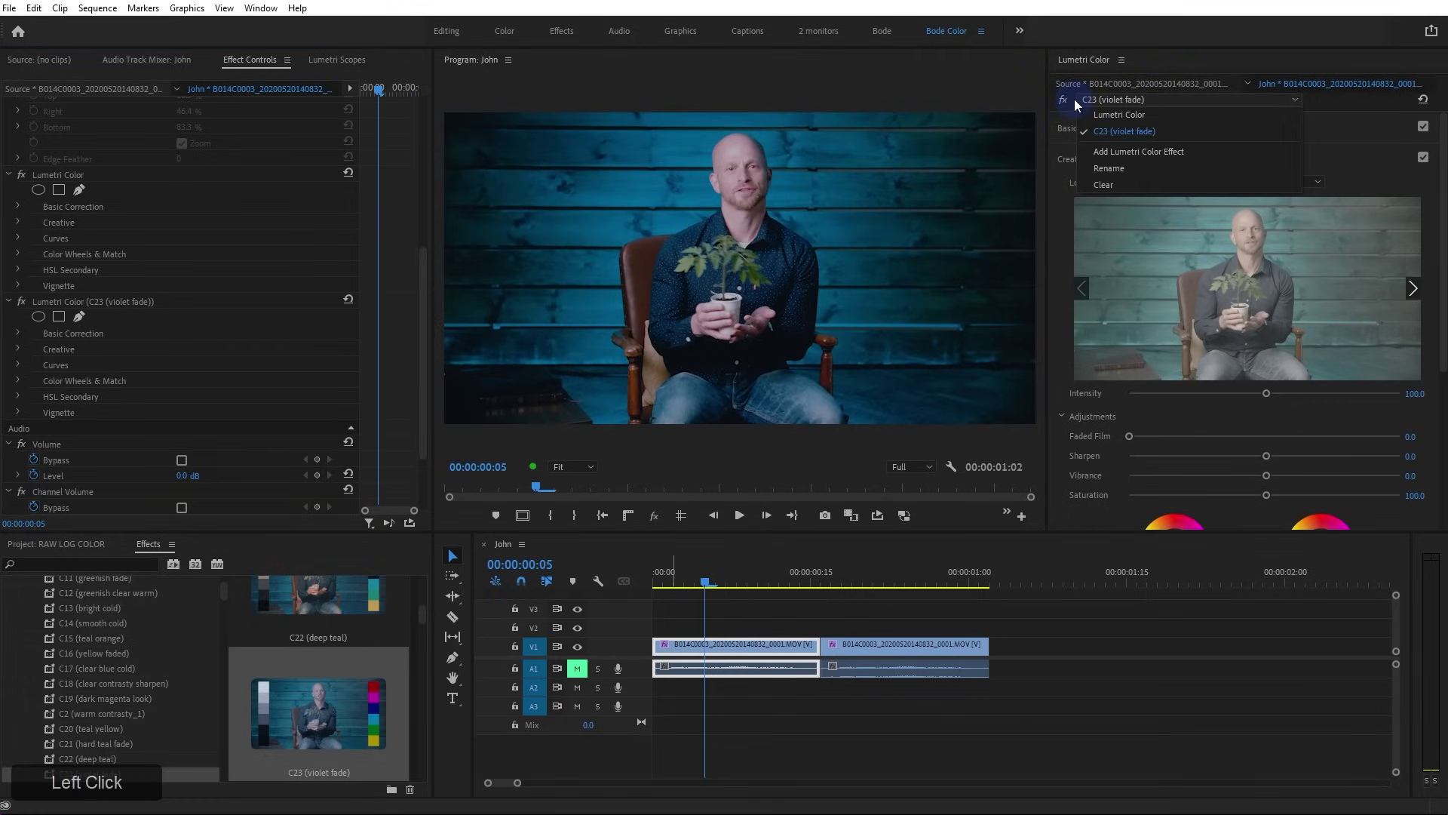
left_click(1169, 114)
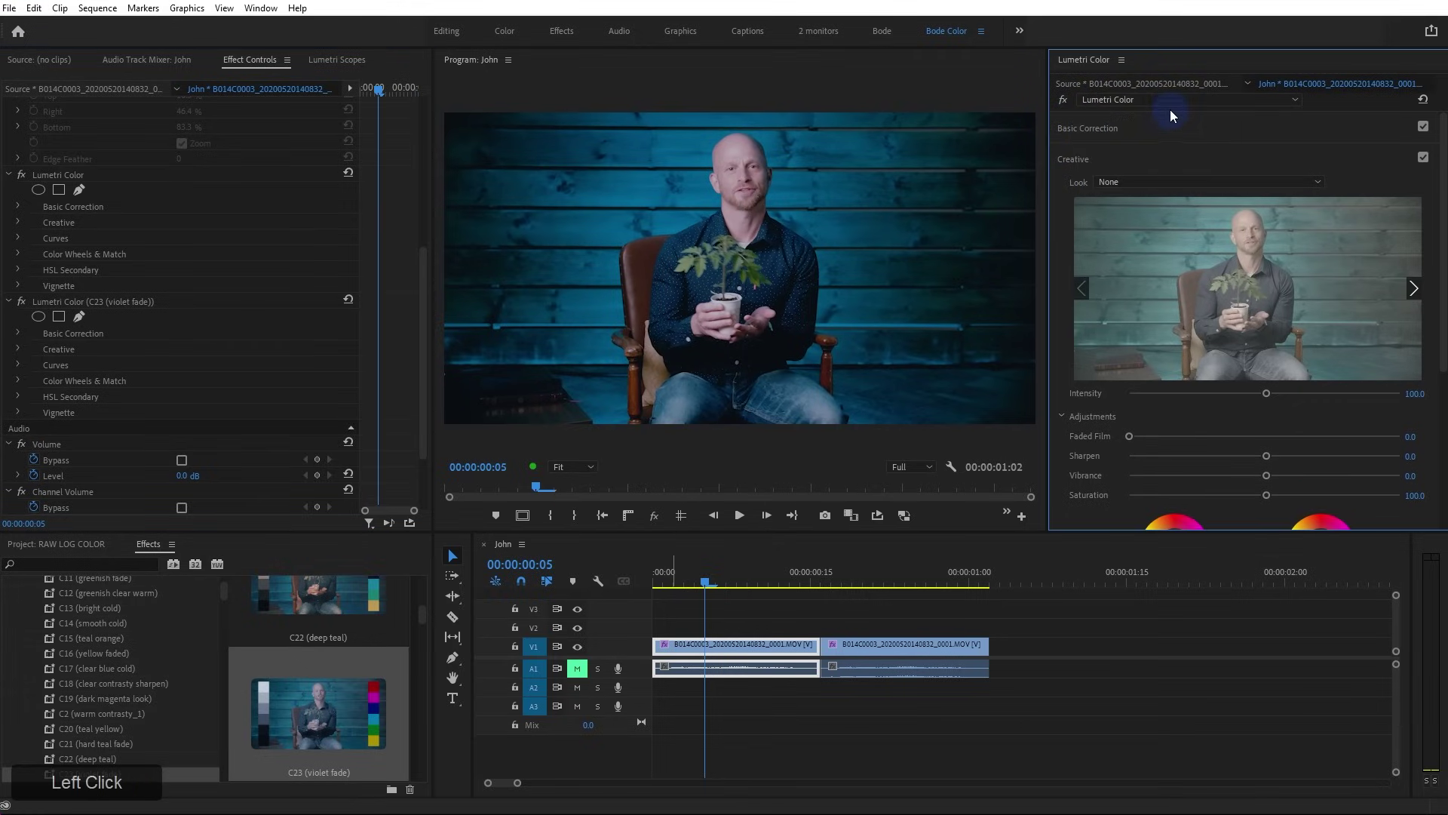
left_click(1114, 101)
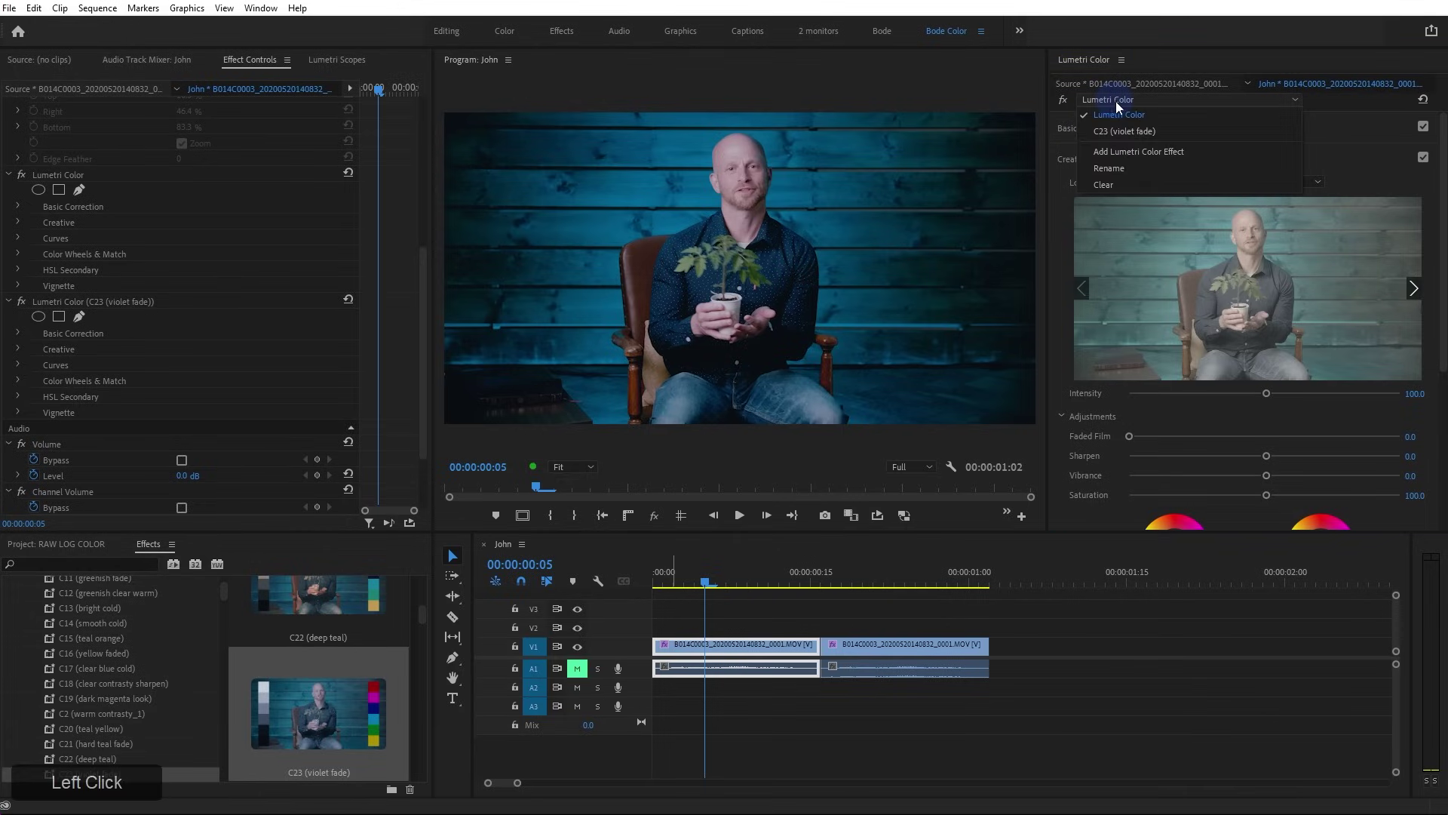
left_click(1187, 133)
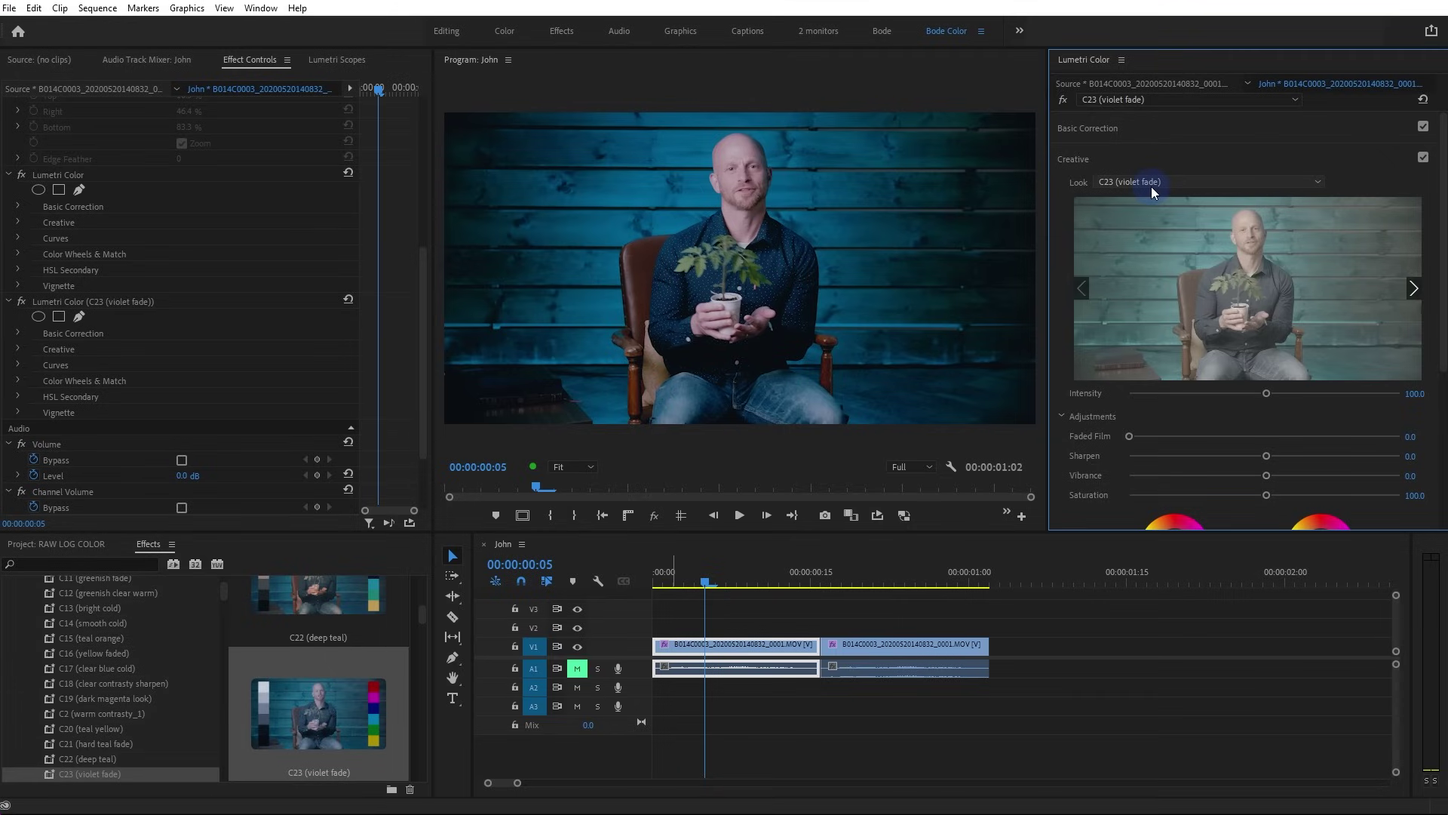
Adjust the C23 (violet fade) look's Creative intensity, settling around 81
left_click_drag(1268, 395, 1204, 401)
left_click(89, 301)
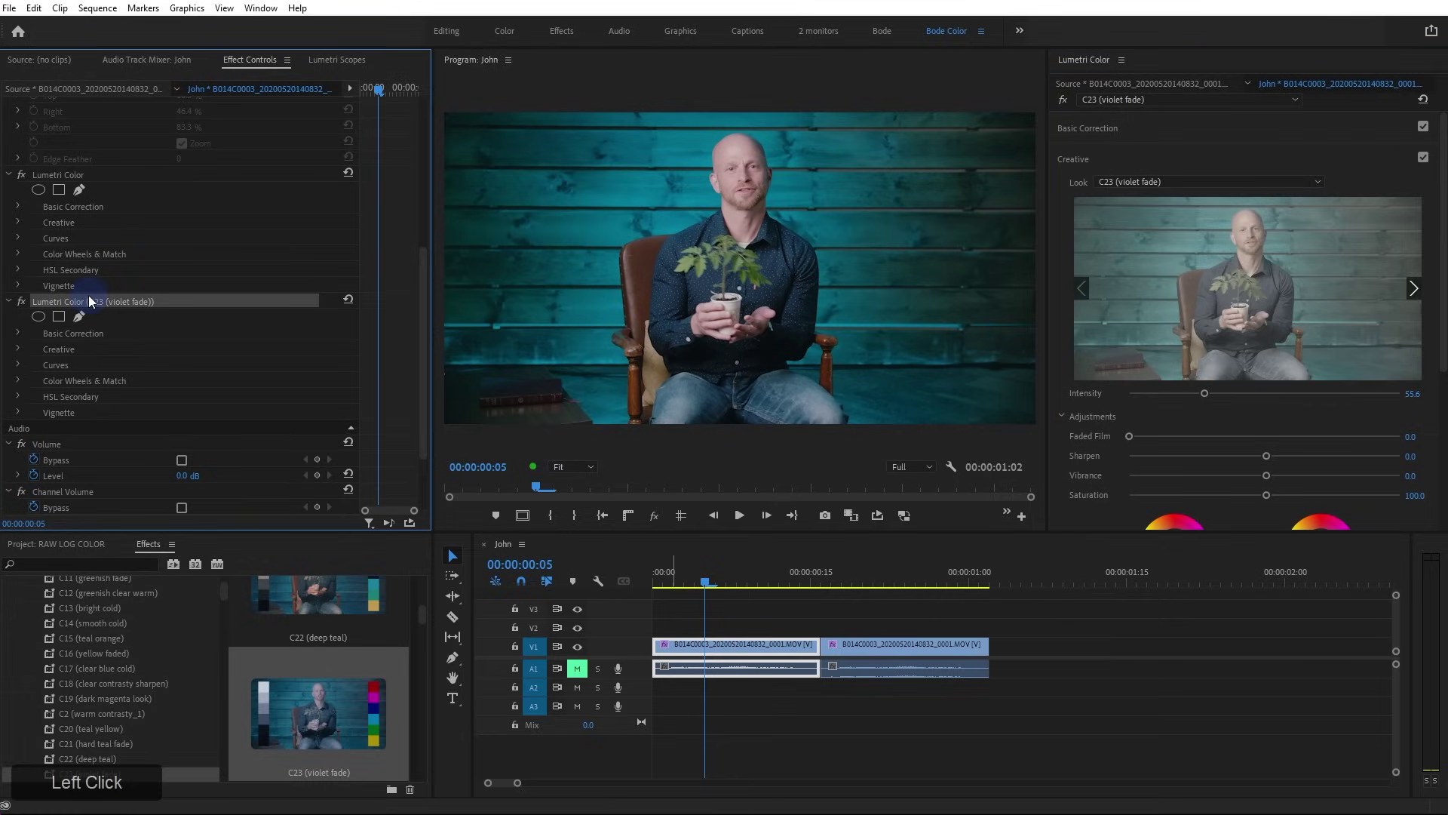
left_click_drag(1200, 396, 1239, 395)
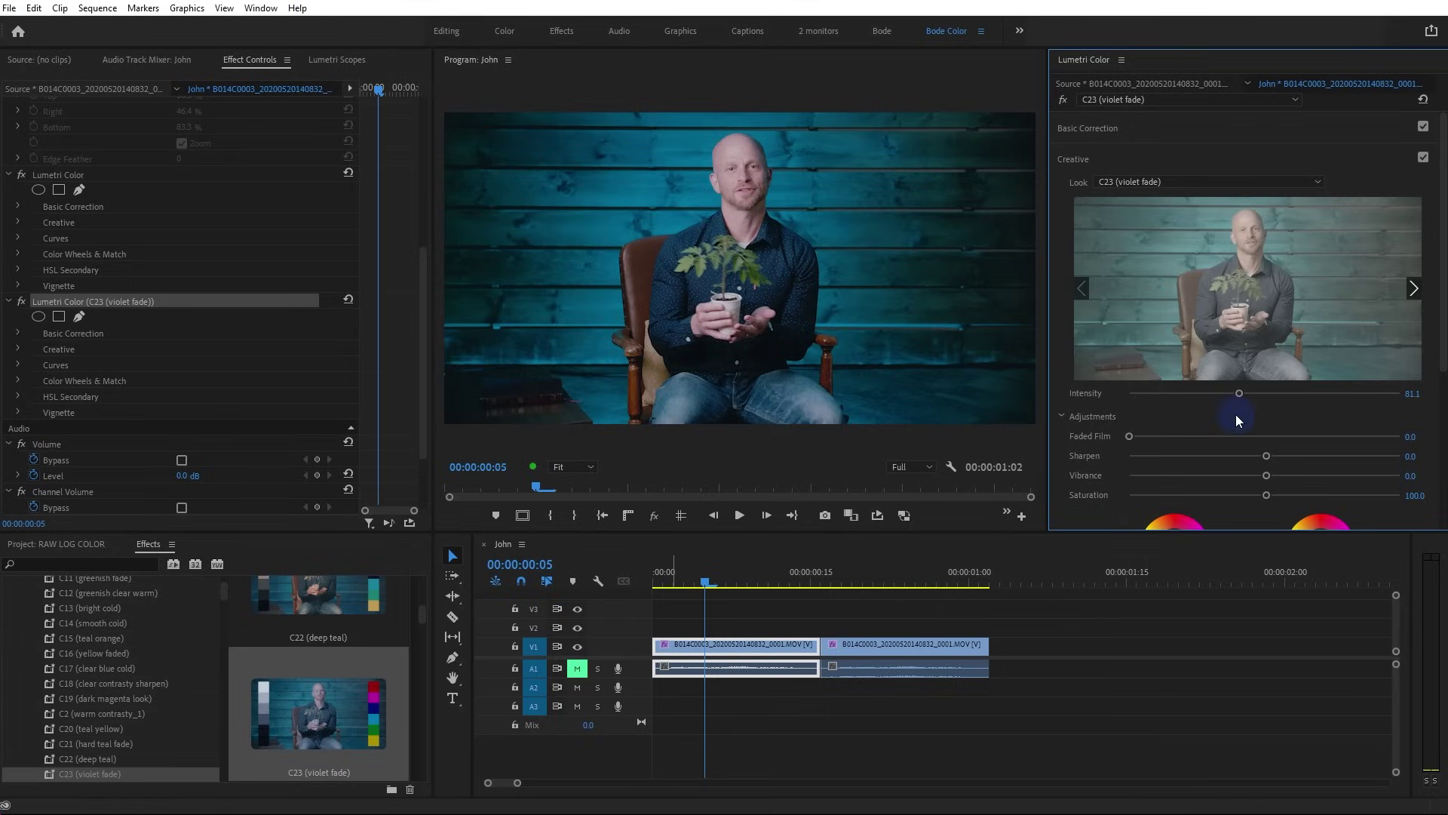
scroll(1167, 428, "down", 5)
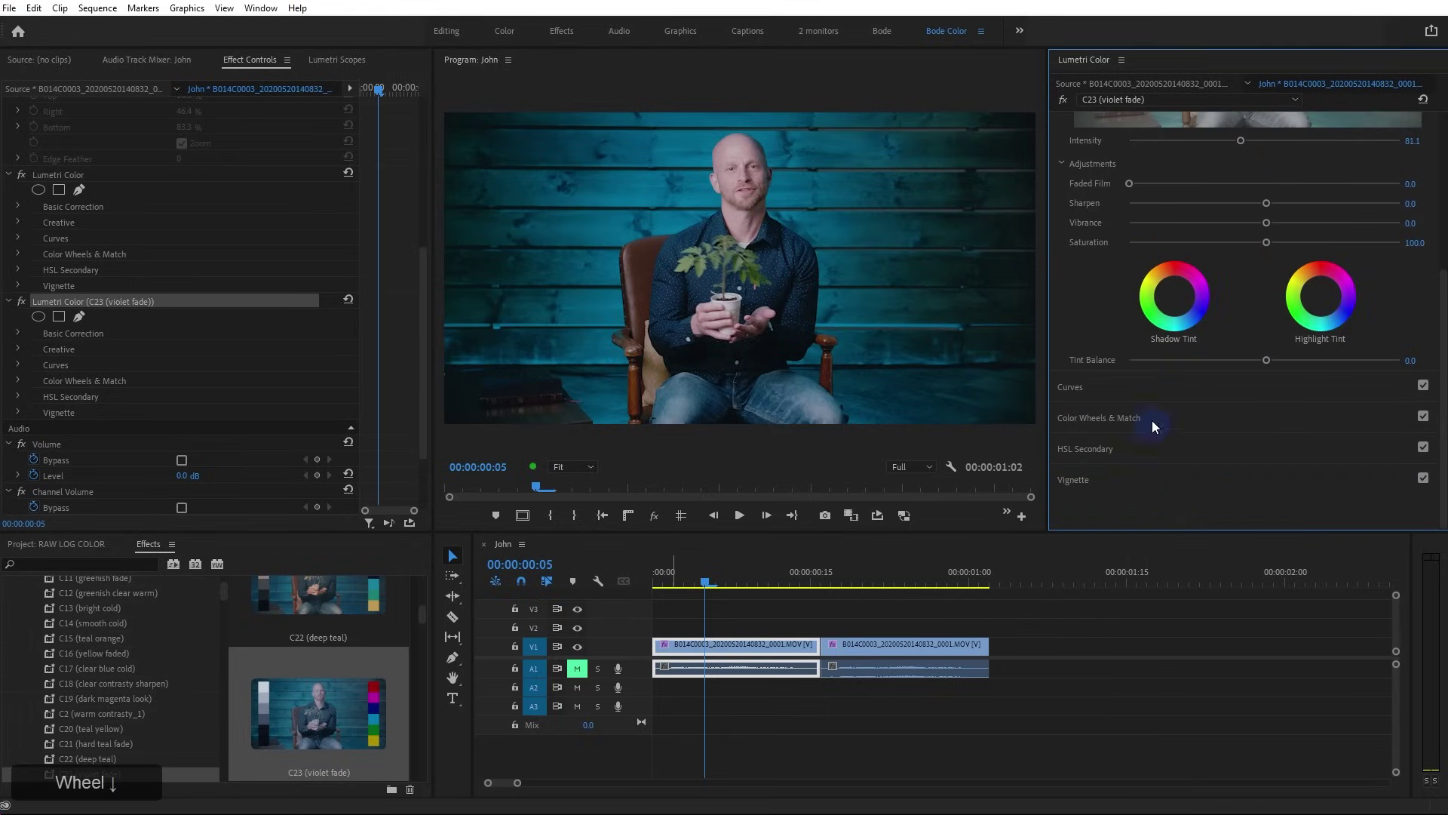
scroll(1098, 420, "up", 5)
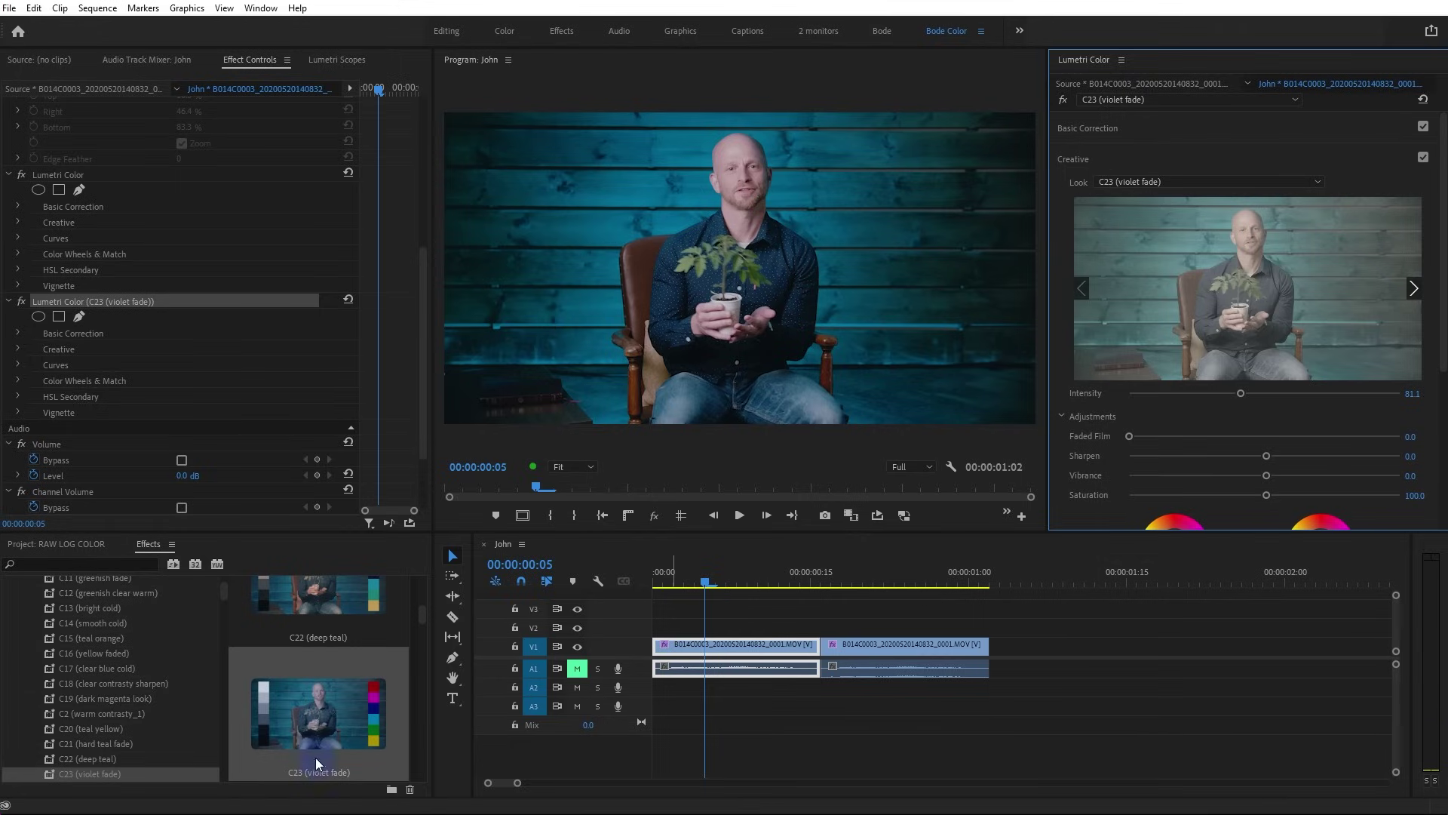
scroll(296, 700, "up", 1)
Delete the C23 (violet fade) effect and open the 10 Instagram presets with previews
left_click(297, 618)
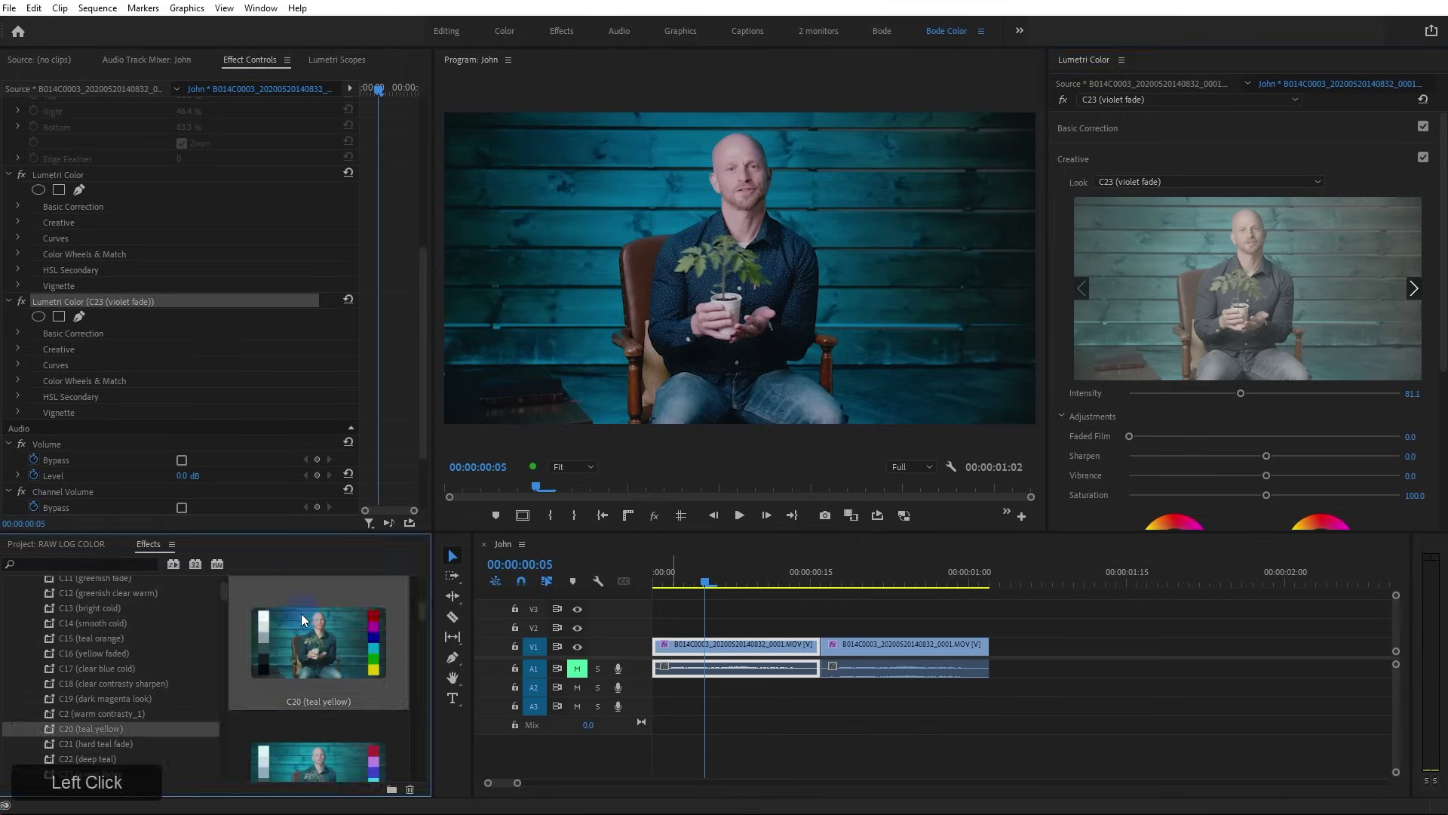
key("Delete")
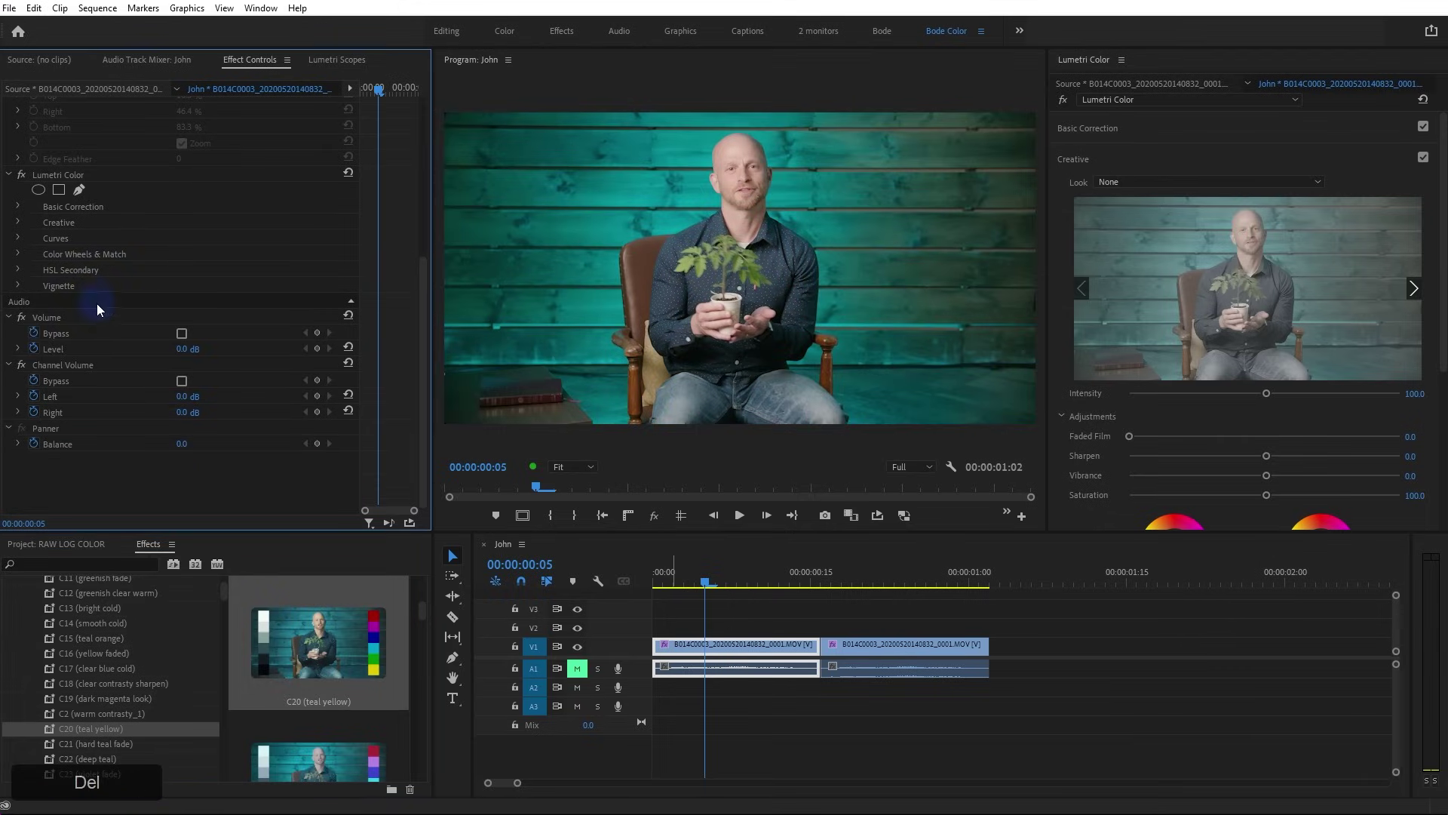
scroll(289, 641, "up", 1)
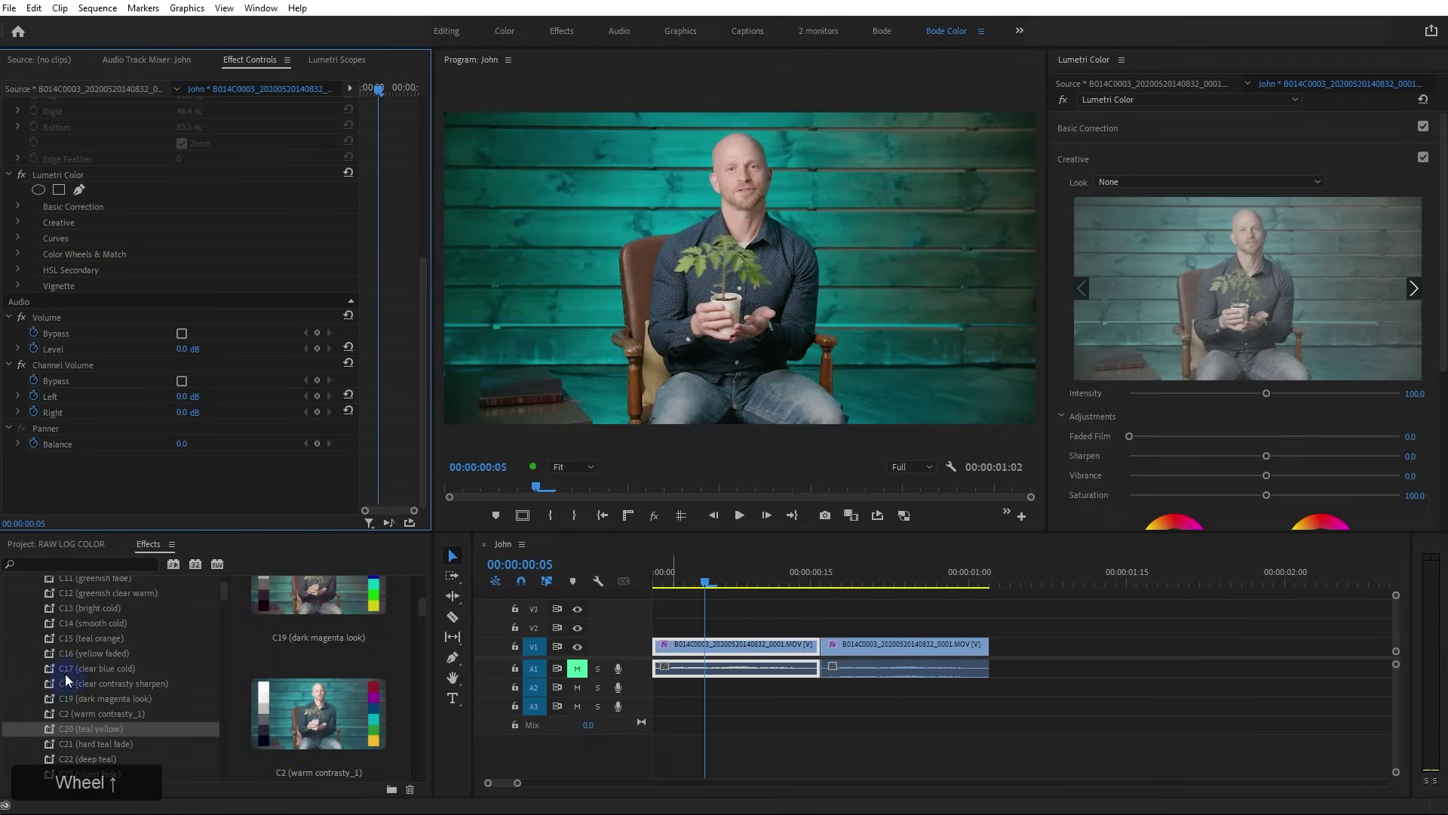
scroll(65, 673, "up", 3)
left_click(24, 675)
scroll(79, 739, "down", 1)
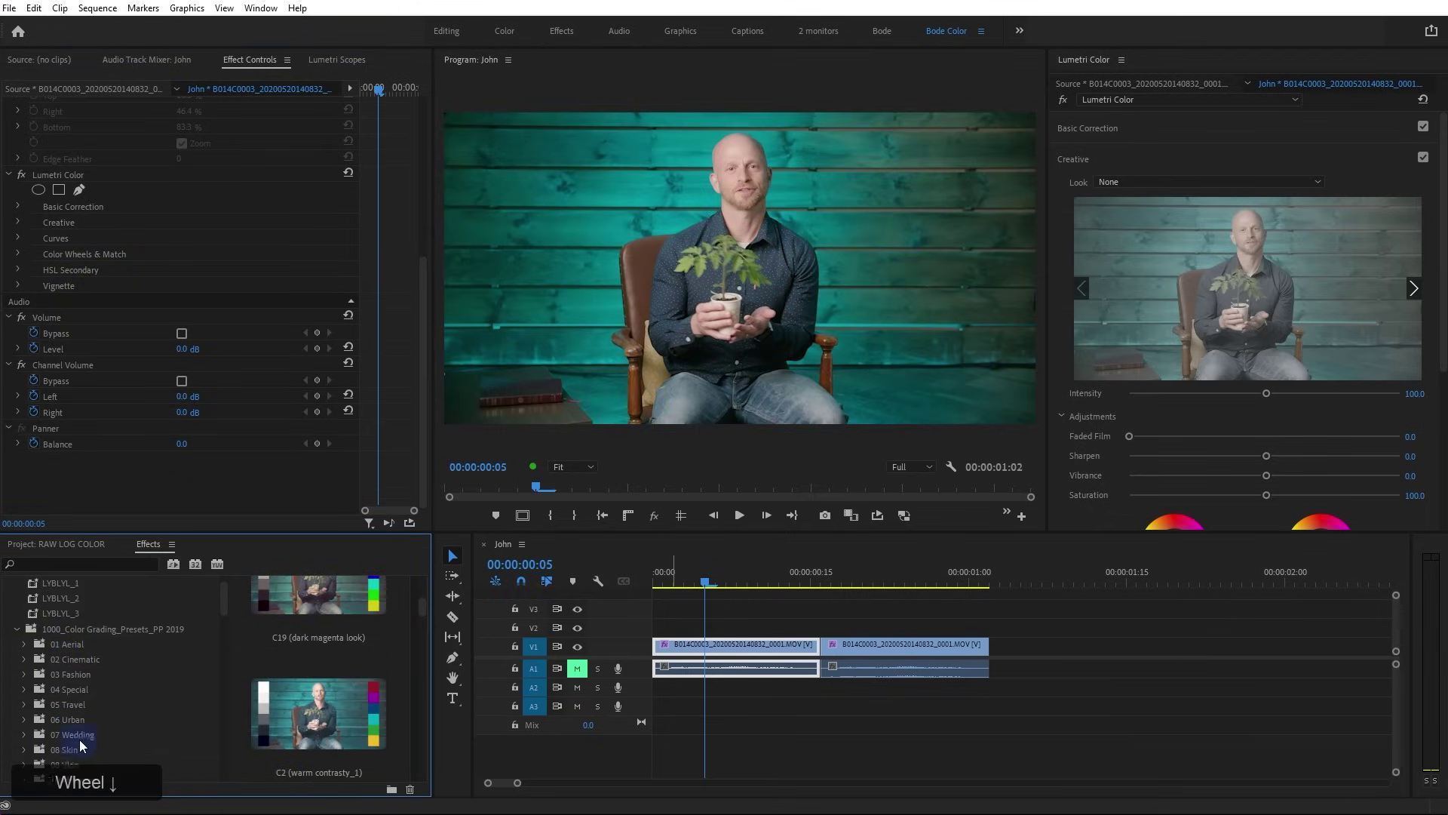
scroll(81, 736, "down", 2)
left_click(133, 715)
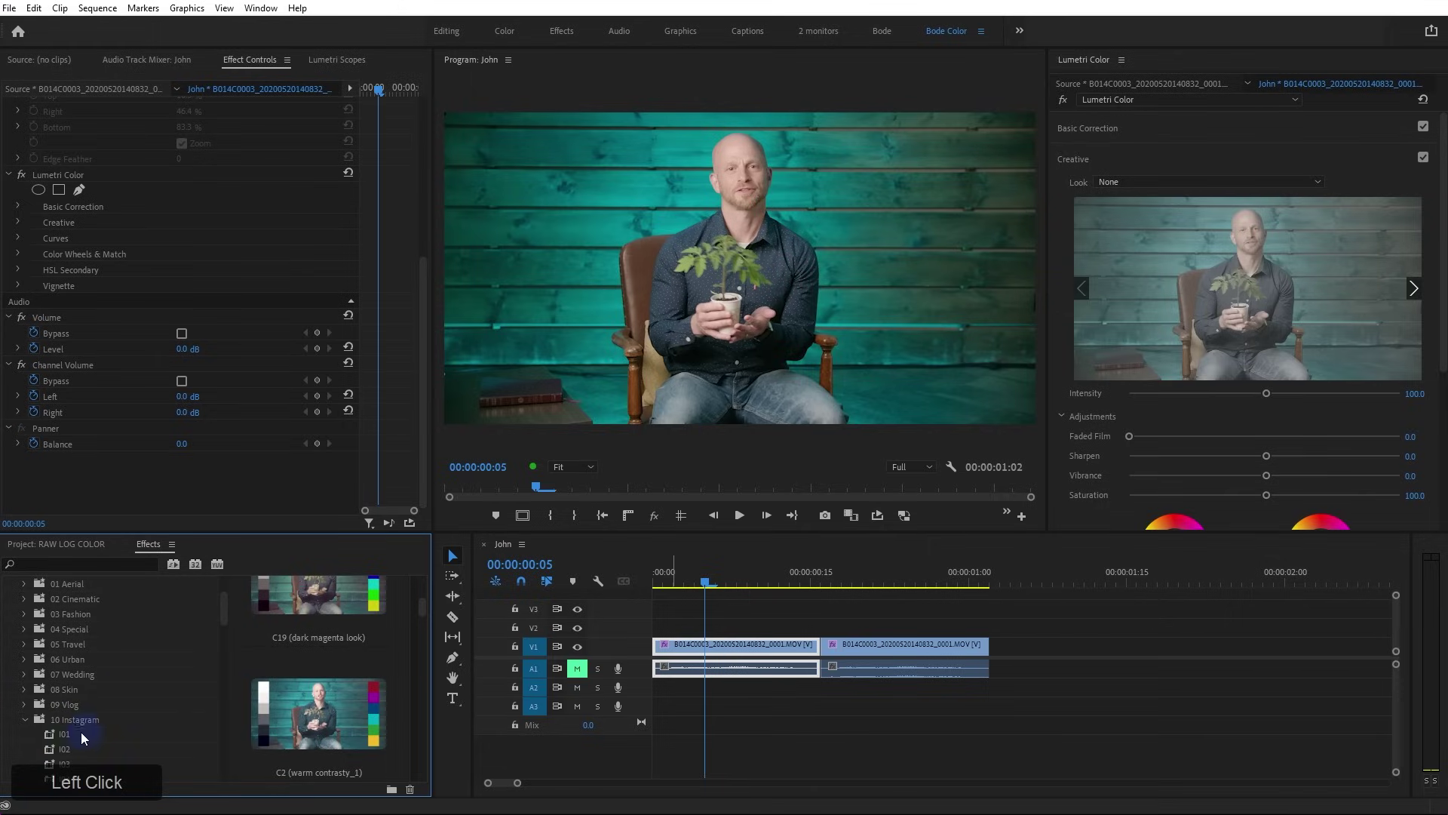
left_click(57, 722)
scroll(285, 680, "down", 2)
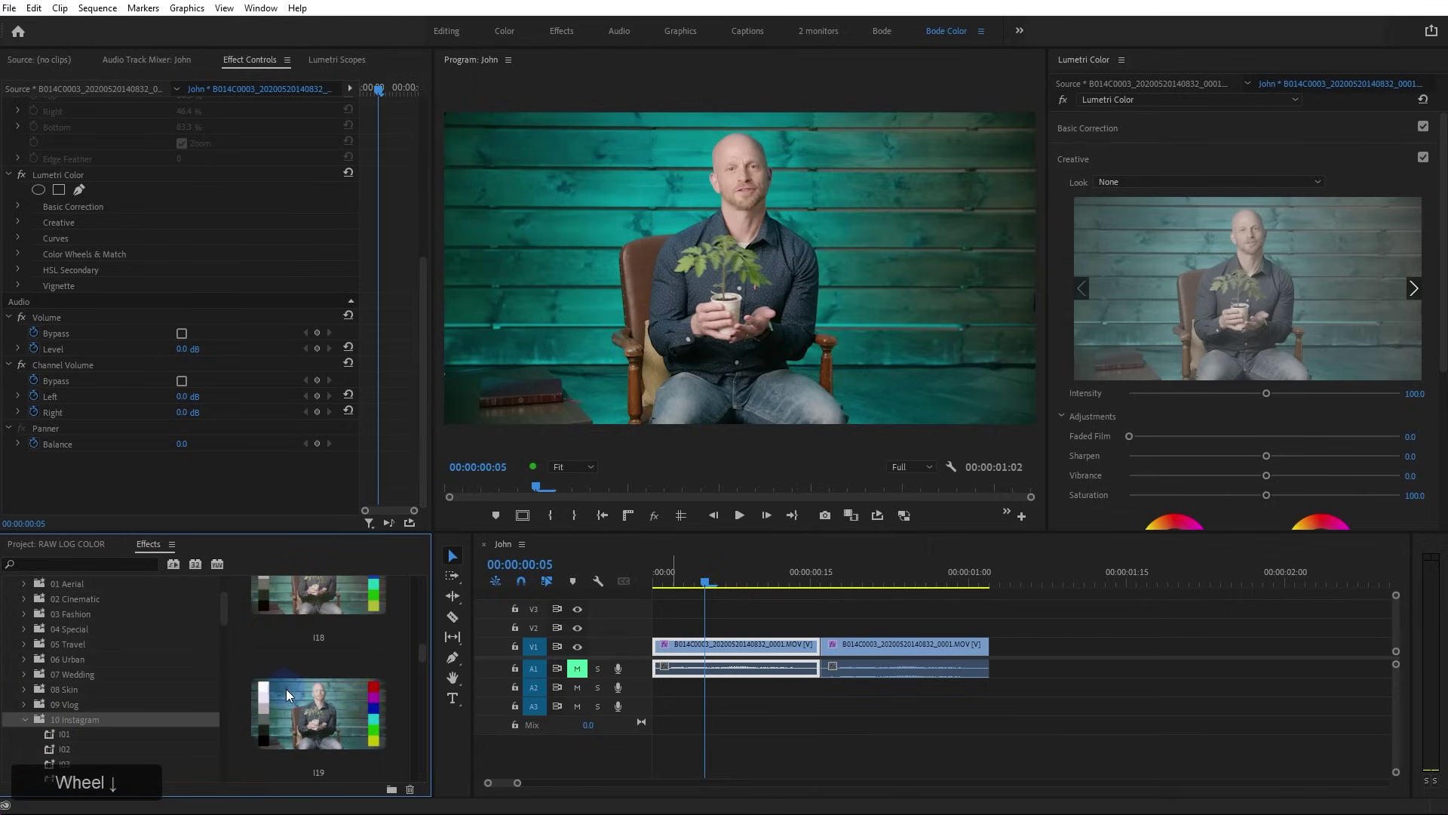
Apply the I19 Instagram preset, lower its intensity to about 53, and widen the timeline
left_click(329, 713)
double_click(329, 714)
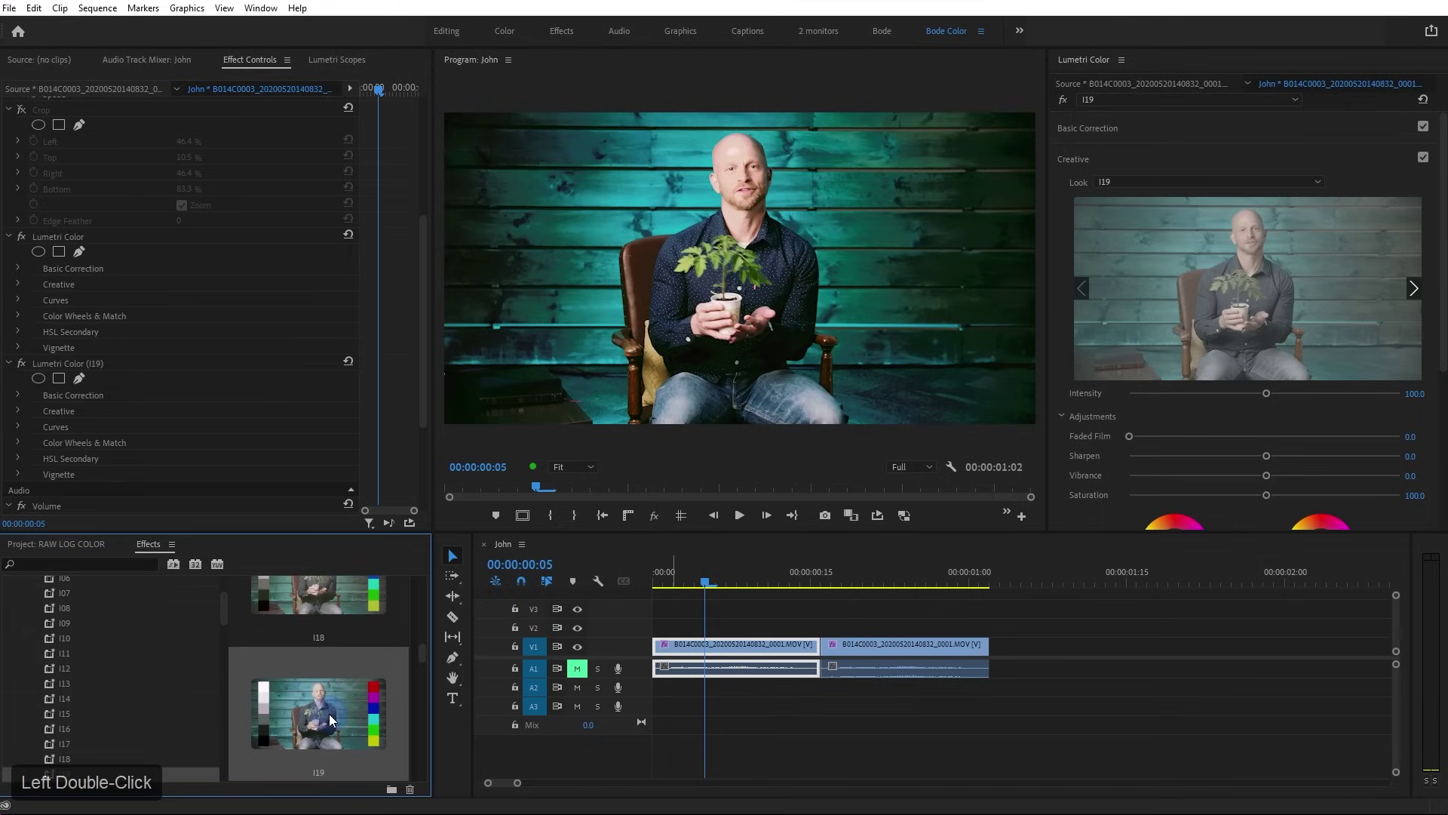
left_click(86, 362)
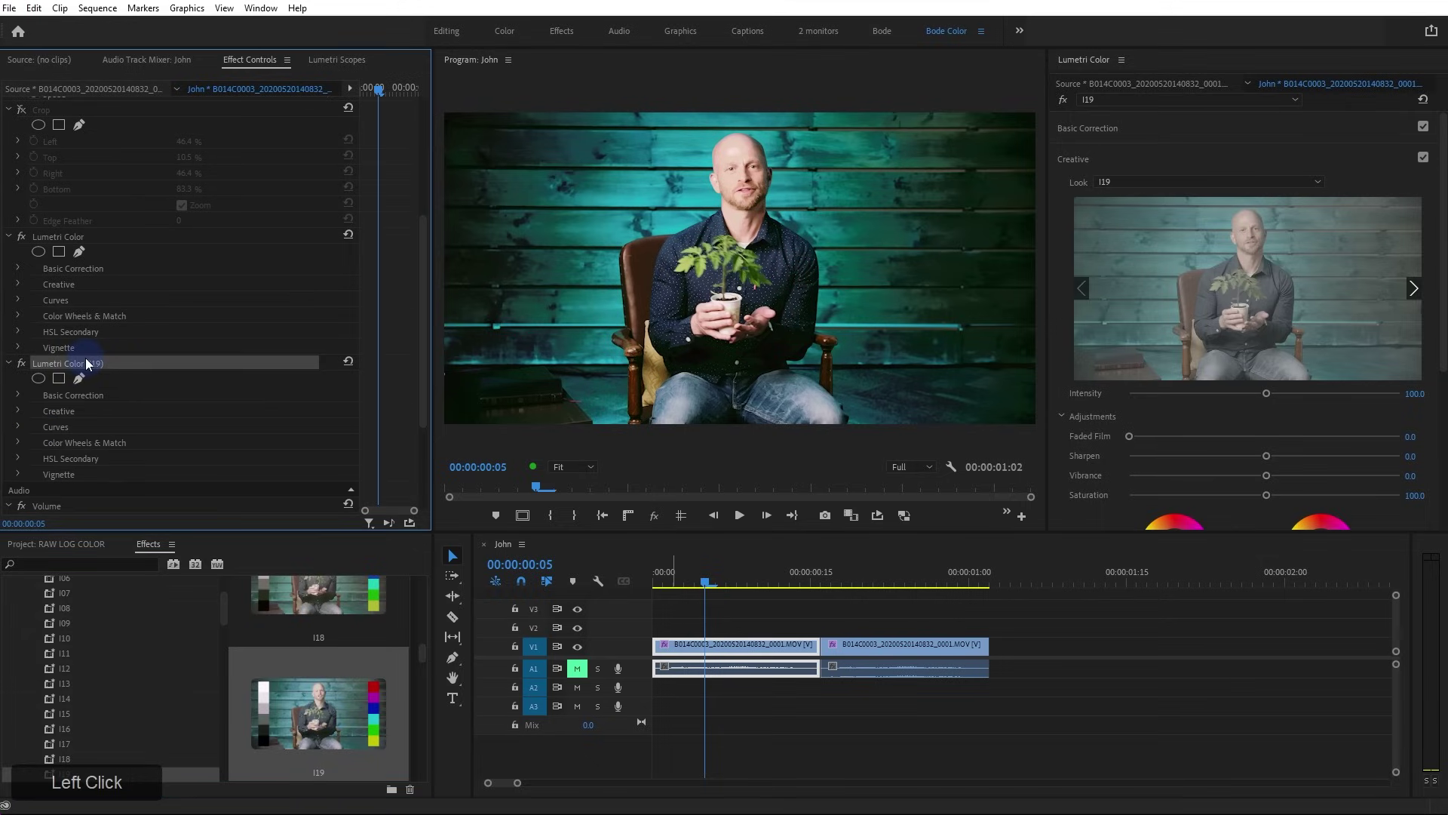
left_click_drag(1260, 400, 1189, 401)
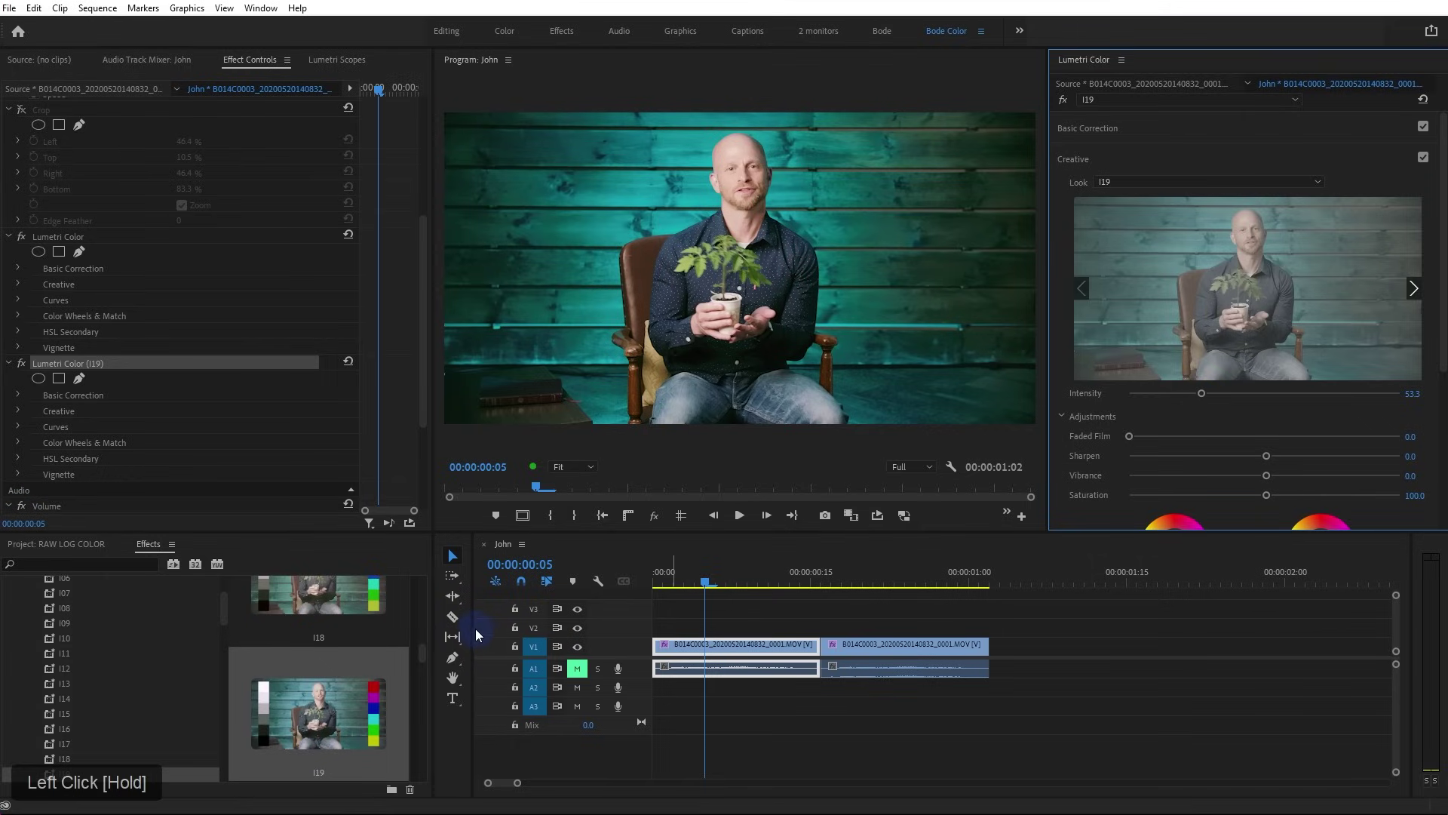
left_click_drag(475, 640, 330, 640)
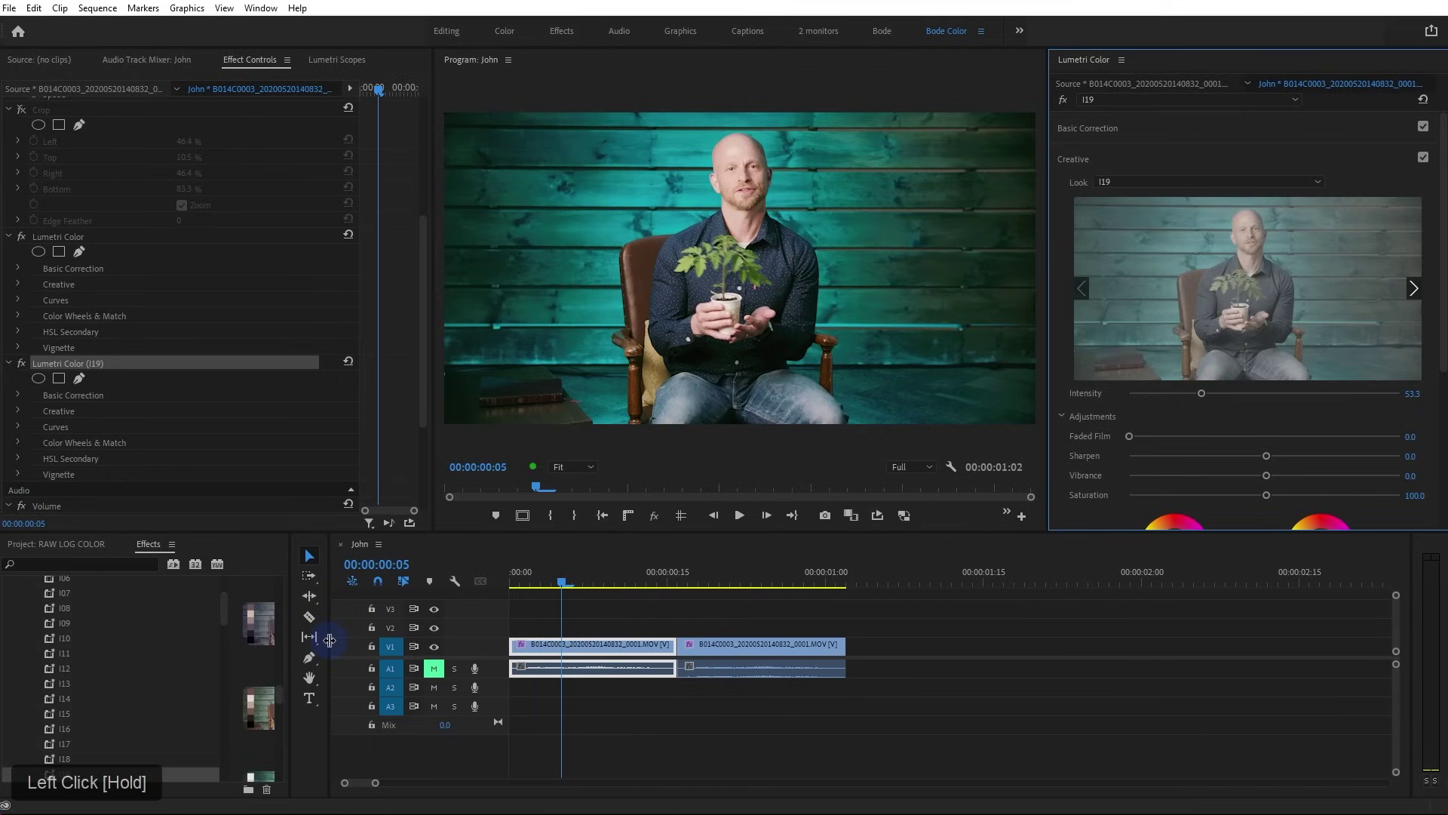
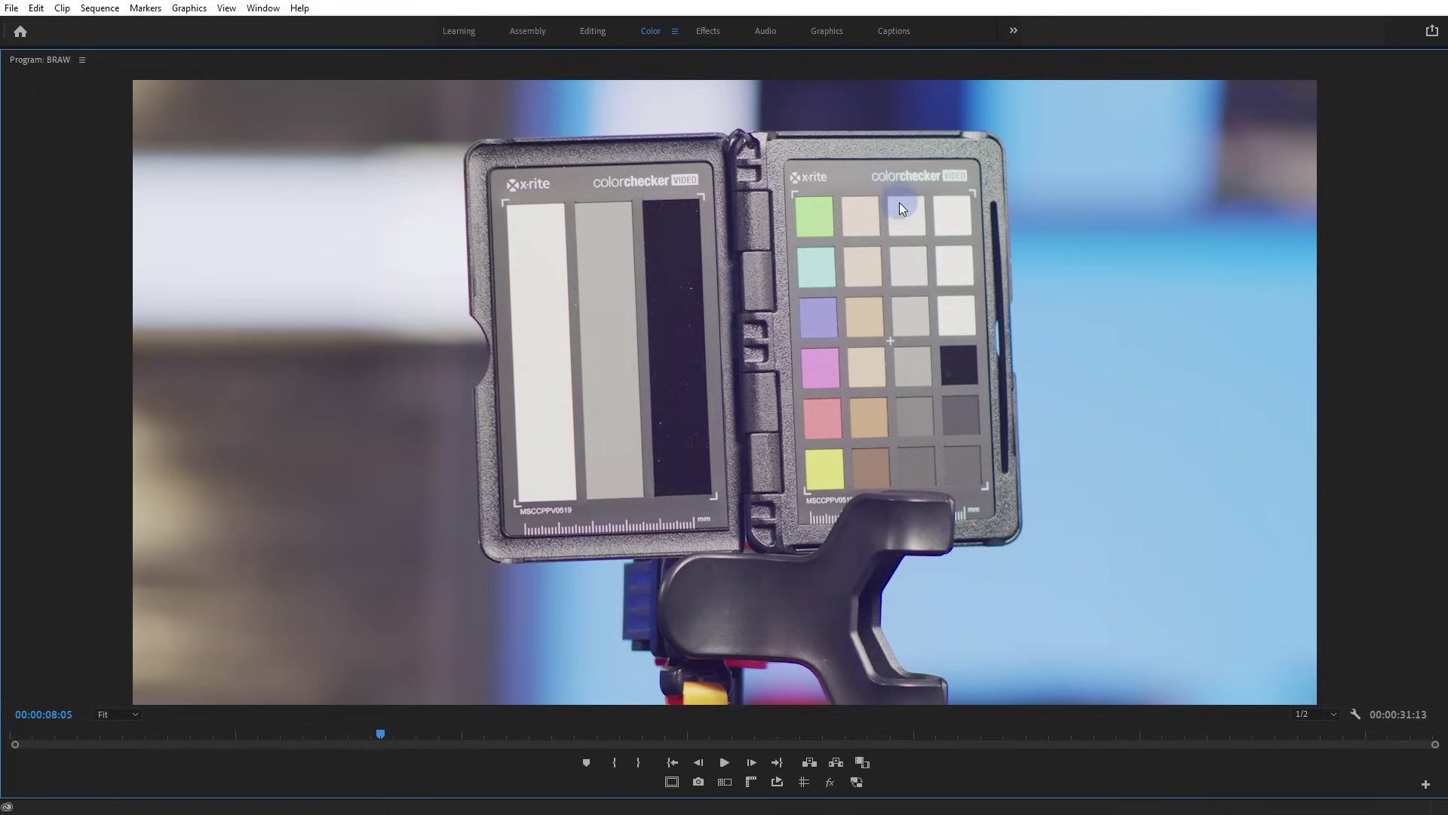
Widen the waveform scope beside the program view and restore the full Color workspace layout
left_click(861, 208)
key("grave")
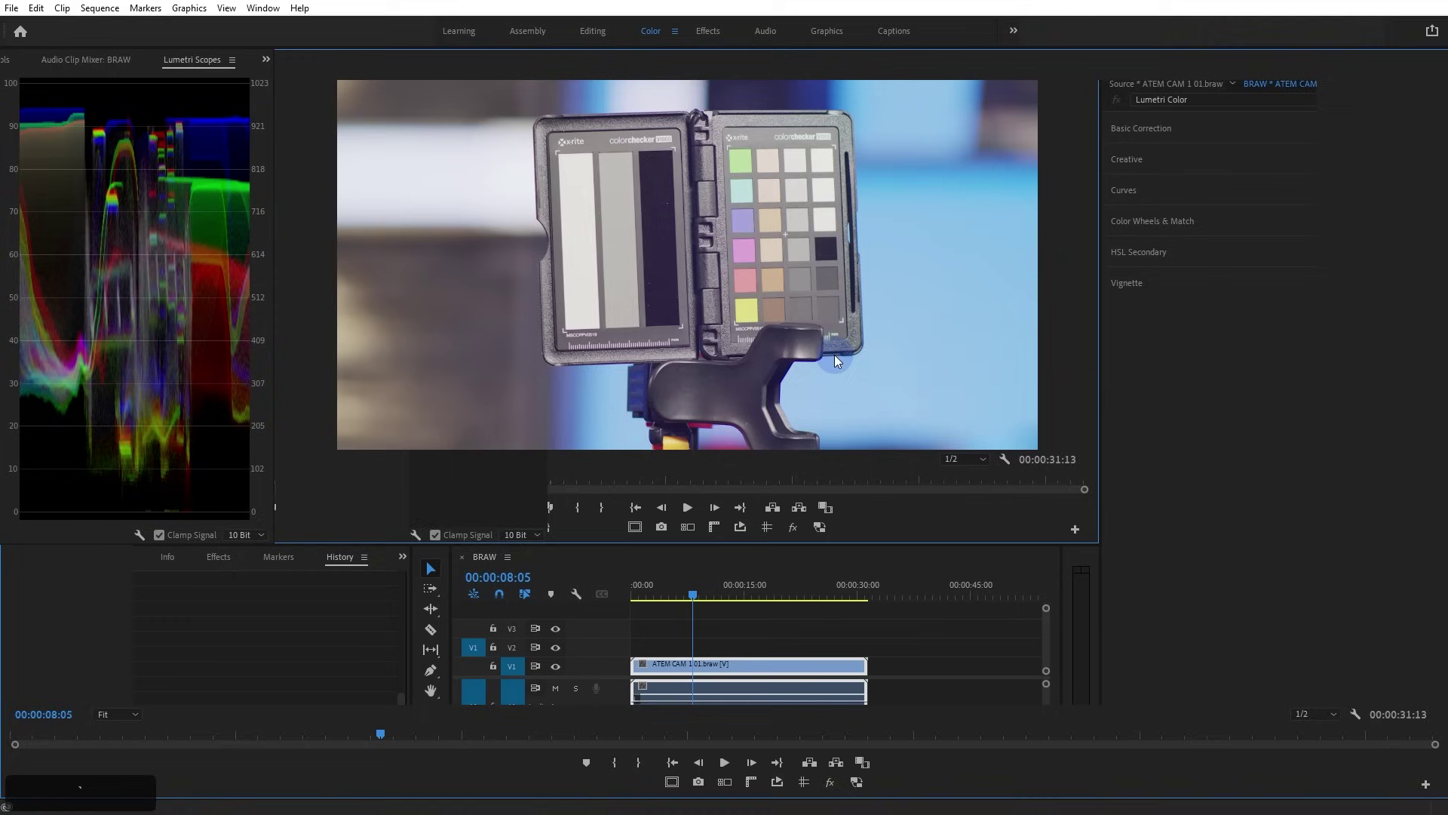
left_click_drag(274, 176, 478, 177)
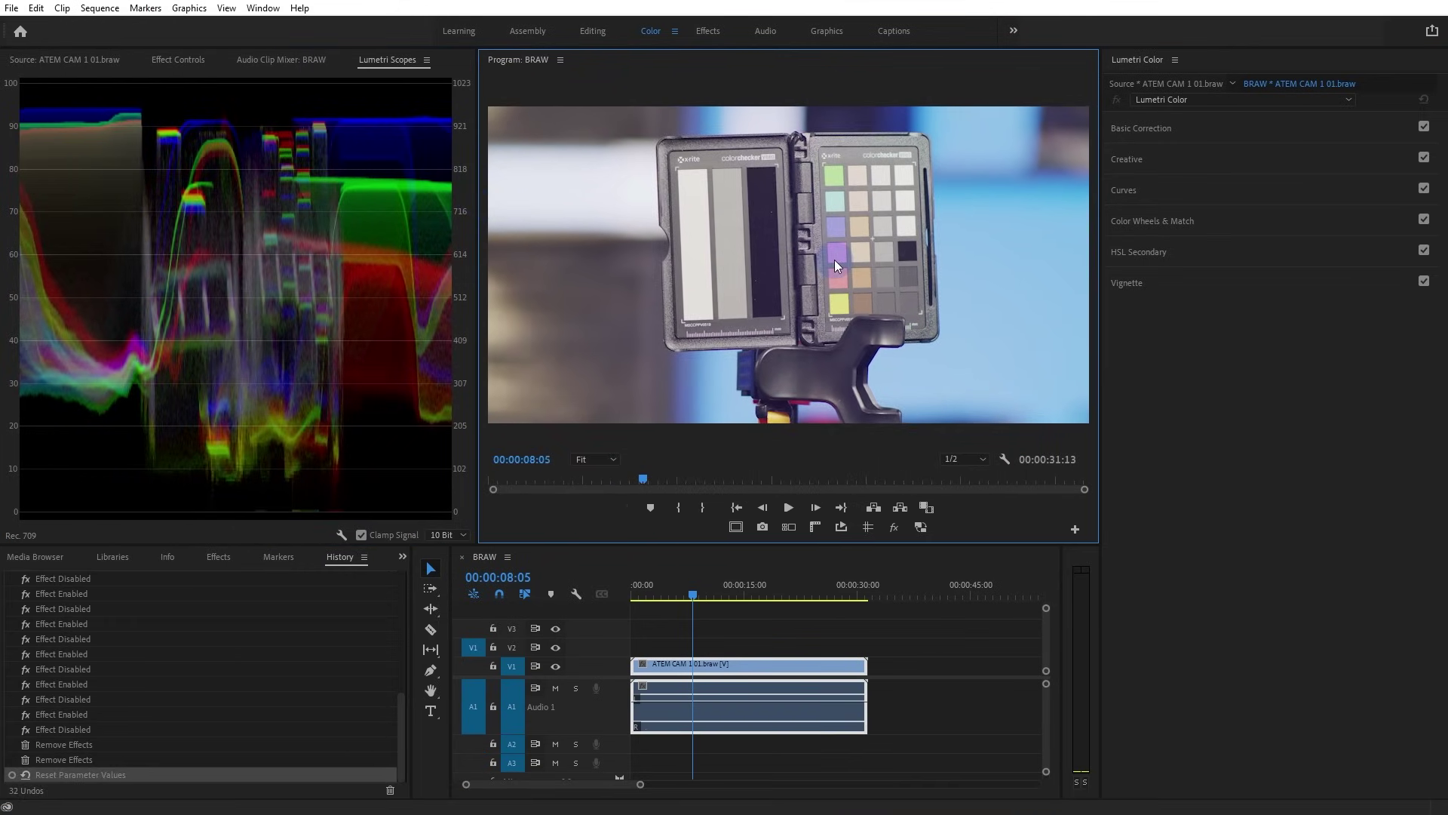
key("grave")
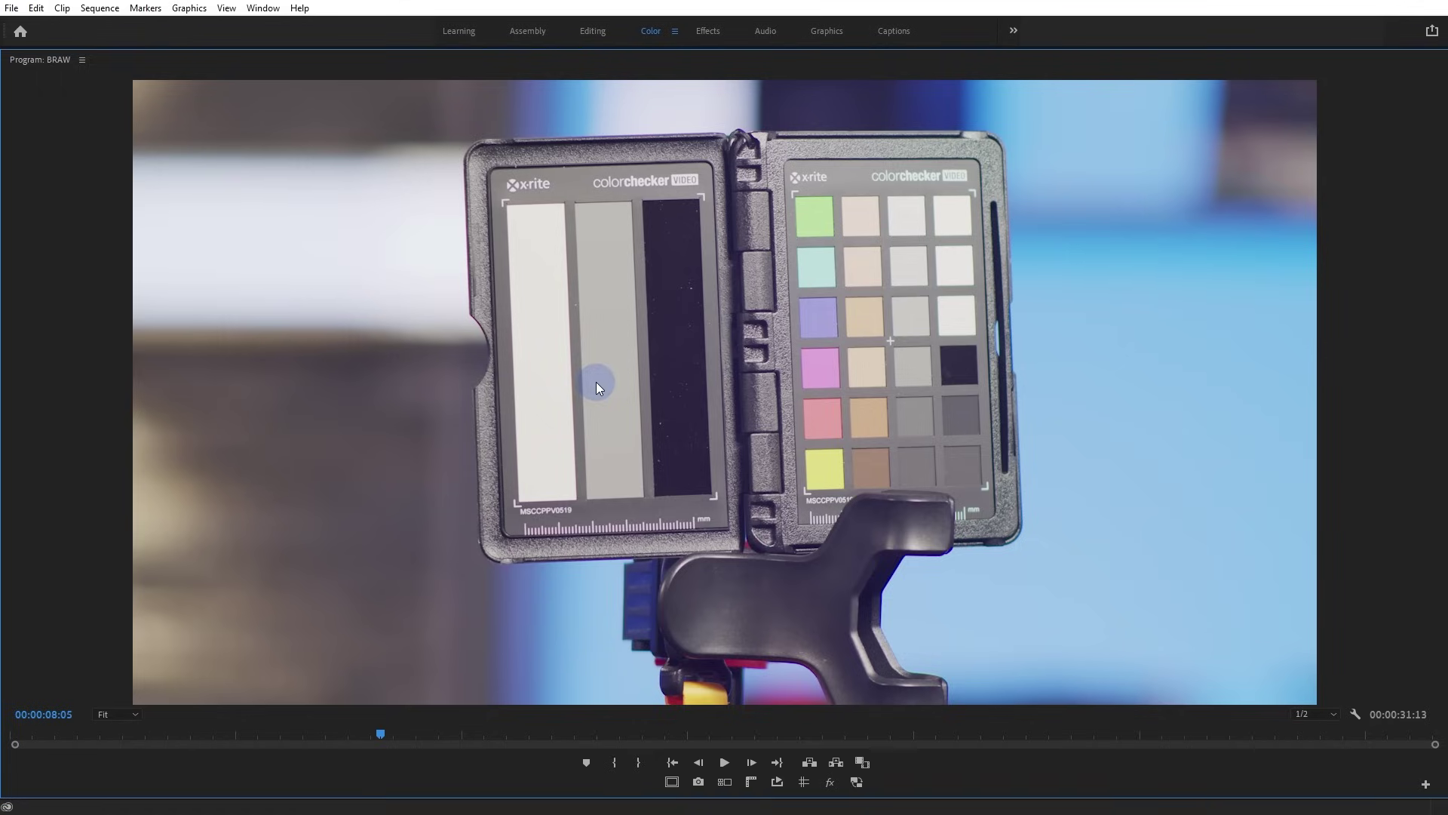
key("grave")
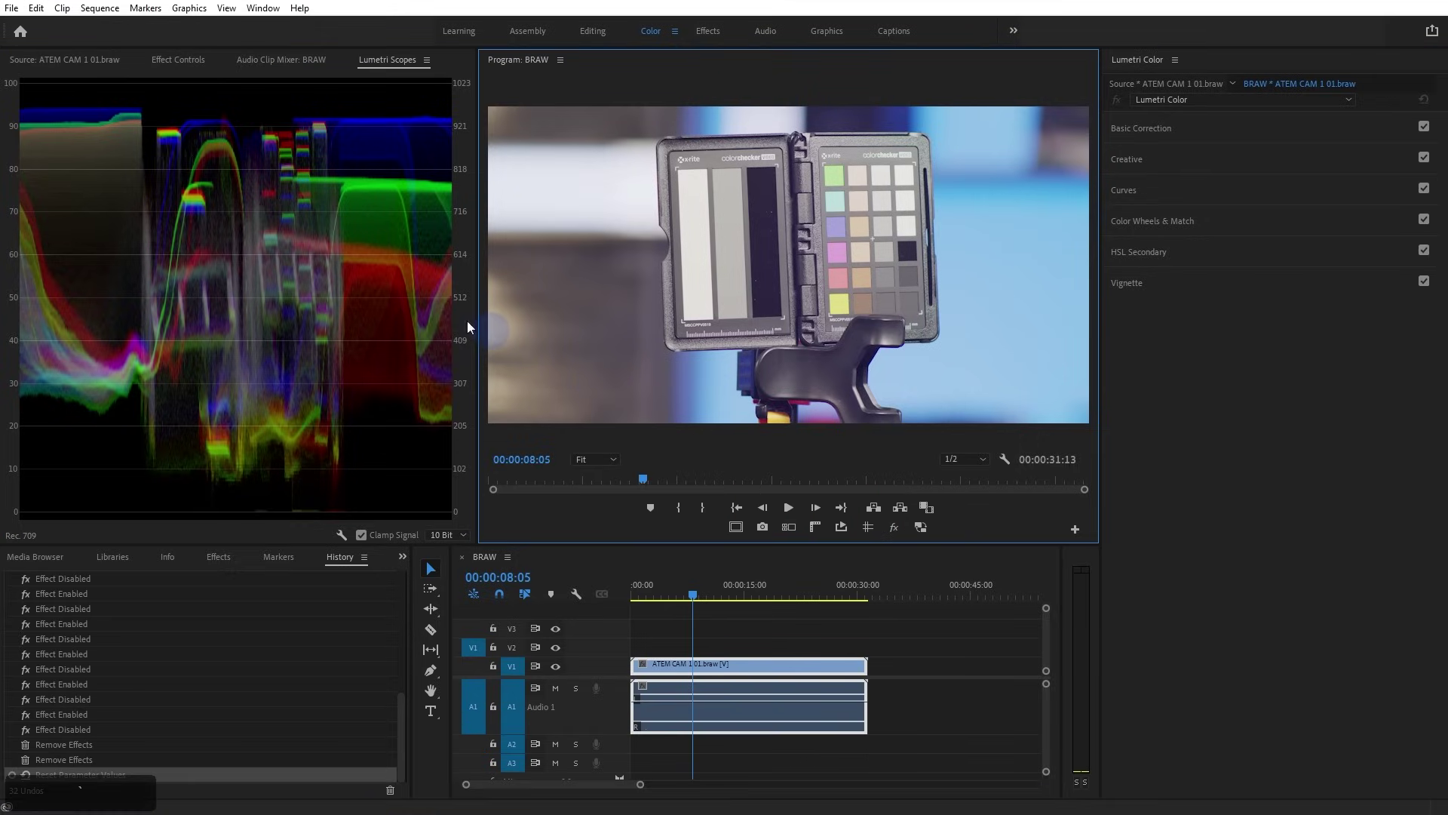
Crop the V1 clip to Left 30.9%, Top 18.7%, Right 51%, Bottom 34.8% with Zoom on
left_click(218, 557)
left_click_drag(61, 686, 186, 68)
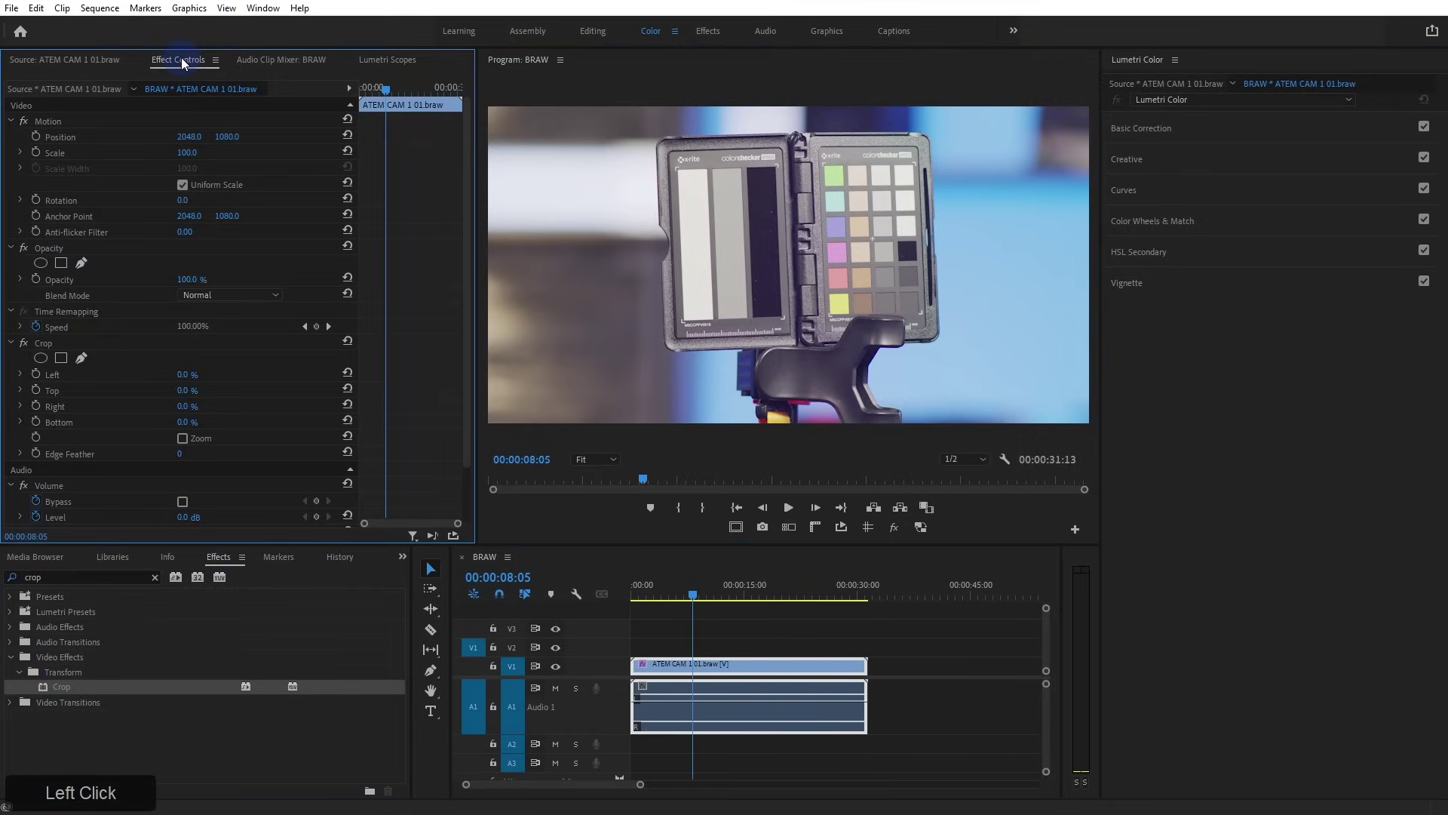
left_click_drag(184, 376, 328, 387)
left_click_drag(188, 408, 450, 423)
left_click(183, 438)
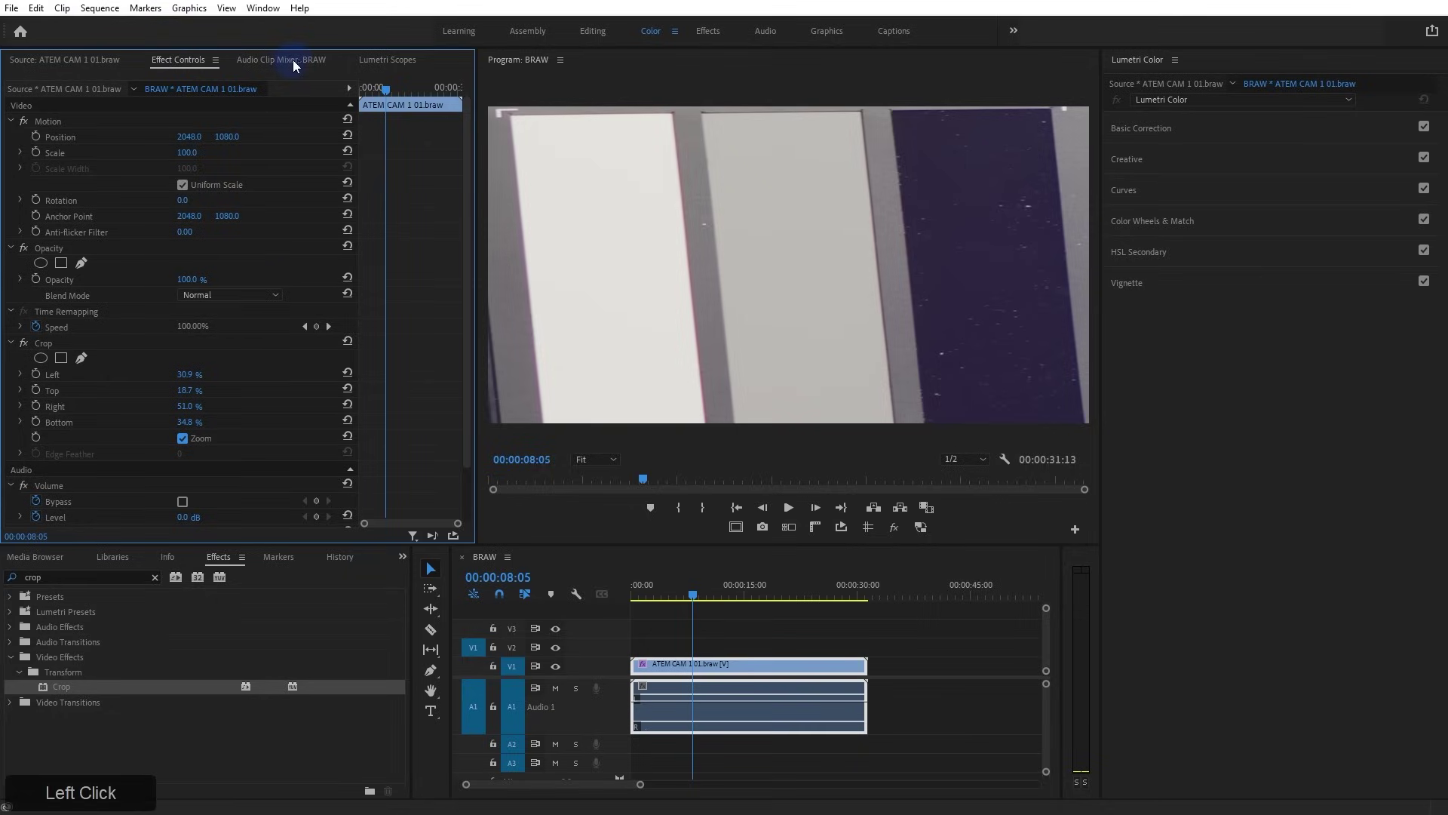
left_click(384, 60)
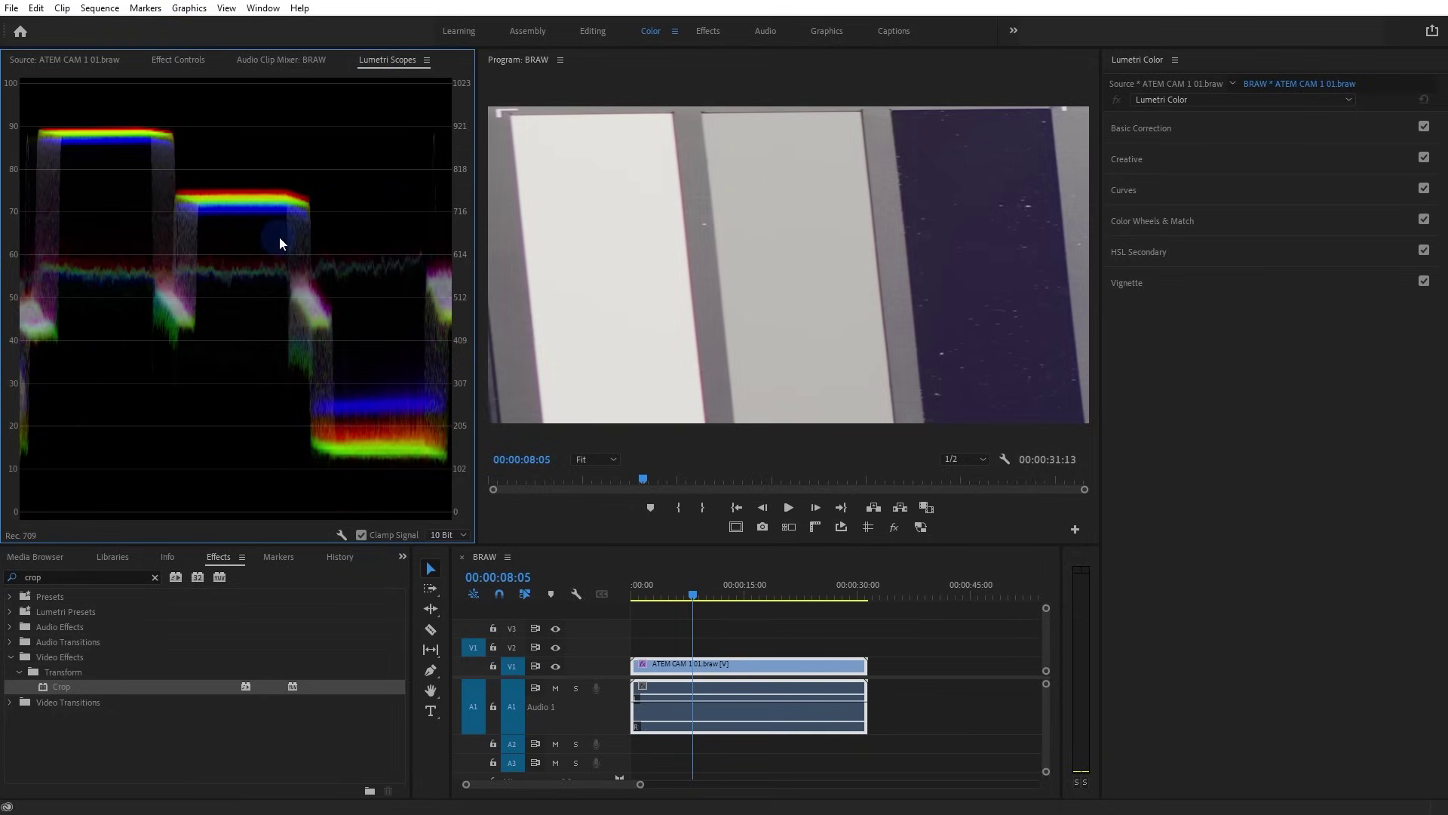
right_click(193, 236)
mouse_move(257, 371)
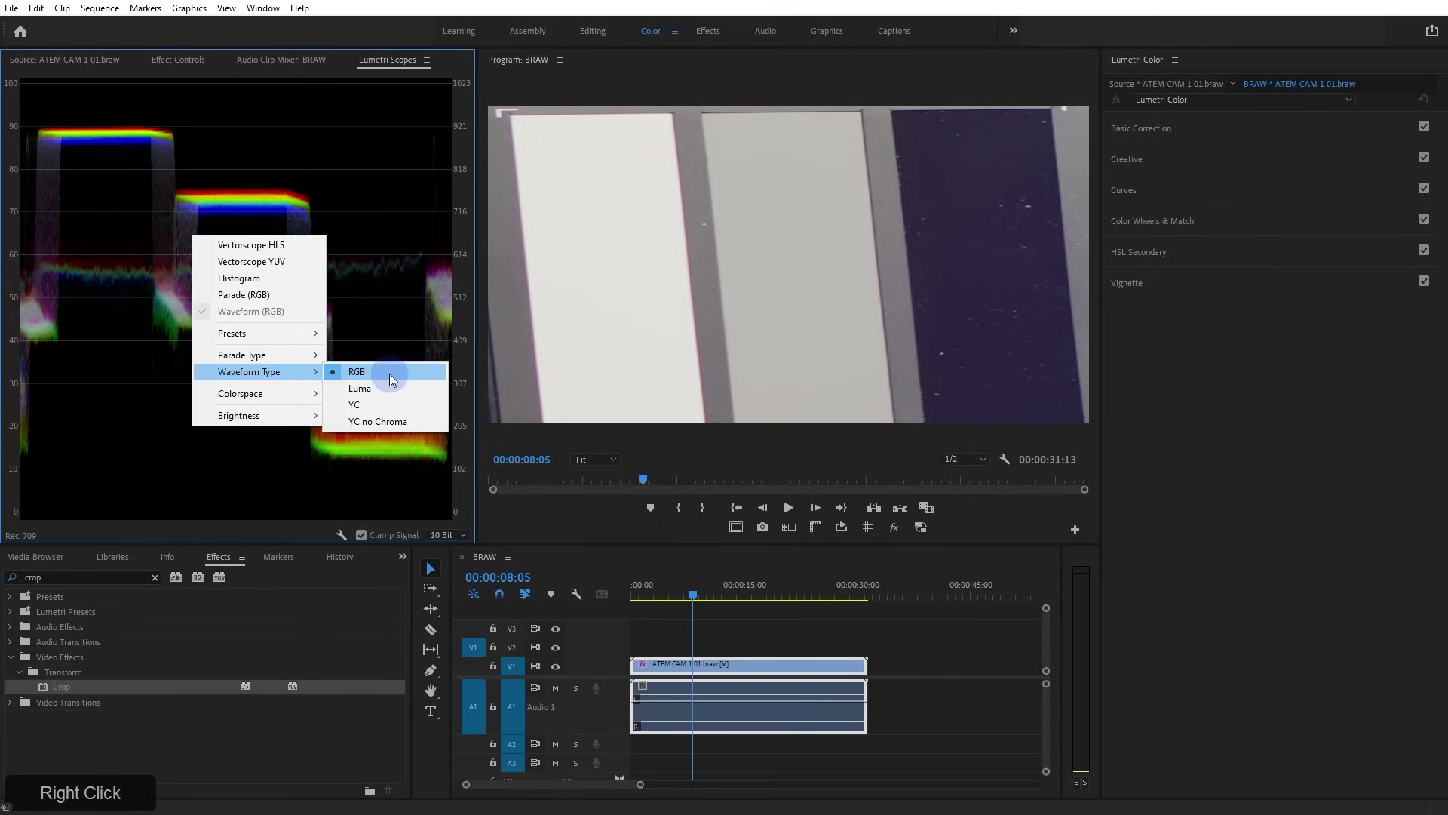
left_click(116, 323)
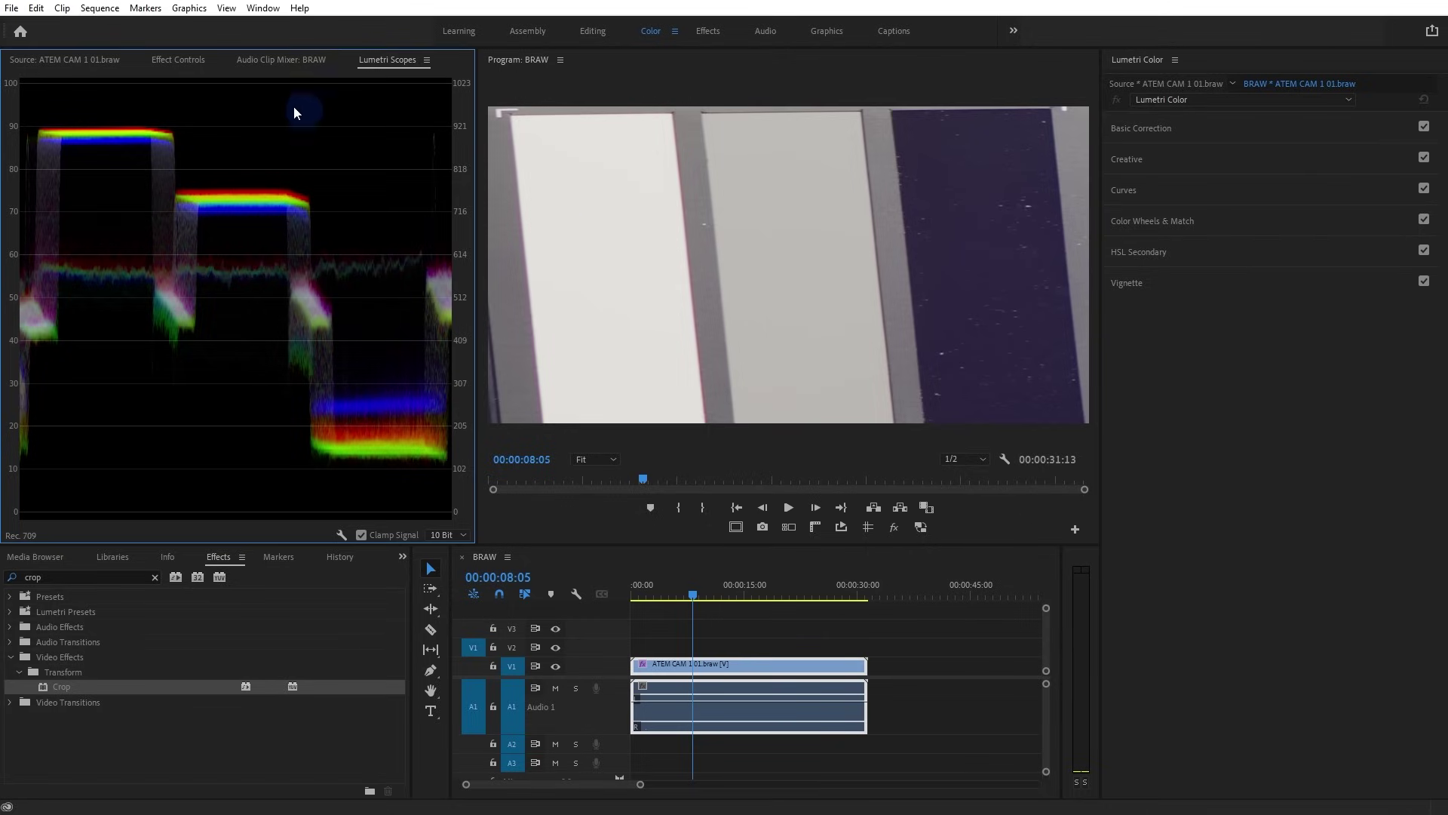
Lower the Blackmagic RAW colour temperature to about 5402 and check the grey chips on the waveform
left_click(172, 63)
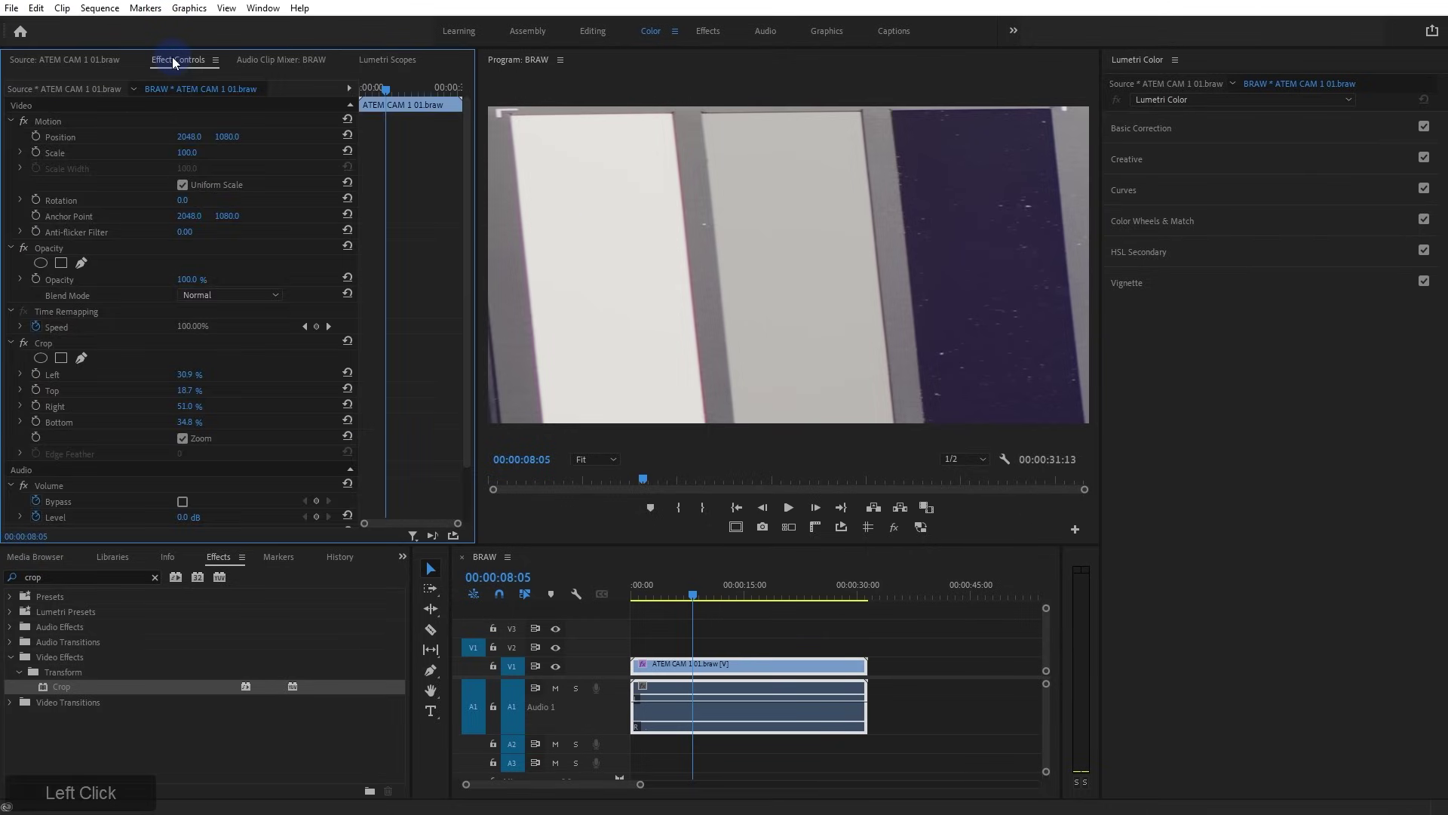
left_click(60, 88)
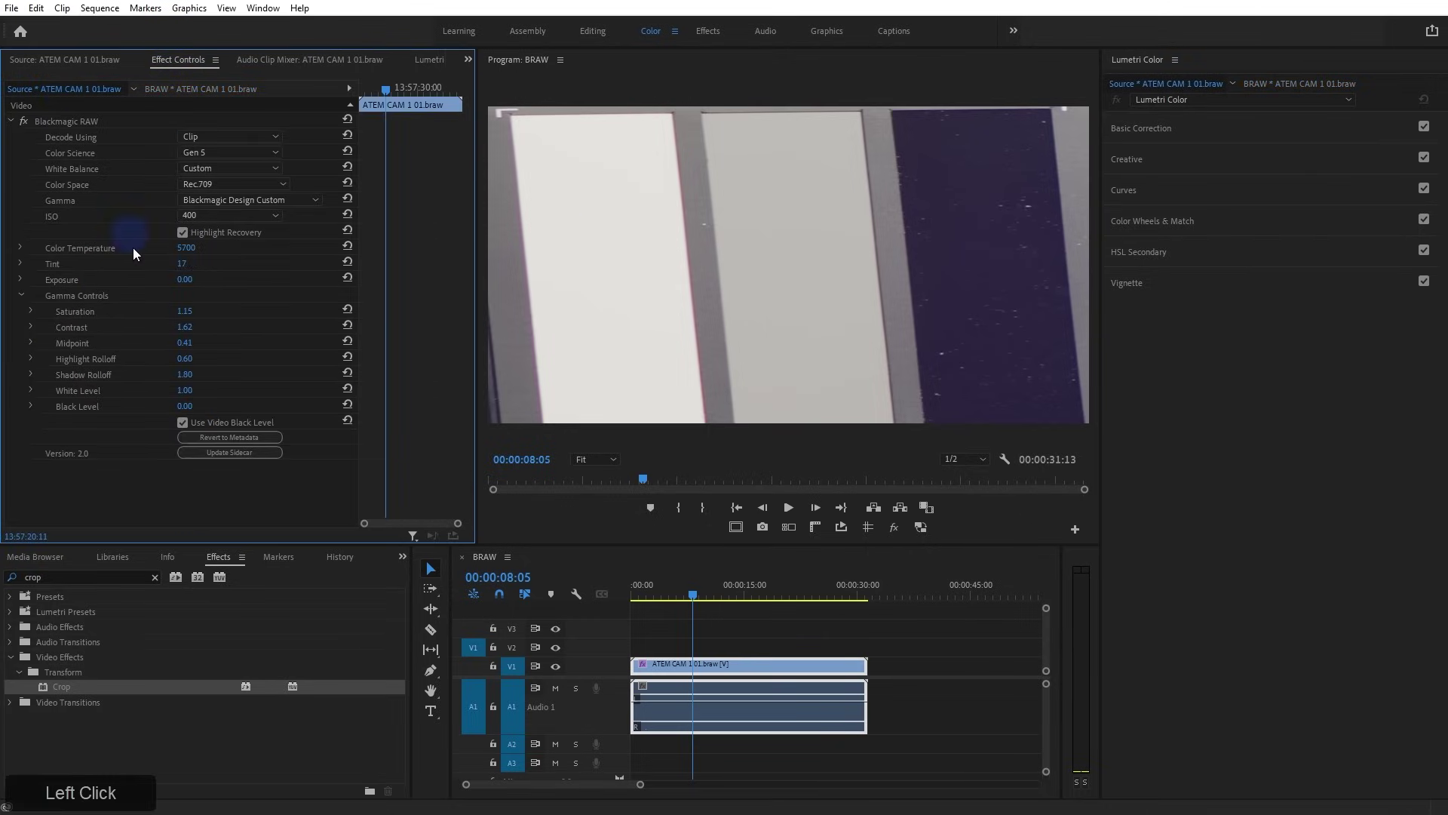
left_click_drag(183, 249, 184, 249)
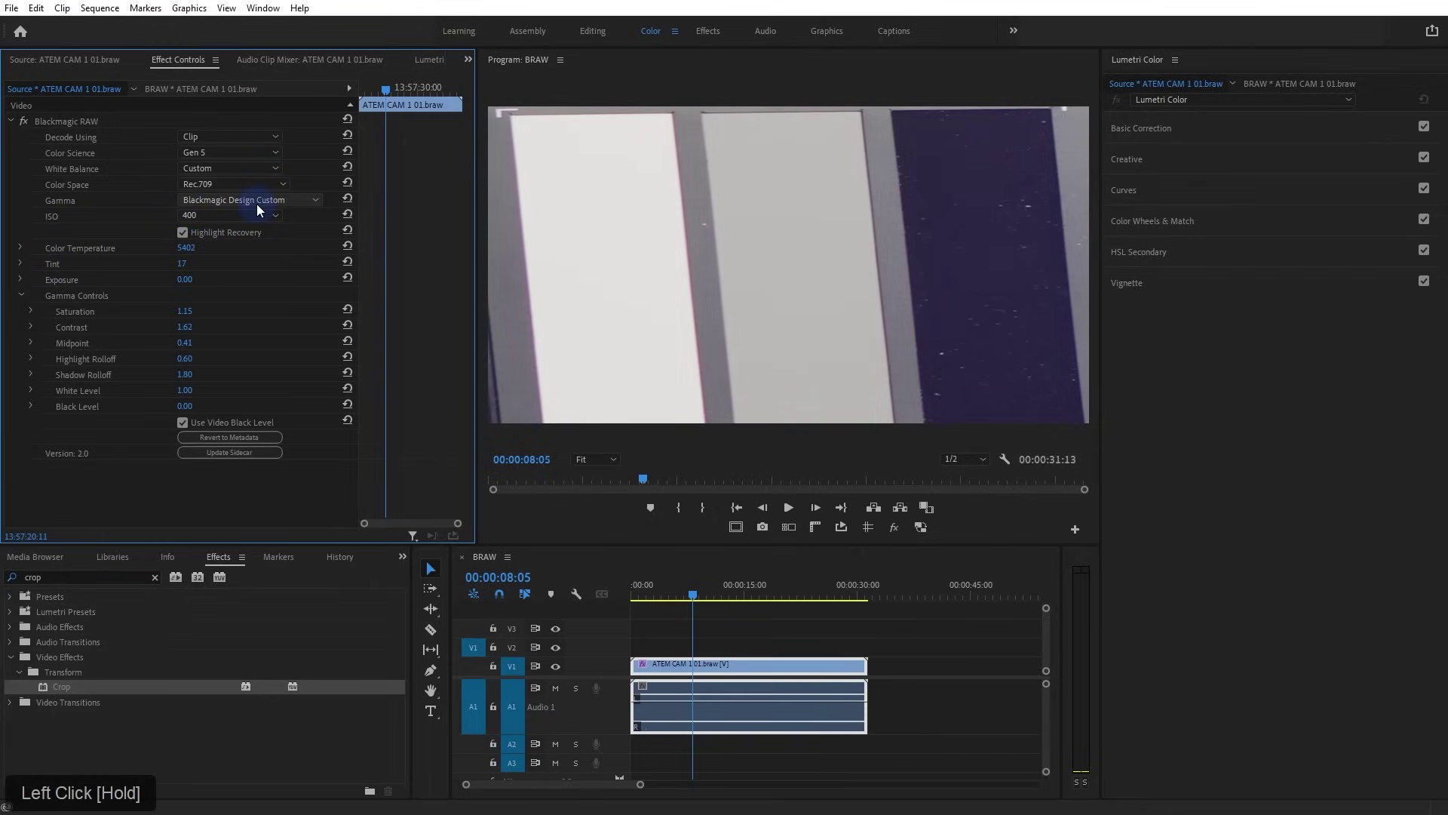
left_click(326, 58)
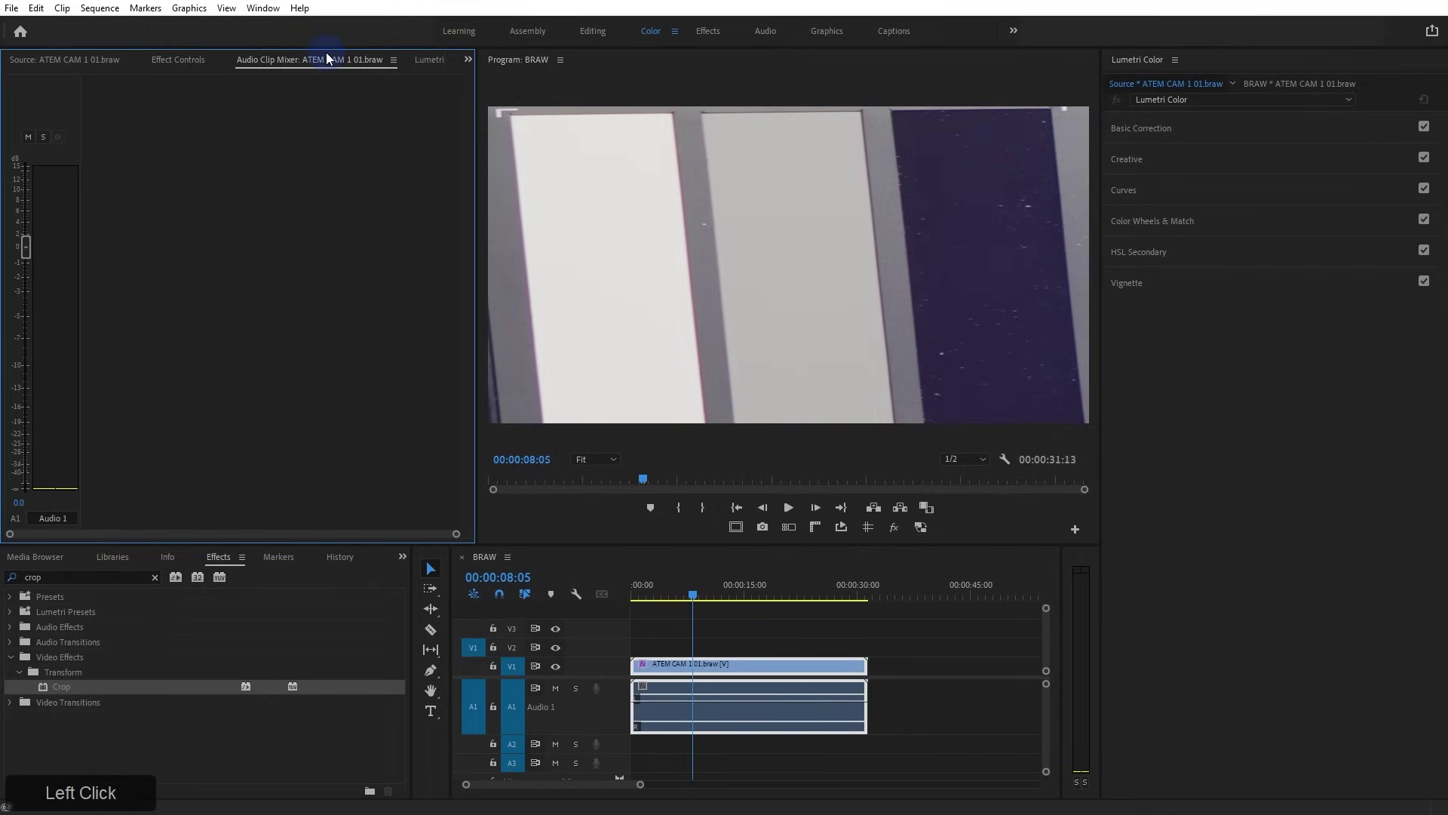
left_click(424, 59)
left_click(586, 210)
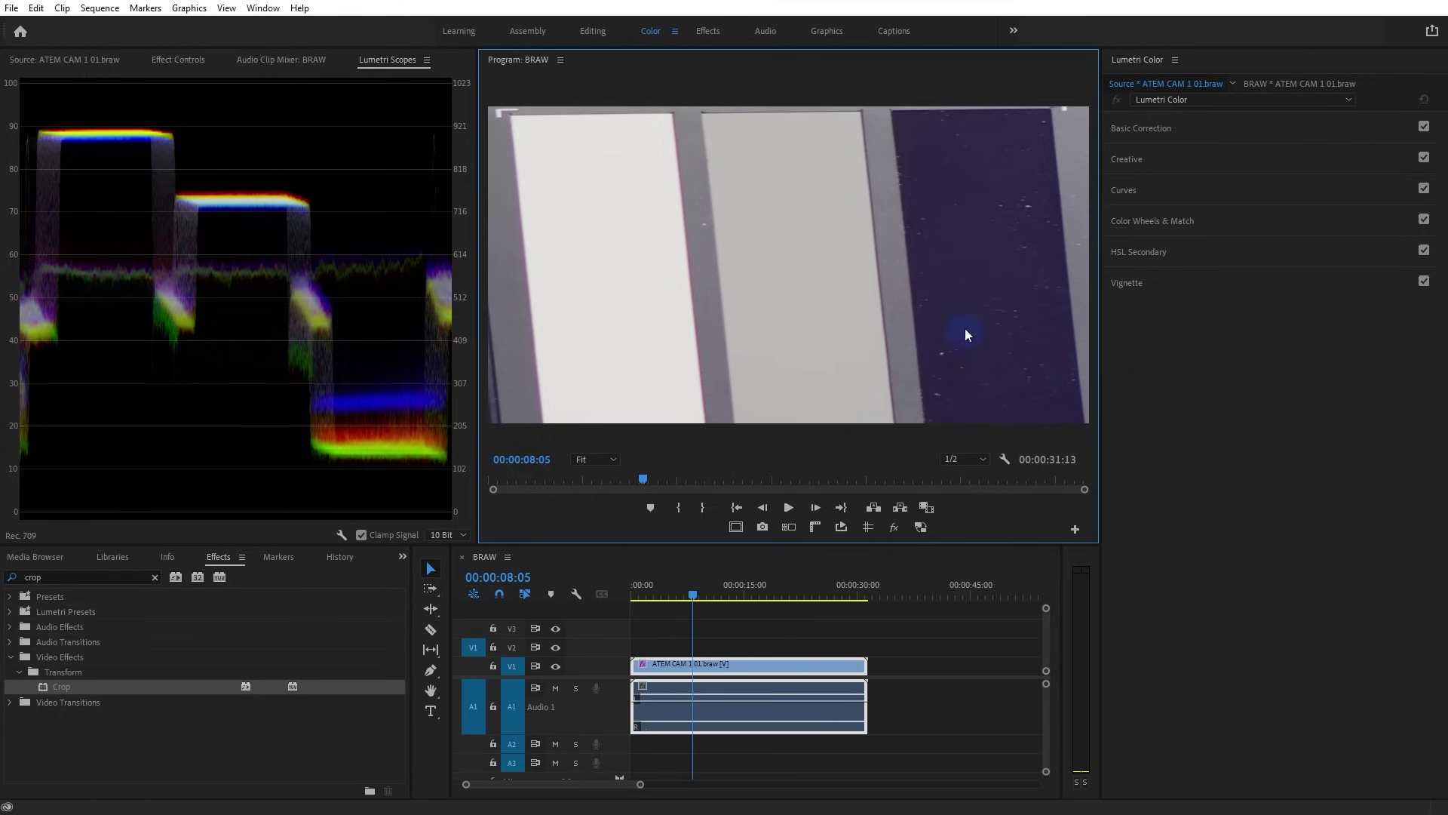
left_click(1163, 132)
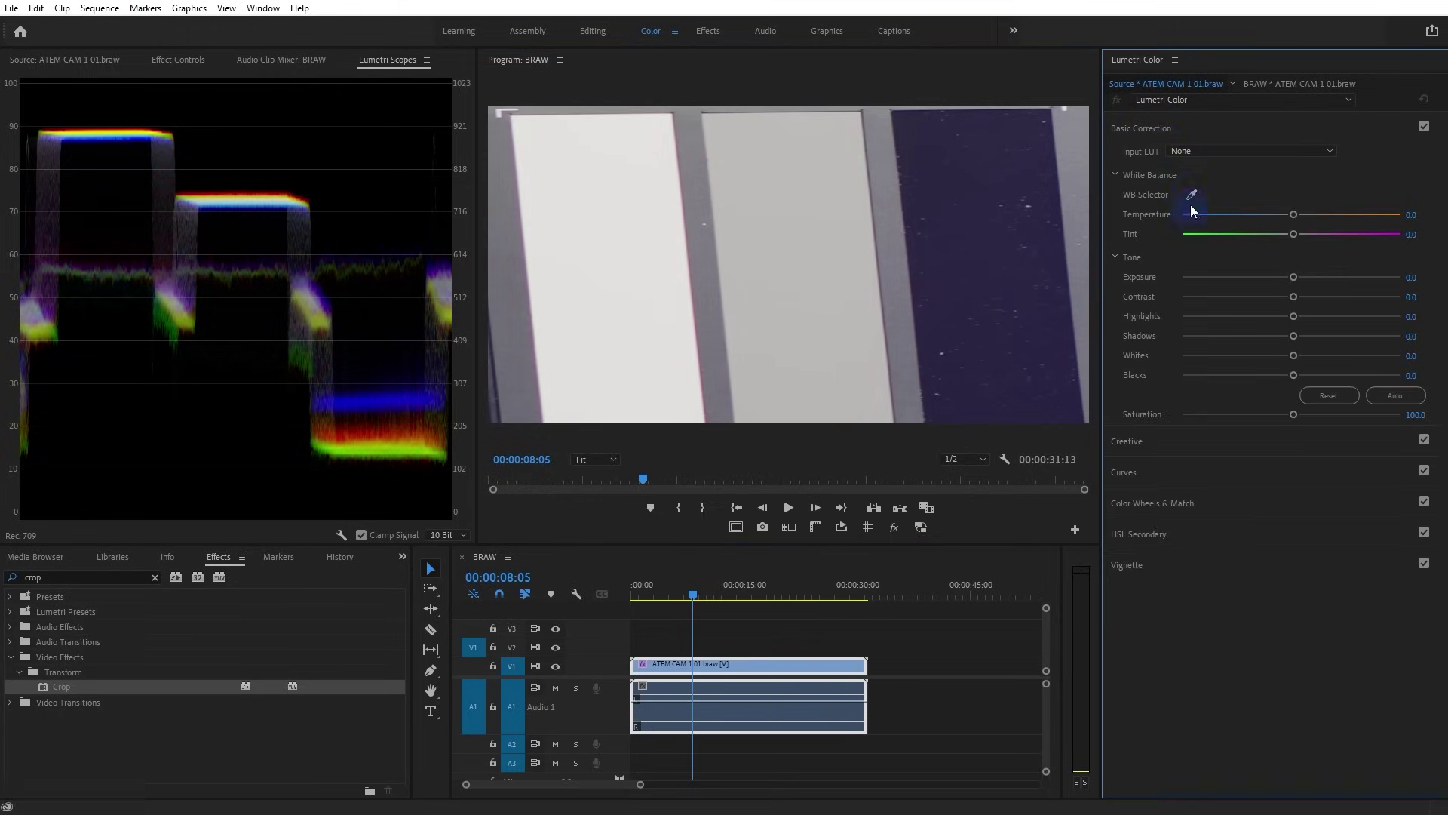
Drop the RAW colour temperature further to 5343 and recheck the waveform
left_click(183, 64)
mouse_move(182, 251)
left_mouse_down()
mouse_move(168, 263)
mouse_move(197, 254)
mouse_move(181, 254)
left_mouse_up()
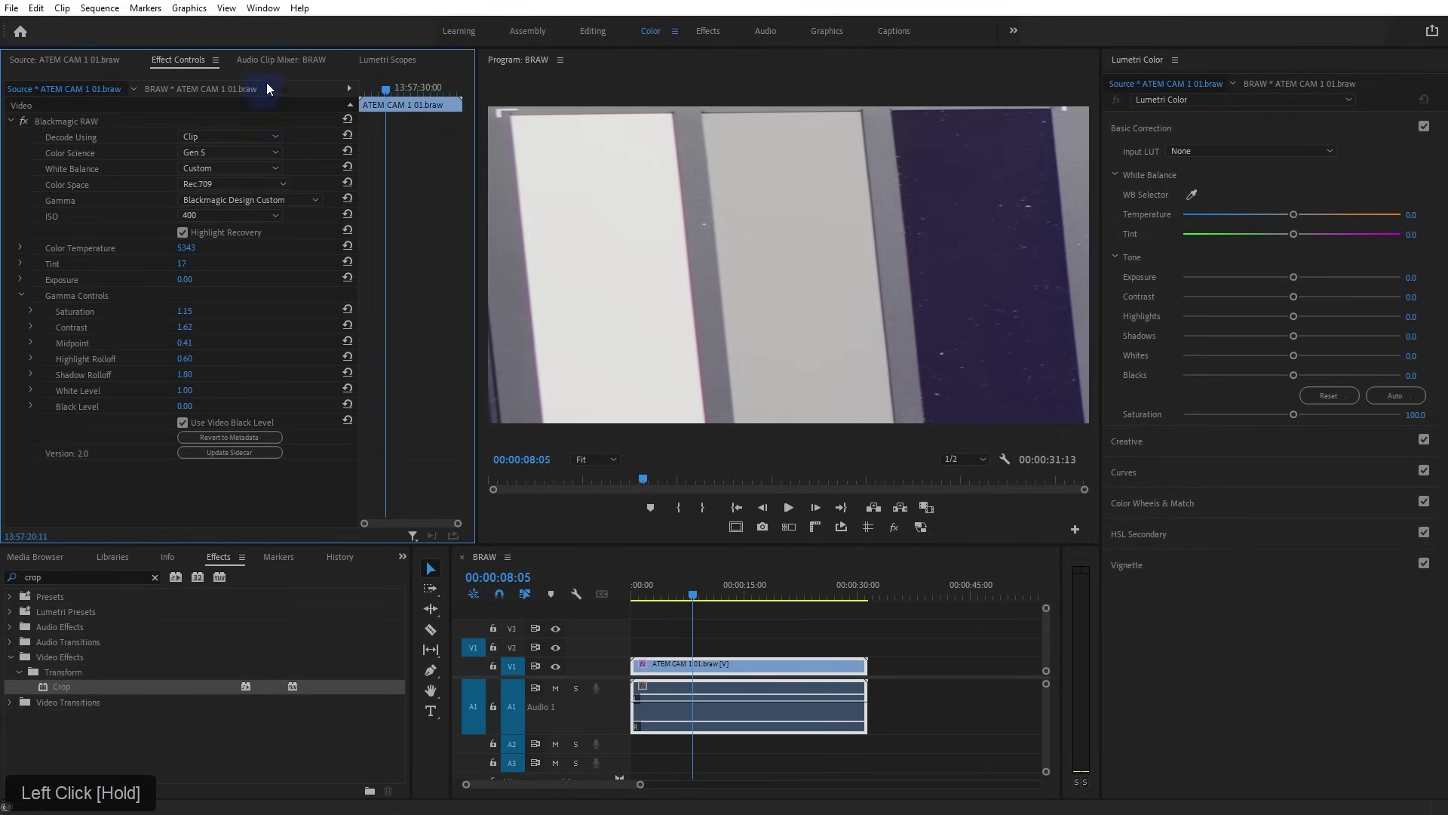
left_click(369, 60)
left_click(754, 323)
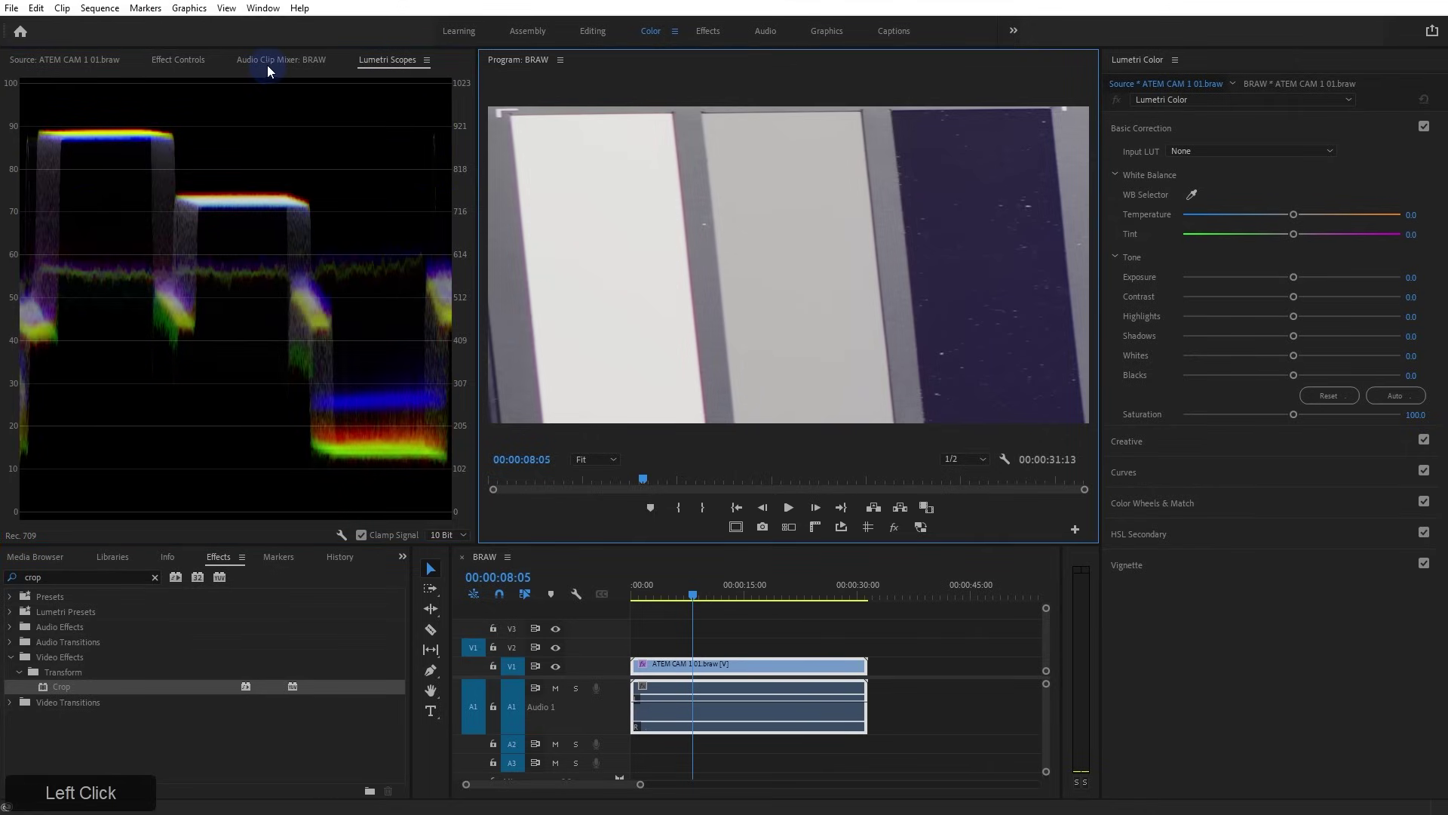
Nudge the Crop Top value to 18.7% and recheck the grey-chip waveform bands
left_click(157, 64)
left_click(201, 89)
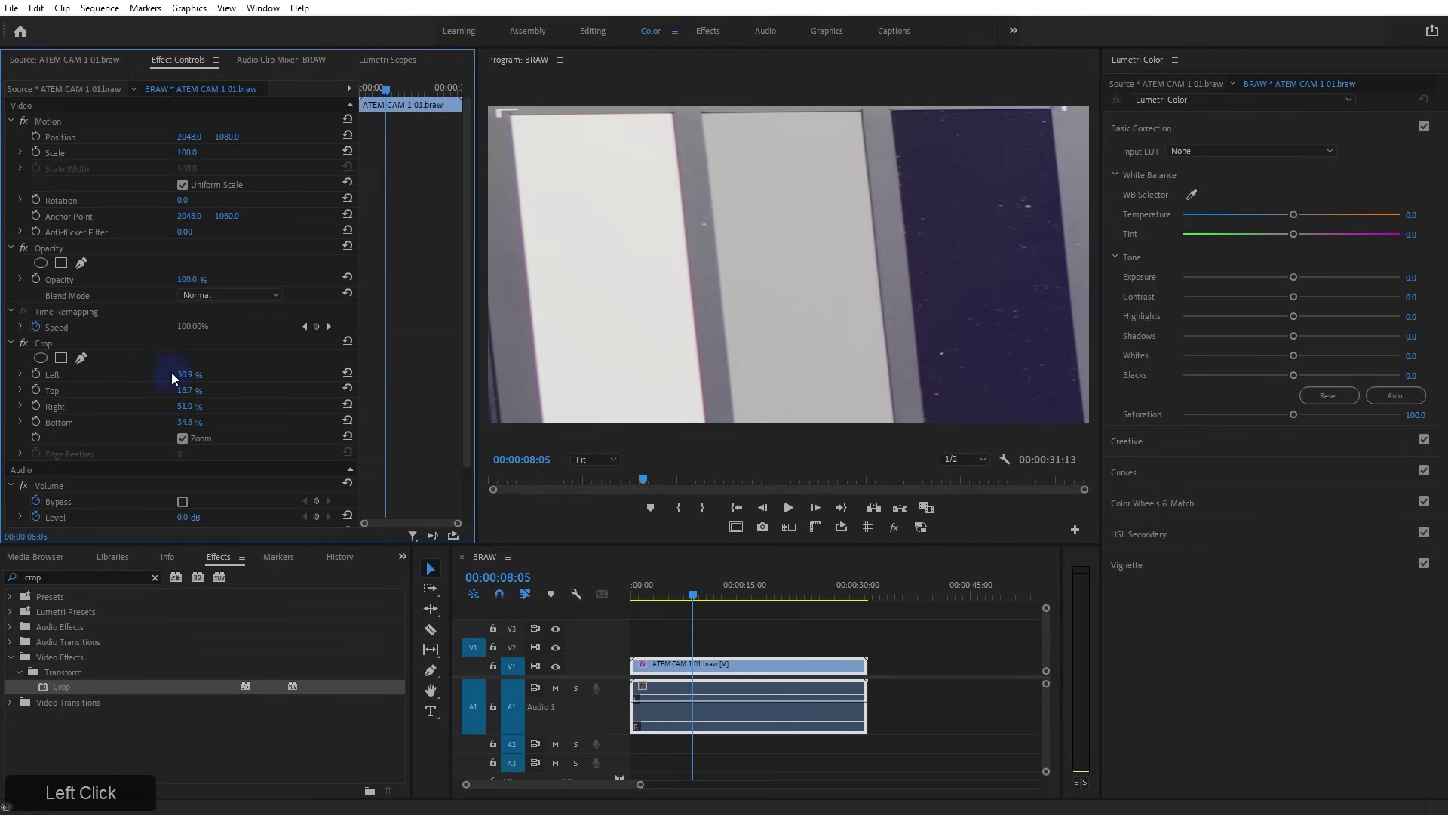
mouse_move(186, 394)
left_mouse_down()
mouse_move(235, 391)
mouse_move(197, 374)
left_mouse_up()
left_click(387, 59)
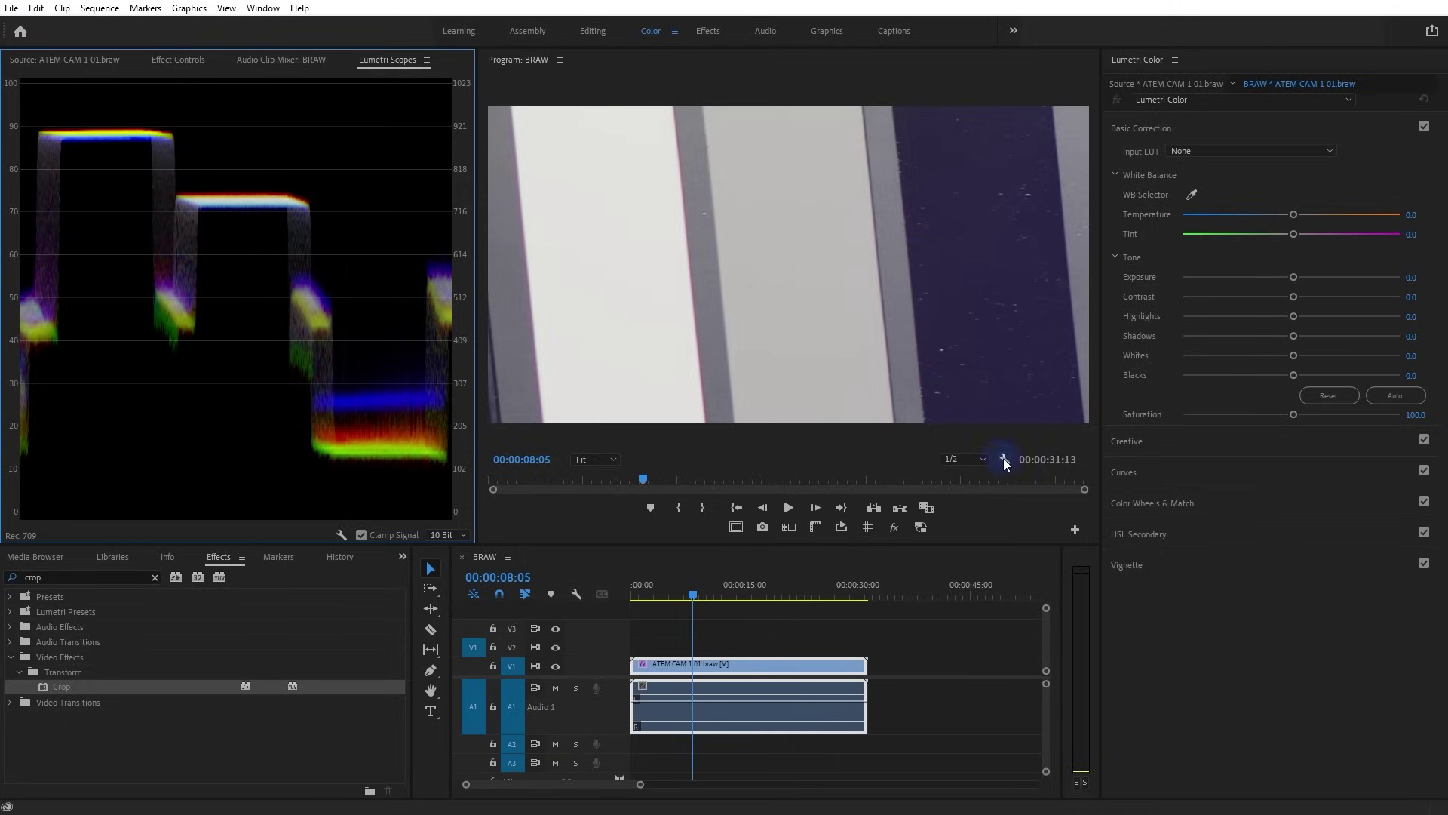
Set an HSL Secondary key on luminance only, limited to the darkest range
left_click(1117, 535)
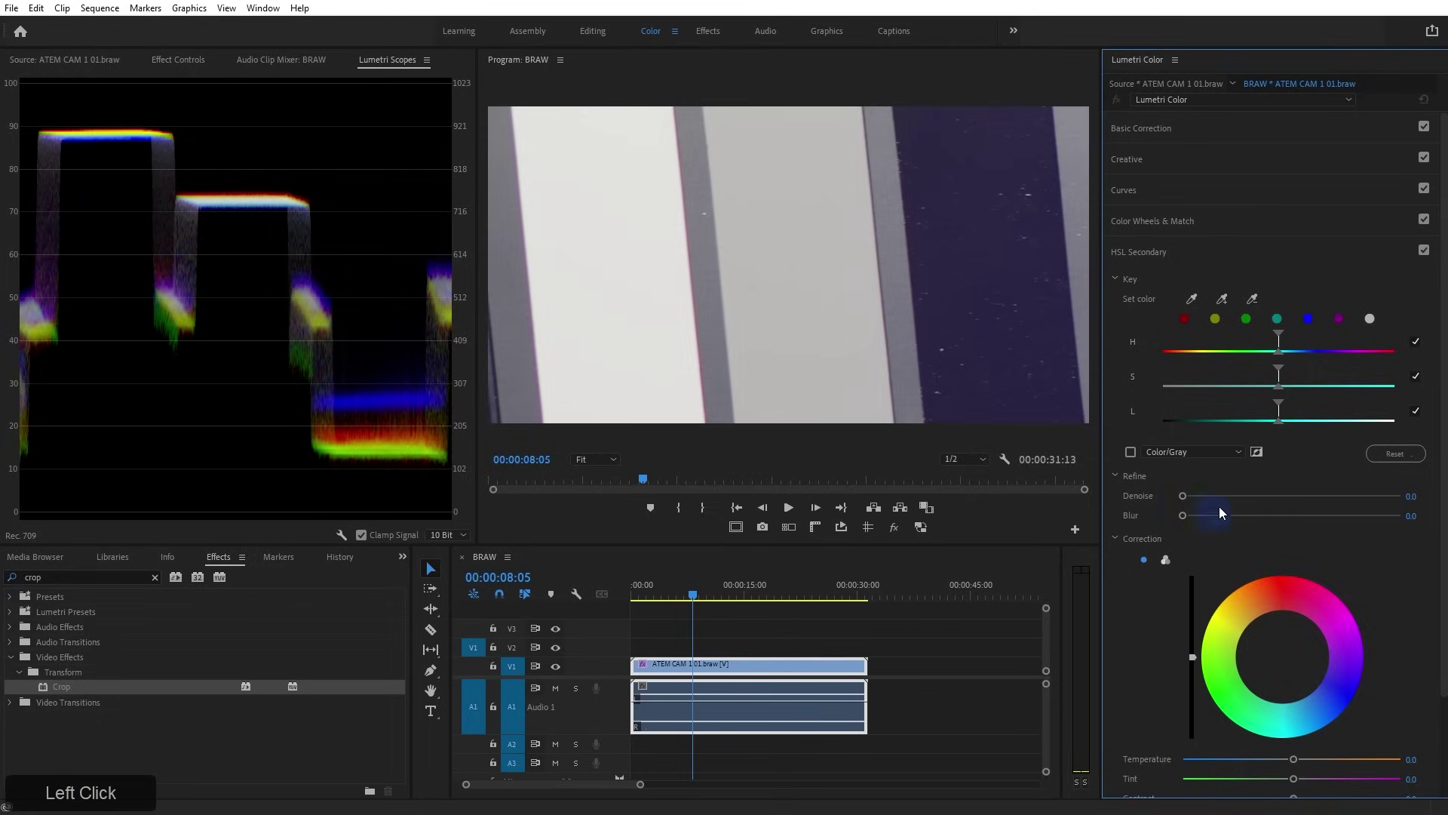
left_click(1416, 342)
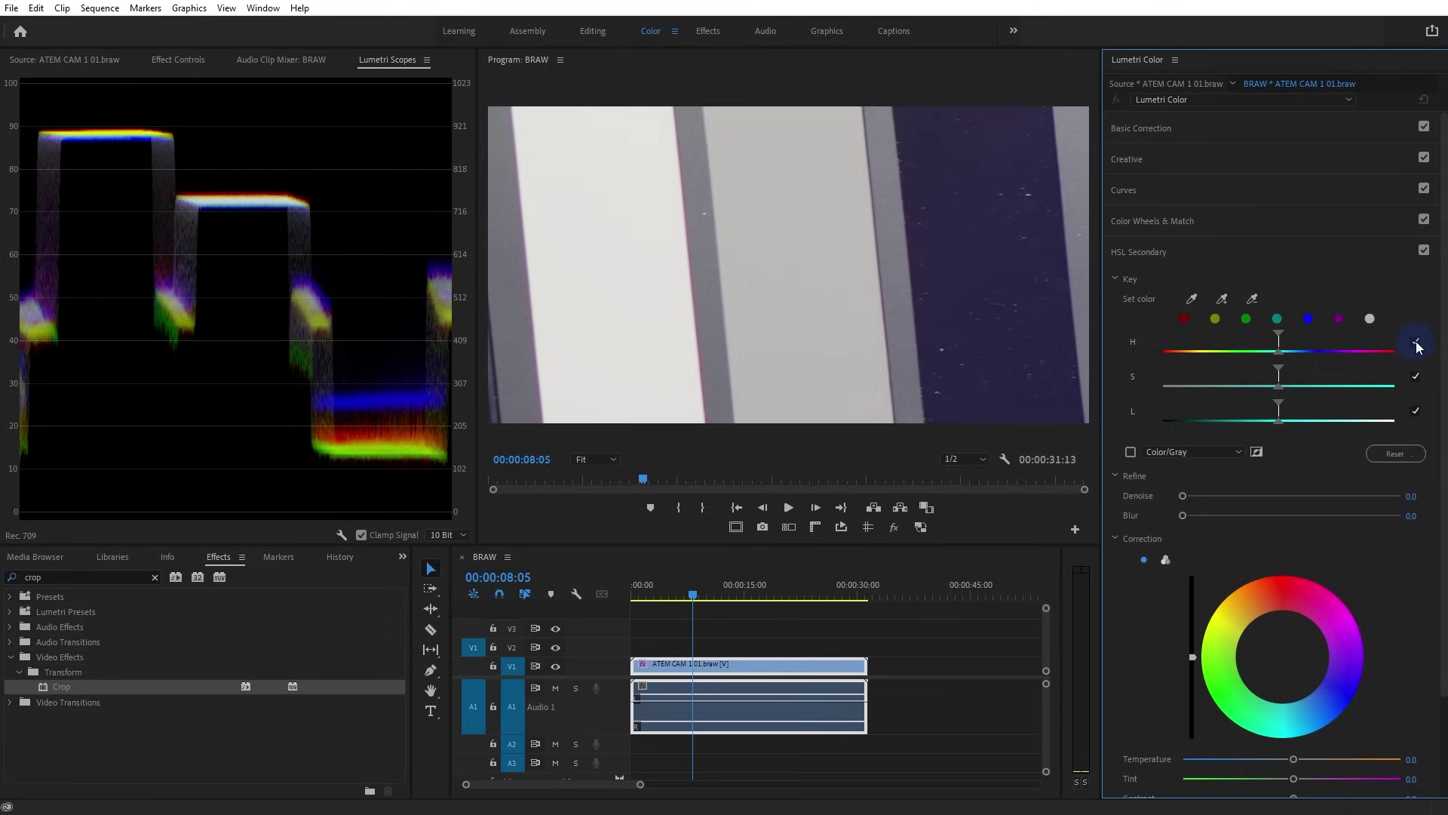
left_click(1416, 344)
left_click(1416, 377)
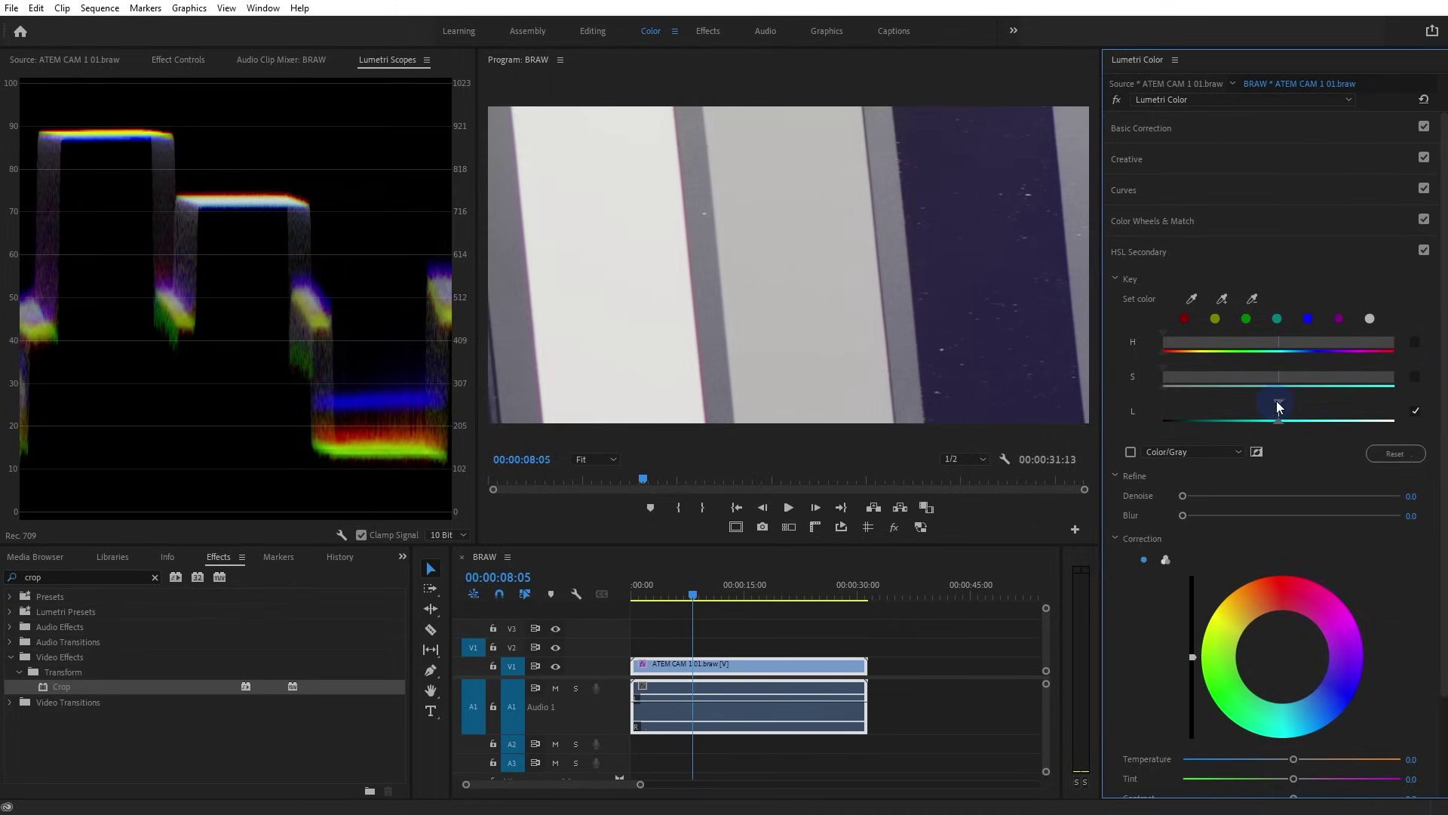
left_click_drag(1276, 404, 1237, 424)
left_click(1224, 402)
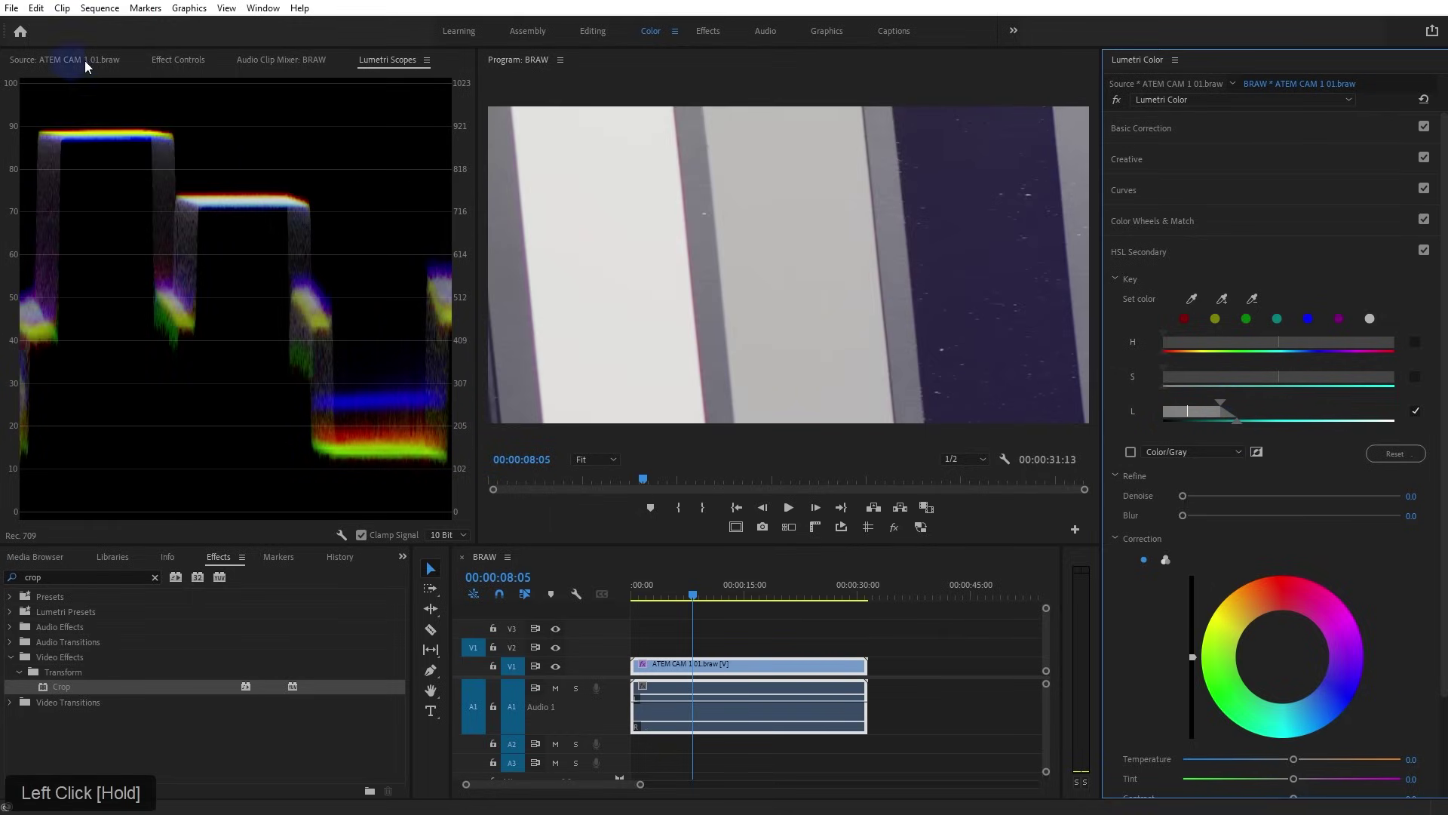
Disable Crop, preview the key in Color/Gray, refine the range and set Denoise to 64.1
left_click(173, 59)
left_click(23, 342)
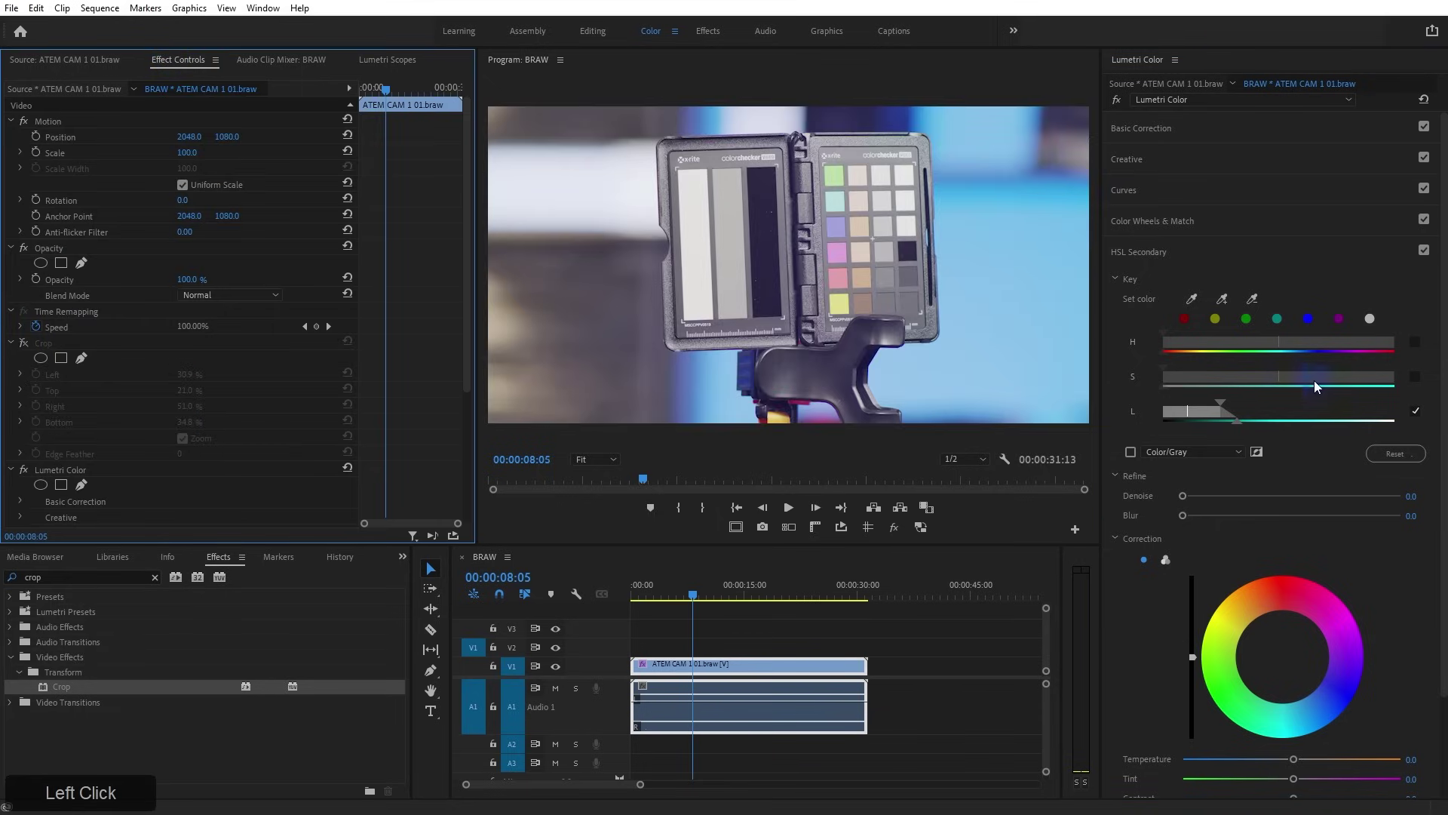
left_click(1130, 451)
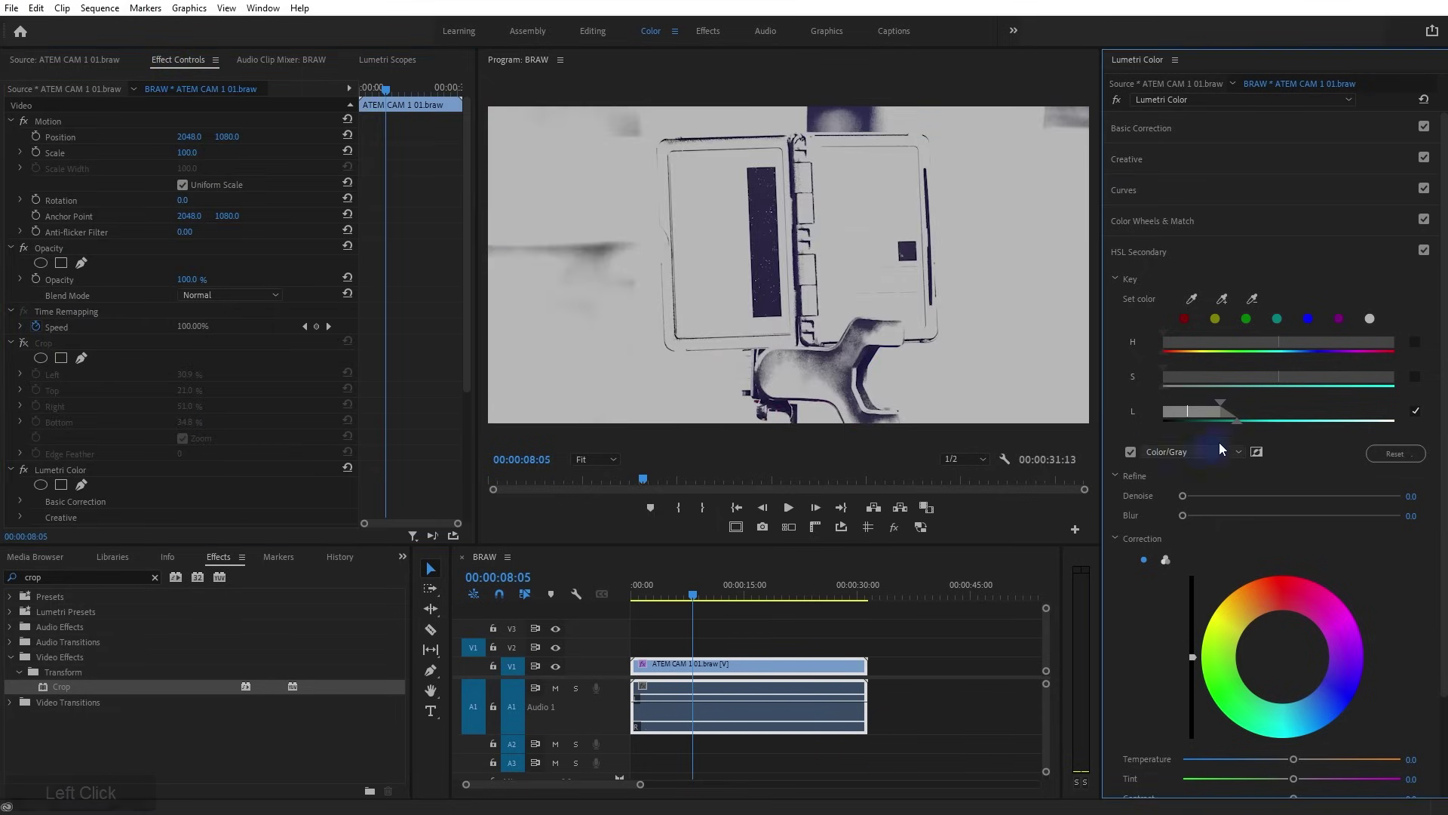
mouse_move(1237, 419)
left_mouse_down()
mouse_move(1215, 408)
mouse_move(1233, 429)
left_mouse_up()
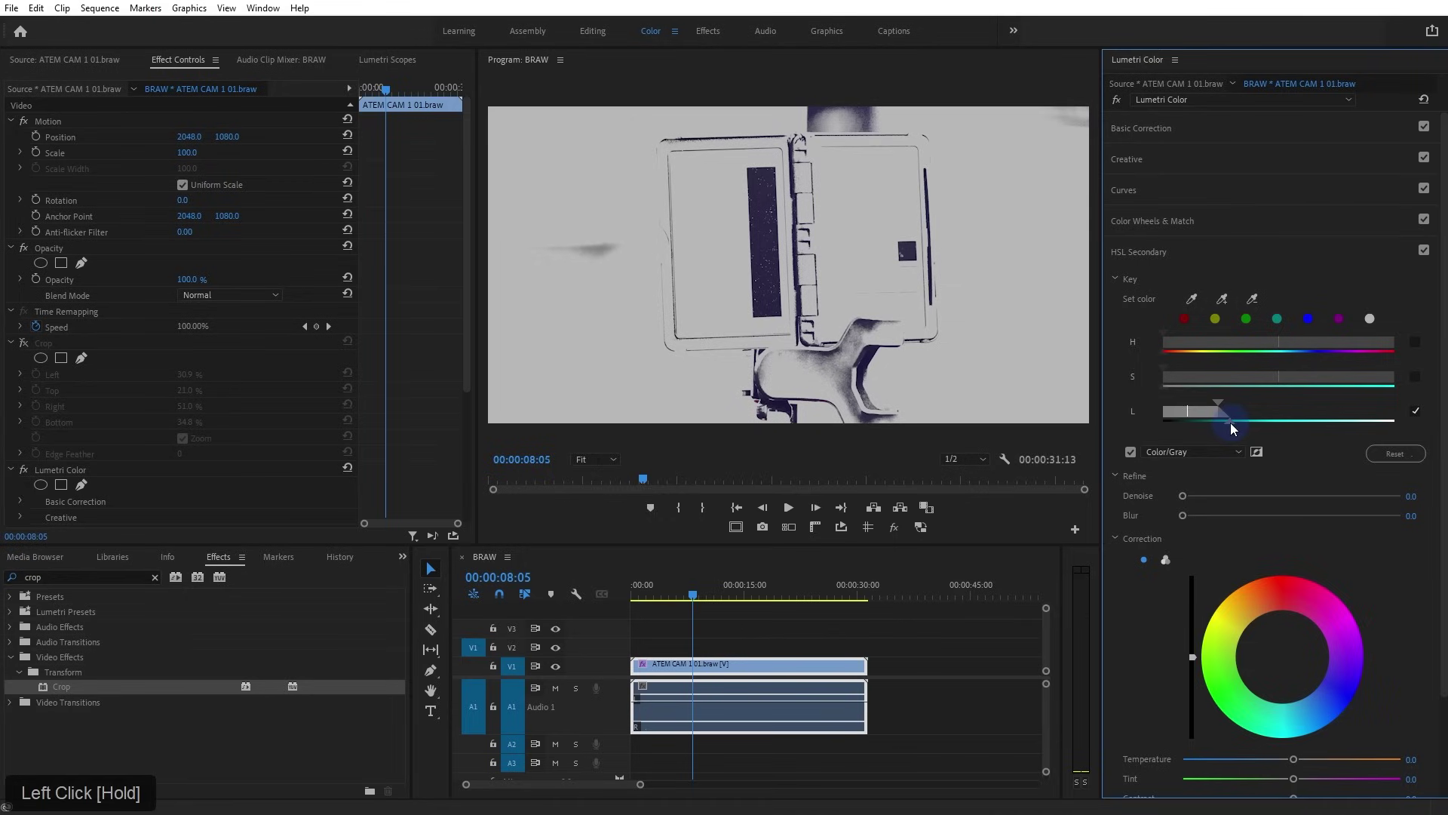
mouse_move(1181, 504)
left_mouse_down()
mouse_move(1296, 500)
mouse_move(1204, 500)
left_mouse_up()
left_click_drag(1317, 498, 1322, 497)
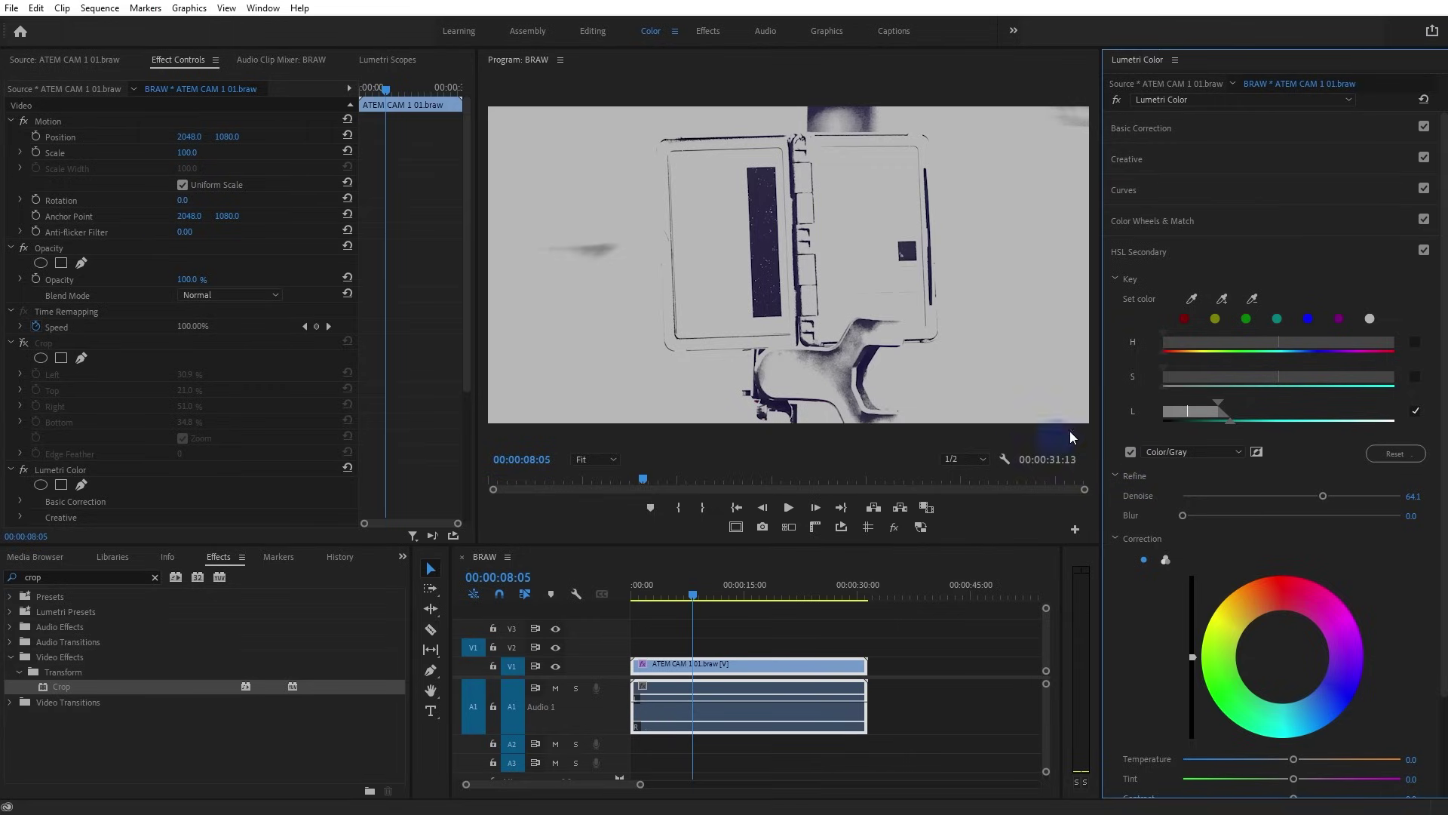
Re-enable the crop and turn off the Color/Gray key preview
scroll(1171, 607, "down", 3)
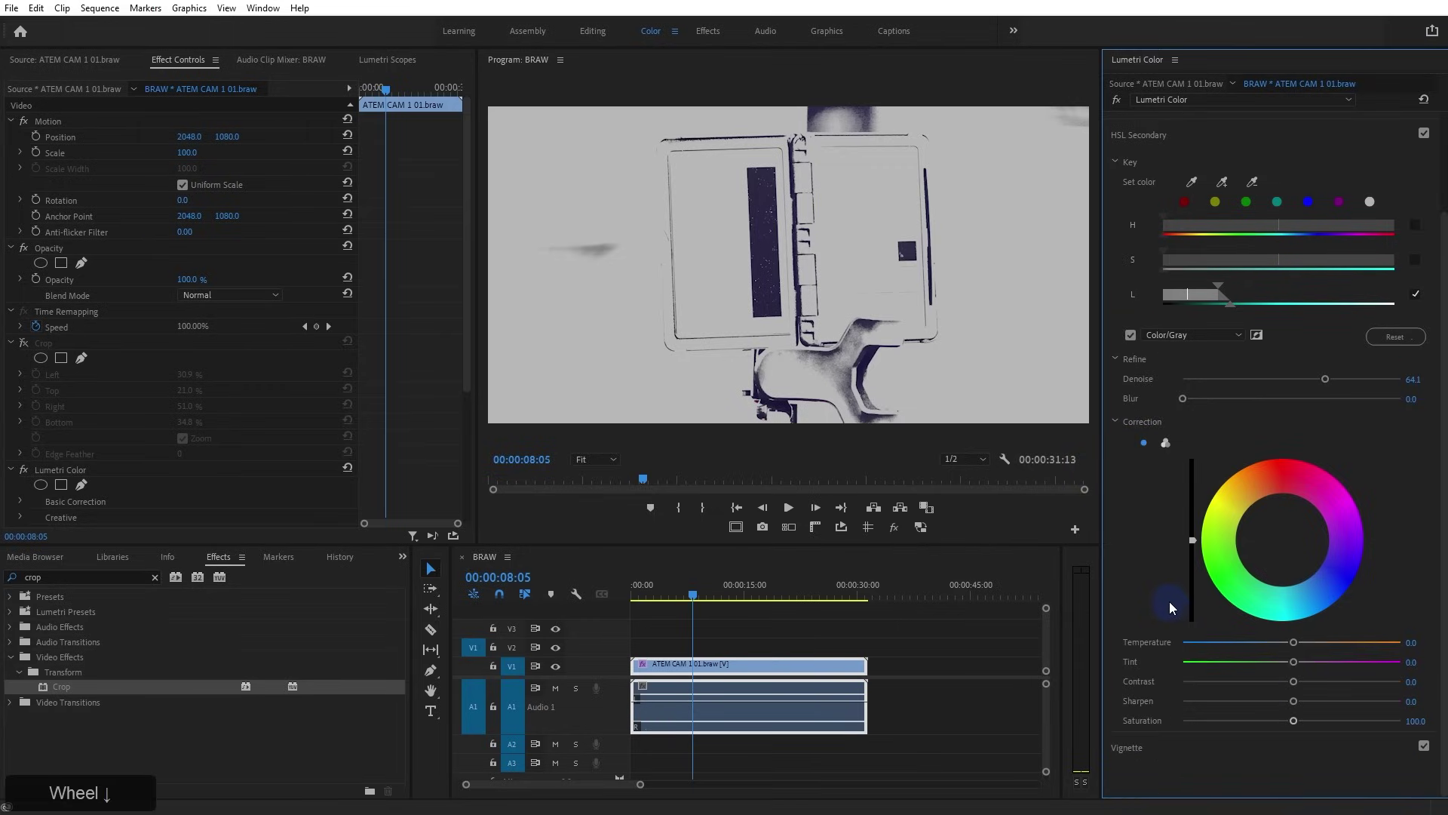
left_click(23, 343)
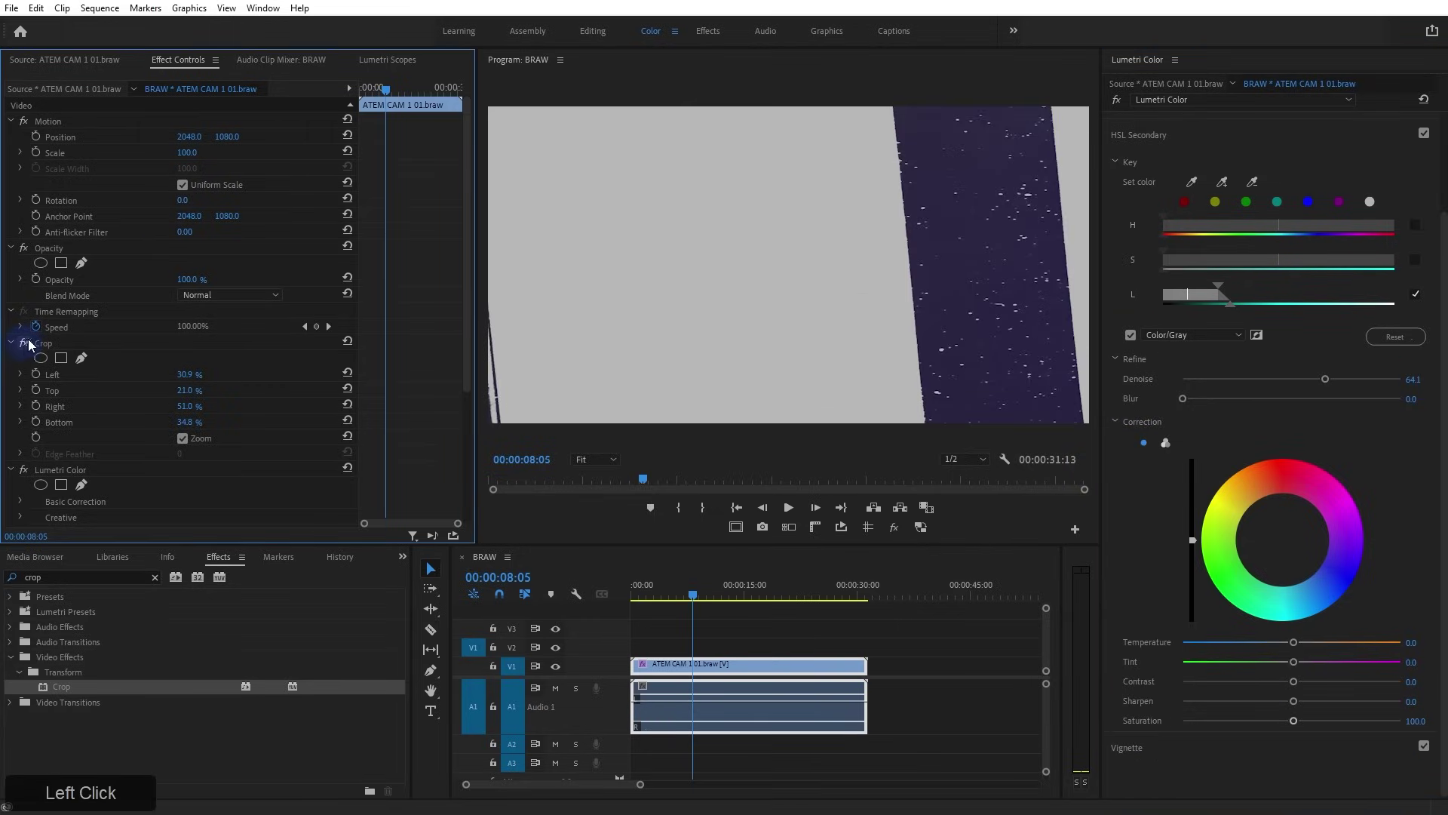
left_click(1131, 335)
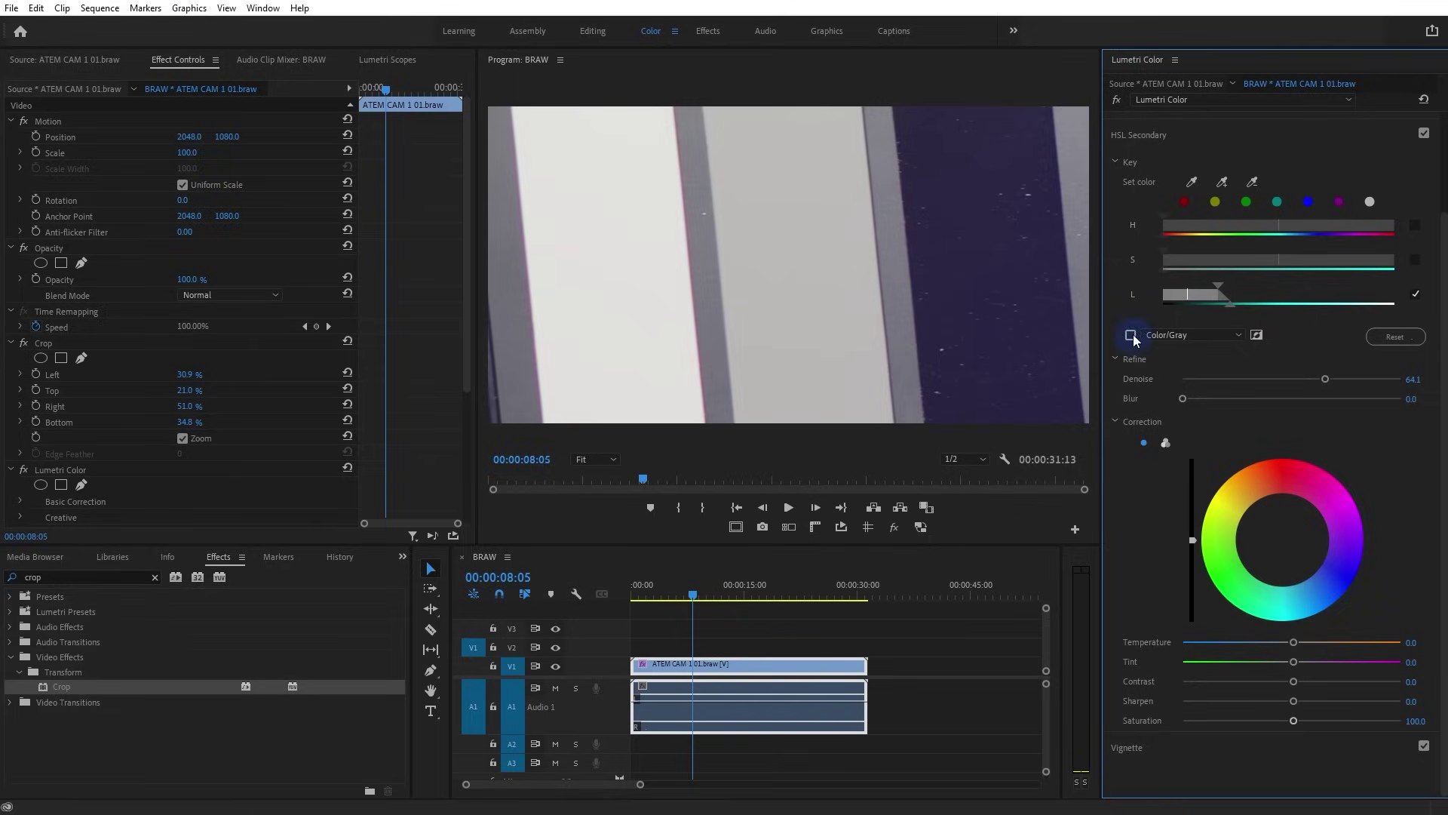
left_click(386, 60)
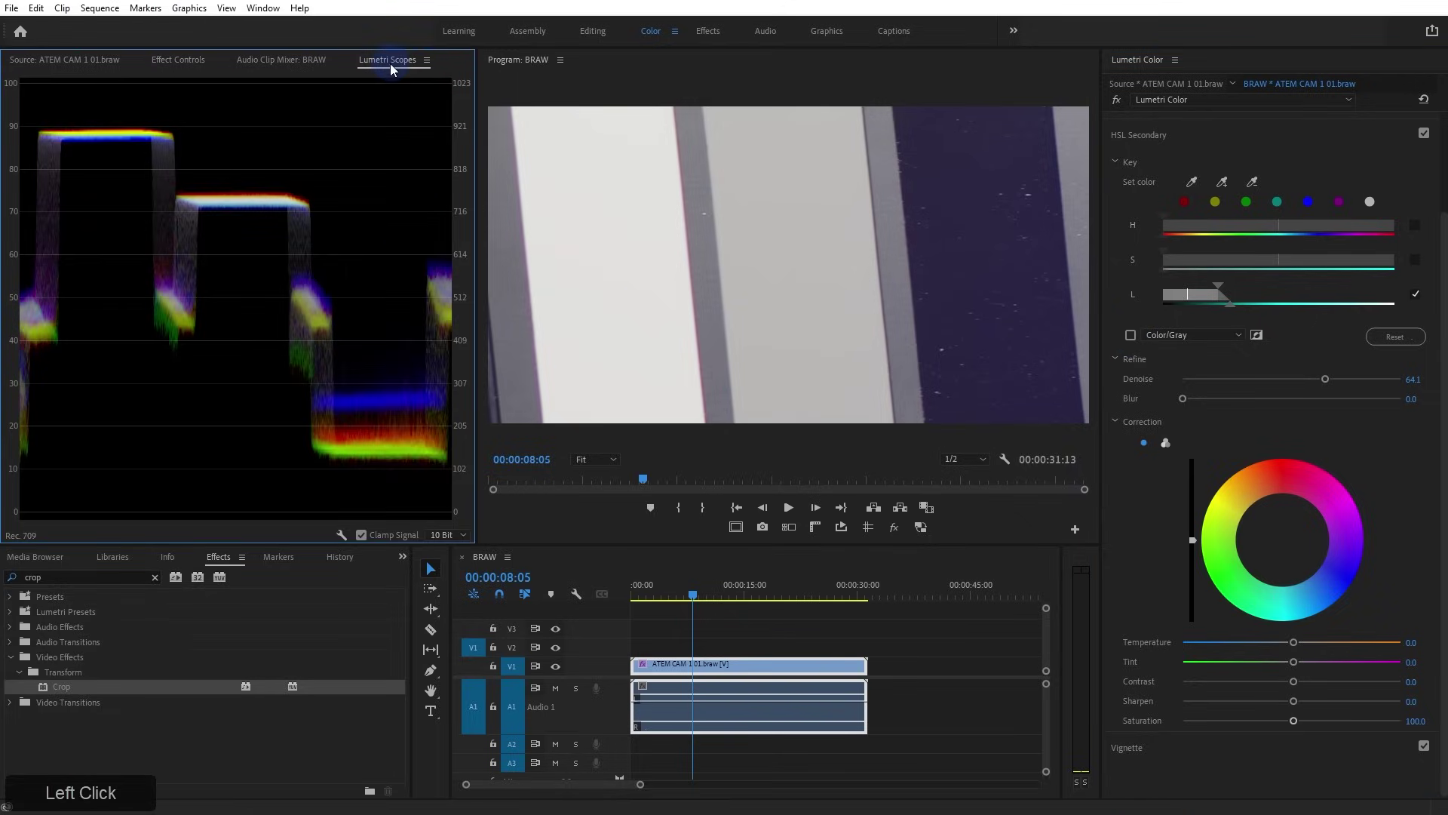
Warm the keyed area and push its tint toward green in HSL Secondary
left_click_drag(1294, 643, 1336, 645)
left_click_drag(1294, 662, 1221, 665)
left_click_drag(1339, 642, 1351, 649)
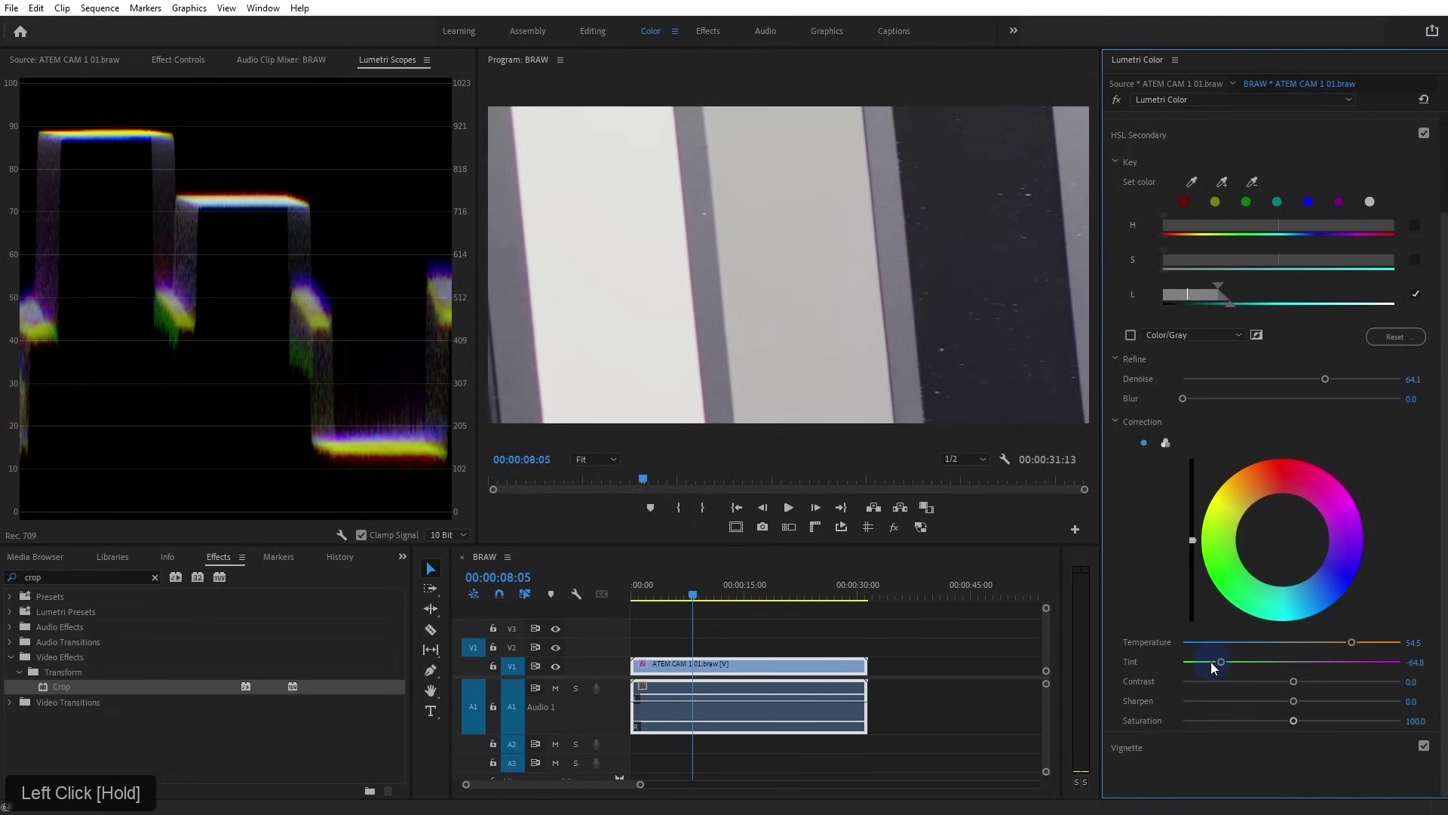
left_click_drag(1223, 666, 1219, 663)
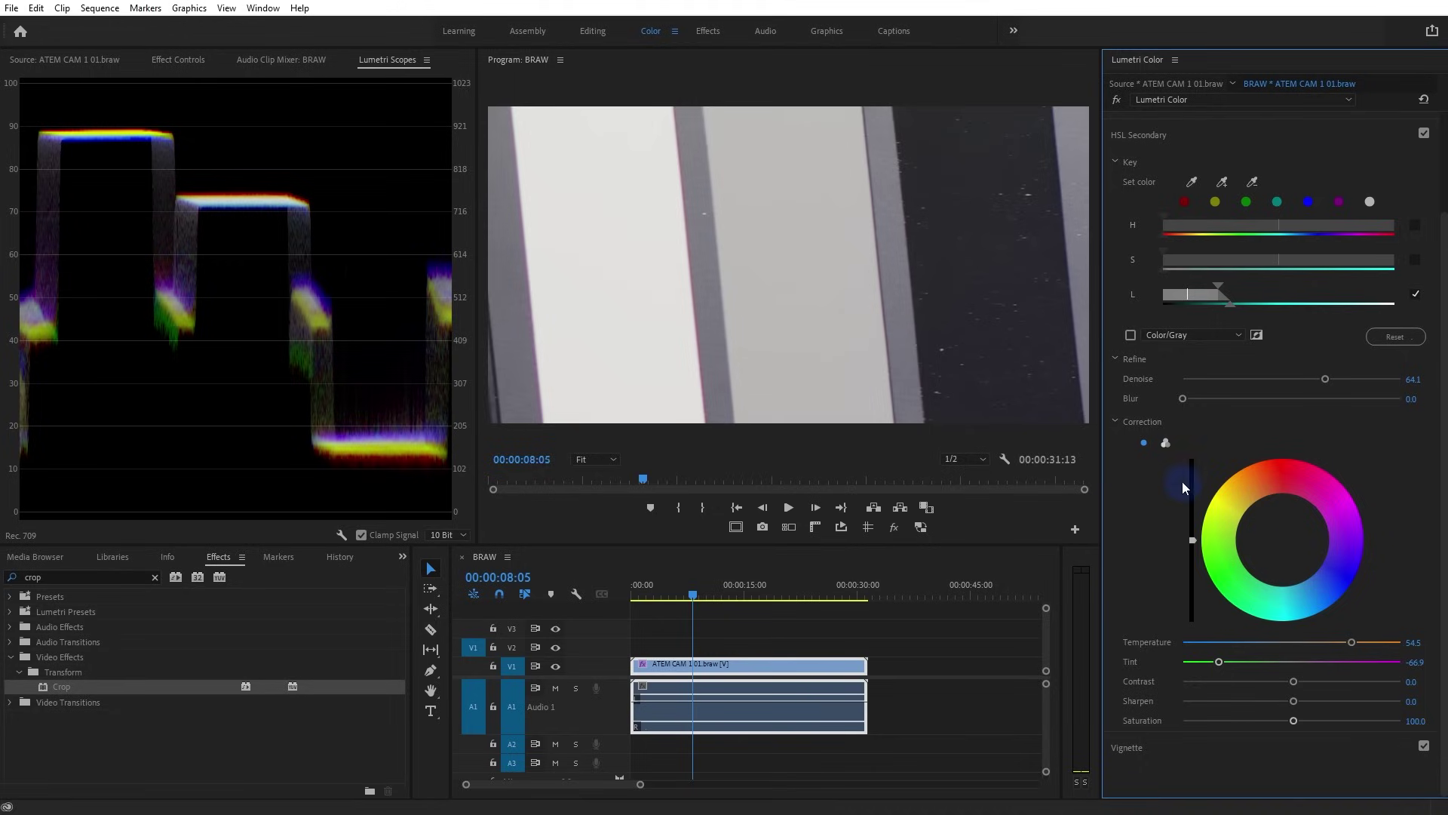
left_click(1165, 442)
left_click(1144, 443)
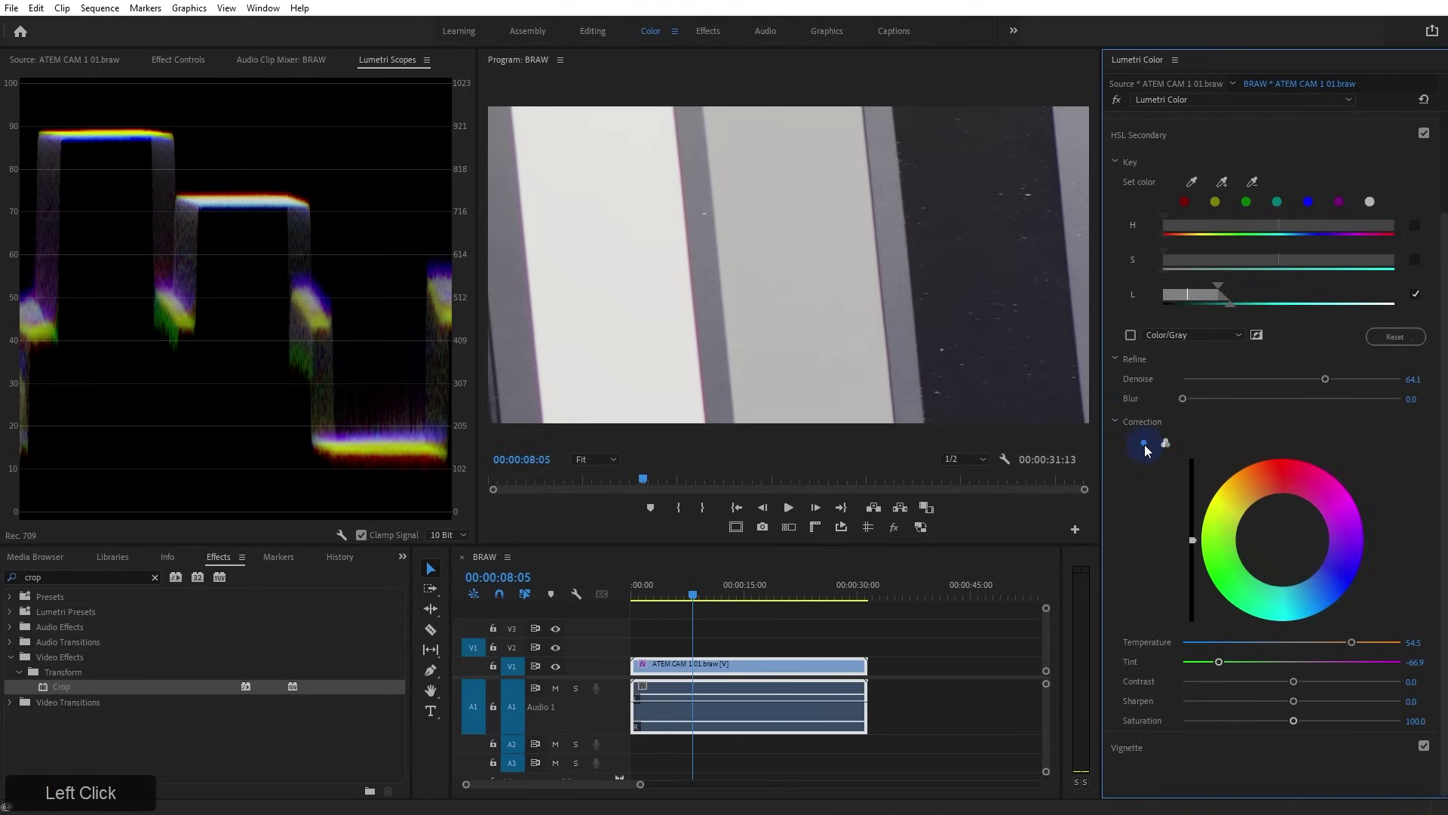
left_click_drag(1352, 642, 1362, 651)
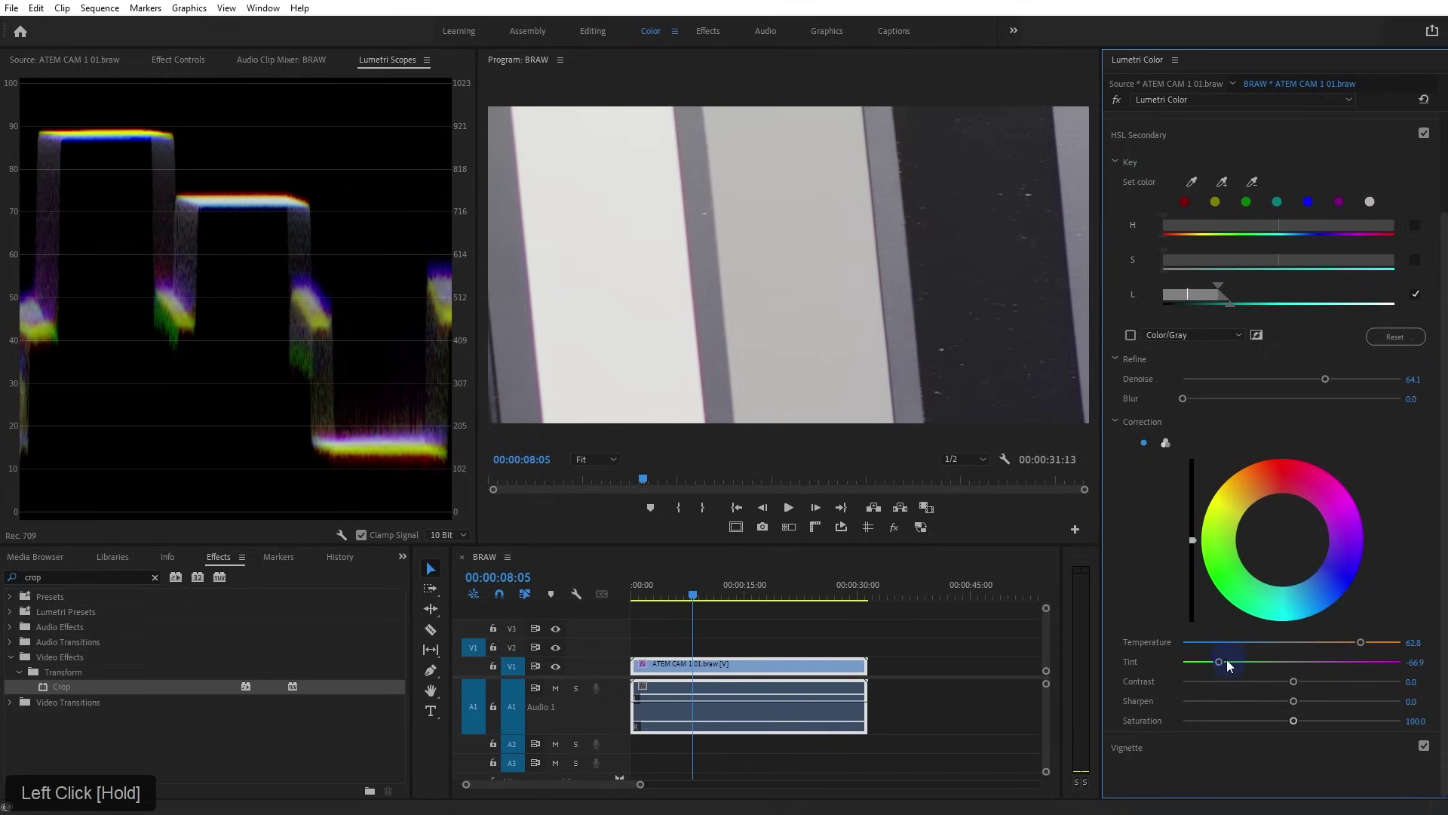
left_click_drag(1220, 661, 1215, 662)
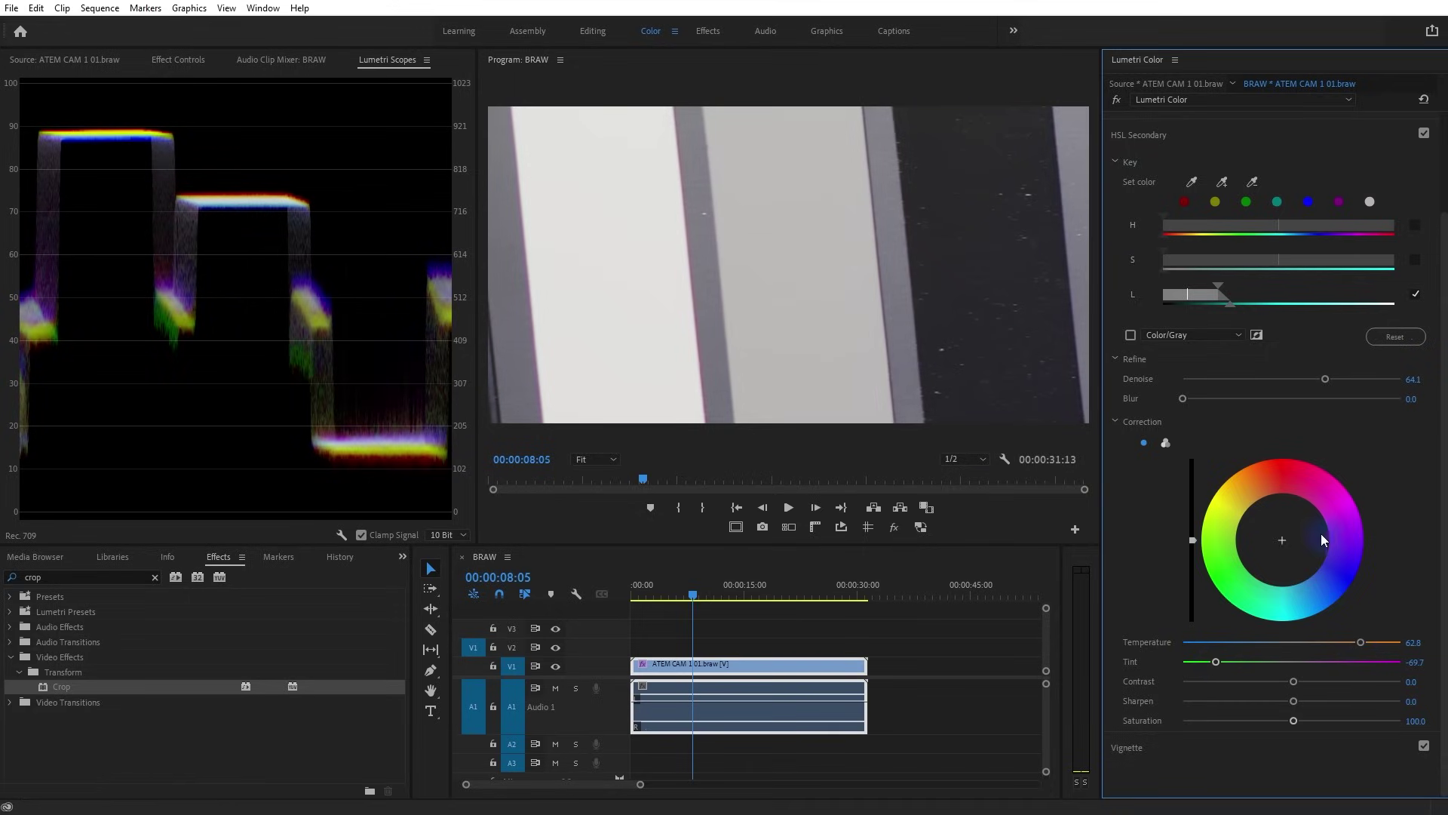
Reset the secondary correction, then set Temperature around 62.8 and Tint -77.9
double_click(1216, 663)
double_click(1360, 642)
mouse_move(1282, 539)
left_mouse_down()
mouse_move(1244, 567)
mouse_move(1305, 570)
mouse_move(1320, 528)
mouse_move(1254, 557)
mouse_move(1369, 522)
mouse_move(1278, 546)
left_mouse_up()
double_click(1278, 546)
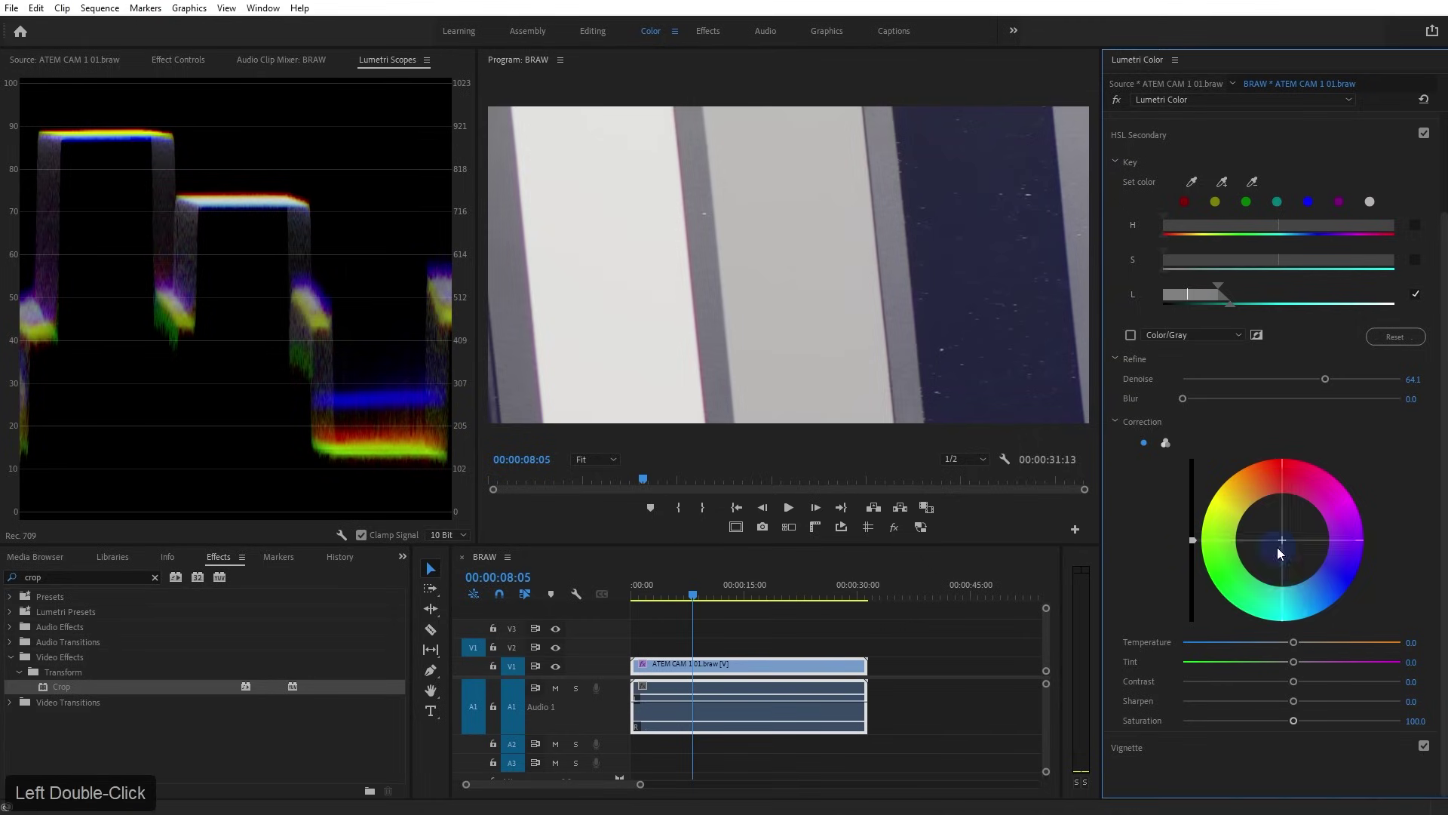
left_click_drag(1295, 646, 1380, 647)
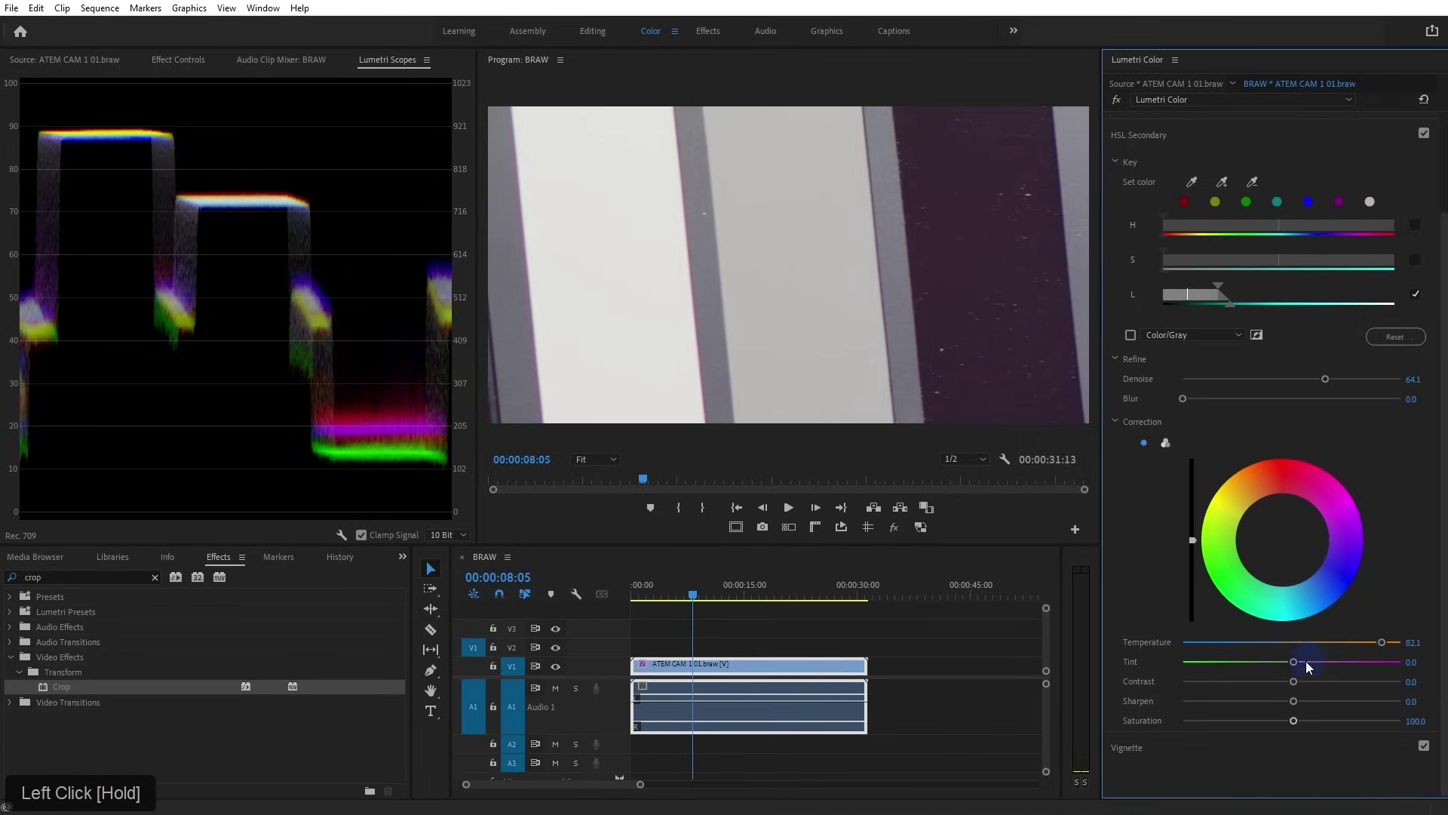
left_click_drag(1293, 661, 1203, 664)
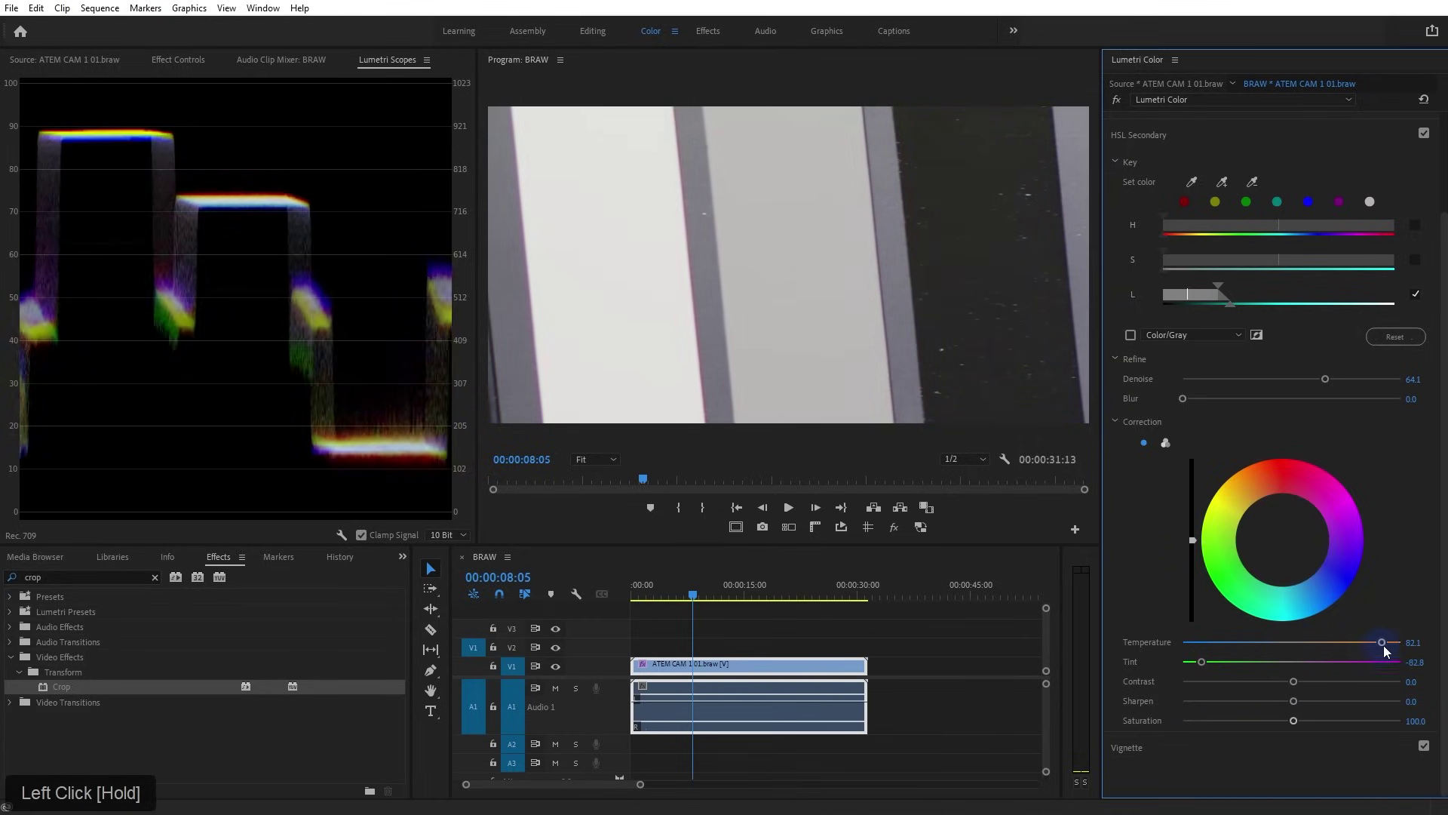
mouse_move(1383, 644)
left_mouse_down()
mouse_move(1332, 649)
mouse_move(1356, 647)
left_mouse_up()
left_click_drag(1199, 658, 1216, 660)
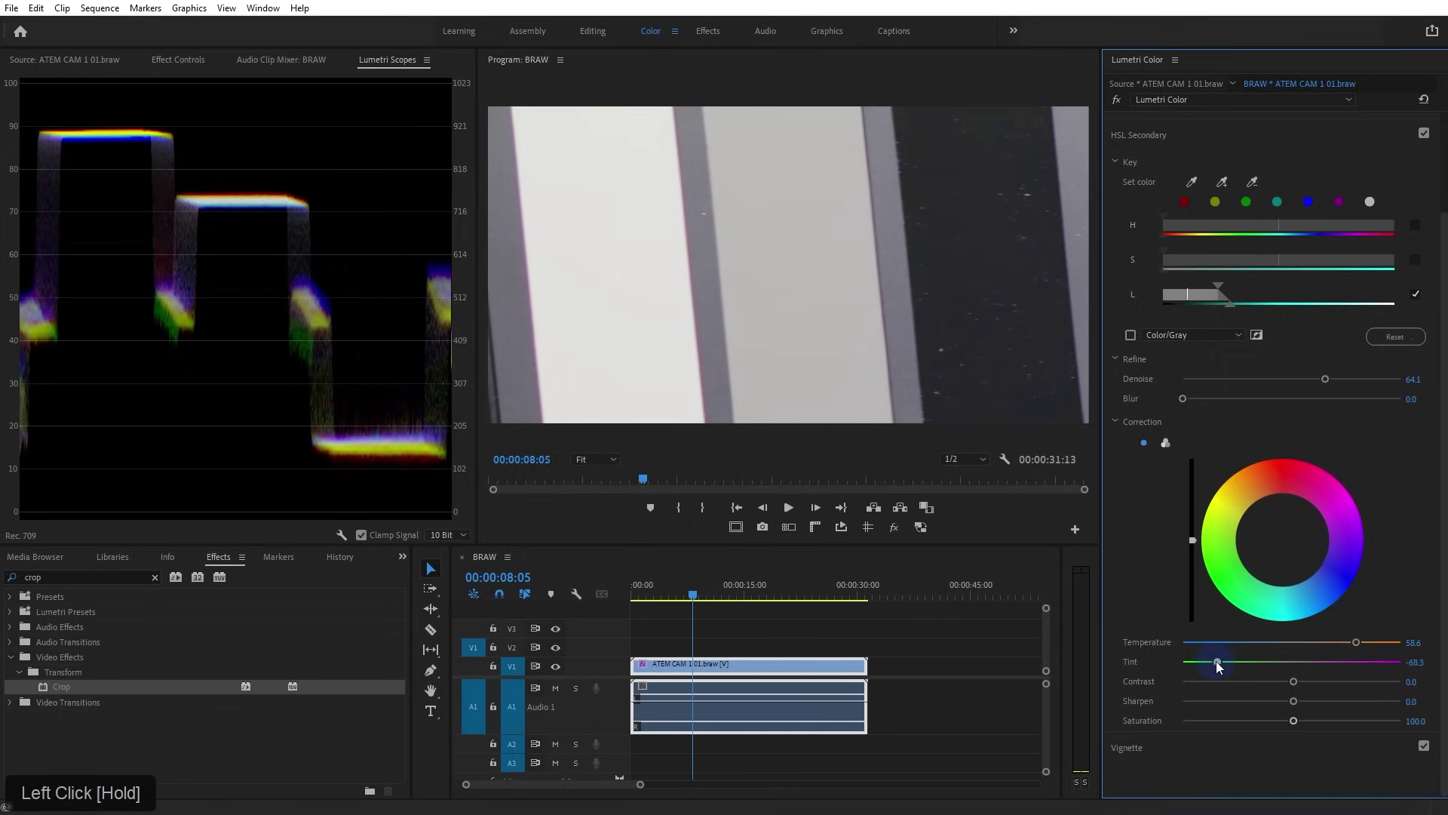
Toggle the crop off and back on to compare the full frame with the grey chips
left_click(178, 59)
left_click(24, 343)
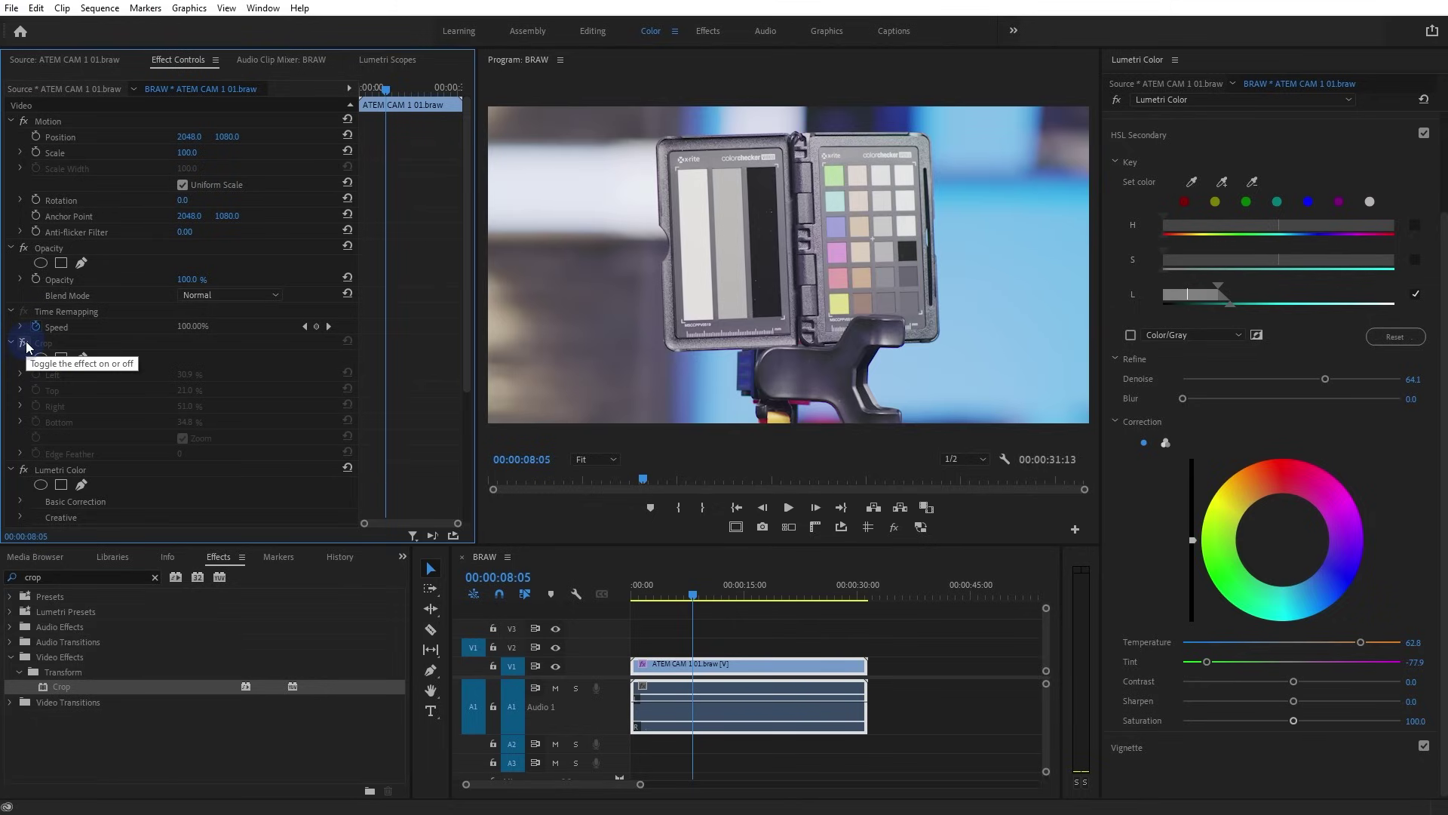
left_click(25, 340)
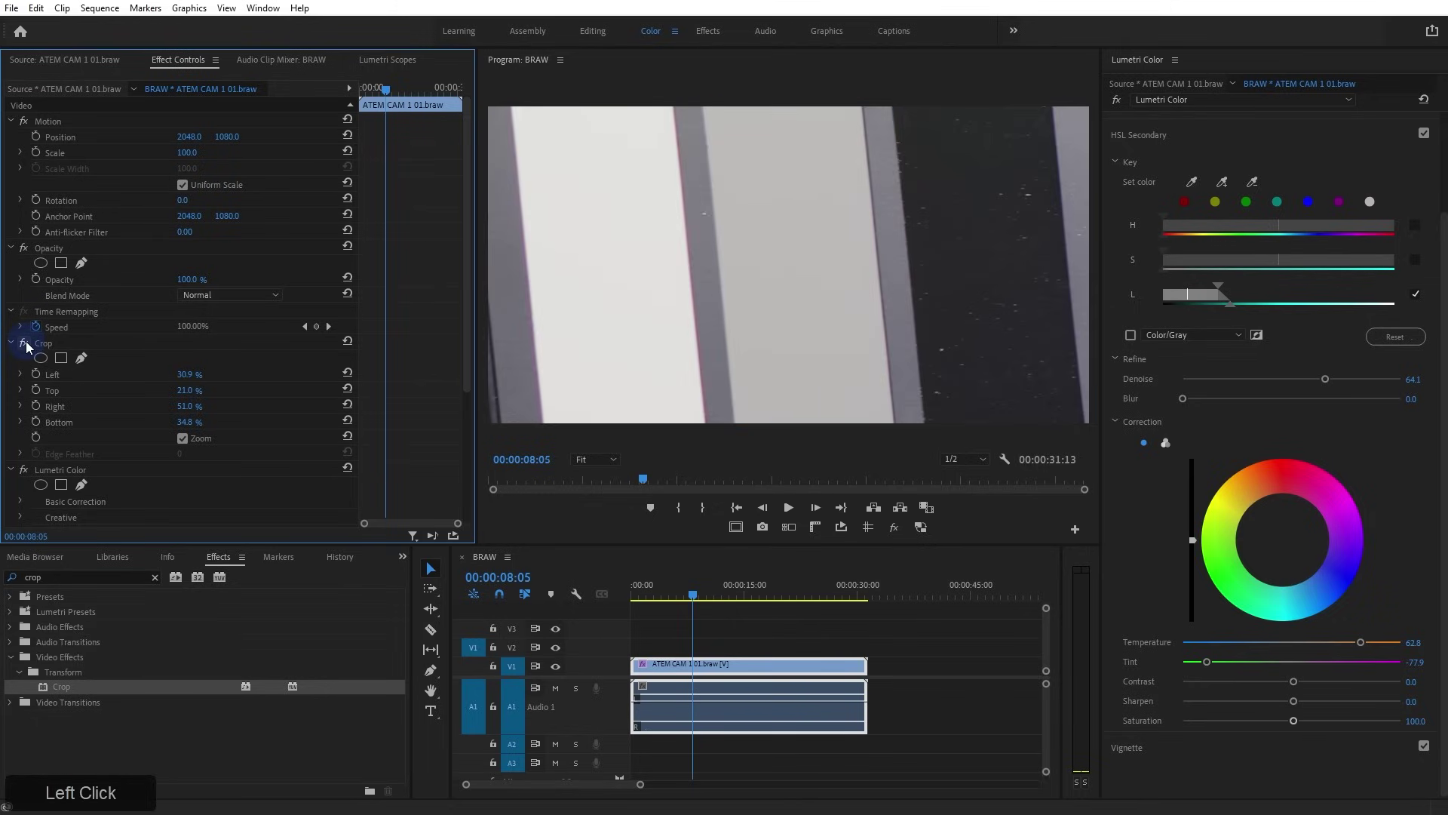
left_click(376, 58)
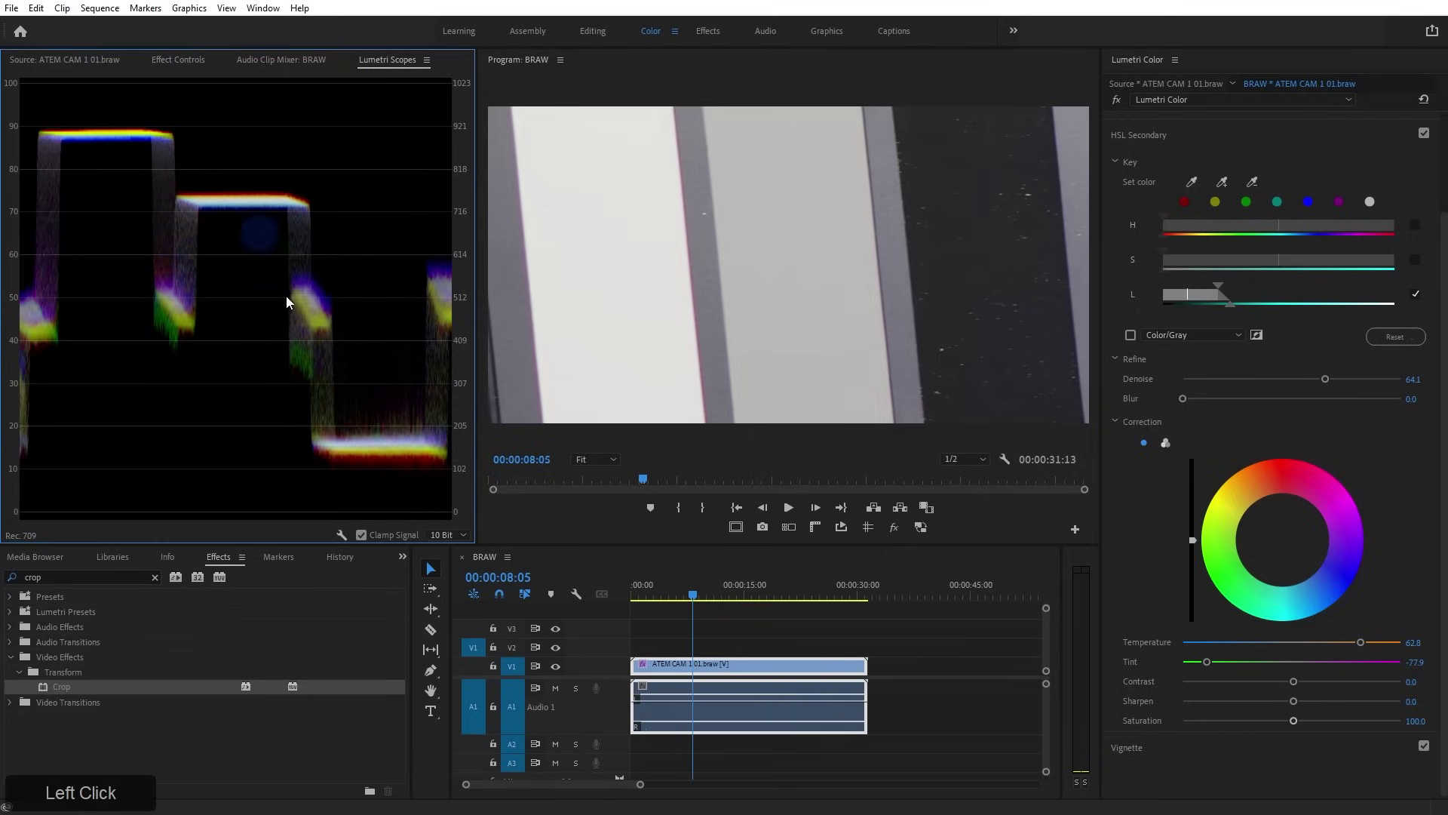
Reset Crop and isolate the swatch column: Left 56.5%, Right 40.7%, Bottom 34.6%, Zoom on
left_click(182, 58)
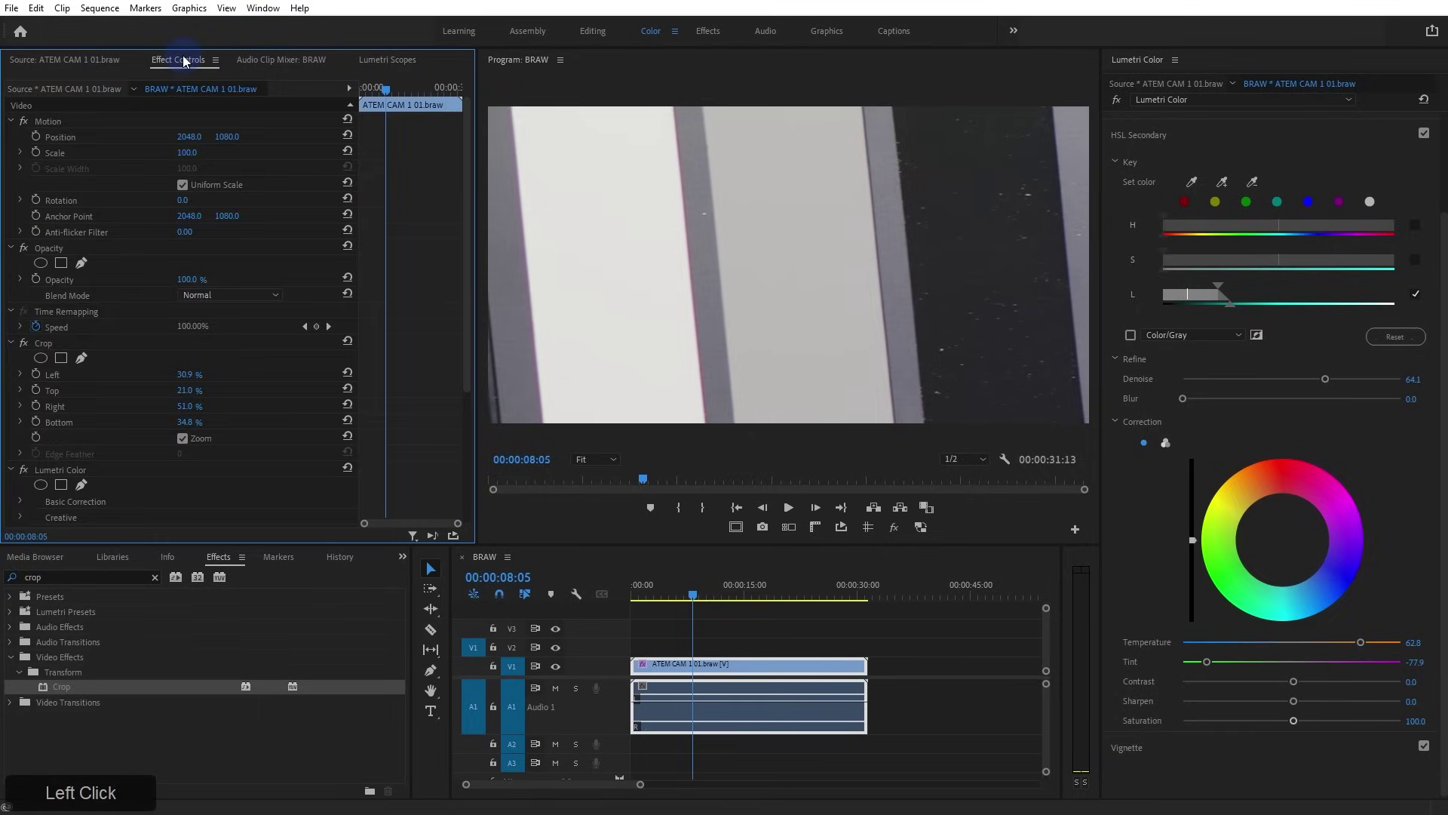
left_click(347, 340)
left_click_drag(185, 377, 333, 414)
left_click_drag(186, 411, 497, 407)
mouse_move(184, 420)
left_mouse_down()
mouse_move(400, 410)
mouse_move(187, 420)
left_mouse_up()
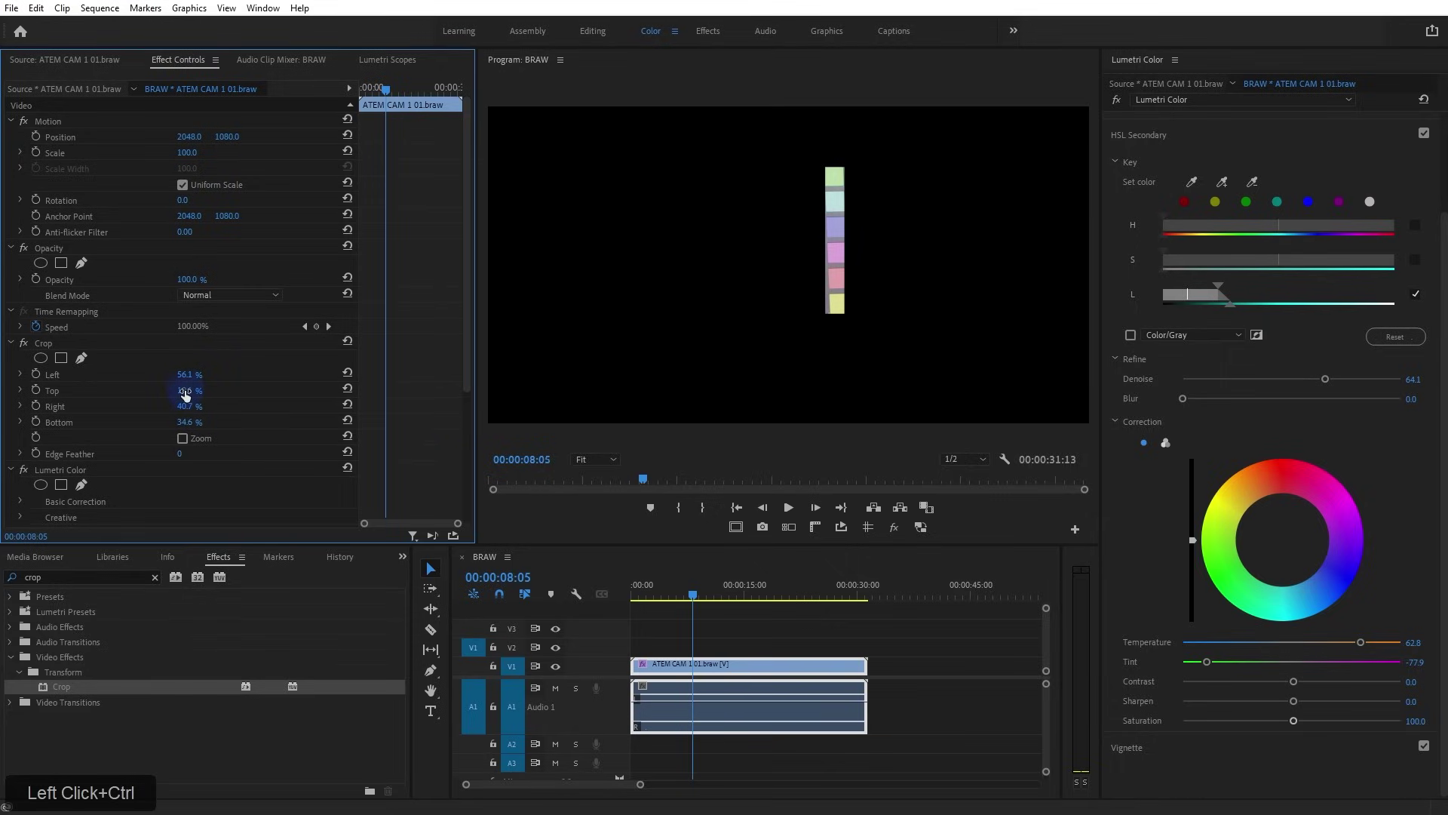
mouse_move(210, 373)
left_mouse_down()
mouse_move(237, 377)
mouse_move(223, 379)
left_mouse_up()
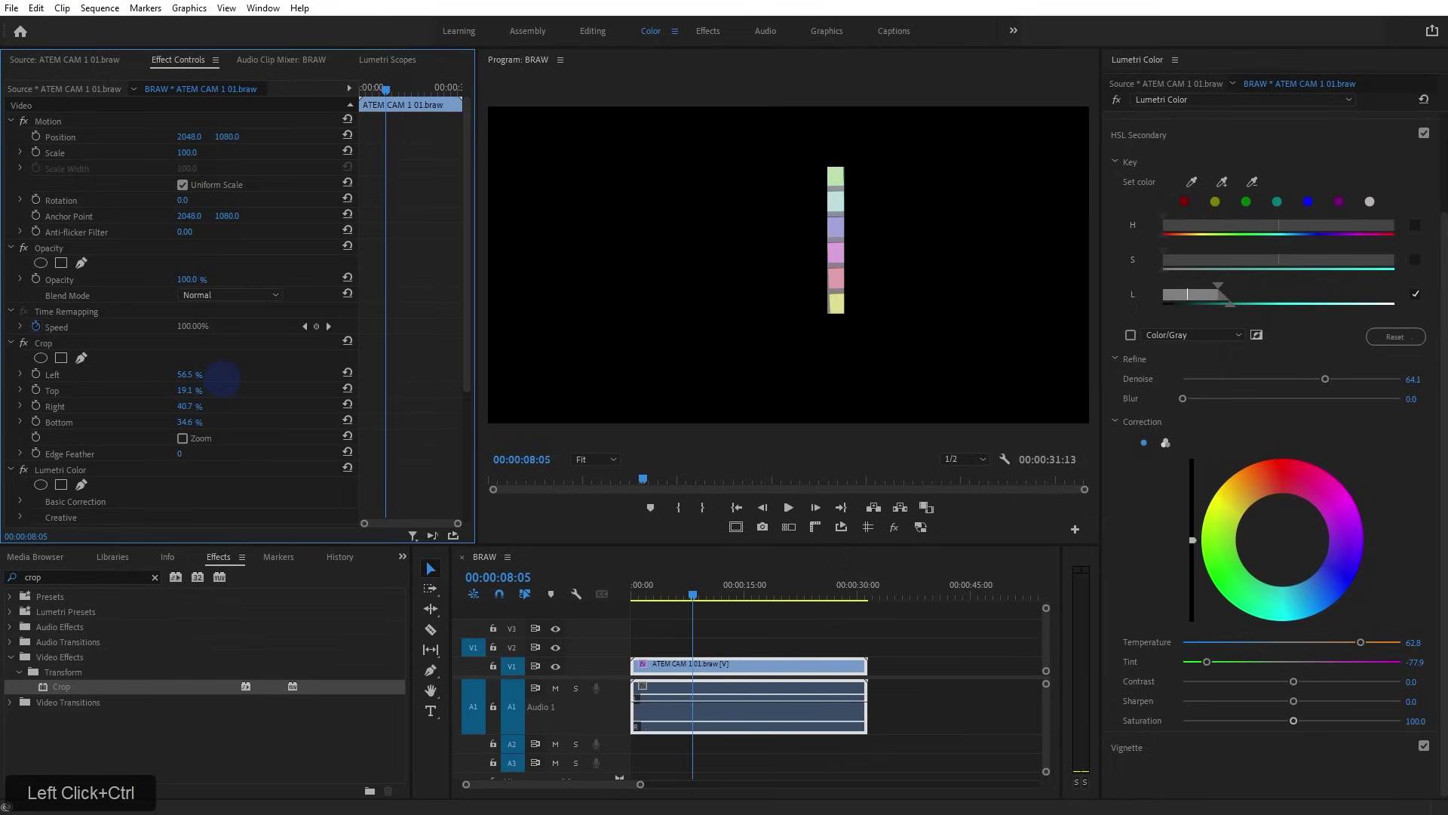
left_click(182, 438)
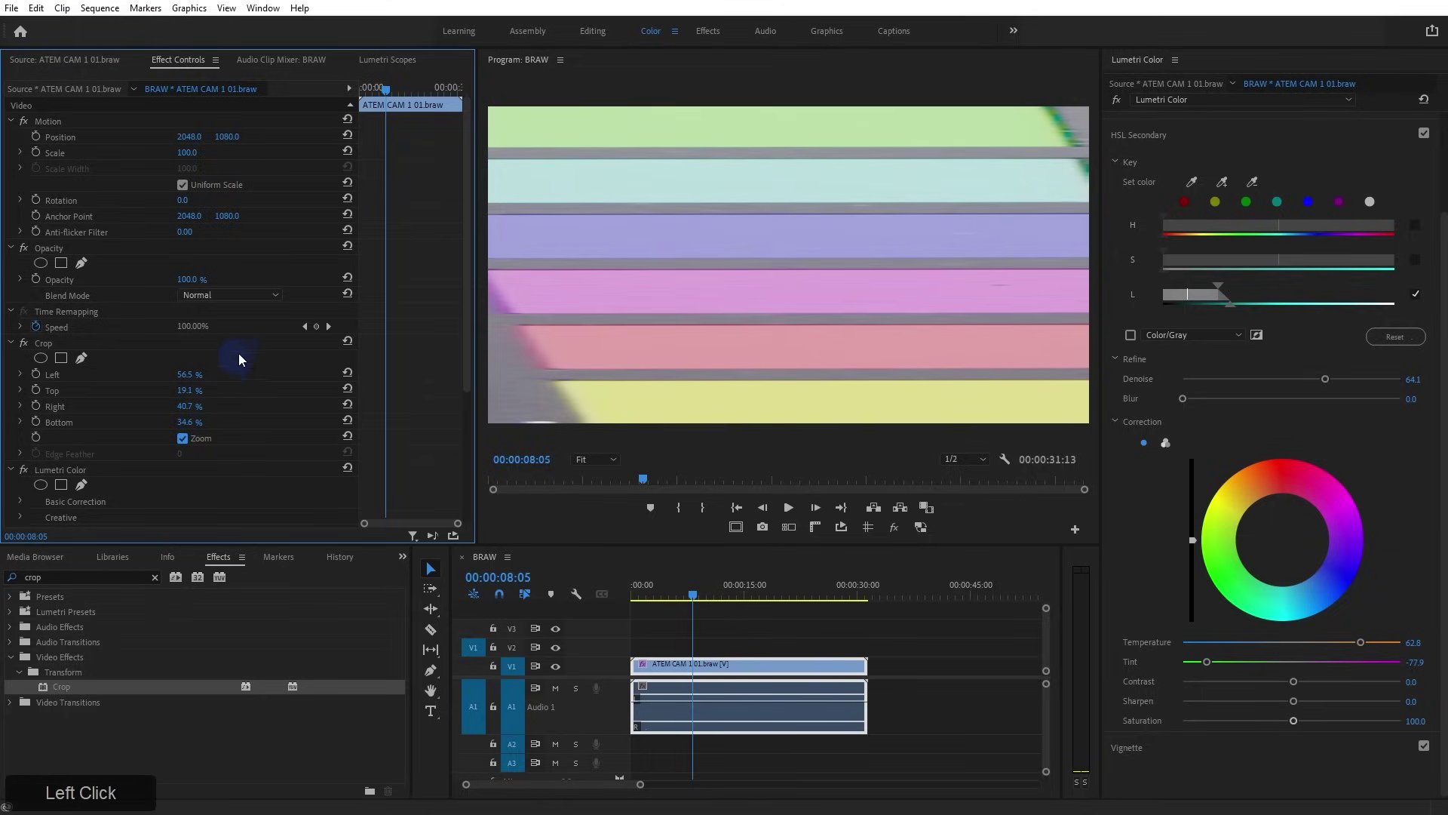
Switch Lumetri Scopes to a YUV vectorscope and hide the RGB waveform
left_click(381, 60)
right_click(203, 133)
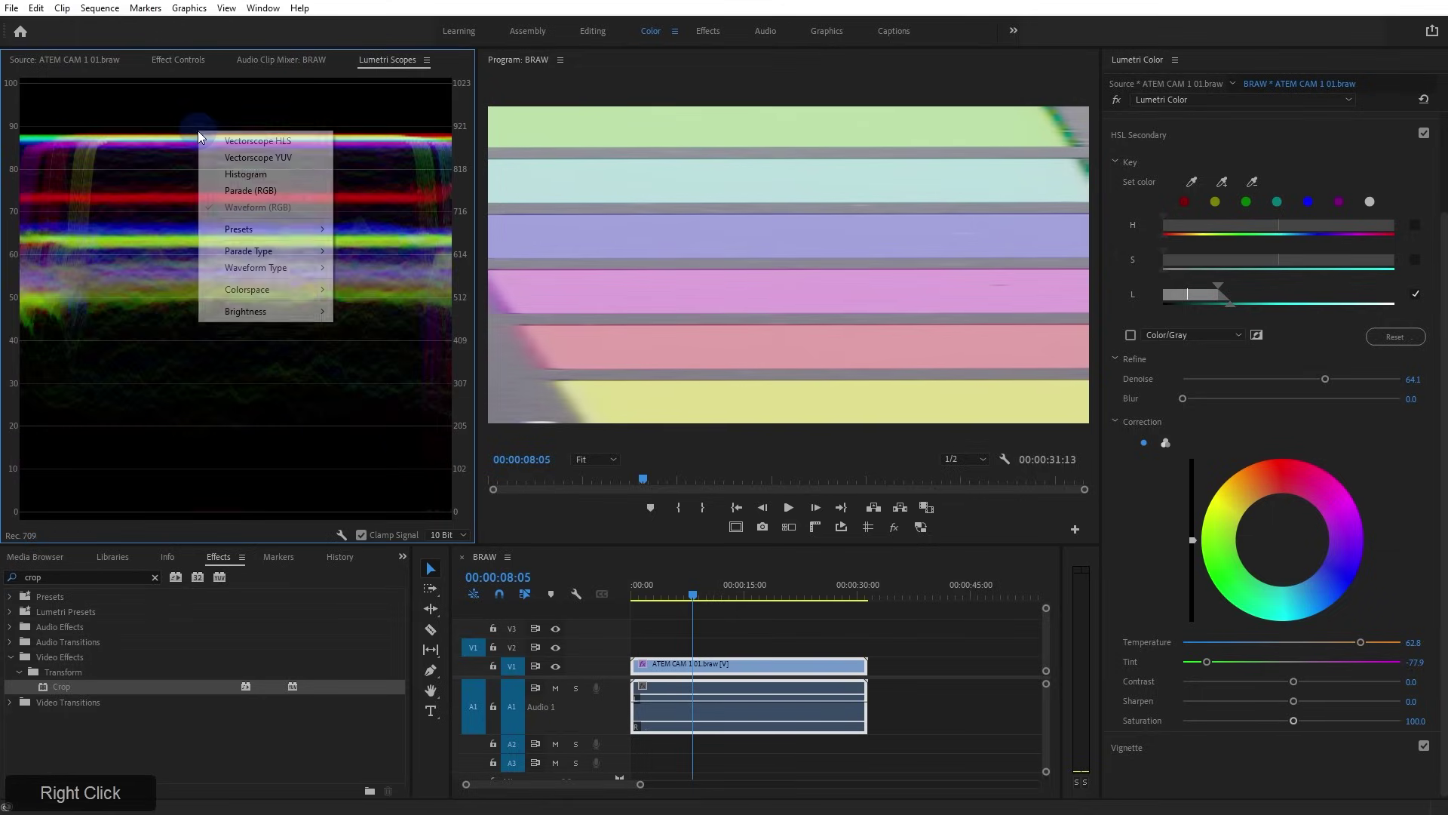
left_click(219, 157)
right_click(204, 166)
left_click(241, 240)
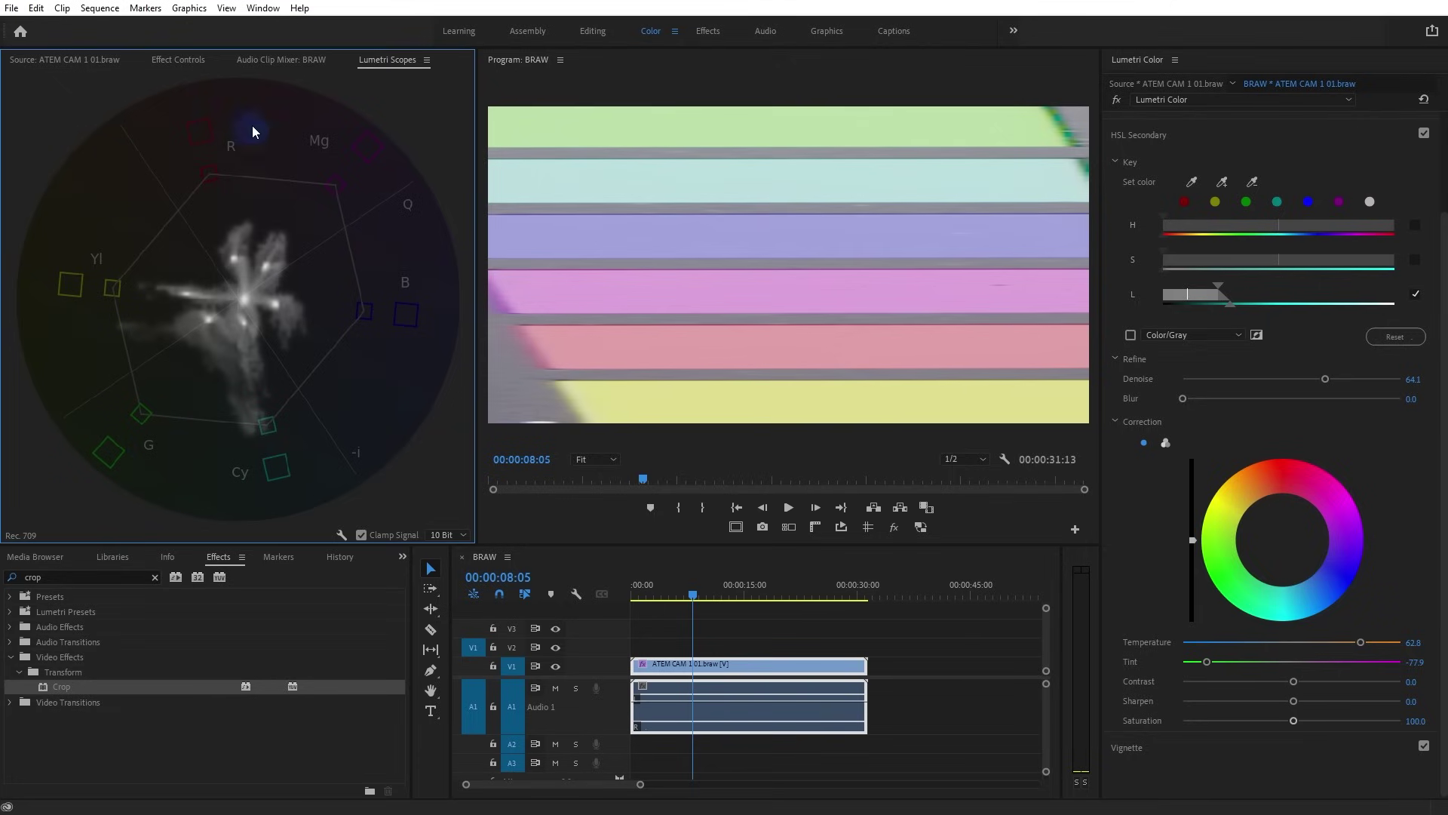
Tighten the left crop edge slightly and collapse the HSL Secondary section
left_click(178, 62)
mouse_move(184, 373)
left_mouse_down()
mouse_move(226, 374)
mouse_move(196, 373)
mouse_move(188, 401)
left_mouse_up()
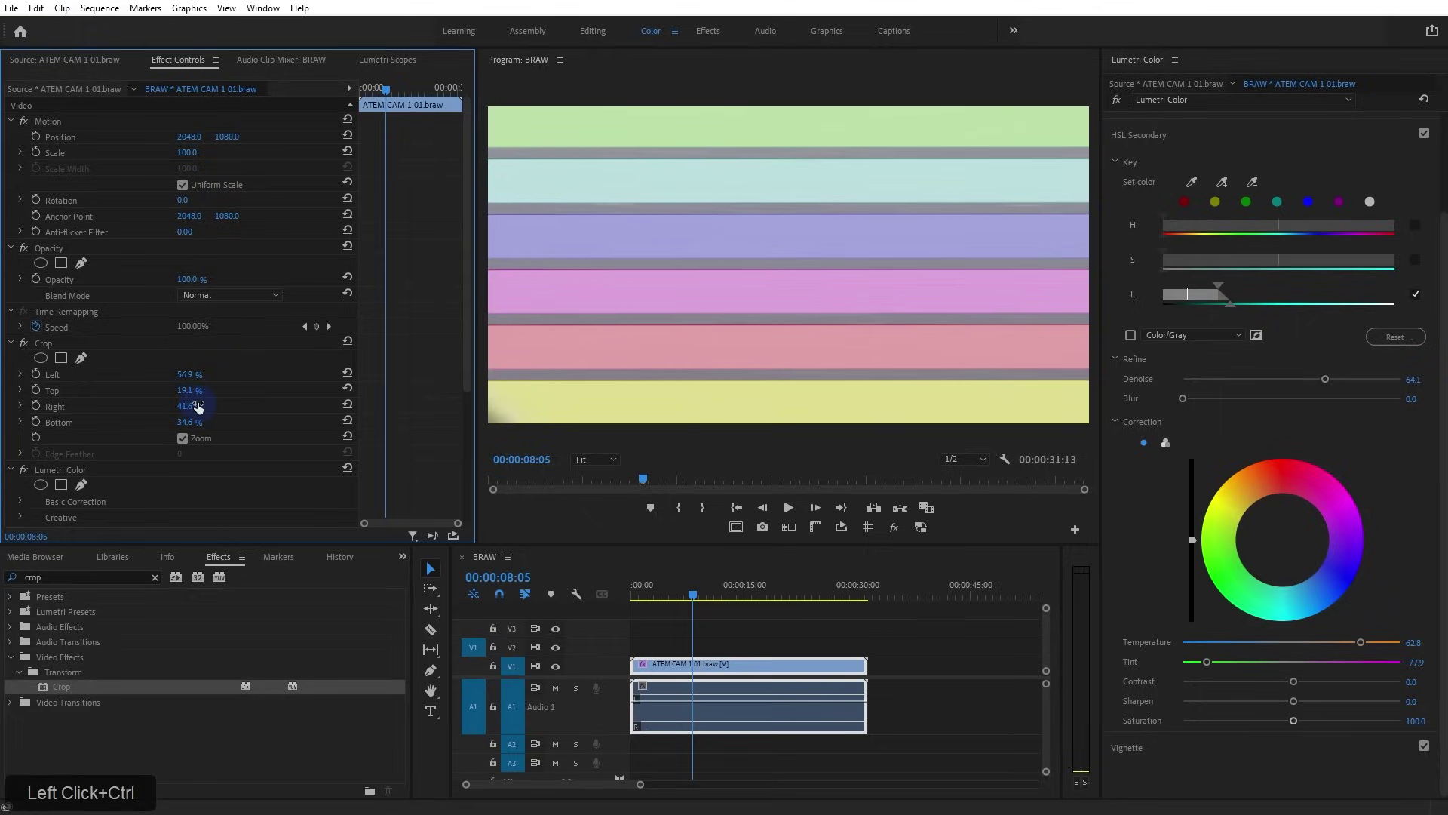
left_click(387, 58)
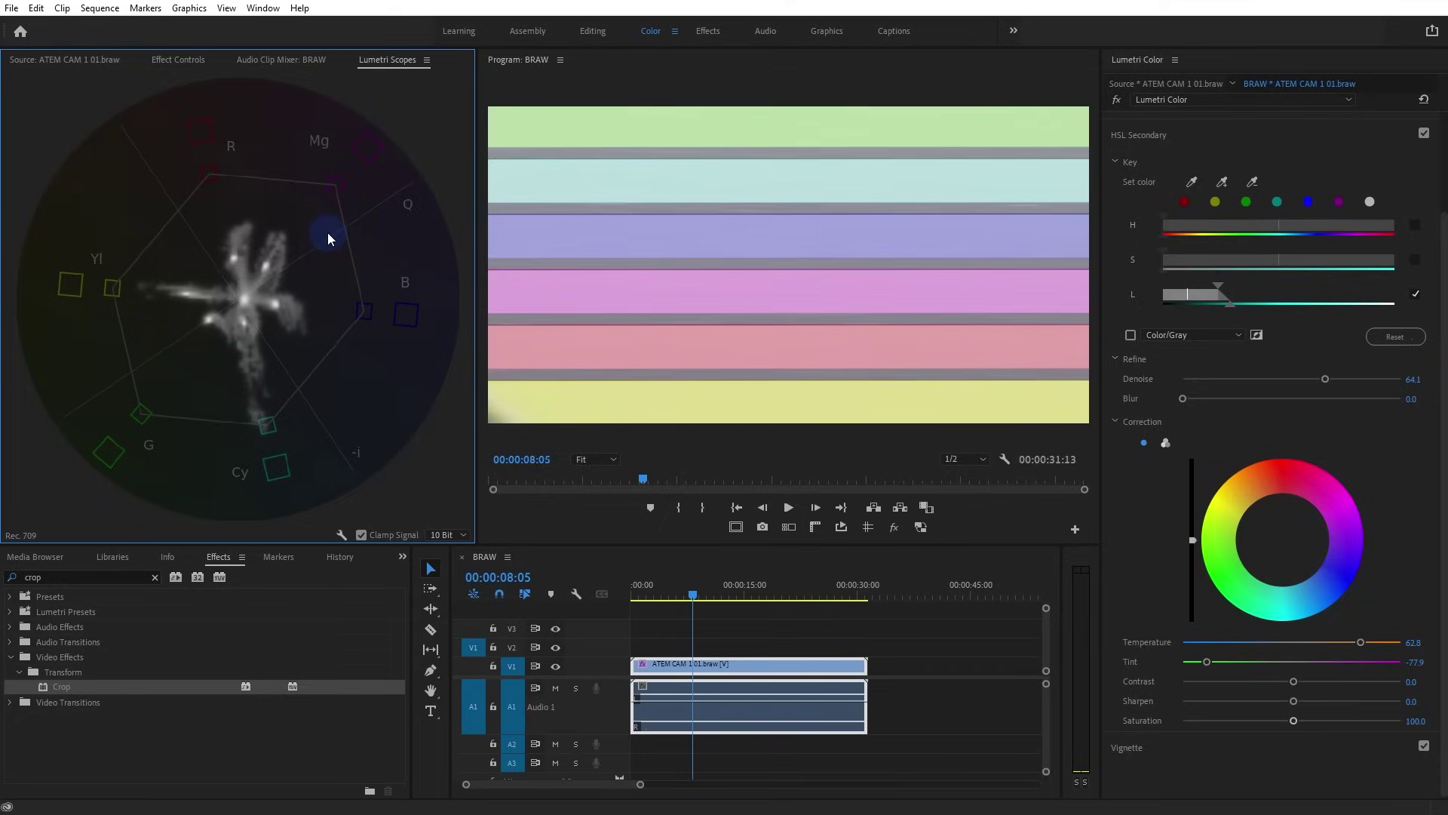
left_click(1148, 135)
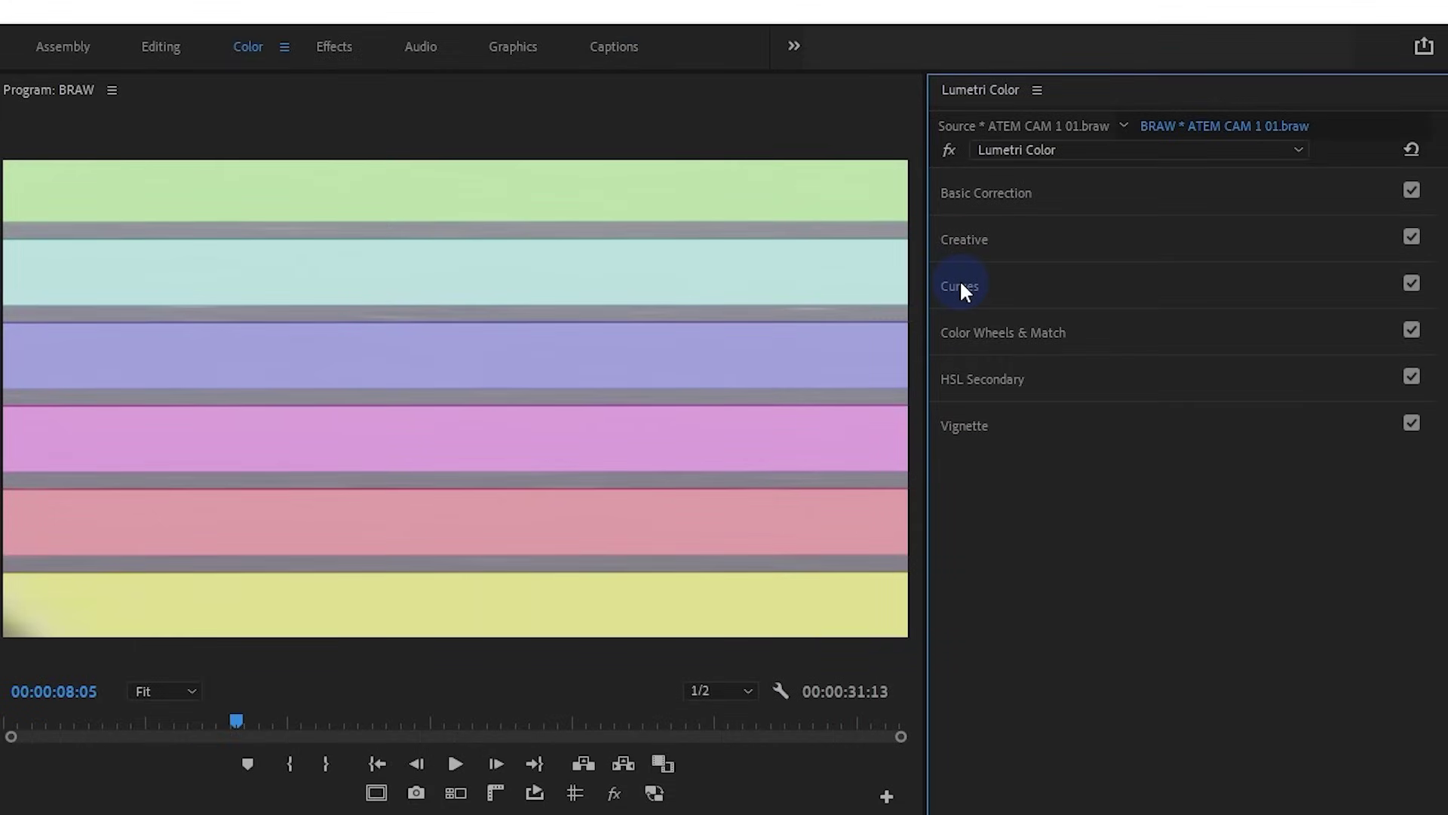
Raise Basic Correction Saturation to 200, comparing against lower values on the vectorscope
left_click(960, 286)
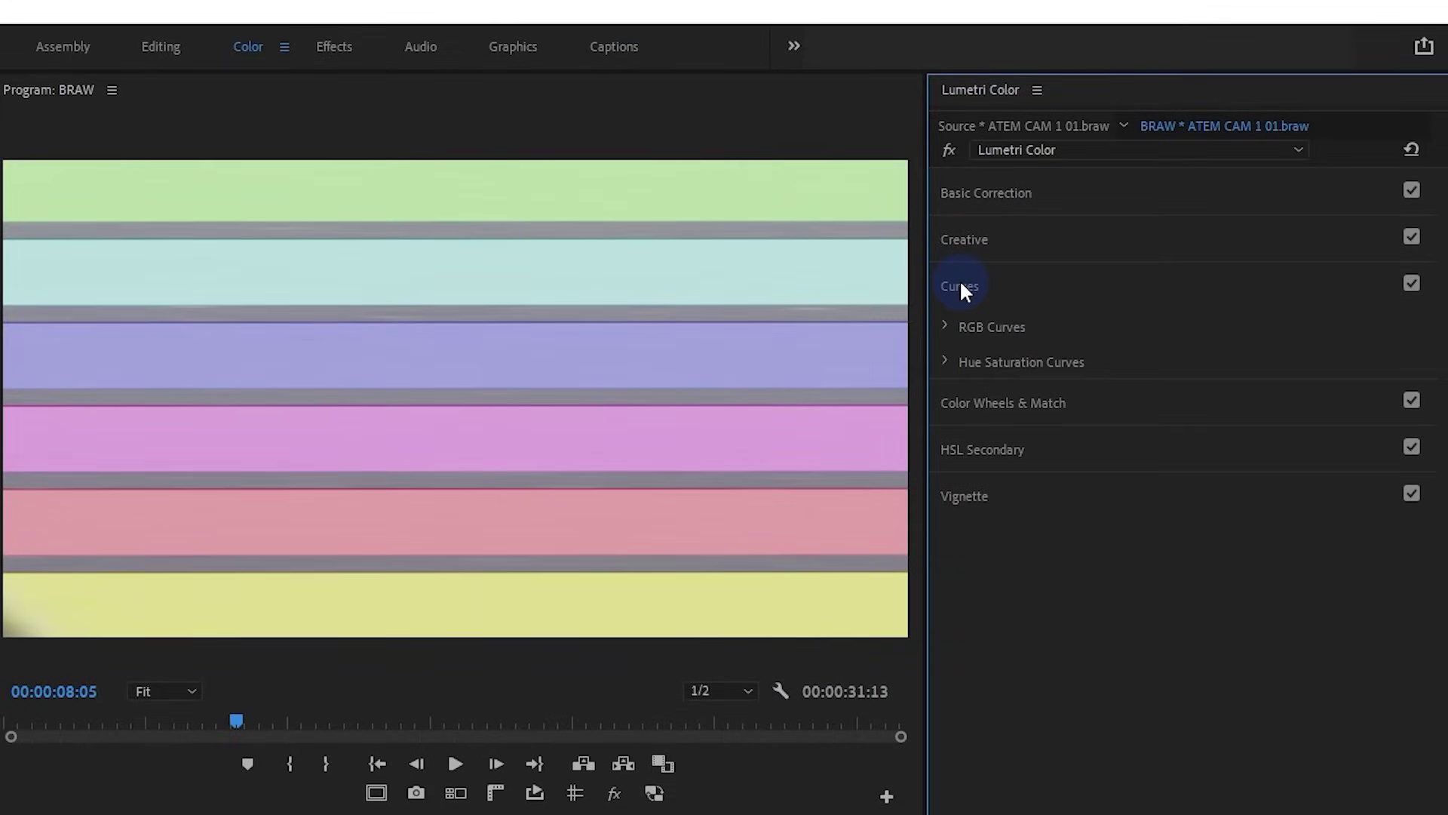
left_click(946, 363)
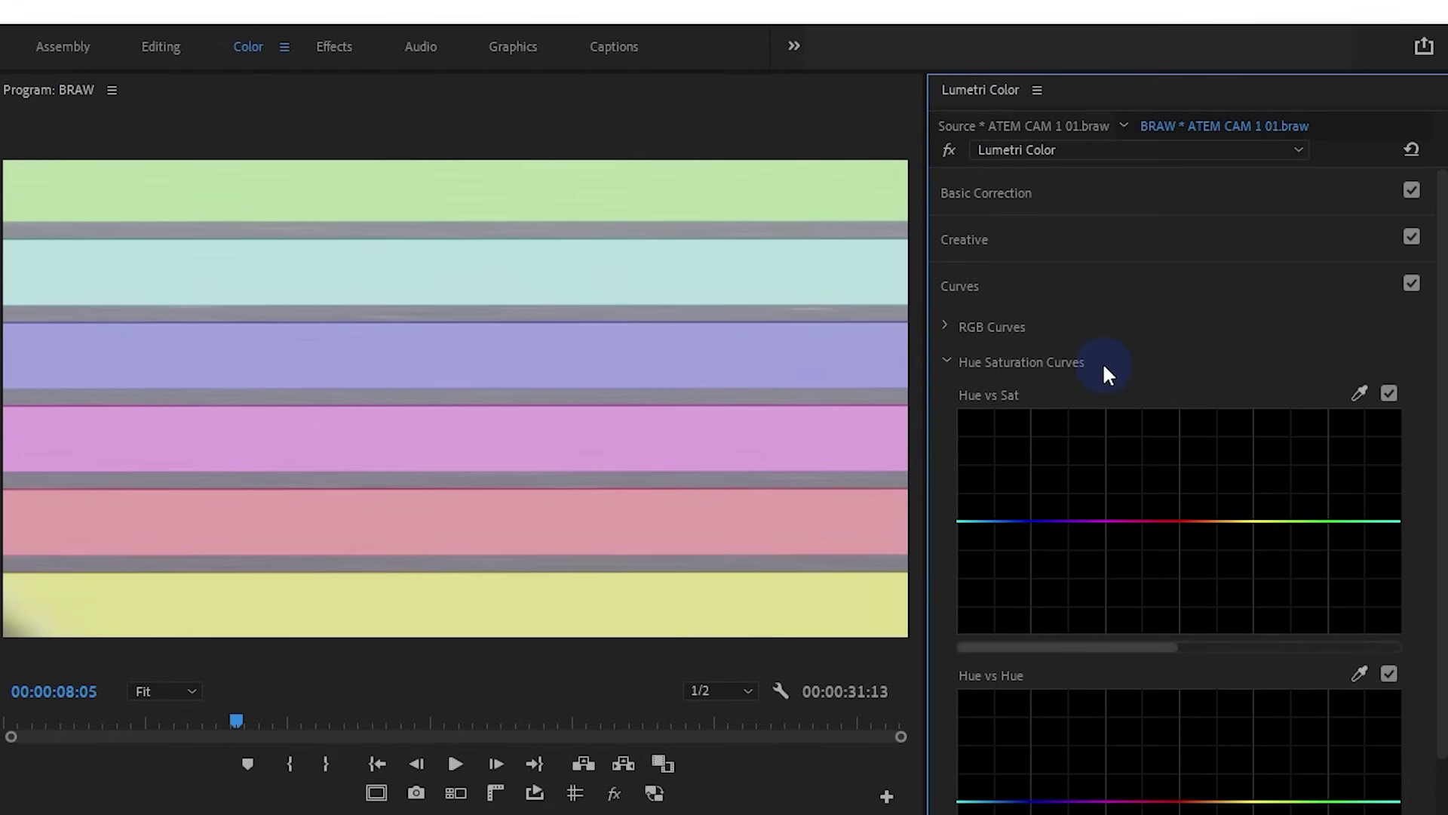
scroll(1112, 396, "down", 5)
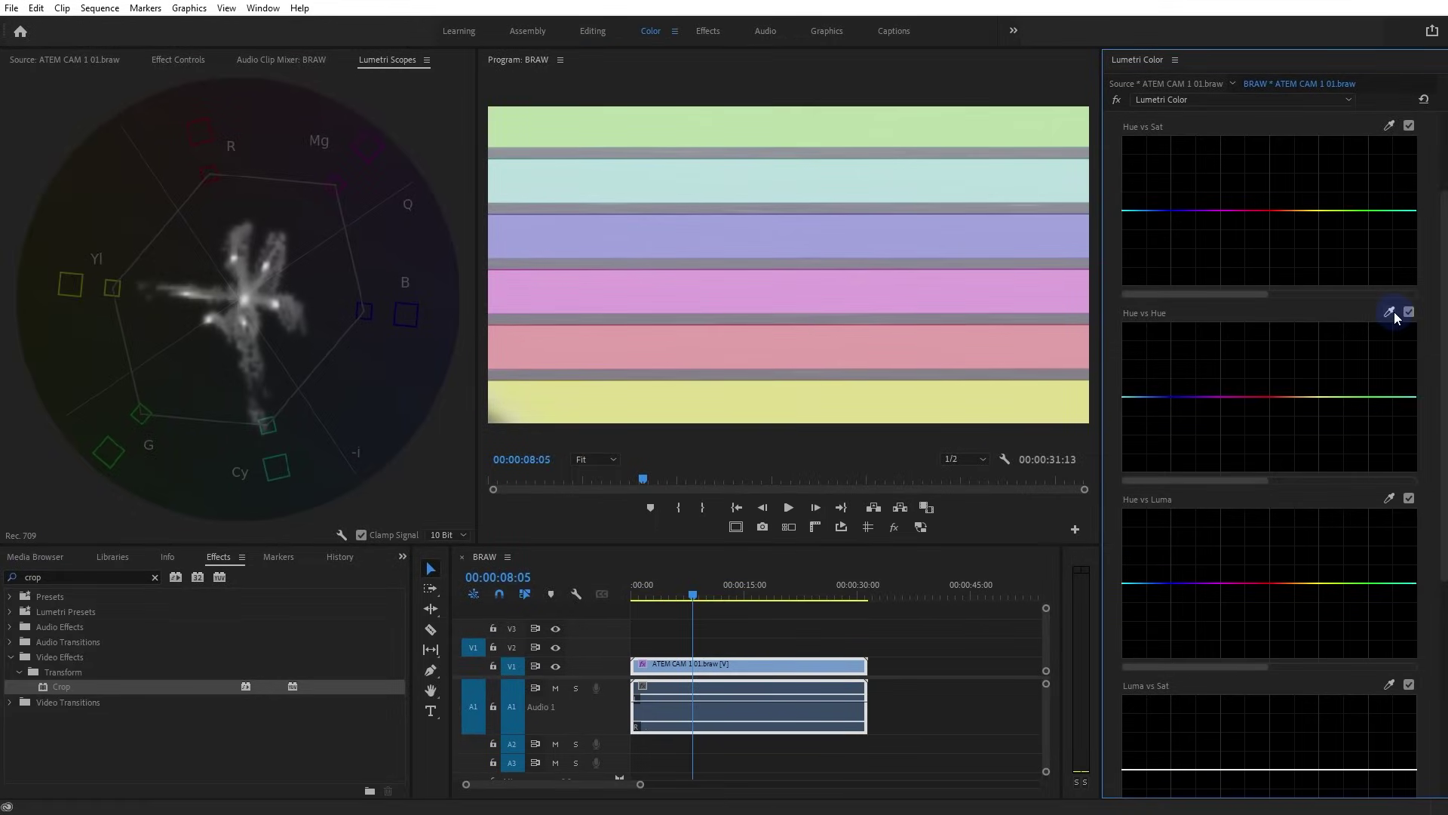
scroll(1357, 249, "up", 4)
left_click(1164, 130)
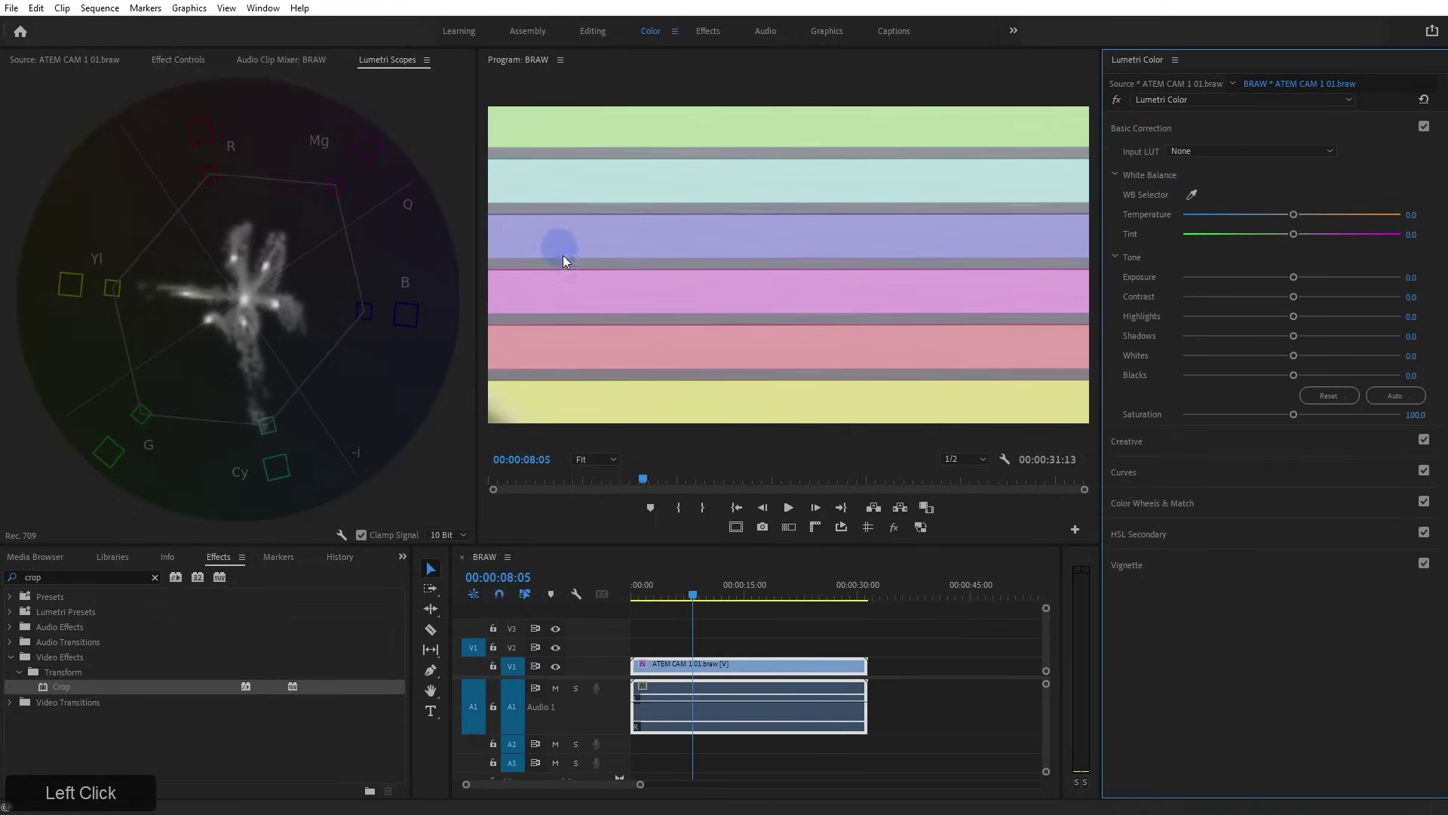
left_click_drag(1293, 414, 1400, 414)
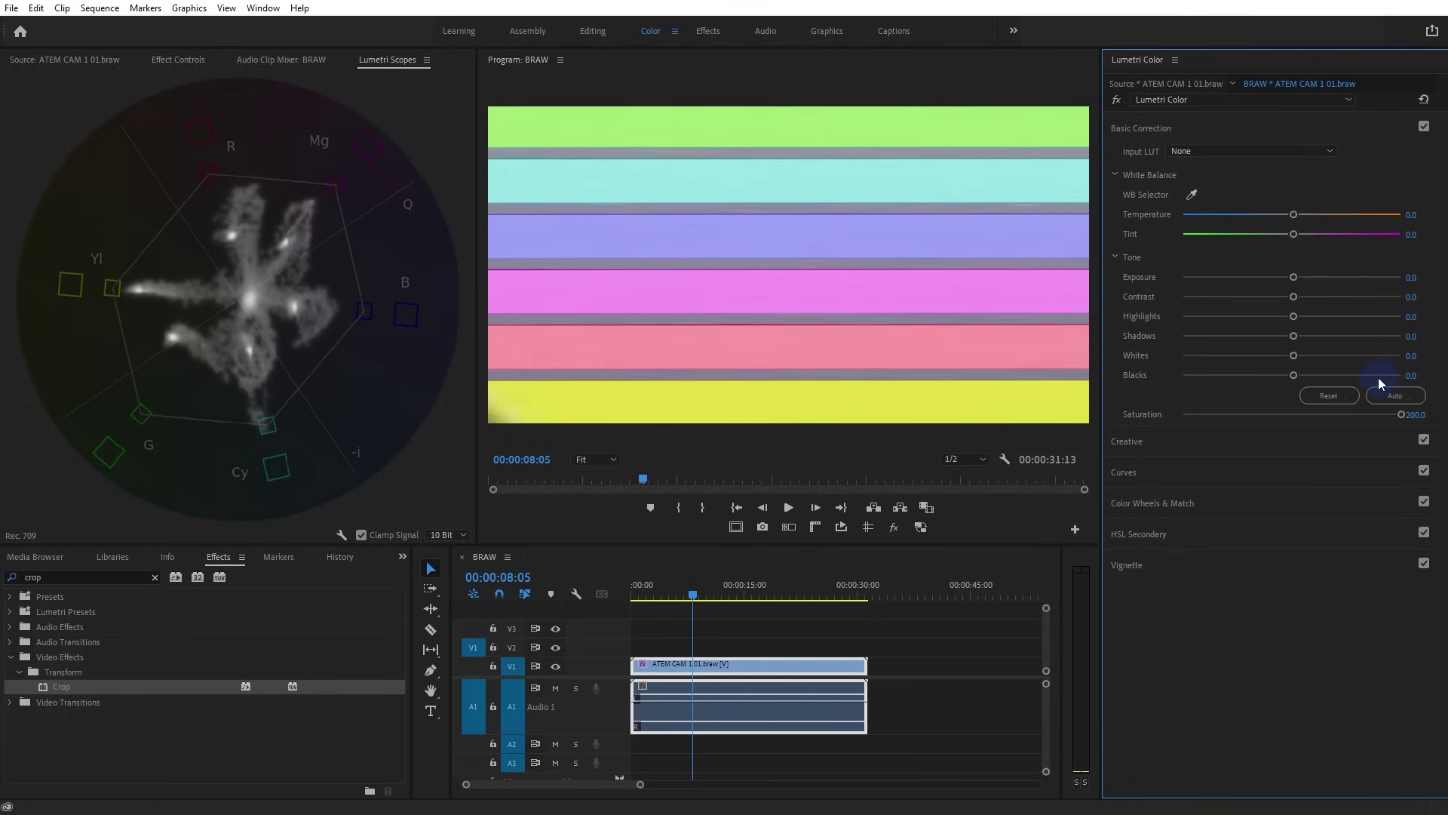
left_click_drag(1403, 420, 1441, 426)
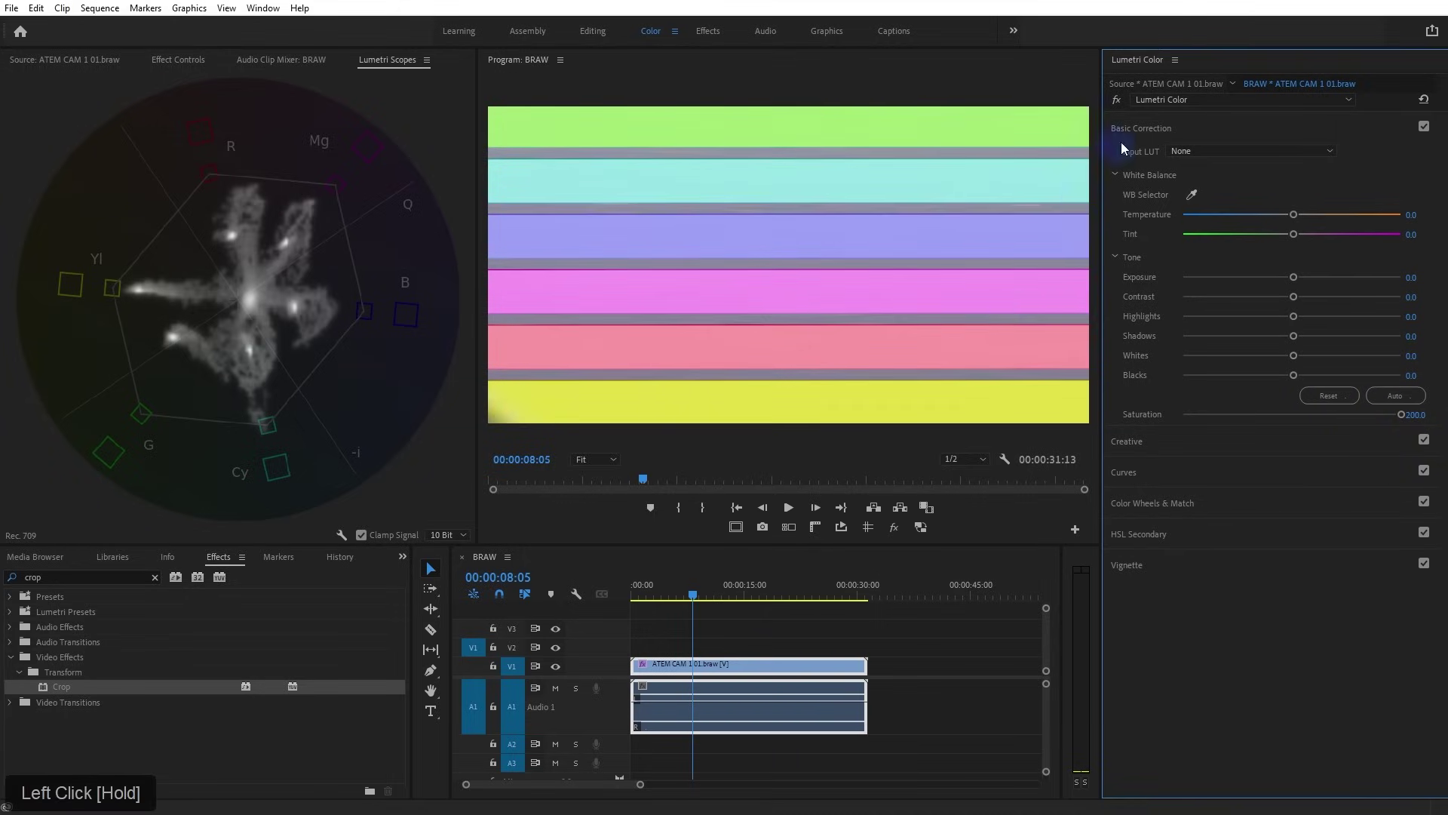
left_click(1167, 132)
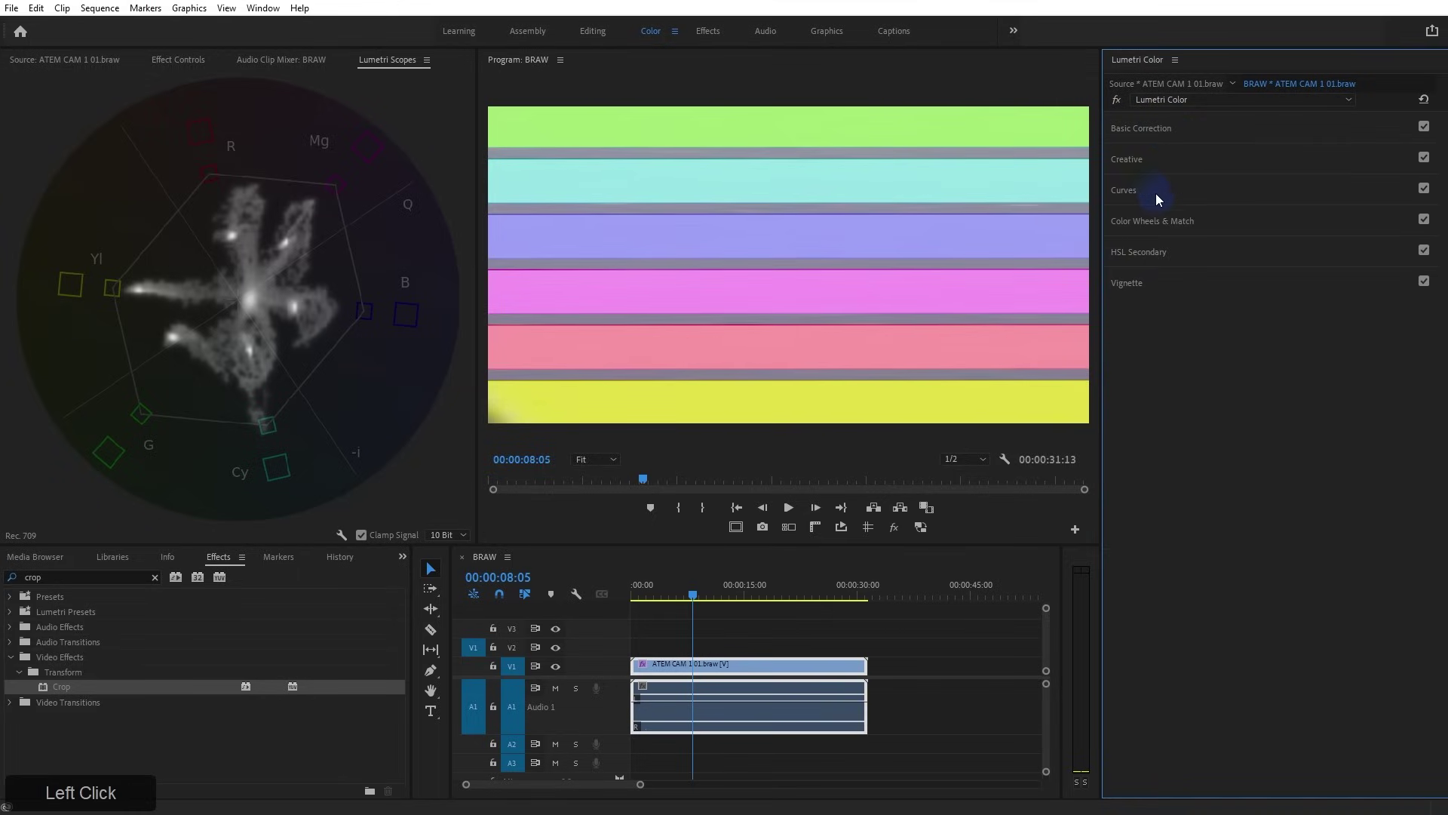
Sample the green bar onto the Hue vs Hue curve and dip its middle point slightly
left_click(1157, 187)
left_click(1390, 447)
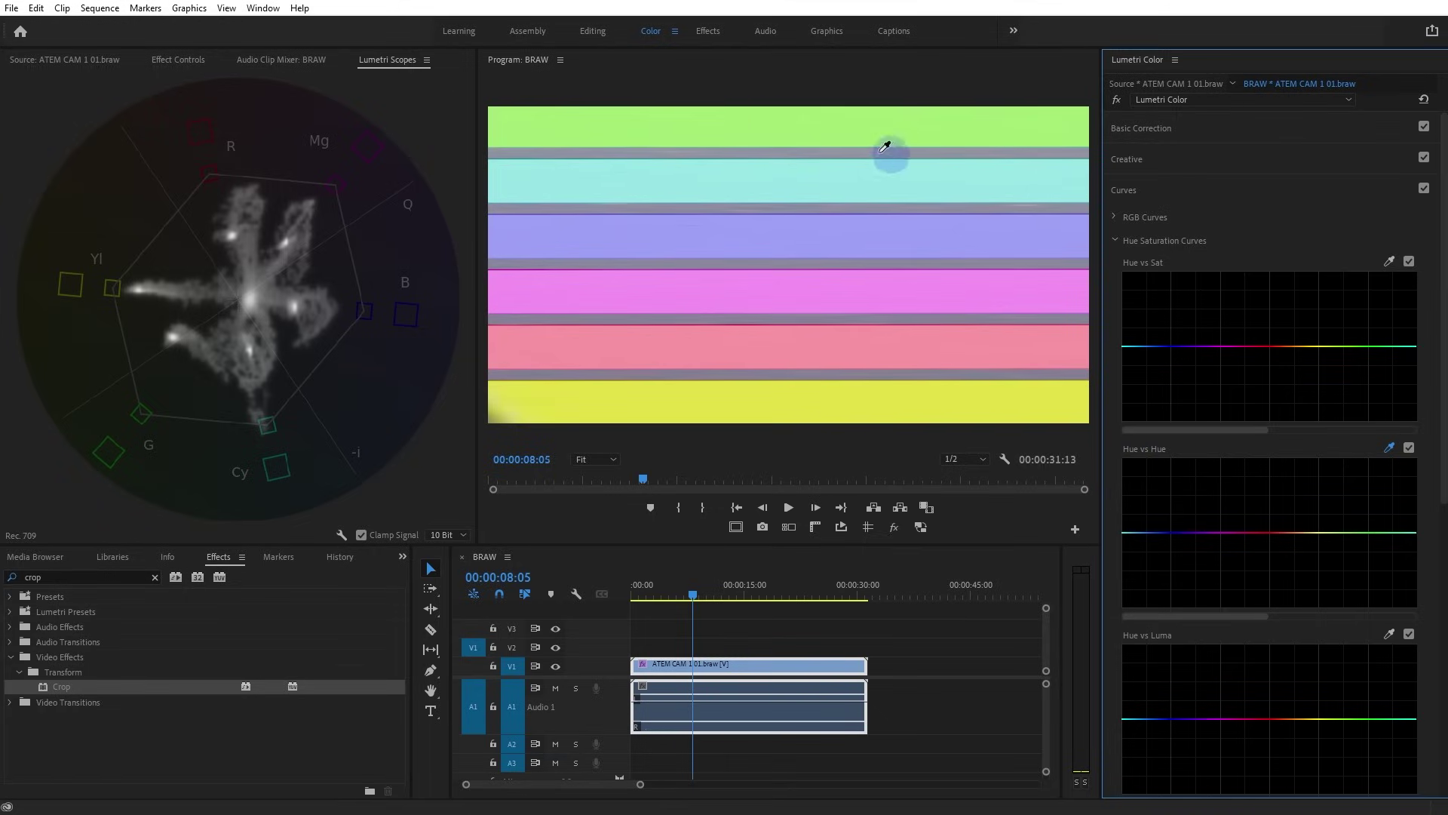
left_click(755, 126)
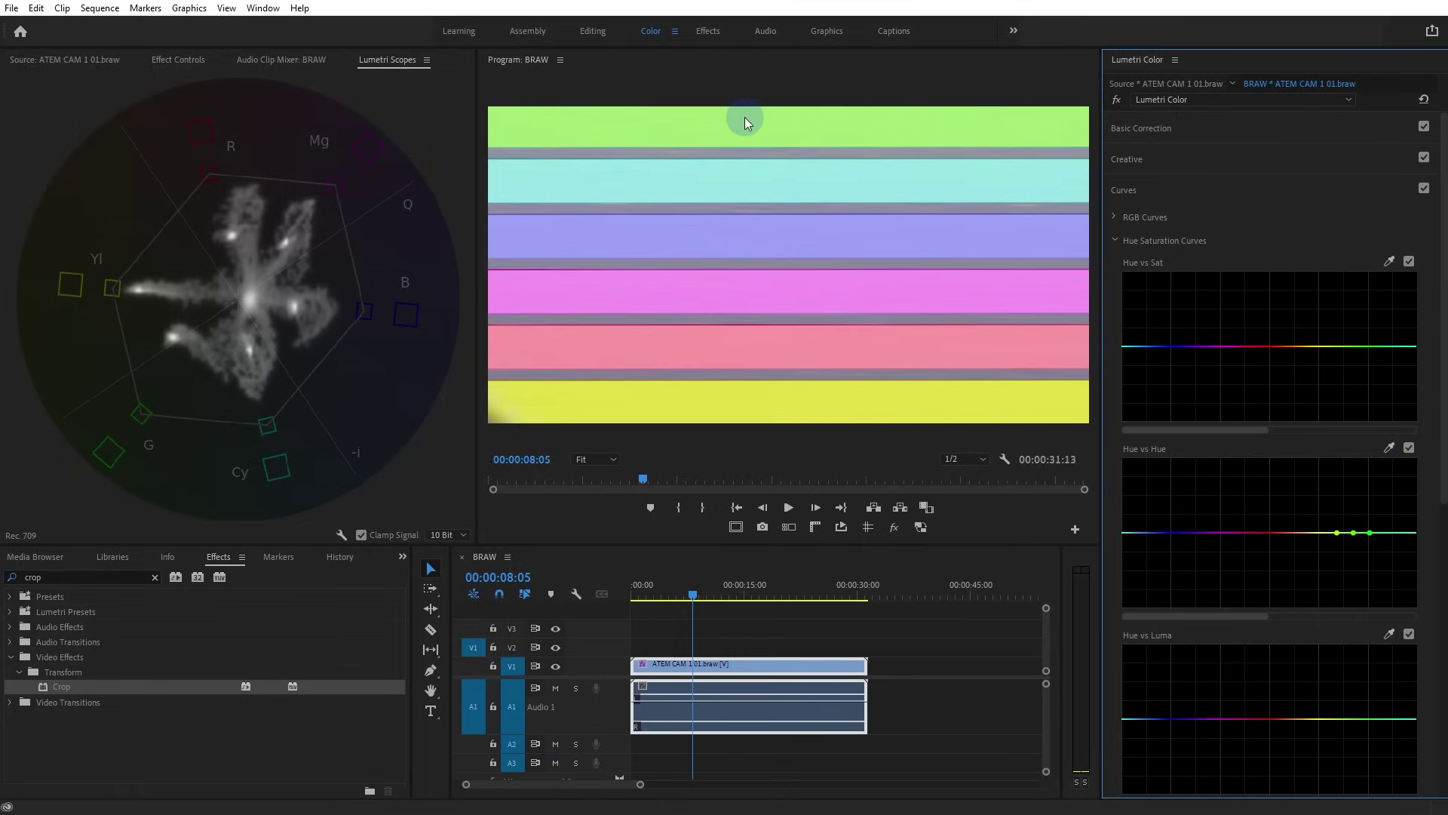
left_click(1094, 487)
left_click_drag(1093, 487, 937, 490)
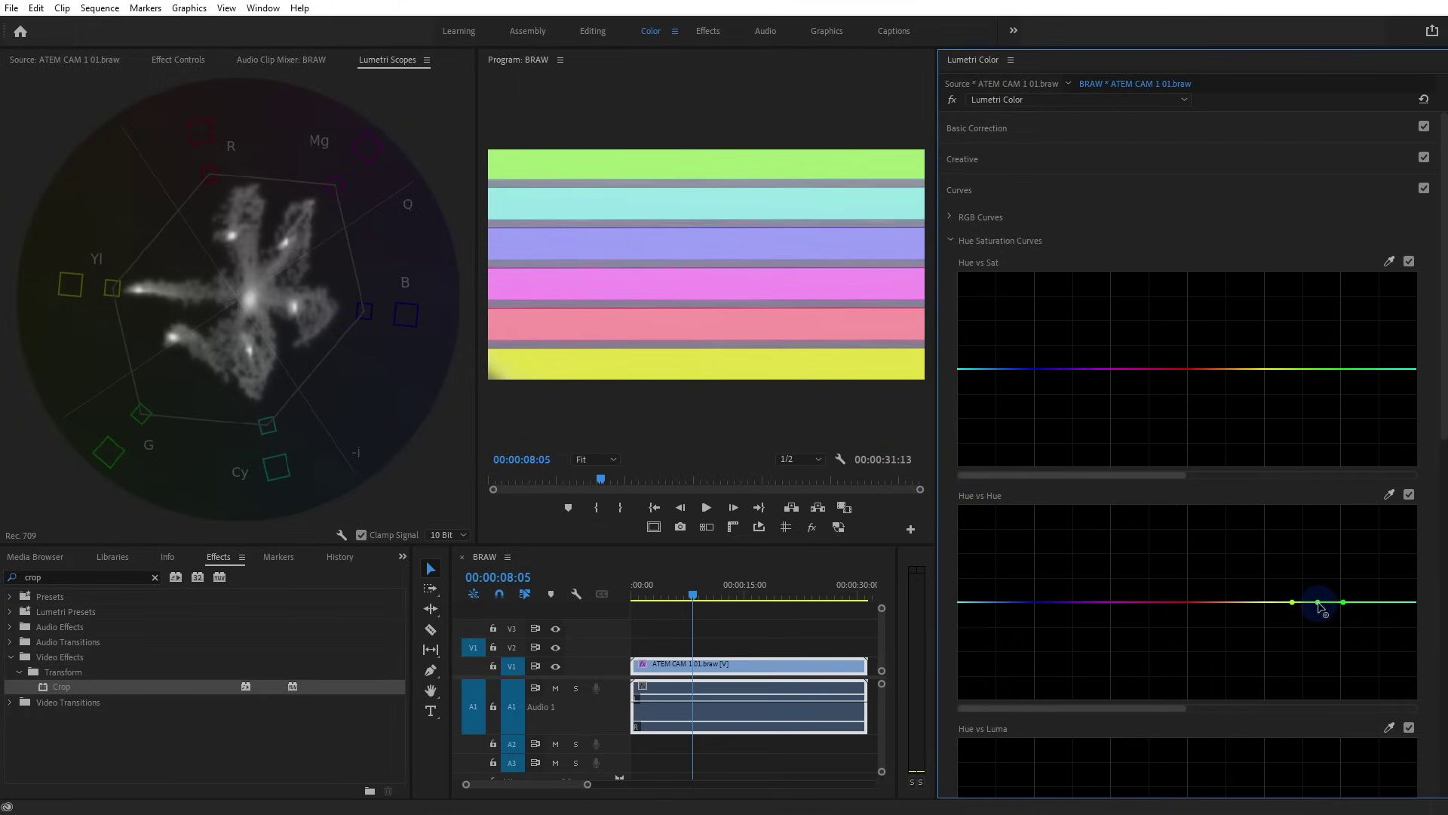
left_click_drag(1317, 602, 1318, 615)
Set the vectorscope display Brightness to Bright
right_click(246, 346)
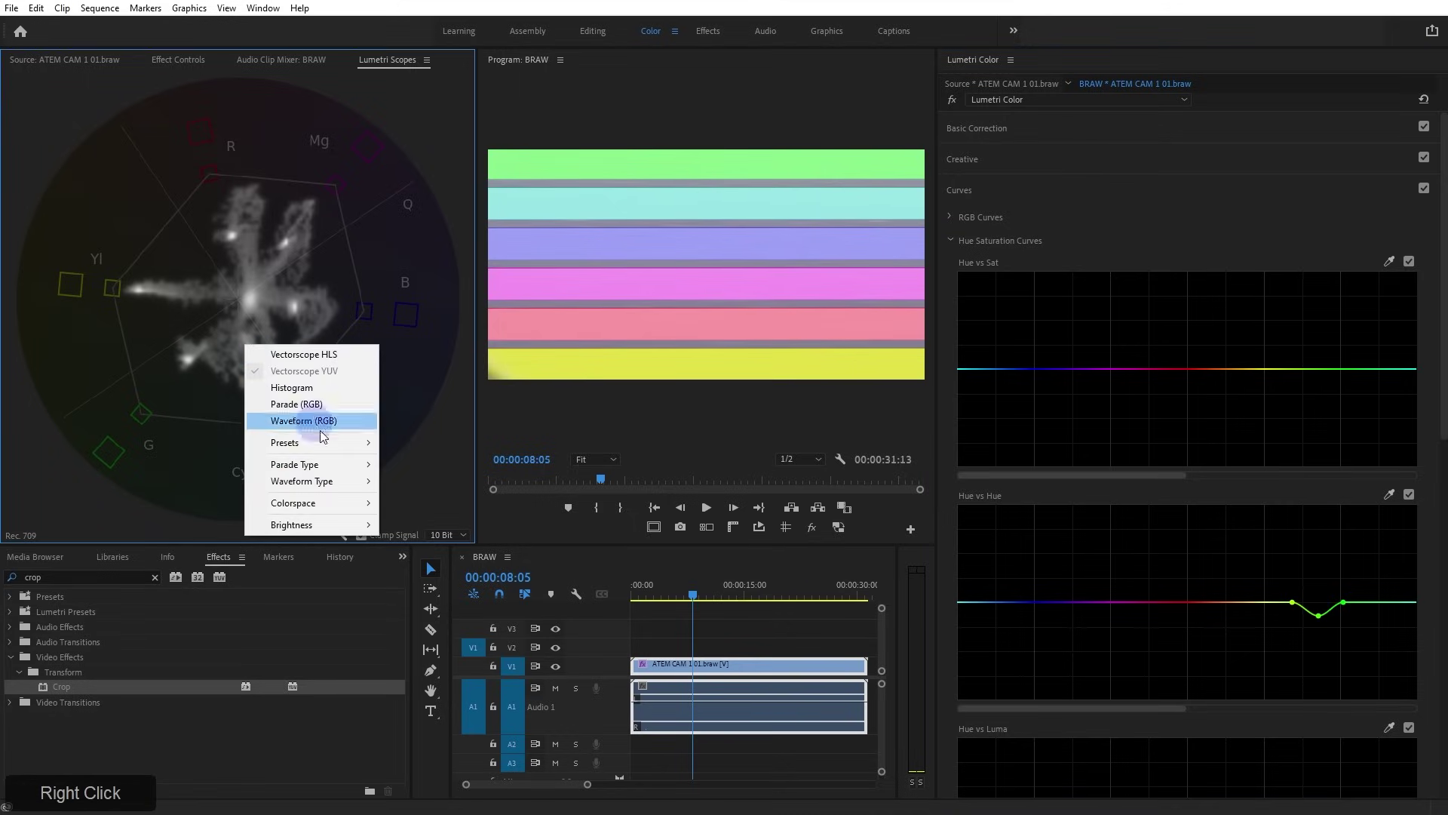
left_click_drag(354, 525, 431, 533)
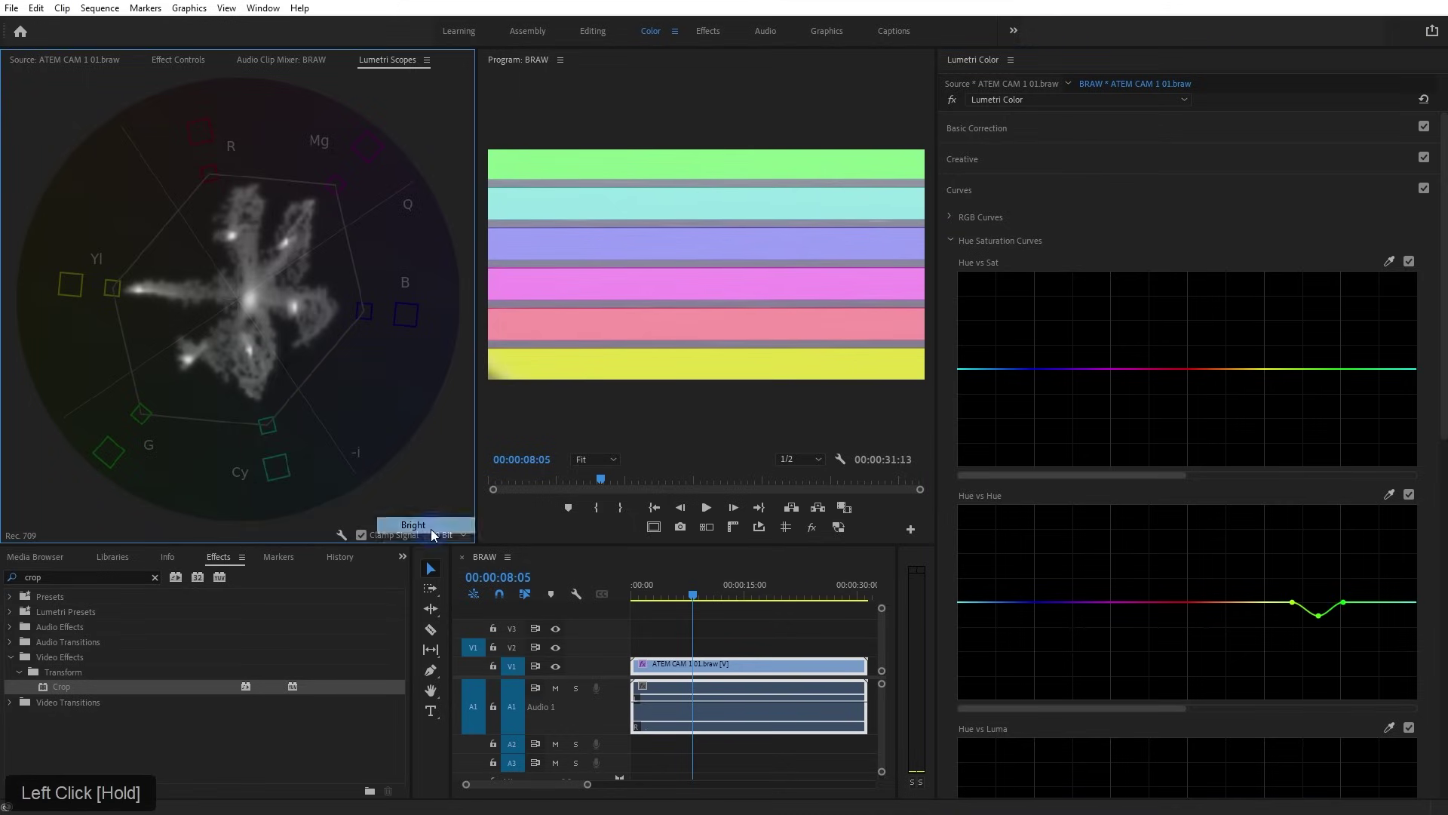
mouse_move(227, 323)
left_mouse_down()
mouse_move(322, 325)
mouse_move(323, 267)
mouse_move(240, 288)
left_mouse_up()
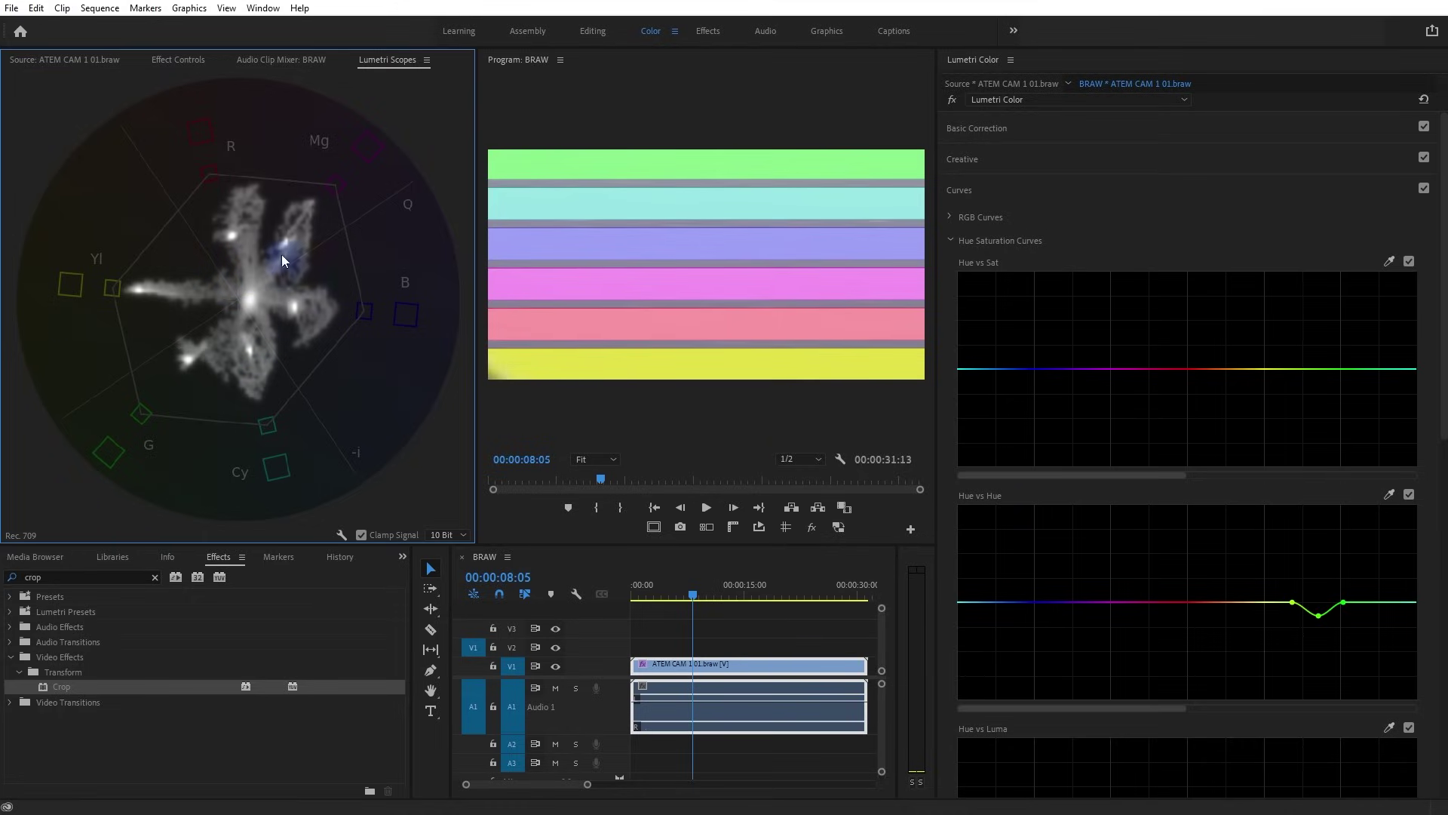
Shift the pink band's hue on the Hue vs Hue curve and reset the Hue vs Sat curve
left_click(1389, 494)
left_click(669, 329)
left_click_drag(1181, 602, 1184, 608)
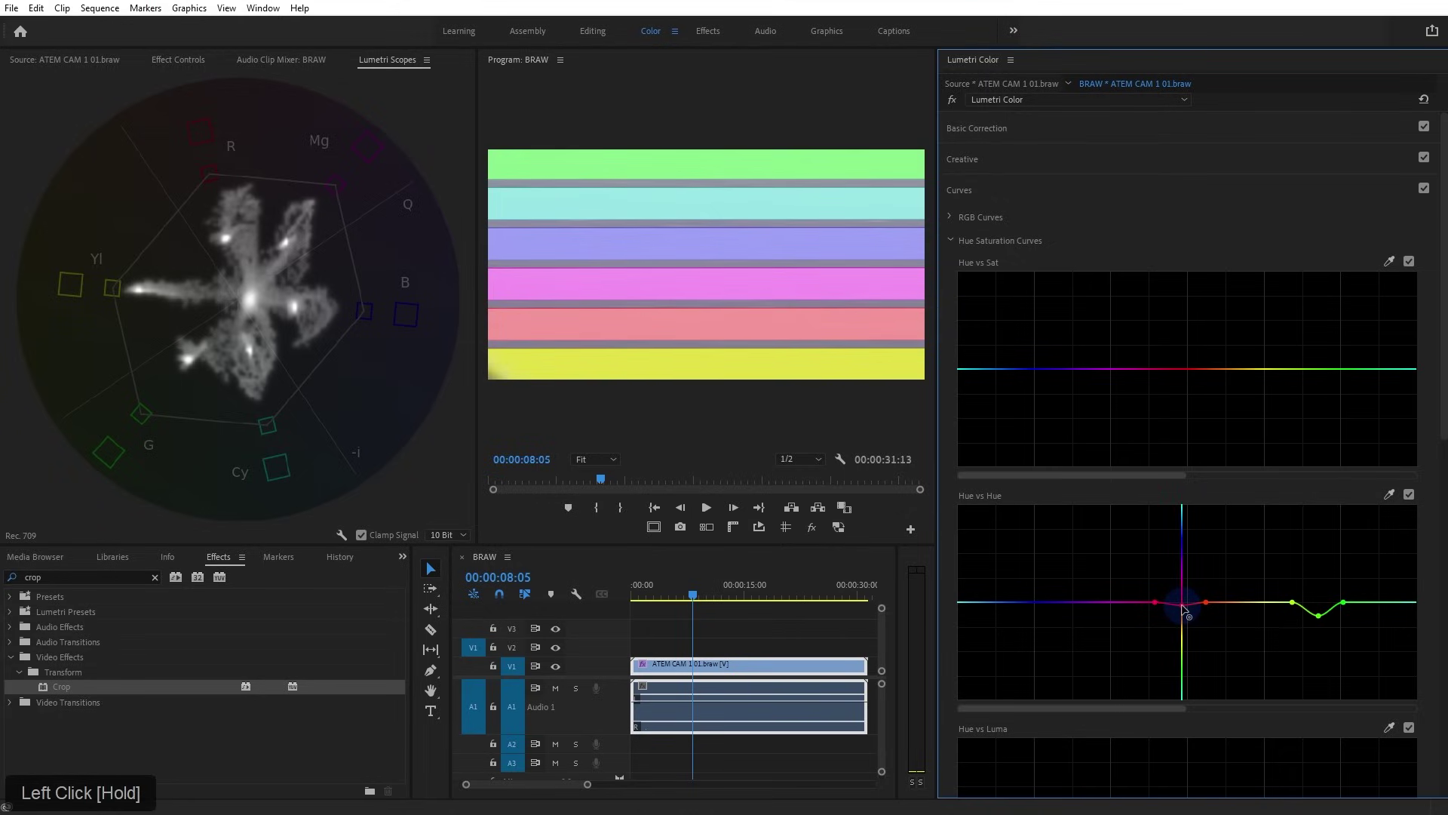
left_click_drag(938, 534, 736, 518)
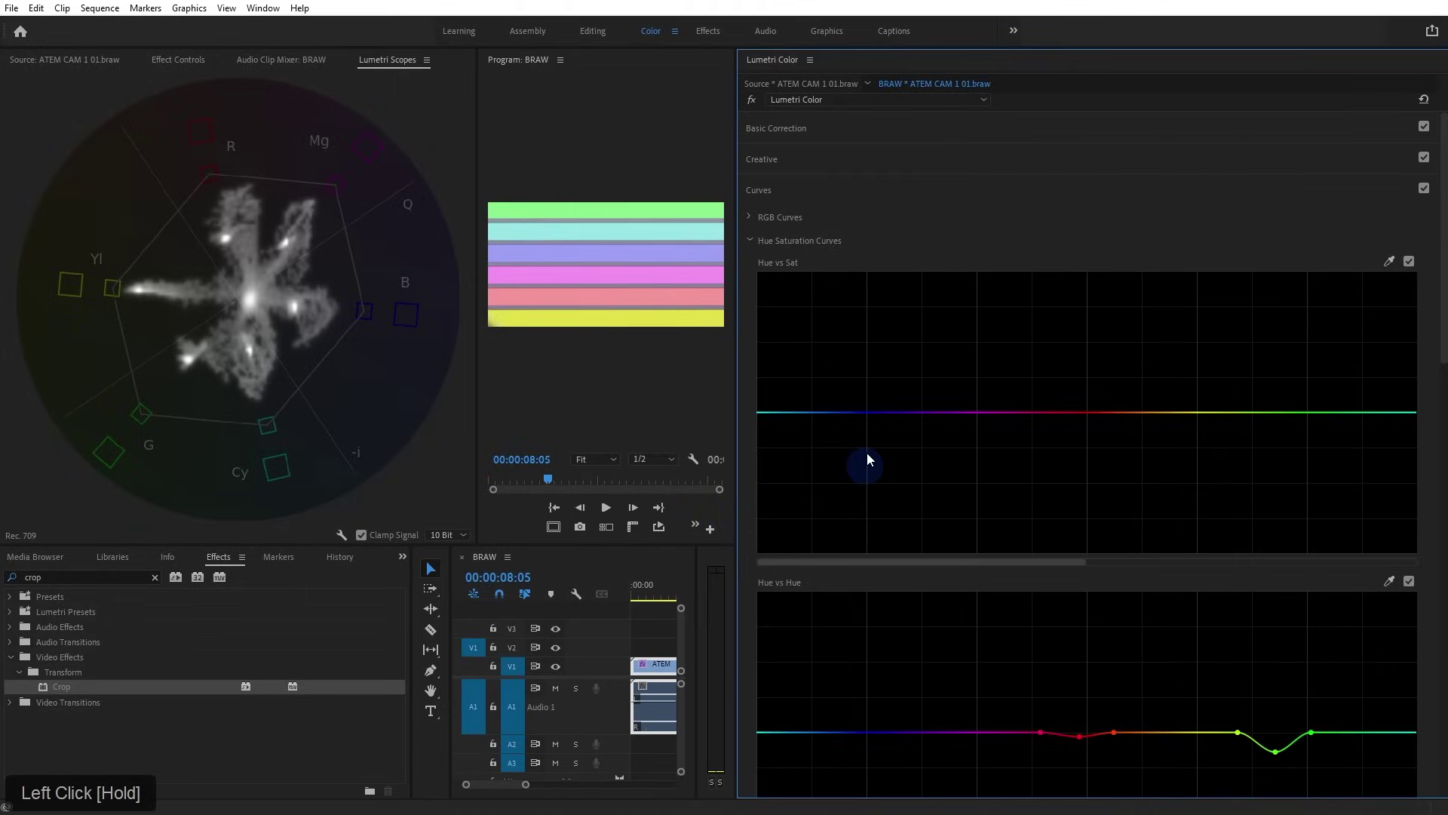
left_click(1389, 261)
left_click(694, 283)
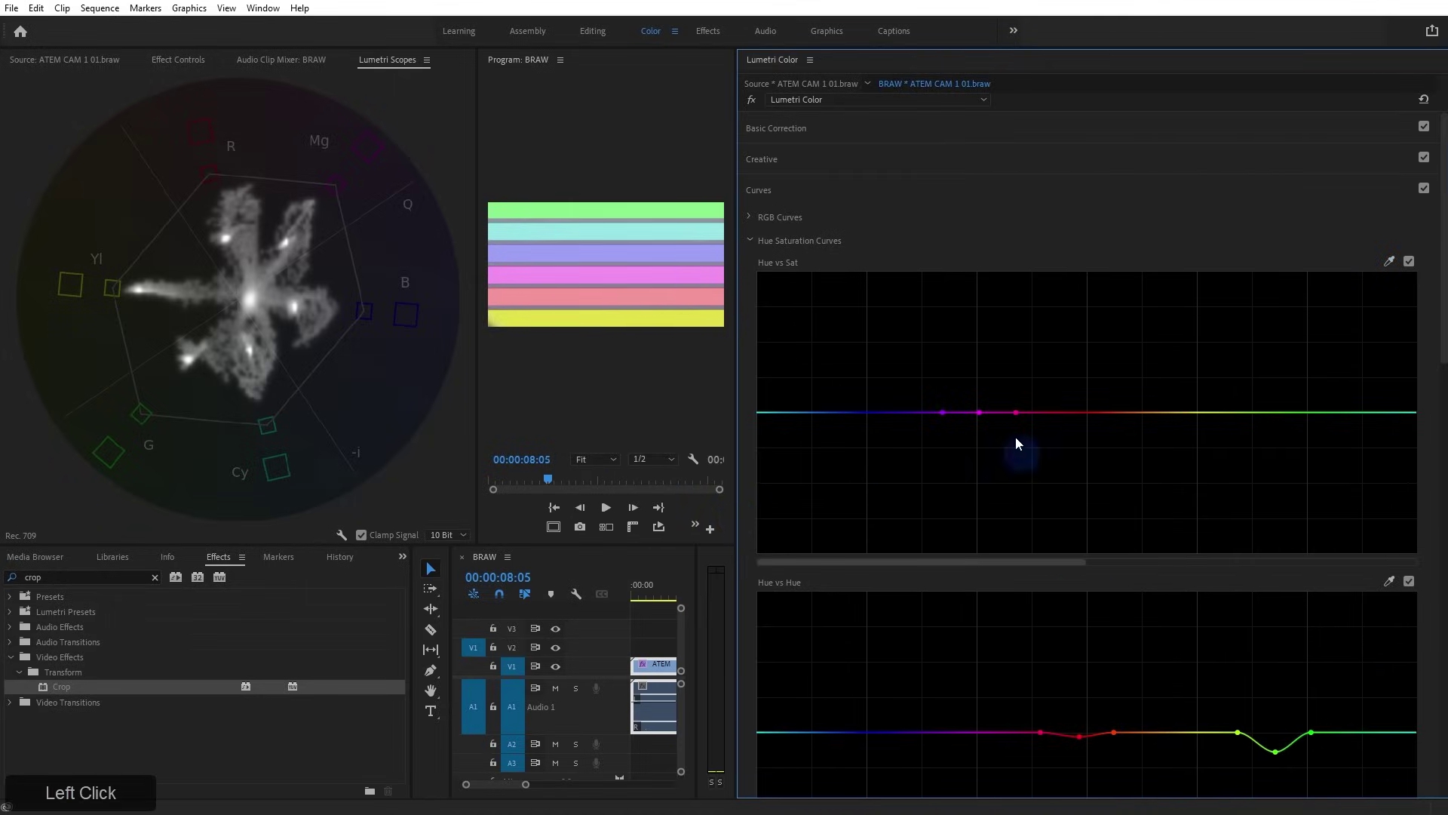
double_click(984, 414)
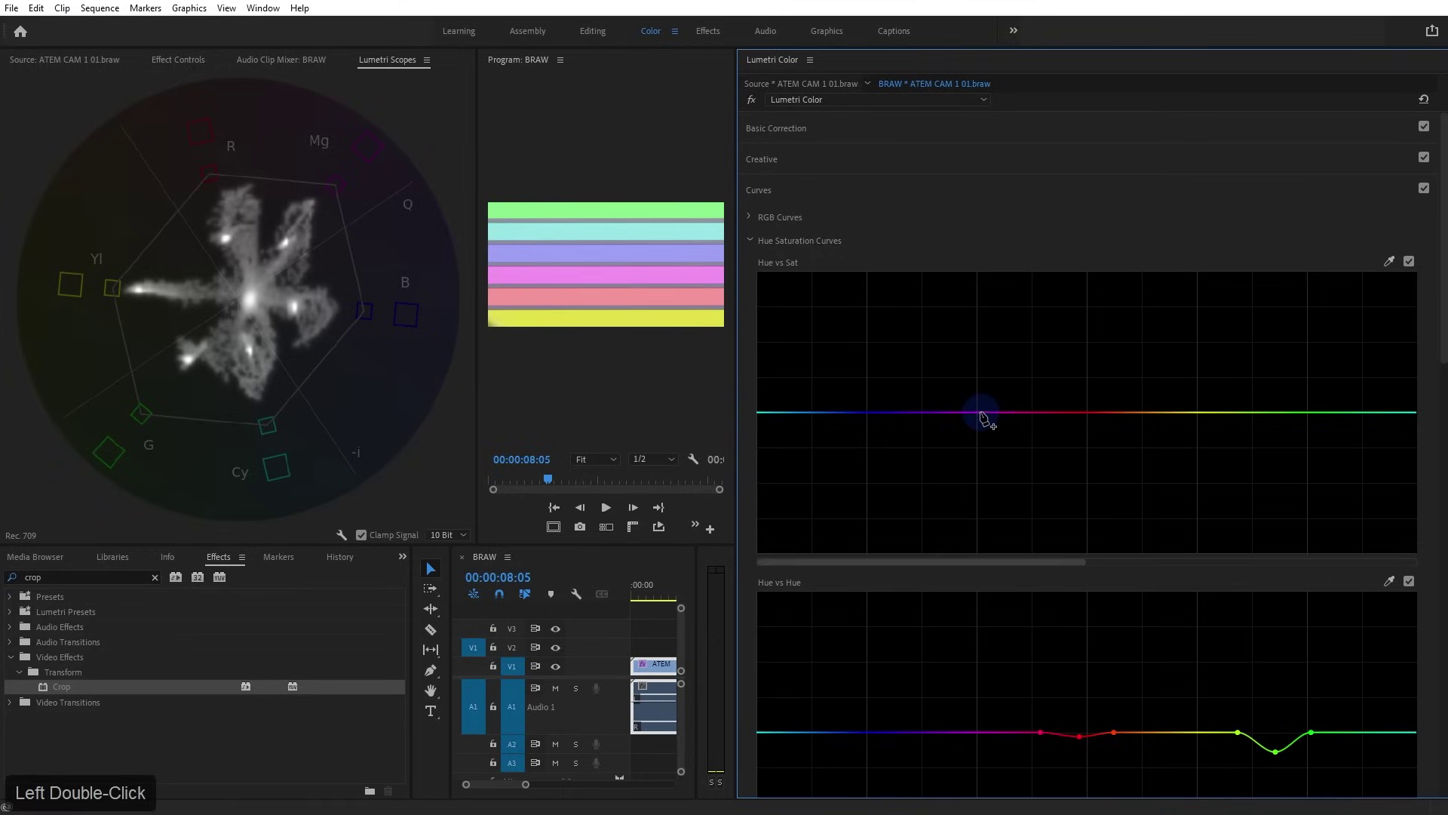
Add Hue vs Hue points for the purple and lavender-blue bands and nudge their hues slightly
left_click(1389, 580)
left_click(592, 259)
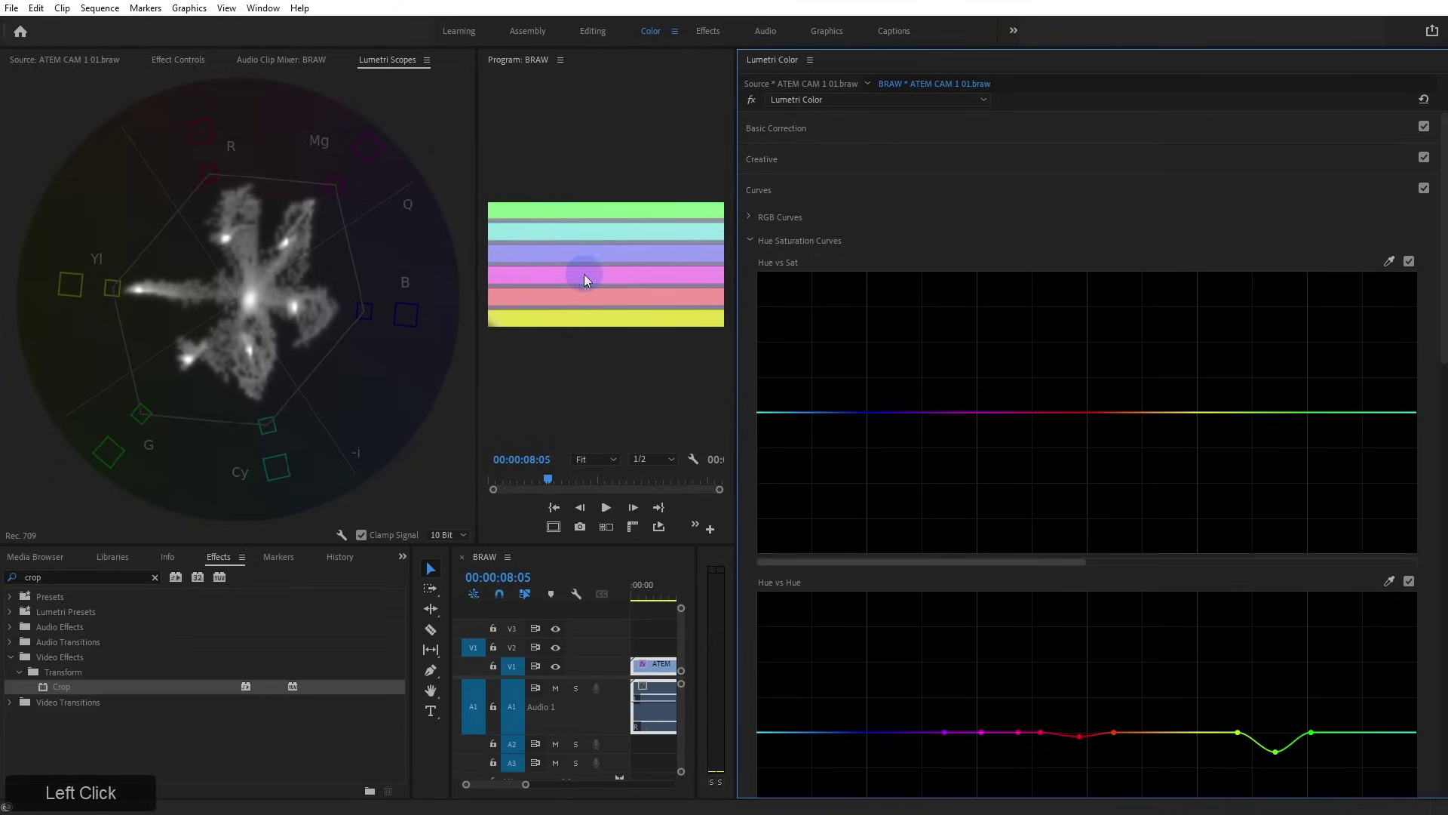
left_click_drag(982, 736, 981, 735)
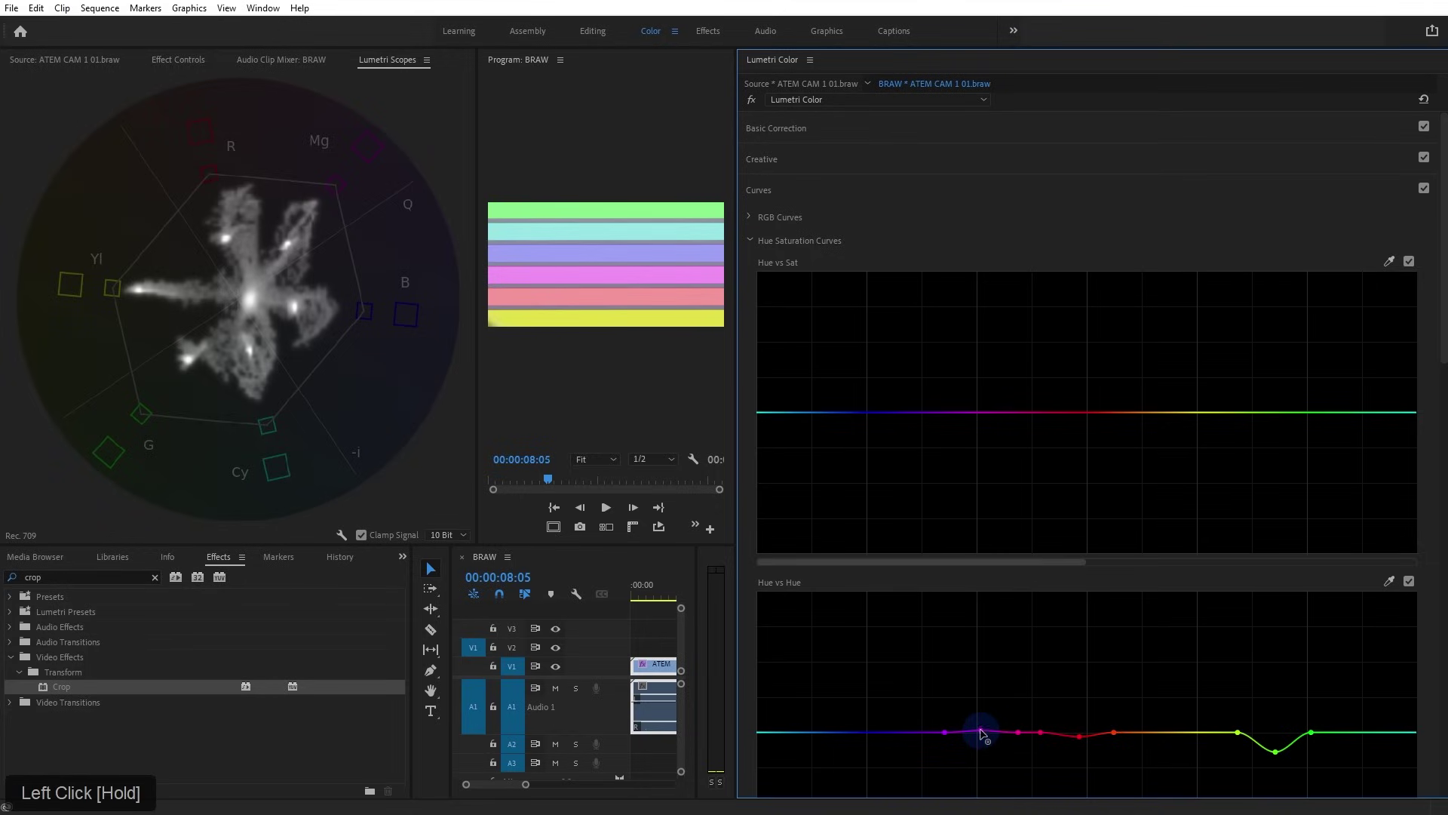
left_click(1389, 581)
left_click(595, 248)
left_click_drag(867, 737, 867, 734)
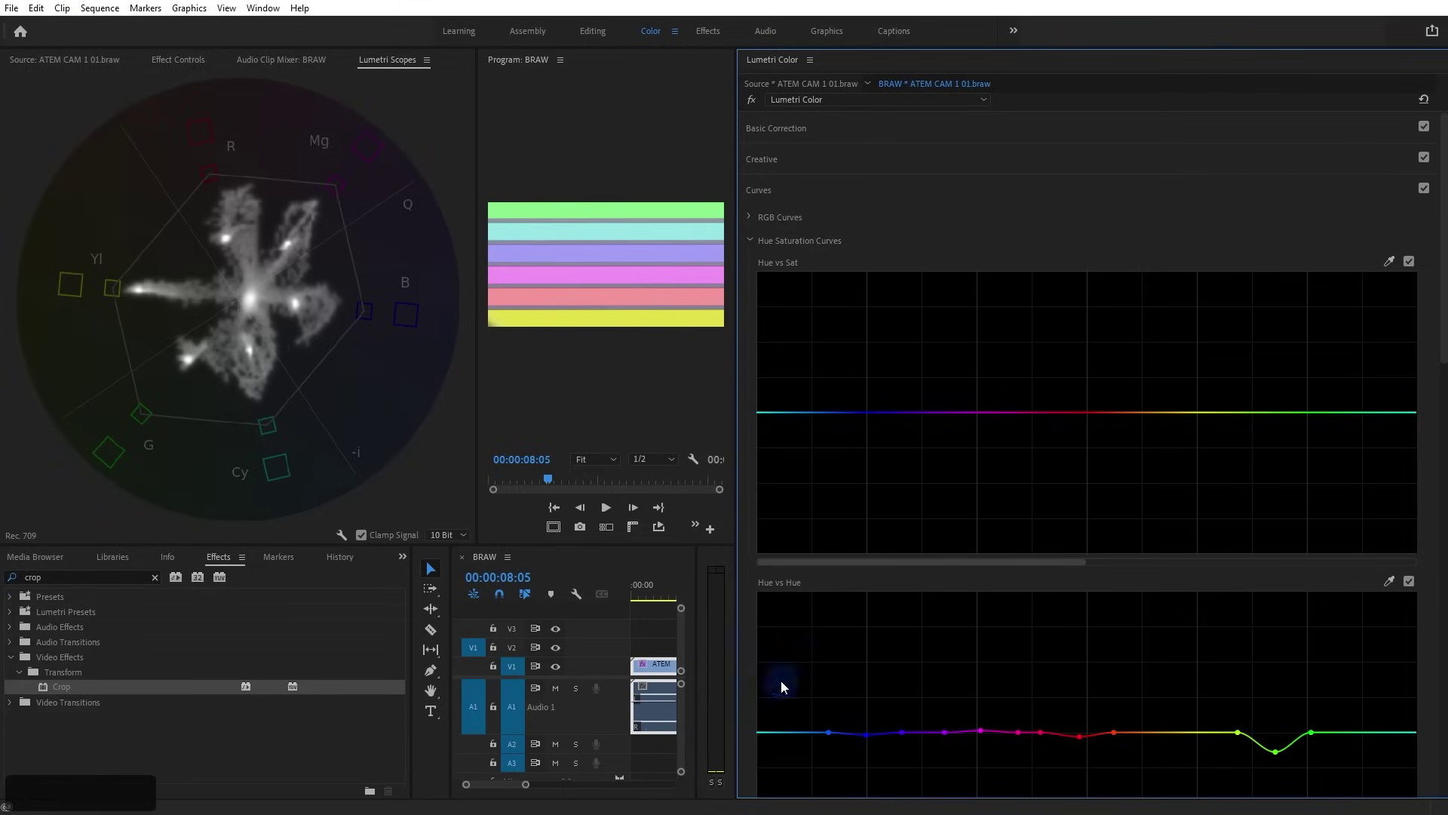
left_click(269, 417)
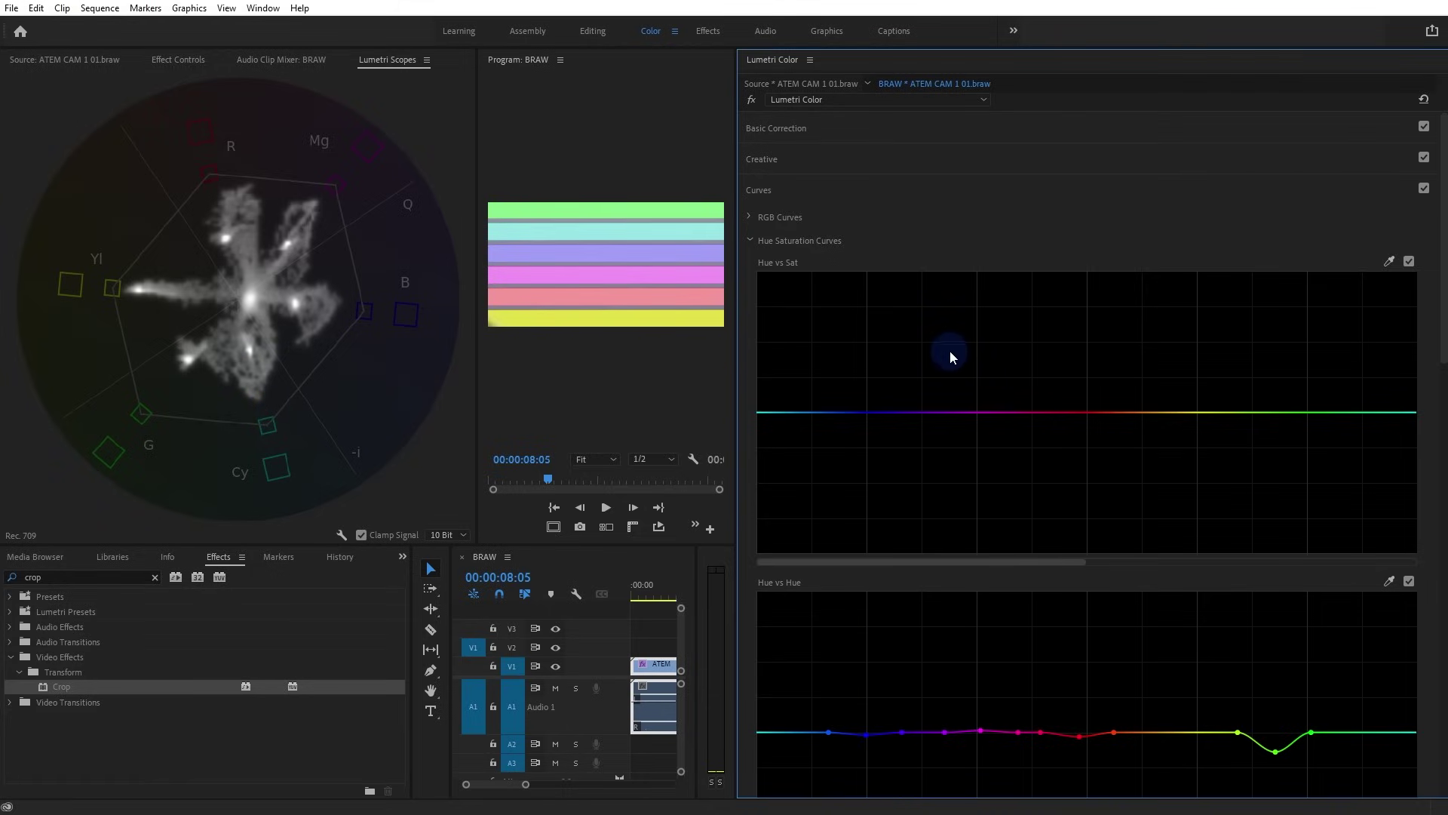
left_click(811, 128)
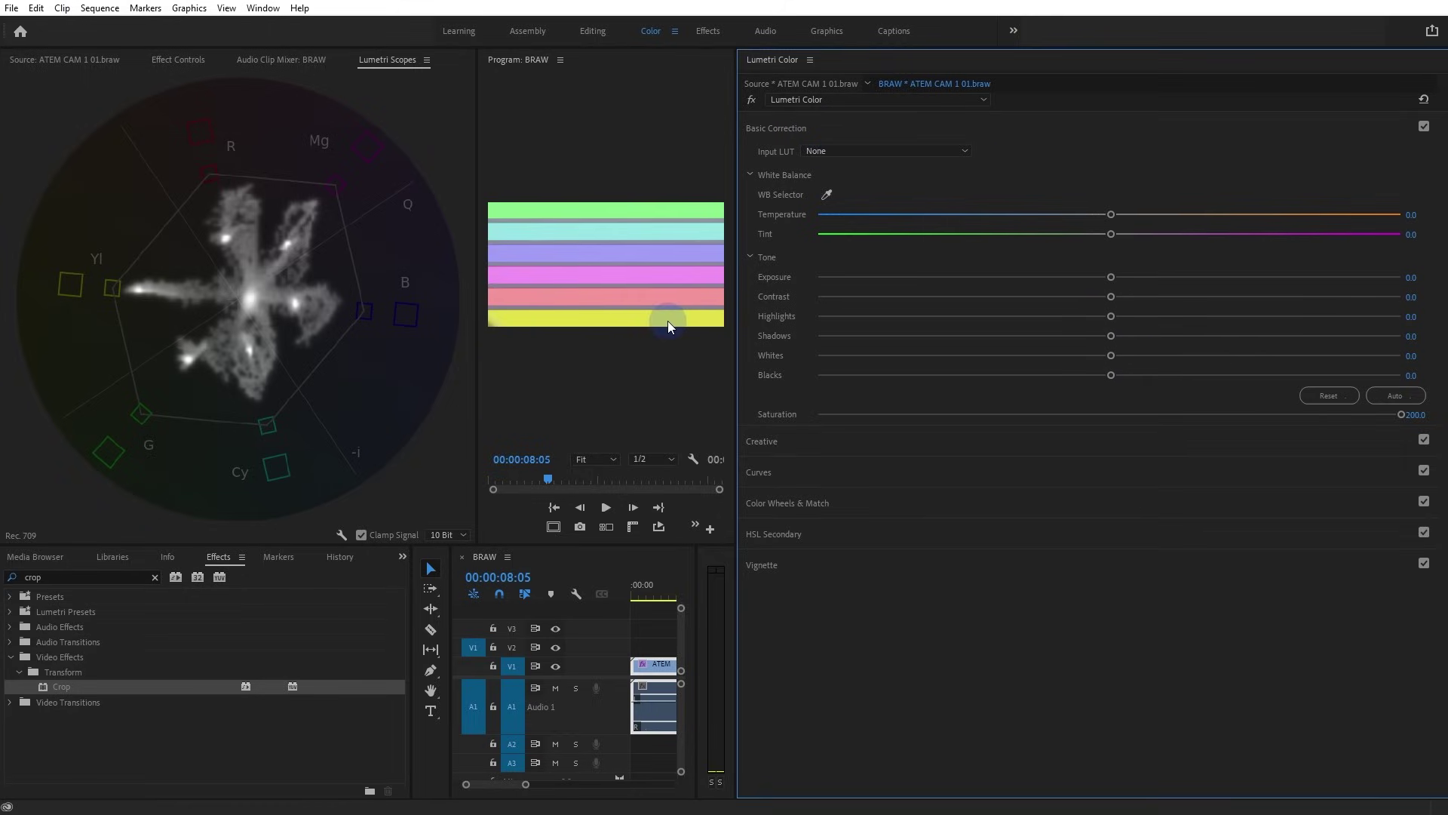
left_click(816, 122)
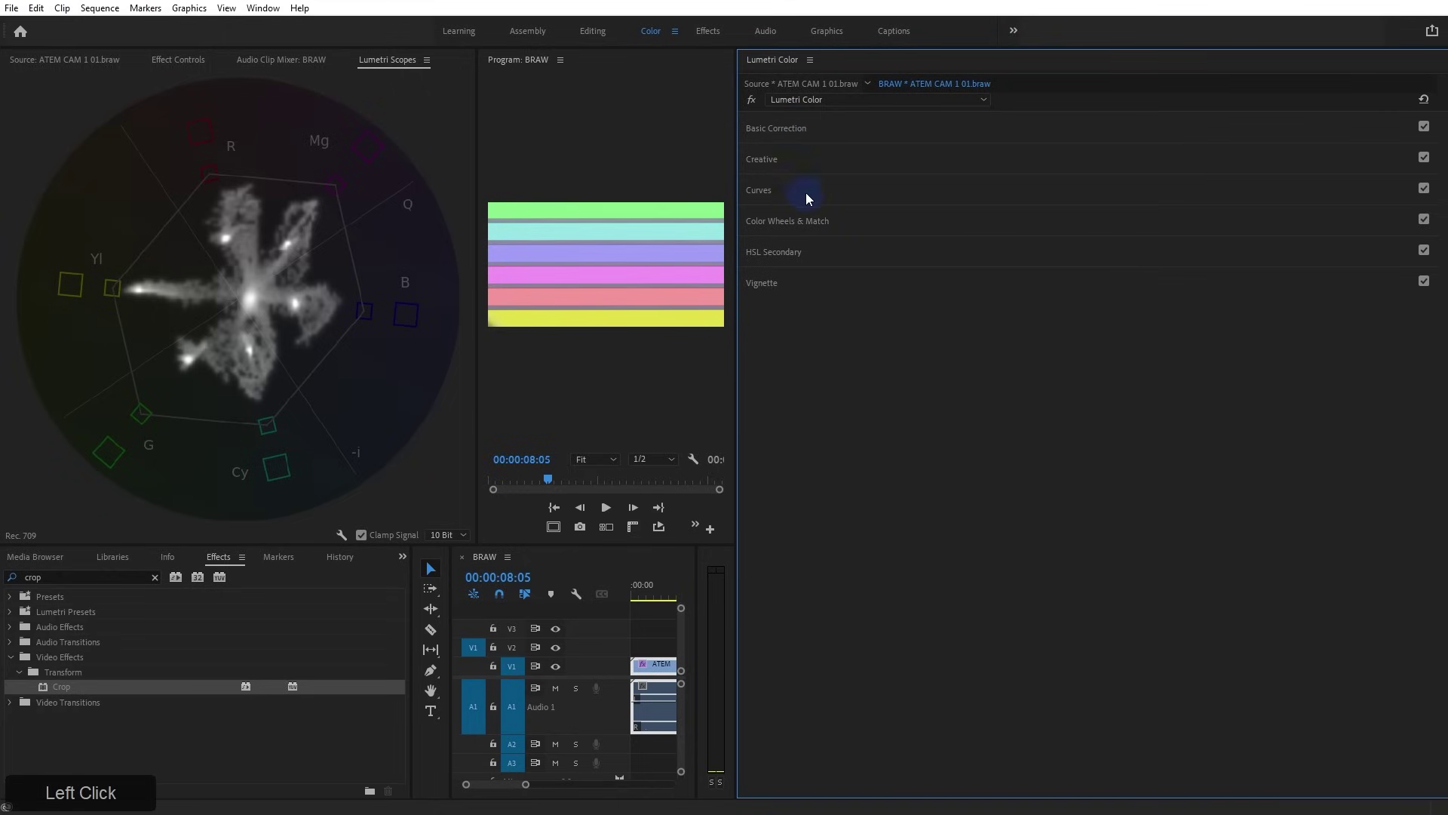
Sample the yellow bar on the Hue vs Sat curve and pull its saturation down
left_click(805, 192)
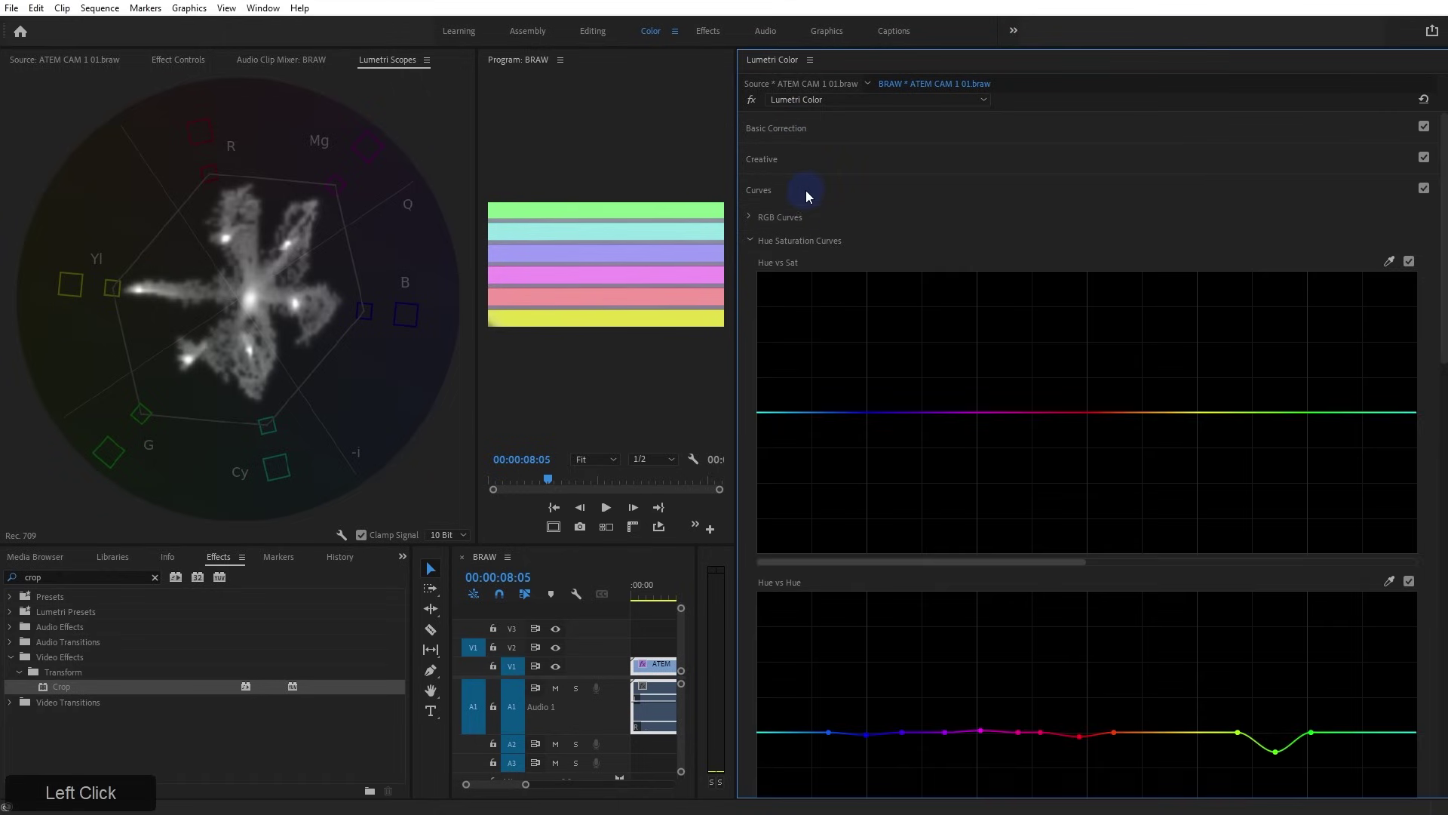
left_click(546, 314)
left_click(1126, 451)
left_click(1197, 413)
left_click_drag(1197, 414, 1200, 430)
Sample the cyan and purple bars and slightly raise cyan and blue saturation on the Hue vs Sat curve
left_click(1390, 261)
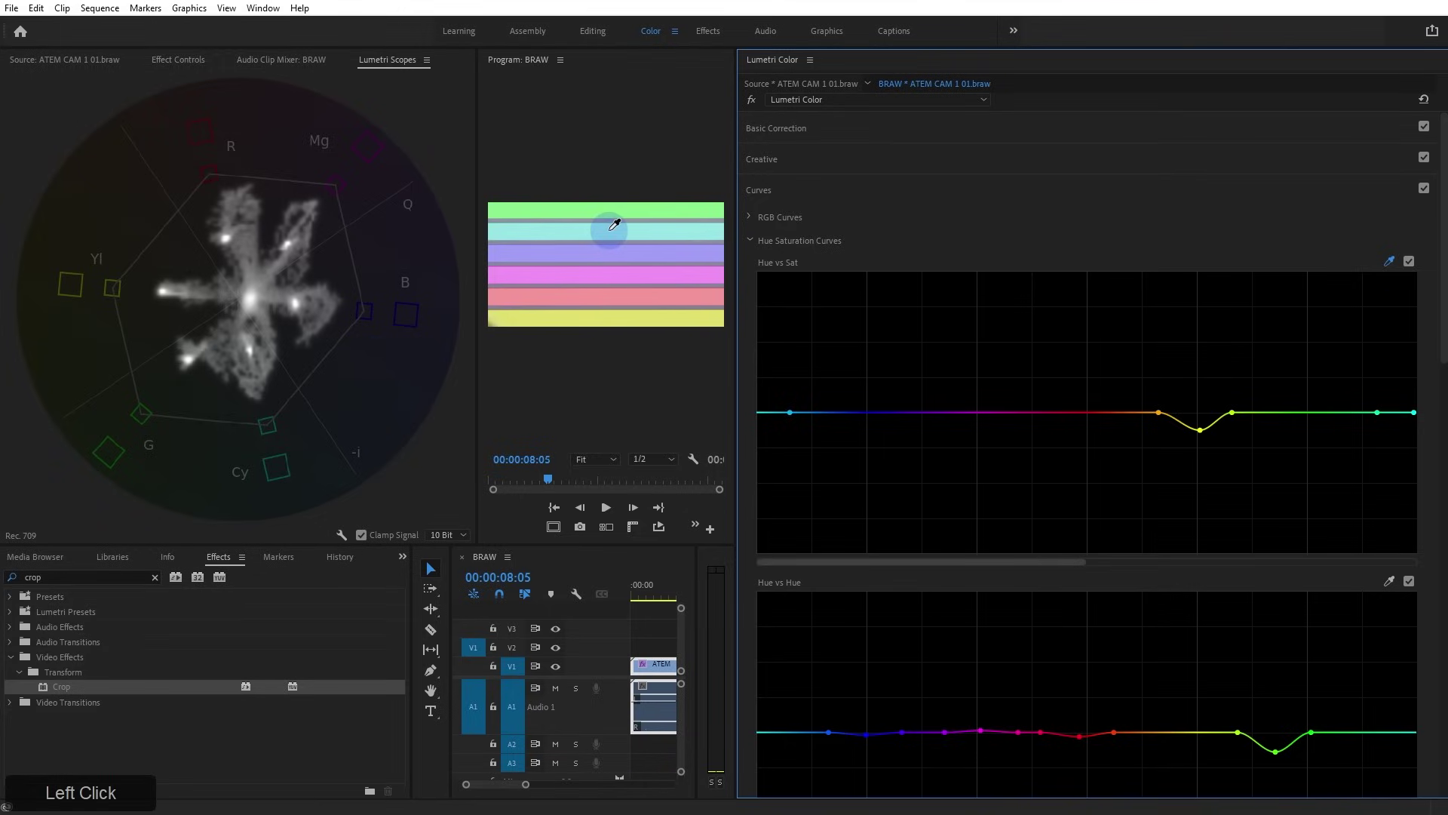
left_click_drag(1051, 562, 1281, 583)
left_click_drag(959, 413, 959, 393)
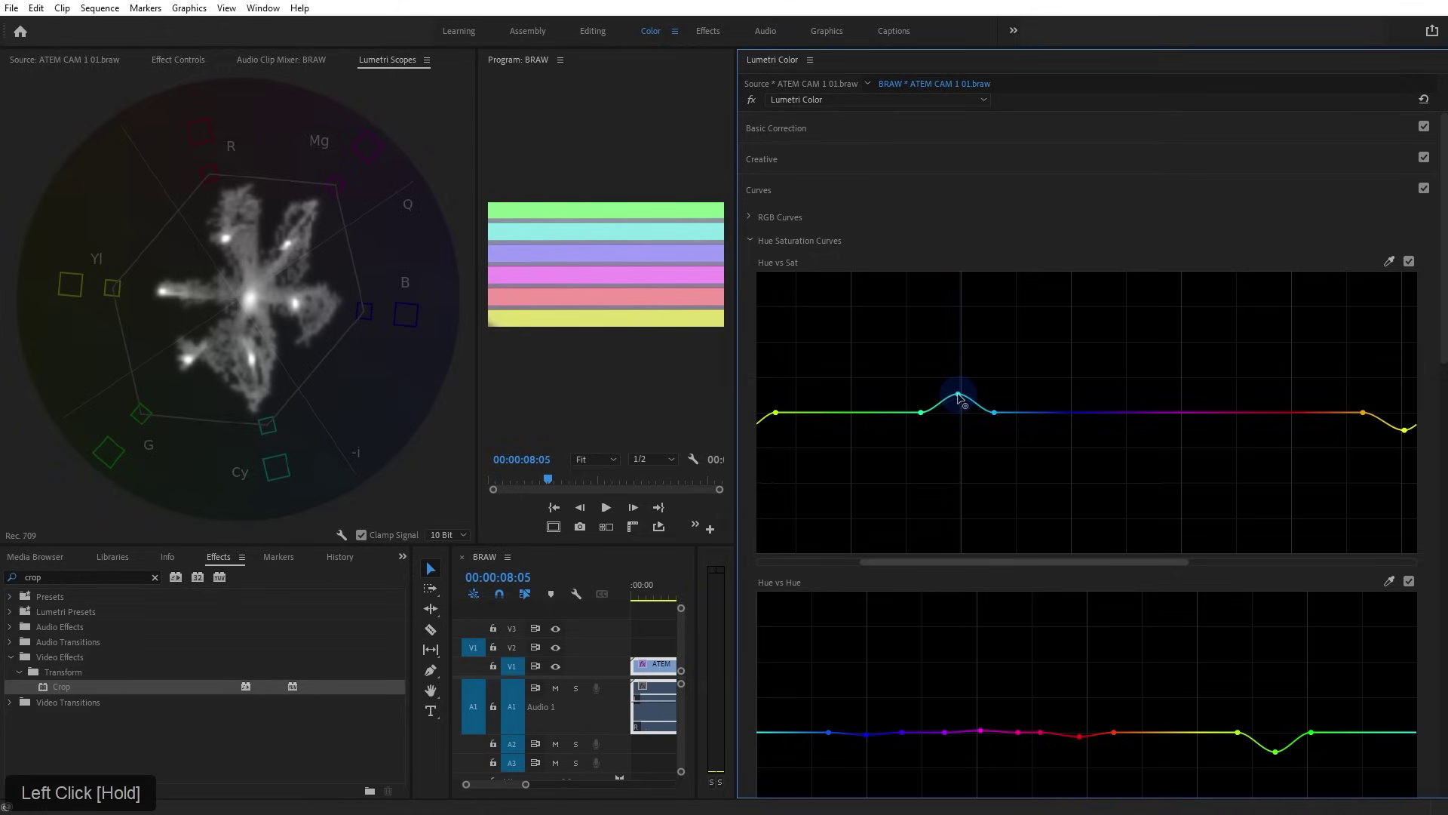
left_click_drag(175, 289, 305, 294)
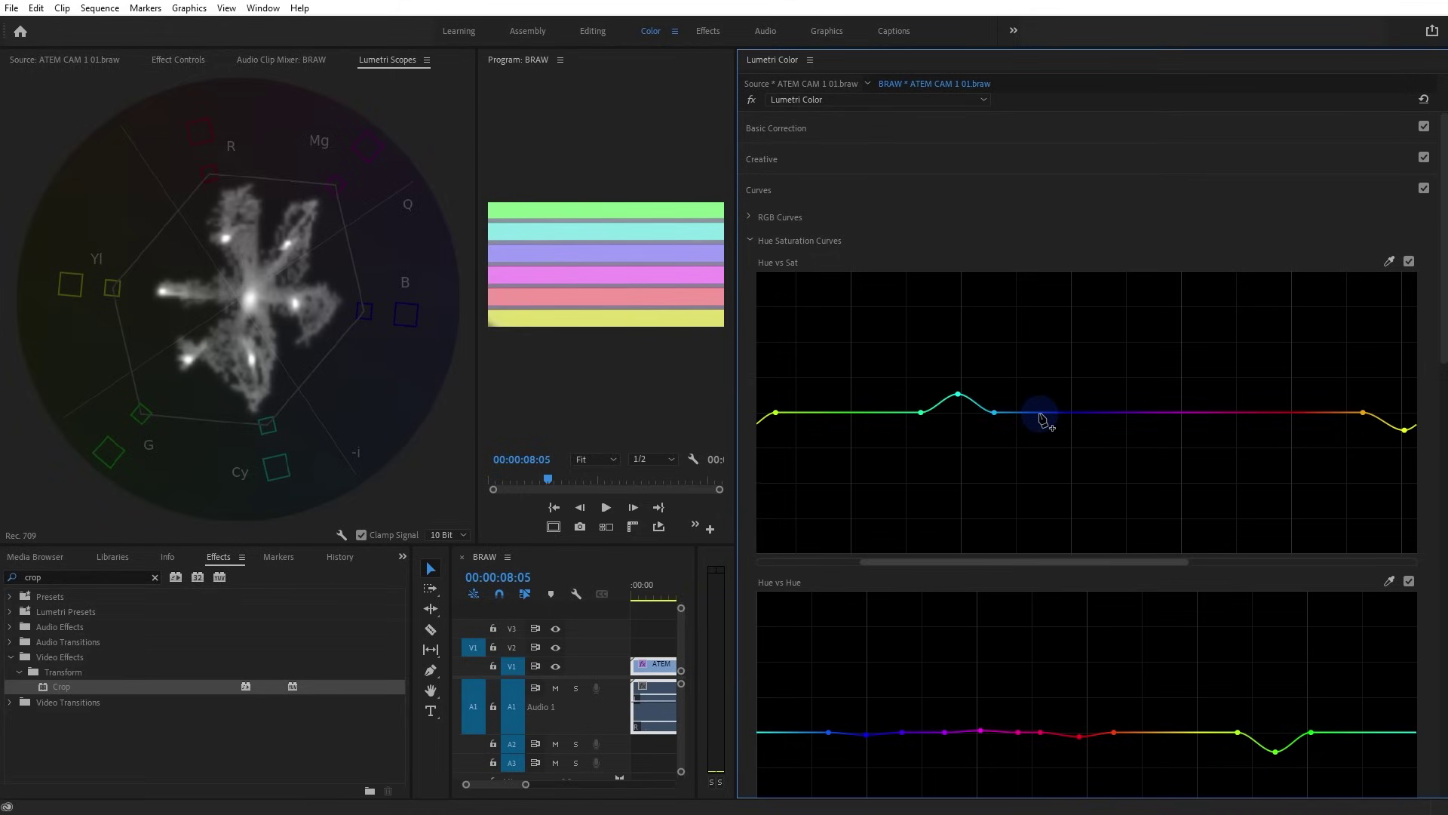
left_click(1388, 261)
left_click(656, 252)
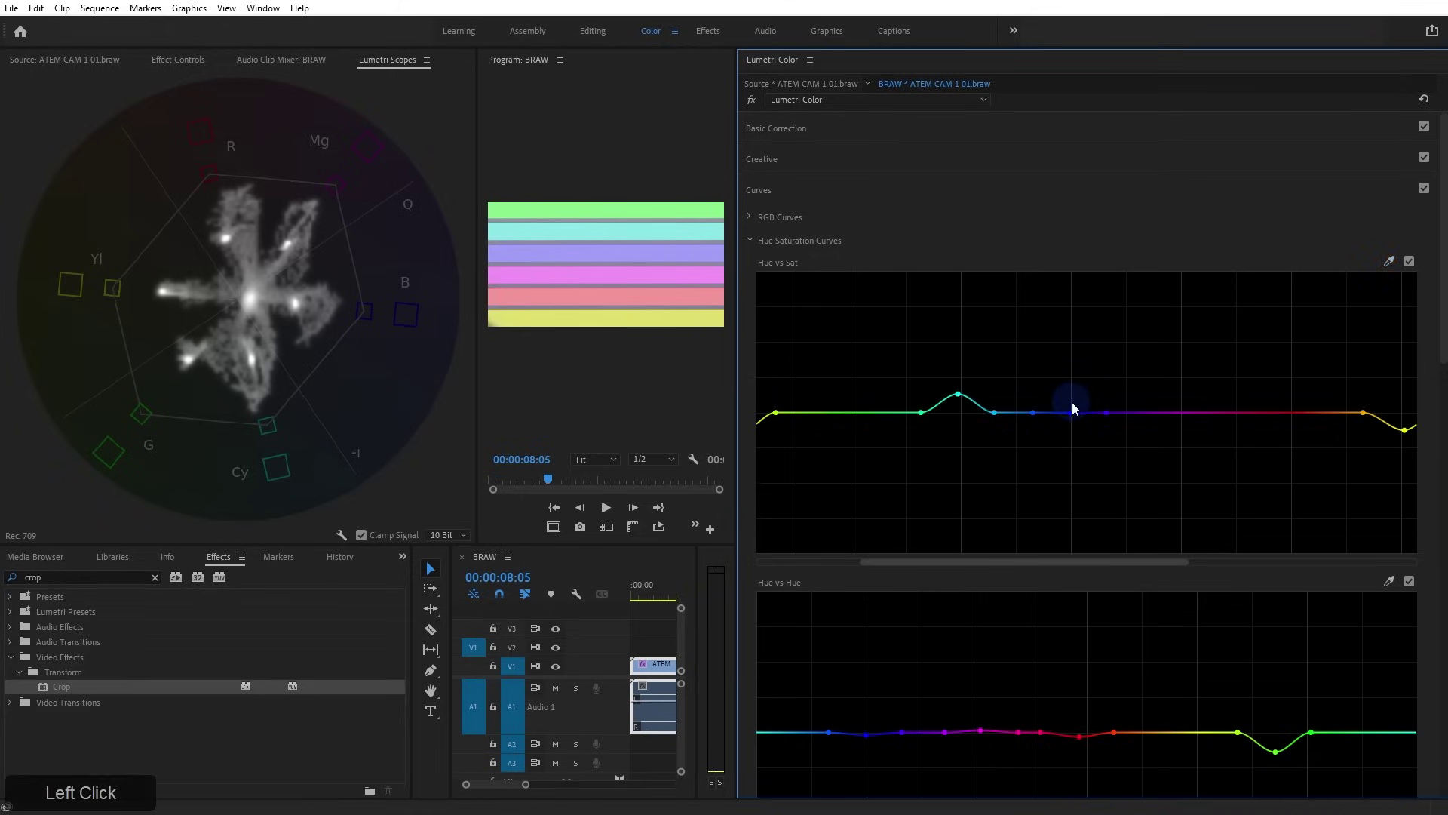
left_click_drag(1071, 415, 1067, 404)
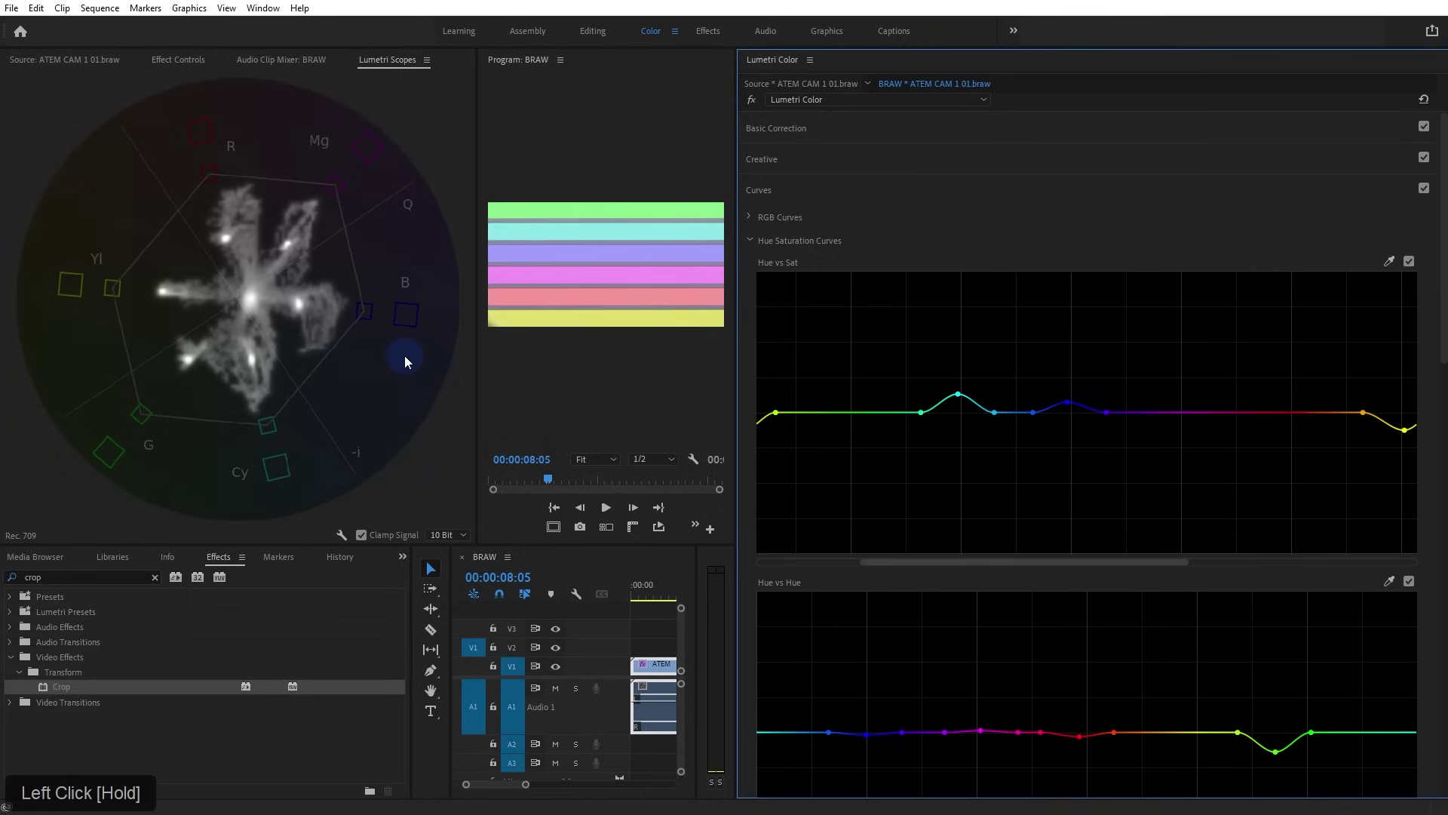
left_click(176, 59)
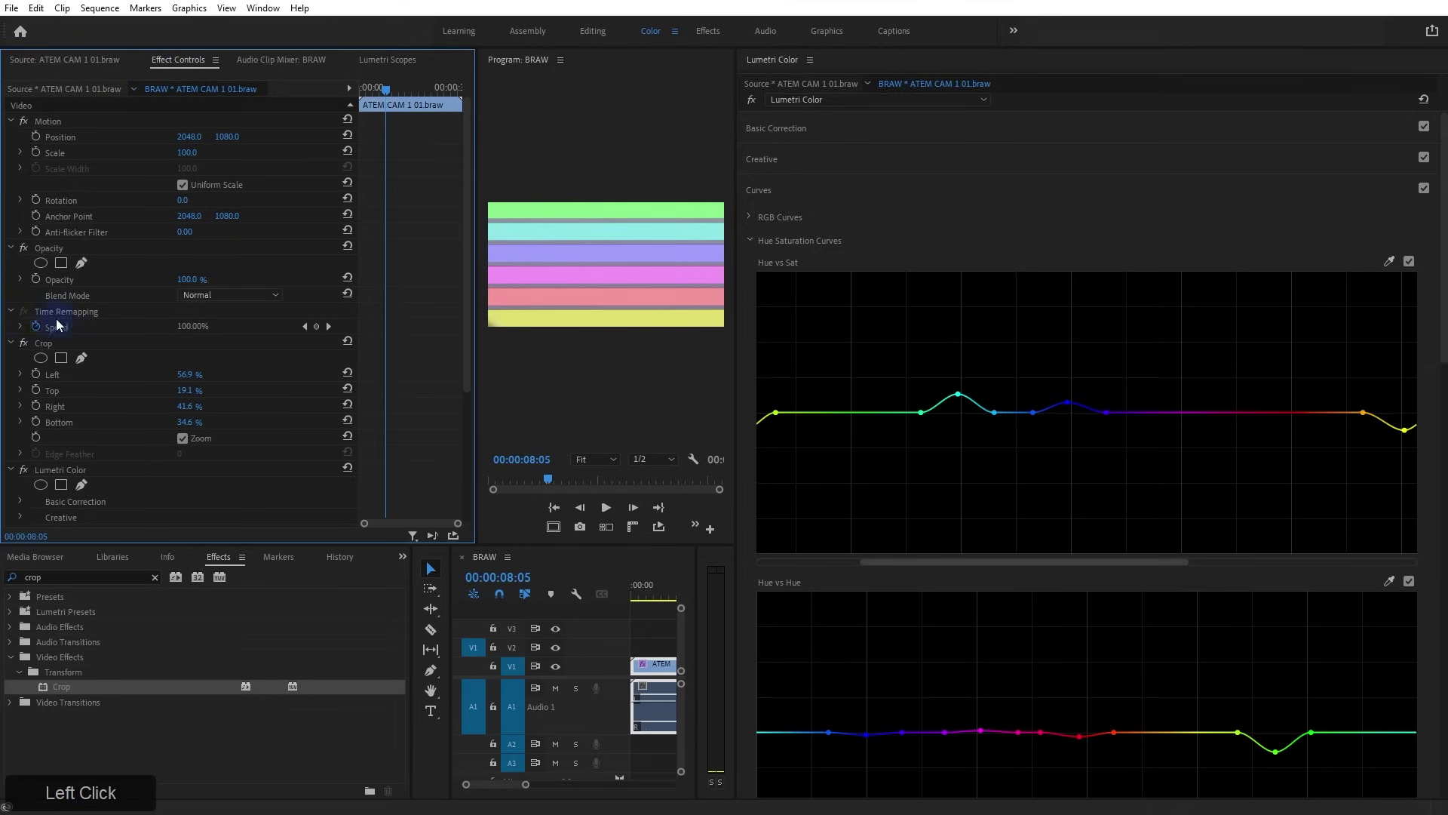
Disable Crop, enlarge the Program monitor, and lower Saturation from 200.0 to 128.8
left_click(23, 342)
left_click_drag(735, 197, 1220, 261)
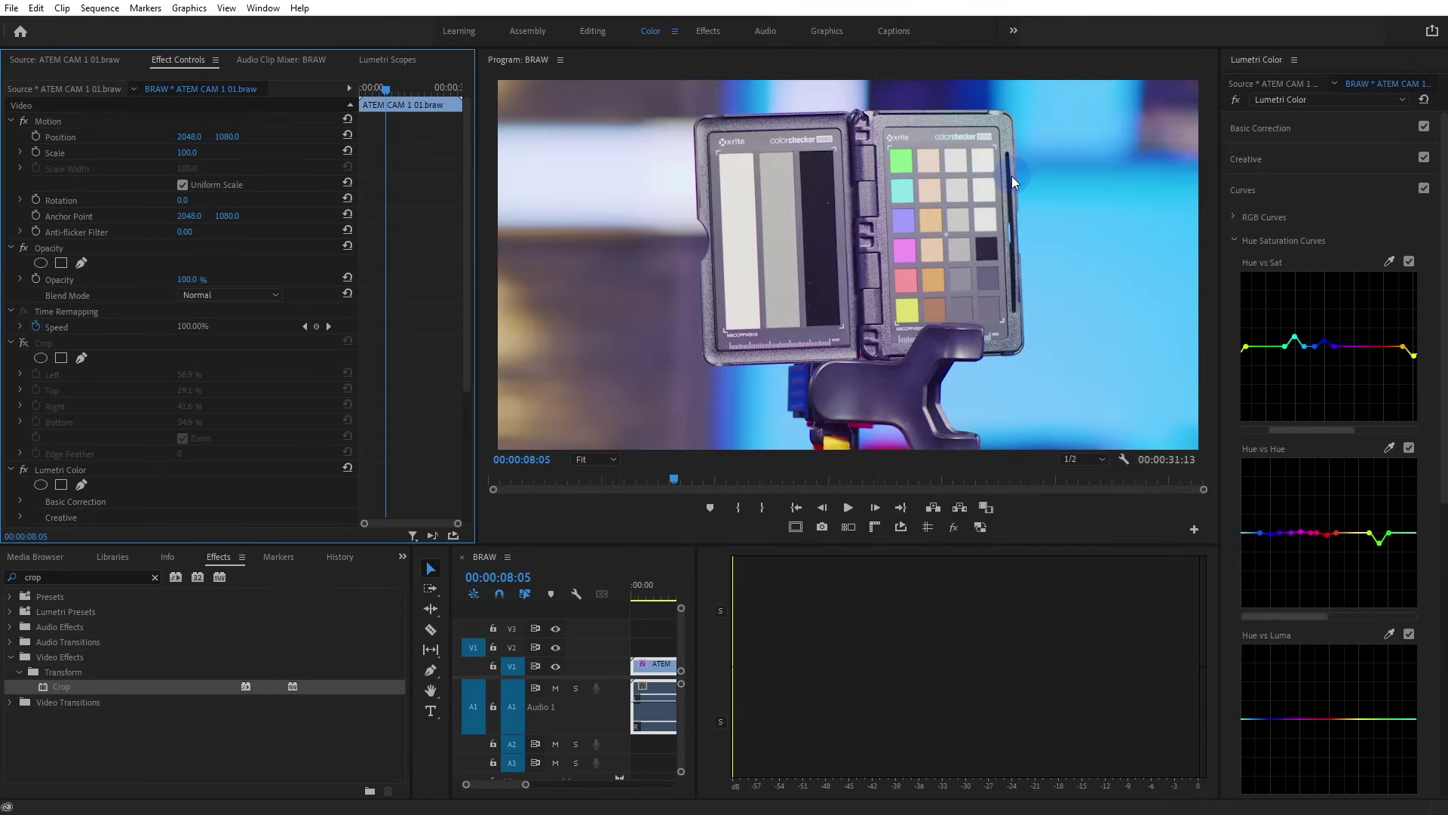
left_click(1279, 128)
left_click_drag(1396, 415, 1365, 414)
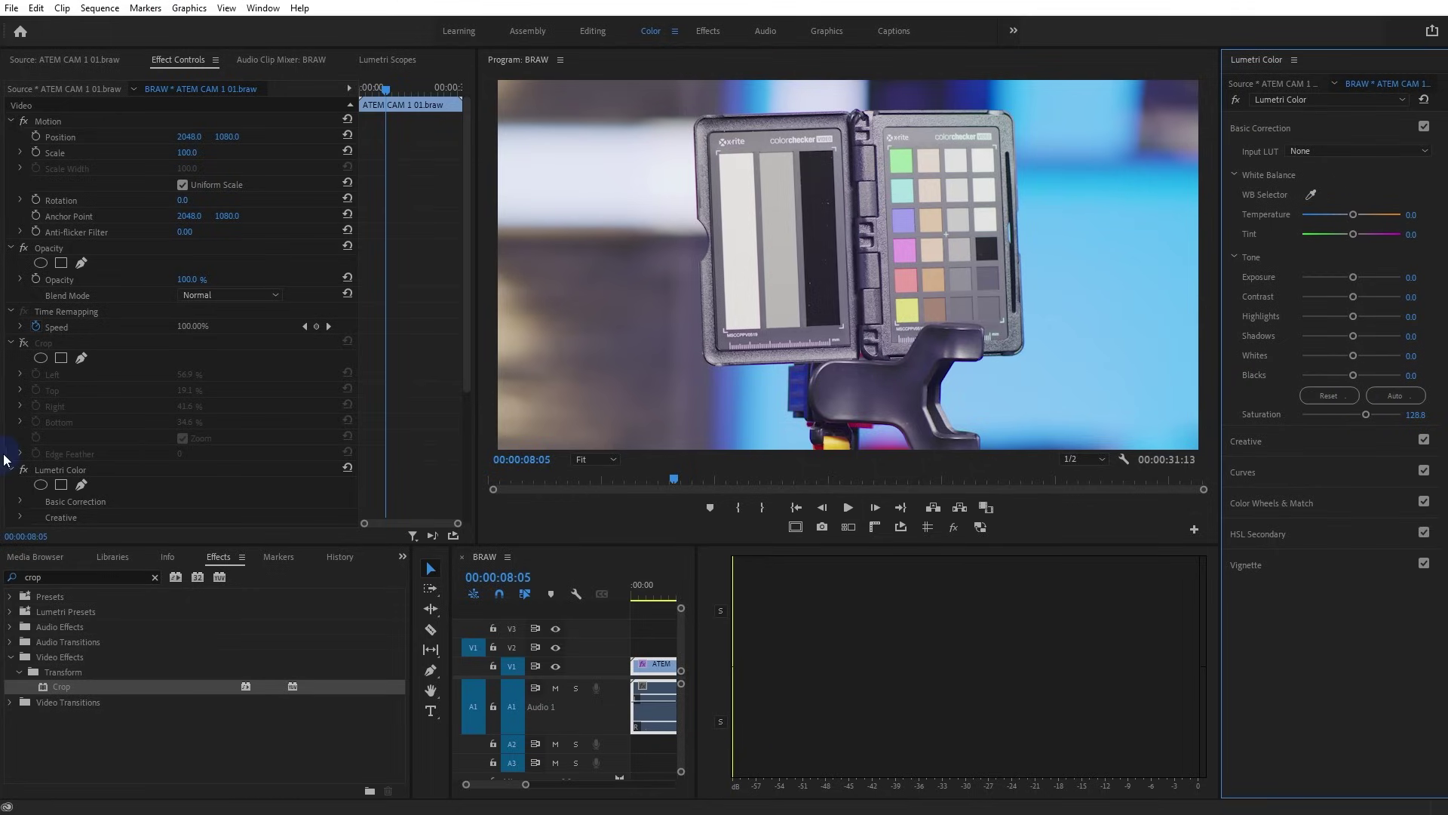
Toggle the Lumetri Color effect off and on several times to compare the grade
left_click(24, 470)
left_click(24, 471)
left_click(24, 471)
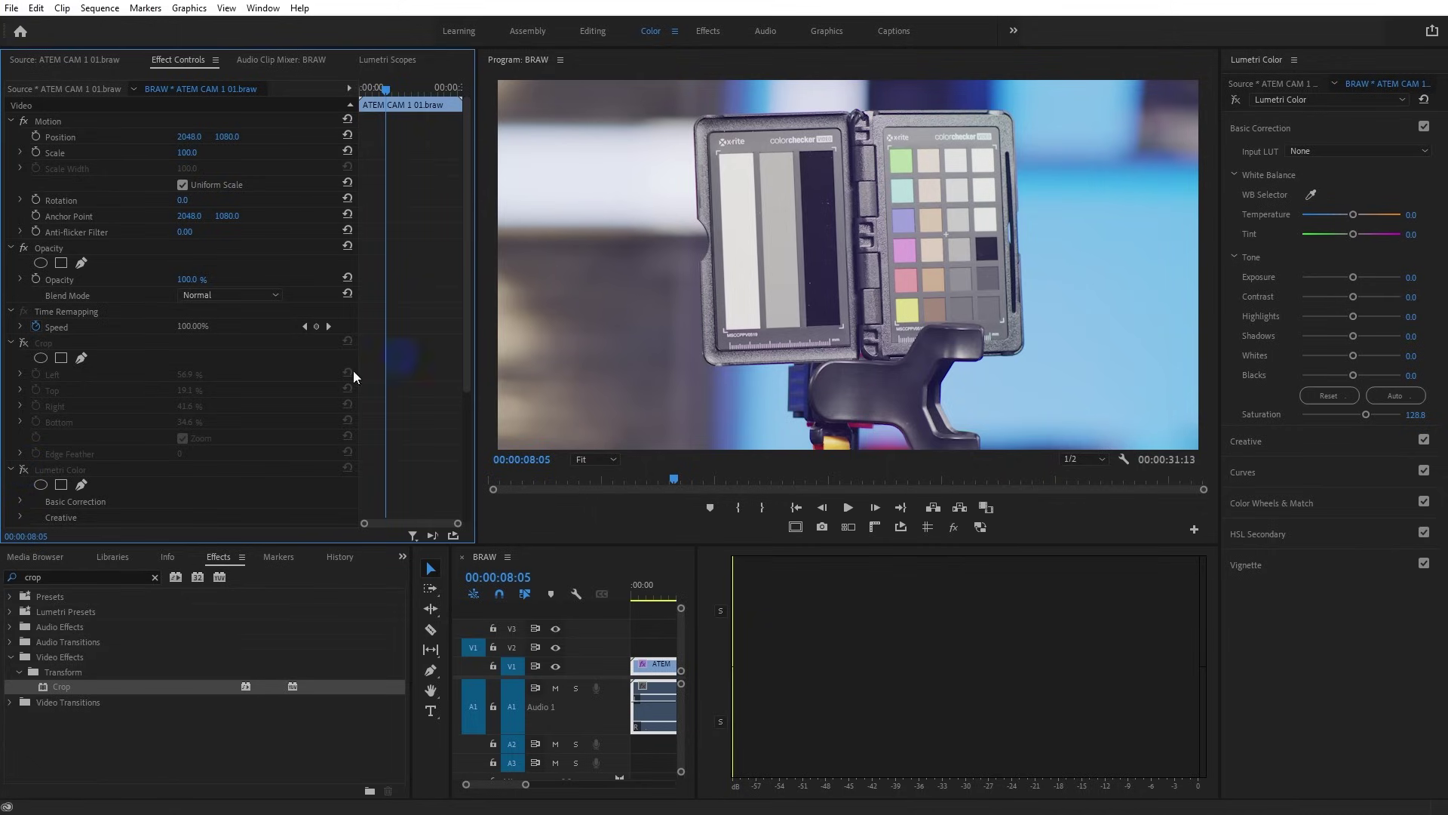
left_click(24, 471)
left_click(25, 472)
left_click(24, 471)
Magnify the Program monitor onto the colour chart
left_click_drag(596, 459, 609, 565)
left_click_drag(596, 458, 606, 531)
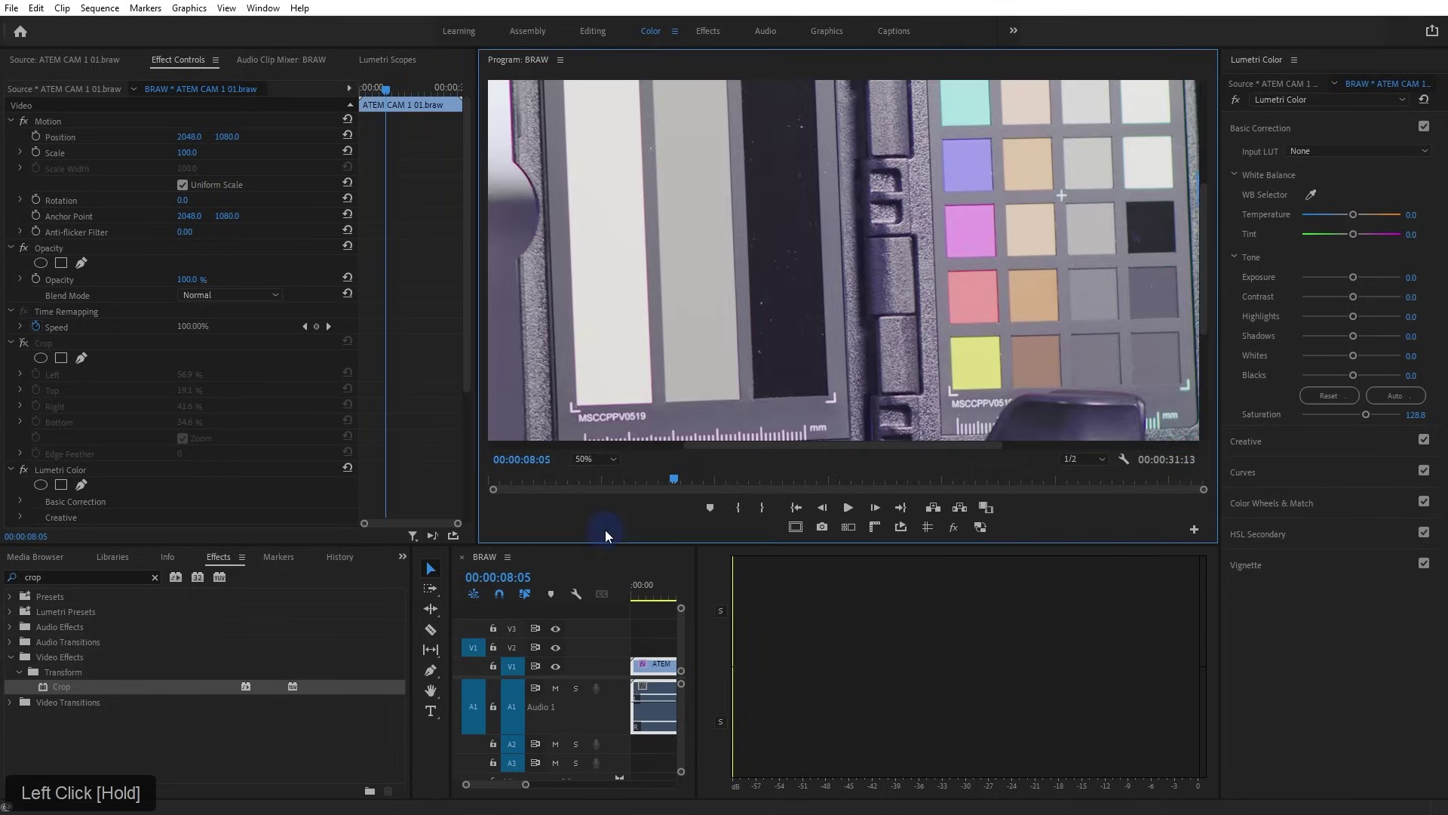
mouse_move(1212, 290)
left_mouse_down()
mouse_move(1201, 249)
mouse_move(1198, 270)
left_mouse_up()
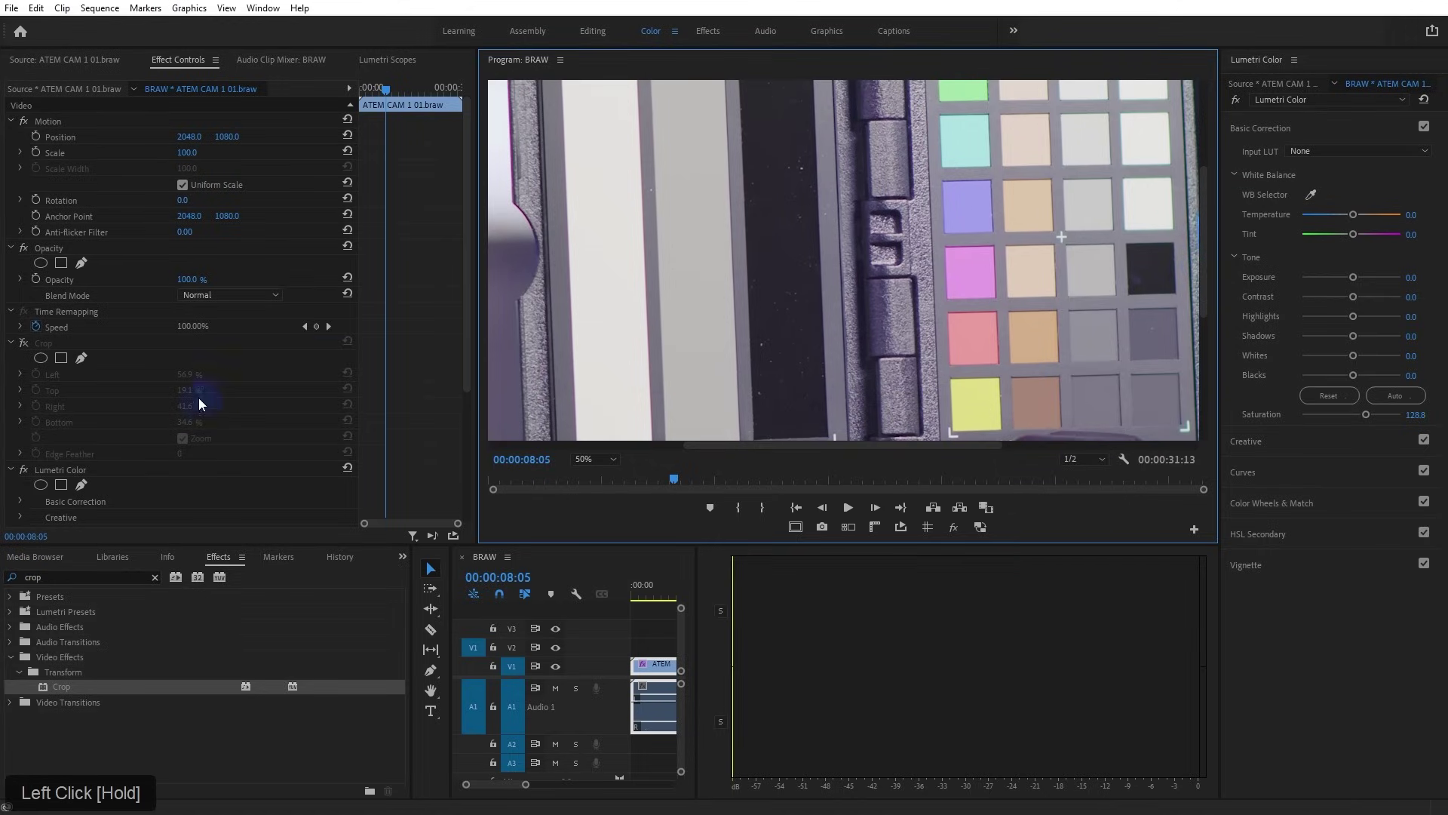
Flick the Lumetri grade on and off over the magnified chart, ending with it on
left_click(23, 472)
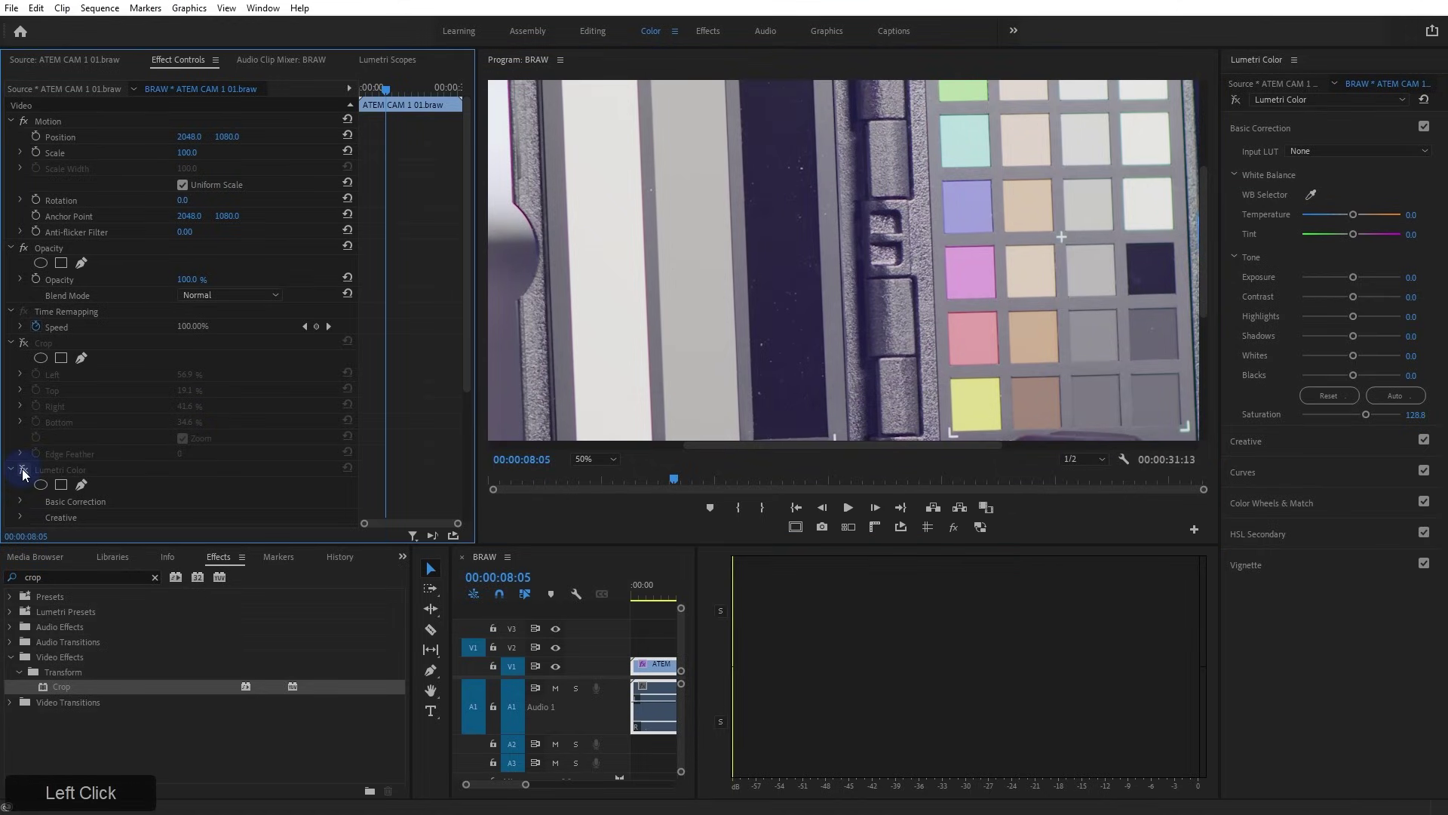
left_click(23, 471)
left_click(23, 472)
left_click(23, 472)
left_click(23, 472)
left_click(23, 471)
left_click(23, 472)
left_click(23, 472)
left_click(23, 471)
left_click(23, 471)
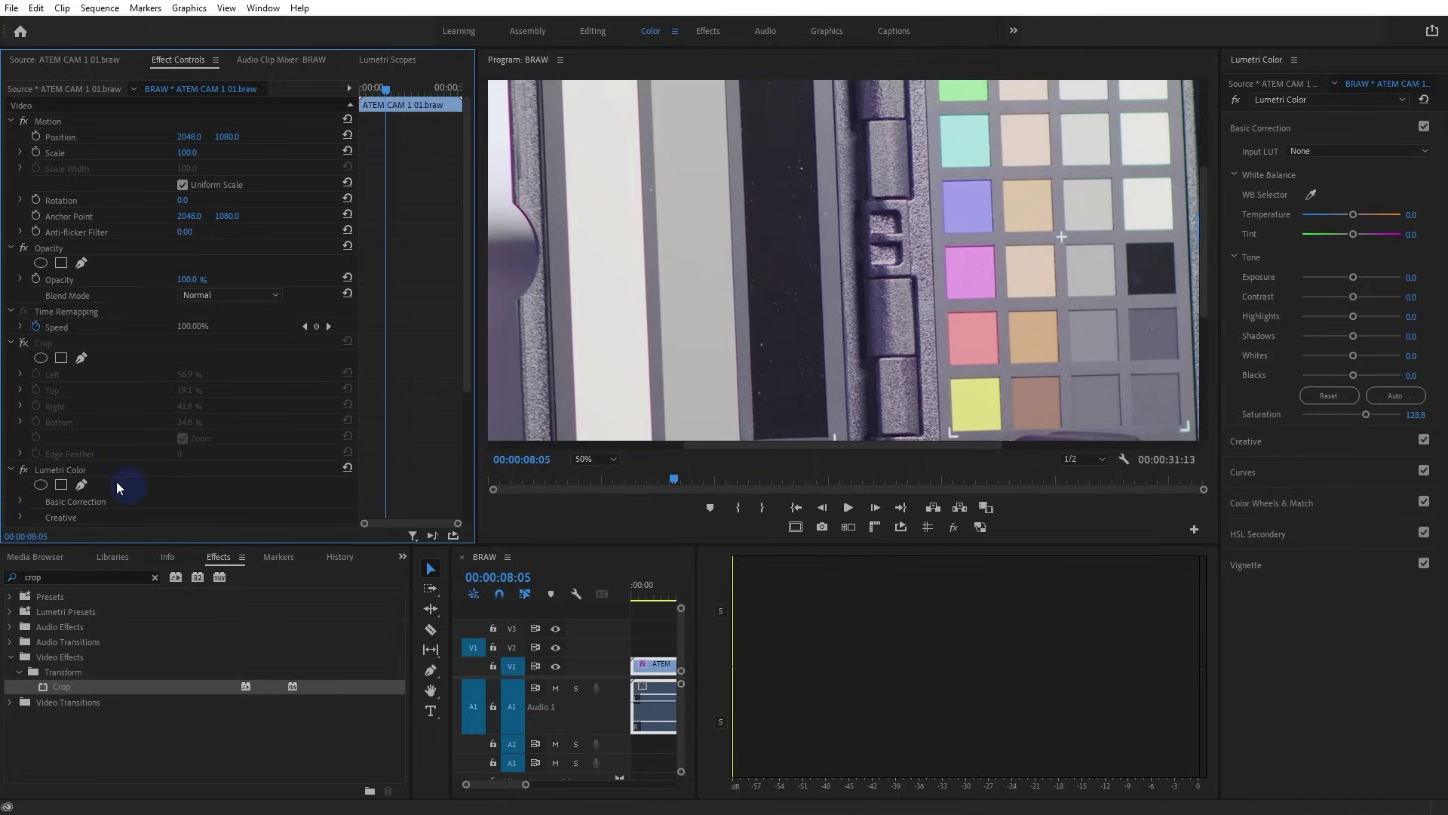
left_click(23, 471)
left_click(23, 471)
left_click(23, 471)
left_click(23, 471)
Re-enable Crop, set the monitor zoom to Fit, and reset all crop edges
left_click(23, 342)
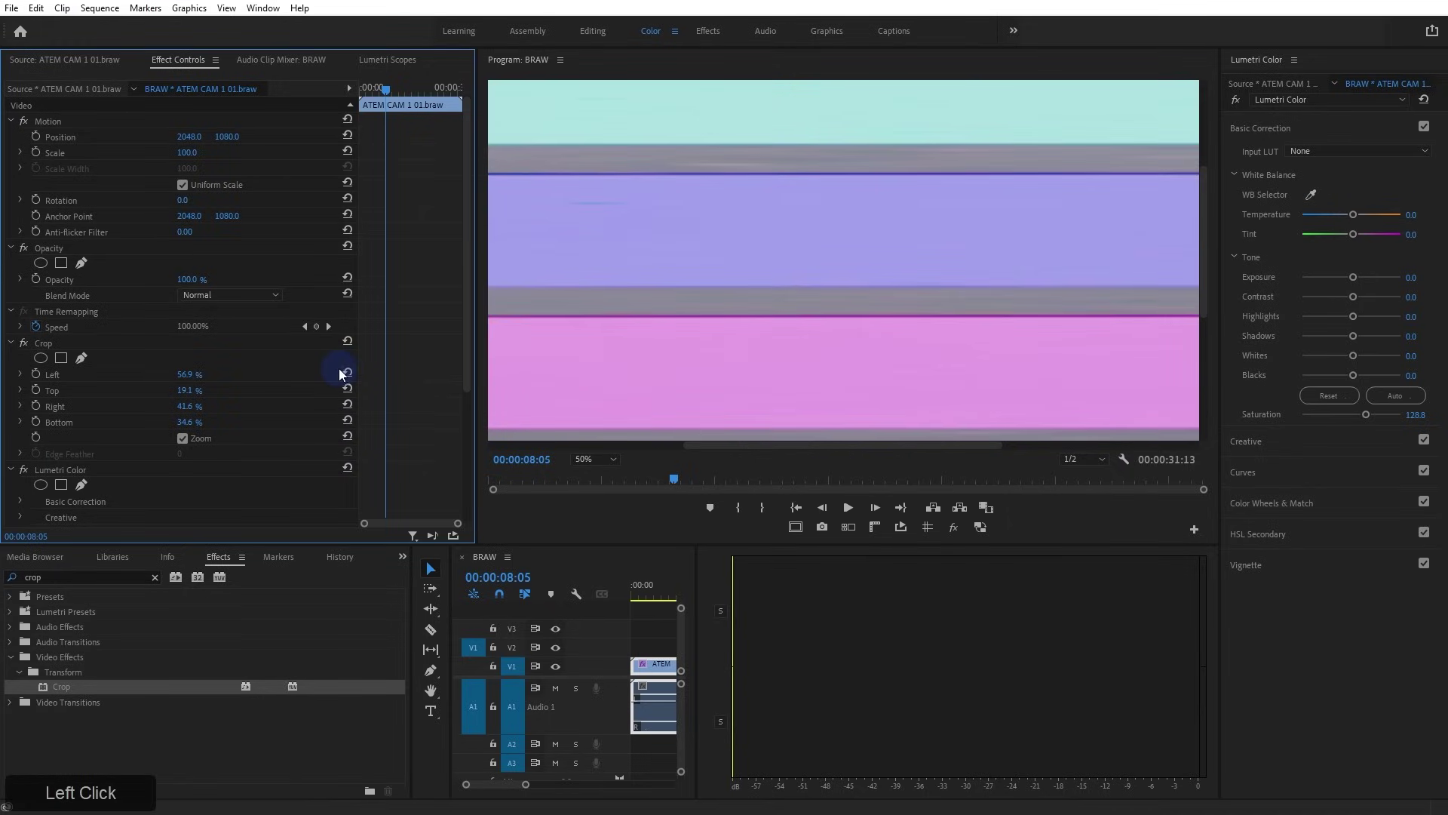
left_click(595, 458)
left_click(599, 468)
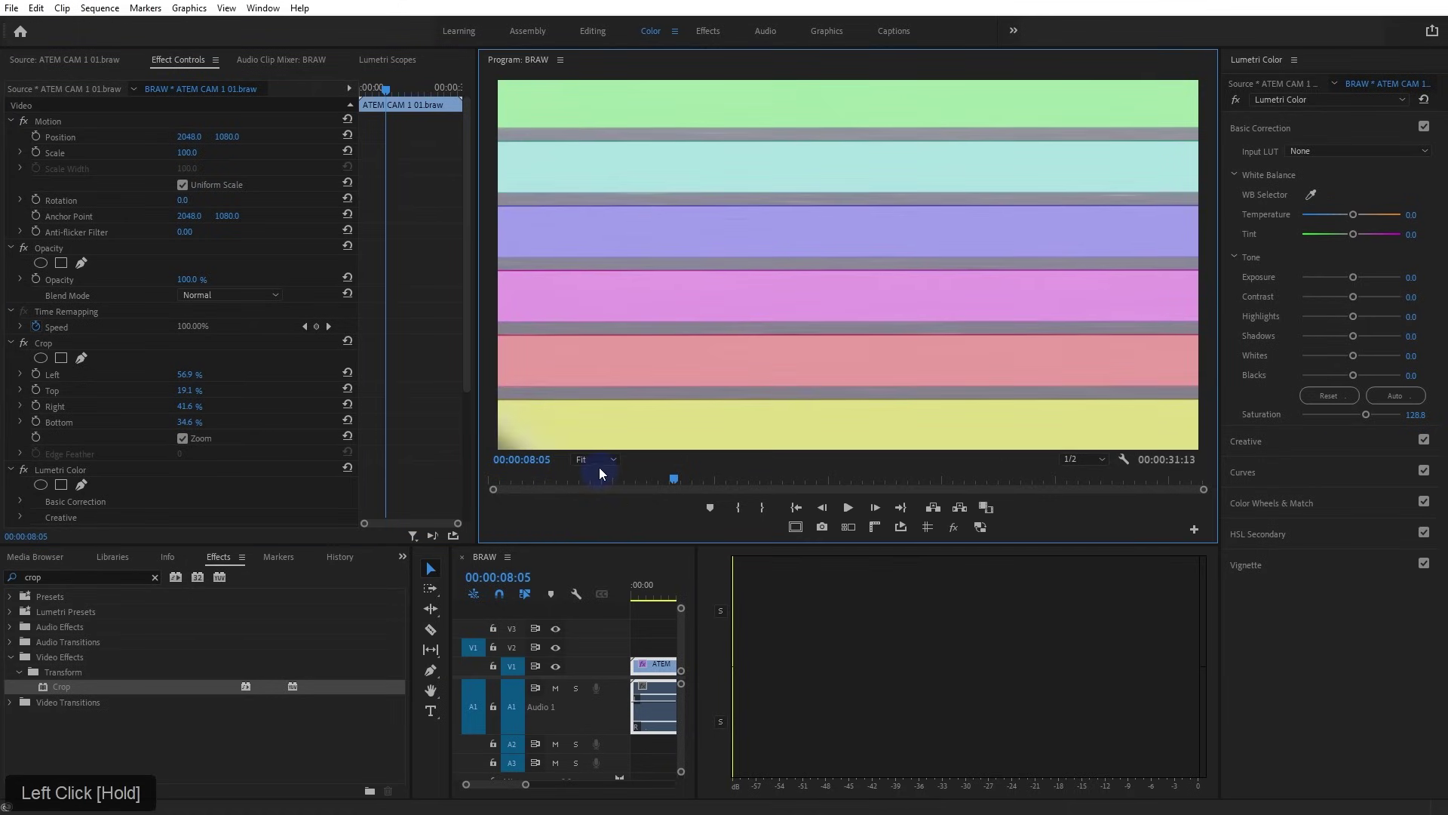
left_click(347, 340)
Crop to the skin-tone patches (Left 60.9%, Top 19.0%, Right 37.2%, Bottom 34.4%) with Zoom on, then show the vectorscope
left_click_drag(182, 377, 642, 407)
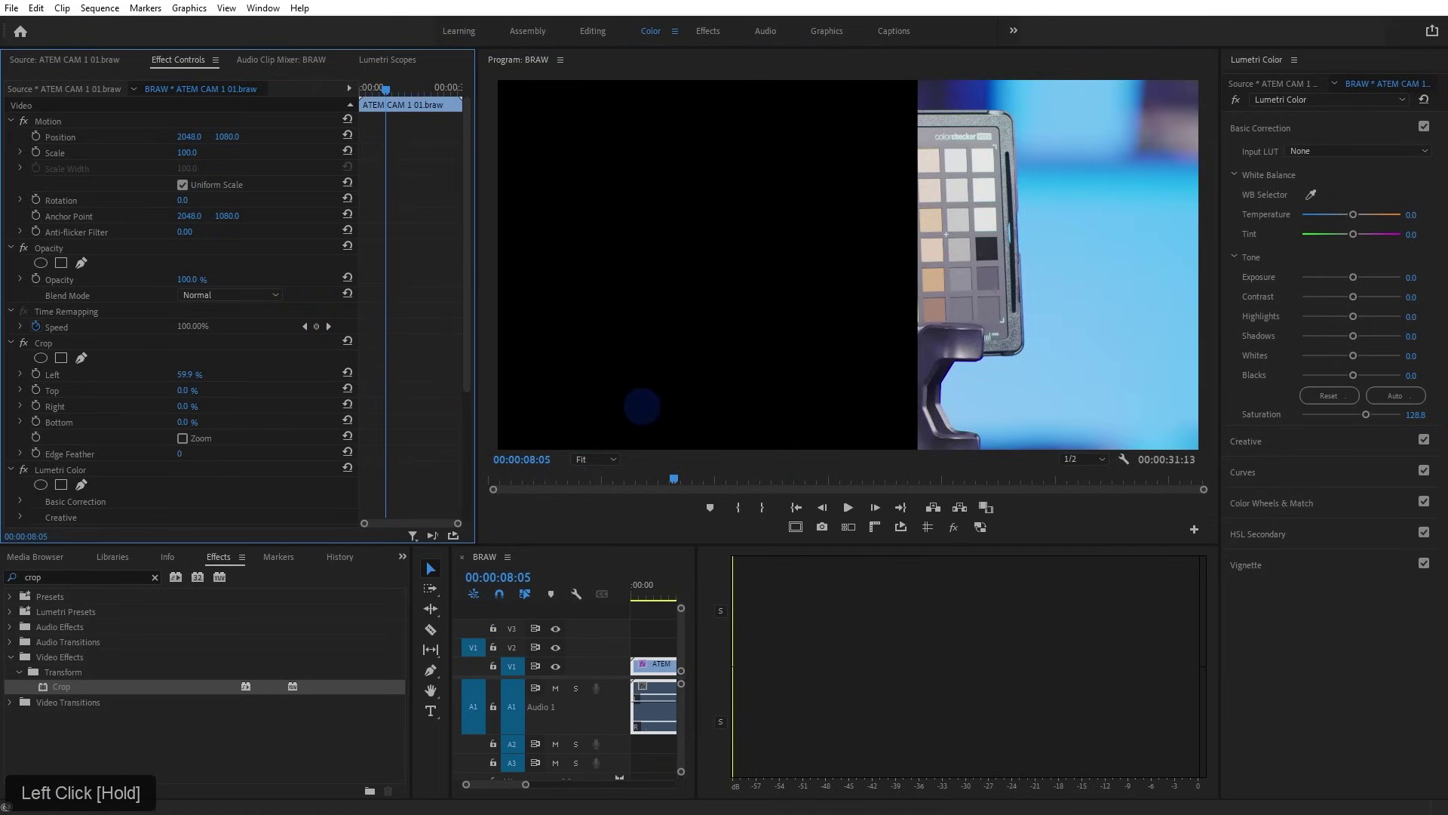
left_click_drag(184, 390, 460, 412)
left_click_drag(189, 422, 443, 414)
mouse_move(187, 387)
left_mouse_down()
mouse_move(224, 374)
mouse_move(188, 409)
left_mouse_up()
left_click(182, 438)
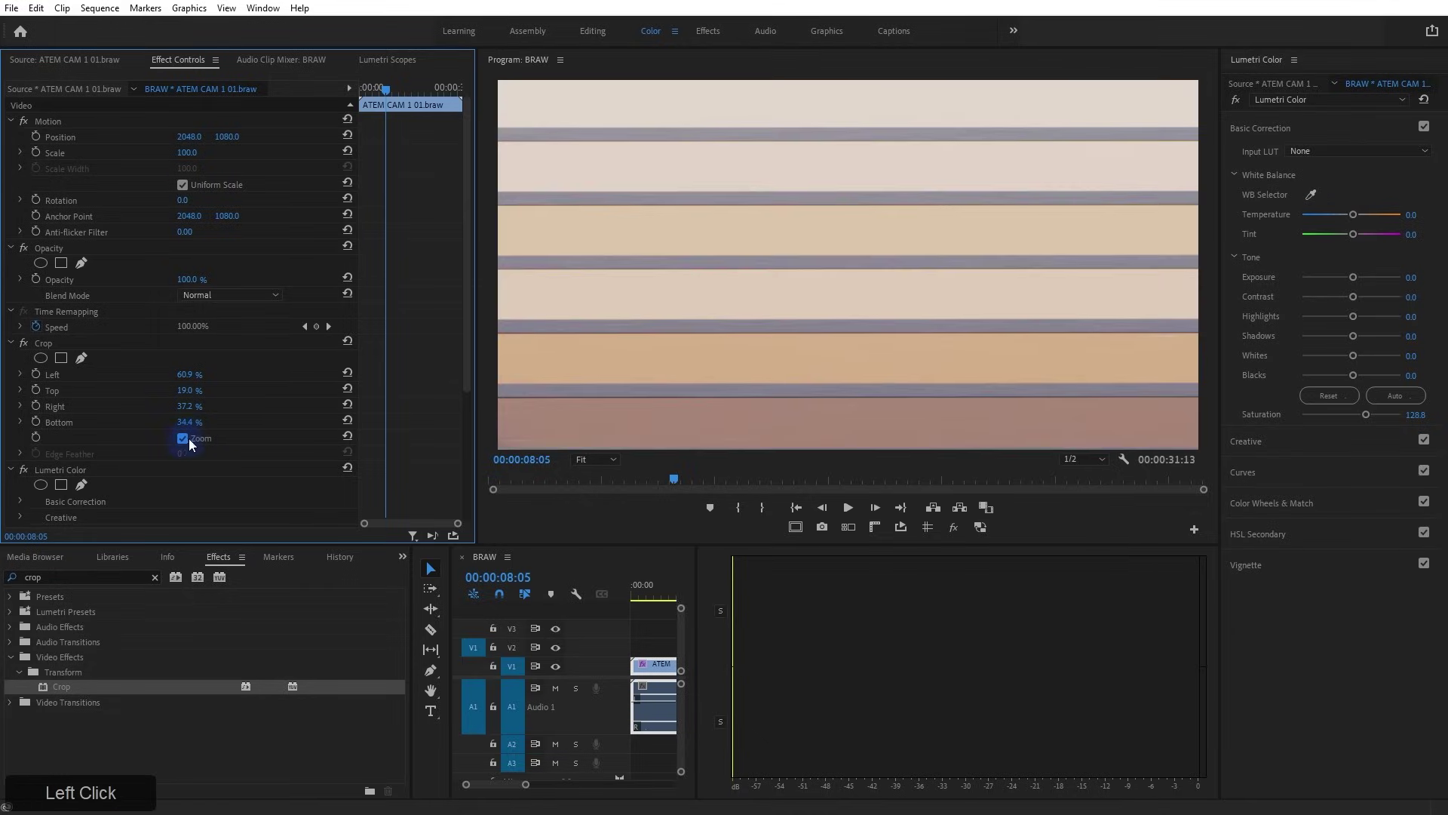
left_click(377, 63)
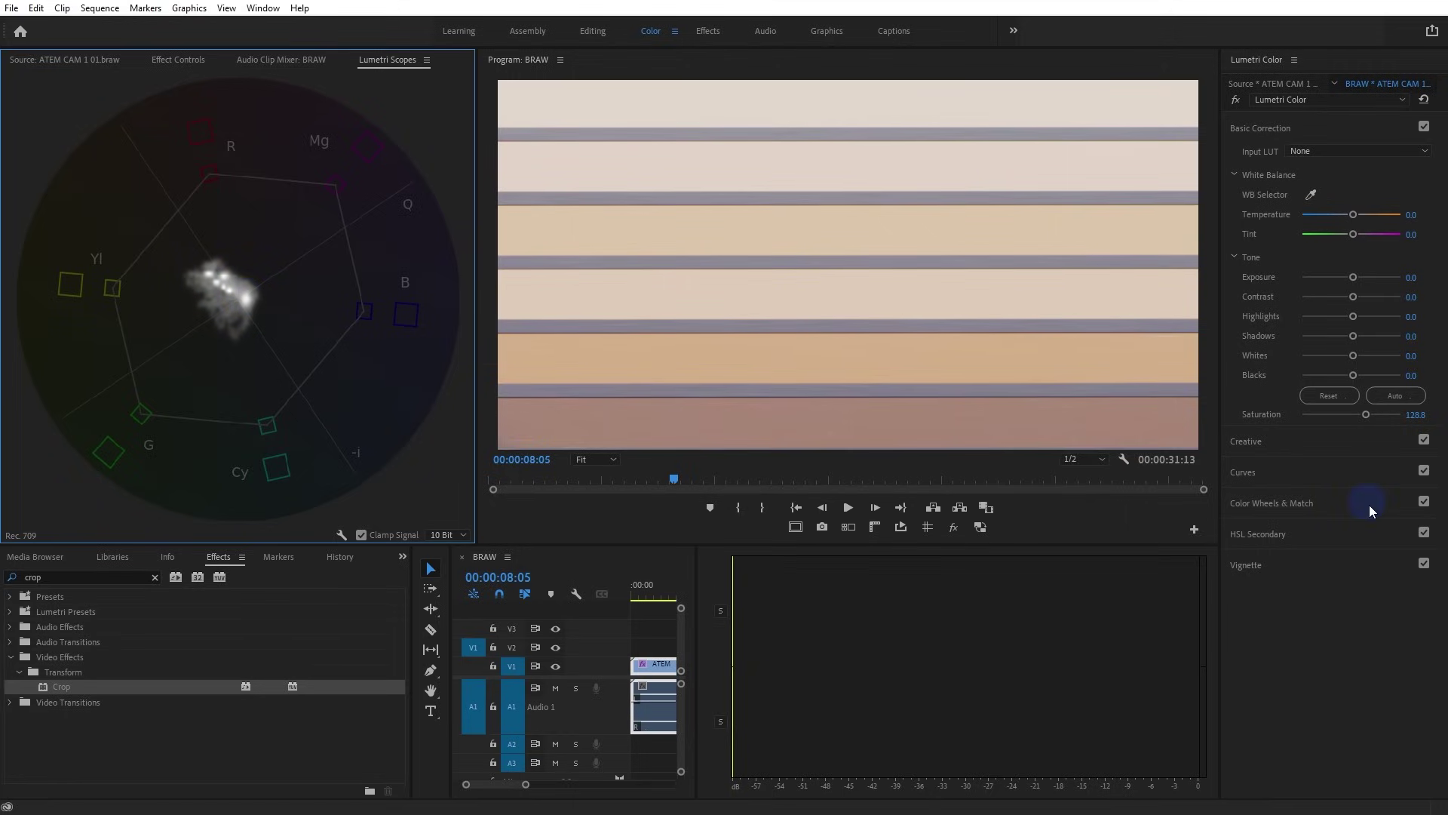
Widen the Lumetri panel and bend the sampled orange point on Hue vs Hue to push skin pinker
left_click(1254, 472)
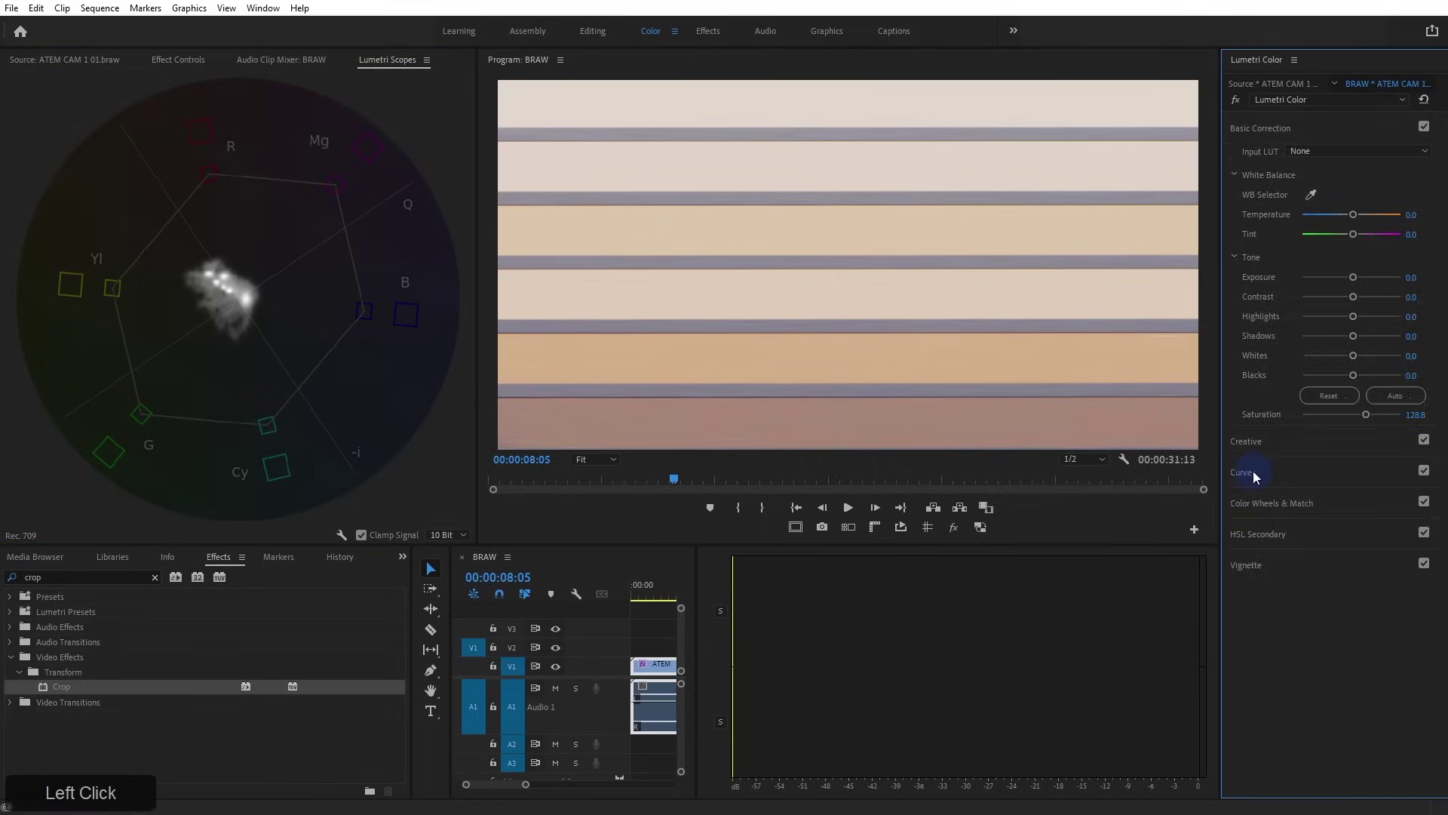
left_click_drag(1219, 409, 853, 469)
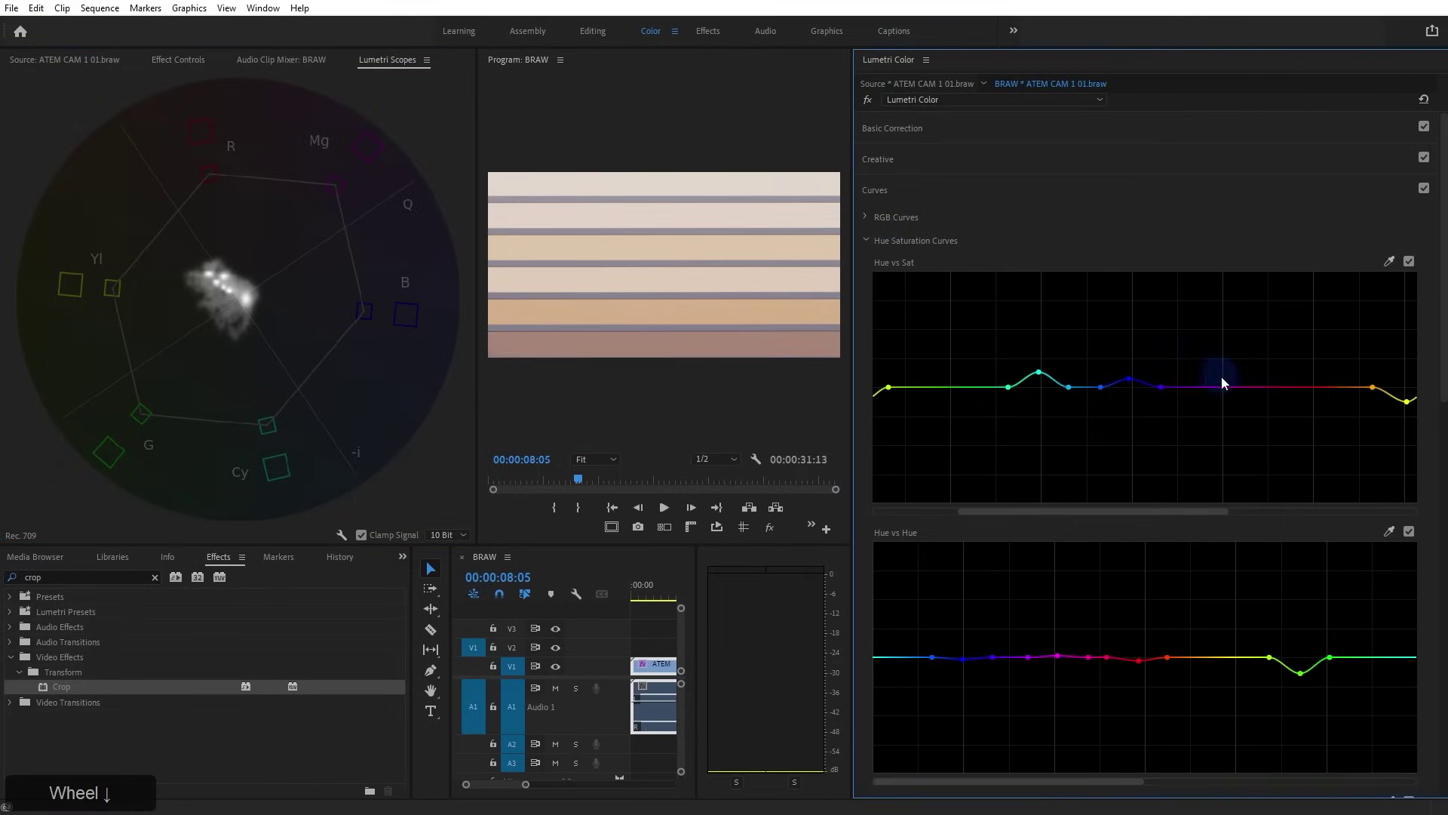
scroll(1282, 393, "down", 2)
left_click(1390, 395)
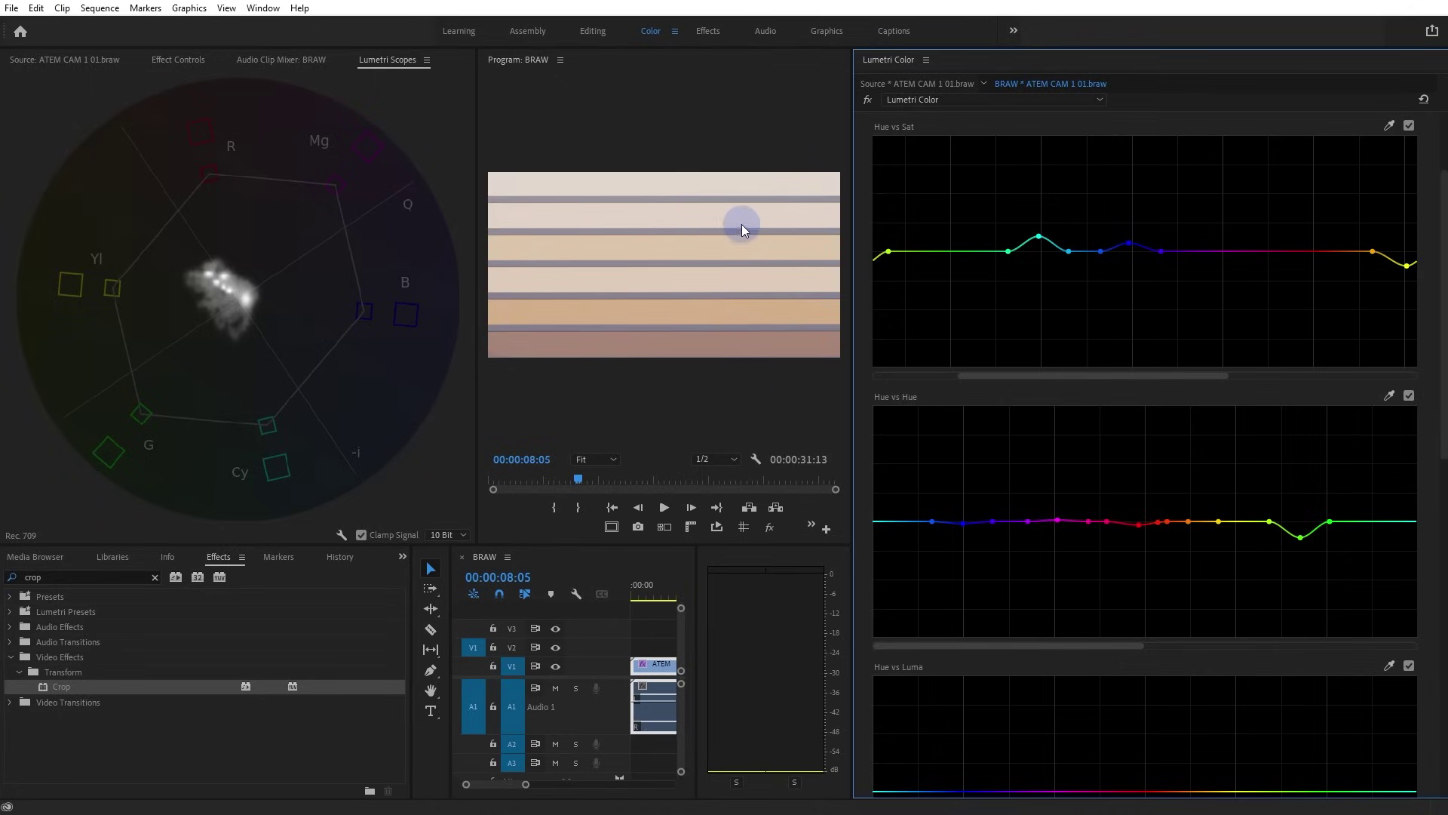
left_click_drag(1188, 520, 1189, 508)
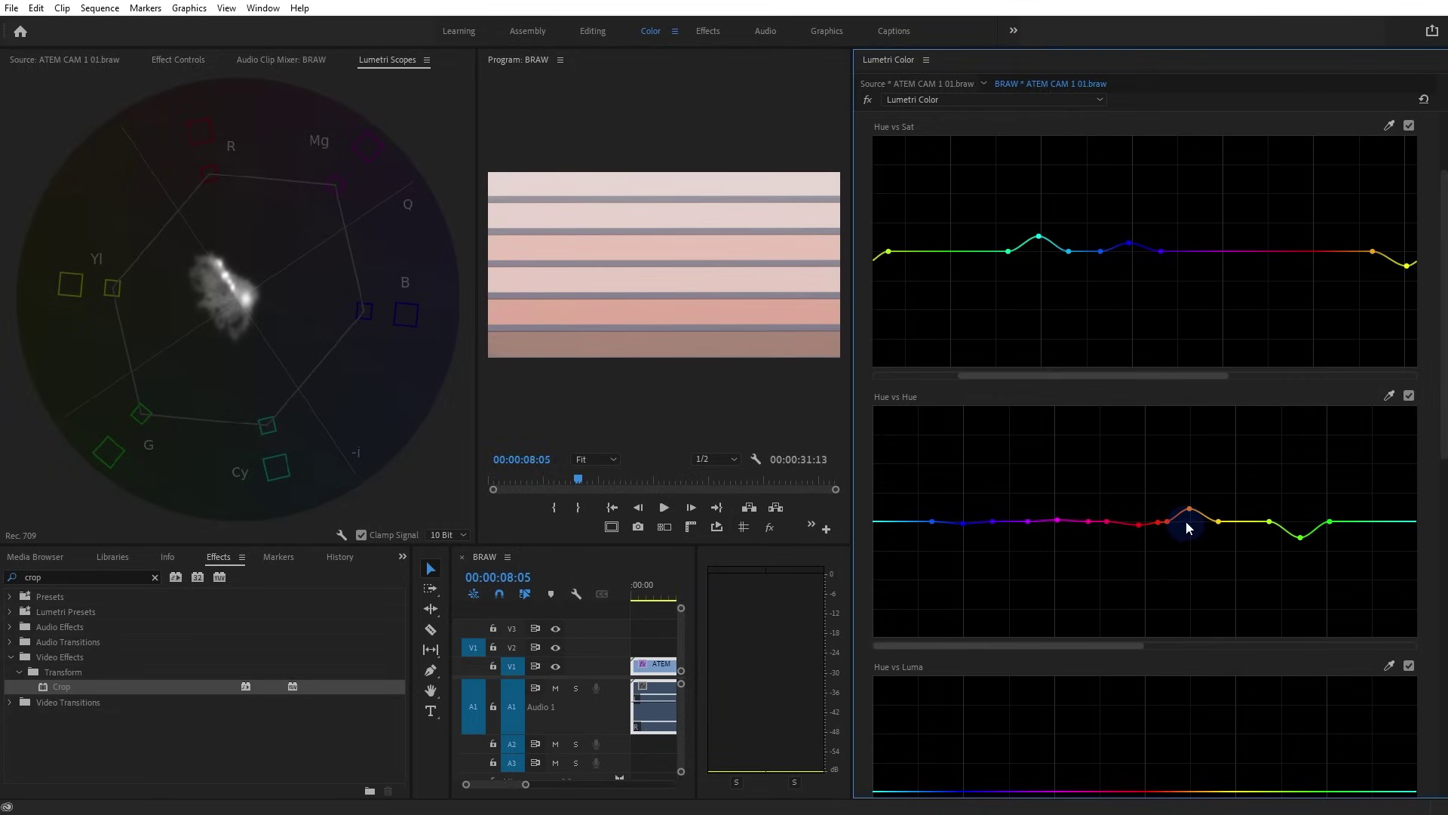
left_click_drag(1190, 509, 1192, 513)
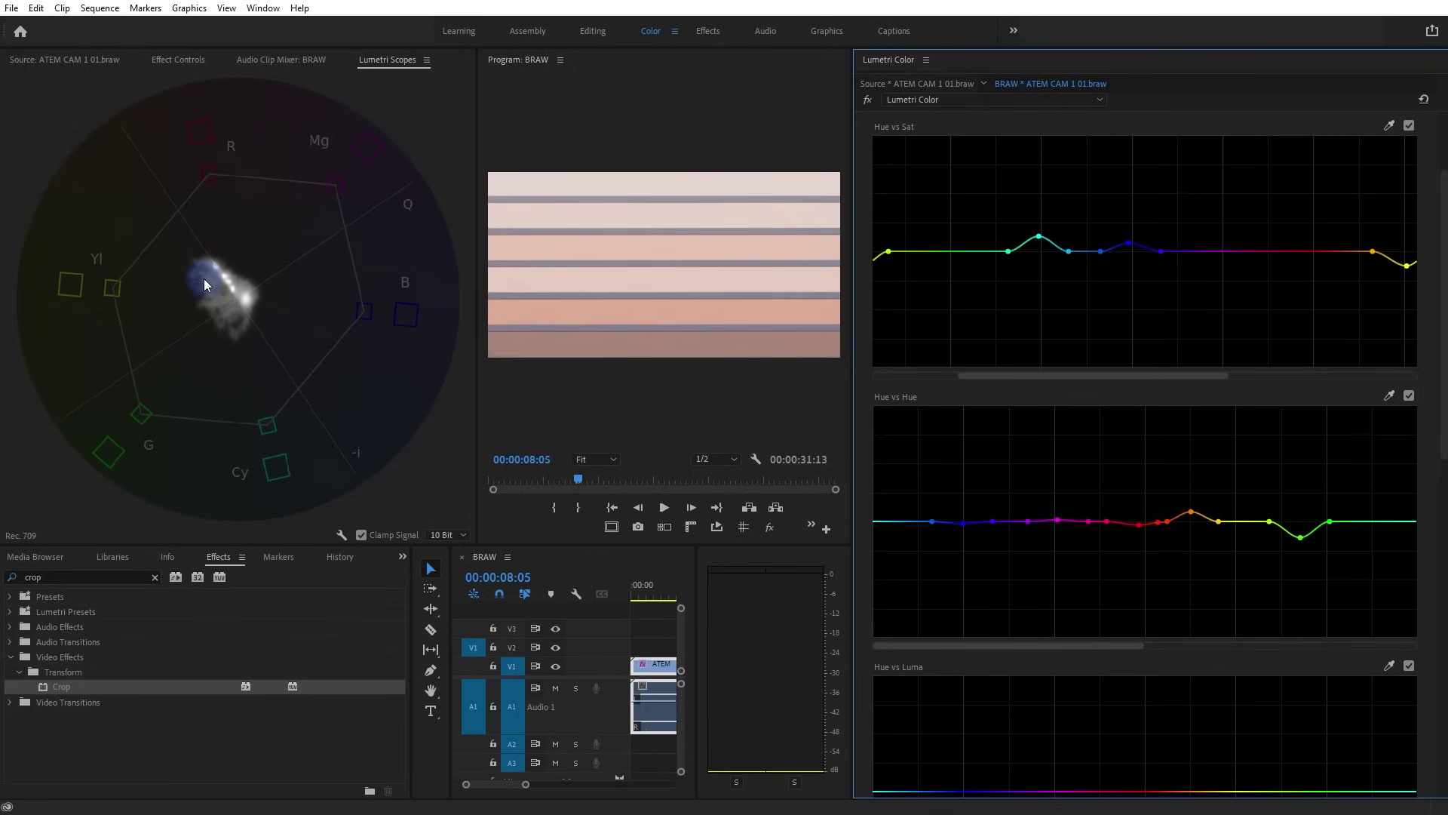
left_click_drag(850, 247, 1045, 255)
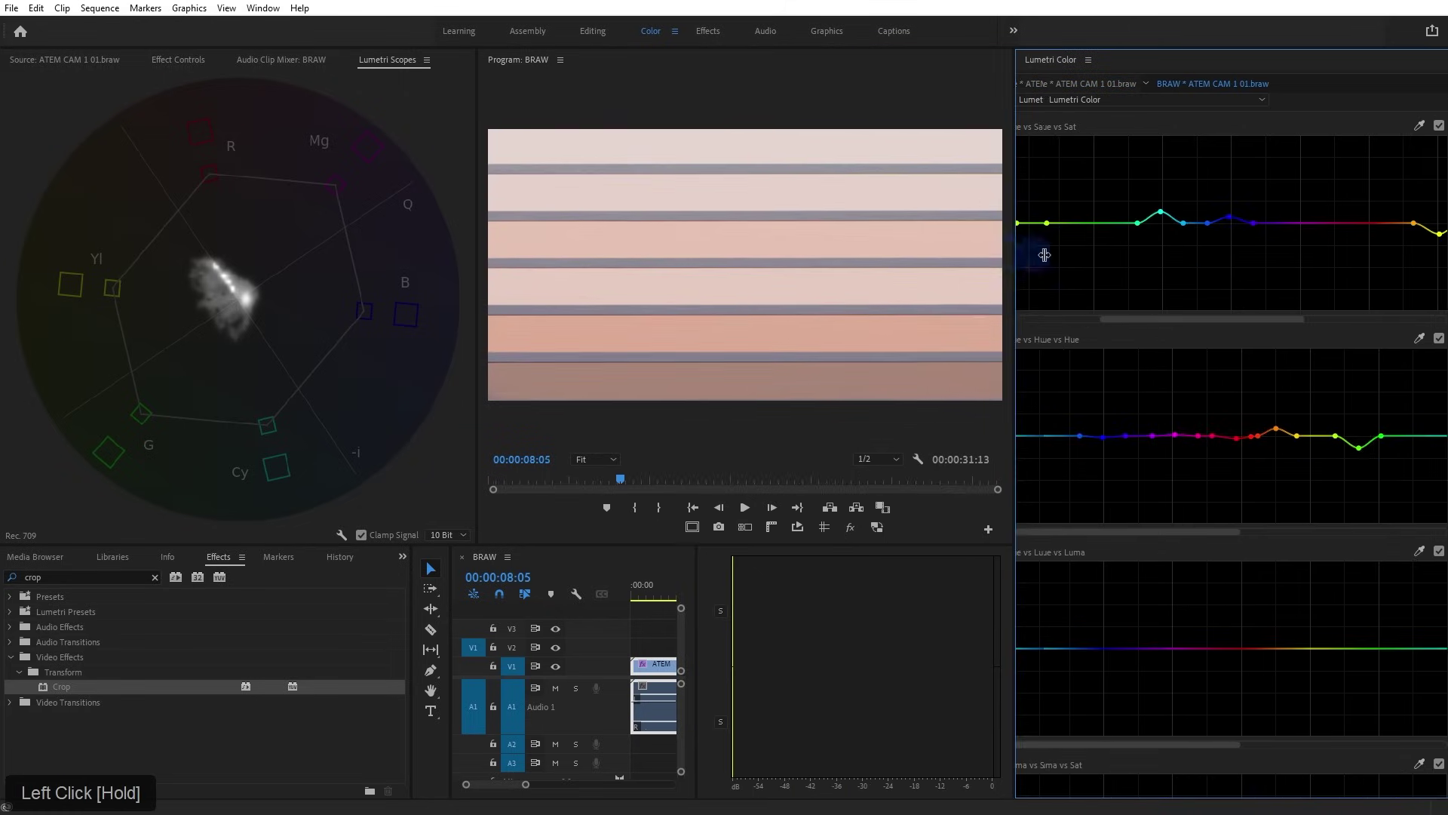
Disable Crop, toggle the Lumetri grade off and back on, and enlarge the monitor and timeline
left_click(151, 59)
left_click(23, 343)
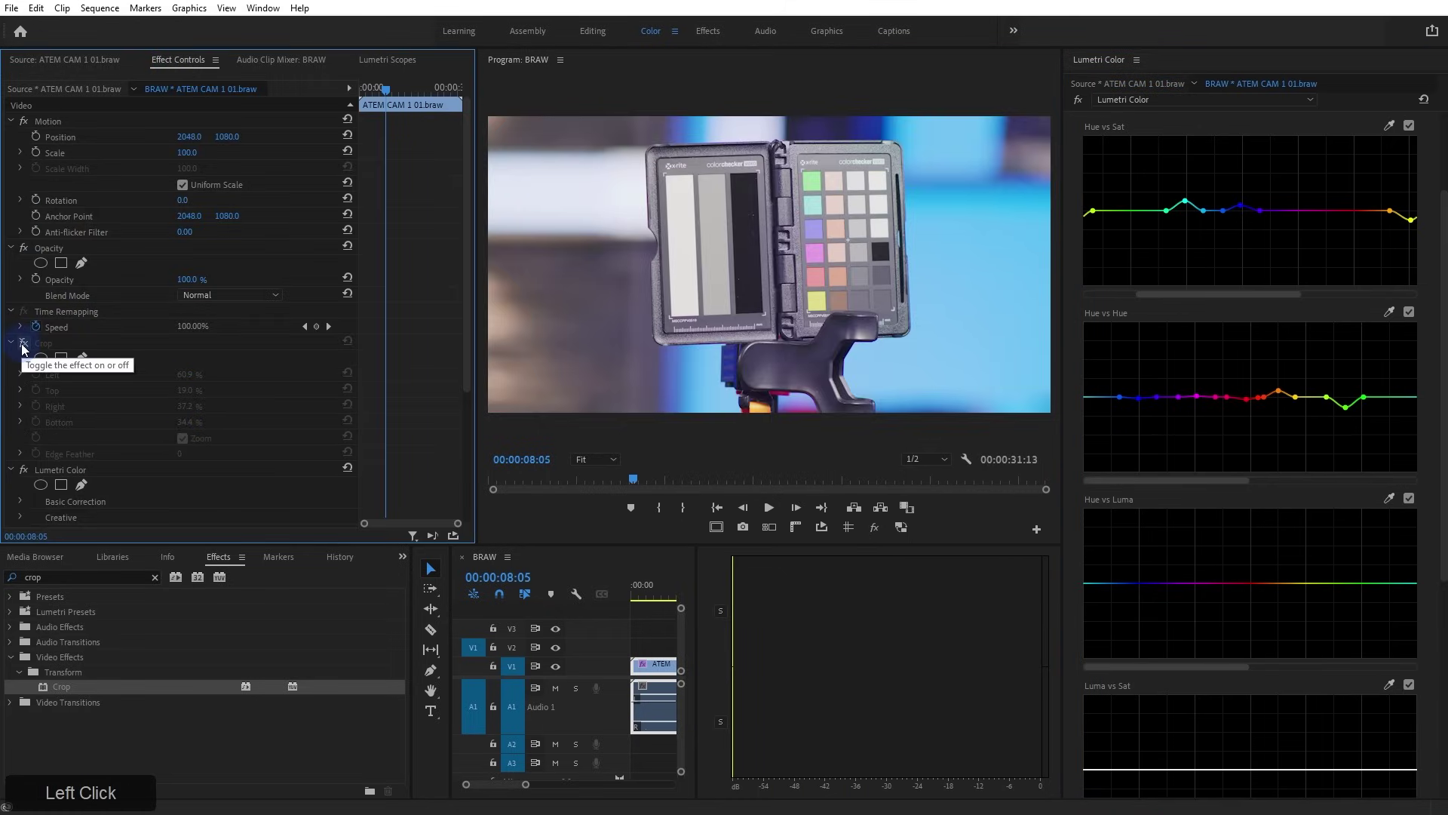
left_click(24, 470)
left_click(24, 471)
left_click(25, 471)
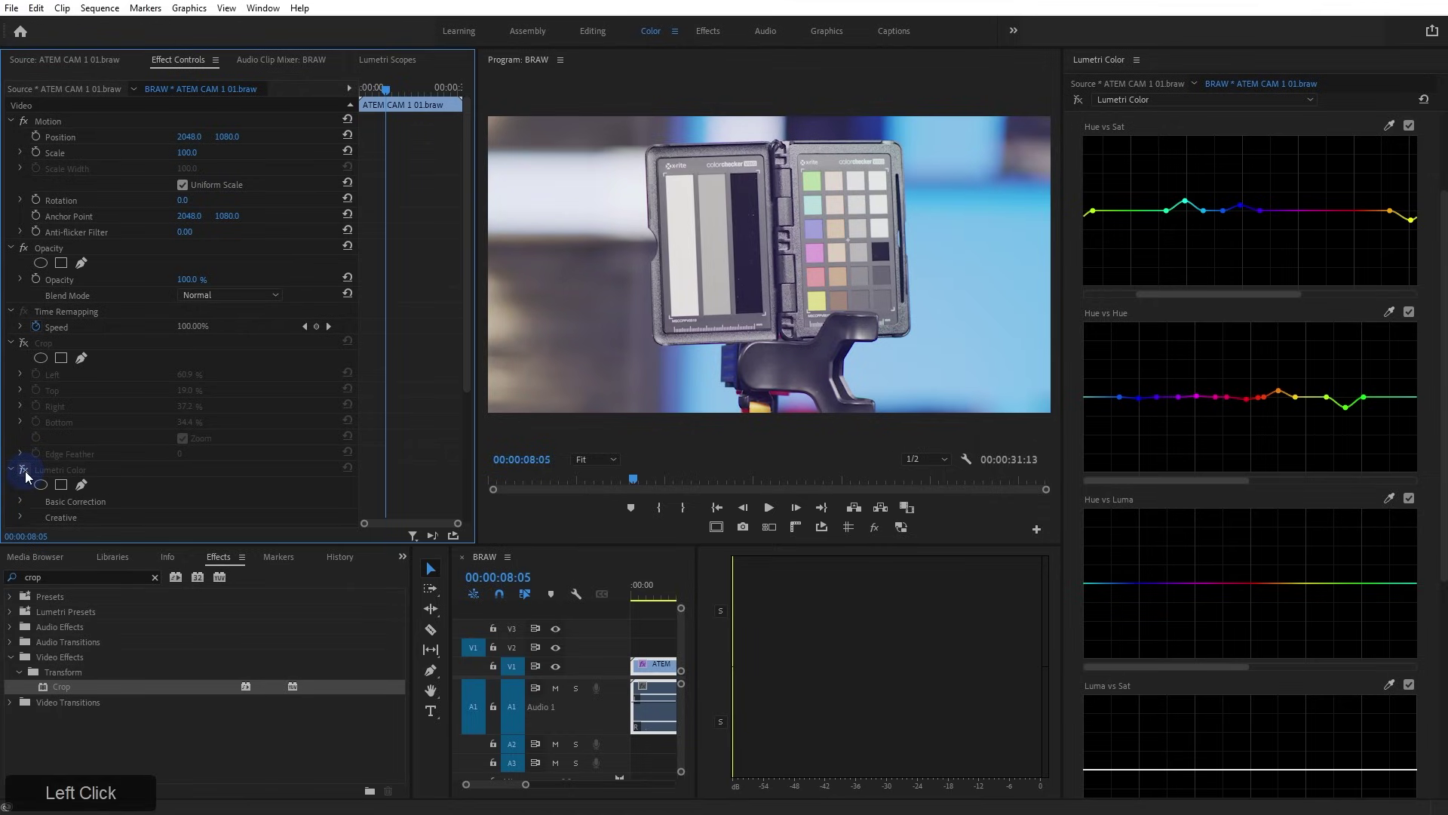
left_click(24, 471)
left_click(24, 471)
left_click(24, 471)
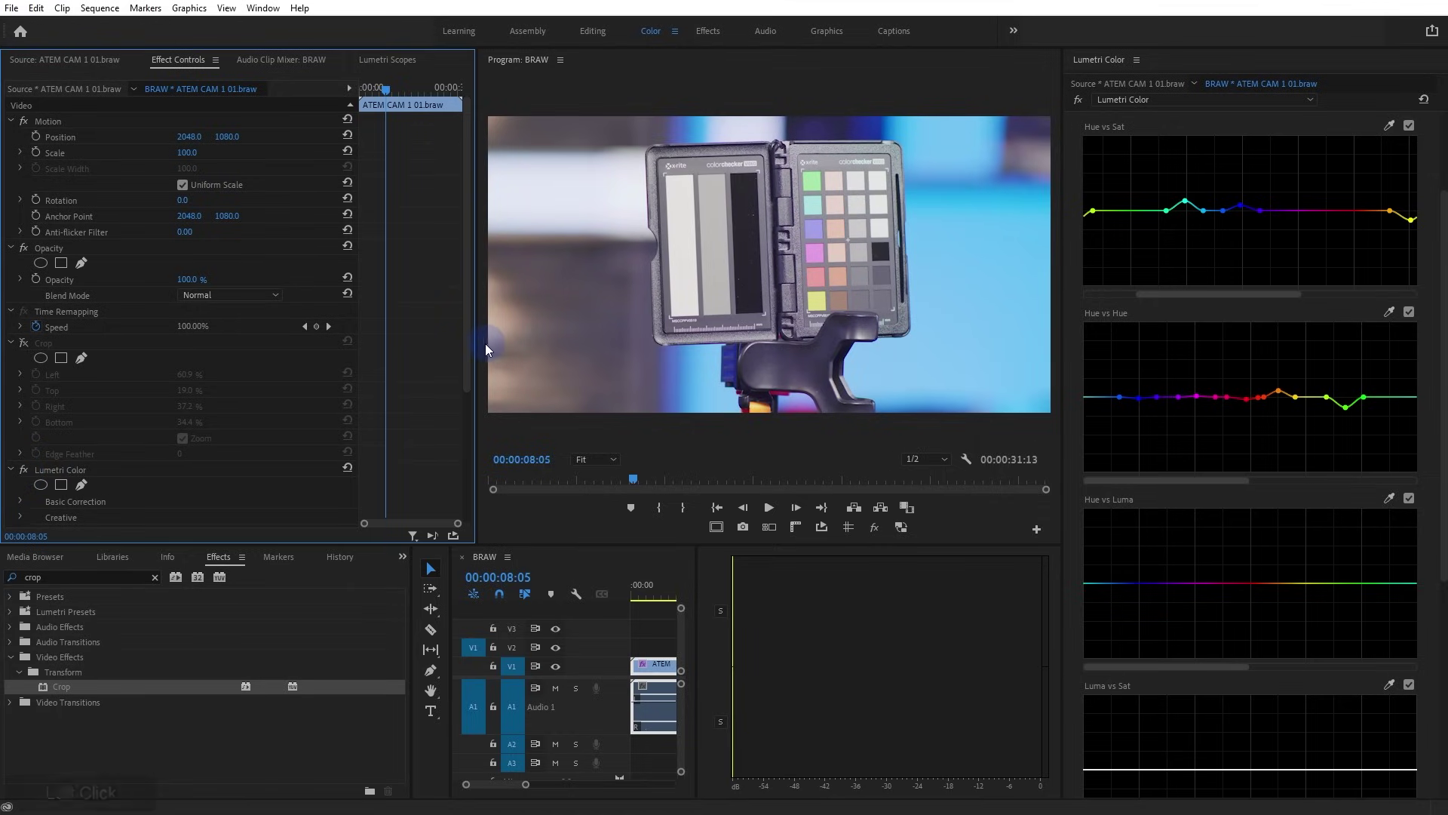
left_click_drag(473, 350, 381, 350)
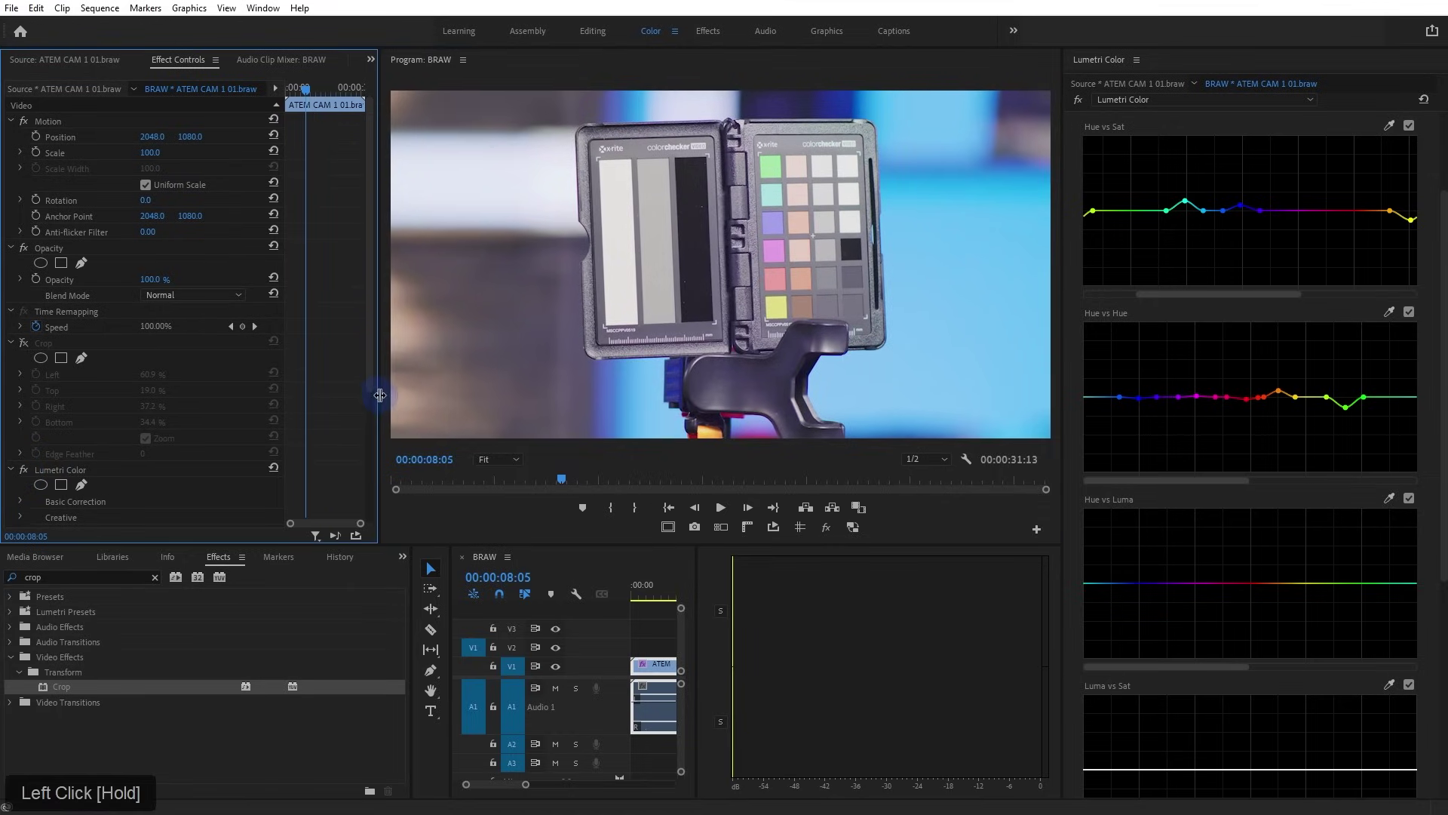
left_click_drag(695, 630, 1038, 630)
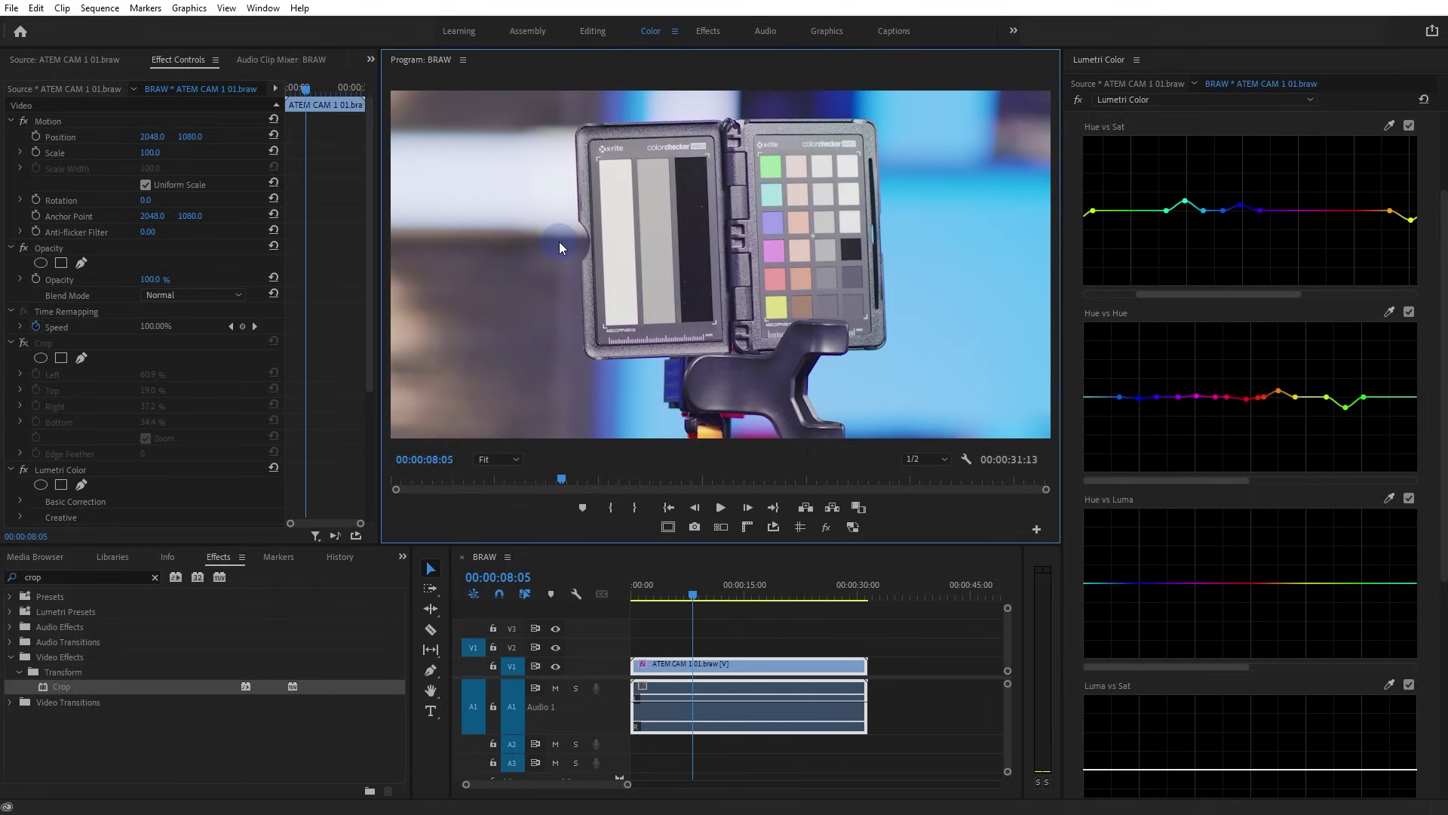
Select the Lumetri Color effect in Effect Controls
left_click(58, 473)
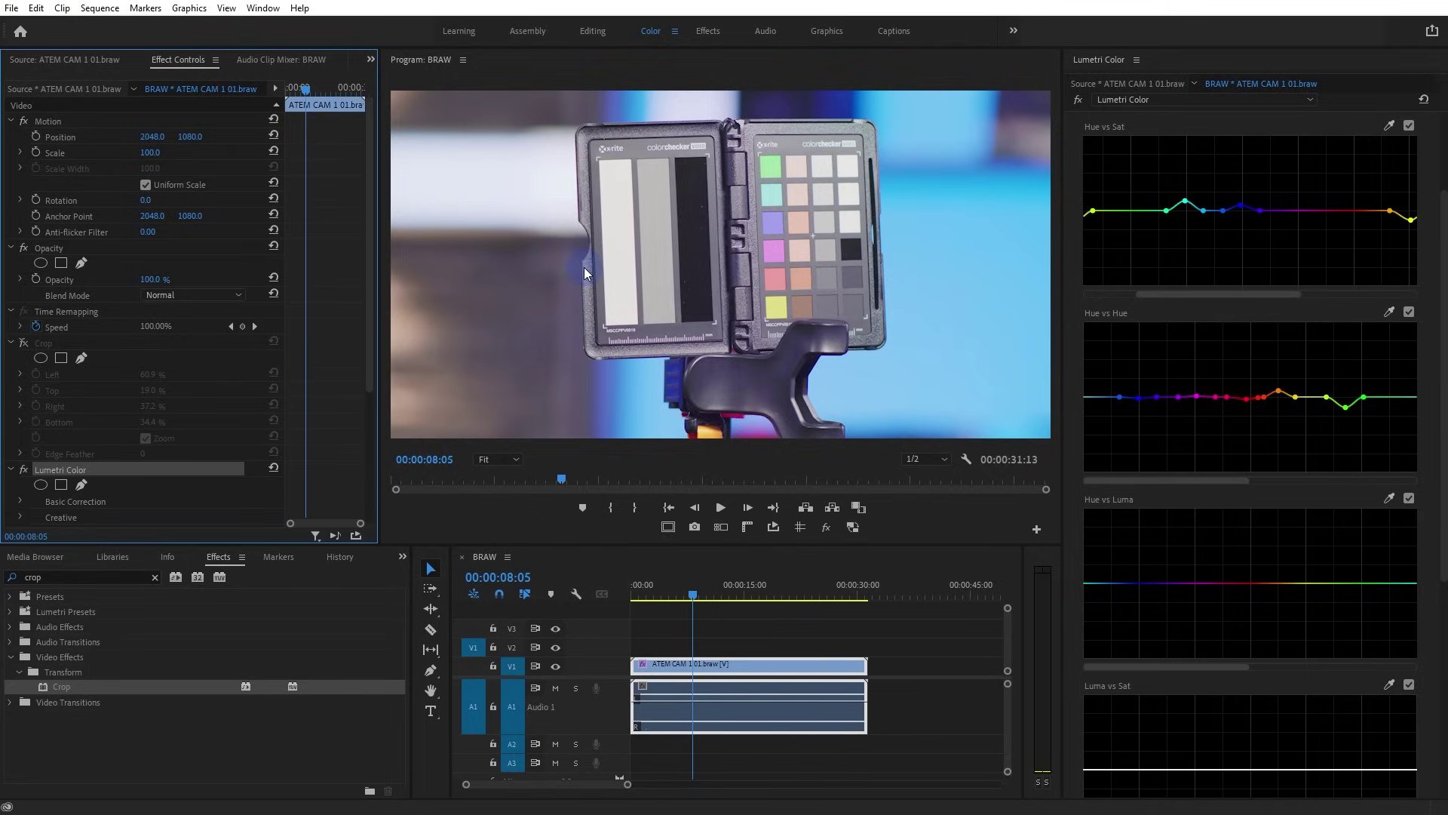
left_click(106, 473)
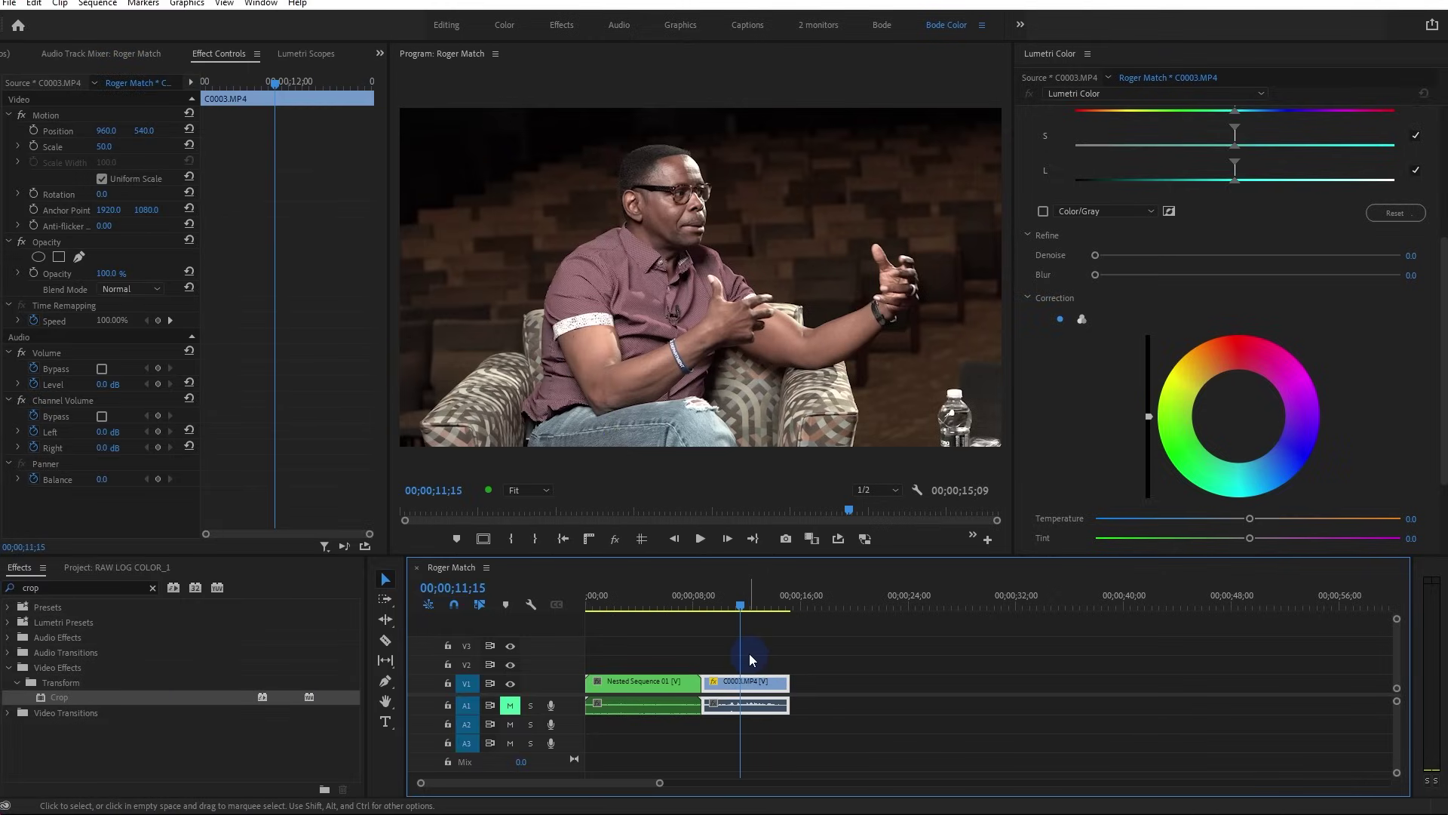
Jump between Nested Sequence 01 and C0003.MP4, settling on C0003.MP4 at 11;13 and selecting it
left_click(749, 653)
left_click(659, 607)
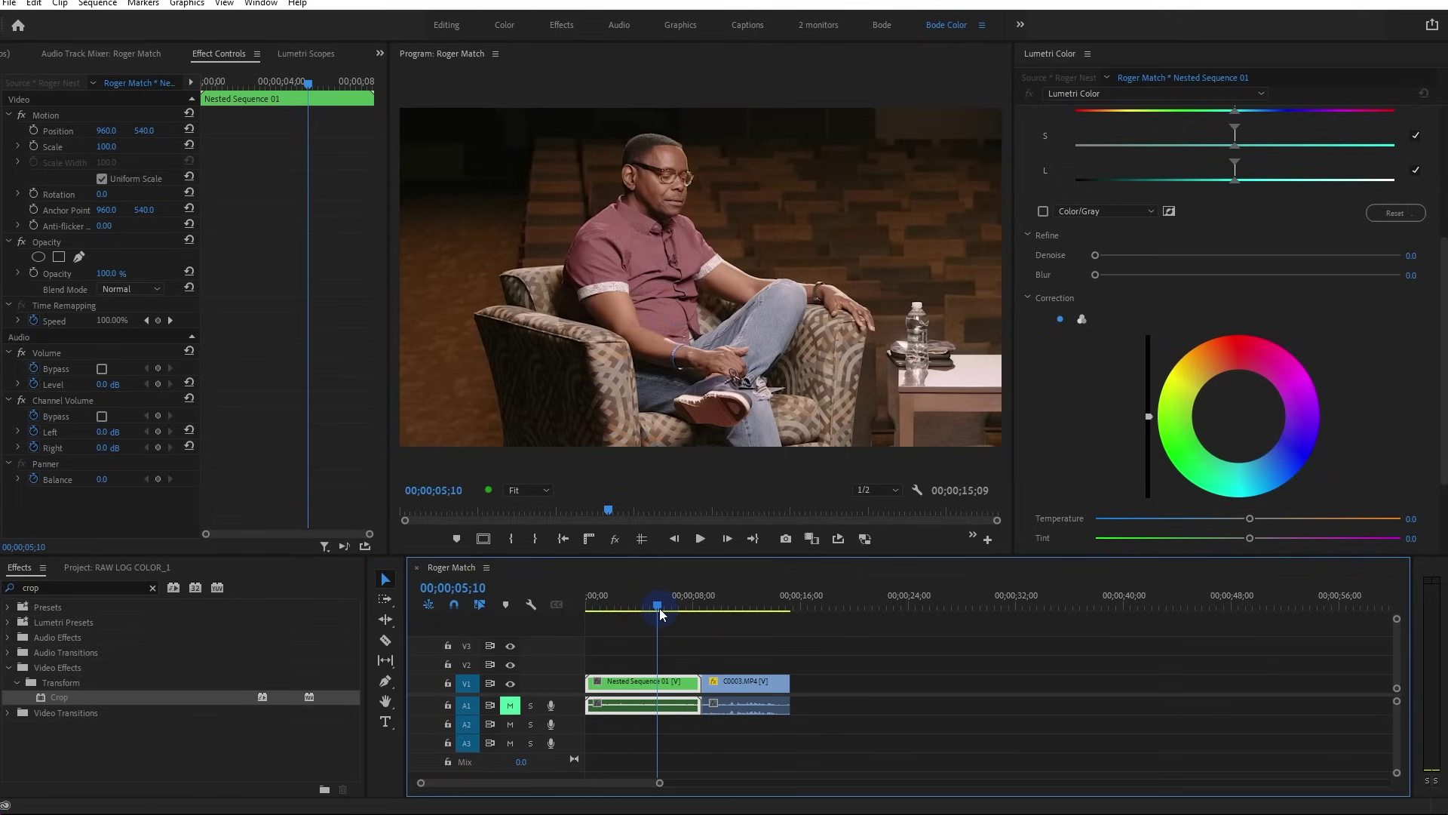
left_click(739, 598)
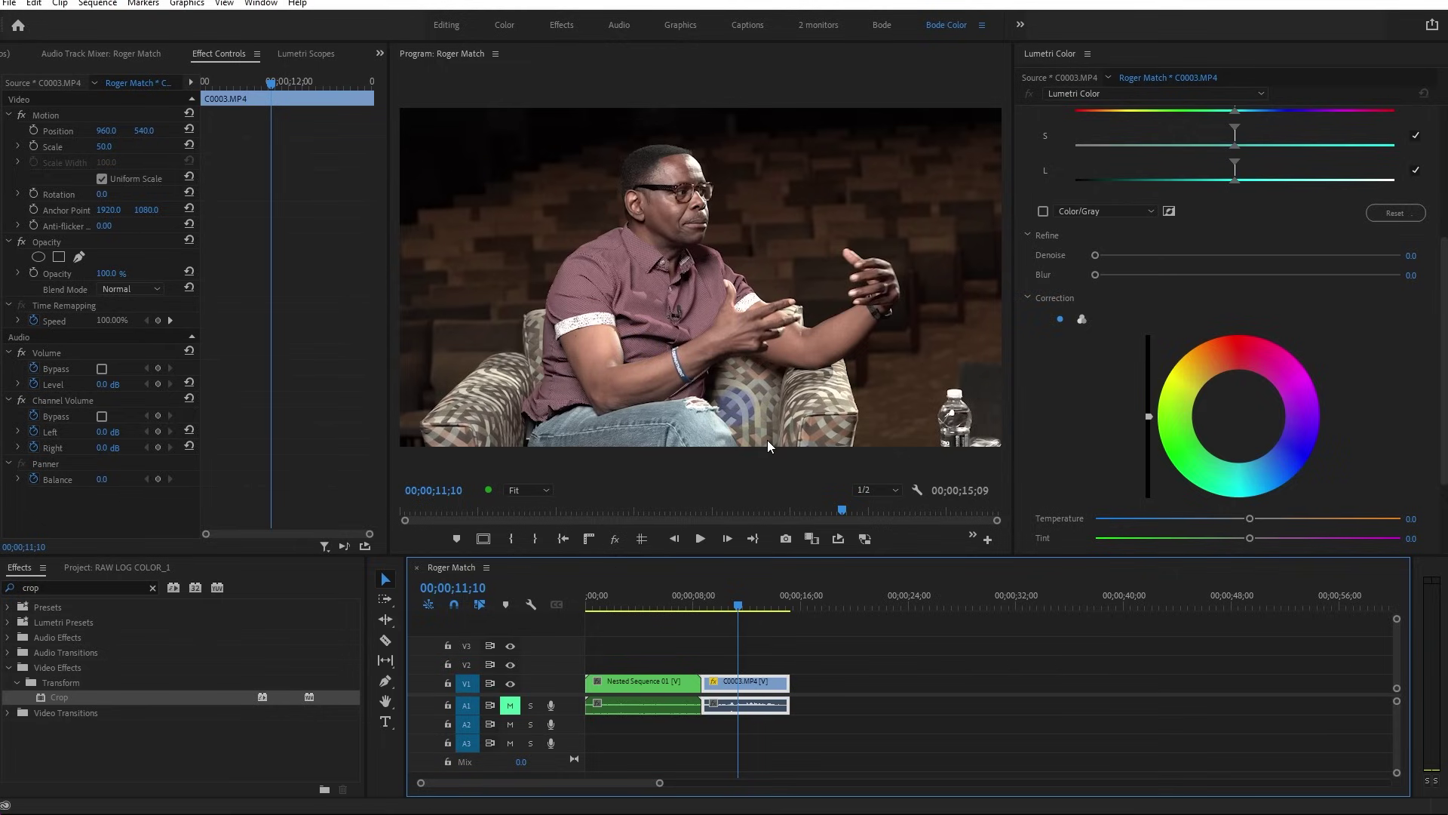
left_click(772, 690)
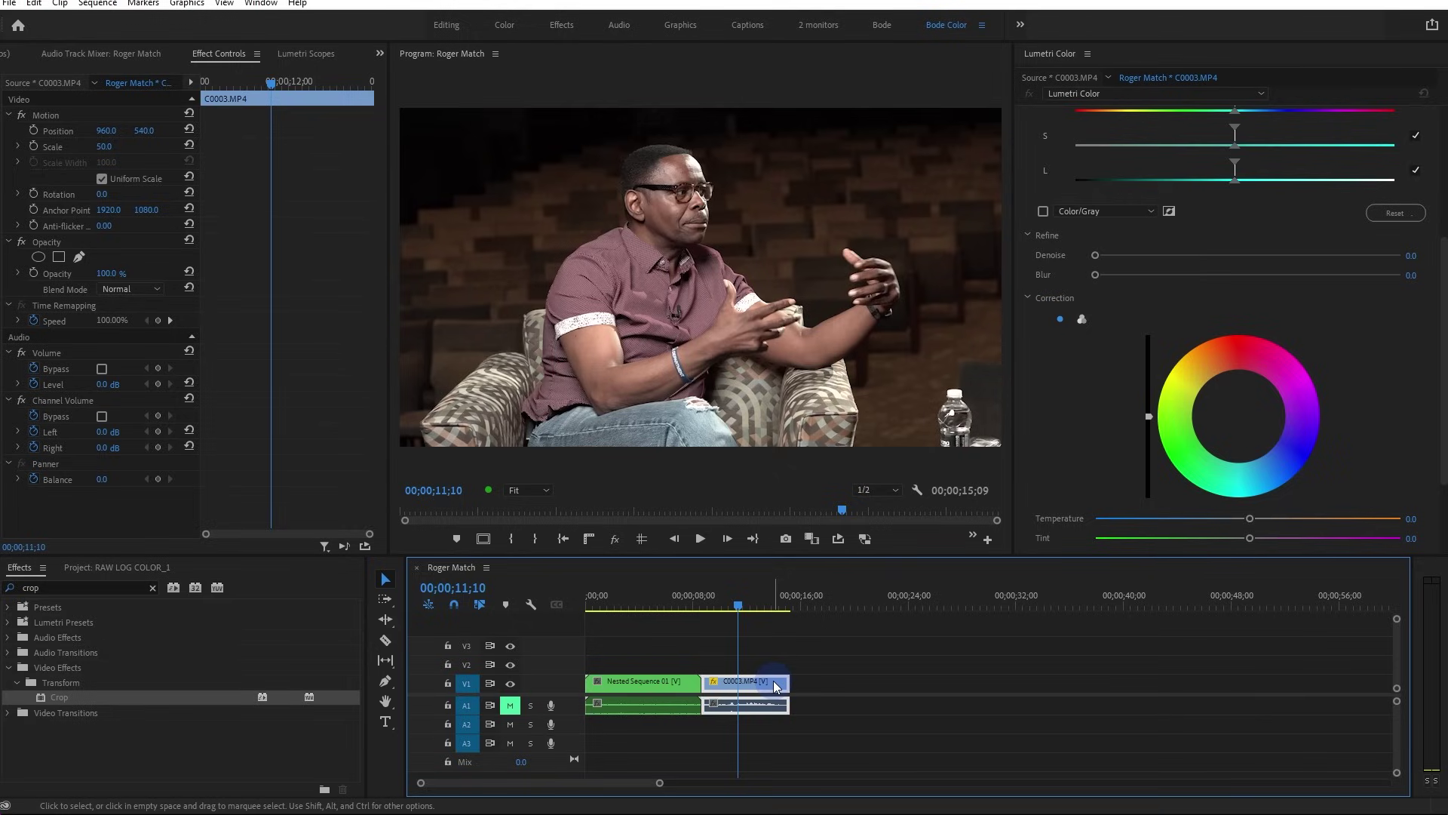
left_click(743, 597)
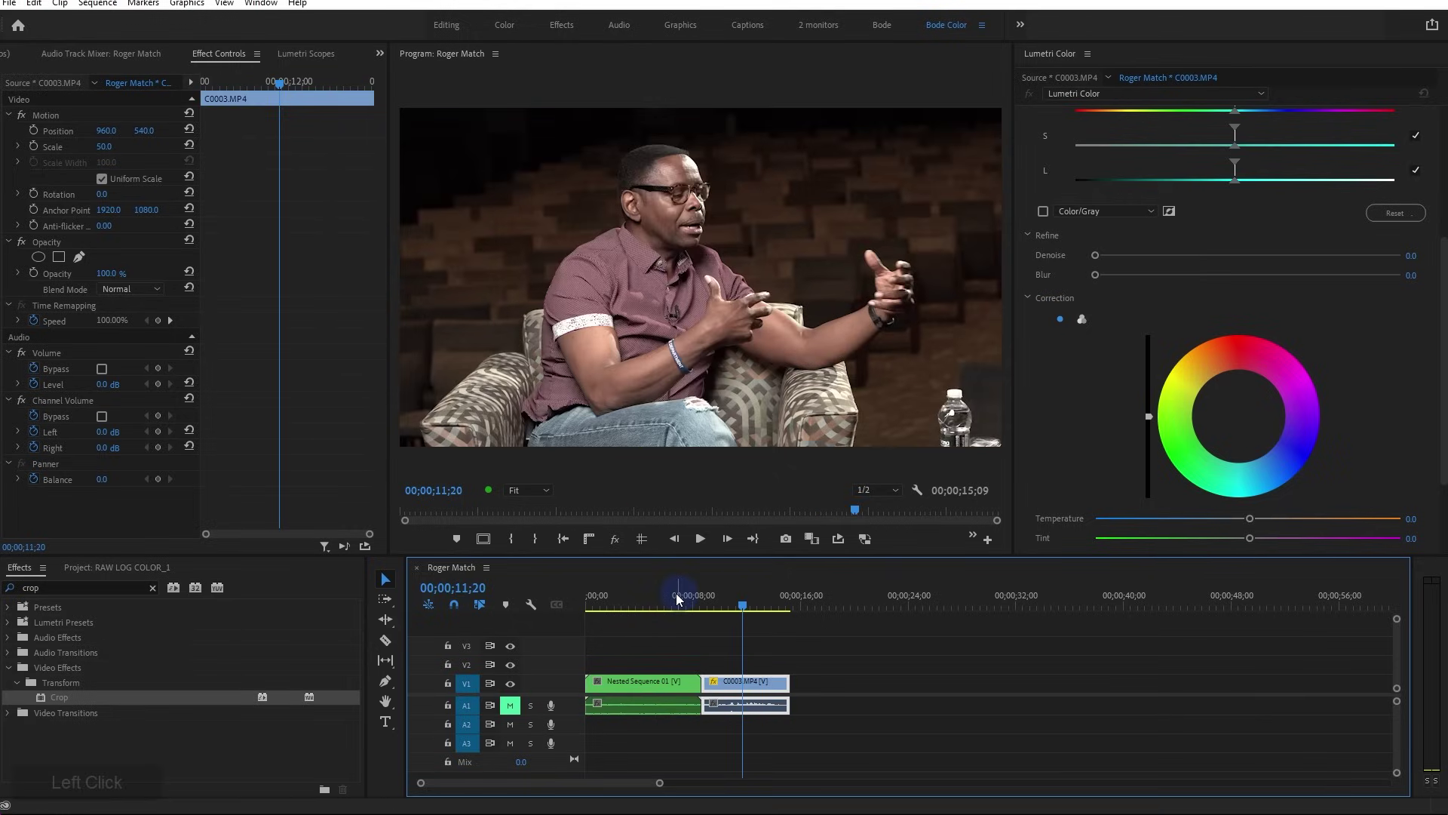
left_click_drag(677, 597, 657, 596)
left_click(658, 682)
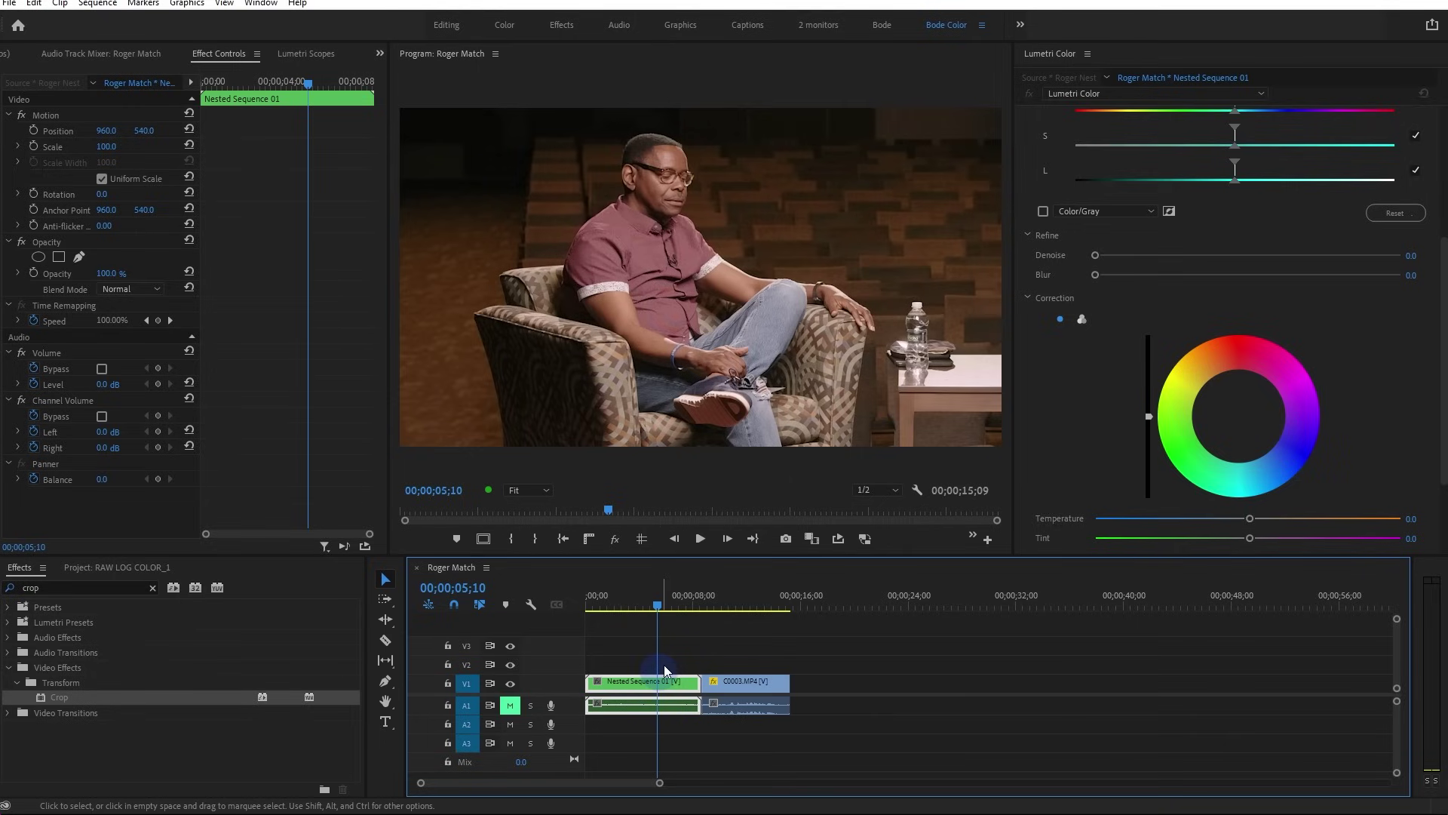
left_click(738, 618)
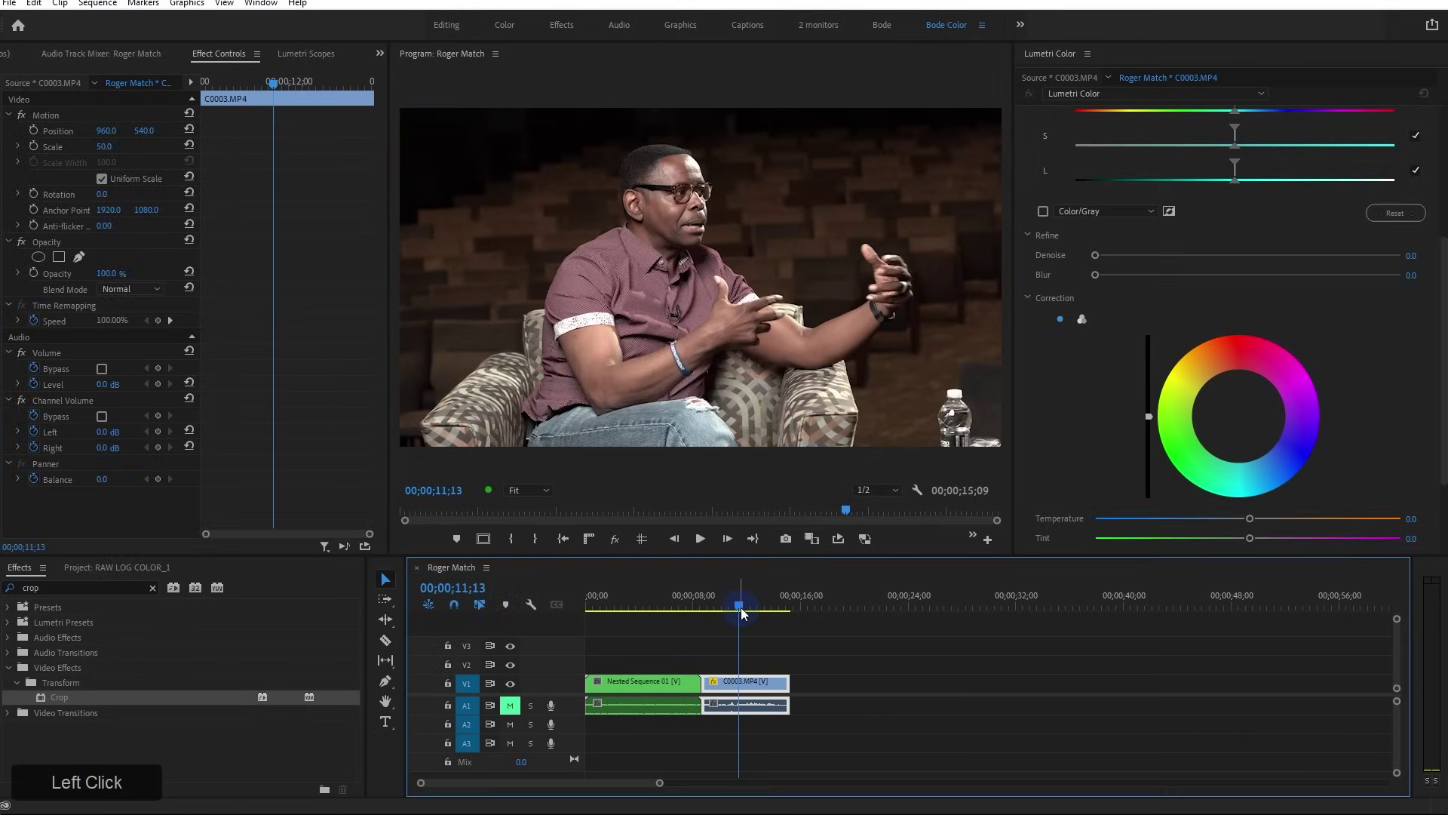
left_click(759, 684)
scroll(1026, 249, "up", 5)
left_click(1034, 245)
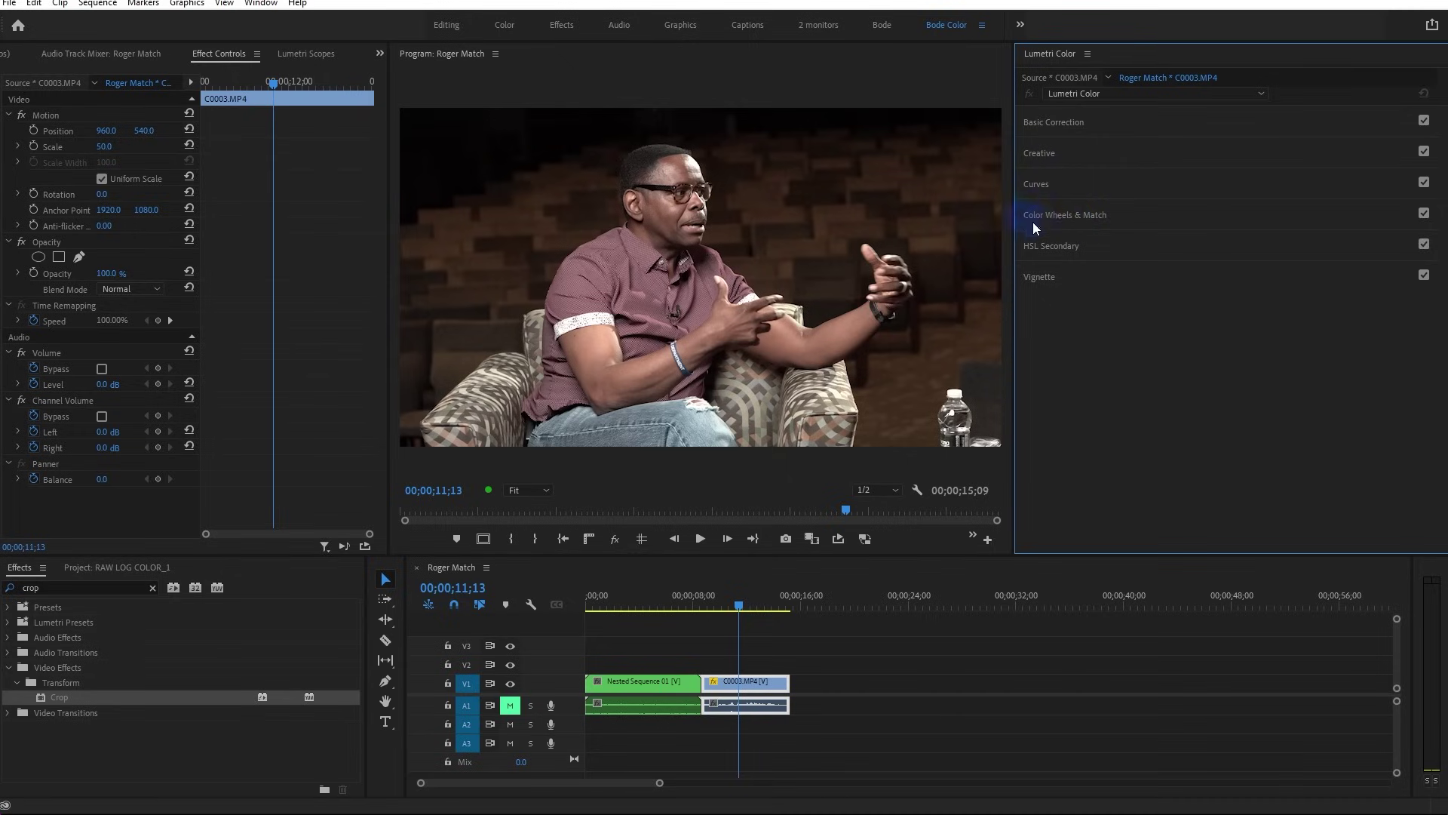
left_click(1054, 216)
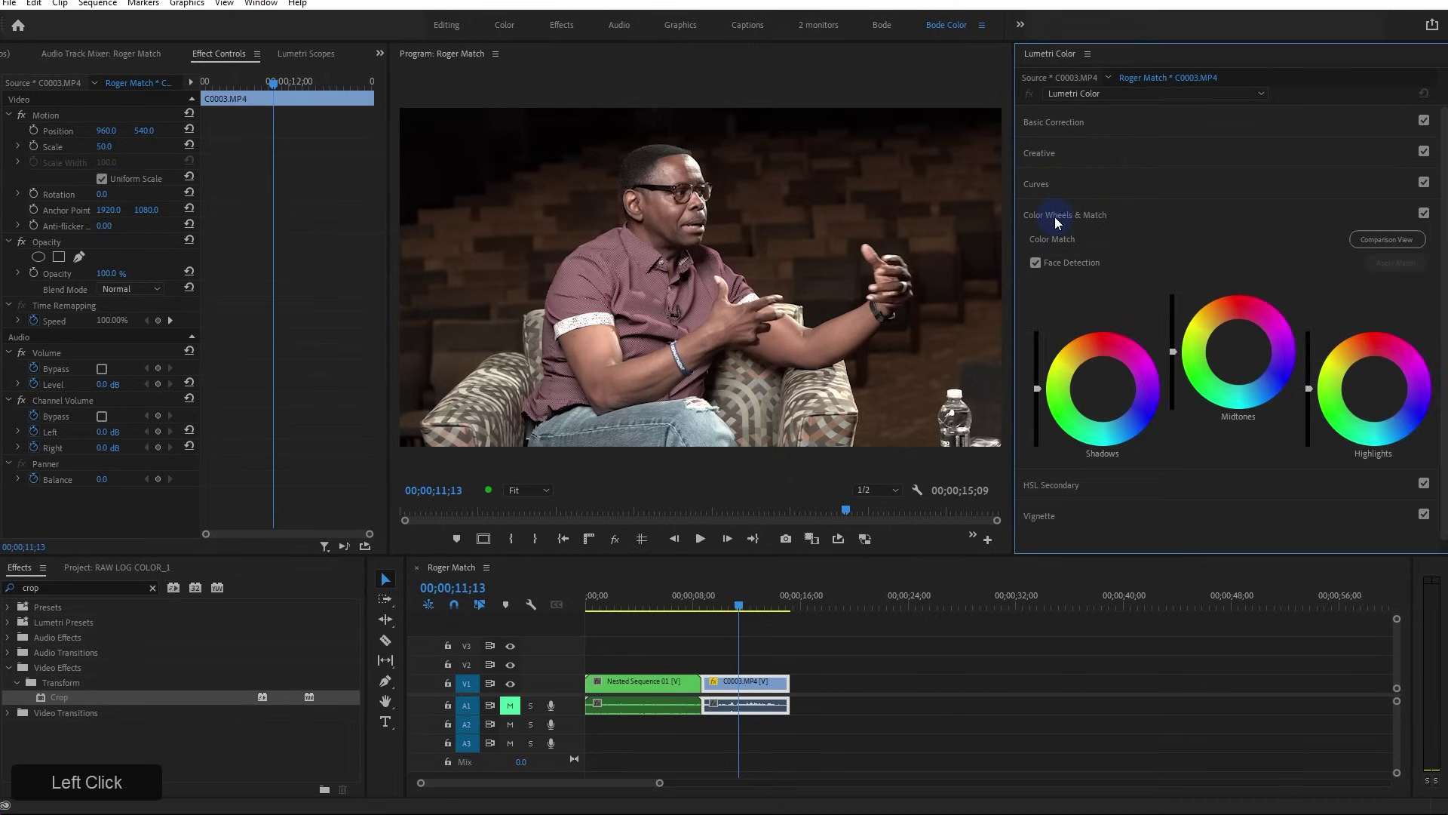
left_click(1050, 54)
left_click(261, 3)
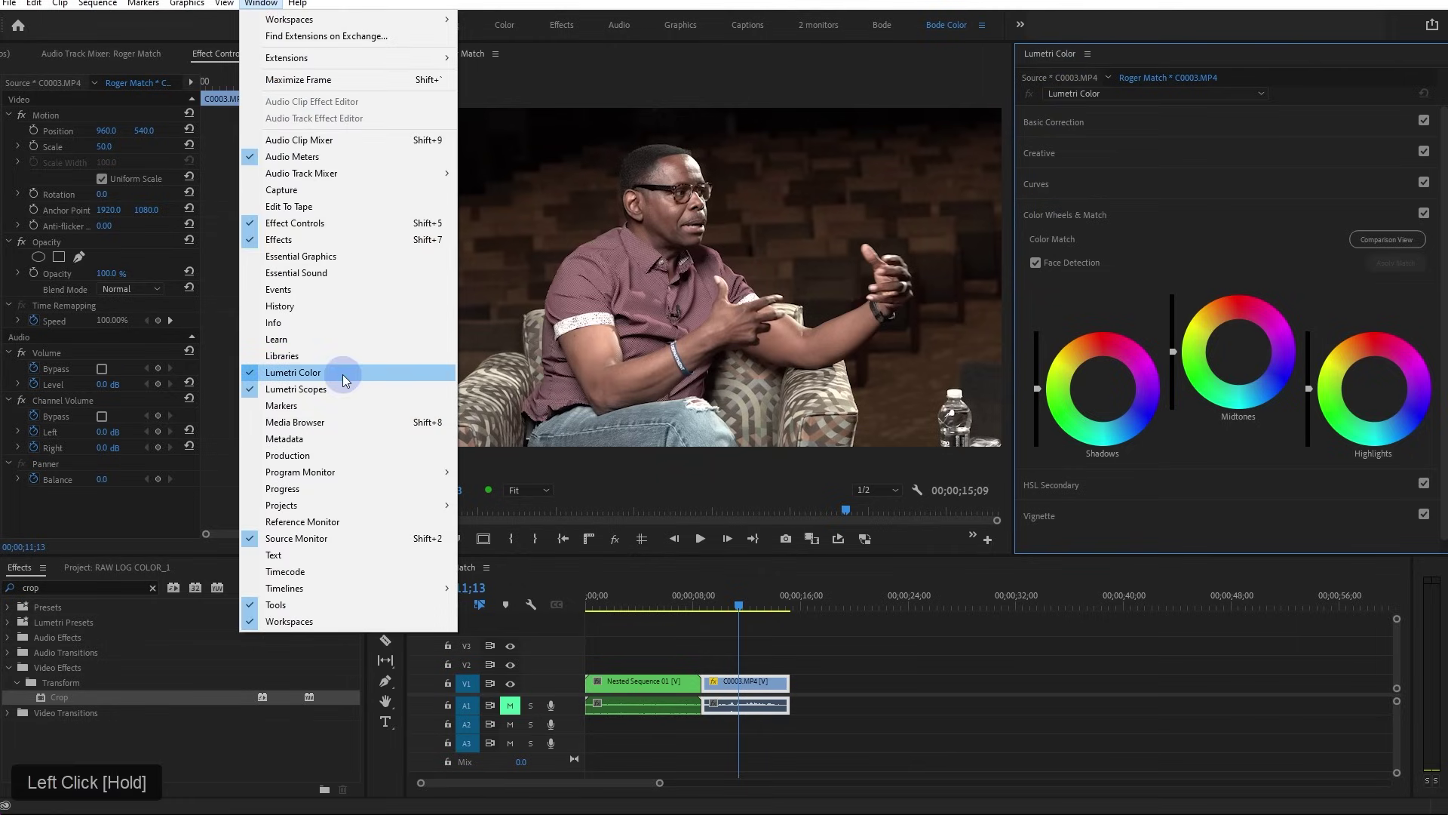
left_click(1129, 245)
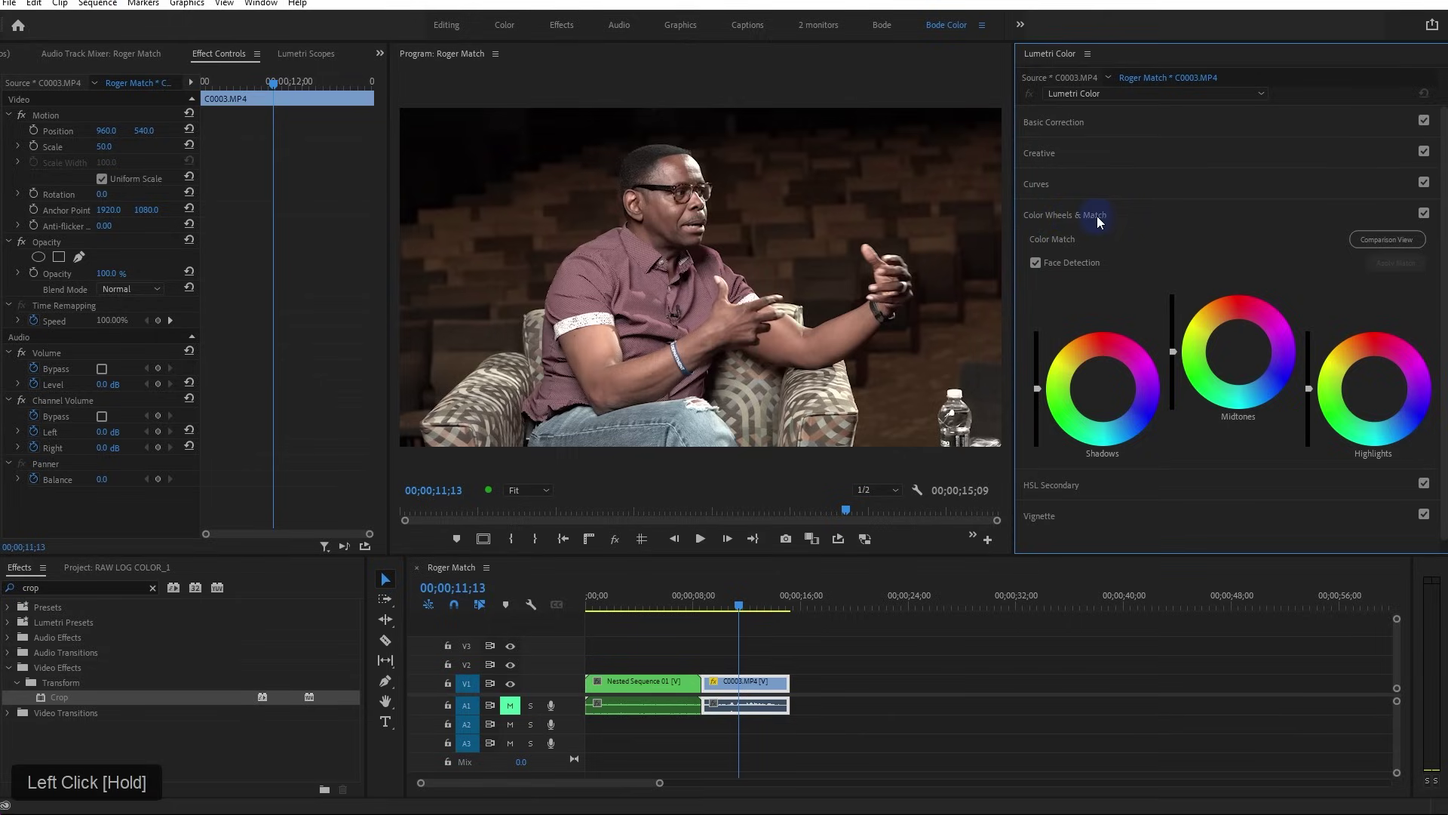
Open an enlarged Comparison View, move the reference to frame 05;01, and apply the colour match
left_click(1369, 239)
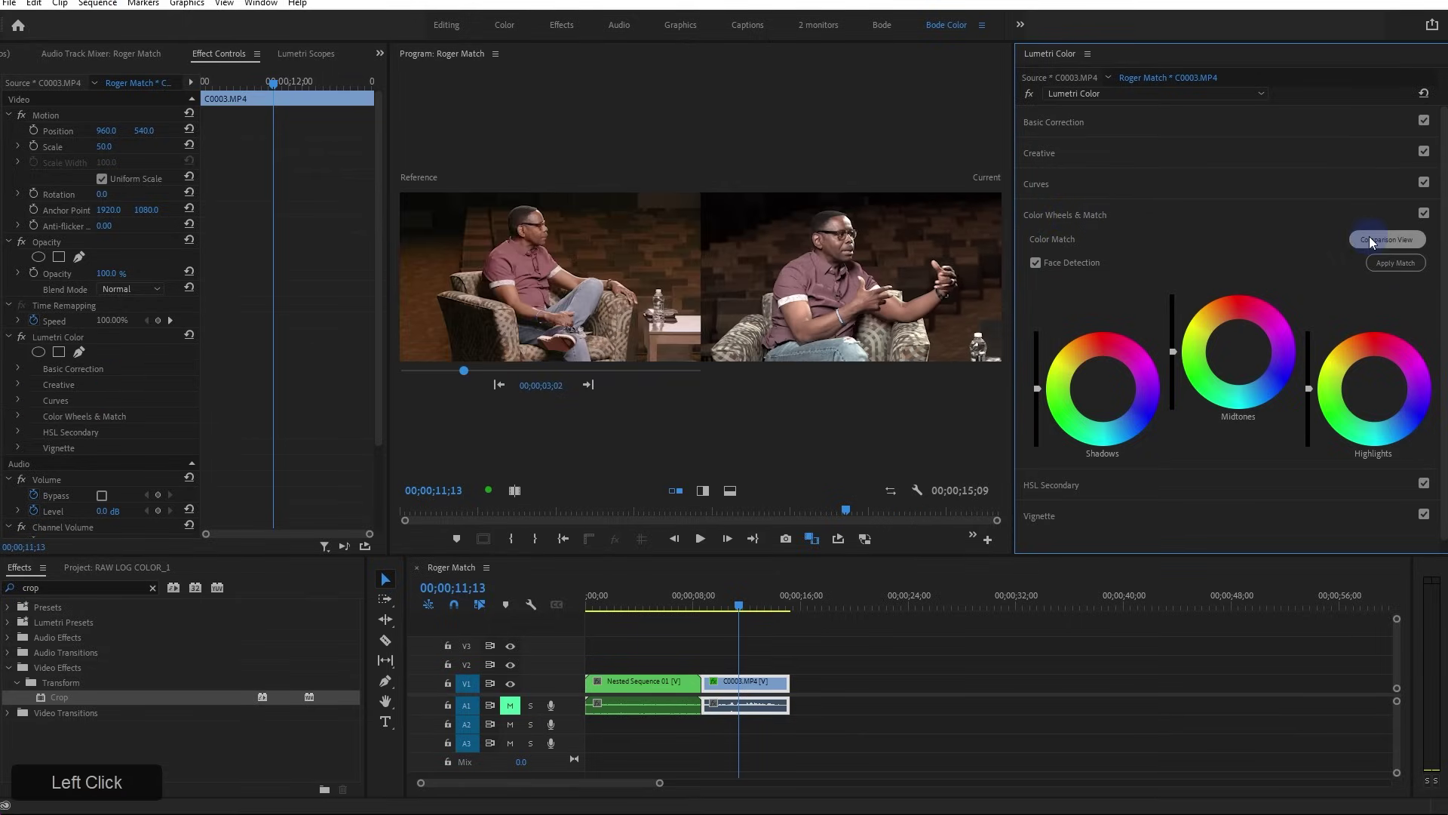
left_click_drag(390, 195, 120, 195)
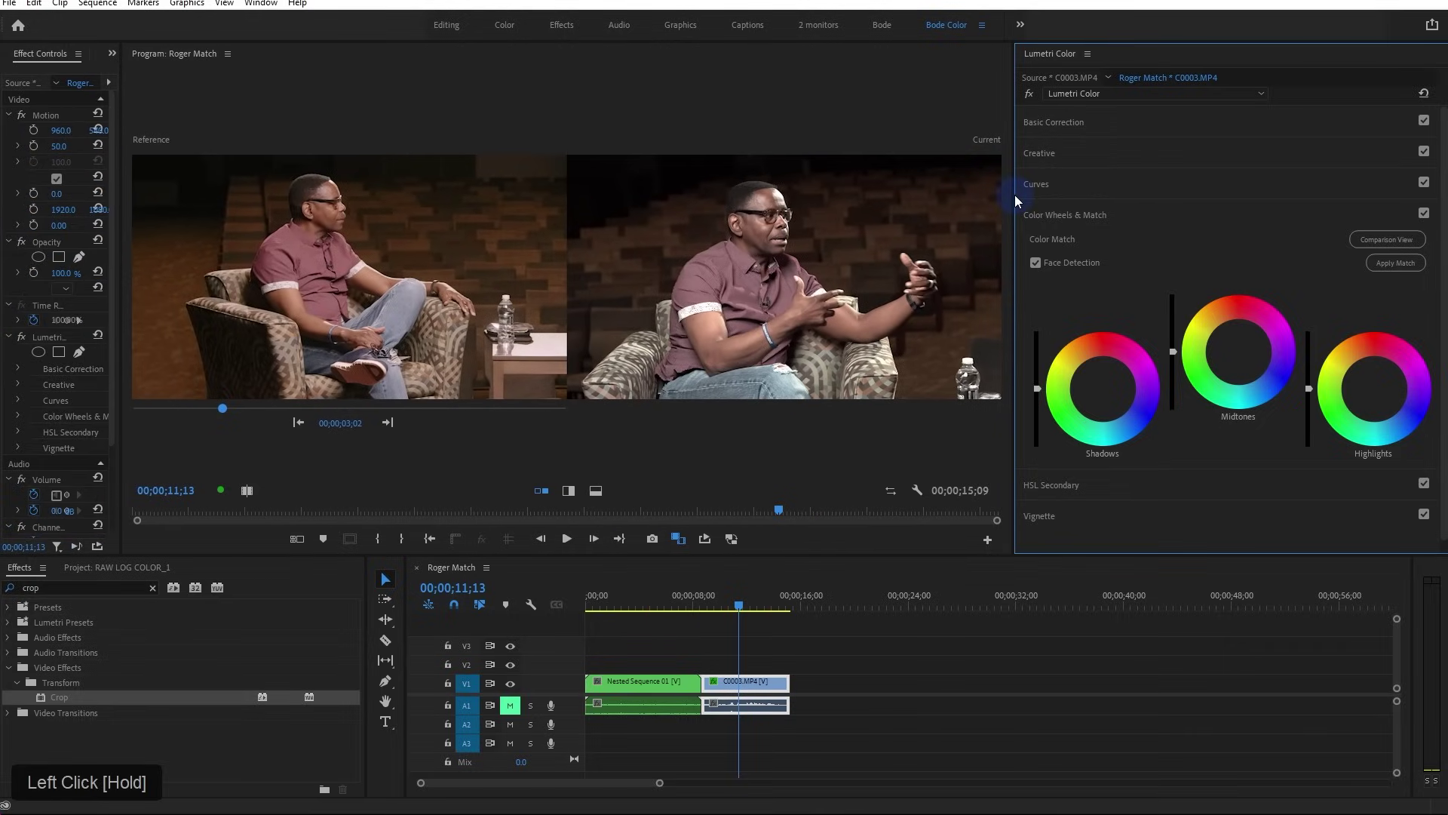
left_click_drag(1015, 194, 1052, 196)
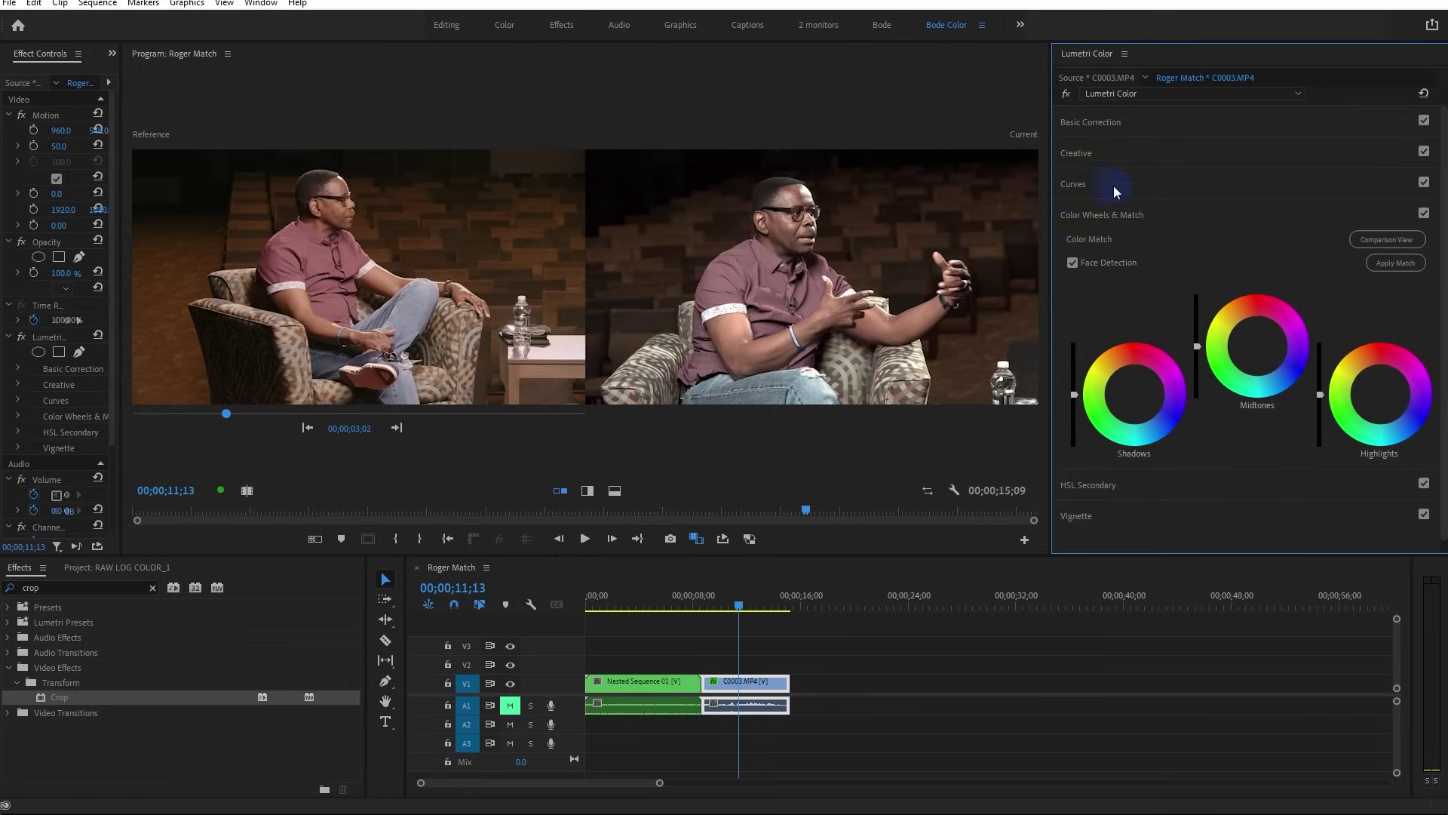
left_click_drag(226, 413, 247, 419)
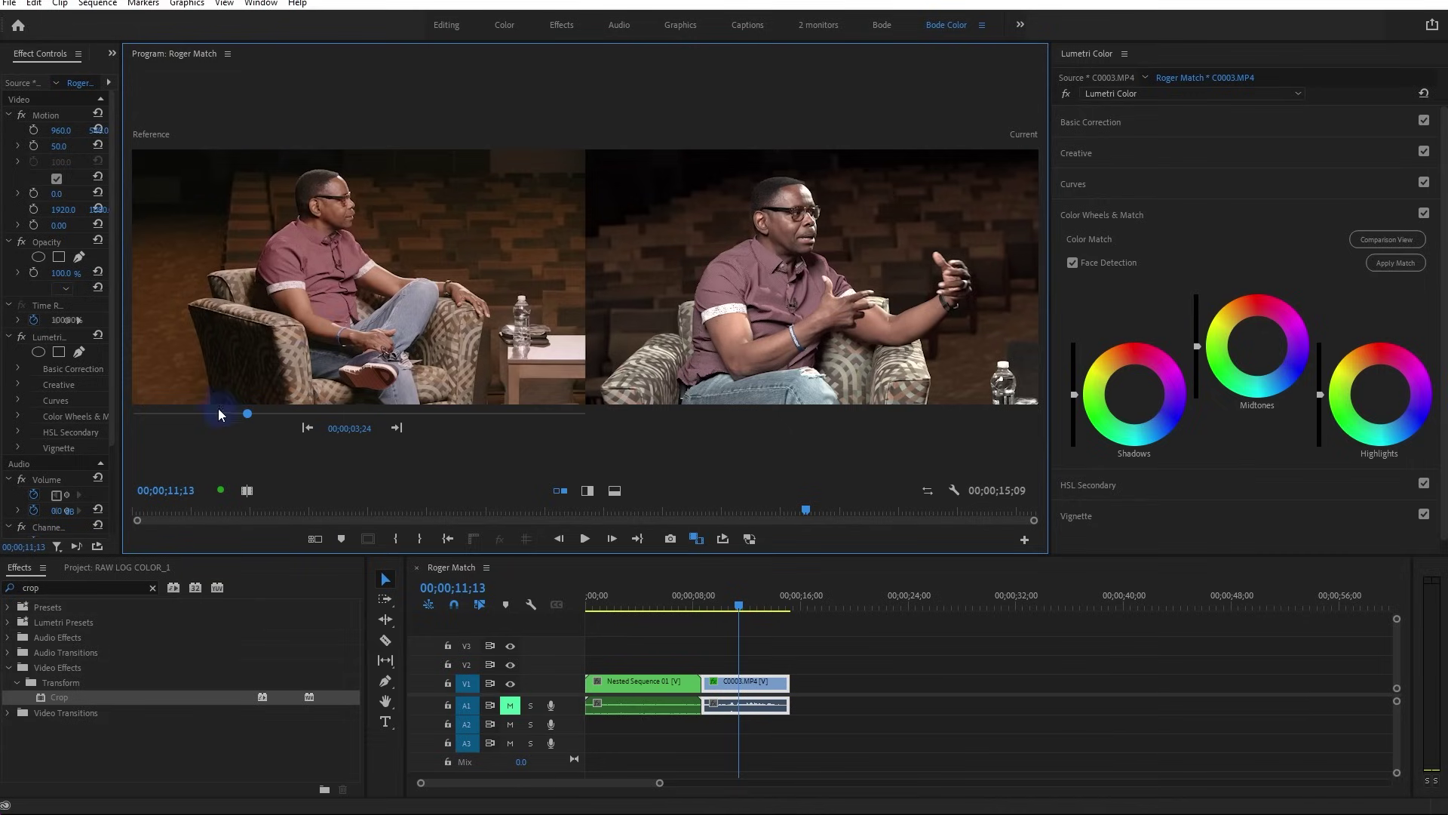
left_click_drag(248, 414, 279, 414)
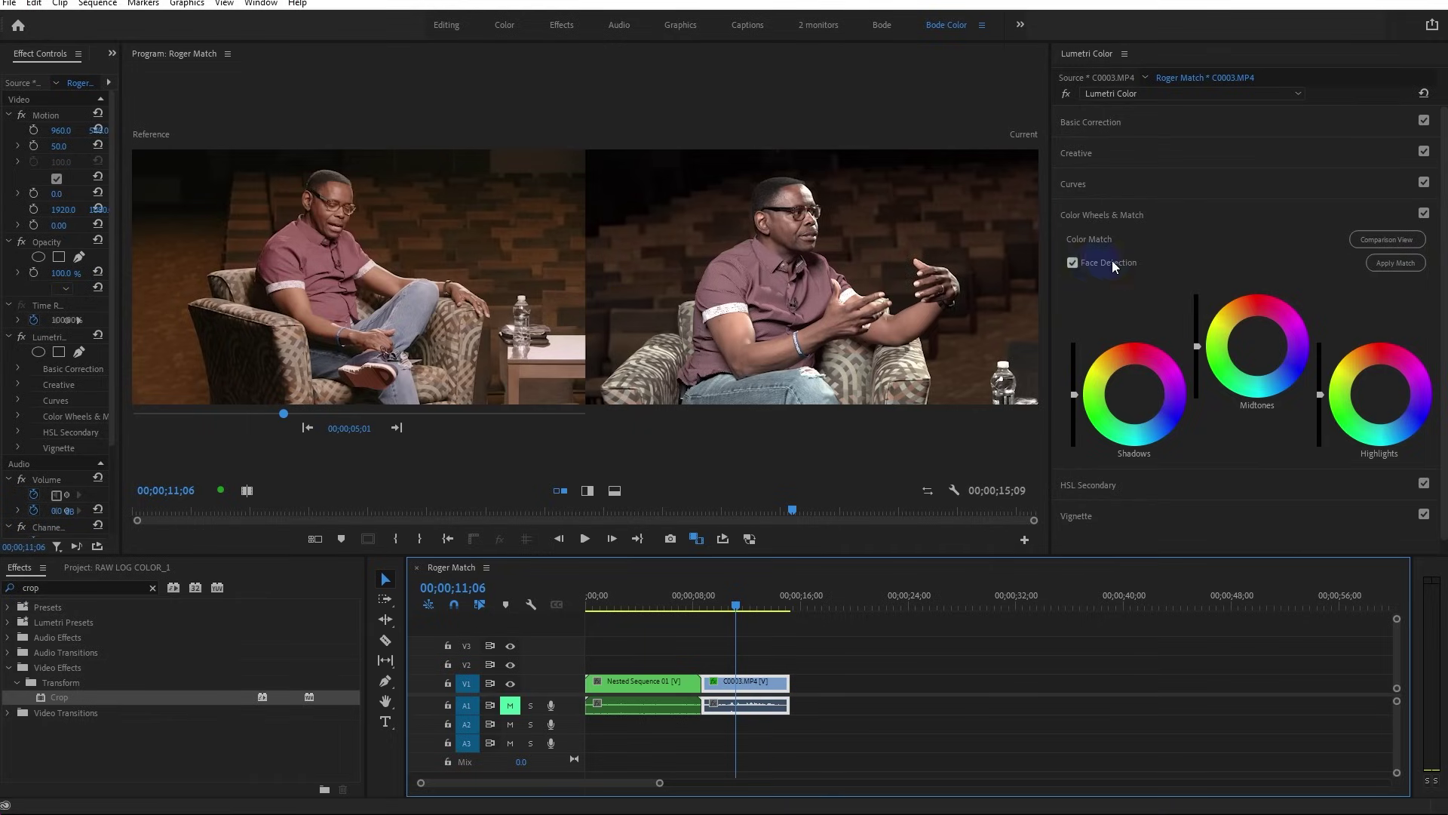
left_click(1415, 264)
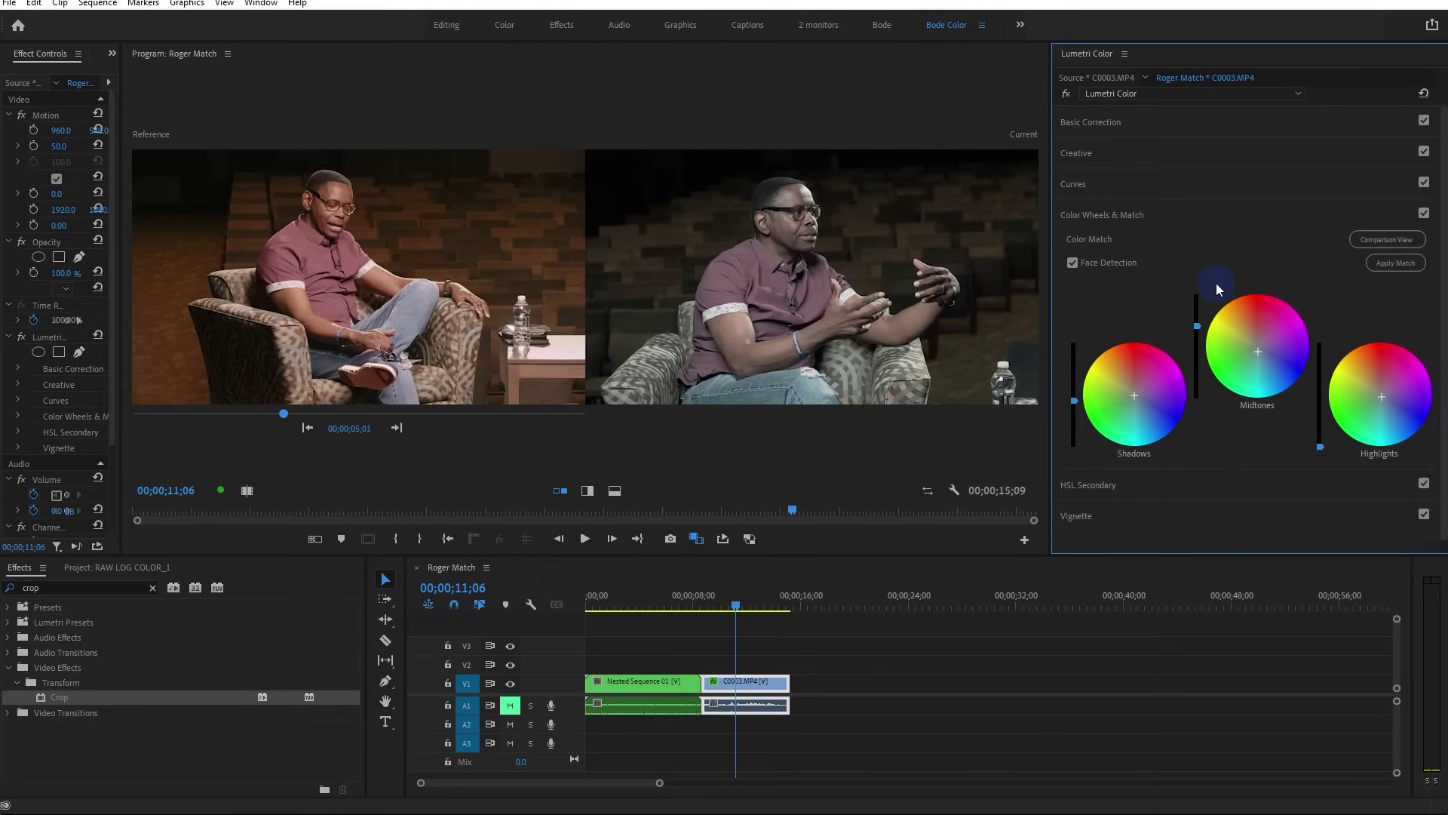
Reset Lumetri Color, turn off Face Detection, reapply the match, and exit Comparison View
left_click(1424, 94)
left_click(1395, 239)
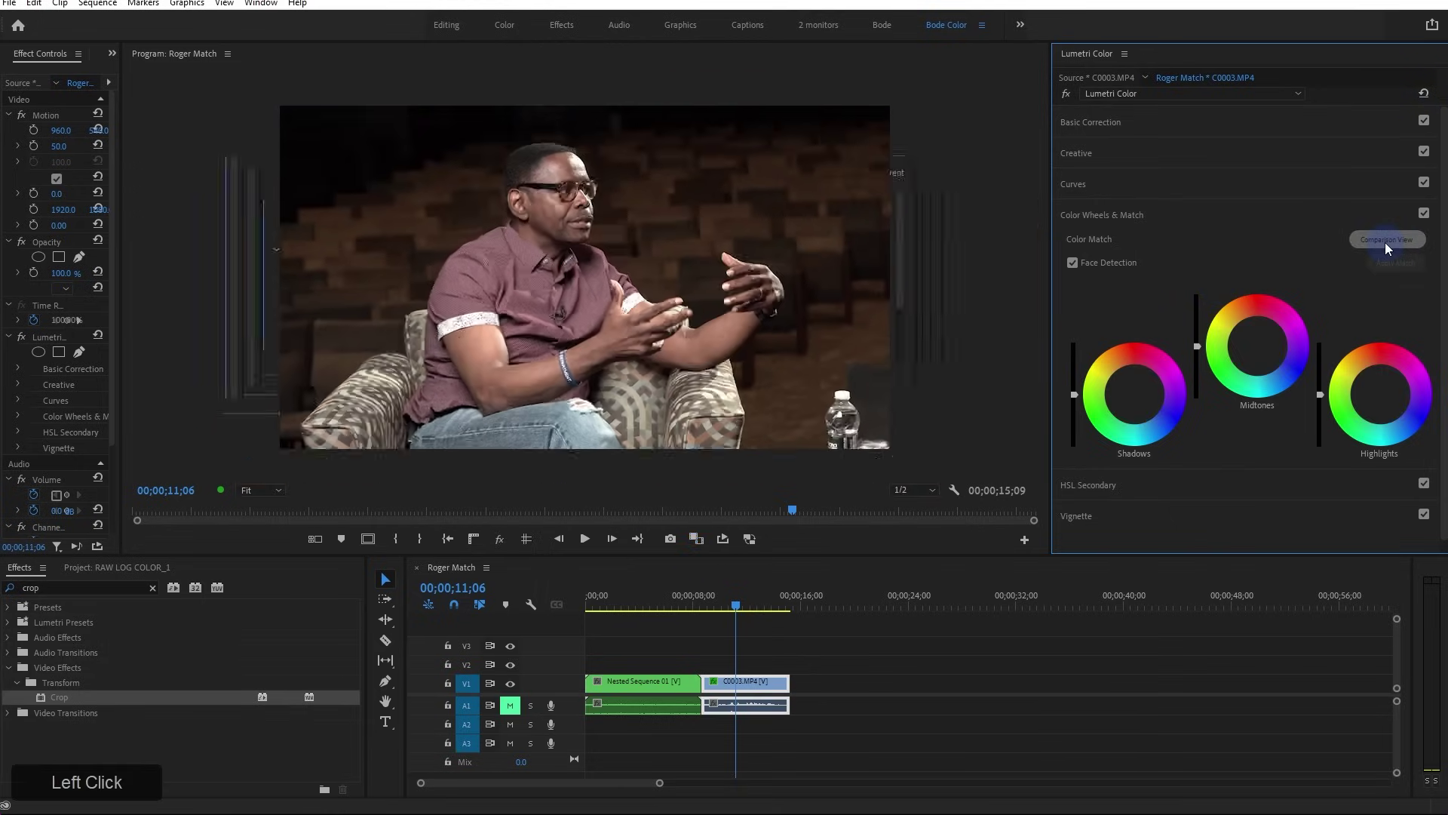
left_click(1385, 242)
left_click(398, 390)
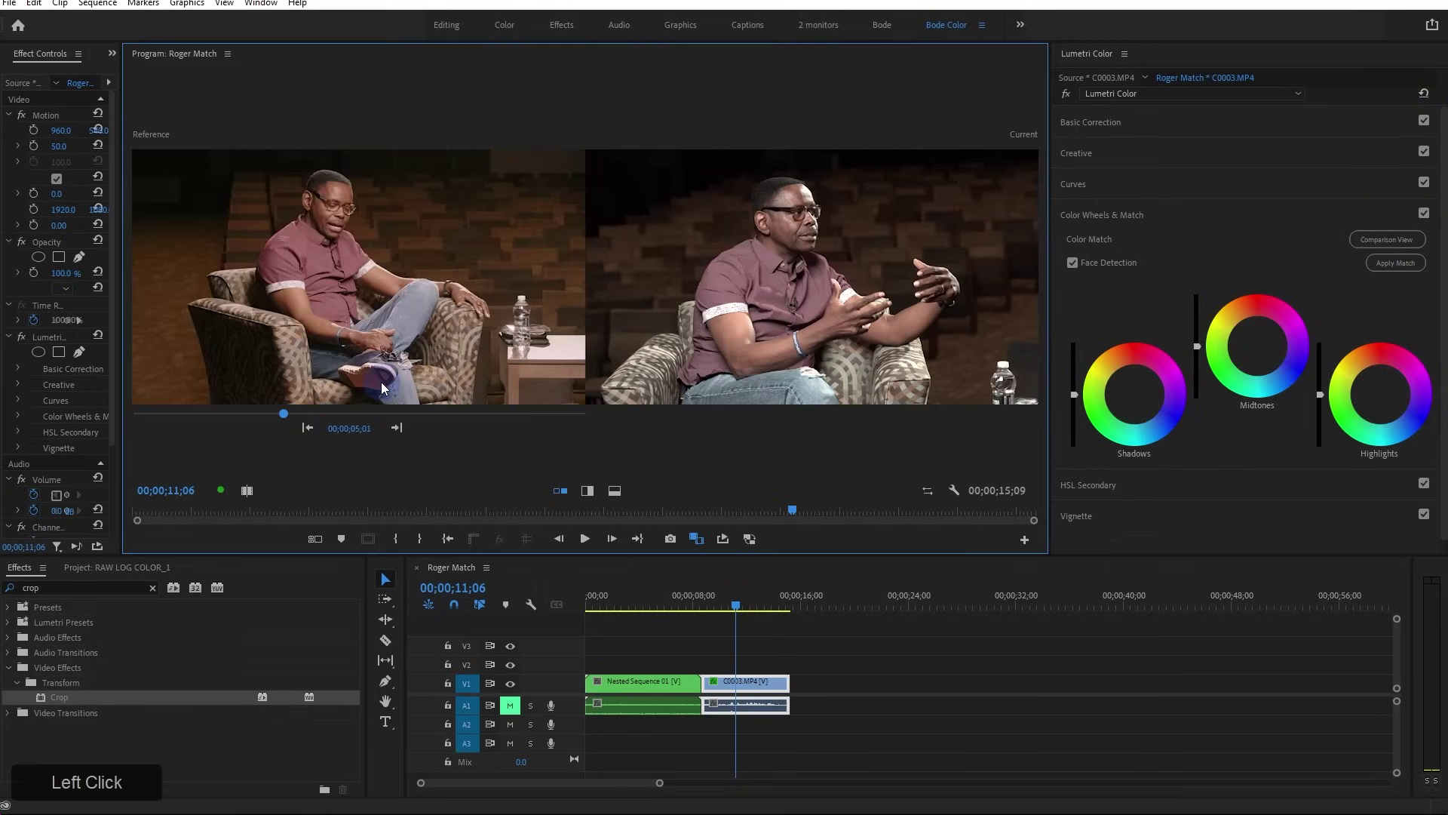
left_click(1377, 266)
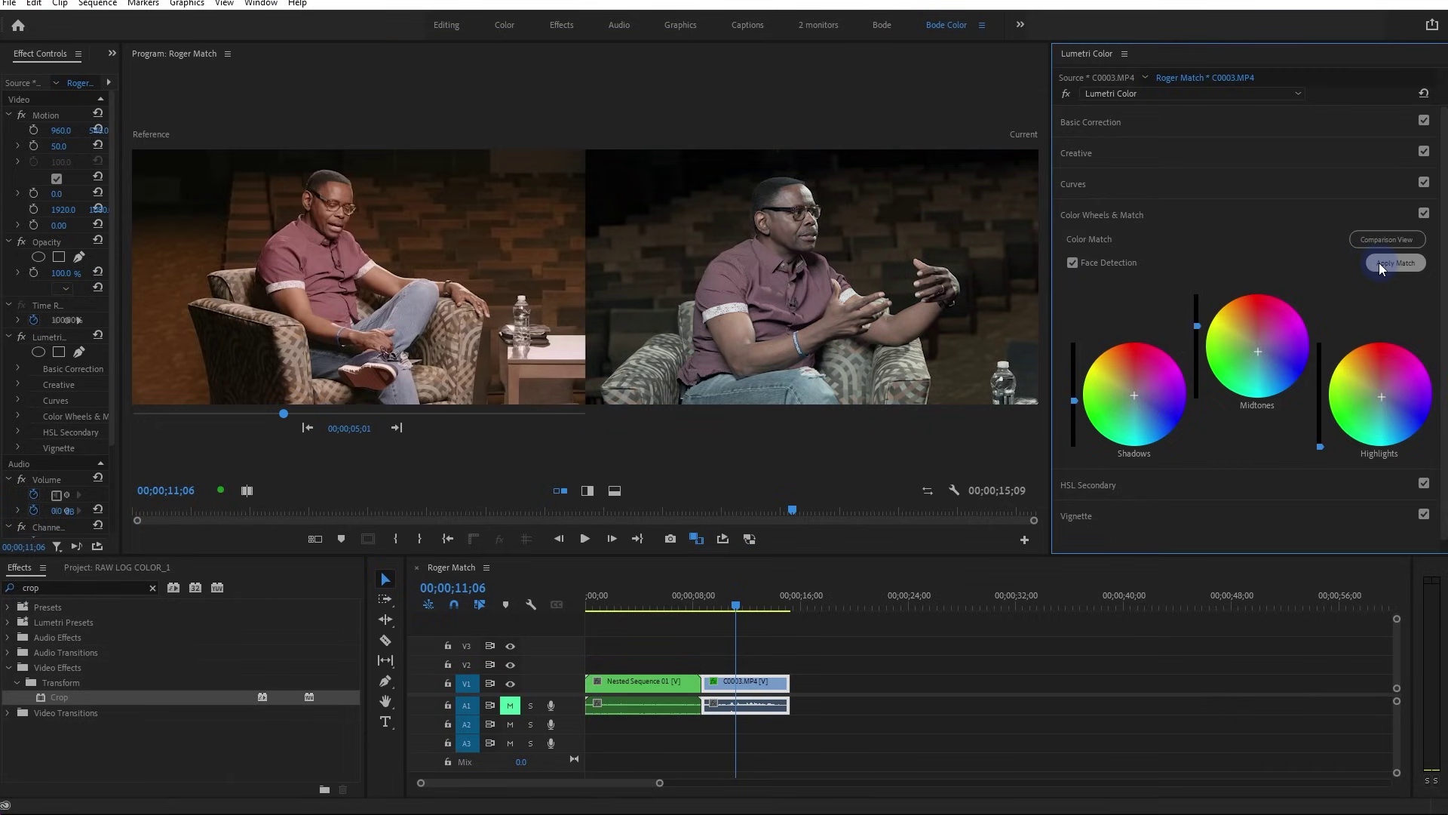
left_click(1380, 264)
left_click(1427, 91)
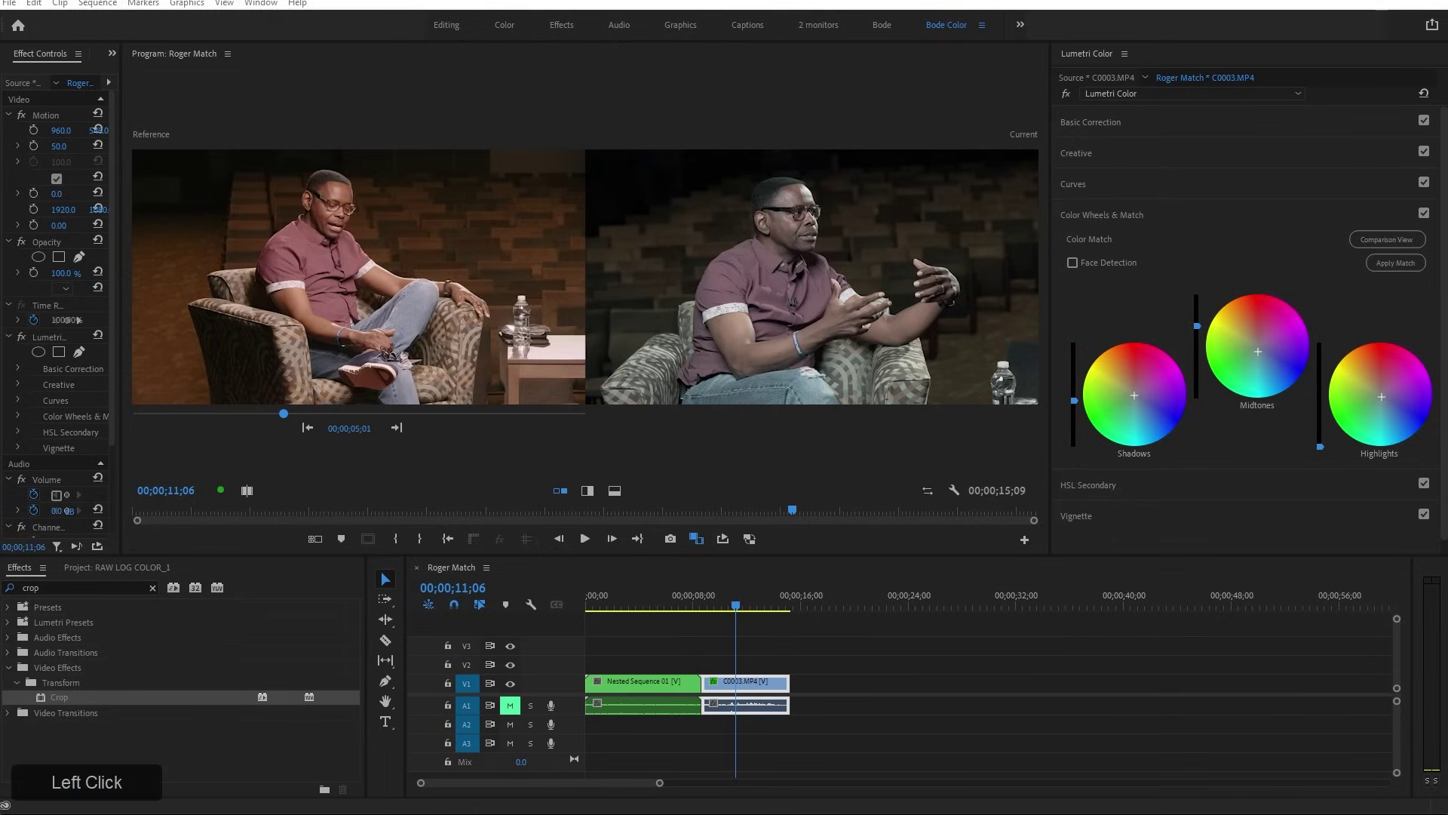
left_click(895, 257)
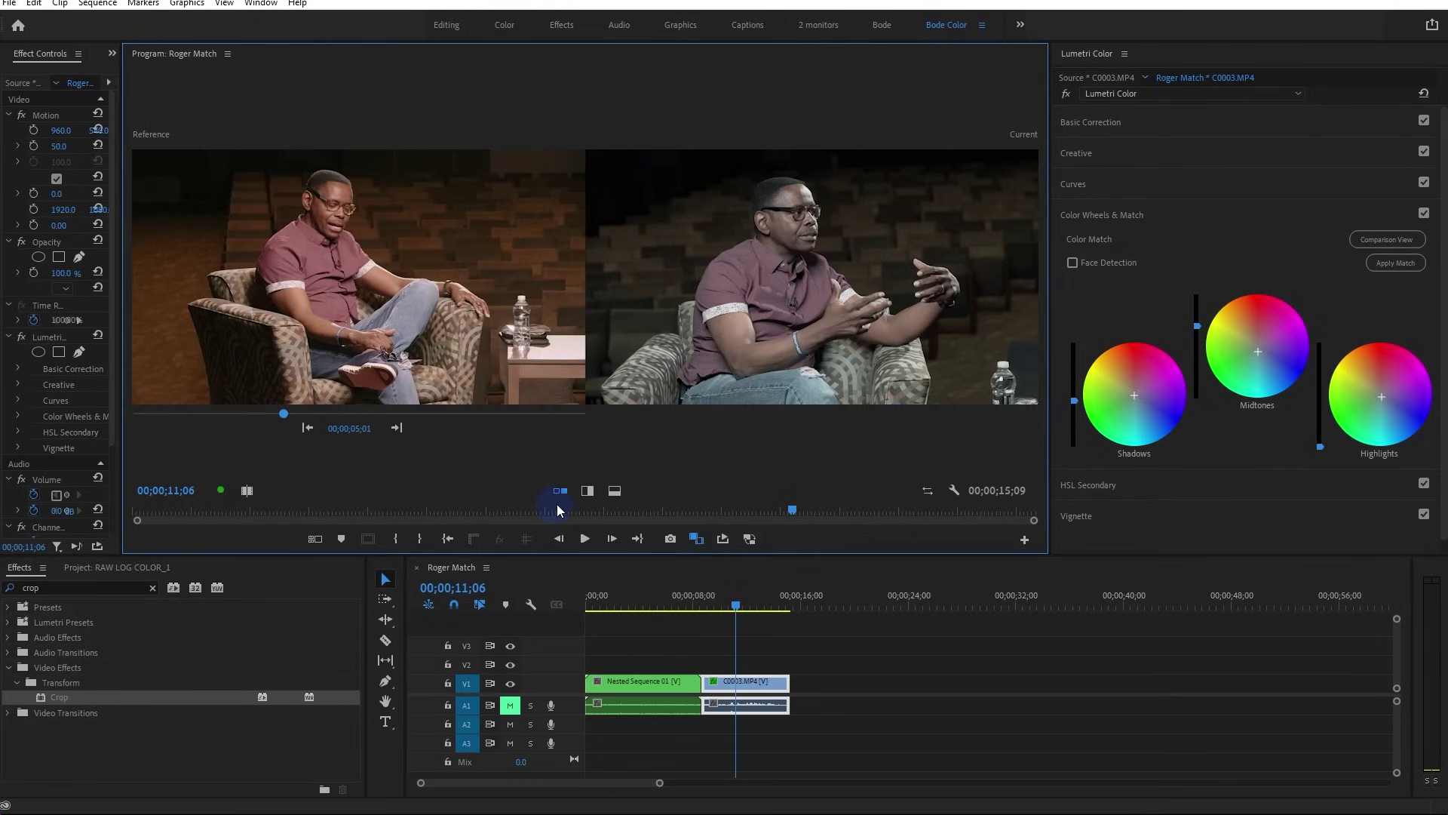
left_click(1380, 240)
Reset the interview's Lumetri grade, duplicate Nested Sequence 01 onto V2, and apply Crop to it
left_click(1423, 93)
left_click_drag(641, 686, 790, 664)
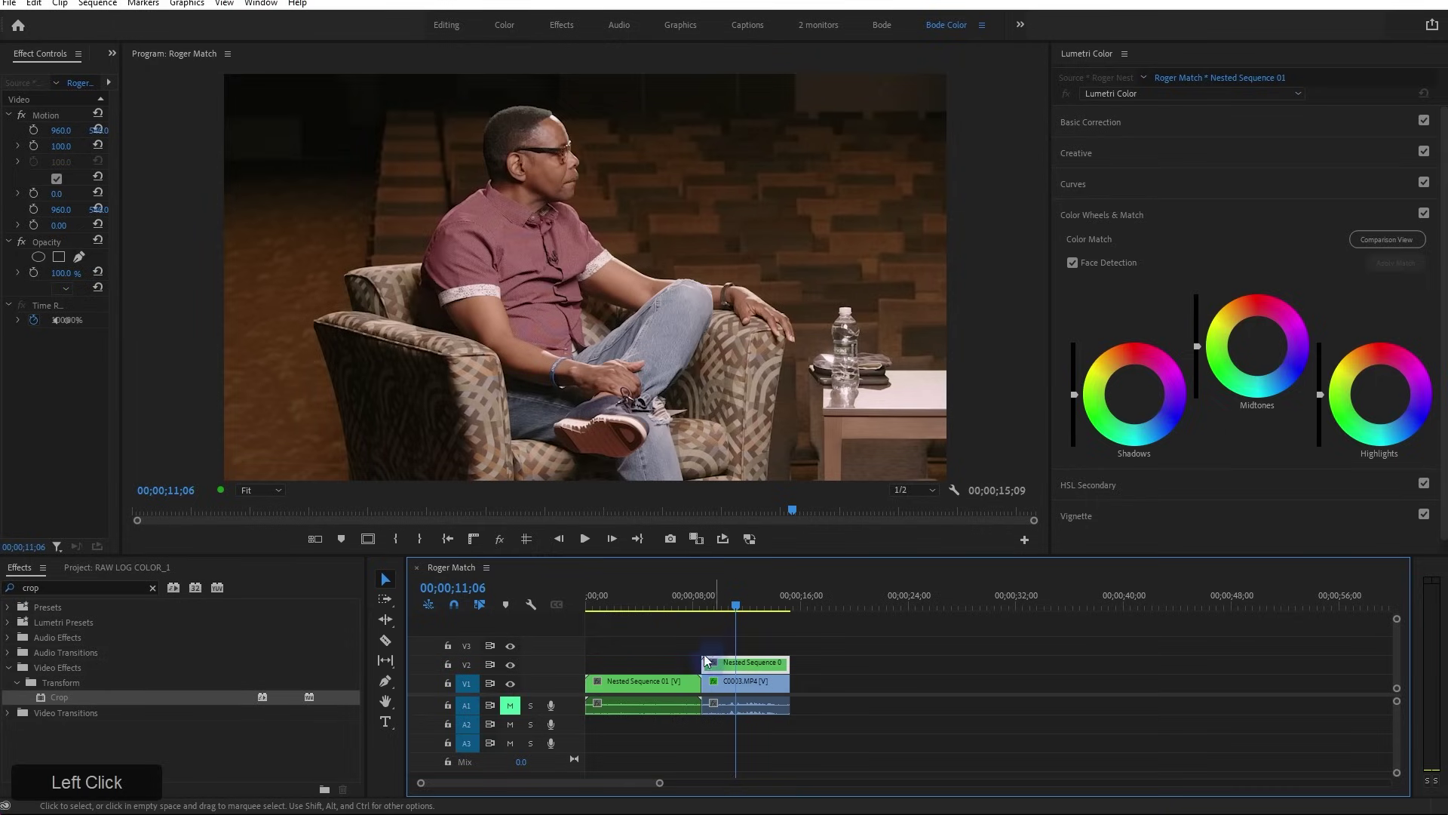
left_click(61, 698)
left_click_drag(61, 694, 769, 663)
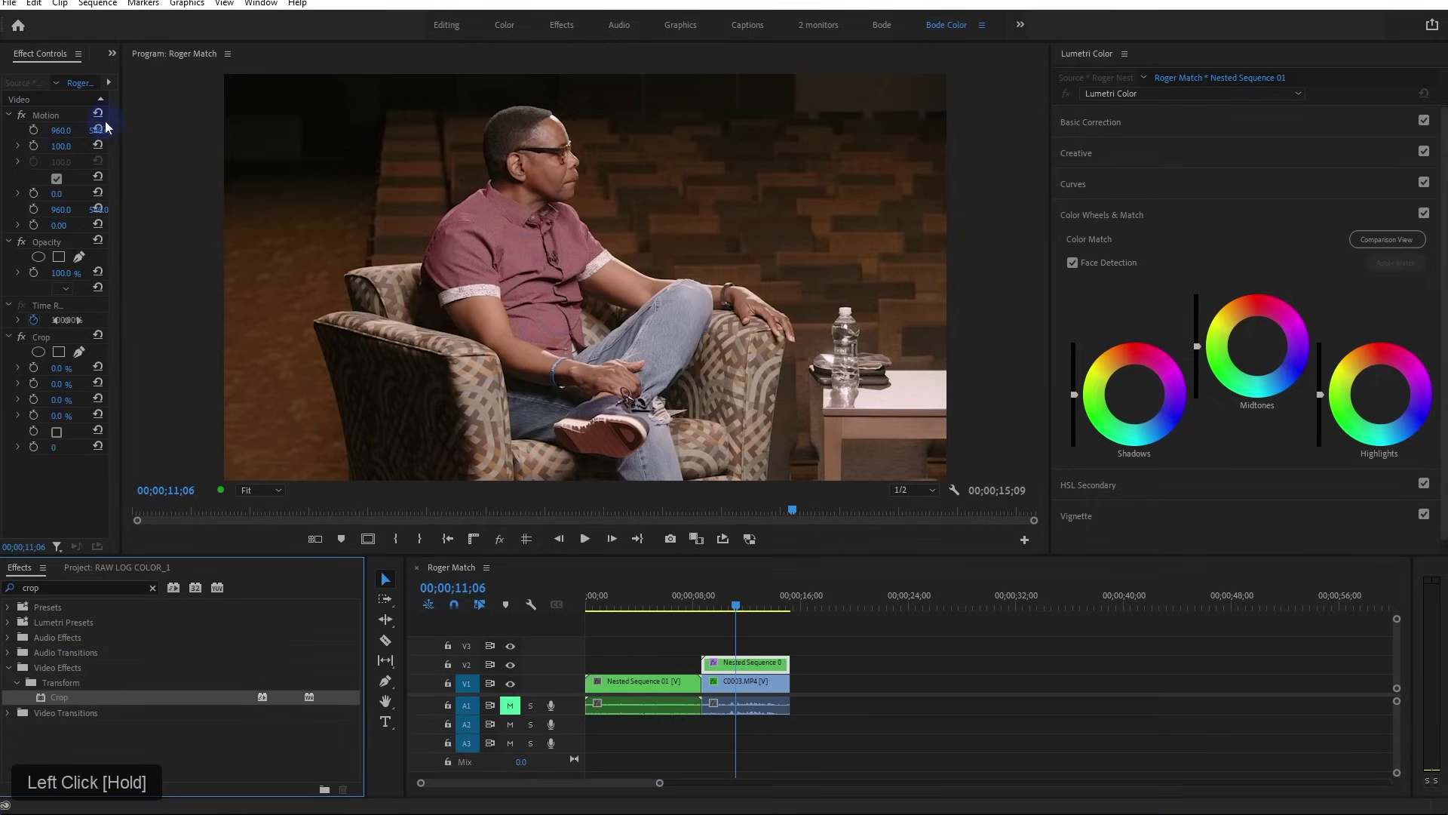
Crop the reference copy Left 27.3% at Position X 1495, and move C0003.MP4 to X 707
left_click_drag(118, 124, 407, 188)
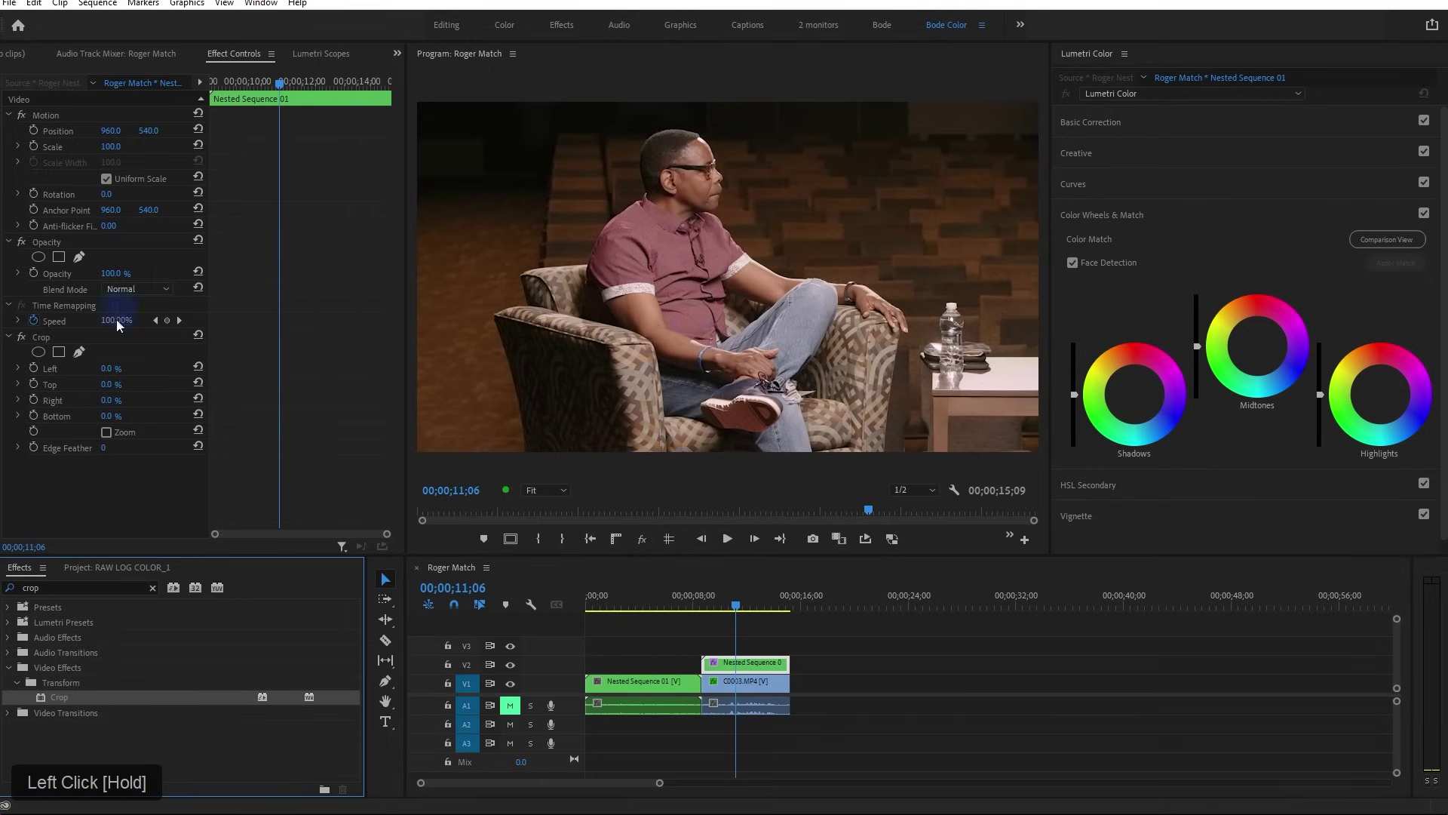
left_click_drag(106, 375, 319, 378)
left_click_drag(109, 131, 526, 160)
left_click(754, 681)
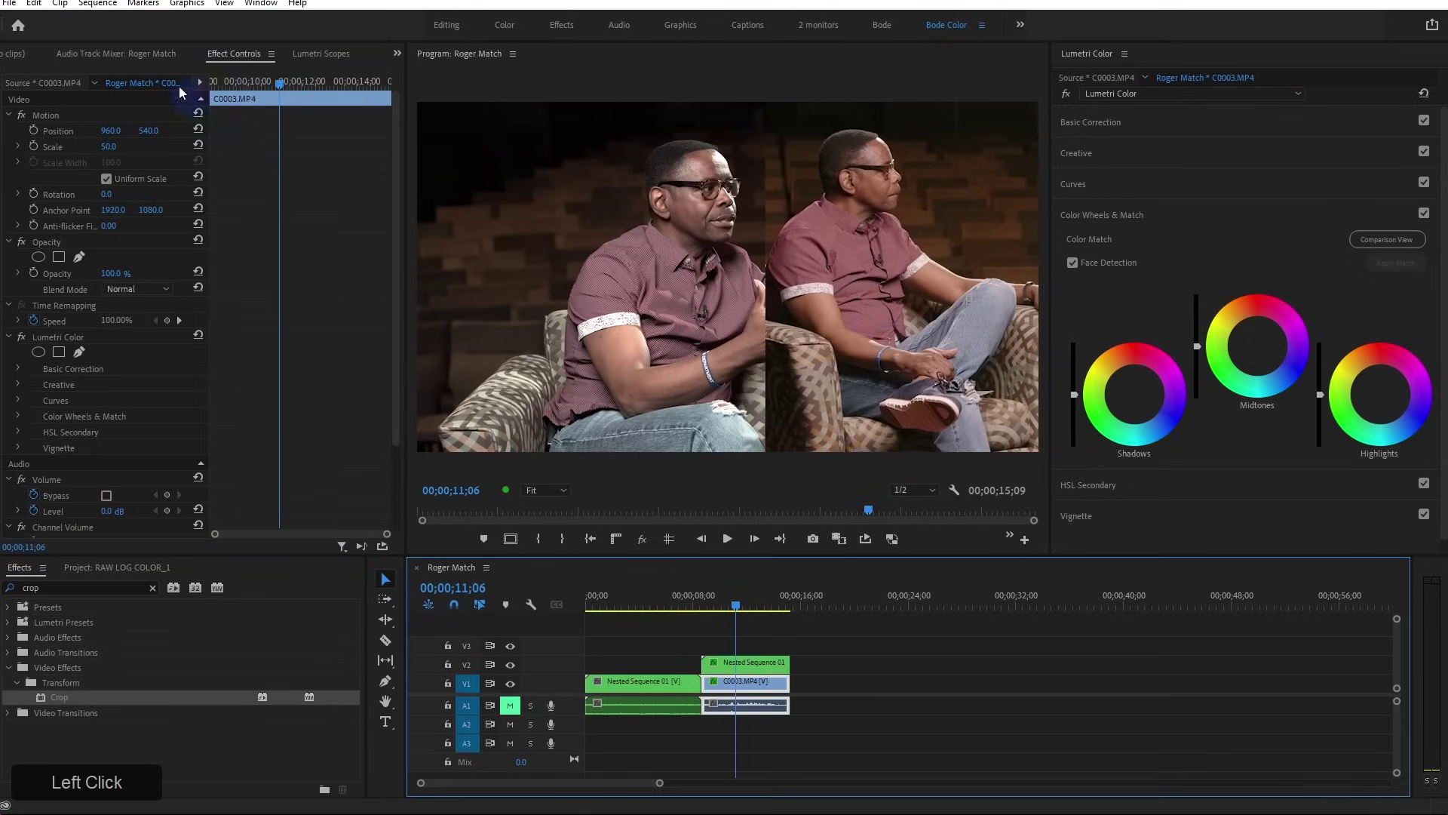
left_click_drag(121, 132, 11, 133)
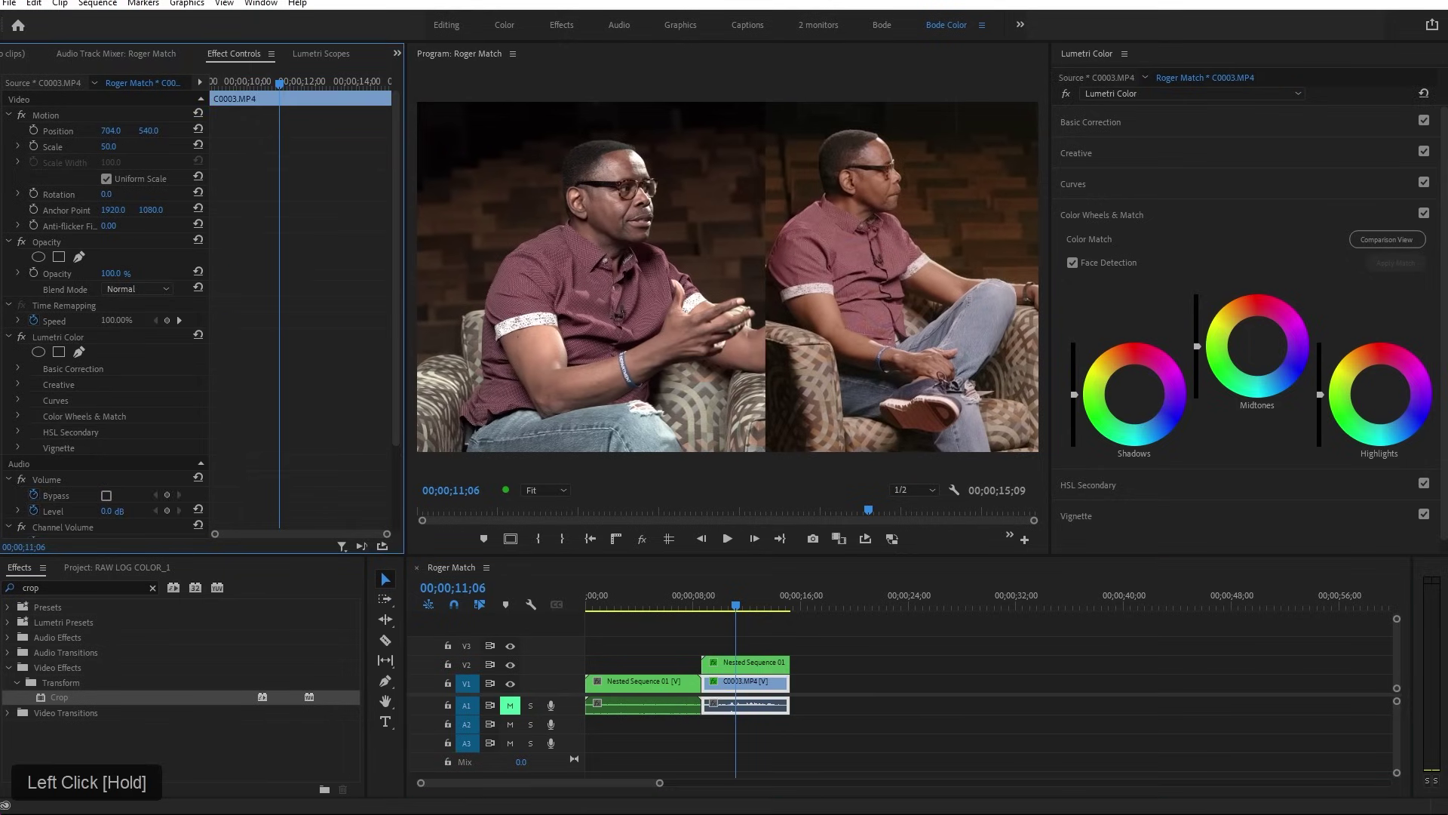
left_click_drag(456, 149, 549, 141)
Switch Lumetri Scopes to Waveform (RGB) only, hiding Vectorscope YUV, and widen the Program monitor
left_click(366, 53)
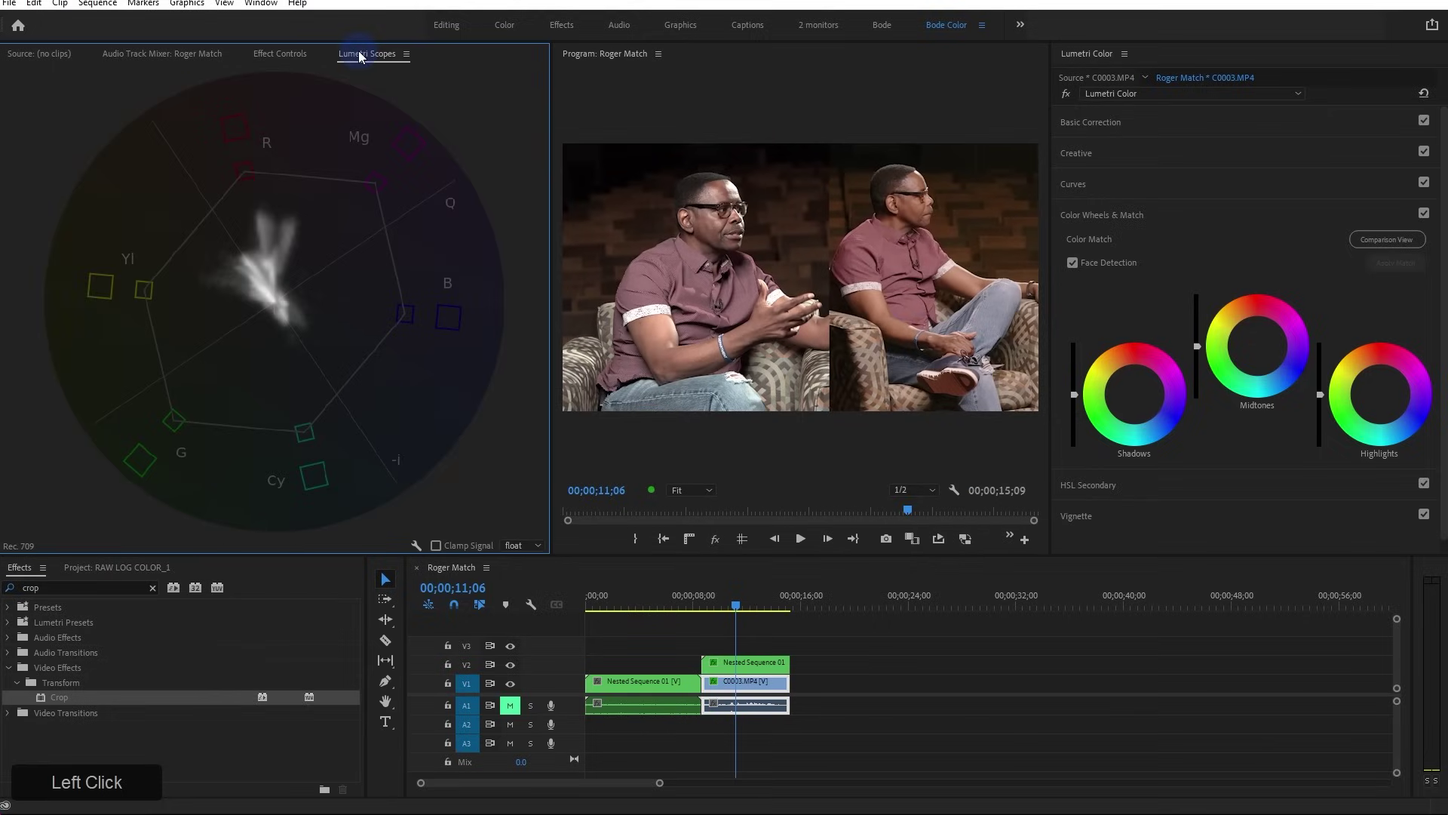
right_click(264, 168)
left_click(362, 246)
right_click(212, 227)
left_click(297, 256)
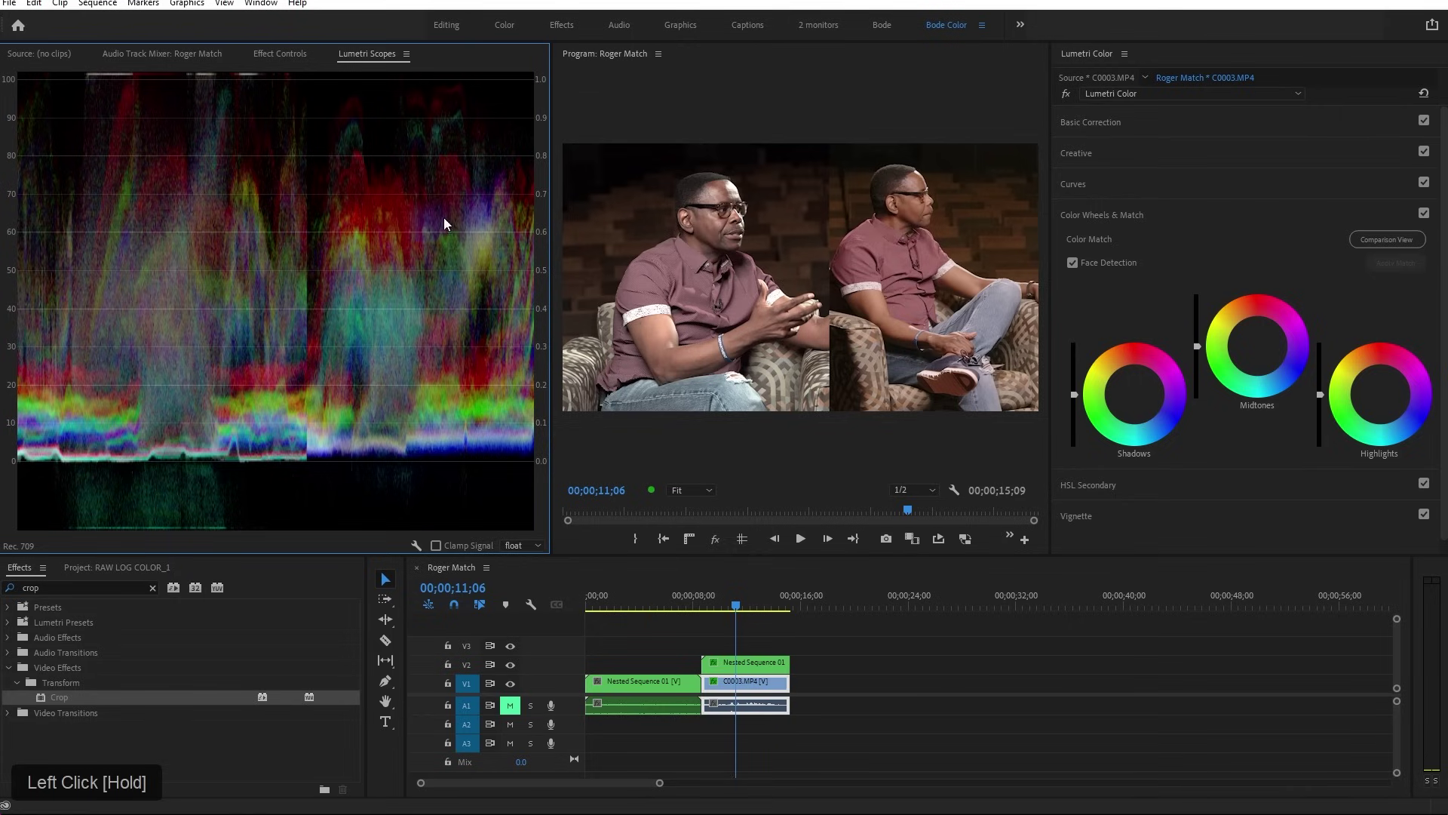
left_click_drag(553, 160, 414, 201)
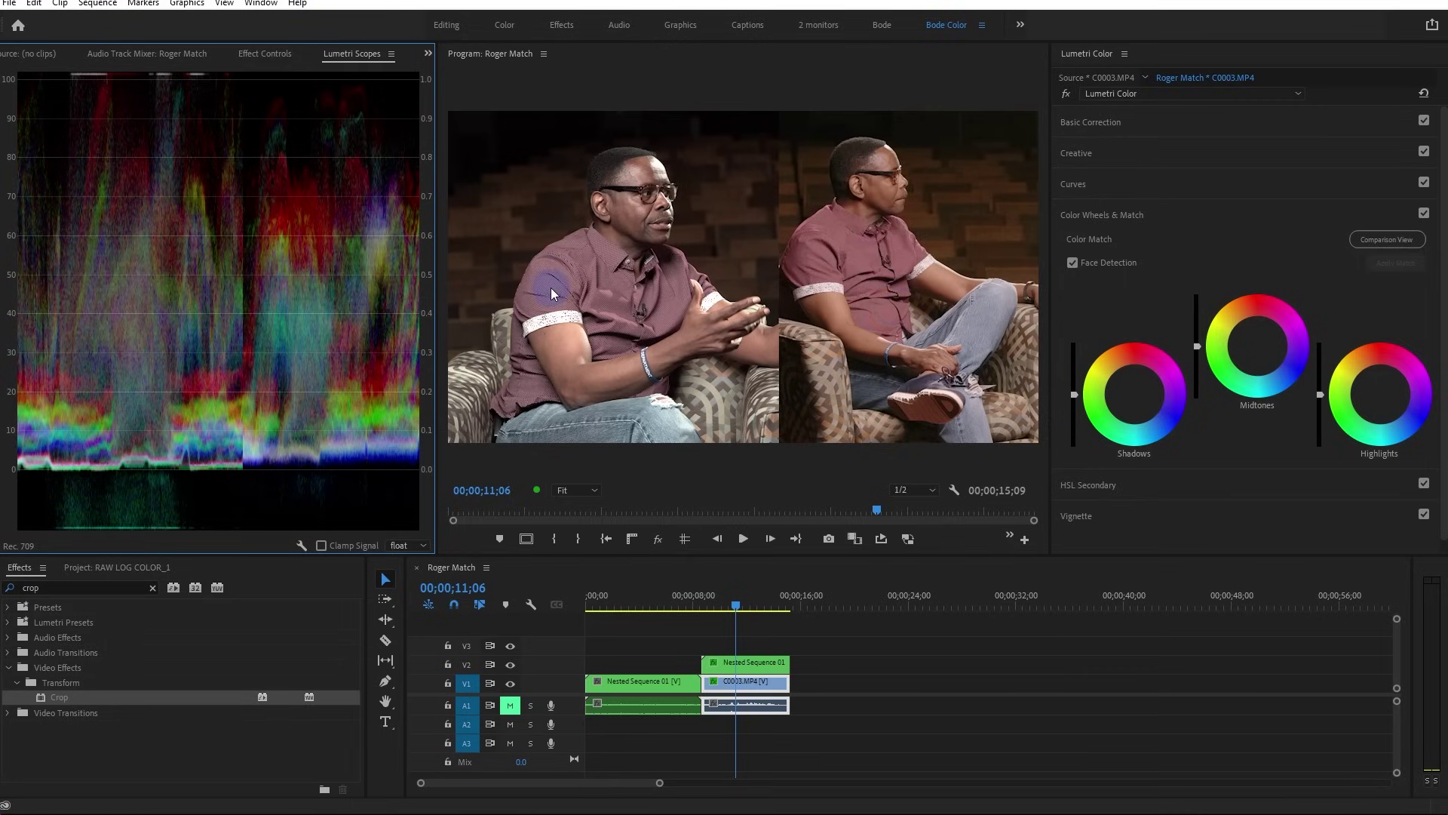
Lock track V2, select C0003.MP4 and lower its Lumetri Whites to -45.1
left_click(448, 664)
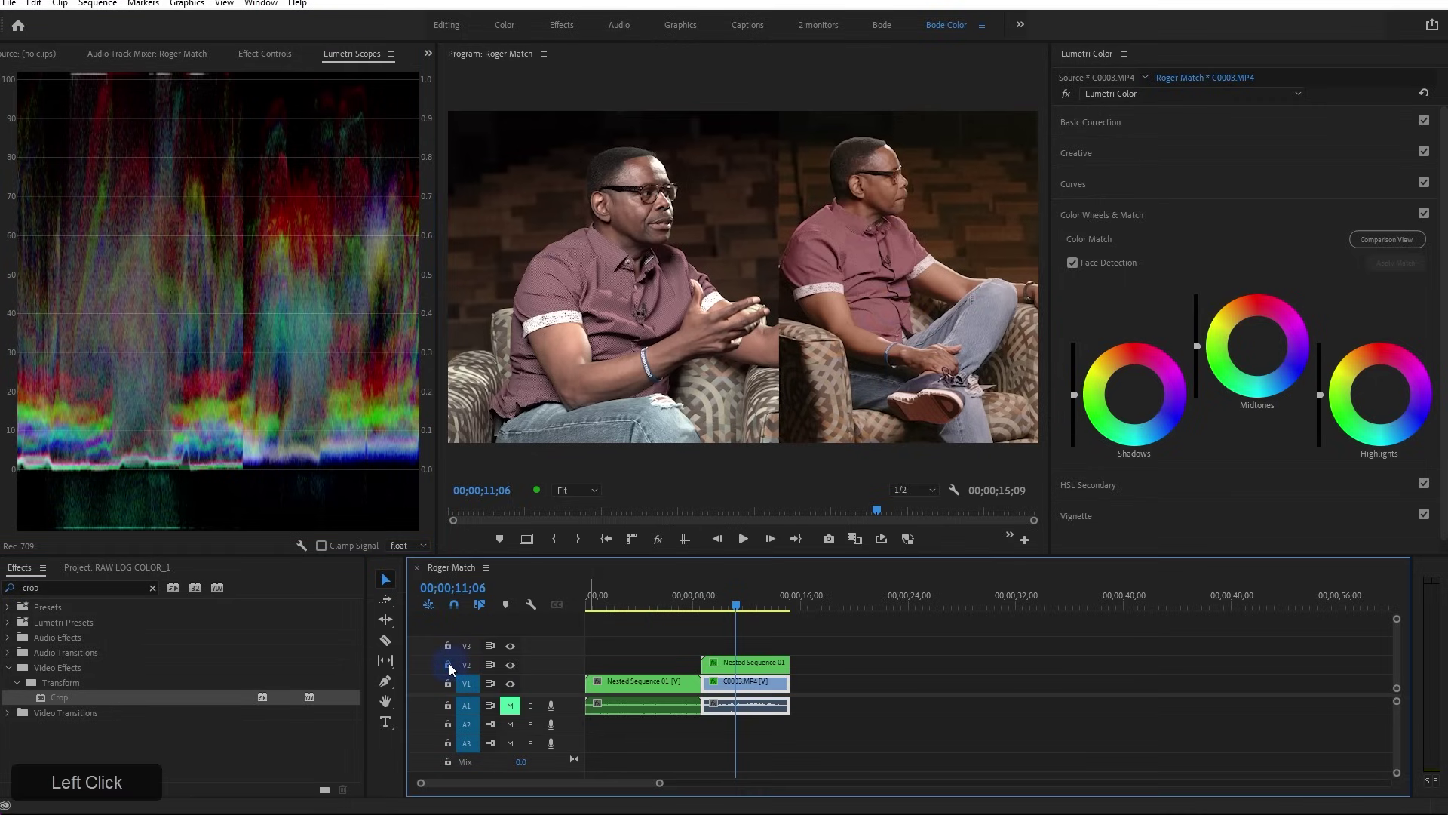
left_click(748, 686)
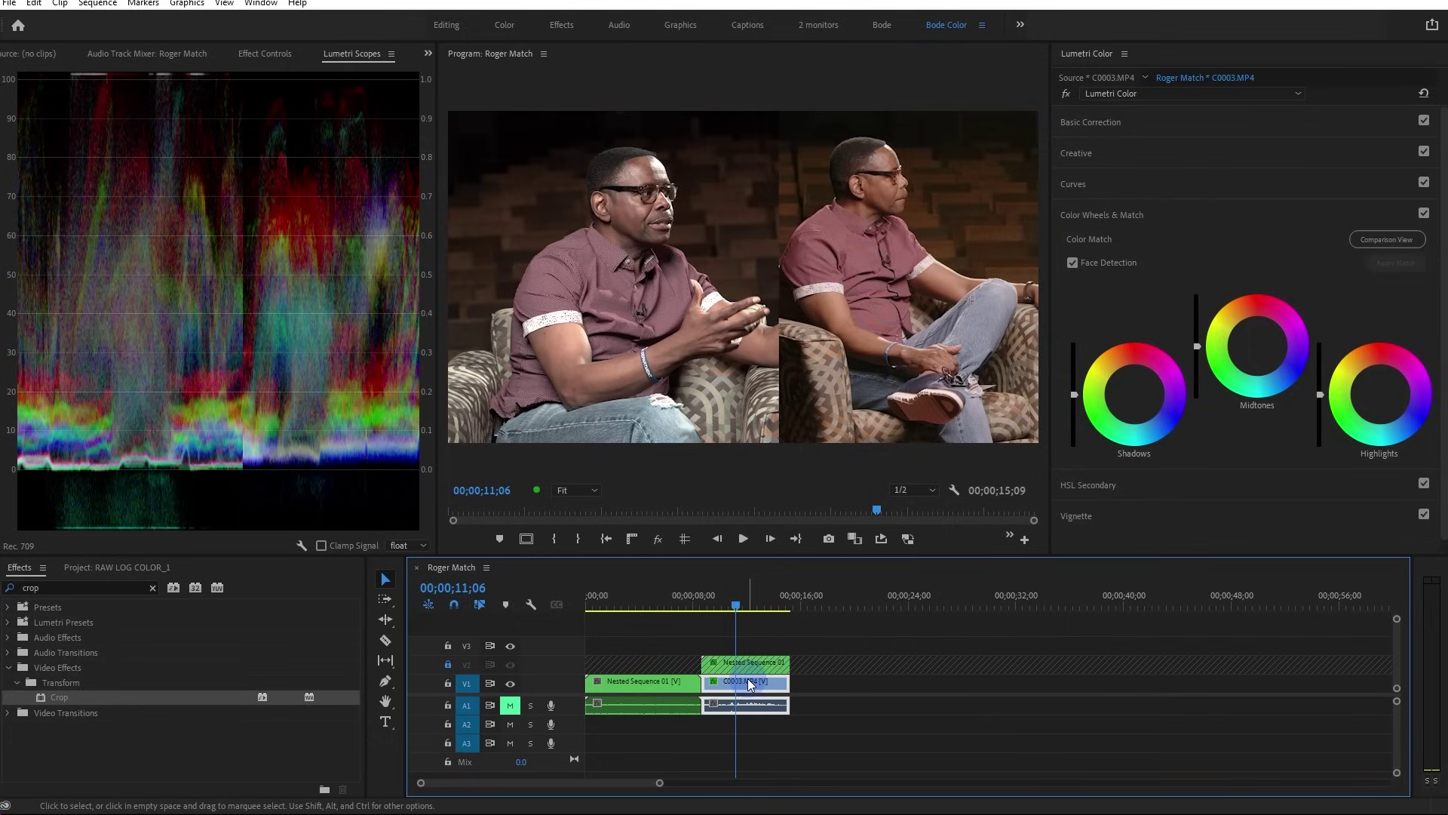
left_click(751, 684)
left_click(1120, 115)
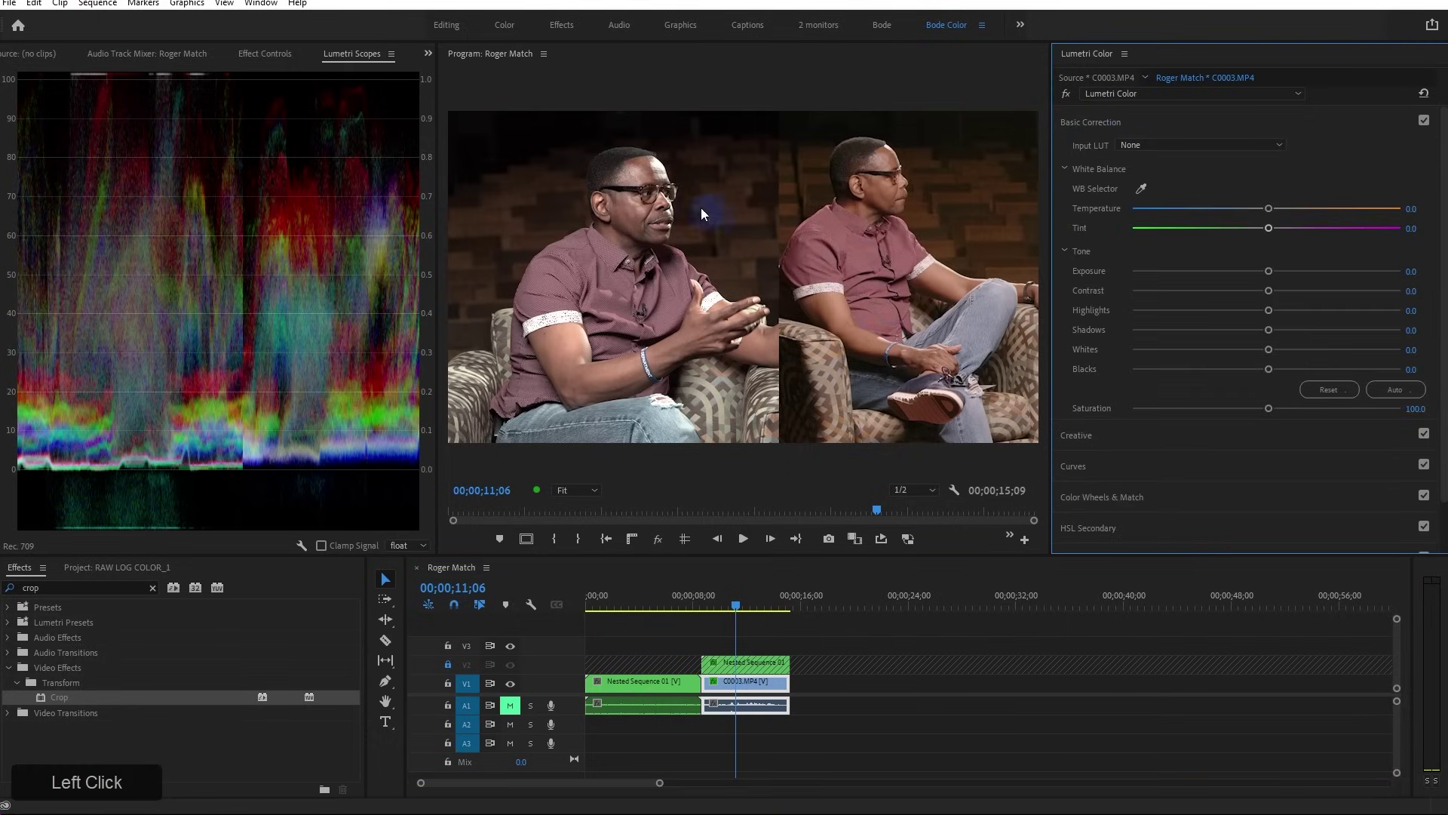
left_click(684, 256)
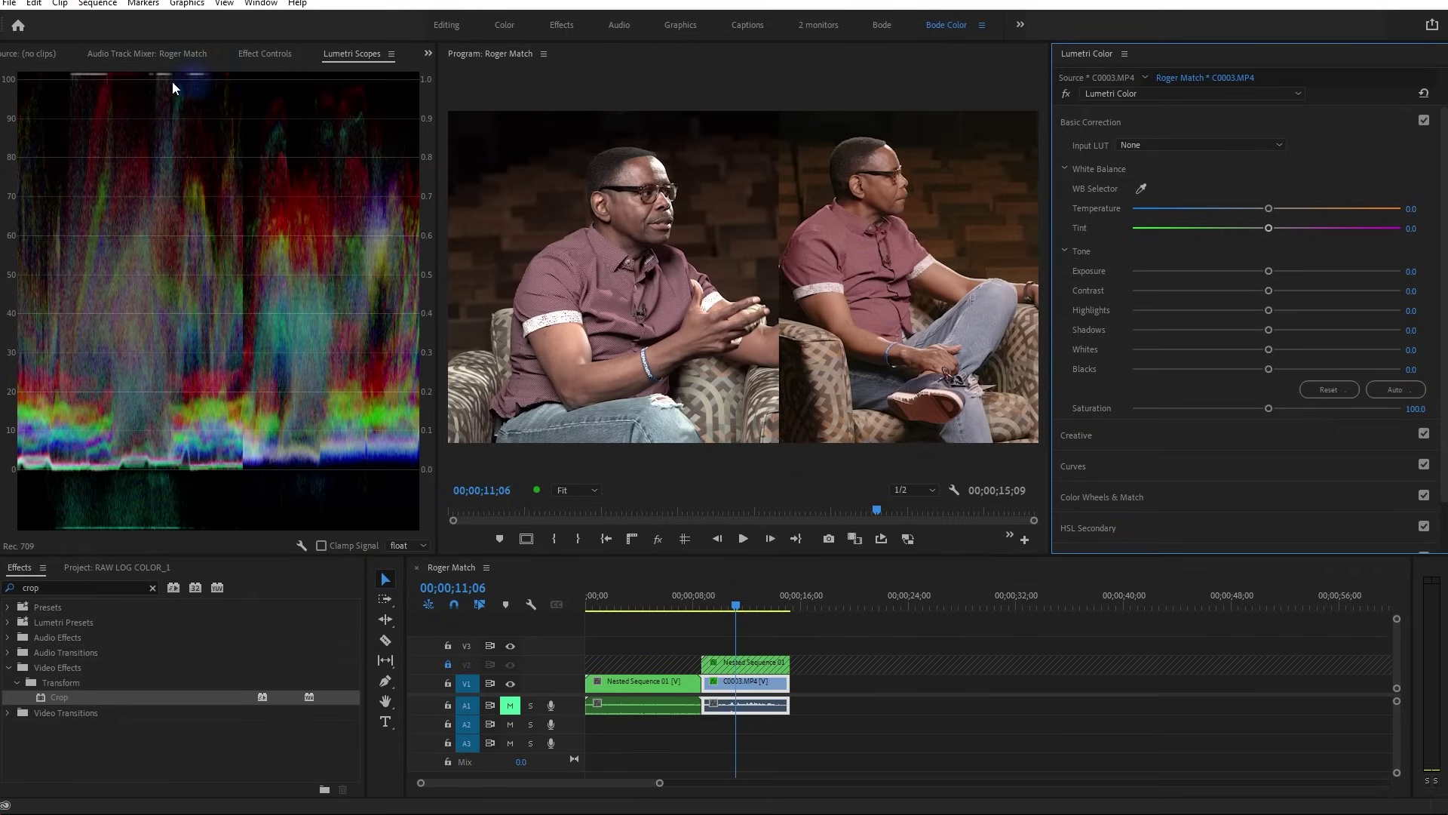
left_click_drag(439, 96, 498, 98)
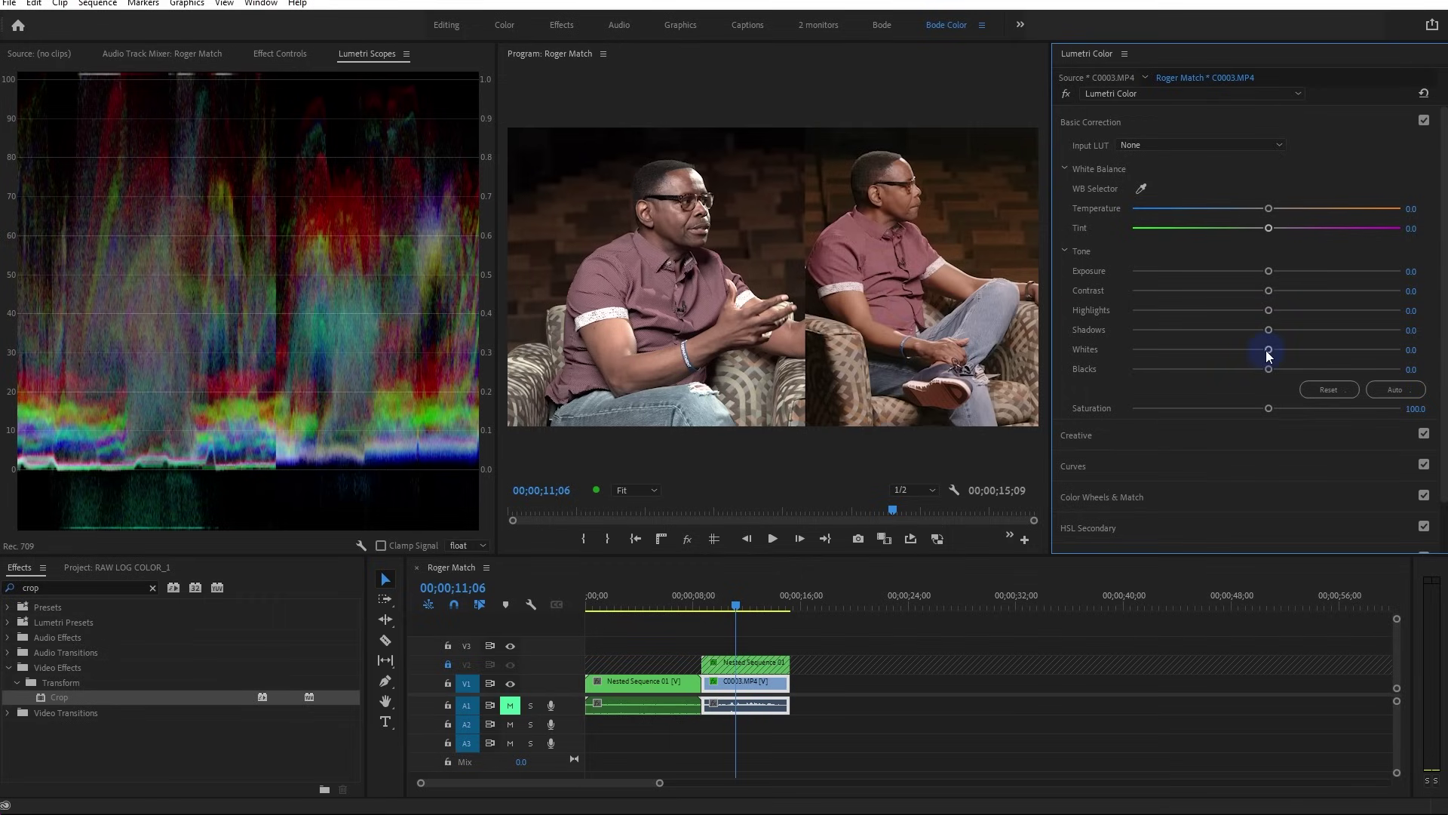
left_click_drag(1267, 352, 1206, 350)
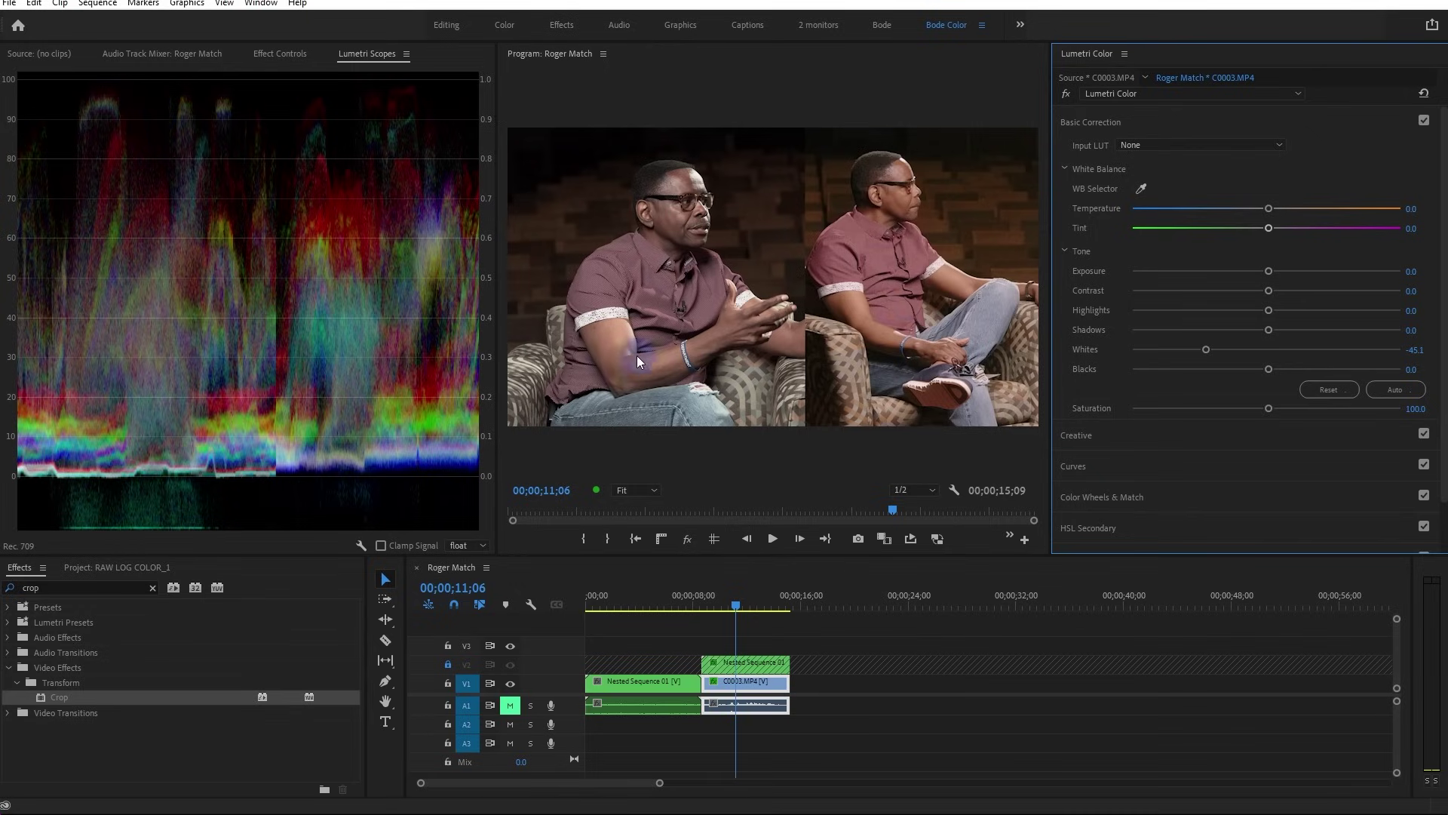
View the interview at 100%, compare the grade bypassed and on, then return to Fit
left_click(645, 487)
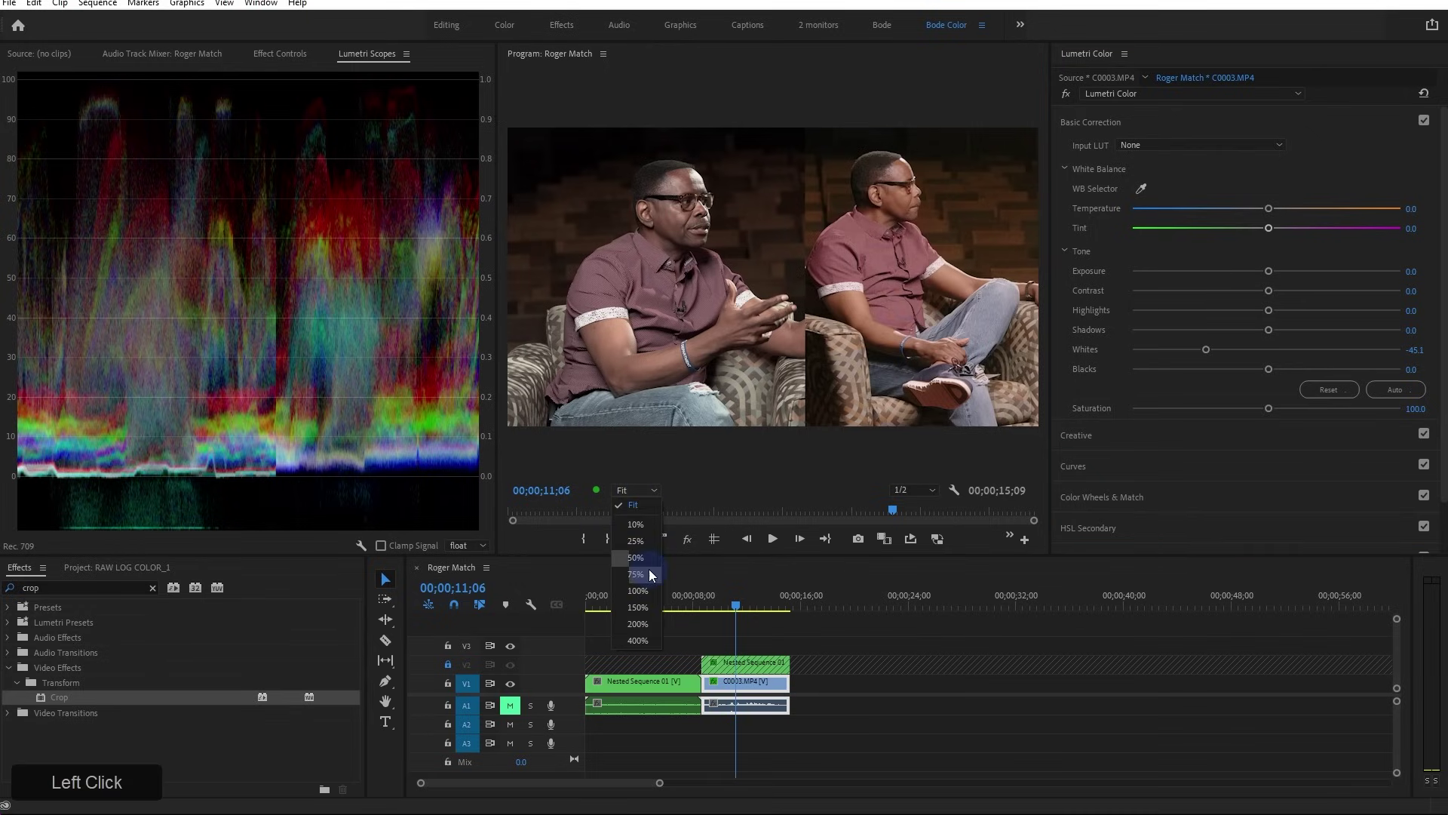
left_click(649, 589)
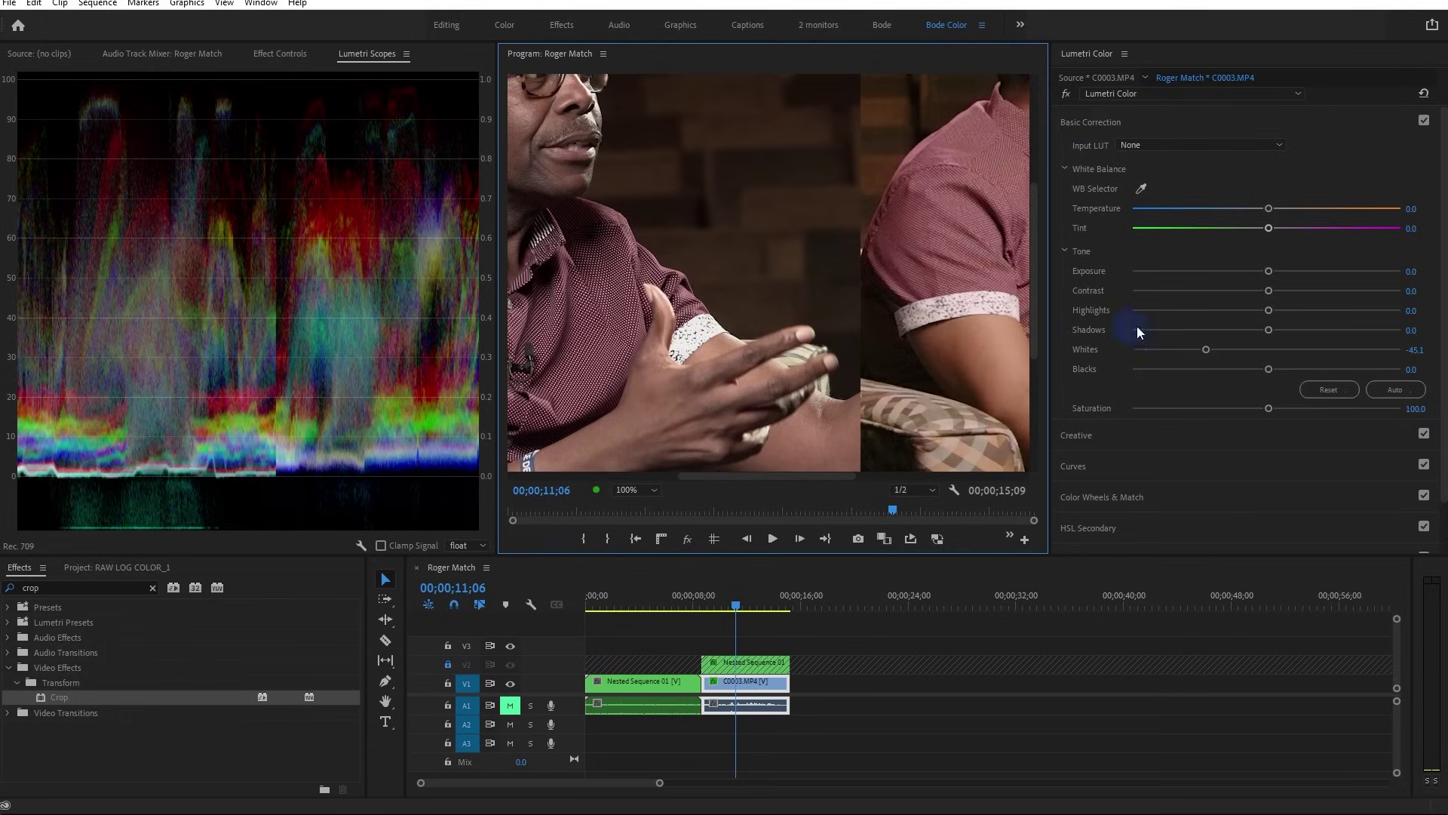
left_click(1066, 93)
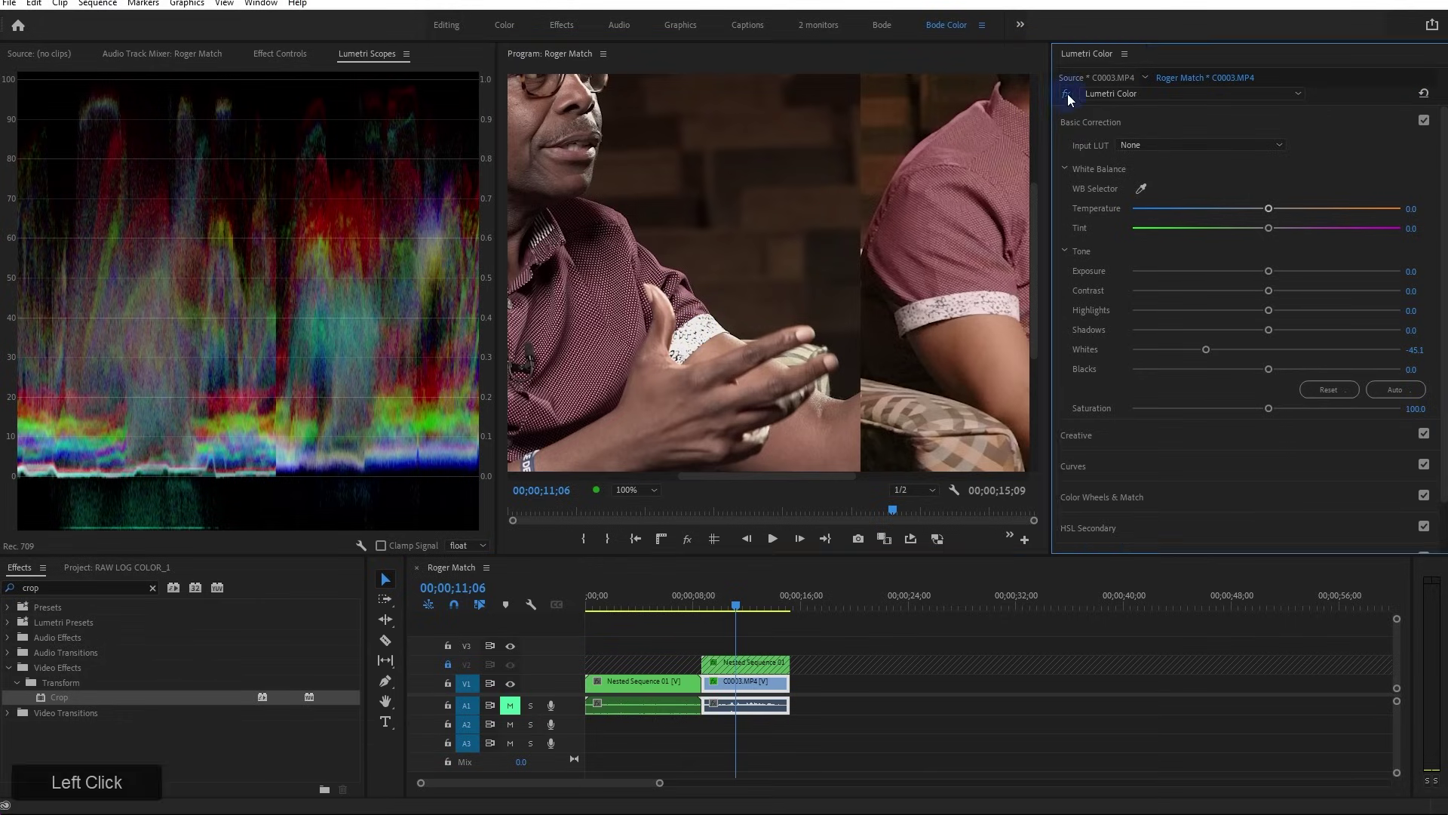
left_click(1066, 94)
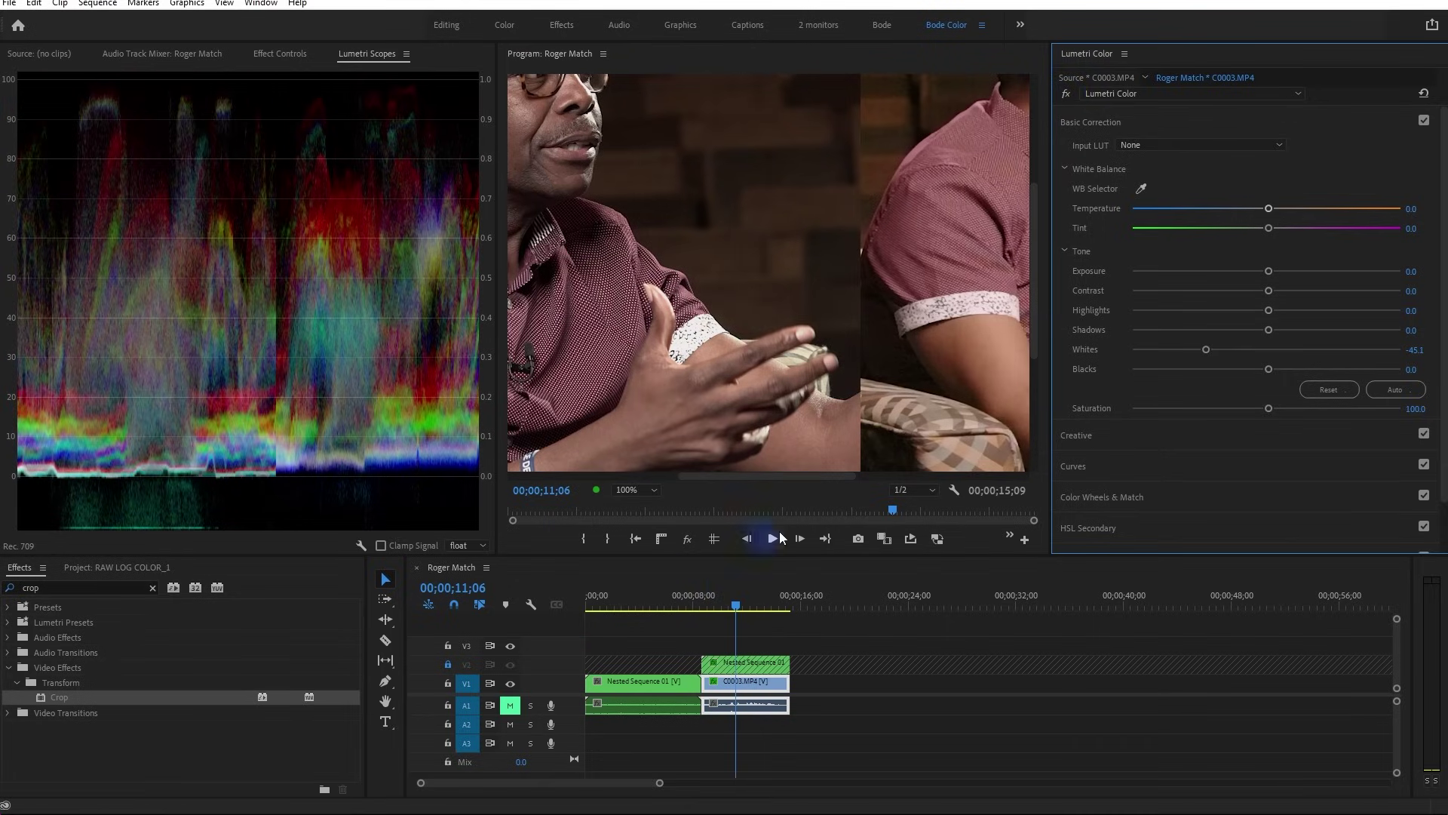
left_click(636, 489)
left_click(632, 502)
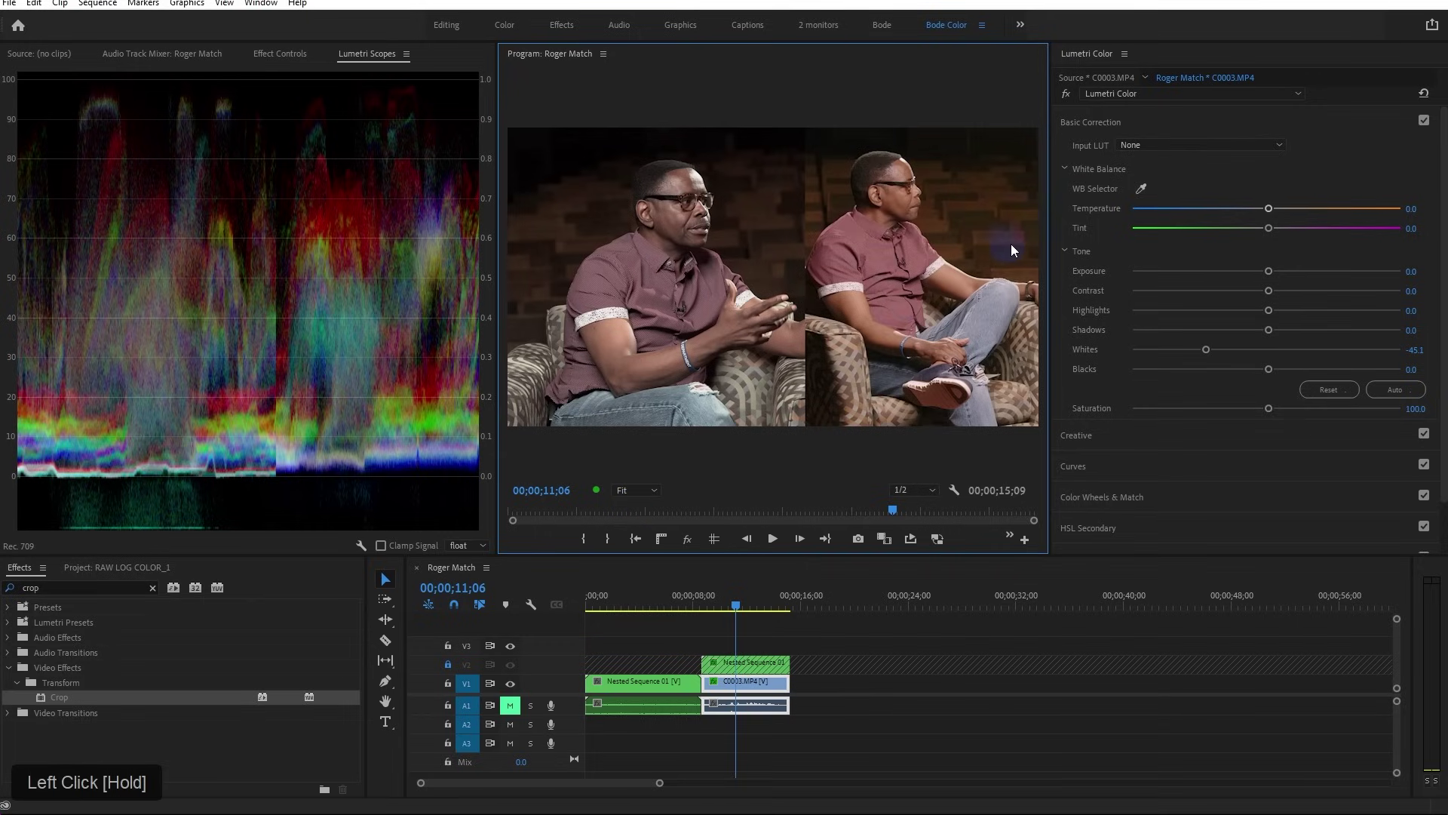
Raise Exposure to 0.3, pull Whites toward -56.3 and settle Shadows at 23.8
left_click(1275, 271)
left_click_drag(1270, 268, 1279, 271)
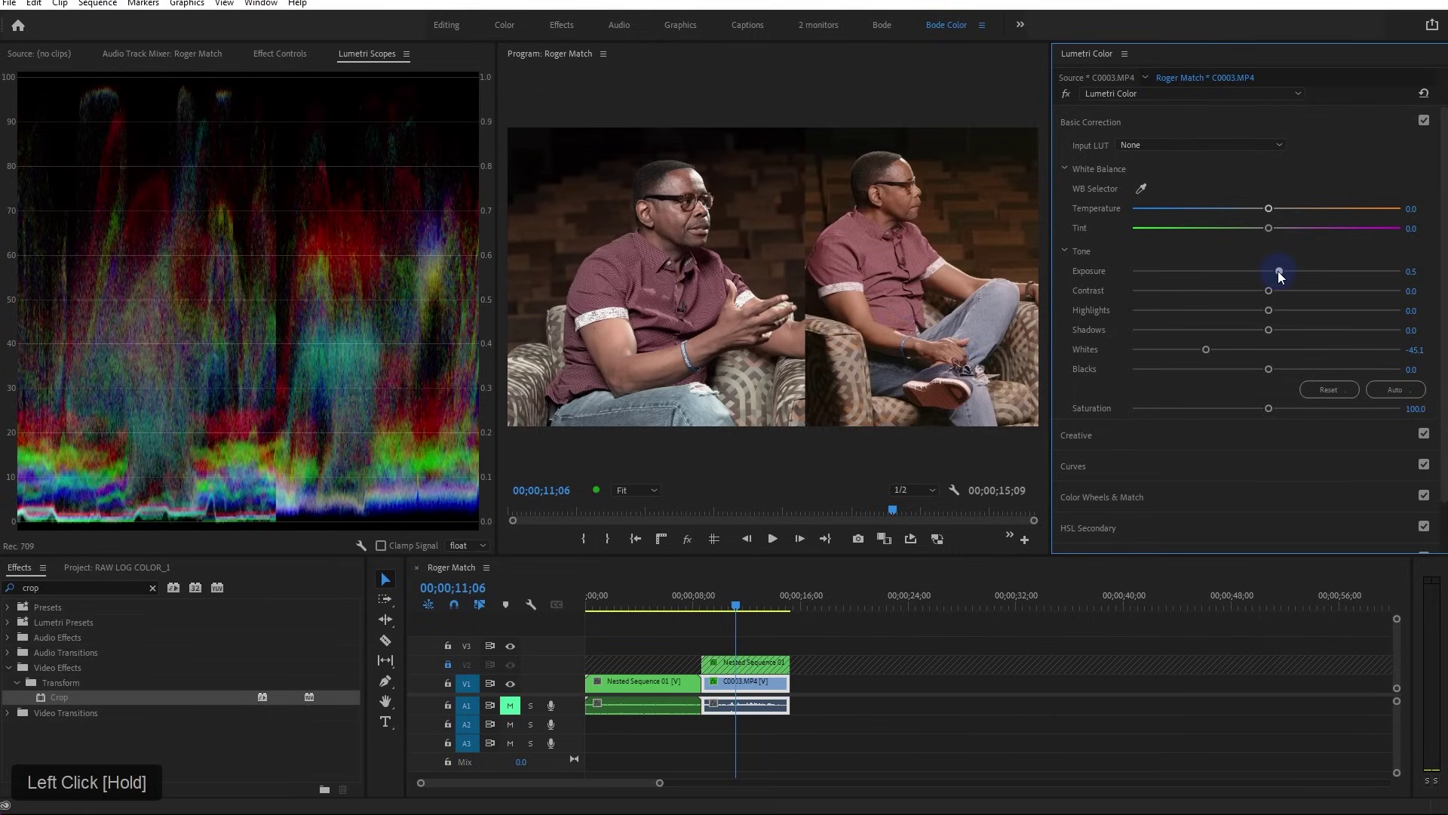
left_click_drag(1205, 349, 1190, 352)
left_click_drag(1269, 330, 1319, 330)
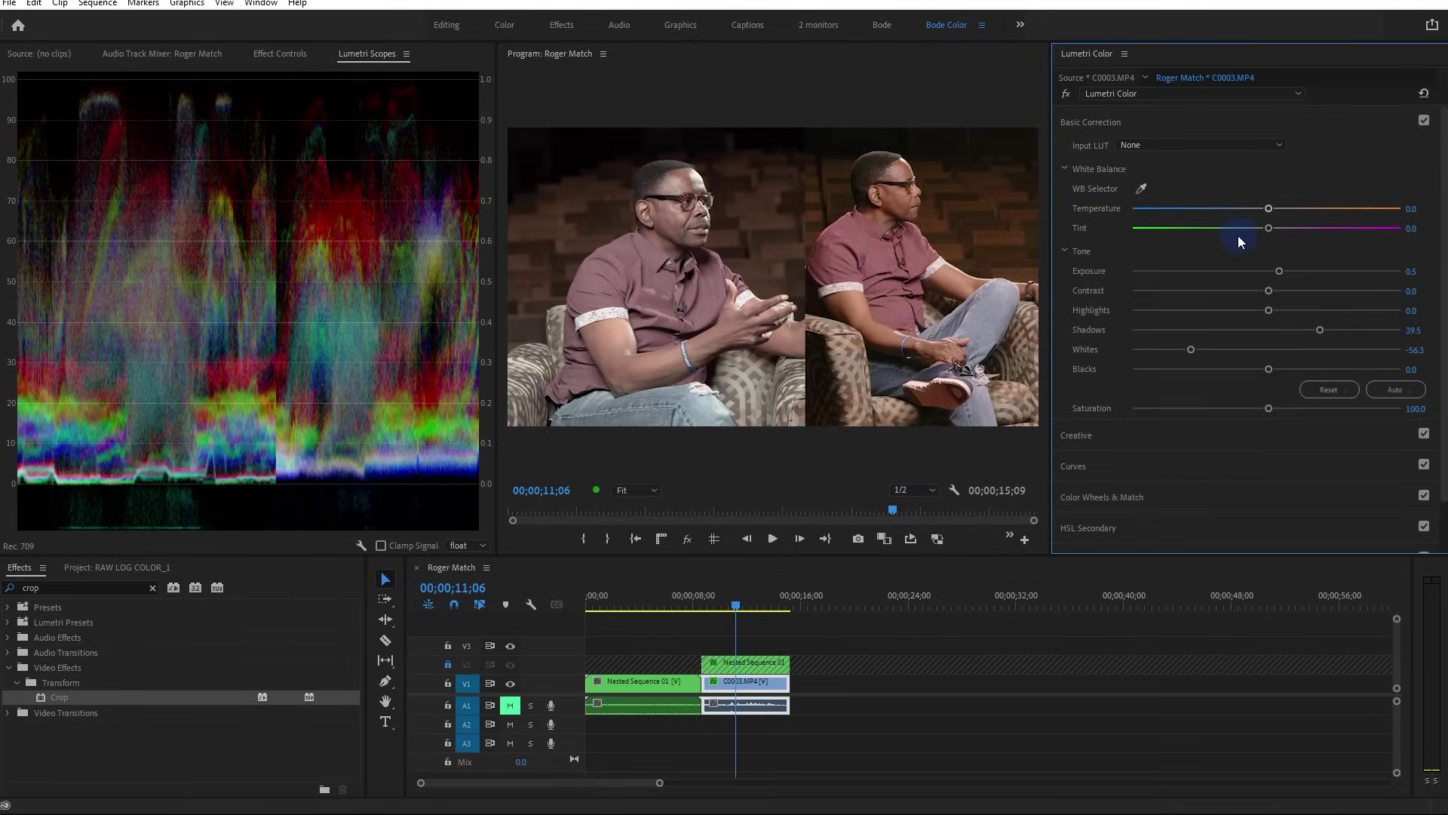
mouse_move(1315, 328)
left_mouse_down()
mouse_move(1292, 329)
mouse_move(1313, 331)
left_mouse_up()
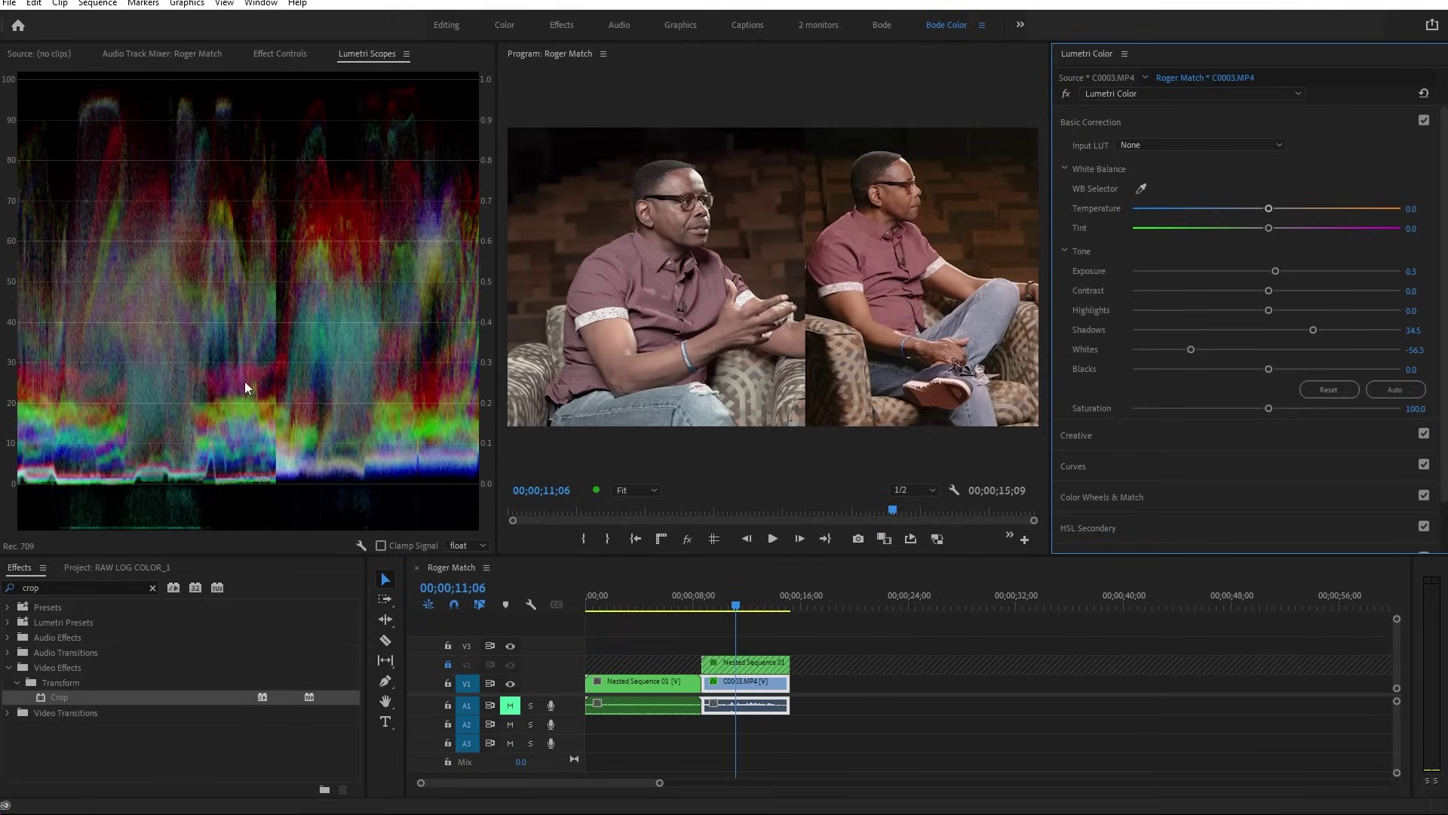
left_click_drag(1313, 331, 1307, 333)
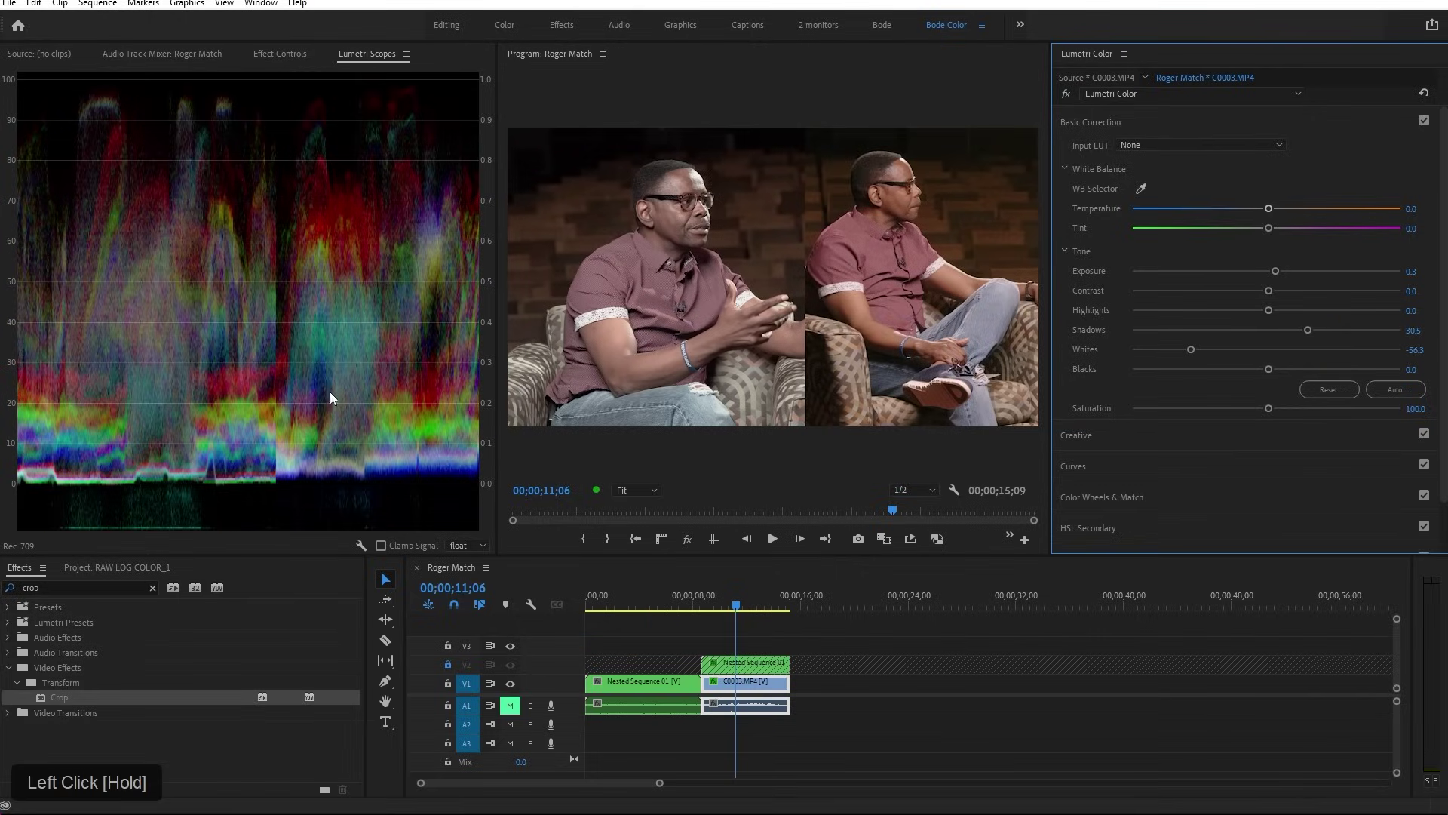
left_click_drag(1308, 330, 1299, 333)
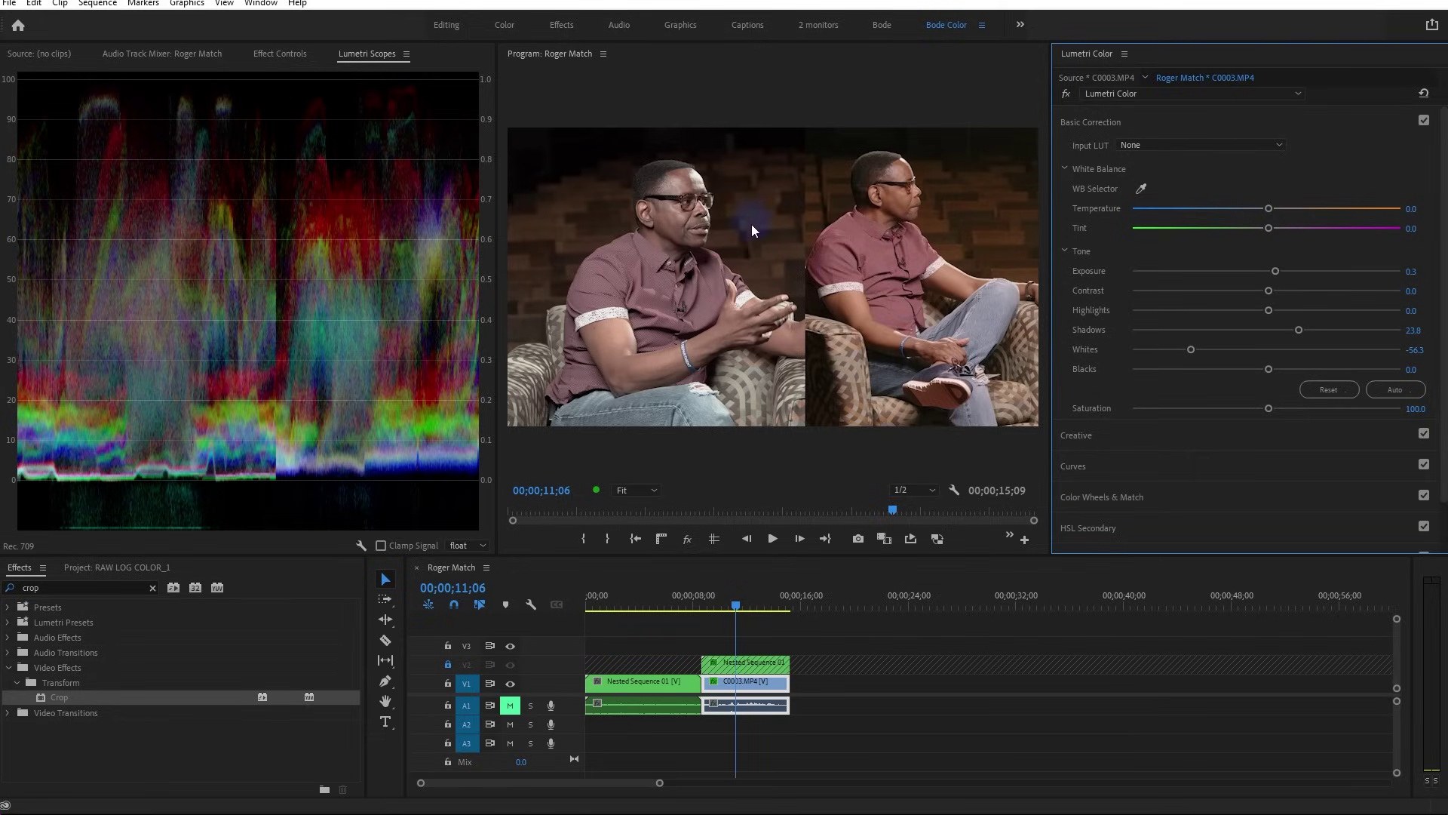
Warm Temperature to 21.6, lower Whites to -74.2 and enlarge the Program monitor
left_click_drag(1269, 207, 1300, 209)
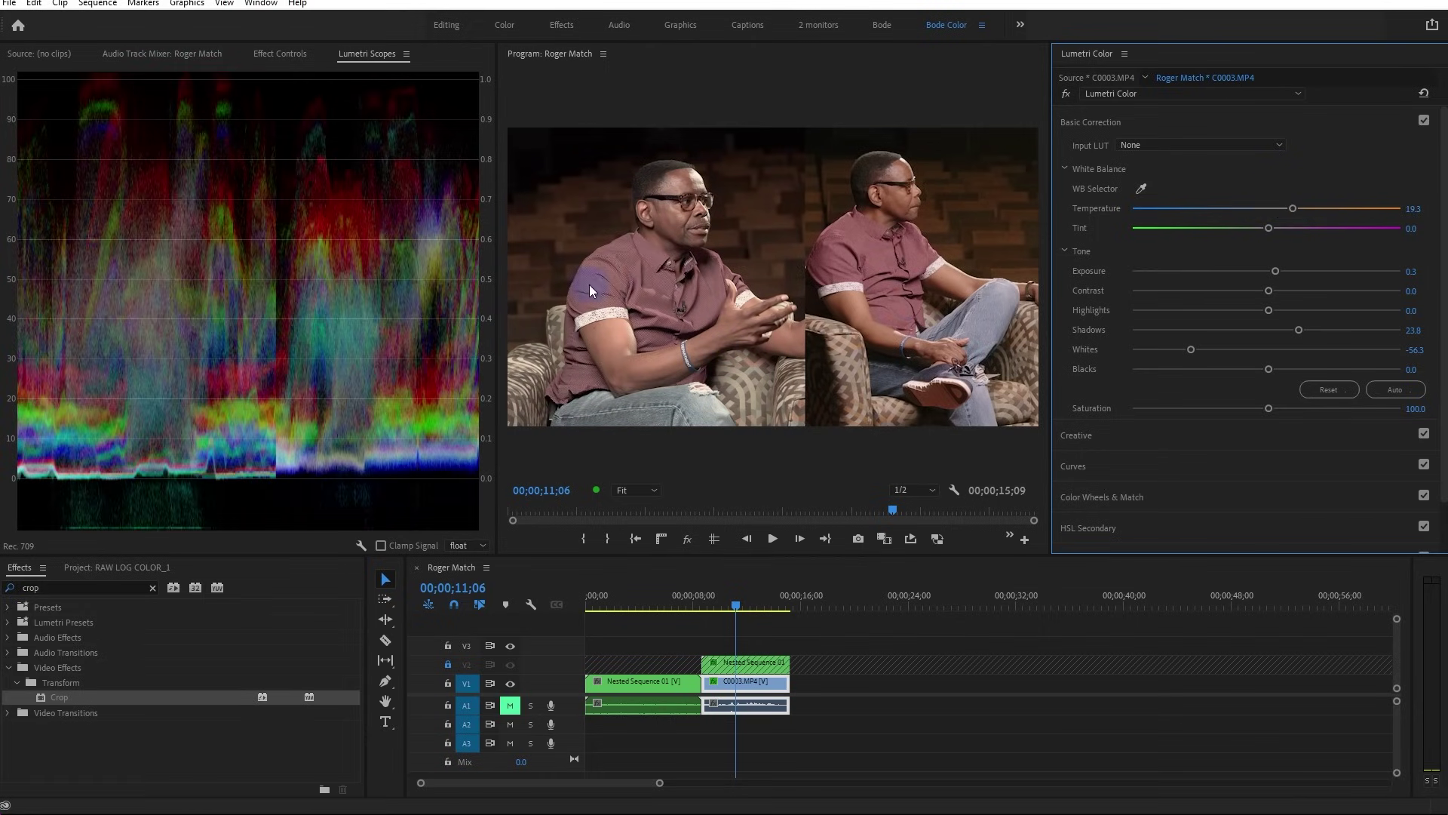
left_click_drag(1291, 208, 1300, 207)
left_click_drag(1189, 349, 1166, 353)
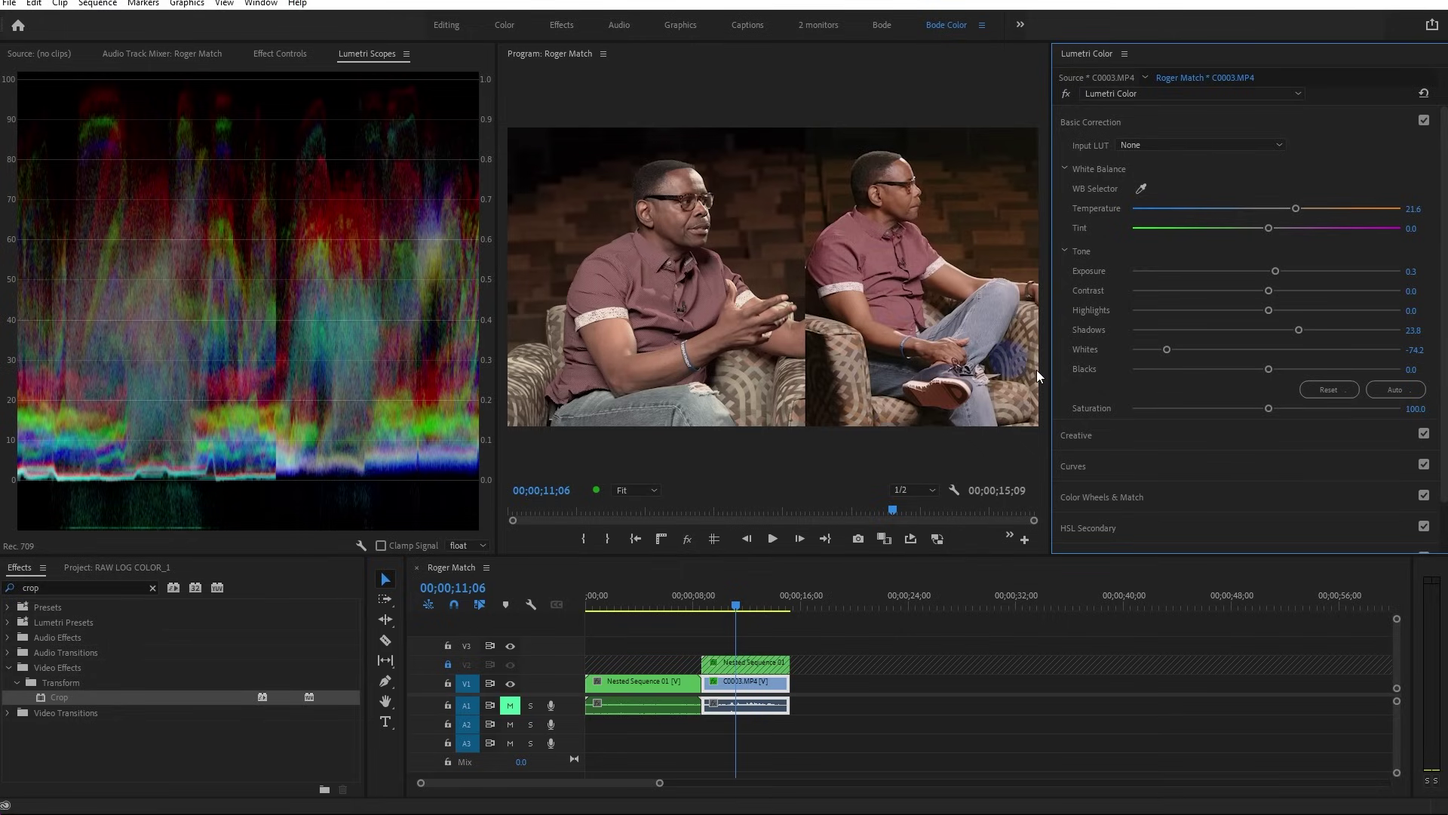
left_click_drag(500, 244, 329, 327)
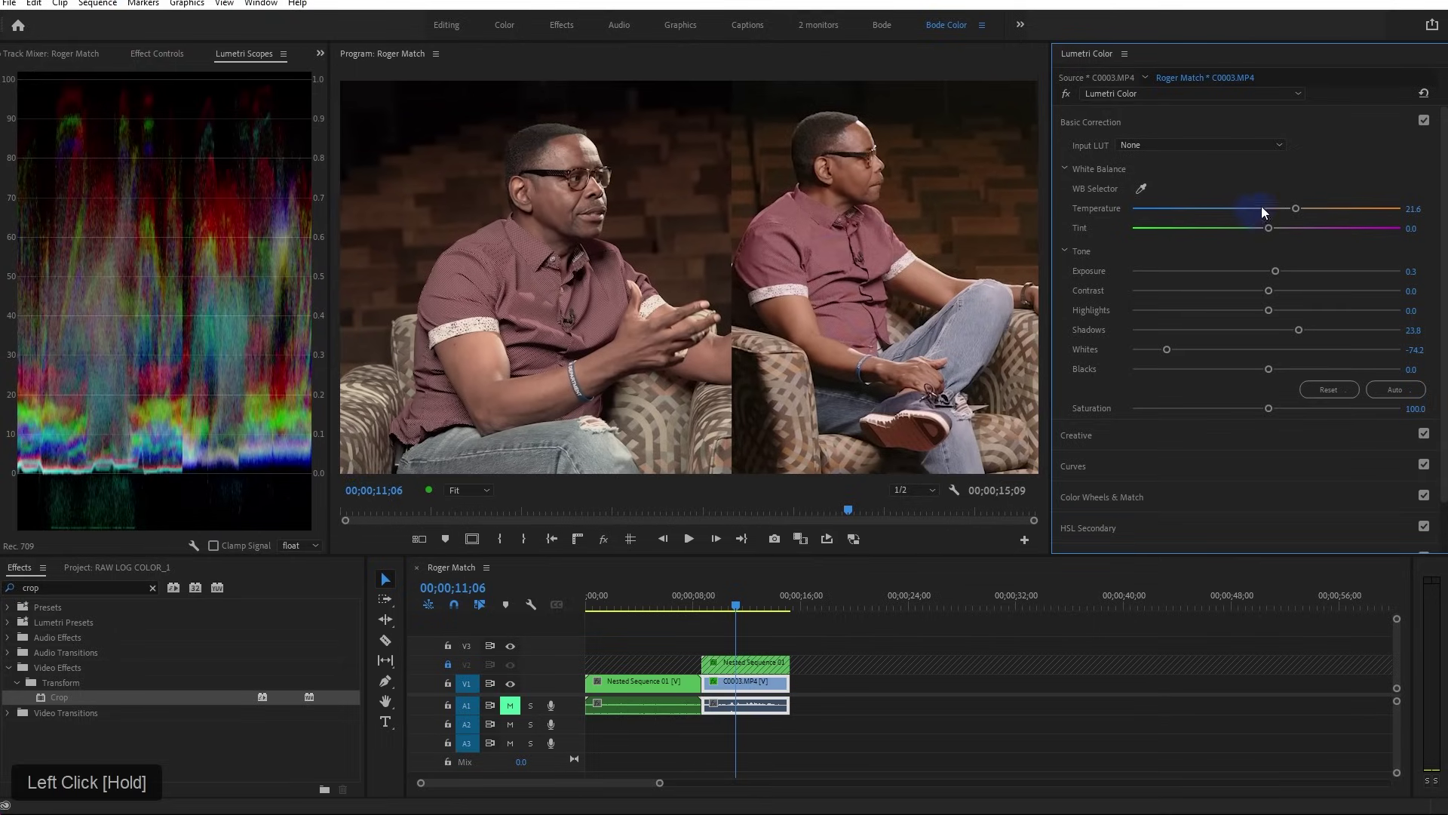
Expand Color Wheels & Match, toggle it off and on to compare, and adjust the Midtones wheel
left_click(1113, 497)
left_click_drag(1257, 346, 1221, 124)
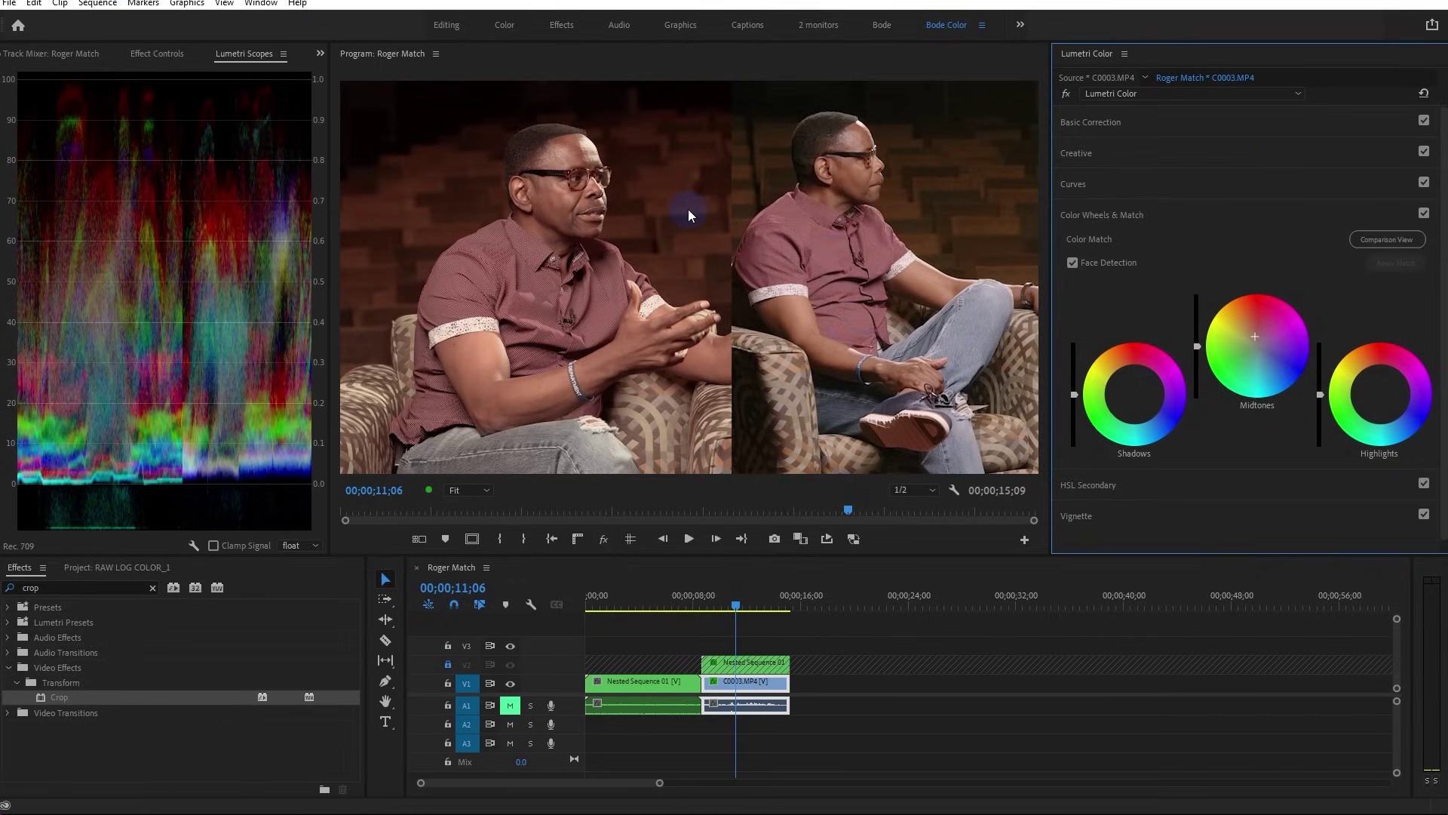
left_click(1424, 213)
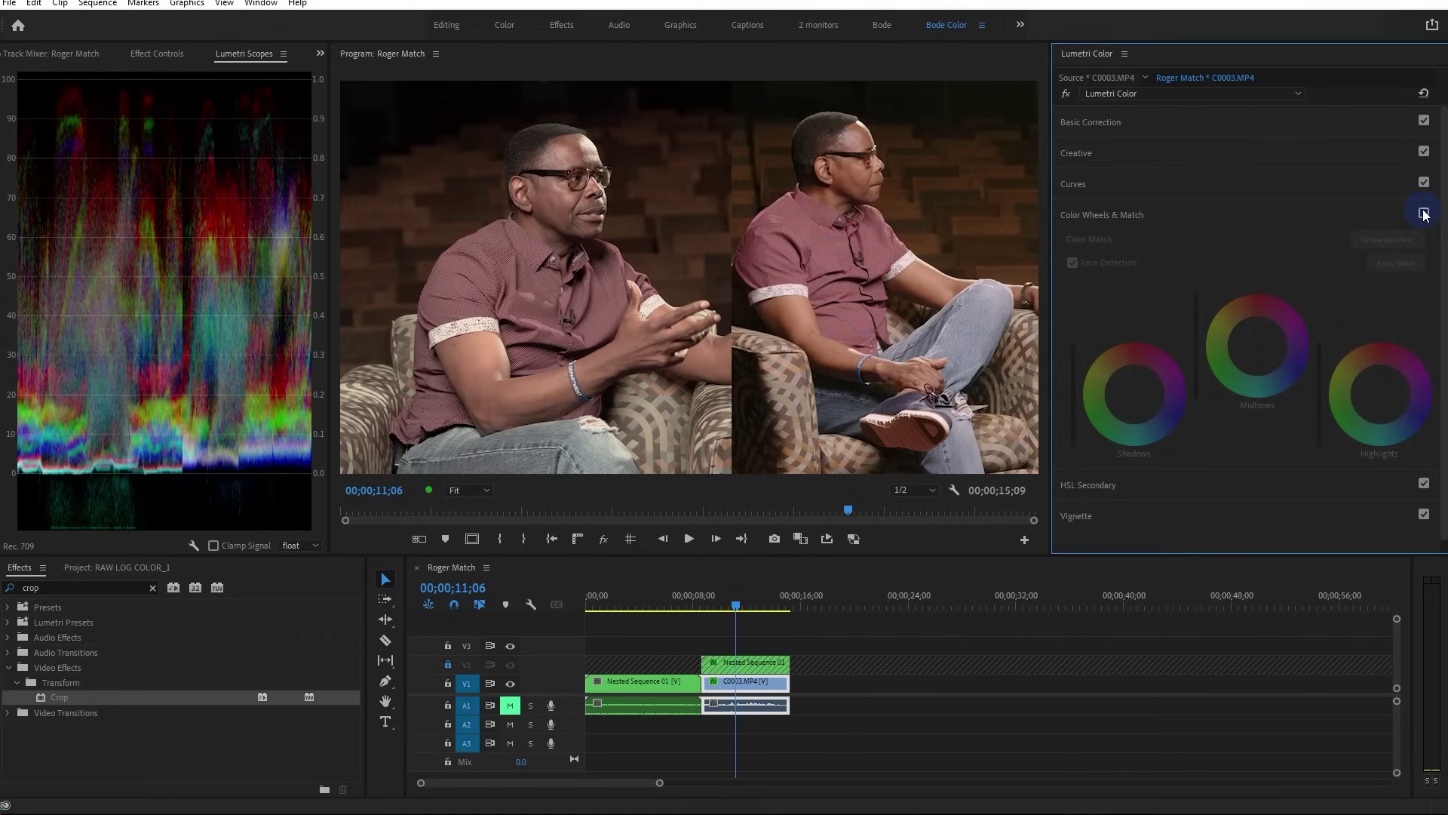
left_click(1424, 214)
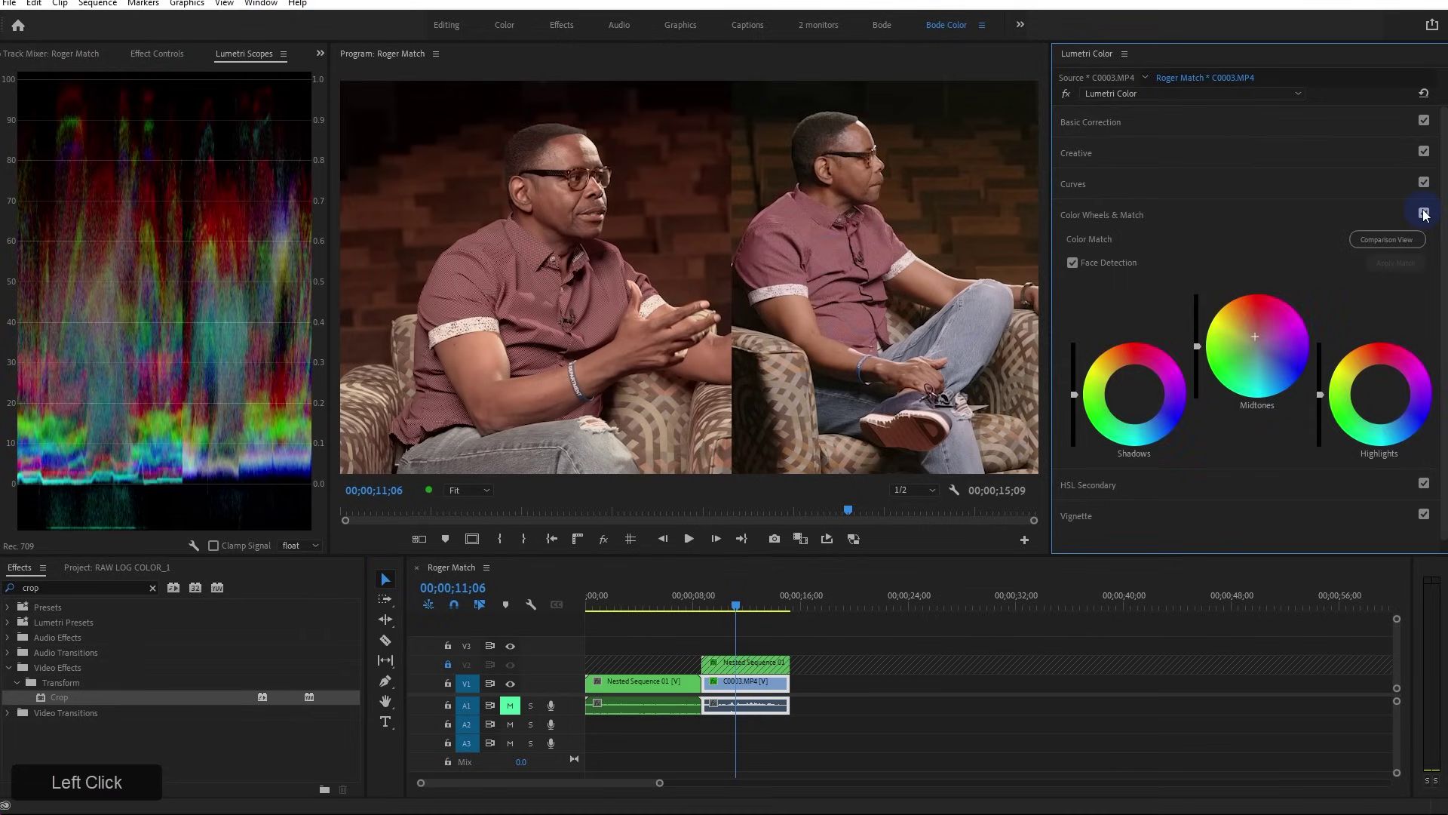
left_click_drag(1255, 335, 1255, 335)
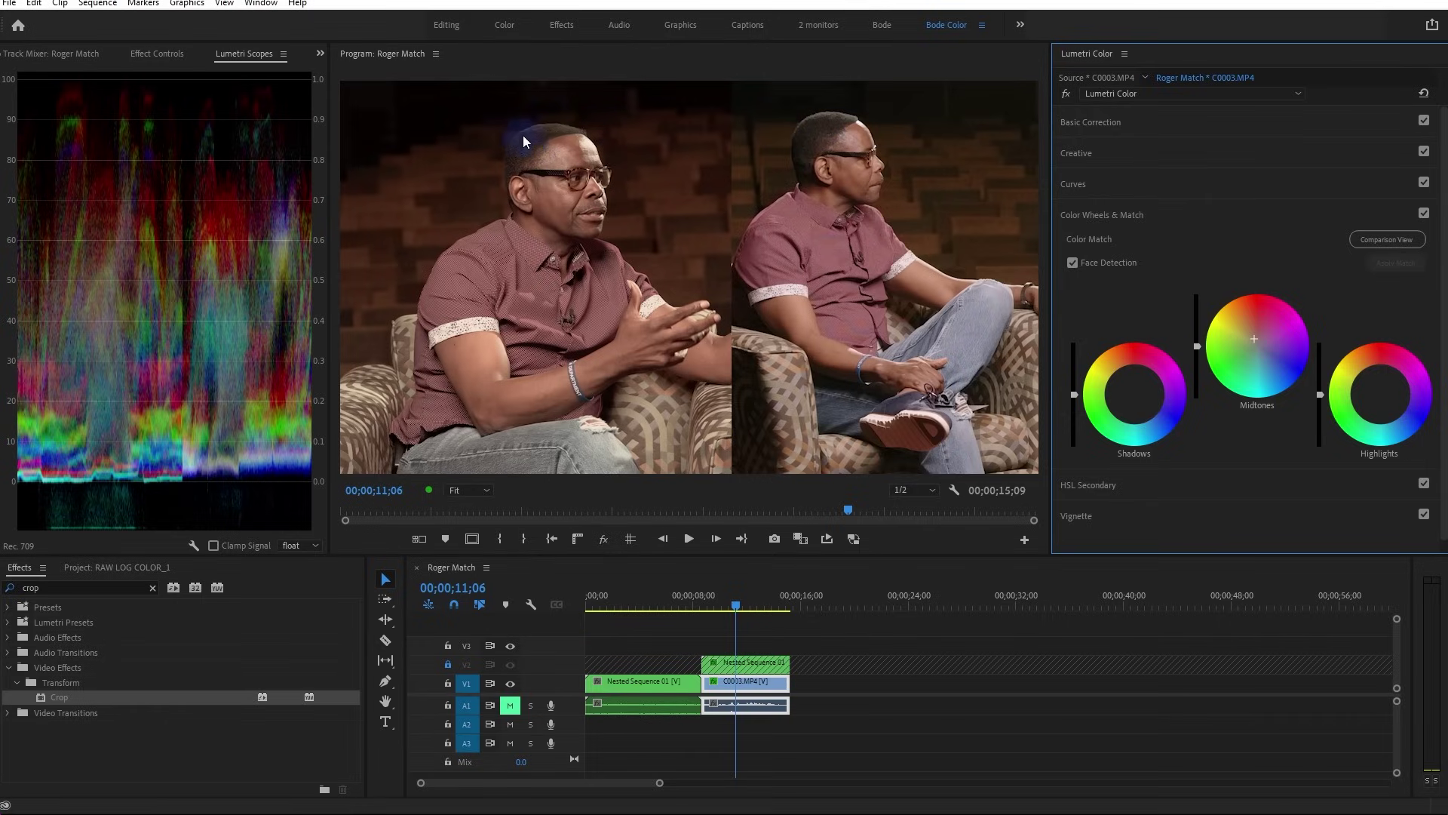
Zoom the Program monitor to 100% and pan to the interviewees' faces
left_click(476, 492)
left_click(482, 590)
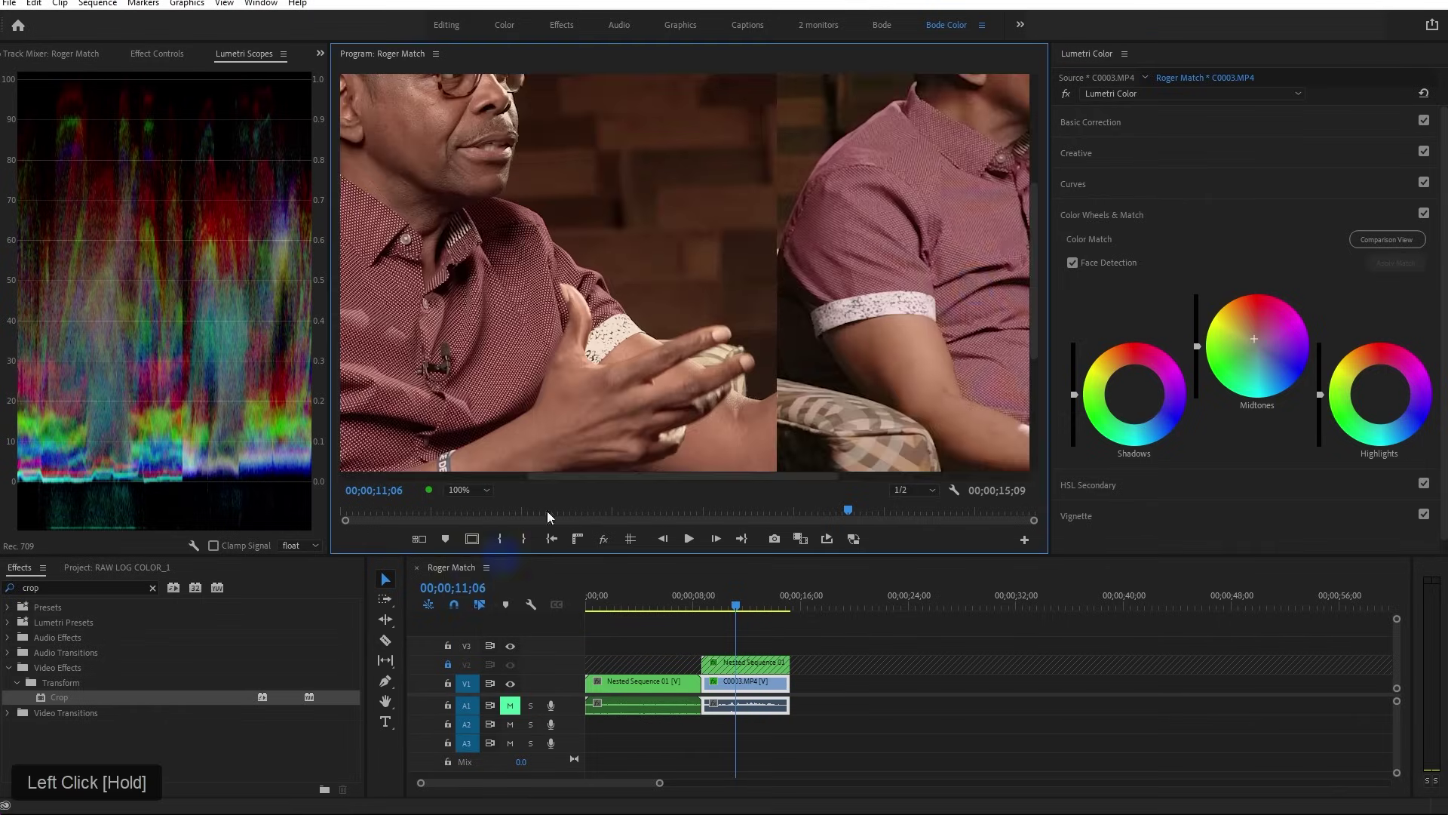
left_click_drag(1033, 249, 1034, 172)
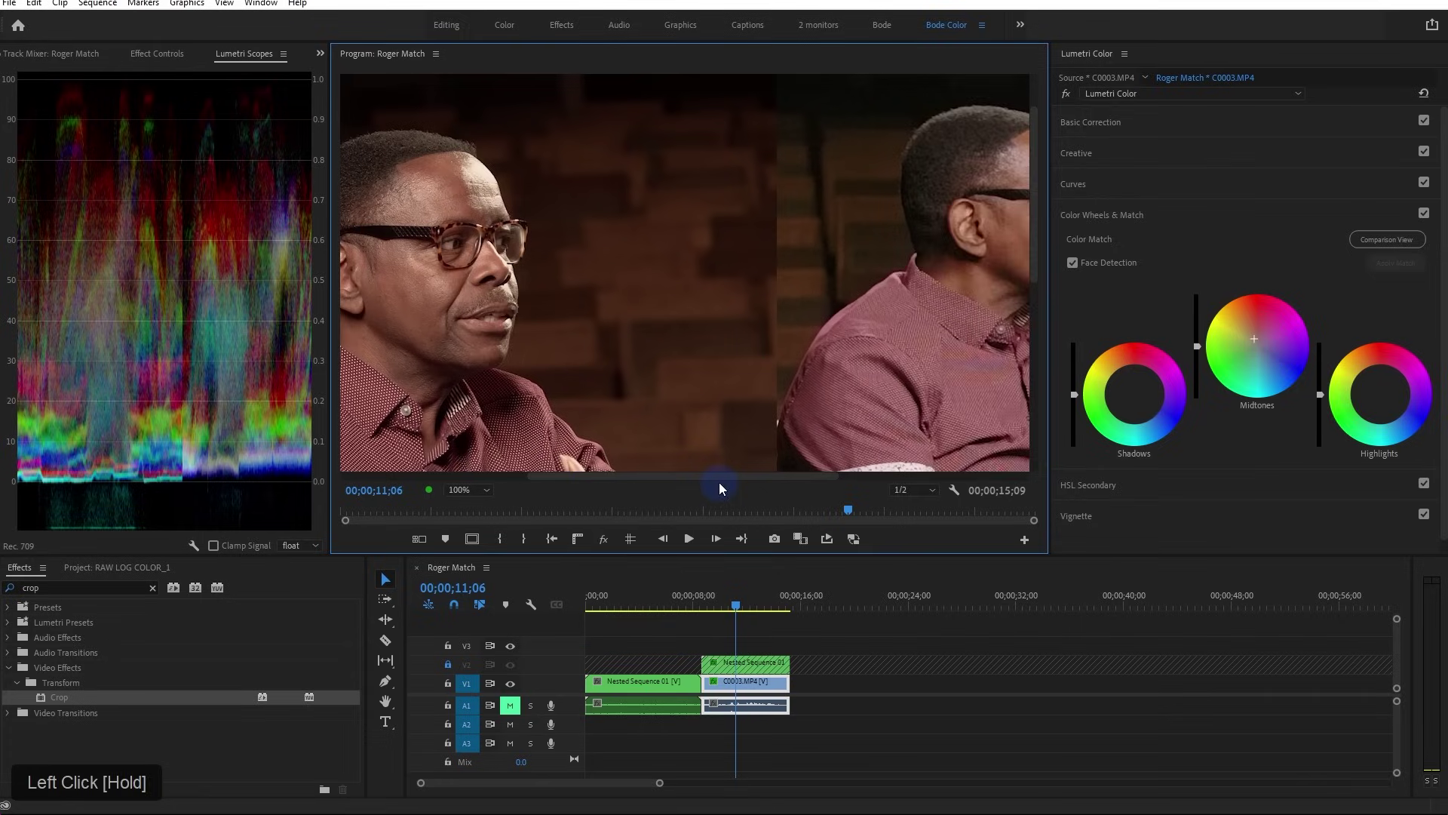
left_click_drag(719, 488, 670, 477)
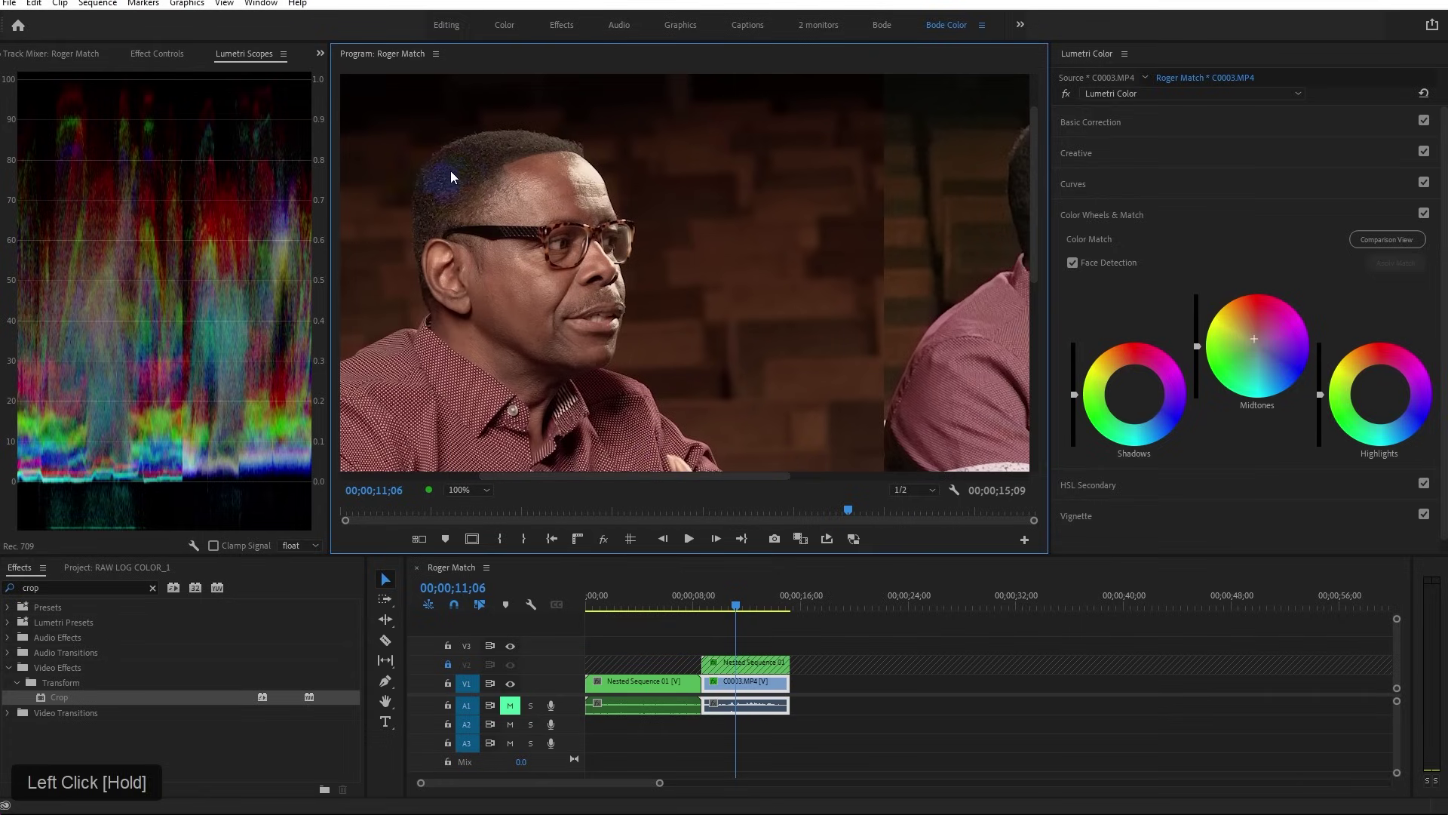
left_click_drag(581, 475, 653, 475)
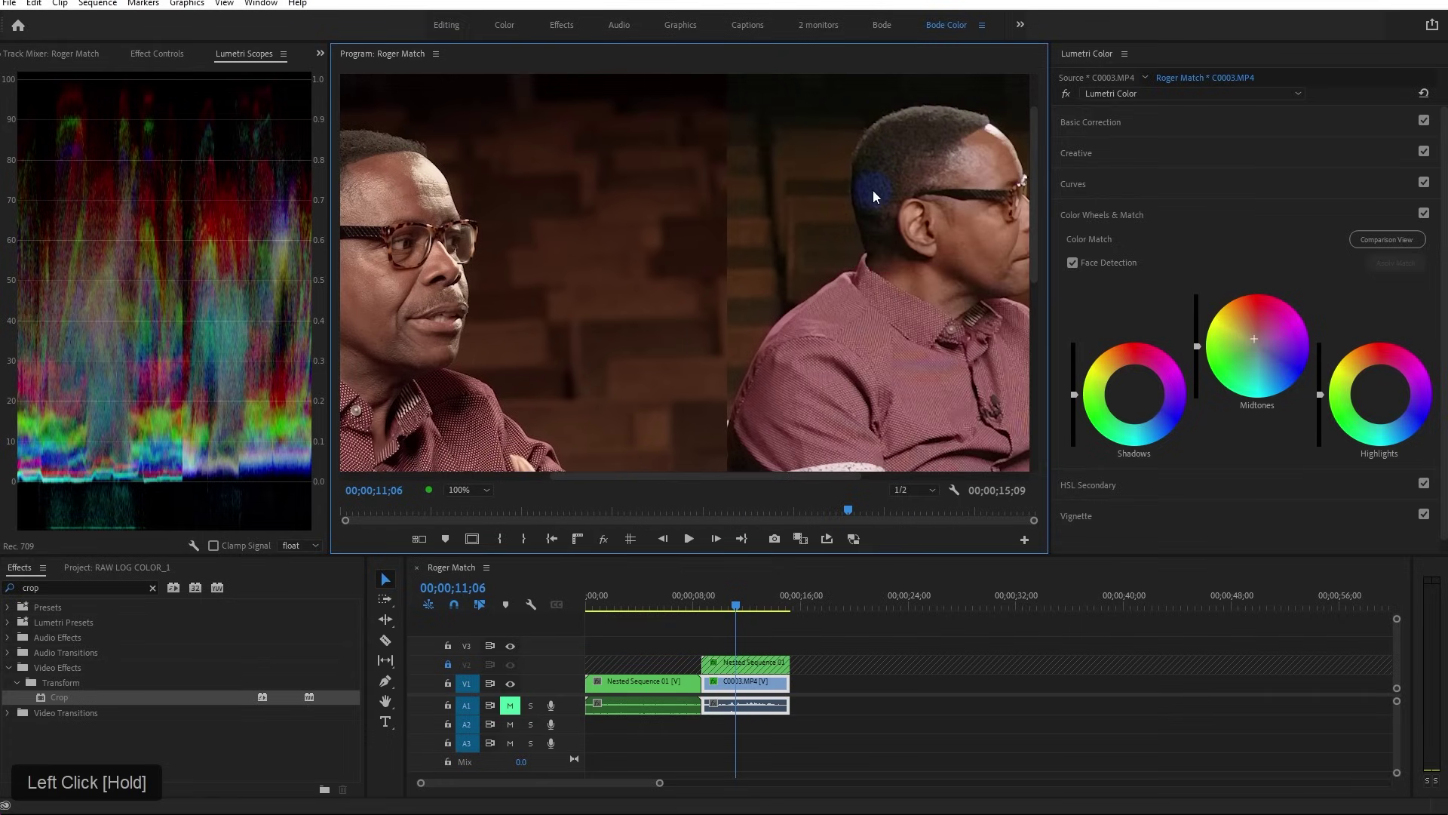
left_click_drag(798, 474, 742, 475)
Nudge the Shadows wheel puck slightly to shift the shadow colour balance
left_click(1137, 398)
mouse_move(1135, 394)
left_mouse_down()
mouse_move(1133, 442)
mouse_move(1137, 395)
left_mouse_up()
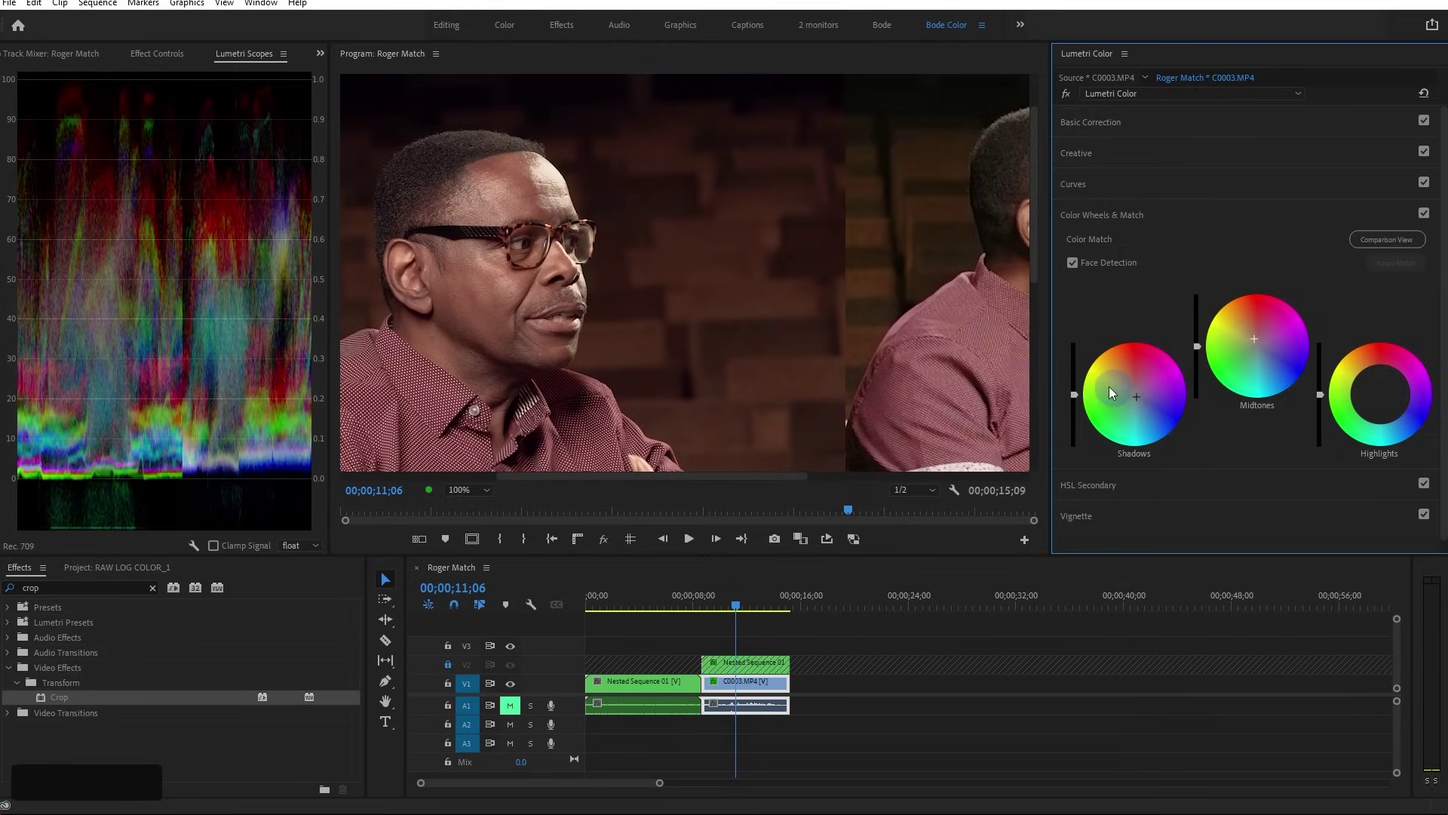
left_click_drag(726, 475, 1165, 331)
left_click_drag(839, 482, 746, 475)
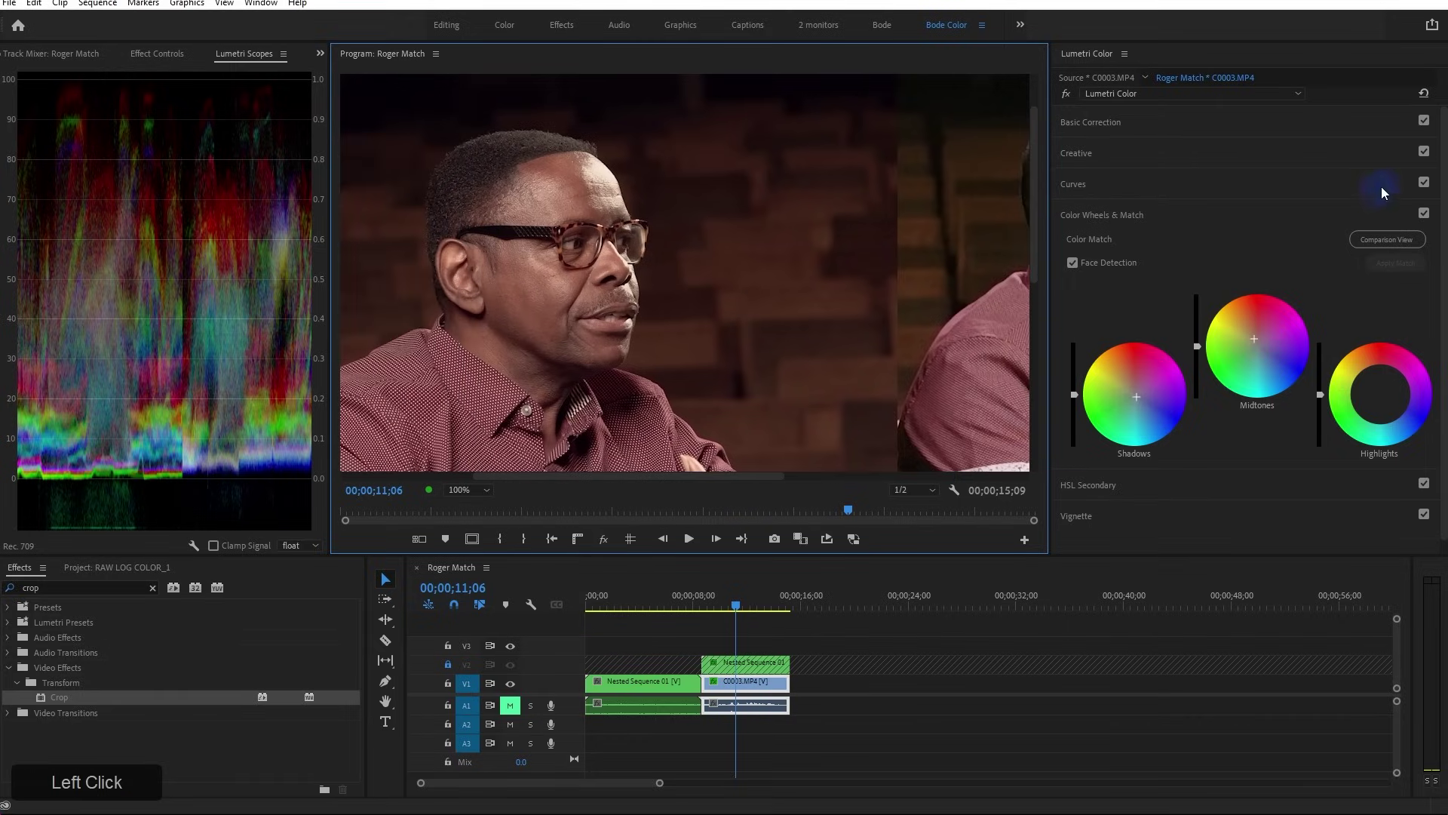
Toggle Color Wheels & Match off and on repeatedly to compare, leaving it enabled
left_click(1424, 215)
left_click(1423, 215)
left_click(1424, 215)
left_click(1424, 214)
left_click(1424, 214)
left_click(1424, 214)
left_click(1424, 214)
left_click(1424, 214)
left_click(1424, 214)
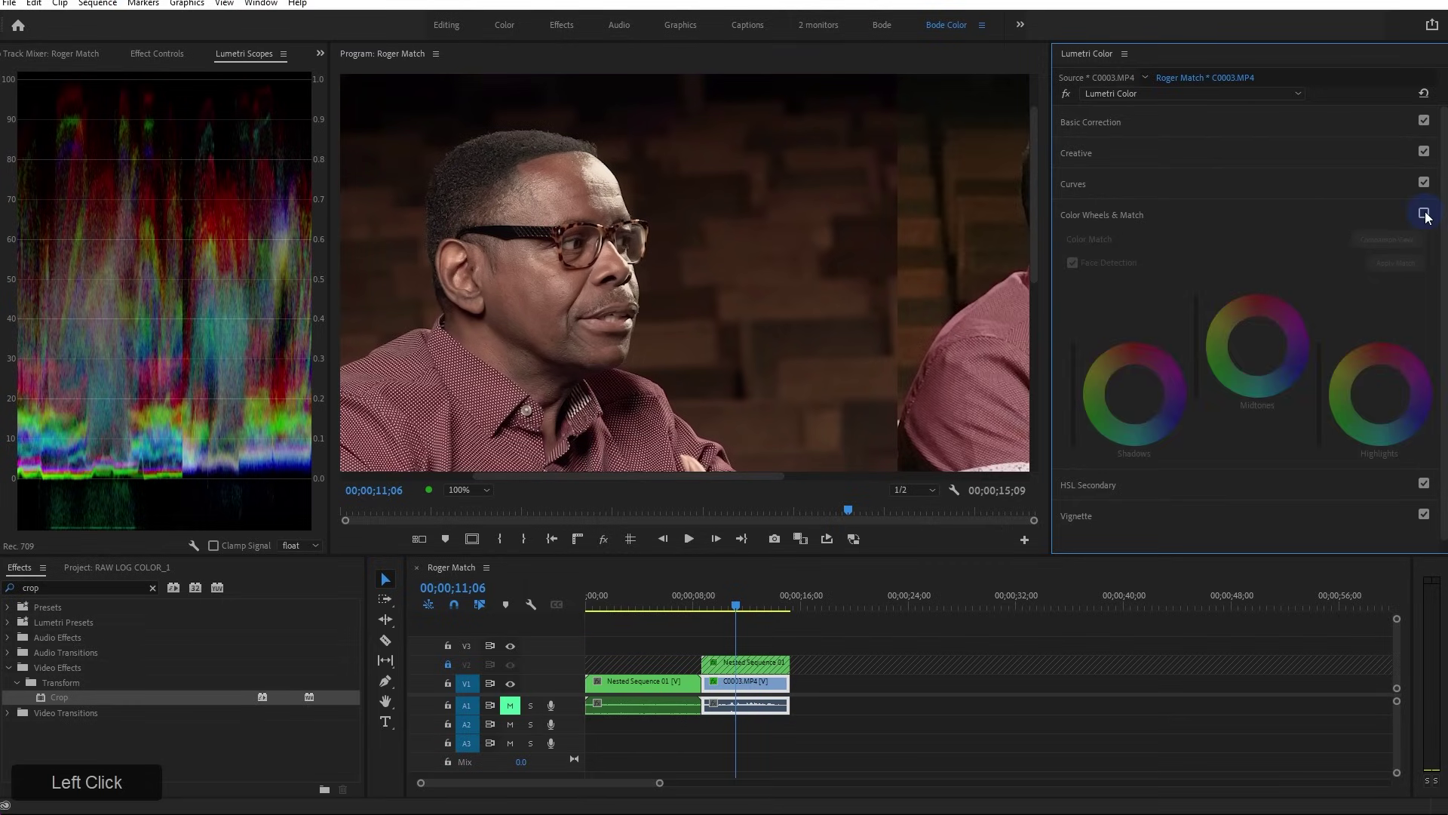
left_click(1424, 214)
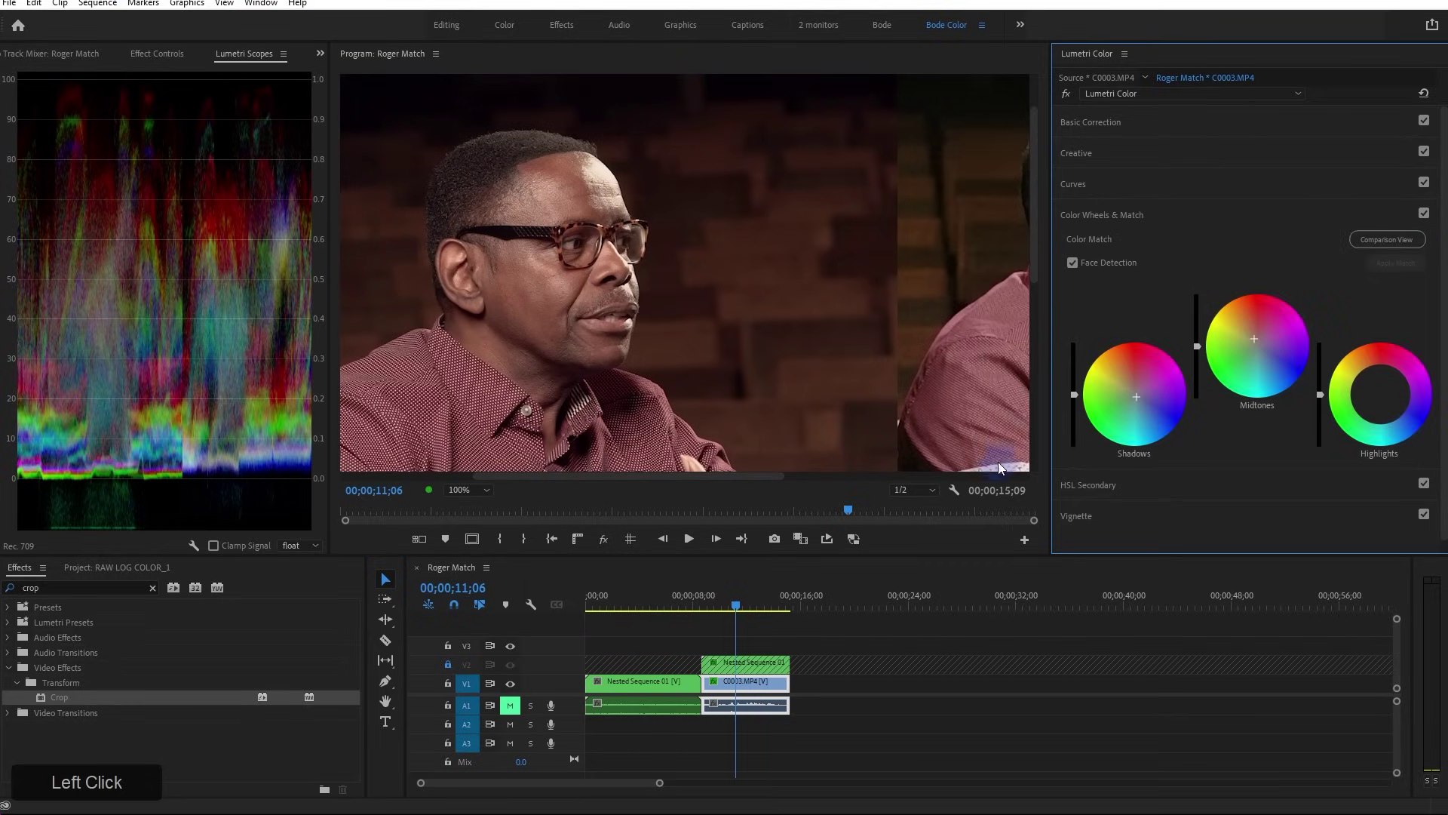
mouse_move(750, 483)
left_mouse_down()
mouse_move(845, 475)
mouse_move(792, 480)
mouse_move(757, 458)
left_mouse_up()
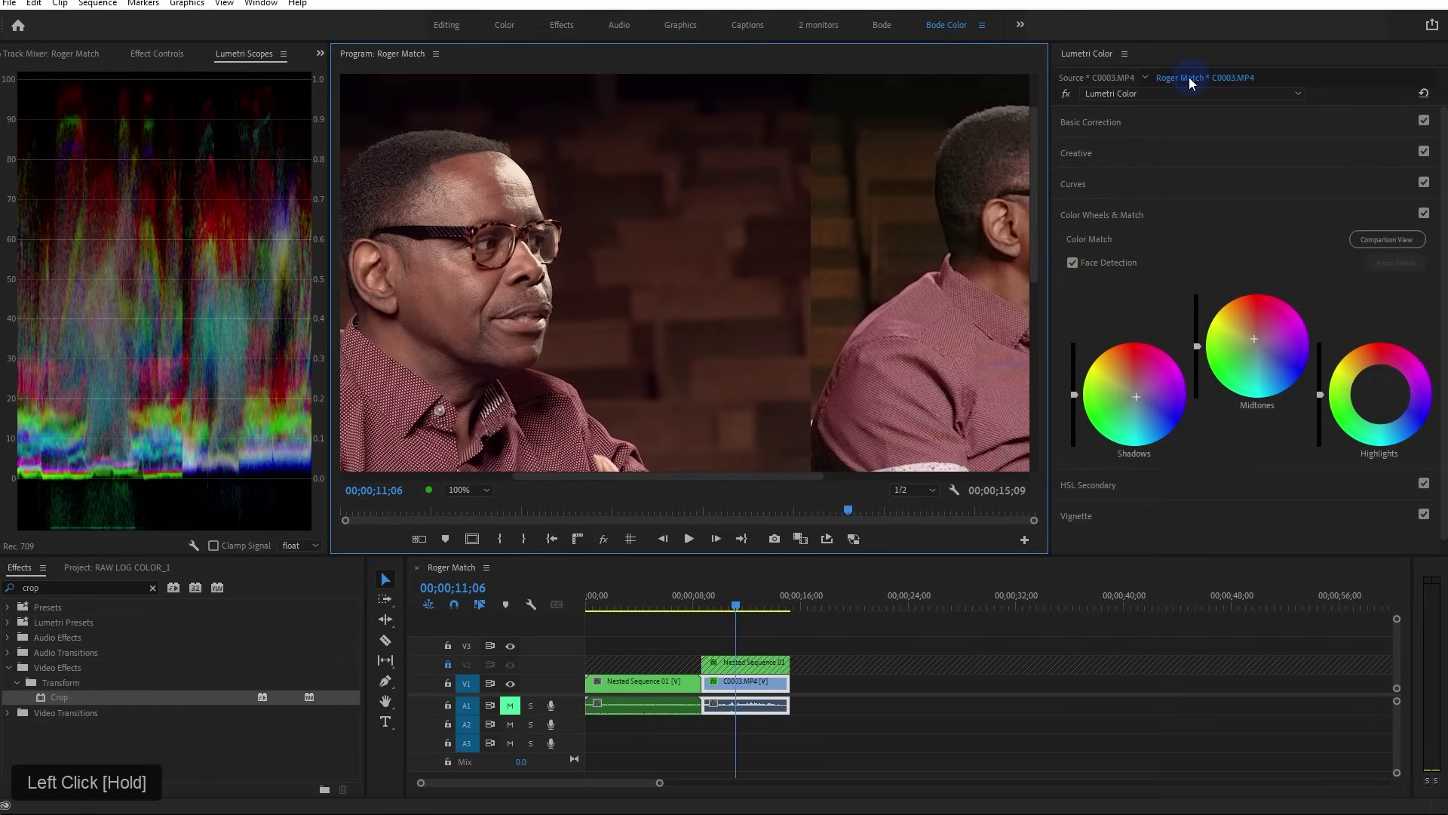
Set Basic Correction Tint to -6.4 toward green and fit the whole frame in the monitor
left_click(1165, 124)
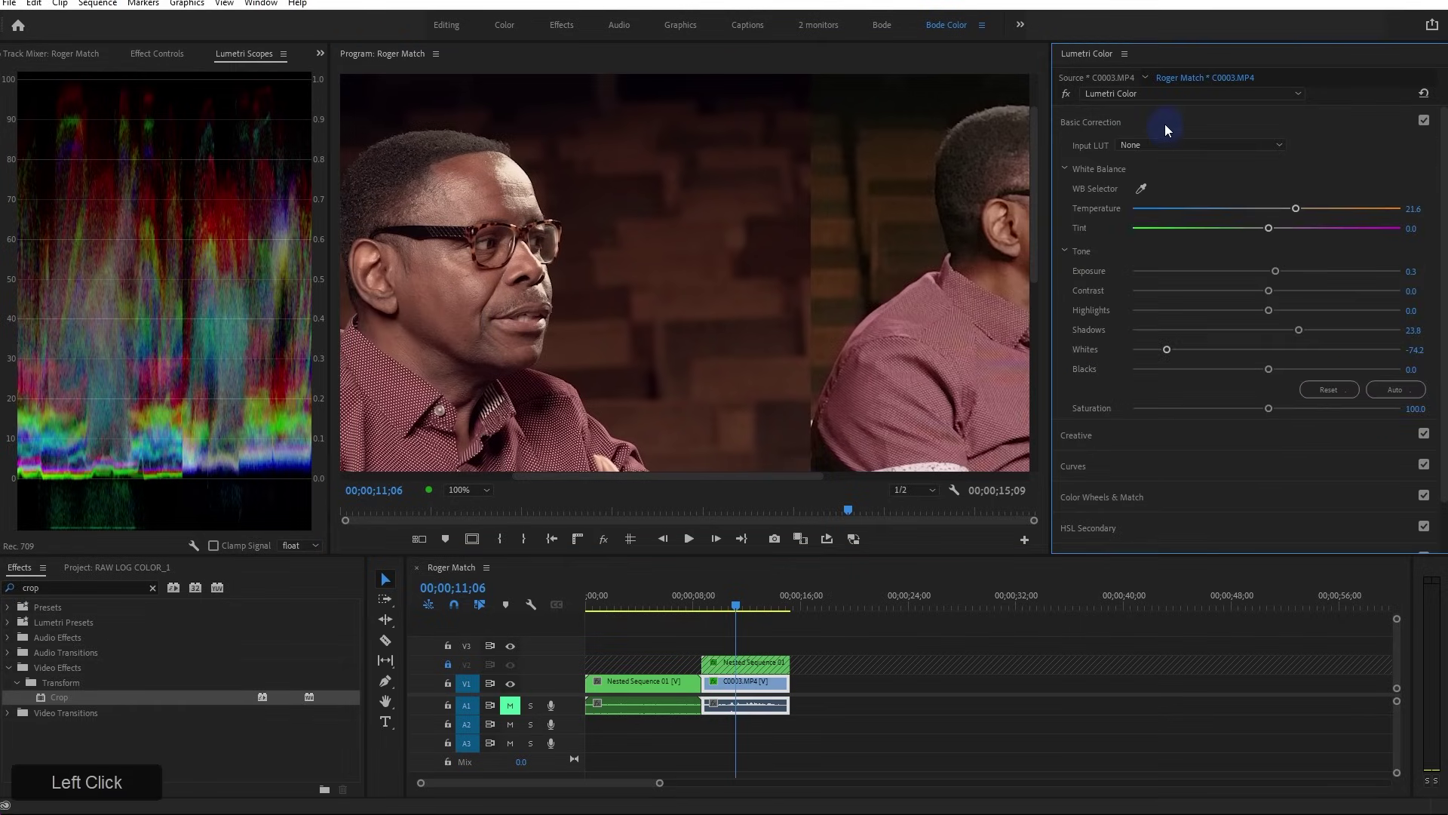
left_click_drag(1268, 227, 1255, 229)
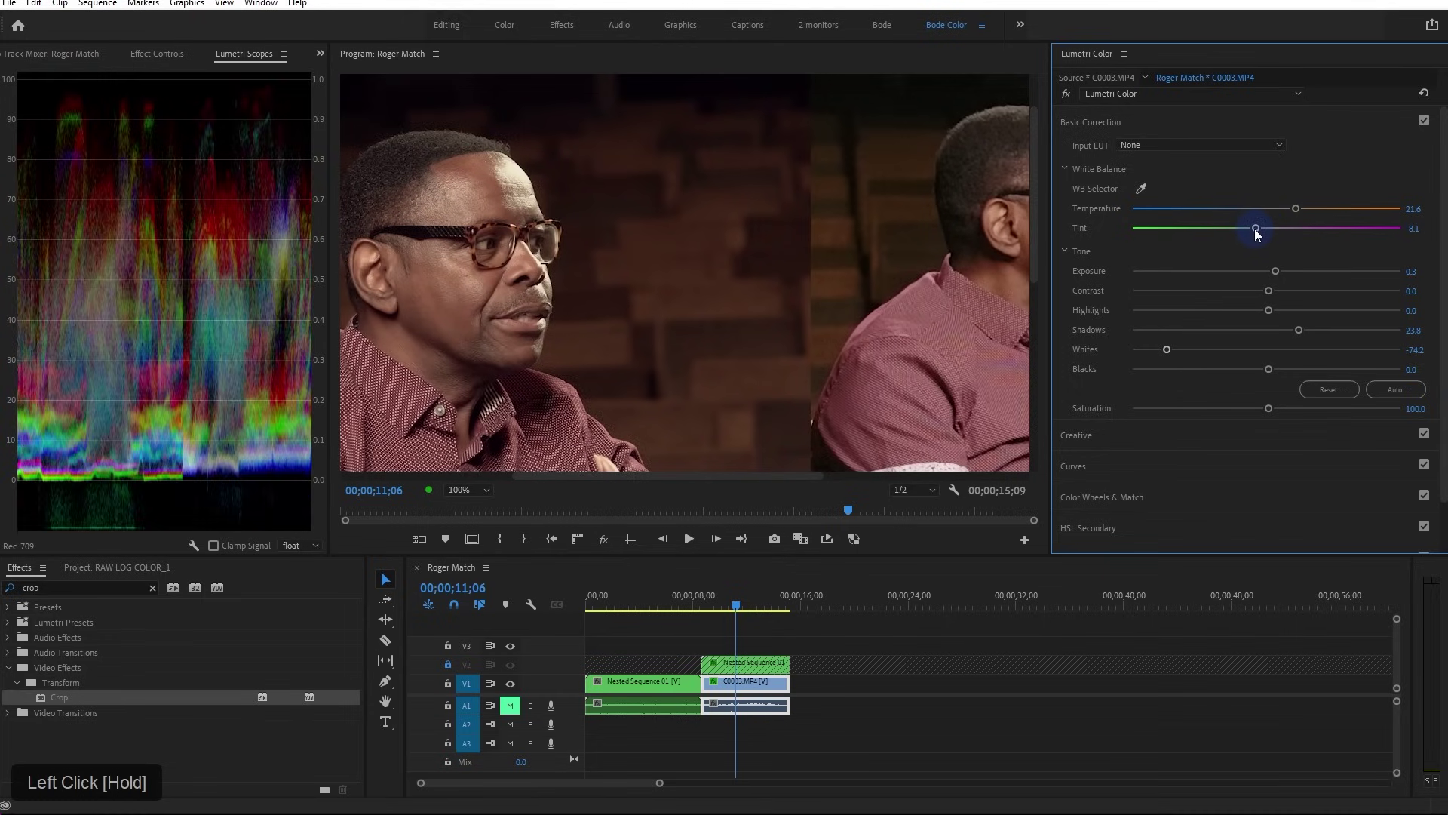
left_click_drag(1255, 228, 1257, 228)
left_click_drag(805, 472, 769, 475)
left_click(473, 496)
left_click(477, 498)
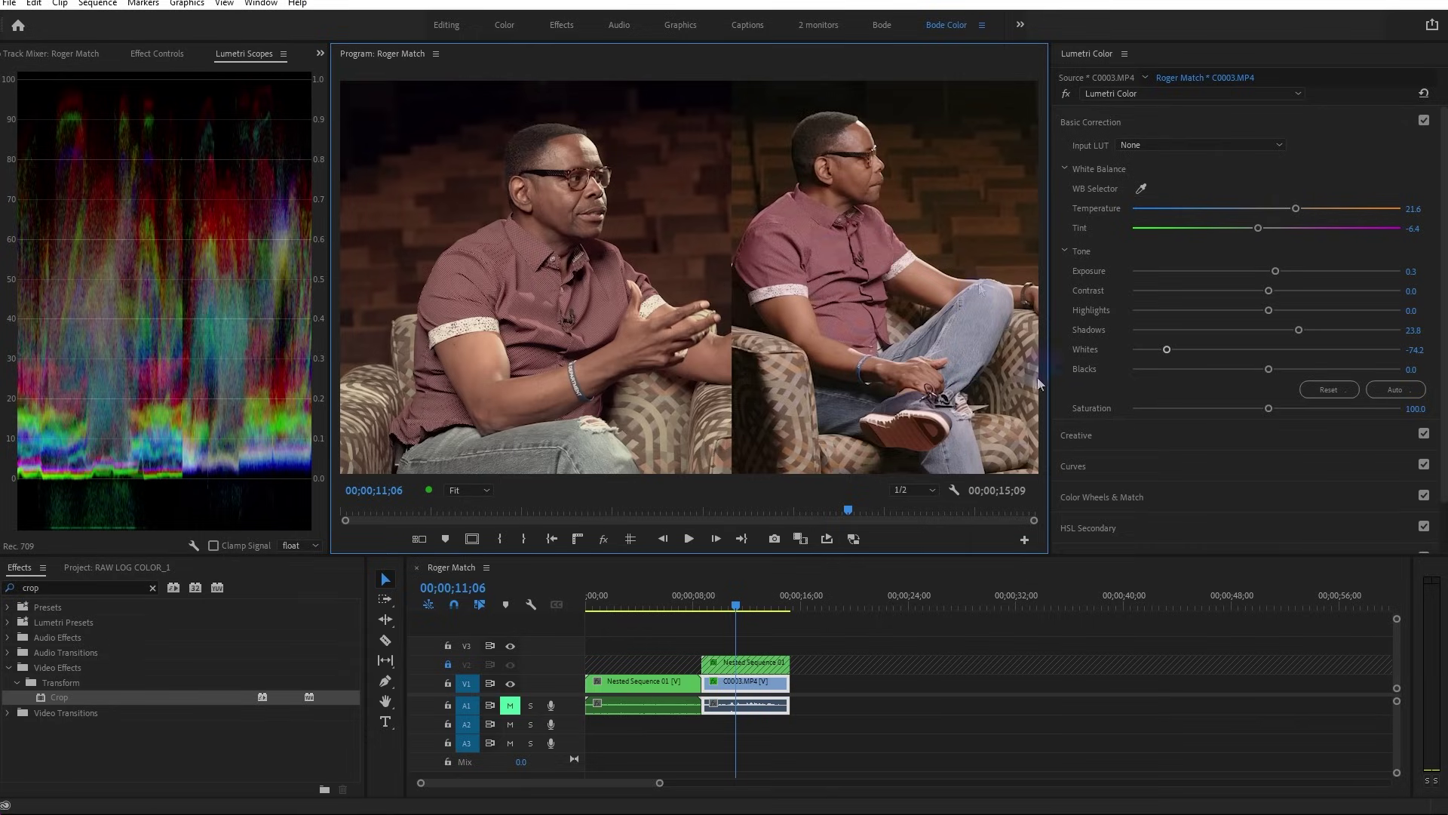
Open Curves, sample the jeans colour into Hue vs Hue and pull its middle point into a dip
left_click(1075, 466)
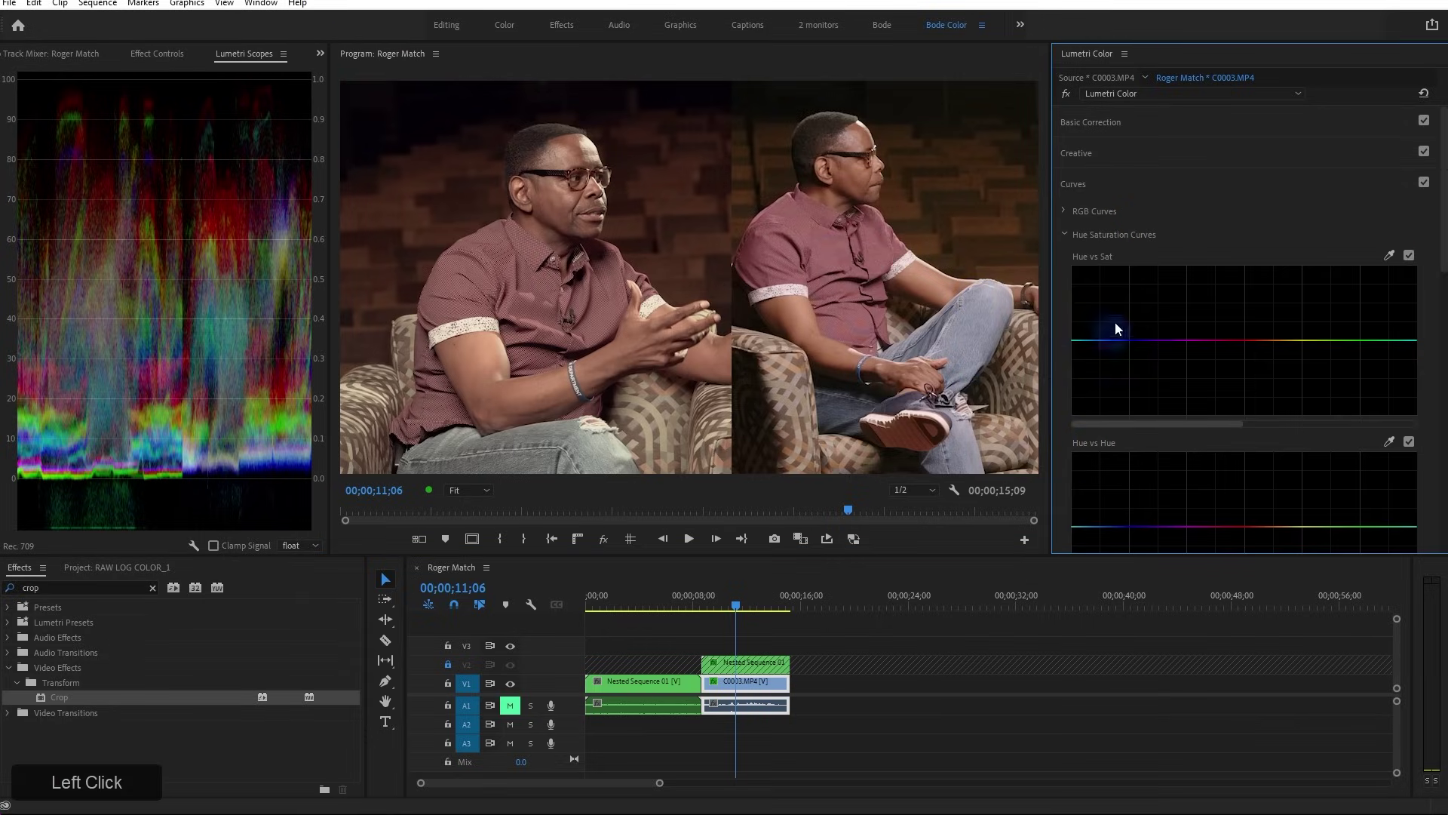
scroll(1109, 309, "down", 5)
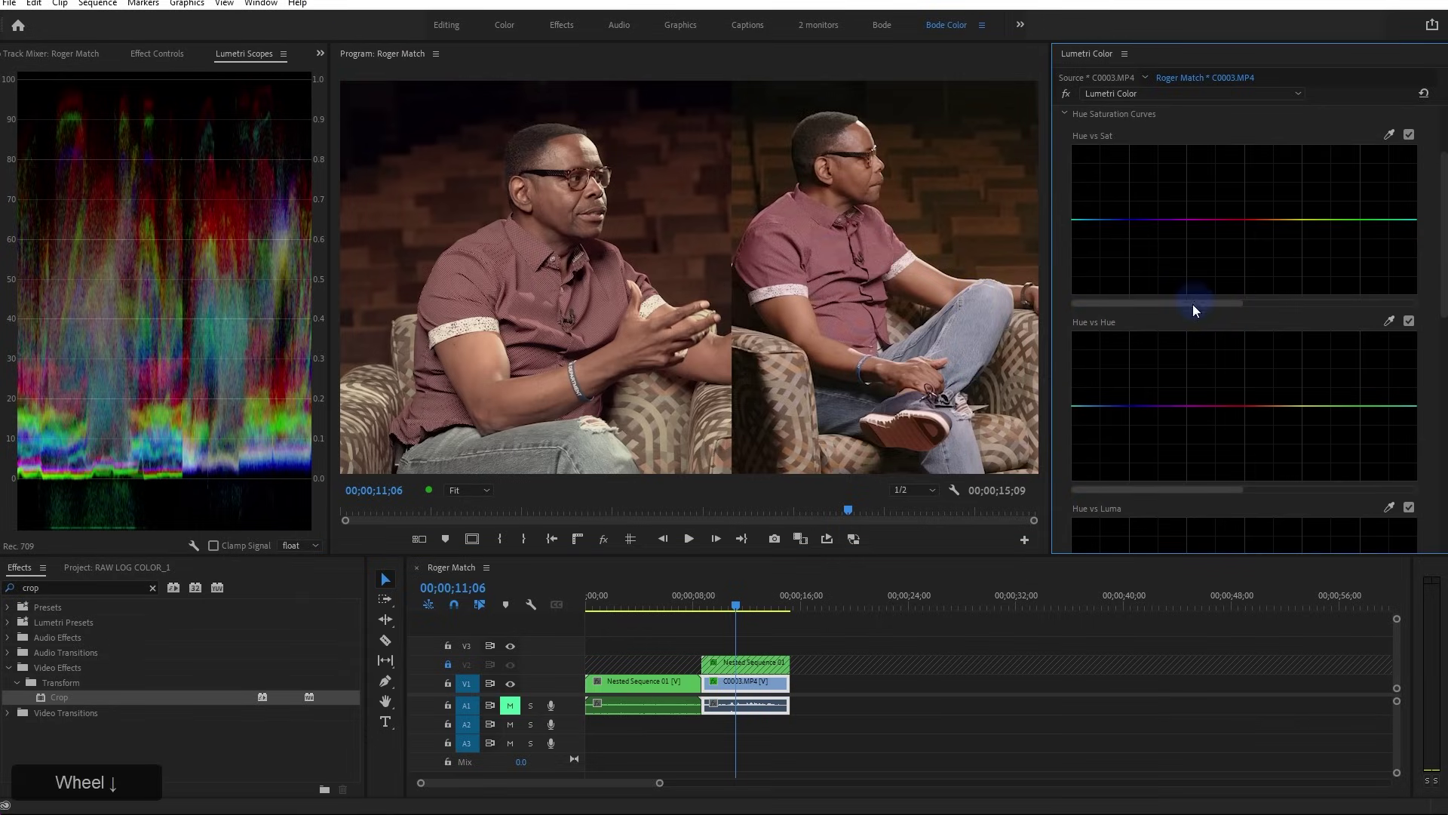
left_click(1389, 320)
left_click(540, 443)
left_click_drag(1183, 489, 1242, 495)
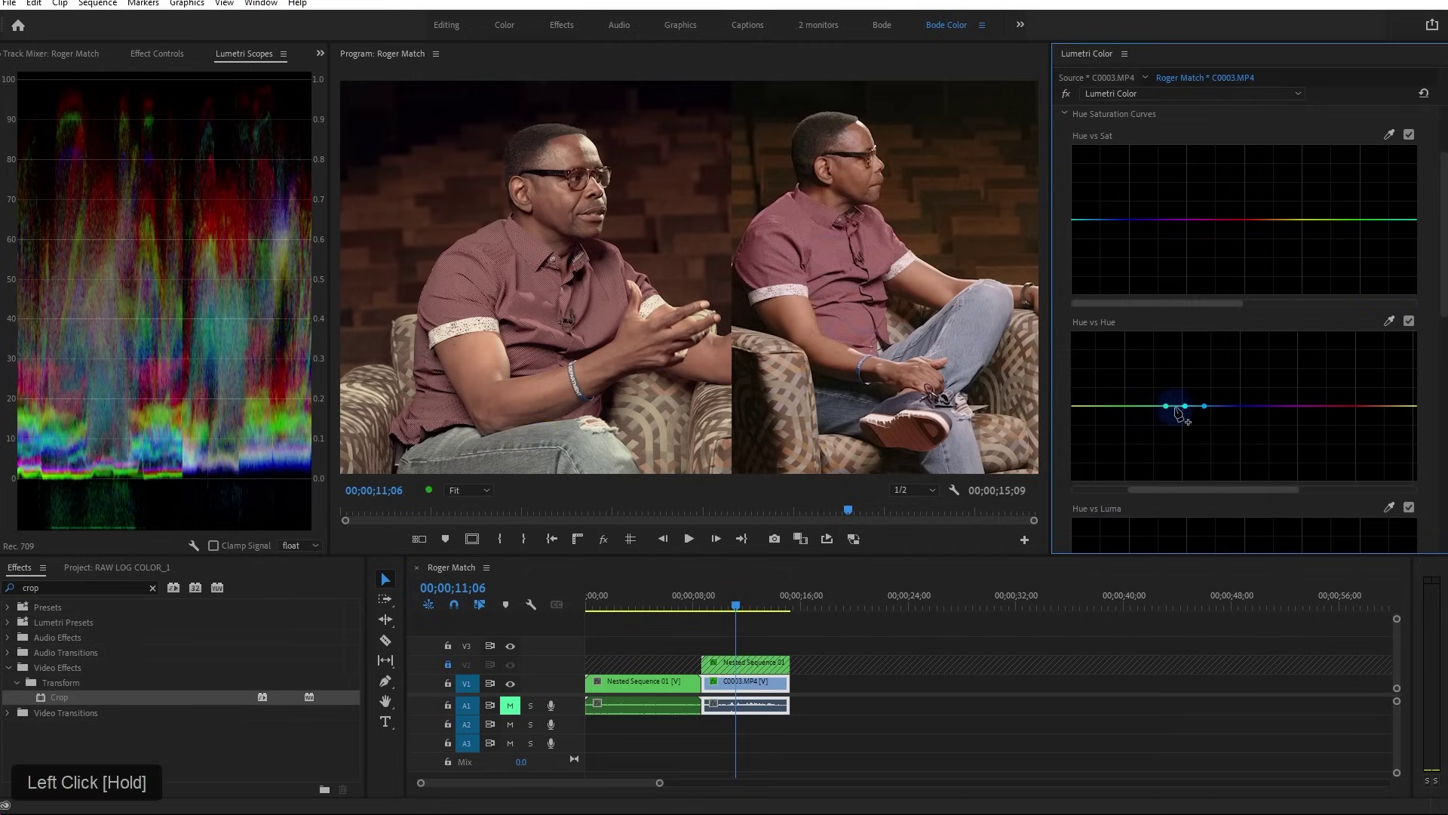
mouse_move(1185, 407)
left_mouse_down()
mouse_move(1186, 469)
mouse_move(1192, 326)
mouse_move(1190, 479)
mouse_move(1187, 336)
mouse_move(1186, 435)
left_mouse_up()
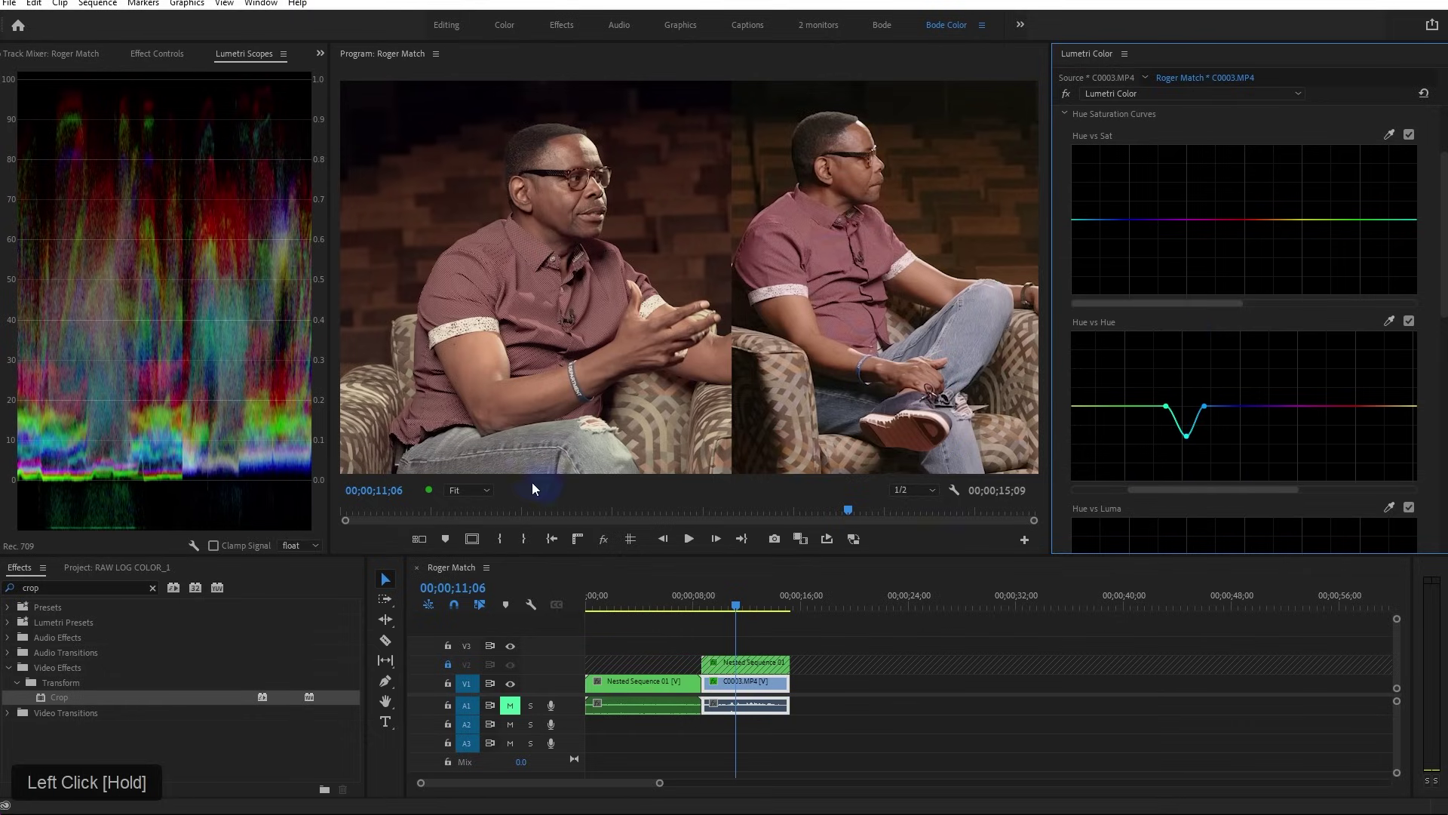
Add two Hue vs Hue points to widen the dip and toggle the curve to compare
left_click(1221, 406)
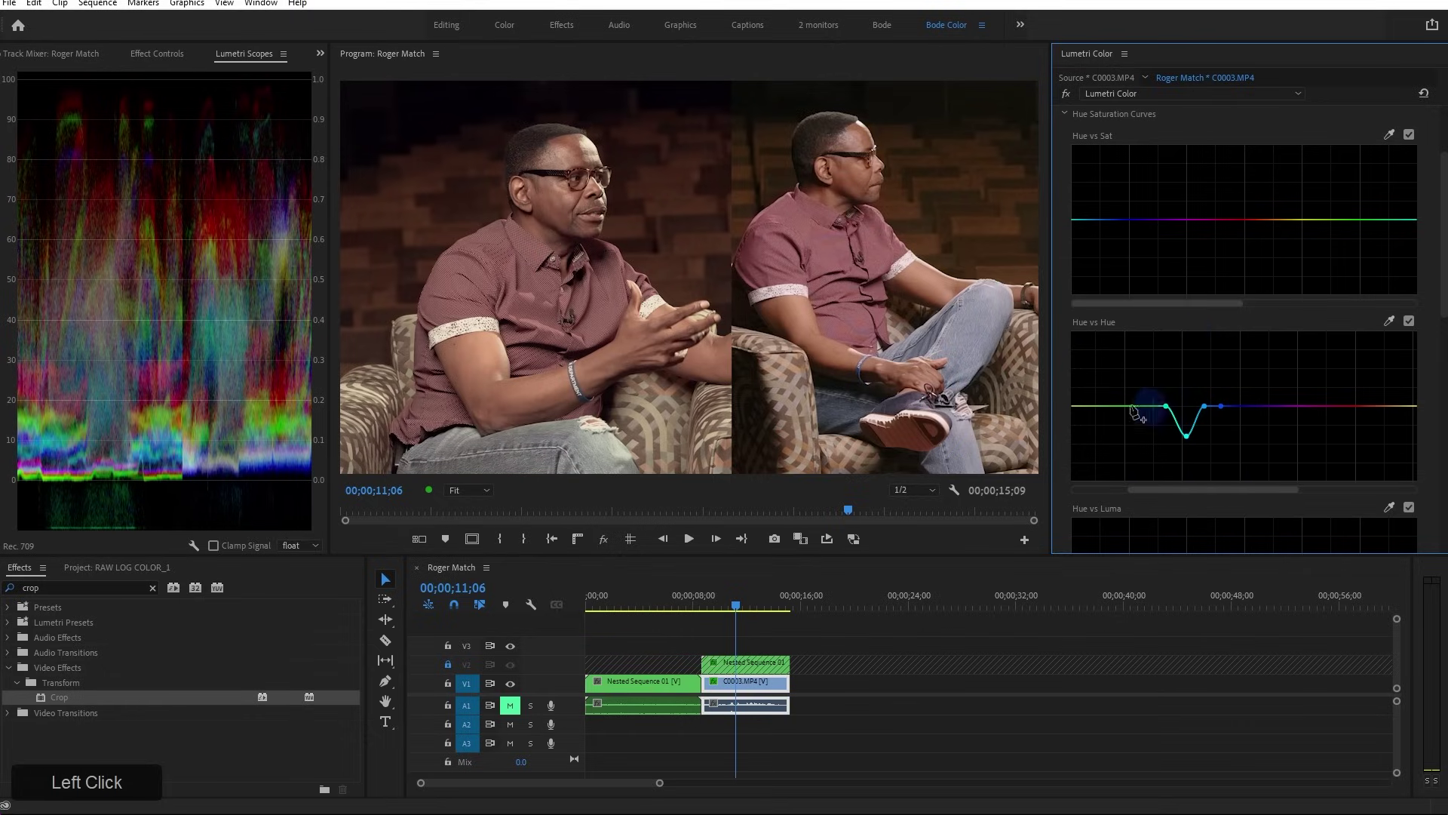
left_click(1152, 407)
mouse_move(1166, 406)
left_mouse_down()
mouse_move(1163, 418)
mouse_move(1204, 421)
mouse_move(1167, 427)
left_mouse_up()
left_click(1162, 417)
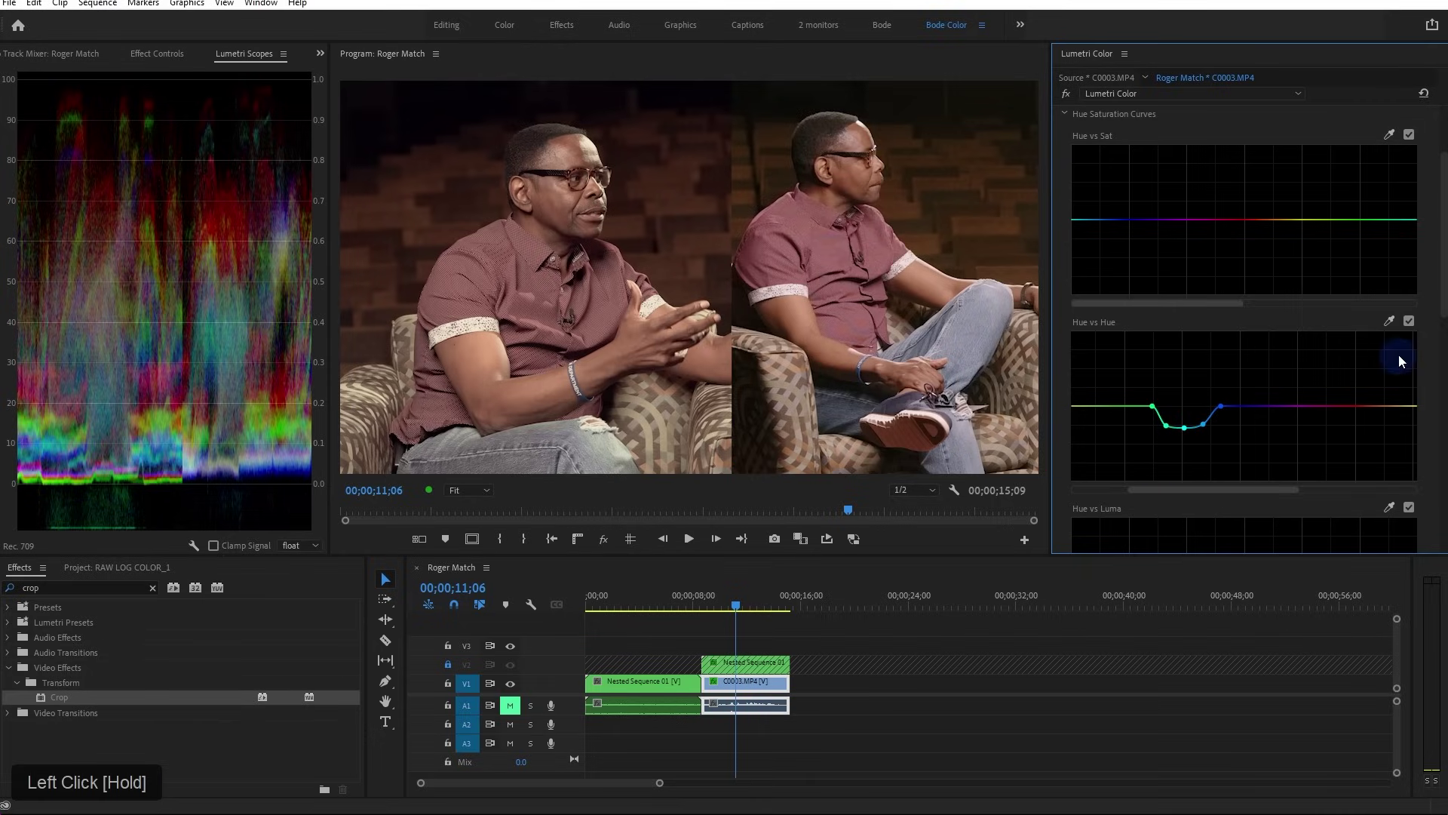
left_click(1409, 322)
left_click(1409, 322)
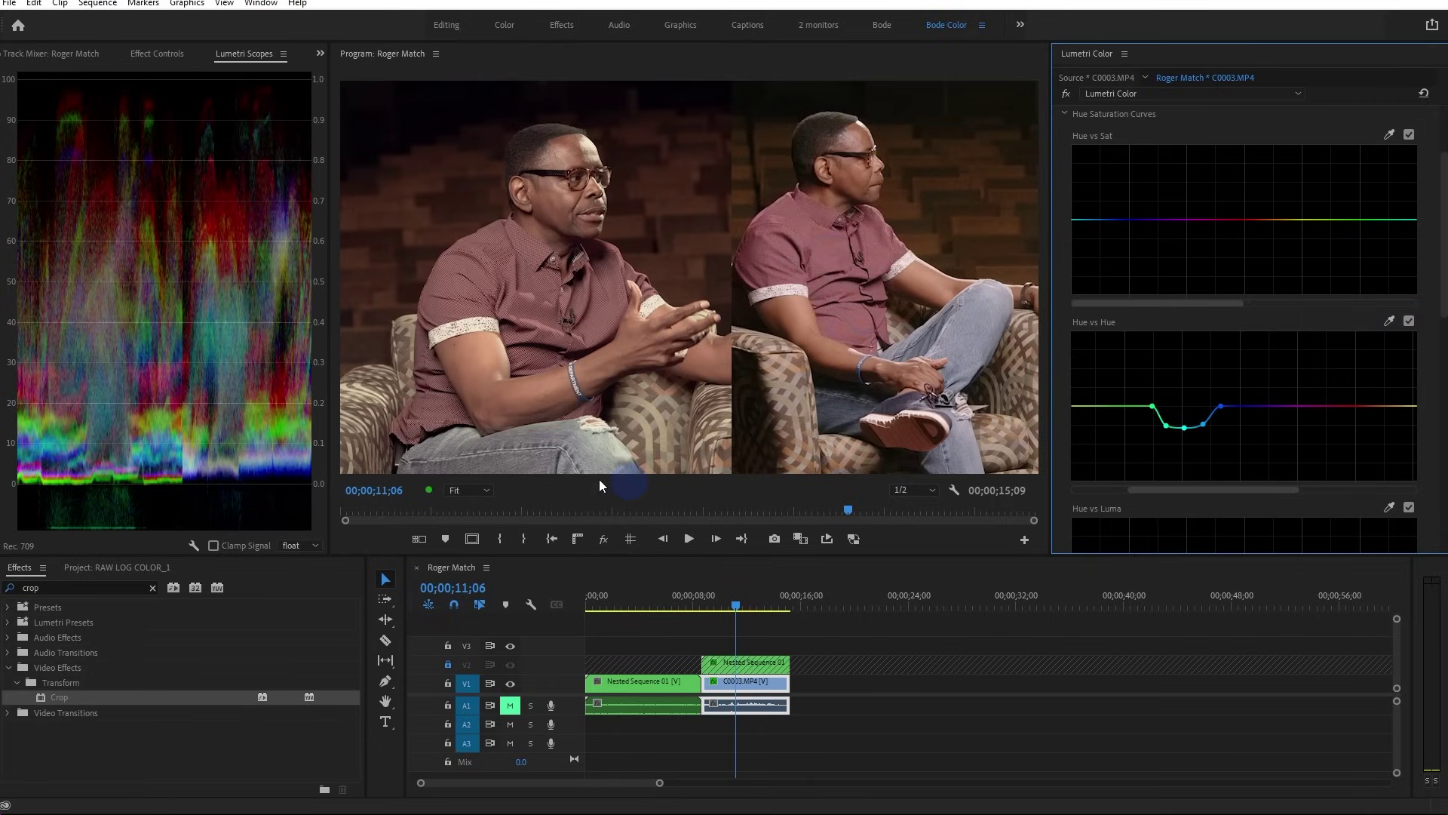
left_click_drag(1219, 303, 1294, 290)
Sample a colour for Hue vs Sat and add two points on its curve
left_click(1390, 134)
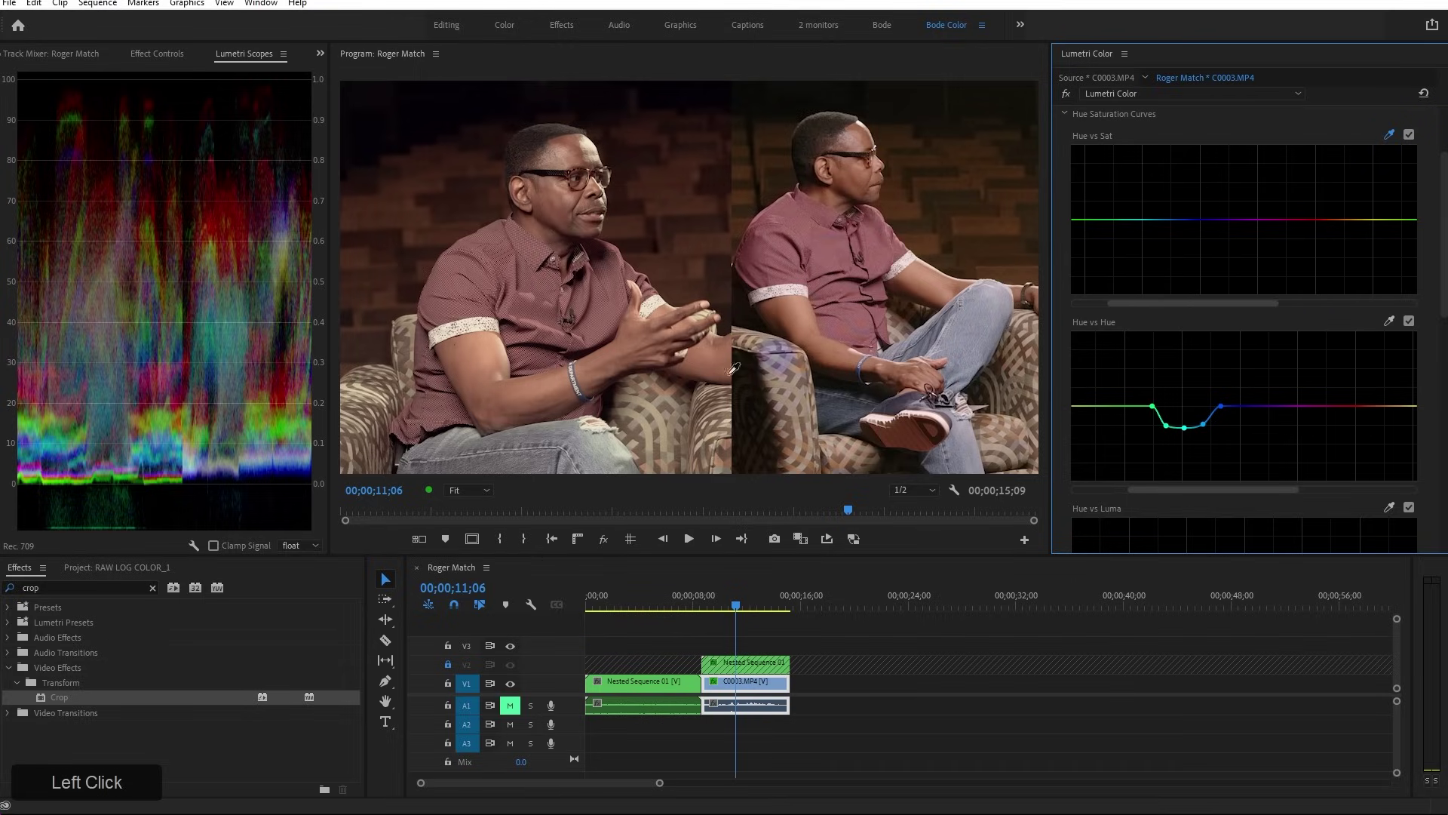
left_click(1169, 219)
left_click(1095, 219)
Raise the Hue vs Sat points into a broad green-cyan saturation plateau
left_click_drag(1113, 219, 1132, 160)
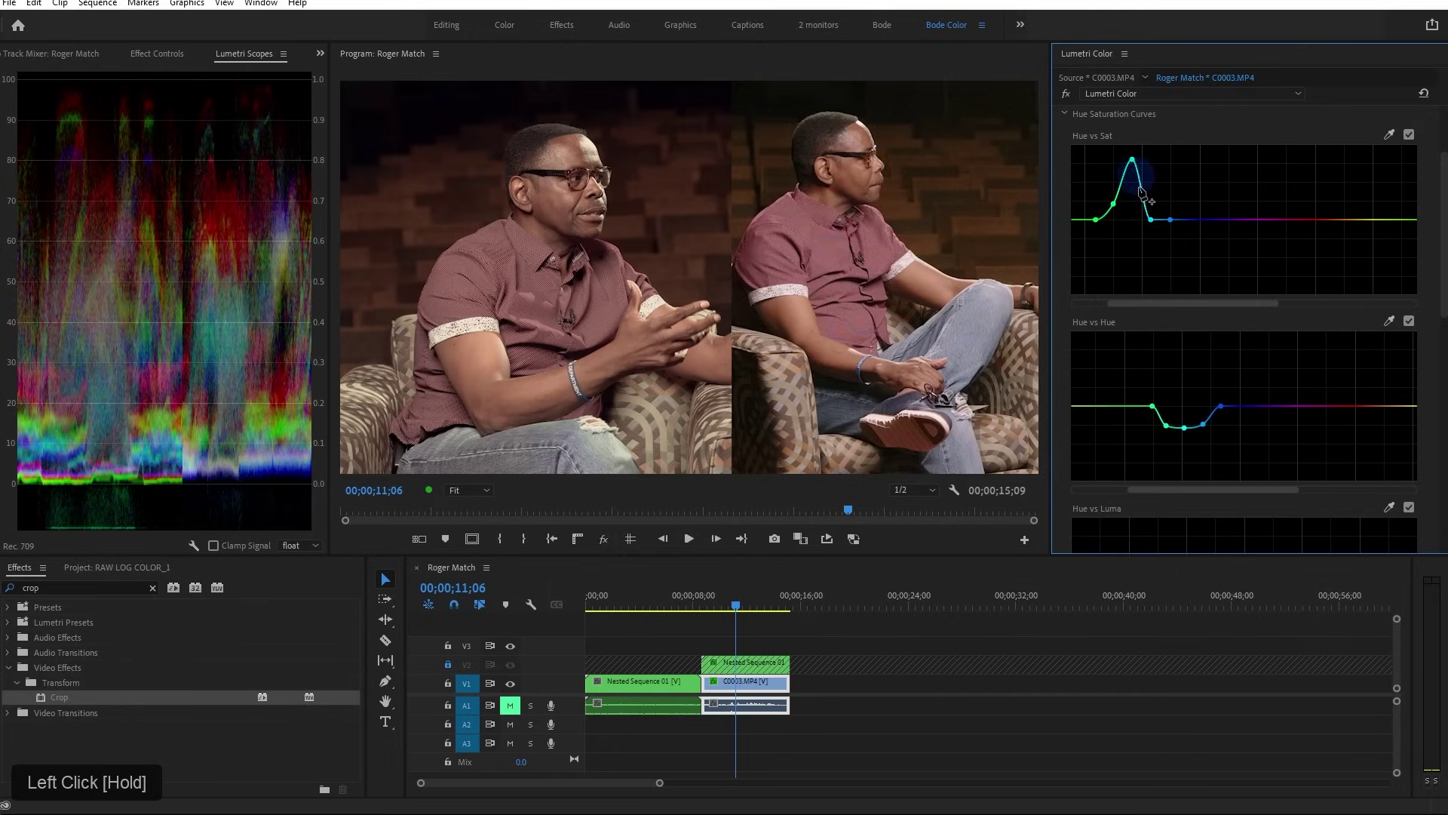
left_click_drag(1150, 219, 1148, 159)
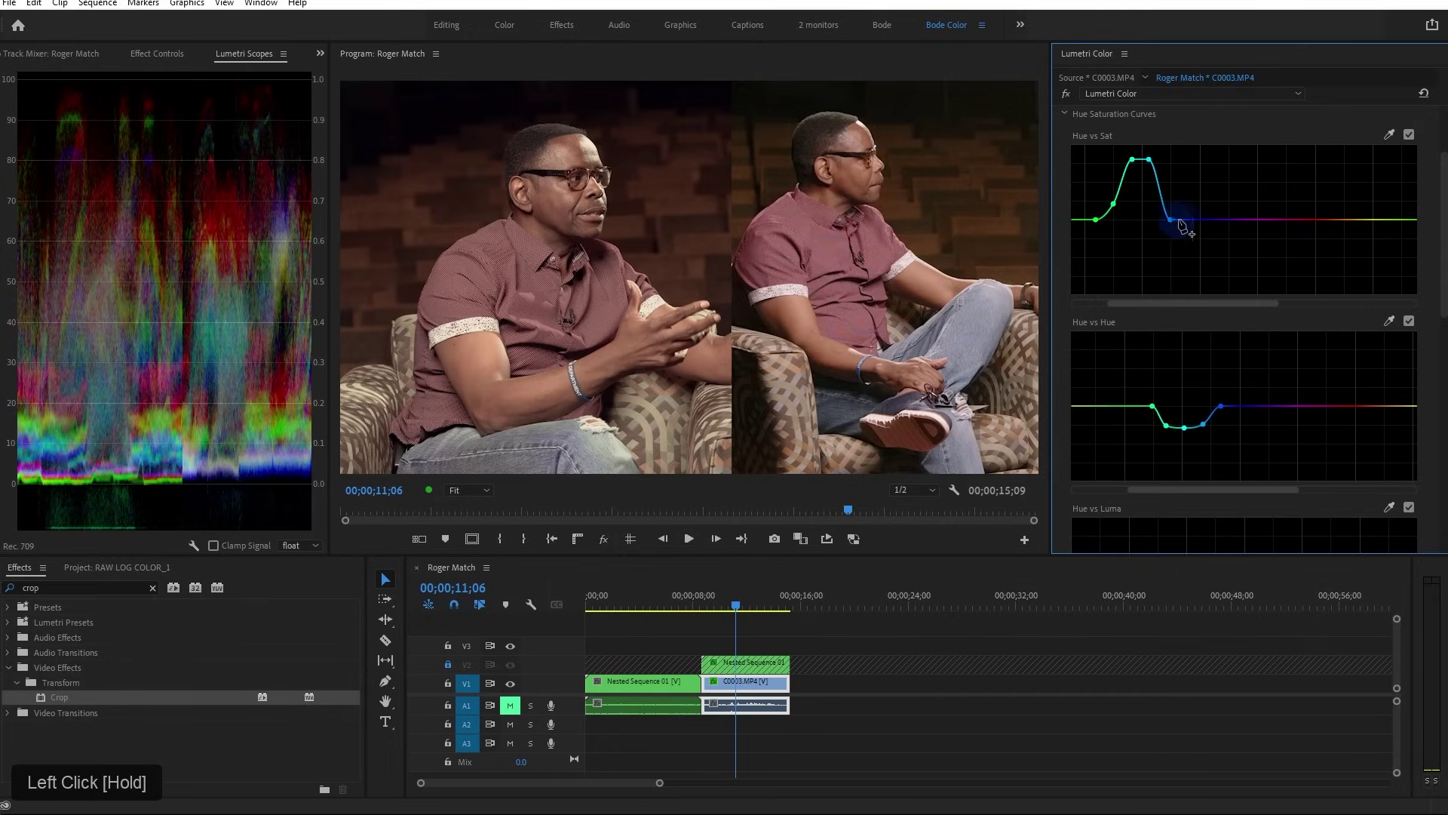
left_click(1195, 219)
left_click_drag(1171, 222, 1173, 165)
left_click_drag(1113, 204, 1107, 186)
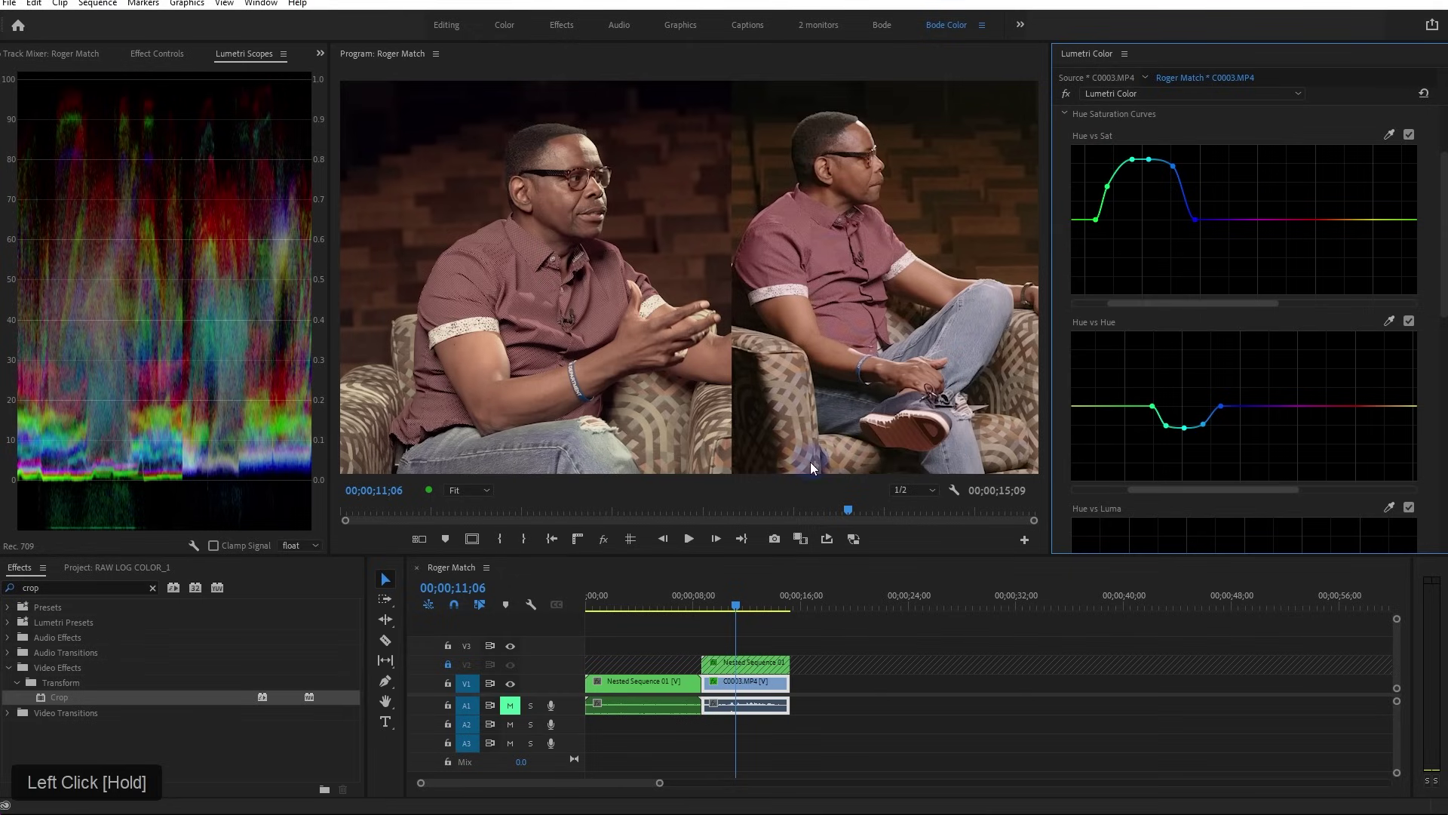
View the frame at 100% and slightly lower the left Hue vs Sat point
left_click(469, 491)
left_click(469, 606)
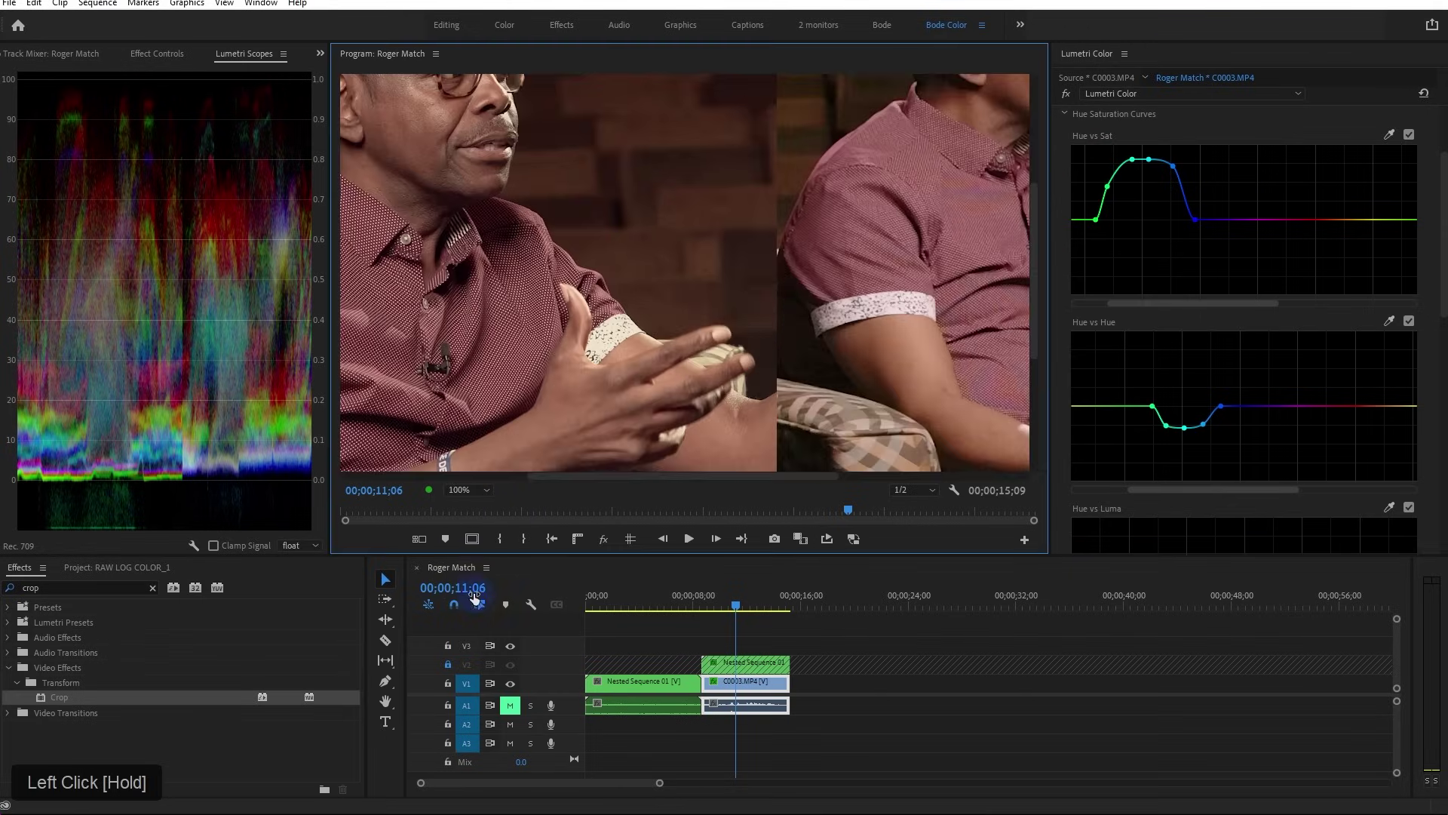
left_click_drag(1035, 246, 1039, 365)
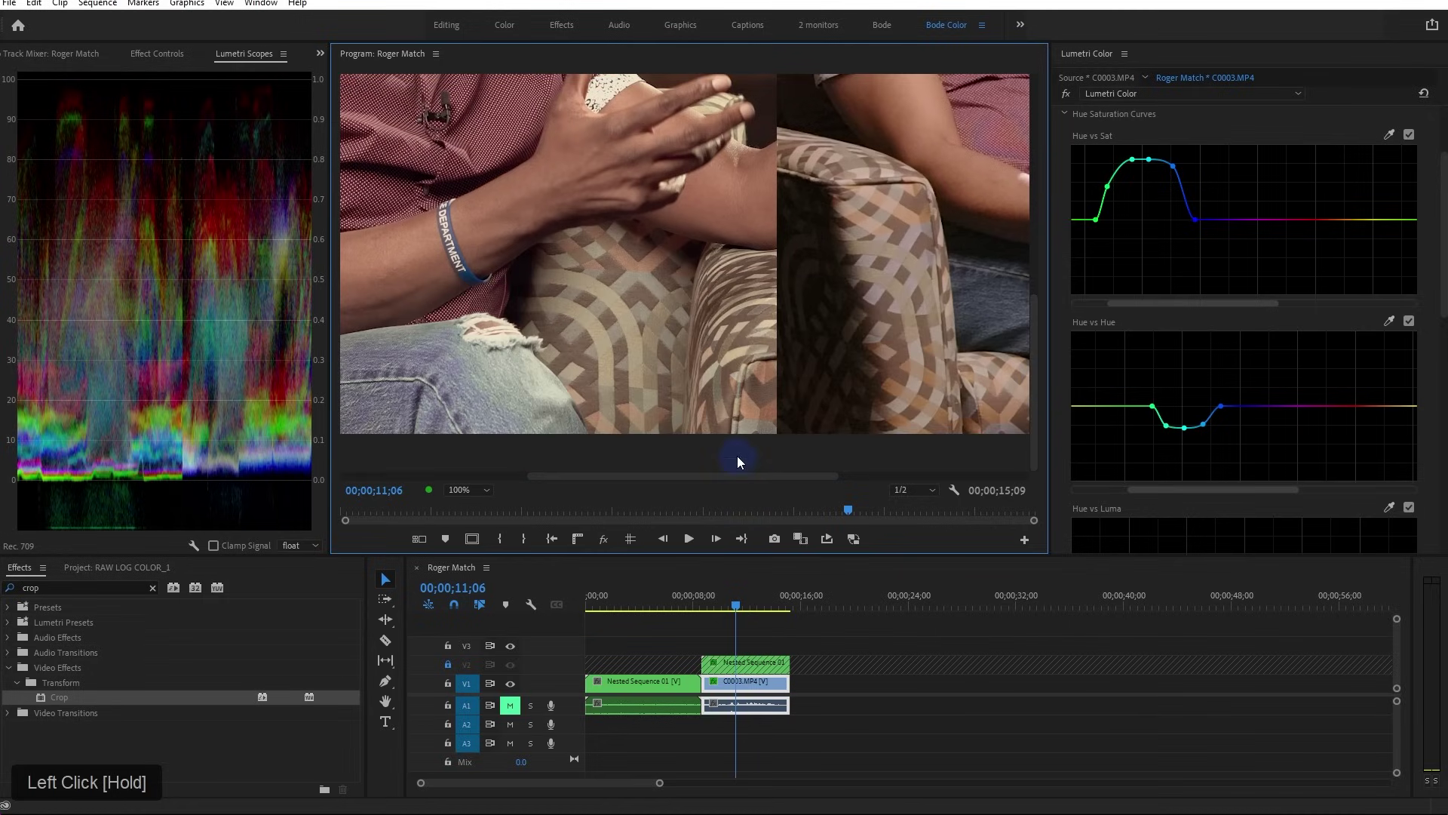
left_click_drag(736, 476, 654, 478)
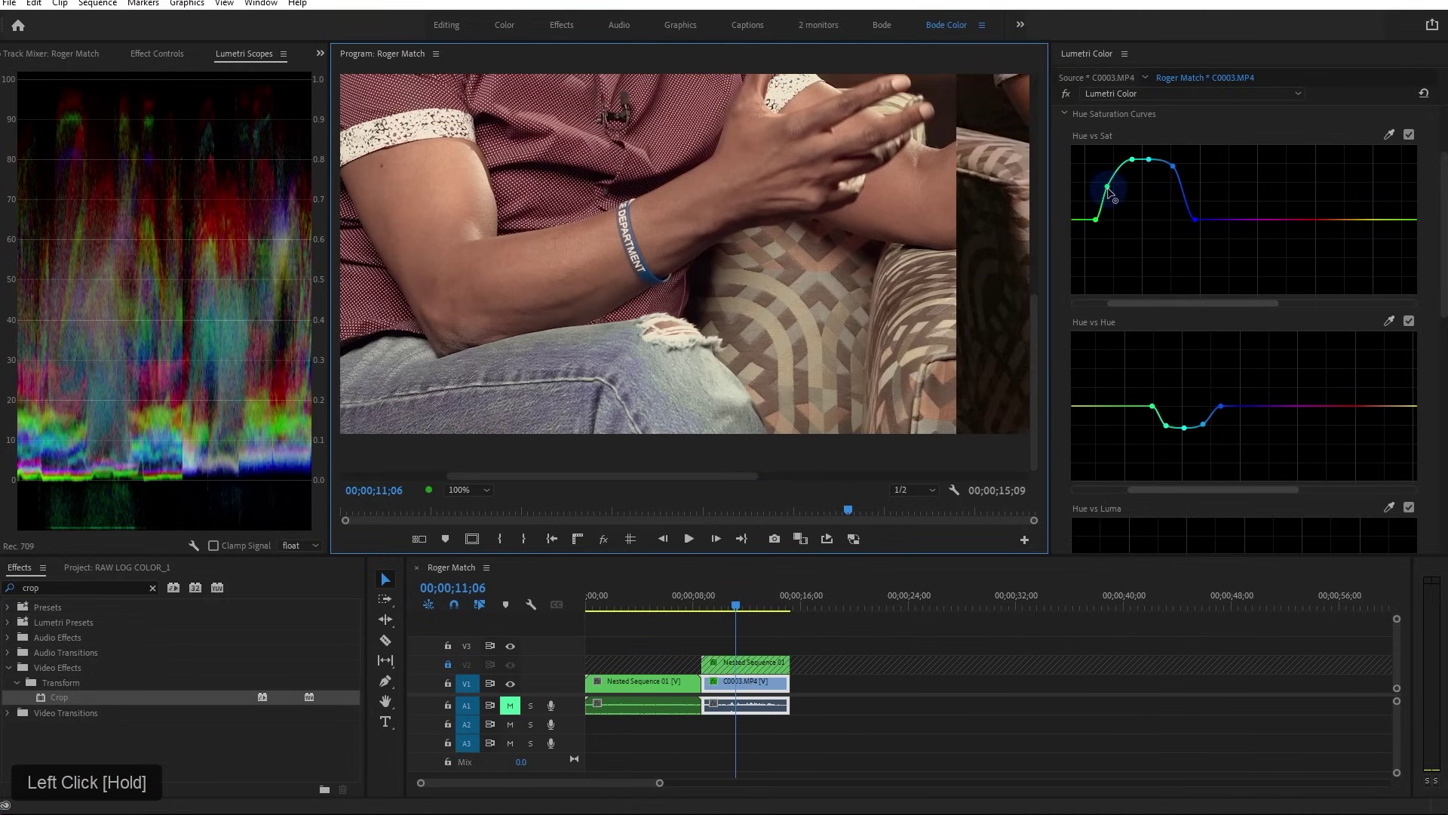
mouse_move(1108, 192)
left_mouse_down()
mouse_move(1118, 251)
mouse_move(1115, 211)
left_mouse_up()
Add a Hue vs Hue point and reshape the dip across the green-cyan range
left_click(1132, 407)
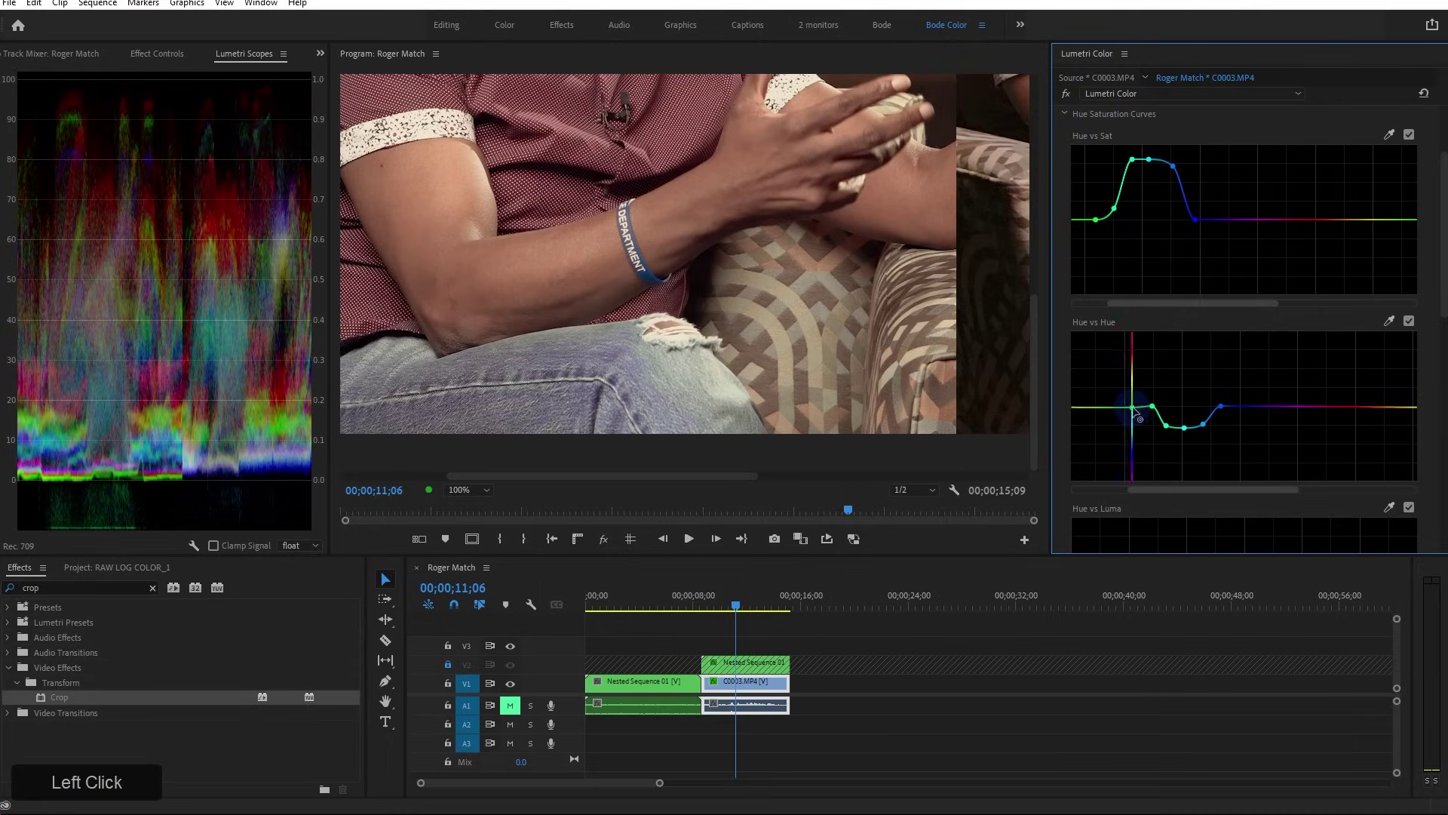
left_click(1133, 408, "ctrl")
left_click(1133, 408)
left_click(1132, 408, "ctrl")
left_click(1134, 408)
mouse_move(1153, 407)
left_mouse_down()
mouse_move(1150, 441)
mouse_move(1162, 269)
left_mouse_up()
left_click_drag(1157, 273, 1161, 242)
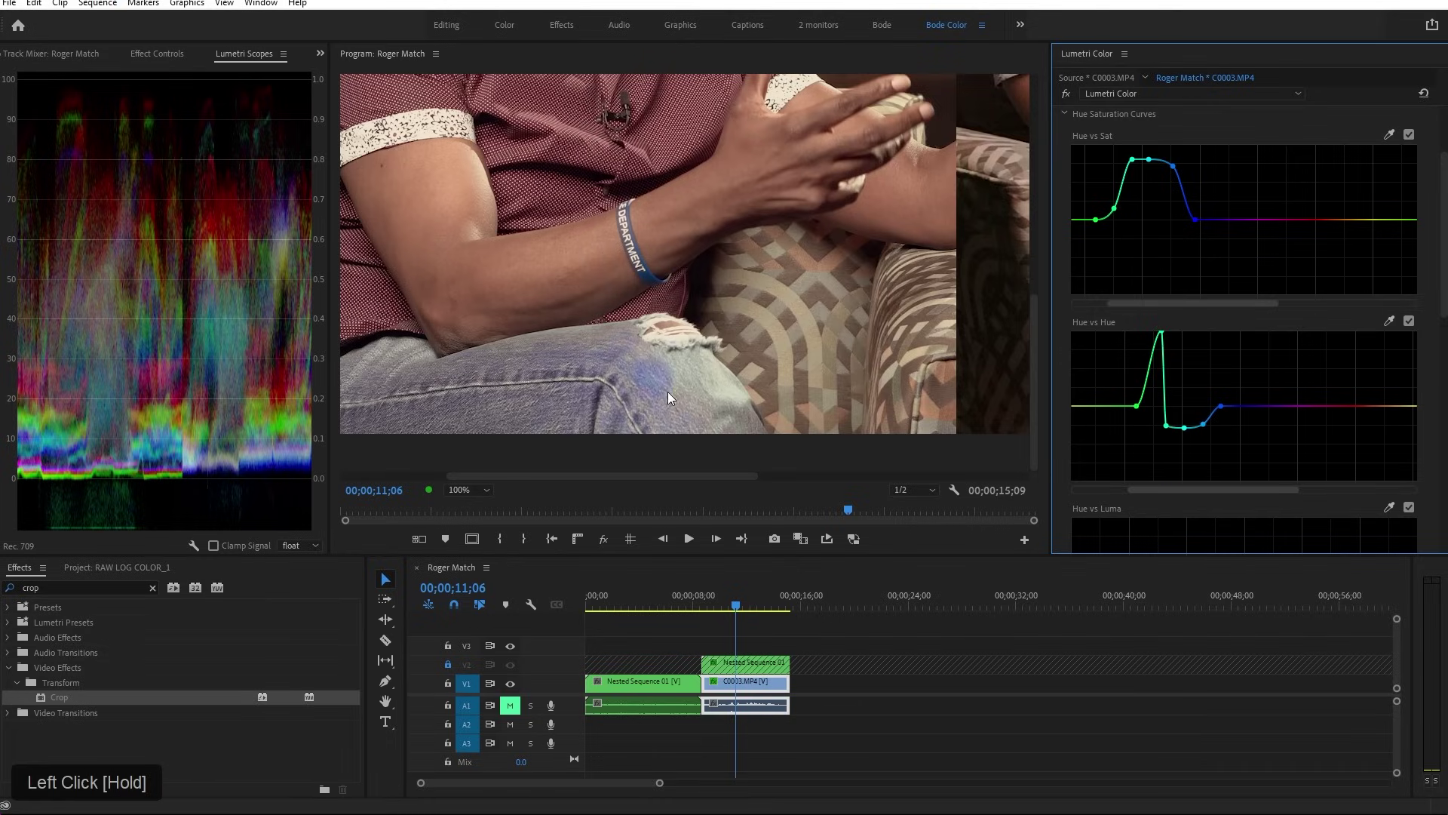
left_click(1162, 333)
mouse_move(1162, 333)
left_mouse_down()
mouse_move(1148, 468)
mouse_move(1143, 415)
mouse_move(1144, 452)
mouse_move(1166, 435)
left_mouse_up()
mouse_move(1114, 212)
left_mouse_down()
mouse_move(1129, 326)
mouse_move(1116, 186)
left_mouse_up()
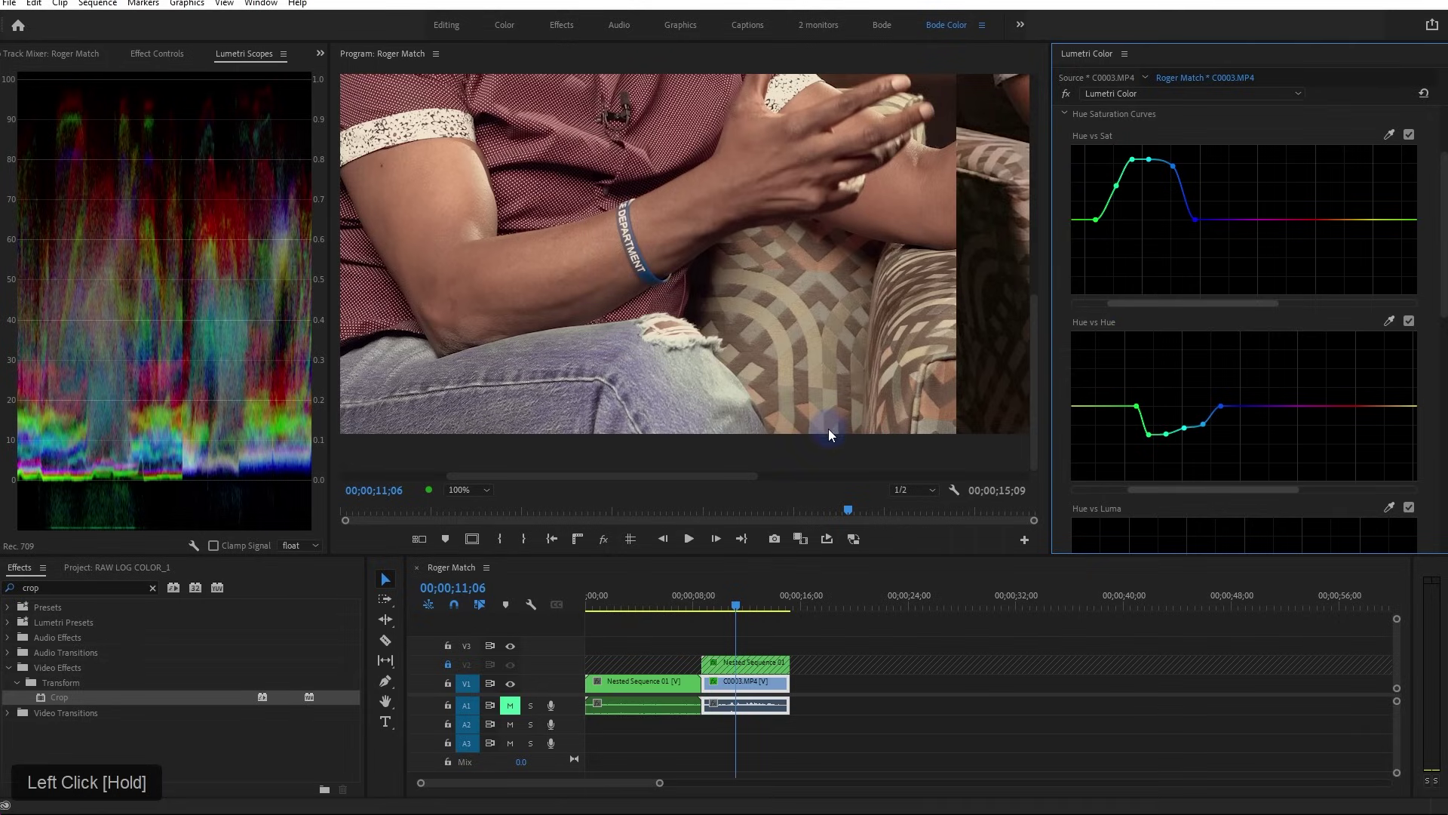
Toggle Hue vs Sat off and on to compare and fine-tune a Hue vs Hue dip point
left_click(1409, 134)
left_click(1409, 134)
left_click(1408, 134)
left_click(1409, 135)
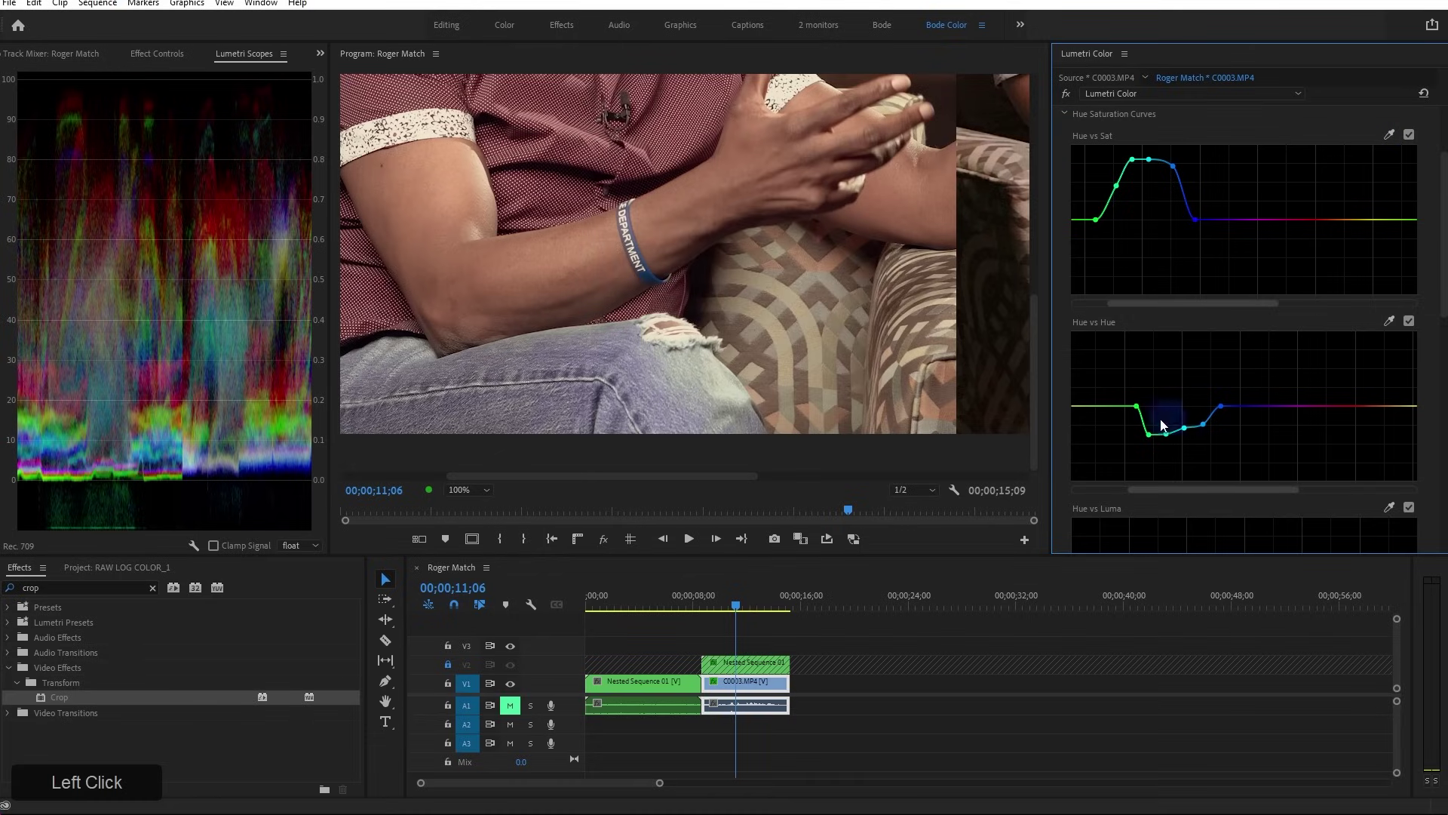
mouse_move(1124, 408)
left_mouse_down()
mouse_move(1135, 453)
mouse_move(1143, 302)
mouse_move(1137, 442)
mouse_move(1138, 427)
left_mouse_up()
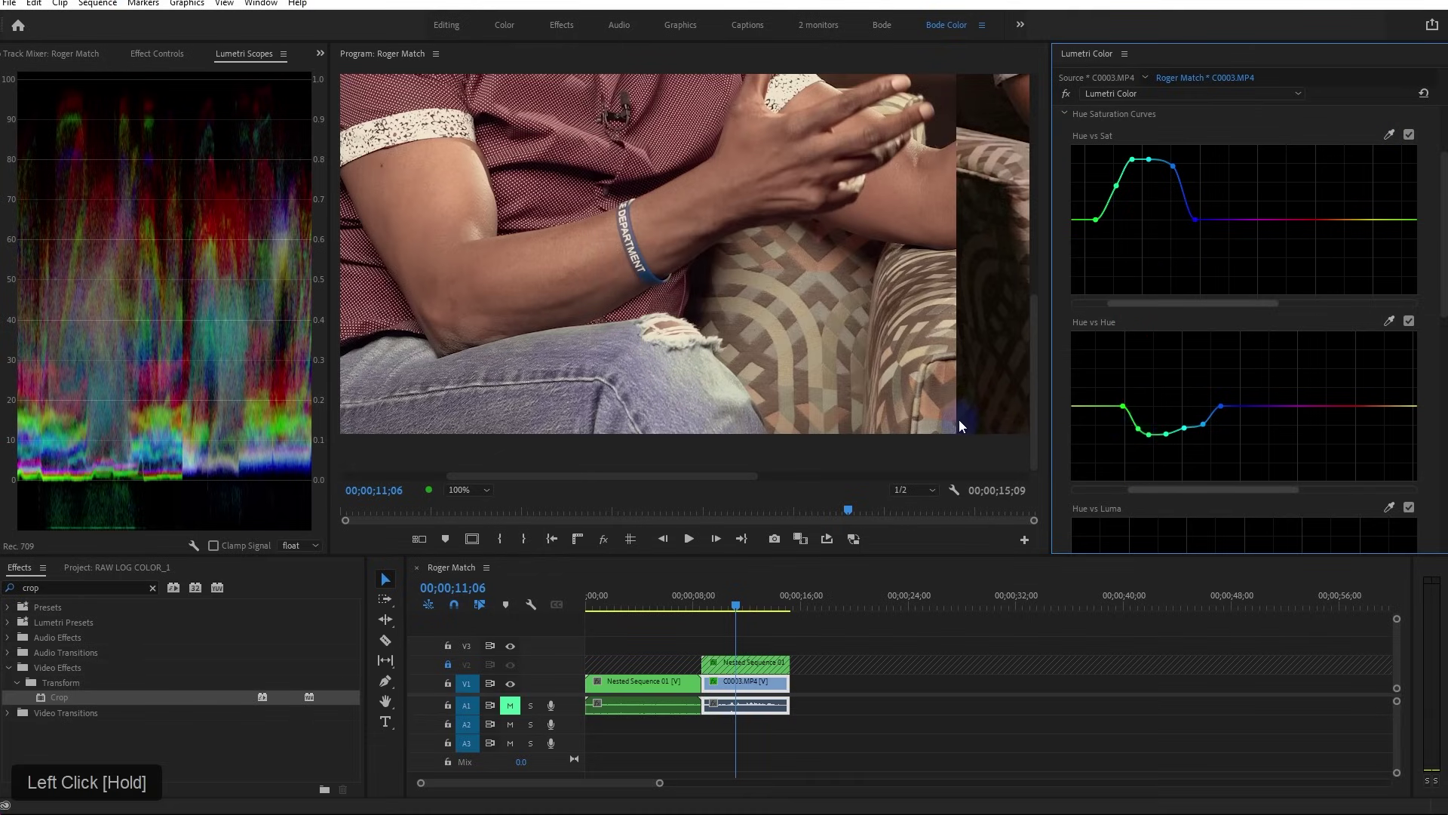
left_click(478, 489)
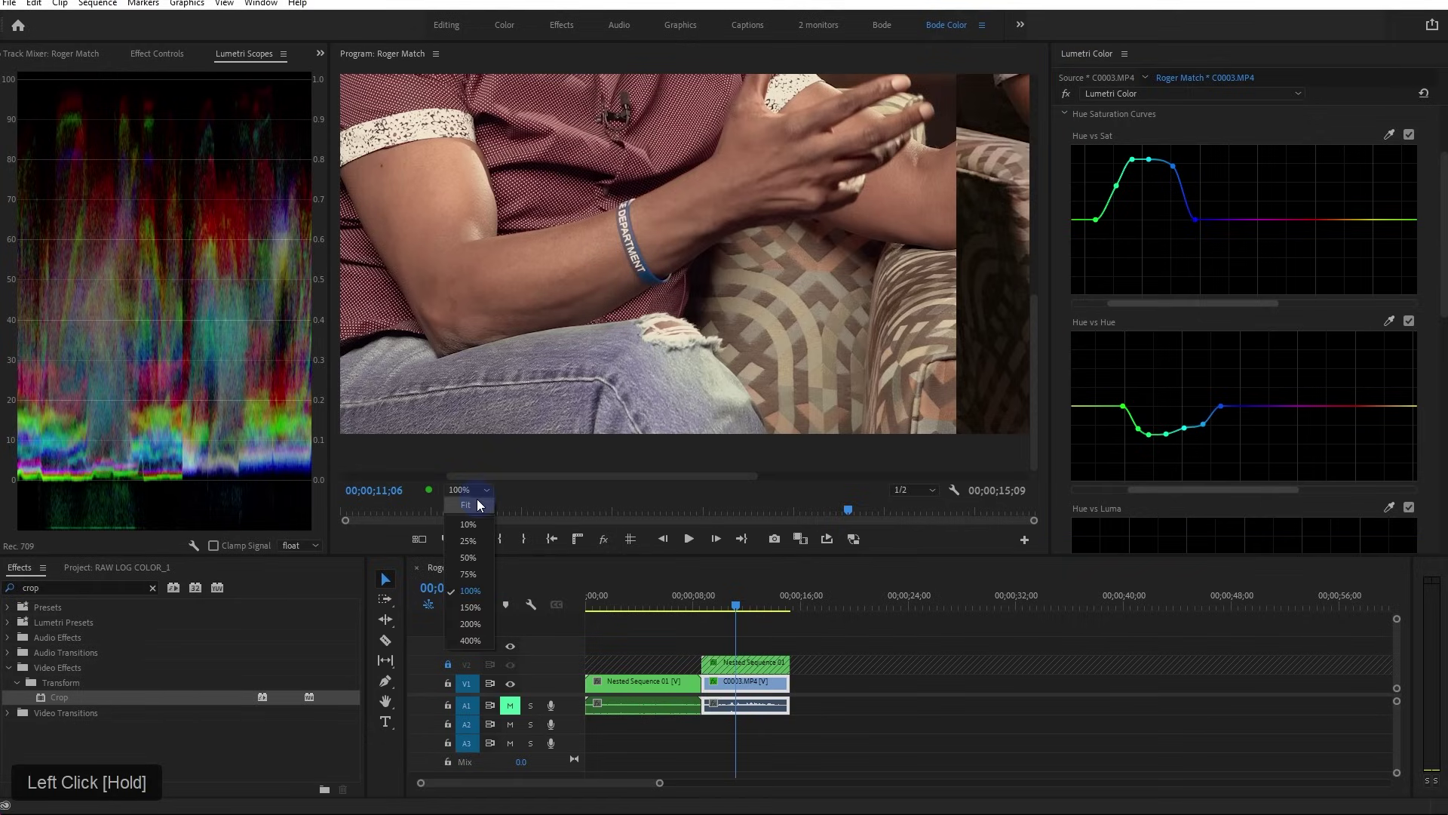
left_click(476, 499)
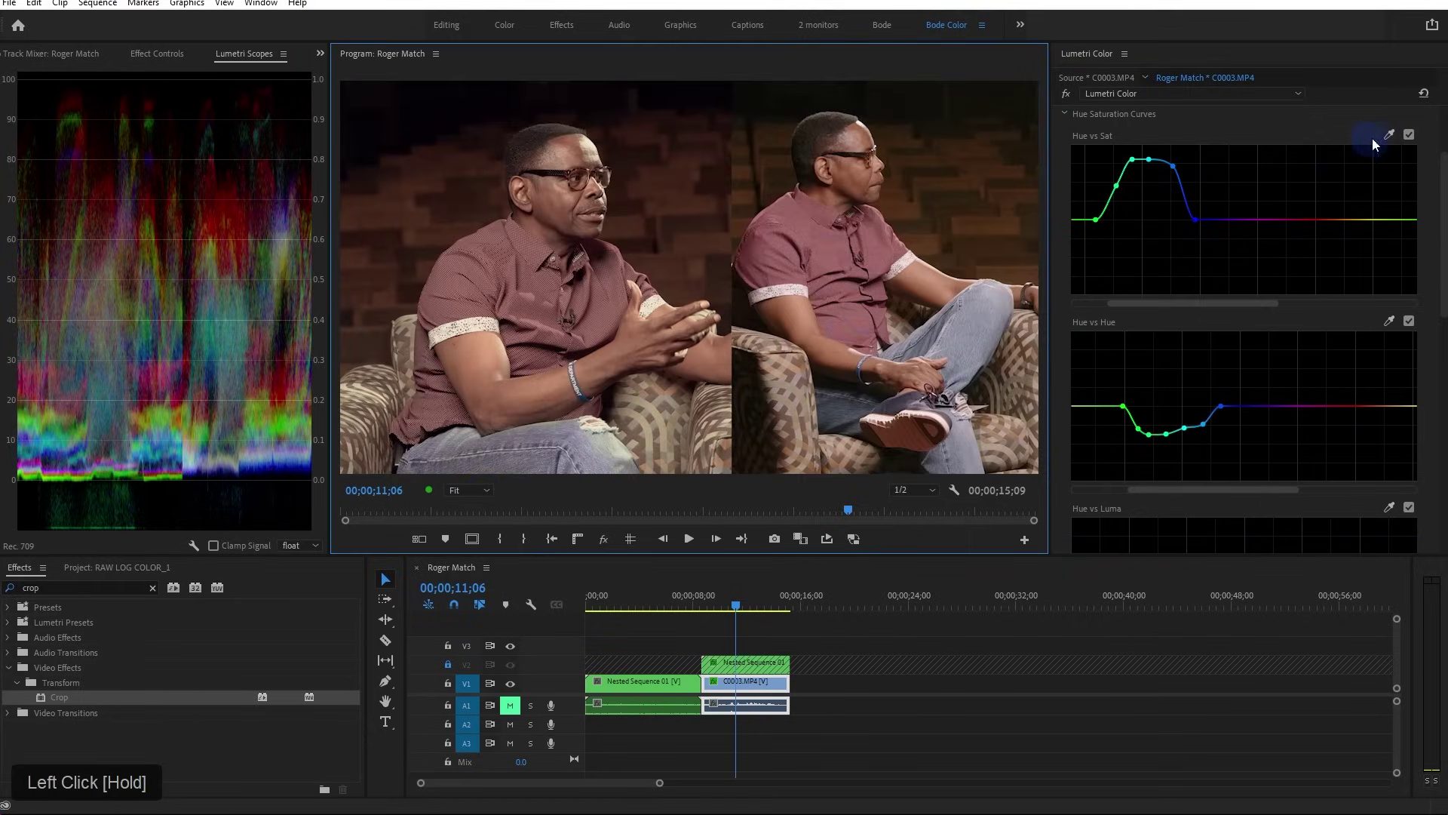
scroll(1391, 142, "up", 2)
left_click(1424, 168)
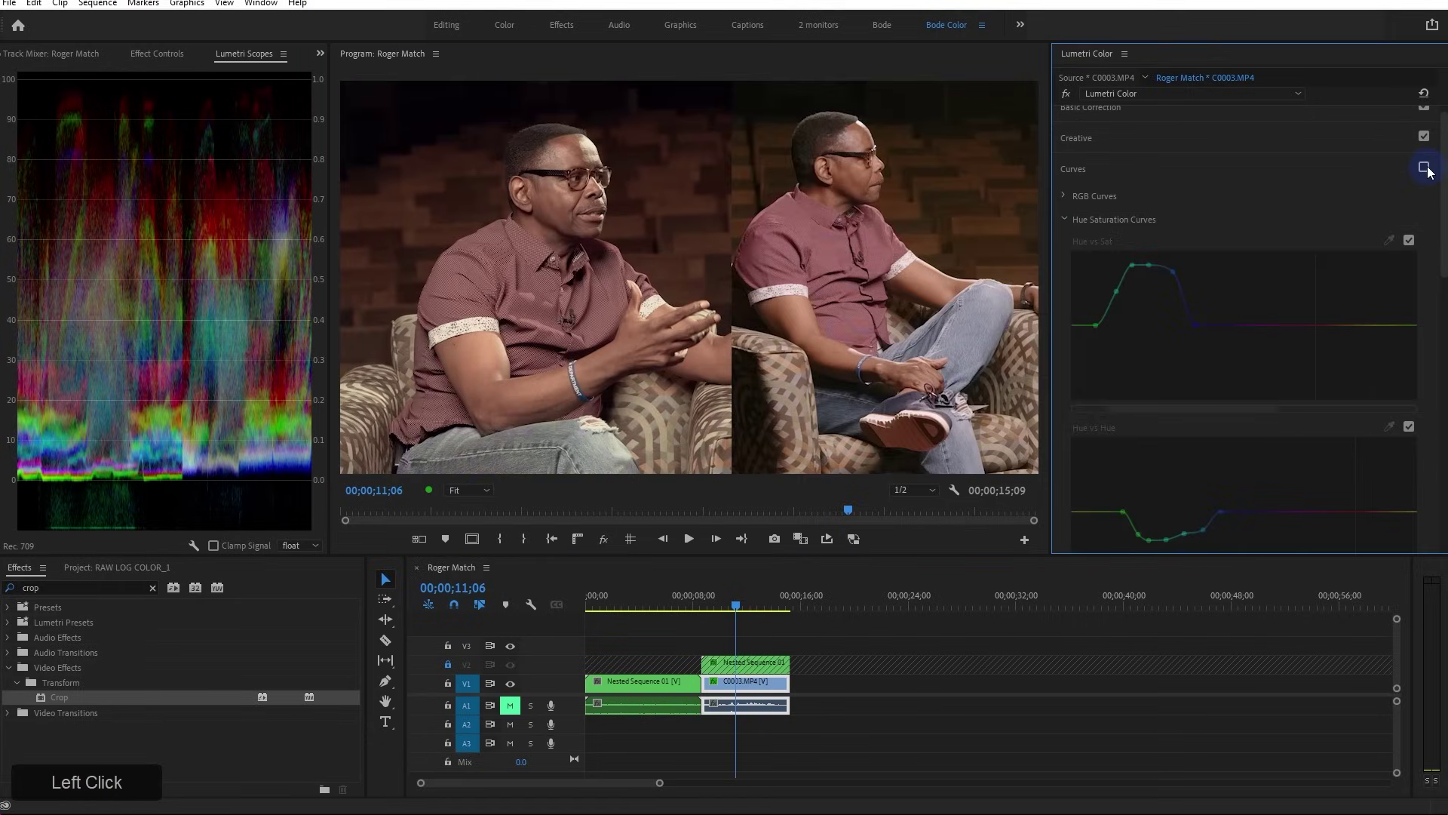
left_click(1424, 167)
left_click(1425, 168)
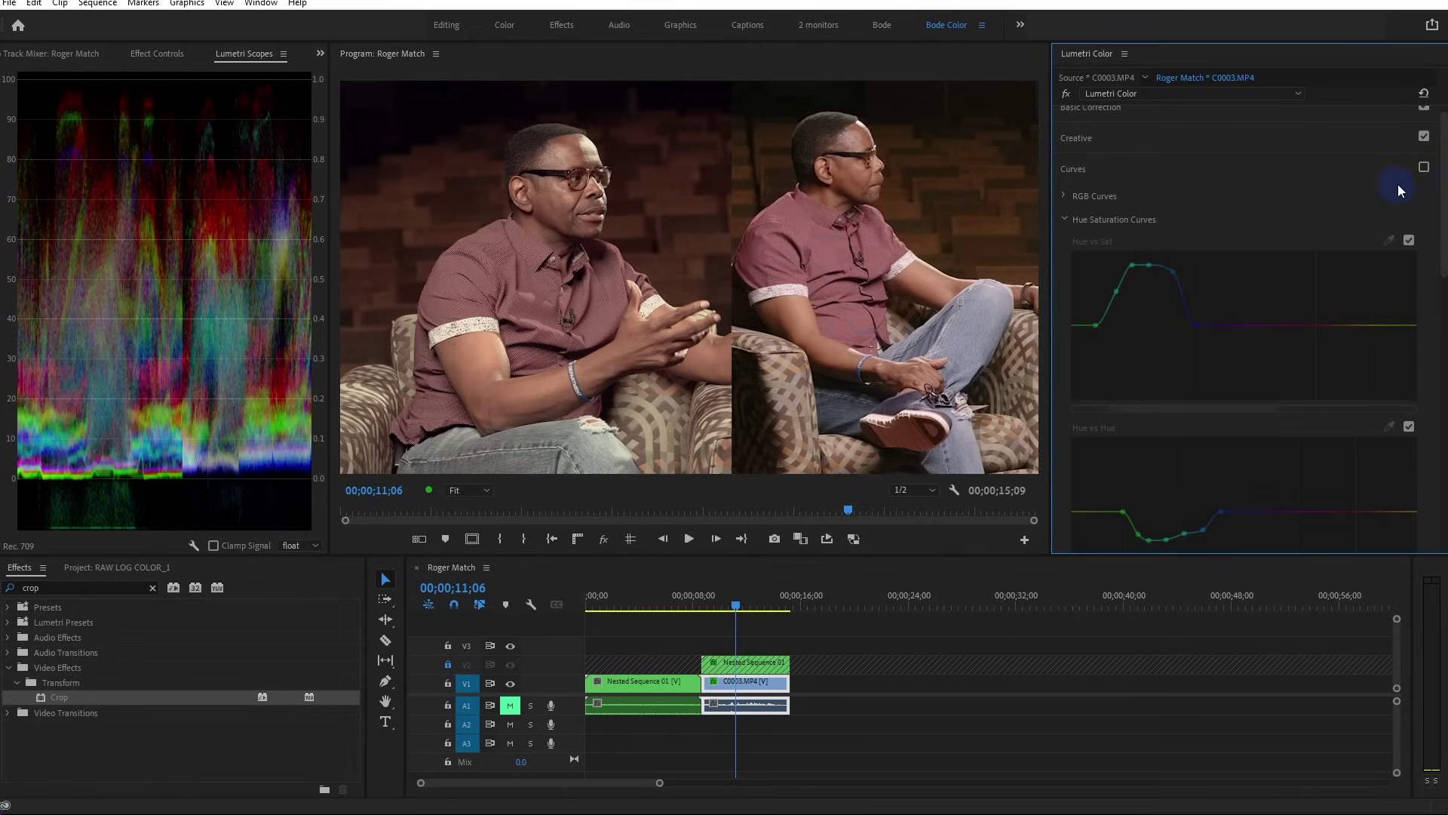
left_click(1424, 167)
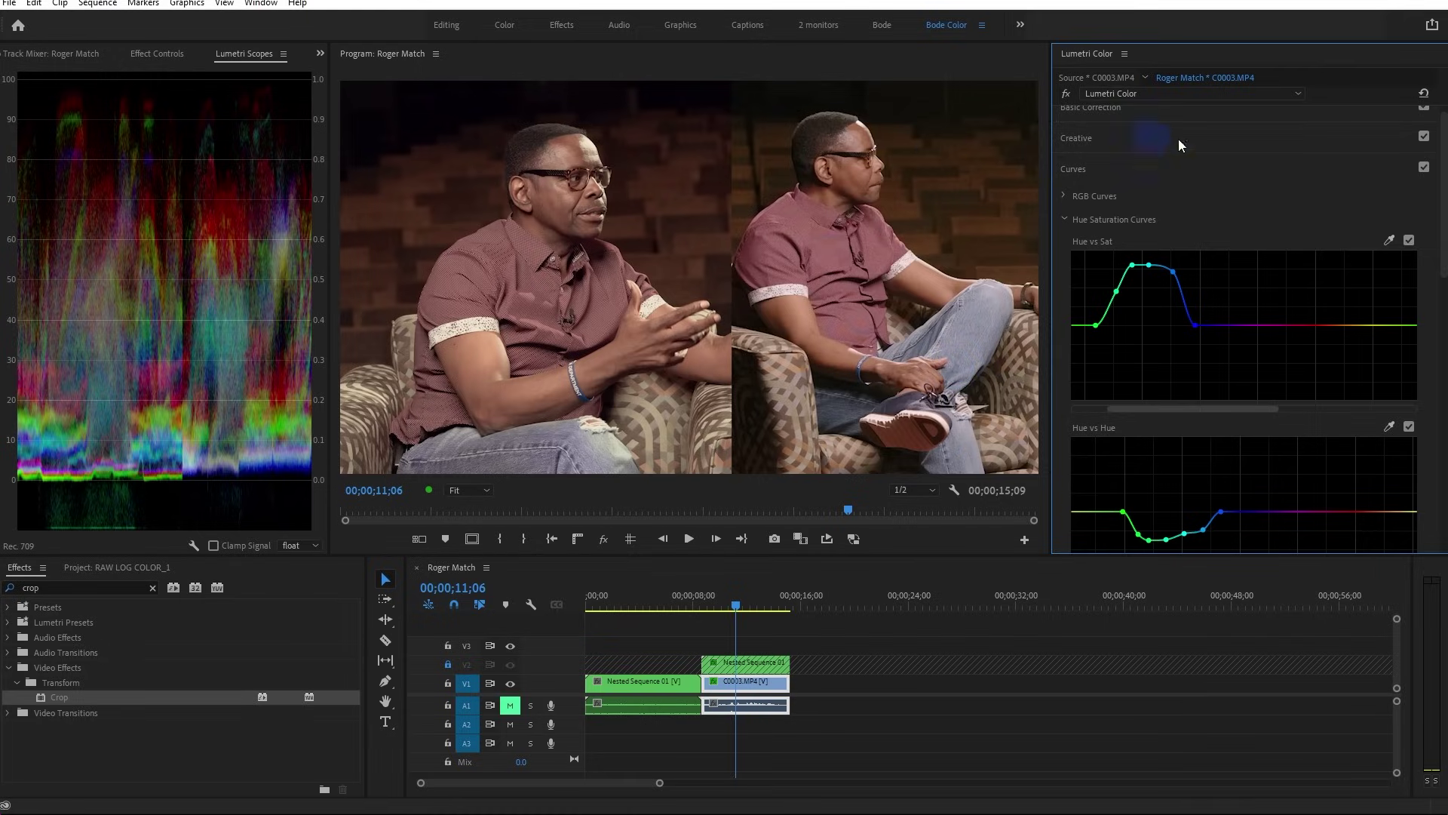
left_click(1066, 219)
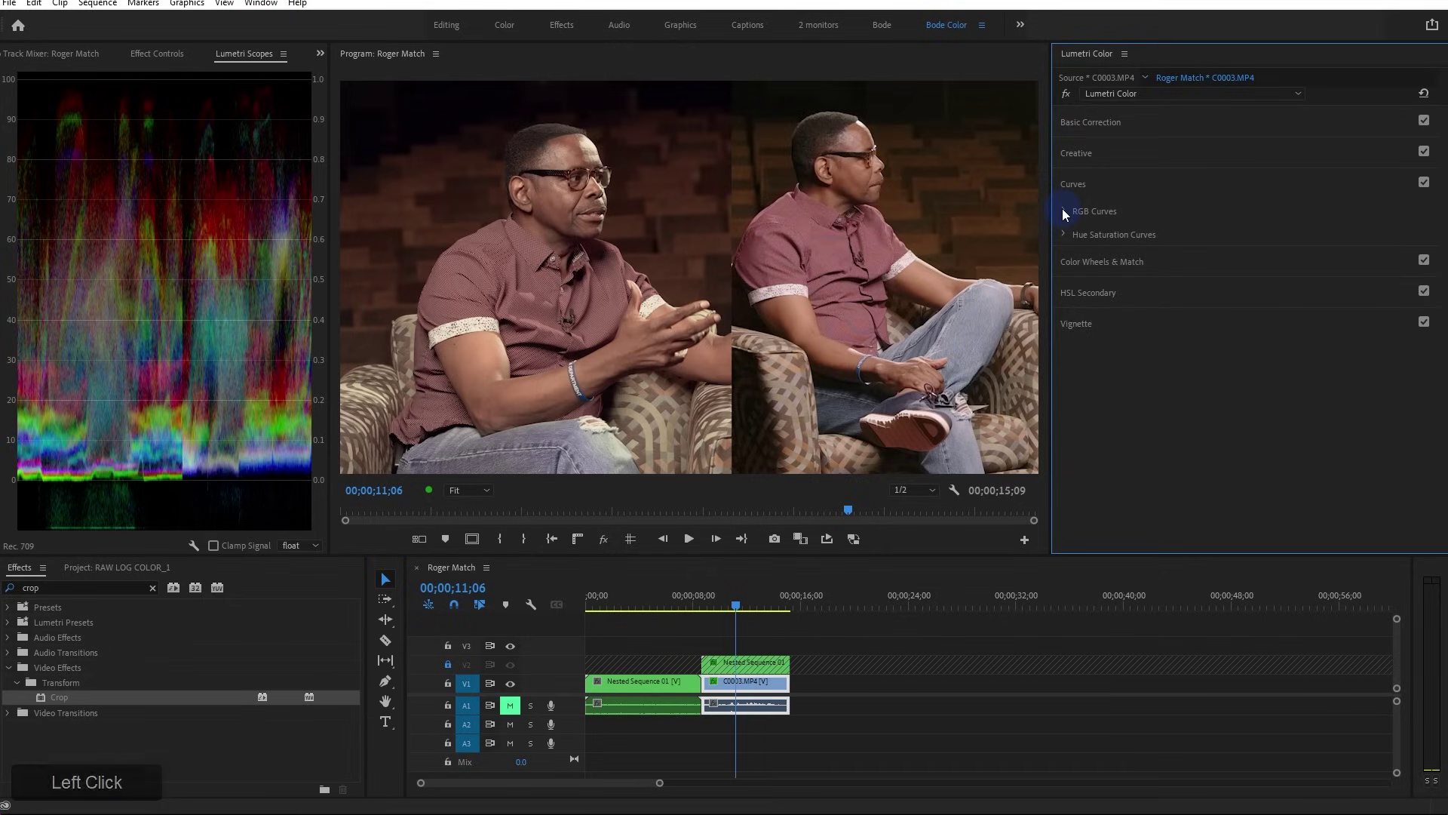
left_click(1064, 213)
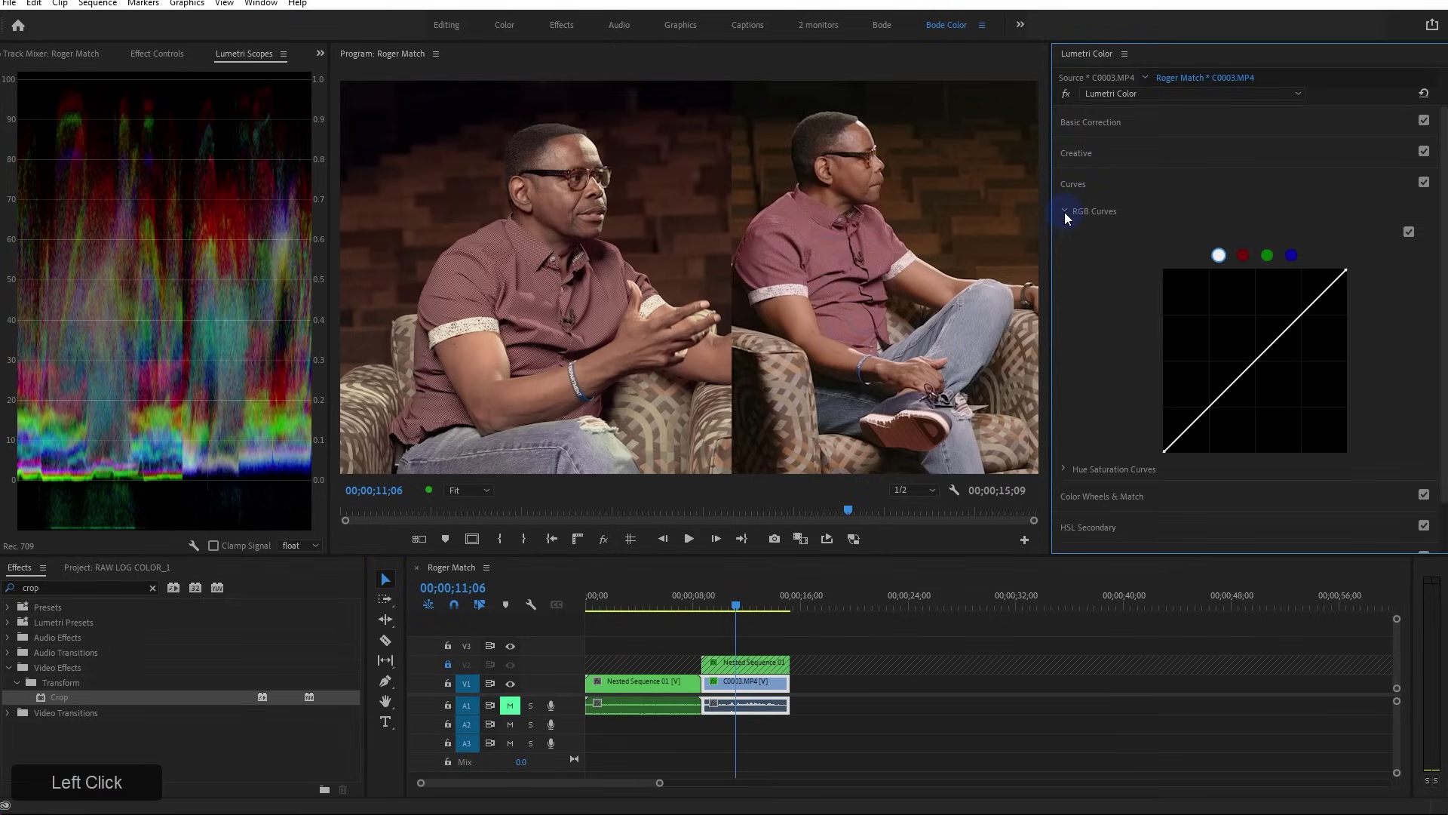
left_click(1065, 212)
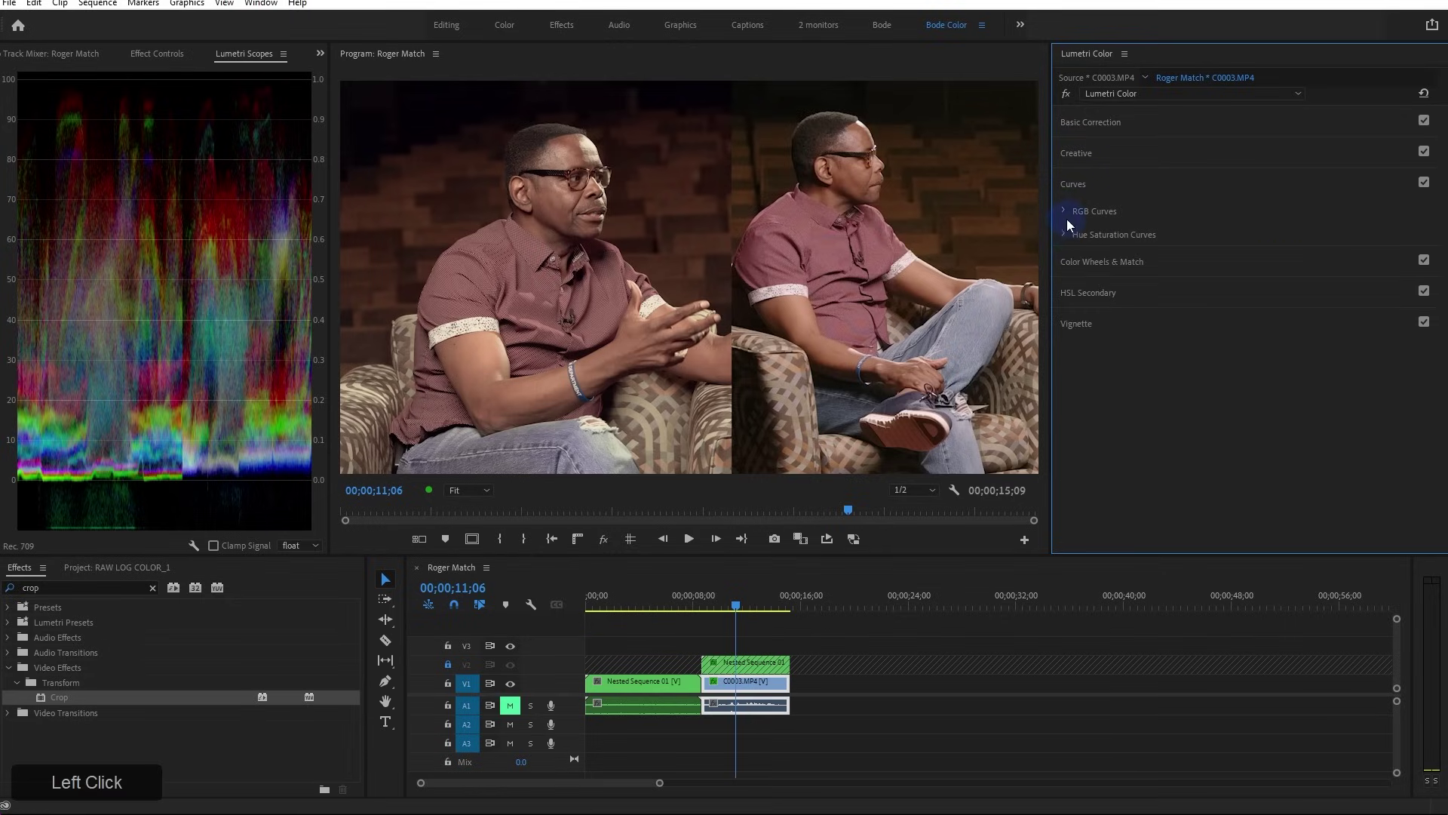
left_click(1065, 234)
scroll(1375, 265, "down", 4)
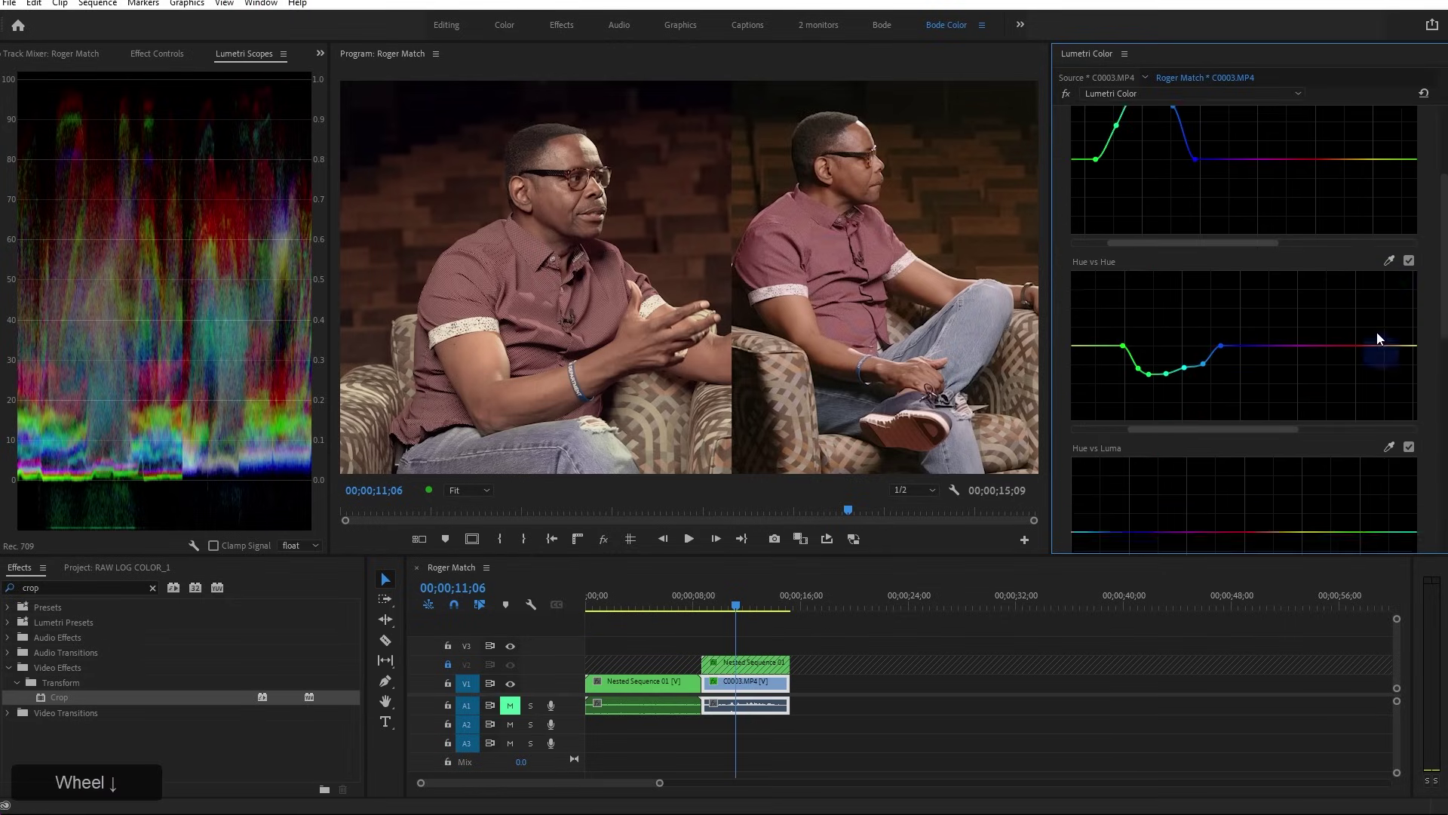
left_click(1388, 261)
left_click(561, 196)
left_click_drag(1374, 344, 1374, 352)
key("ctrl+z")
left_click_drag(1442, 287, 1378, 523)
Nudge the Midtones wheel, rename the Lumetri Color effect to 'Basic', and collapse Color Wheels & Match
left_click(1130, 448)
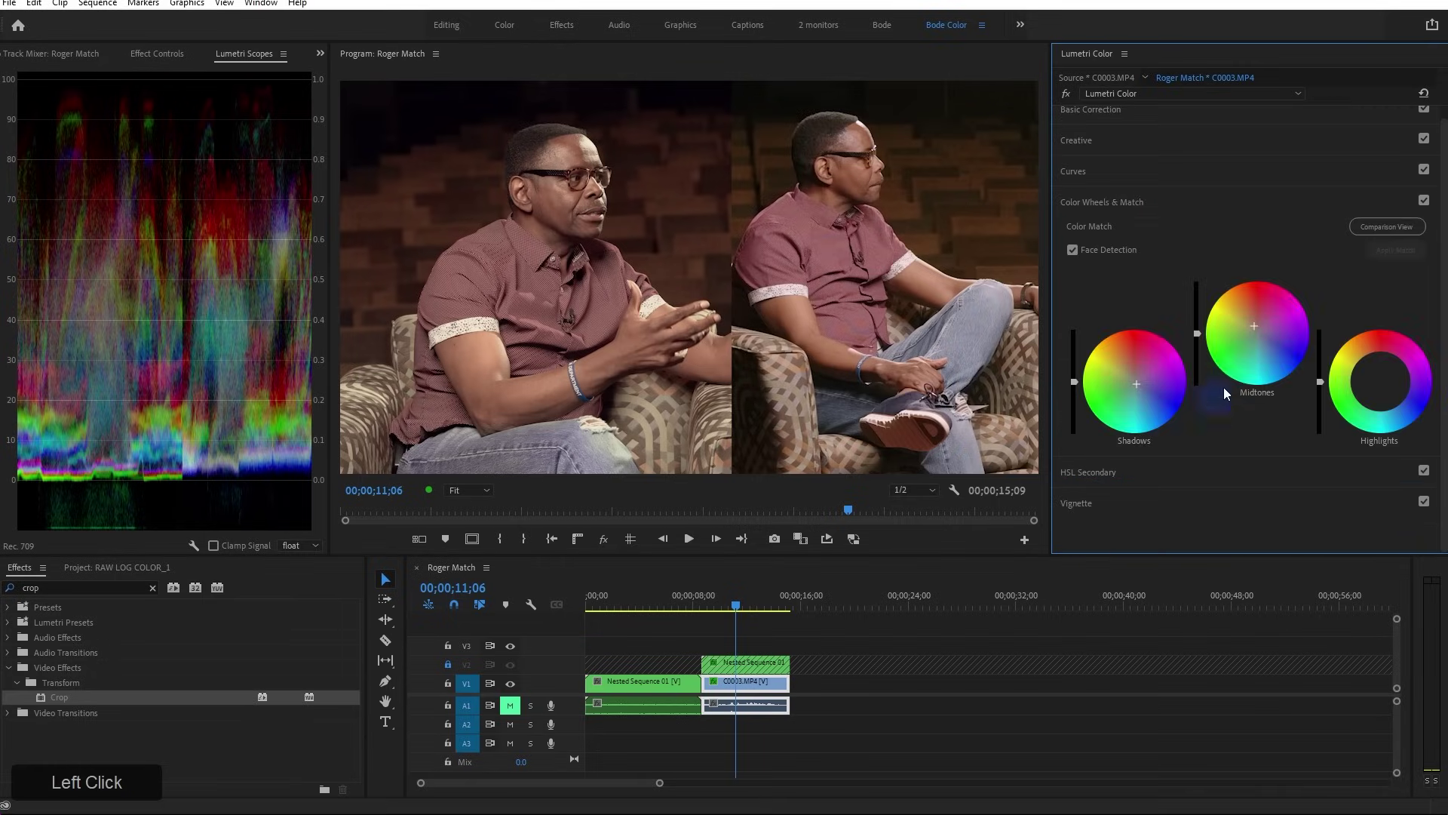
left_click_drag(1250, 324, 1248, 290)
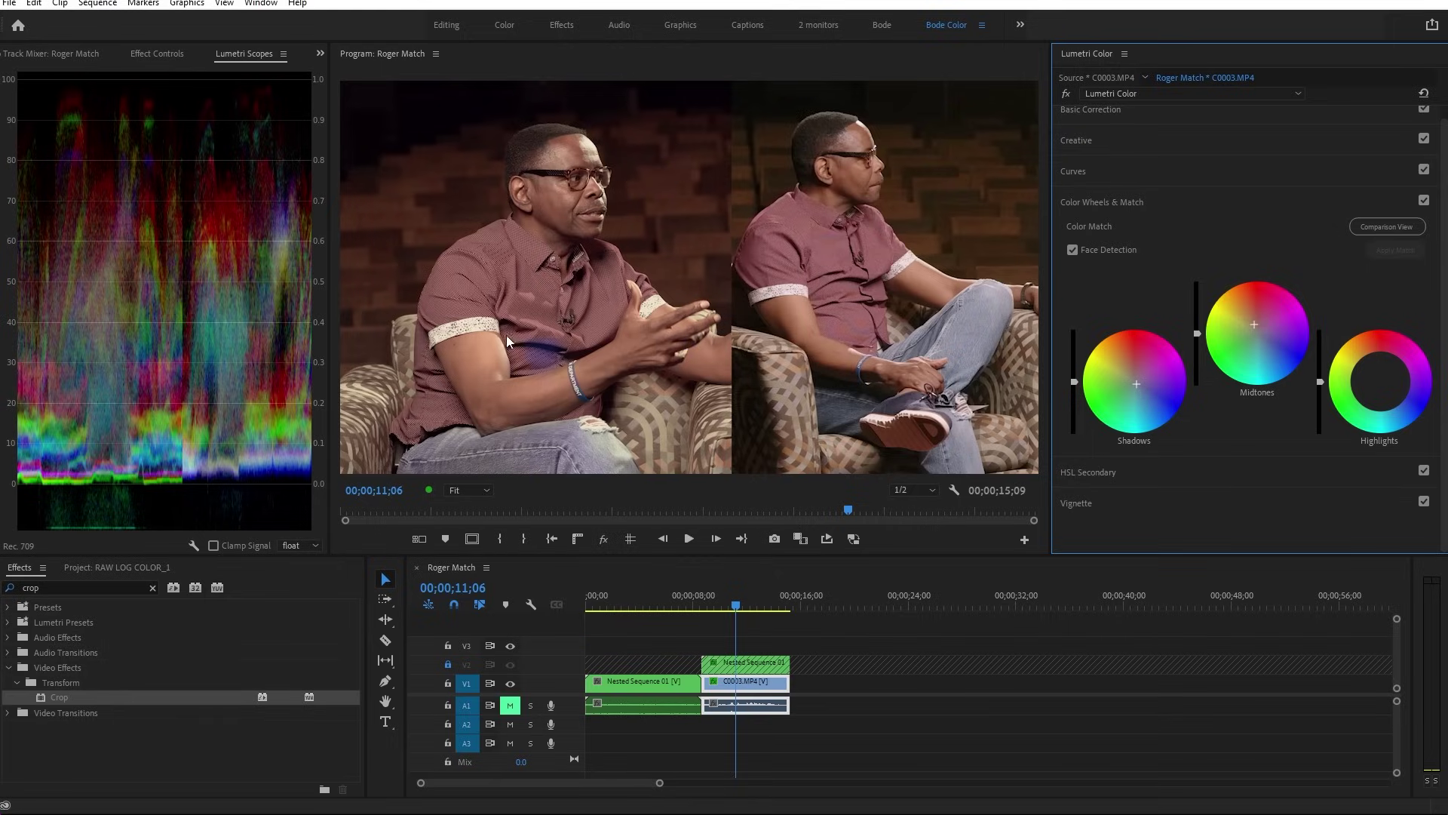
left_click(1165, 96)
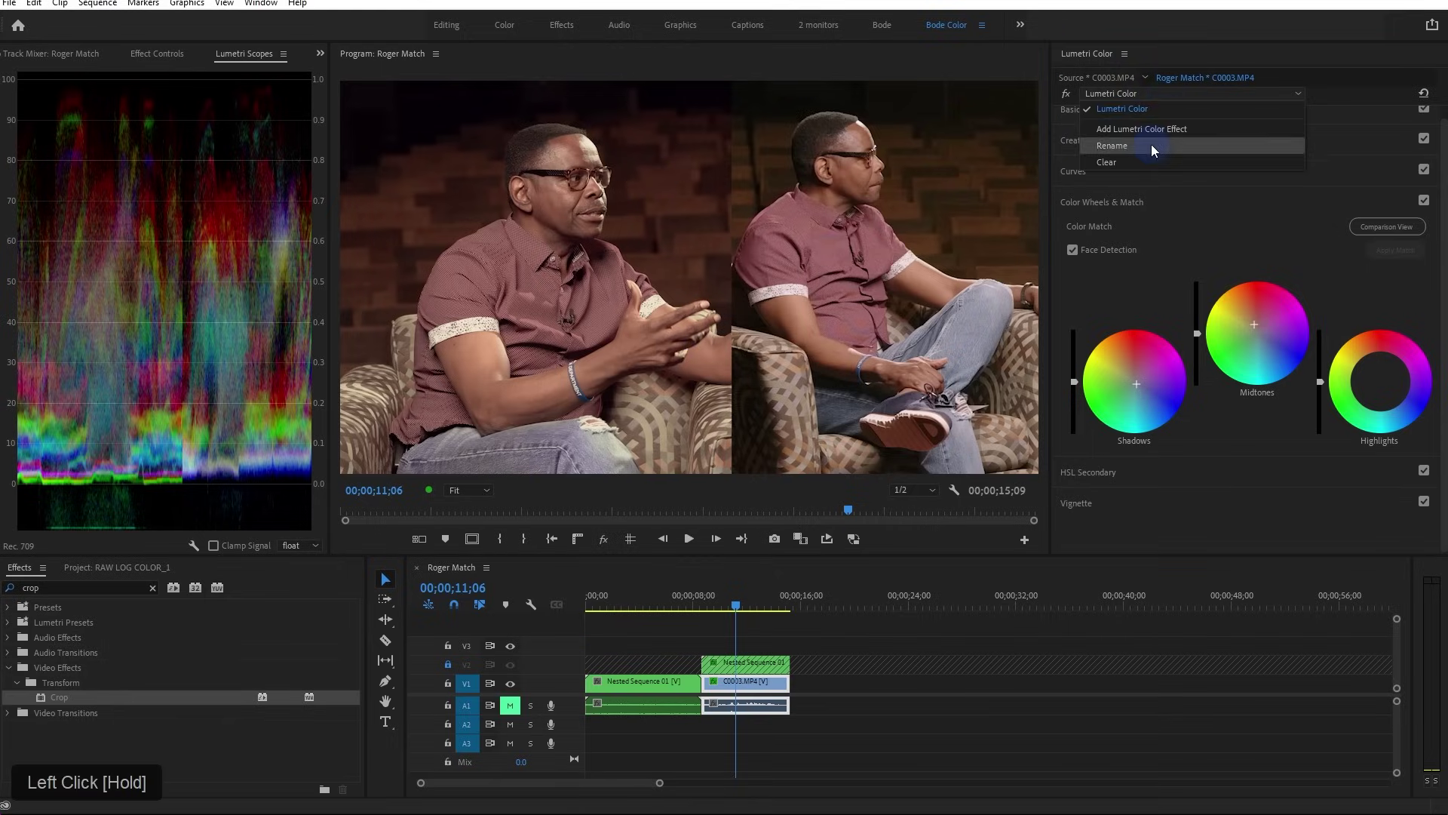
left_click(1151, 143)
type("G")
key("BackSpace")
type("Basic")
key("Return")
left_click_drag(1160, 95, 1160, 134)
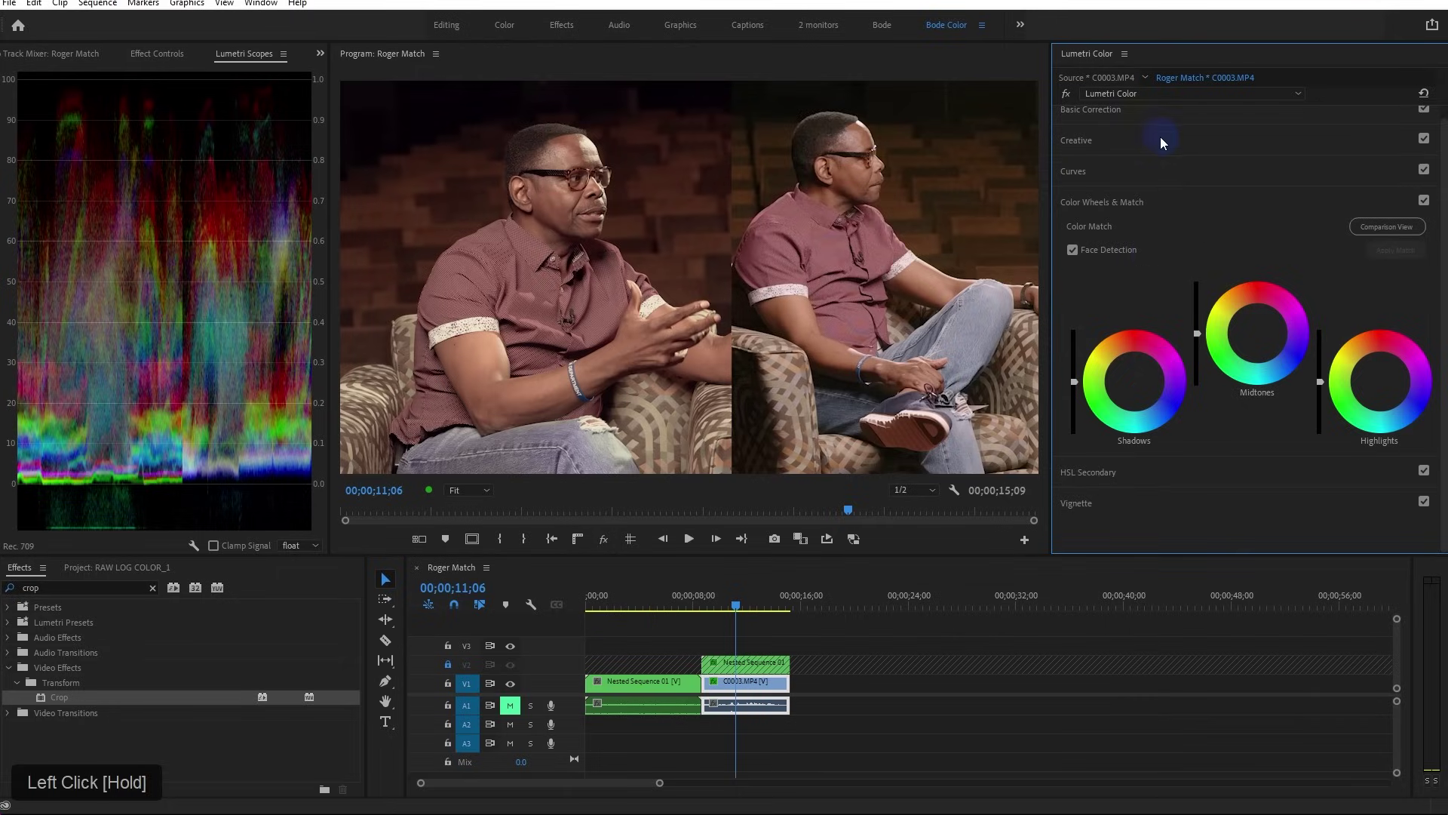
left_click_drag(1127, 219, 1106, 202)
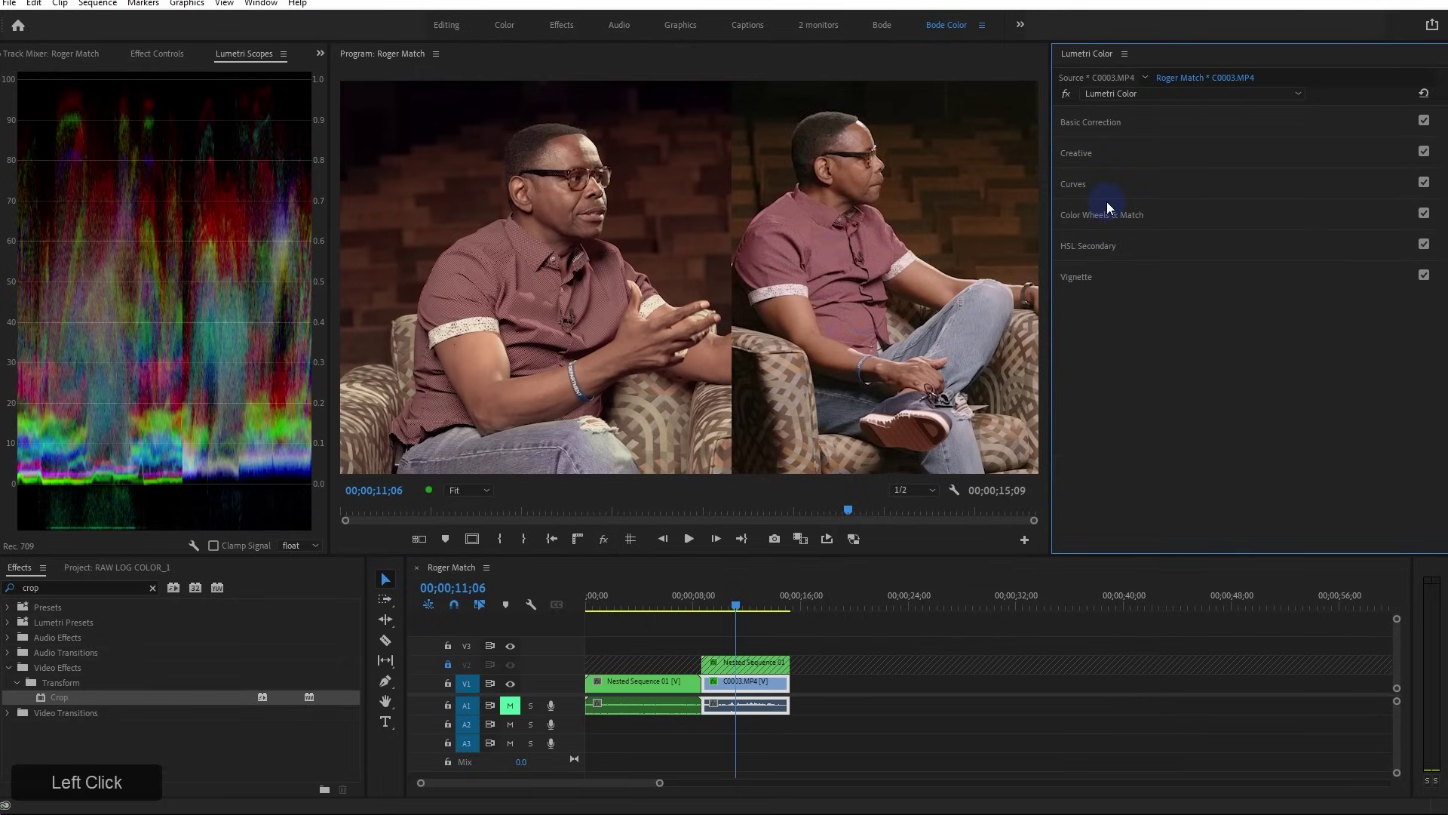
Expand HSL Secondary and sample the interviewee's skin, adding more skin with the + eyedropper
left_click(1088, 247)
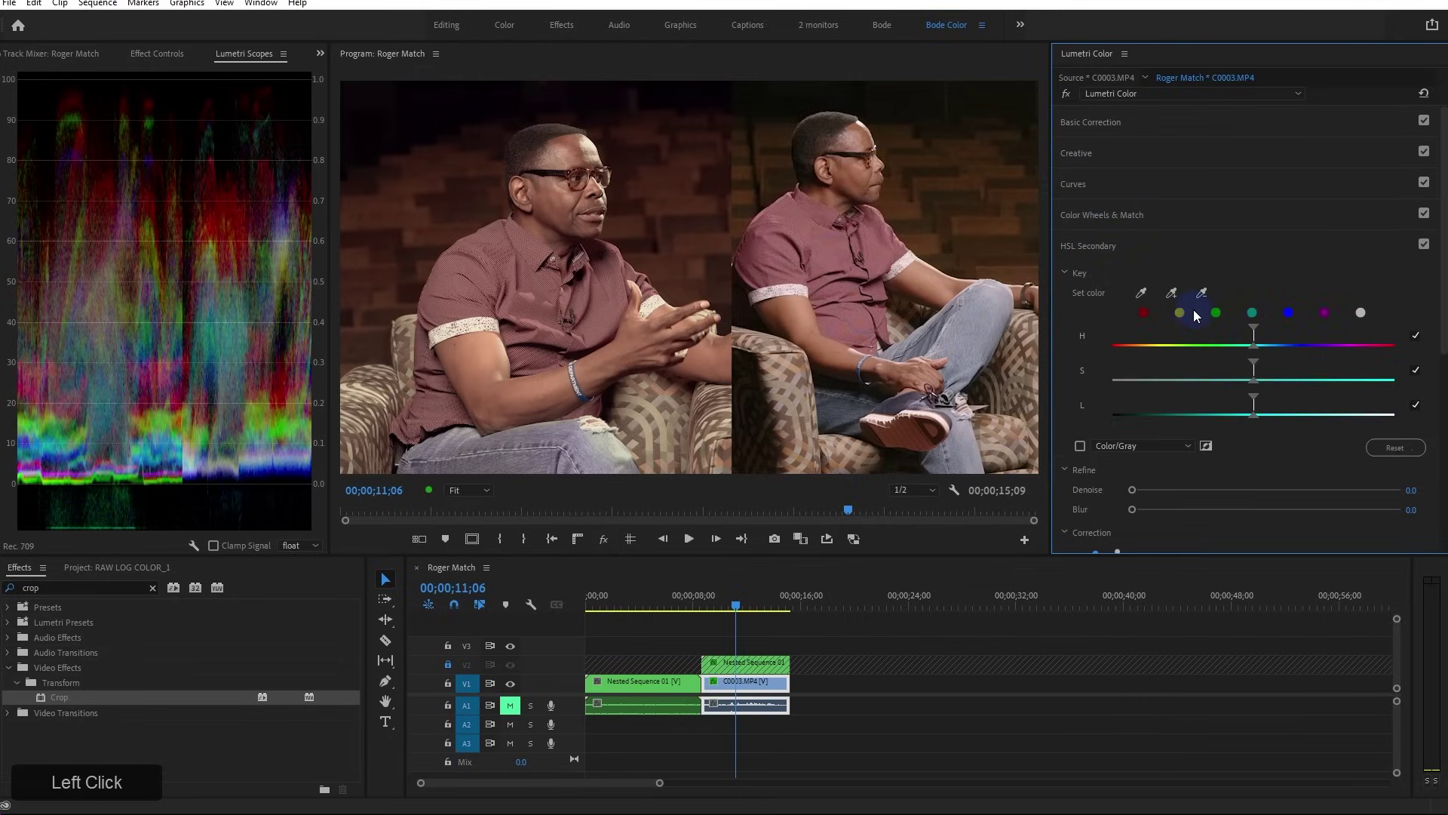
left_click(1140, 294)
left_click(426, 241)
left_click(1173, 295)
left_click(1173, 296)
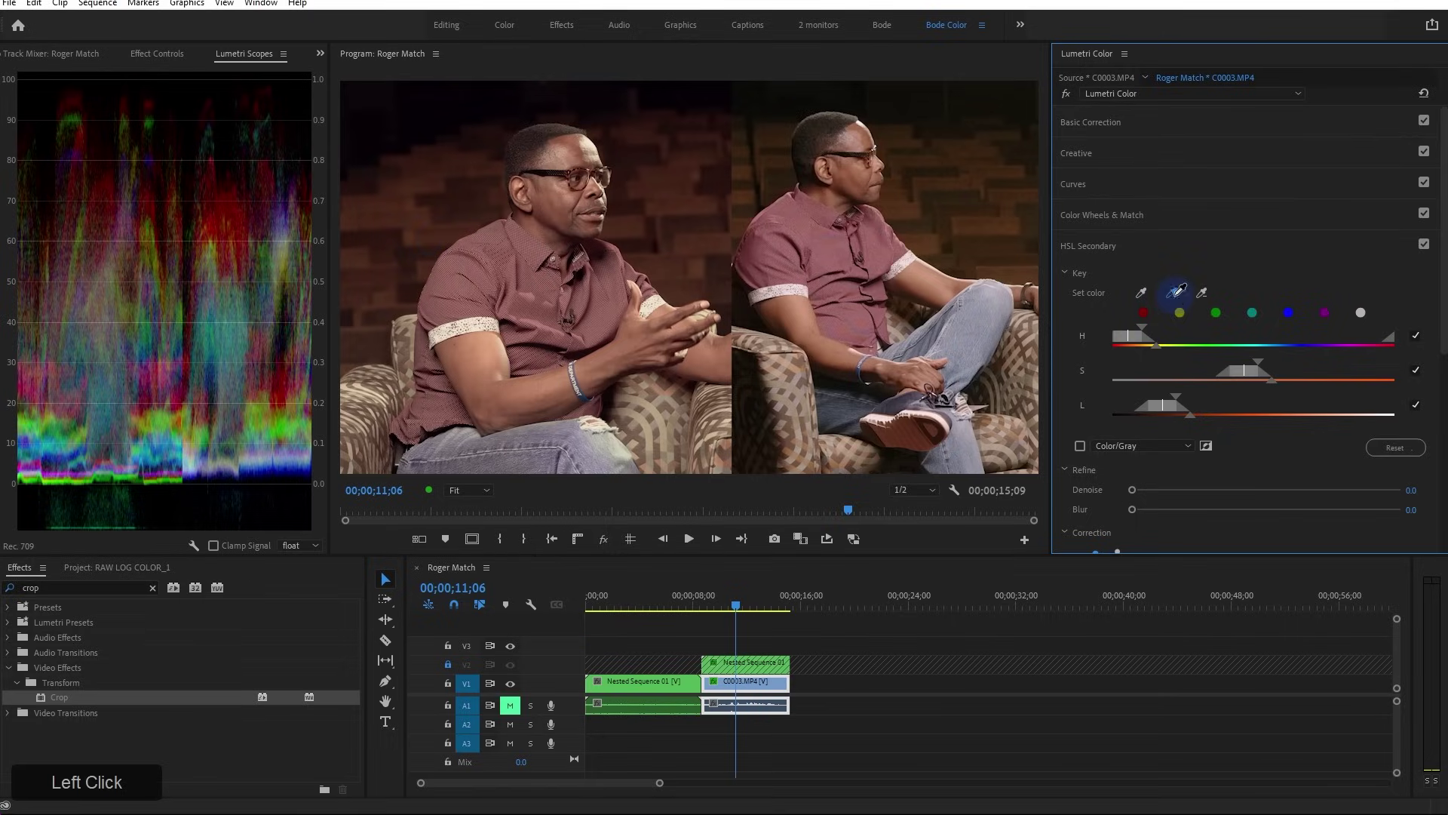
mouse_move(401, 265)
left_mouse_down()
mouse_move(498, 149)
mouse_move(367, 330)
left_mouse_up()
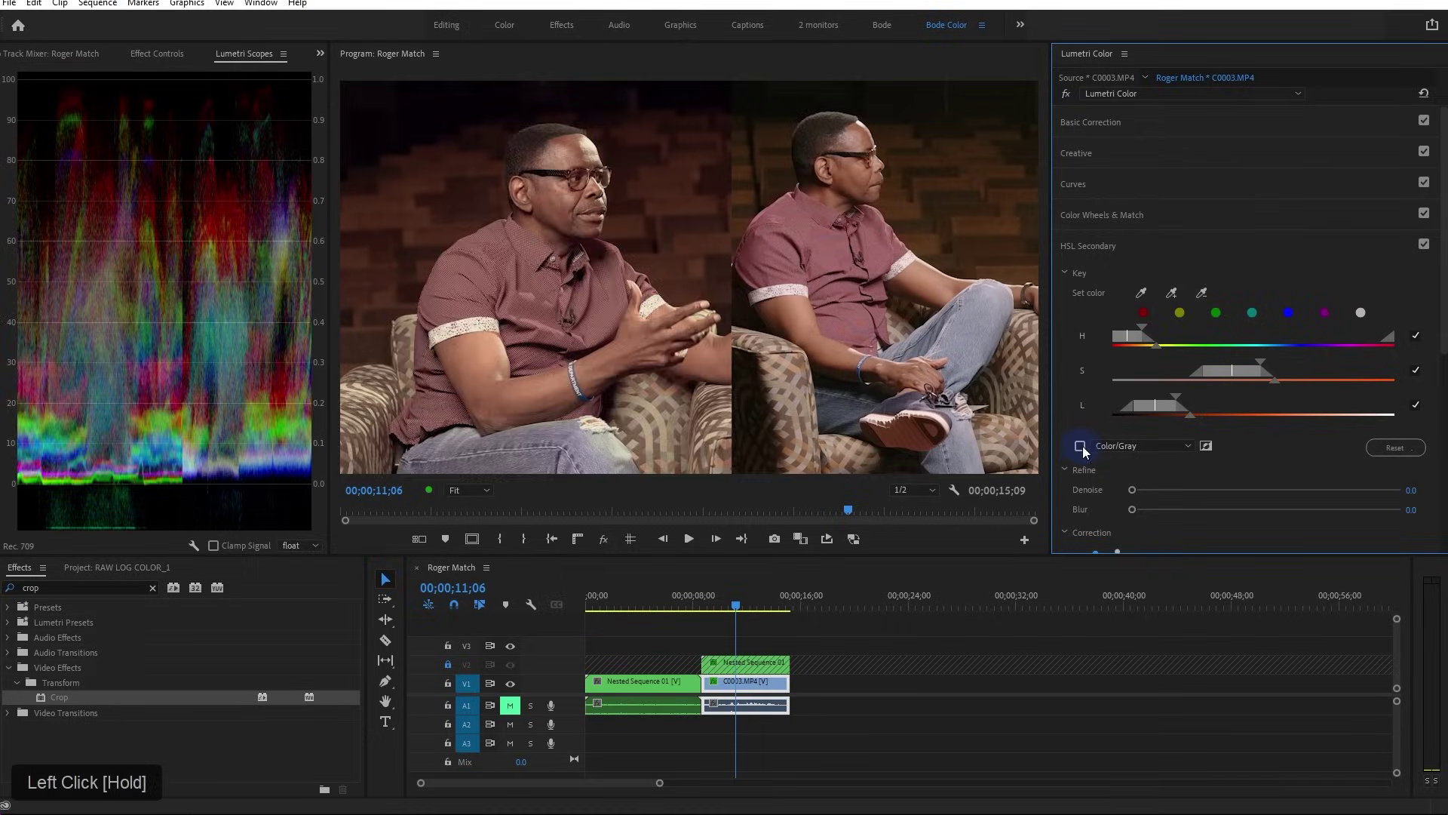
Preview the key as a grey matte, raise Denoise to 100 and switch the preview off
left_click(1080, 445)
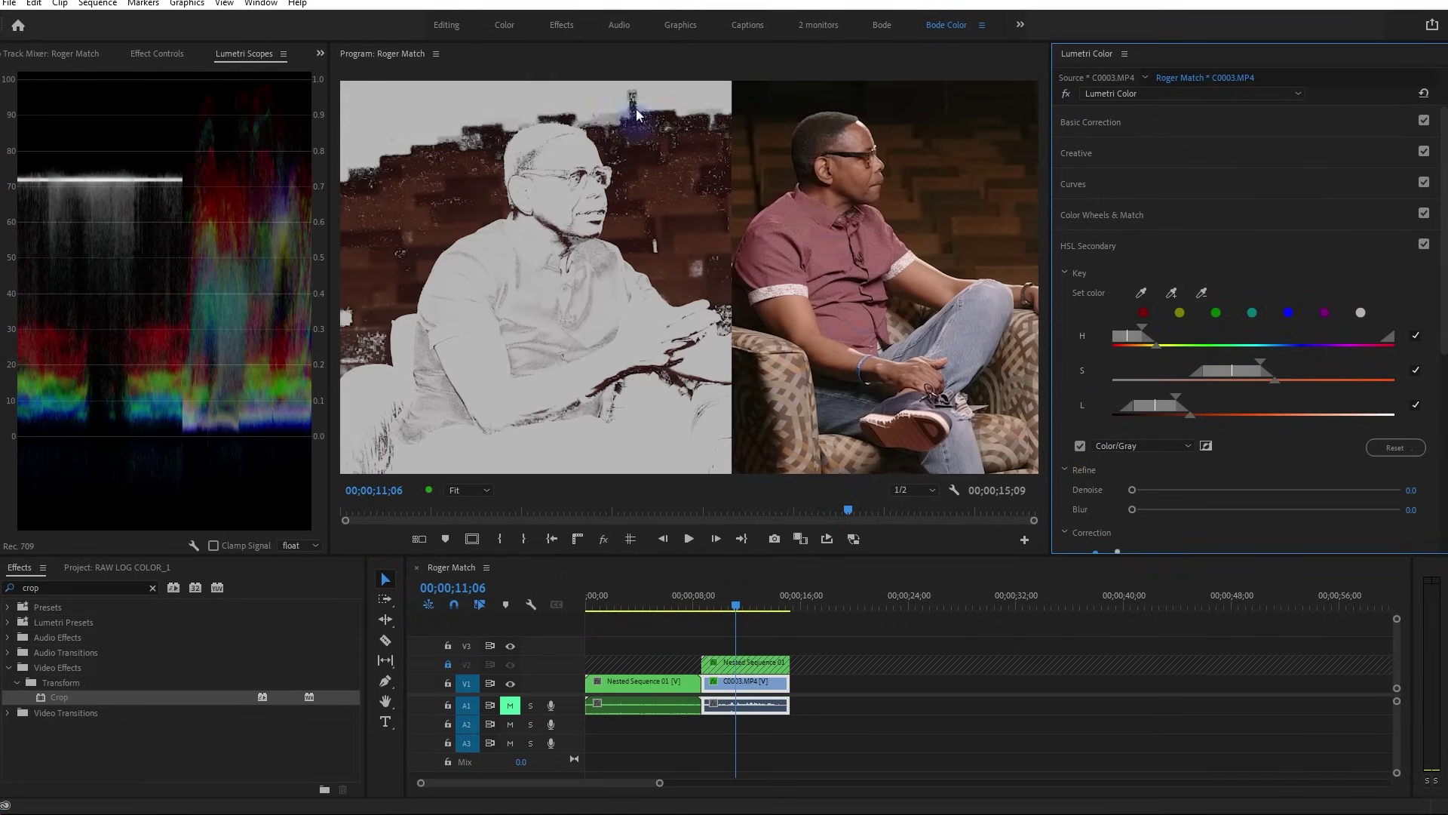
left_click(1080, 445)
left_click(1190, 493)
left_click_drag(1188, 491, 1306, 508)
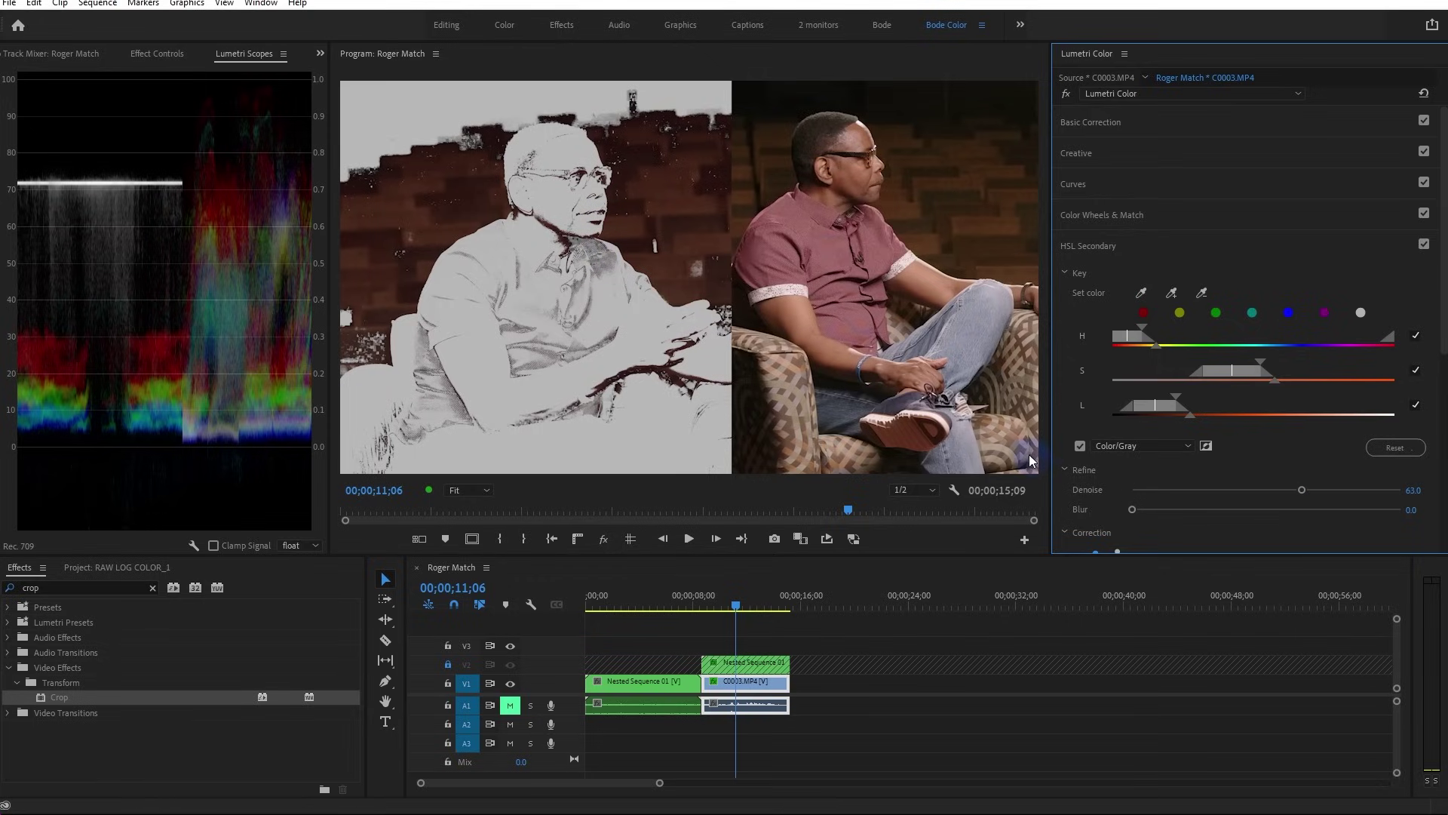
left_click(1081, 445)
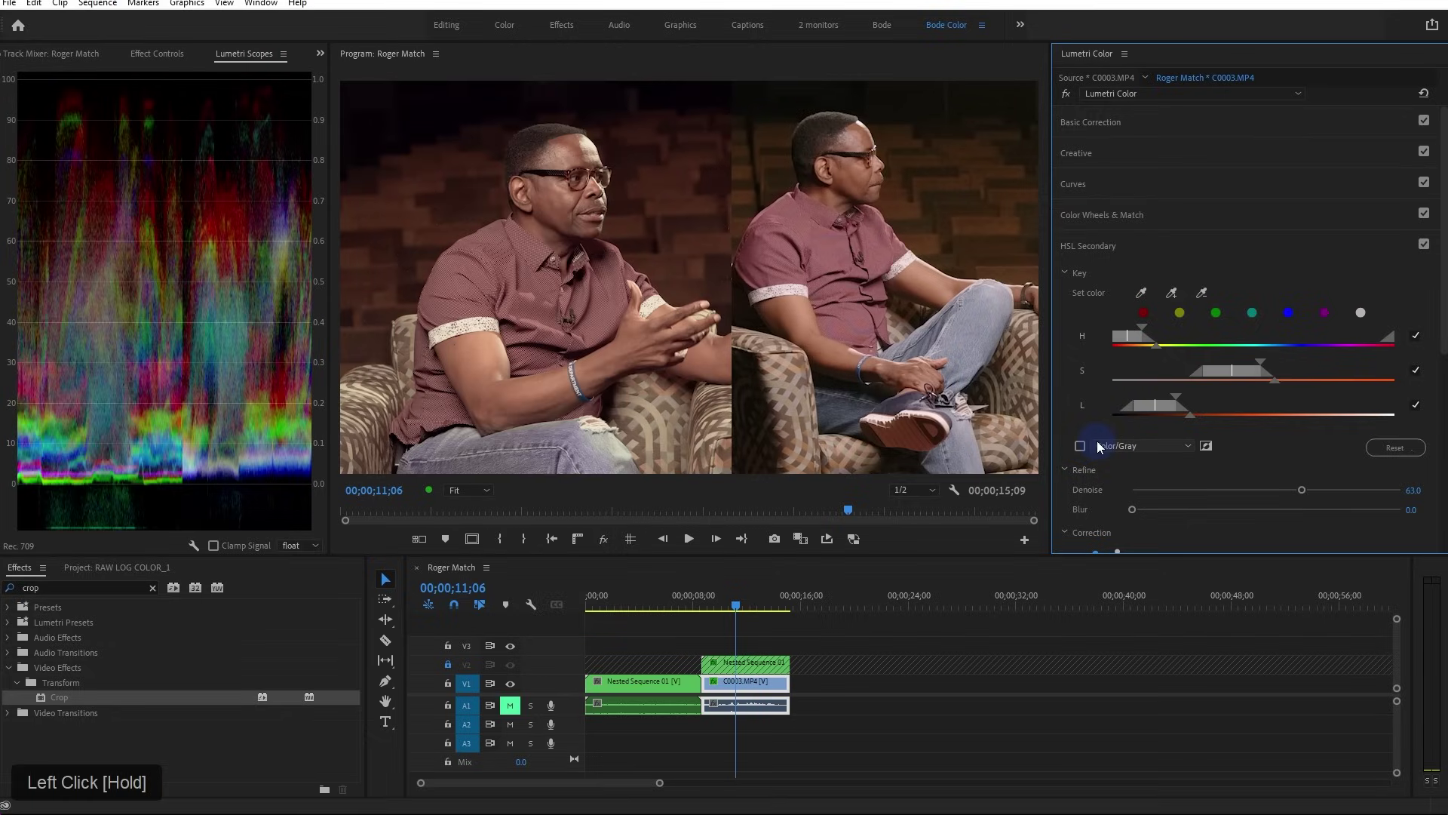
left_click(1301, 490)
left_click_drag(1302, 490, 1431, 482)
scroll(1092, 500, "down", 5)
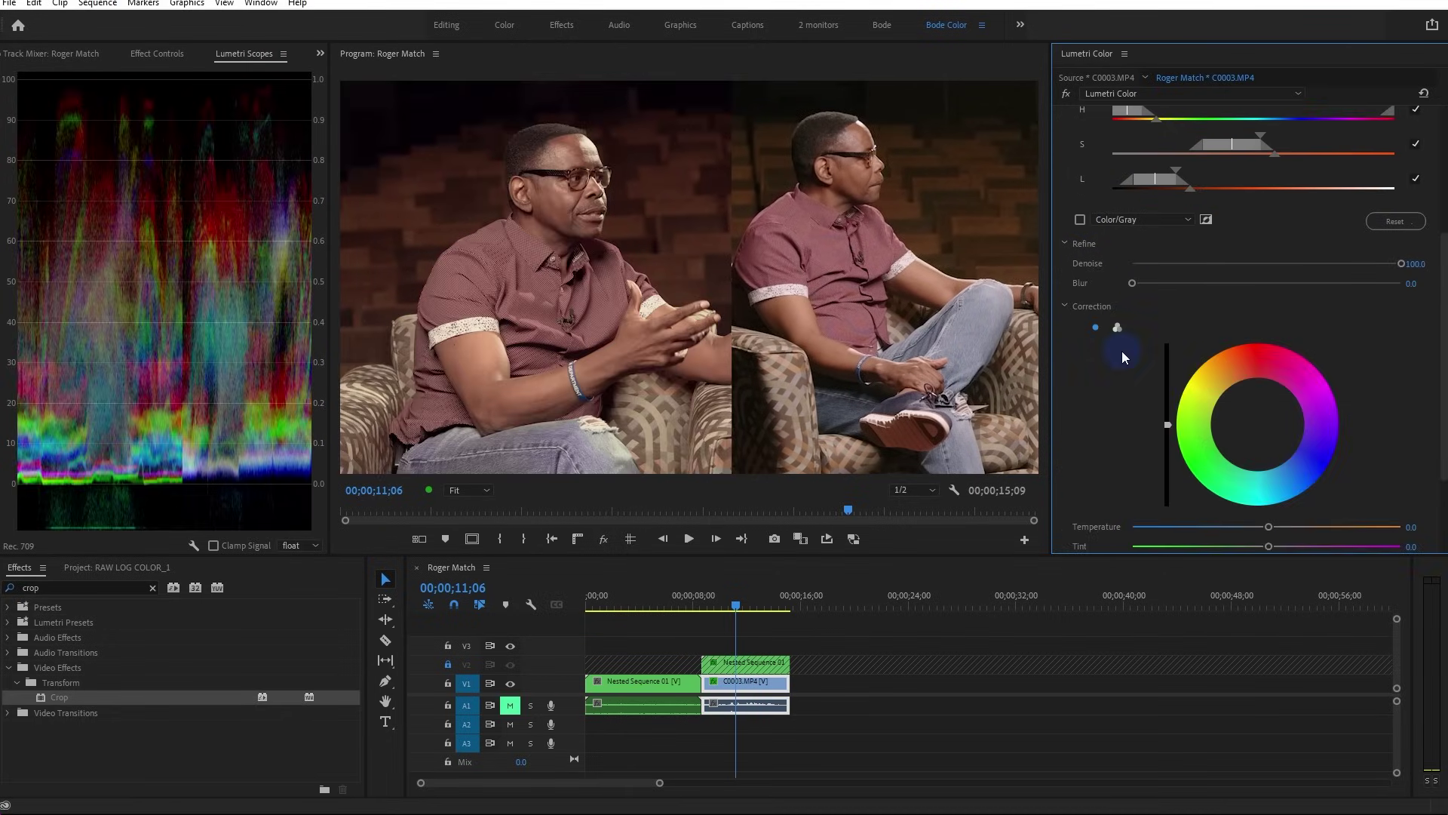
Switch the HSL Secondary correction to the three-way wheels view
scroll(1121, 350, "down", 3)
left_click(1119, 235)
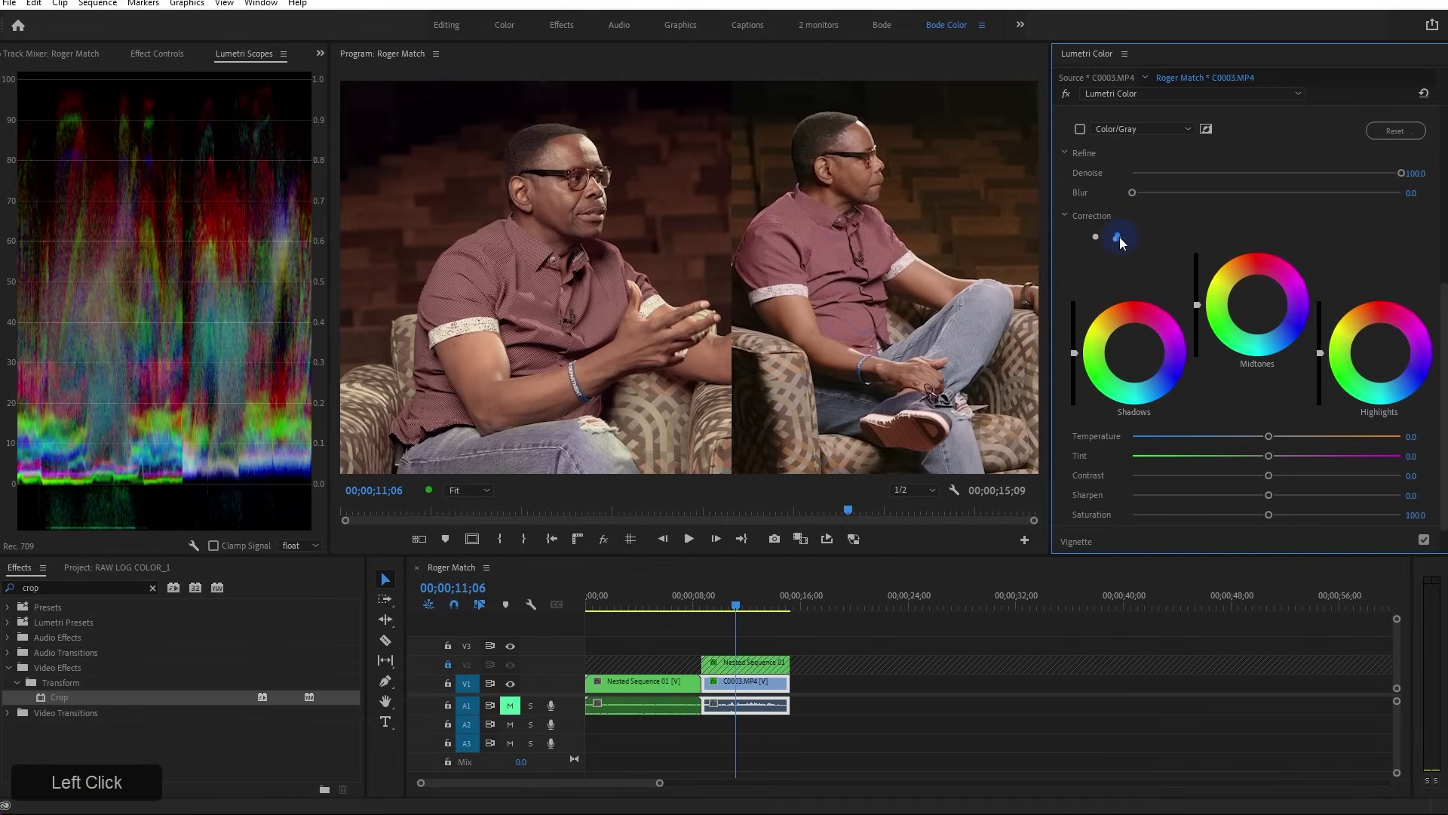
scroll(1202, 291, "down", 1)
Nudge the Midtones and Highlights wheels to subtly tint the keyed skin tones
left_click_drag(1256, 266, 1252, 269)
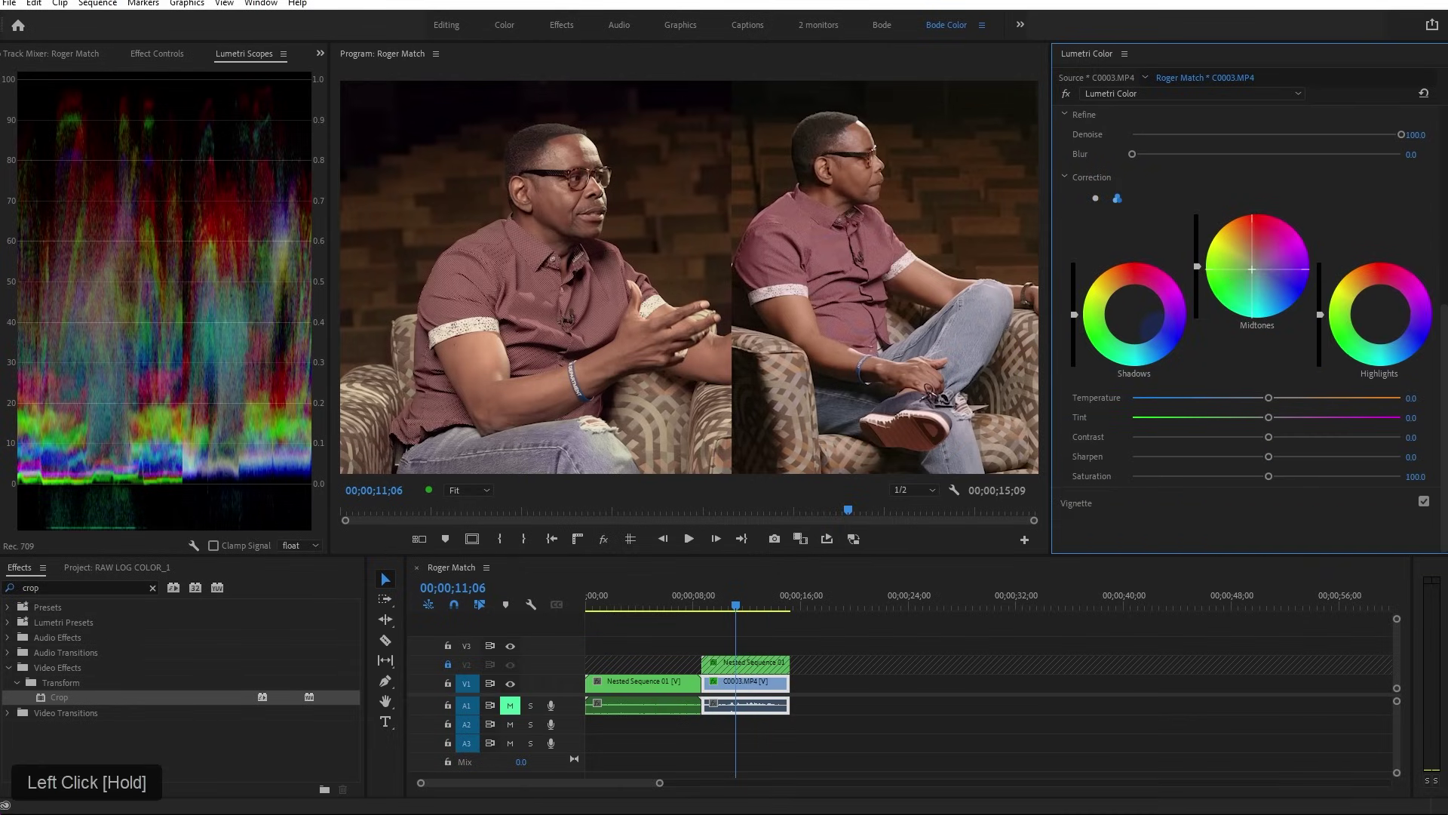
left_click_drag(1252, 269, 1252, 269)
left_click_drag(1252, 269, 1255, 271)
left_click_drag(1214, 382, 1164, 387)
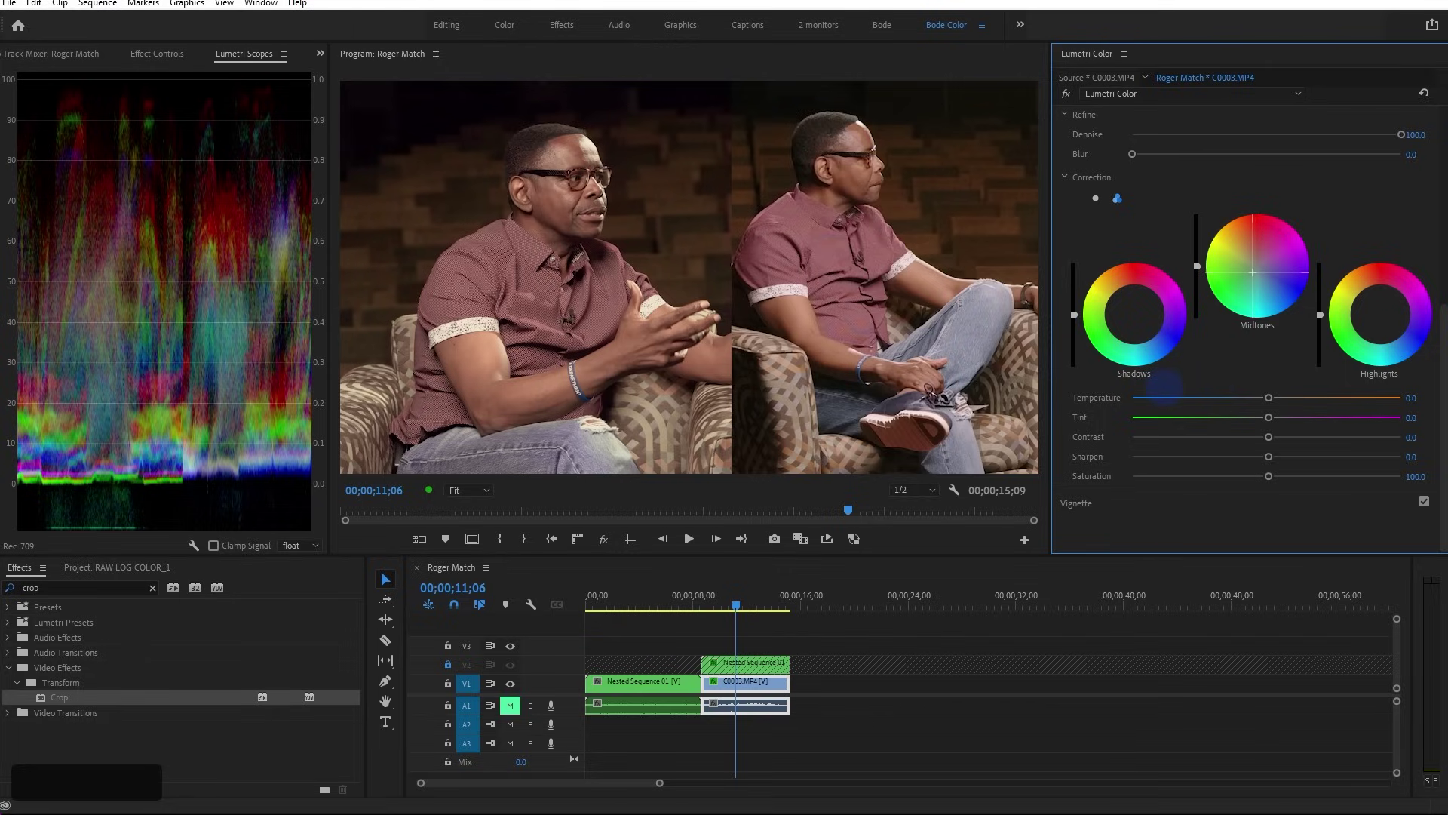
left_click_drag(1379, 311, 1373, 304)
left_click_drag(1250, 124, 1216, 106)
mouse_move(1257, 271)
left_mouse_down()
mouse_move(1240, 296)
mouse_move(1252, 287)
left_mouse_up()
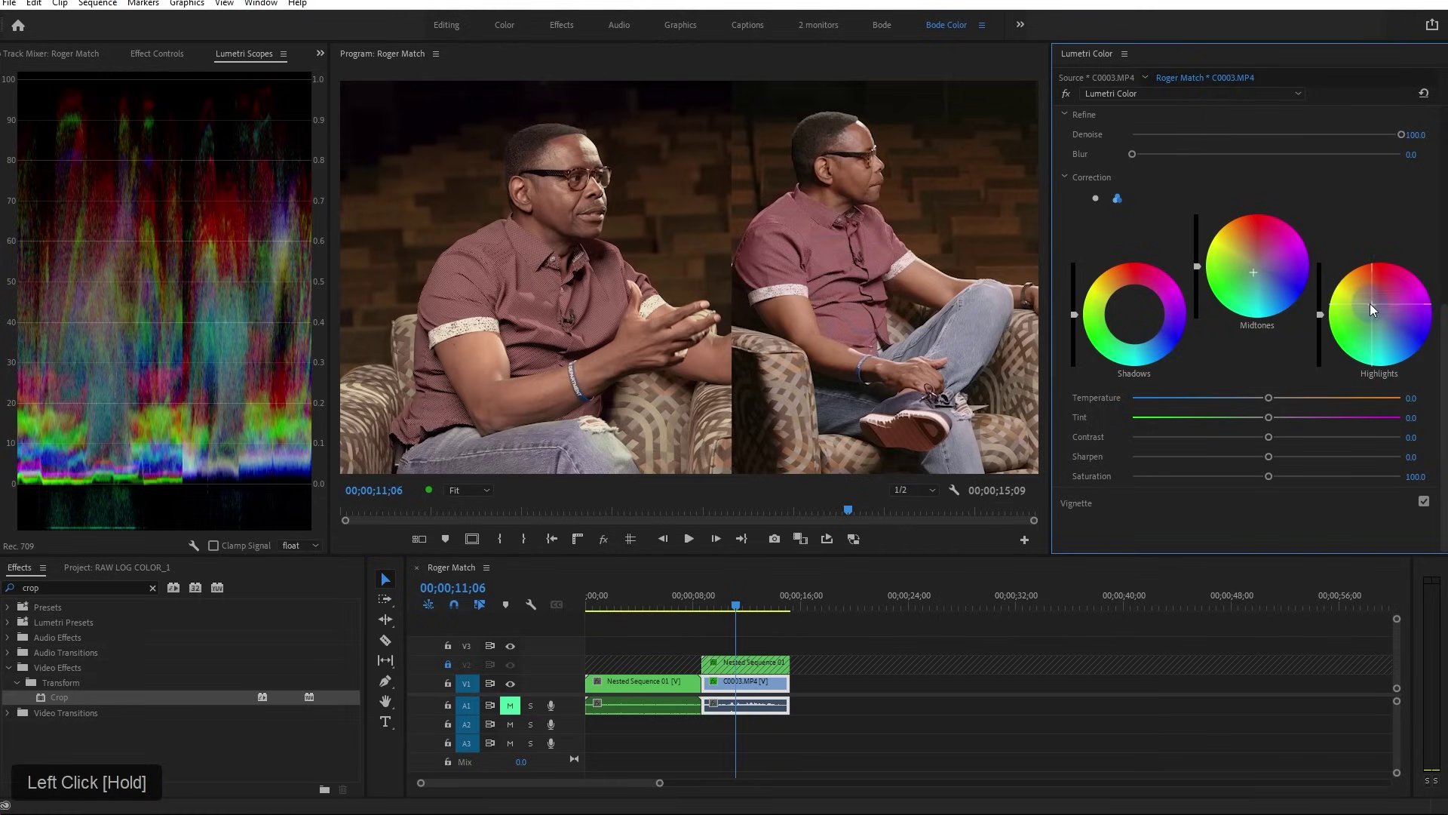
left_click_drag(1371, 305, 1352, 255)
Toggle the HSL Secondary off and back on to compare the result
scroll(1428, 191, "up", 5)
left_click(1424, 191)
left_click(1425, 191)
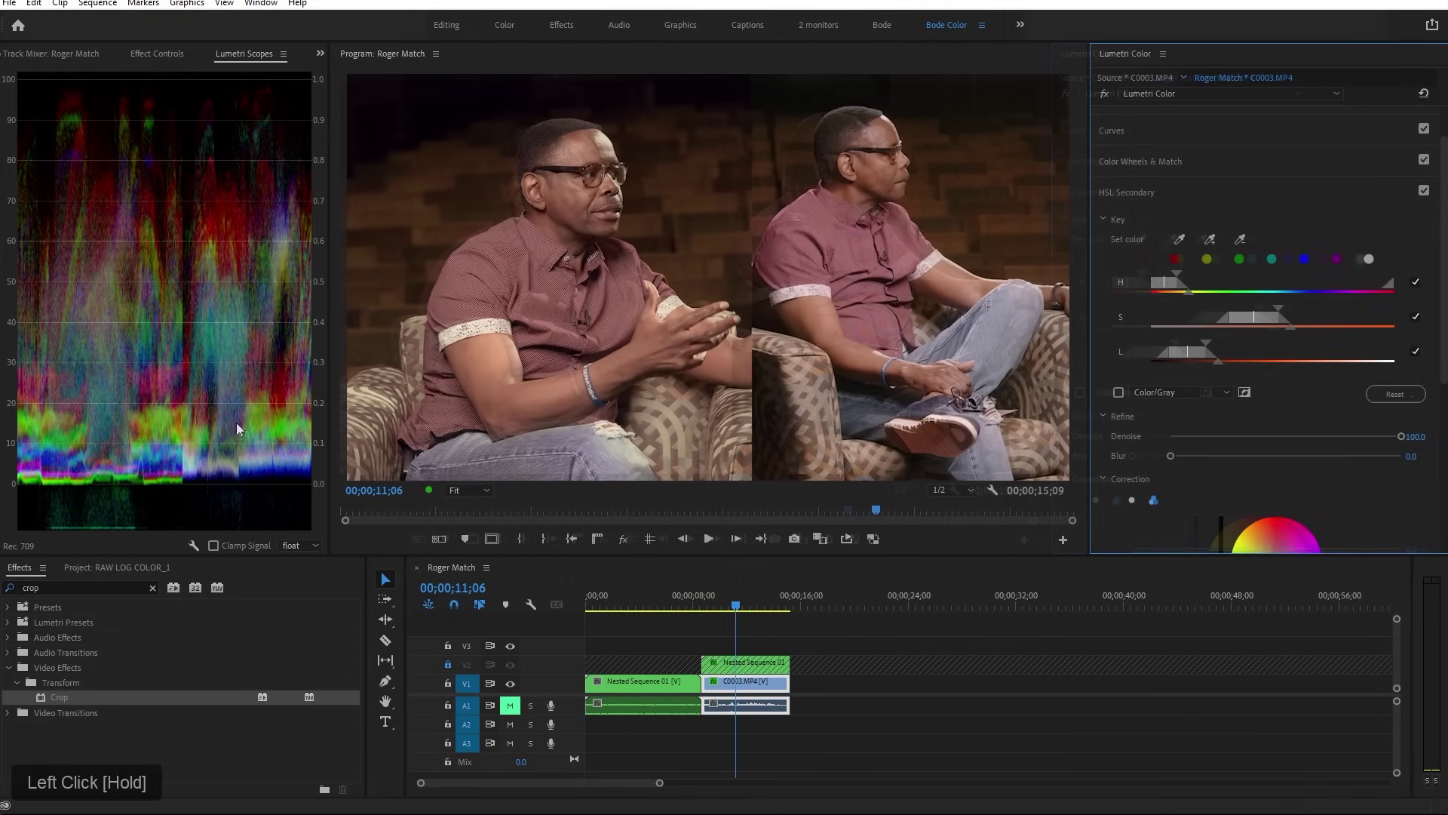
Apply Crop to C0003.MP4, crop its left side to 41.5% and enable Zoom
left_click(154, 588)
left_click(540, 653)
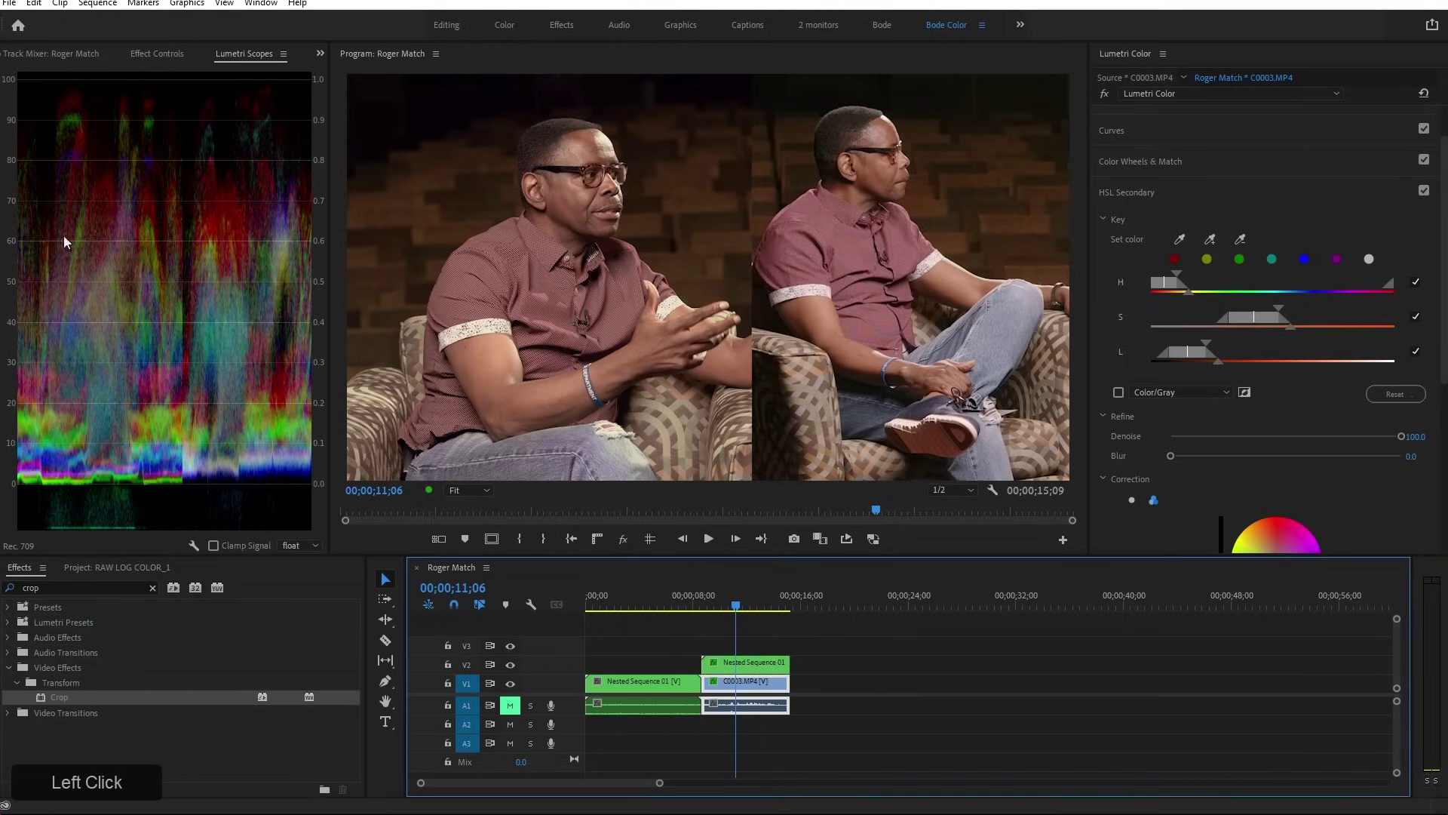
left_click(159, 58)
left_click_drag(42, 698, 14, 338)
left_click_drag(102, 401, 607, 397)
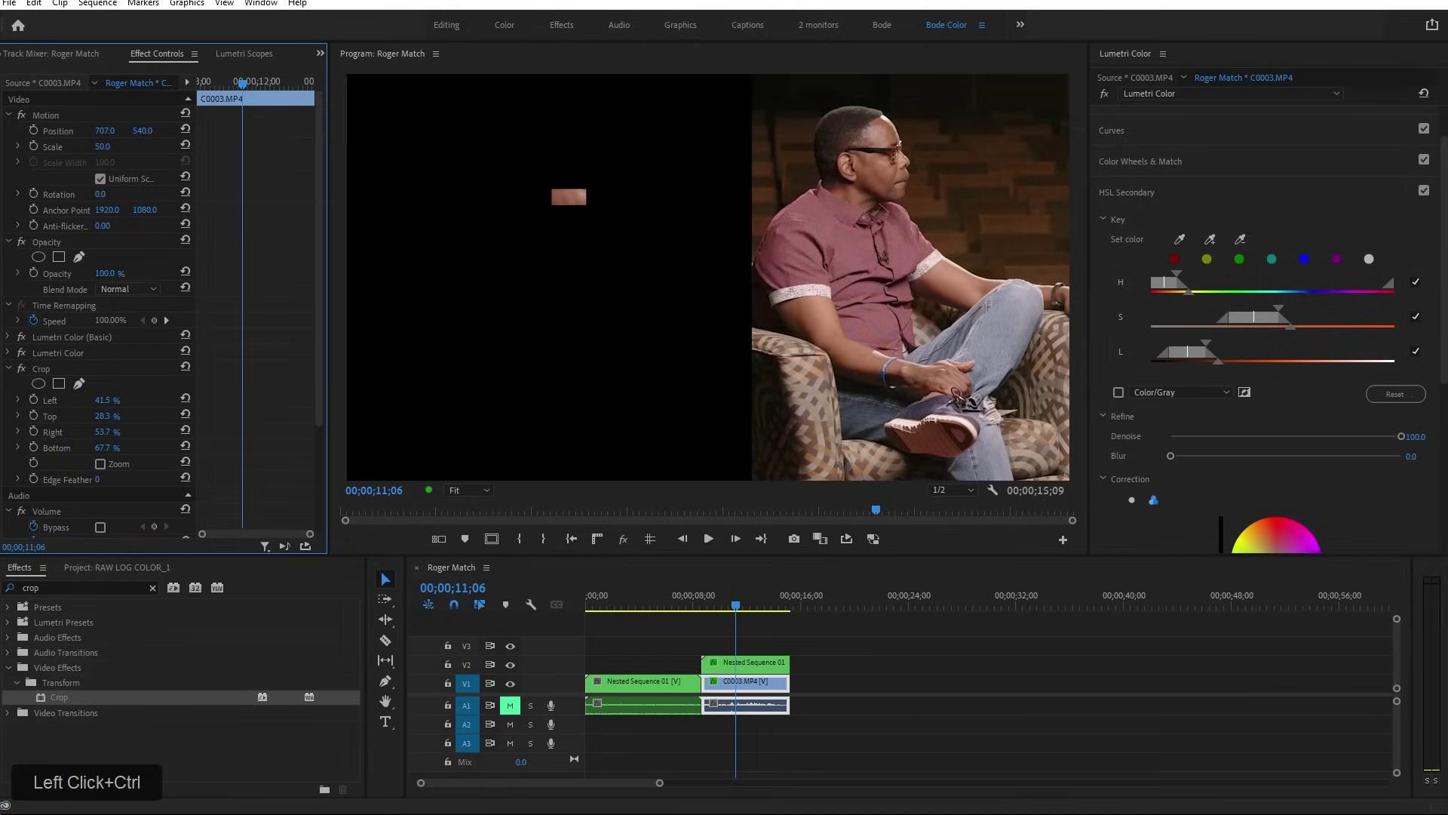
left_click(100, 463)
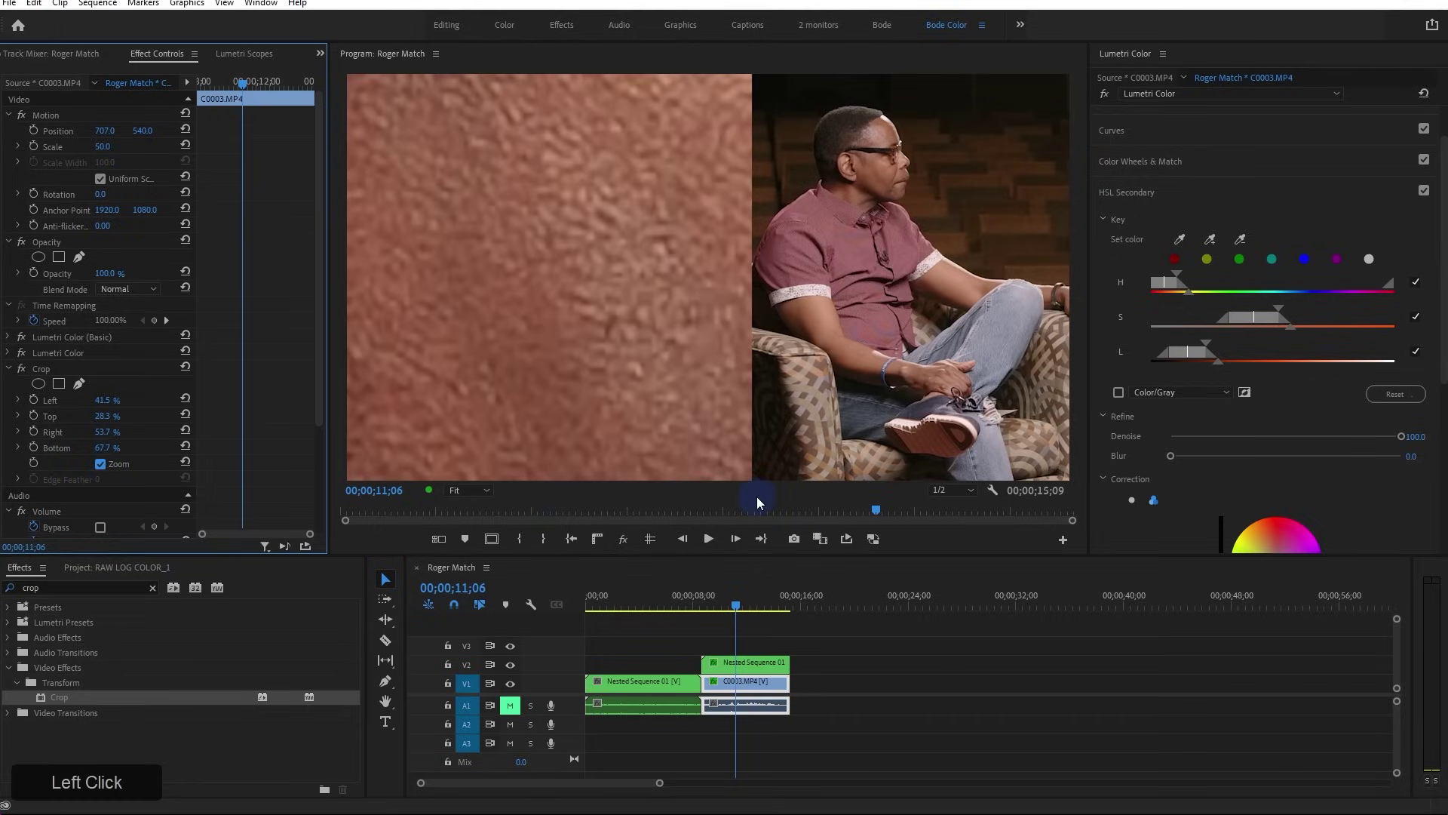
Crop Nested Sequence 01 to Left 42.7%, Top 22.4%, Right 53.0%, Bottom 74.6%, zoom it, and shift Position X
left_click(749, 668)
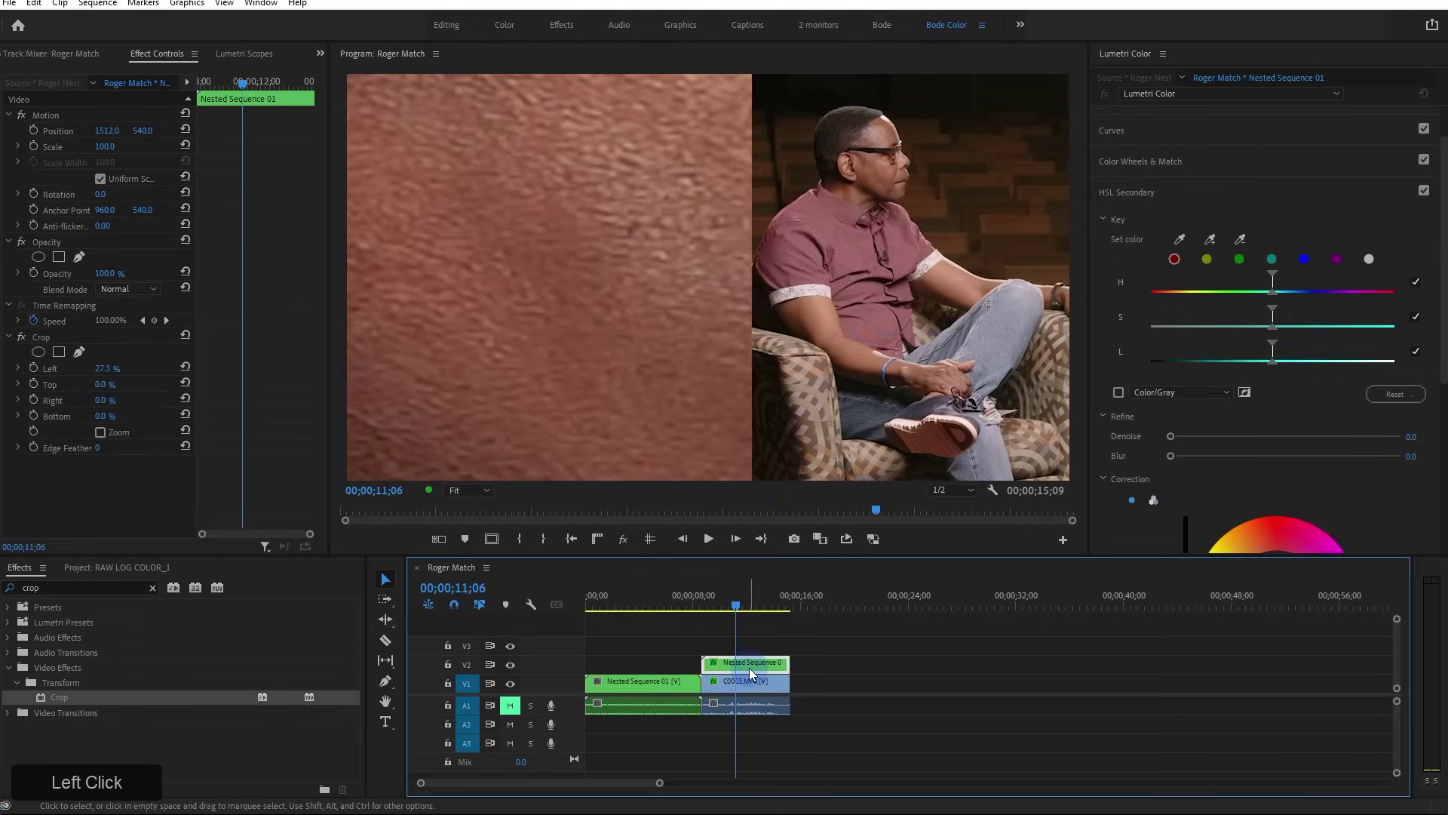
left_click_drag(102, 381, 270, 395)
left_click_drag(108, 401, 502, 410)
left_click_drag(101, 416, 656, 420)
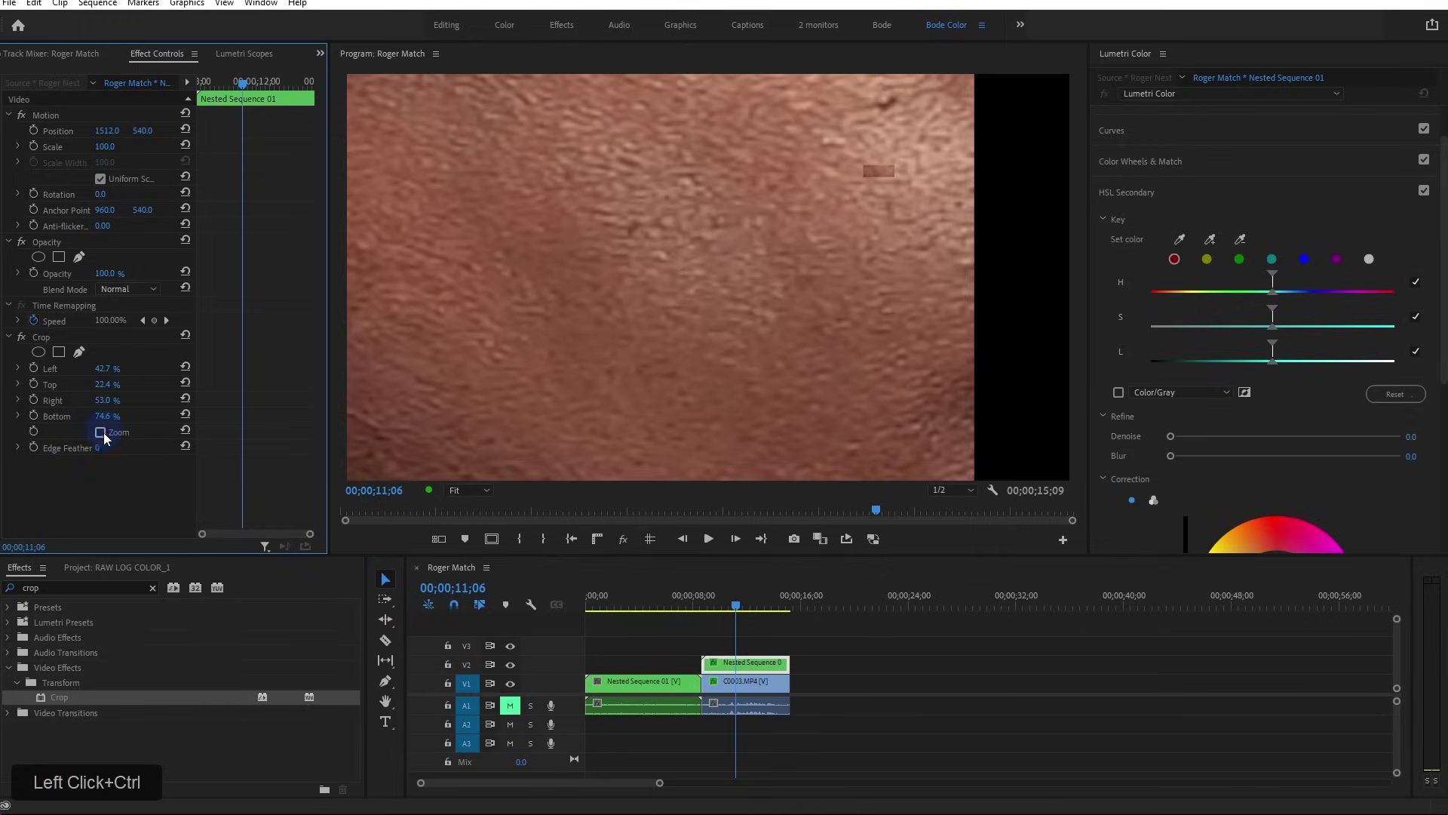
left_click(100, 432)
left_click_drag(106, 130, 417, 132)
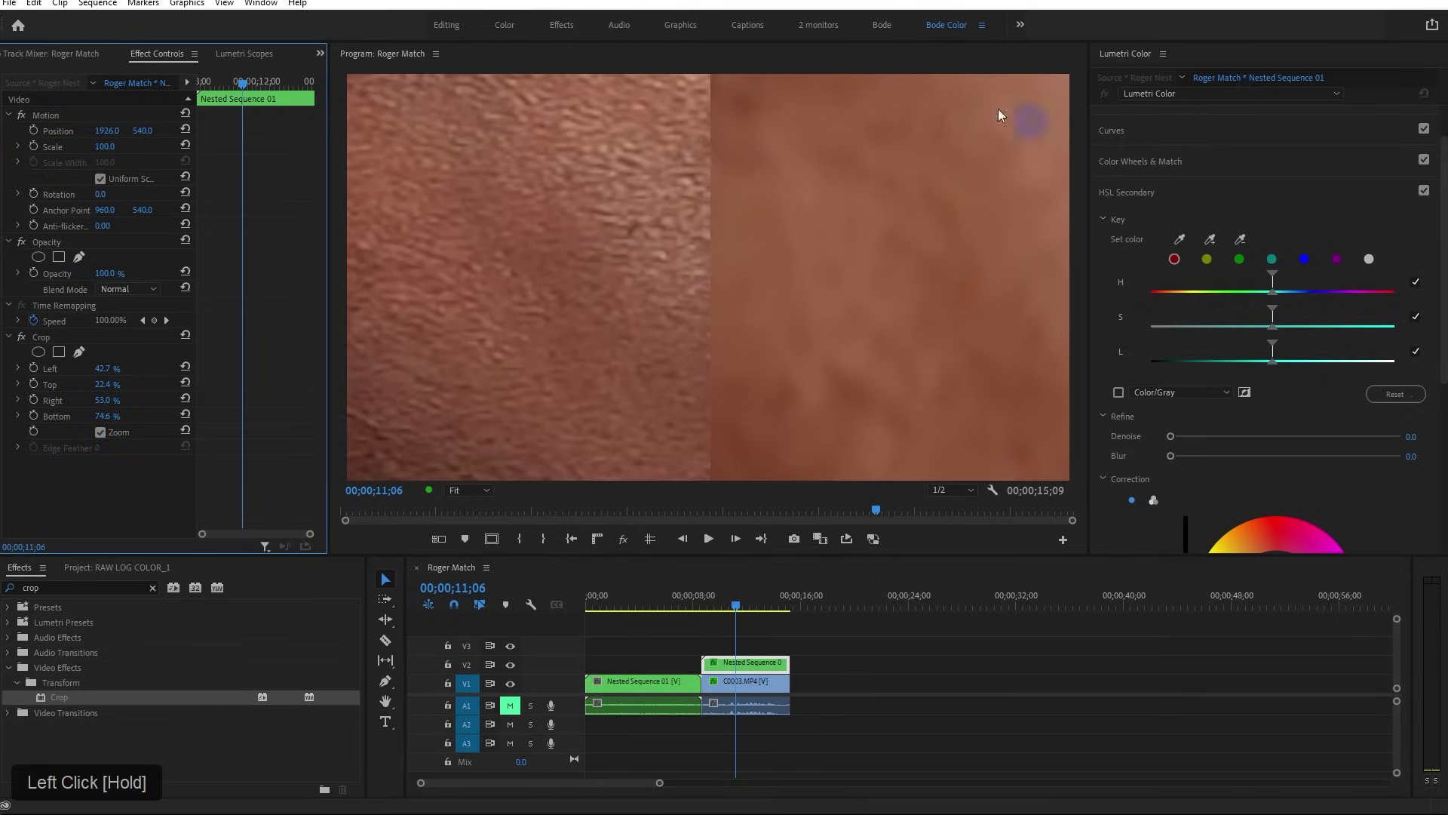
Show Lumetri Scopes as a YUV vectorscope only, with the waveform unchecked
left_click(238, 54)
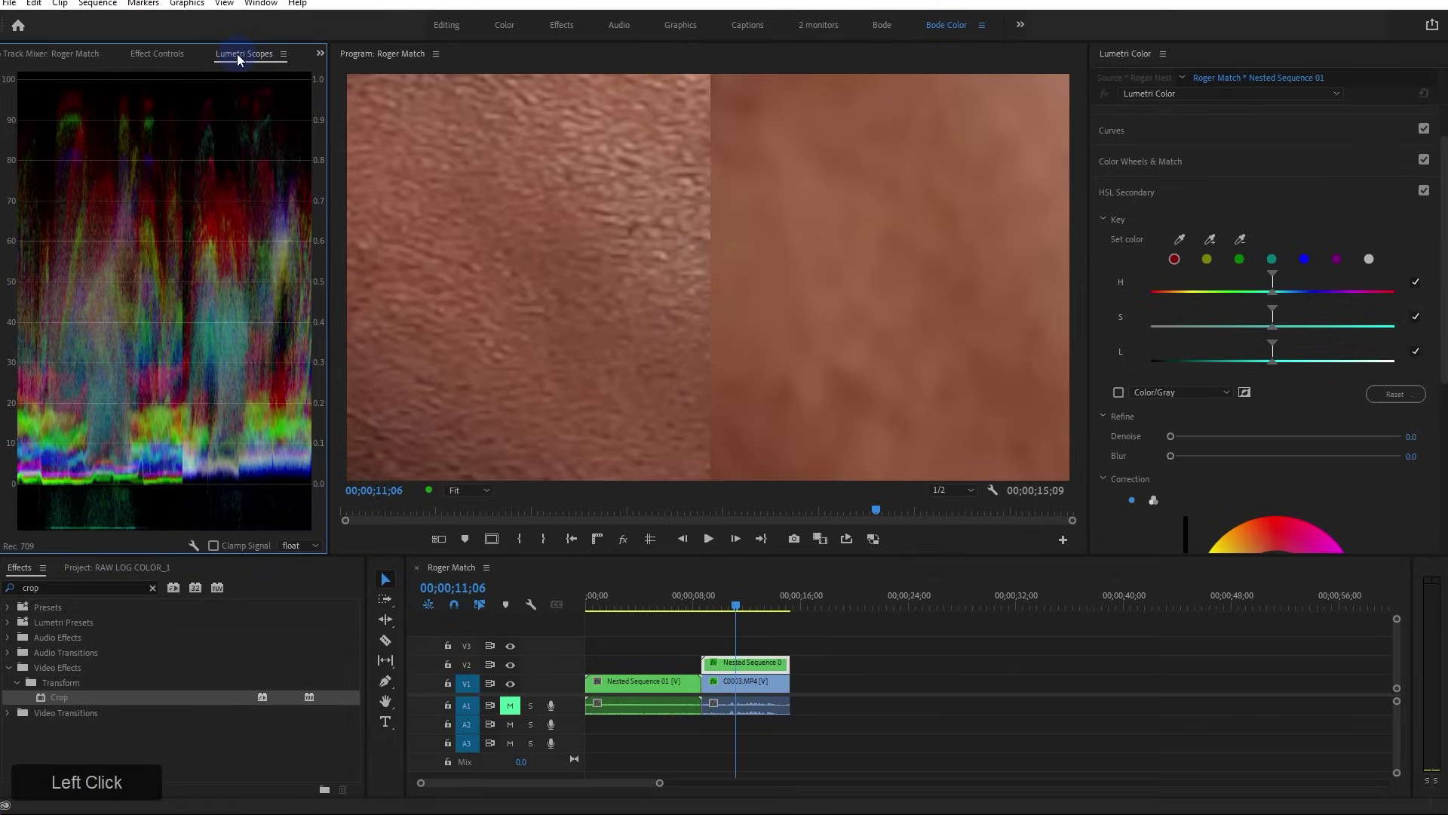
left_click(238, 219)
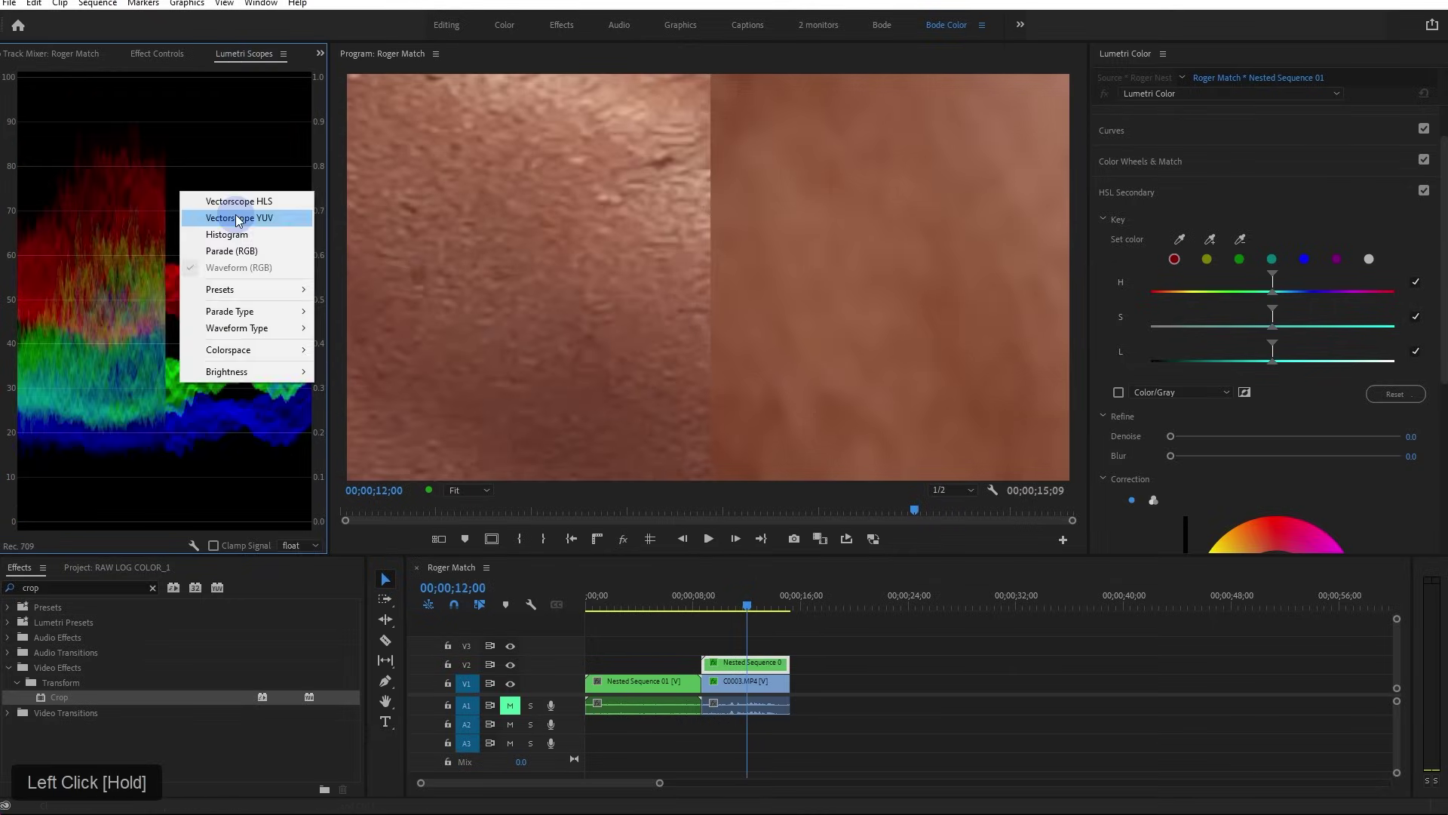
right_click(164, 232)
left_click(225, 306)
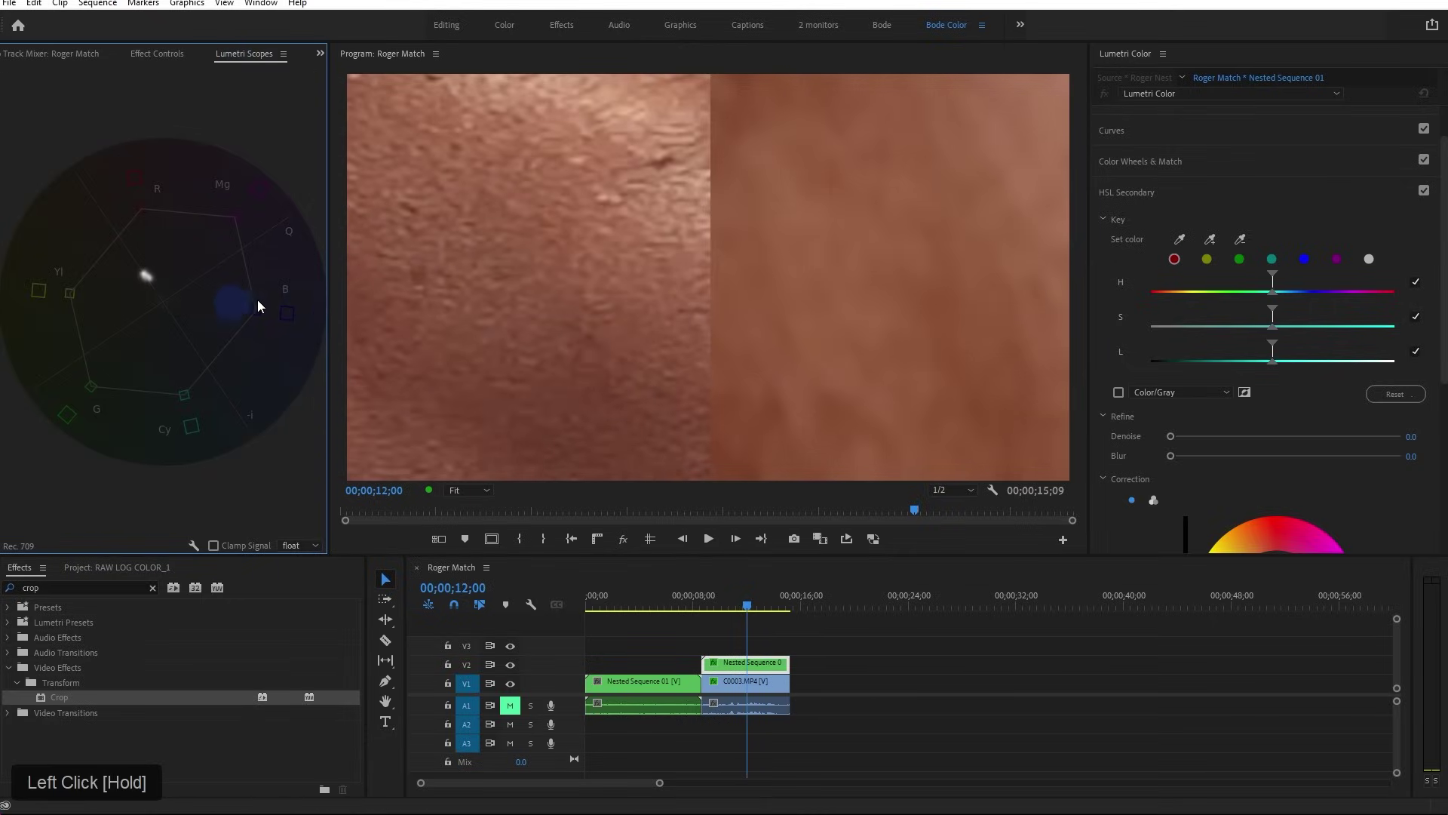
Reset the Nested Sequence 01 clip's Position and widen the vectorscope display
left_click(762, 668)
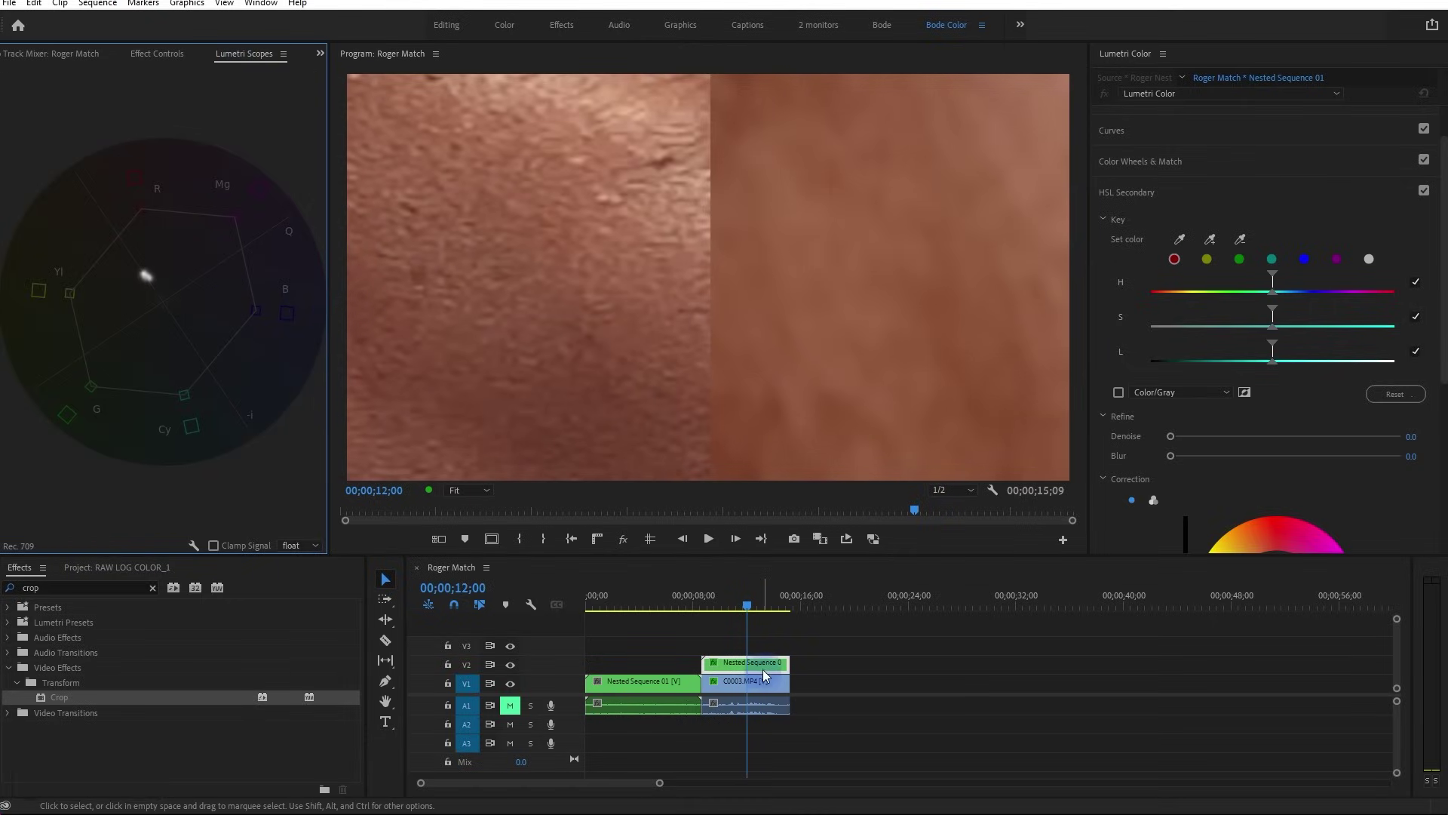
left_click(145, 56)
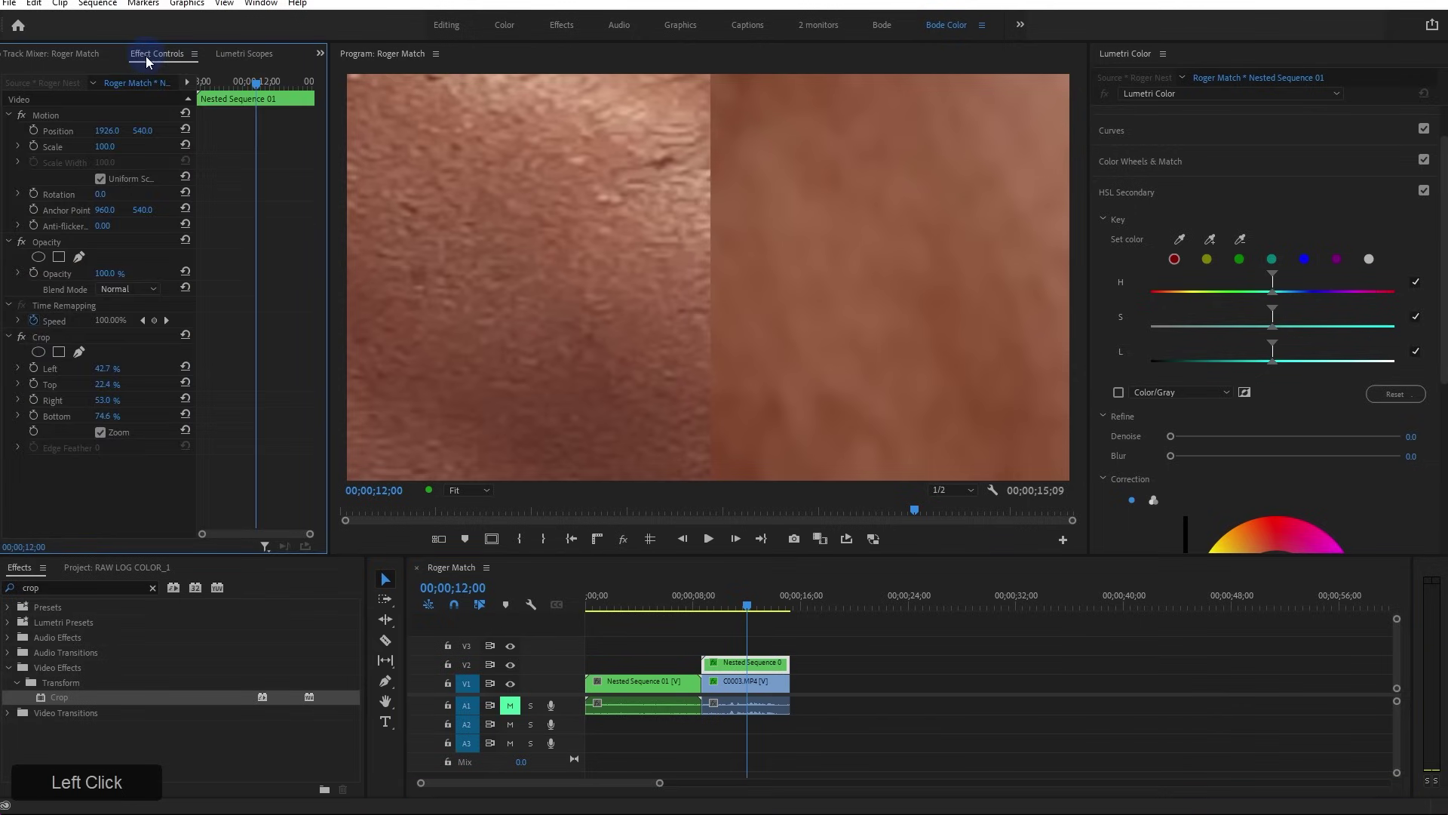
left_click(186, 131)
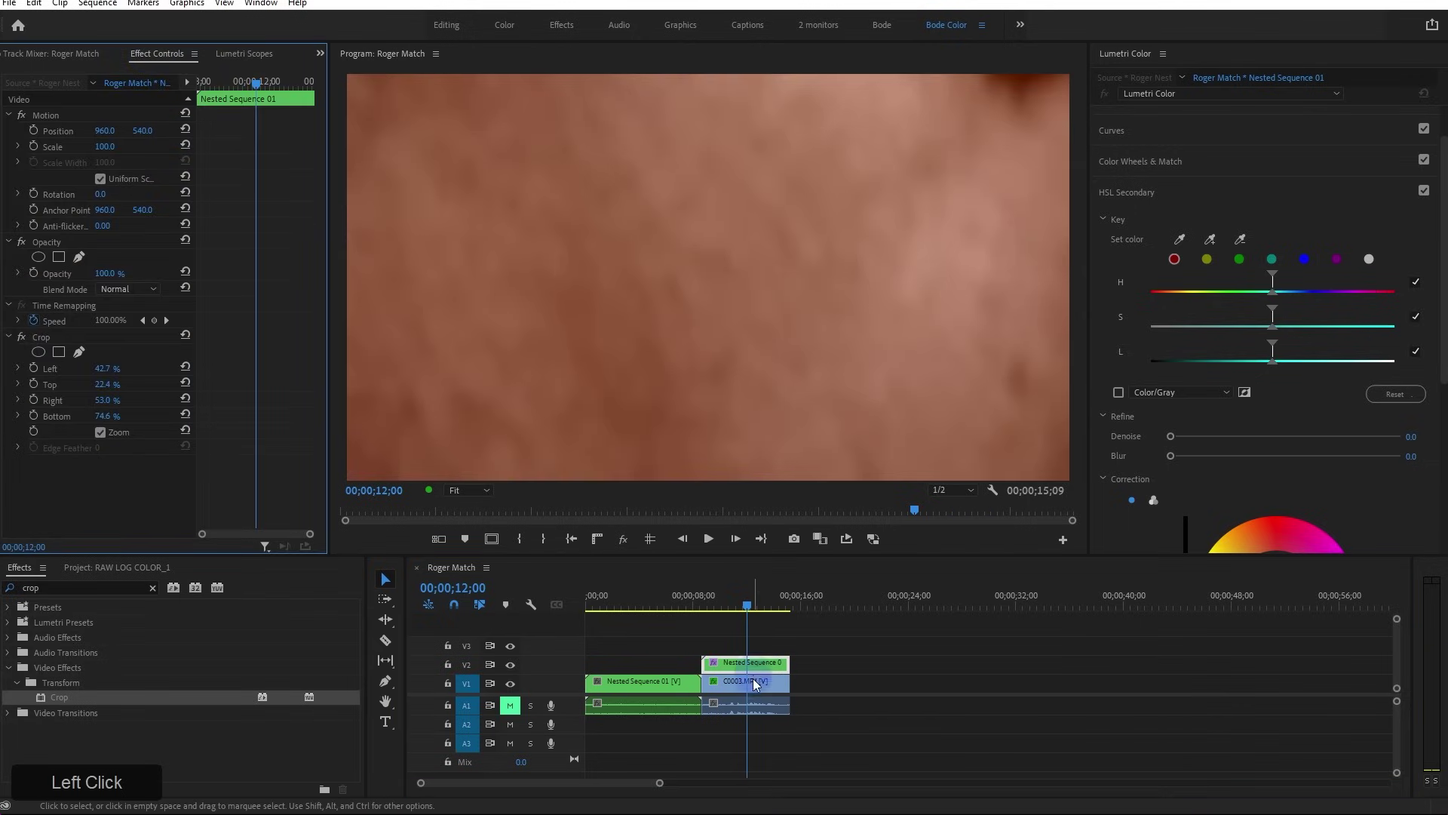
left_click(755, 682)
left_click(186, 129)
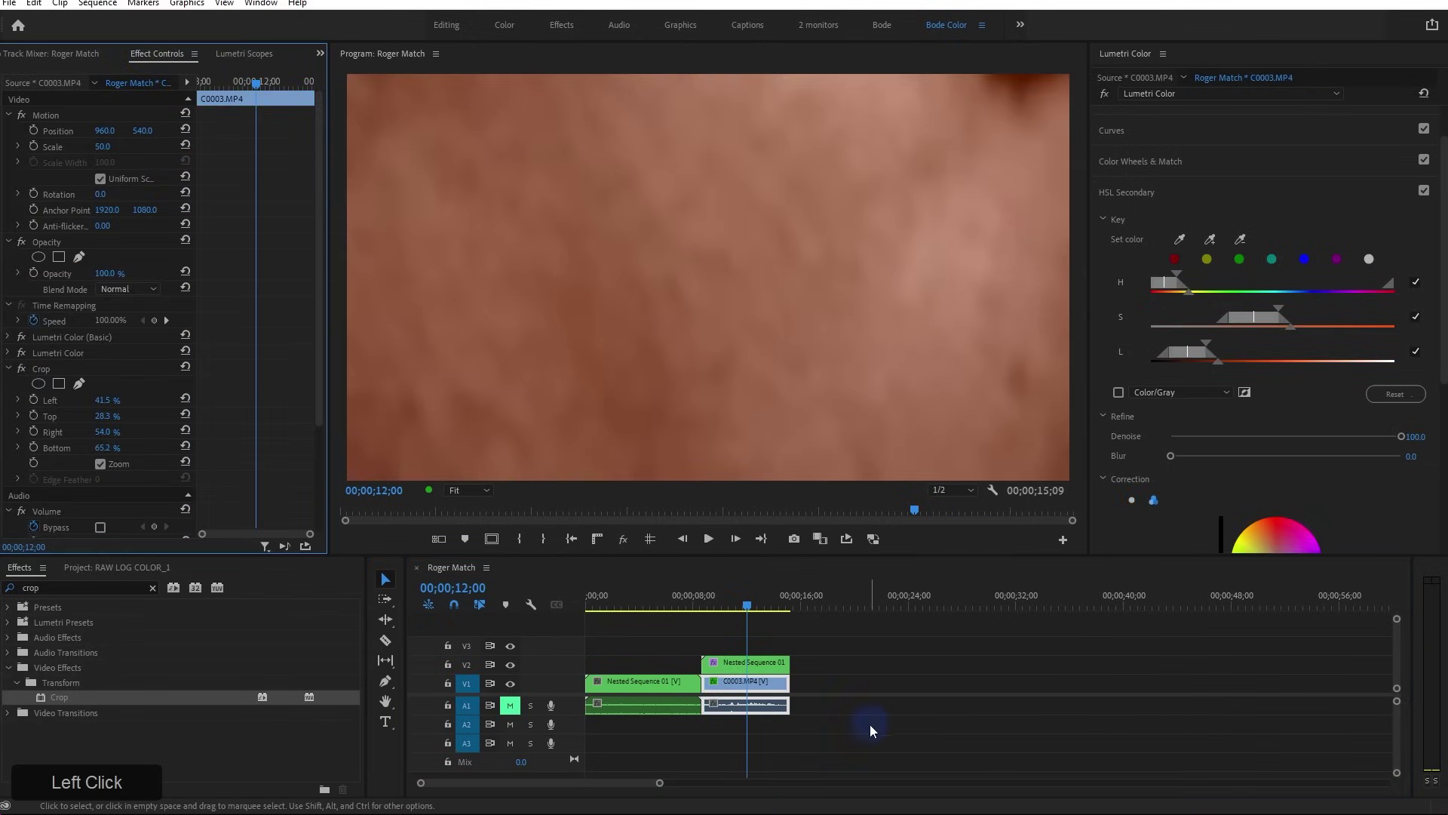
left_click(749, 664)
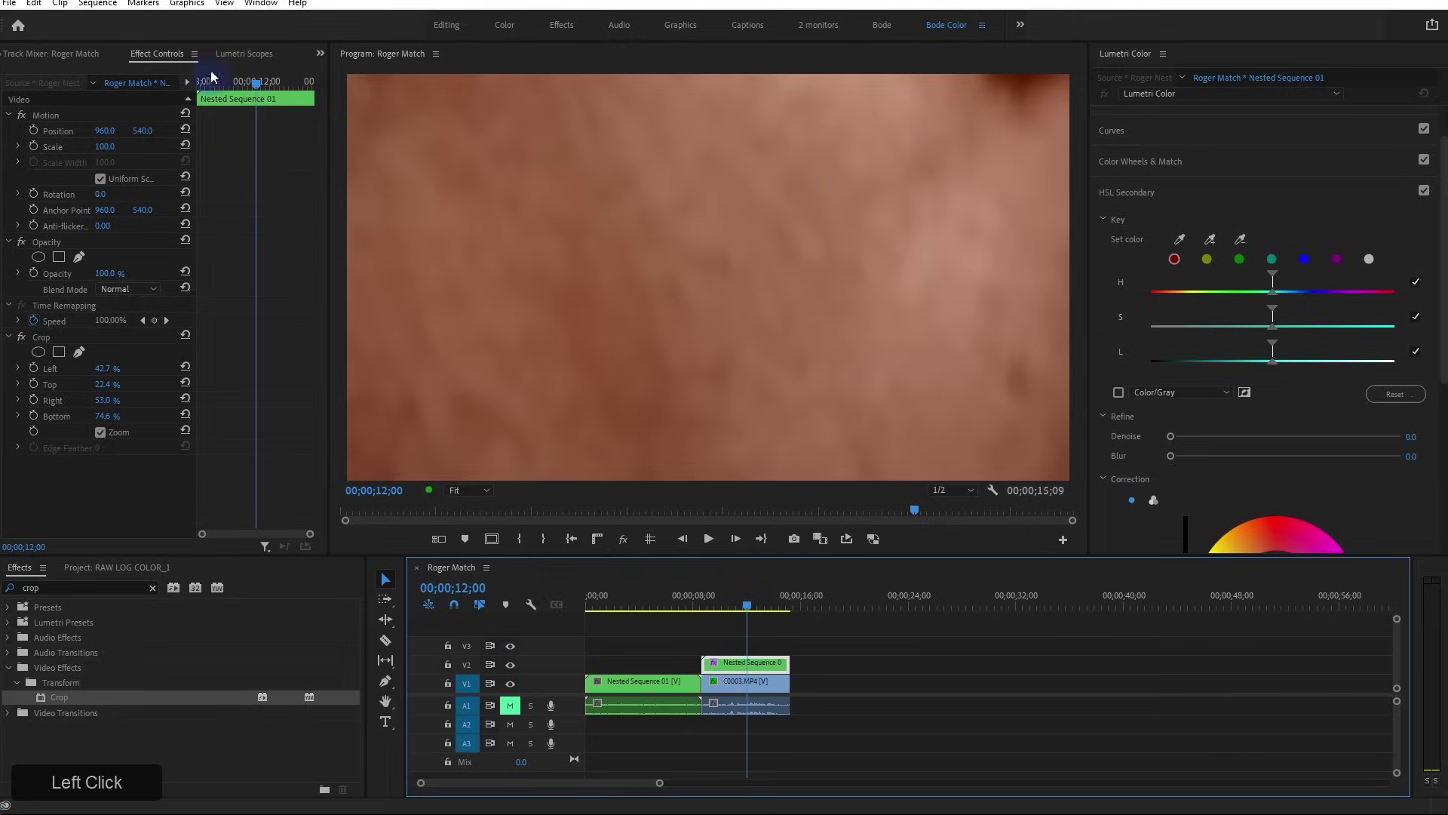
left_click(244, 53)
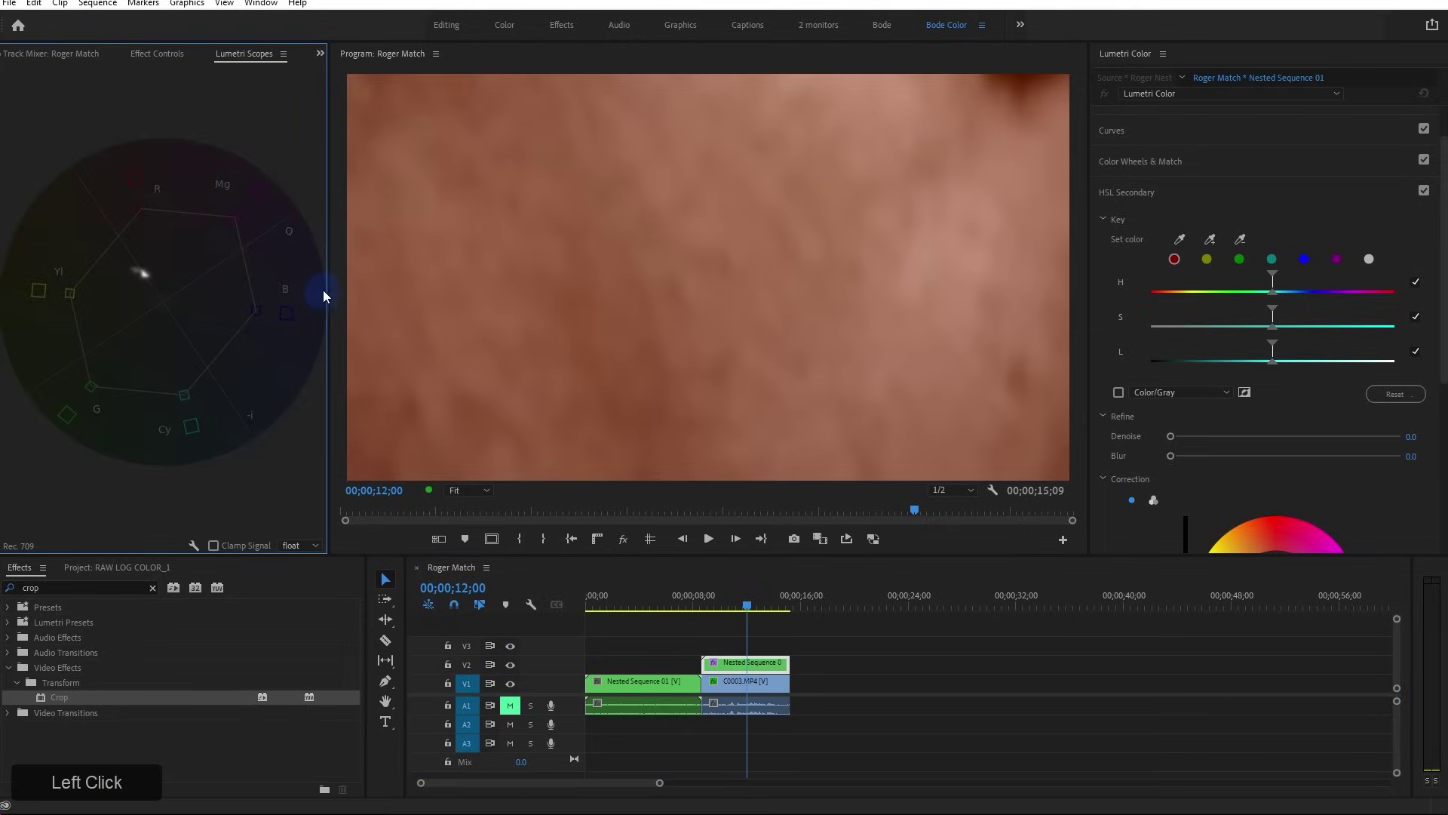
left_click_drag(328, 284, 558, 331)
Toggle the V2 track output to compare the blurred reference with the sharp skin
right_click(750, 664)
left_click(538, 670)
left_click(510, 665)
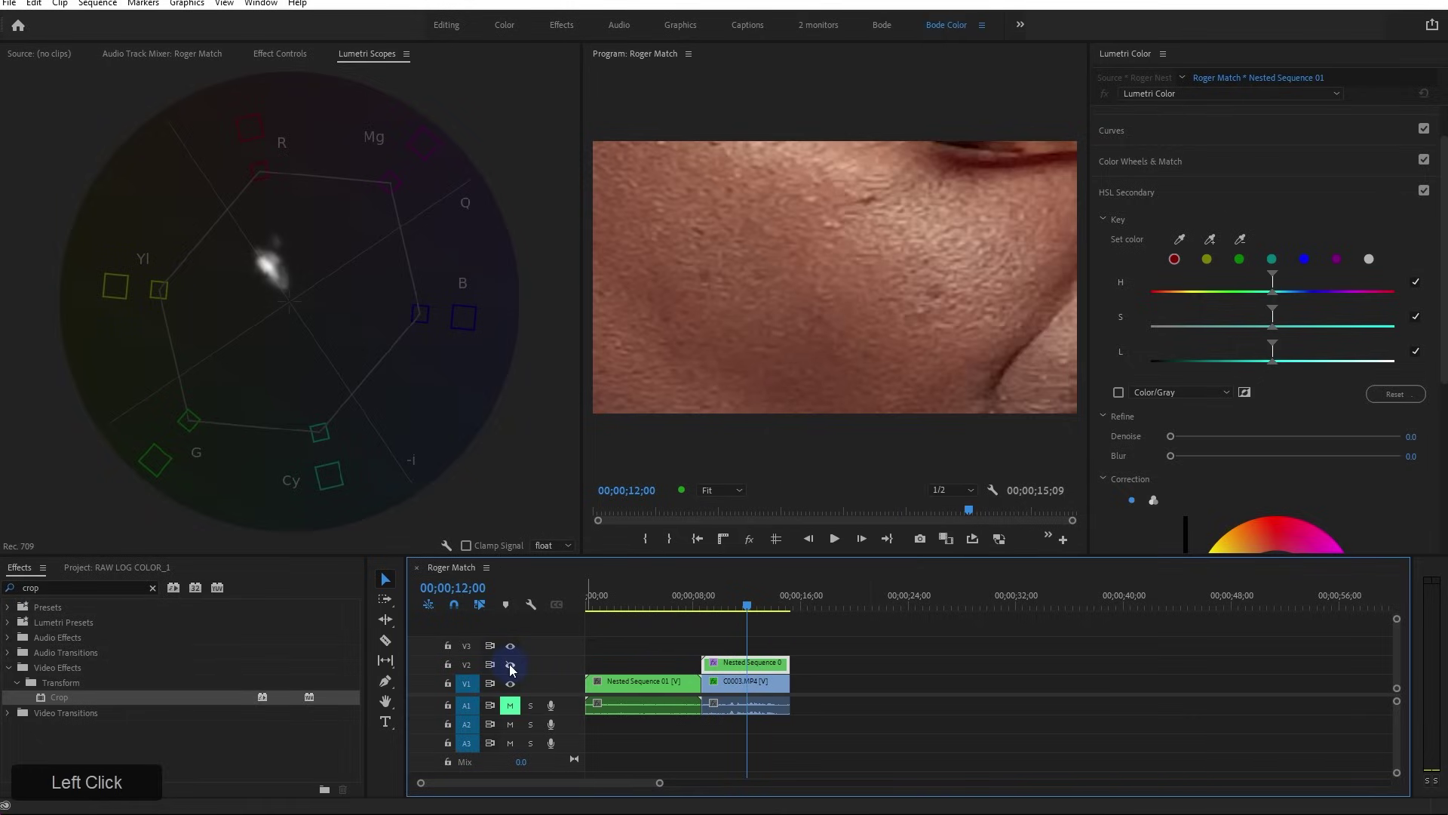
left_click(510, 667)
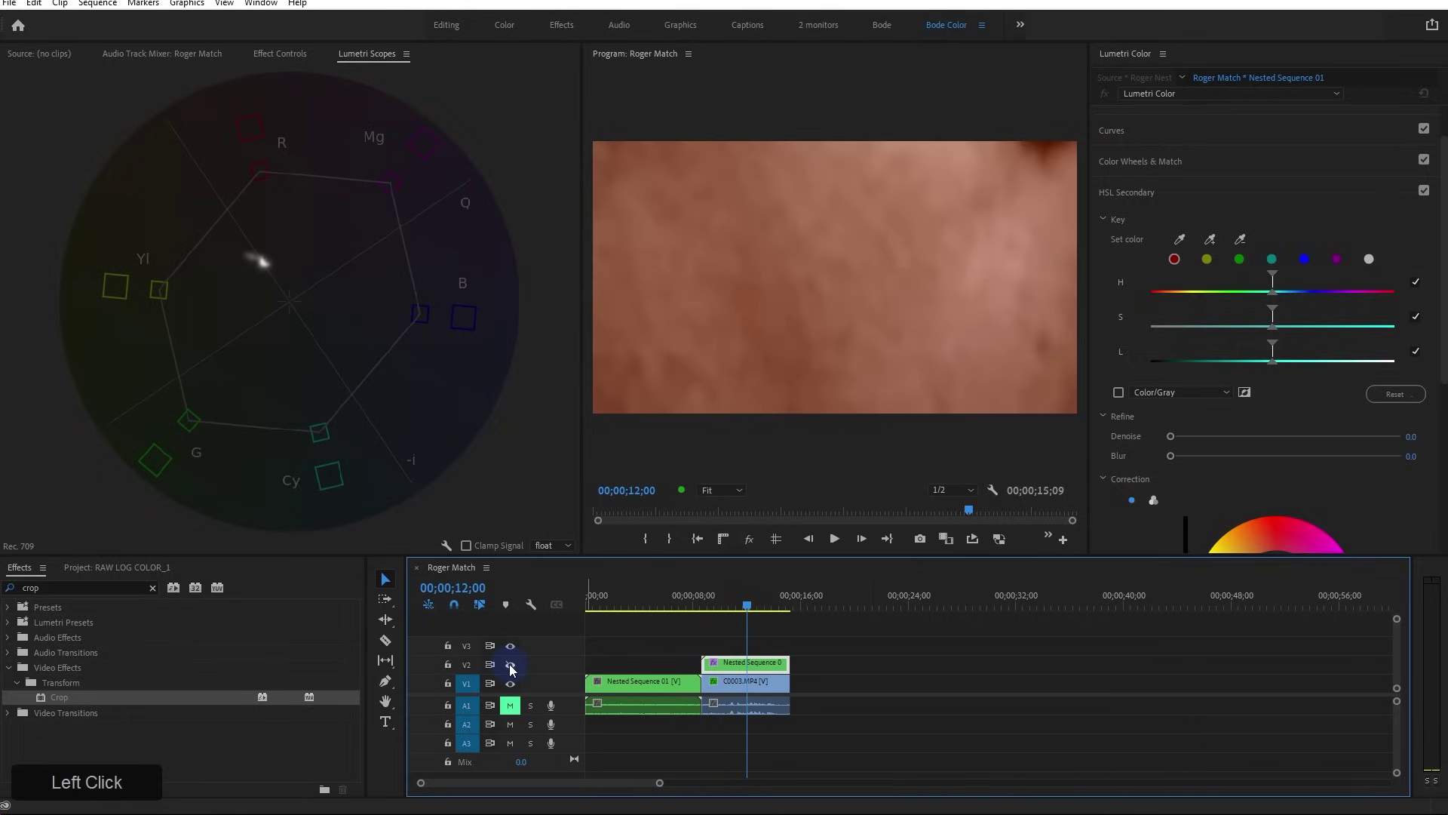
left_click(510, 666)
left_click(510, 667)
left_click(511, 667)
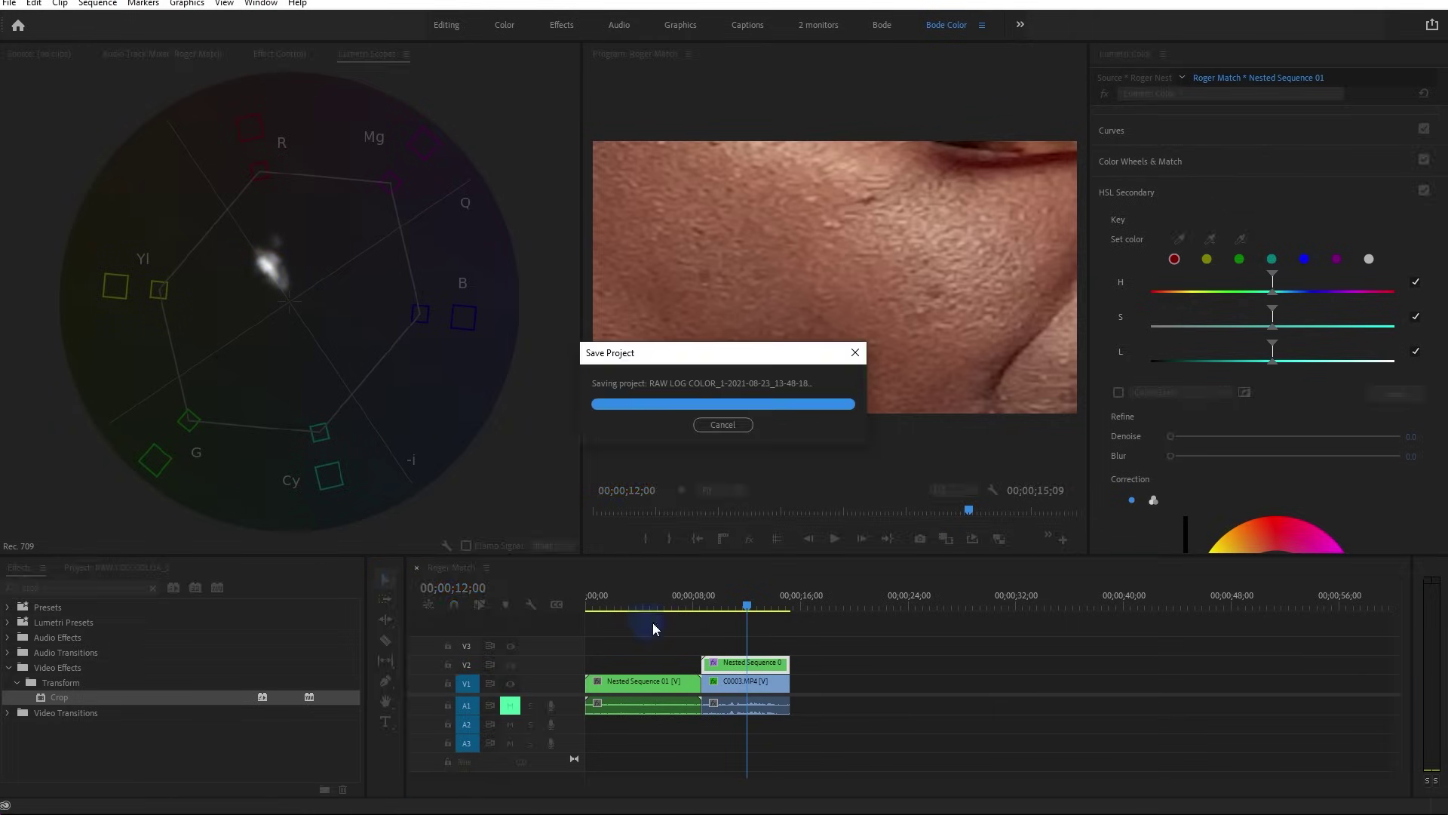
With C0003.MP4 selected, keep toggling V2 to compare, leaving the reference visible
left_click(757, 683)
left_click(511, 666)
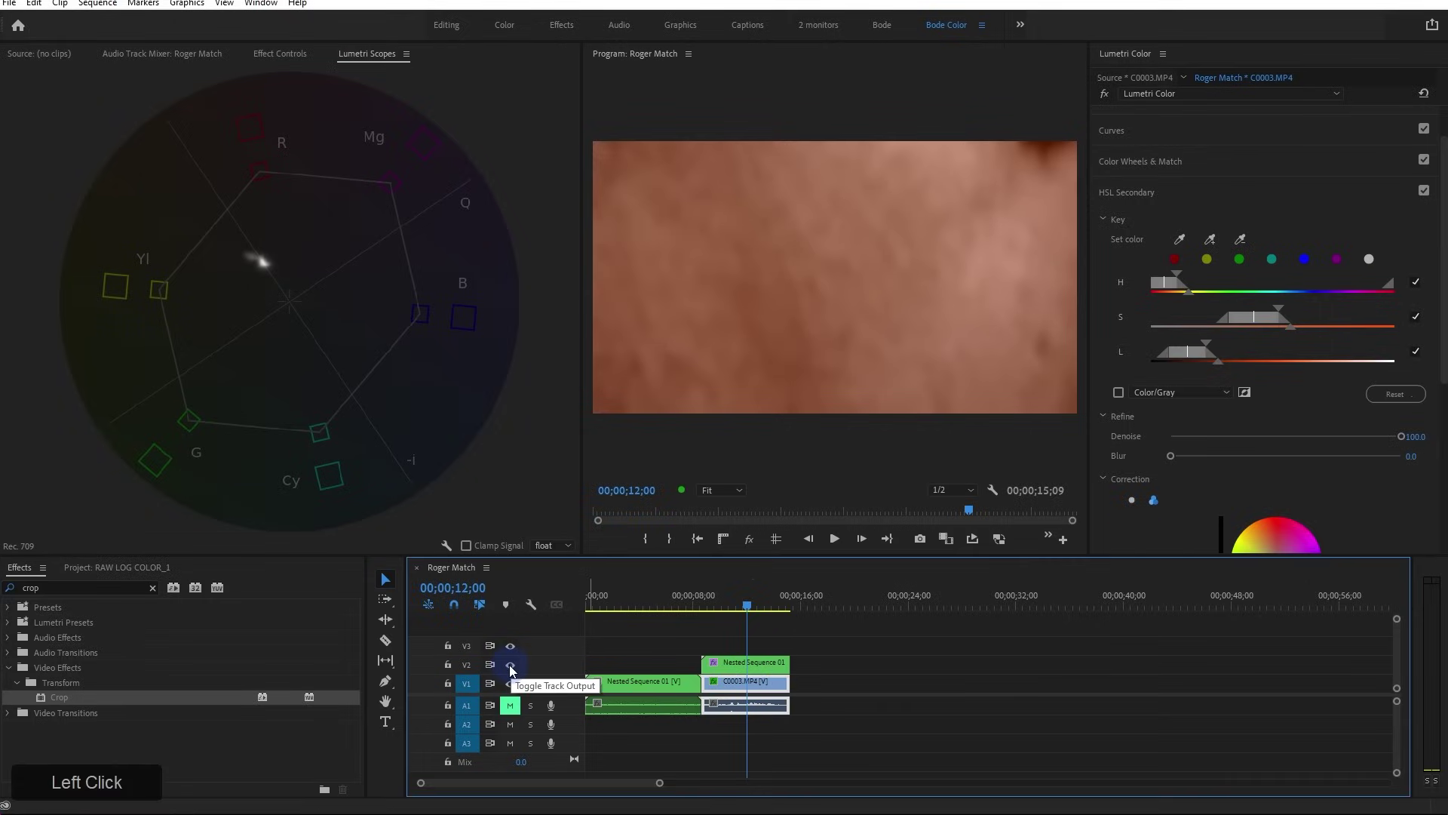
left_click(510, 666)
left_click(510, 667)
left_click(509, 667)
left_click(510, 667)
left_click(510, 667)
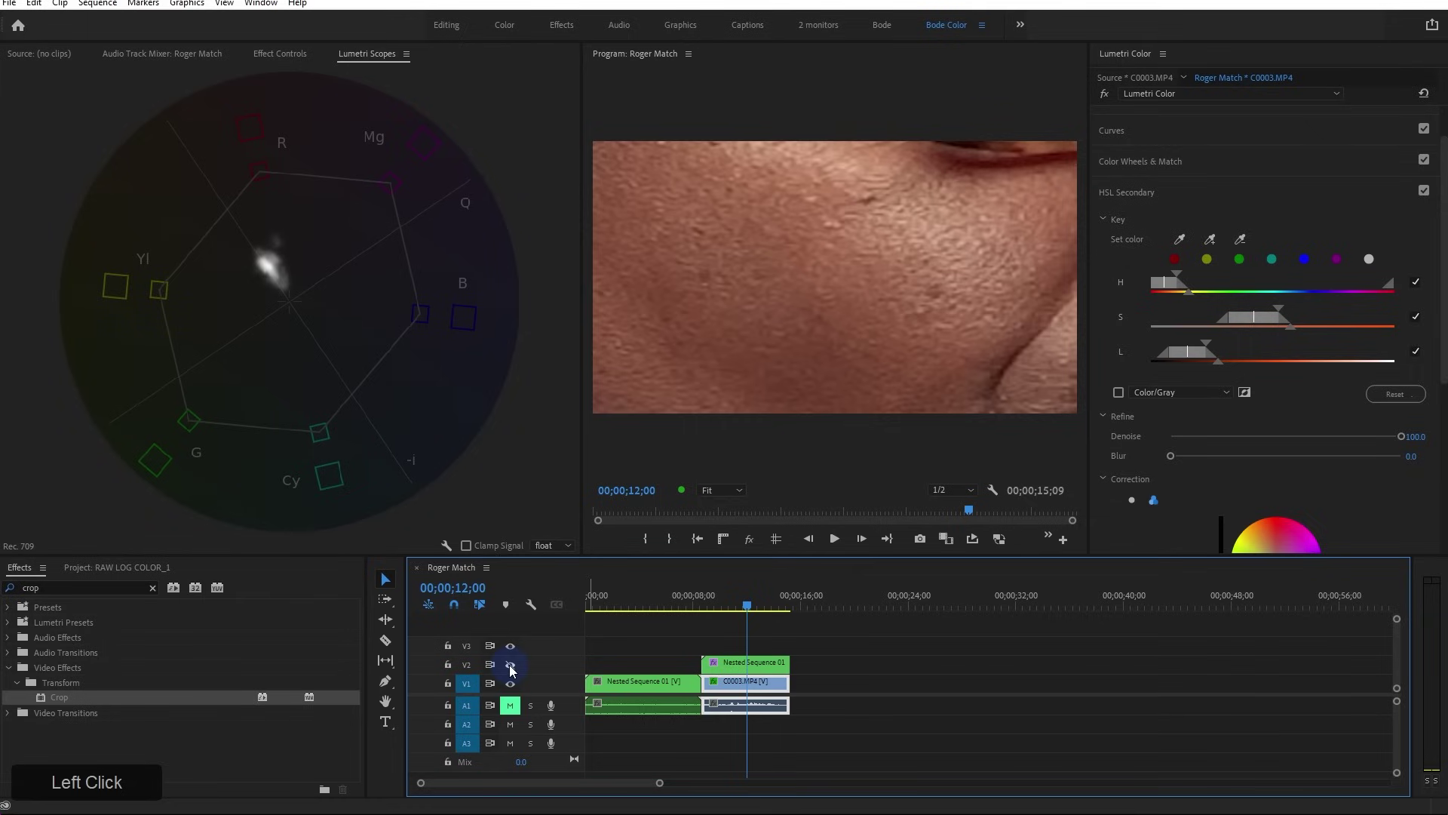
left_click(510, 667)
Hide the V2 reference layer and switch off the Crop effect on C0003.MP4
left_click(270, 53)
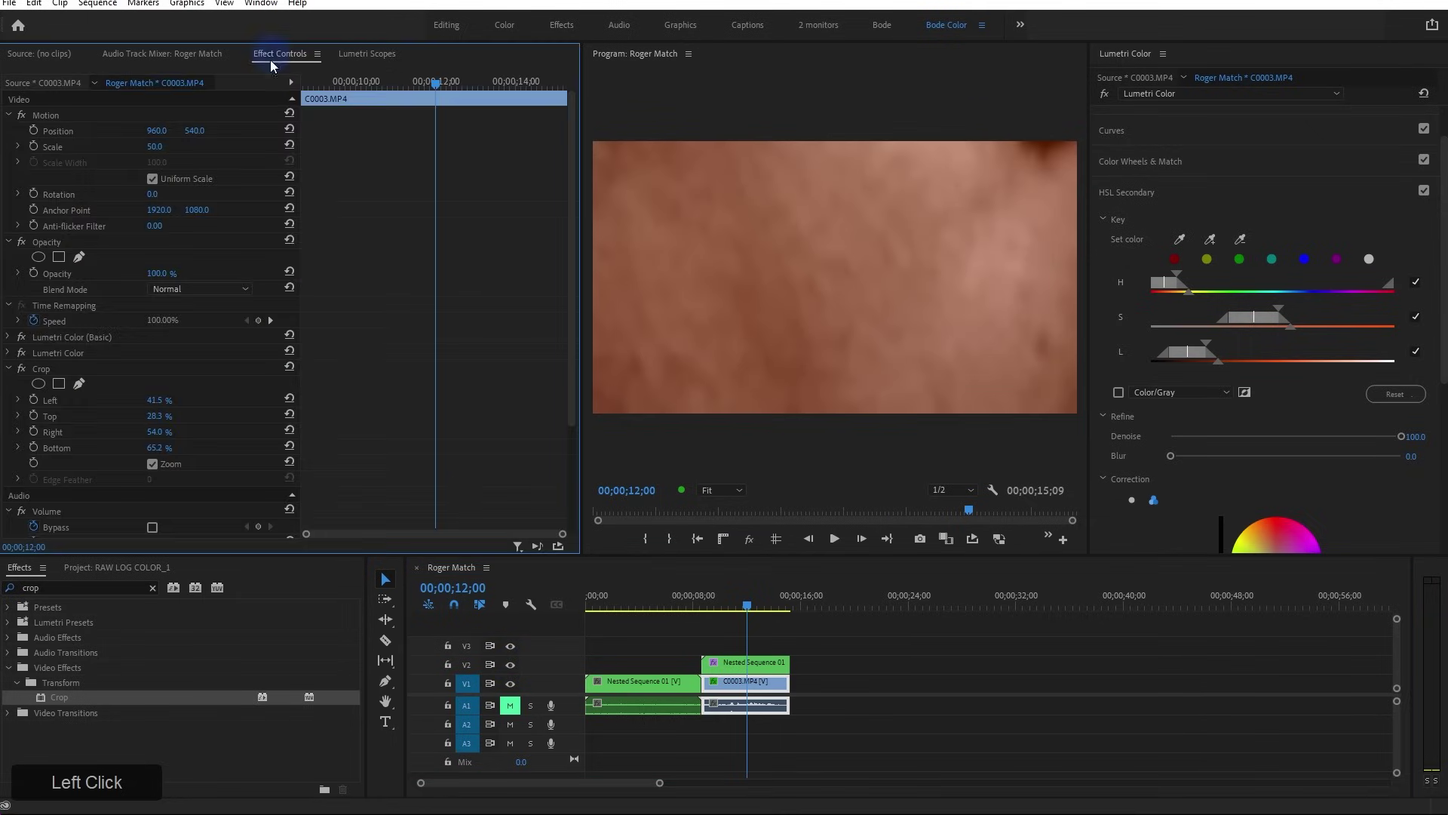
left_click(743, 662)
left_click(509, 667)
left_click(743, 682)
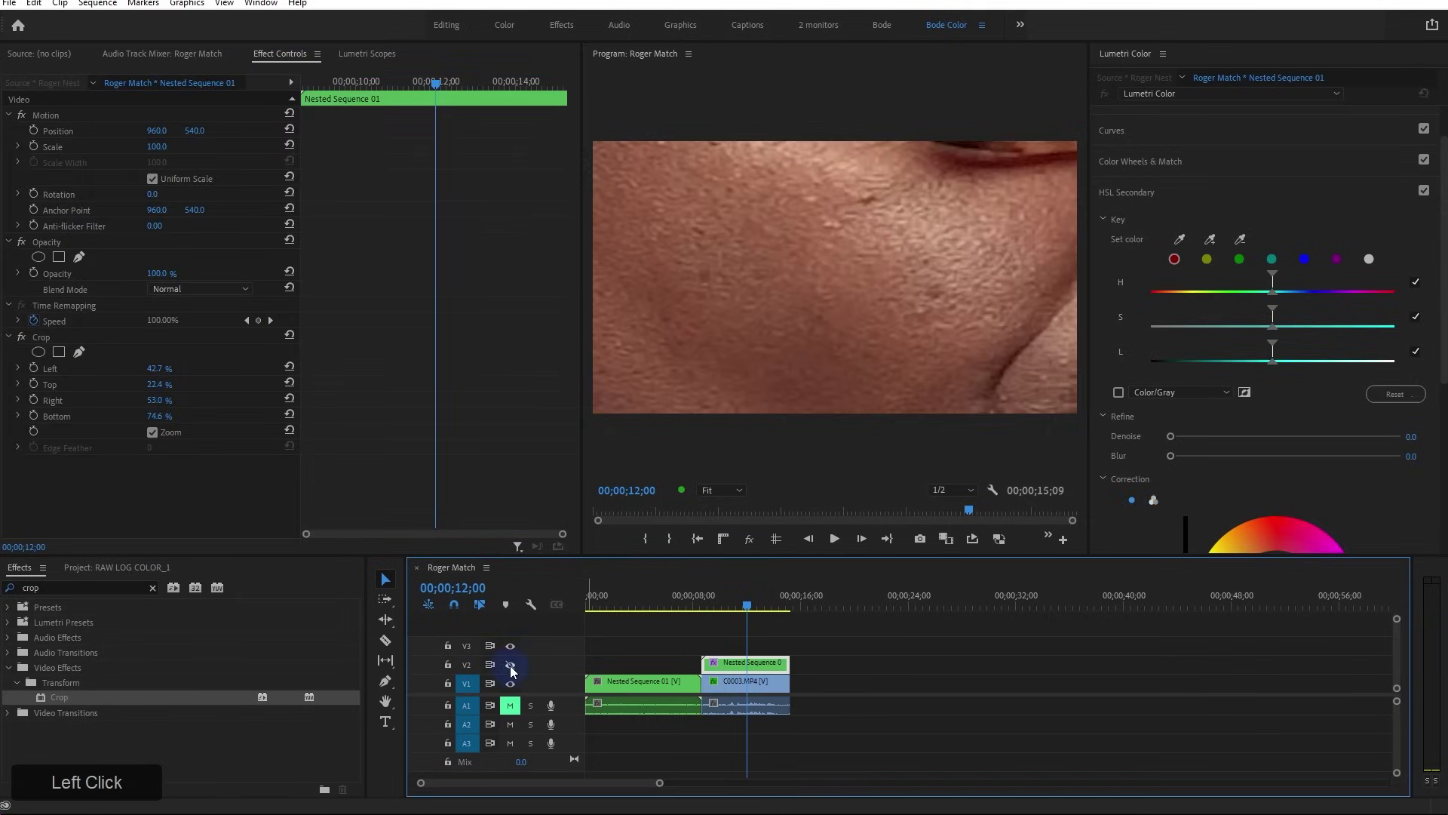
left_click(22, 368)
left_click(44, 369)
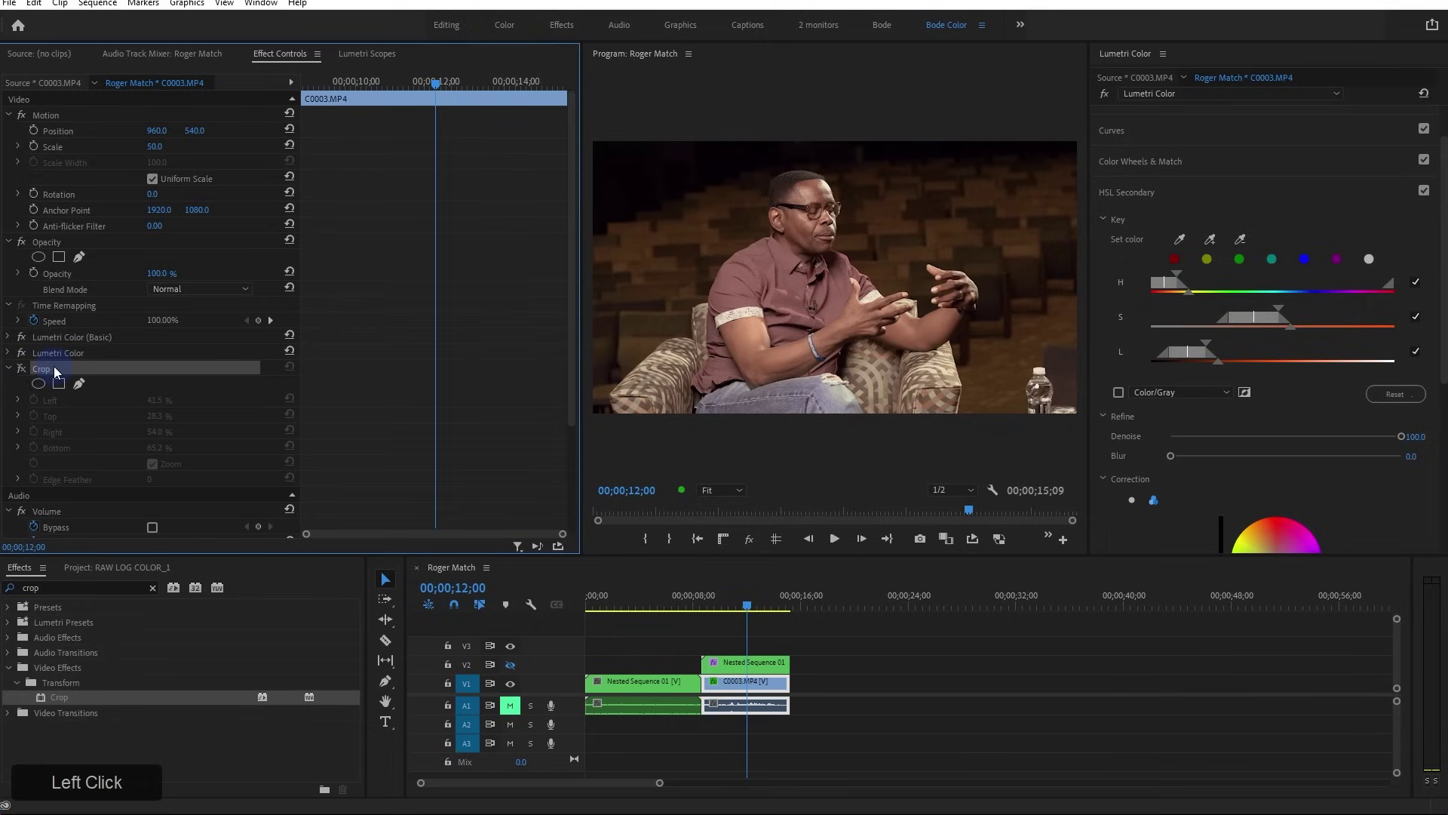
Expand Lumetri Color and begin a pen mask from the chair arm to the shoulder
left_click_drag(580, 385, 15, 350)
left_click(6, 353)
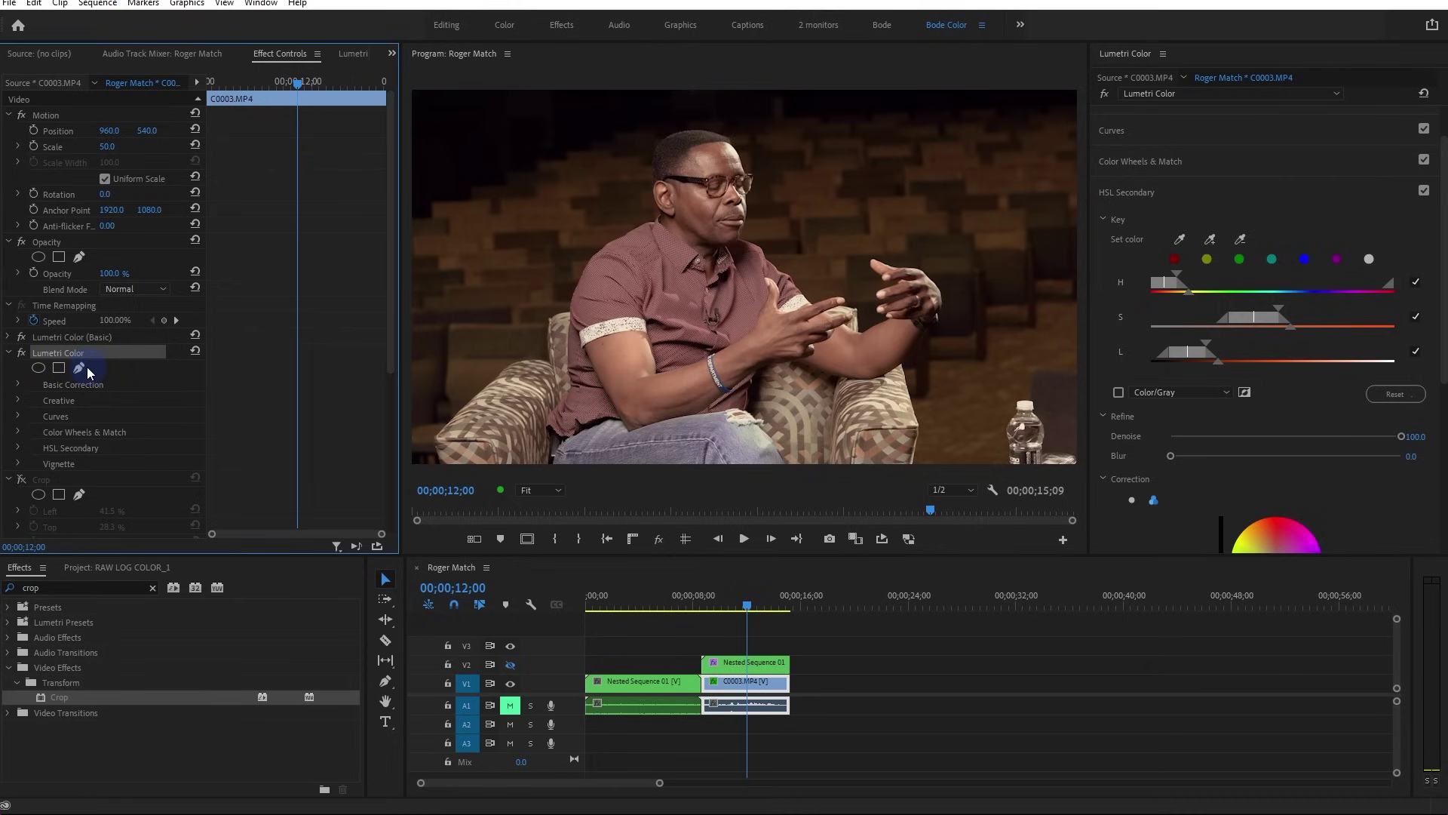
left_click(59, 367)
left_click(476, 430)
left_click(547, 387)
left_click(567, 346)
left_click(605, 272)
left_click(683, 220)
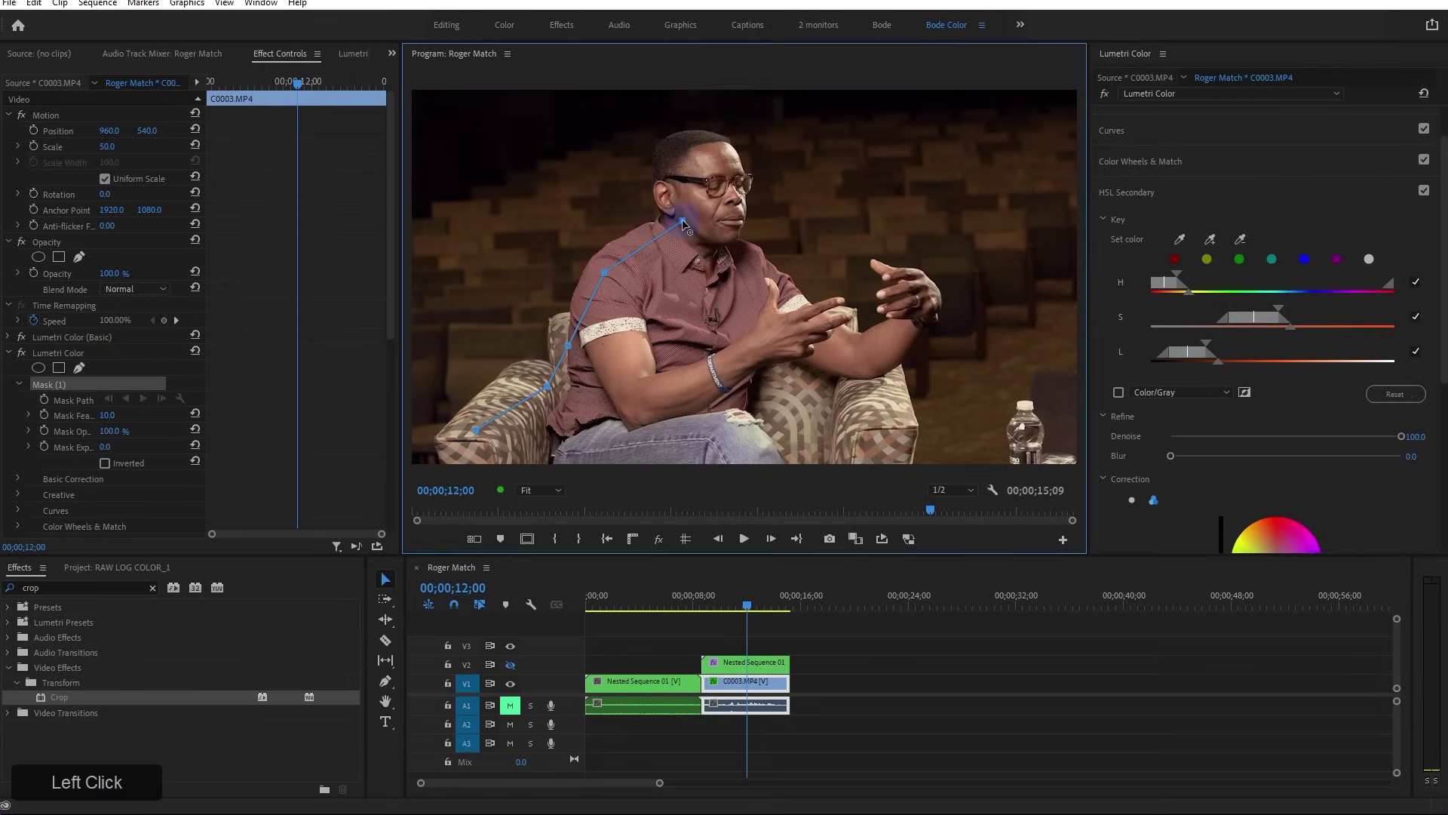
Continue the mask over the head and down to the knee, close it, and adjust its edges
left_click_drag(703, 153, 736, 157)
left_click(738, 253)
left_click(880, 350)
left_click(875, 443)
left_click(713, 451)
left_click(477, 438)
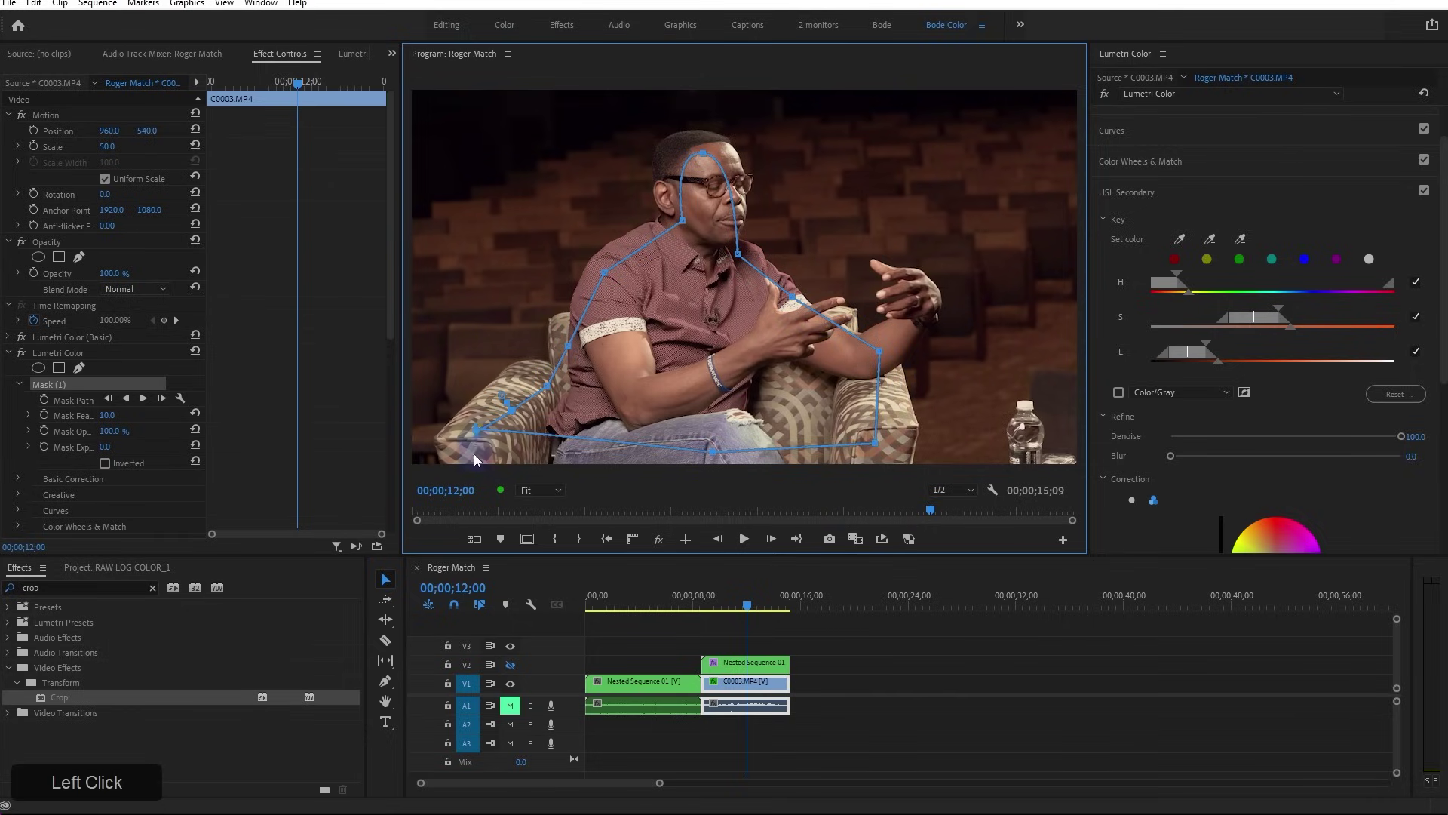
left_click_drag(476, 434, 460, 461)
left_click_drag(712, 452, 887, 483)
Set Mask Feather to 205, check Inverted, and preview in Color/Gray
left_click_drag(107, 415, 492, 462)
left_click_drag(353, 460, 116, 468)
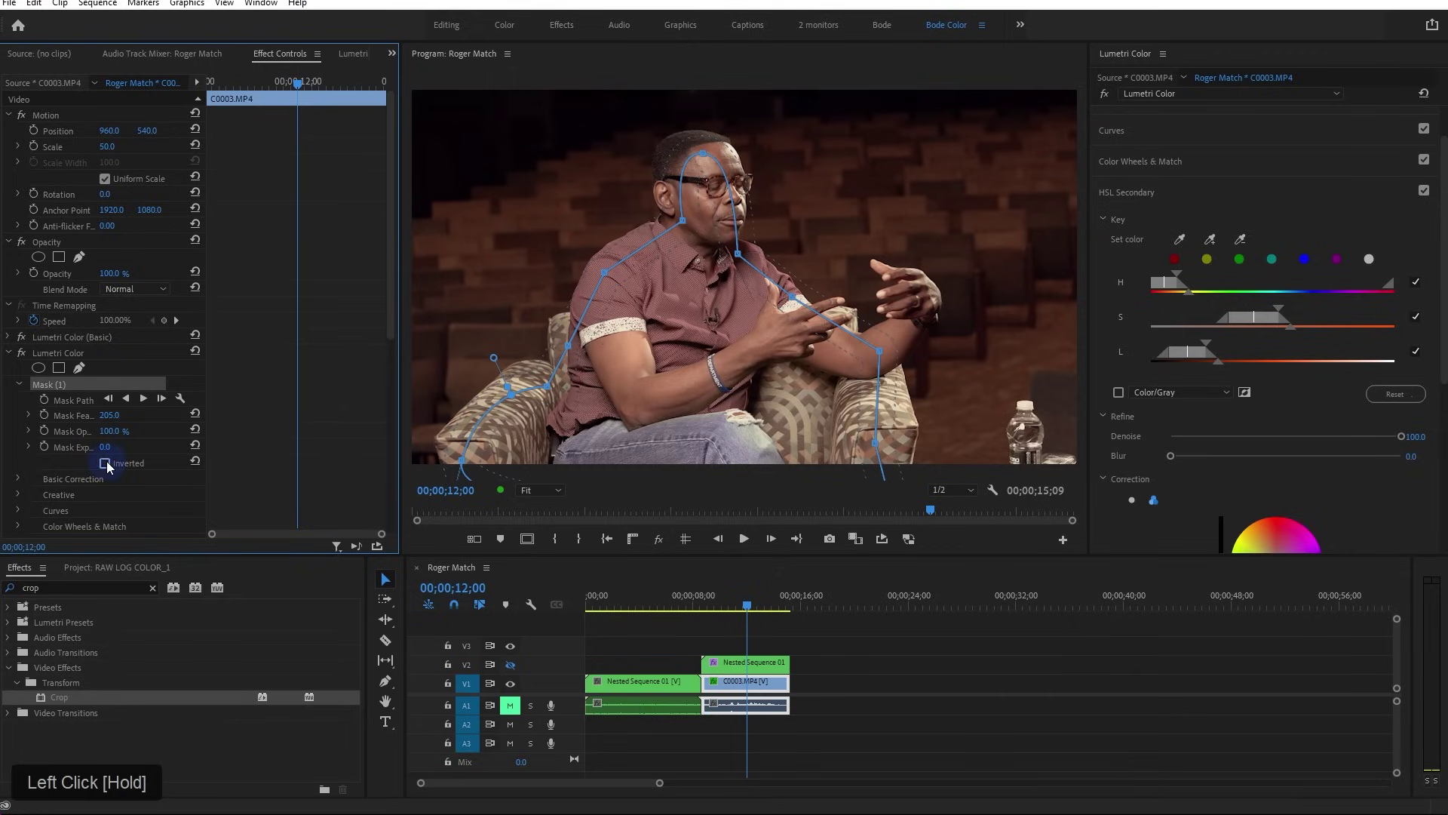
left_click(105, 463)
left_click(1119, 392)
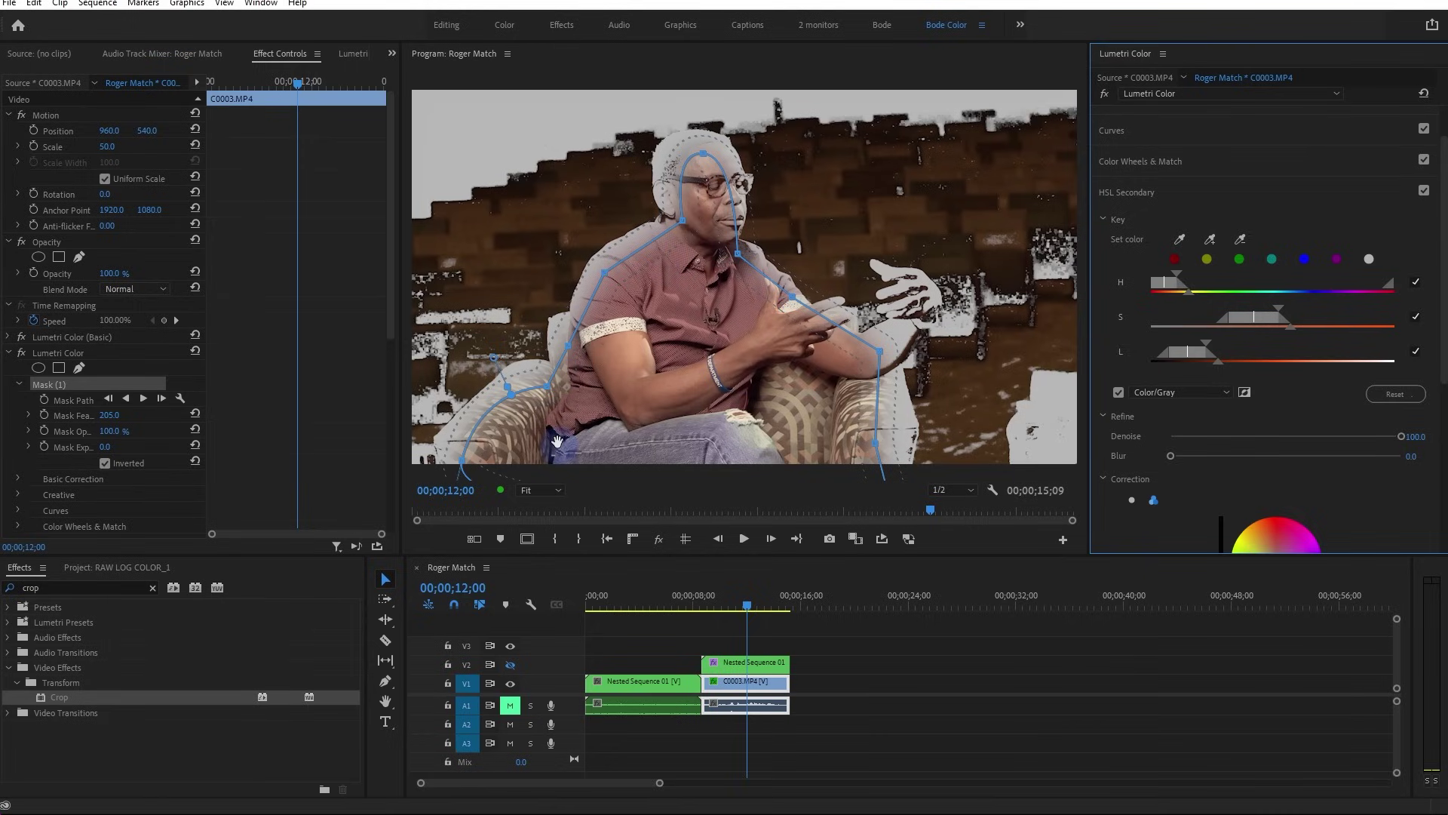
Refine the mask around the head and neck, recheck inversion, and return to colour preview
mouse_move(682, 220)
left_mouse_down()
mouse_move(698, 141)
mouse_move(660, 216)
left_mouse_up()
left_click_drag(737, 254, 743, 238)
left_click_drag(727, 146, 752, 141)
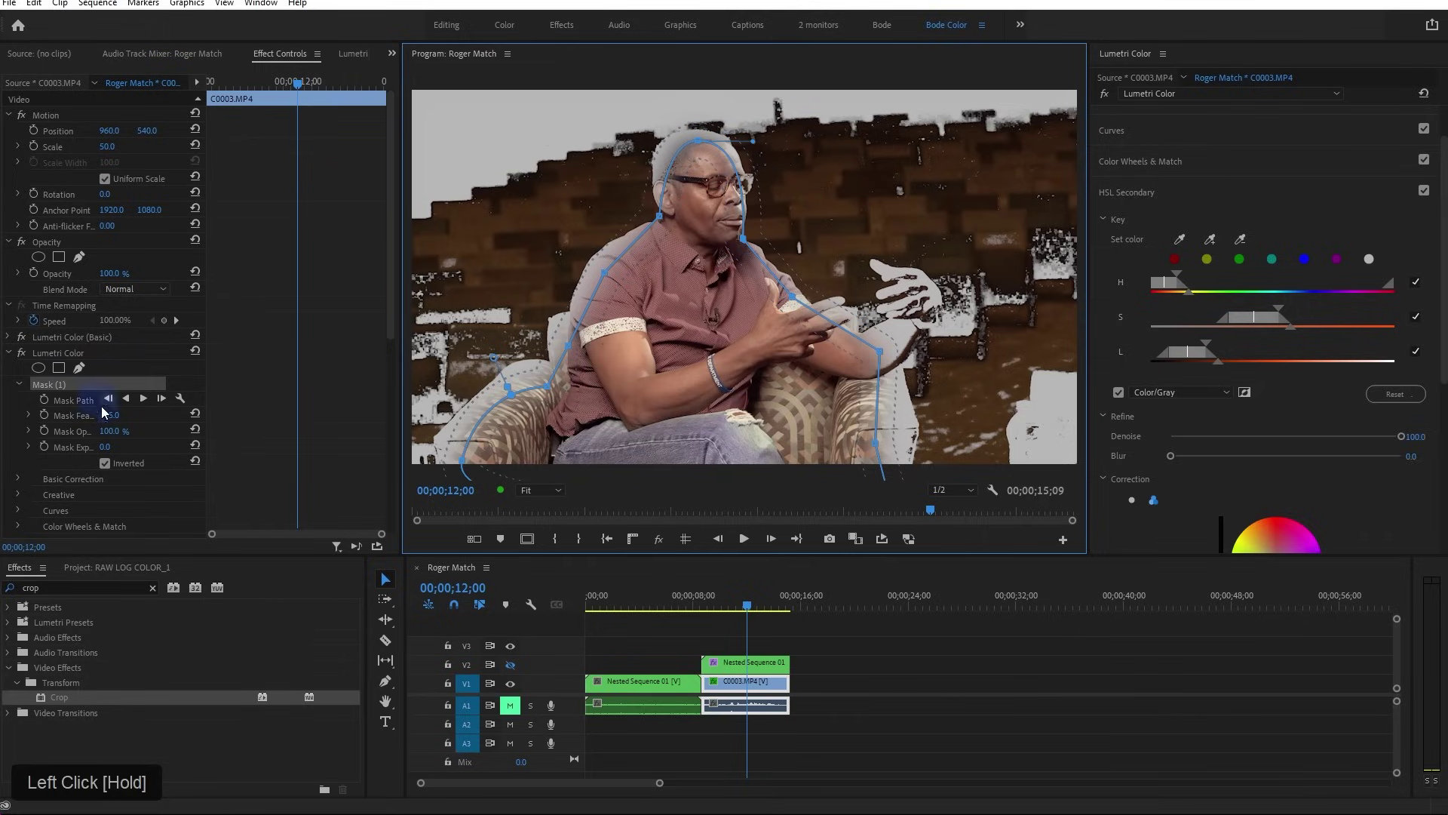
left_click(105, 462)
left_click(105, 462)
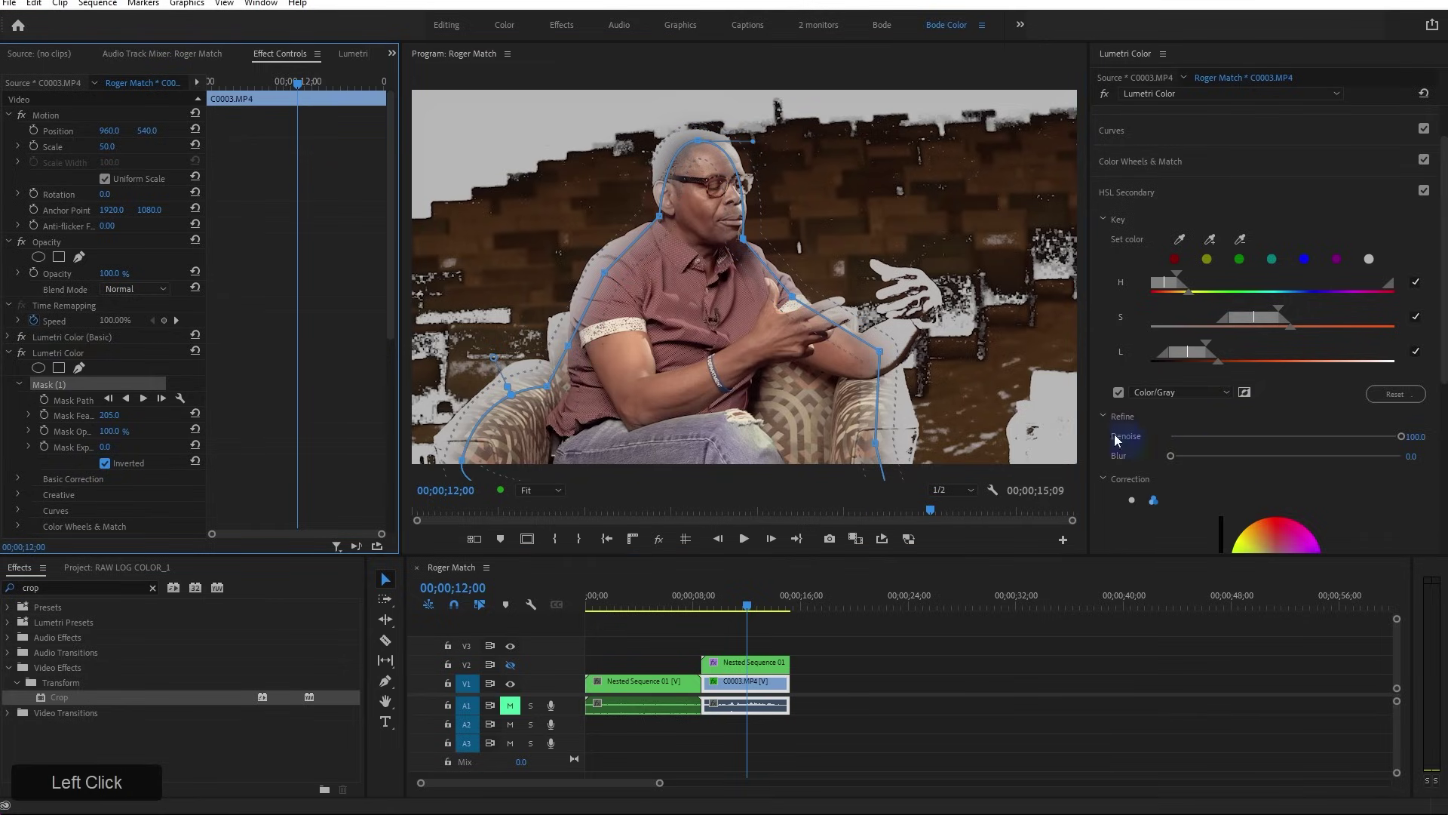
left_click(1118, 392)
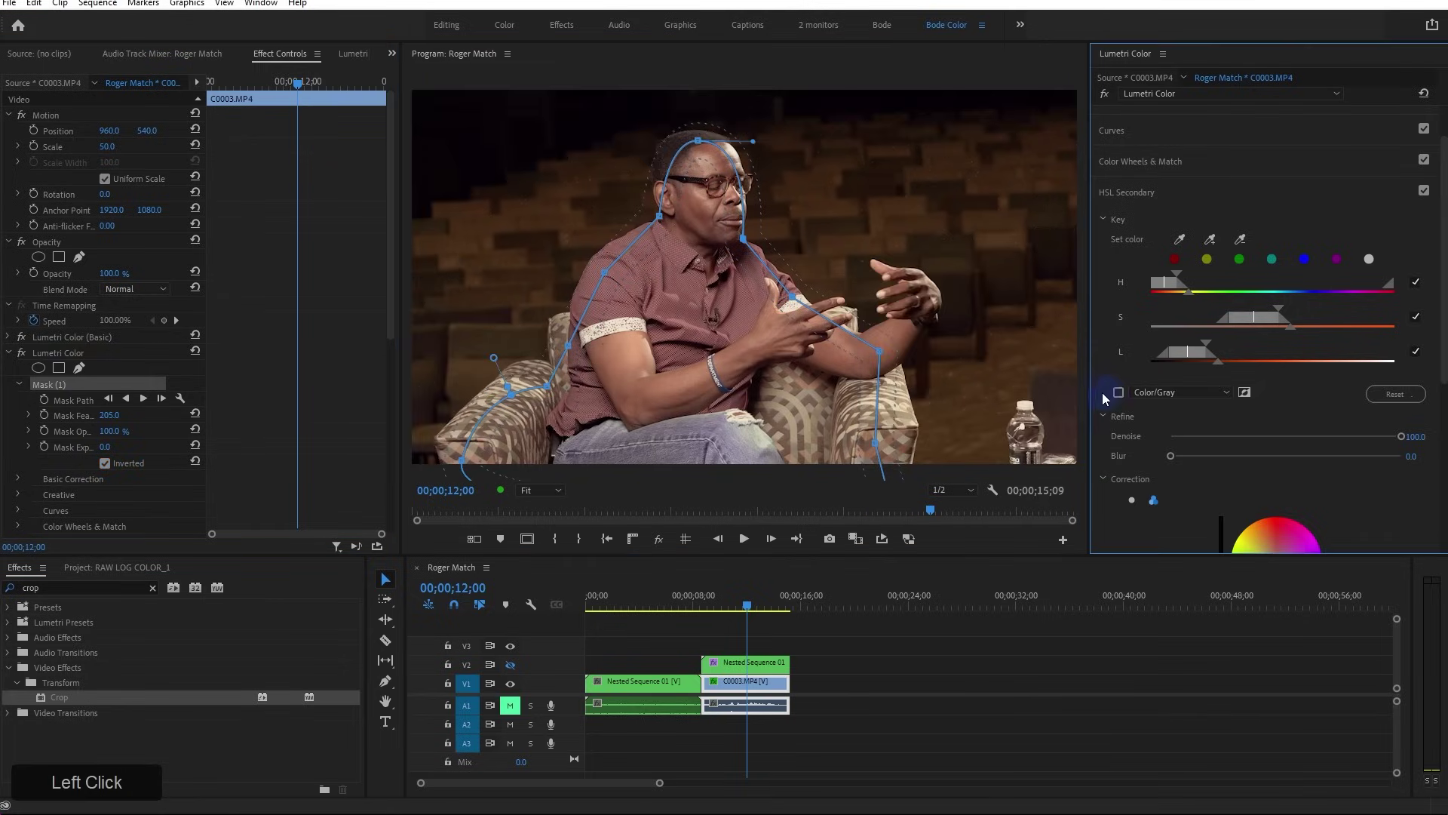
left_click(291, 484)
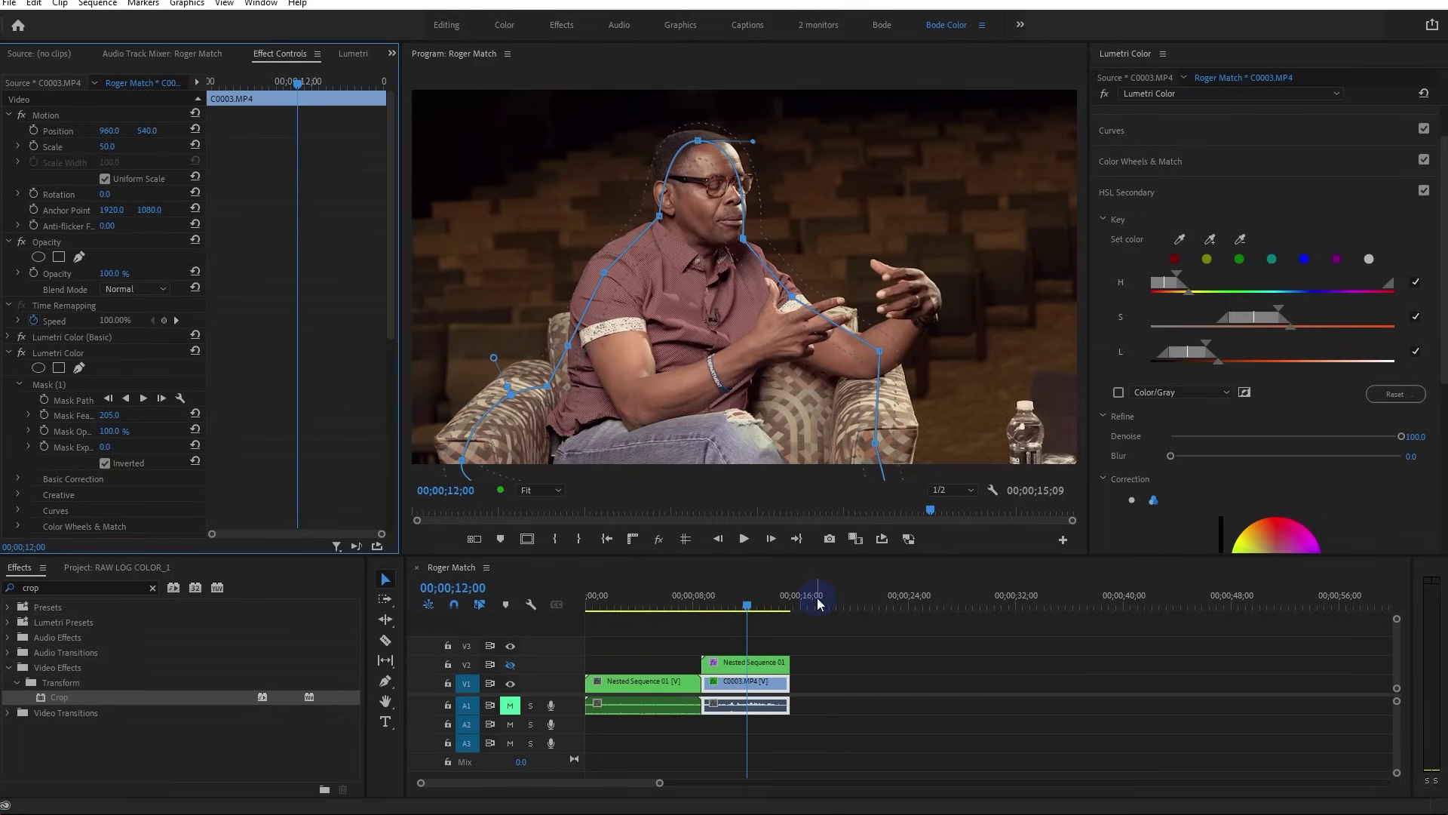
left_click(790, 637)
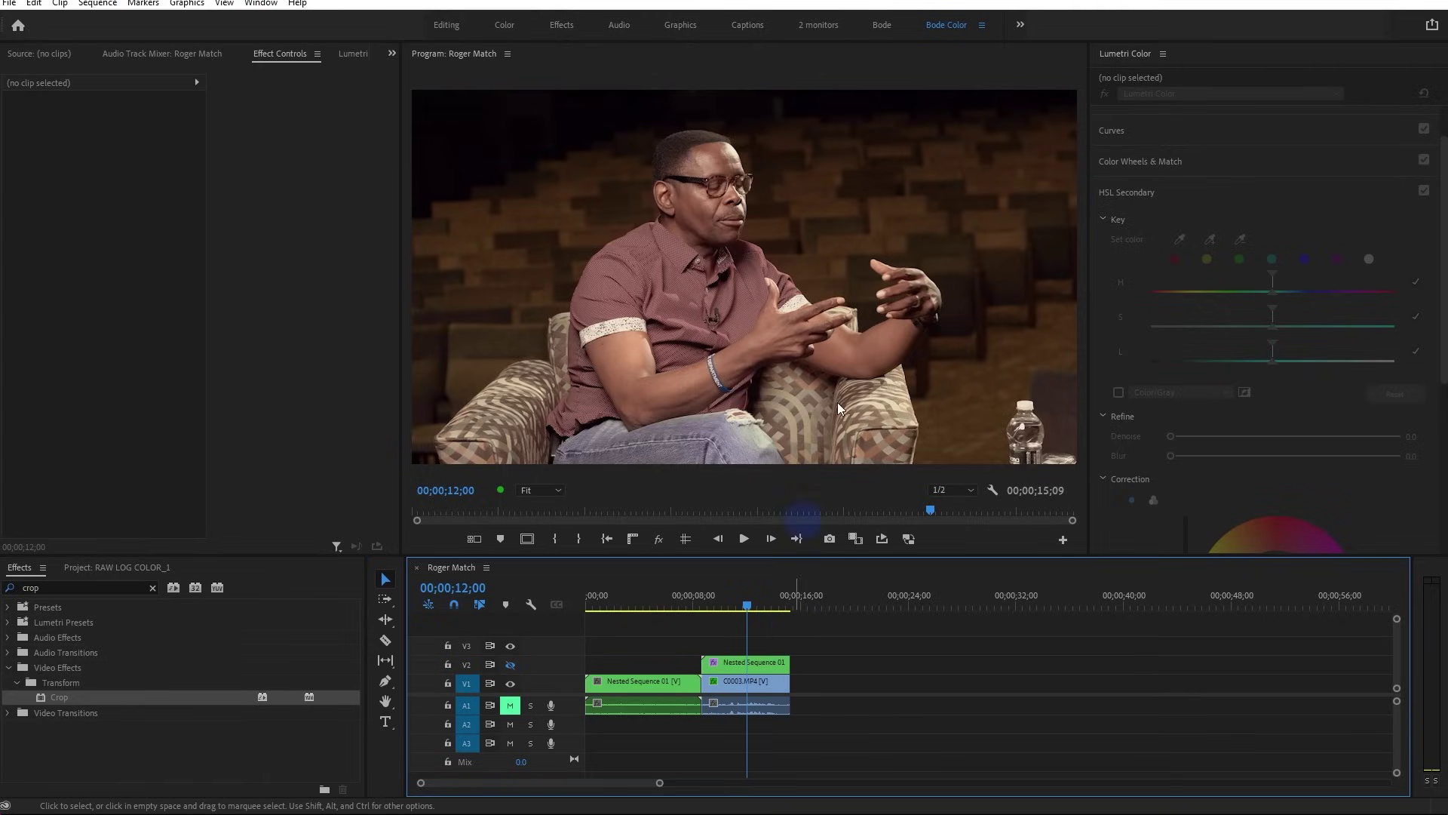
left_click(752, 682)
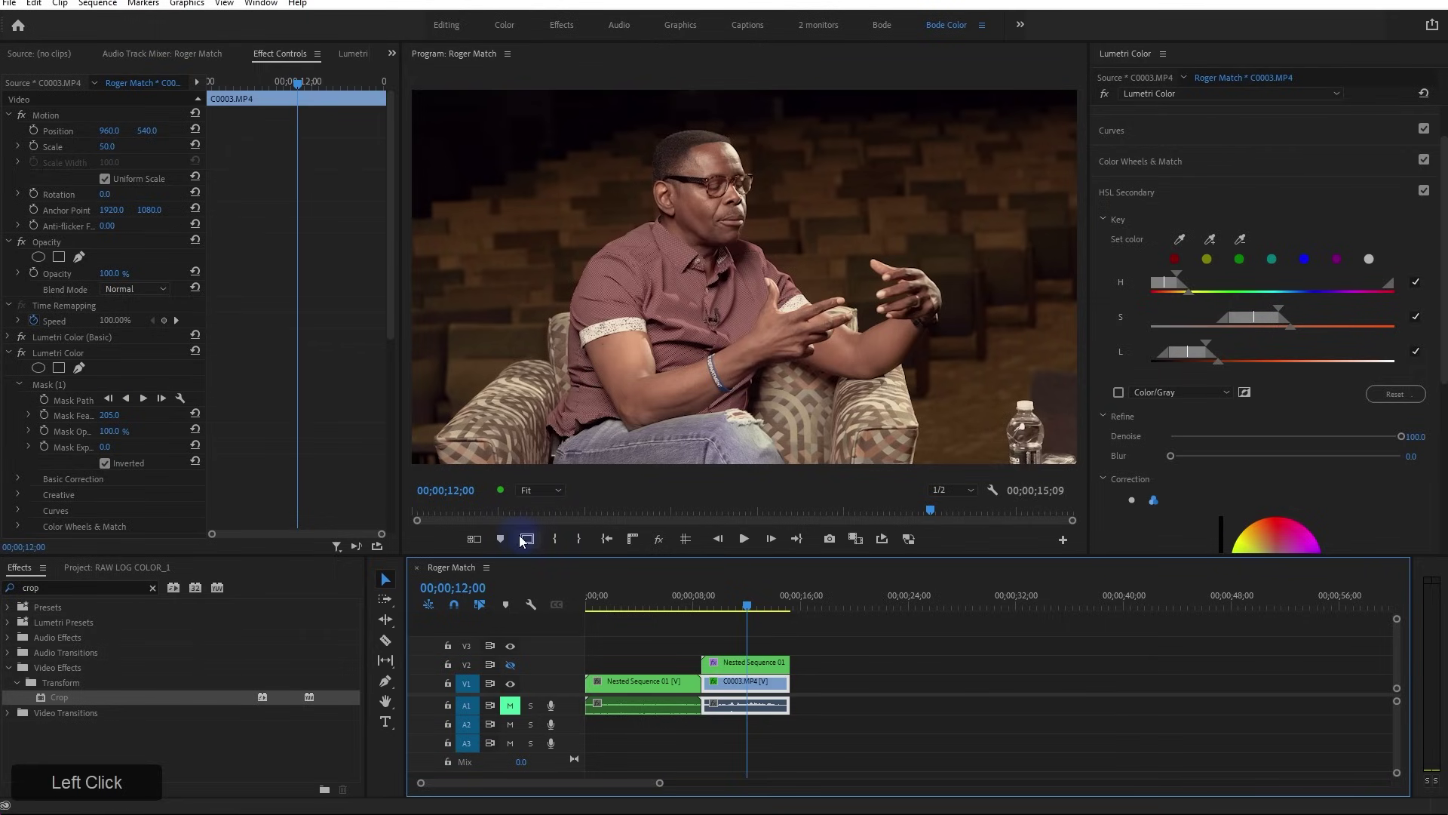
left_click(659, 539)
left_click(658, 541)
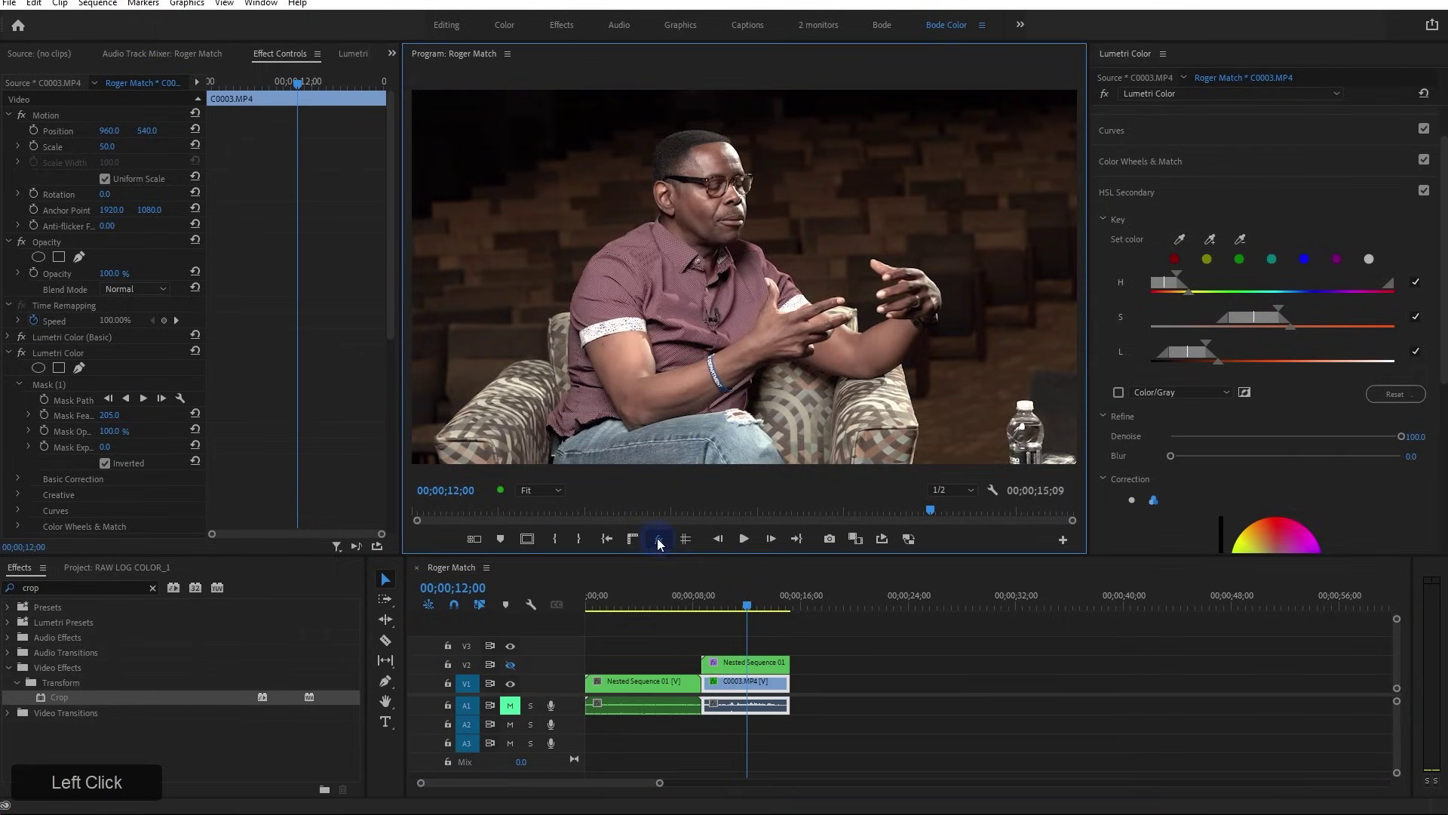
left_click(658, 541)
left_click(659, 542)
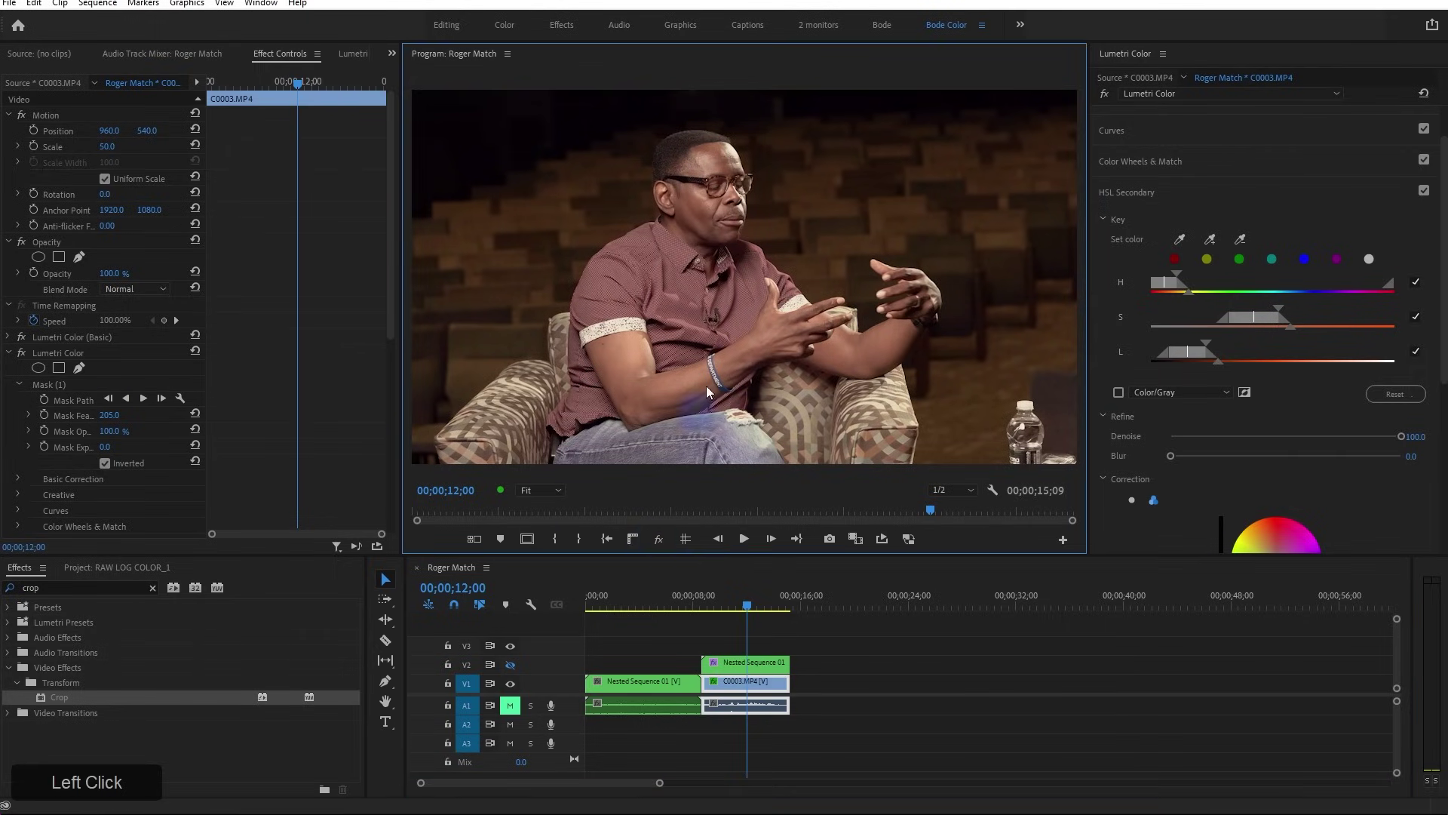
left_click(663, 539)
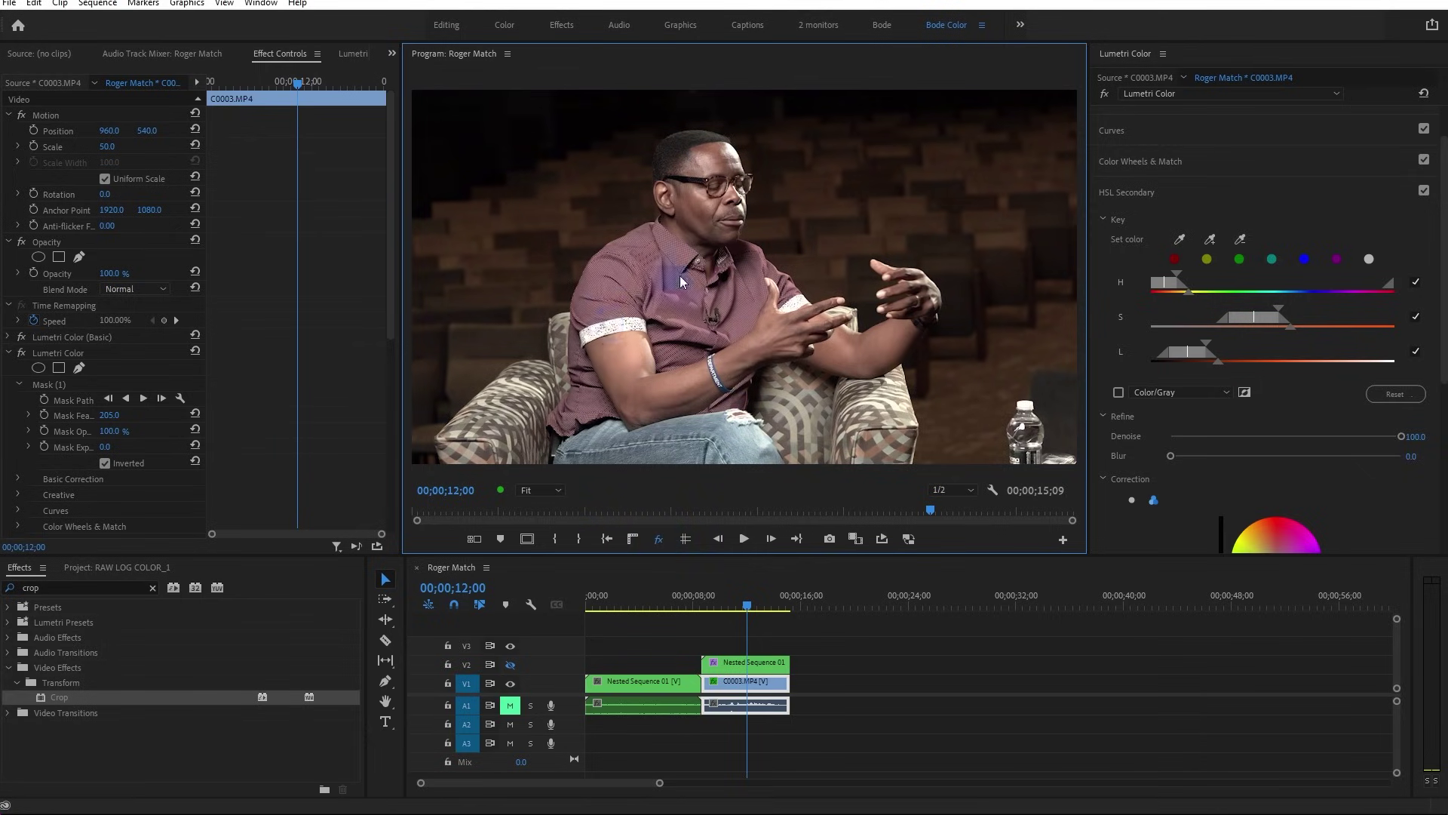
left_click(659, 538)
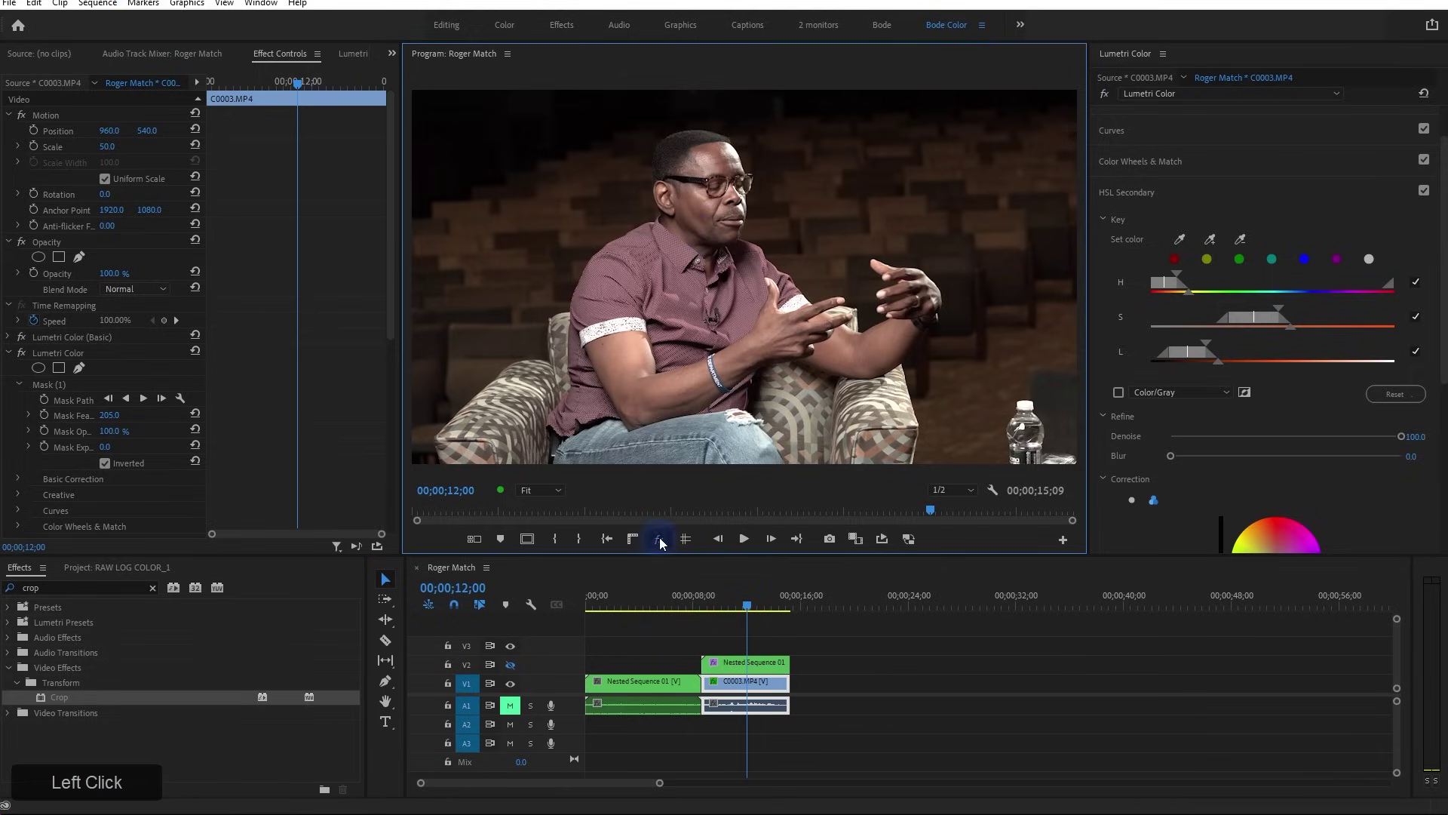
left_click(730, 663)
left_click_drag(701, 605, 680, 605)
key("space")
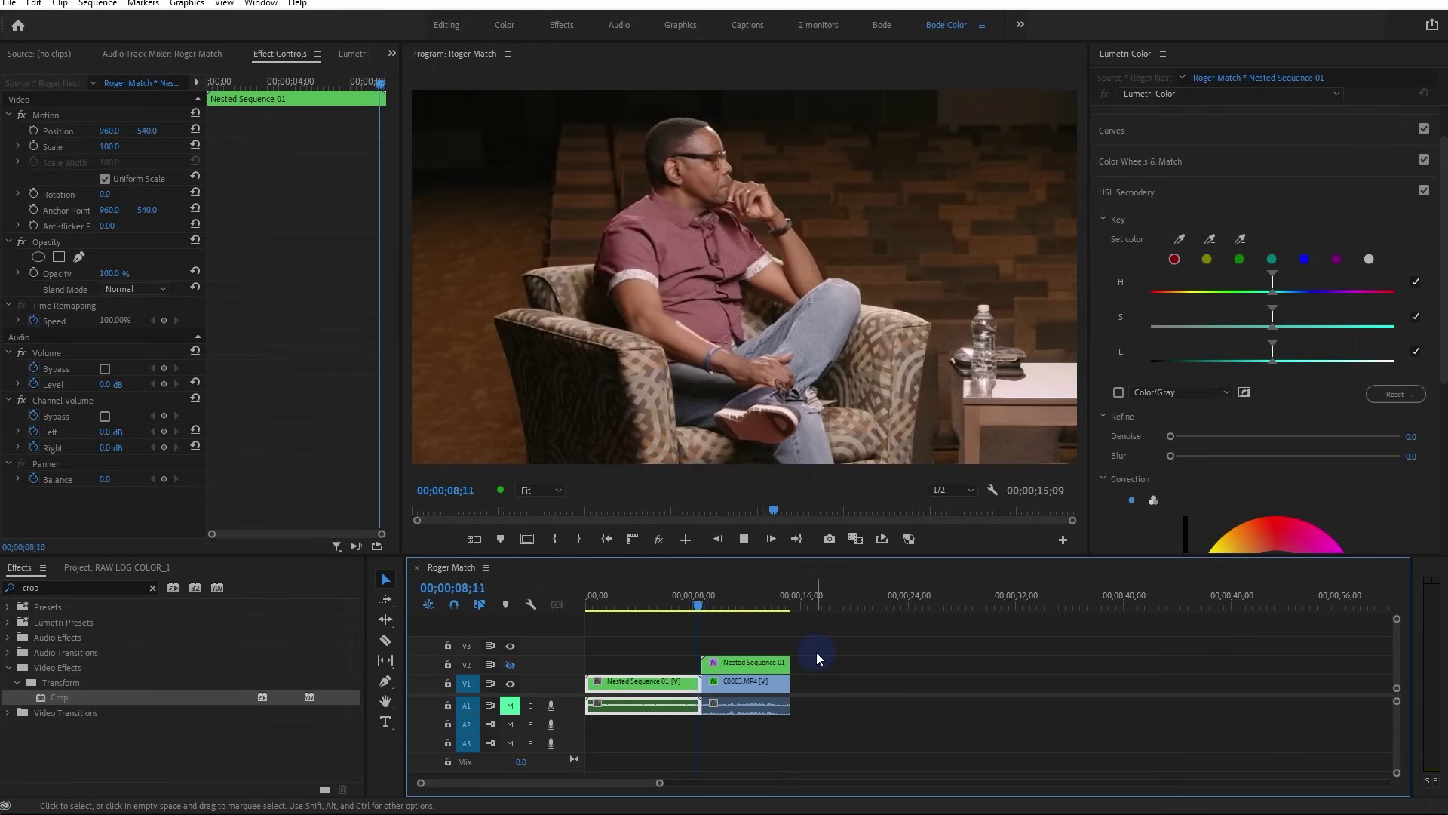
key("space")
left_click_drag(702, 597, 703, 608)
left_click(825, 623)
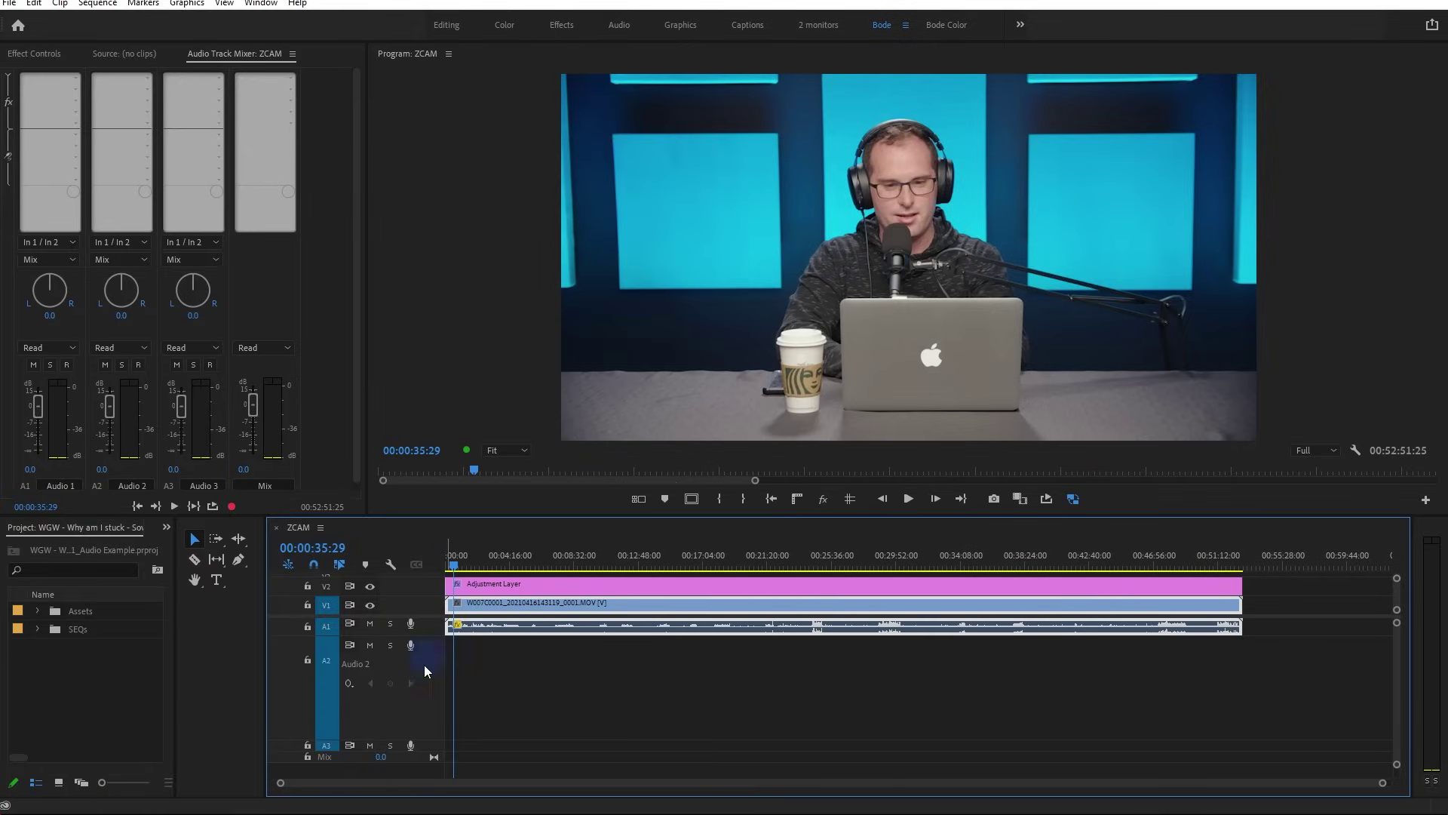
Enlarge the A1 audio track and shrink A2 so the long recording's waveform is visible
left_click_drag(427, 635, 429, 667)
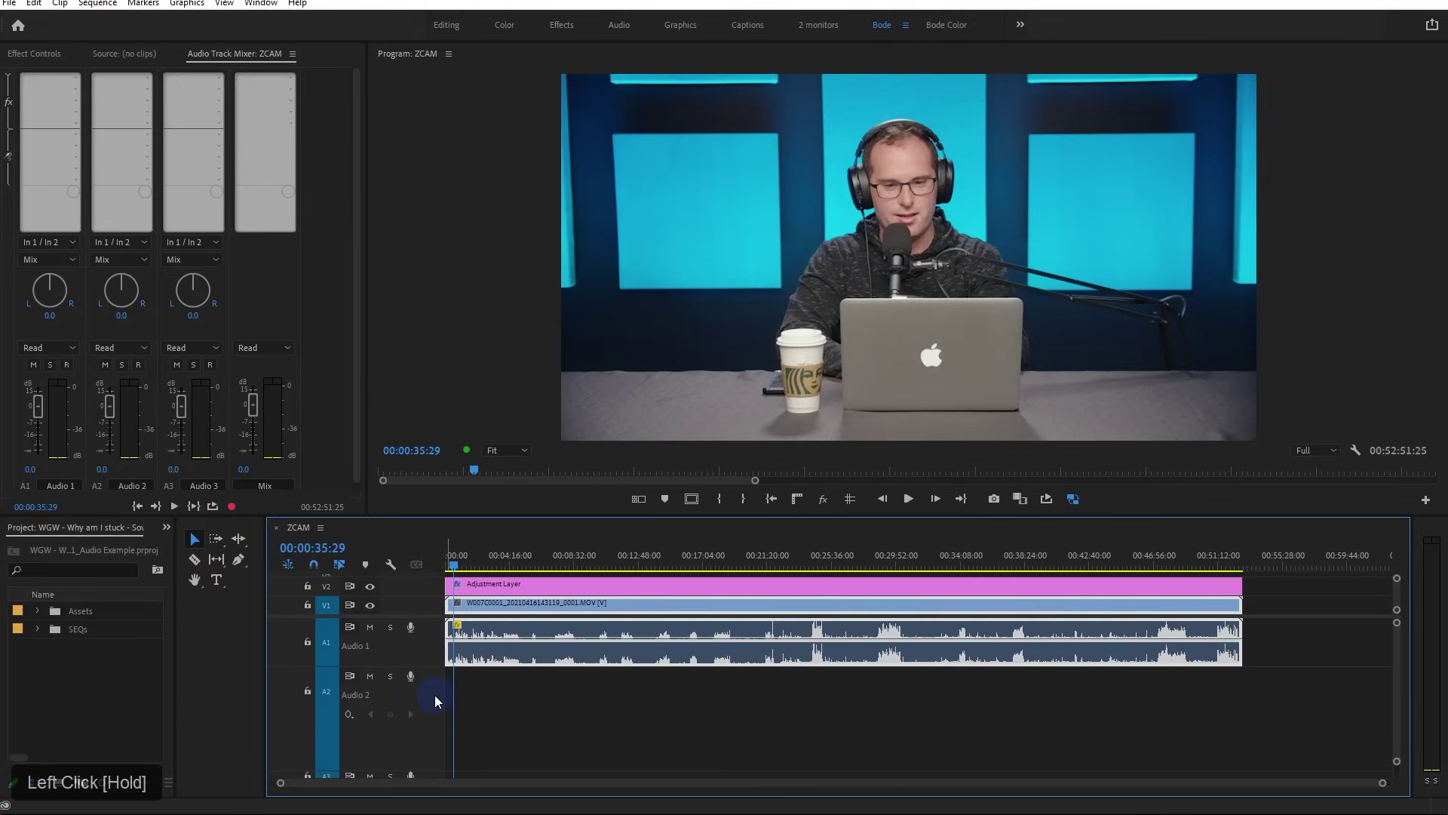
scroll(424, 706, "down", 3)
scroll(423, 705, "down", 2)
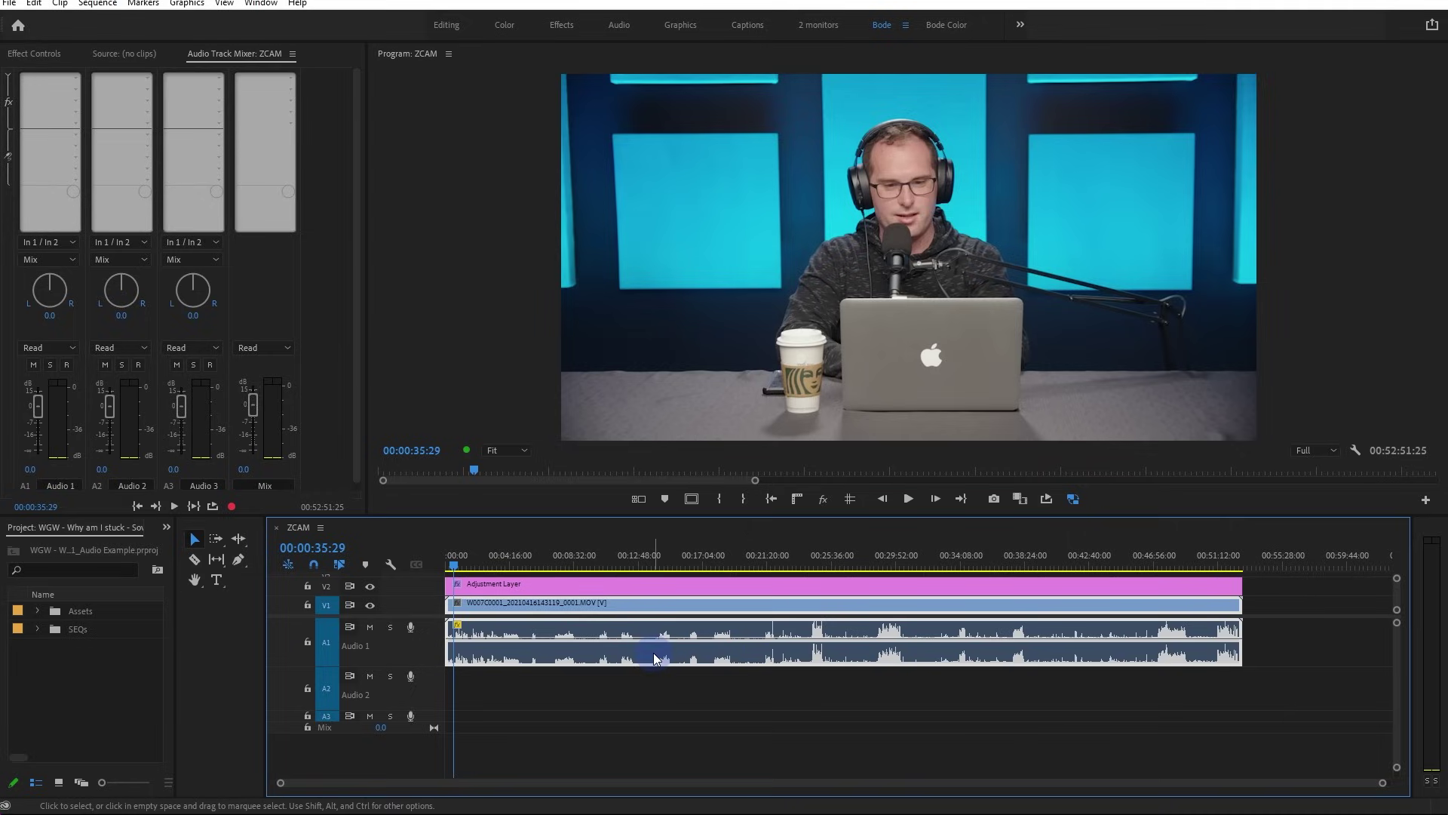
mouse_move(654, 658)
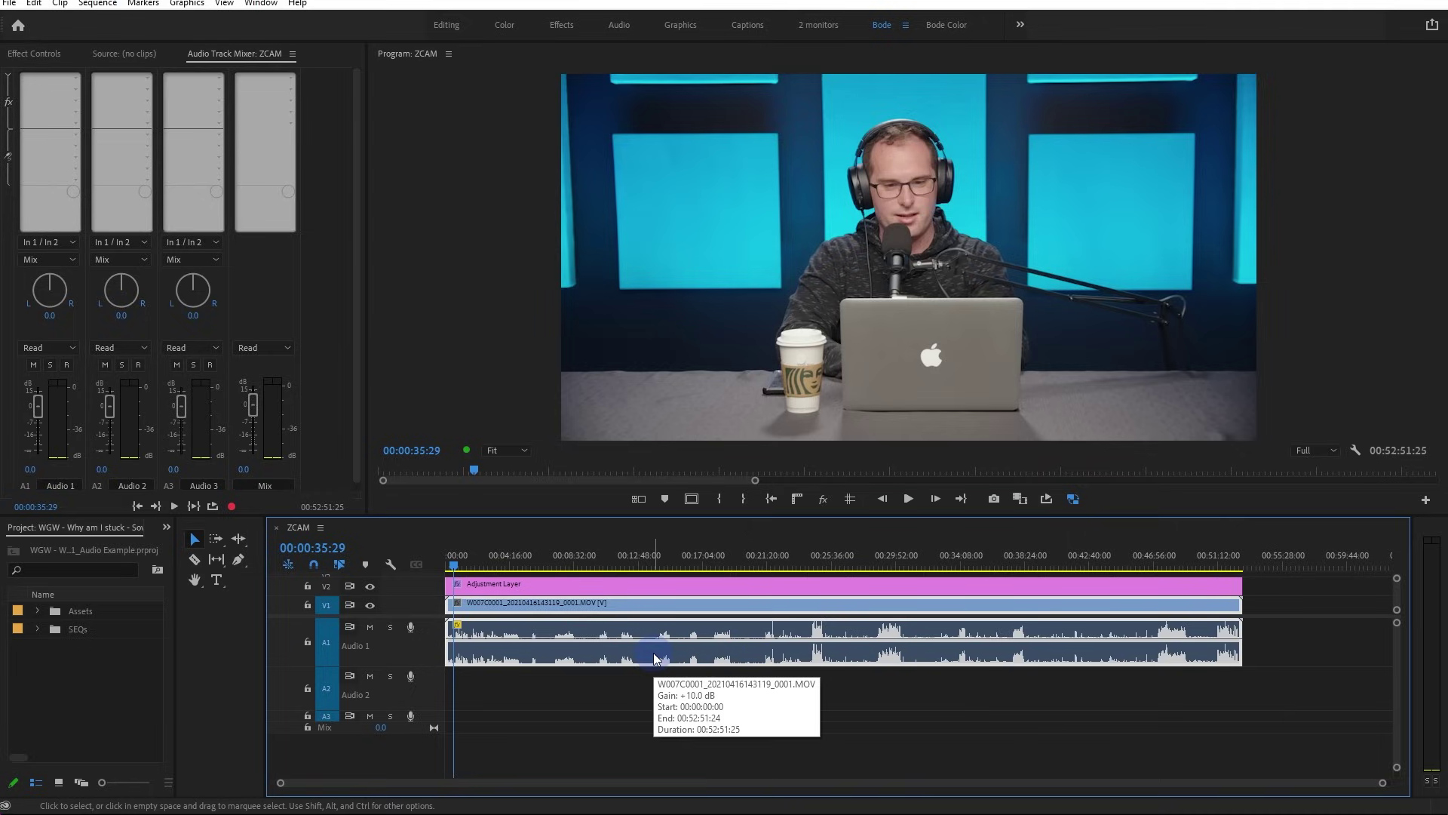
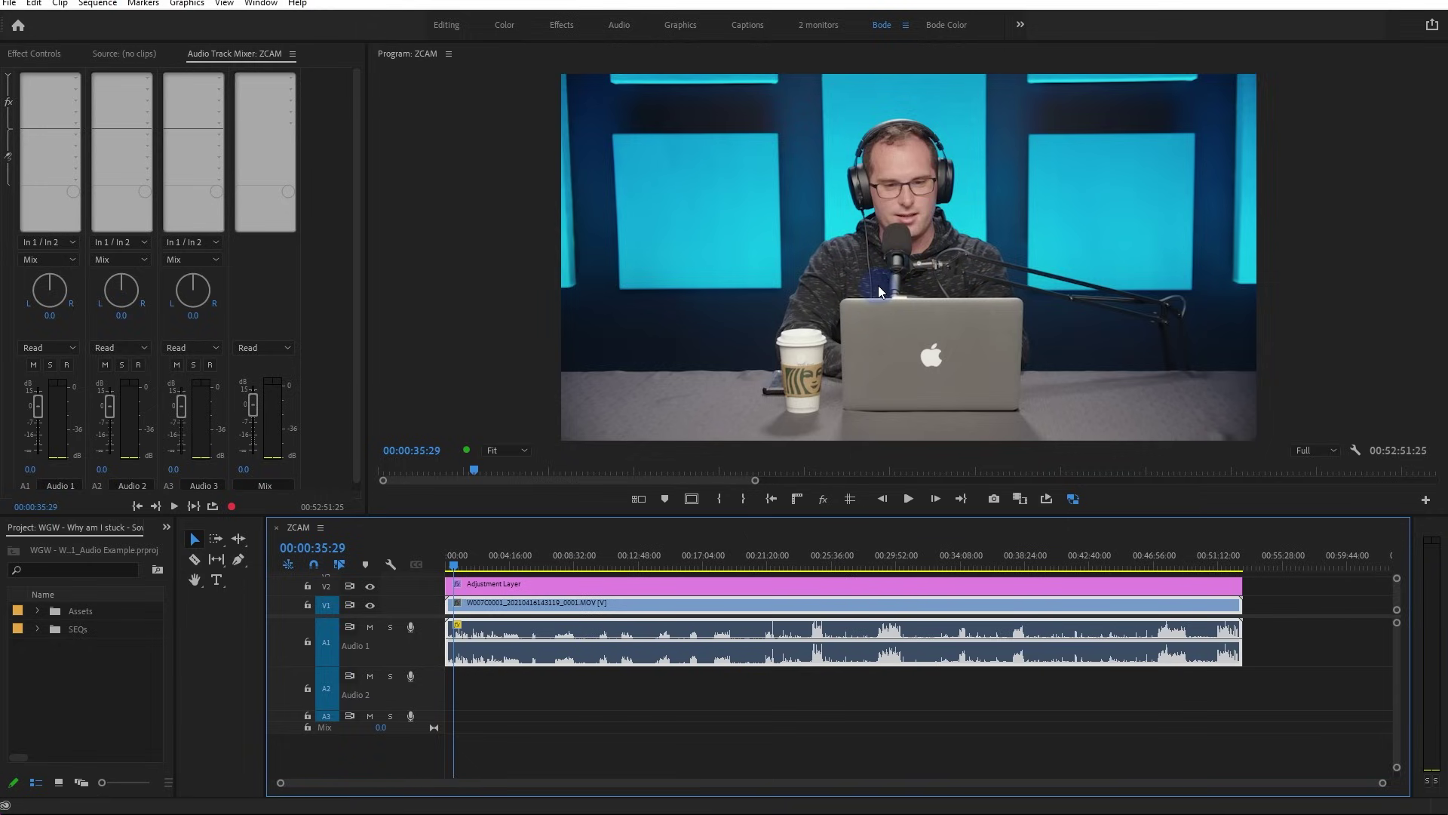
Place the separately recorded voice WAV from Assets > Audio onto the Audio 2 track
left_click(36, 611)
scroll(38, 654, "down", 1)
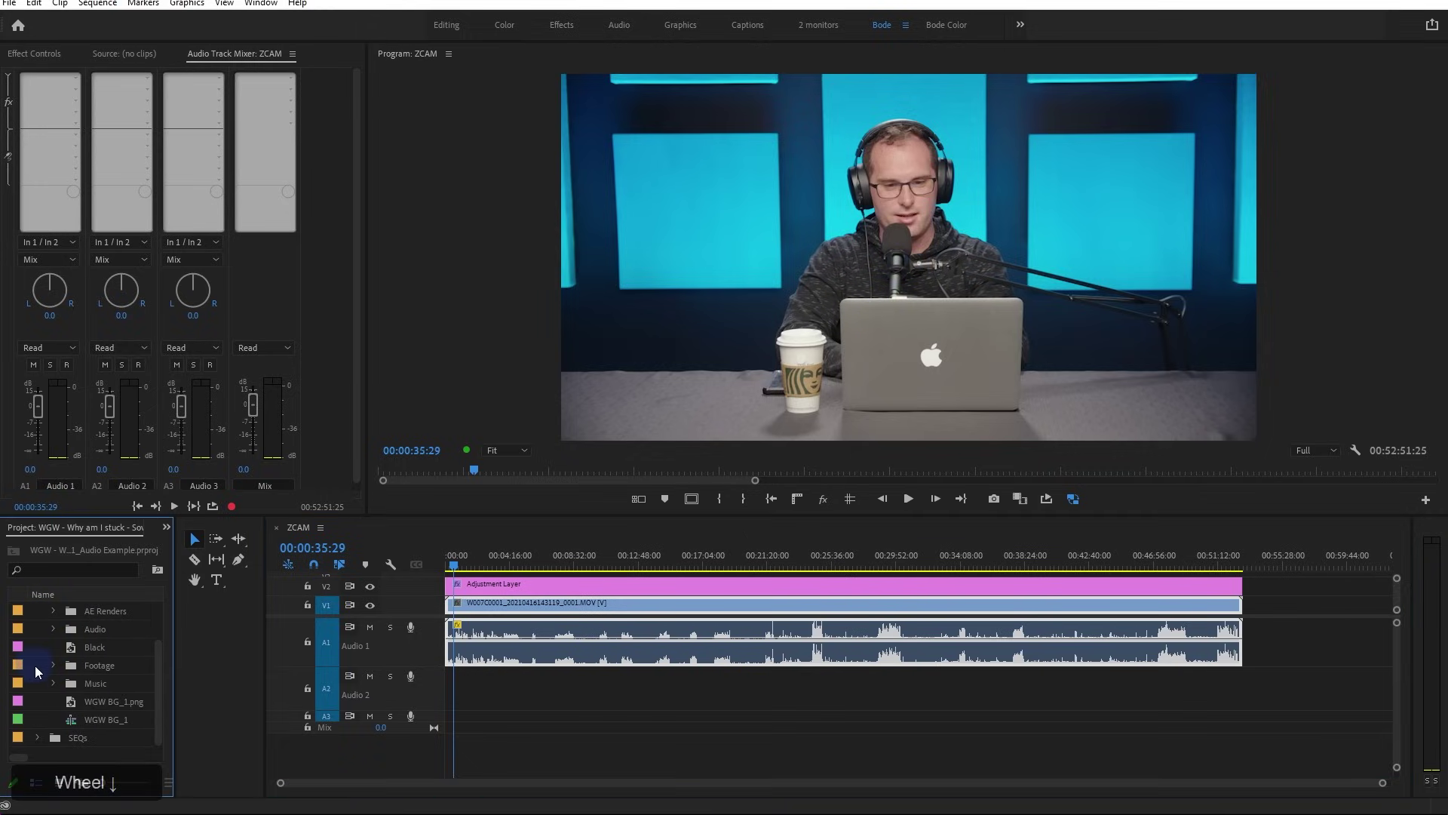
left_click(53, 629)
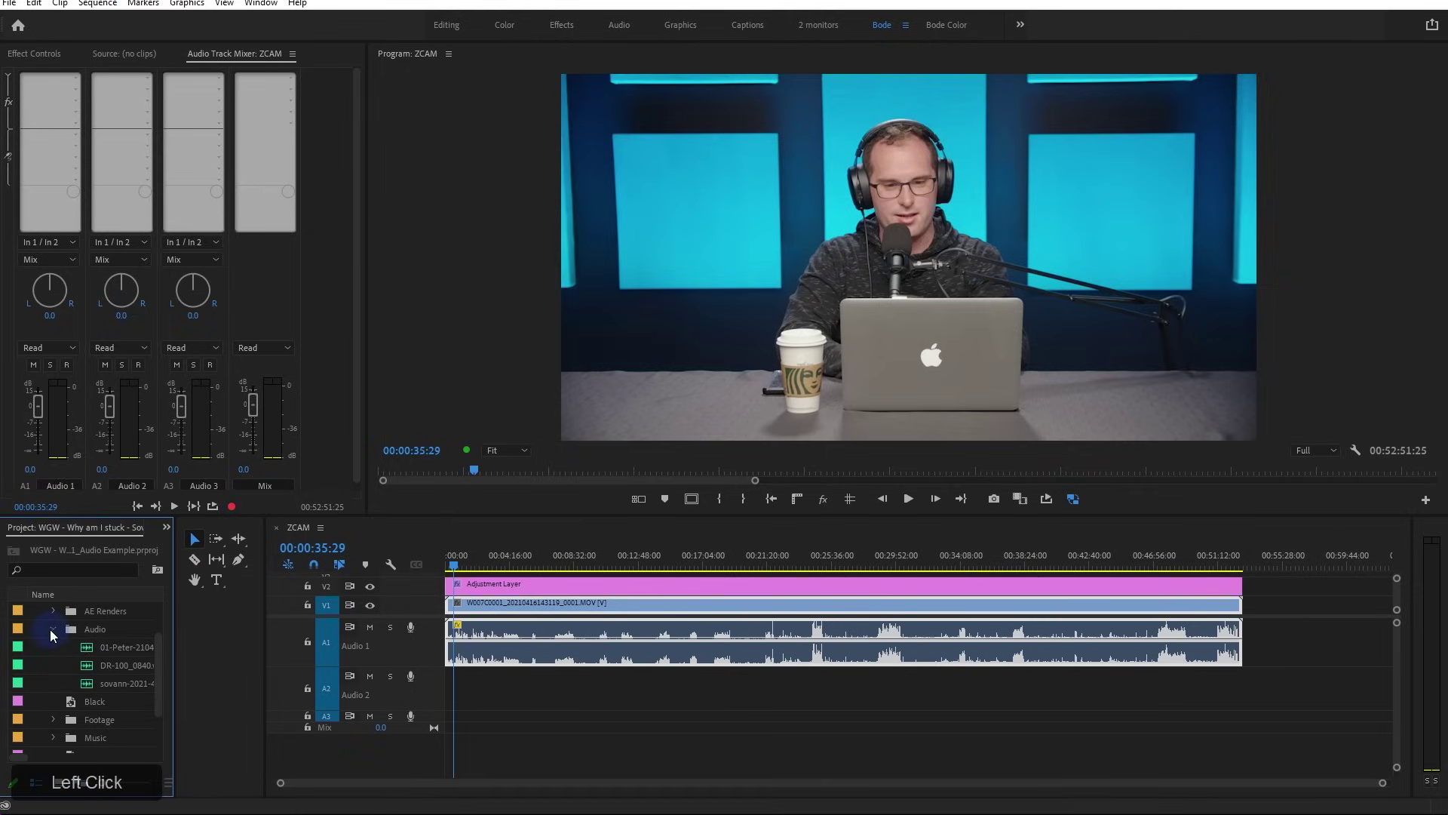
left_click_drag(173, 651, 260, 656)
left_click_drag(140, 647, 461, 695)
left_click(540, 696)
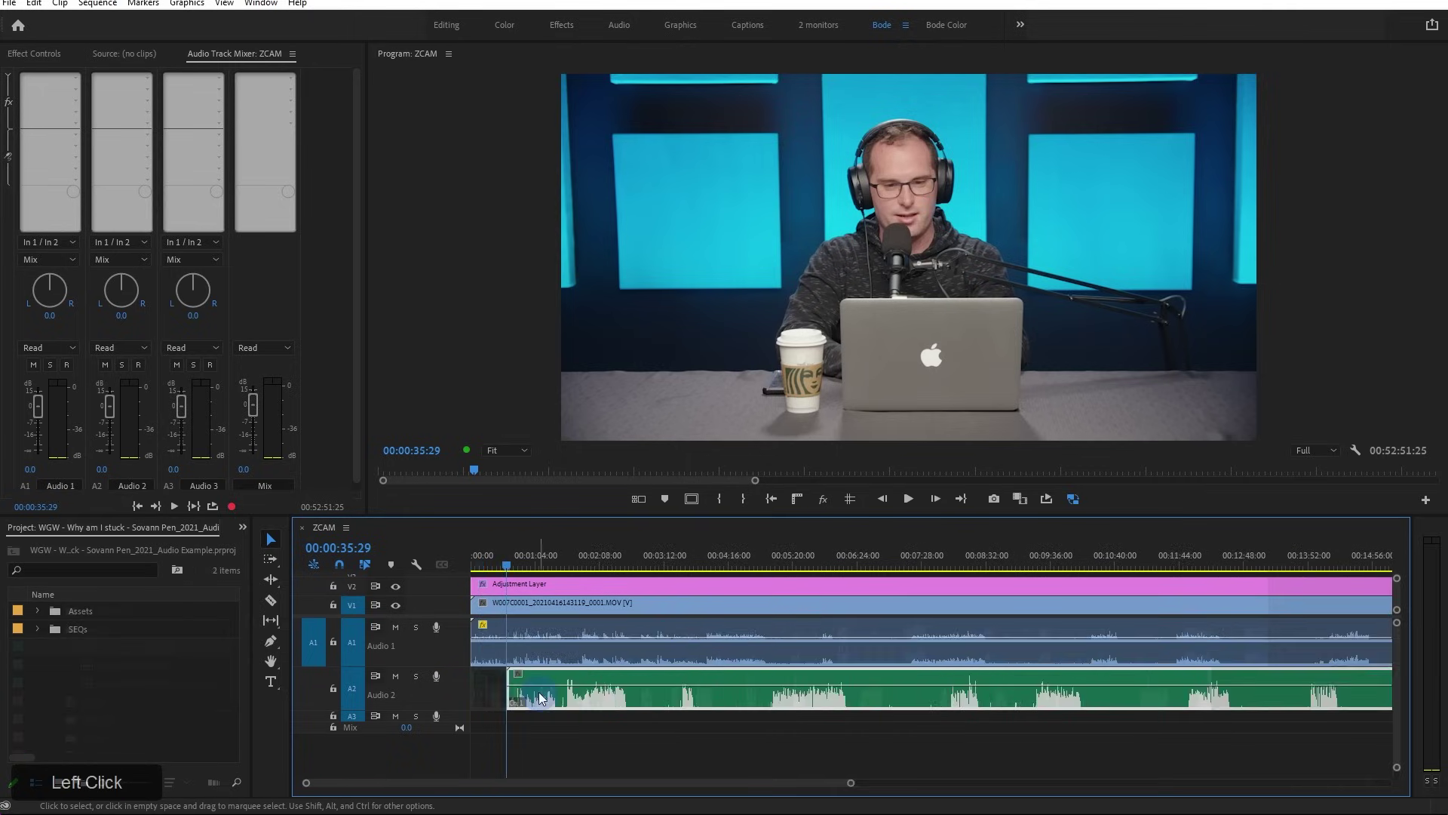
key("=")
key("=")
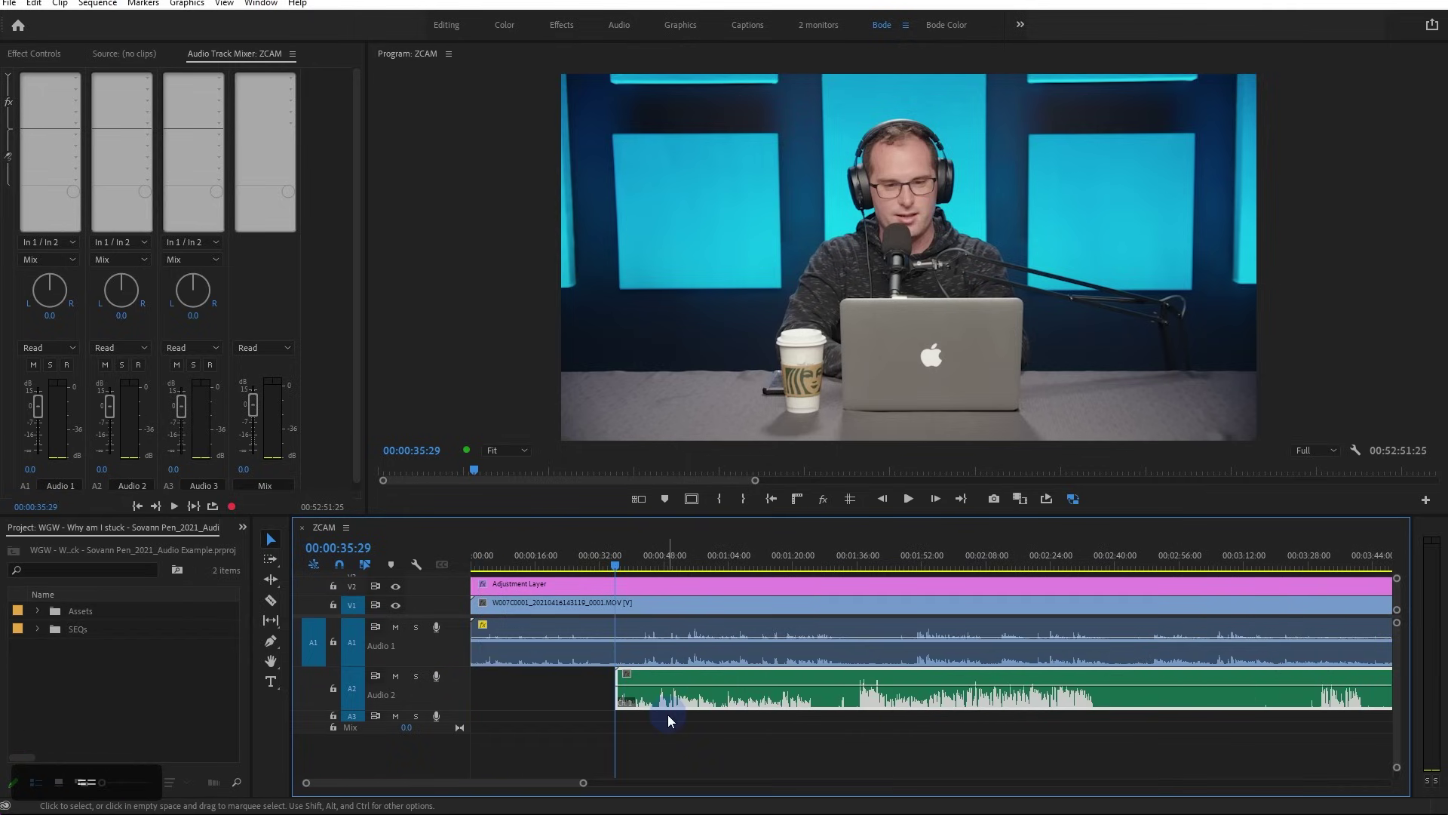
left_click_drag(436, 666, 437, 697)
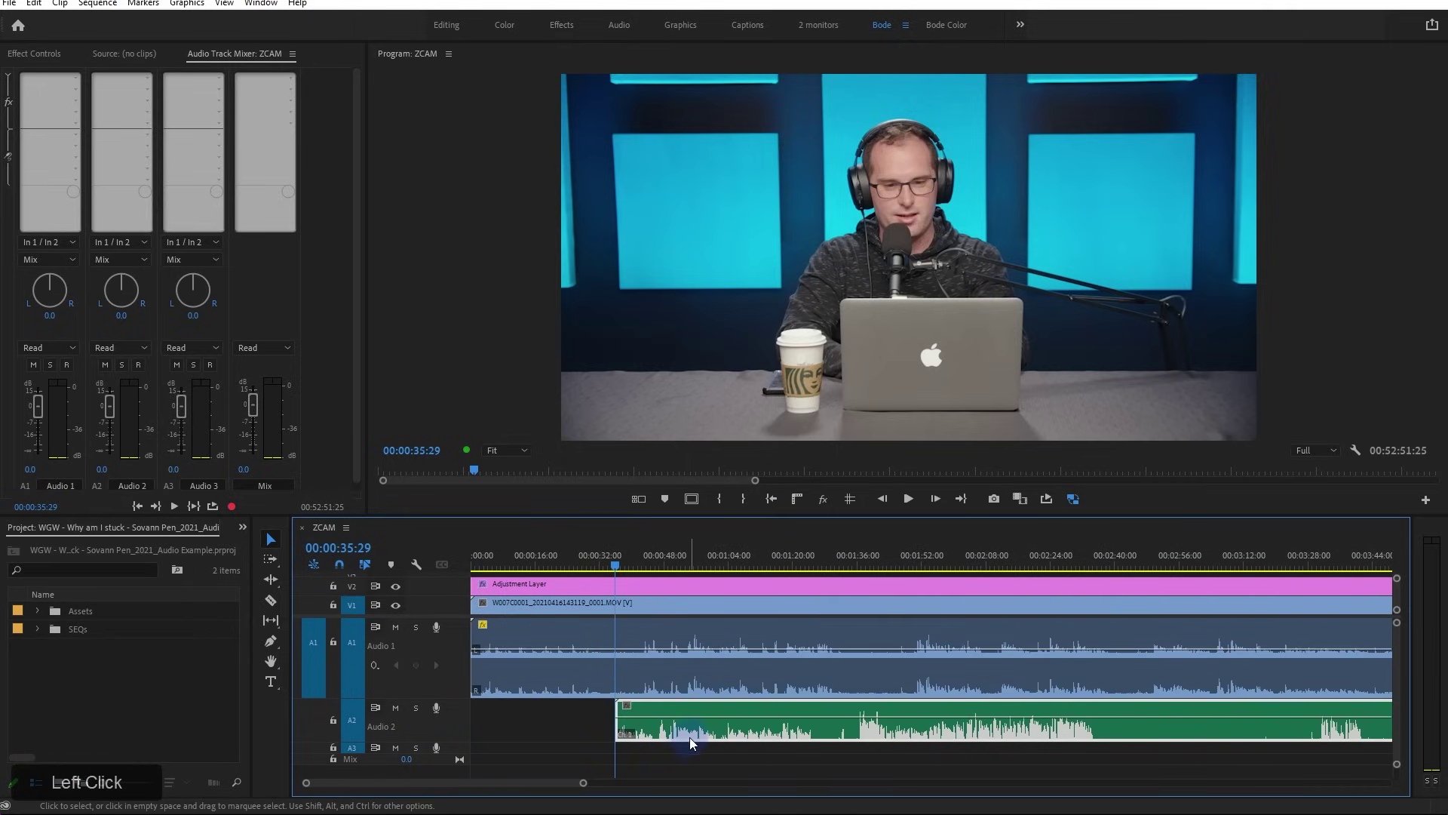
Synchronize the camera clip and voice clip by audio, then play back to check the sync
right_click(993, 603)
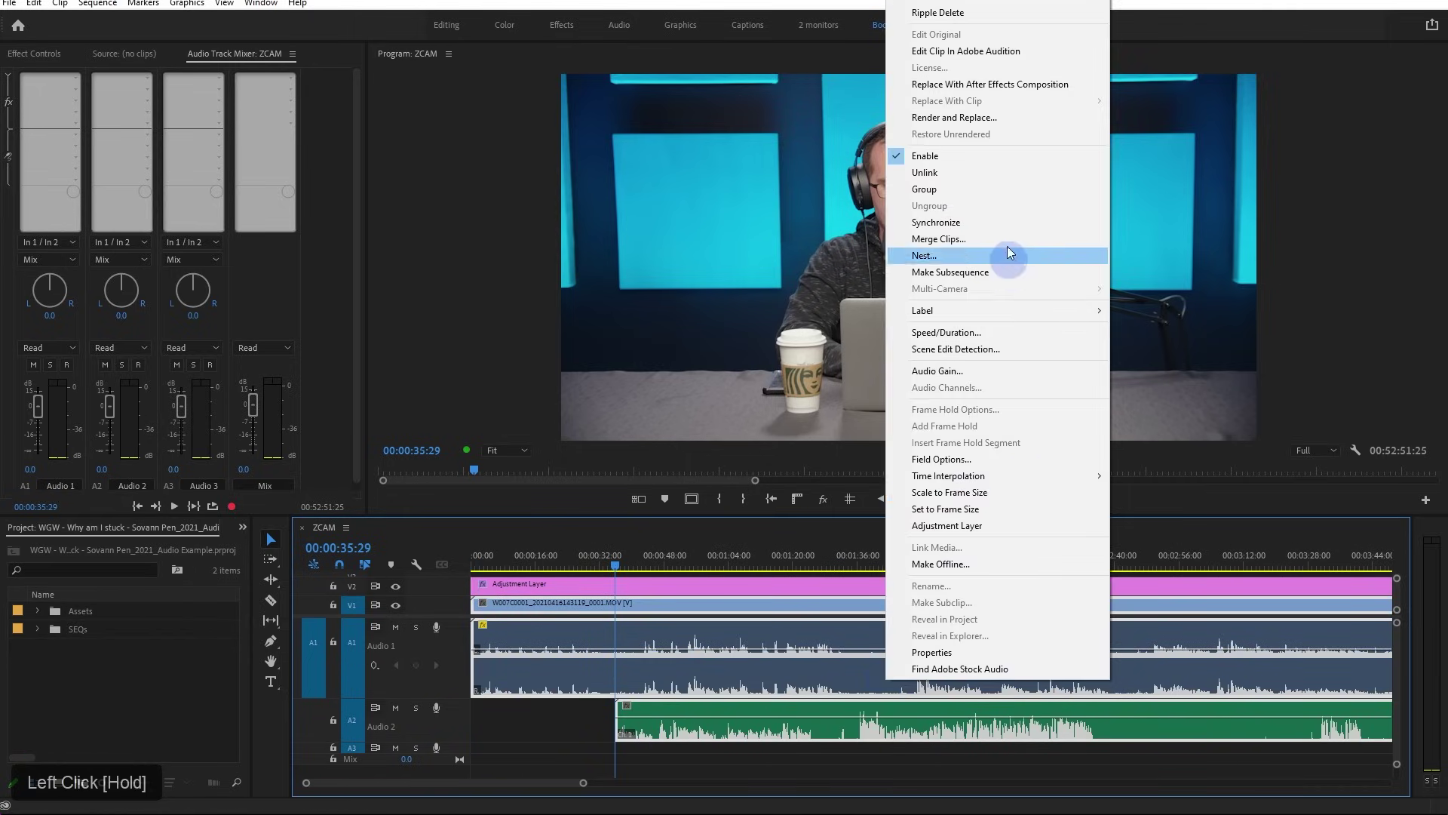
left_click(1003, 222)
left_click(686, 473)
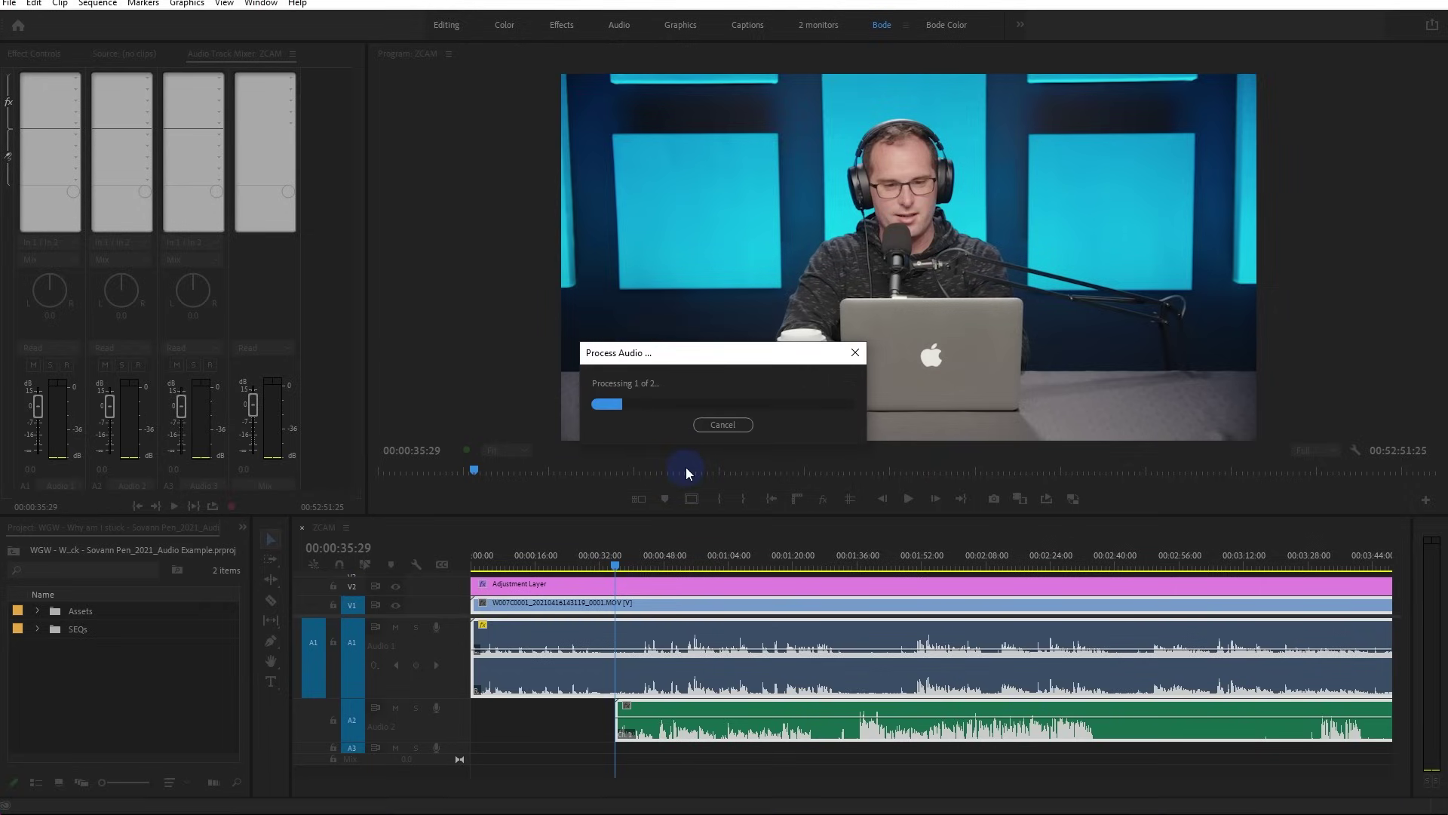
left_click(1214, 558)
scroll(1245, 713, "up", 5)
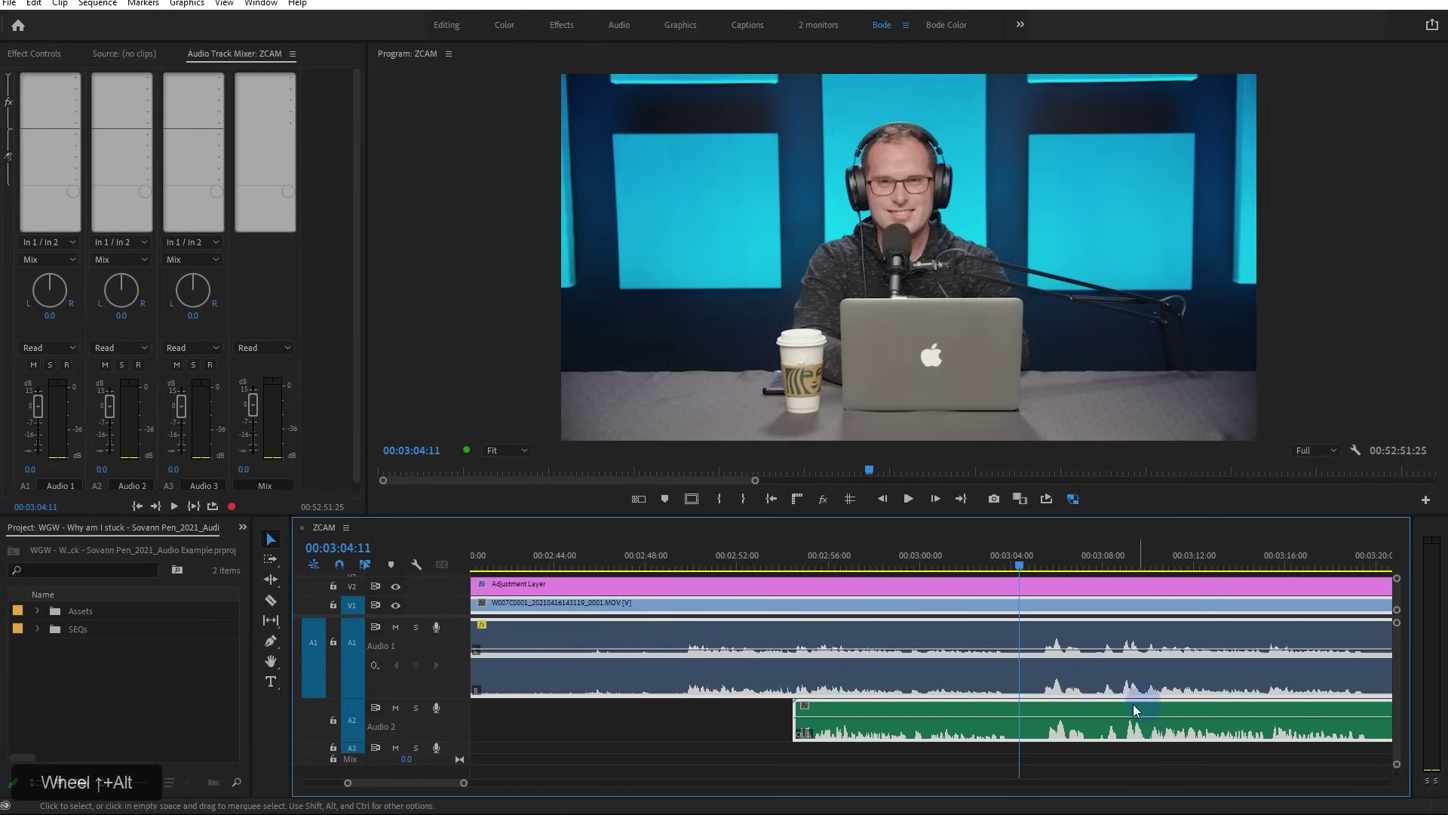
key("space")
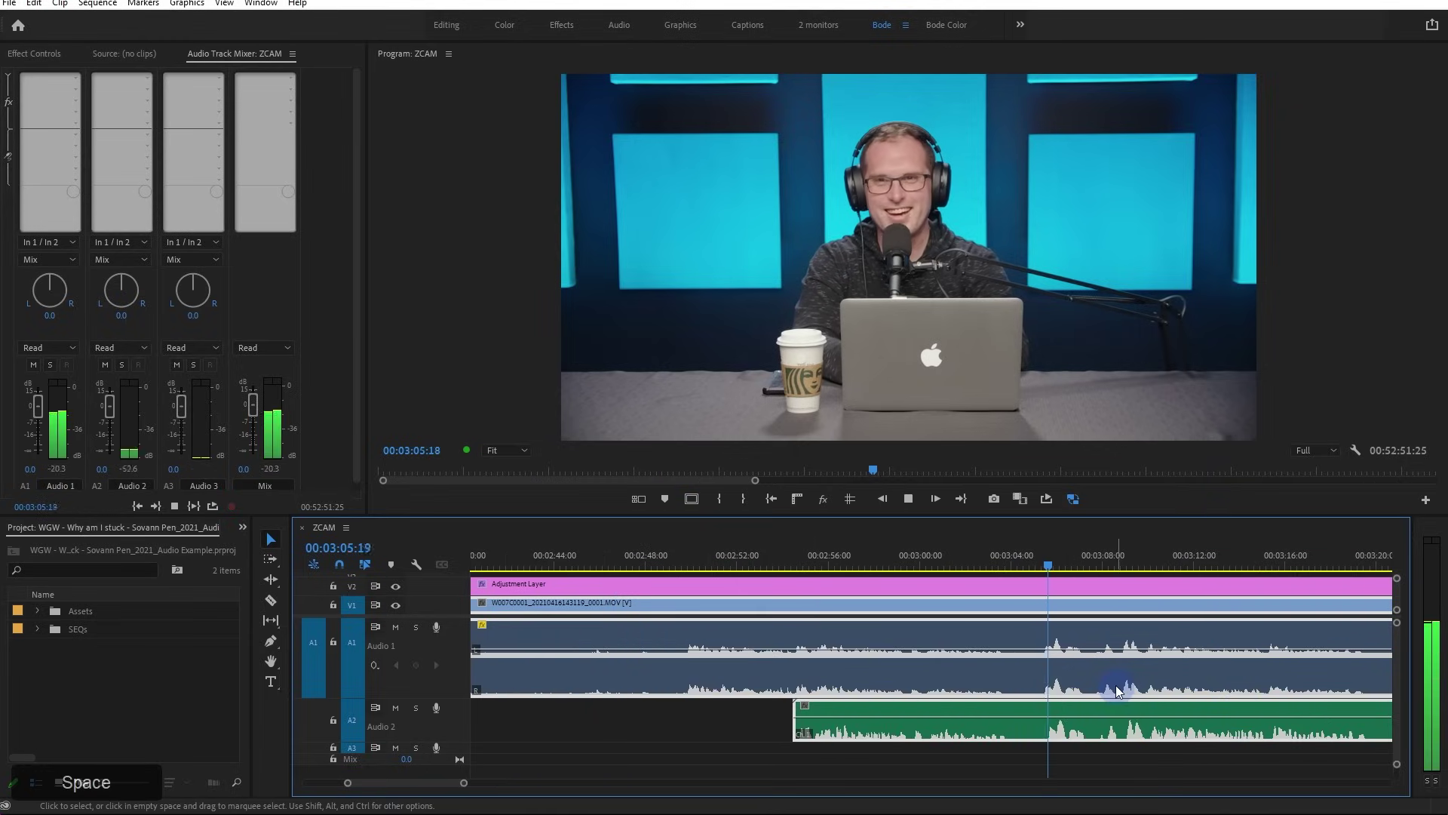
key("space")
Park the playhead at 00:03:05:15 and maximize the timeline panel
scroll(1101, 681, "up", 6)
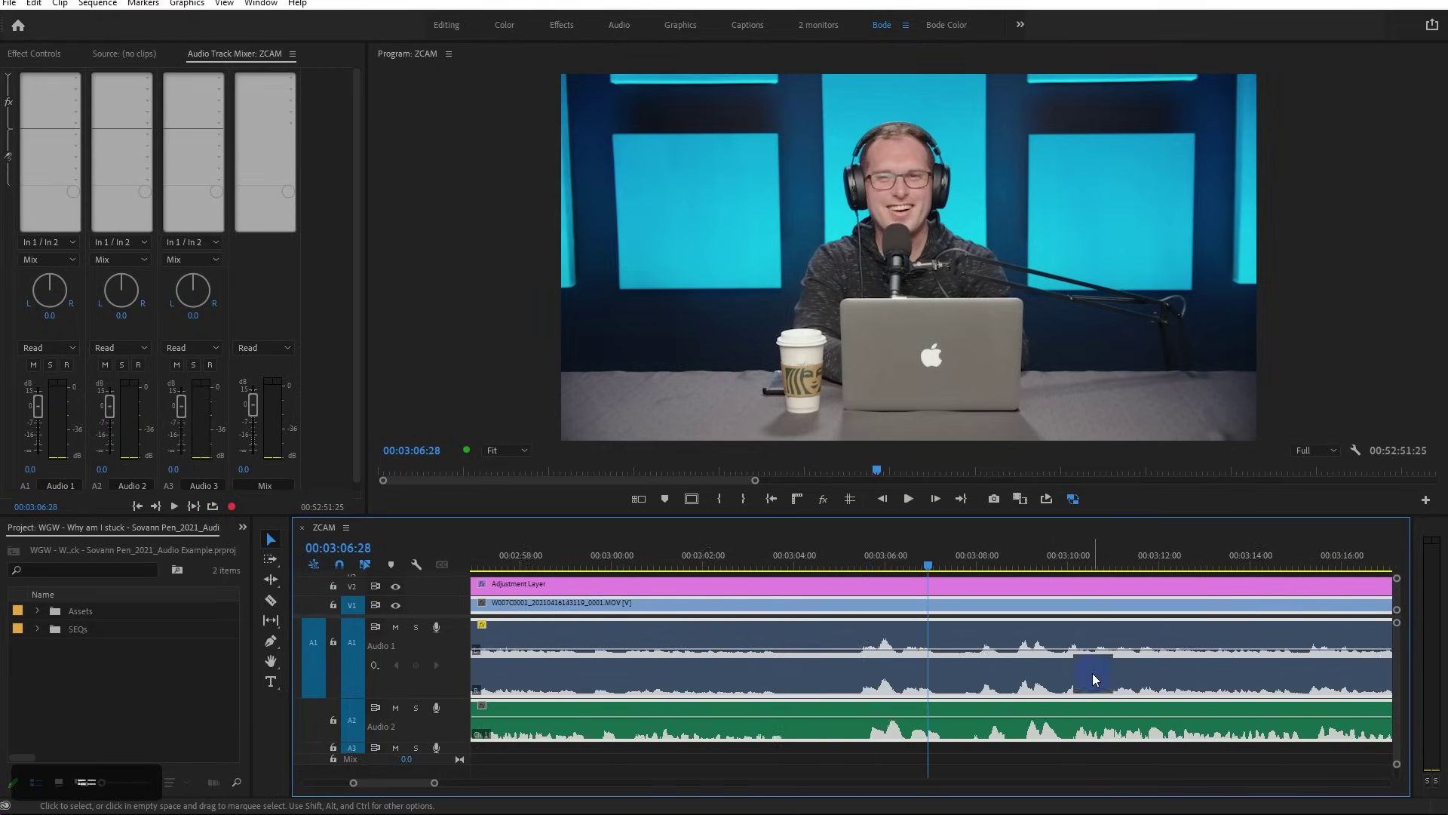
left_click(667, 558)
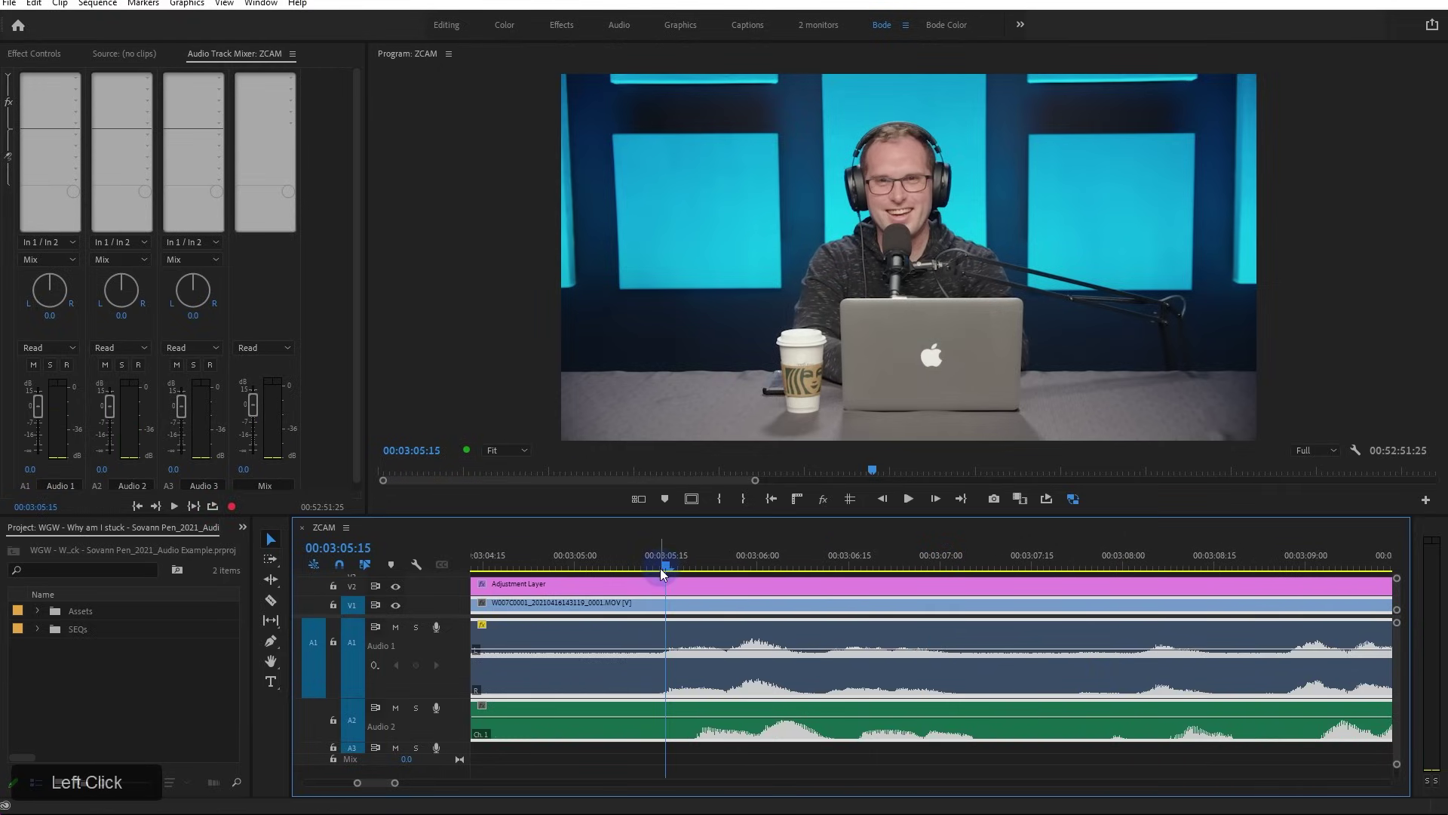
key("grave")
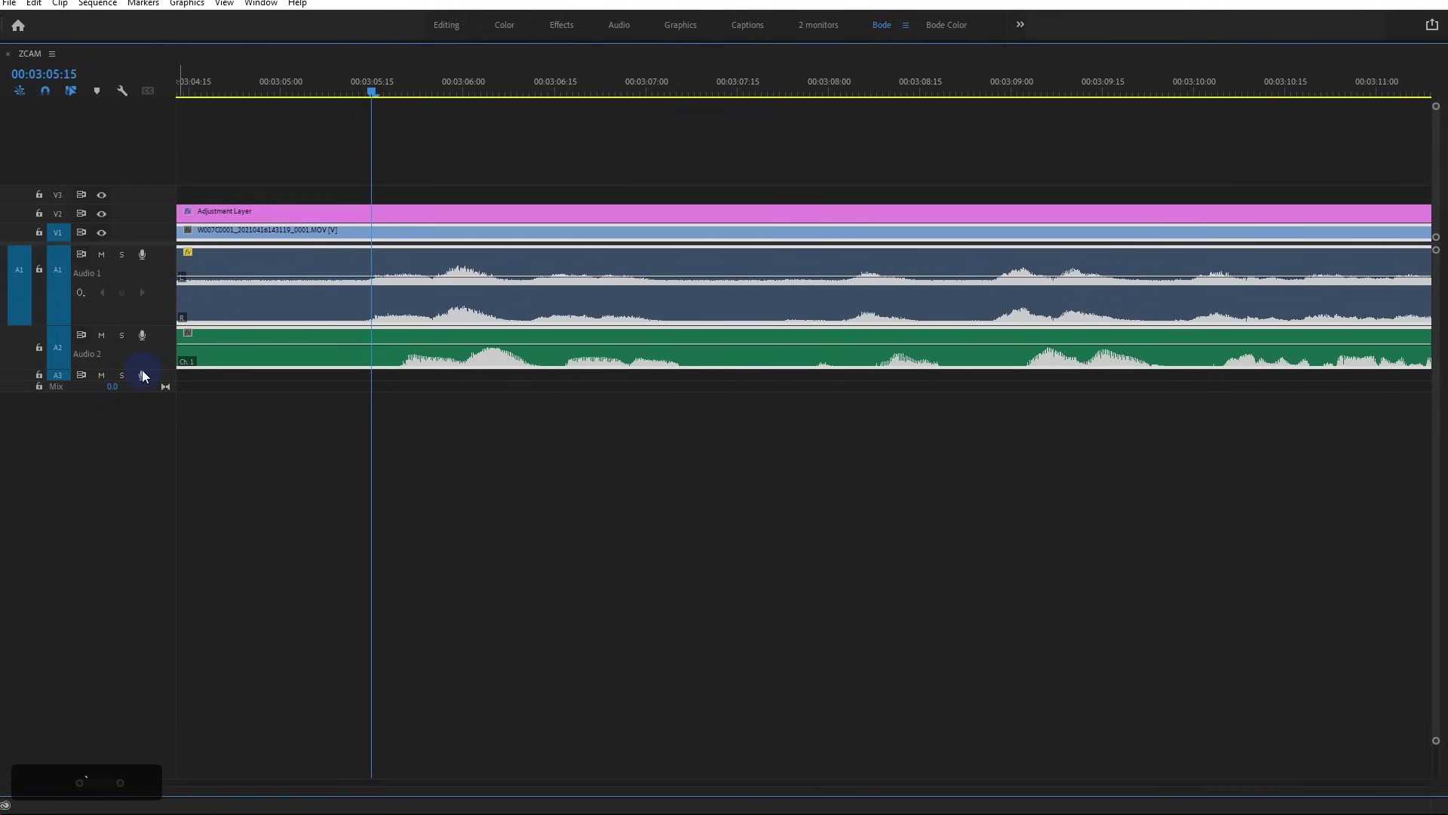
Enlarge the A1 and A2 tracks, zoom in, and nudge the voice clip three frames earlier
left_click_drag(141, 370, 103, 553)
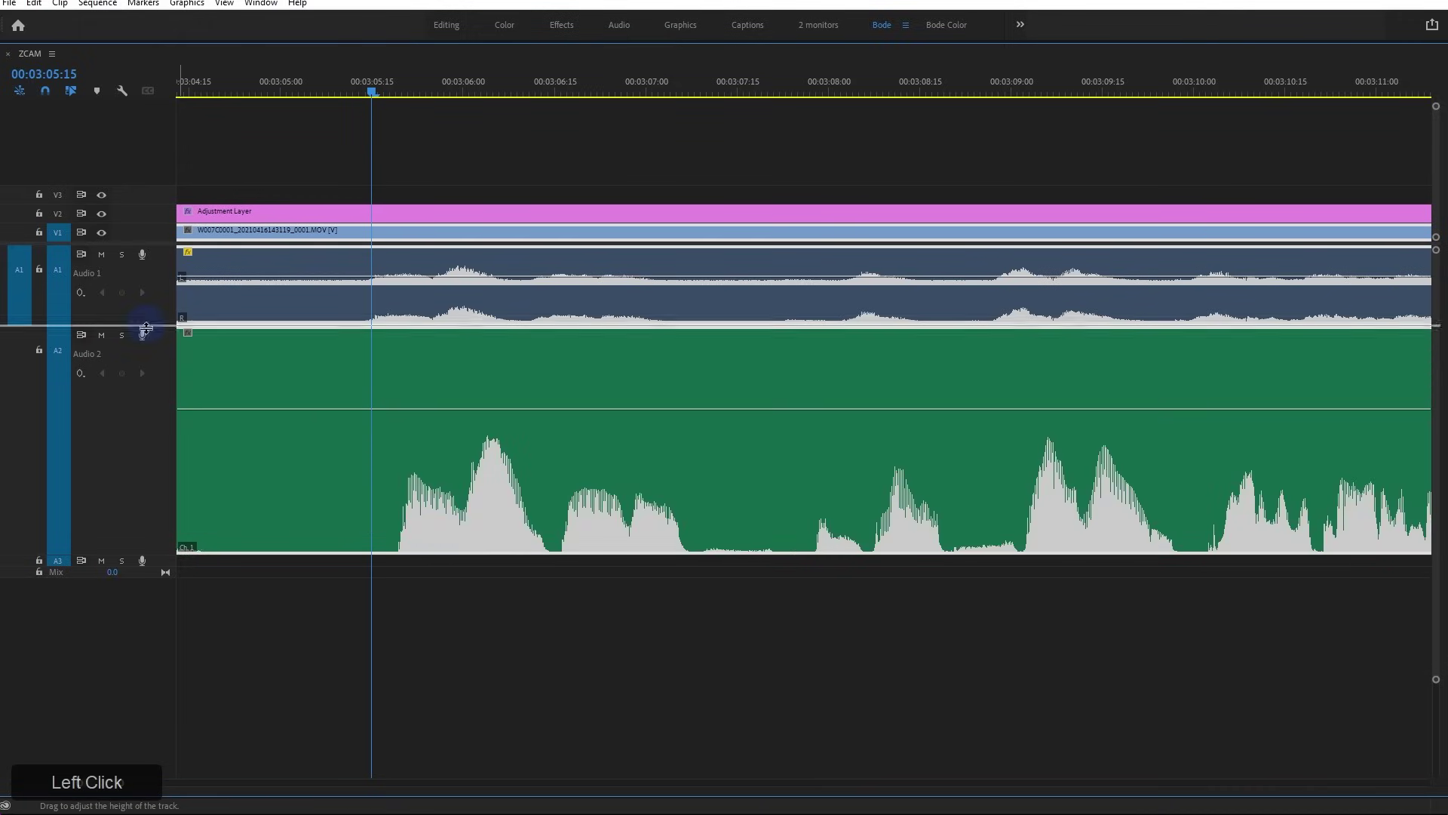
left_click_drag(146, 328, 126, 496)
left_click_drag(125, 685, 124, 718)
key("equal")
Turn on Show Audio Time Units and slide the voice clip until its waveform matches the camera audio
key("equal")
left_click_drag(951, 572, 811, 633)
left_click_drag(53, 55, 112, 165)
key("equal")
key("equal")
key("equal")
left_click_drag(608, 635, 833, 625)
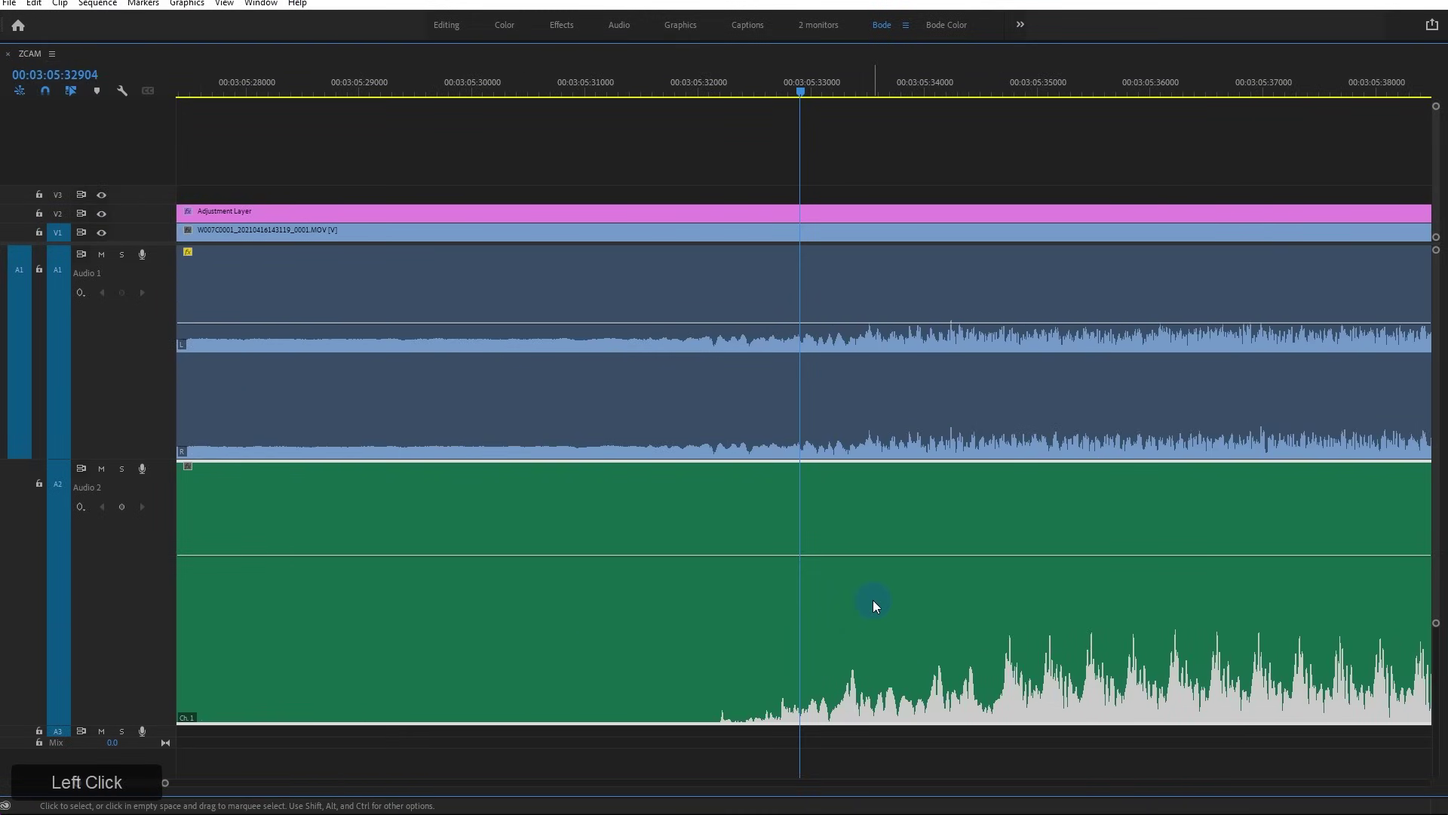
key("space")
key("minus")
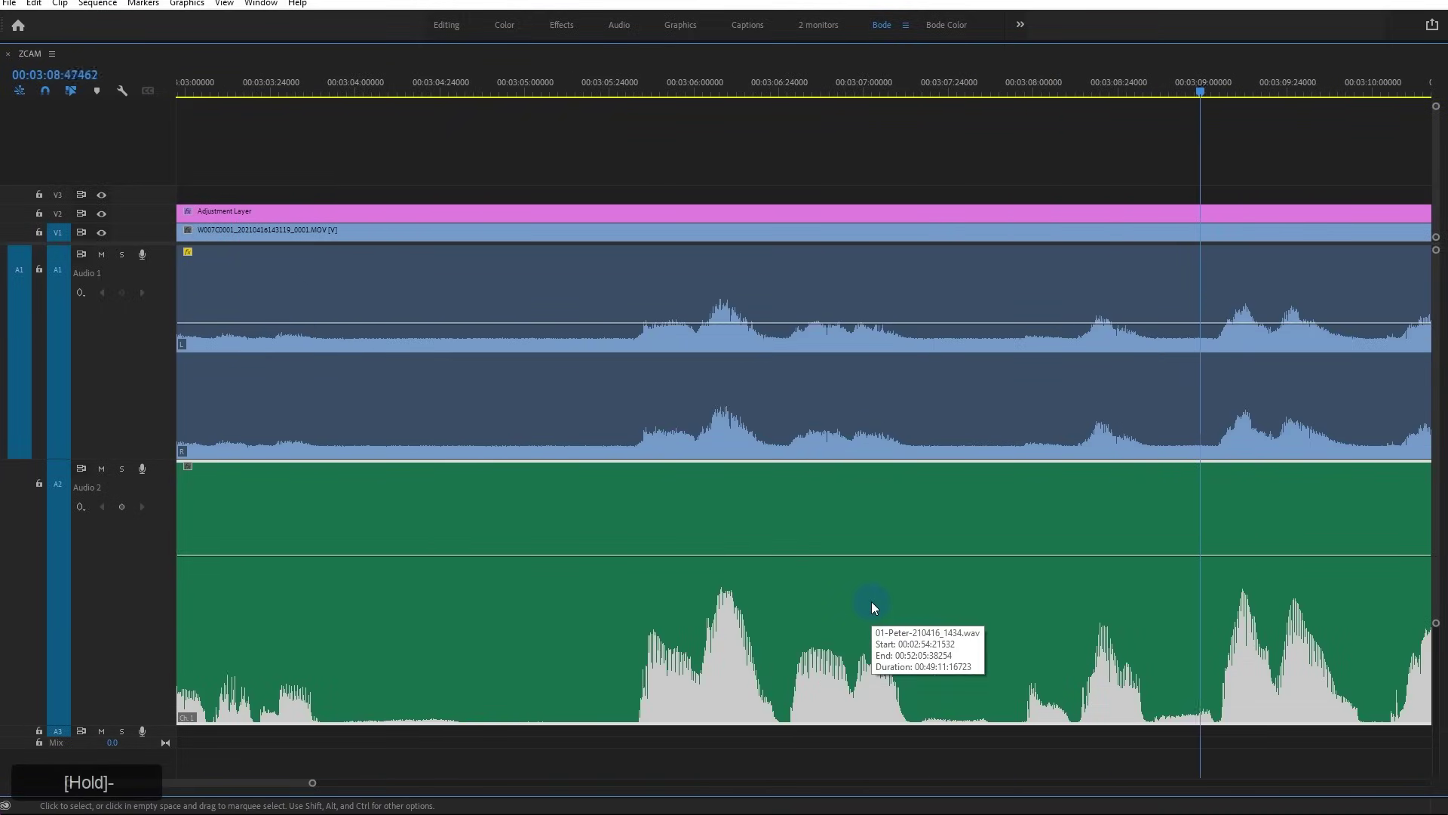
key("space")
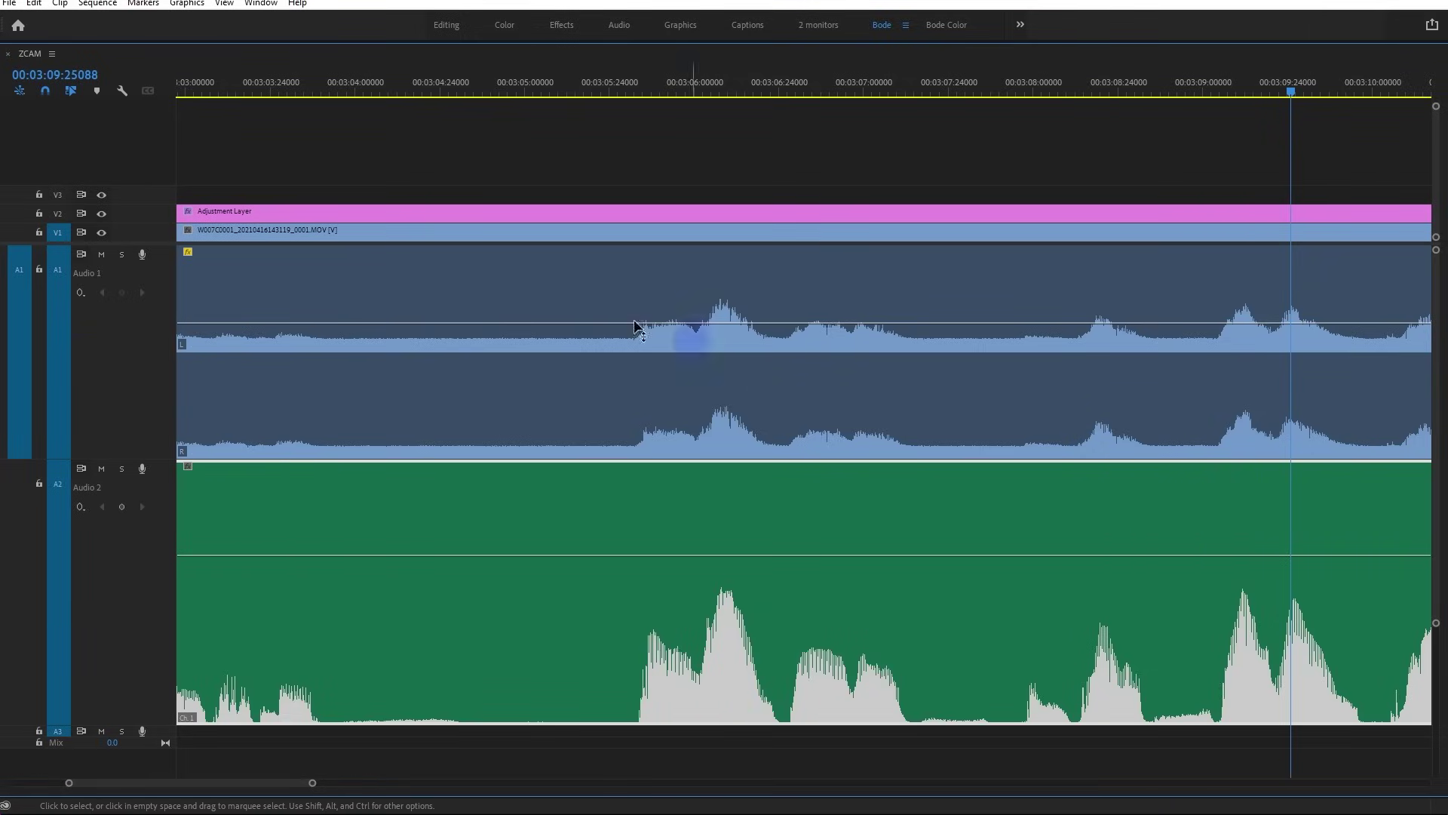
Move the playhead to the sequence end at 00:52:55:00248
scroll(658, 517, "down", 5)
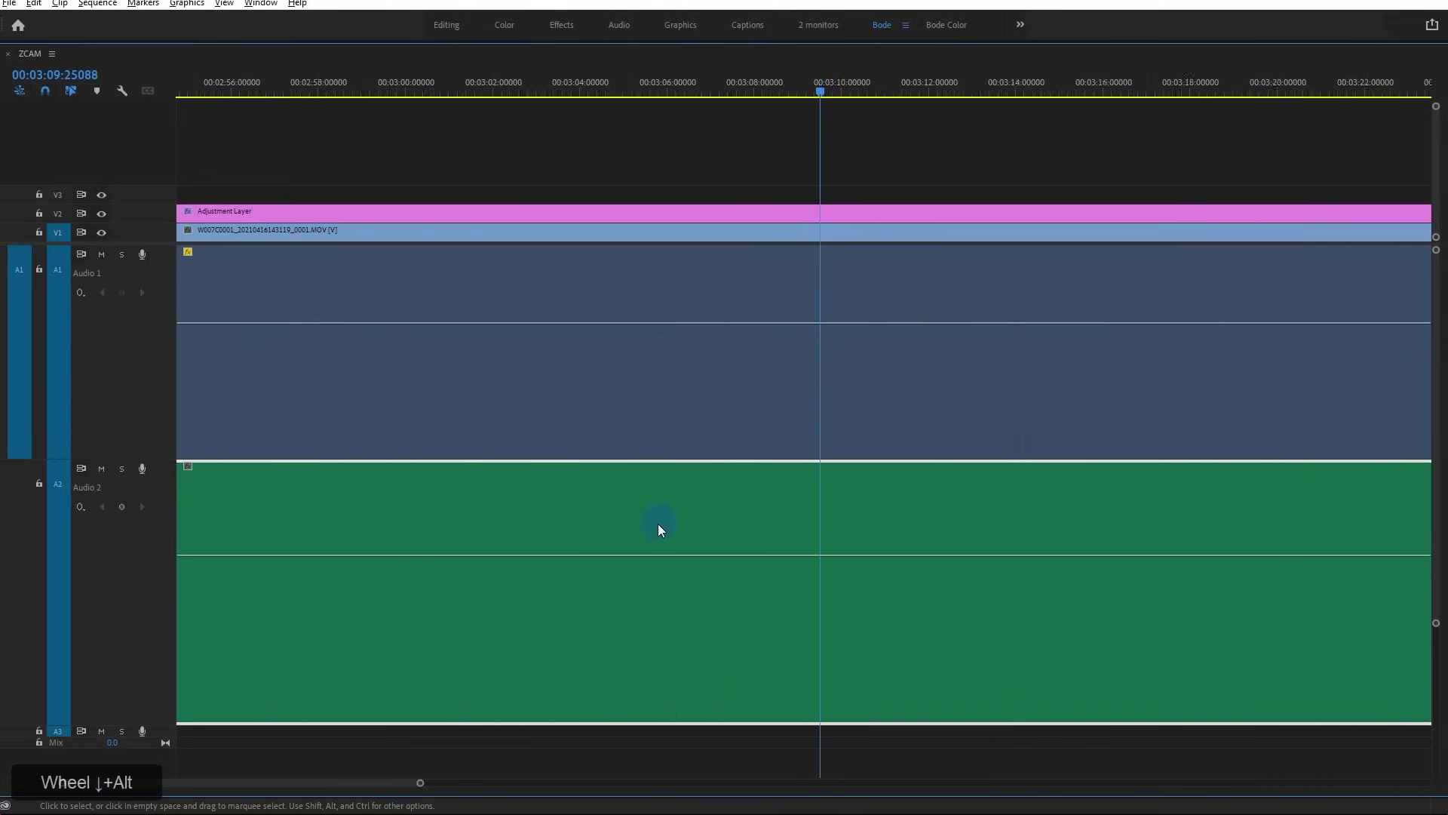
scroll(666, 536, "down", 8)
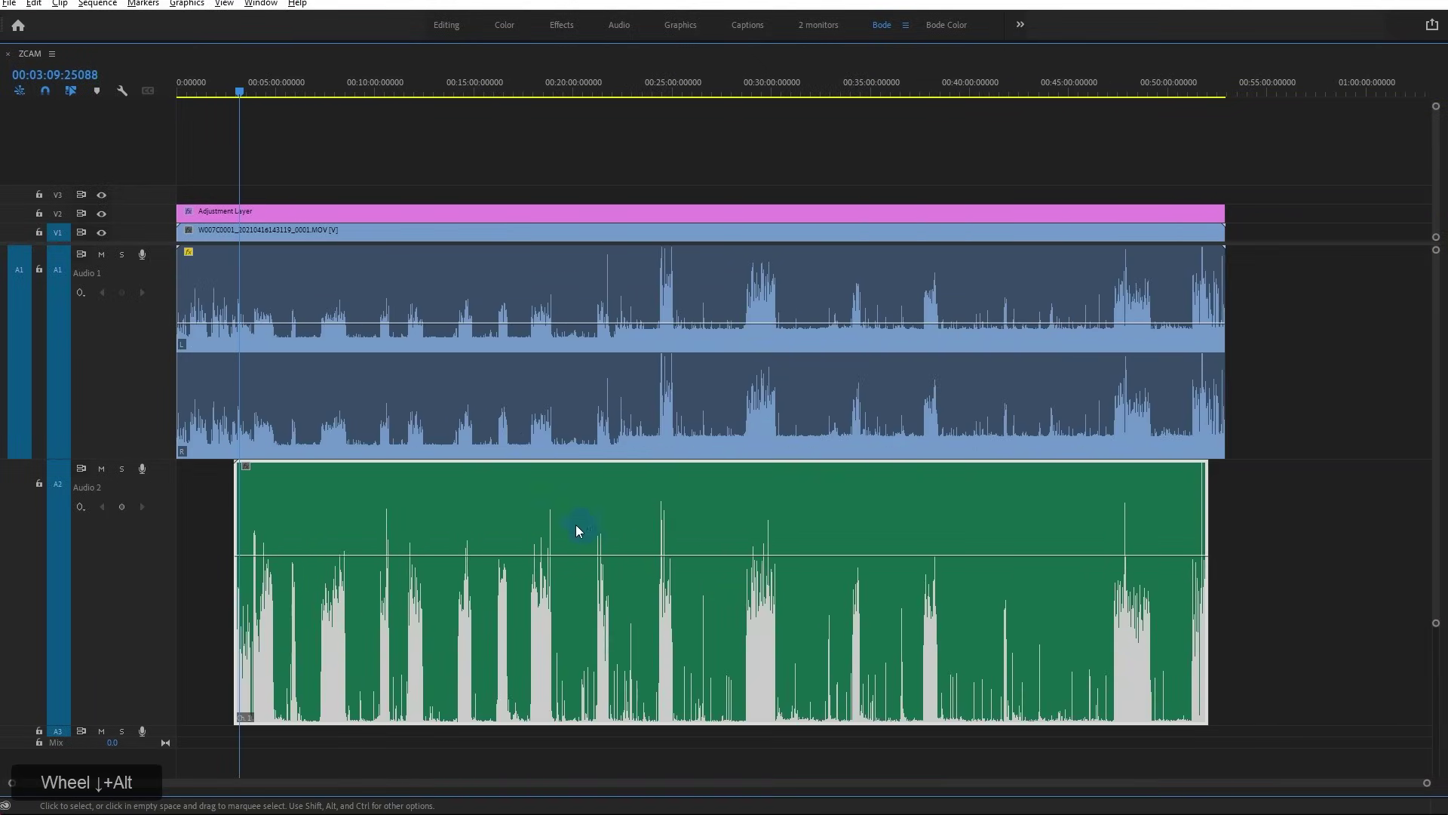
left_click(1204, 79)
scroll(1114, 510, "up", 5)
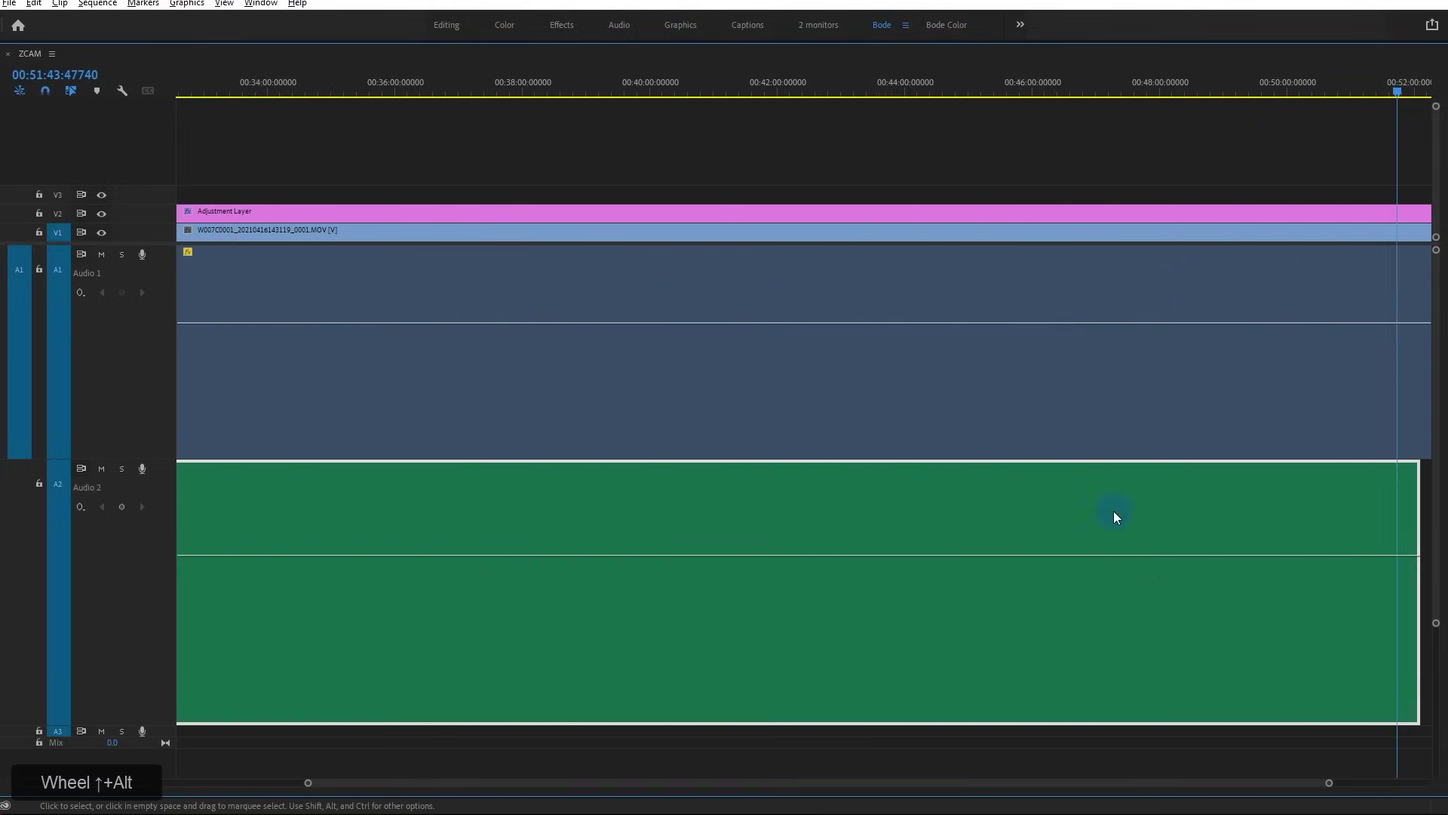
scroll(1296, 562, "down", 3)
key("End")
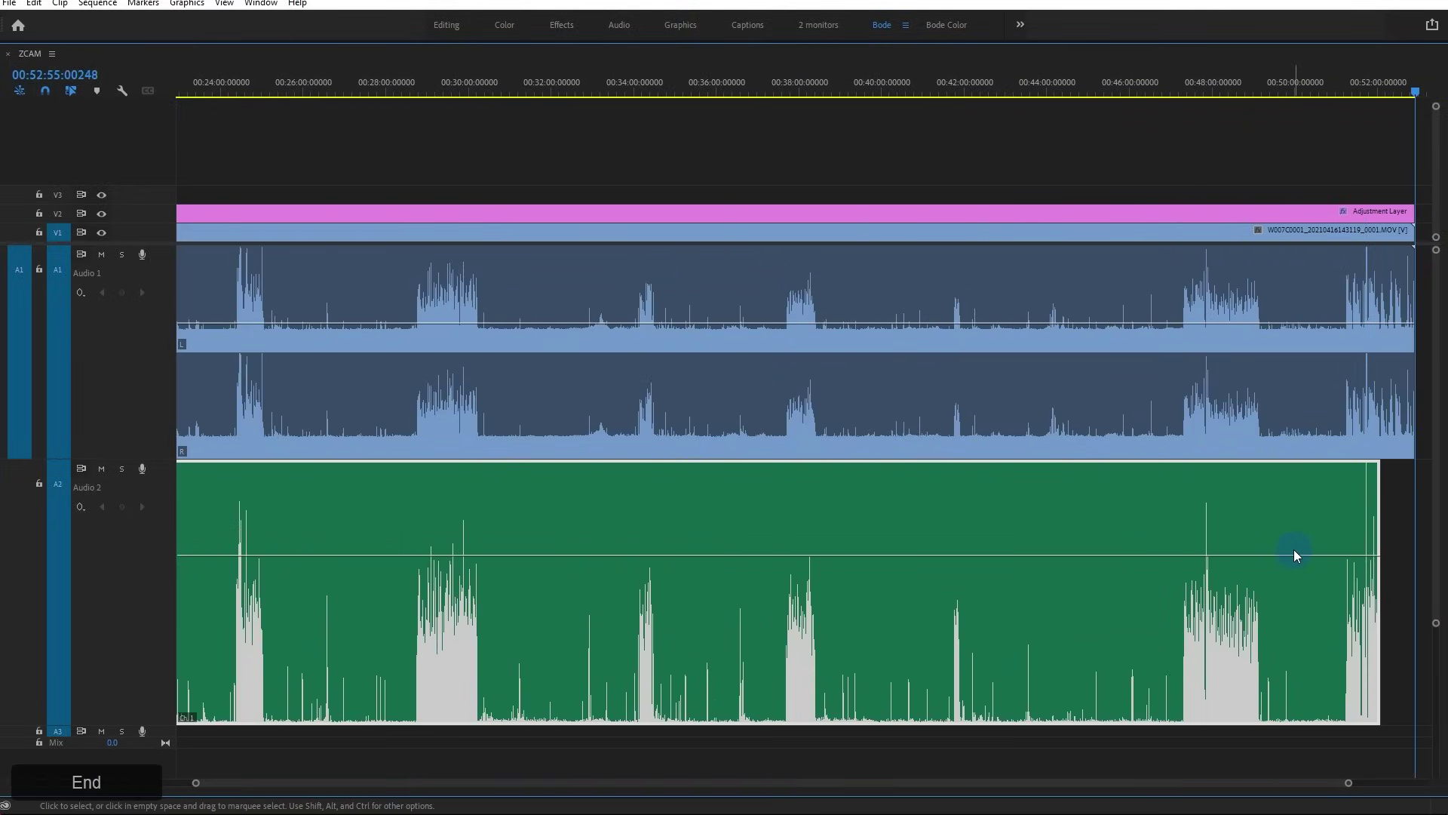
key("equal")
key("equal")
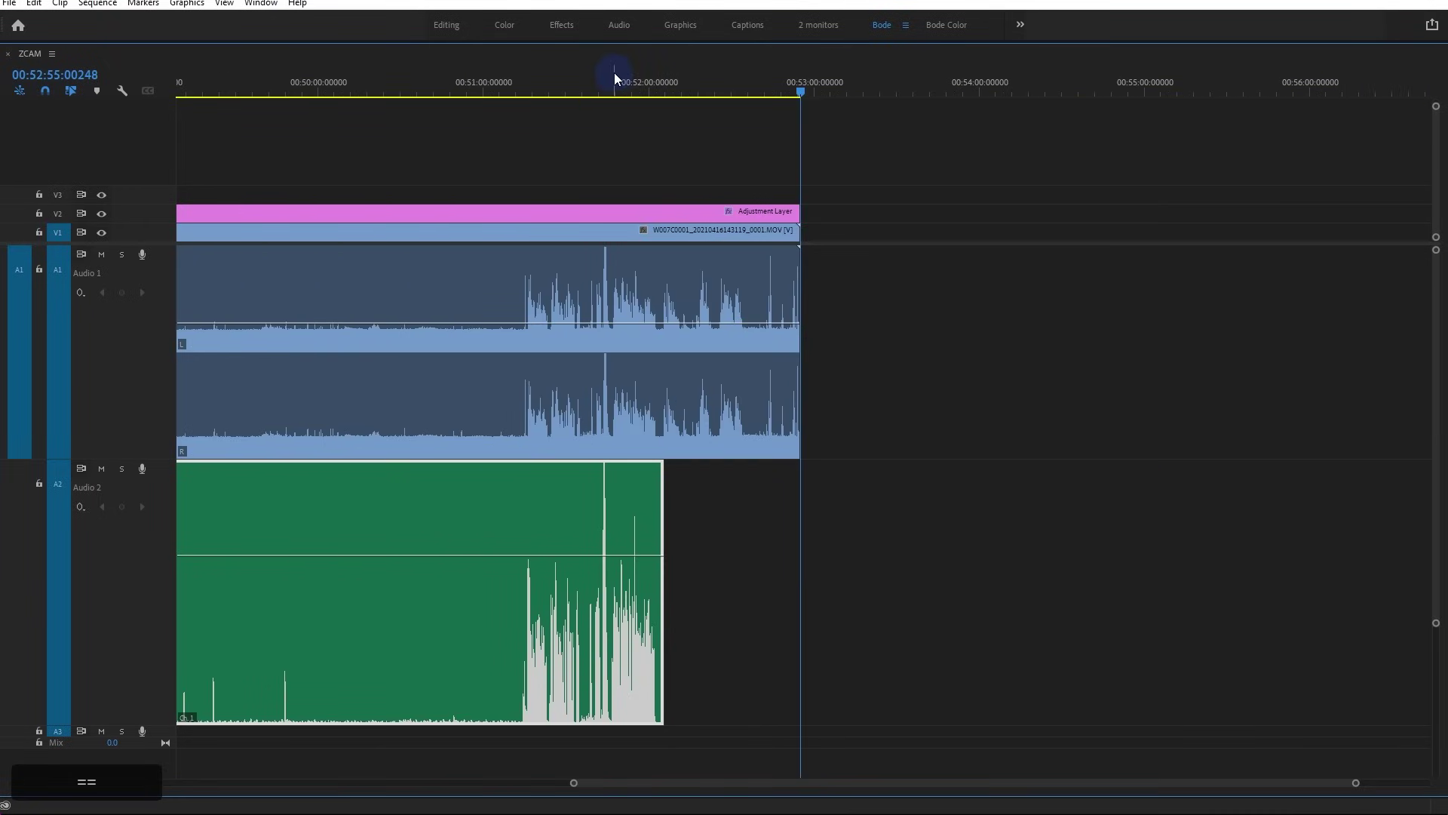
left_click(613, 74)
key("equal")
key("equal")
key("equal")
key("equal")
key("equal")
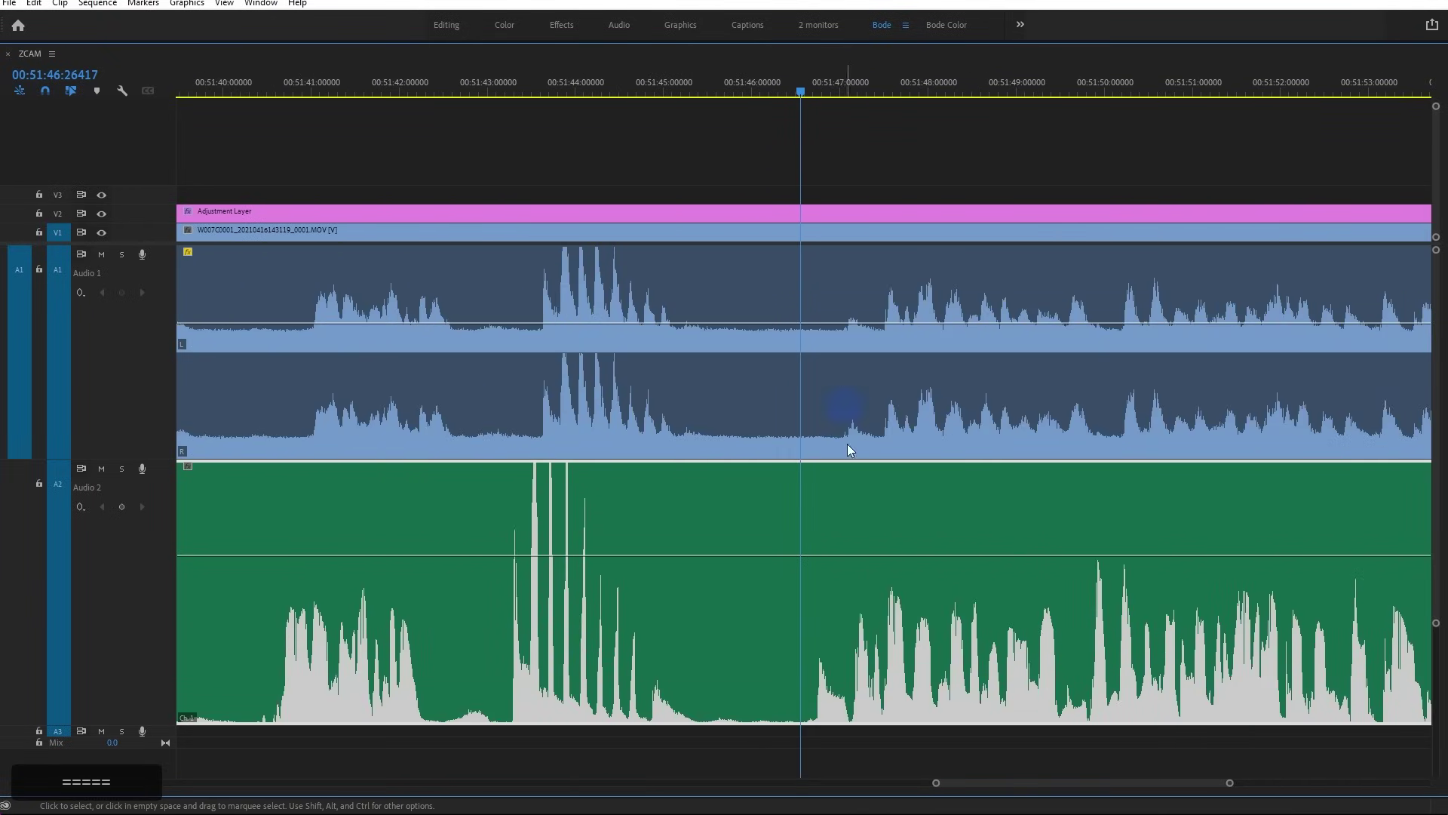
key("space")
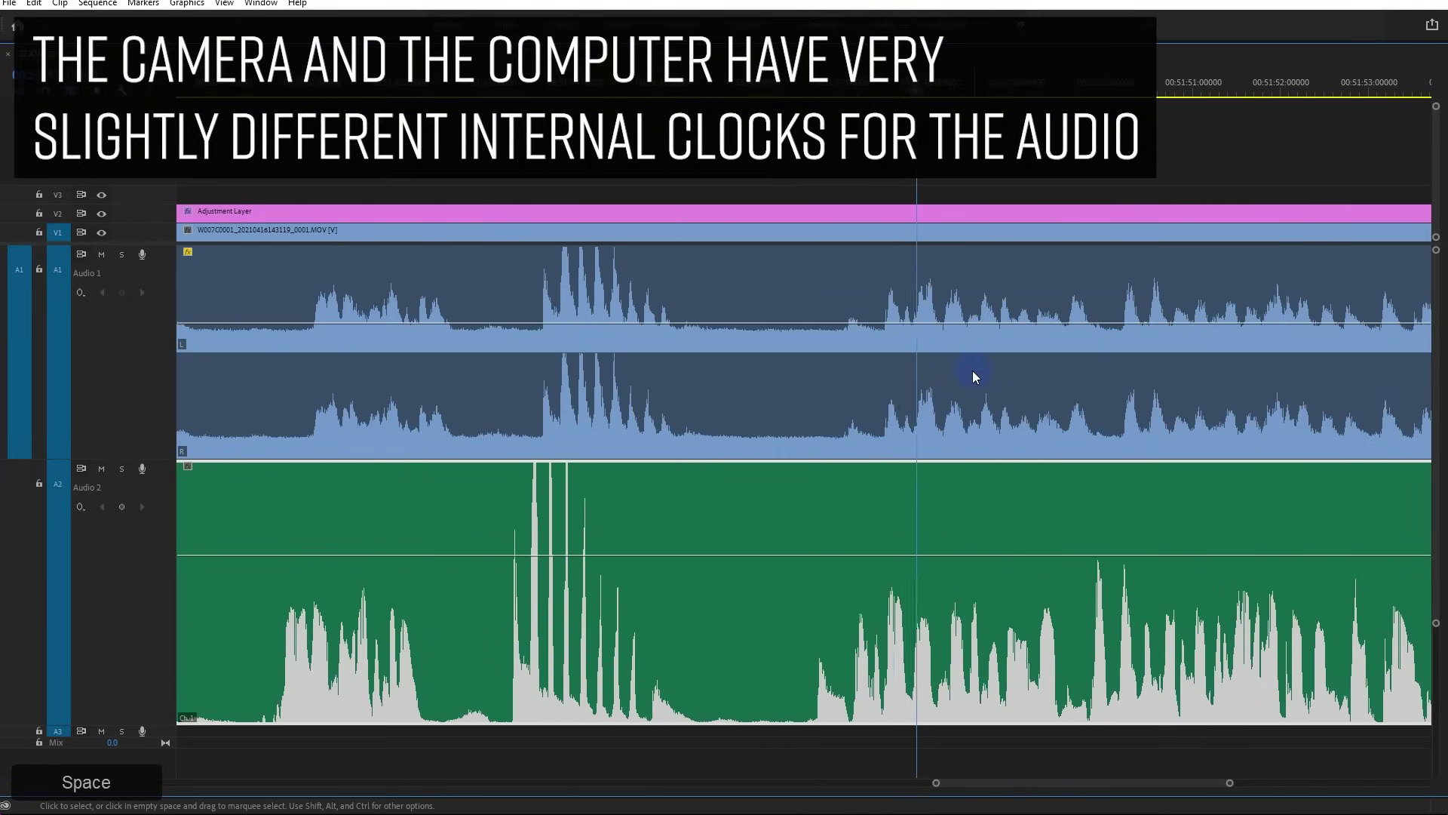
key("space")
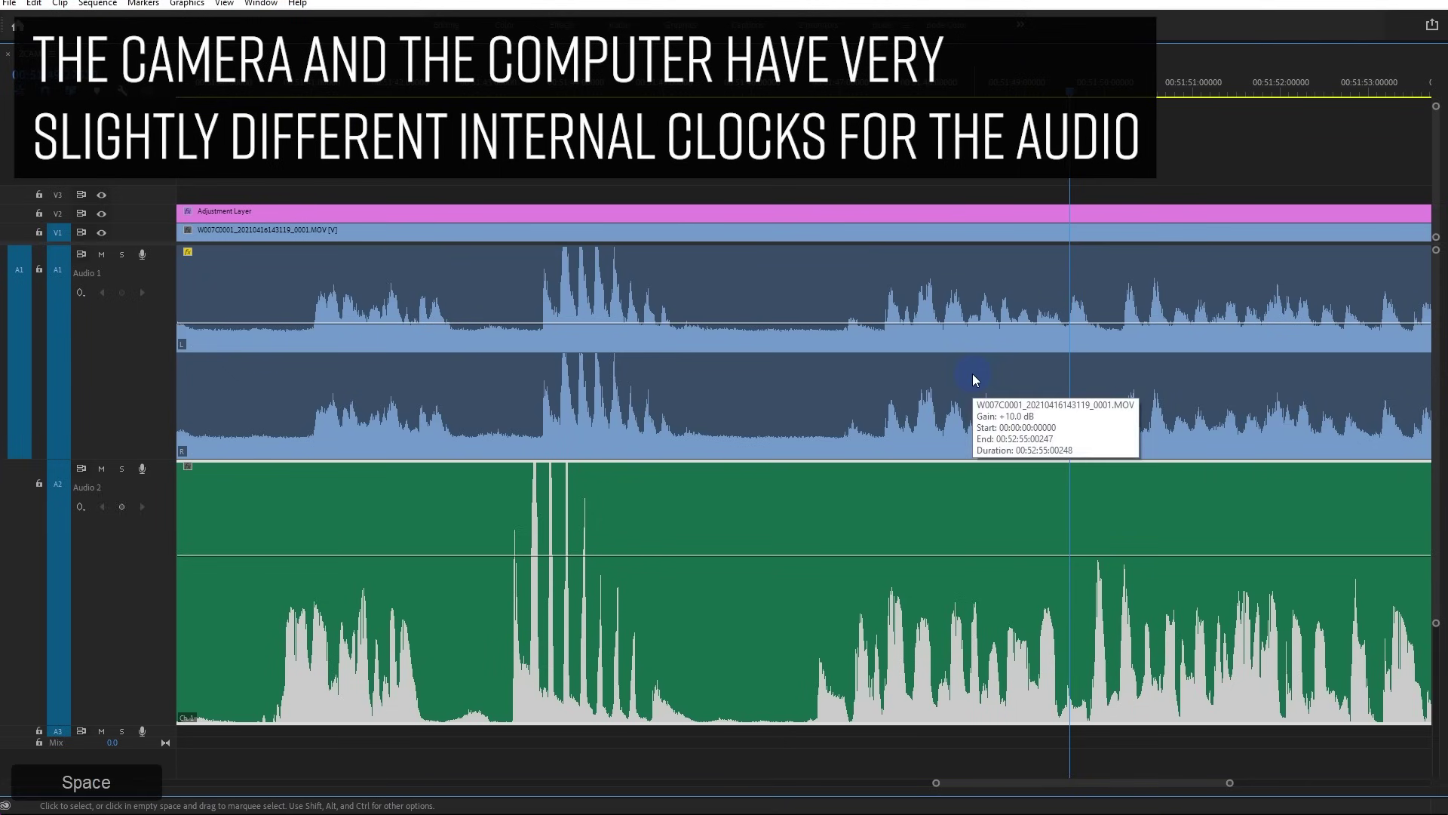
scroll(1128, 476, "down", 10)
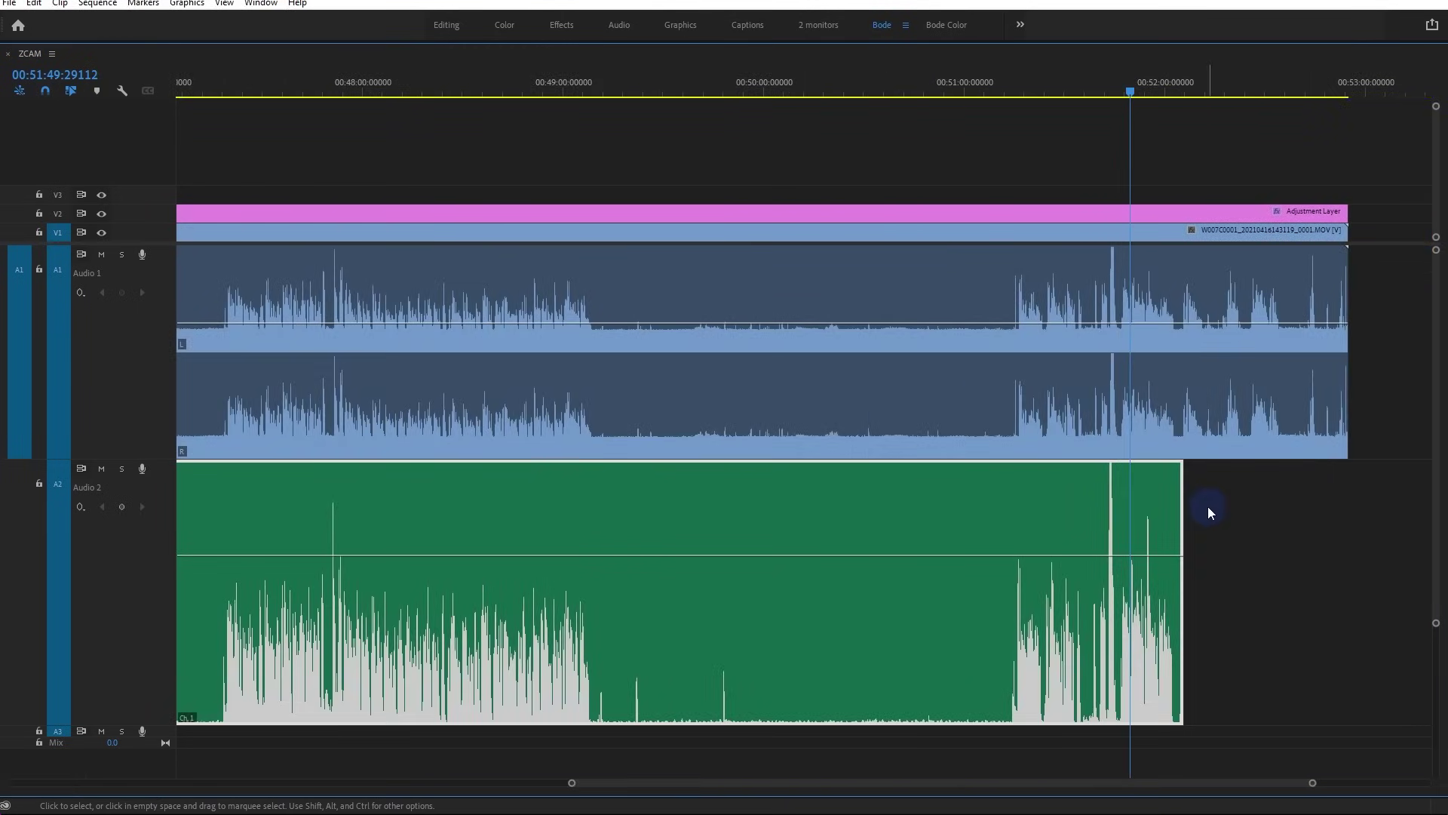
left_click_drag(1181, 518, 1379, 535)
scroll(1137, 544, "up", 8)
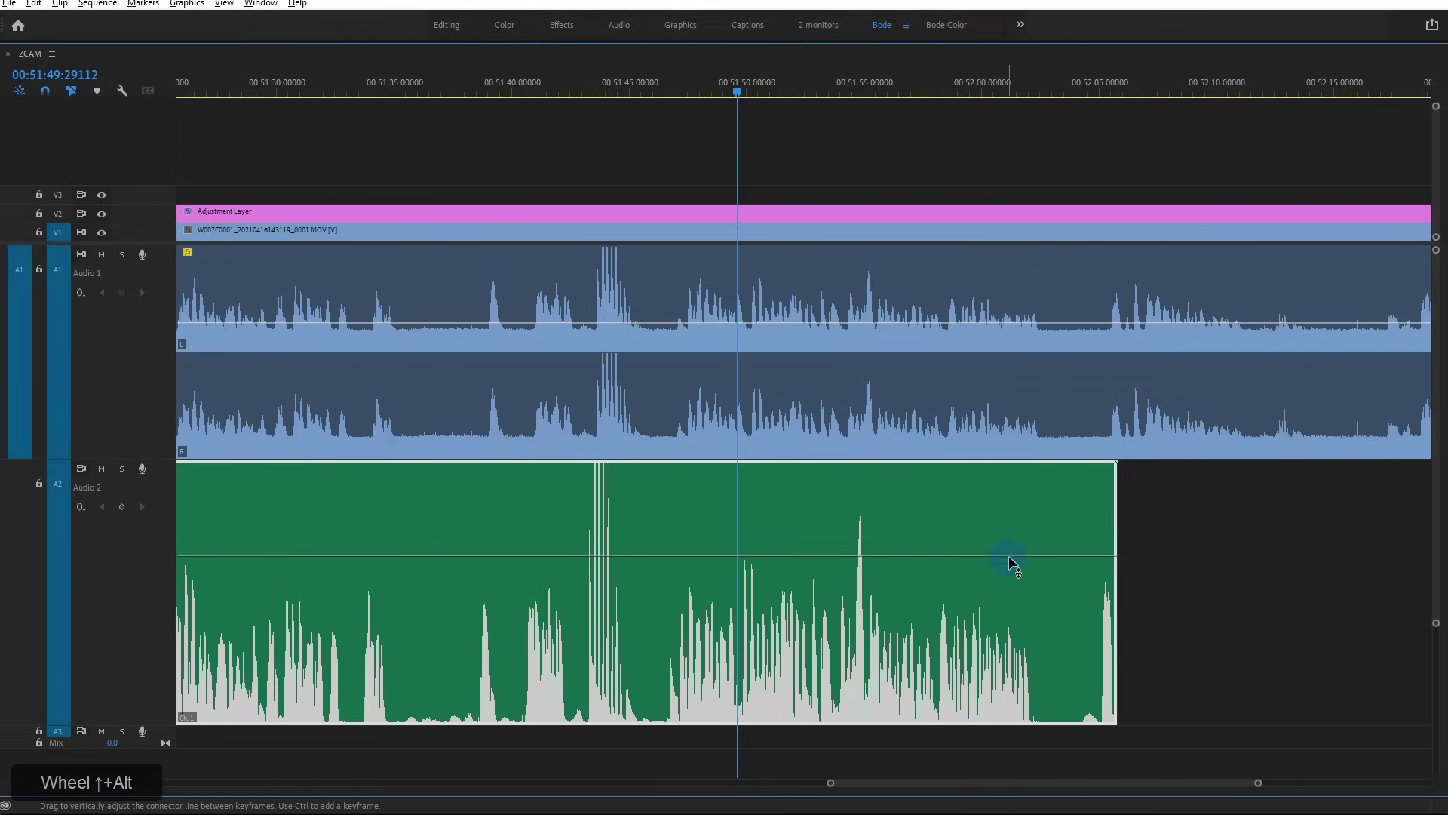
left_click(1110, 90)
scroll(1102, 510, "up", 6)
scroll(1178, 612, "up", 4)
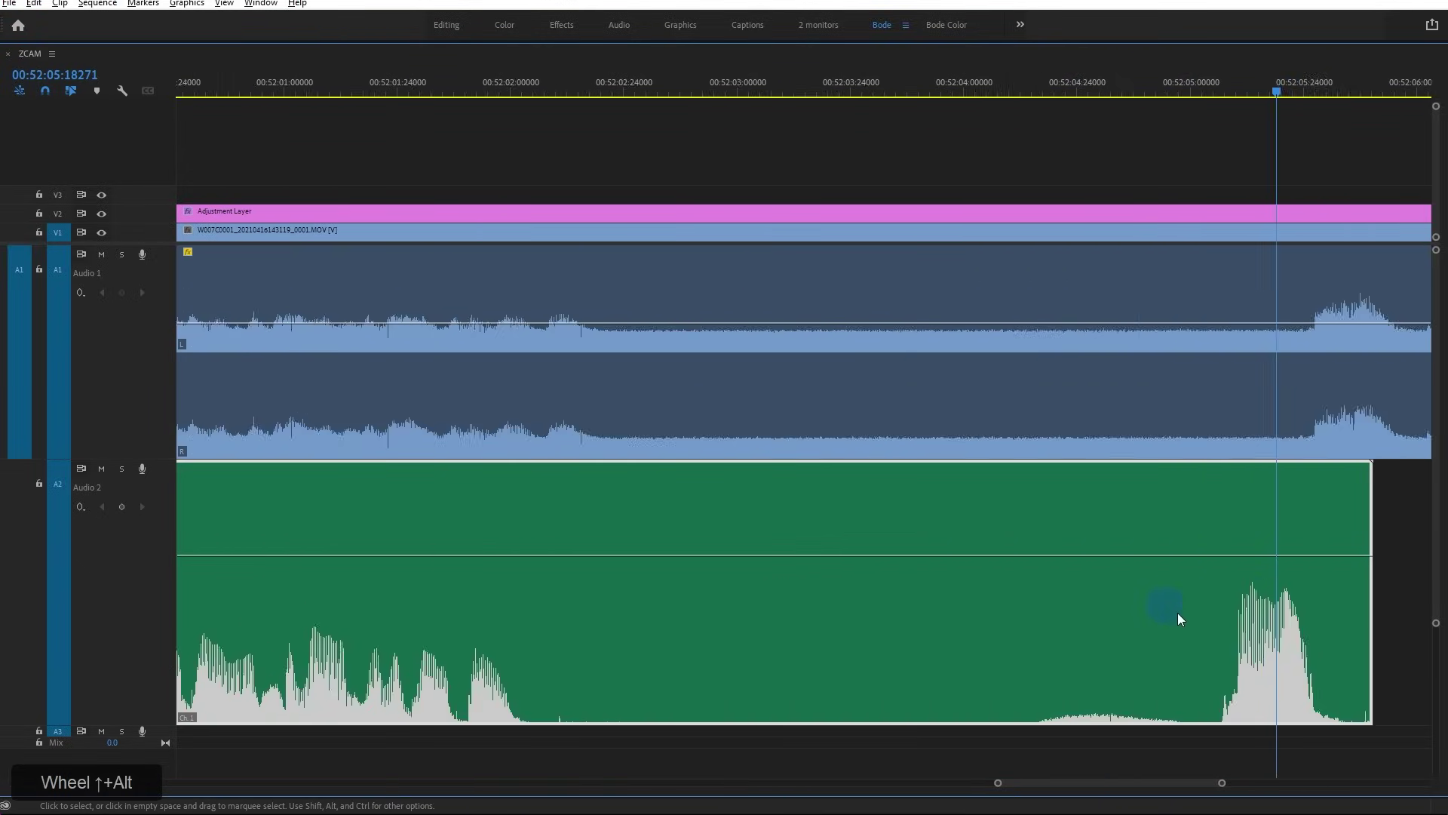
scroll(1282, 603, "down", 2)
scroll(1254, 602, "down", 2)
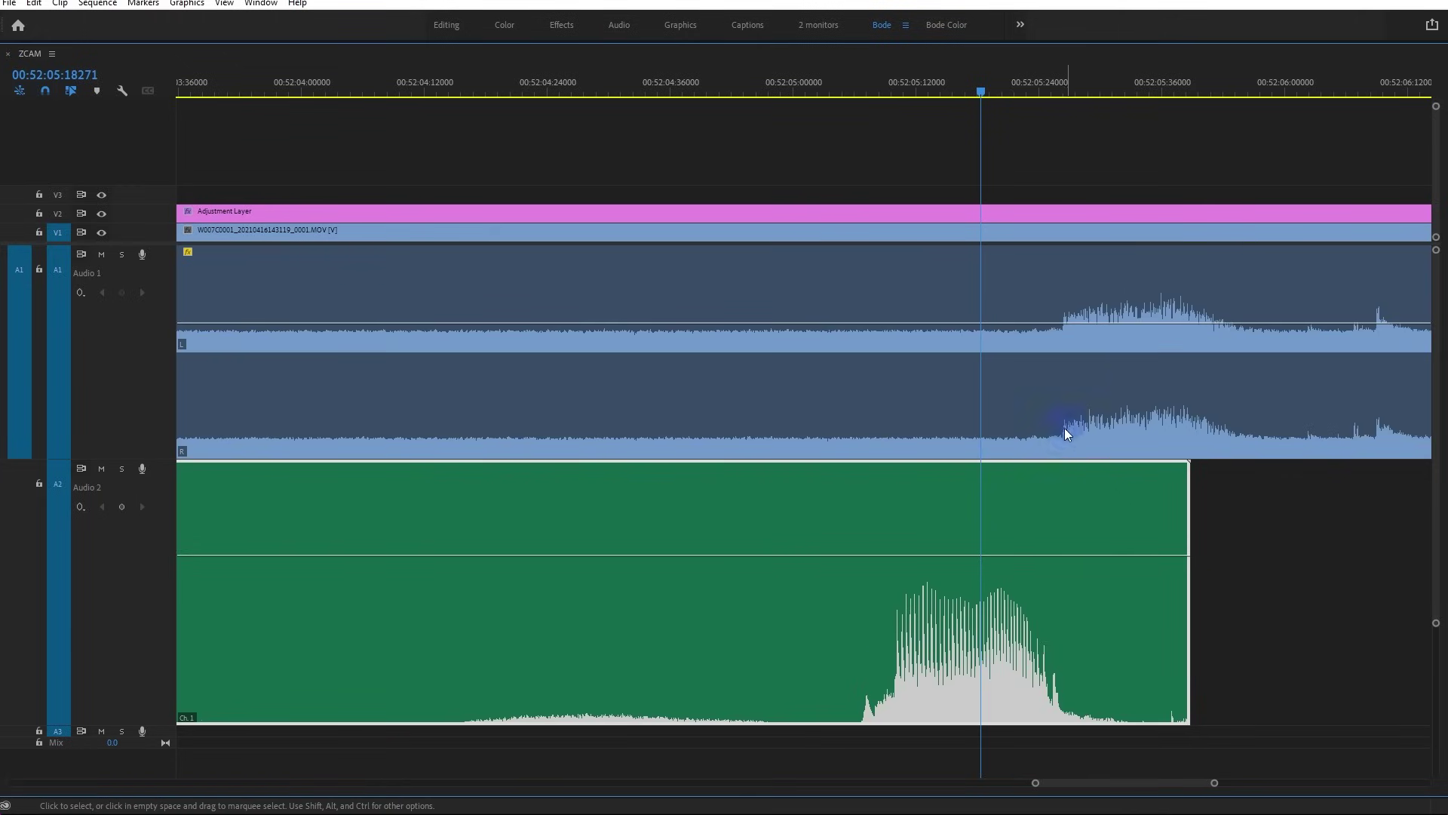
Trim the voice clip's end, then rate-stretch it with R until it meets the camera audio
left_click_drag(1187, 490, 1002, 564)
left_click_drag(909, 641, 892, 654)
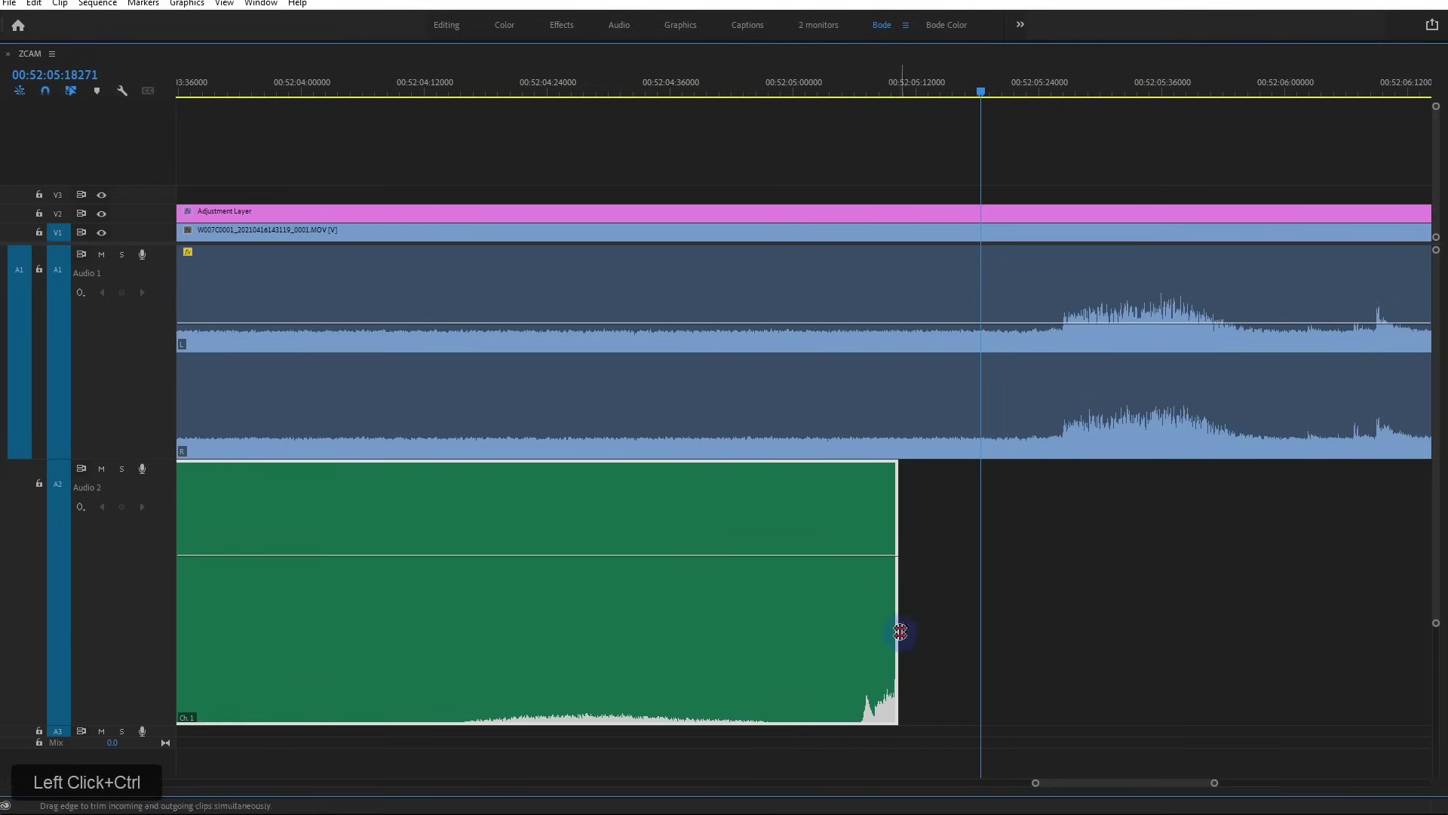
key("r")
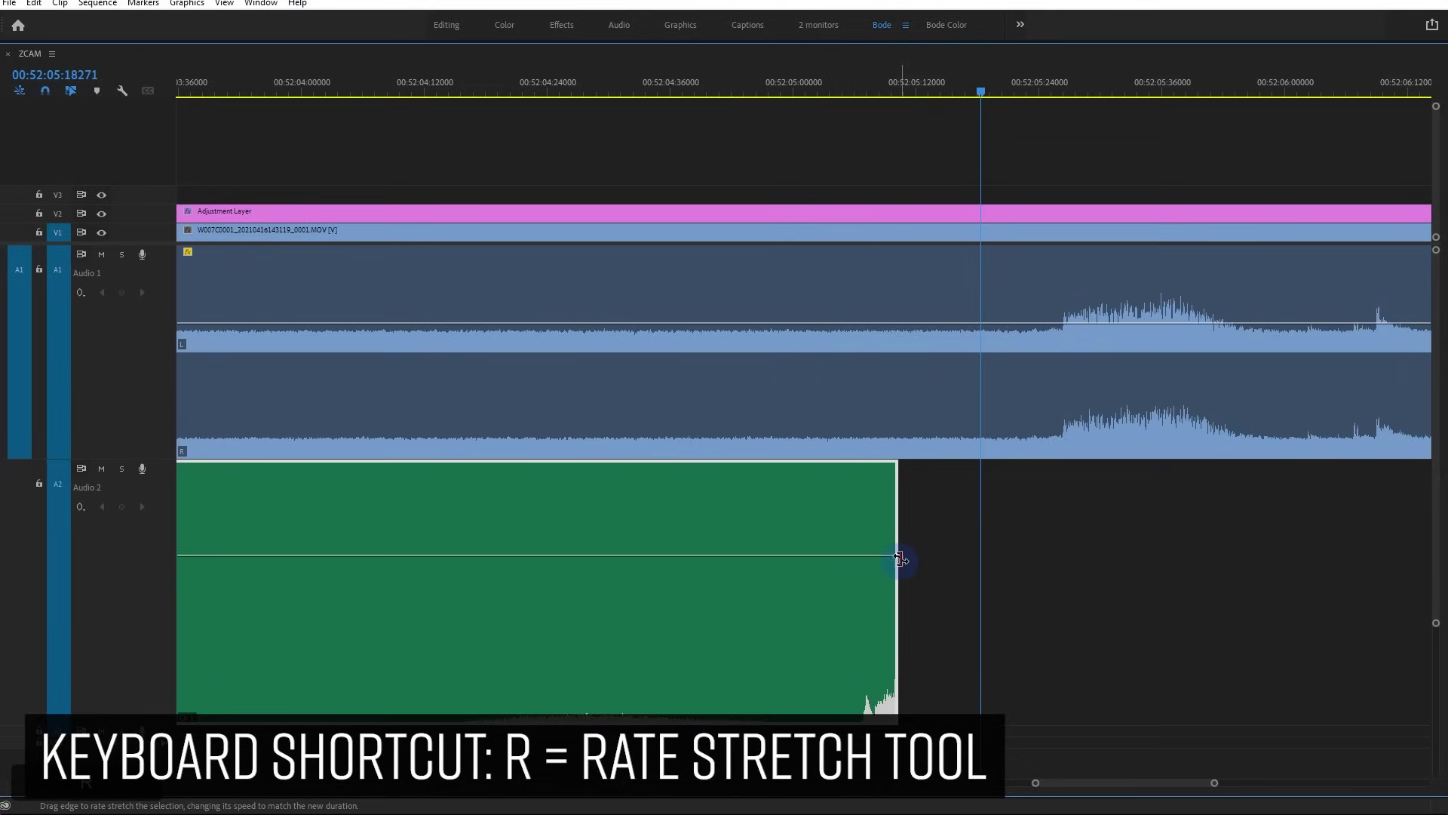
left_click_drag(896, 511, 1061, 527)
left_click_drag(1063, 426, 1065, 423)
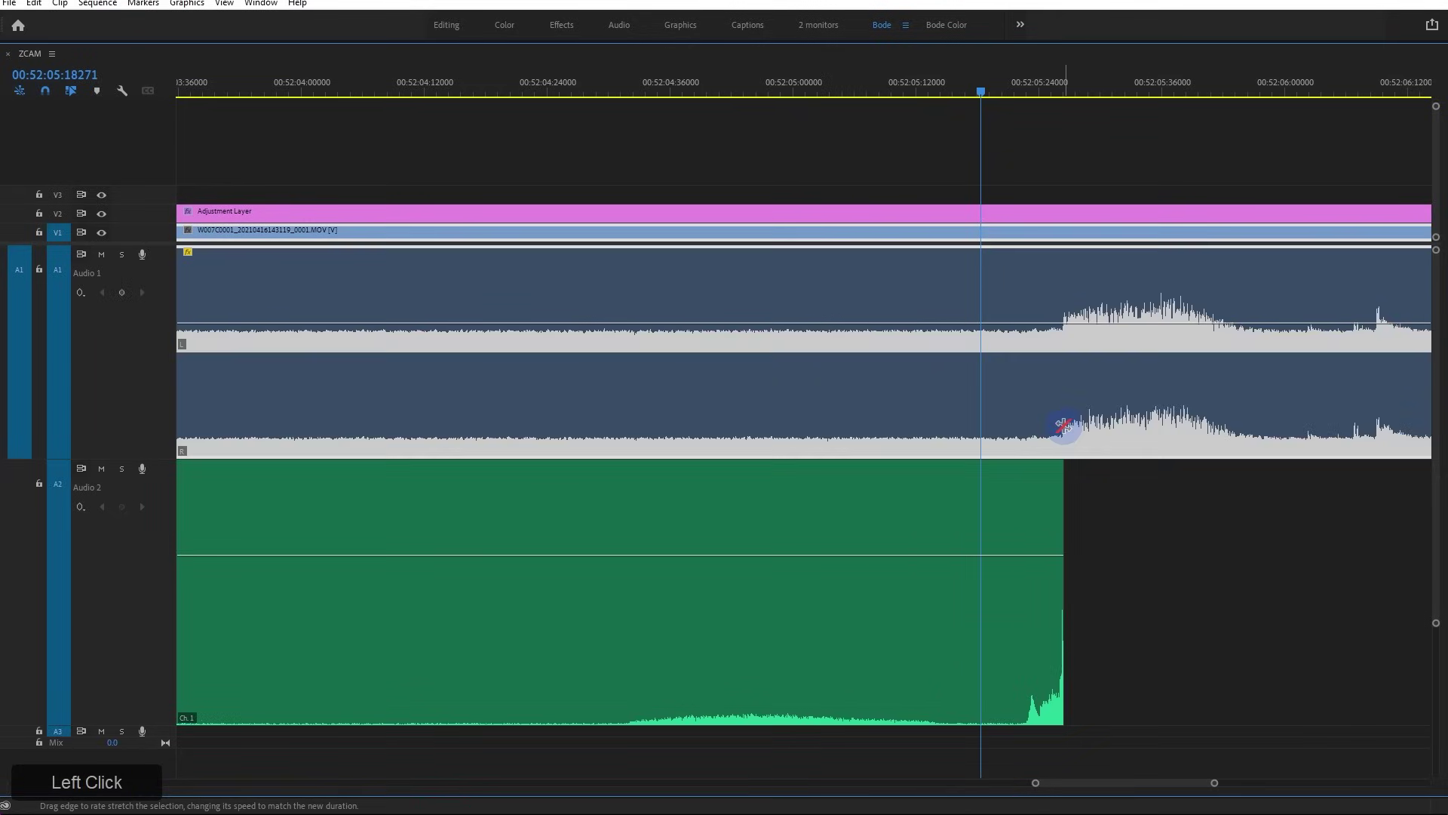
left_click_drag(1055, 89, 1067, 97)
scroll(1063, 495, "up", 10, "alt")
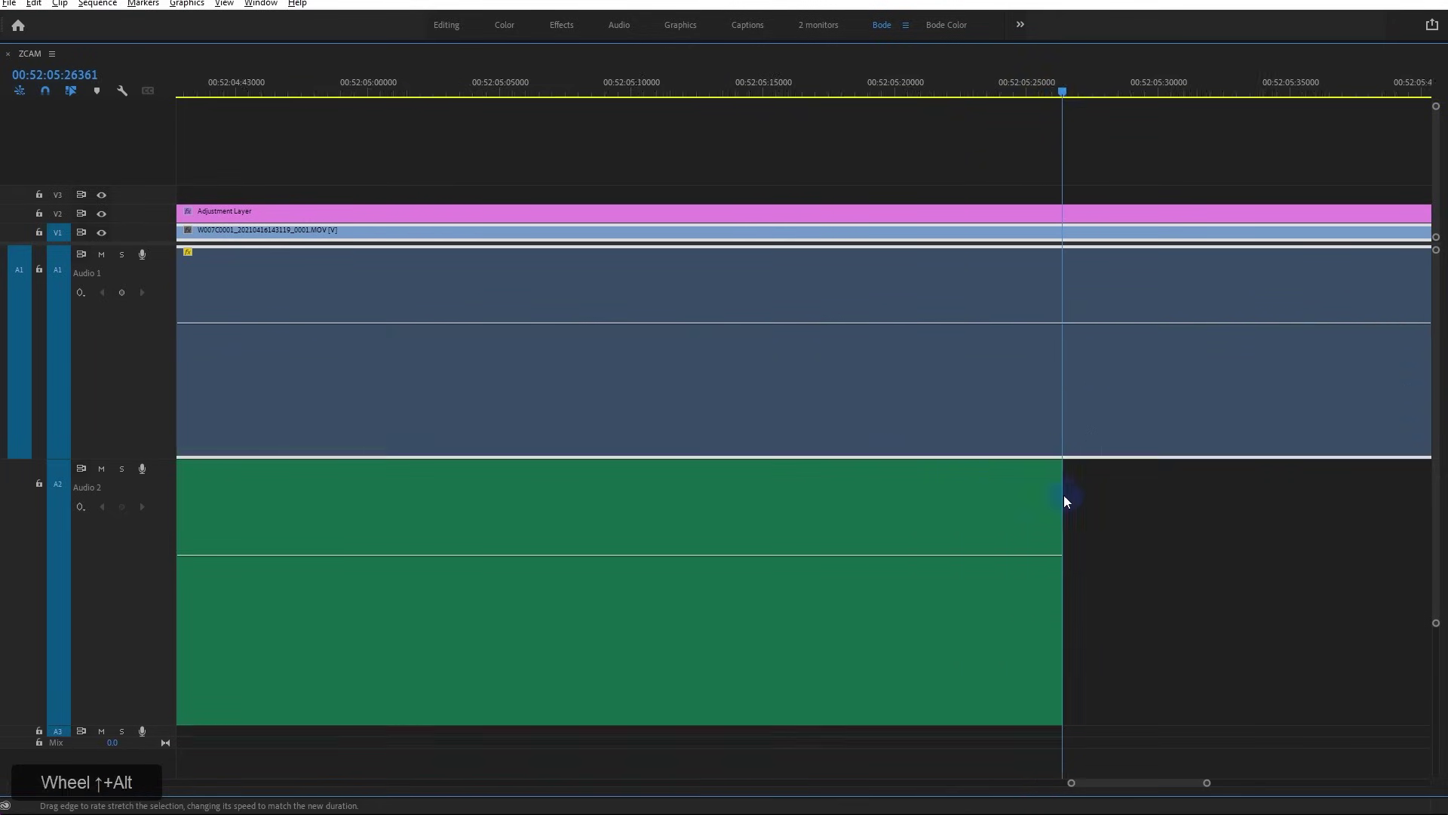
left_click_drag(1029, 518, 1054, 519)
Ripple-extend the Audio 2 clip's end, play back from 00:51:51, and zoom in near 00:52:05
key("v")
scroll(1056, 526, "down", 3, "alt")
scroll(1055, 526, "down", 5, "alt")
left_click(1047, 504, "ctrl")
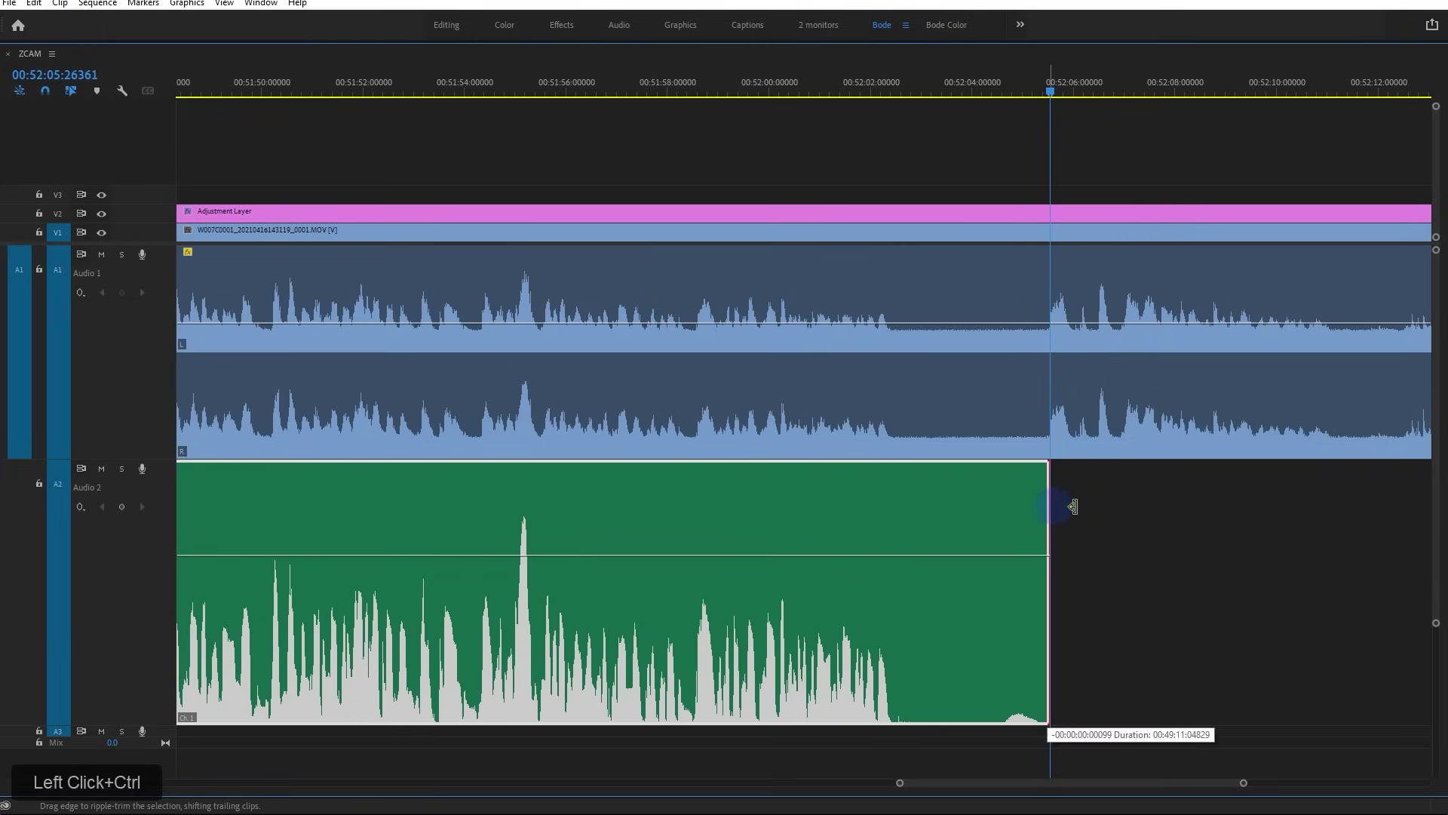
left_click_drag(1047, 504, 1293, 540)
left_click(324, 79)
key("space")
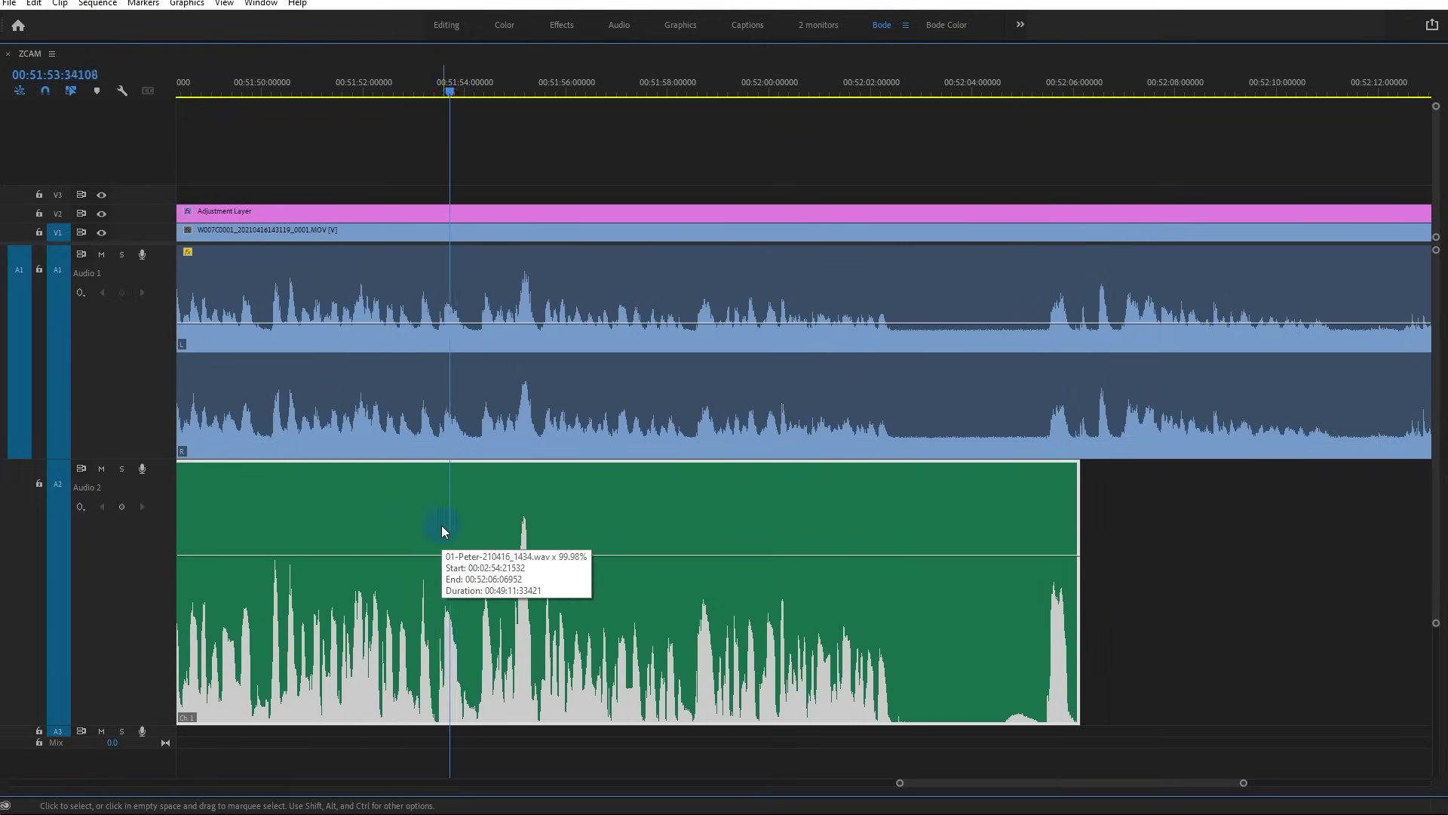
key("space")
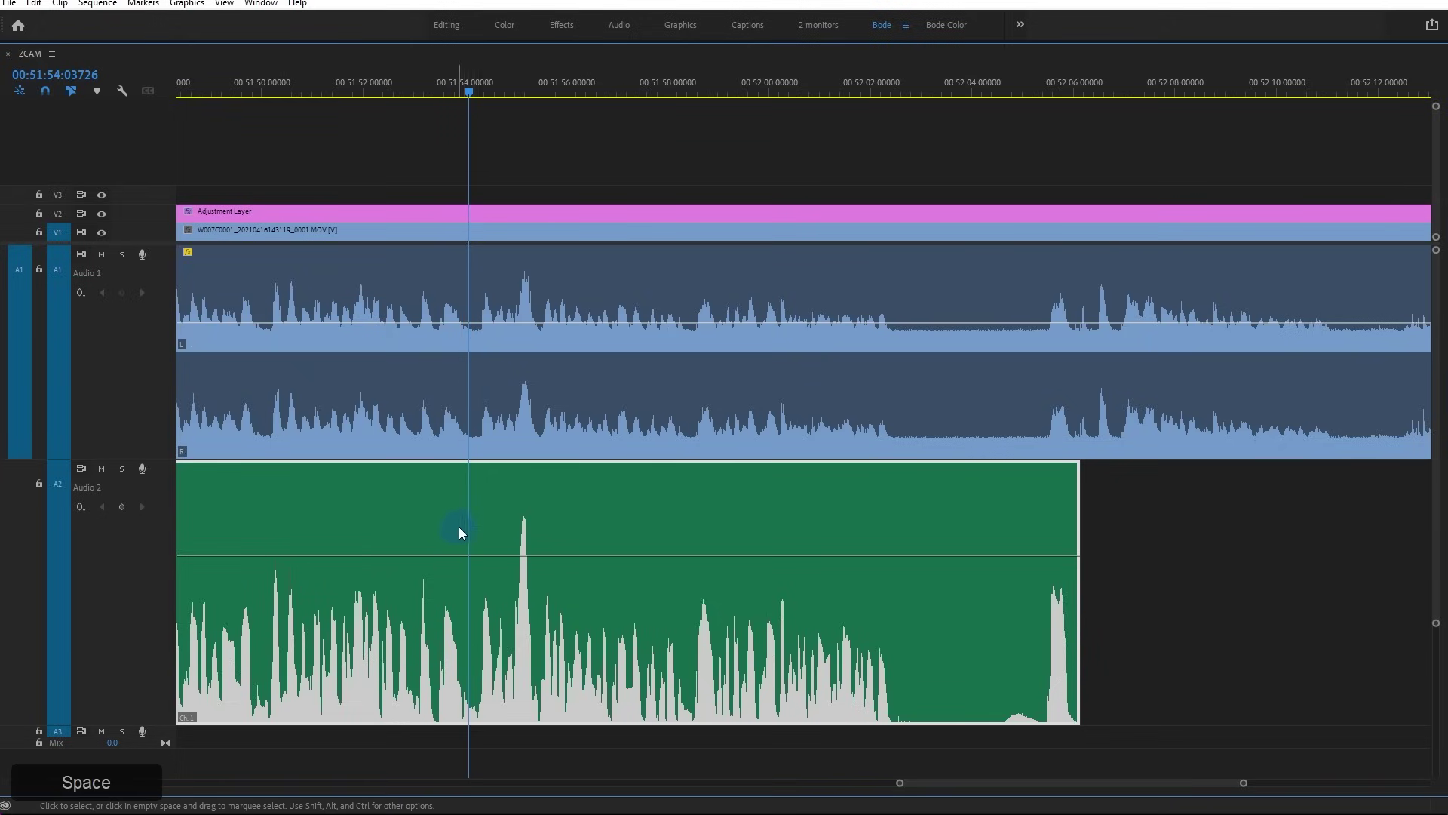
left_click_drag(1073, 82, 1064, 91)
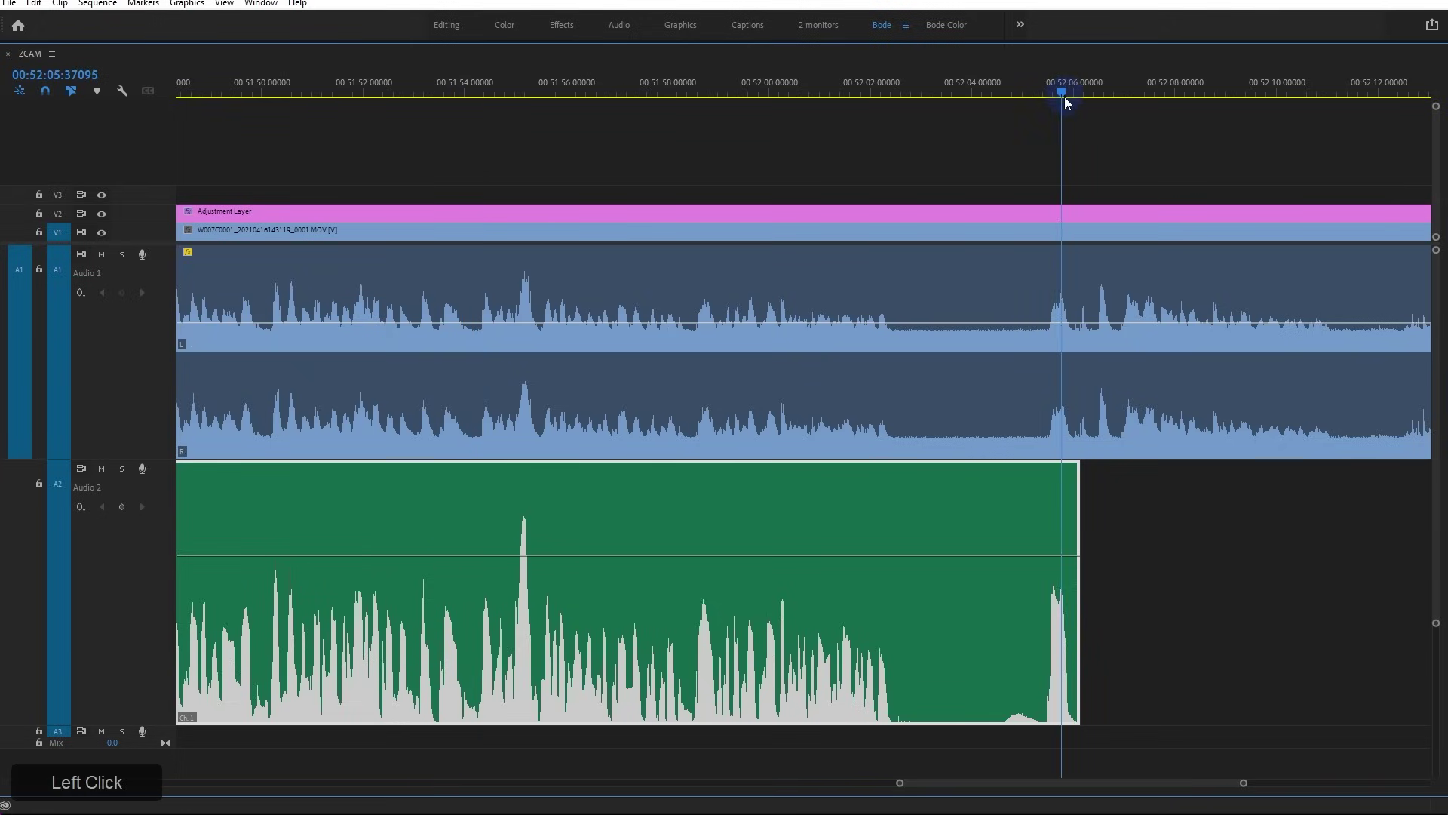
key("equal")
key("equal")
key("equal")
key("equal")
key("equal")
left_click(425, 78)
key("equal")
key("equal")
key("equal")
key("equal")
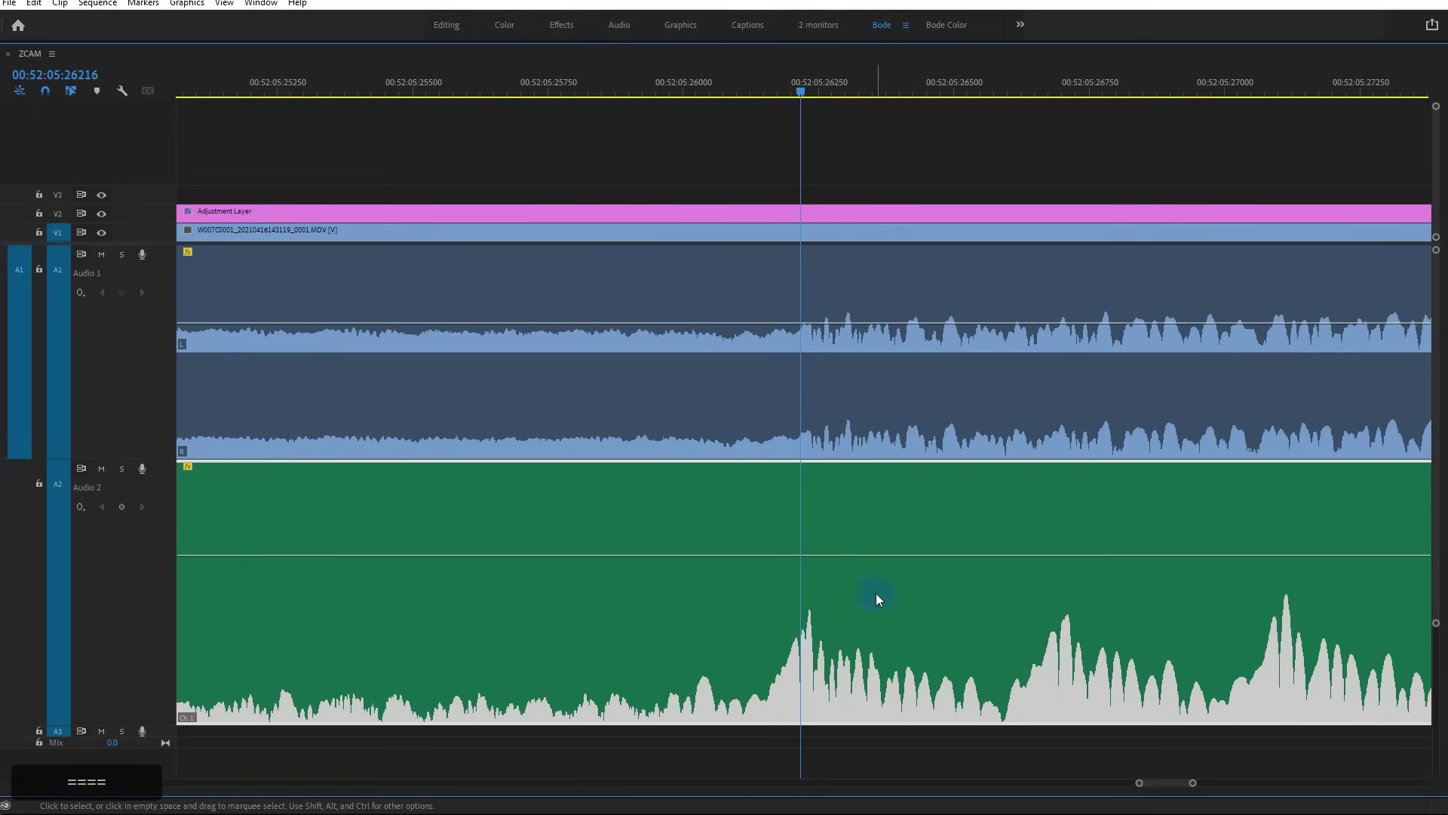
key("equal")
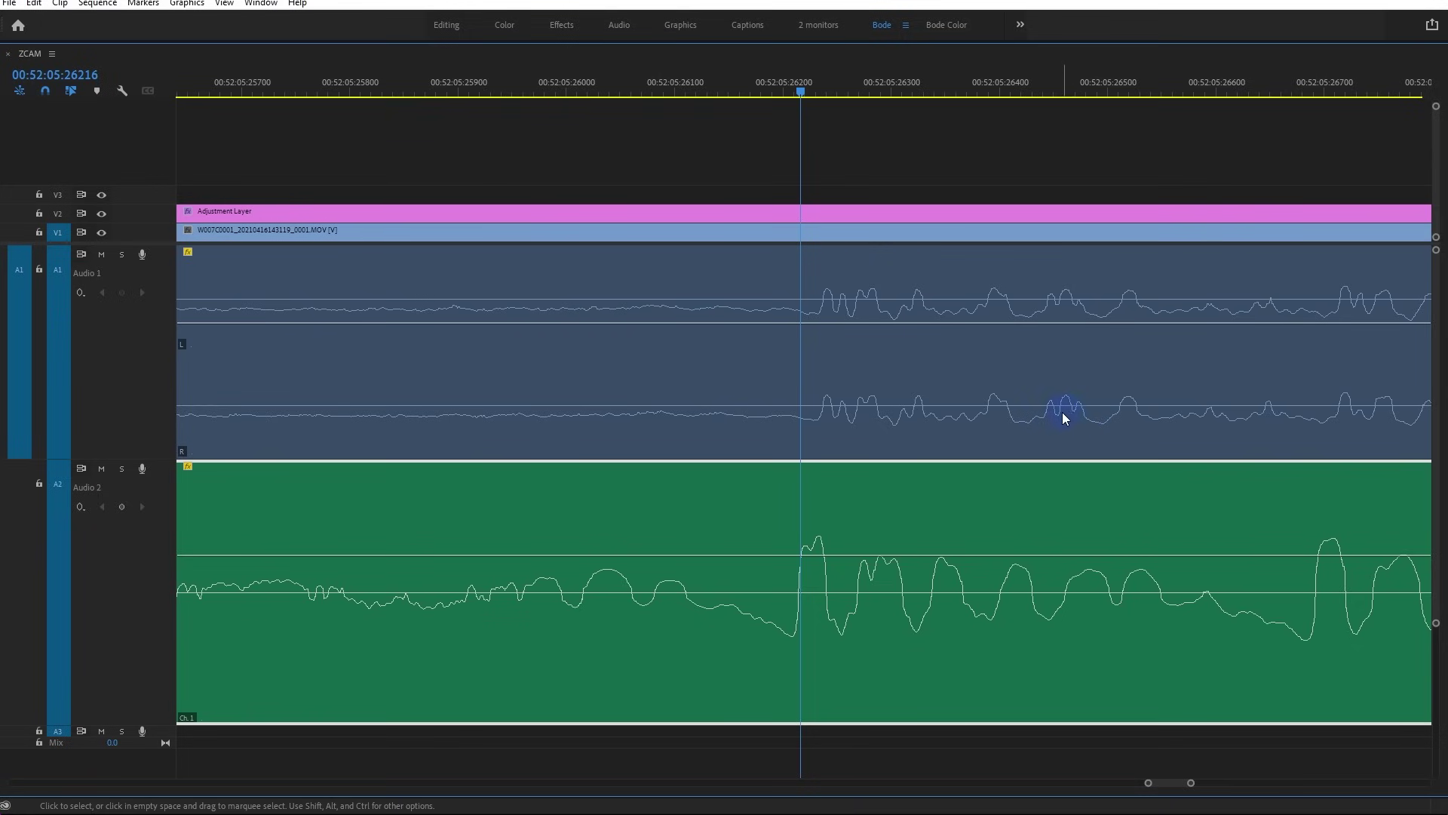
key("minus")
key("minus")
key("minus")
key("minus")
key("minus")
key("minus")
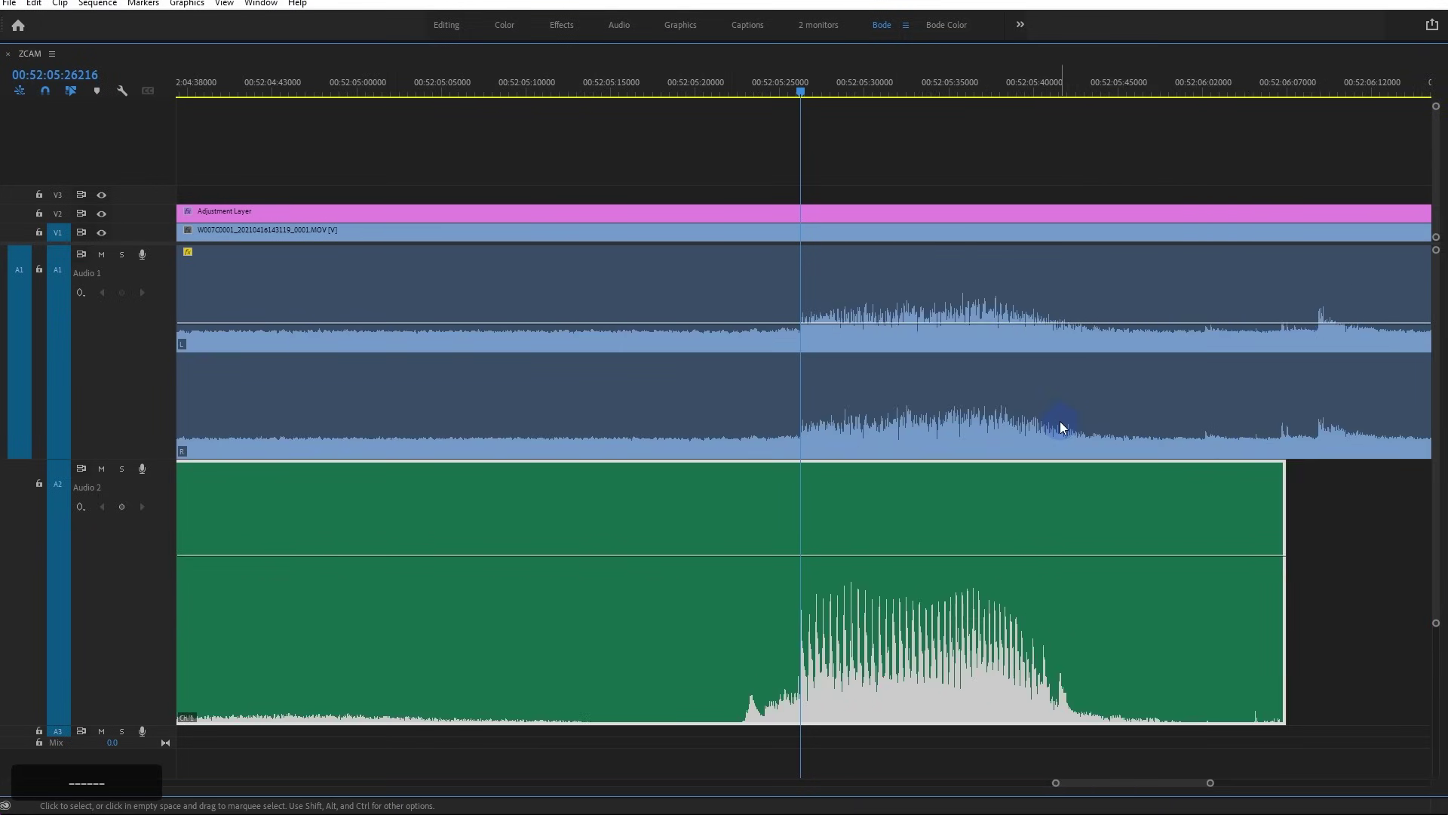
key("minus")
key("minus")
key("minus")
key("minus")
key("minus")
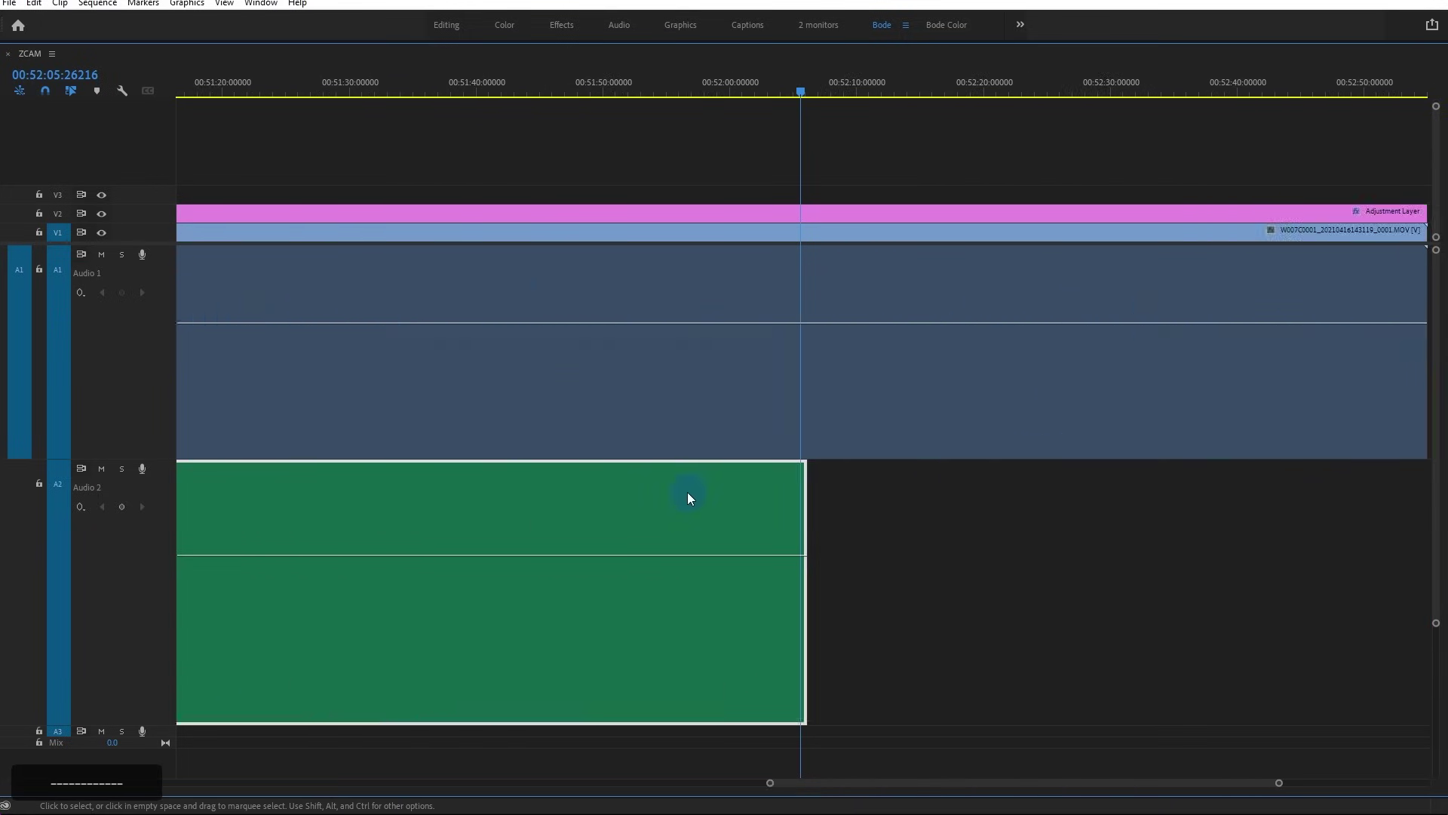
key("minus")
key("minus")
key("minus")
key("minus")
key("minus")
left_click(698, 89)
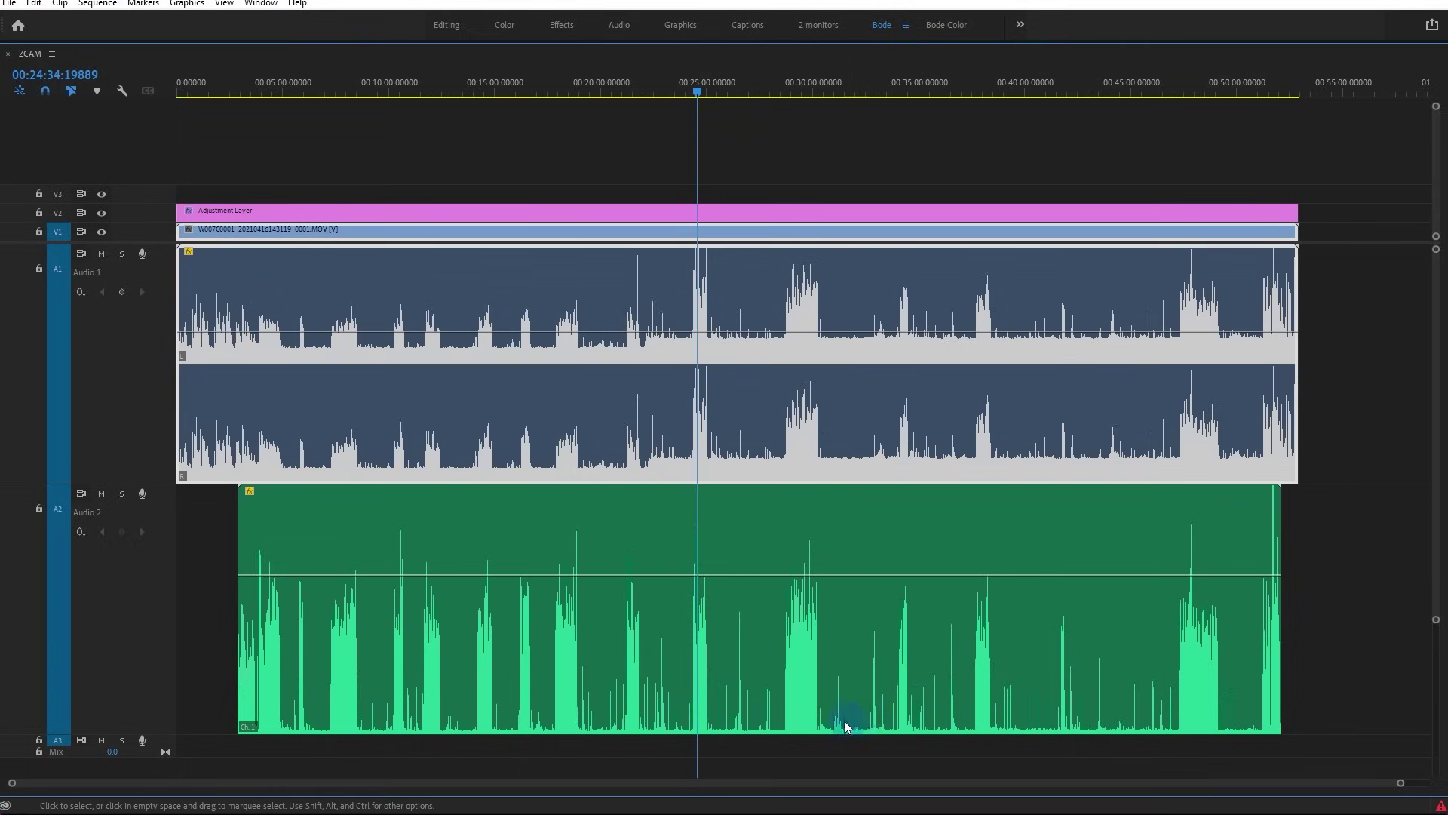
scroll(701, 679, "up", 3)
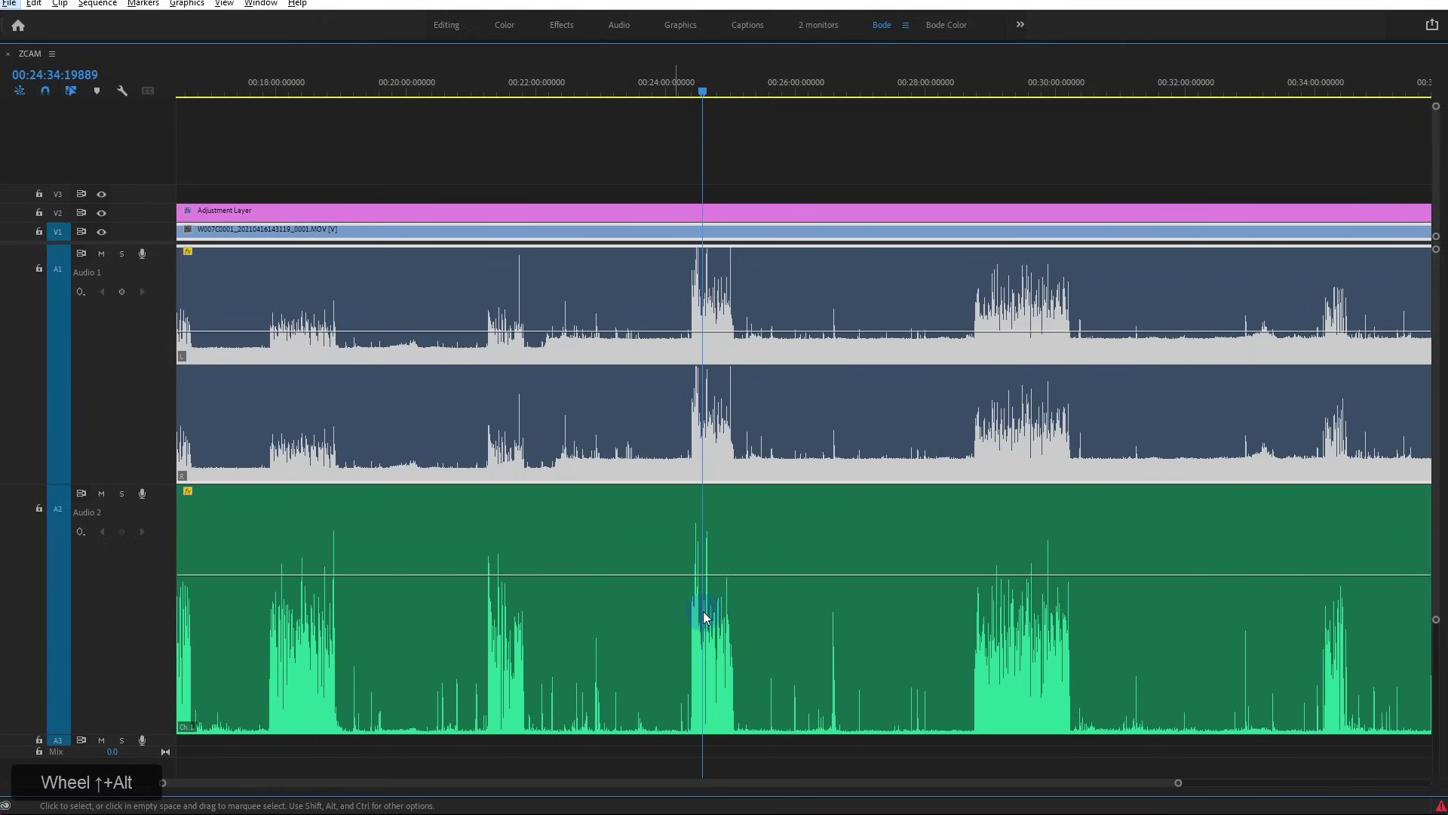
key("alt+space")
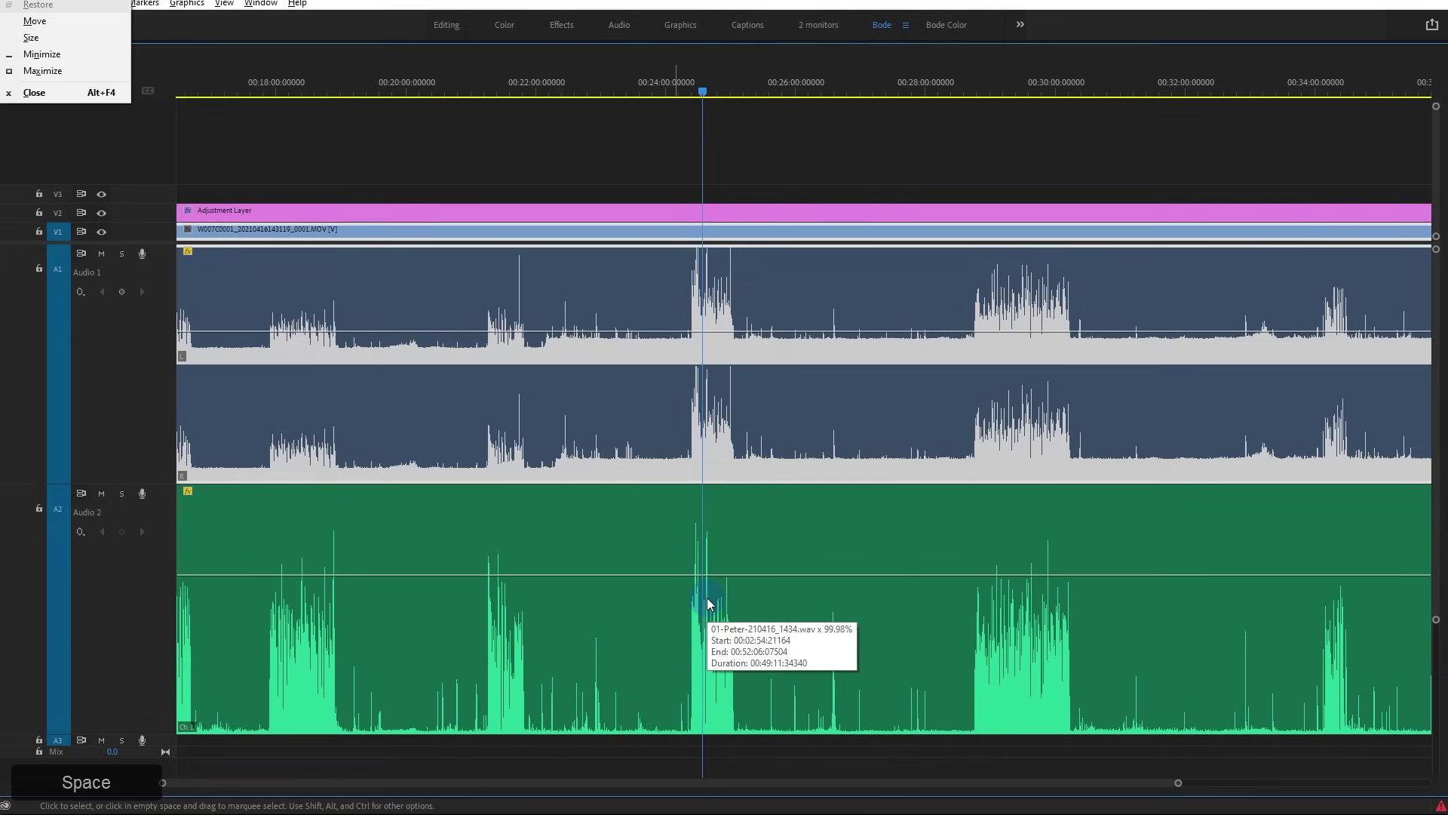
left_click(712, 551)
key("space")
scroll(721, 558, "down", 5)
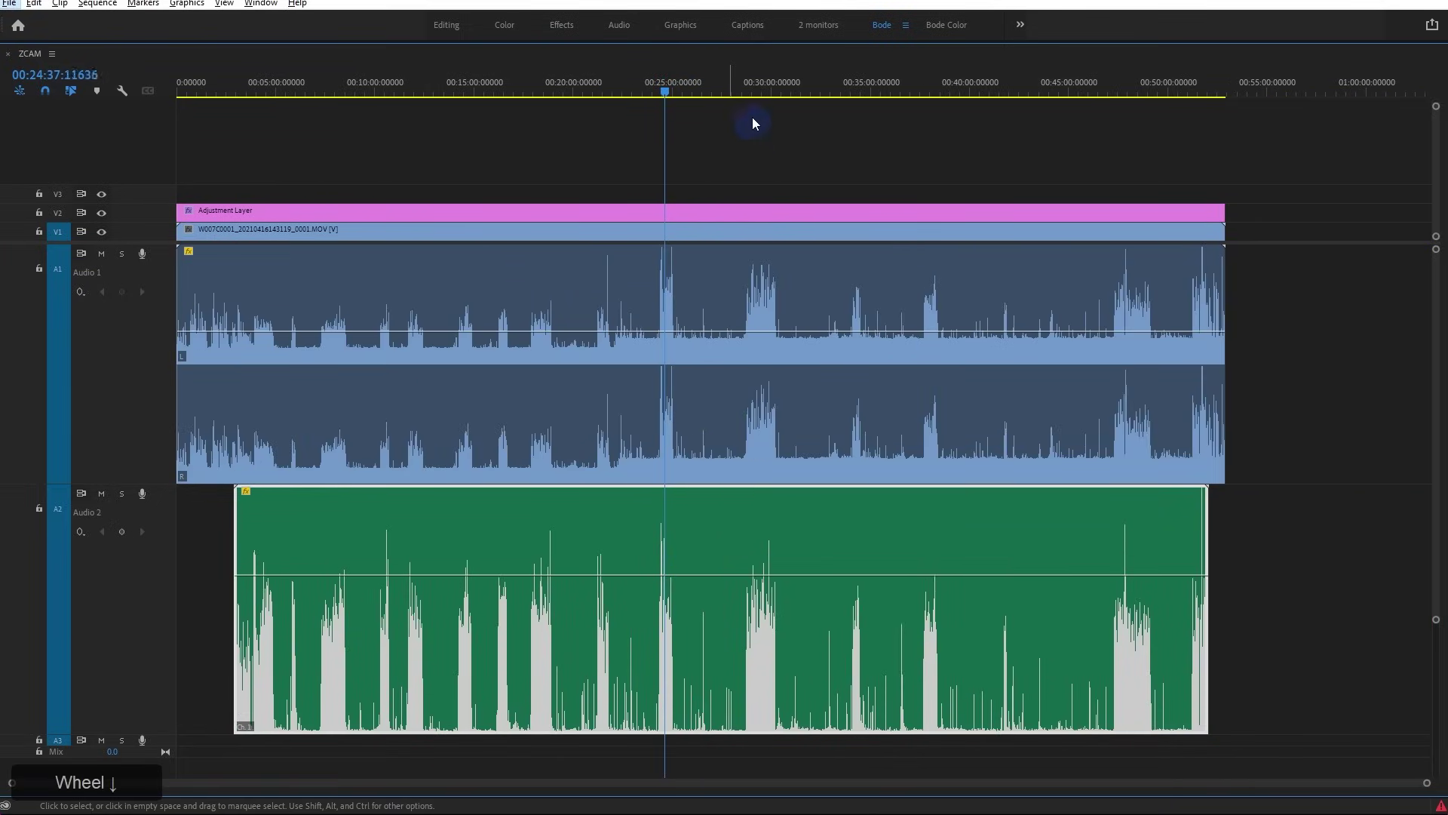
left_click_drag(759, 89, 853, 89)
key("space")
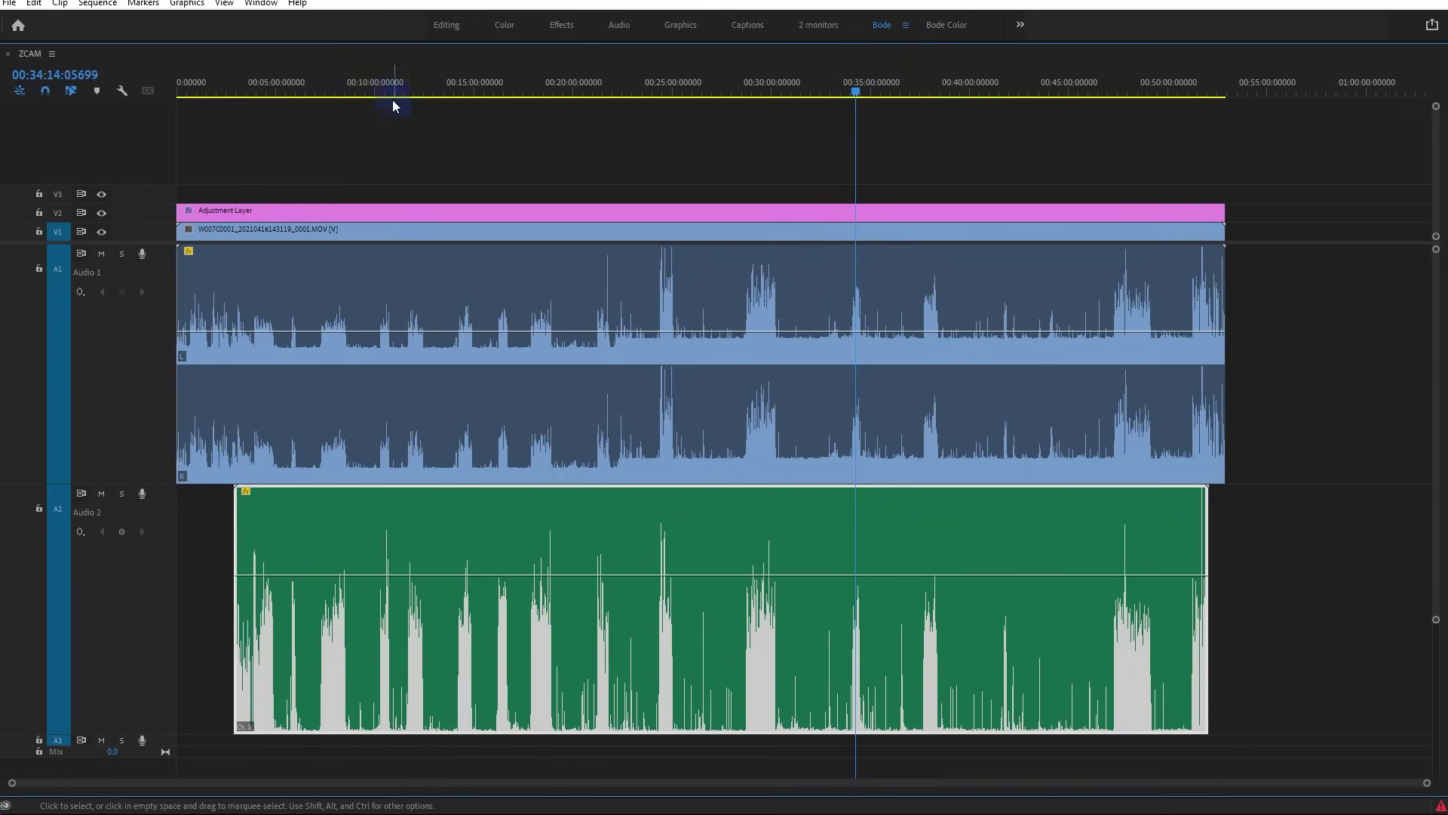
left_click(325, 90)
key("space")
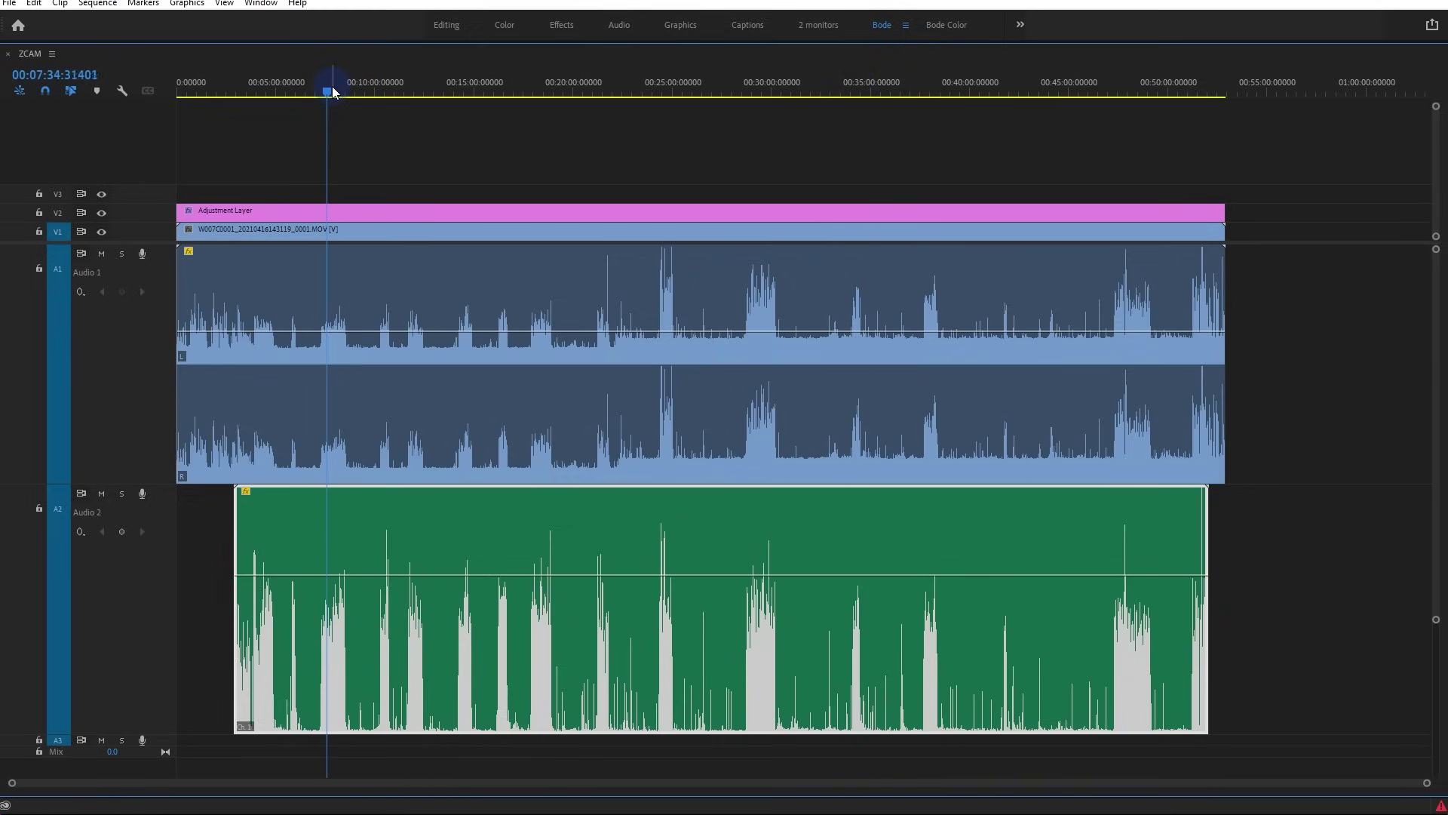
key("space")
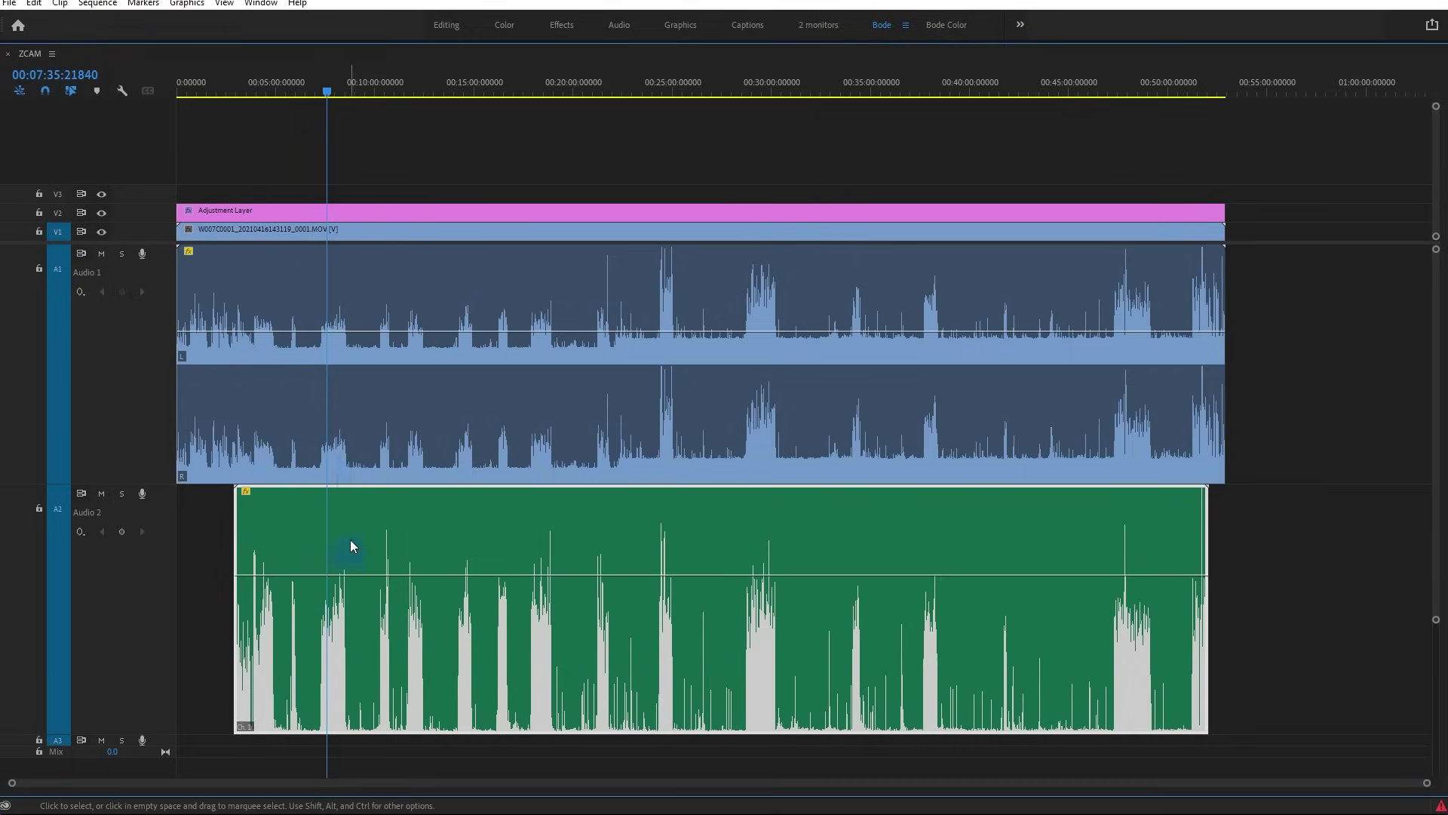
left_click(344, 505)
key("space")
Mute Audio 1, play back hearing only the voice recording, and fit the whole sequence in view
left_click(101, 254)
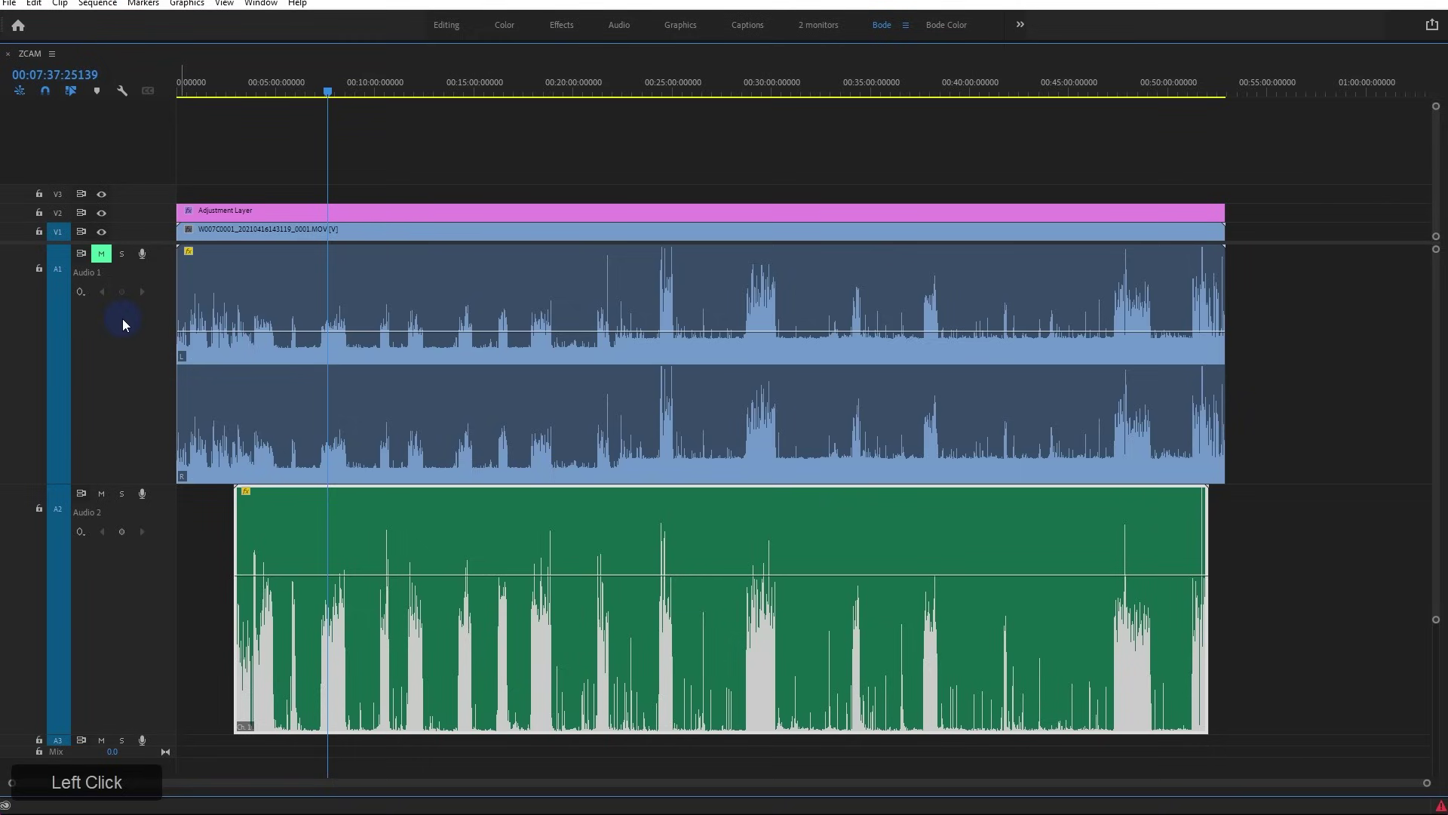
key("space")
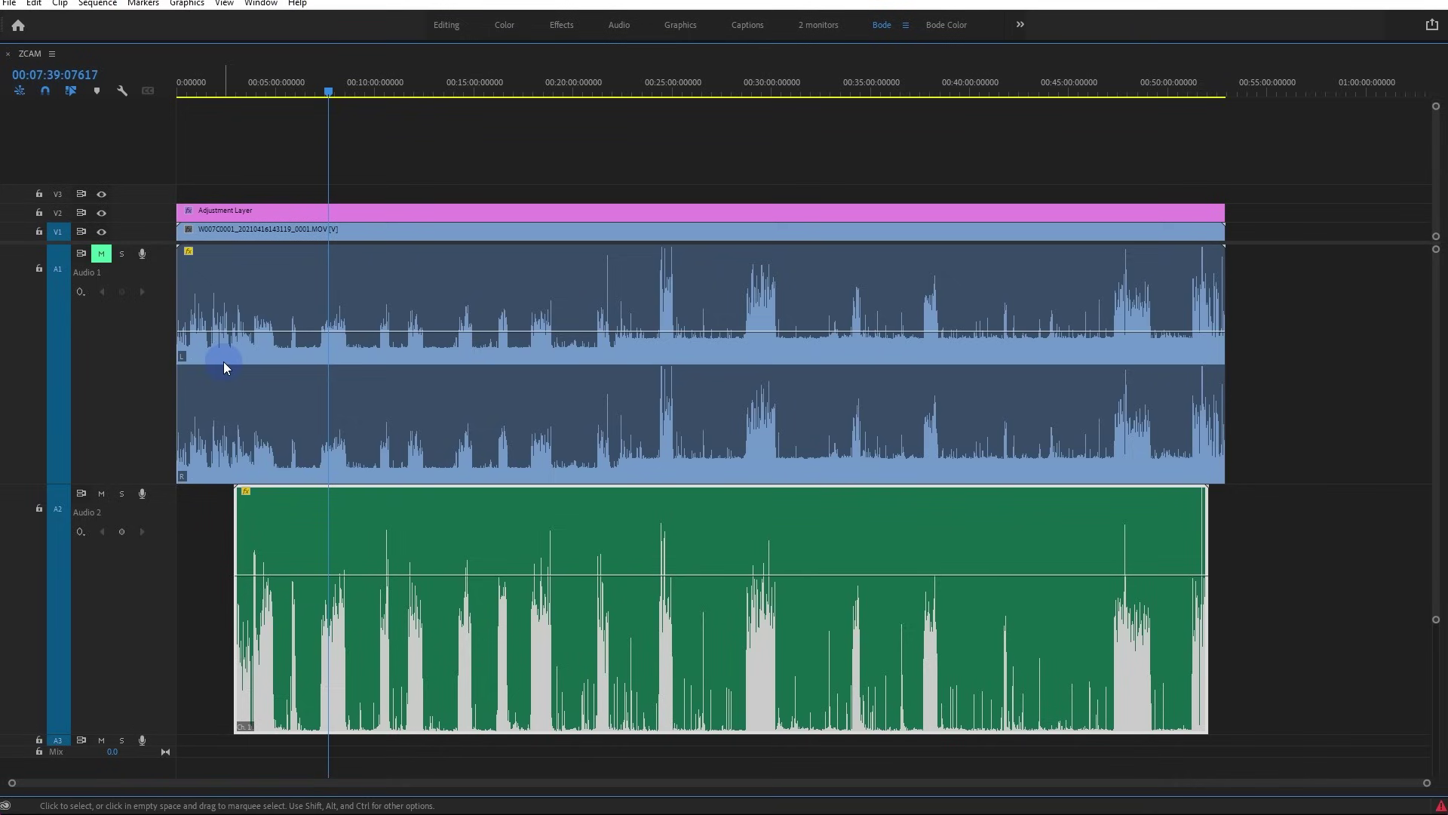
mouse_move(224, 362)
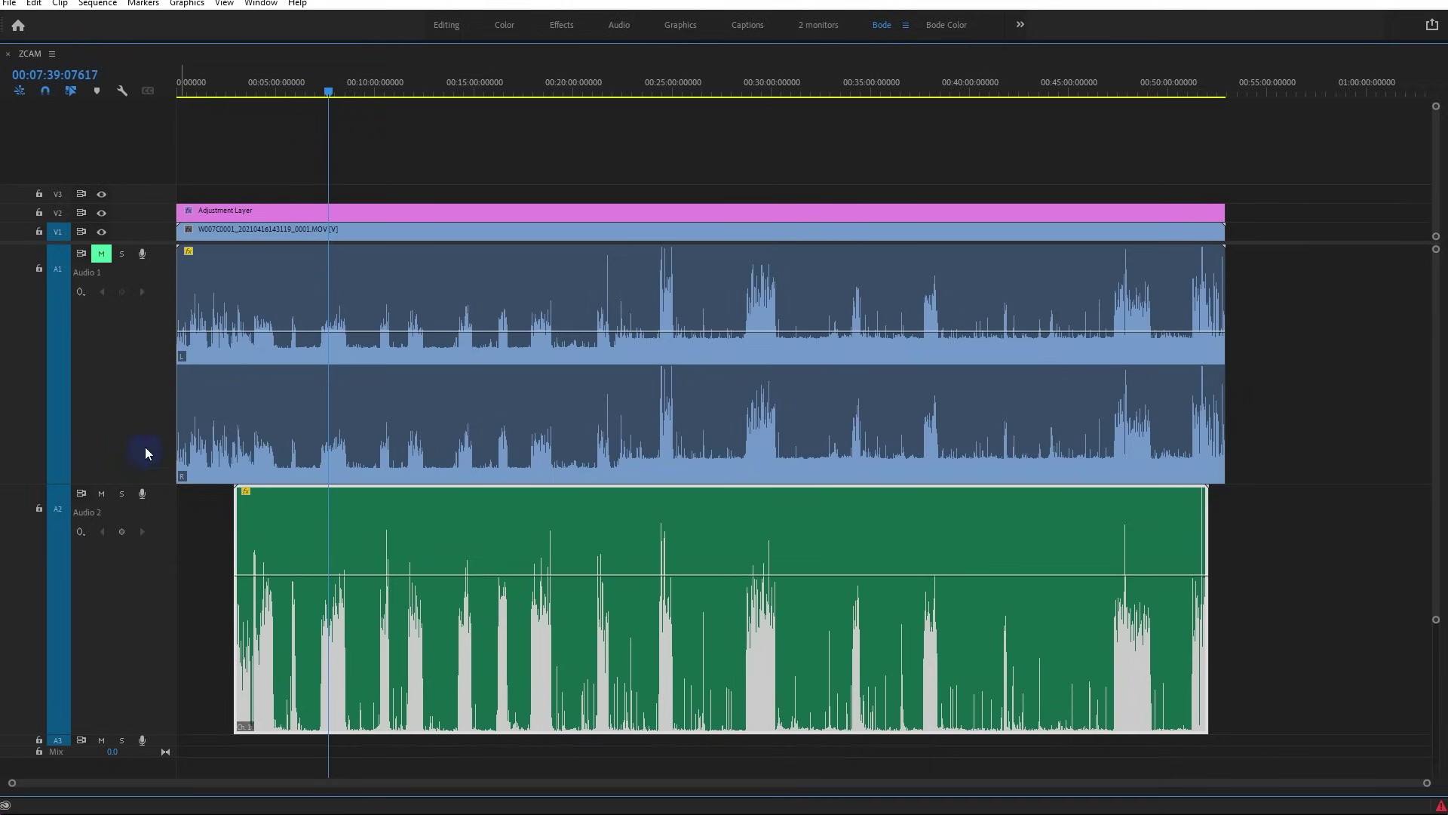
scroll(151, 407, "down", 5, "alt")
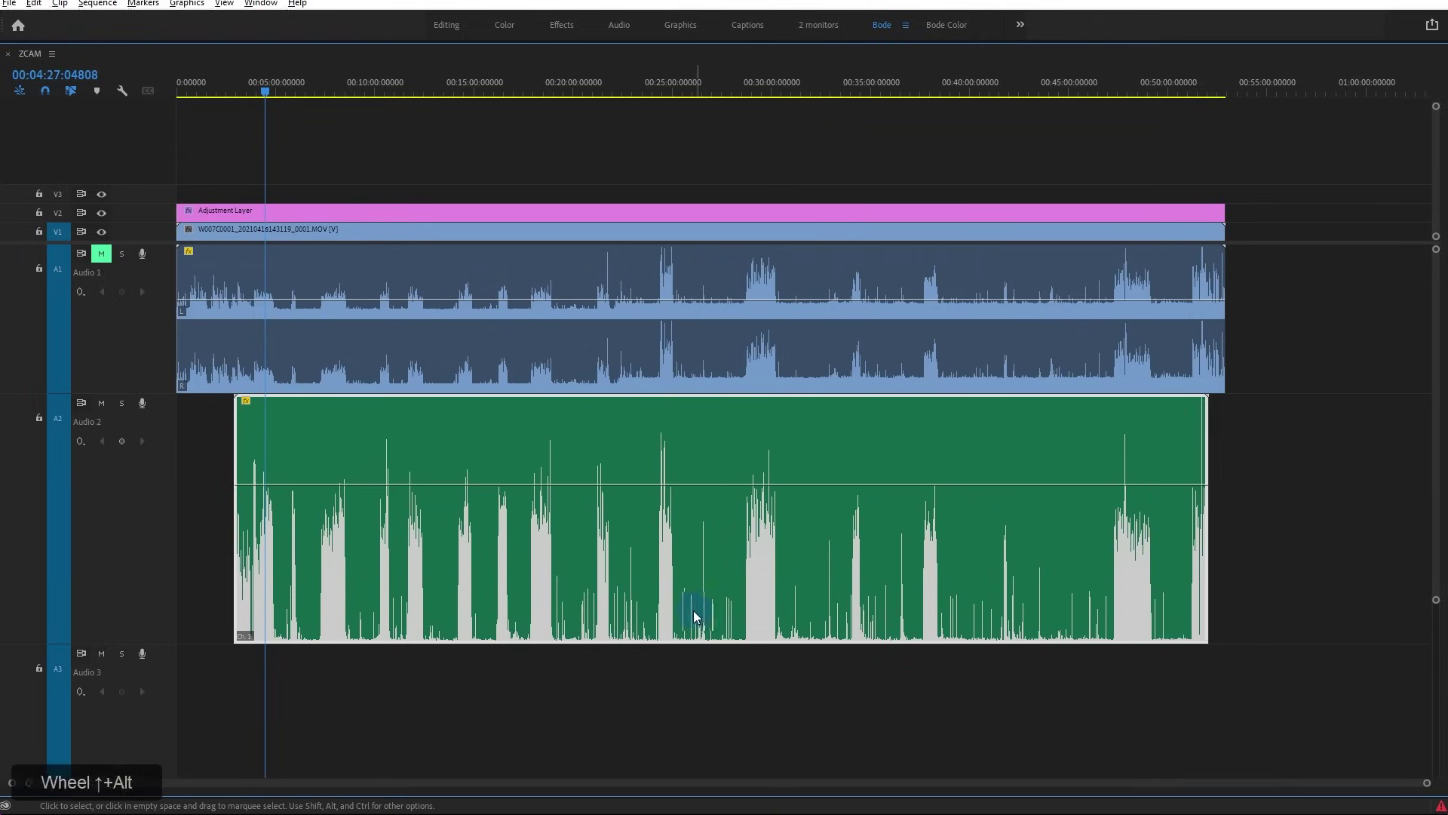
scroll(694, 615, "up", 10, "alt")
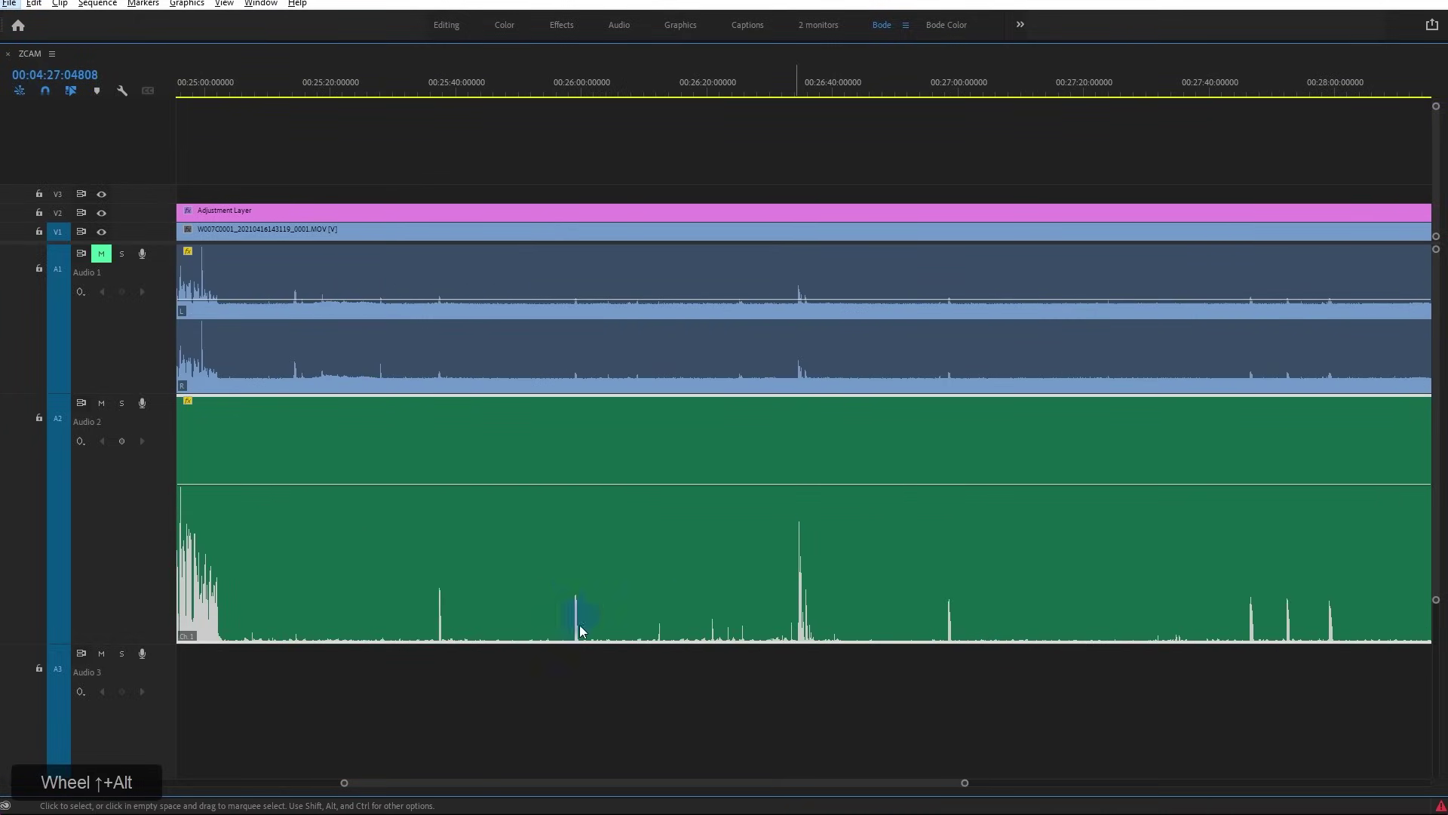
scroll(775, 653, "down", 8, "alt")
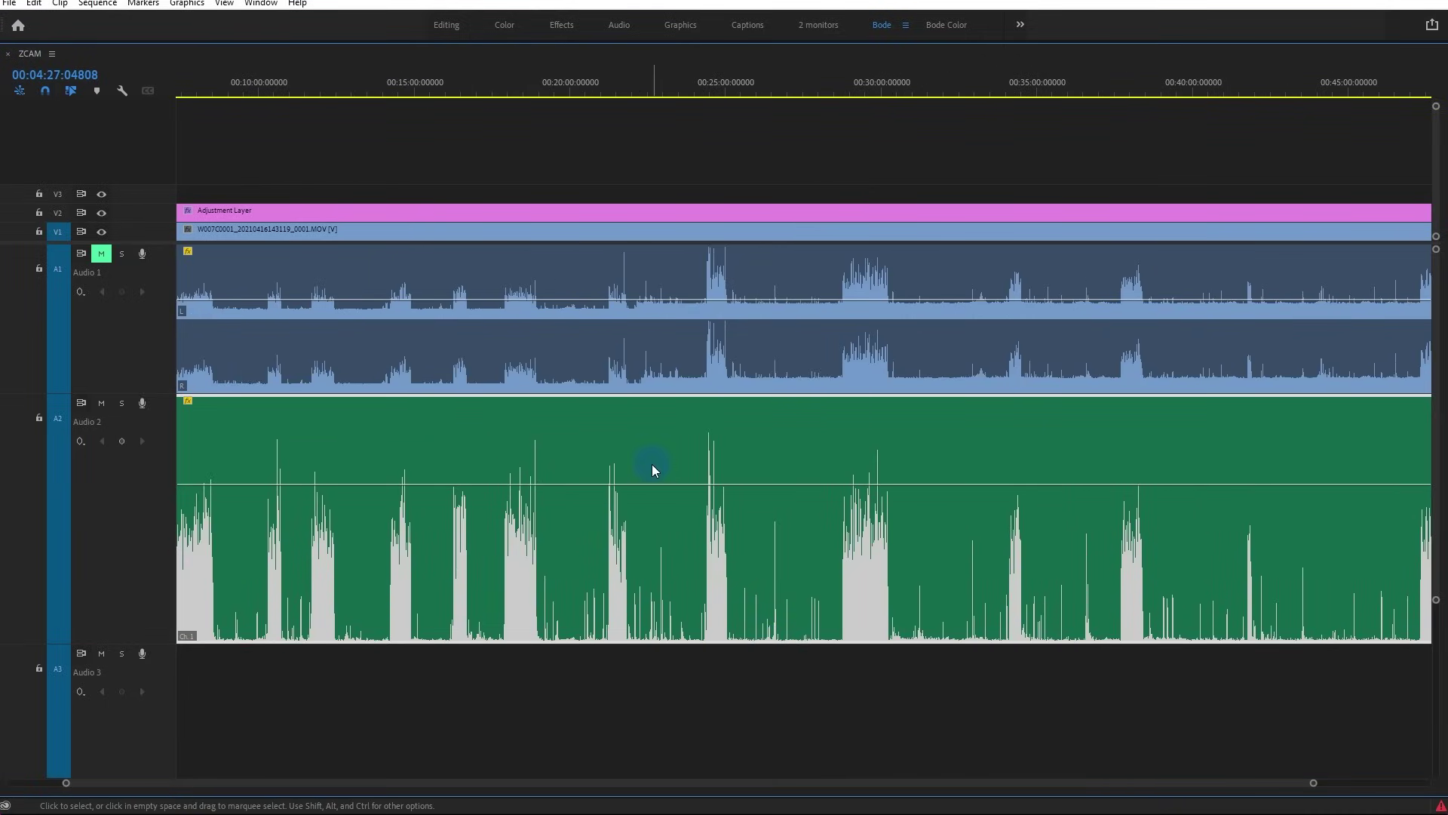
scroll(660, 483, "down", 2)
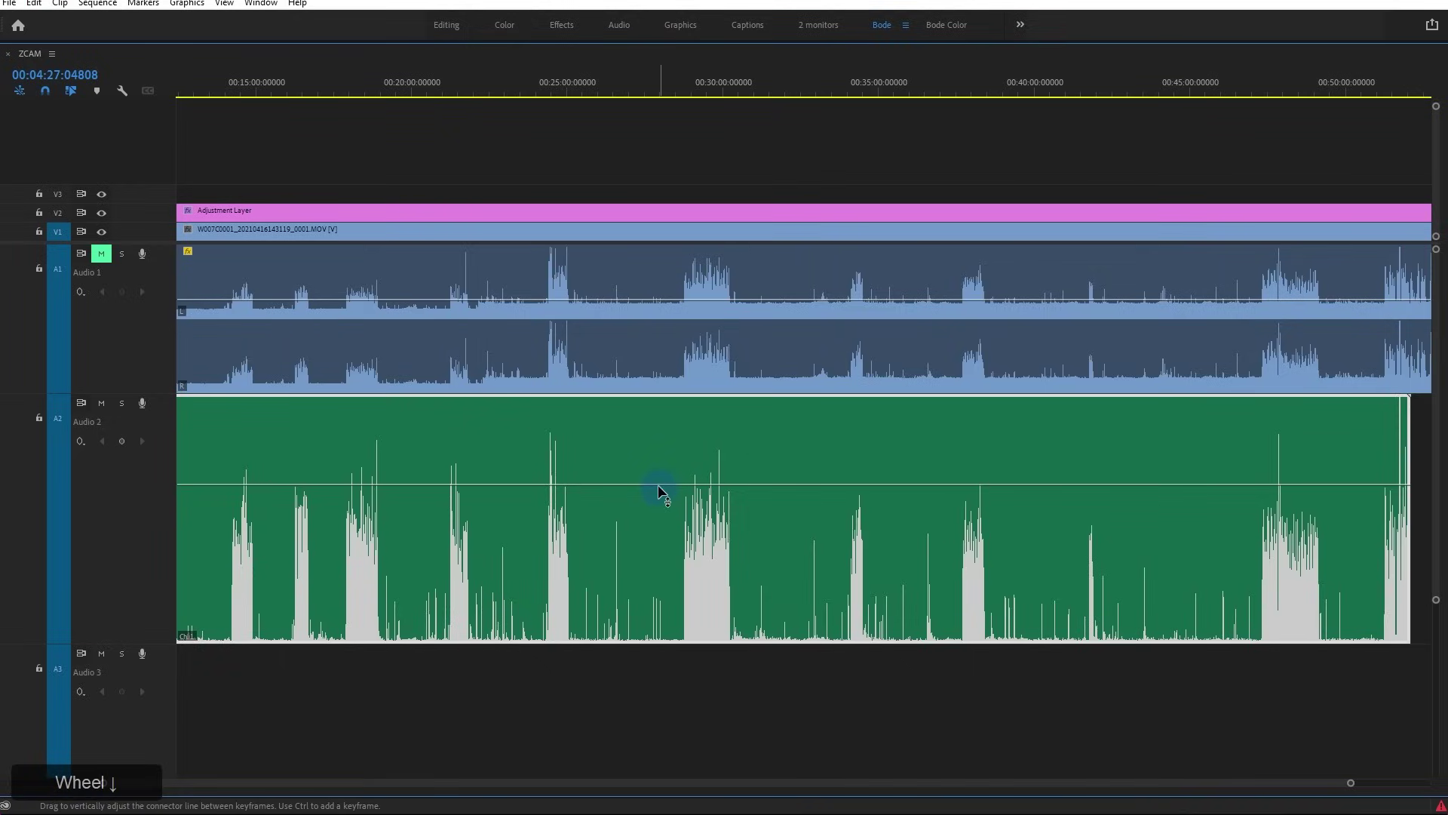
key("backslash")
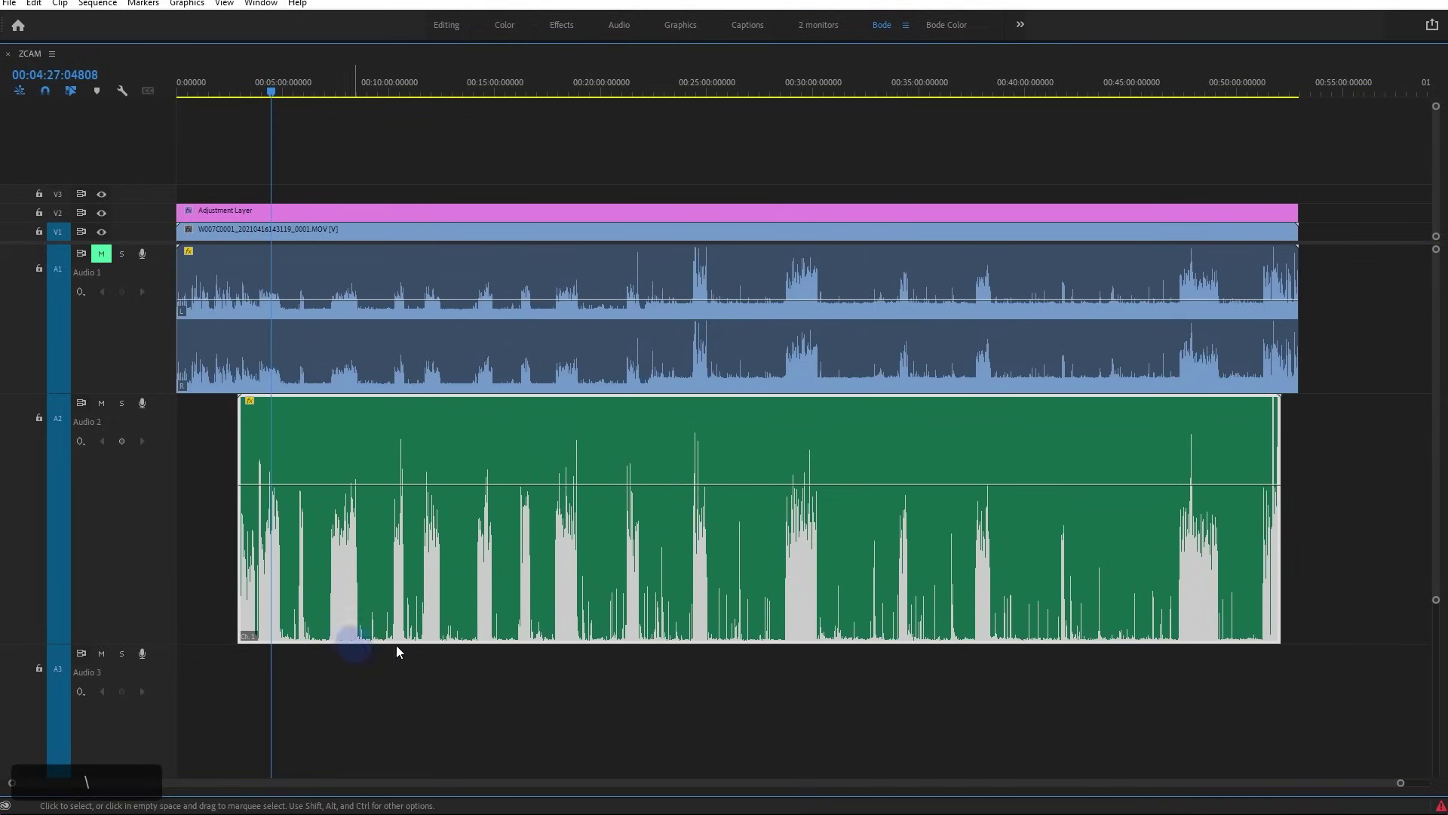
key("ctrl+m")
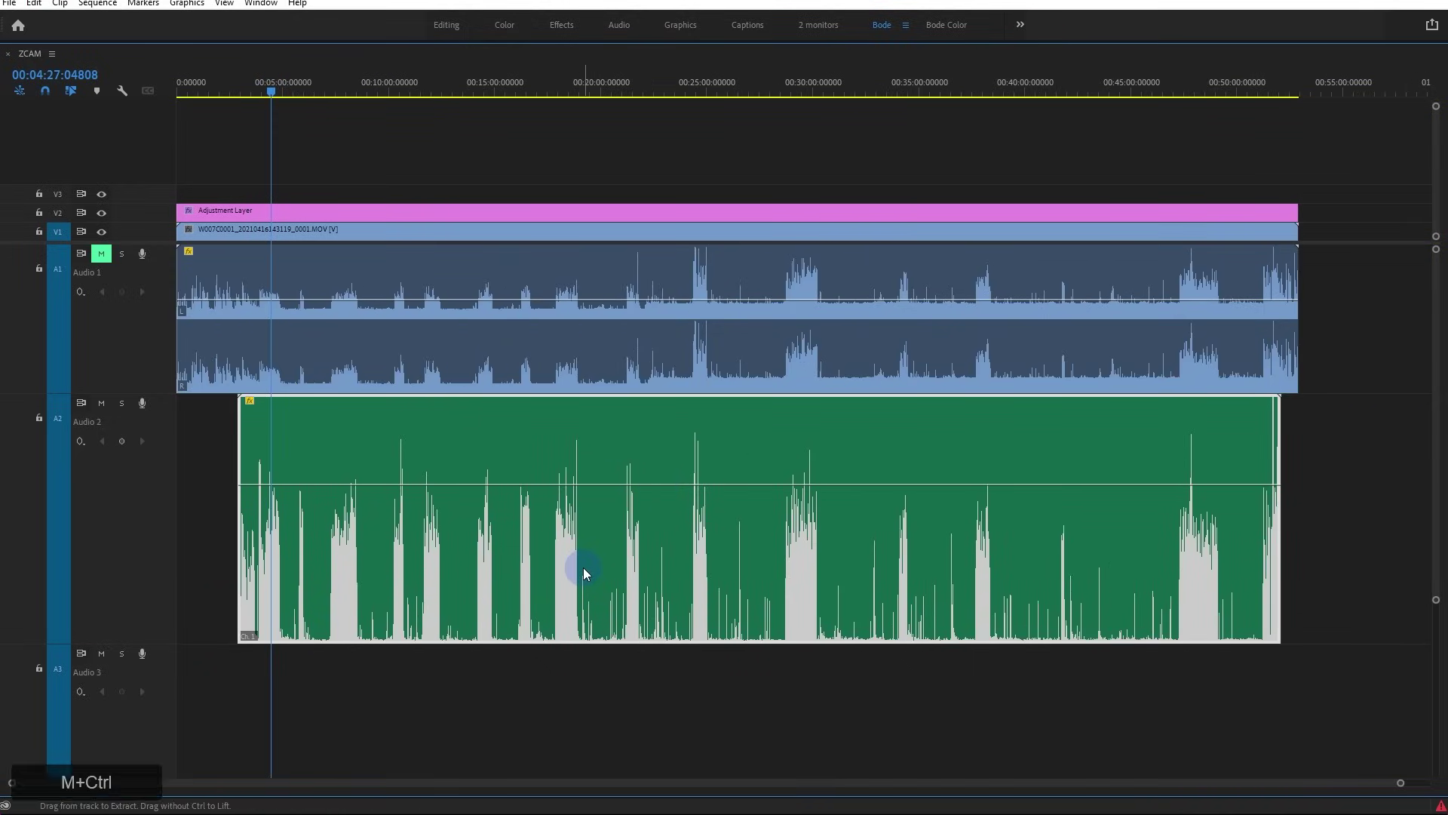
Export the sequence as ZCAM_1.wav in Waveform Audio format at 48000 Hz, 24 bit
left_click(1044, 111)
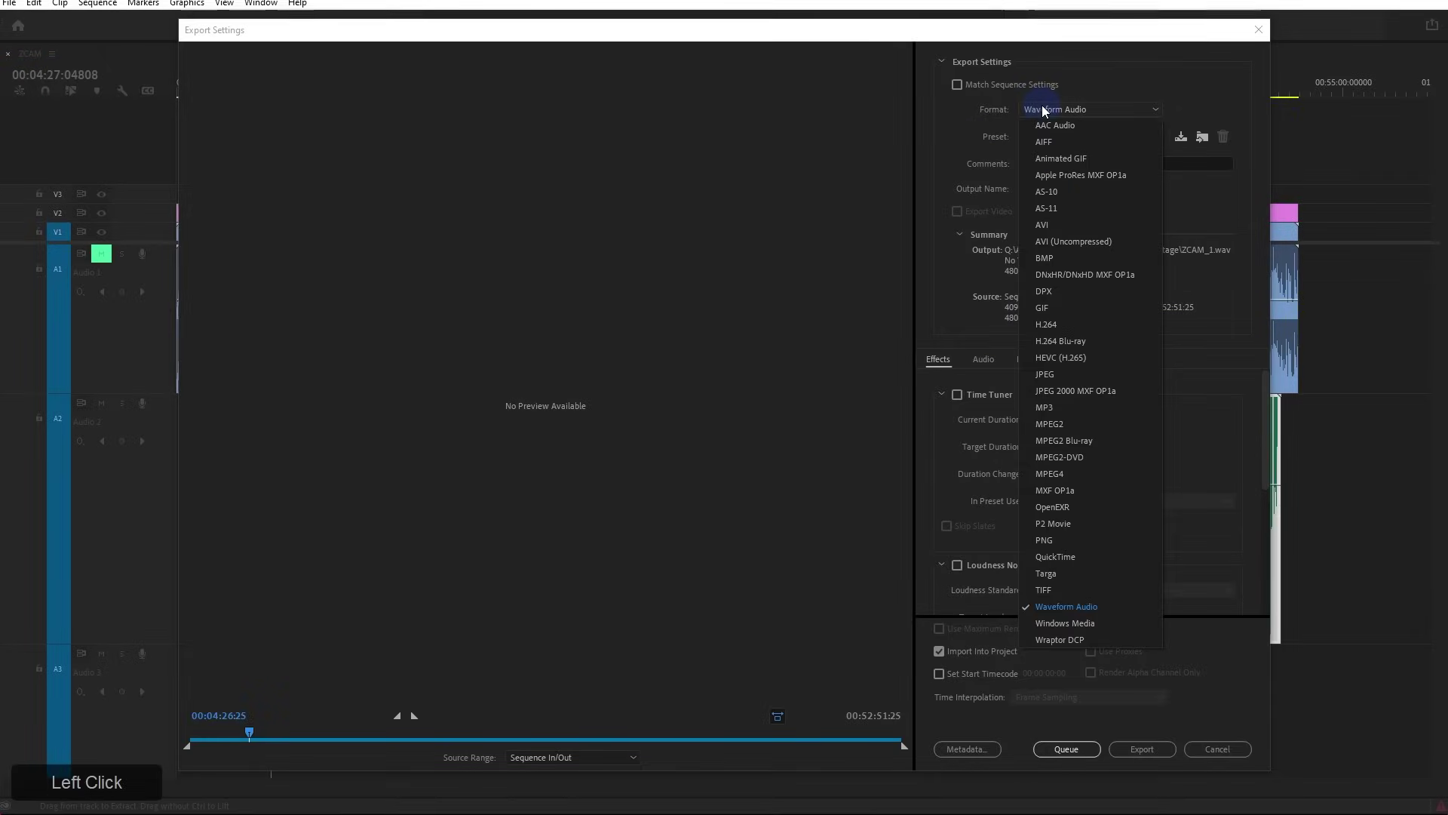
left_click(1101, 607)
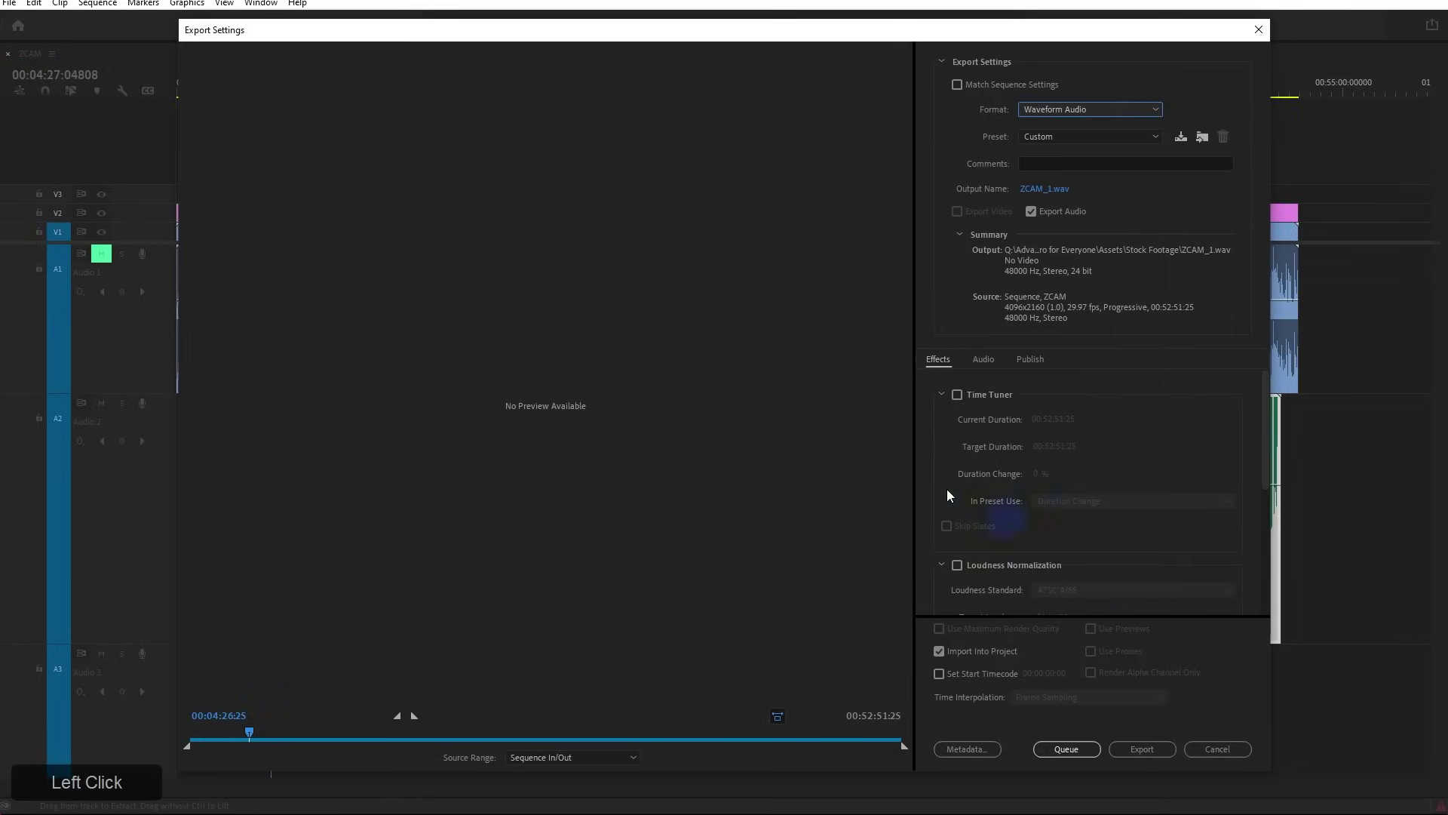
left_click(983, 370)
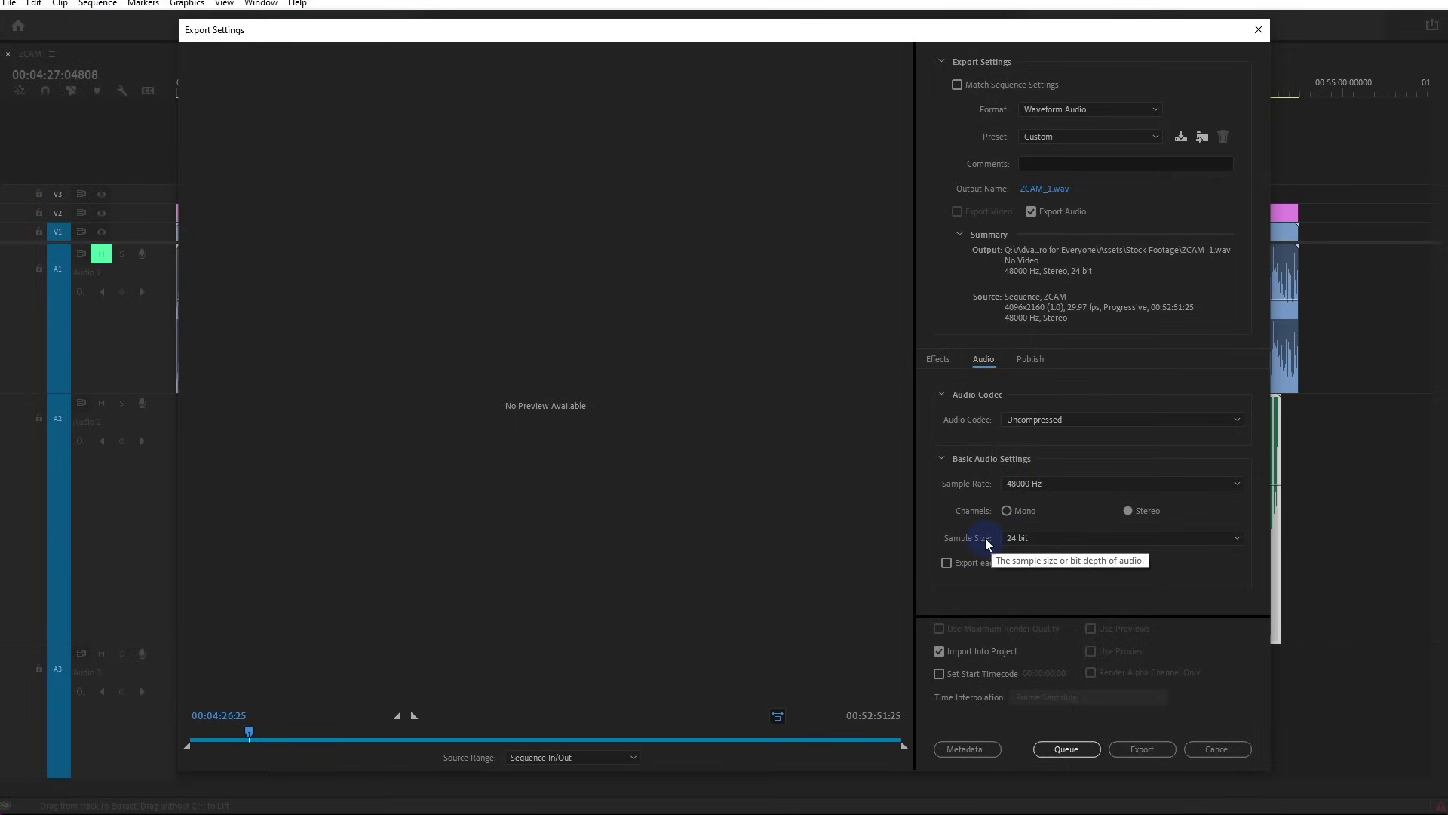
left_click(1014, 540)
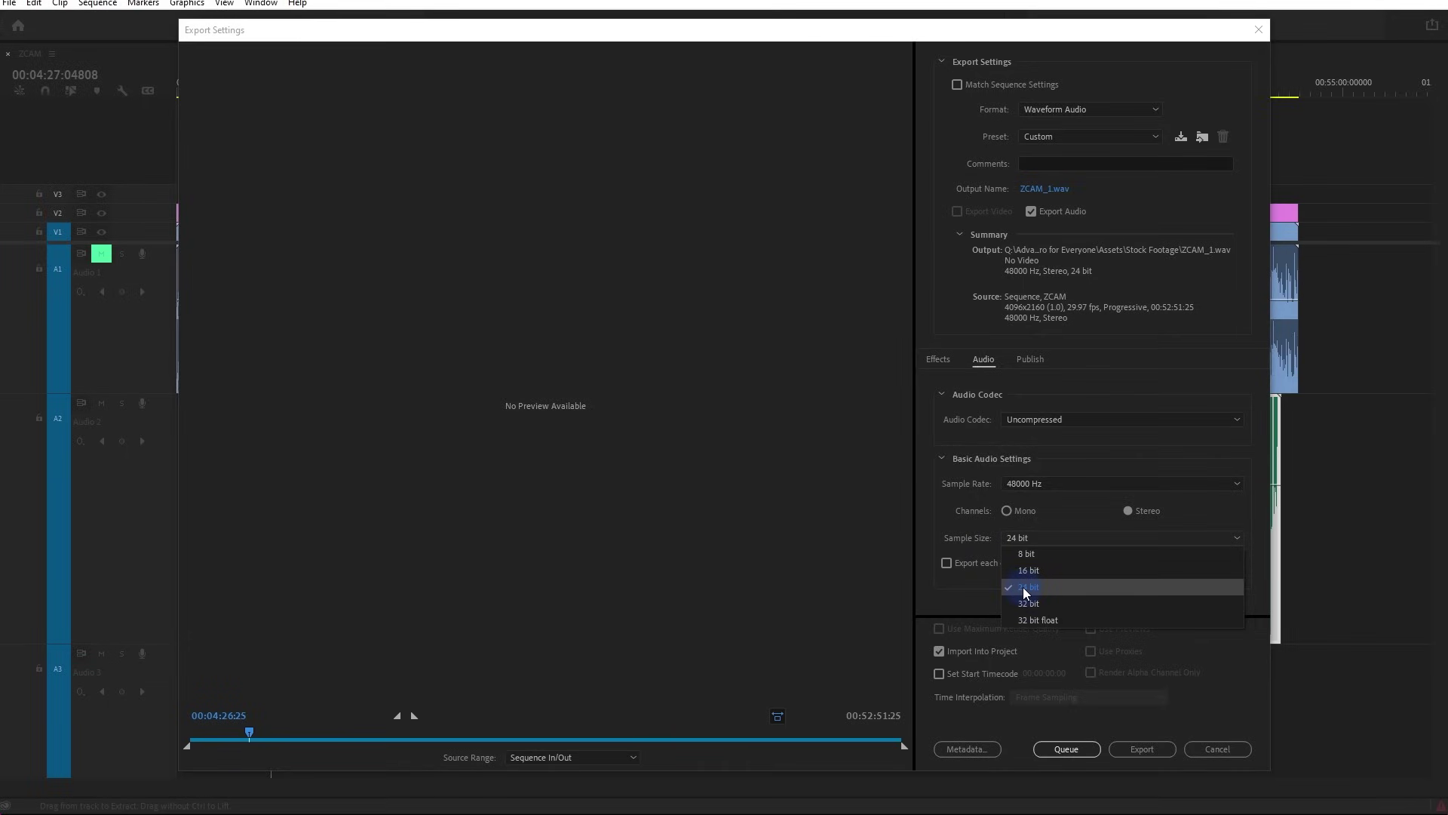
left_click(1024, 588)
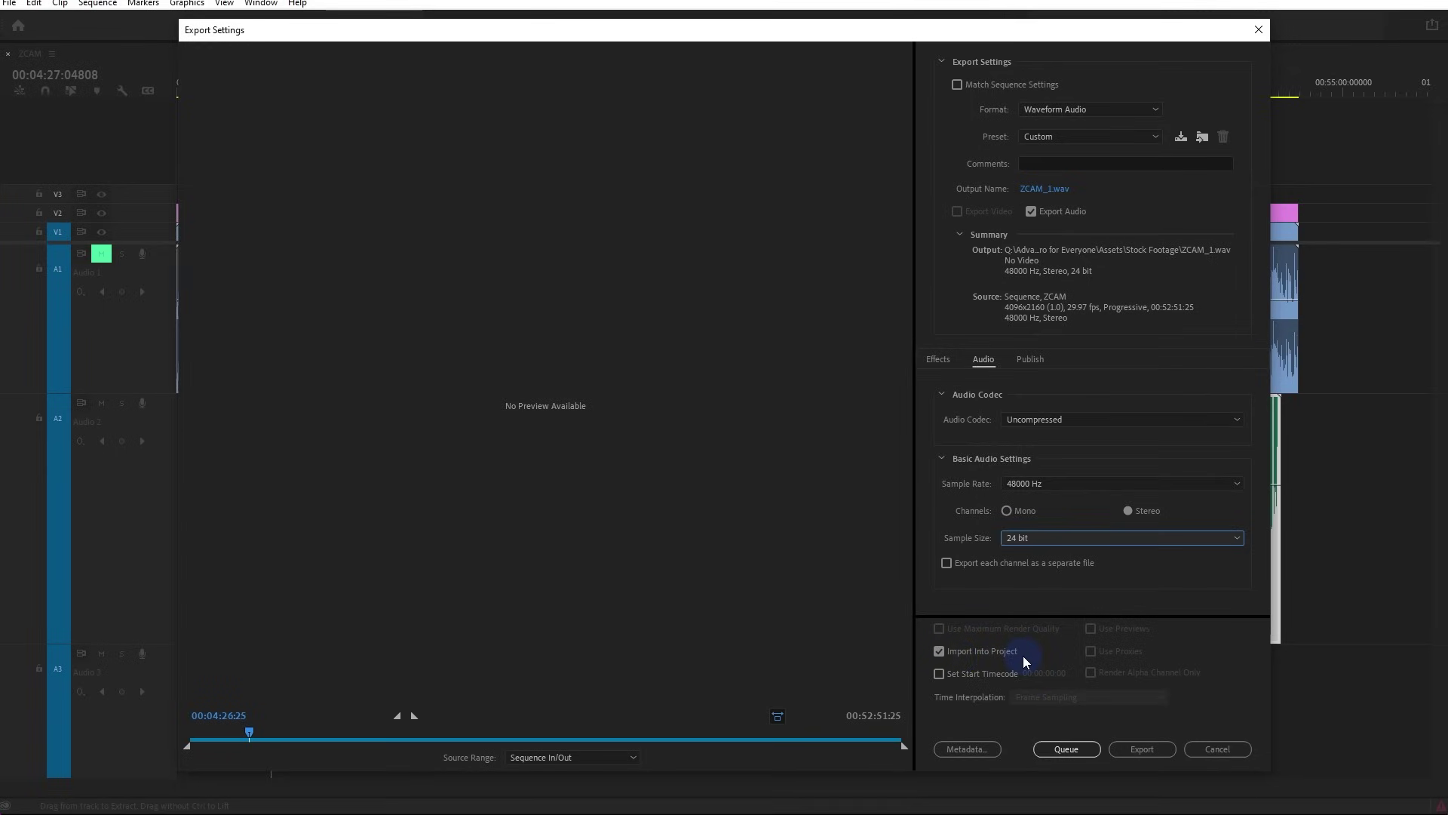
left_click(1160, 752)
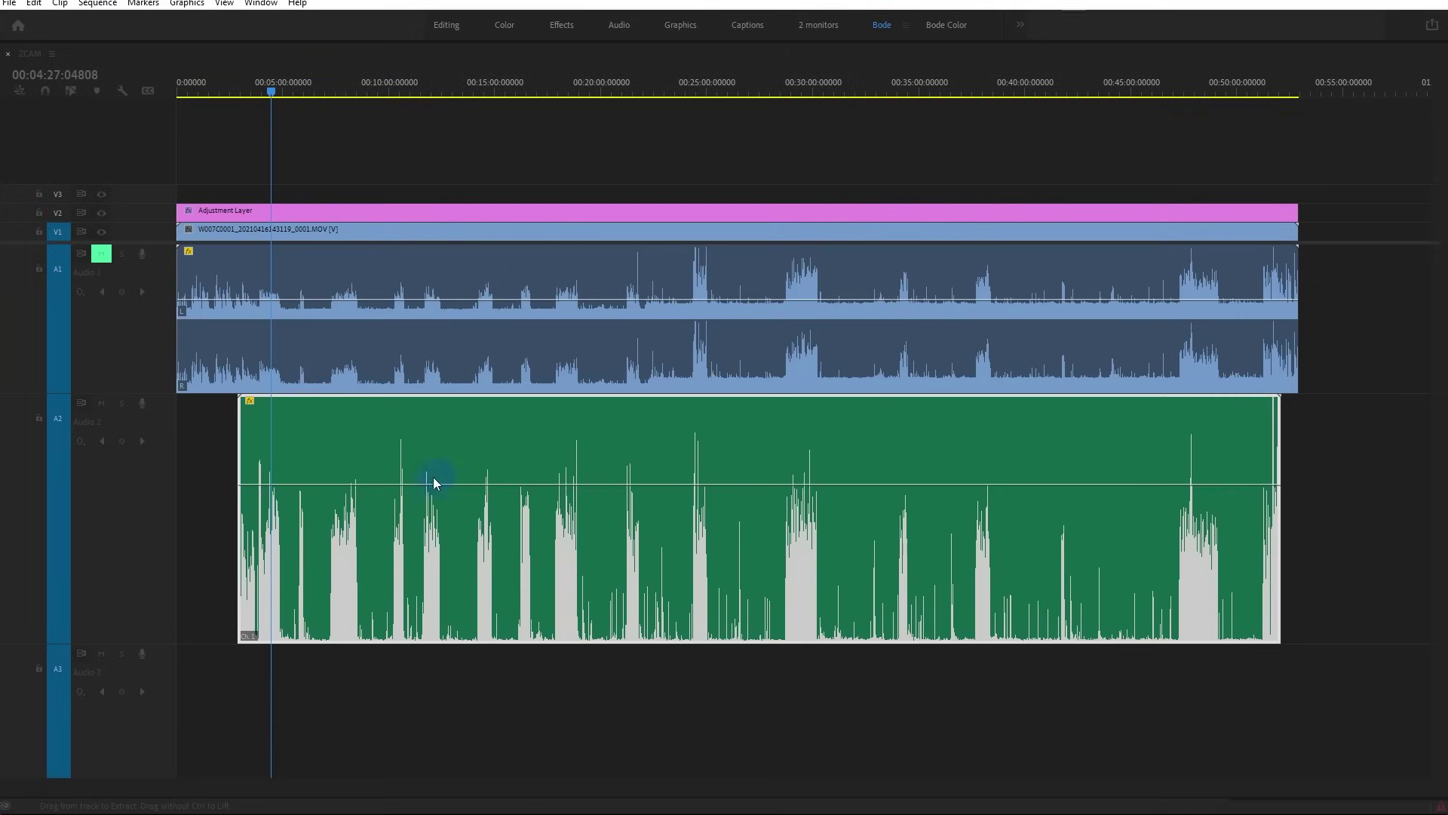
Drop the exported ZCAM_1.wav onto a new Audio 3 track as a trial copy
left_click(194, 462)
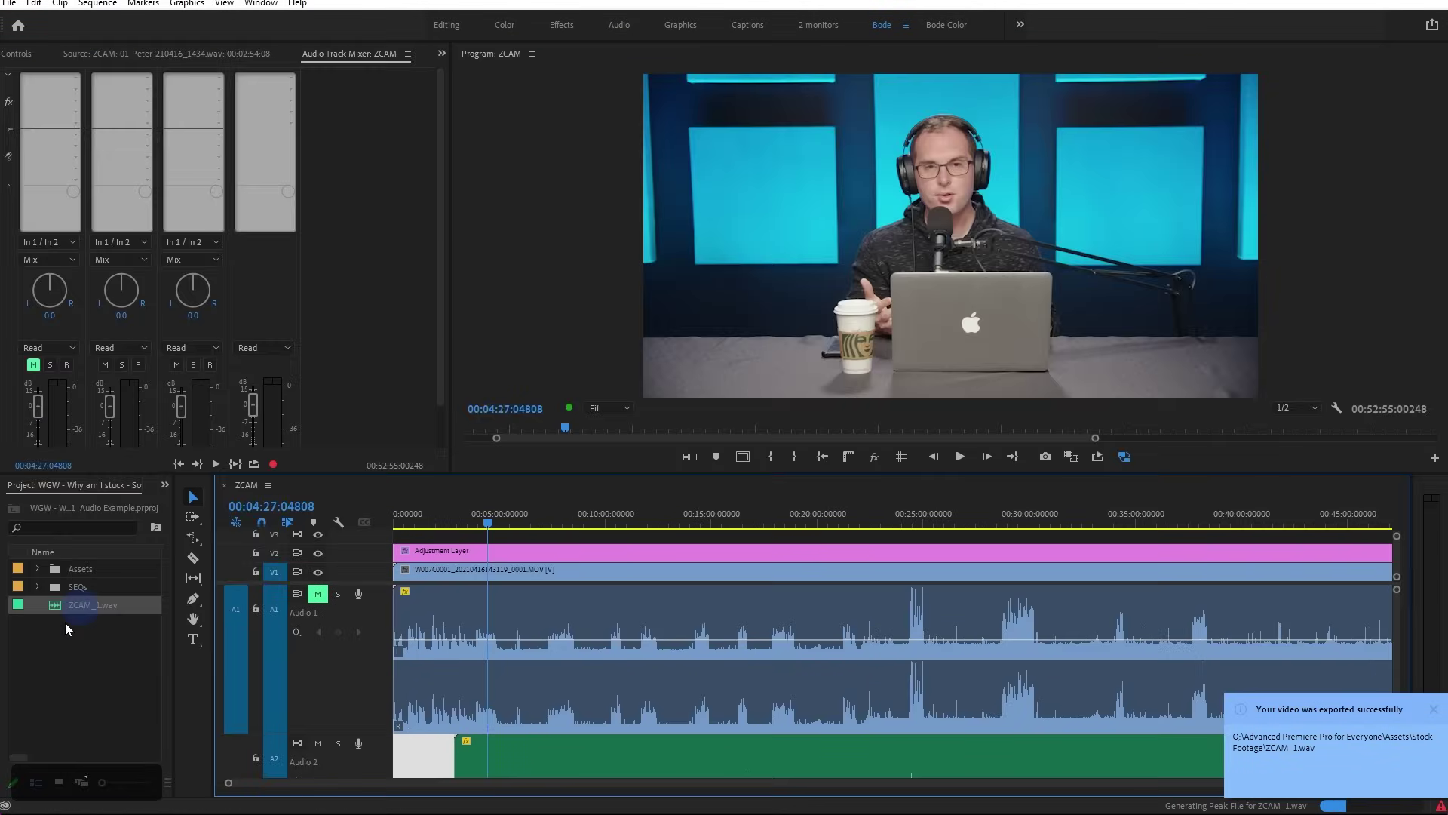
scroll(333, 679, "down", 5)
scroll(358, 716, "down", 5)
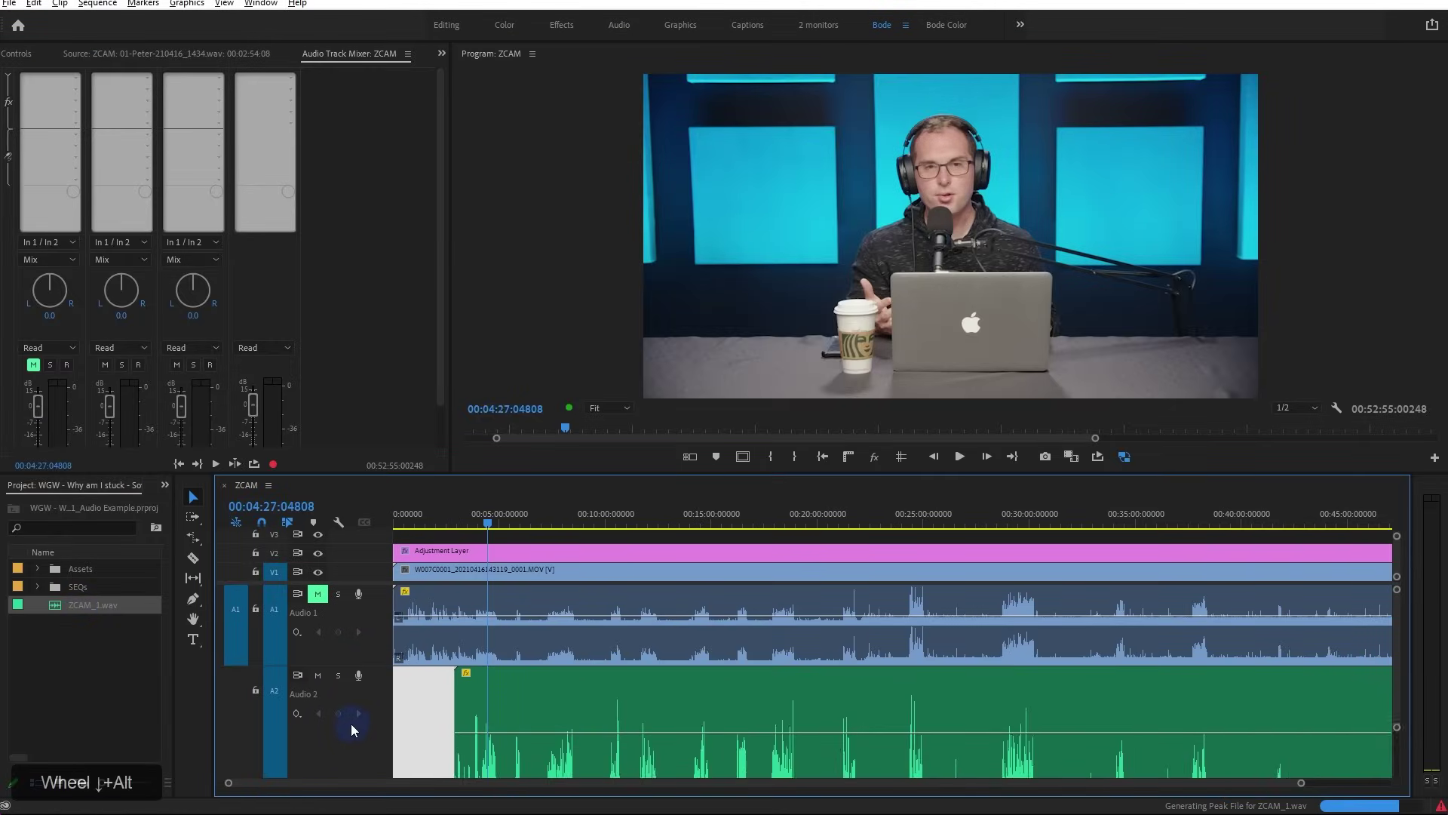
scroll(357, 726, "down", 3)
left_click_drag(98, 605, 534, 753)
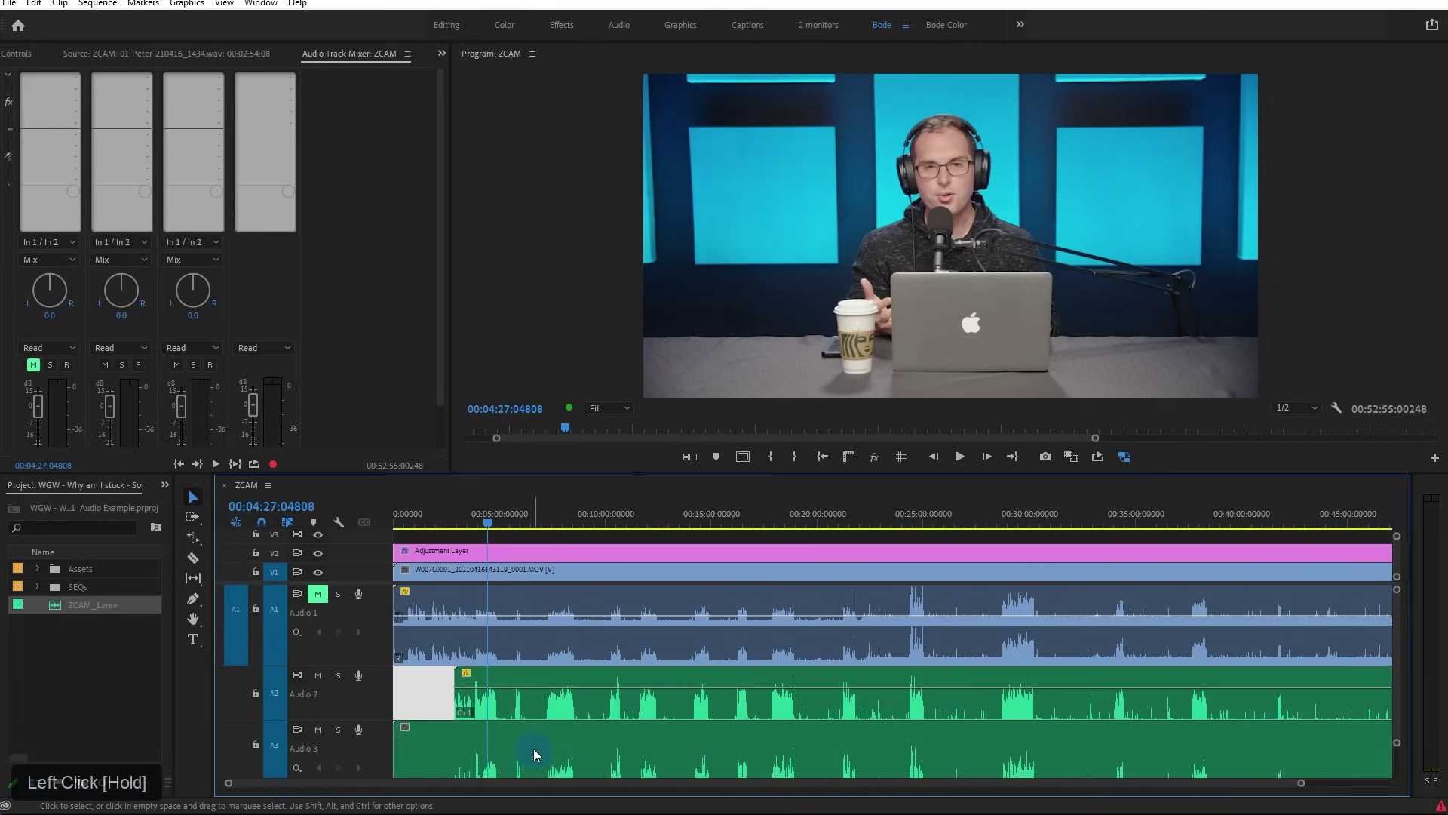
Delete the Audio 3 copy and select the original Audio 2 clip
left_click(1127, 763)
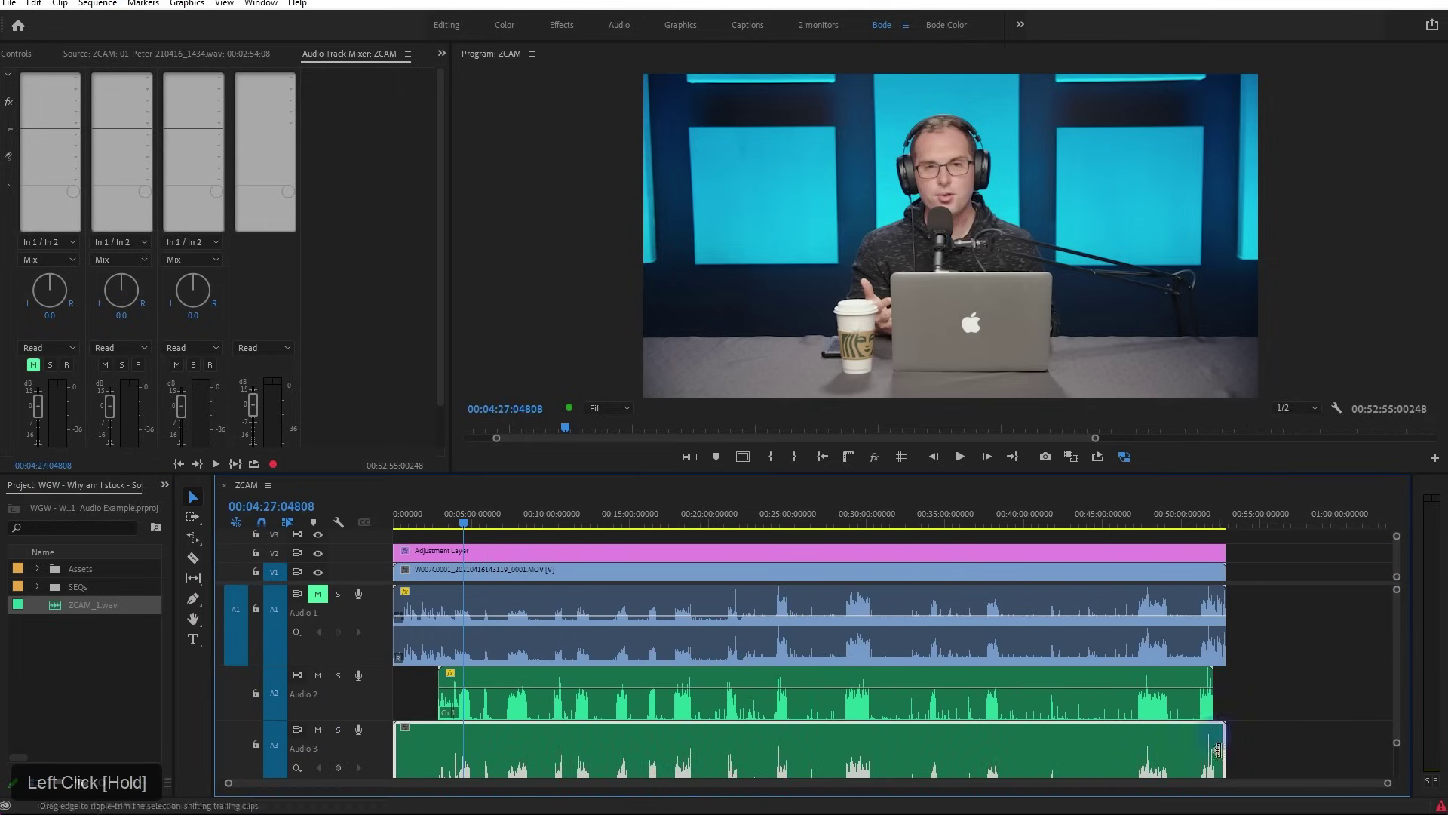
left_click(613, 706)
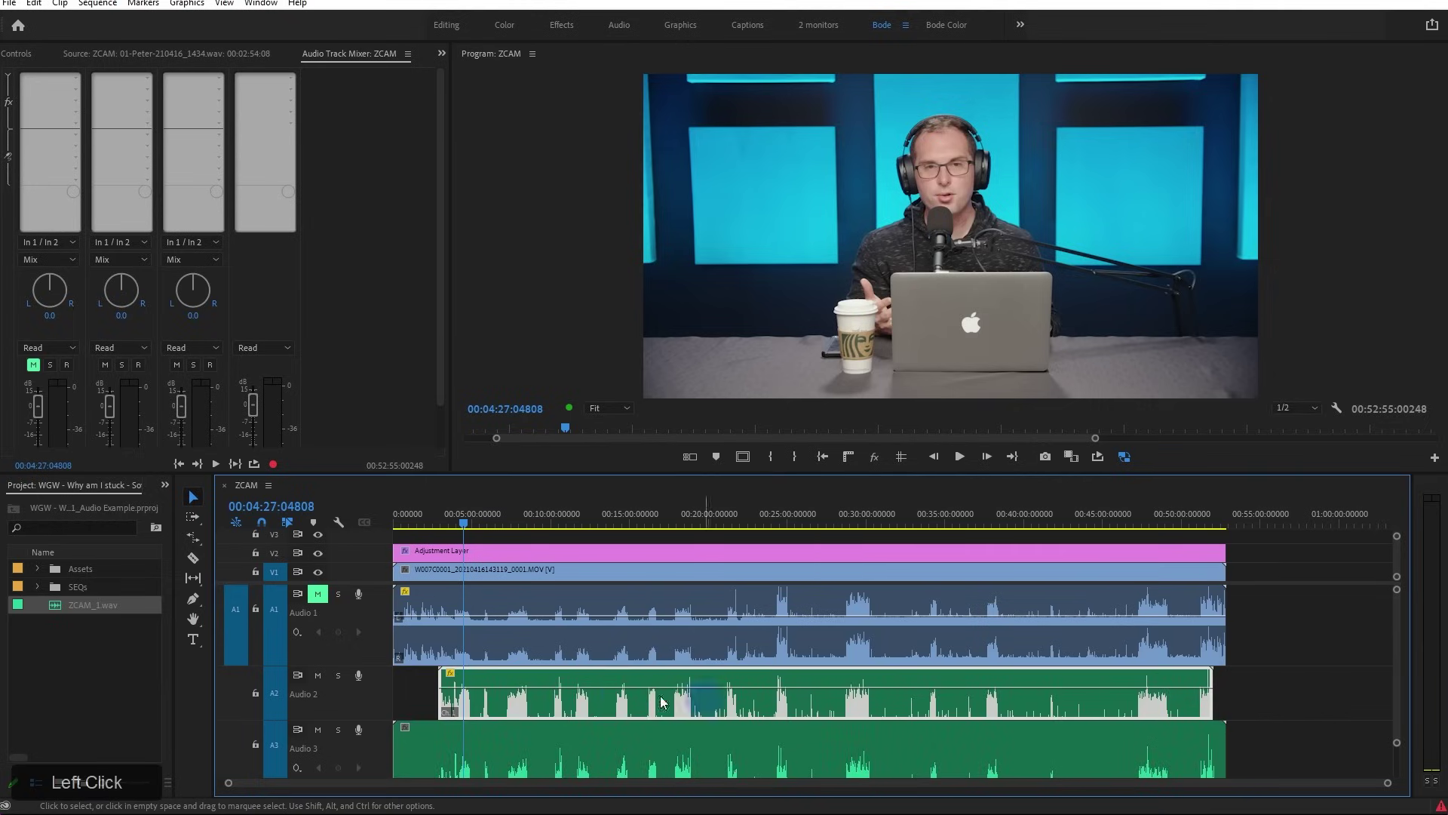
left_click(597, 744)
key("Delete")
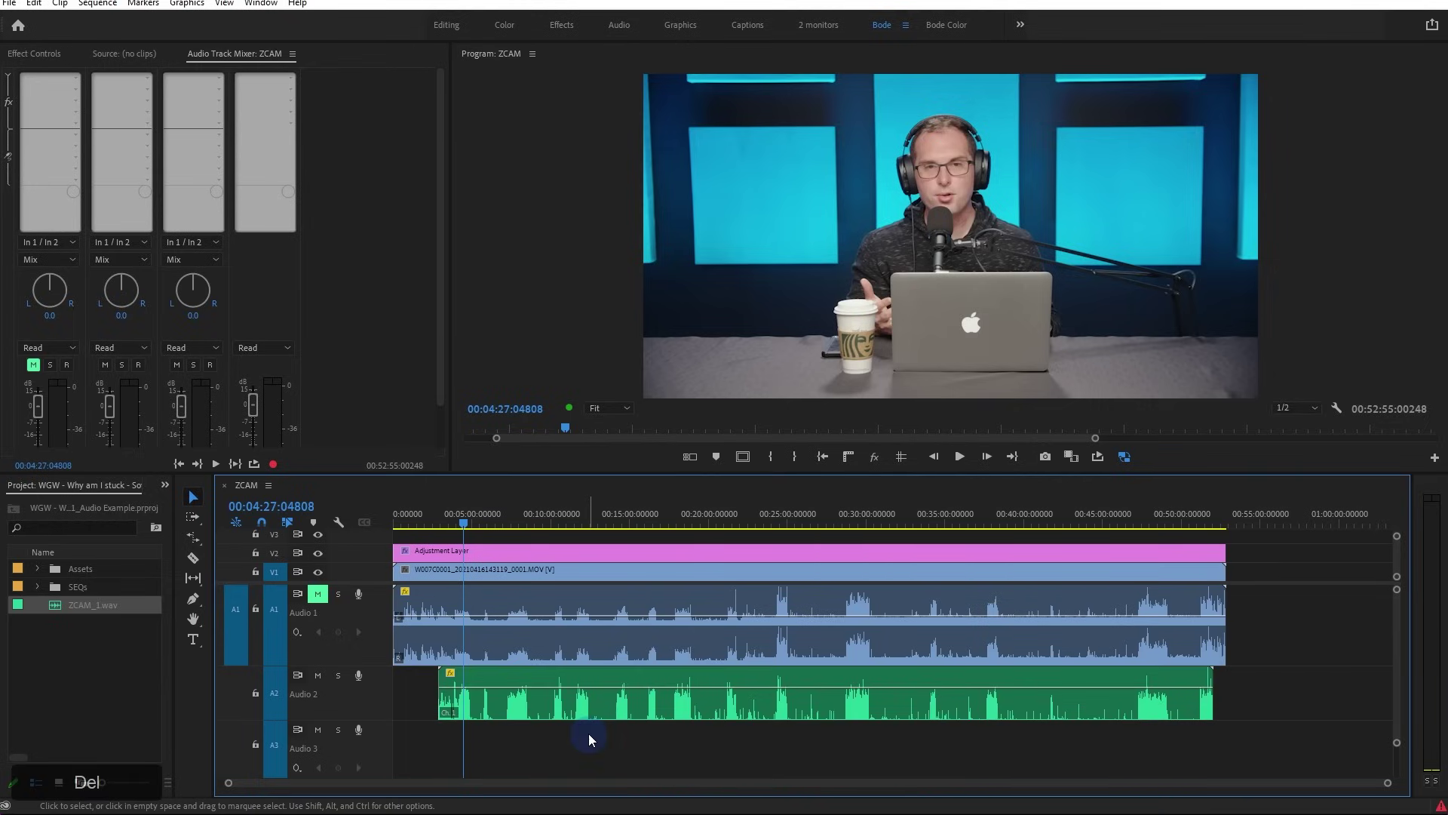
scroll(535, 709, "up", 2)
scroll(537, 710, "down", 2)
left_click(562, 712, "alt")
left_click(632, 694)
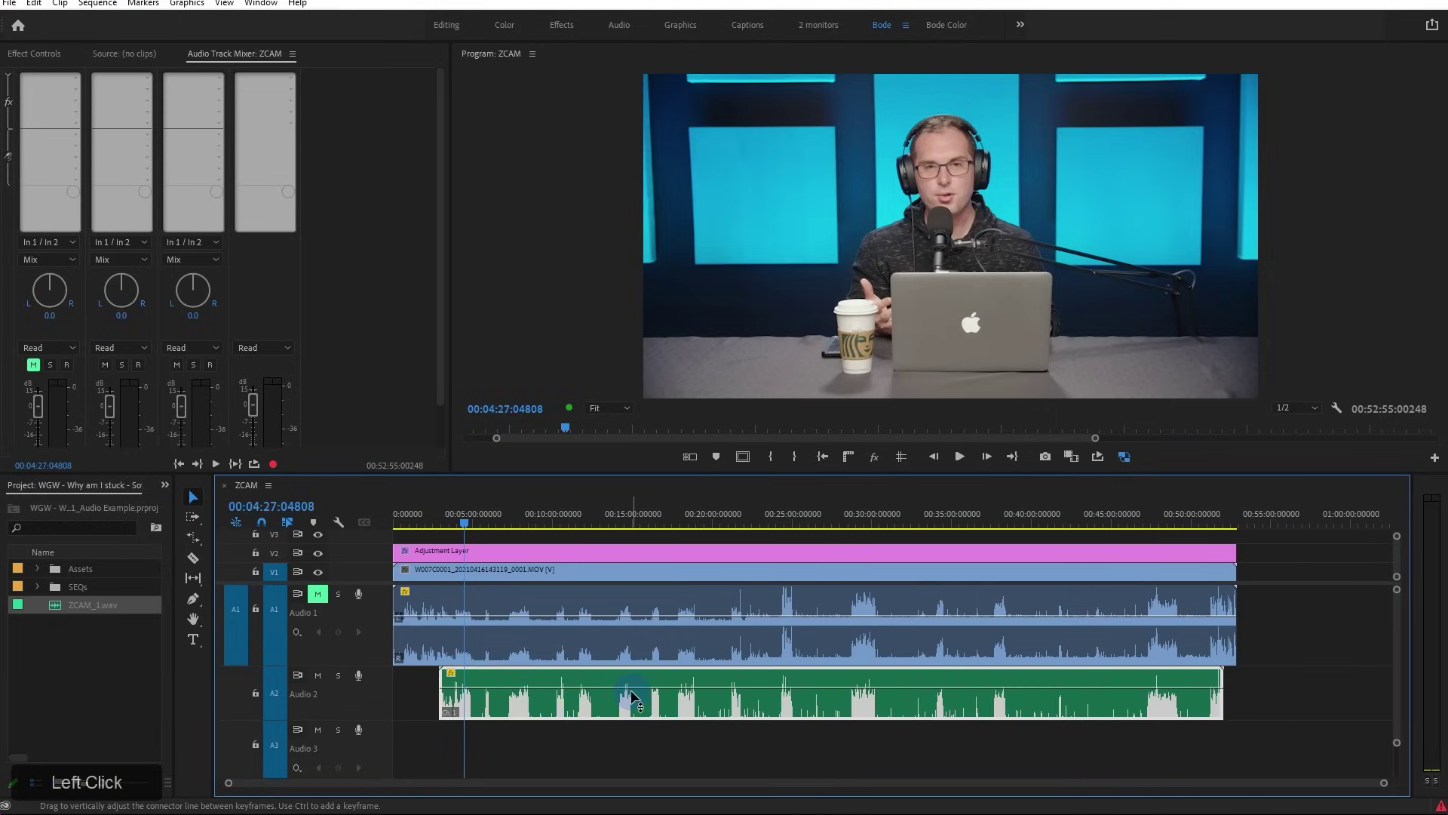
mouse_move(634, 694)
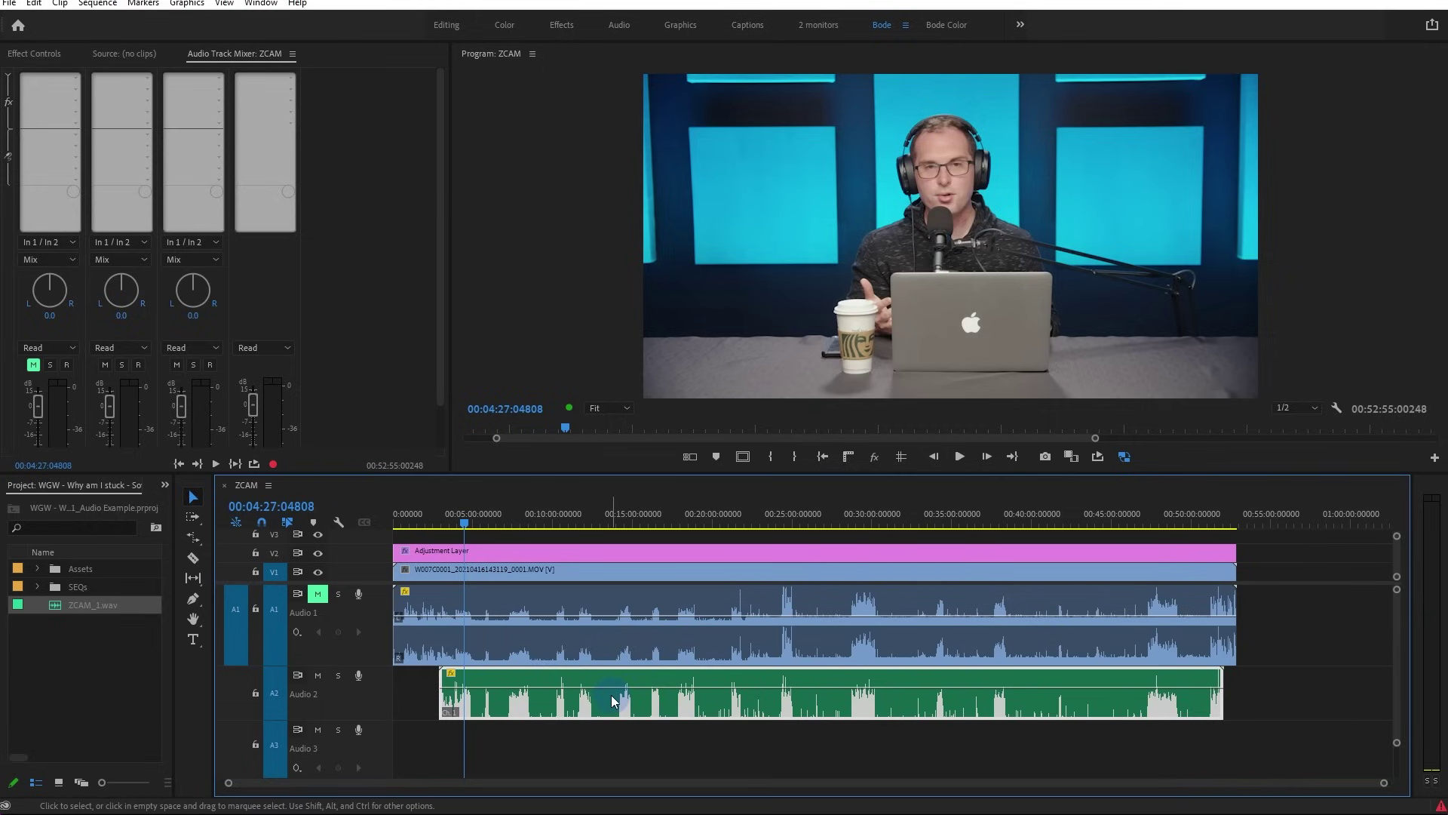
right_click(613, 700)
left_click(739, 500)
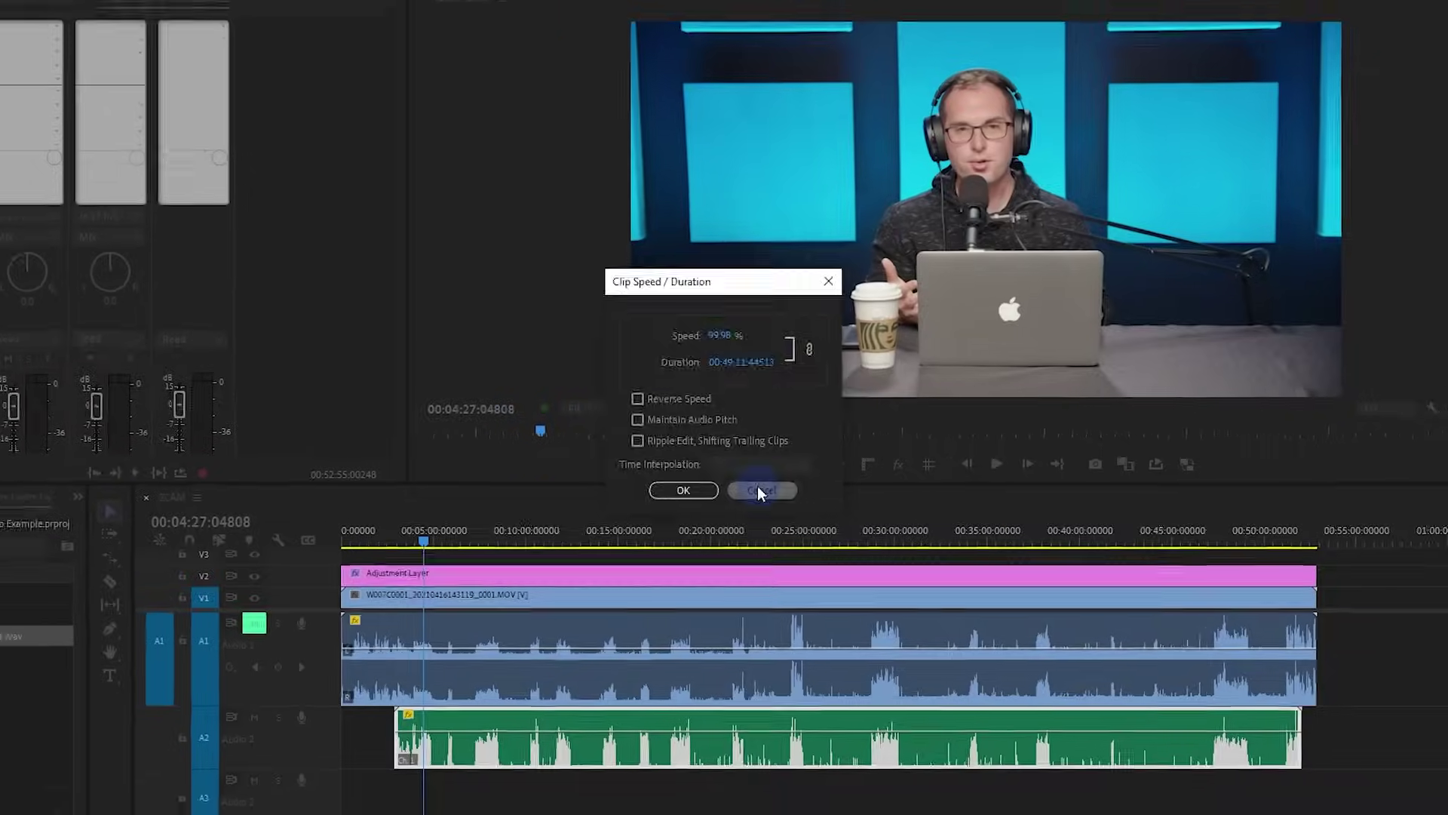
left_click(654, 550)
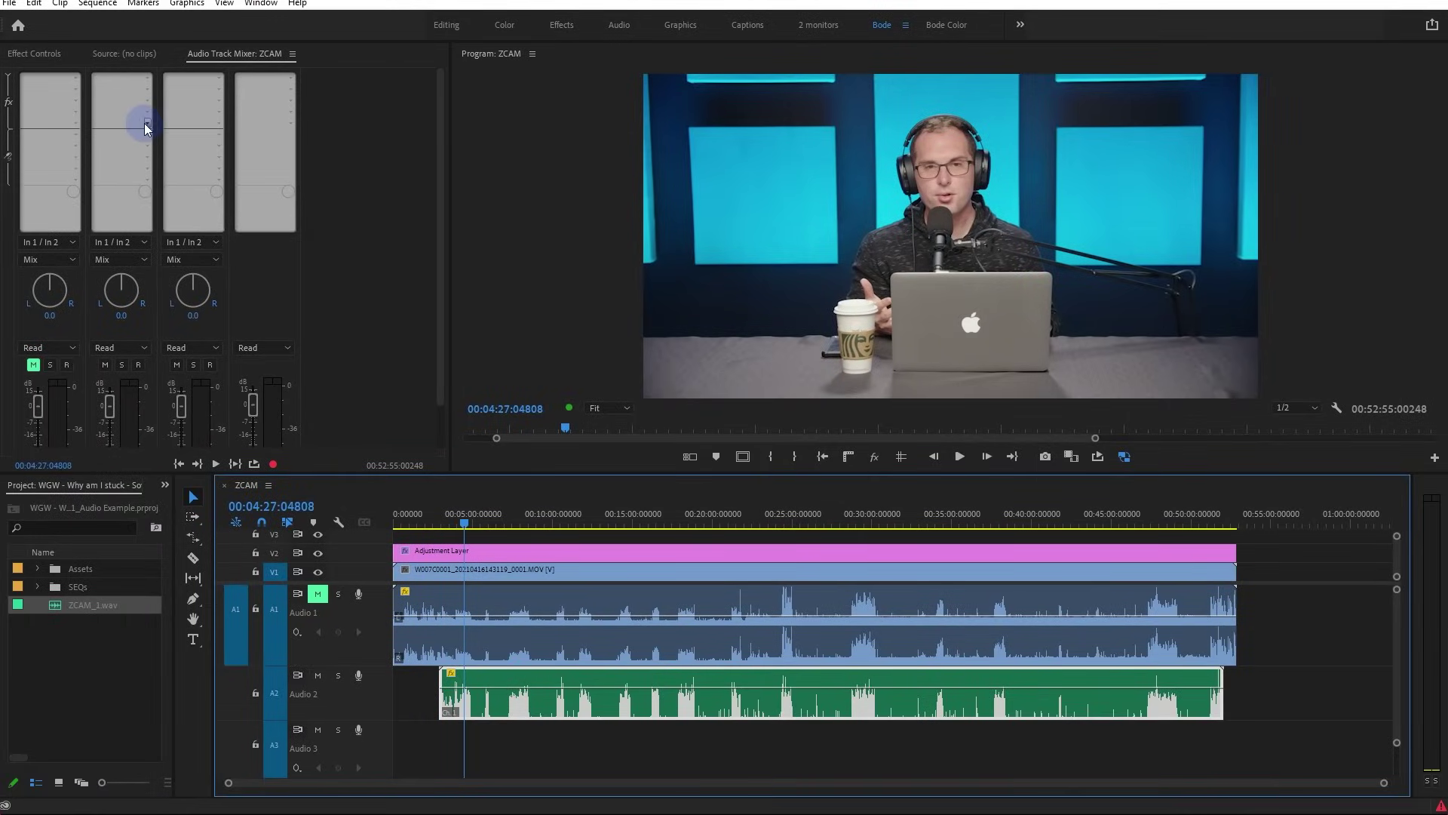
Insert a Pitch Shifter effect on Audio 2 in the Audio Track Mixer and open its settings
left_click(147, 83)
mouse_move(159, 248)
left_click(389, 258)
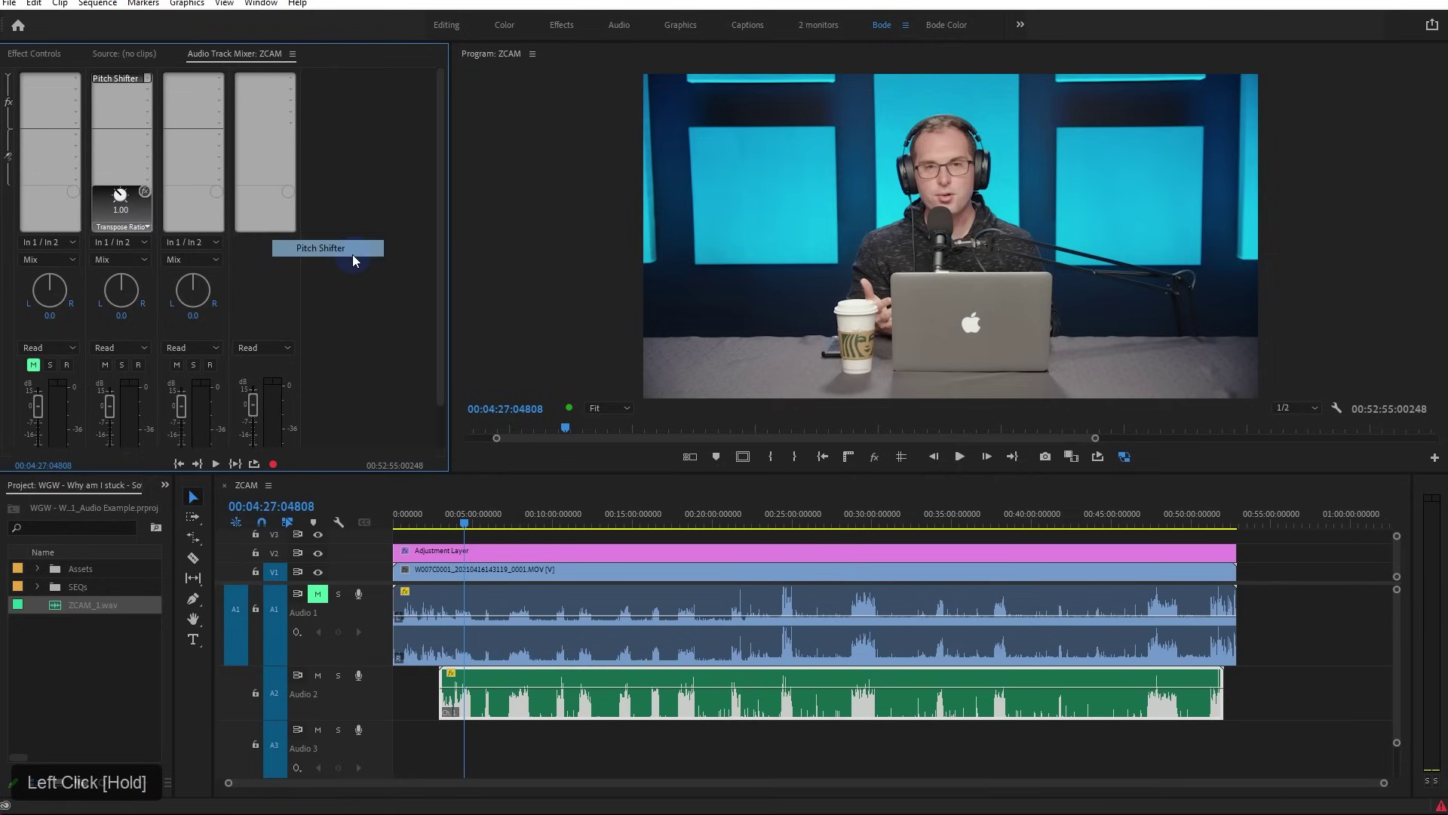
double_click(143, 98)
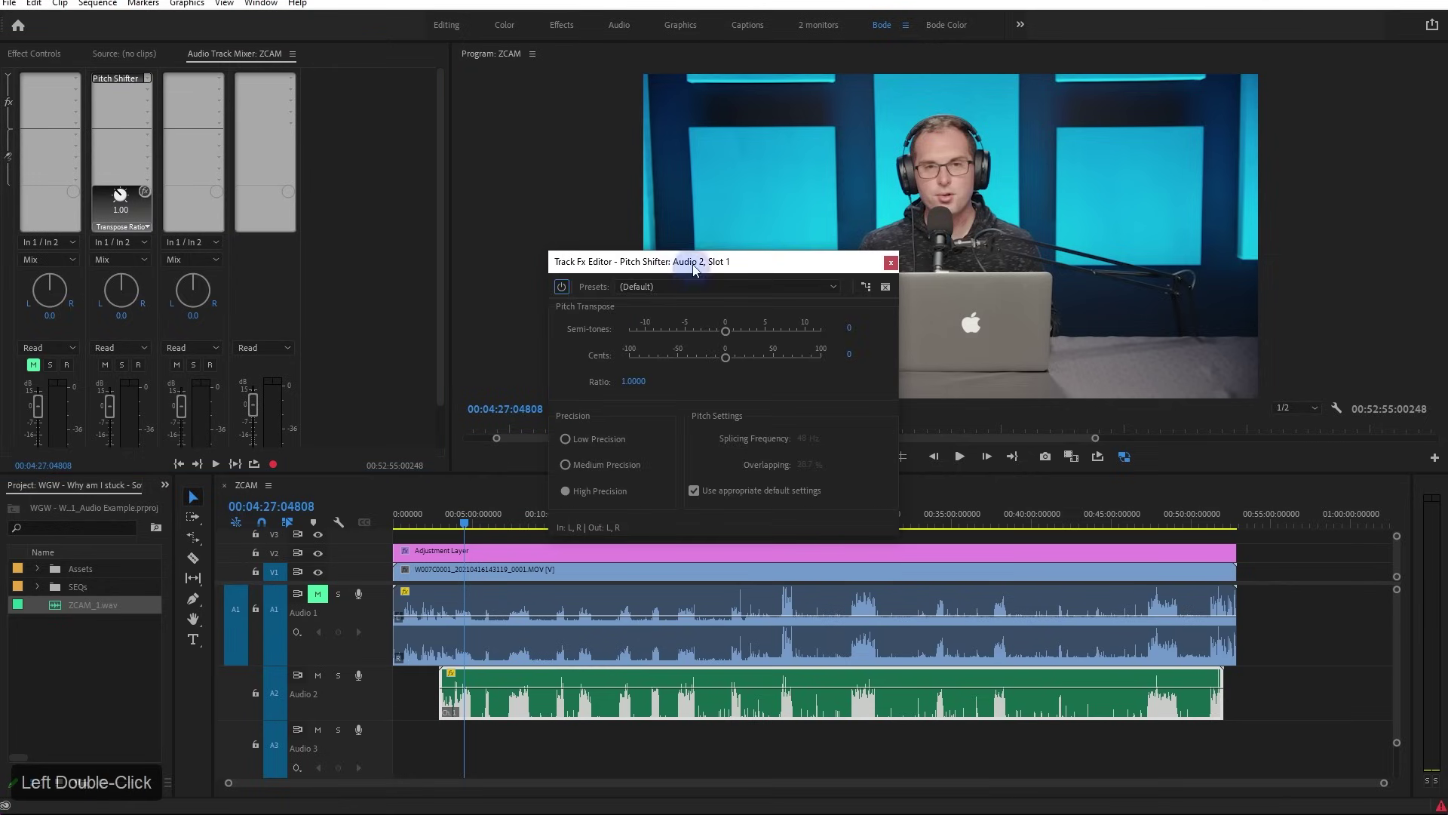
left_click_drag(679, 261, 532, 195)
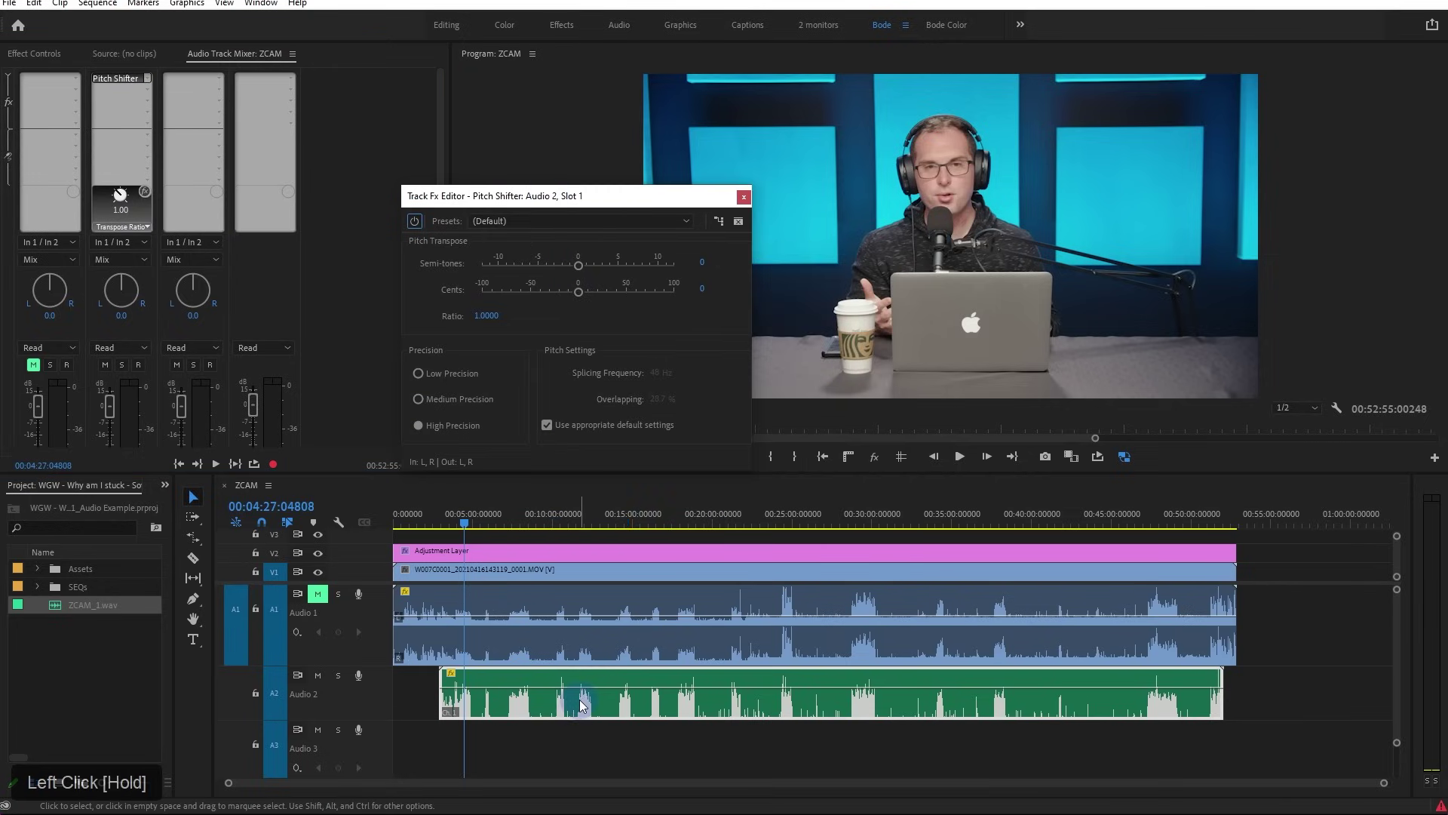
Check the Audio 2 clip's Speed/Duration settings without changing anything
right_click(650, 701)
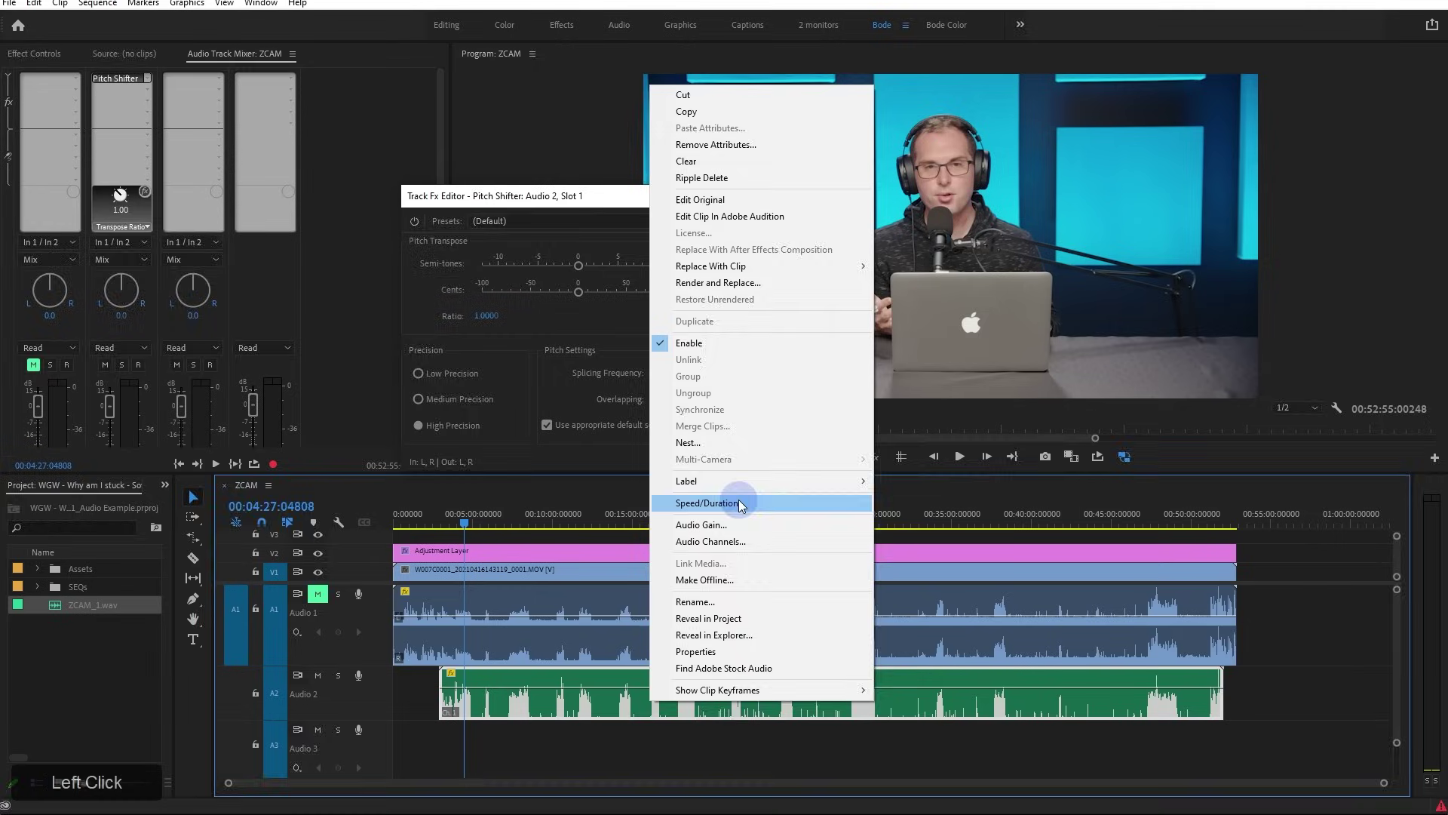
left_click(737, 502)
left_click(753, 477)
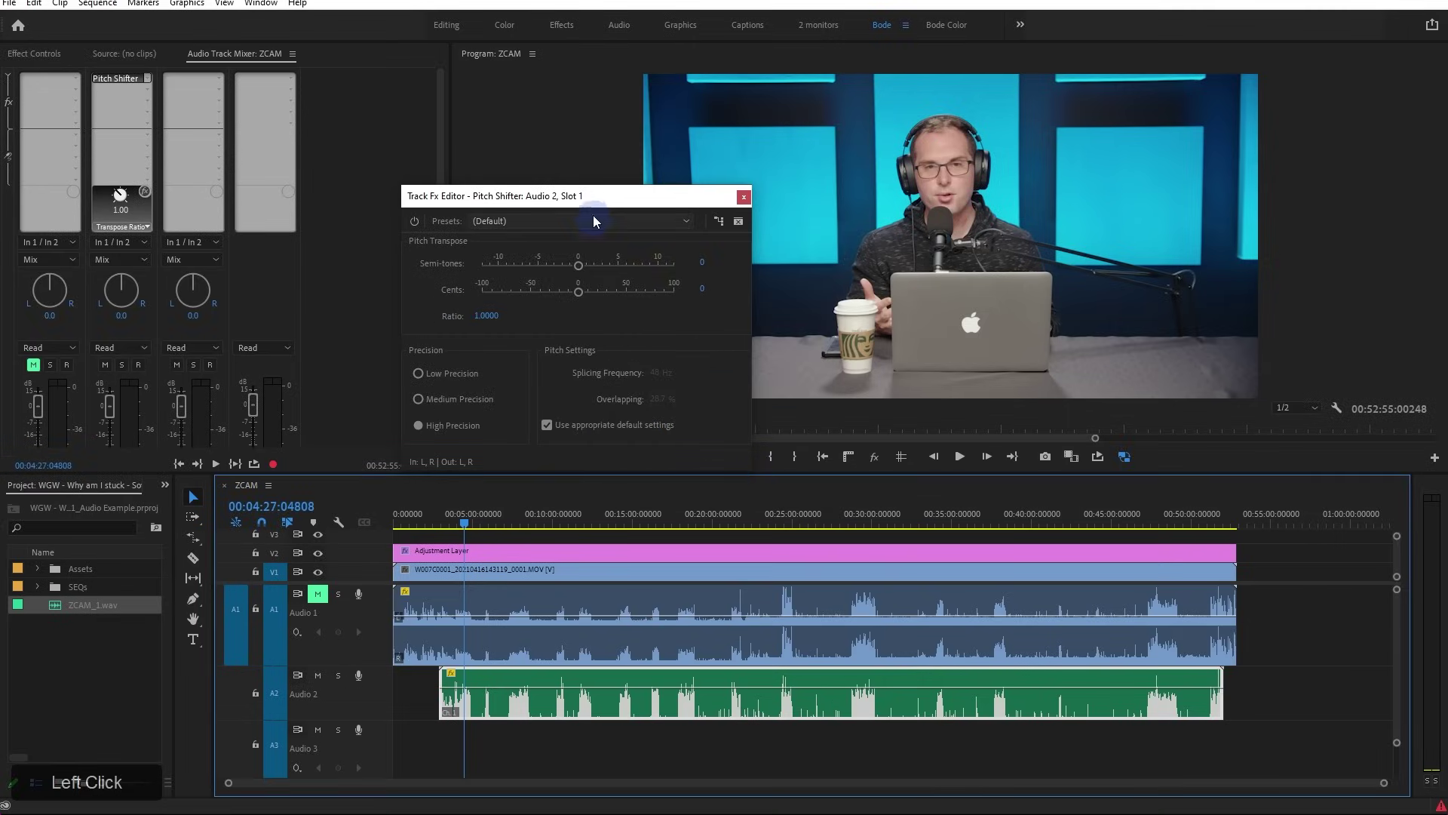
left_click_drag(599, 197, 621, 204)
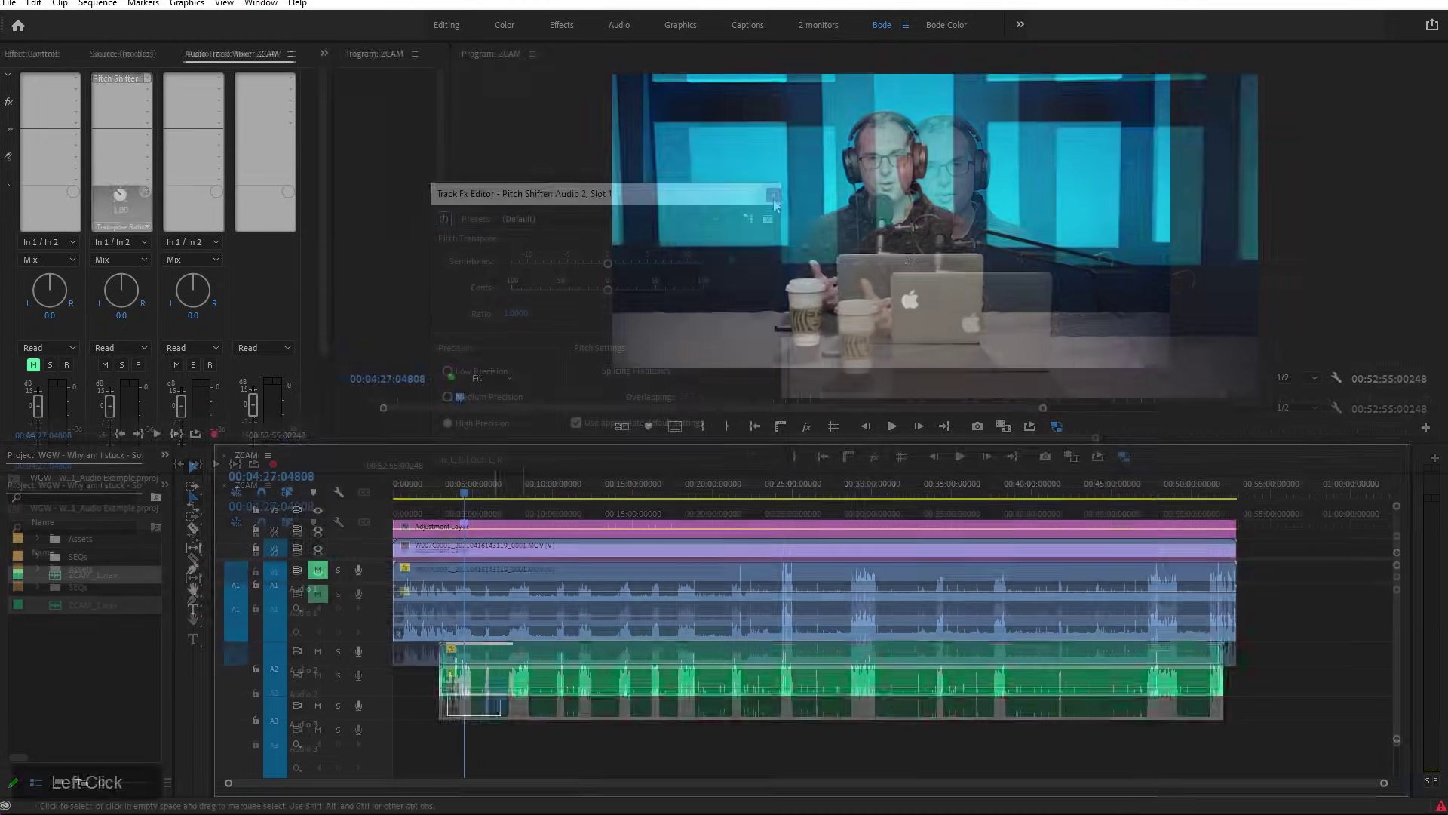
Delete the old Audio 2 clip and place ZCAM_1.wav at 00:00 on A2
left_click(467, 664)
key("Delete")
left_click_drag(57, 574, 378, 673)
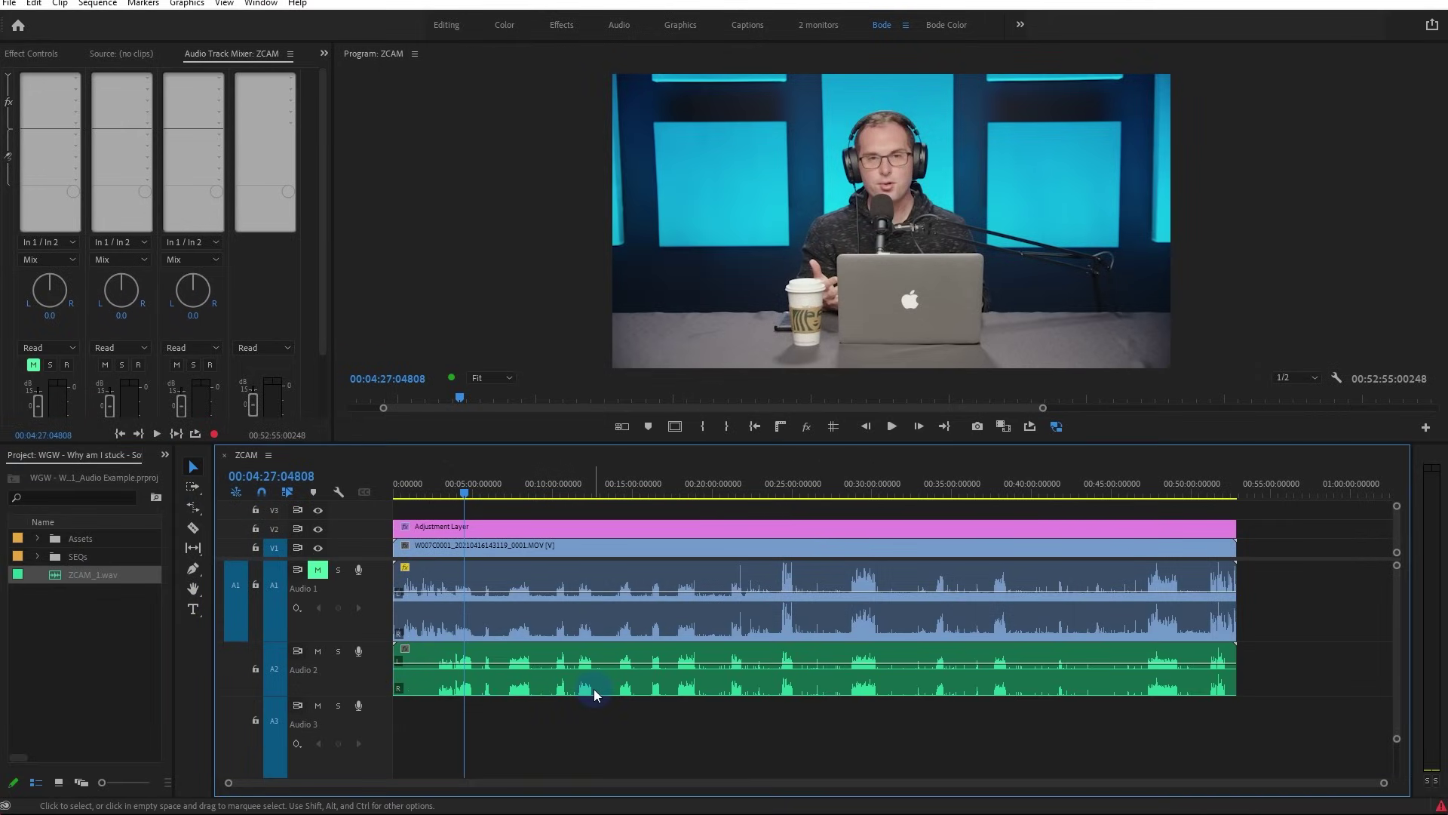
Enlarge the timeline, reveal the Adjustment Layer and V3 tracks, and park the playhead at 00:02:51:04
left_click(491, 682)
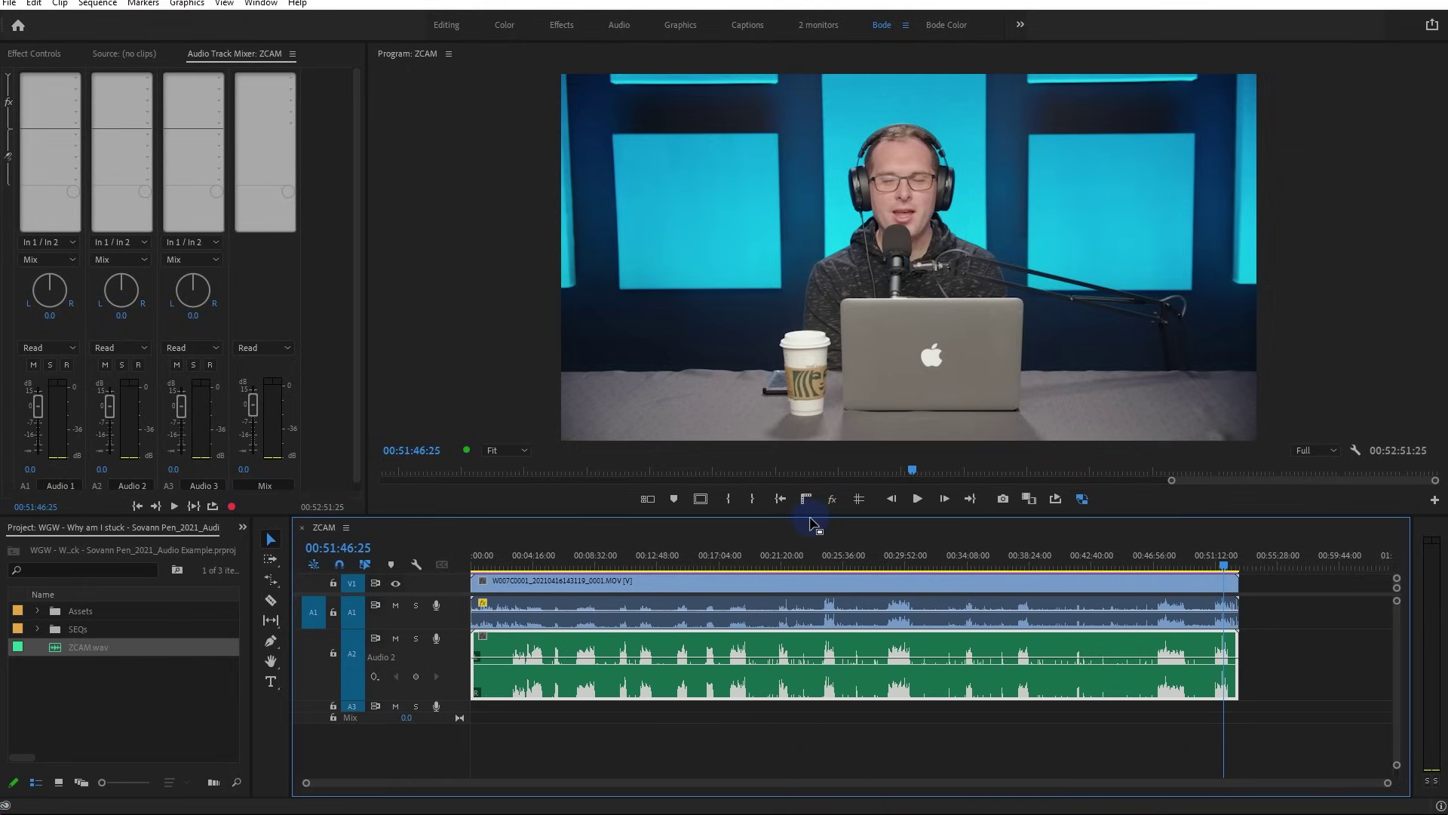
left_click_drag(811, 517, 812, 486)
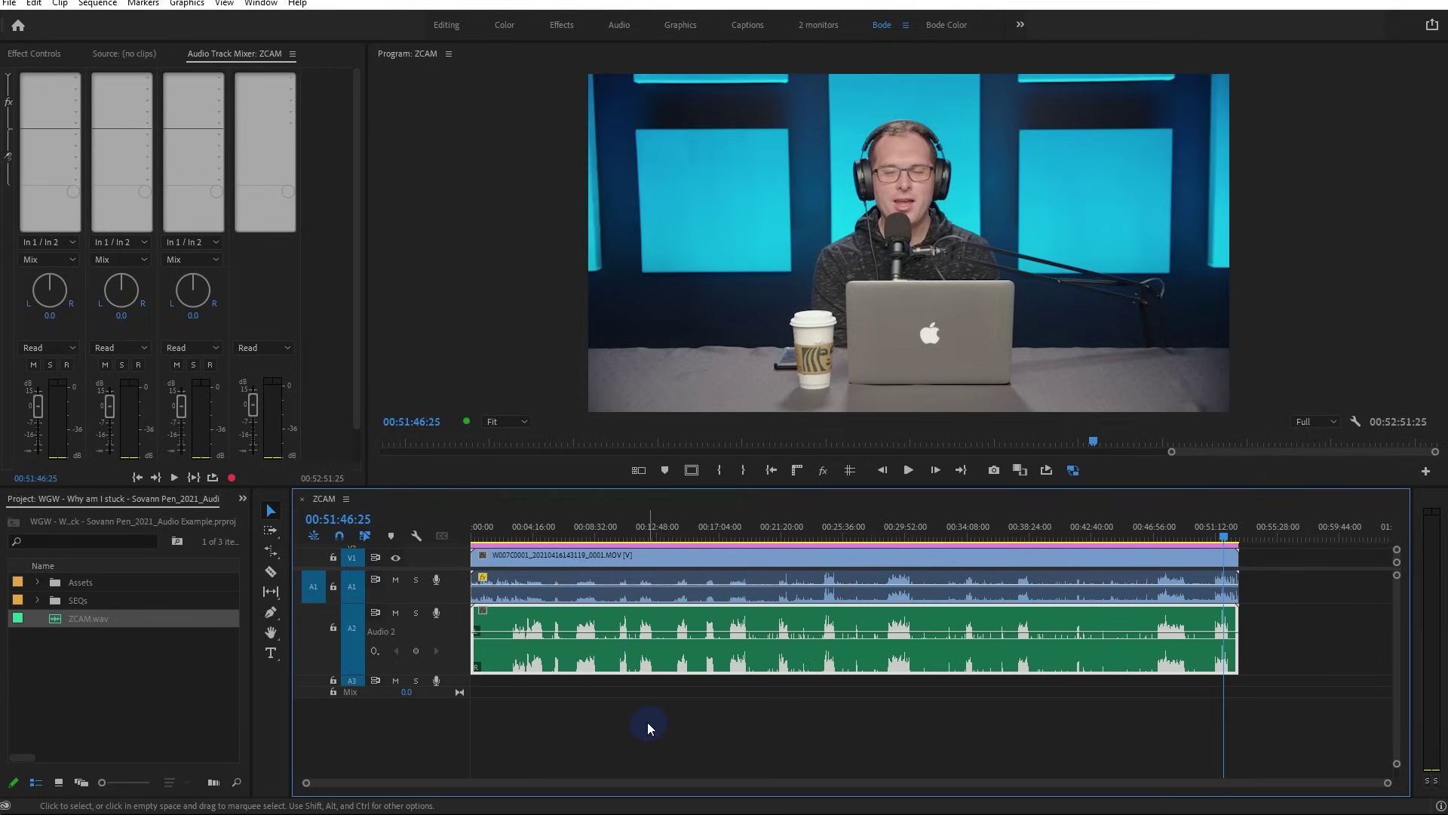
left_click(674, 579)
left_click_drag(448, 573, 450, 617)
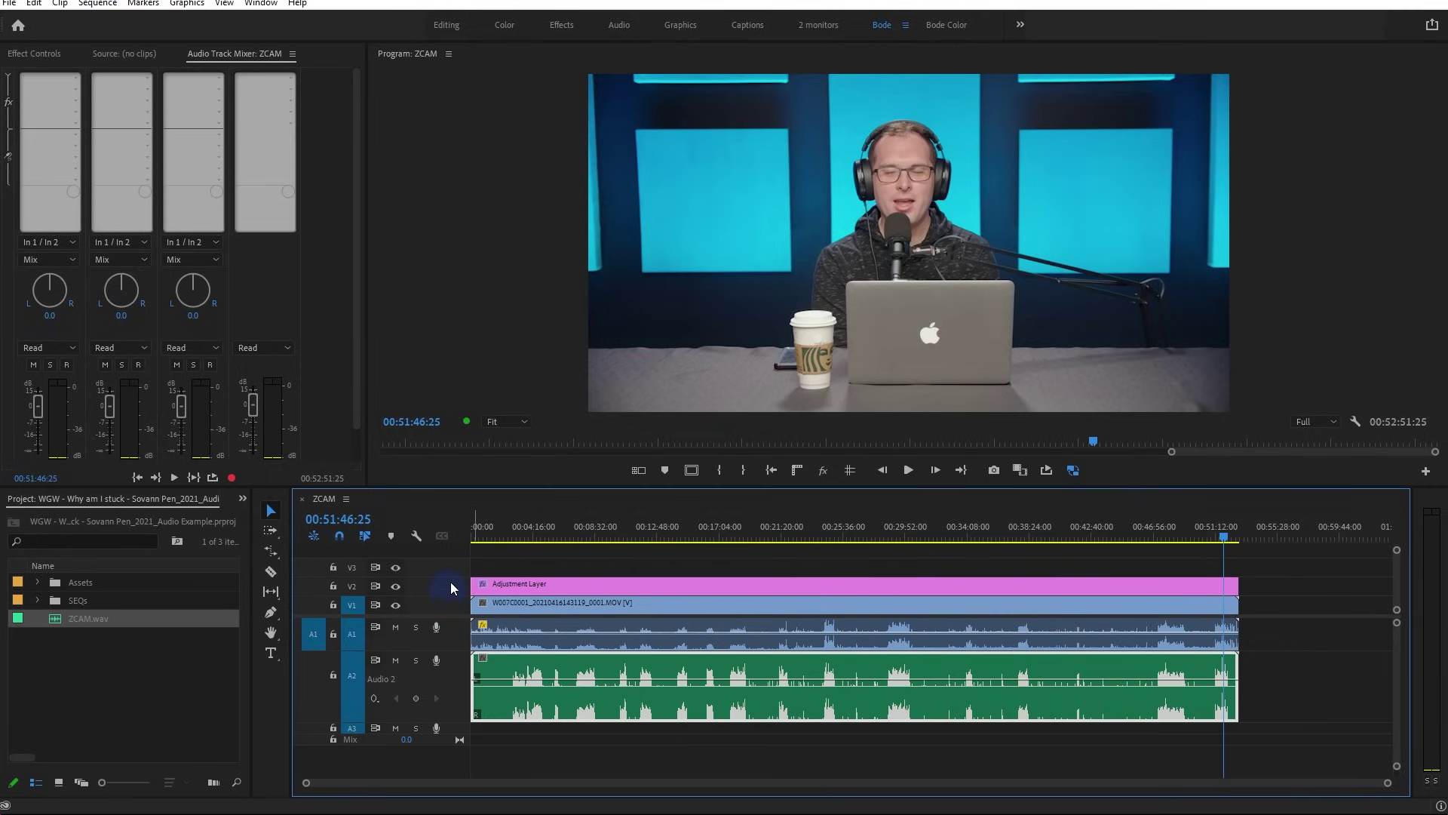
left_click(511, 536)
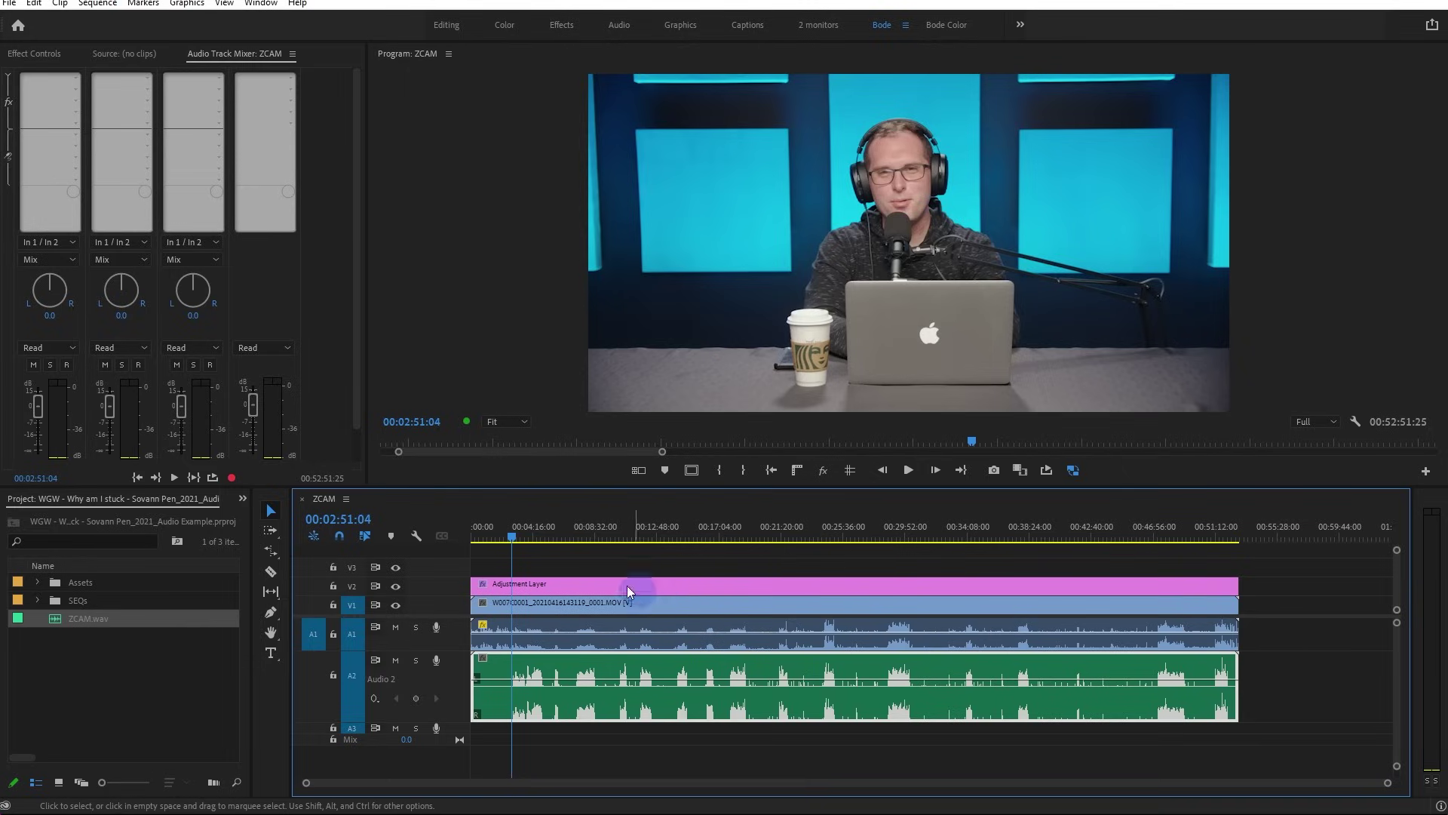
Split the Audio 2 ZCAM clip at about 00:05:17, 00:07:13:24 and 00:10:03:19
left_click_drag(544, 534, 552, 540)
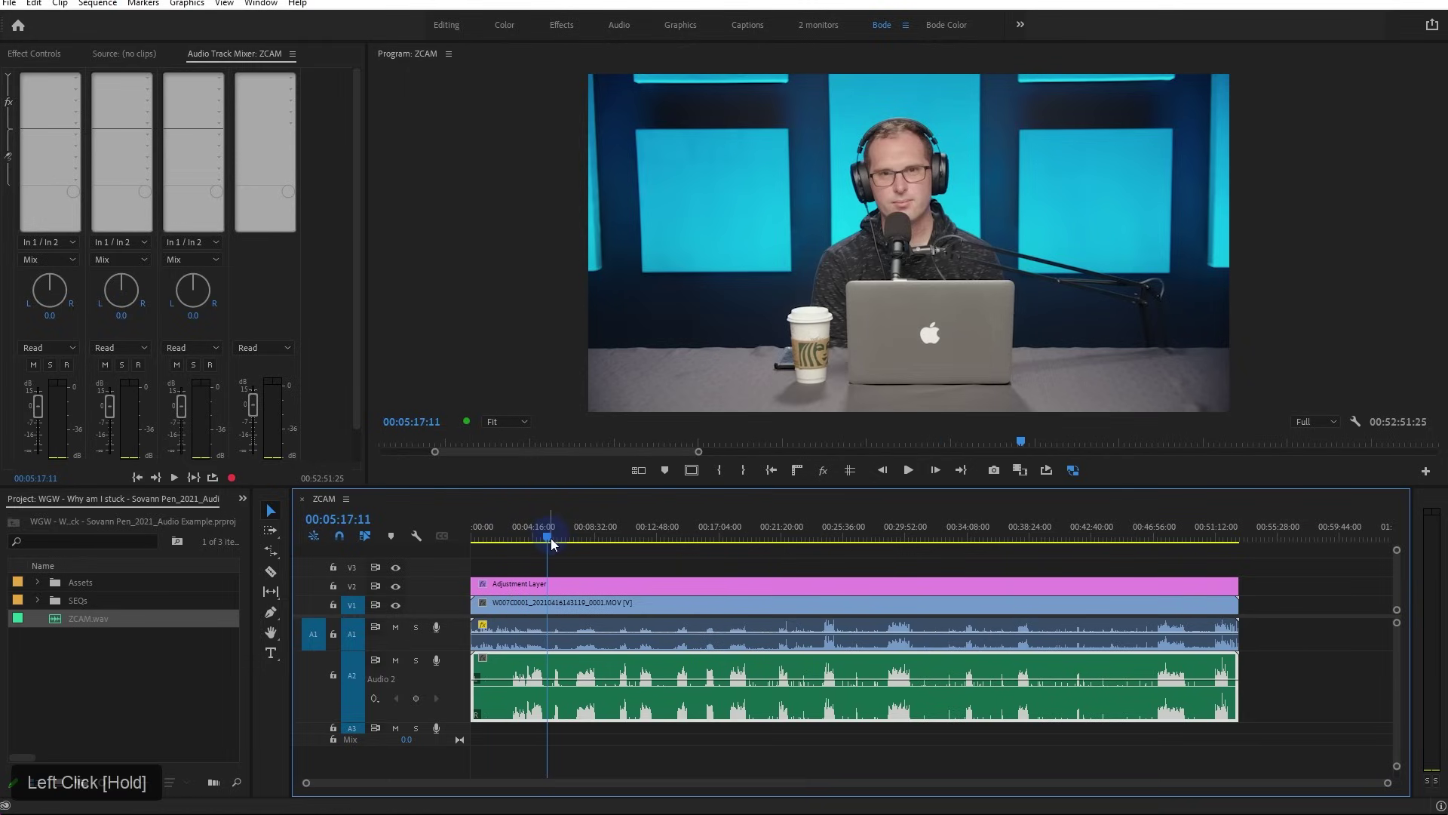
key("ctrl+k")
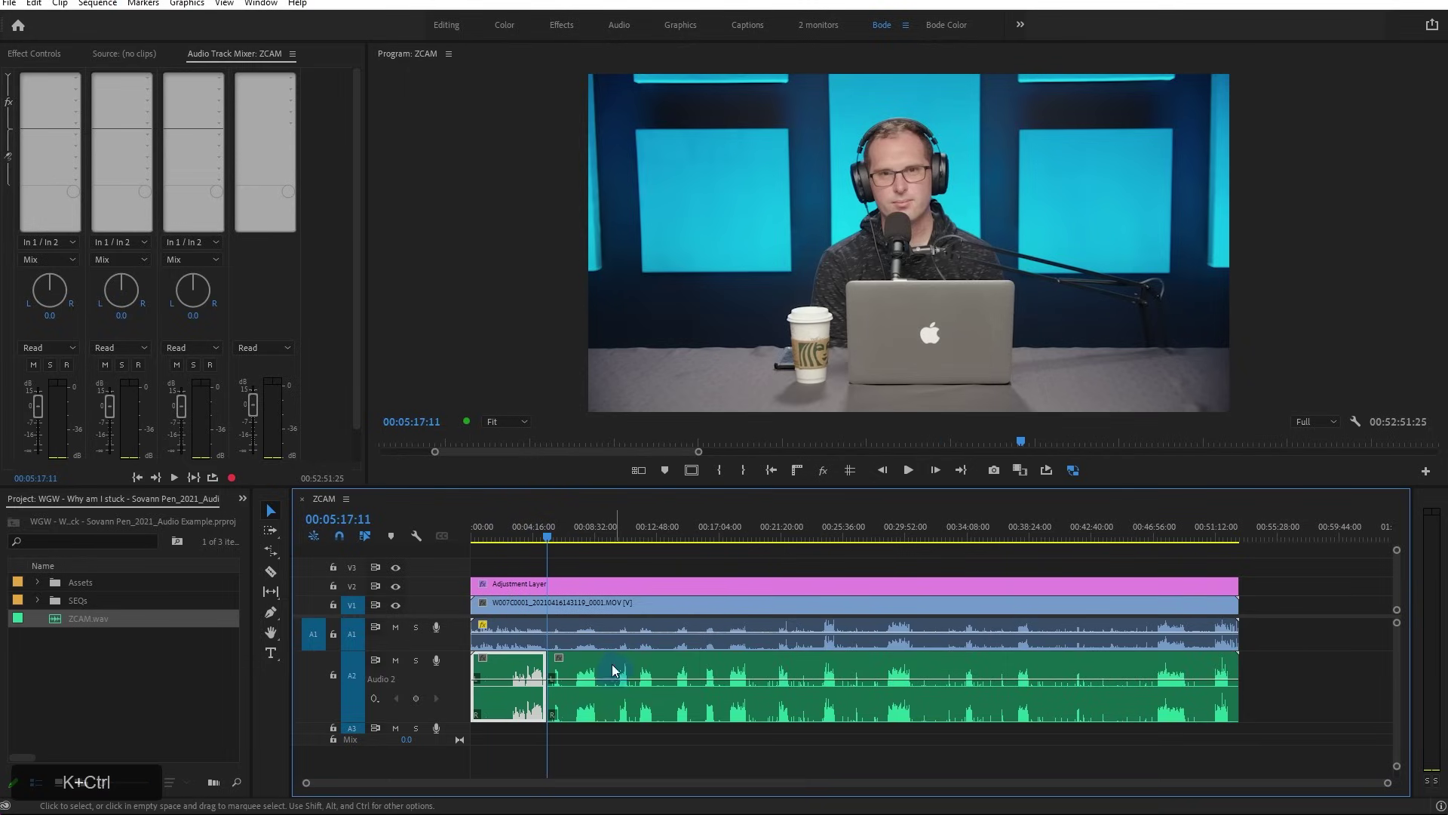
left_click(577, 535)
key("ctrl+k")
left_click(619, 529)
left_click_drag(622, 533, 616, 534)
left_click(596, 682)
key("ctrl+k")
Mute Audio 1, enlarge the timeline slightly, and focus the Program Monitor
left_click(395, 626)
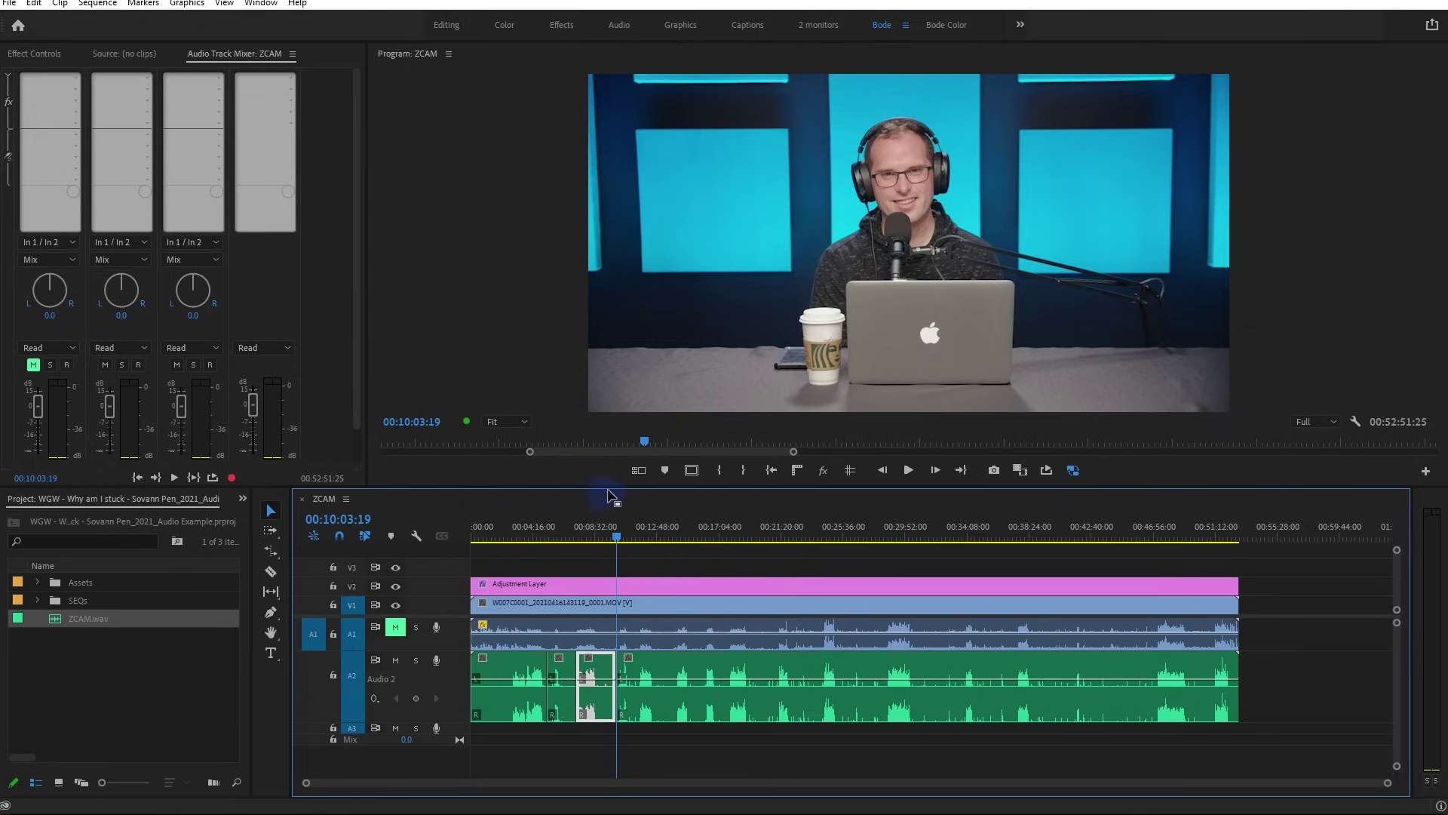
left_click_drag(608, 489, 612, 480)
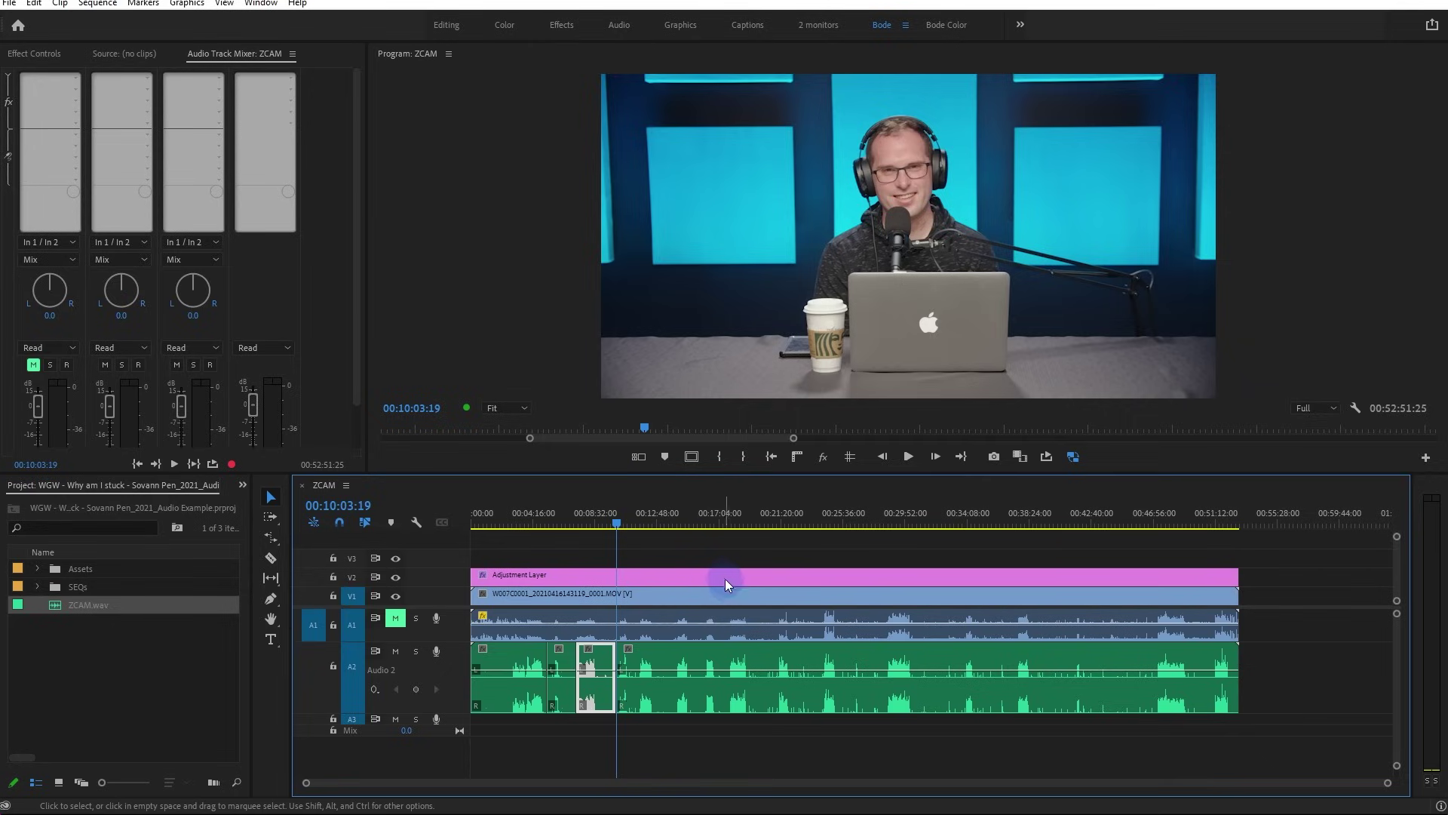
scroll(728, 564, "down", 5)
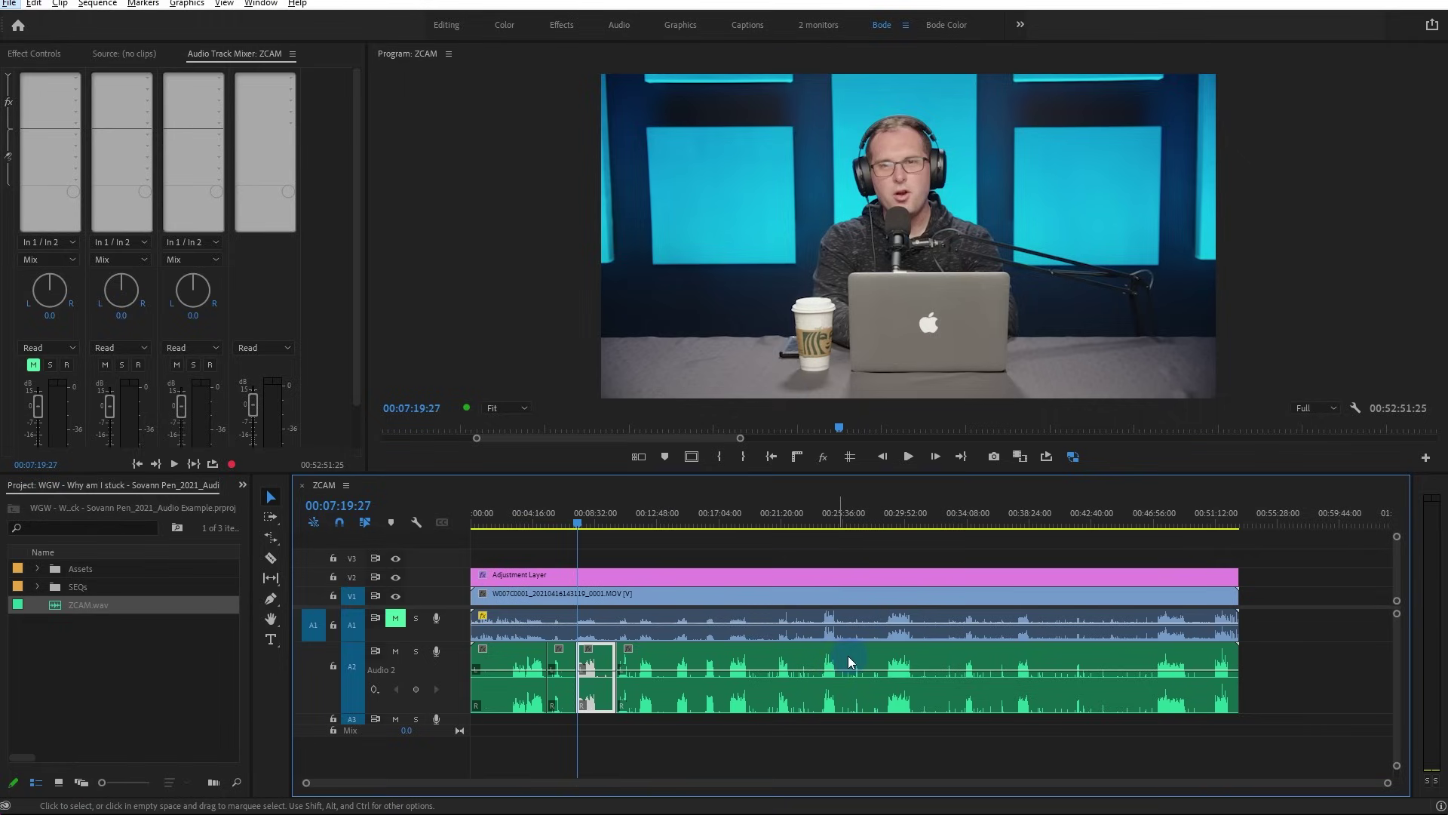
left_click(541, 334)
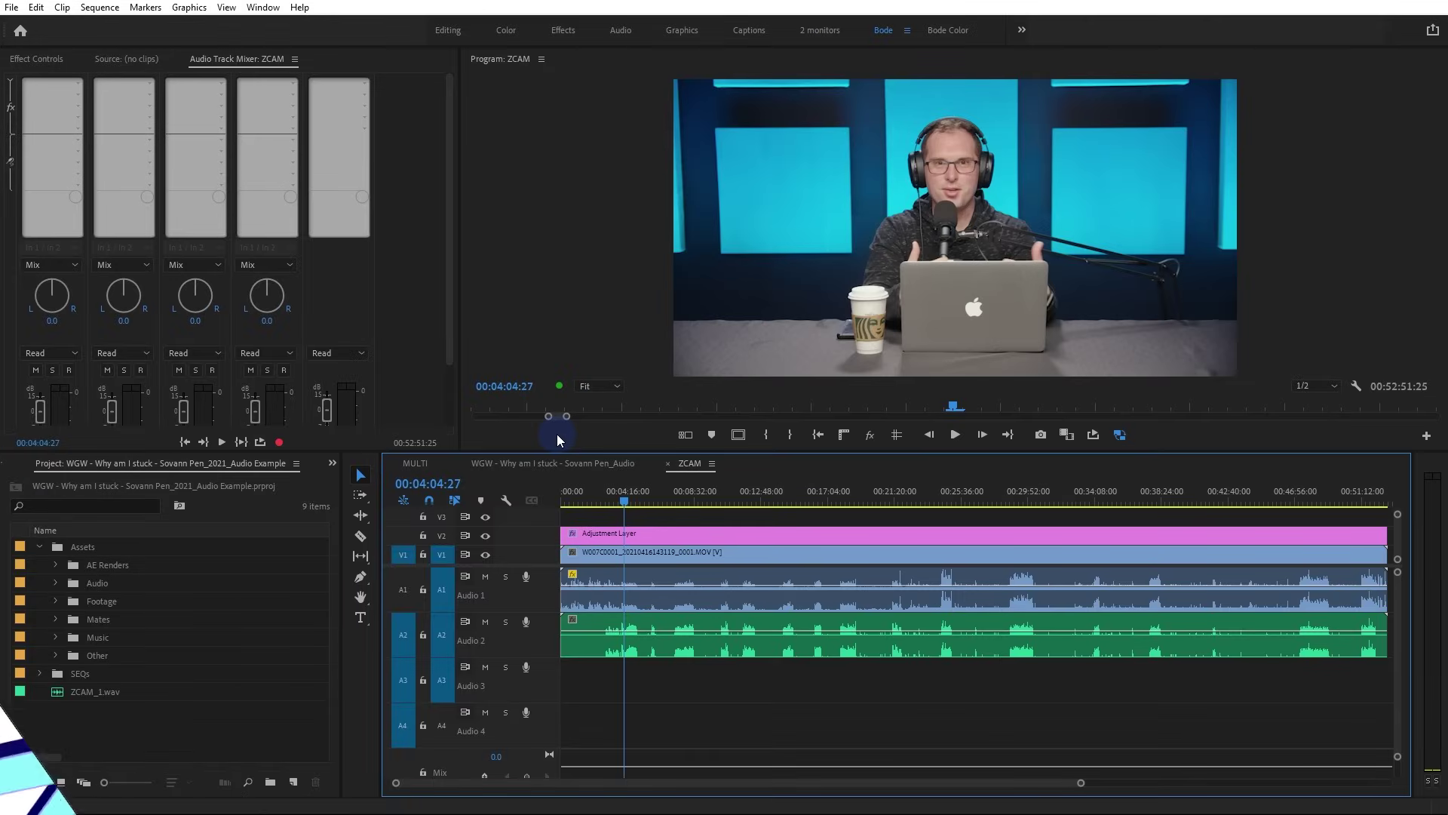
Try selecting the camera clip with its Audio 1 clip and the green Audio 2 clip
left_click_drag(1081, 782, 1133, 782)
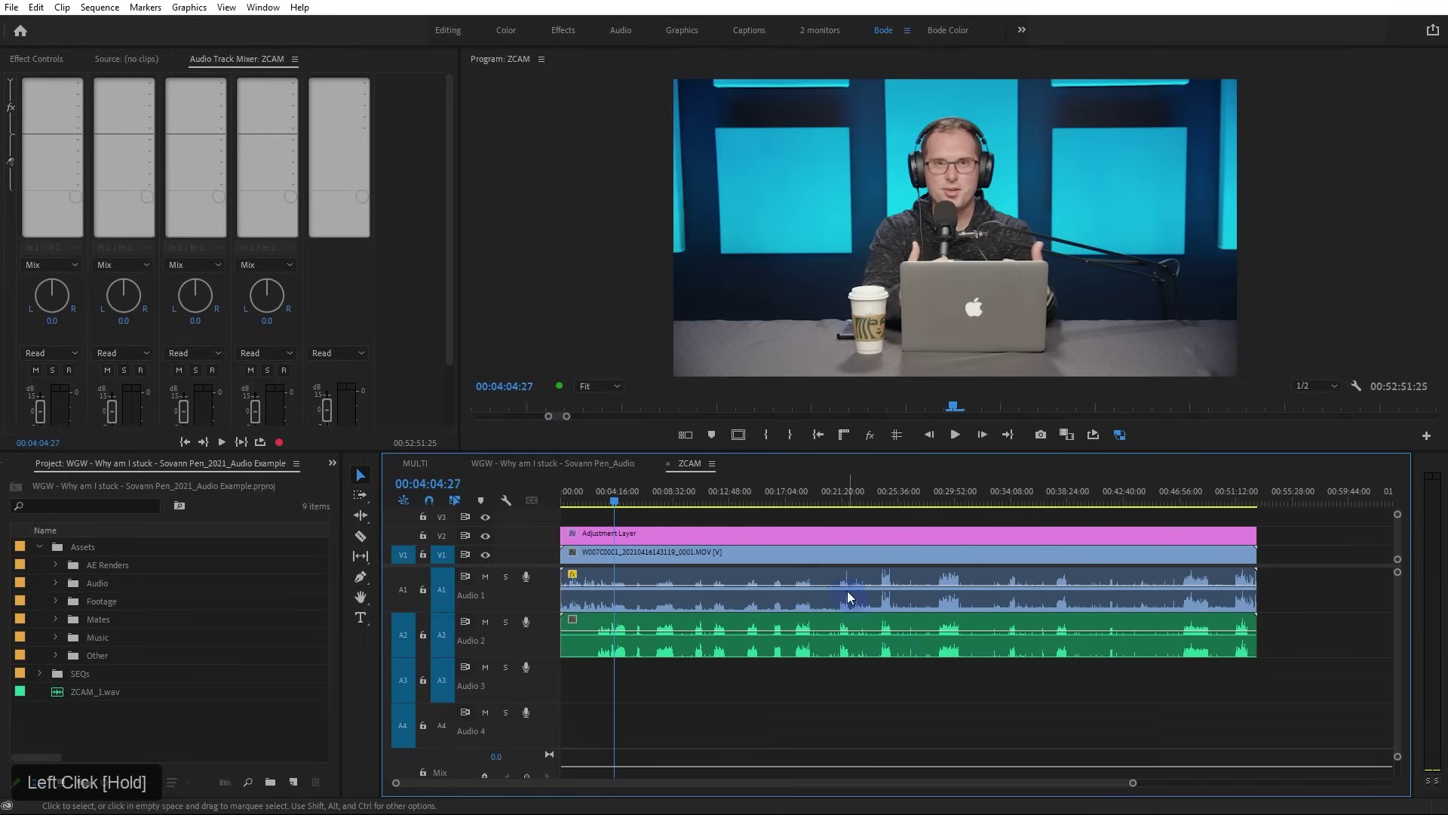
left_click(804, 559)
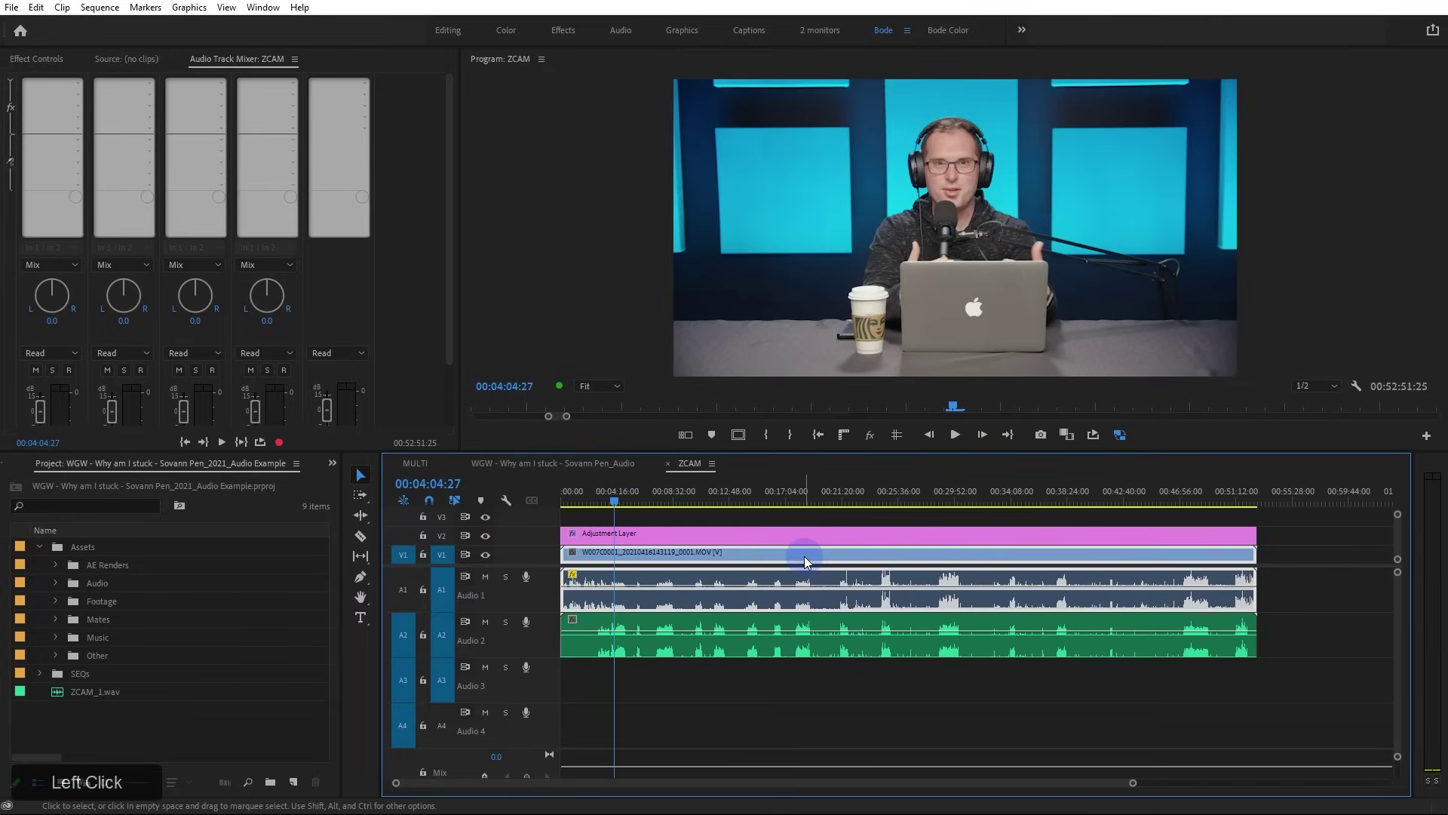
left_click(739, 651)
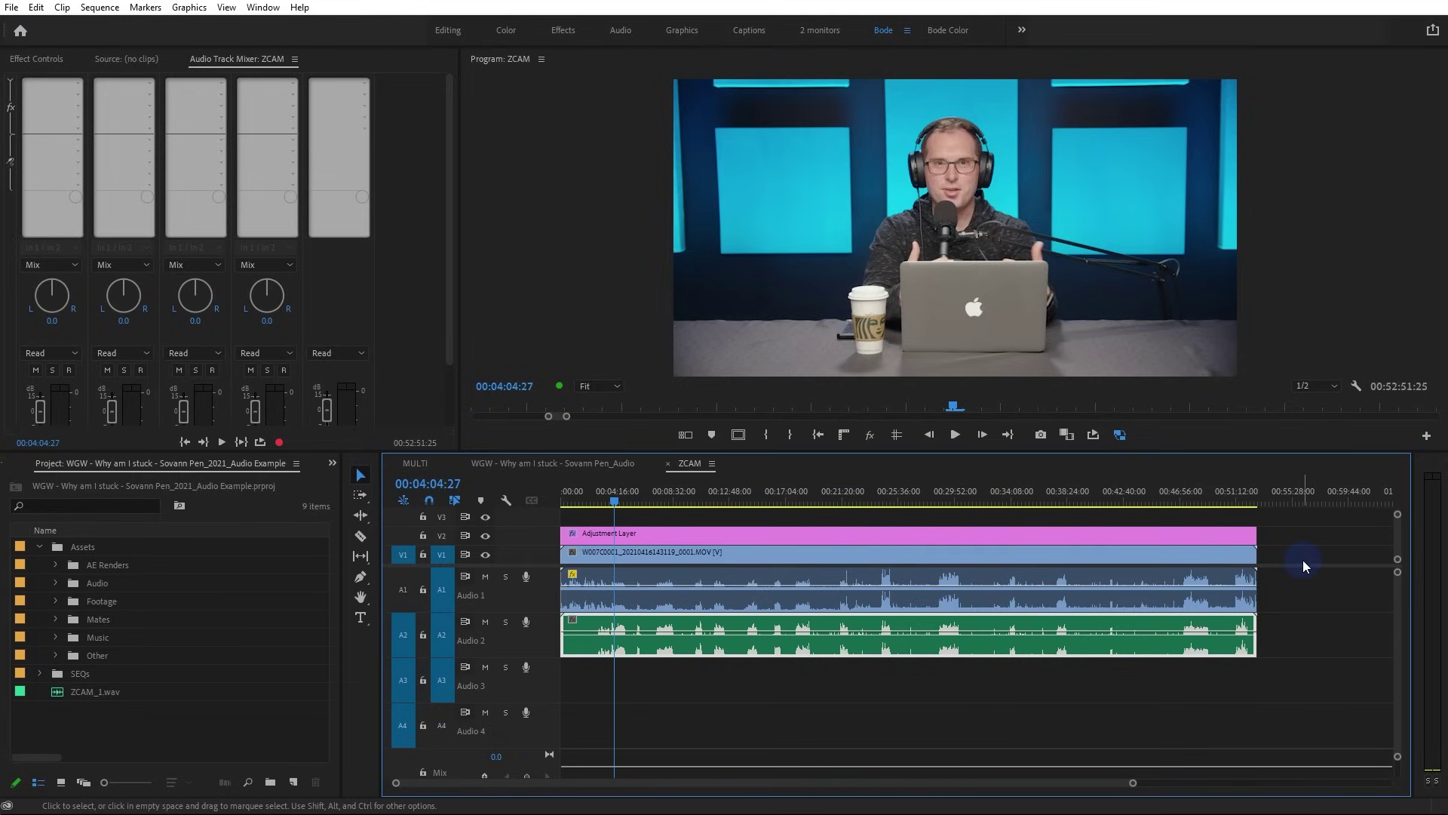
left_click_drag(1301, 555, 232, 664)
left_click_drag(58, 655, 52, 641)
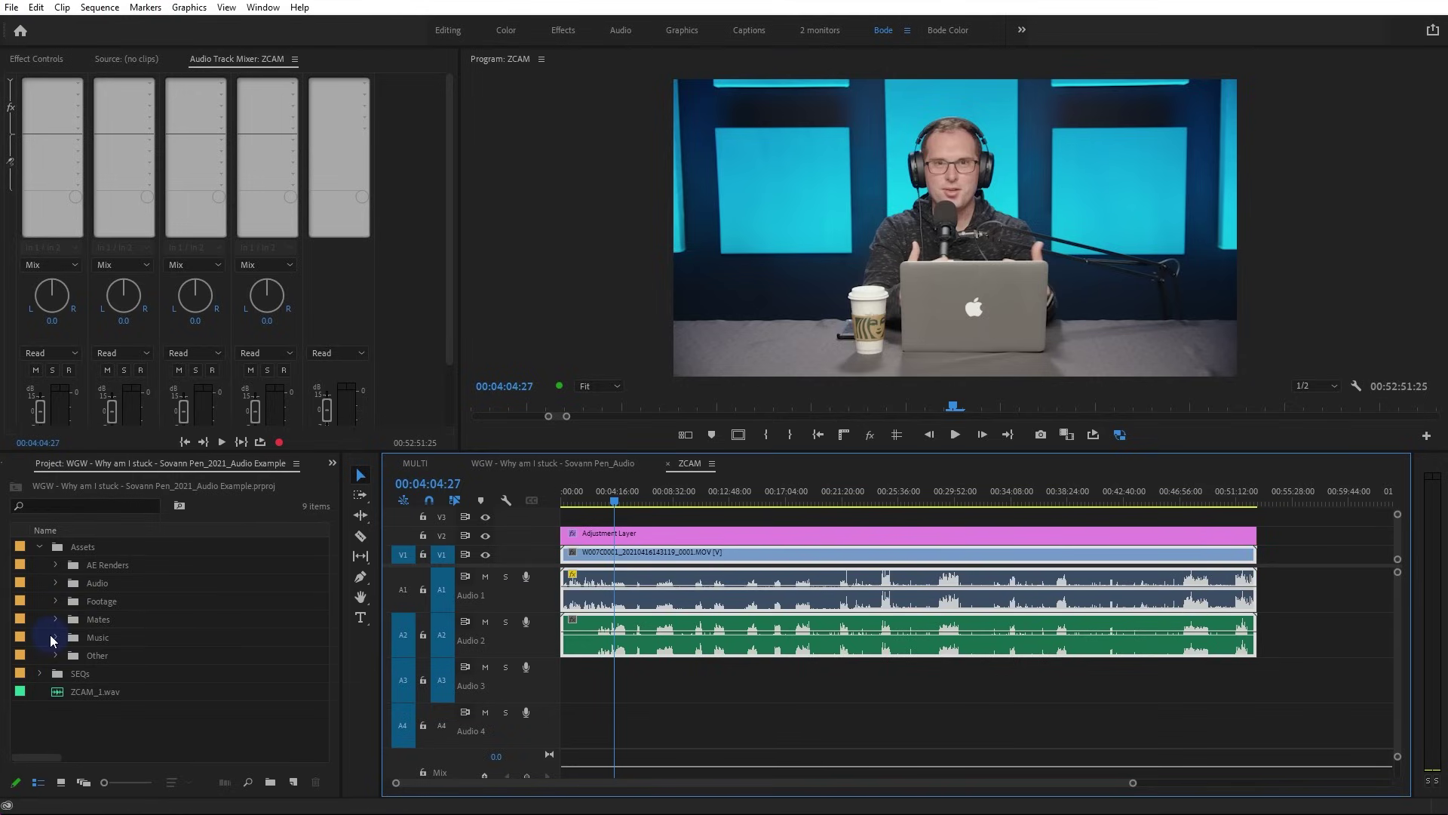
Expand Footage, test-drop the W007C0001 clip and ZCAM_1.wav at the sequence end, then delete them
left_click(55, 601)
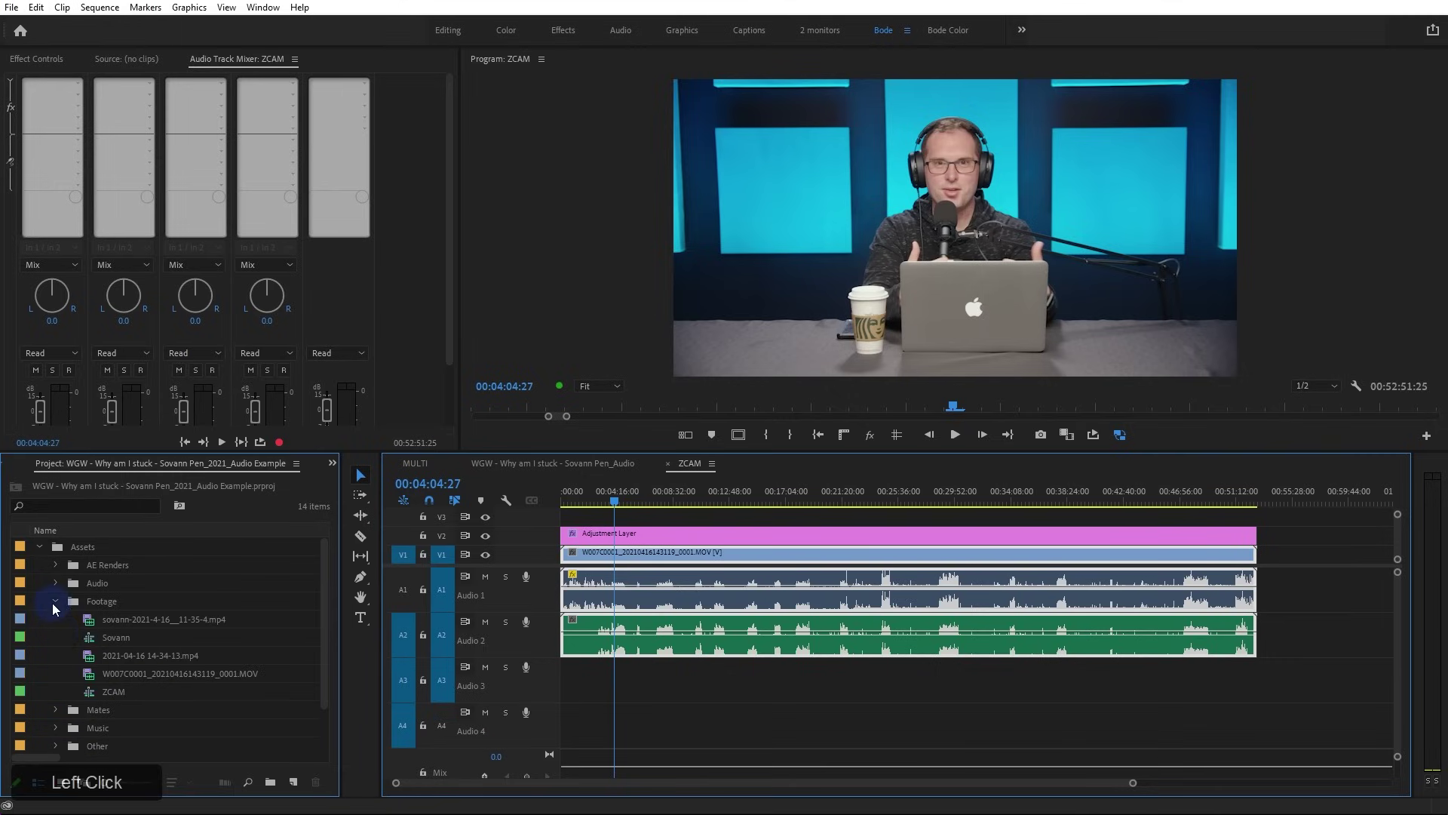
left_click_drag(92, 677, 968, 607)
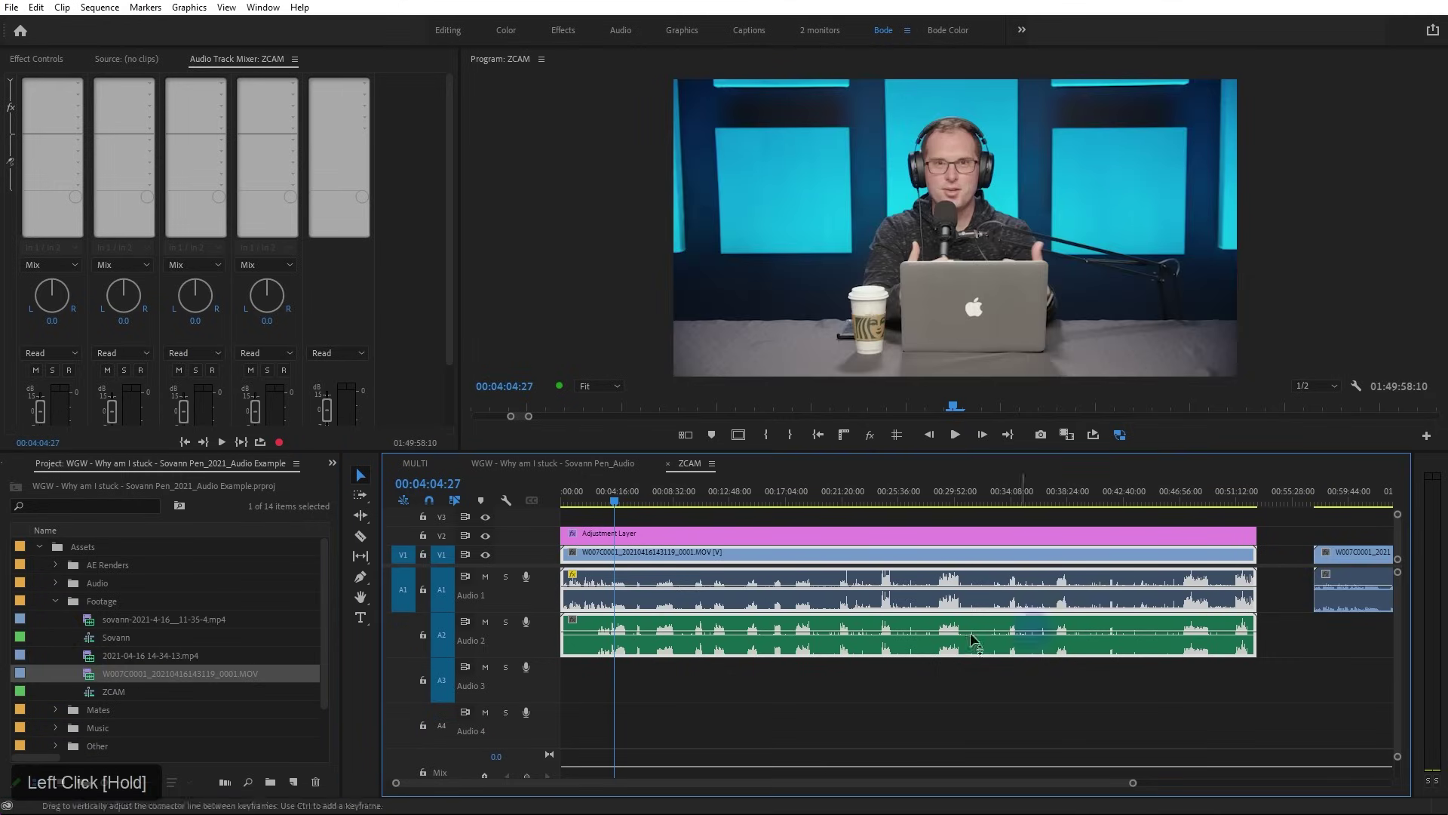
scroll(113, 717, "down", 3)
left_click_drag(80, 730, 1319, 618)
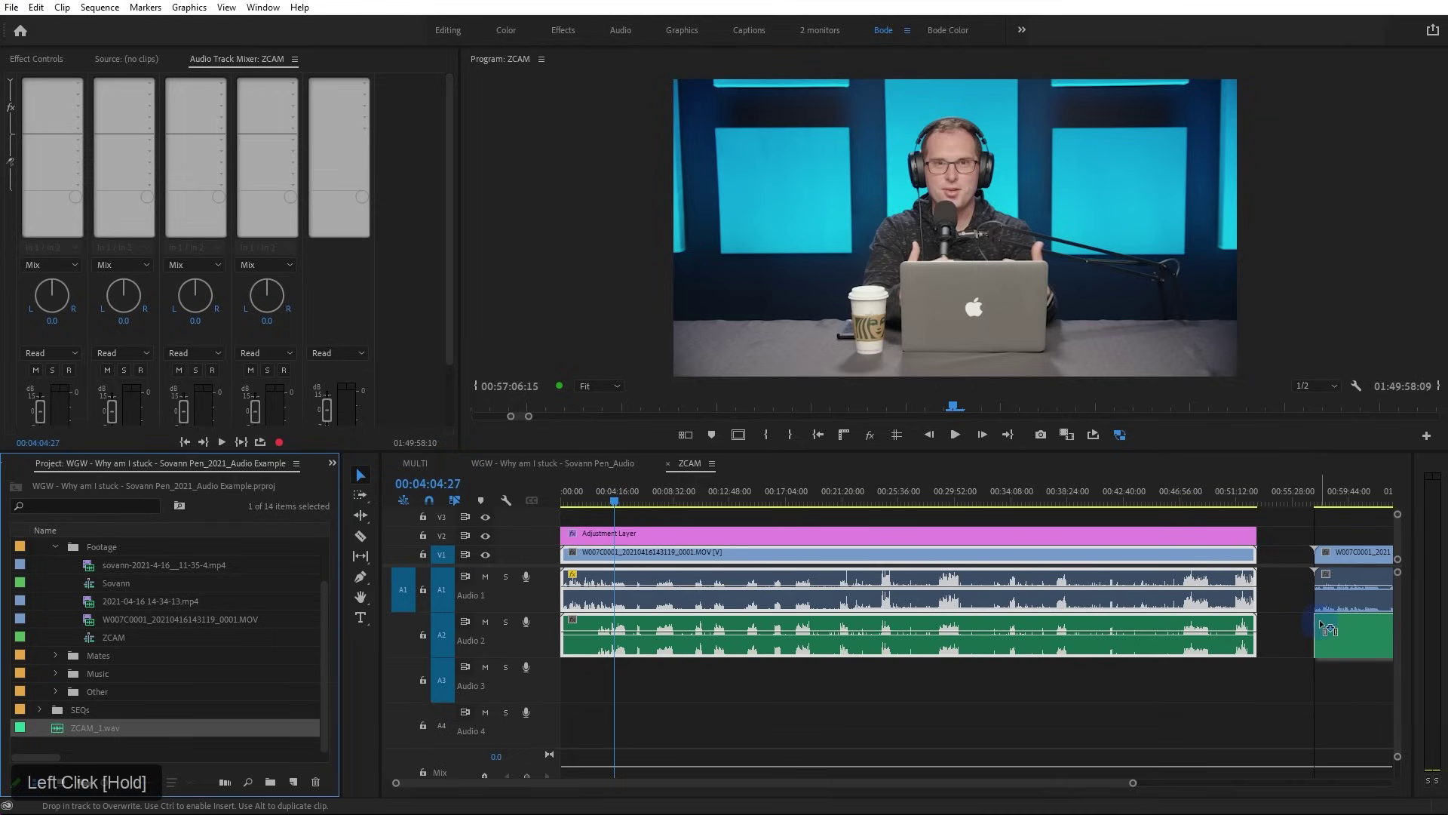
scroll(1316, 630, "down", 4)
scroll(1270, 636, "down", 1)
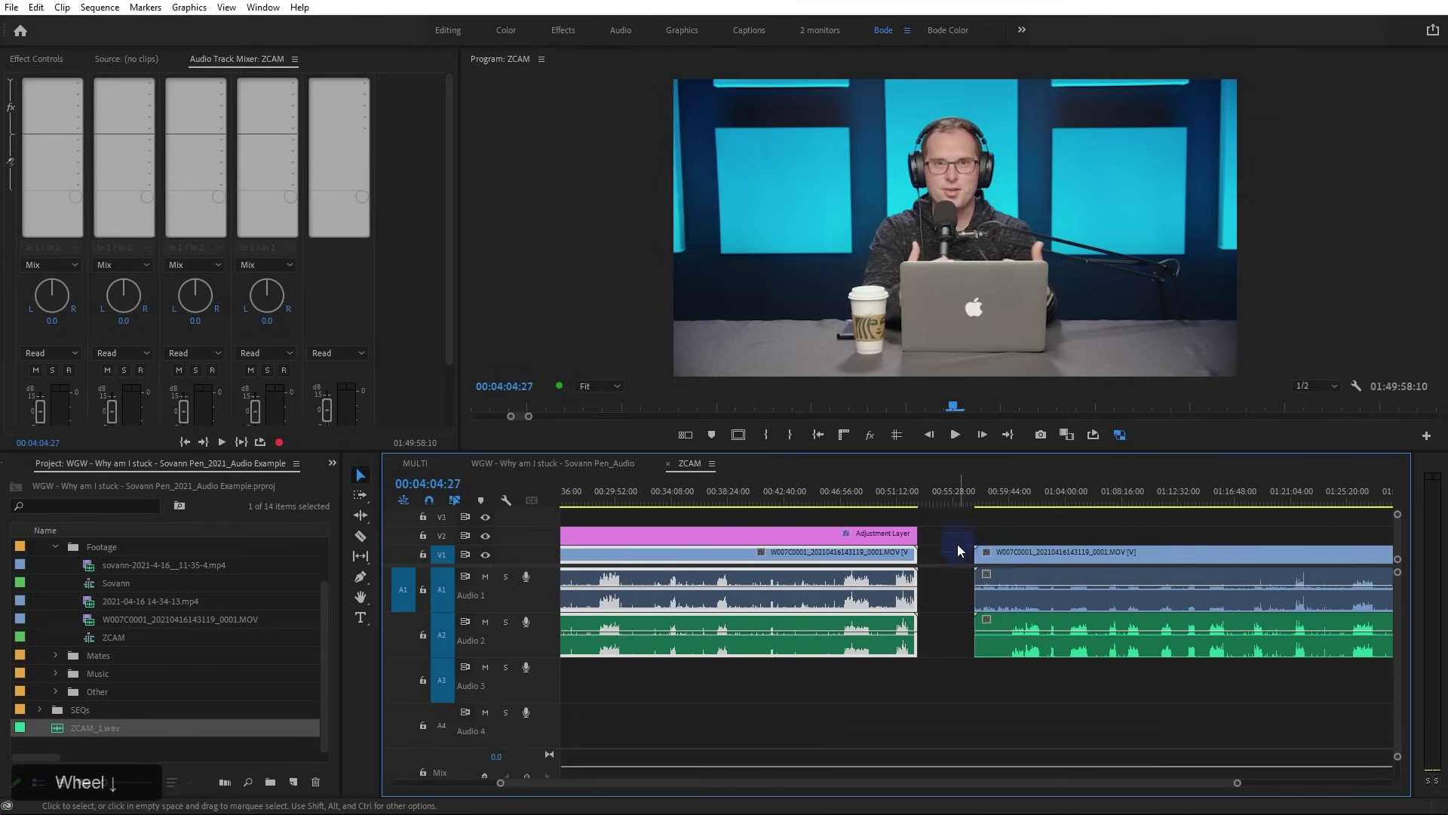
left_click(1061, 624)
key("Delete")
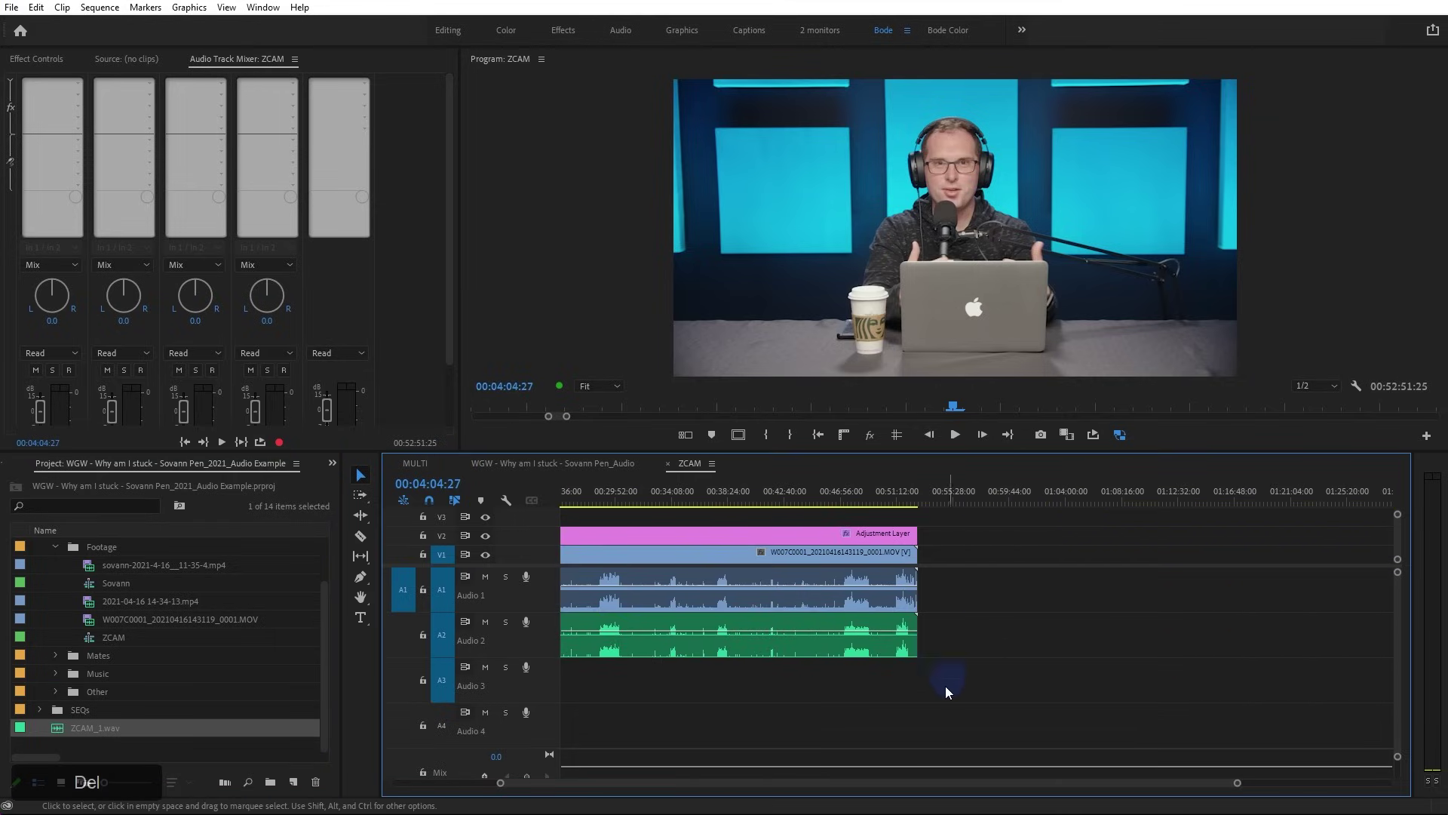
Marquee-select the V1, A1 and A2 clips together
left_click_drag(567, 777, 449, 773)
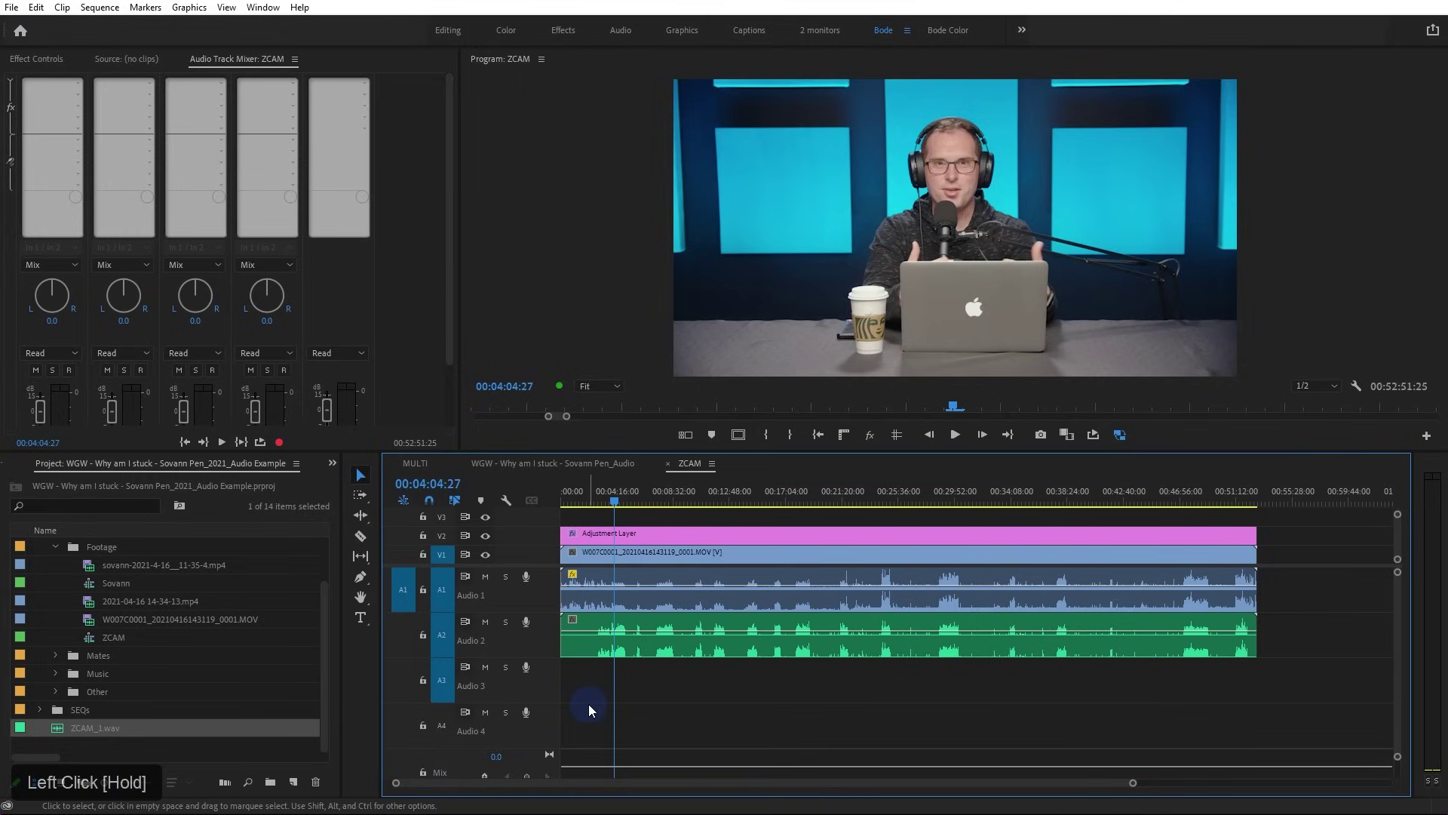
left_click(712, 690)
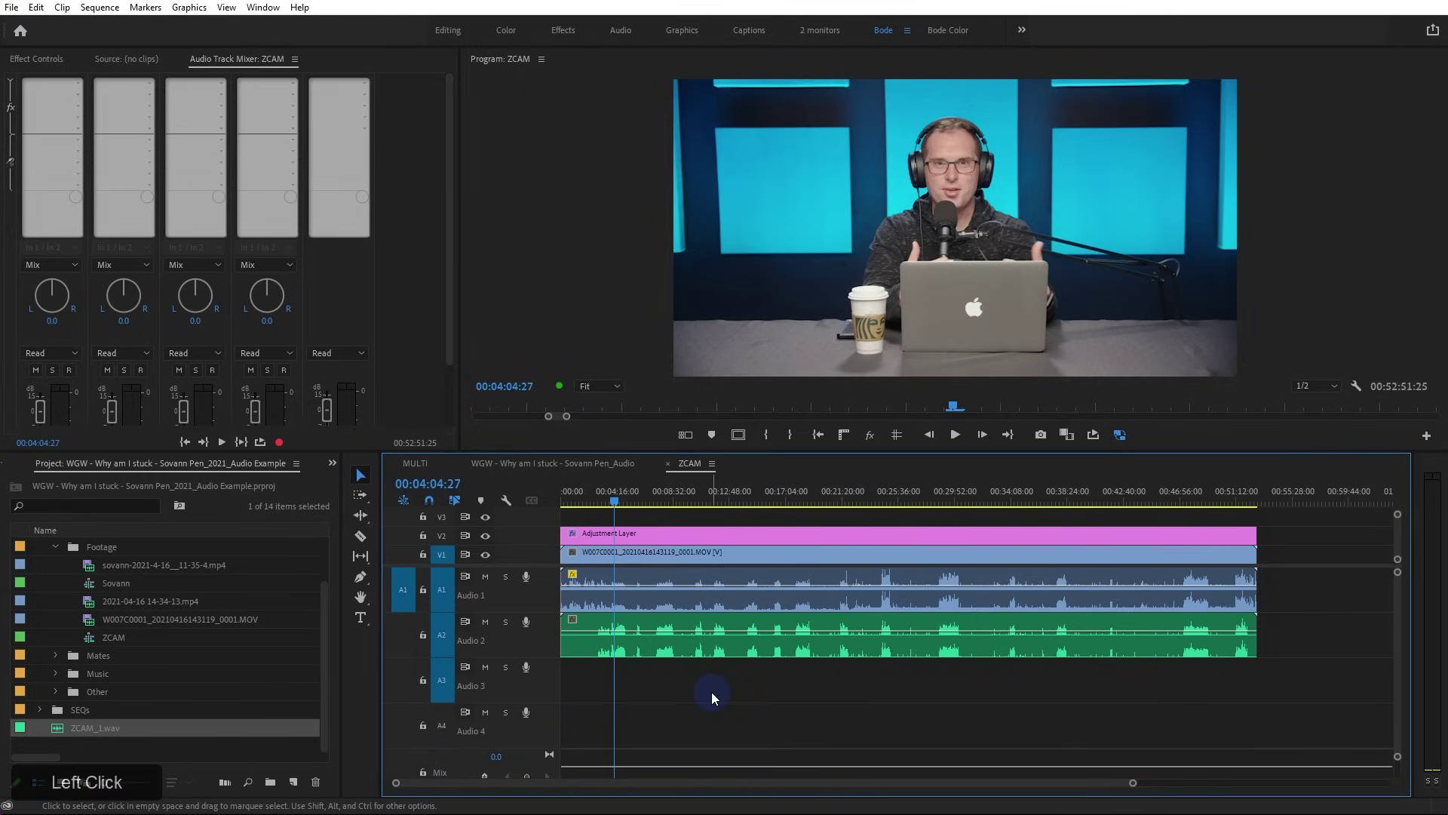
left_click_drag(889, 690, 761, 577)
left_click_drag(776, 687, 681, 577)
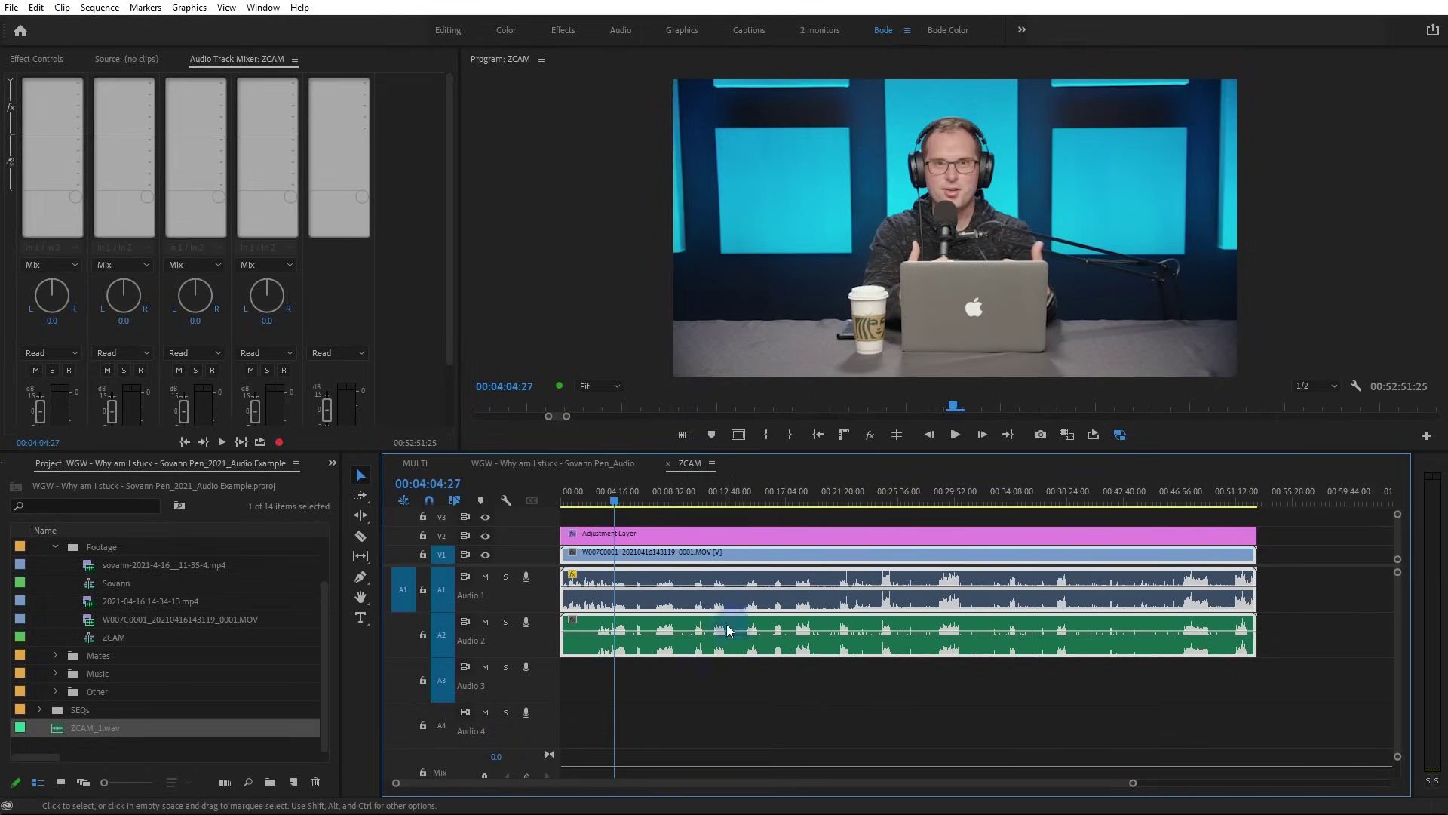
Merge the selected camera clip and ZCAM audio with Use Audio Timecode left unchecked
right_click(638, 644)
left_click(756, 202)
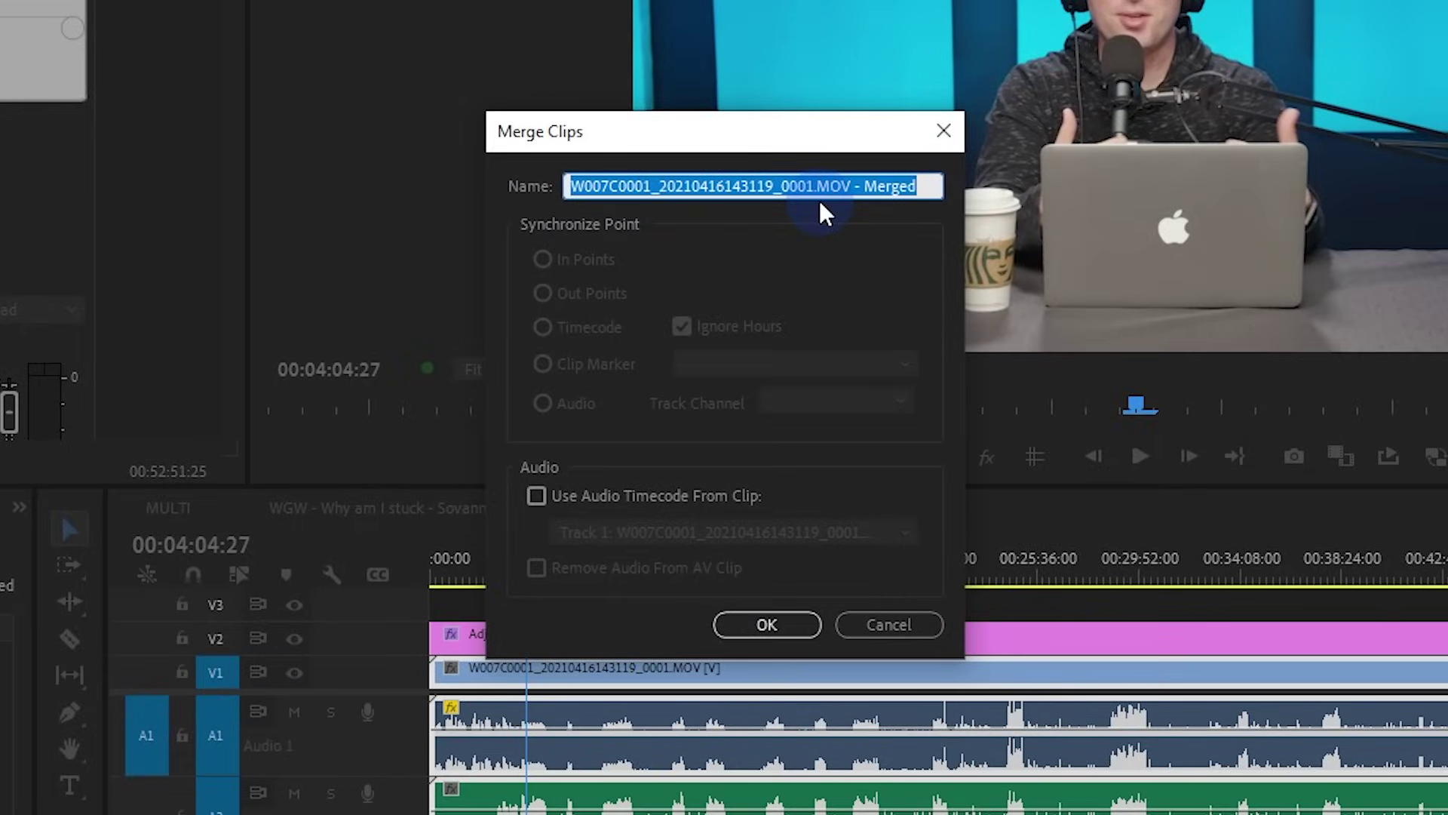
left_click(537, 495)
left_click(623, 531)
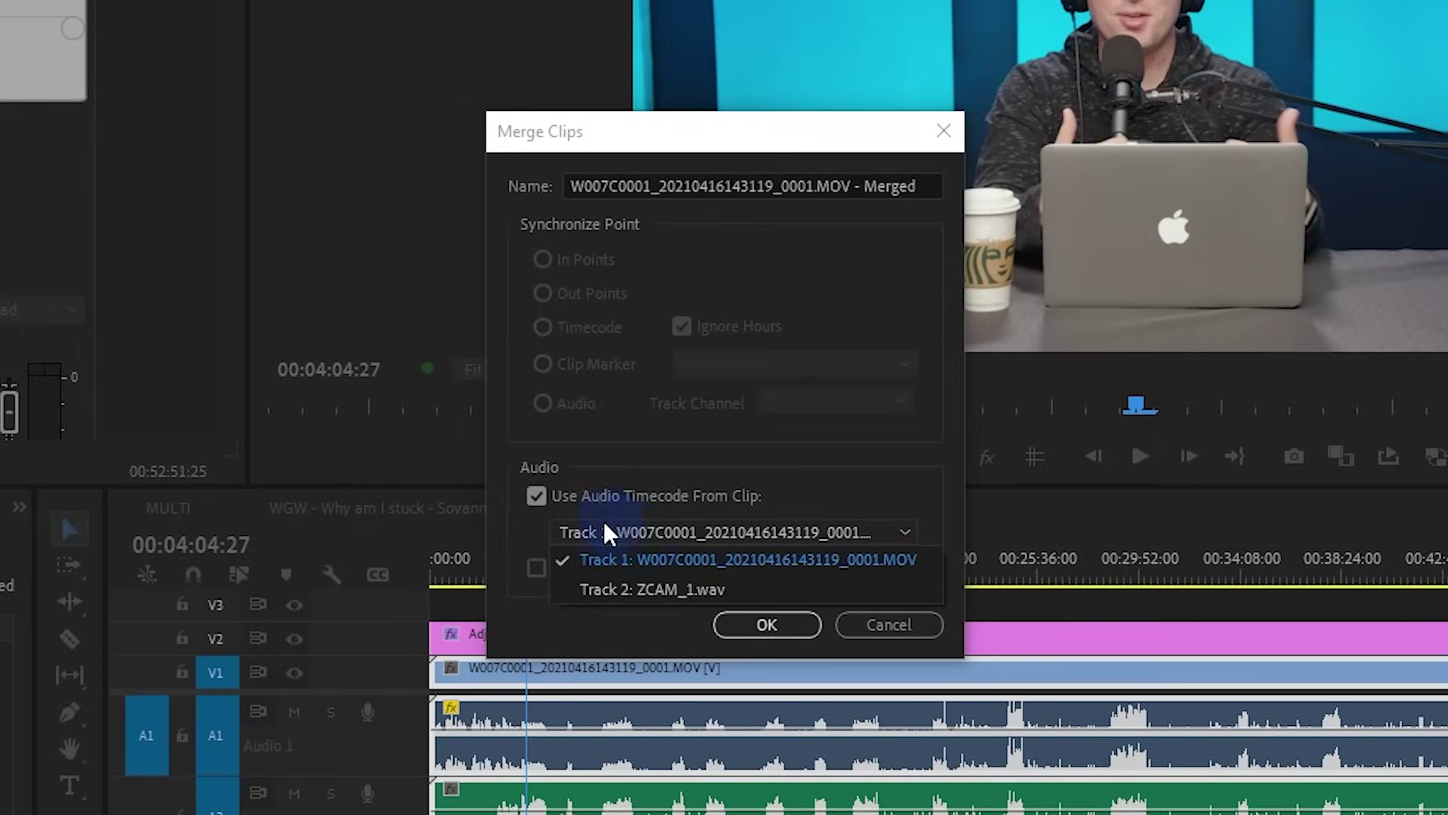
left_click(537, 495)
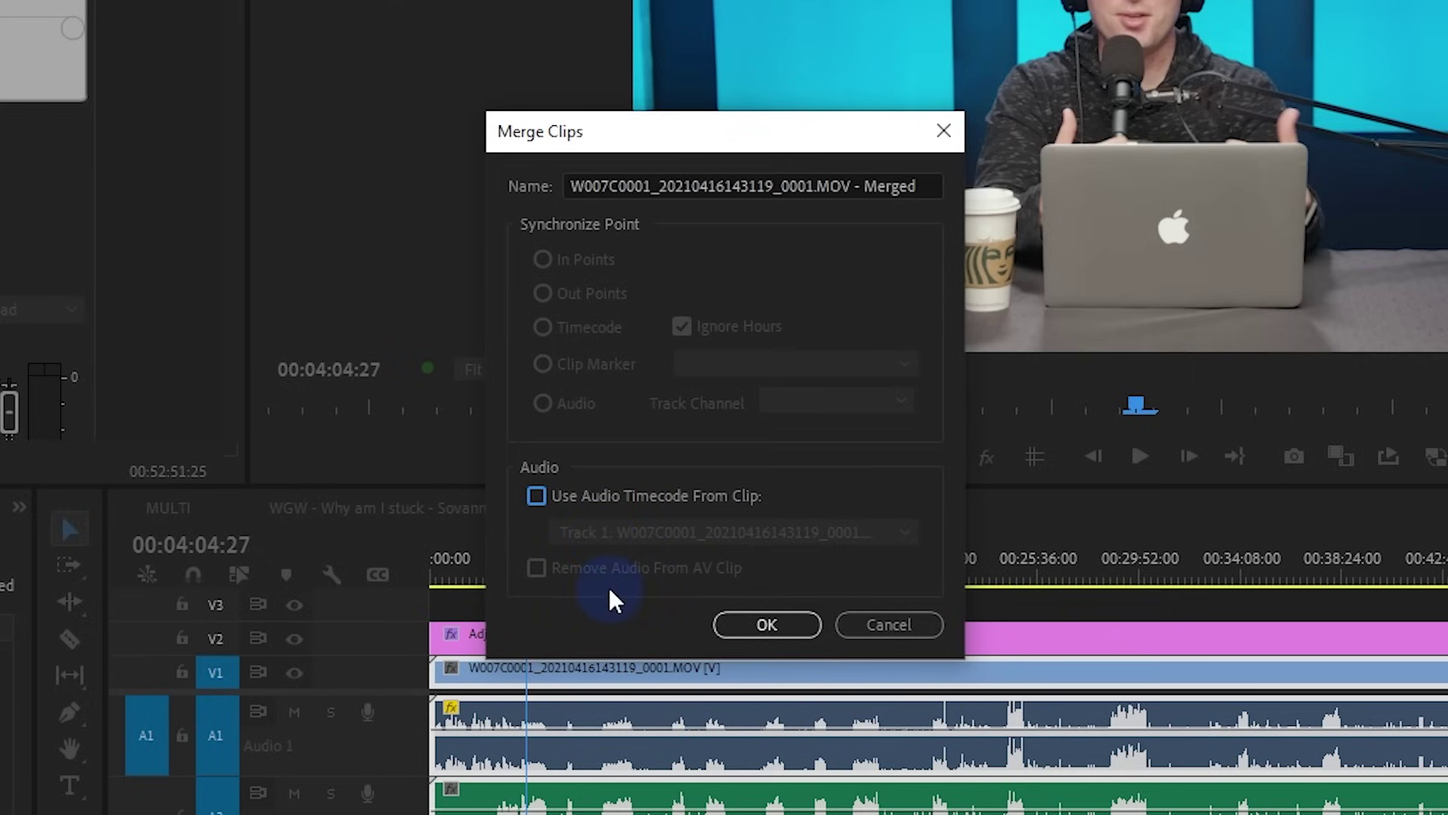
left_click(765, 623)
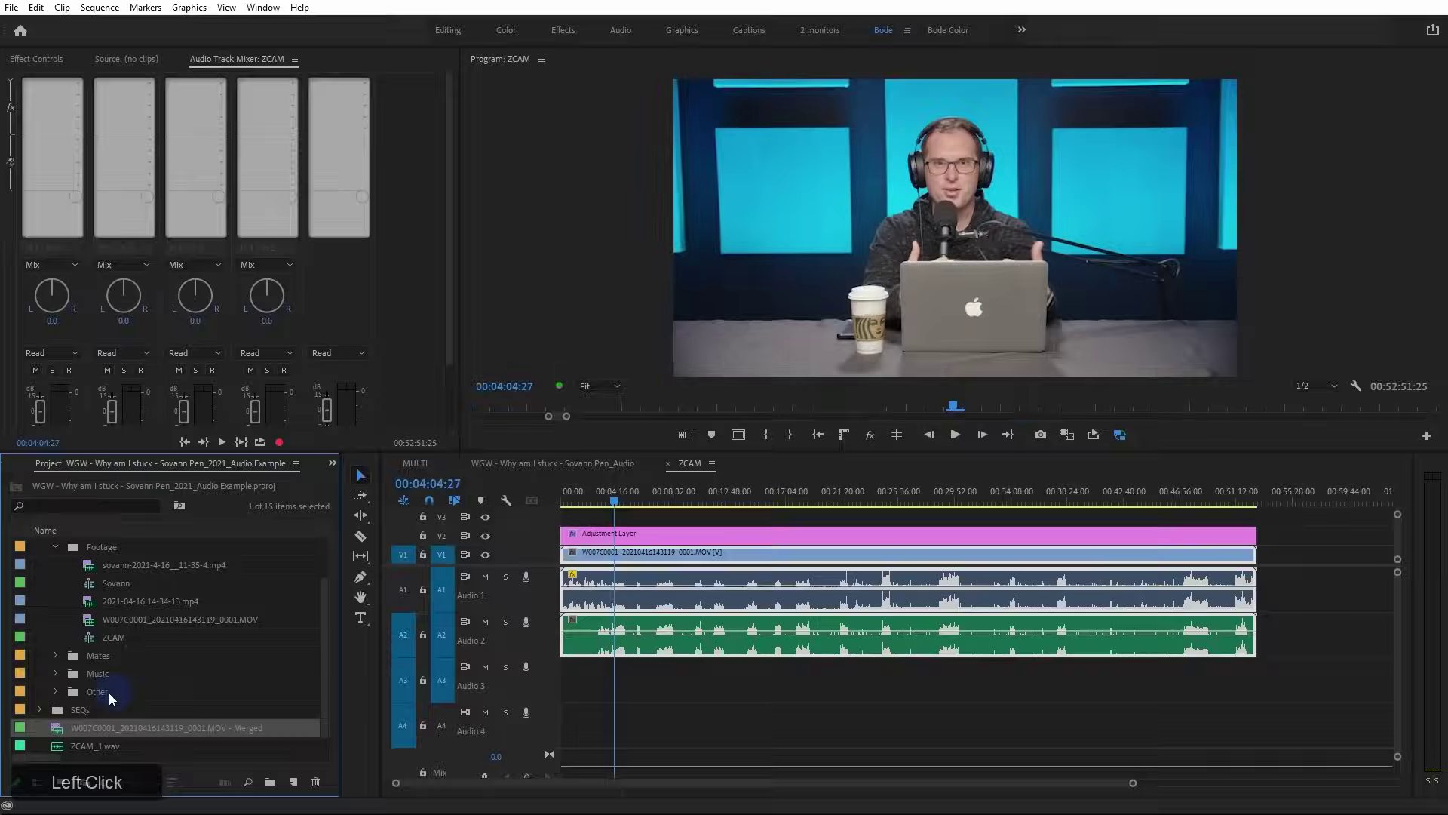
Place the new Merged clip at the end of the sequence on V1 and A1–A4
left_click(58, 729)
left_click_drag(57, 728, 1294, 603)
scroll(1289, 615, "down", 3, "alt")
Inspect the Merged clip and the original clips in the sequence
left_click(1098, 641)
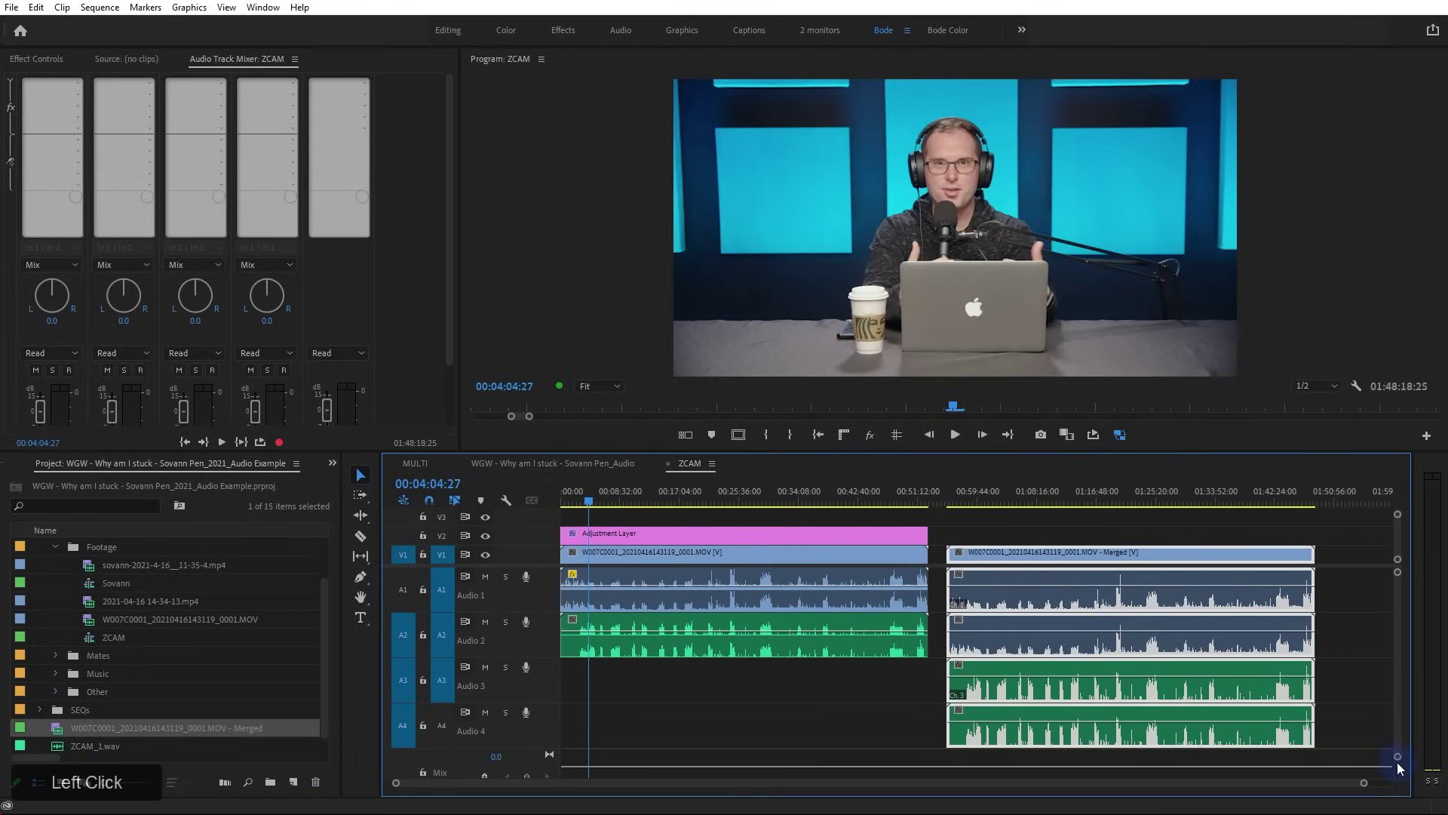
left_click_drag(1397, 757, 1397, 768)
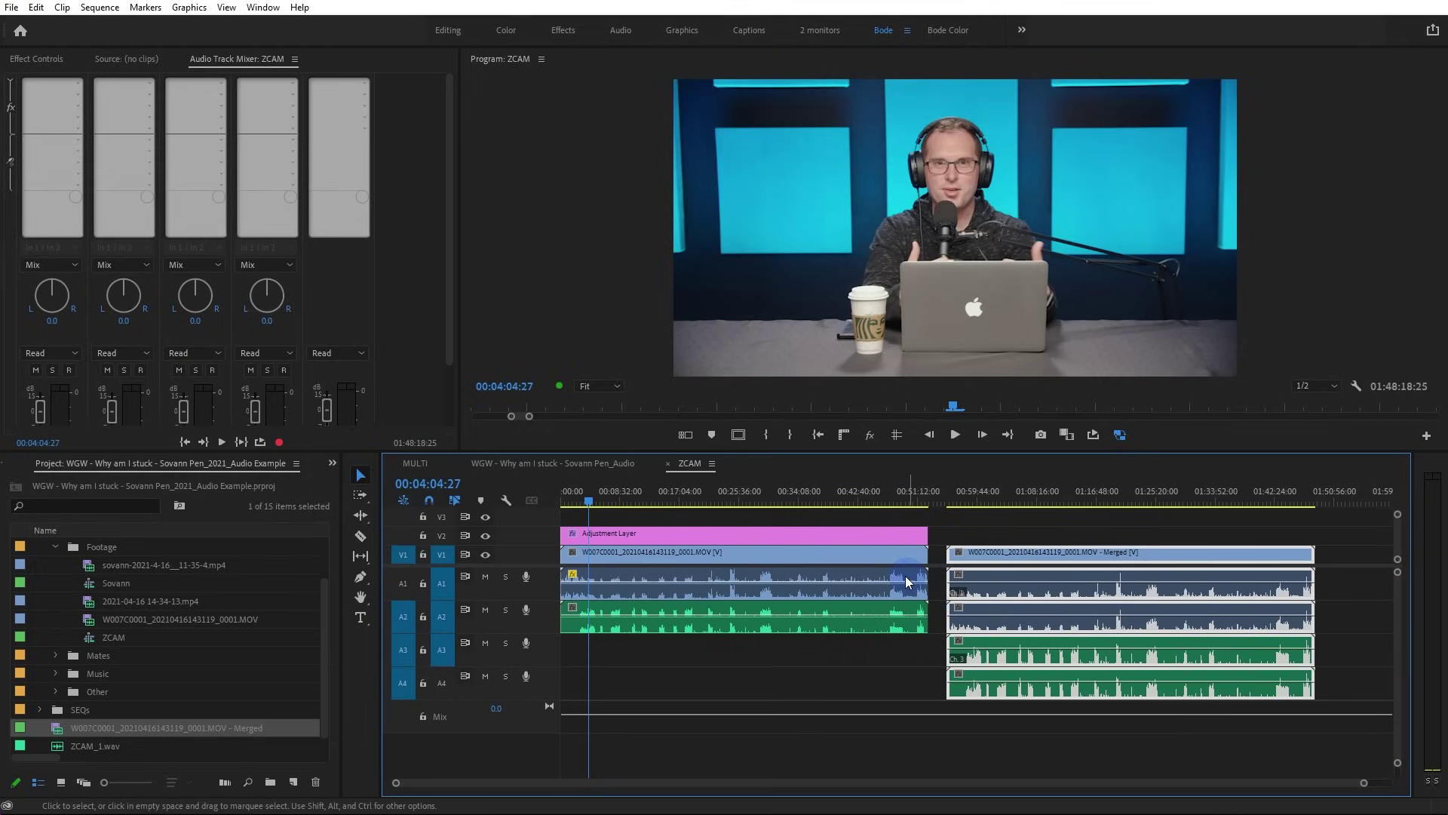
left_click(904, 582)
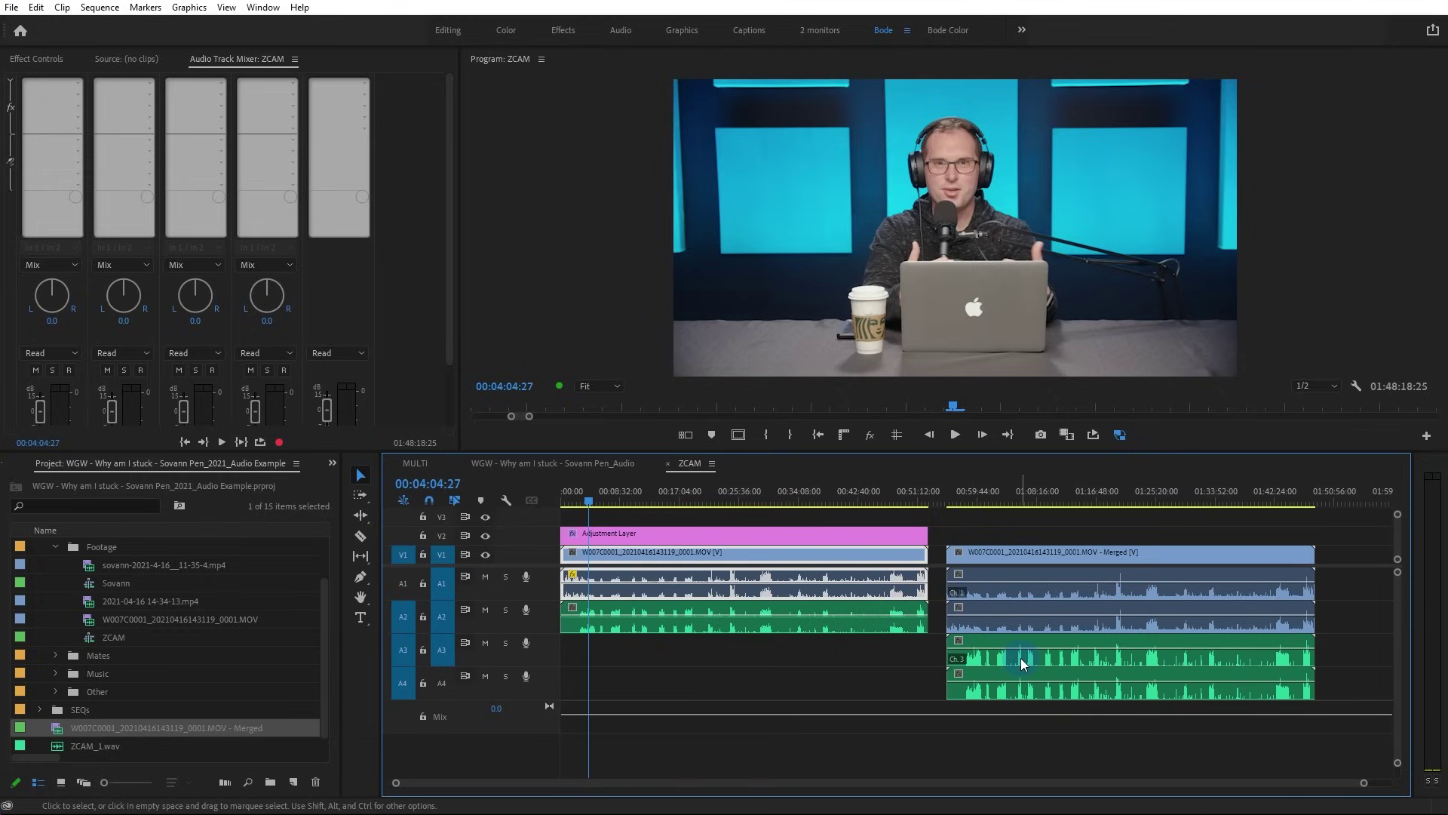
Set the Merged clip's audio channels so only Clip 4 channel 4 is enabled, then delete it from the sequence end
left_click(62, 726)
right_click(60, 726)
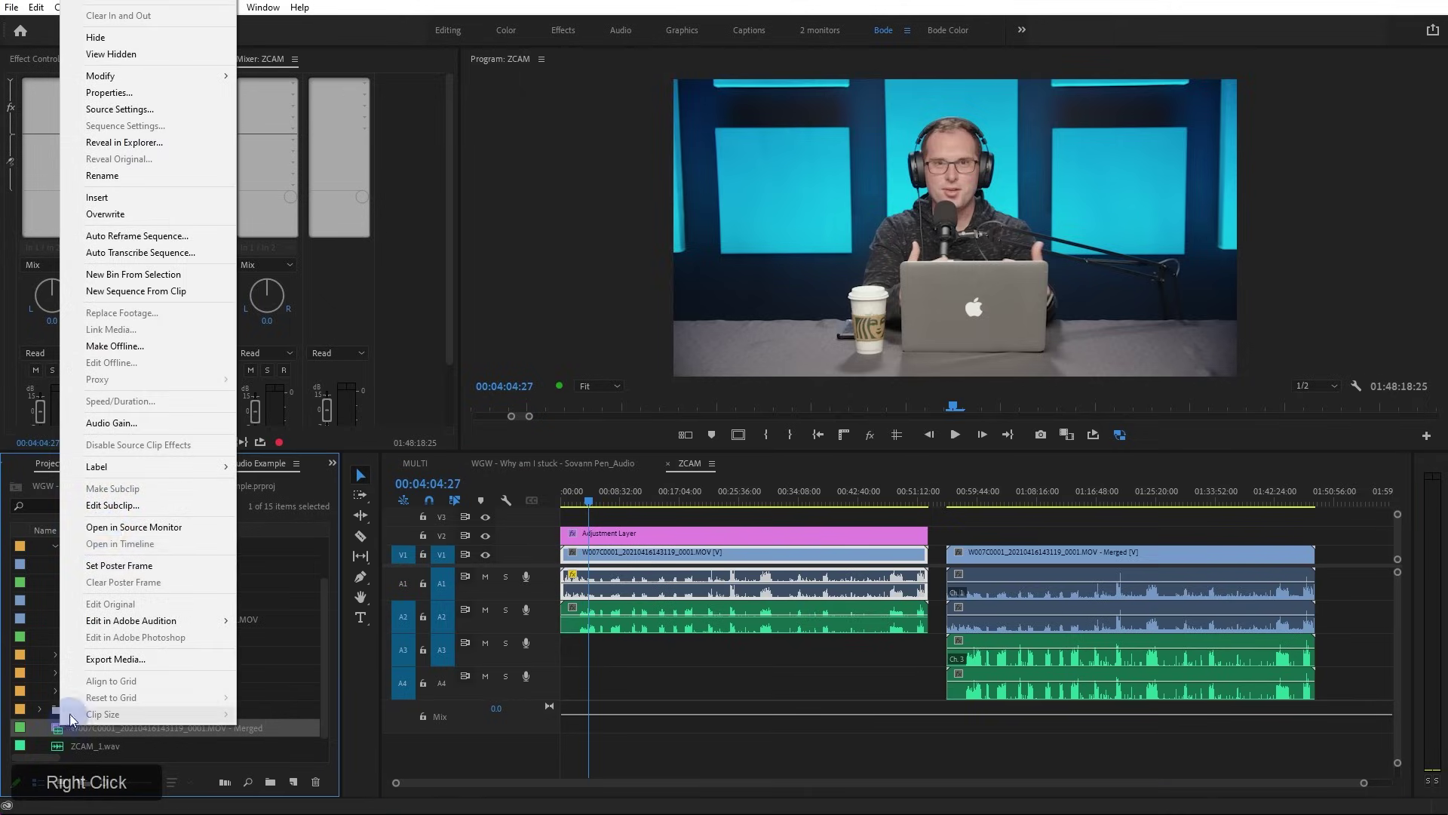
mouse_move(134, 76)
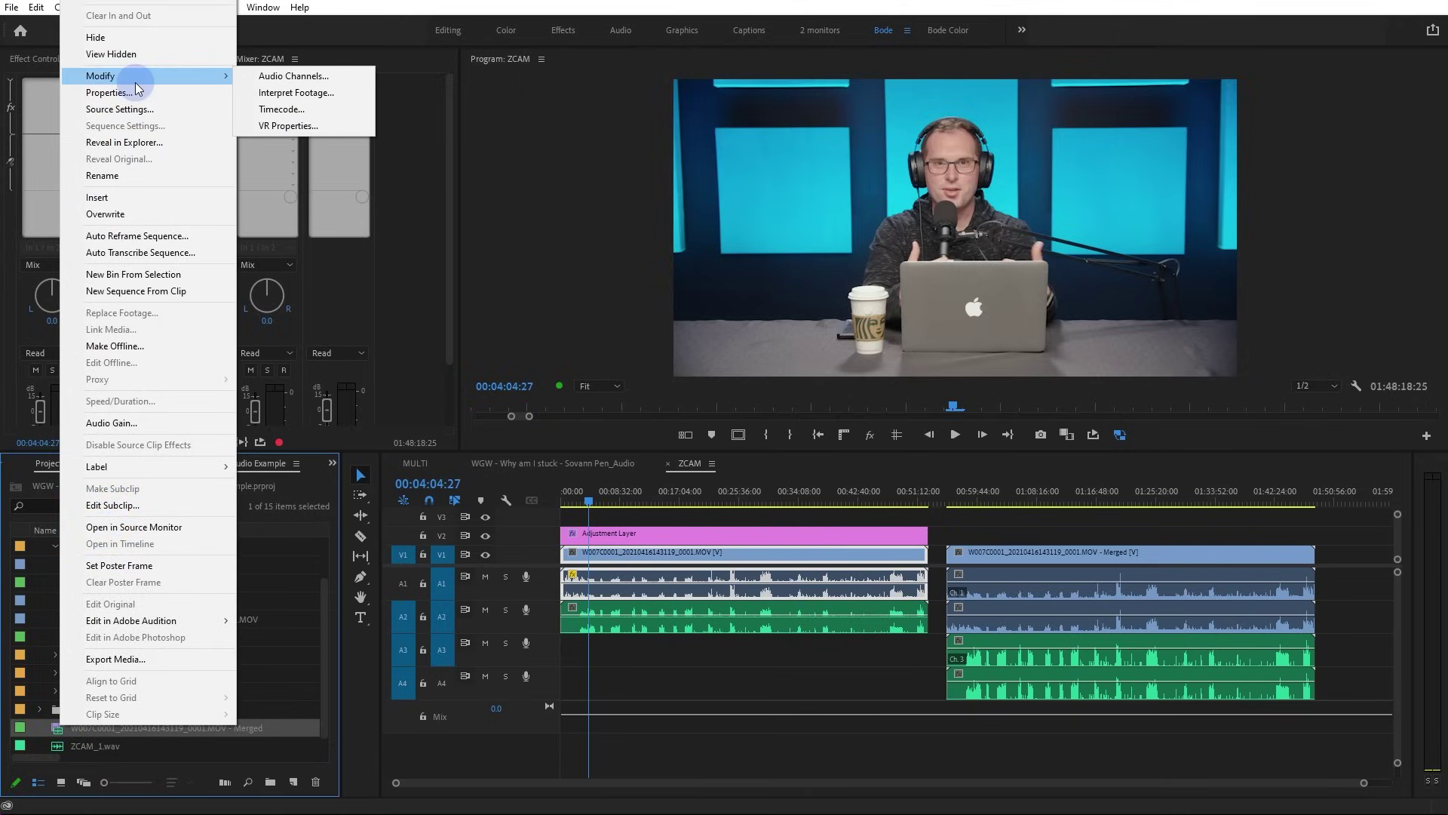
left_click(263, 77)
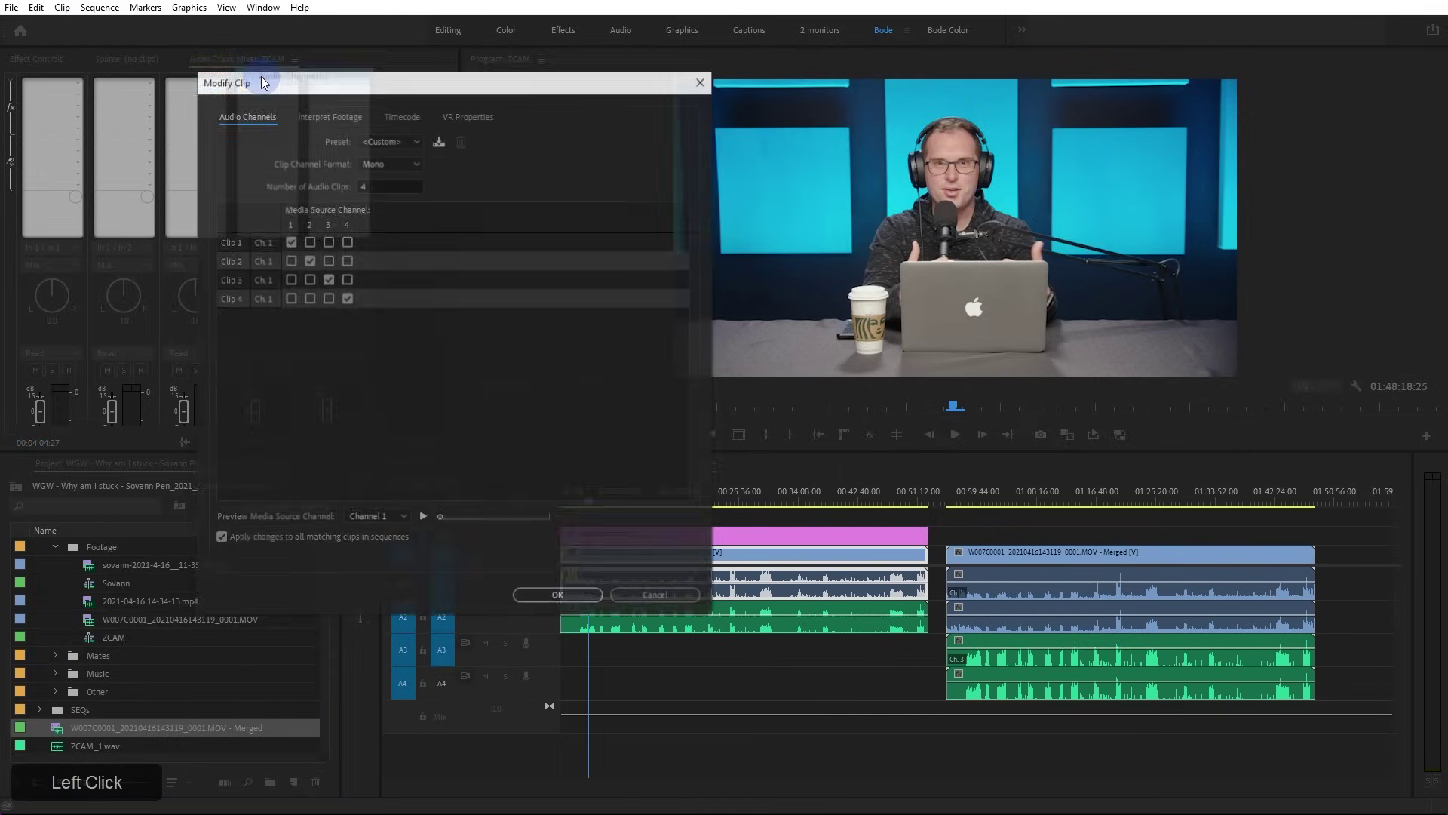
left_click(291, 242)
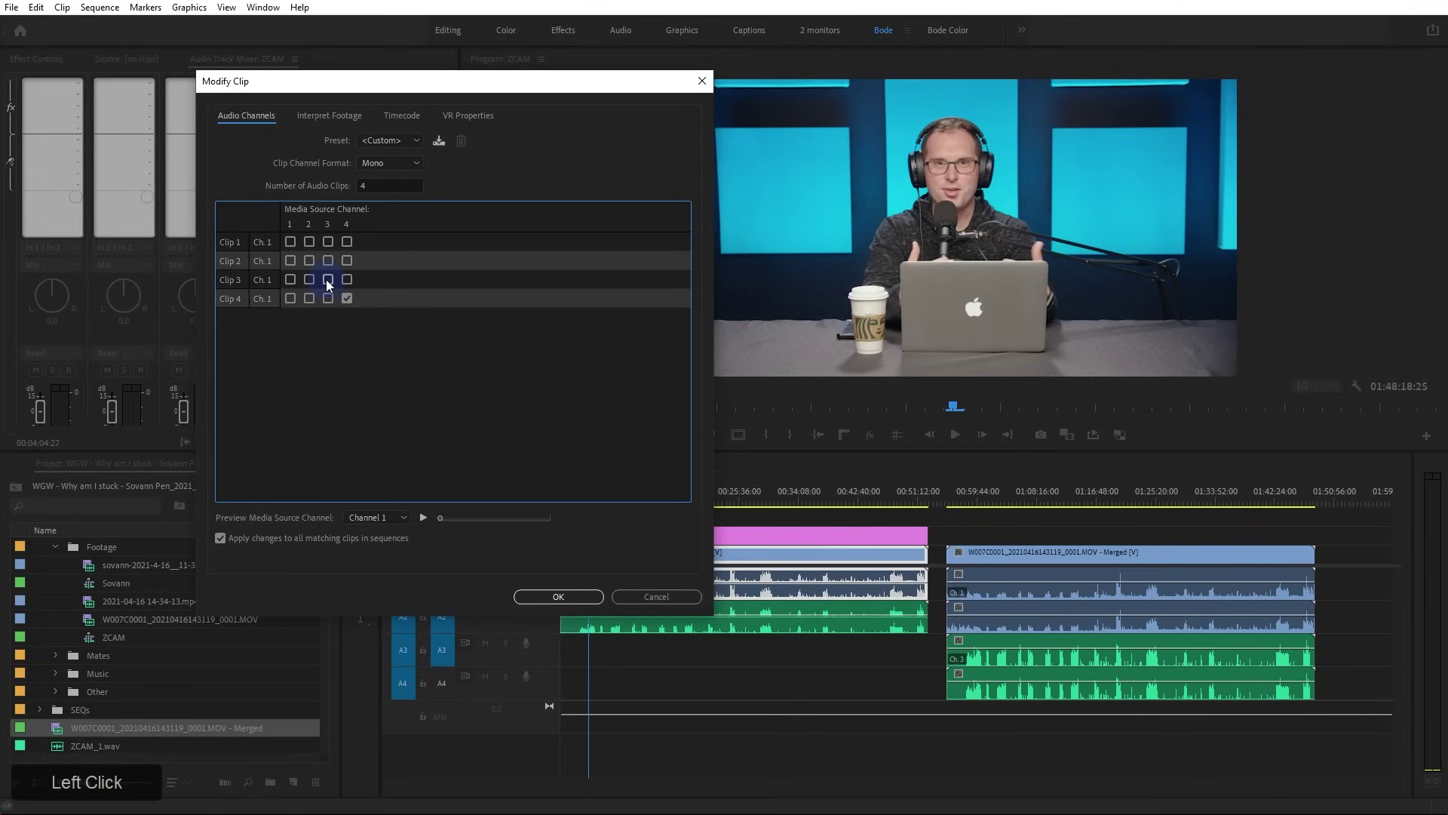
left_click(346, 297)
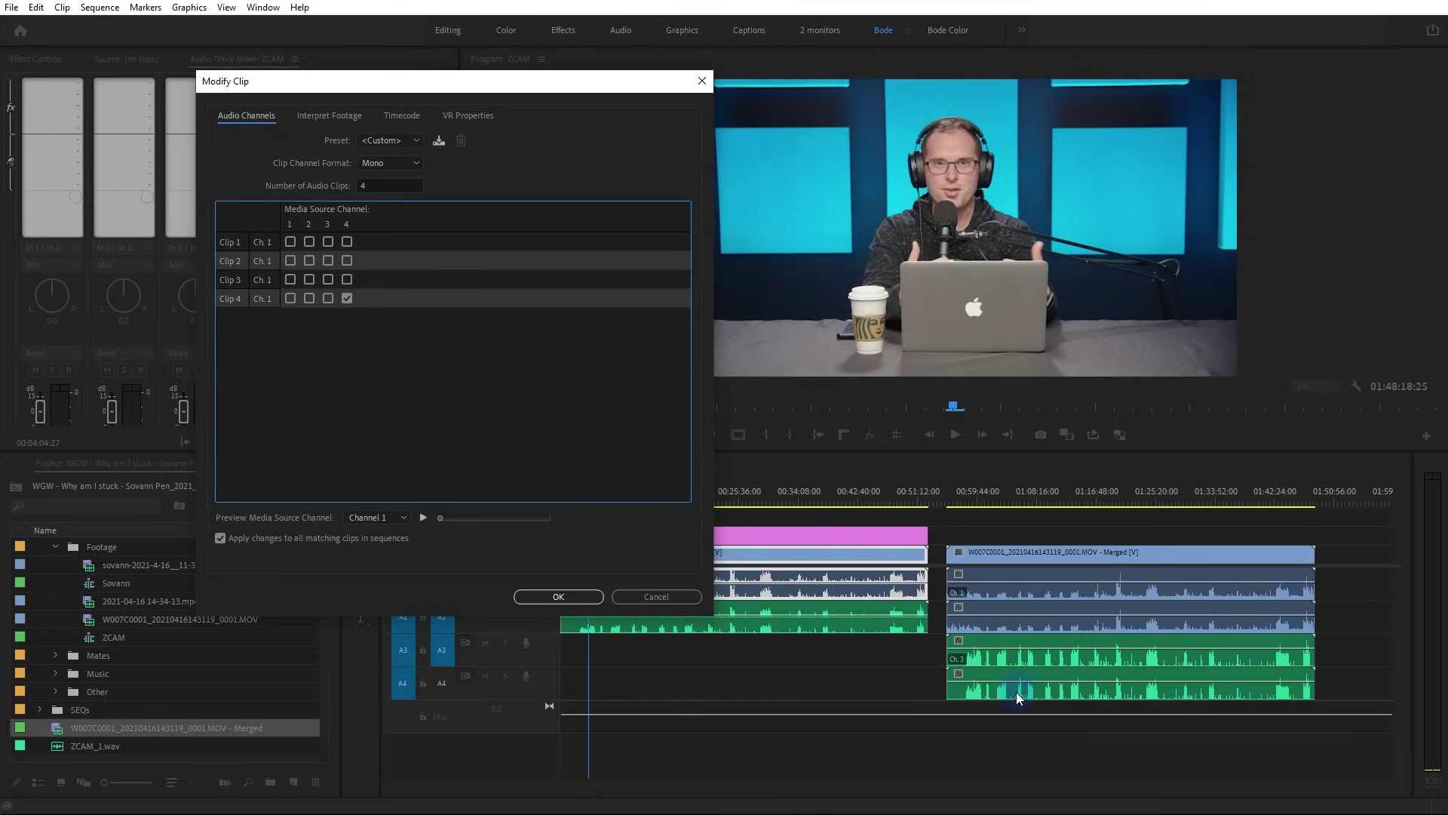
left_click(558, 596)
left_click_drag(1012, 542, 1050, 642)
key("Delete")
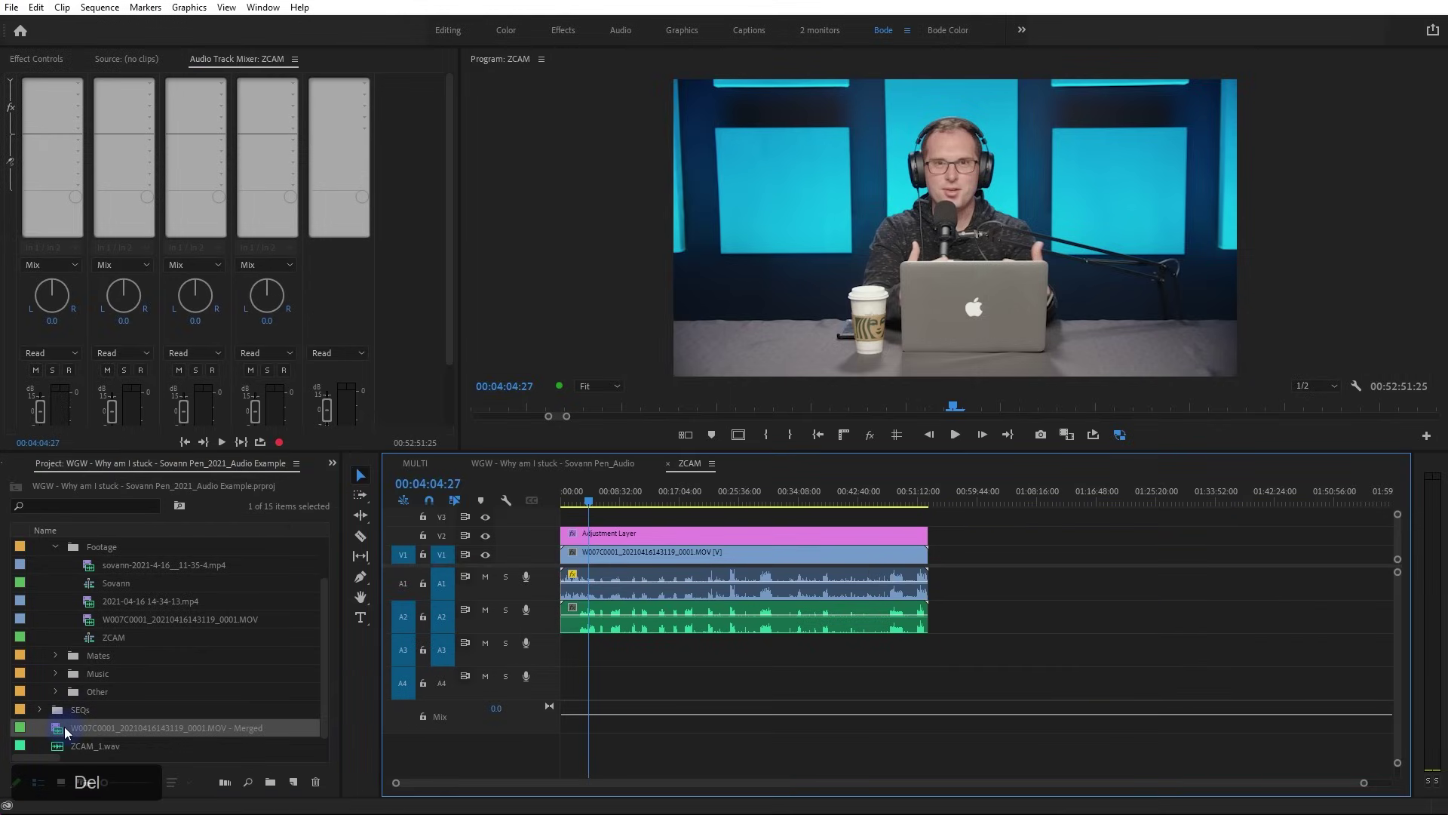
Re-add the Merged clip to the sequence, delete it again, and select ZCAM_1.wav in the project
left_click_drag(65, 726, 962, 589)
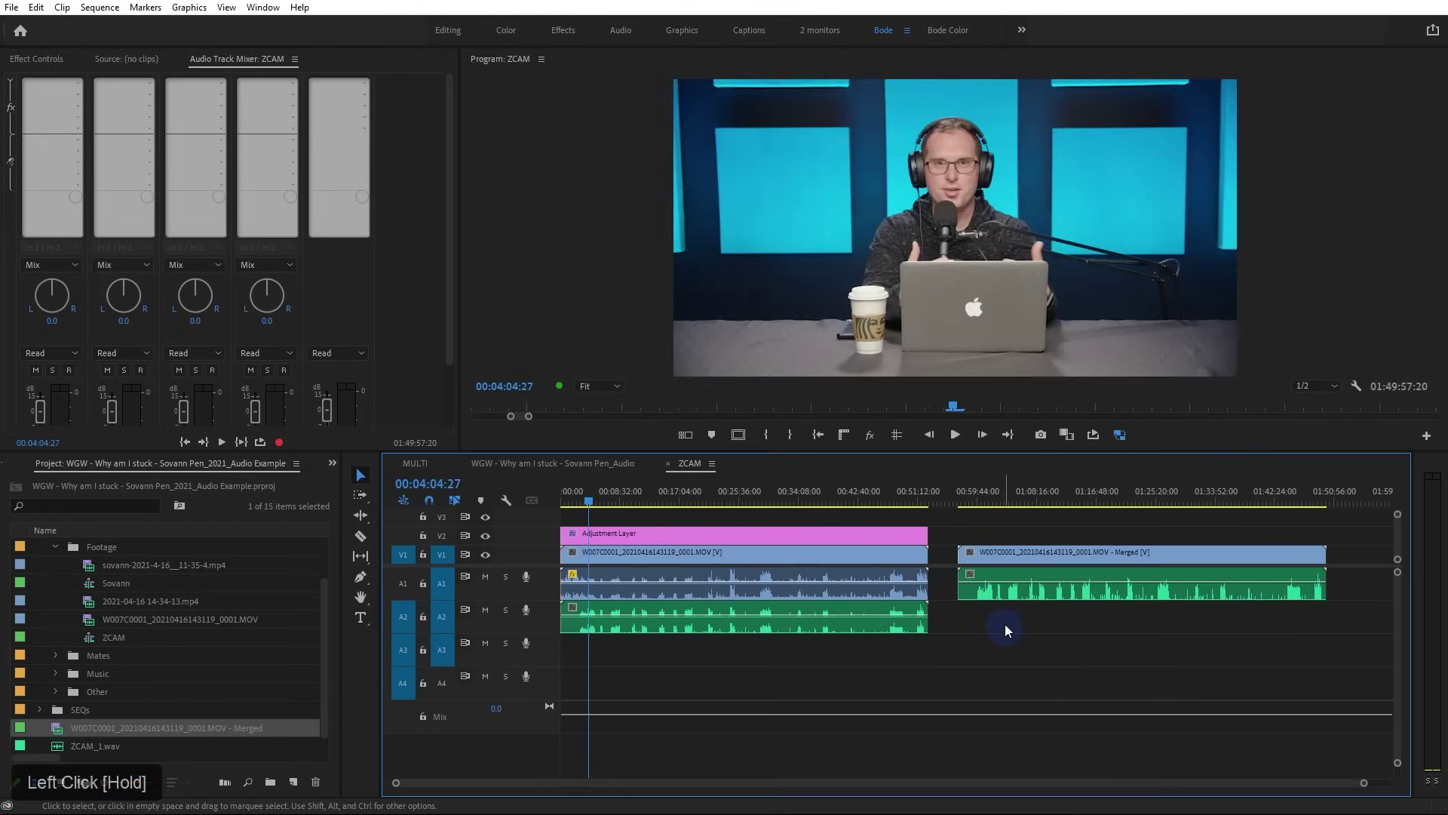
left_click(1011, 559)
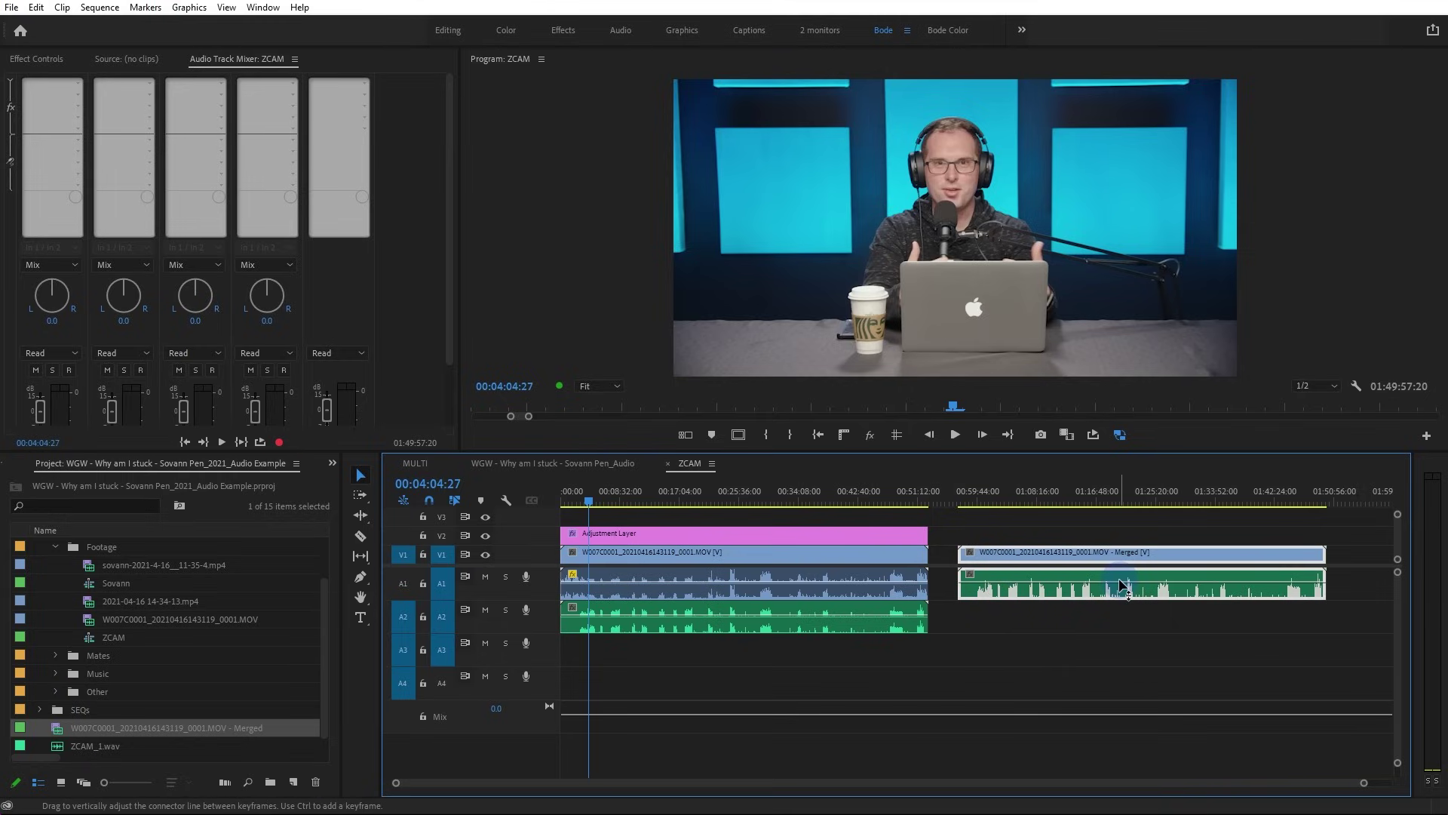
left_click_drag(1075, 530, 1049, 602)
key("Delete")
left_click(312, 607)
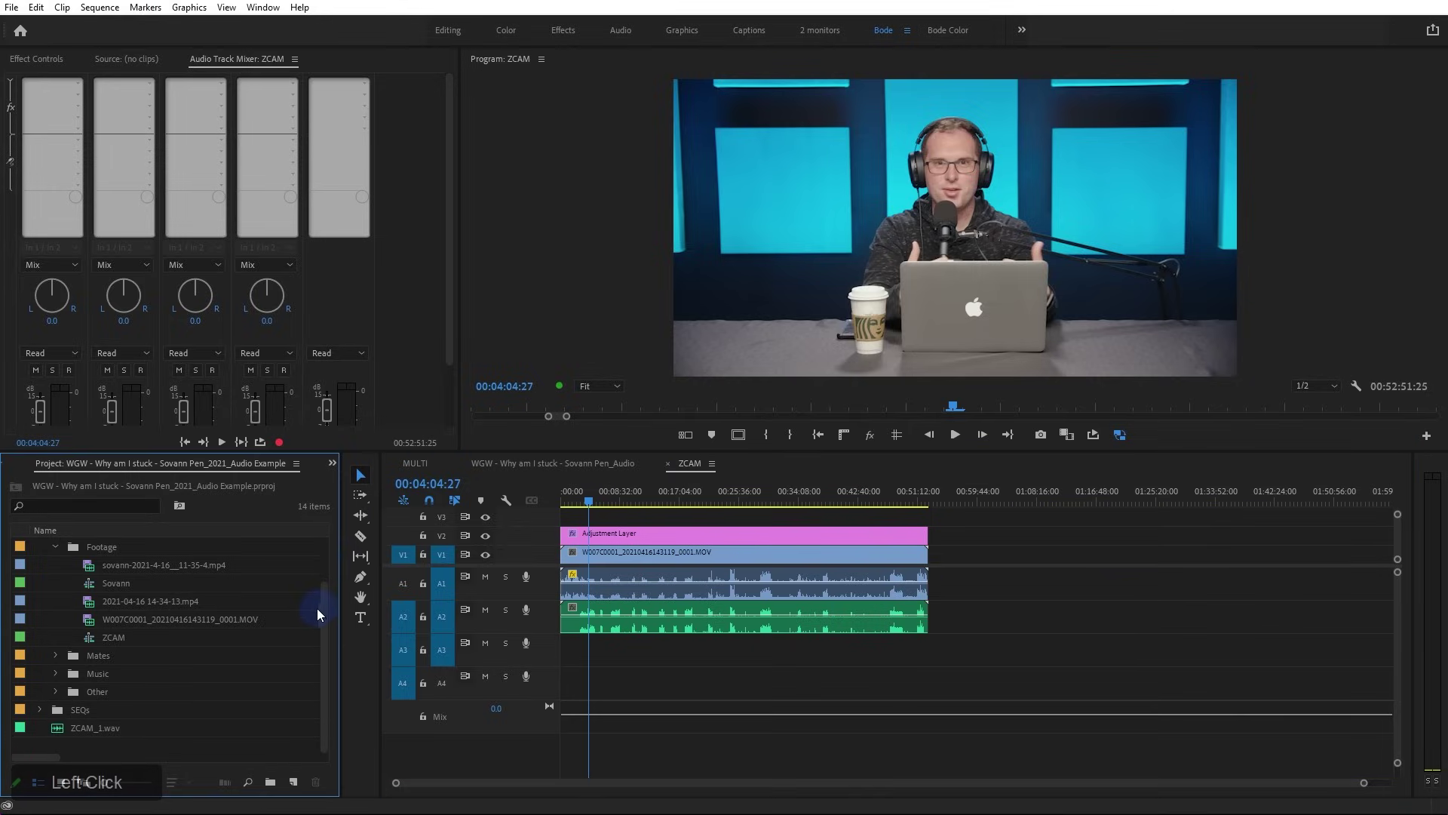
left_click(63, 729)
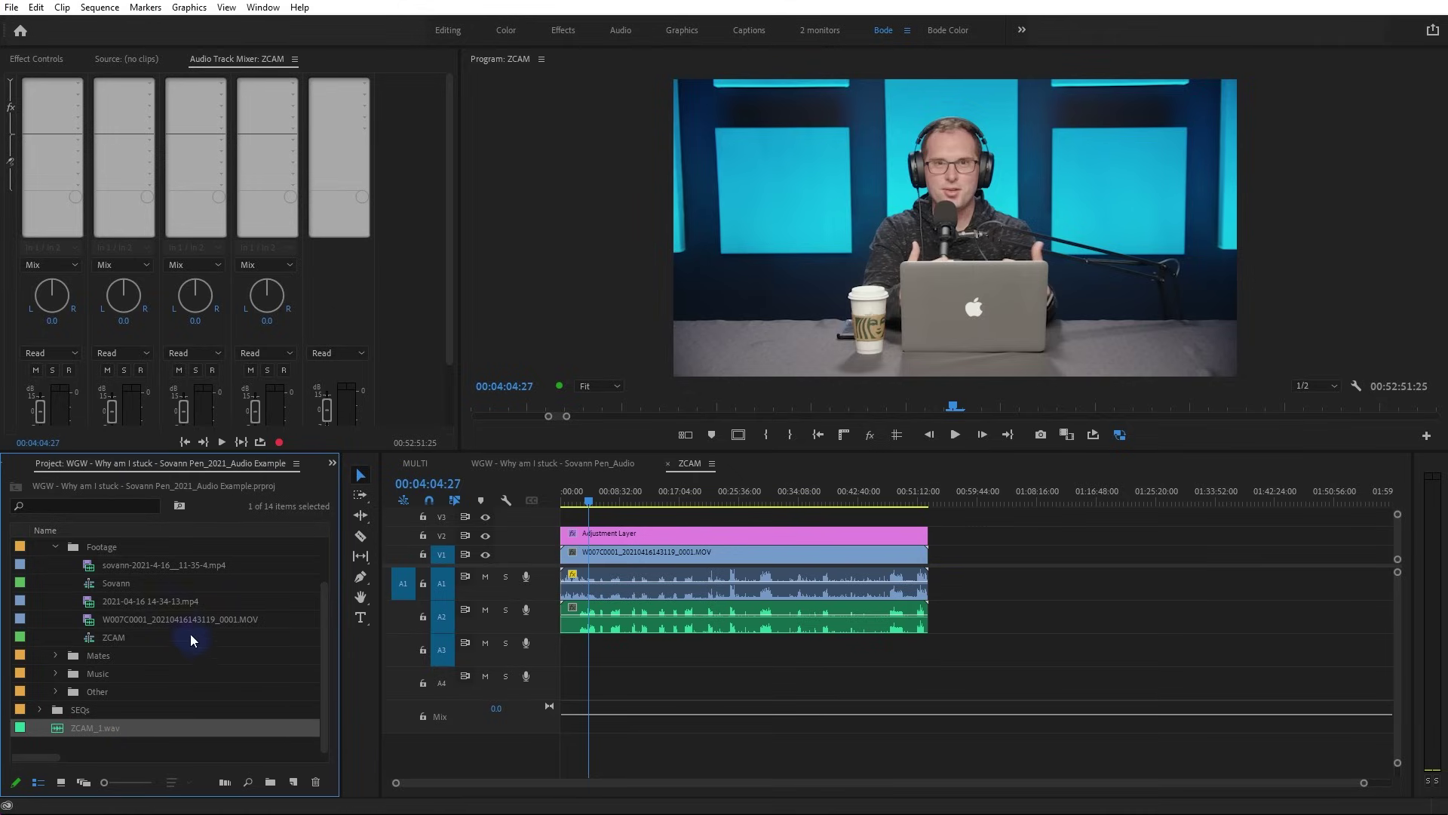
Merge the .MOV camera clip with ZCAM_1.wav, synced at In Points, with the camera audio removed
left_click(90, 619, "ctrl")
right_click(89, 619, "ctrl")
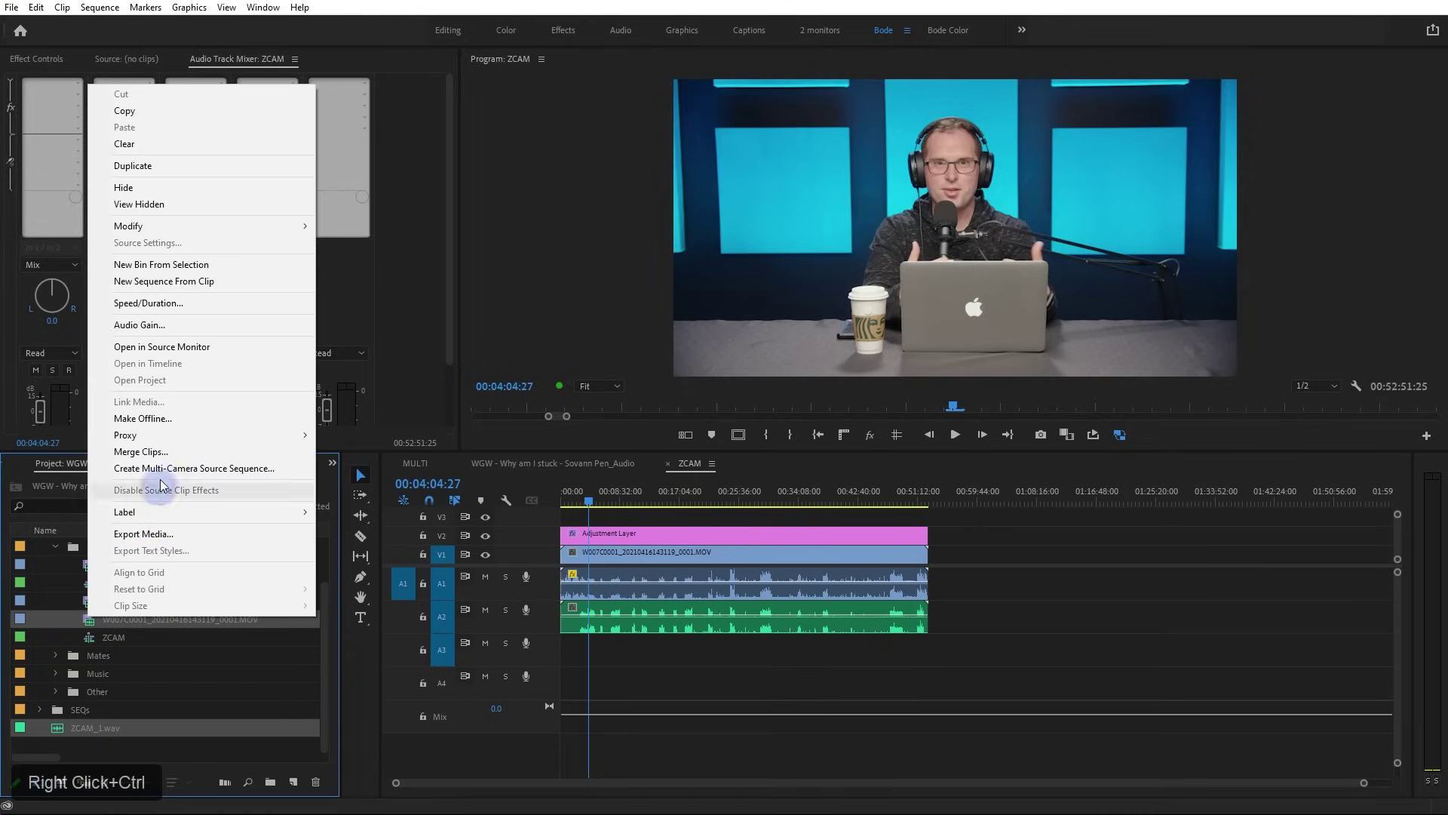
left_click(169, 447)
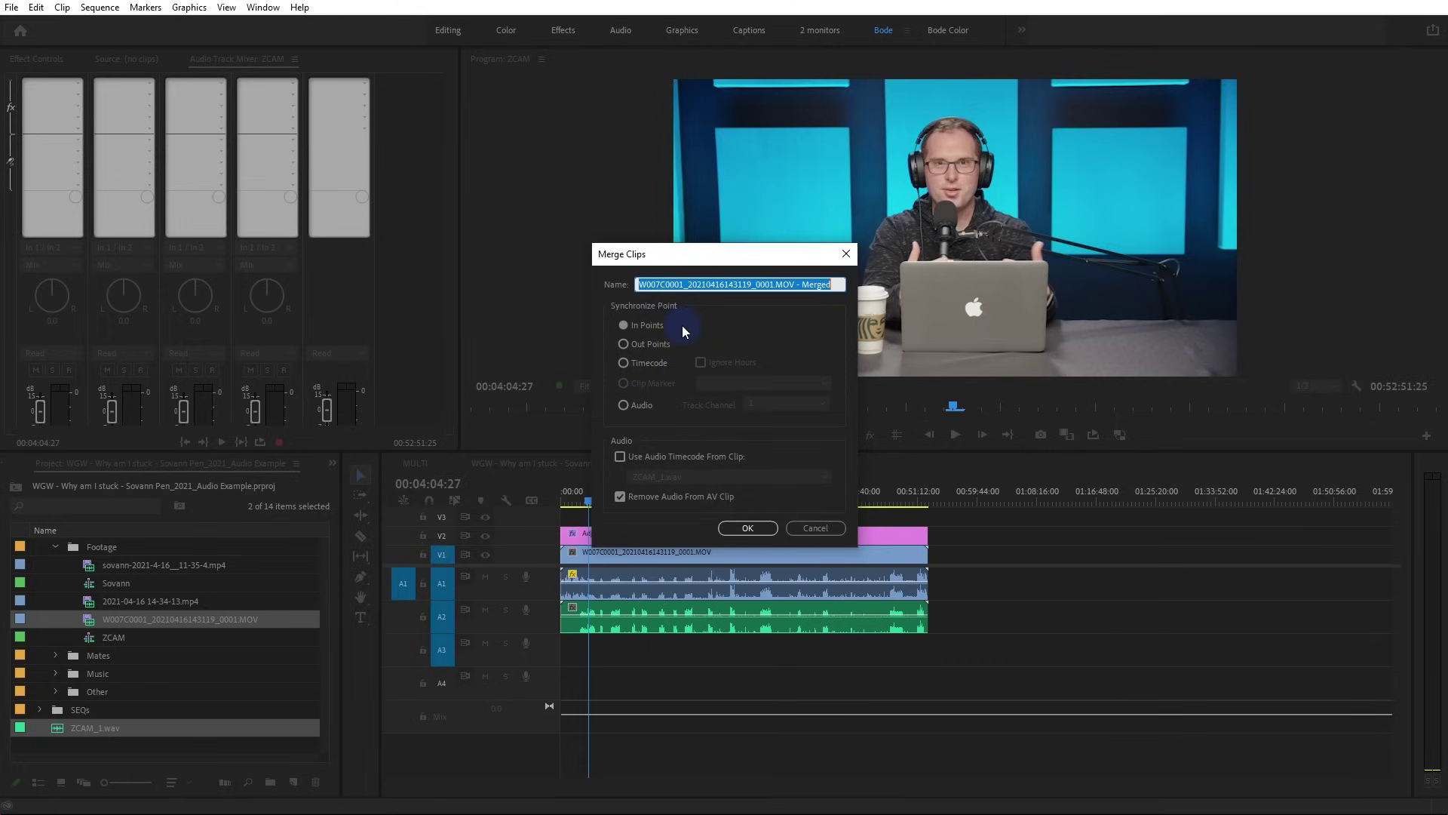
left_click(623, 405)
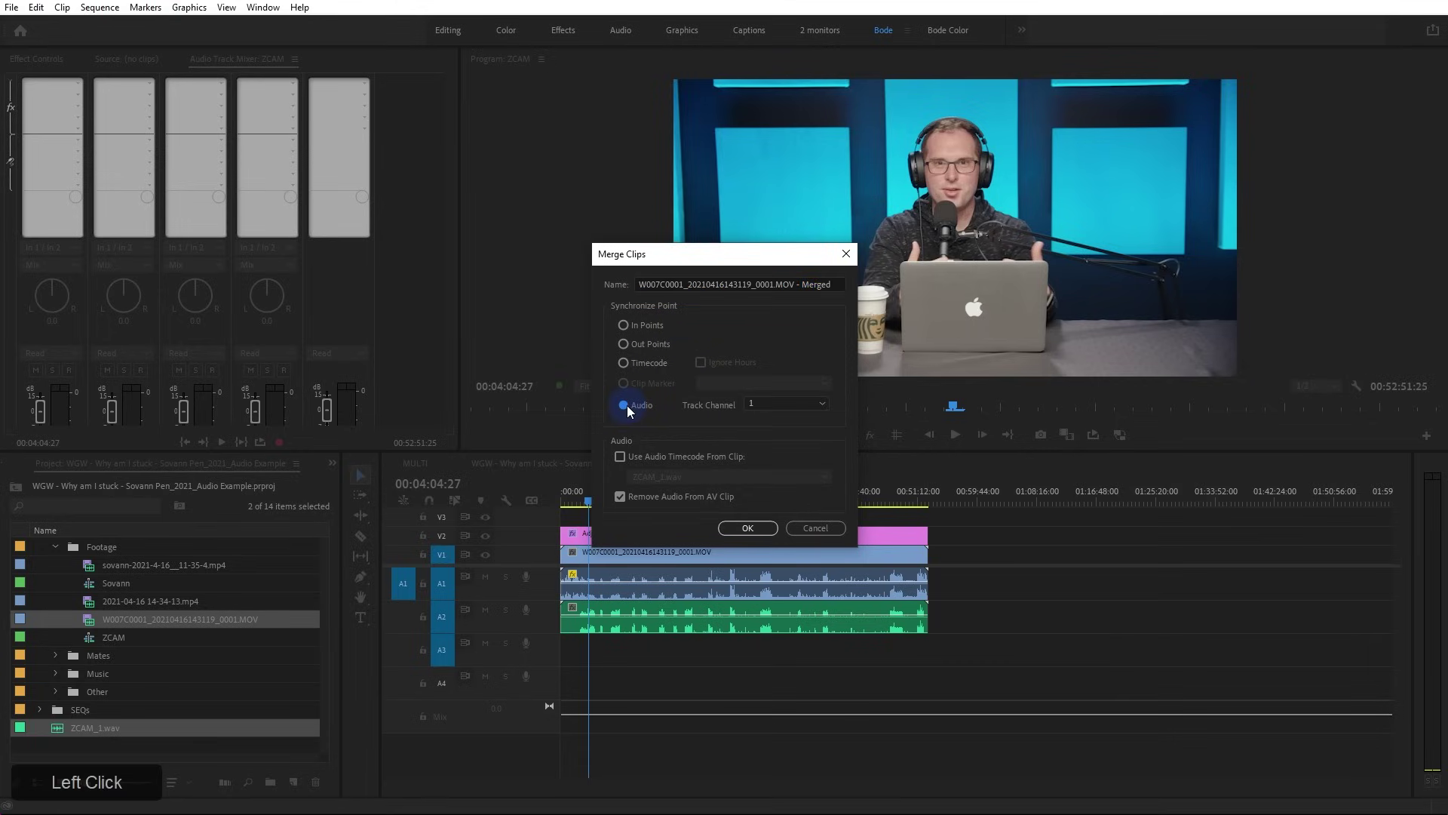
left_click(760, 403)
left_click(765, 420)
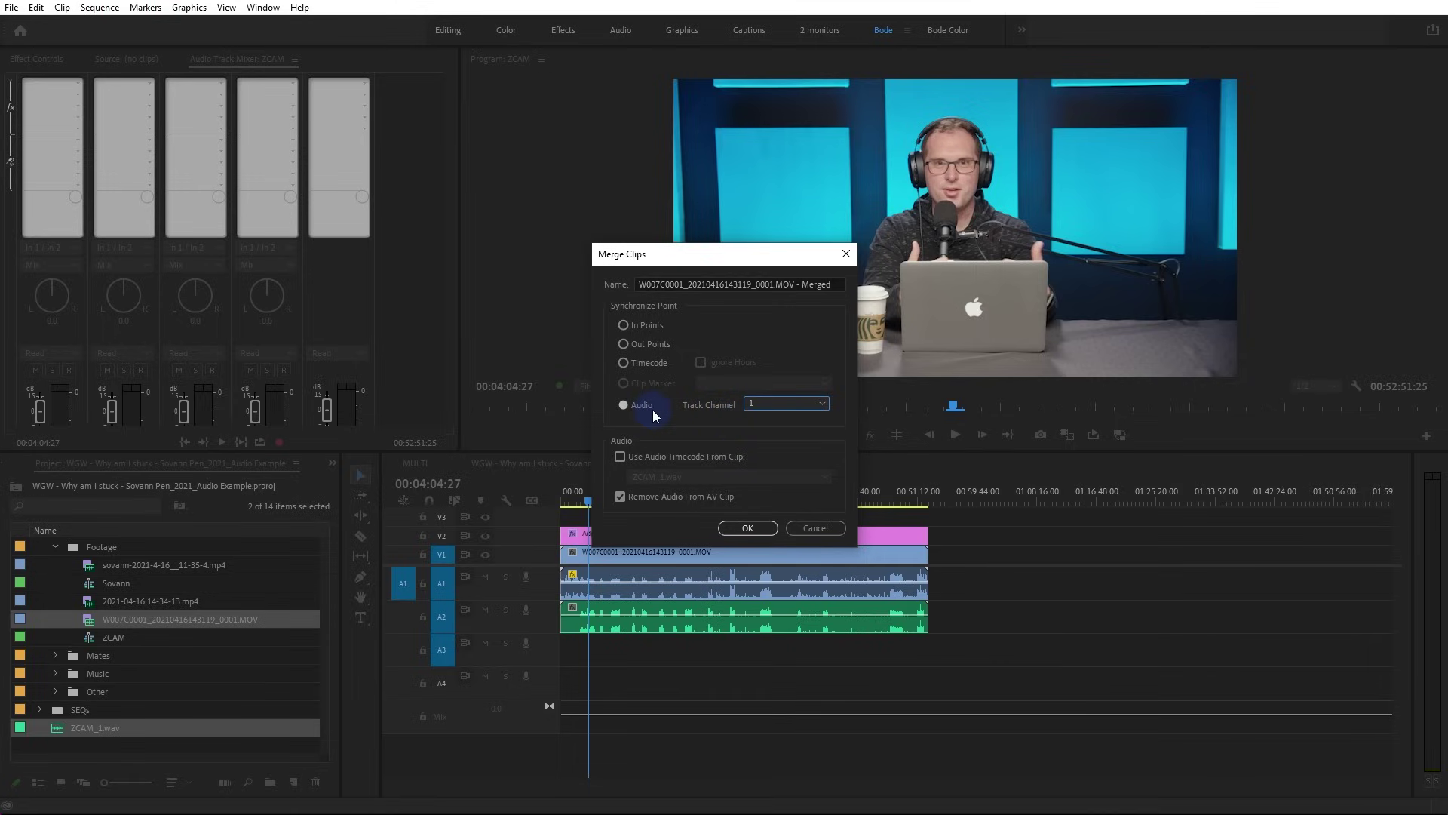
left_click(643, 329)
double_click(620, 498)
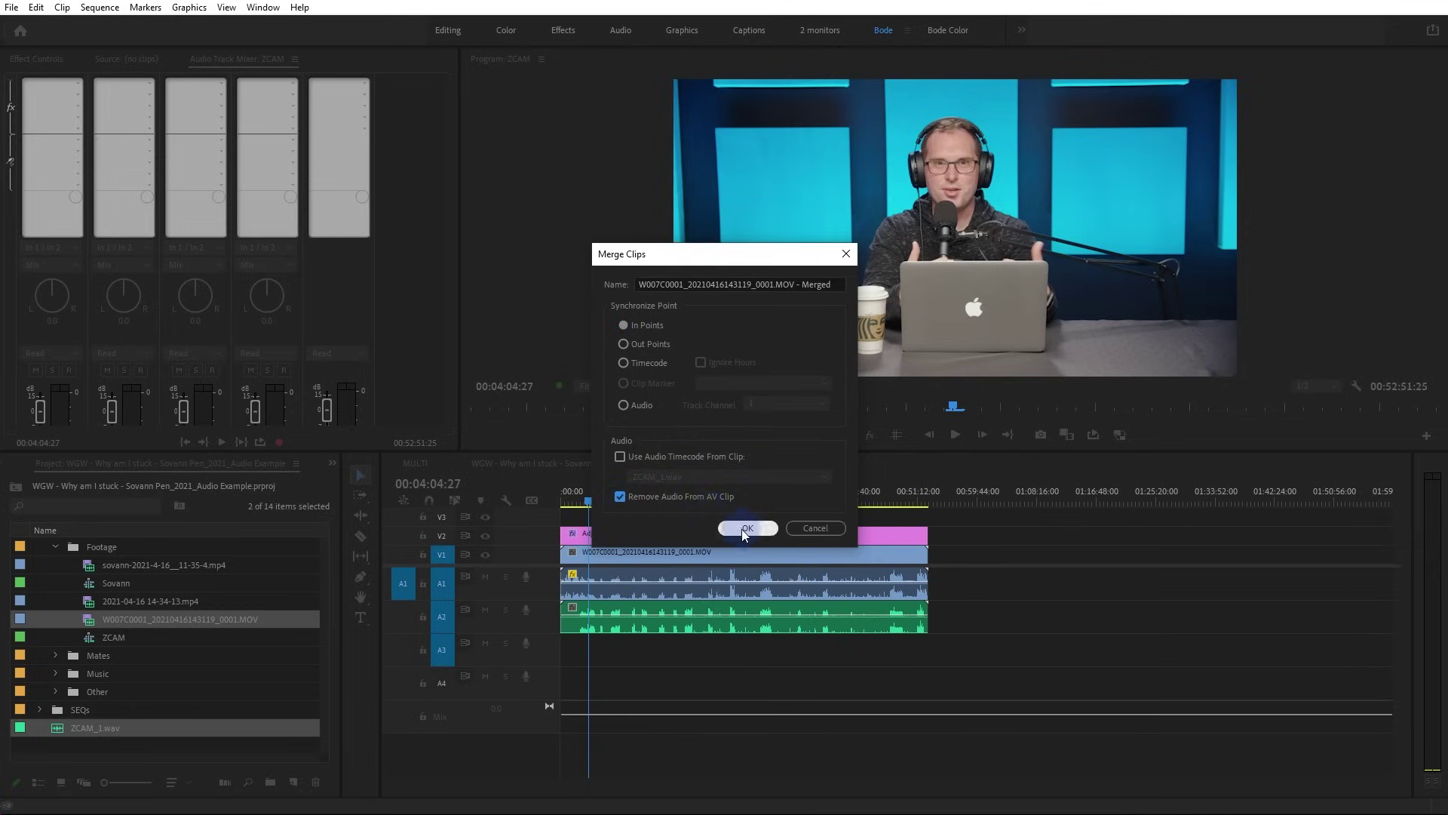
left_click(746, 530)
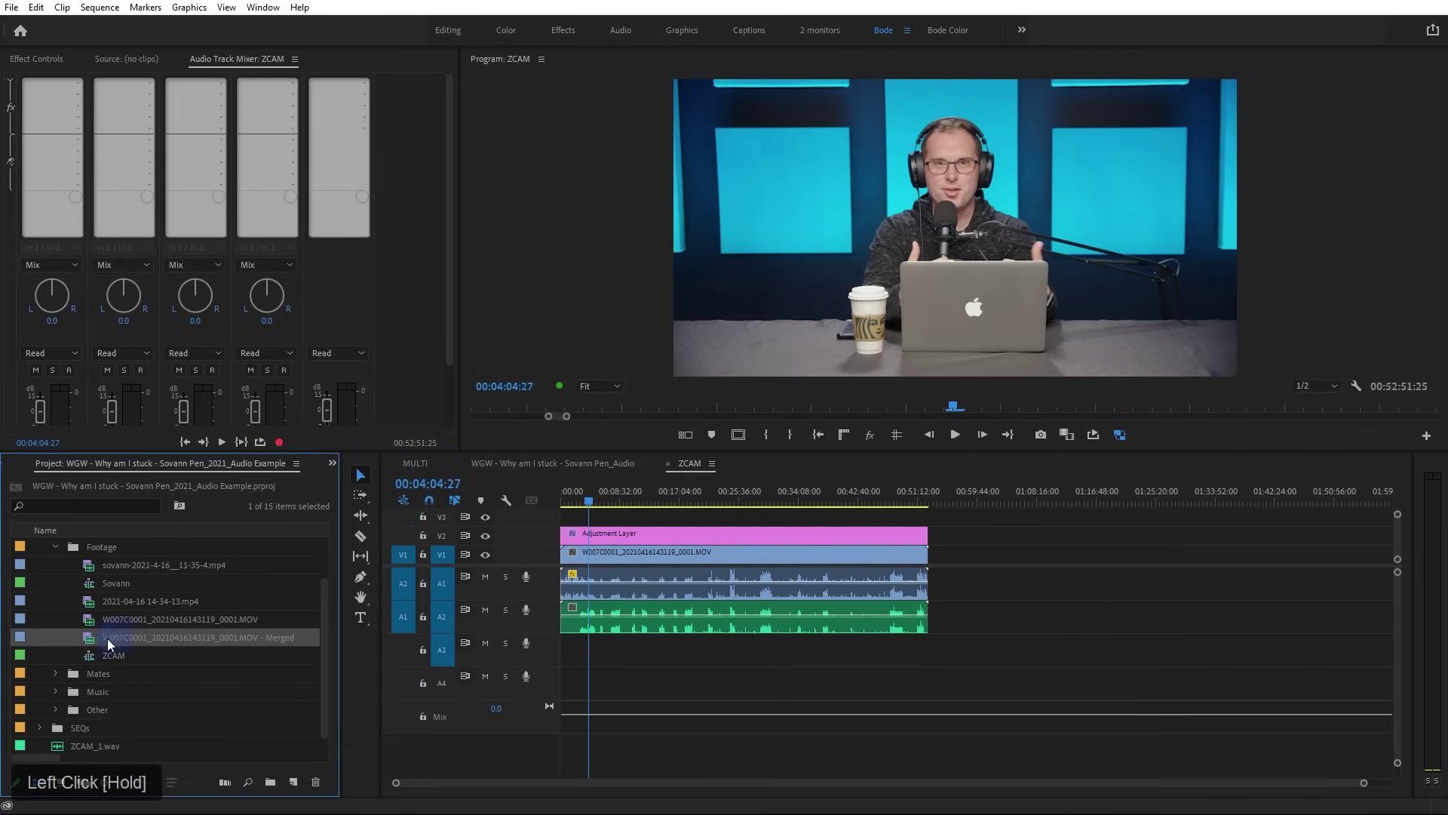
Place the merged clip on the ZCAM timeline and turn off source channel 1 for clip 1 in Audio Channels
left_click_drag(91, 640, 1050, 614)
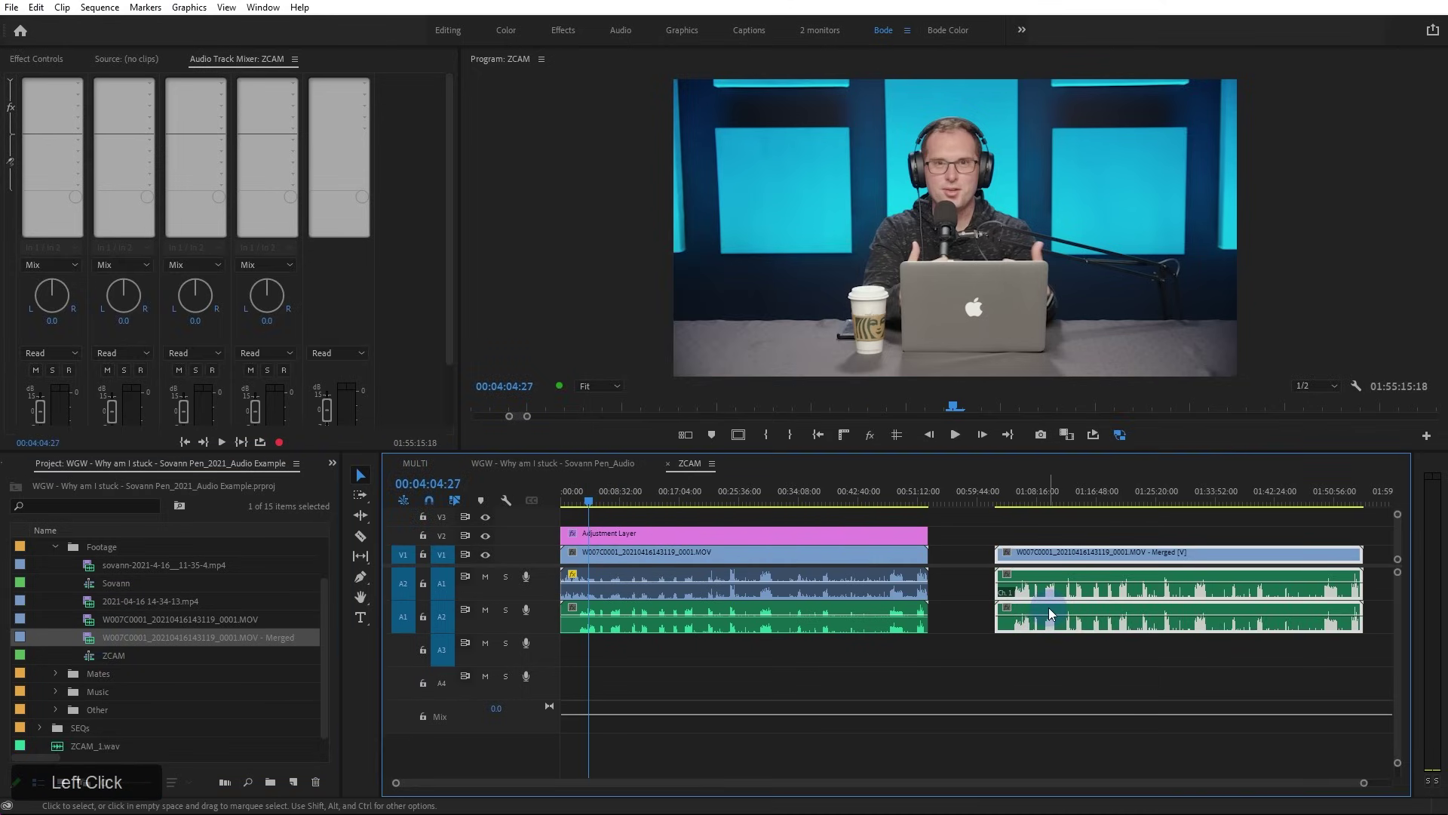
right_click(183, 637)
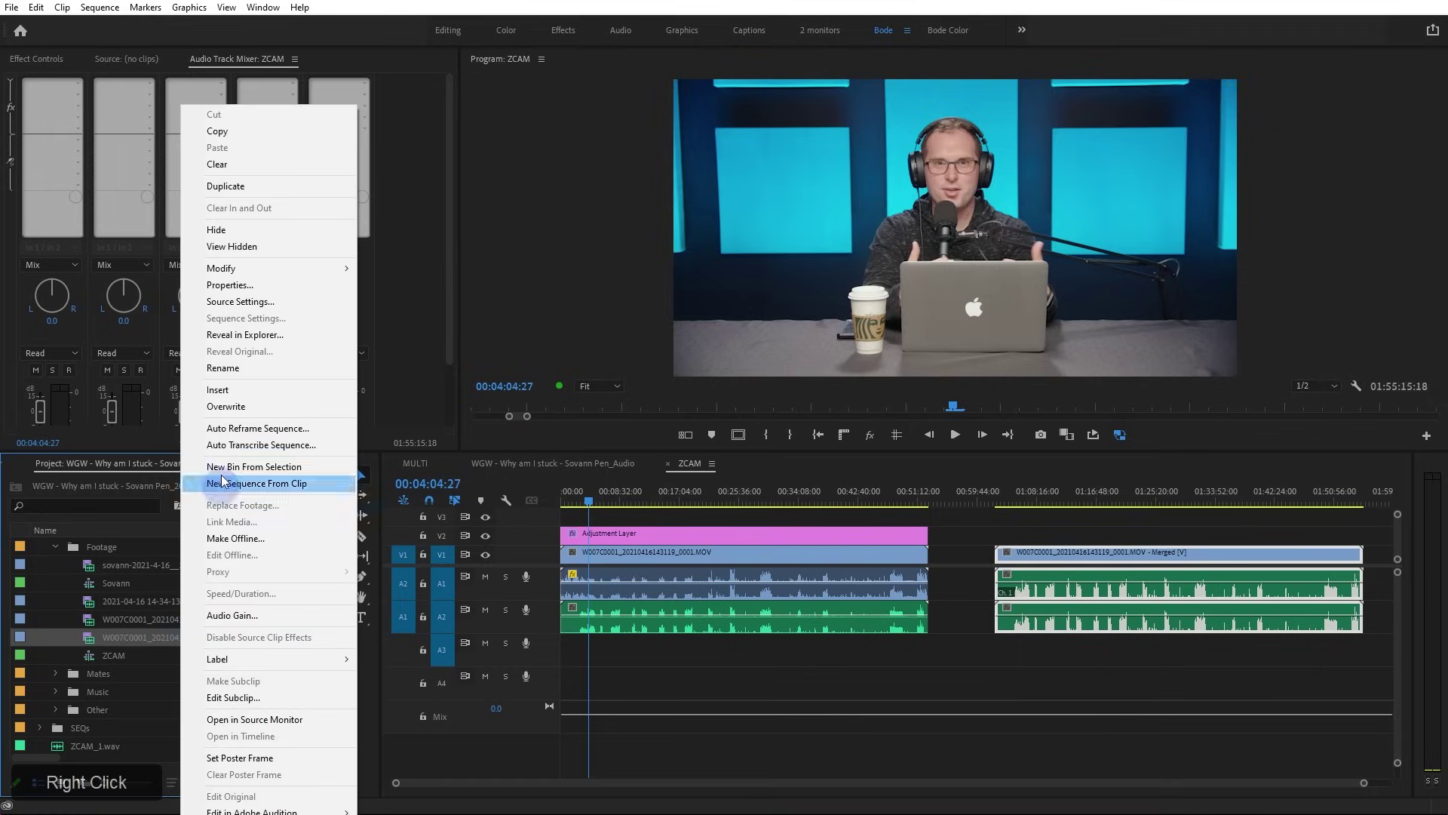
left_click(293, 269)
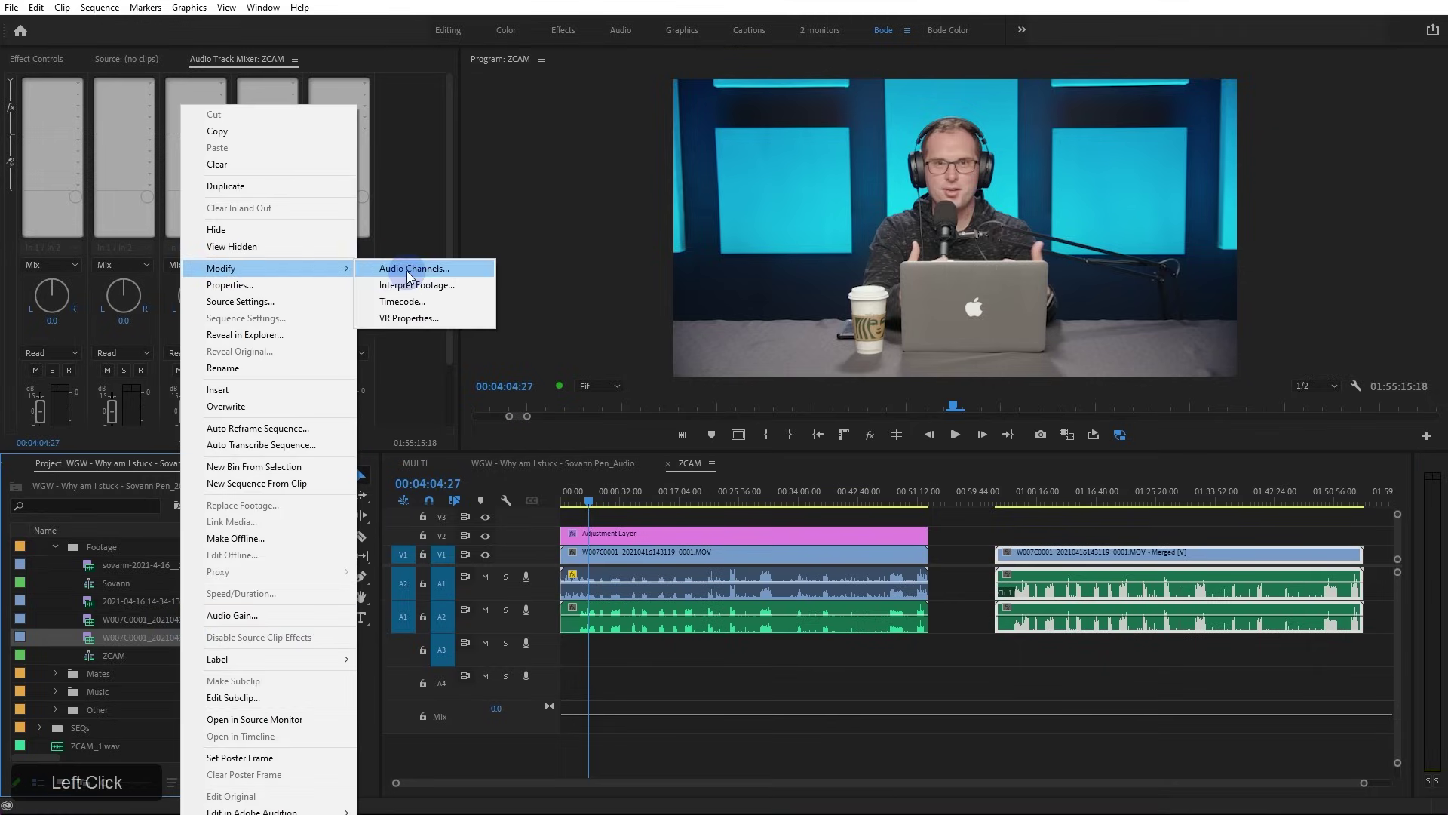
left_click(407, 269)
left_click(289, 242)
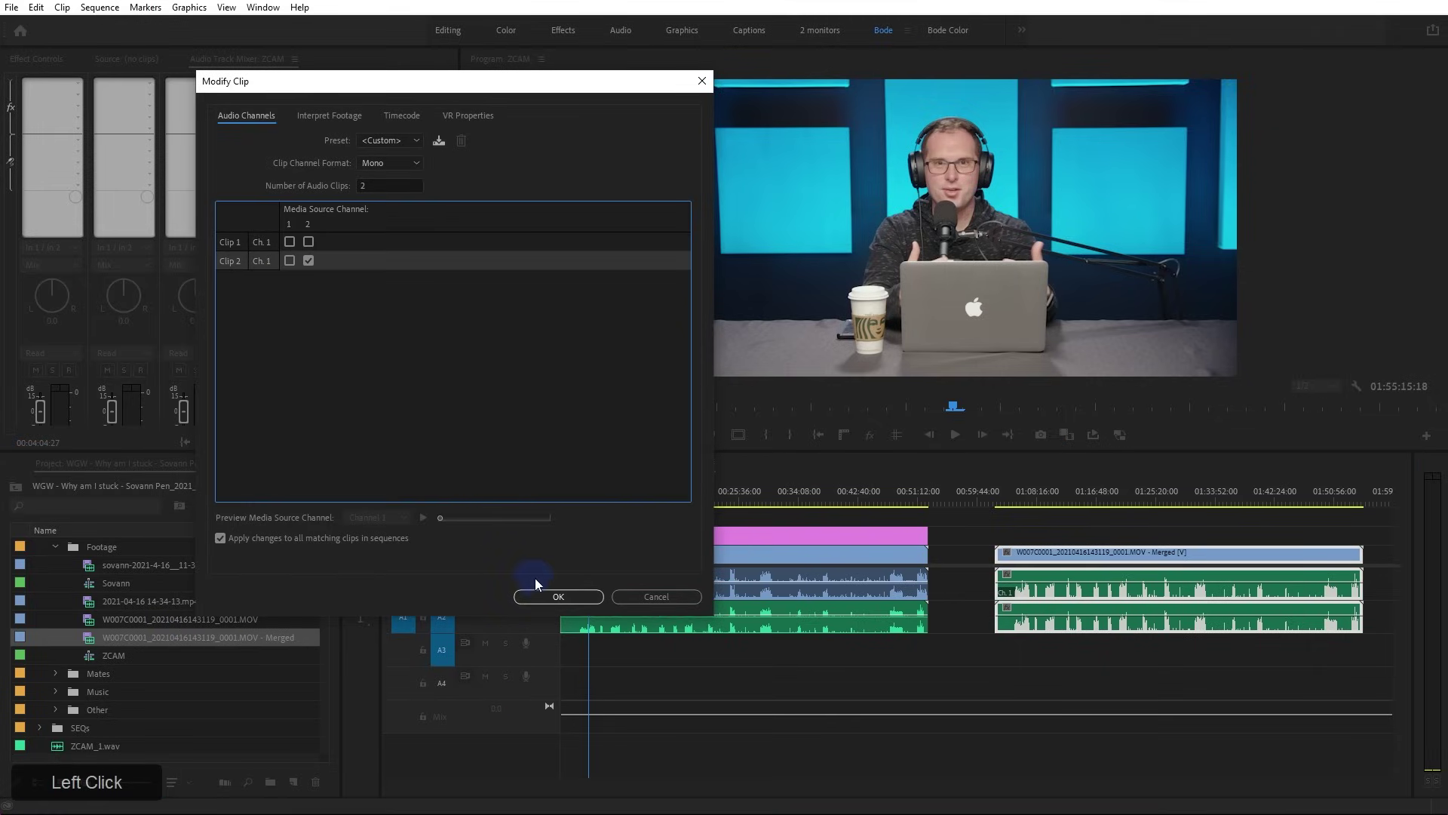
left_click(553, 596)
Delete the merged clip from the timeline and the project, then select the ZCAM sequence
left_click_drag(985, 528, 1067, 604)
key("Delete")
key("shift+1")
key("Delete")
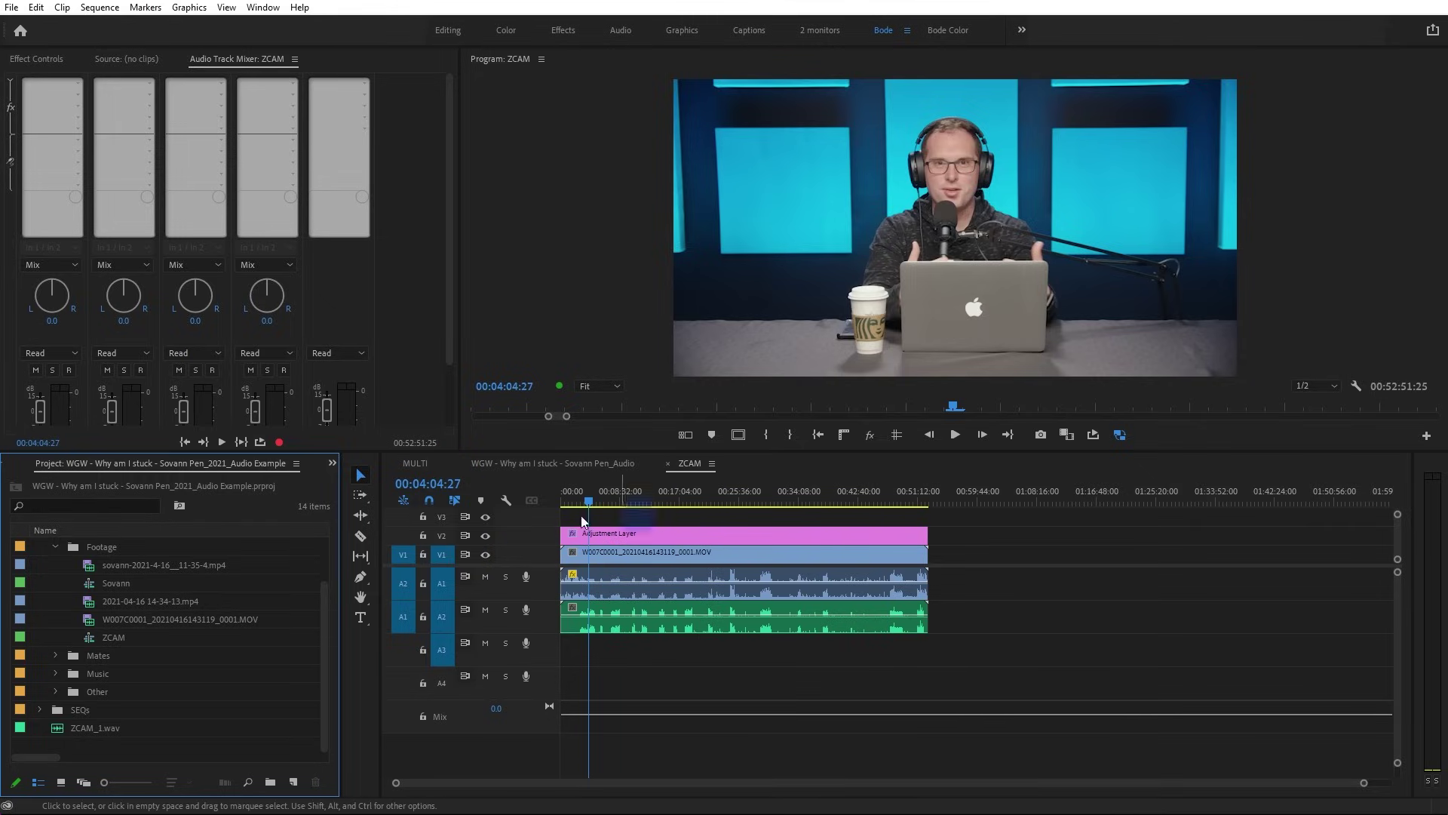
left_click_drag(81, 637, 96, 639)
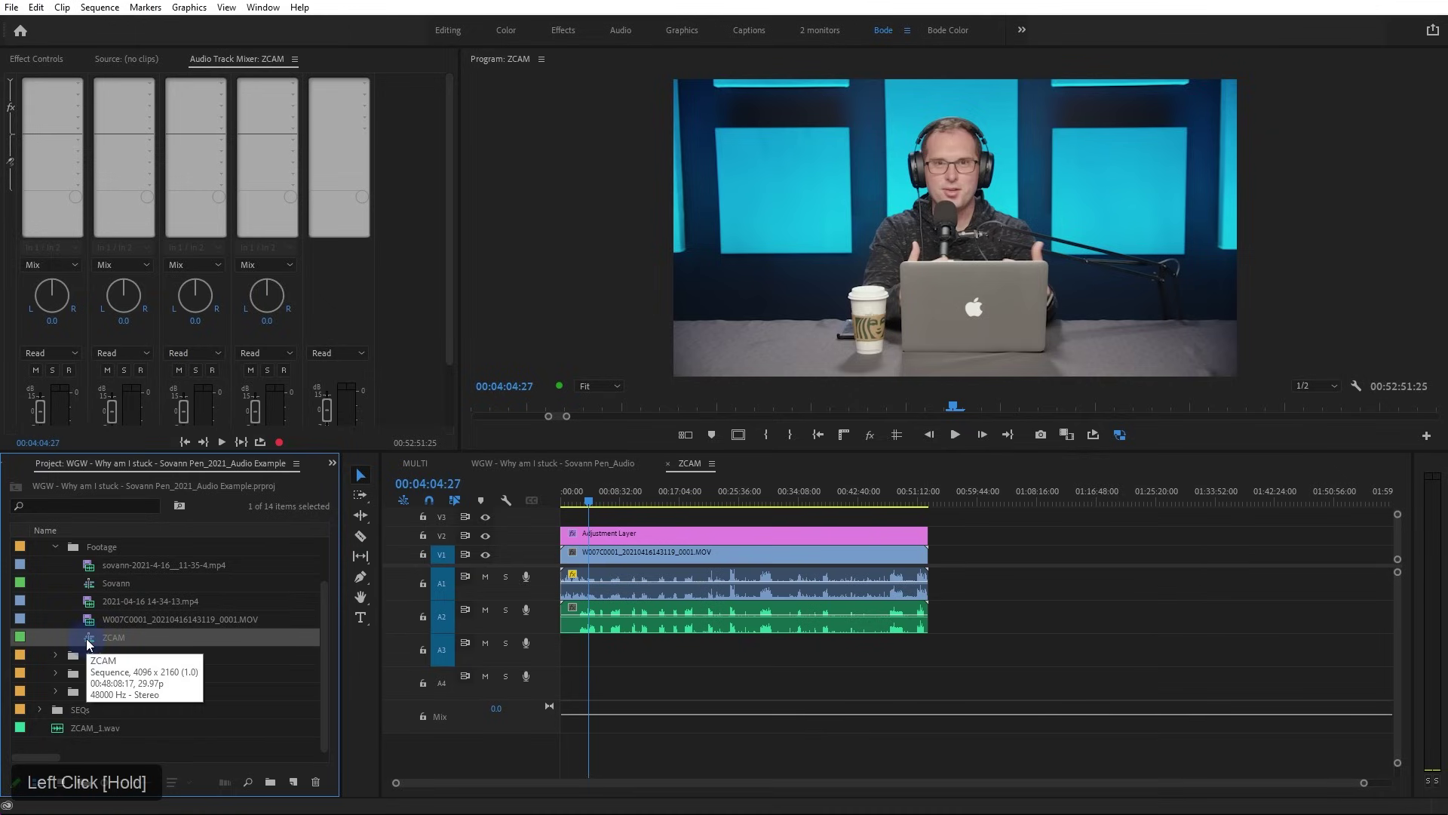
Create Sequence 03 and nest the ZCAM sequence in it, keeping the existing settings
left_click_drag(294, 782, 343, 620)
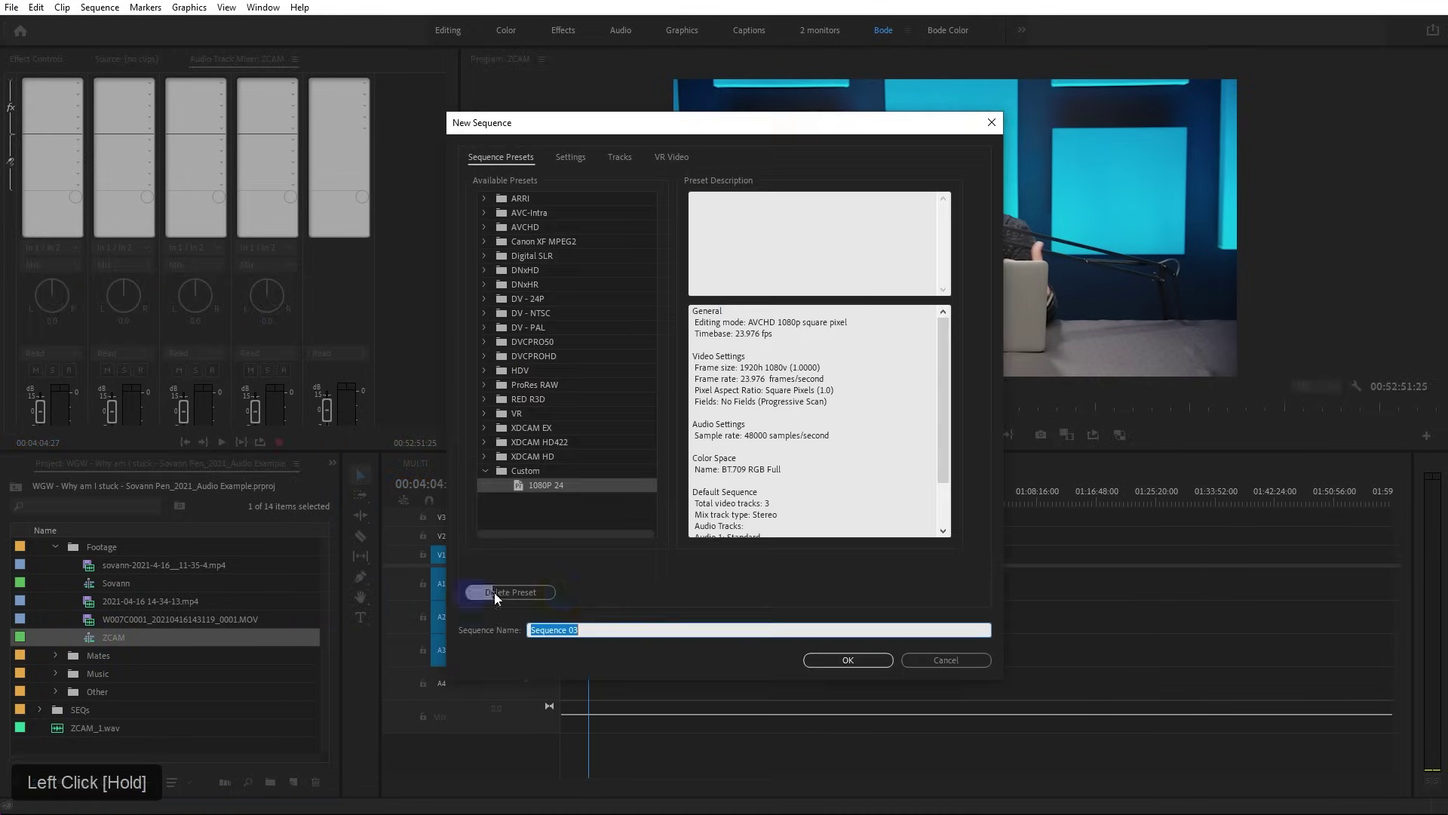
left_click(827, 655)
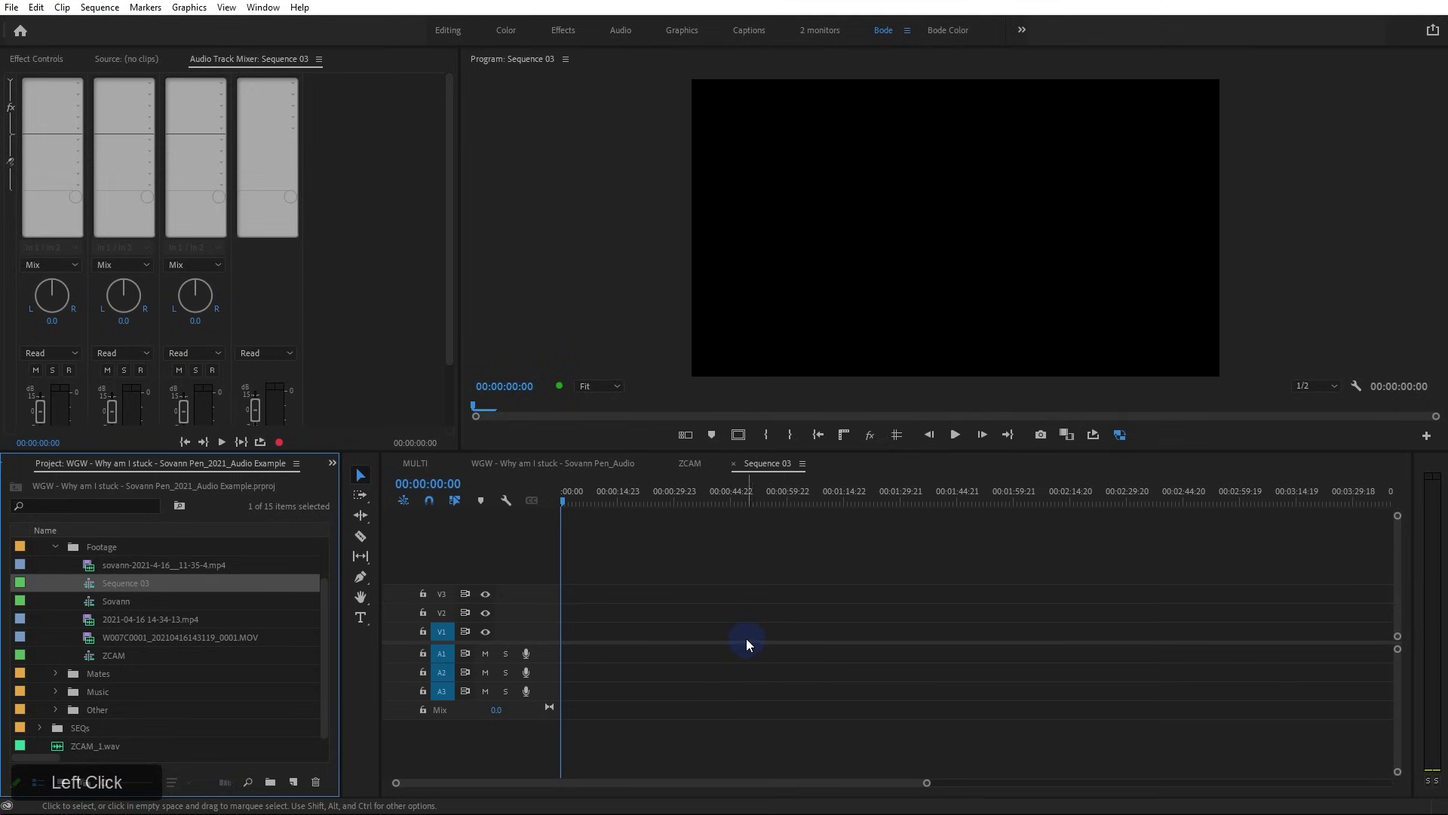
left_click_drag(93, 659, 550, 660)
left_click(838, 435)
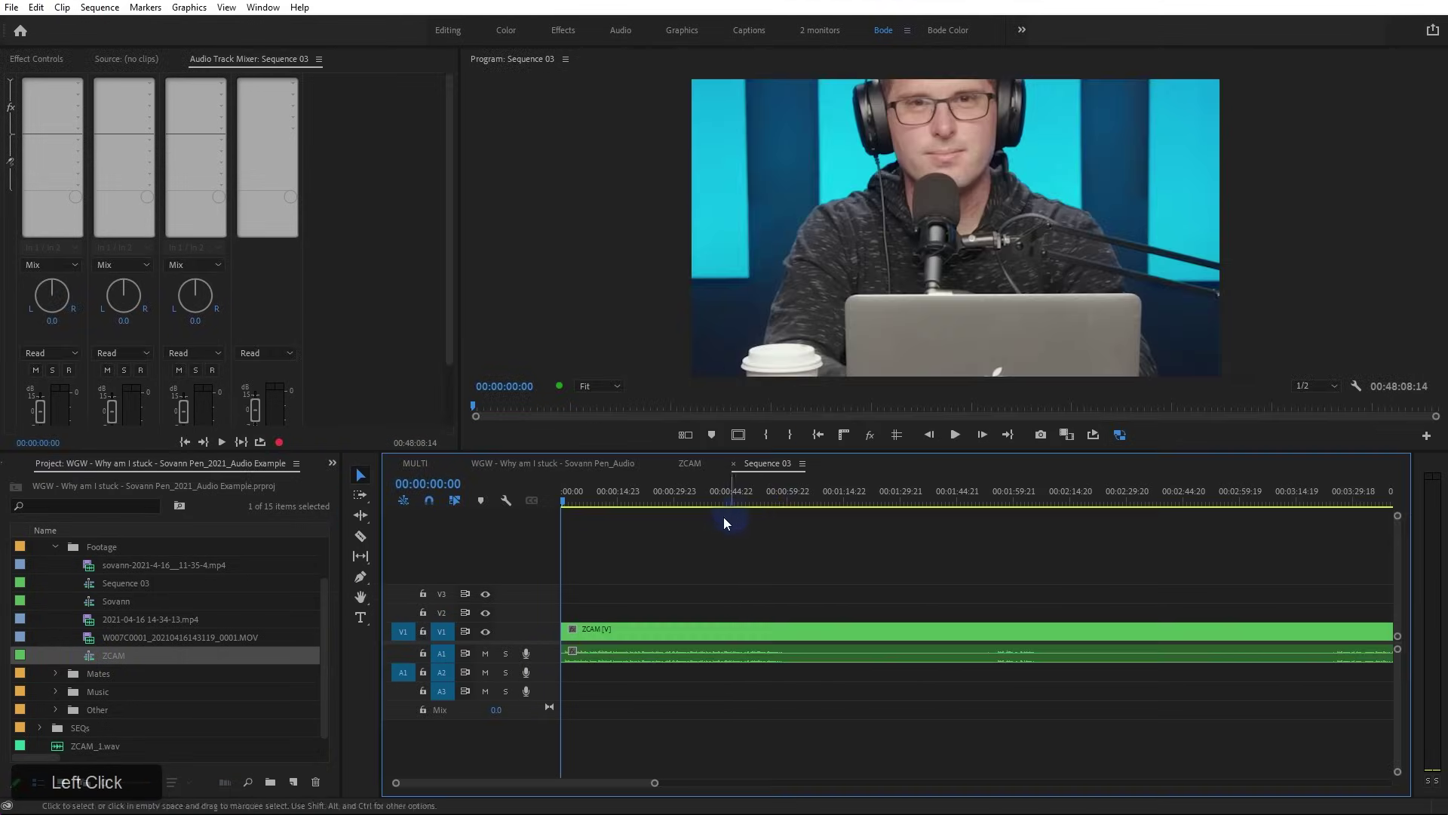
Set the nested ZCAM clip to Frame Size so the full shot fits
left_click_drag(722, 499, 715, 573)
right_click(709, 630)
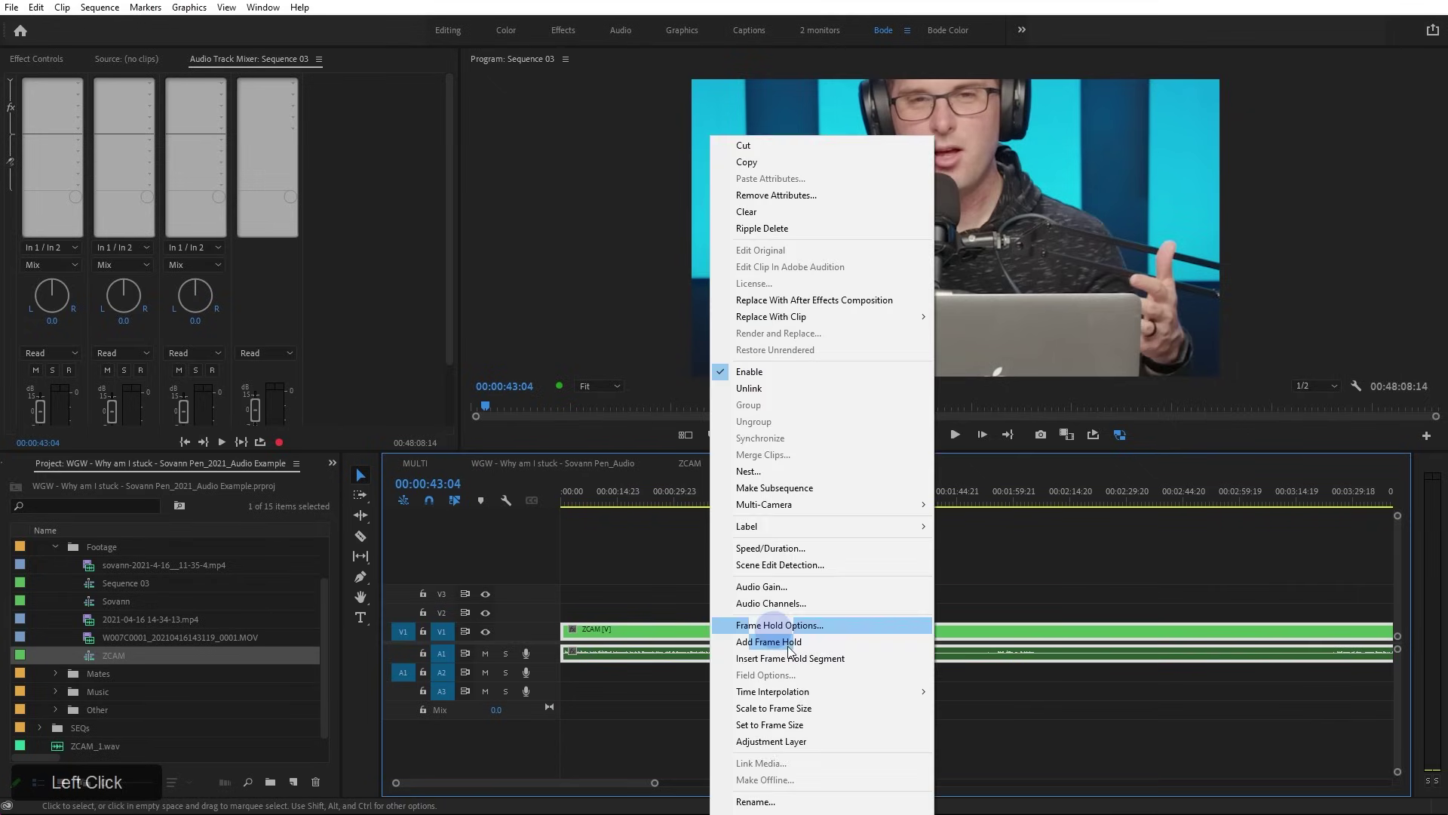
left_click(835, 726)
left_click(571, 672)
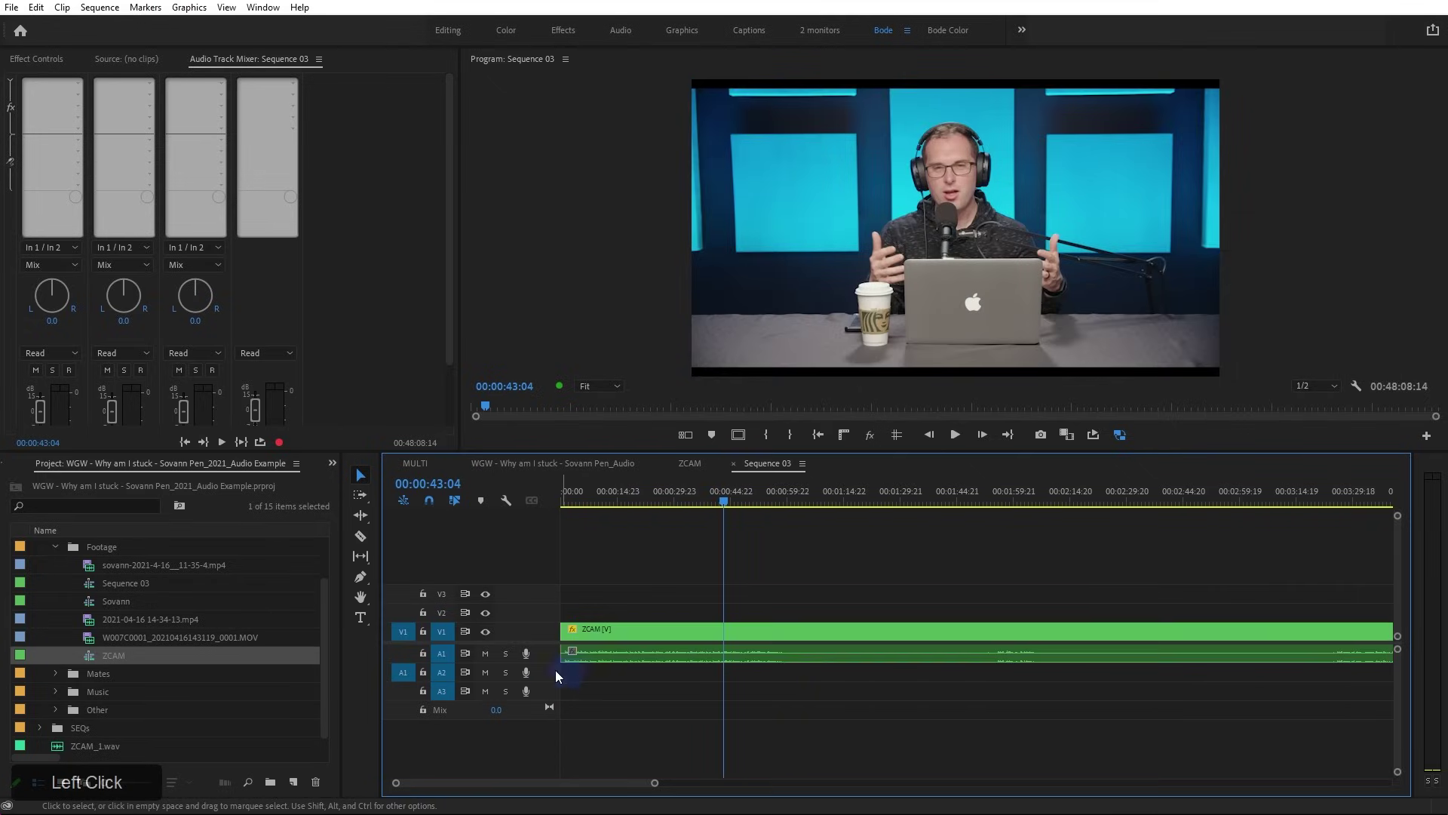
Enlarge track A1, zoom the timeline out, and open the nested ZCAM sequence
left_click_drag(549, 662, 549, 718)
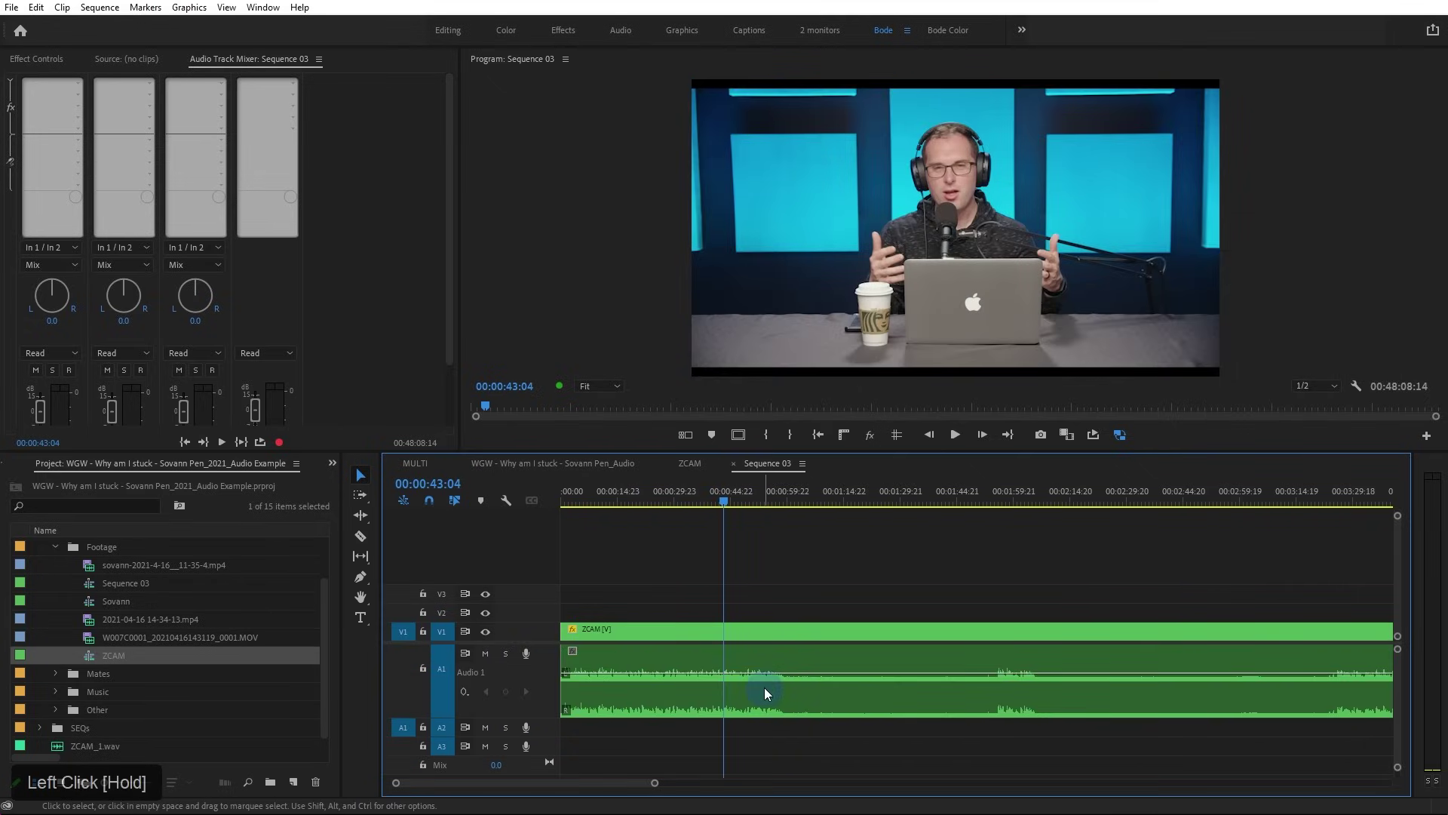
key("minus")
key("minus")
key("minus")
key("minus")
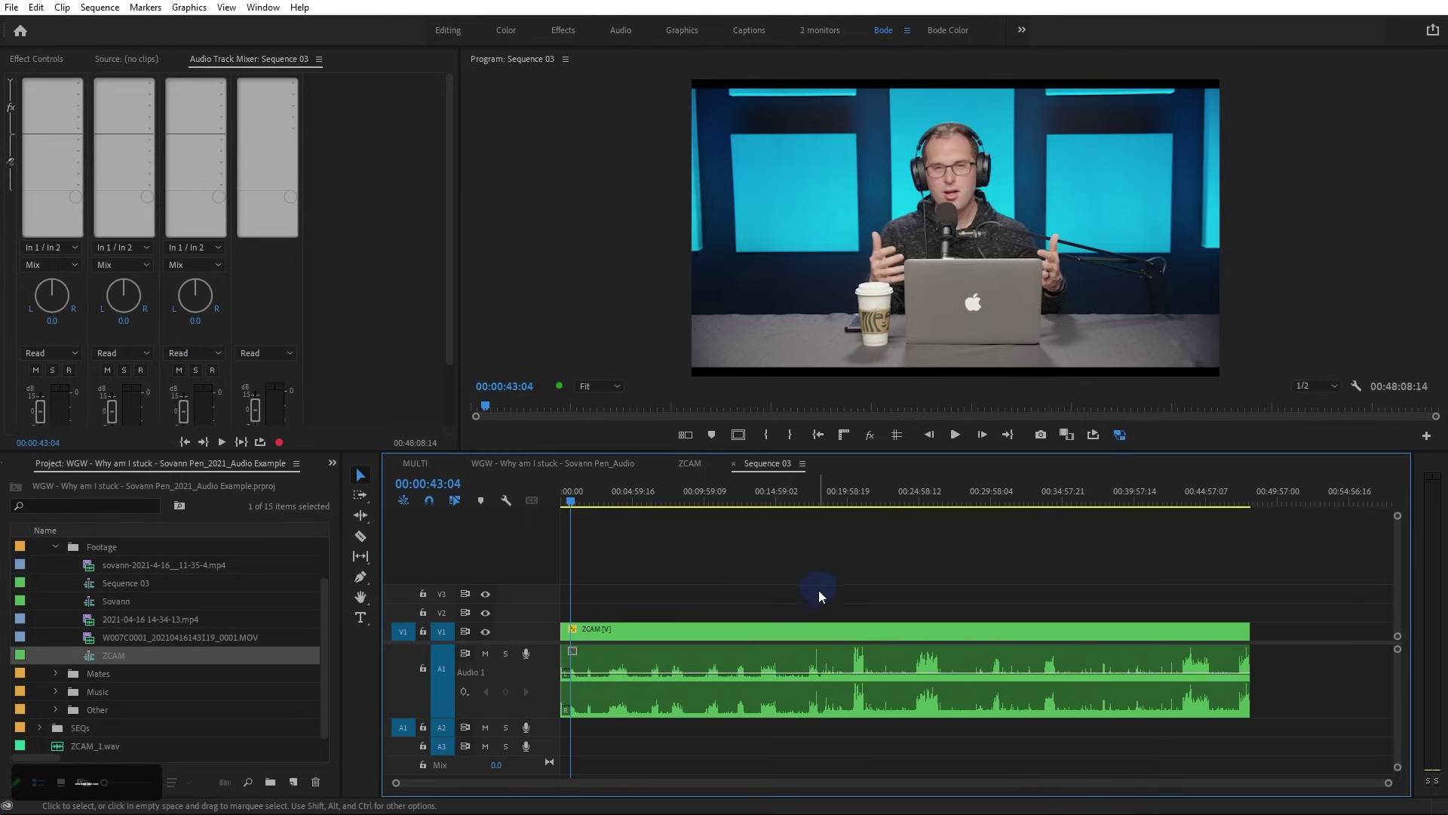
left_click(670, 641)
double_click(634, 641)
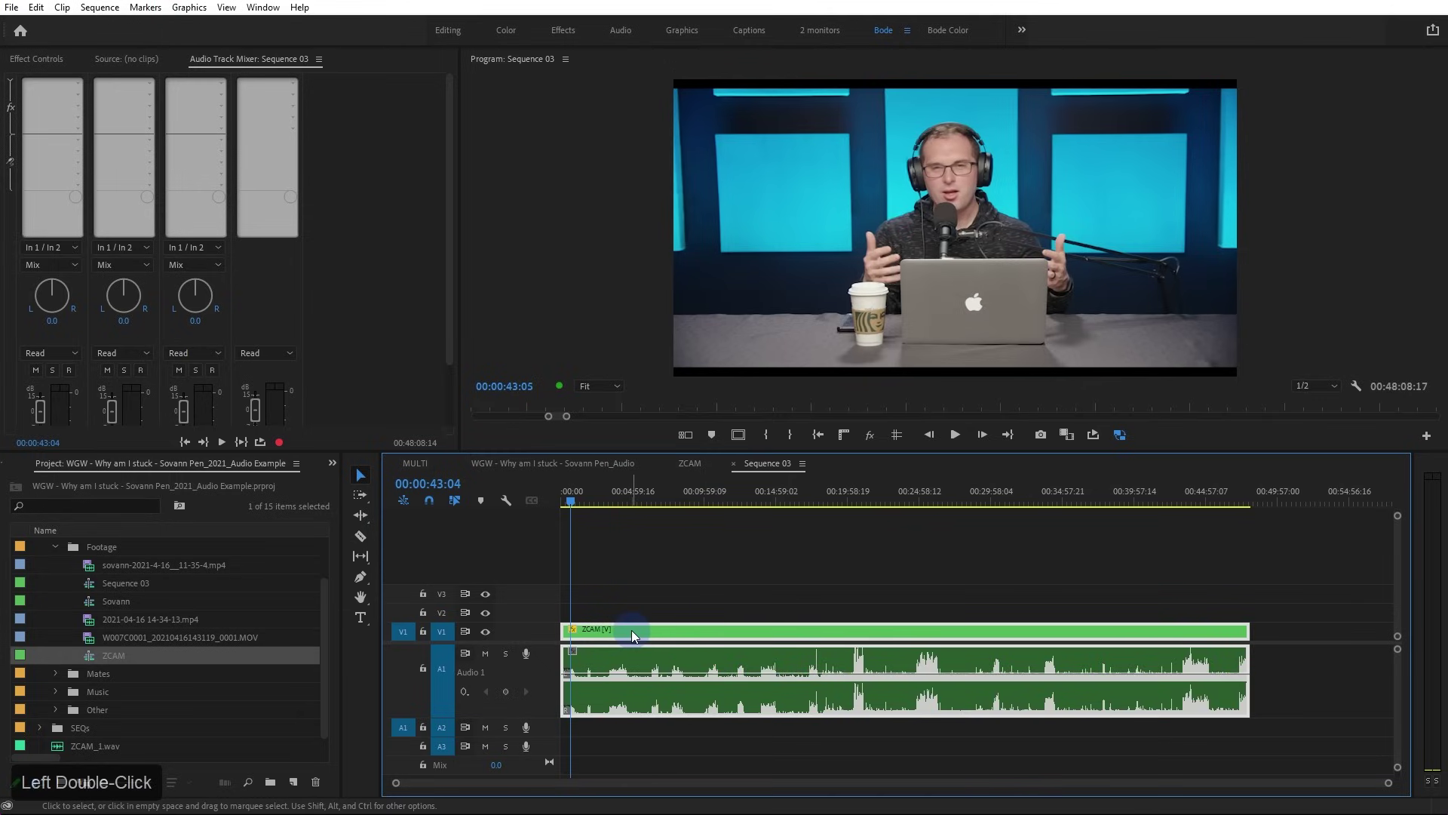
Compare ZCAM and Sequence 03 by muting and unmuting A1 and switching between the two tabs
left_click(644, 540)
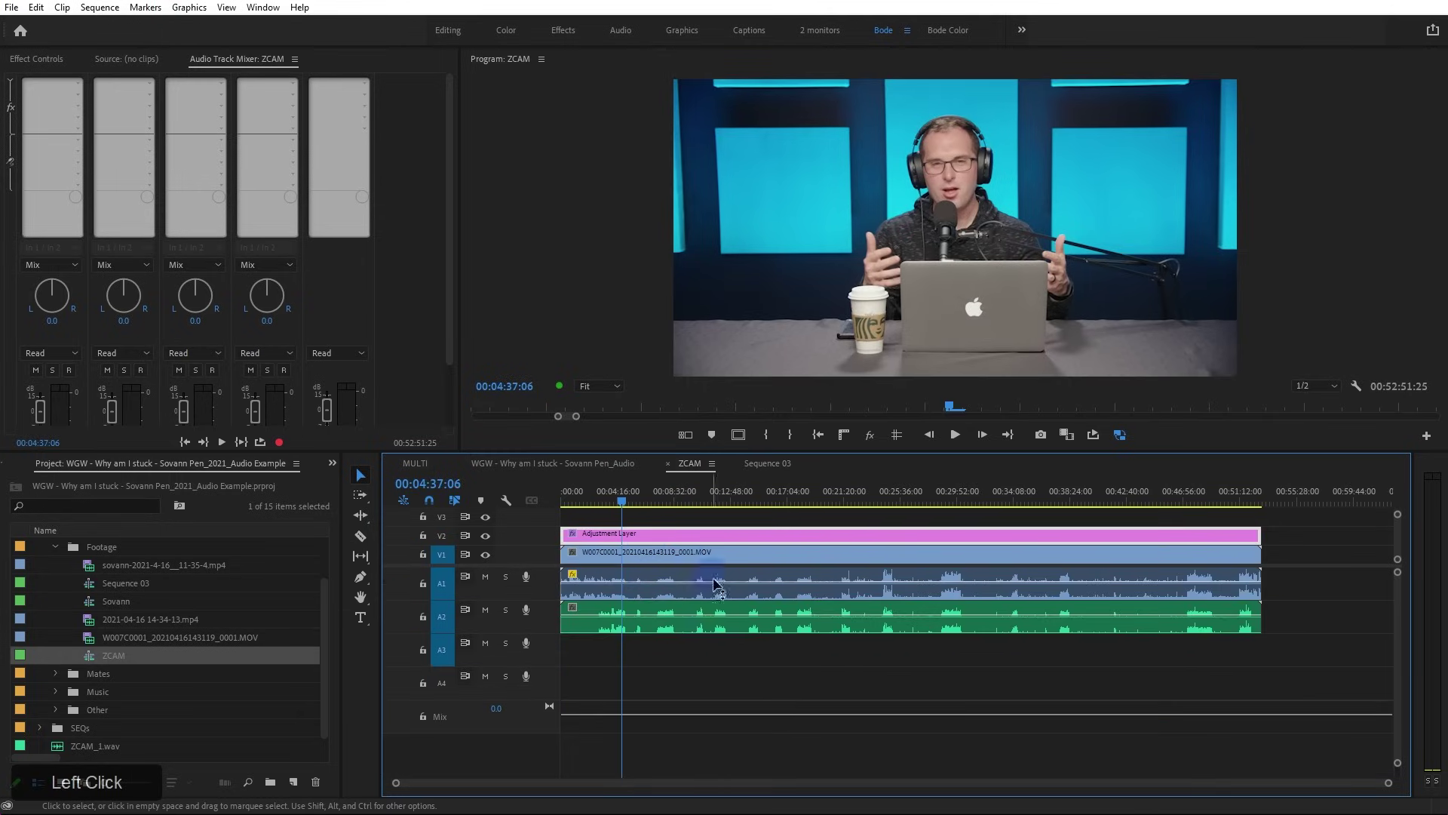
left_click(484, 578)
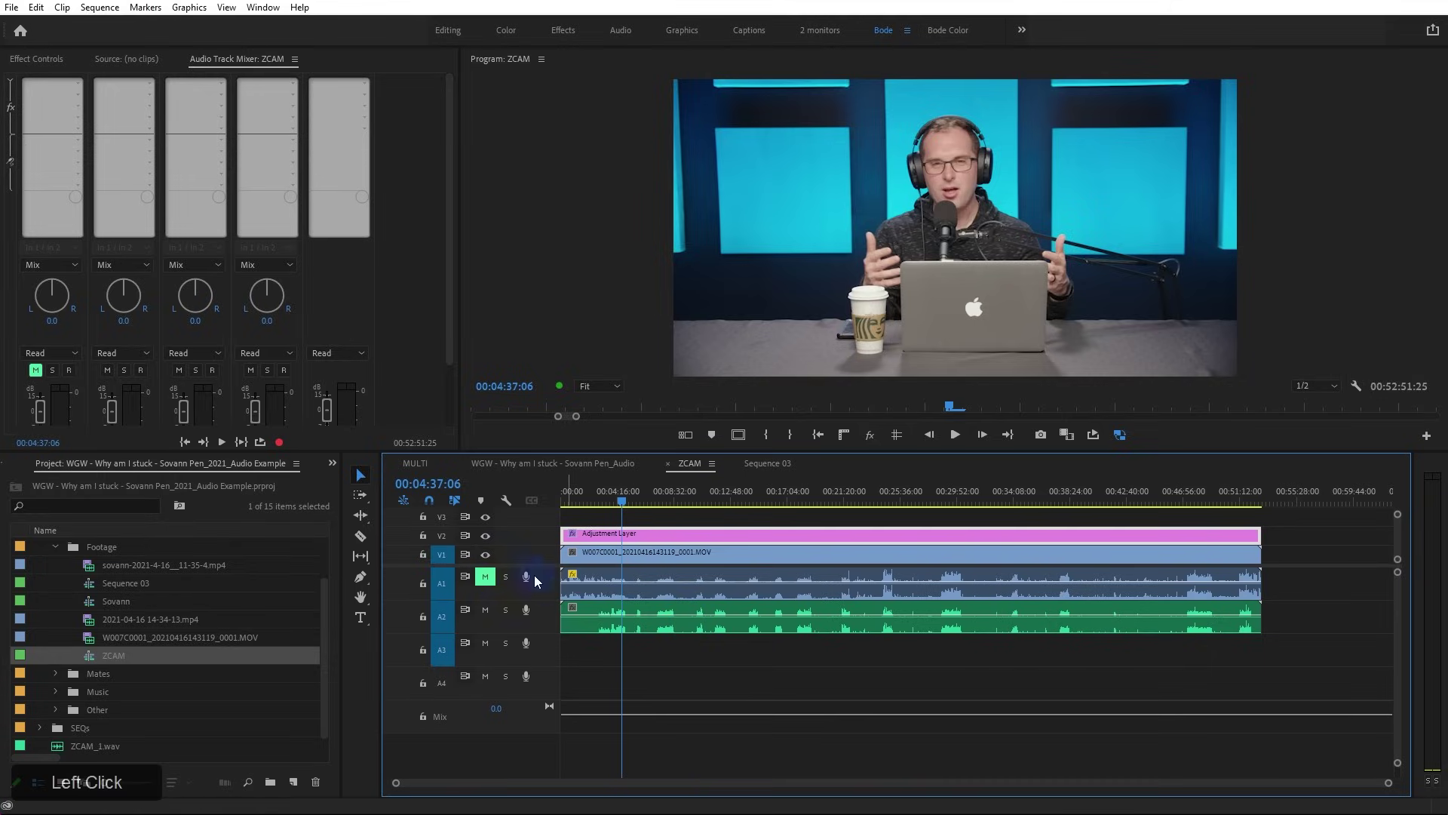
left_click(768, 467)
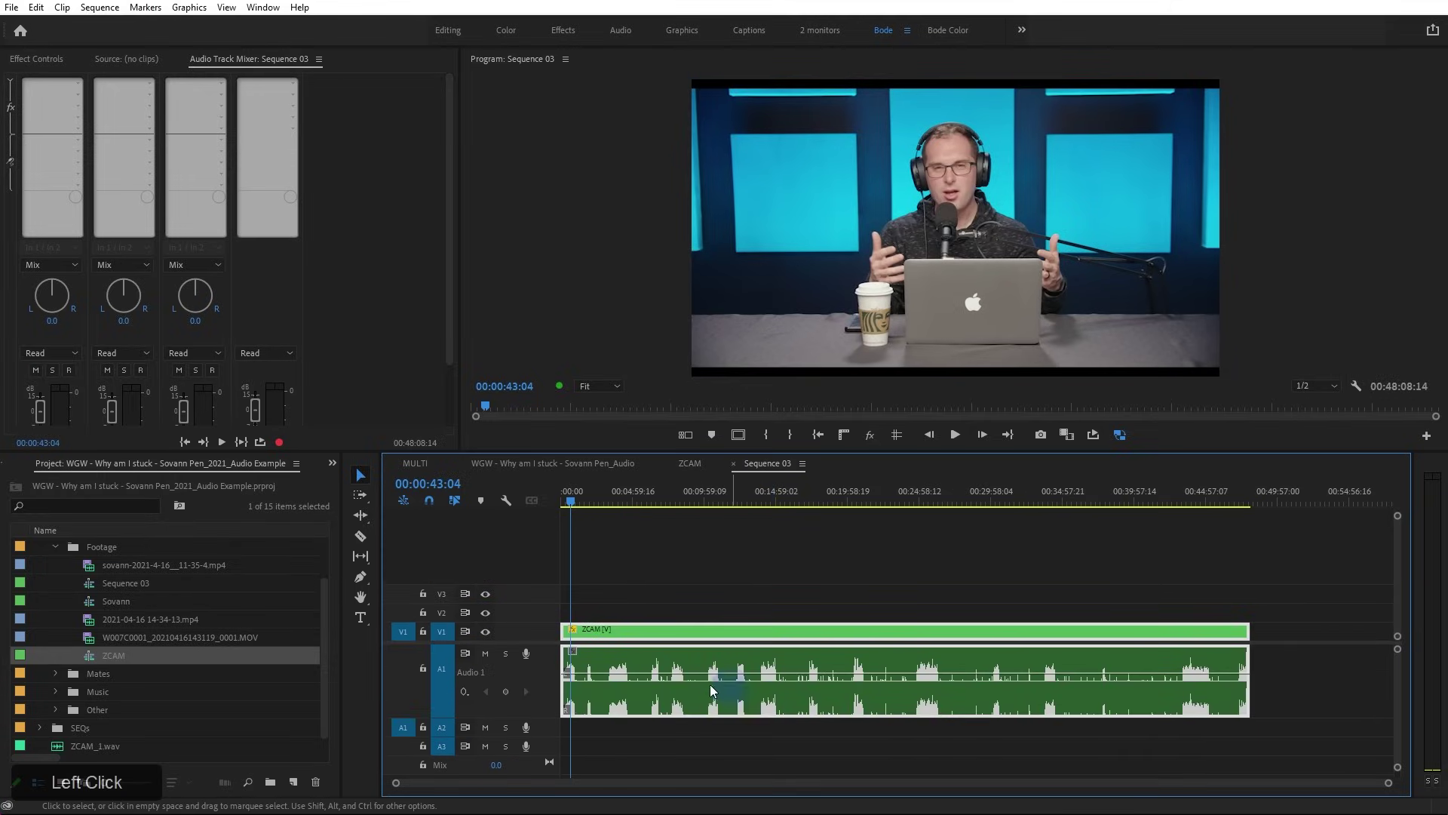
scroll(965, 679, "down", 2)
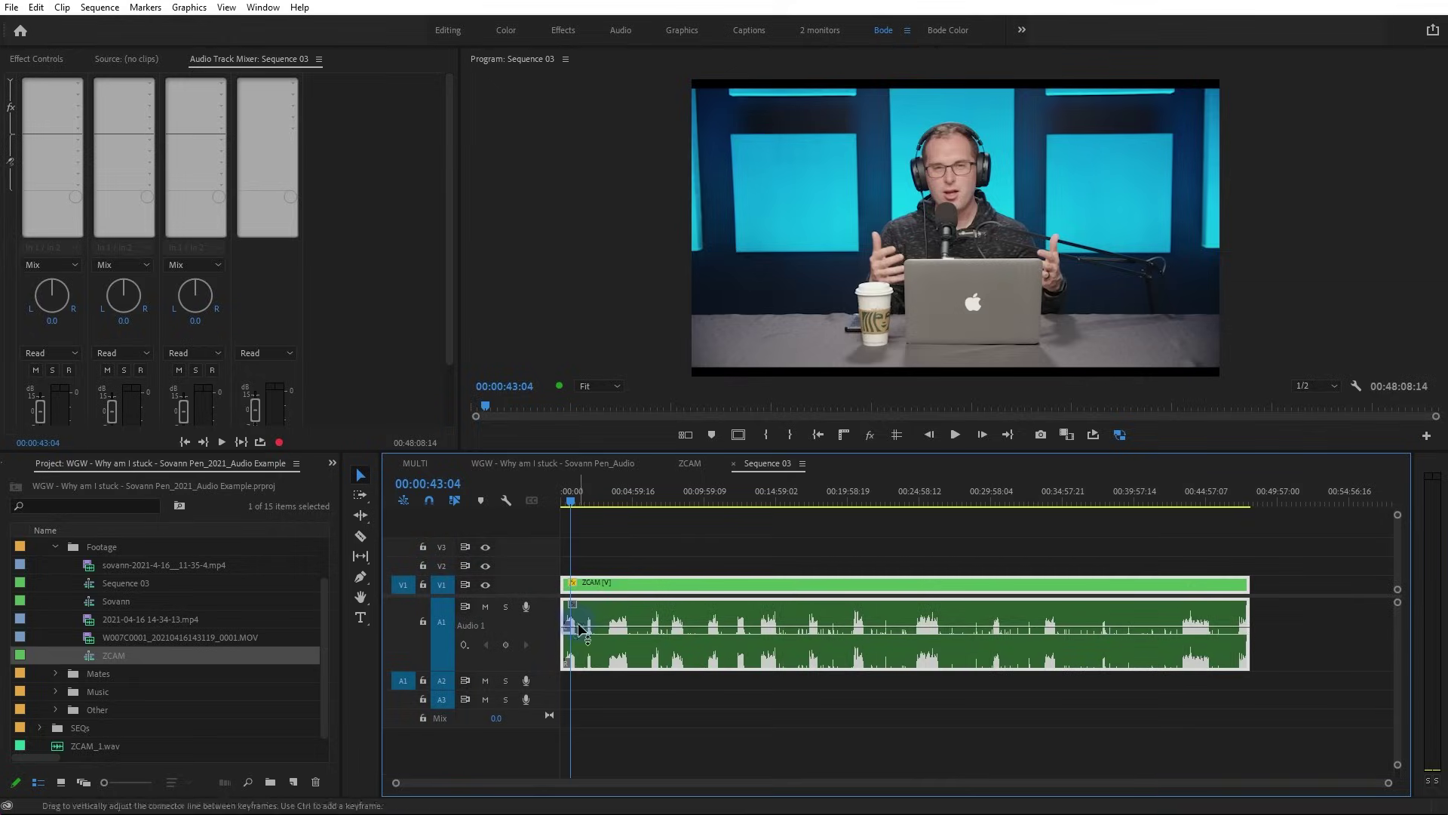
left_click(690, 463)
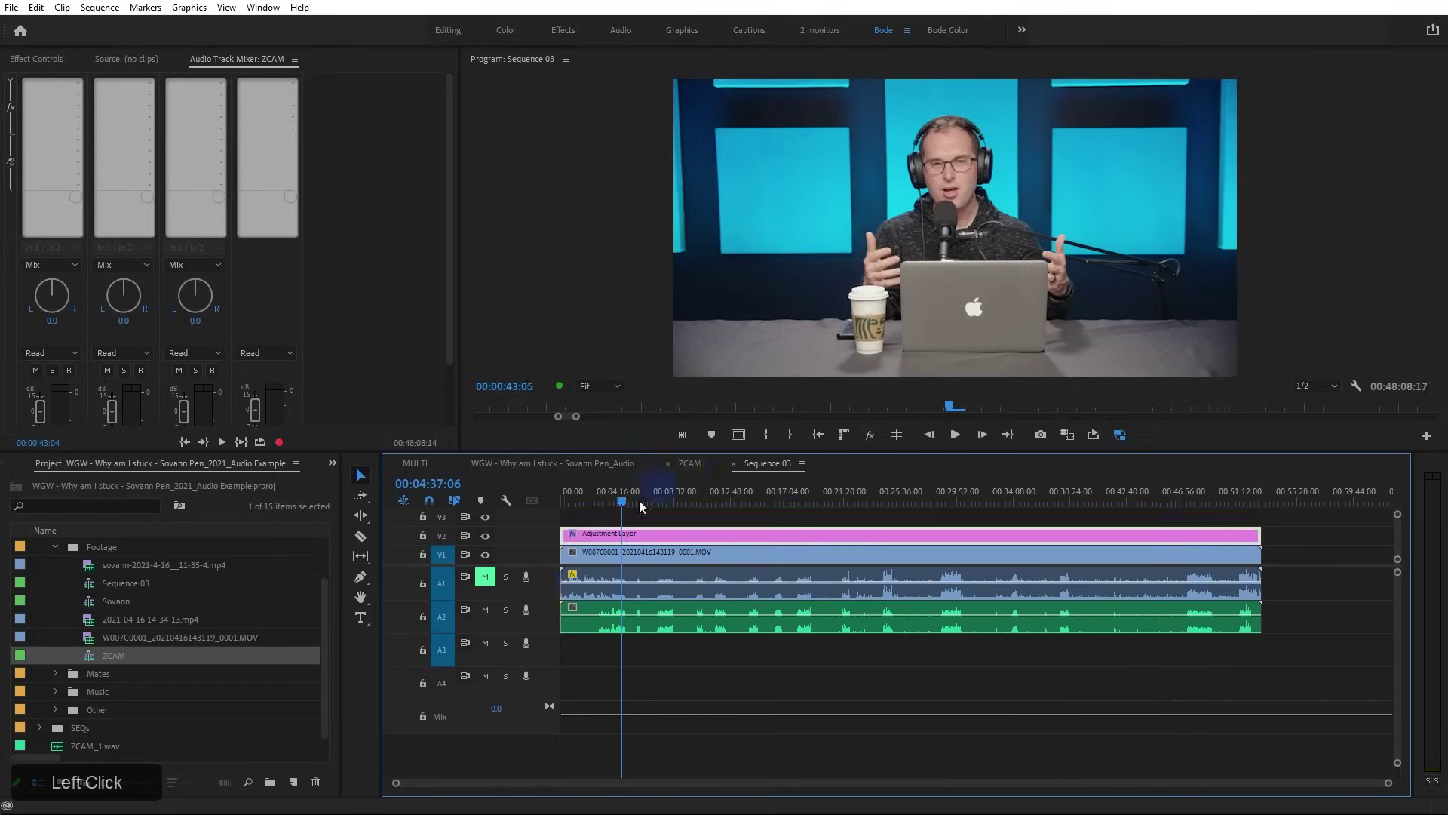
left_click(485, 579)
left_click(768, 463)
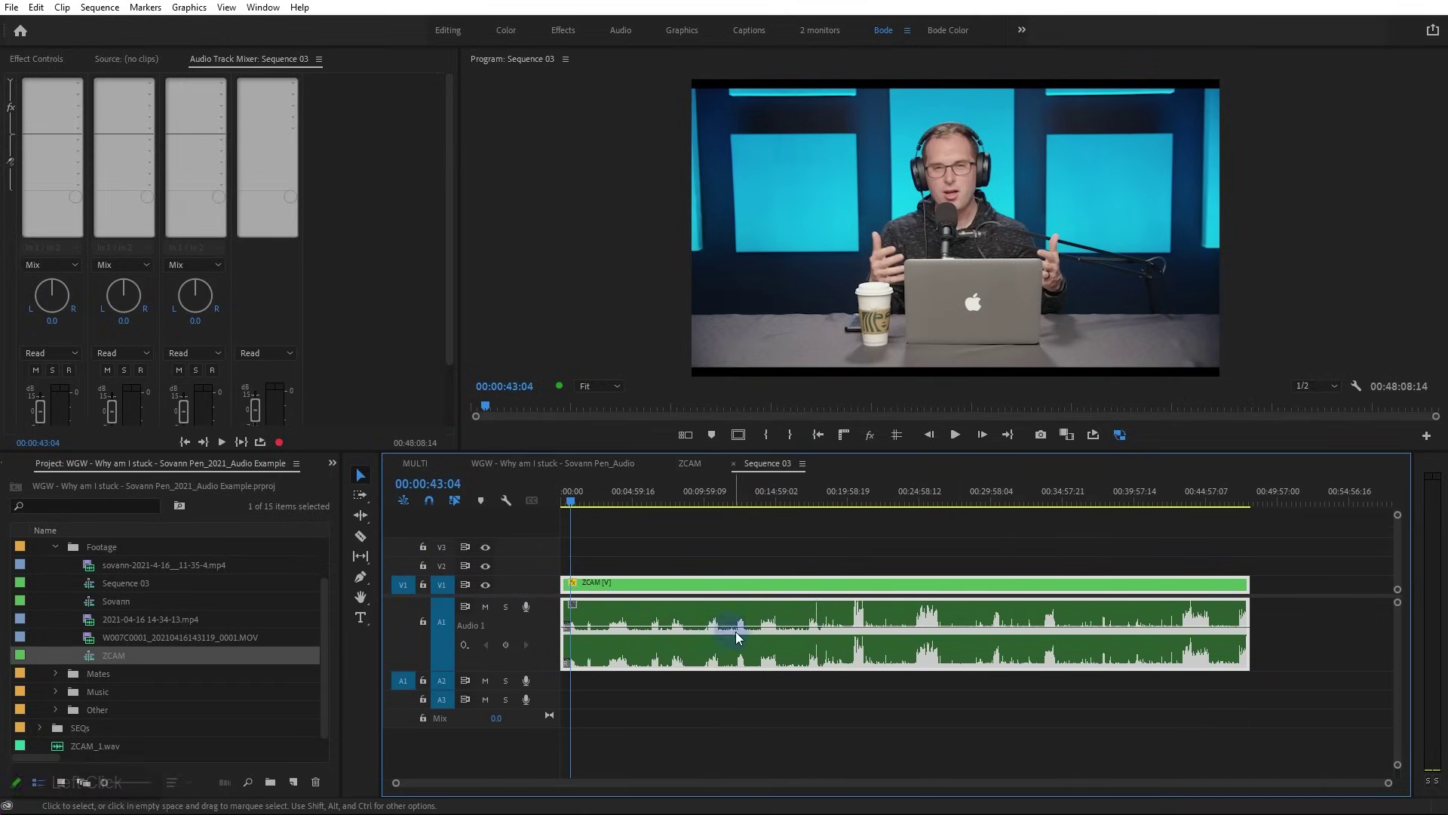
left_click(702, 463)
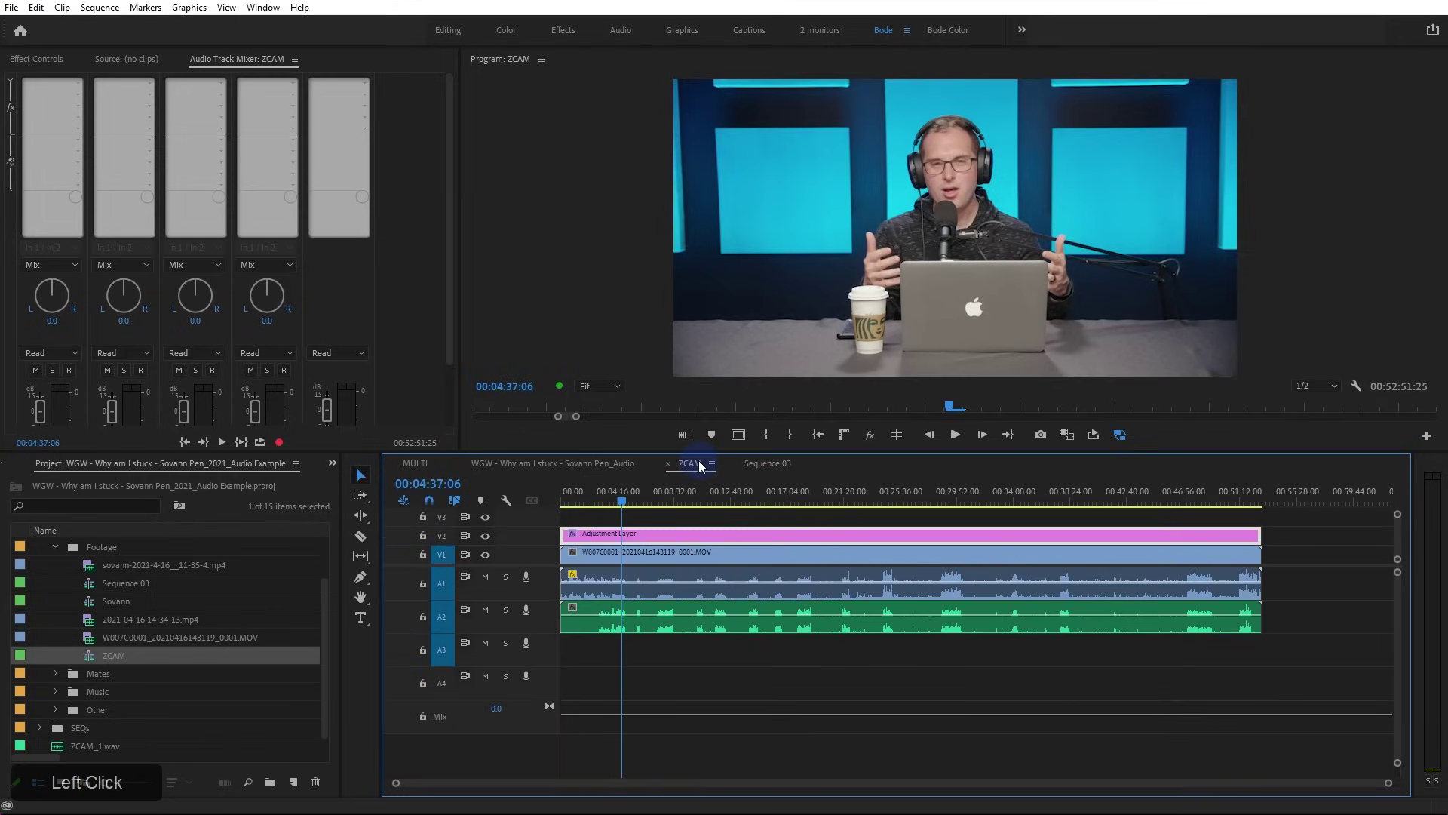
left_click(762, 464)
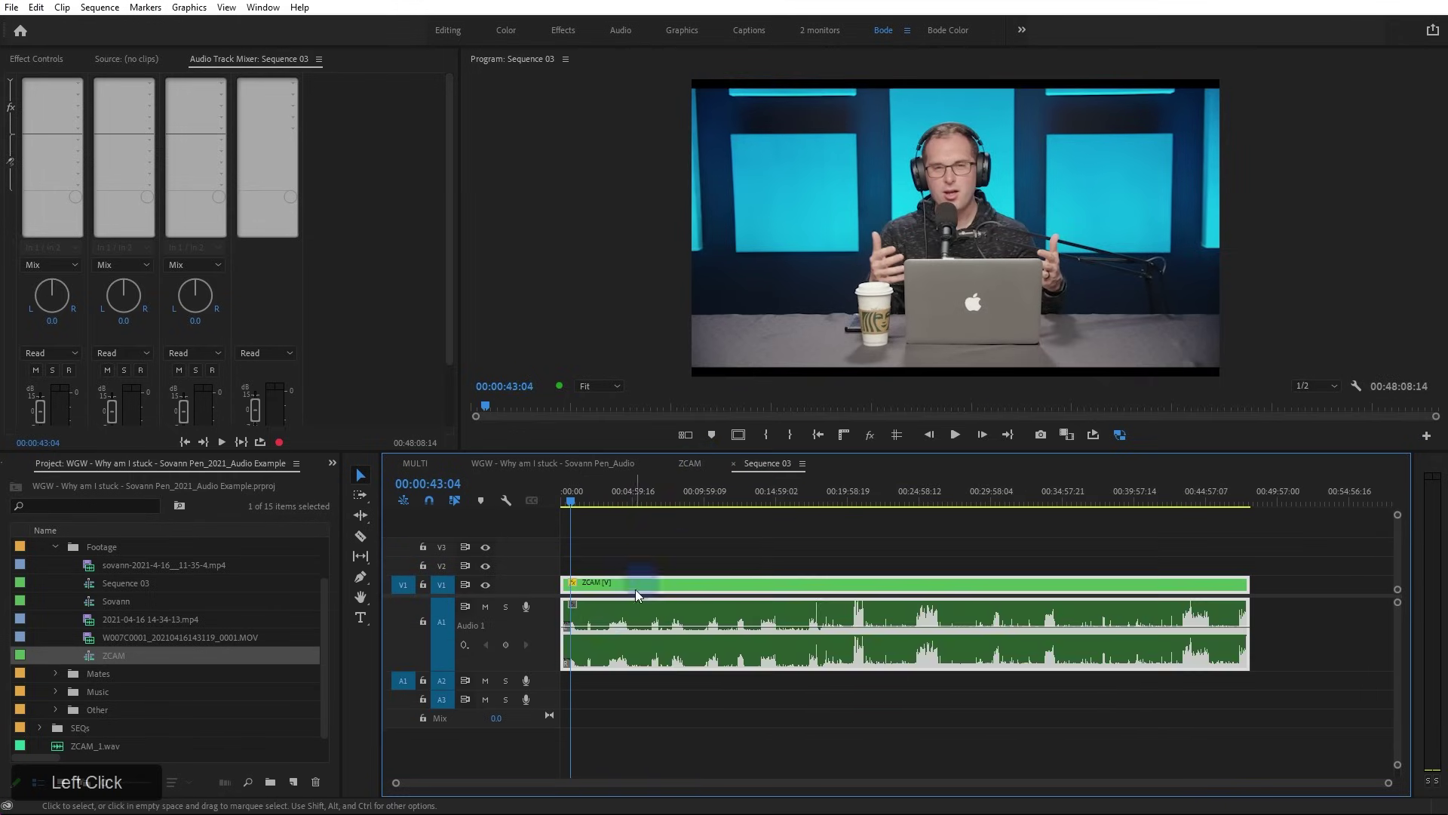
left_click(690, 463)
left_click(485, 577)
Switch the timeline tab and save the project with Ctrl+S
left_click(767, 463)
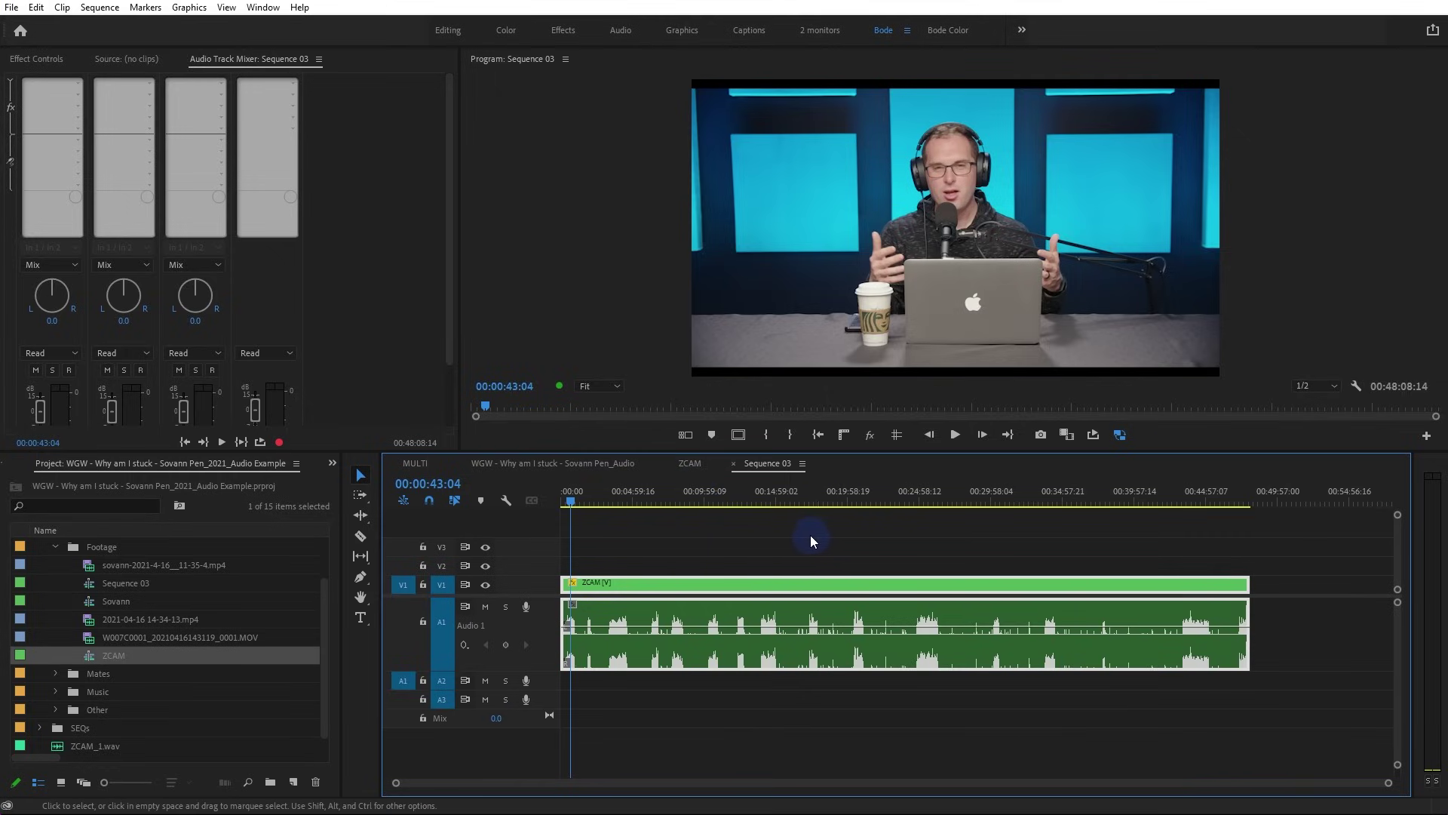
key("ctrl+s")
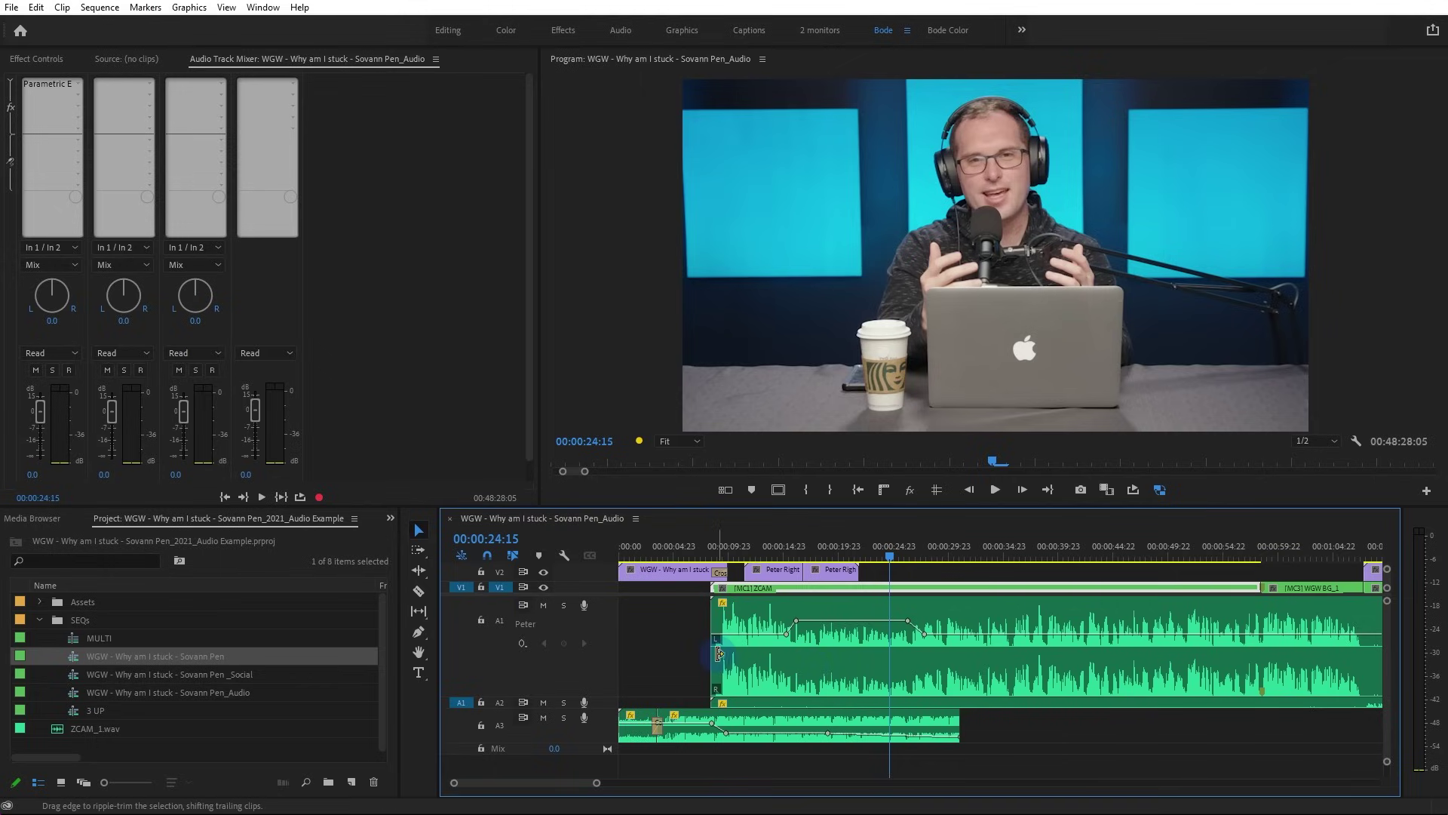
Zoom the timeline out to show more of the sequence
left_click(690, 653)
left_click(690, 653)
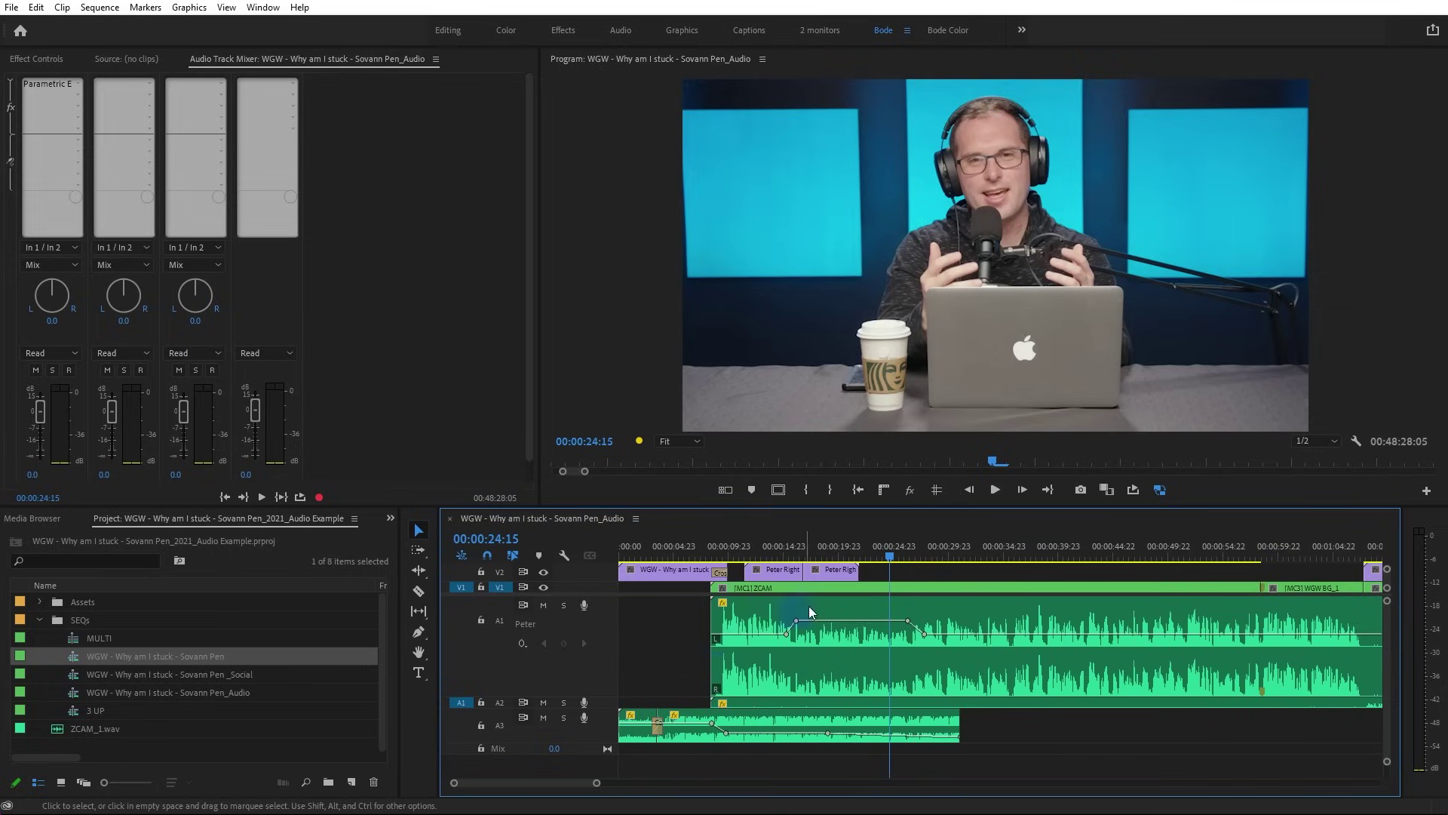
key("minus")
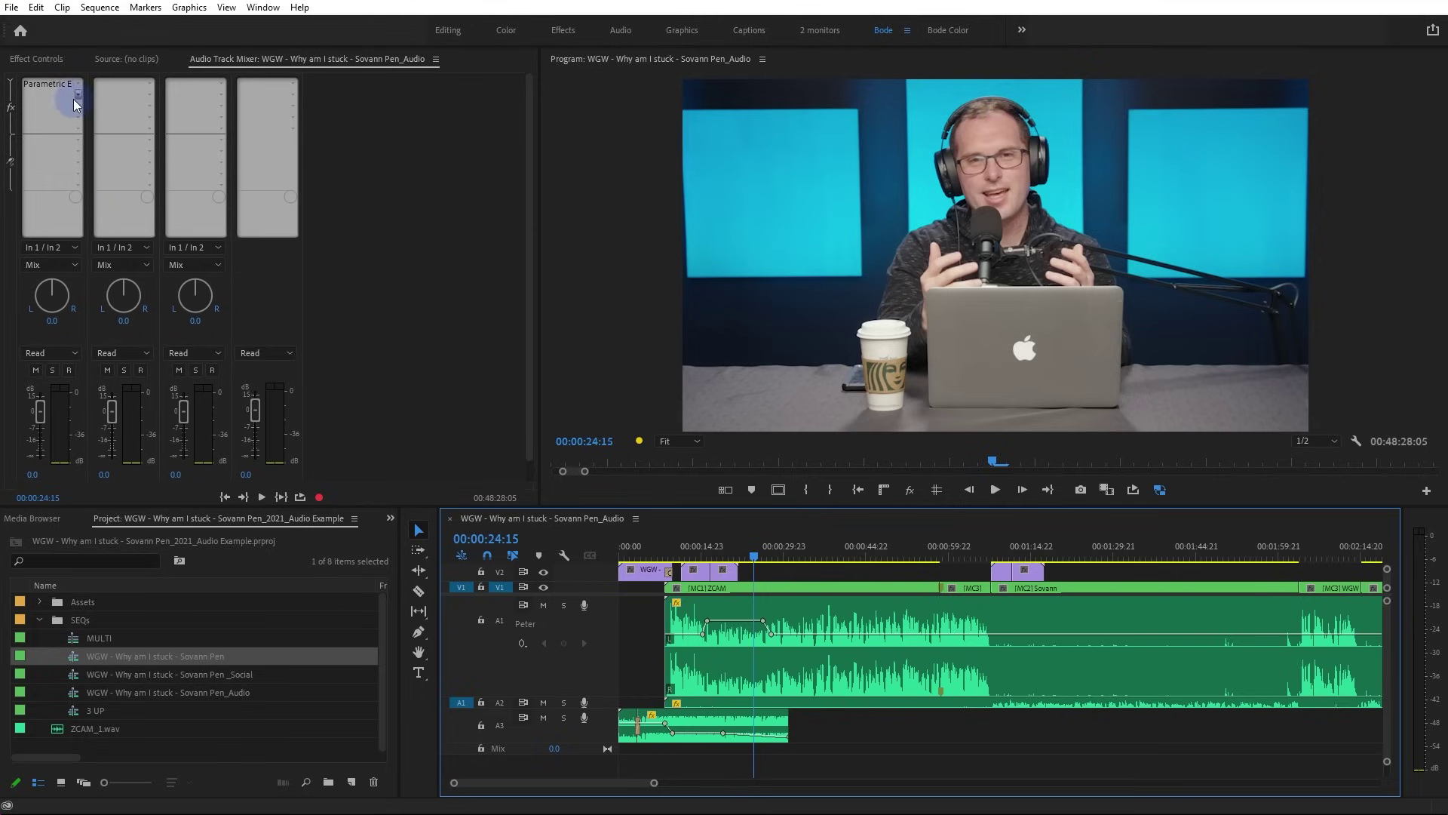
Review the speaker track's Parametric EQ curve, then play the sequence from the beginning
double_click(60, 84)
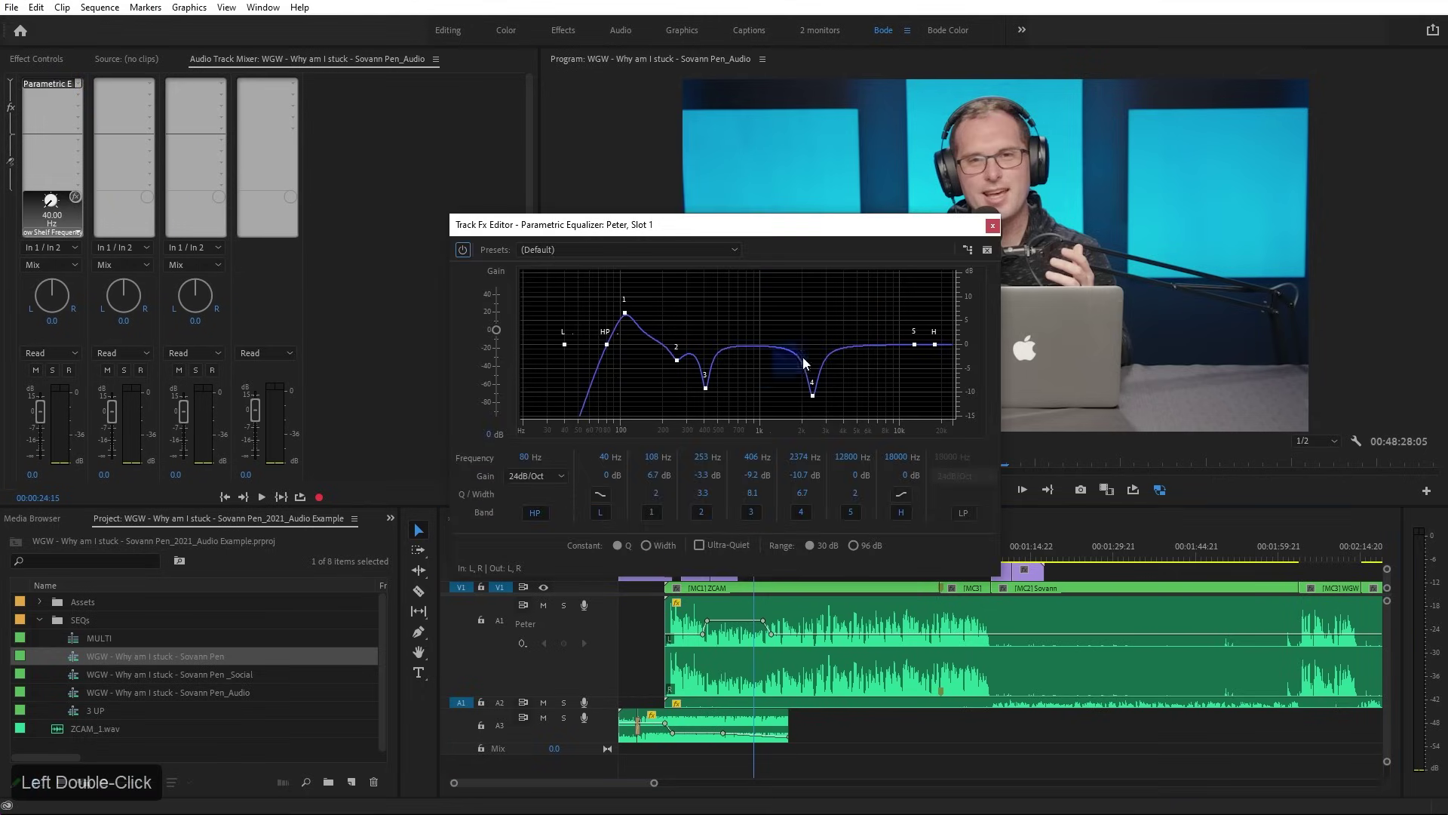
left_click(993, 226)
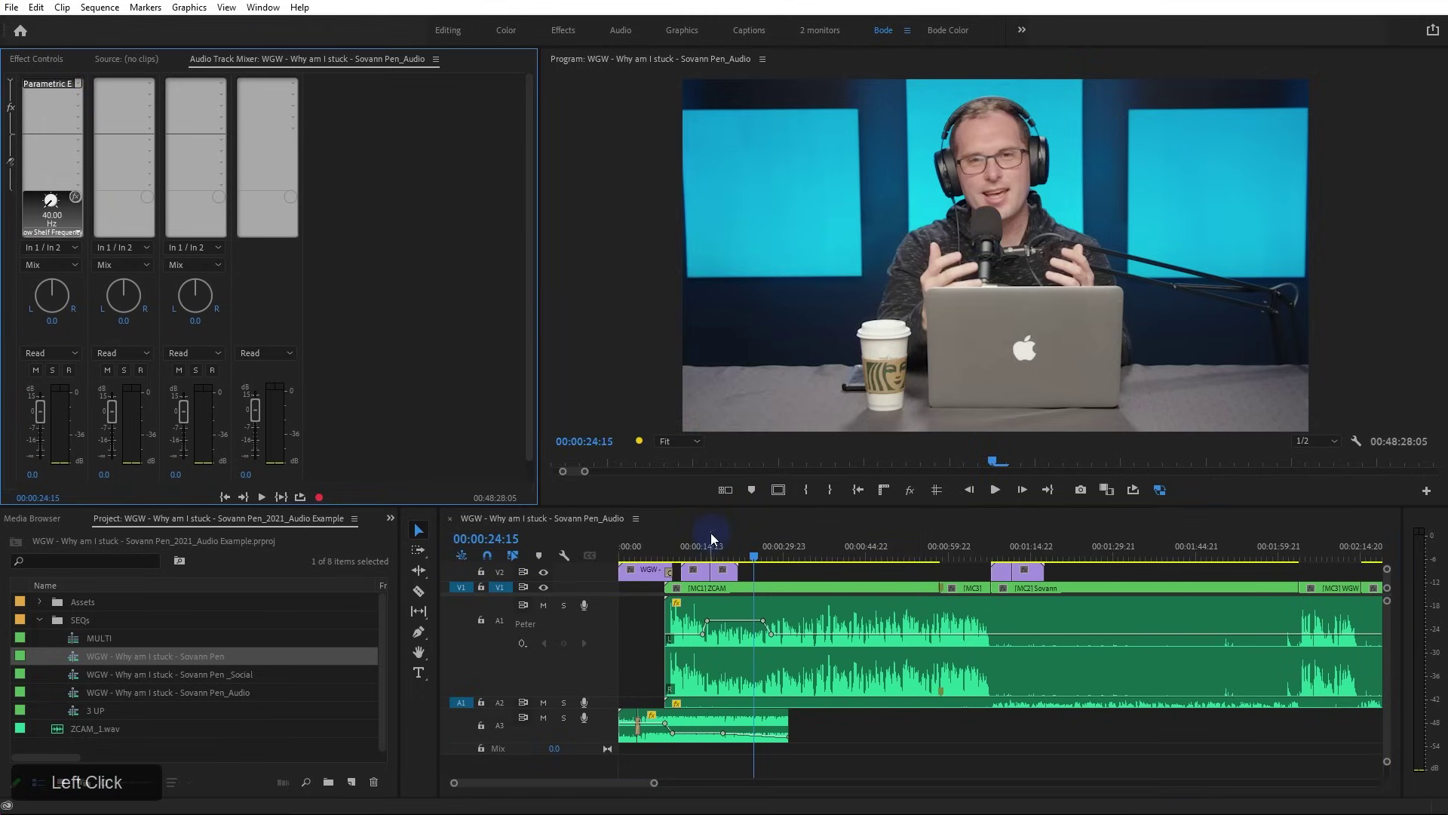
key("Home")
key("space")
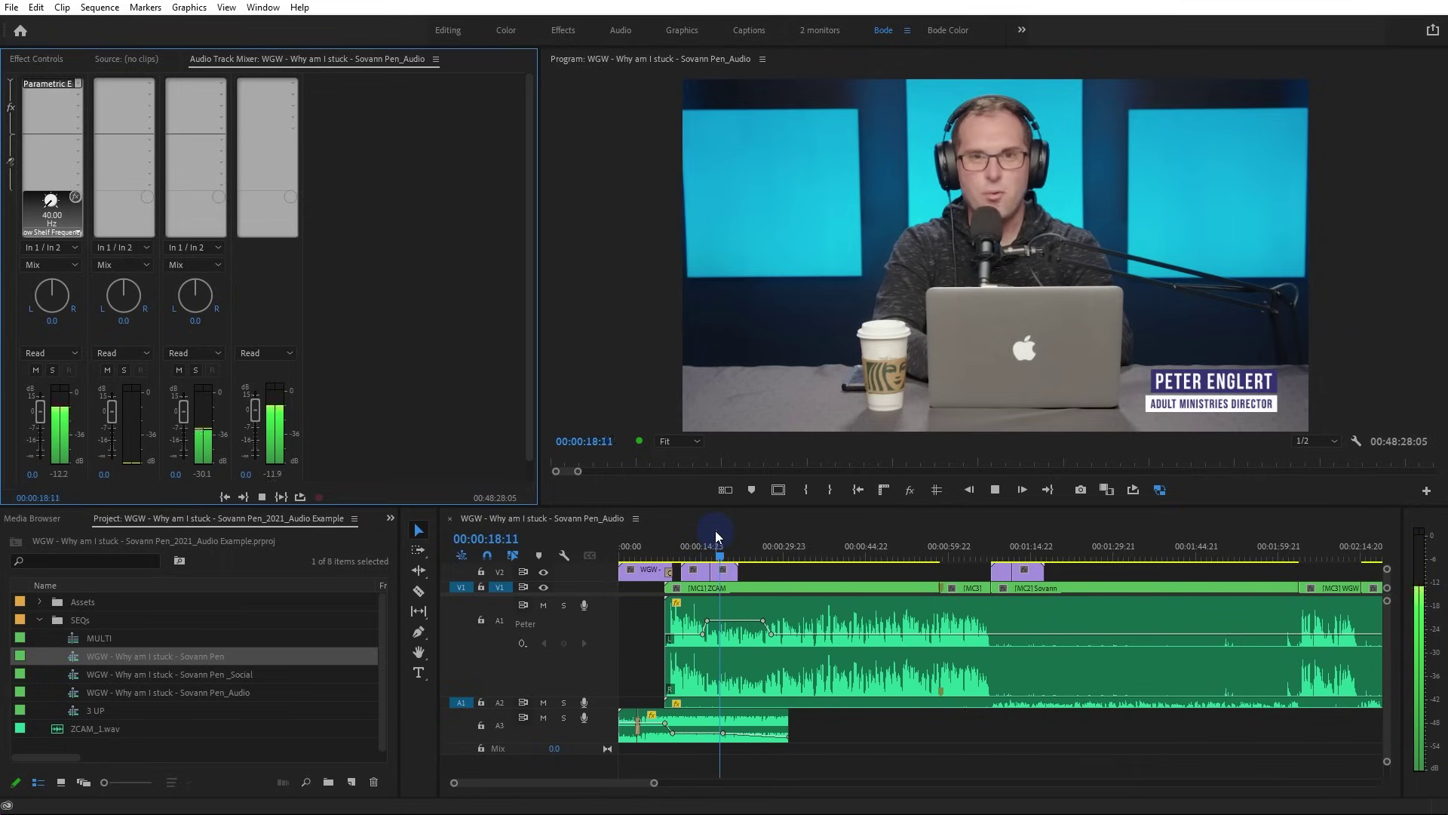
Raise the A1 clip's volume rubber band while previewing, then stop playback
left_click(738, 621)
left_click_drag(737, 622, 762, 617)
key("space")
key("space")
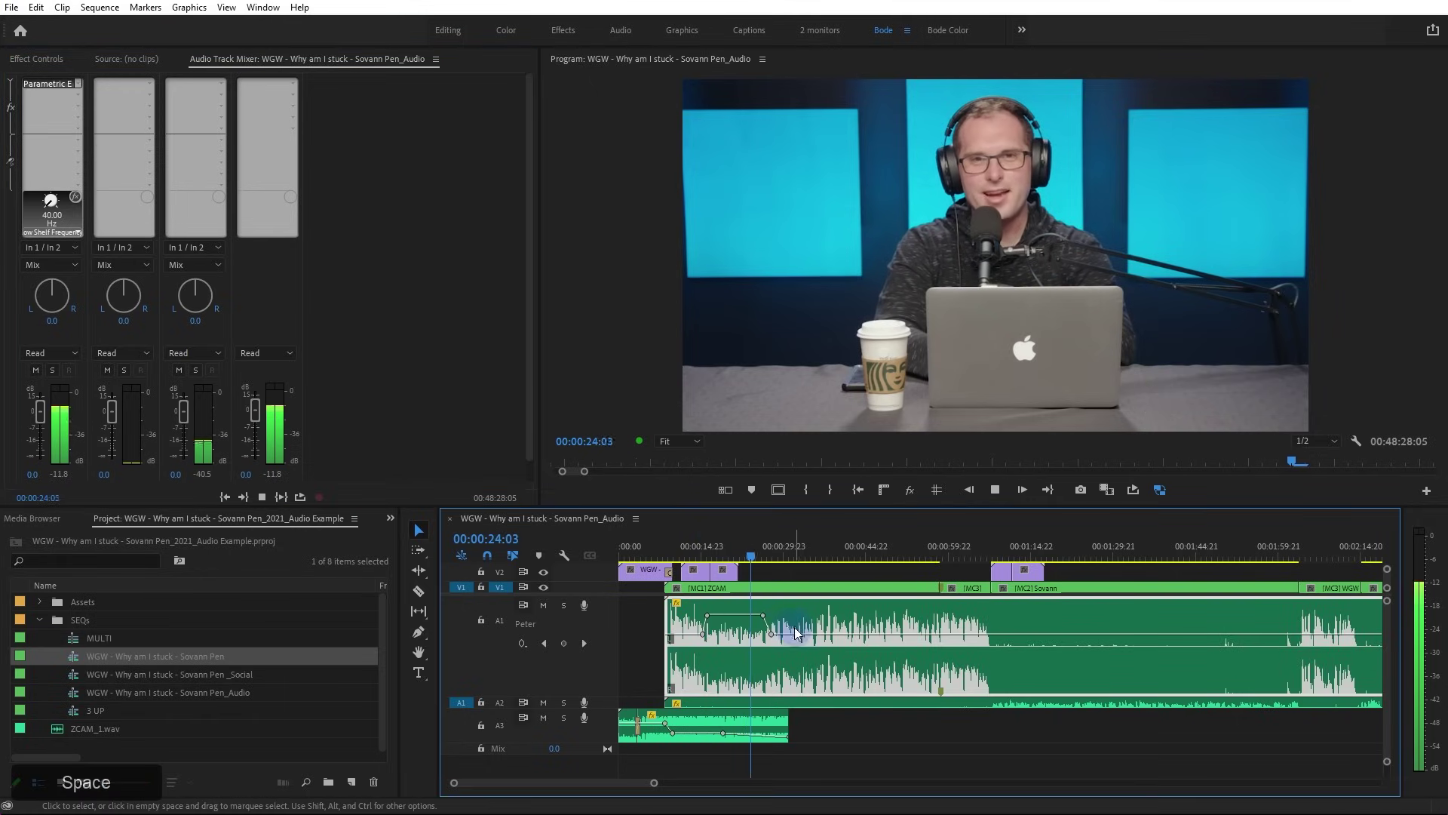
scroll(840, 631, "up", 2, "alt")
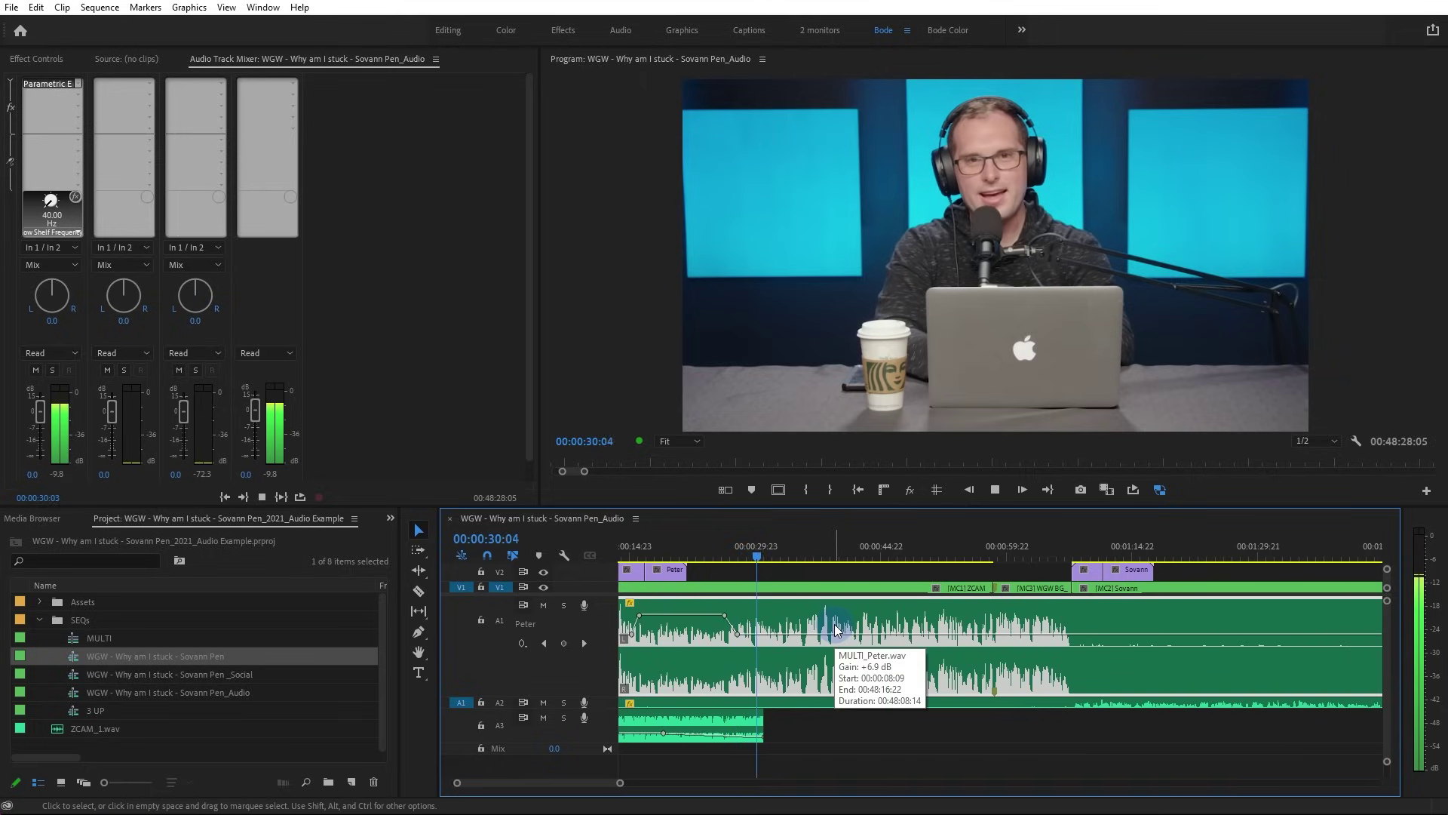
scroll(835, 628, "down", 3, "alt")
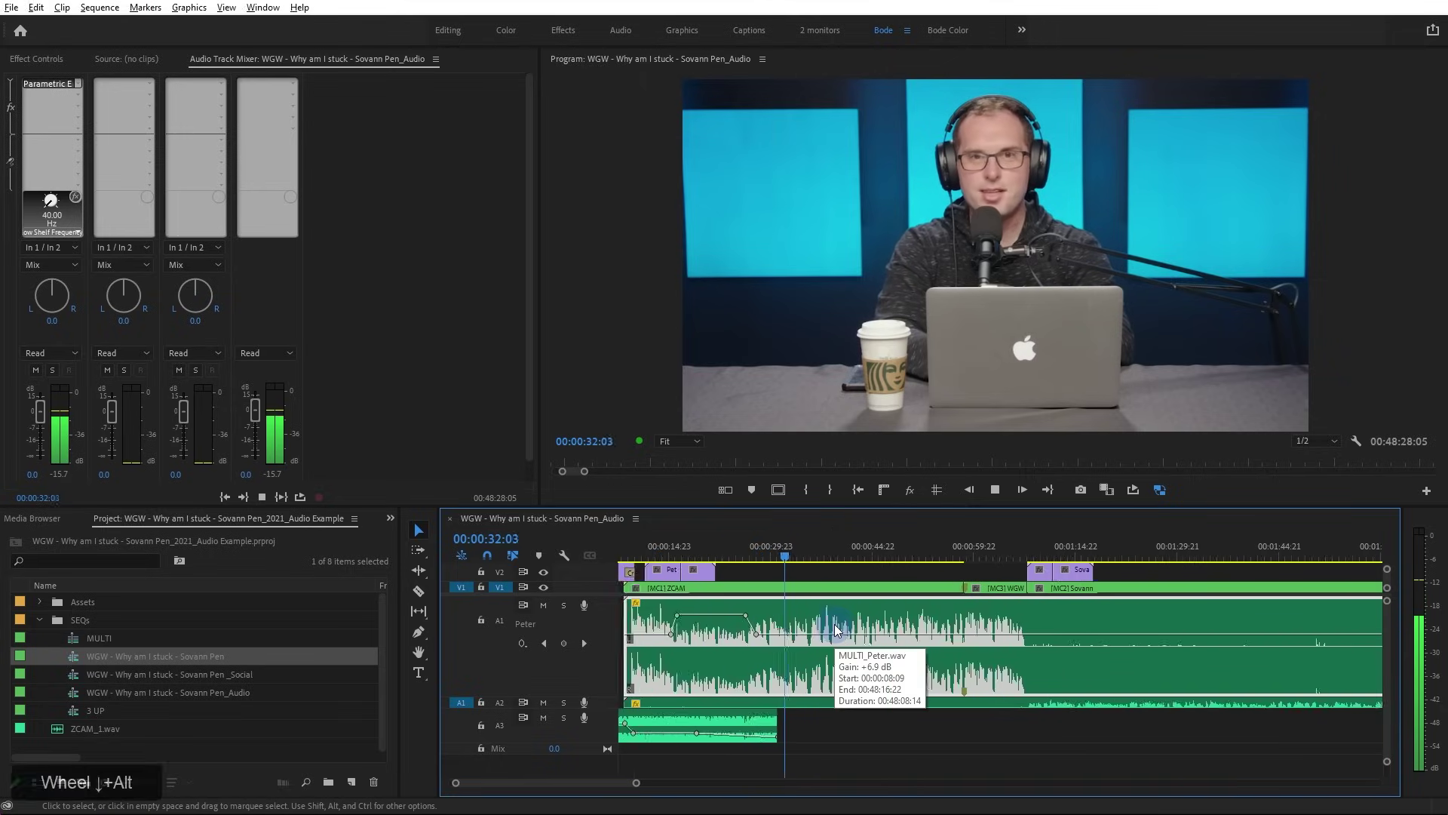
key("space")
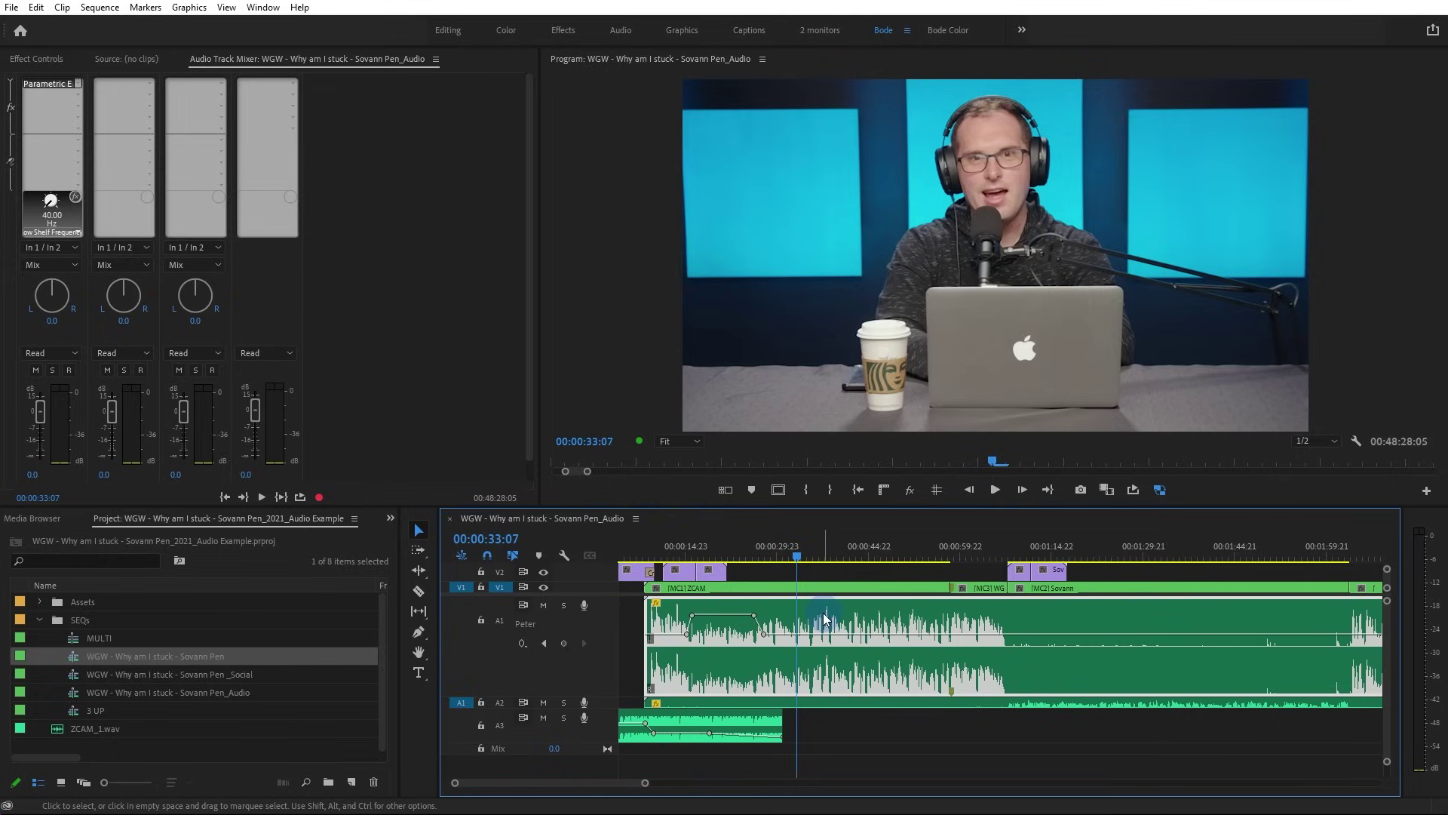
Move the playhead to around 00:00:37:16
mouse_move(835, 603)
left_click_drag(831, 540, 825, 540)
scroll(831, 594, "up", 3, "alt")
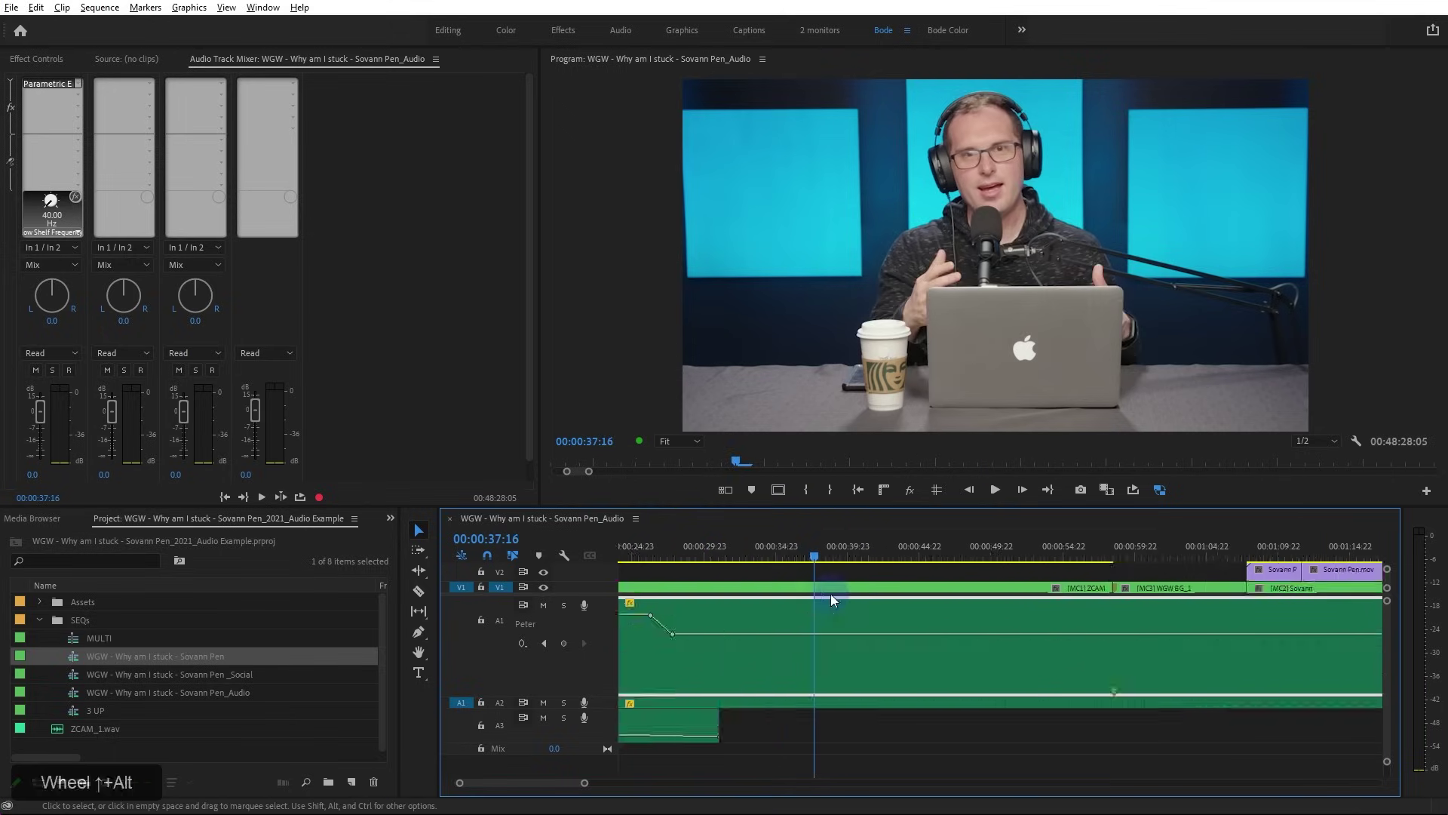
Solo the A1 speaker track and play a short stretch to hear it
left_click(564, 605)
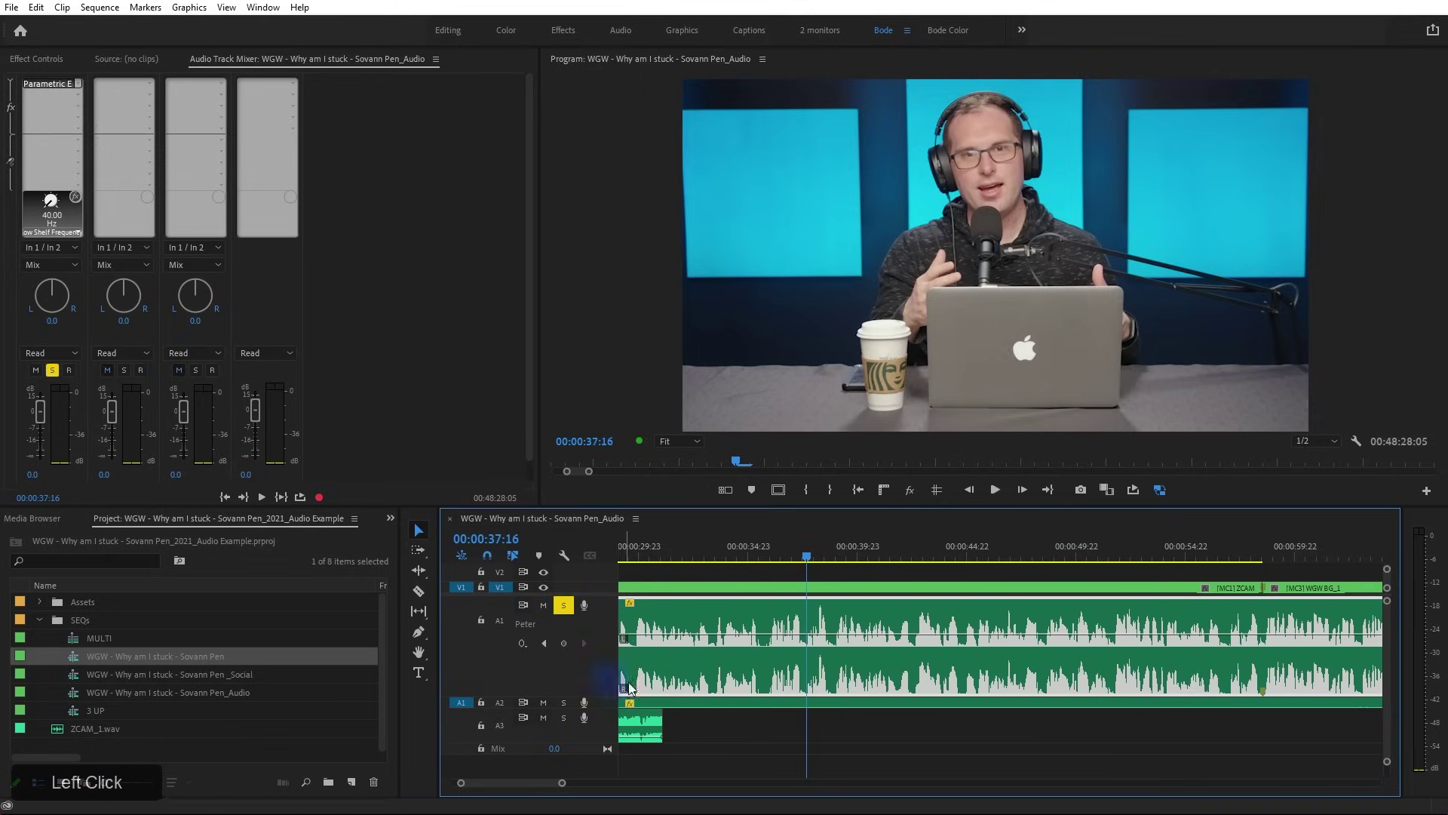
key("space")
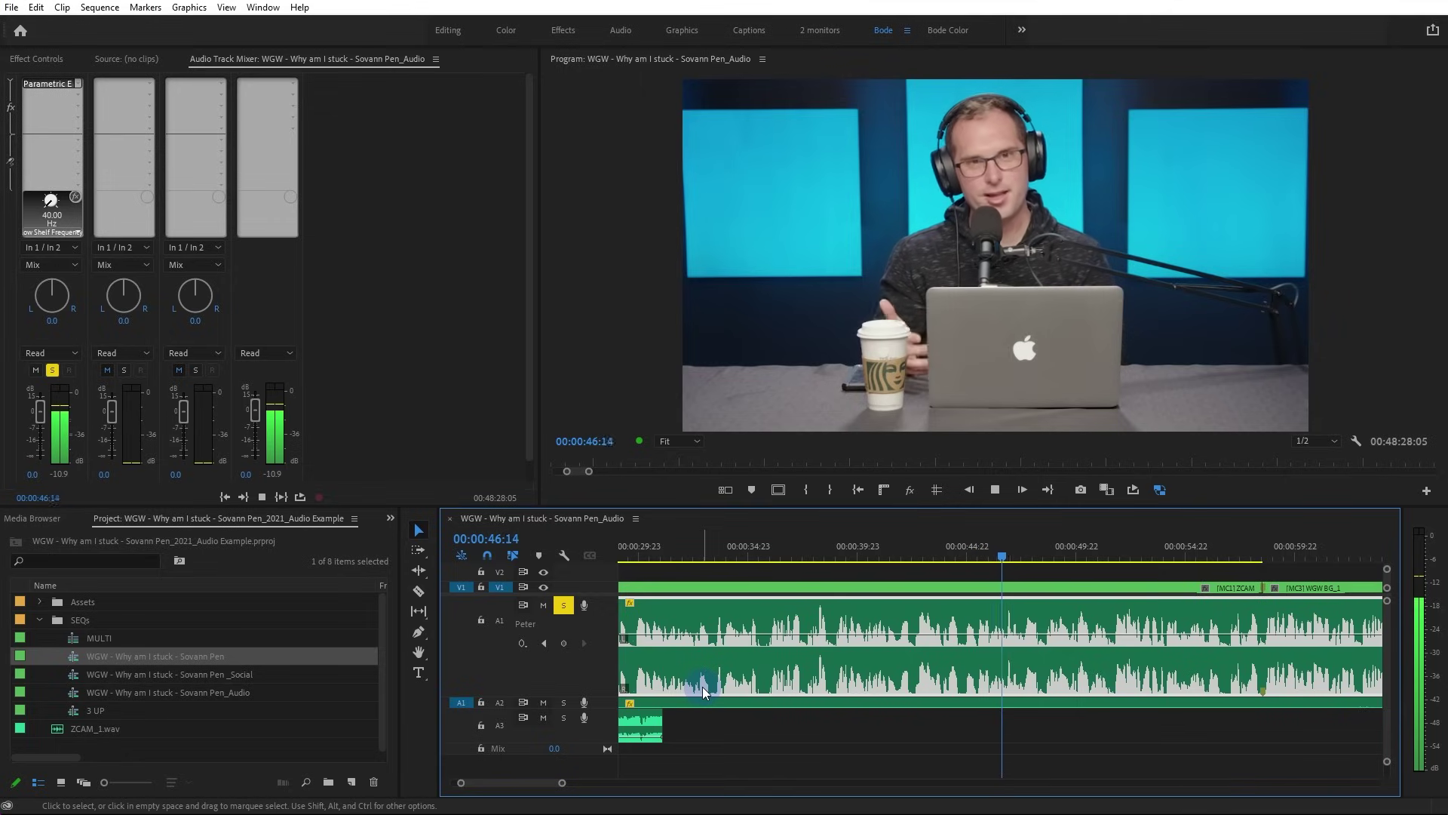
key("space")
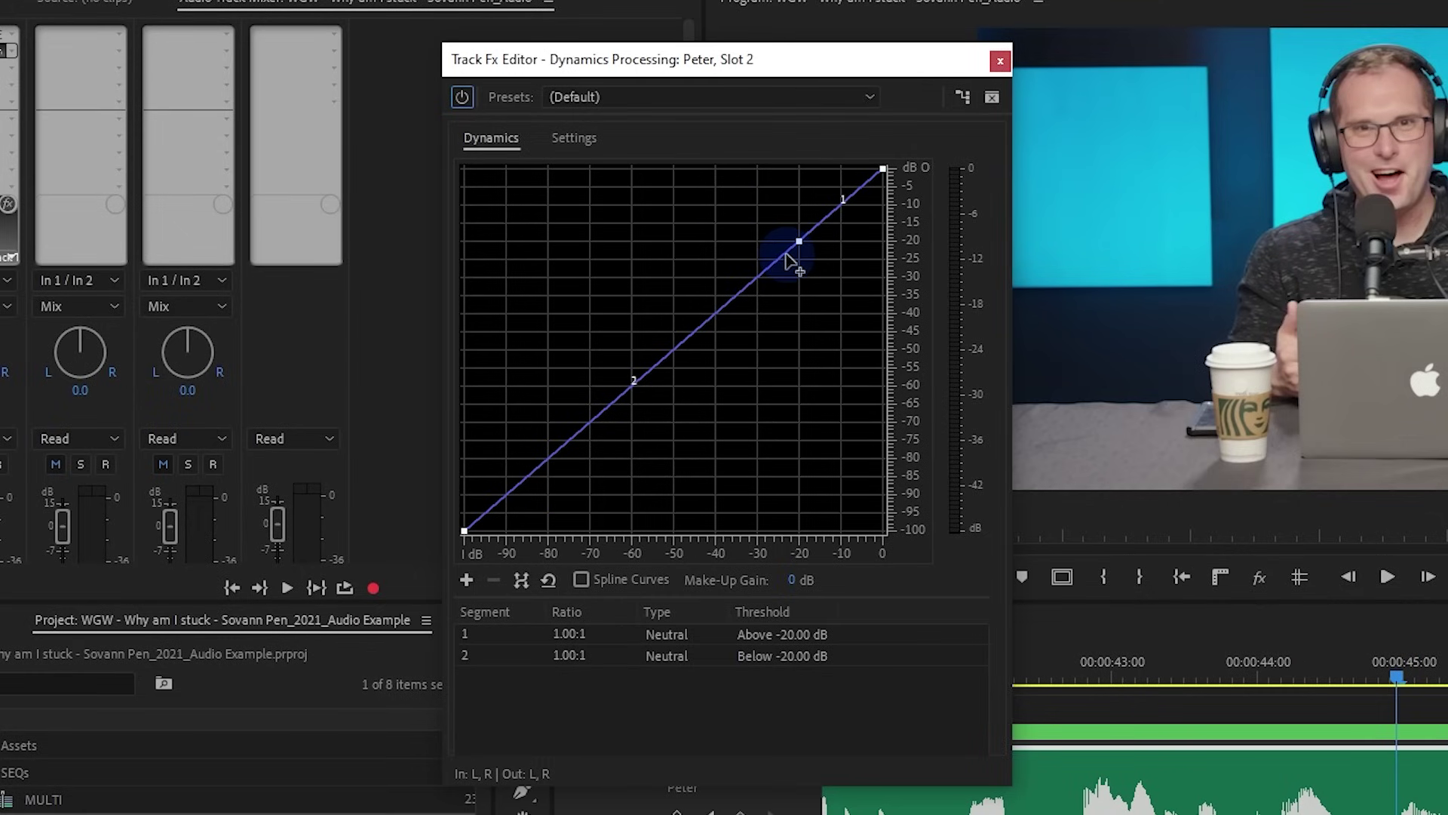
Test compressing the curve's top end, restore it to 0 dB, then add a low breakpoint
left_click_drag(883, 169, 909, 226)
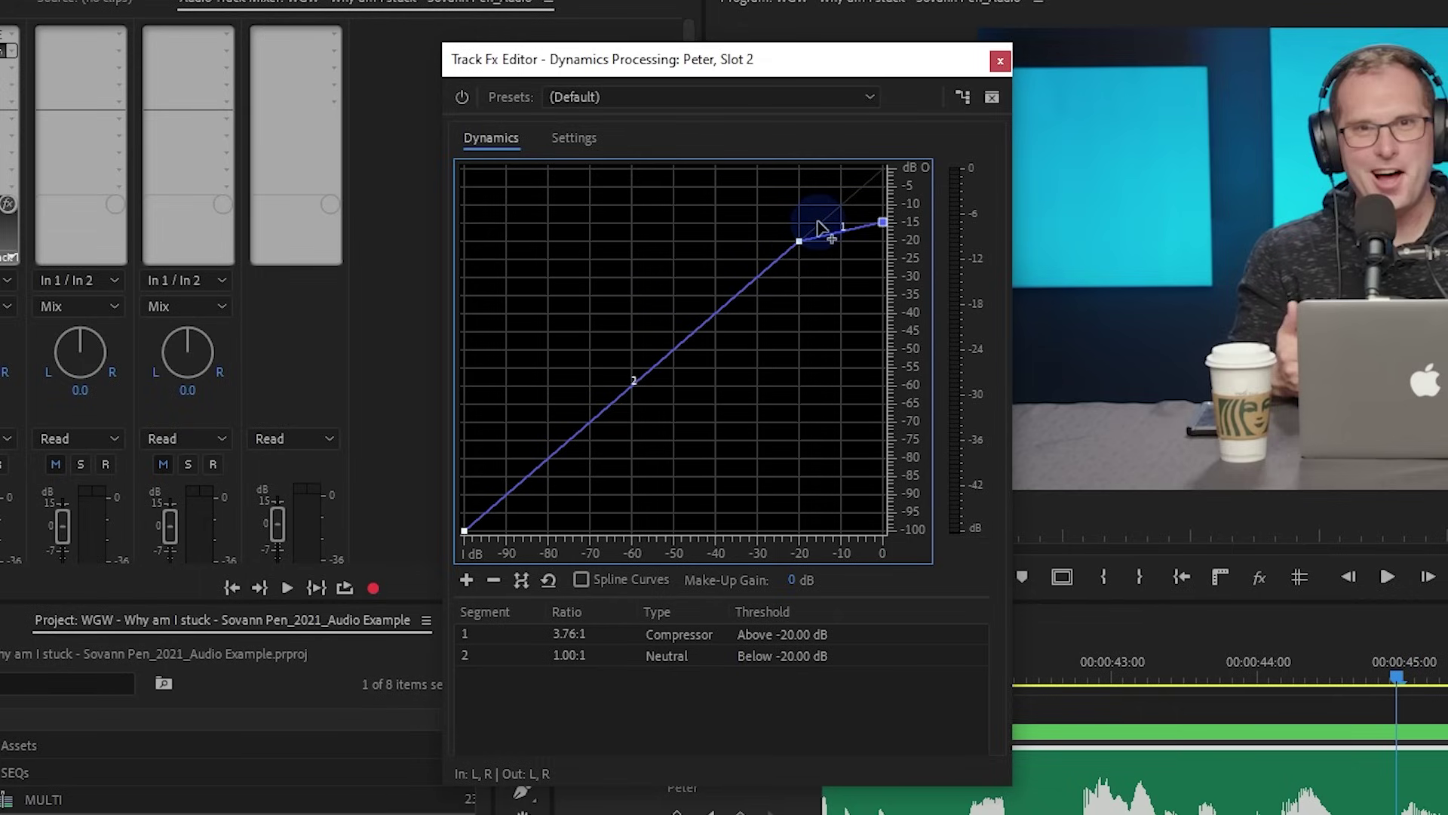
left_click_drag(884, 223, 890, 240)
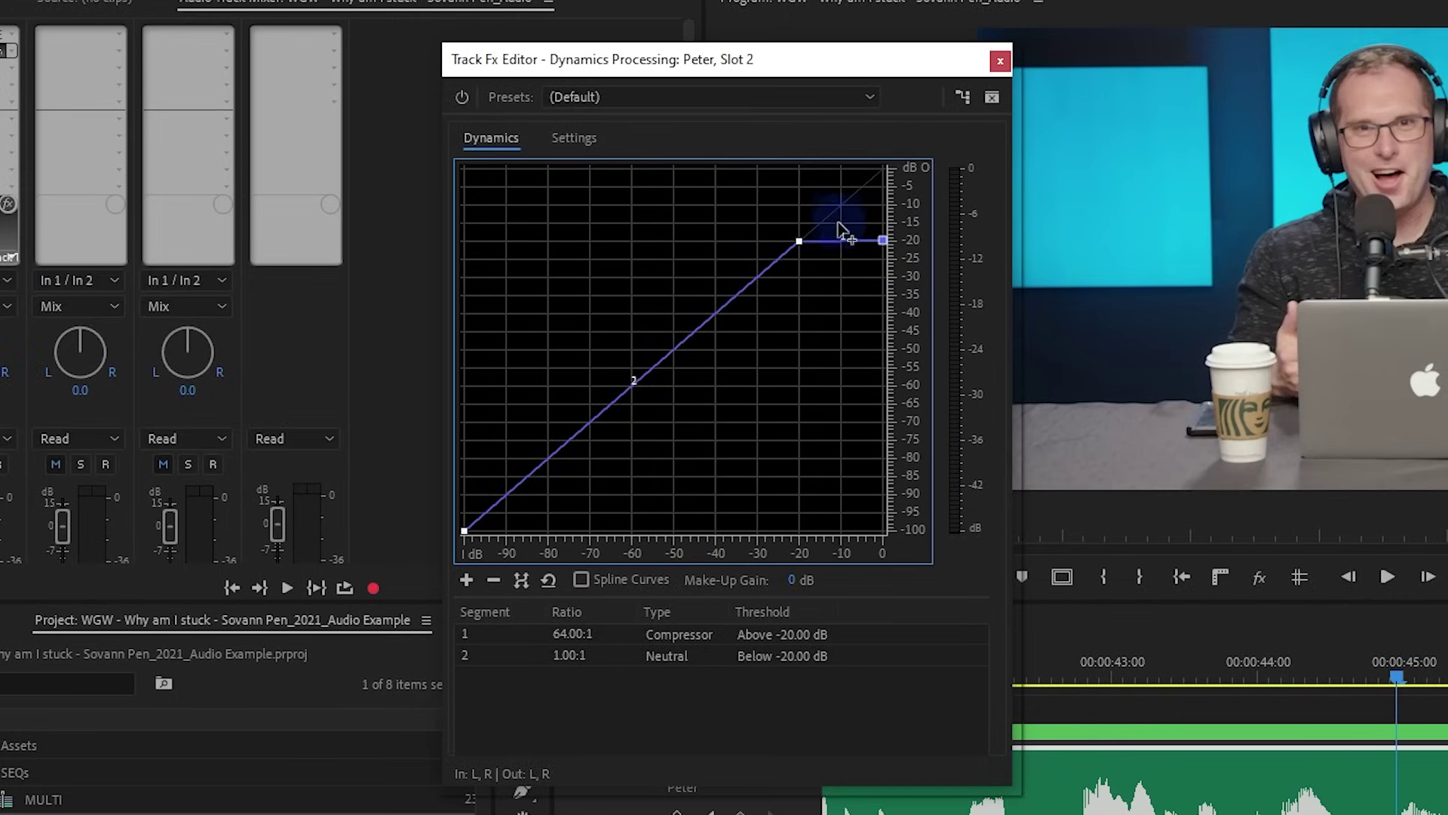
mouse_move(892, 246)
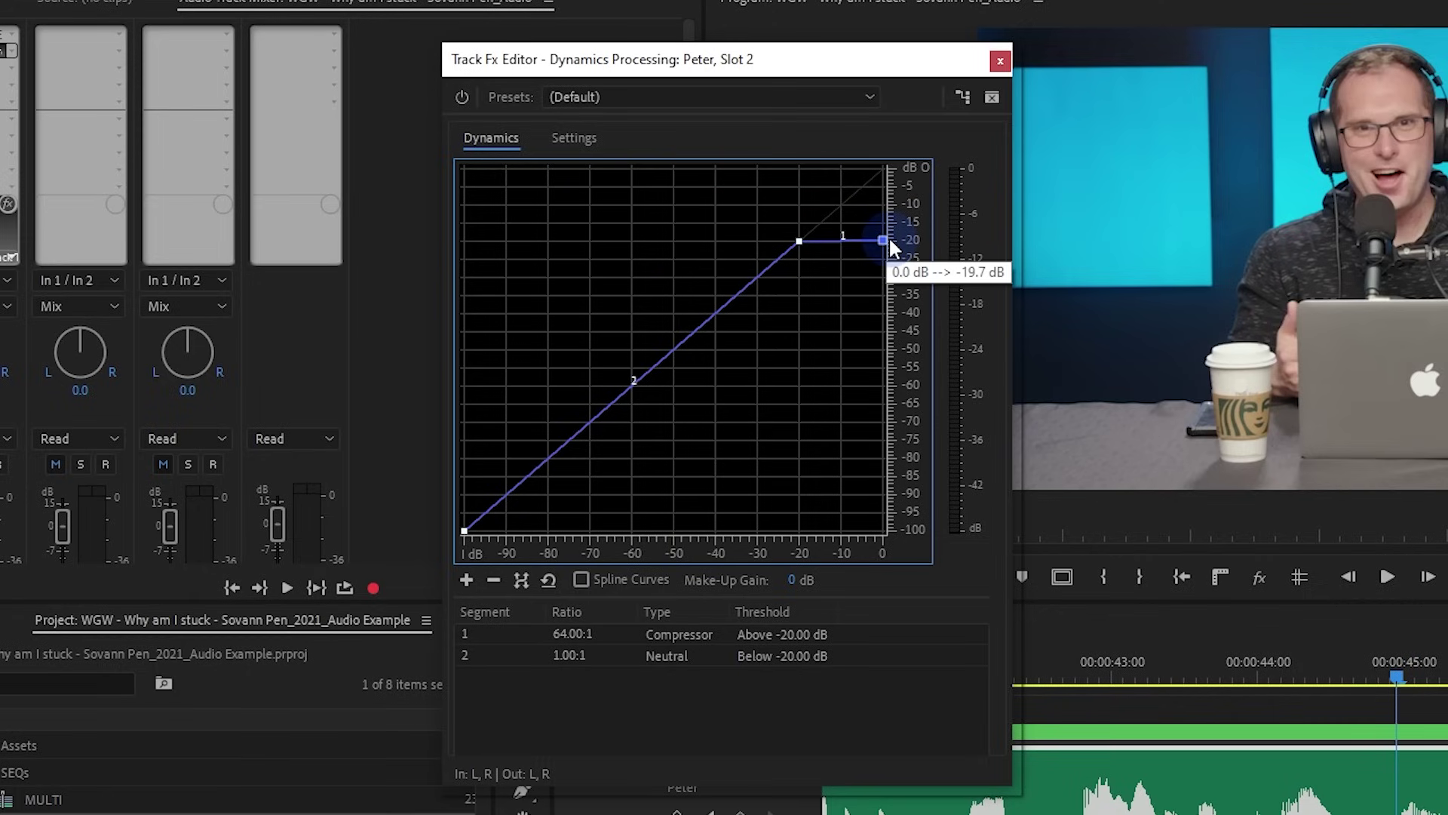
left_click_drag(886, 243, 883, 167)
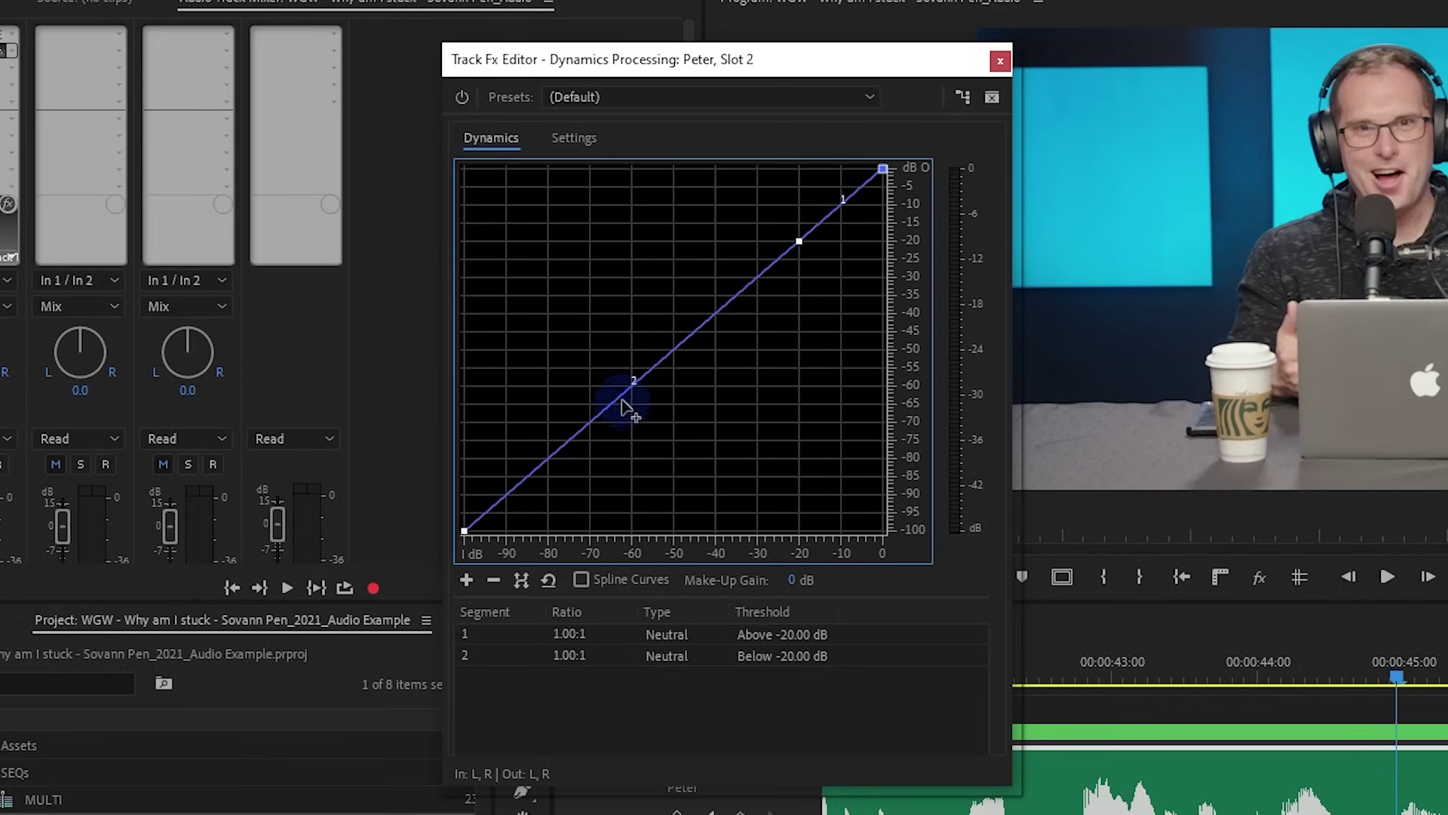
left_click_drag(672, 349, 641, 486)
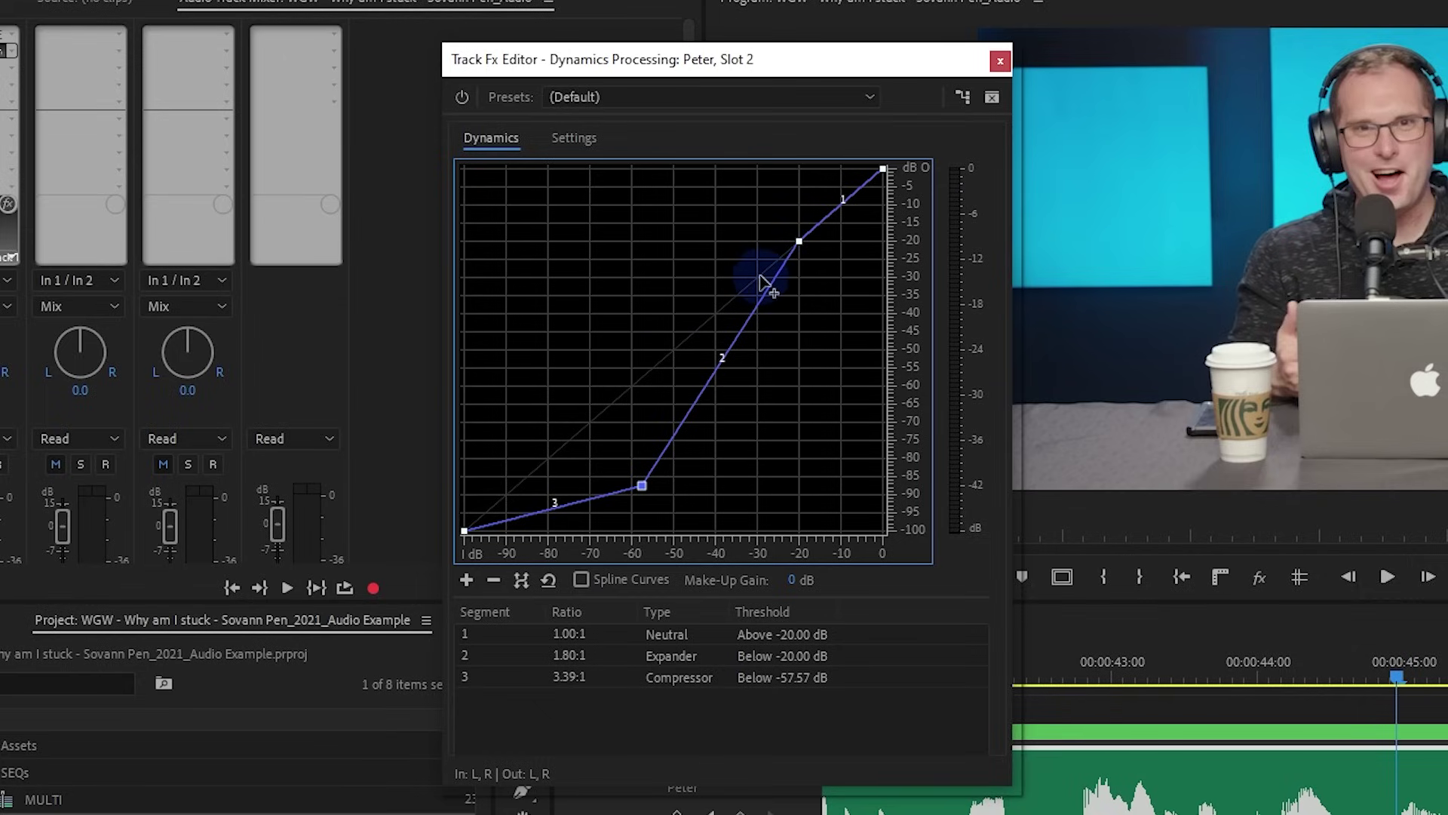
mouse_move(798, 242)
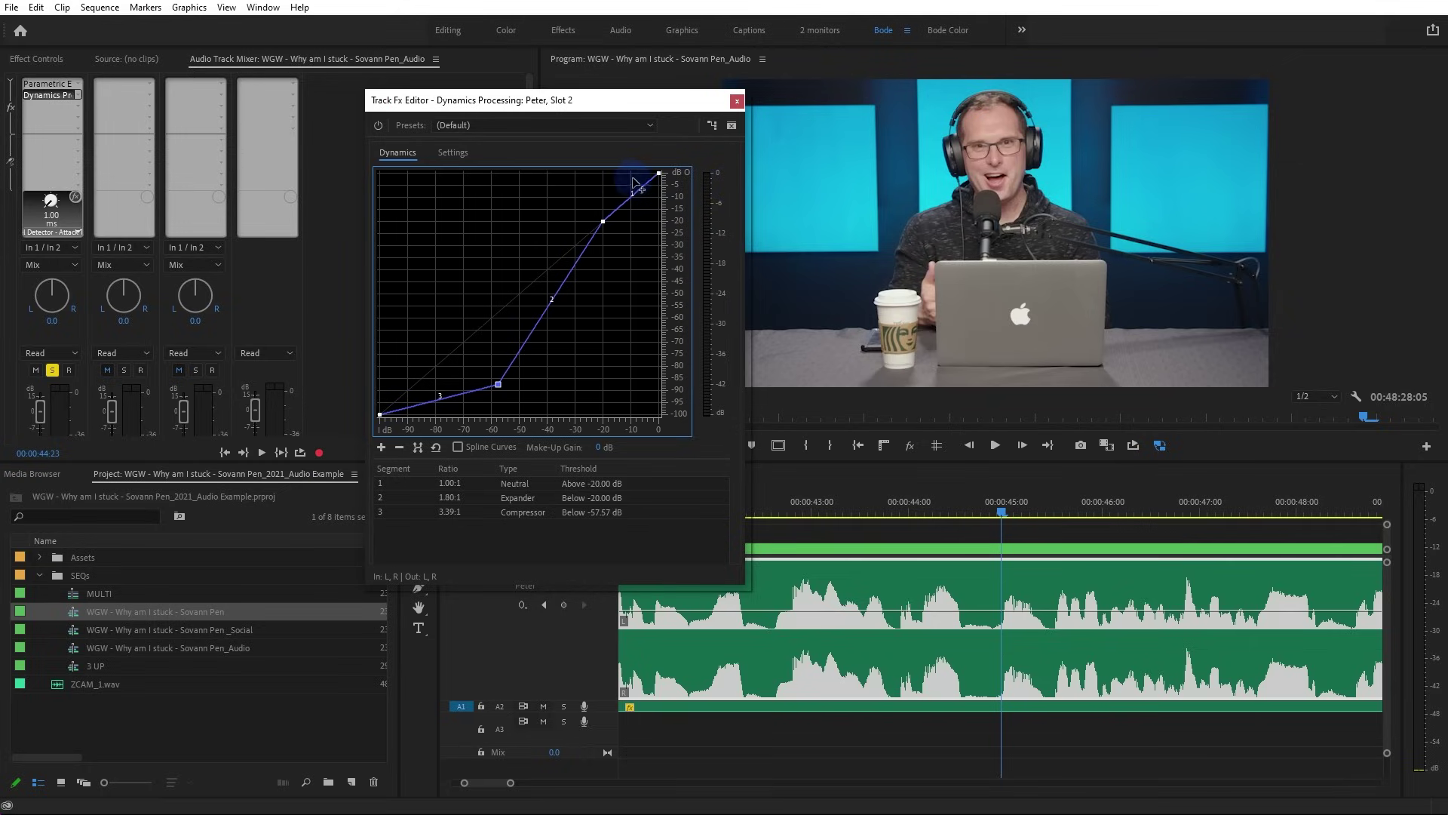
Add a middle breakpoint and set the upper knee to about -18.65 dB
left_click_drag(588, 242, 658, 183)
left_click(609, 208)
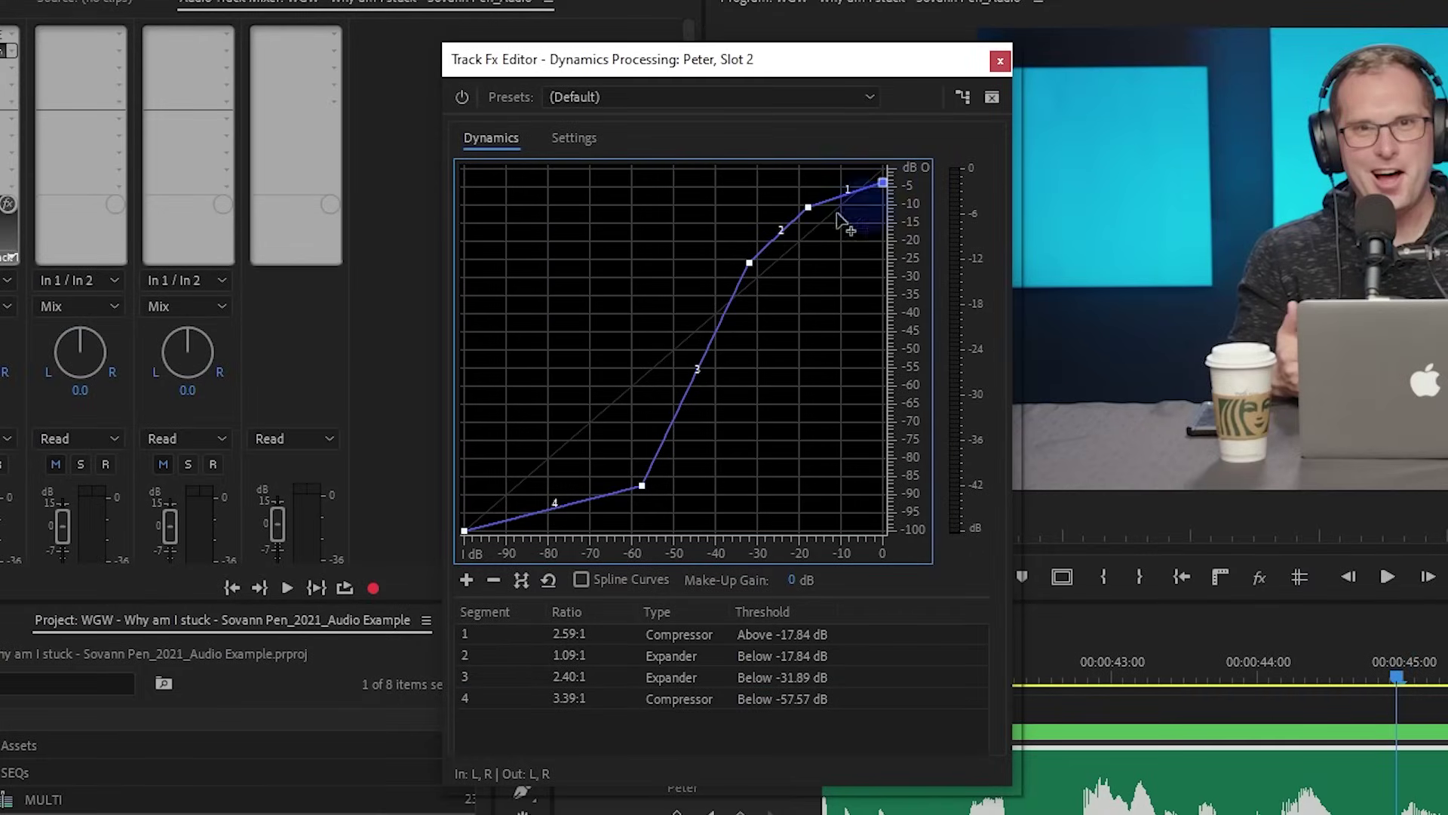
left_click_drag(749, 263, 742, 258)
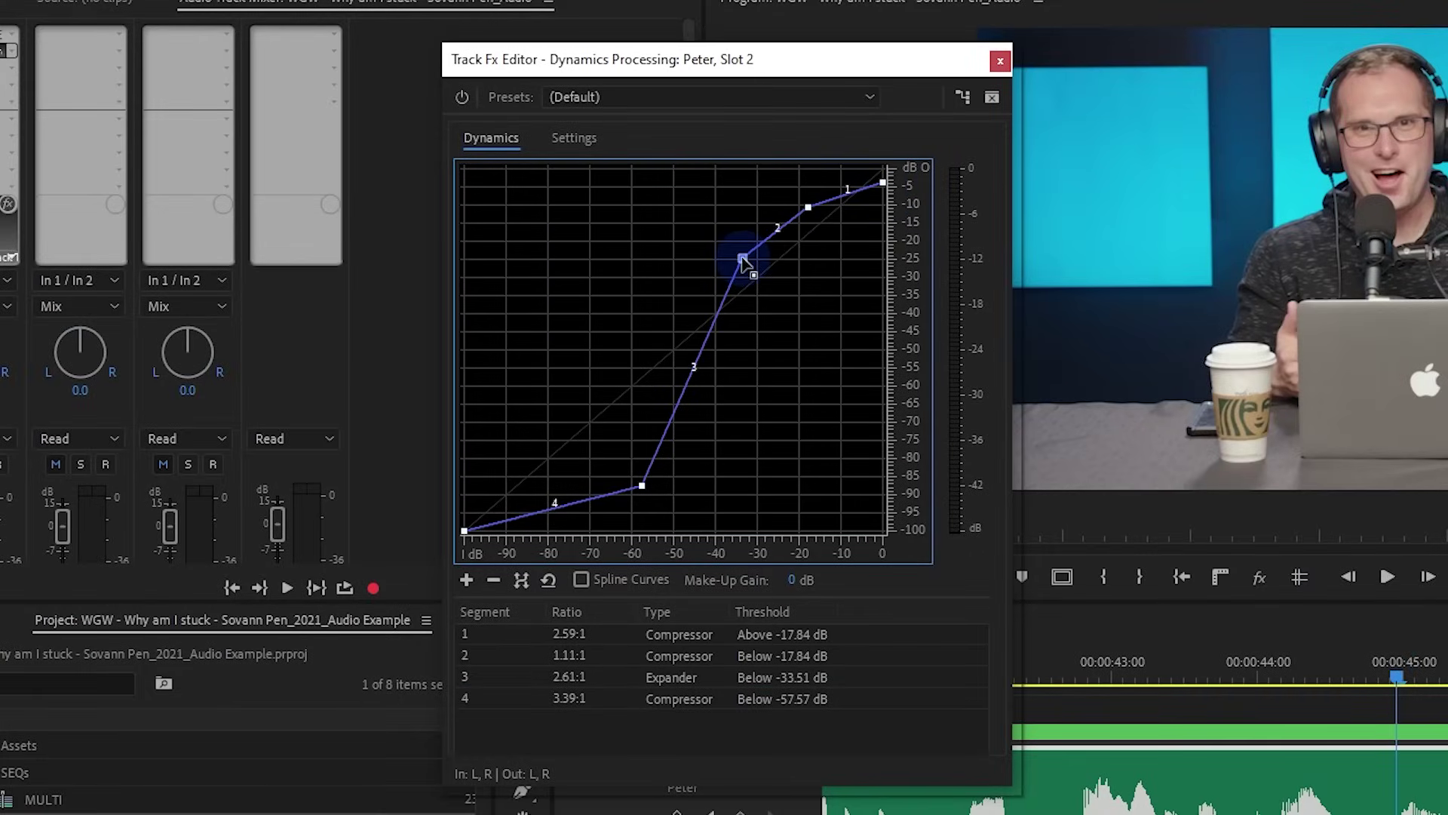
left_click_drag(808, 206, 808, 200)
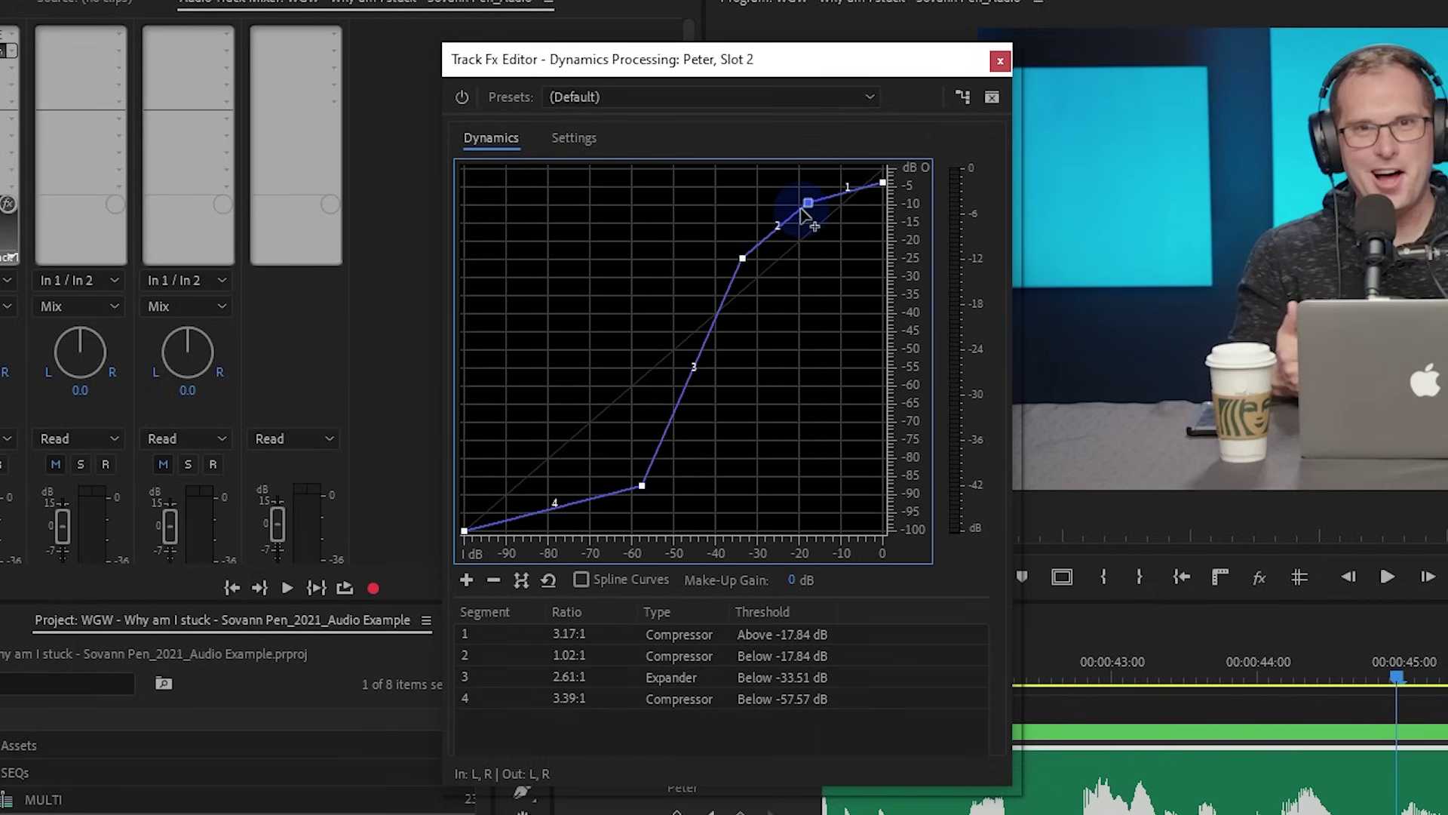
mouse_move(803, 209)
left_click_drag(807, 203, 804, 205)
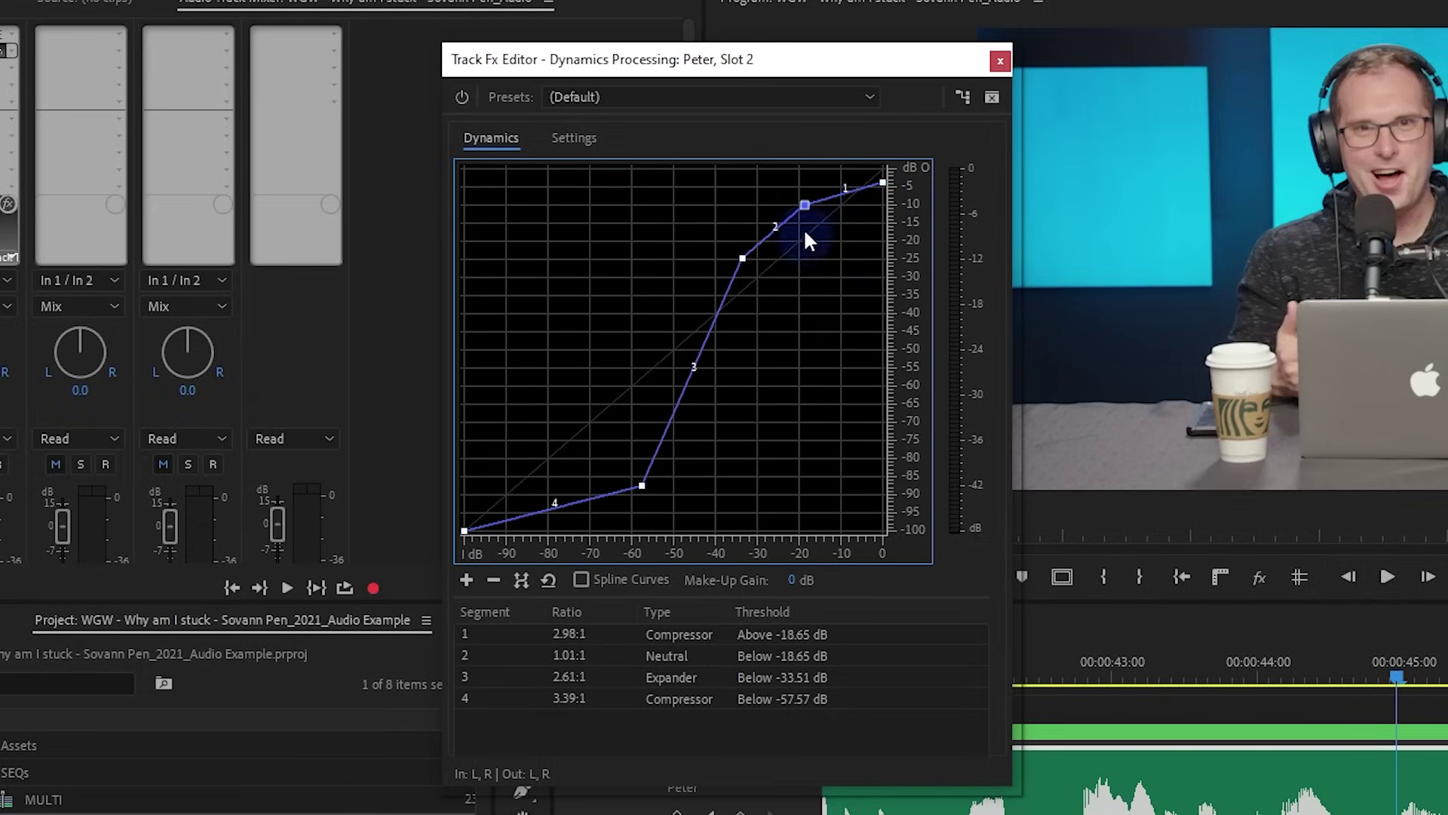
Lower the top end for more compression, delete the extra point, and load the Boomy Kick preset
mouse_move(885, 187)
left_click_drag(886, 186, 885, 191)
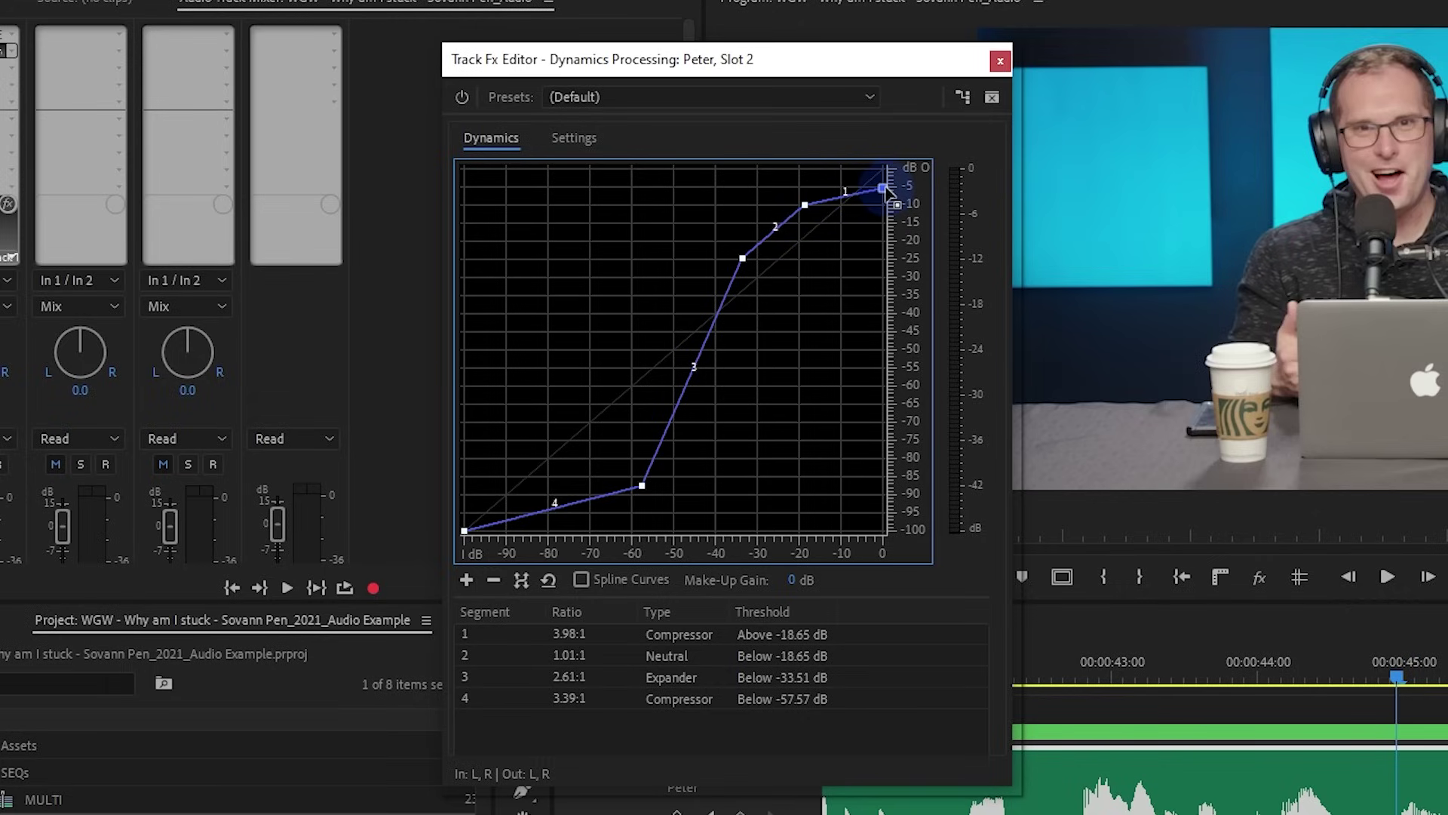
mouse_move(887, 169)
left_click_drag(881, 189, 876, 190)
right_click(877, 192)
left_click(907, 230)
left_click(649, 94)
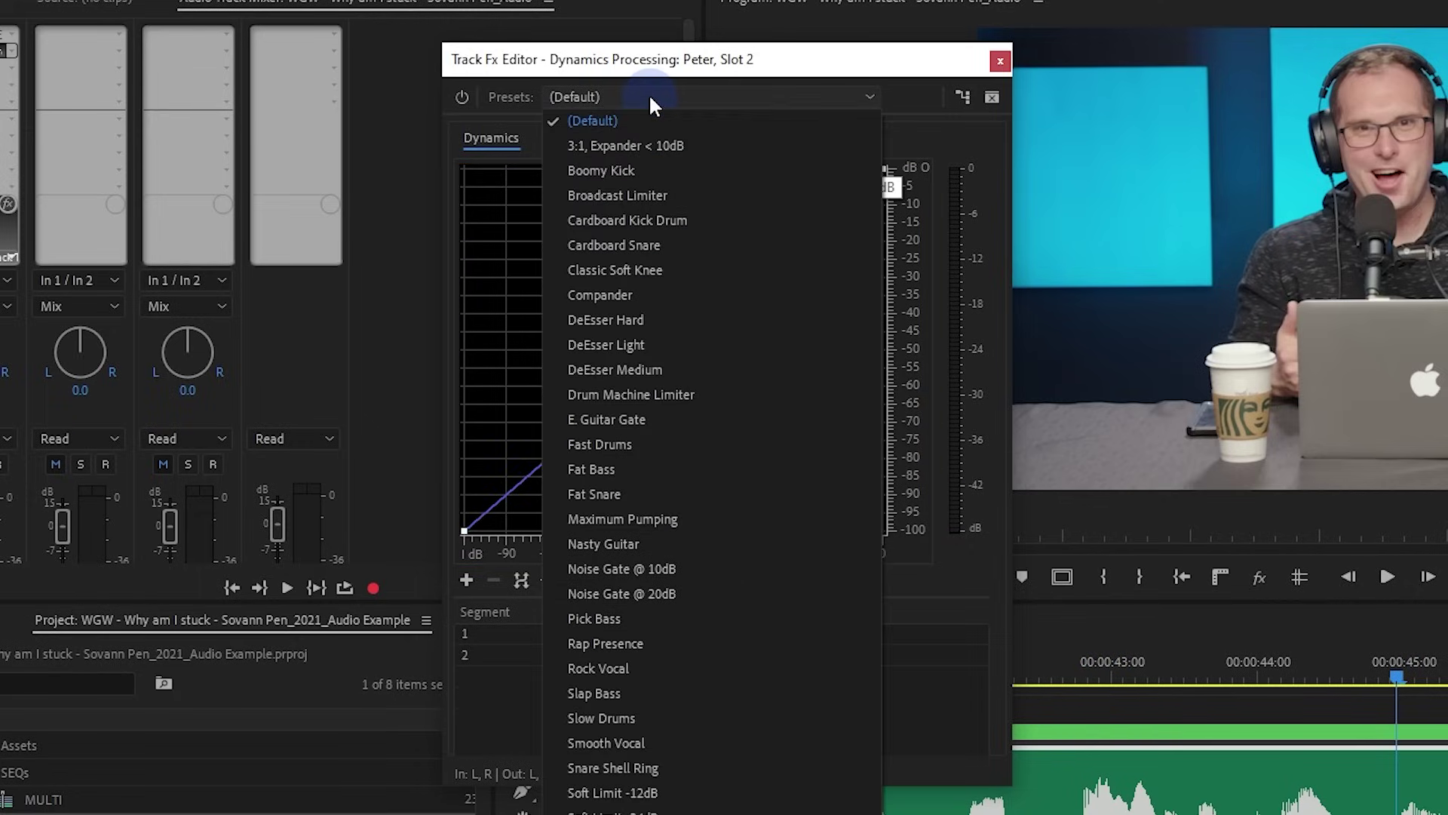
left_click(643, 167)
left_click(656, 97)
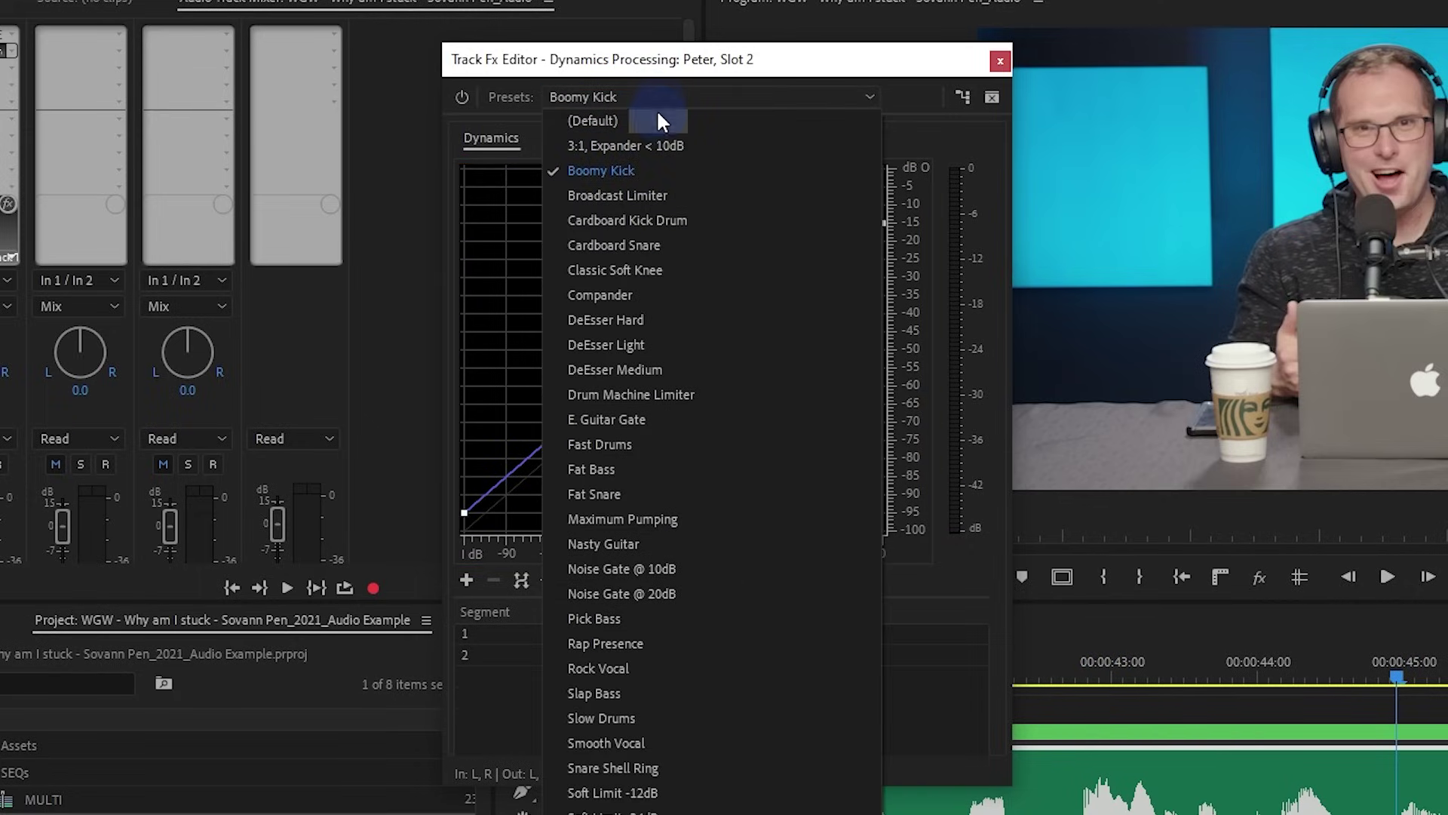
left_click(656, 110)
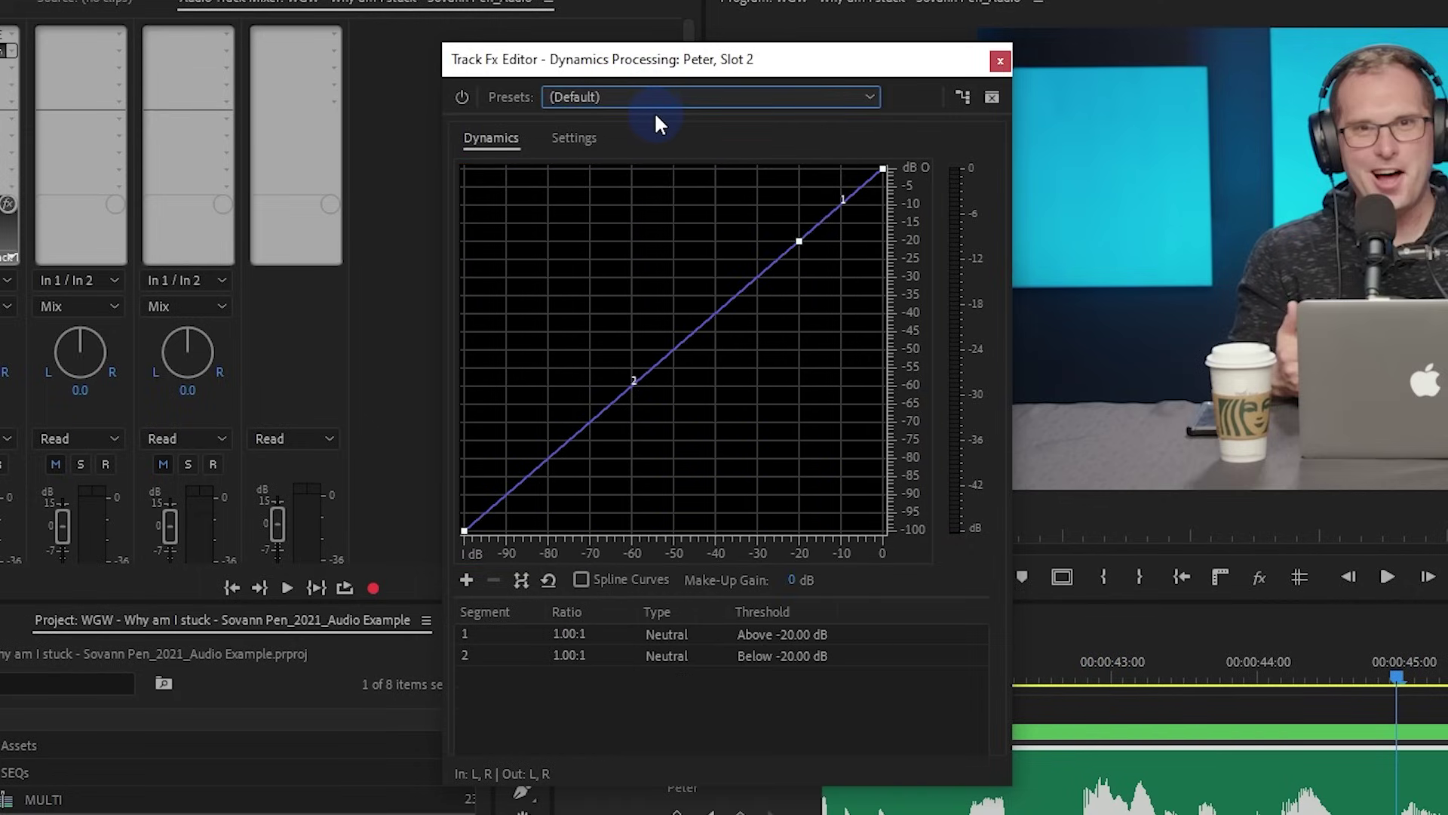
left_click_drag(884, 169, 911, 238)
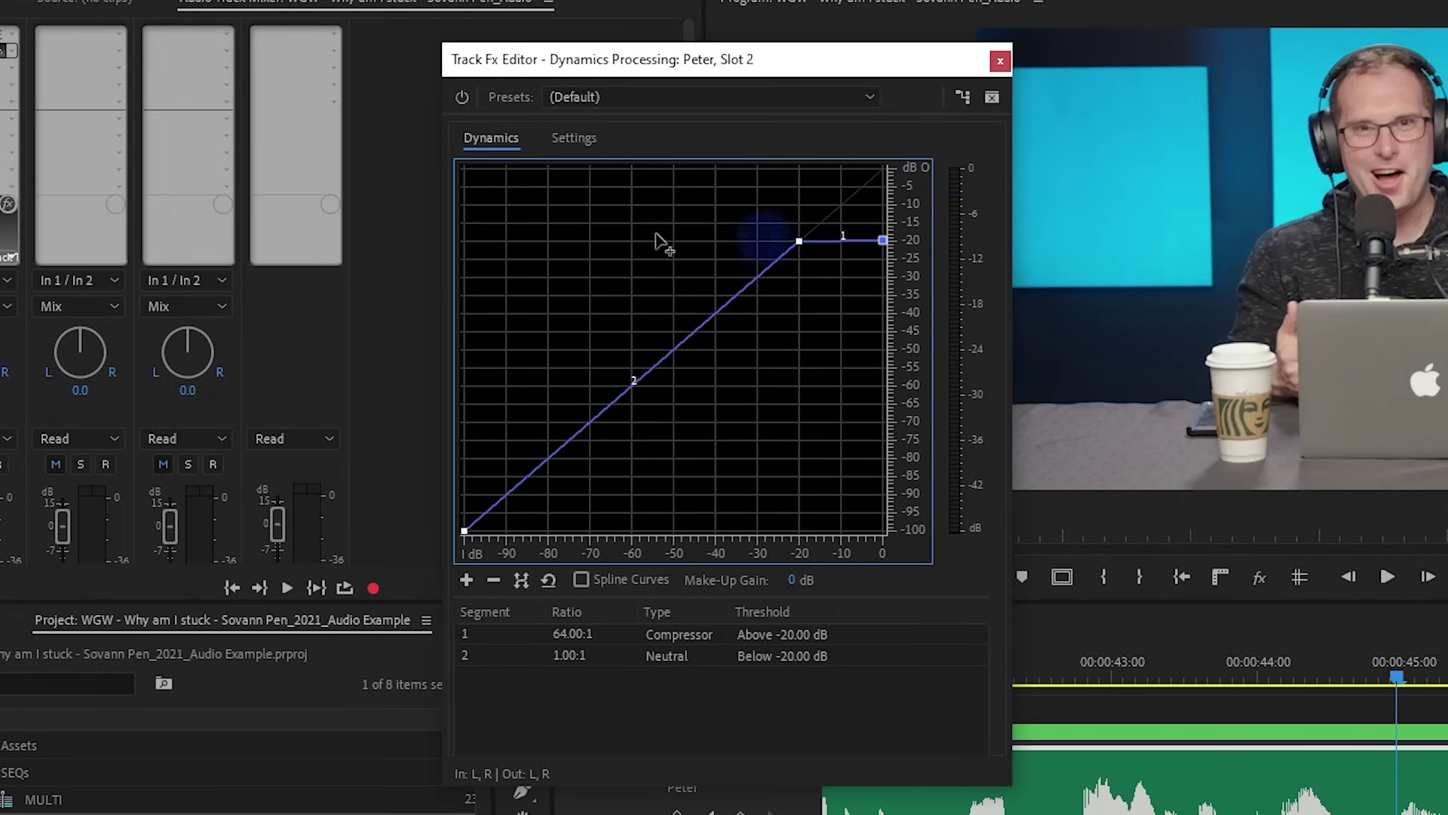
left_click_drag(1066, 675, 1035, 693)
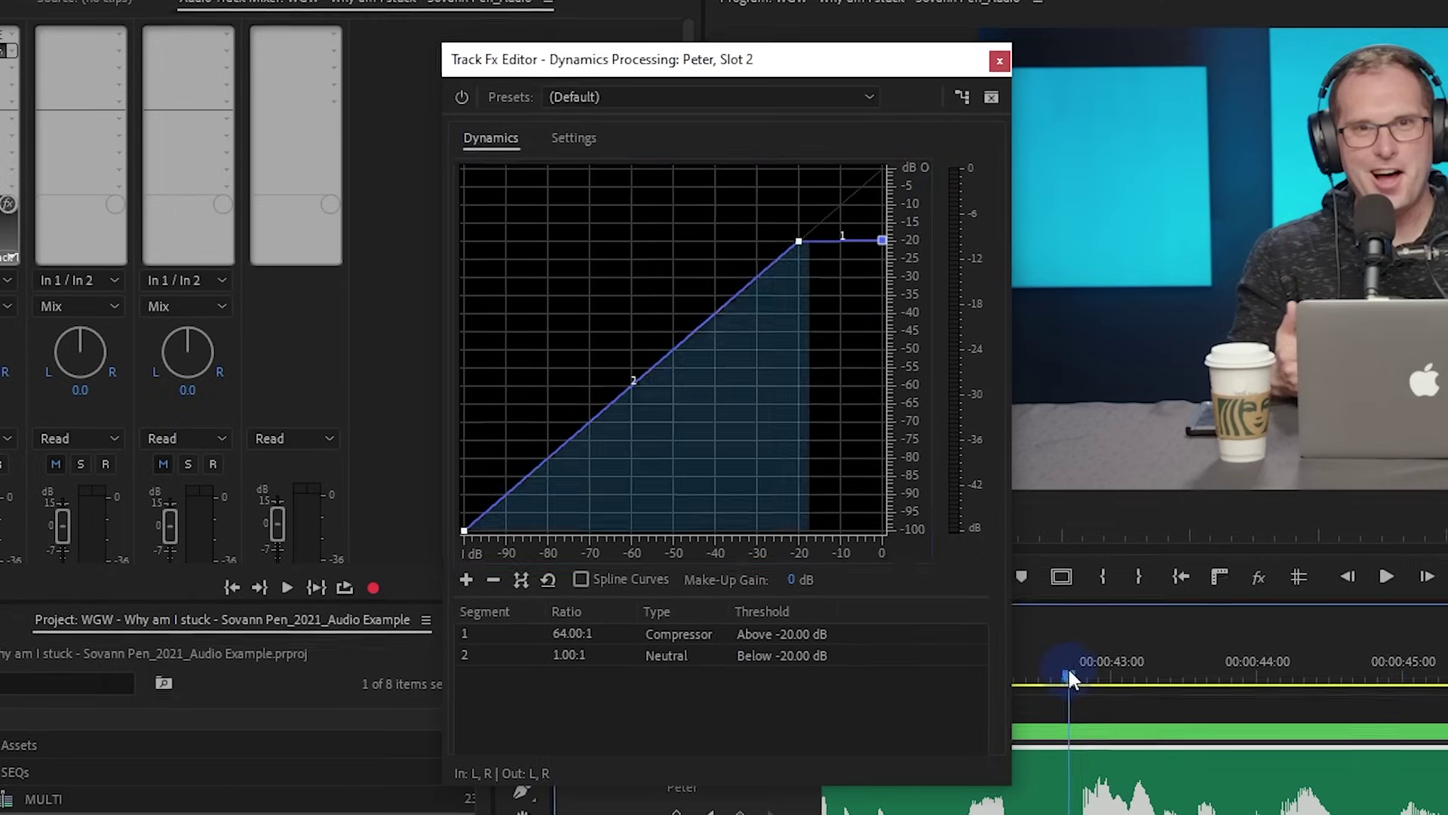
key("space")
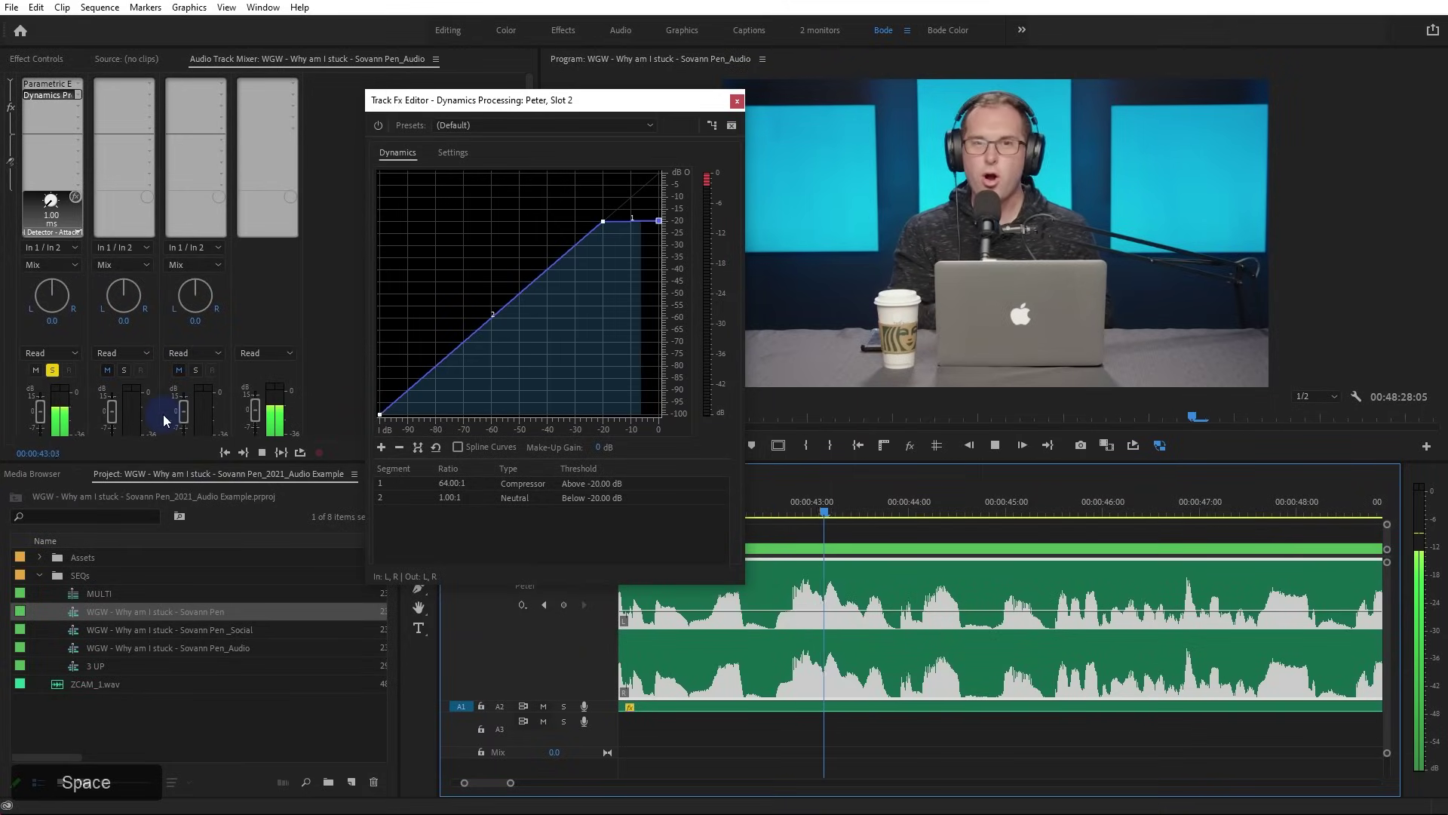
scroll(352, 267, "down", 2)
scroll(347, 264, "down", 2)
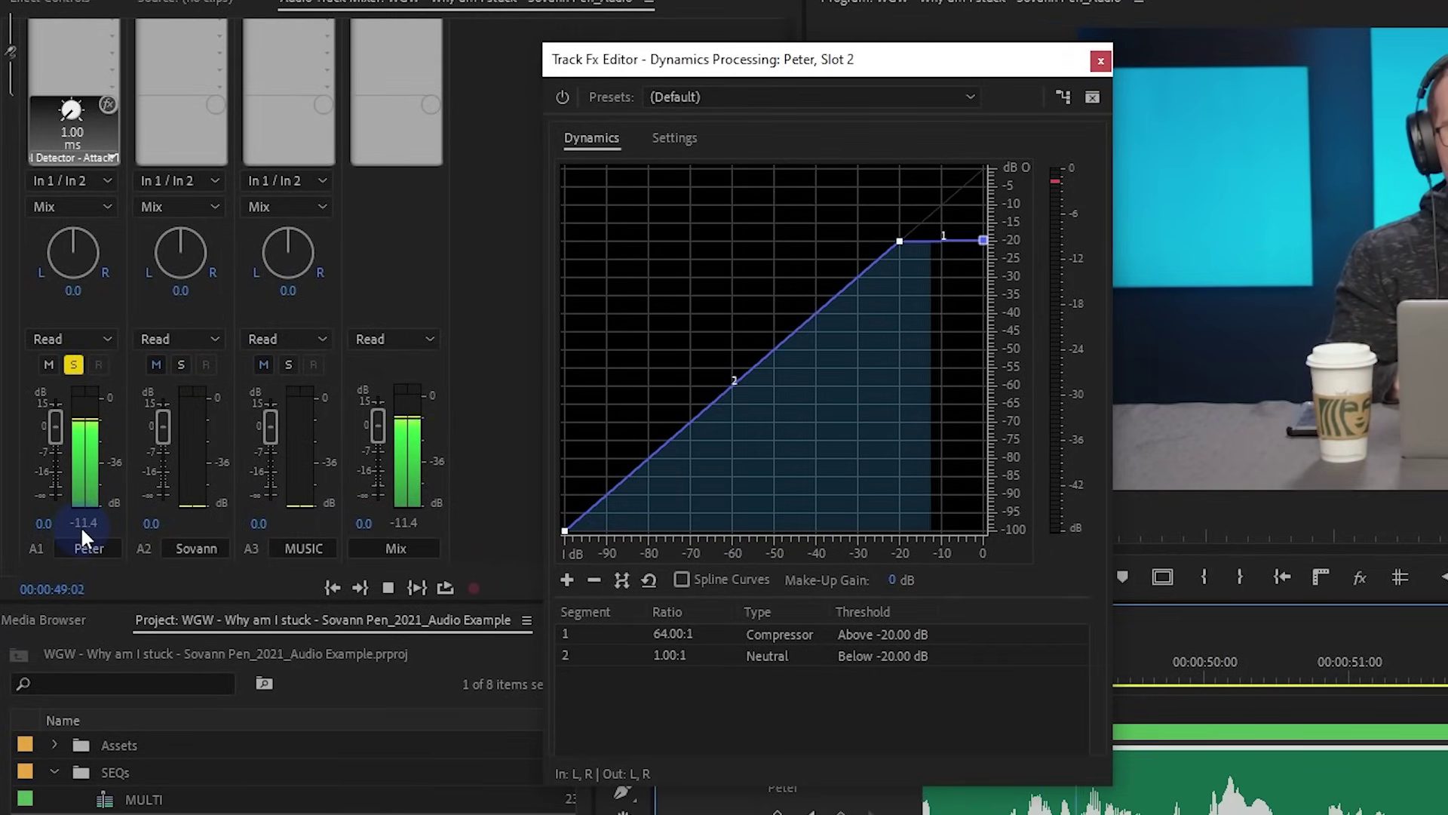
key("space")
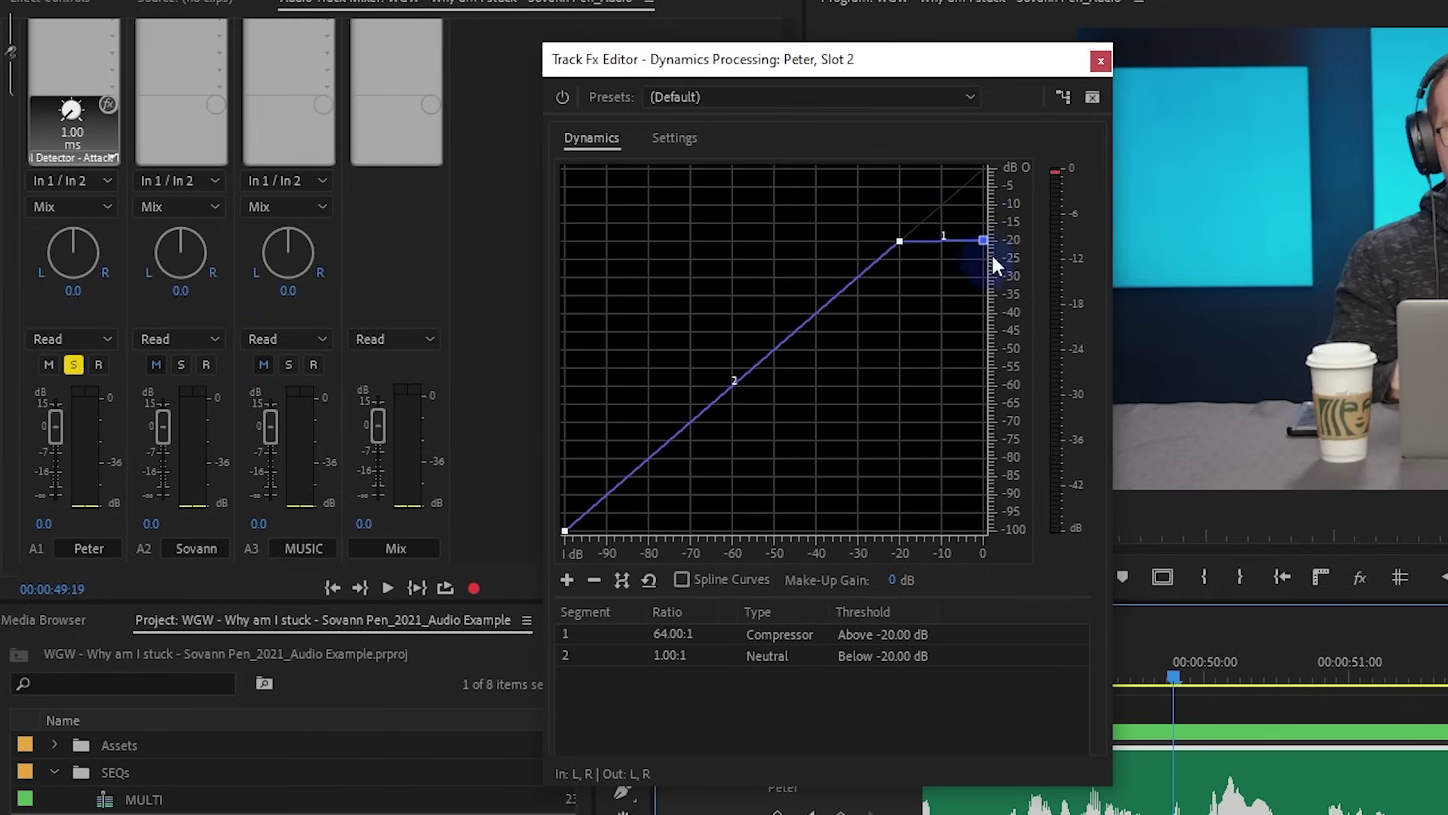
left_click(706, 142)
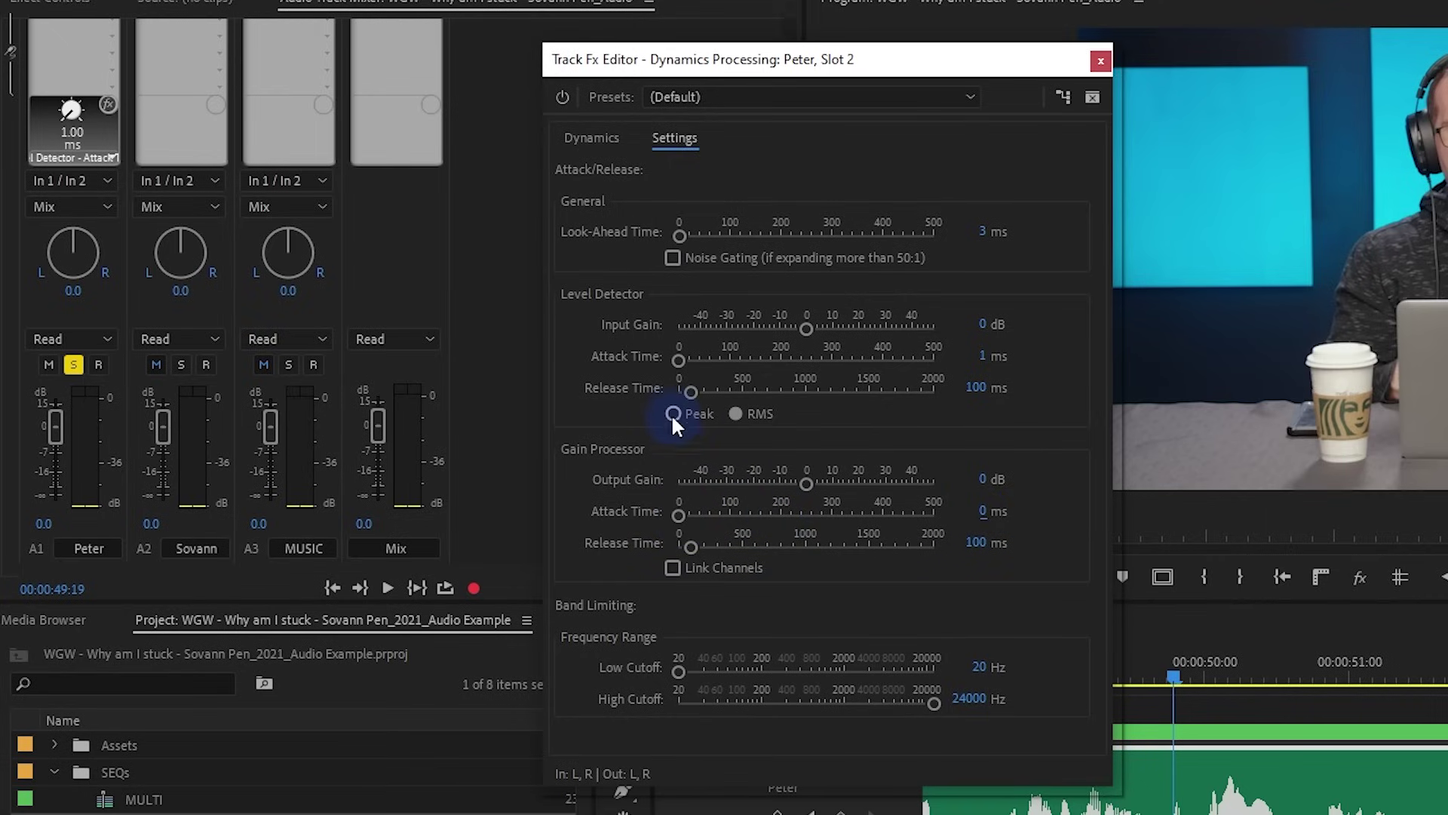
left_click(581, 143)
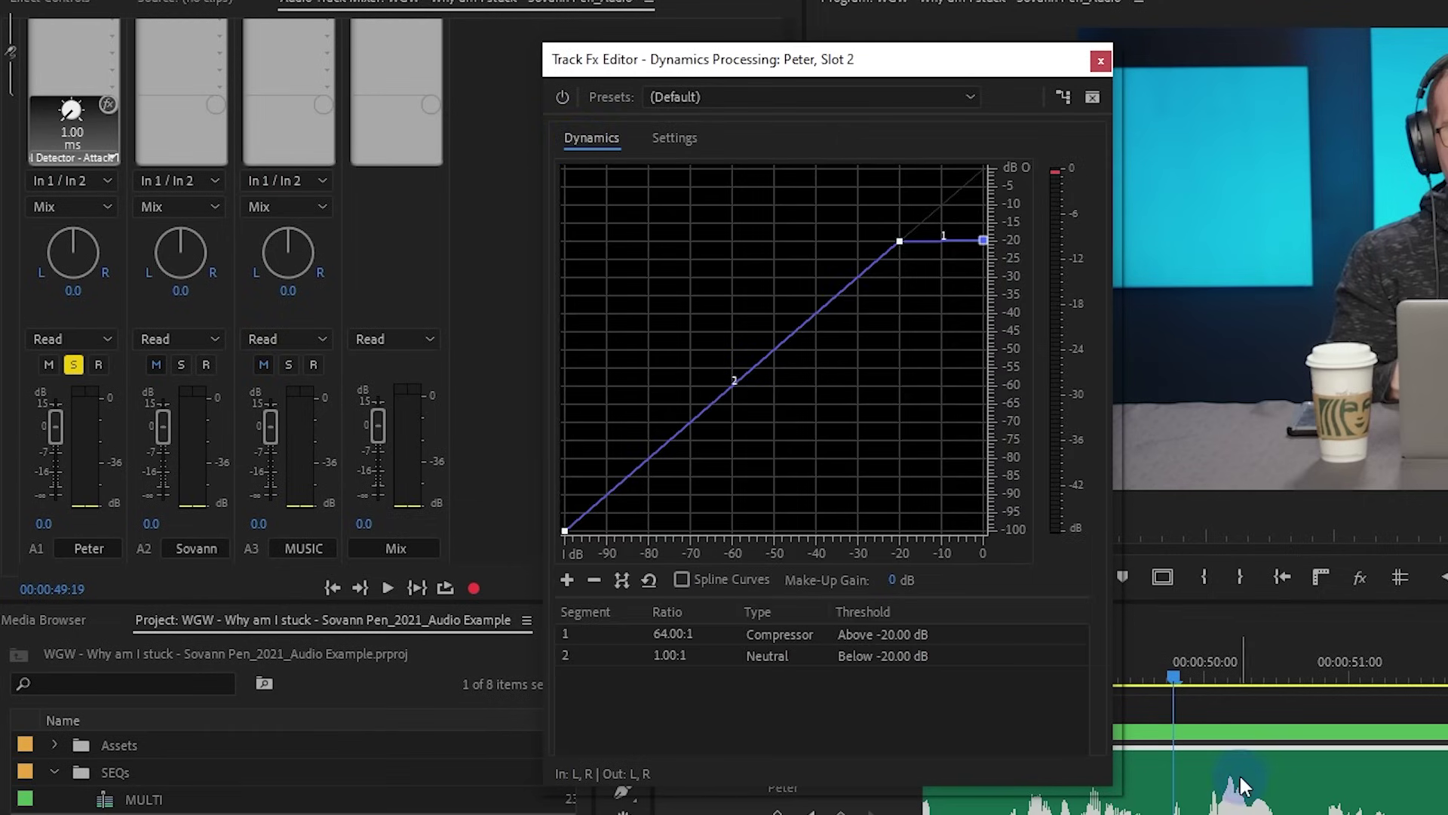
key("space")
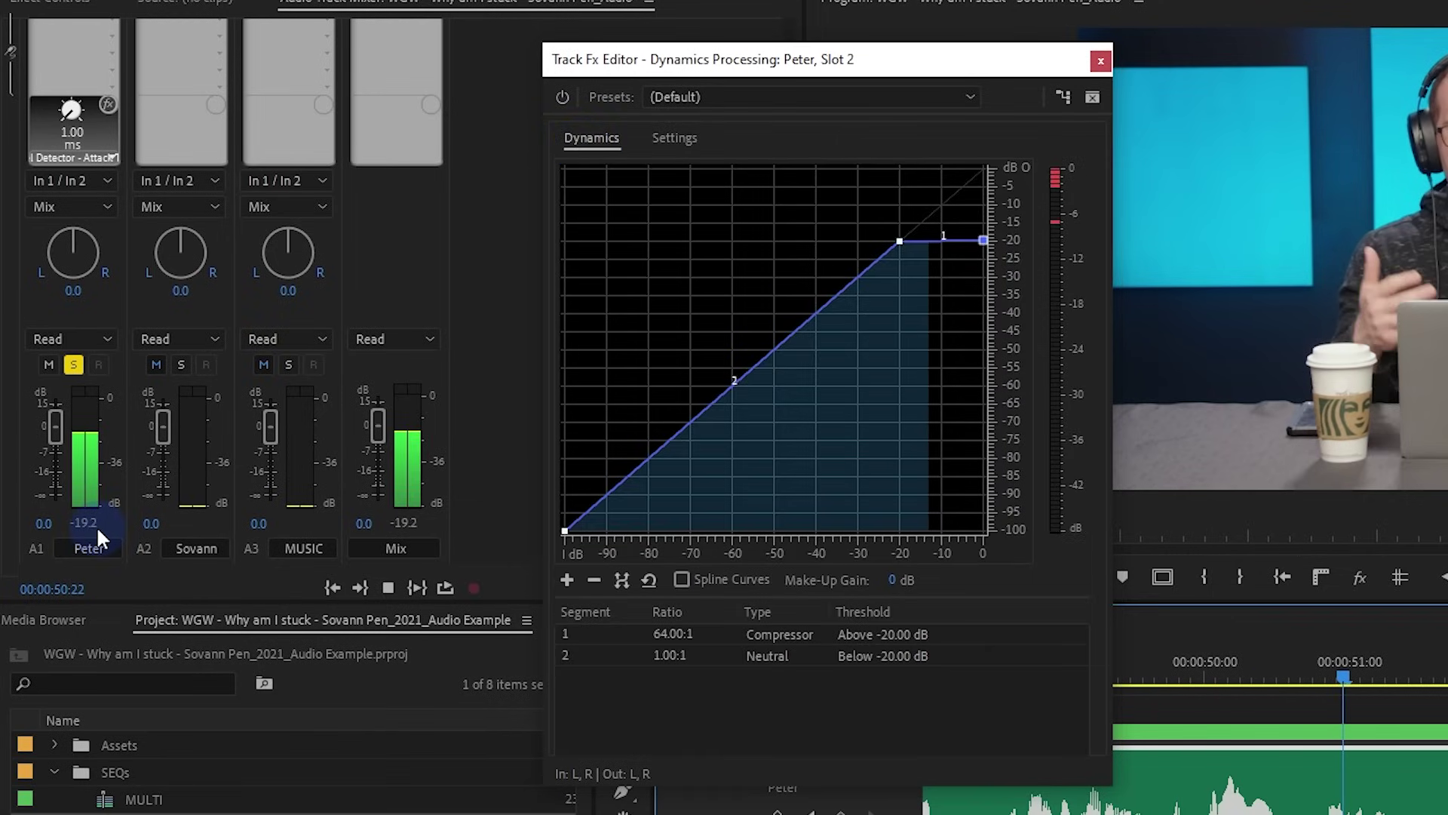
key("space")
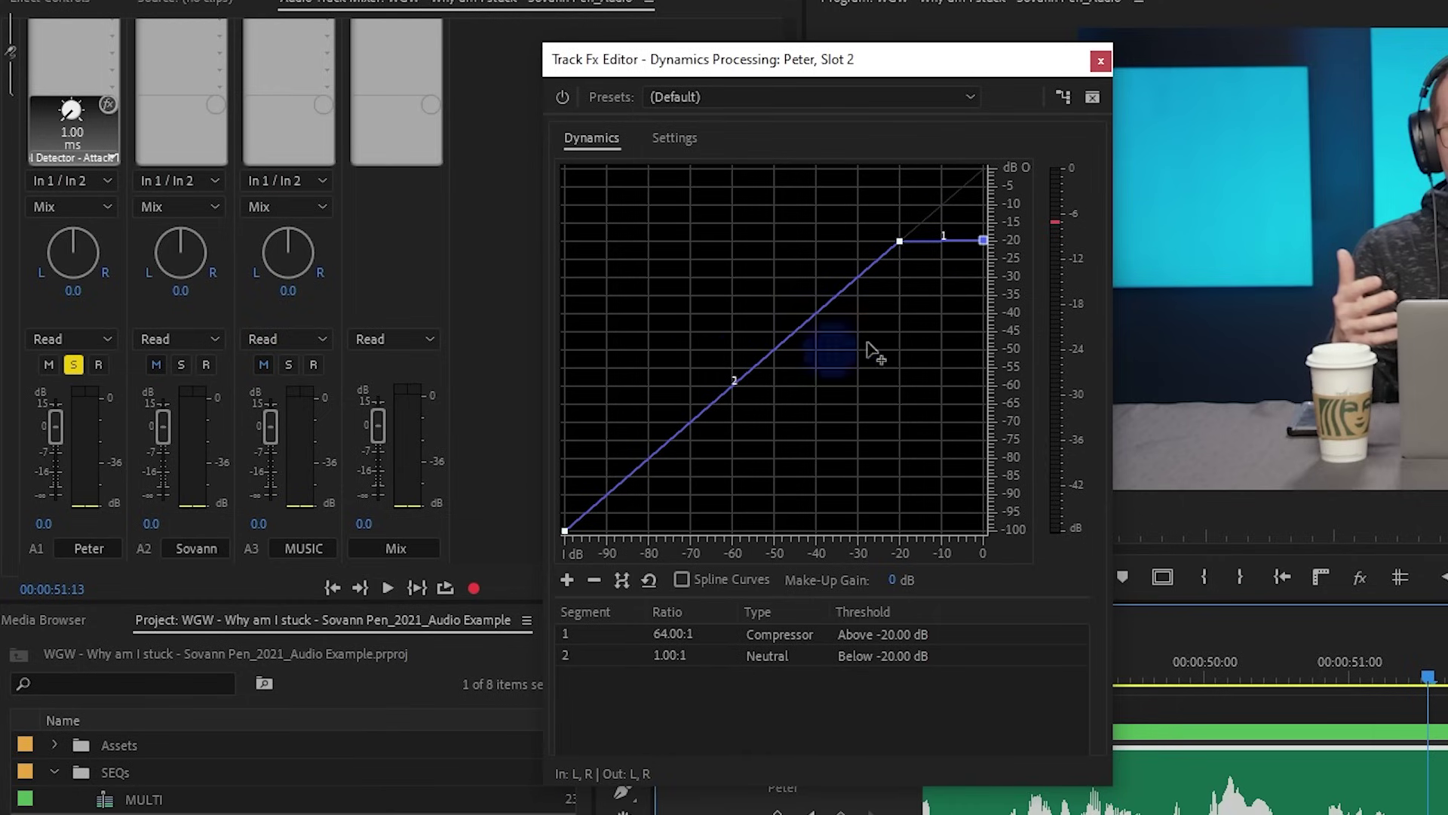
Raise the top endpoint to about -5 dB and the threshold point to about -10 dB, and add low points
left_click_drag(982, 240, 1000, 185)
left_click_drag(900, 241, 895, 200)
left_click_drag(802, 293, 808, 249)
left_click_drag(736, 338, 722, 482)
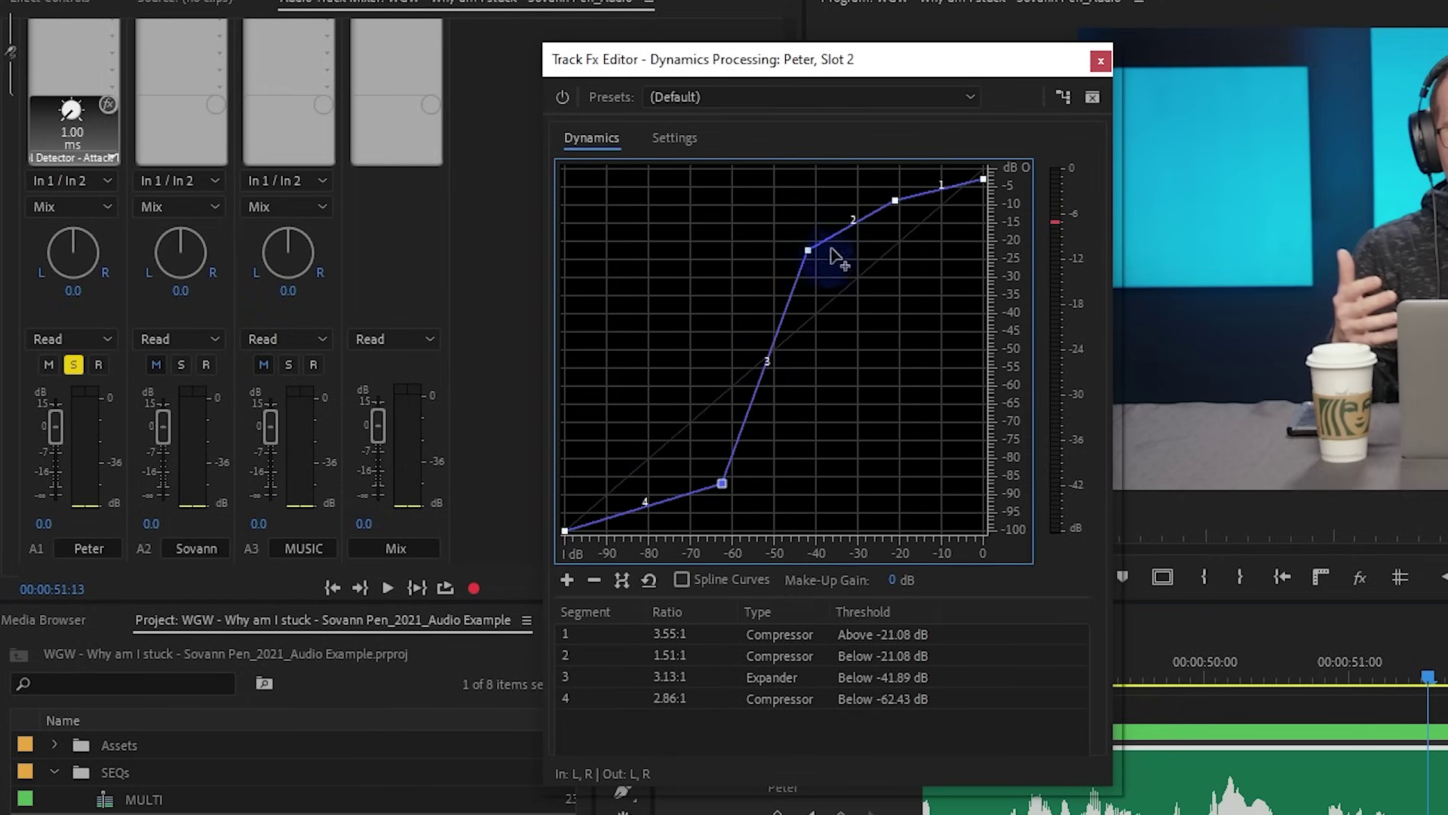
mouse_move(808, 249)
left_mouse_down()
mouse_move(834, 243)
mouse_move(822, 258)
left_mouse_up()
left_click_drag(895, 200, 902, 204)
left_click_drag(983, 178, 983, 189)
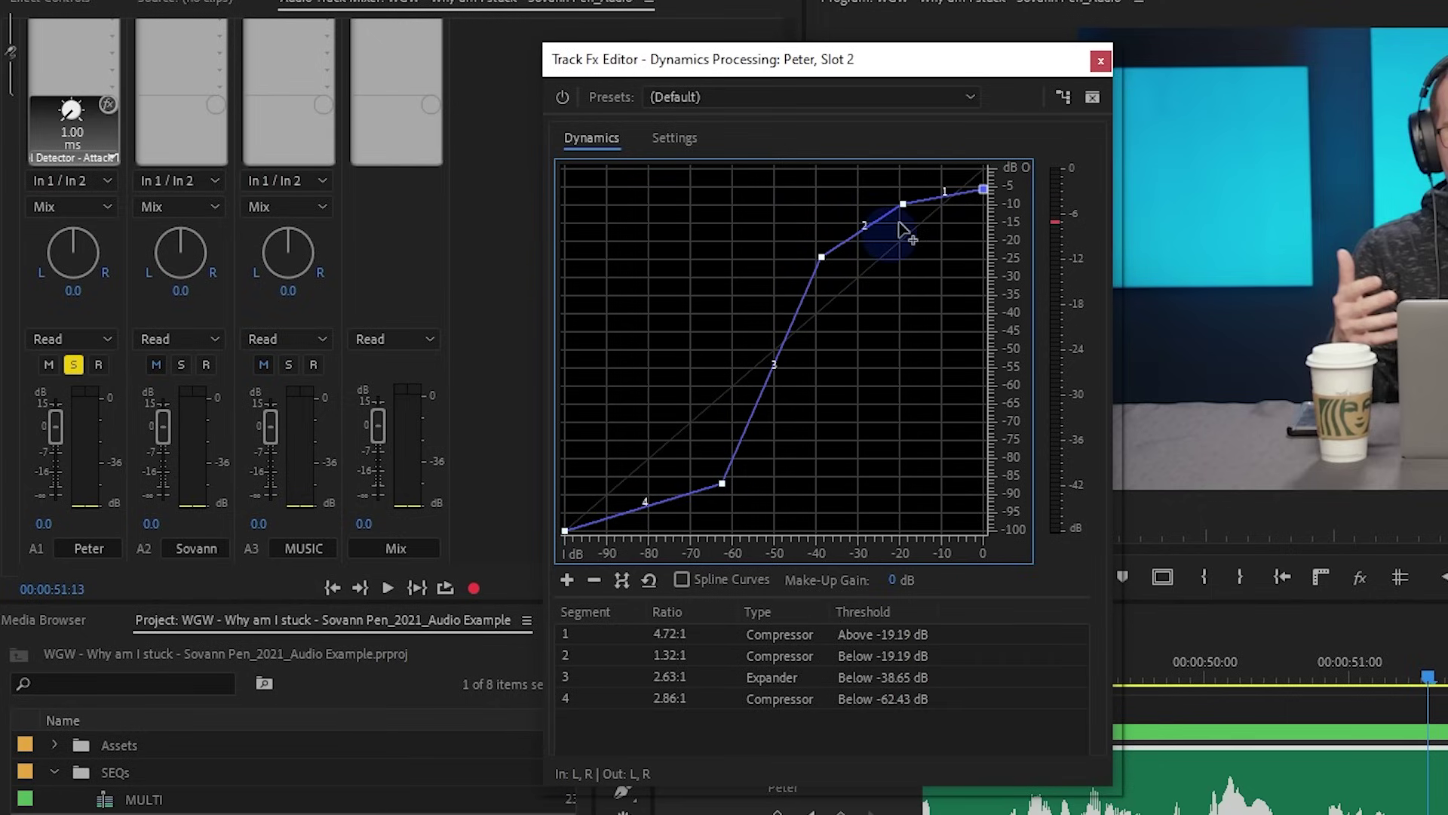
Delete stray points, make segment 2 neutral, and place the lower knee near -52.70 dB
left_click(980, 191)
right_click(963, 194)
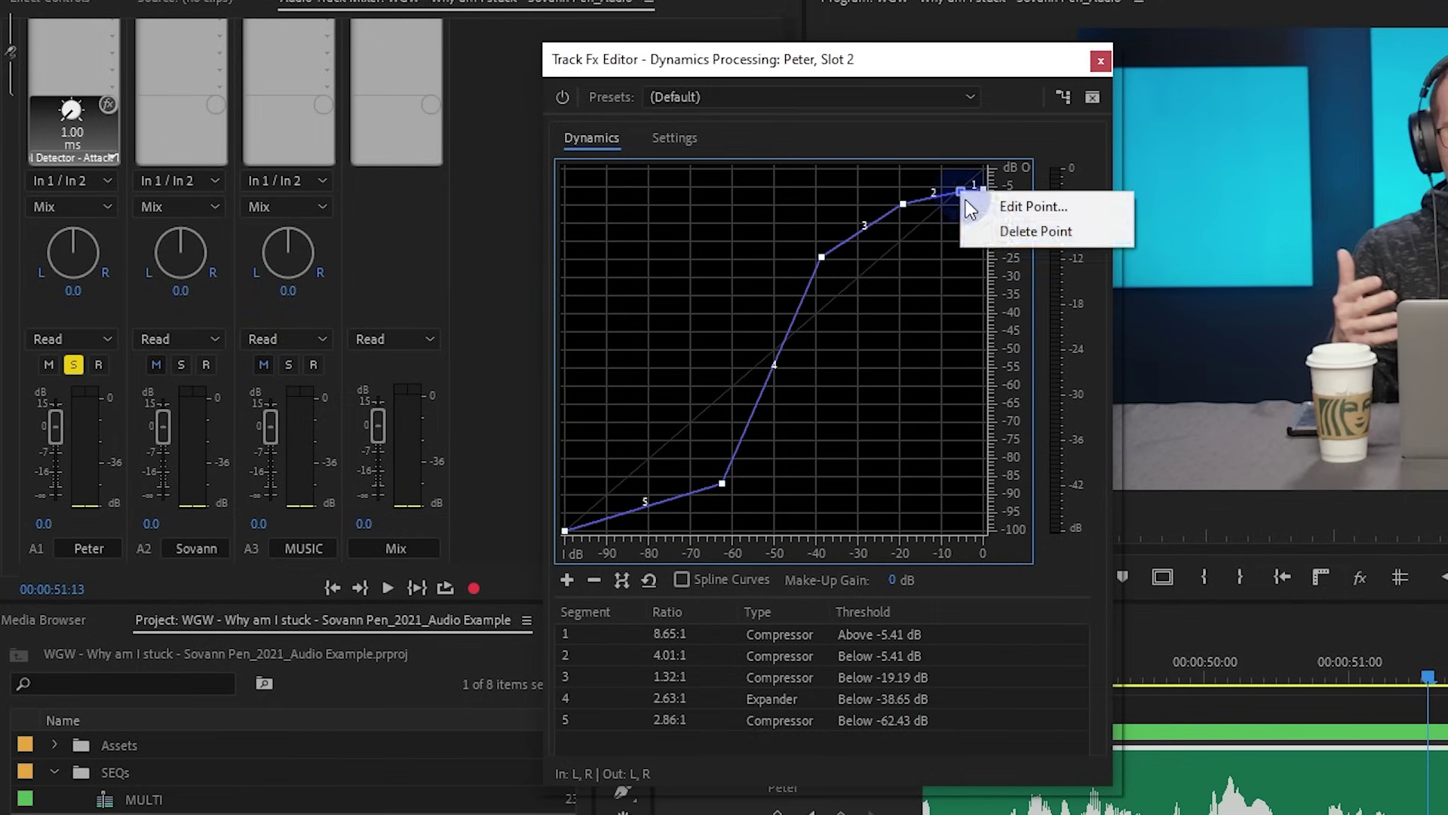
left_click(980, 228)
left_click_drag(849, 249, 835, 261)
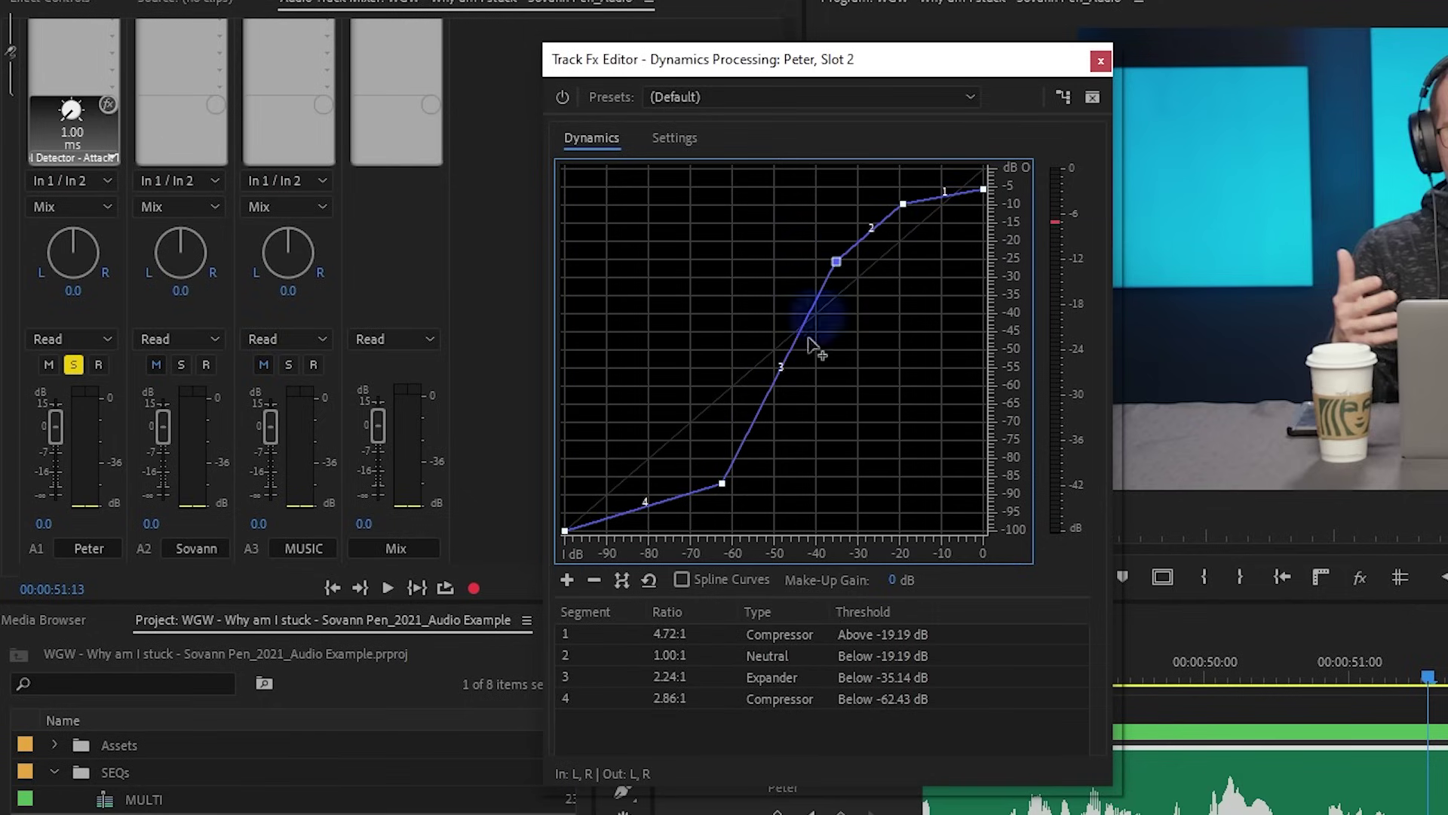
left_click(758, 448)
left_click_drag(758, 448, 700, 500)
right_click(747, 474)
left_click(771, 516)
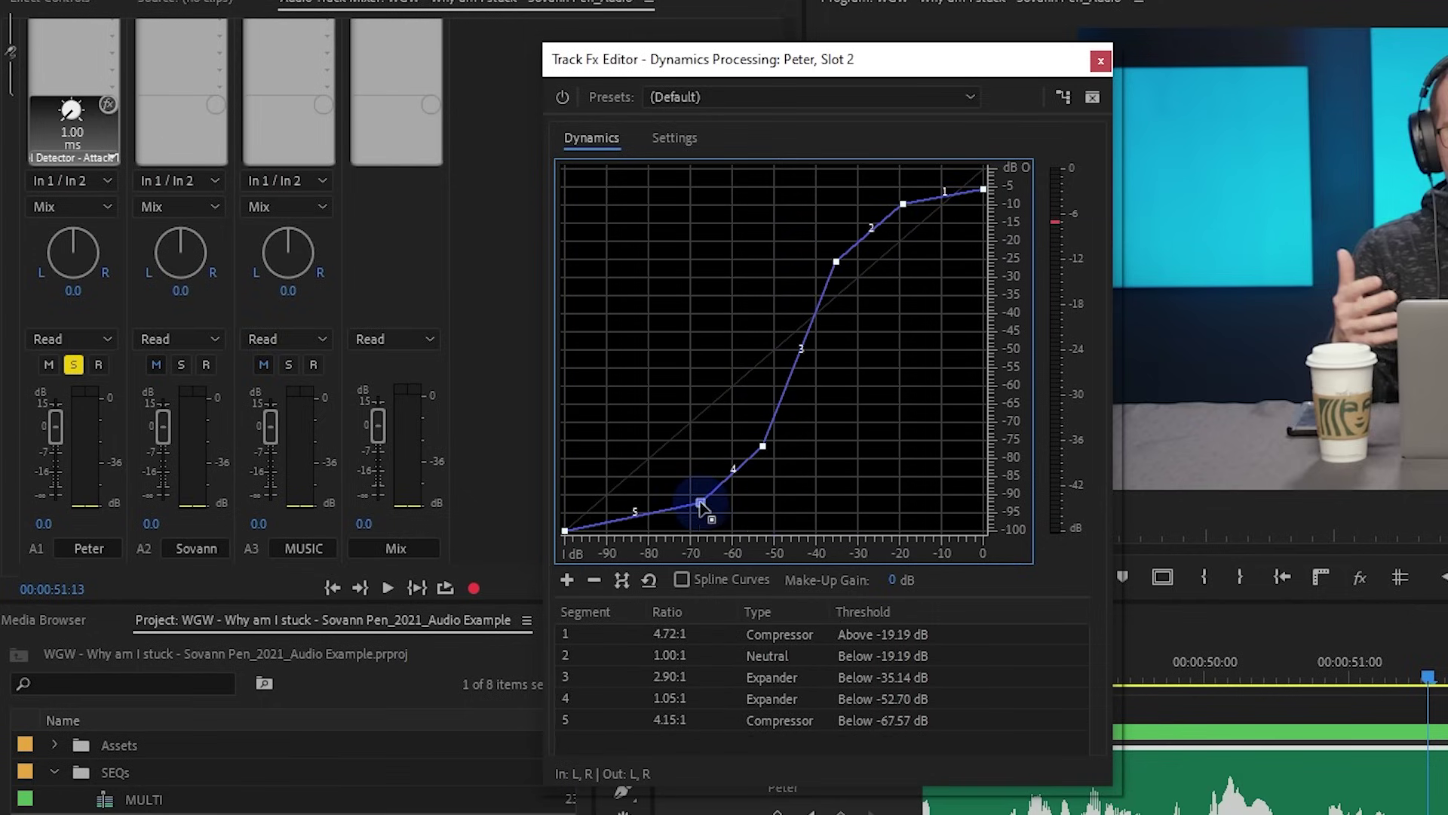
left_click(668, 143)
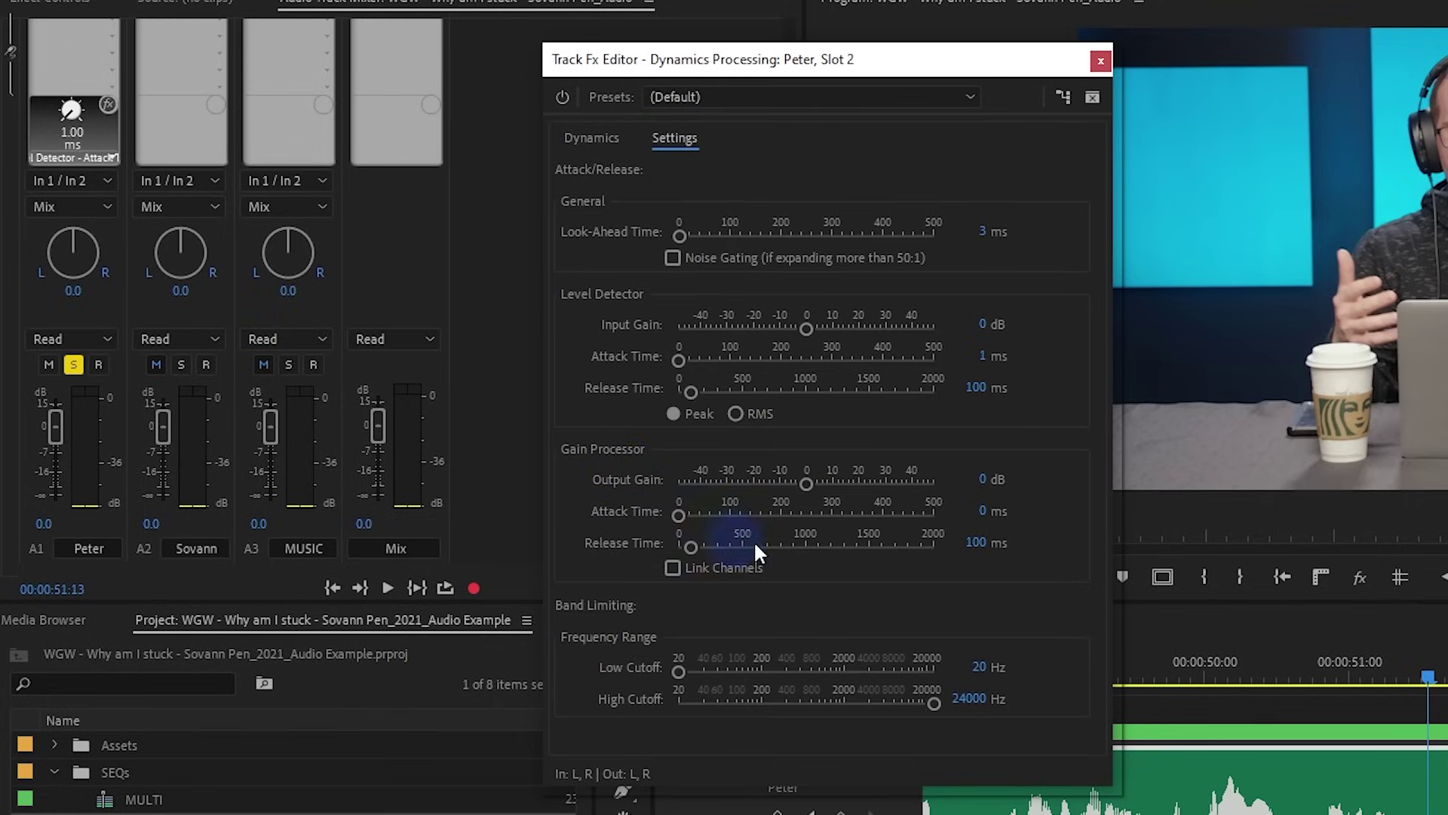
Audition the S-curve around 48–50 seconds several times
left_click(592, 138)
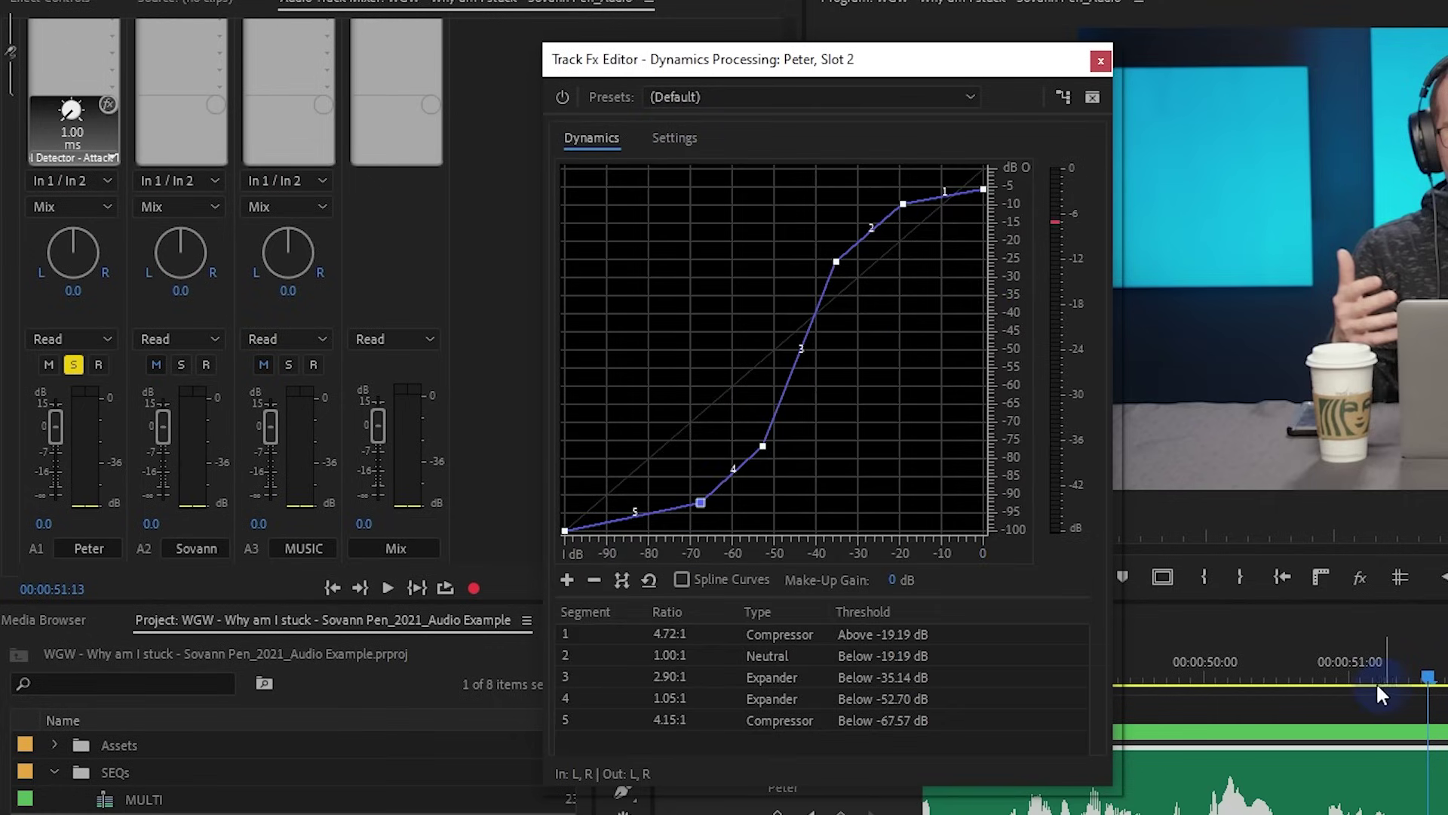
left_click(1206, 658)
key("space")
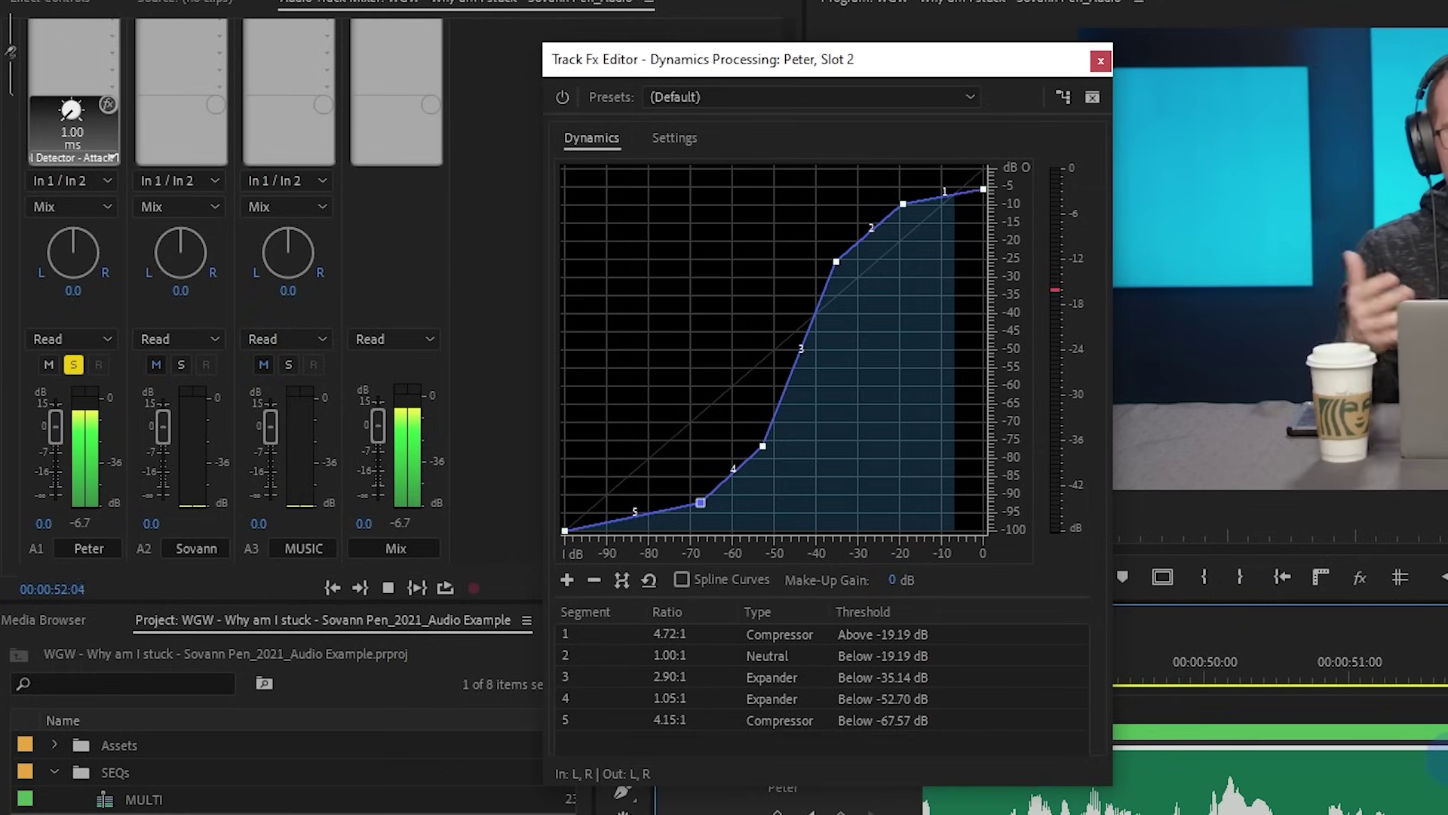
left_click(1358, 656)
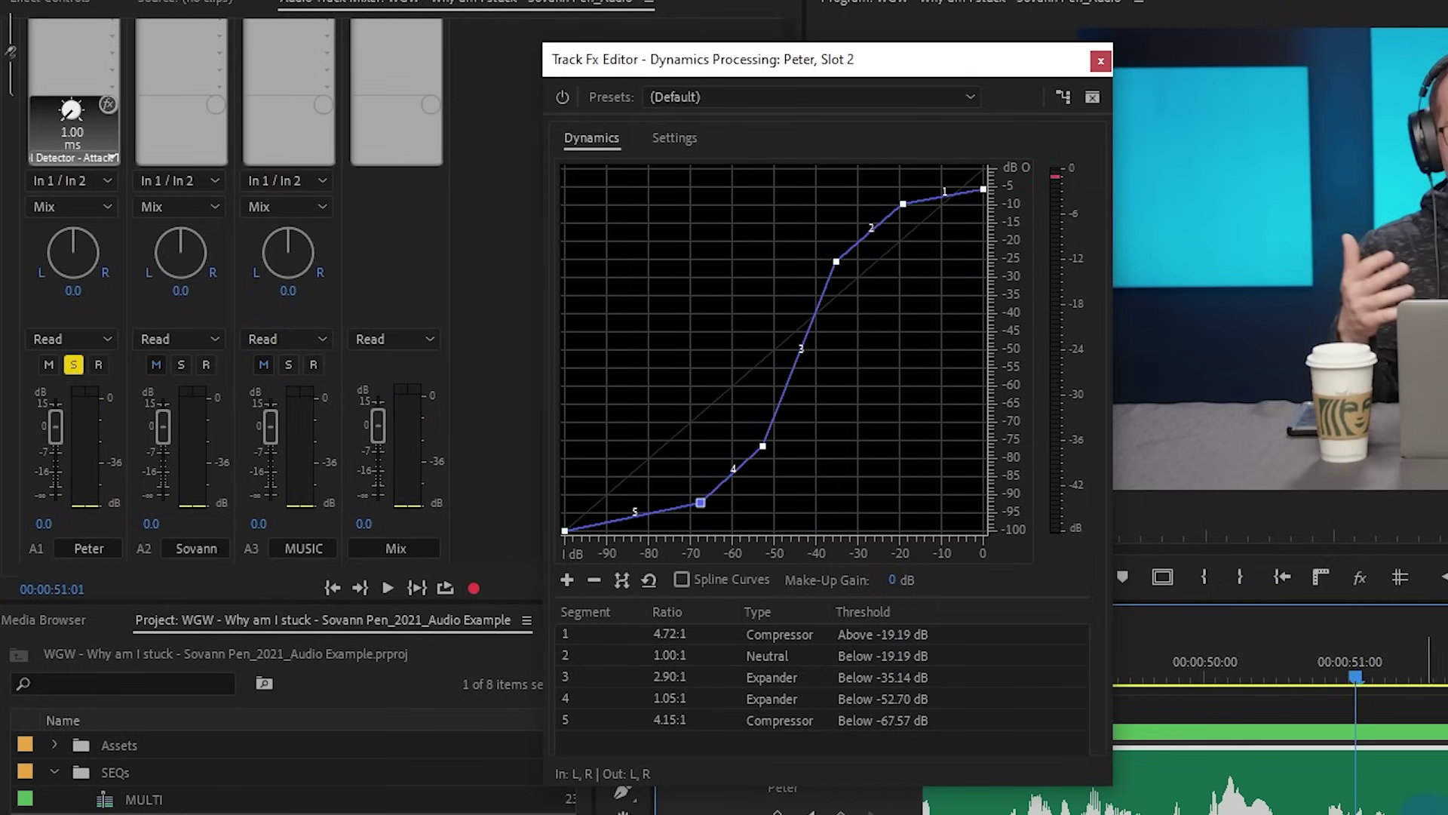
left_click(1296, 653)
key("space")
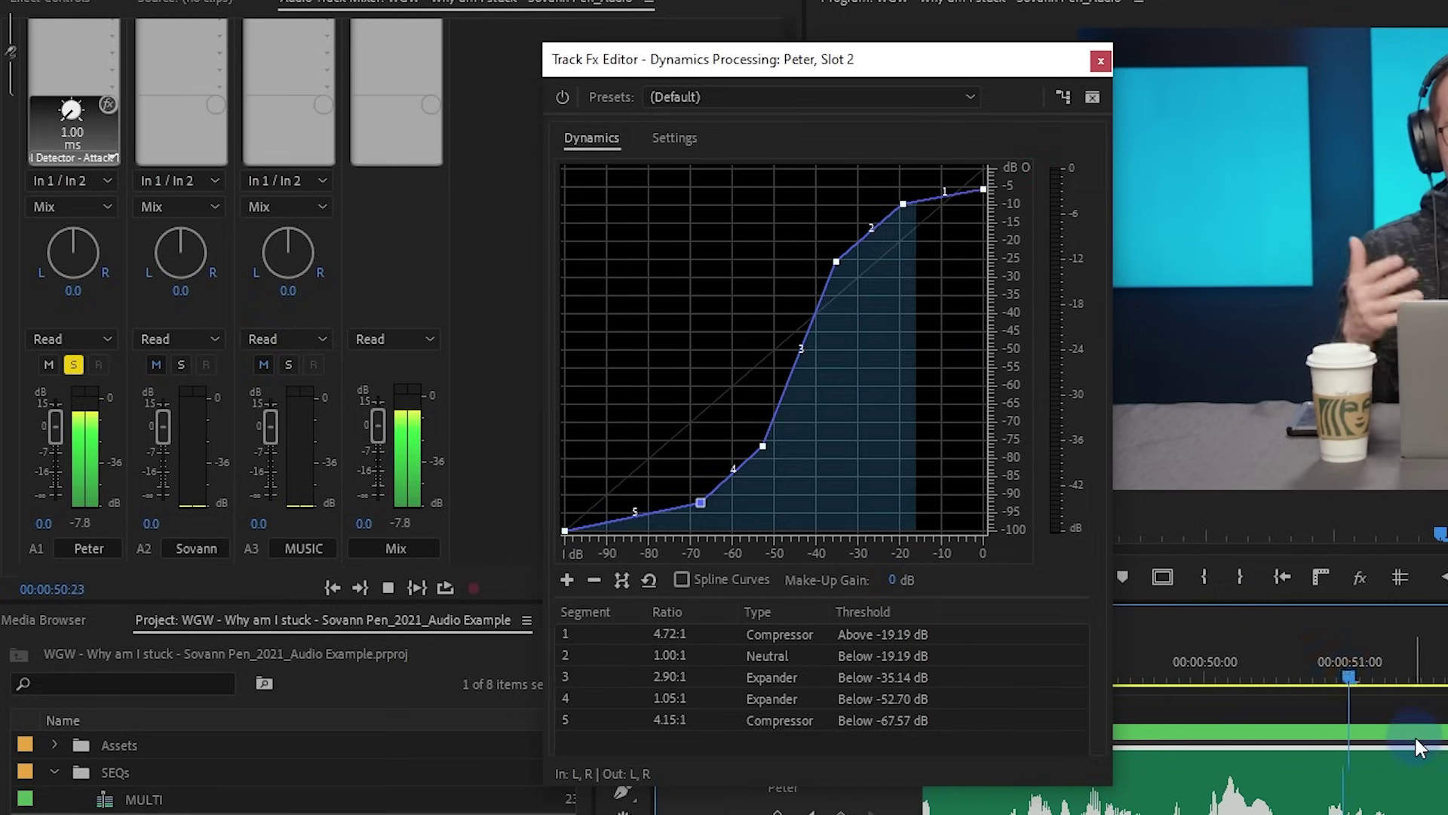
key("space")
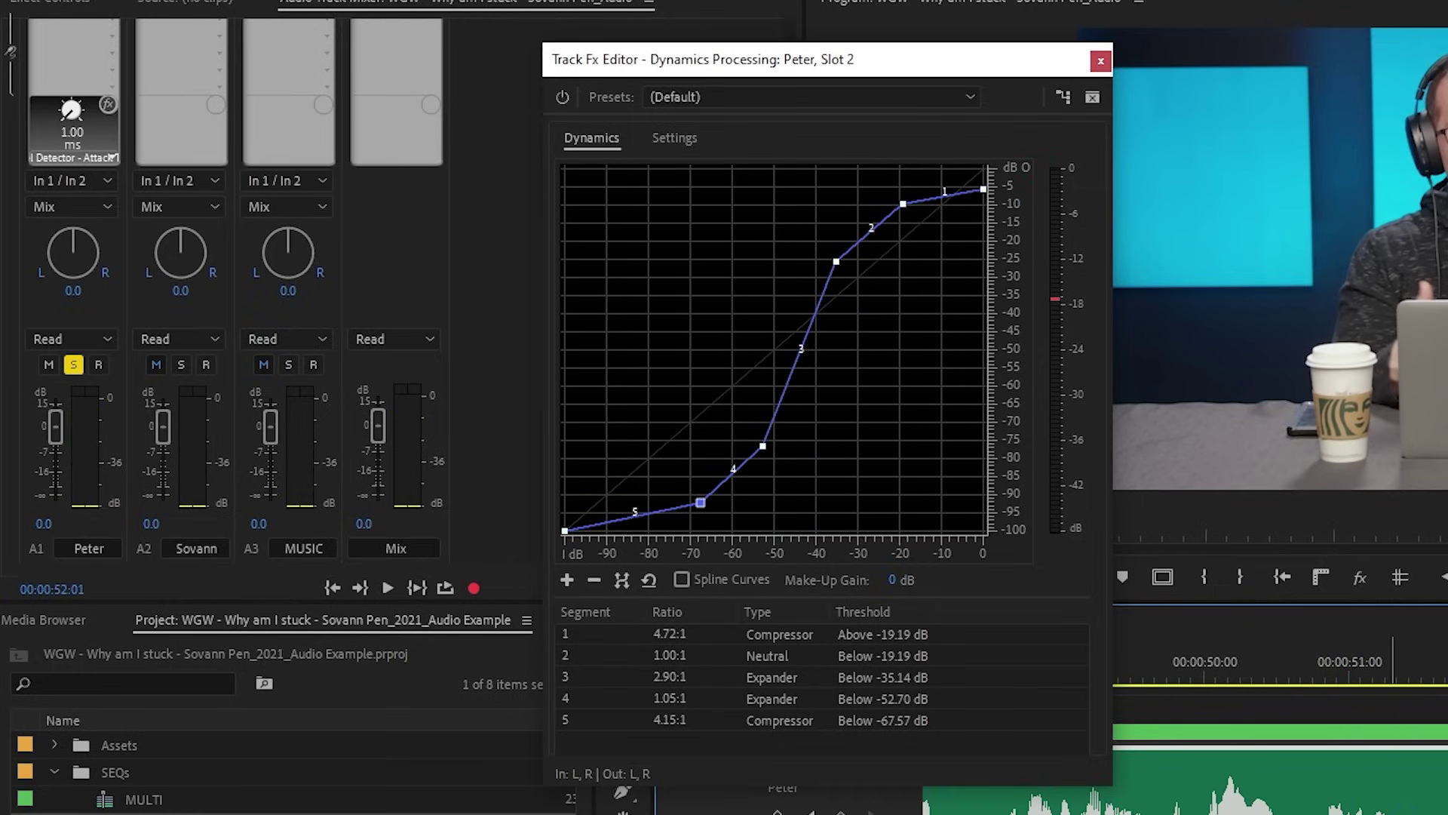
scroll(1428, 805, "left", 5)
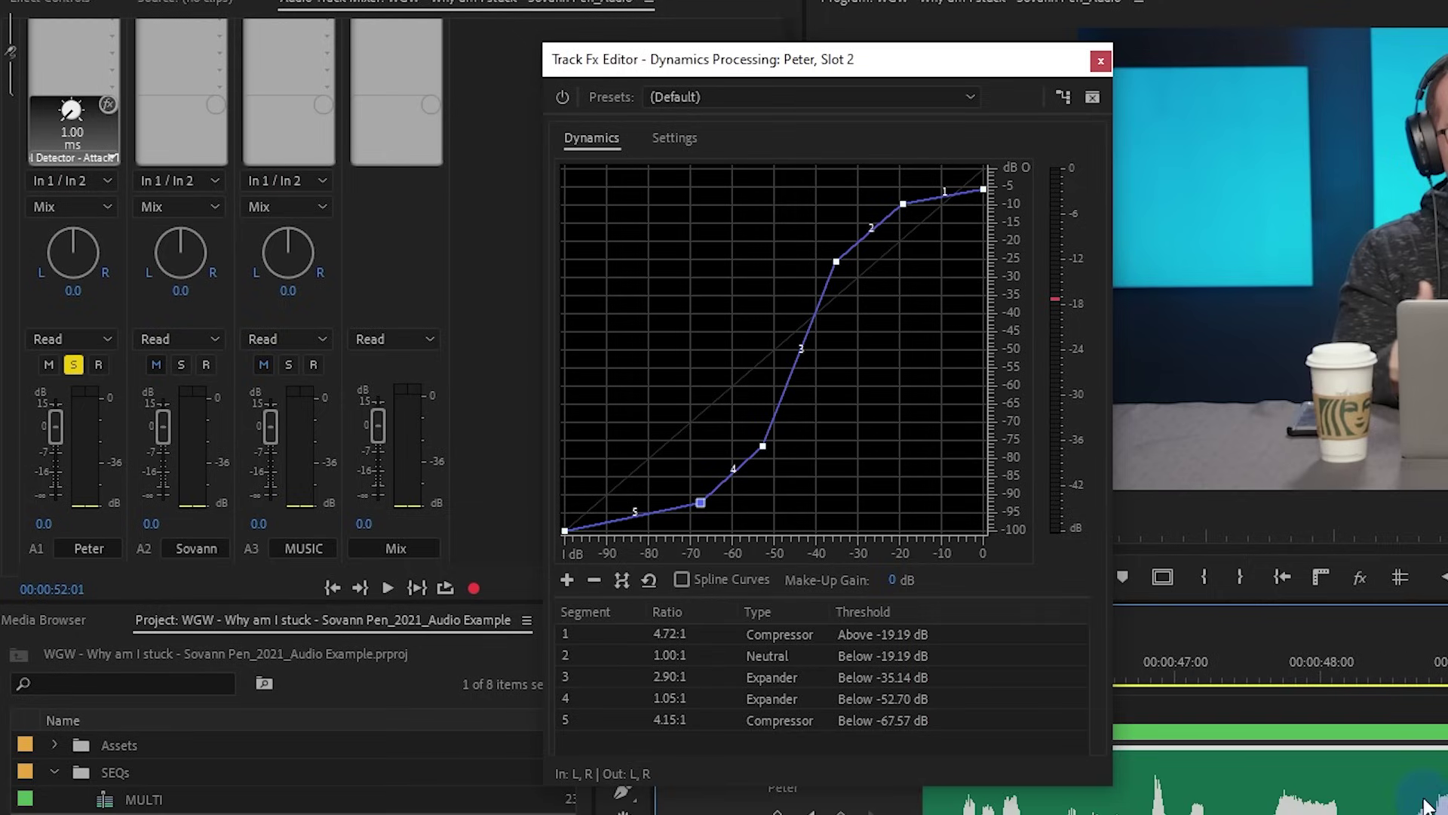
left_click(1307, 676)
key("space")
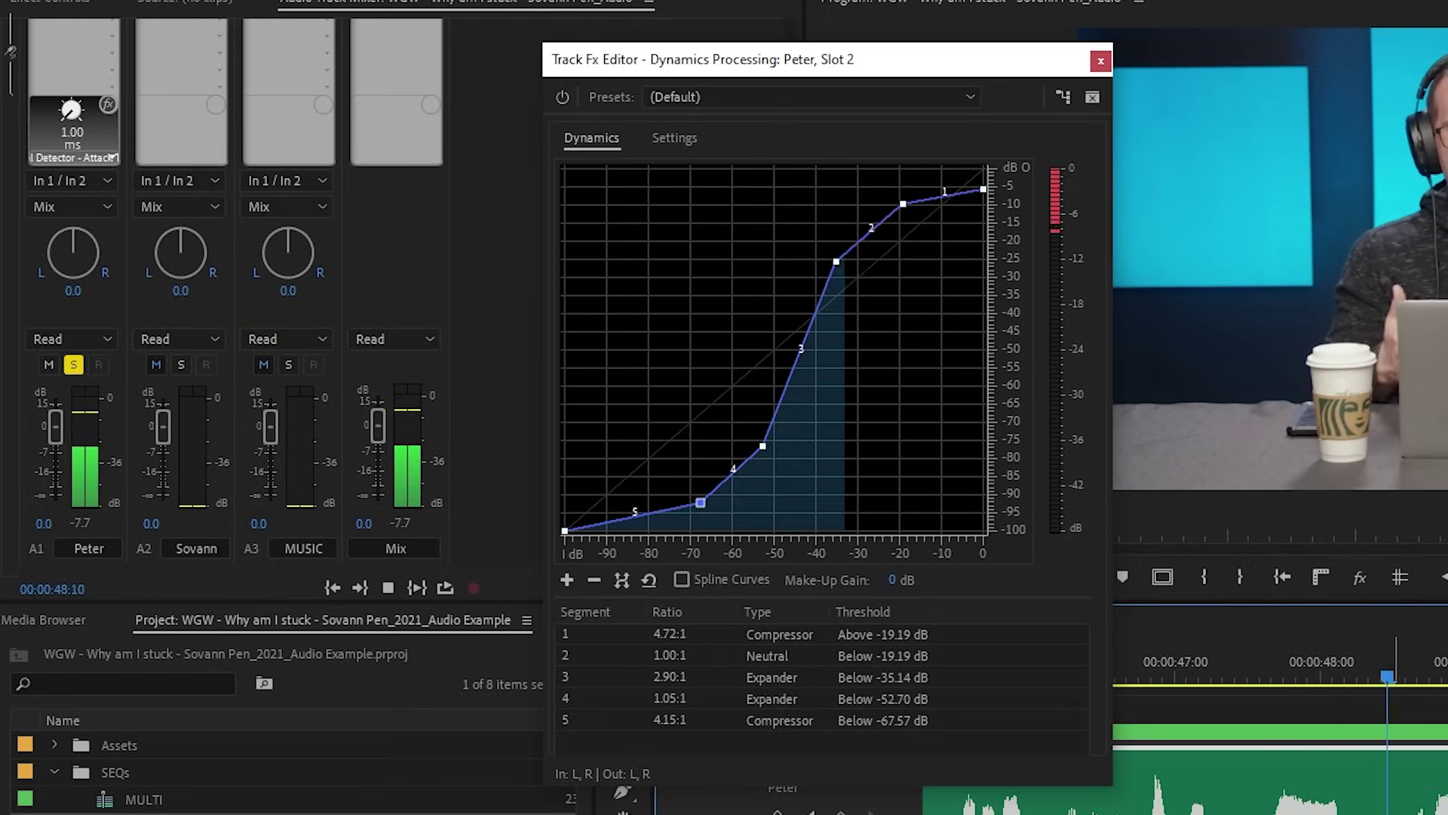
key("space")
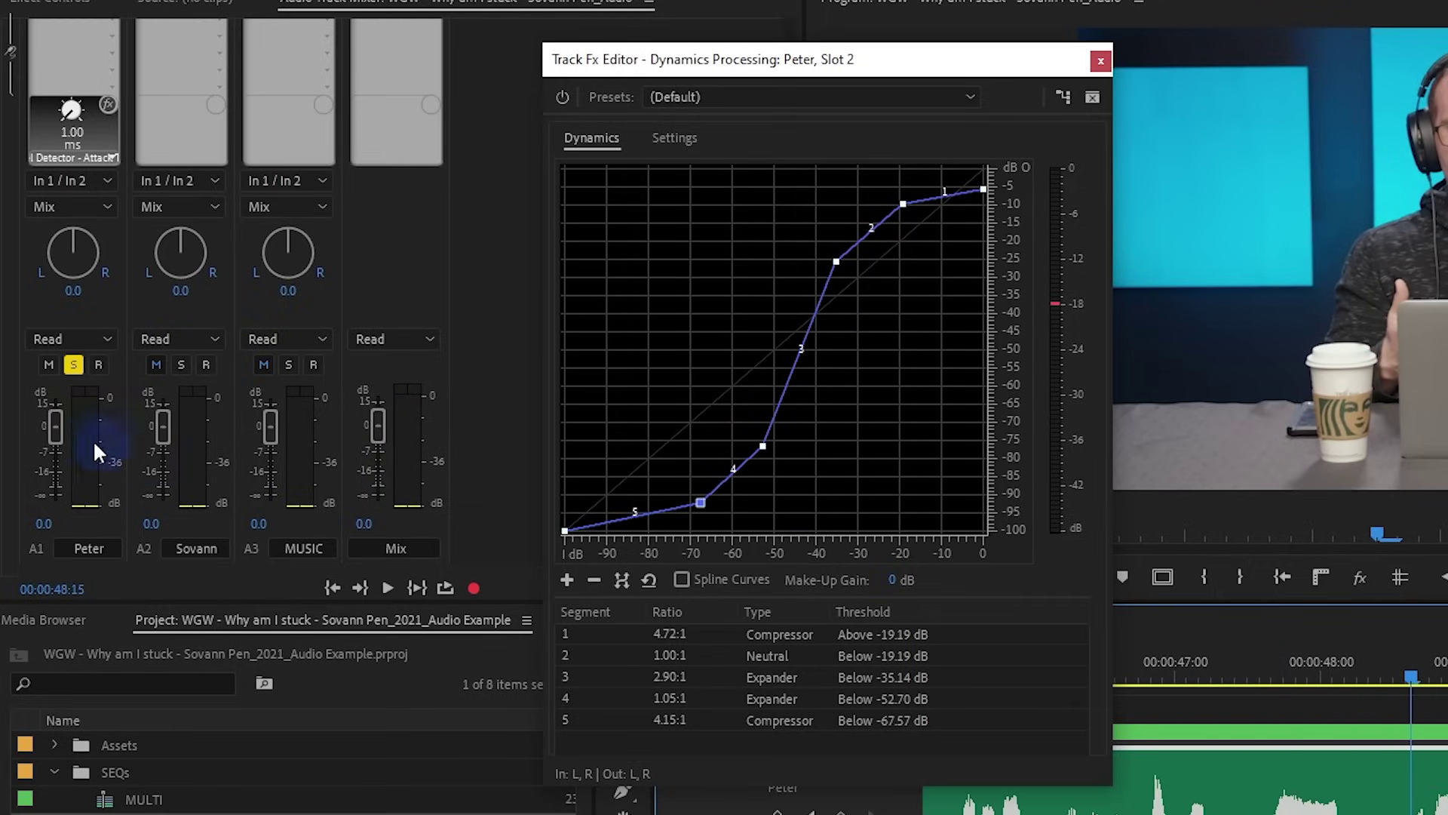
Raise the speaker track's volume slightly above 0 dB and check it from about 47 seconds
left_click_drag(46, 428, 46, 419)
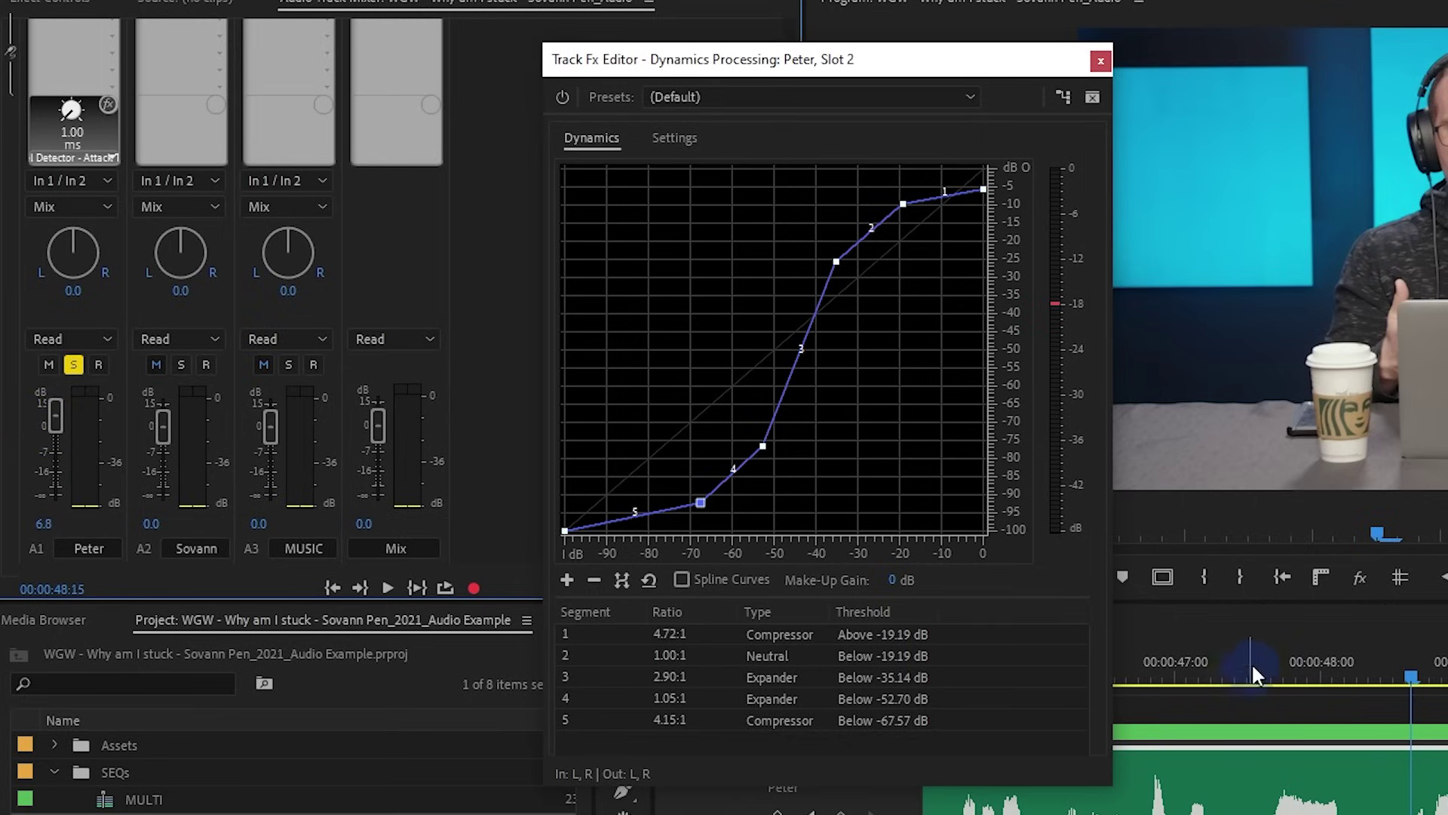
left_click_drag(1248, 672, 1269, 662)
key("space")
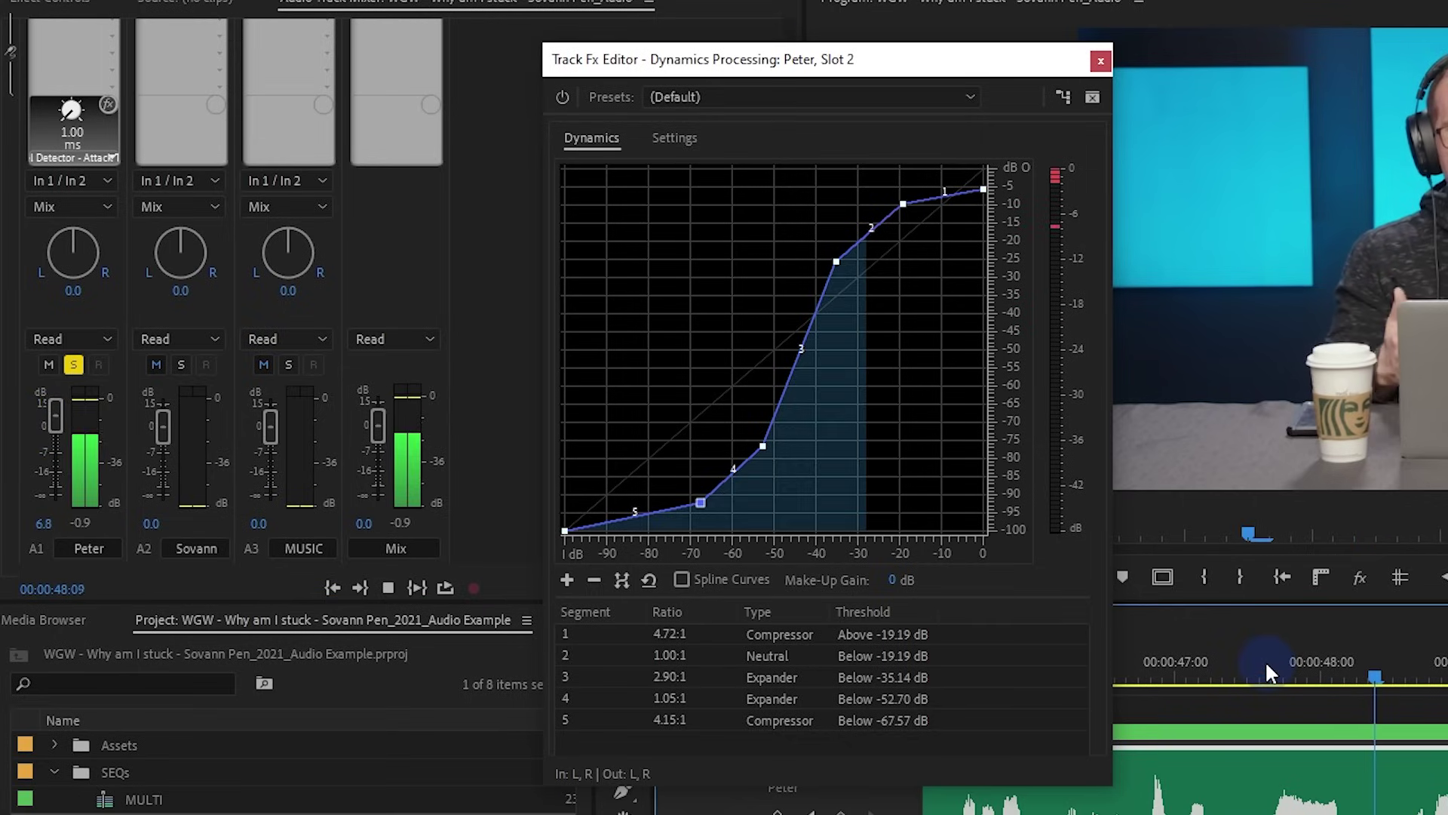
key("space")
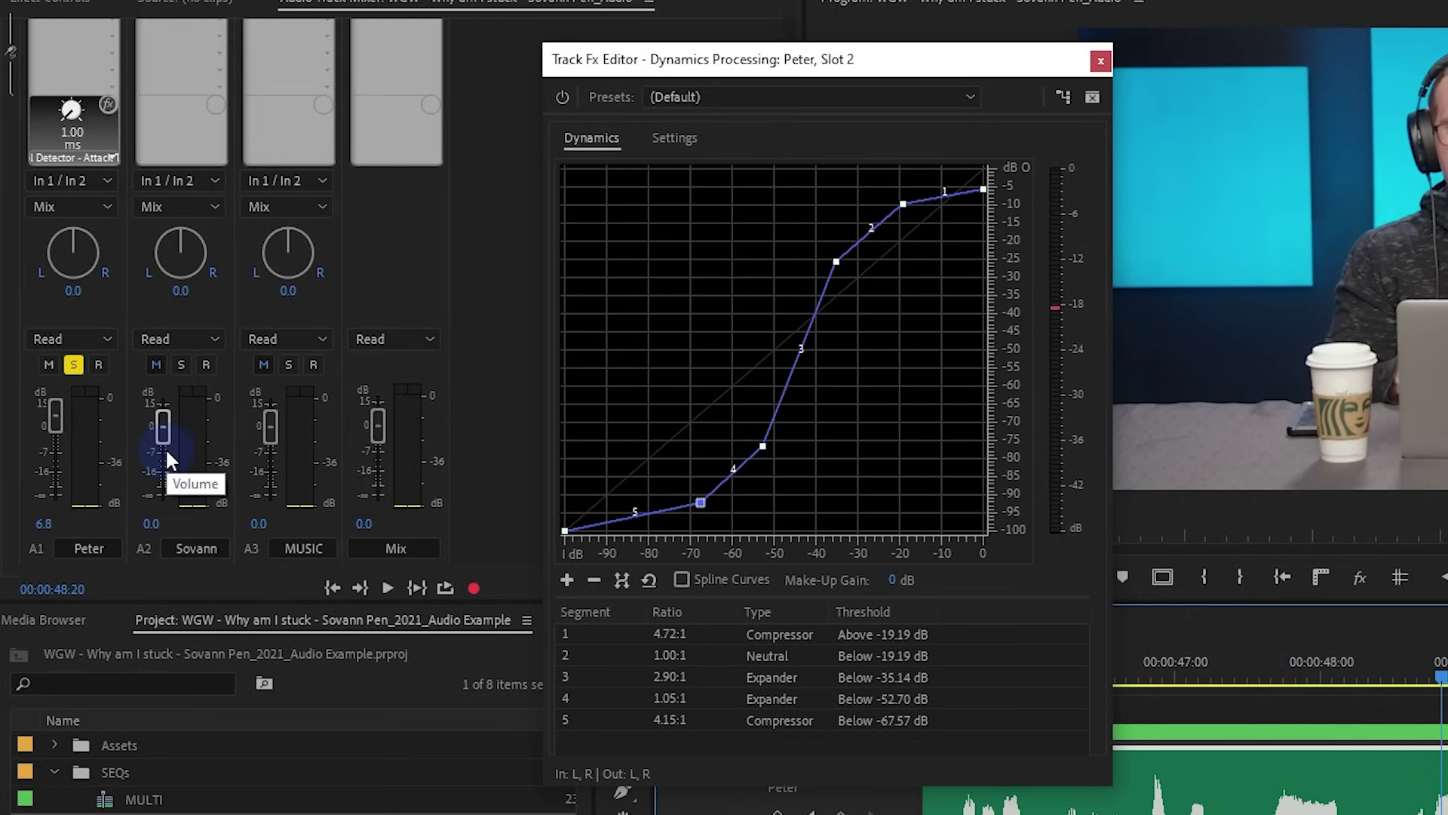
left_click_drag(53, 419, 52, 413)
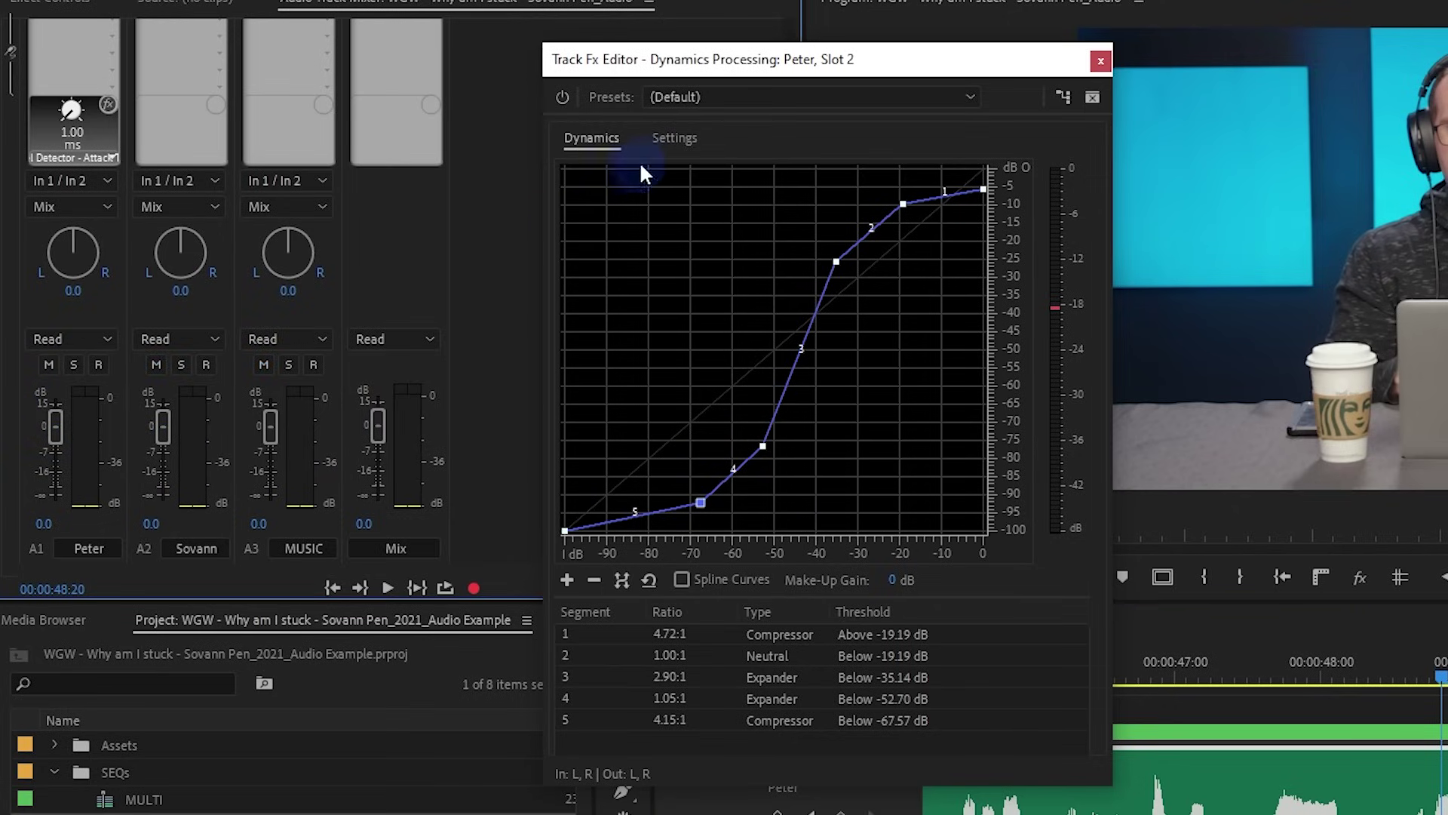
Replay from 47 seconds, stop at 00:00:47:16, and clear A1's red clip indicator
left_click(677, 138)
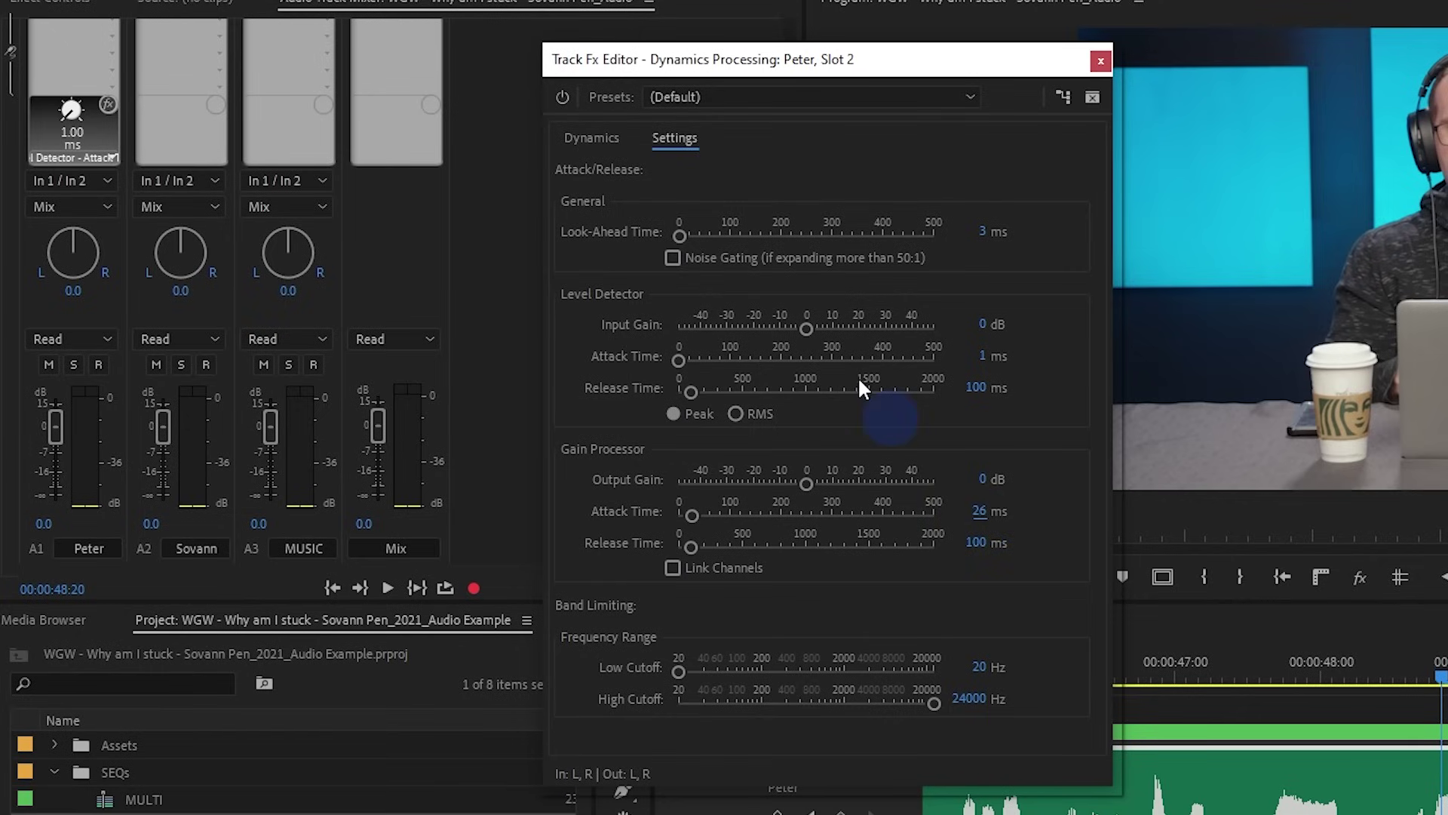
left_click(593, 139)
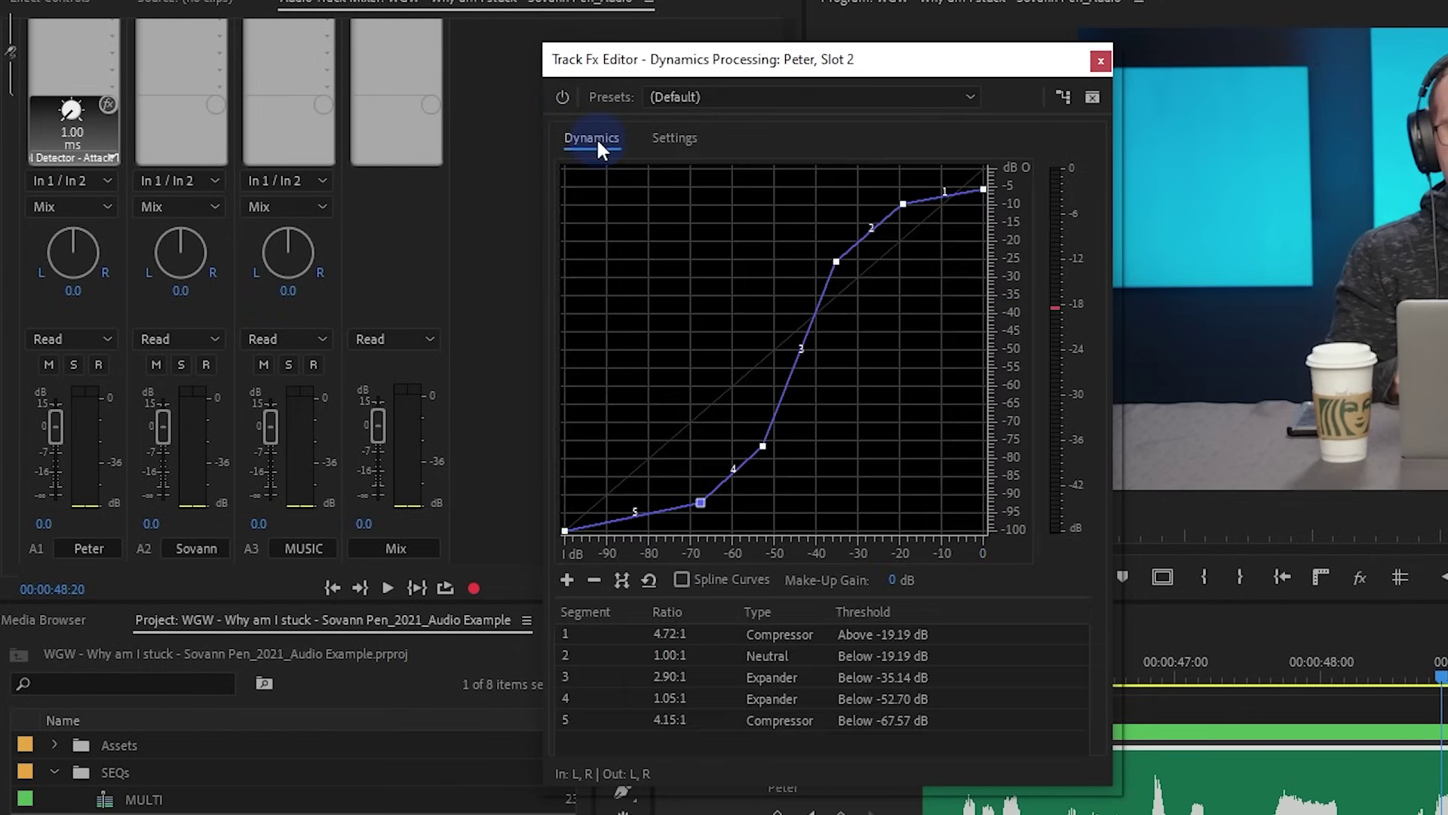
left_click(1248, 661)
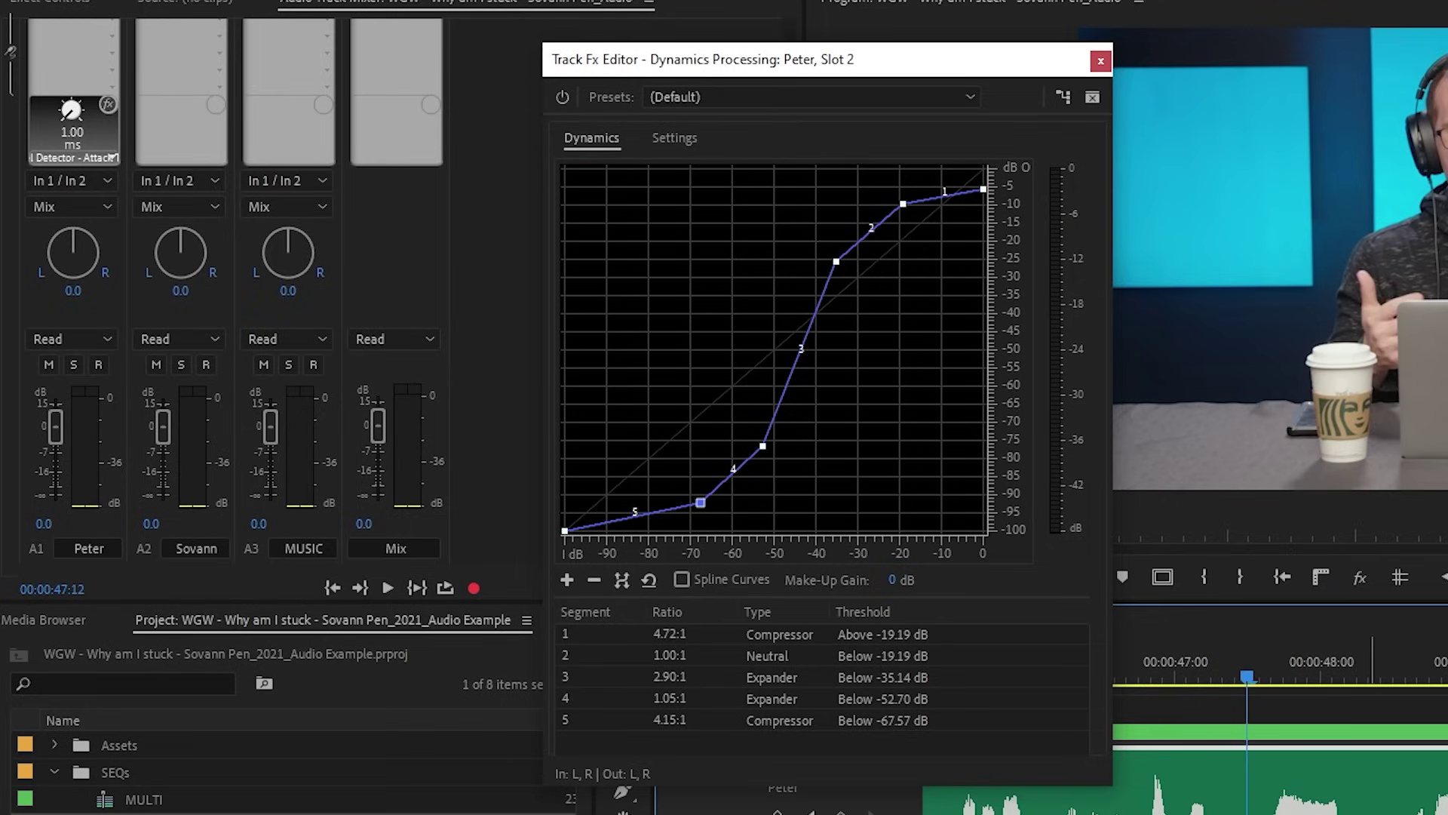
key("space")
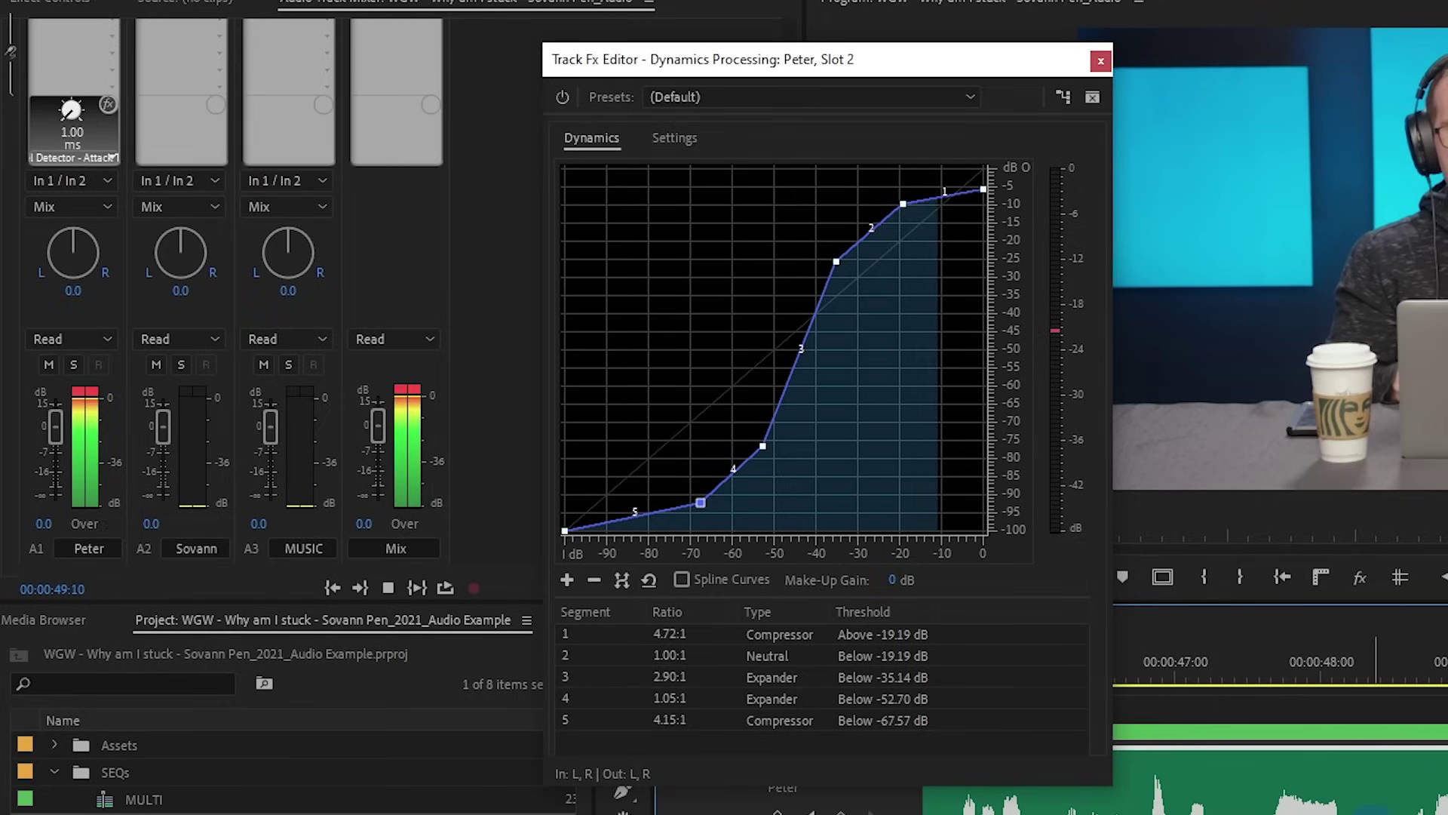
left_click(1275, 662)
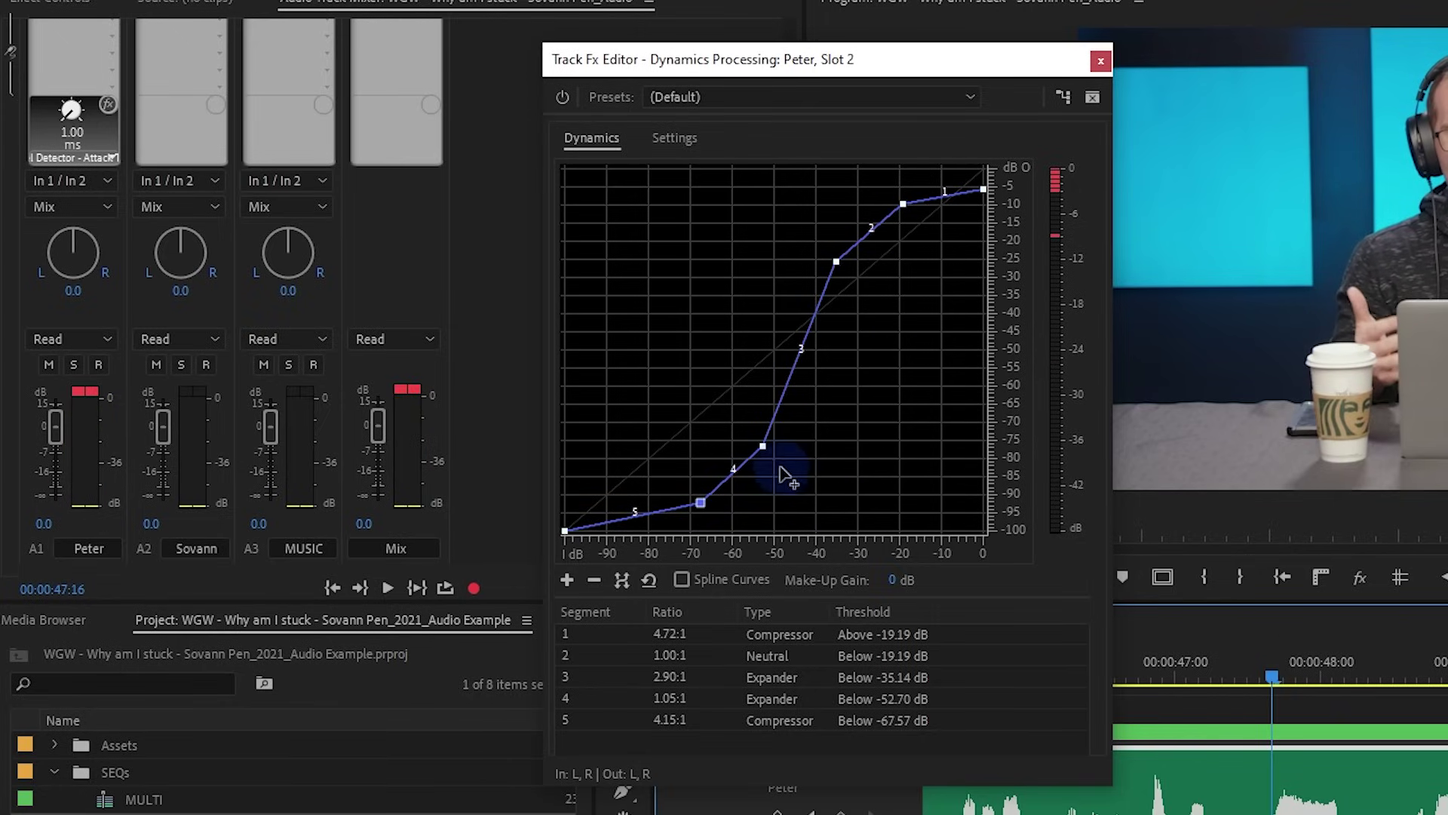
left_click(85, 392)
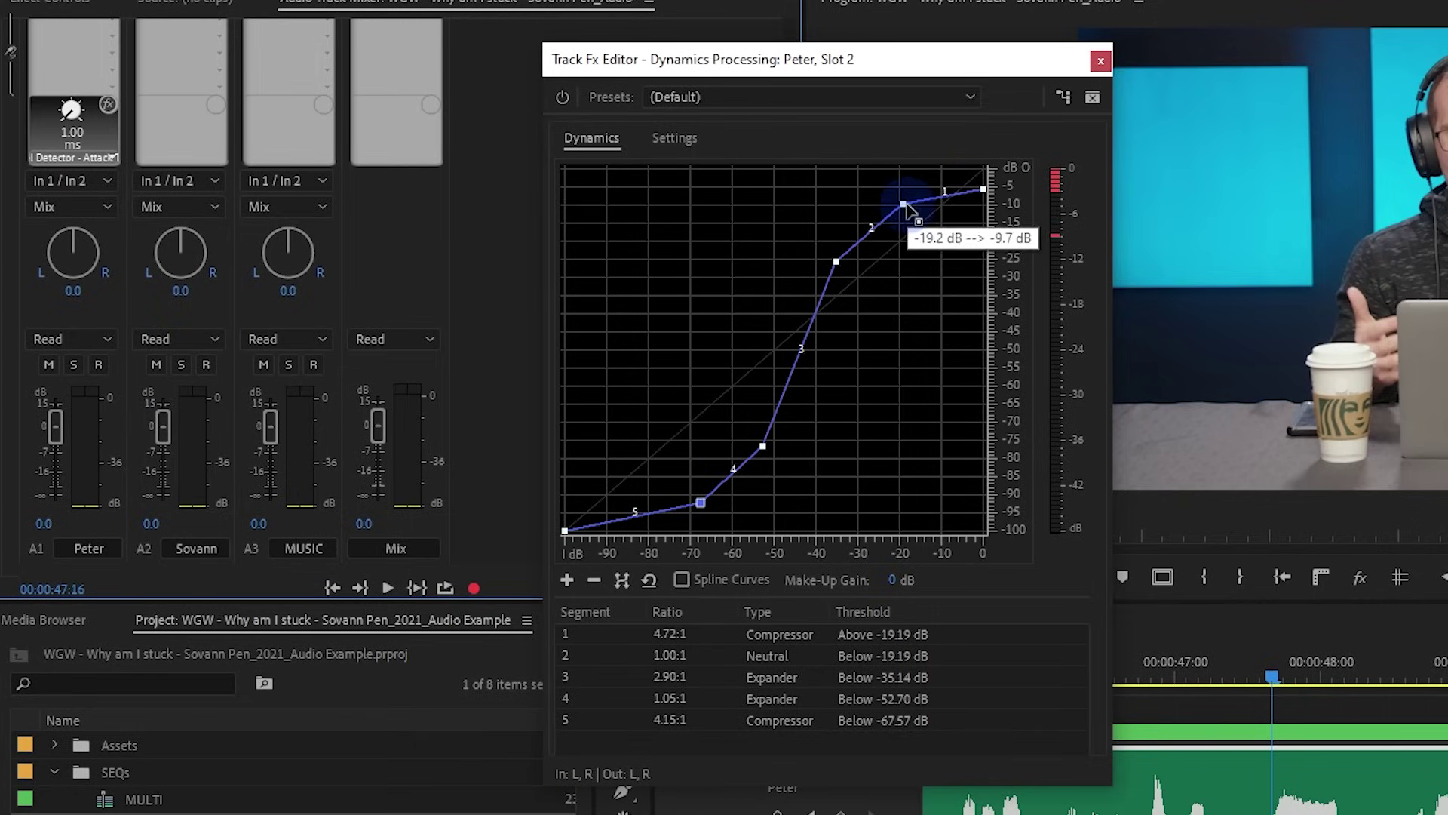
Restore the curve top to 0 dB, delete the -19 dB point, and make segment 1 neutral
left_click_drag(984, 190, 984, 167)
left_click_drag(905, 212, 924, 230)
right_click(924, 231)
left_click(1040, 275)
left_click_drag(836, 261, 833, 298)
left_click(763, 447)
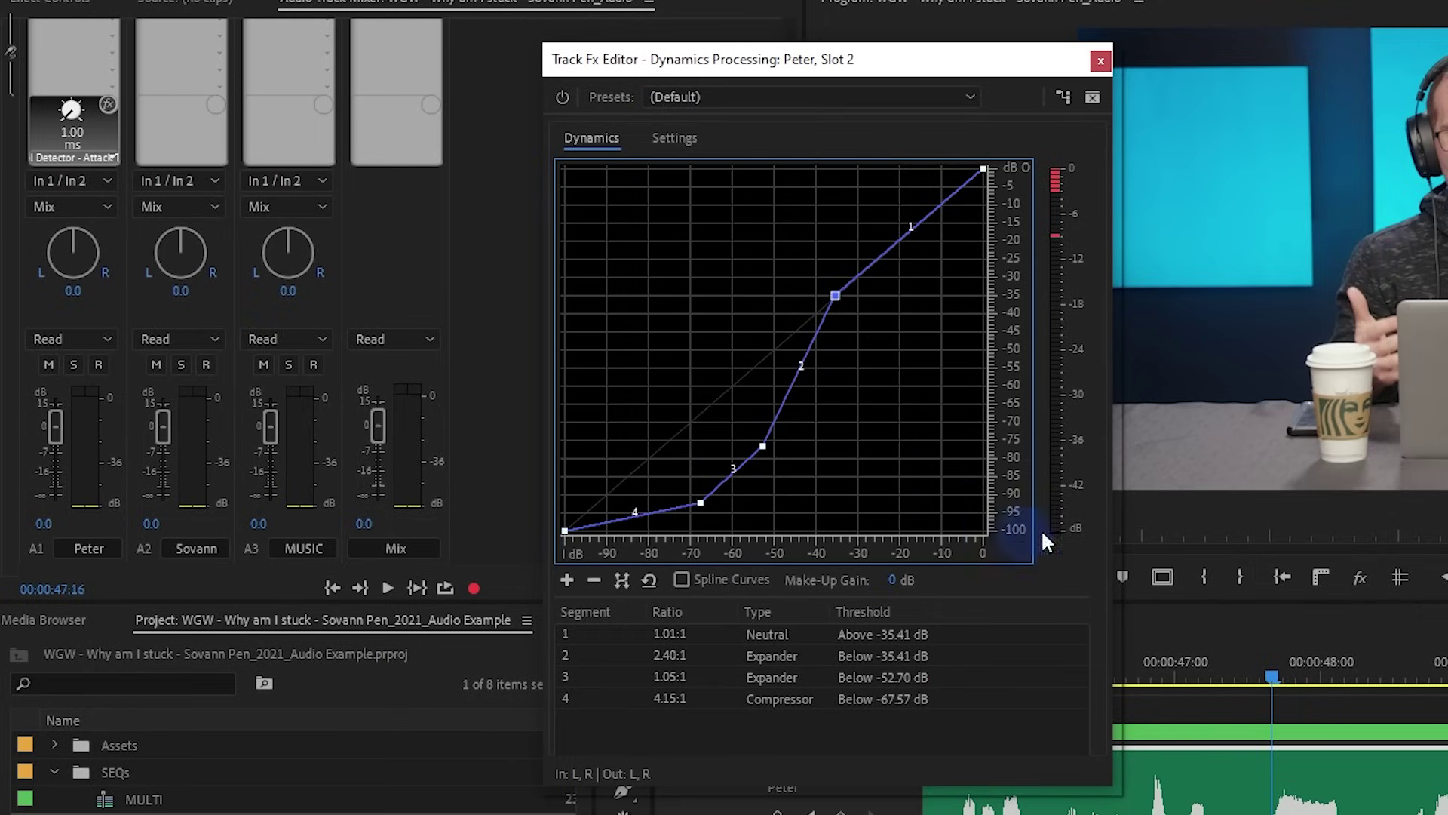
left_click(675, 137)
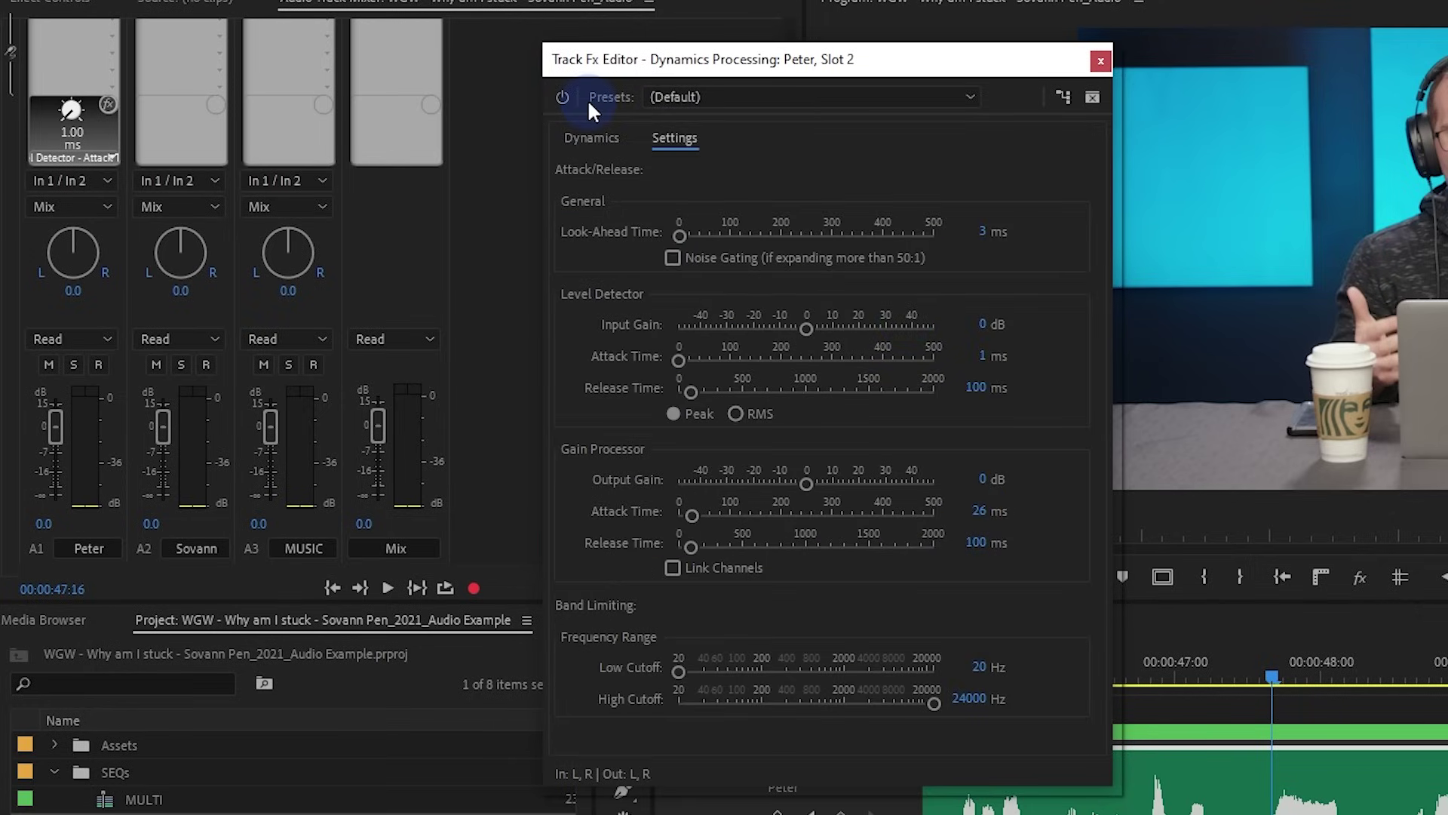
left_click(593, 137)
Lower point 3 to about -57.84 dB, add a point on segment 2, and enable Spline Curves
left_click(1145, 694)
key("space")
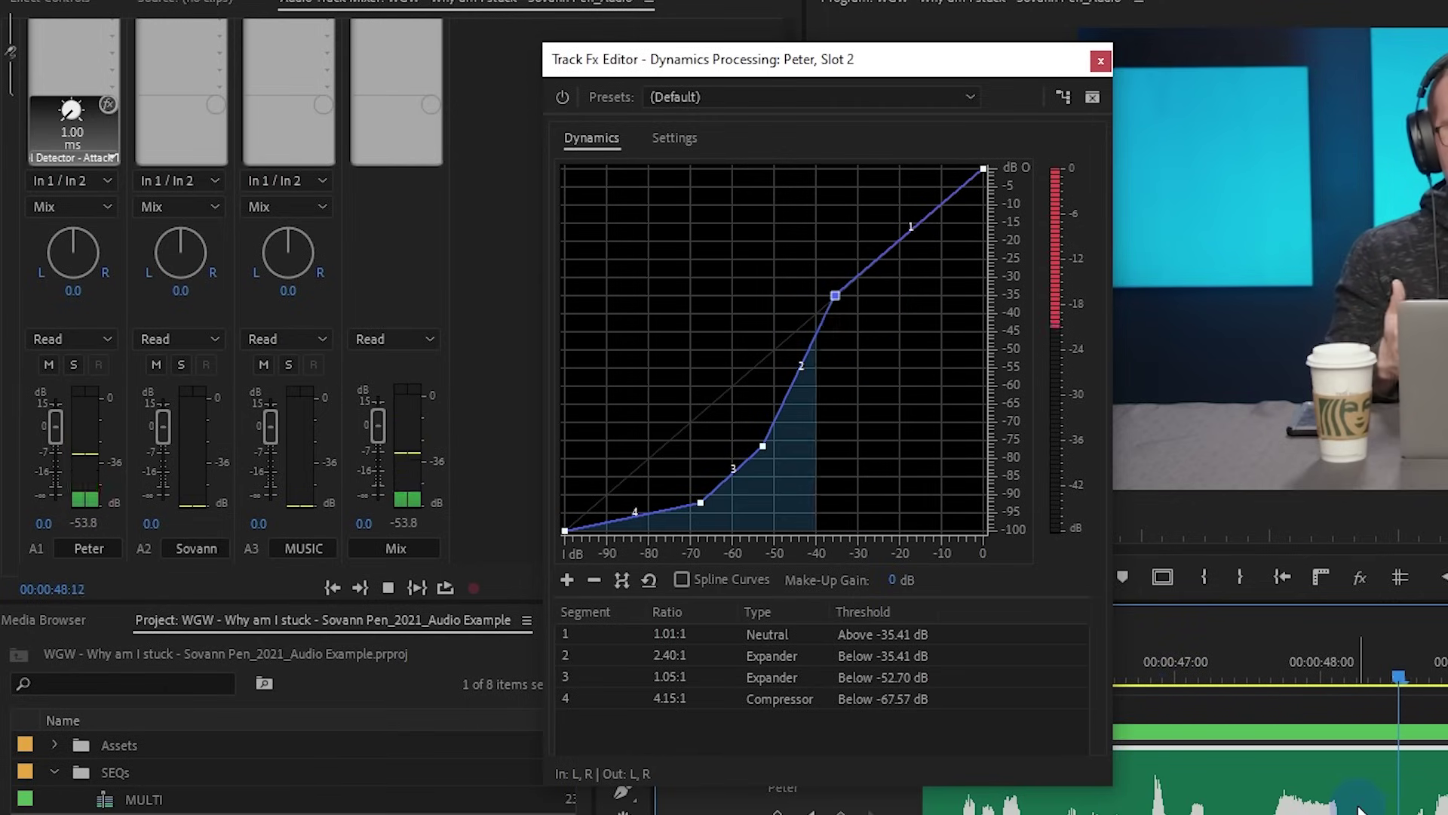
key("space")
left_click_drag(763, 446, 741, 440)
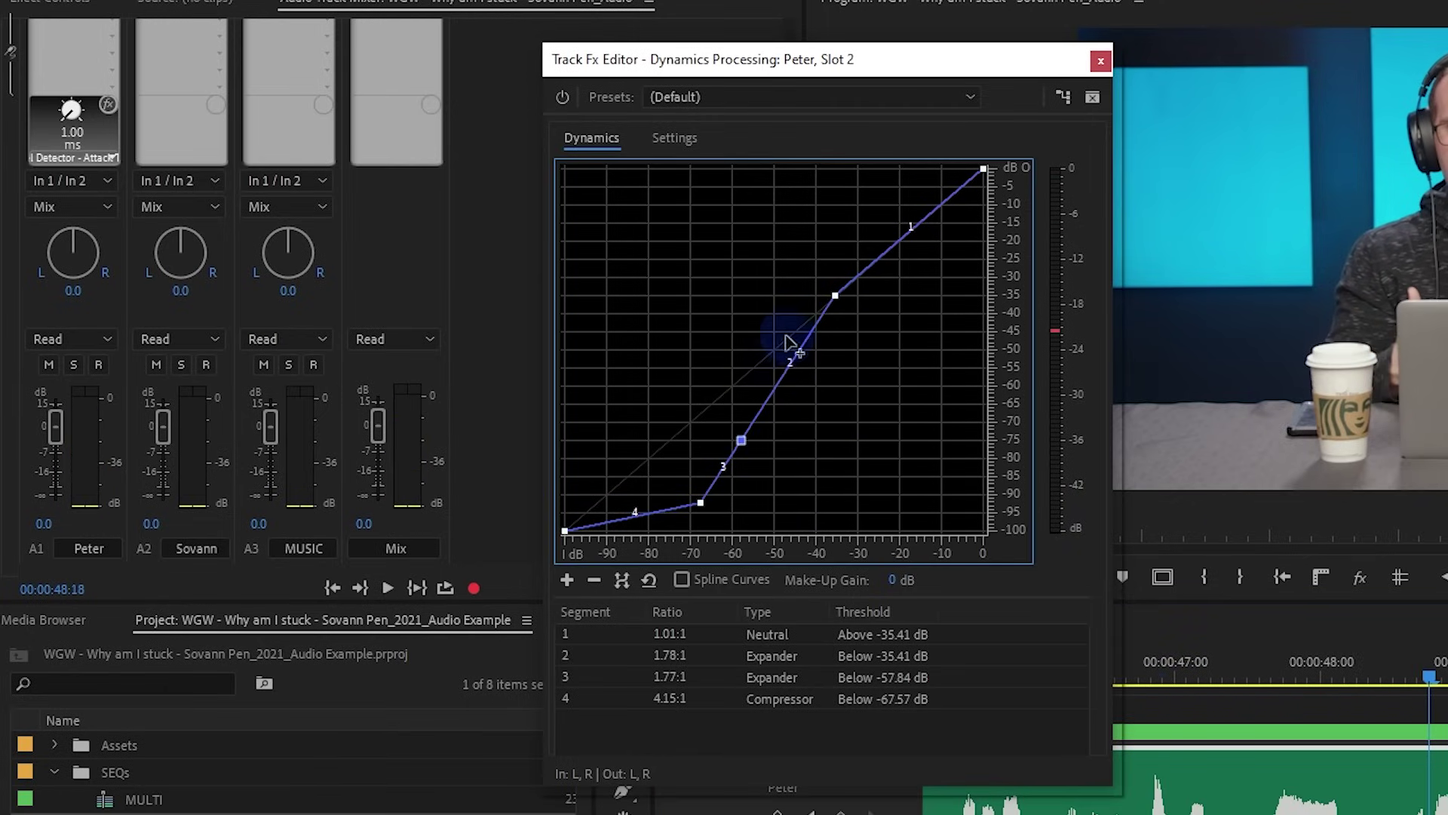
left_click_drag(832, 303, 811, 343)
left_click(682, 579)
Refine the spline S-curve, deleting extra lower points and shifting the lowest knee to -64.32 dB
left_click_drag(700, 503, 688, 503)
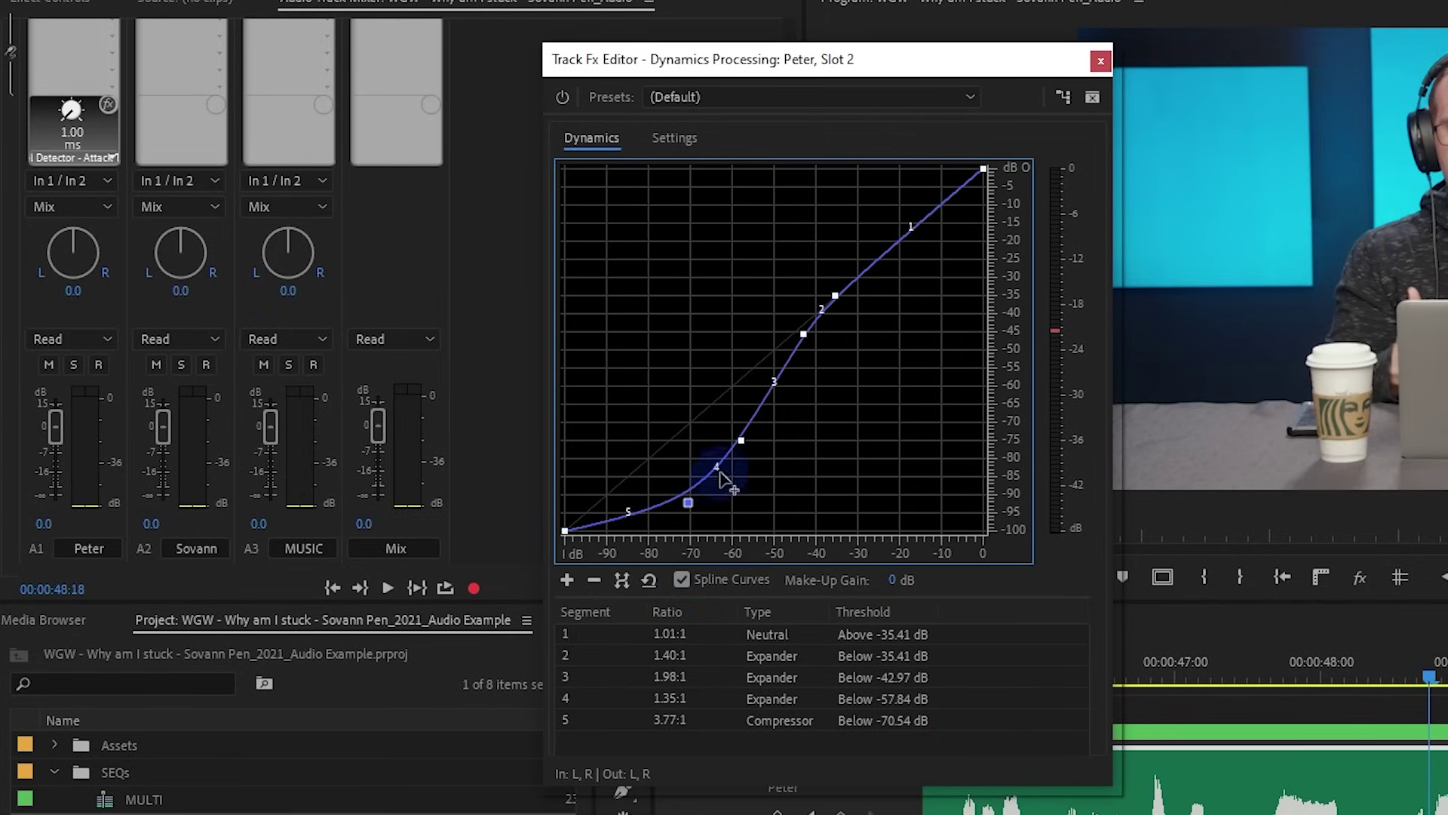
right_click(740, 441)
left_click(784, 485)
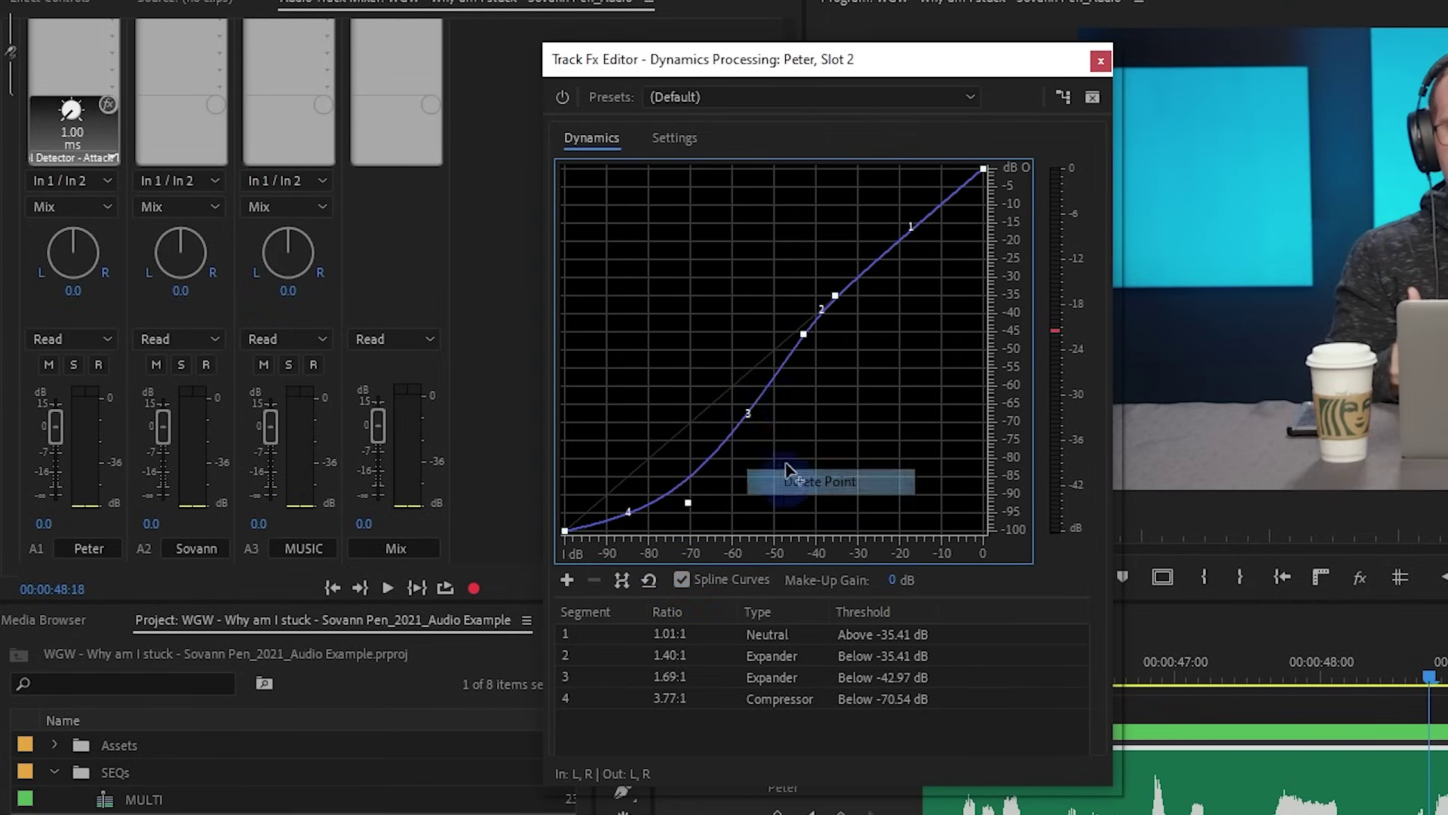
left_click_drag(804, 333, 797, 353)
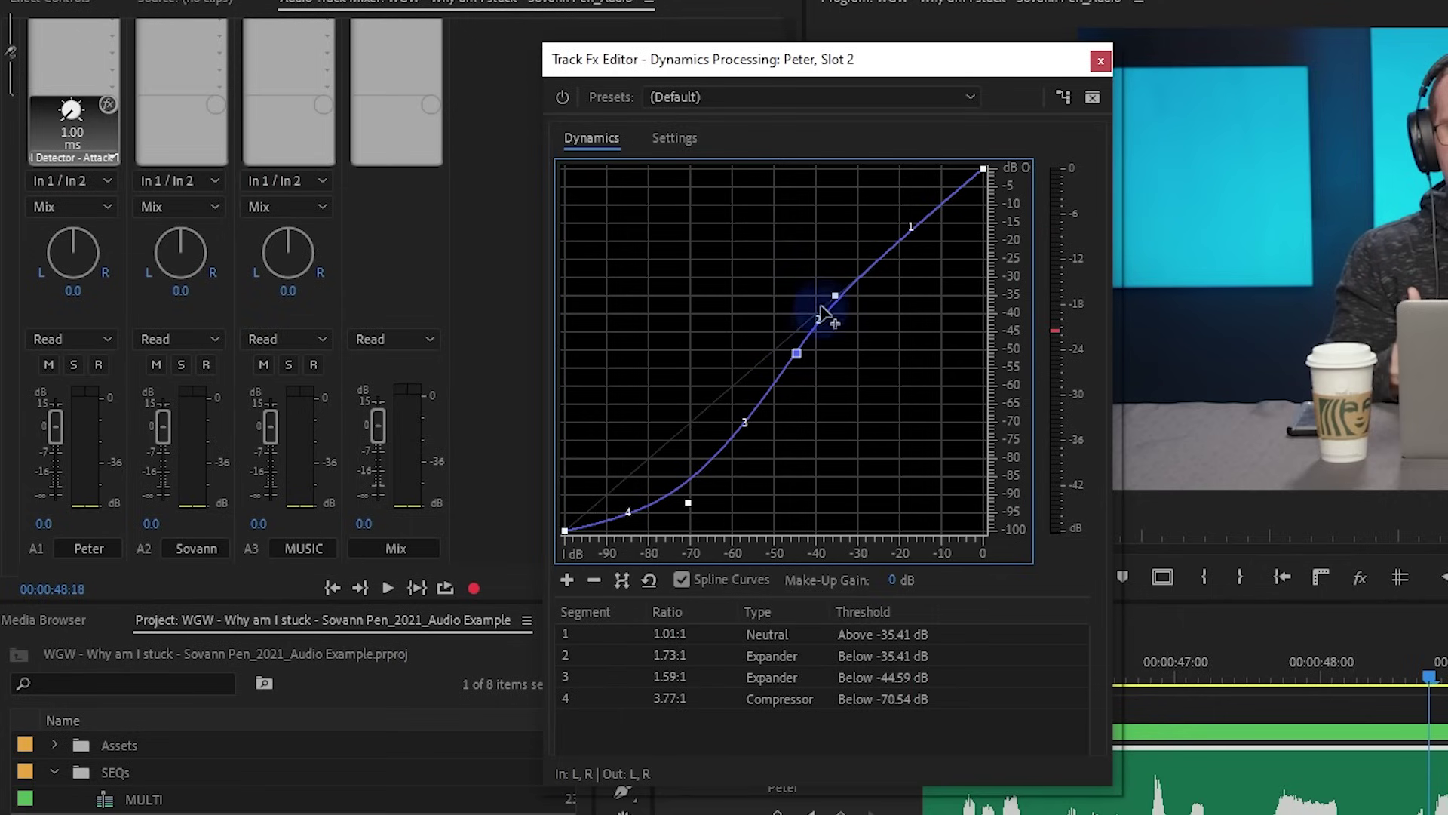
left_click(760, 503)
left_click_drag(797, 353, 790, 334)
right_click(754, 497)
left_click(761, 528)
left_click_drag(688, 506, 714, 522)
Audition the S-curve from 47 seconds while dropping the lowest knee to -69.46 dB
left_click(1248, 672)
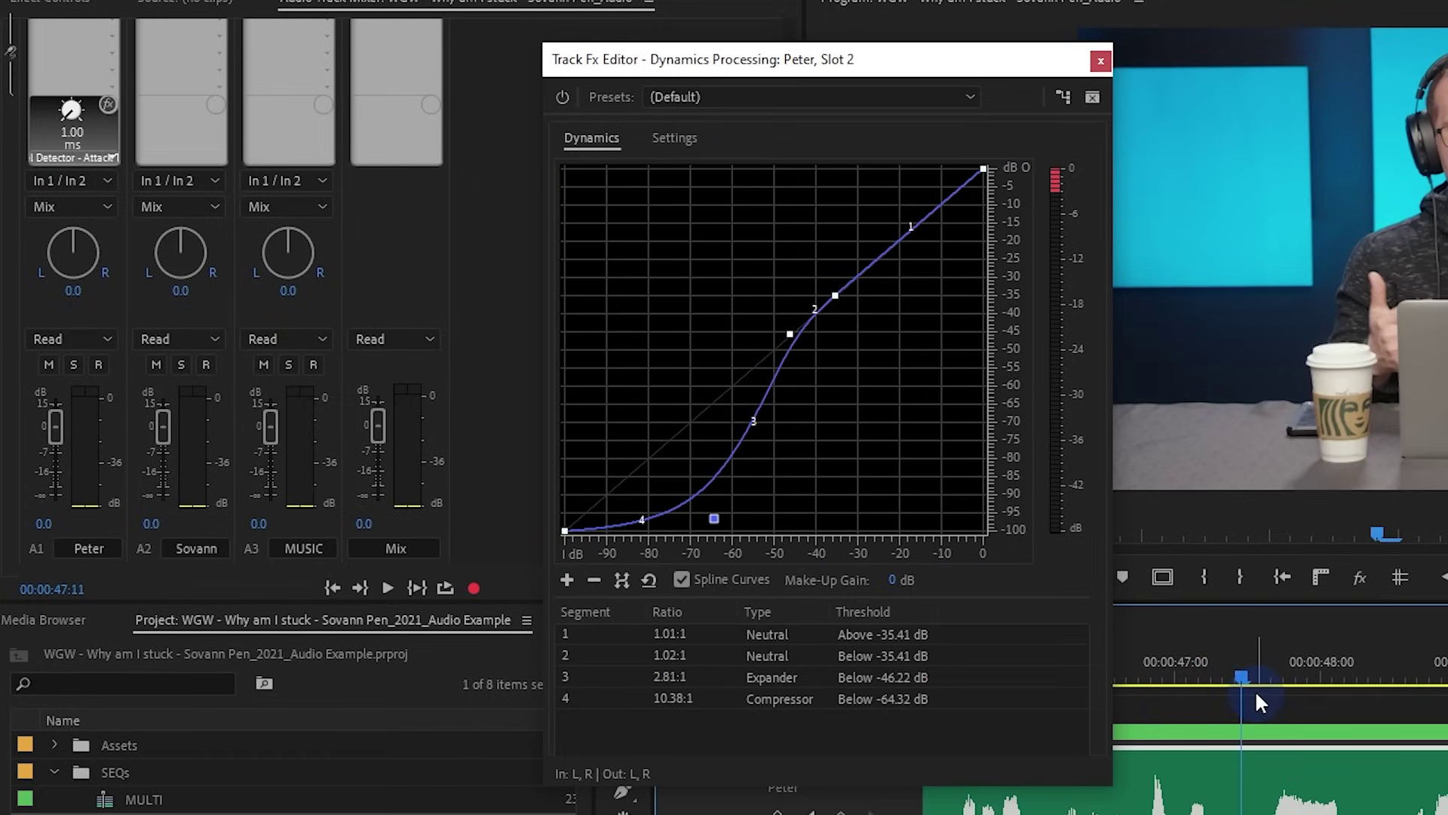
key("space")
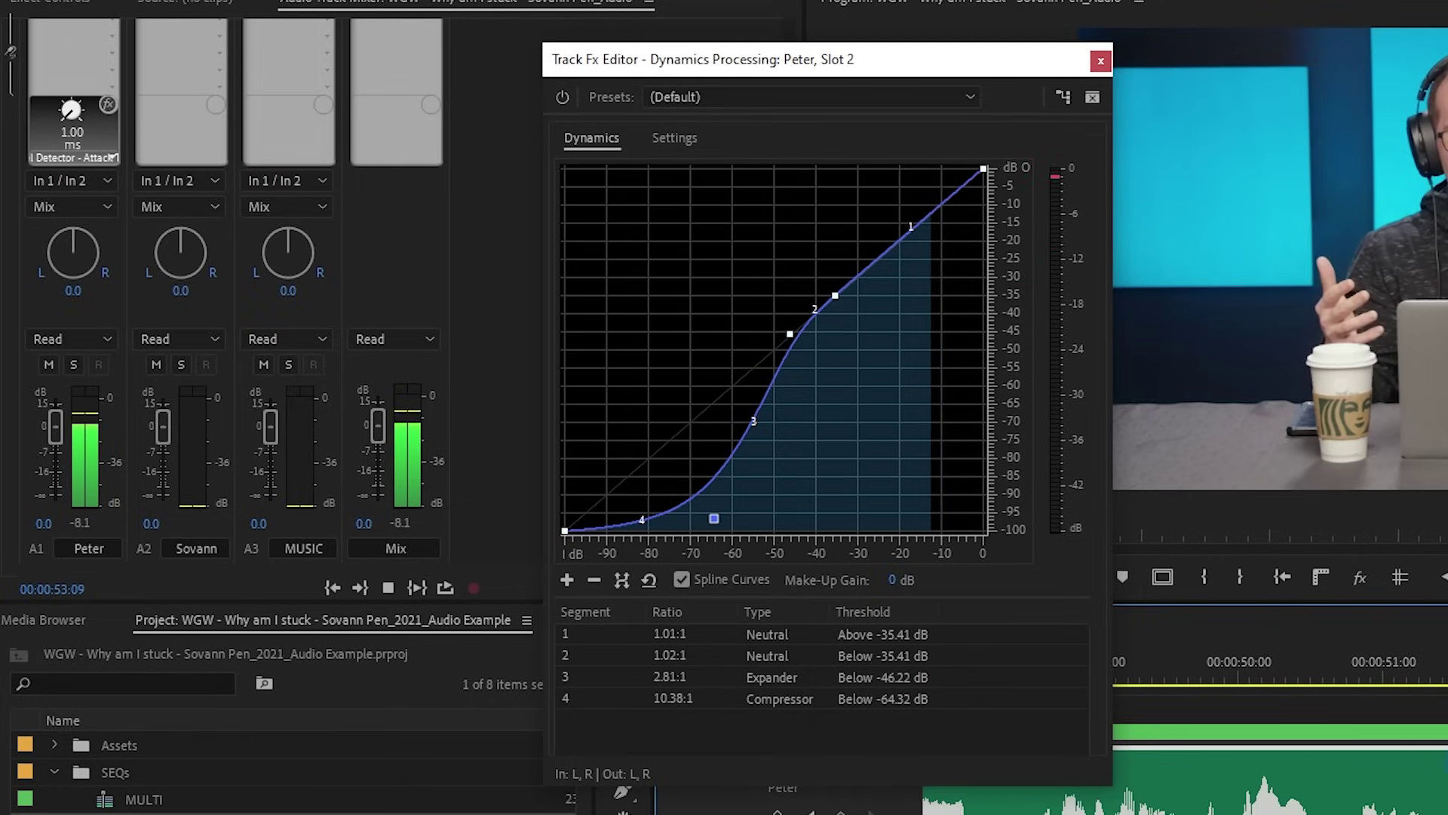
scroll(1353, 730, "down", 4)
left_click_drag(714, 519, 692, 524)
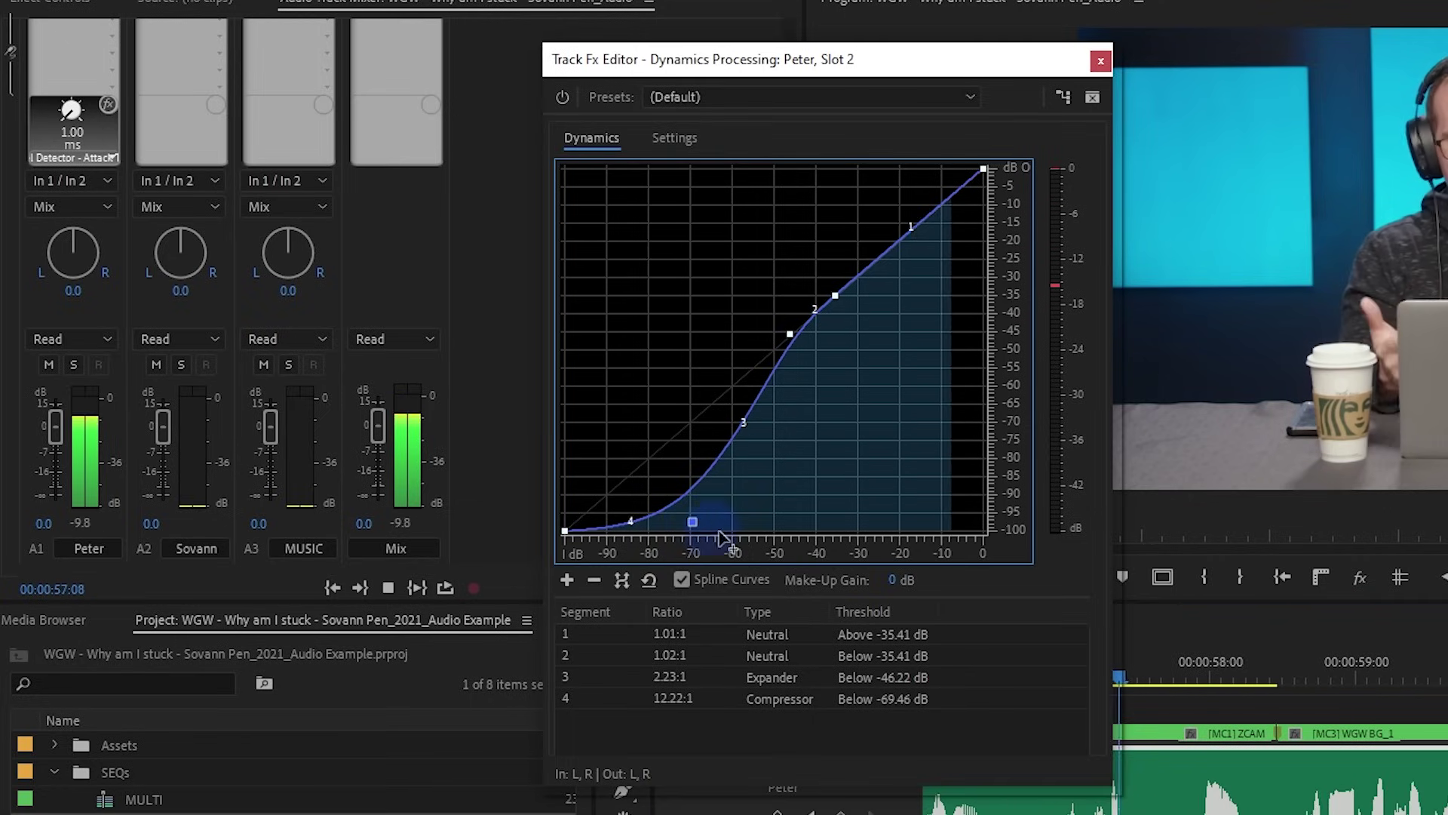
key("space")
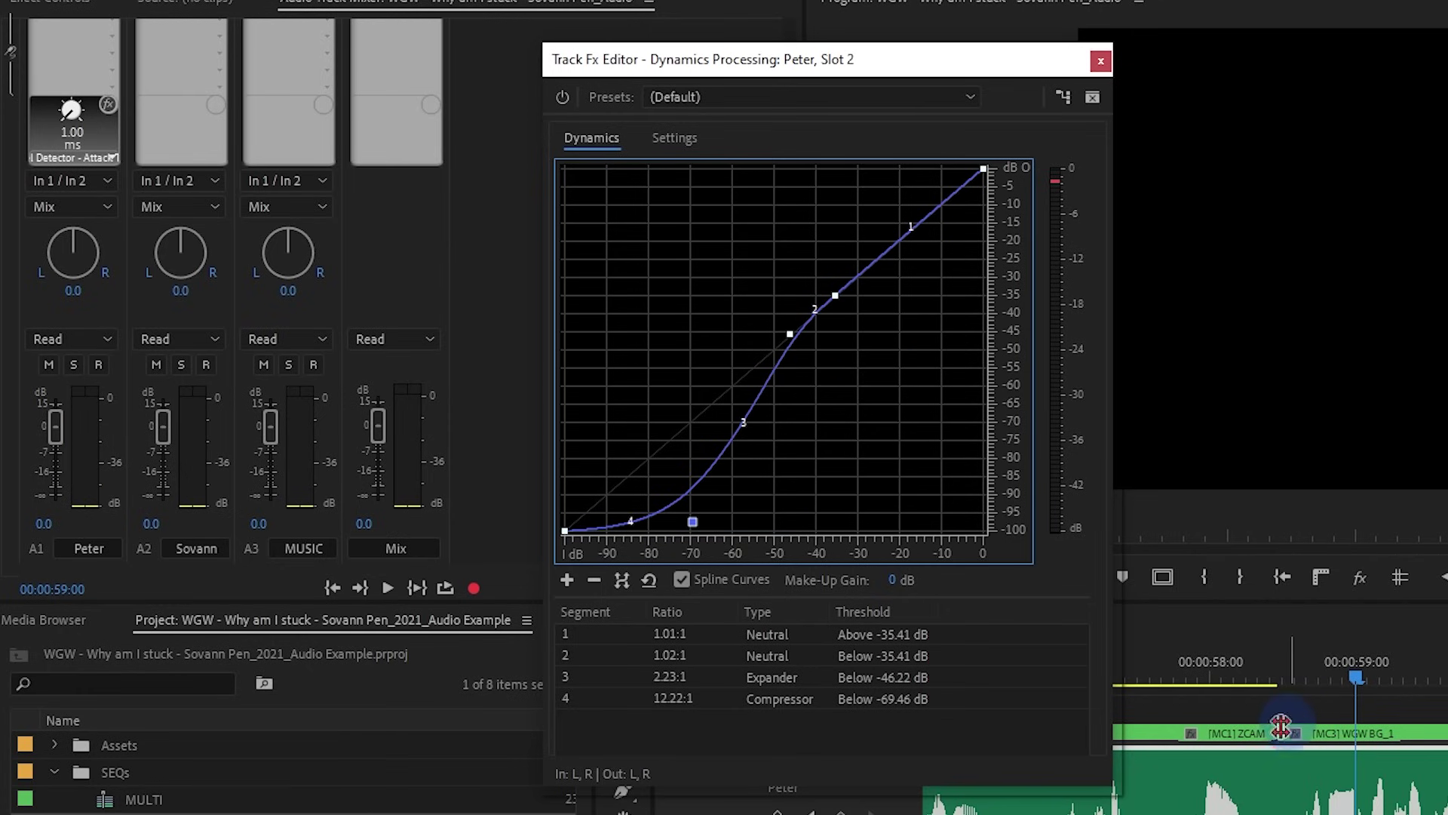
scroll(1301, 724, "up", 4)
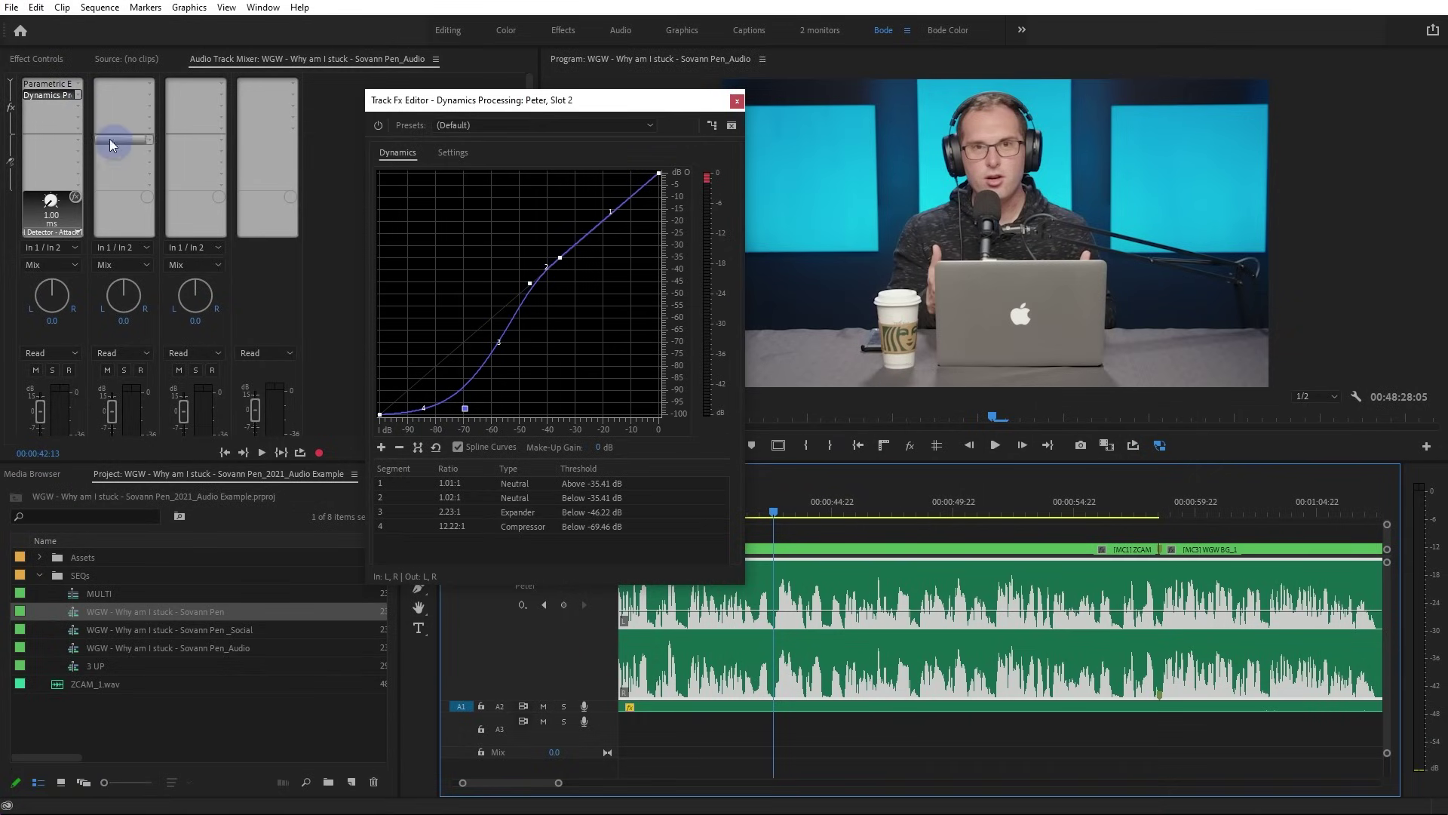
left_click_drag(78, 111, 354, 229)
In the new Dynamics Processing, set gain processor attack to 0 ms and level detection to Peak
double_click(47, 106)
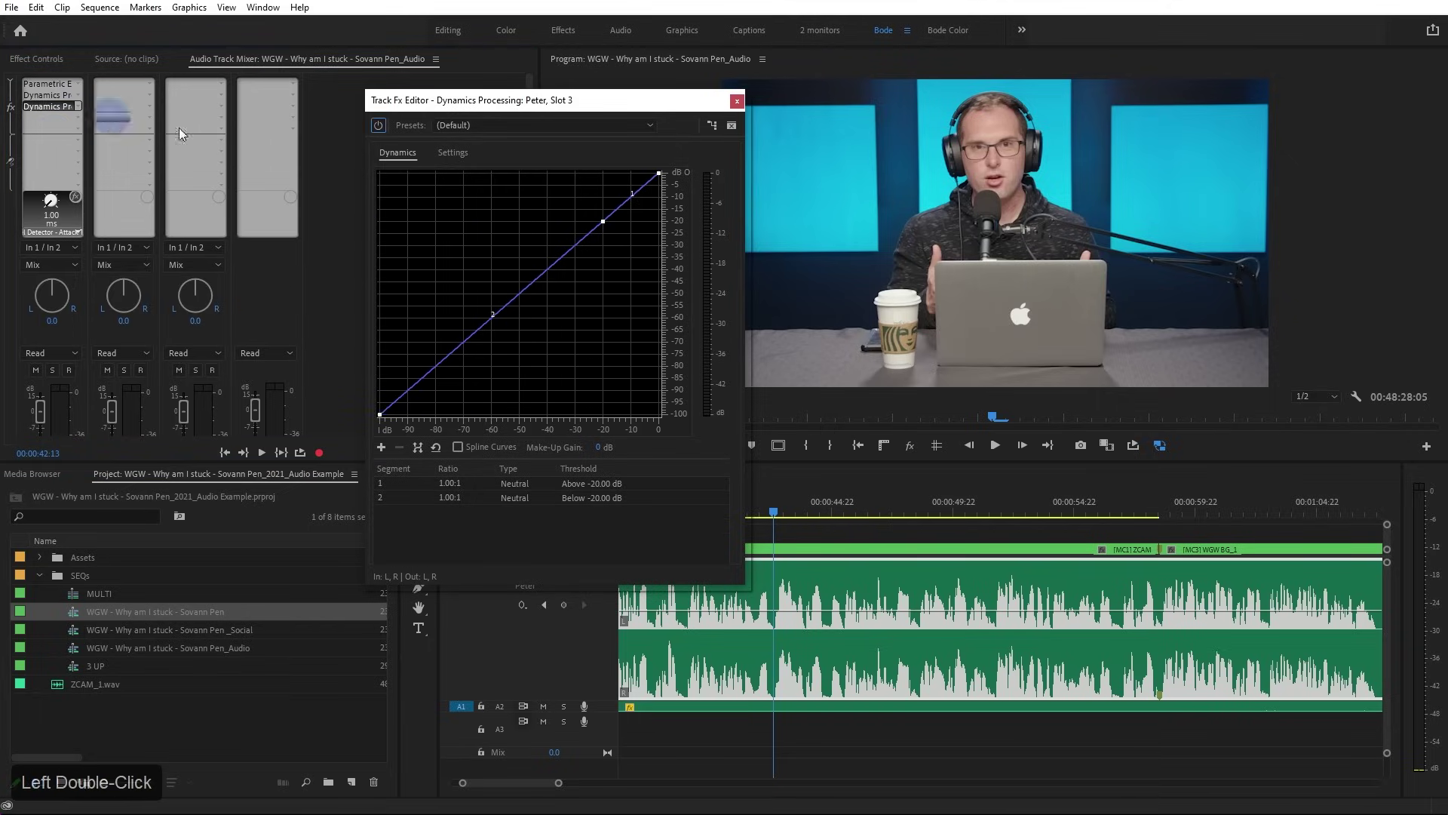
left_click(451, 153)
left_click_drag(651, 404, 638, 407)
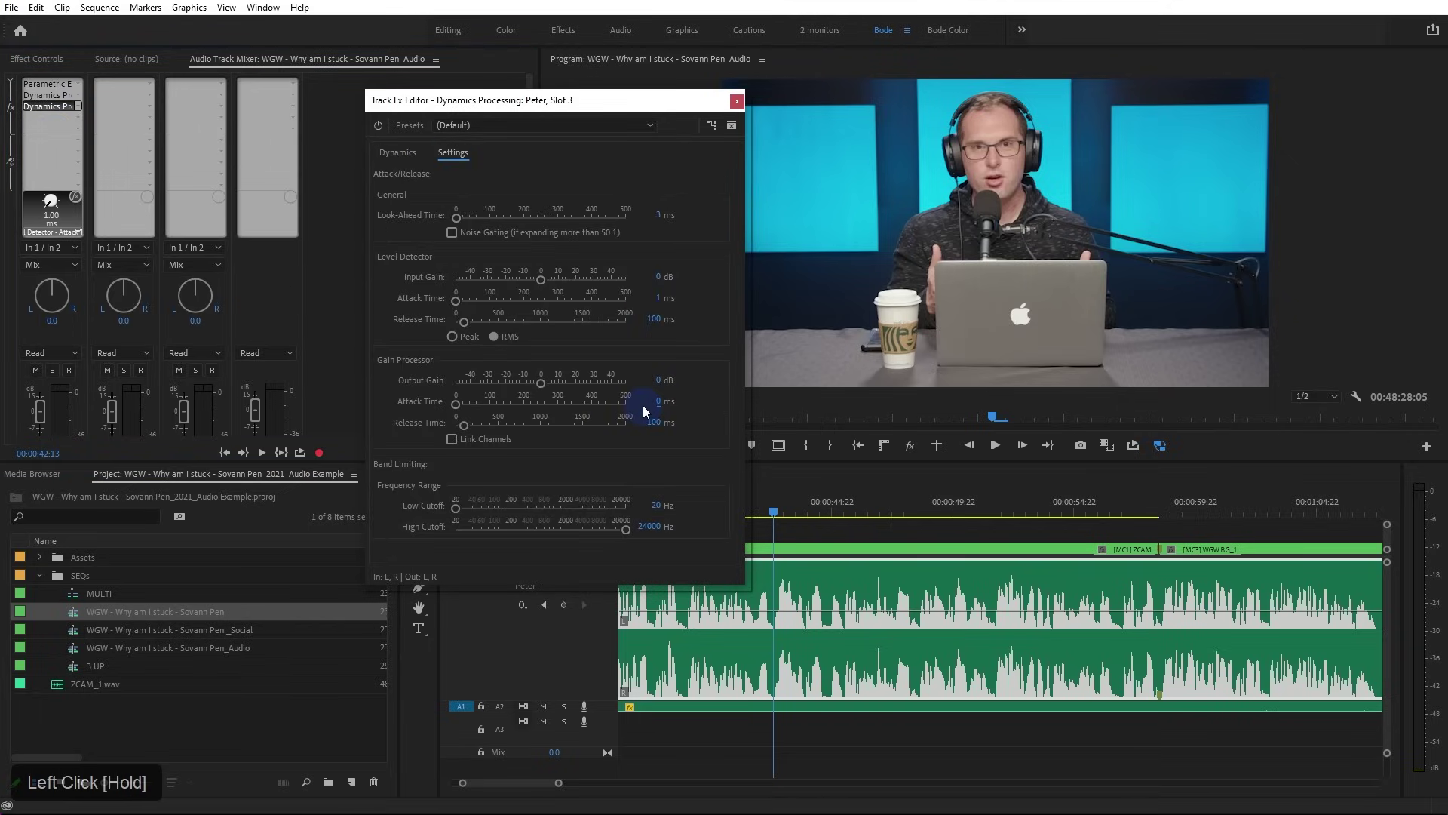
left_click(453, 336)
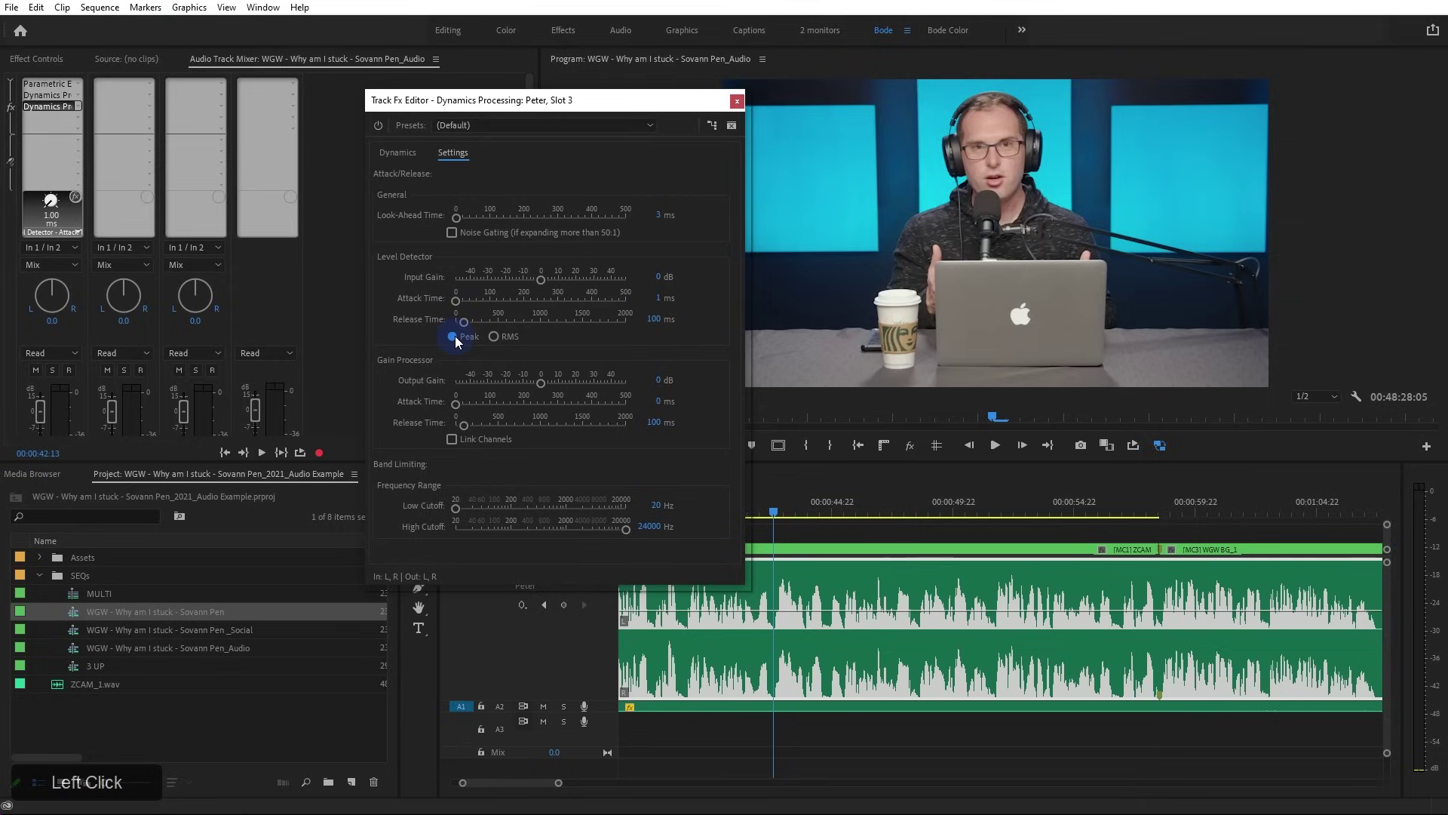
left_click(660, 403)
left_click(400, 153)
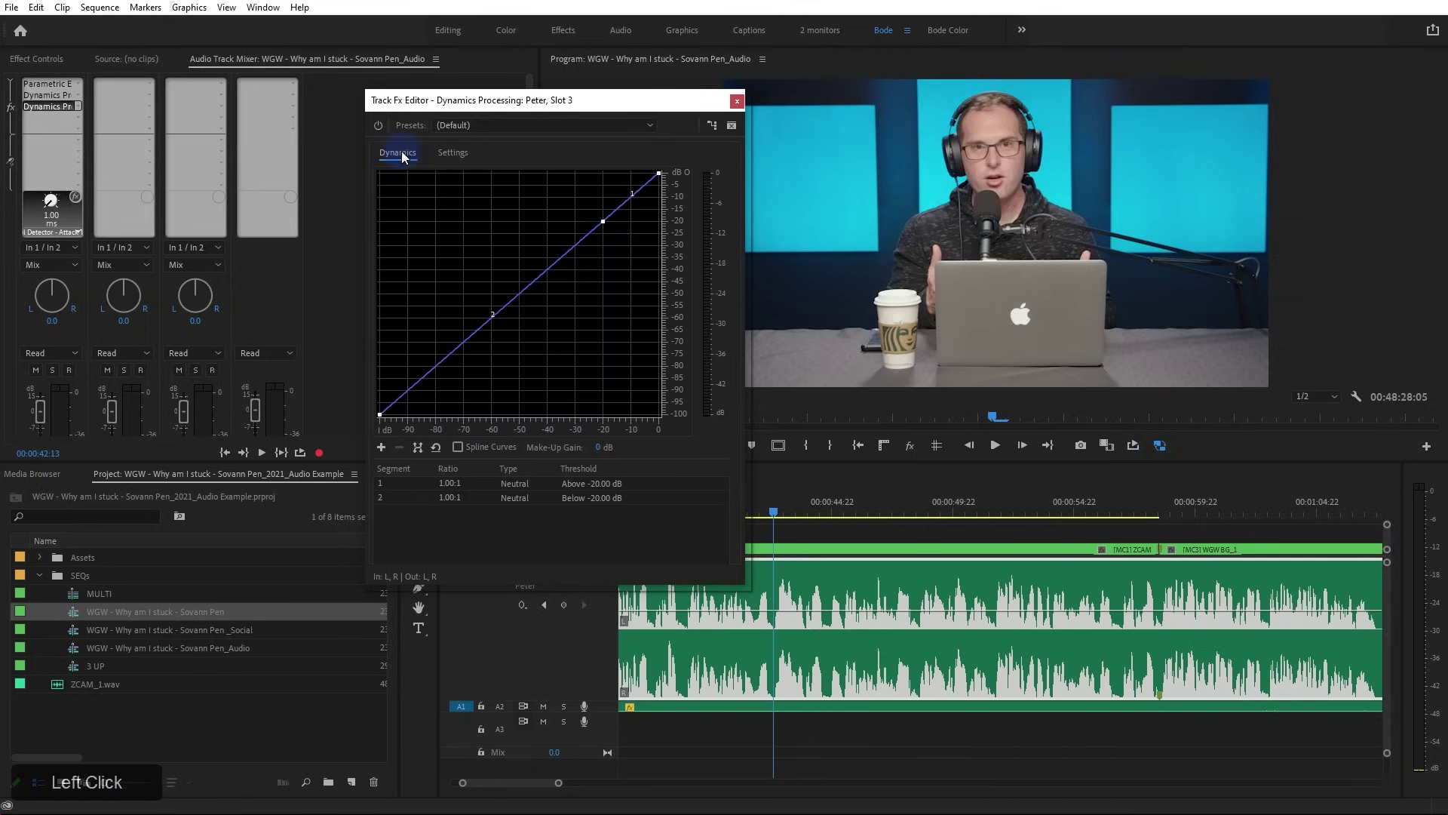
Set the compressor knee to -17.30 dB at 4.26:1 while auditioning from about 00:00:39
mouse_move(661, 174)
left_mouse_down()
mouse_move(598, 219)
mouse_move(614, 198)
mouse_move(663, 189)
left_mouse_up()
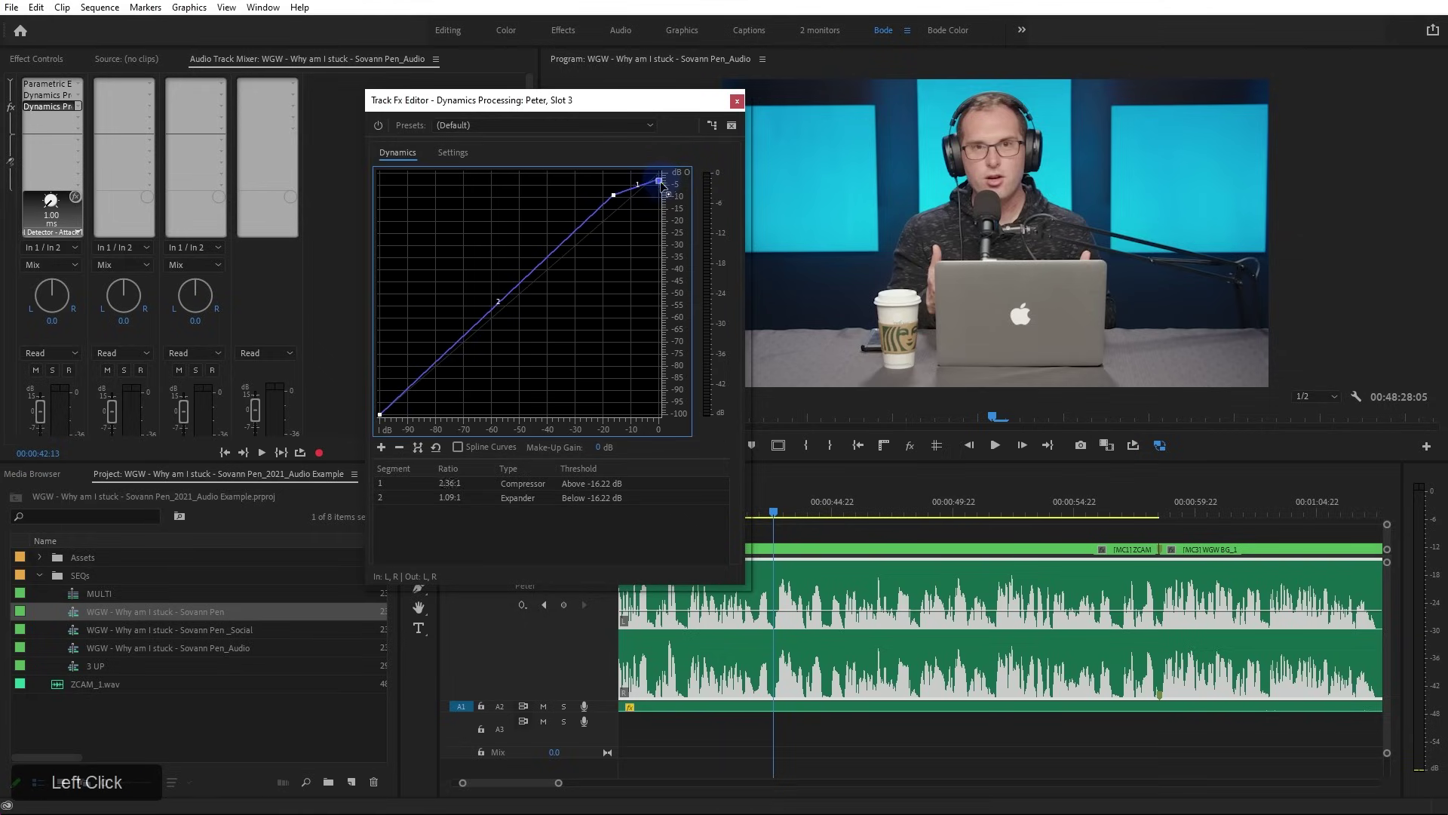
left_click_drag(596, 96, 476, 91)
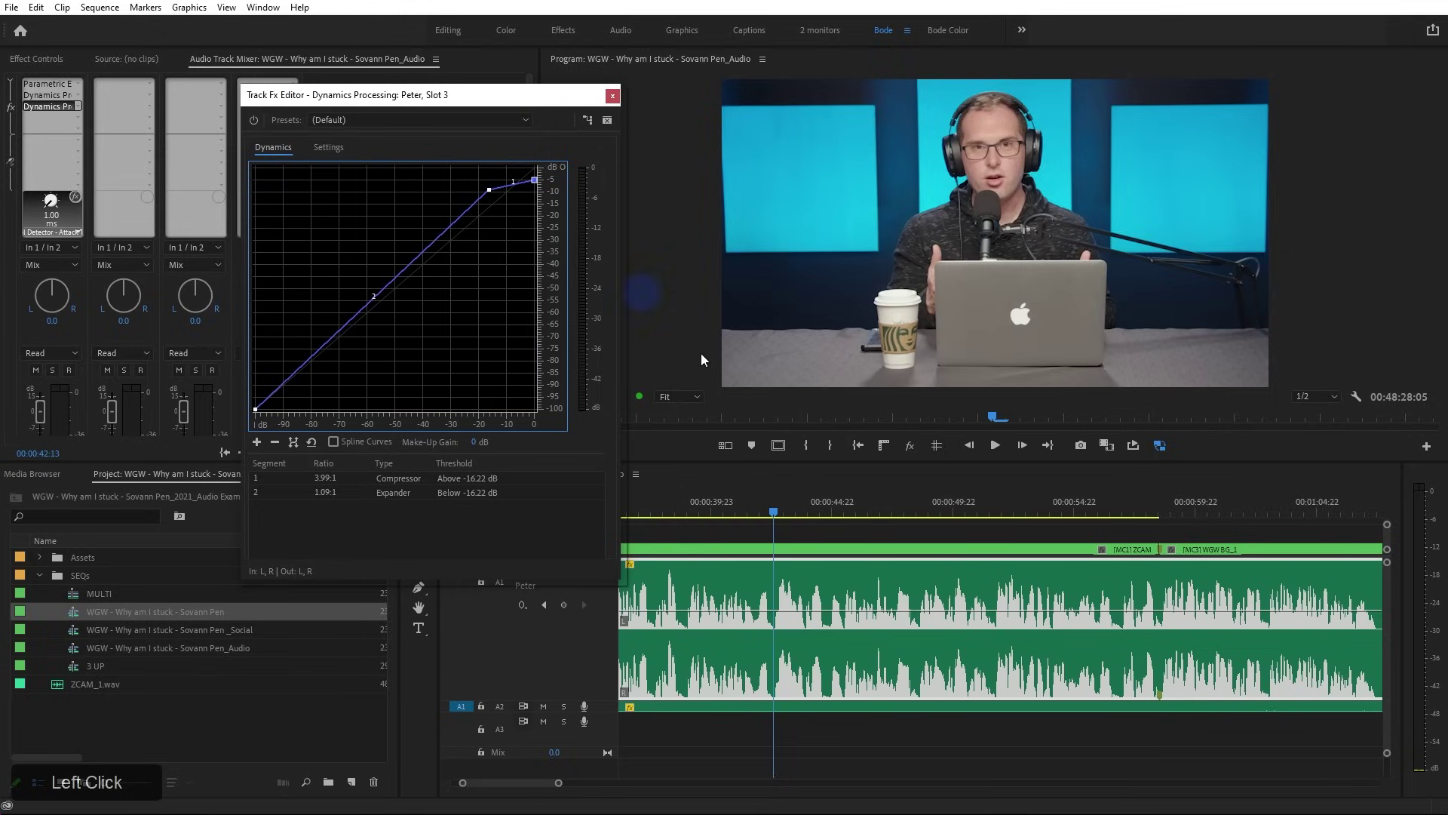
left_click_drag(677, 518, 688, 513)
key("space")
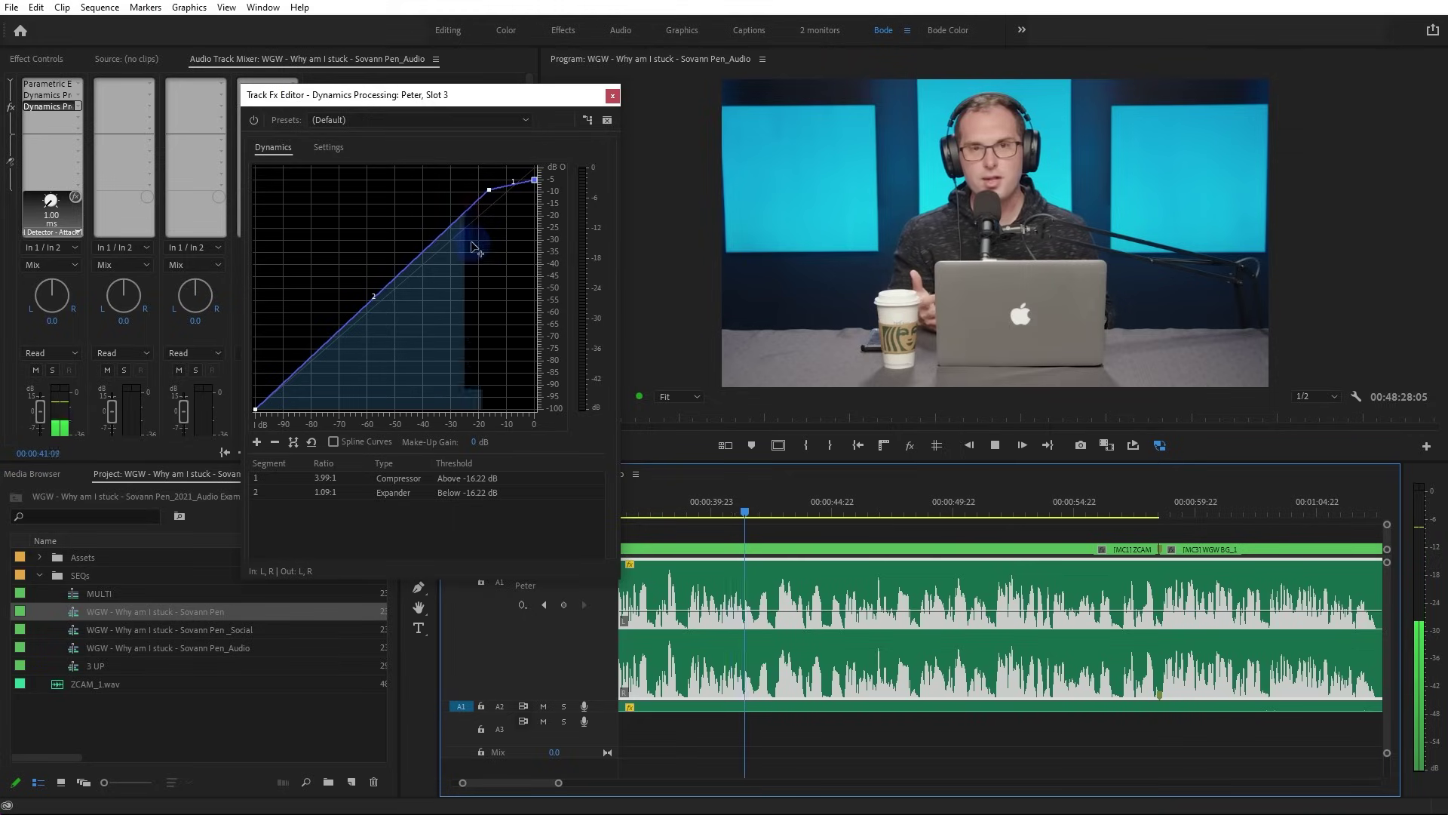
left_click_drag(489, 190, 534, 183)
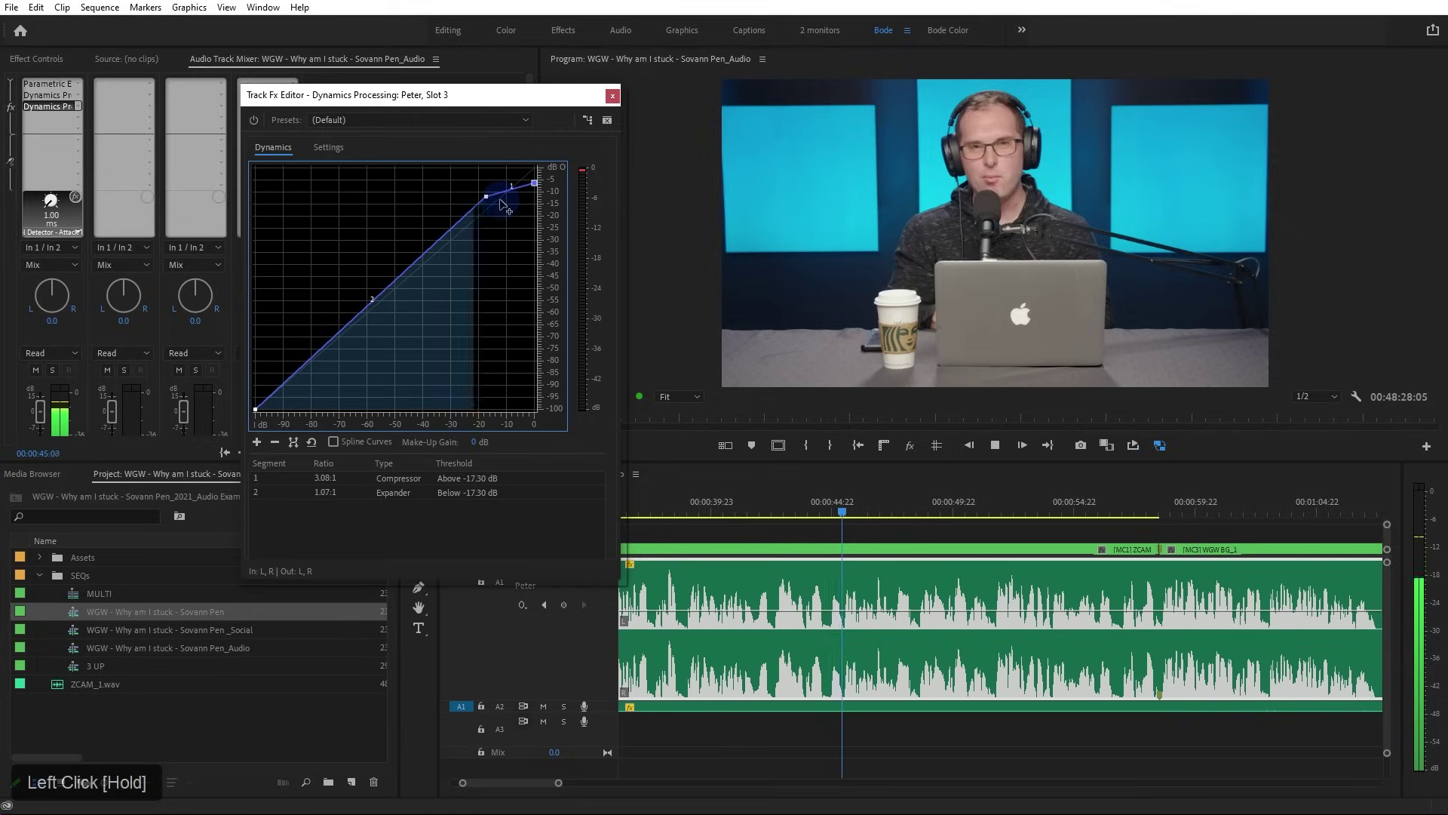
left_click_drag(486, 196, 487, 193)
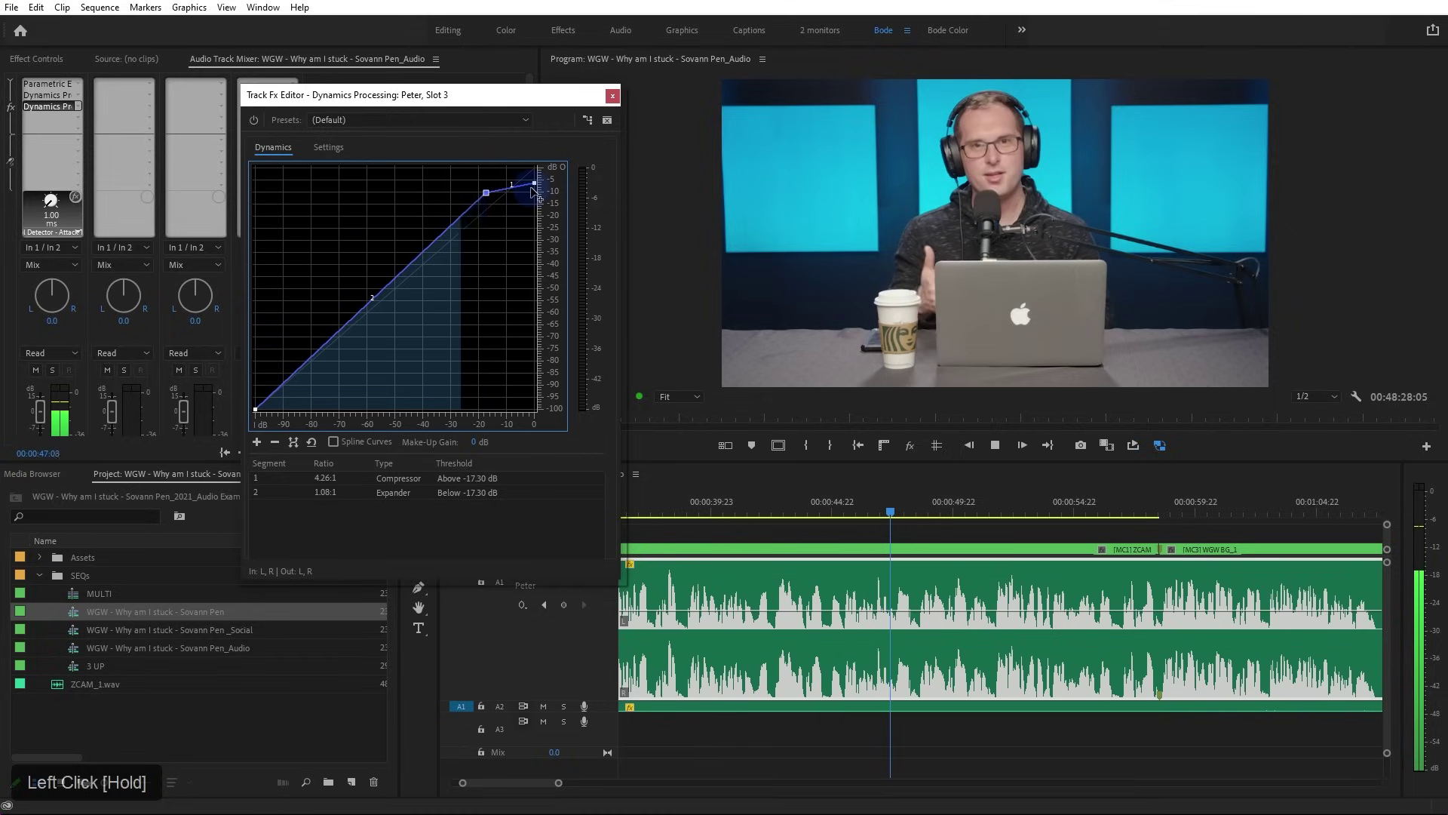
mouse_move(535, 185)
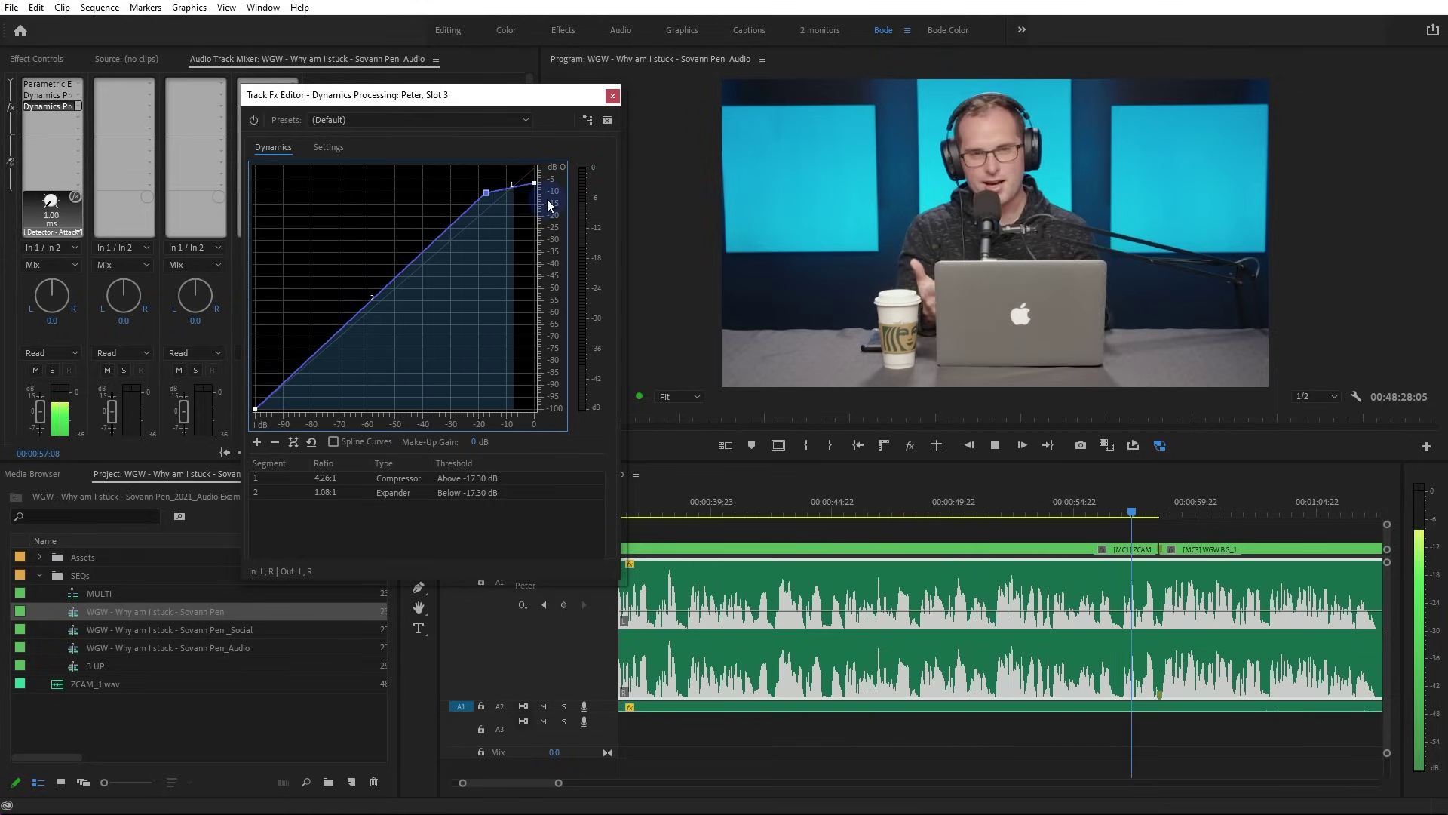
key("space")
left_click(687, 511)
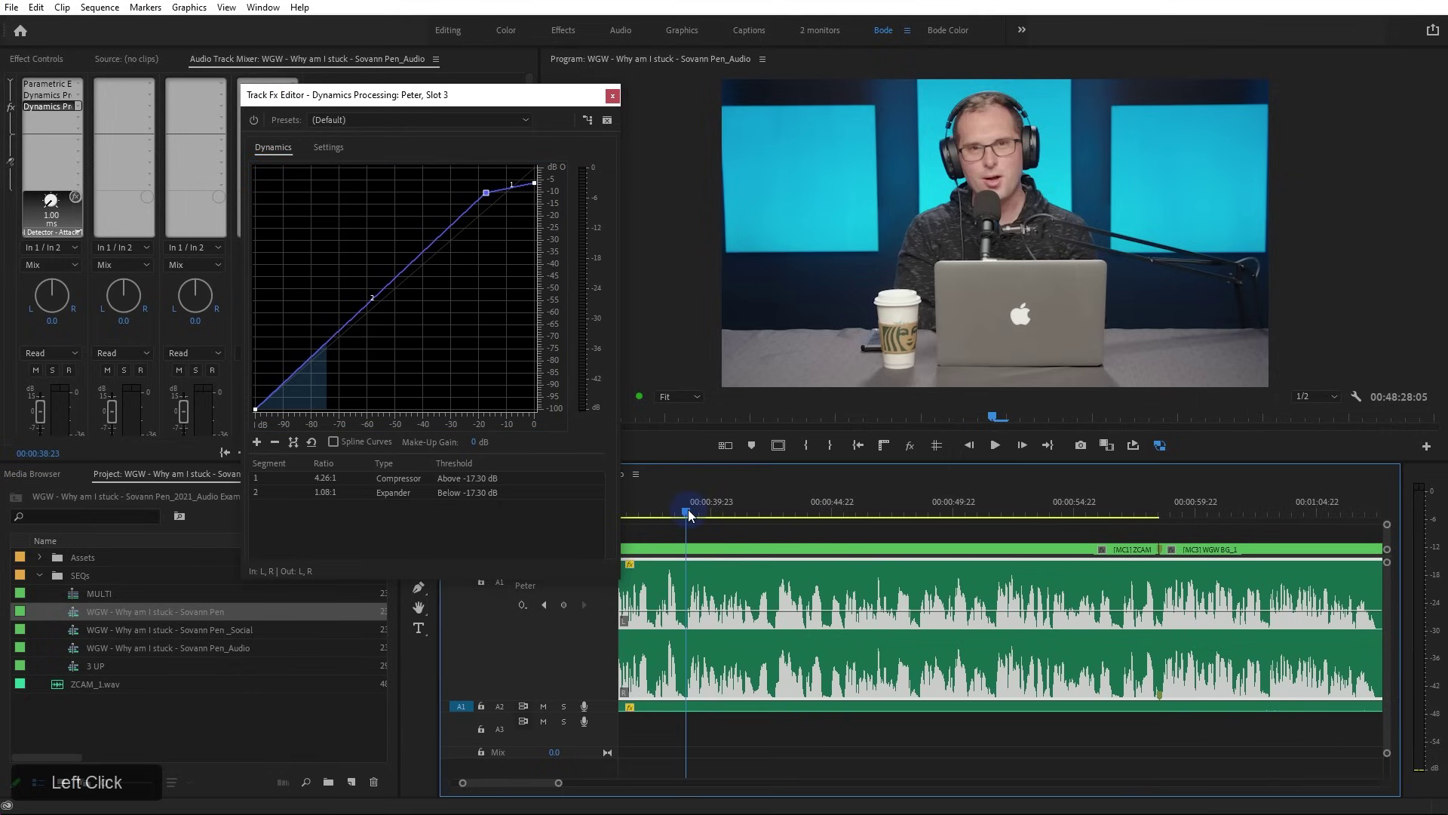
left_click(336, 148)
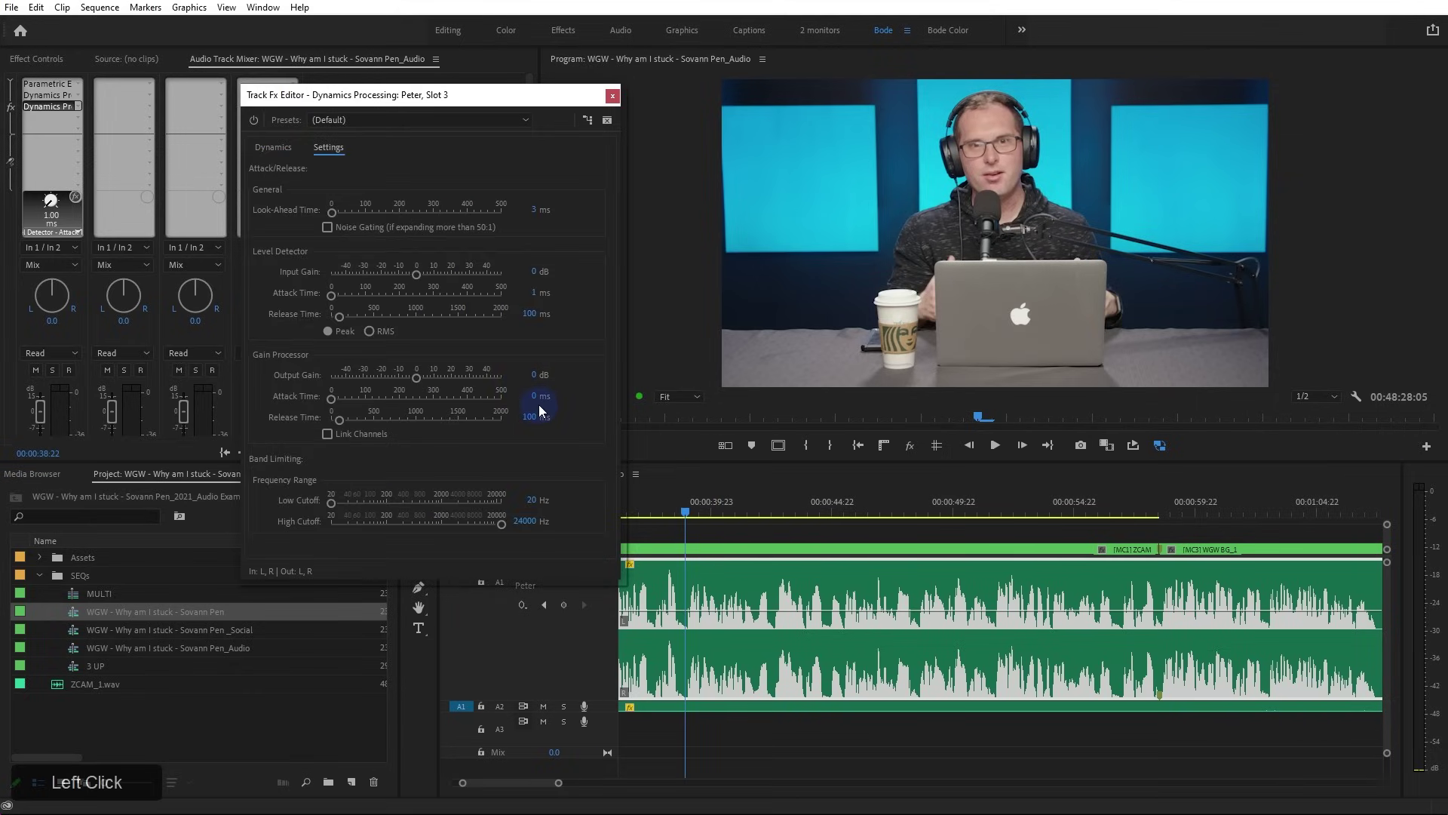
Close the curve editor, try a Dynamics effect in slot 4, then set slot 4 to None
double_click(54, 95)
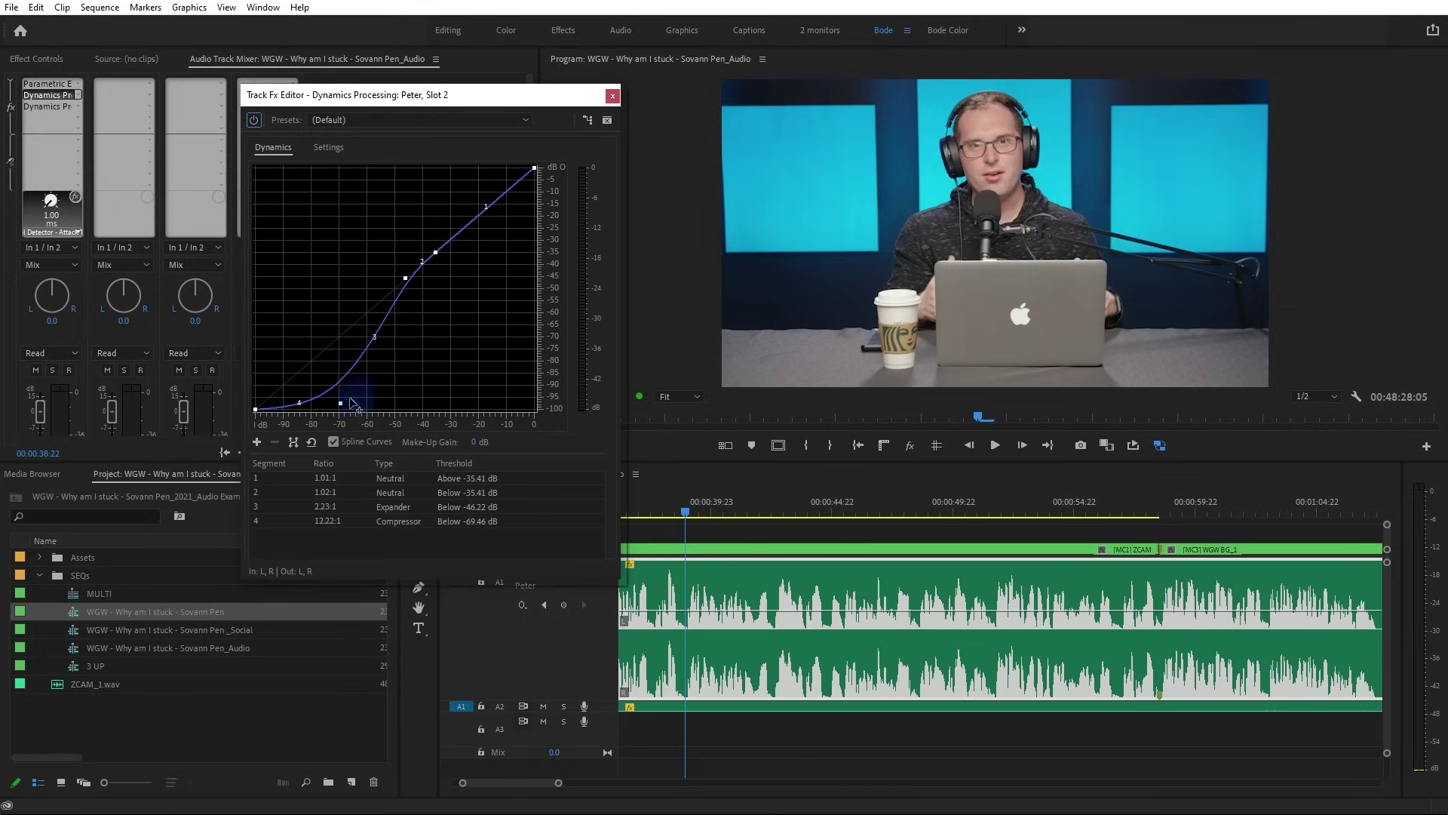
left_click(612, 96)
left_click_drag(79, 116, 289, 219)
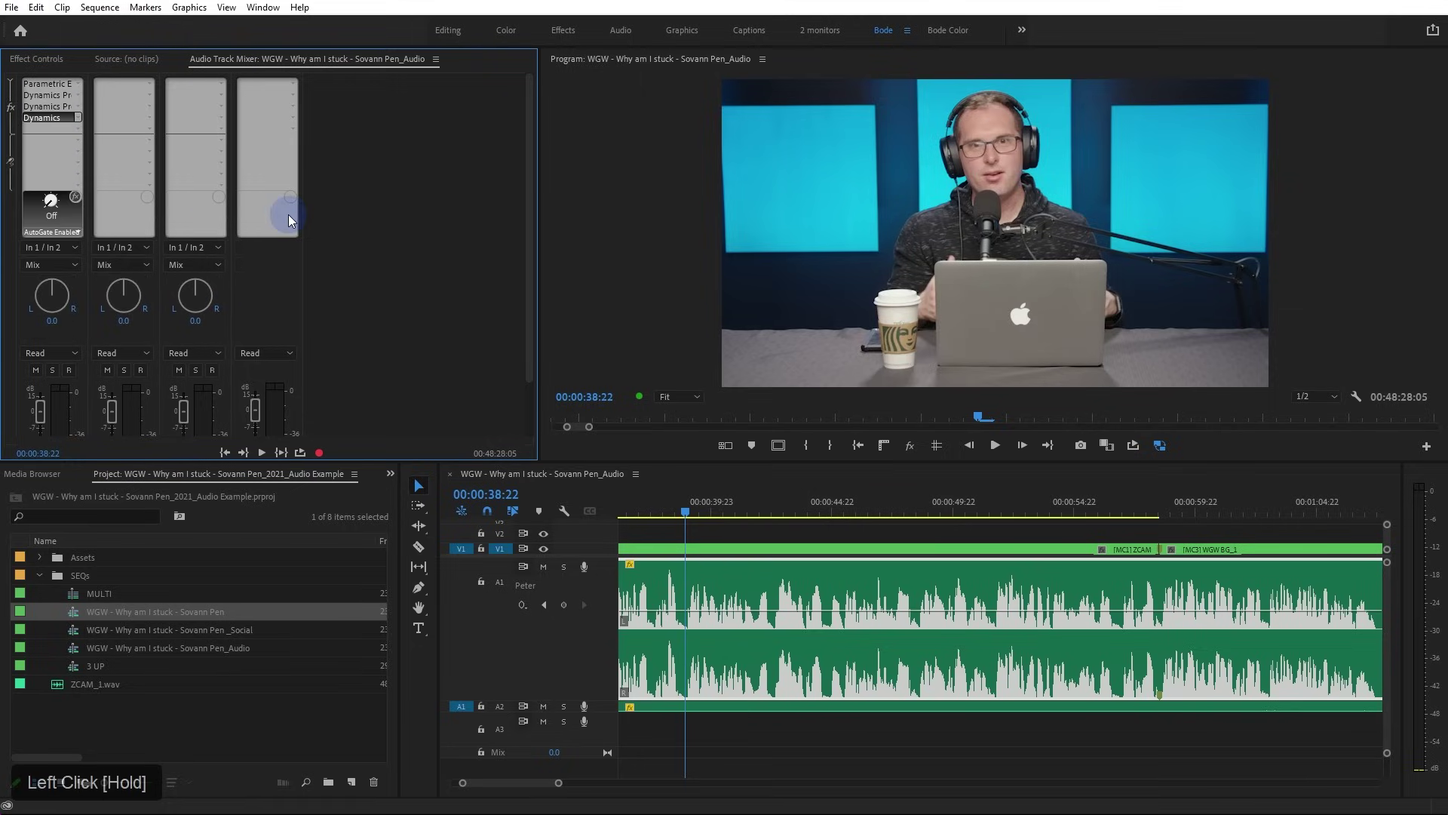
double_click(65, 121)
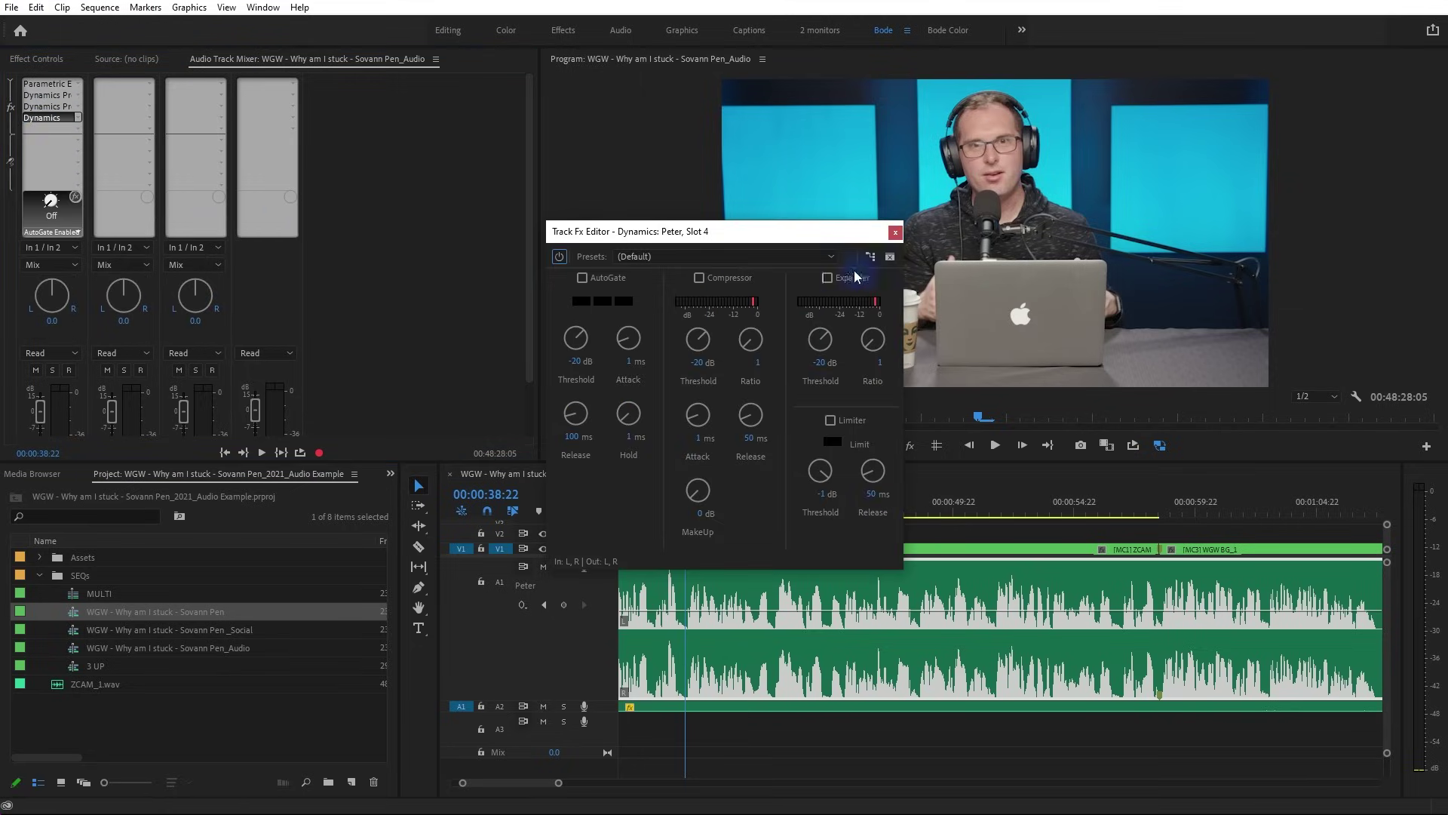
left_click(894, 232)
left_click(80, 119)
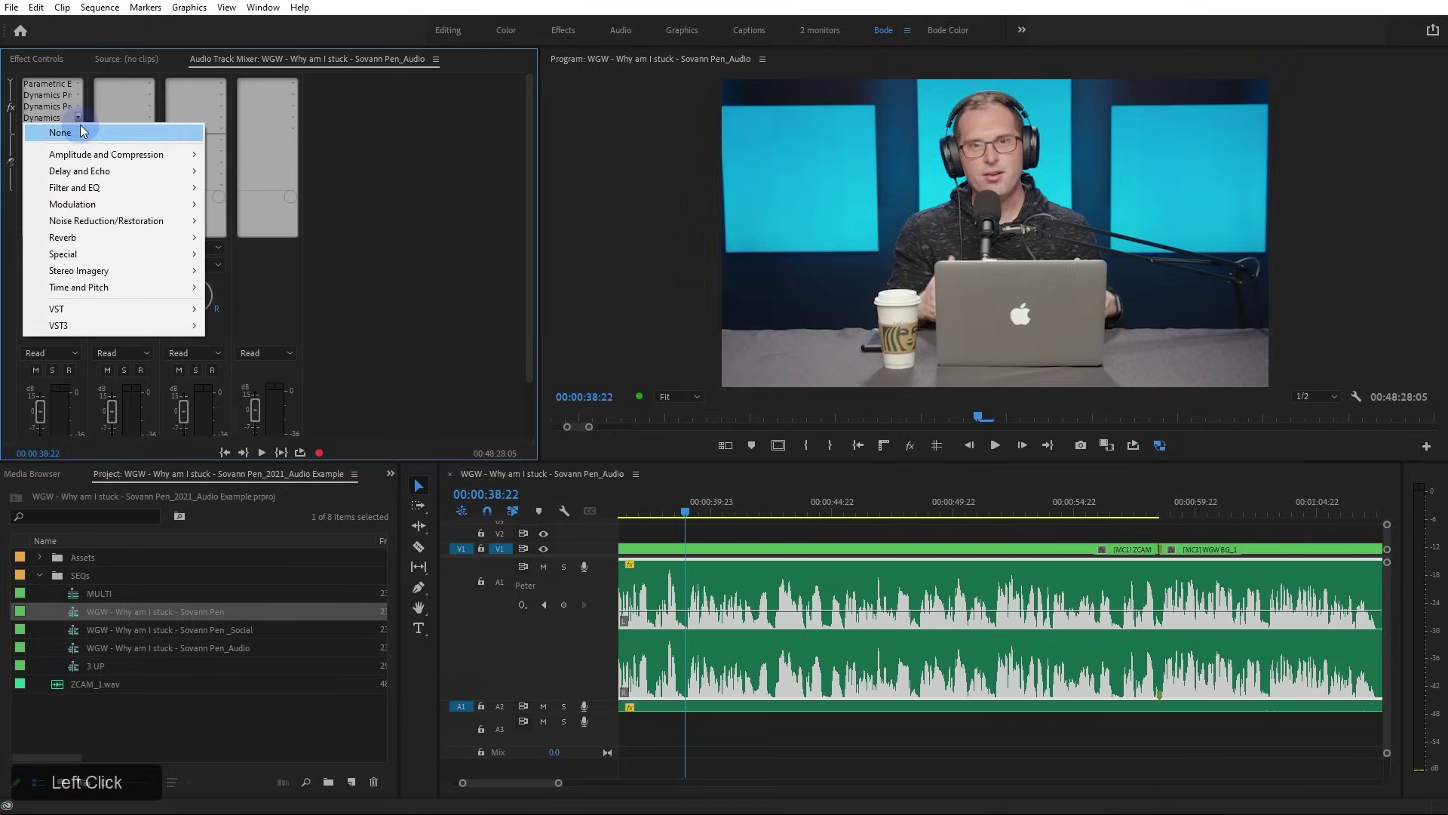
left_click(80, 130)
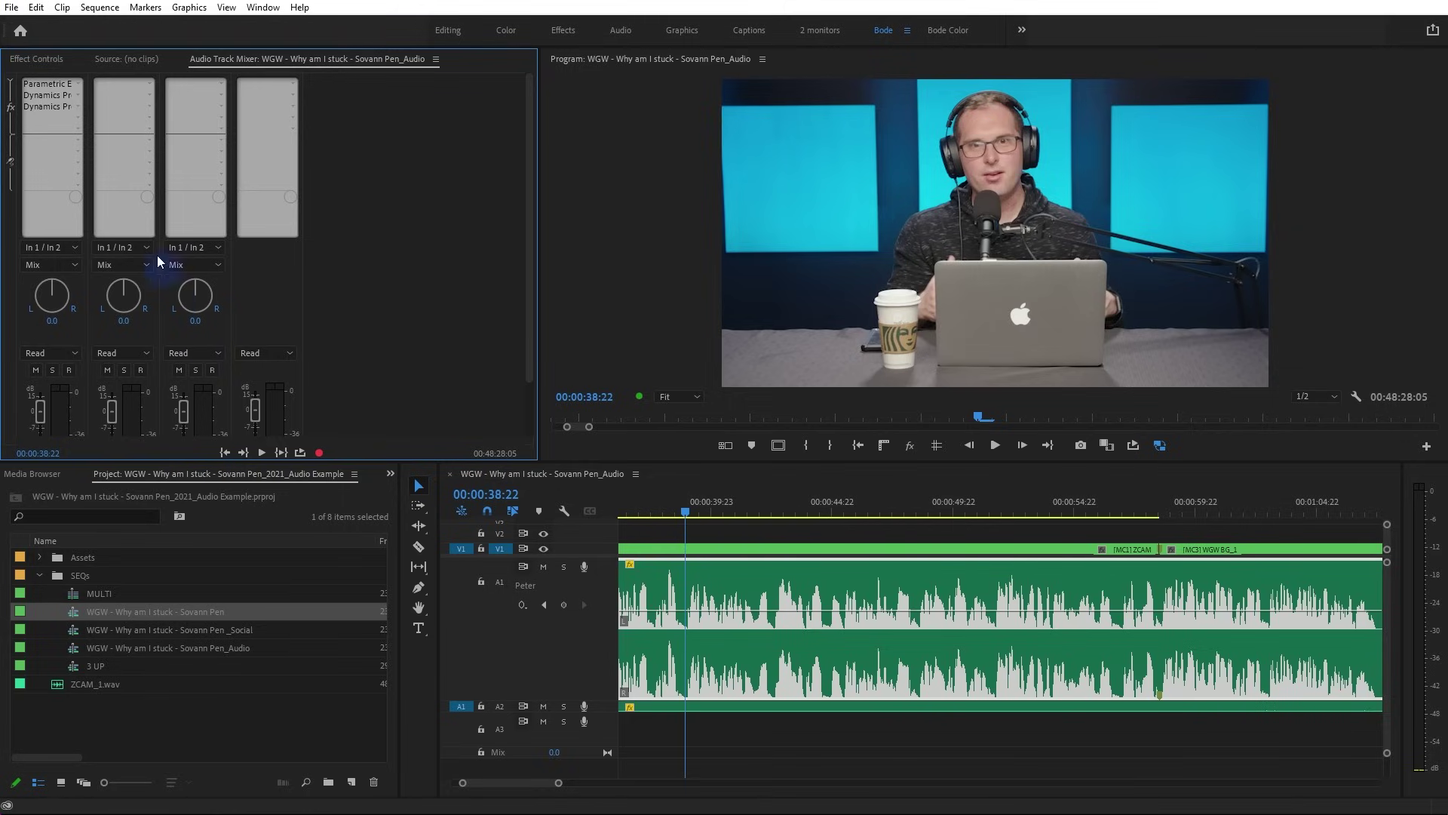
Move the second Dynamics Processing into slot 2 and open its editor
double_click(37, 95)
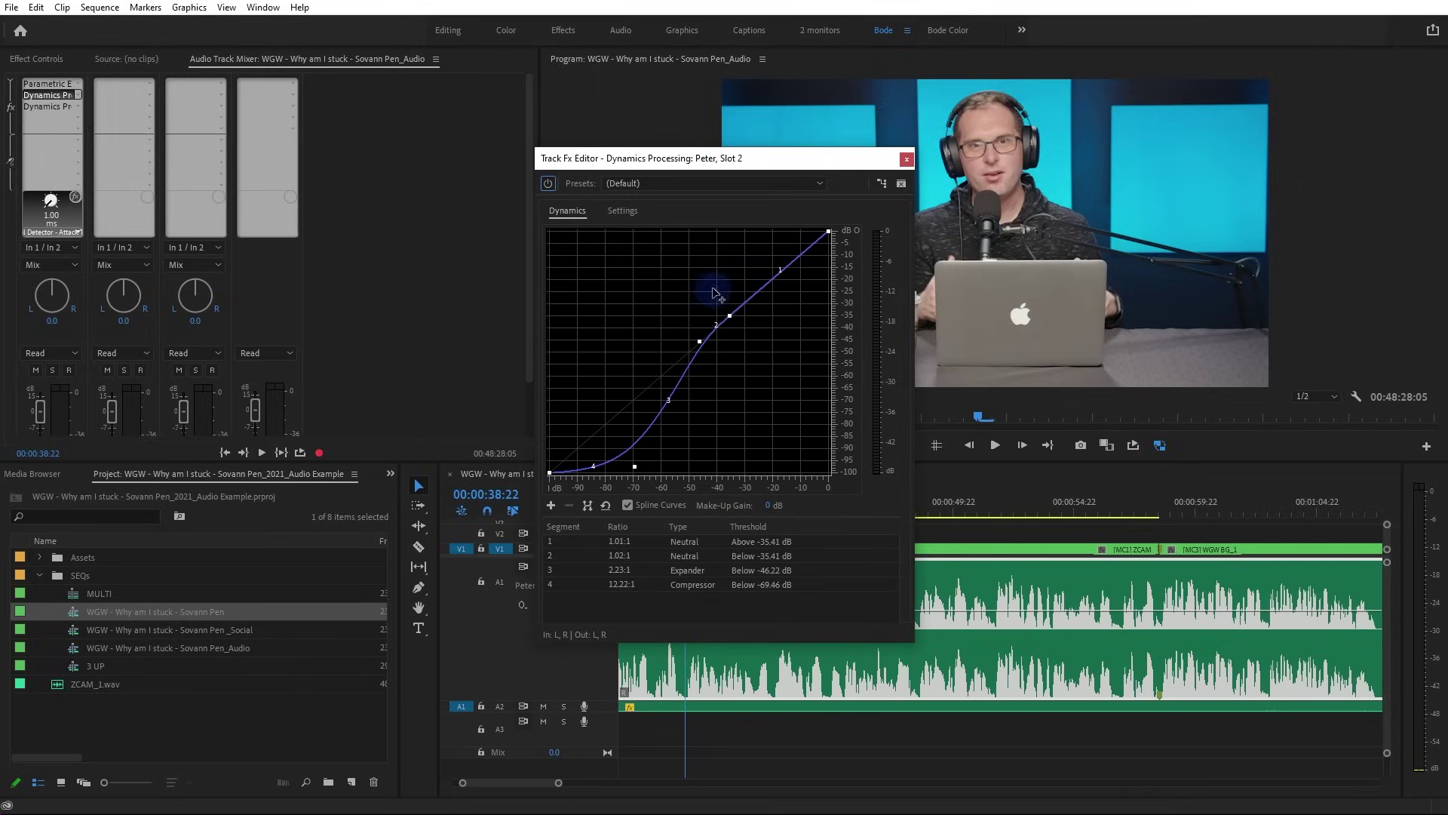
left_click(908, 161)
left_click(104, 122)
mouse_move(74, 106)
left_mouse_down()
mouse_move(84, 116)
mouse_move(78, 98)
left_mouse_up()
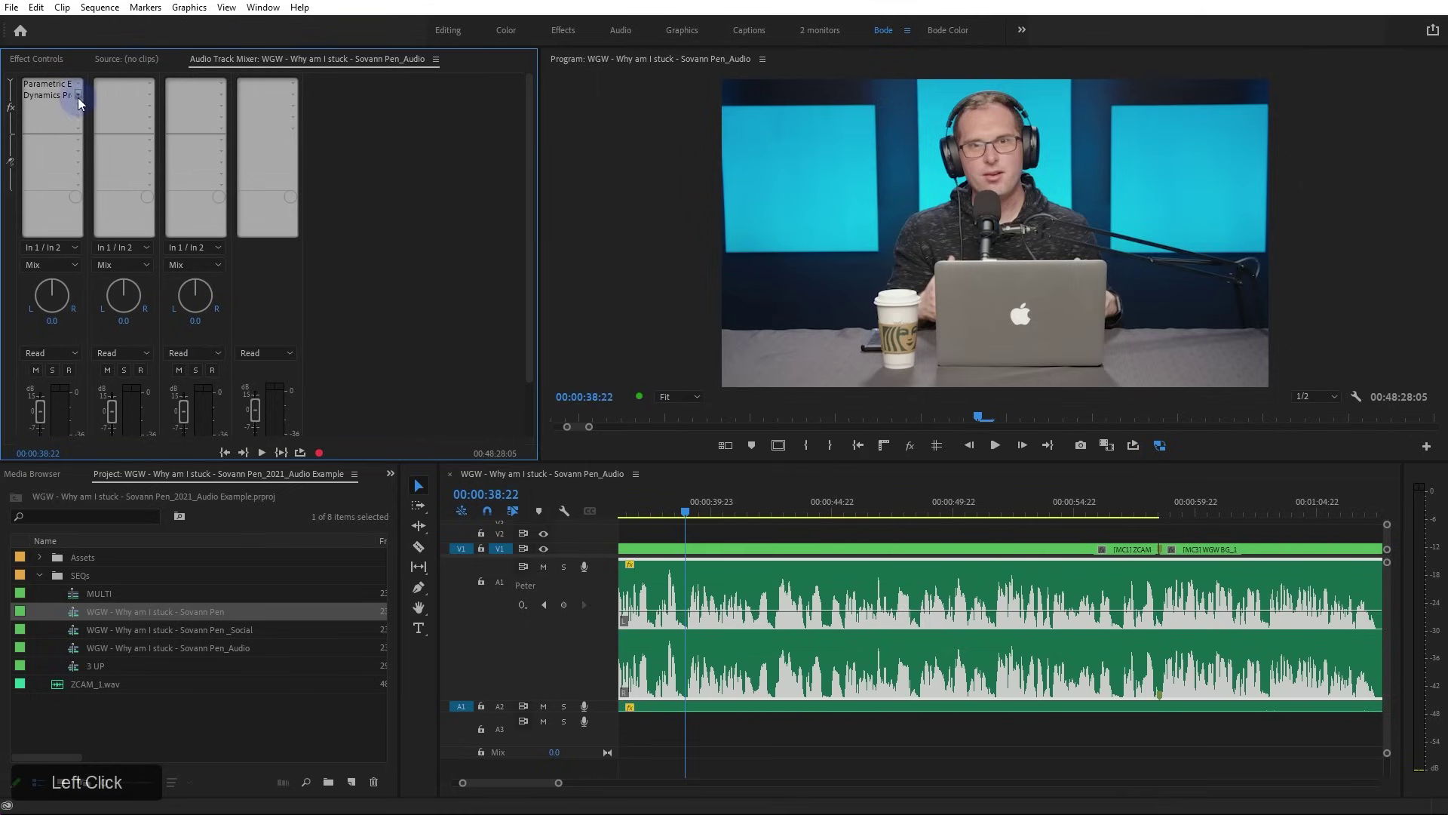
double_click(46, 96)
Shape a smooth S-curve, lowering the upper point to about -20 dB and deleting the extra point
left_click_drag(730, 315, 728, 252)
right_click(730, 317)
left_click(773, 332)
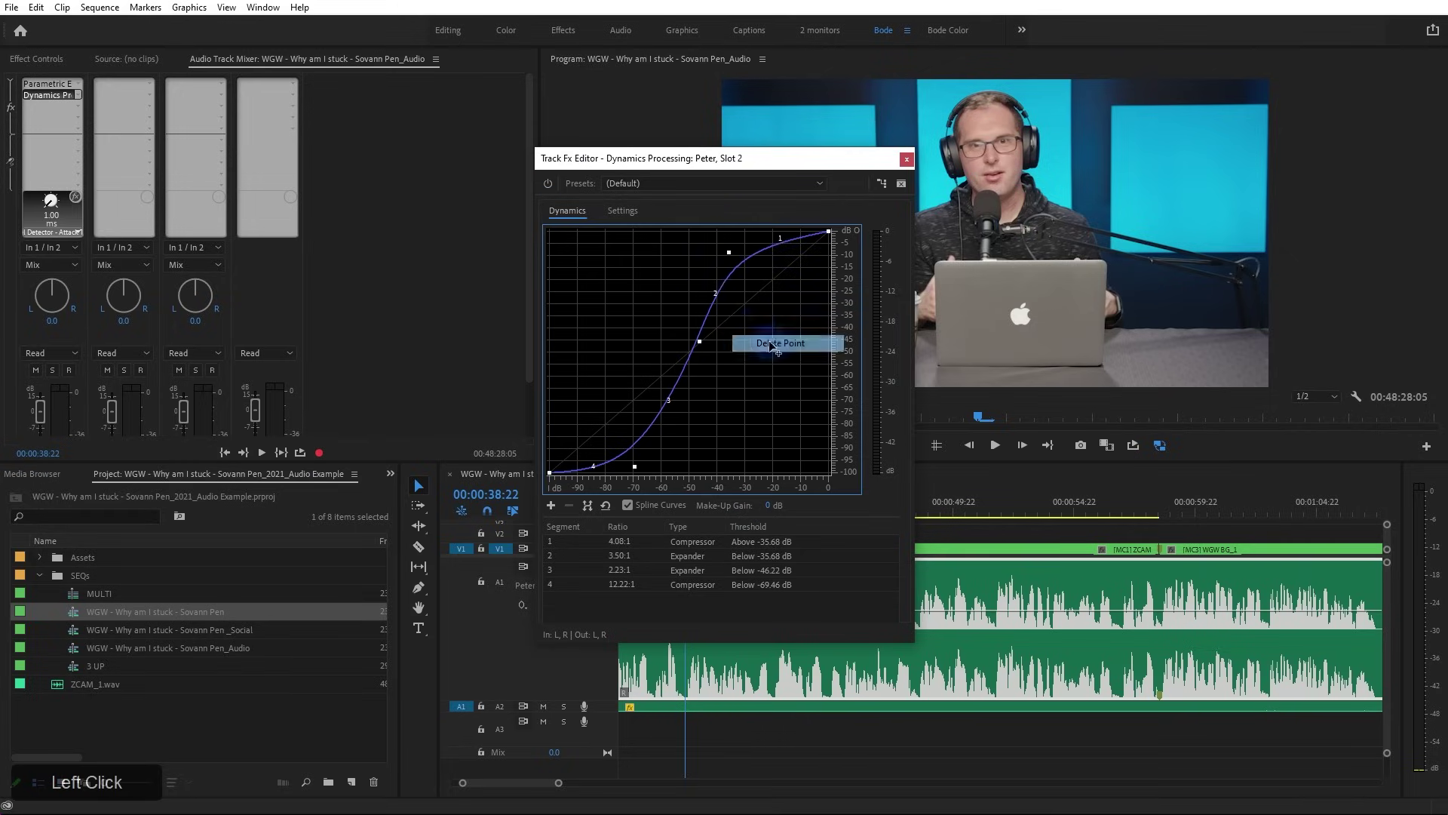
left_click_drag(729, 253, 730, 278)
left_click_drag(700, 342, 699, 344)
mouse_move(828, 232)
left_mouse_down()
mouse_move(828, 249)
mouse_move(782, 248)
mouse_move(831, 236)
mouse_move(731, 289)
mouse_move(830, 240)
left_mouse_up()
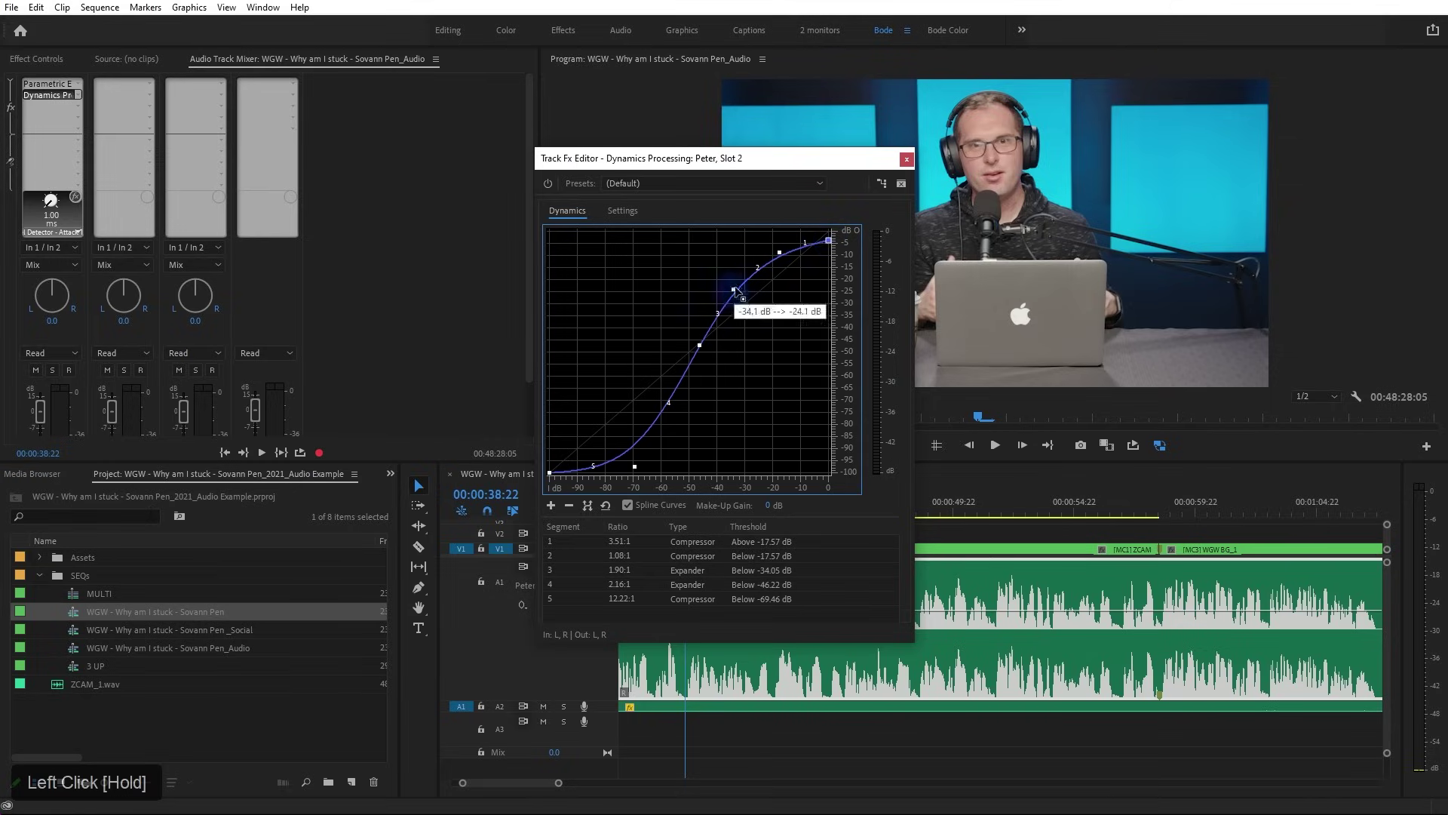
Insert VST3 > Effect > JonVProd > FirComp into slot 3
left_click(75, 107)
mouse_move(111, 312)
mouse_move(228, 323)
mouse_move(344, 321)
left_click(418, 320)
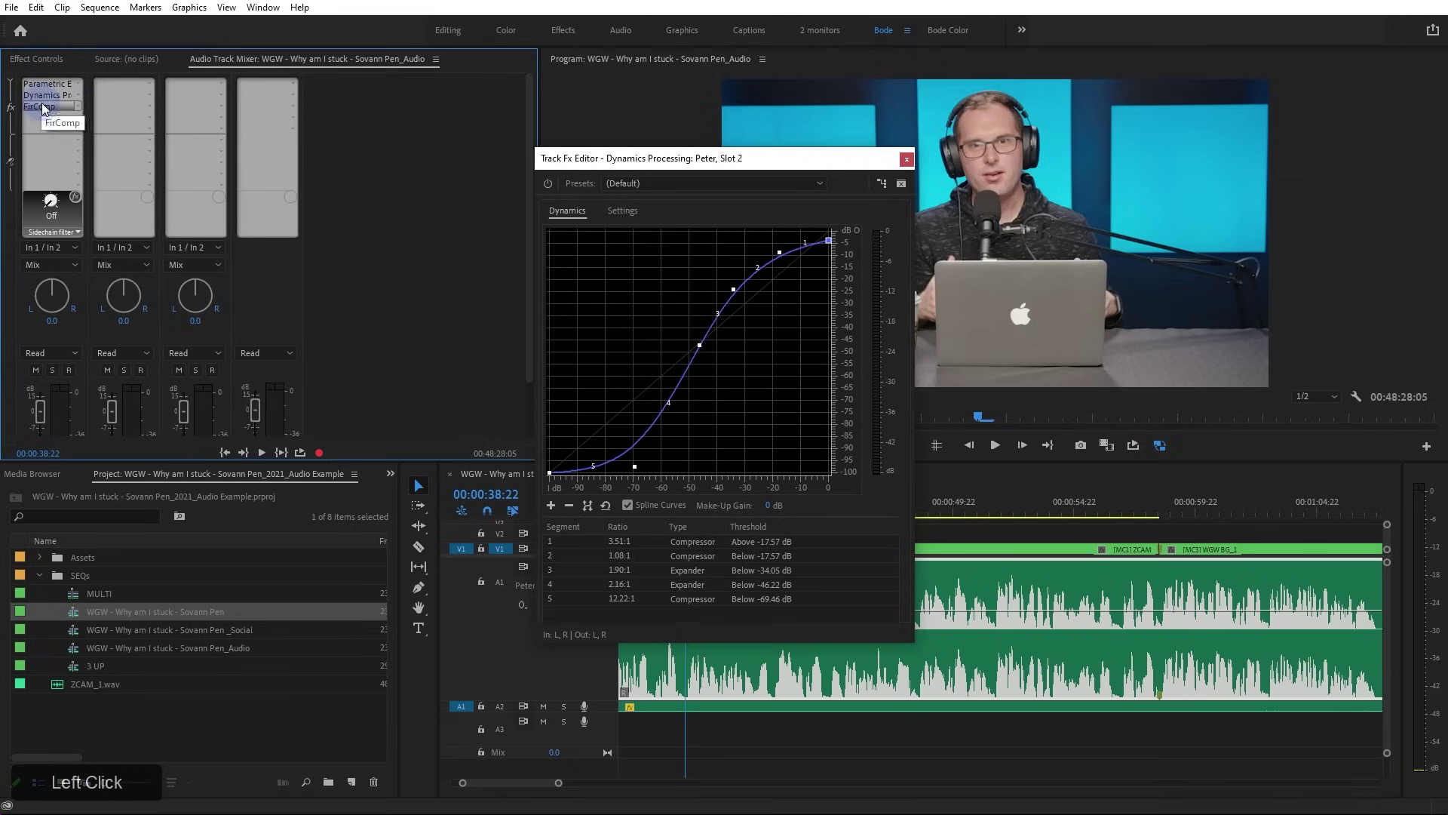
Set FirComp to FIR LA mode with 0.56 ms attack and -7.4 dBFS threshold
double_click(42, 102)
left_click_drag(795, 155, 533, 125)
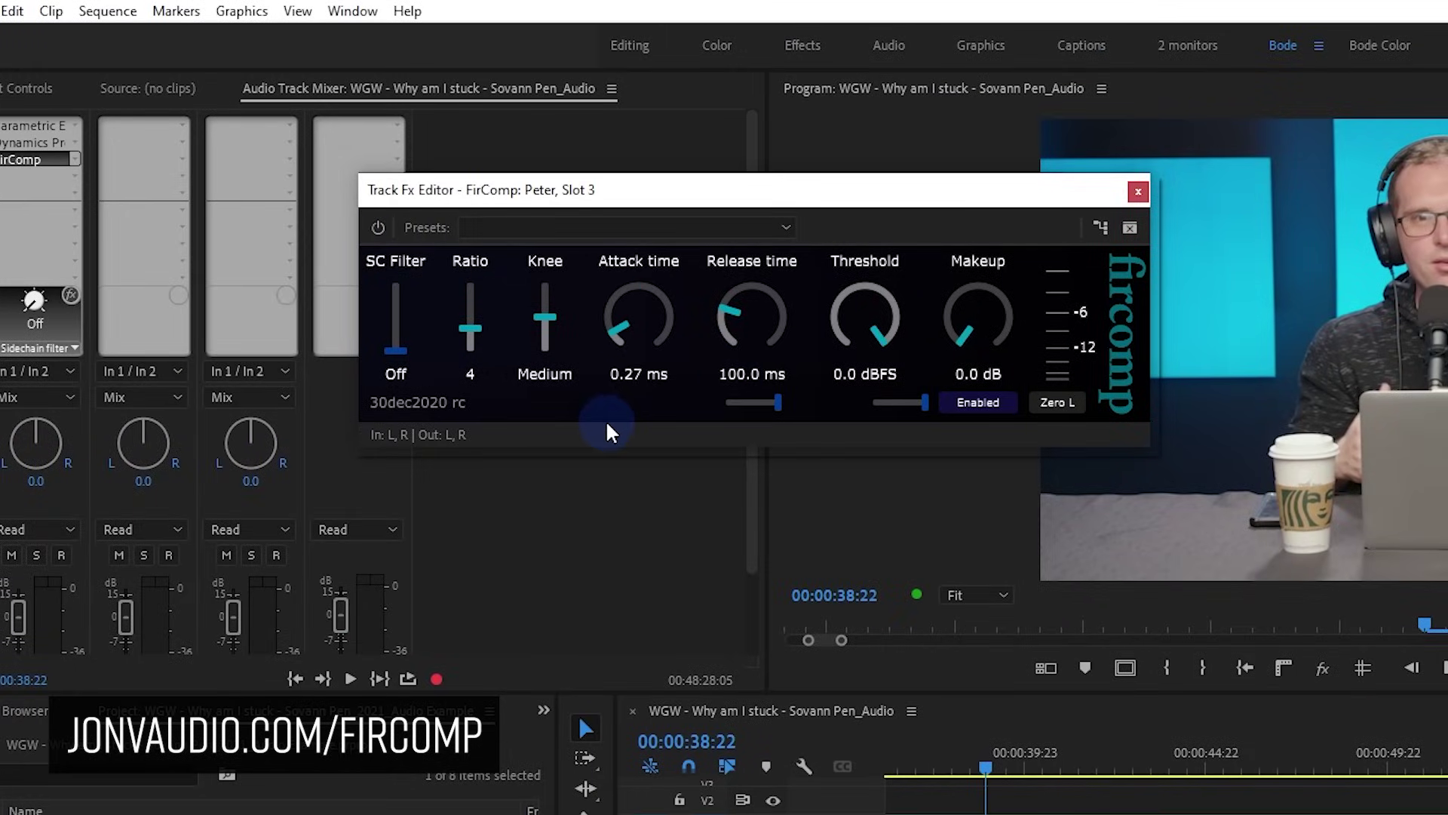
left_click(1051, 401)
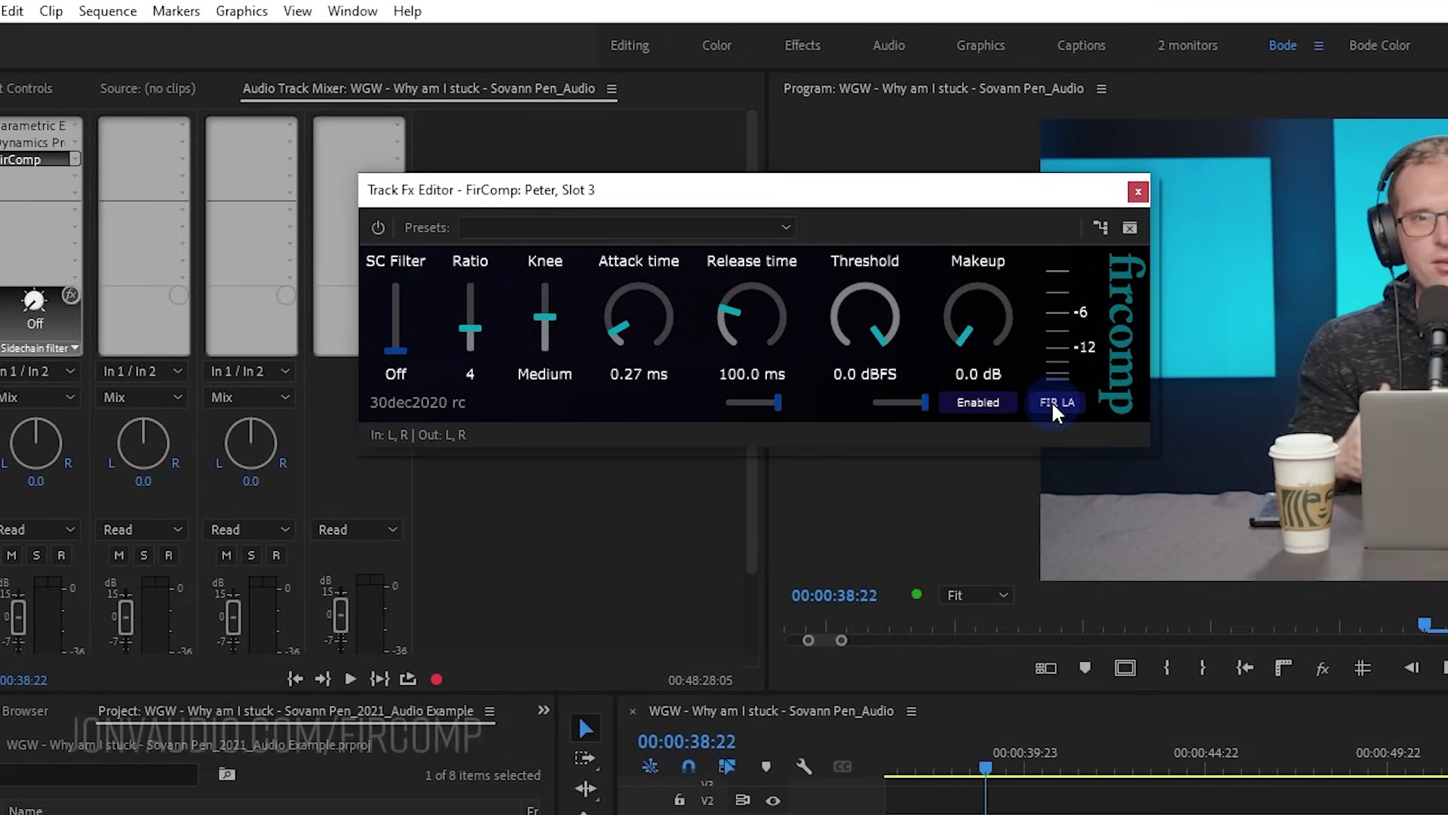
left_click_drag(646, 332, 642, 332)
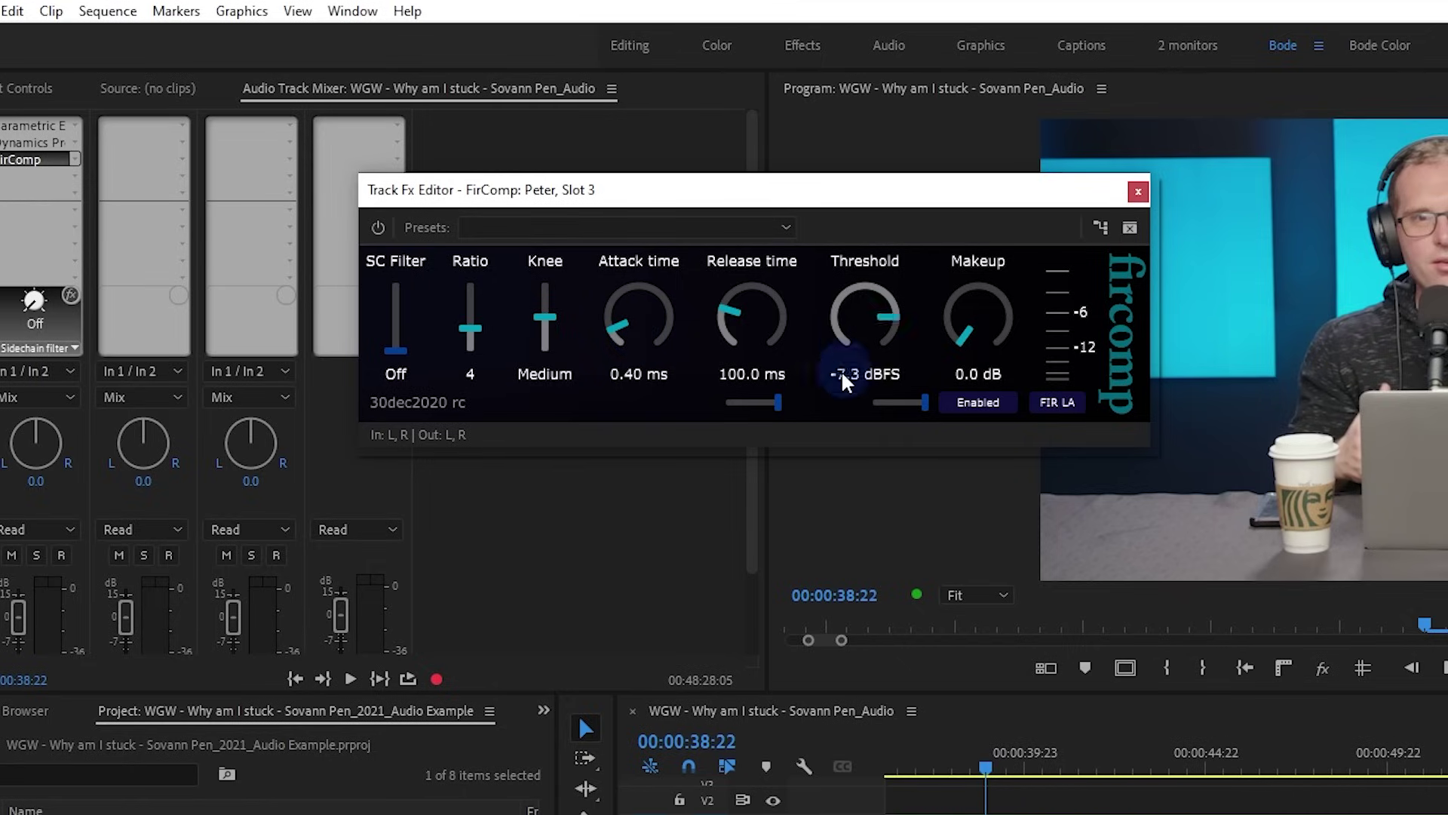
left_click_drag(835, 369, 836, 363)
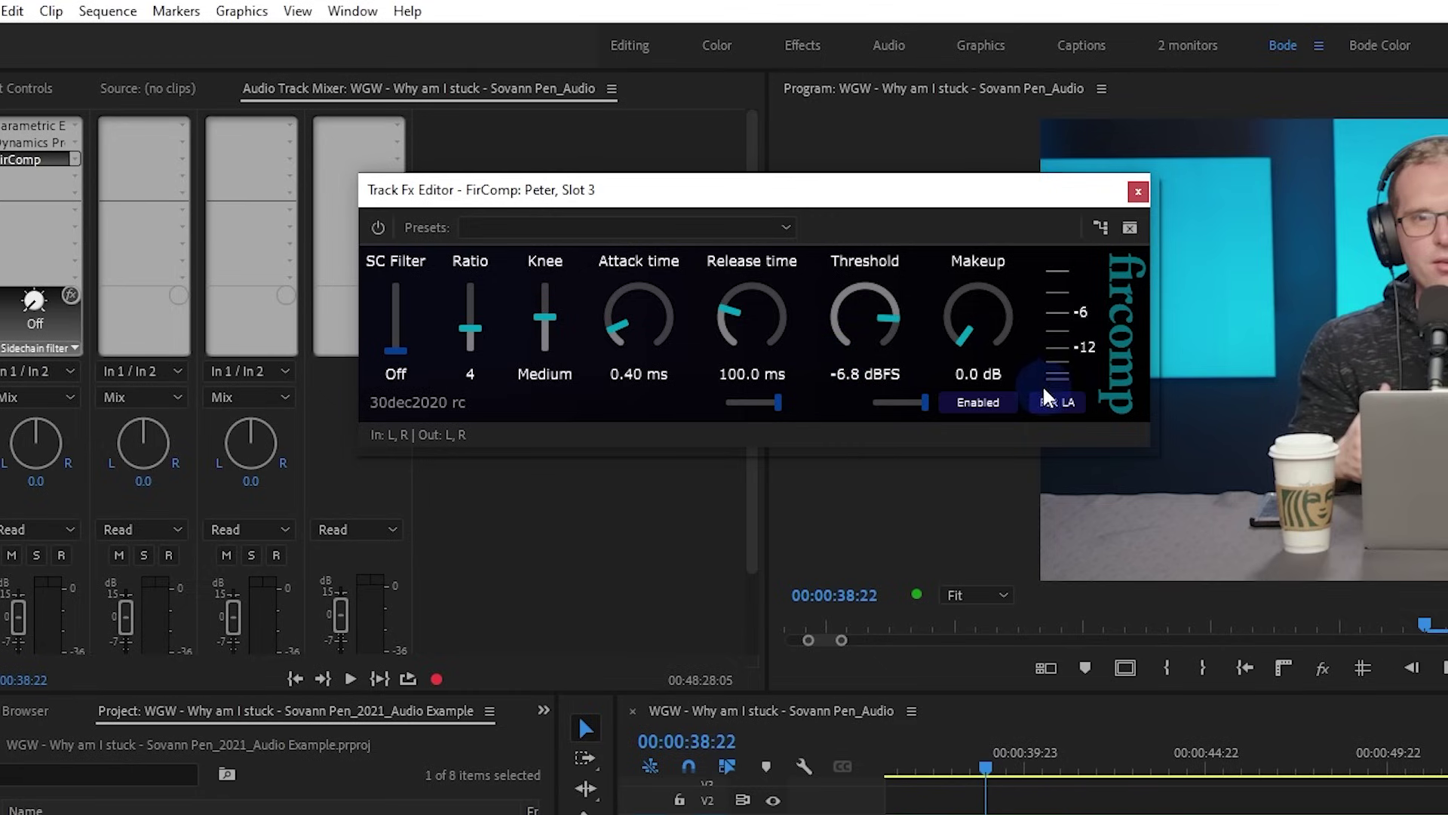
left_click_drag(622, 310, 619, 301)
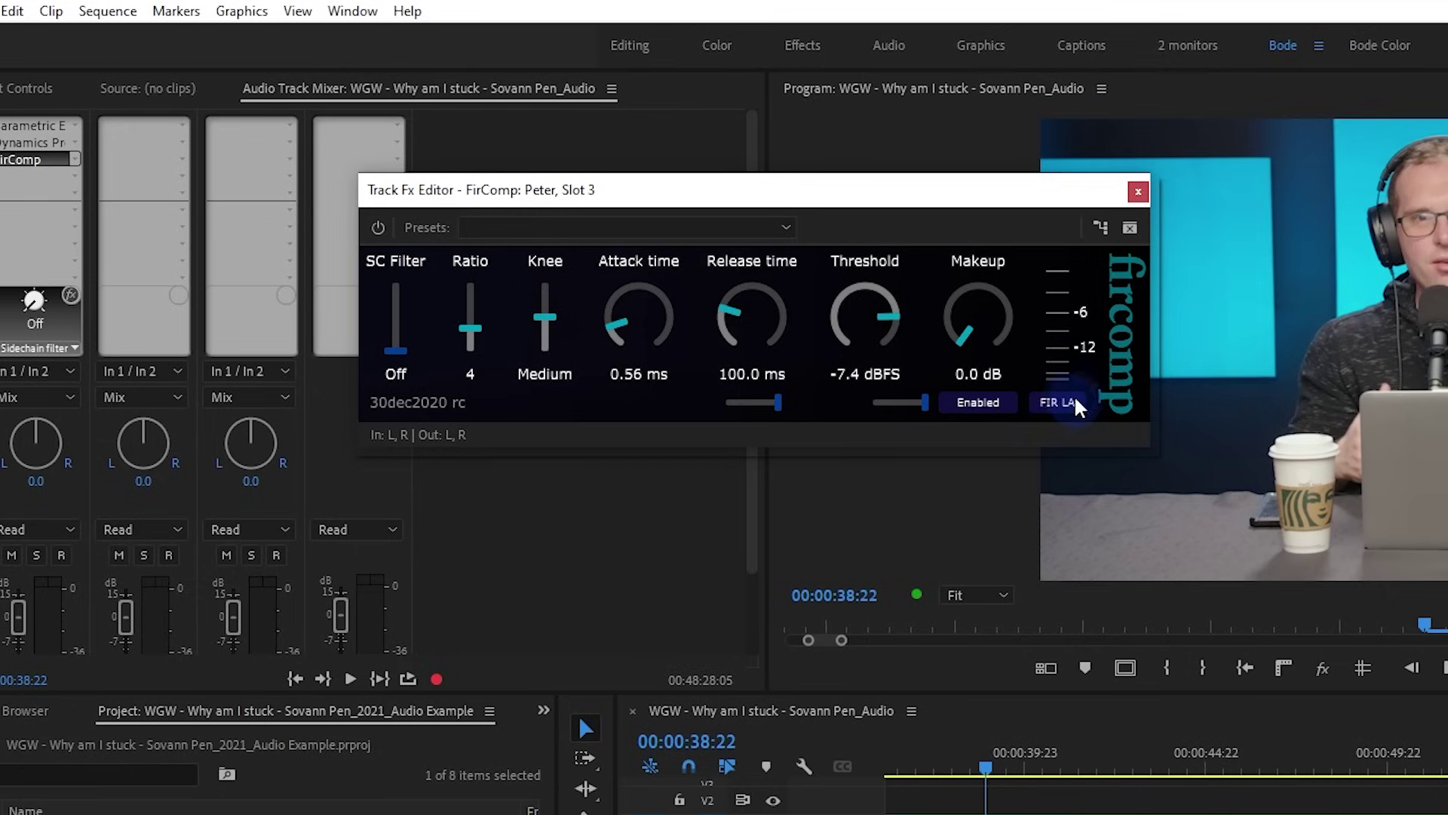
Play from 00:00:38:04 to hear the FirComp compression
left_click_drag(984, 768, 951, 771)
key("space")
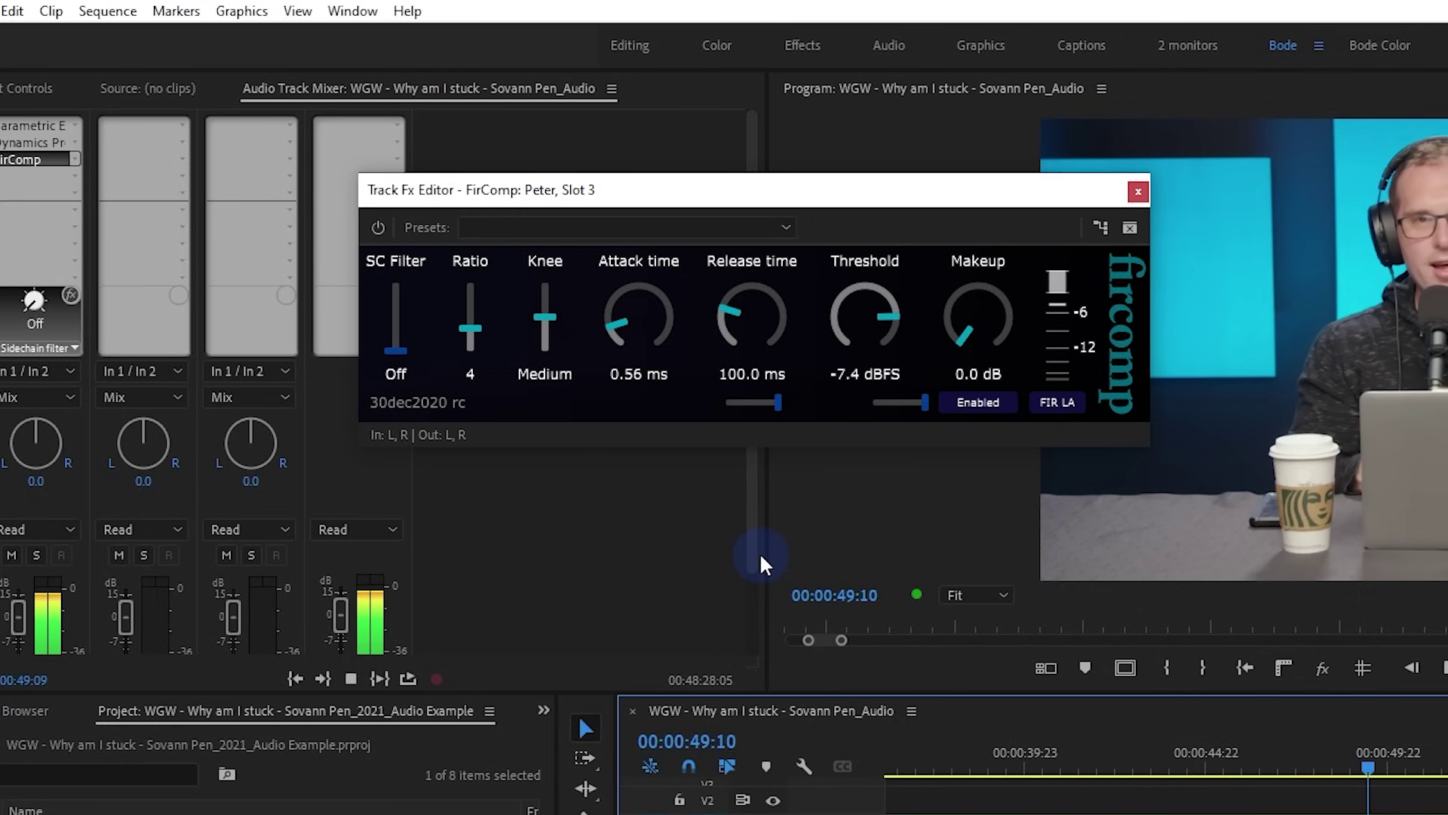
key("space")
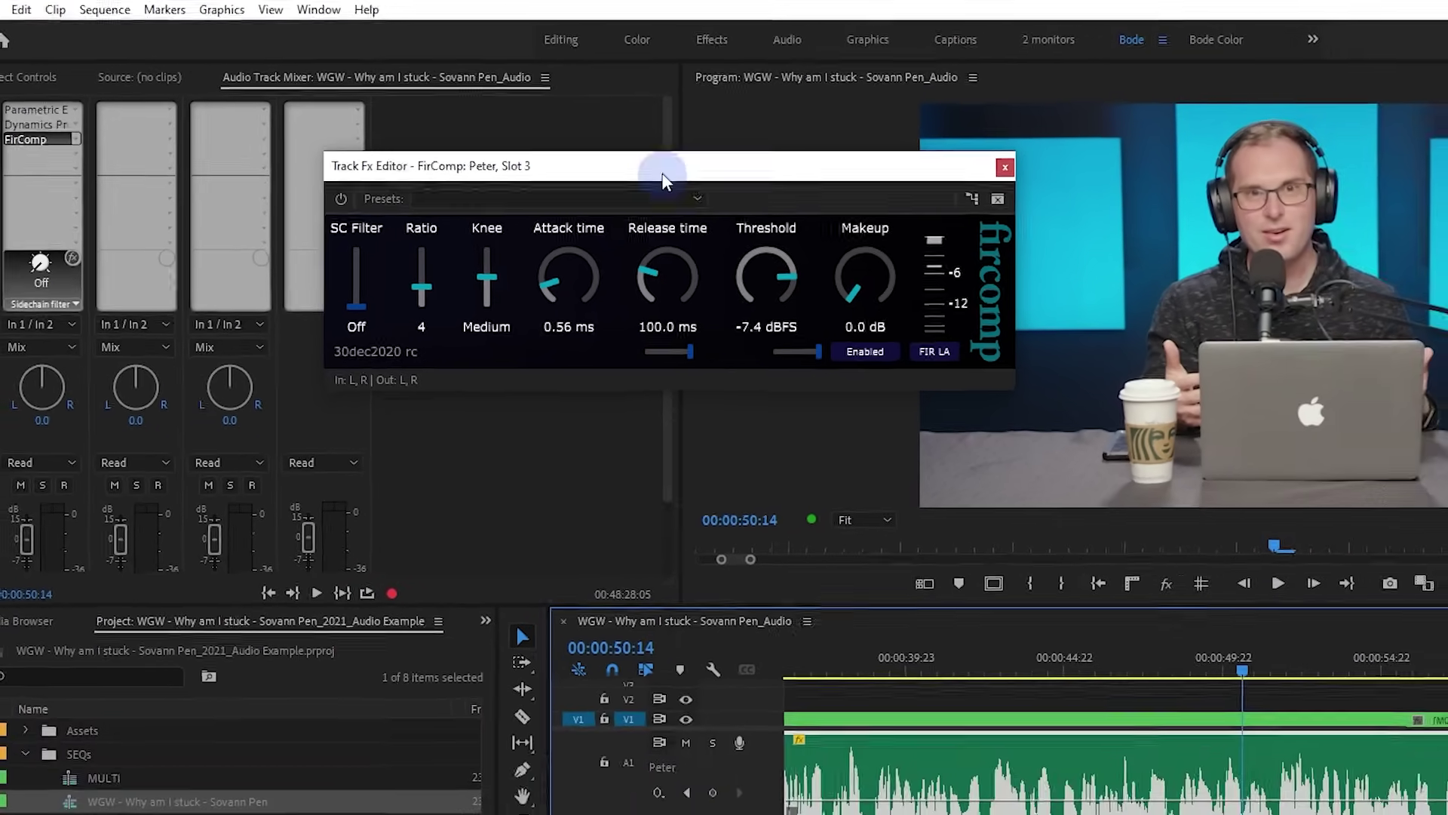
left_click_drag(662, 174, 704, 190)
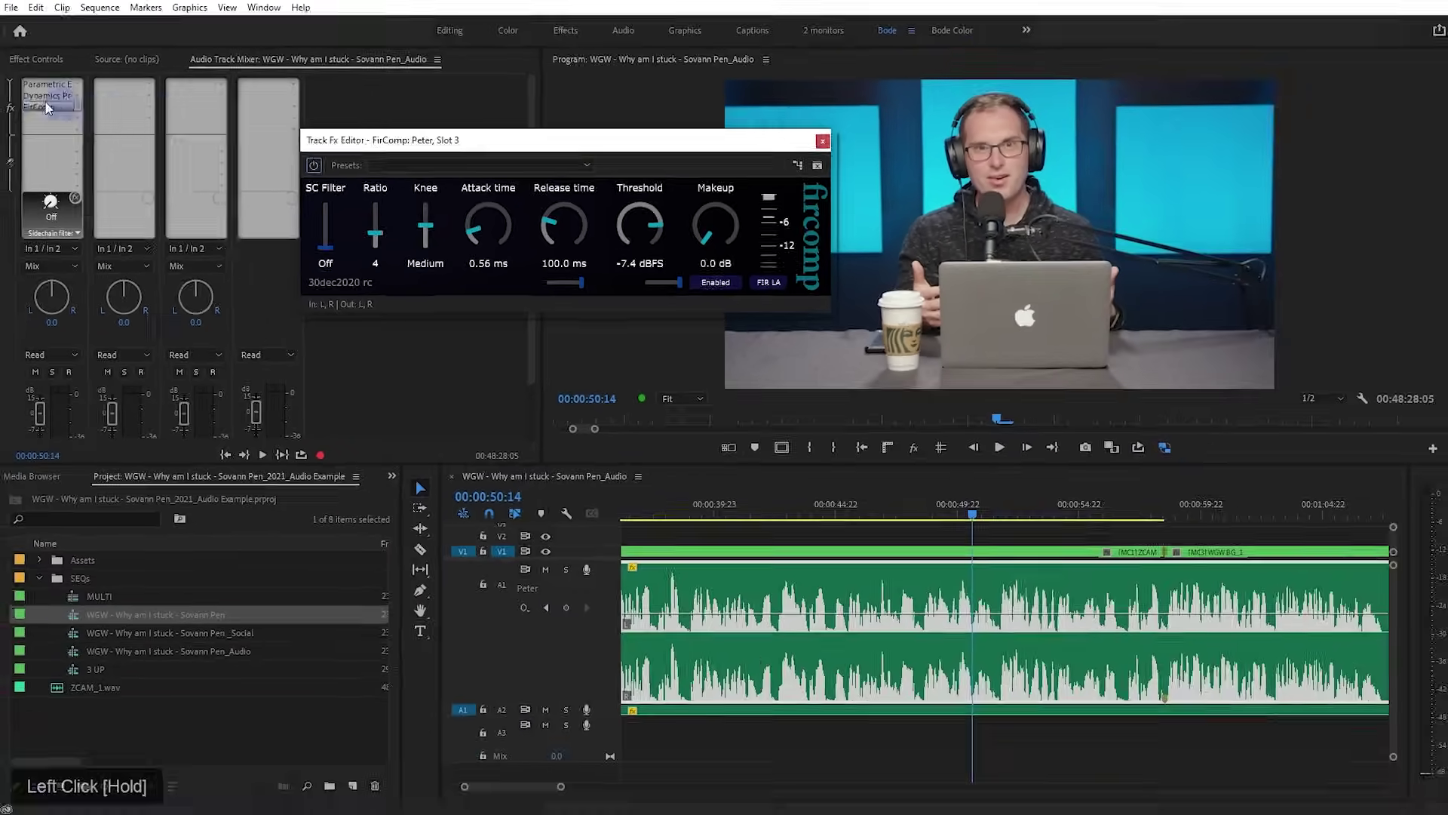
Switch the Dynamics Processing level detector from Peak to RMS in its Settings
double_click(36, 94)
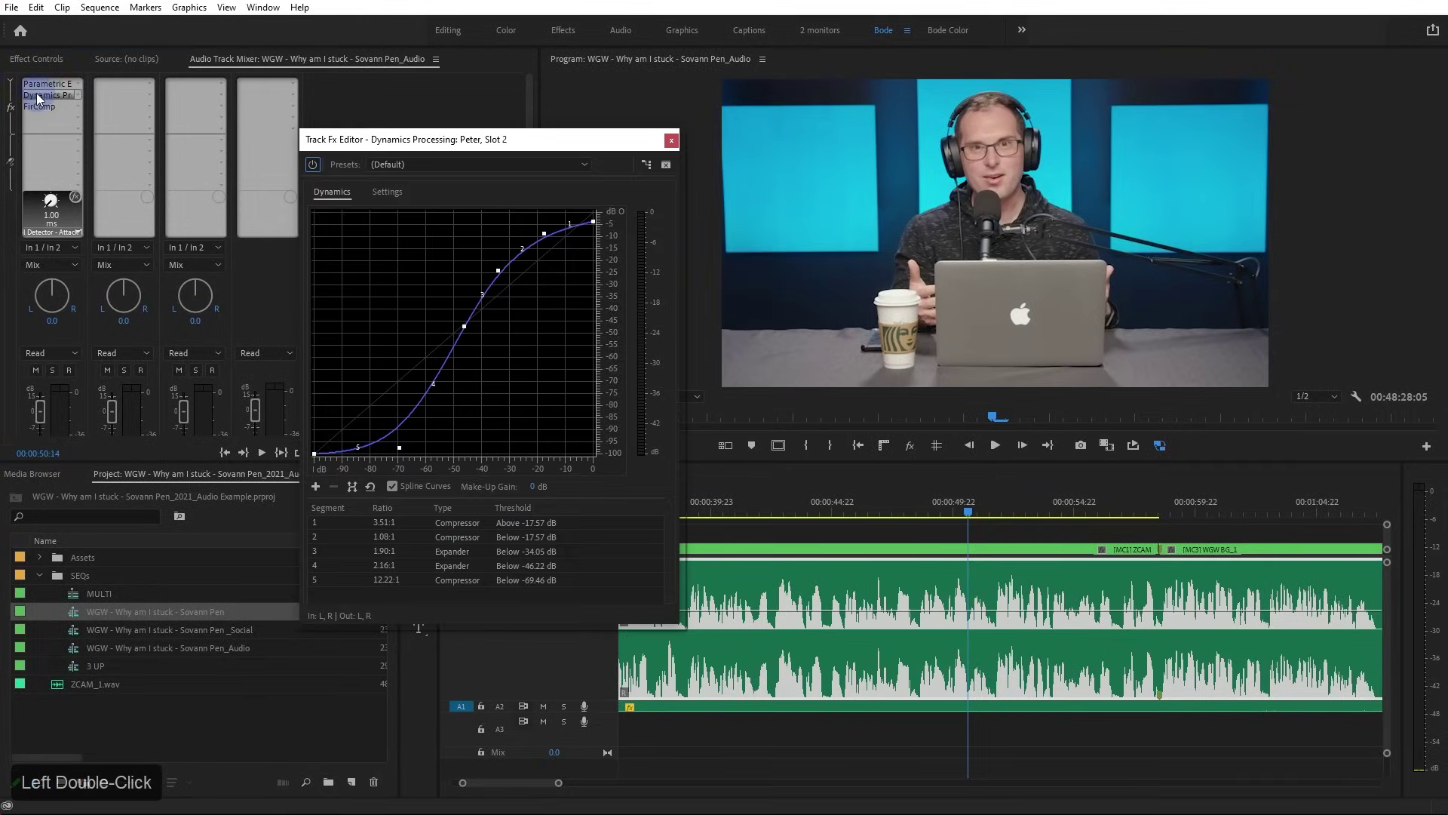
left_click_drag(574, 147, 570, 131)
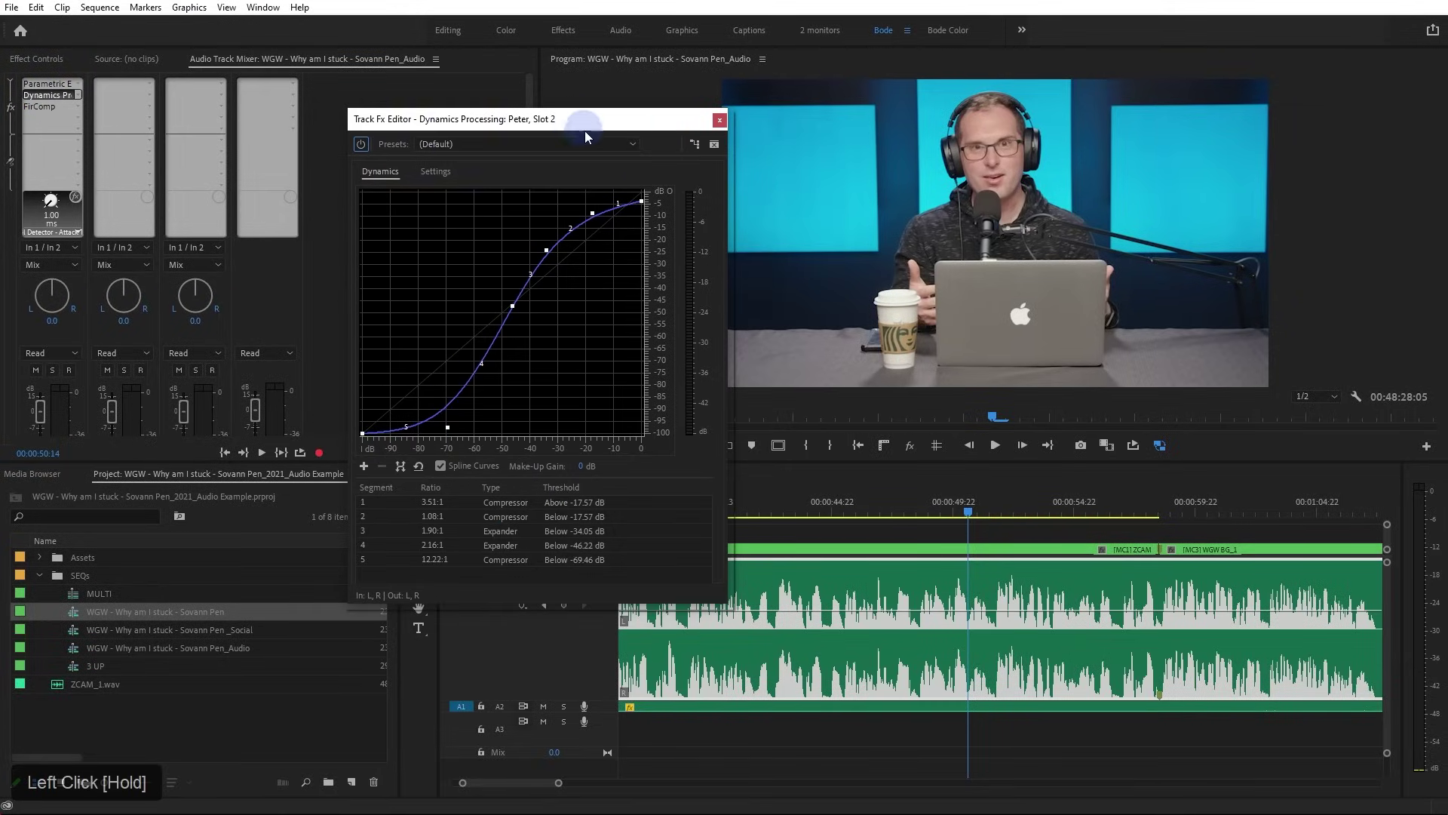
left_click(436, 172)
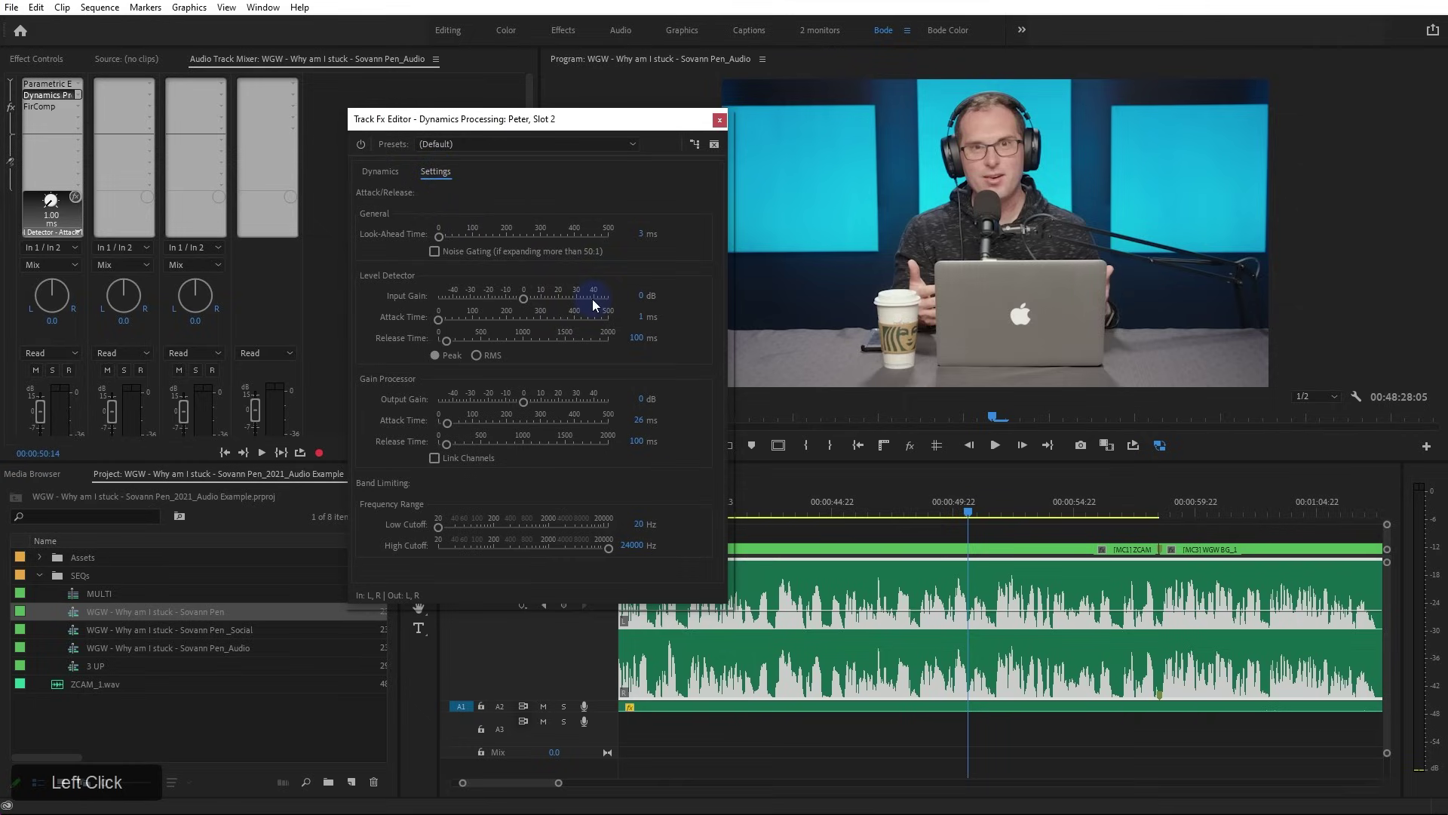
left_click(491, 359)
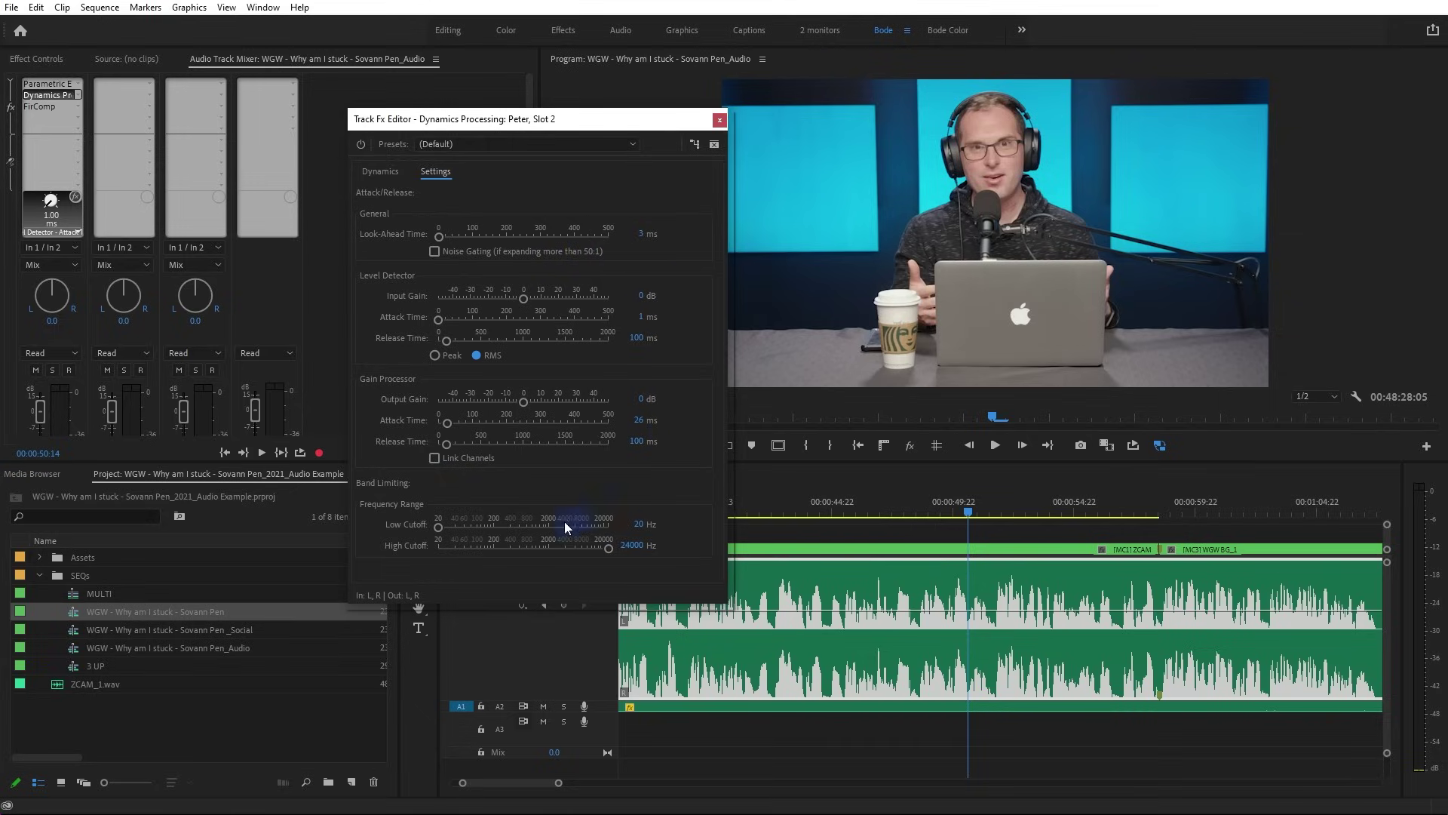
left_click(718, 123)
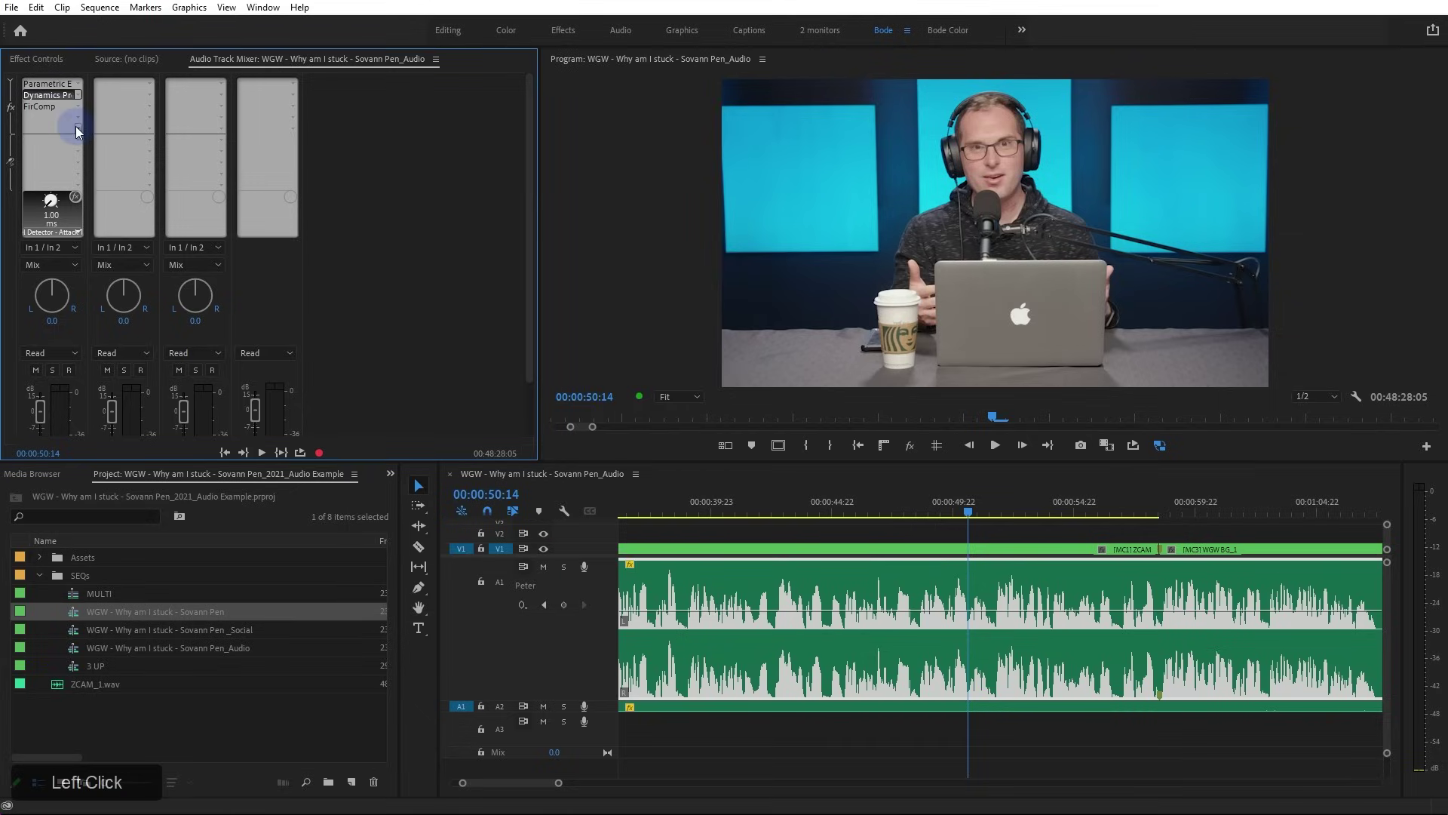
Check FirComp, set the playhead to 00:00:38:10, and enlarge the Program monitor over the timeline
double_click(55, 107)
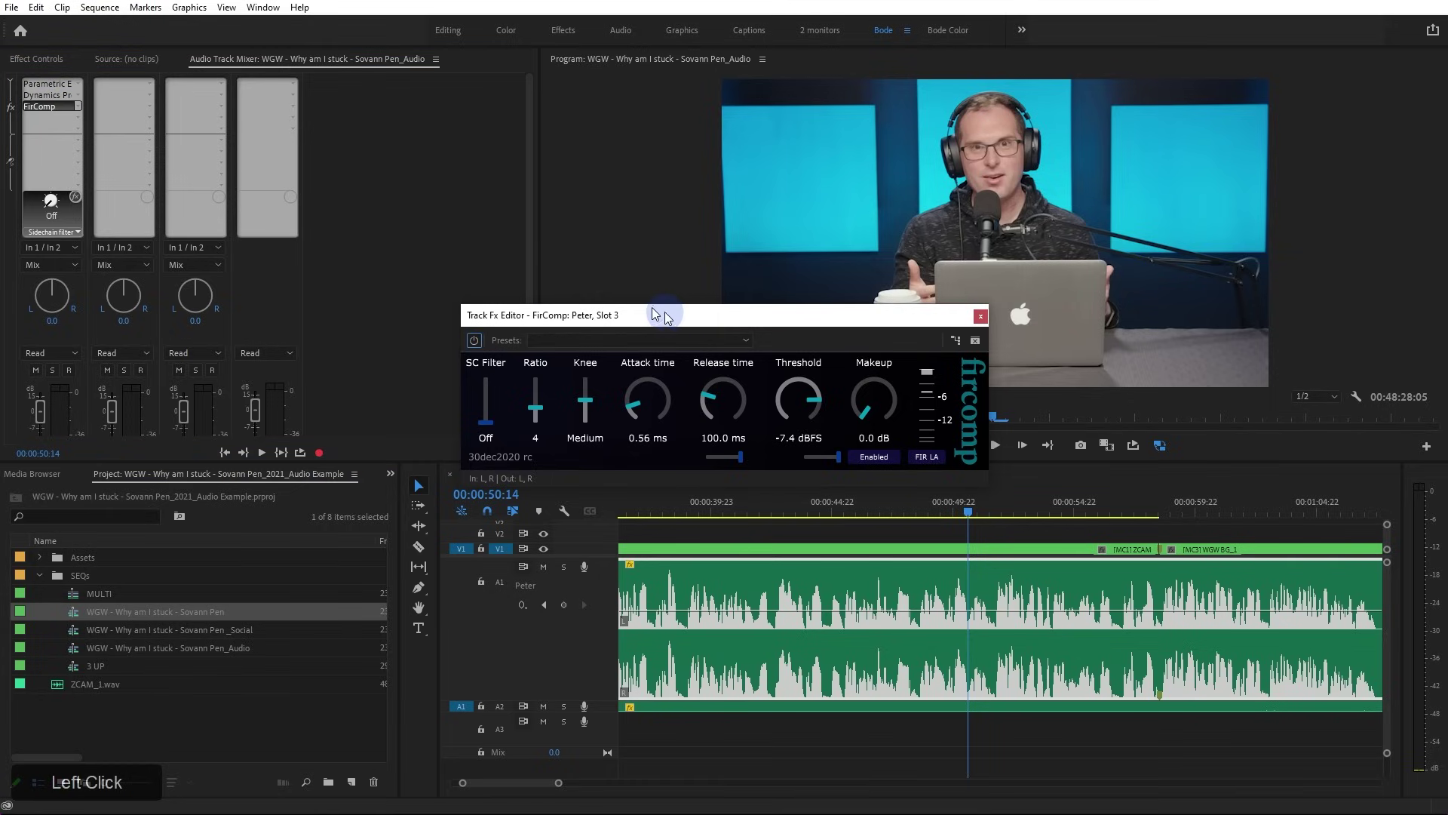
left_click_drag(680, 315, 420, 202)
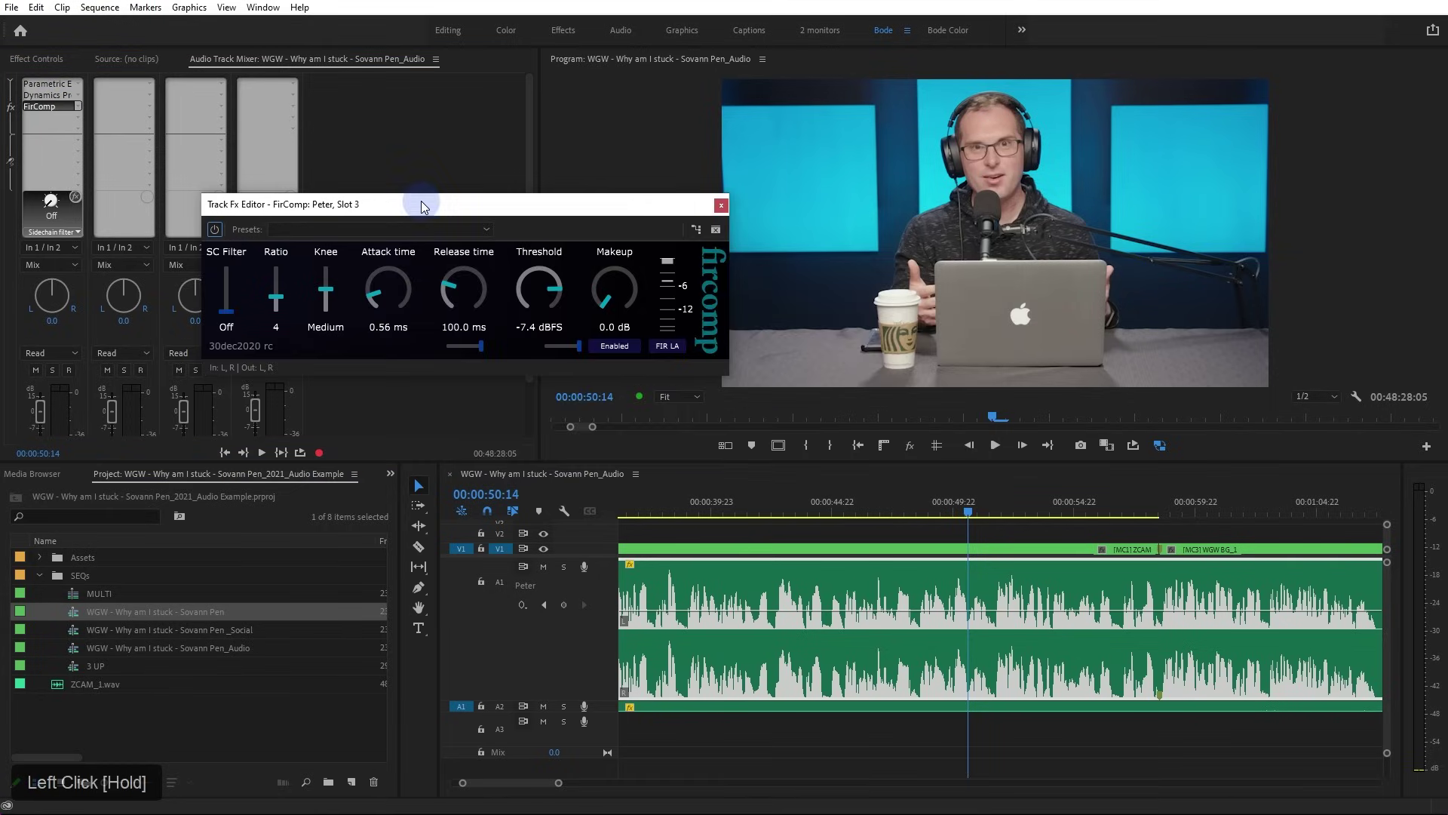
left_click(676, 511)
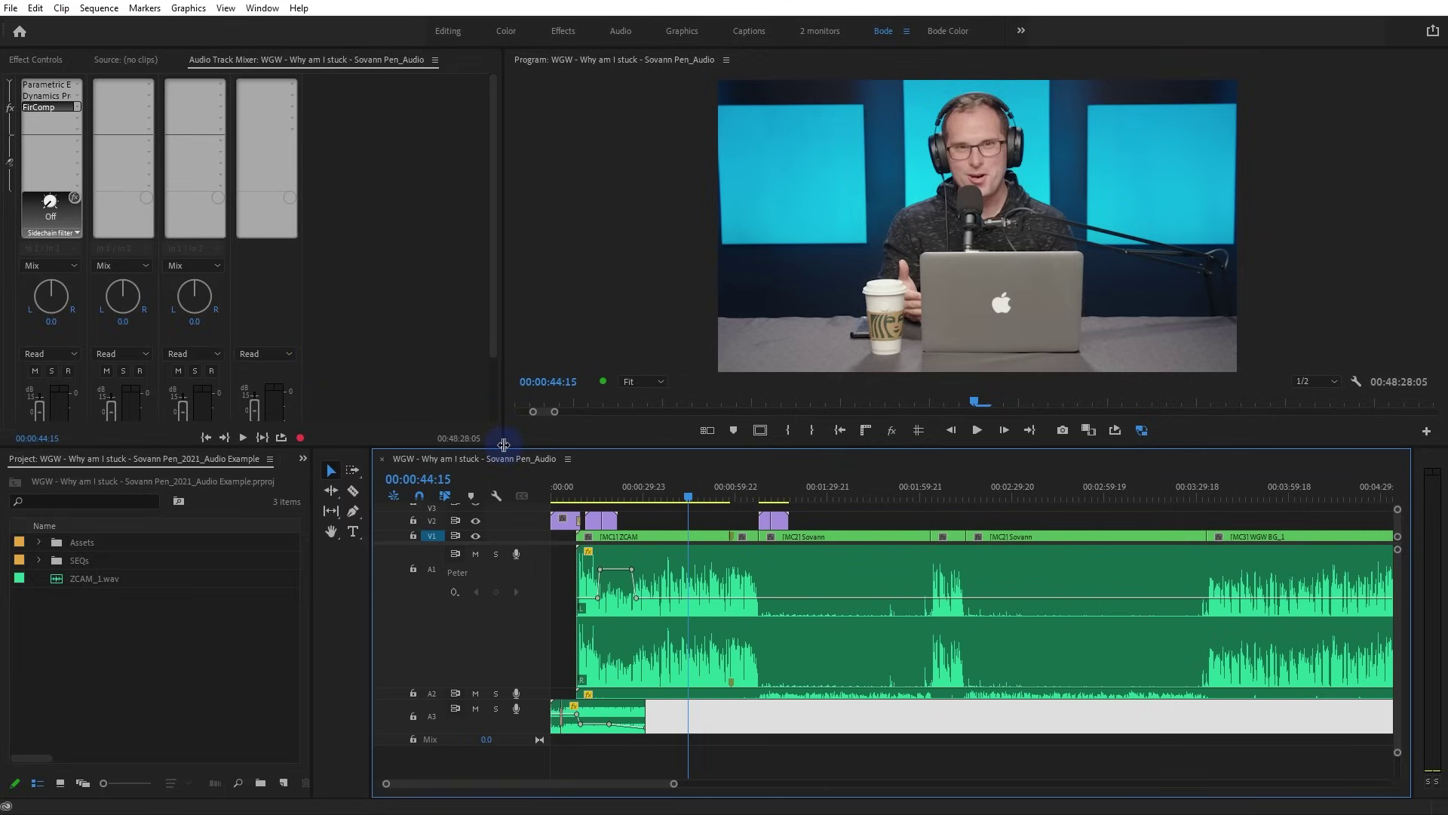
left_click_drag(501, 447, 465, 460)
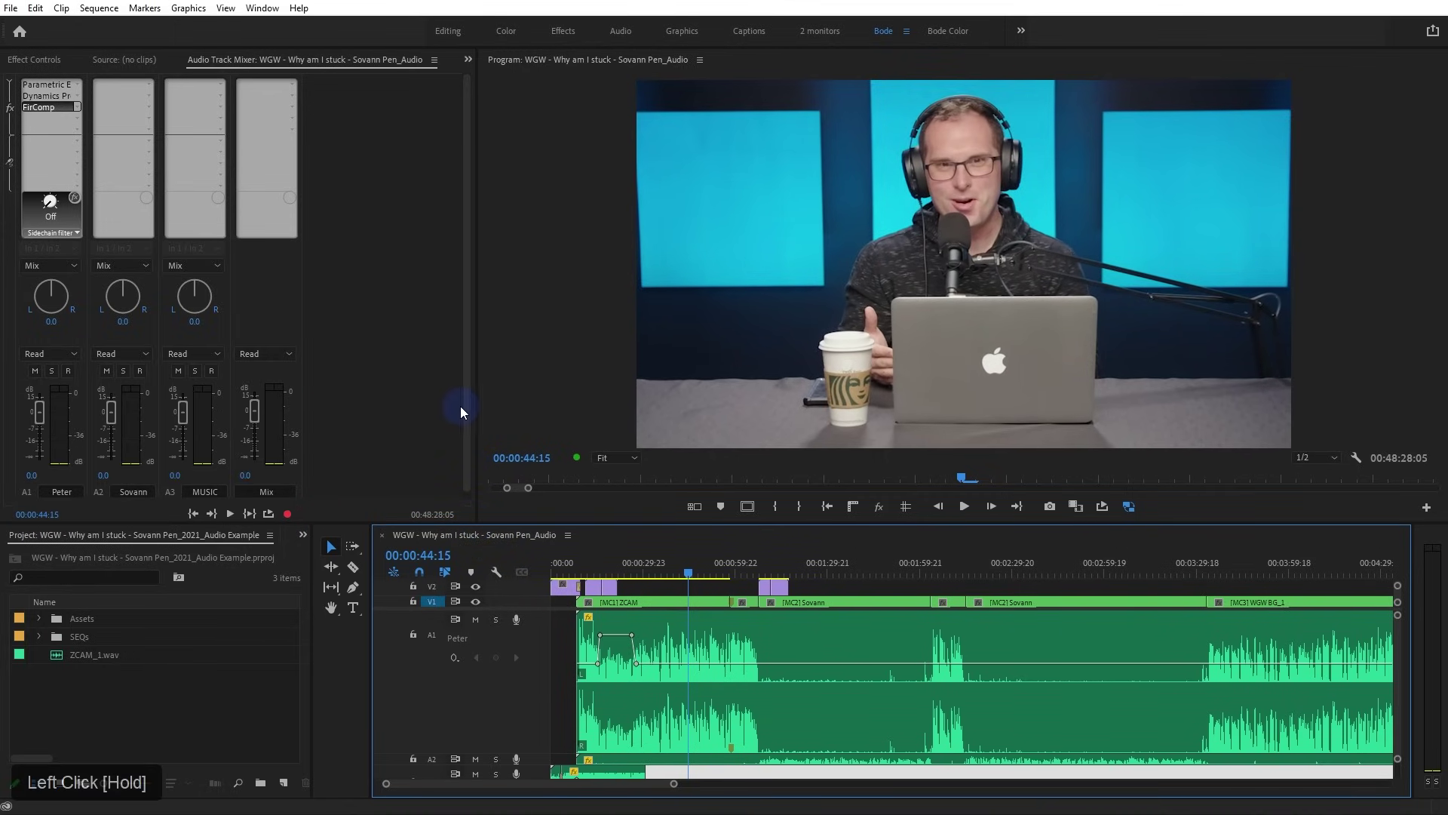
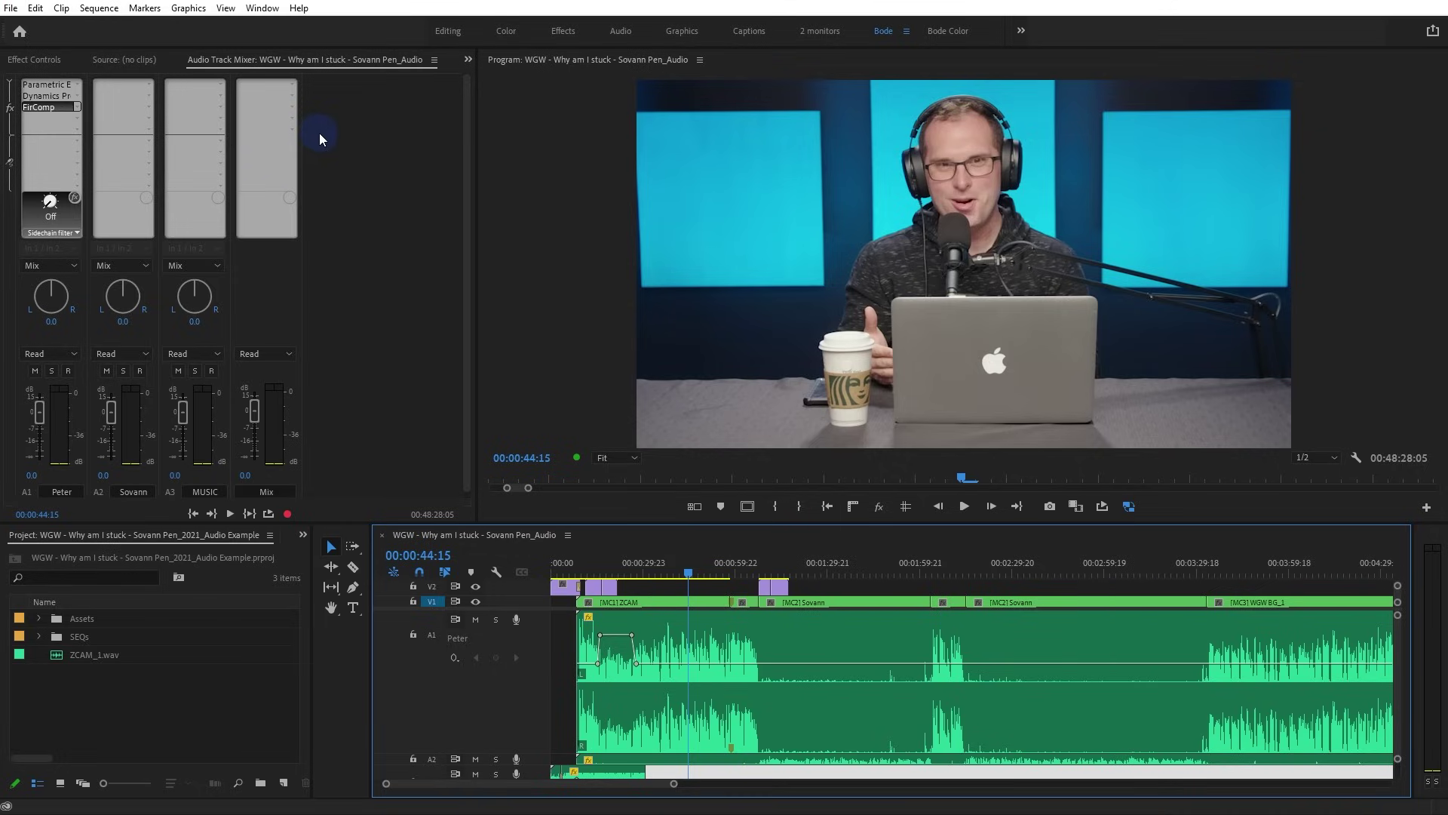
Insert Special > Loudness Meter into the Mix track's empty effect slot and open its editor
left_click(292, 132)
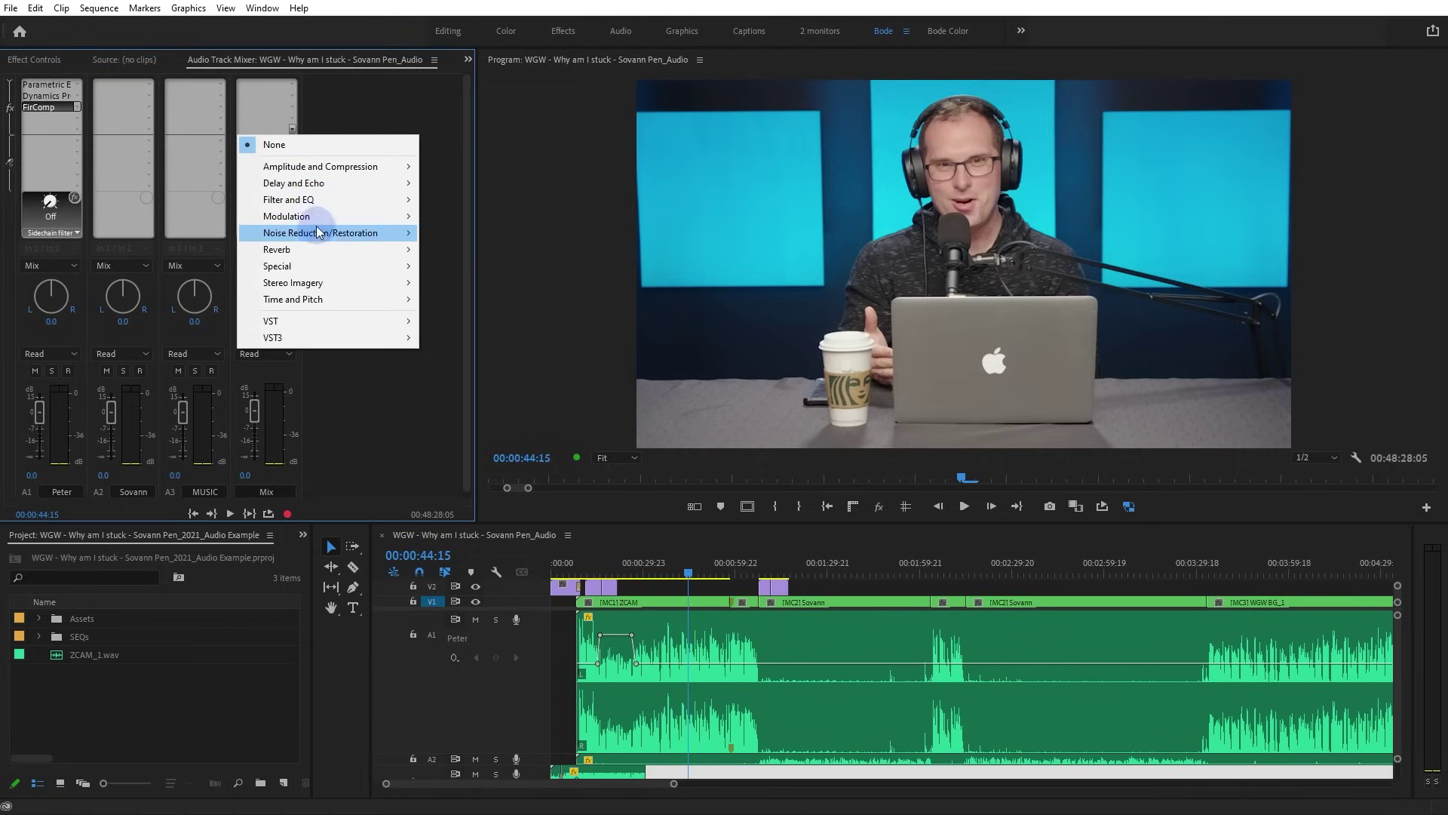
mouse_move(314, 266)
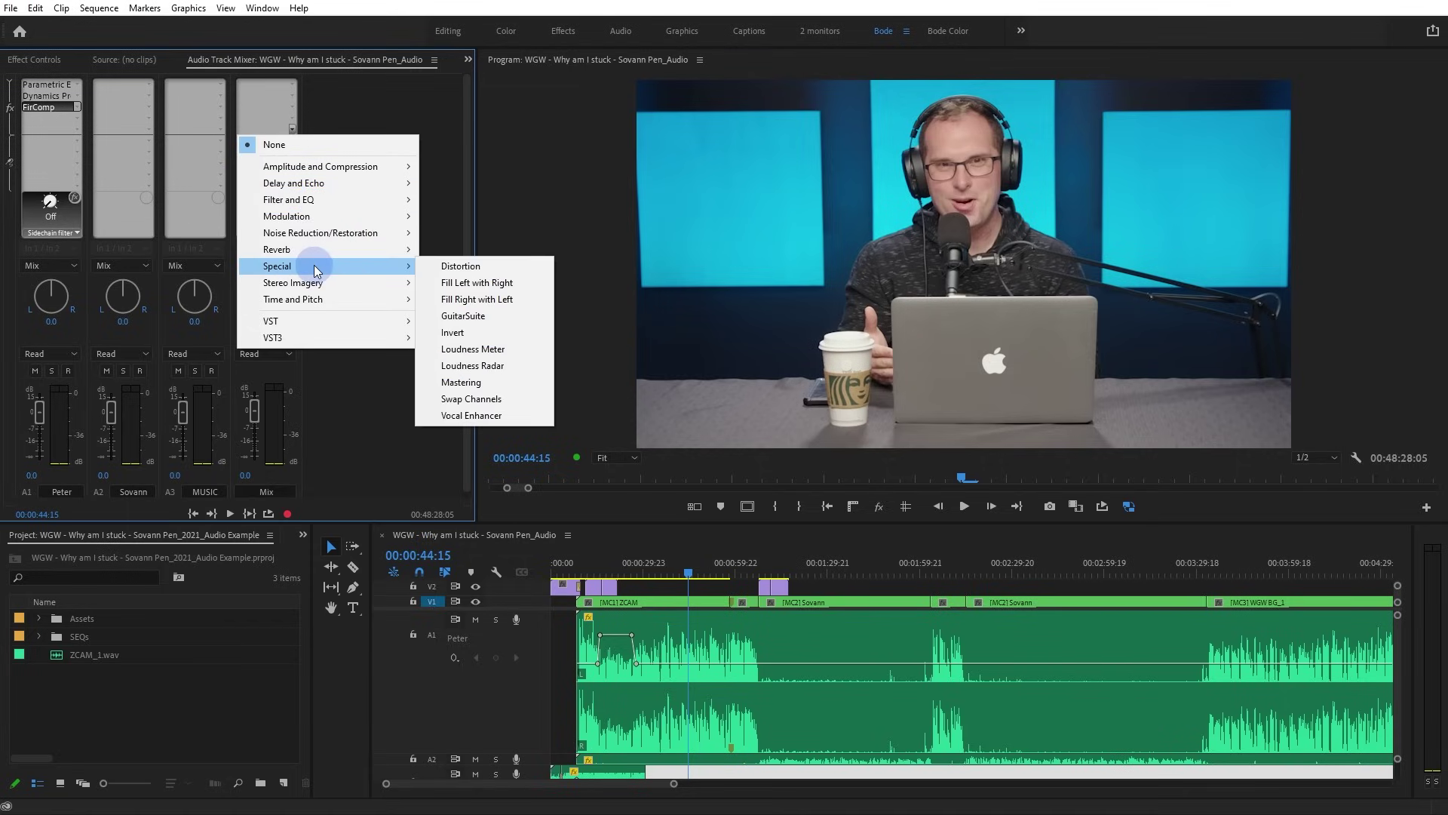
left_click(504, 348)
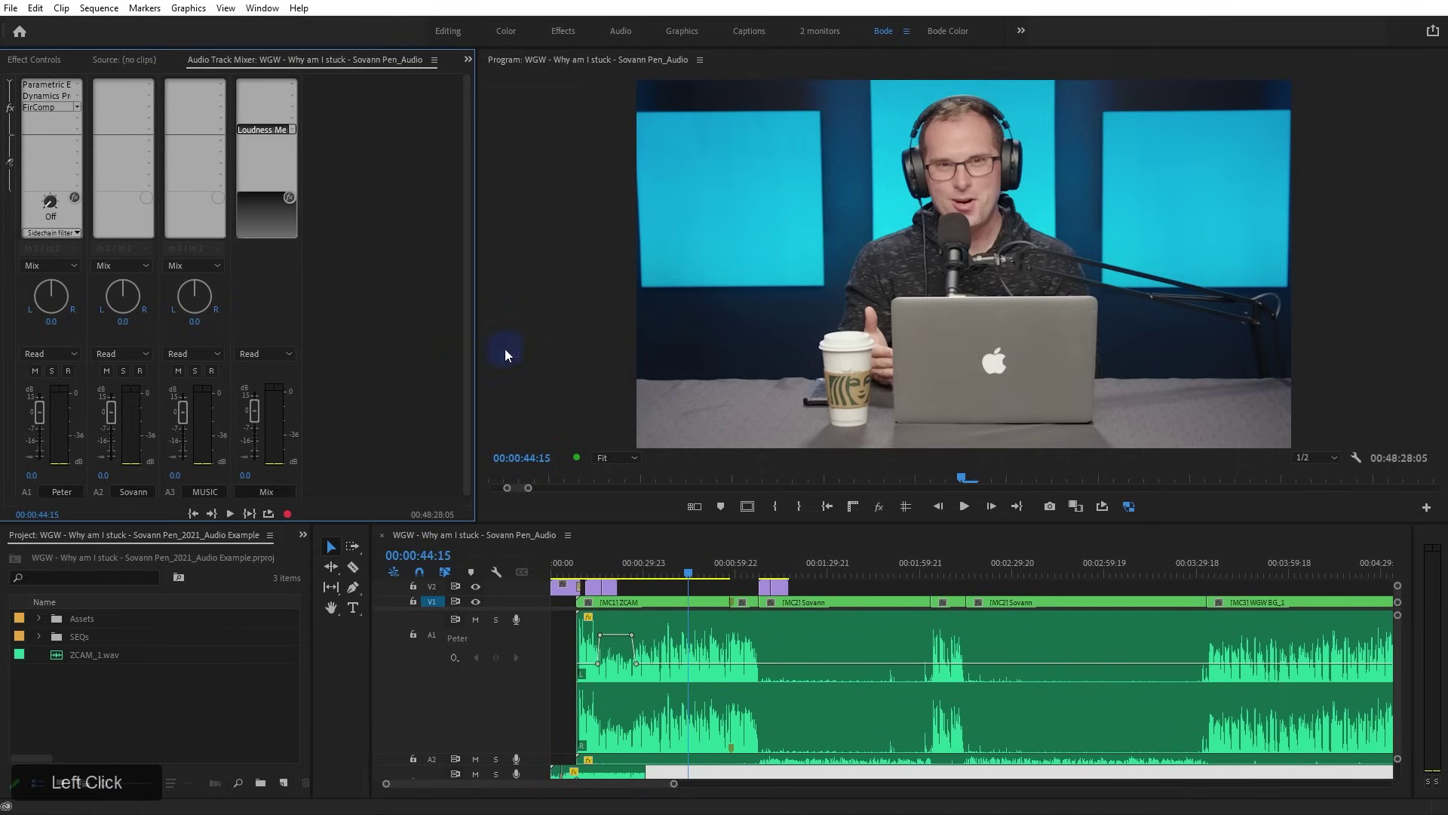
double_click(277, 135)
Apply the YouTube preset to the Loudness Meter, verify -14 LUFS and -1 dBTP in Settings, then return to Levels
left_click_drag(712, 266, 1196, 75)
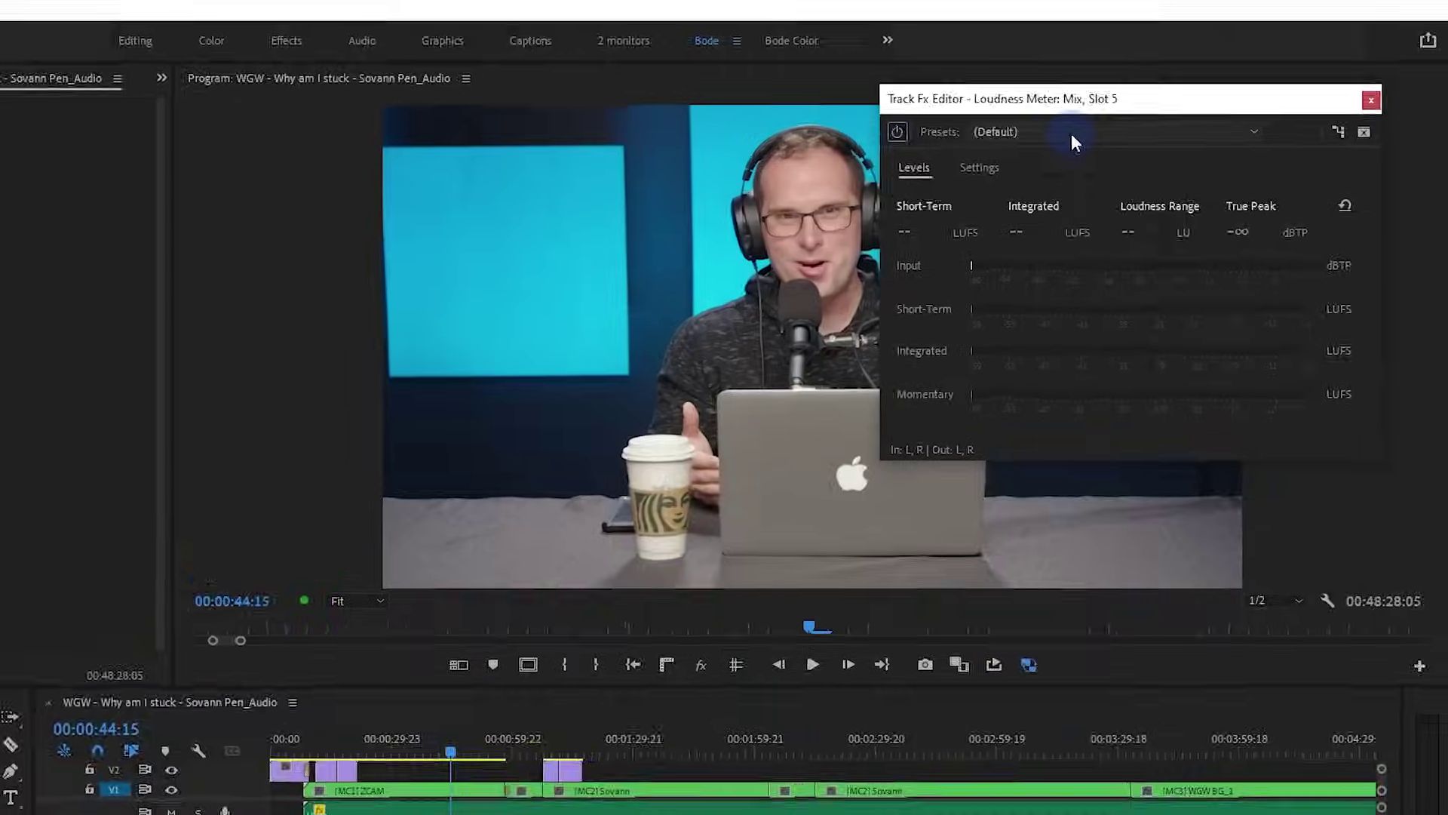
left_click(1071, 134)
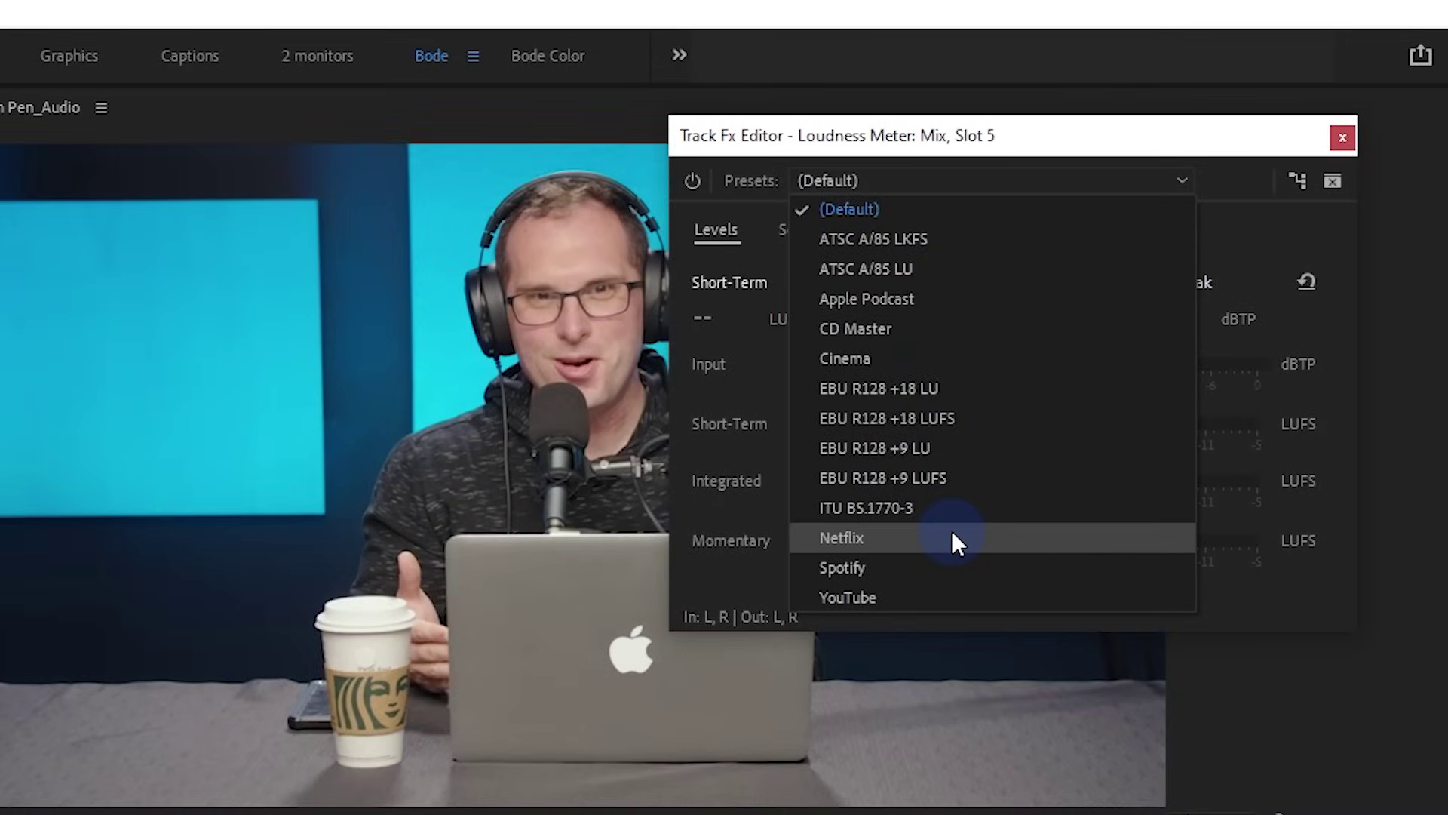
left_click(955, 600)
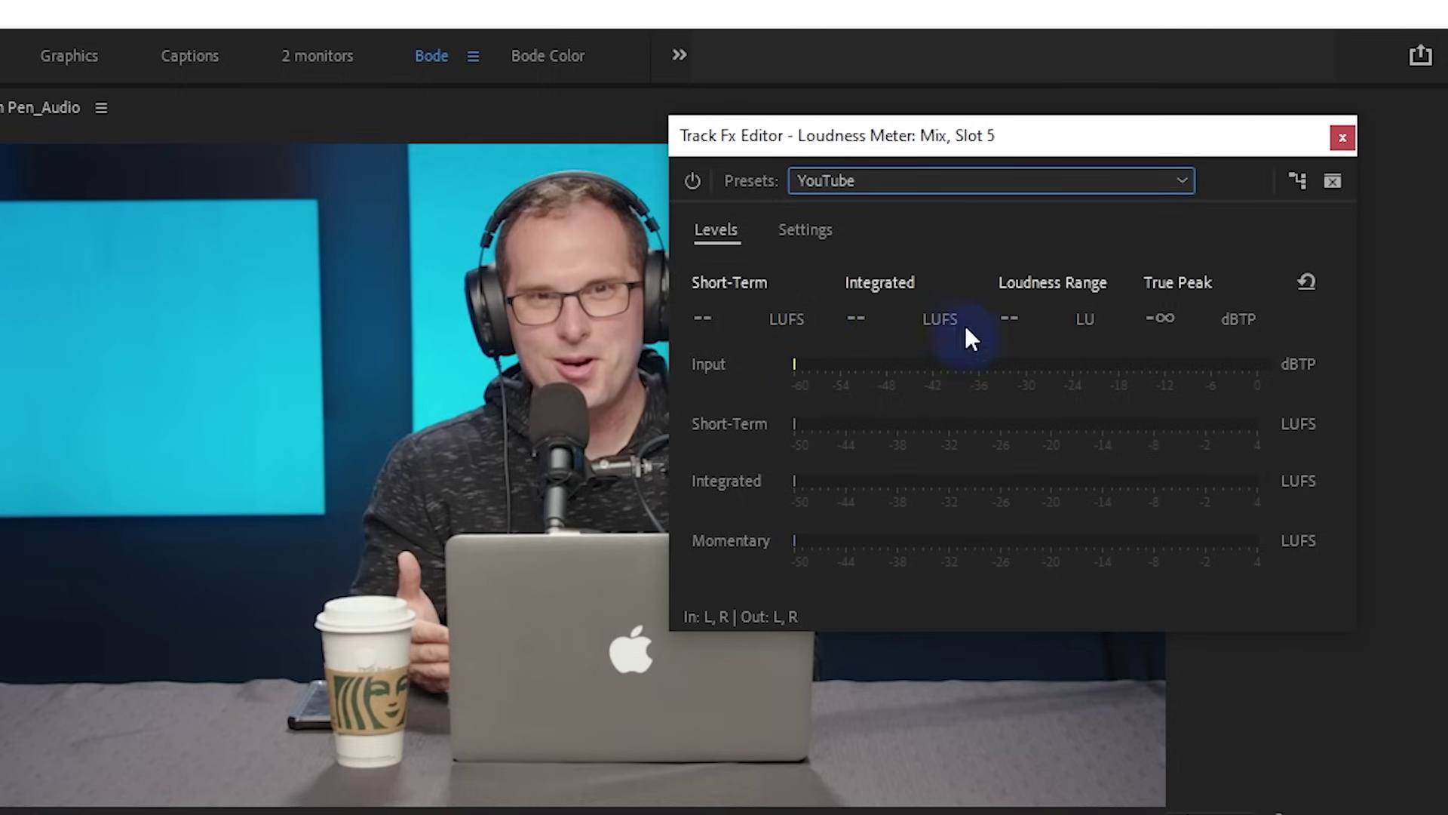
left_click(805, 231)
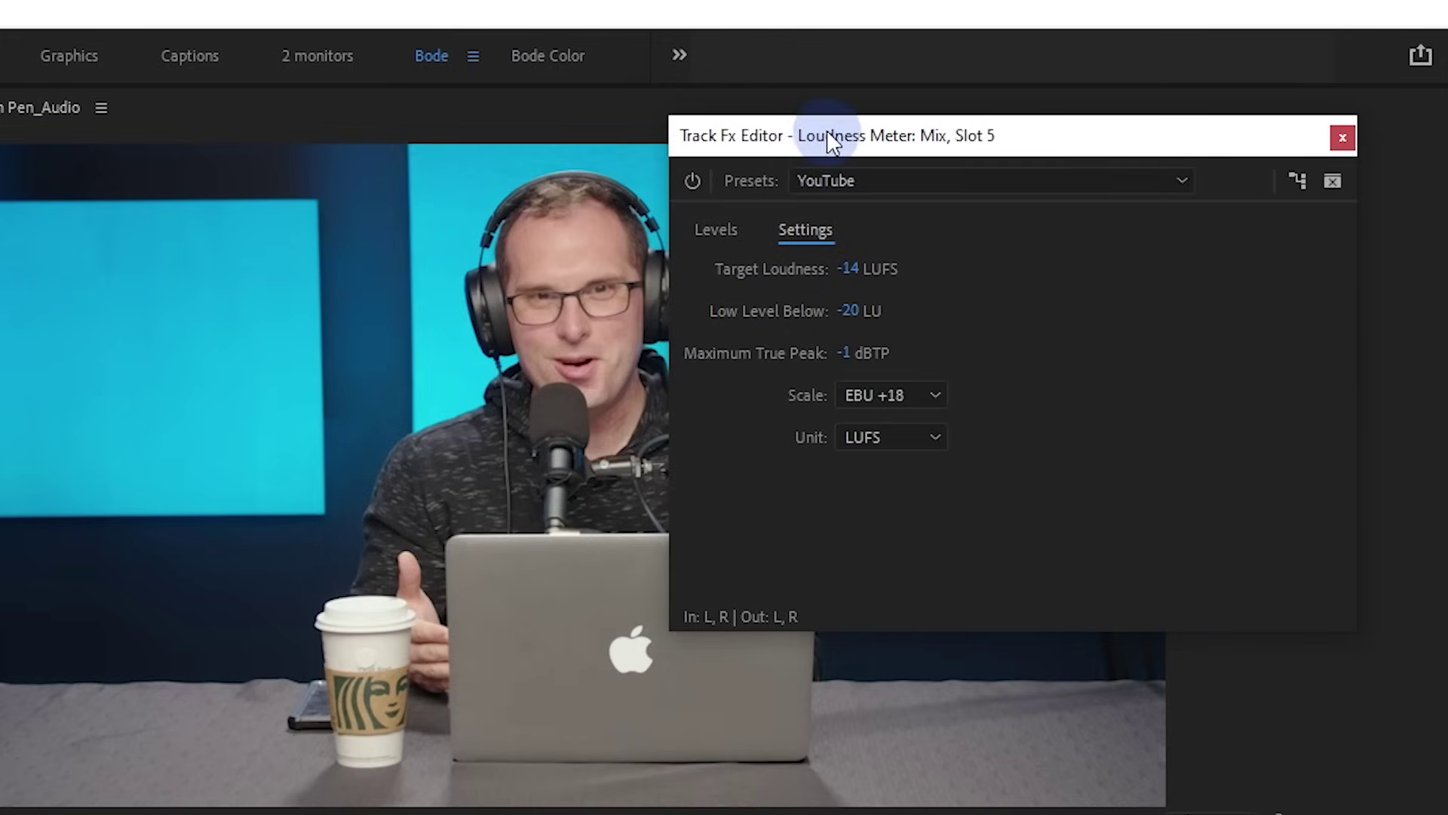
left_click_drag(827, 135, 715, 128)
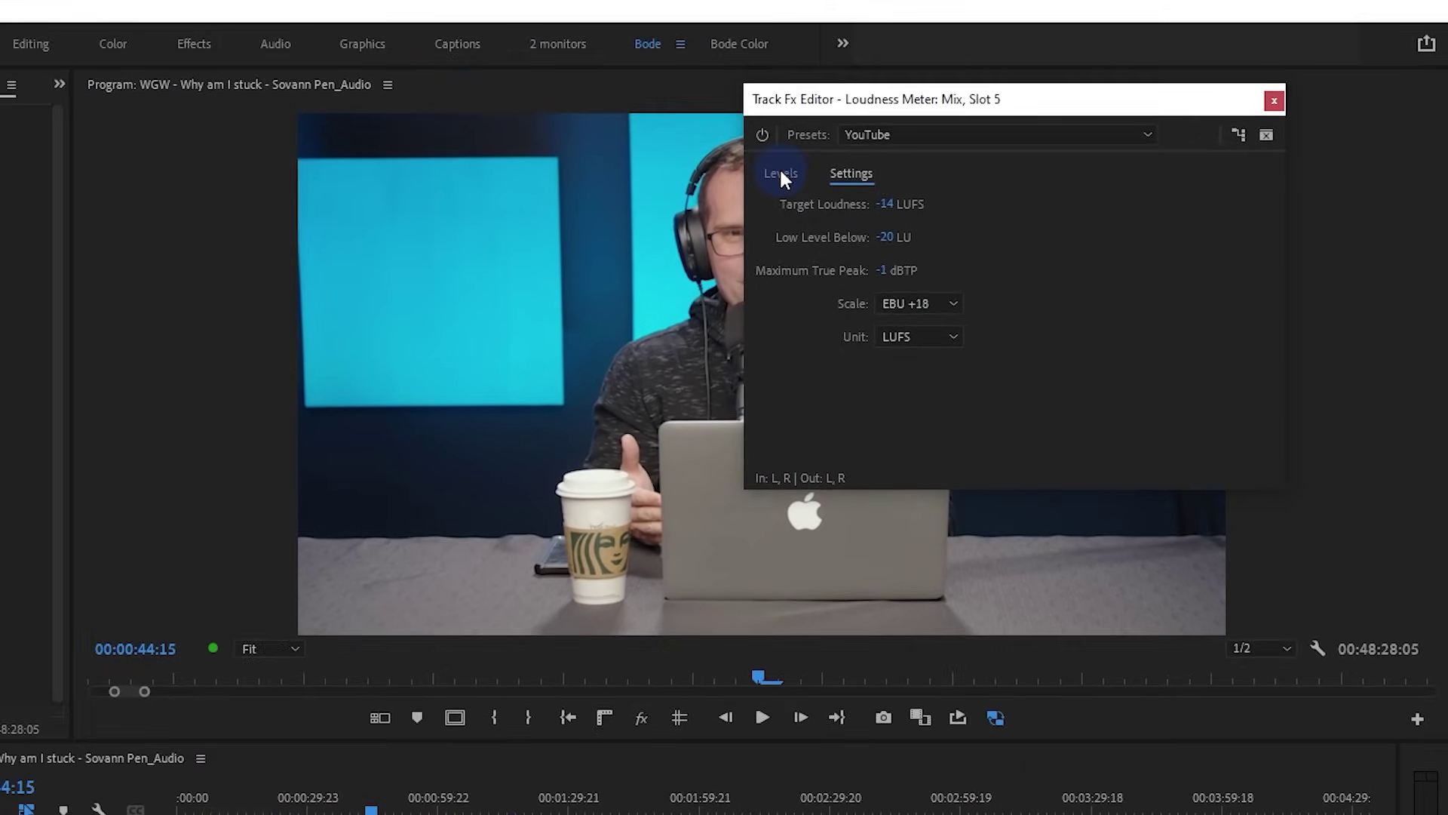
left_click(780, 172)
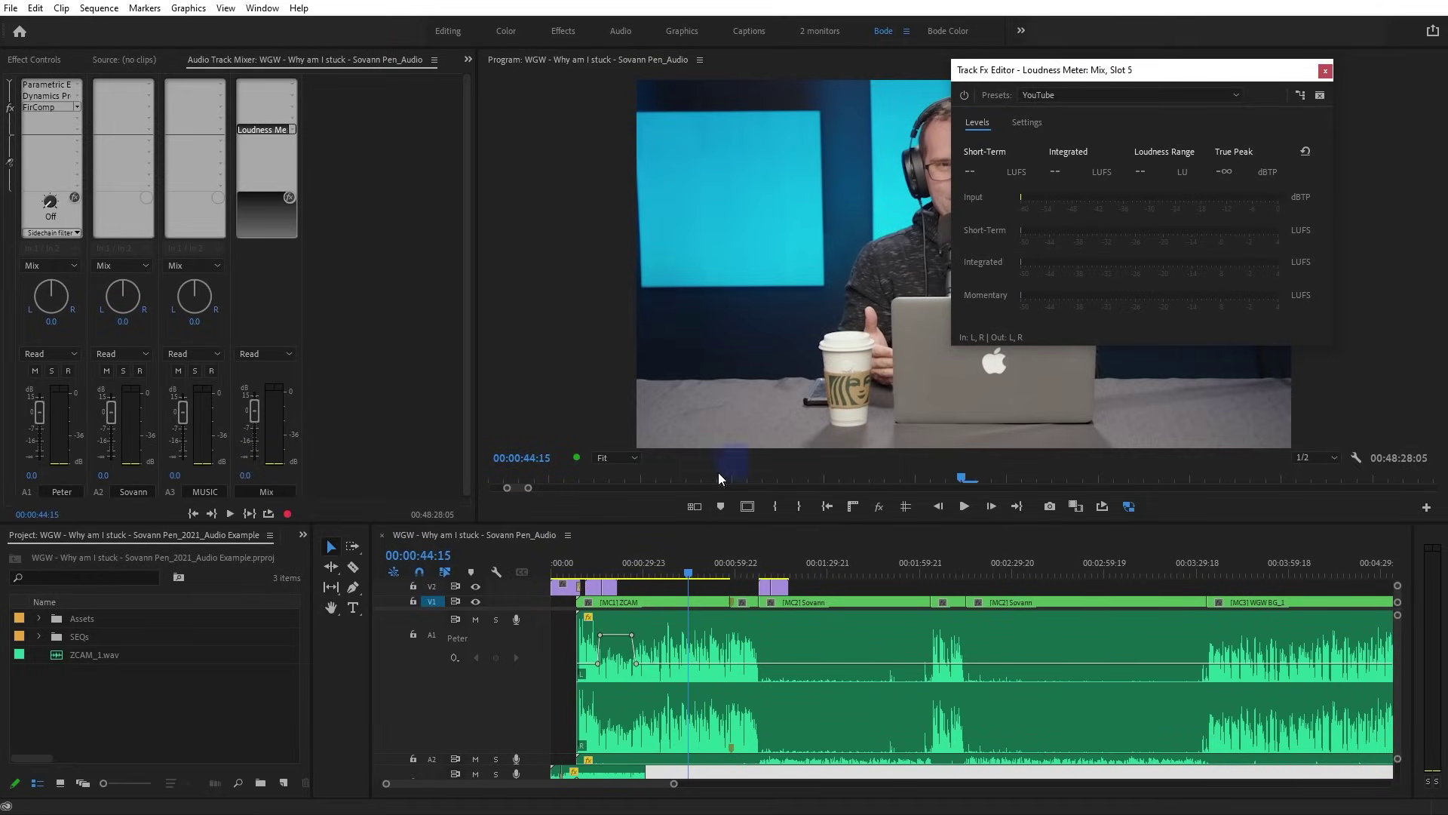
Play from the sequence start, read -16.7 LUFS integrated and -4.9 dBTP, then save the project
left_click(582, 565)
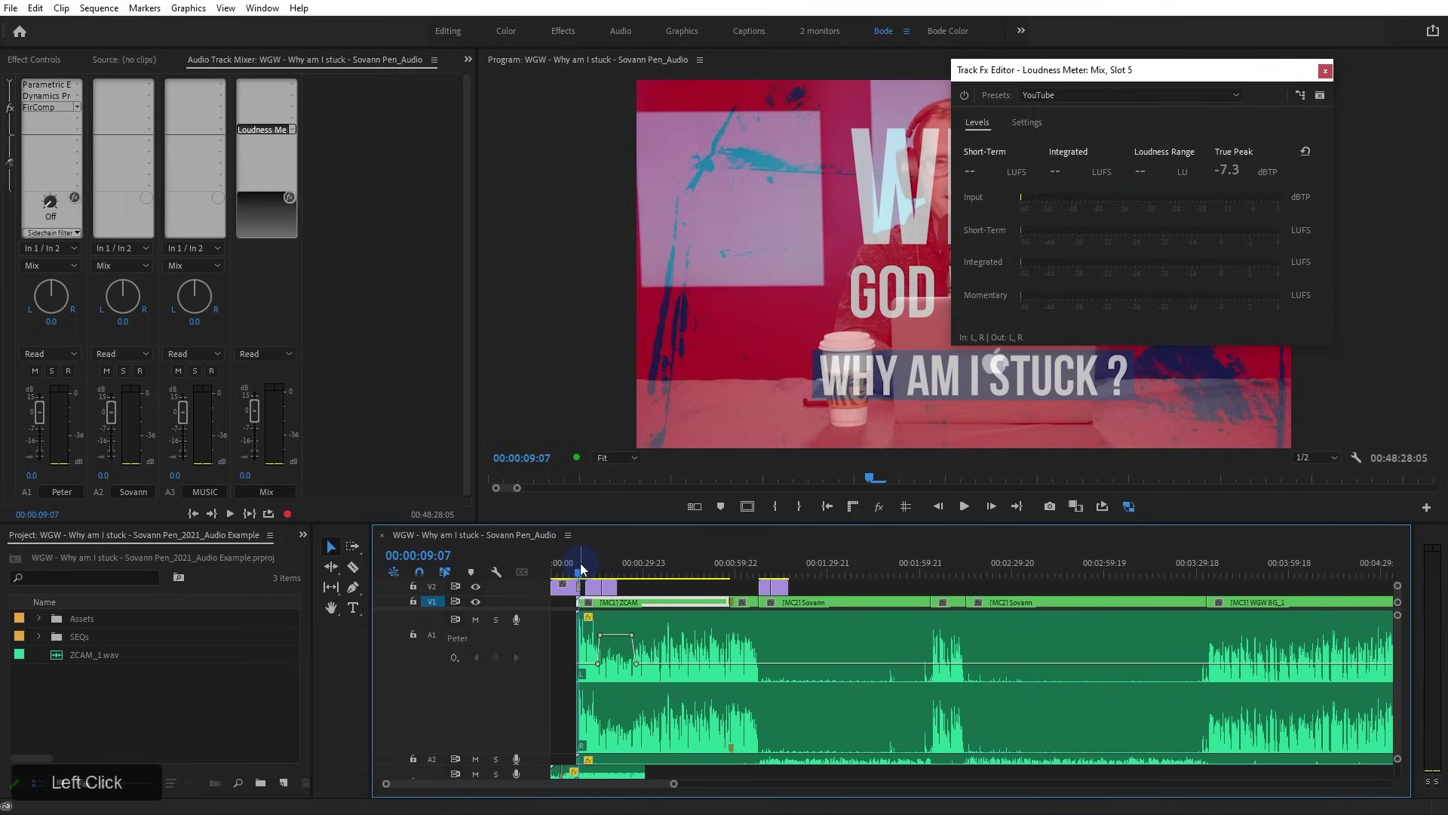
key("Home")
key("space")
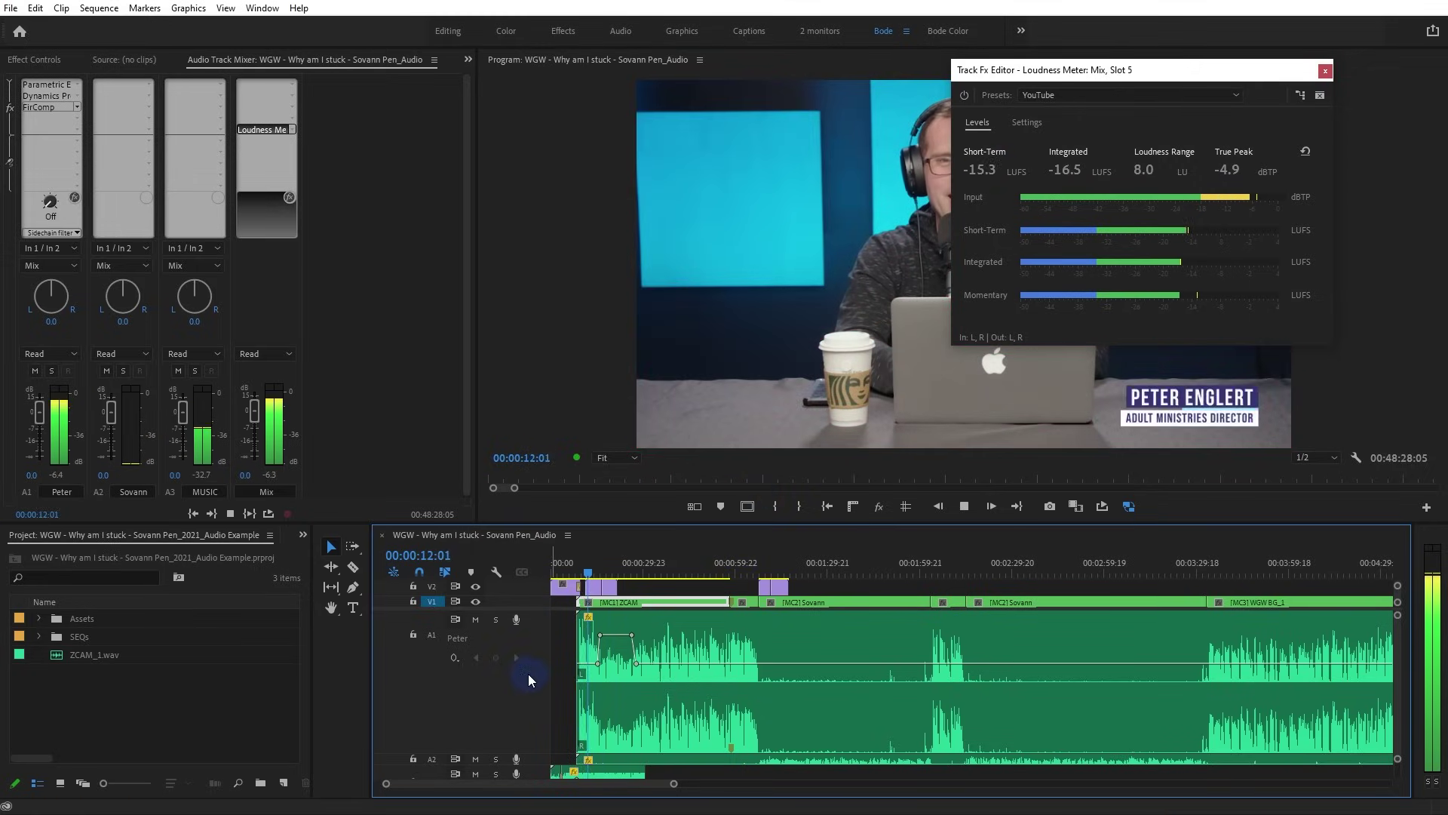
scroll(528, 672, "down", 3)
scroll(542, 652, "up", 3)
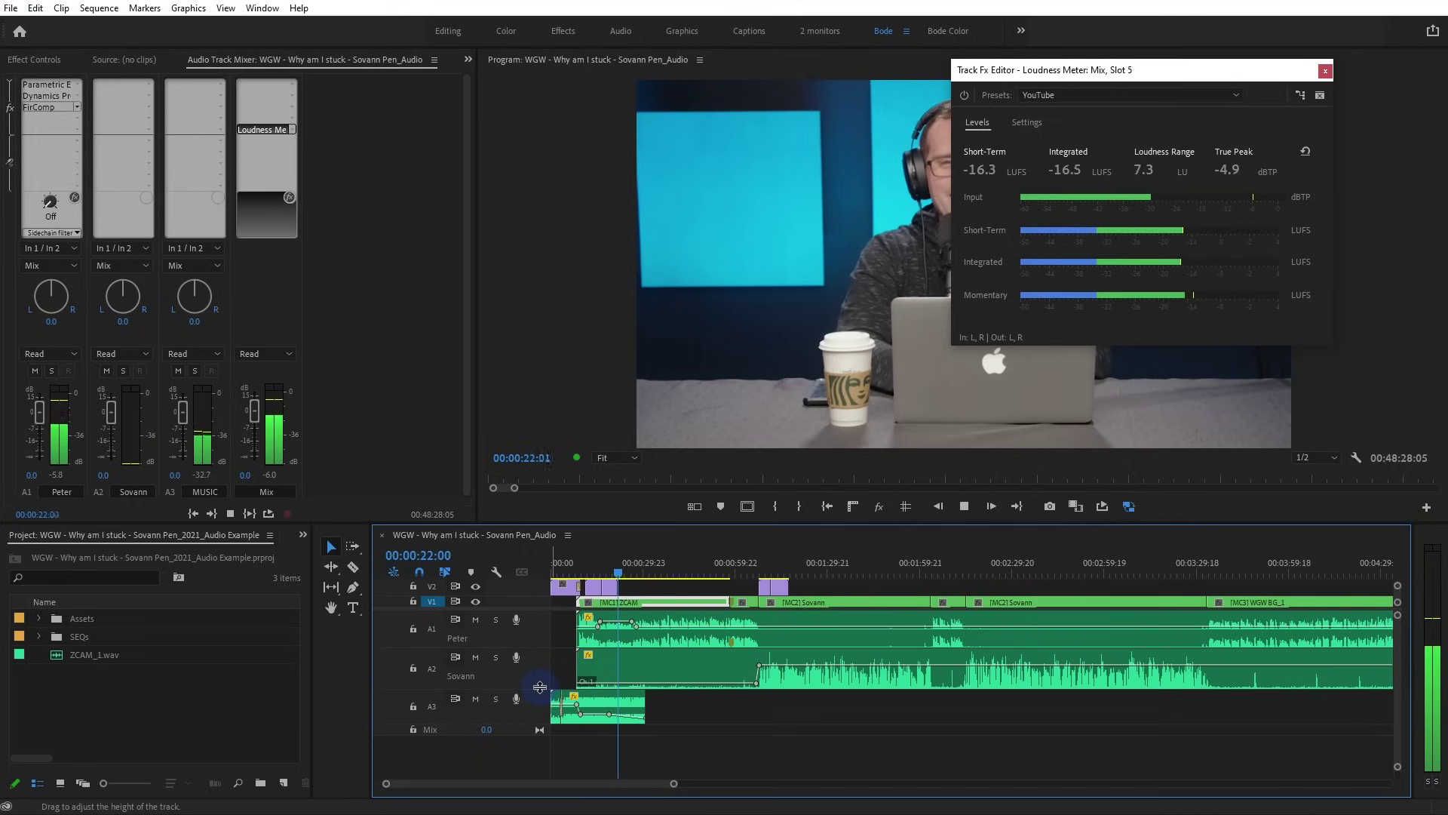
scroll(539, 687, "up", 1)
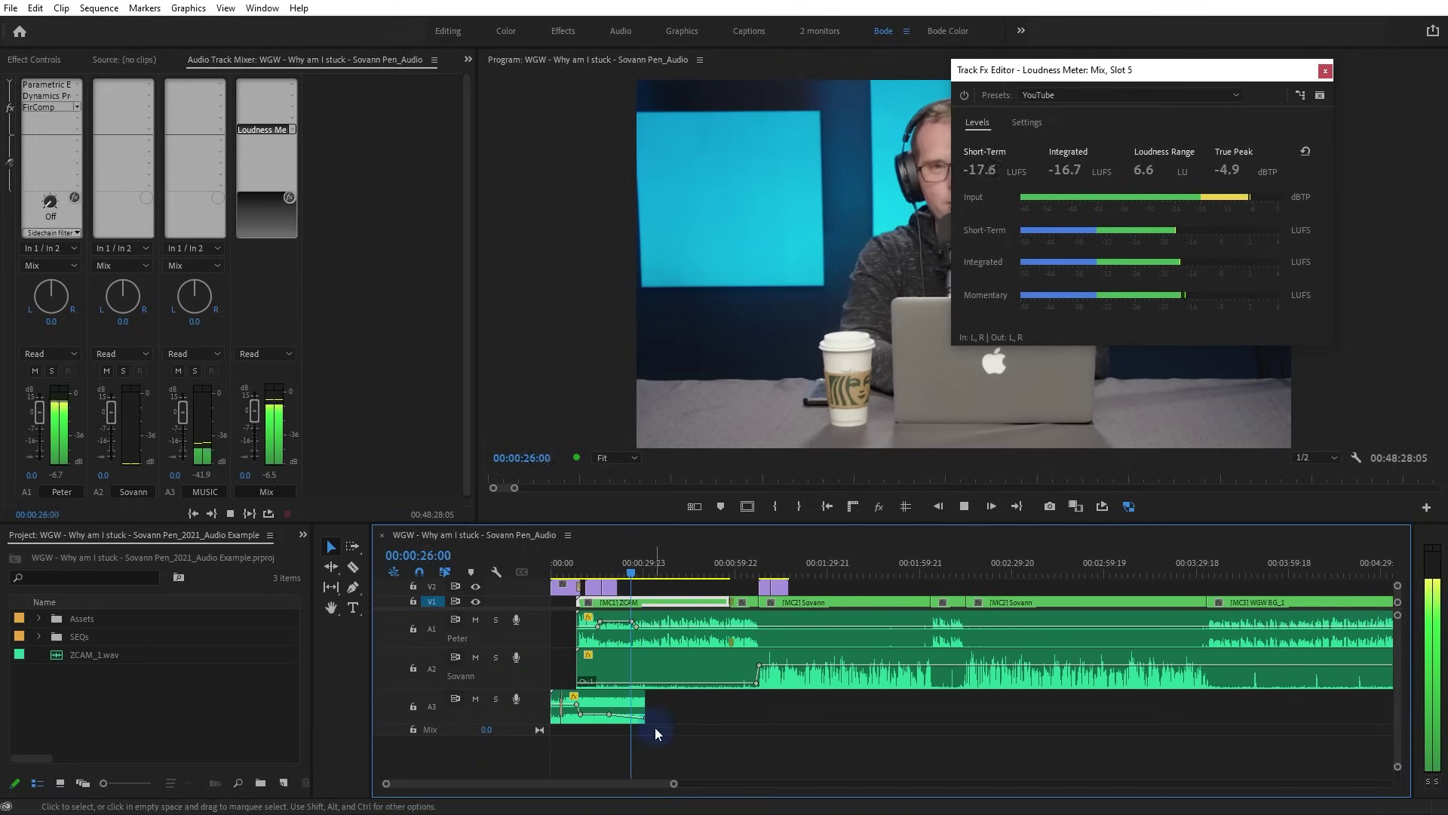
key("ctrl+s")
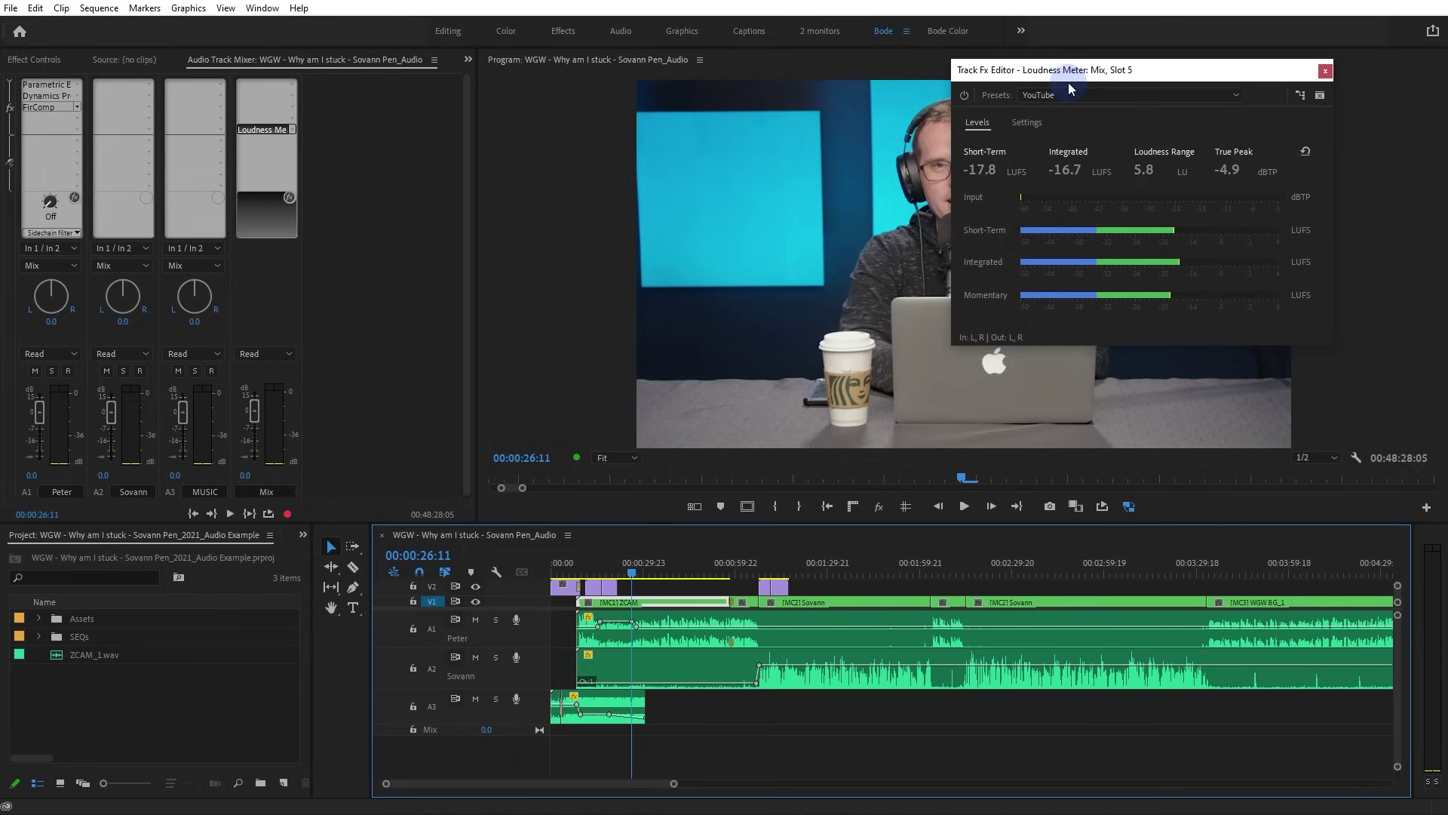
left_click_drag(1078, 75, 1037, 92)
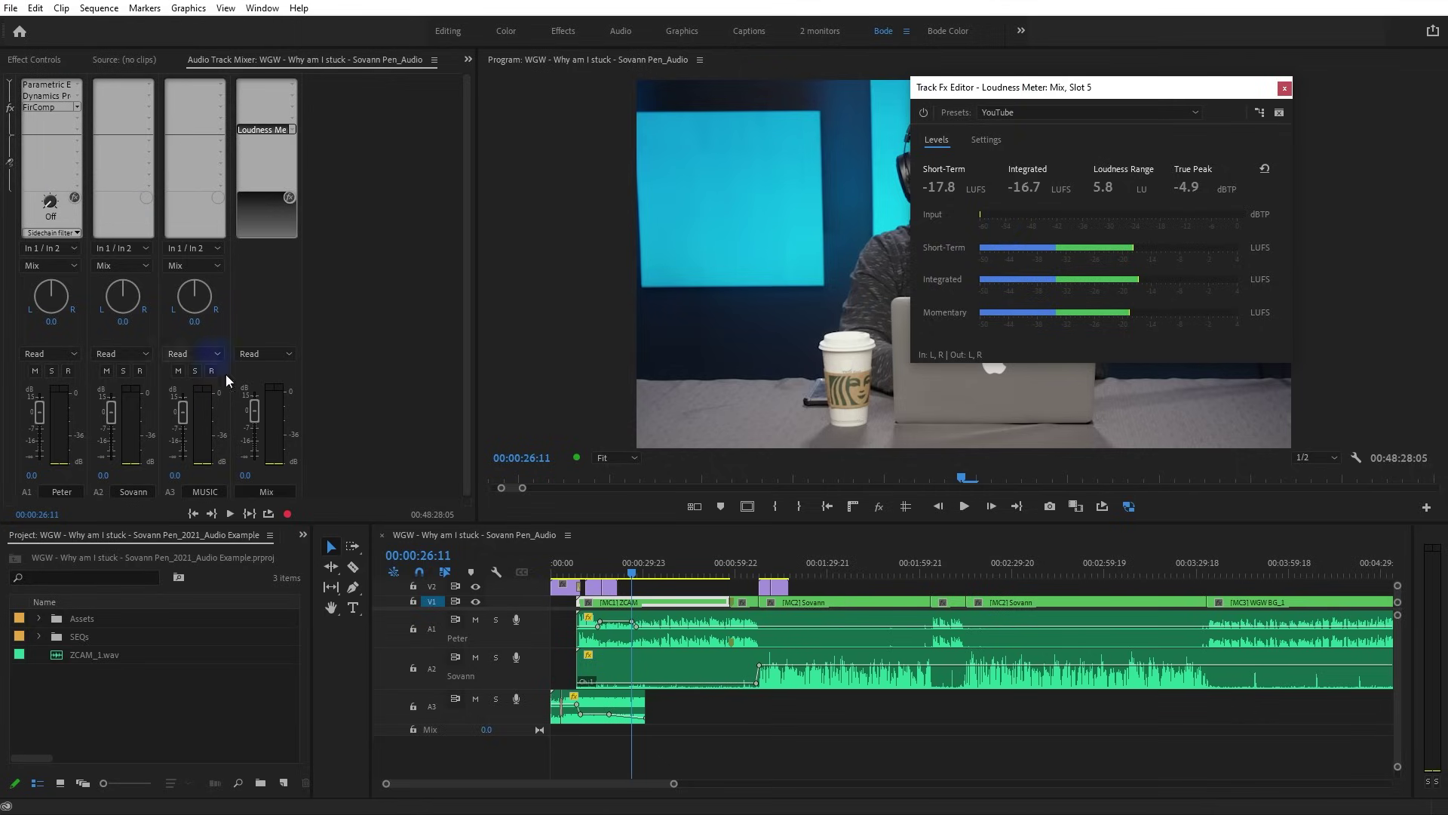
left_click(613, 666)
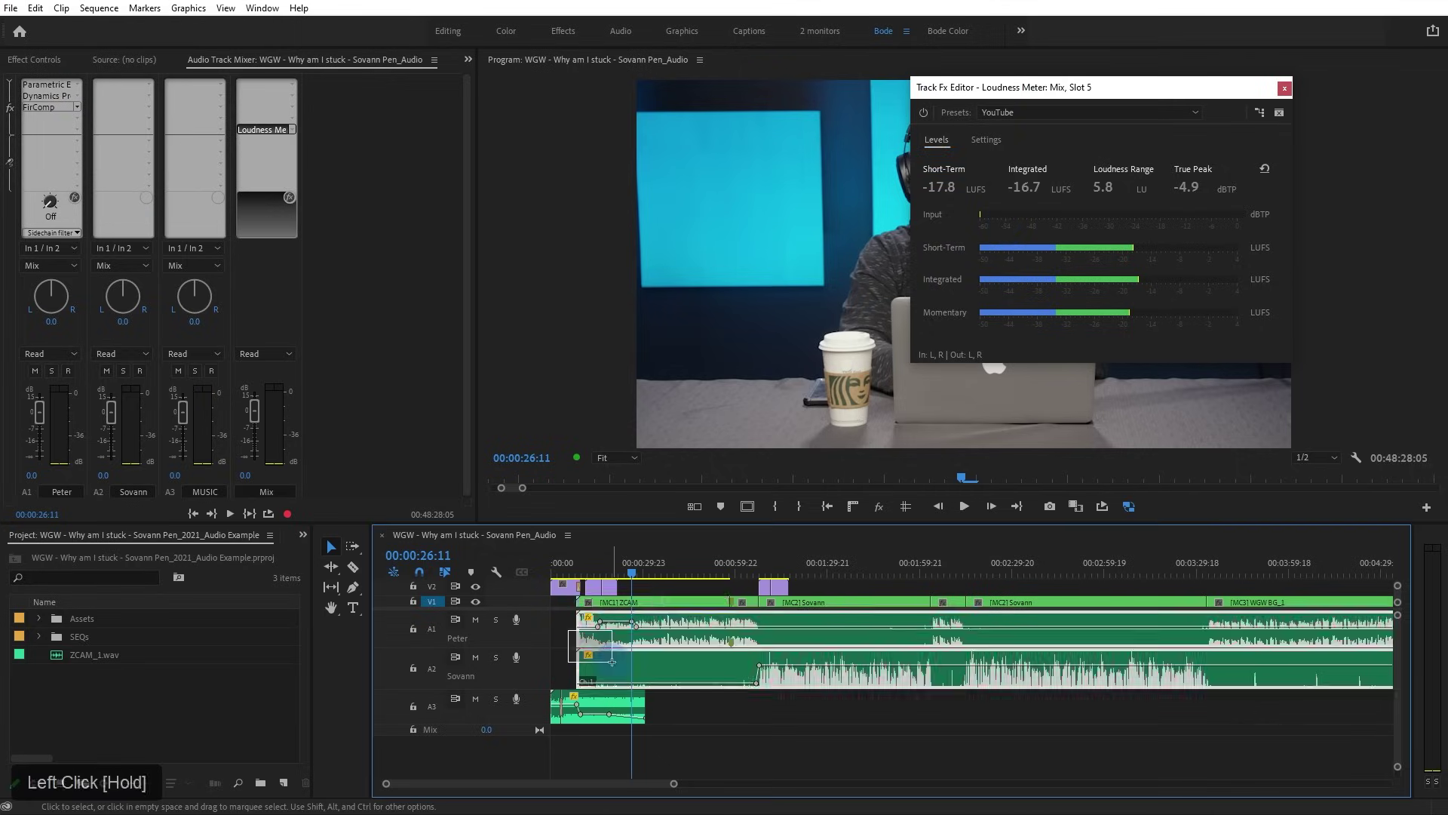
left_click_drag(616, 667, 782, 647)
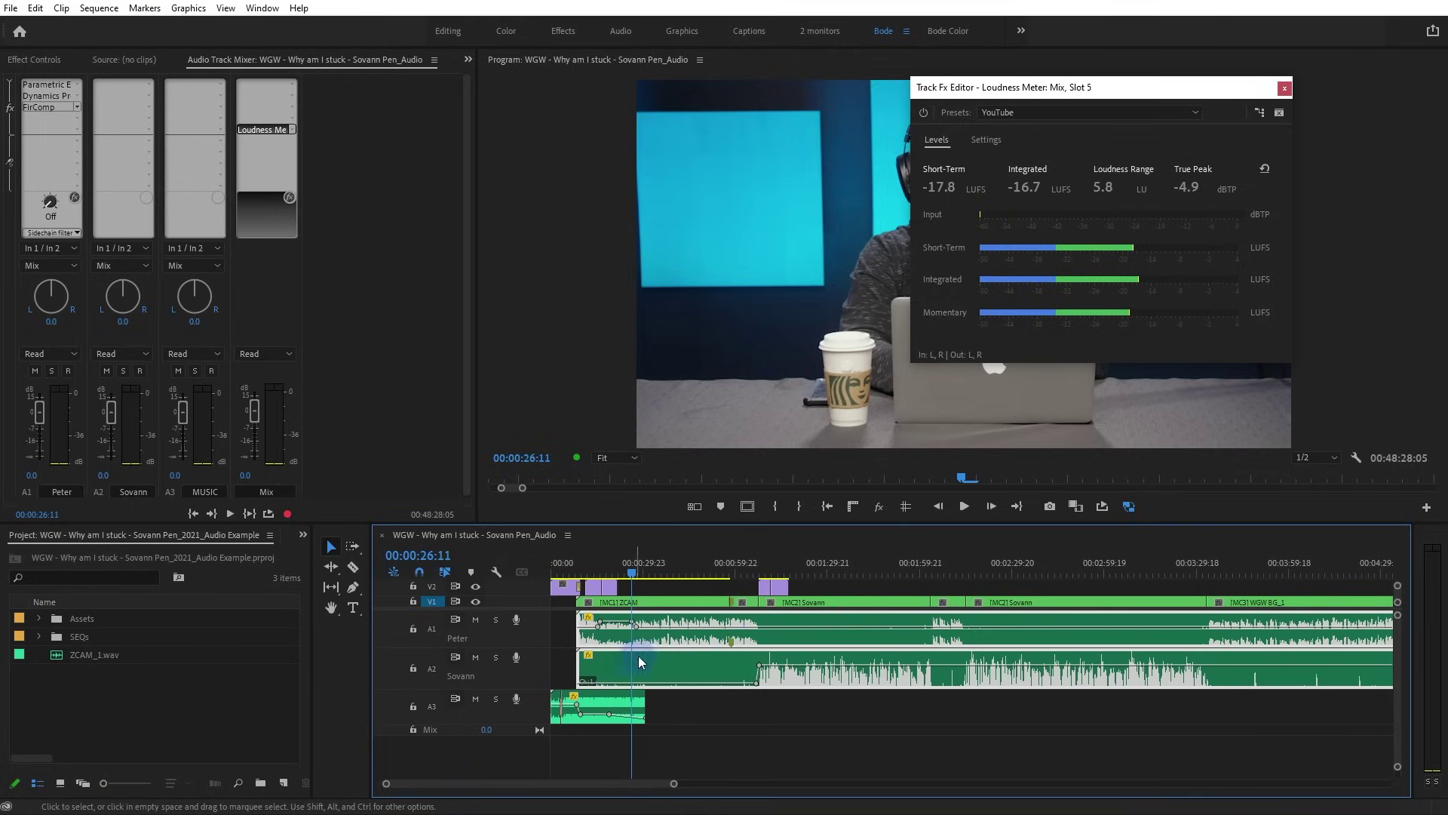
left_click_drag(262, 7, 359, 284)
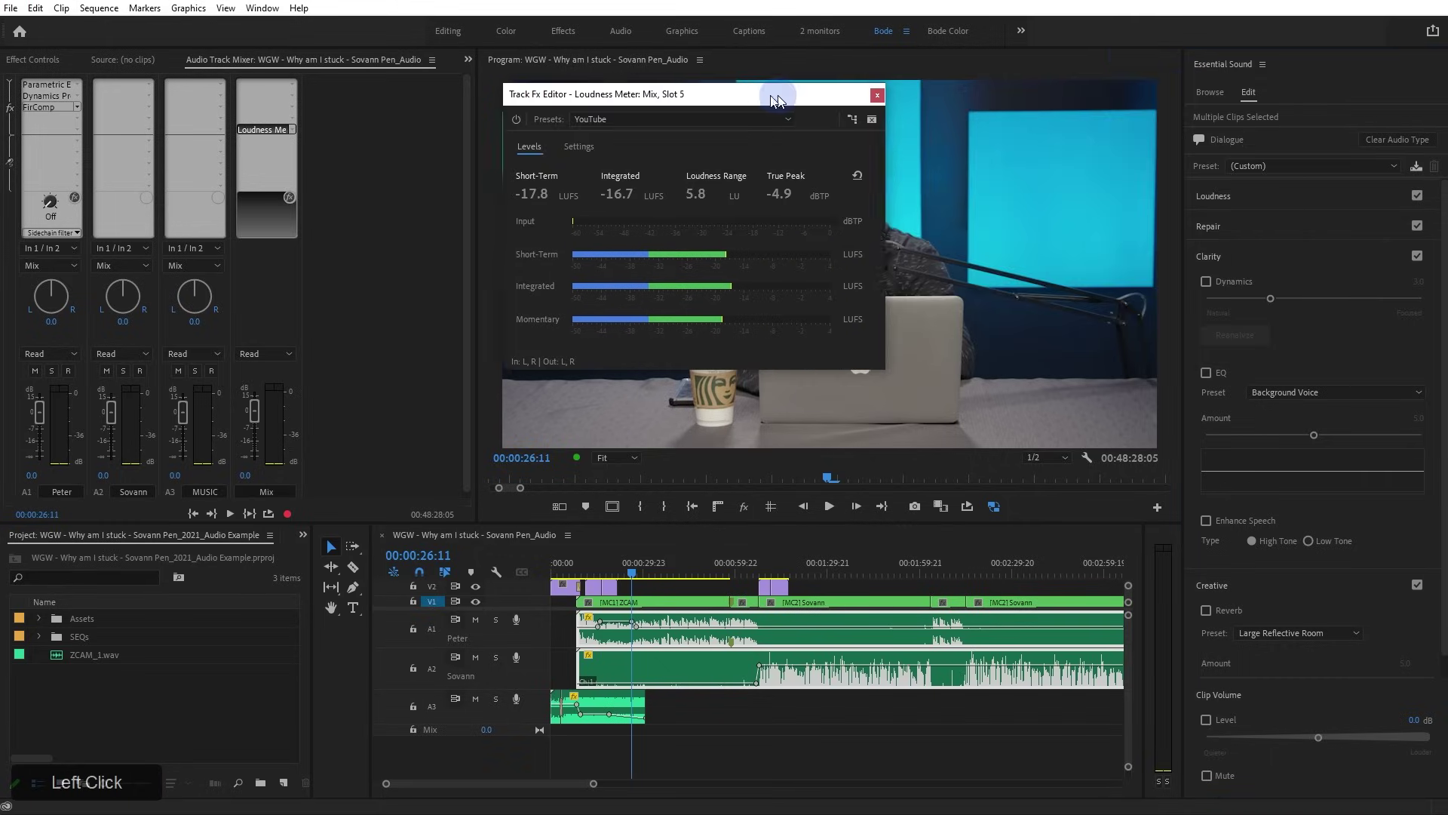
left_click(1242, 193)
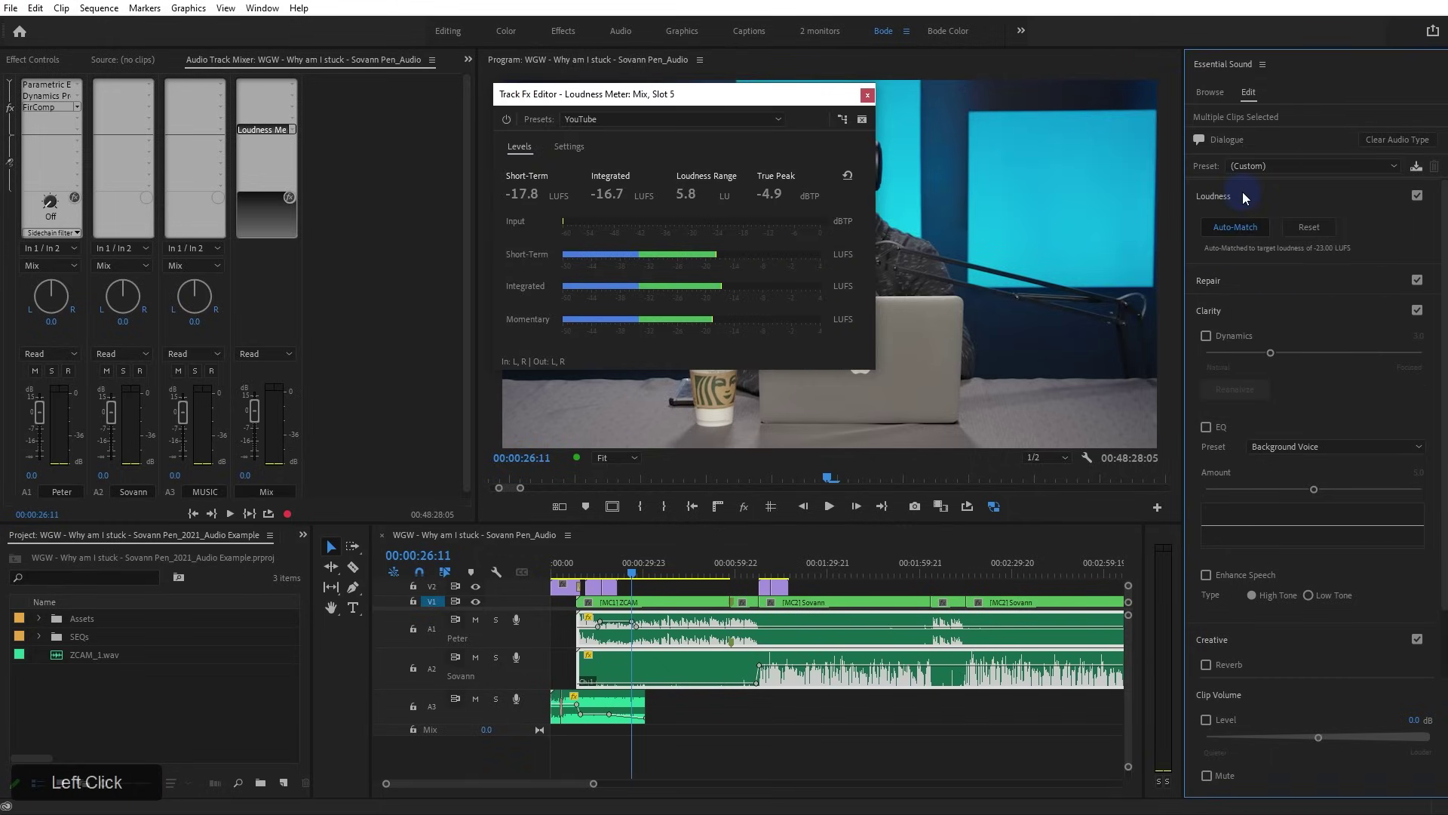
left_click(1261, 66)
left_click(1319, 69)
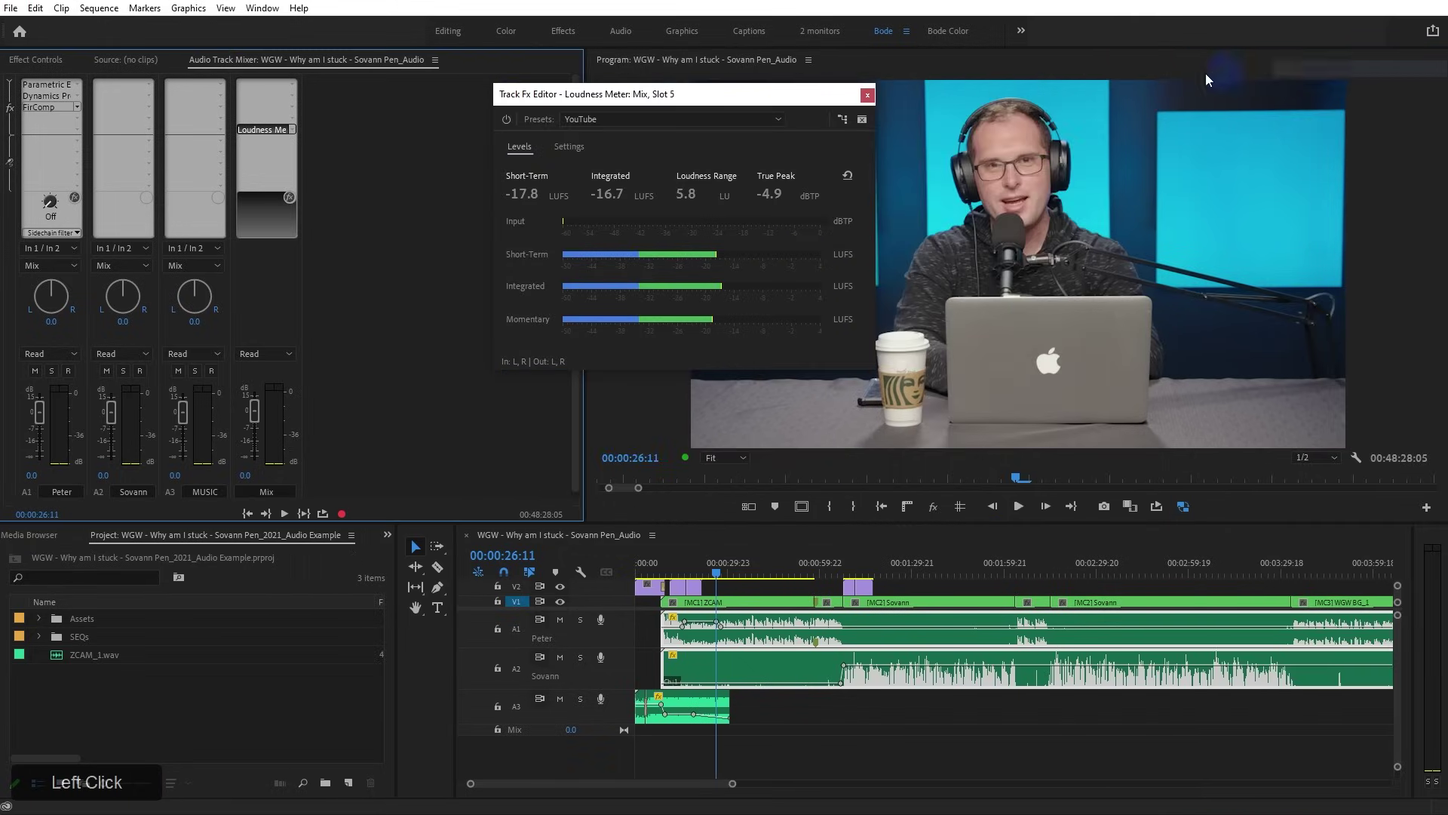
Inspect and close the Peter track's Dynamics Processing and FirComp (ratio 4, -7.4 dBFS) editors
double_click(52, 99)
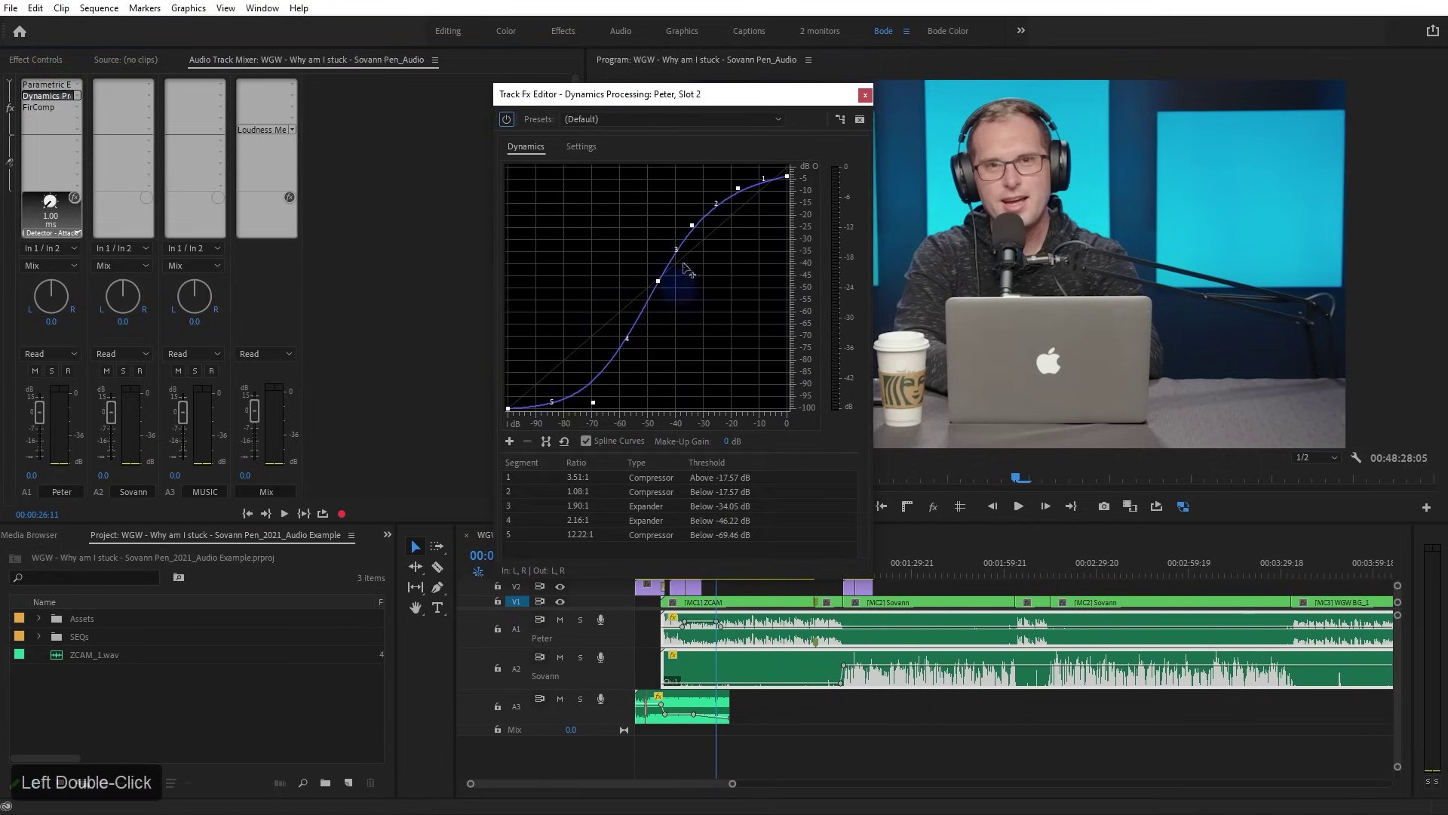
left_click(865, 94)
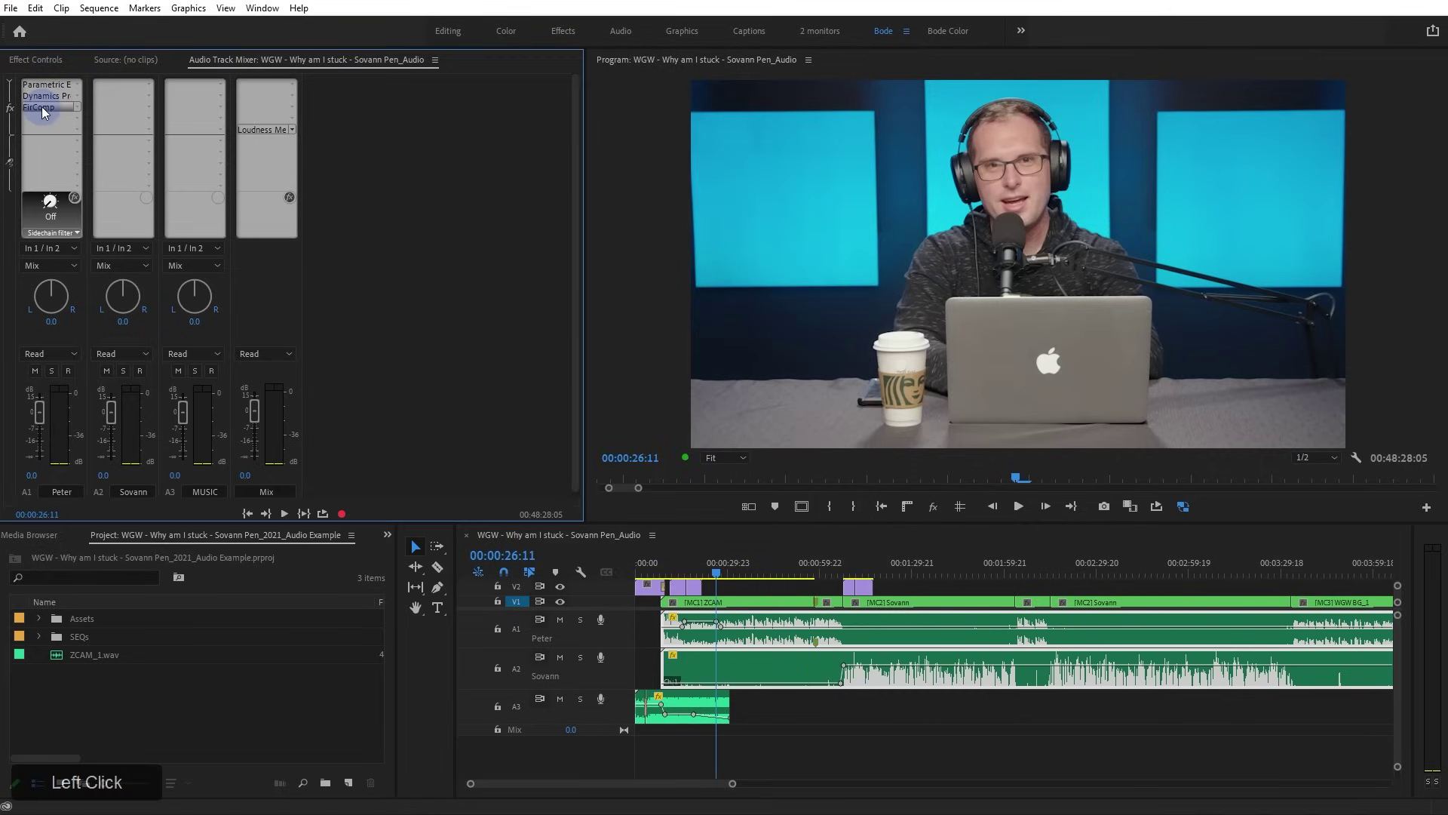
double_click(42, 108)
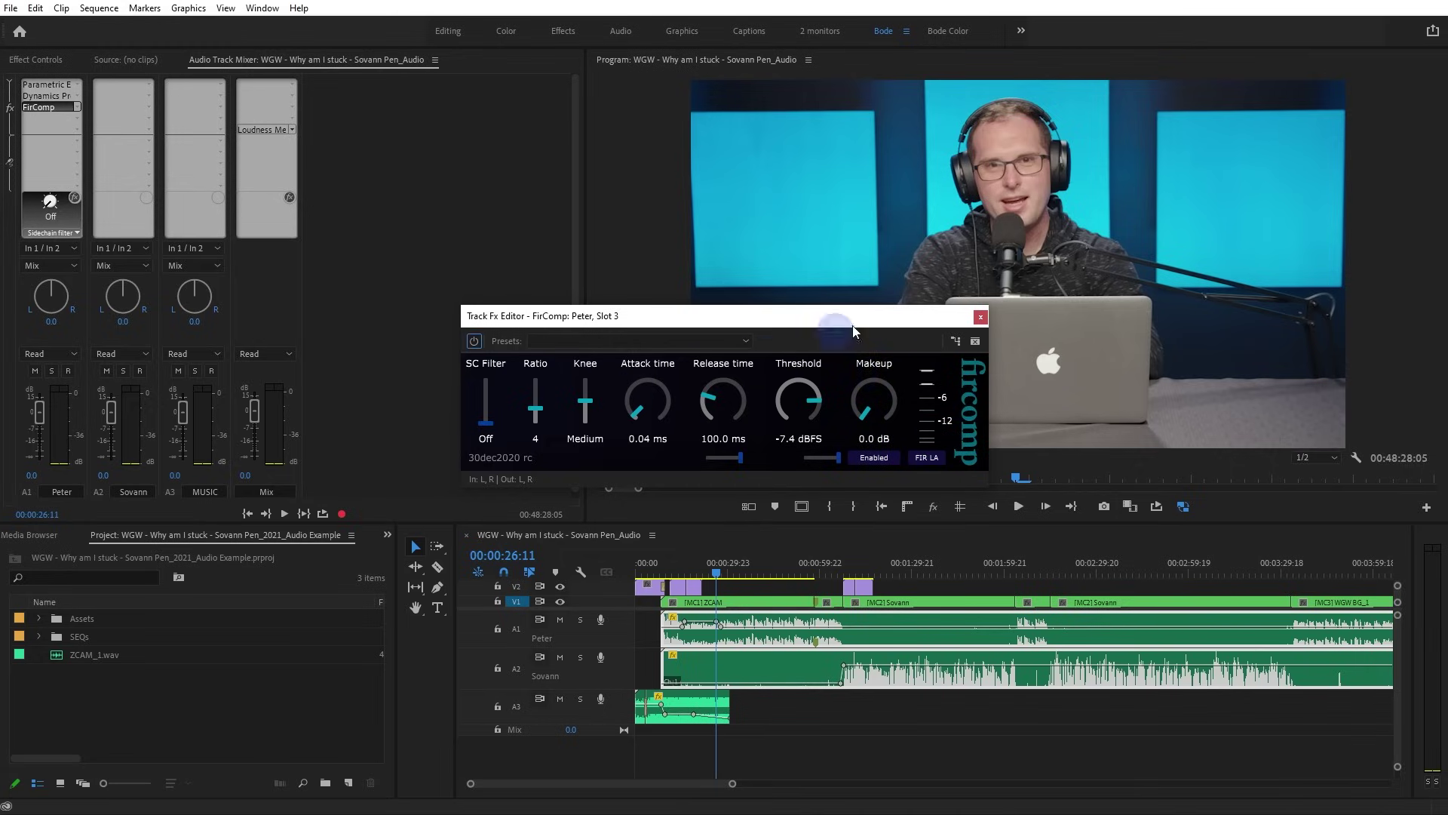
left_click(980, 319)
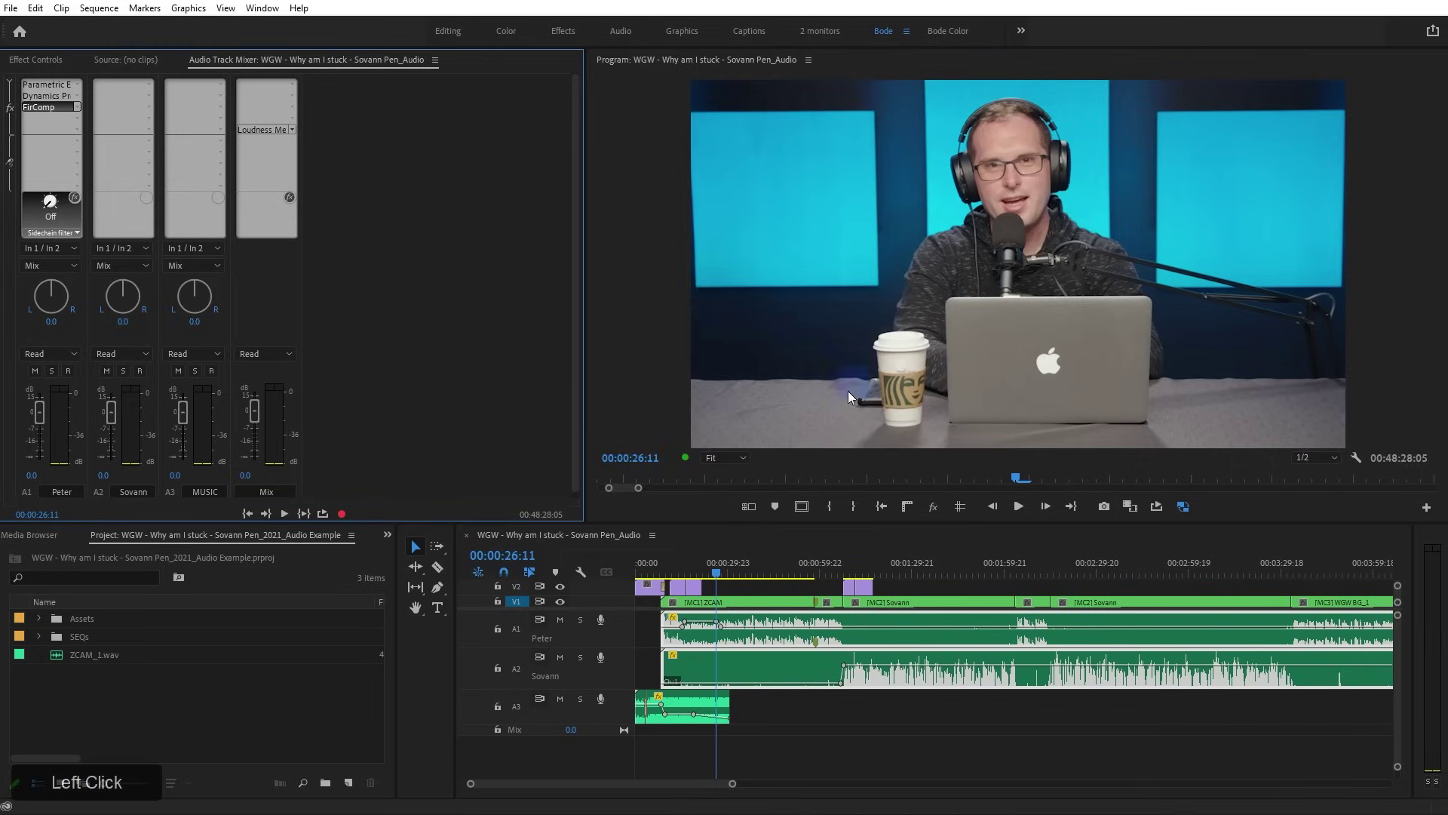
left_click(644, 637)
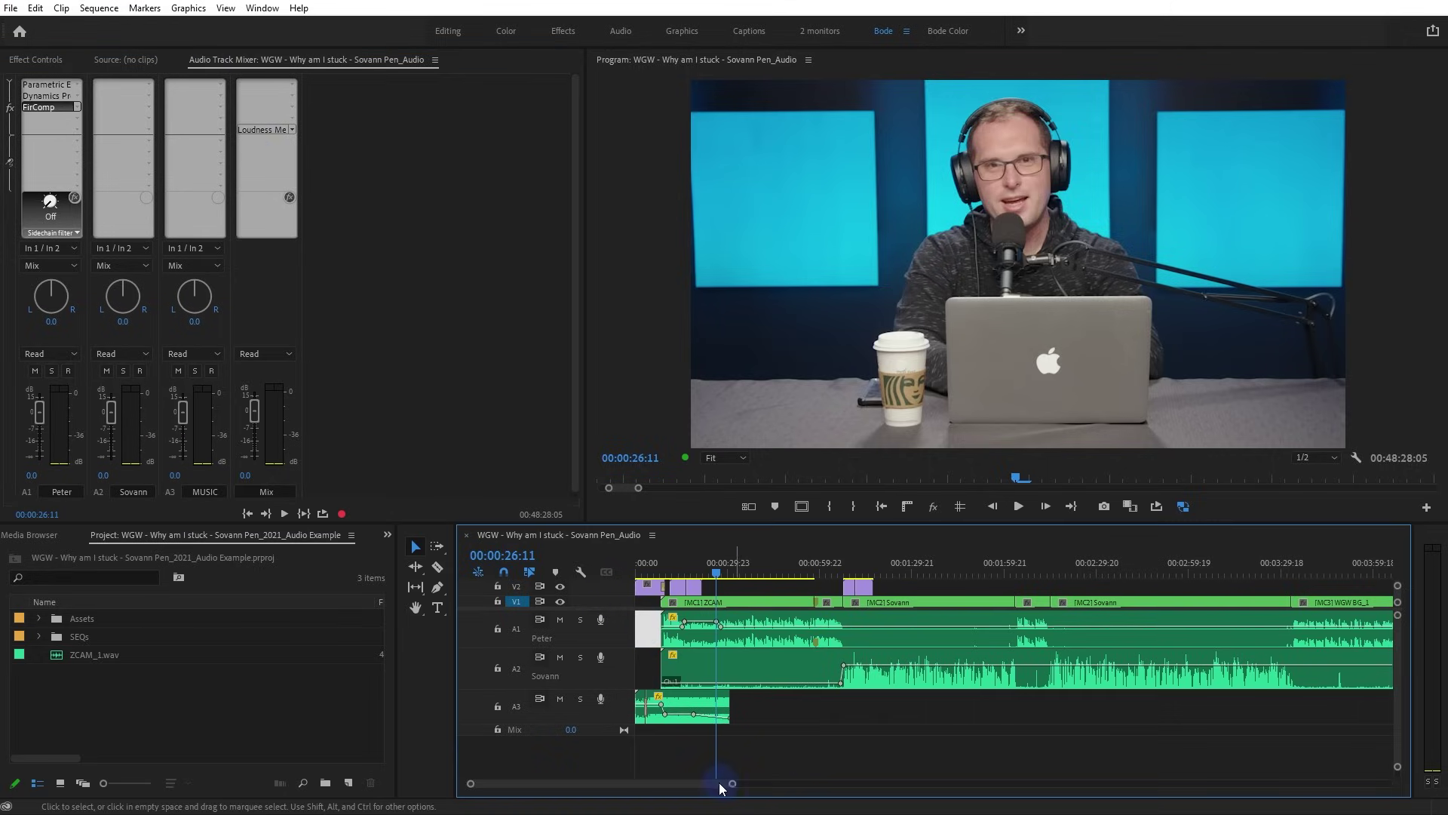
left_click_drag(732, 784, 548, 196)
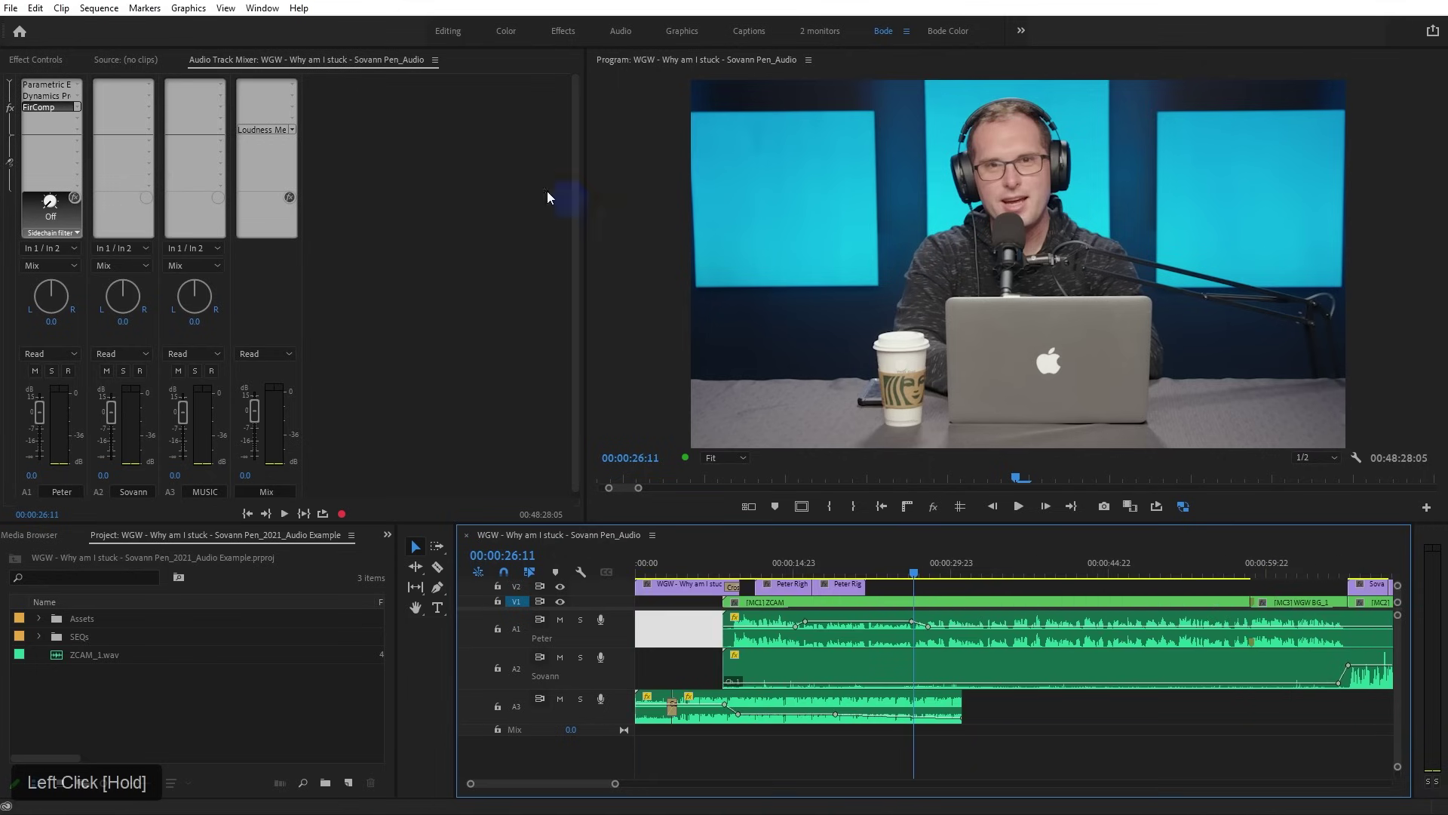
Add a Hard Limiter to the Mix track, with default -0.1 dB maximum amplitude
double_click(274, 130)
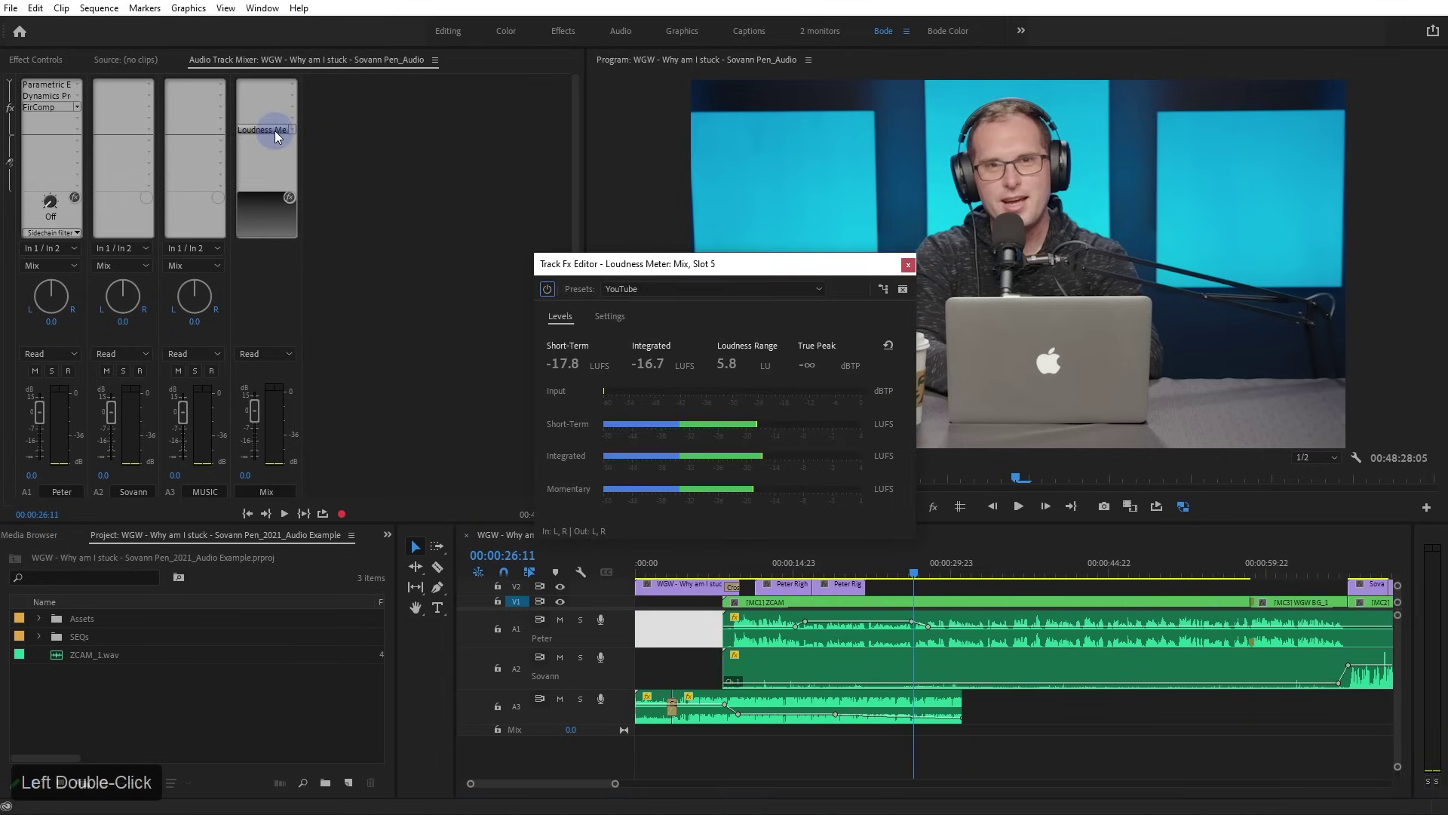
left_click(293, 123)
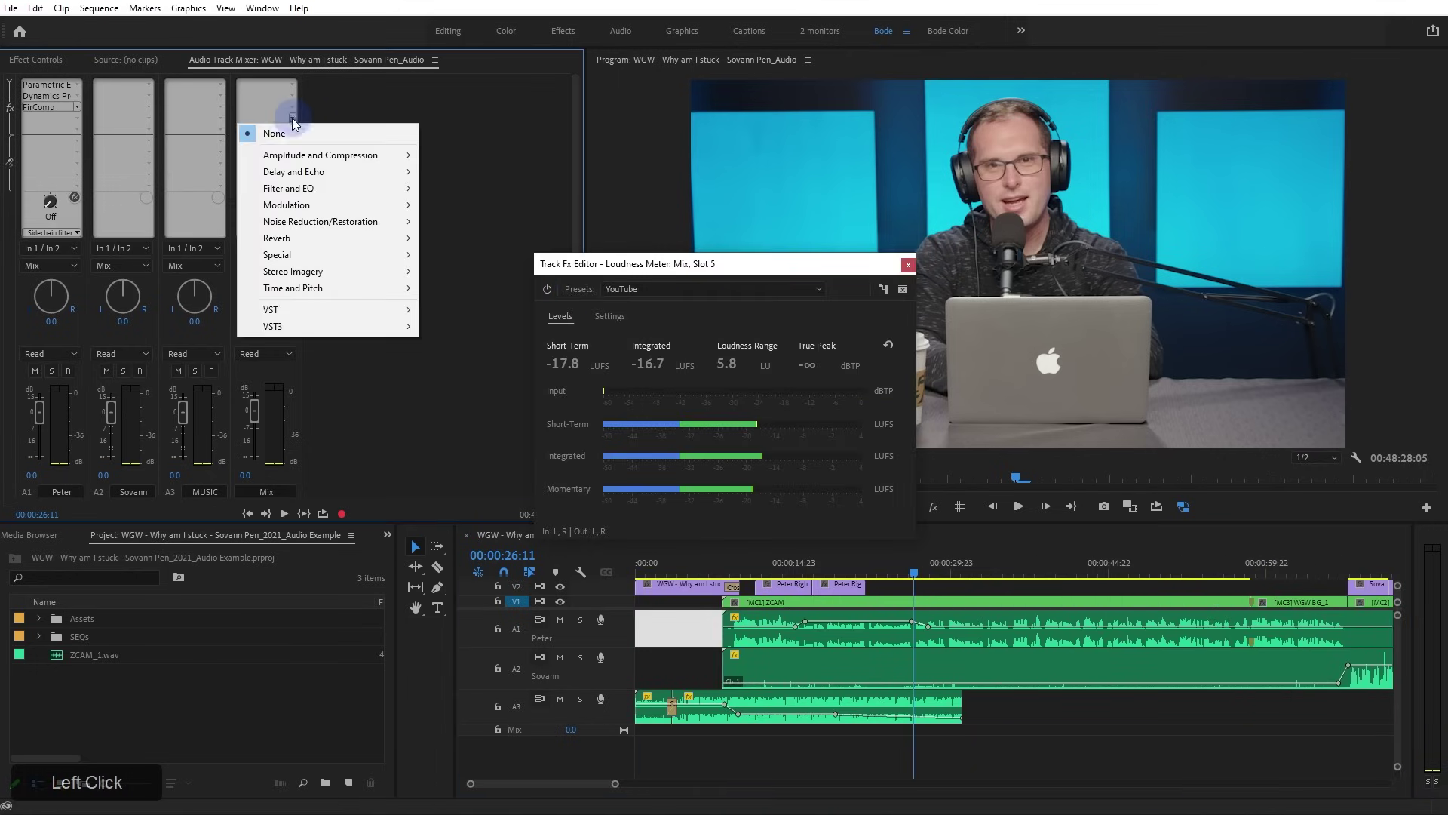
mouse_move(302, 156)
left_click(466, 254)
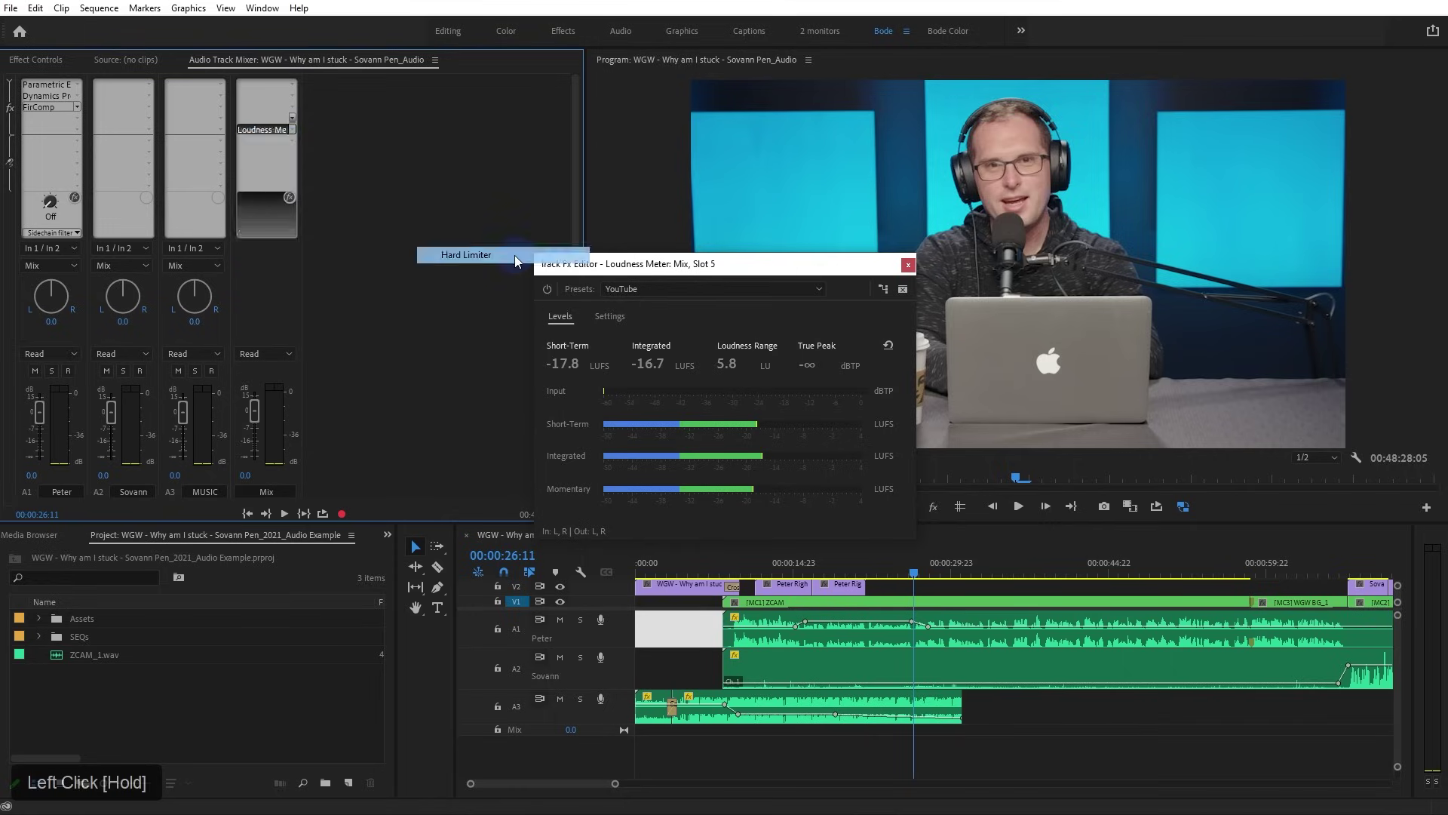
double_click(269, 125)
left_click_drag(649, 268, 682, 144)
Position the Hard Limiter editor window beside the Audio Track Mixer
left_click(293, 122)
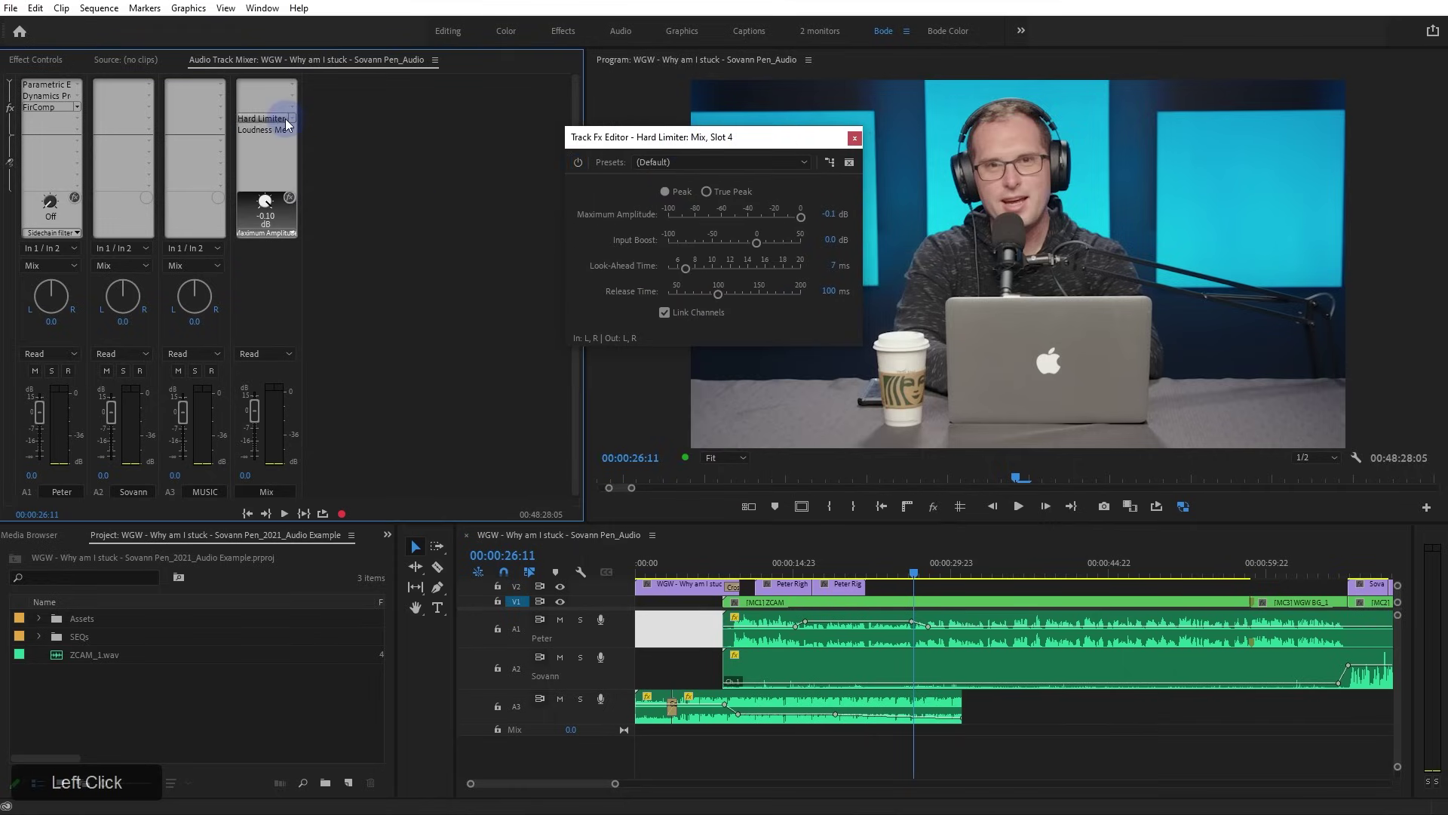
left_click(293, 122)
mouse_move(362, 155)
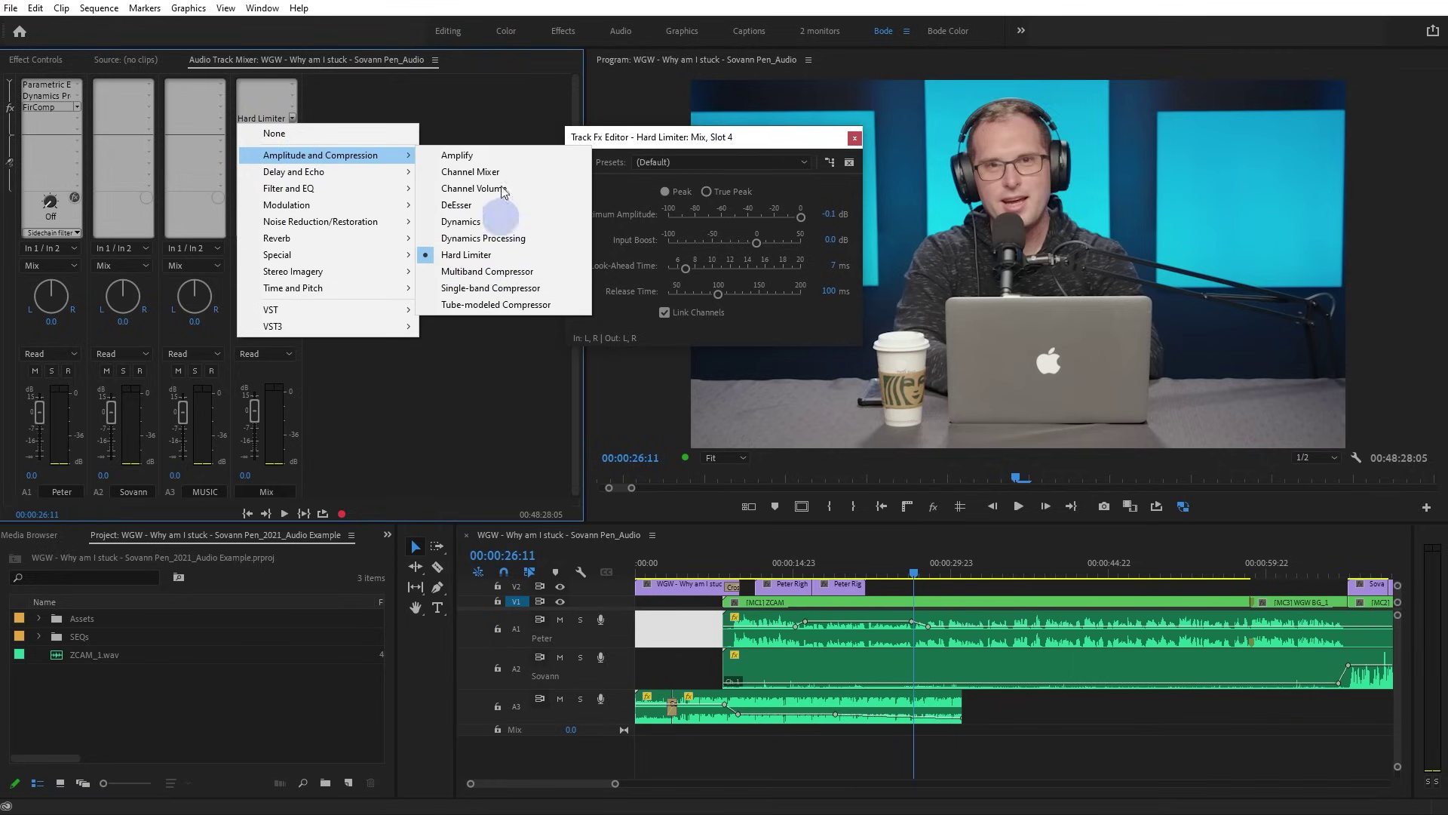
left_click_drag(630, 137, 627, 119)
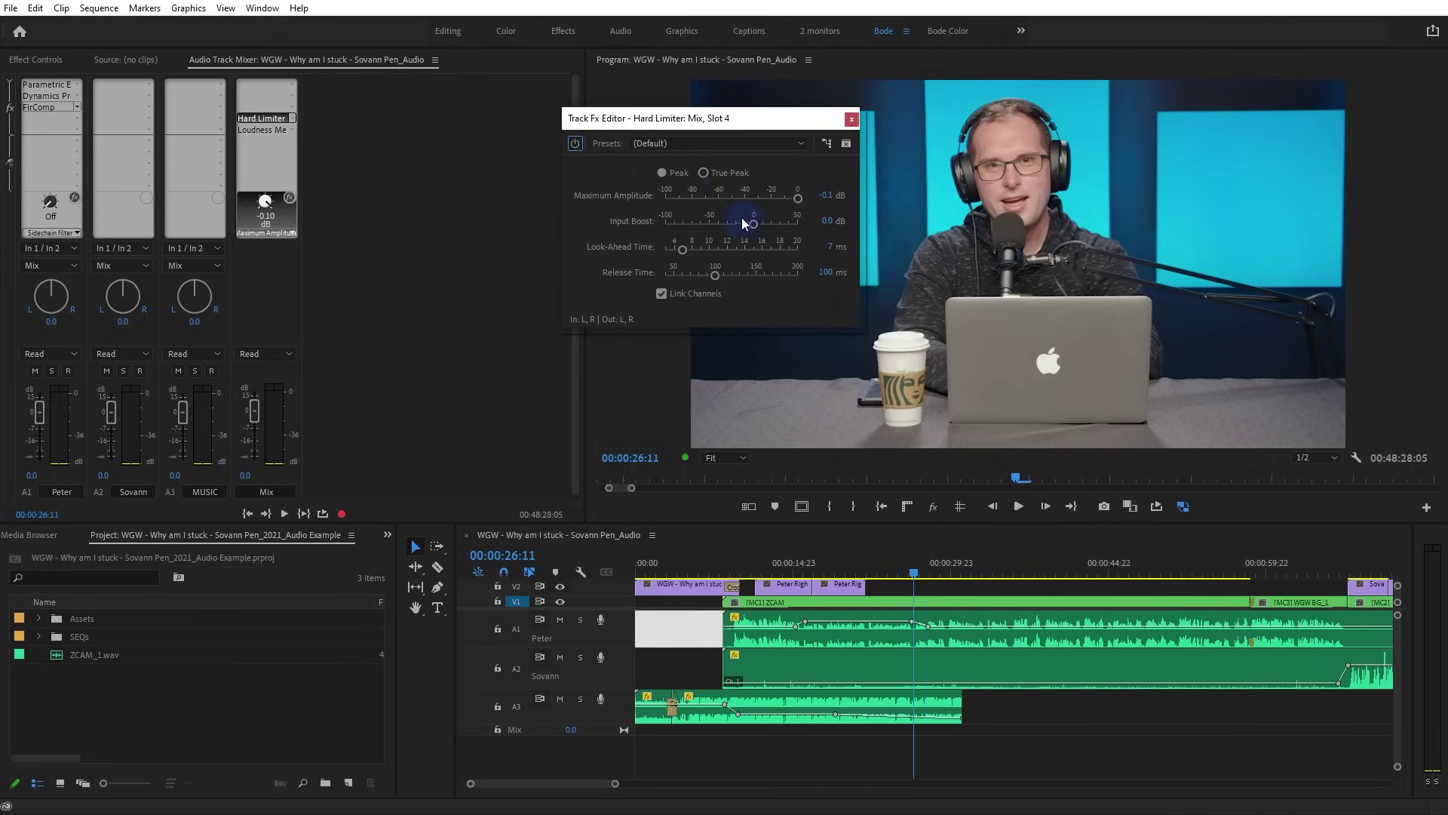
left_click_drag(673, 124, 617, 129)
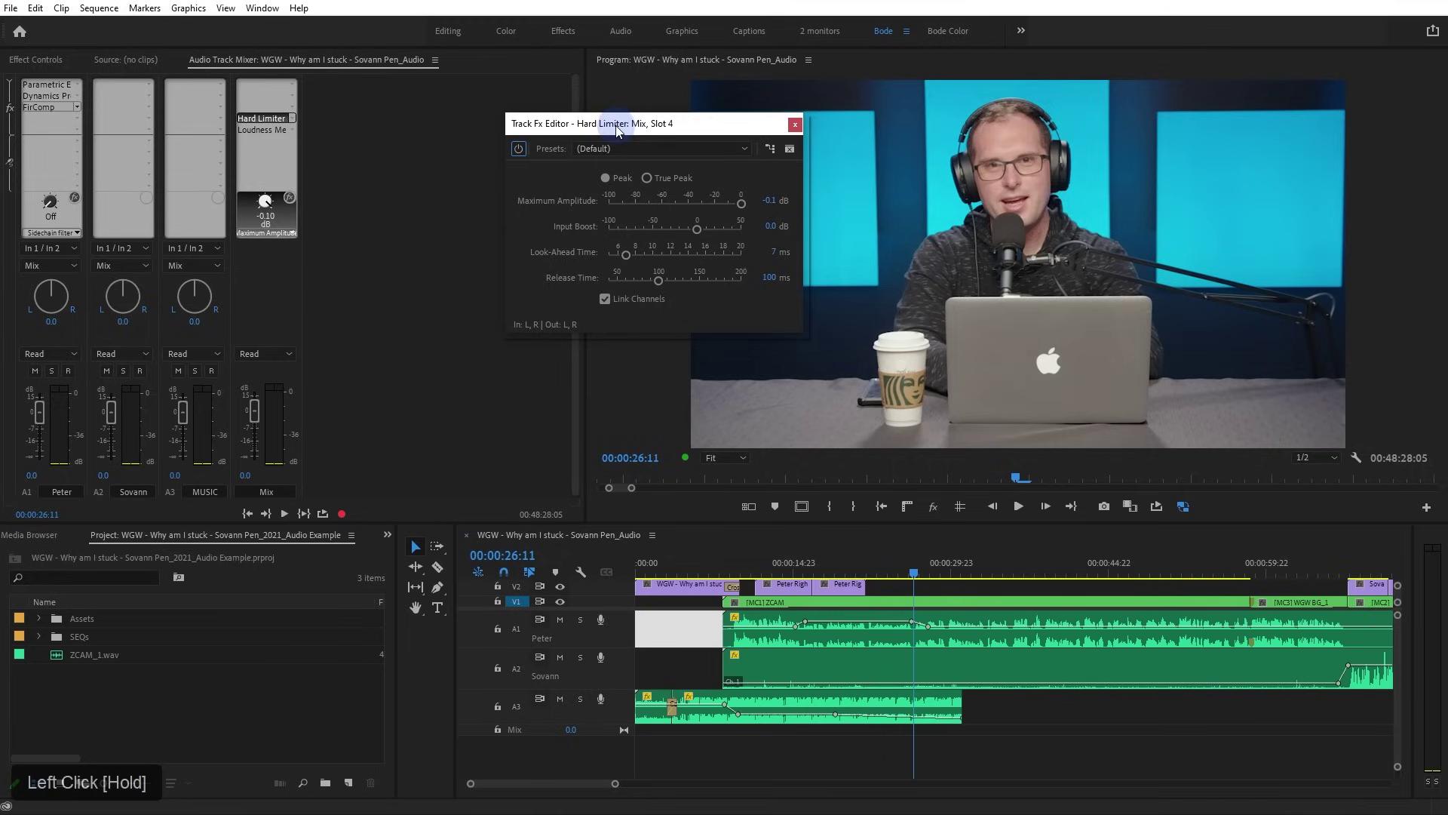
Toggle True Peak on the limiter and briefly review the Mix track's Loudness Meter settings
left_click(647, 179)
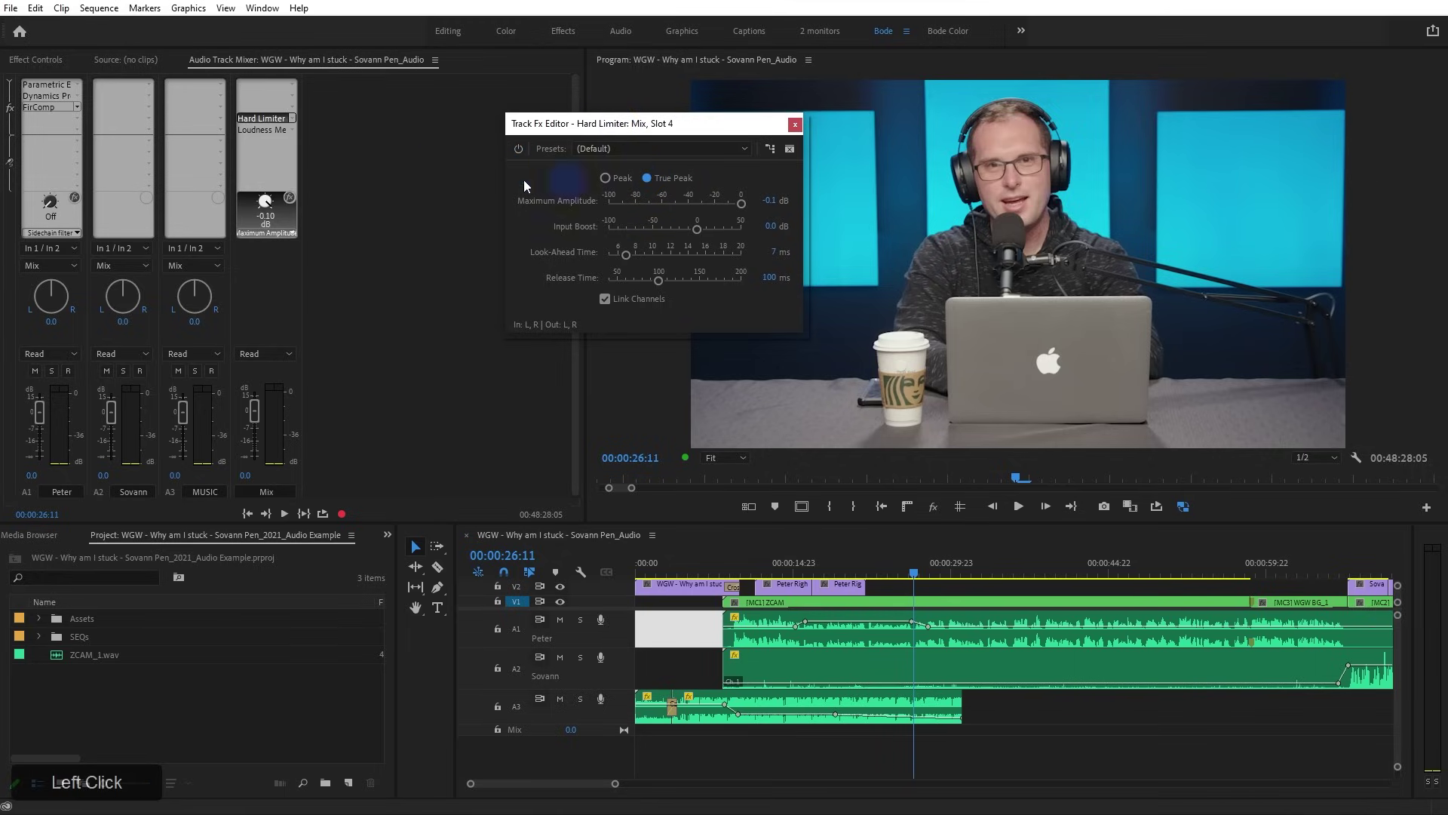
double_click(284, 131)
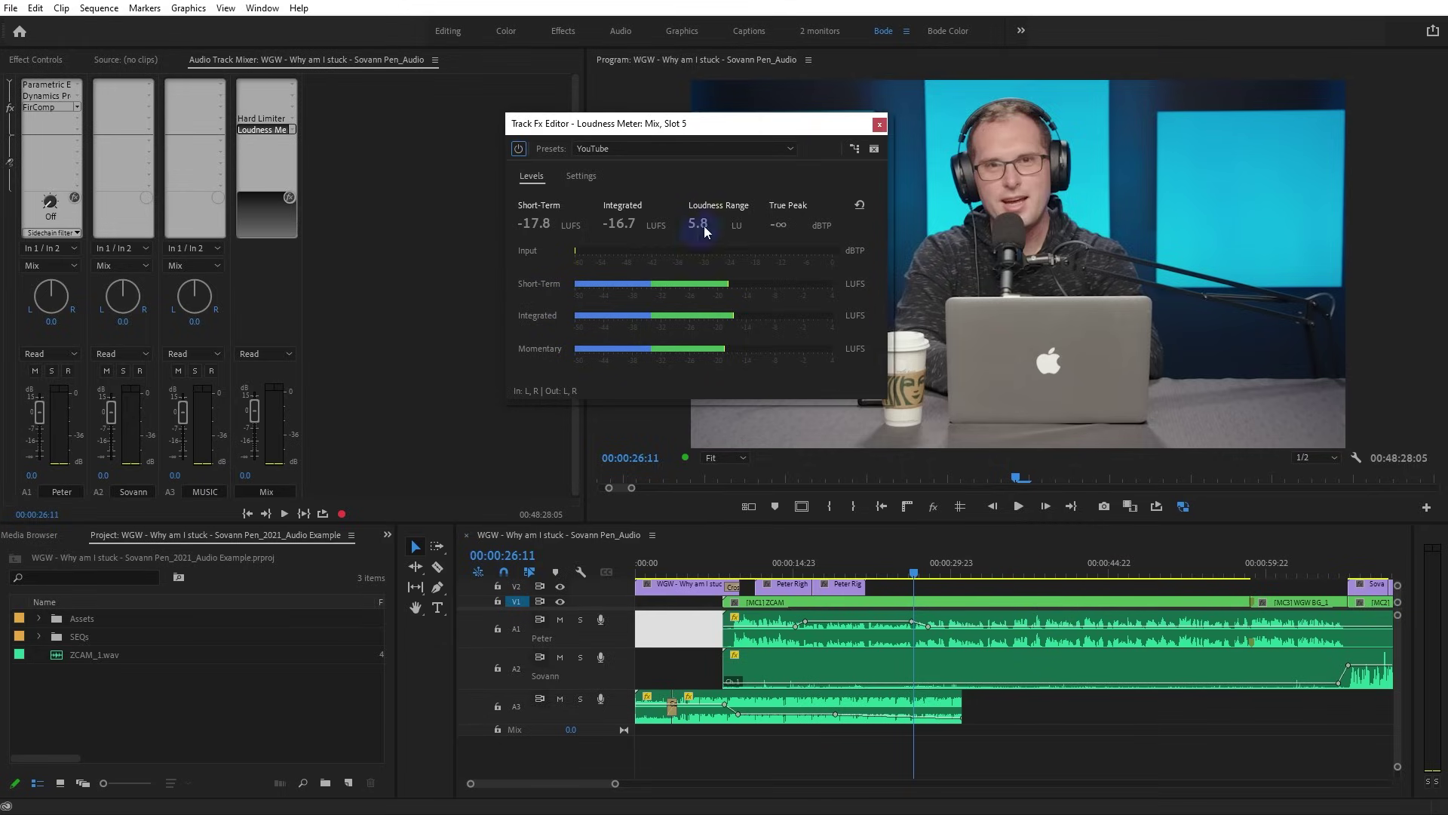
left_click(879, 123)
Set the Hard Limiter to True Peak with -1 dB maximum amplitude and close its editor
double_click(265, 121)
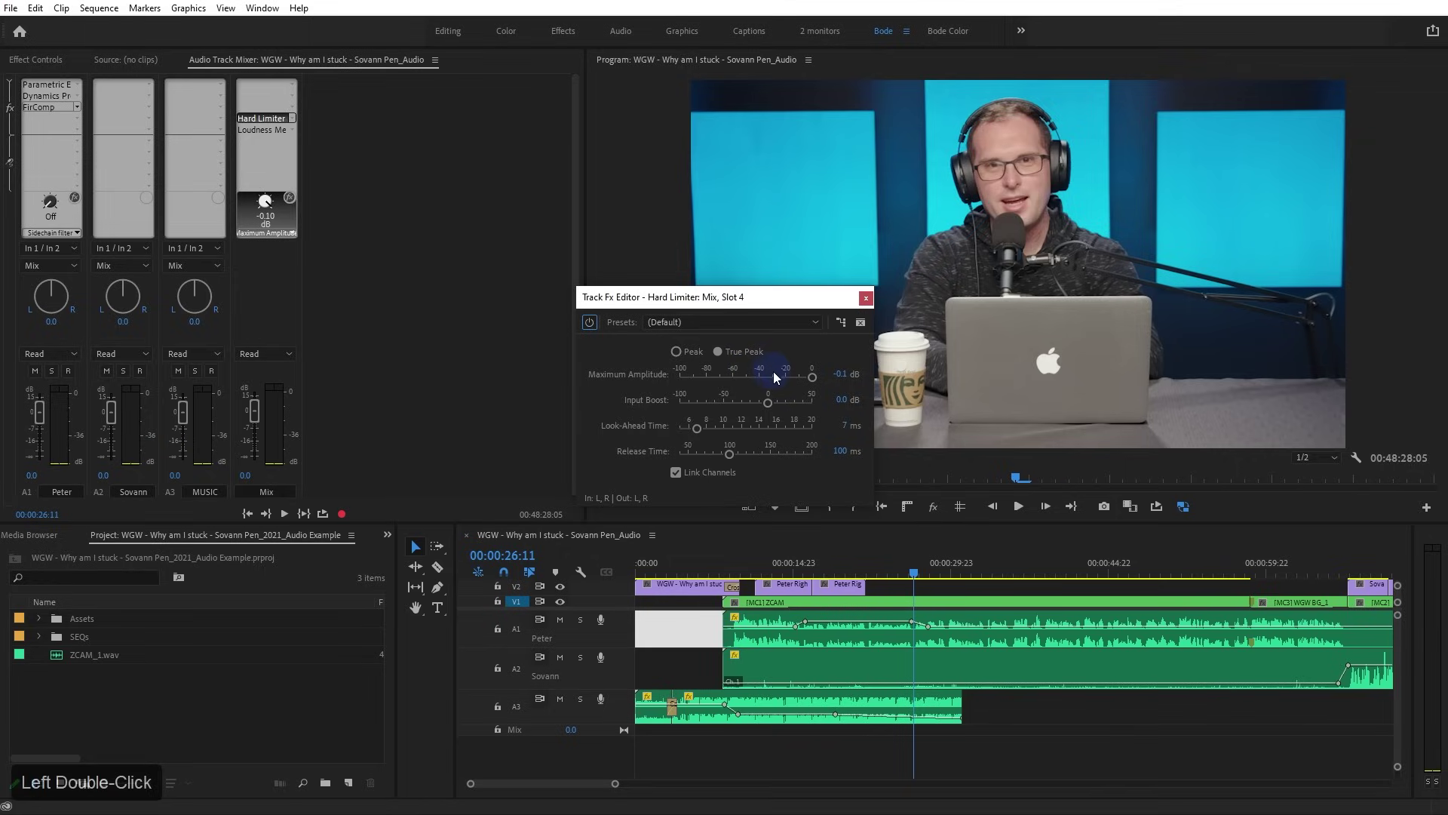
left_click(718, 351)
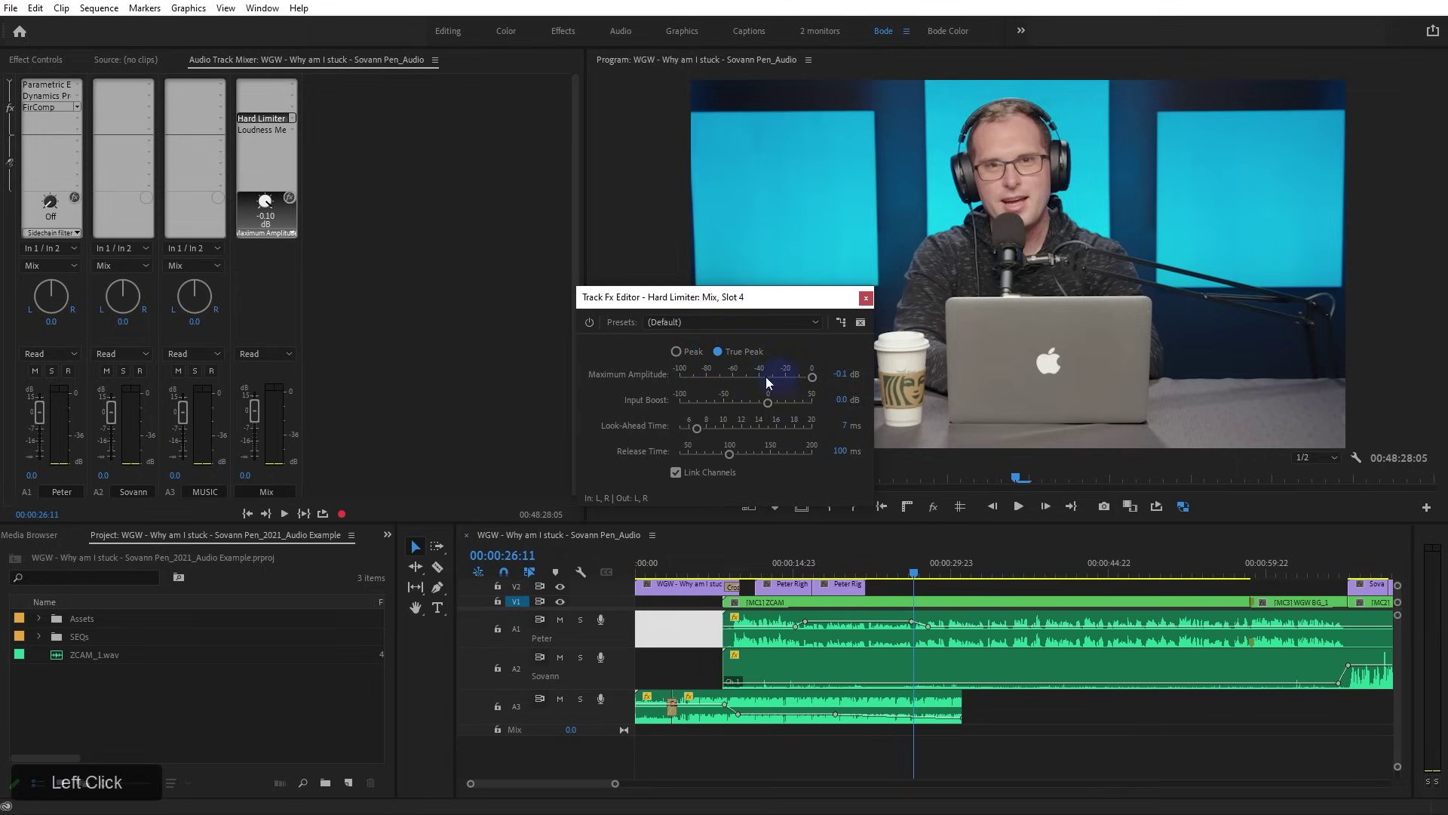
left_click(838, 376)
type("-1")
key("KP_Enter")
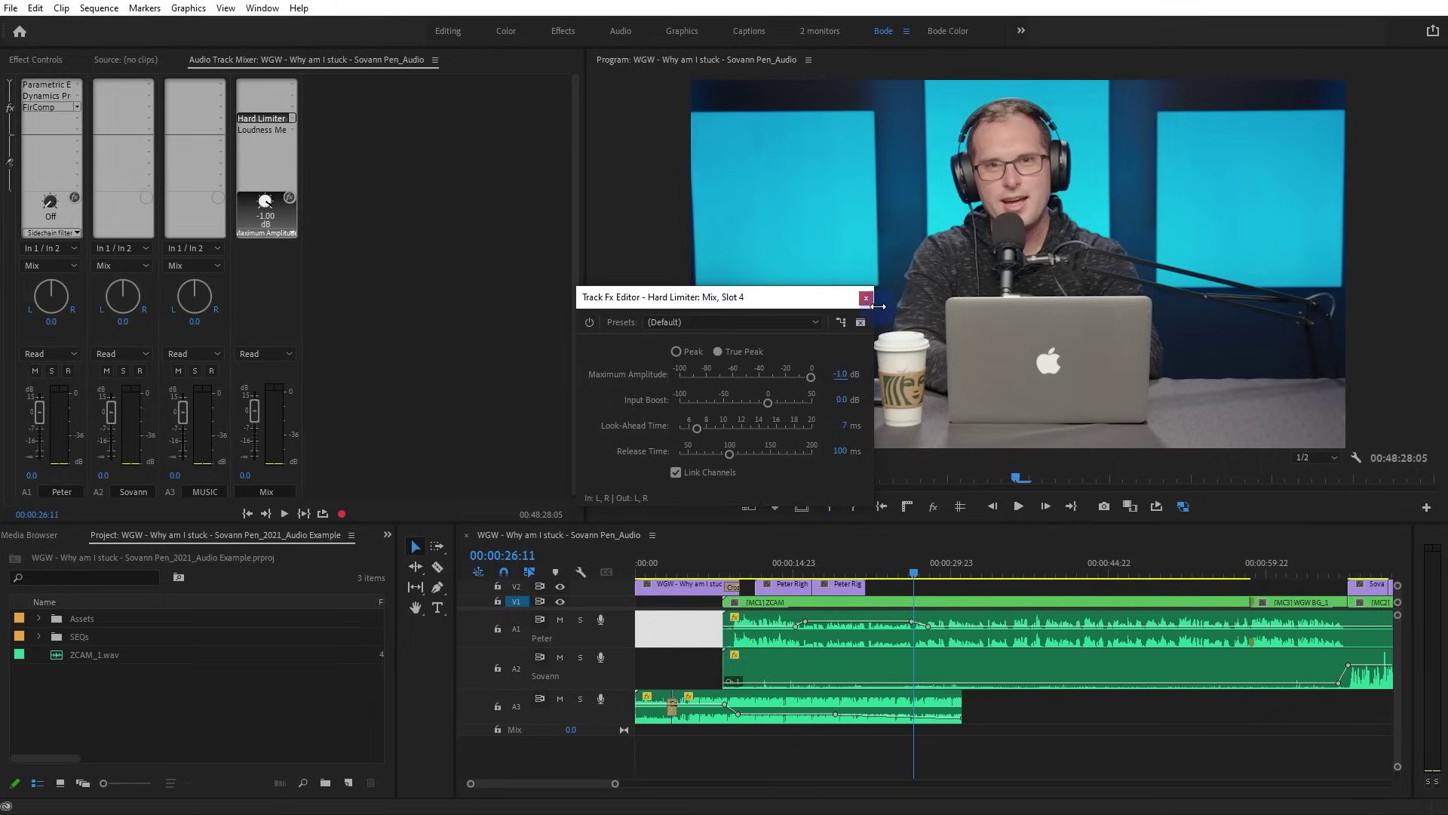
left_click(866, 297)
left_click(292, 119)
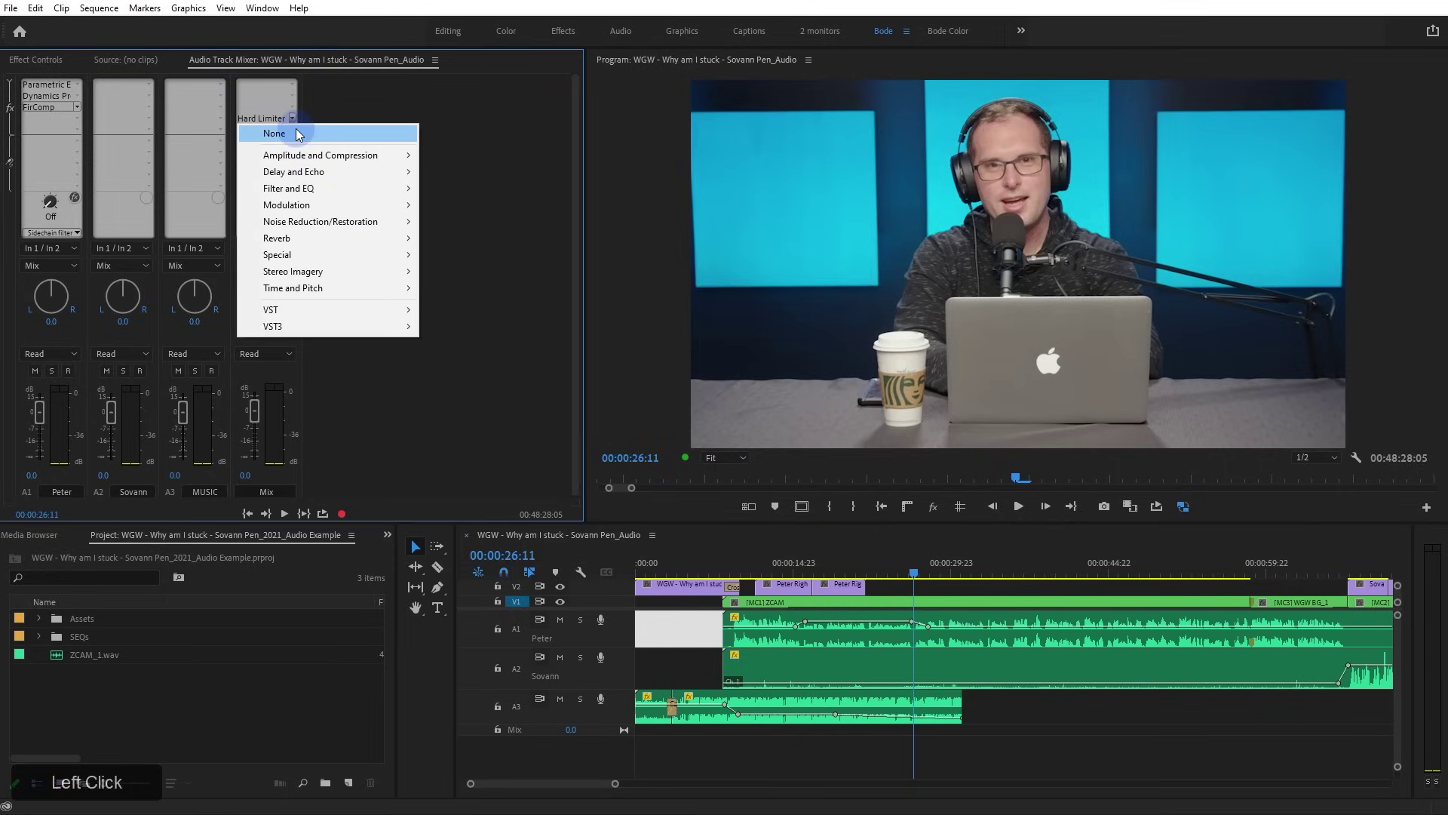
Replace the Hard Limiter with the VST Limiter6-x64 plugin in slot 4 and raise its window
left_click(297, 133)
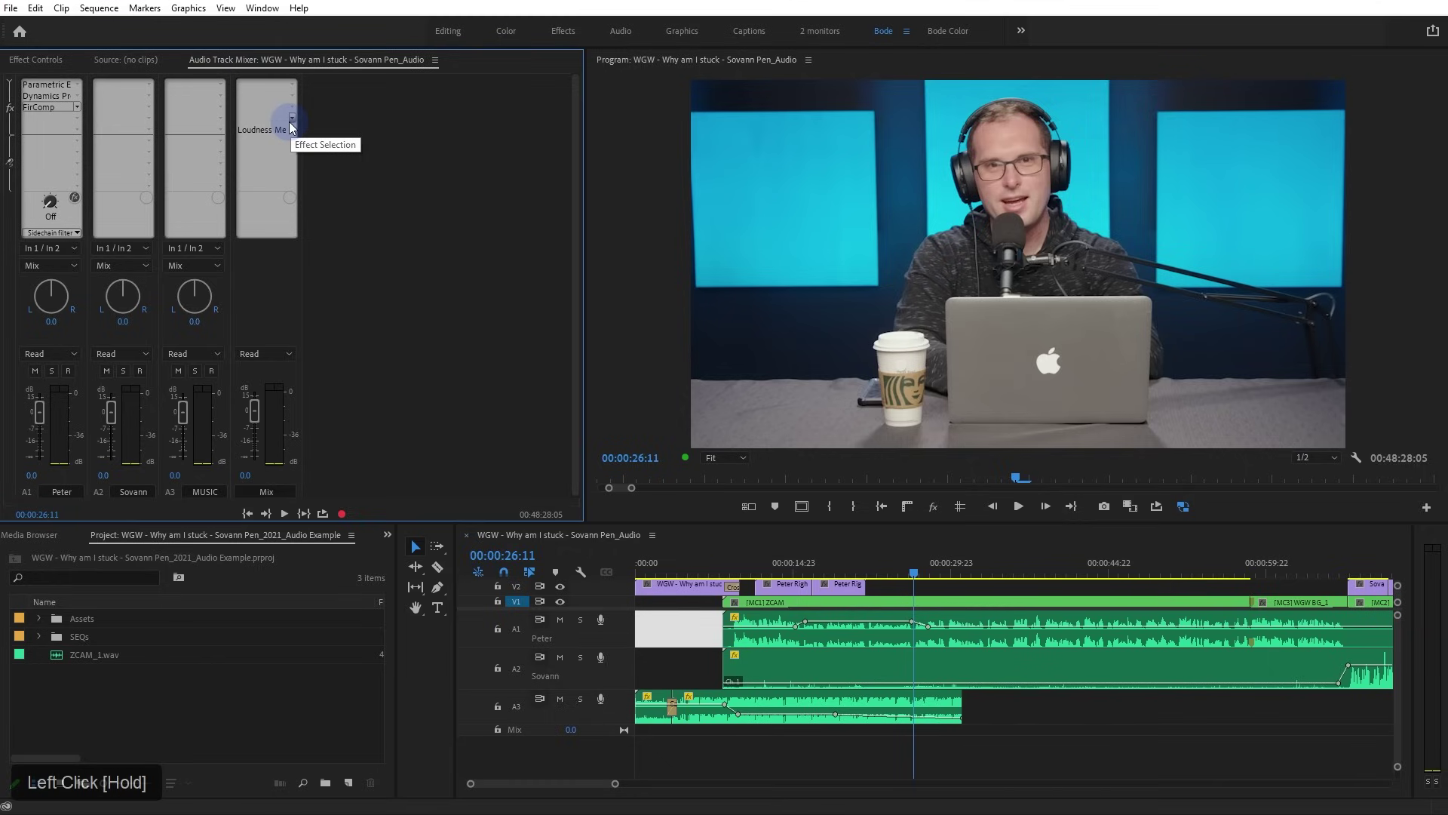
left_click(293, 121)
mouse_move(332, 310)
left_click_drag(332, 311, 825, 364)
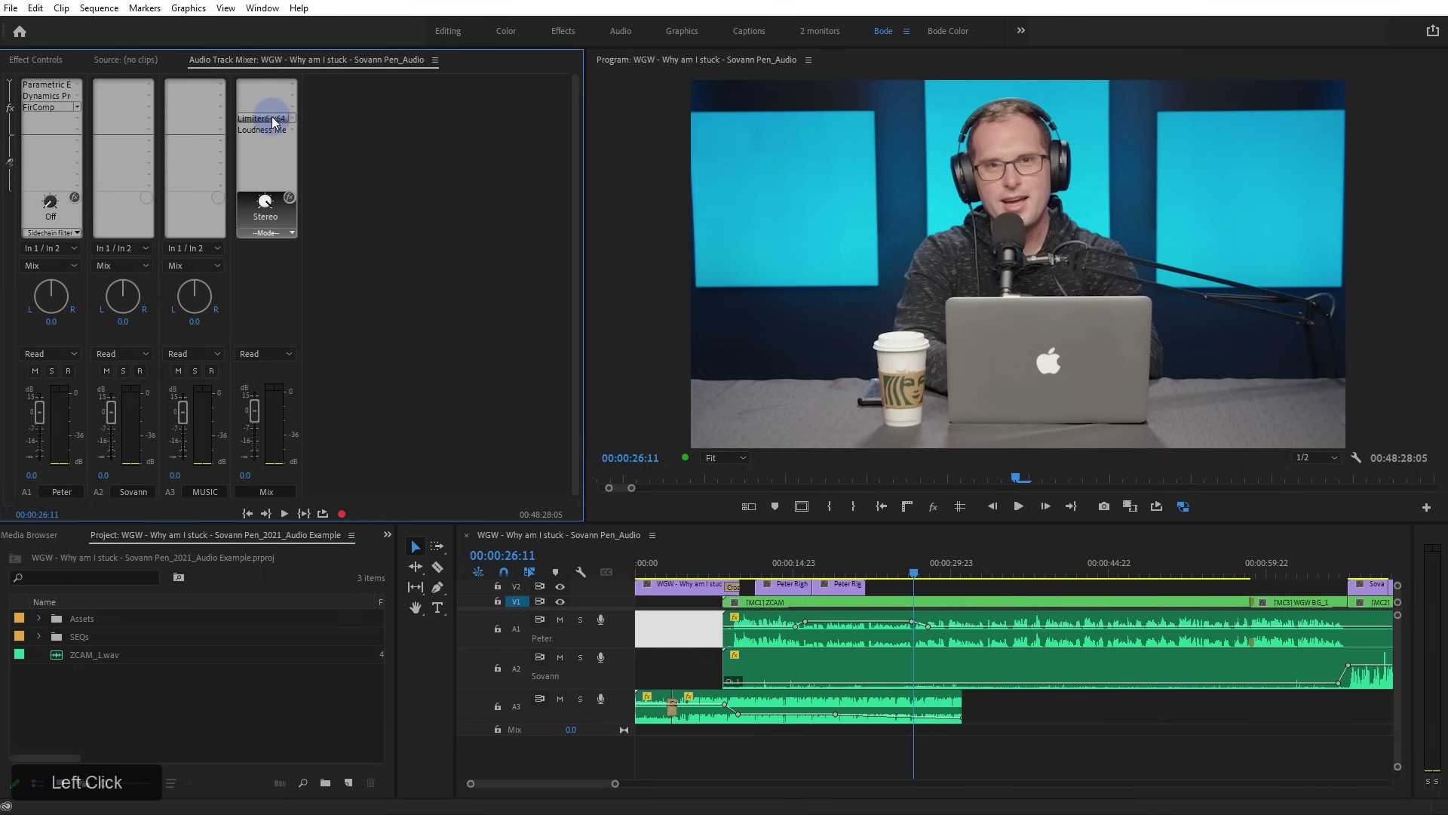
double_click(273, 120)
left_click(605, 164)
left_click_drag(604, 163, 613, 50)
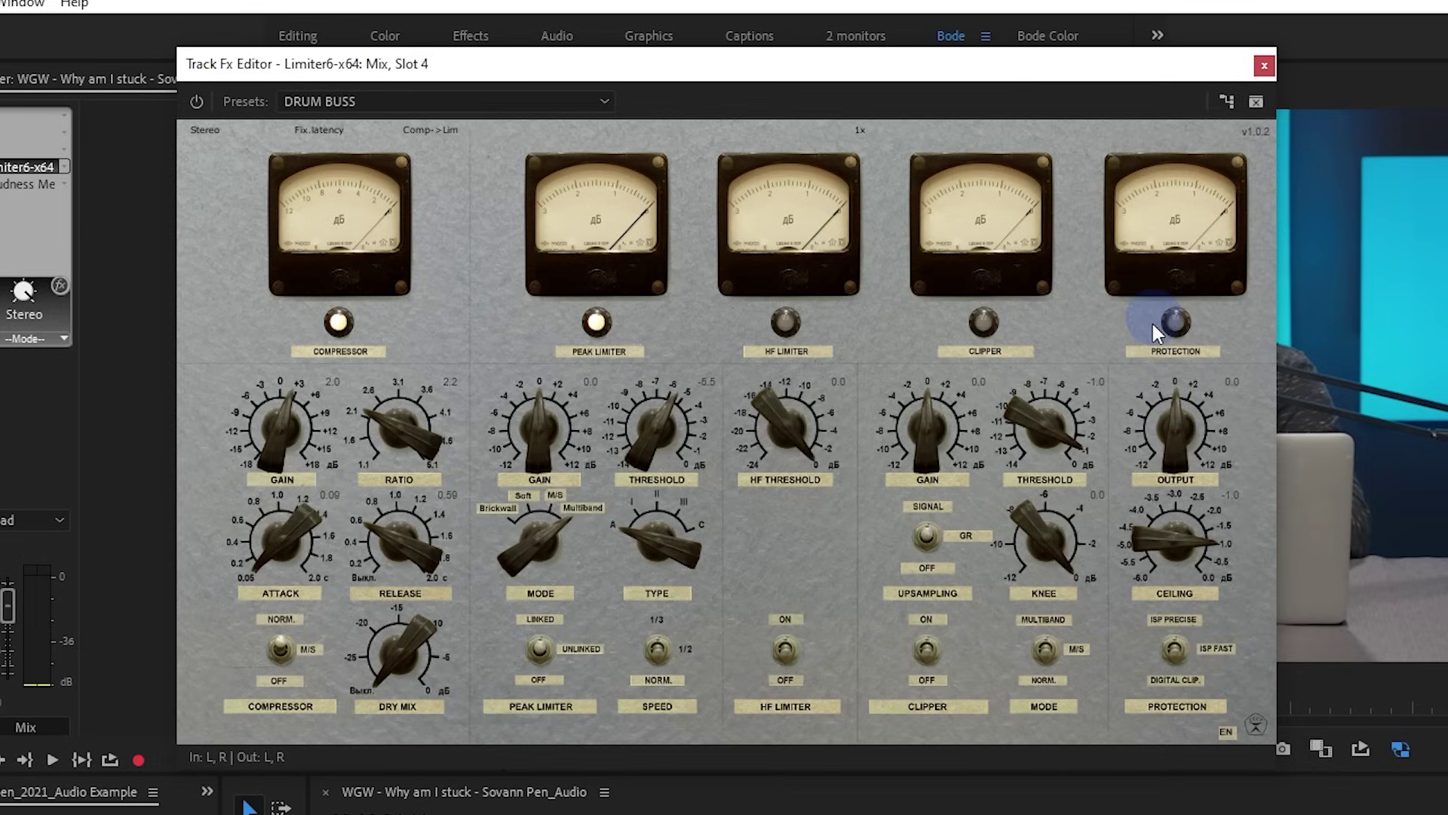
Enable Limiter6's ISP/Digital Clip protection and play the mix through the DRUM BUSS preset
left_click(1174, 650)
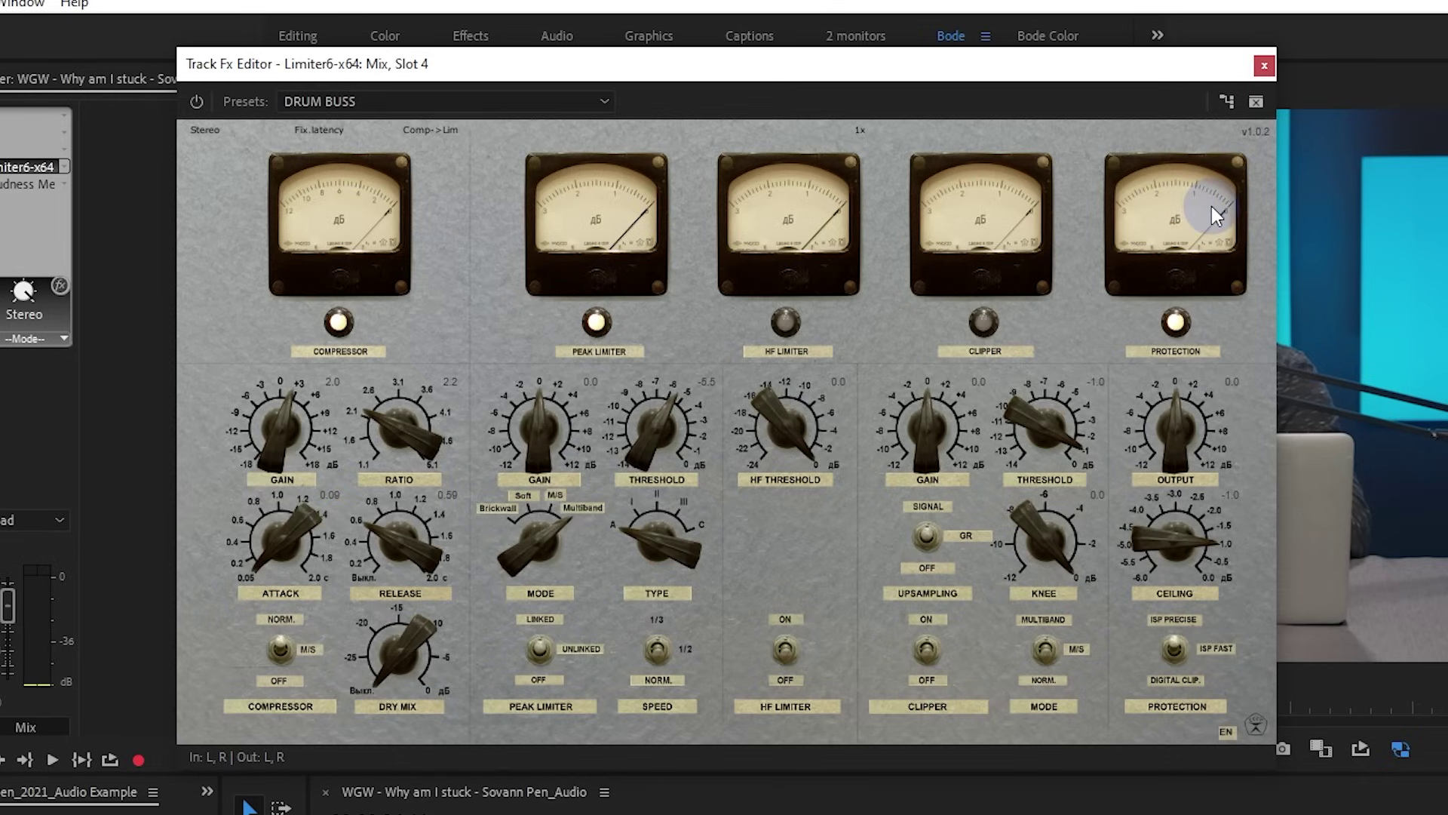
left_click_drag(1033, 63, 990, 47)
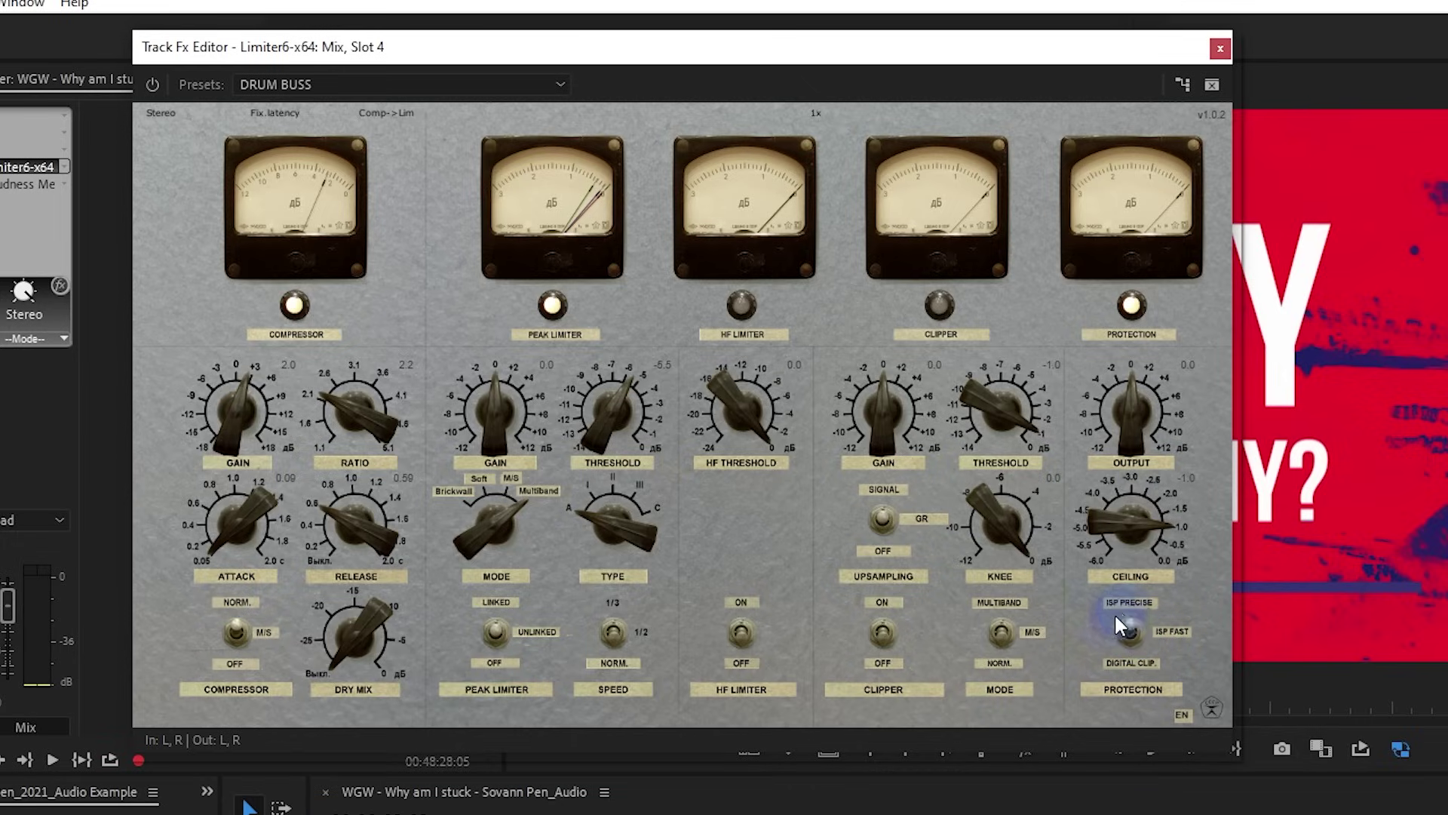
key("space")
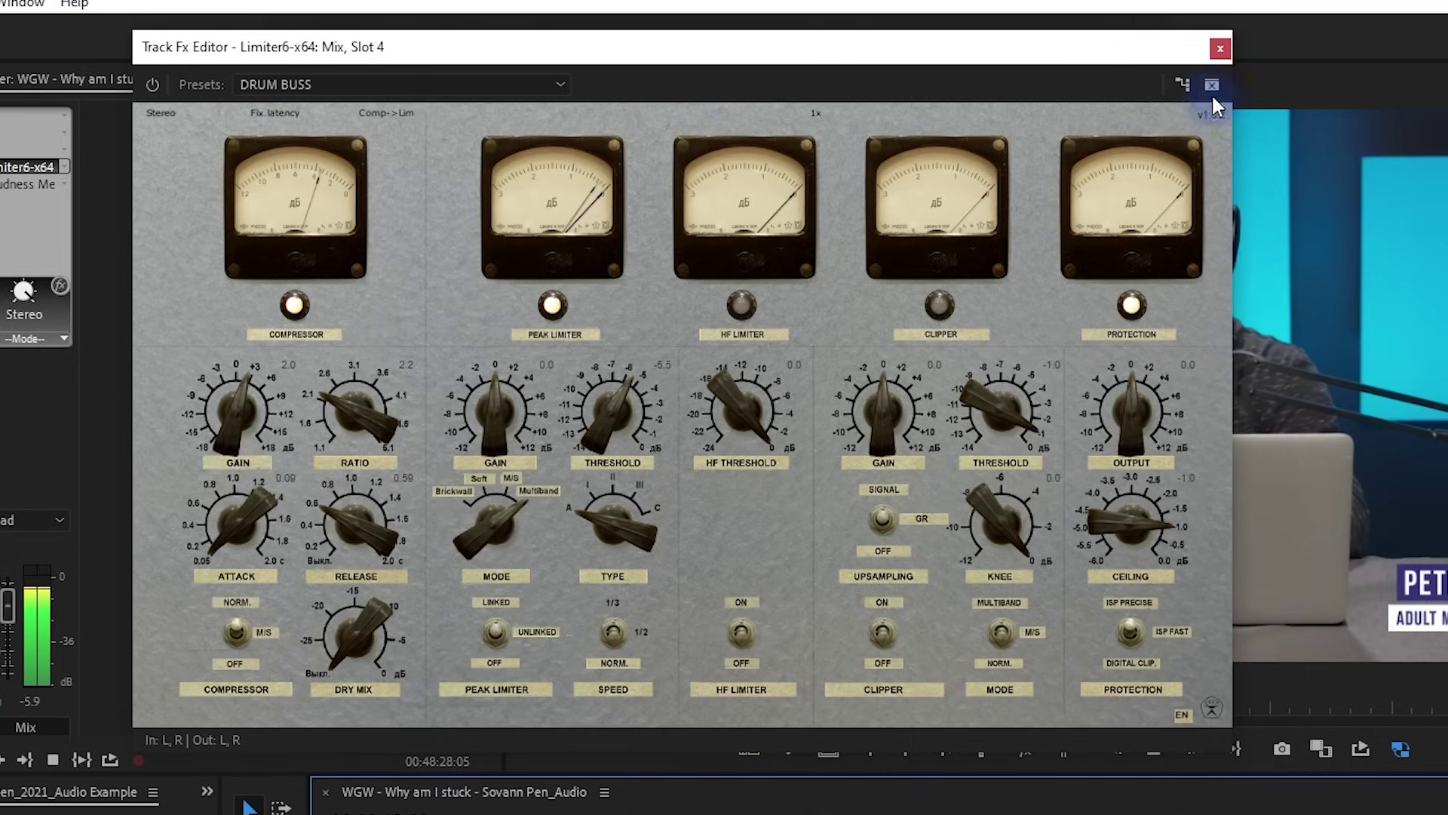
Arrange the Loudness Meter and Limiter6 editors side by side and stop playback at 00:00:23:18
double_click(30, 195)
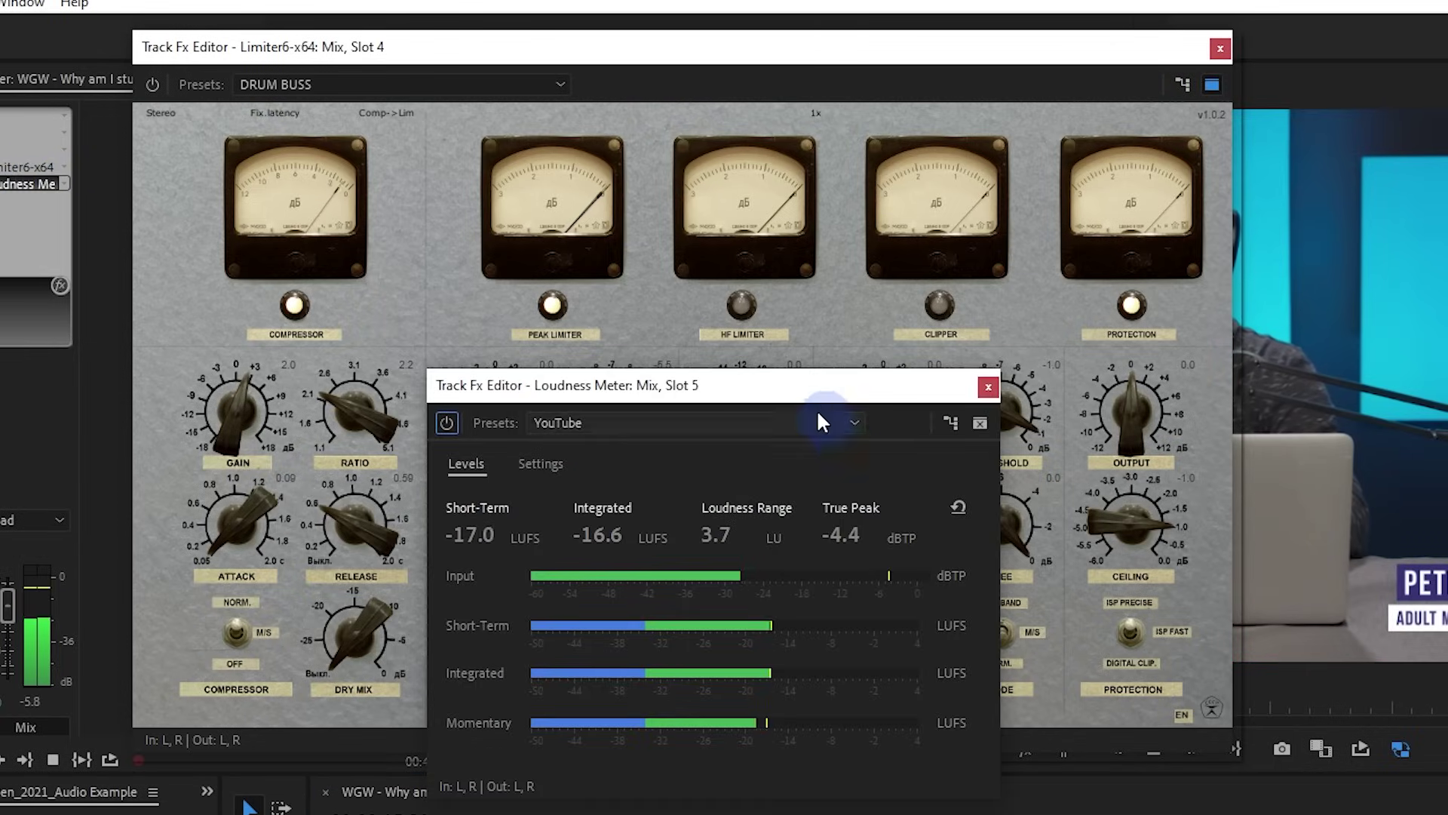
left_click_drag(834, 378, 1345, 116)
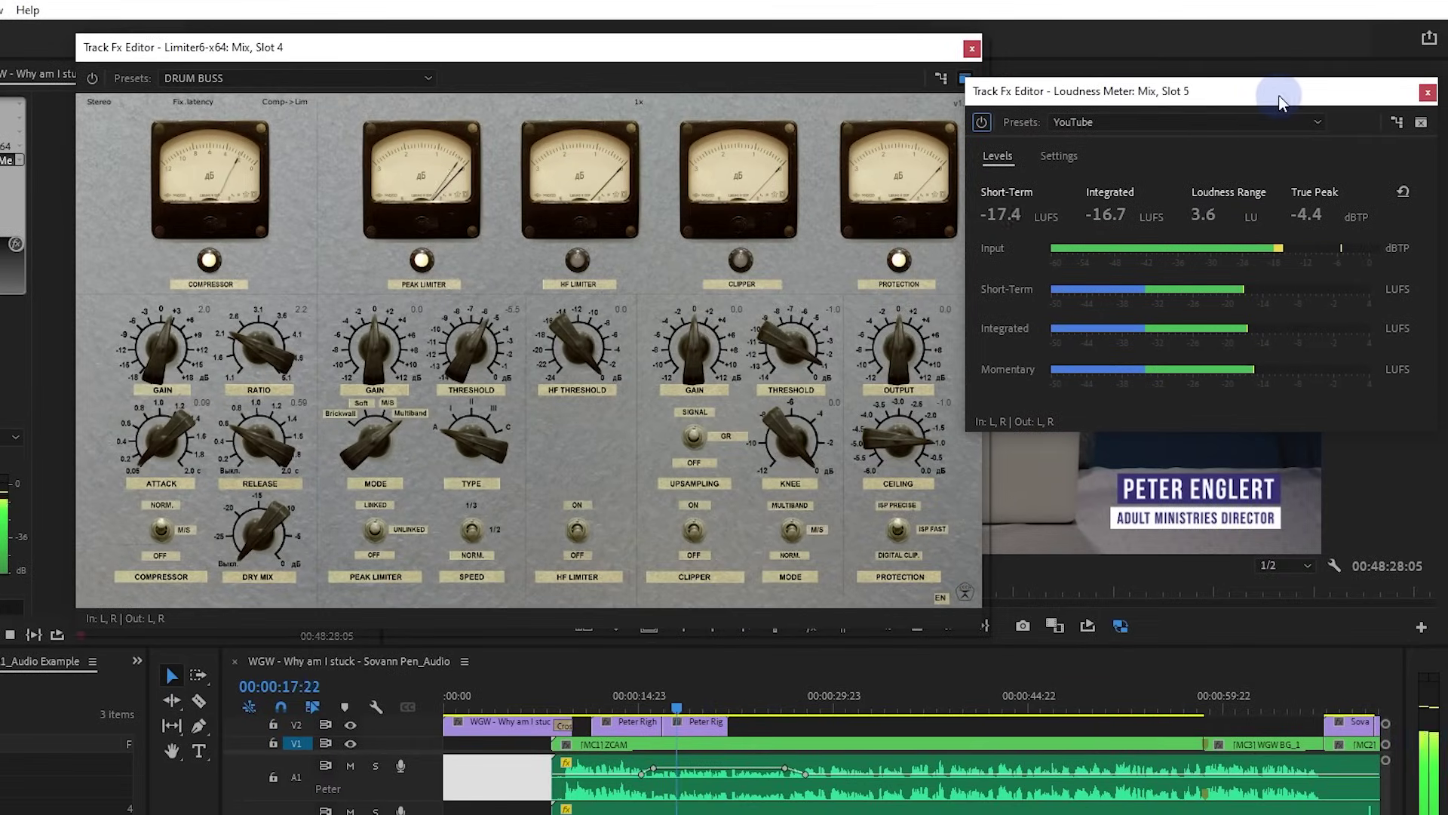
left_click_drag(871, 67, 777, 53)
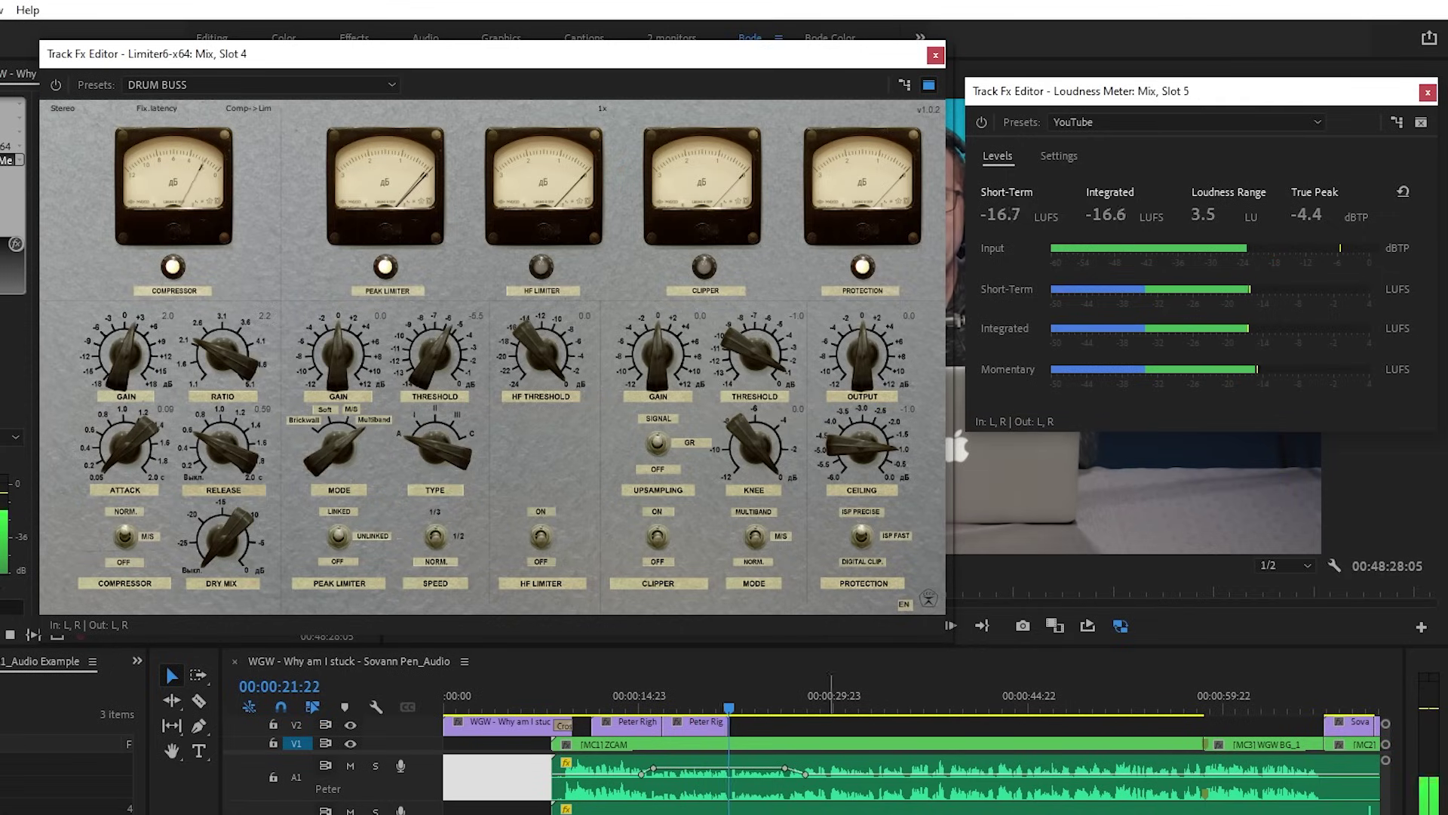
left_click(882, 813)
key("space")
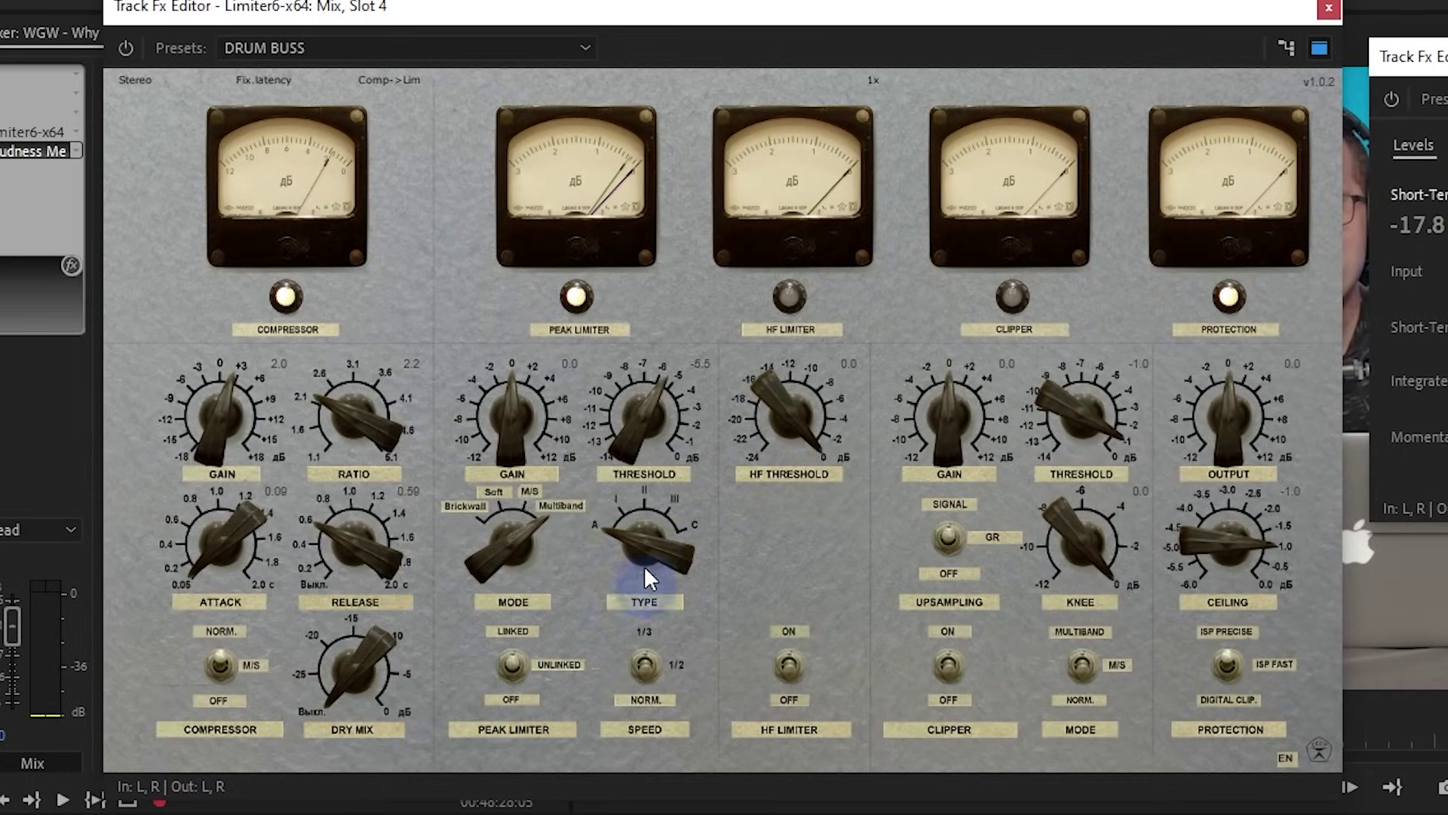
Change Limiter6's peak type, set threshold -2.8, ratio 1.8, attack 0.20, then close it
left_click_drag(646, 518, 676, 214)
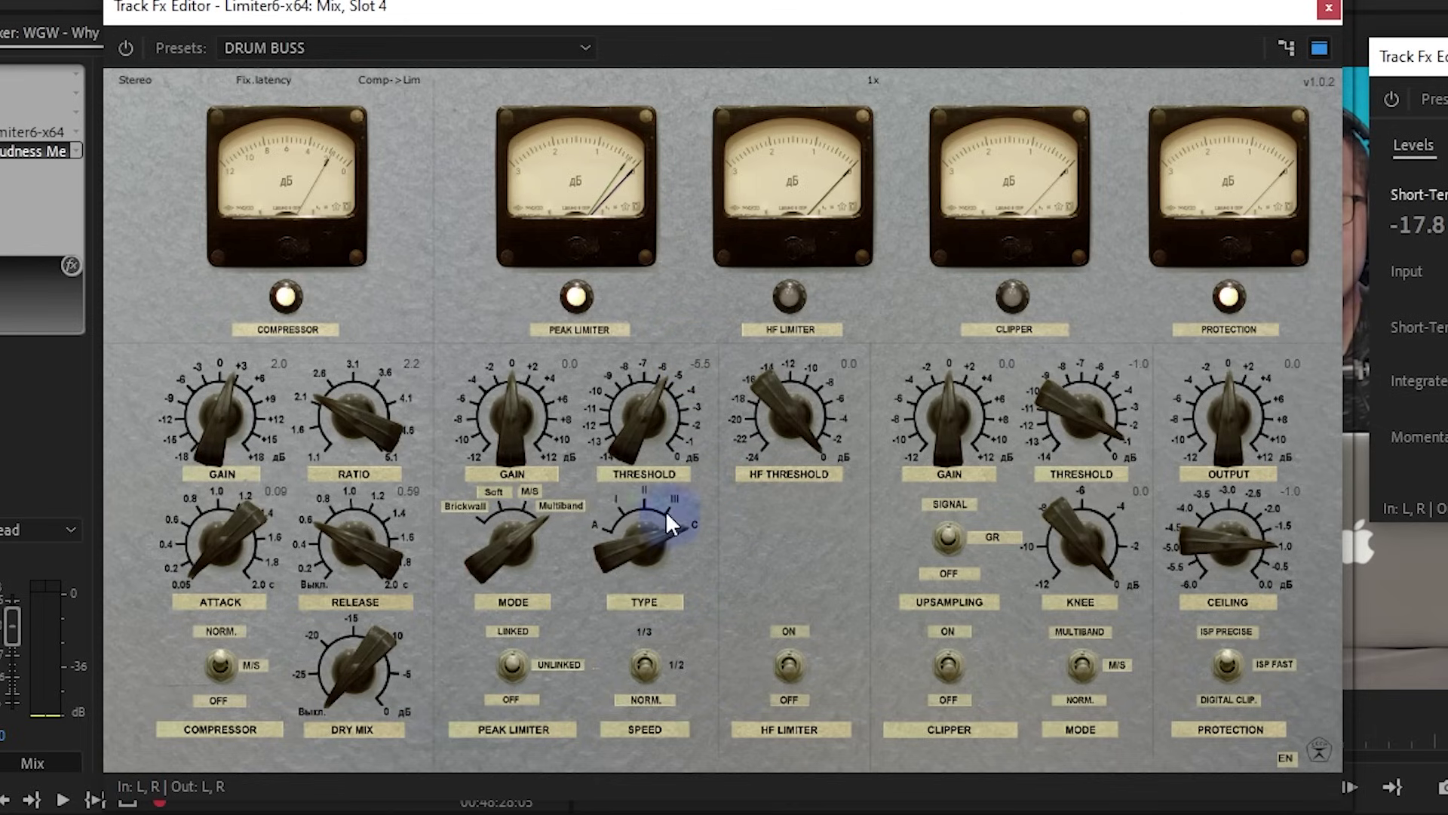
mouse_move(627, 442)
left_mouse_down()
mouse_move(645, 377)
mouse_move(647, 424)
left_mouse_up()
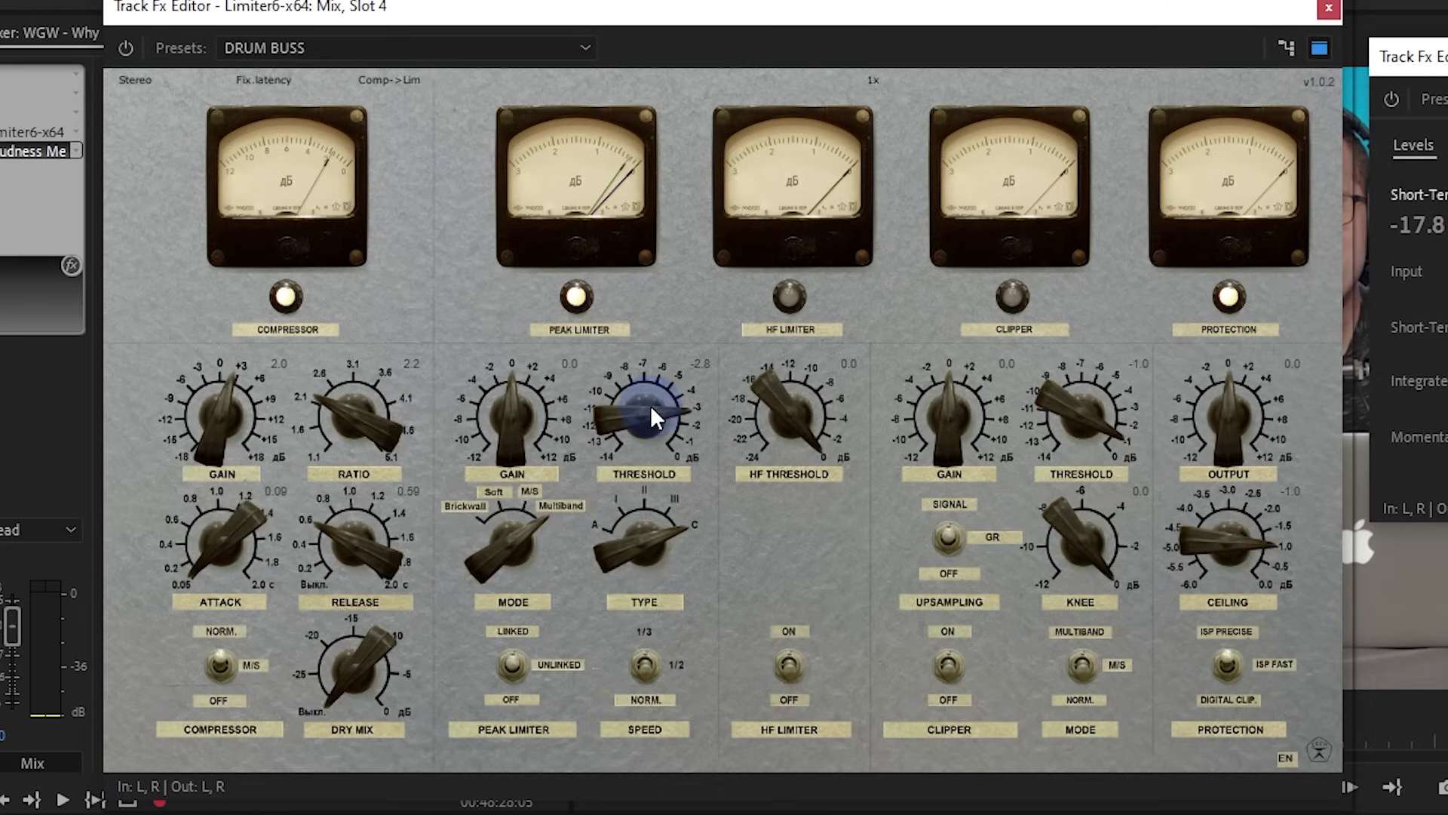
mouse_move(651, 400)
left_mouse_down()
mouse_move(662, 383)
mouse_move(664, 415)
left_mouse_up()
left_click_drag(342, 389, 338, 407)
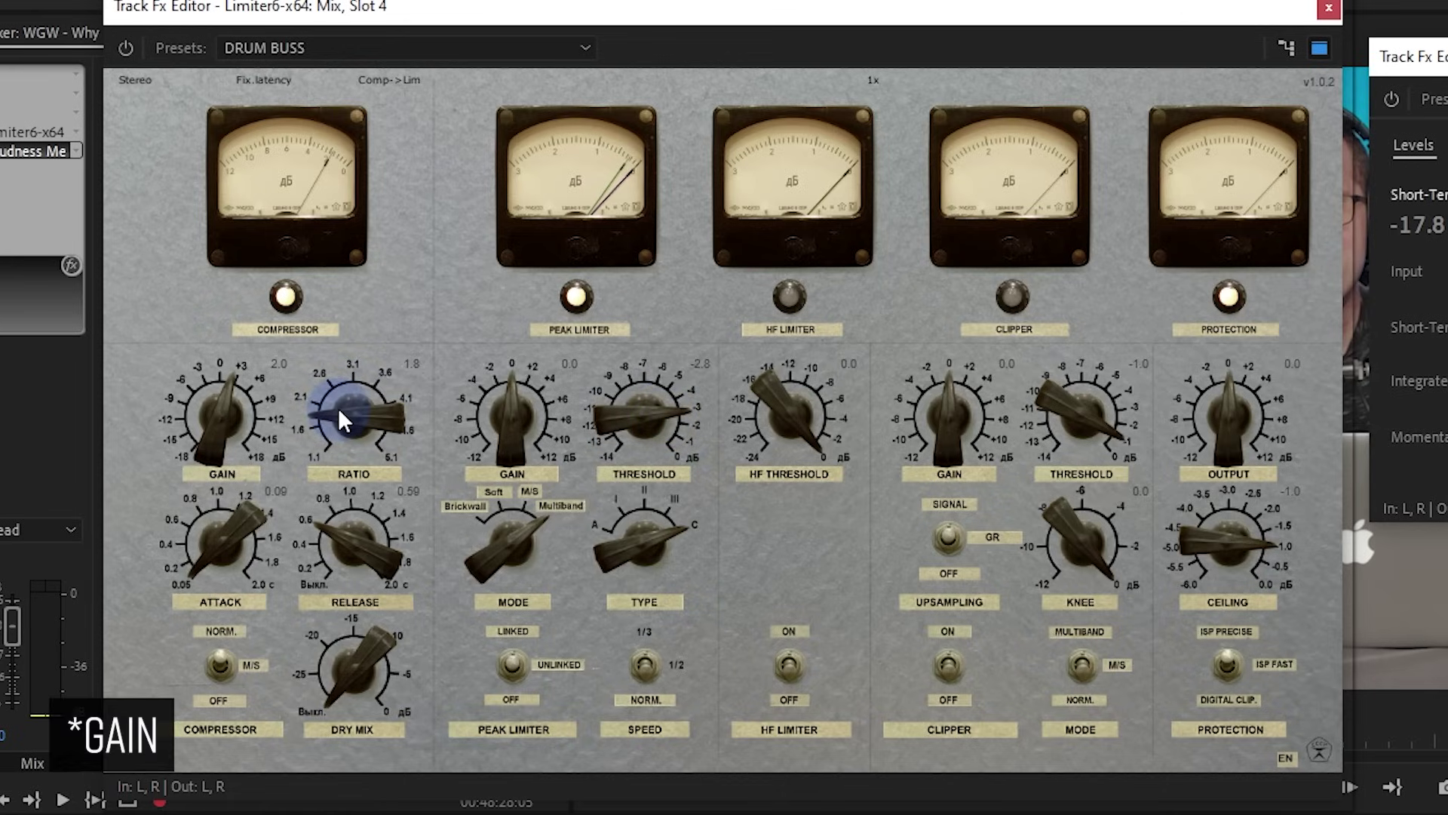
left_click_drag(226, 538, 238, 537)
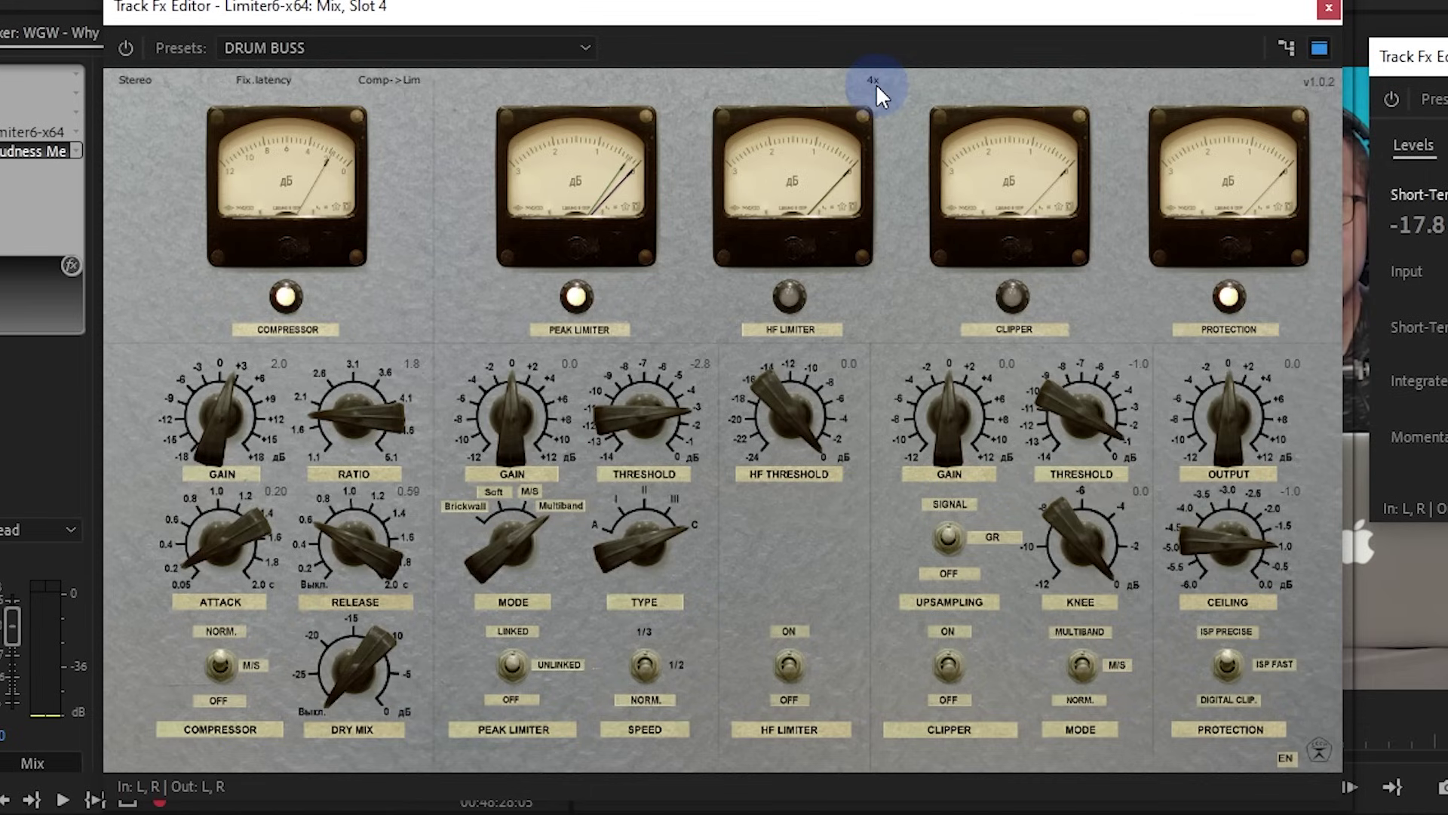
left_click(1329, 11)
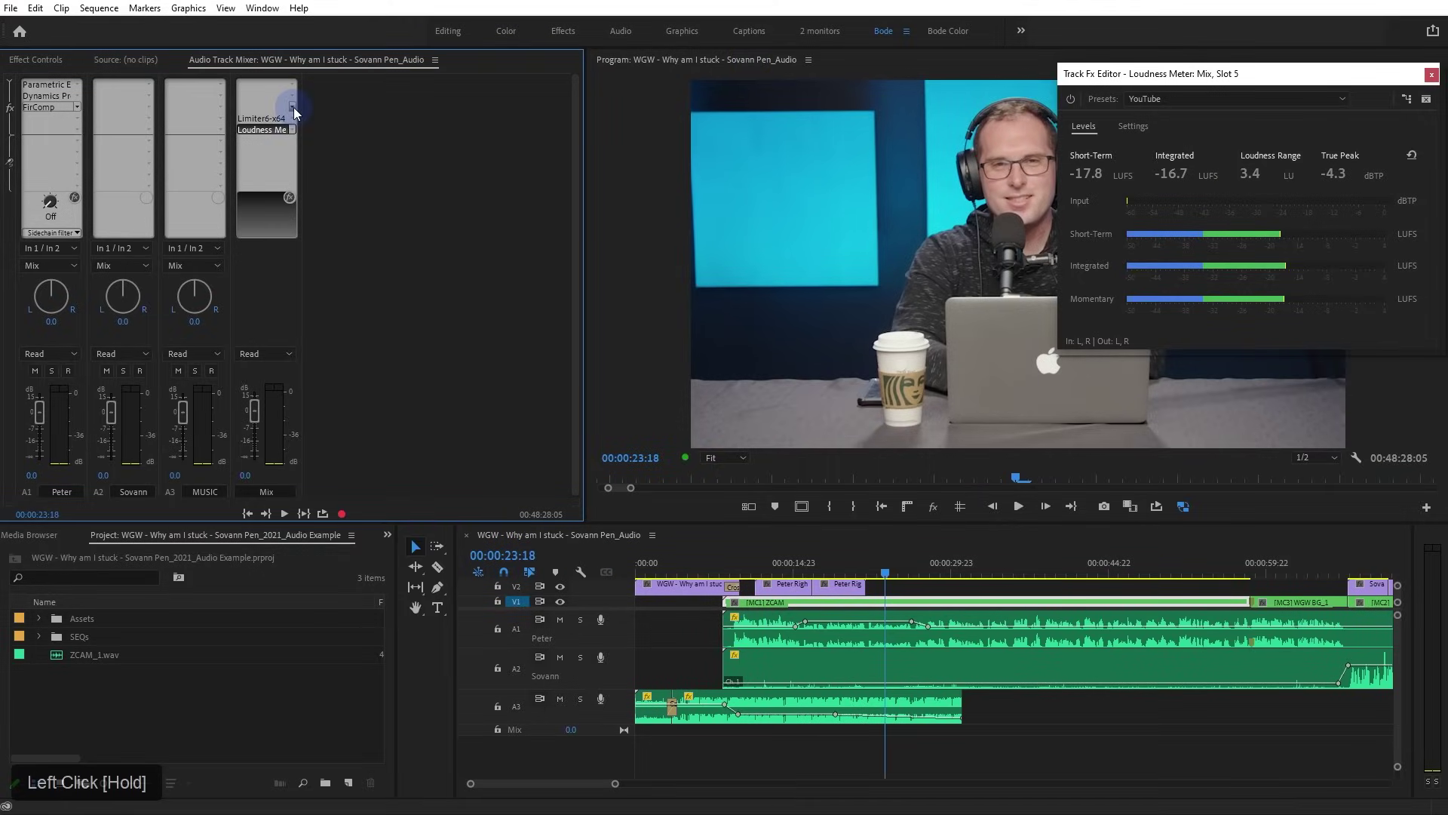
Add a Multiband Compressor to the Mix track and load its Classical Master preset
left_click(293, 107)
mouse_move(310, 145)
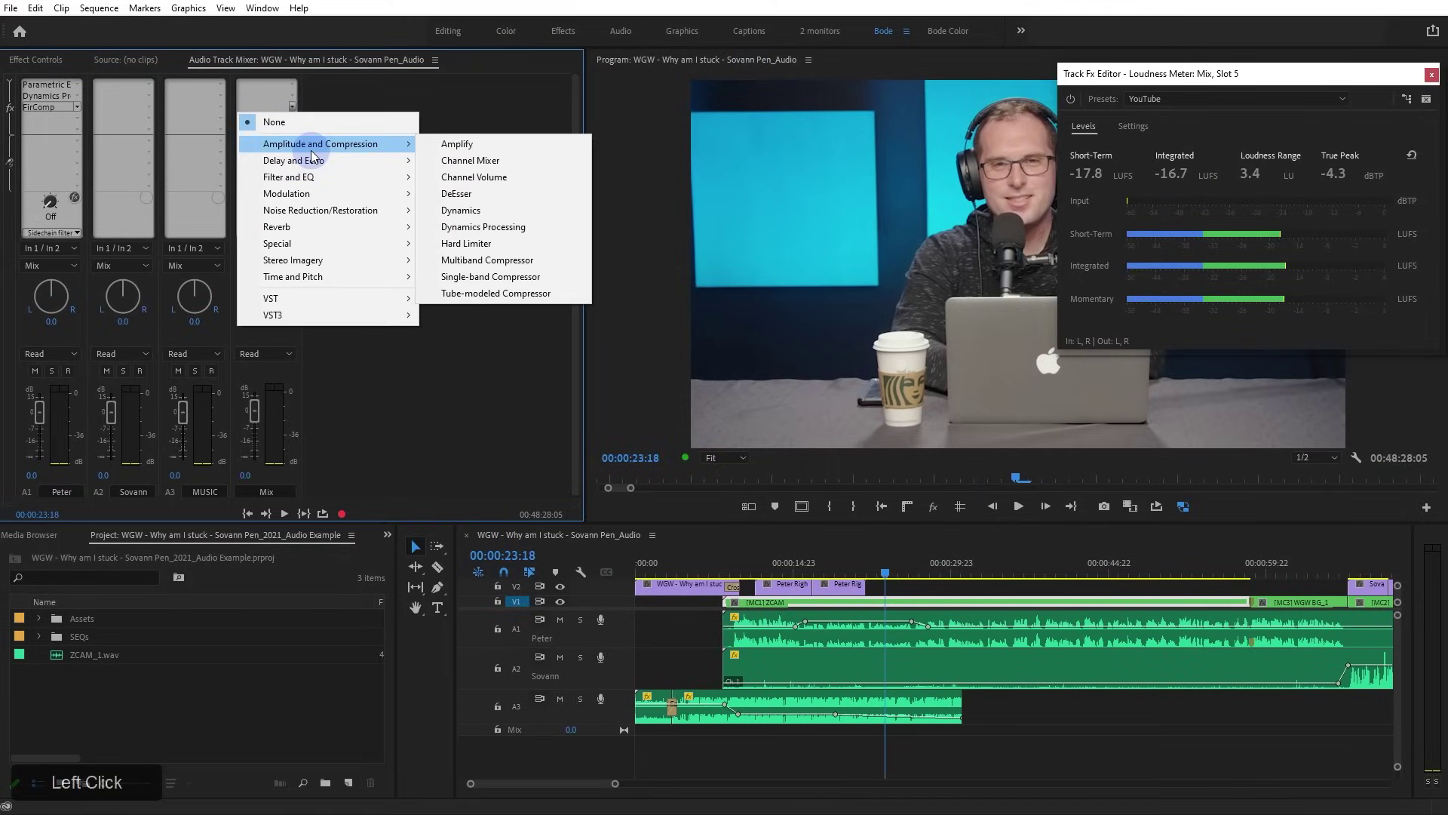
left_click(527, 261)
double_click(261, 111)
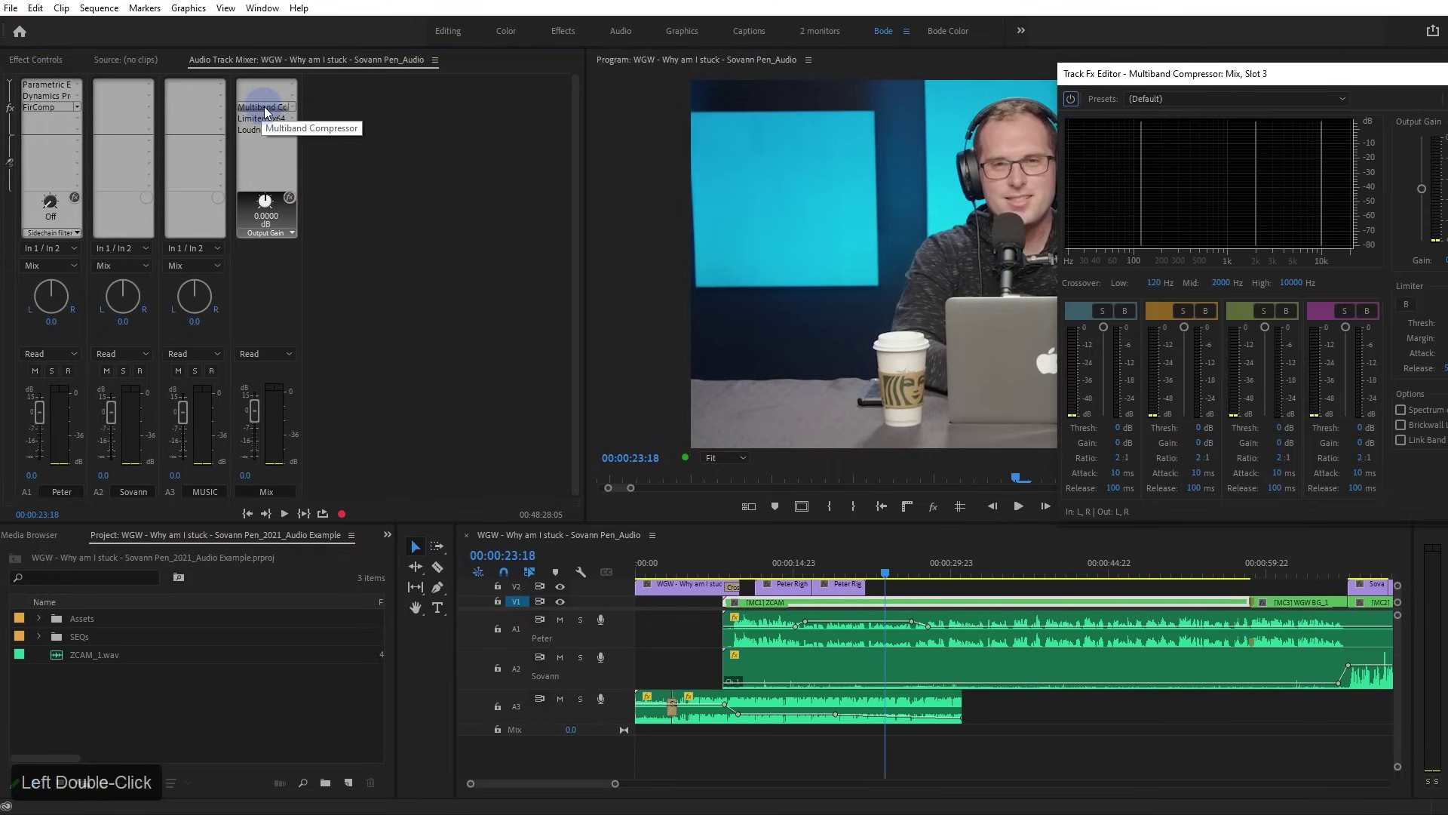
left_click_drag(1155, 79, 636, 81)
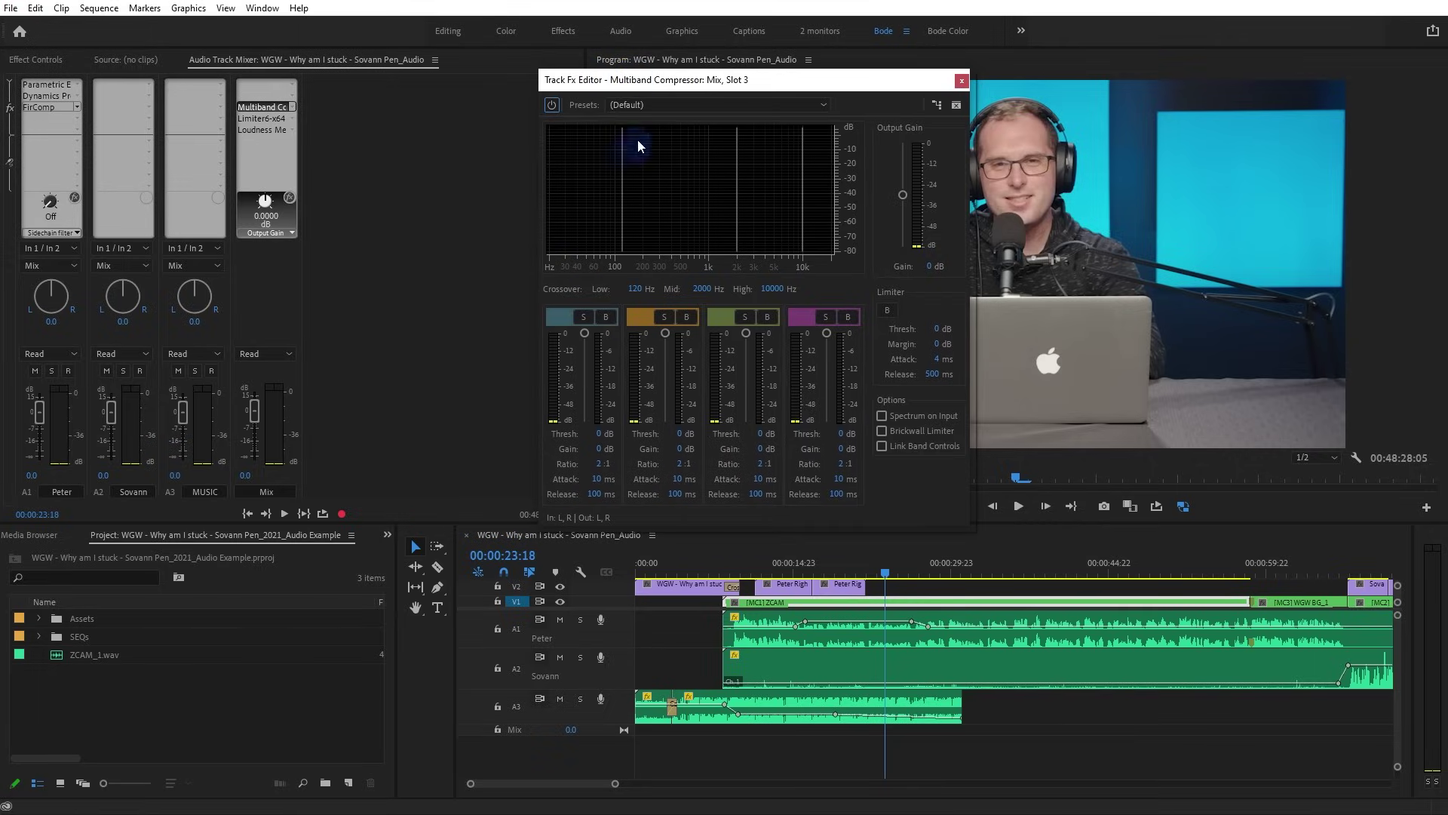
left_click(678, 104)
left_click(679, 156)
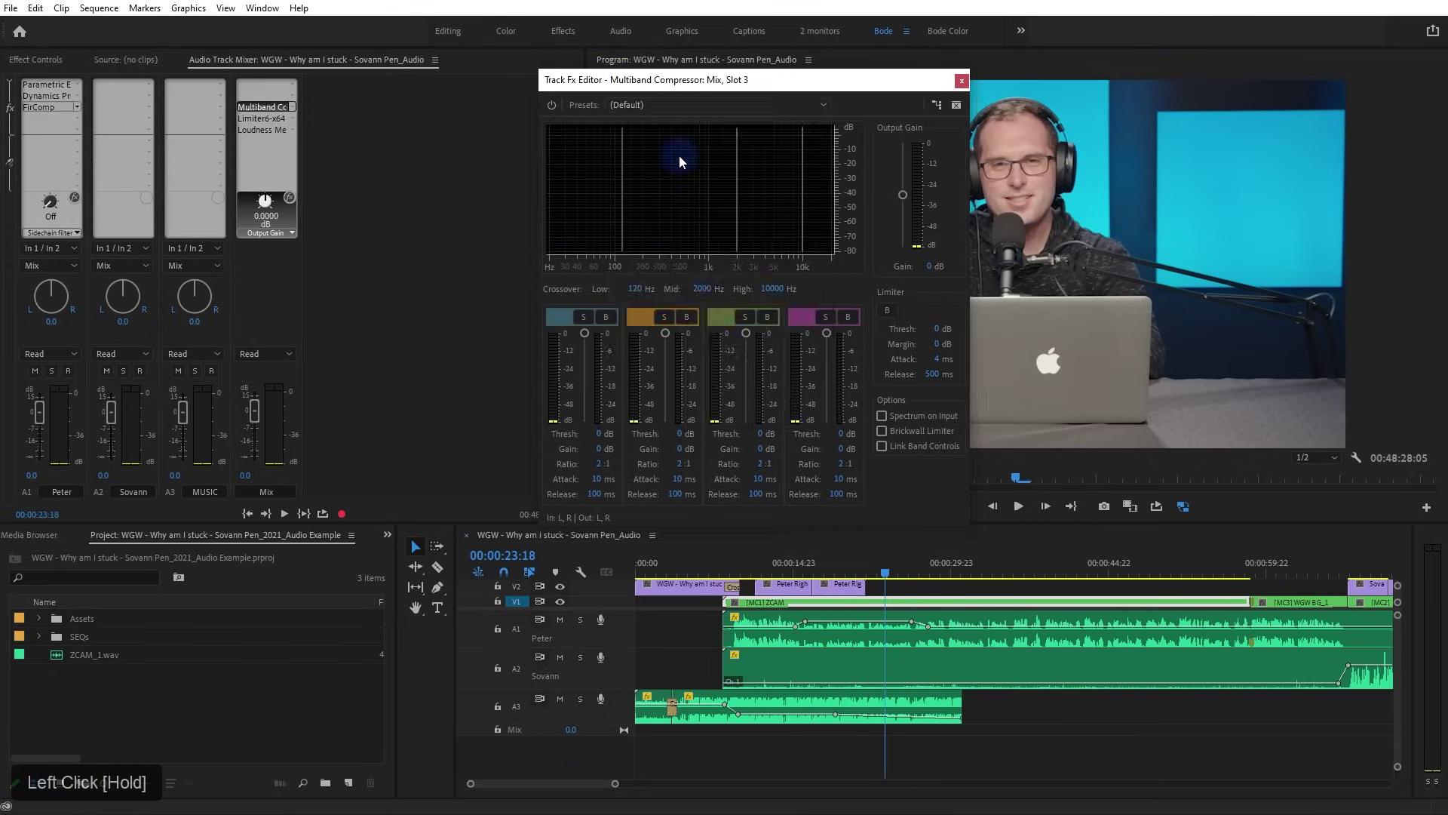
Set bands 1 and 2 to 5 ms attack and 10 ms release
left_click(598, 479)
type("5")
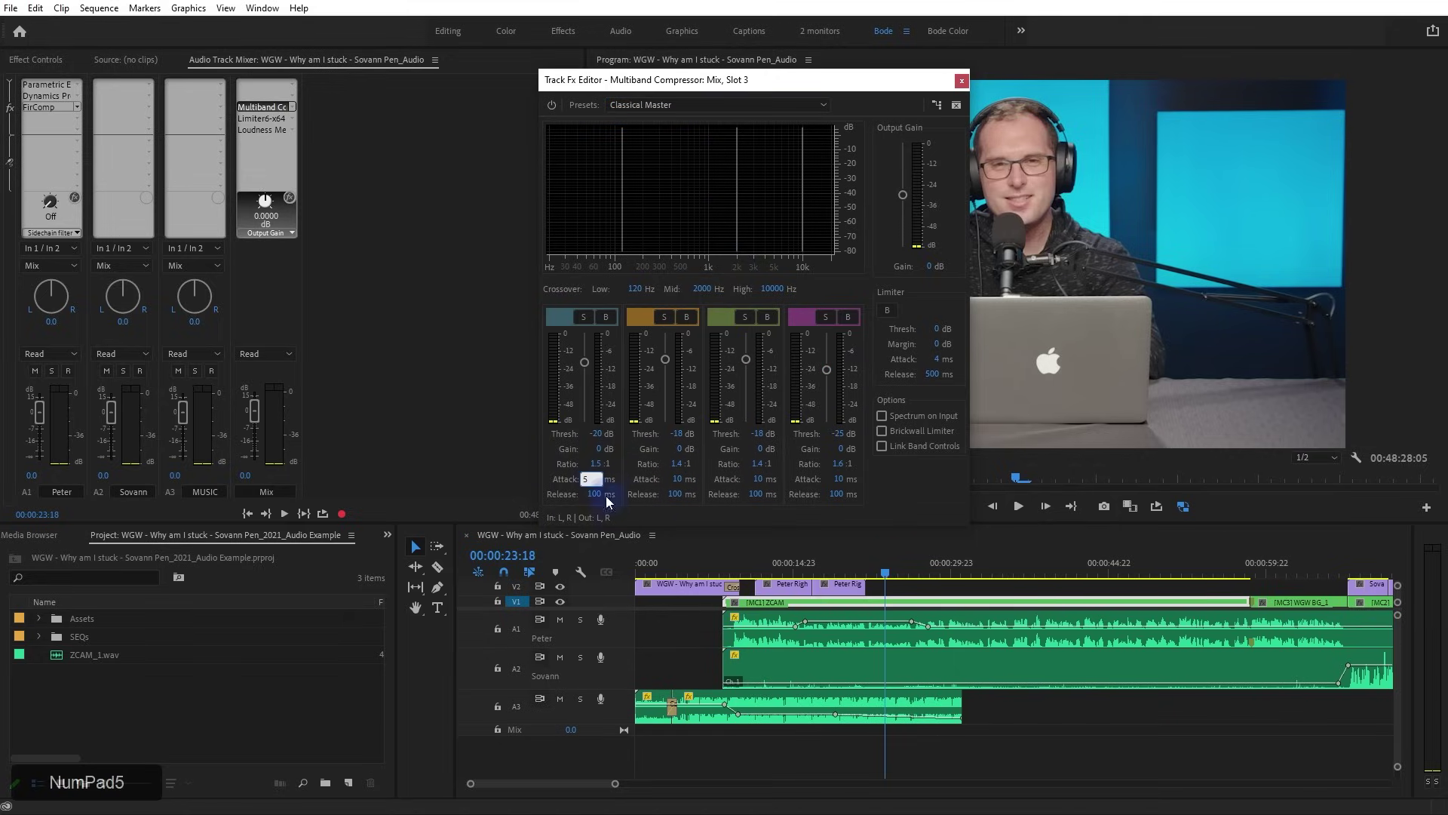
left_click(609, 496)
type("10")
left_click(678, 479)
type("5")
left_click(673, 494)
type("10")
Set bands 3 and 4 to 5 ms attack and 10 ms release, and bypass the output limiter
left_click(759, 479)
type("5")
left_click(752, 494)
type("10")
left_click(838, 479)
type("5")
left_click(834, 494)
type("10")
left_click(877, 491)
left_click(888, 310)
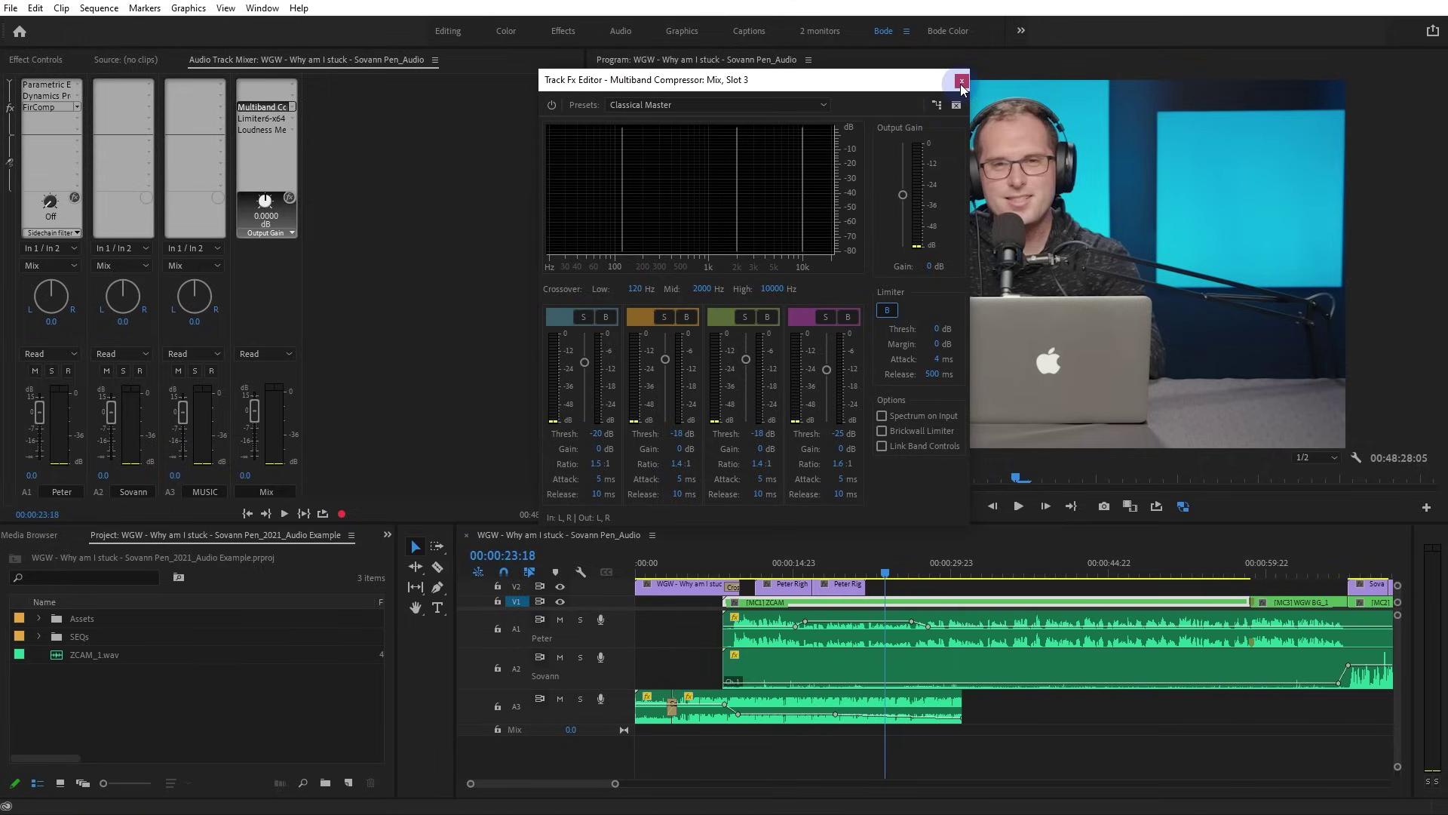
left_click(962, 81)
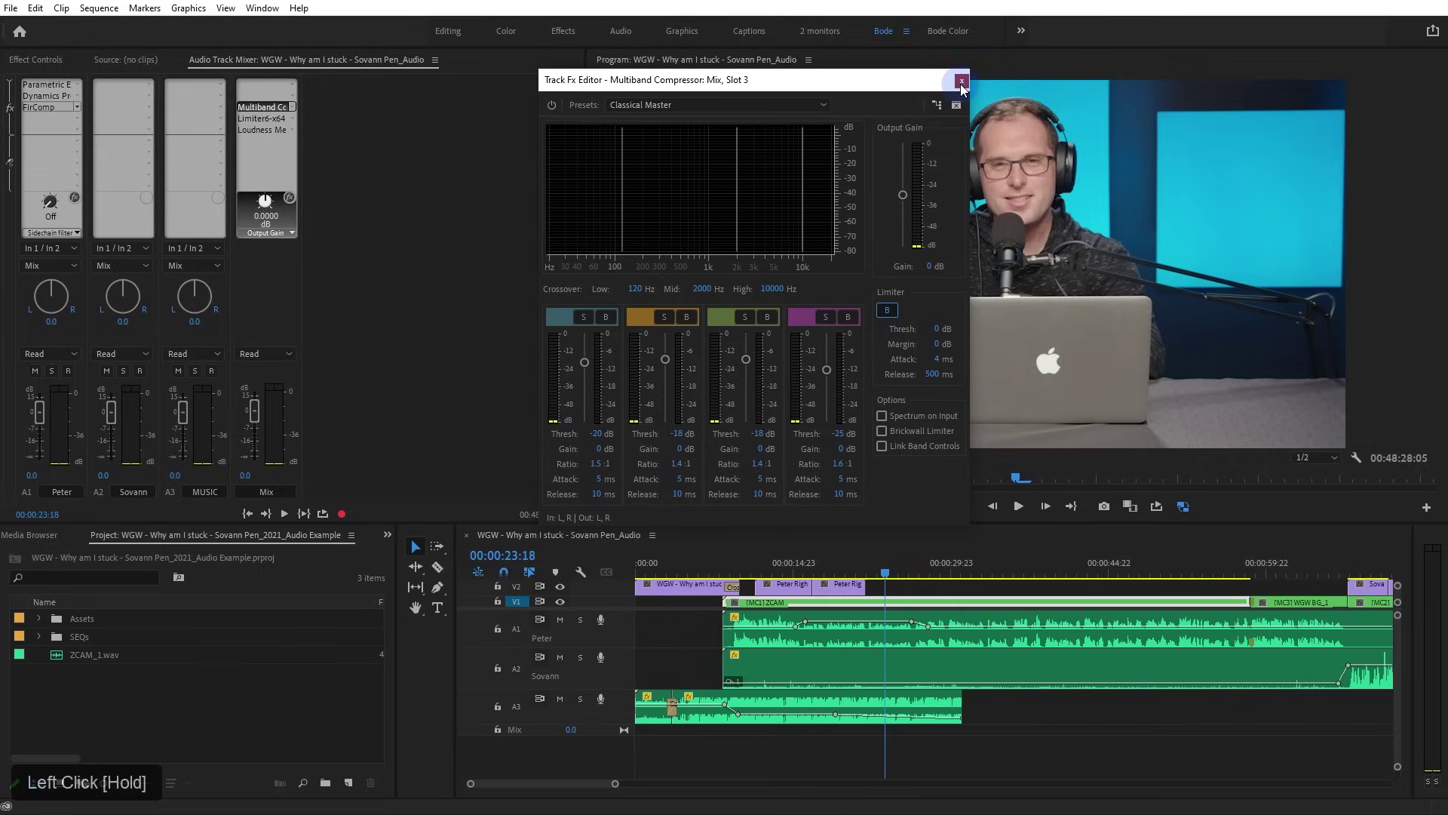
Insert the JonVProd FirComp compressor on the Mix channel and save the project
left_click(293, 109)
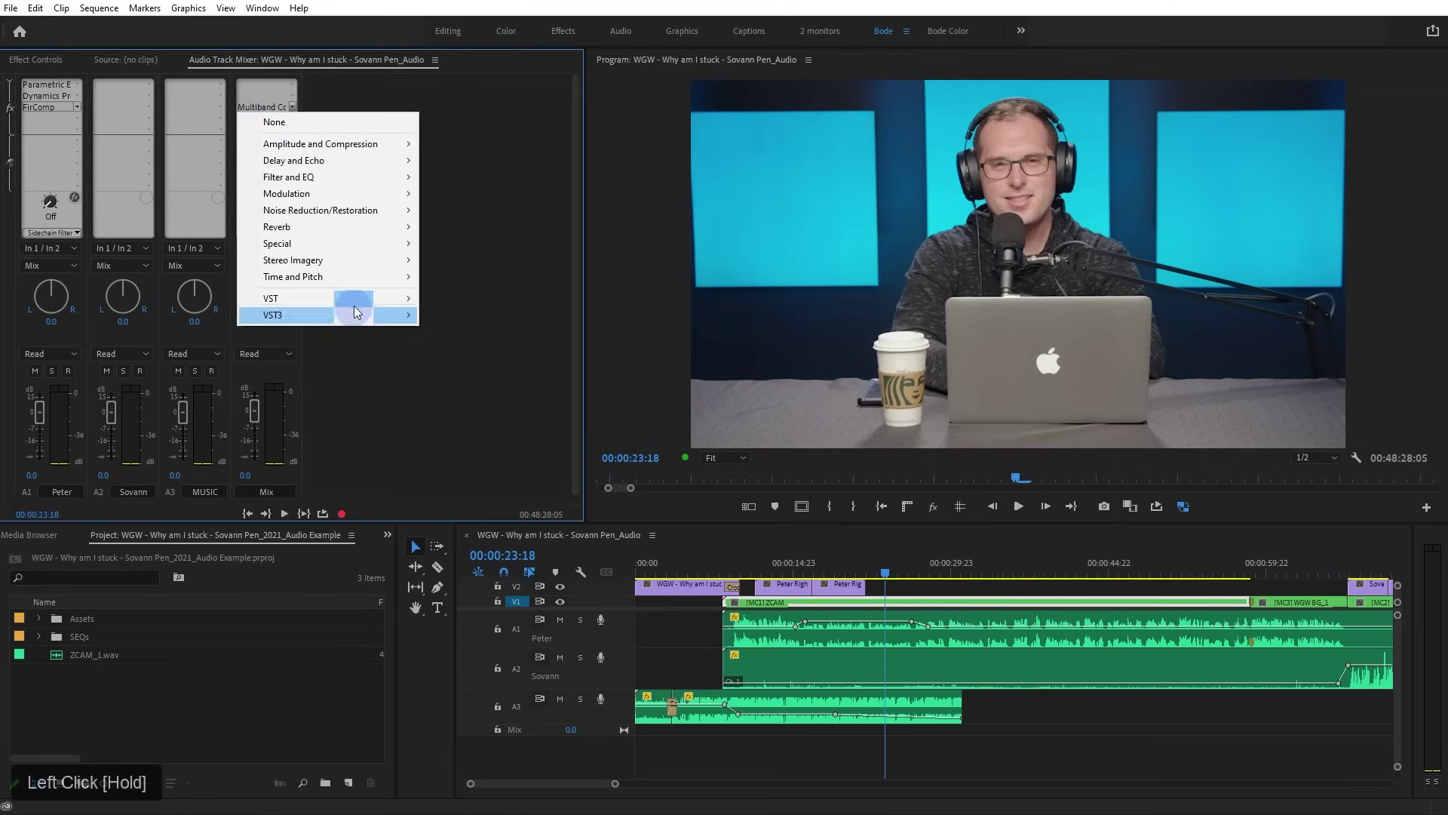
mouse_move(357, 315)
mouse_move(478, 315)
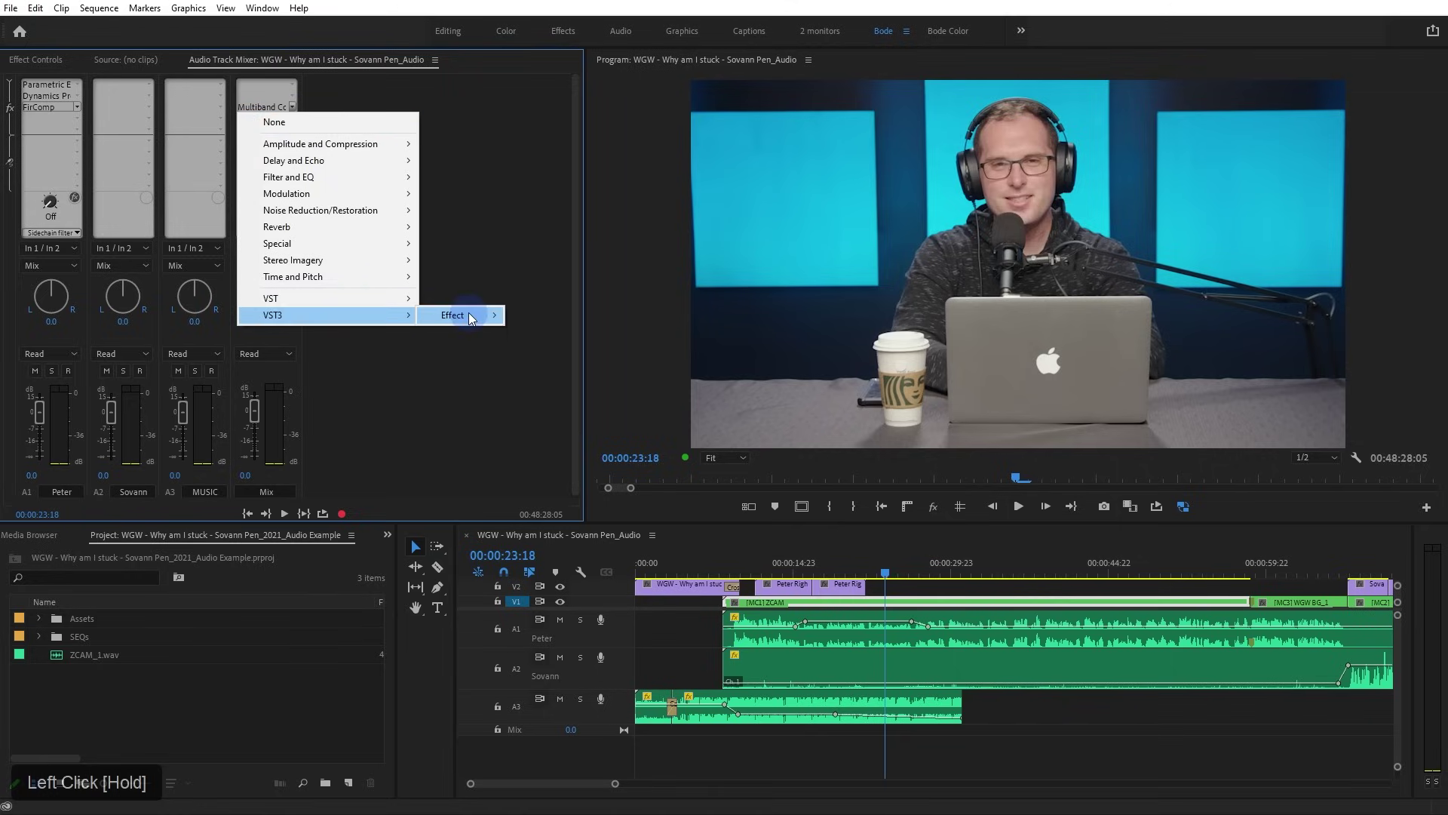
mouse_move(600, 323)
left_click_drag(671, 319, 672, 317)
key("ctrl+s")
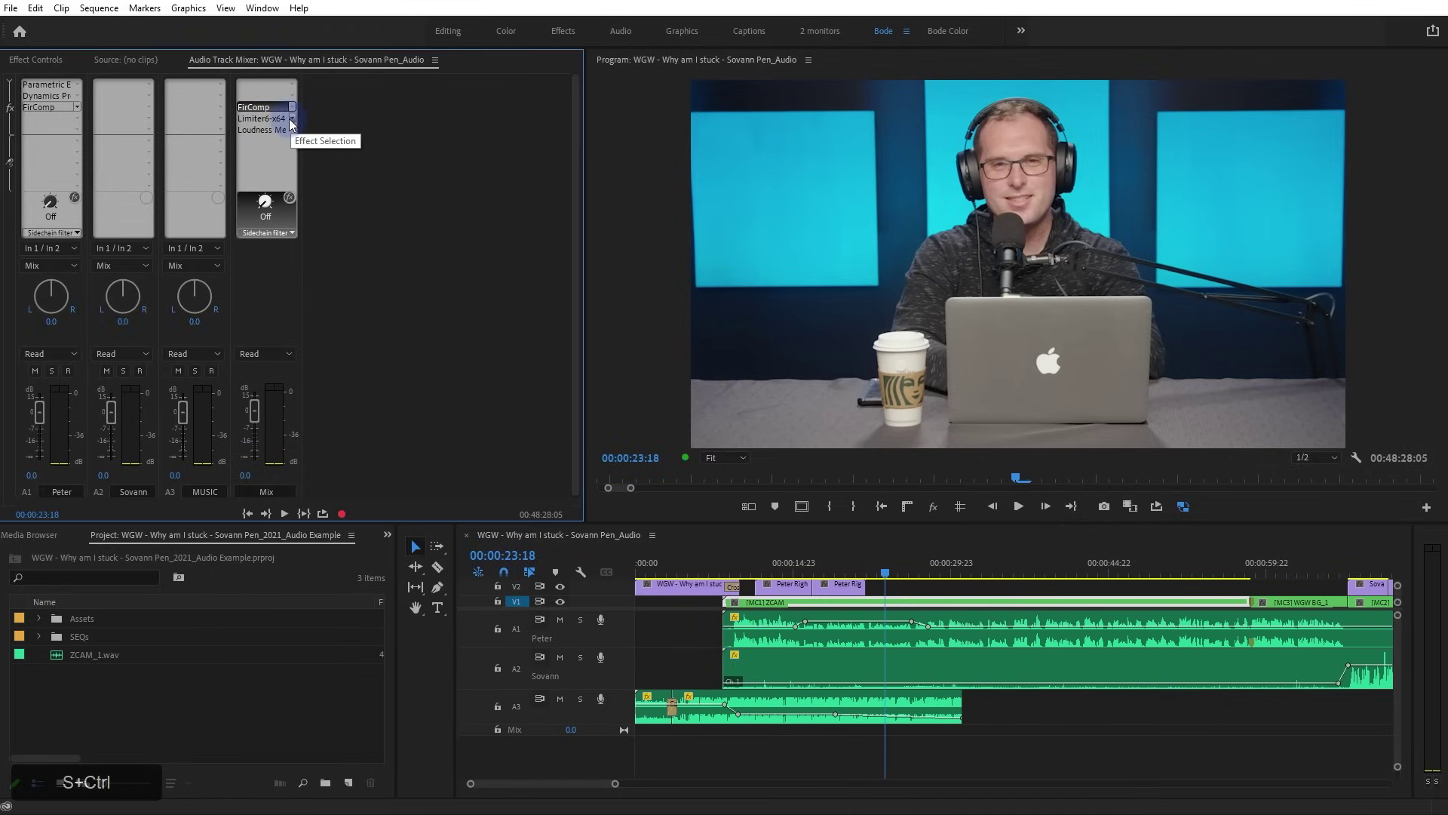
Set FirComp's threshold to -3.0 dBFS and release to 14.2 ms, then switch it to FIR LA mode
double_click(262, 109)
left_click_drag(696, 315, 577, 181)
left_click_drag(581, 278, 527, 319)
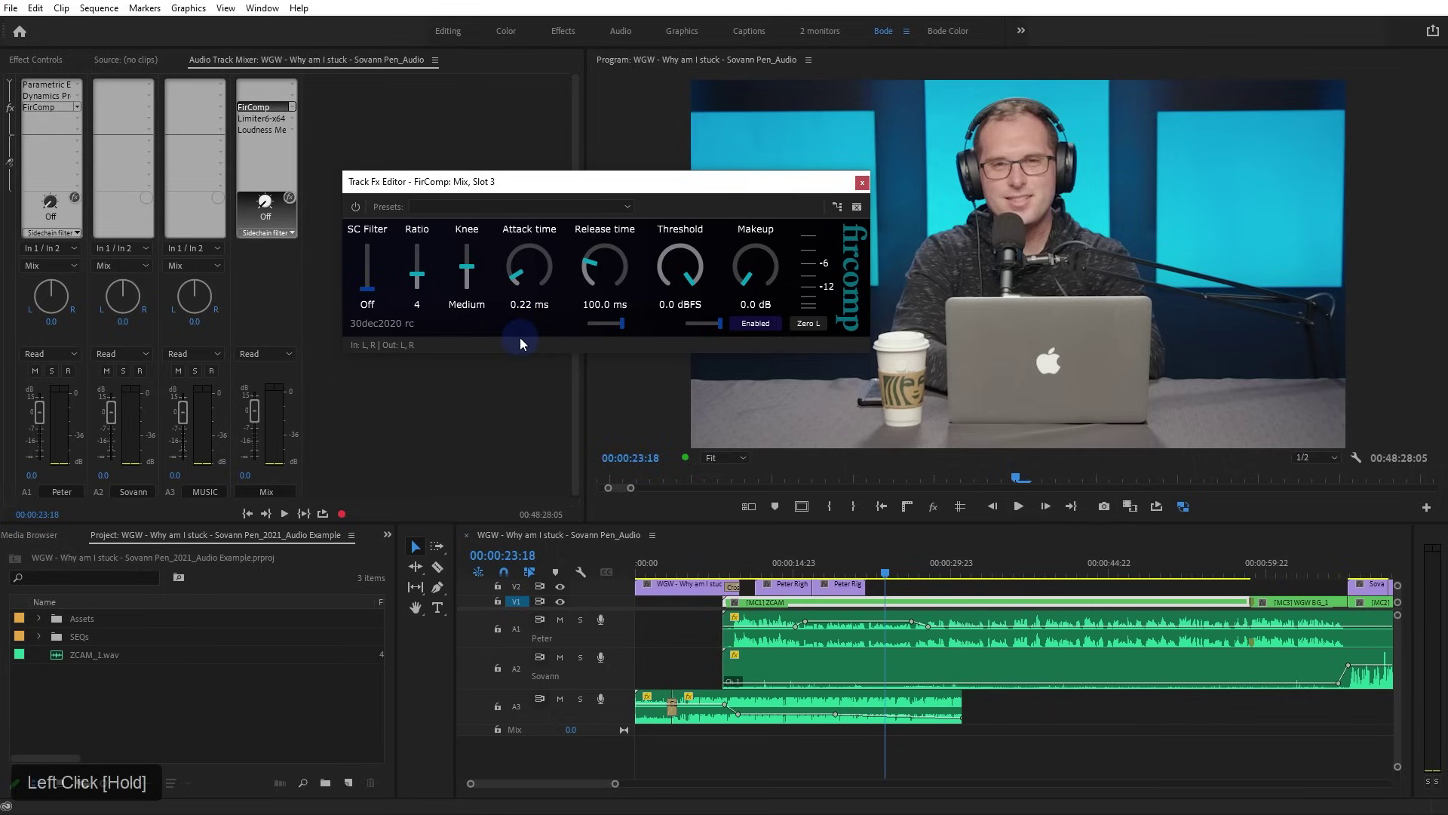
left_click_drag(677, 258, 667, 287)
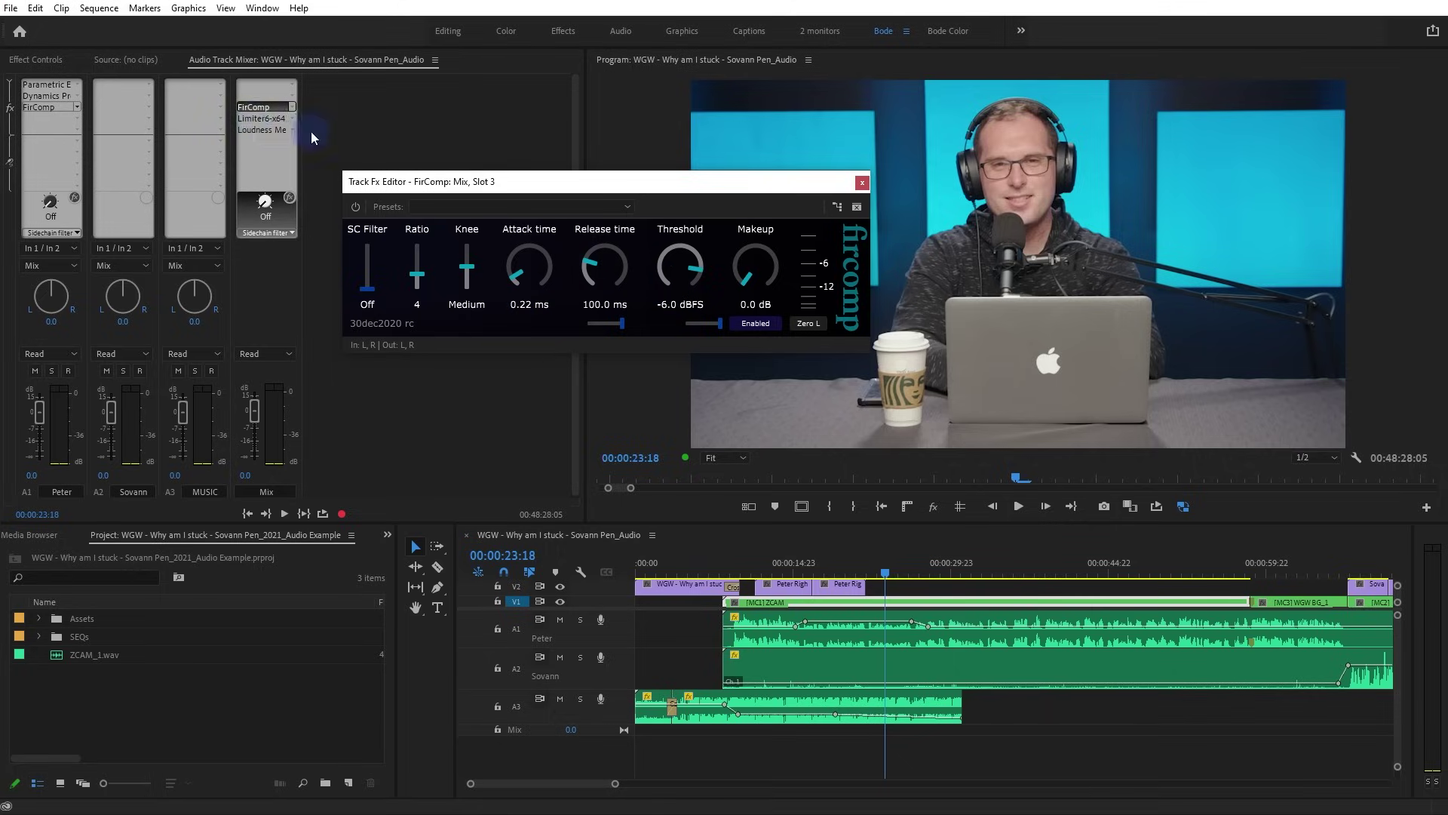
double_click(257, 119)
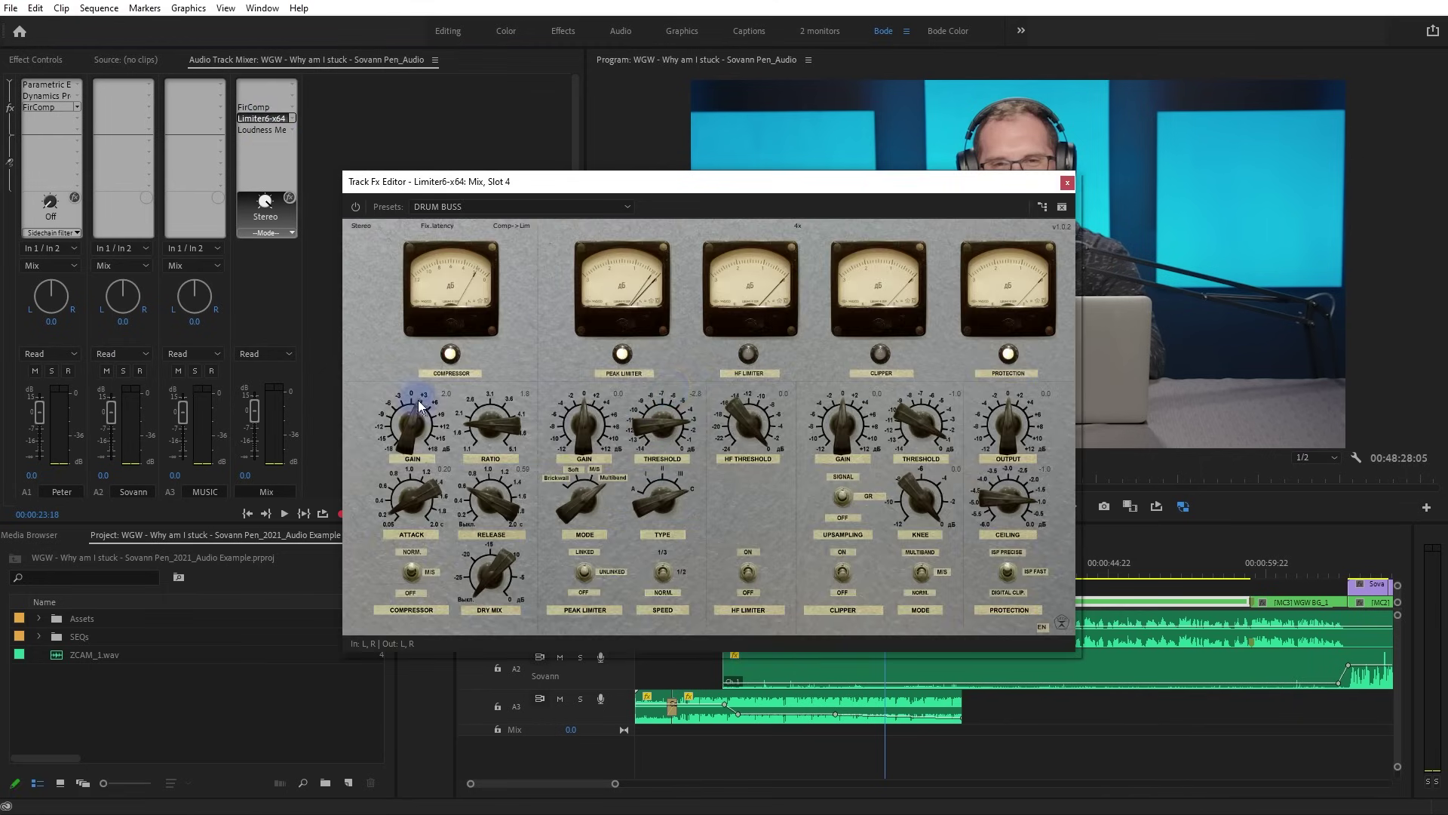
double_click(253, 108)
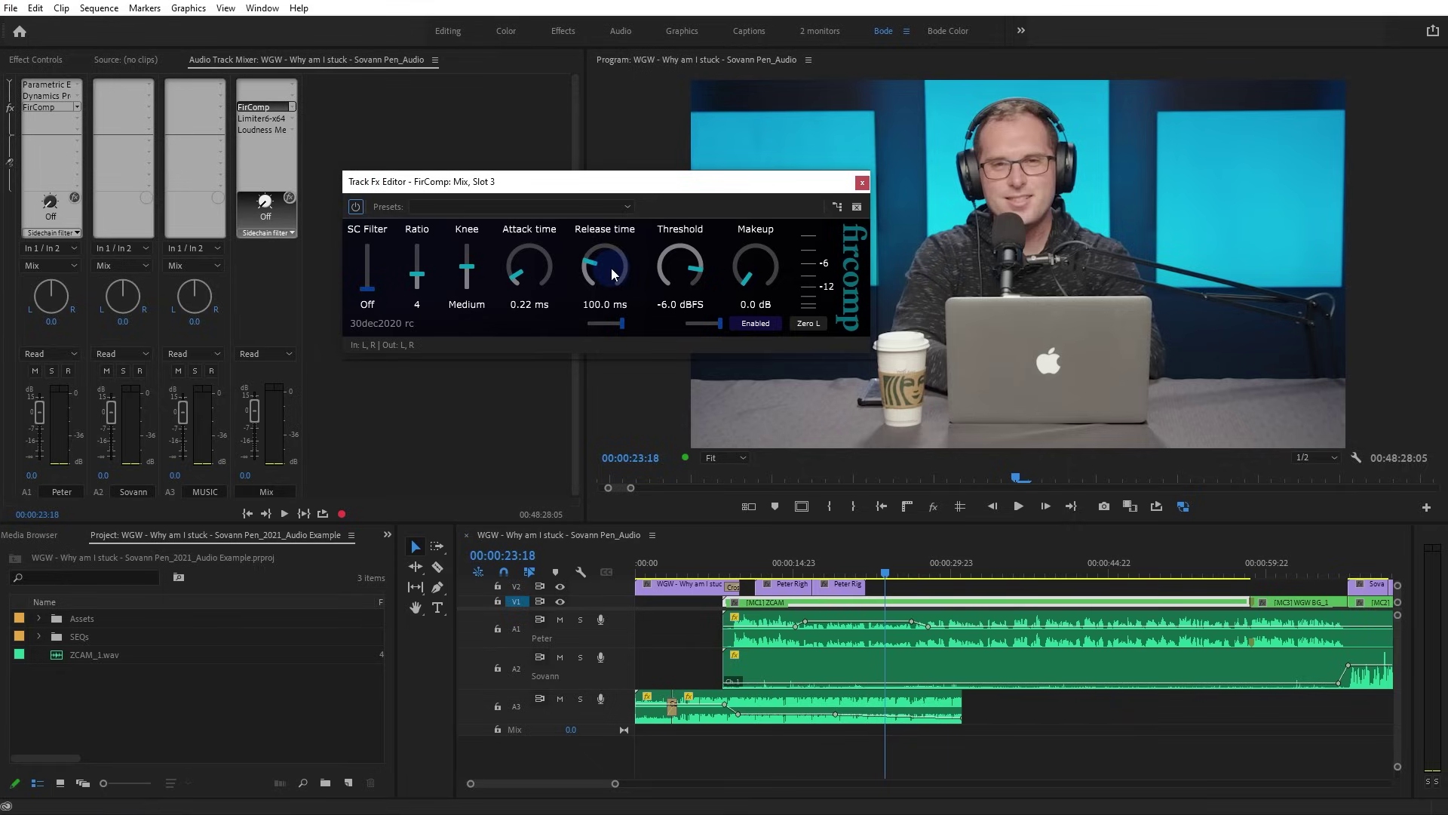
left_click_drag(669, 286, 669, 275)
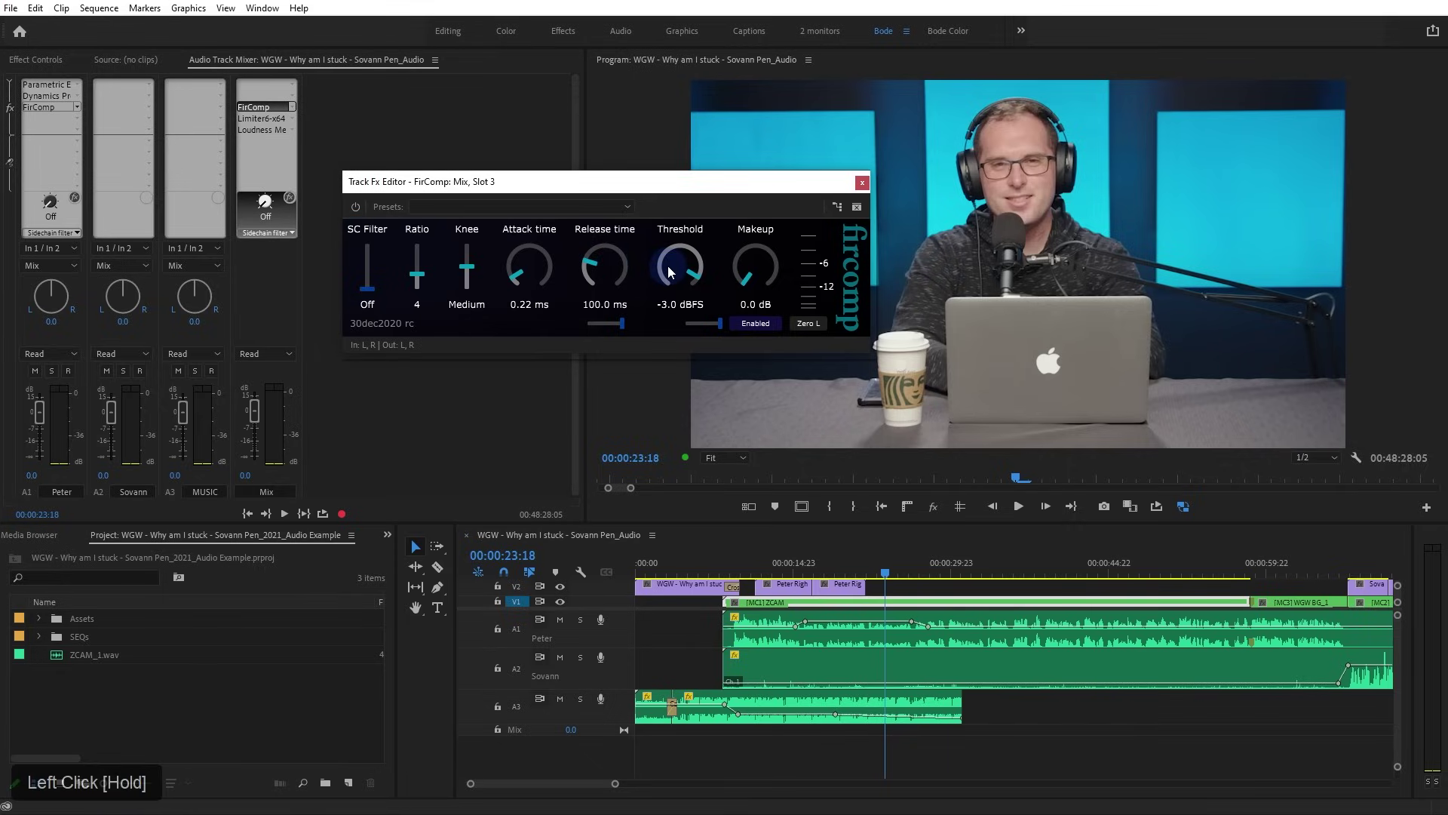
left_click_drag(678, 275, 678, 274)
left_click_drag(603, 276, 541, 270)
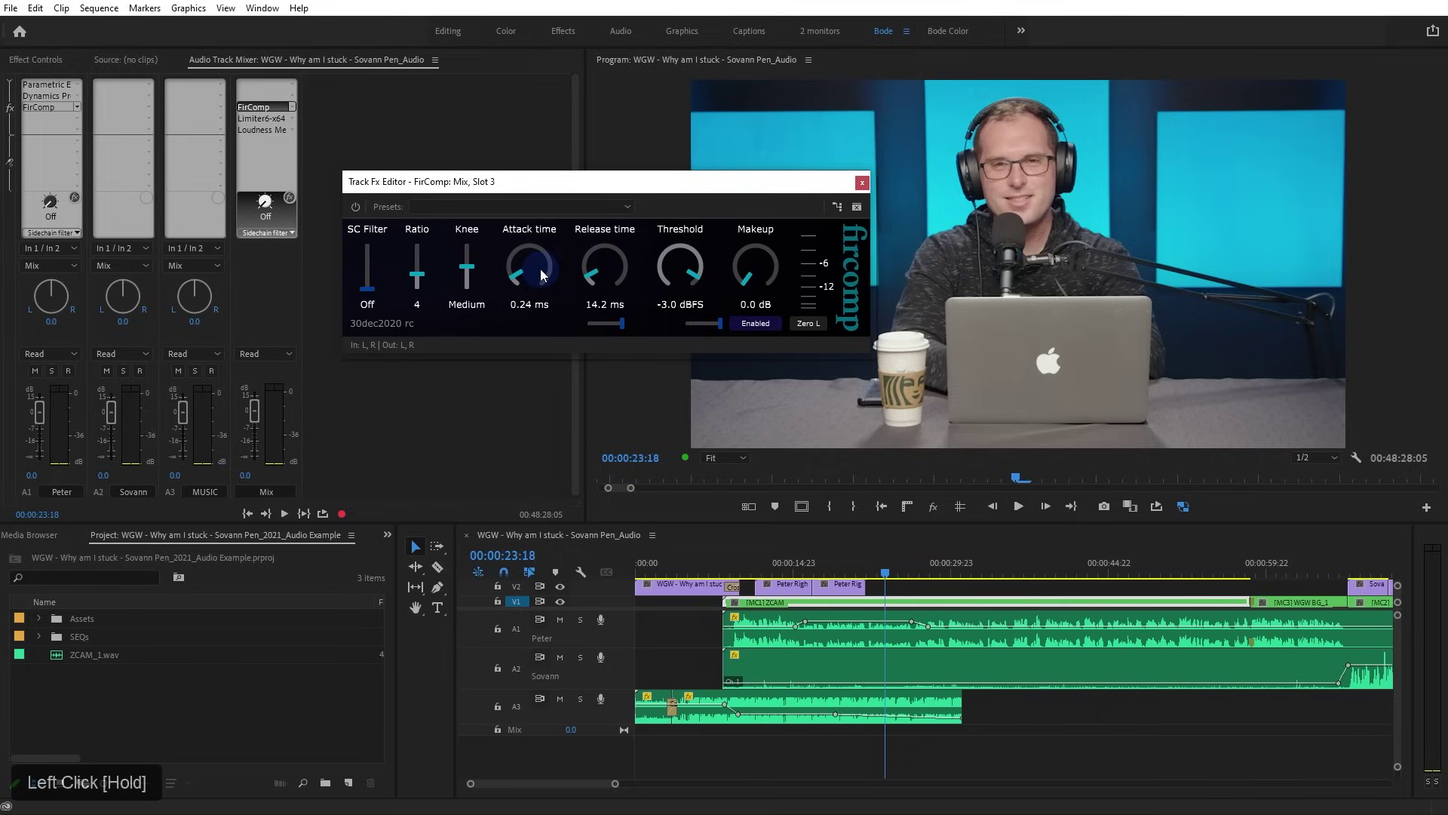
left_click(813, 332)
Play the mix through FirComp from about four seconds, stopping at 00:00:21:14
left_click(730, 571)
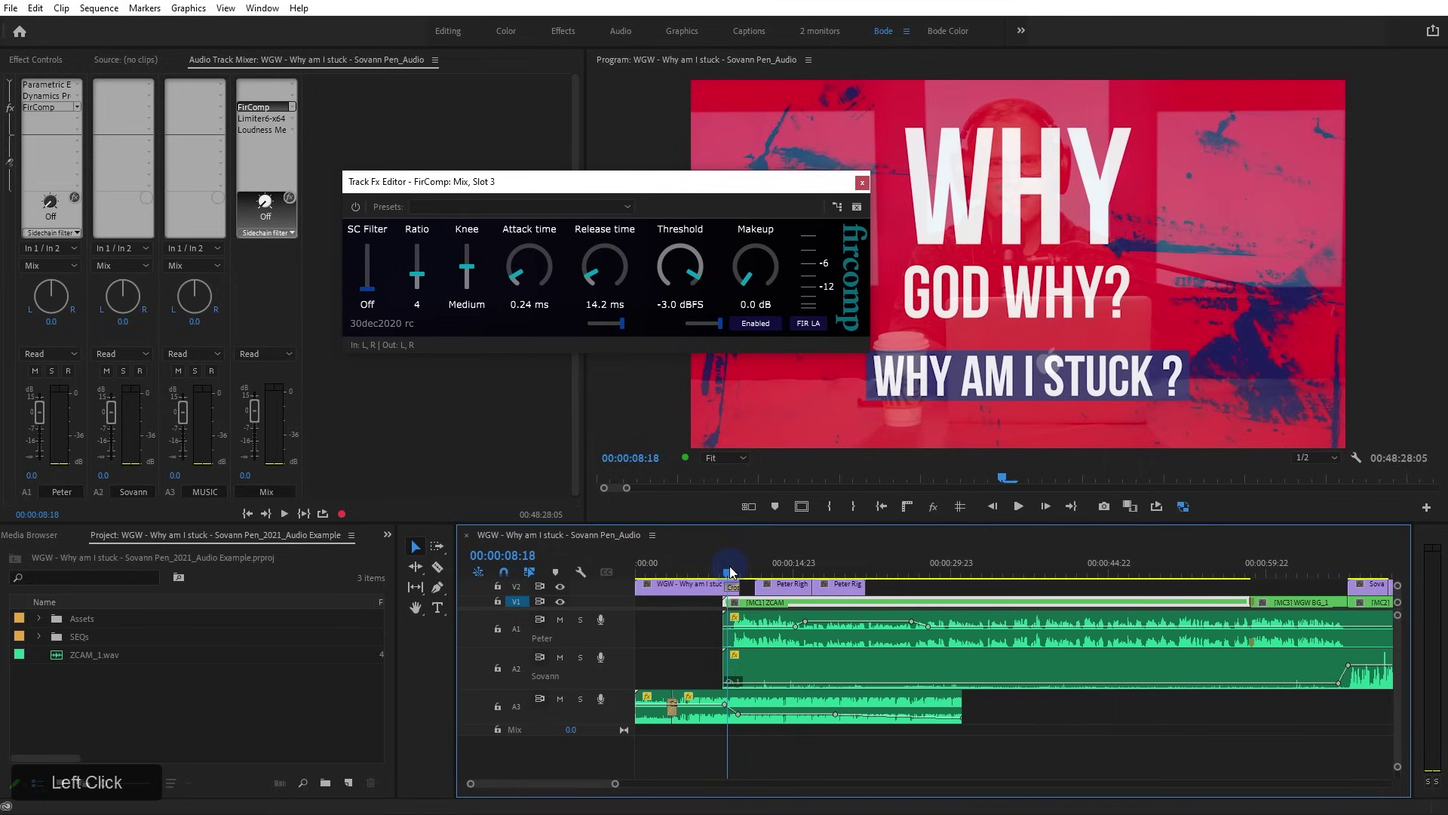
left_click(678, 572)
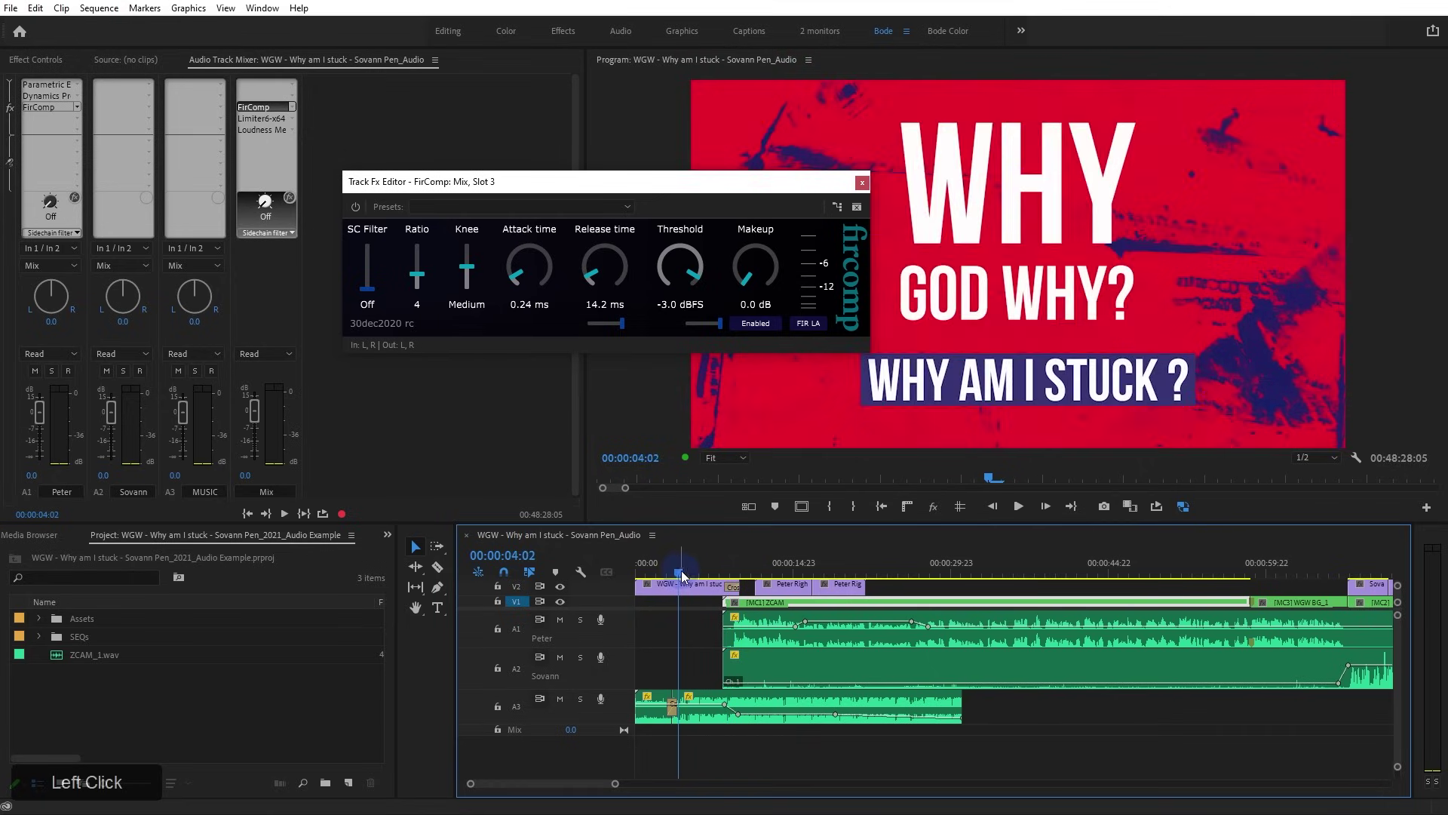
key("space")
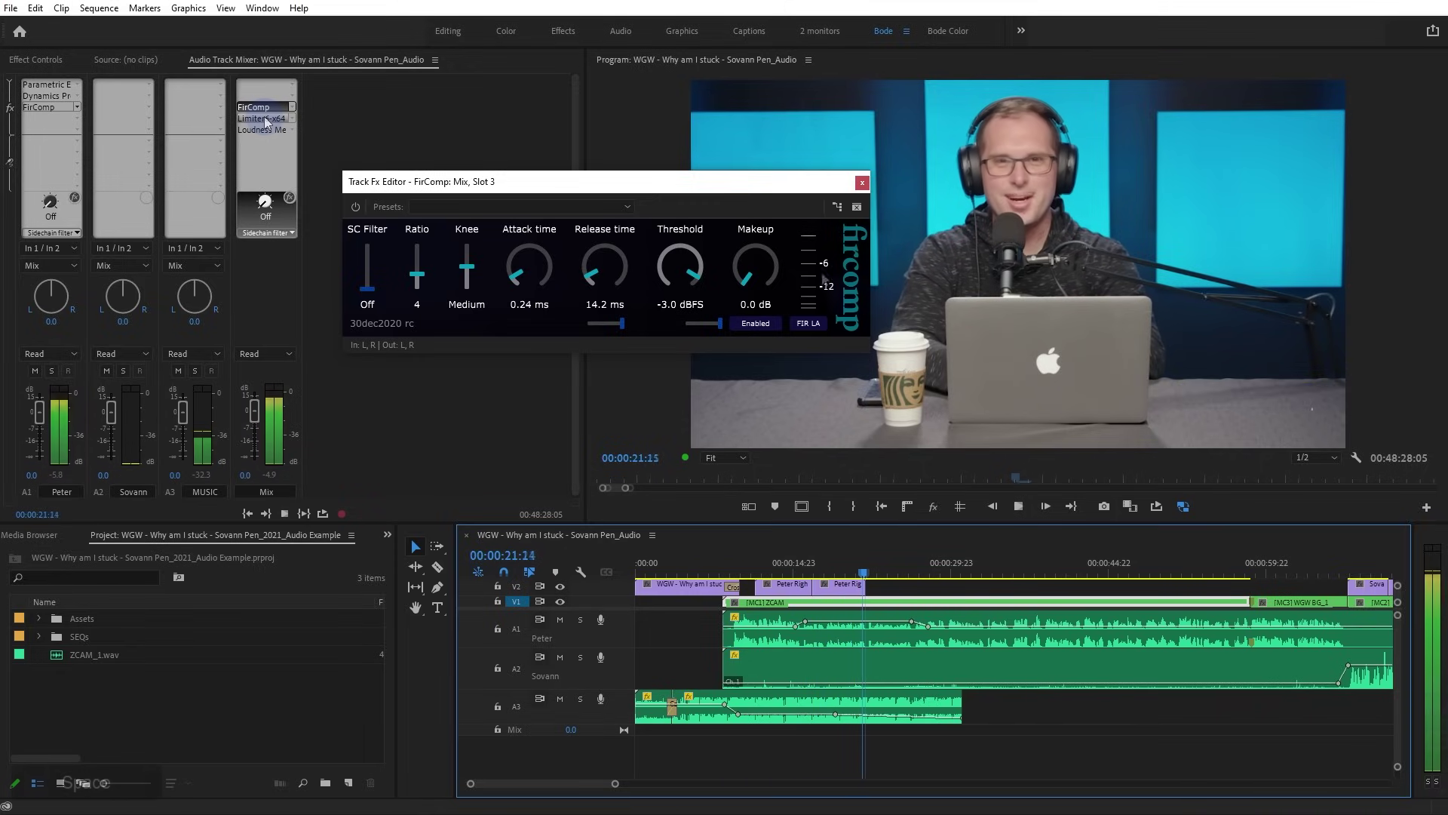
key("space")
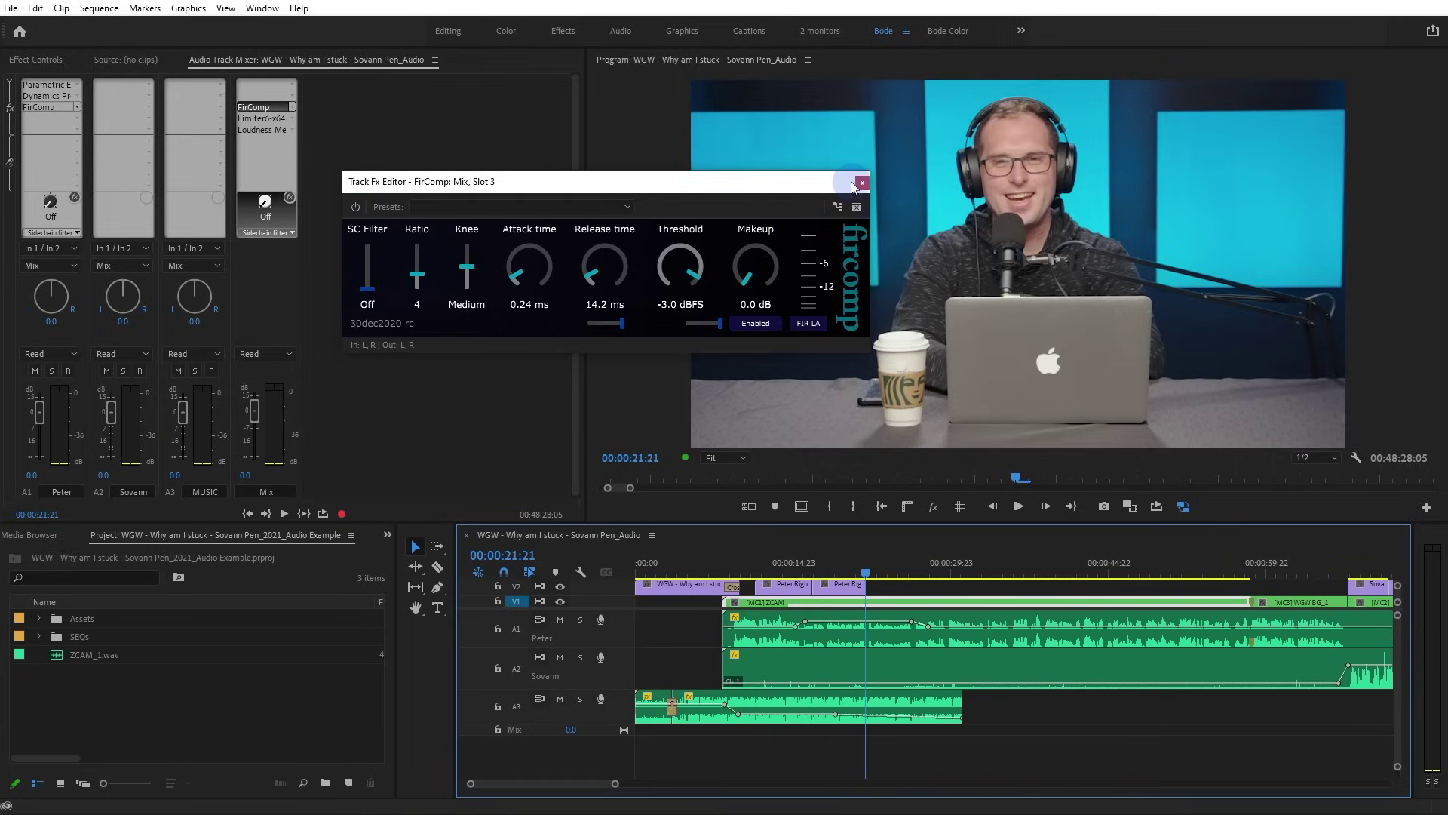
Close FirComp, then open the Mix track's Limiter6-x64 and Loudness Meter, parked top-right and targeted
left_click(863, 182)
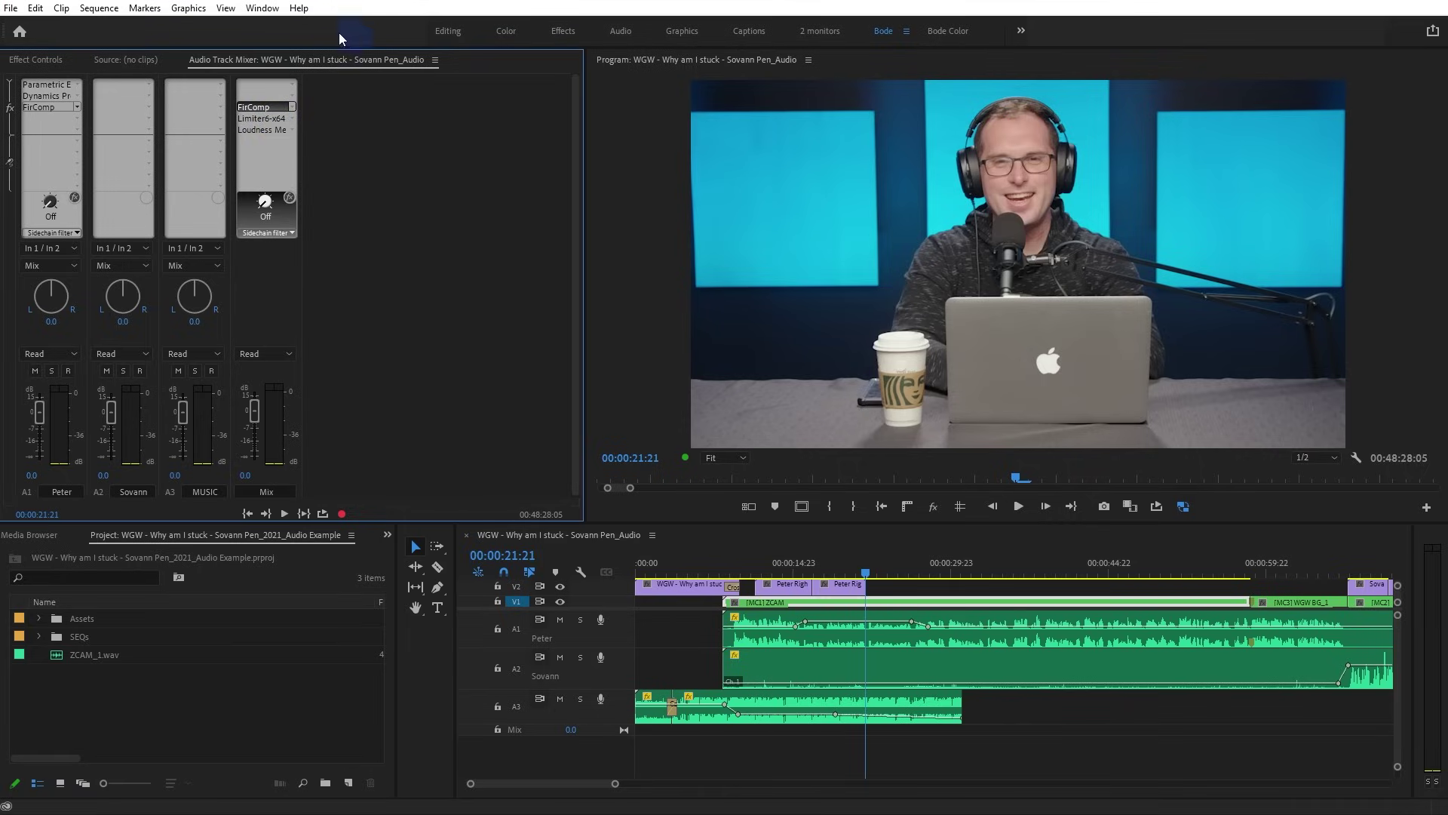
double_click(270, 119)
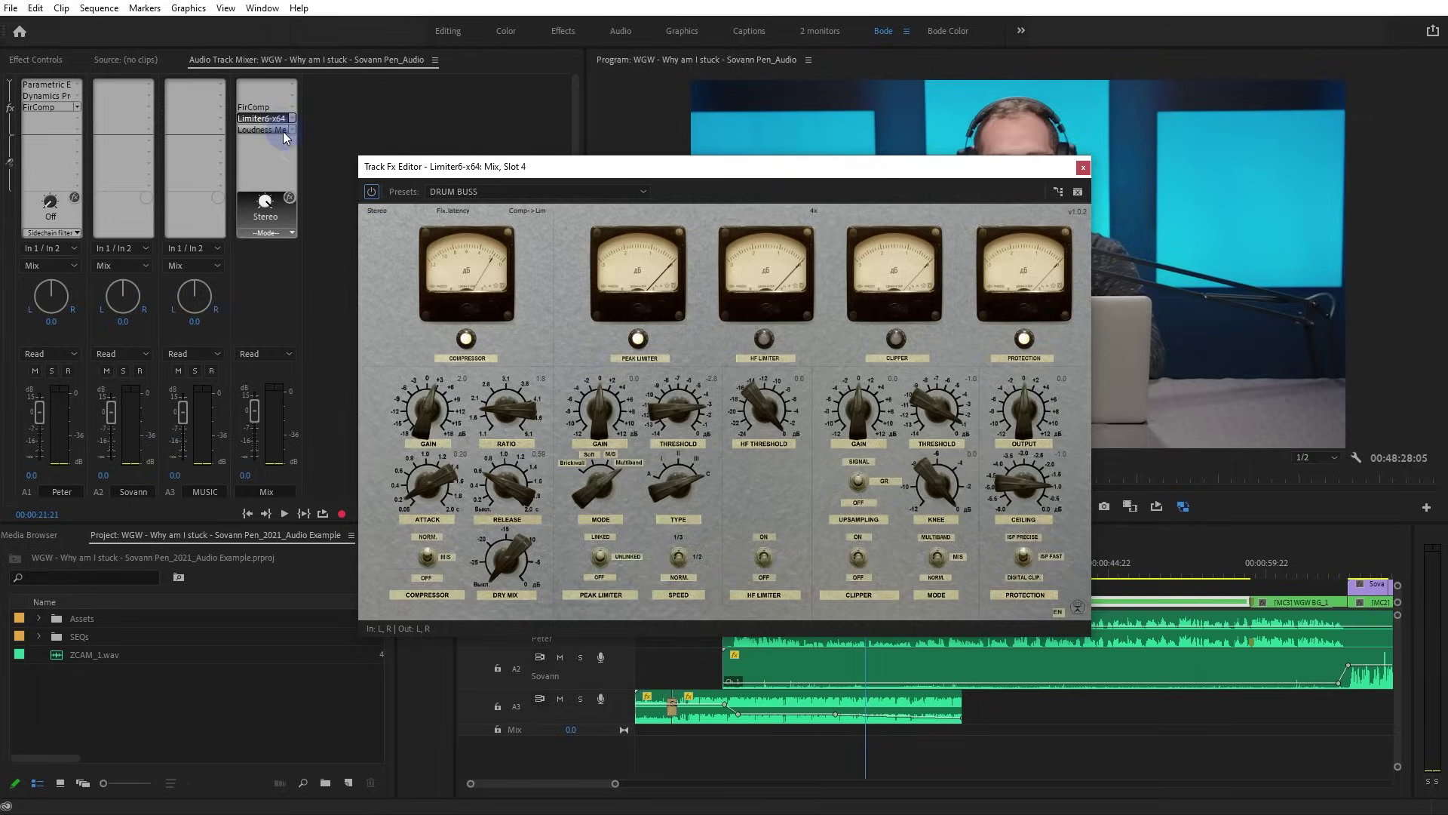
double_click(267, 130)
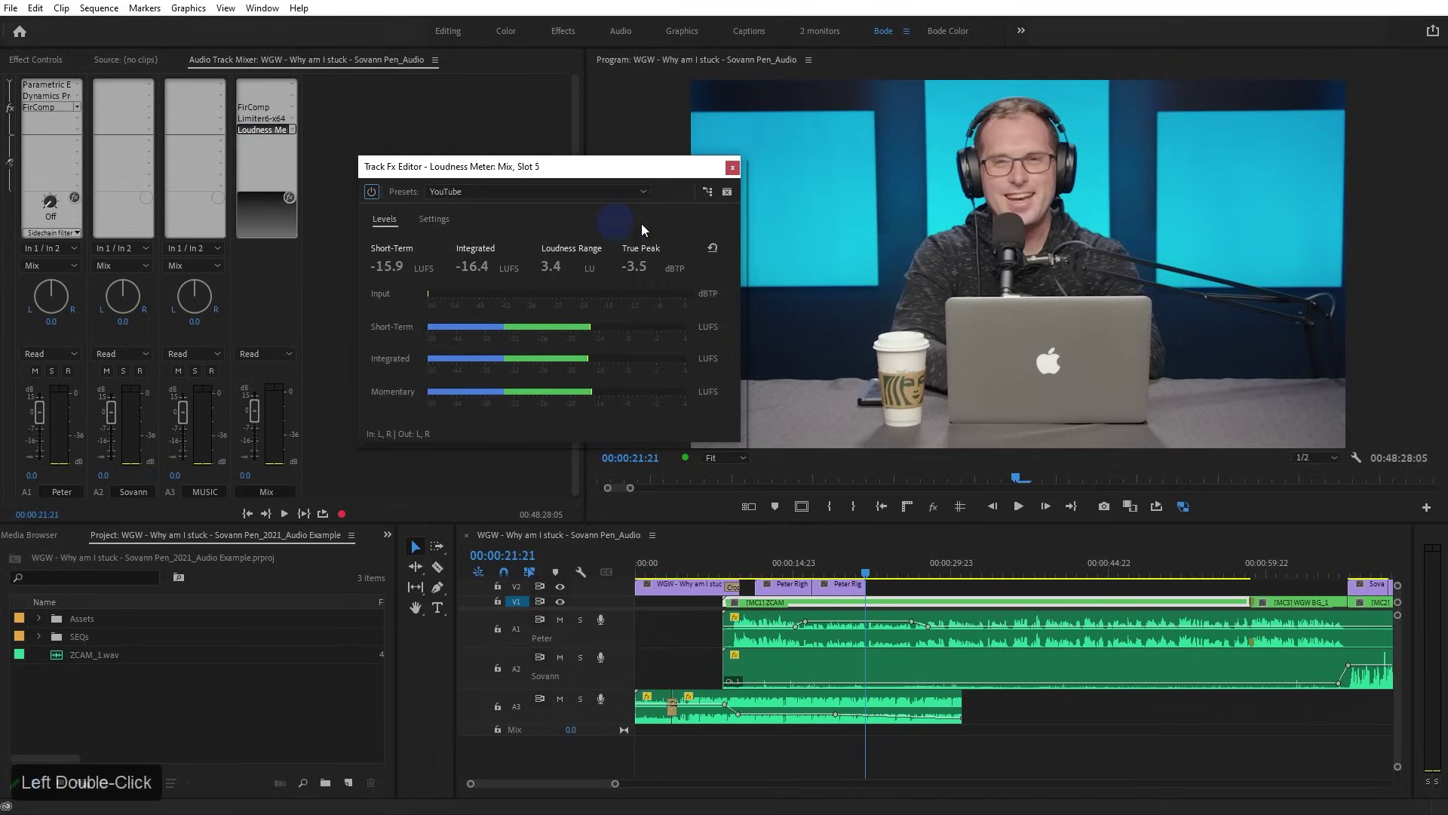
left_click_drag(586, 175, 1224, 42)
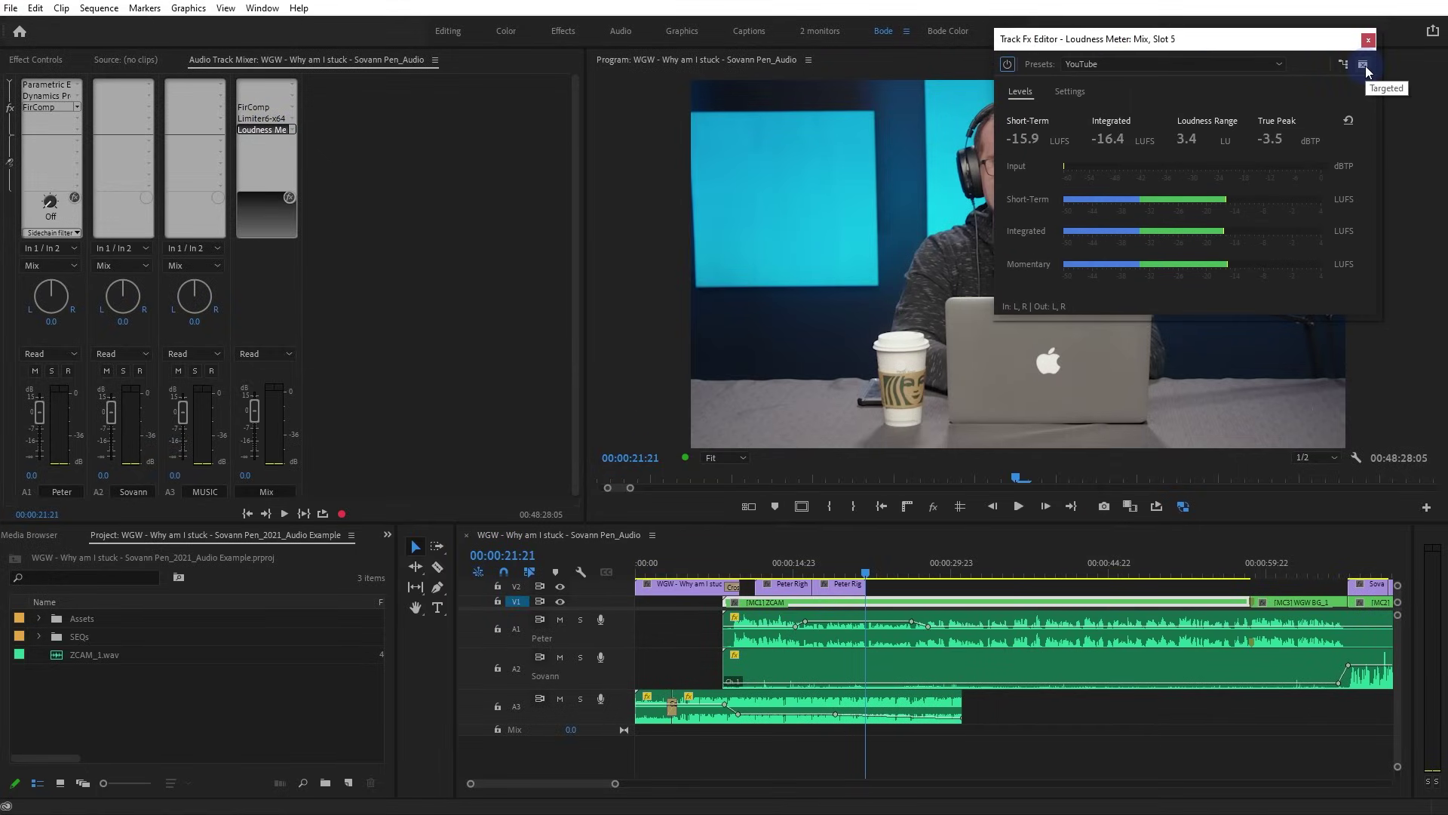
left_click(1365, 66)
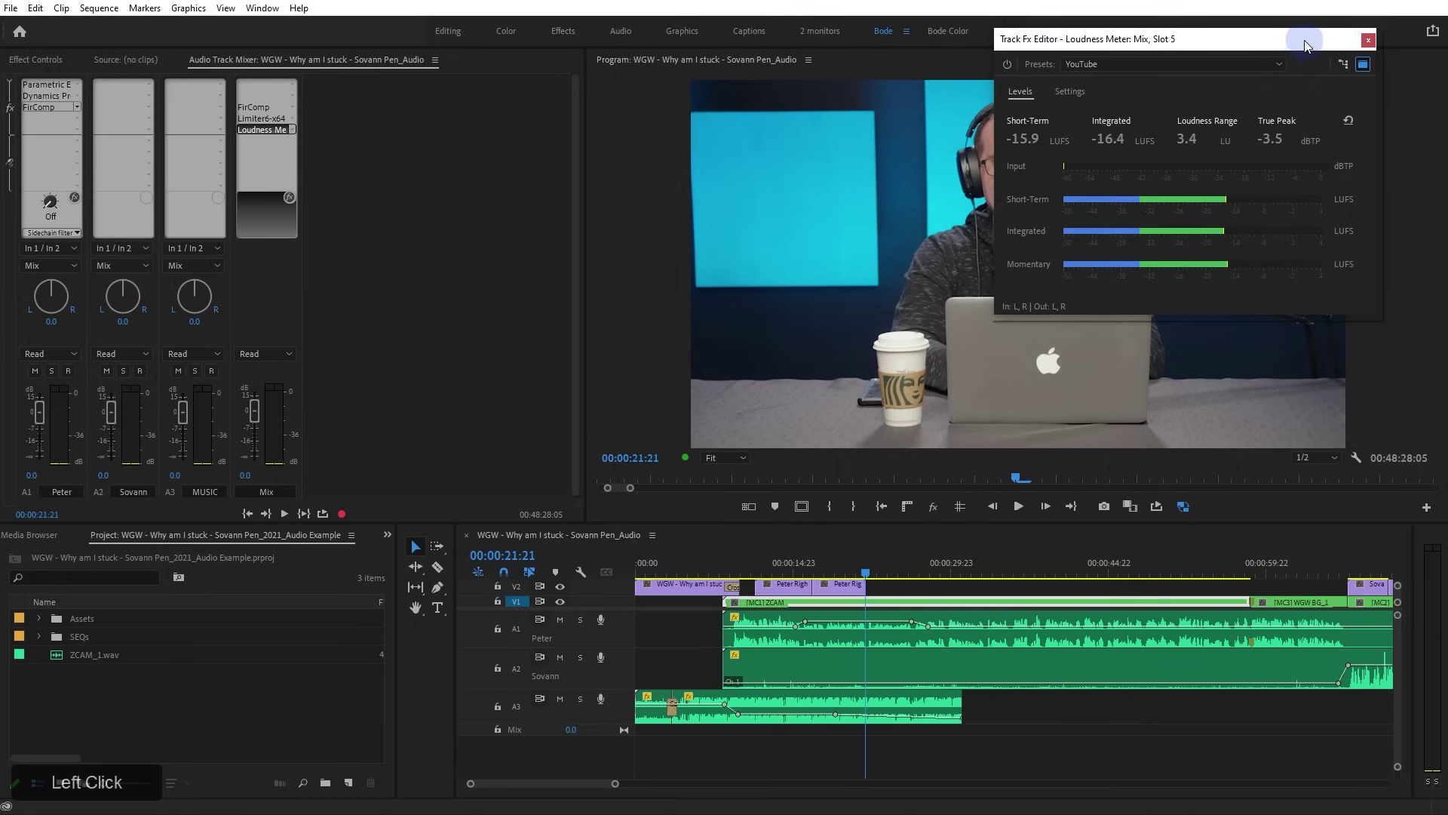
left_click_drag(1304, 37, 1359, 28)
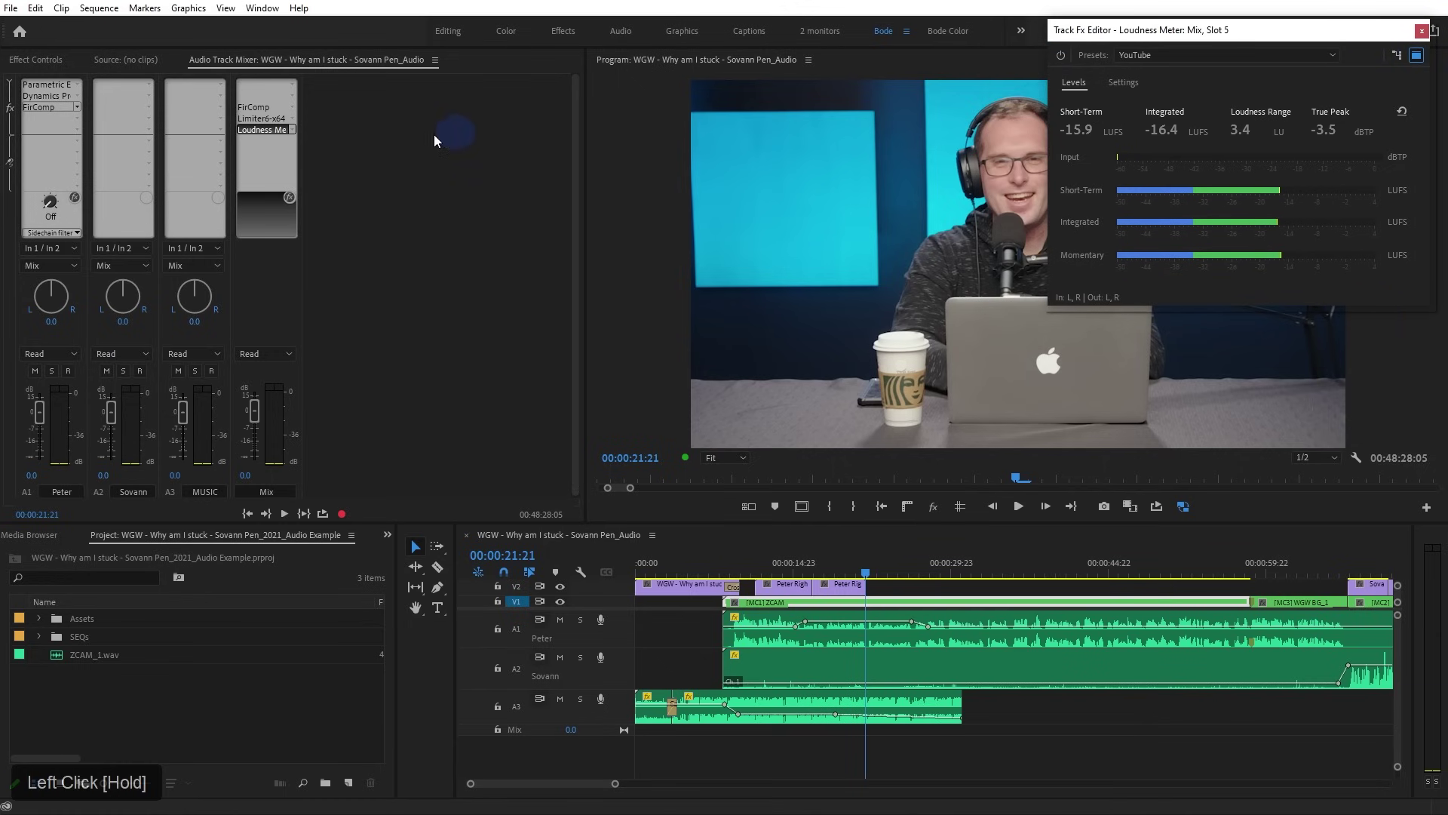
Raise Limiter6's compressor gain to 2.7 and peak limiter gain to 1.2
double_click(261, 119)
left_click_drag(592, 160, 524, 147)
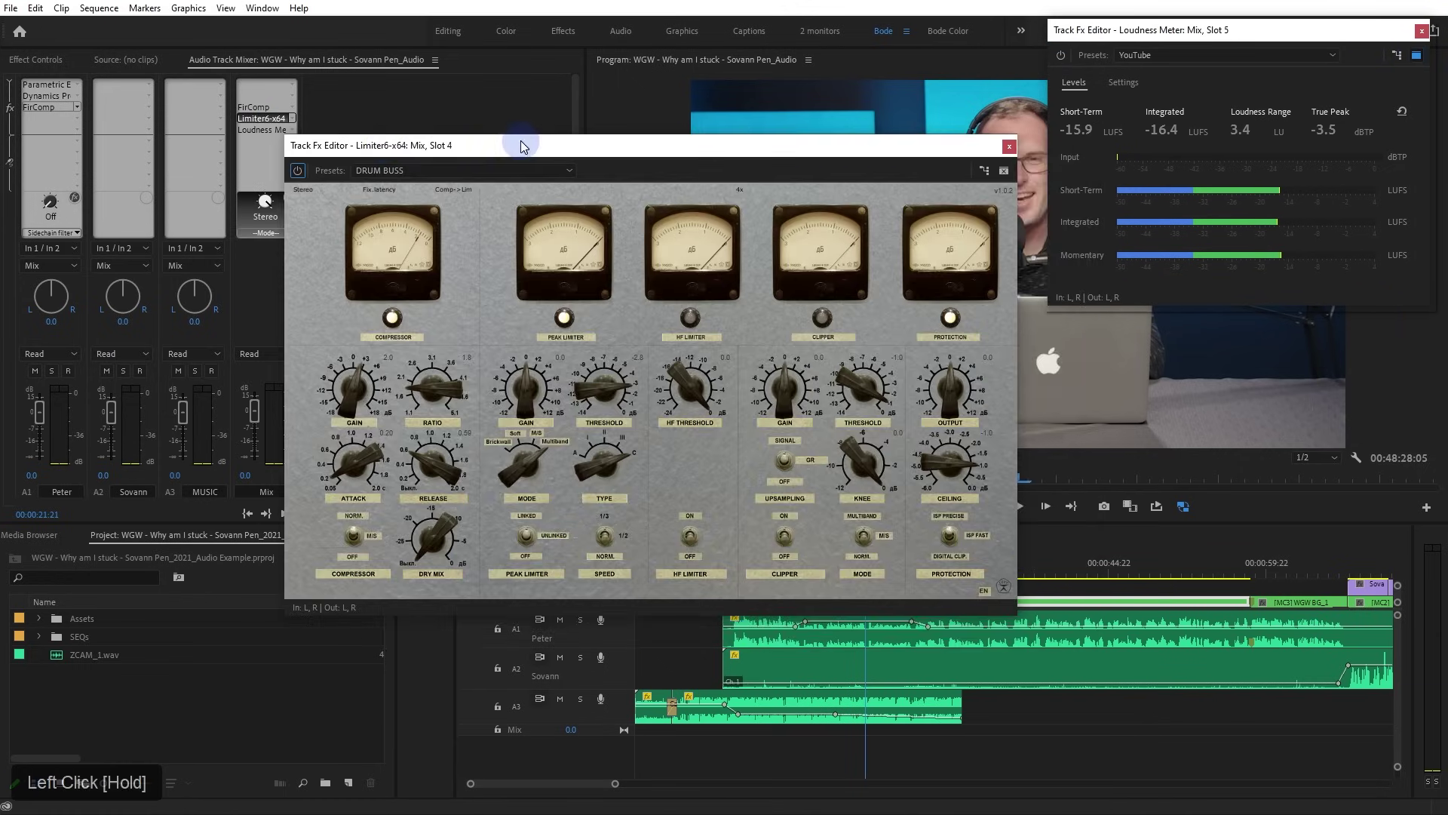
left_click_drag(353, 394, 353, 391)
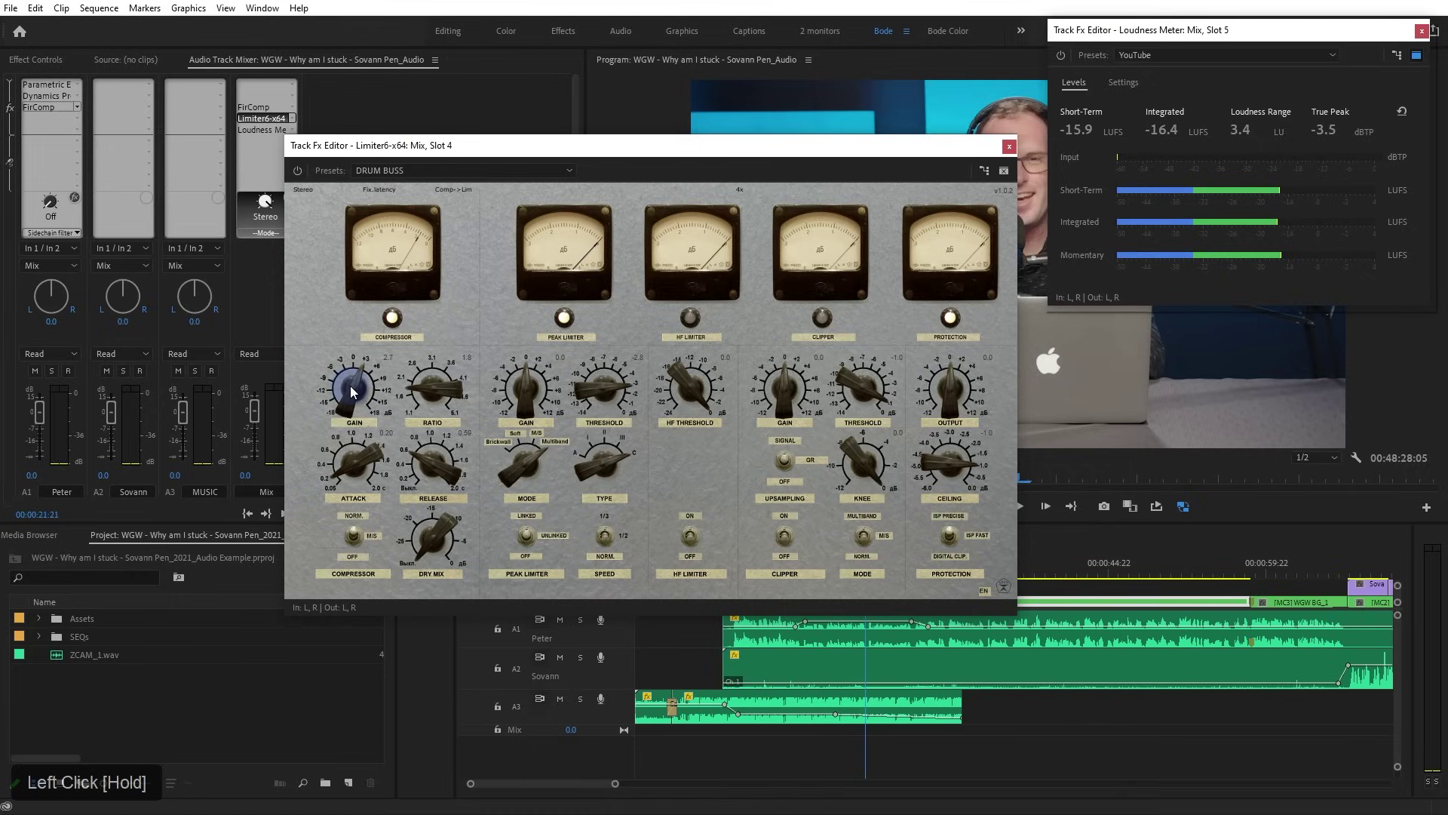
left_click_drag(528, 393, 528, 388)
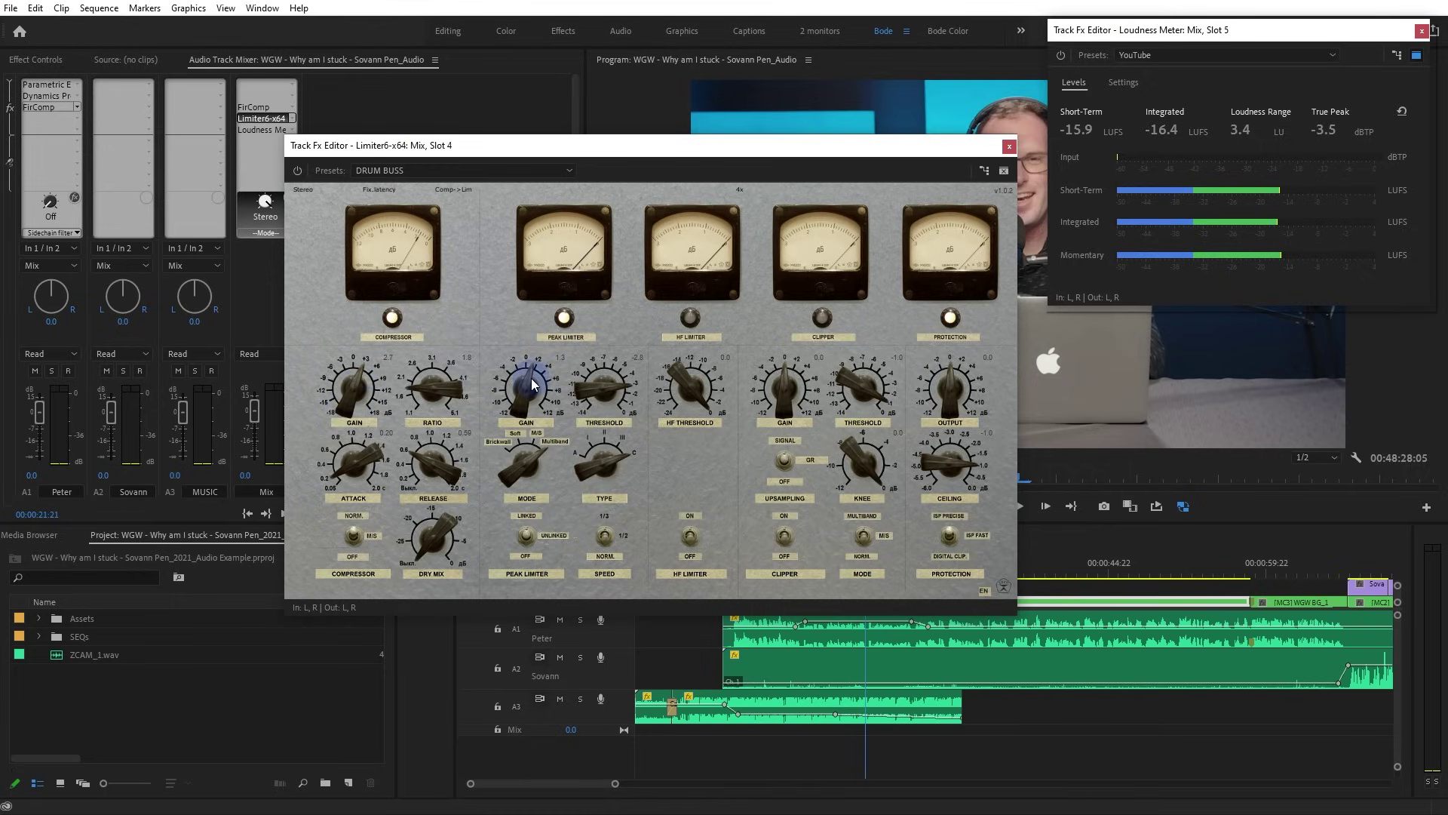
left_click_drag(701, 147, 734, 40)
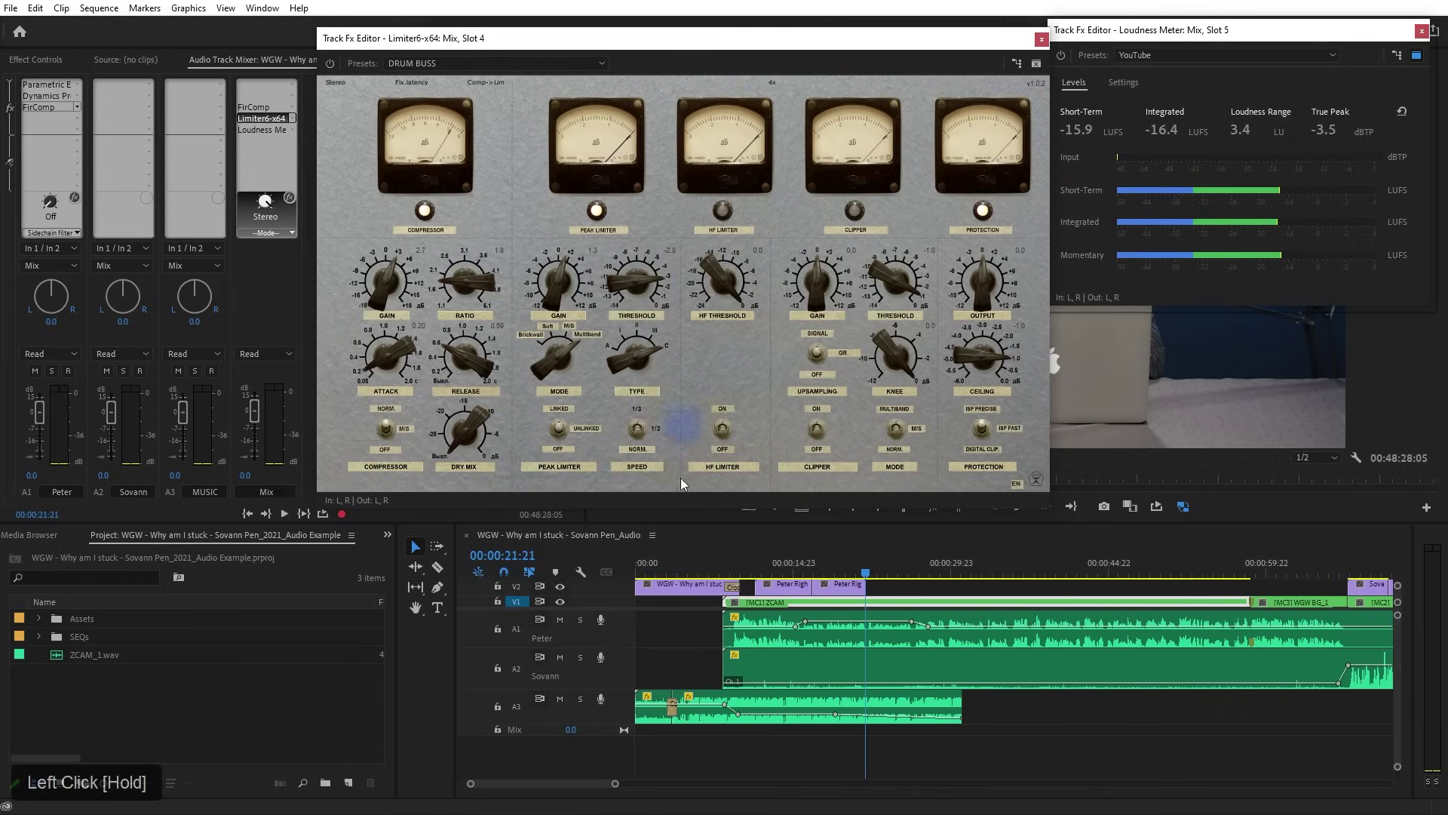
Reset the Loudness Meter and play the mix from 00:00:05:12 to measure loudness
left_click(699, 572)
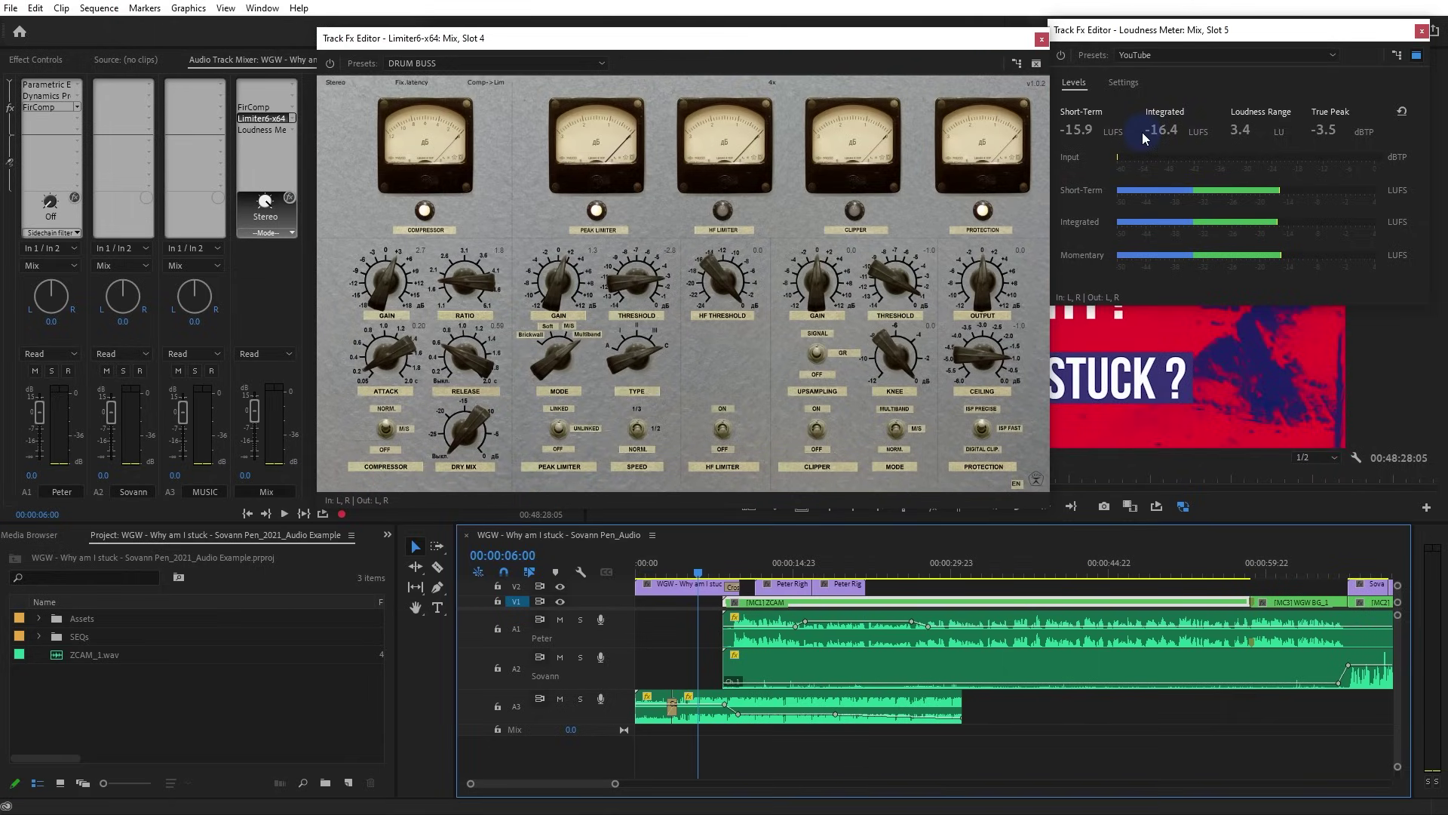
key("space")
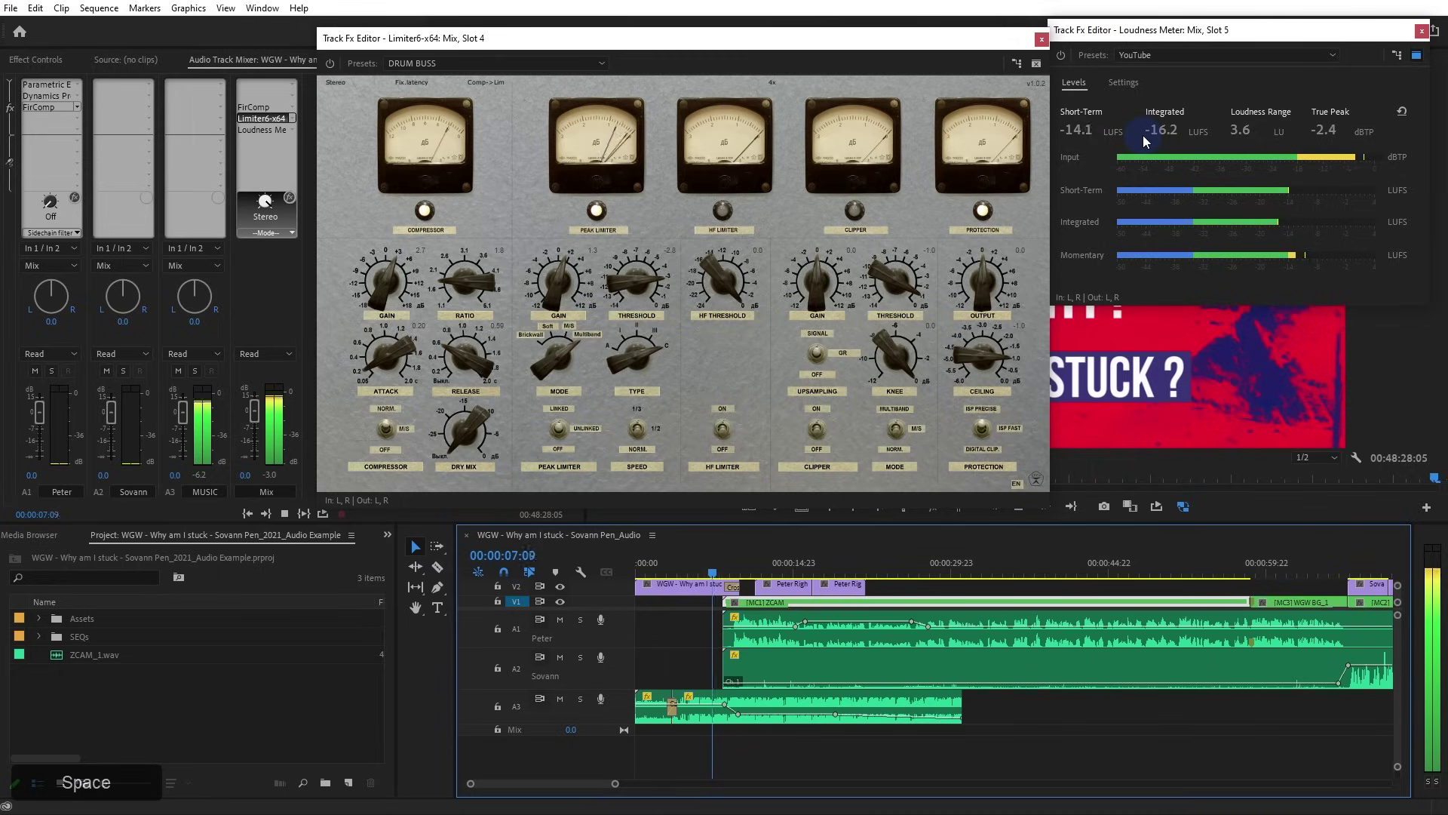
key("space")
left_click(1401, 111)
left_click(694, 574)
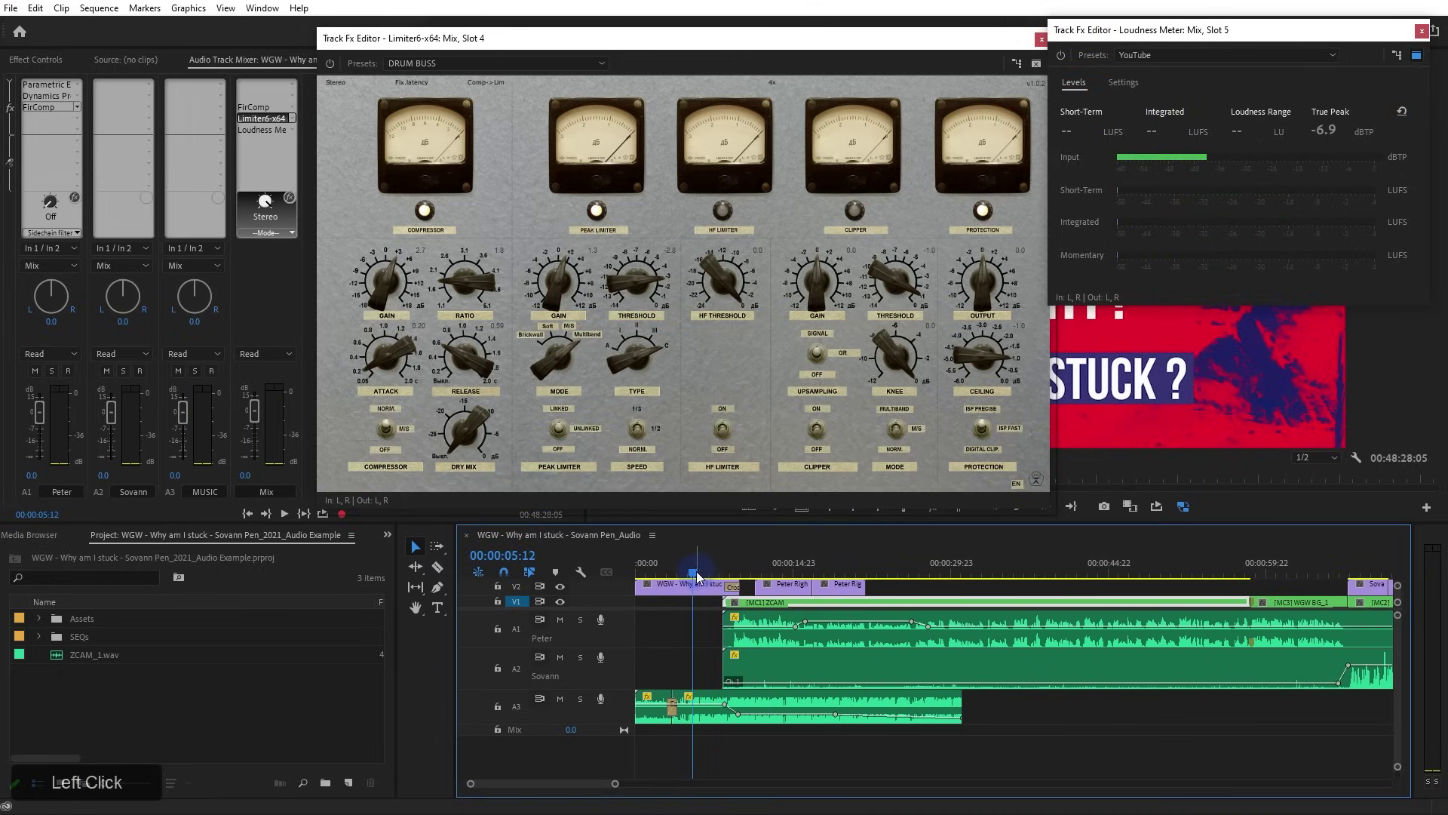
key("space")
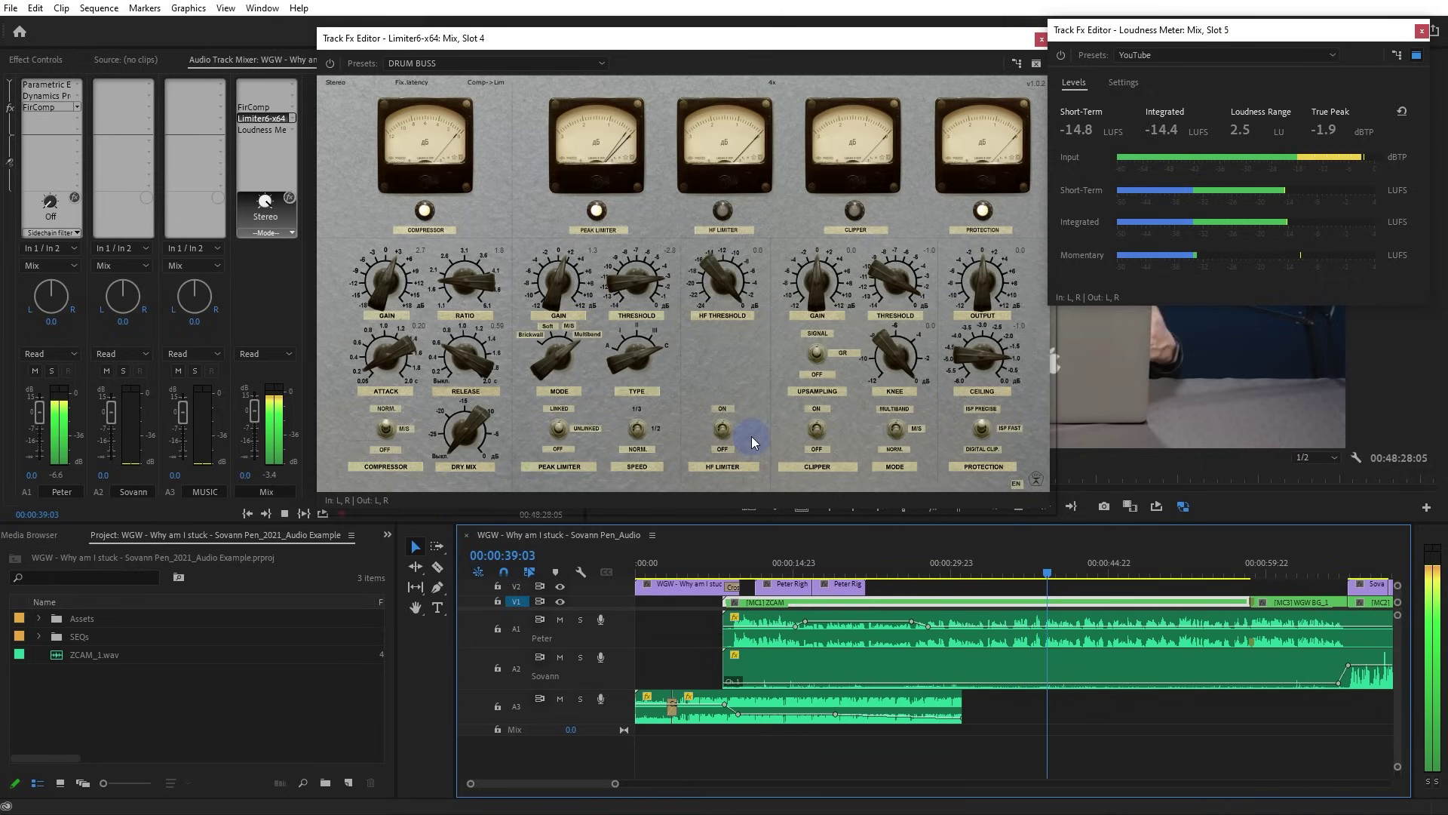
Stop playback, reset the loudness readings, and set Peter's FirComp slot to None
key("space")
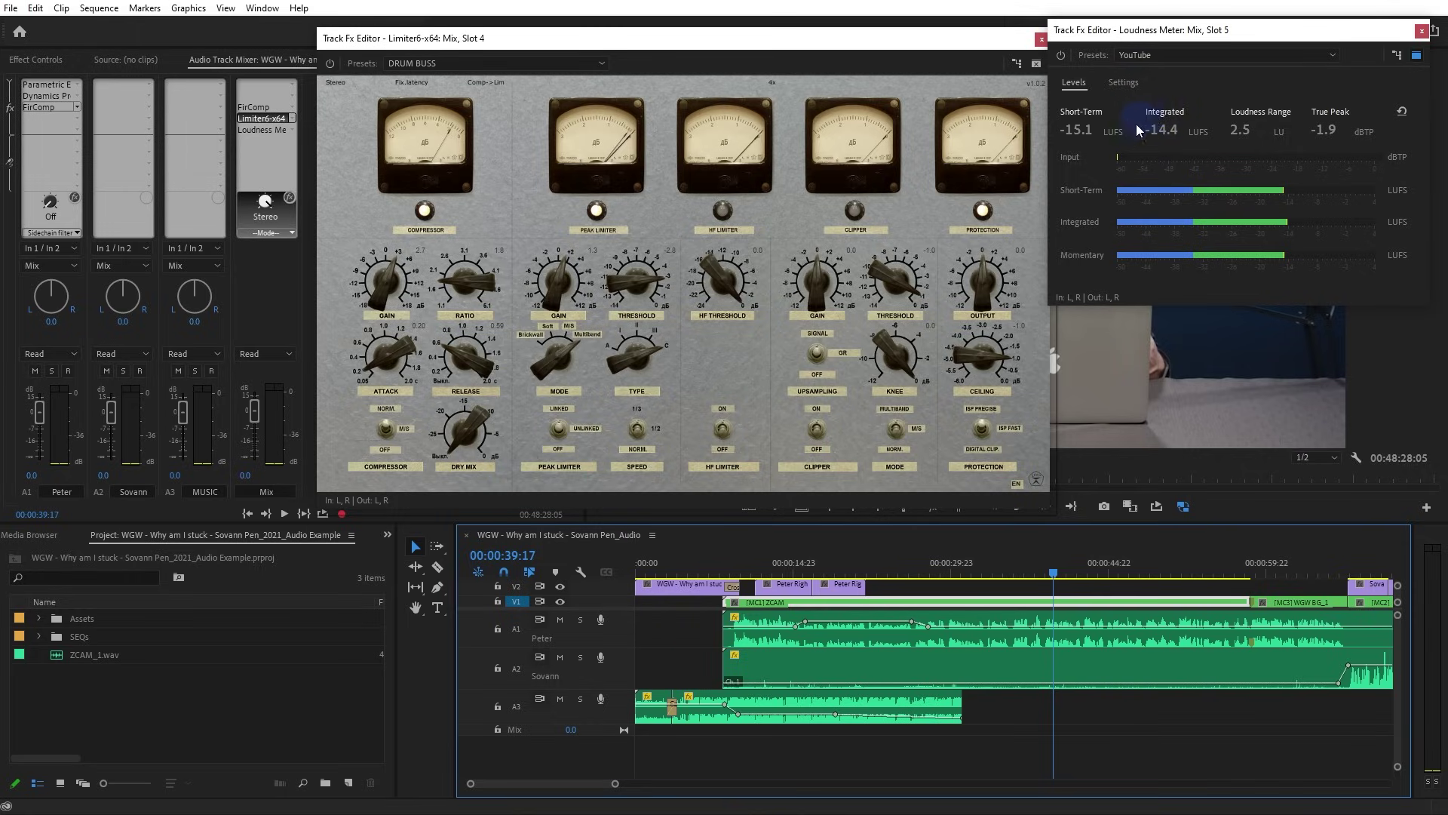
left_click(1401, 112)
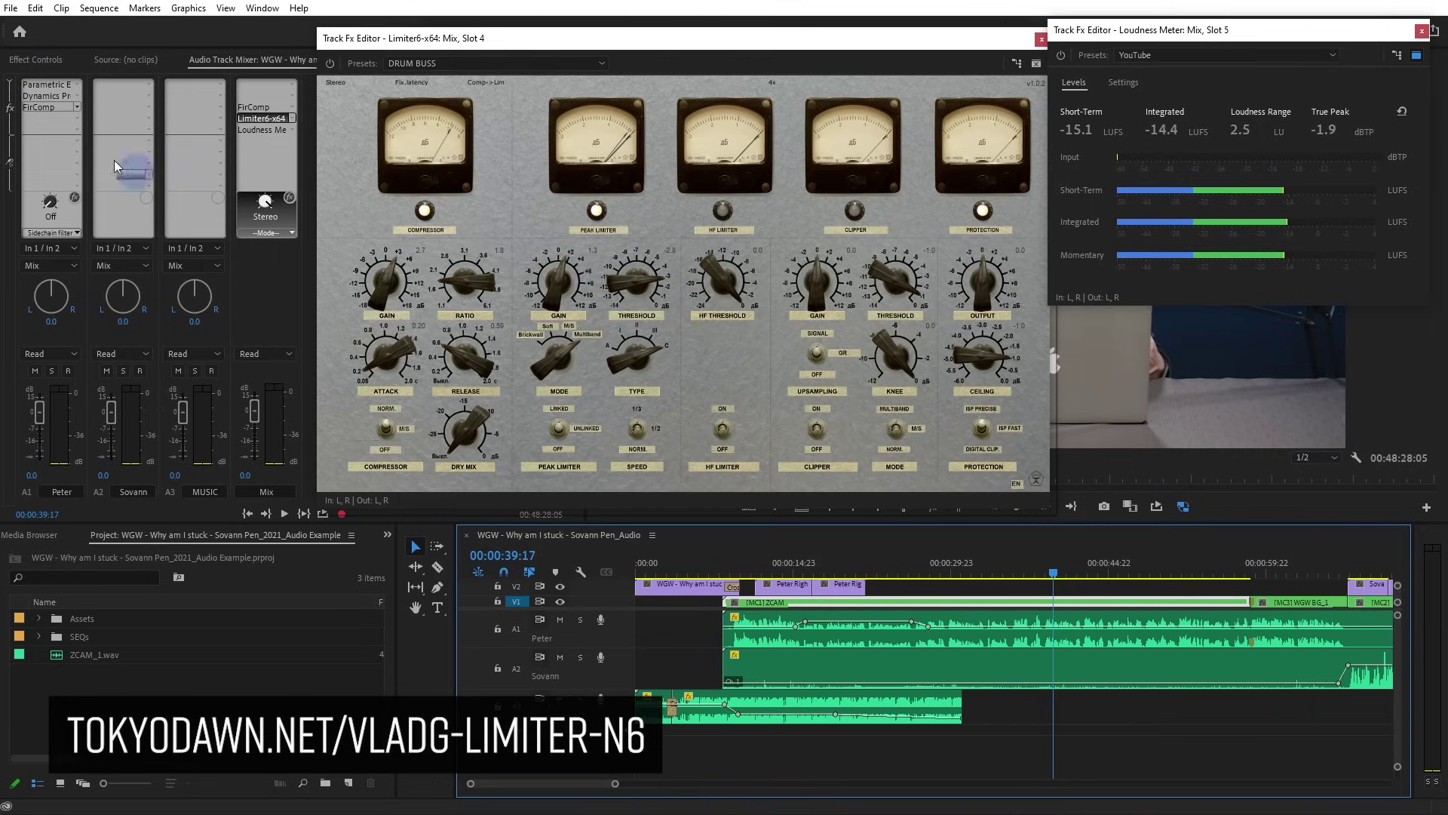
left_click(77, 107)
left_click(81, 124)
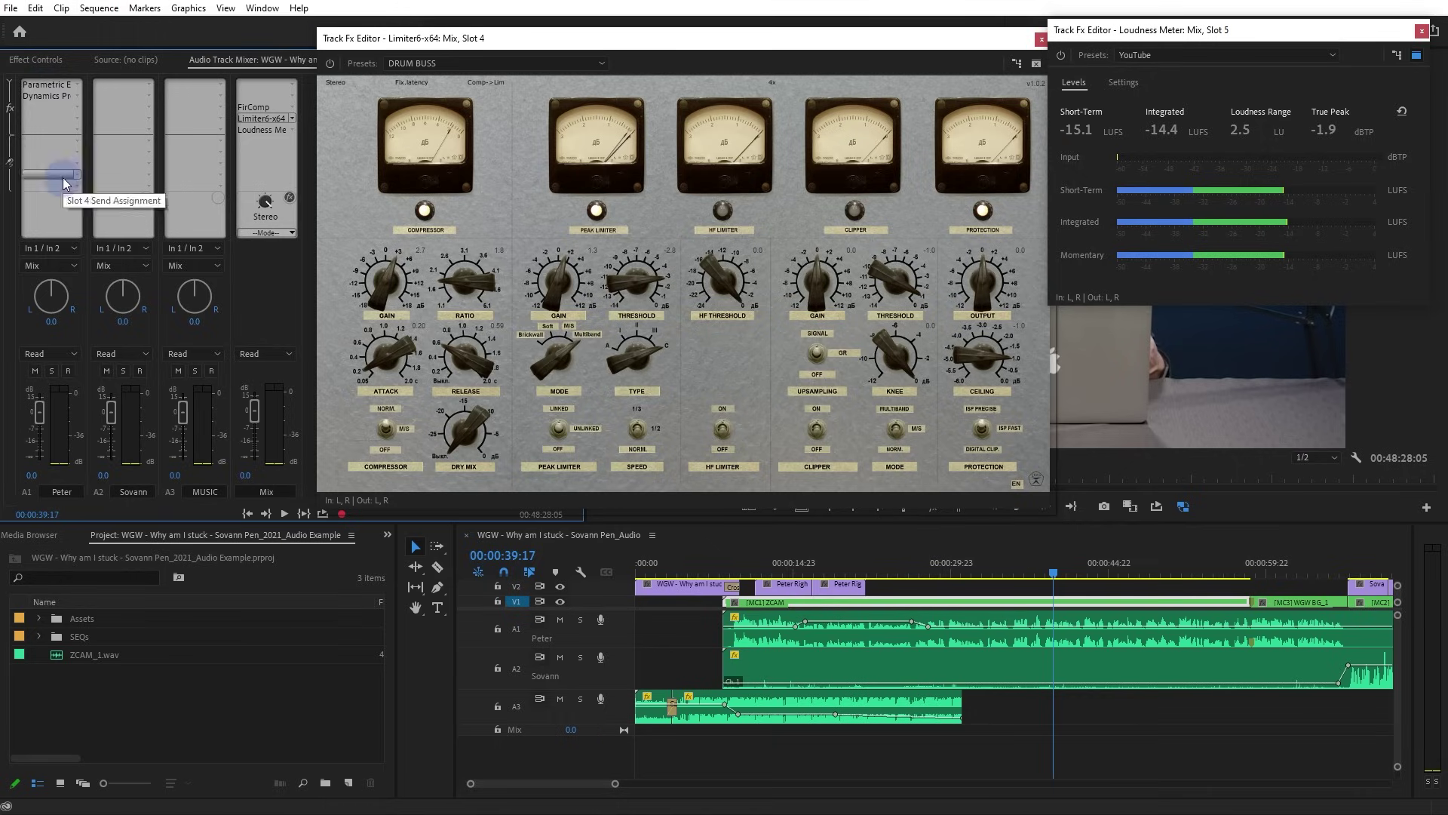
left_click(696, 575)
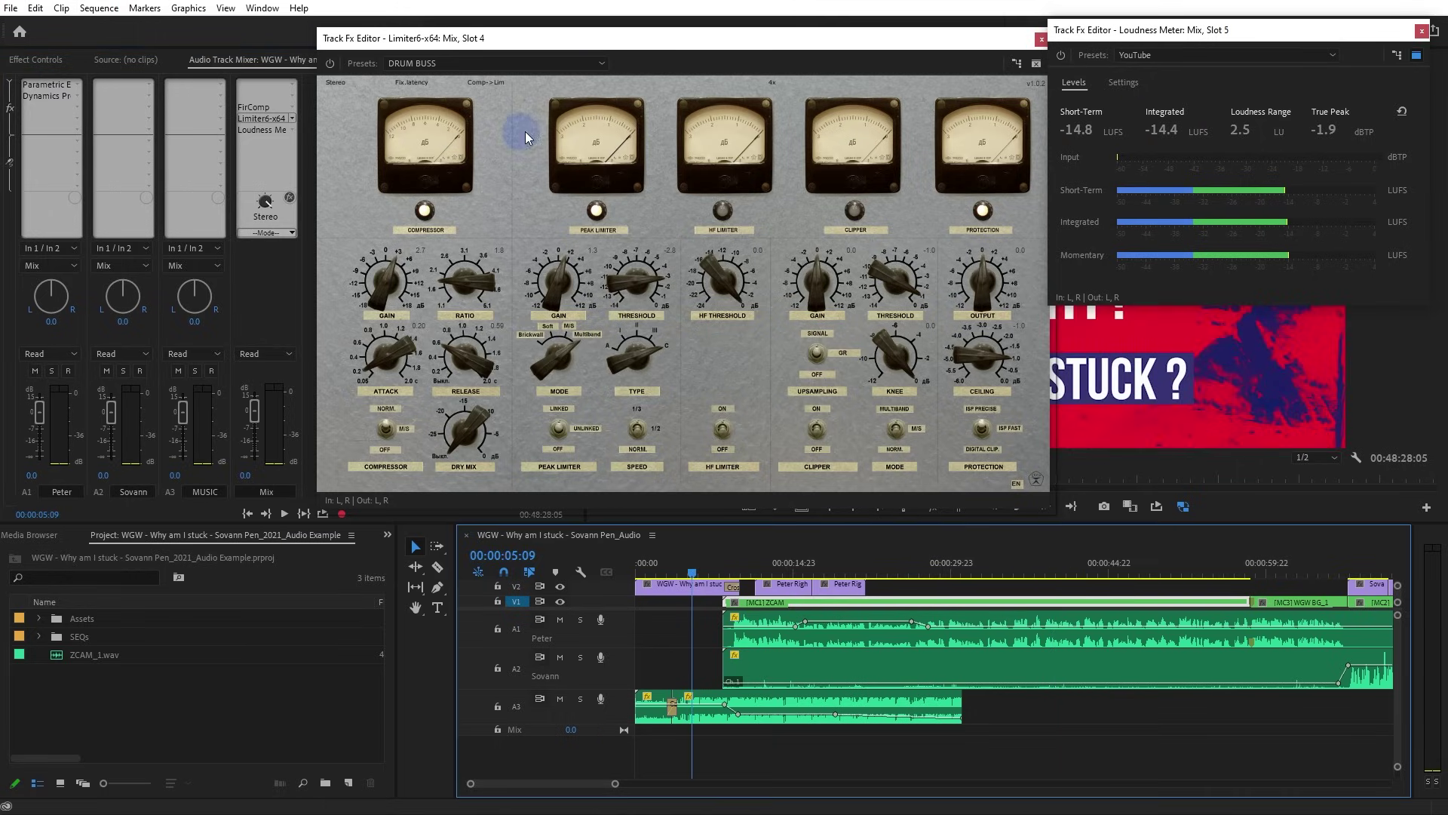
Reset the Loudness Meter and replay the sequence, reaching about -13.8 LUFS integrated
left_click_drag(607, 40, 645, 135)
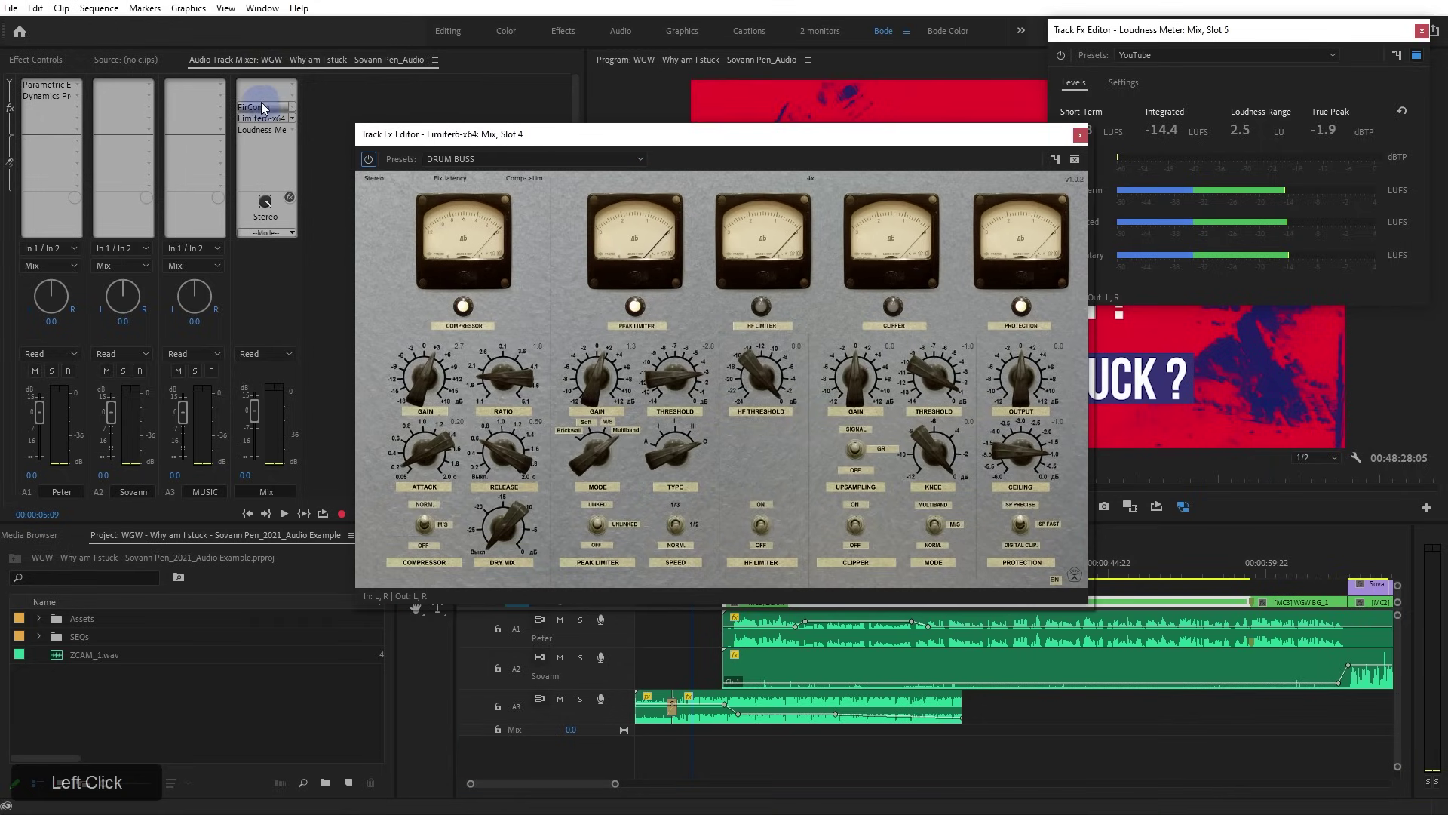
left_click_drag(484, 133, 399, 64)
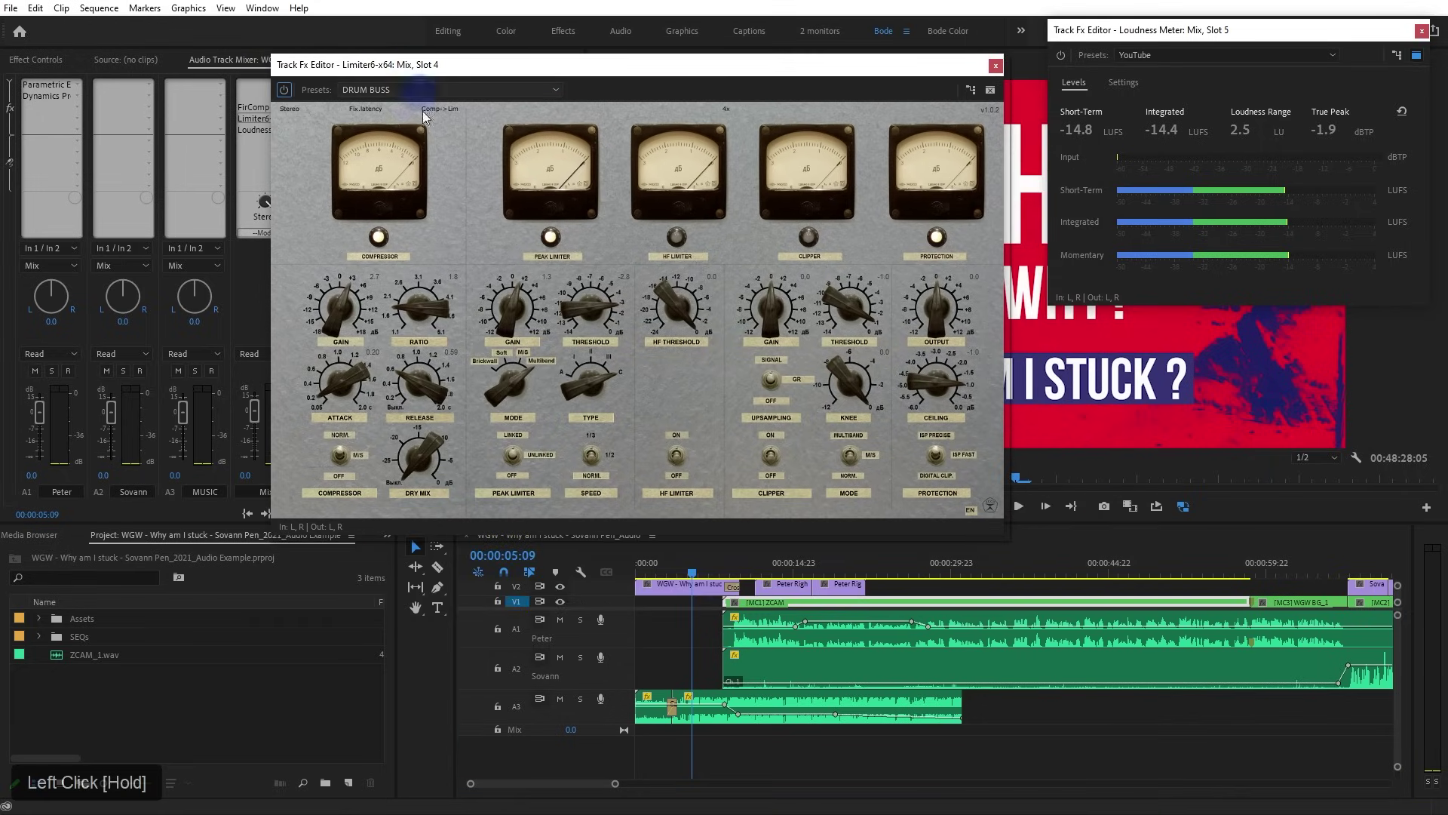
left_click(668, 453)
left_click(1401, 111)
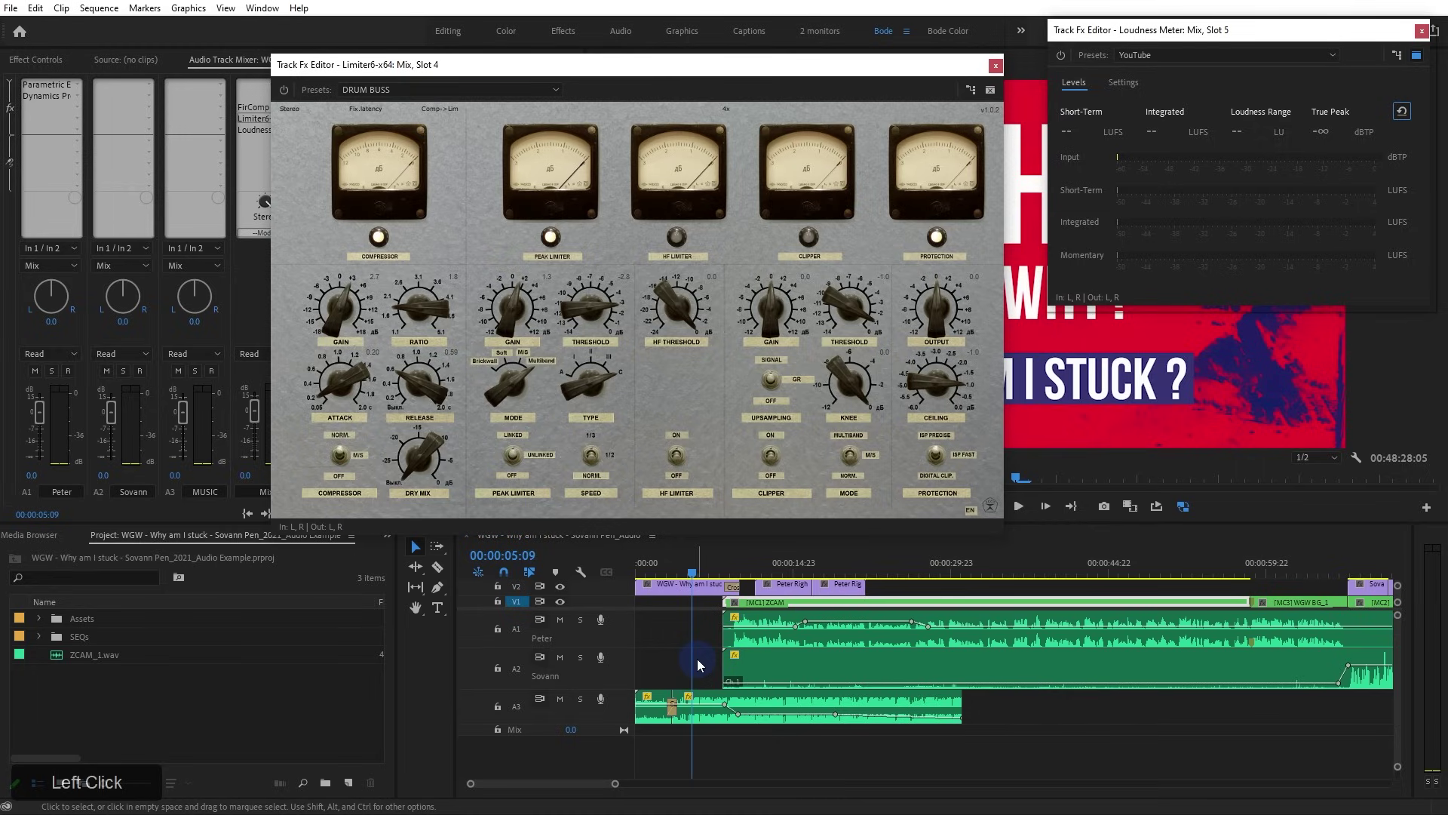
key("space")
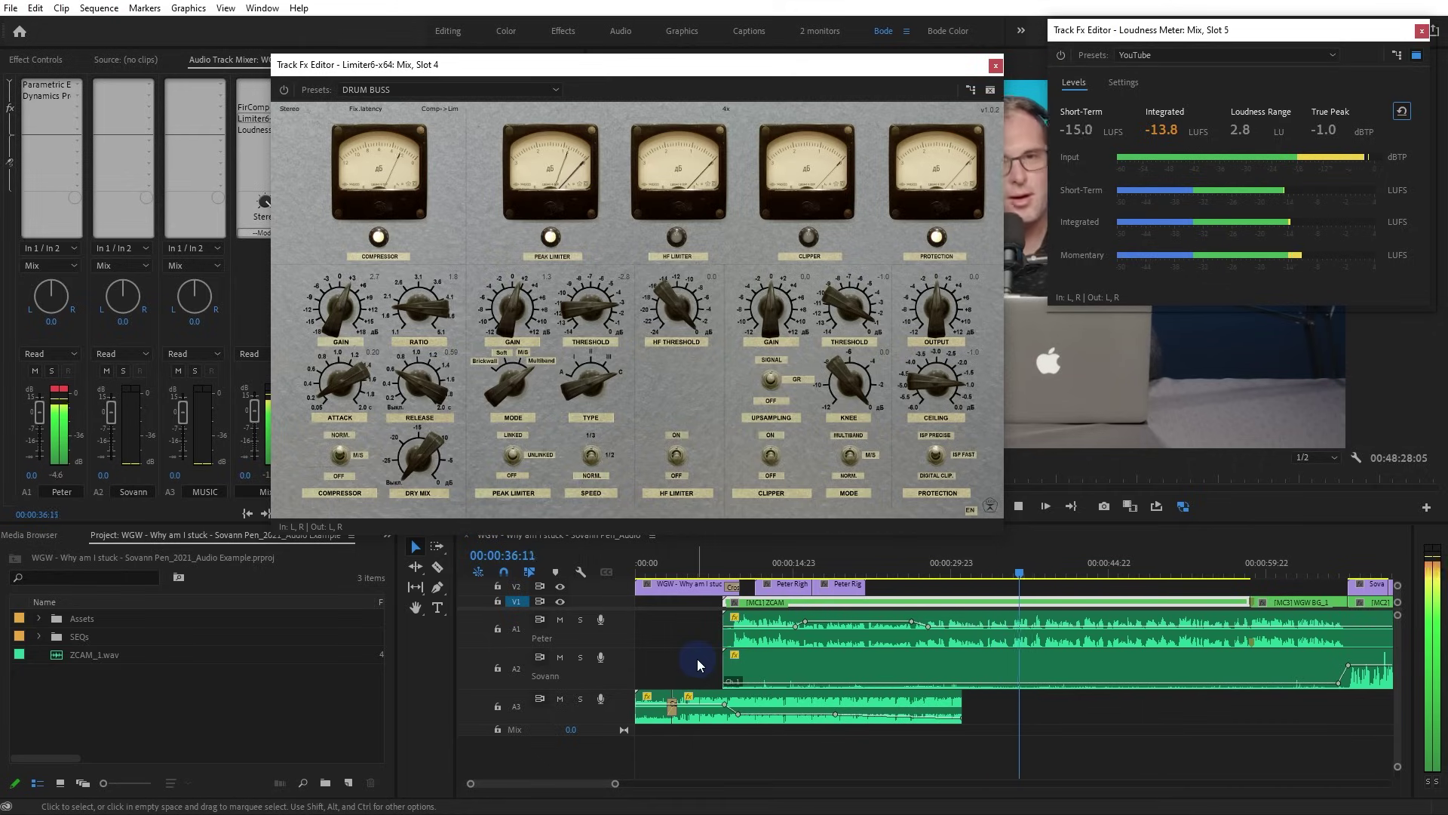
Stop playback at 00:00:37:13, nudge the peak limiter gain, and clear Peter's clip light
key("space")
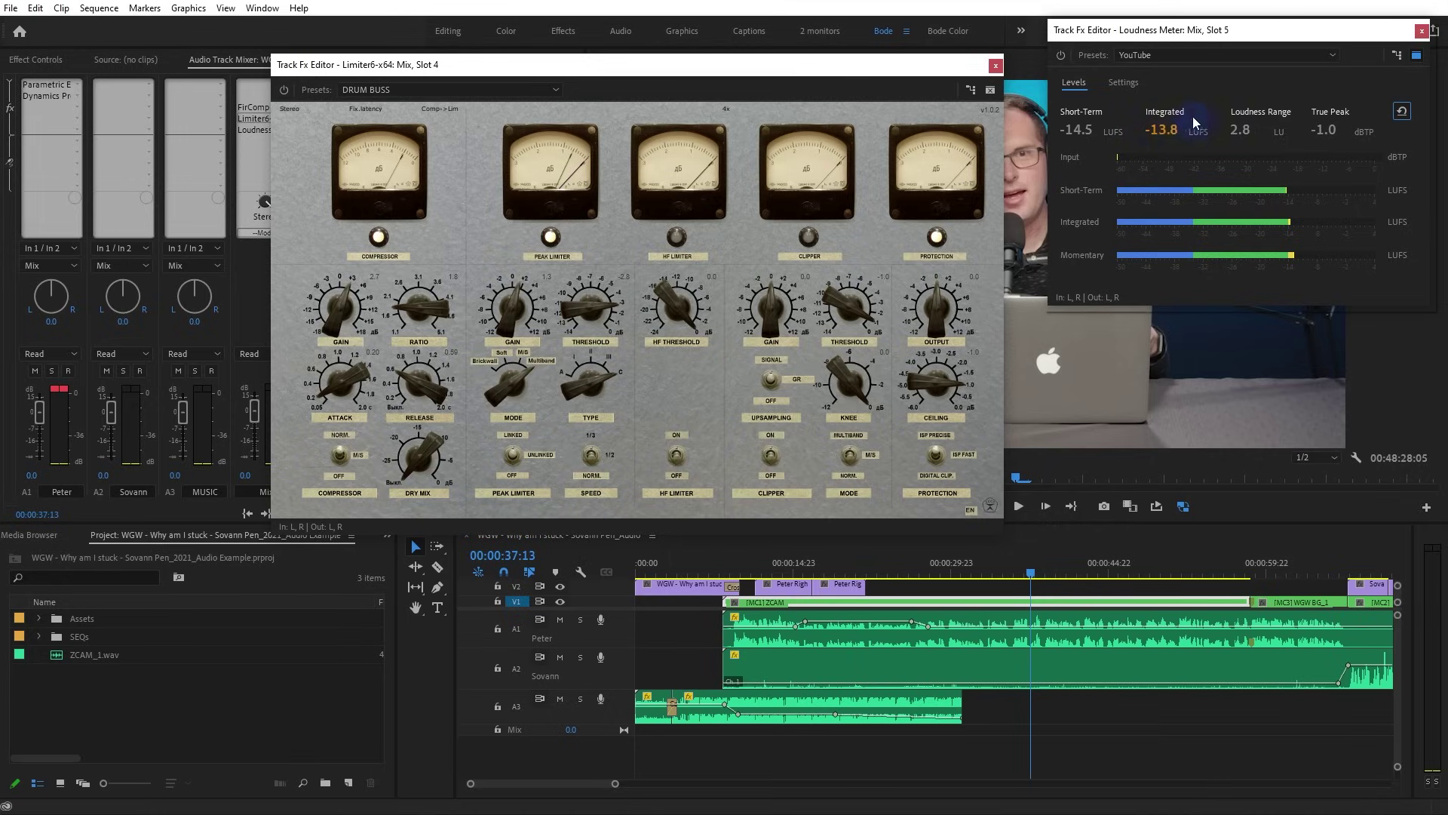
left_click_drag(520, 326, 511, 317)
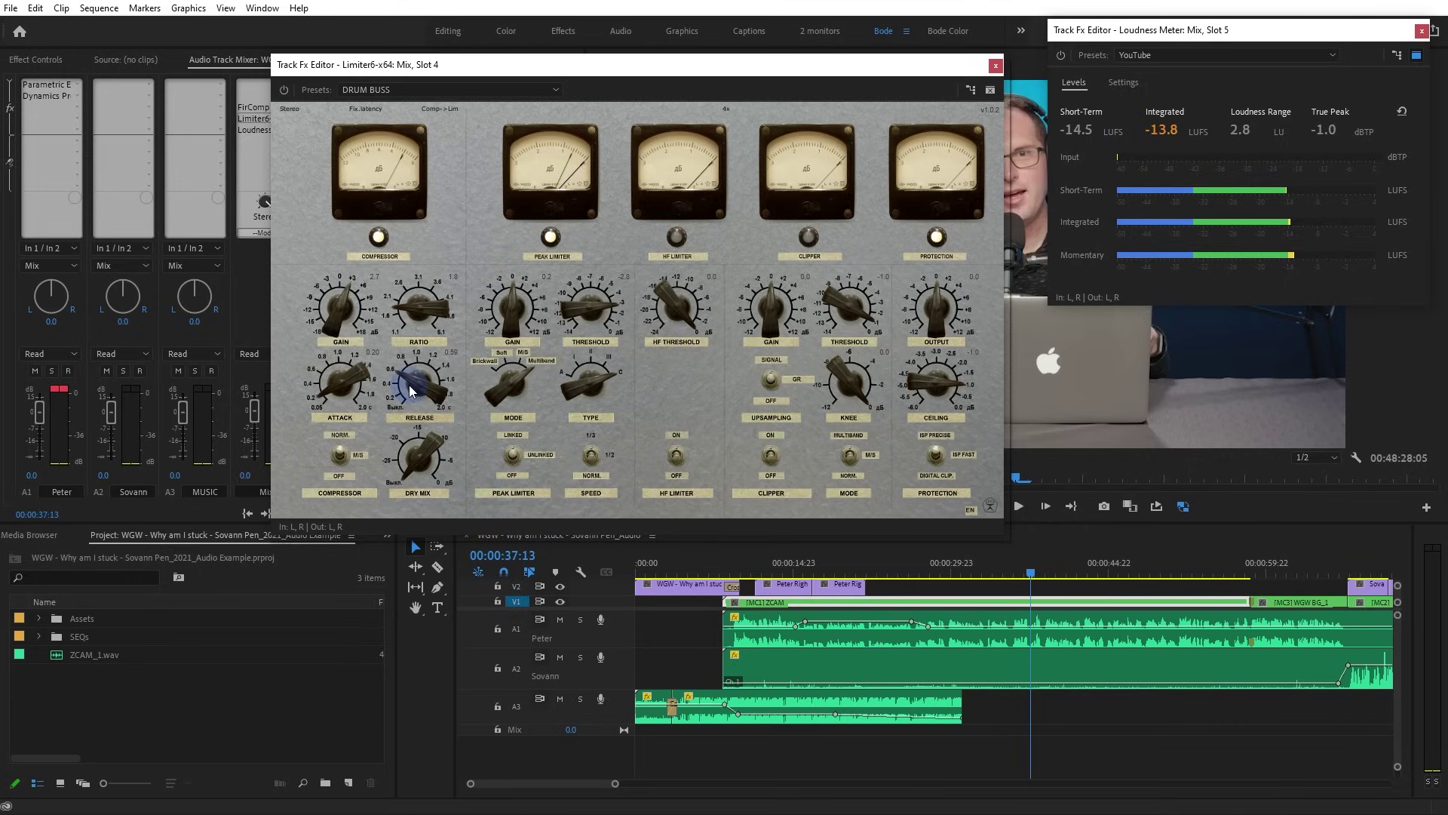
left_click(69, 393)
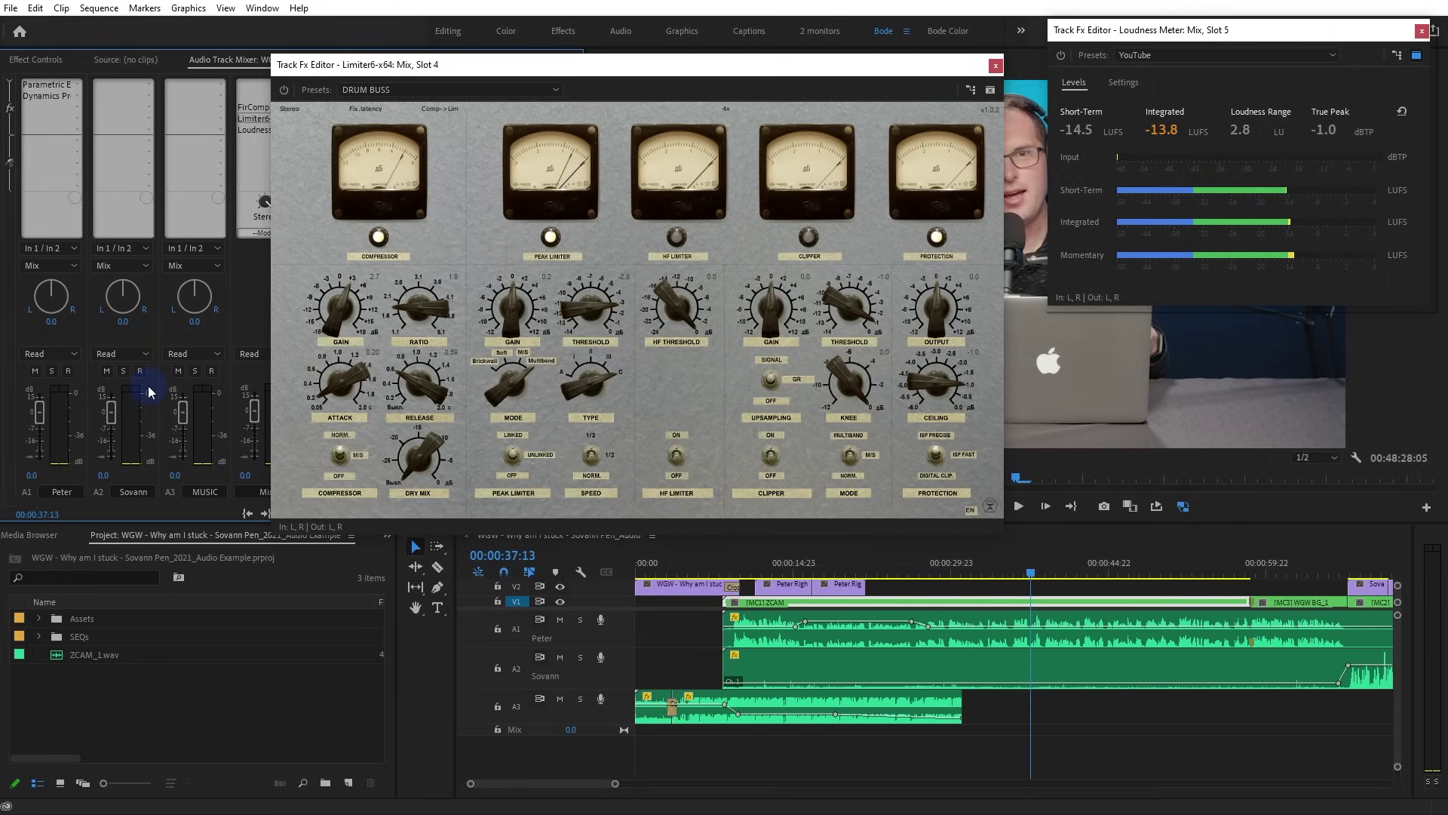
left_click_drag(442, 66, 489, 30)
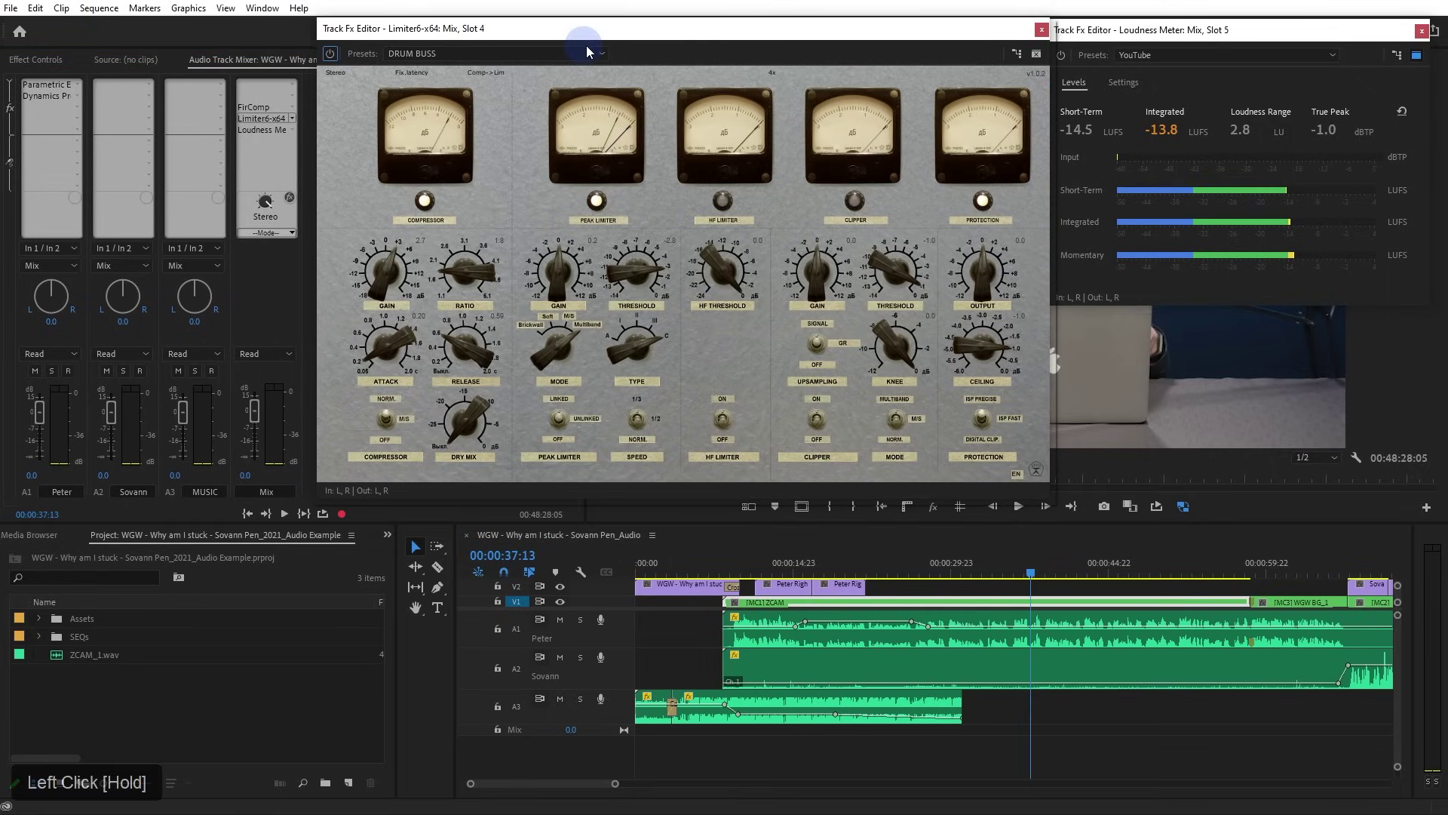
Close the Limiter6 and Loudness Meter editors and zoom the timeline out to the whole sequence
left_click(1041, 29)
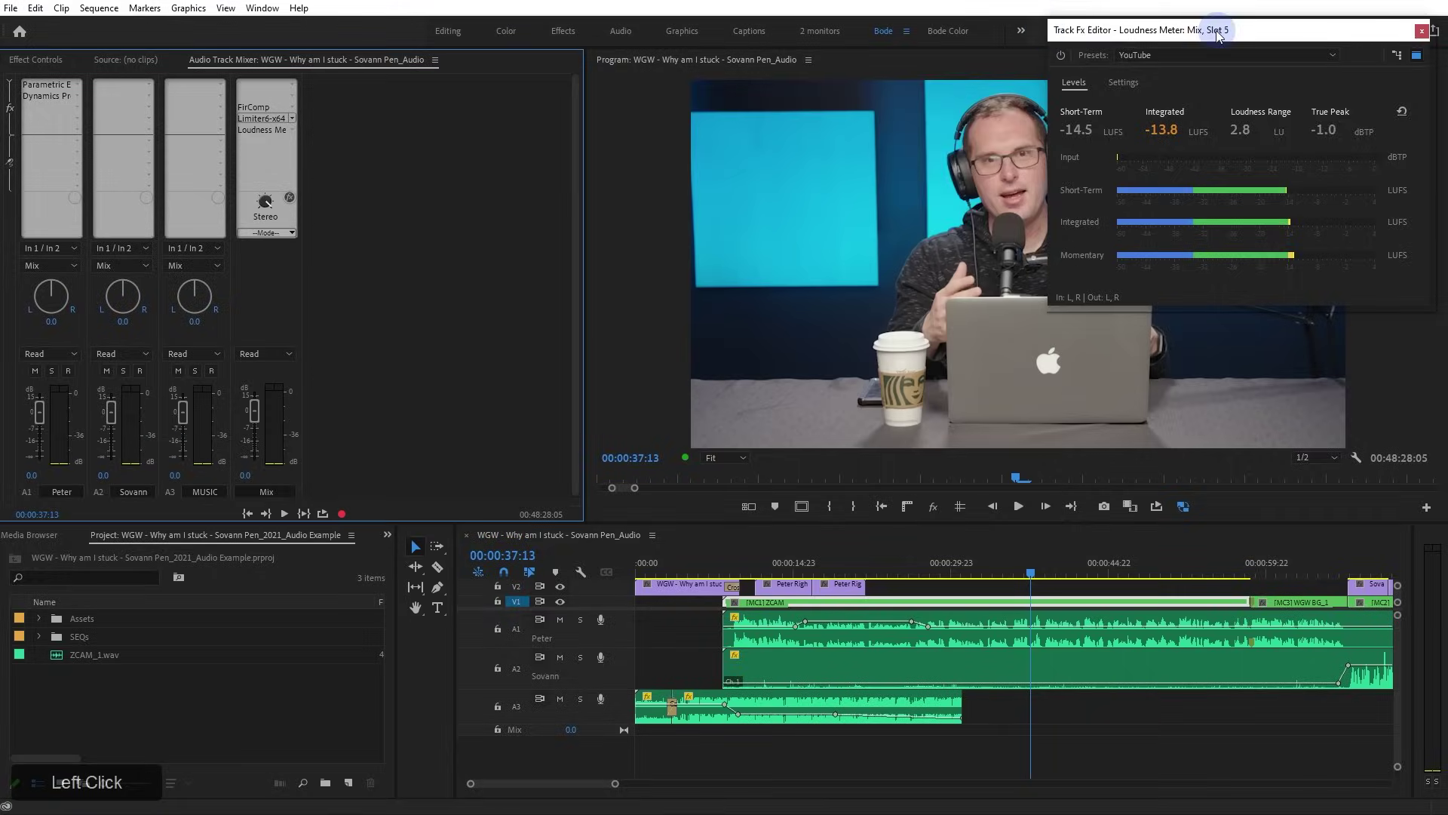
left_click_drag(1218, 35, 617, 103)
left_click(822, 98)
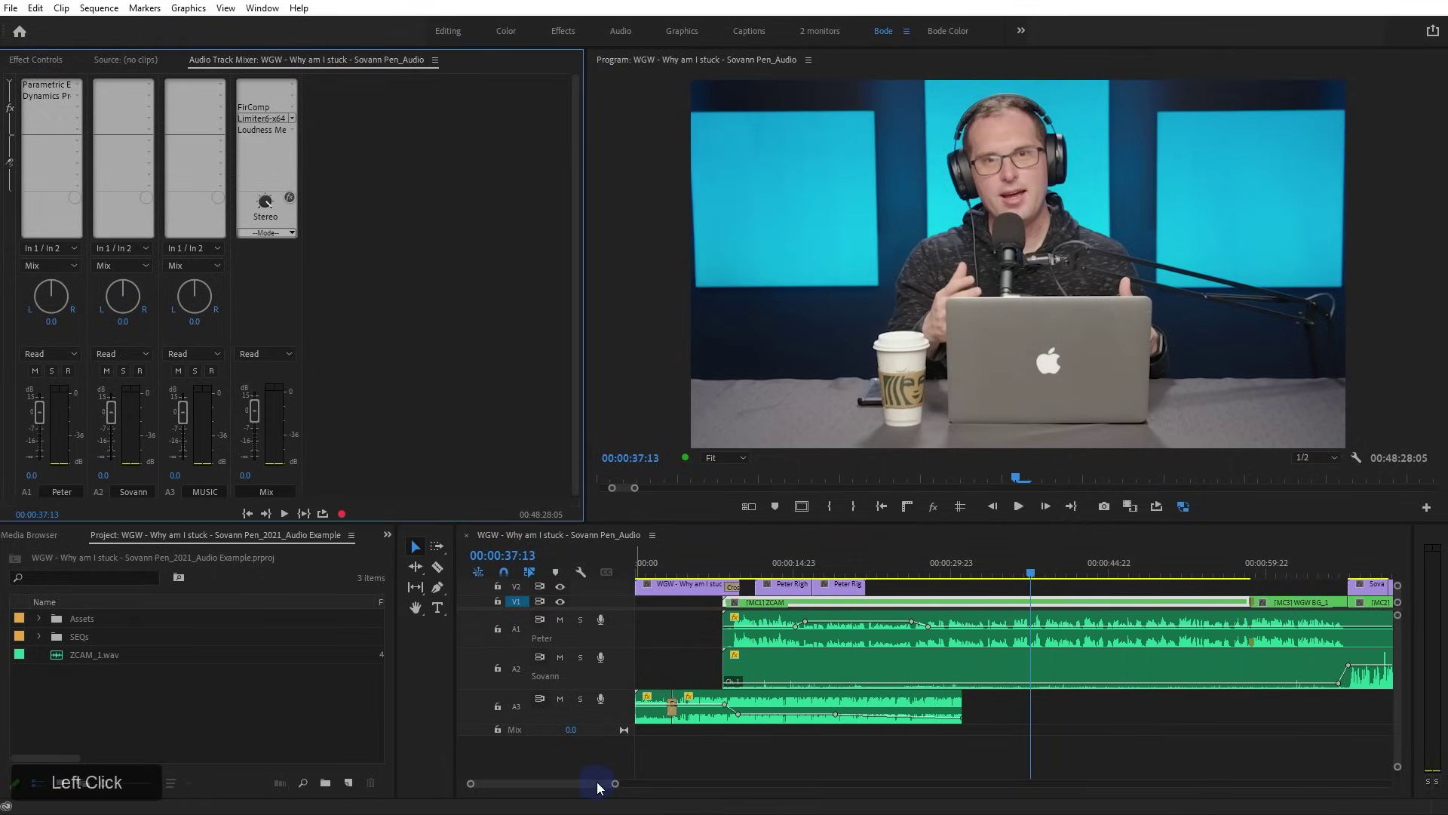
left_click_drag(614, 782, 1387, 783)
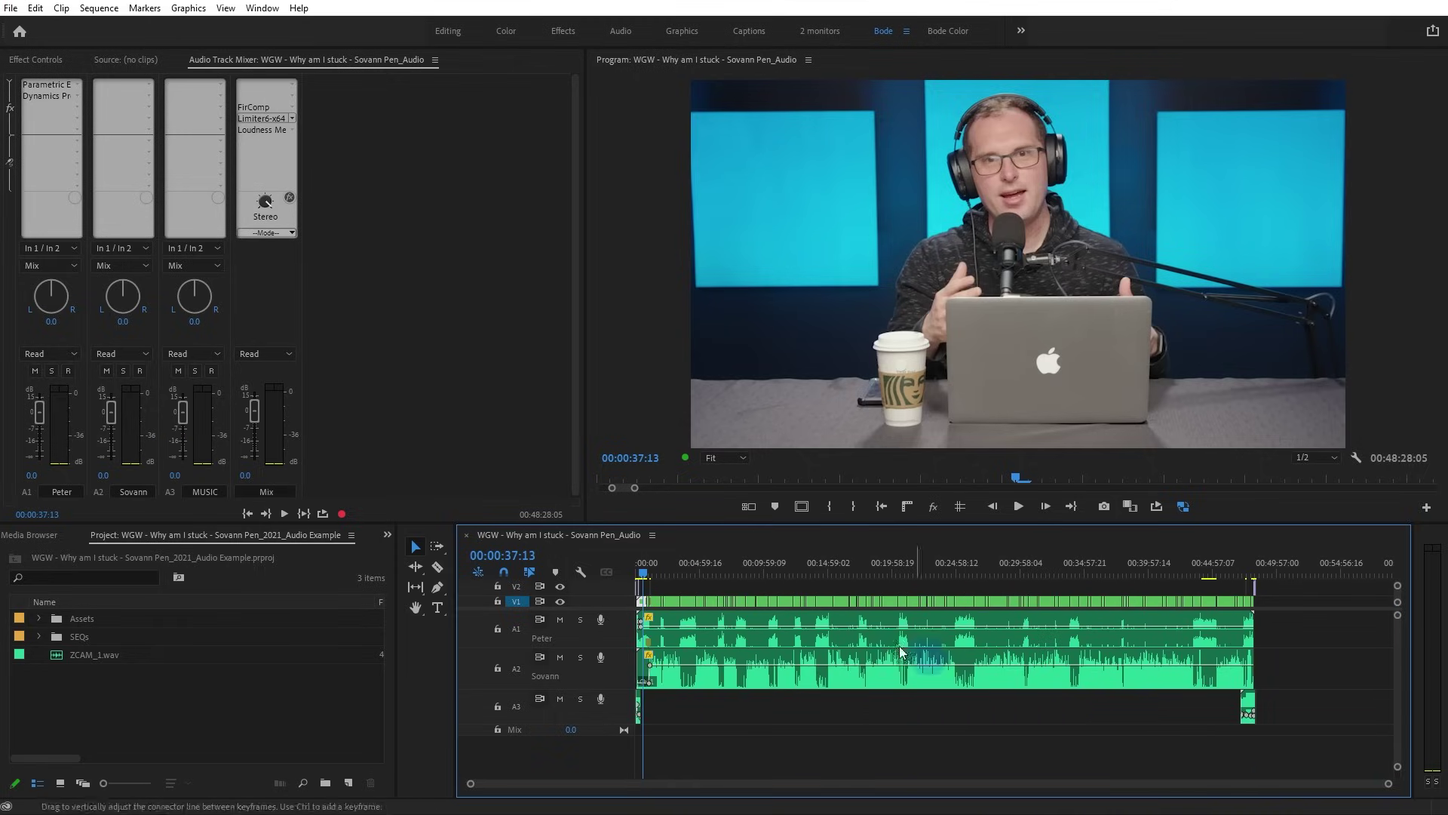
left_click(192, 153)
left_click(519, 220)
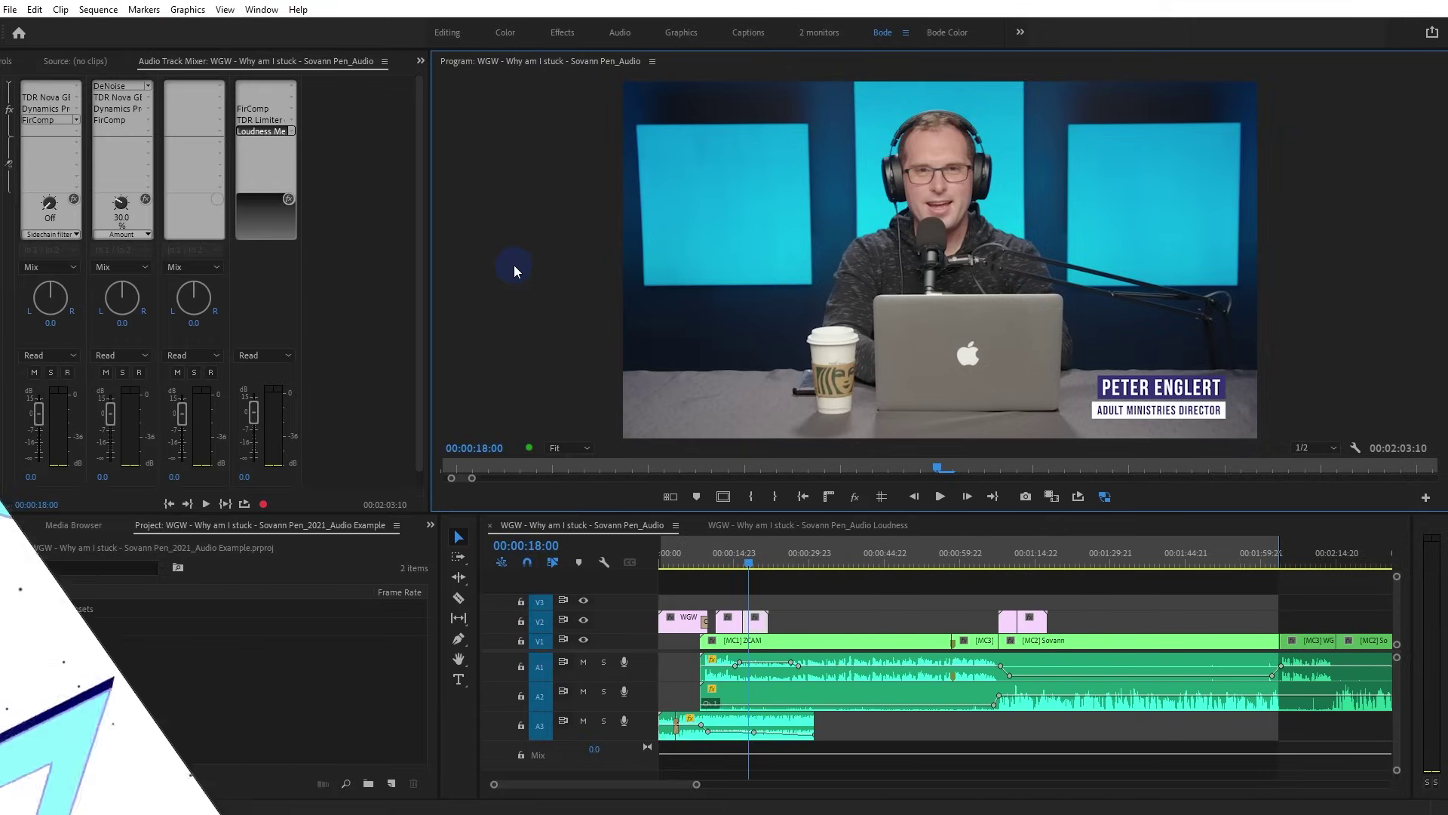
Return to the 'Why am I stuck' audio sequence in the Timeline at 00:00:18:00
left_click(514, 266)
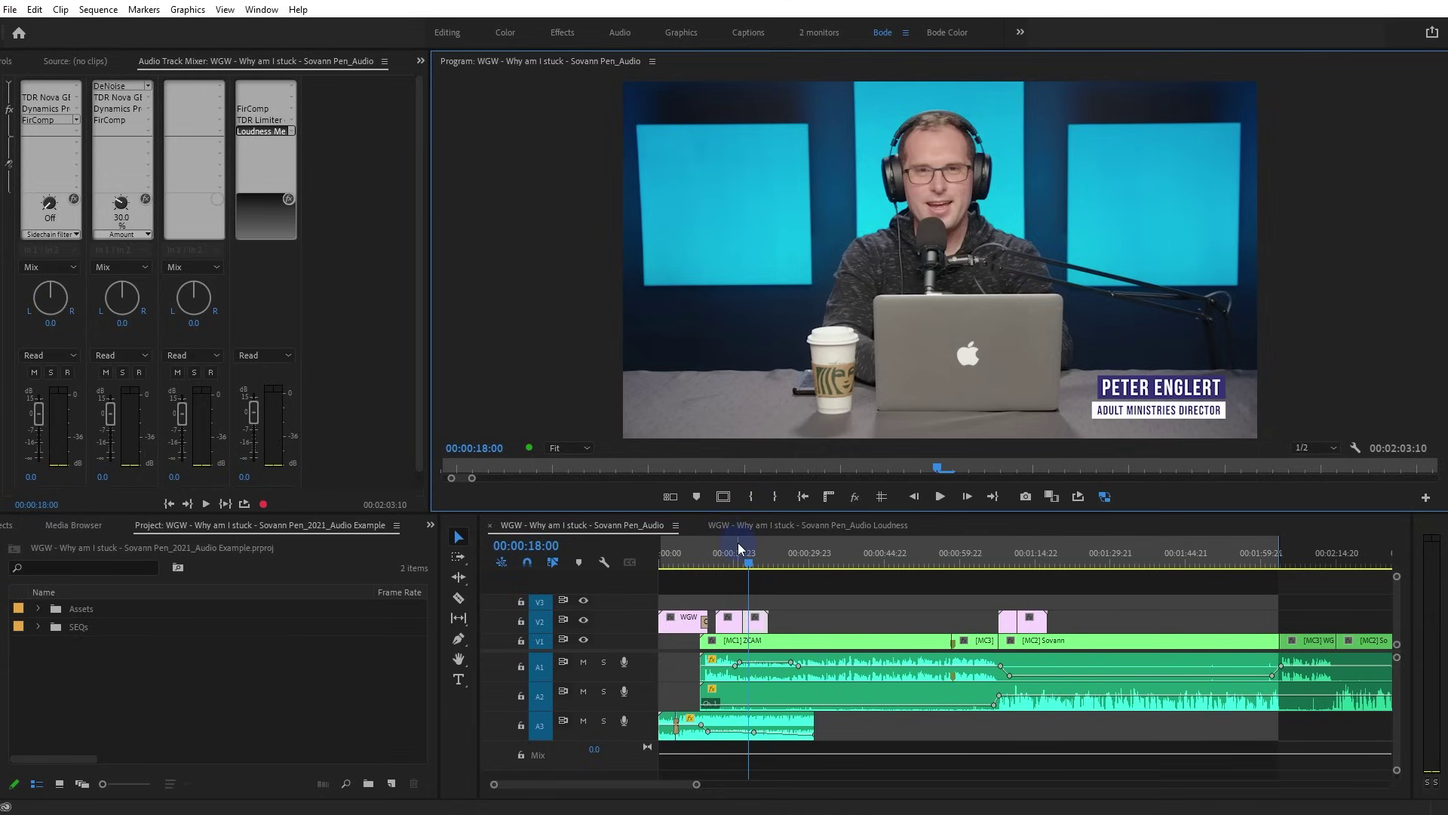
Open the export settings and enable Loudness Normalization with the ITU BS.1770-3 standard
key("ctrl+m")
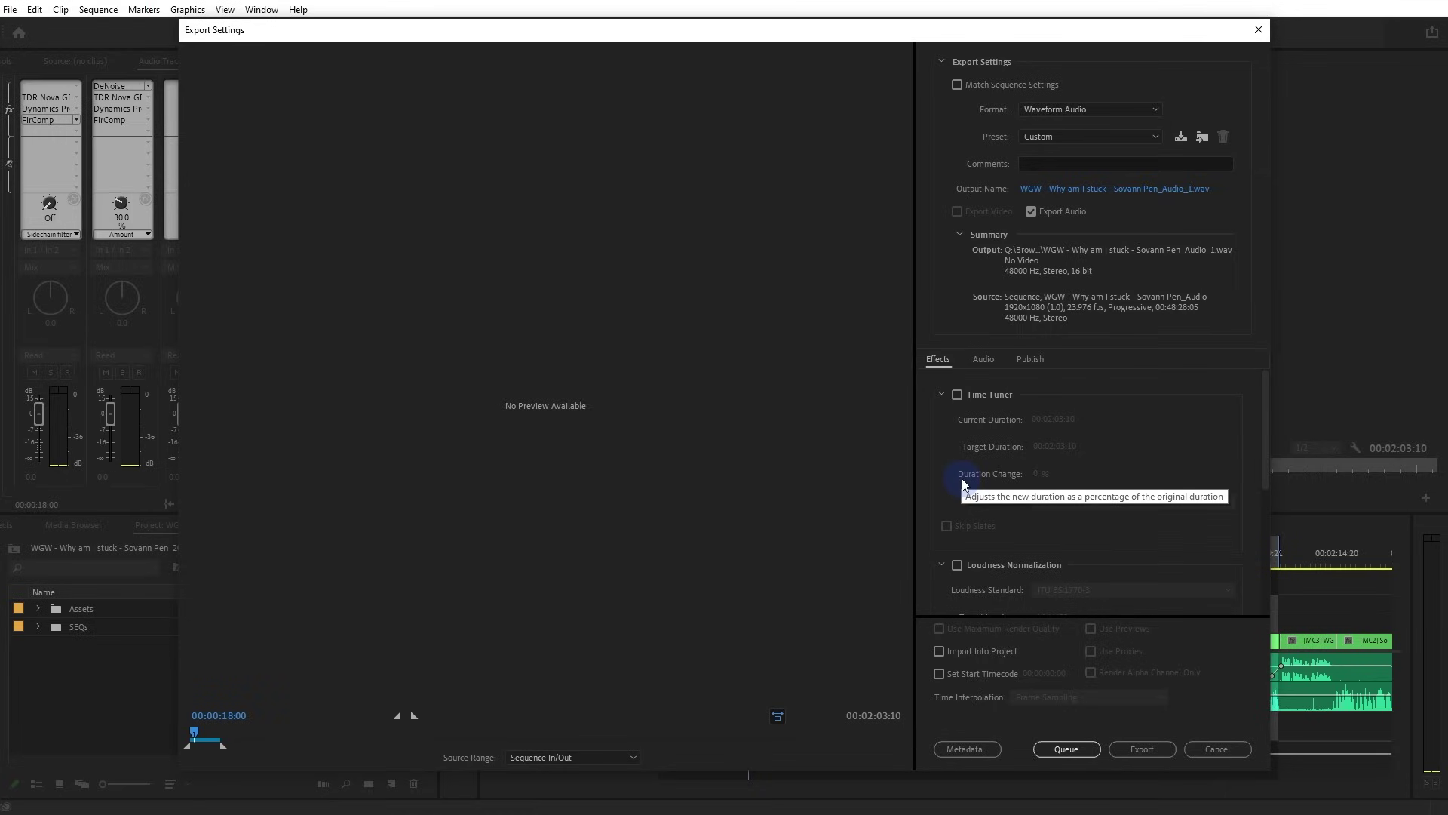
scroll(963, 476, "down", 2)
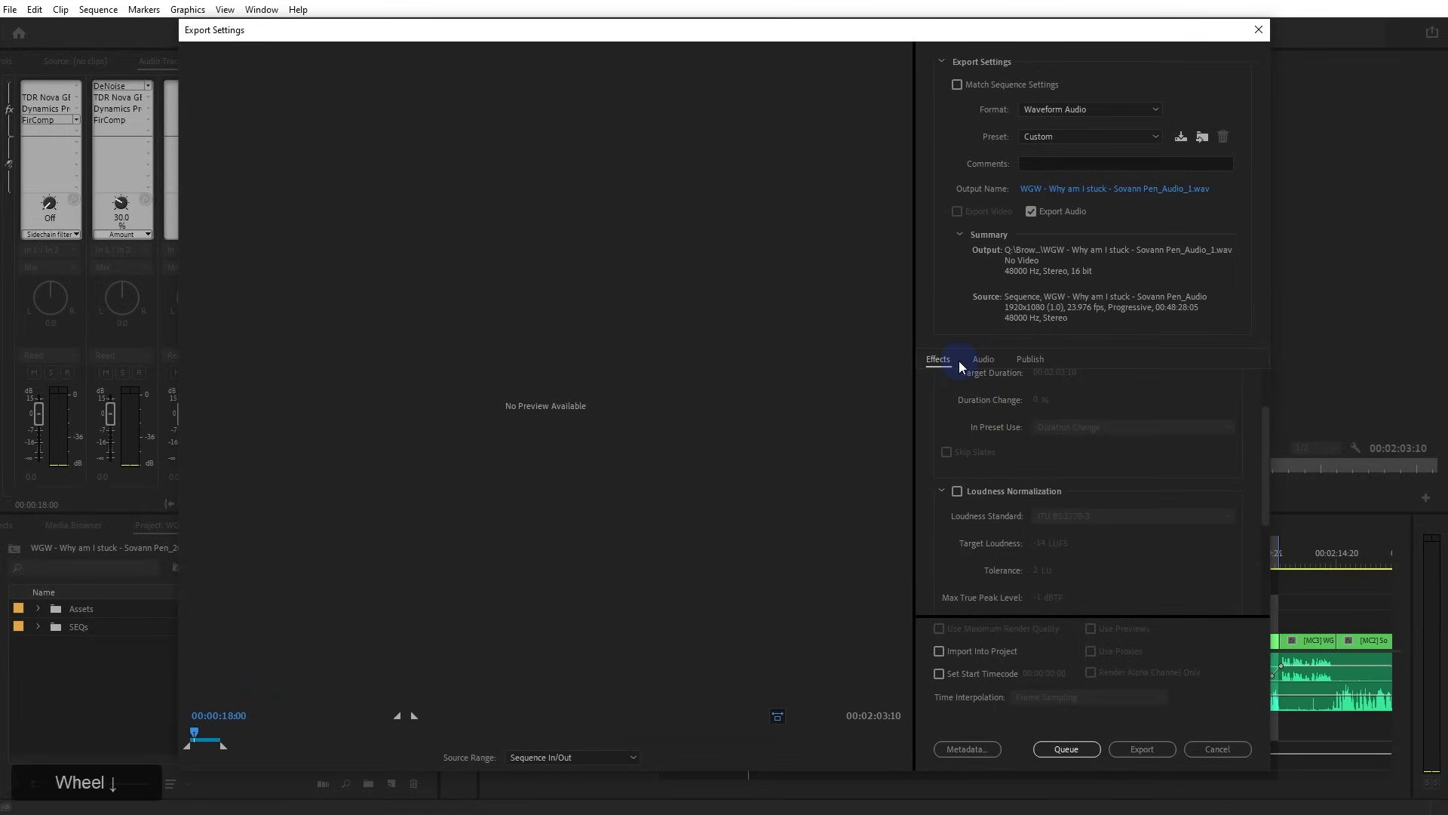
left_click_drag(1265, 436, 1264, 473)
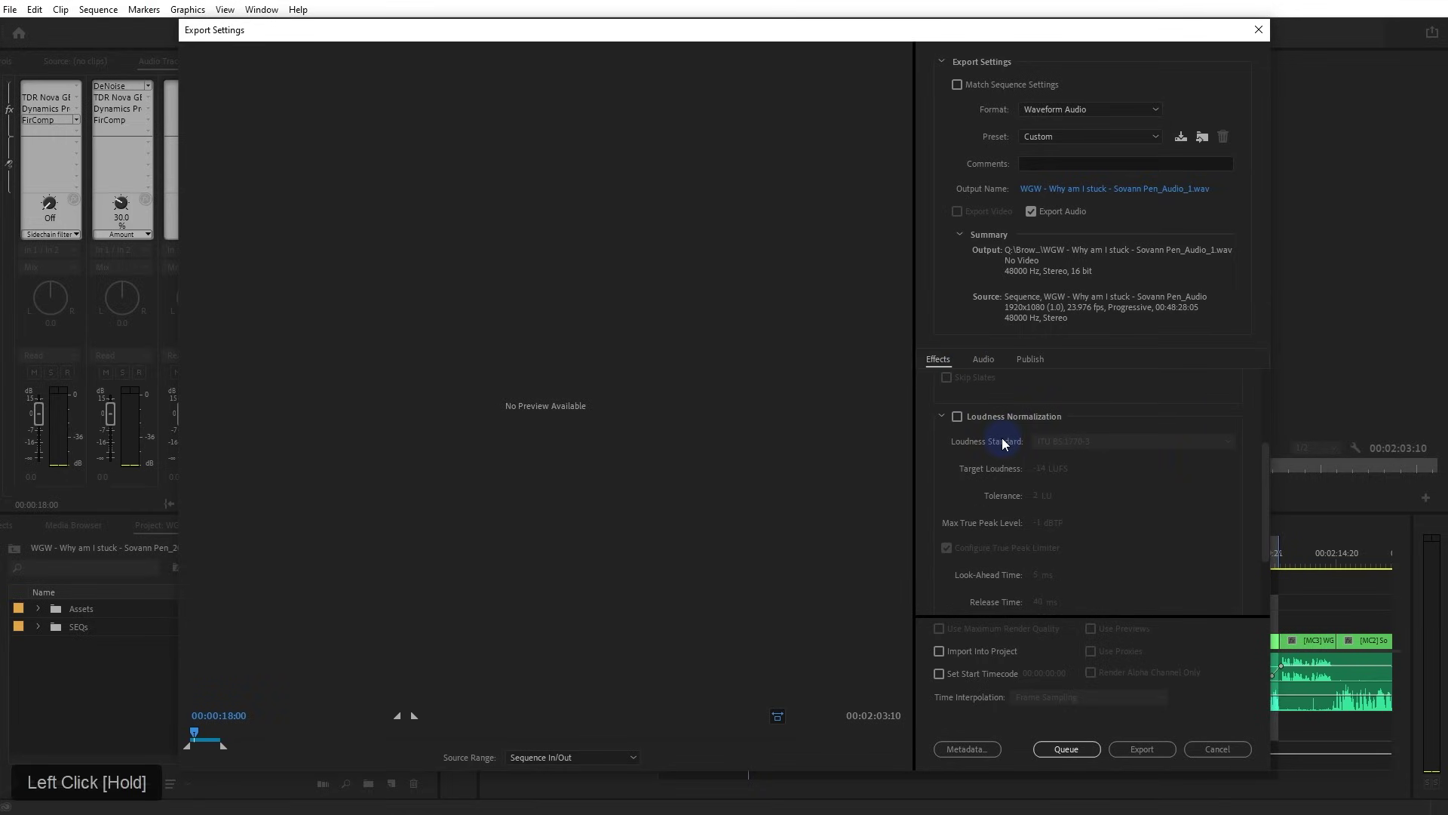
left_click(957, 416)
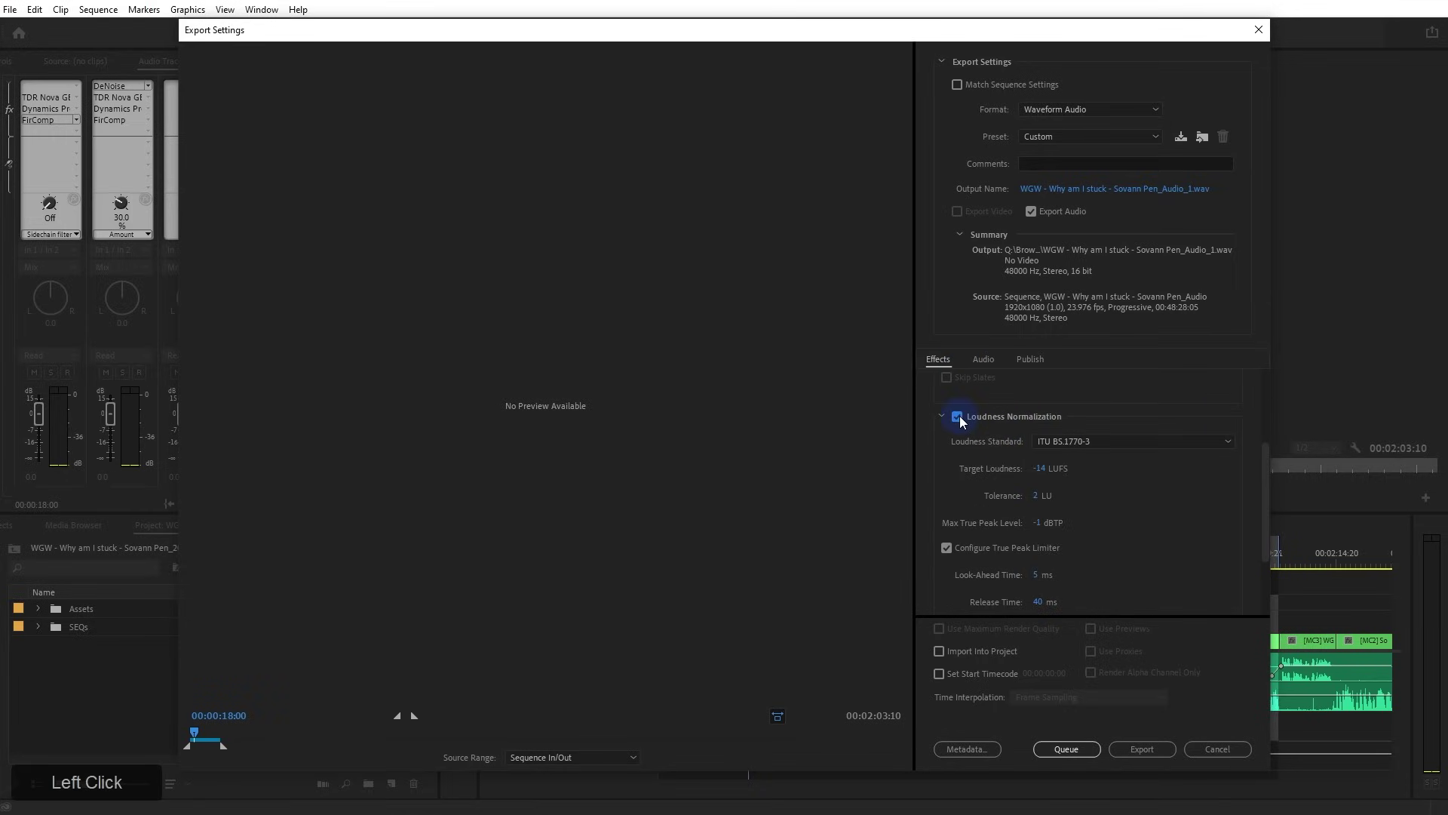
left_click(1084, 442)
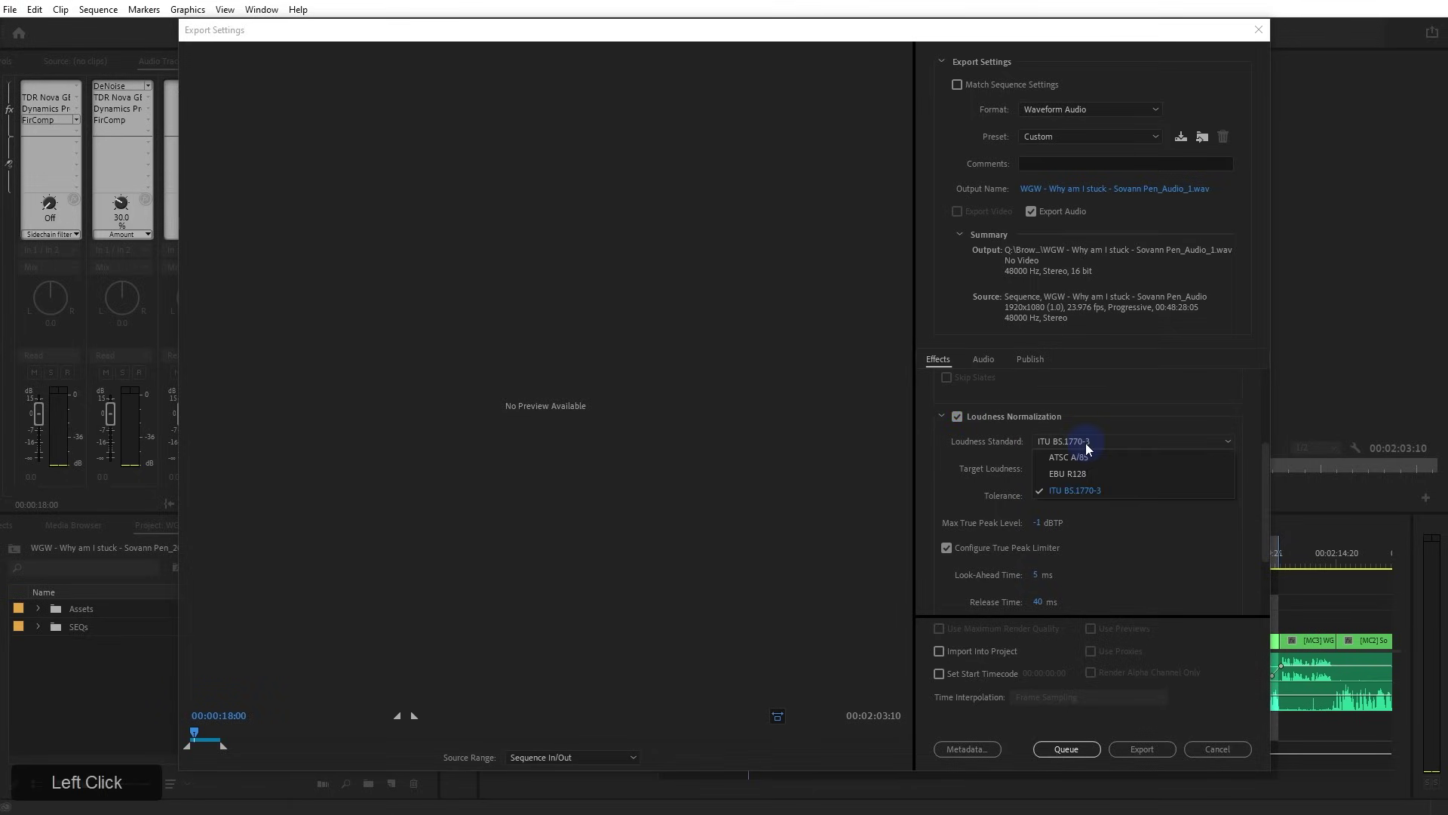
left_click(1084, 445)
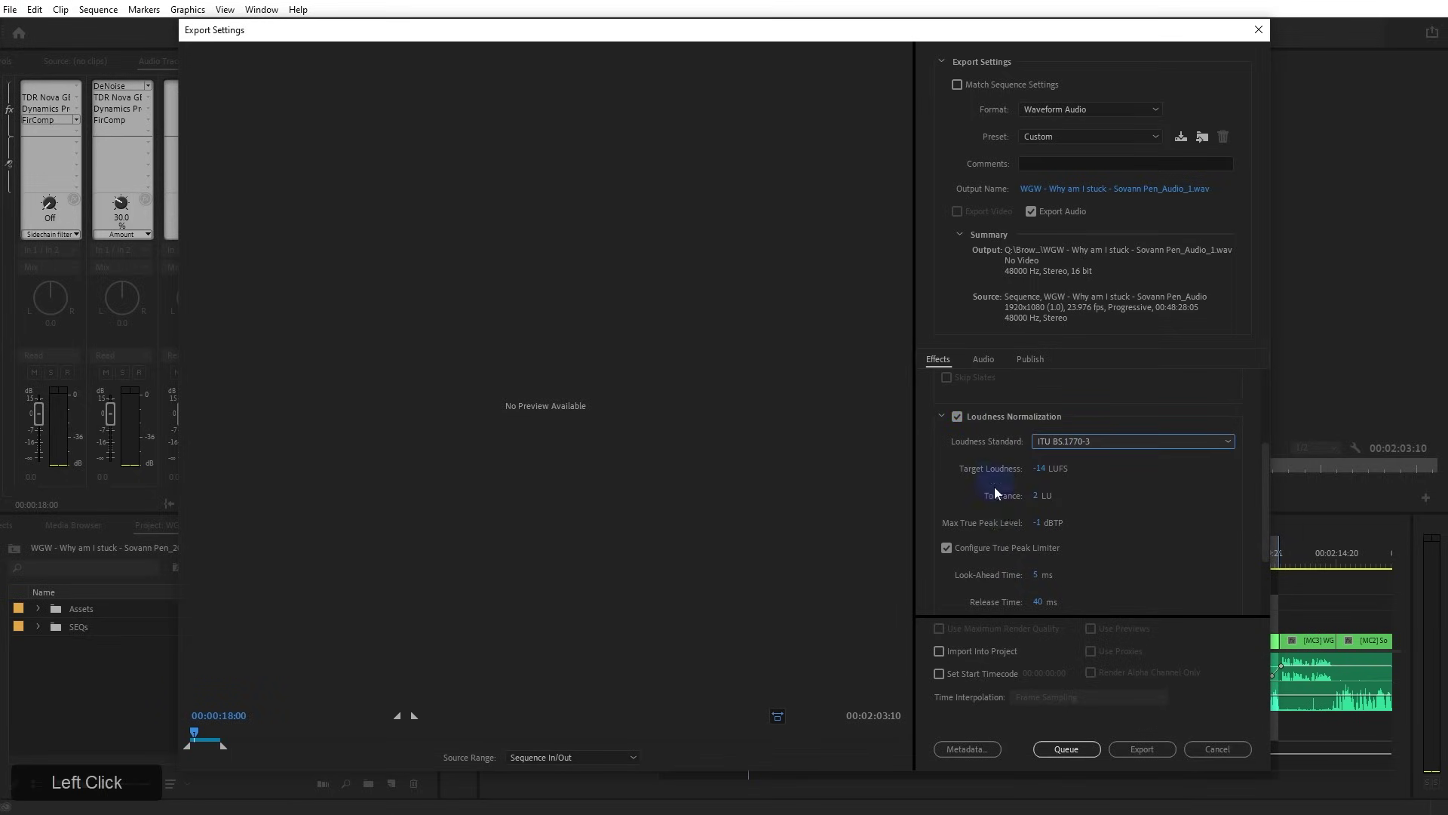
Try the ATSC A/85 loudness standard, then switch back to ITU BS.1770-3
scroll(997, 537, "up", 1)
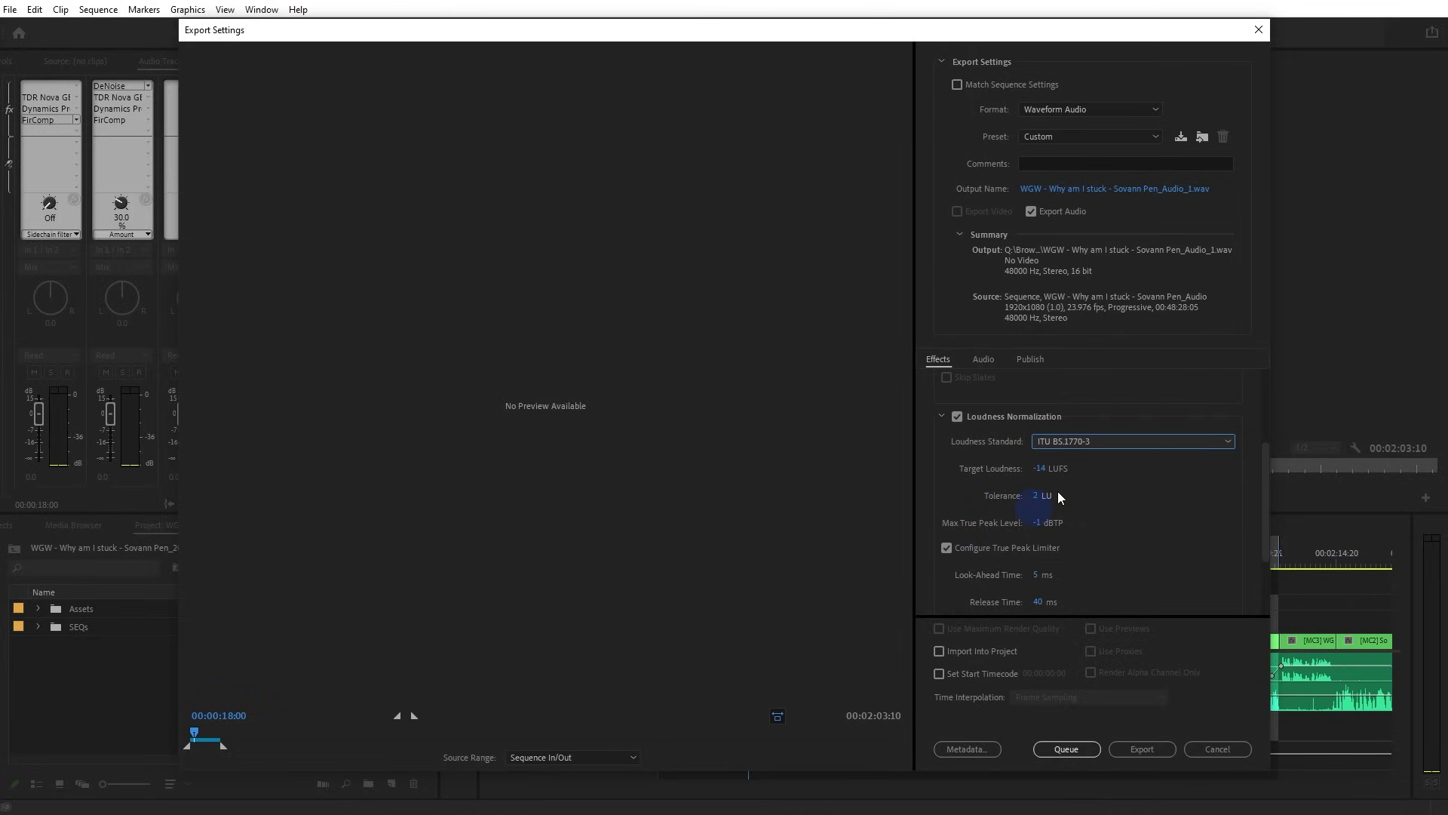
left_click(1098, 442)
left_click(1098, 462)
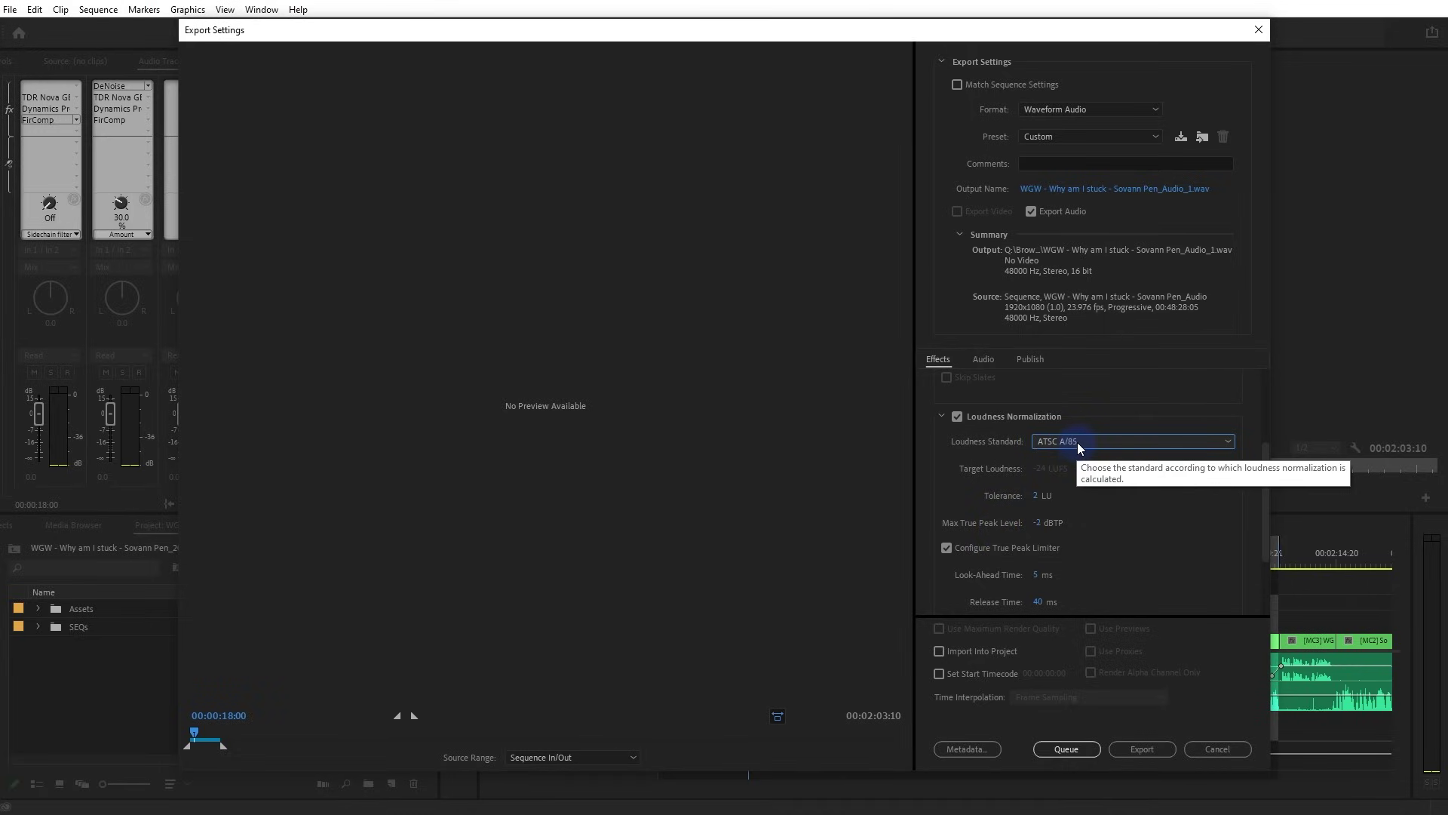
left_click(1077, 444)
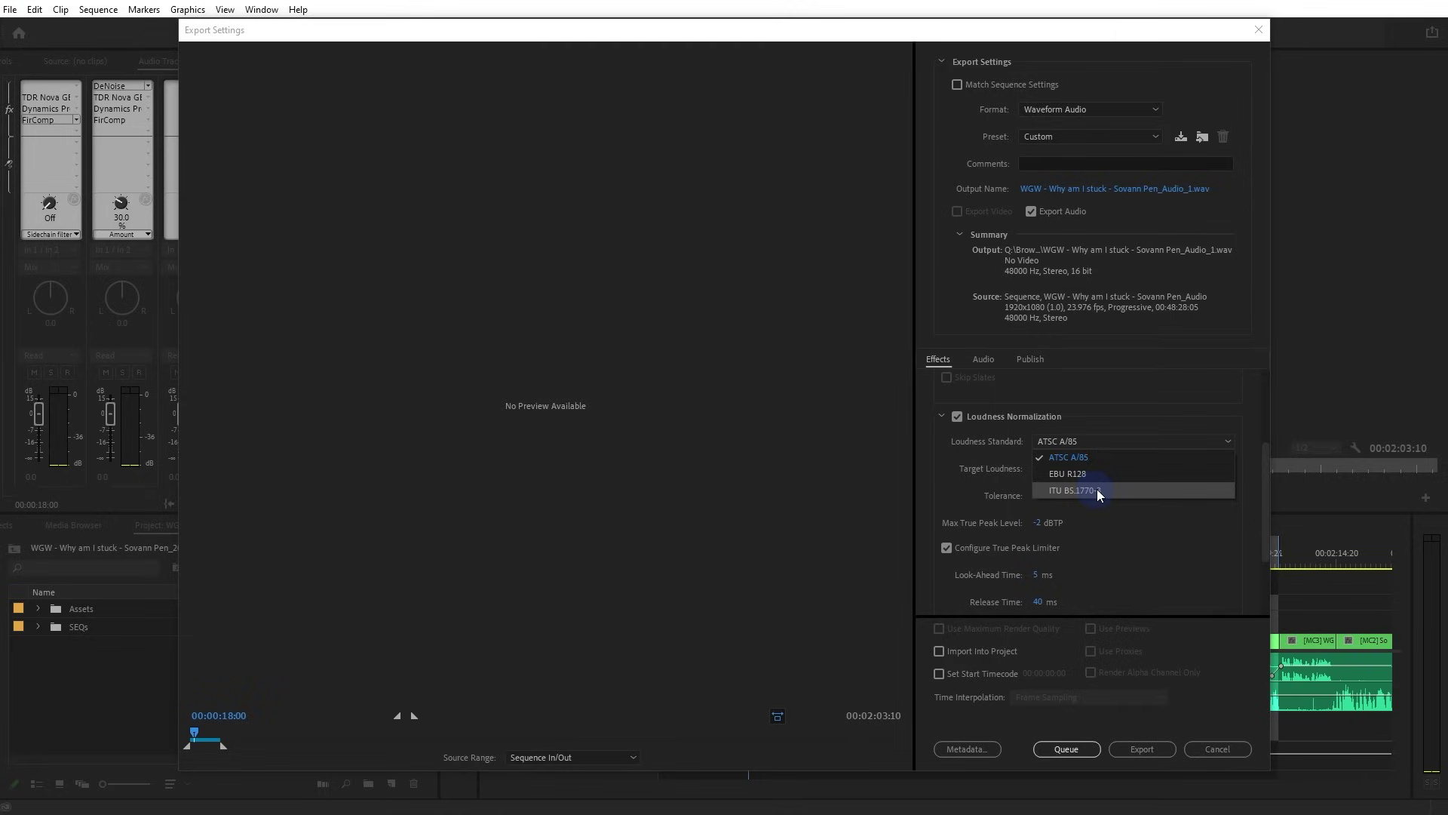
left_click(1097, 490)
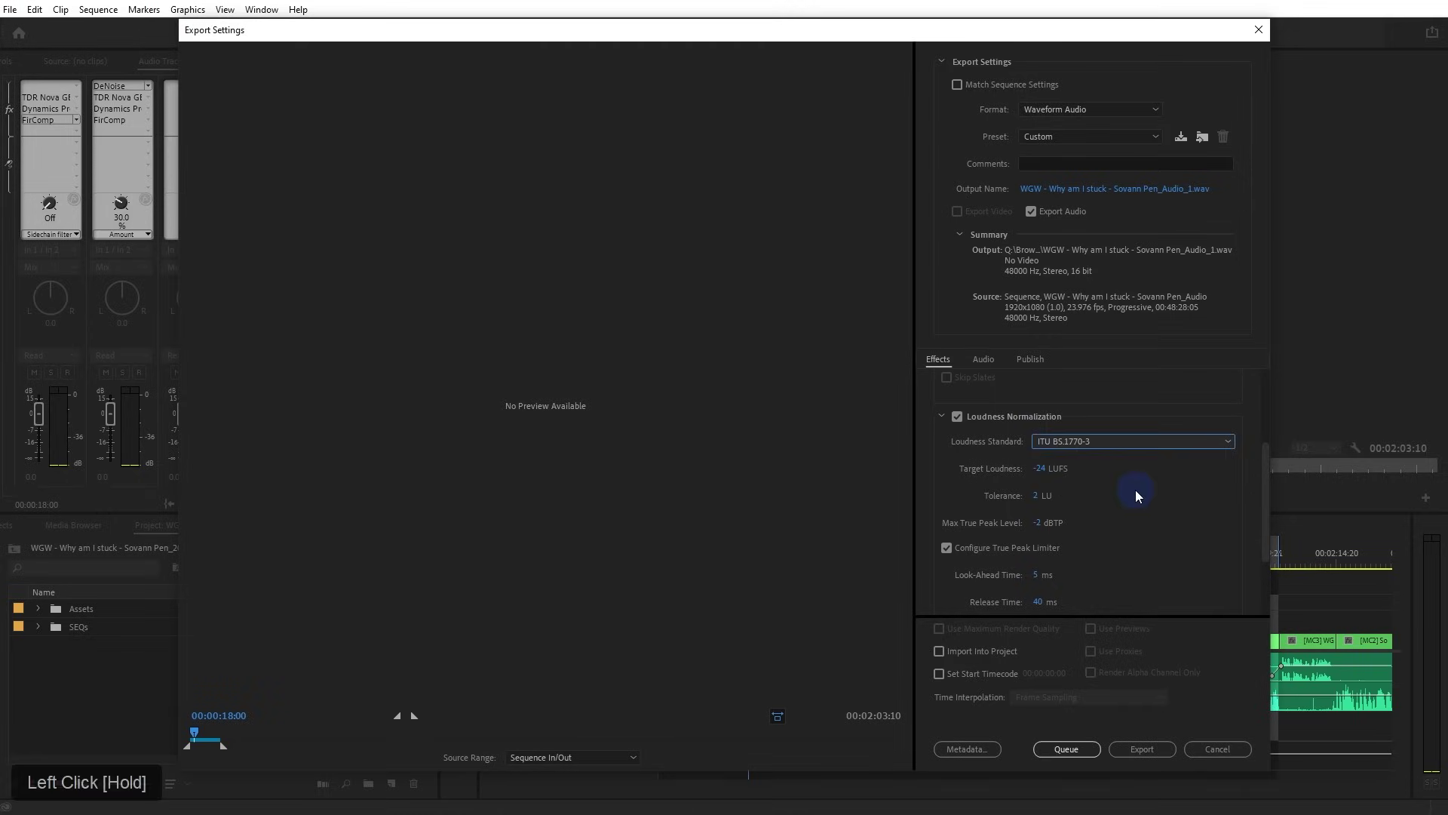
Set the target loudness to -14 LUFS
left_click(1062, 463)
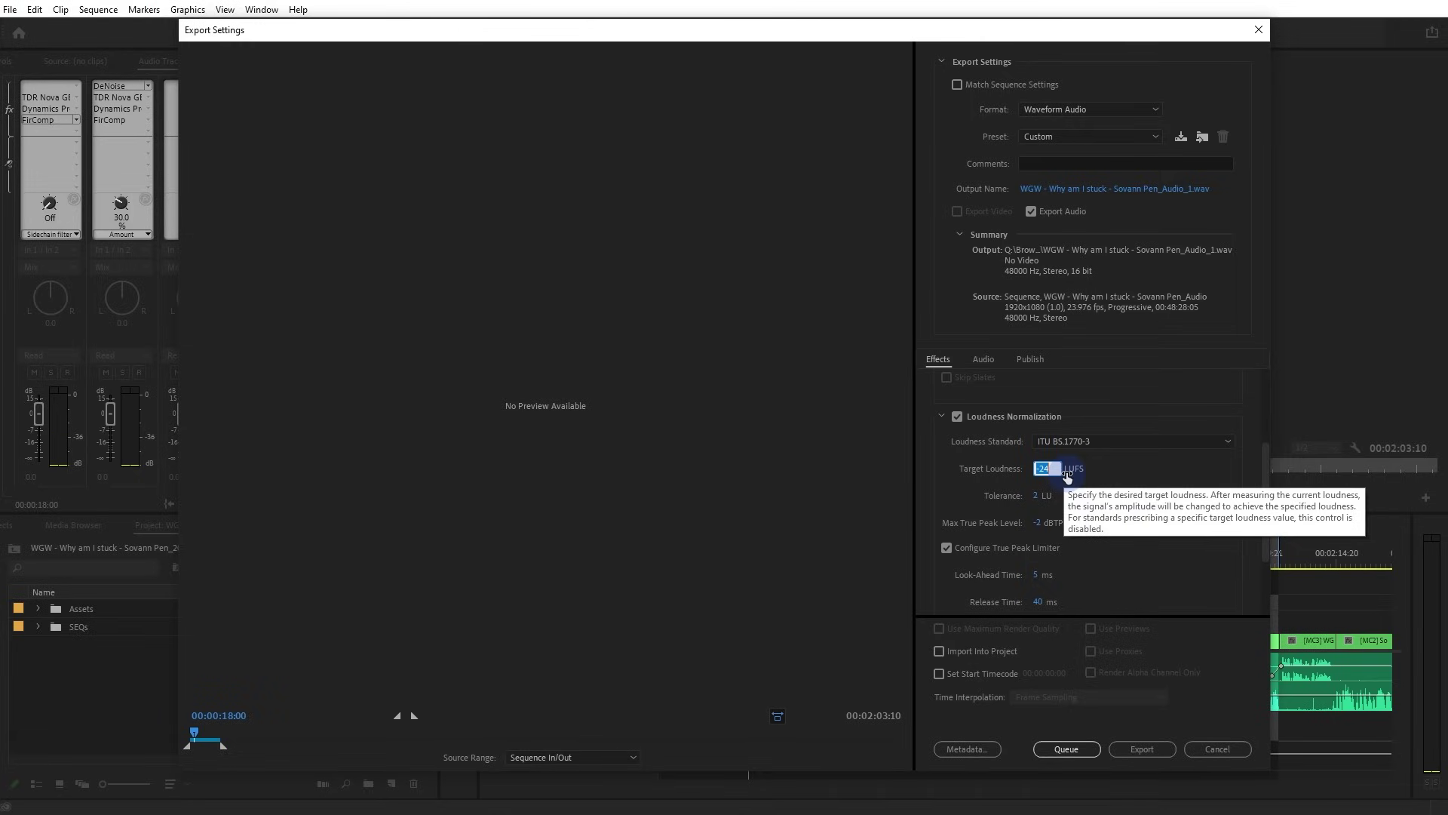
type("-14")
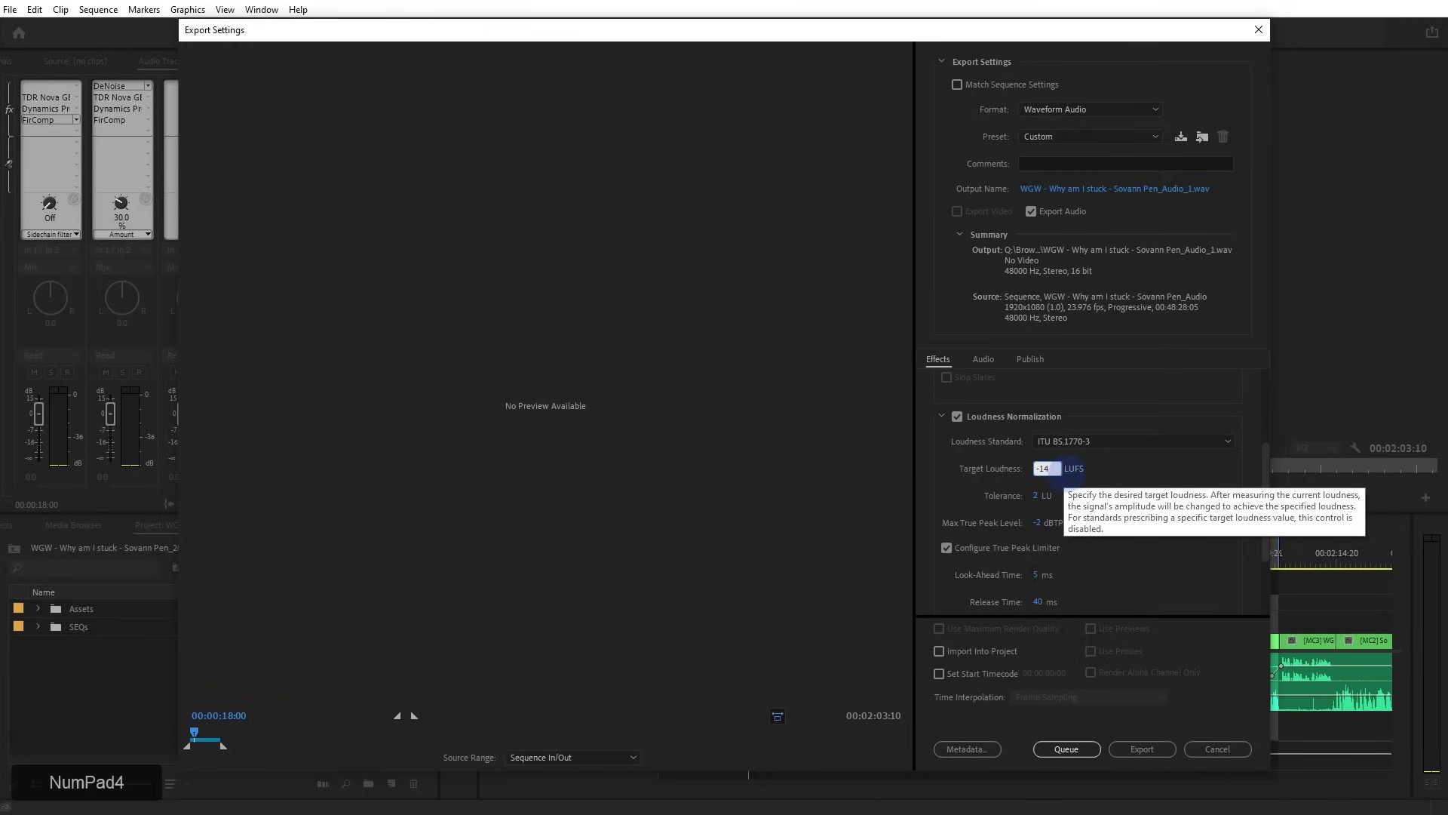
left_click(983, 476)
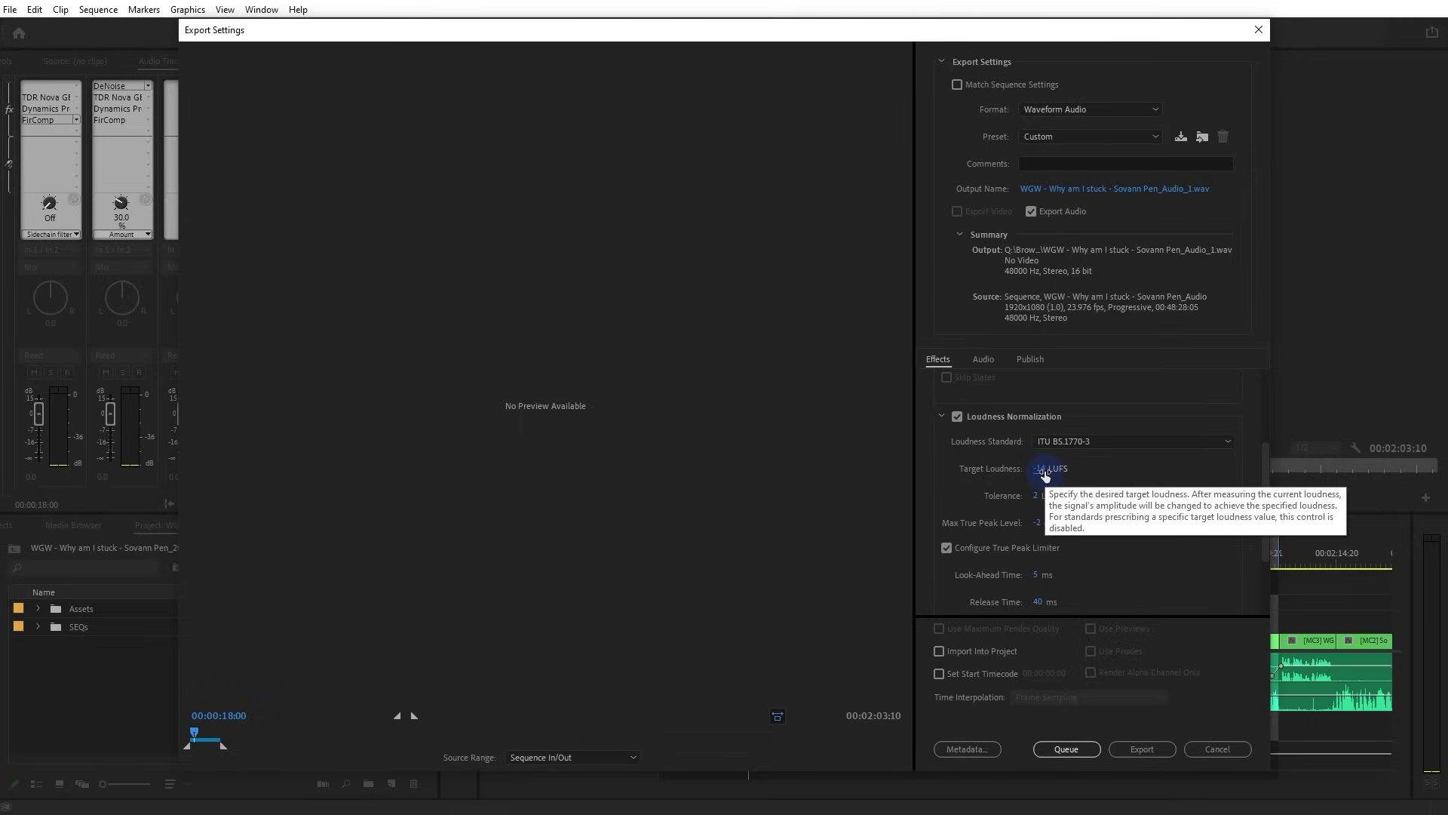
left_click_drag(1050, 468, 1036, 474)
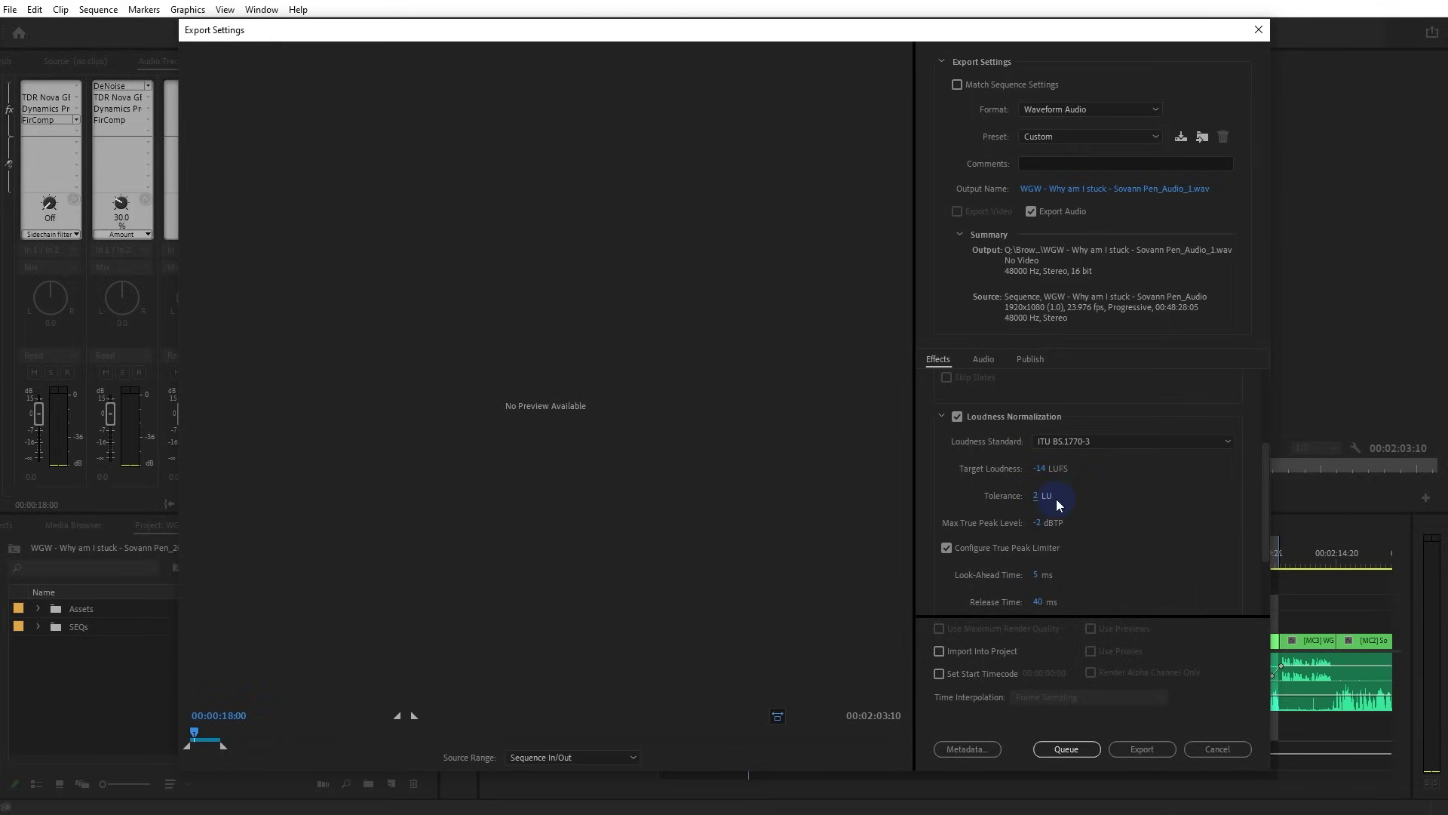
Set the maximum true peak level to -1 dBTP
left_click(1040, 522)
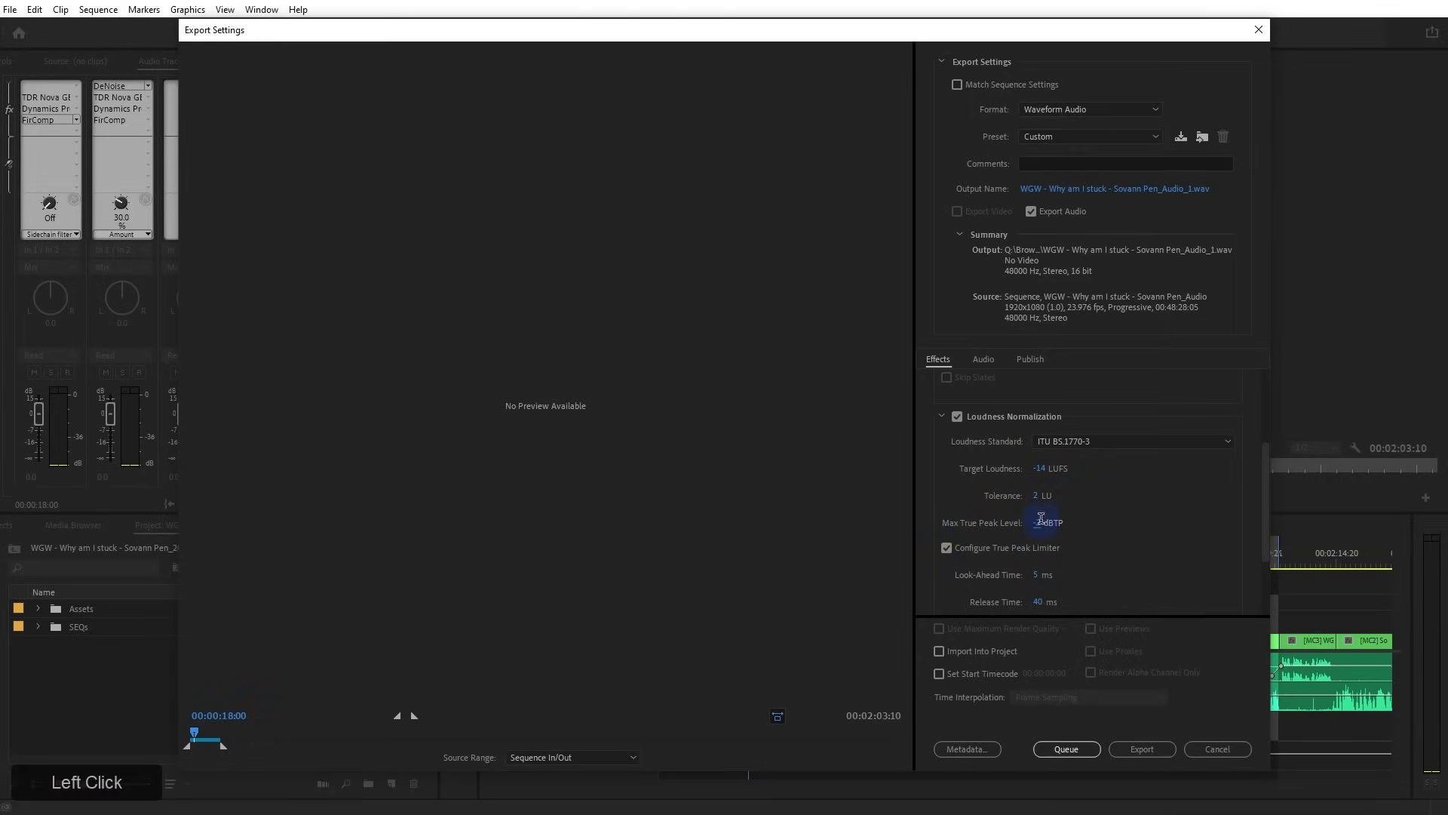
type("-41")
key("BackSpace")
key("BackSpace")
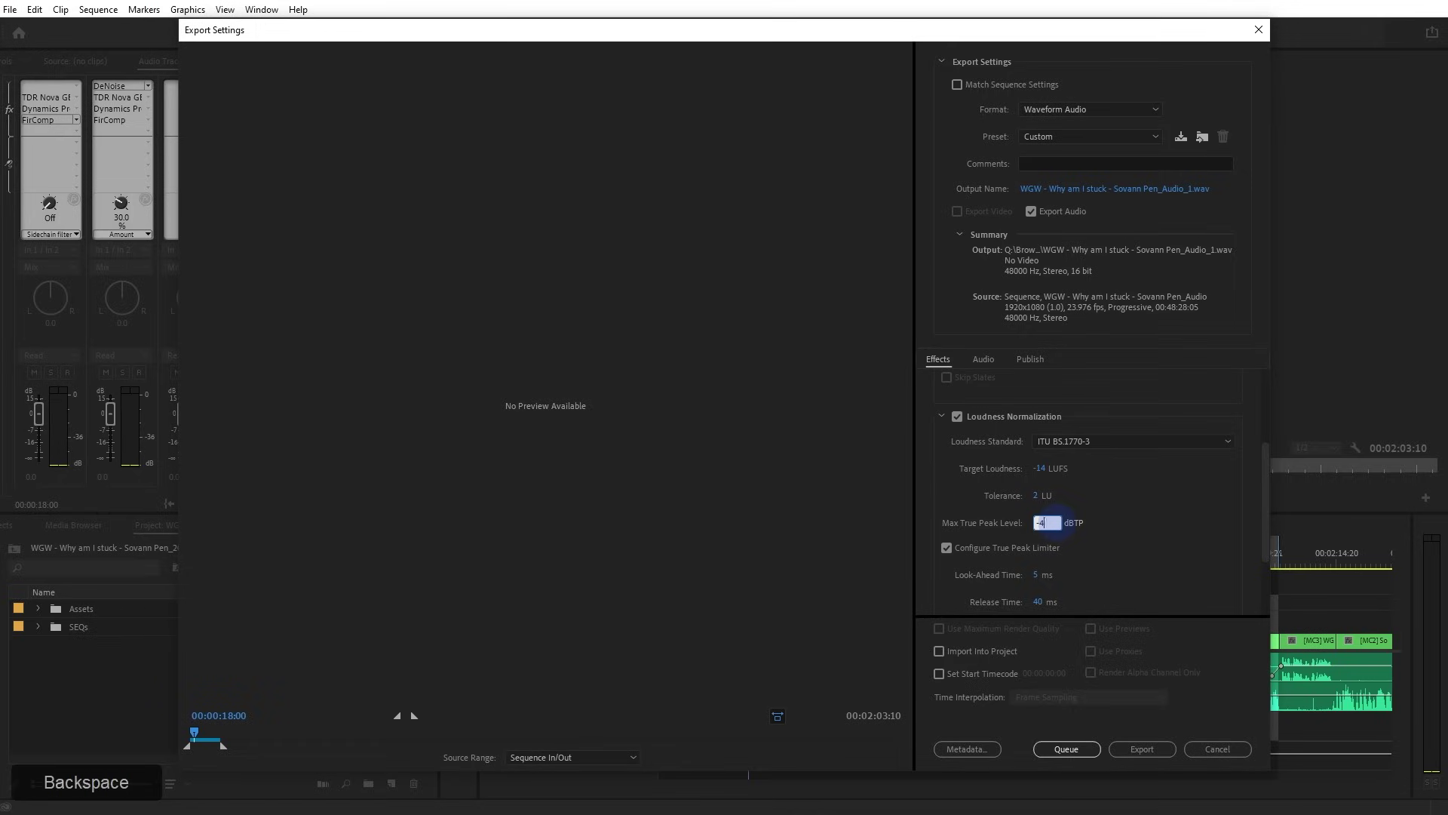
type("1")
left_click(999, 524)
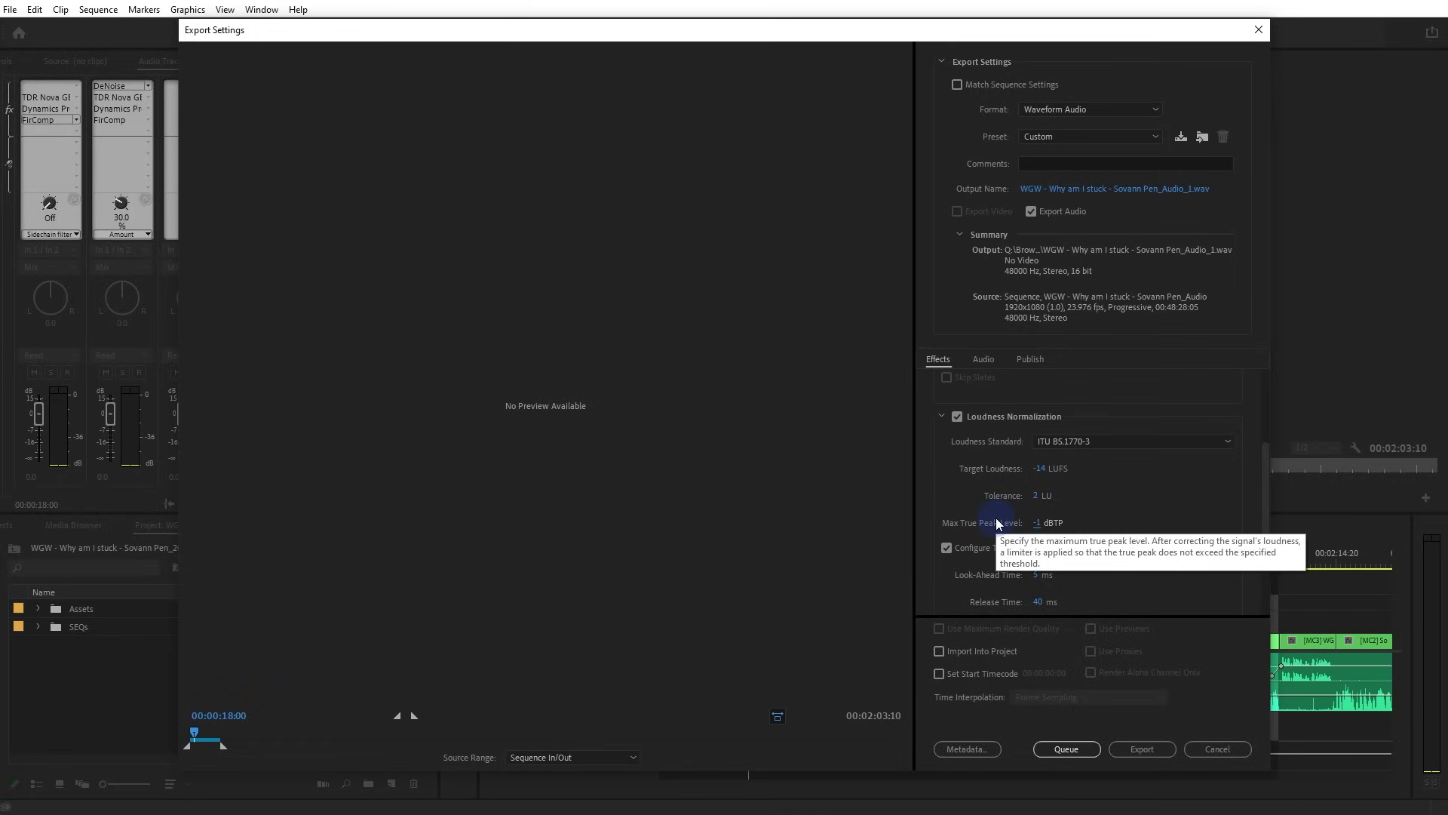
Turn the true peak limiter off and back on
left_click_drag(1269, 519, 1264, 549)
left_click(956, 445)
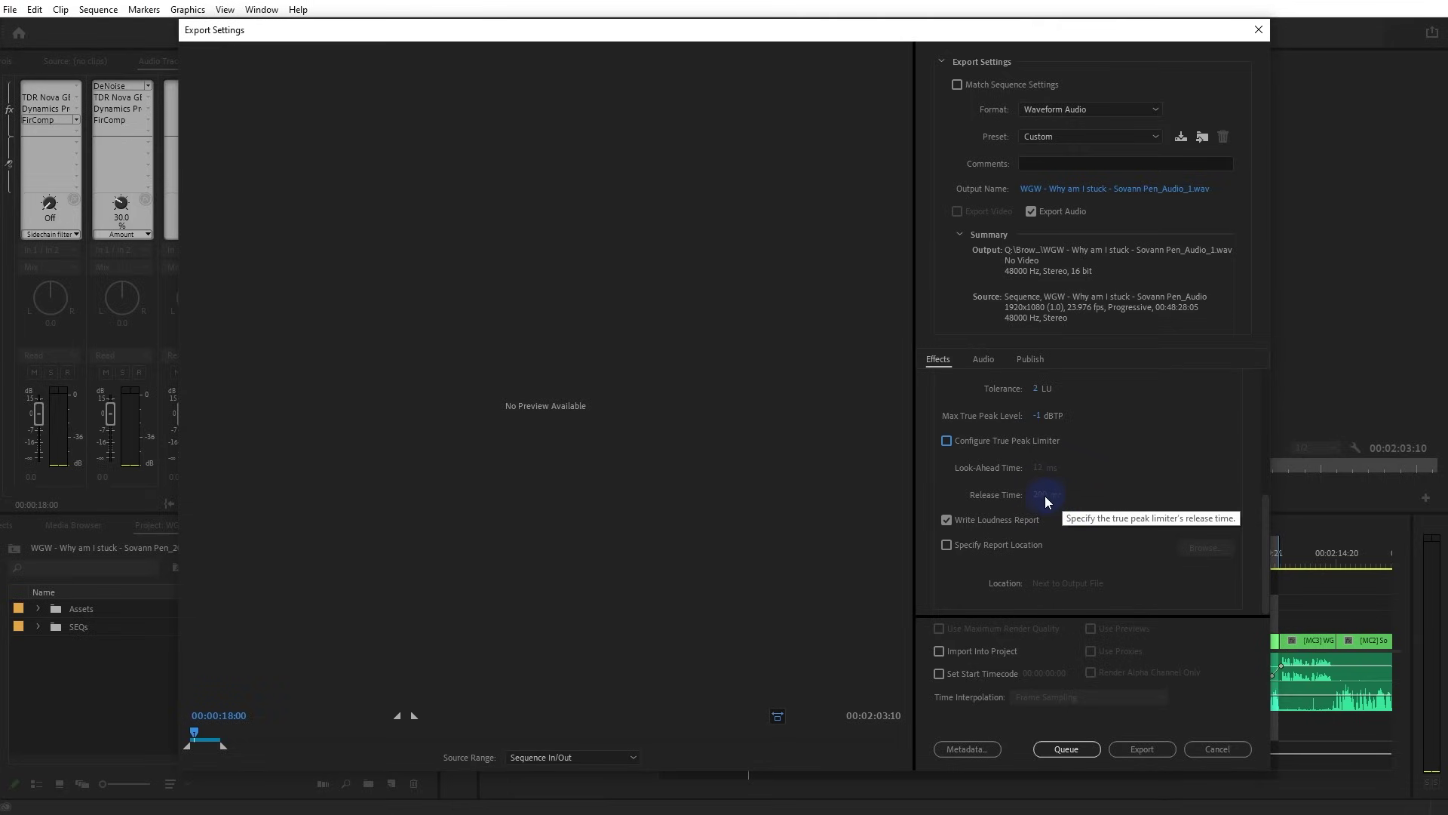
left_click(948, 442)
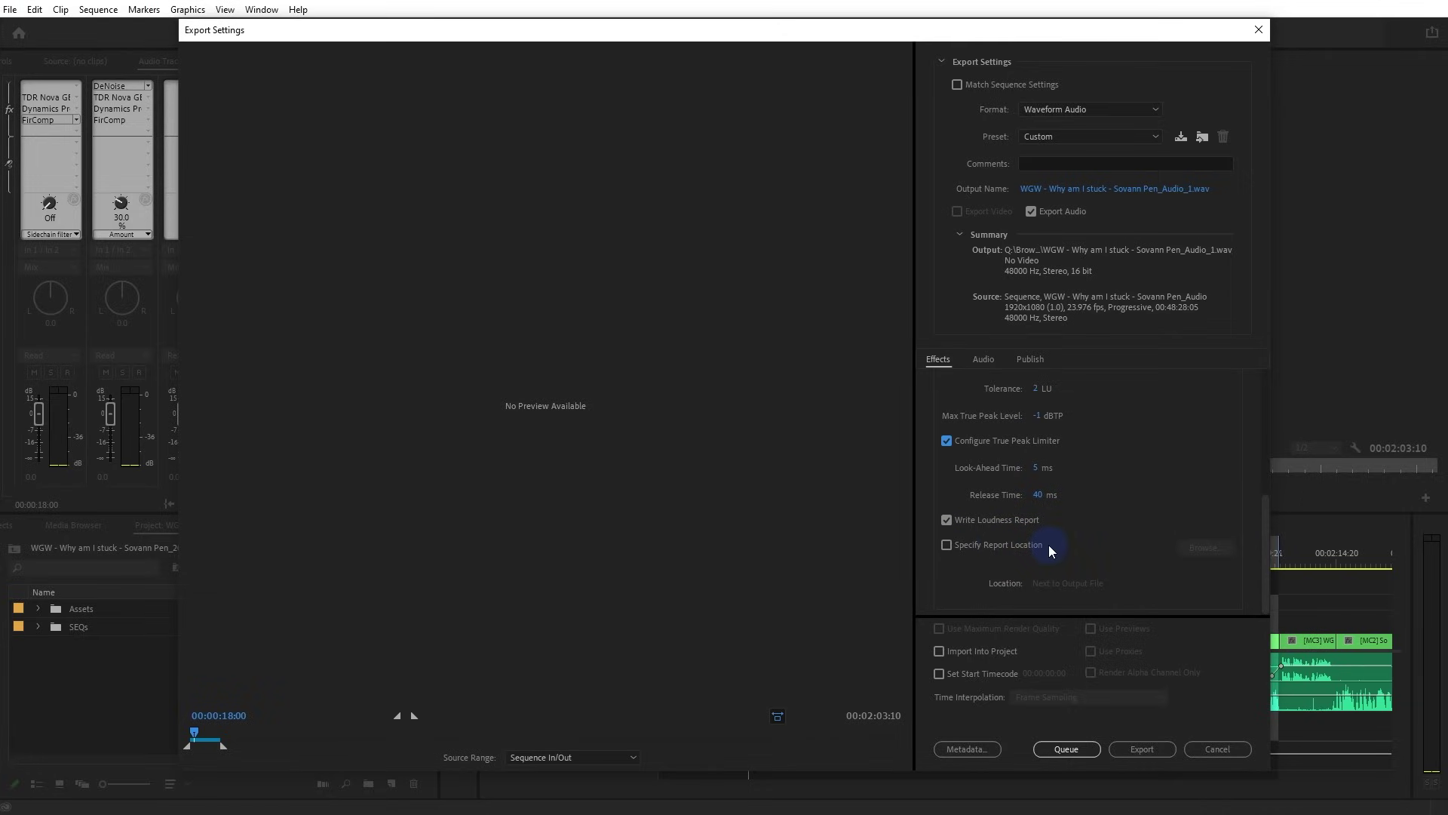
left_click(1239, 748)
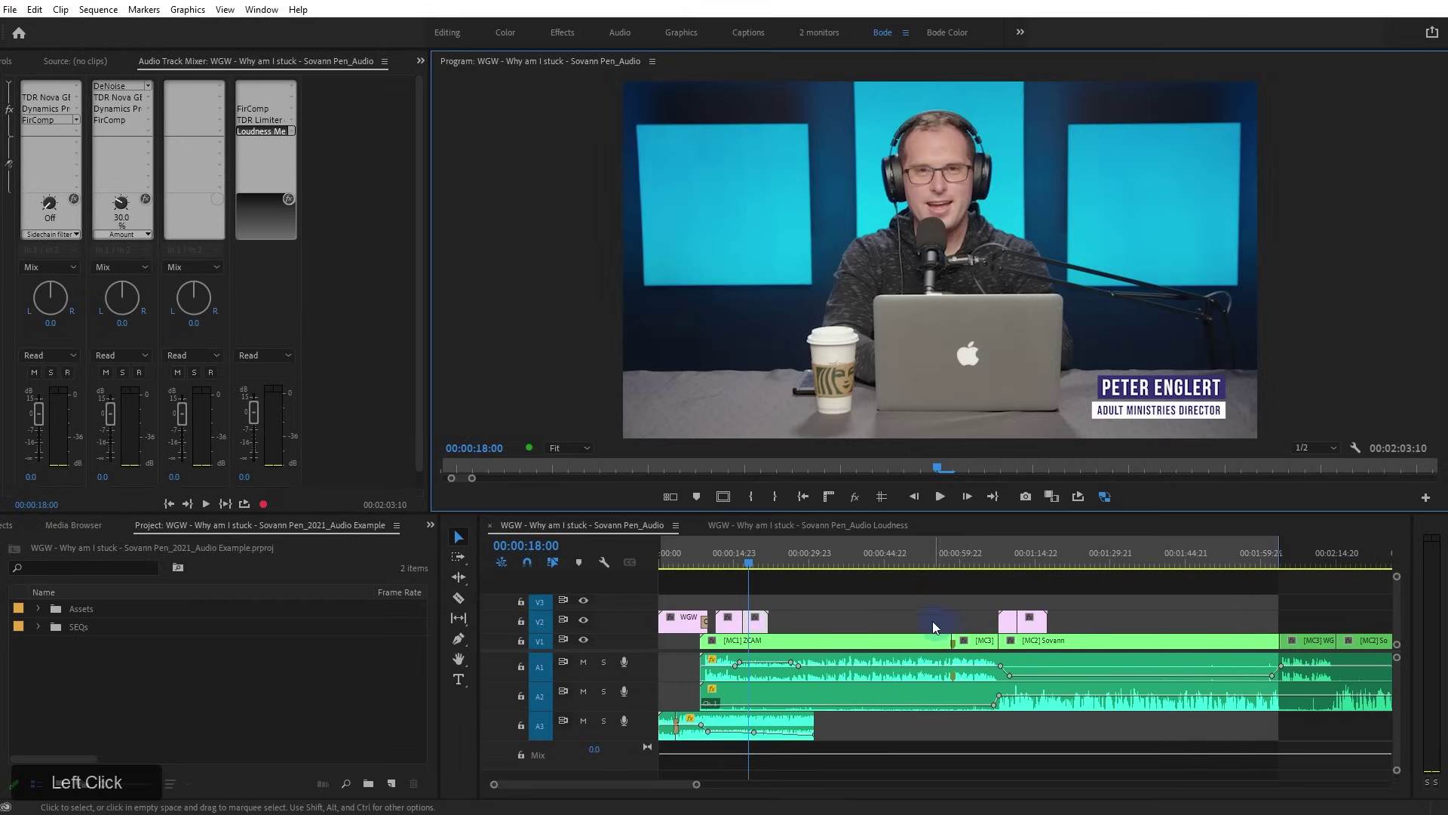
left_click(889, 603)
key("Delete")
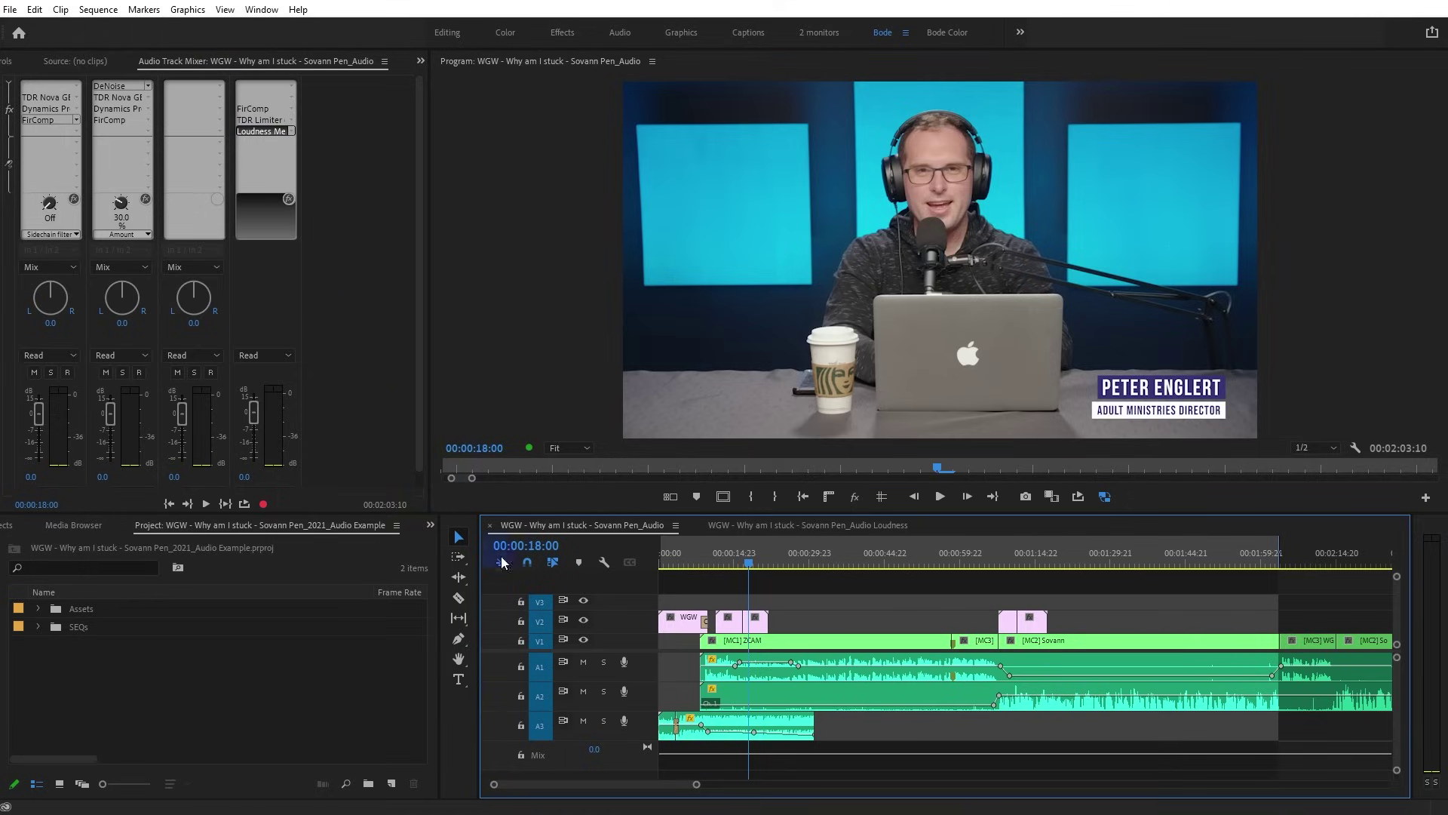
left_click(807, 528)
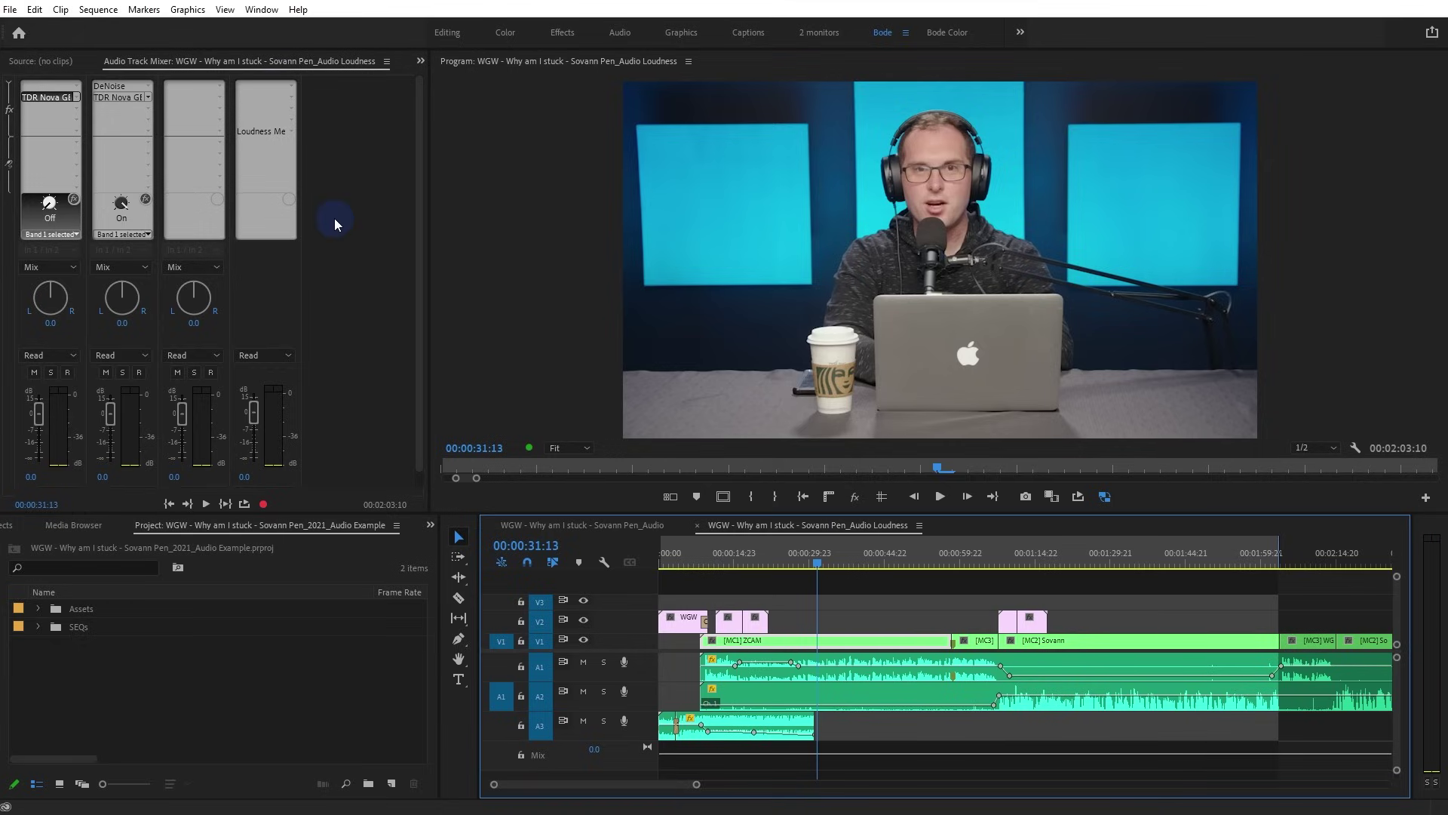
Inspect the TDR Nova GE equaliser on track 1 and the DeNoise effect on track 2
double_click(42, 99)
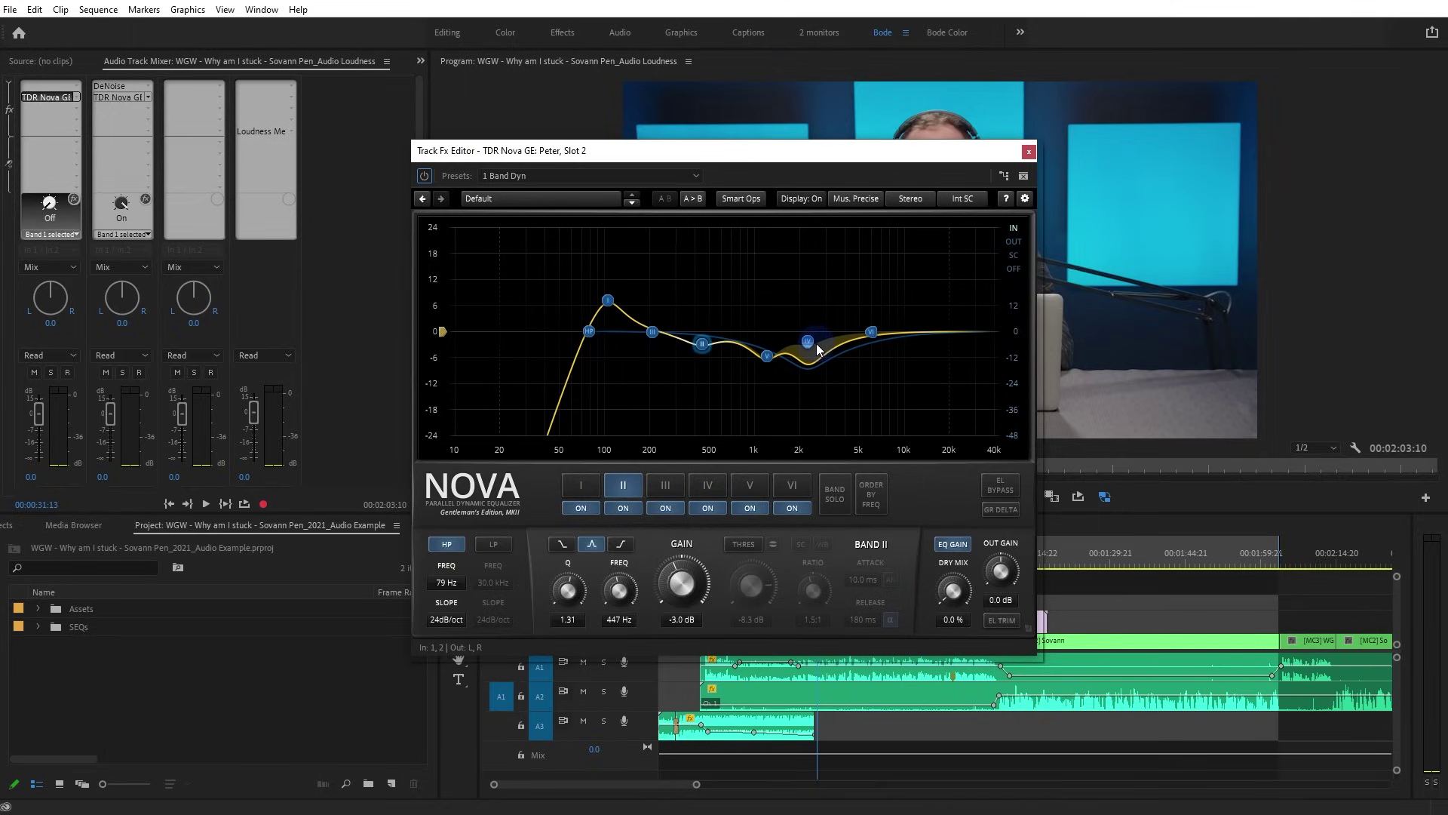
left_click(1029, 152)
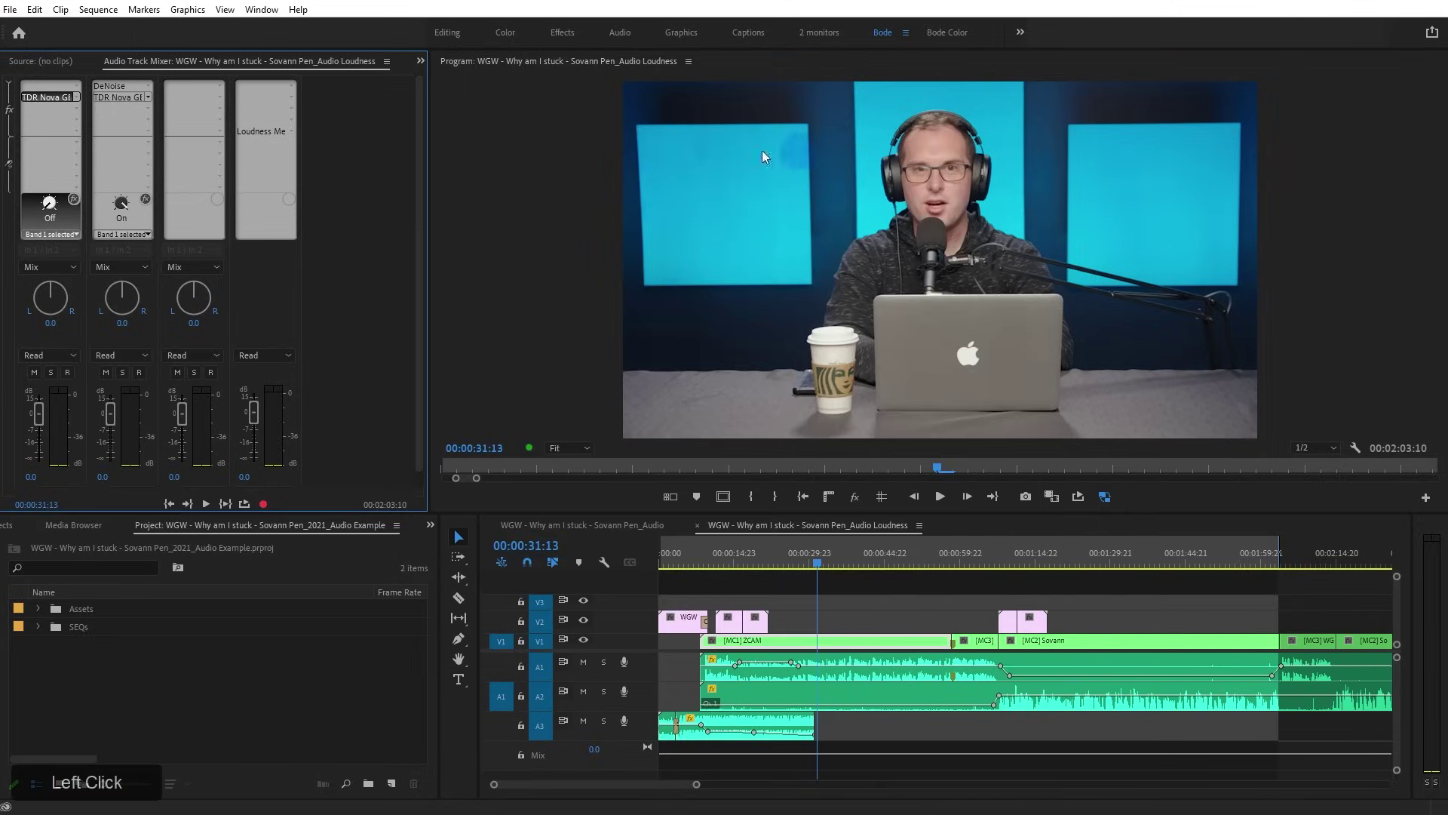
double_click(128, 93)
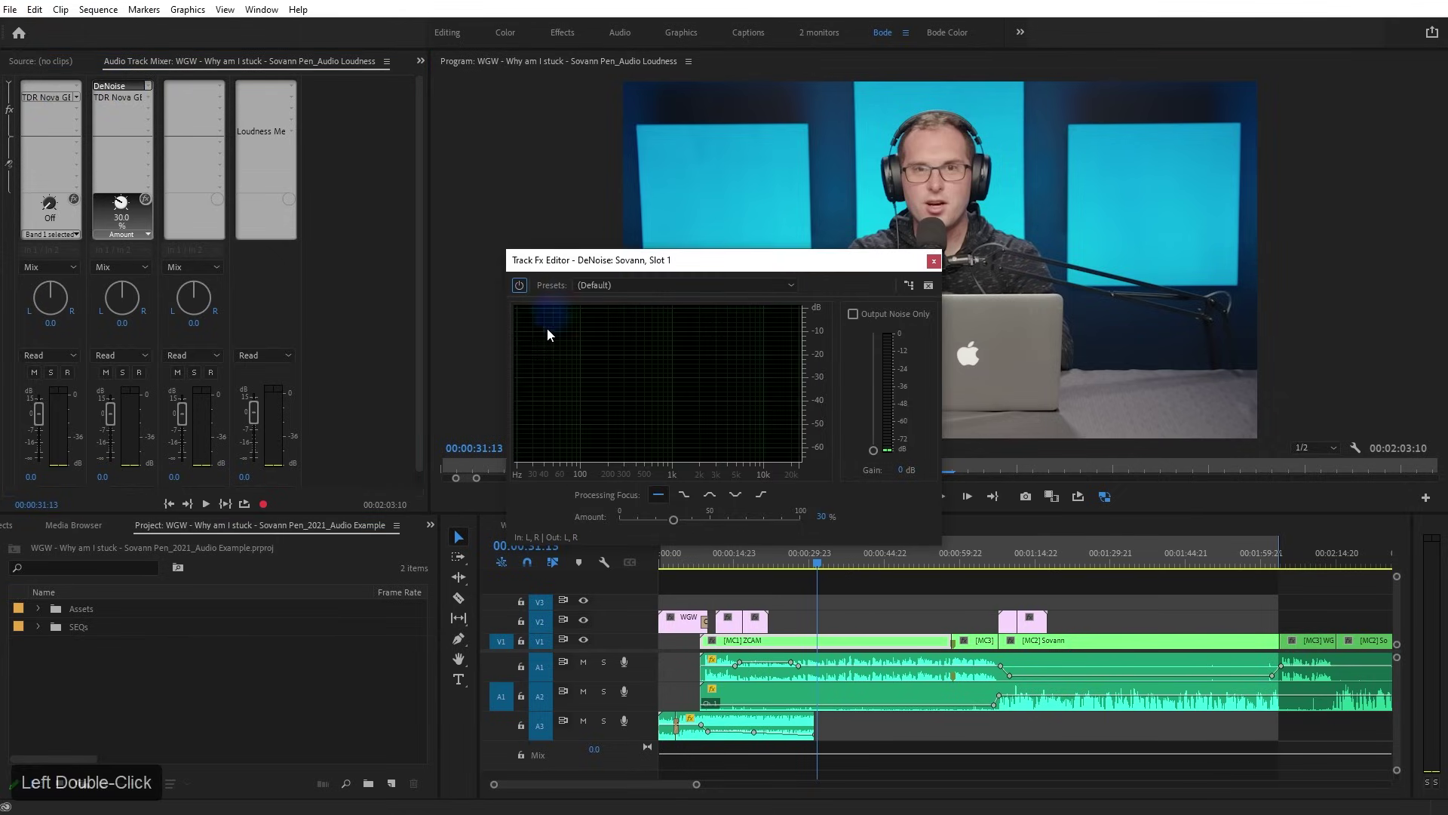
left_click(935, 258)
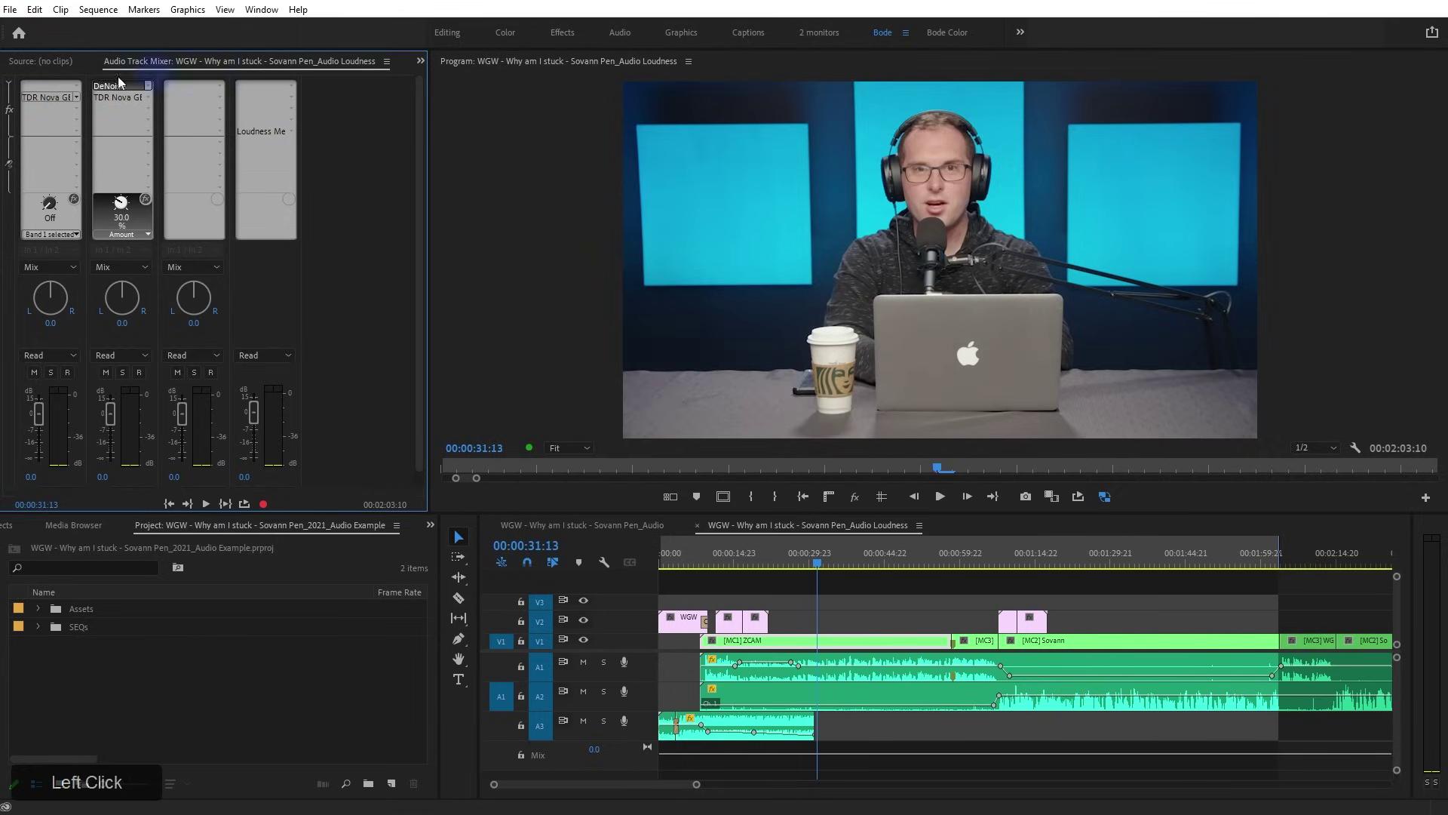
left_click(629, 525)
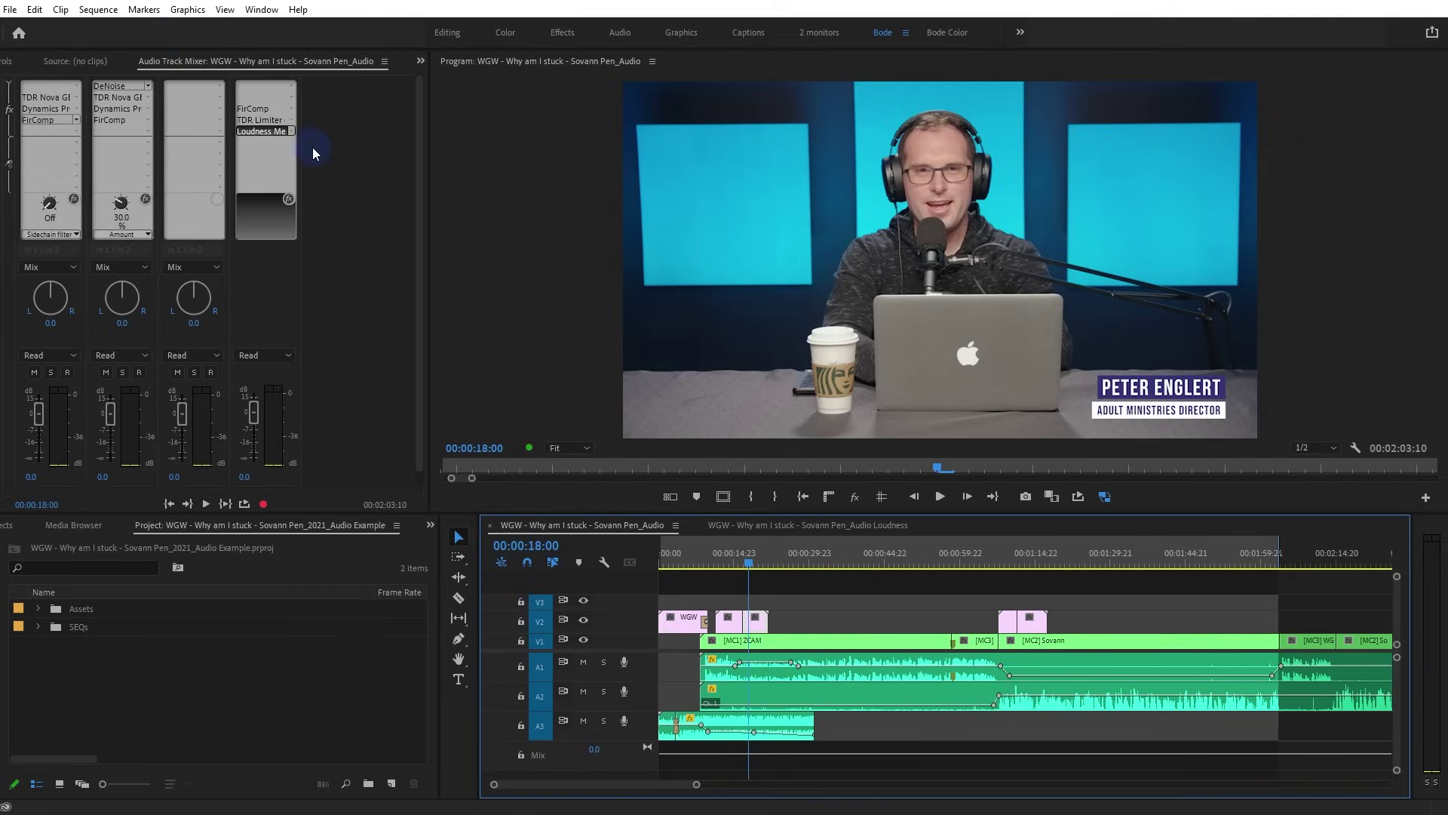
left_click(291, 131)
left_click(739, 526)
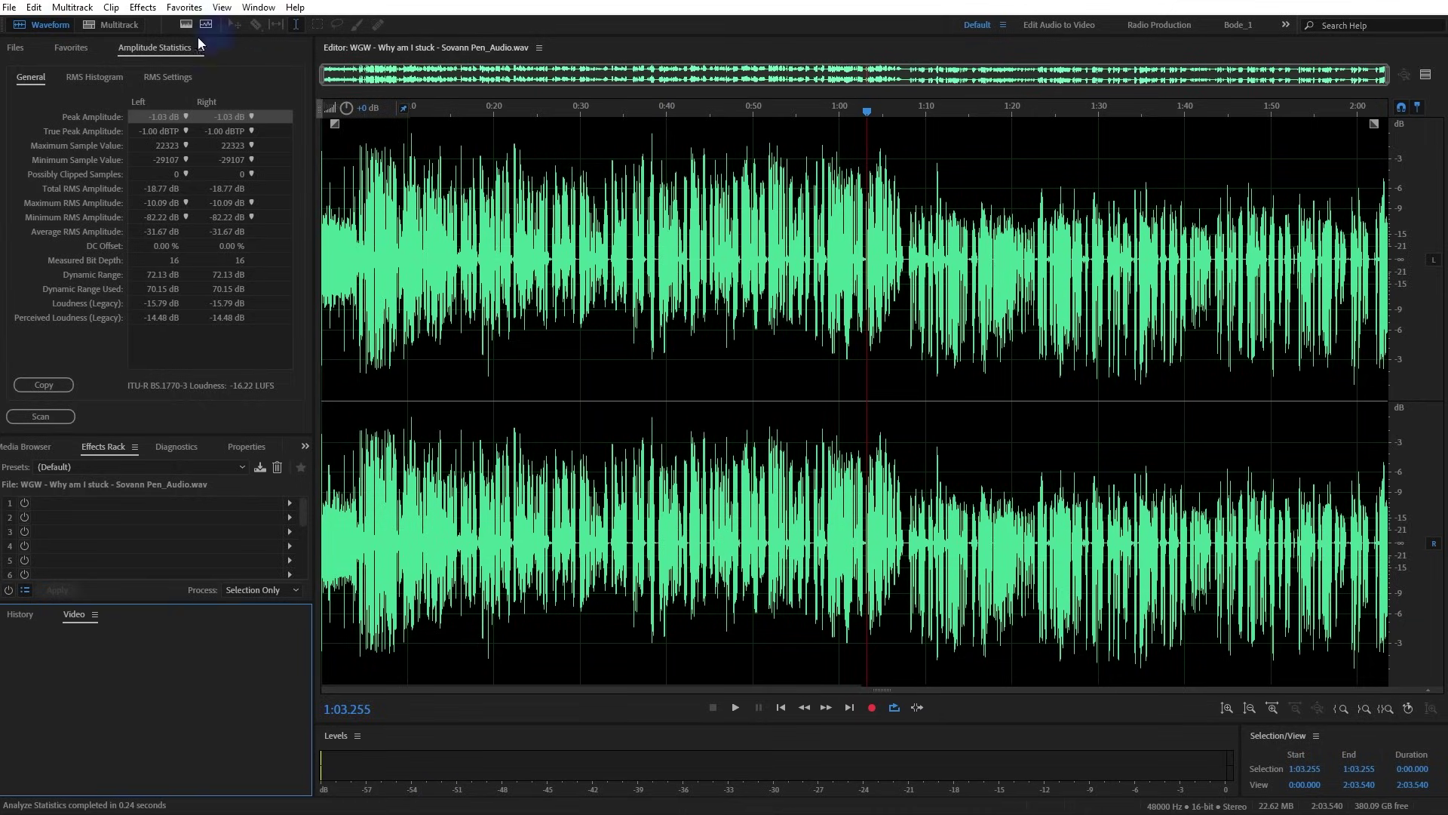
left_click(15, 50)
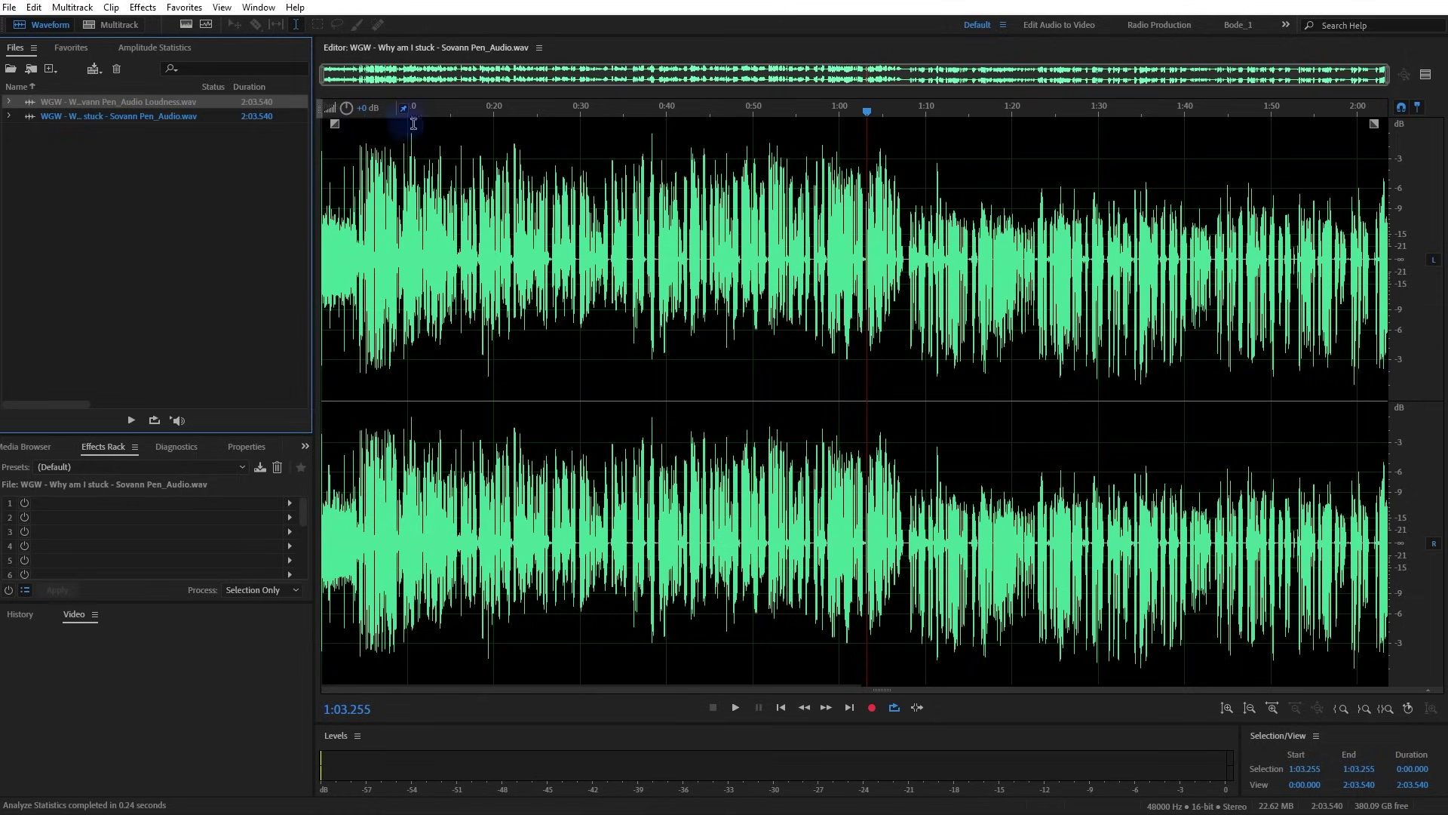
left_click(161, 48)
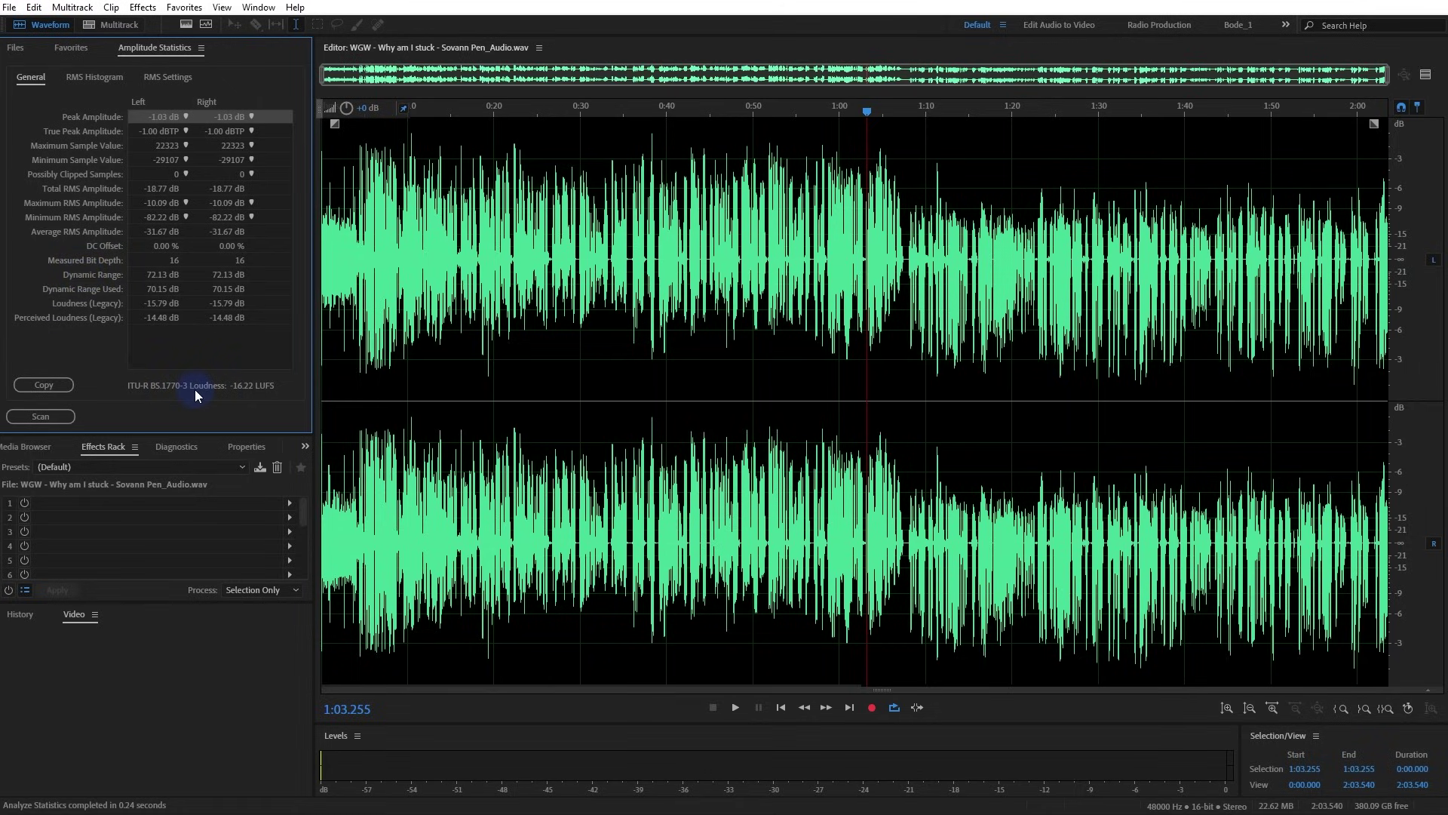
key("ctrl+a")
left_click(58, 415)
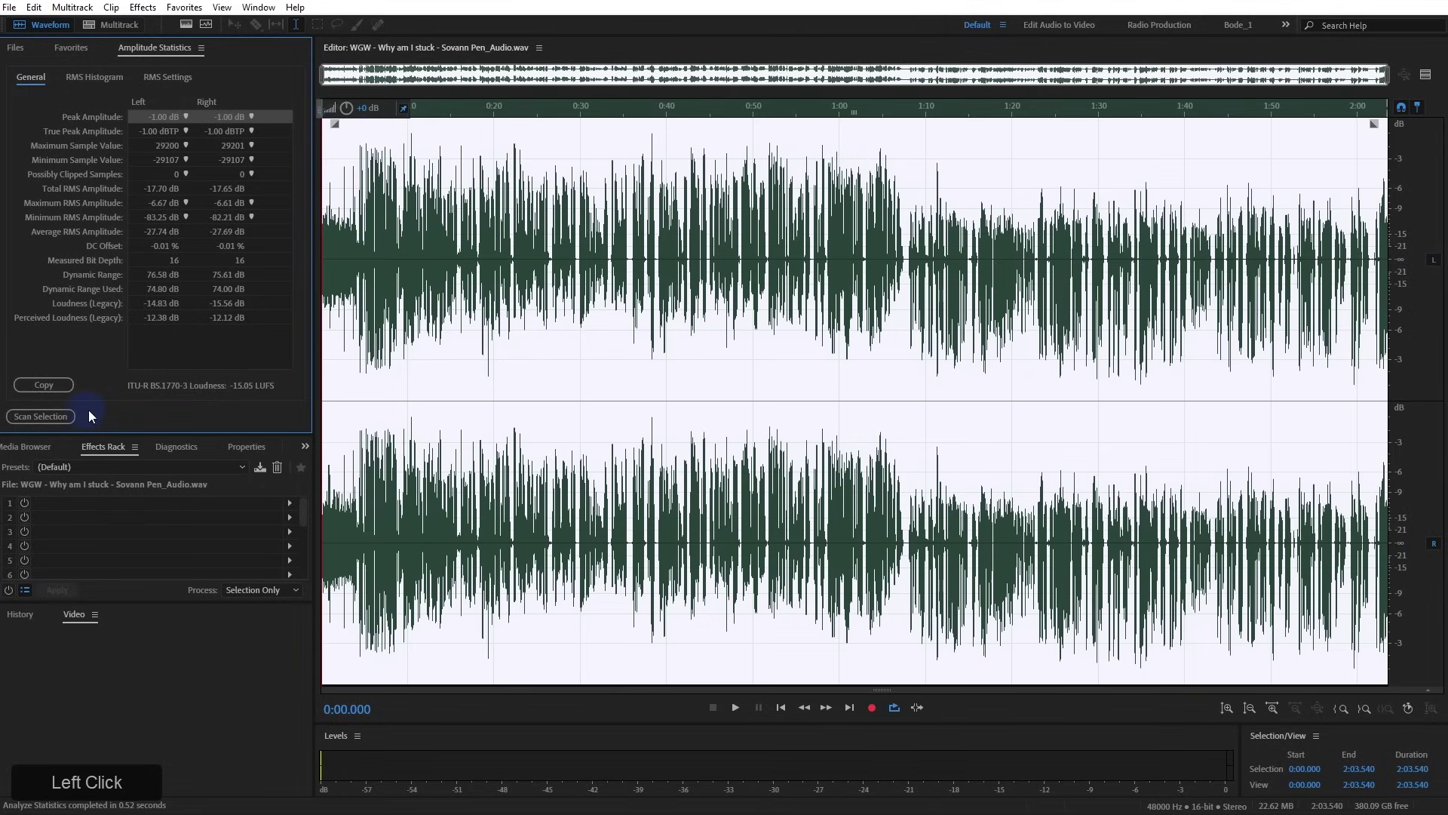
left_click(408, 389)
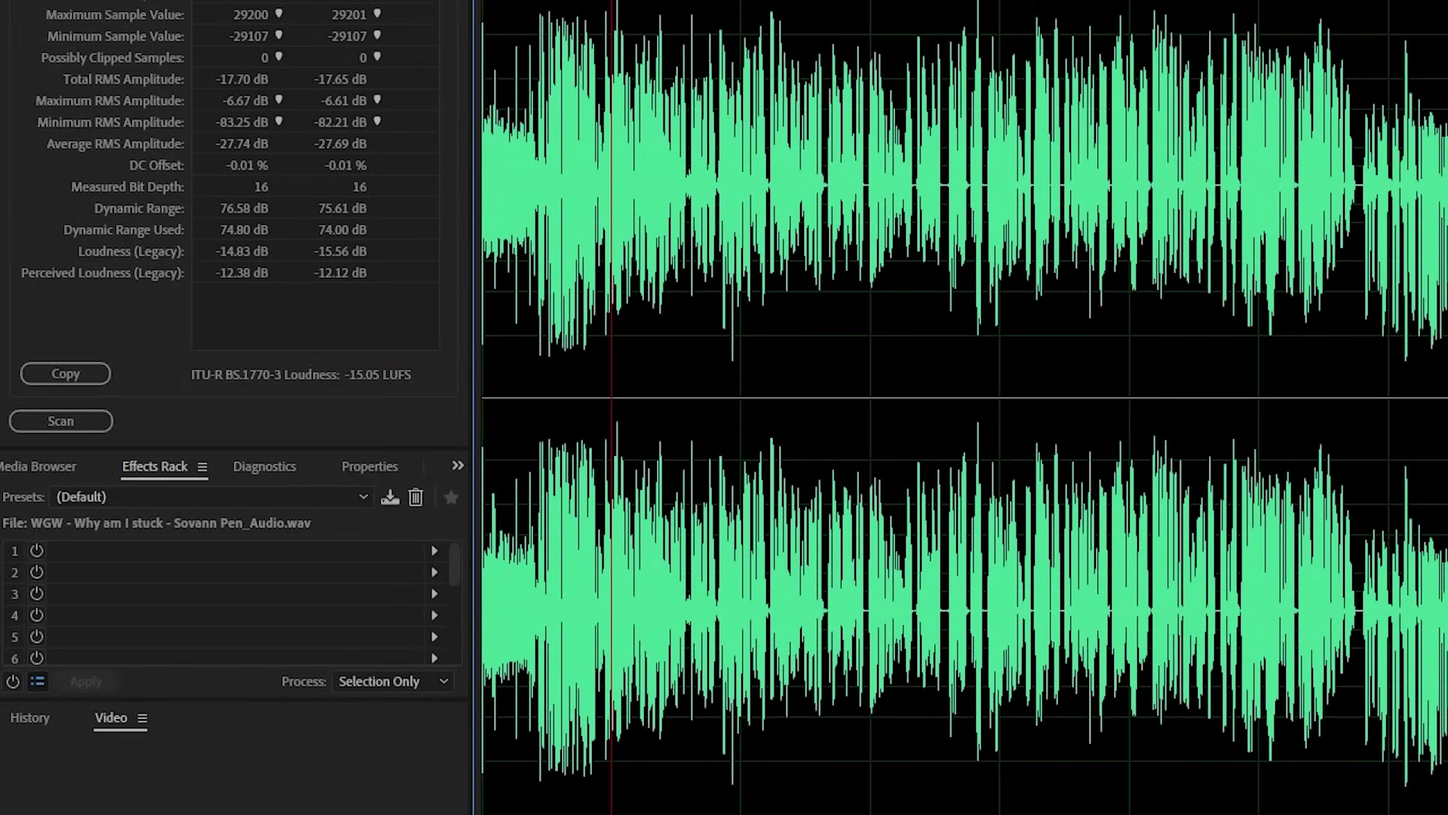
left_click(852, 1)
left_click(872, 39)
left_click(588, 139)
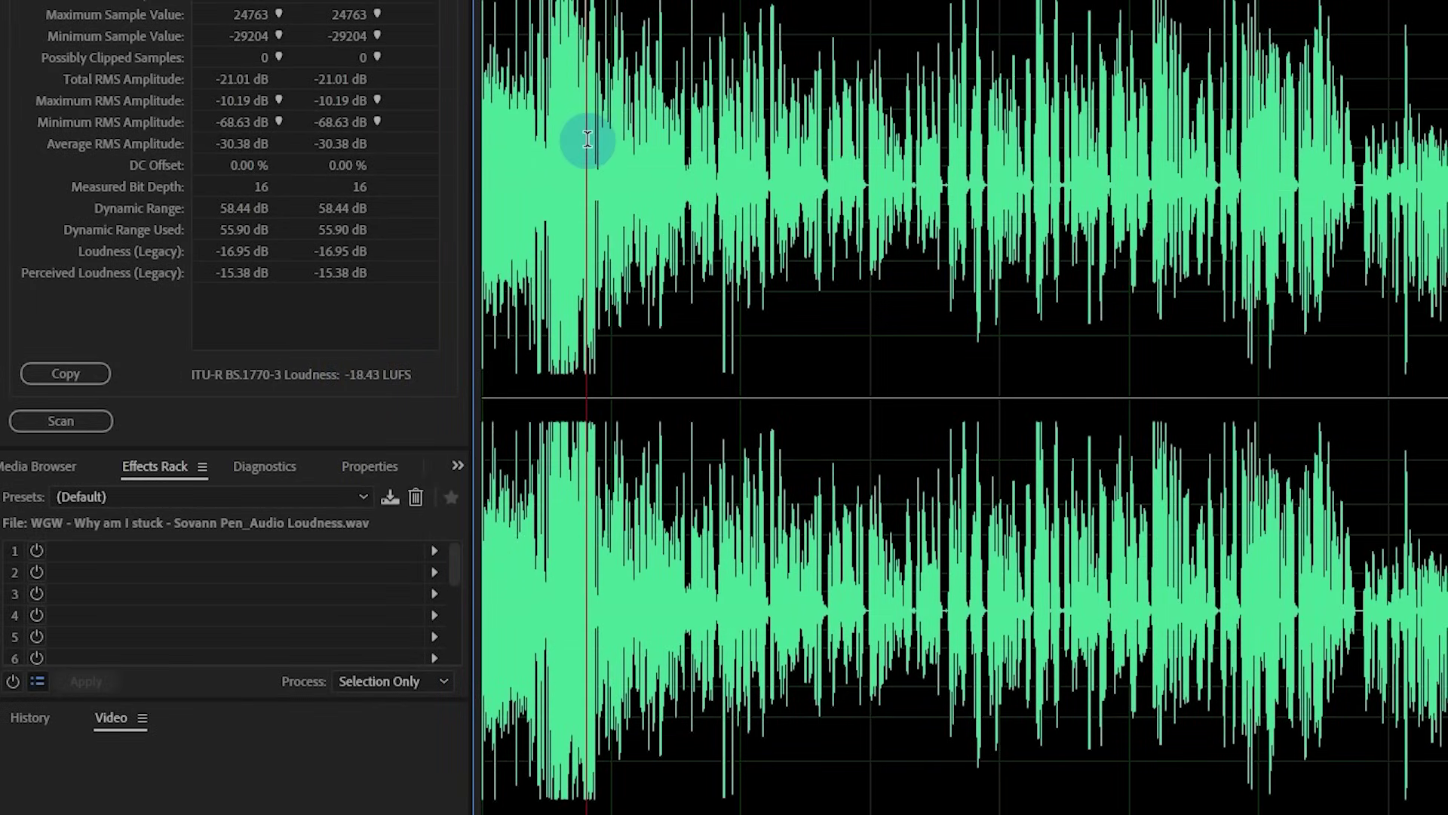
left_click(62, 420)
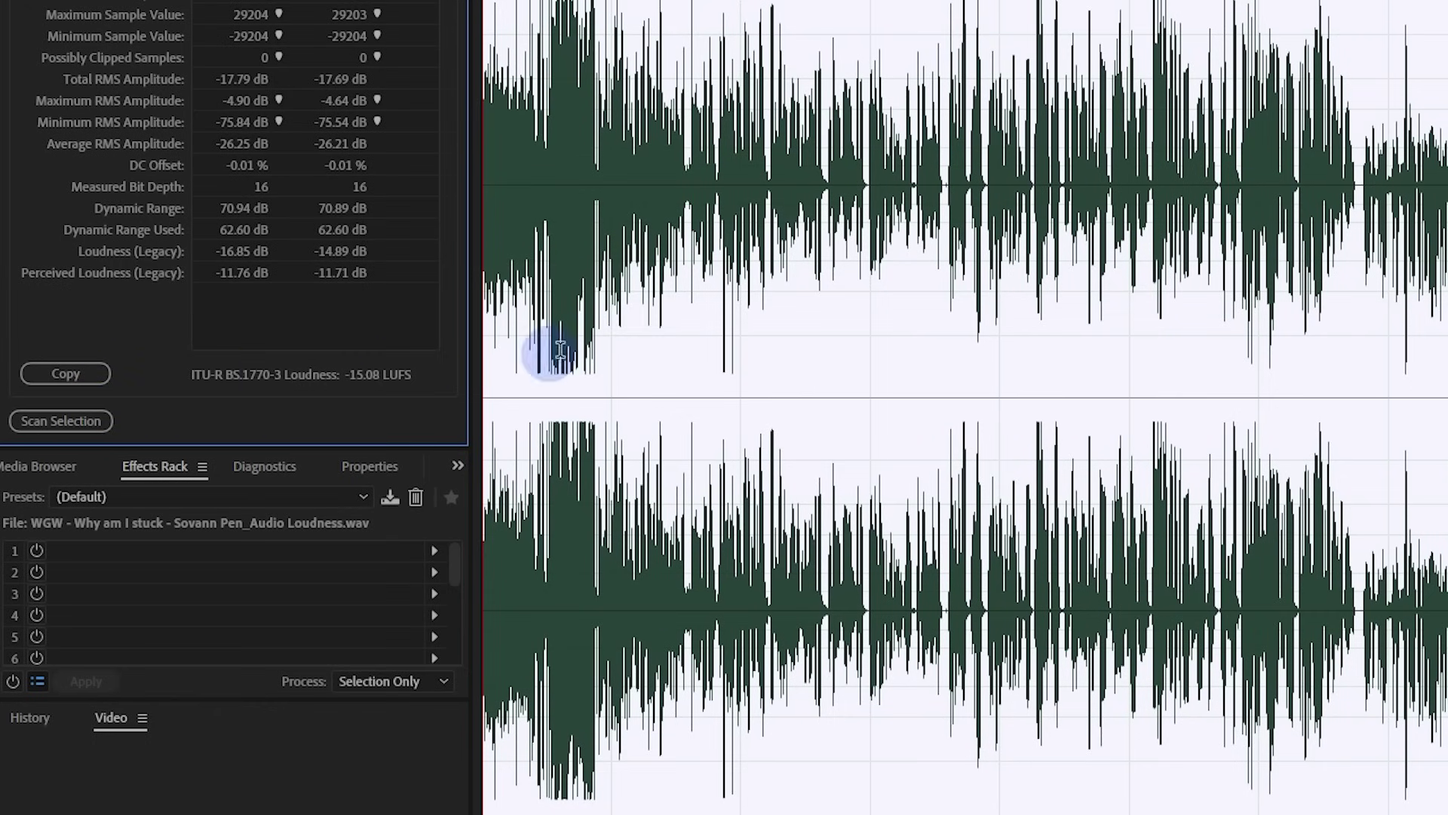
left_click(892, 321)
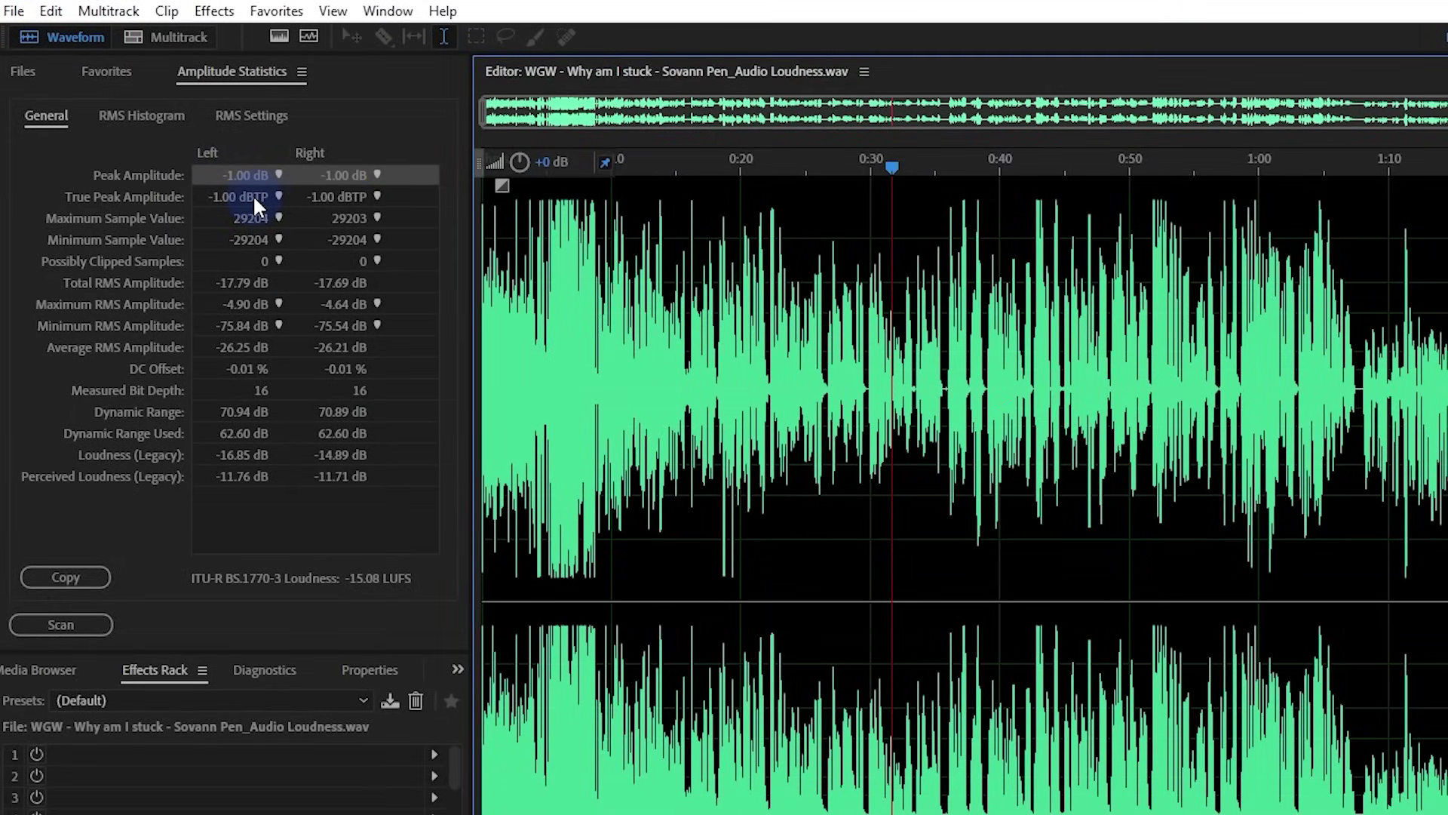
left_click(861, 69)
left_click(921, 261)
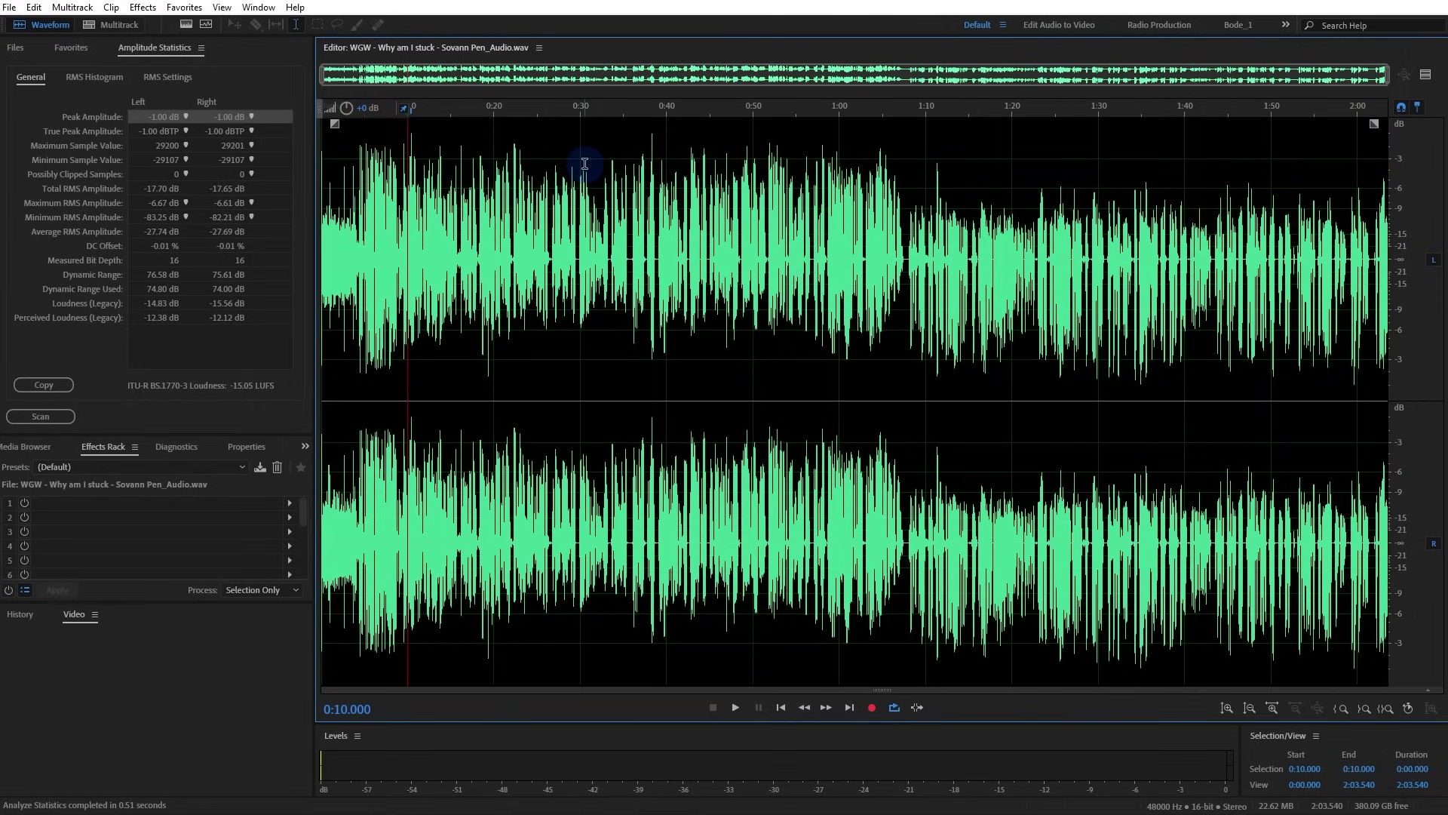
Check the true peak reading, then view the Loudness file with the playhead at 0:08.016
left_click(251, 131)
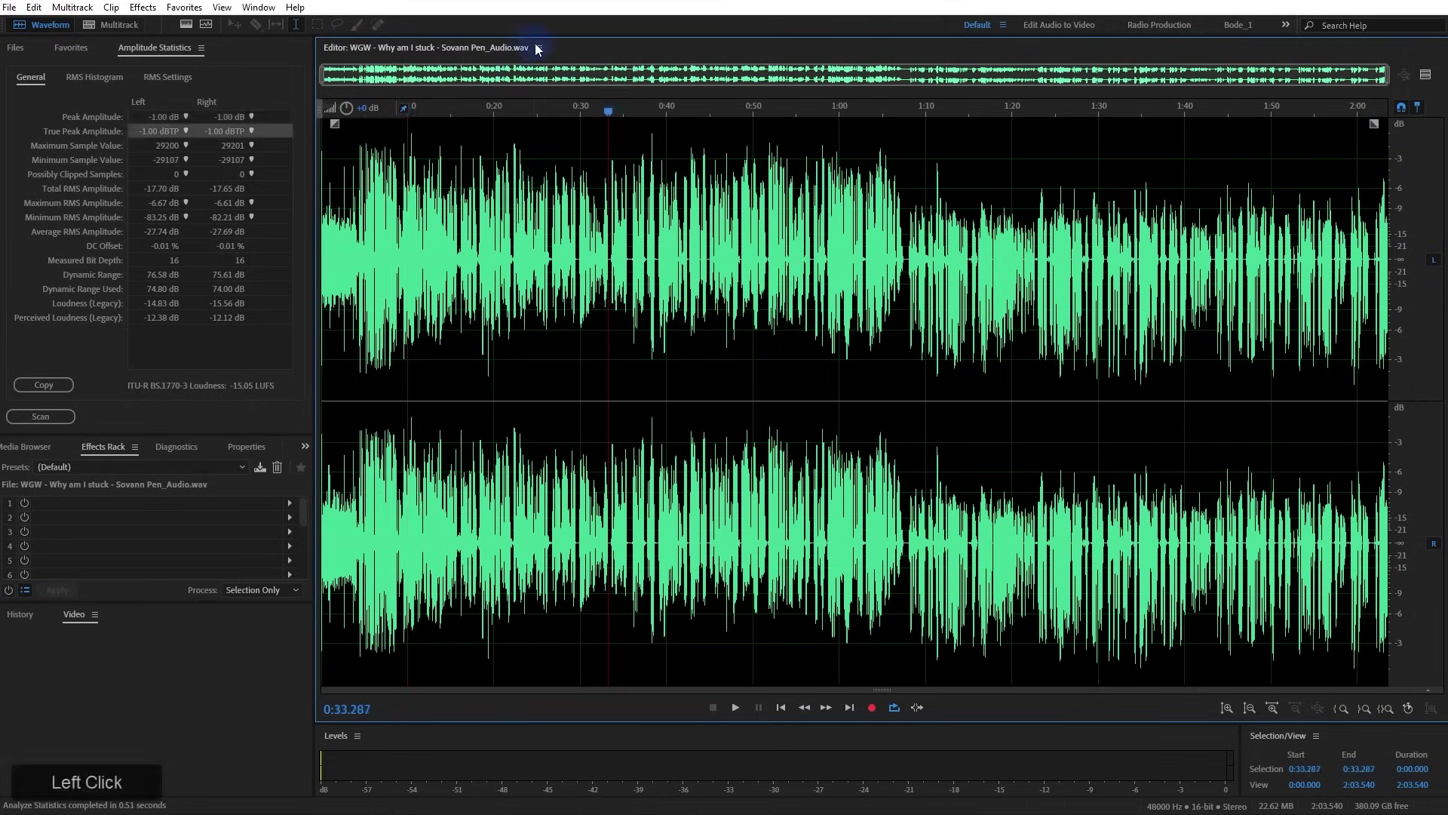
left_click(538, 48)
left_click(607, 162)
left_click(595, 162)
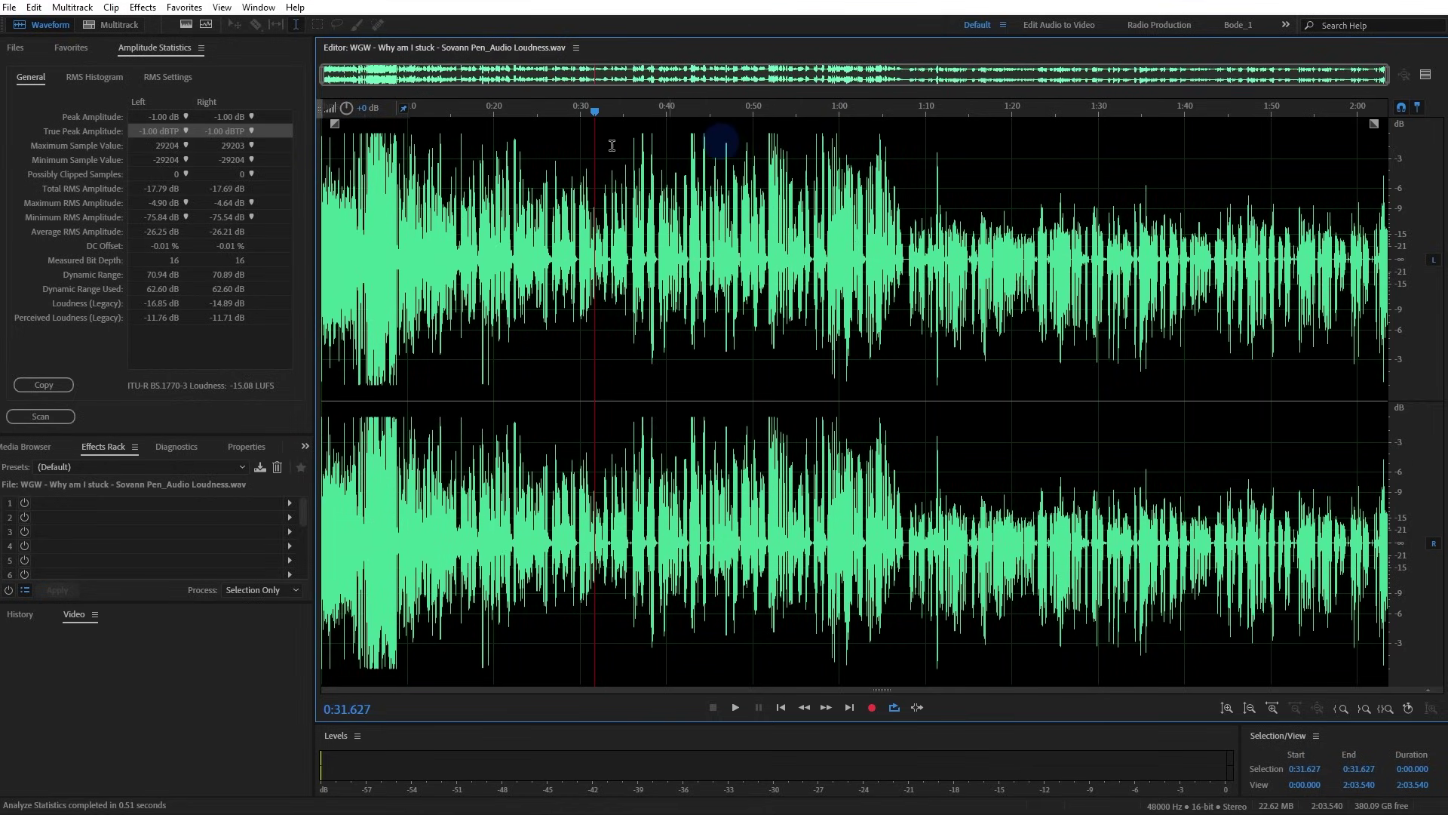
left_click(367, 138)
left_click(390, 140)
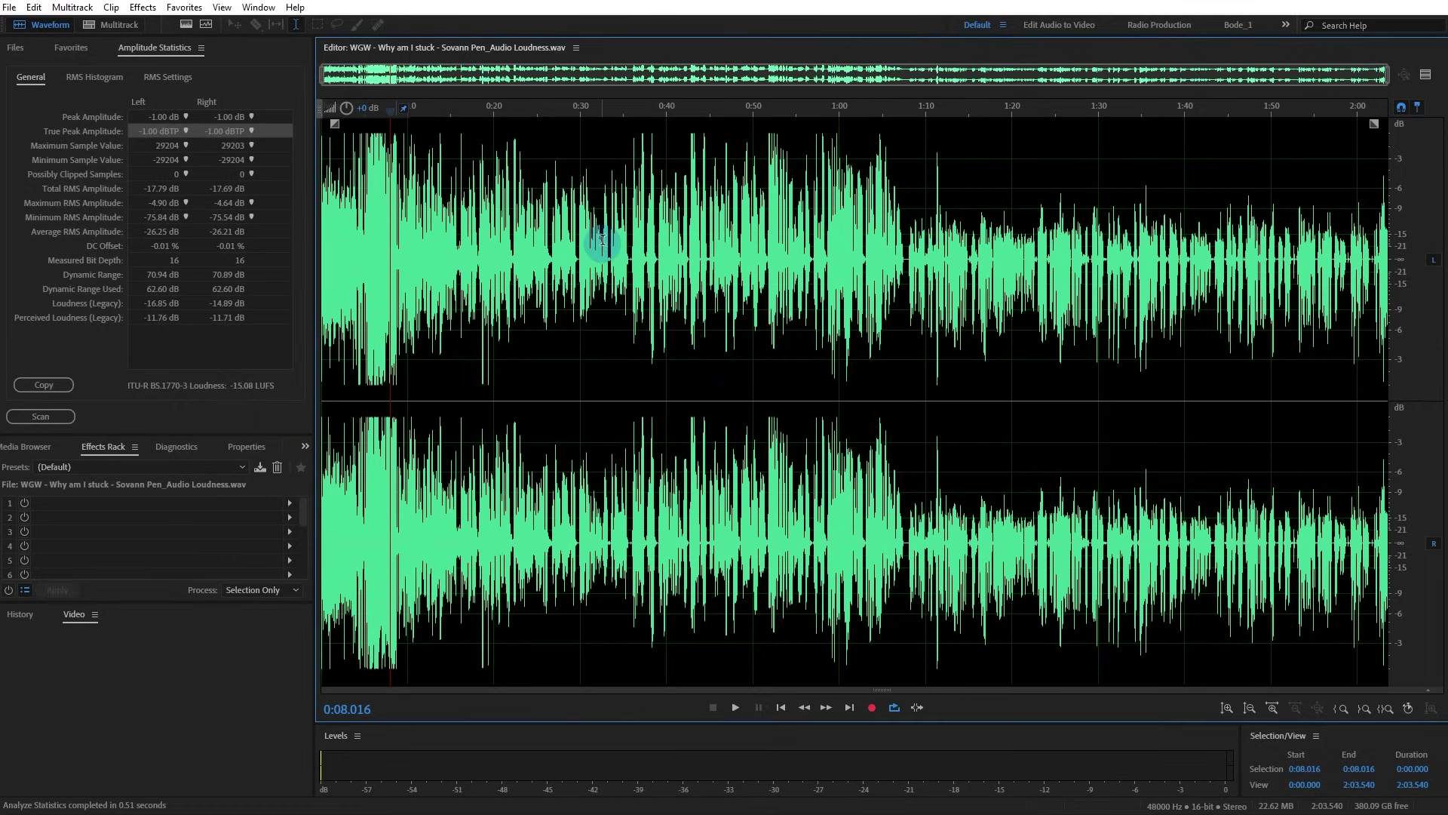
scroll(602, 243, "up", 10)
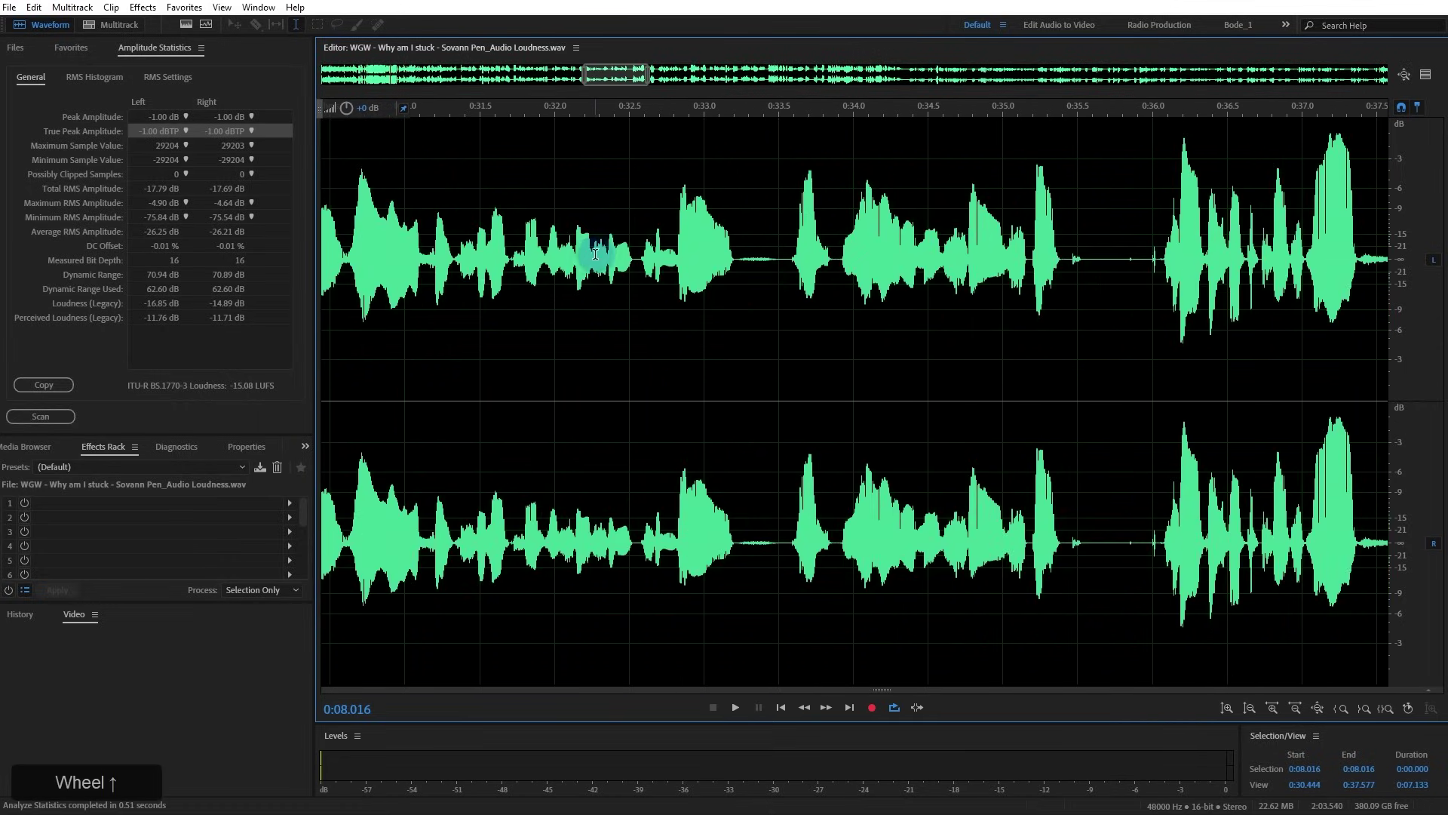
scroll(581, 258, "down", 10)
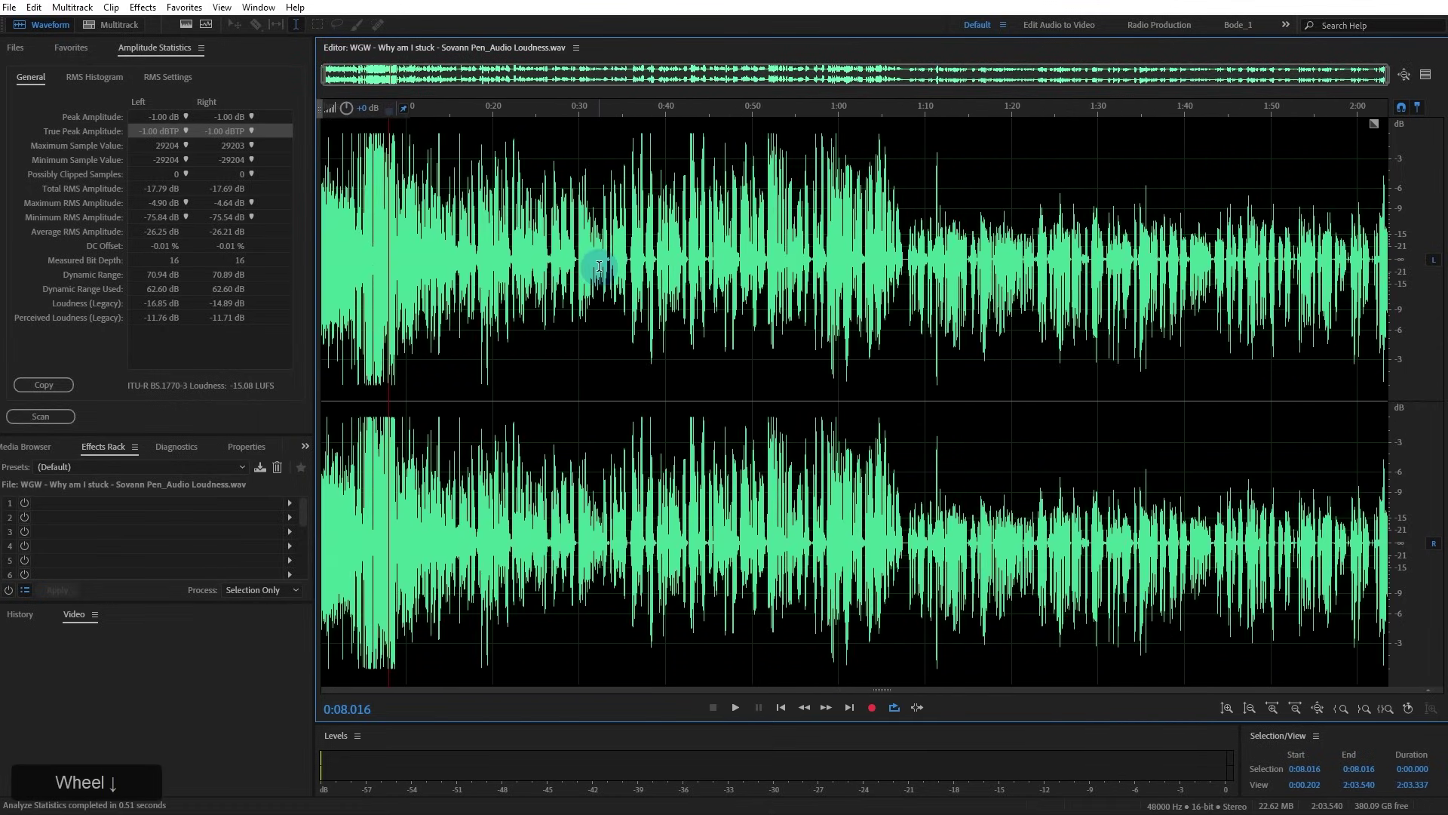
left_click_drag(575, 48, 633, 181)
left_click(607, 242)
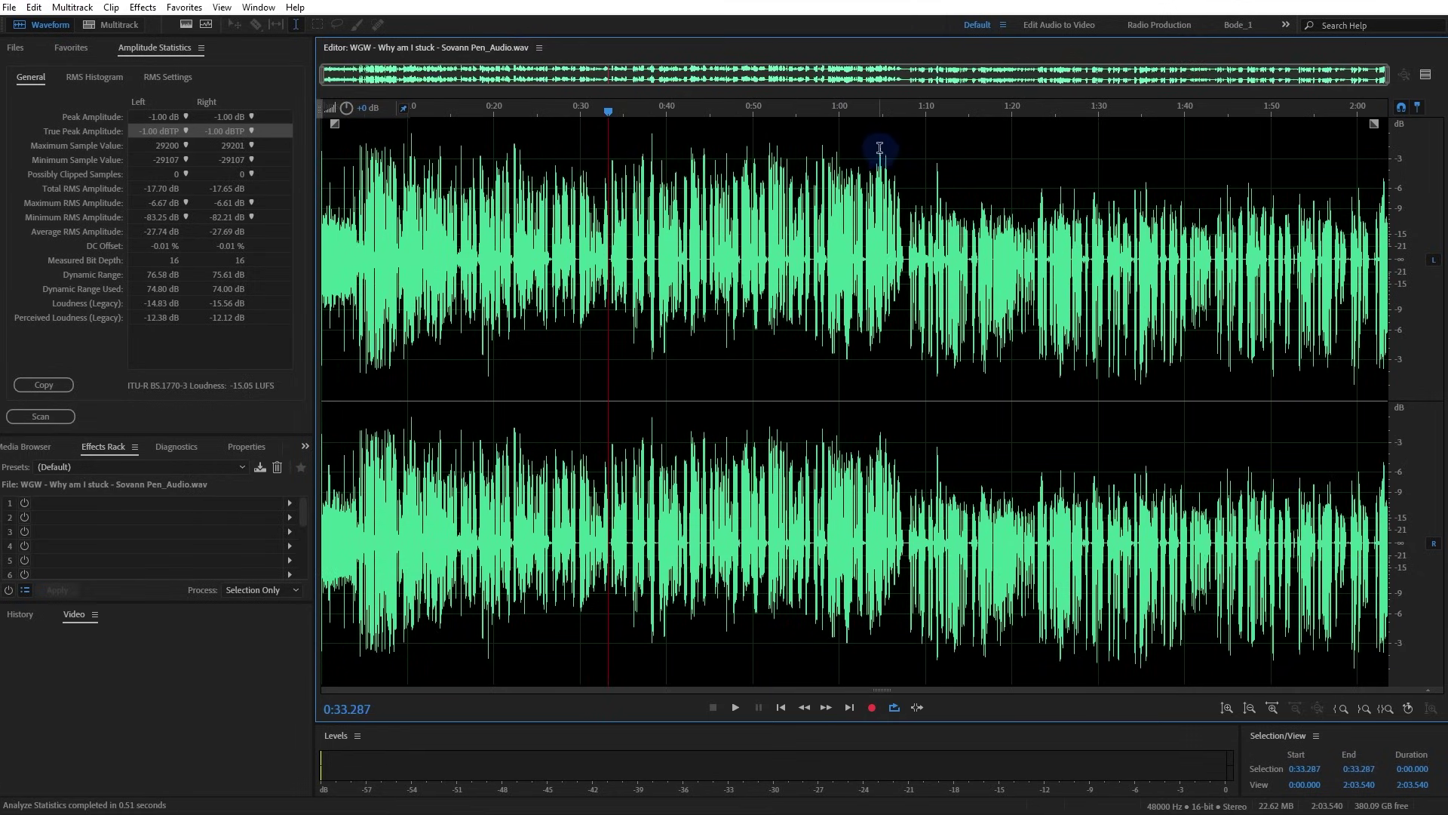
scroll(596, 234, "up", 5)
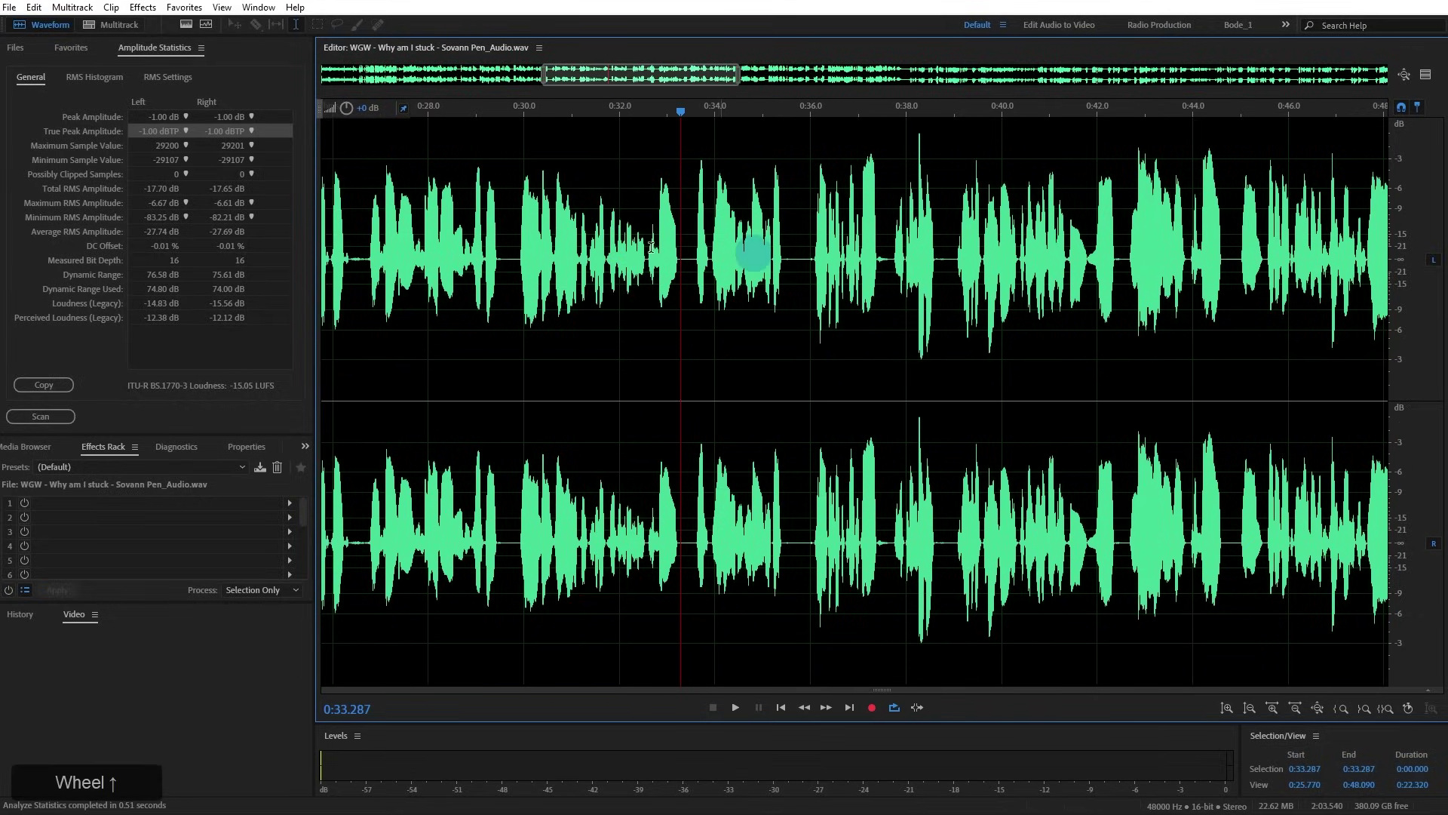
scroll(636, 248, "down", 5)
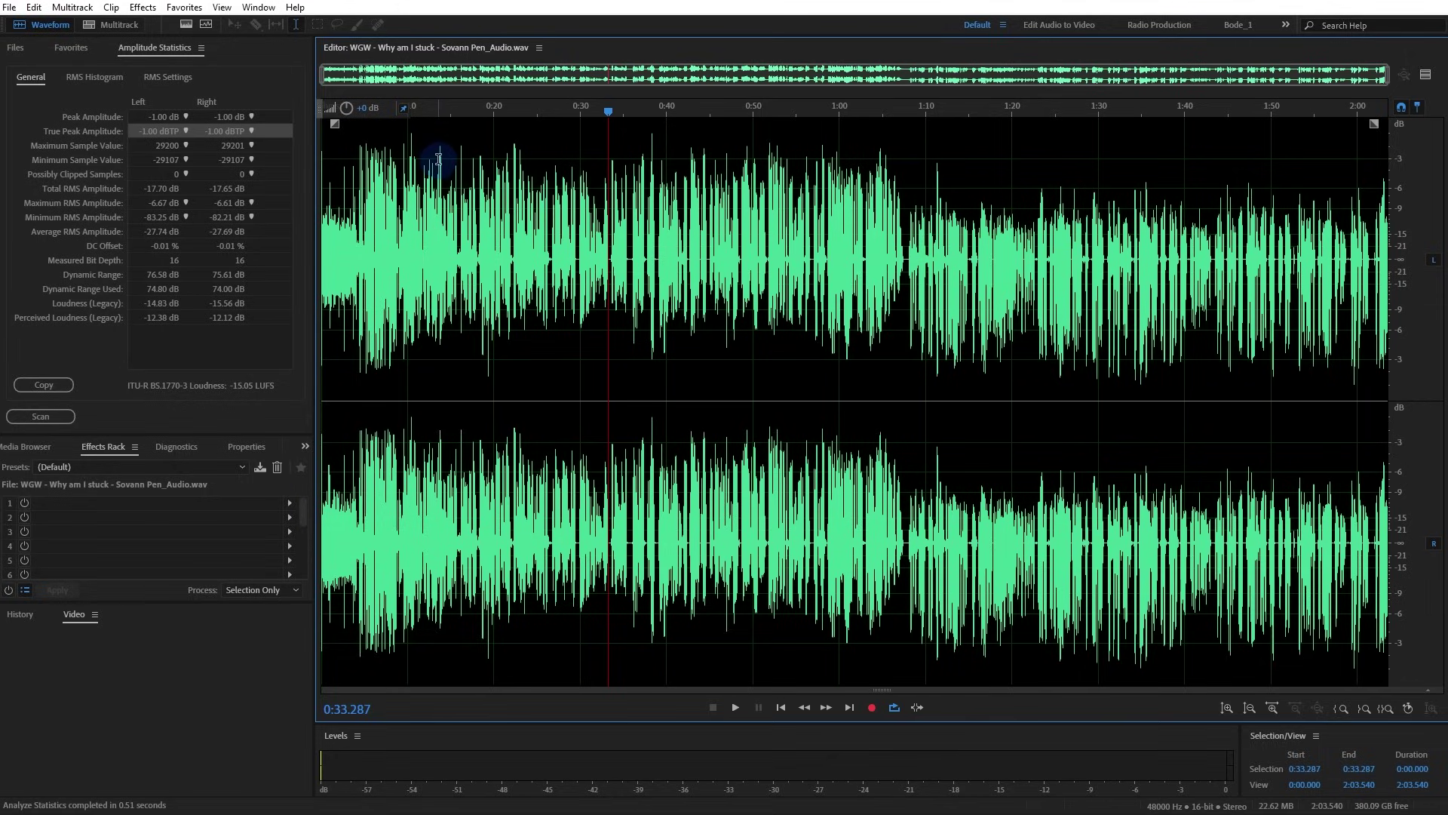
key("Home")
key("space")
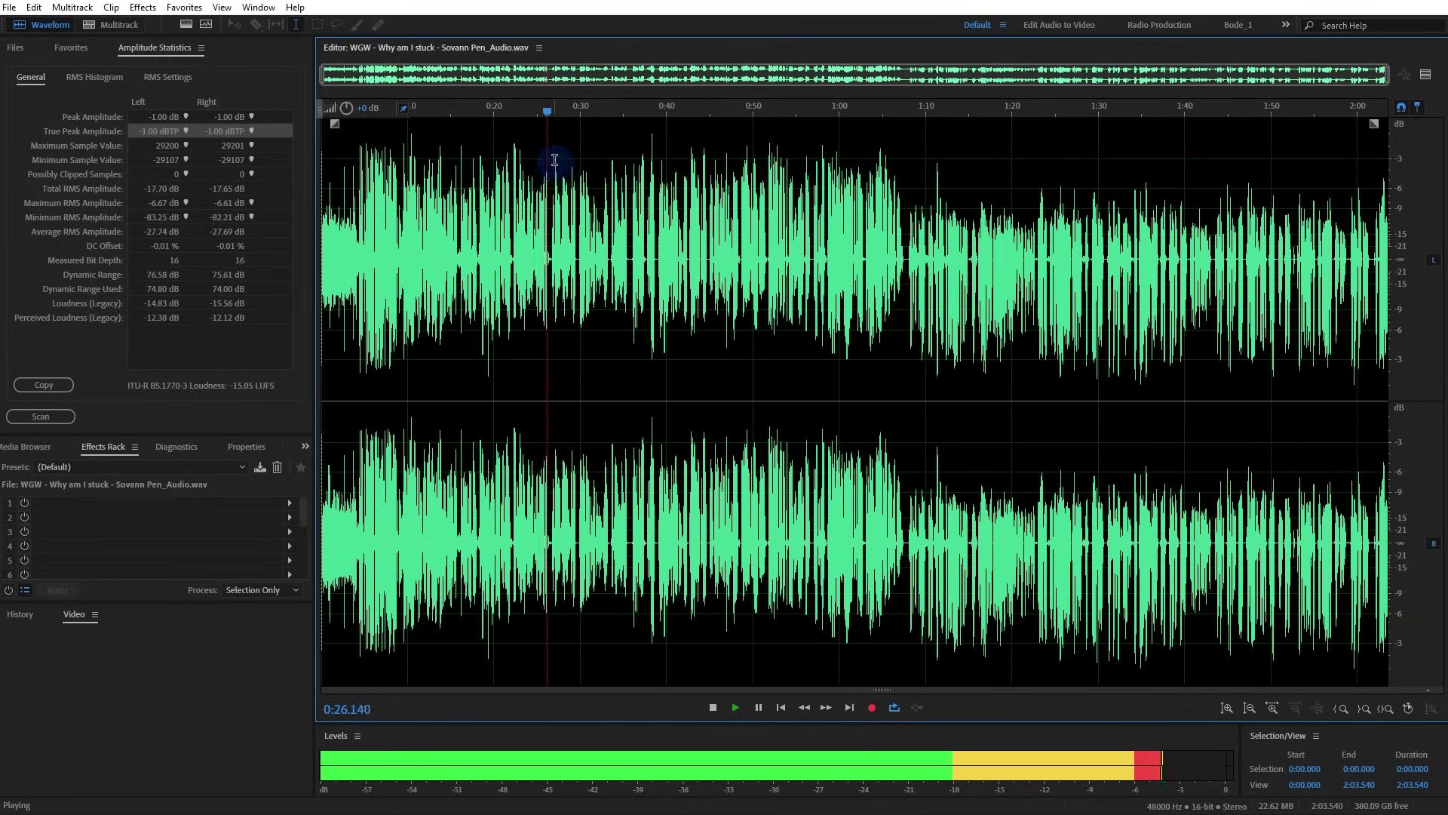
left_click(539, 49)
left_click(573, 161)
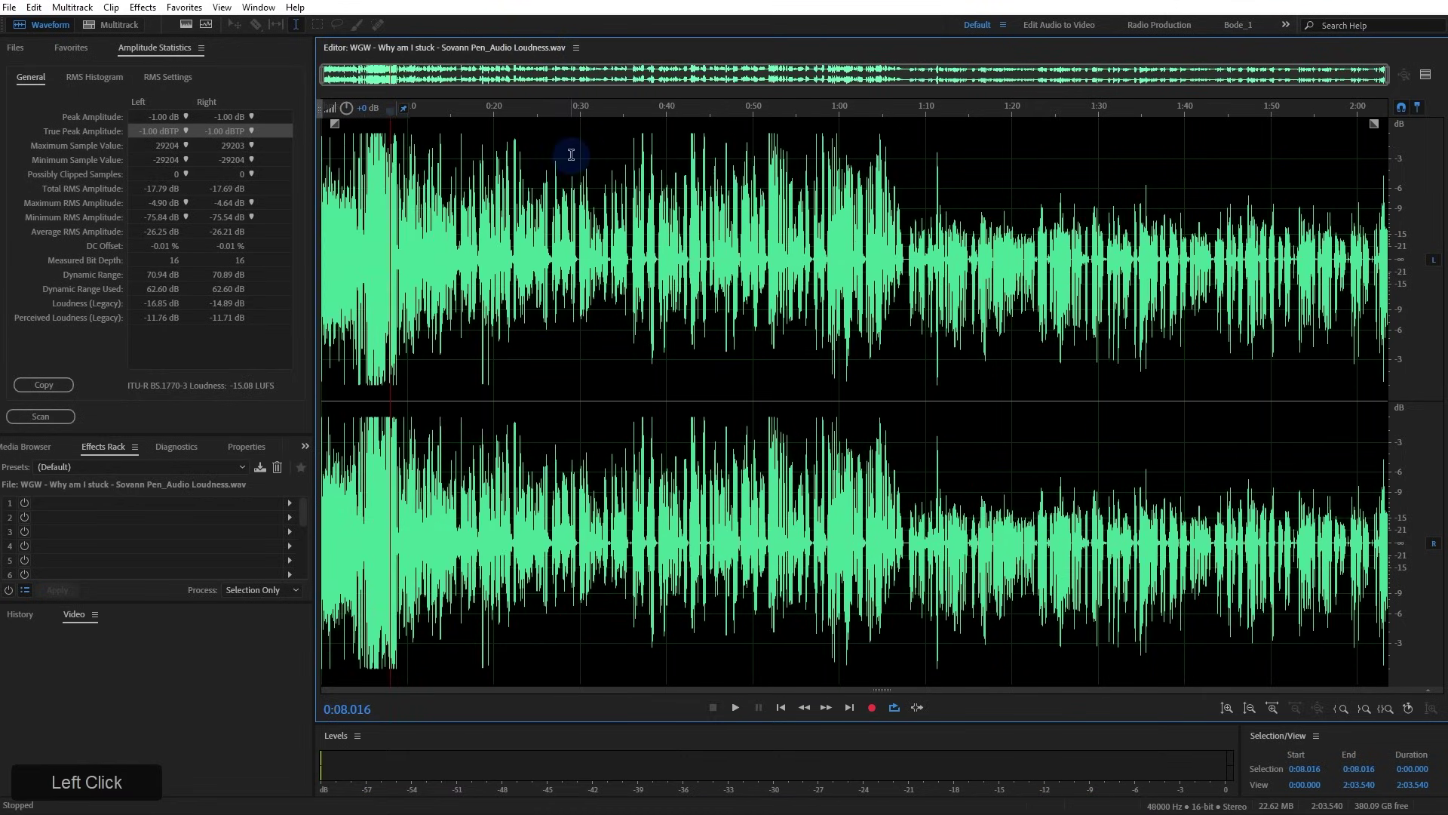
key("space")
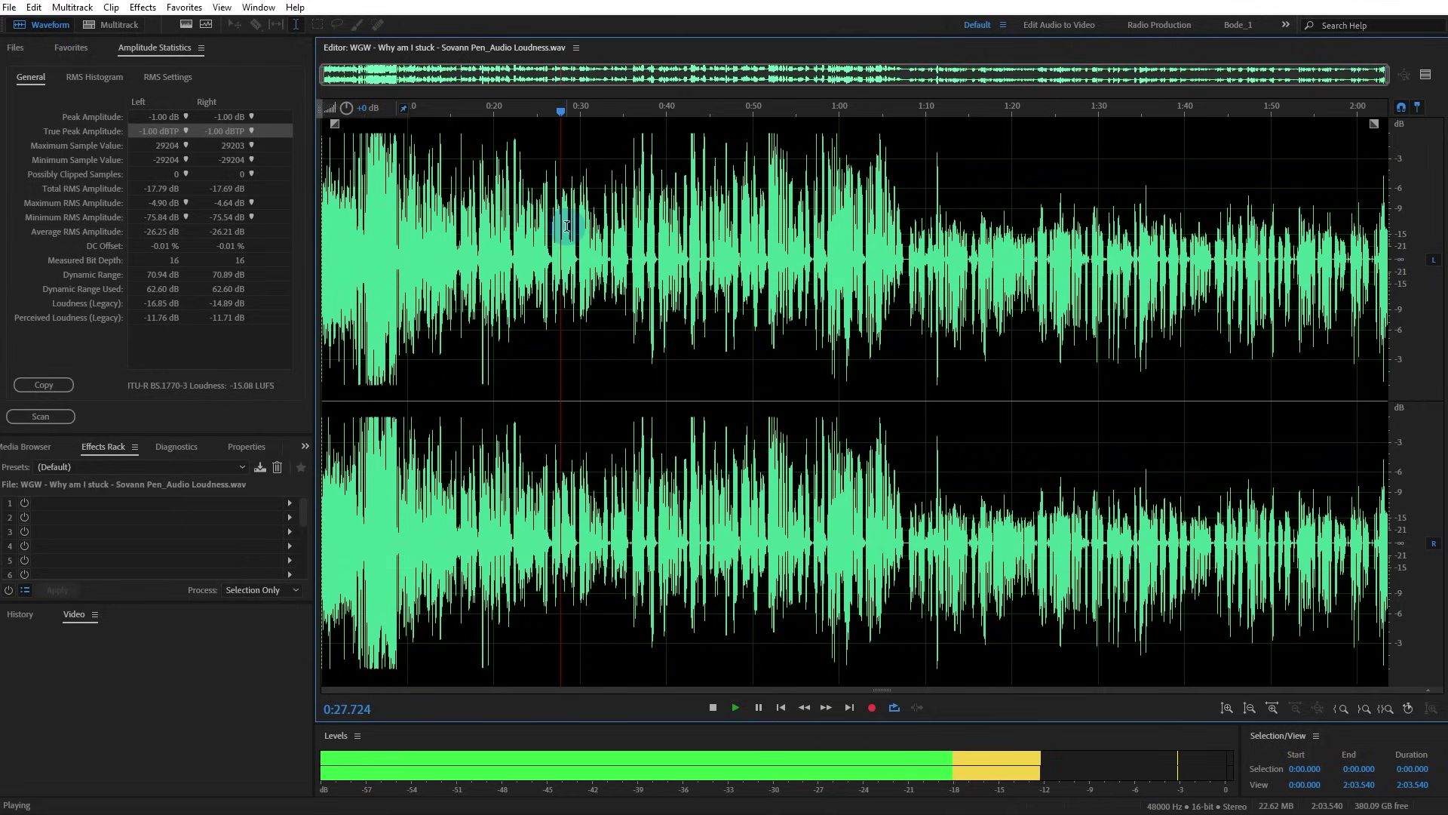
key("space")
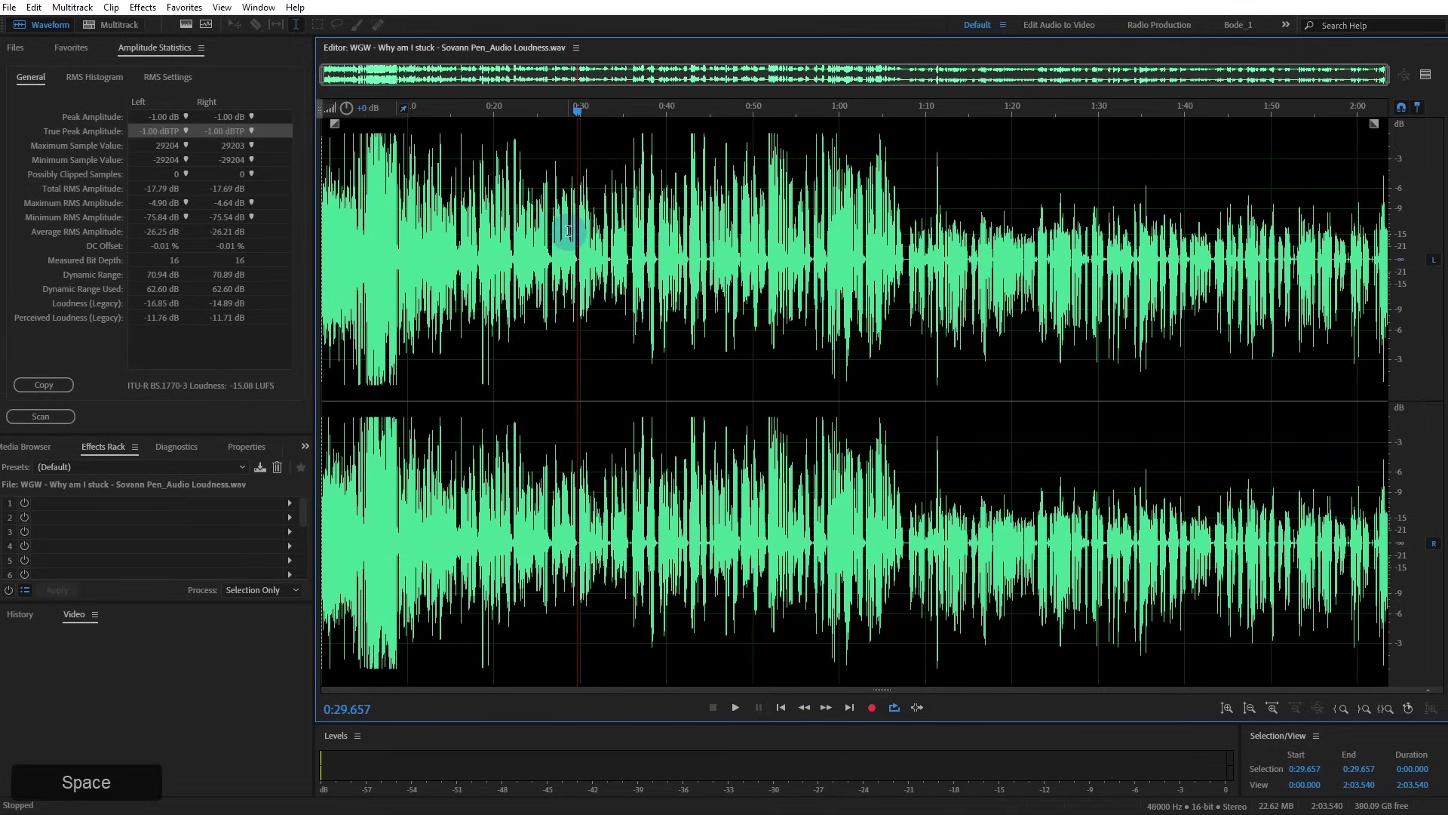
scroll(567, 220, "up", 1)
scroll(568, 221, "up", 1)
scroll(581, 230, "down", 3)
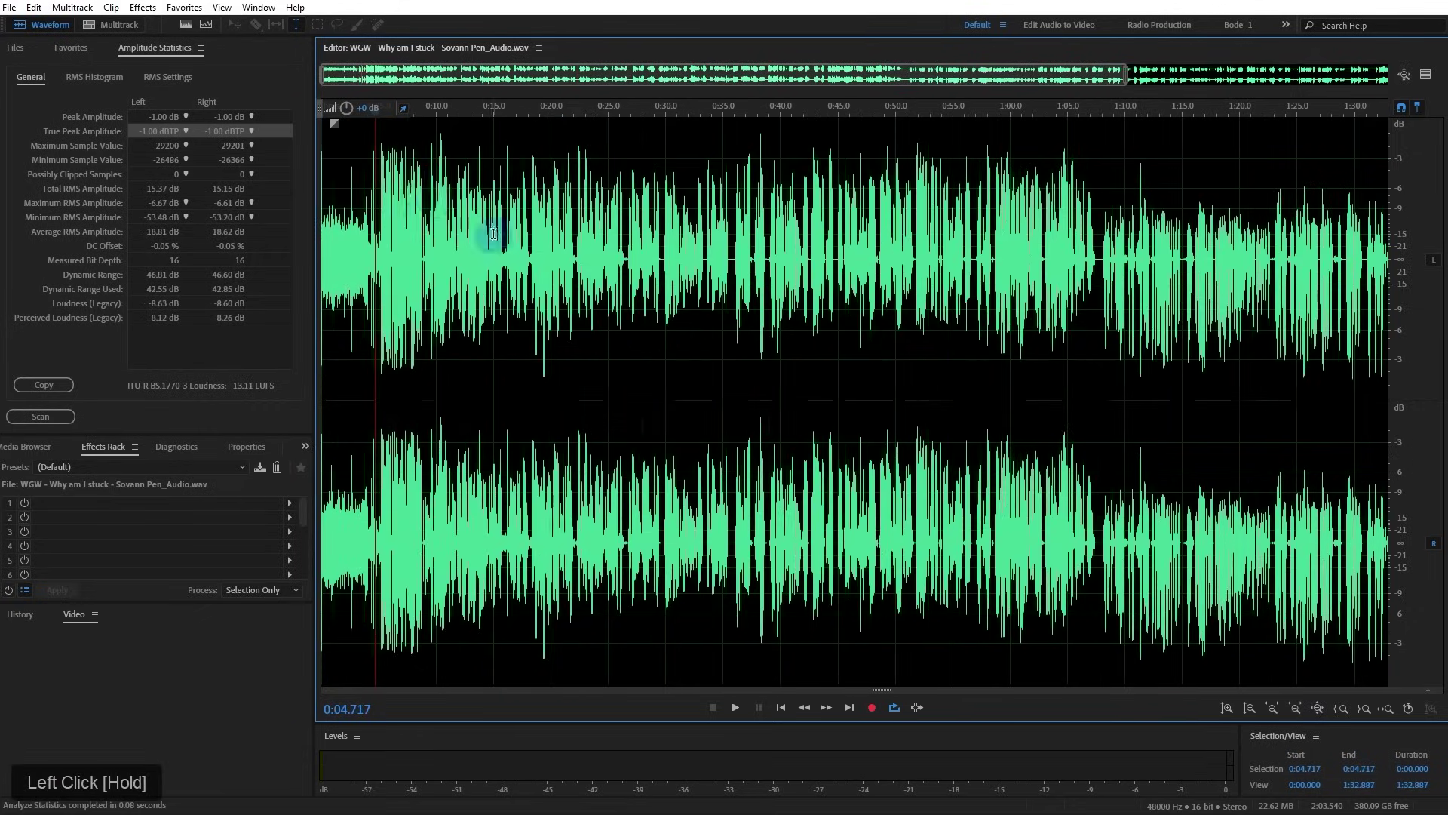
Select the first 4.27 seconds, then switch to the Audio Loudness version of the file
left_click_drag(375, 203, 405, 185)
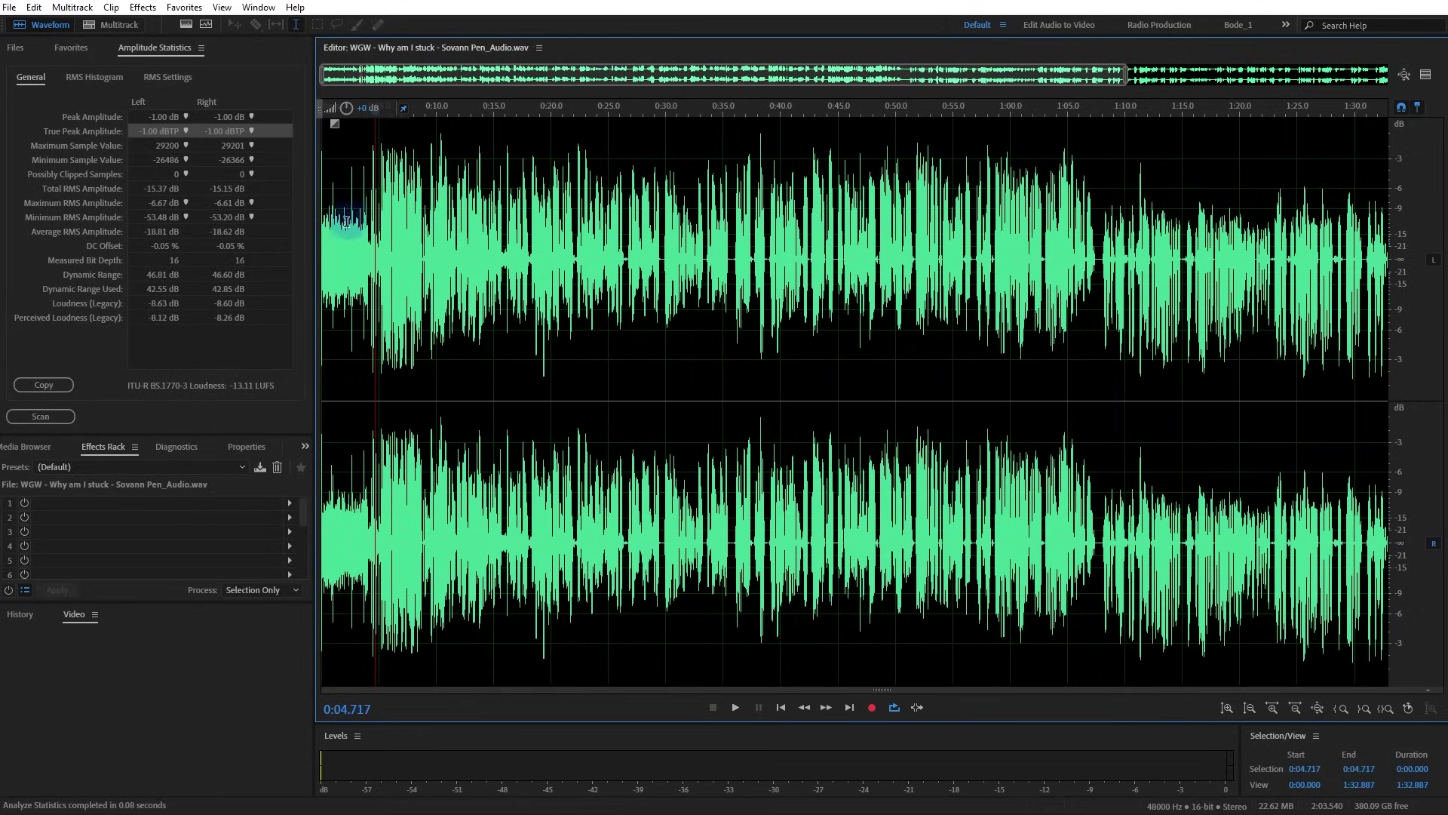
left_click_drag(370, 233, 223, 352)
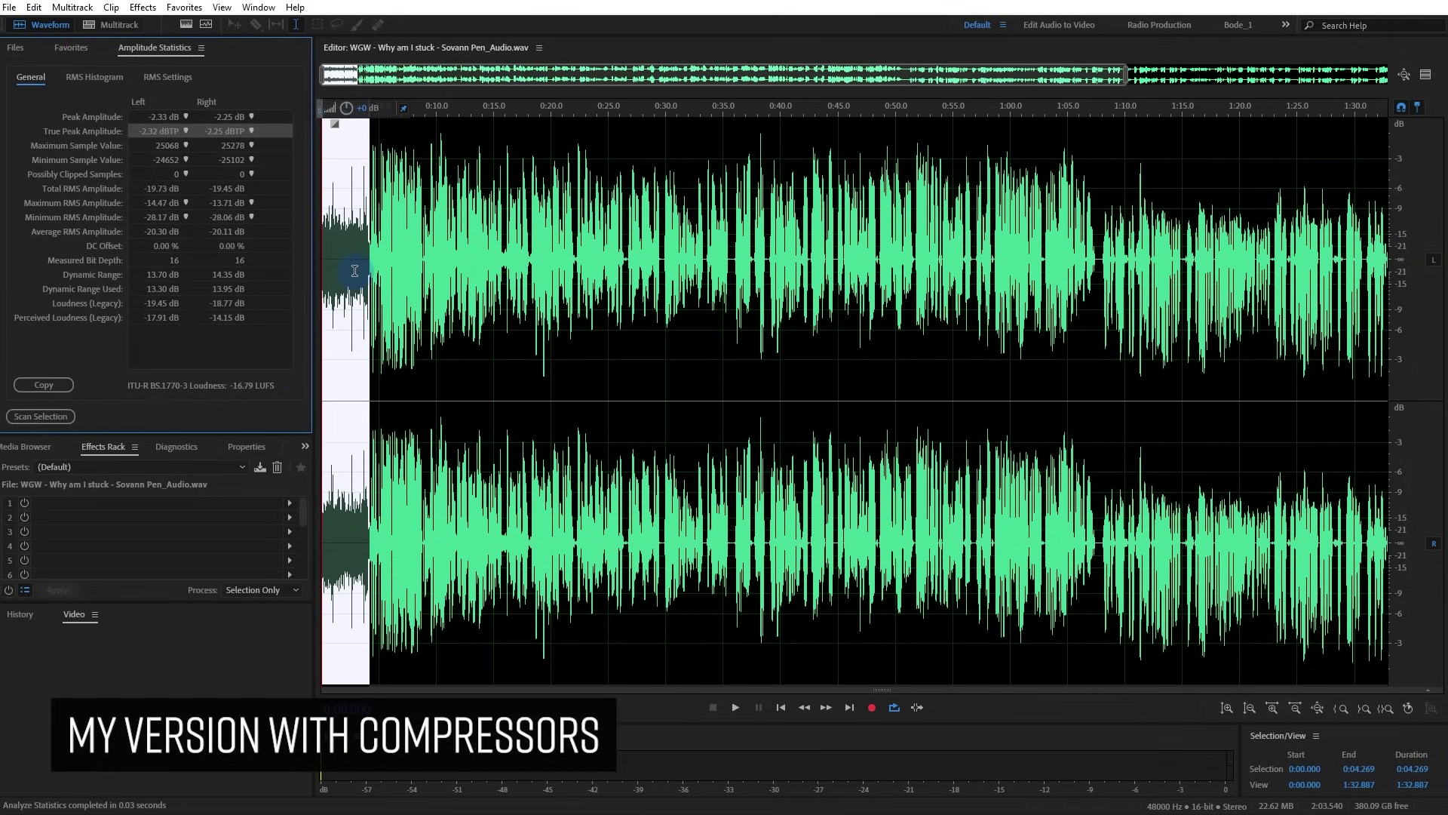
left_click(538, 48)
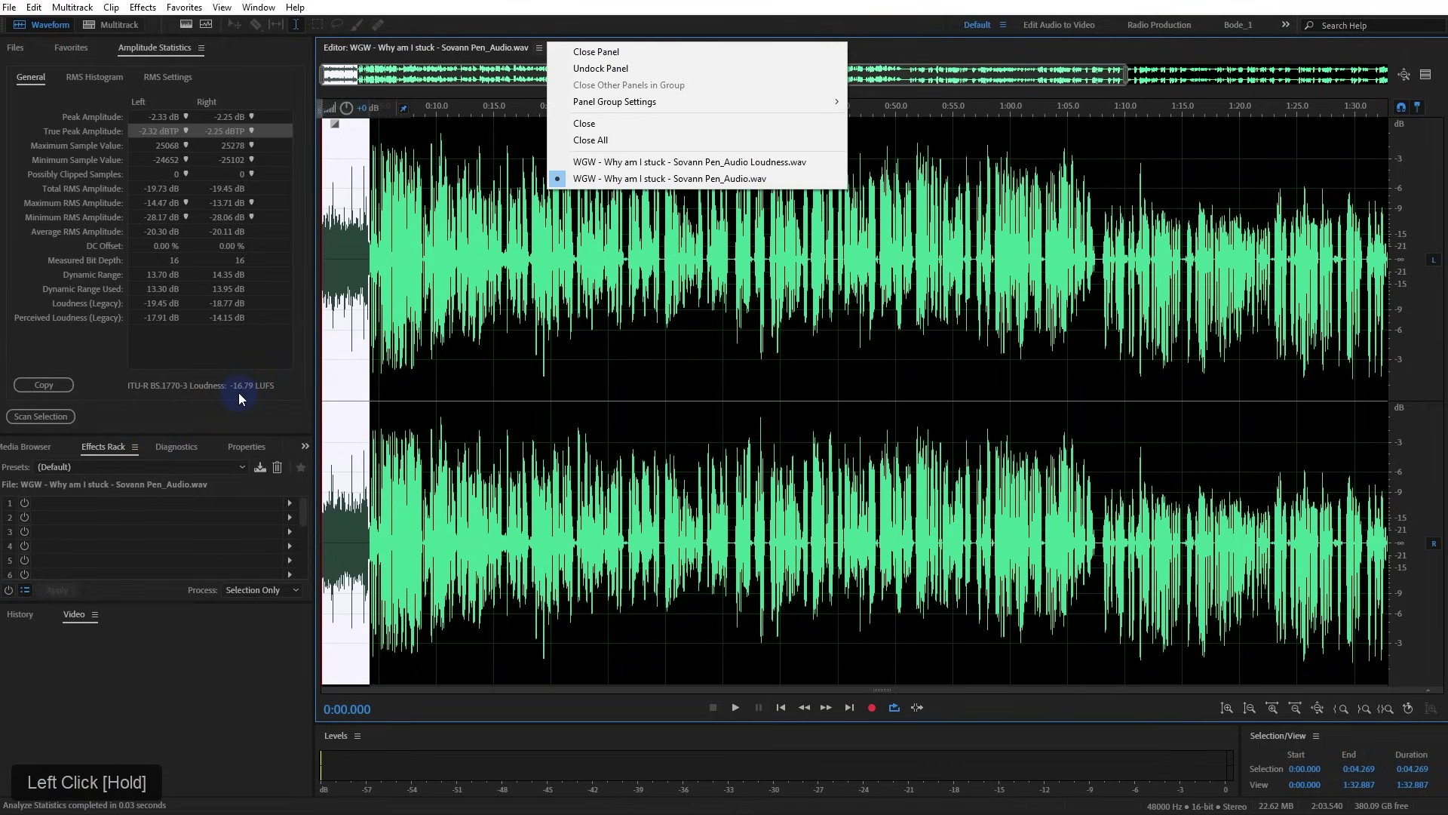
left_click(607, 162)
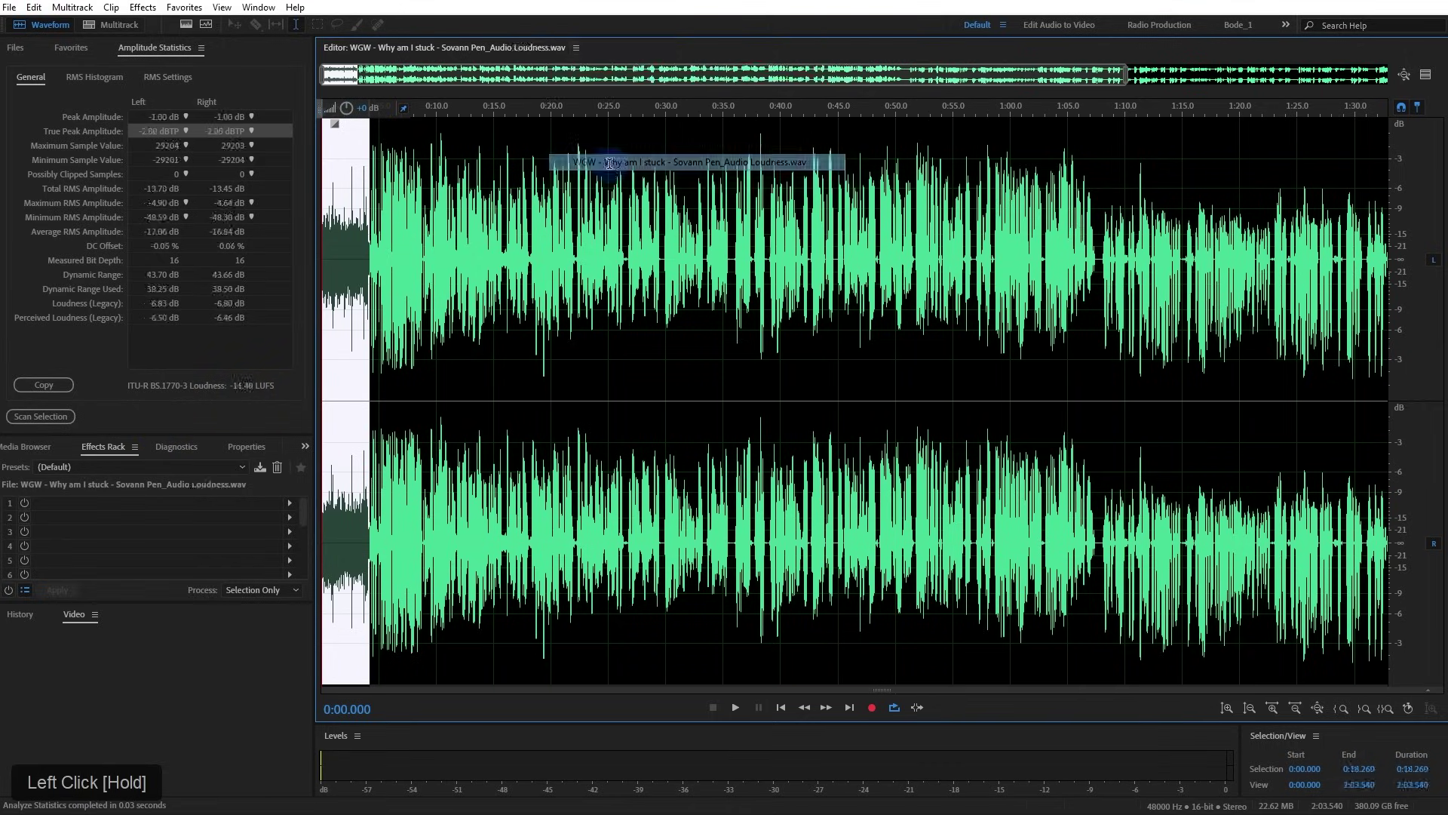
Scan the first 4.193 seconds, reading -12.11 LUFS, then deselect and zoom out
left_click(442, 232)
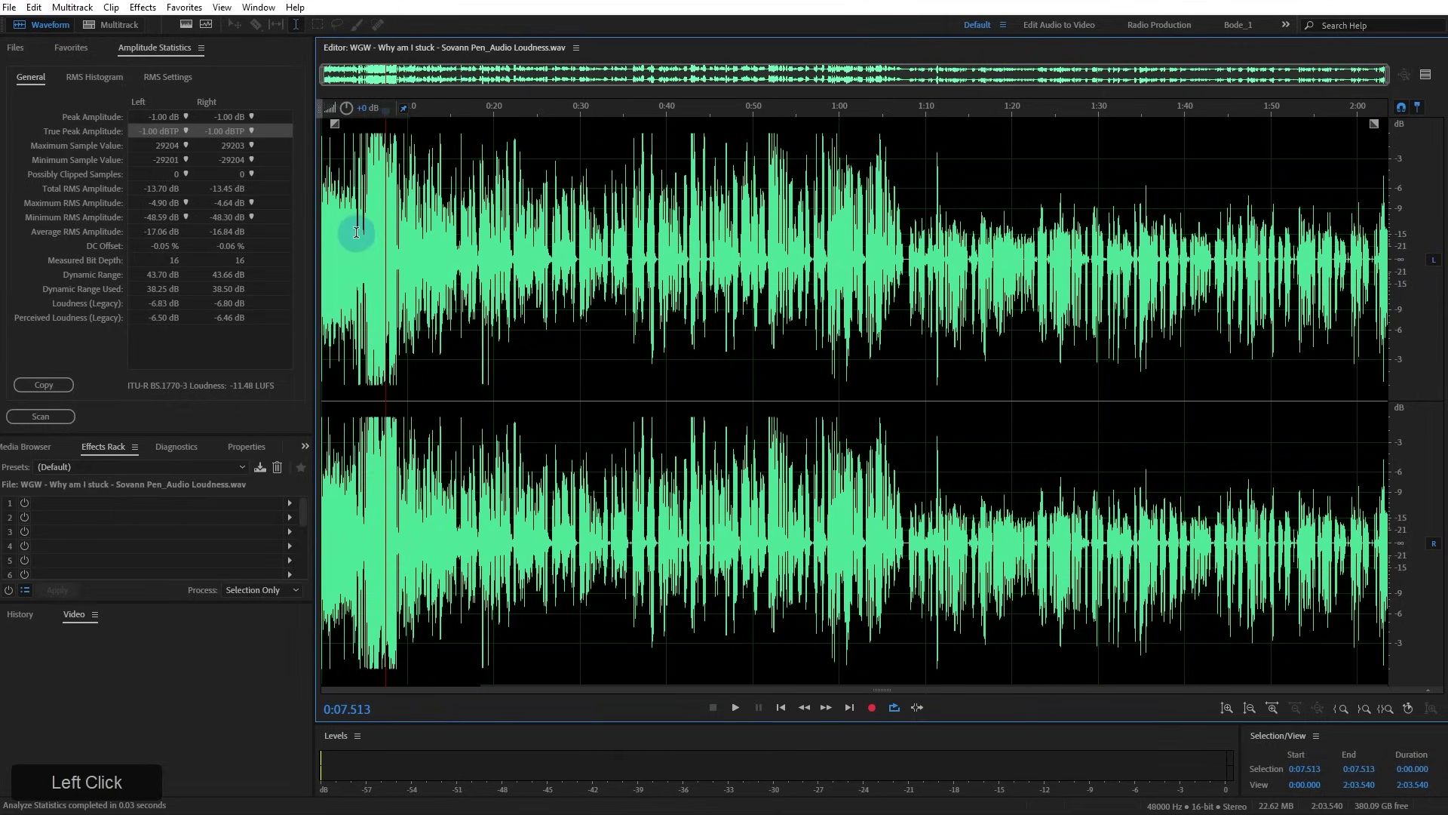
left_click_drag(358, 232, 207, 280)
left_click(155, 371)
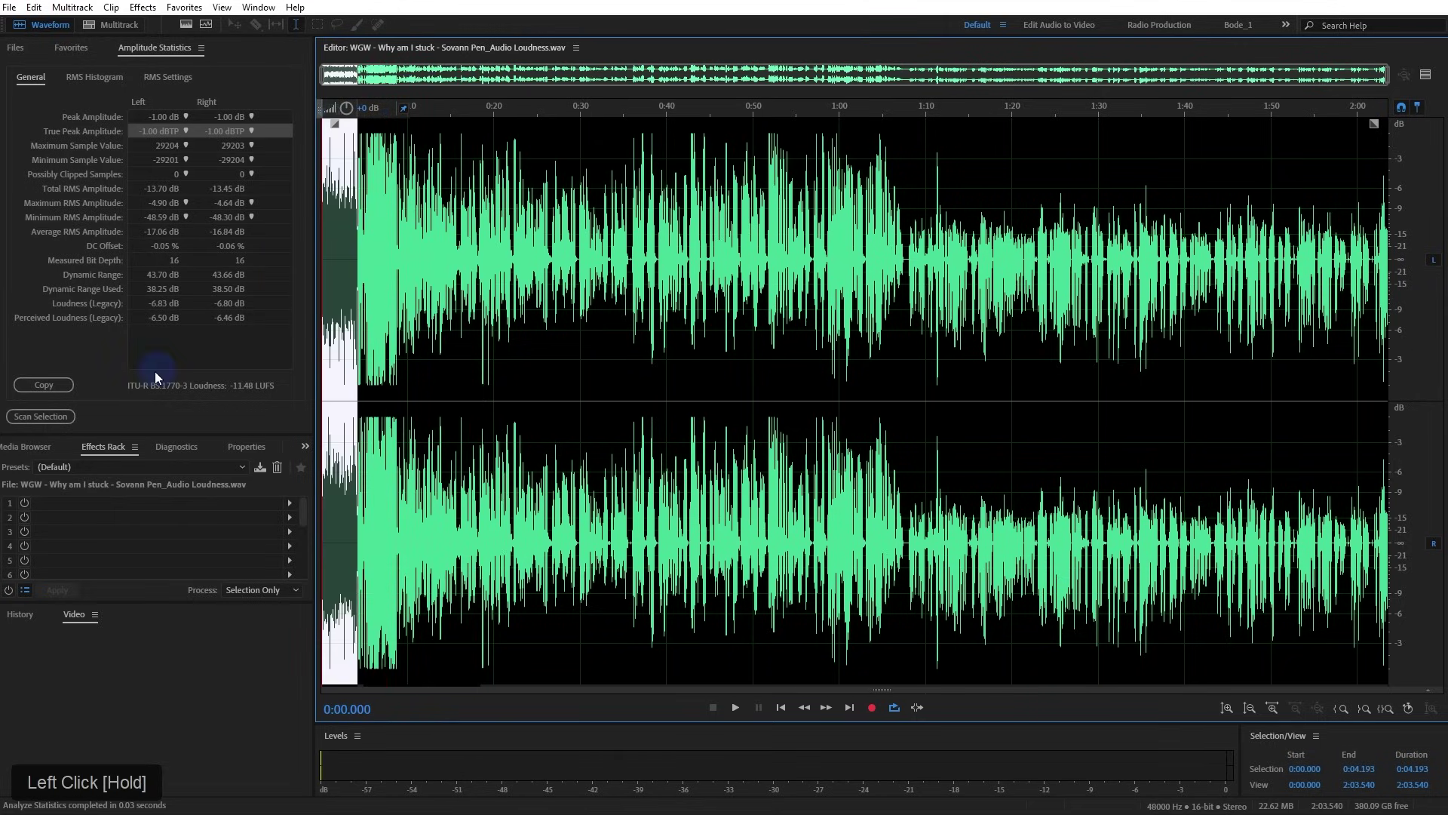
left_click(43, 415)
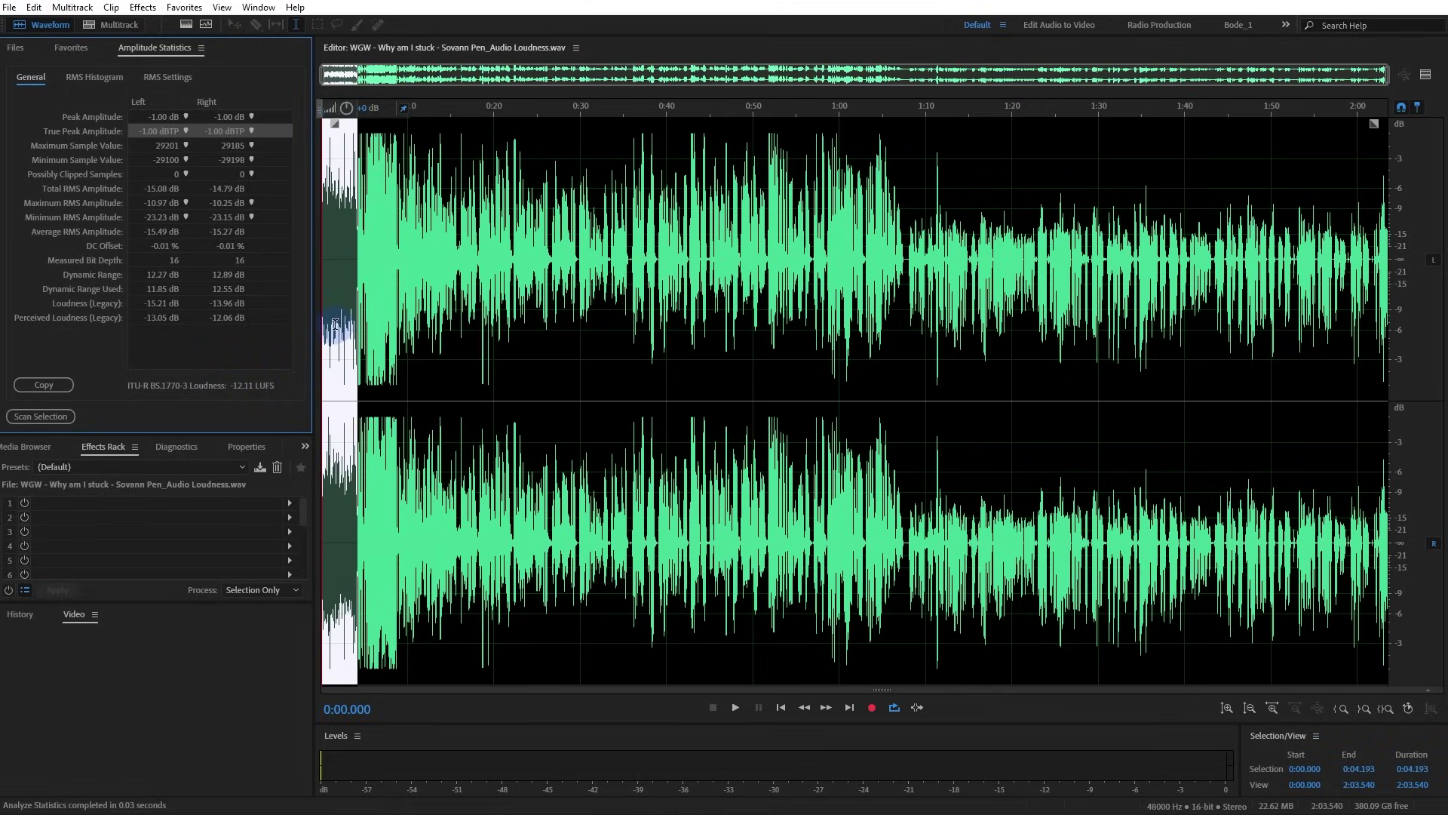
scroll(332, 324, "up", 5)
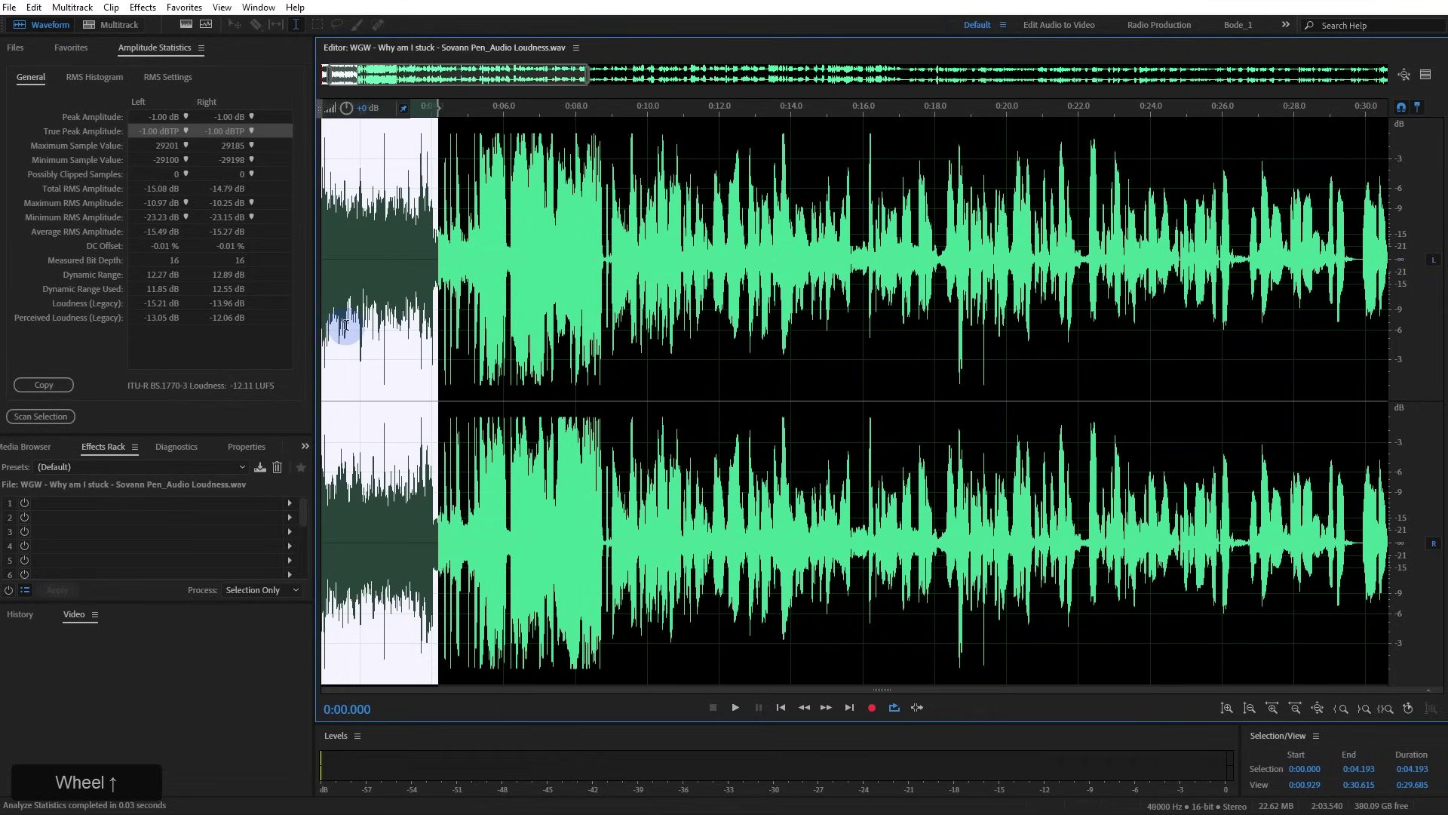
scroll(362, 324, "down", 3)
left_click(370, 321)
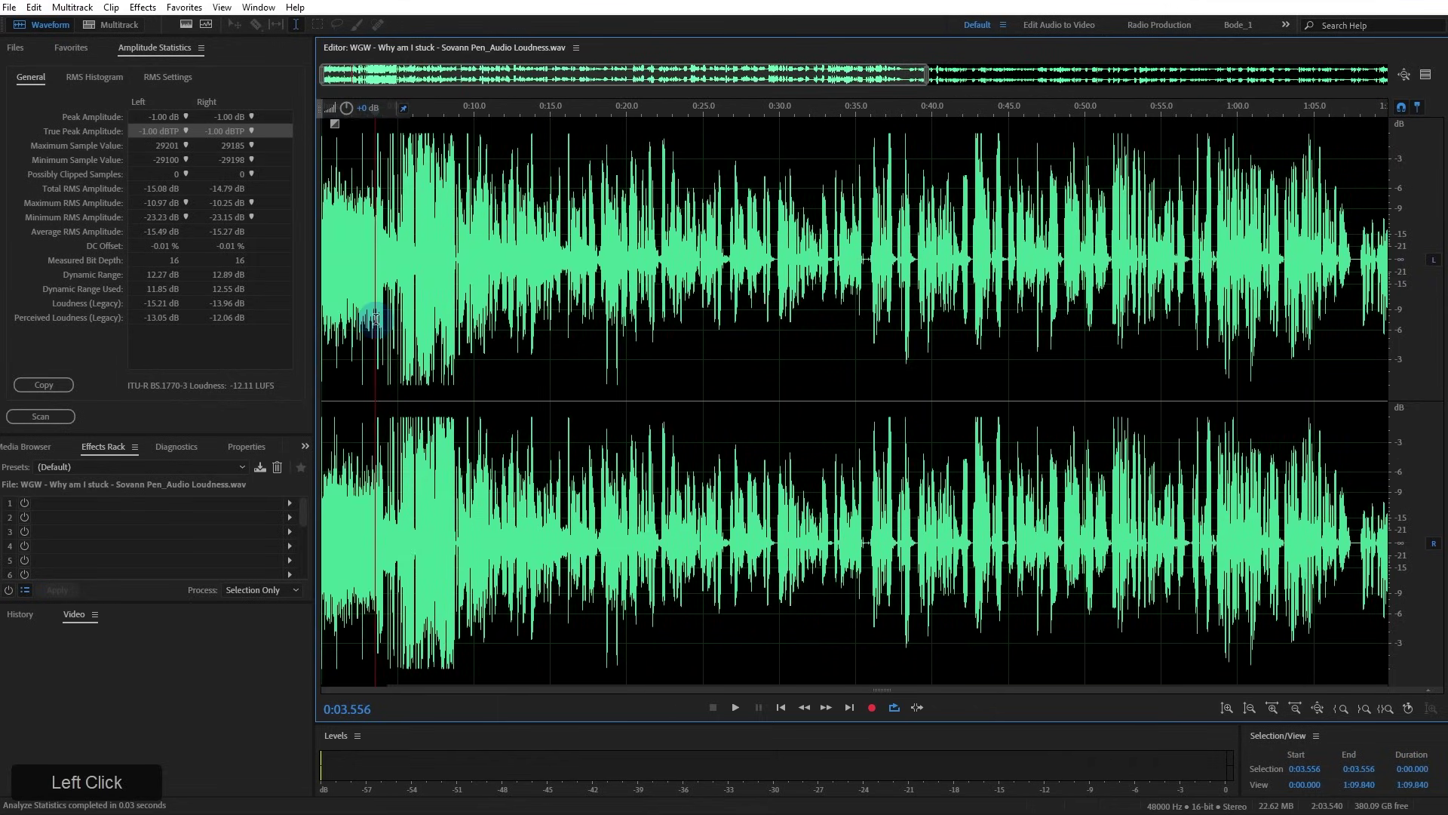
scroll(375, 318, "down", 1)
scroll(375, 318, "down", 1)
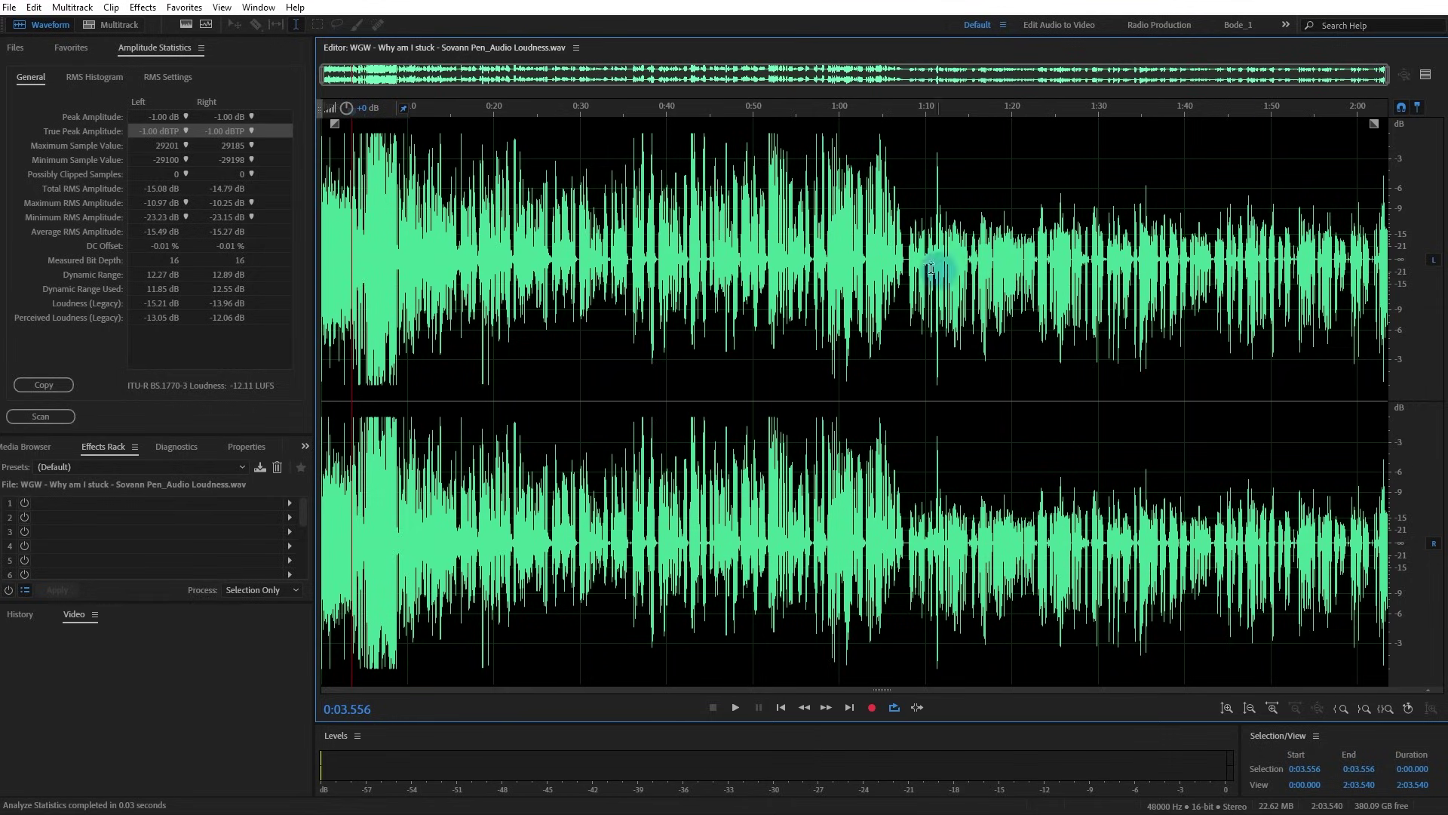
Scan the Loudness version from 1:07.885 to the end, reading -18.43 LUFS
left_click(907, 262)
left_click_drag(907, 262, 1388, 264)
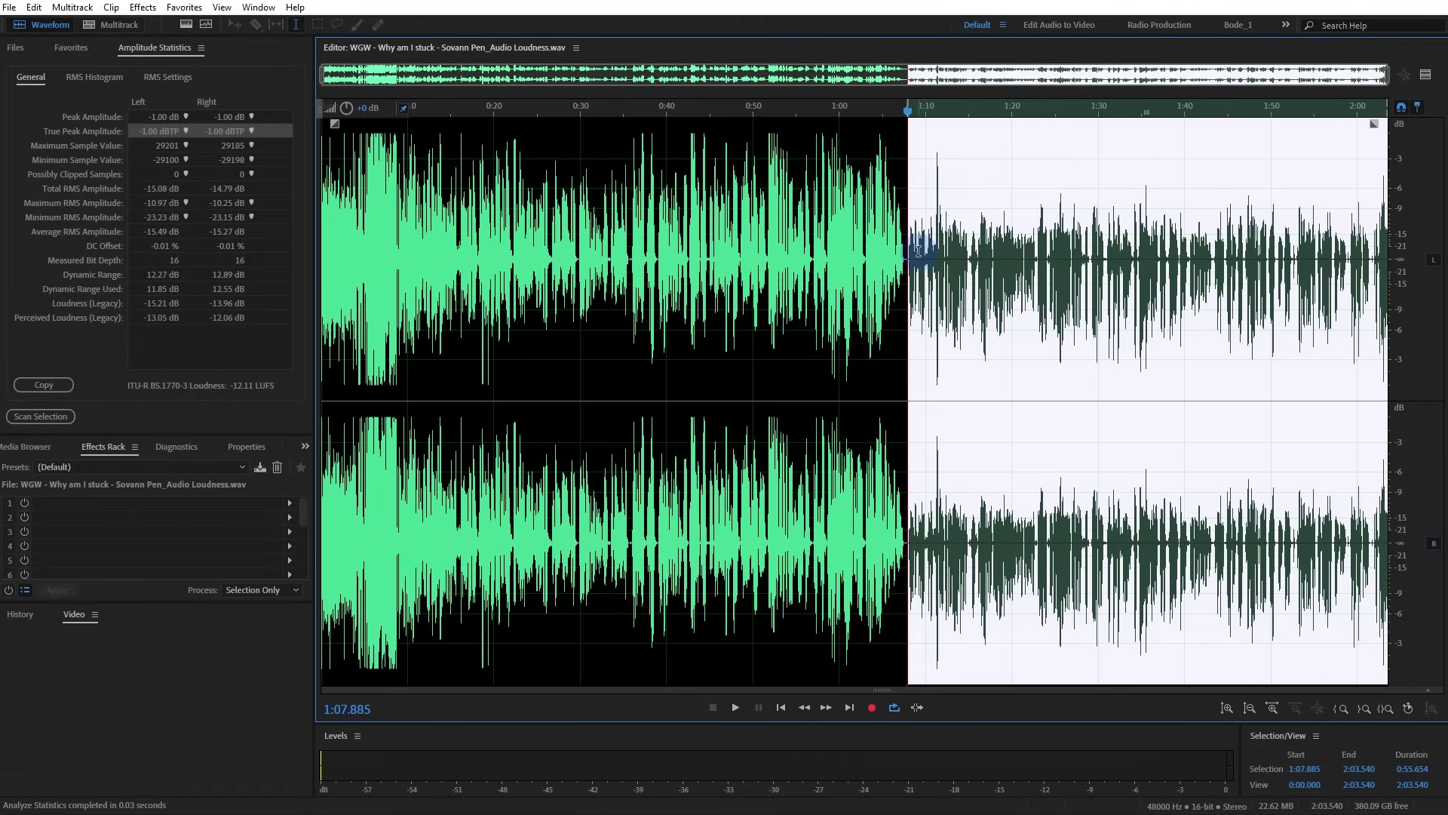
left_click(49, 415)
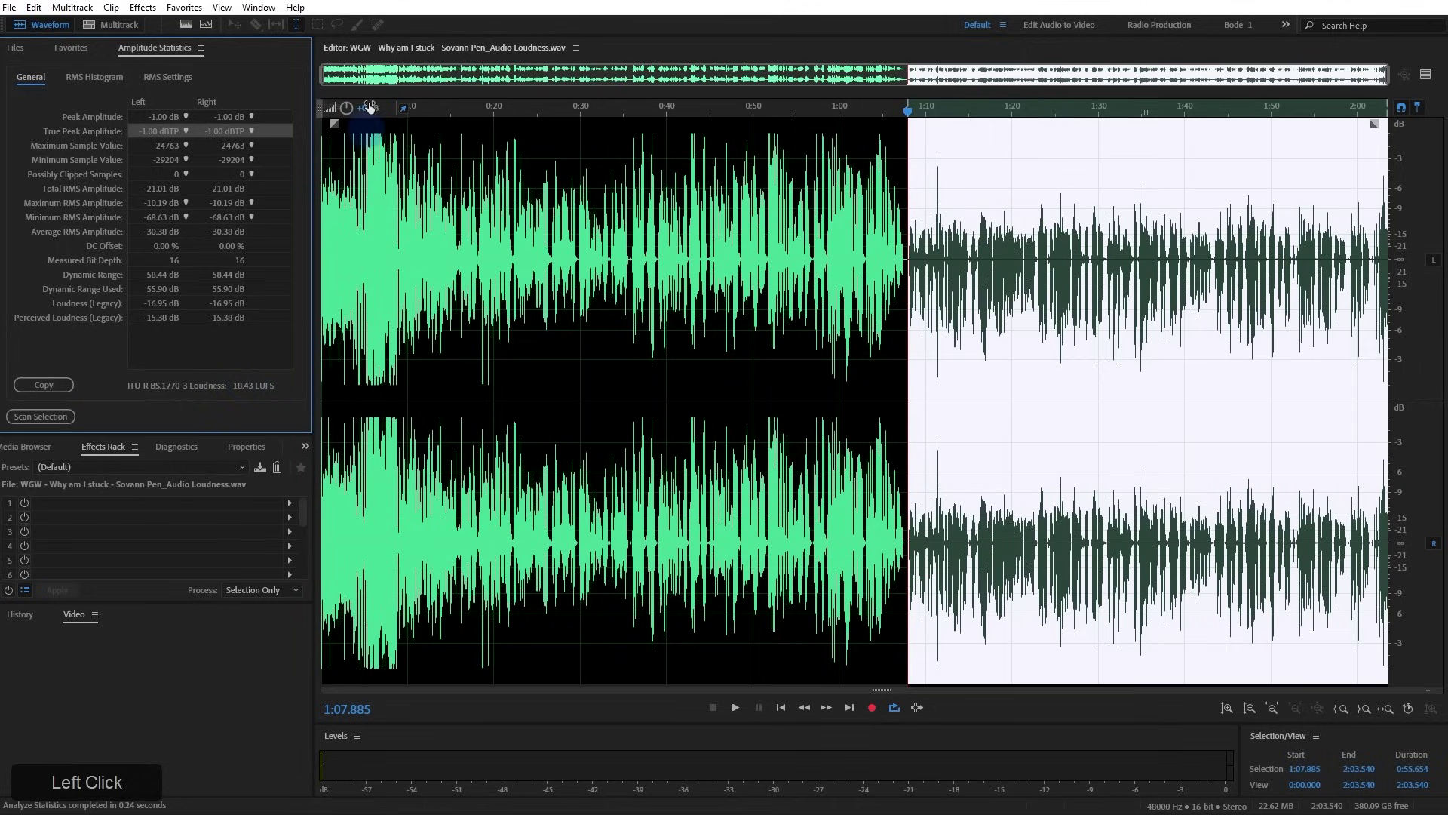
left_click_drag(575, 47, 667, 185)
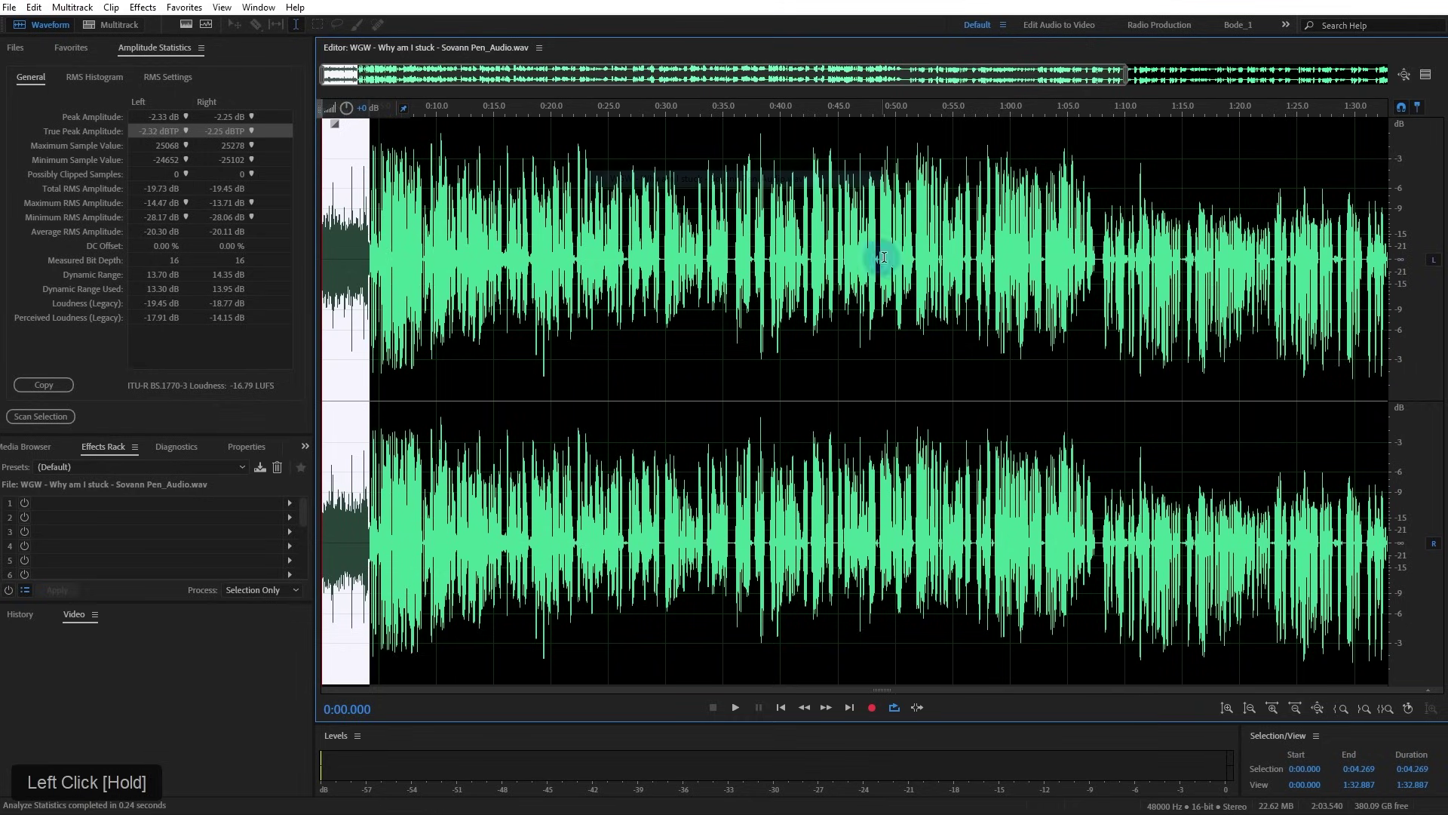
left_click_drag(1102, 273, 1400, 306)
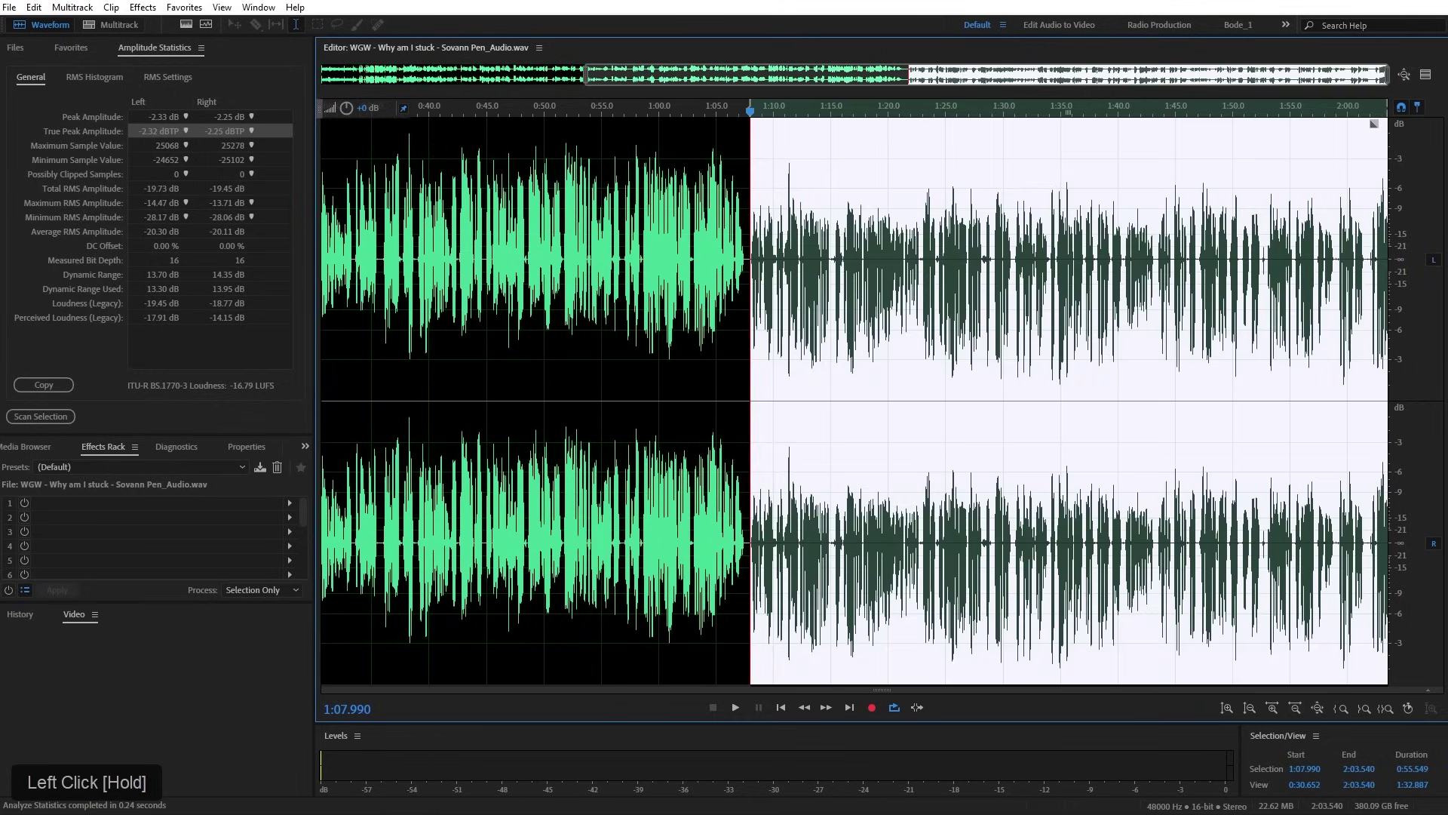
left_click(46, 418)
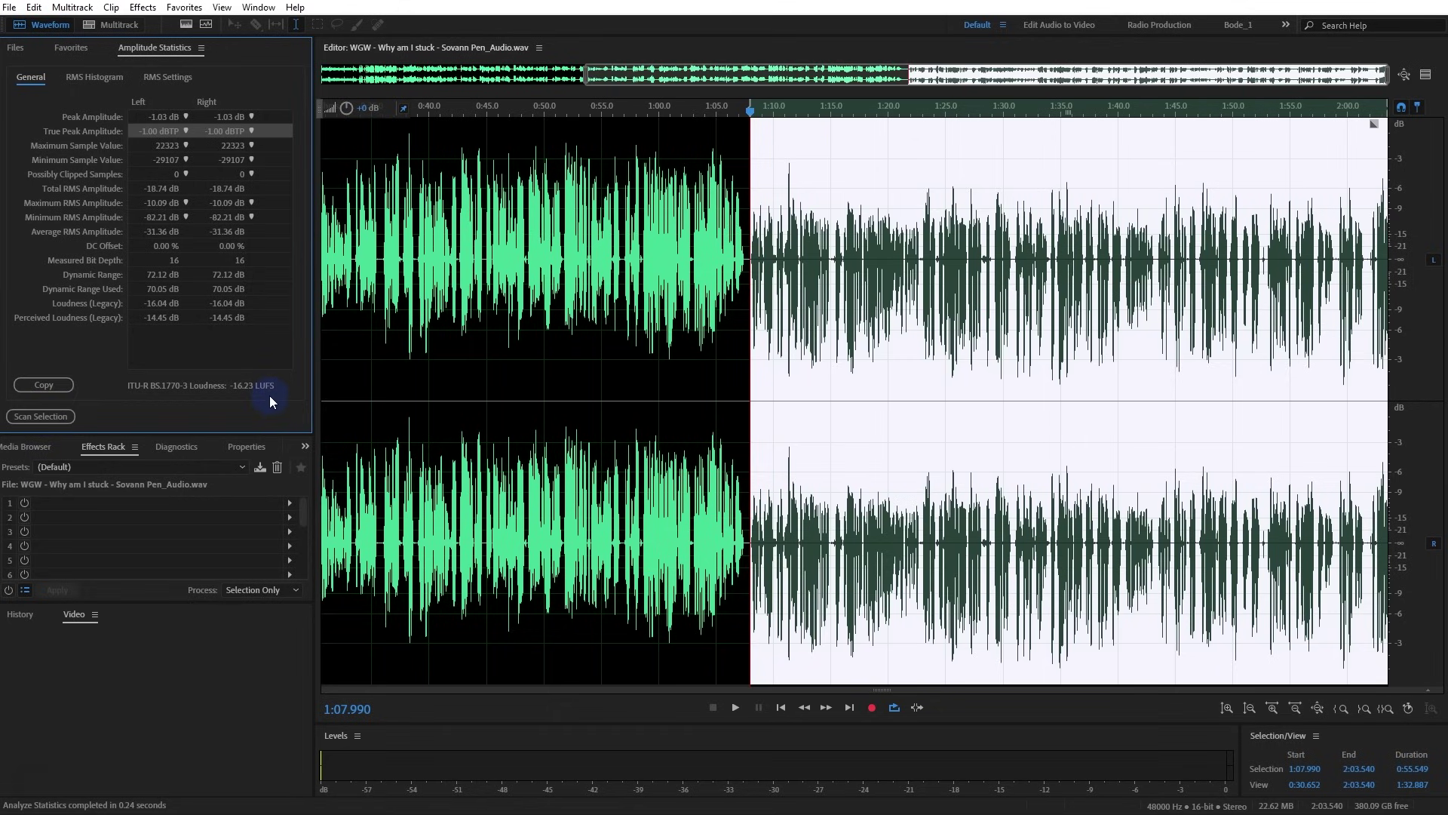
scroll(793, 356, "down", 1)
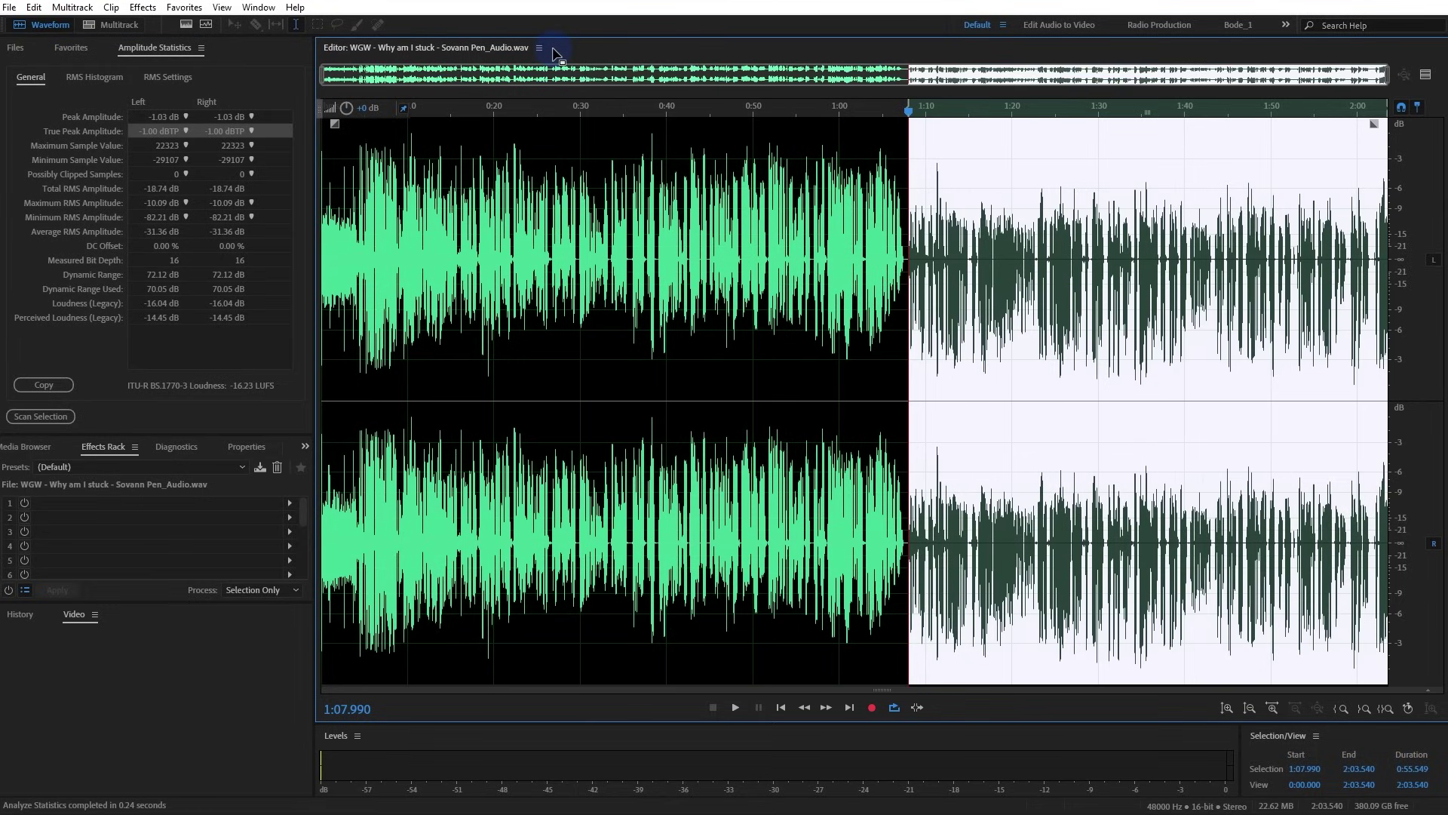
left_click(925, 313)
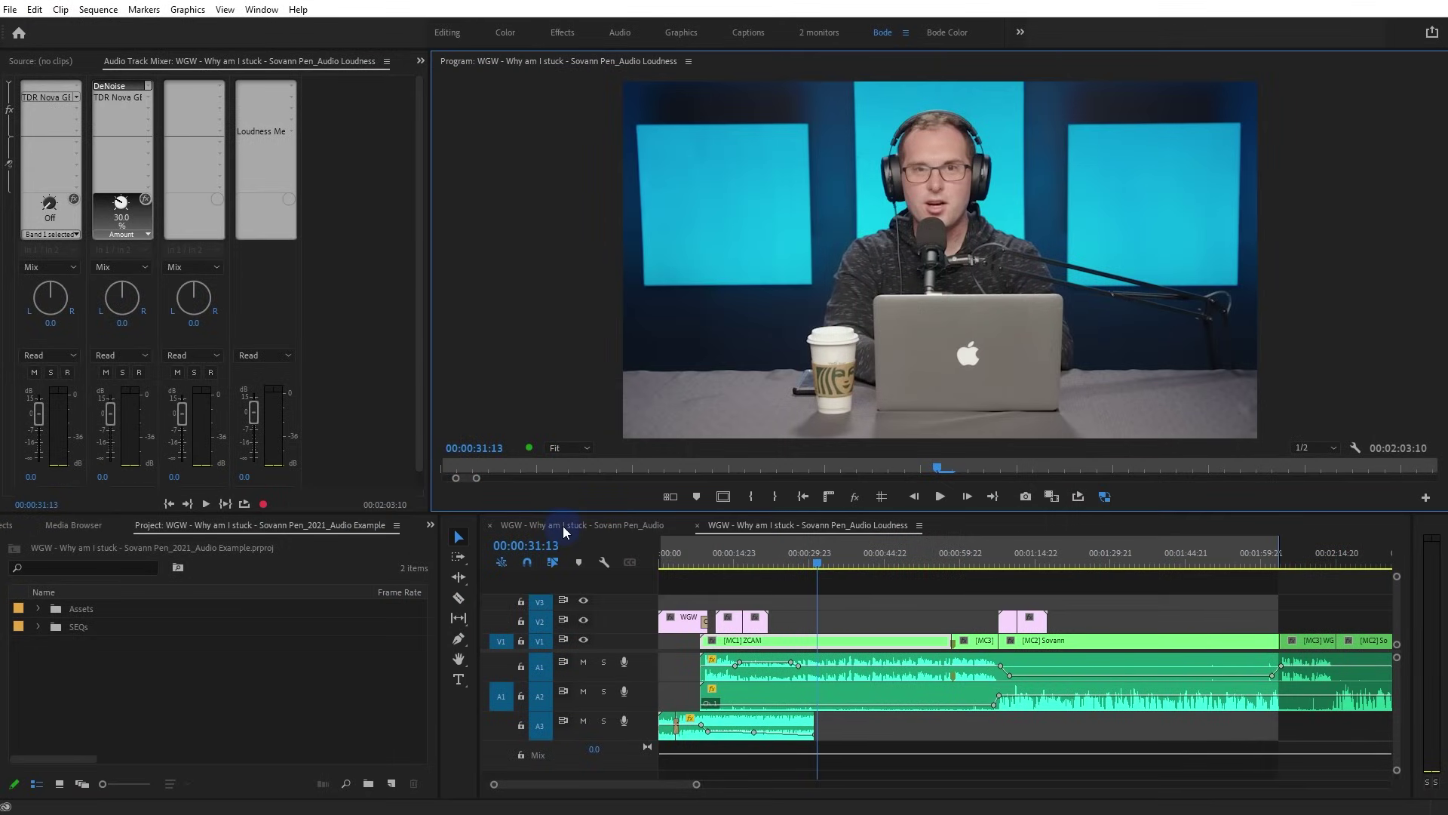
left_click(562, 526)
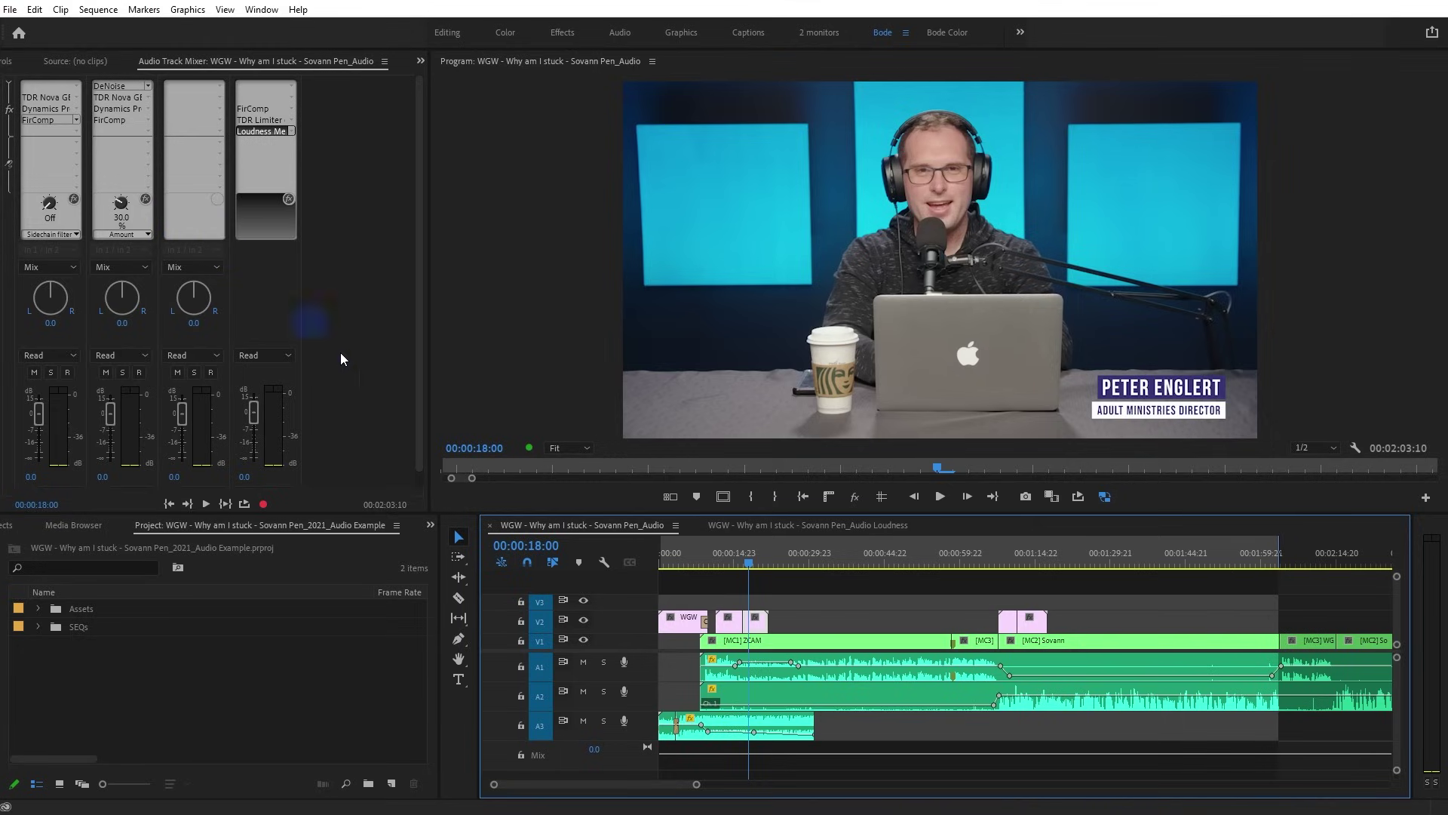
left_click(754, 528)
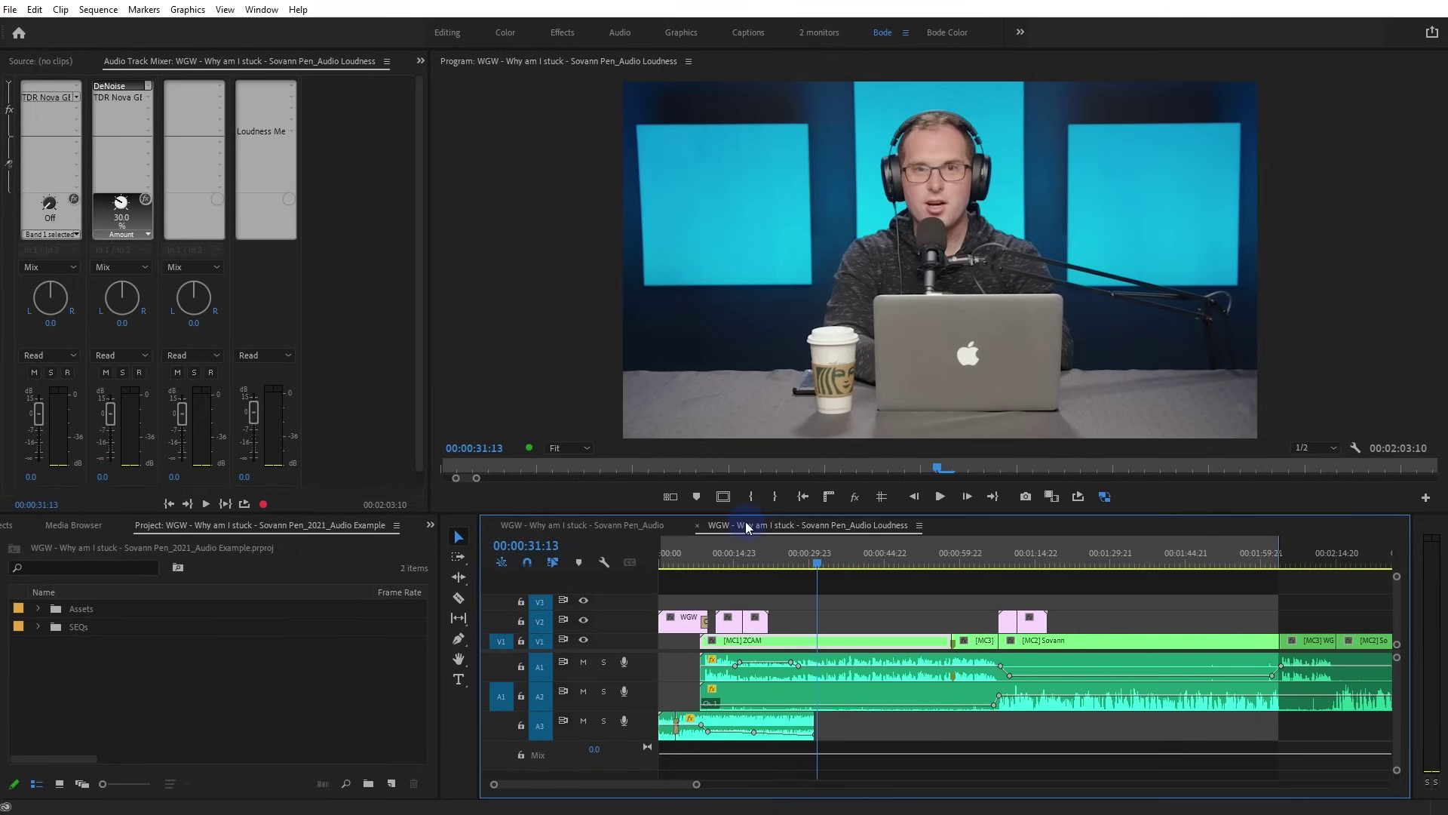
left_click(604, 525)
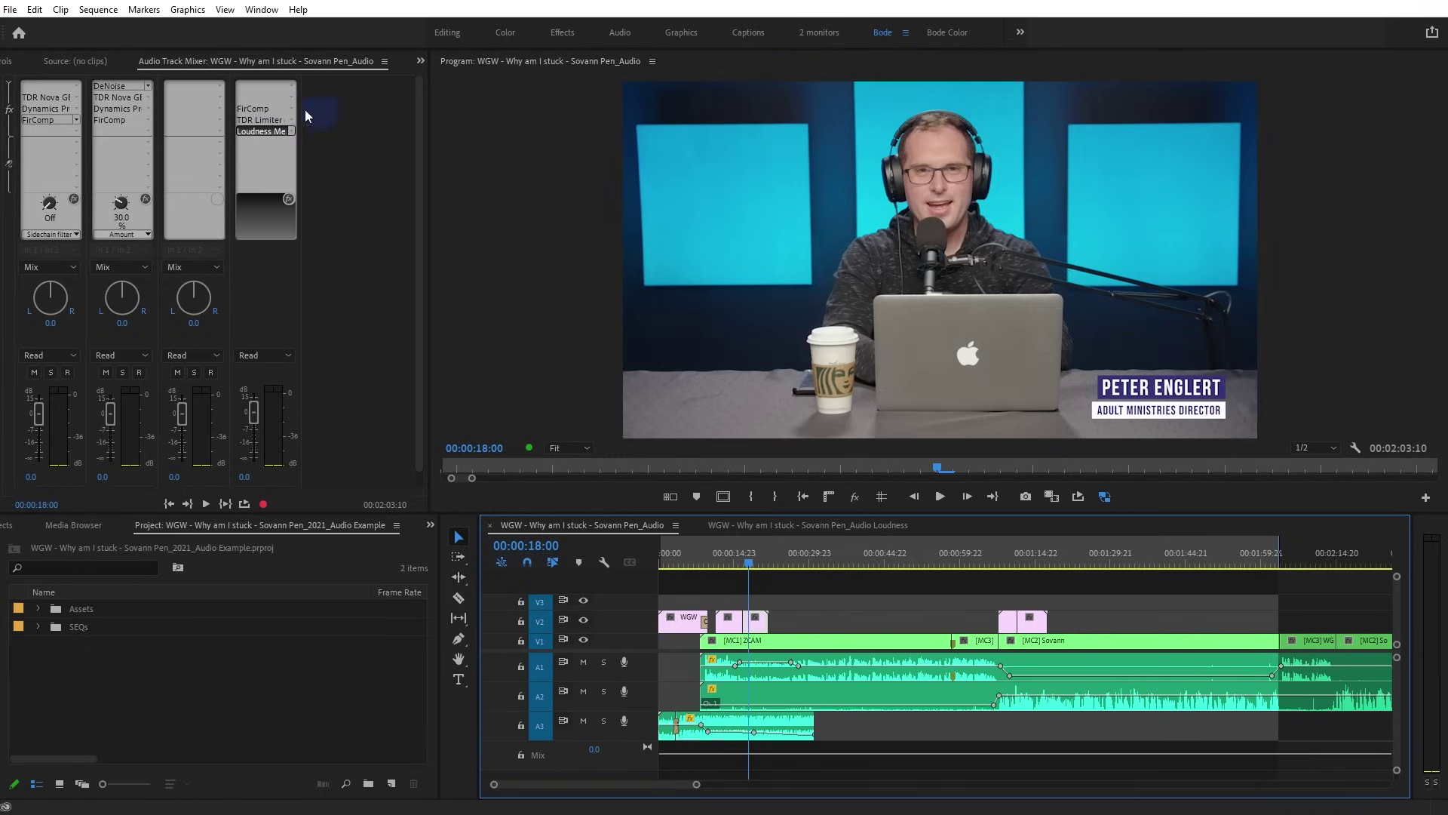
double_click(260, 133)
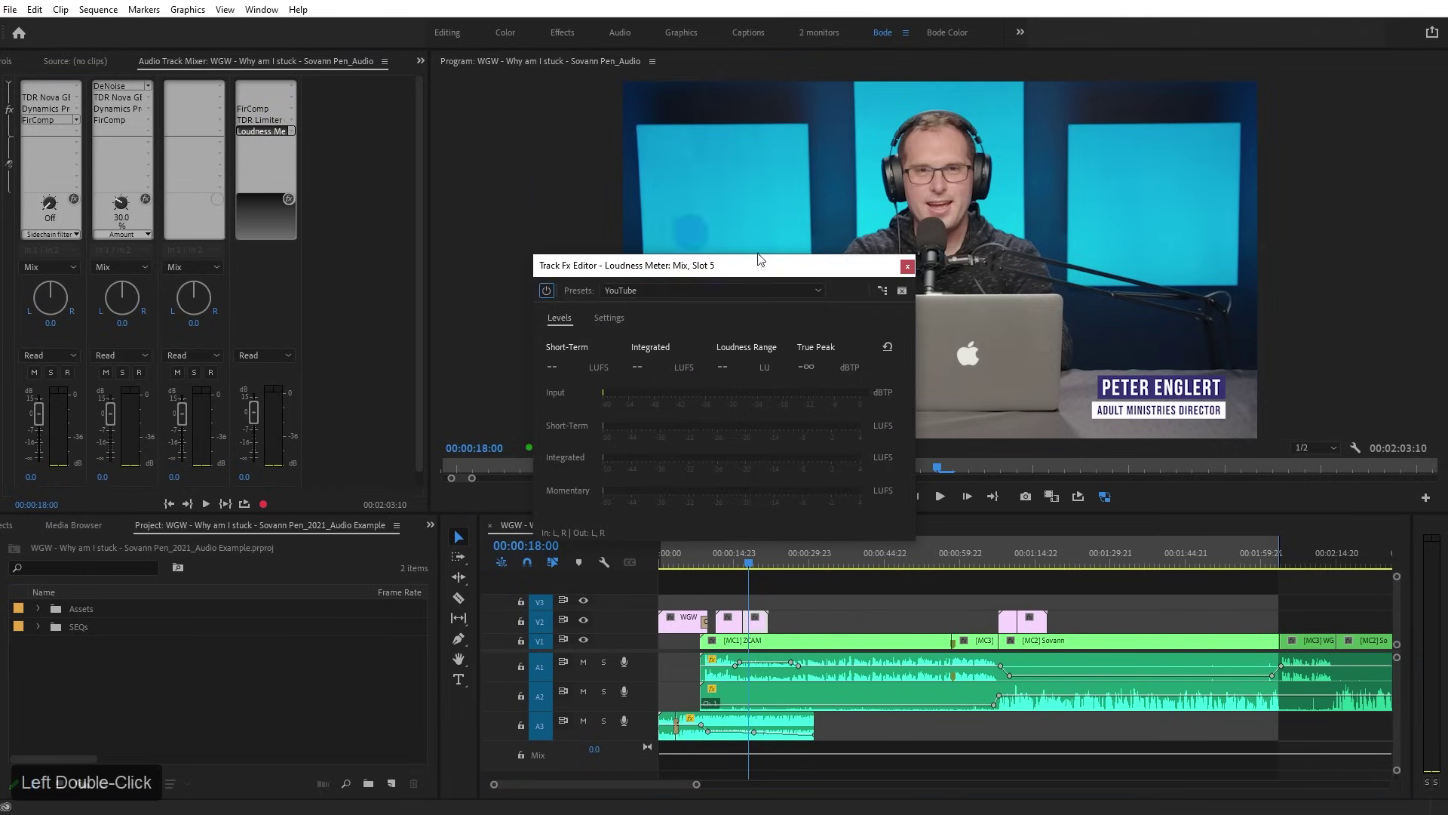
left_click(908, 266)
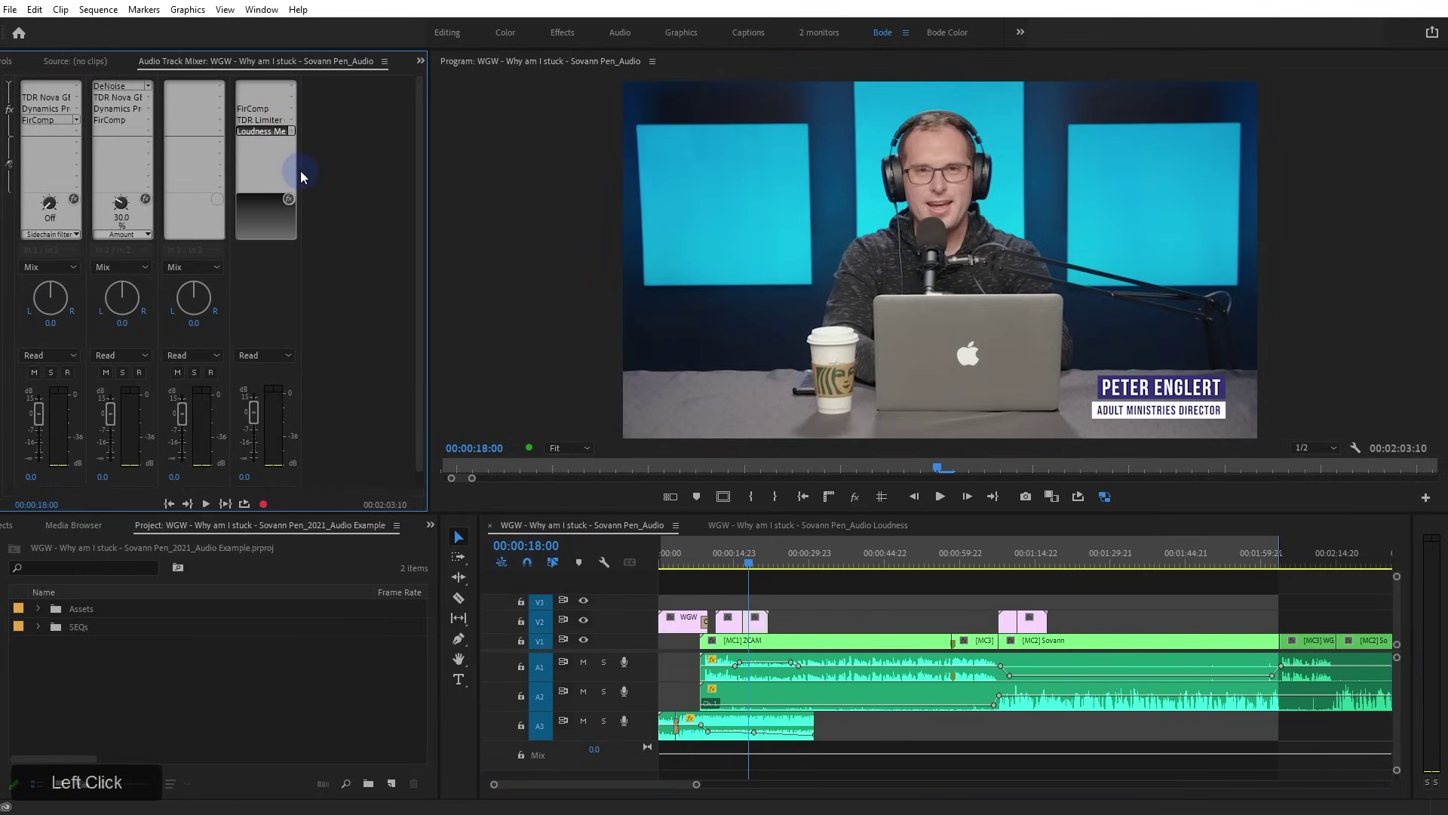
double_click(269, 122)
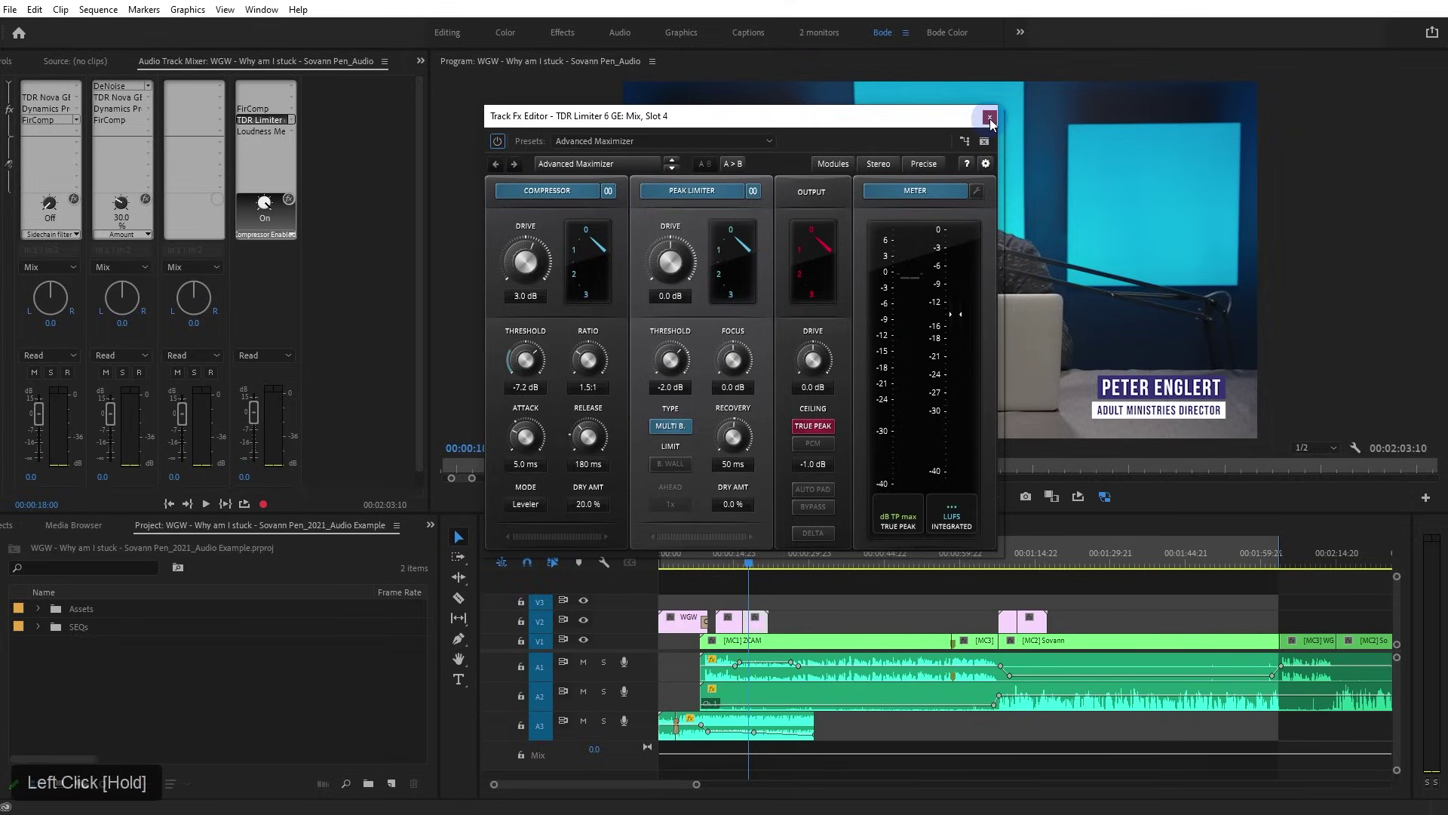
left_click(990, 121)
left_click(332, 128)
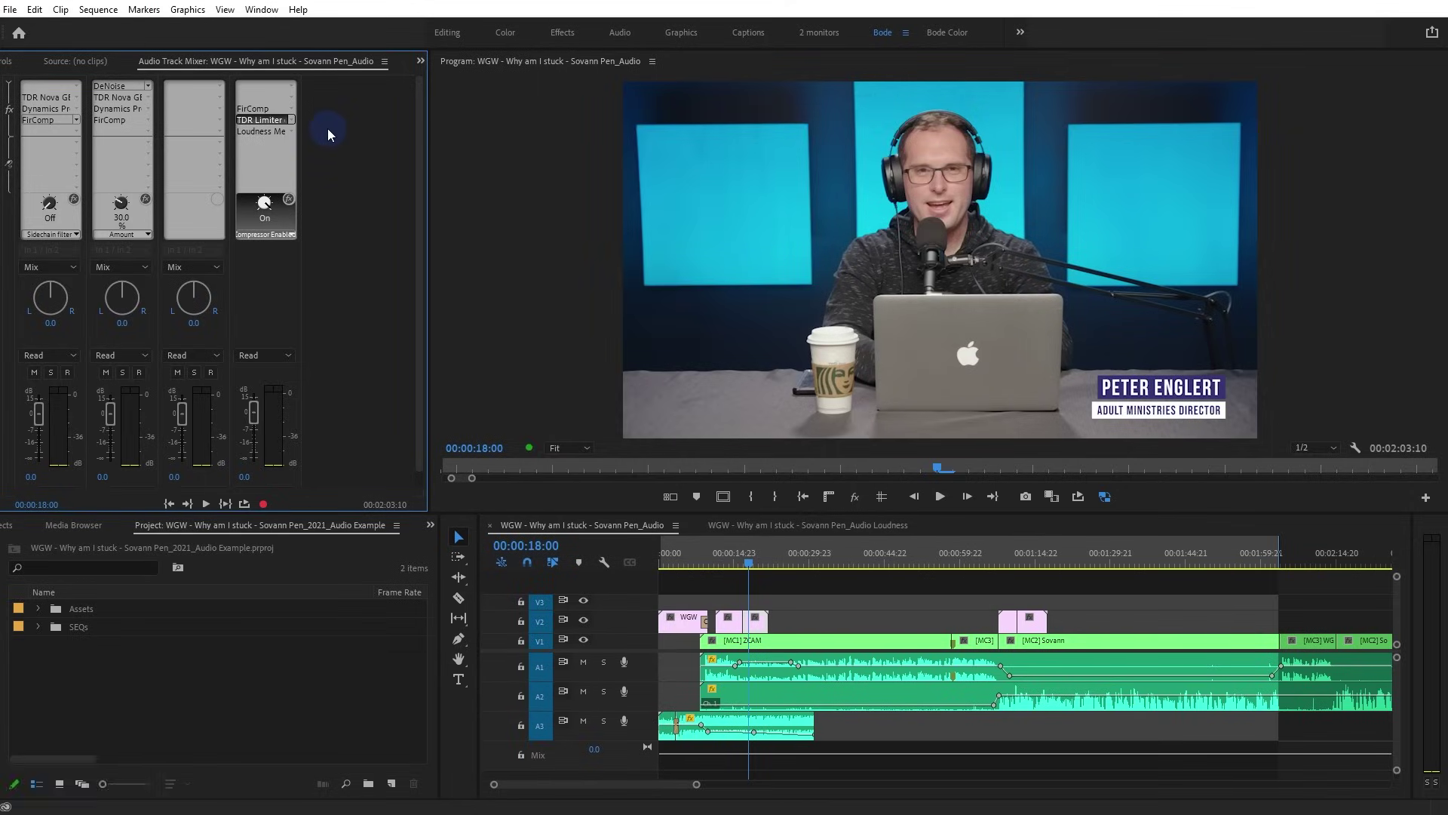
Open the Advanced Premiere Pro course project showing the 5.1 Utilizing multiple monitors with Premiere sequence
left_click(475, 202)
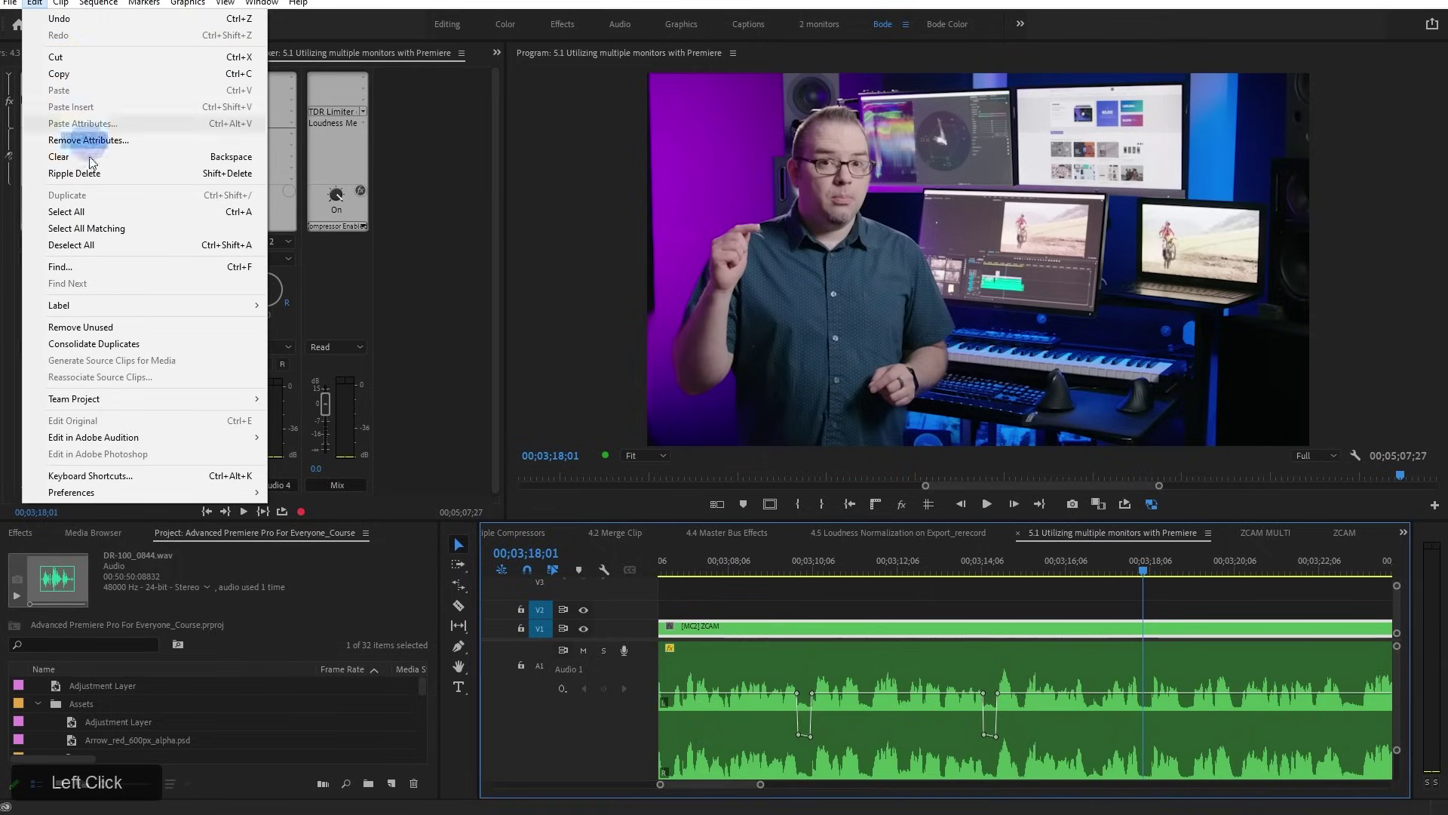
In Playback preferences, tick Adobe Monitor 2 (1920 x 1080) as a video device alongside NDI and confirm
mouse_move(151, 491)
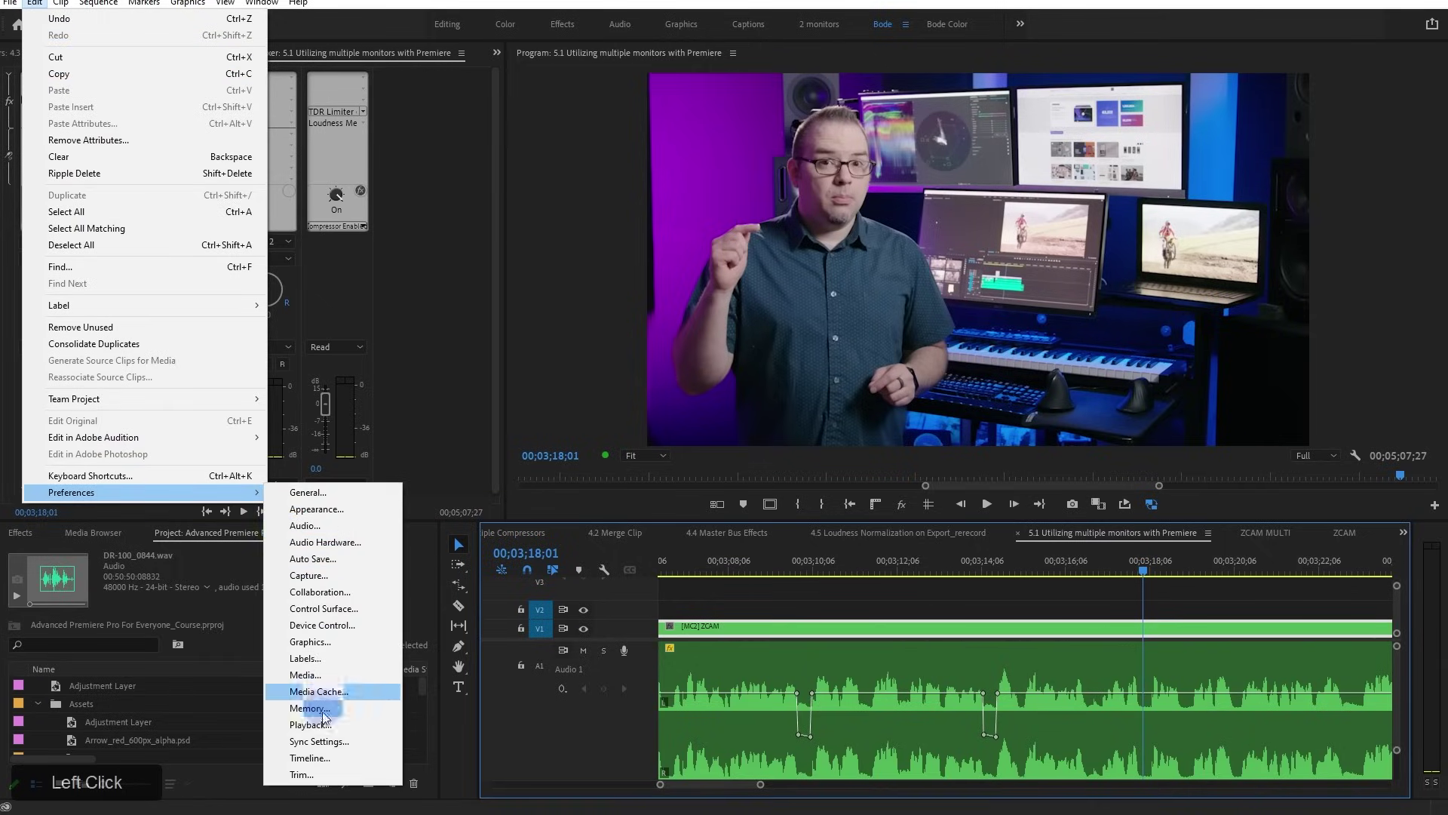
left_click(321, 724)
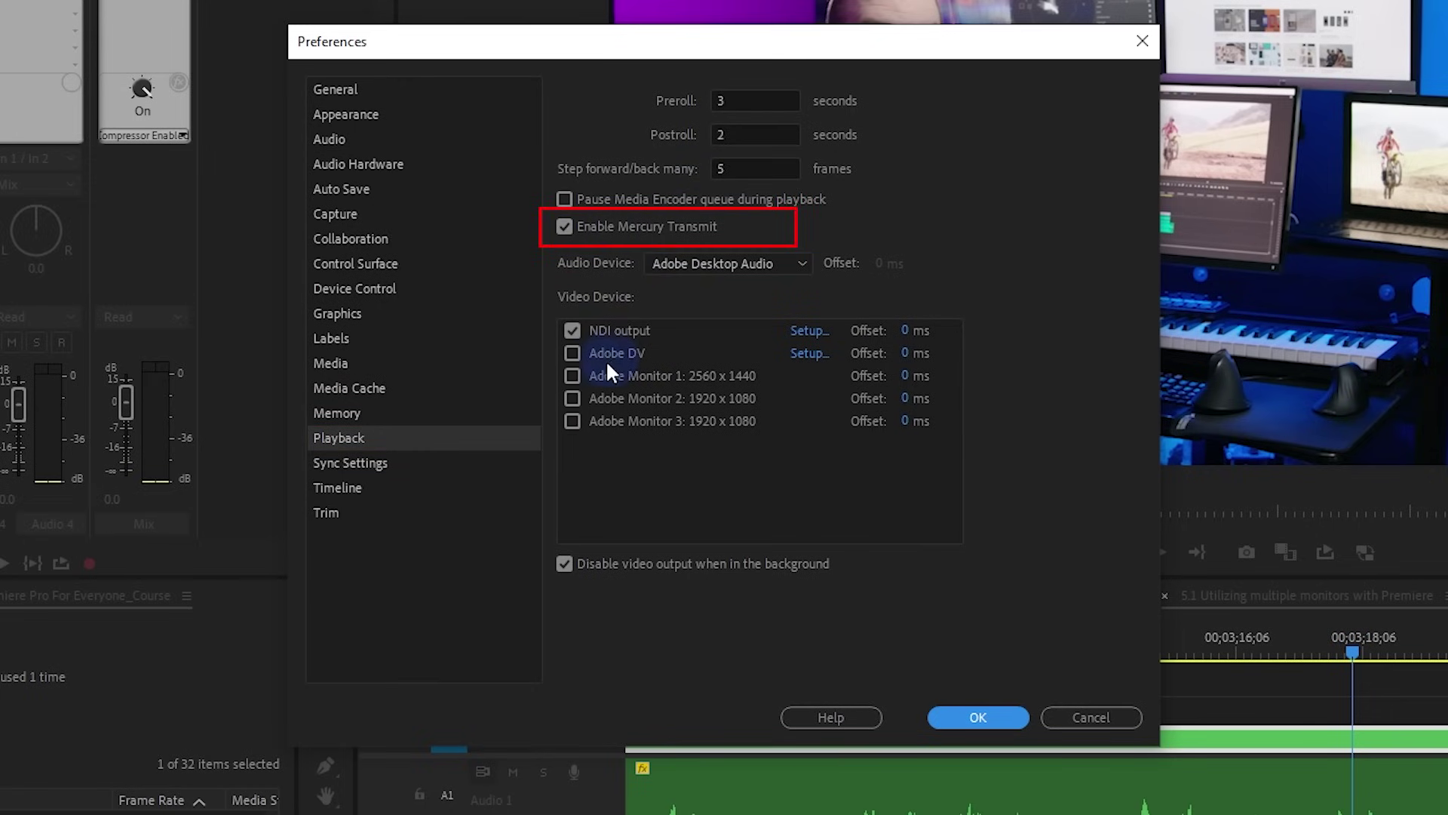
left_click(570, 397)
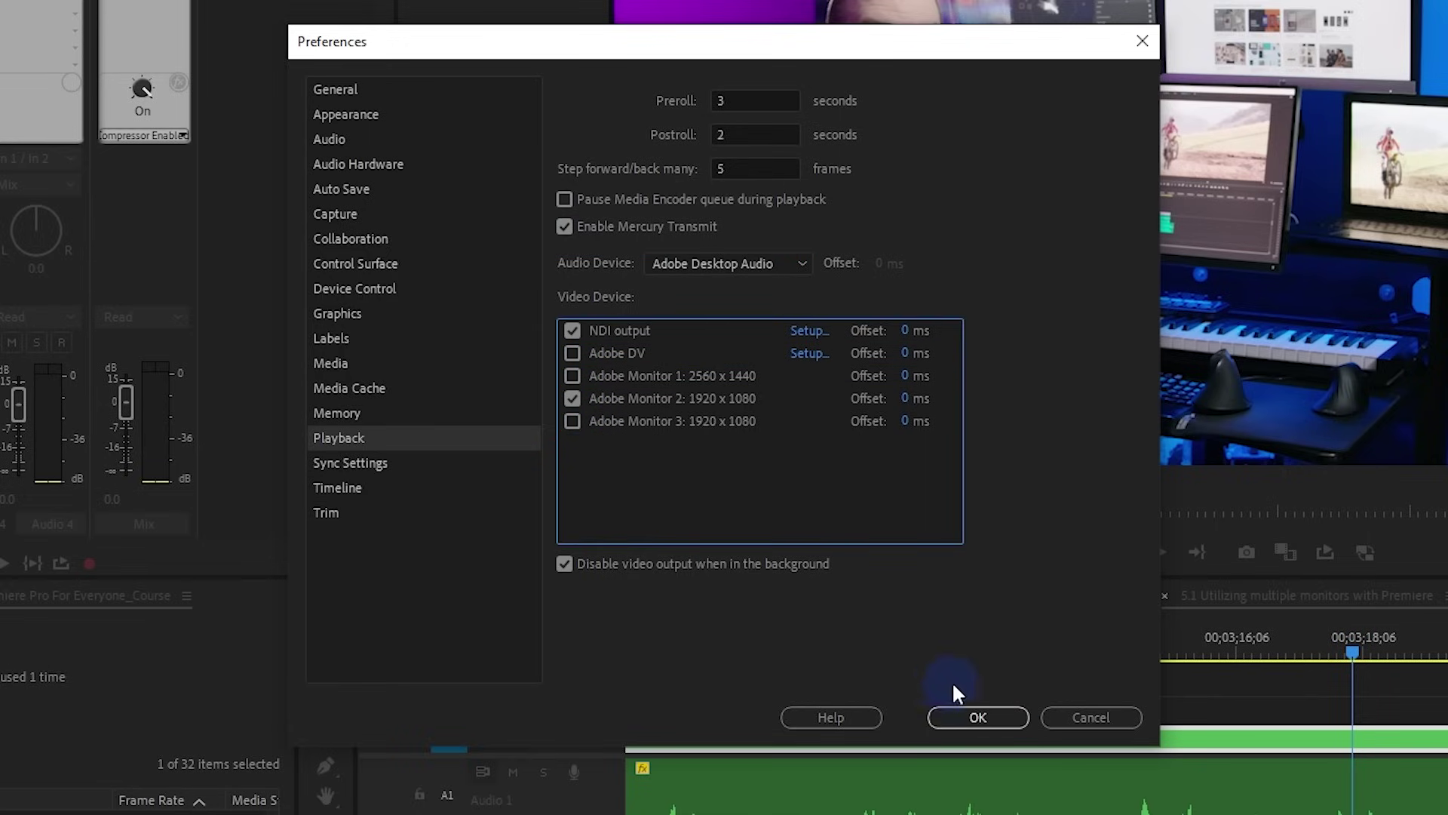
left_click(977, 717)
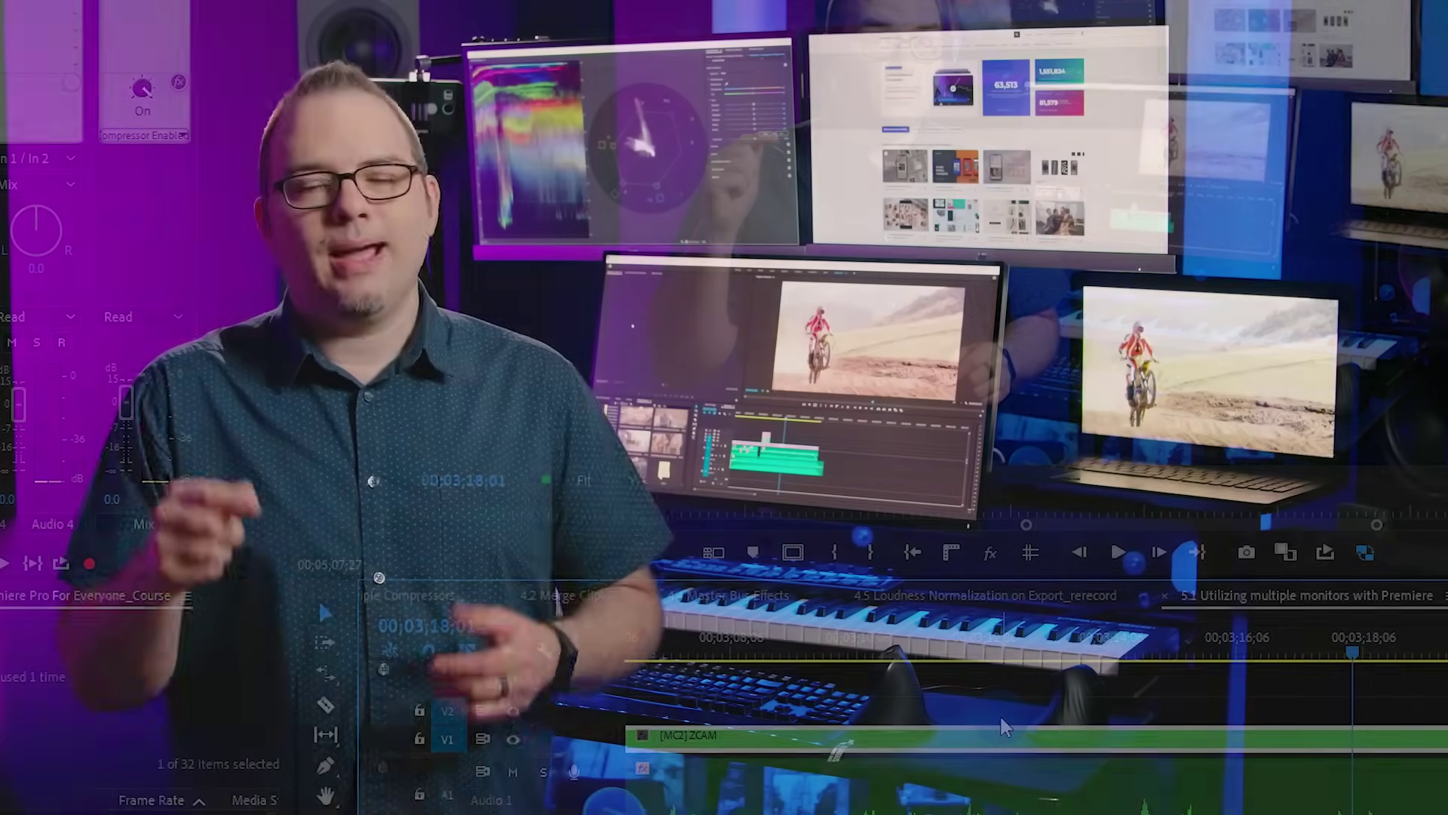
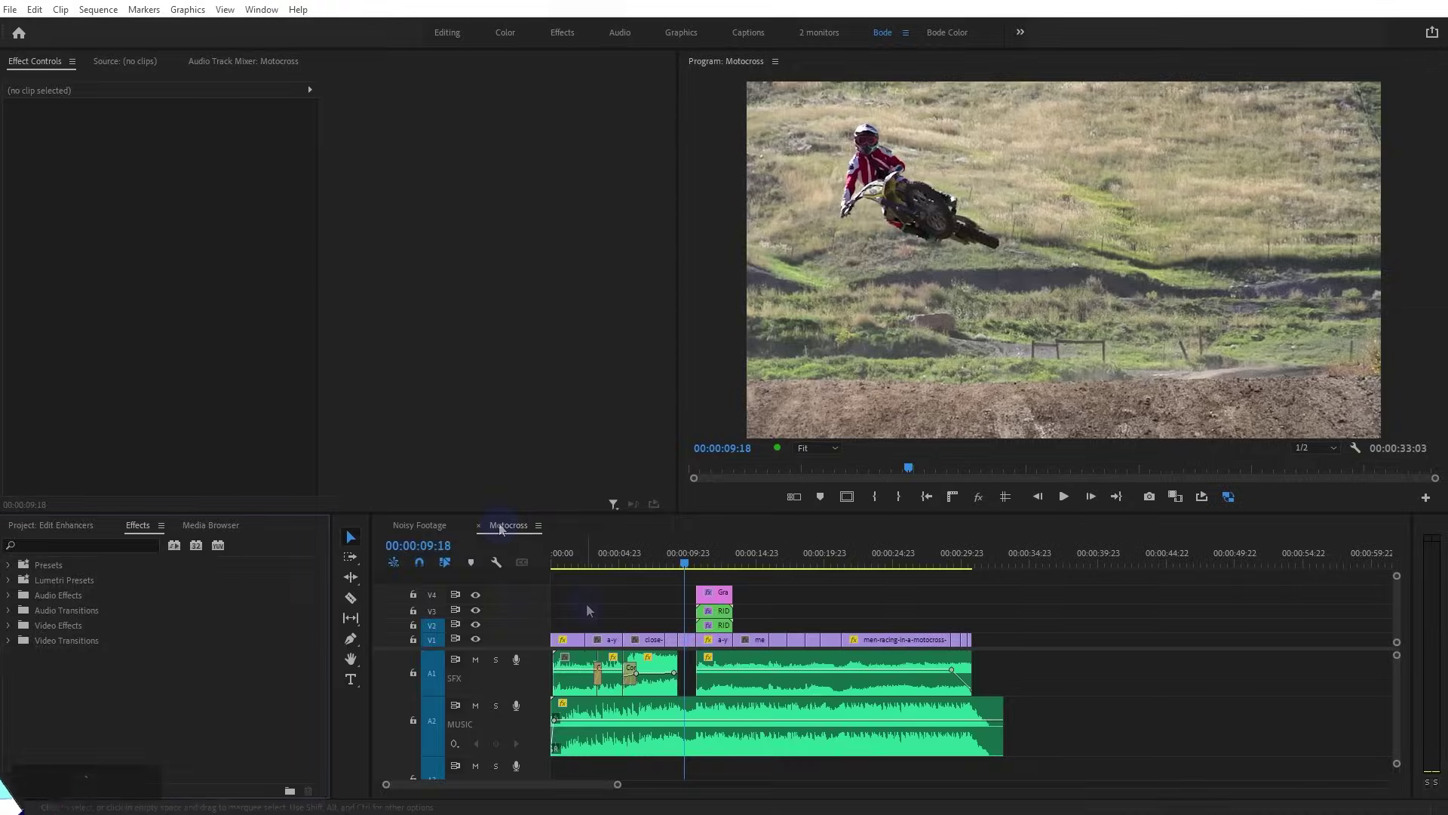
Maximize the Effects panel to browse the Adjust, Blur & Sharpen, Color Correction, Distort and Generate video effects
left_click(232, 632)
key("grave")
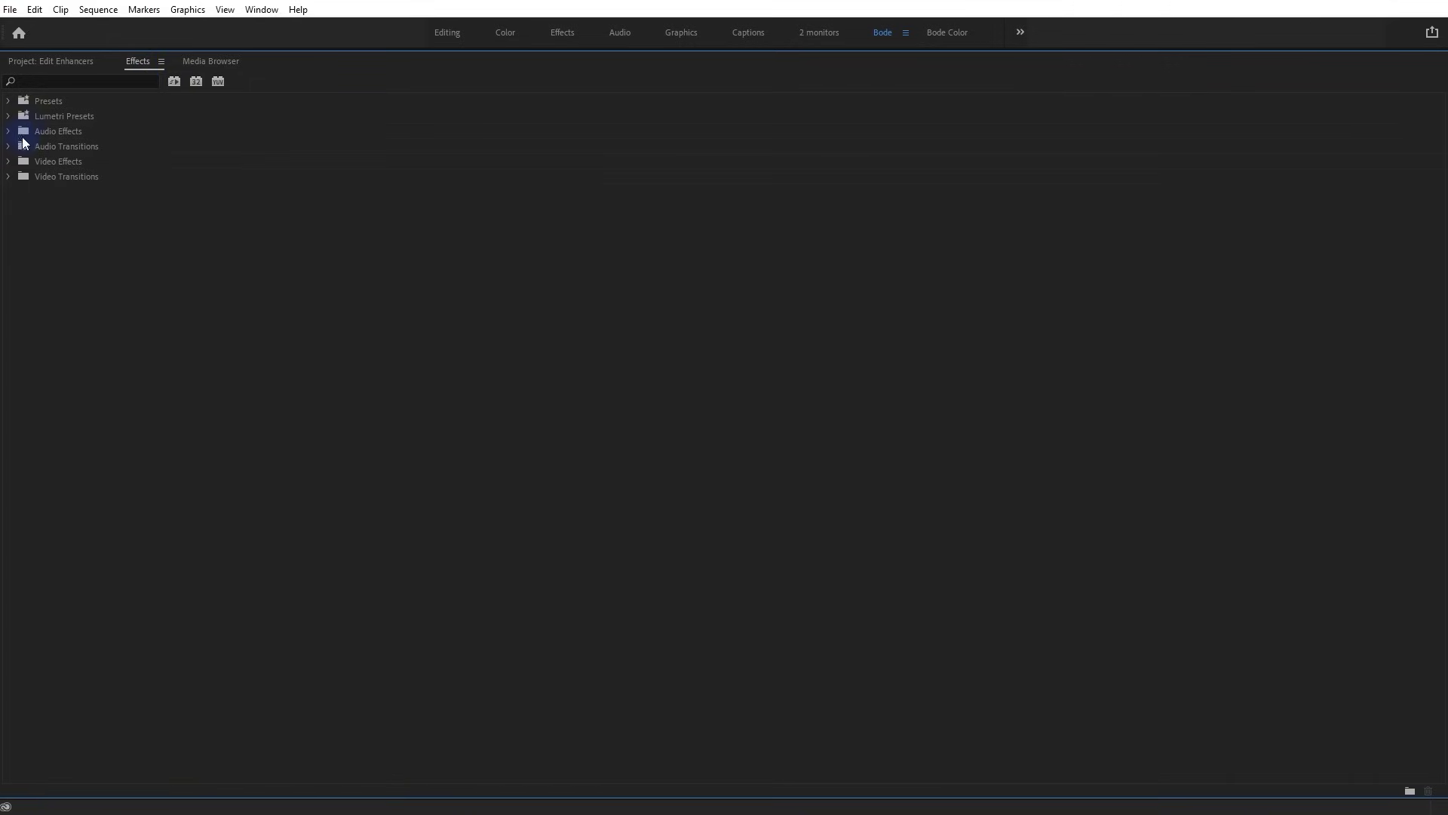
left_click(9, 161)
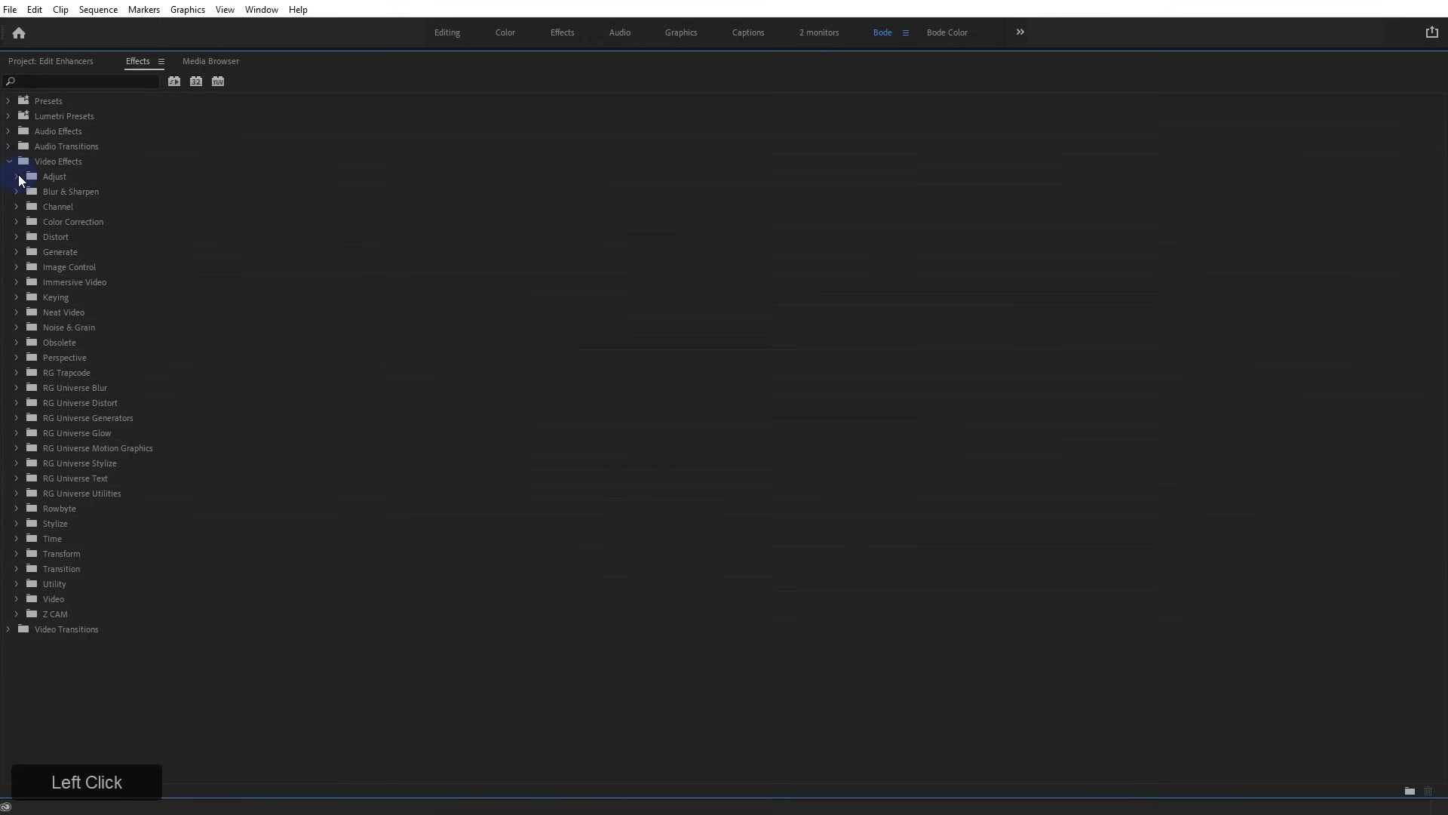
left_click(17, 177)
left_click(15, 268)
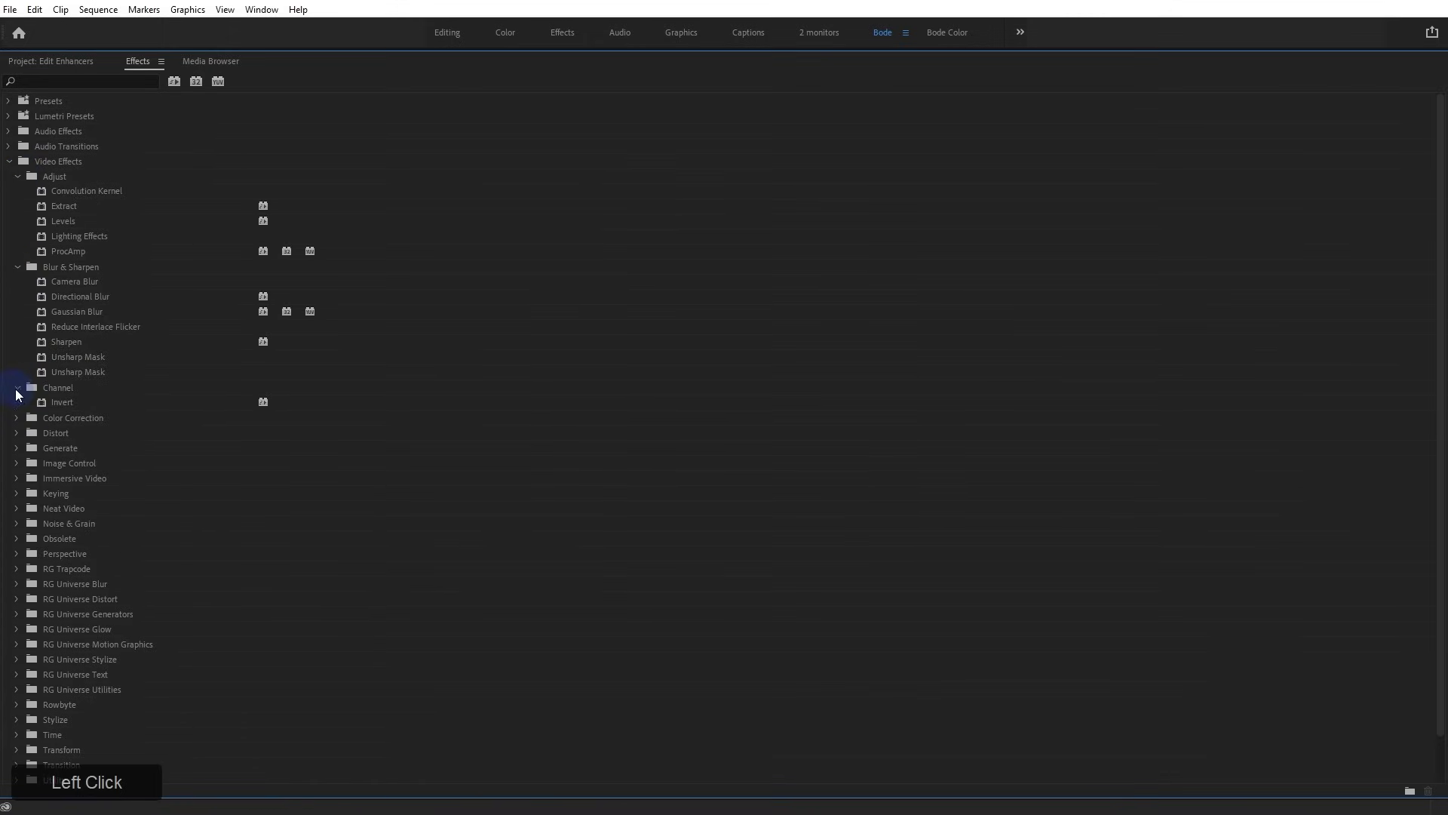
left_click(16, 419)
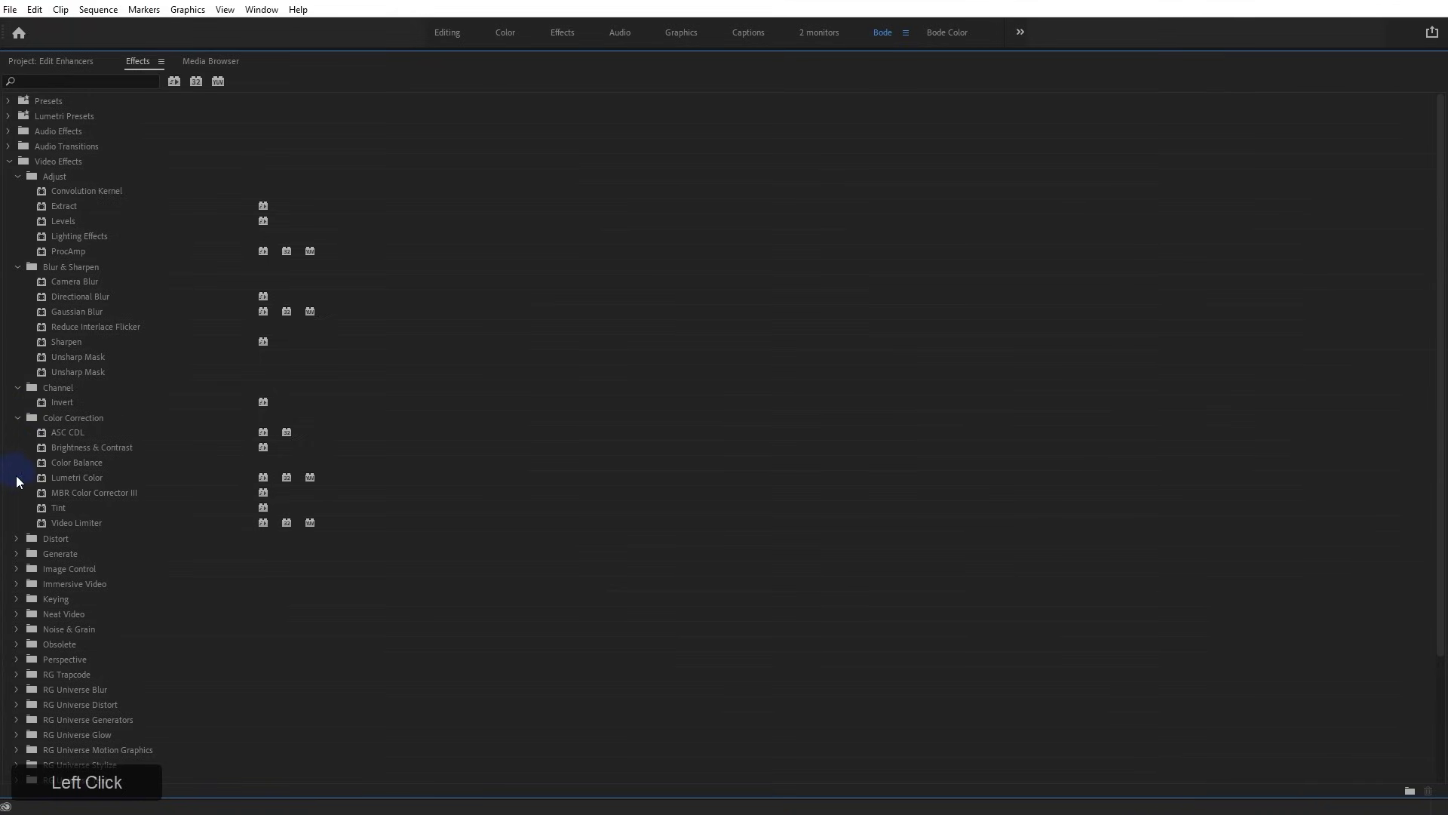
left_click(15, 539)
scroll(21, 649, "down", 3)
left_click(17, 569)
scroll(17, 571, "down", 3)
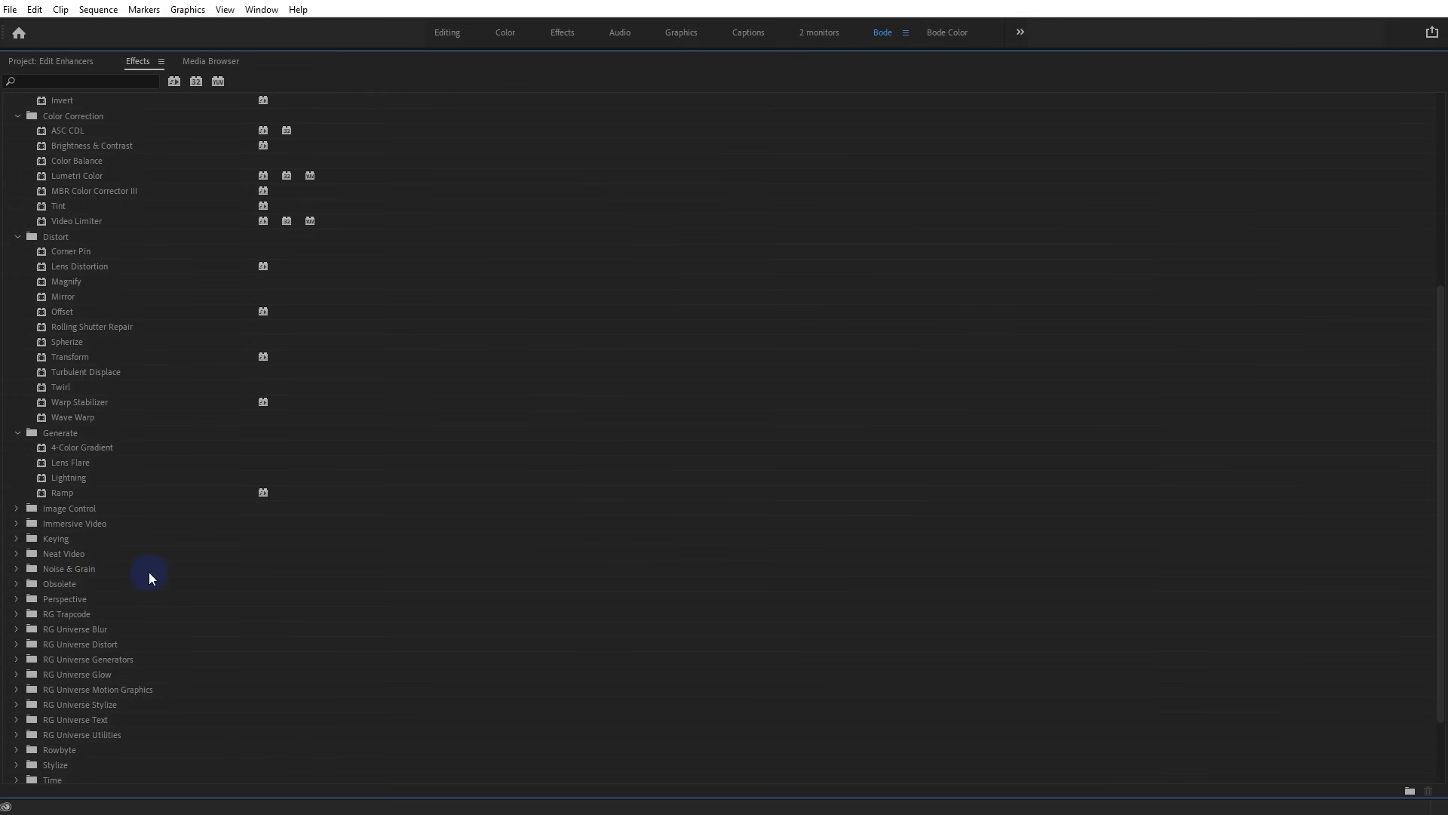
key("grave")
scroll(43, 600, "up", 3)
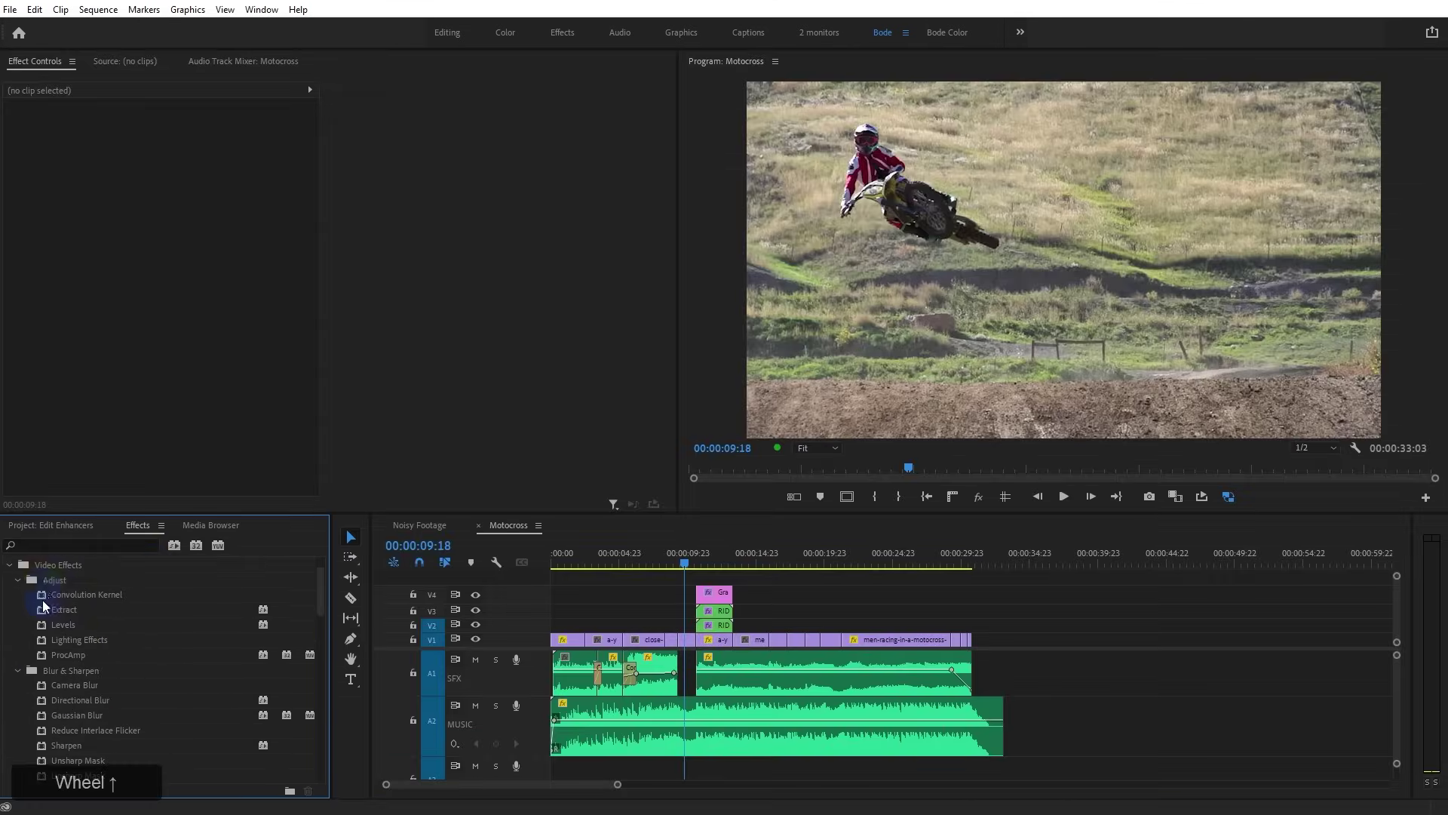
Collapse the Blur & Sharpen, Channel, Color Correction, Distort, Generate and Video Effects categories
left_click(17, 610)
left_click(17, 625)
left_click(17, 640)
left_click(17, 655)
left_click(17, 670)
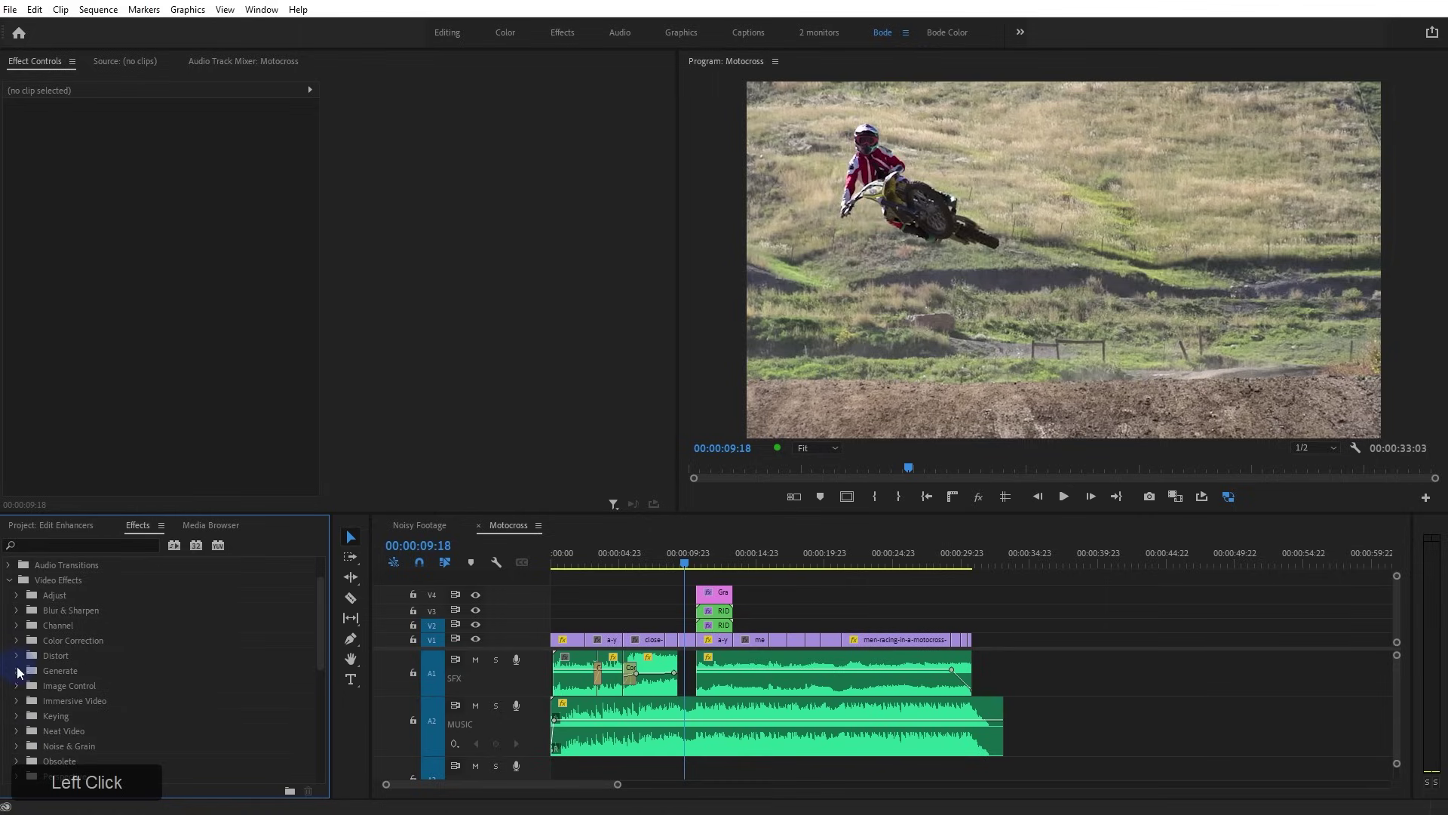
left_click(9, 580)
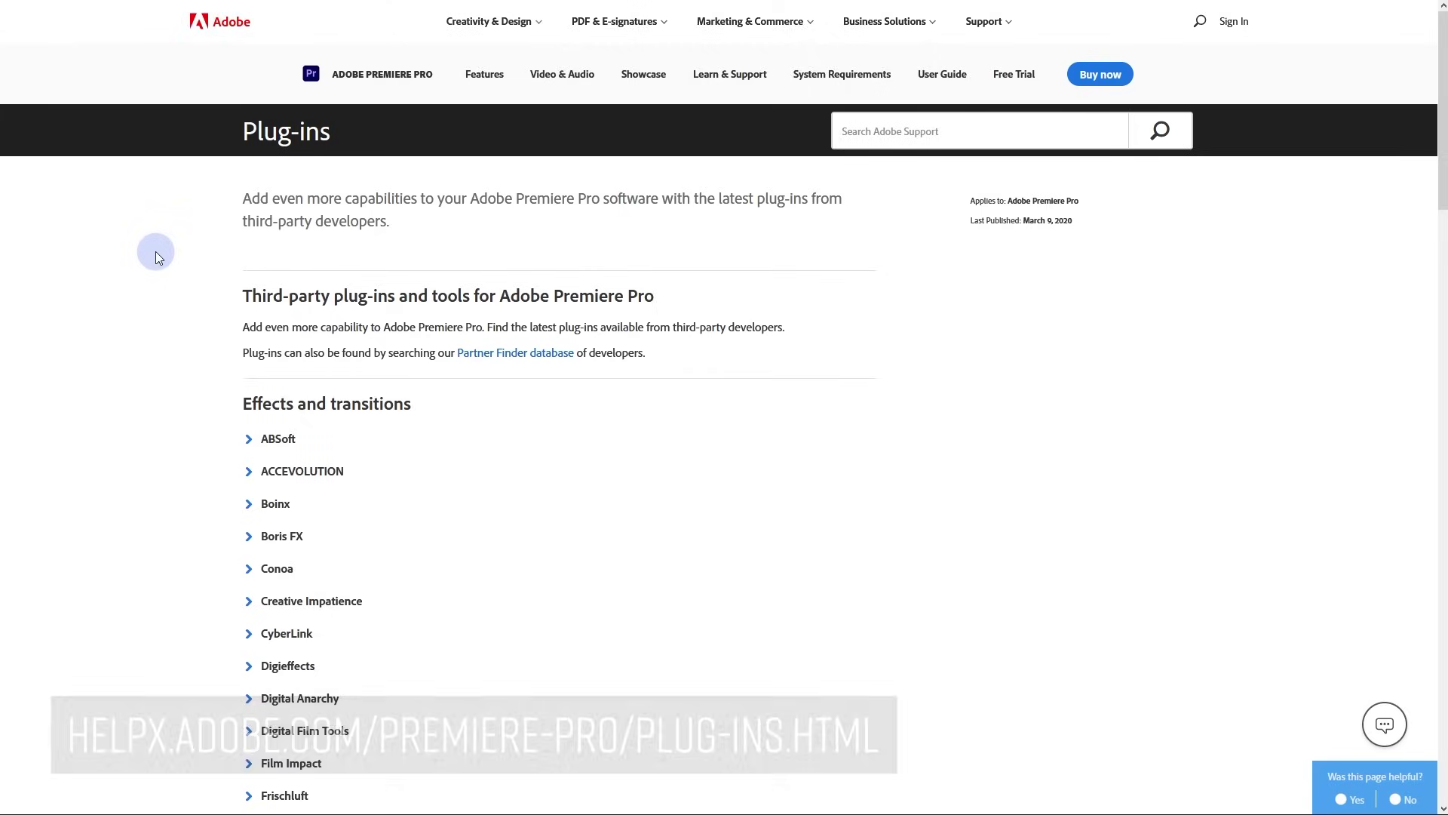
scroll(155, 250, "down", 2)
scroll(155, 251, "down", 5)
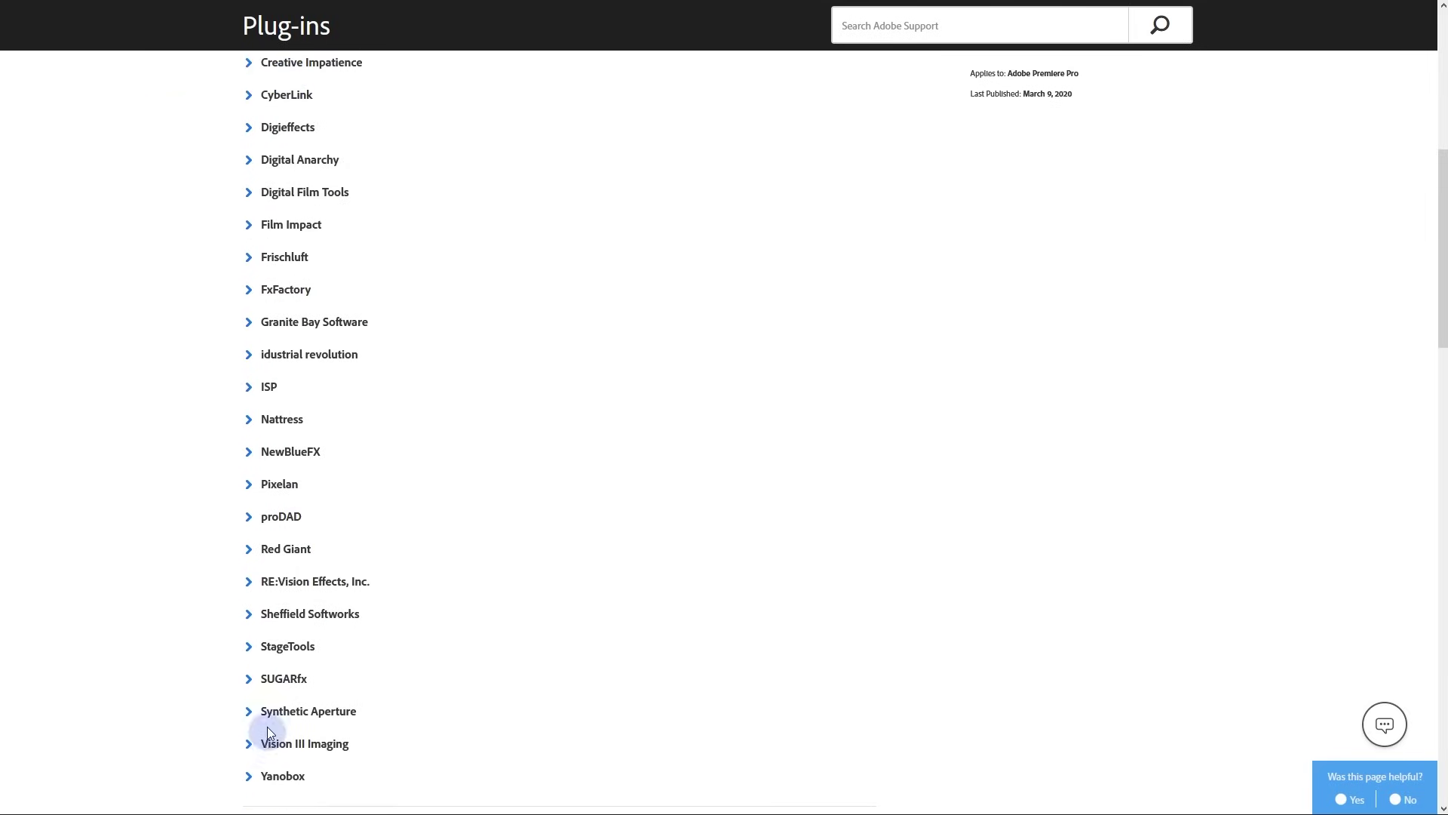
scroll(273, 452, "up", 2)
scroll(276, 400, "up", 5)
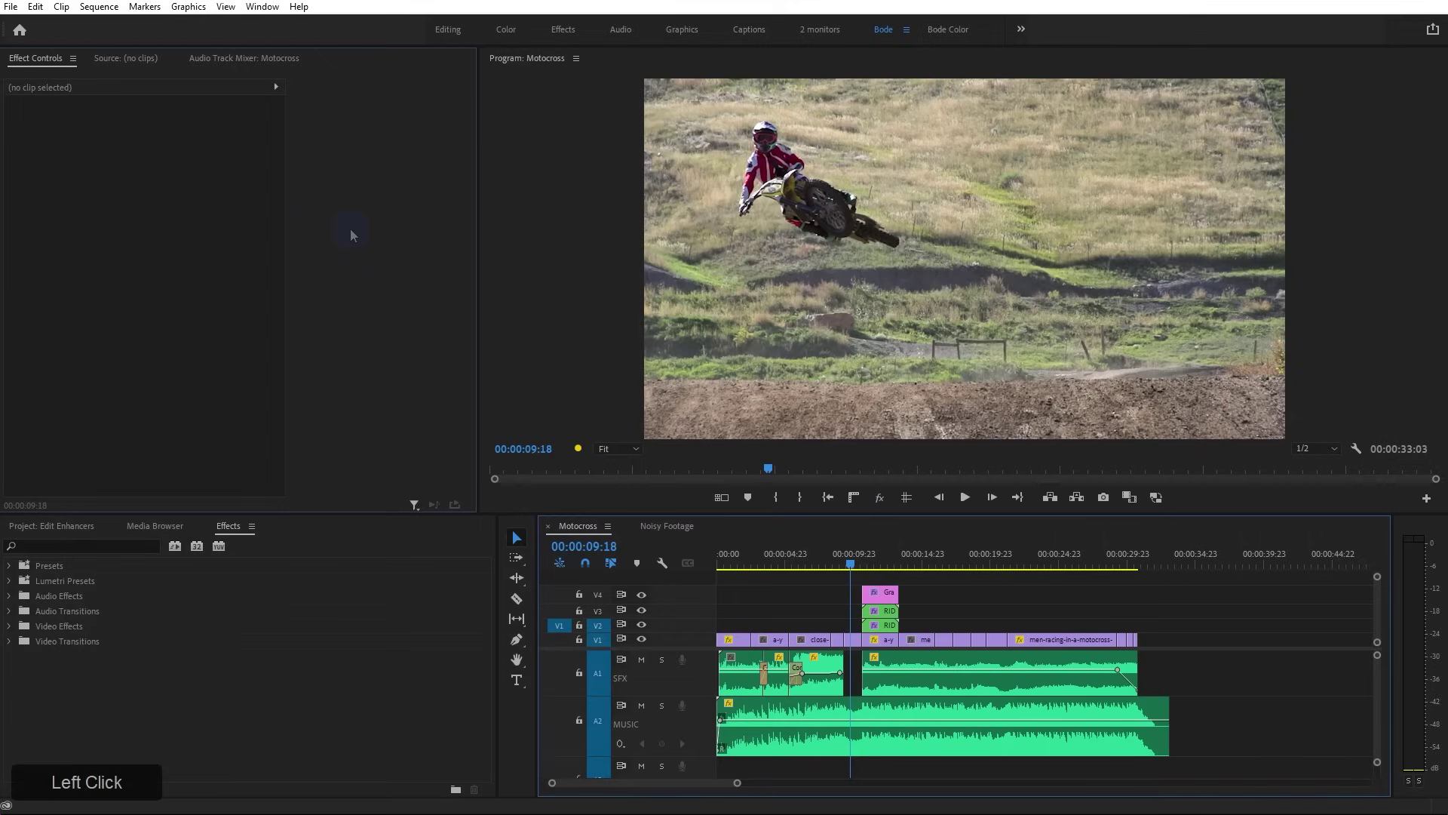
Open the RG Universe Dashboard from Window > Extensions and scroll its effect list
left_click(350, 230)
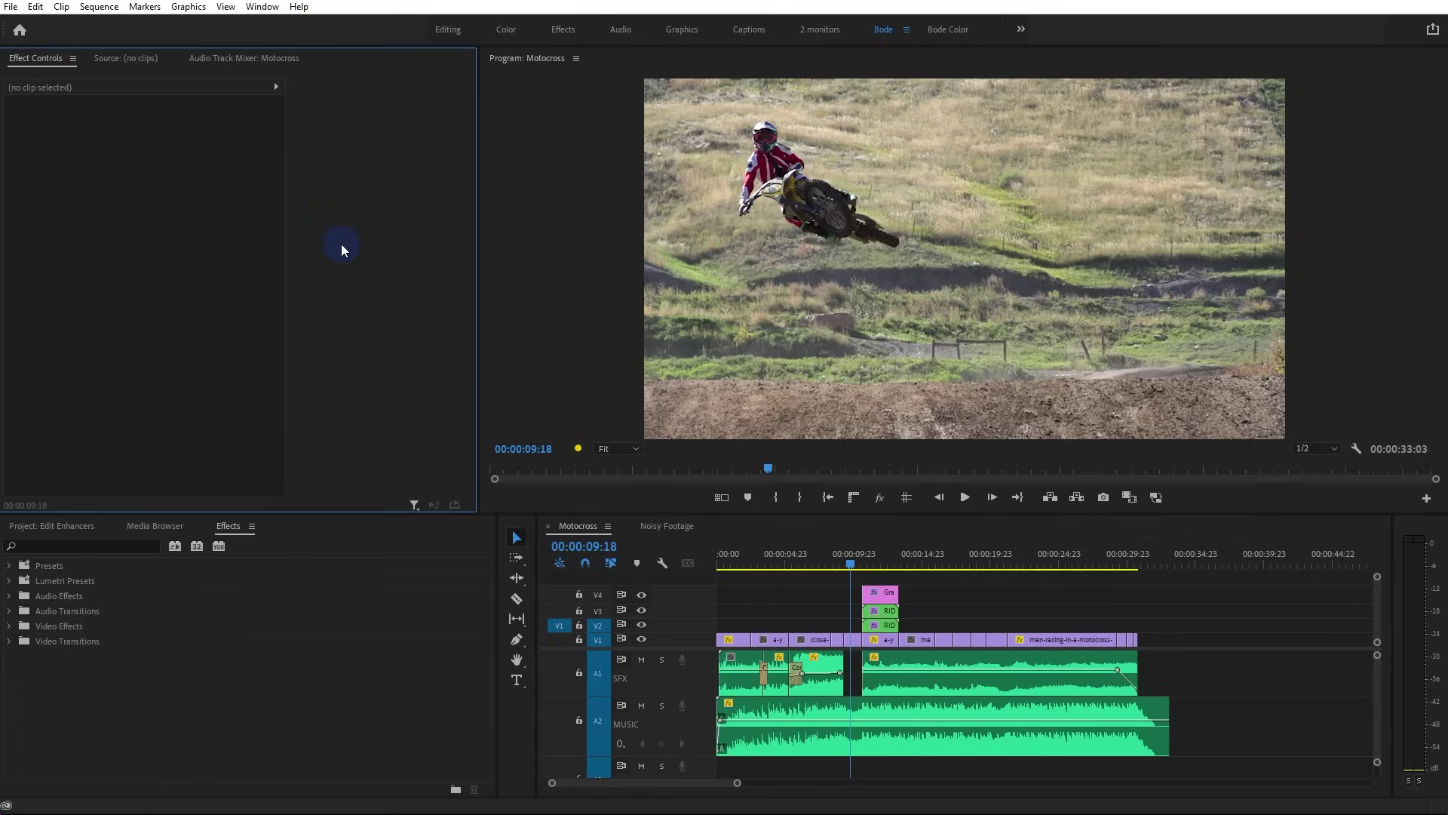
left_click_drag(261, 6, 561, 131)
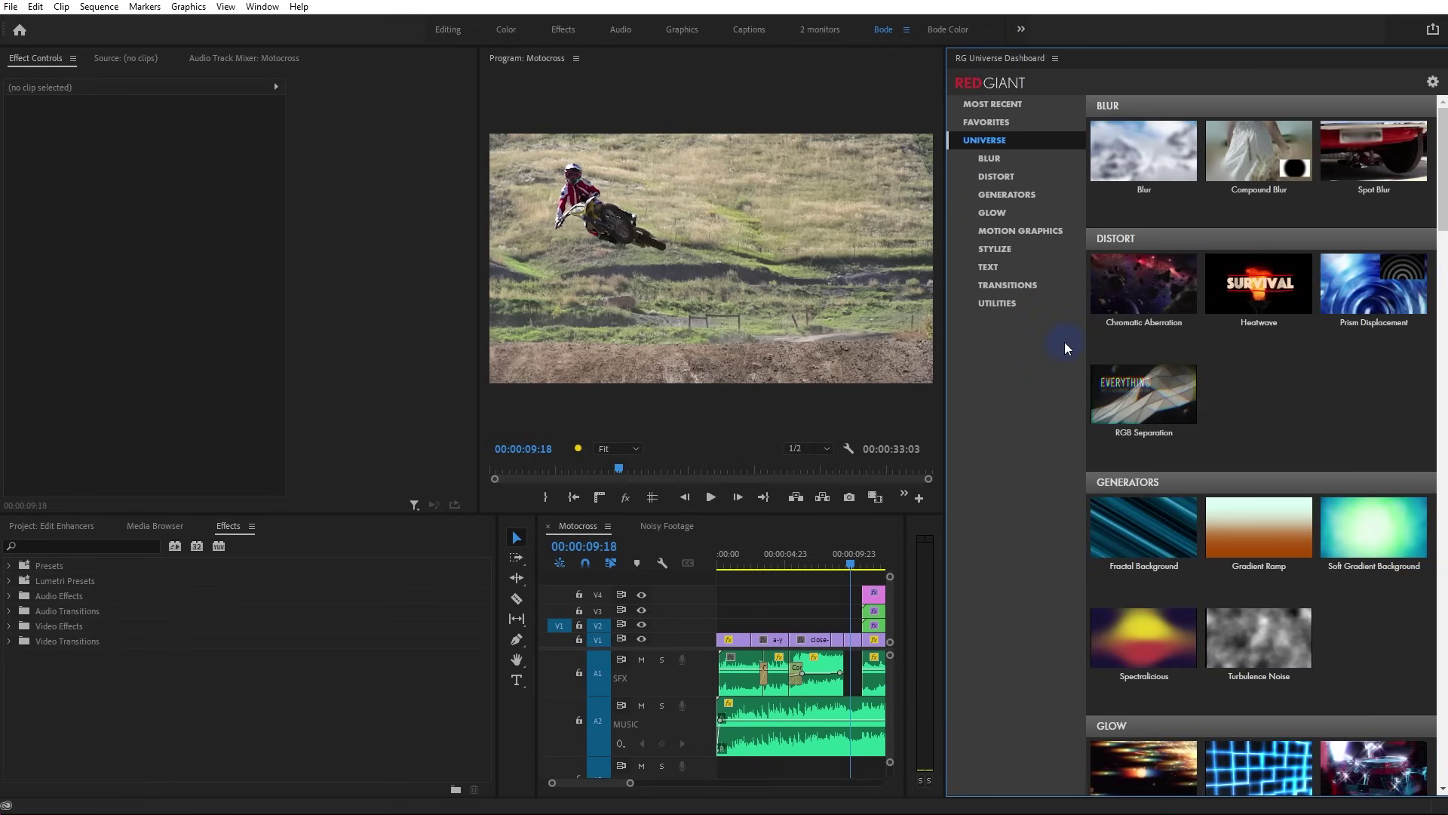
scroll(1061, 349, "down", 1)
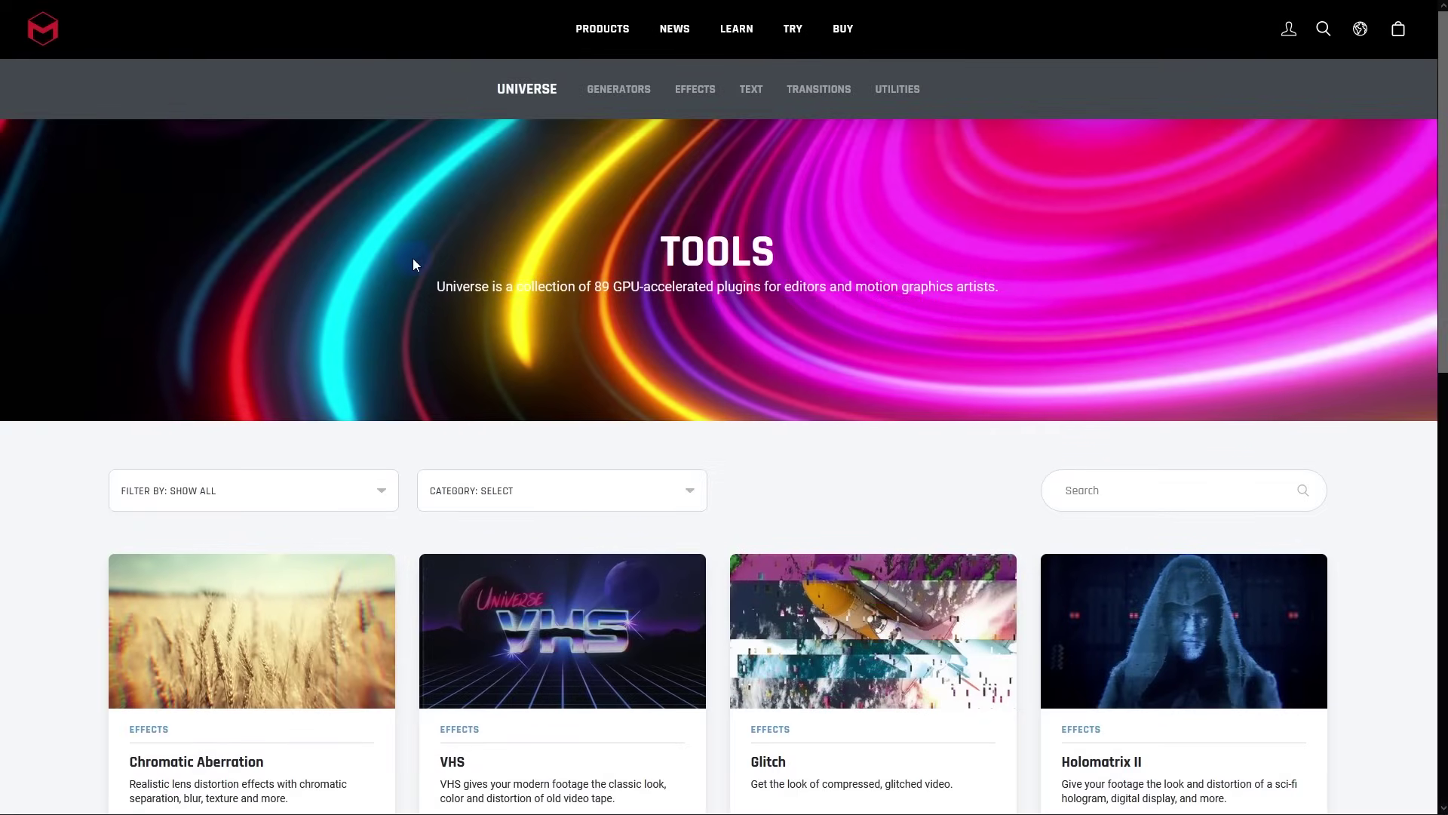
Scroll through the first page of Maxon's Red Giant Universe product grid
scroll(414, 264, "down", 5)
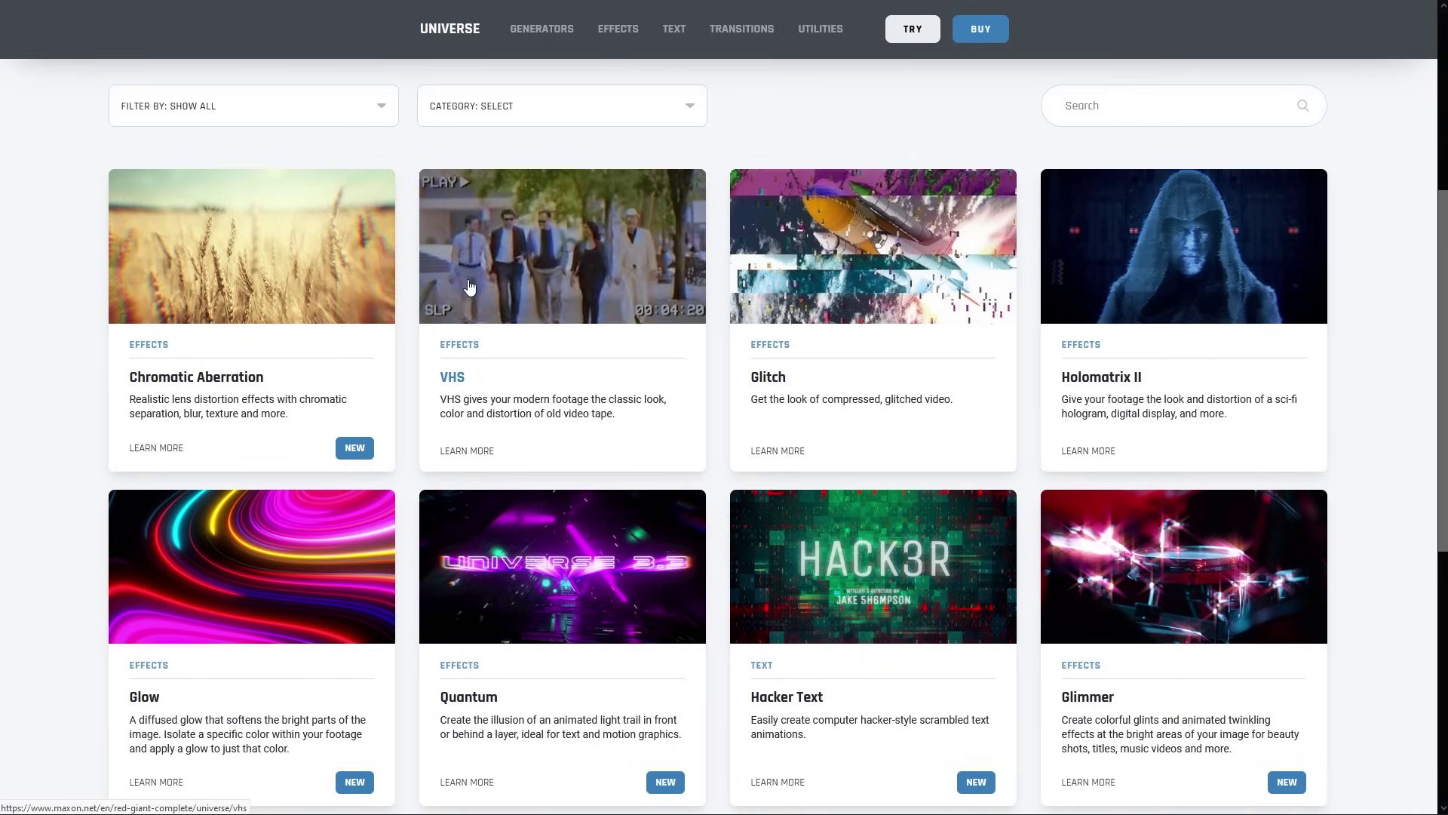
mouse_move(840, 288)
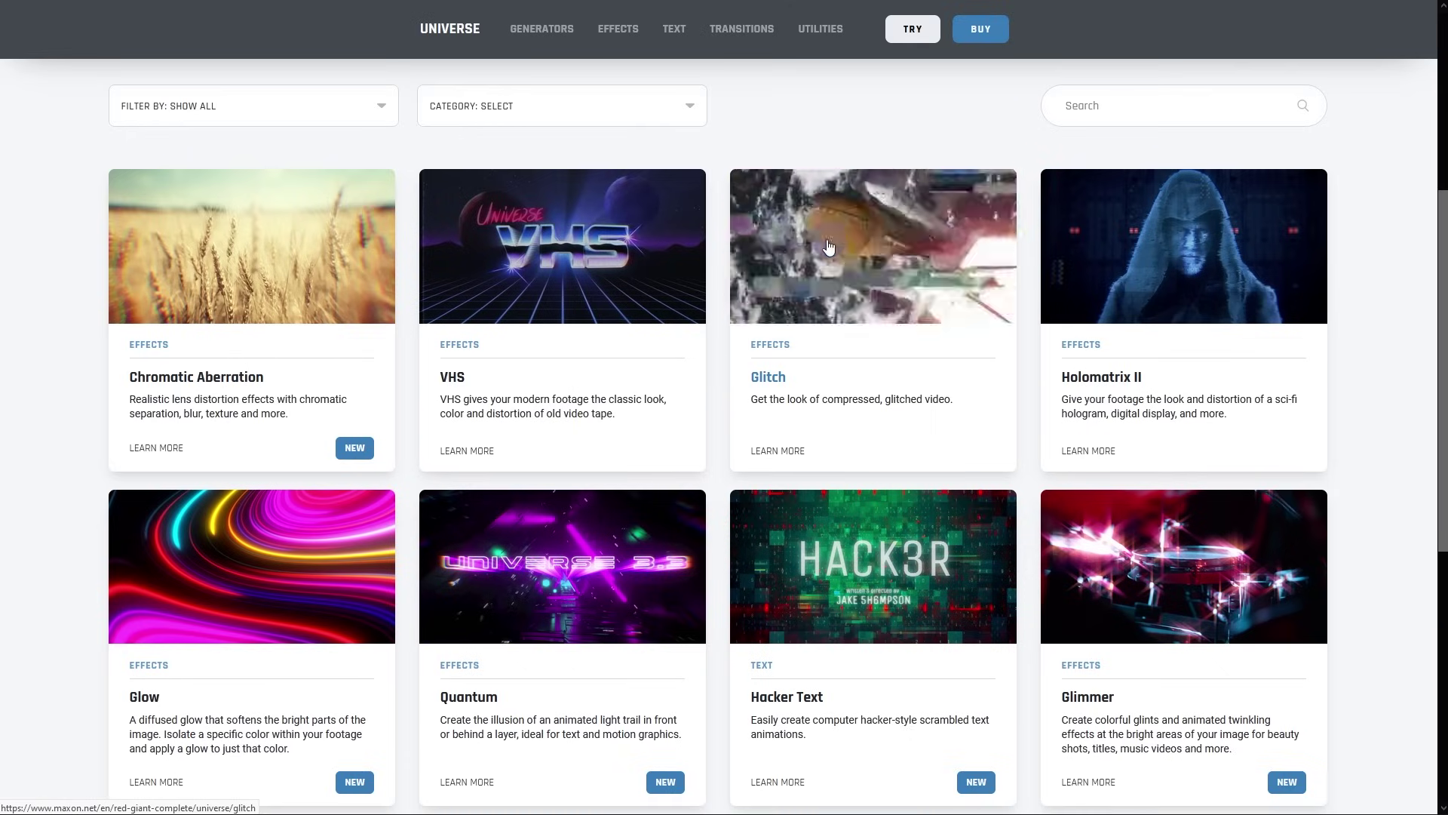
scroll(264, 331, "down", 3)
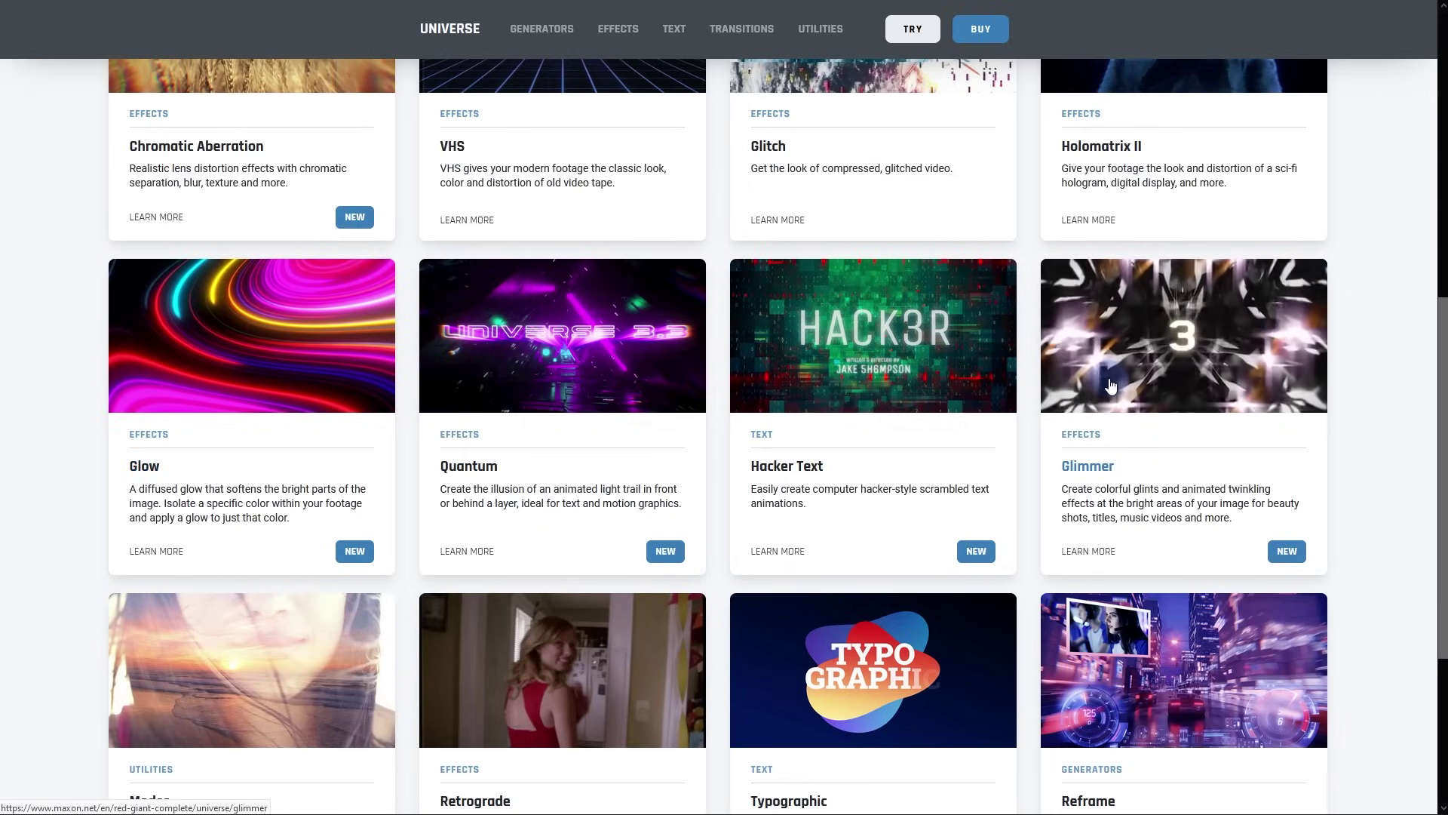
scroll(1110, 386, "down", 3)
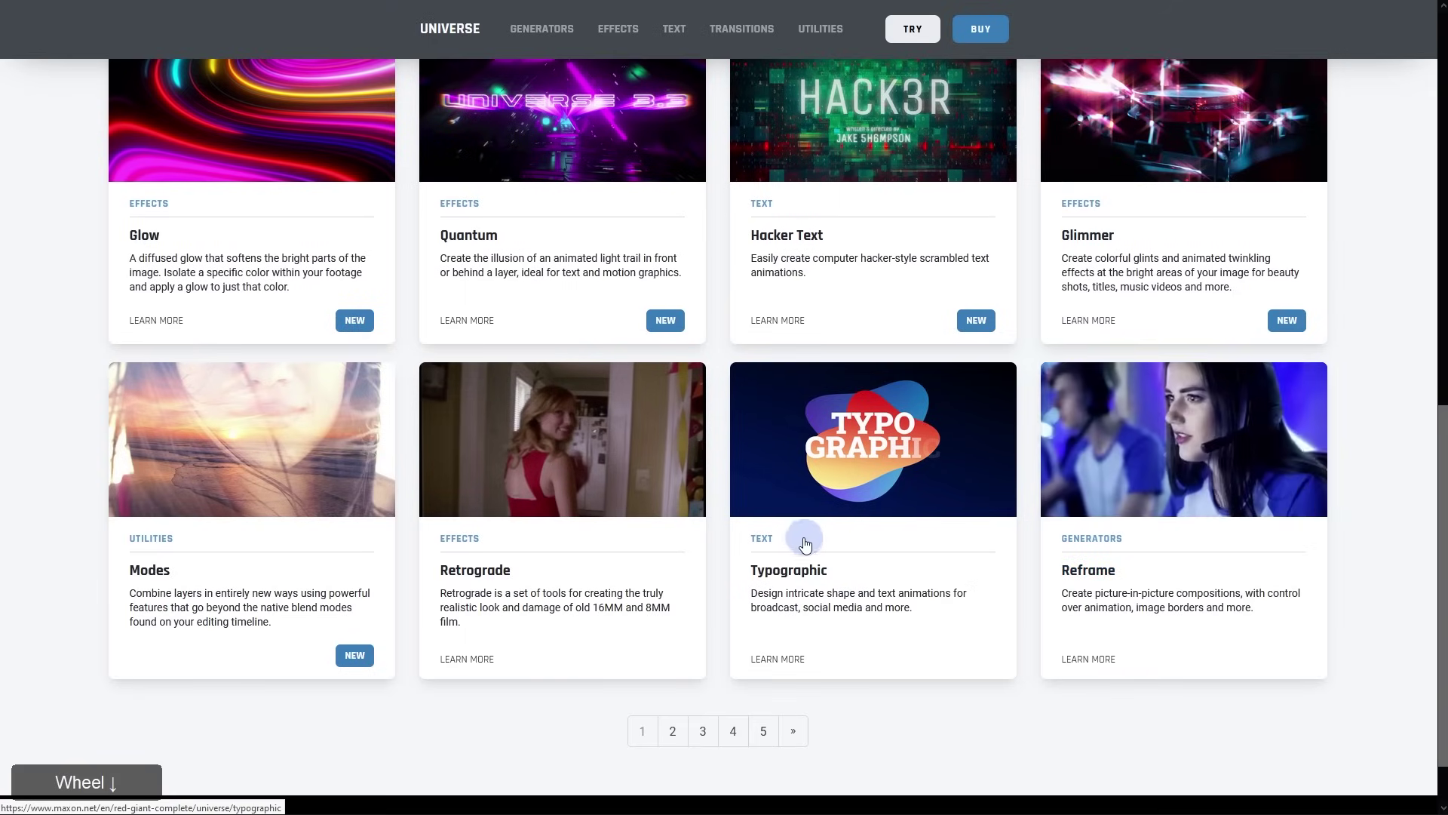
scroll(802, 545, "up", 2)
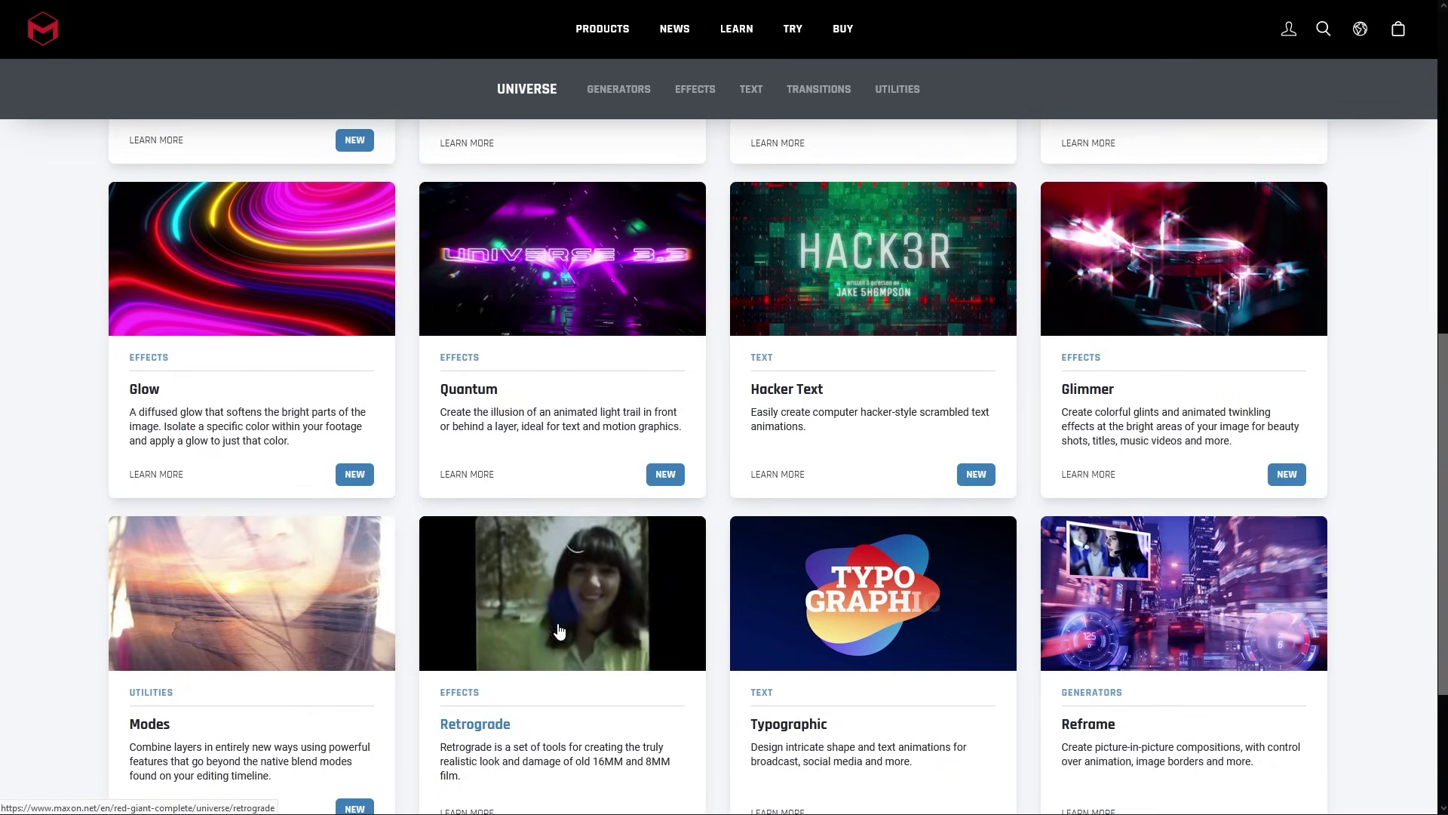
scroll(637, 608, "down", 1)
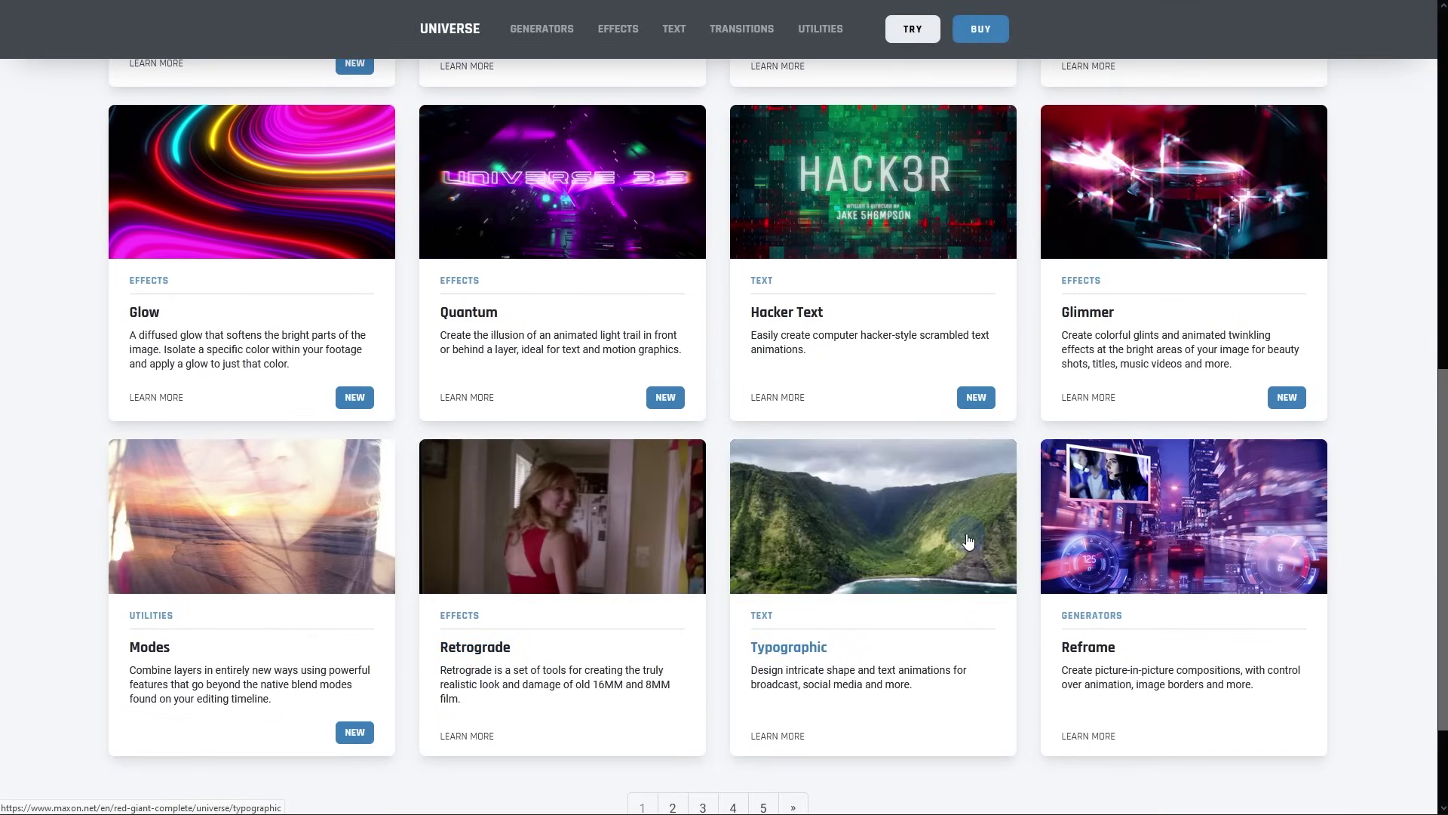
scroll(1029, 502, "down", 1)
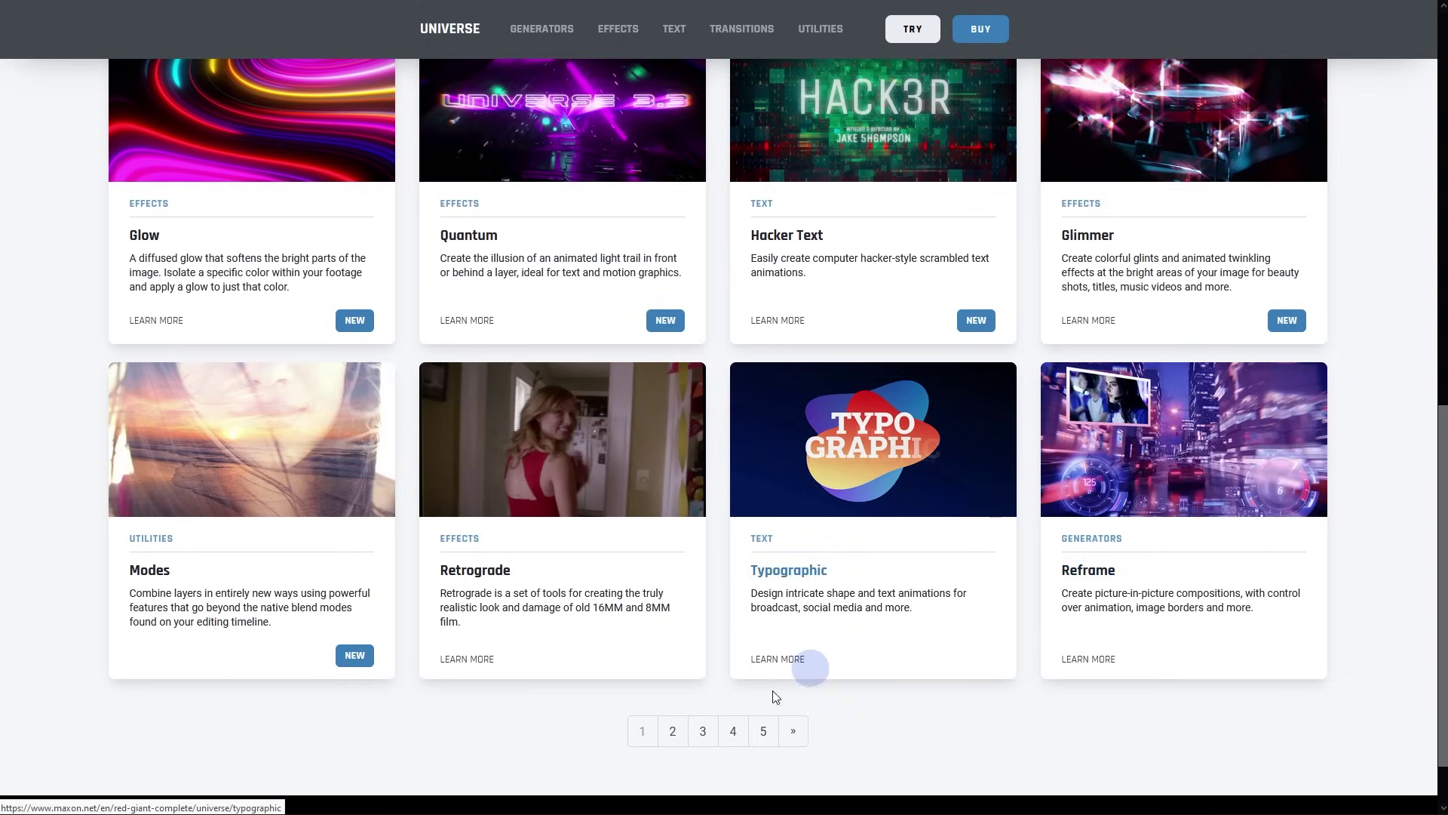
Browse pages 2 and 3 of the Universe products listing
left_click(673, 731)
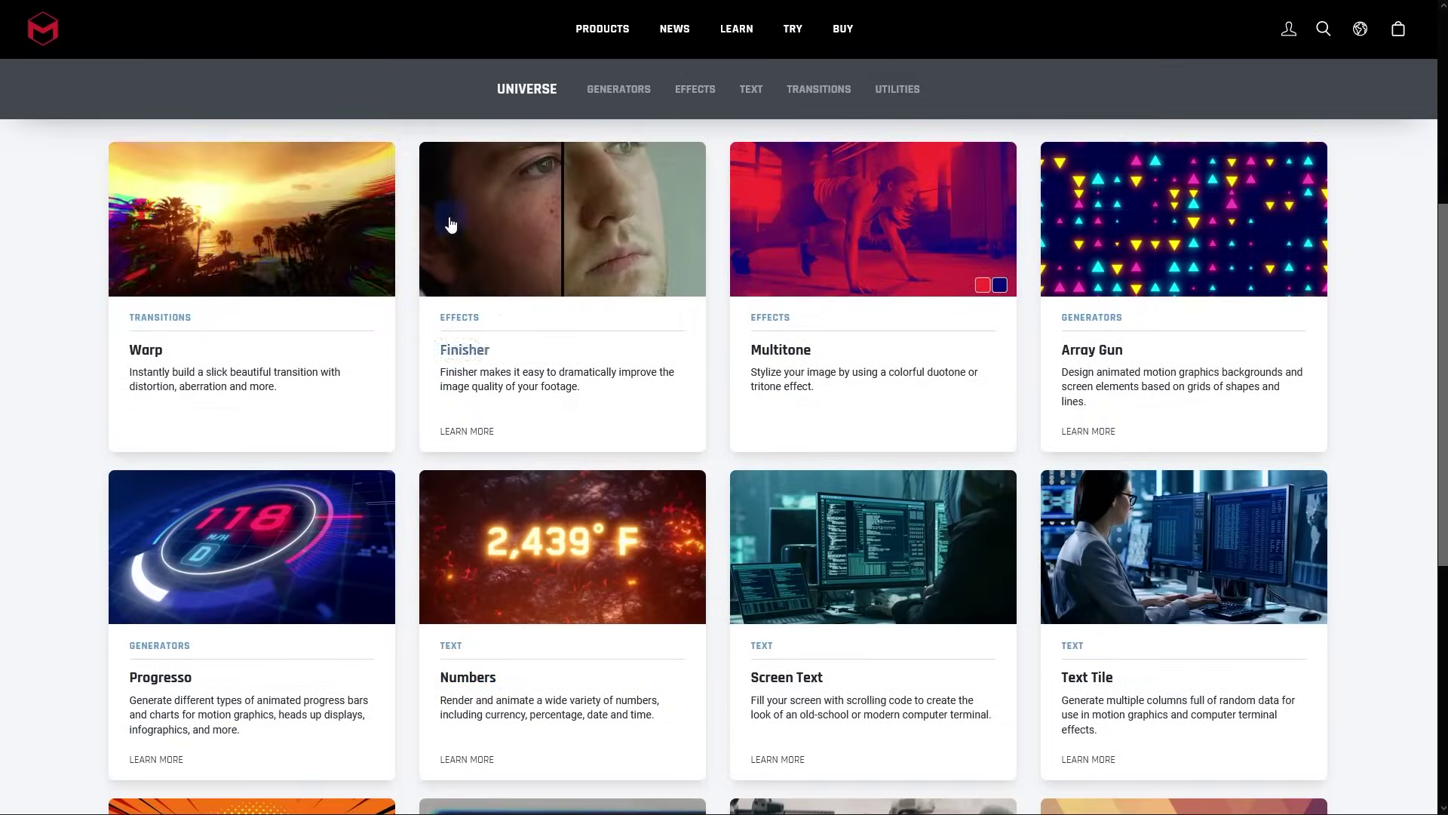
scroll(585, 278, "down", 3)
scroll(583, 295, "down", 2)
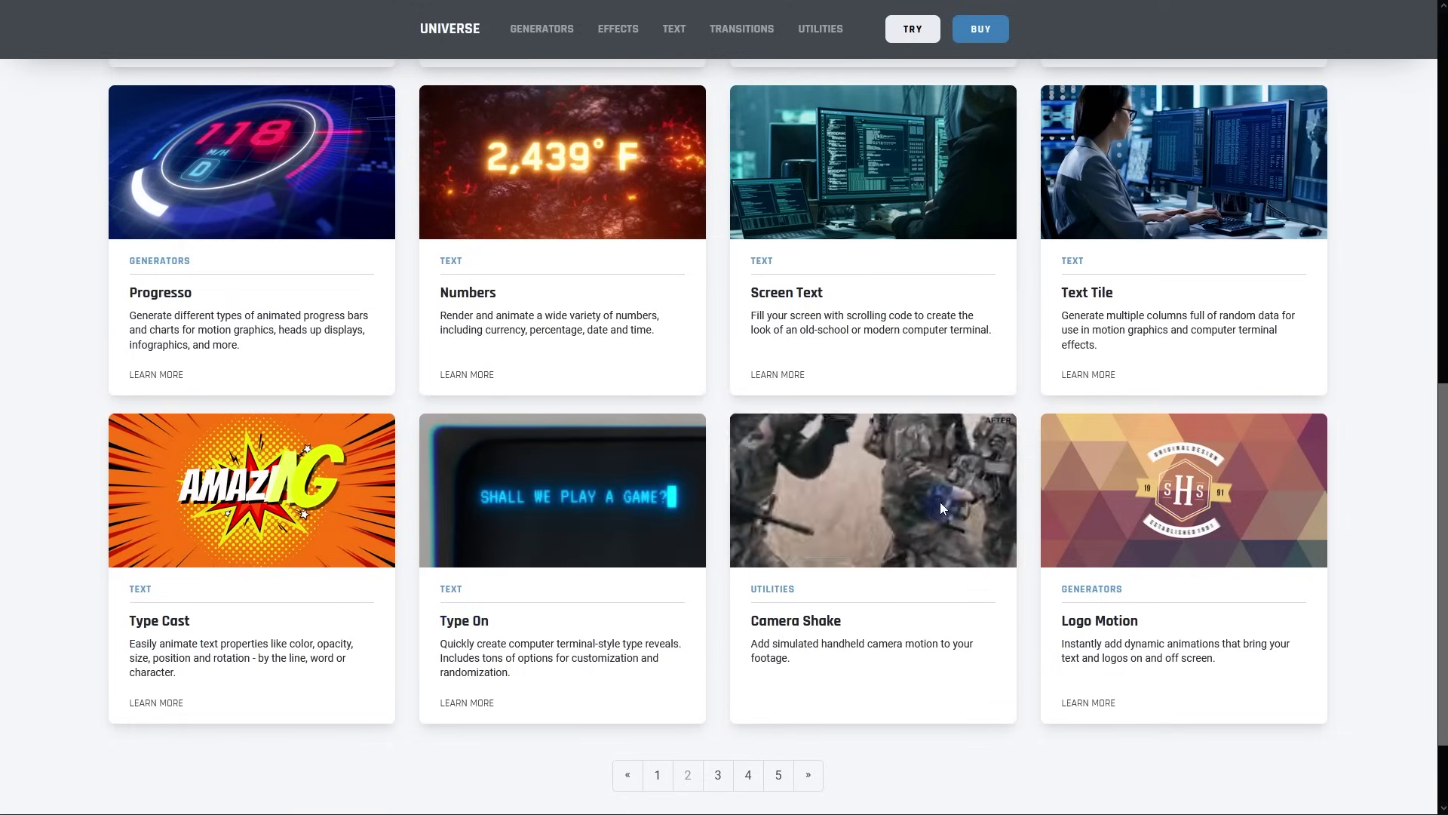
left_click(720, 774)
scroll(631, 257, "down", 3)
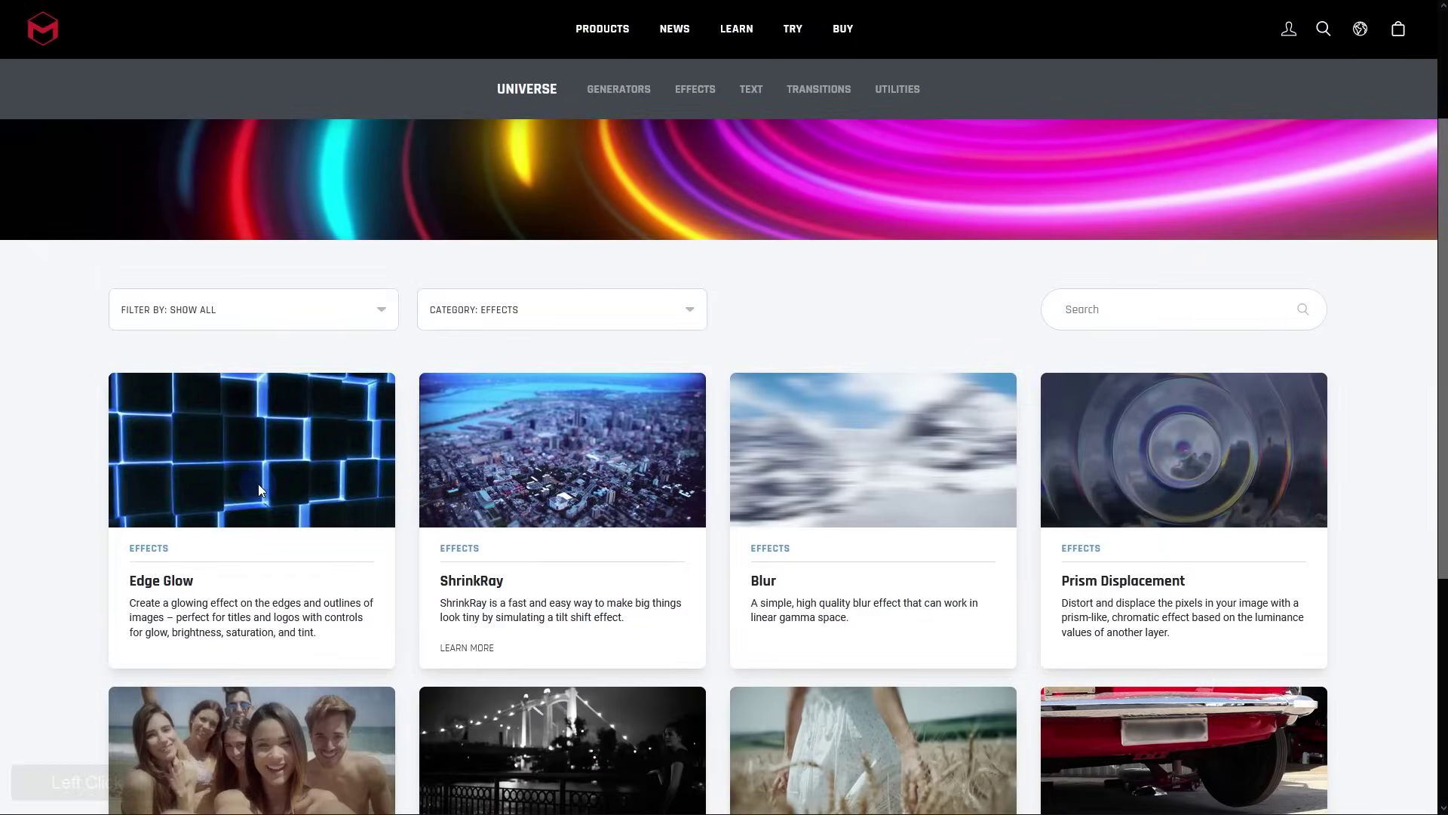
Browse page 1 of Universe effects, including Chromatic Aberration, VHS, Glitch and Glow, then return to Premiere
left_click(593, 495)
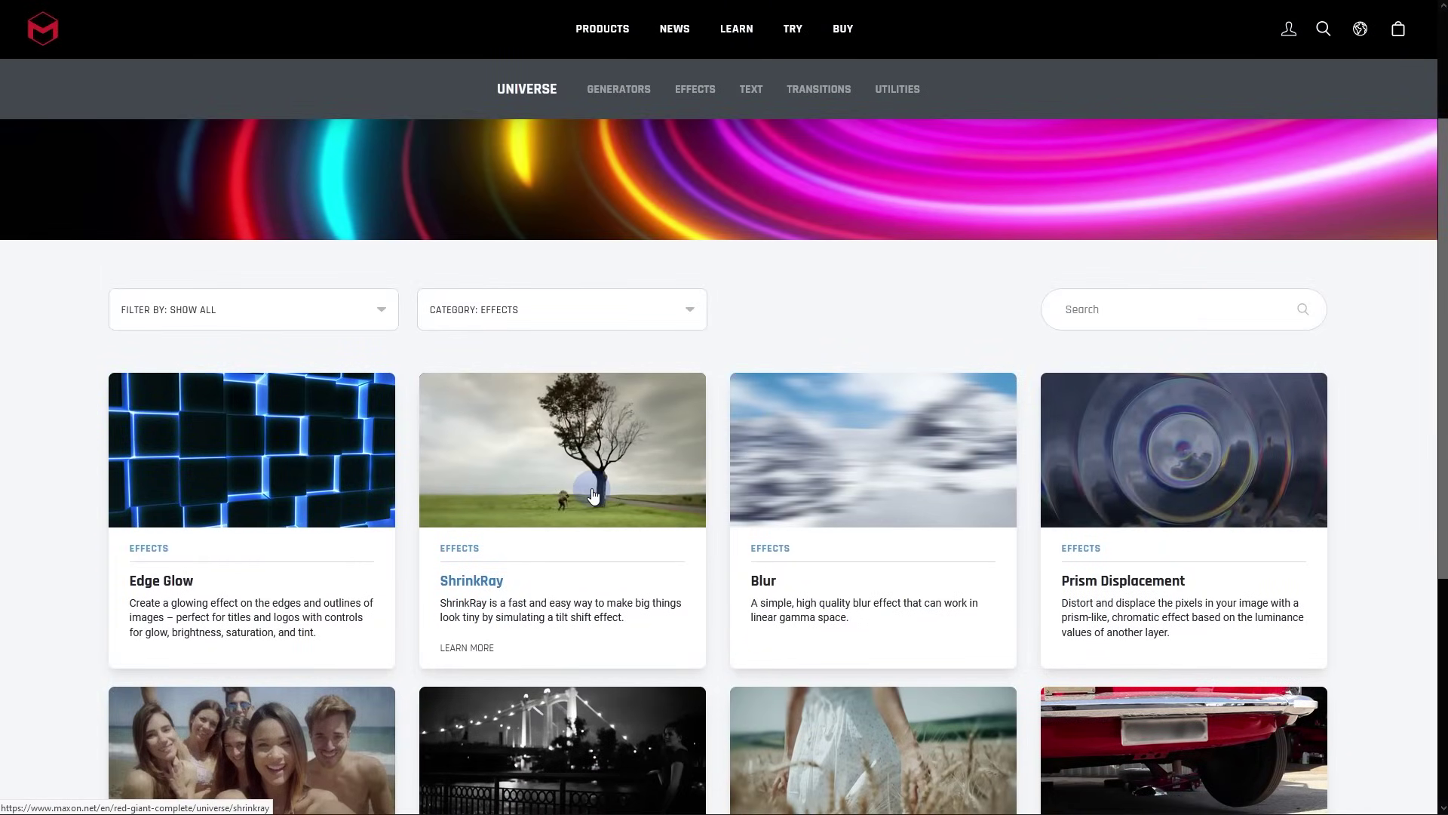
scroll(1123, 350, "down", 2)
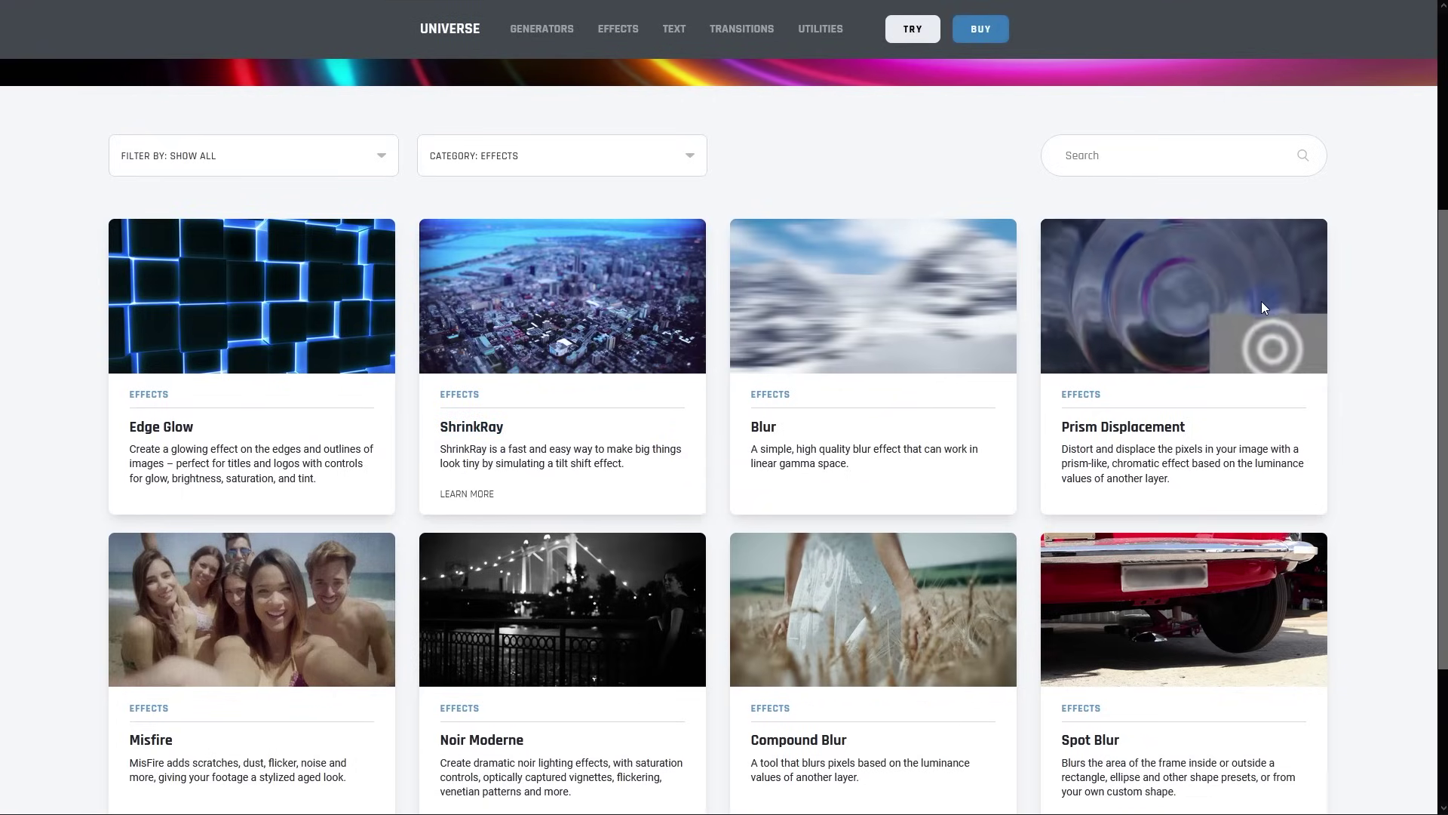
scroll(1262, 302, "down", 3)
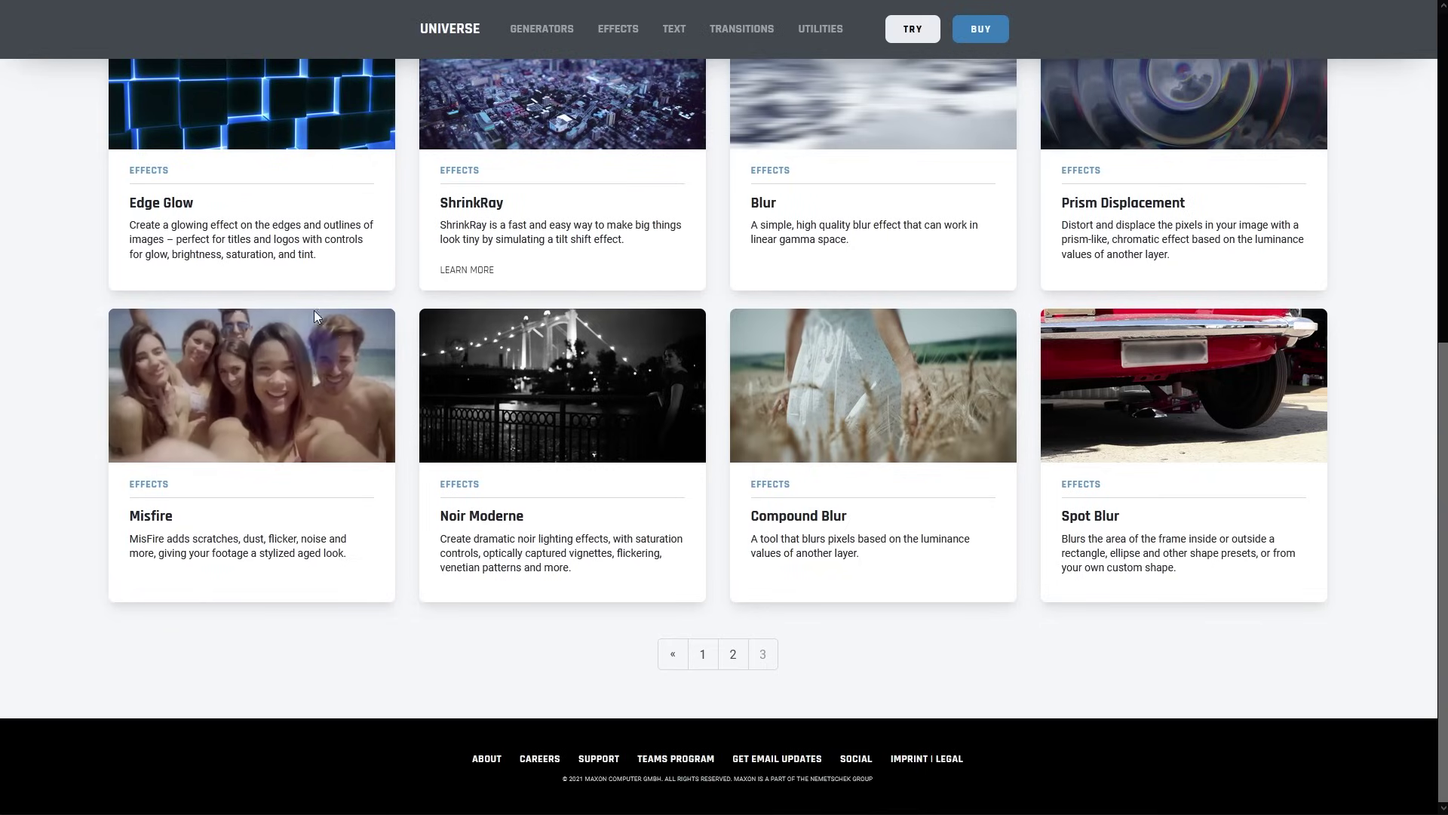
left_click(329, 483)
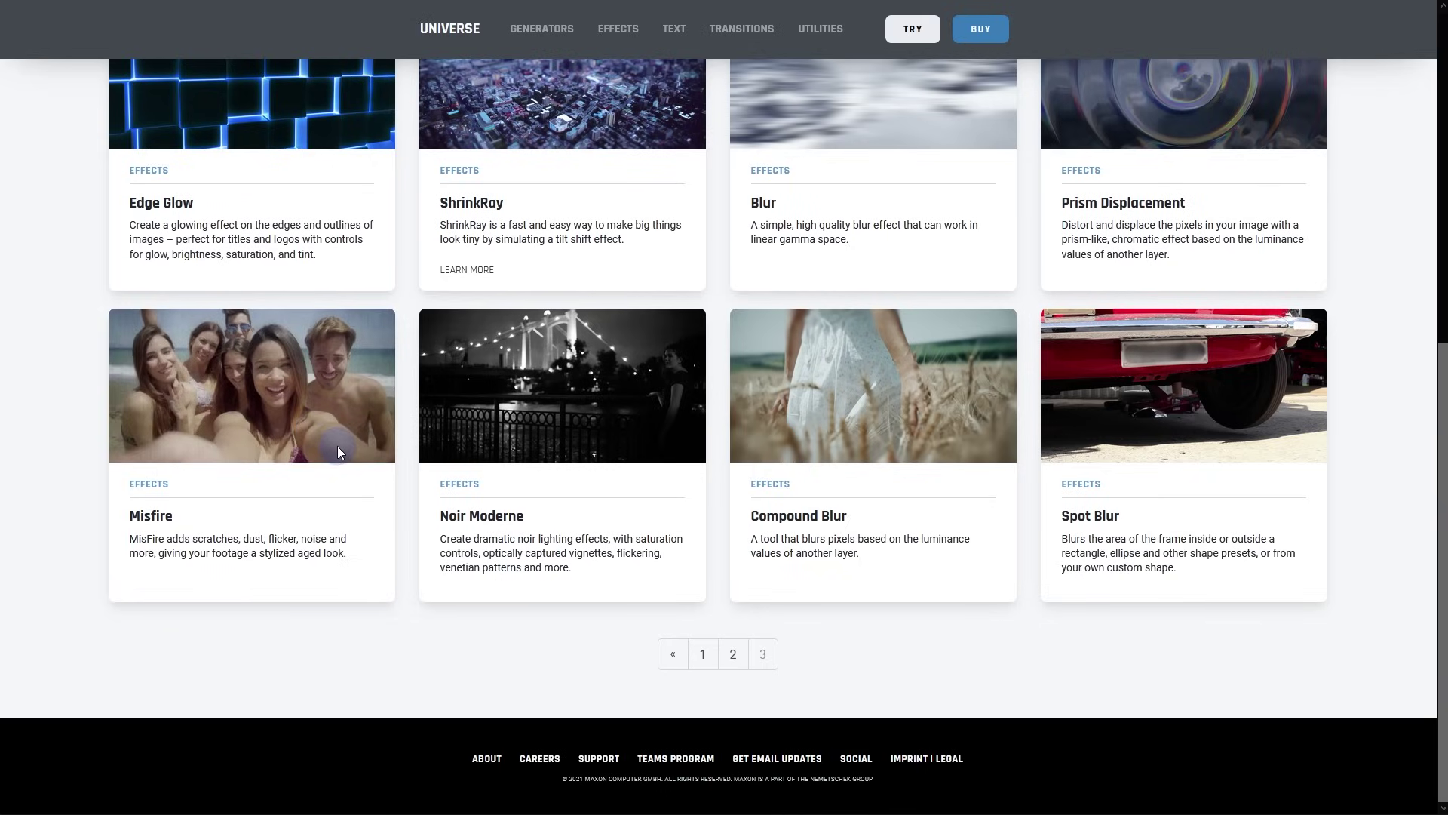
scroll(337, 446, "up", 10)
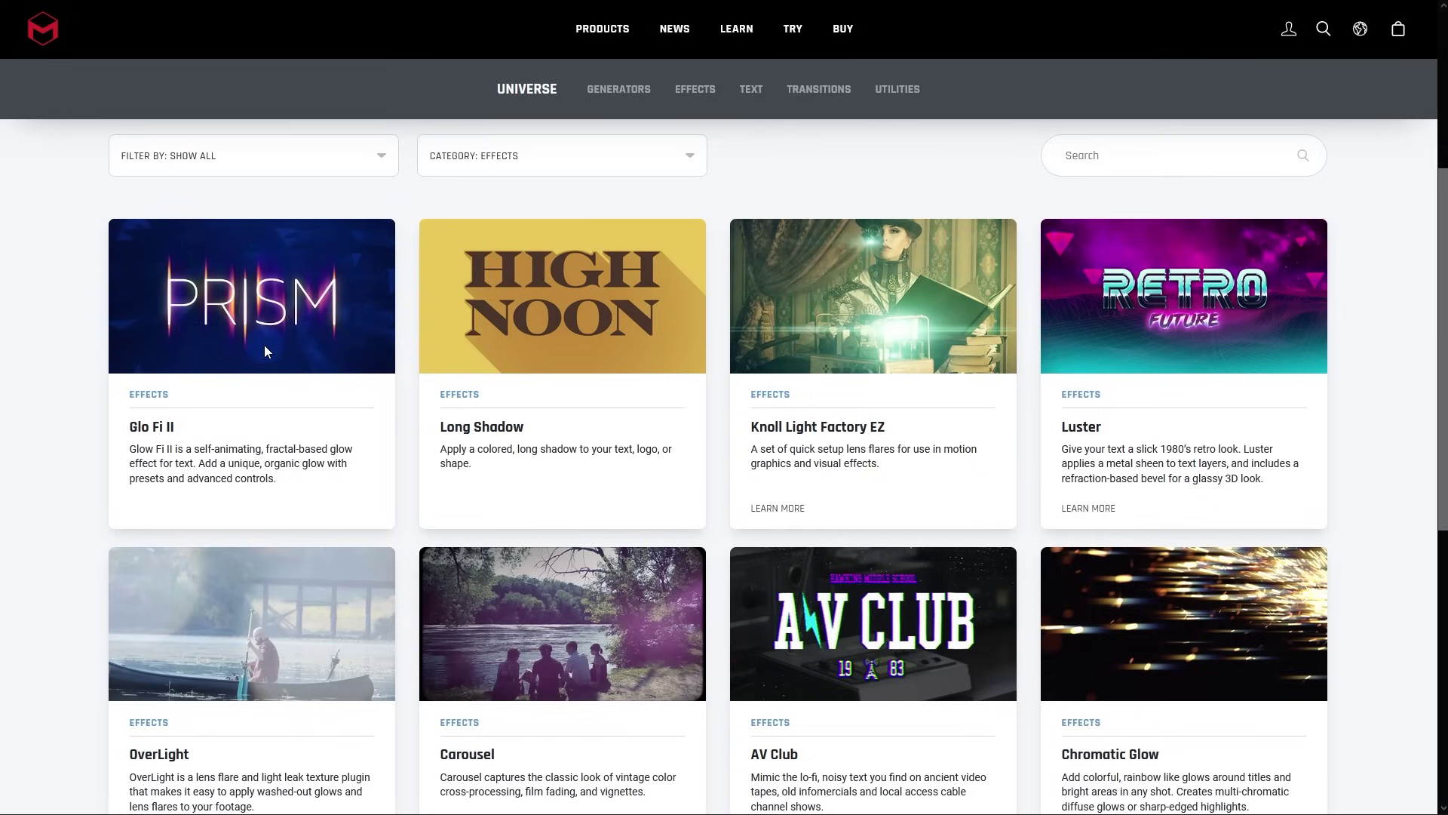
scroll(264, 345, "down", 6)
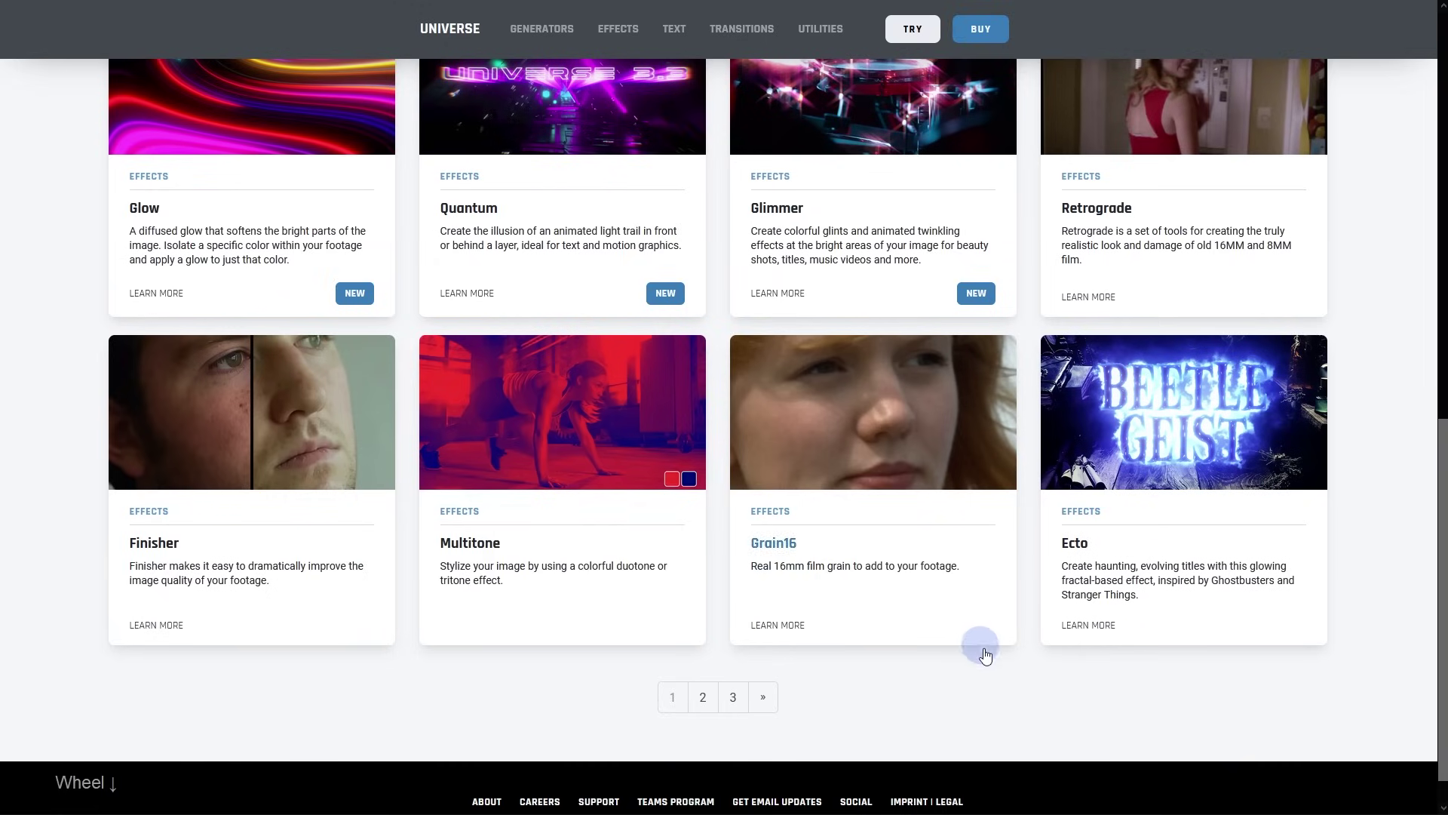
scroll(982, 647, "up", 10)
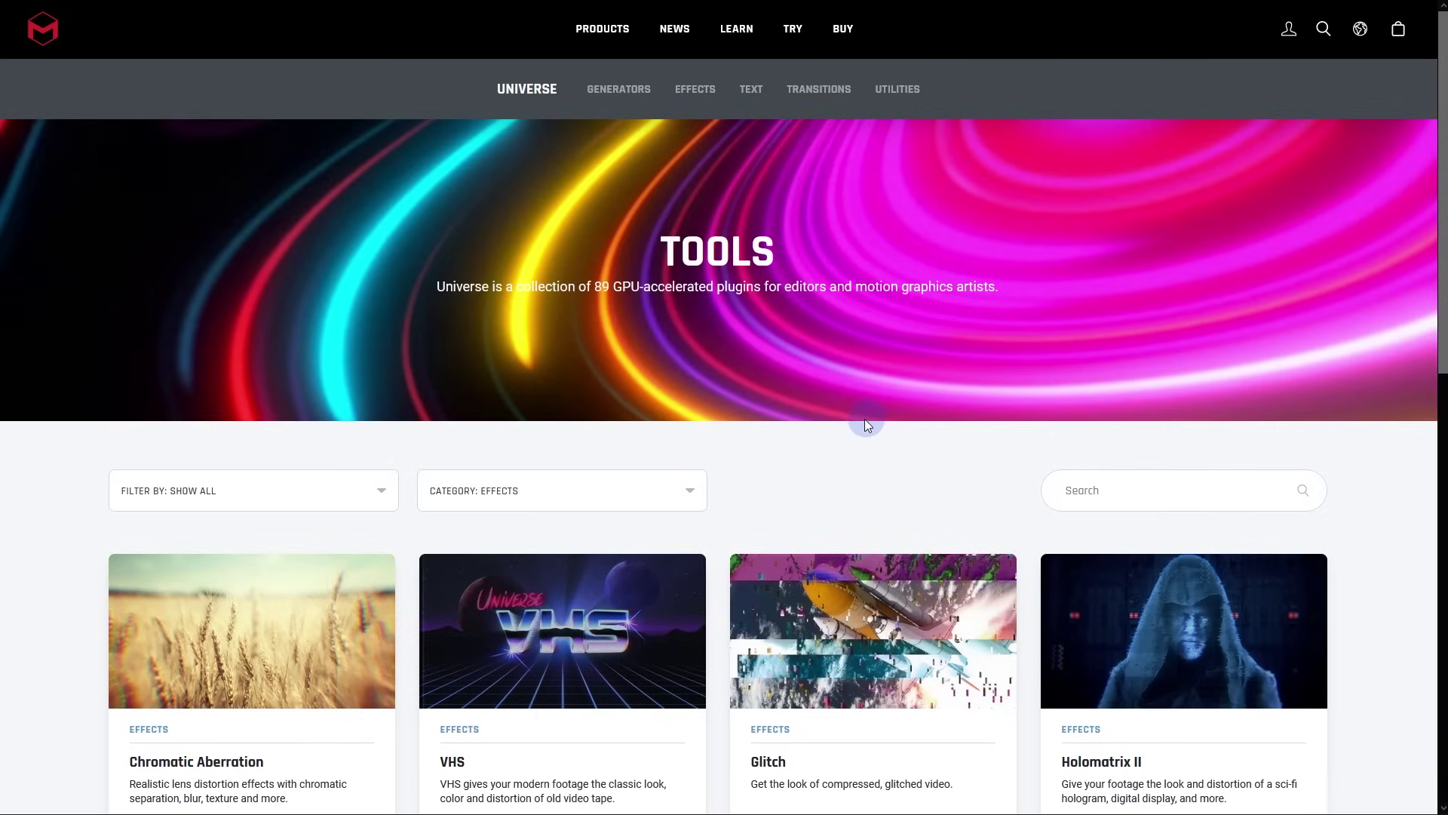
scroll(813, 420, "down", 6)
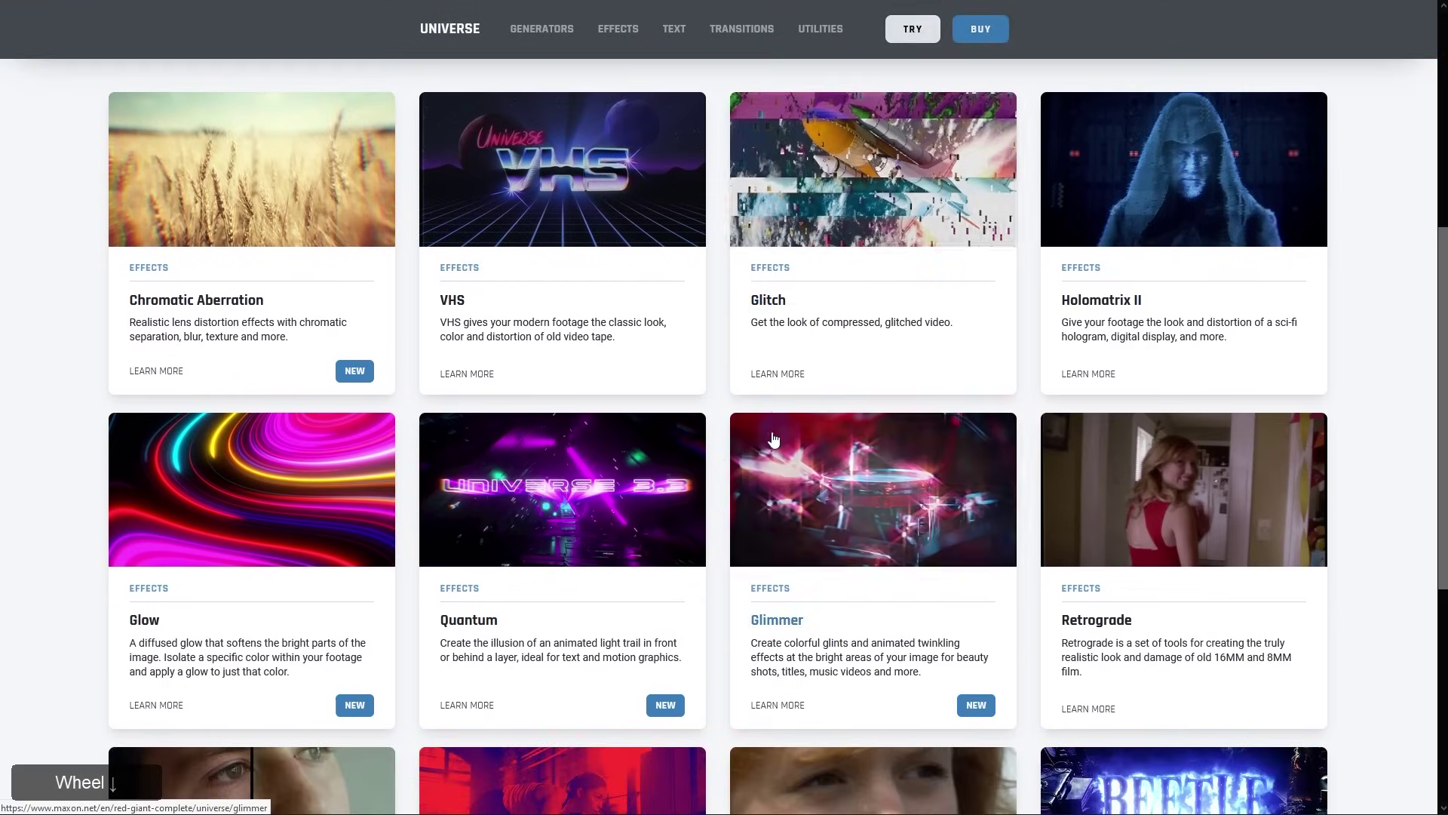
left_click(1282, 2)
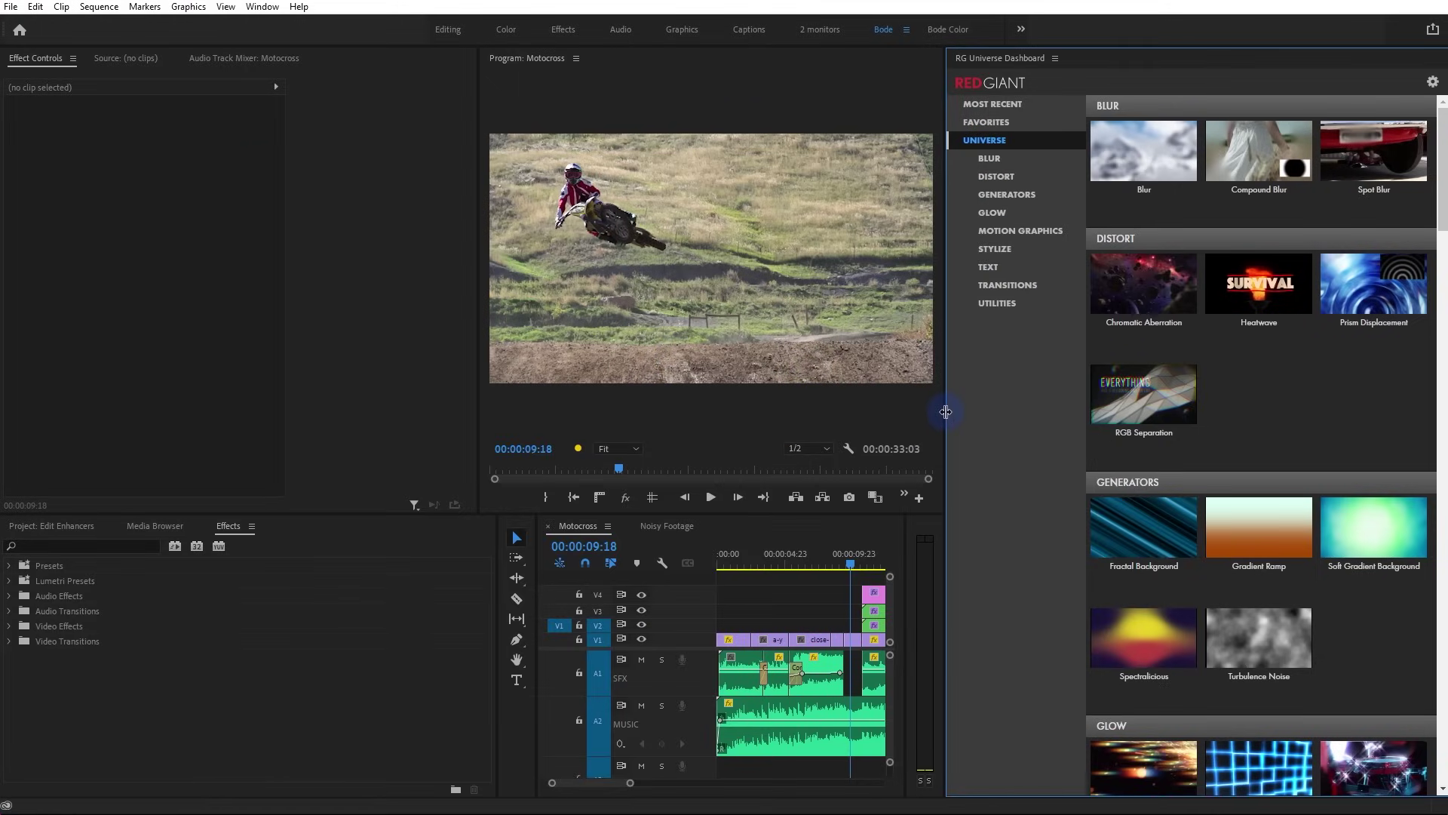
Scroll through the Blur, Distort and Generators categories in the Universe dashboard
scroll(1037, 287, "down", 1)
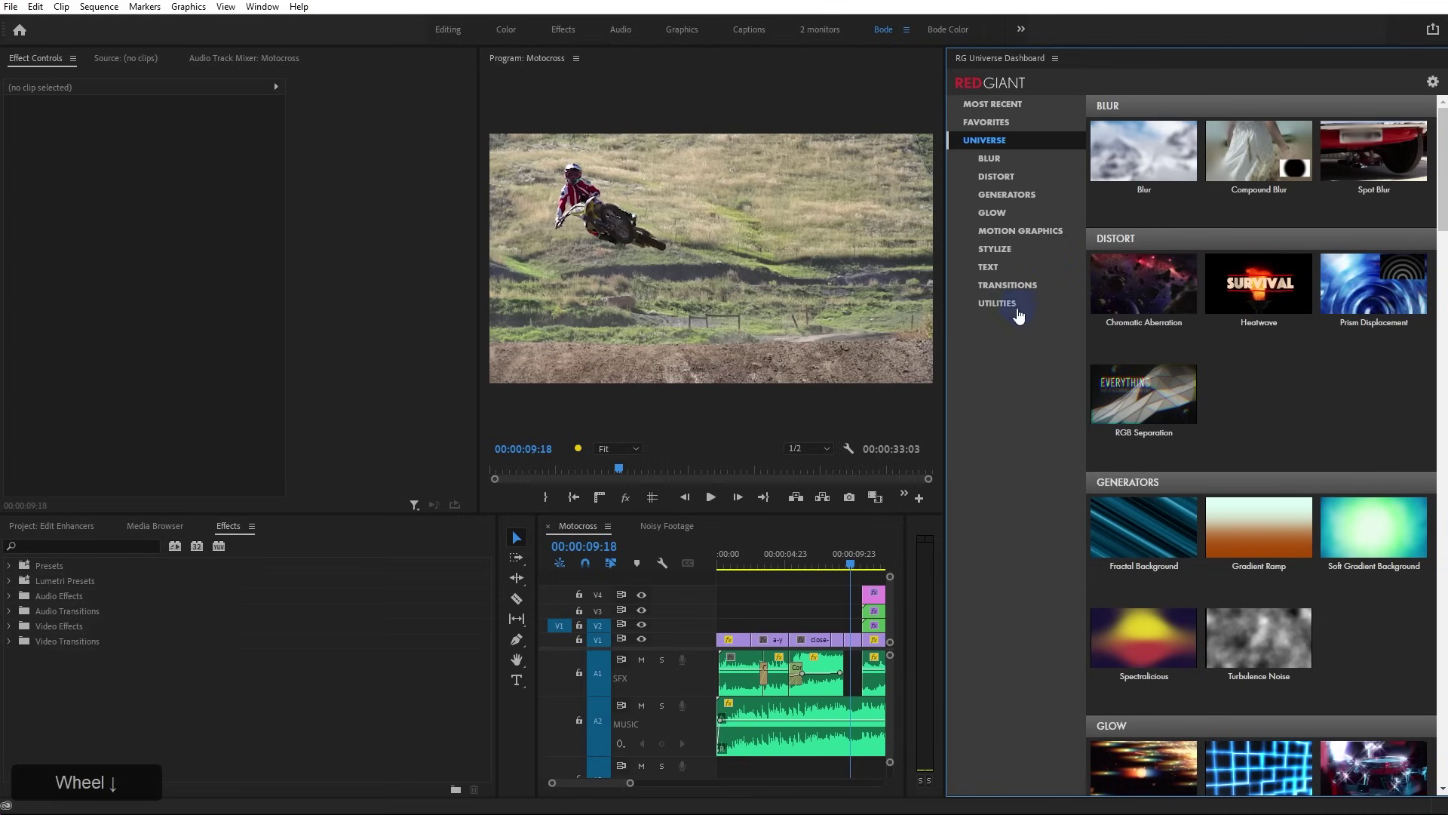
scroll(1184, 460, "down", 10)
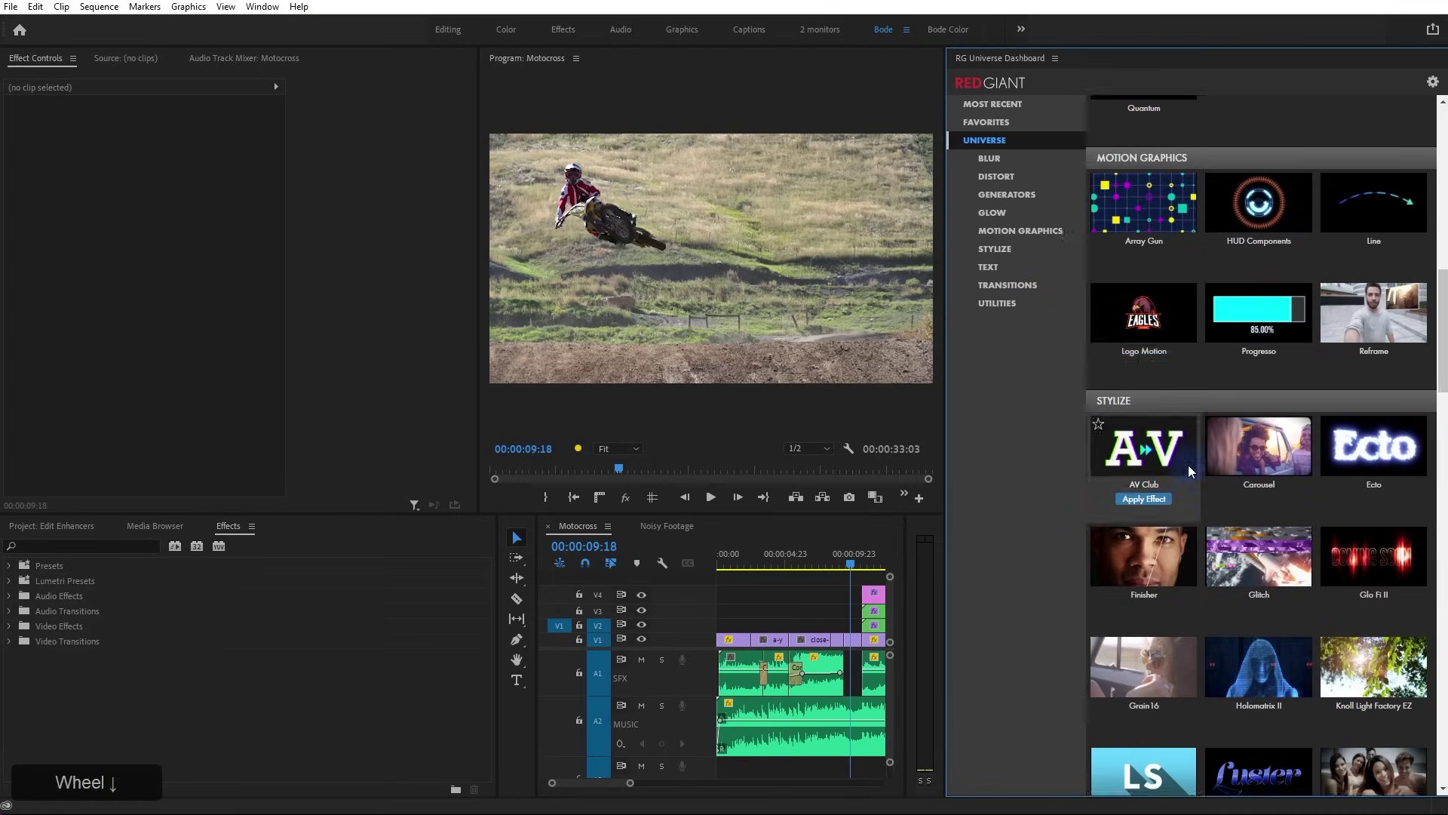
scroll(1189, 472, "down", 4)
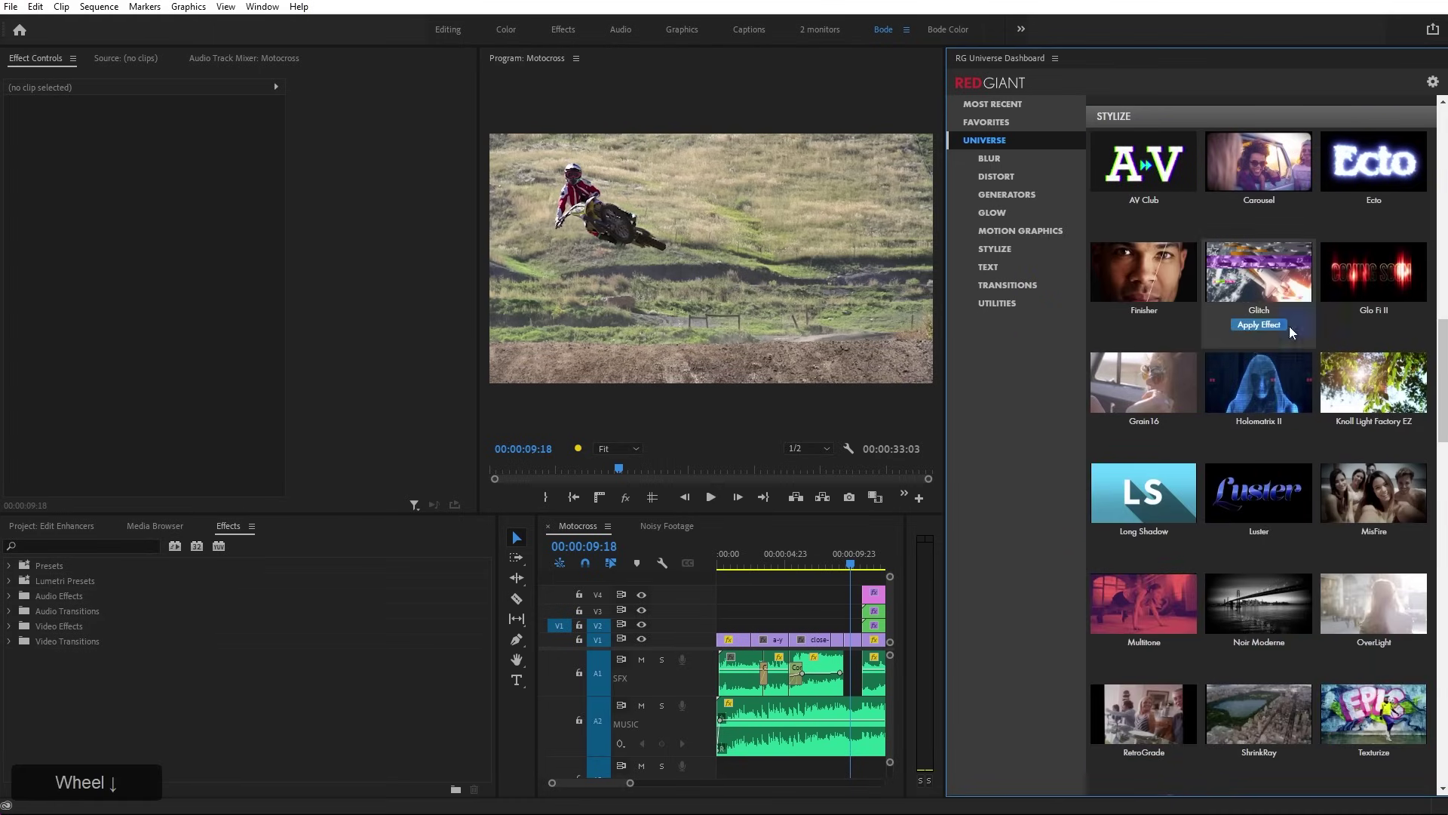
scroll(1197, 613, "down", 2)
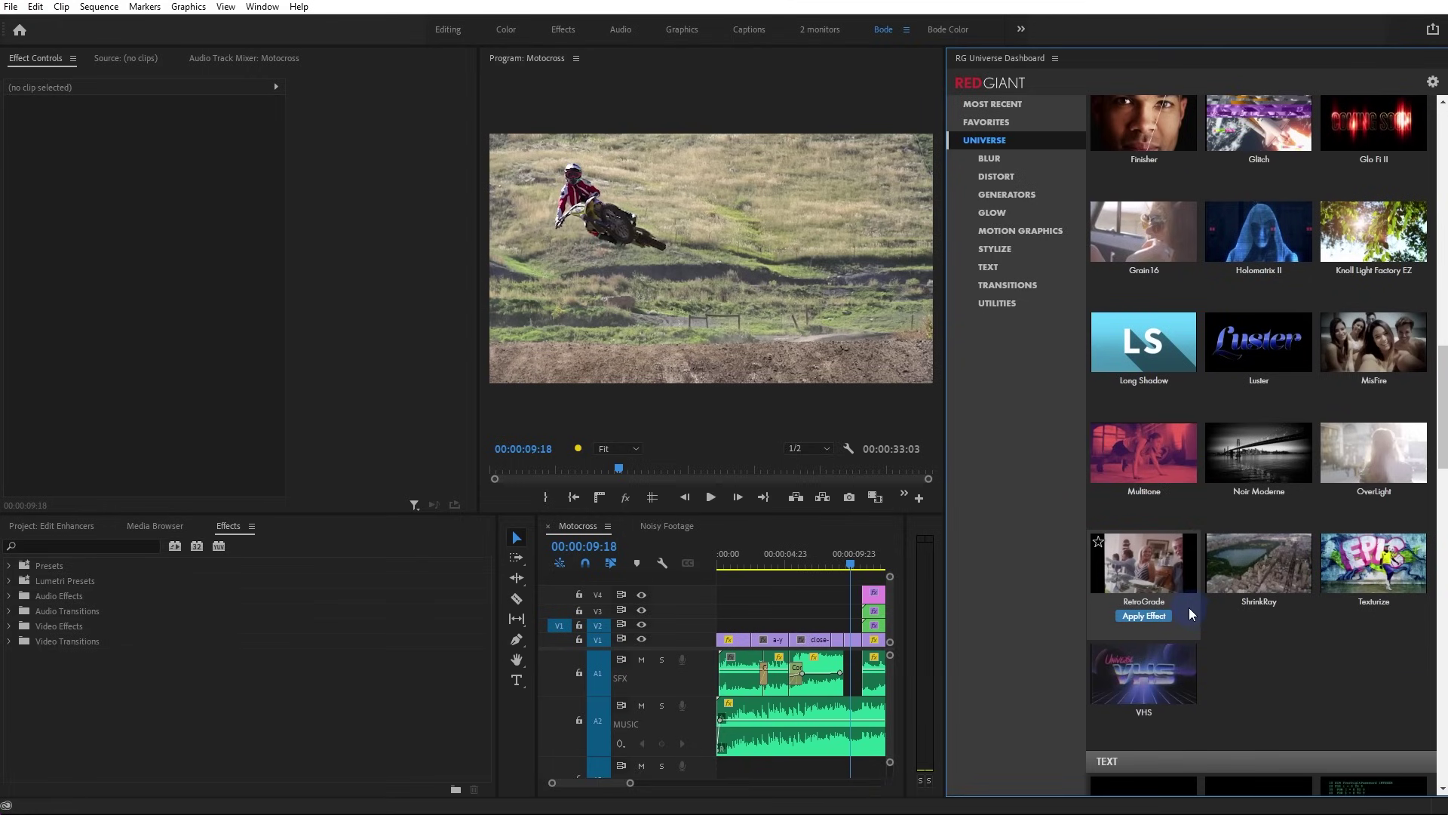
scroll(1188, 608, "up", 6)
scroll(1184, 595, "up", 5)
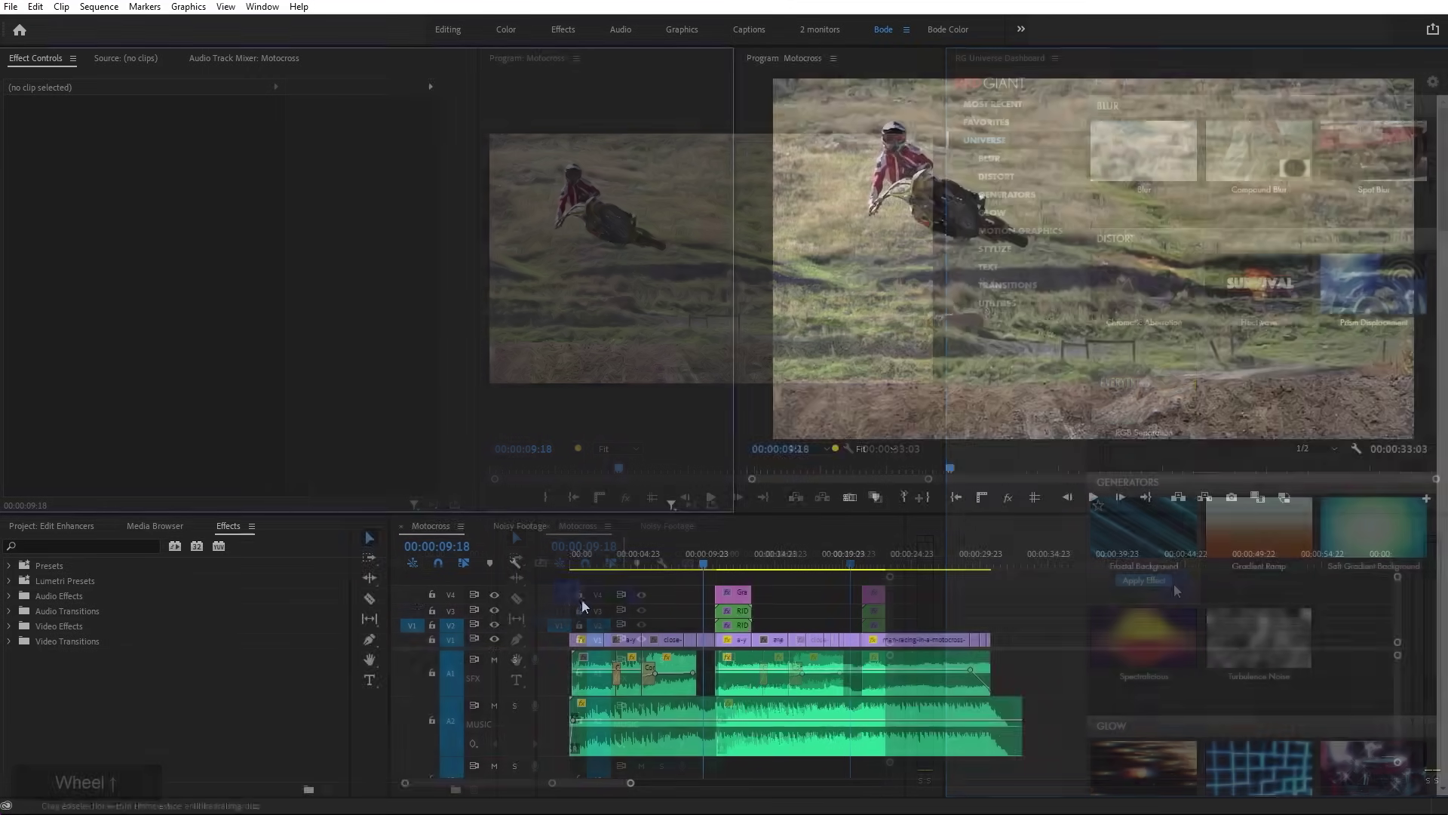
Clear the selection on track V4 and switch the timeline to the Noisy Footage sequence
left_click(629, 602)
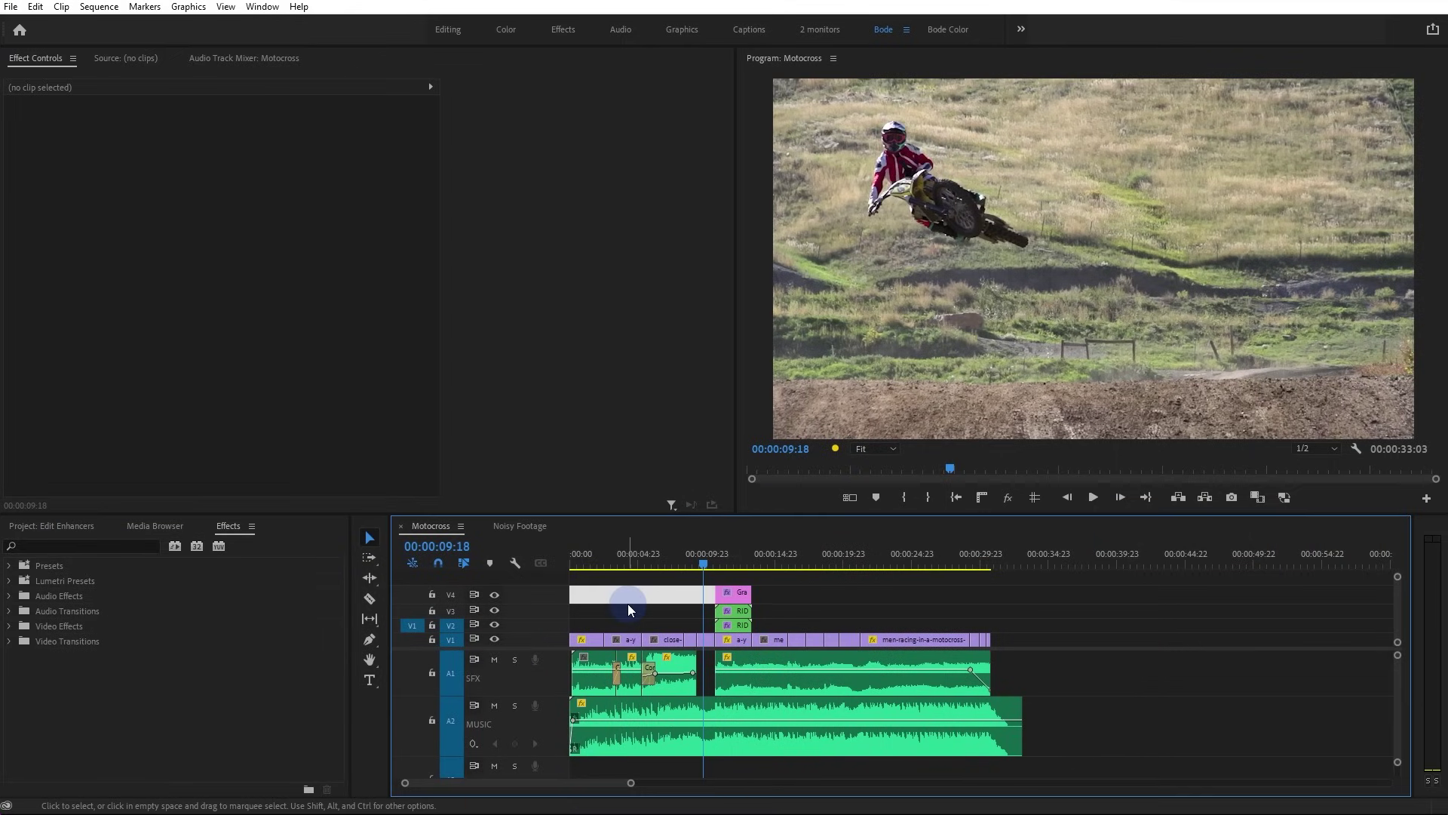
left_click(629, 608)
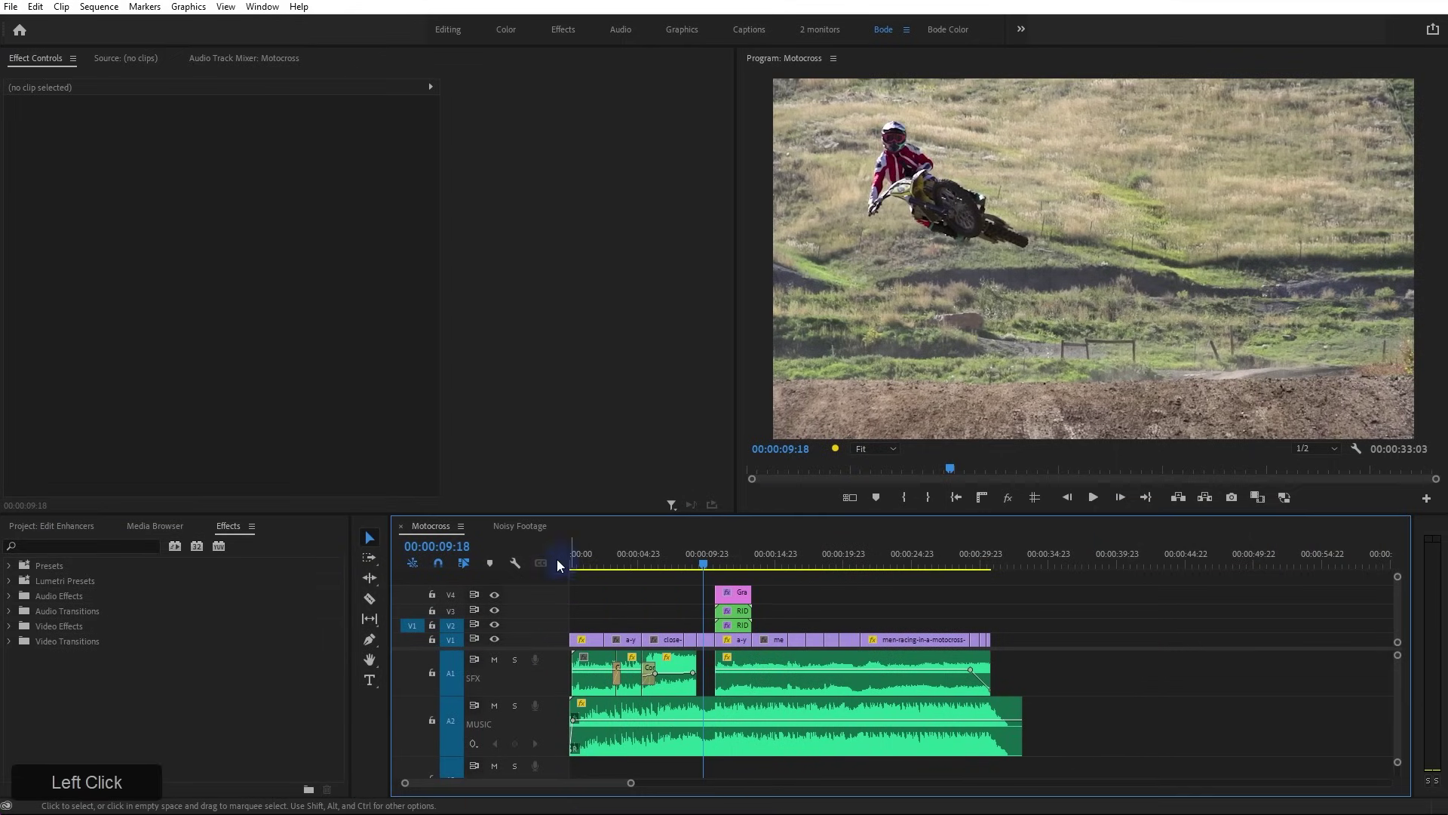
left_click(522, 525)
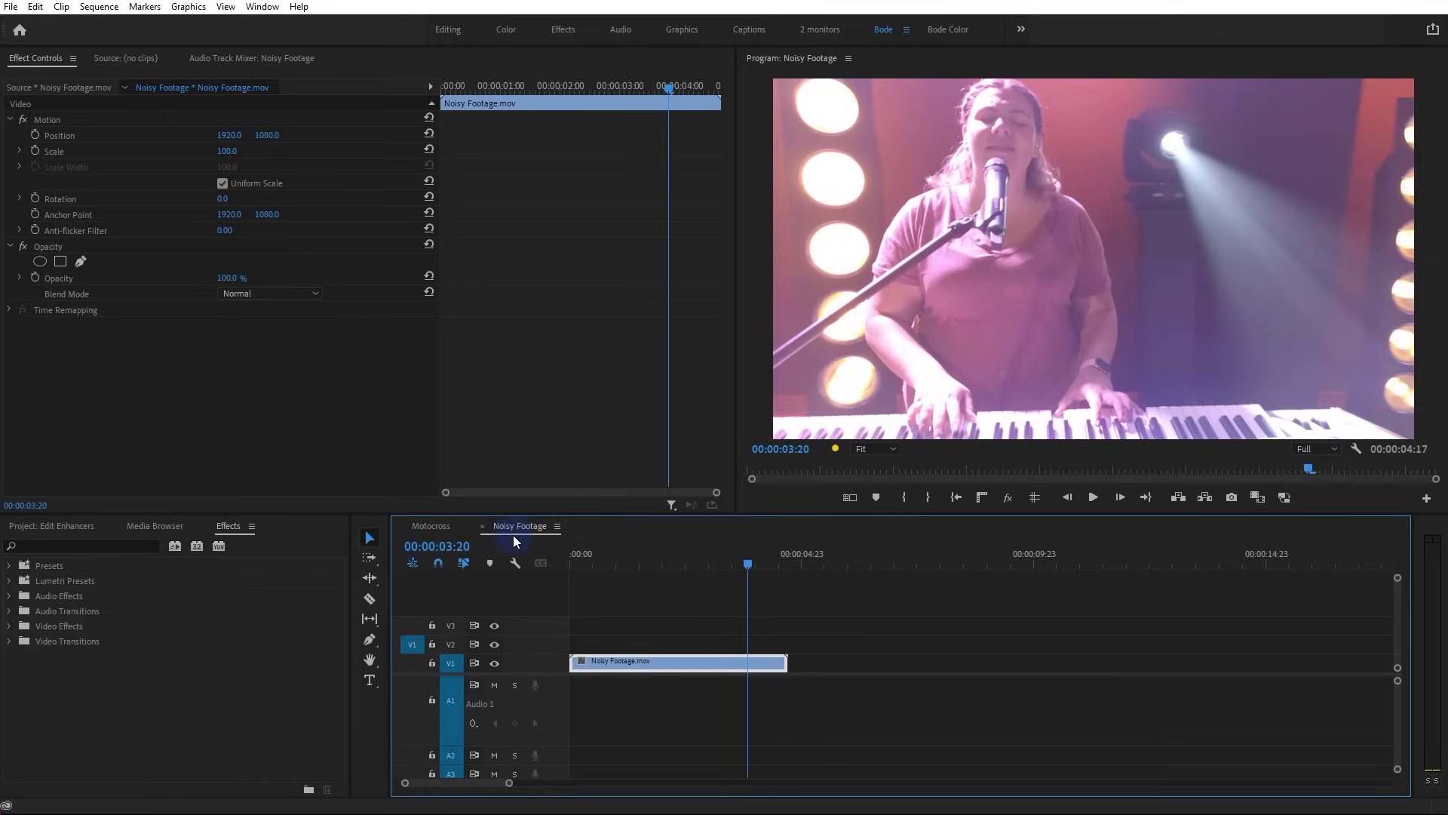
Narrow Effect Controls and lower the timeline's top edge to enlarge the Program monitor
left_click_drag(736, 445, 540, 477)
left_click_drag(675, 513, 656, 615)
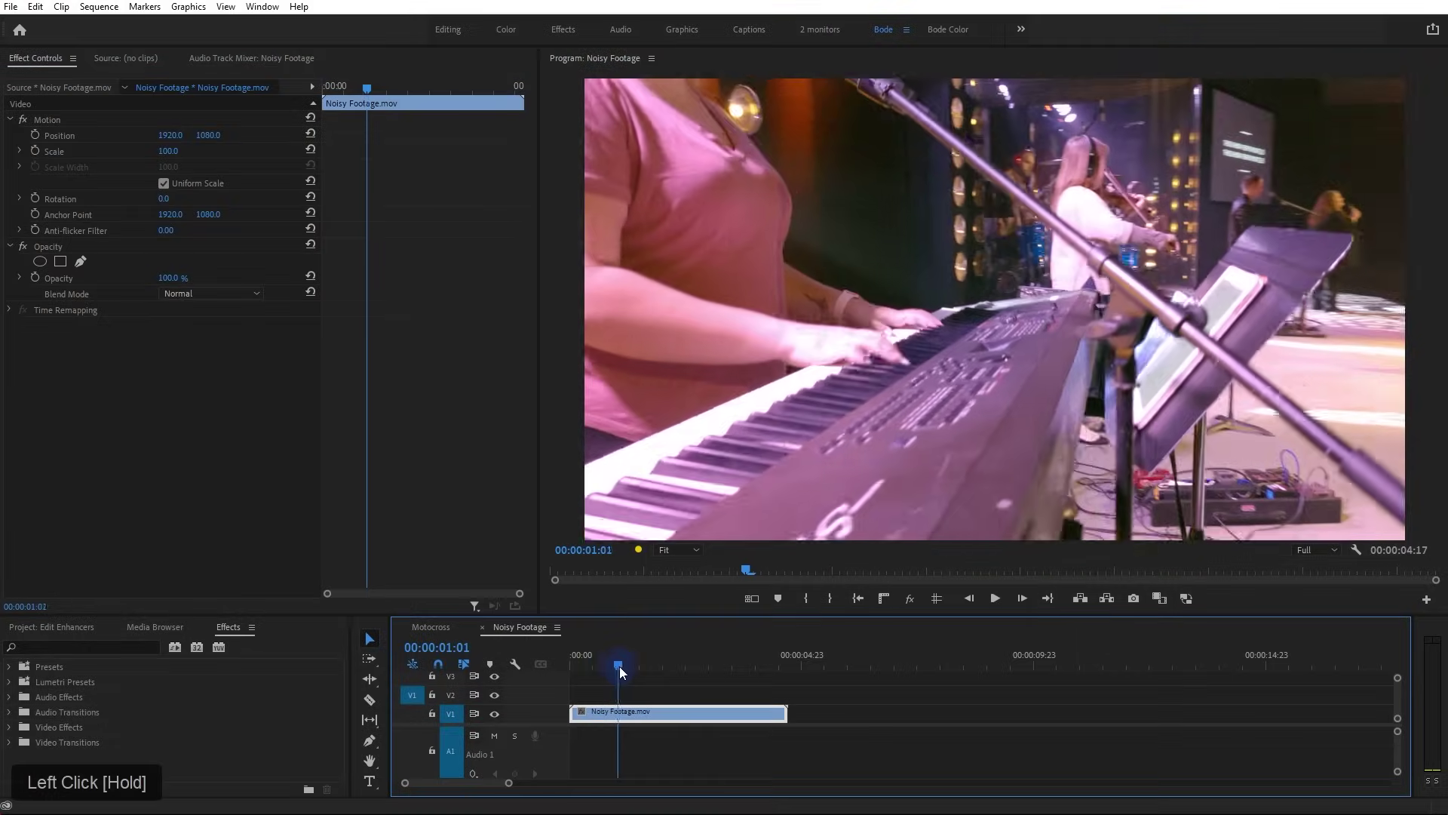
Scrub the Noisy Footage playhead to 00:00:03:18
left_click_drag(618, 667, 747, 711)
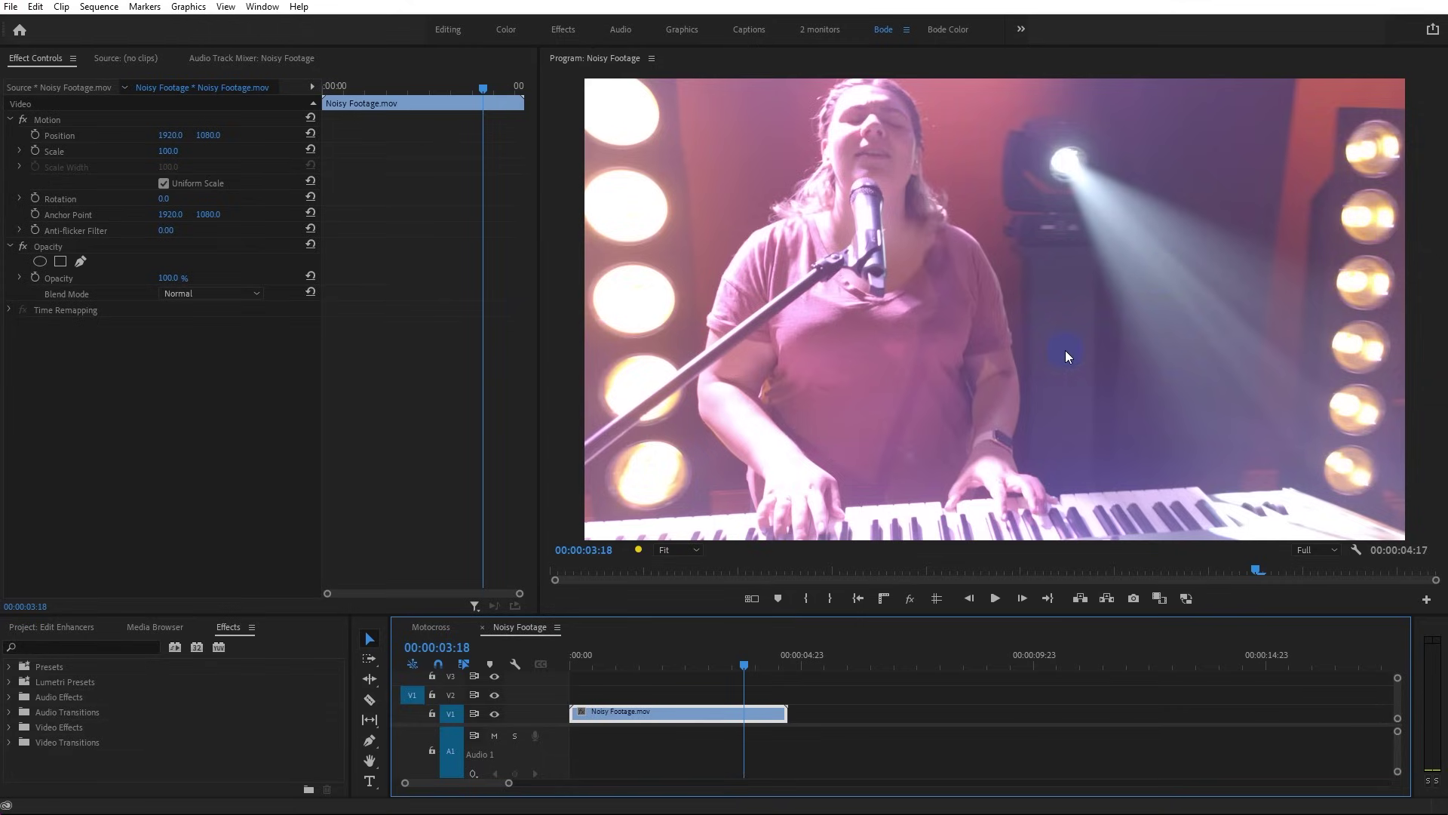
Maximize the Program monitor at 100% zoom and pan around the stage light to check grain
key("grave")
left_click(155, 734)
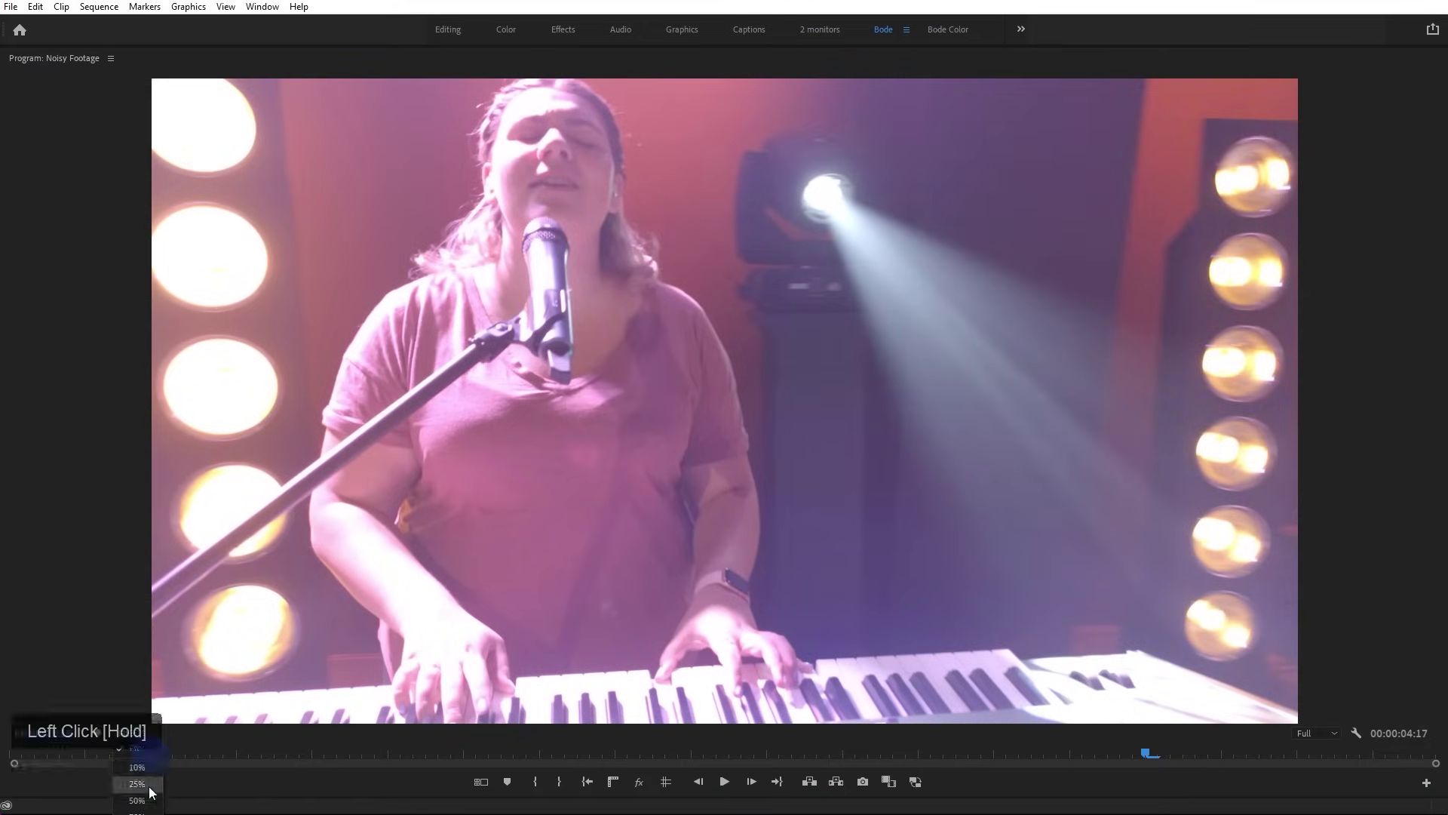
left_click(138, 813)
left_click_drag(809, 709, 1022, 742)
left_click_drag(1437, 394, 1435, 226)
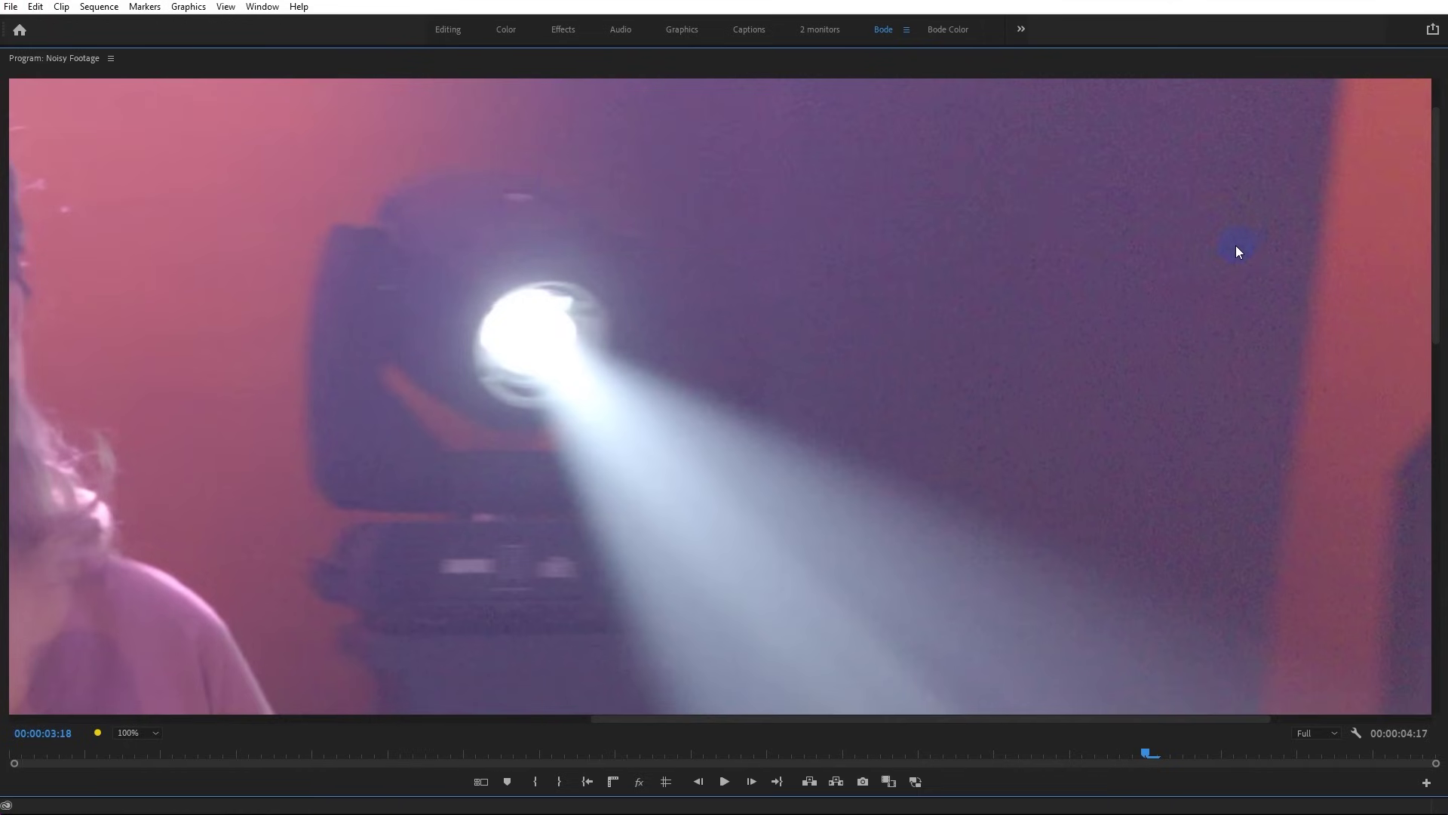
left_click(1437, 272)
left_click_drag(1436, 272, 1437, 592)
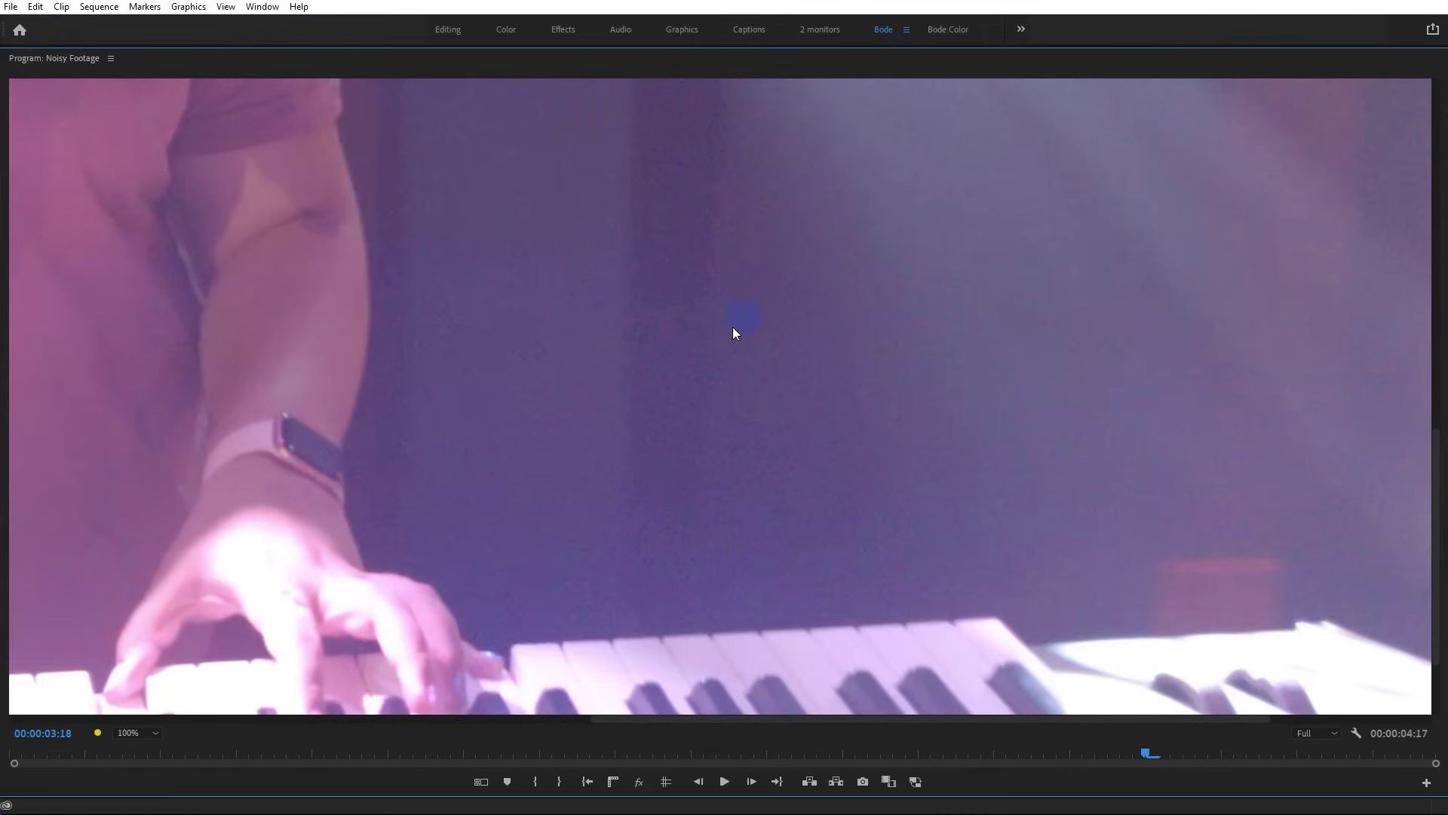
left_click_drag(1437, 460, 1393, 115)
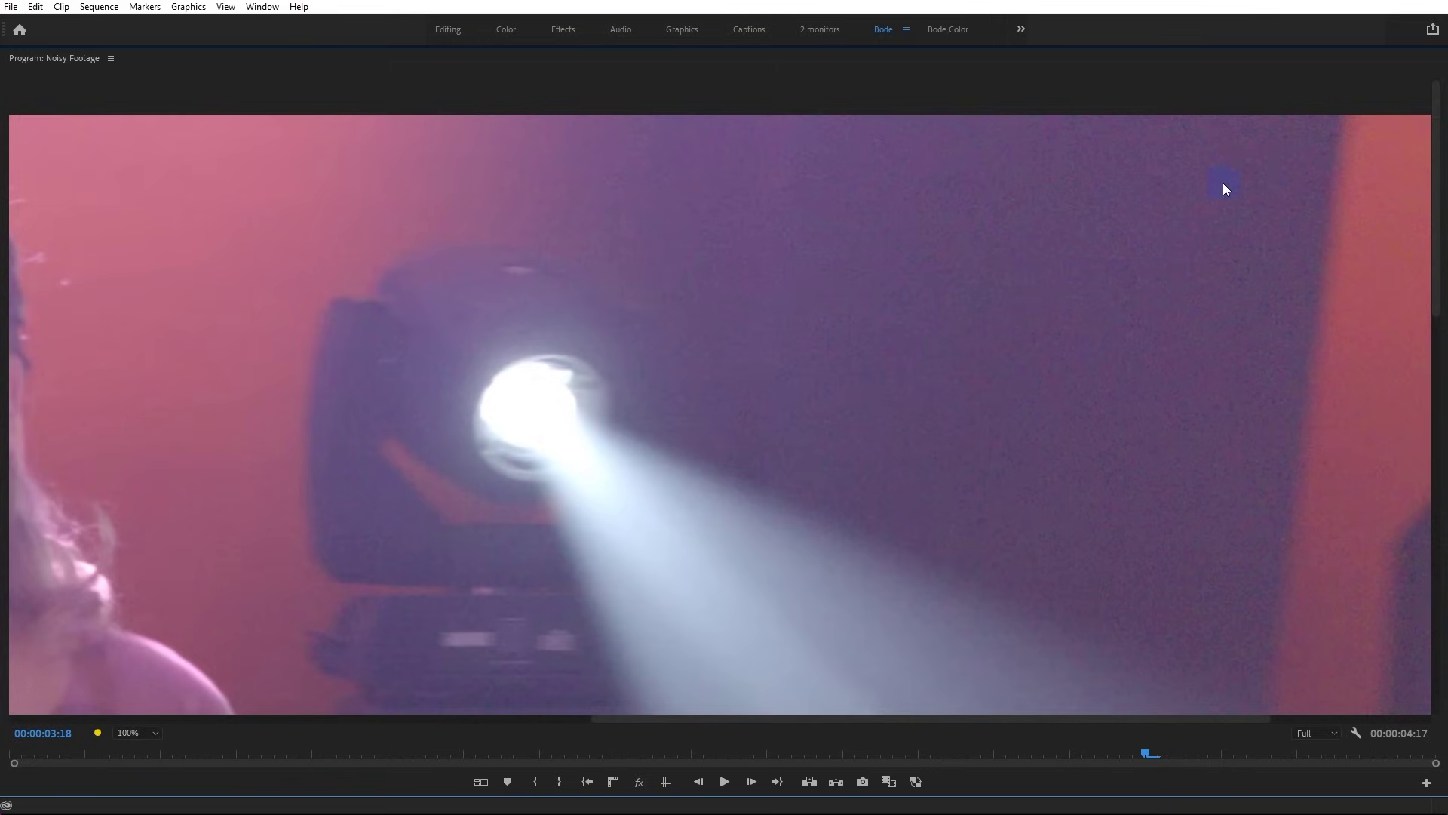
Search Effects for 'neat', apply Reduce Noise v5 to Noisy Footage.mov, and open its setup
left_click(929, 300)
key("grave")
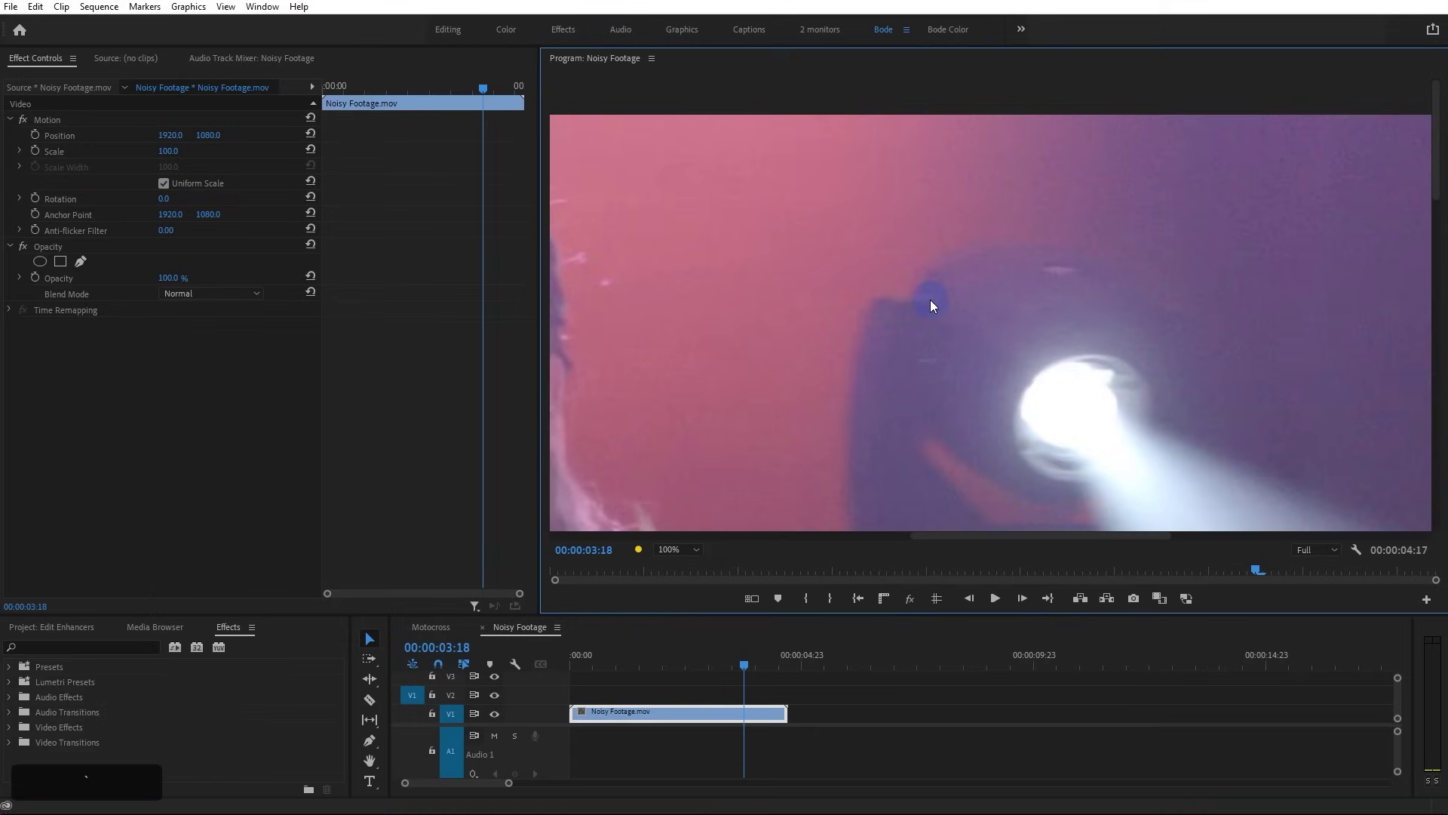
left_click(80, 652)
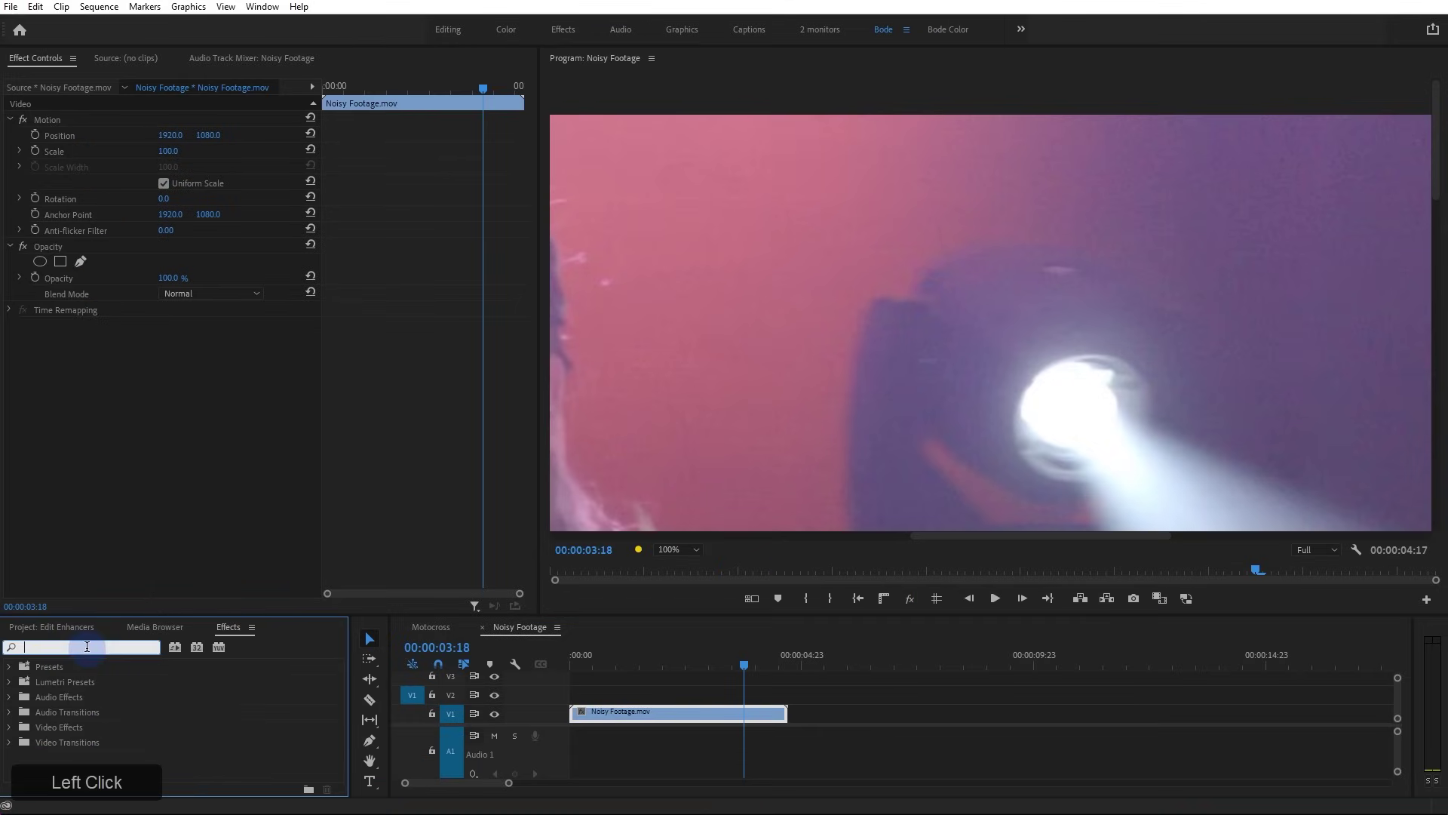
type("neat")
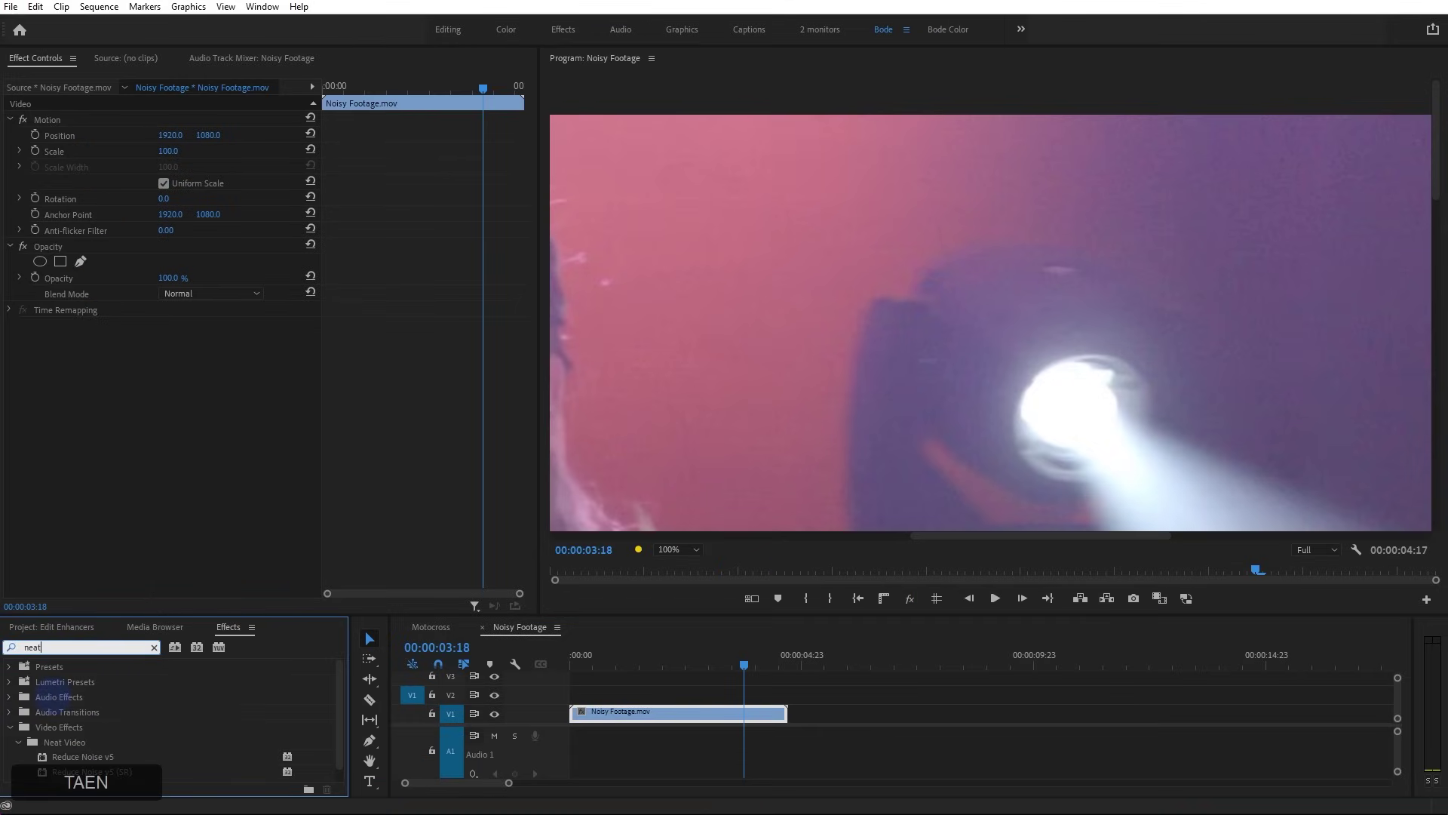
left_click(100, 755)
left_click_drag(100, 752, 204, 363)
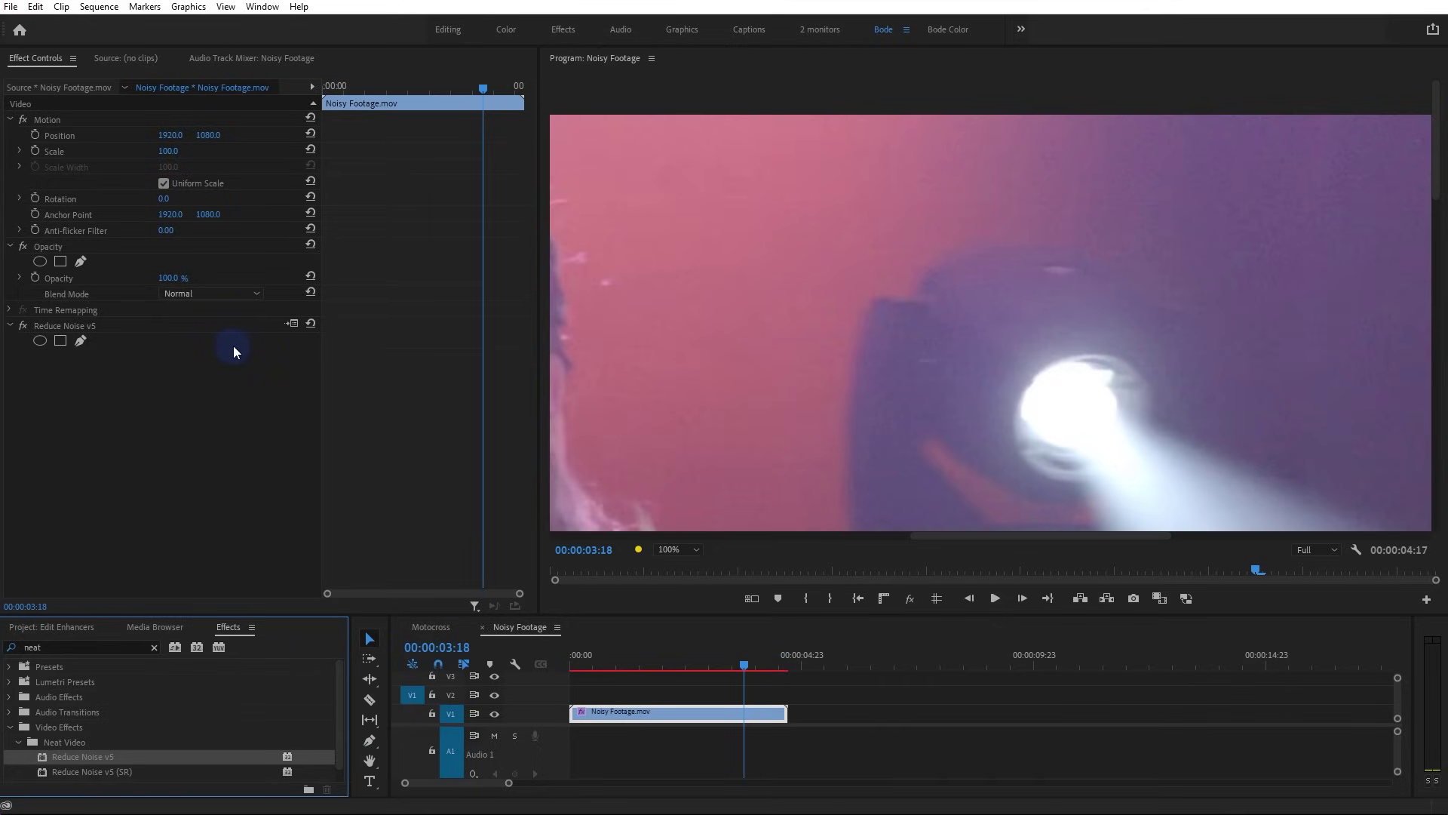
left_click(292, 323)
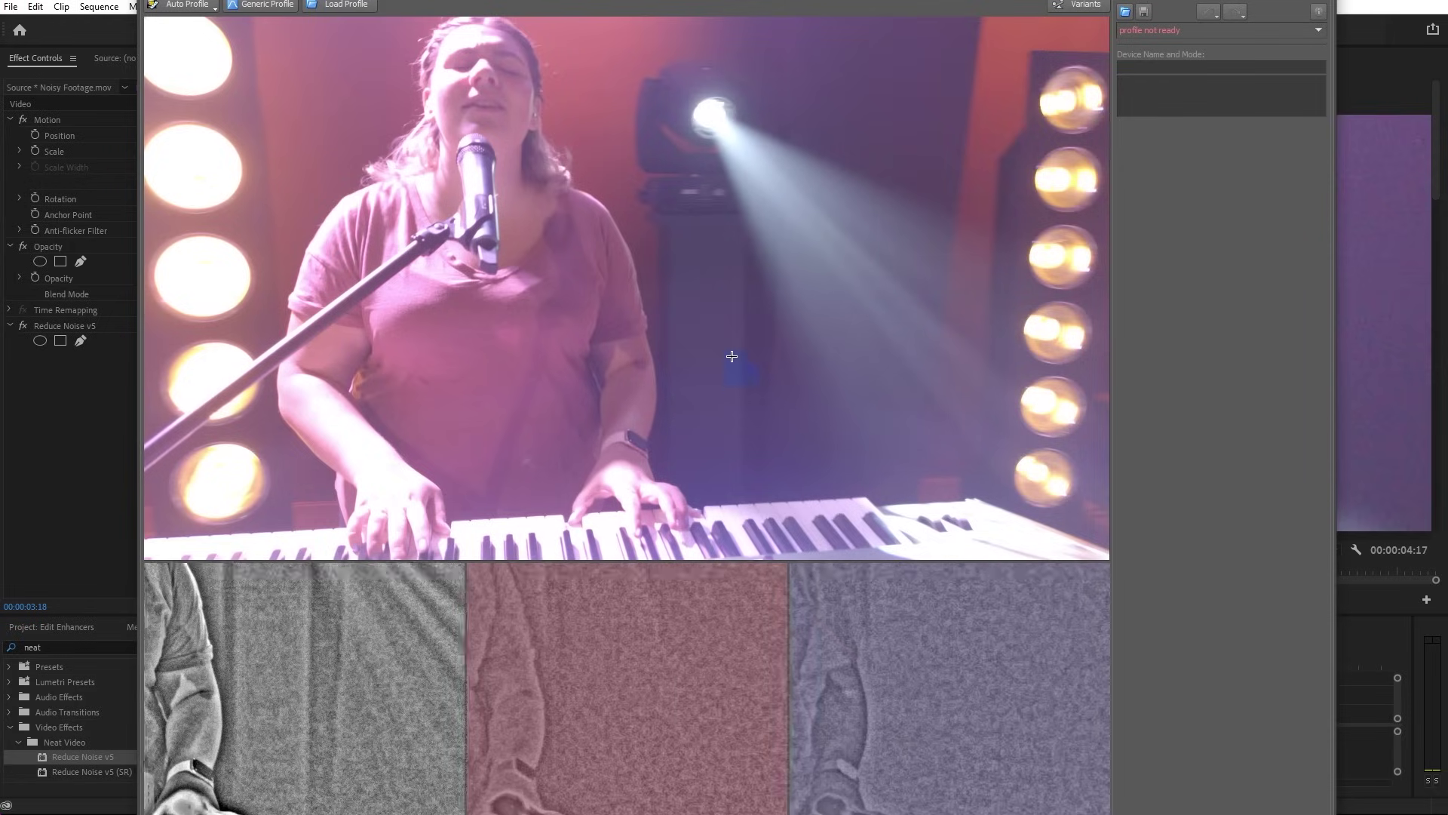
Reposition and resize the Neat Video window to fit the screen
left_click_drag(97, 6, 39, 1)
left_click_drag(1336, 814, 1447, 805)
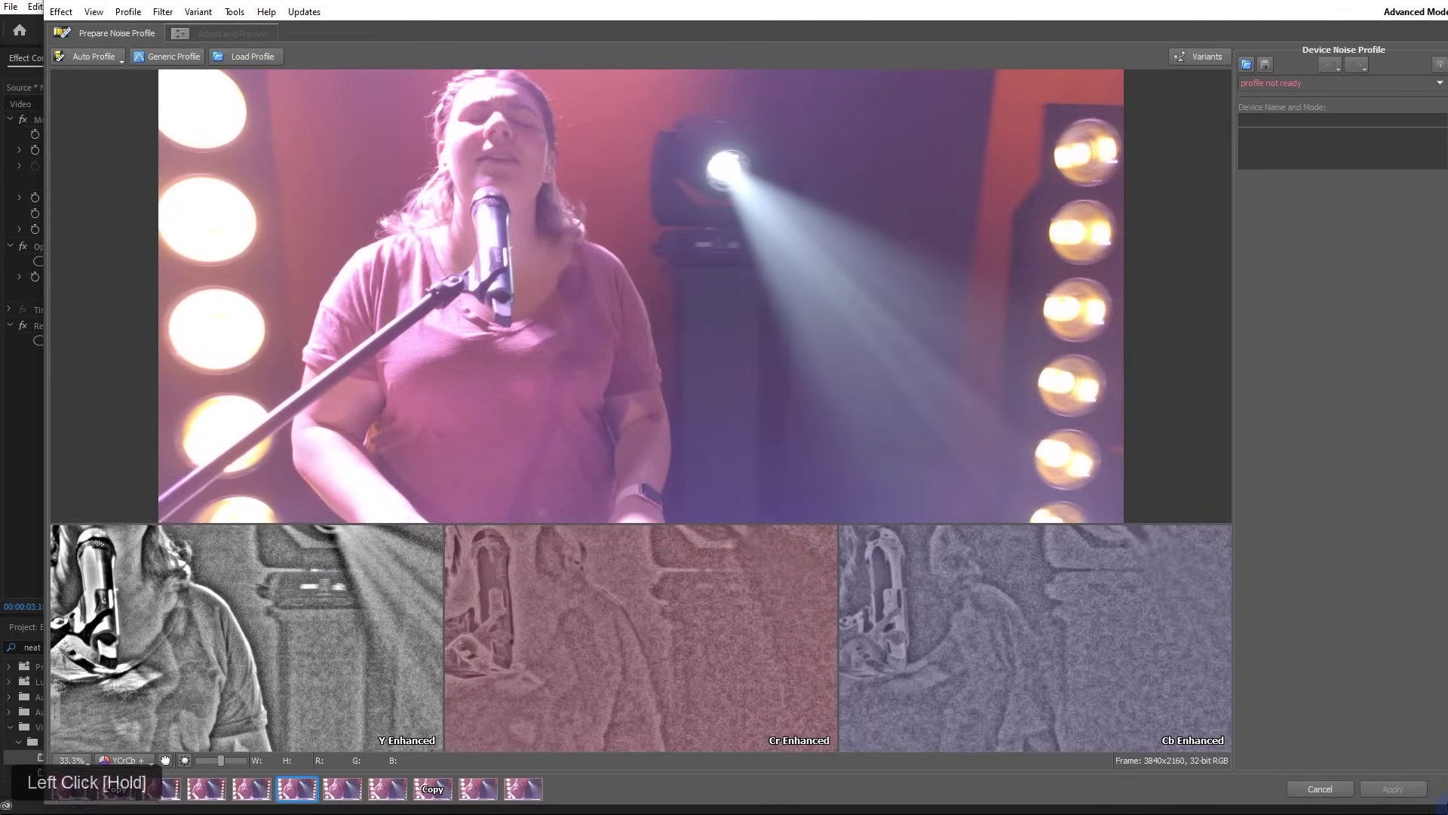
left_click_drag(489, 0, 487, 12)
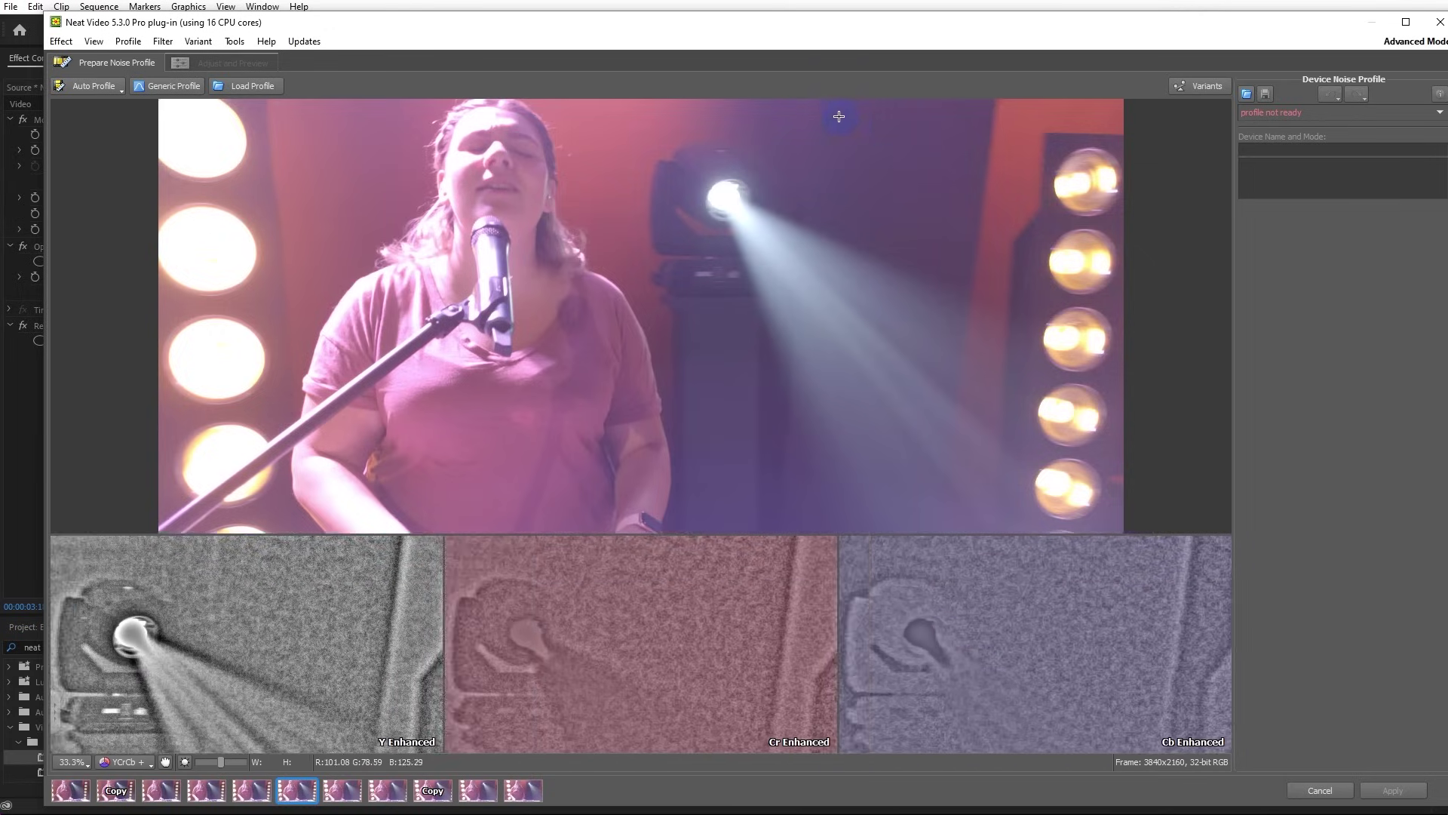
scroll(879, 156, "up", 5)
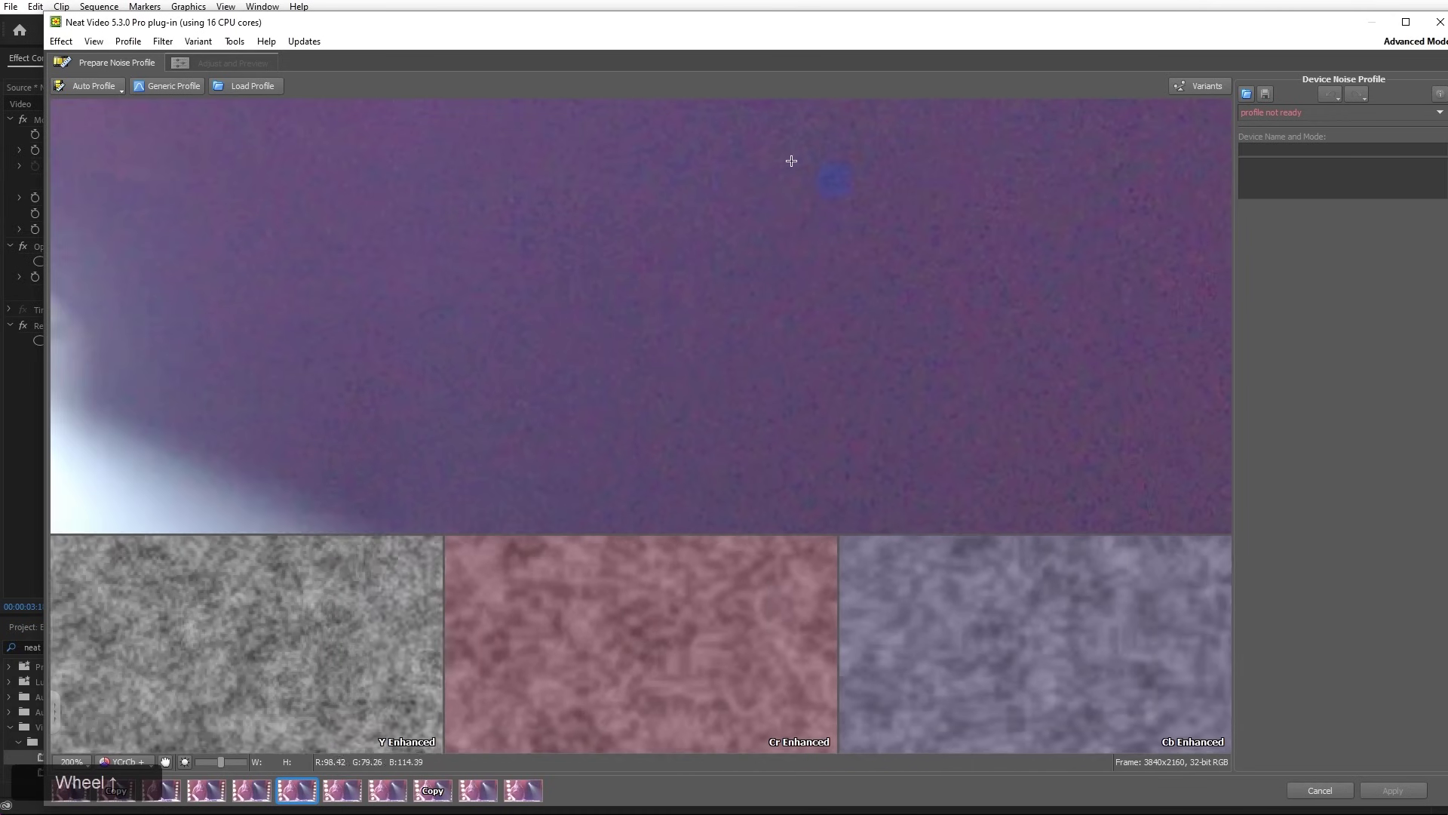
scroll(860, 278, "down", 5)
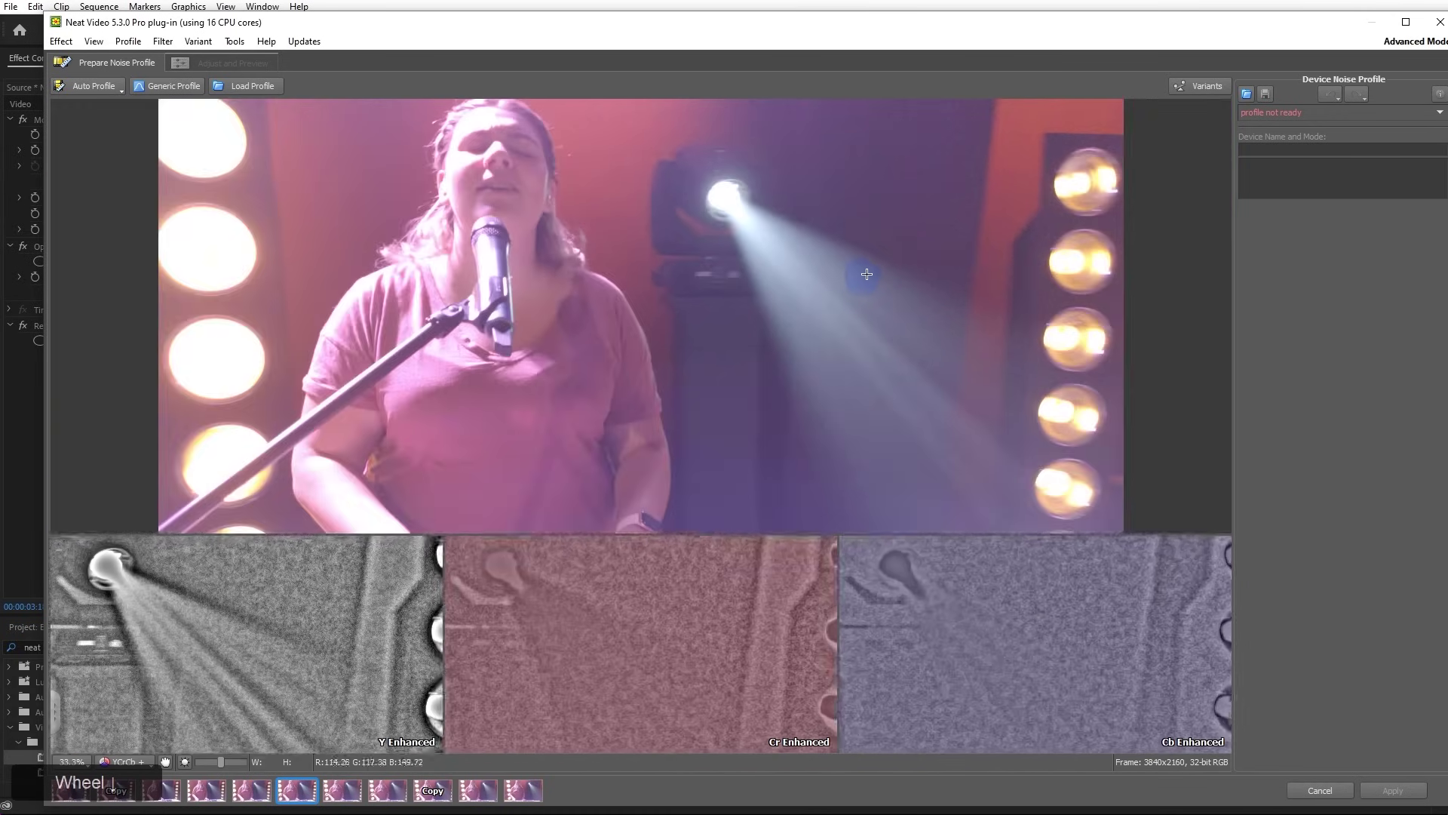
Sample a flat background patch at upper right and build the noise profile
left_click_drag(834, 105, 993, 234)
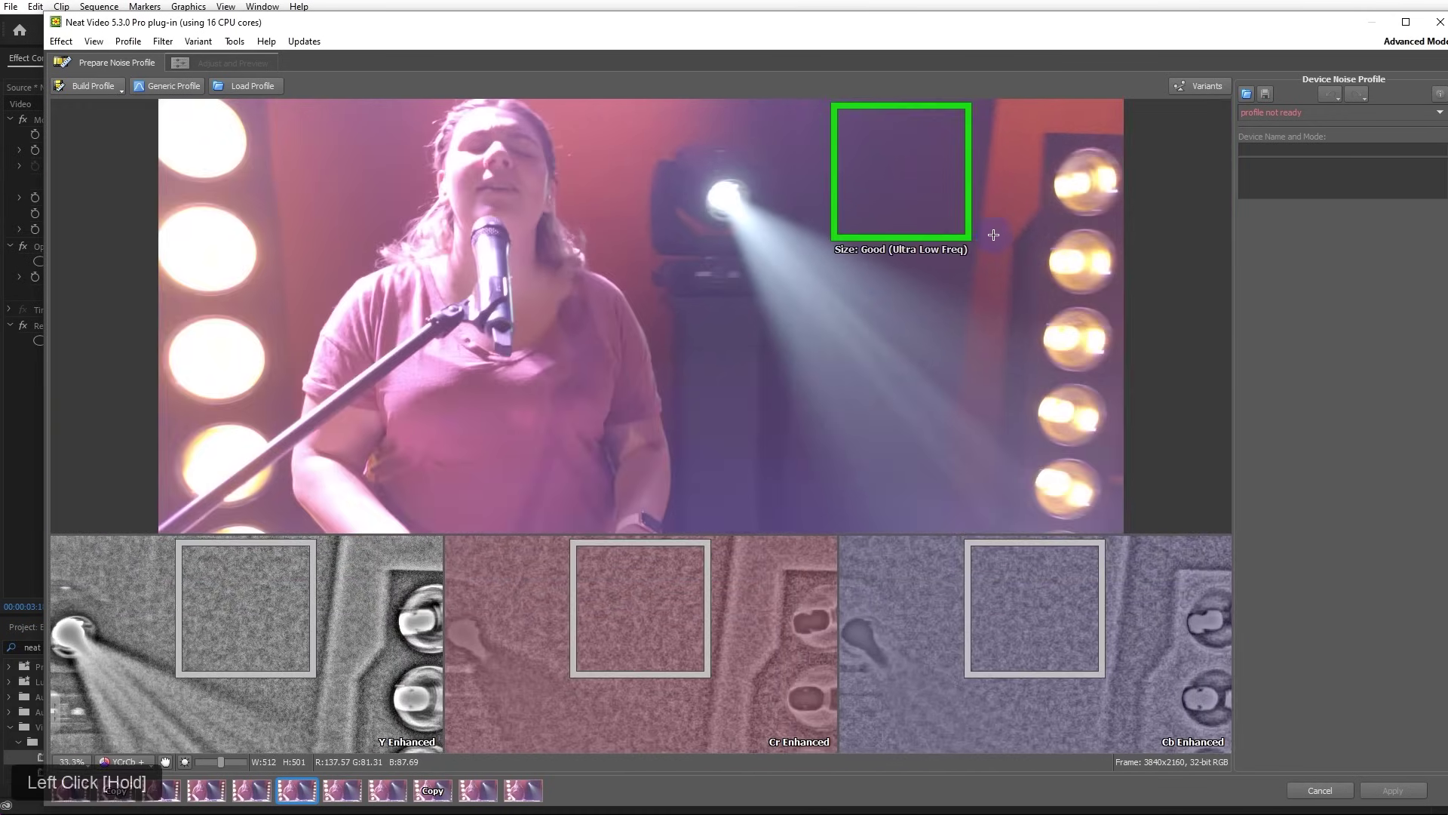
left_click_drag(909, 184, 941, 166)
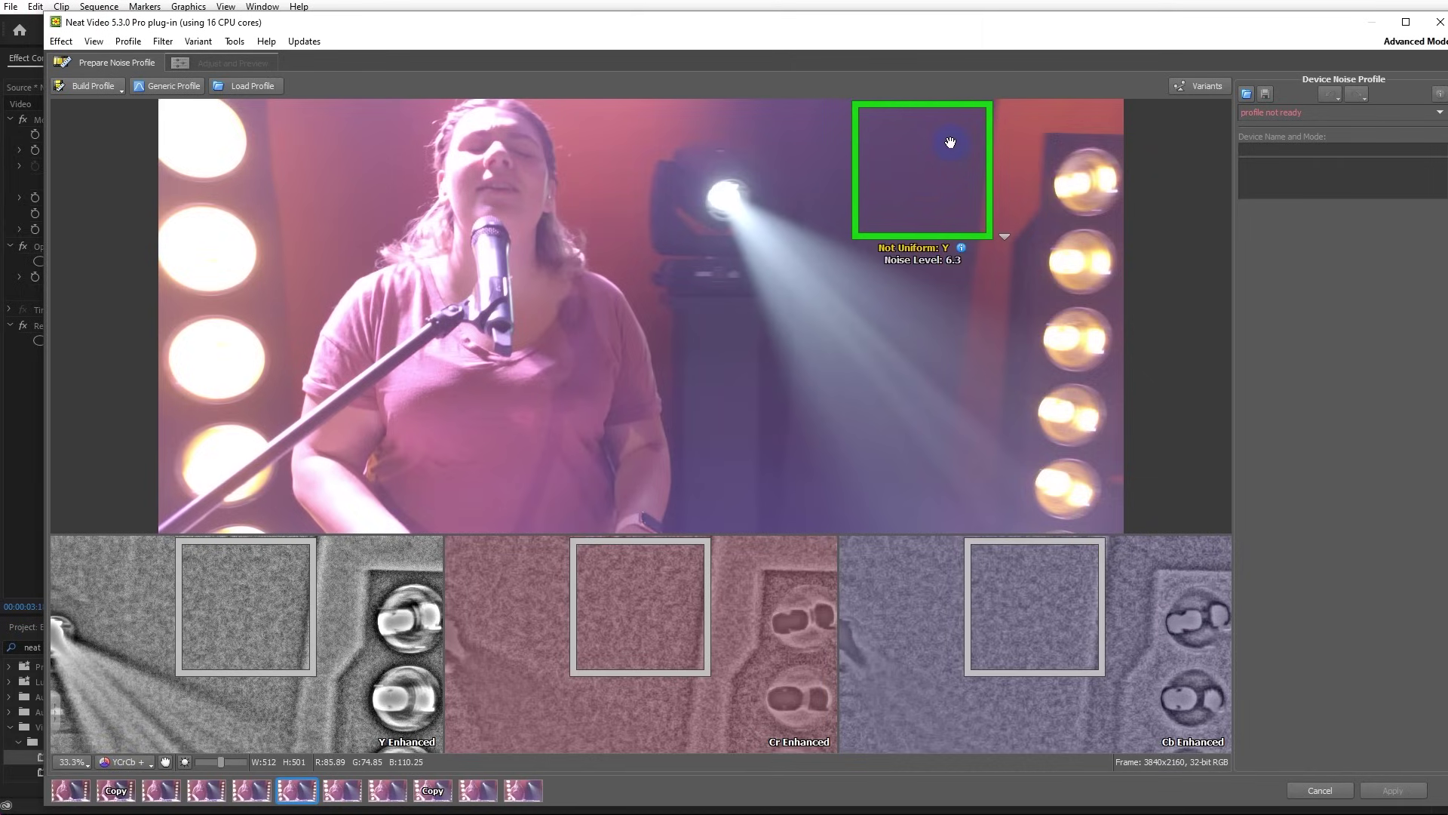
left_click(92, 84)
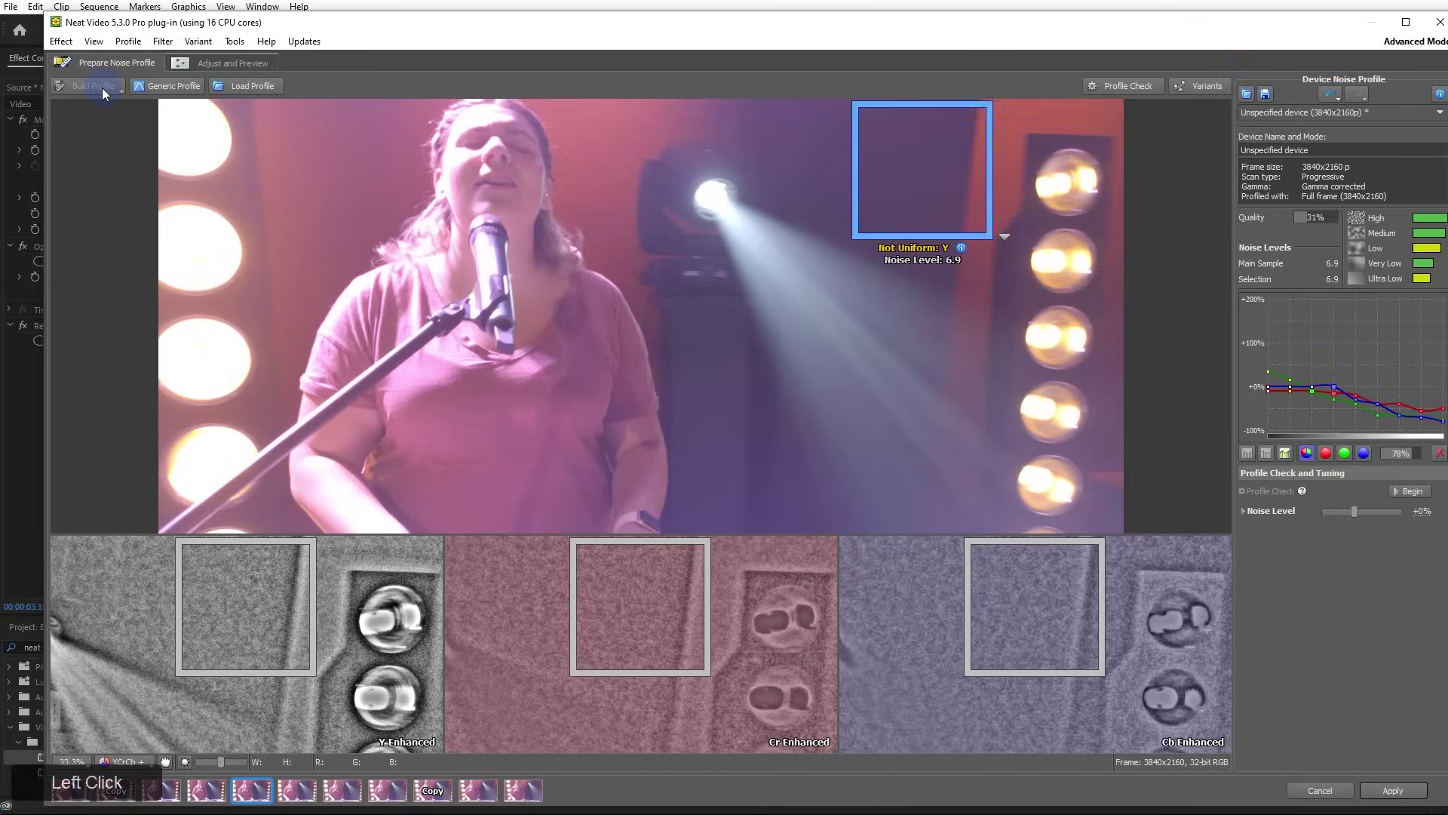
Switch to Adjust and Preview and view the filtered frame at 100%
left_click(227, 61)
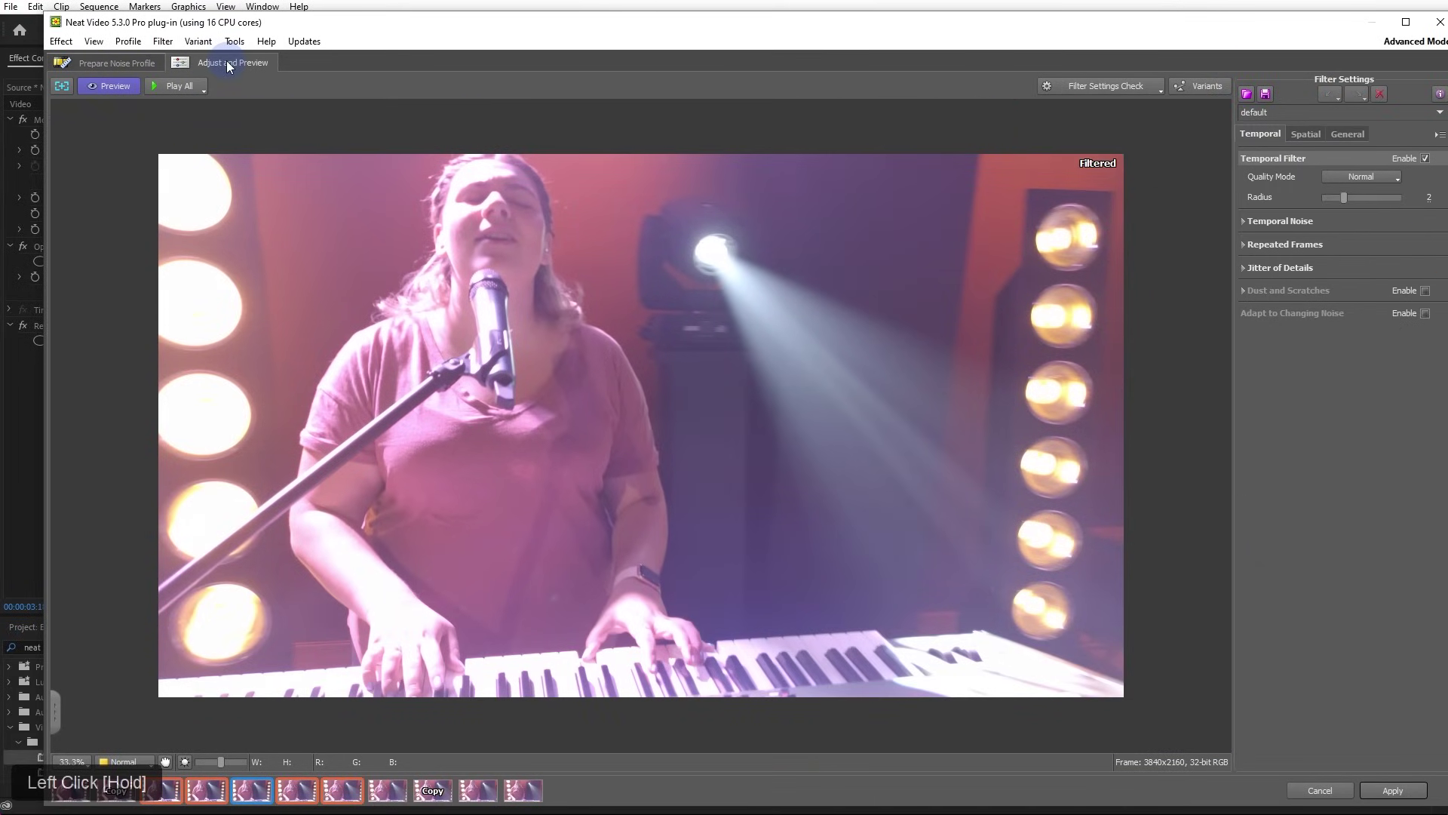
scroll(858, 279, "up", 3)
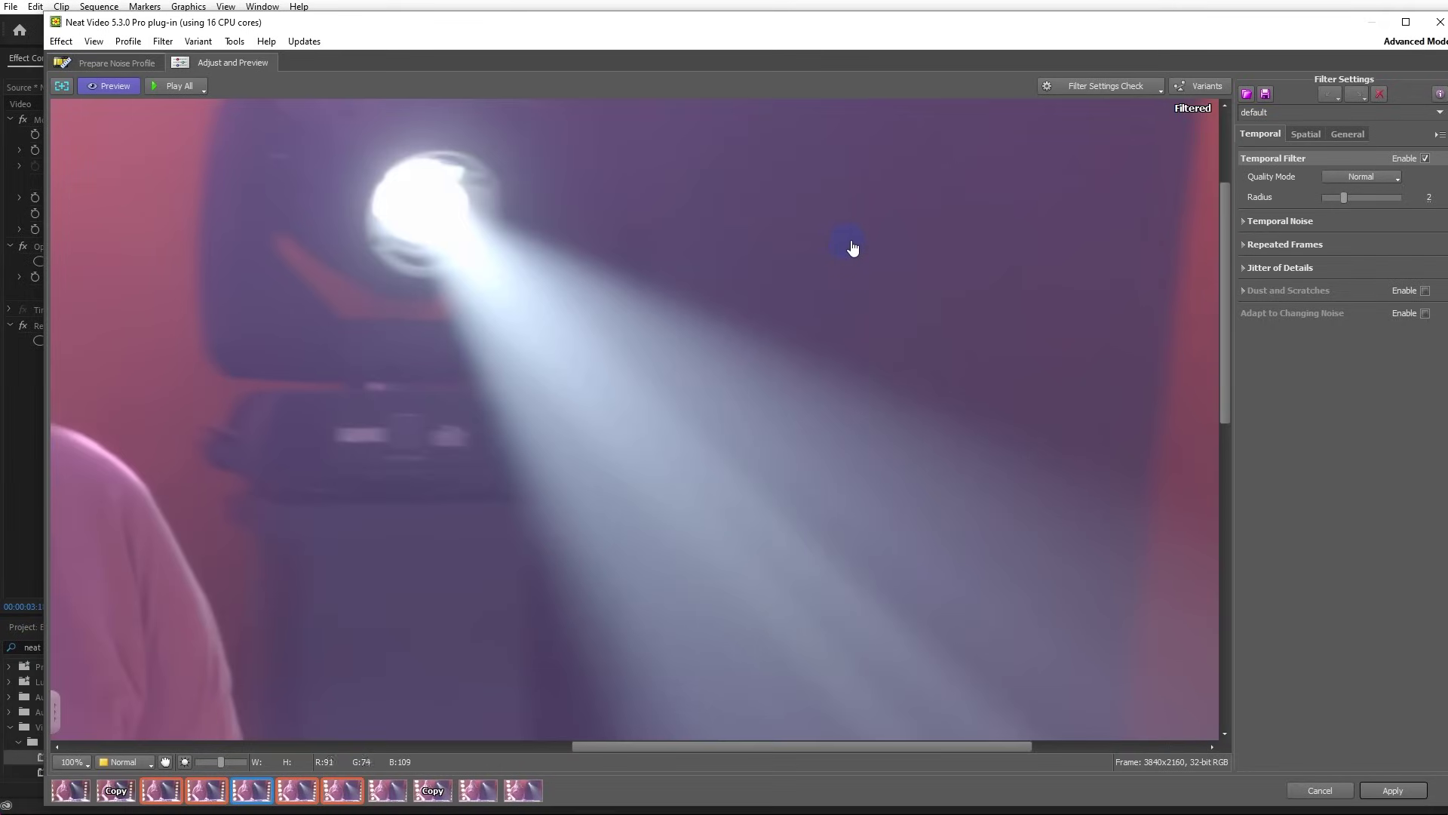
left_click_drag(1222, 270, 1073, 763)
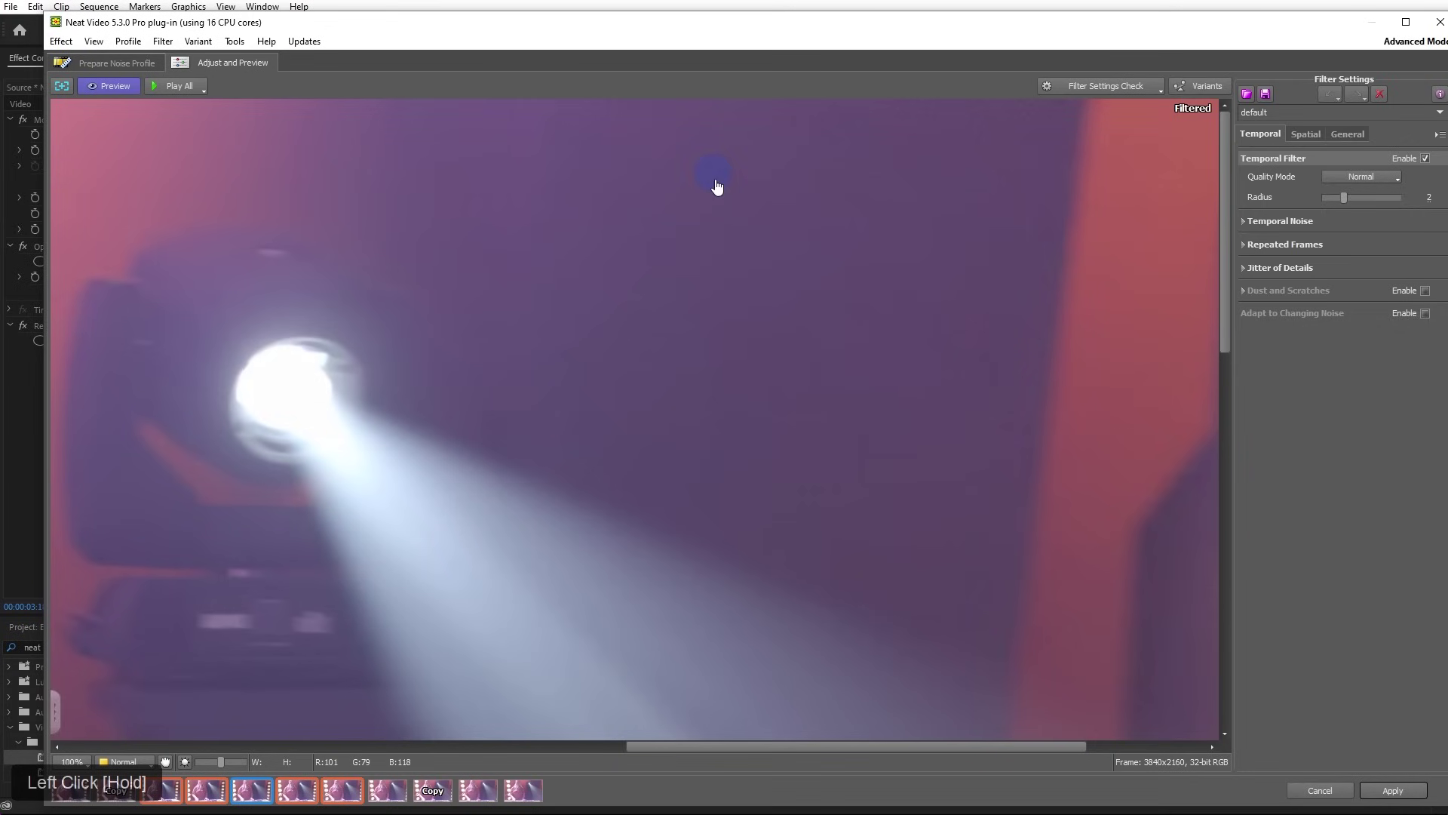
left_click_drag(1063, 748, 979, 781)
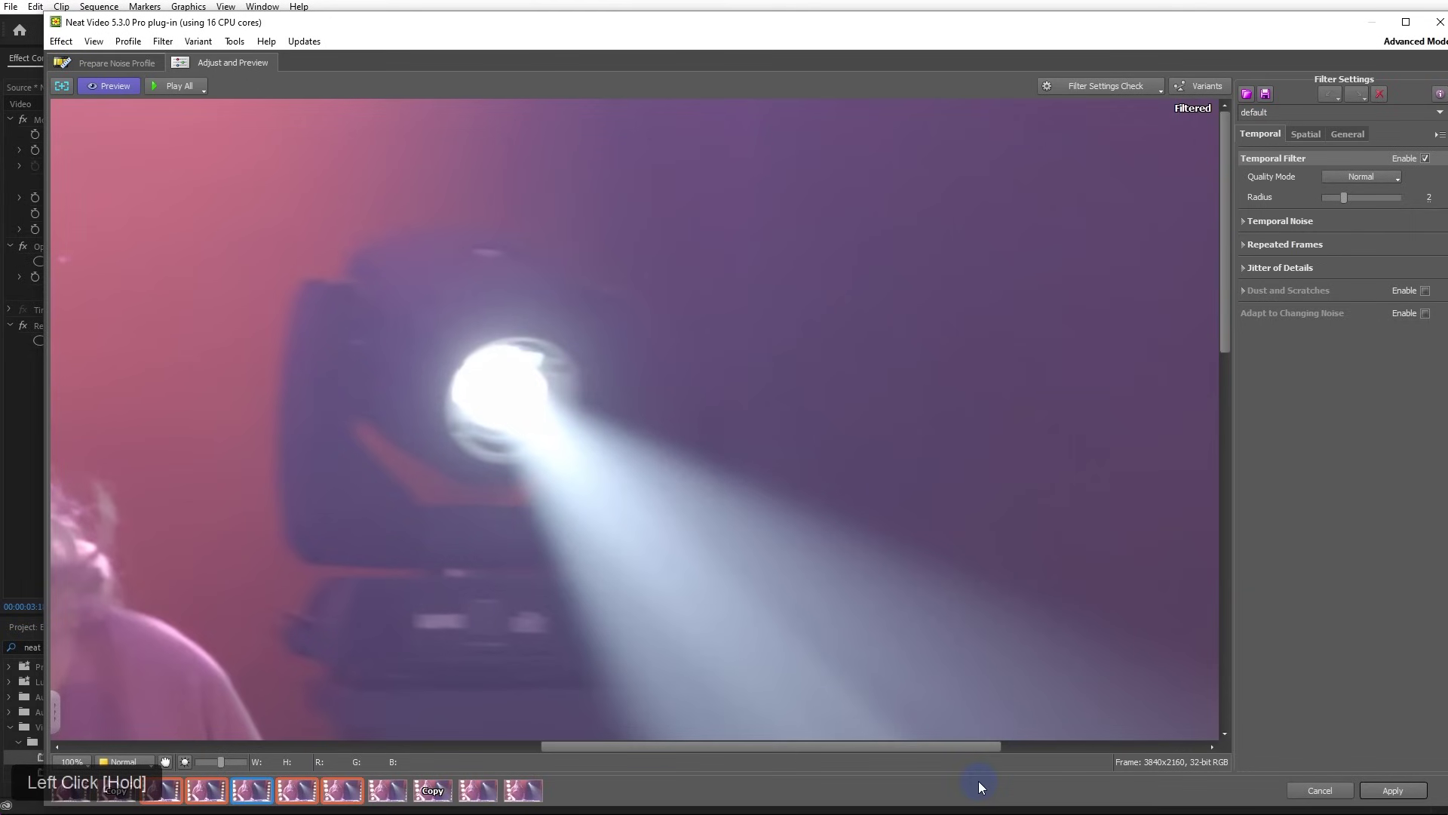
left_click(1411, 791)
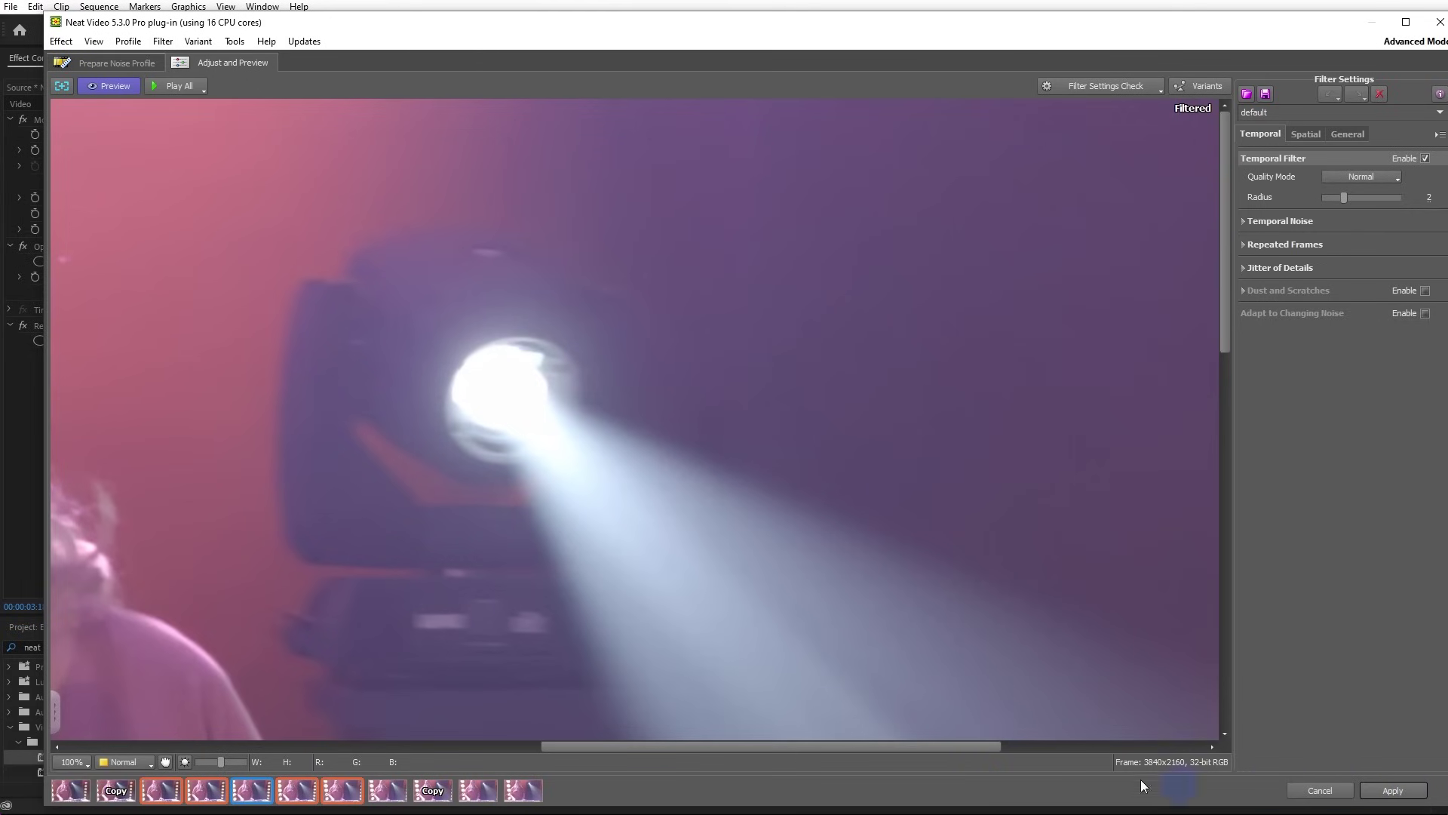
left_click_drag(993, 747, 797, 744)
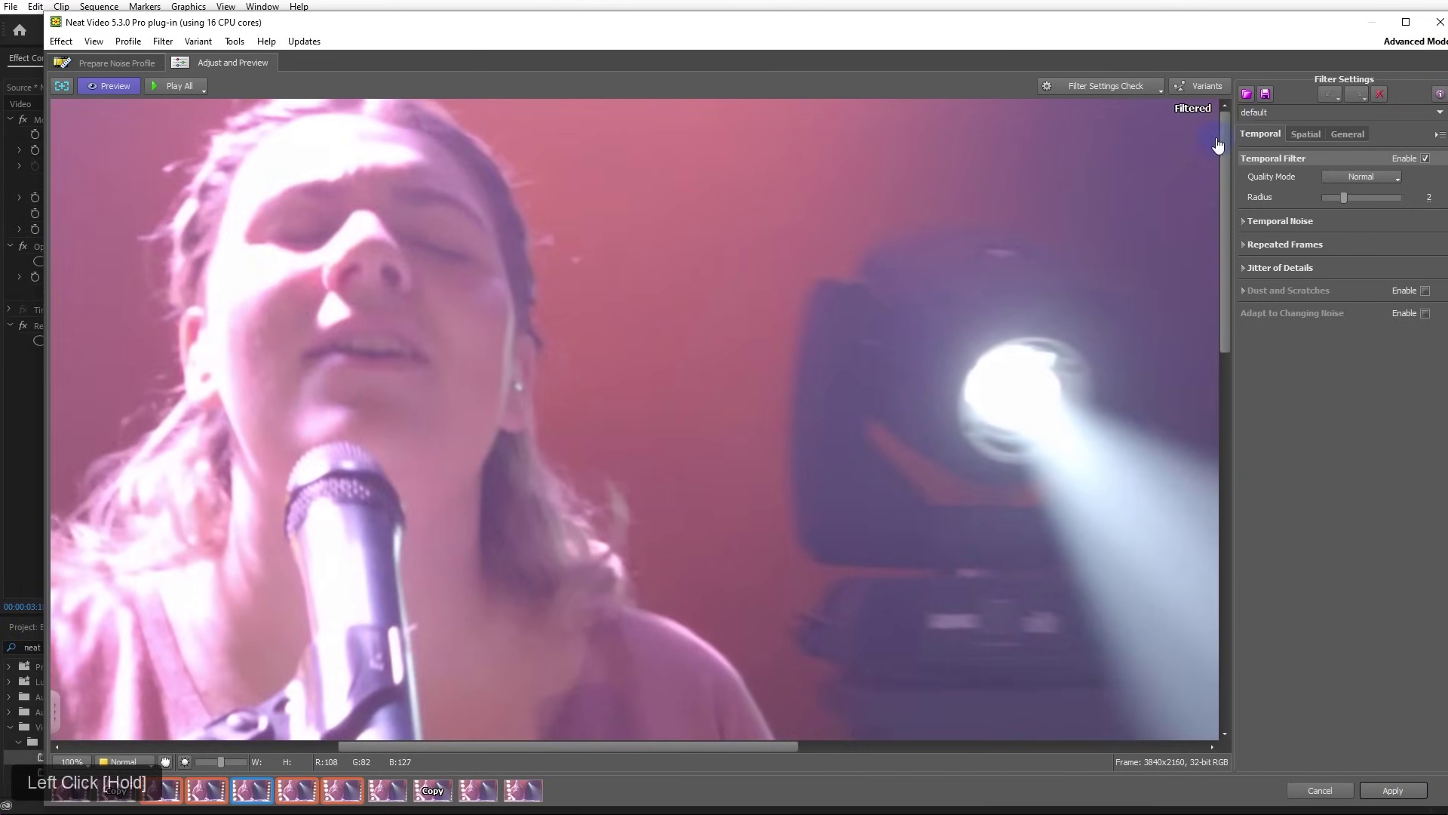
Review the Temporal, General and Spatial filter tabs, then open the Filter Settings Check list
left_click(1260, 134)
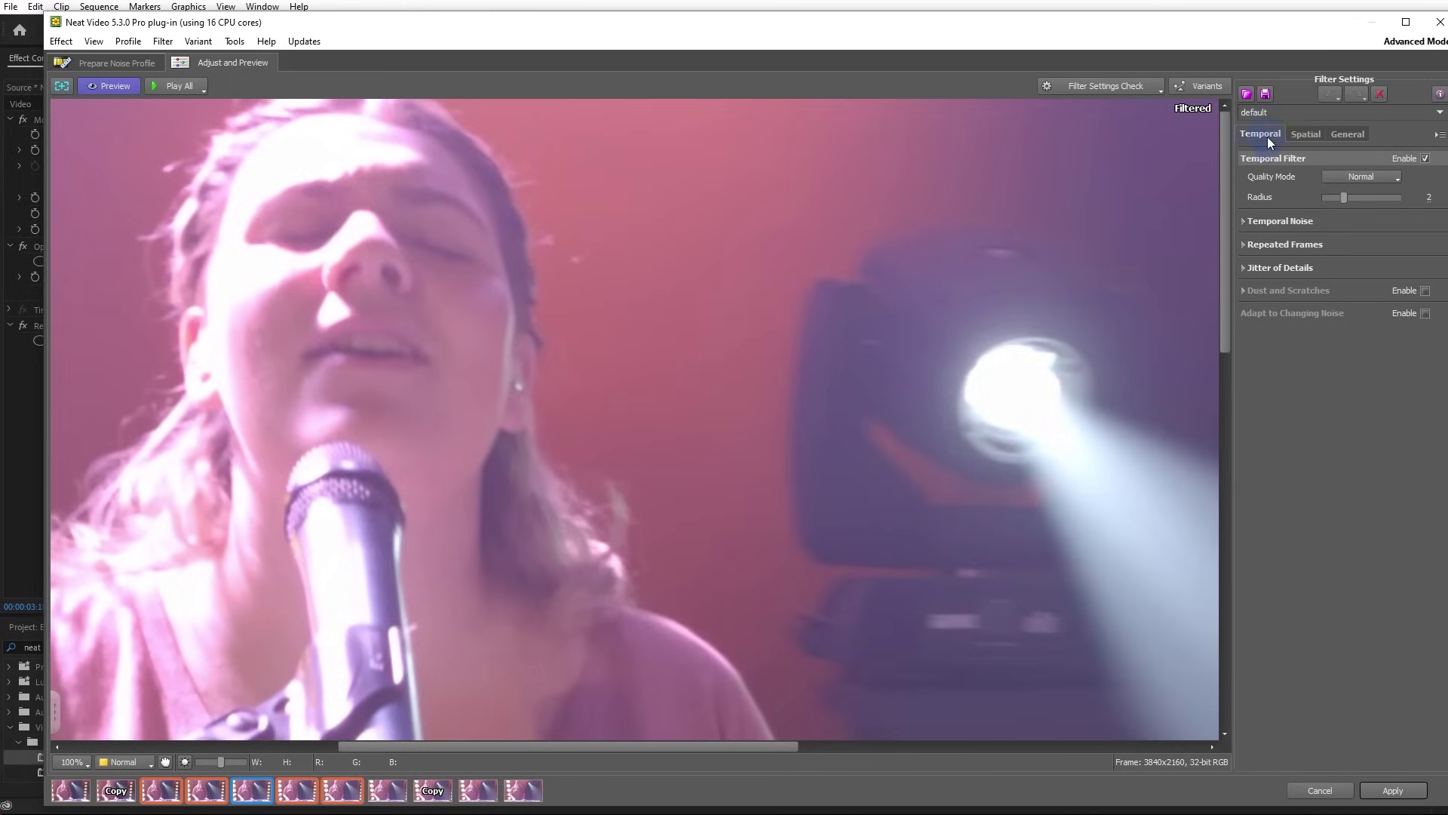
left_click(1361, 134)
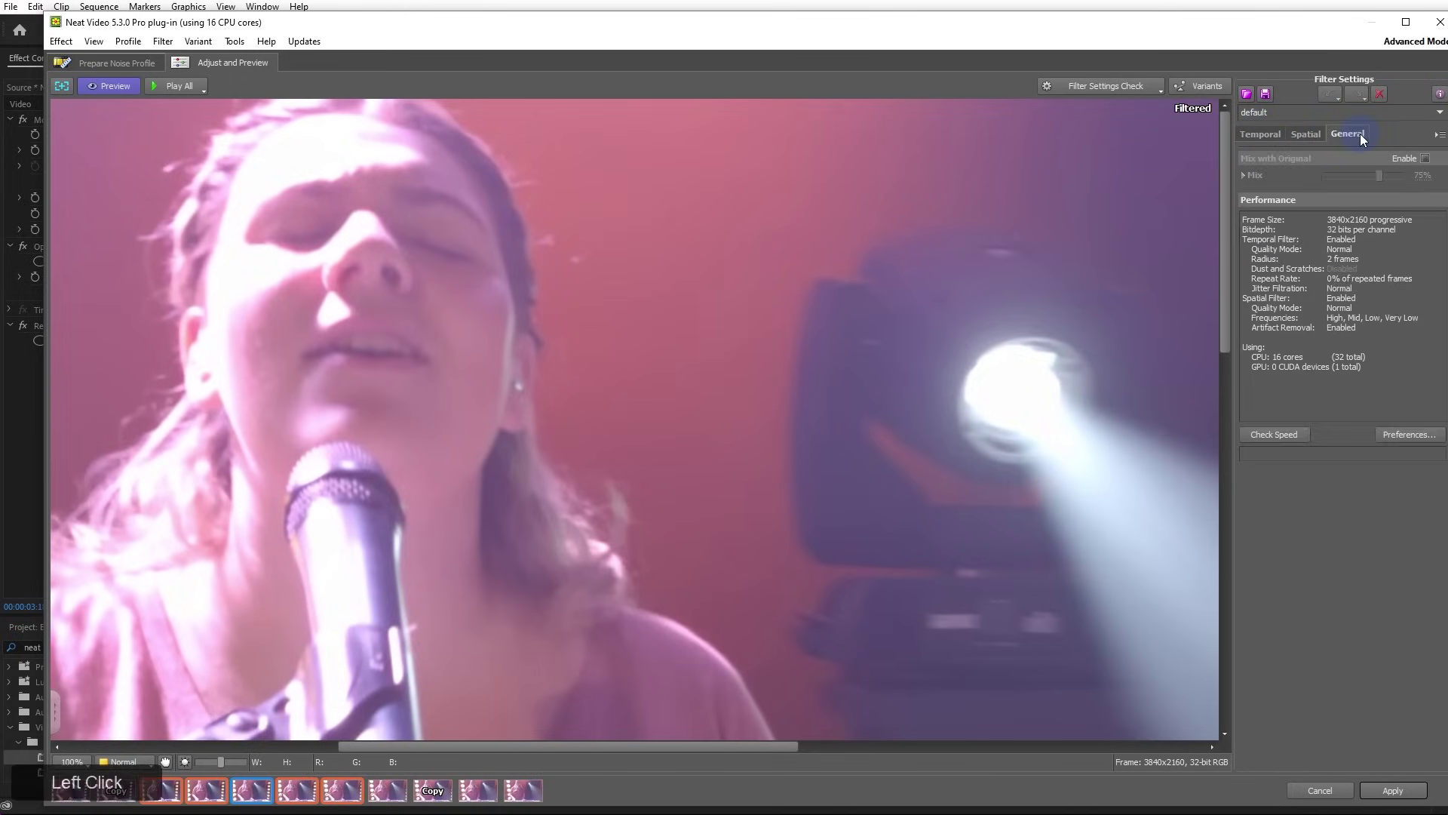
left_click(1305, 134)
left_click(1263, 133)
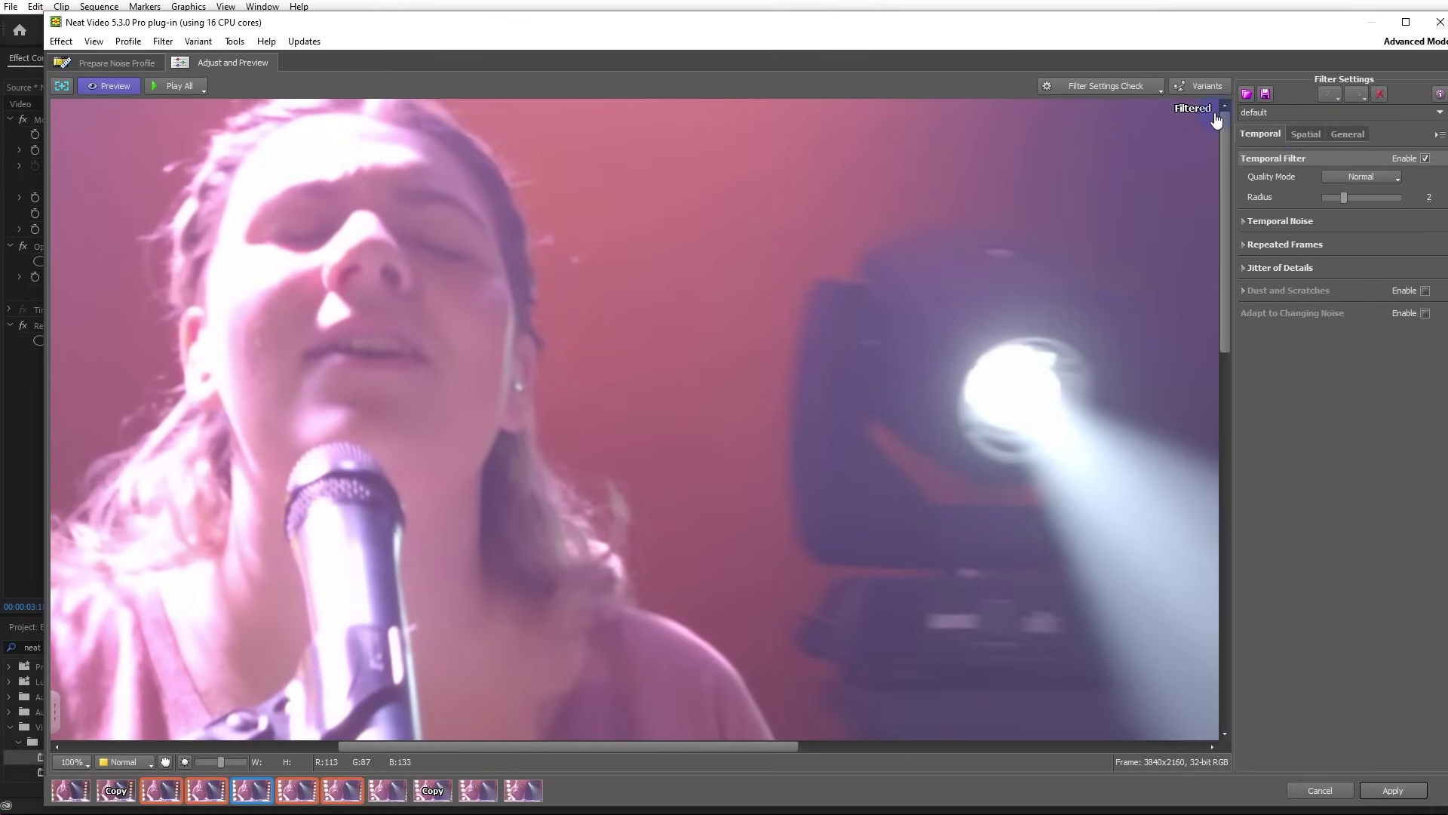
left_click(1138, 85)
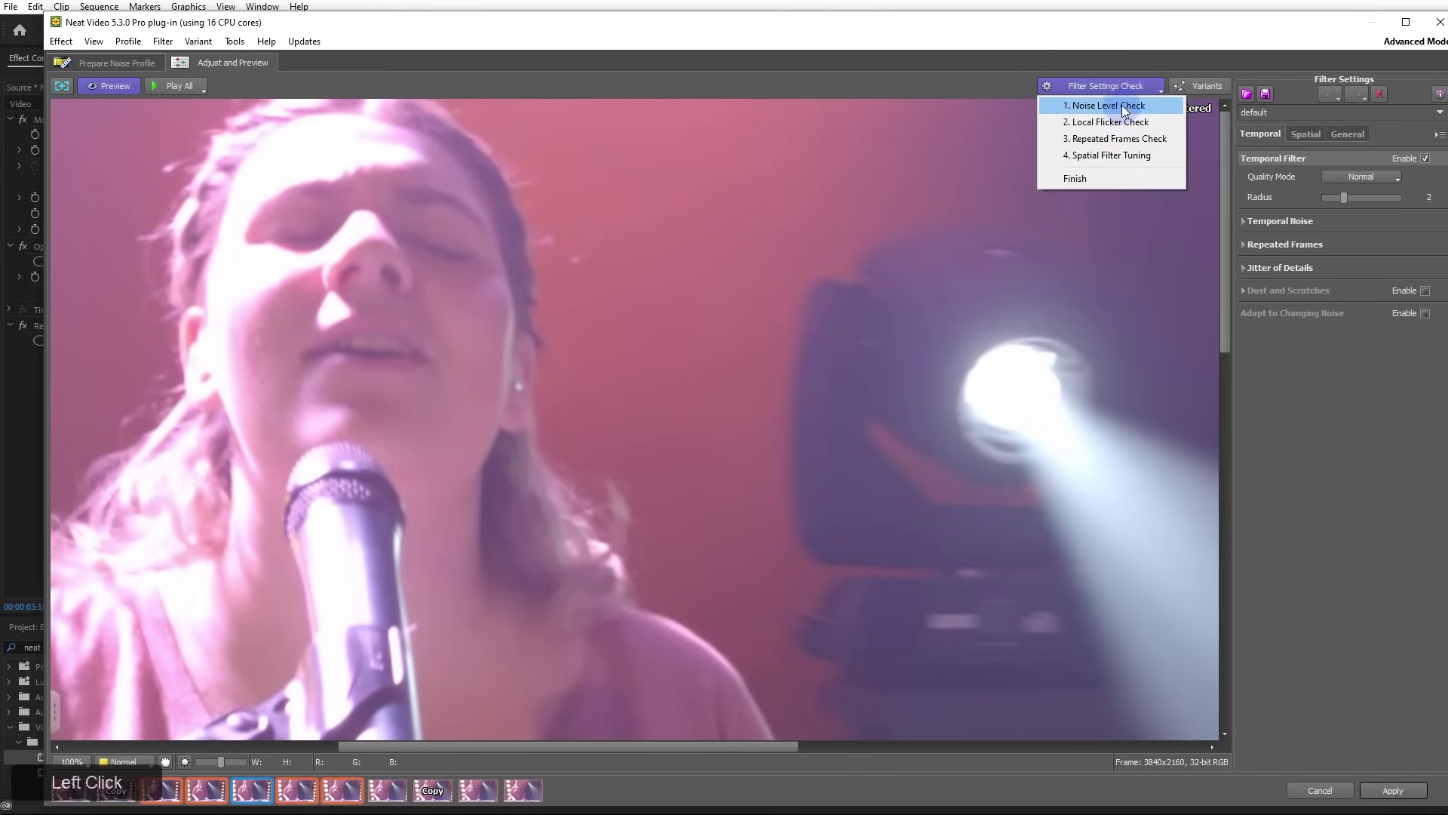
Run Neat Video's Noise Level Check, view its tuning guide, and finish it at Noise Level +0%
left_click(1121, 107)
left_click(1096, 84)
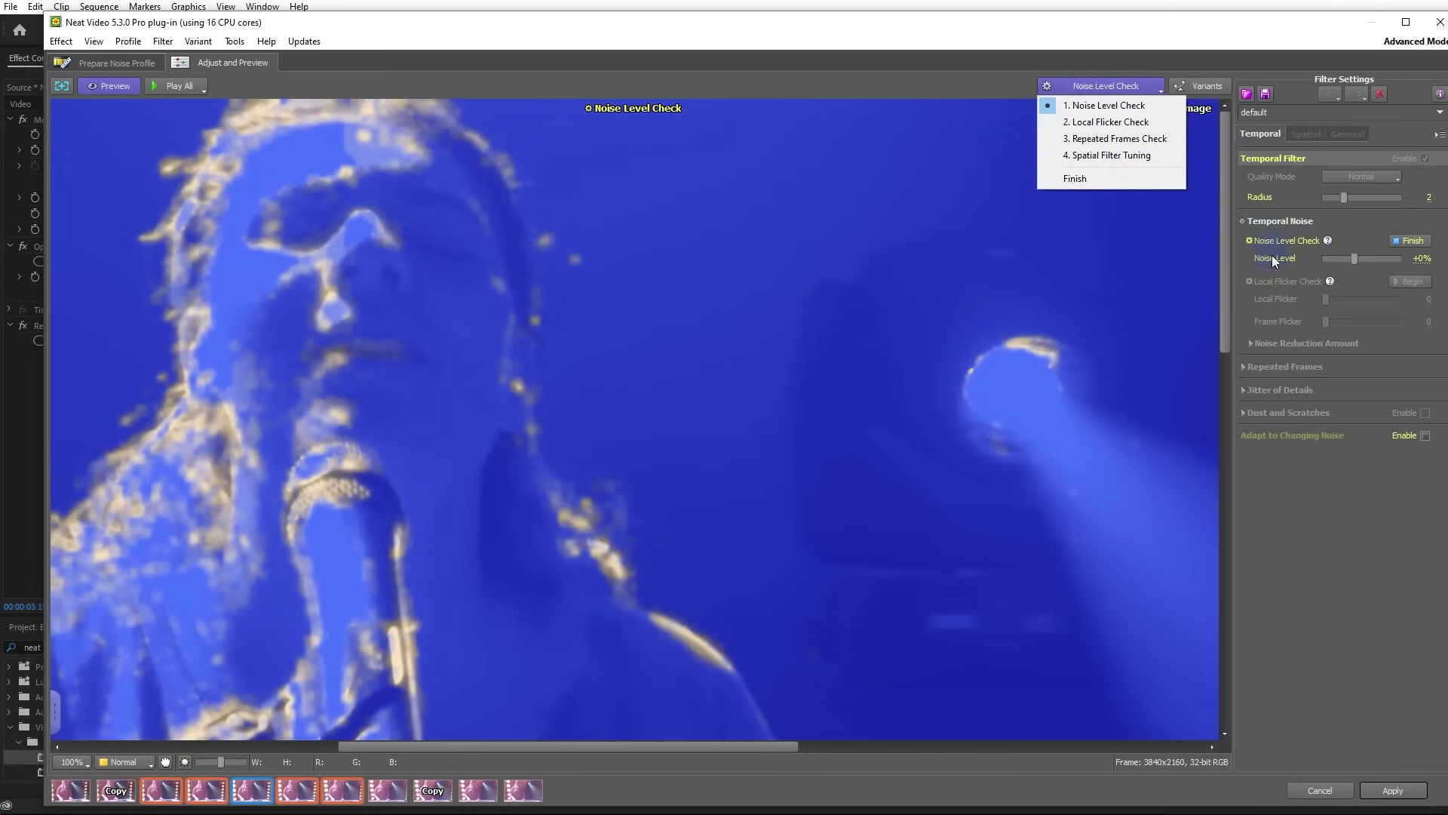
left_click(1328, 240)
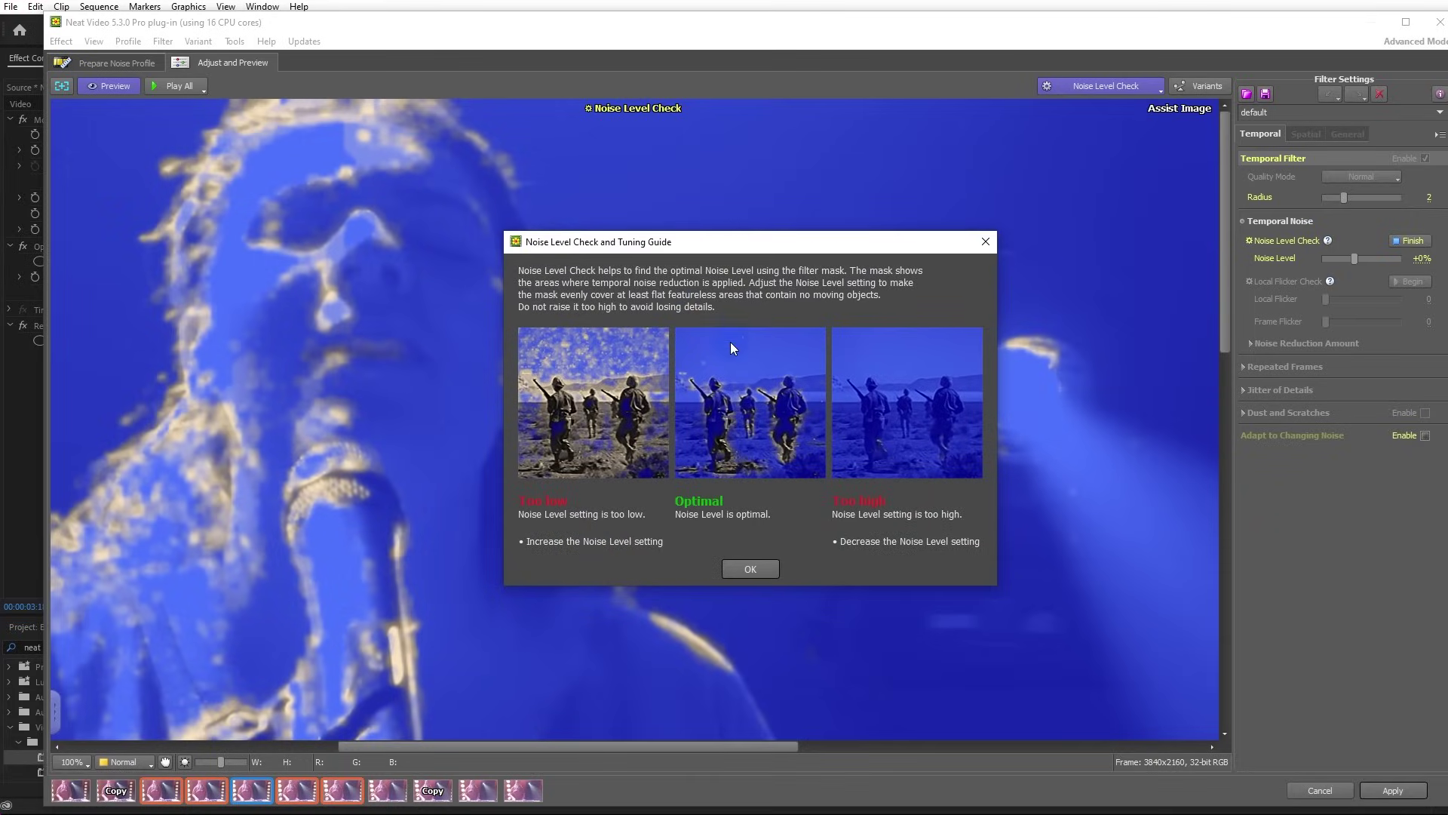
left_click(985, 241)
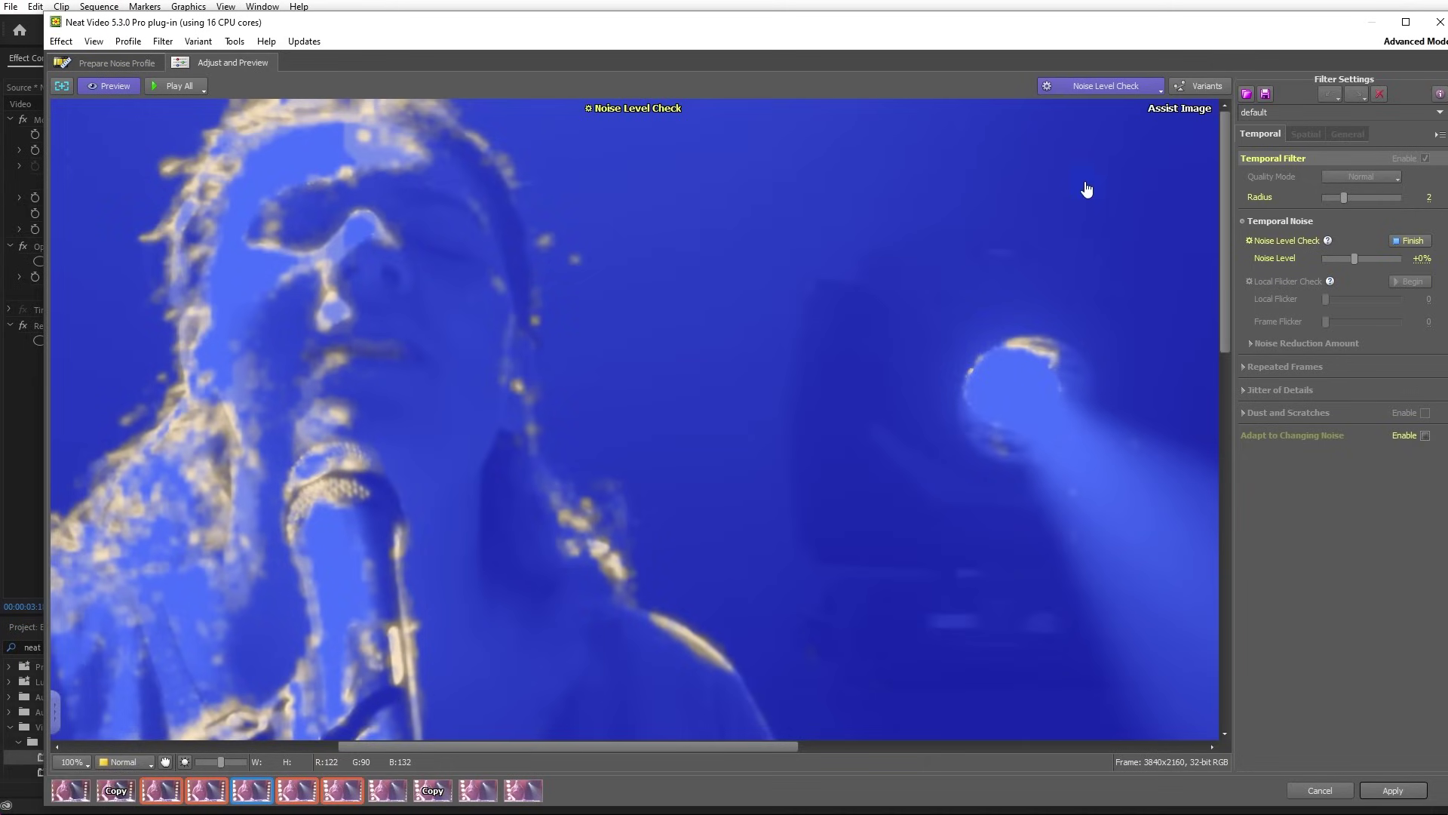
left_click(1411, 240)
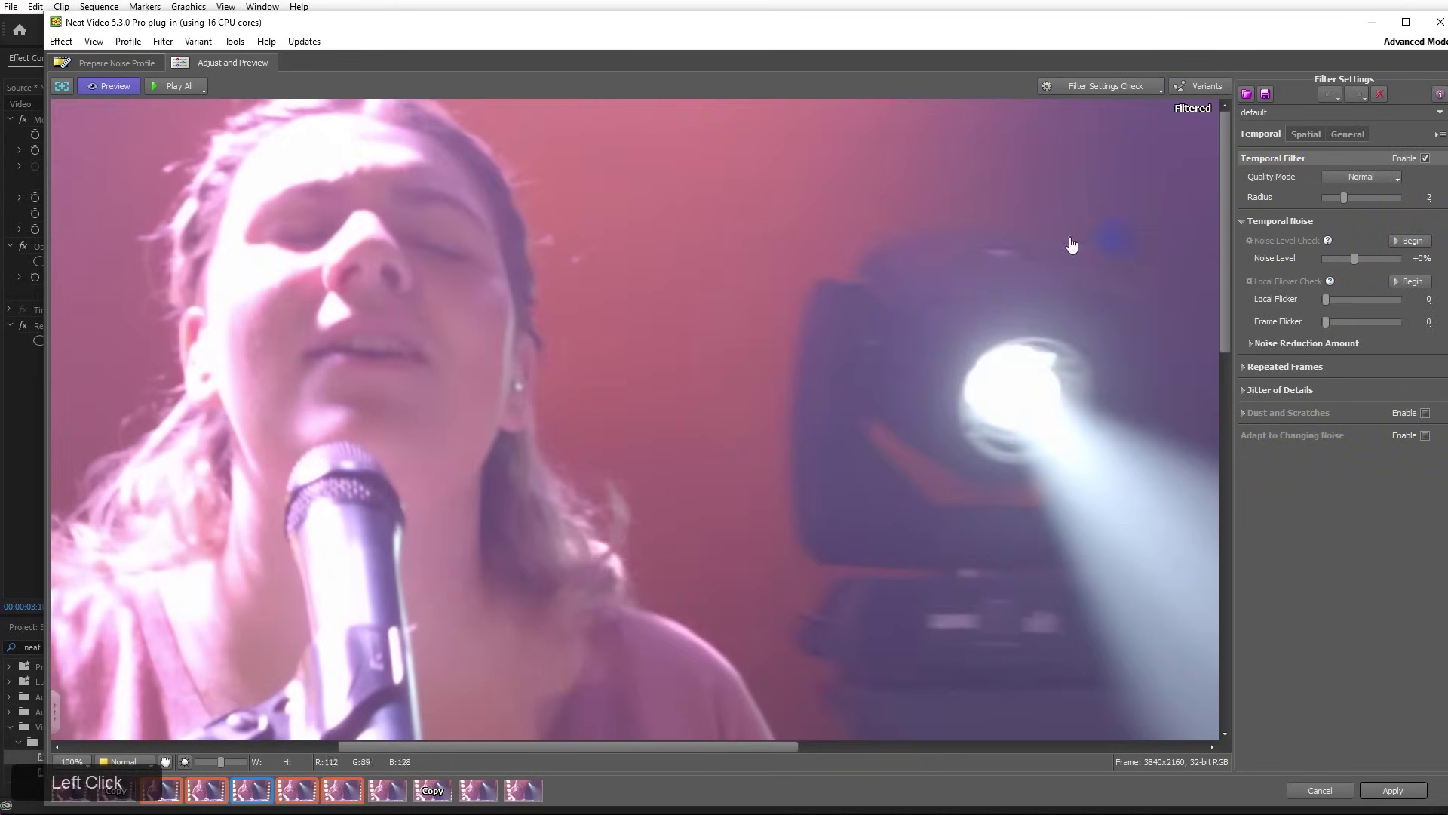
Zoom into Neat Video's filtered preview and pan across the frame to check the denoising
left_click_drag(765, 746, 926, 750)
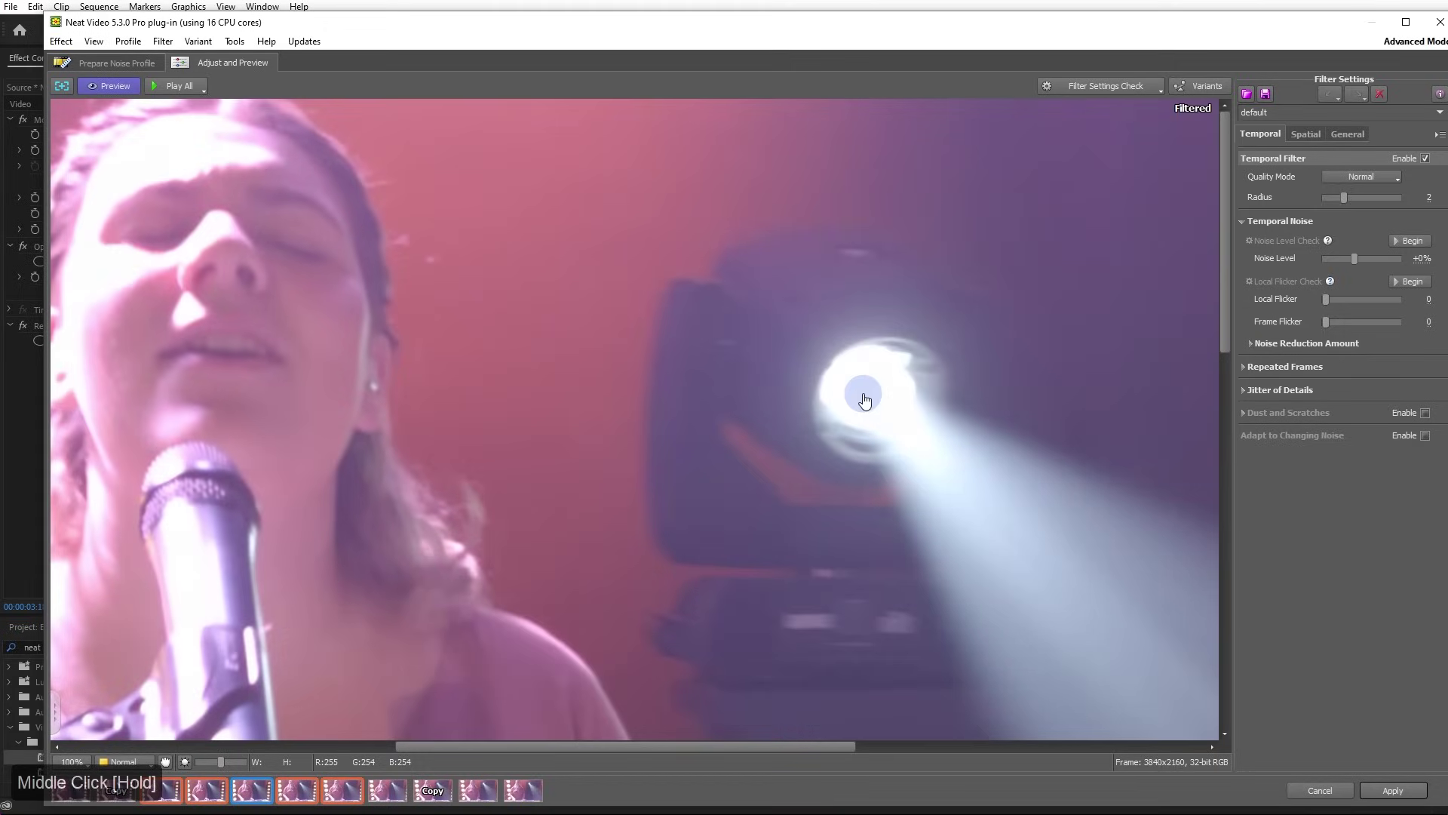
middle_click(863, 393)
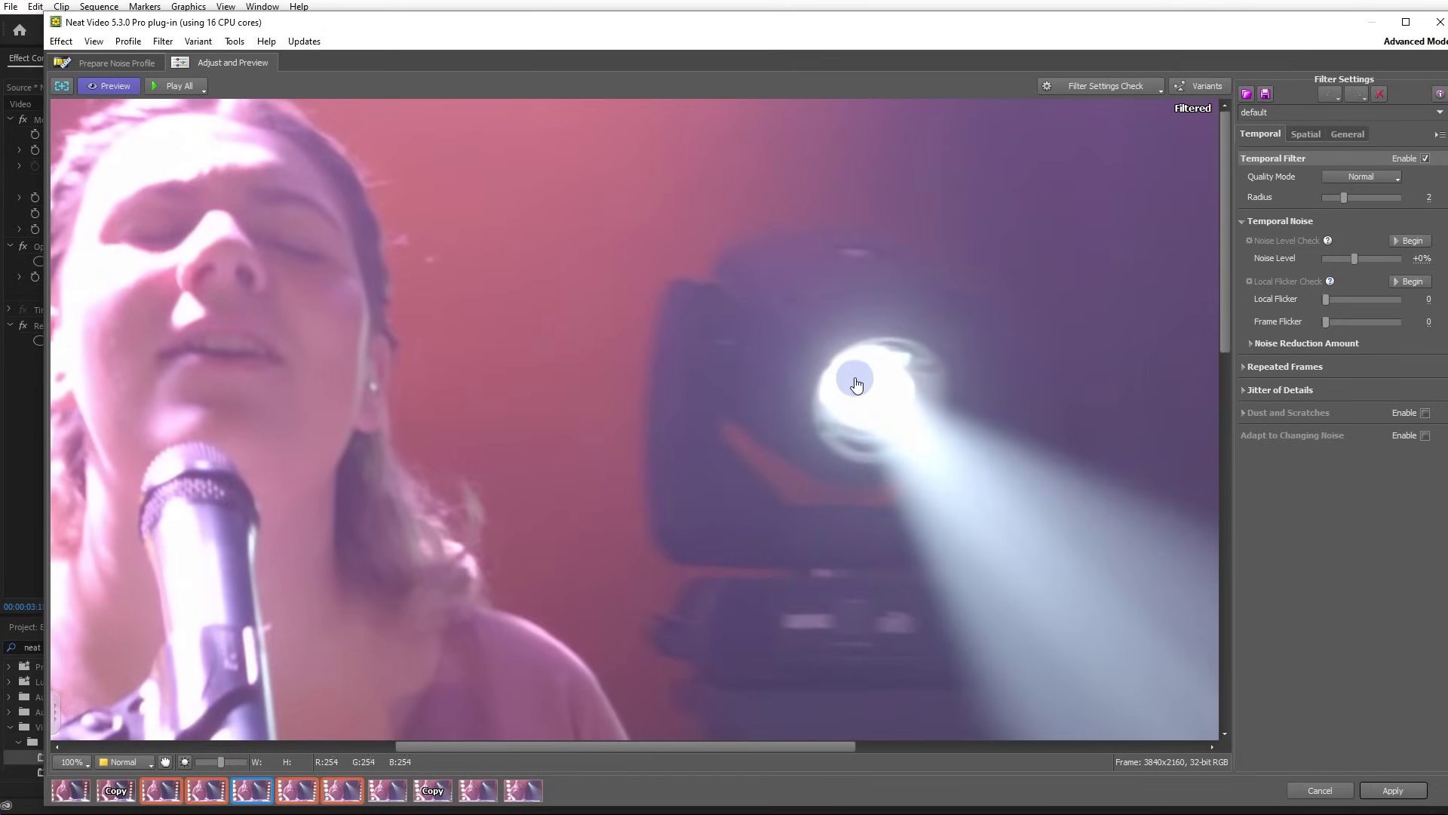
middle_click(856, 384)
middle_click(856, 384)
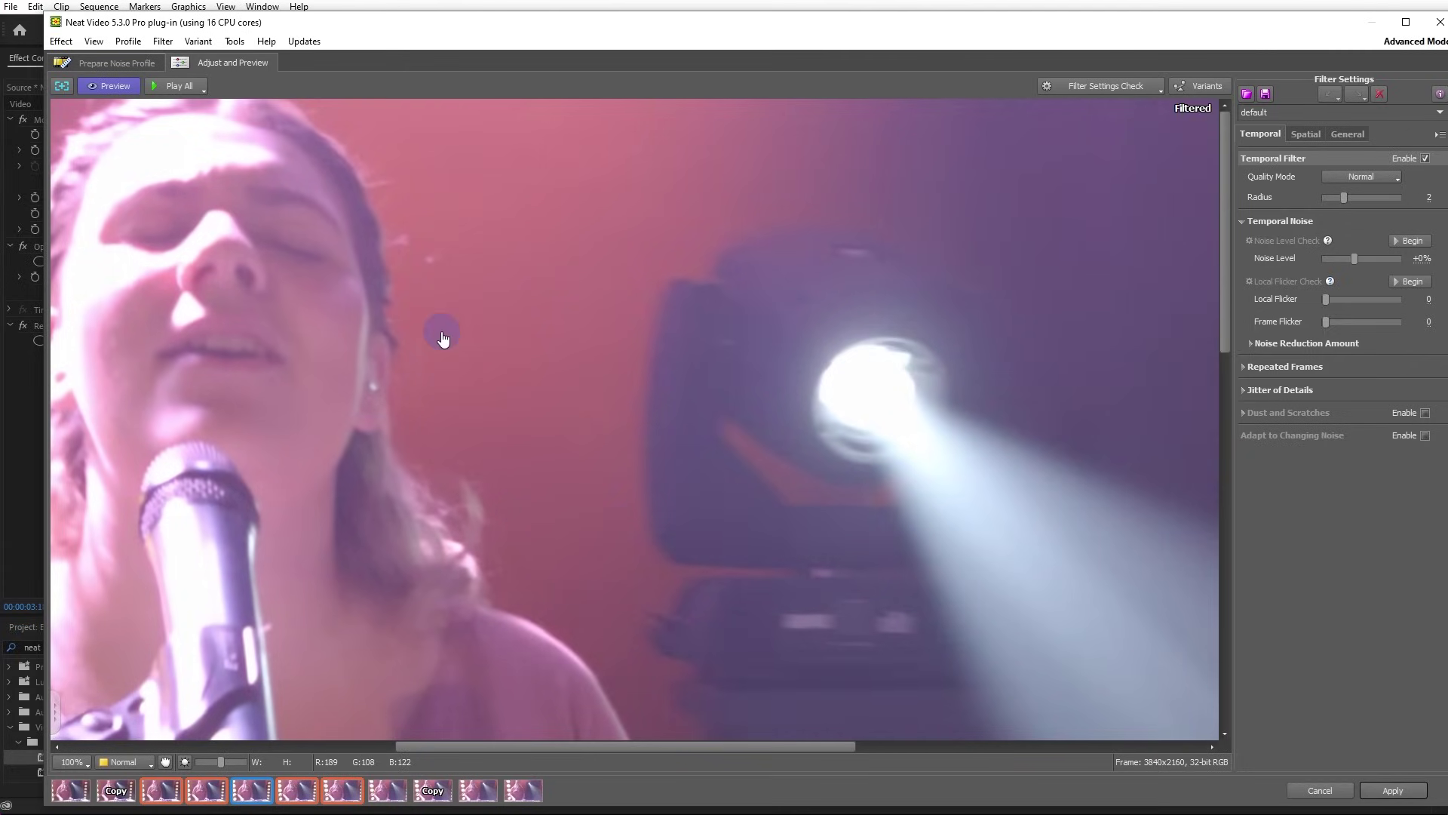
scroll(345, 261, "up", 2)
left_click_drag(344, 261, 651, 627)
Inspect the face, background and stage light up close in the magnified preview
scroll(643, 314, "up", 3)
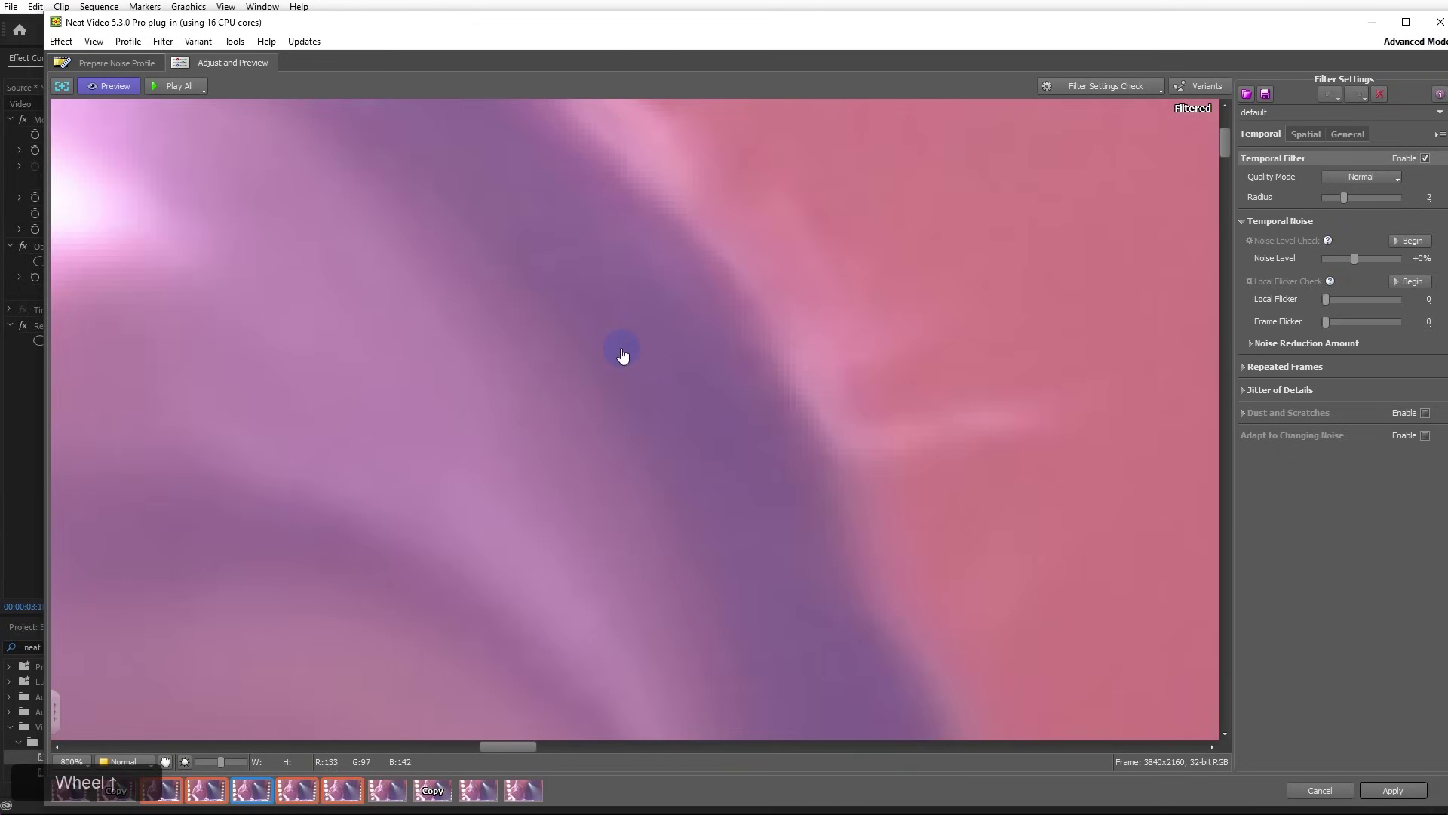
scroll(623, 358, "down", 3)
left_click_drag(820, 495, 607, 129)
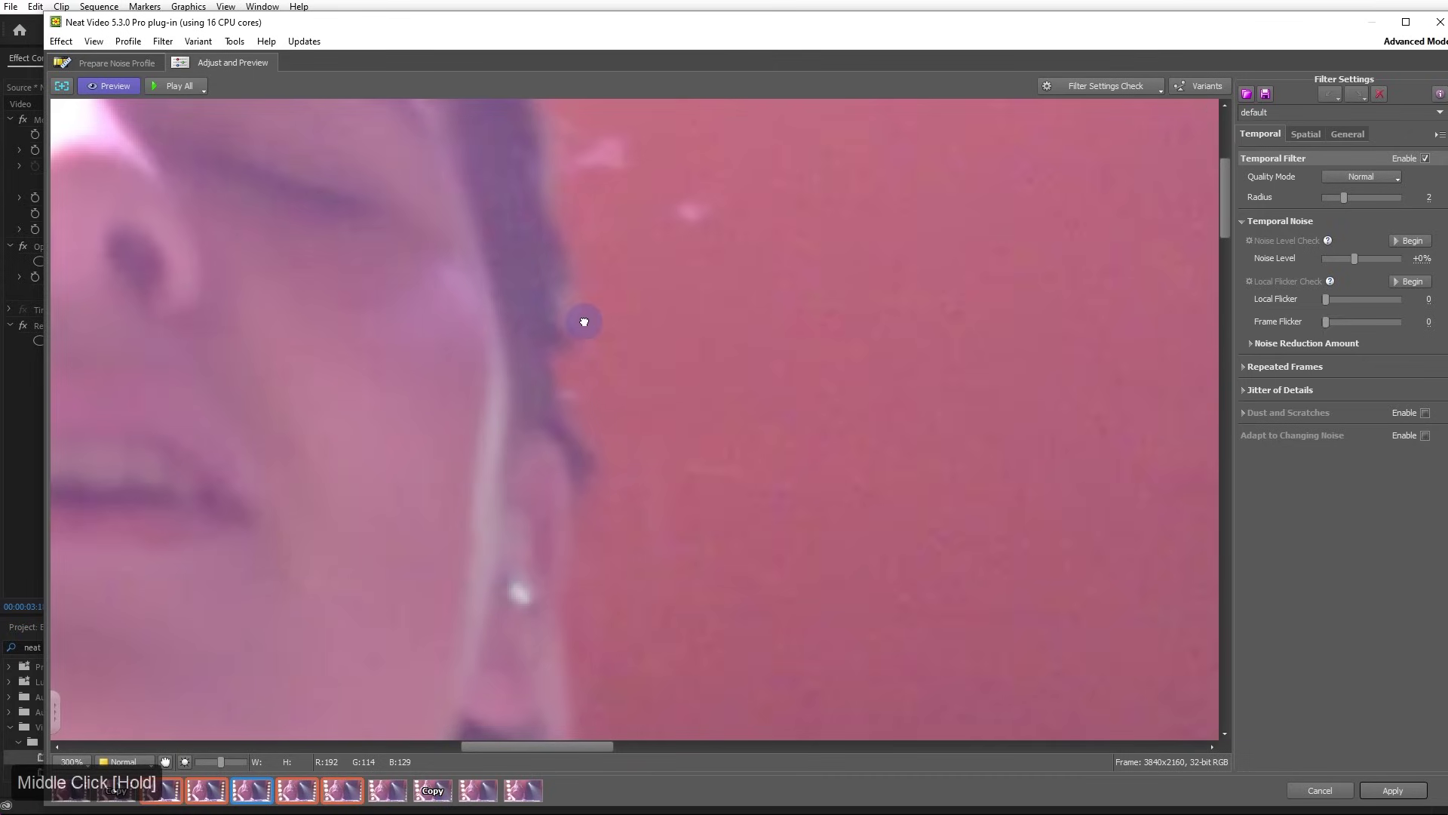
left_click_drag(589, 323, 601, 398)
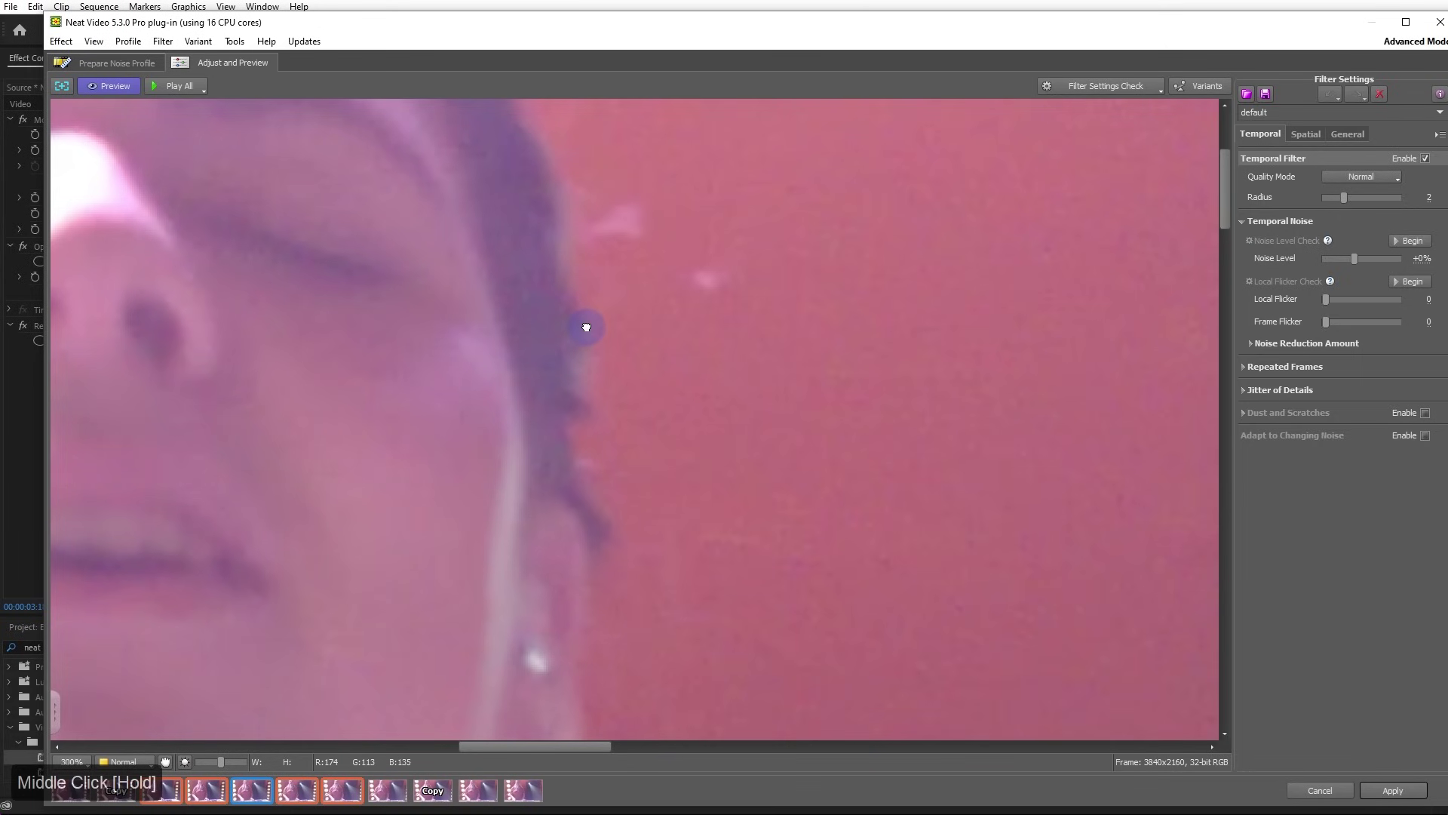
middle_click(586, 327)
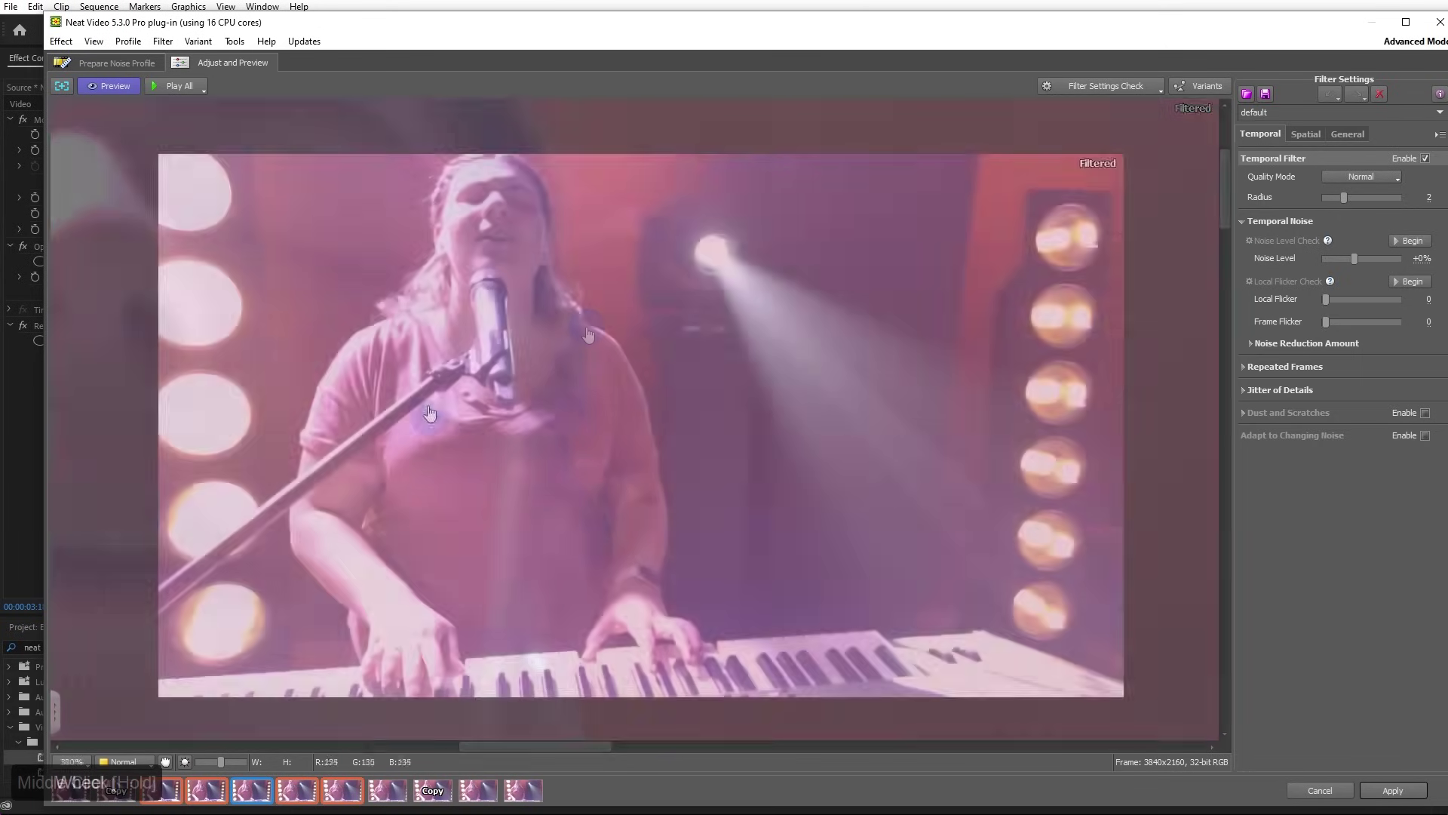
scroll(427, 395, "up", 3)
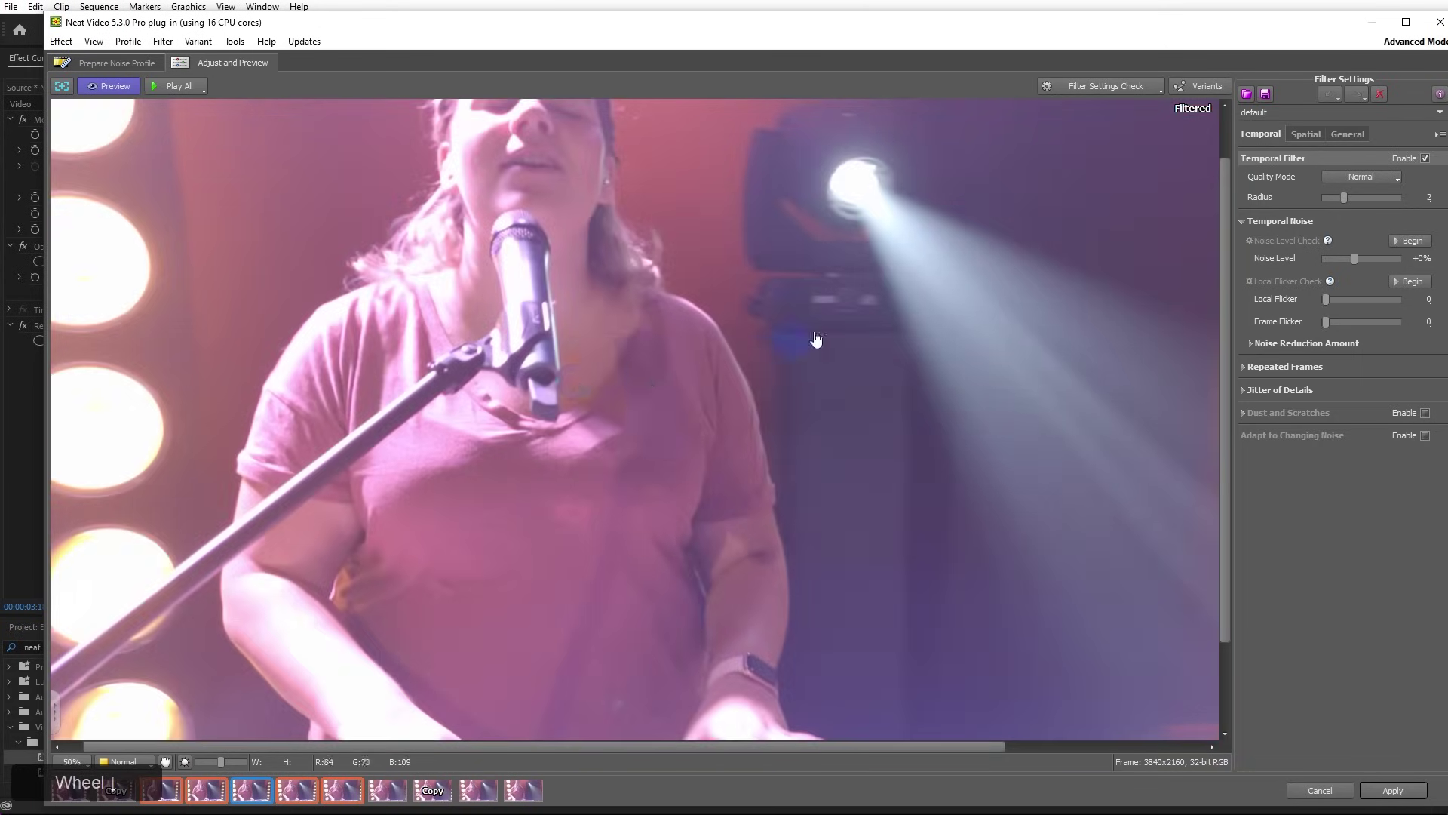
scroll(873, 242, "up", 3)
middle_click(740, 284)
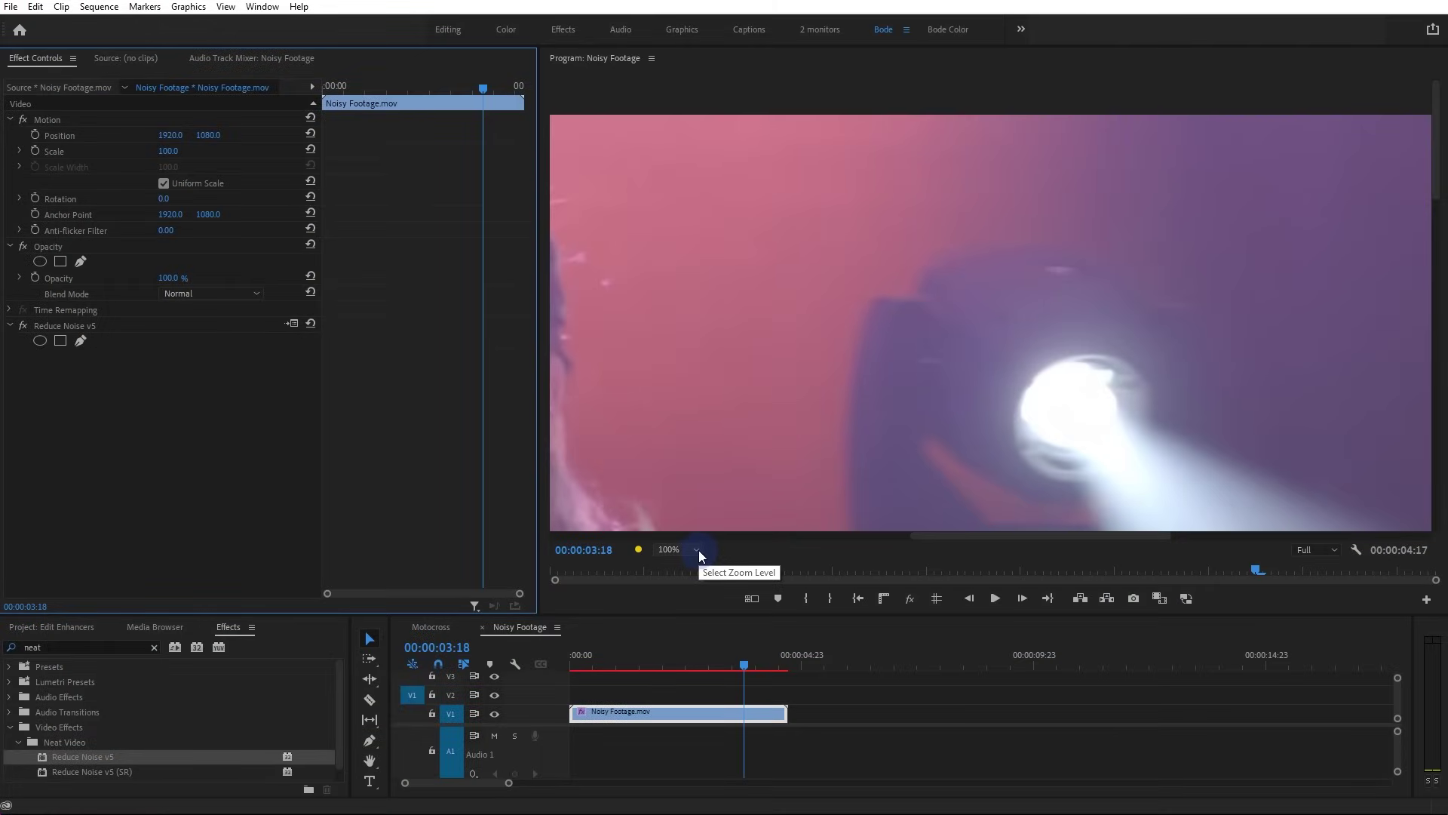
Set the Program monitor zoom to Fit so the whole frame shows
mouse_move(935, 537)
left_mouse_down()
mouse_move(835, 540)
mouse_move(939, 548)
left_mouse_up()
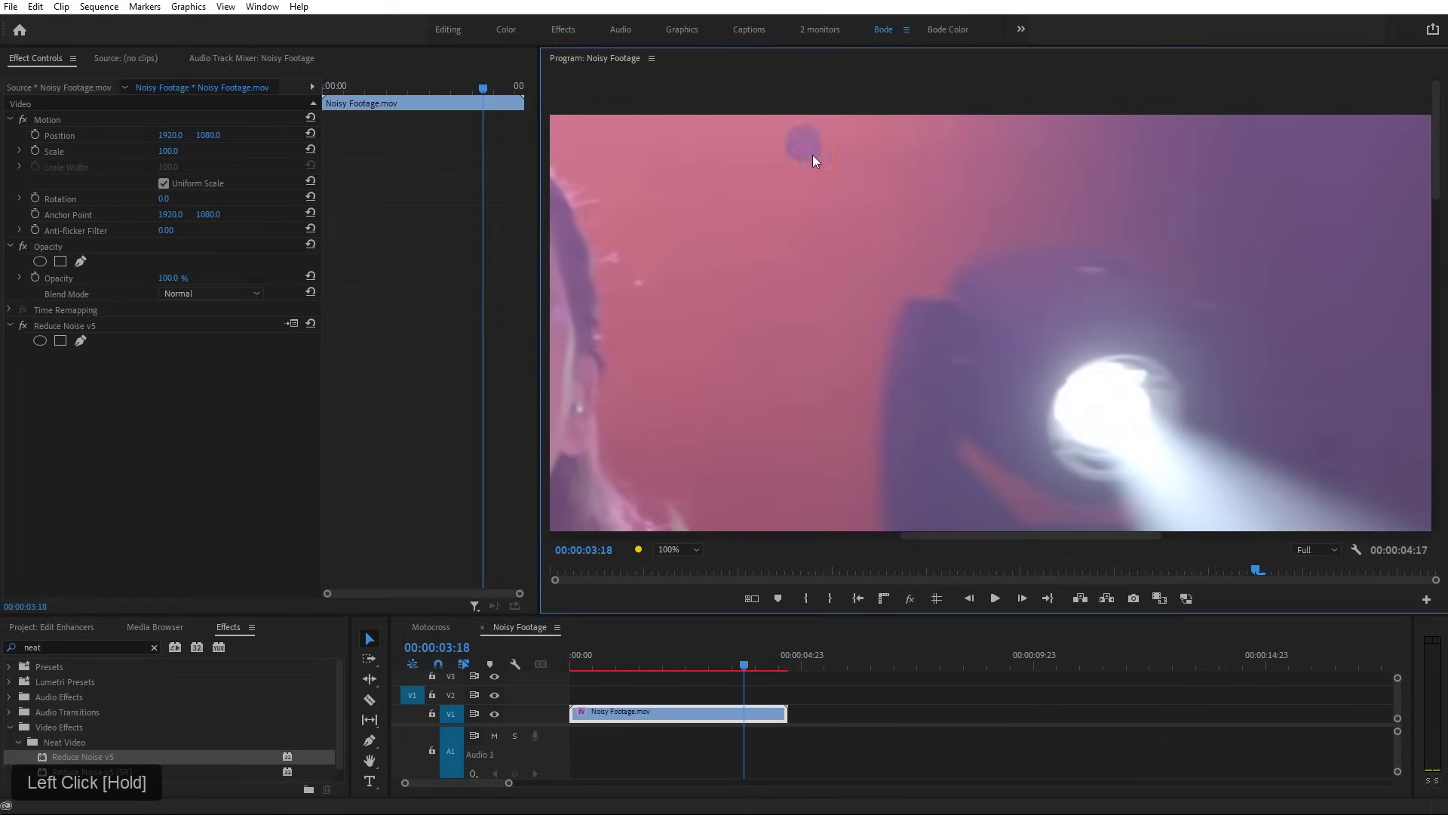
left_click_drag(1086, 535, 802, 541)
left_click(691, 549)
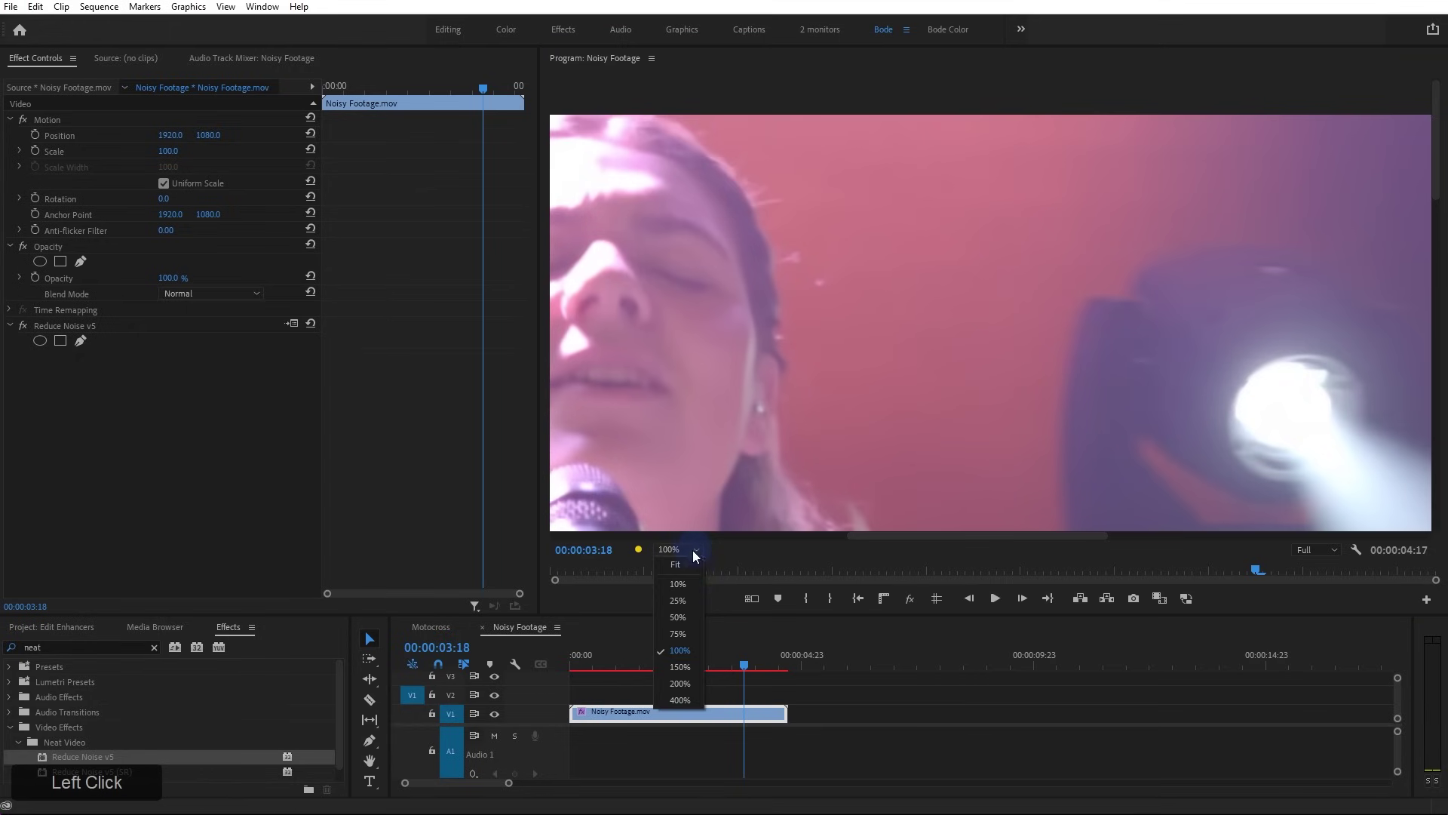
left_click(696, 564)
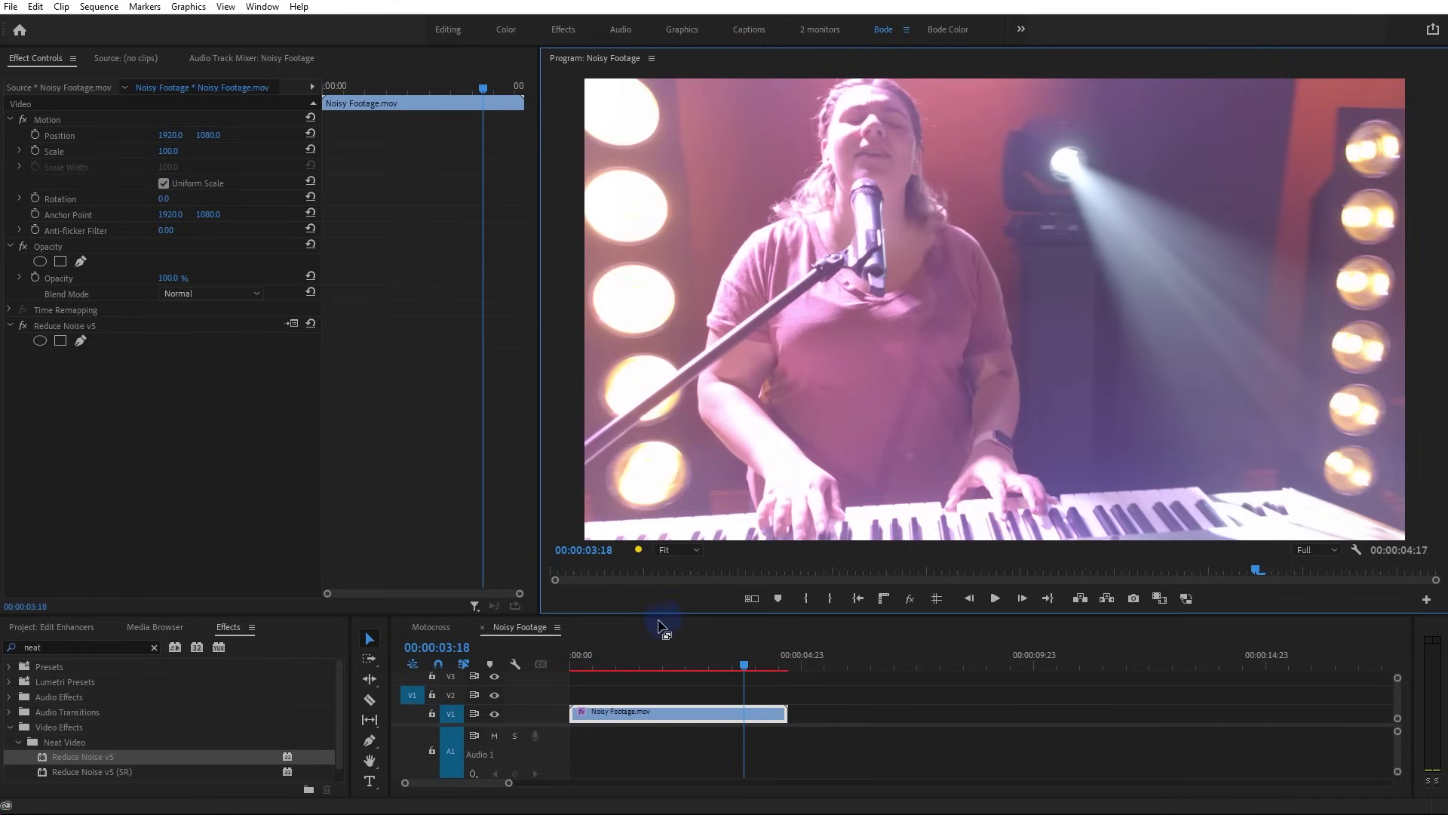
Play the denoised clip from near its start, then compare with Global FX Mute on and off
left_click(597, 660)
key("space")
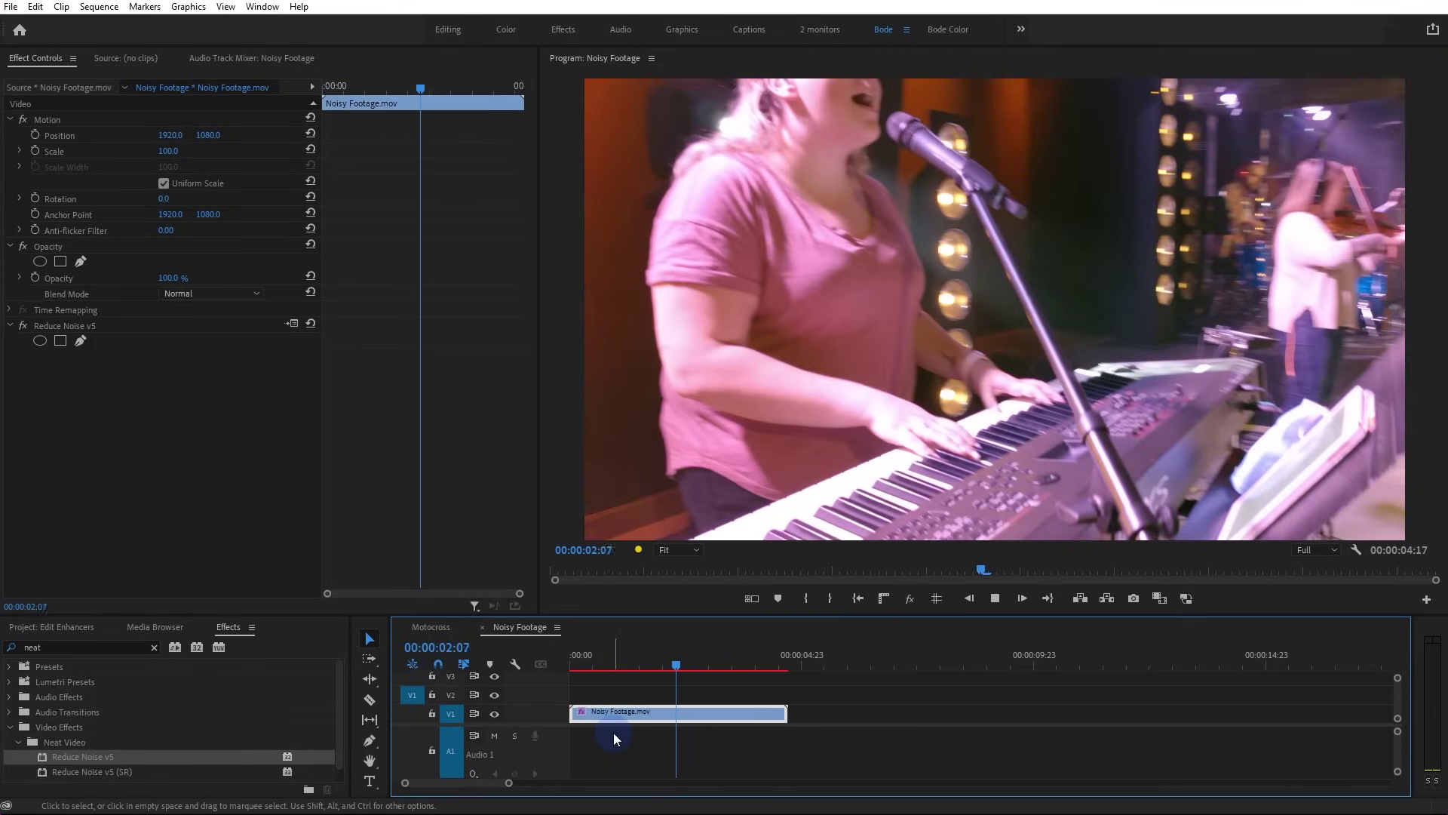
key("space")
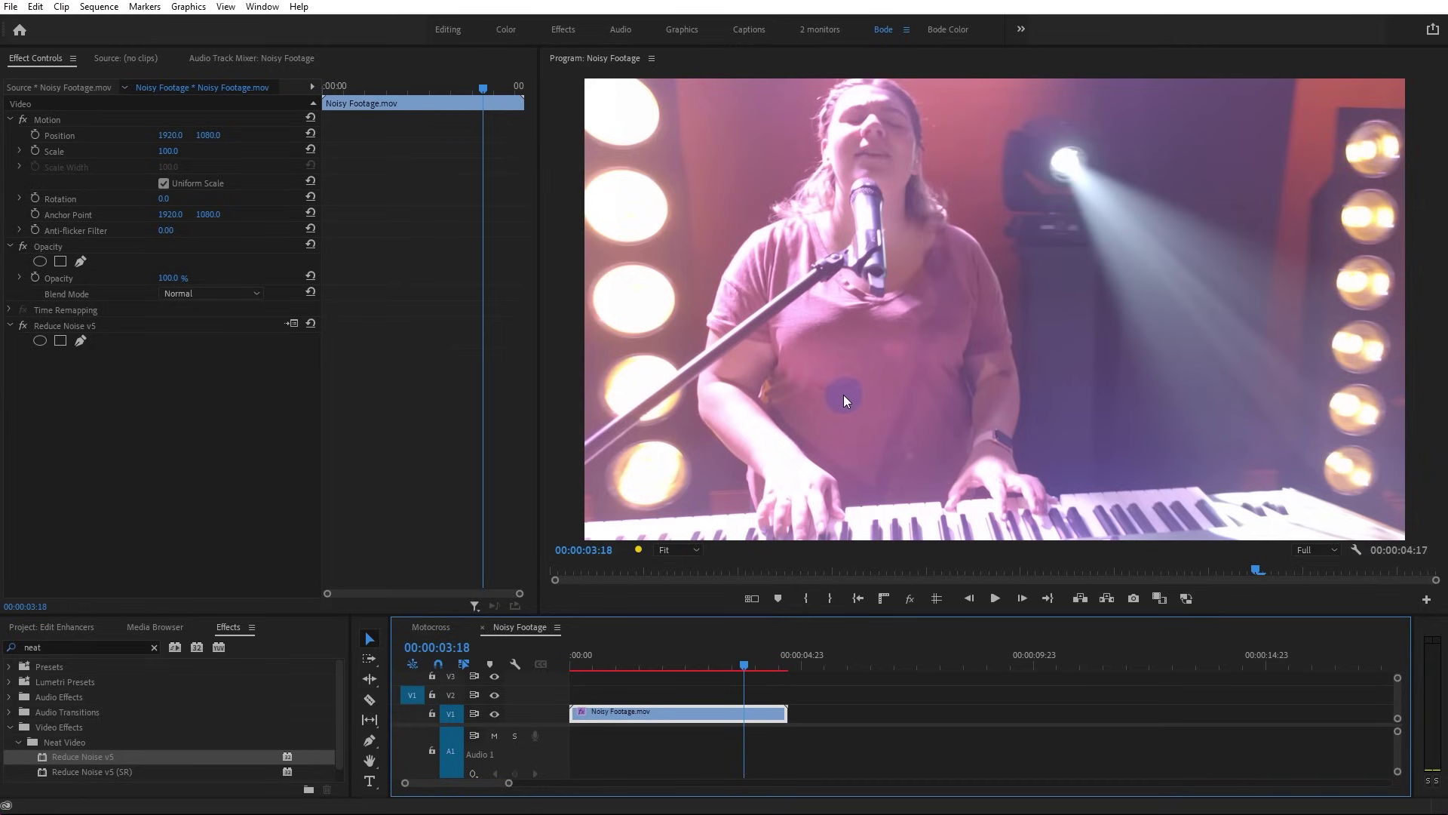
left_click(908, 599)
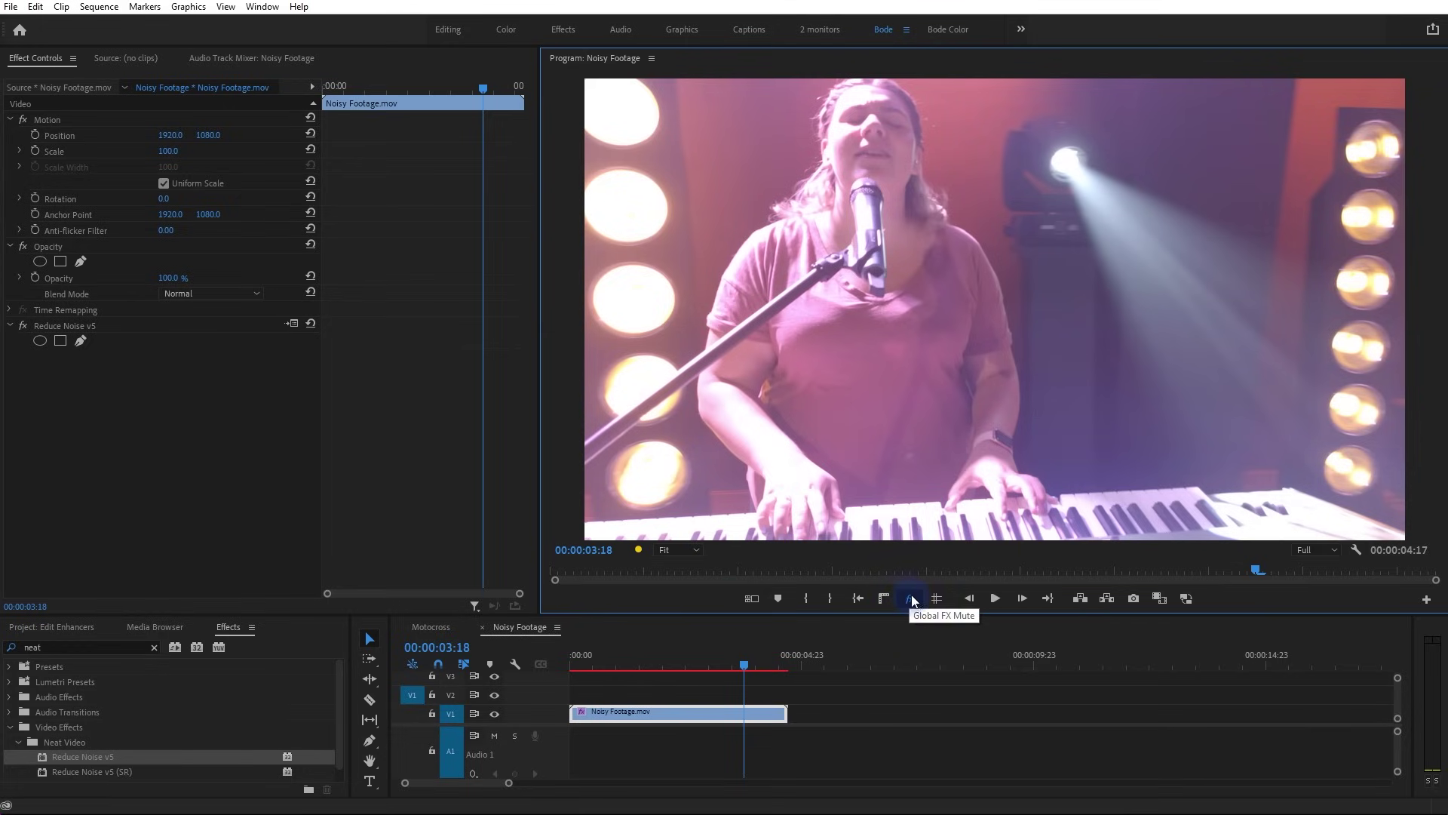
left_click(910, 600)
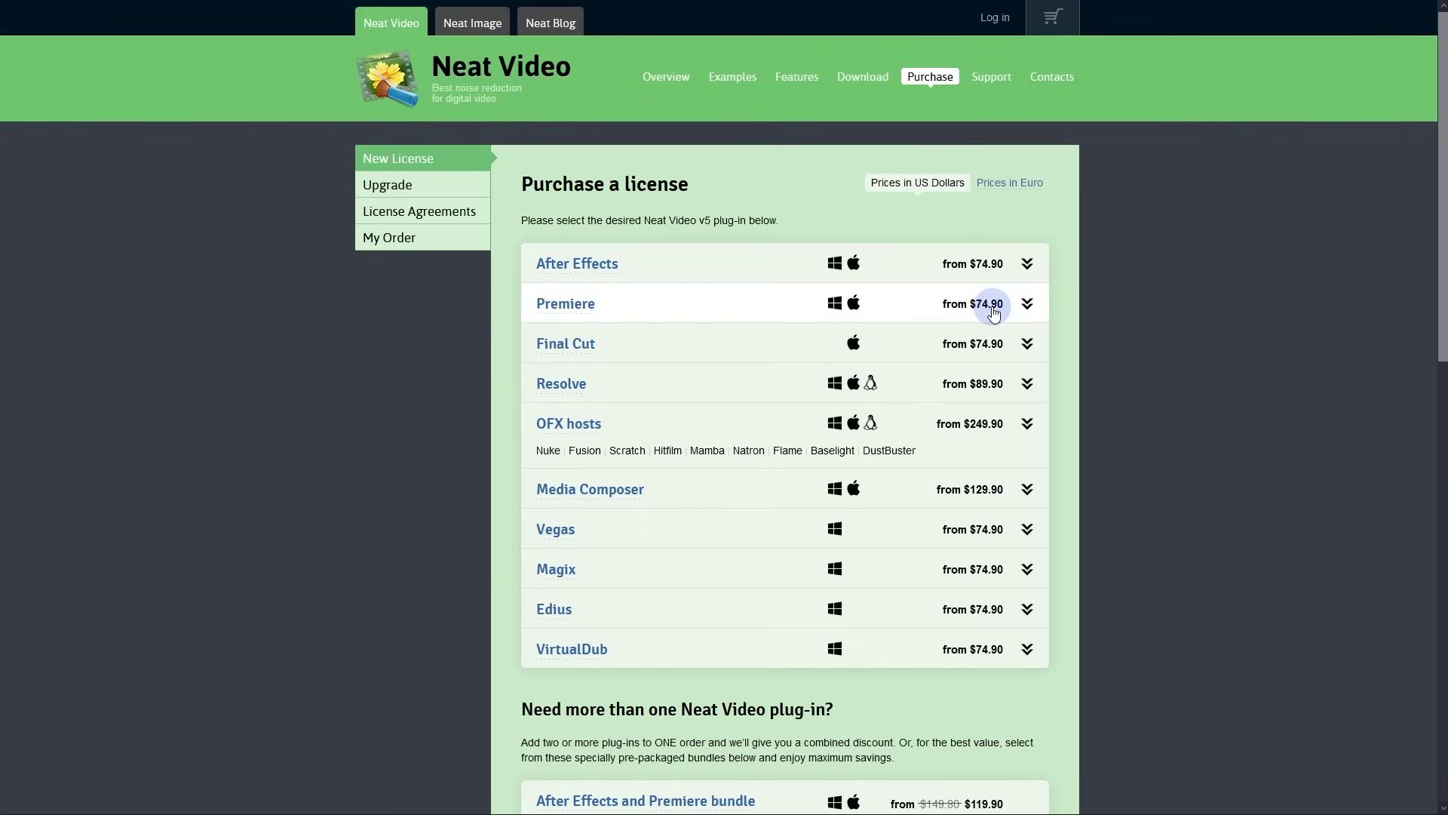
Scroll the Neat Video Purchase page comparing Premiere license and bundle prices, then return to top
scroll(1134, 291, "down", 8)
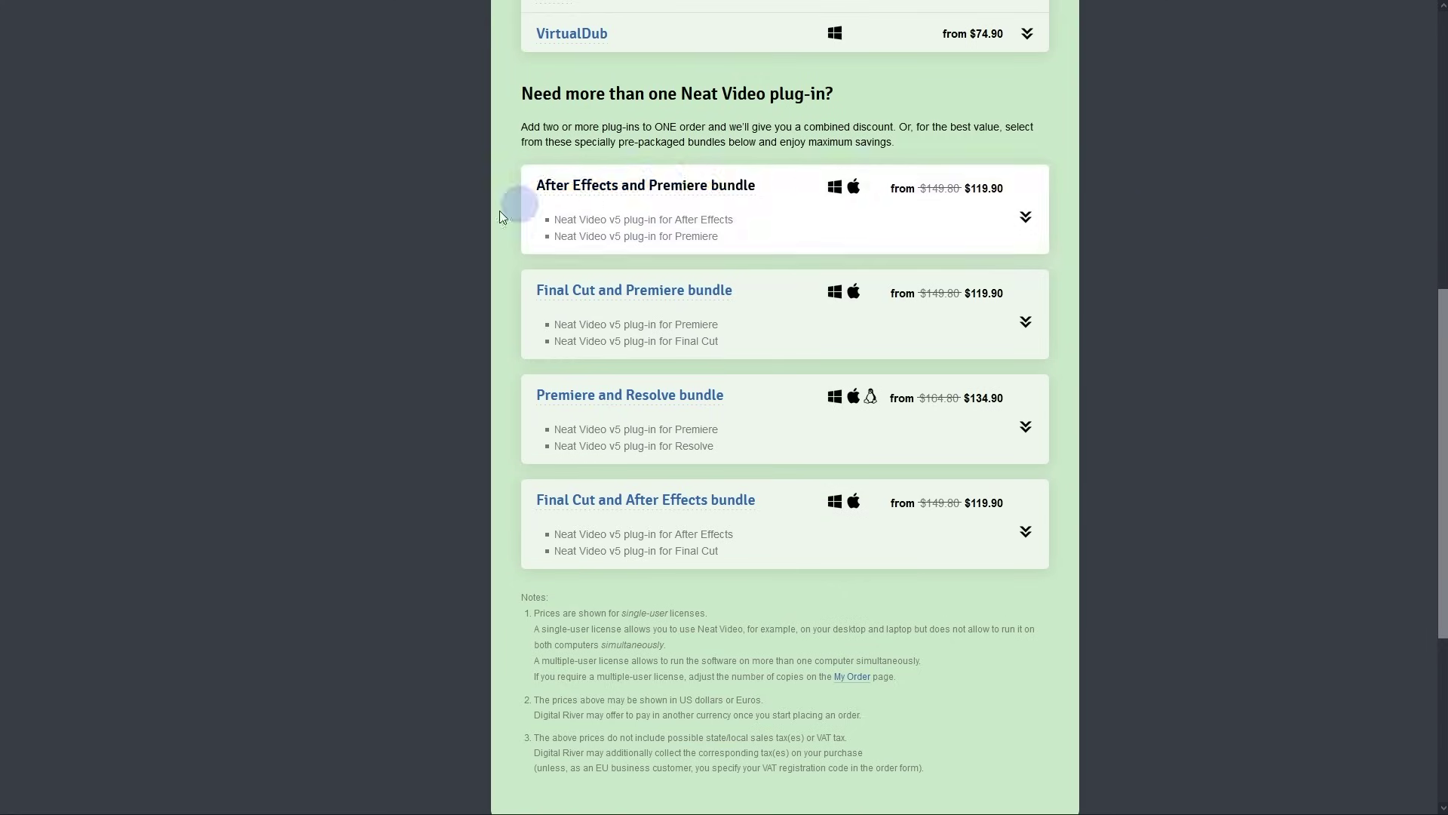
scroll(1153, 506, "up", 8)
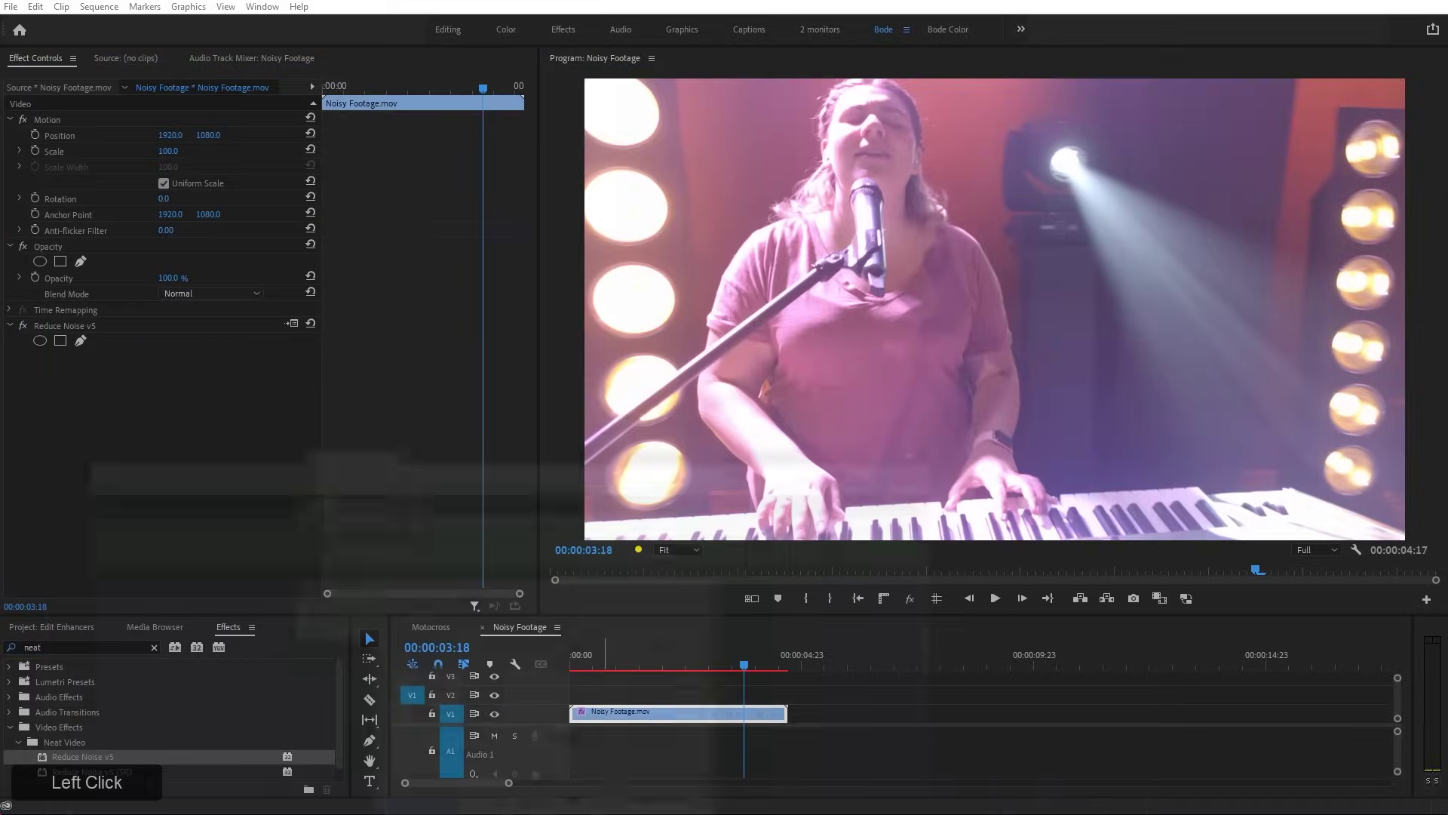
left_click(516, 522)
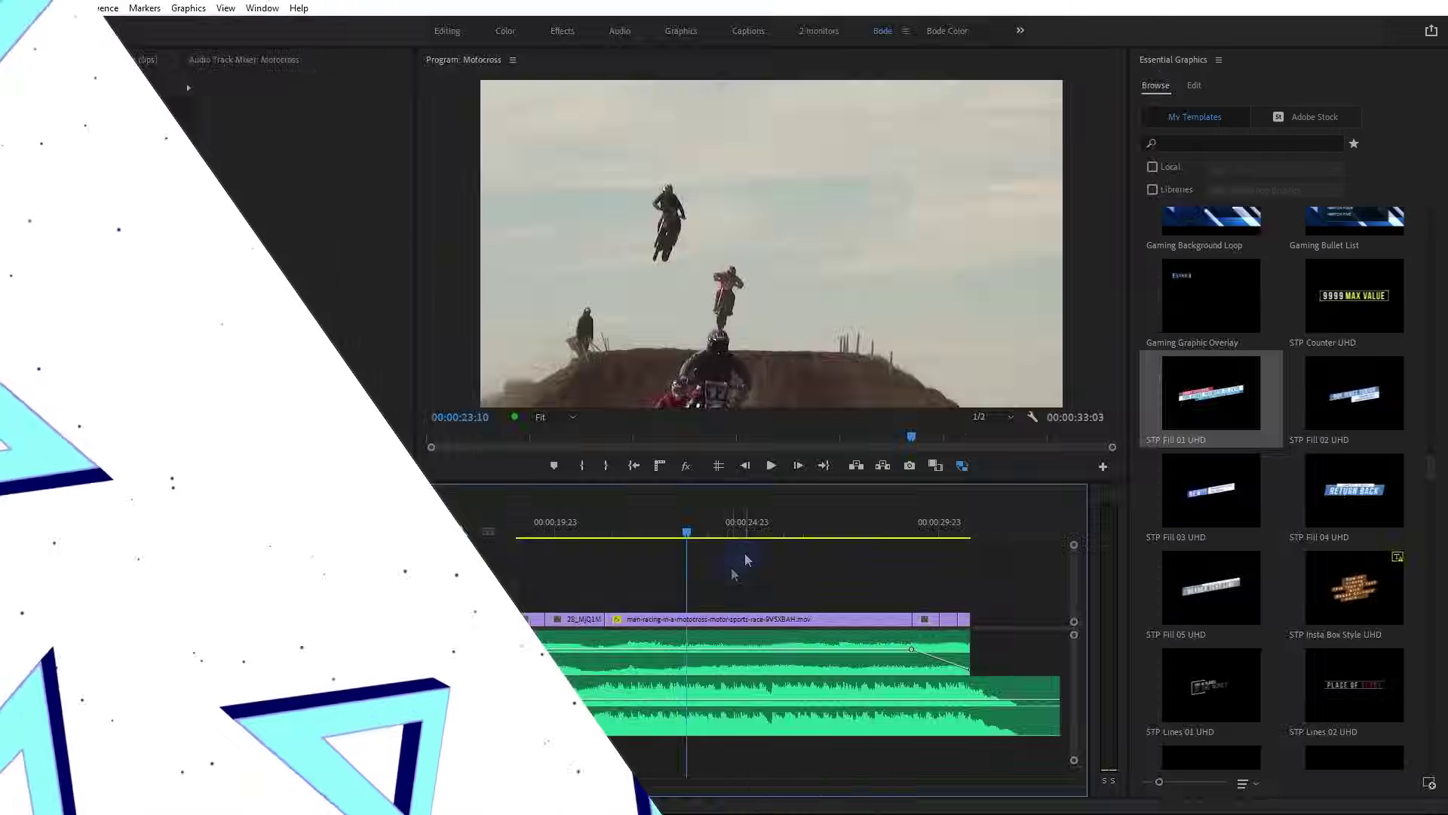
Show the 5.3 MOGRTS title card, then return to the Motocross sequence
left_click(732, 564)
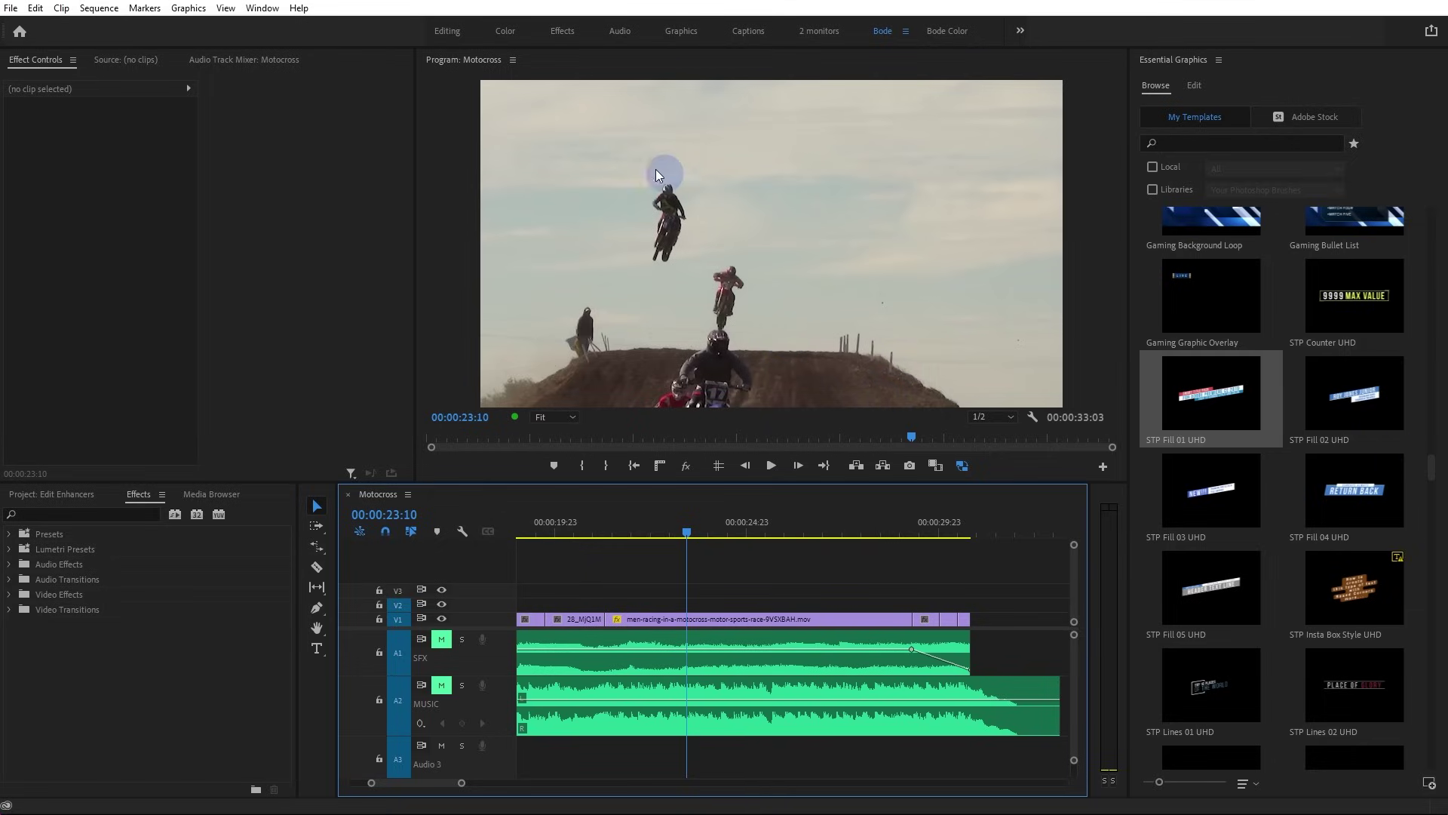
Open Essential Graphics and drag STP Fill 01 UHD onto V2 above the motocross clip
left_click(260, 9)
left_click_drag(258, 15, 1235, 71)
left_click(1183, 63)
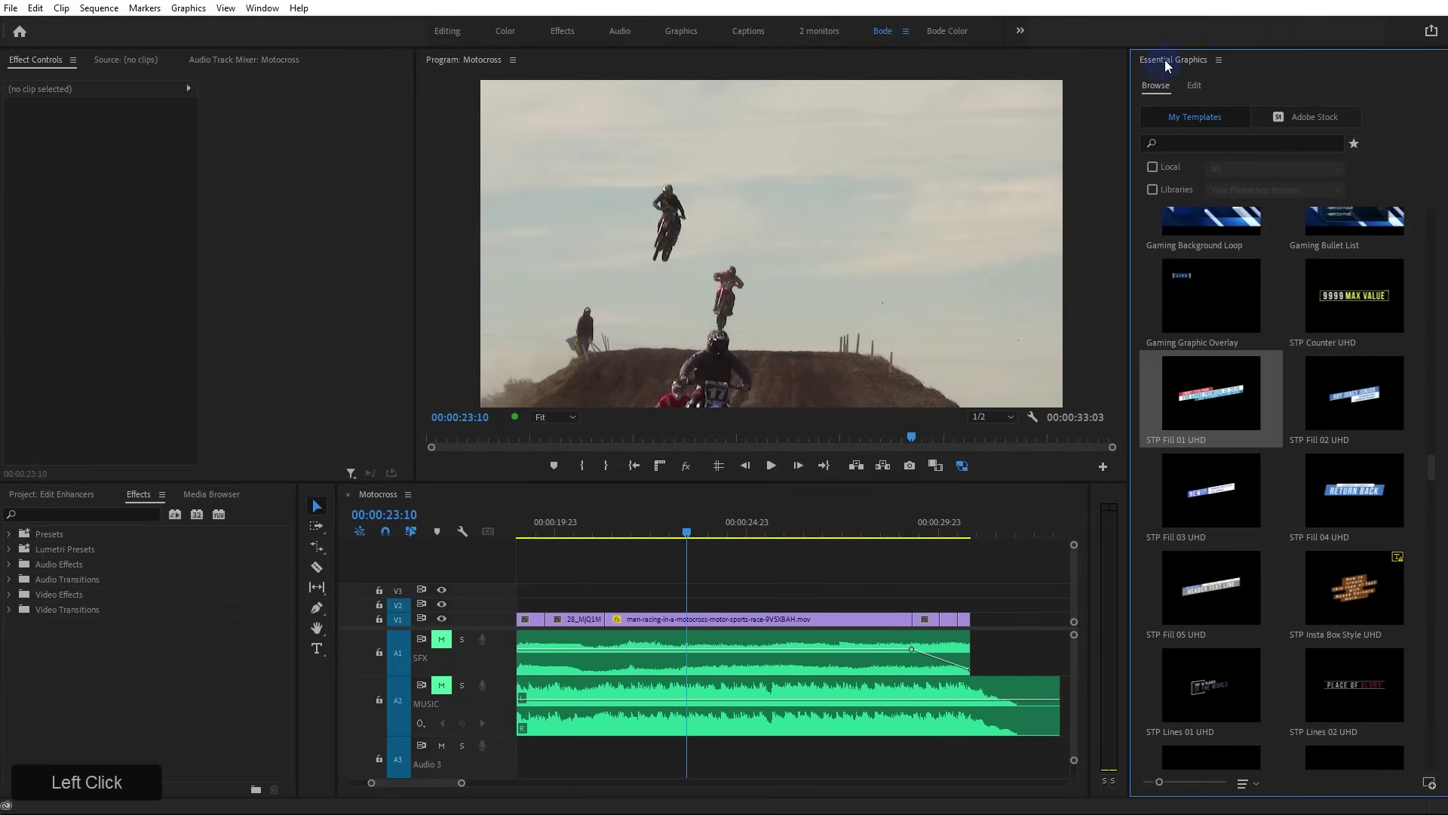
mouse_move(1430, 463)
left_mouse_down()
mouse_move(1433, 212)
mouse_move(1433, 326)
mouse_move(1401, 306)
mouse_move(1433, 344)
mouse_move(1435, 457)
left_mouse_up()
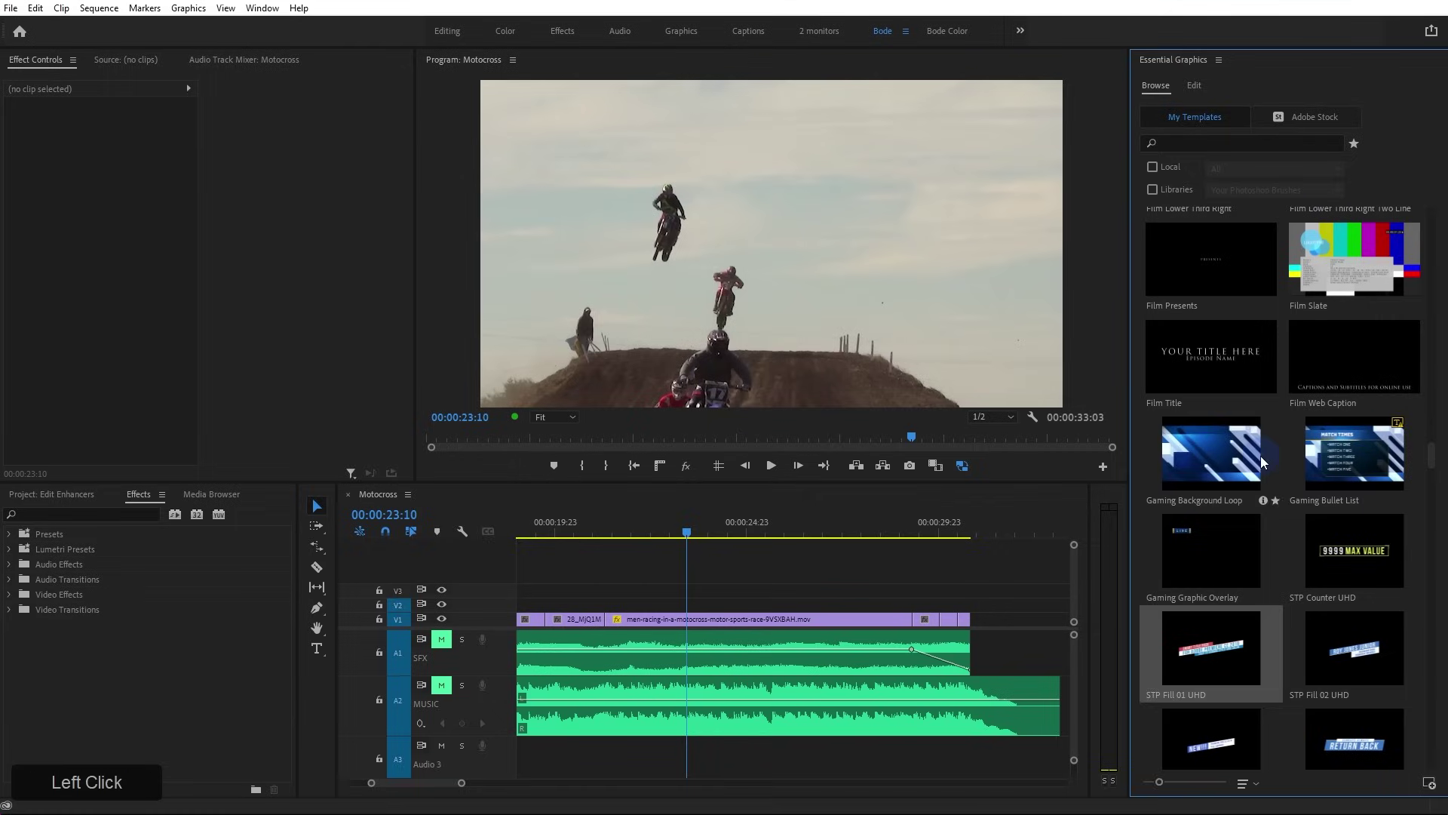
left_click_drag(1432, 462, 1432, 584)
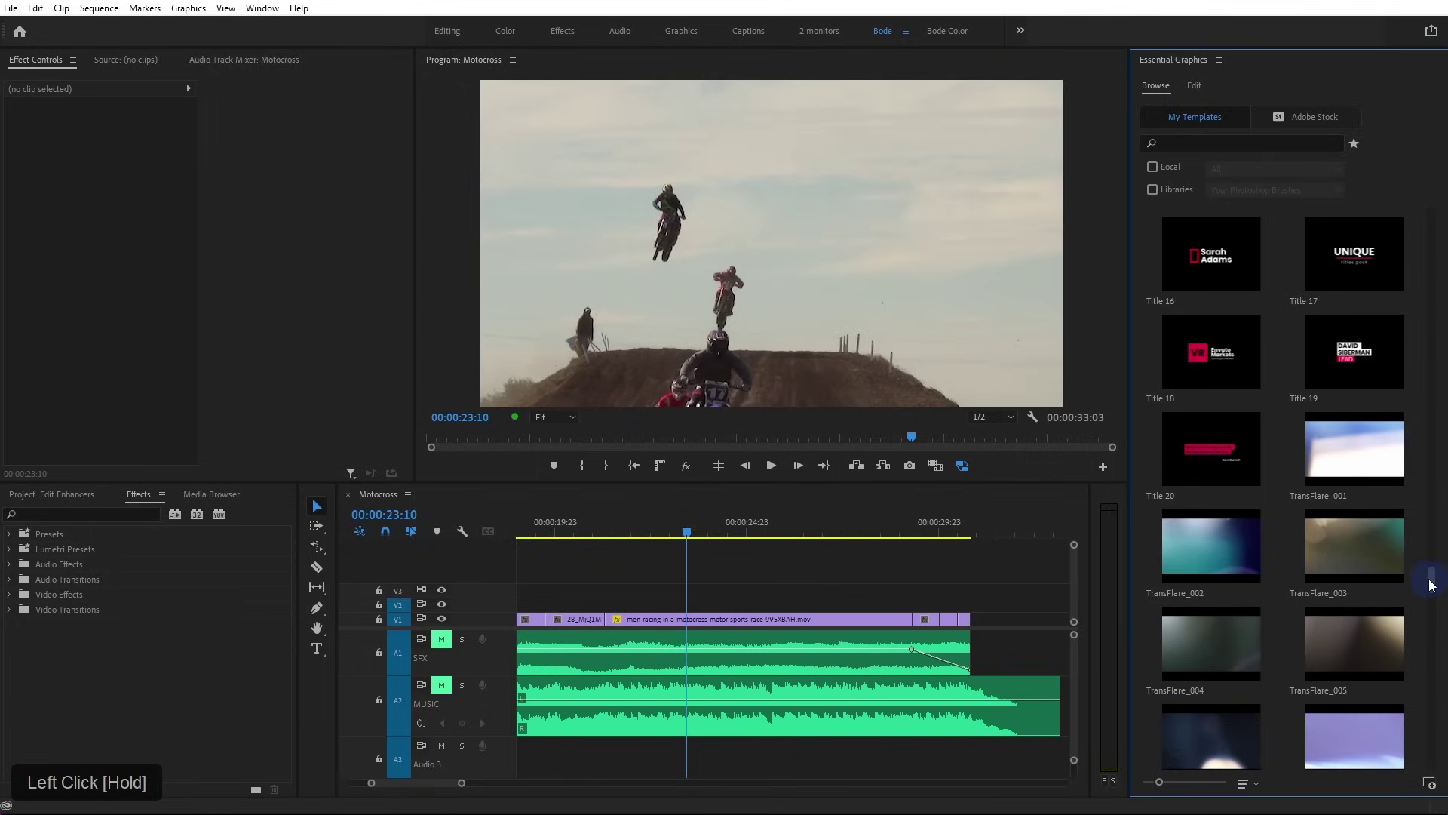
left_click_drag(1430, 584, 1432, 462)
left_click_drag(1233, 367, 611, 607)
Set the STP Fill title's Scale to 50 in Effect Controls
left_click(667, 607)
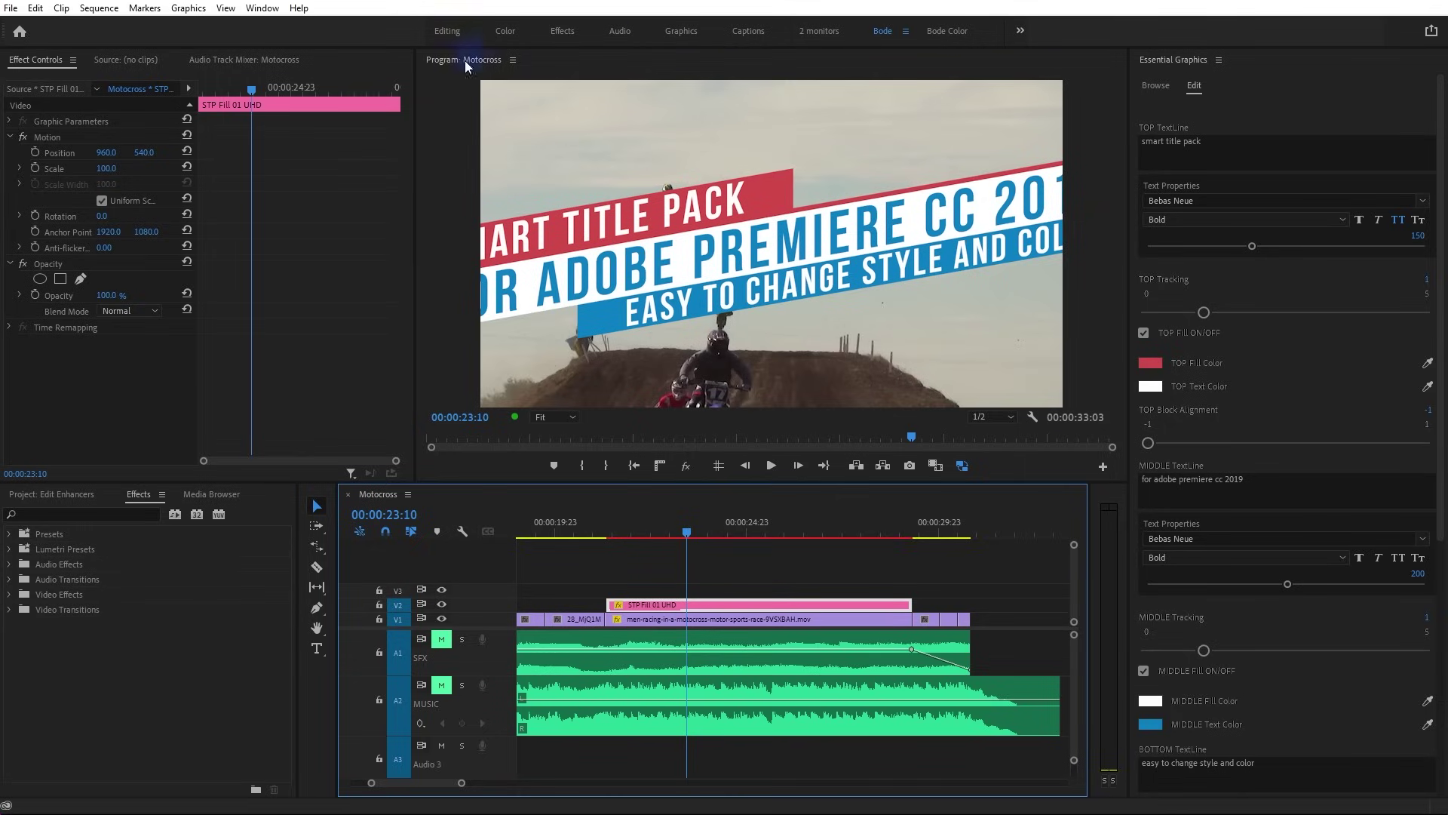
left_click(113, 167)
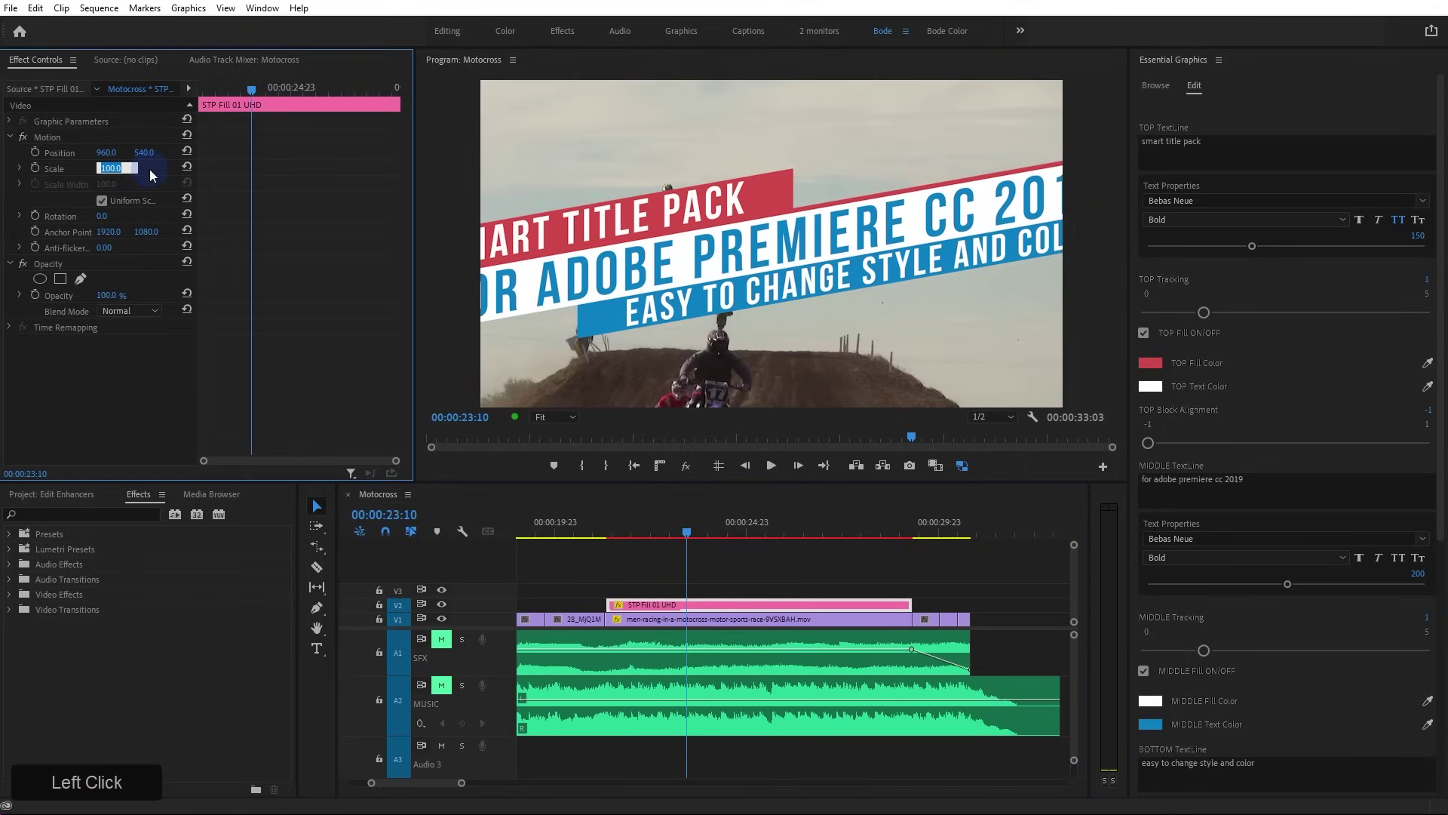
type("50")
key("KP_Enter")
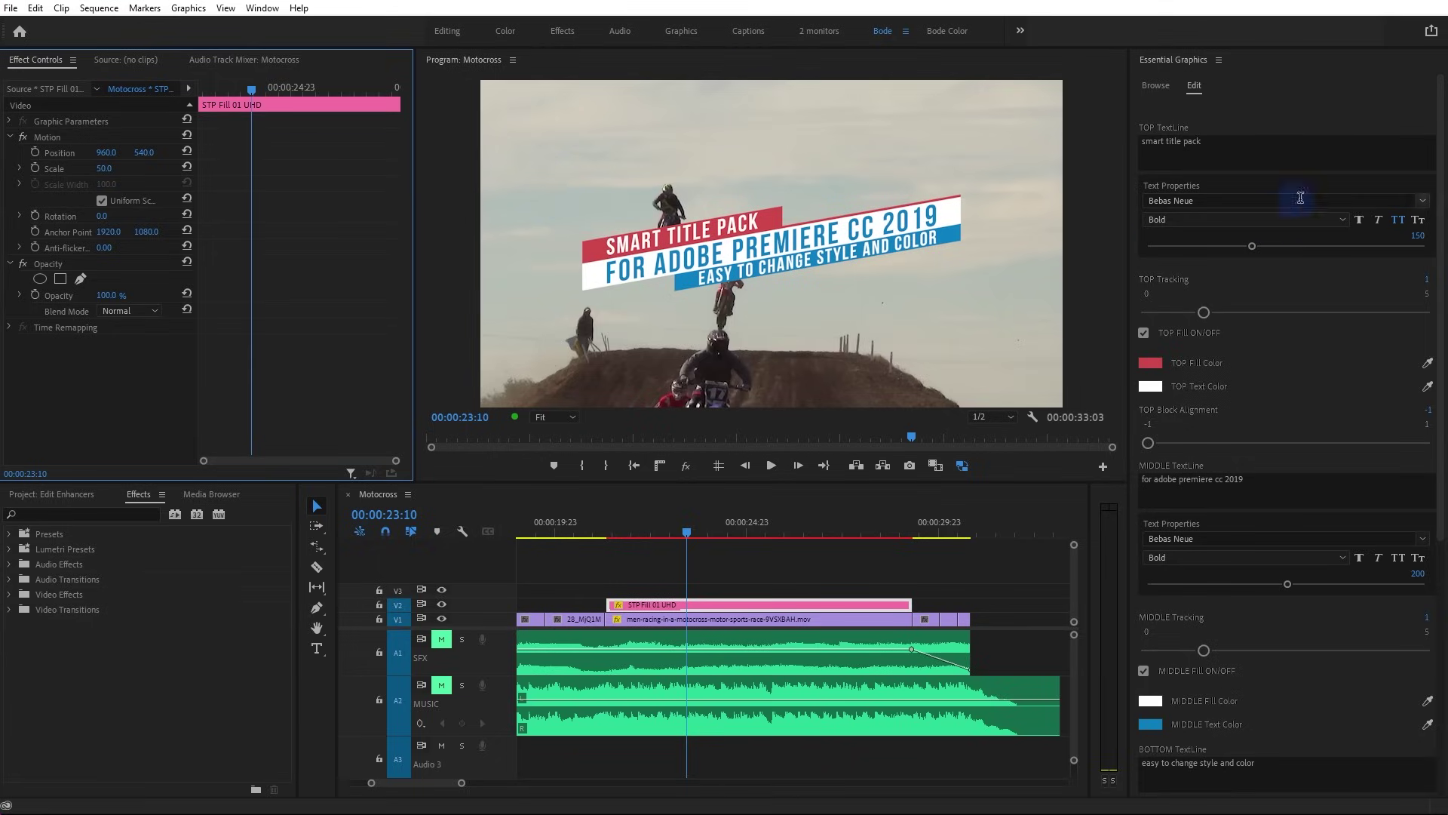
Turn off Skew and Slant under Style Control so the banners sit straight
left_click_drag(1443, 163, 1117, 798)
left_click(1142, 758)
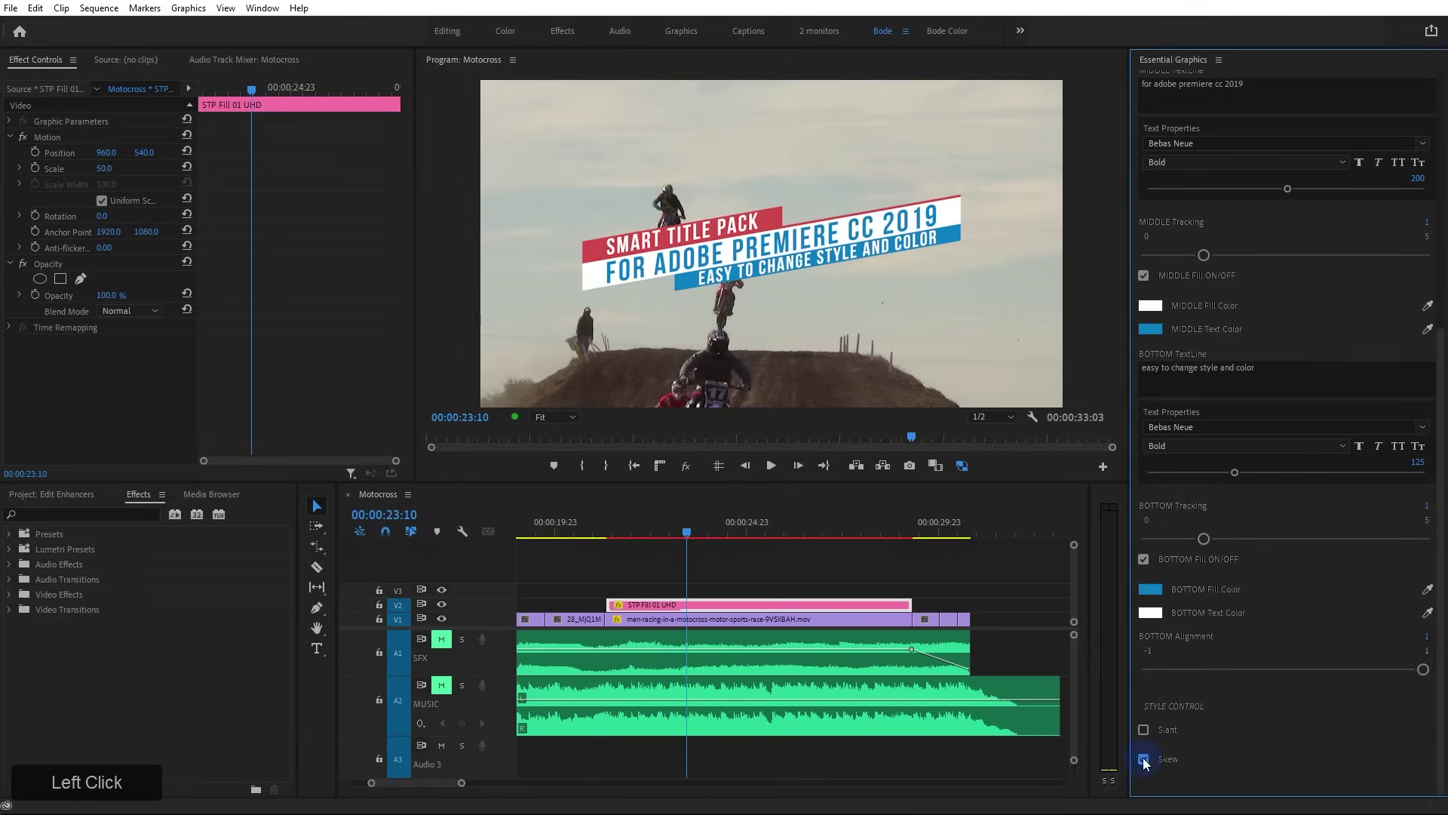
left_click(1143, 730)
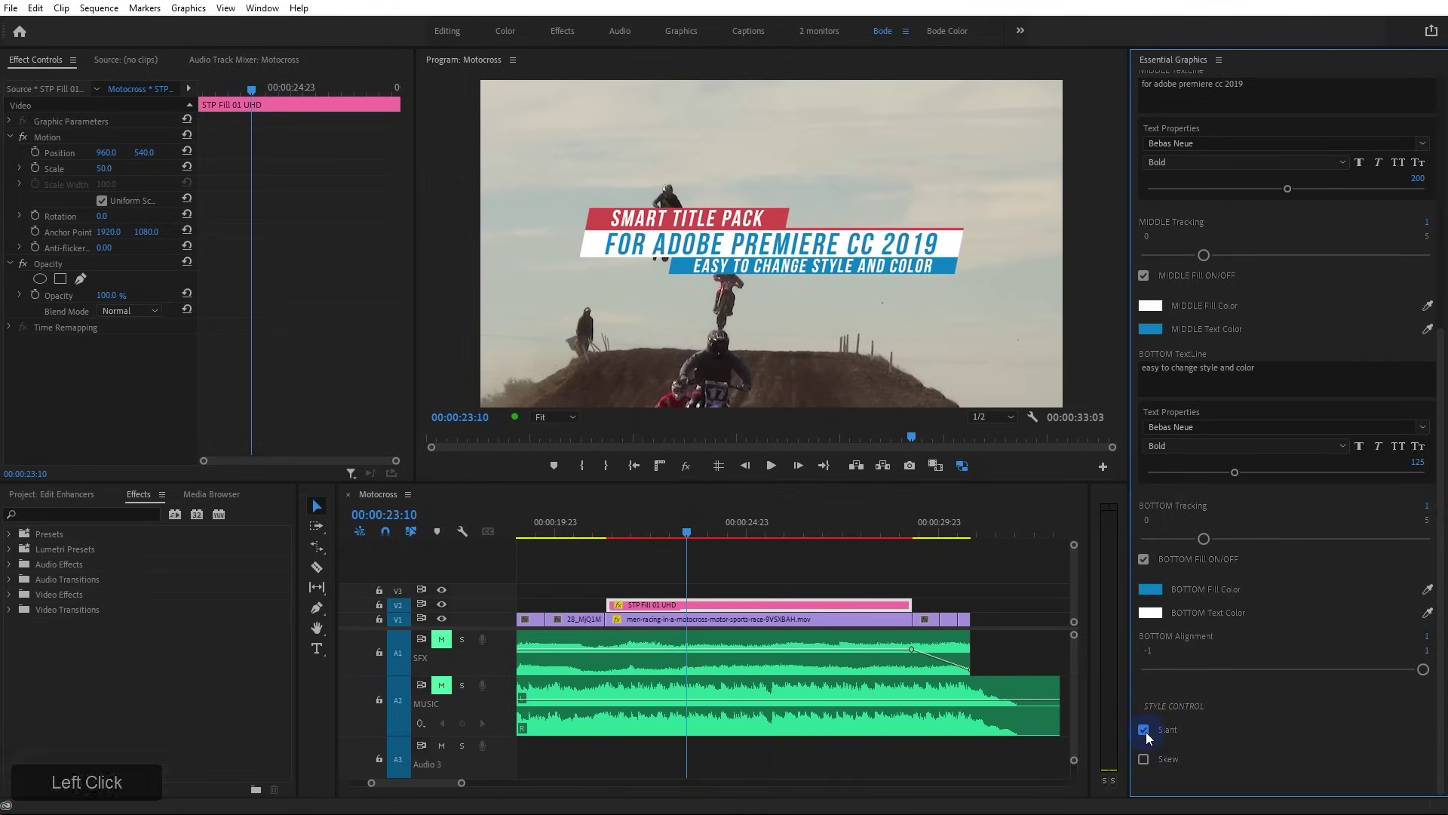
left_click(1144, 730)
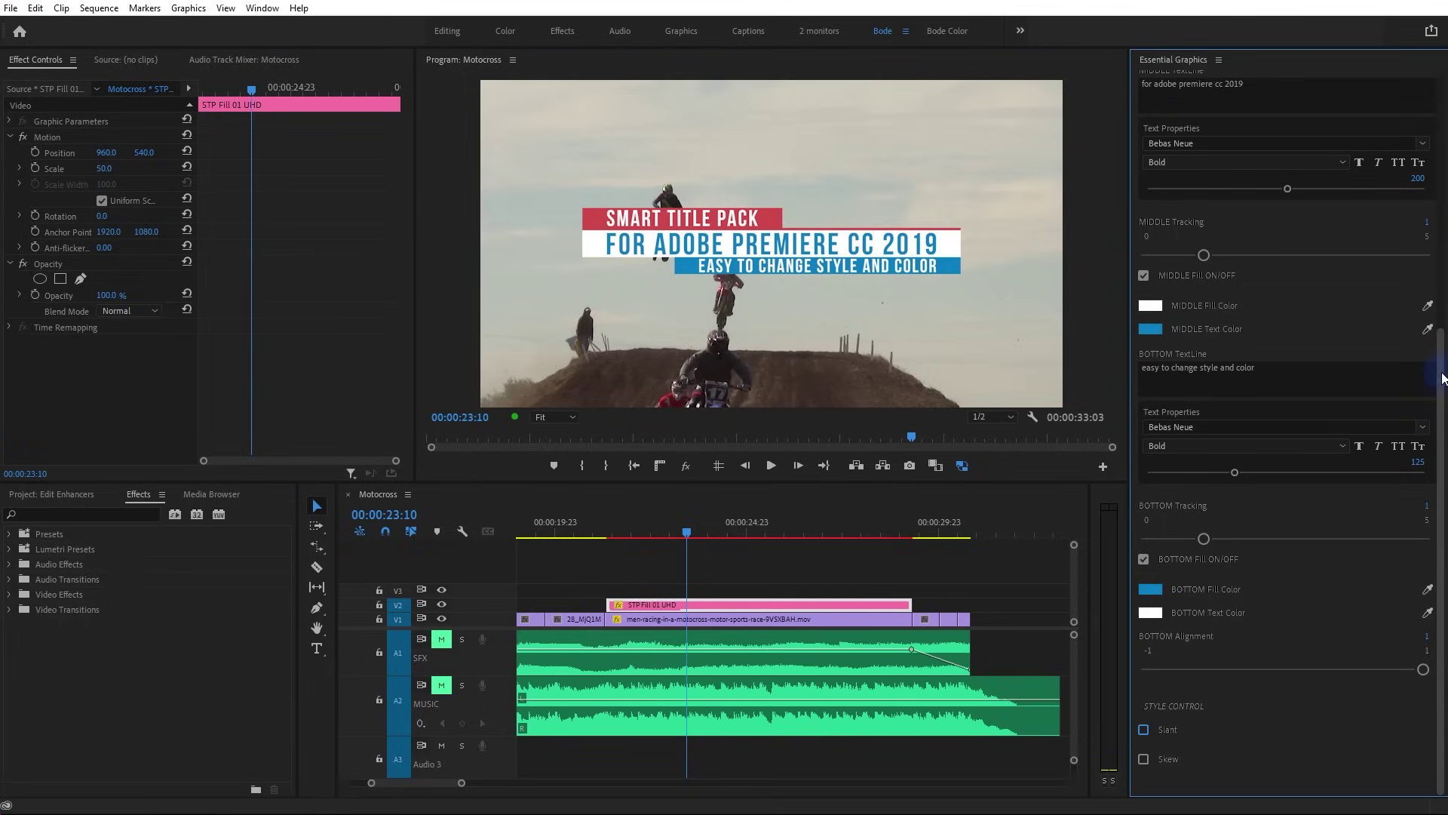
left_click_drag(1440, 361, 1438, 107)
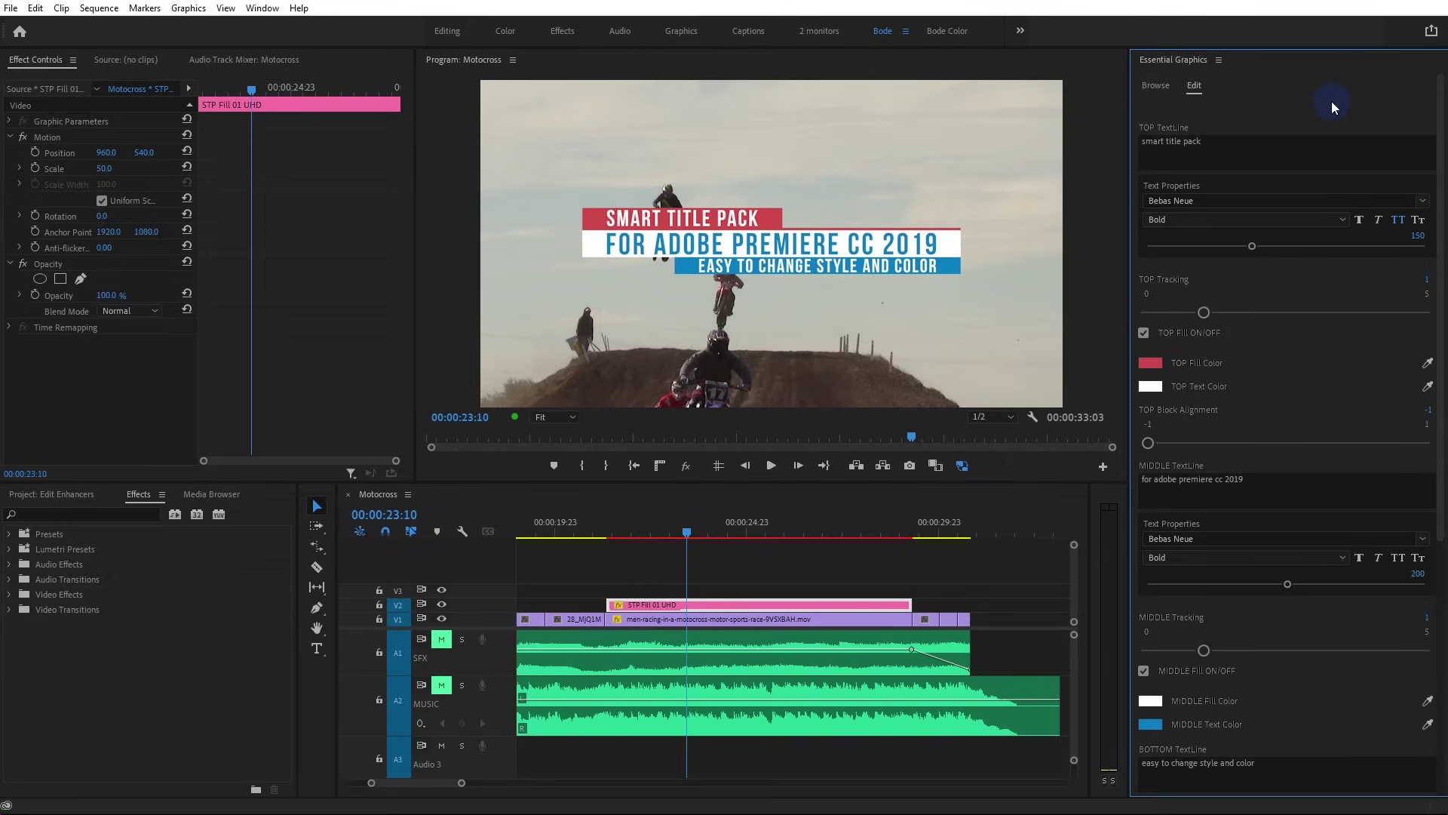
Play back the sequence from just before the title to preview it
mouse_move(1441, 131)
left_mouse_down()
mouse_move(1441, 154)
mouse_move(1439, 105)
left_mouse_up()
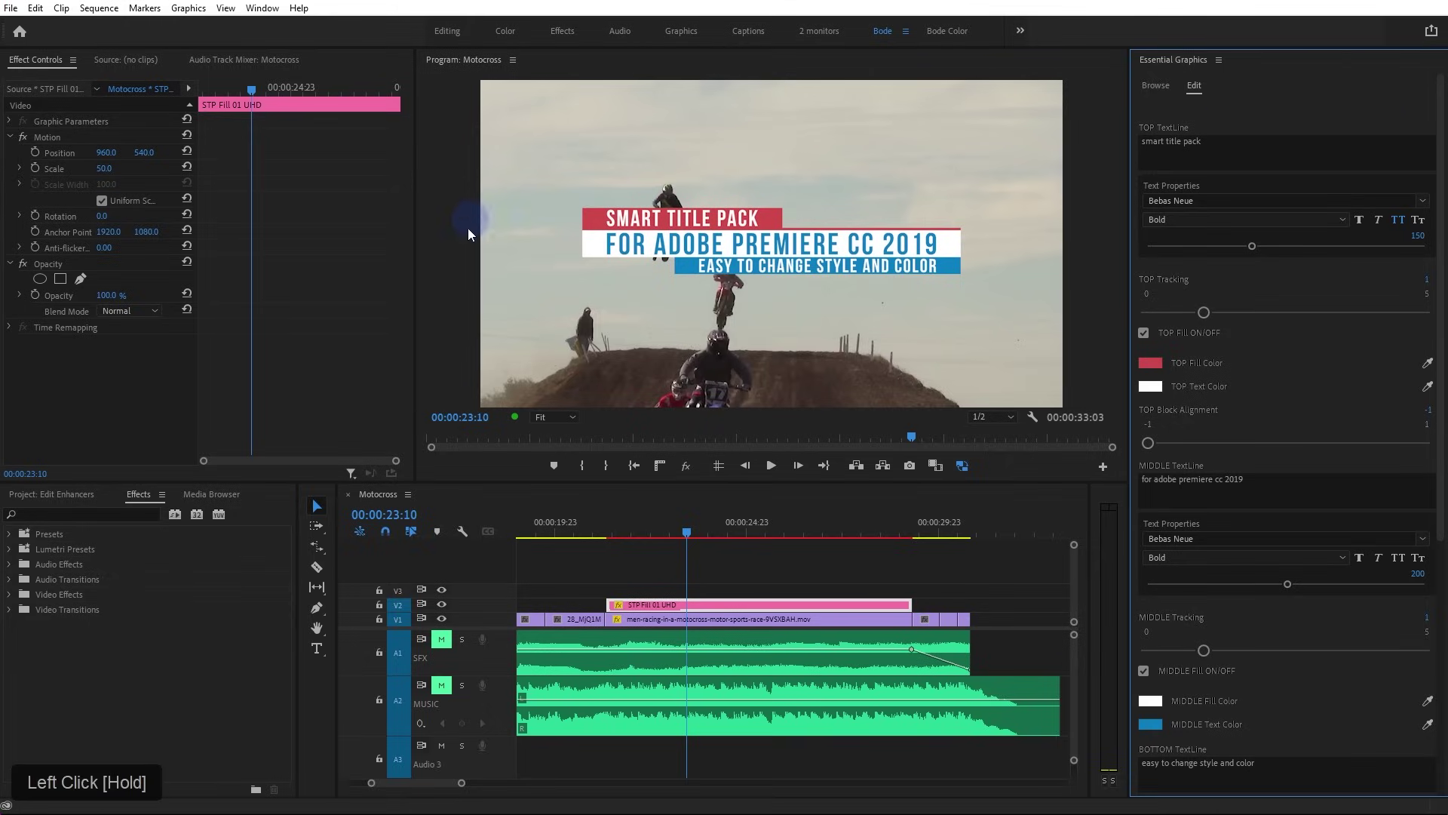
left_click(606, 532)
key("space")
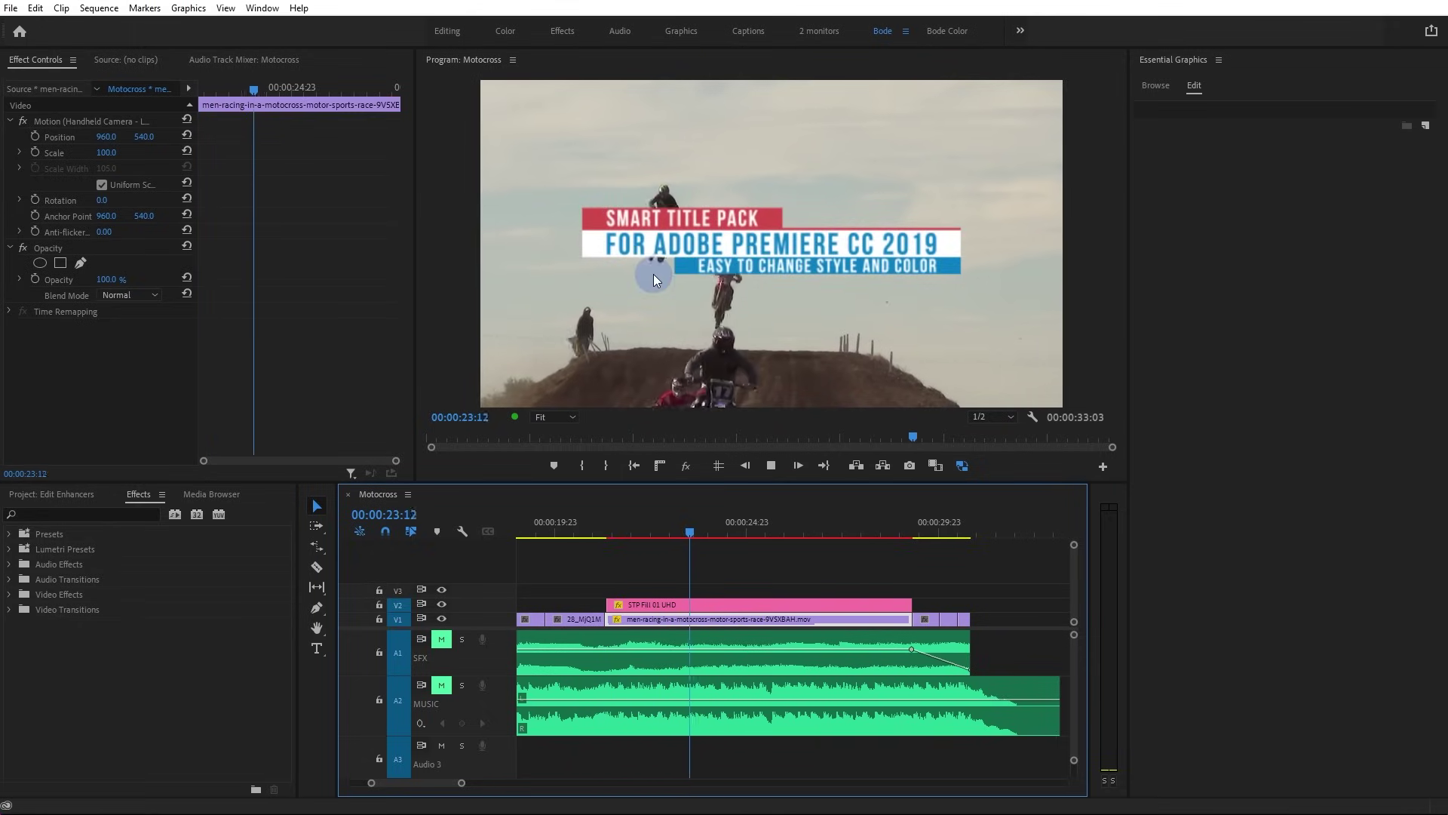
key("space")
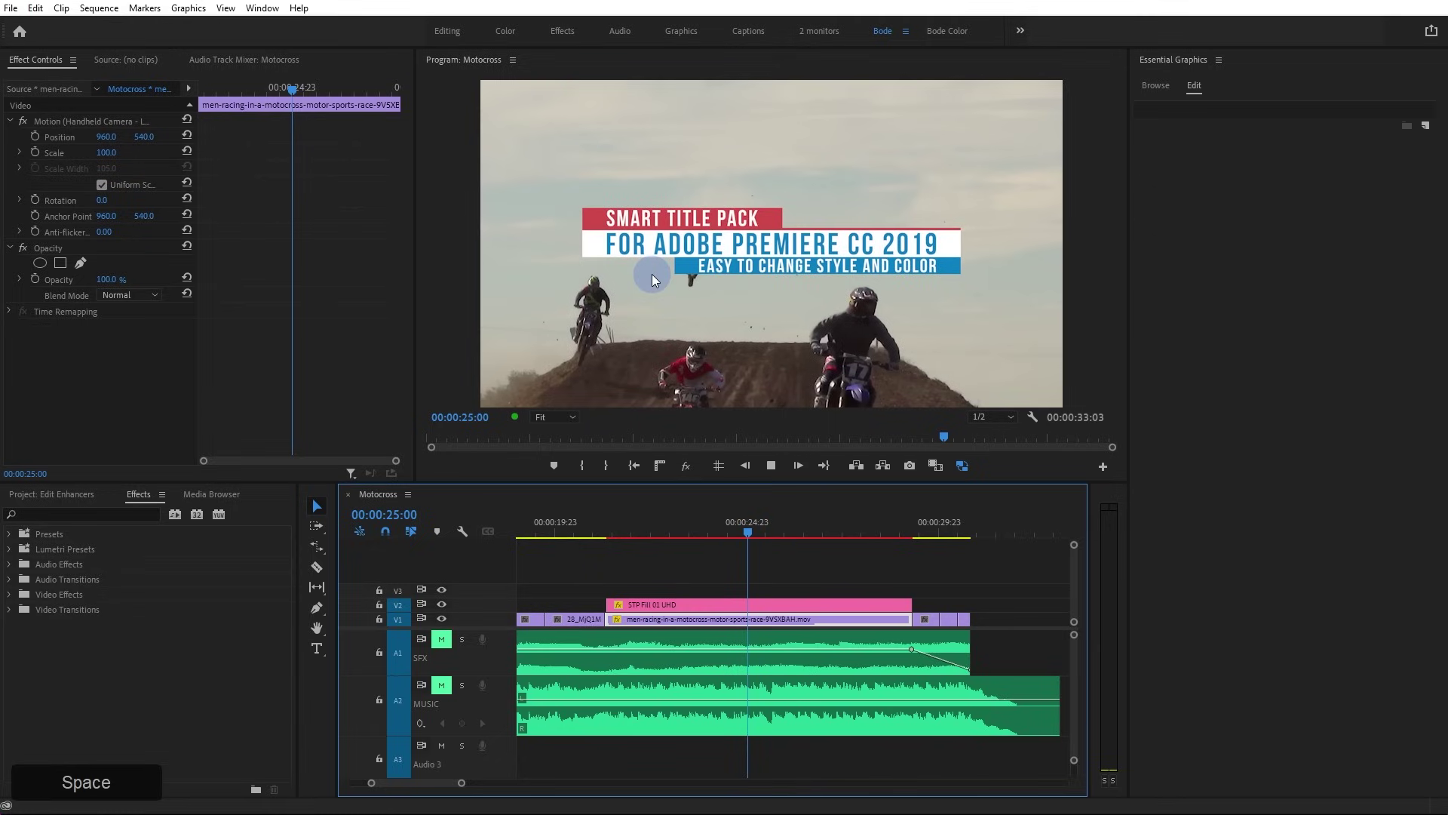
Clear the SMART TITLE PACK text from the TOP TextLine
left_click(652, 273)
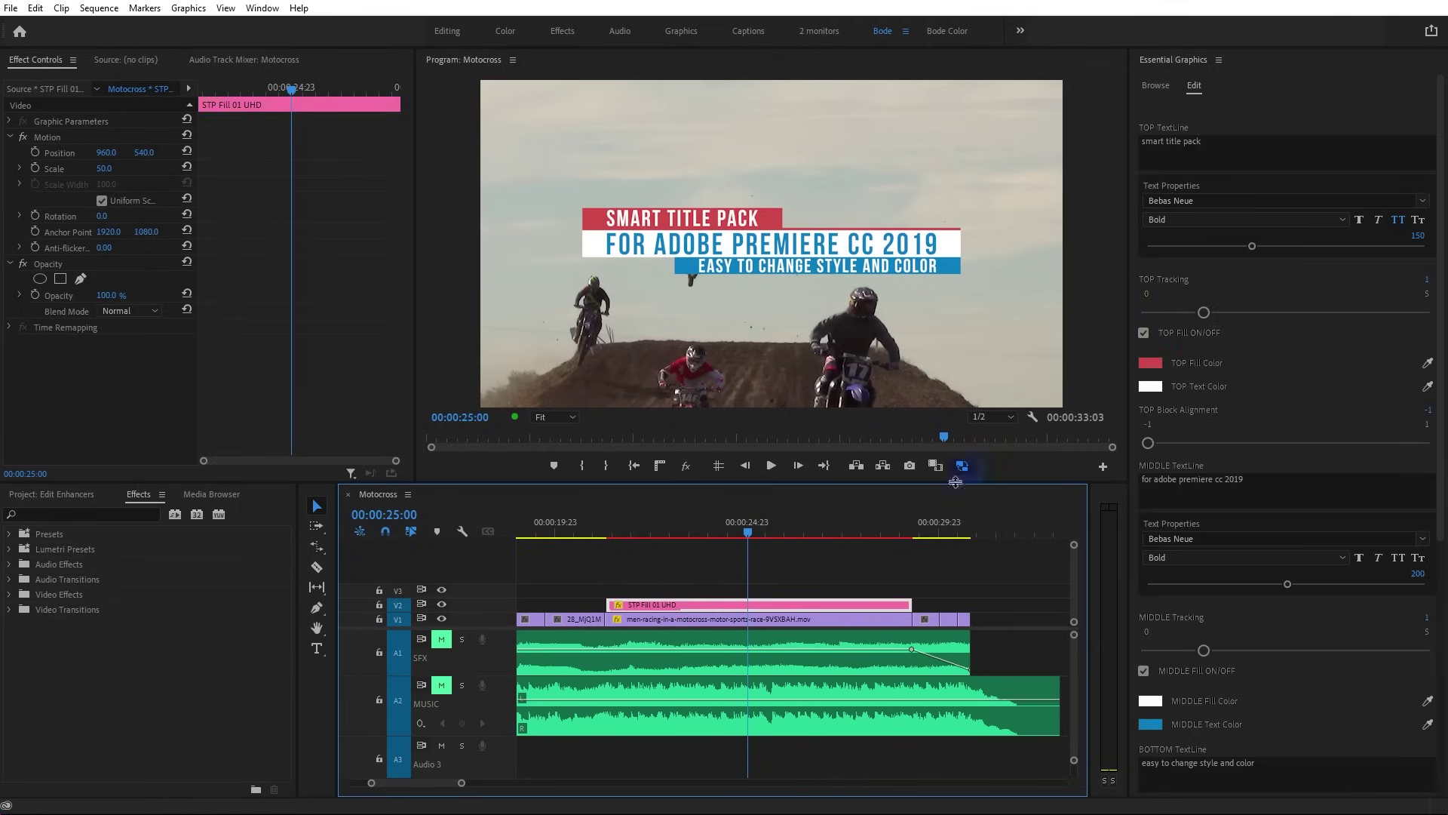
left_click_drag(871, 530, 700, 532)
left_click(1246, 159)
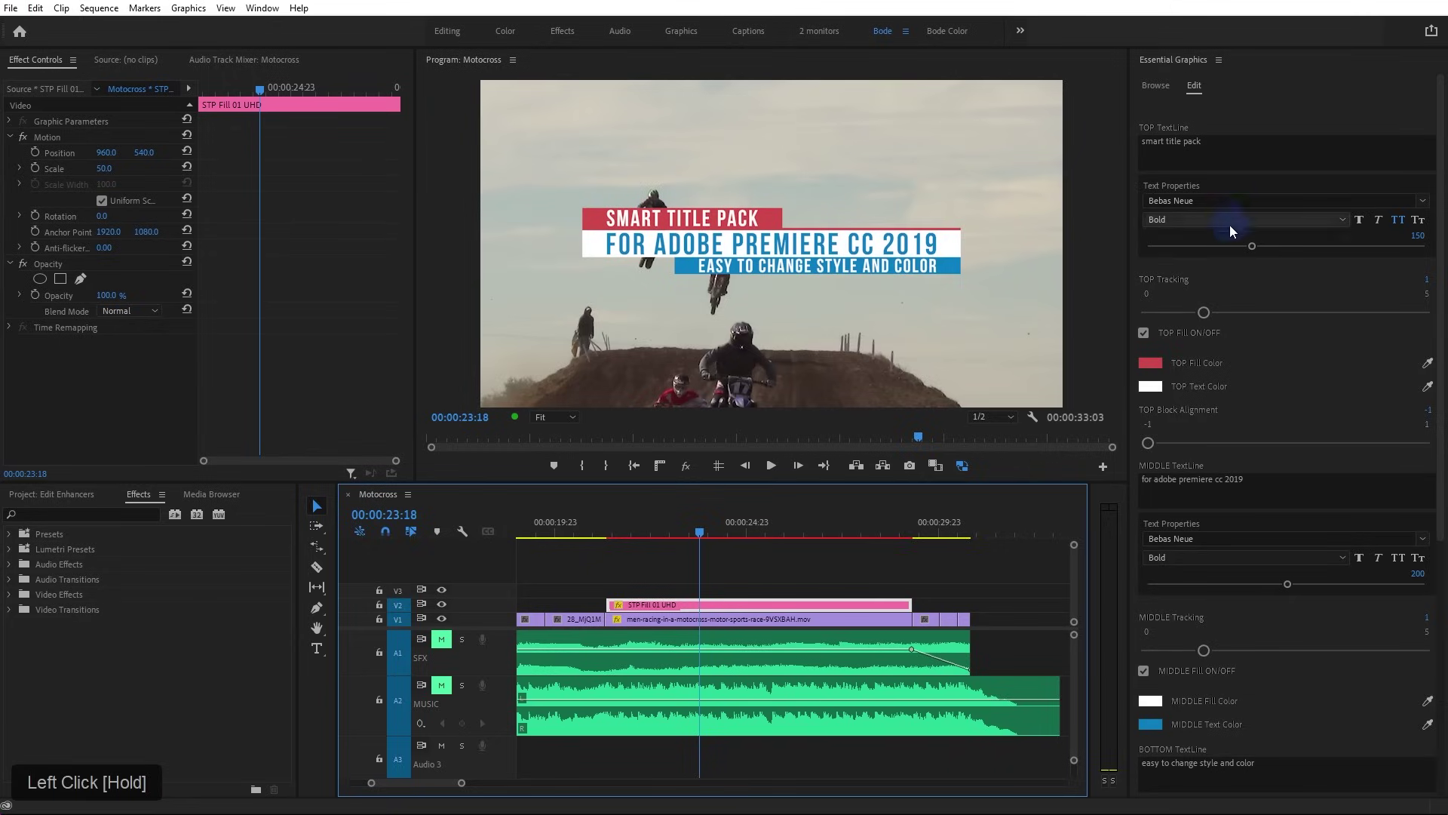
left_click(1198, 303)
left_click(1222, 156)
key("BackSpace")
key("BackSpace")
key("BackSpace")
key("BackSpace")
key("BackSpace")
key("BackSpace")
key("BackSpace")
key("BackSpace")
key("BackSpace")
key("BackSpace")
key("BackSpace")
key("BackSpace")
key("BackSpace")
key("BackSpace")
key("BackSpace")
key("BackSpace")
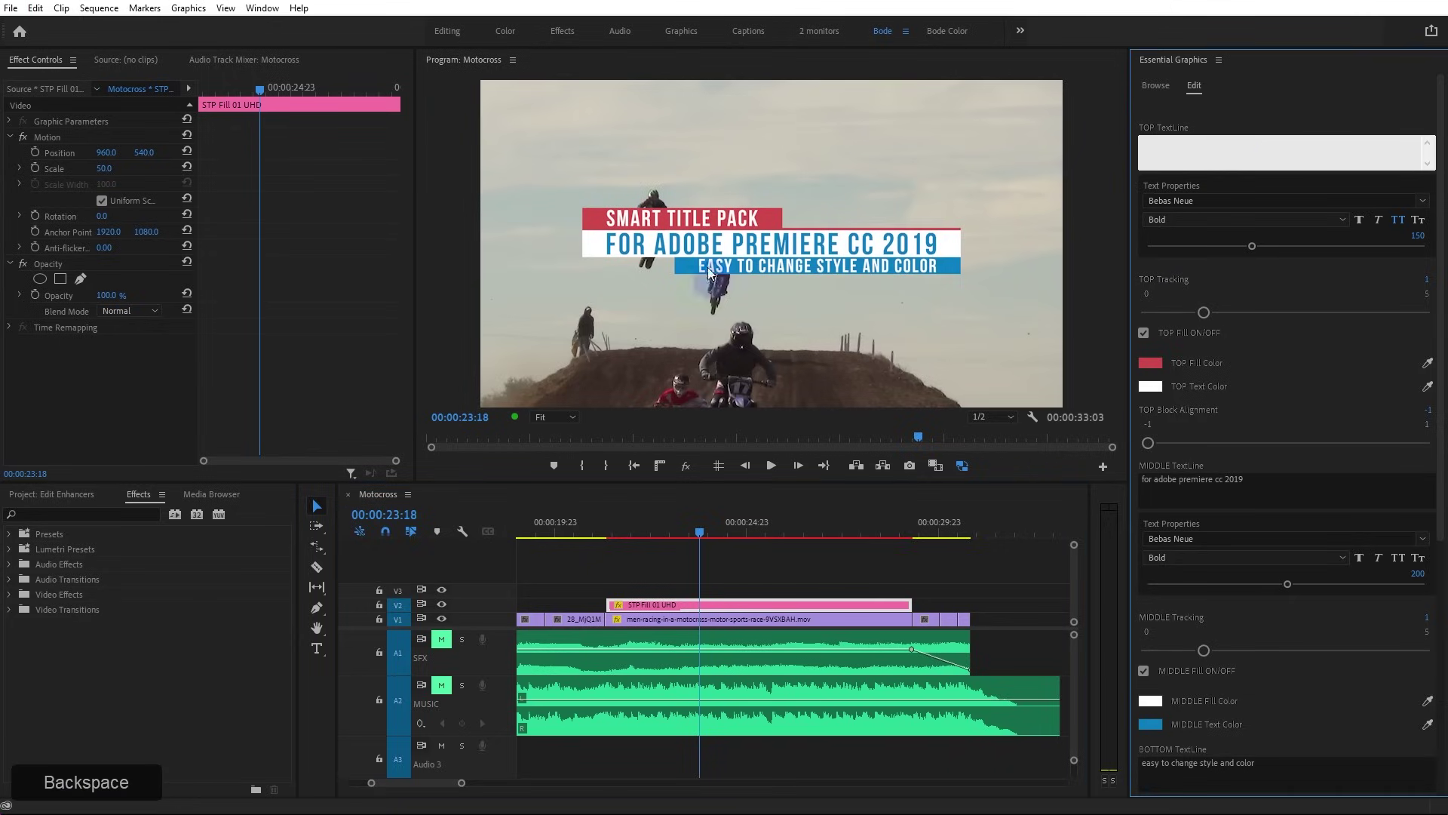
left_click(1263, 105)
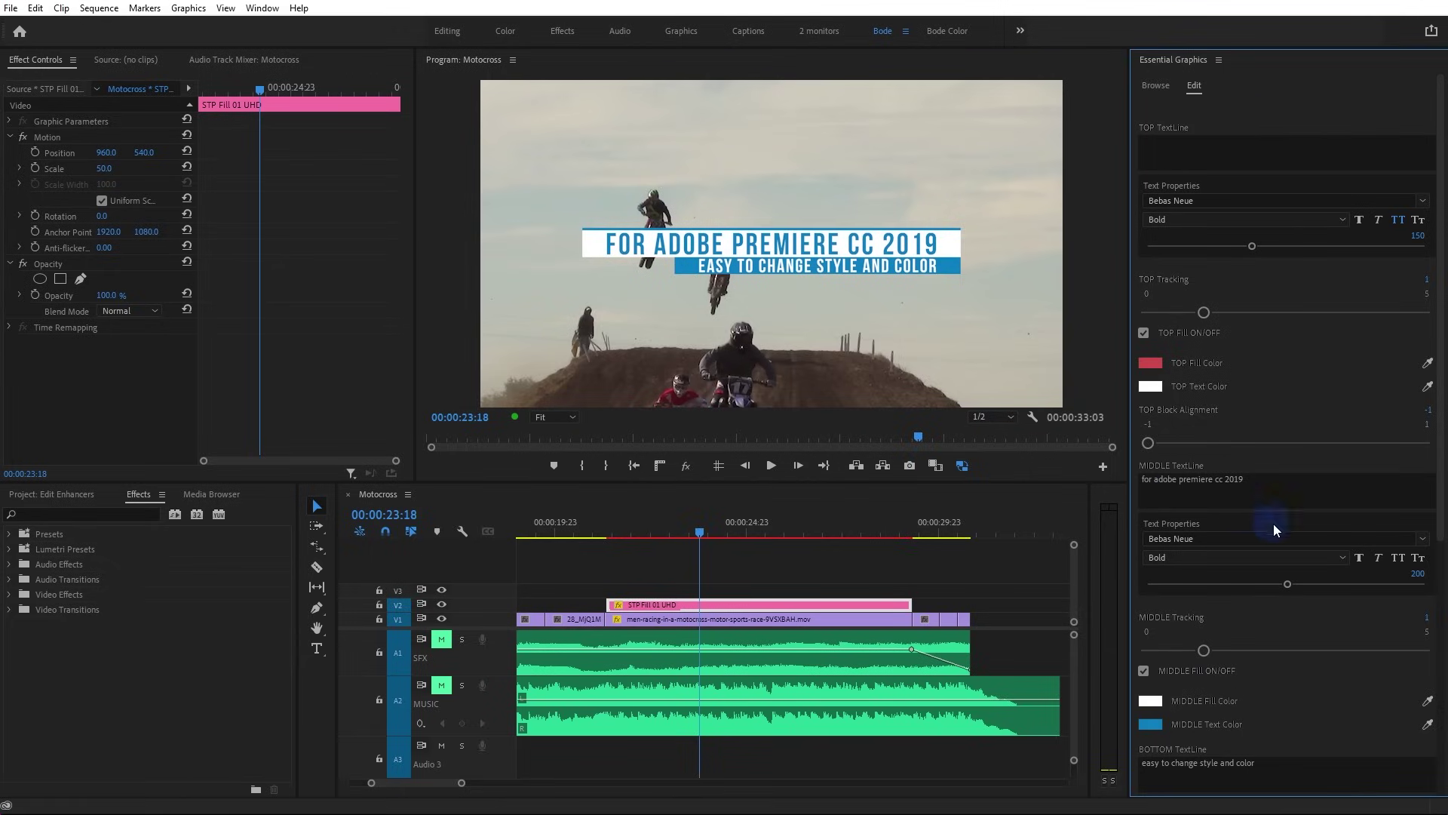
Change the MIDDLE TextLine to MOTOCROSS X FACTOR and enlarge its font size to 292
left_click(1248, 479)
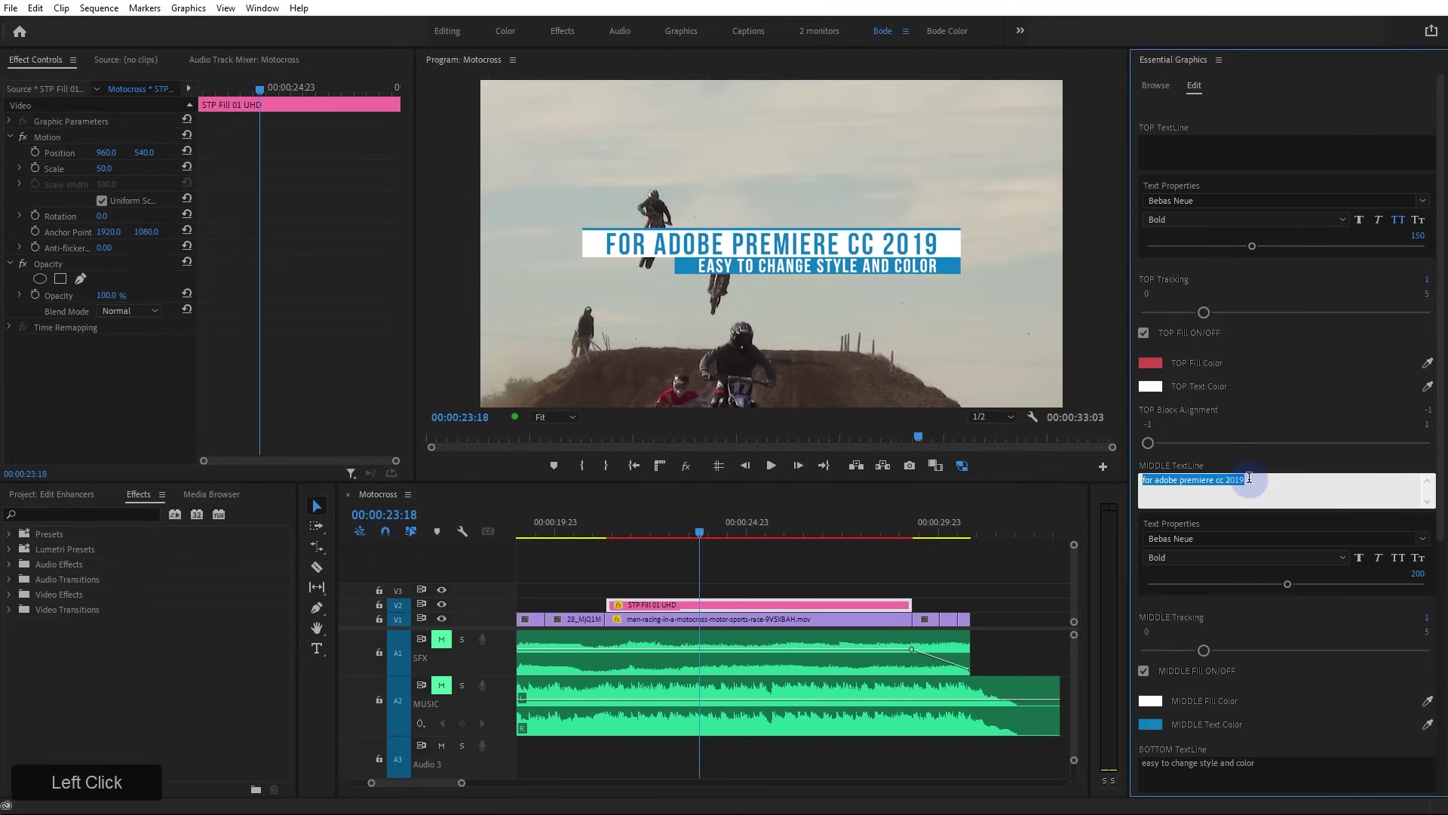
type("MOTOC")
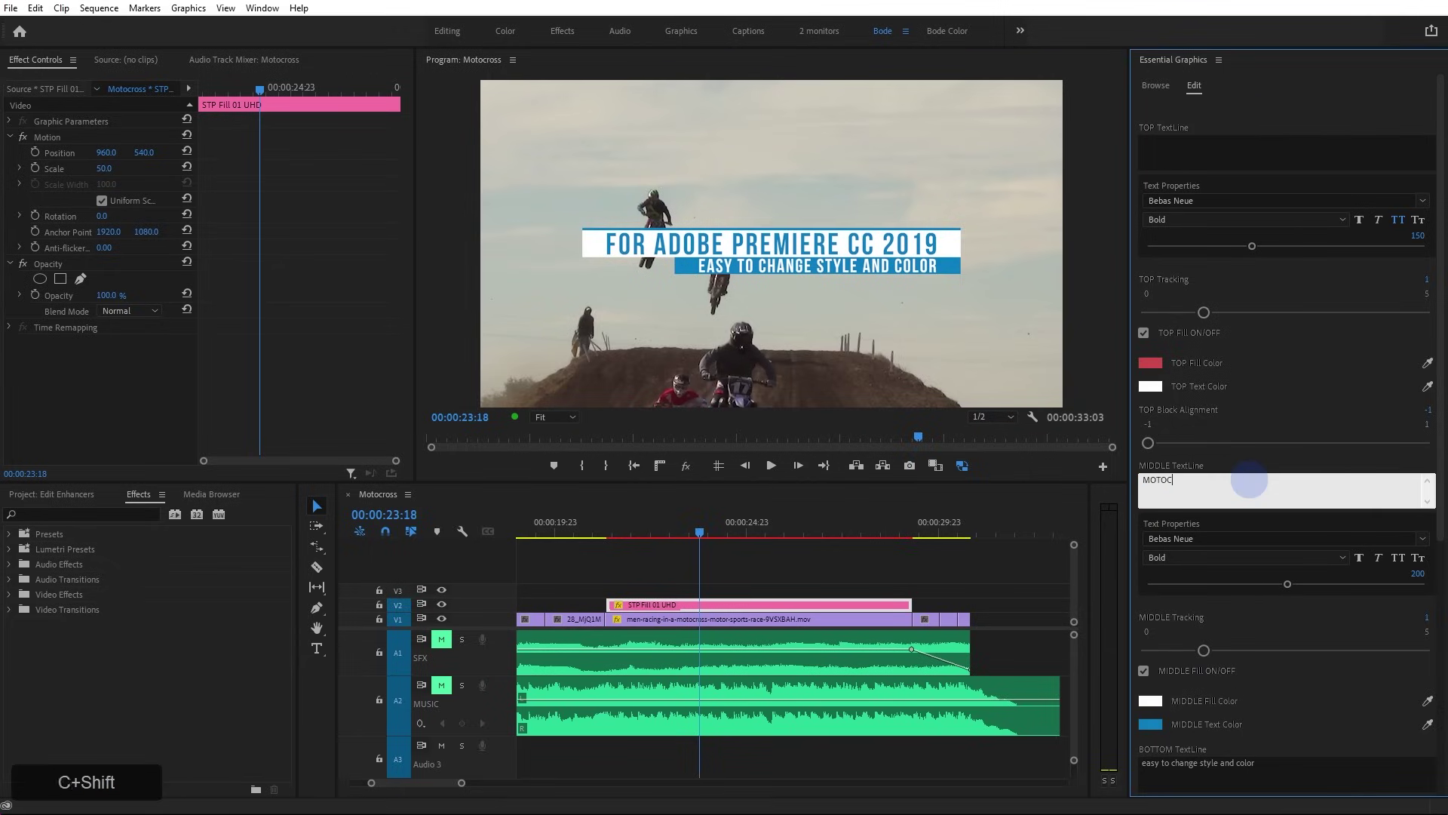
type("ROSS X FACTOR")
left_click(1273, 386)
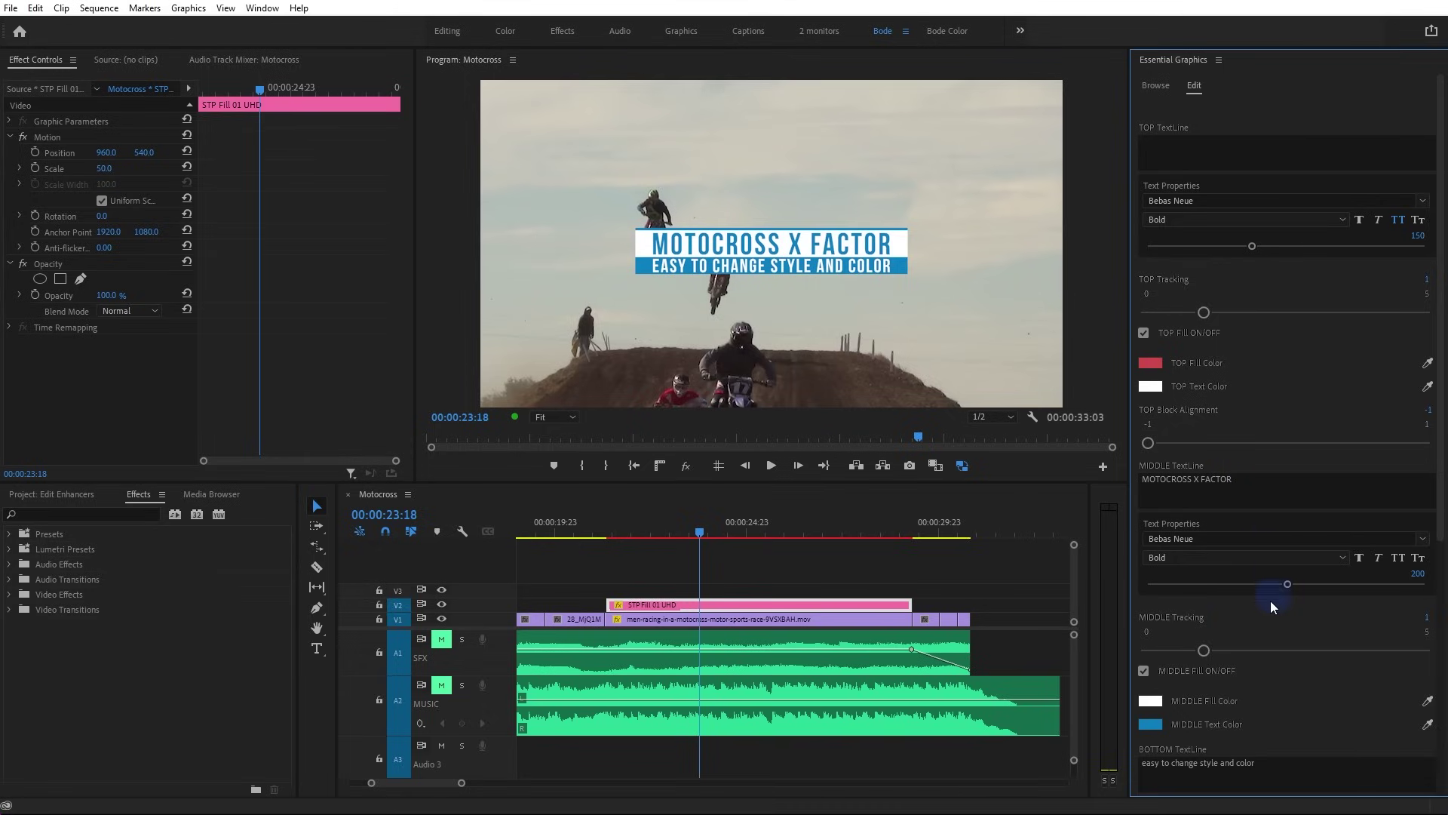
left_click_drag(1287, 585, 1349, 585)
mouse_move(1210, 647)
left_mouse_down()
mouse_move(1328, 648)
mouse_move(1129, 658)
mouse_move(1187, 658)
left_mouse_up()
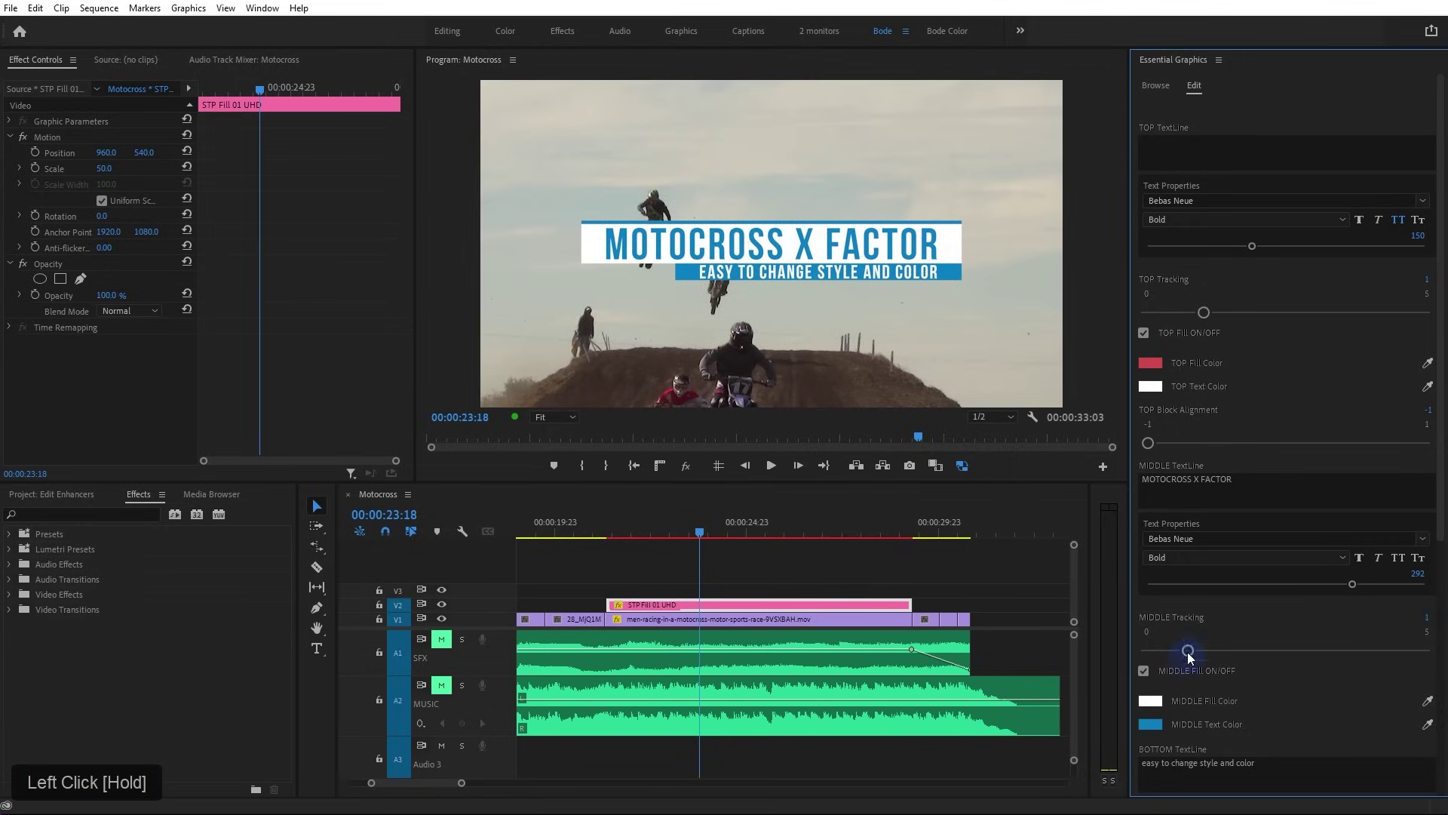
Set the MIDDLE Text Color to pink in the Color Picker
scroll(1187, 649, "down", 4)
scroll(1168, 218, "up", 1)
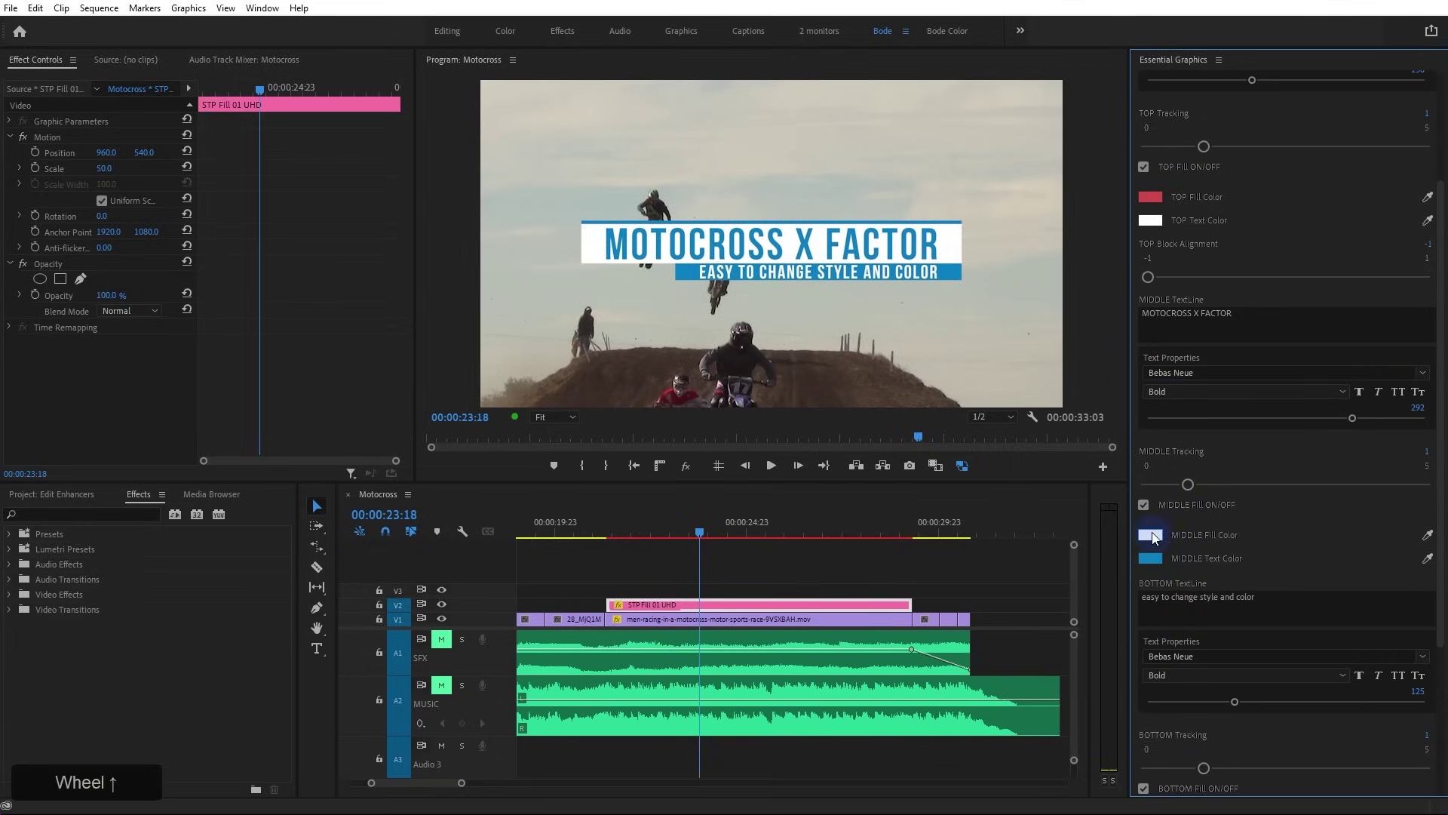
left_click(1151, 558)
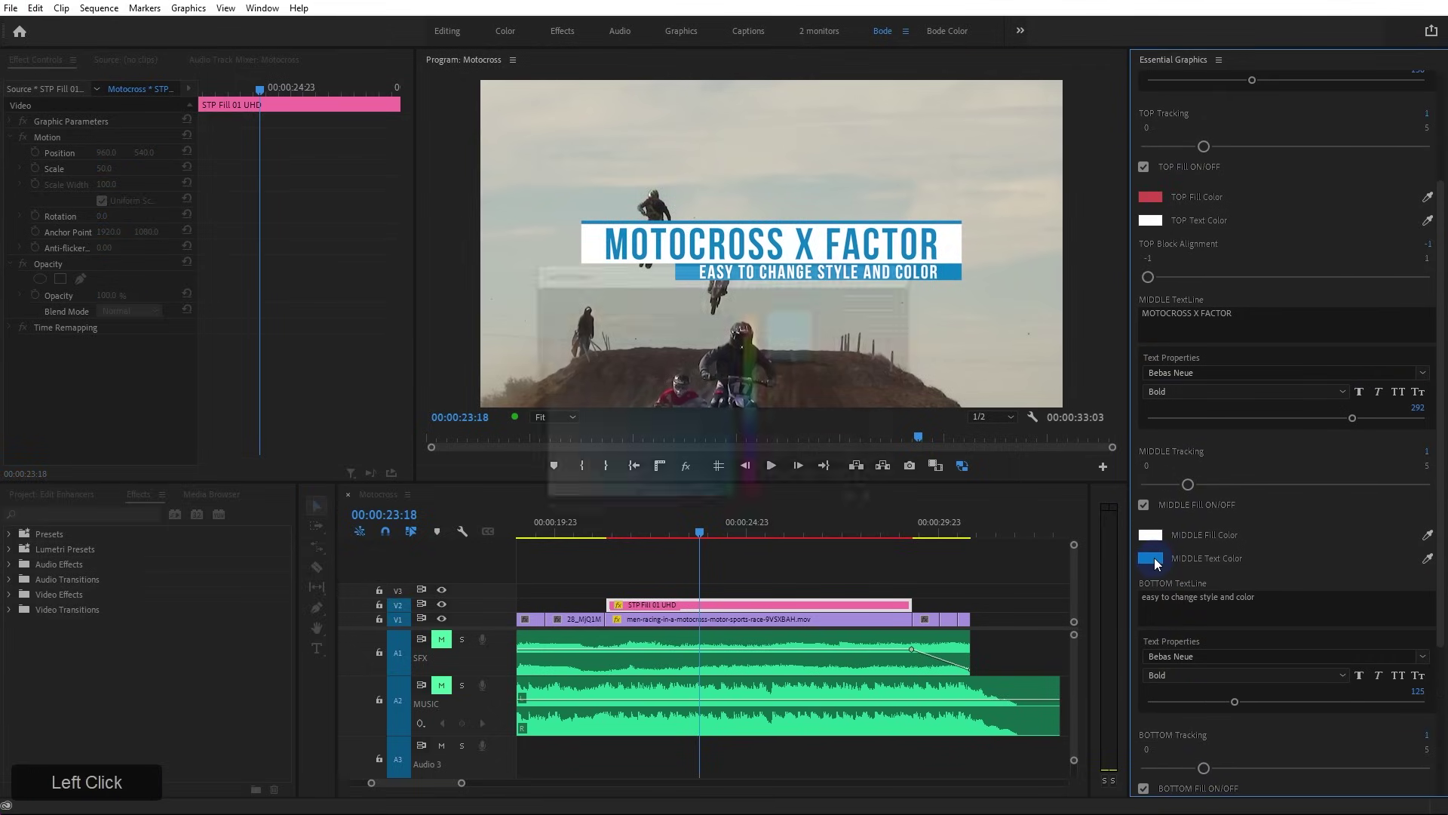
mouse_move(755, 404)
left_mouse_down()
mouse_move(752, 387)
mouse_move(753, 407)
left_mouse_up()
left_click(874, 303)
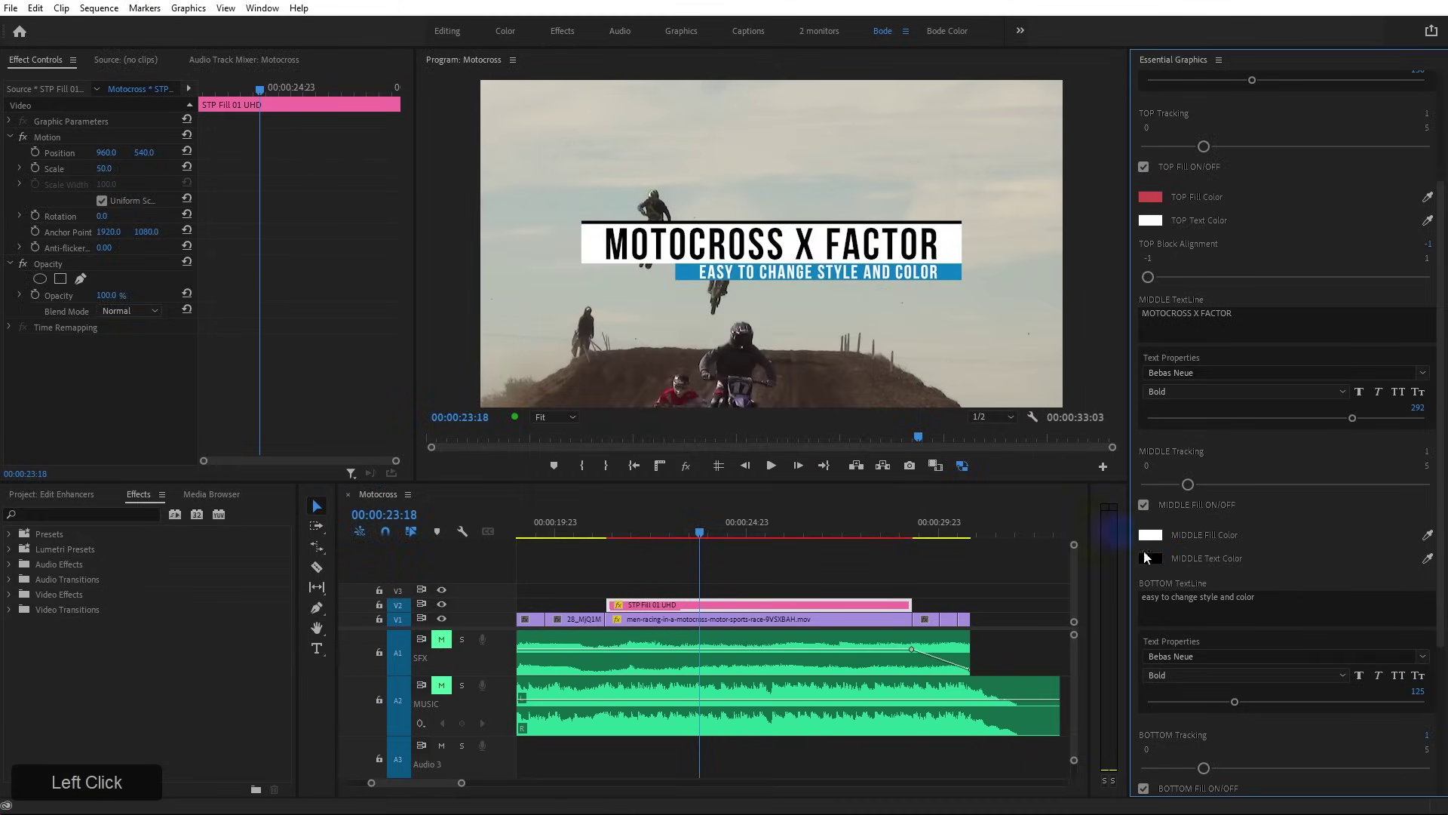
left_click(1151, 558)
left_click_drag(755, 471, 738, 532)
left_click(863, 301)
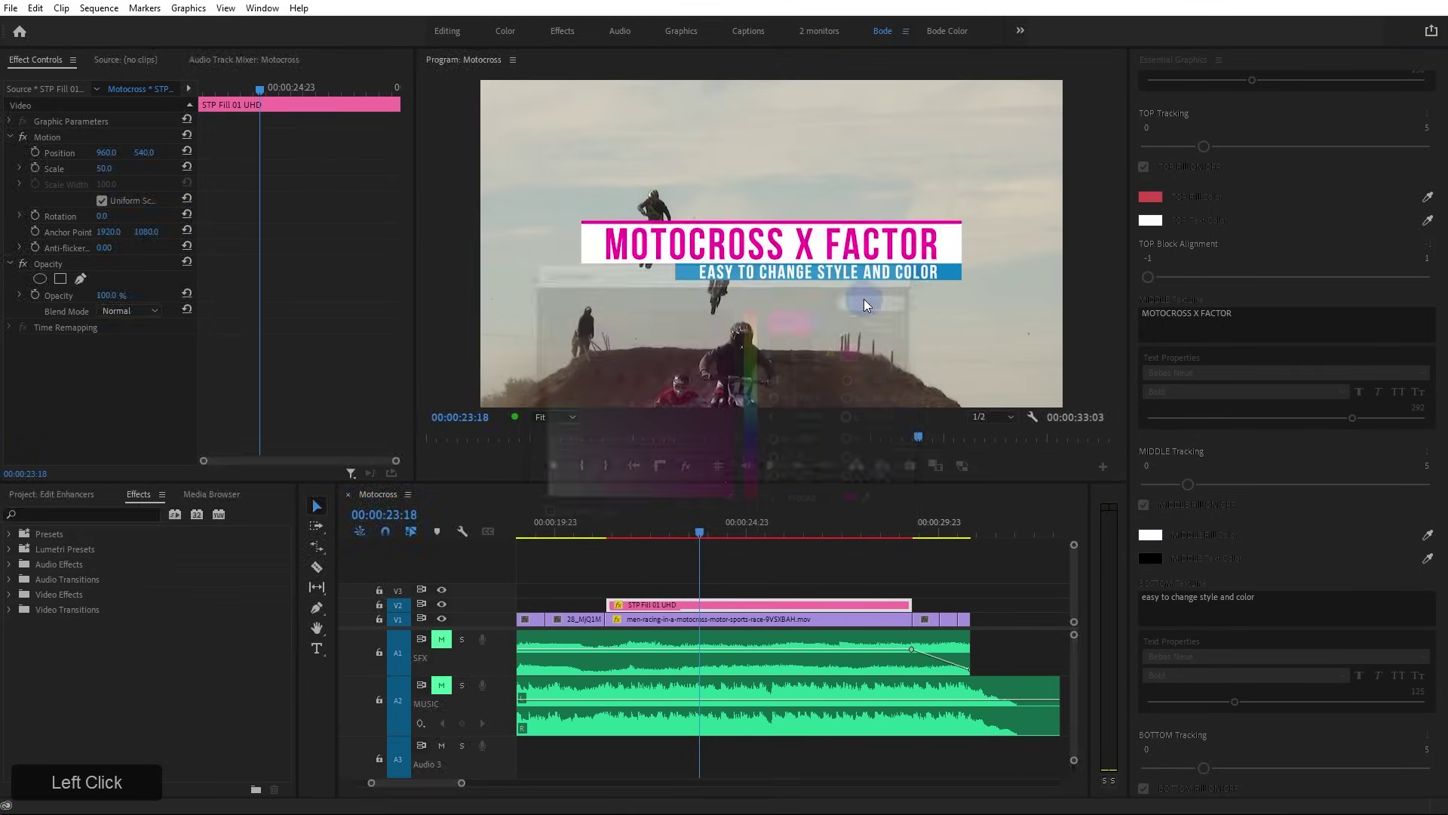
Toggle the MIDDLE Fill off and back on, keeping the white box behind the headline
scroll(1176, 546, "down", 2)
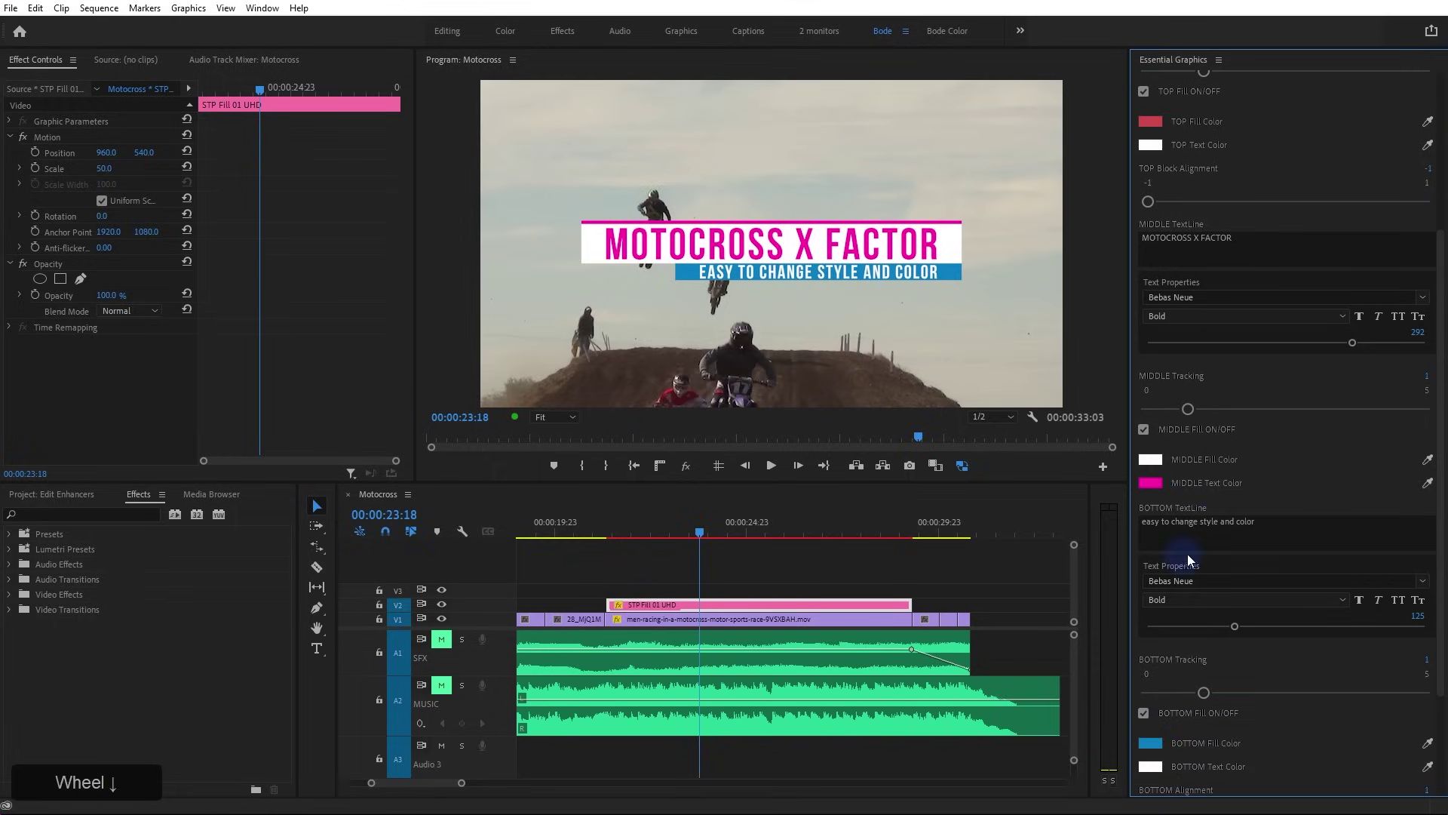
scroll(1188, 557, "down", 1)
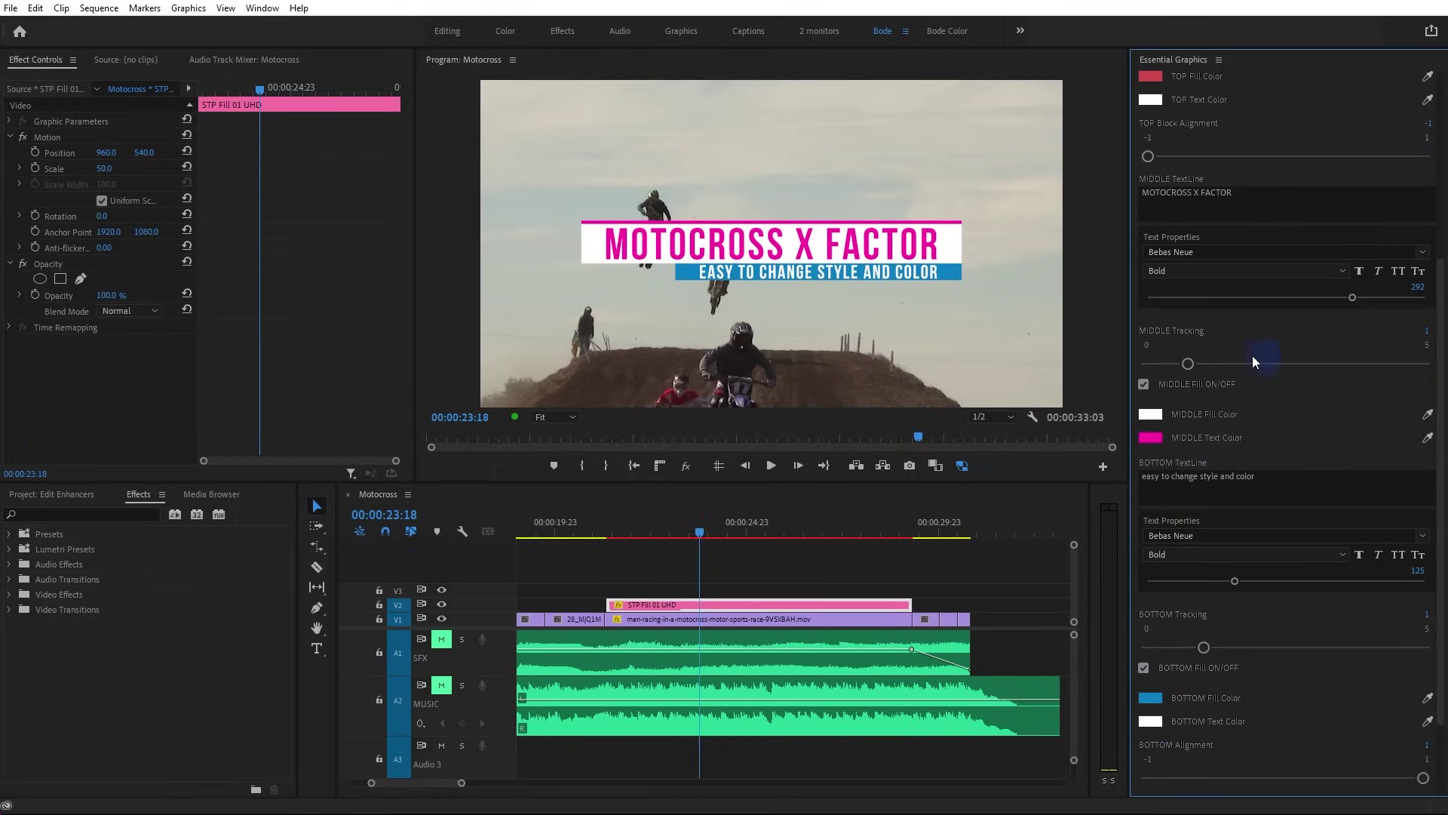
left_click(1144, 385)
left_click(1144, 384)
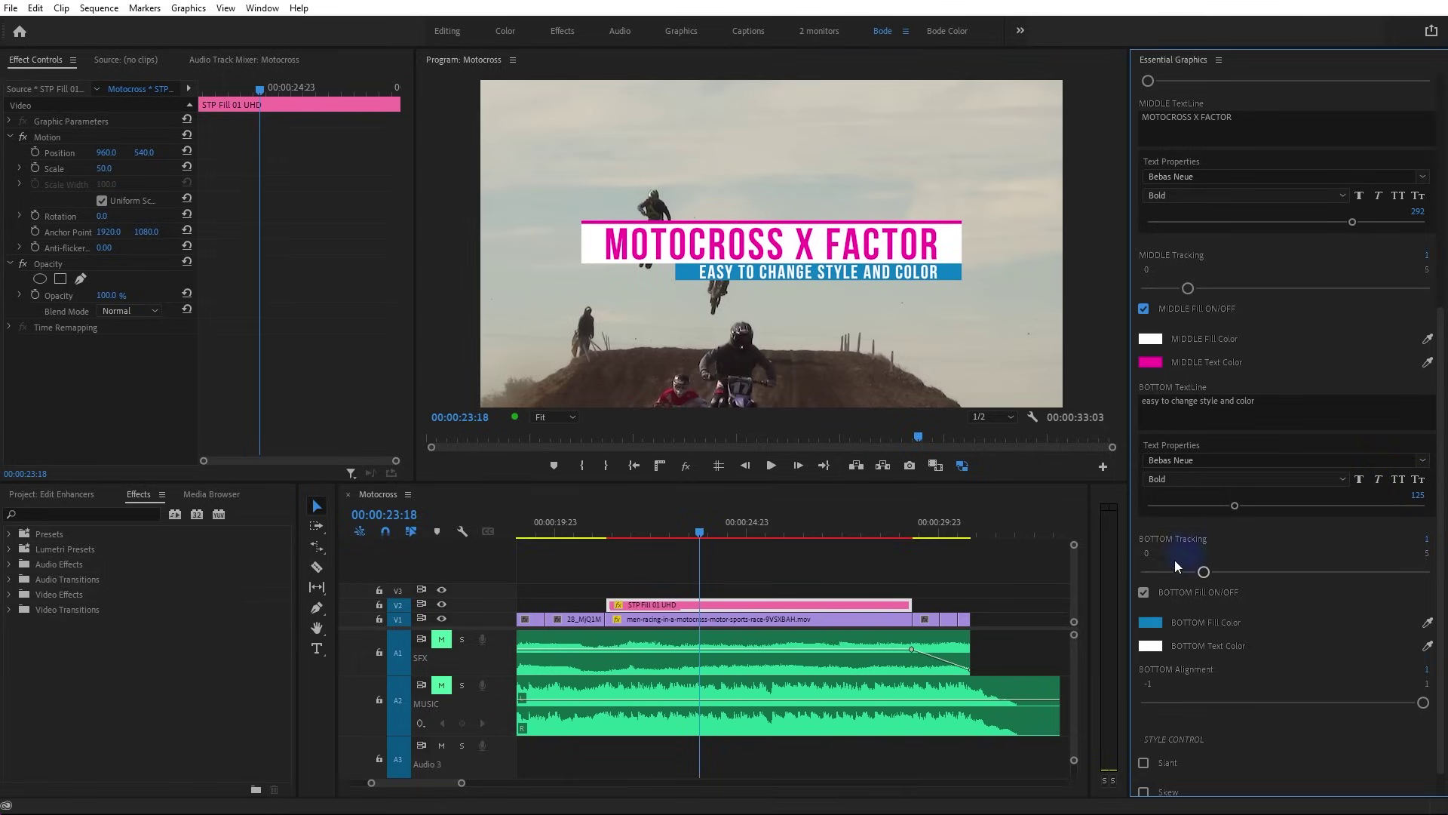
scroll(1184, 573, "down", 1)
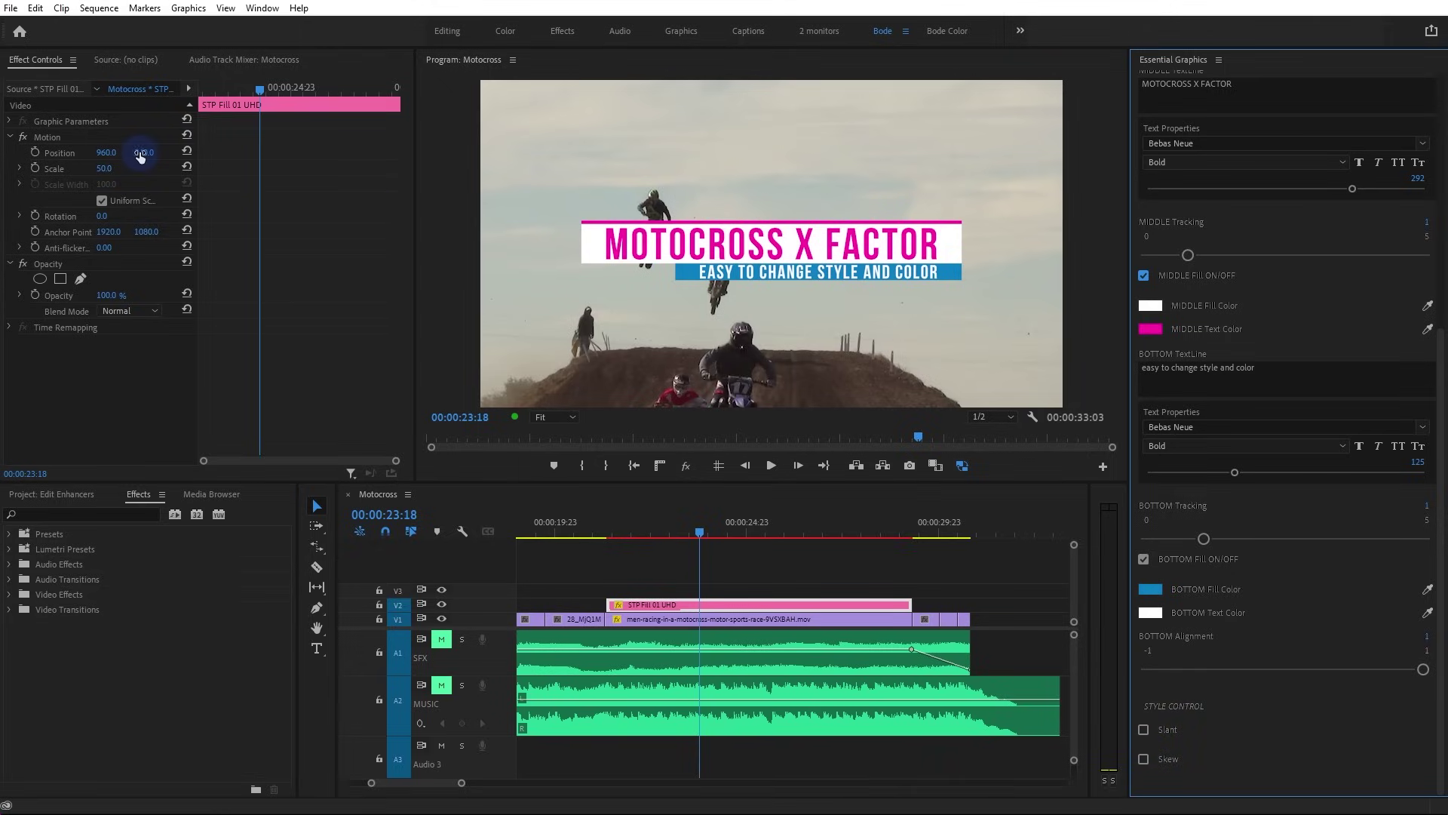
Place the title lower right at position 1407, 928 with scale 36, then preview playback
left_click_drag(143, 154, 904, 385)
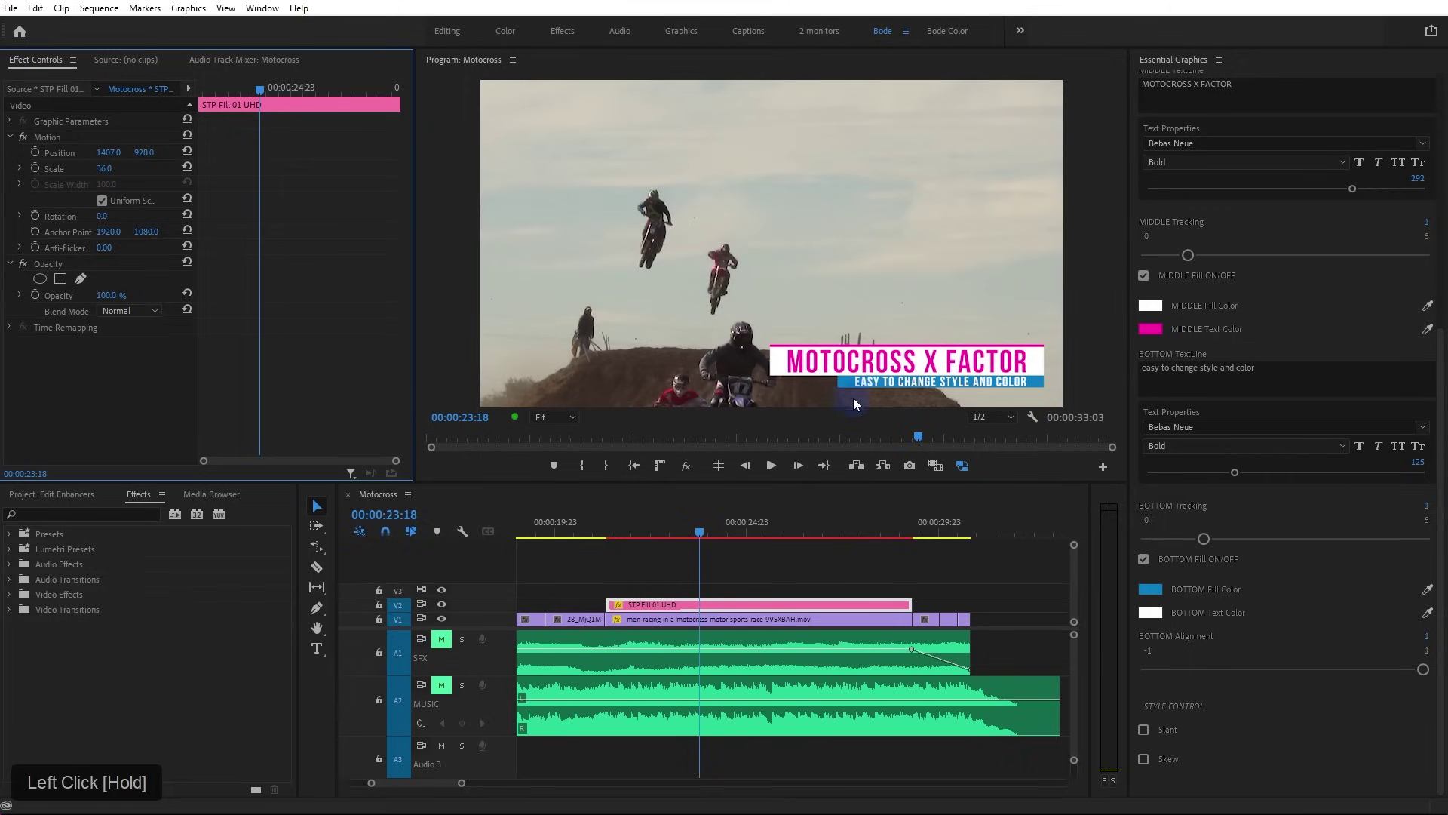
left_click(781, 569)
key("space")
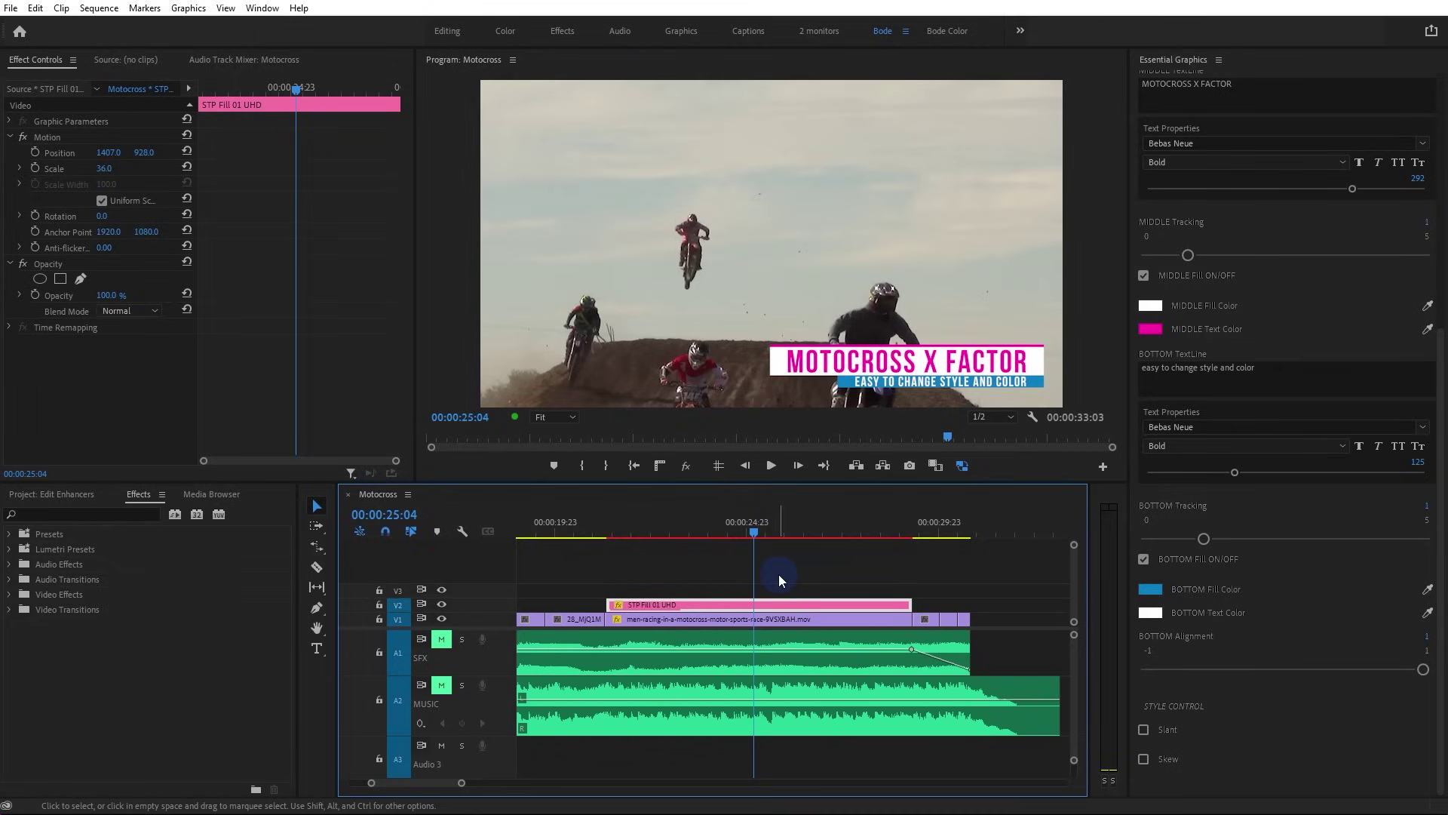
left_click(819, 583)
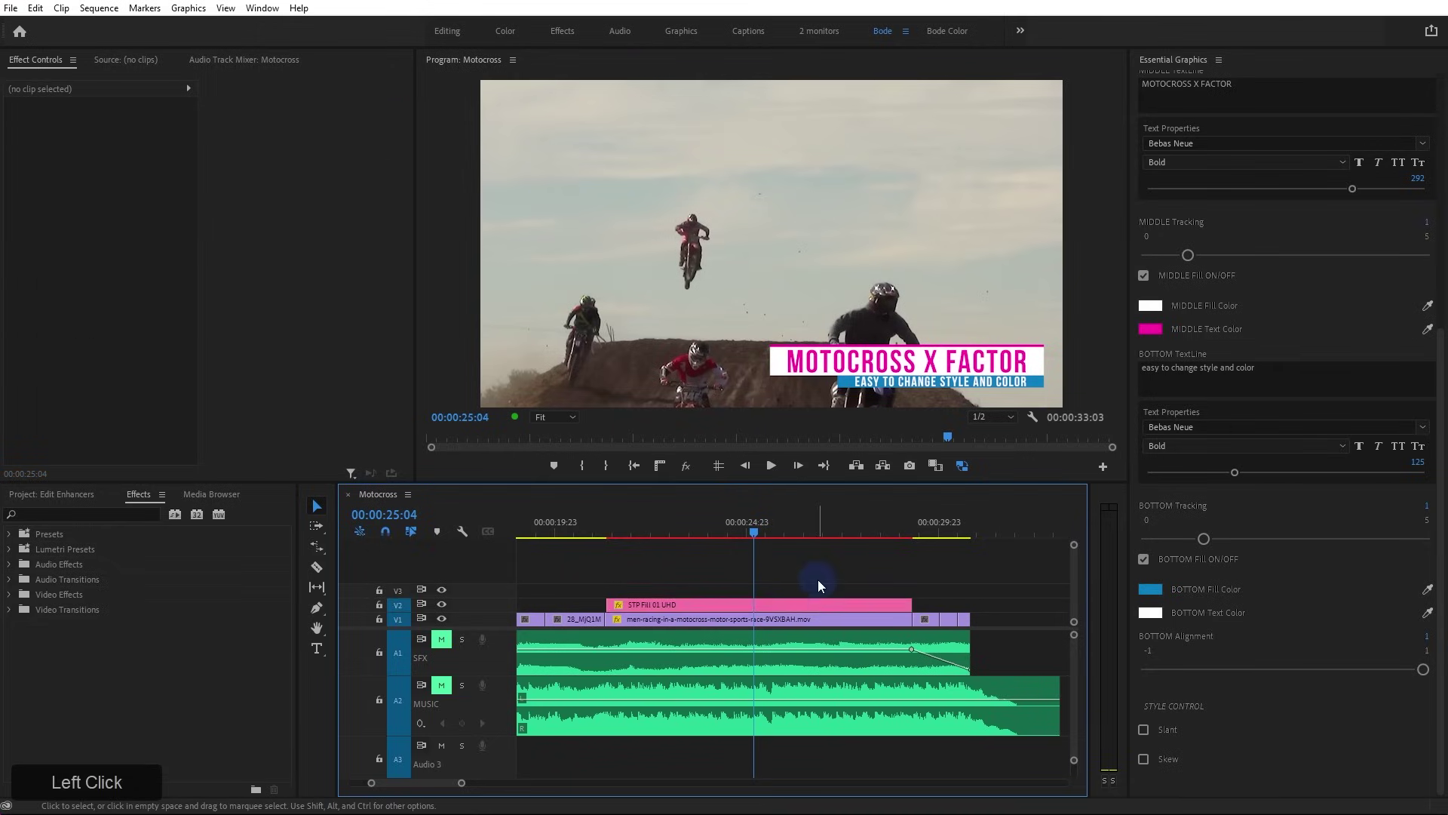
left_click(820, 603)
Delete the STP Fill title and drag the 07_Brush template onto track V2
key("Delete")
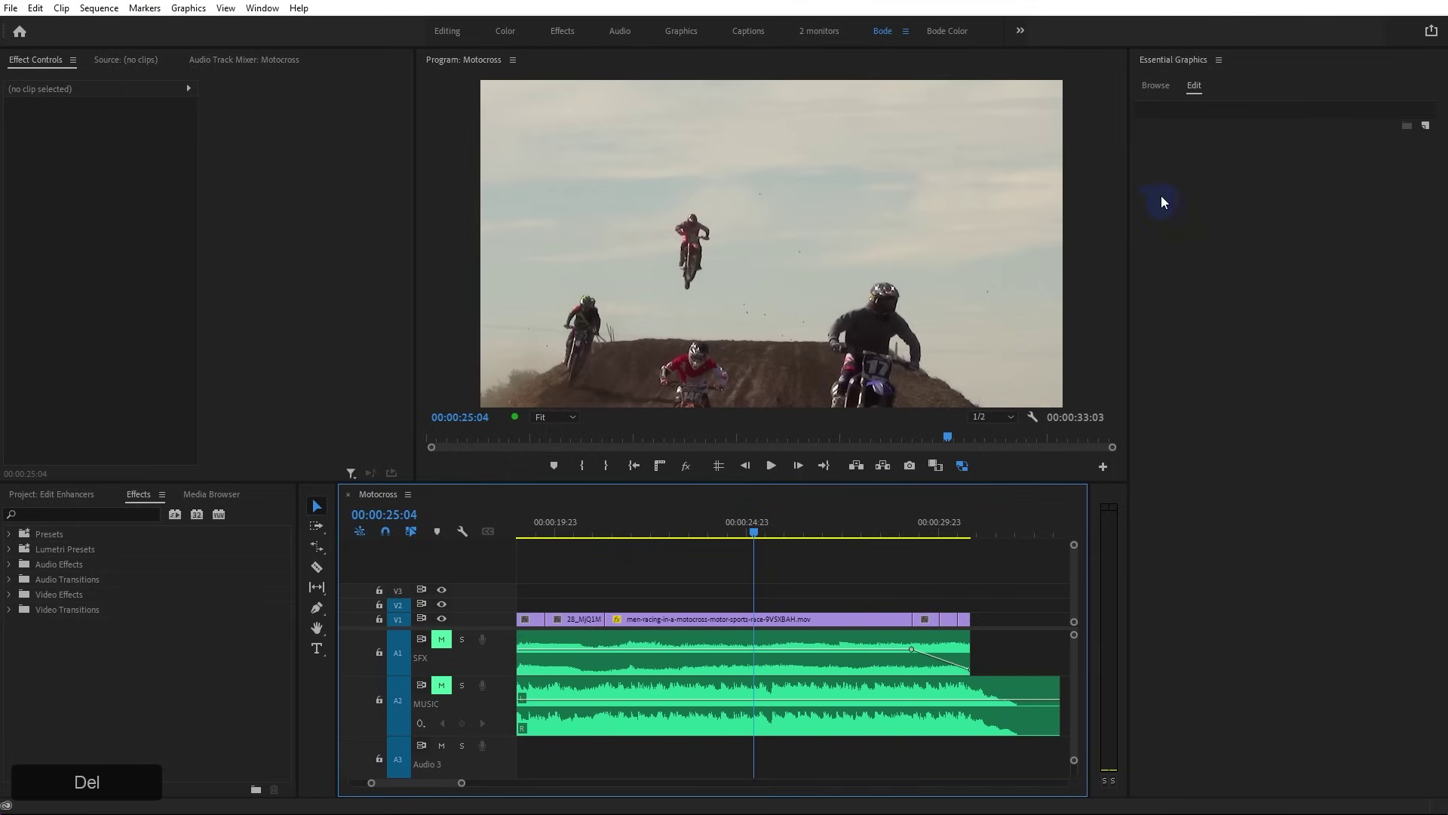
left_click(1152, 87)
scroll(1357, 490, "down", 5)
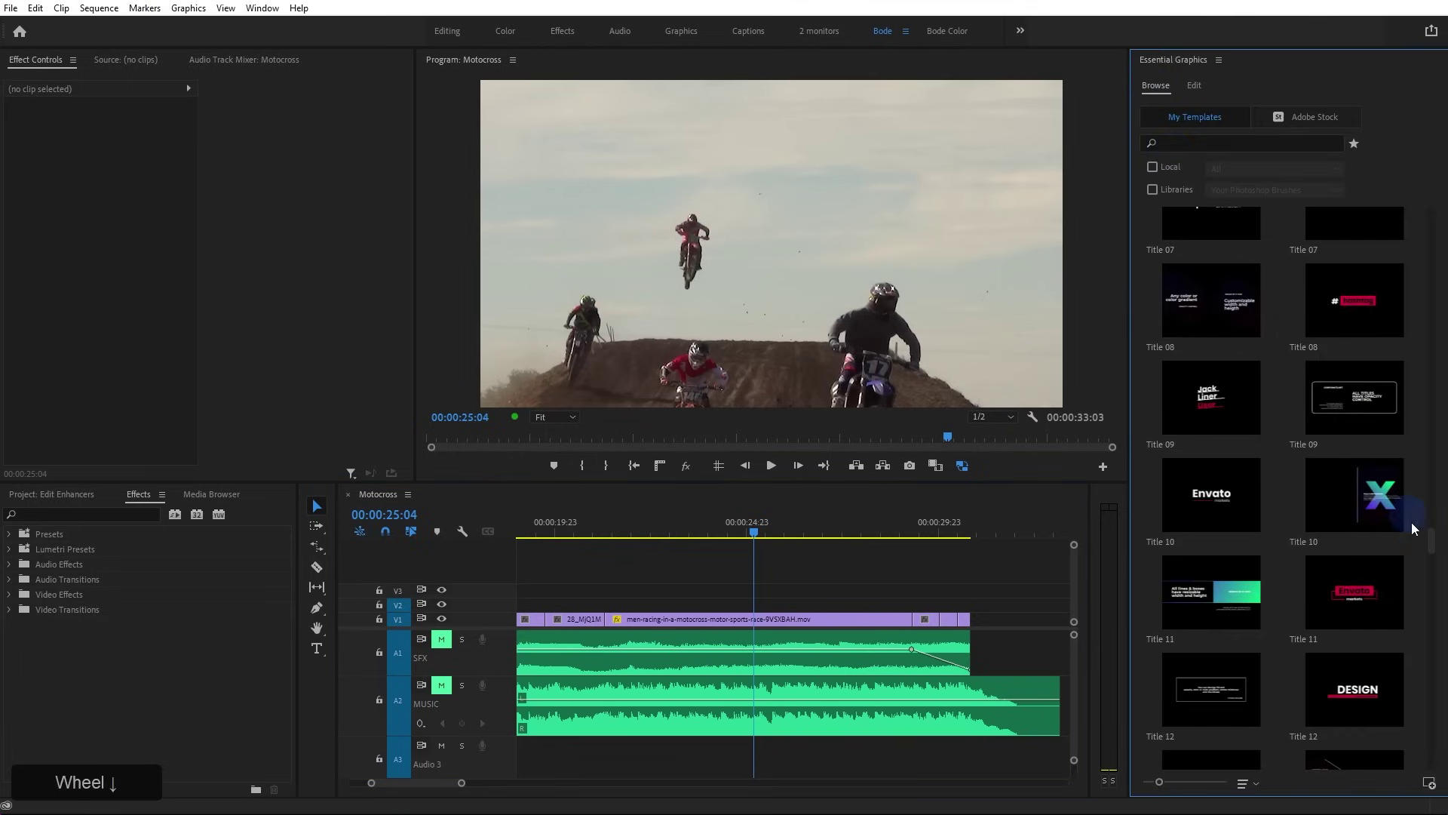
left_click_drag(1435, 542, 1412, 207)
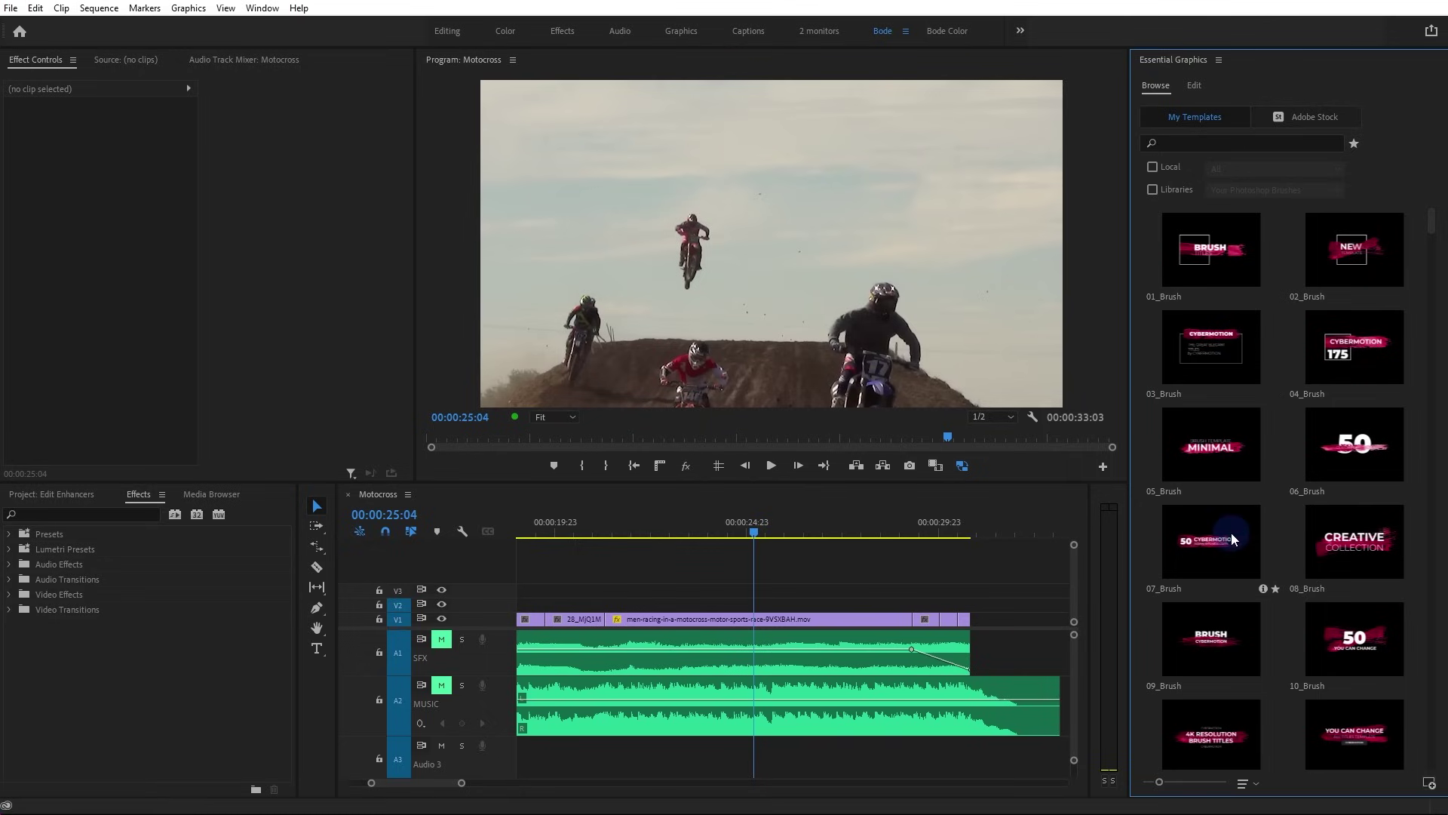
left_click_drag(1228, 546, 629, 602)
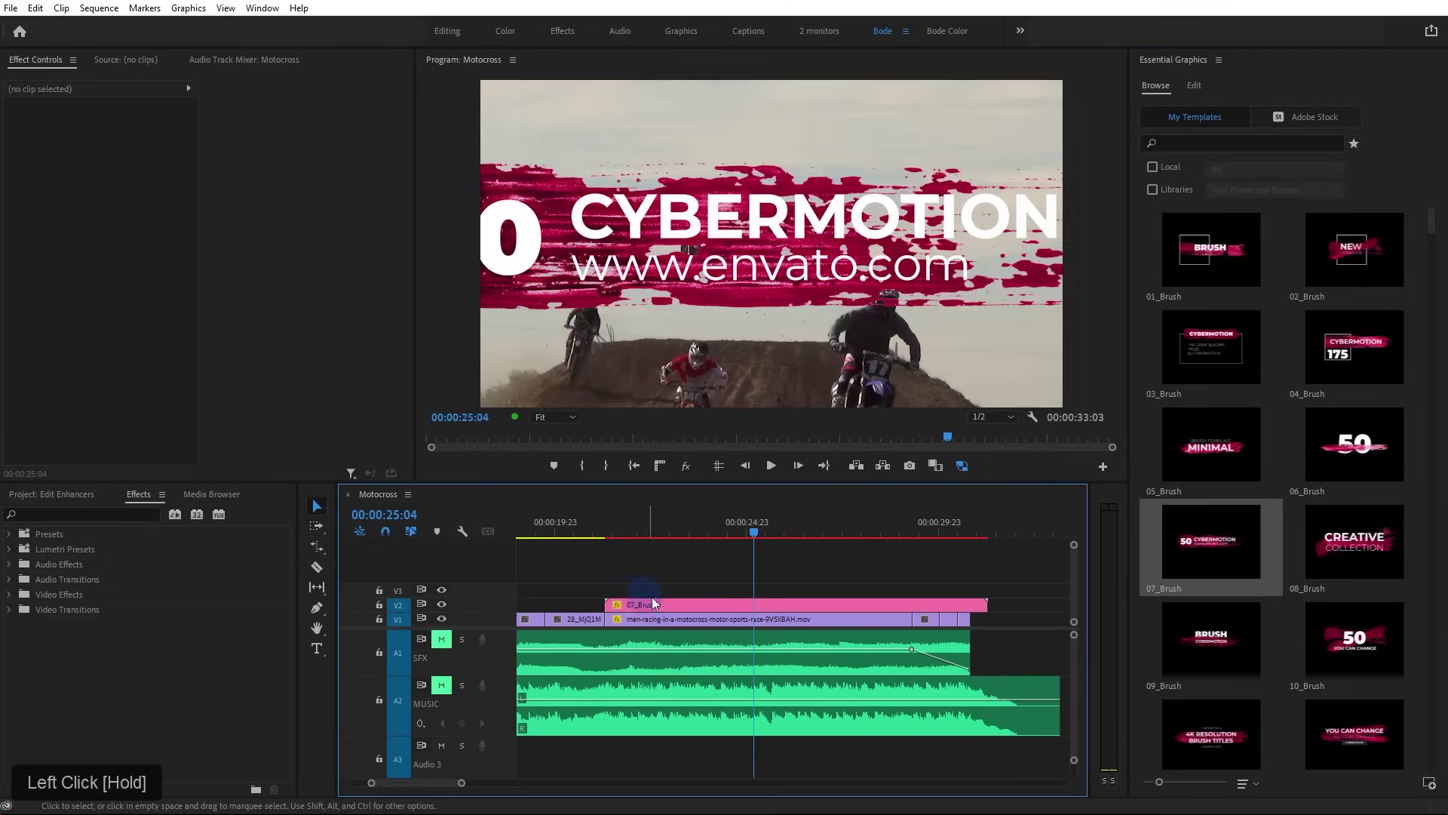
Set the 07_Brush clip's Scale to 50 in Effect Controls
left_click(724, 607)
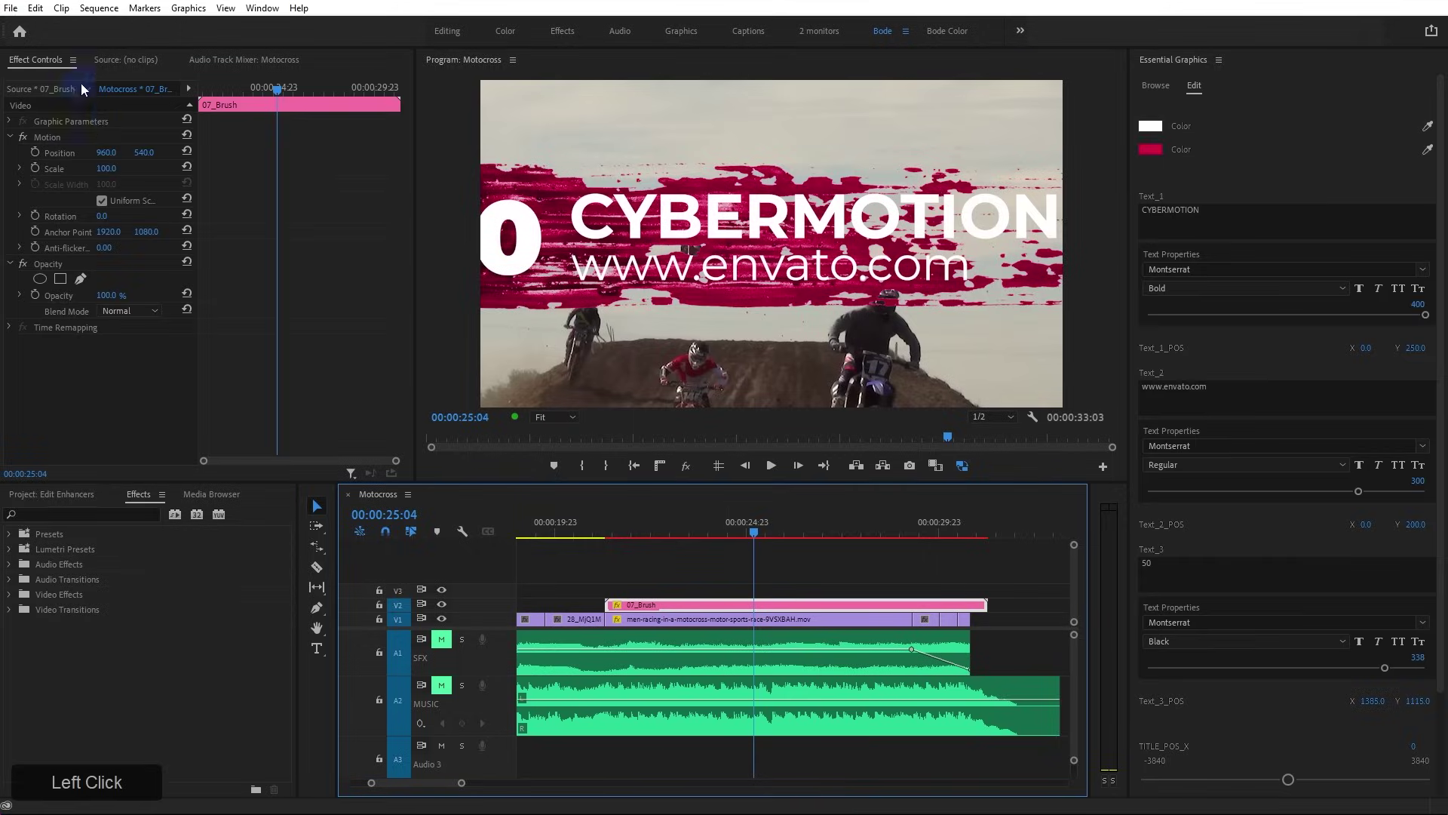
left_click(107, 172)
type("50")
key("Return")
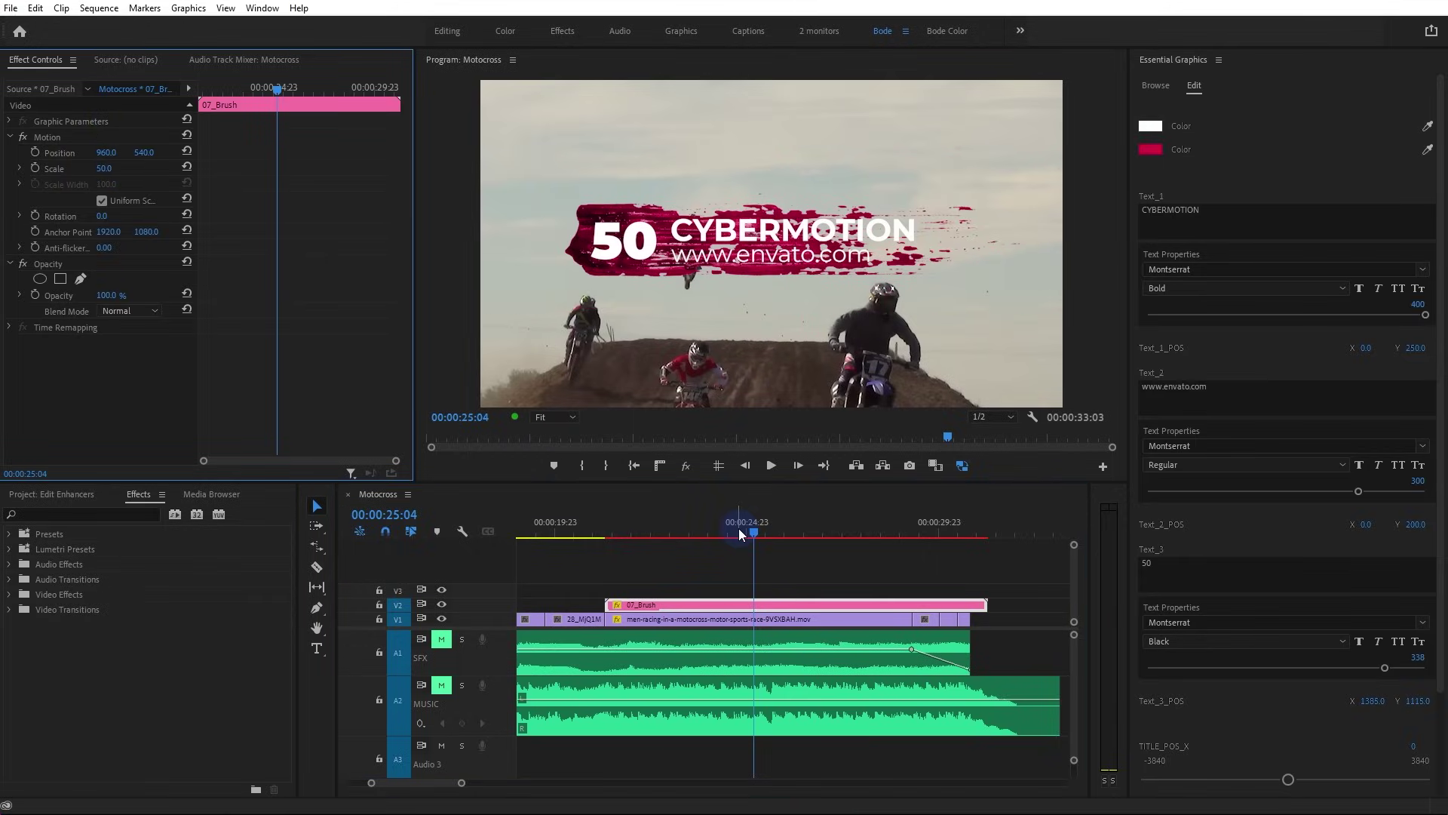
Change the brush stroke colour from red to blue 0024FF
left_click(1150, 149)
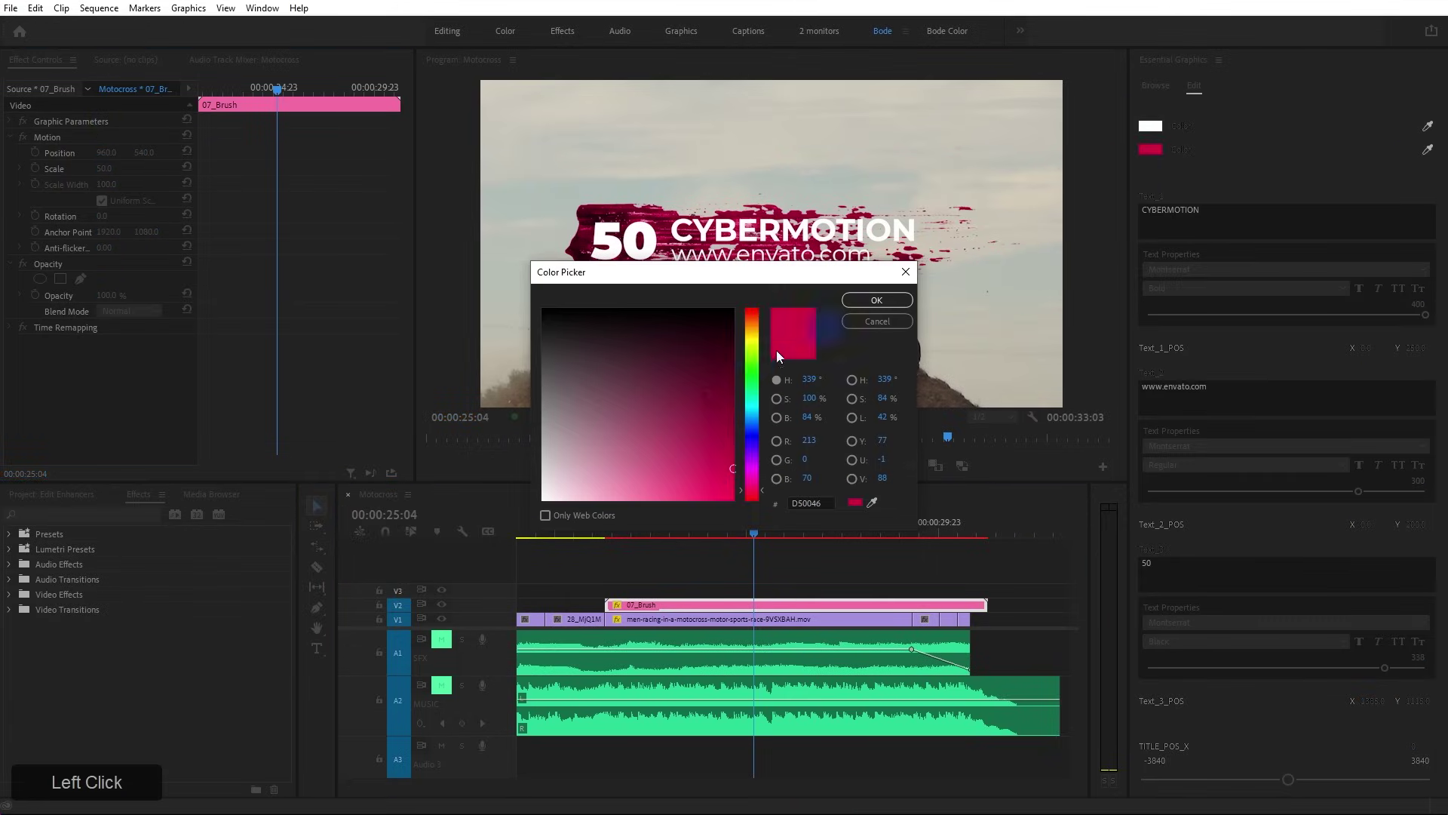
left_click(753, 430)
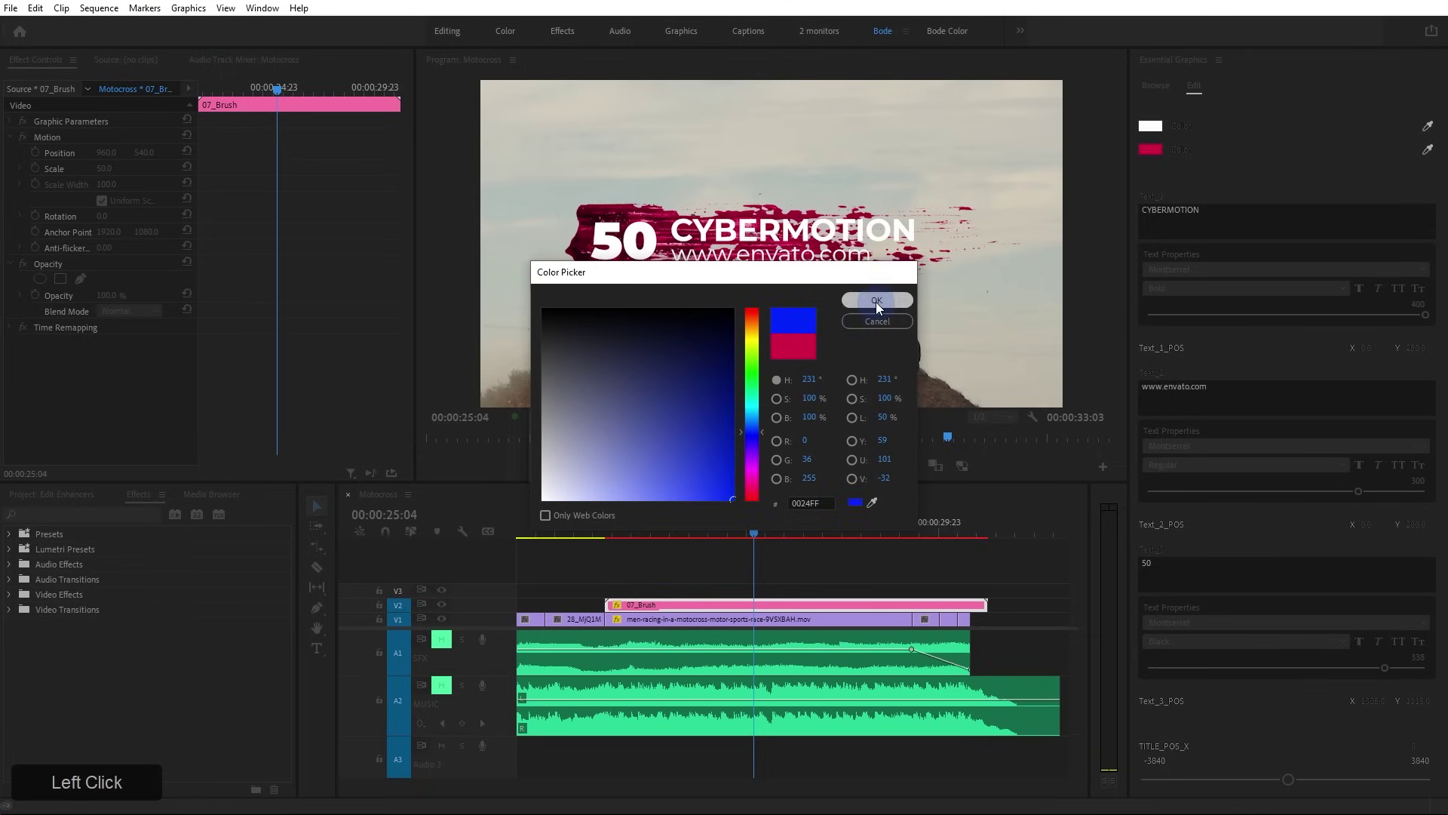
left_click(875, 300)
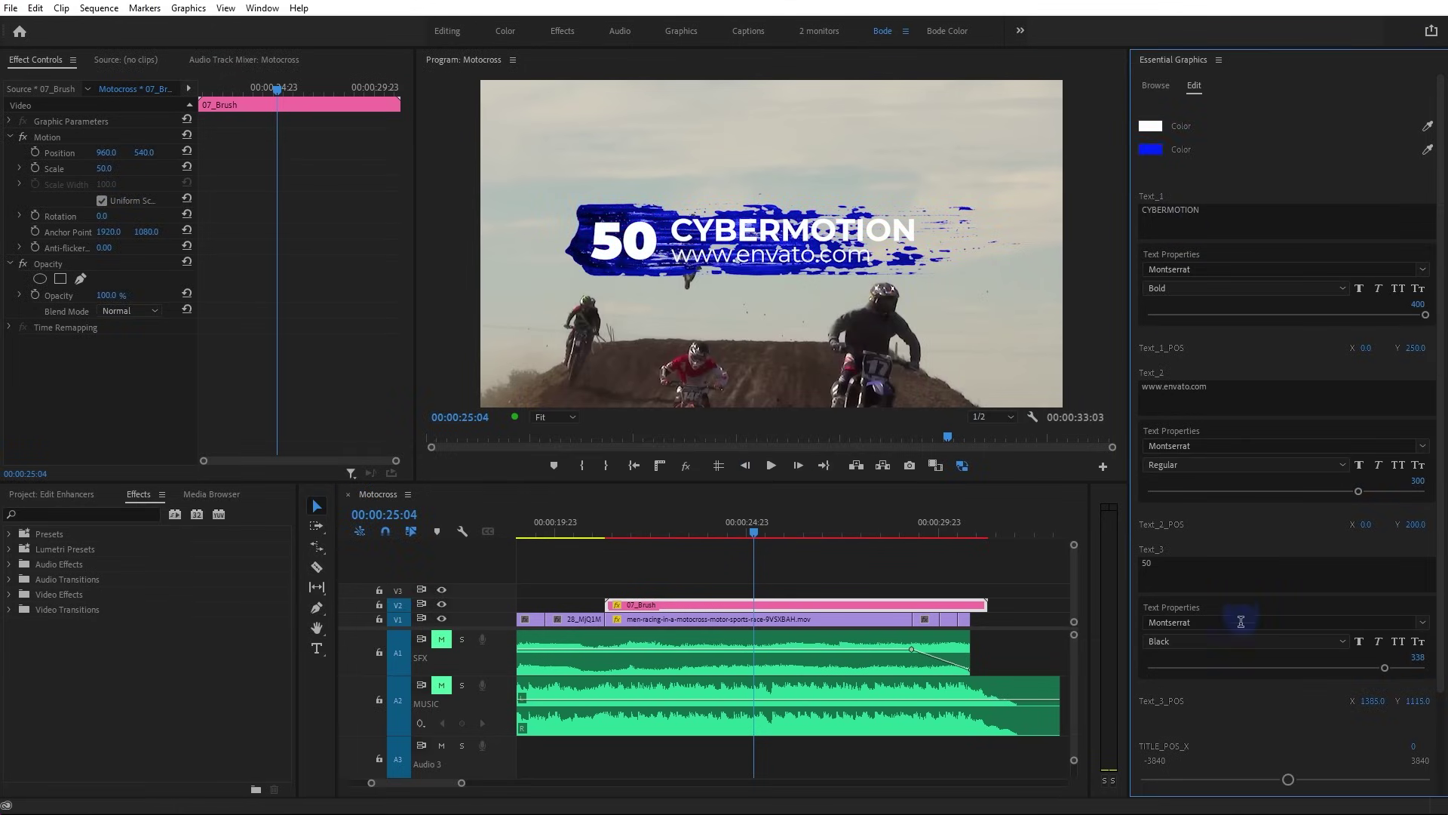
Try different title position and size values, then reset position and TITLE_Size back to 0
scroll(1243, 641, "down", 1)
scroll(1244, 685, "down", 2)
left_click(1287, 660)
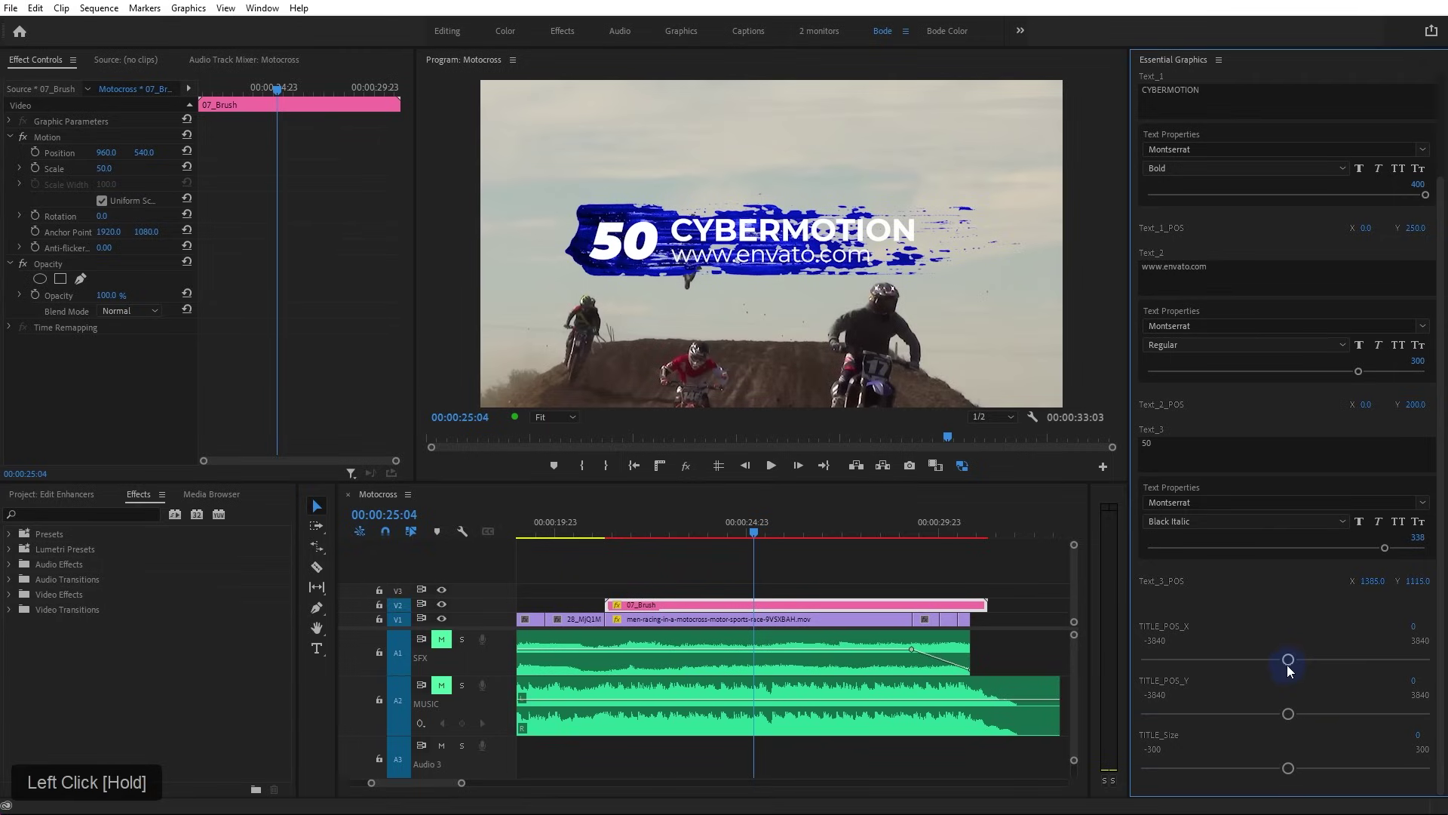
mouse_move(1289, 658)
left_mouse_down()
mouse_move(1426, 658)
mouse_move(925, 673)
mouse_move(1425, 659)
mouse_move(1145, 682)
mouse_move(1416, 664)
mouse_move(1252, 673)
mouse_move(1291, 673)
left_mouse_up()
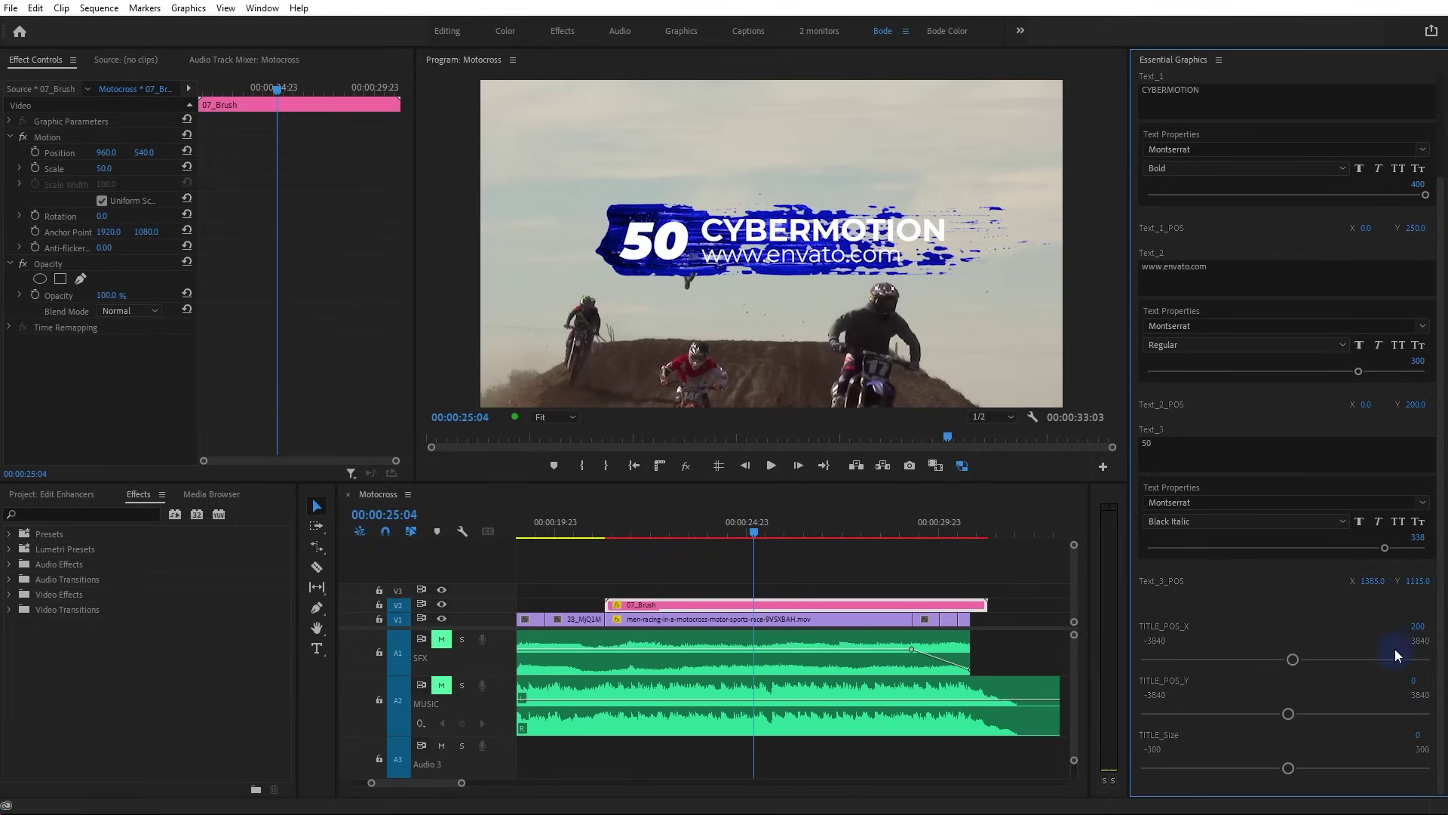
double_click(1294, 660)
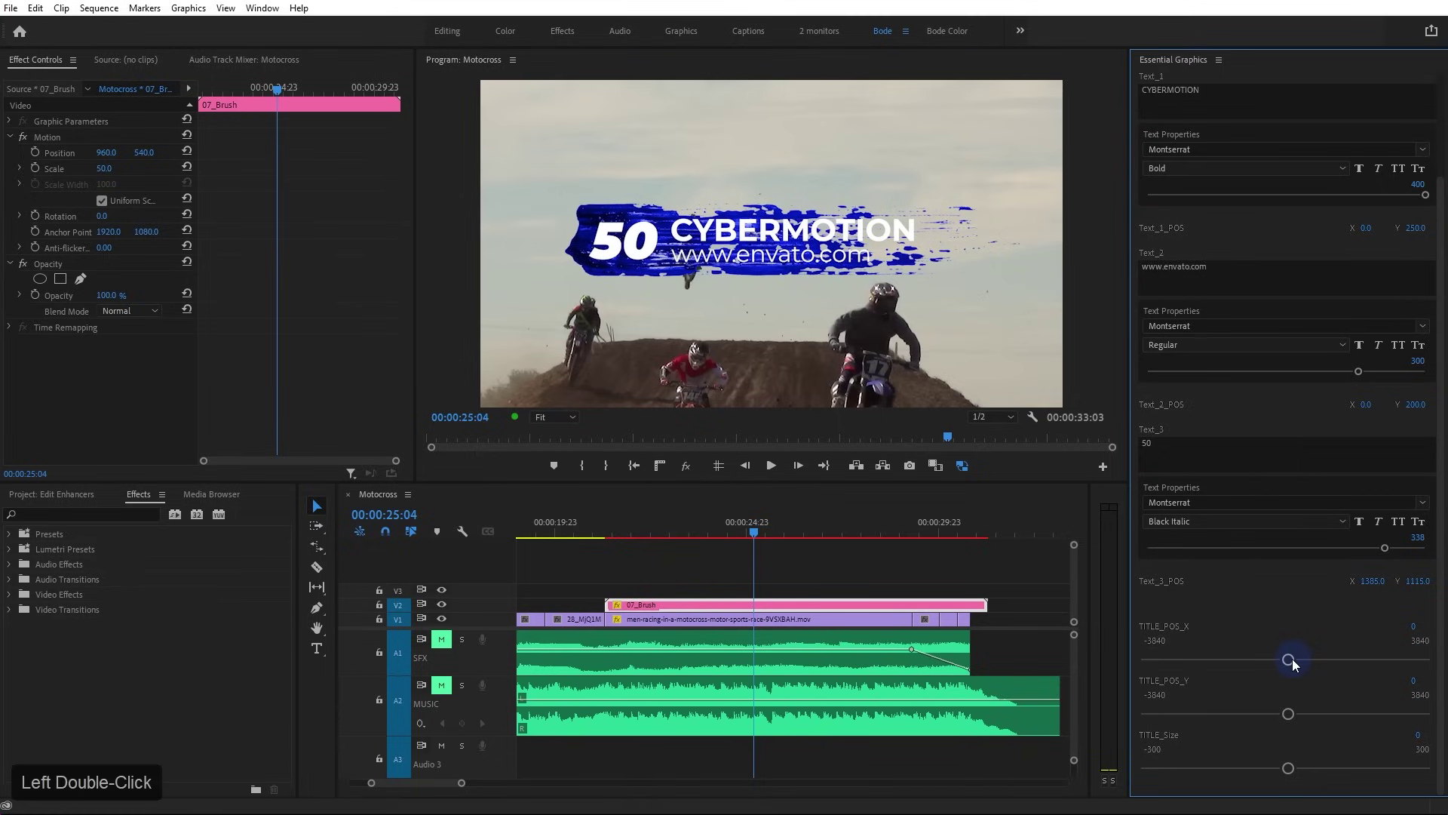
double_click(1386, 549)
mouse_move(1292, 769)
left_mouse_down()
mouse_move(1421, 771)
mouse_move(1274, 768)
left_mouse_up()
mouse_move(1288, 713)
left_mouse_down()
mouse_move(1437, 714)
mouse_move(1297, 711)
left_mouse_up()
double_click(1296, 712)
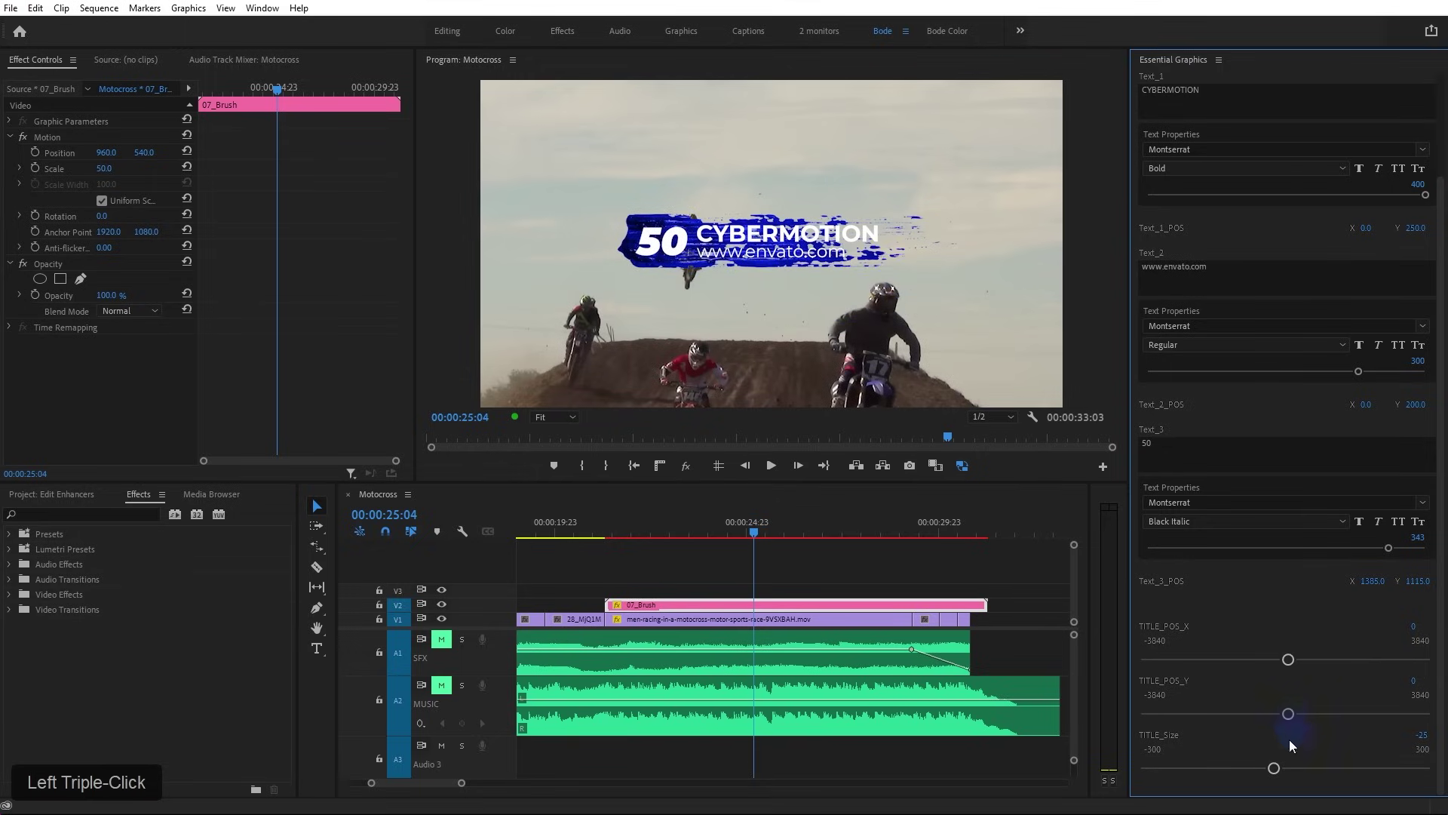
double_click(1279, 766)
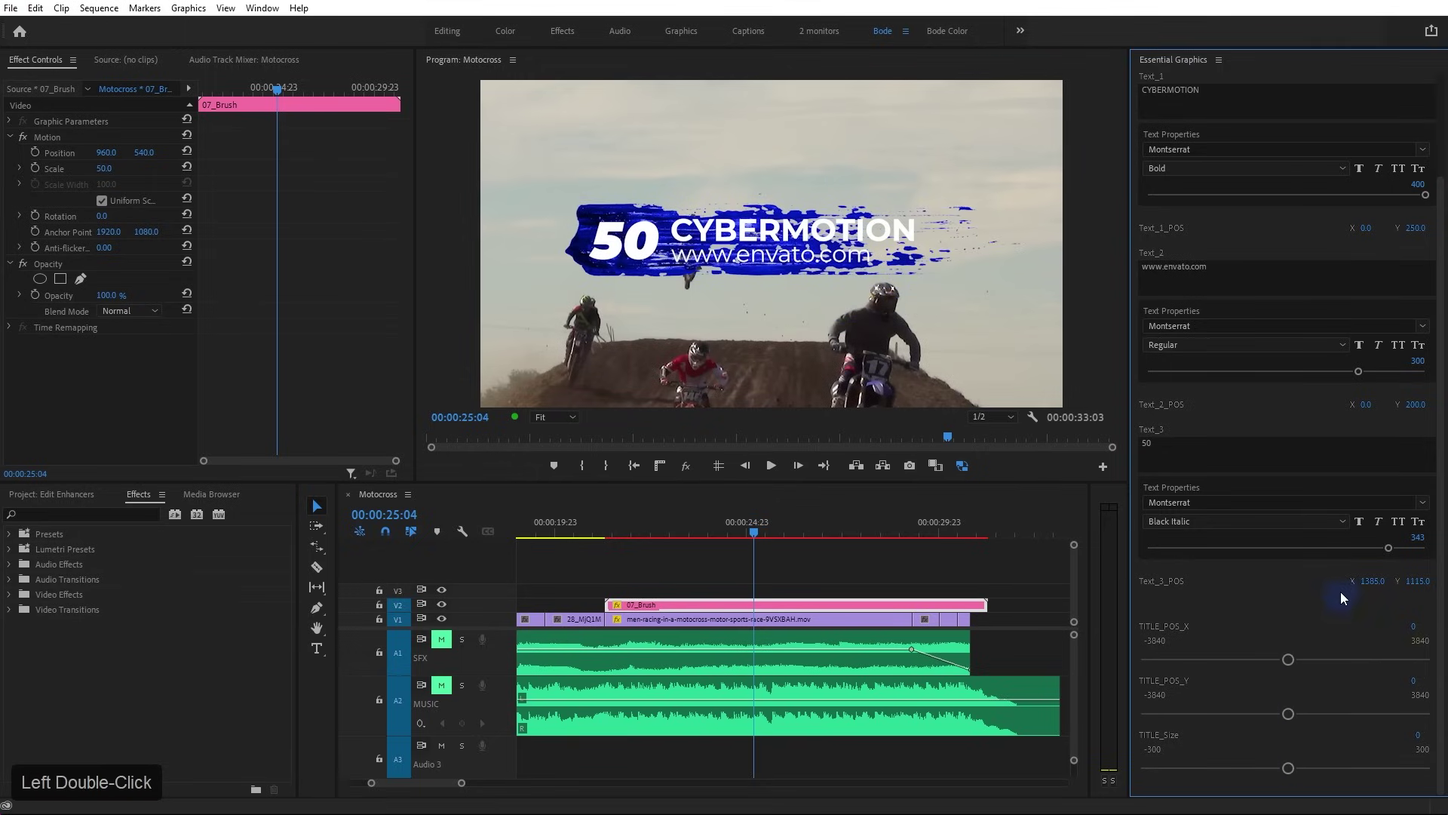
Play the 07_Brush title animation from the start of the clip
left_click_drag(1441, 232, 1439, 124)
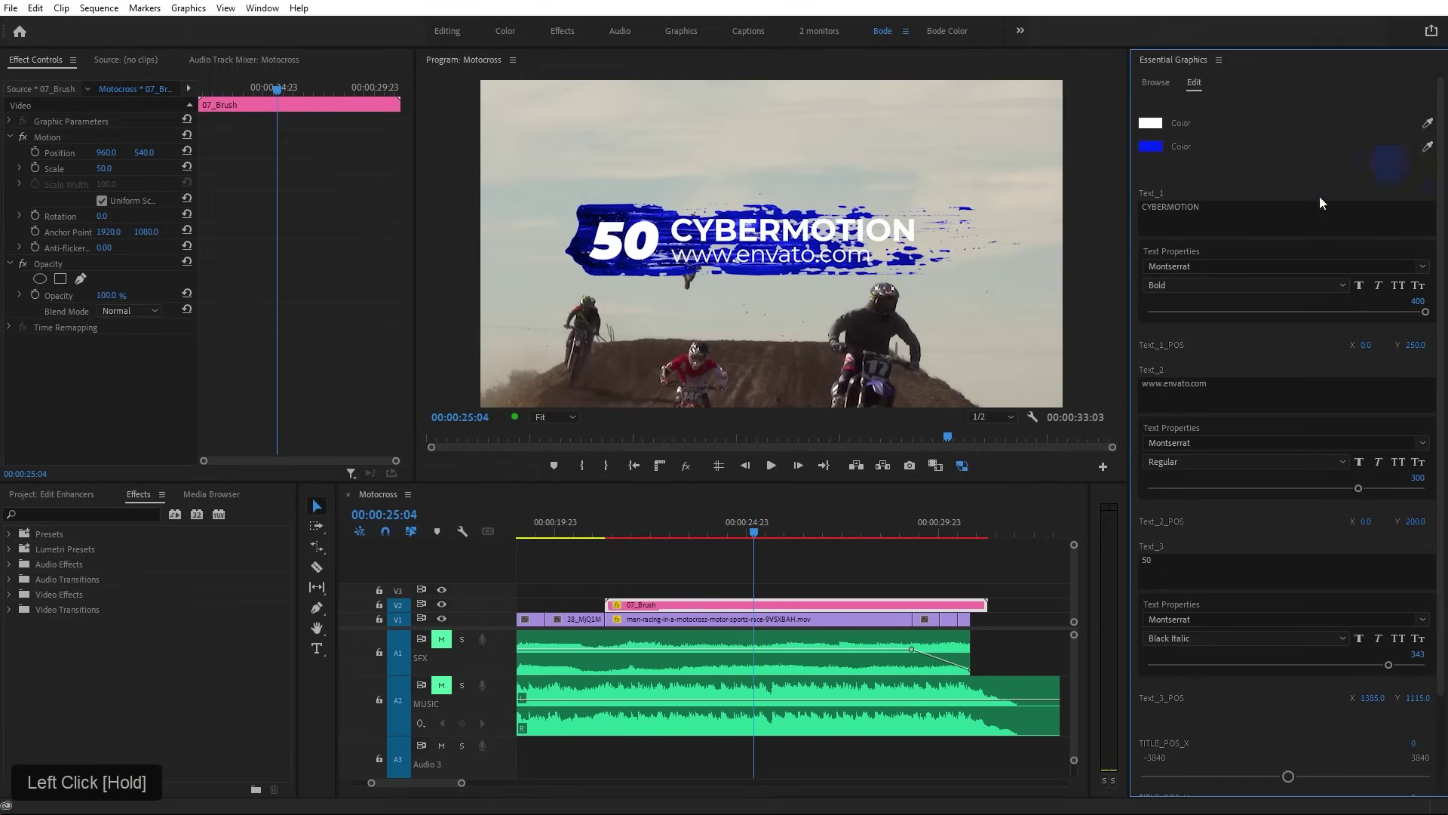
left_click_drag(603, 533, 608, 532)
key("space")
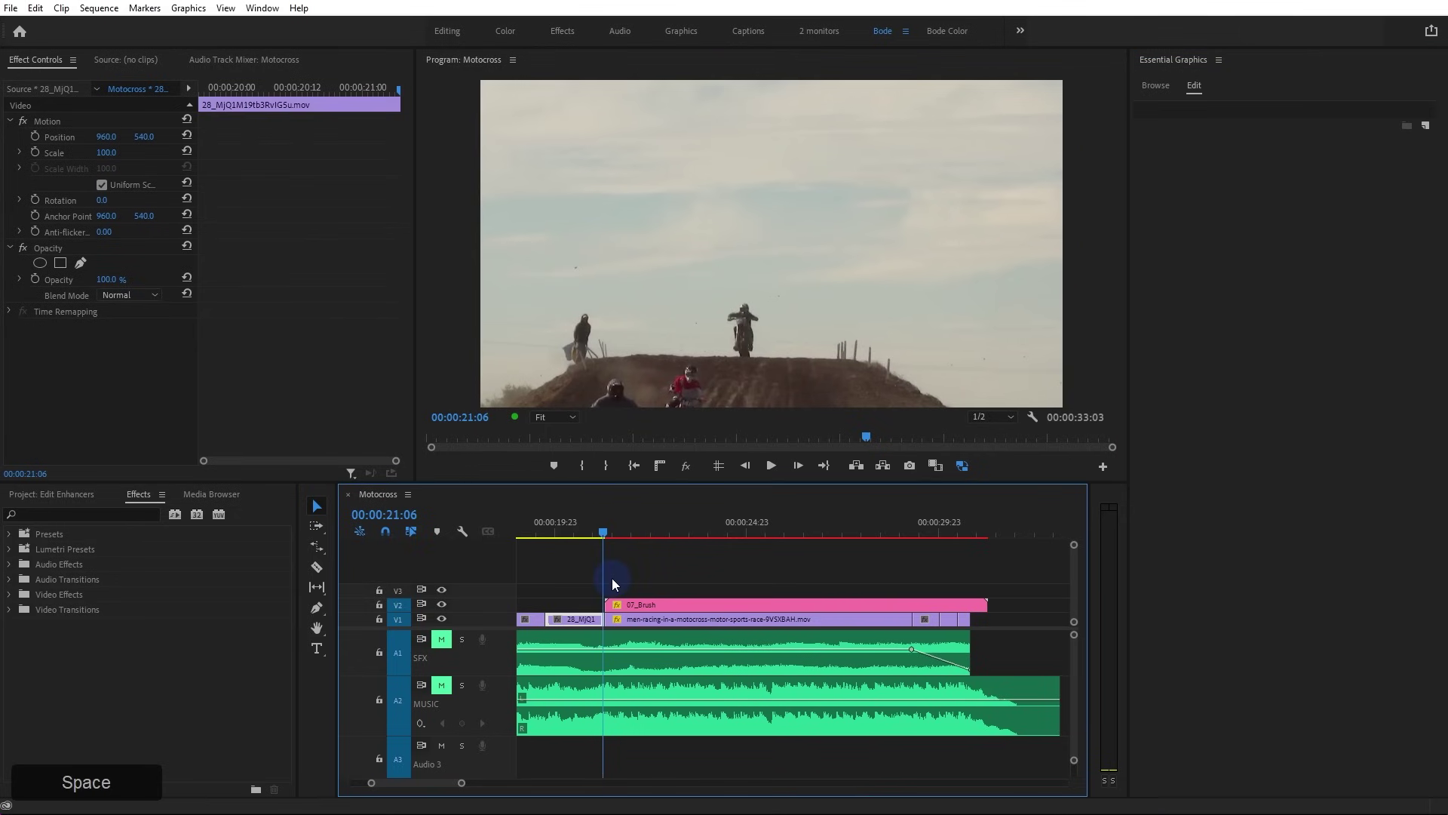
Stop playback and rate-stretch the 07_Brush clip to 253.59% speed
key("space")
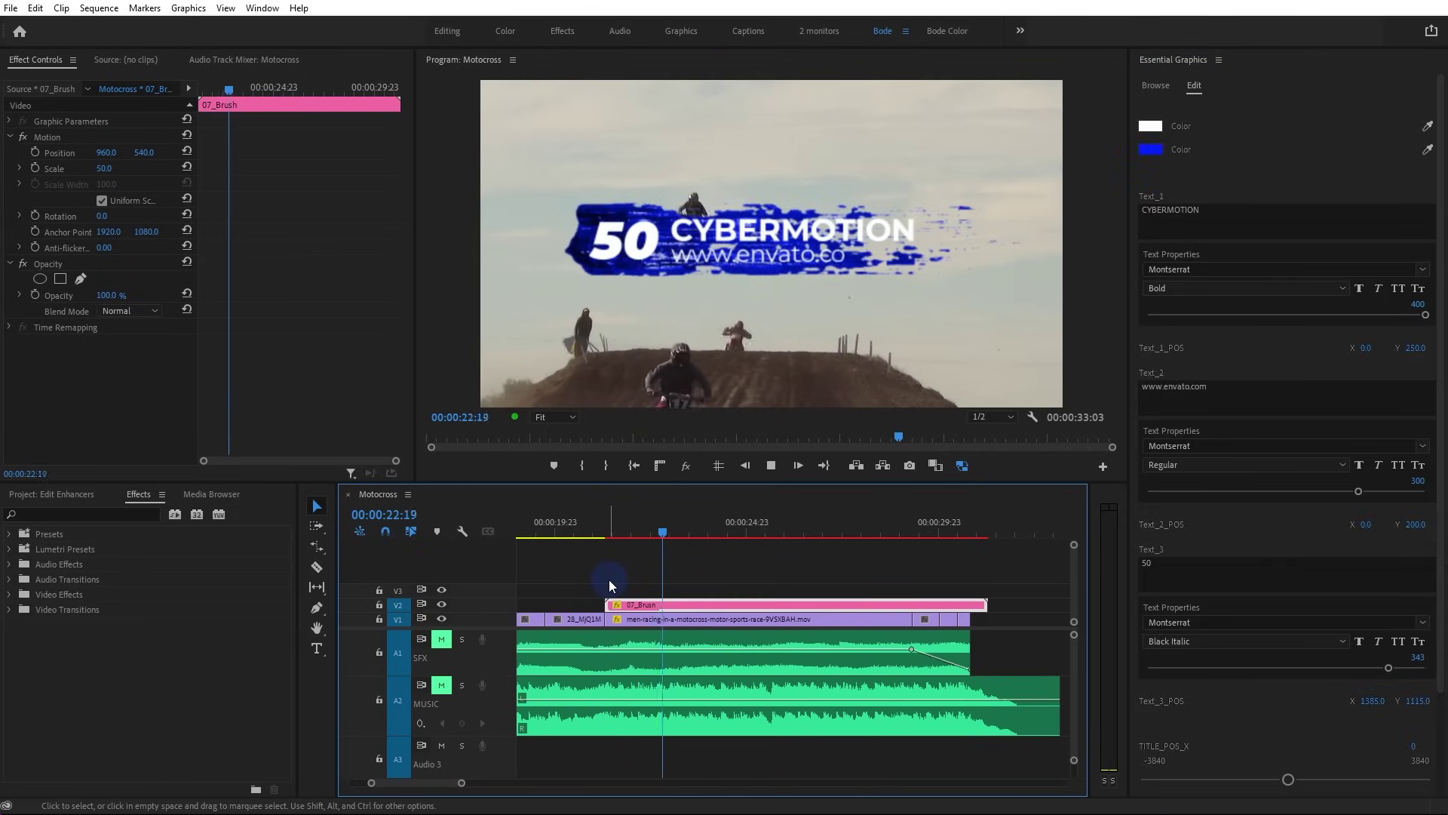
left_click_drag(853, 532, 644, 550)
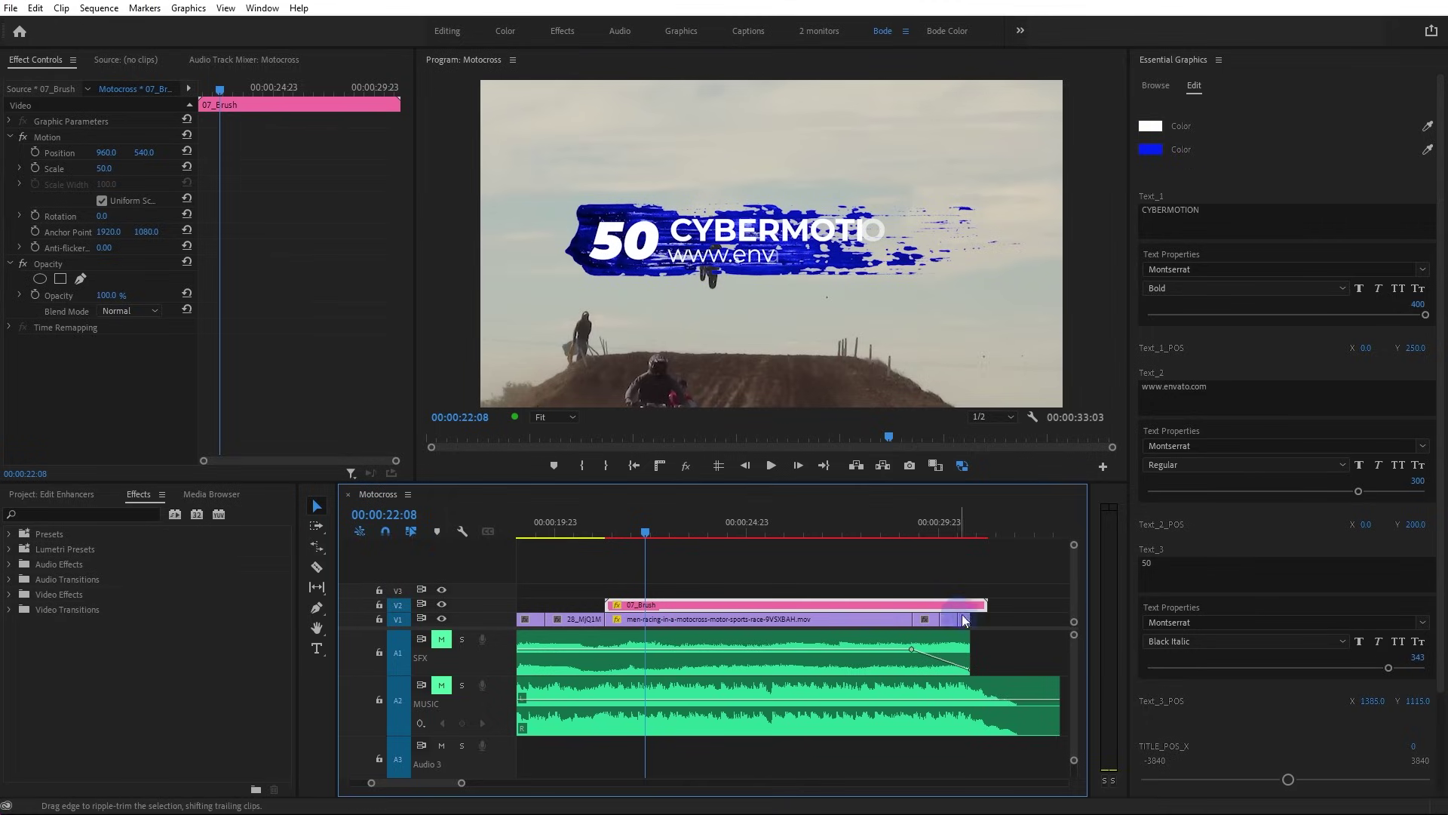
key("r")
left_click_drag(985, 601, 756, 615)
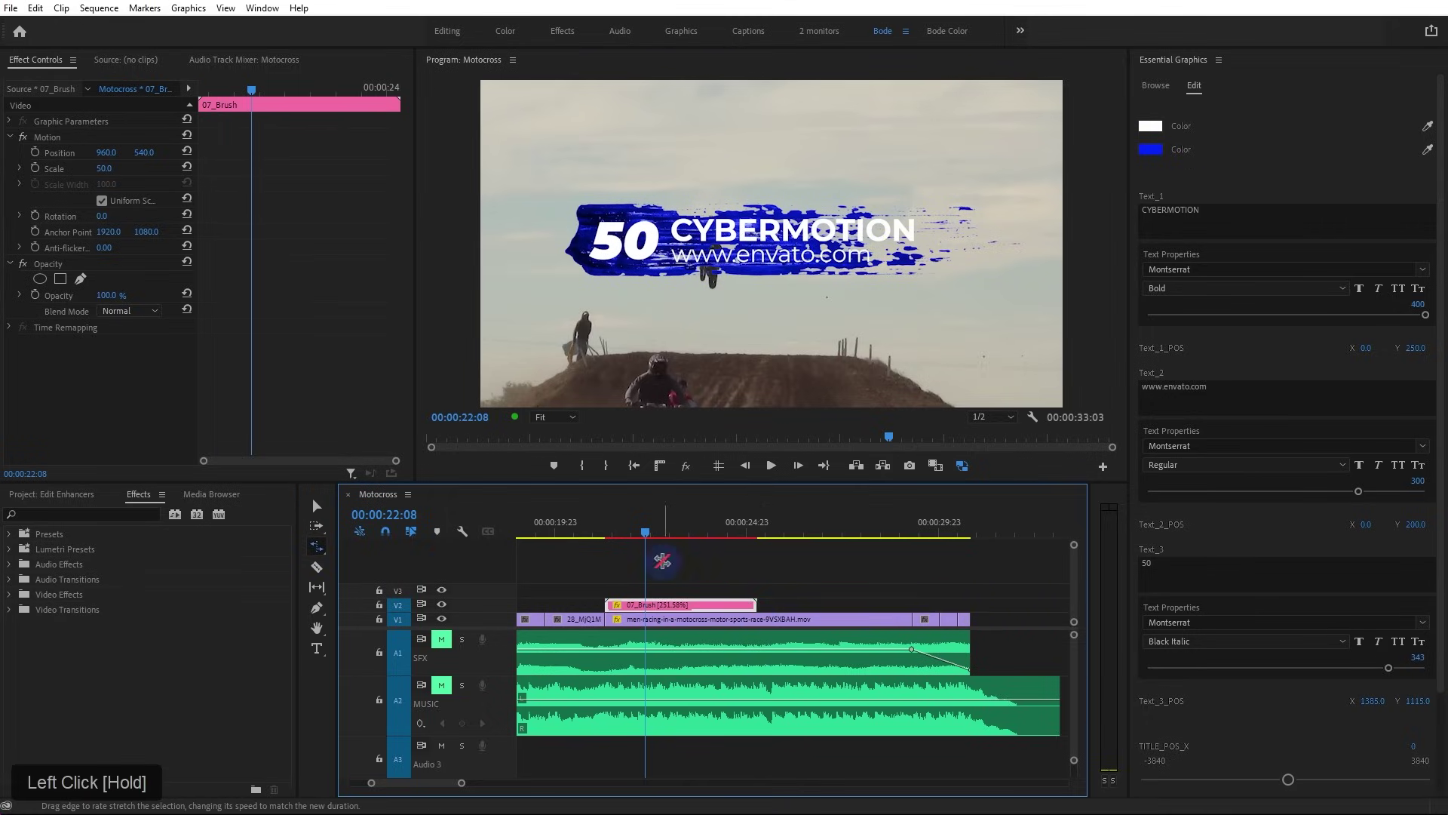
Preview the sped-up title, check it at 00:00:23:11, then rewind to its start
left_click(600, 532)
key("space")
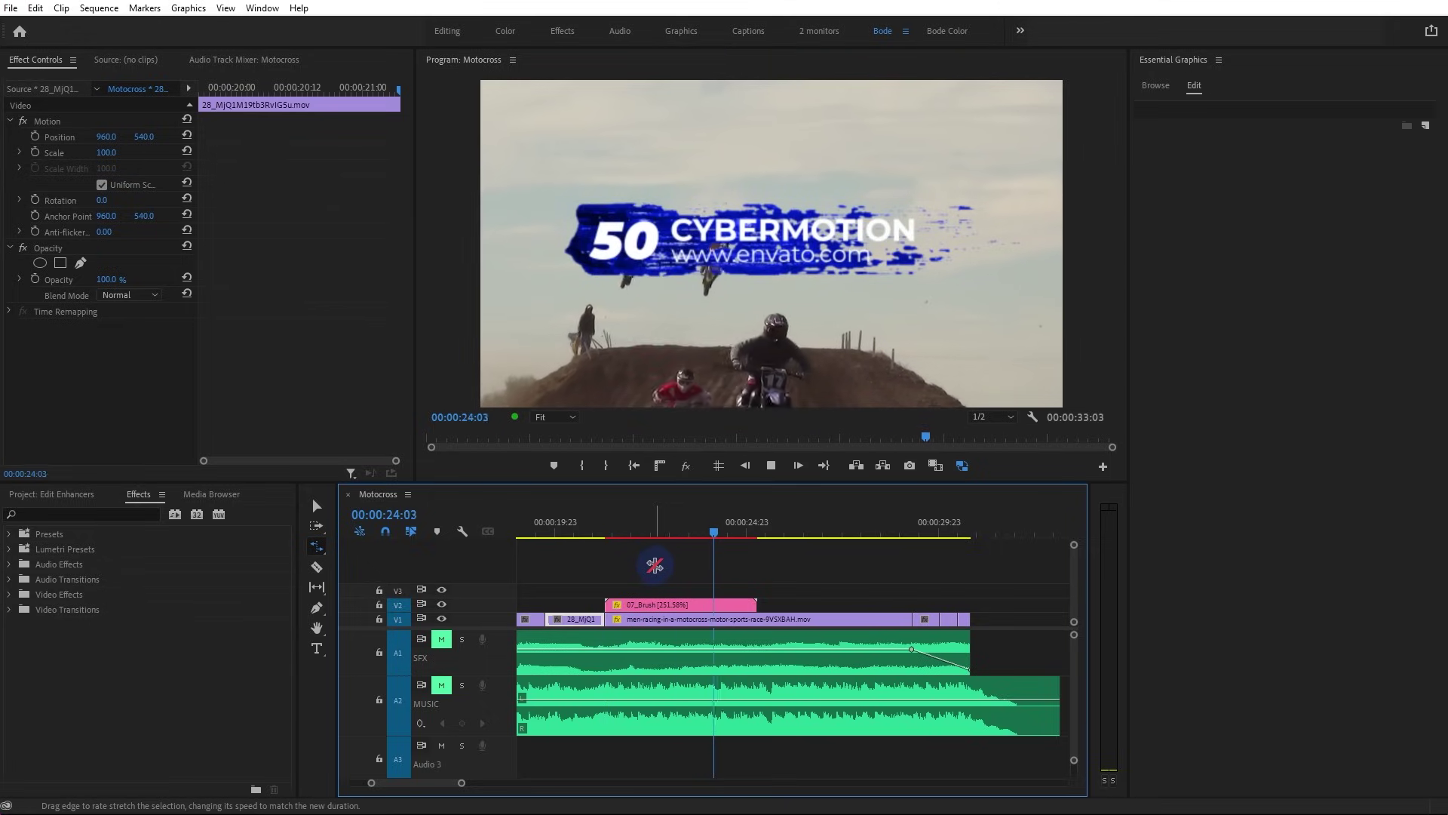
key("space")
left_click(670, 533)
left_click_drag(667, 529, 688, 531)
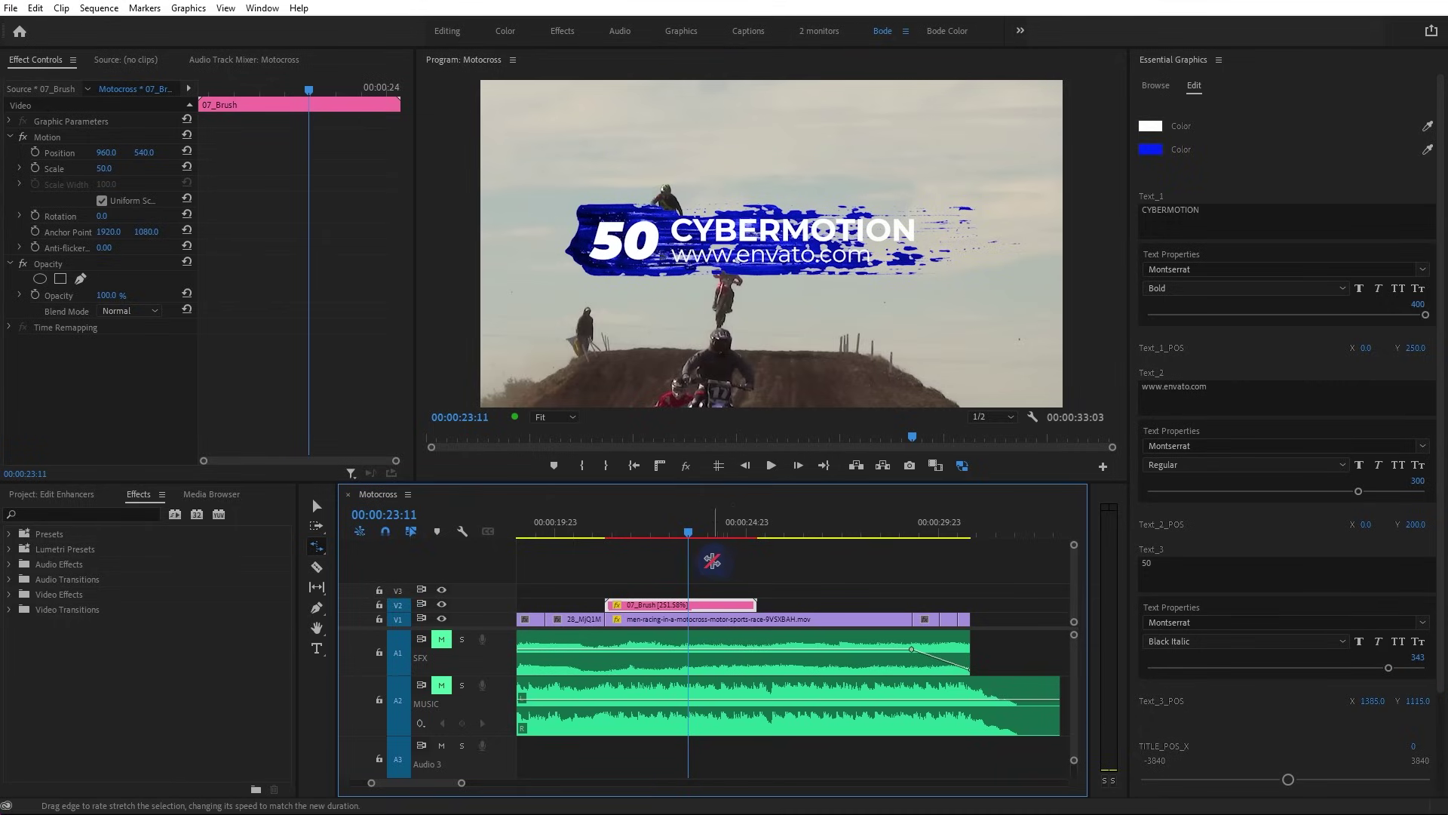
left_click_drag(688, 533, 617, 537)
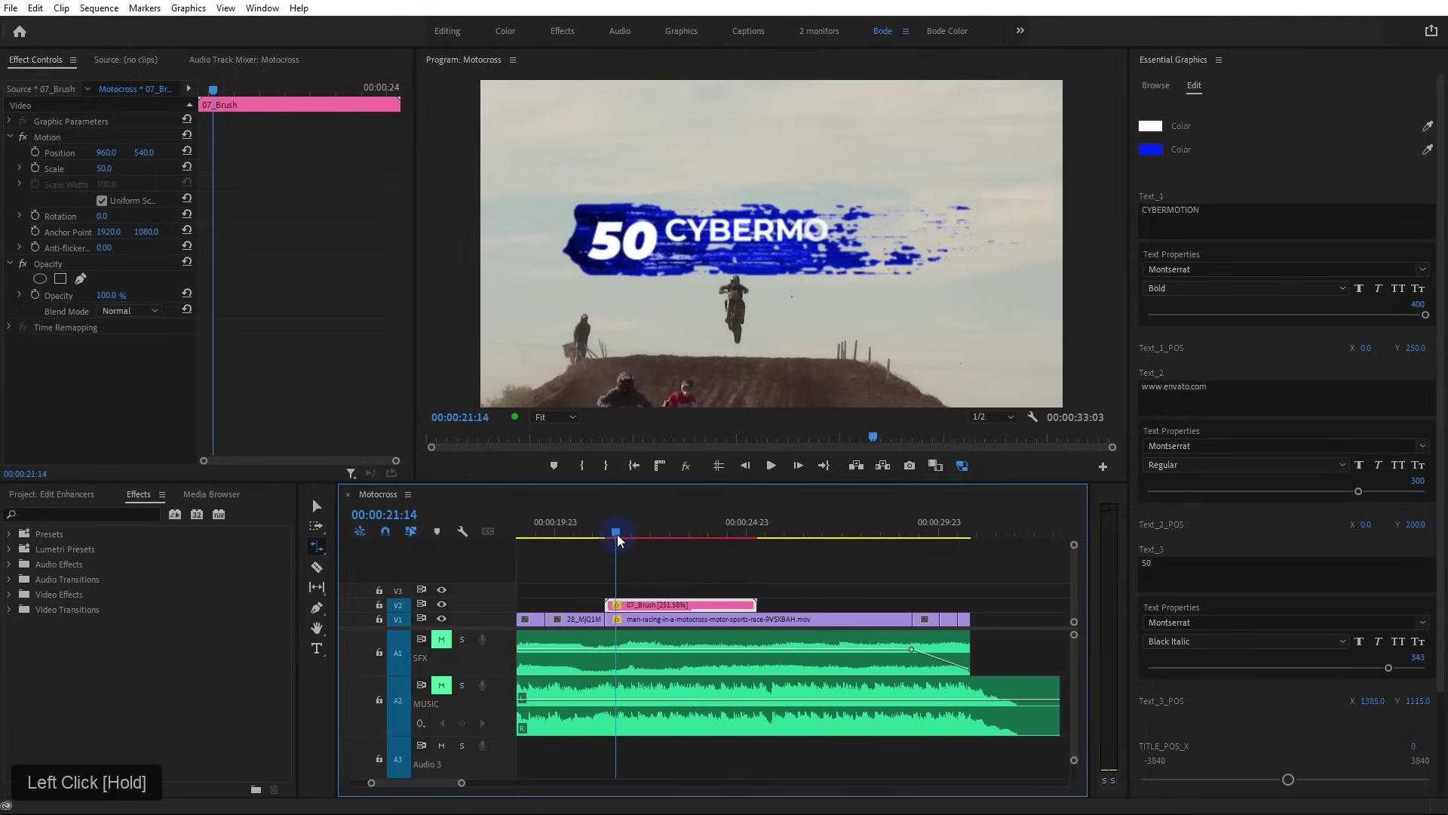
Delete the 07_Brush title from the timeline with the Selection tool
key("v")
left_click(701, 604)
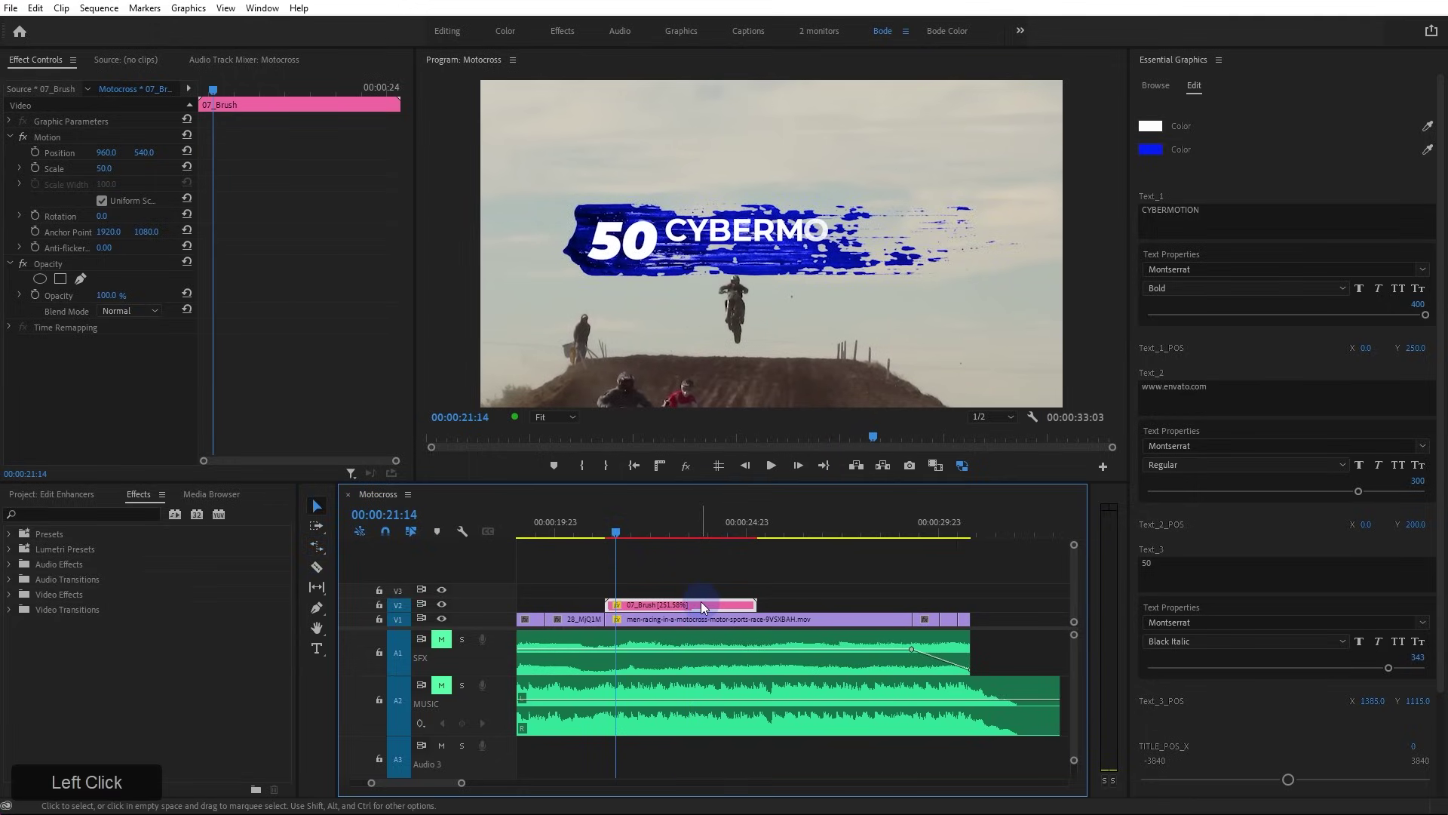
key("Delete")
Place the Colorful Modern Title 09 template on track V2 and select it
left_click_drag(1354, 407, 654, 608)
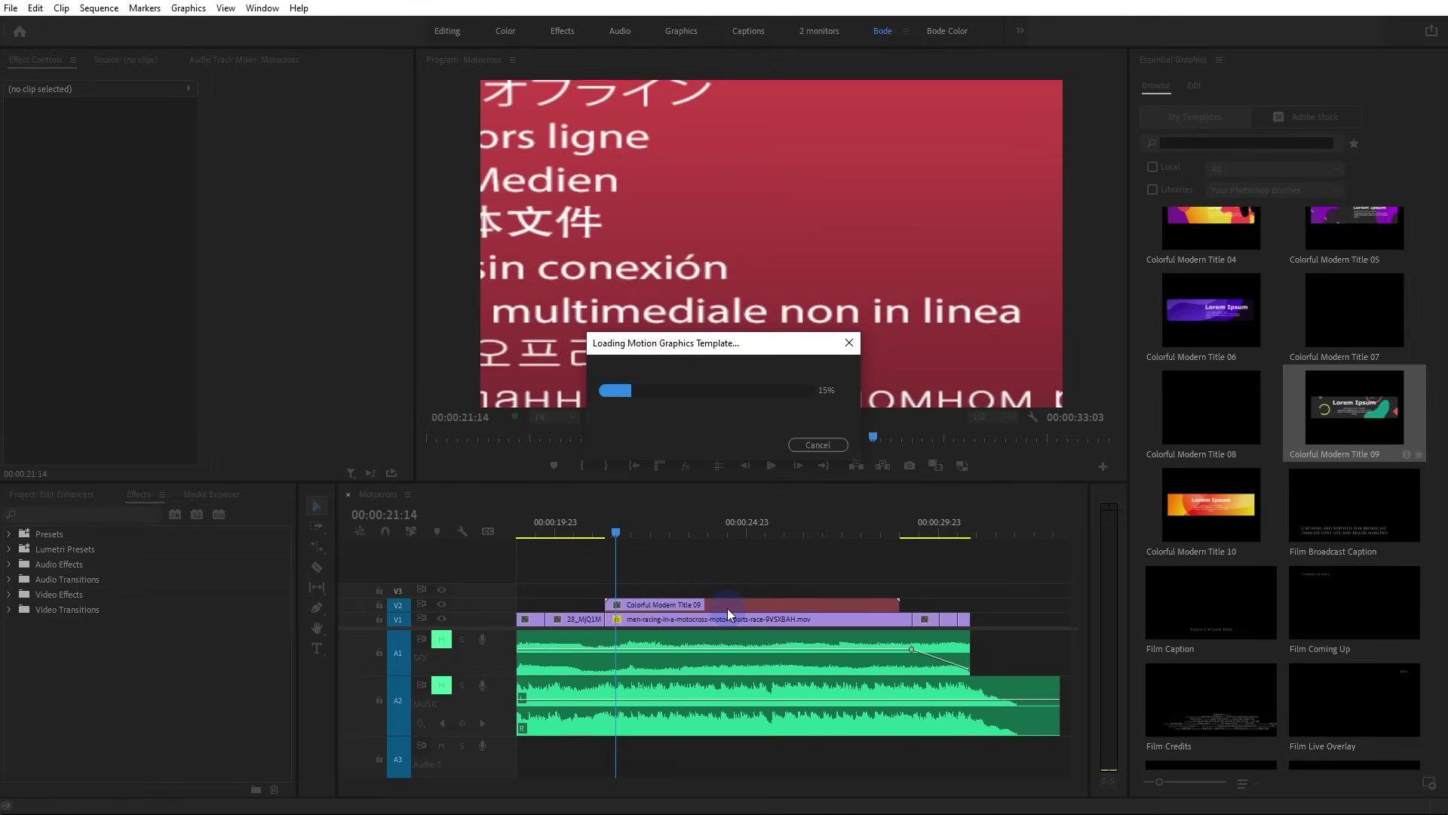
left_click(698, 534)
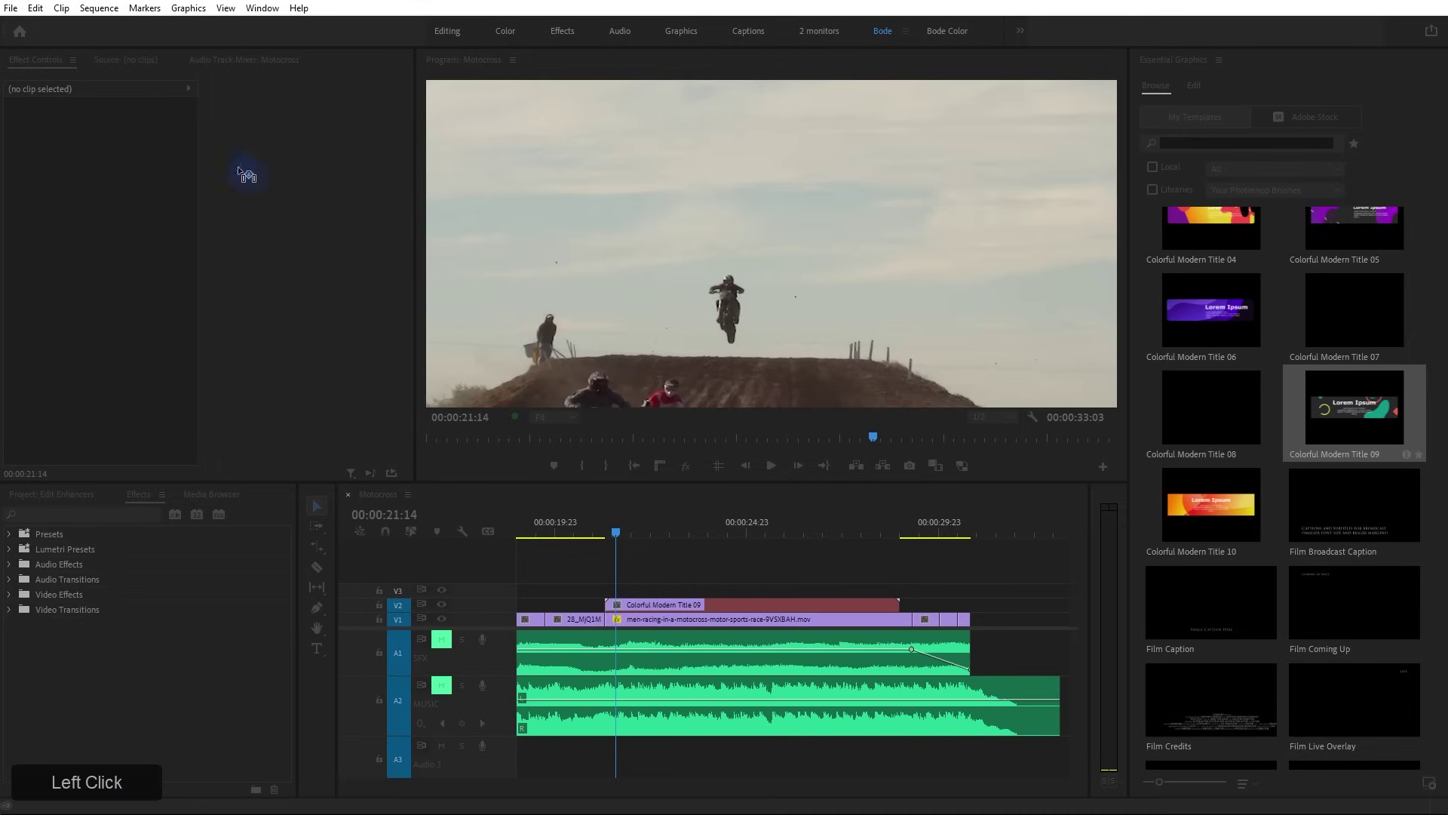
left_click(711, 604)
left_click(718, 605)
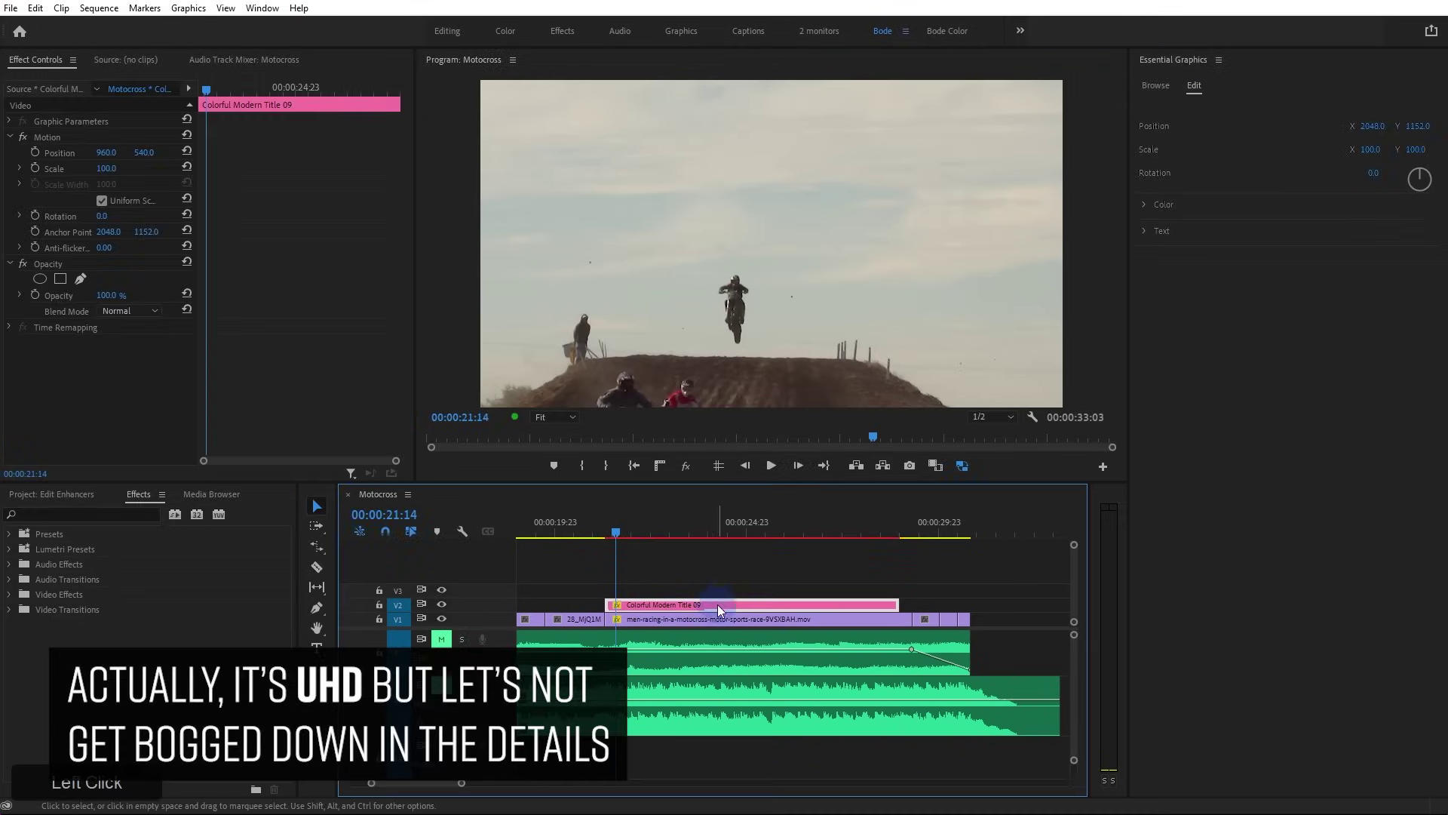
left_click(586, 333)
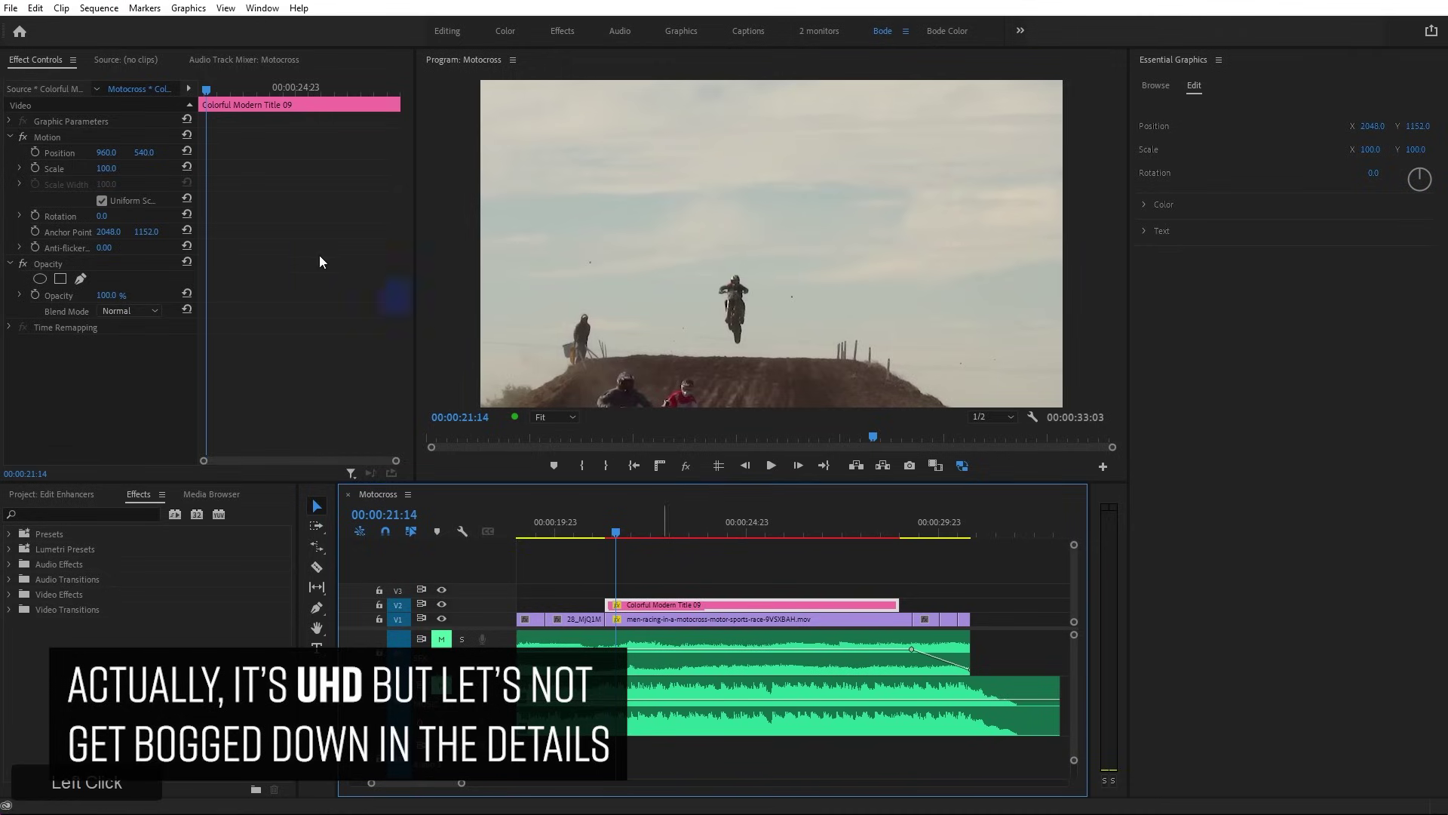
Set the title's Scale to 50 and play it over the motocross footage
left_click(129, 170)
type("50")
key("KP_Enter")
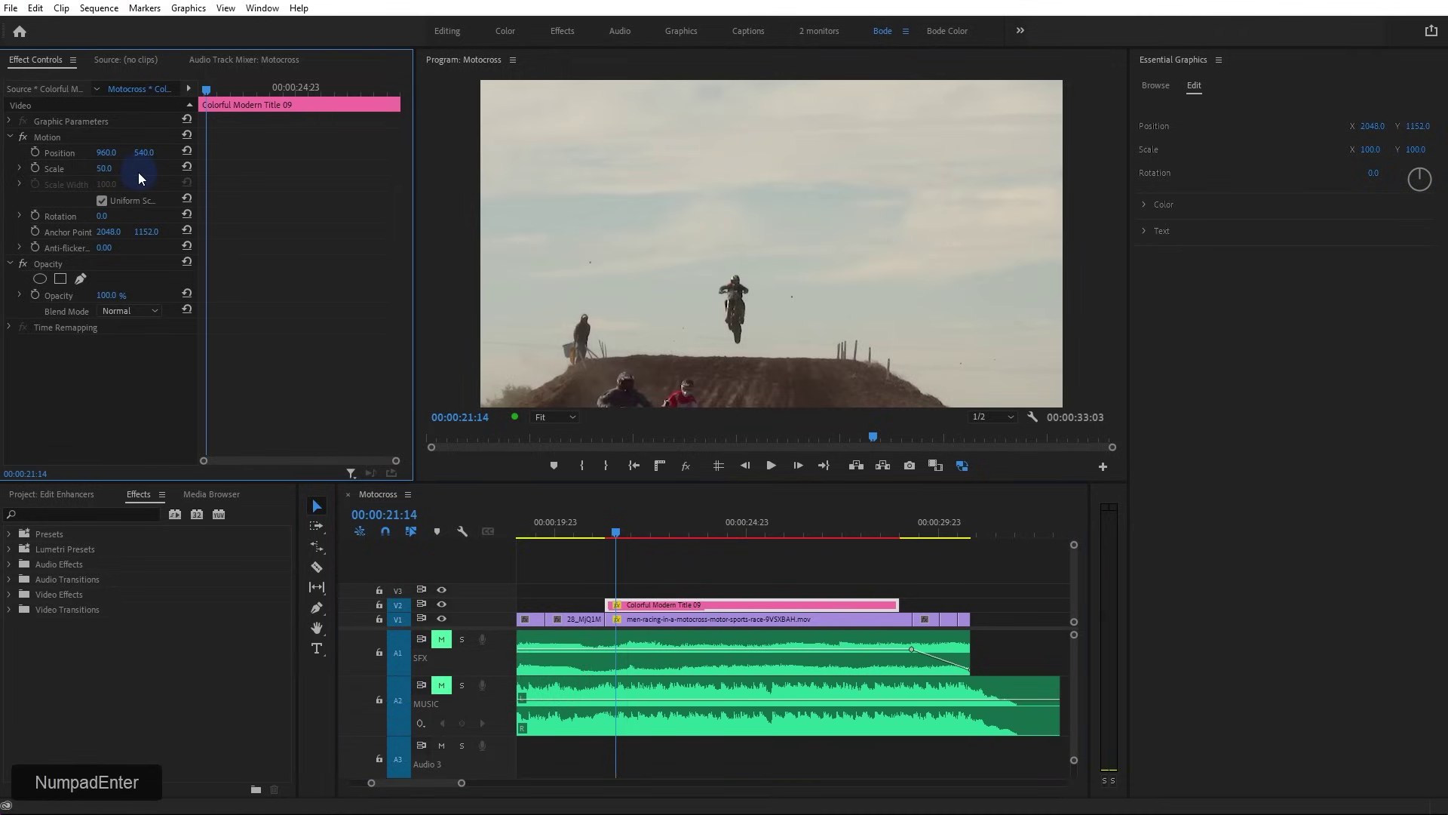
key("space")
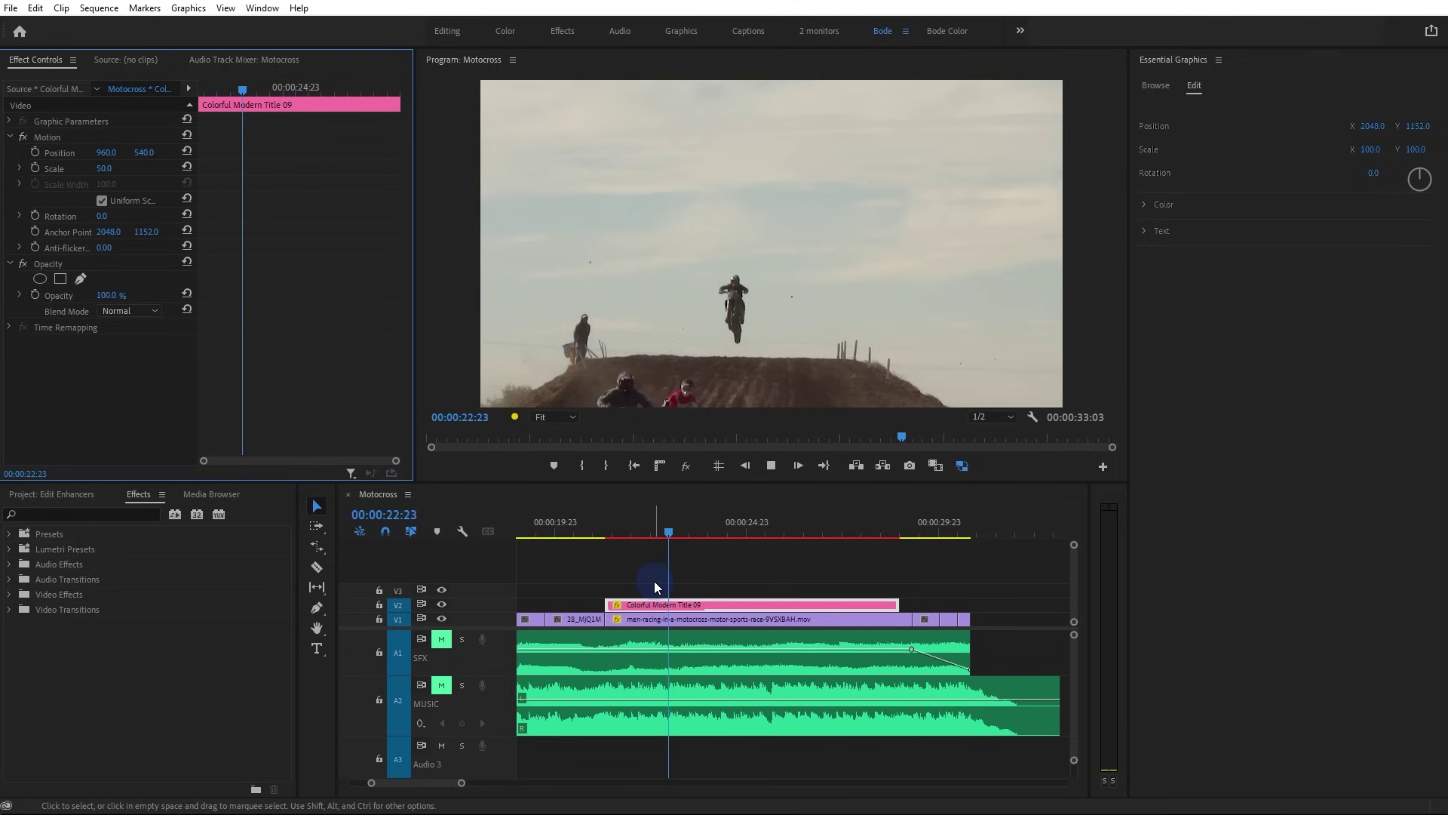
key("space")
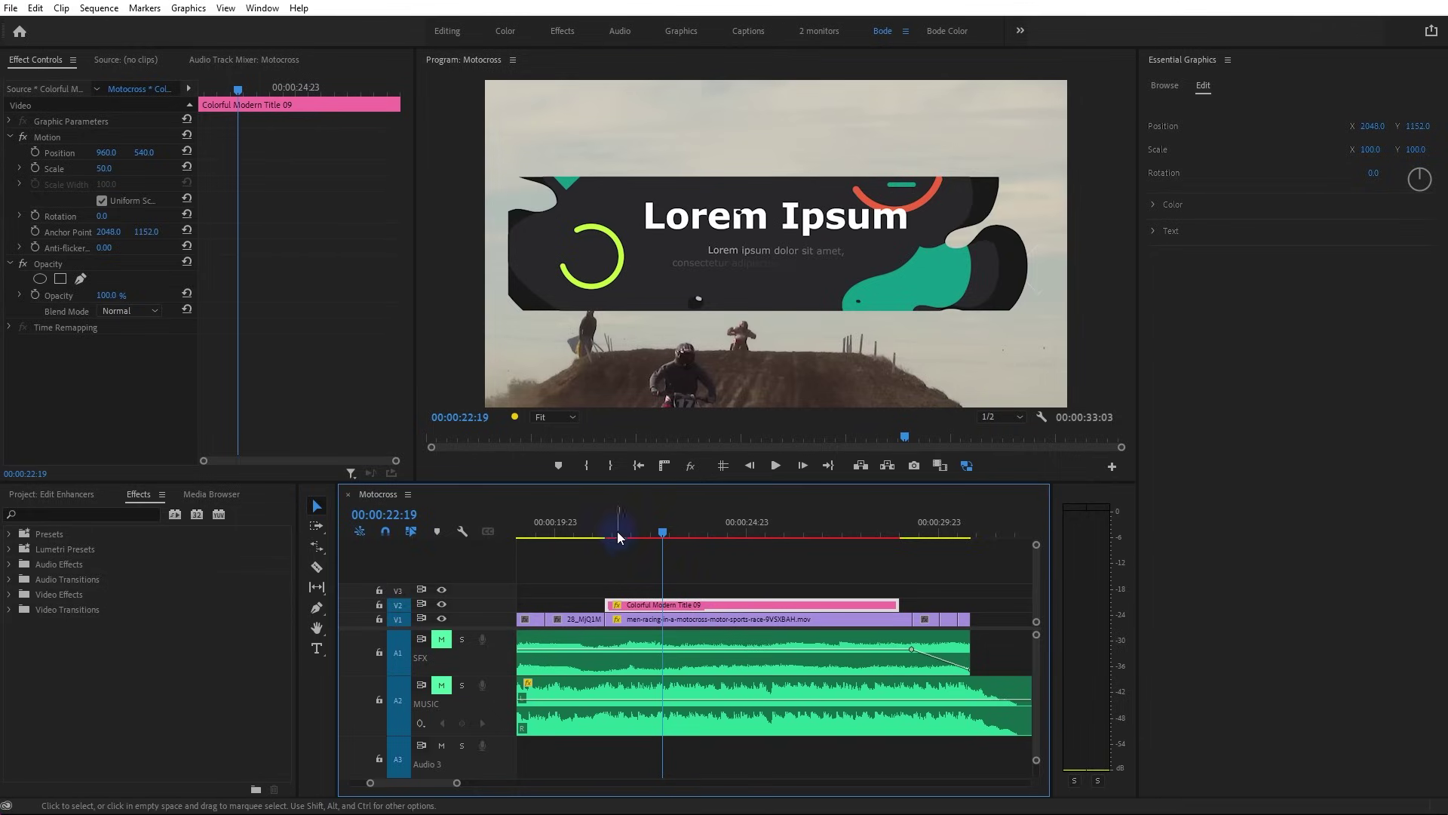
left_click_drag(614, 529, 608, 536)
key("space")
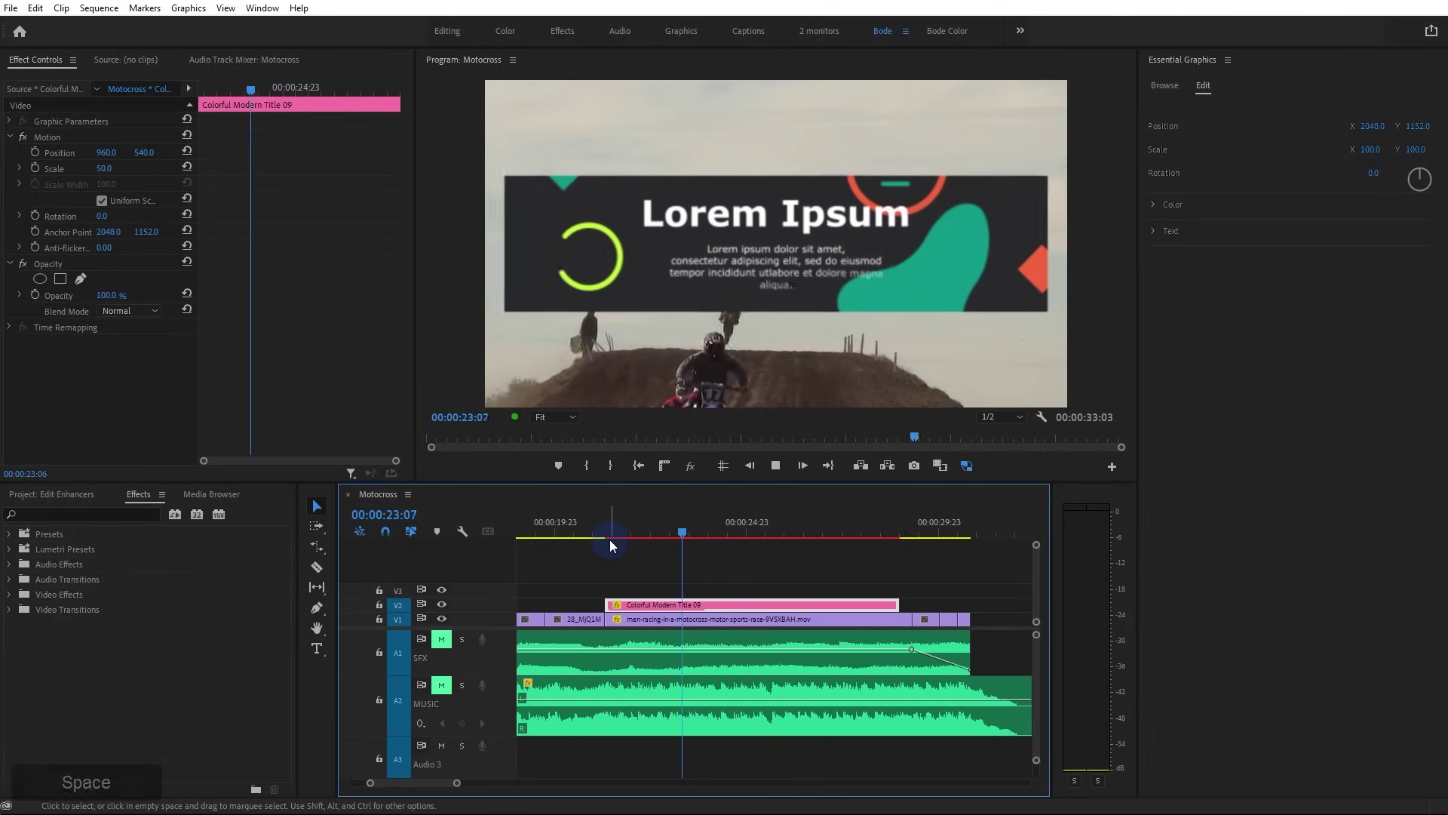
key("space")
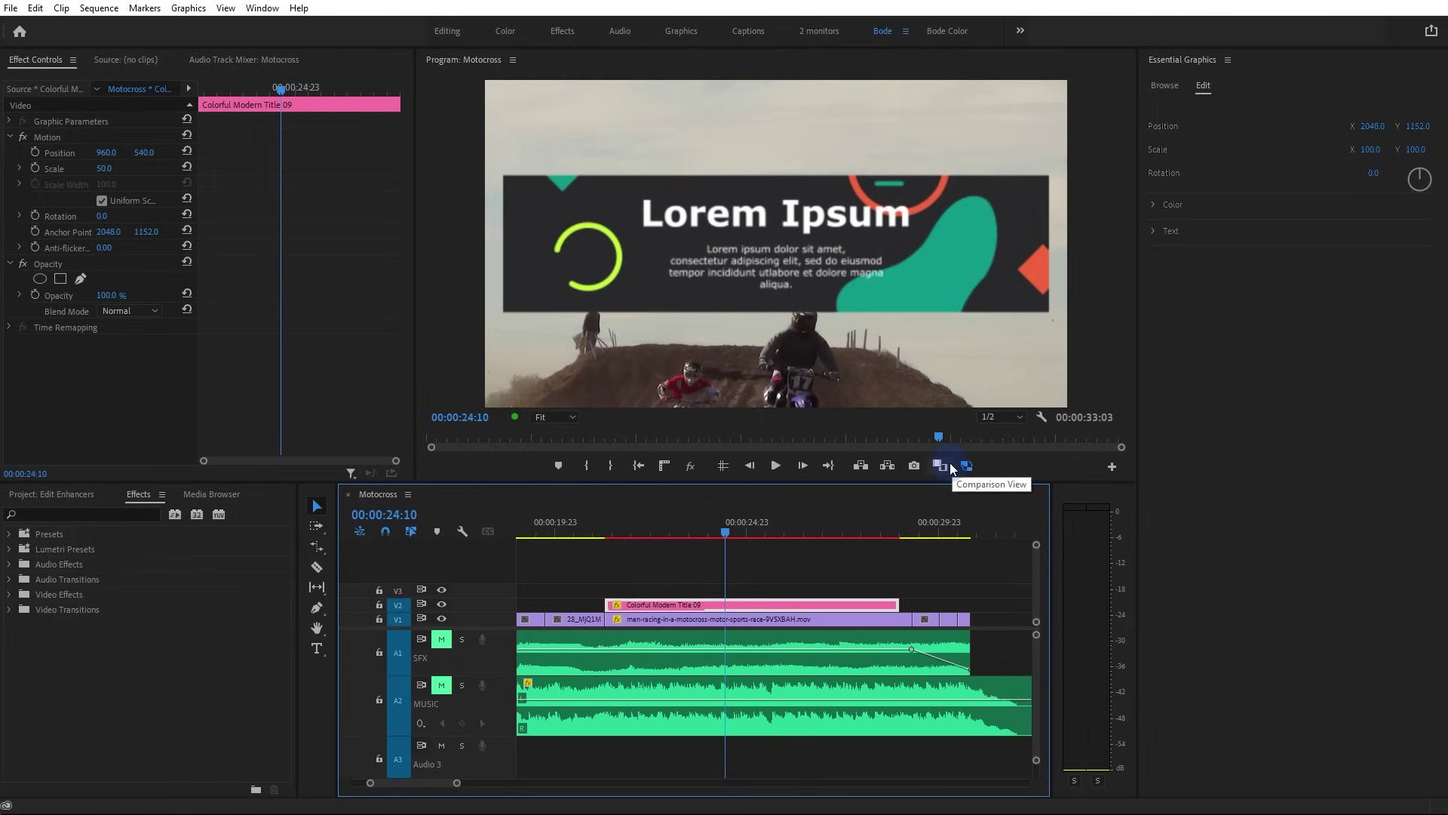
left_click(1006, 420)
left_click(1007, 432)
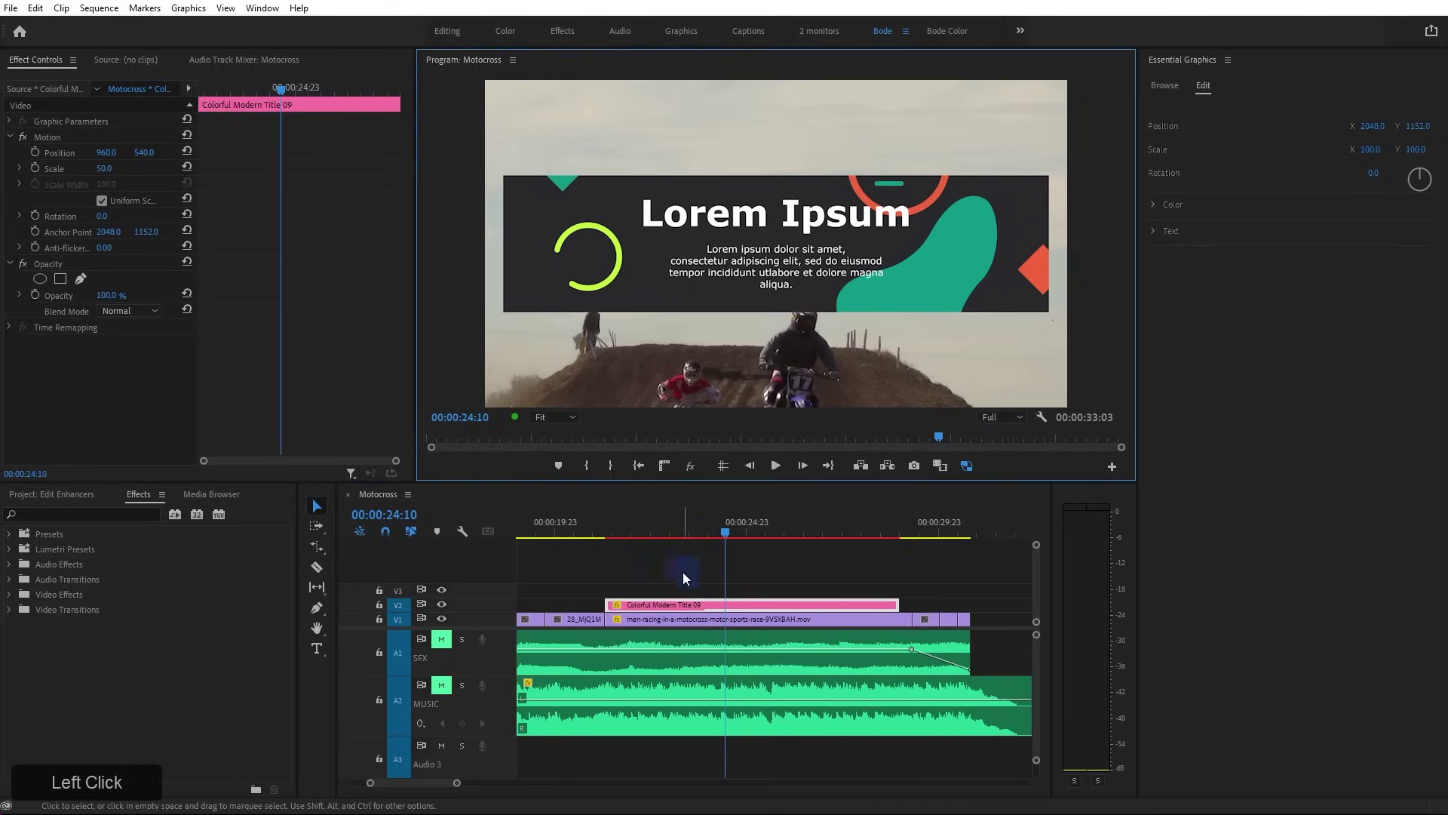
left_click(609, 532)
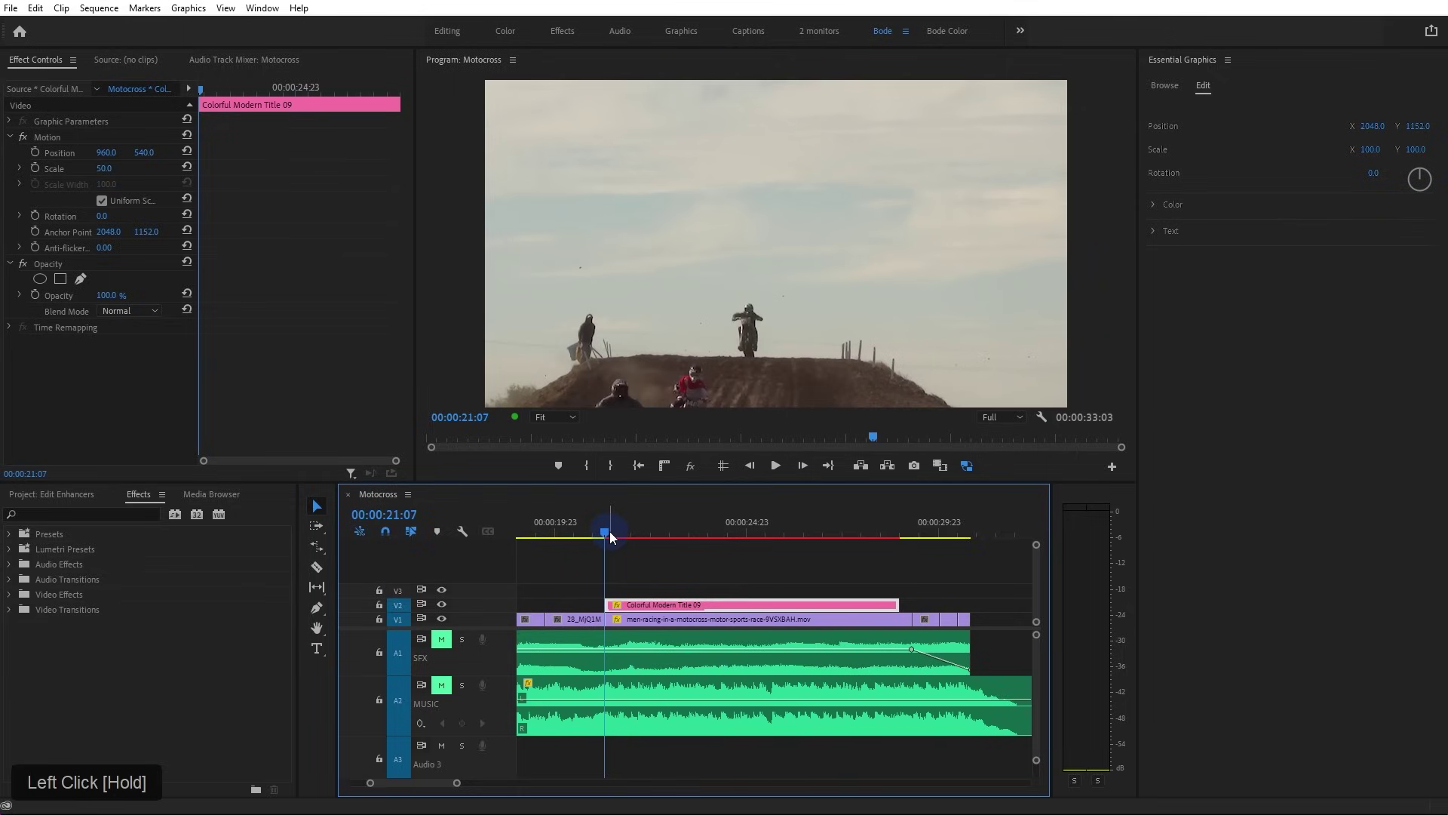
key("space")
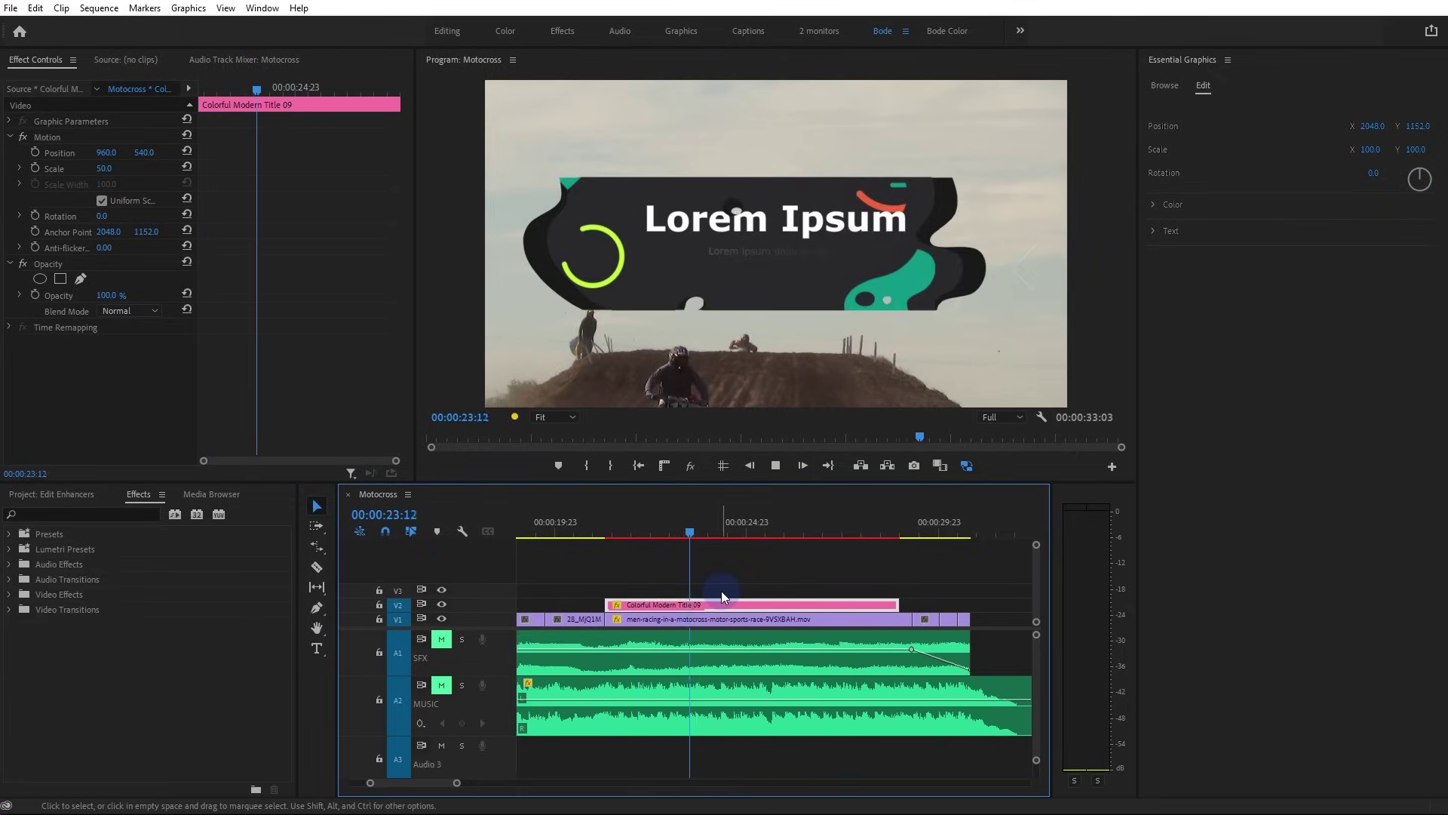
key("space")
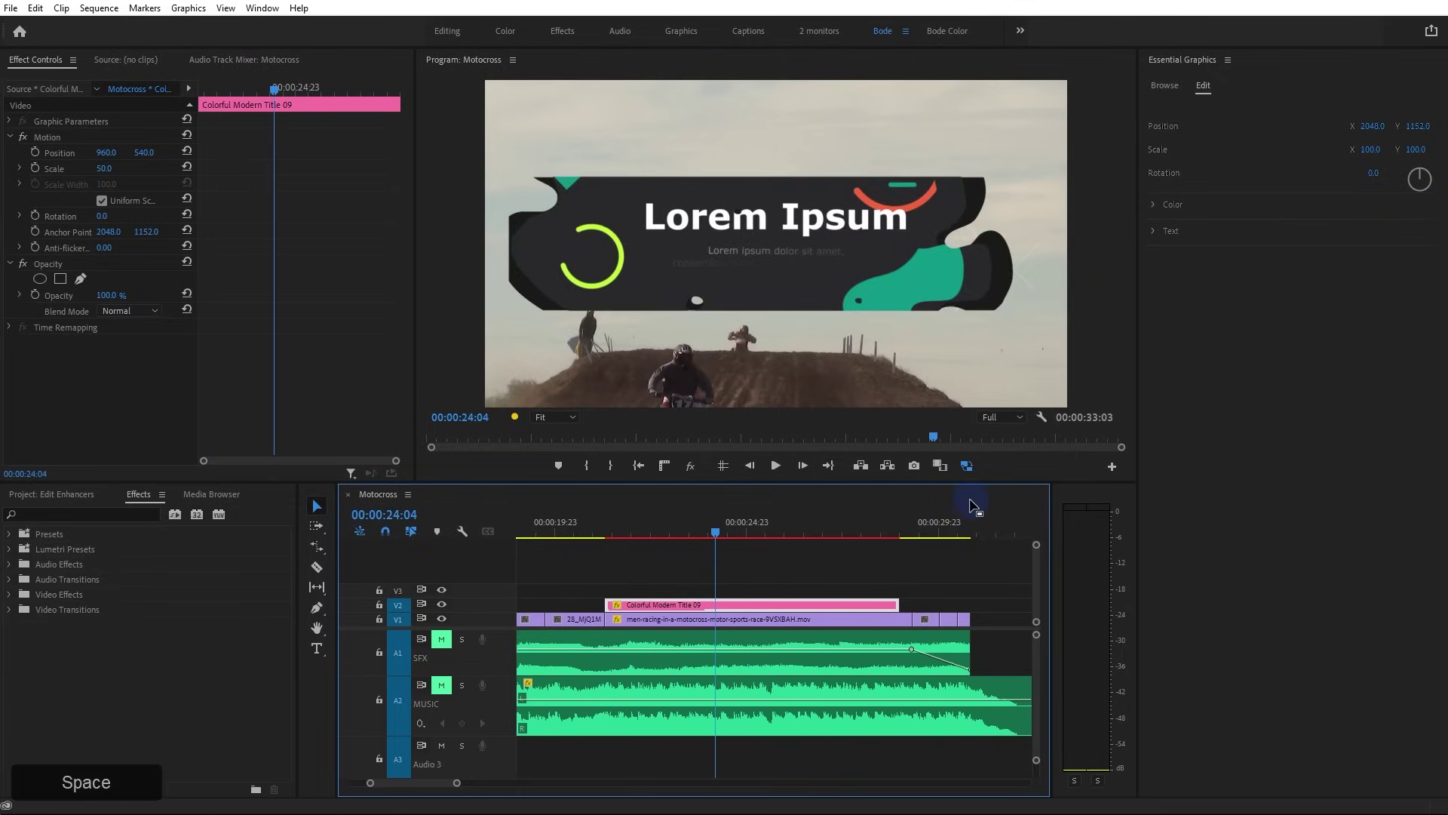
left_click(1019, 418)
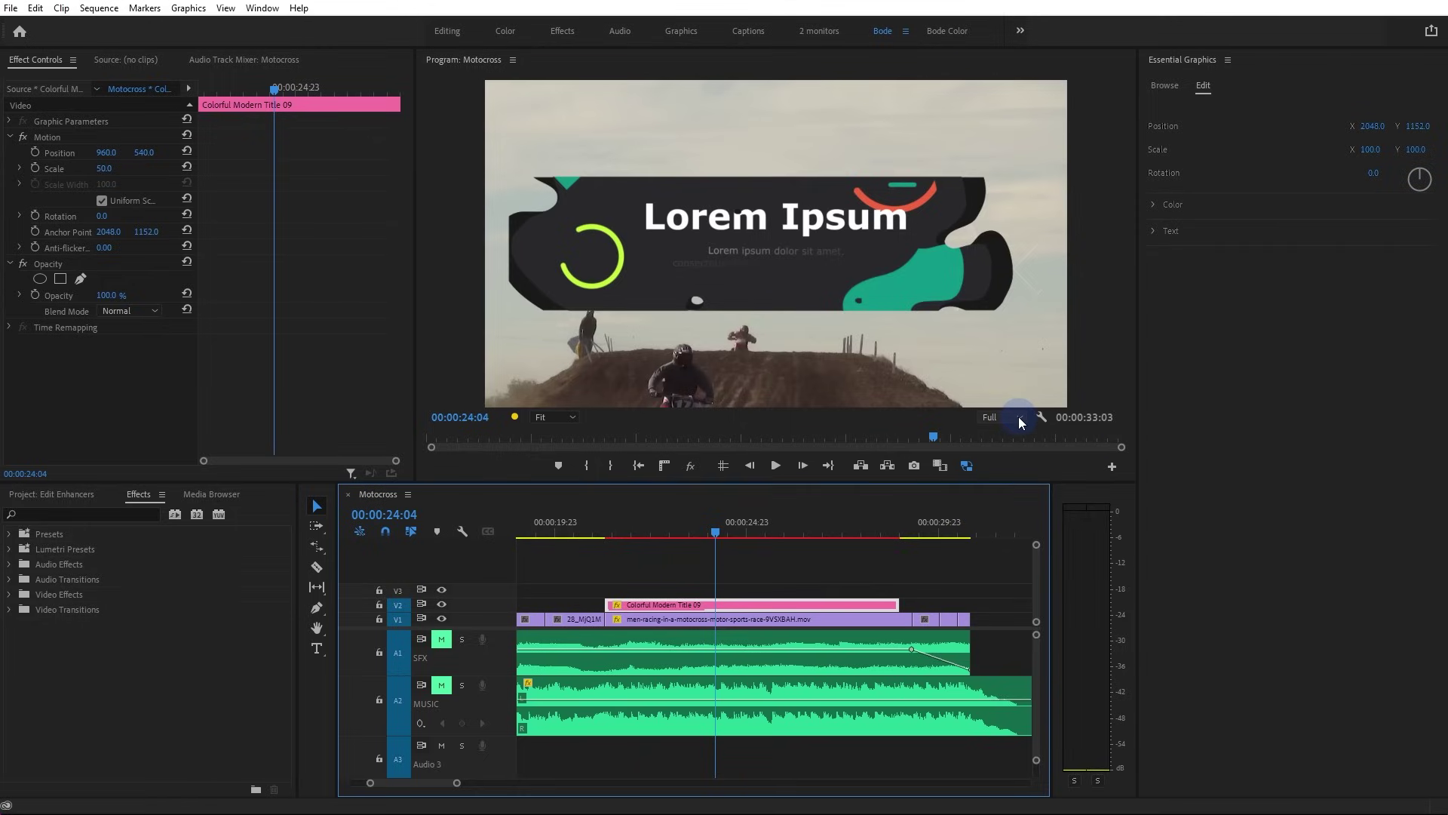
left_click(1003, 450)
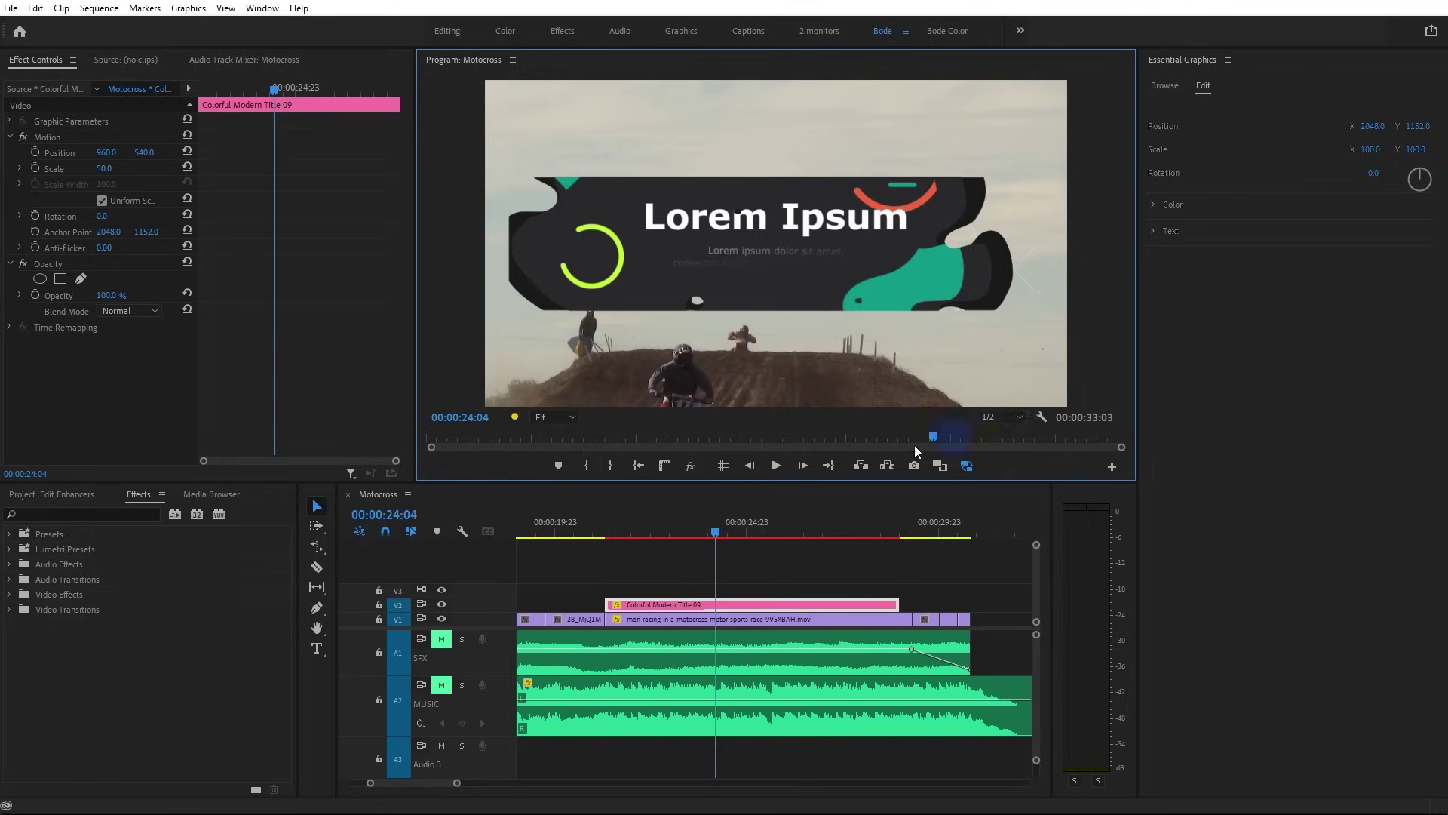
left_click(650, 531)
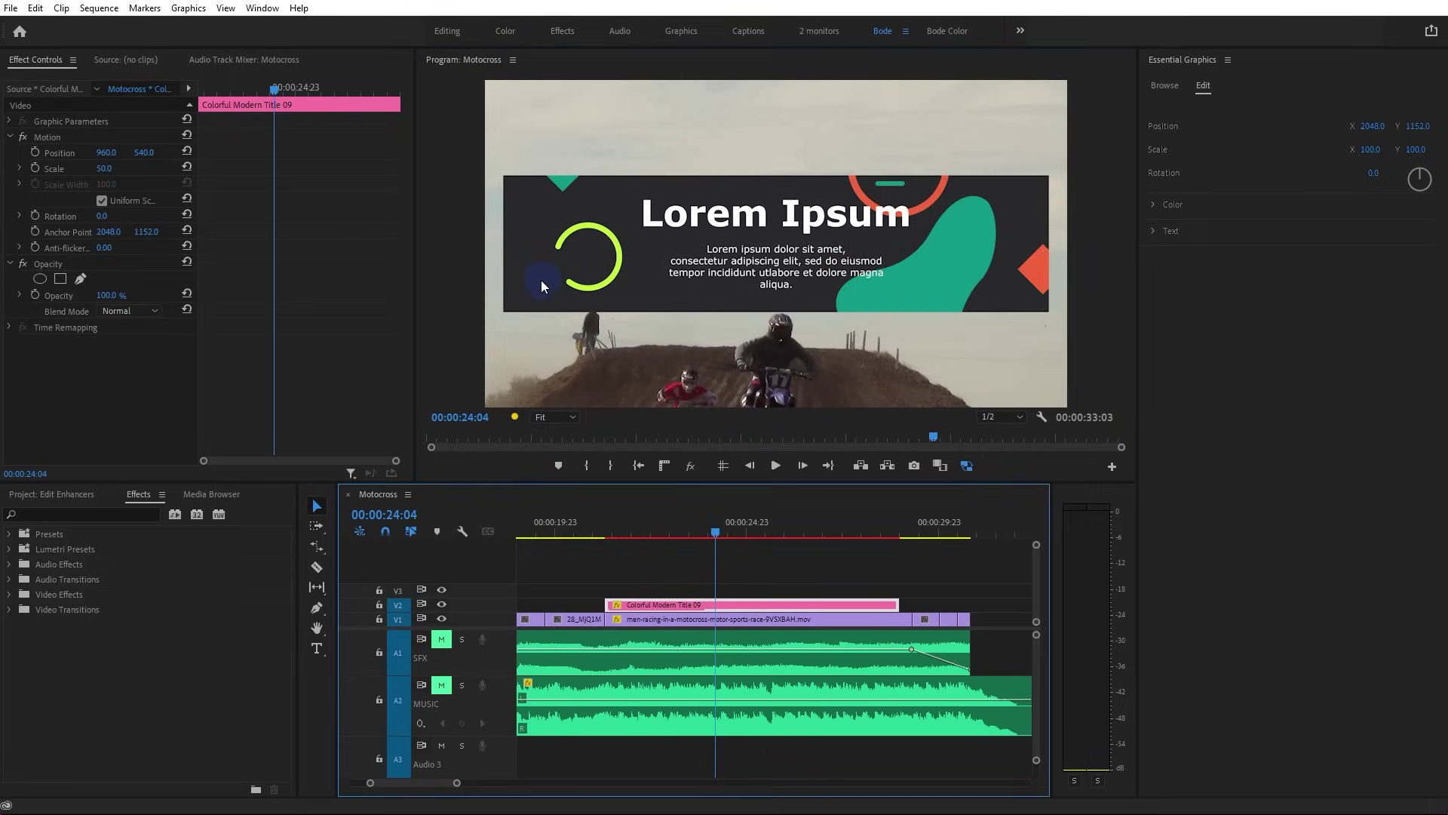
left_click(1154, 204)
left_click(1174, 273)
left_click_drag(690, 309, 739, 335)
Apply the dark olive BG Shapes 2 colour, switch to the Text settings, and preview playback
left_click(876, 304)
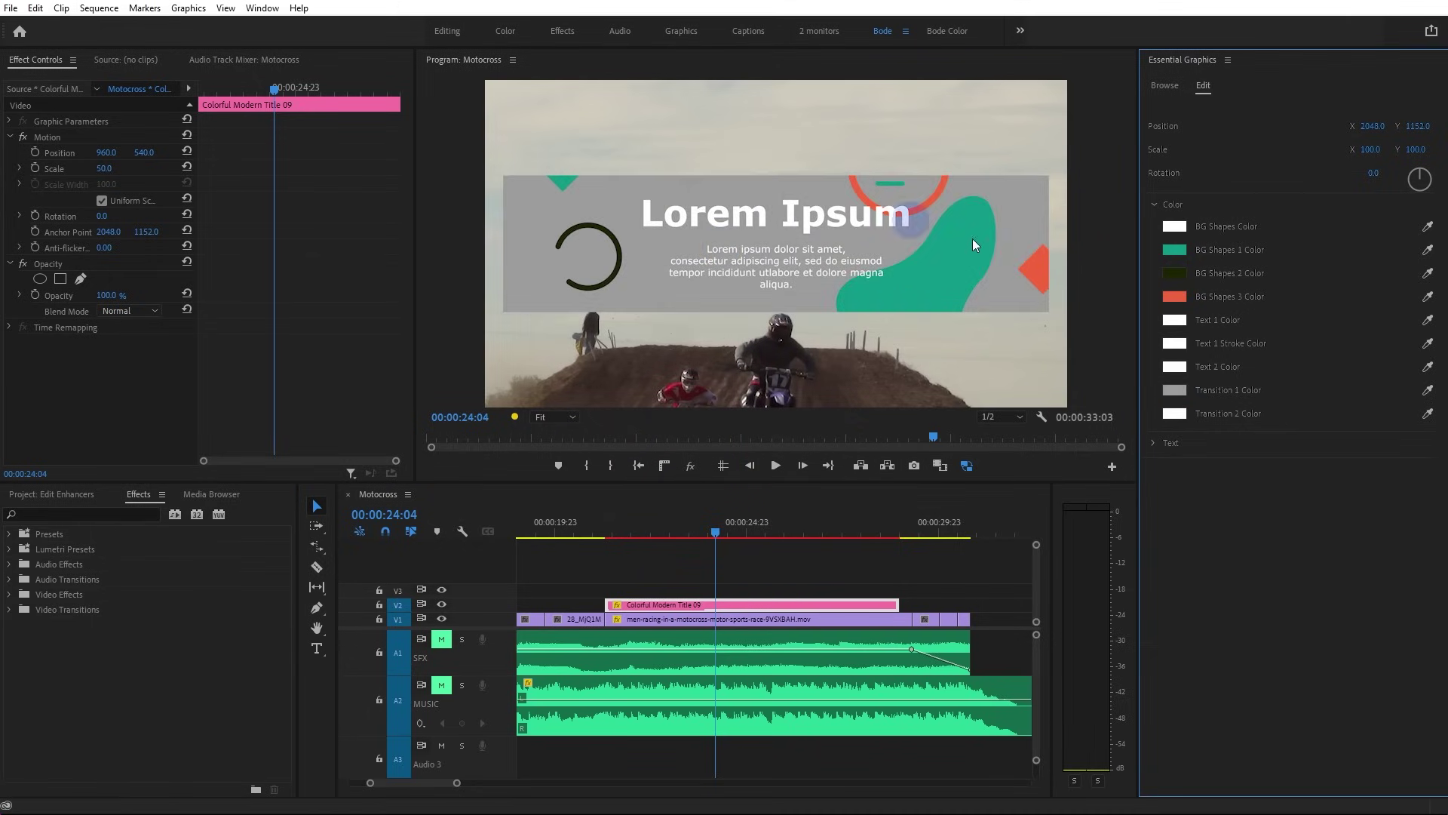
left_click(1151, 204)
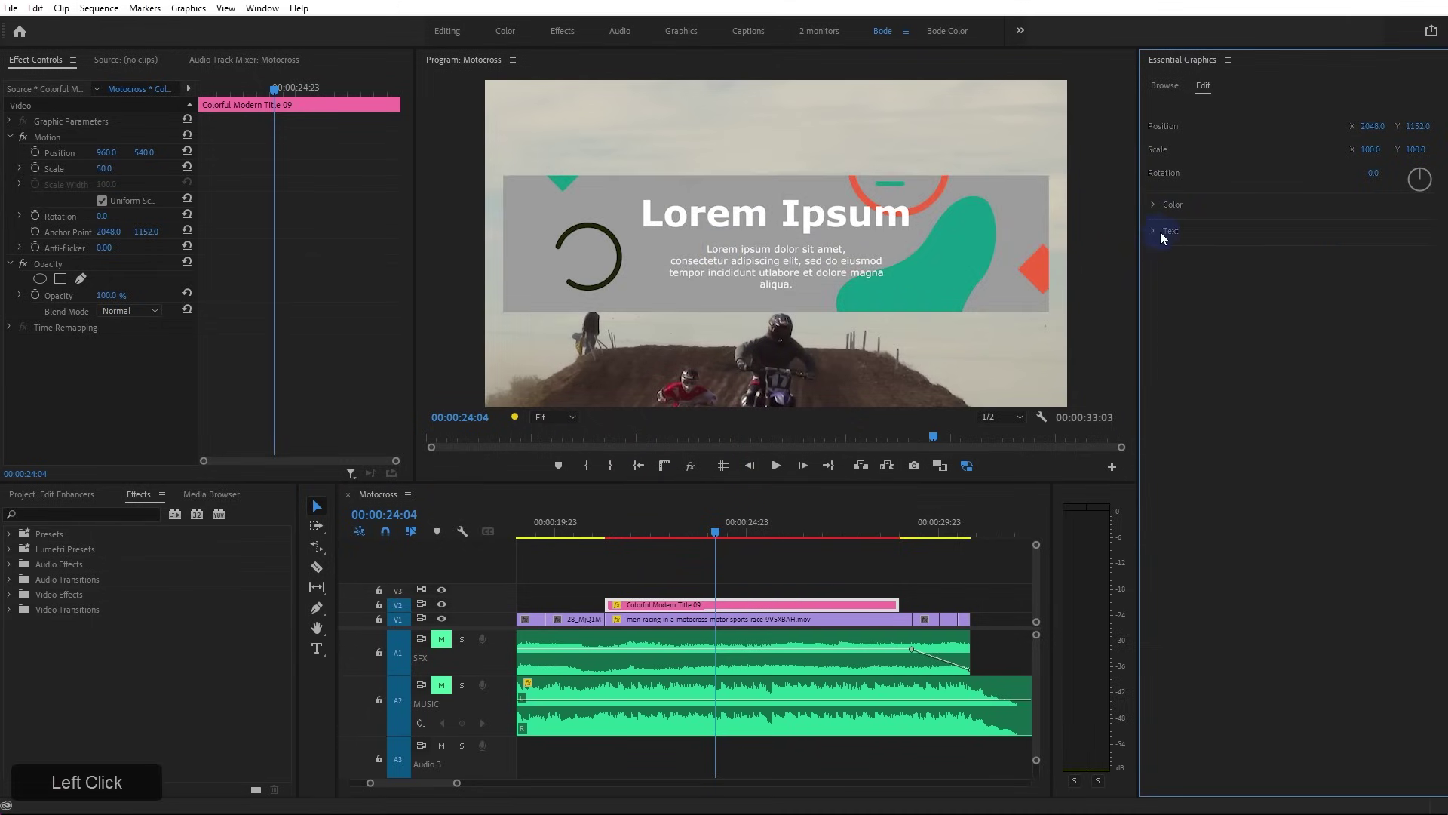
left_click(1151, 230)
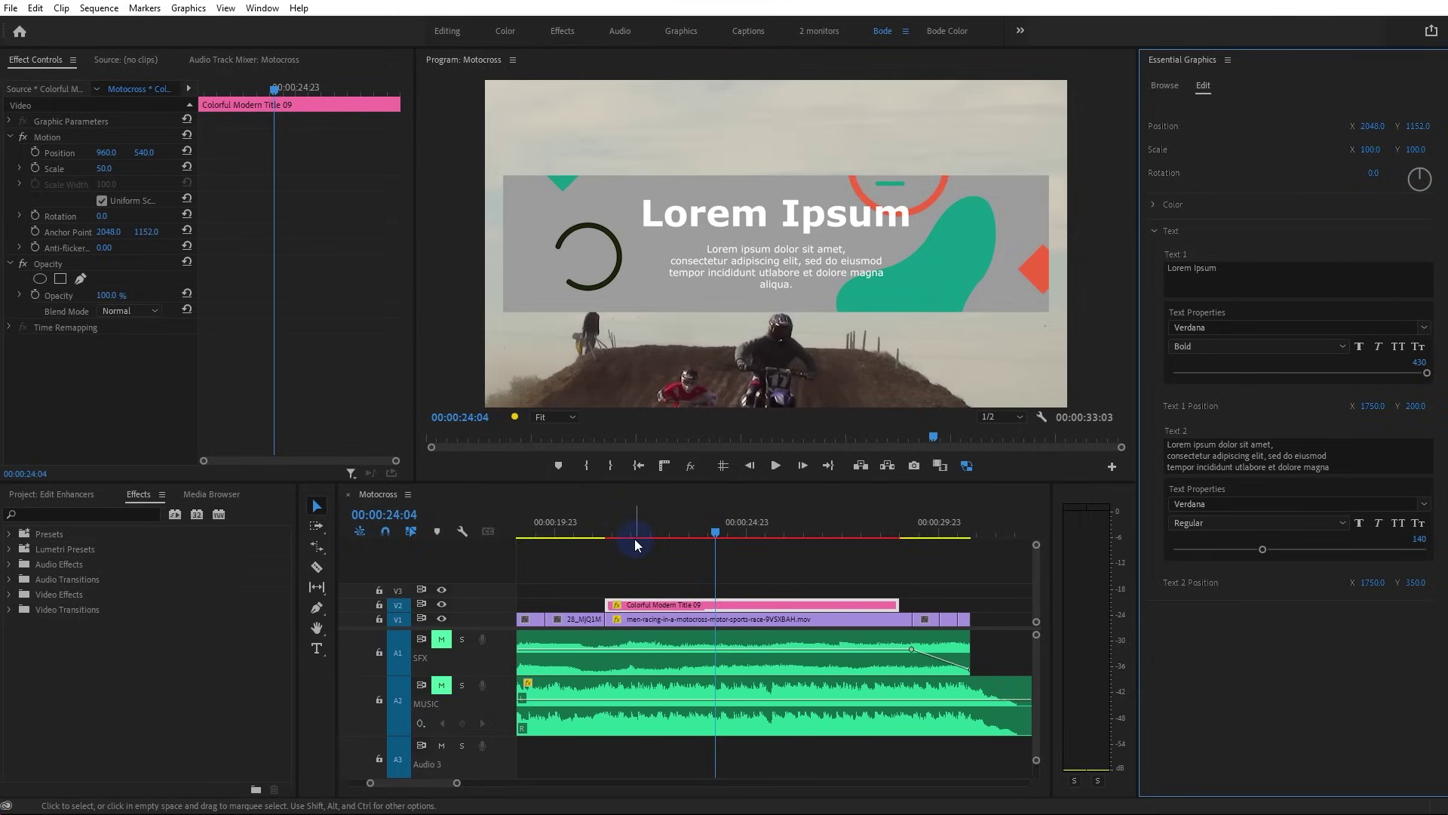
left_click(659, 556)
key("space")
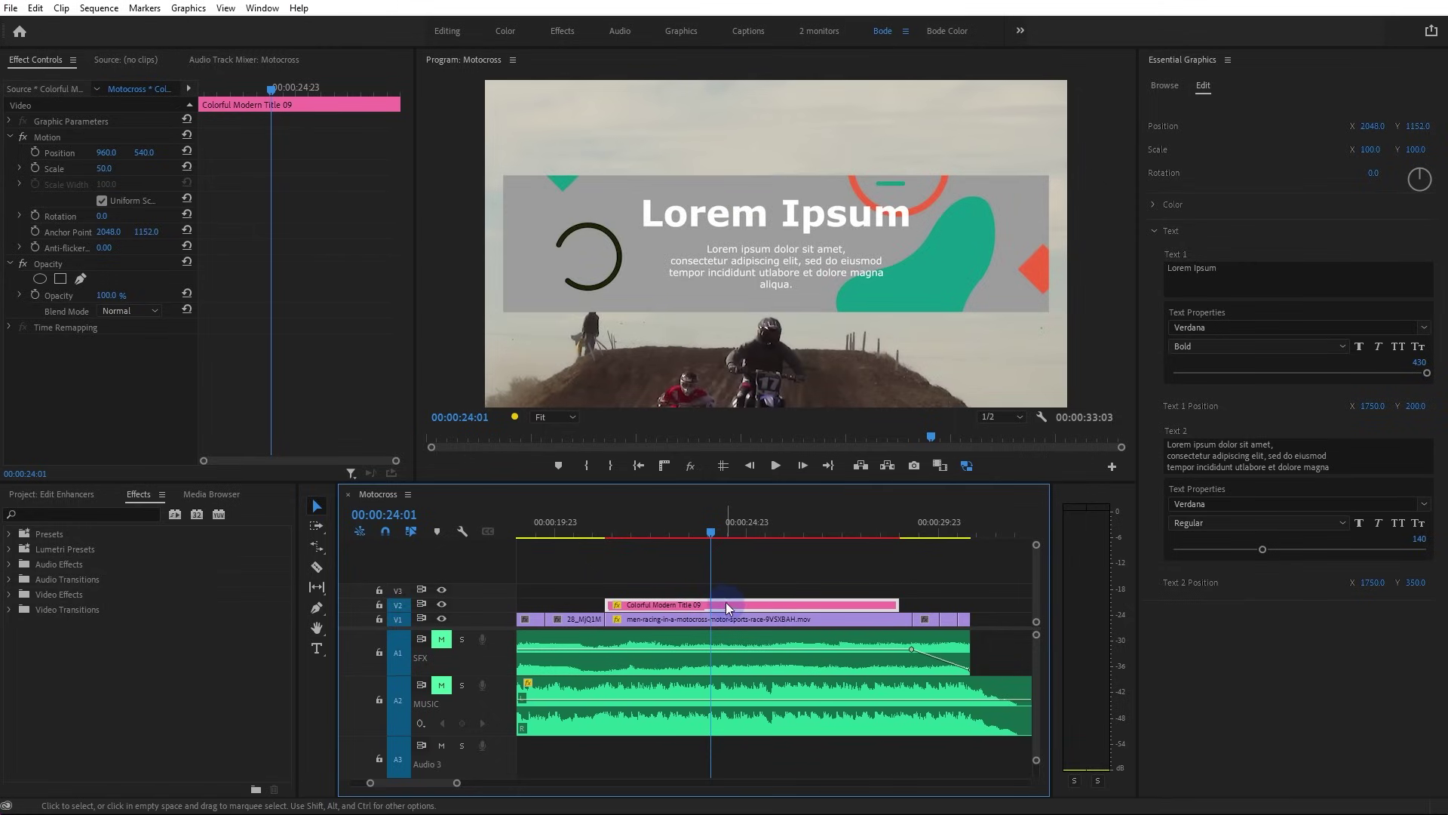
Nest the title clip as Nested Sequence 01 and open it in its own timeline
right_click(648, 604)
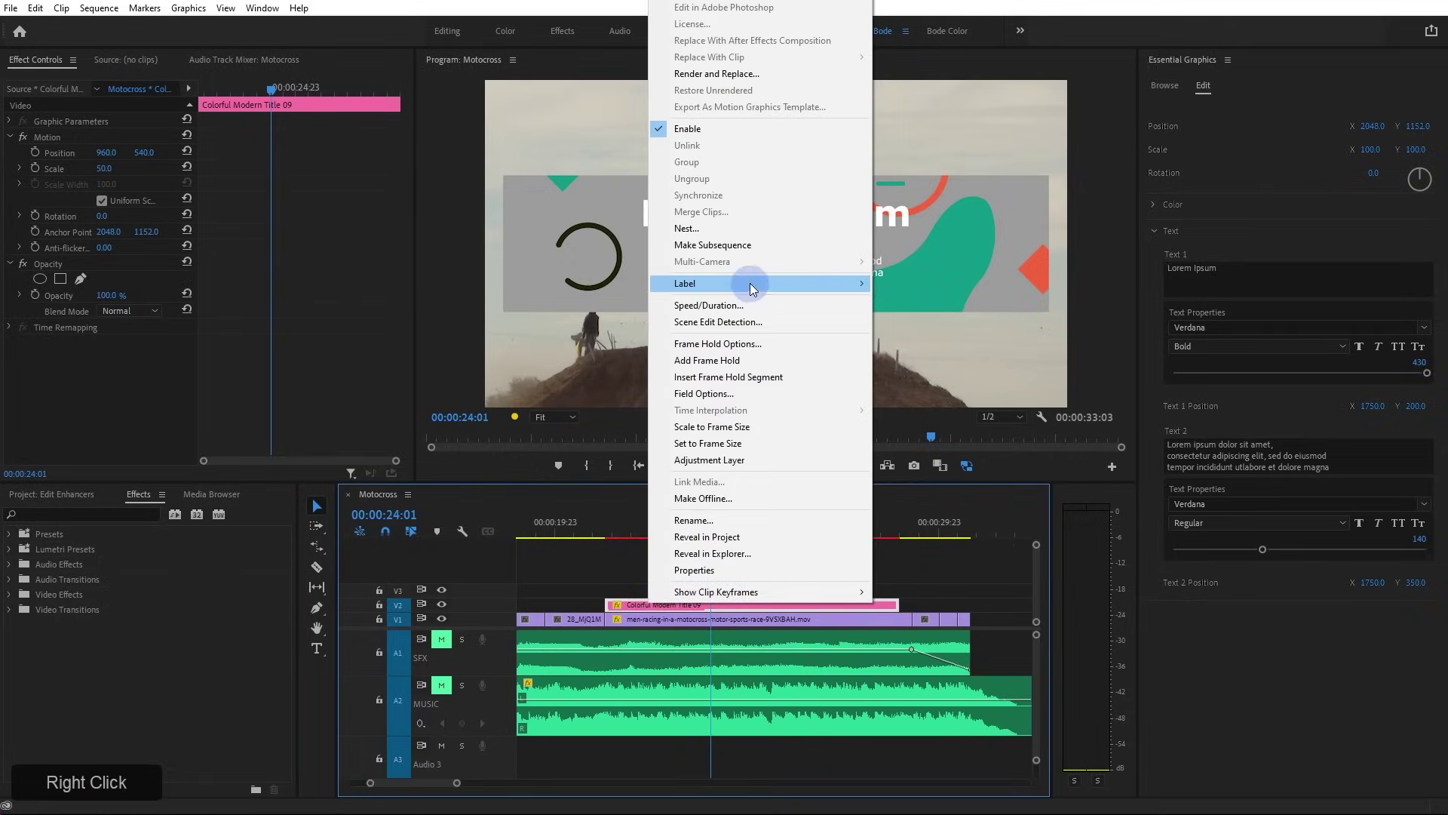
left_click(754, 228)
left_click(695, 421)
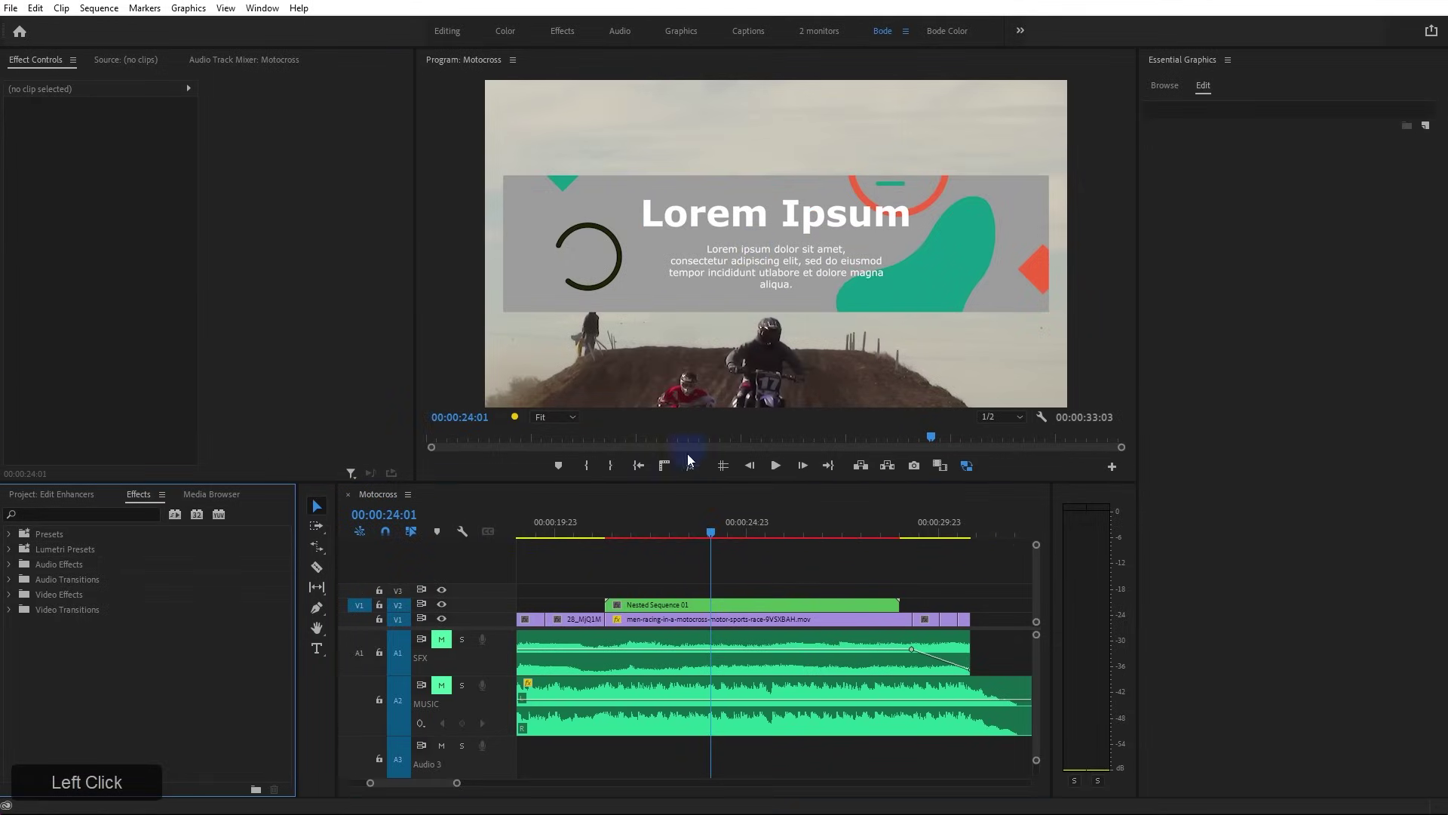
left_click(838, 607)
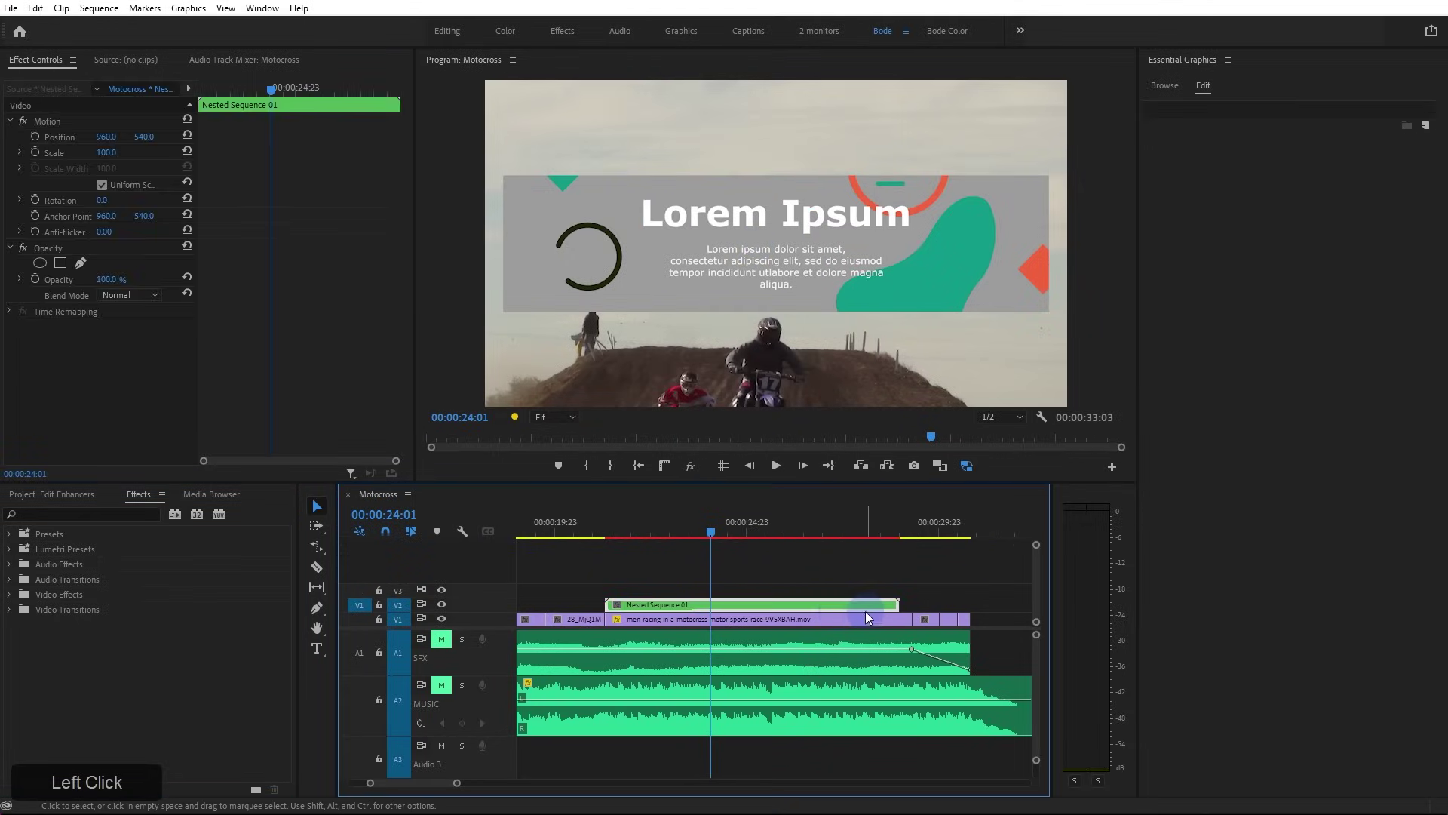
double_click(800, 604)
left_click(647, 623)
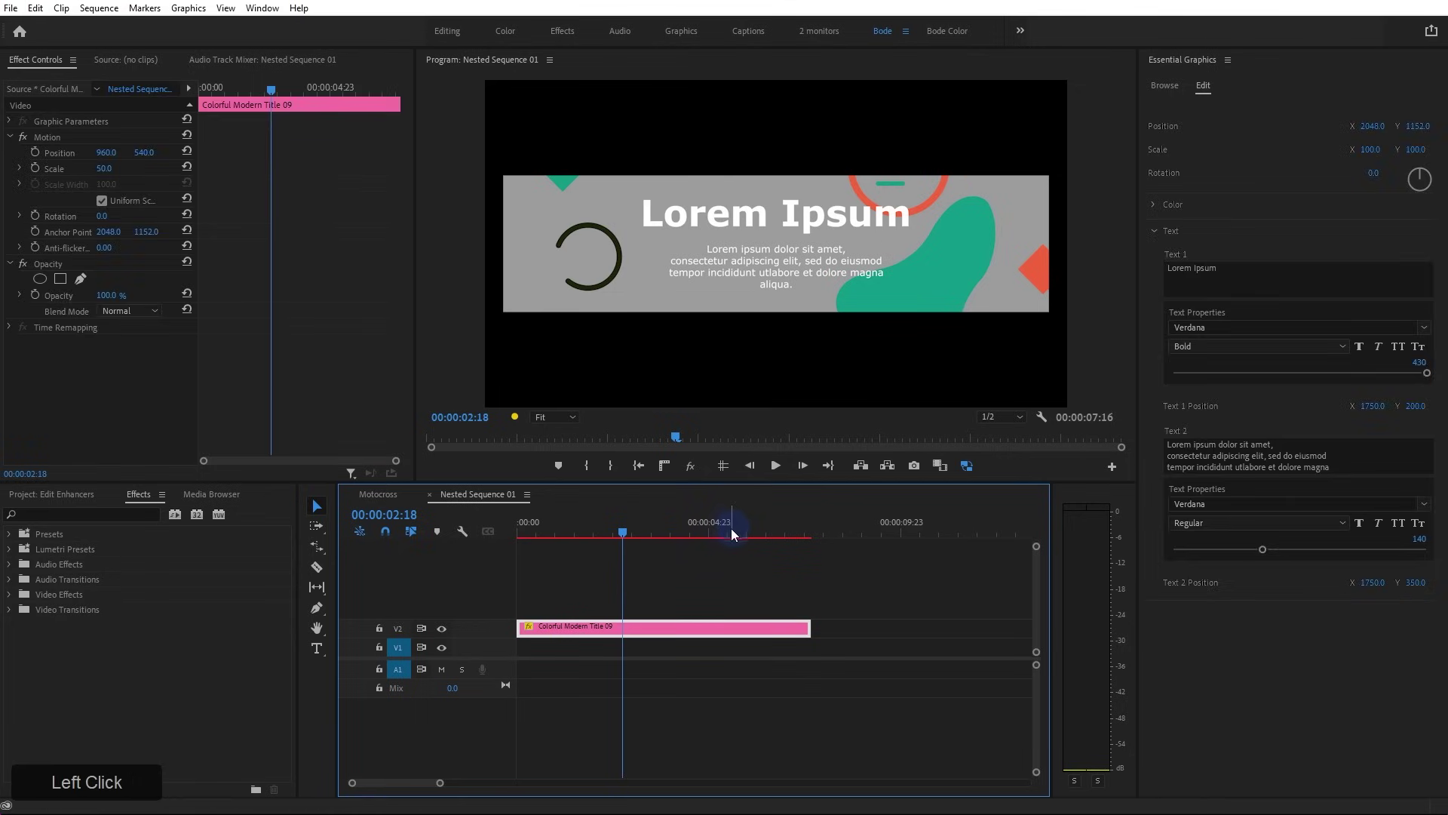
Choose the GoPro CineForm RGB 12-bit with alpha export preset, cancel, and return to Motocross
key("ctrl+m")
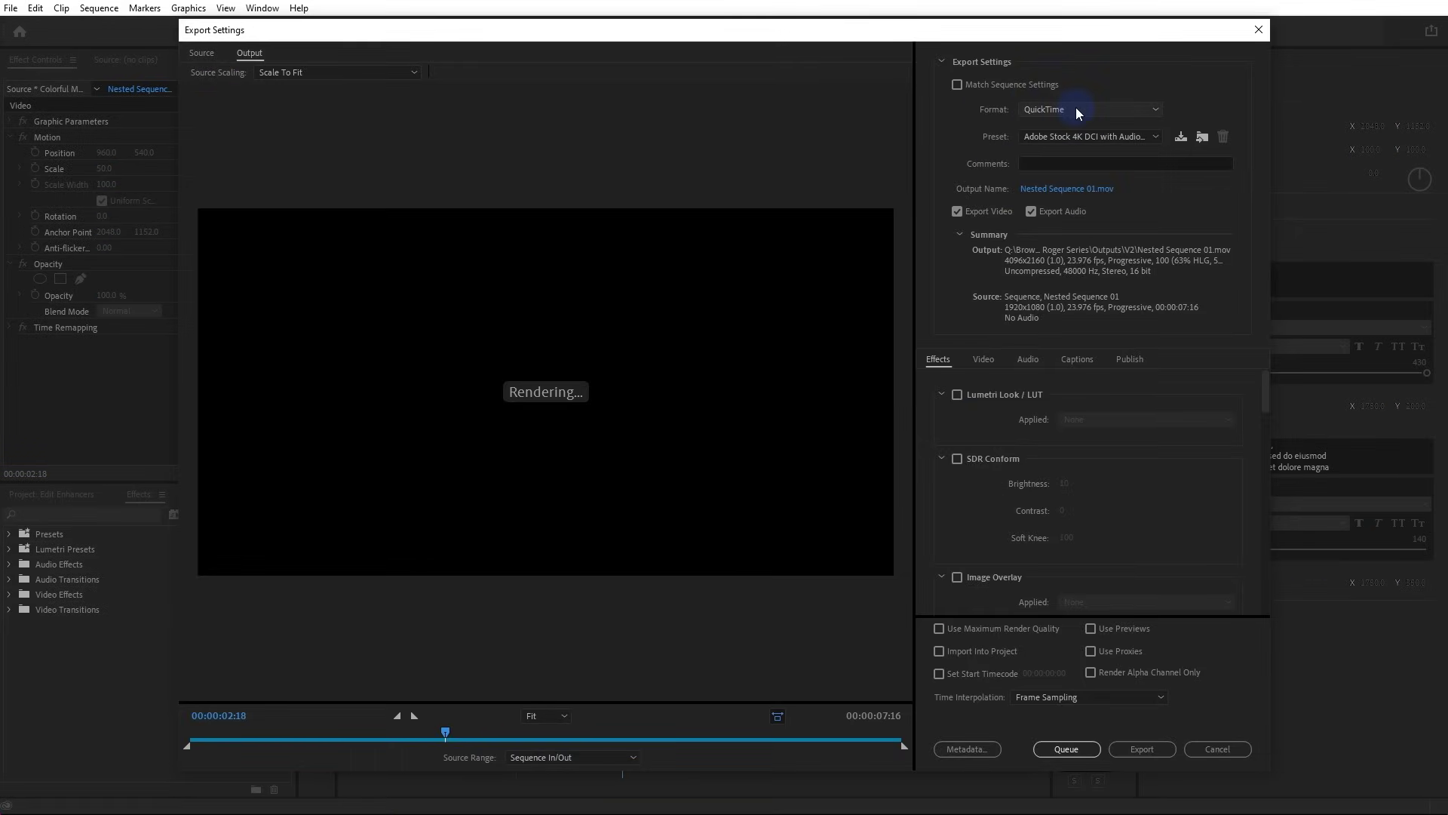
left_click(1076, 138)
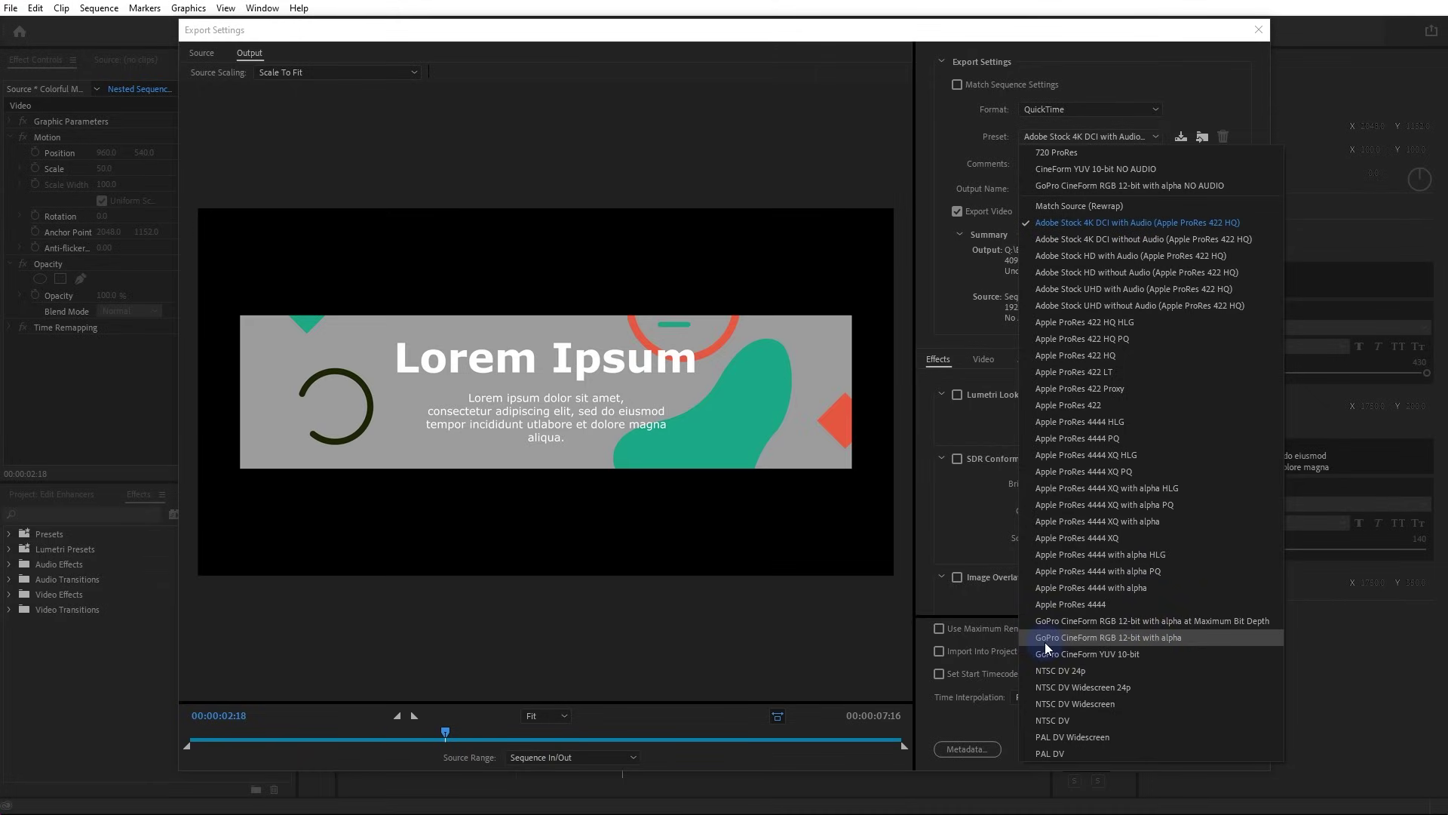
left_click(1164, 638)
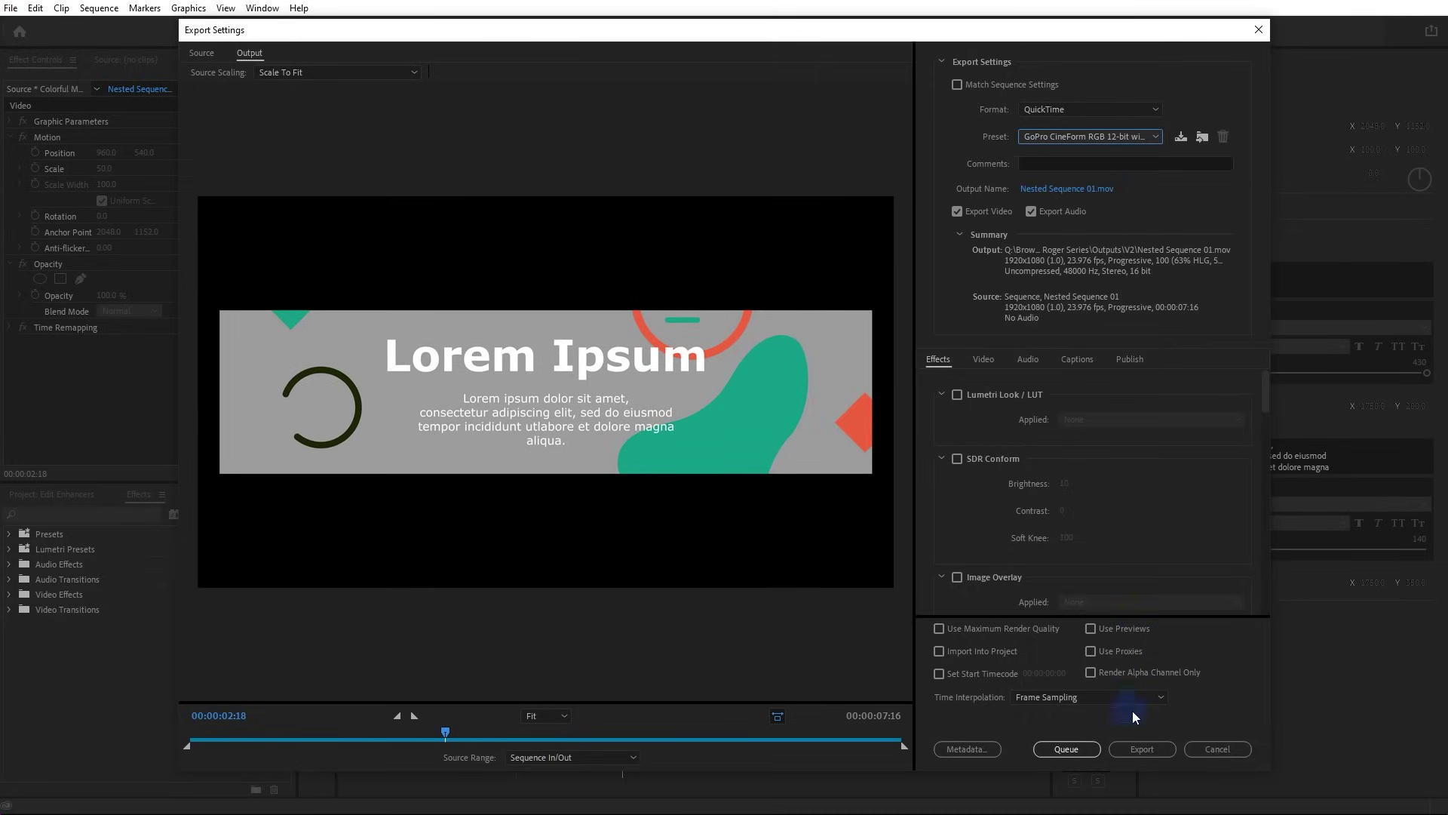
left_click(1217, 748)
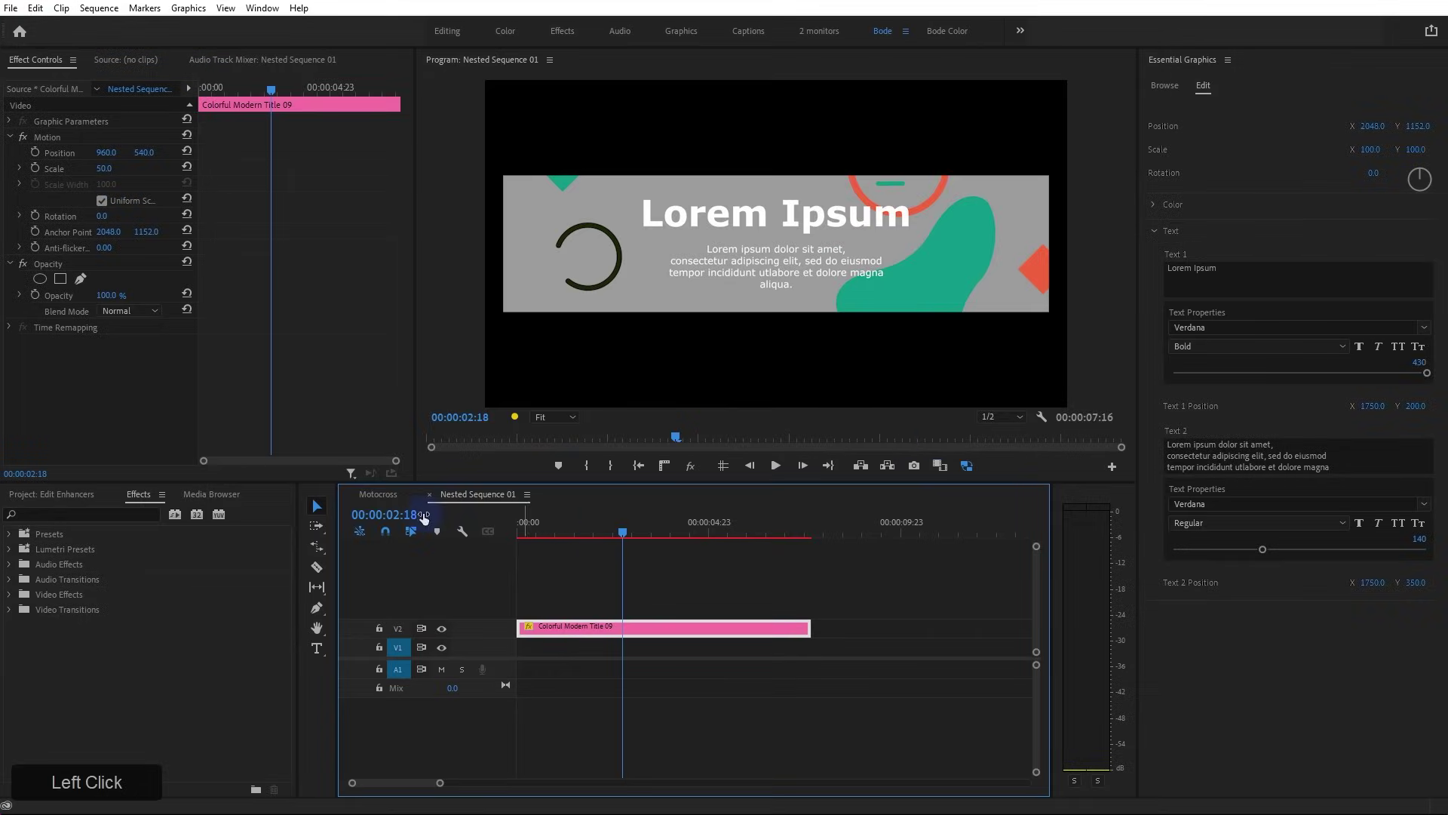
left_click(377, 495)
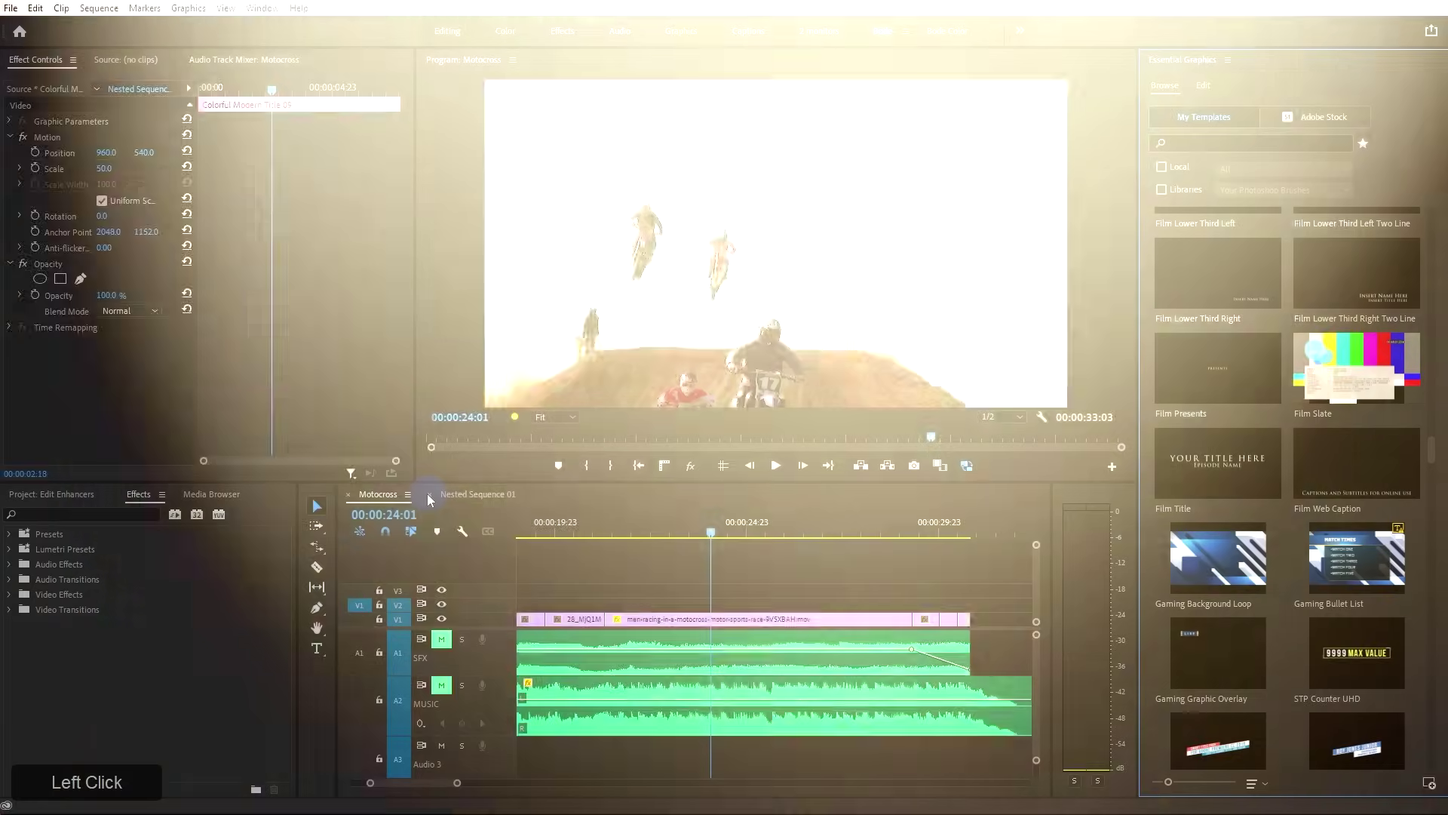
Close Nested Sequence 01 and drag the Title 04 Big Lower Third template onto V2
left_click(427, 495)
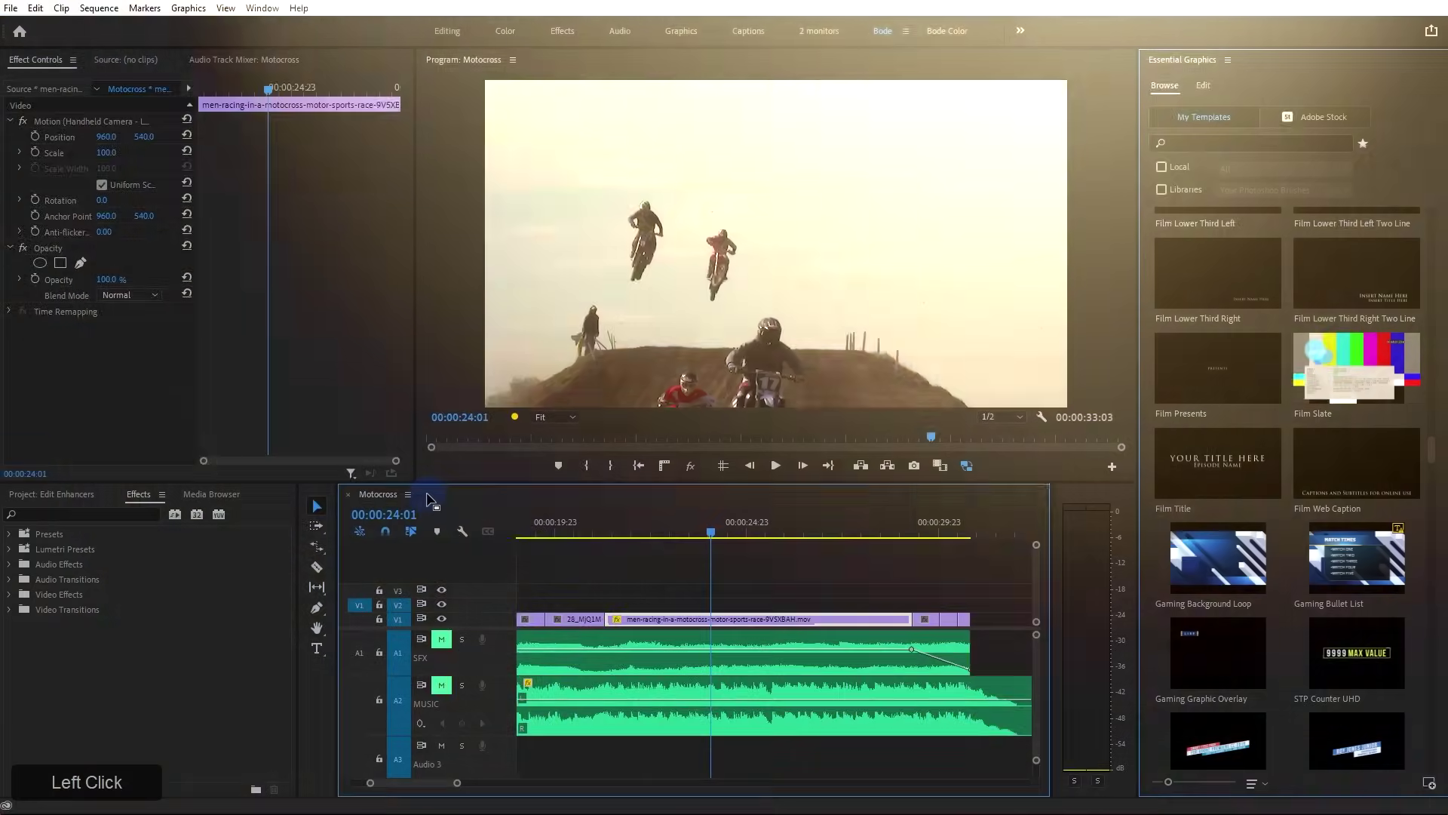
left_click(1175, 87)
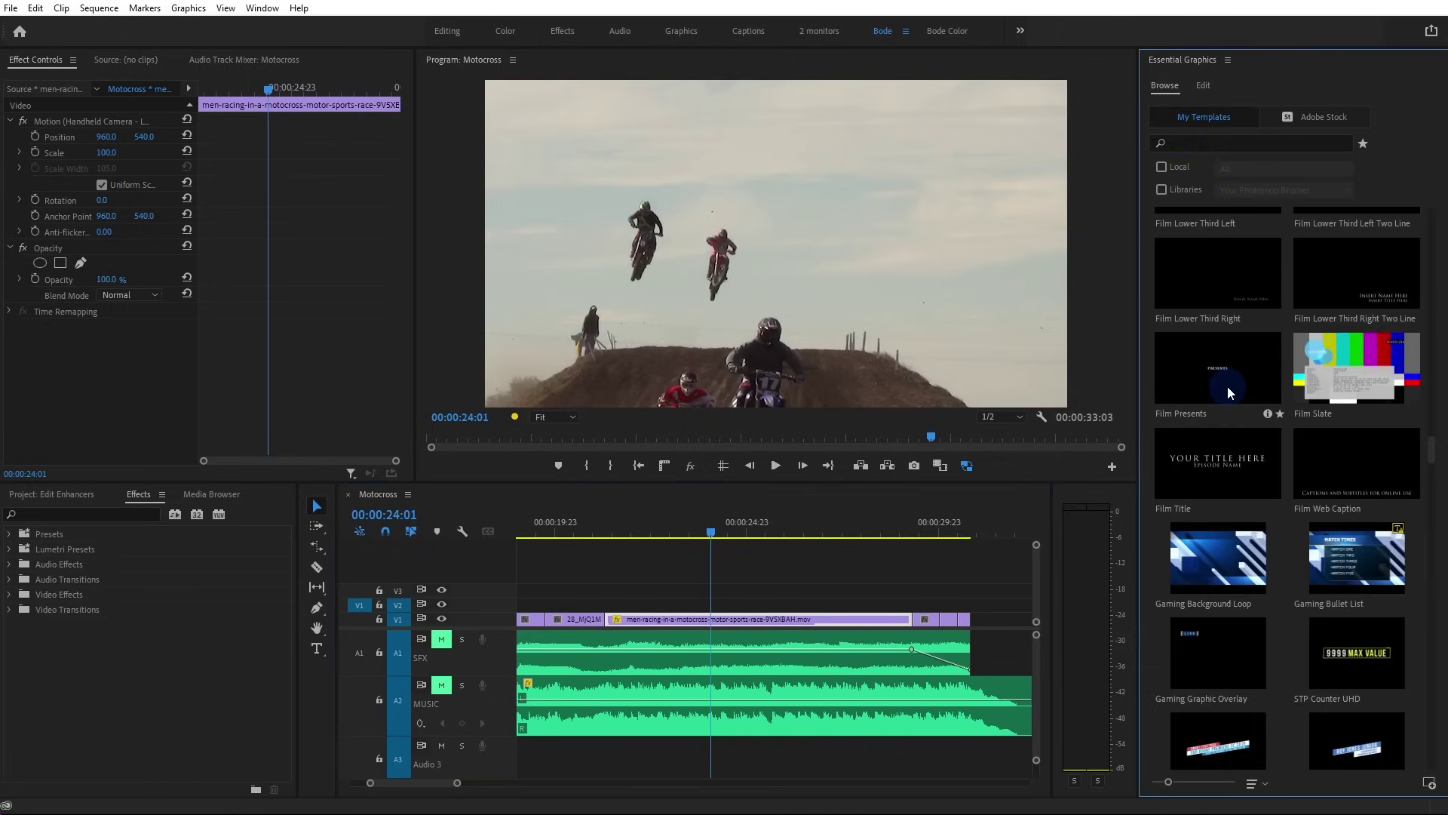
scroll(1255, 478, "down", 10)
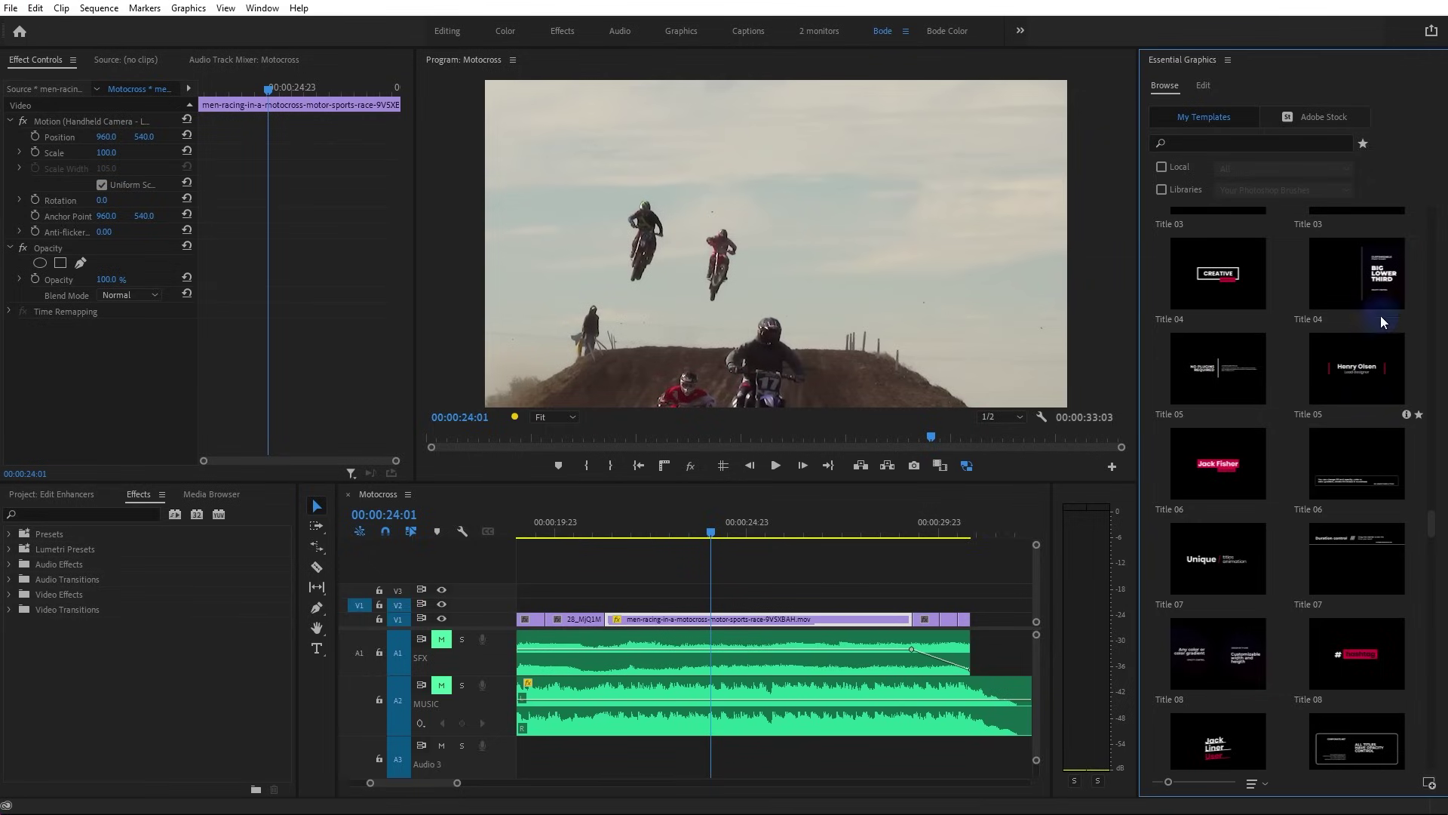
scroll(1347, 396, "up", 2)
left_click_drag(1353, 429, 613, 611)
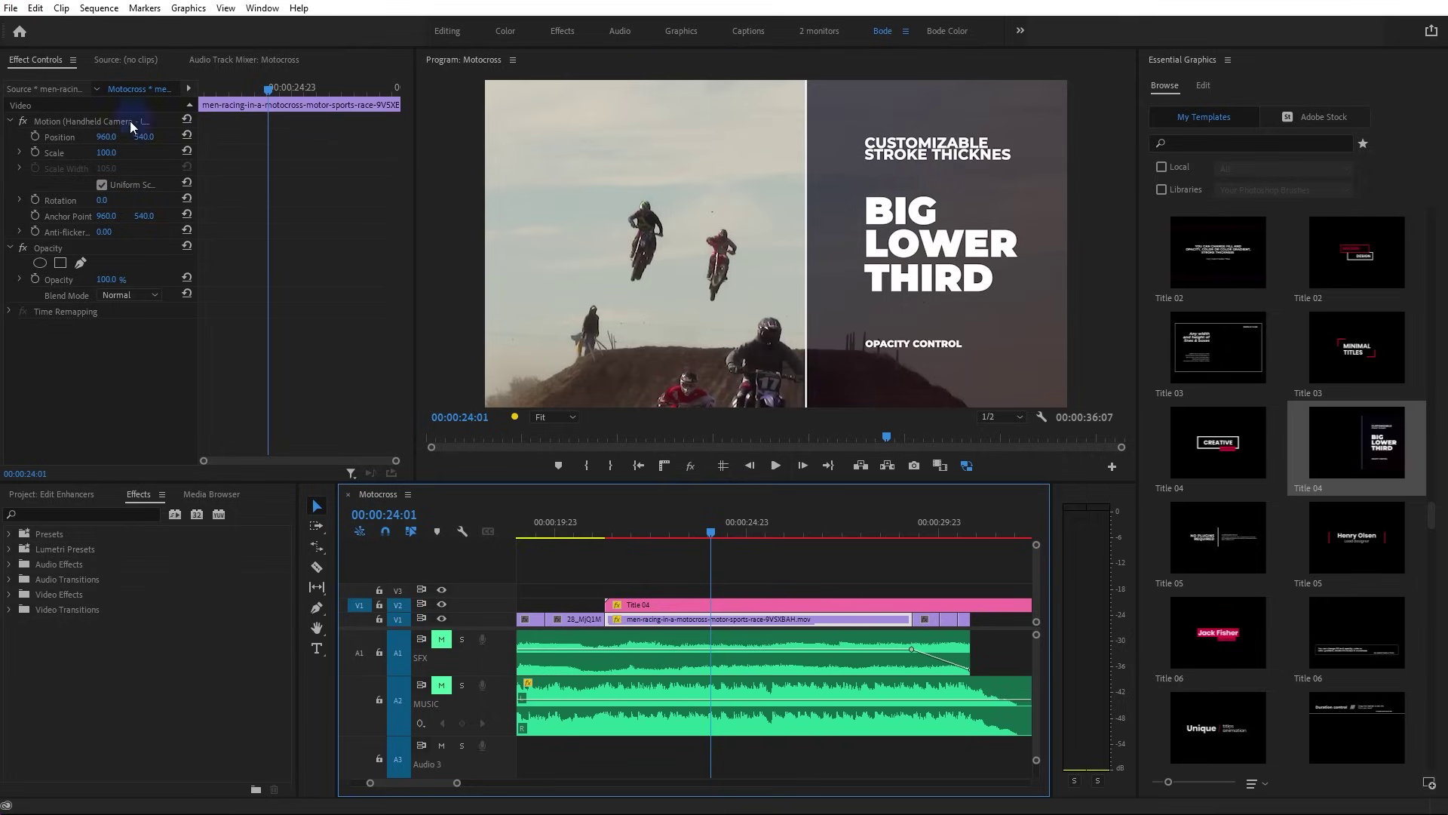
Select the Title 04 clip and widen its Box Width to 1433
left_click(1202, 86)
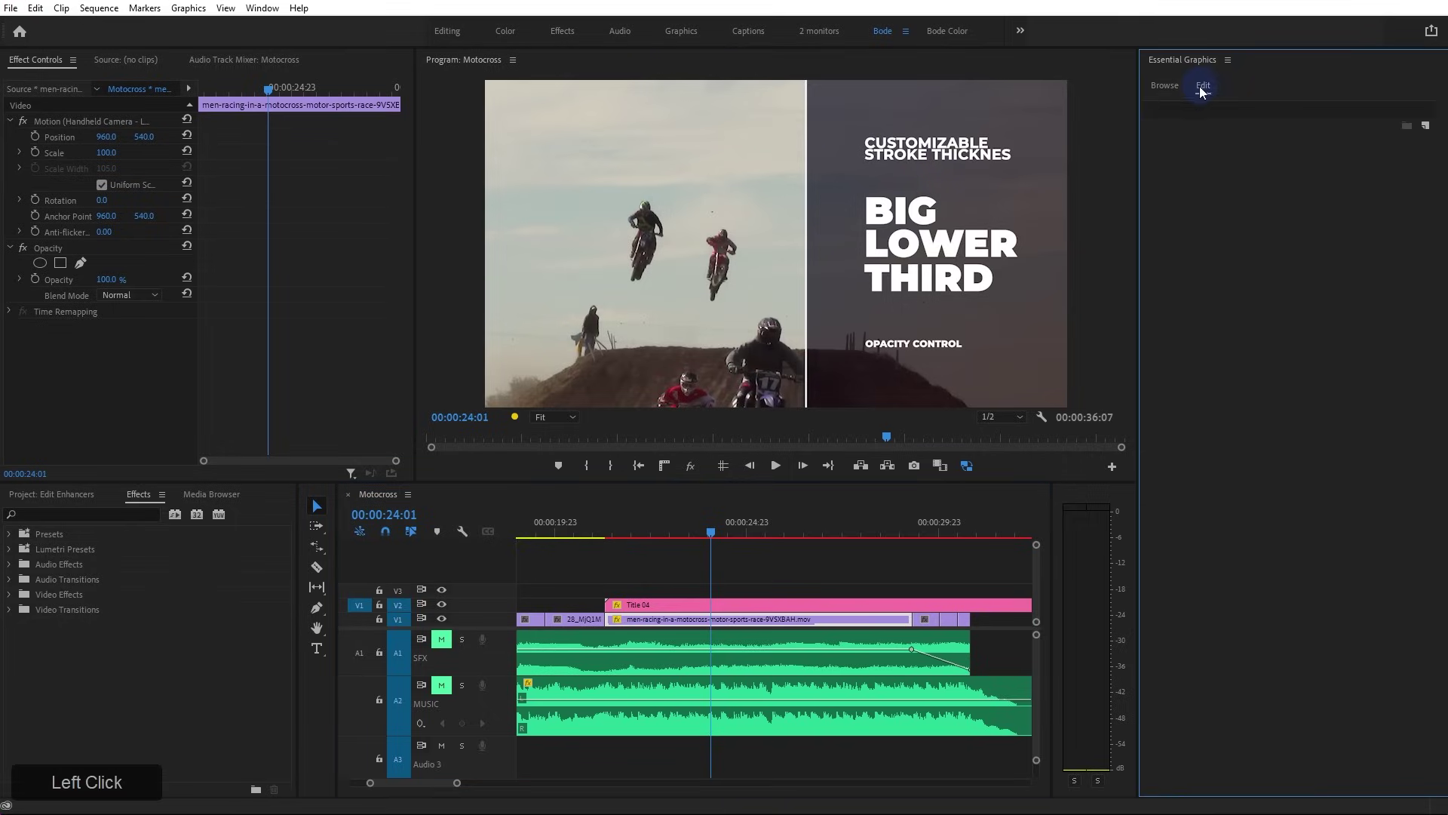
left_click(1165, 87)
left_click(1201, 86)
left_click(944, 607)
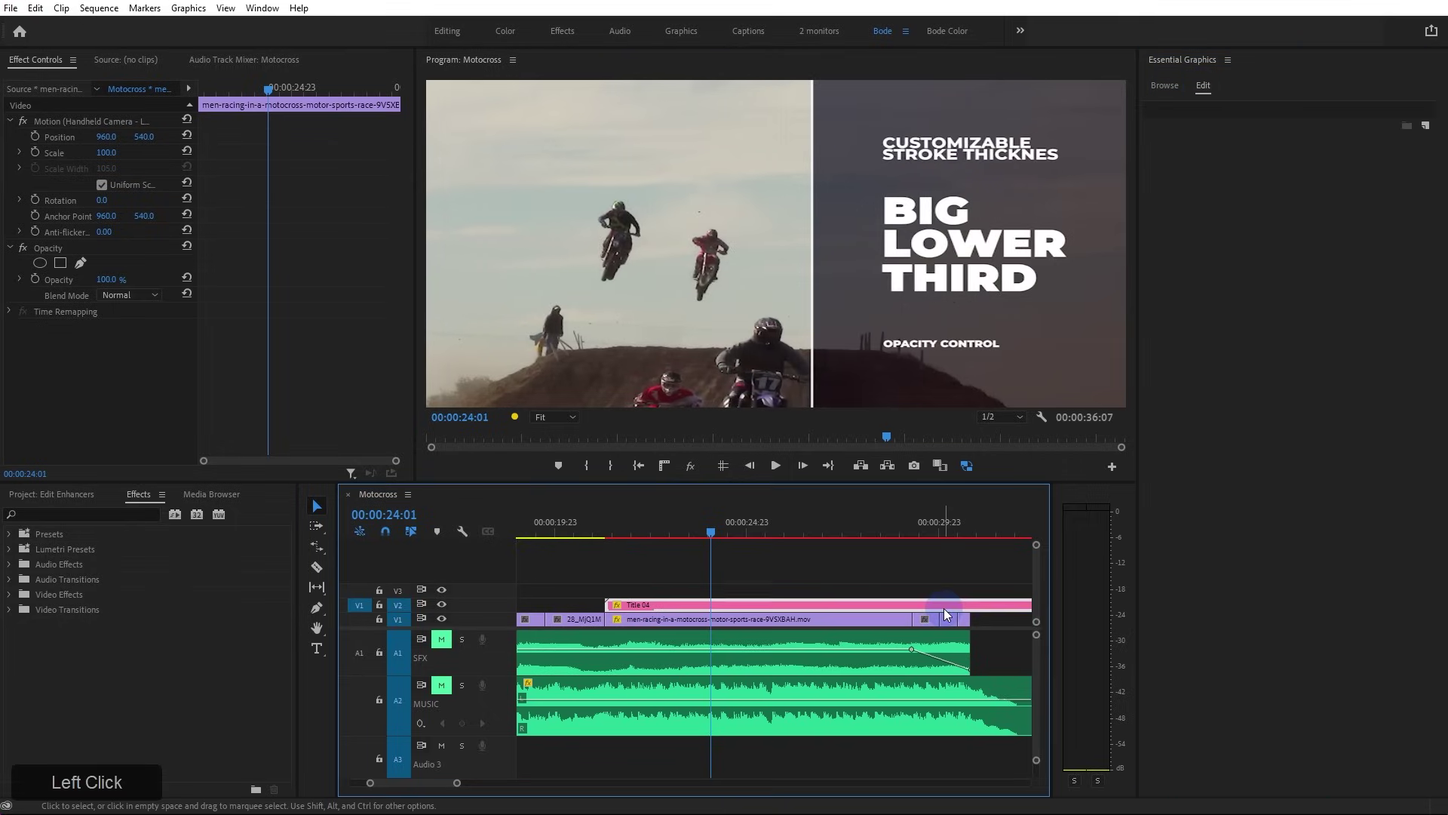
scroll(1222, 667, "down", 4)
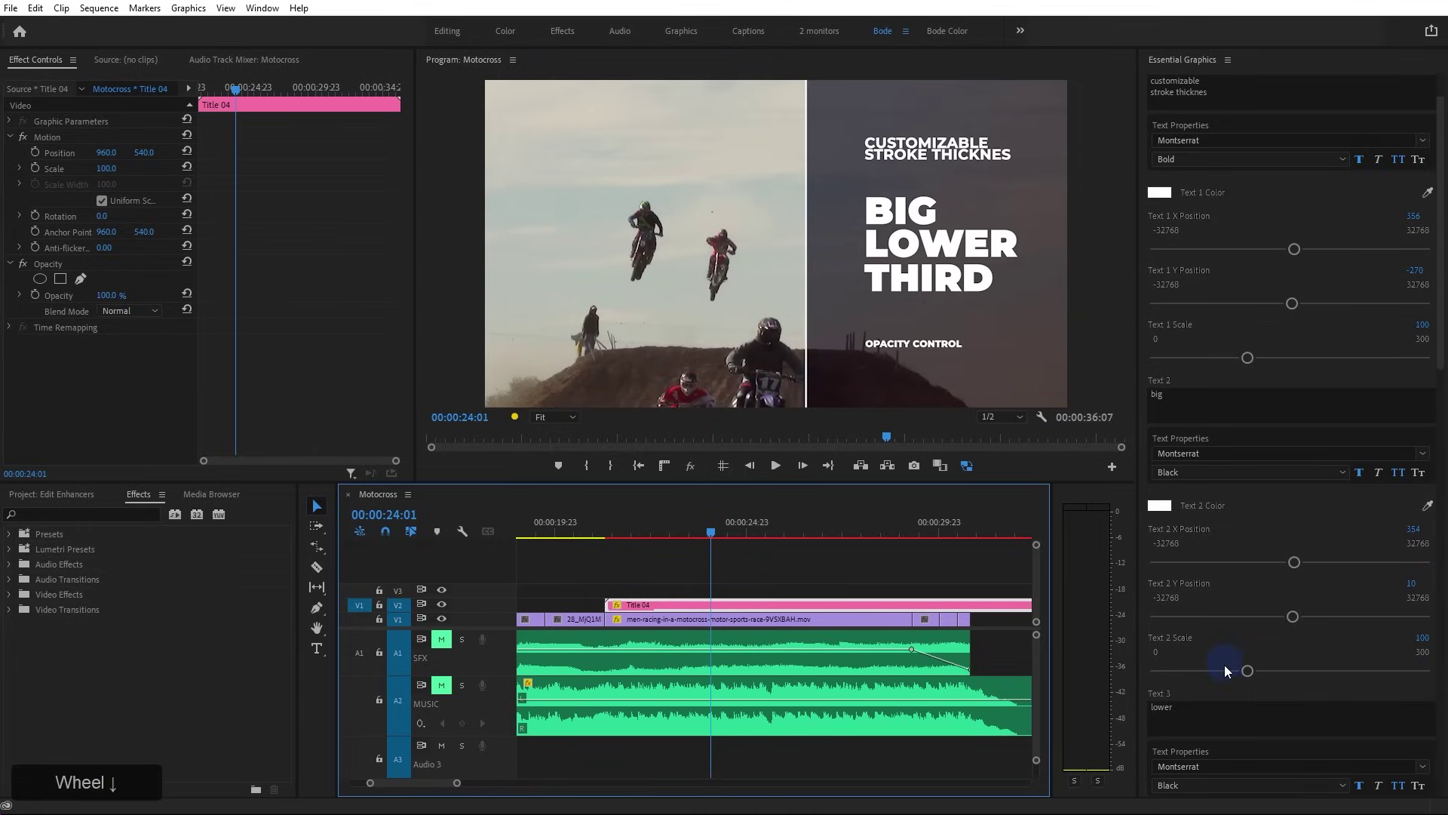
scroll(1220, 673, "down", 8)
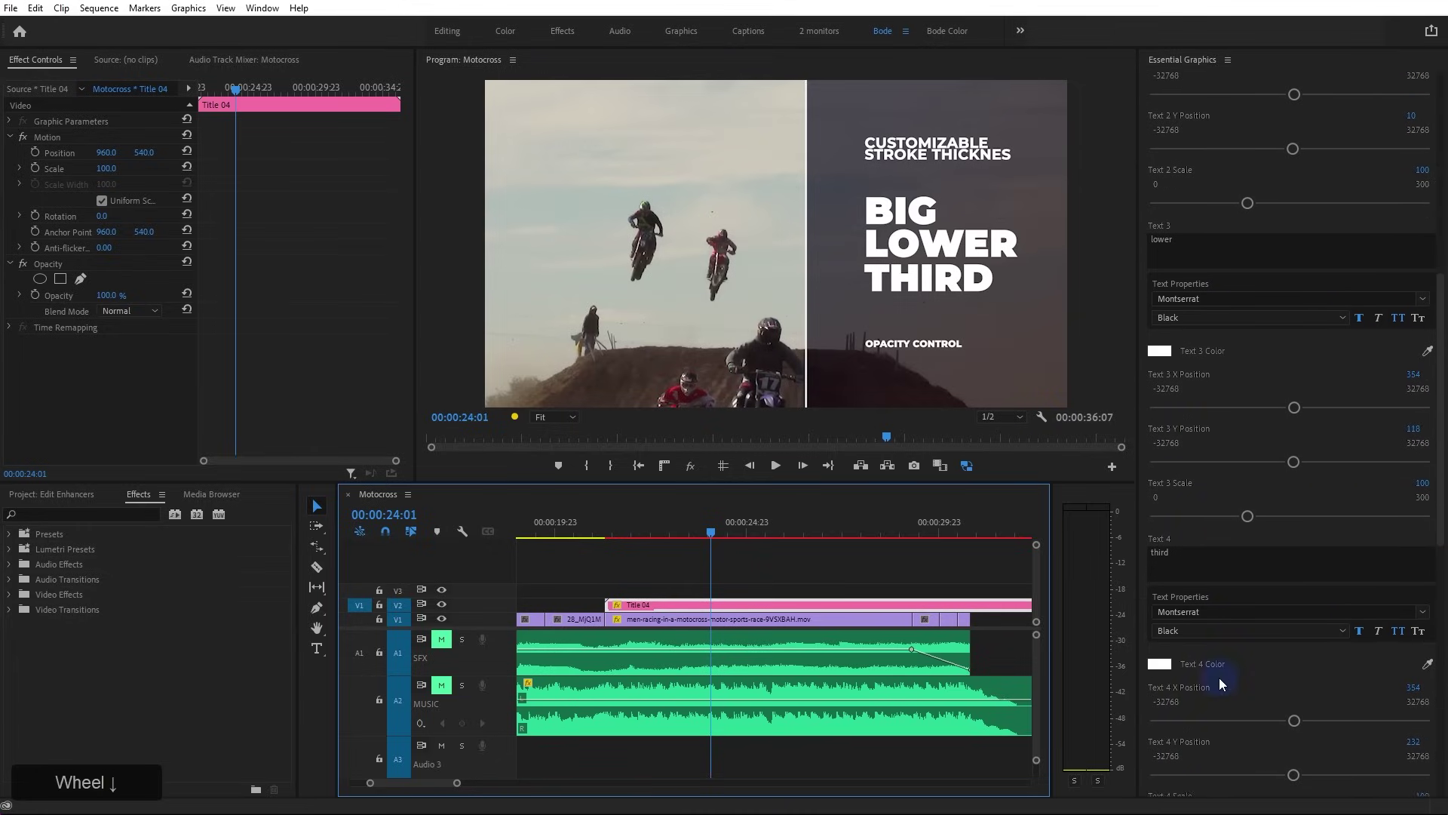
scroll(1228, 687, "down", 10)
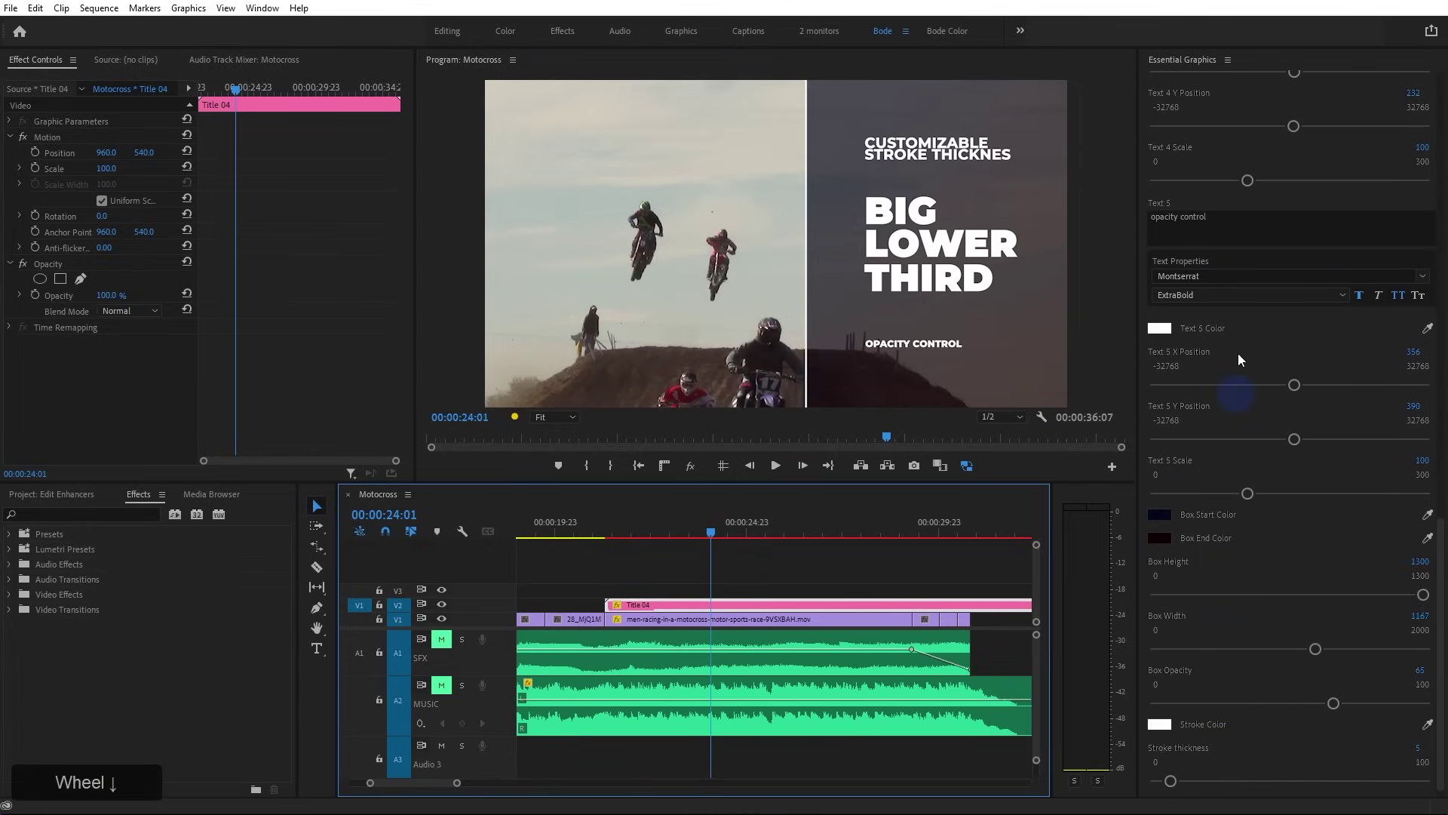
left_click_drag(1315, 648, 1382, 703)
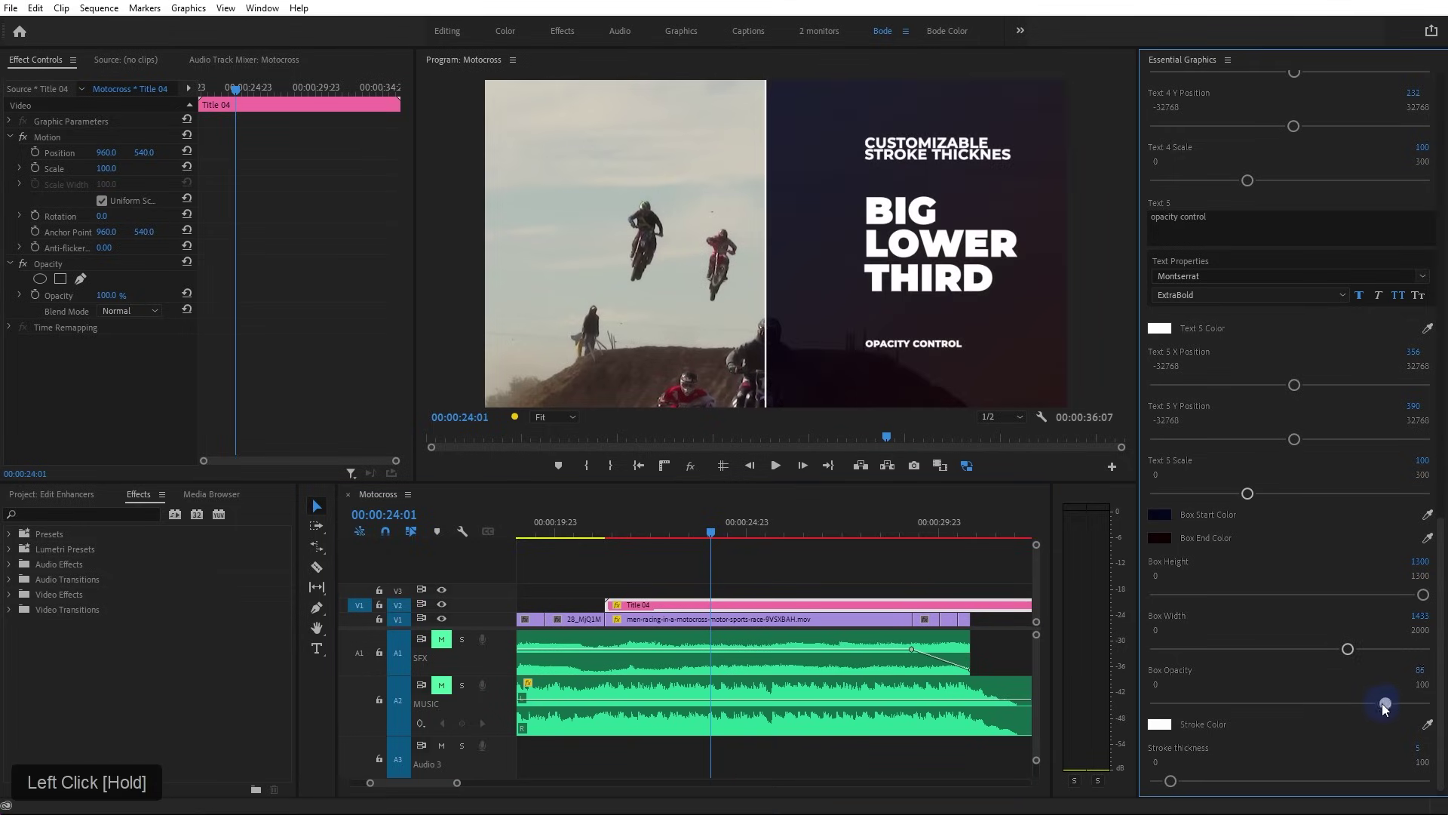
Set the Box End Color to red and preview the lower third a bit later
left_click(1162, 537)
left_click(737, 430)
left_click(878, 303)
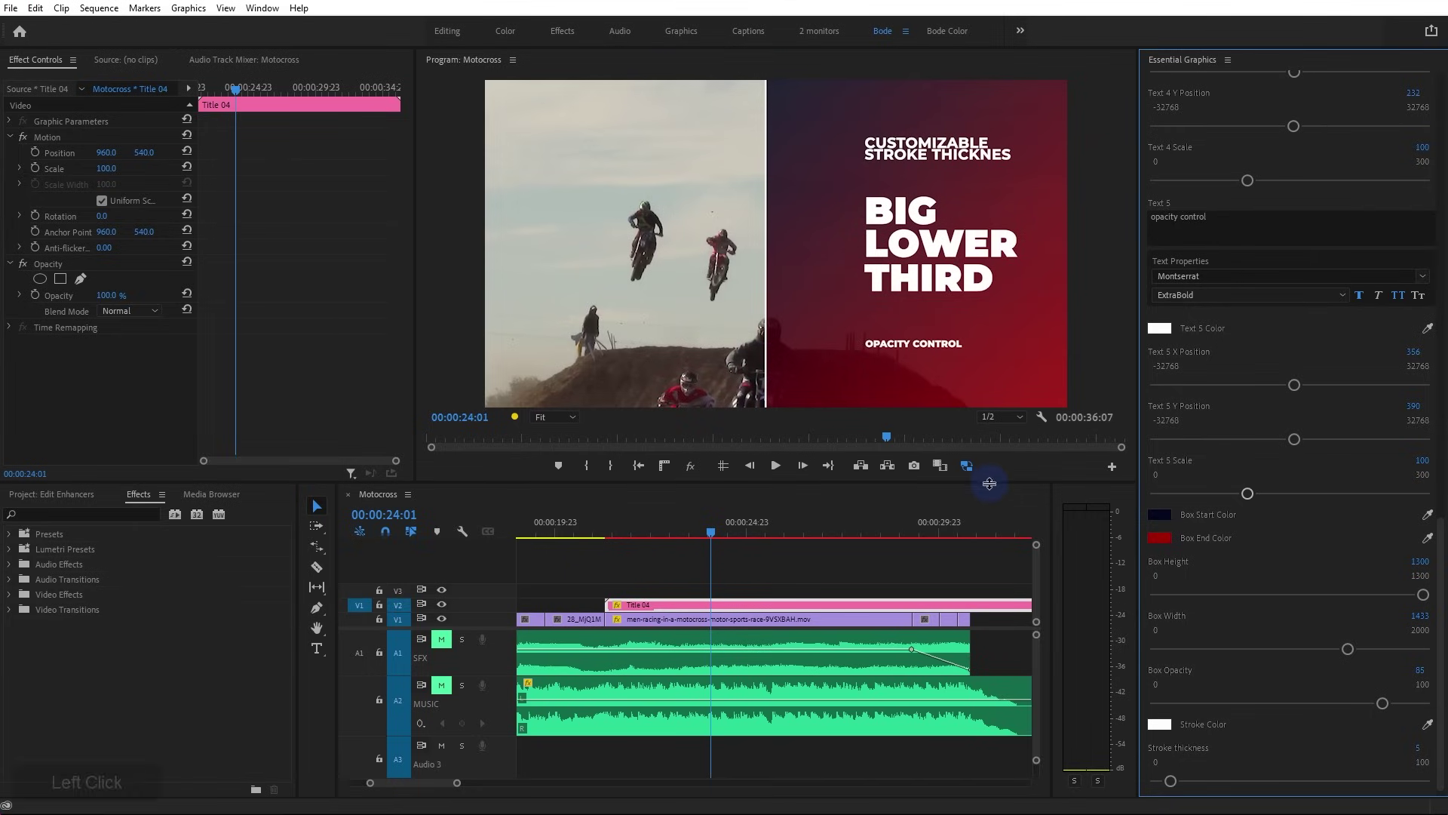
left_click_drag(736, 532, 795, 535)
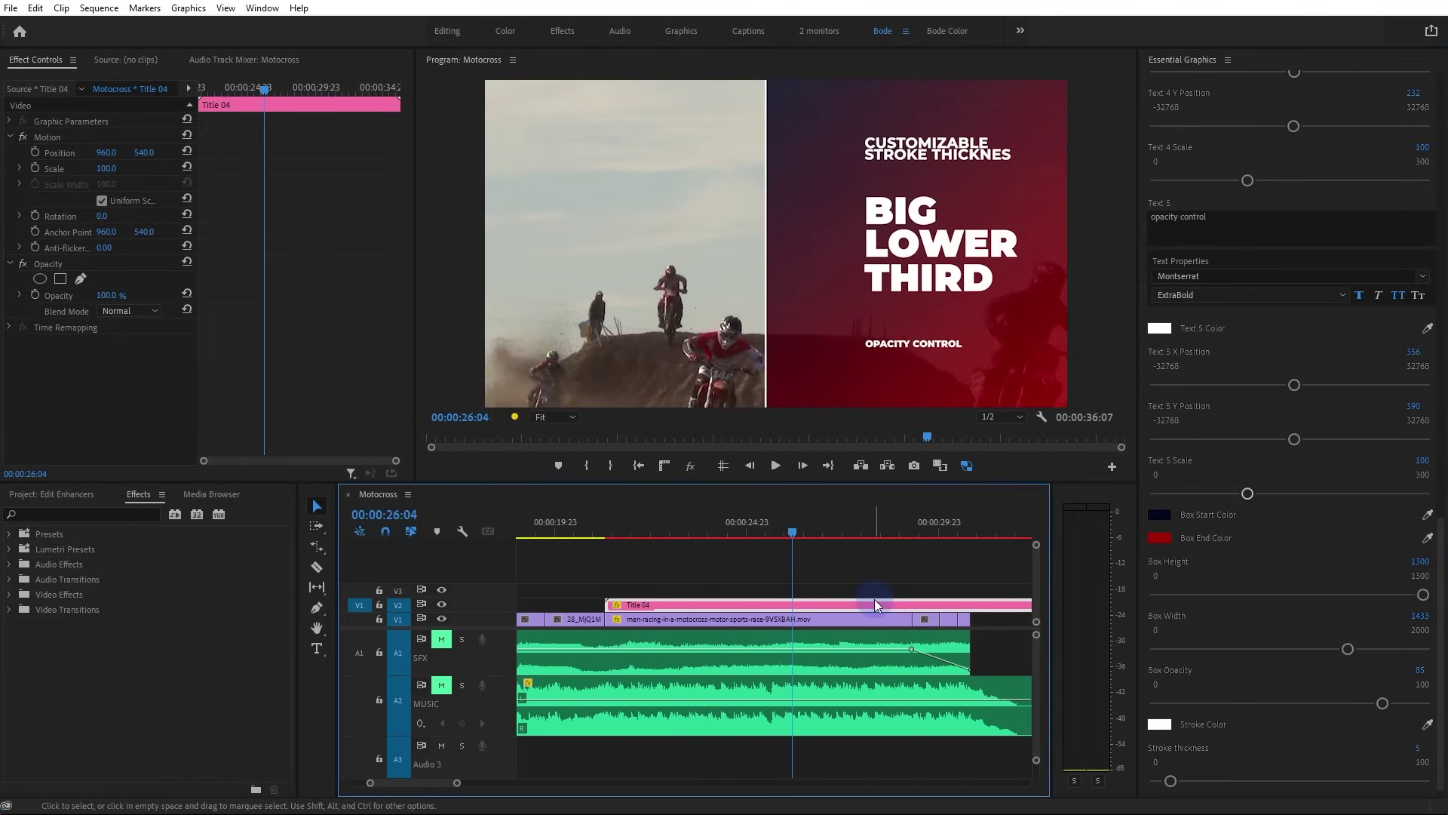
Delete the Title 04 lower third and place TransFlare_006 on V2 above the footage
left_click(871, 603)
key("Delete")
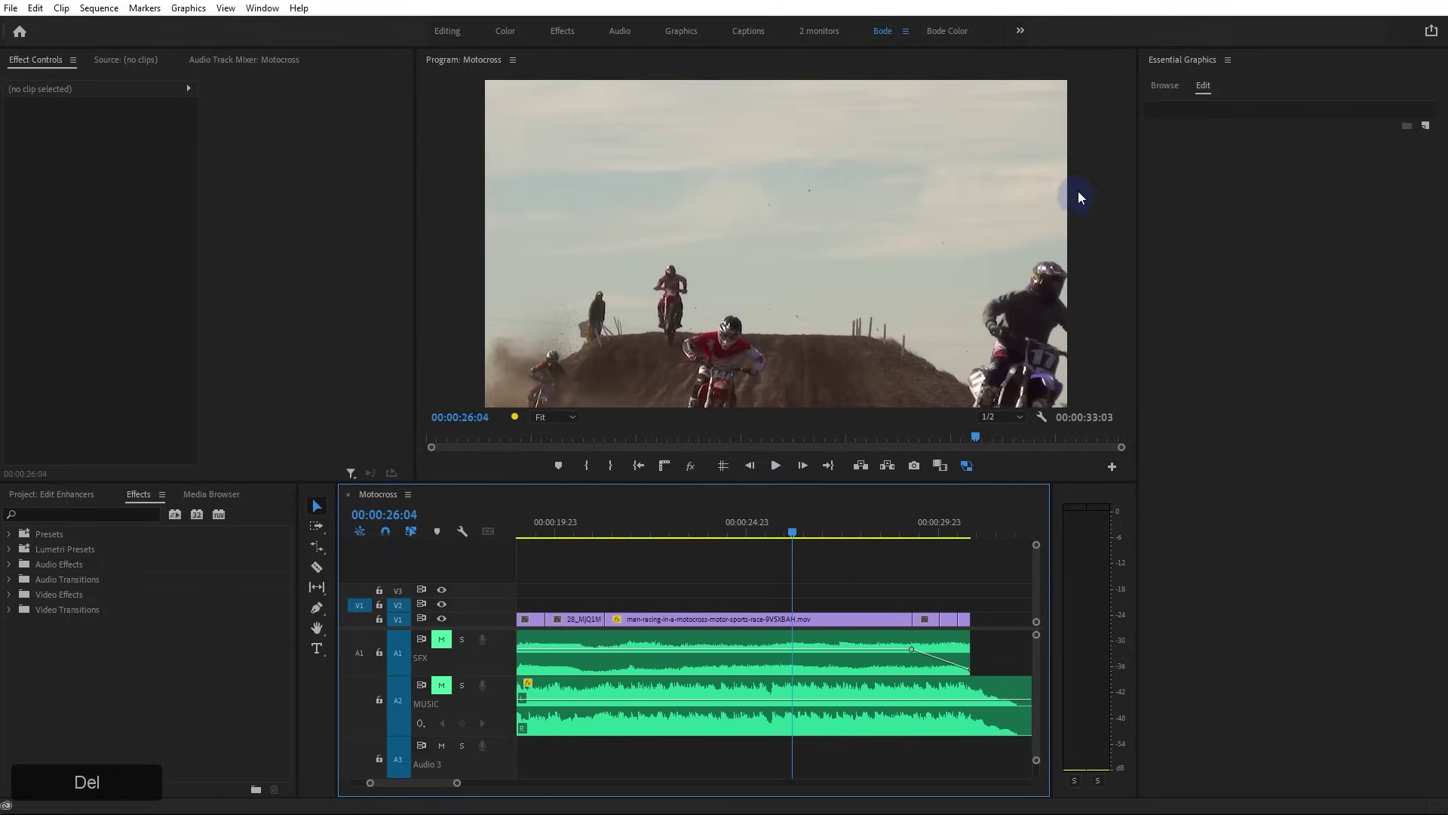
left_click(1166, 86)
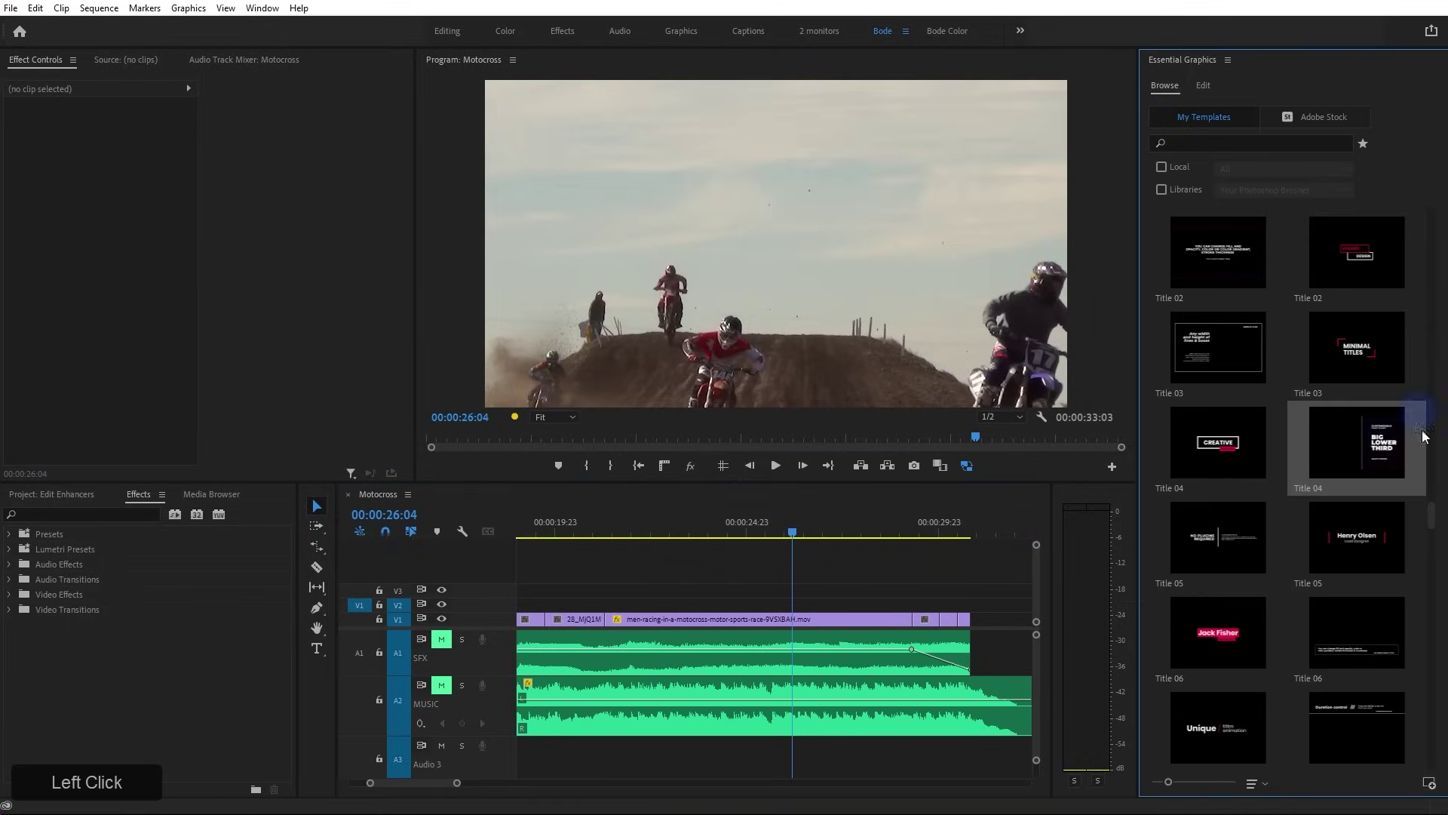
left_click_drag(1435, 591, 1436, 596)
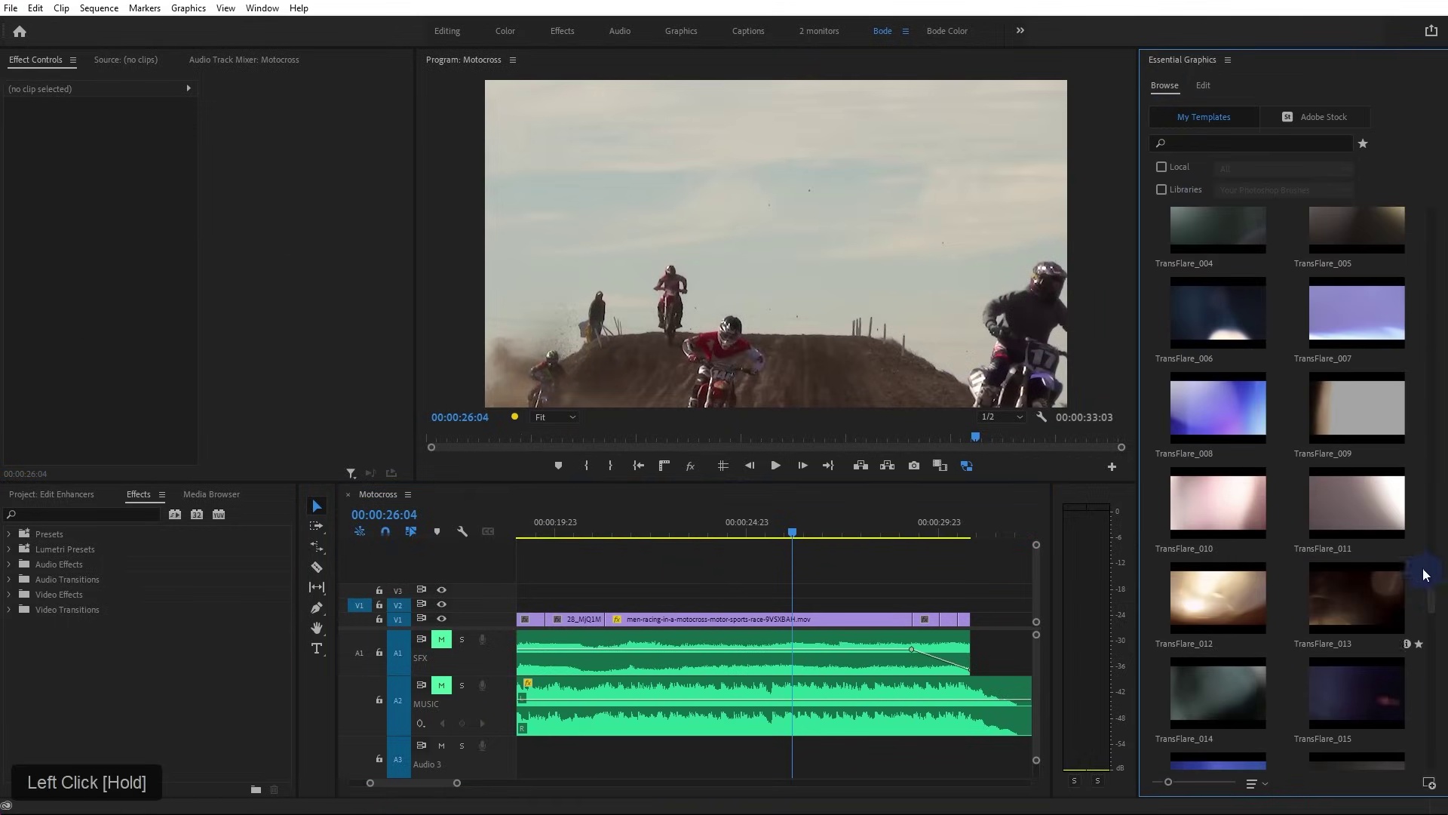
left_click_drag(1211, 331, 575, 604)
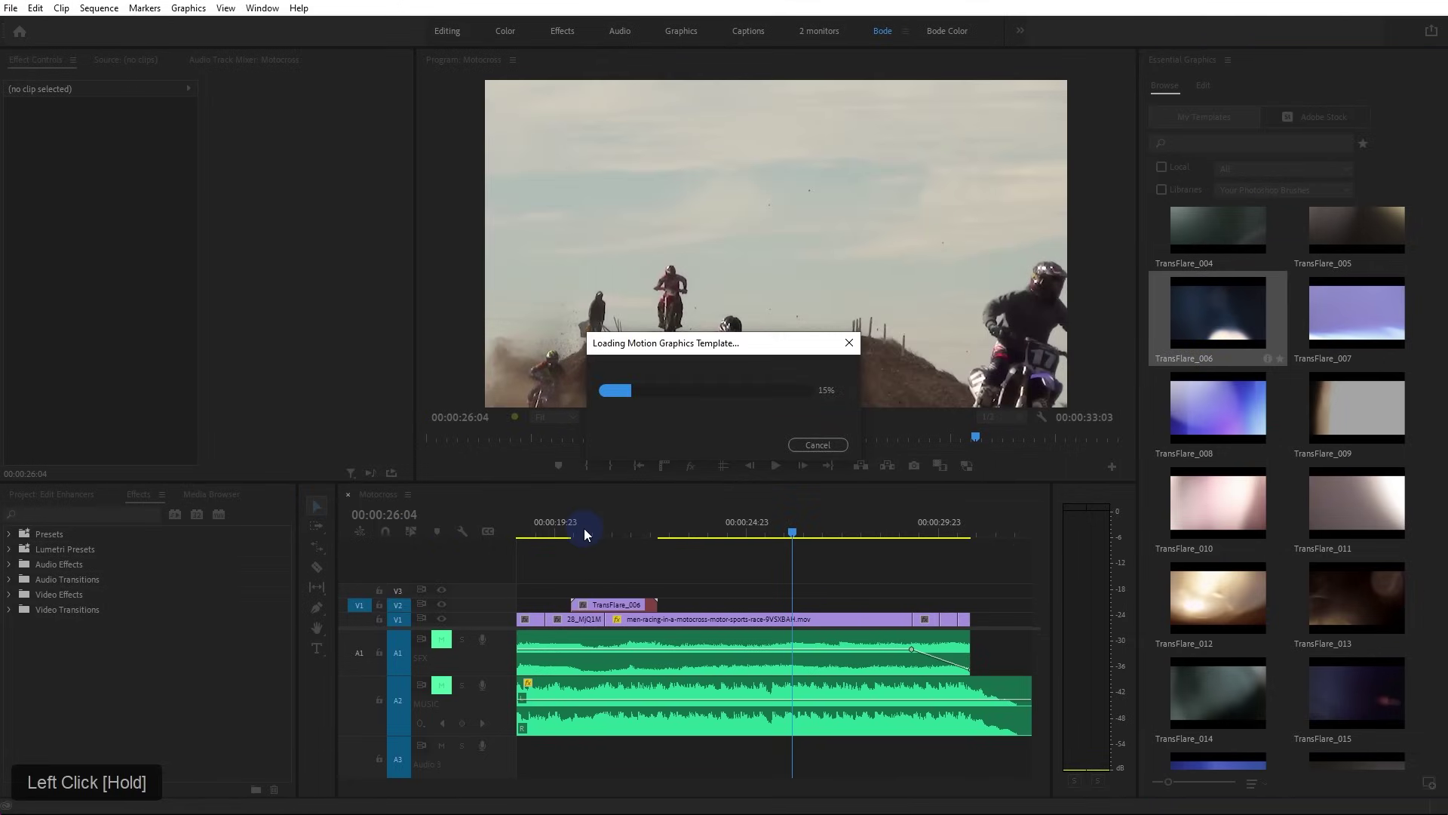
left_click_drag(578, 530, 627, 604)
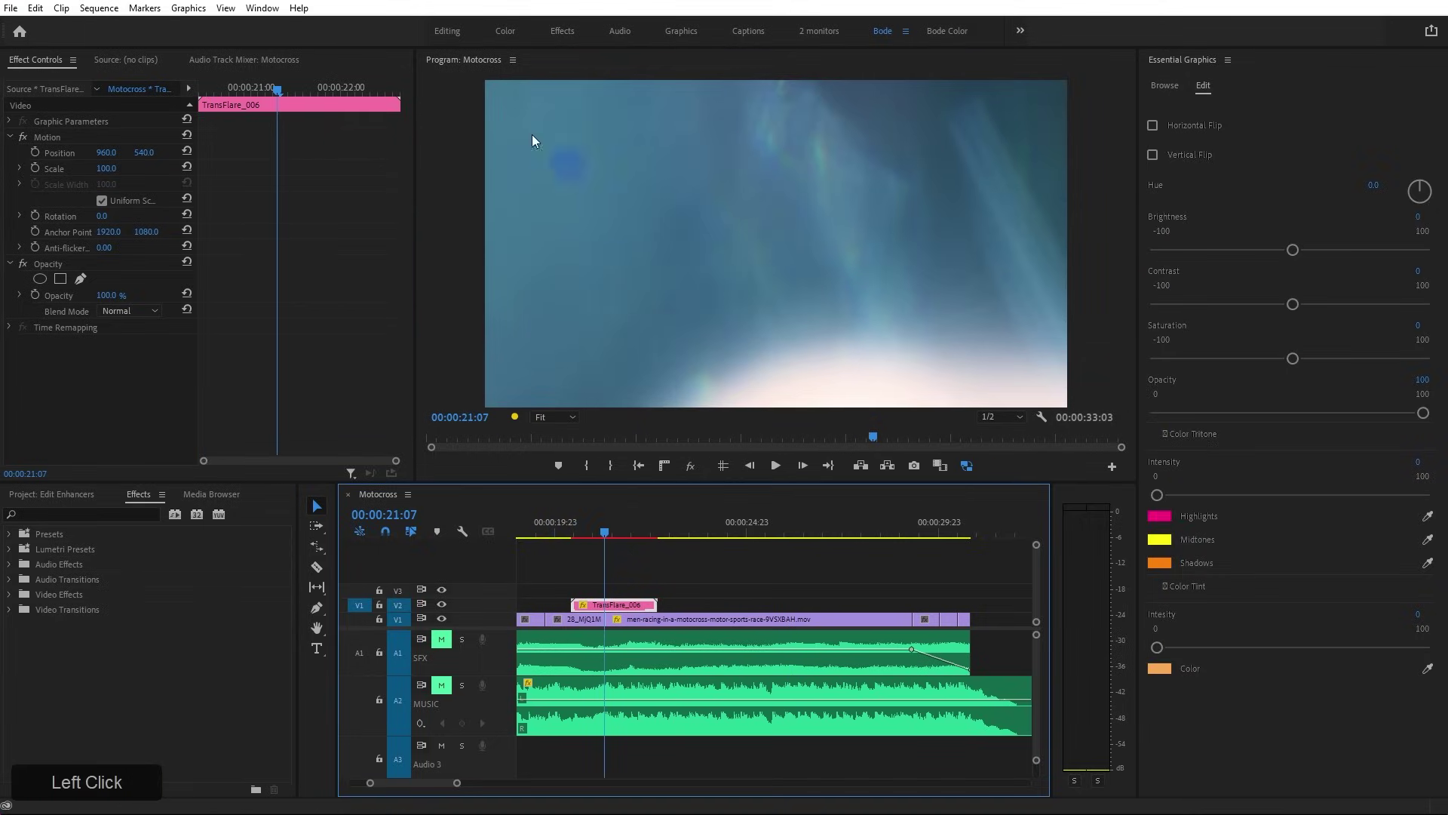
Scale the TransFlare_006 light leak to 50 and preview it over the footage
left_click(117, 166)
type("50")
key("KP_Enter")
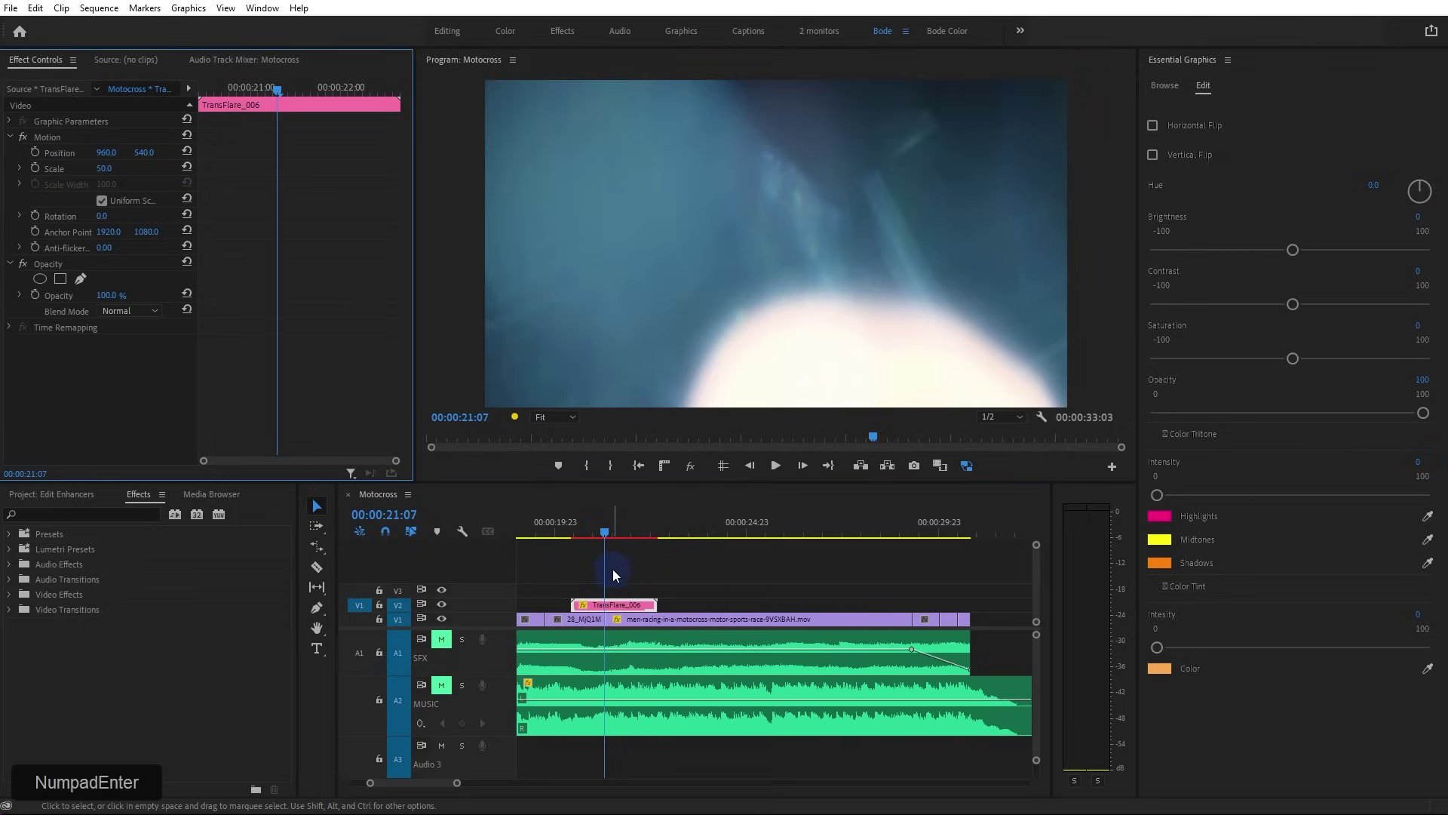
left_click_drag(580, 532, 574, 531)
key("space")
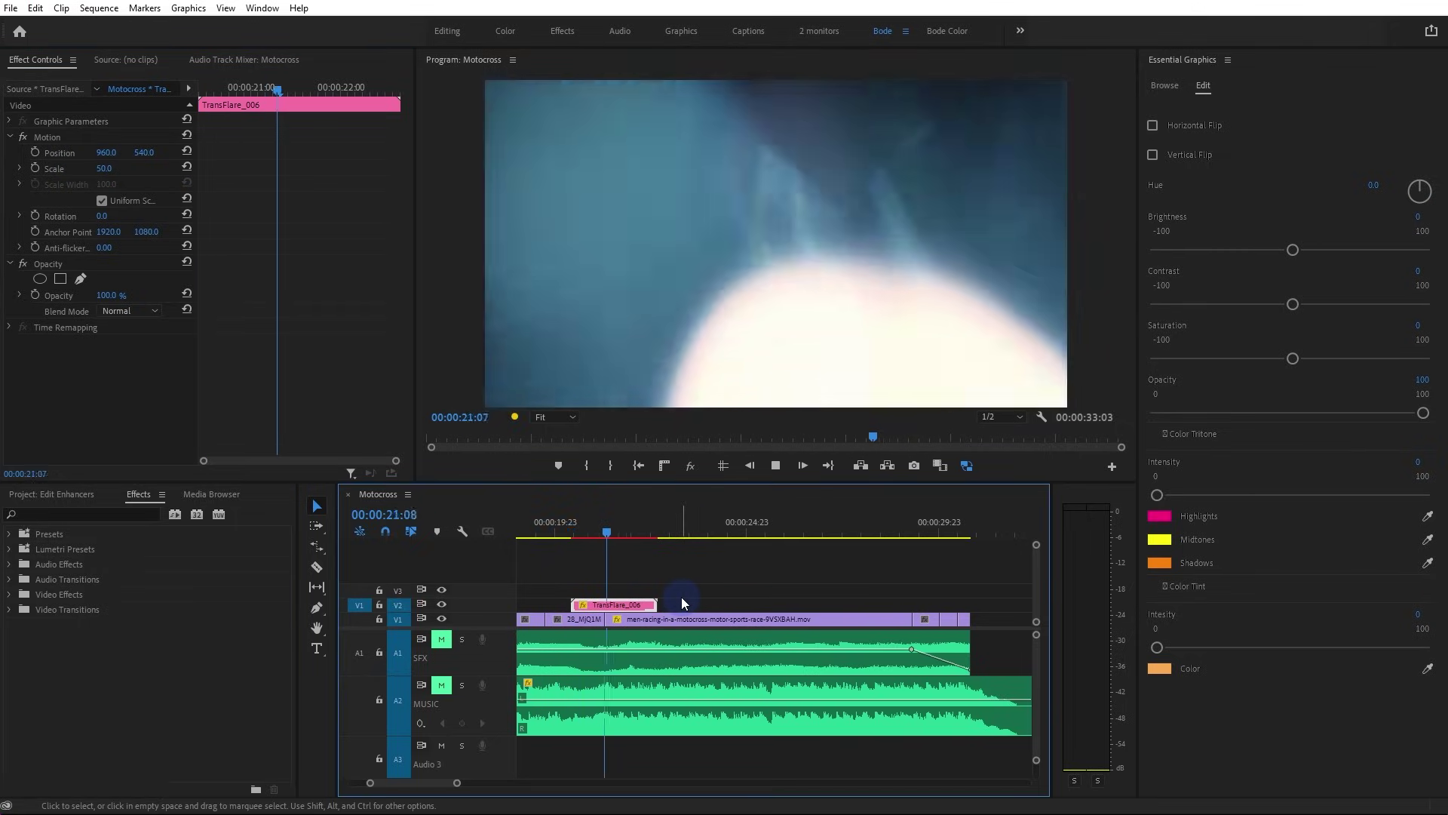
key("space")
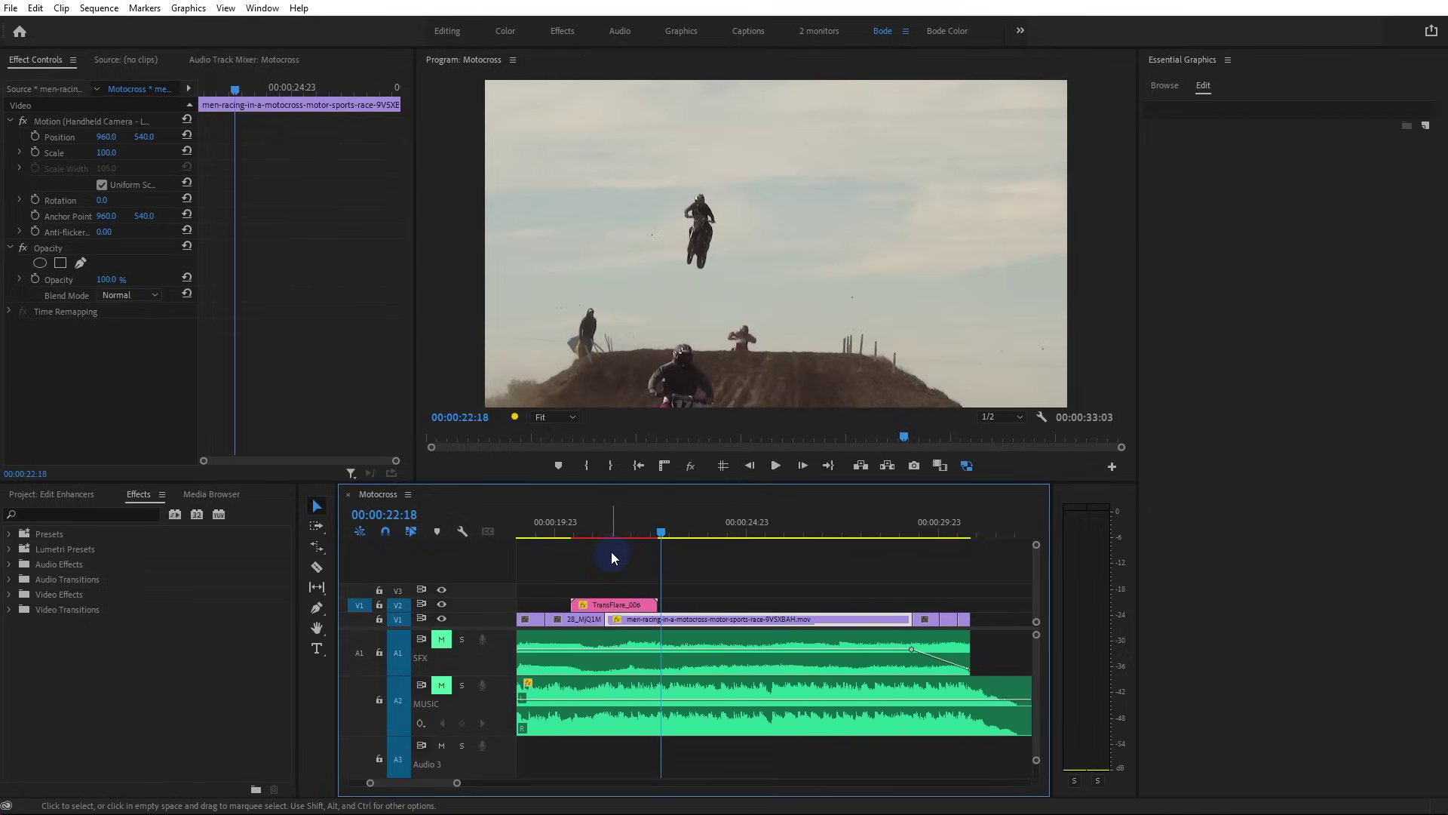
left_click_drag(571, 526, 608, 527)
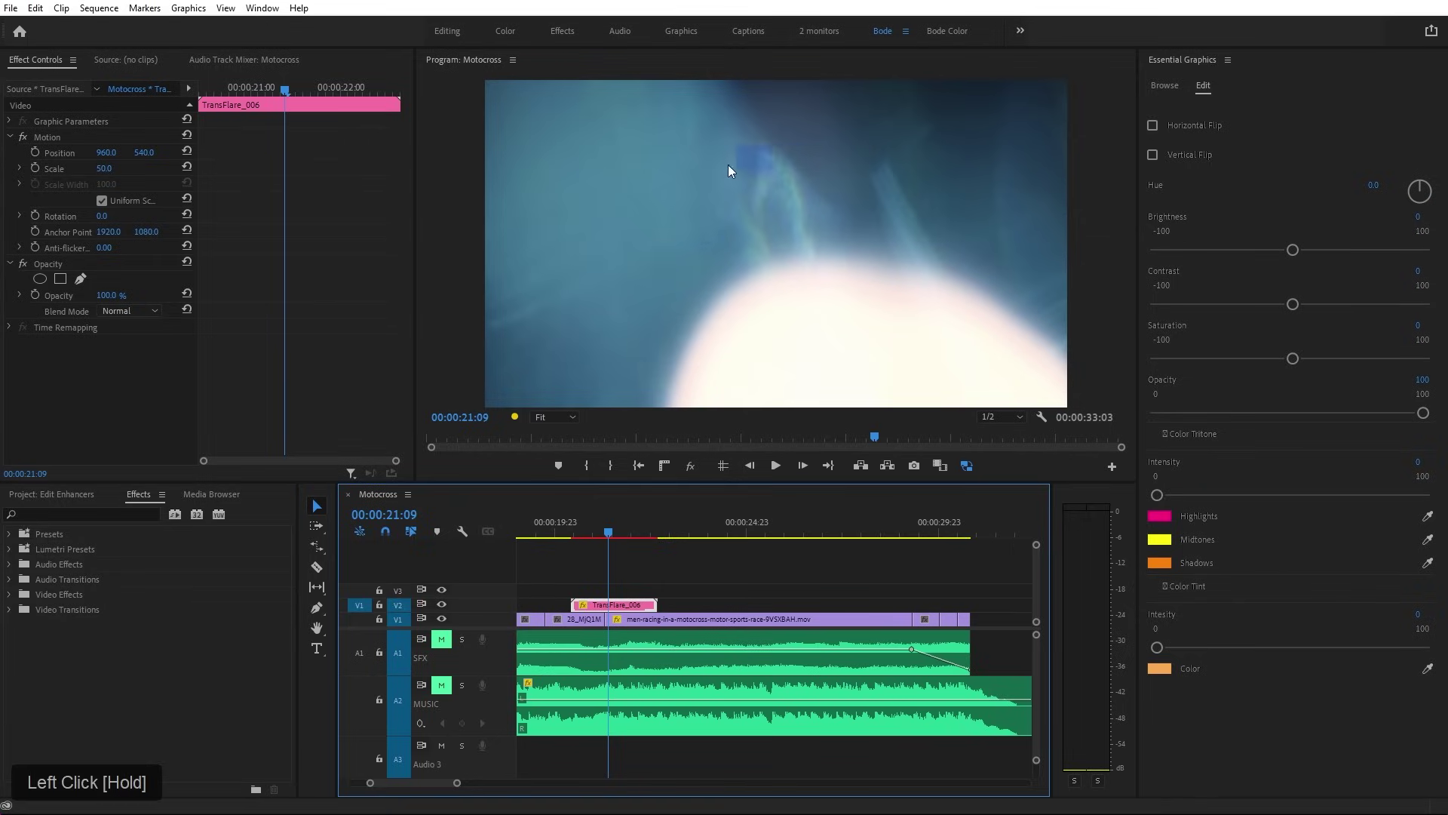
mouse_move(1041, 364)
left_mouse_down()
mouse_move(1002, 372)
mouse_move(944, 317)
mouse_move(653, 363)
left_mouse_up()
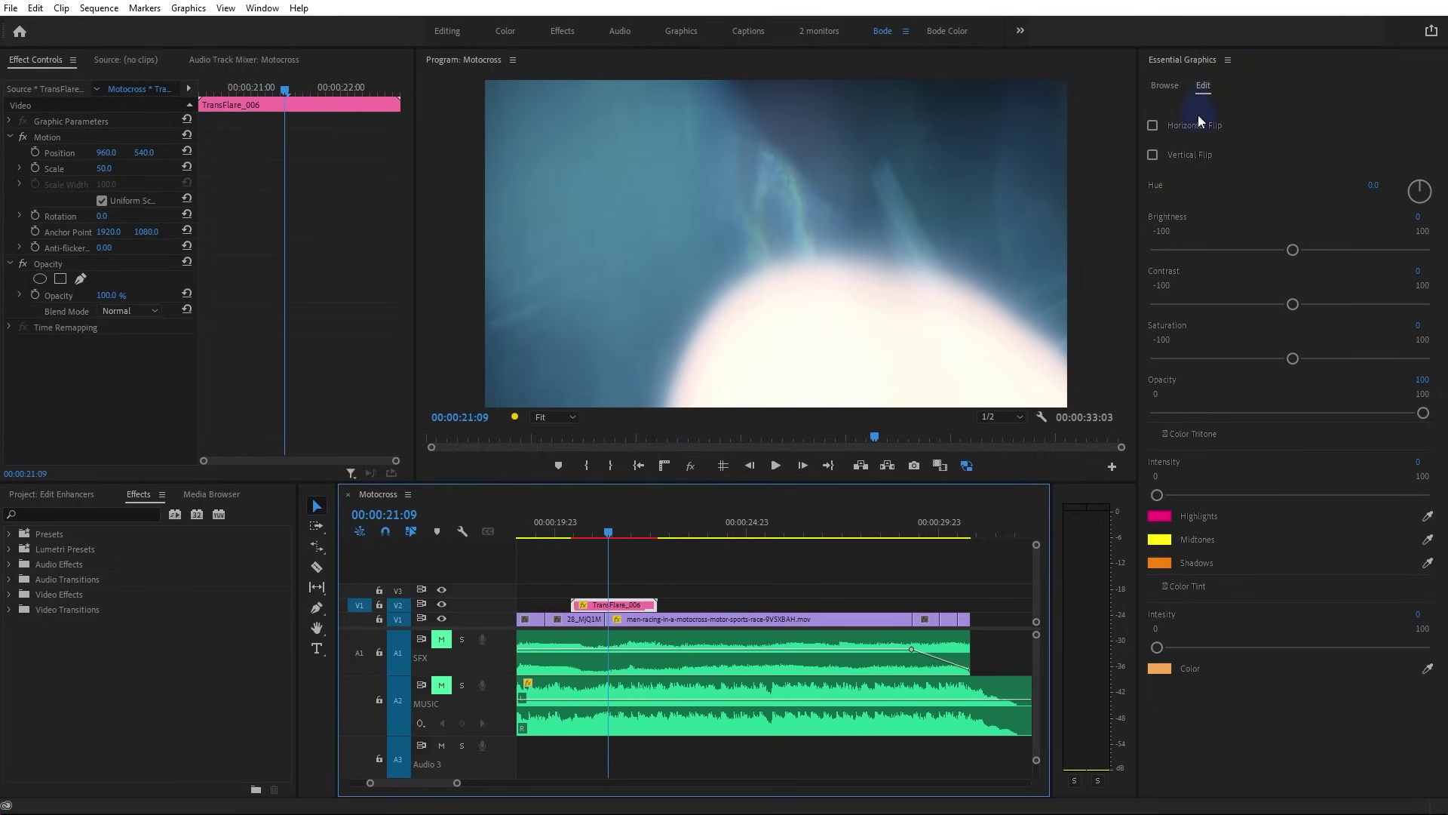
Try horizontal and vertical flips, undo both, and shift the flare's hue toward purple
left_click(1151, 125)
left_click(1152, 155)
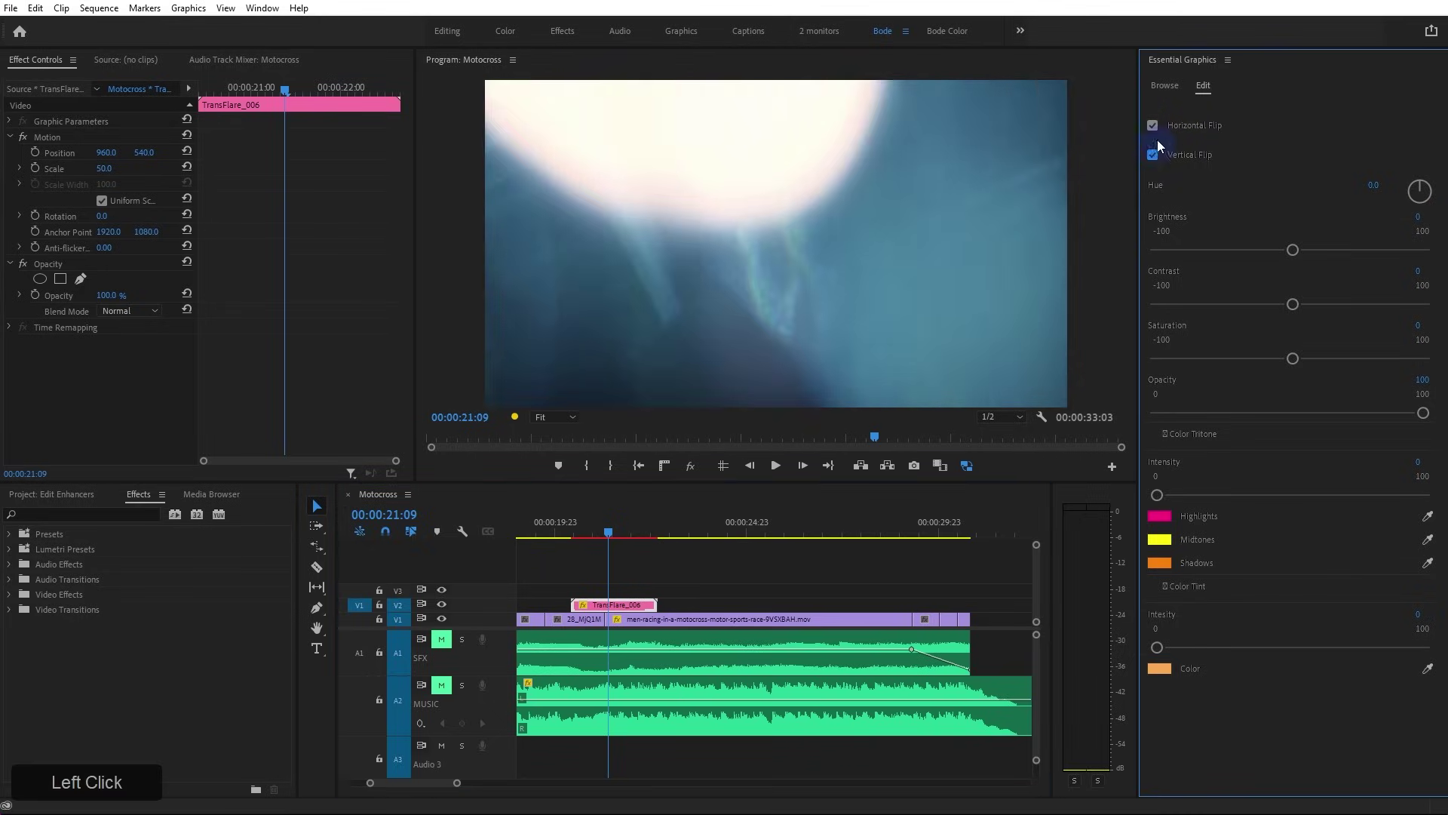
left_click(1152, 126)
left_click(1152, 155)
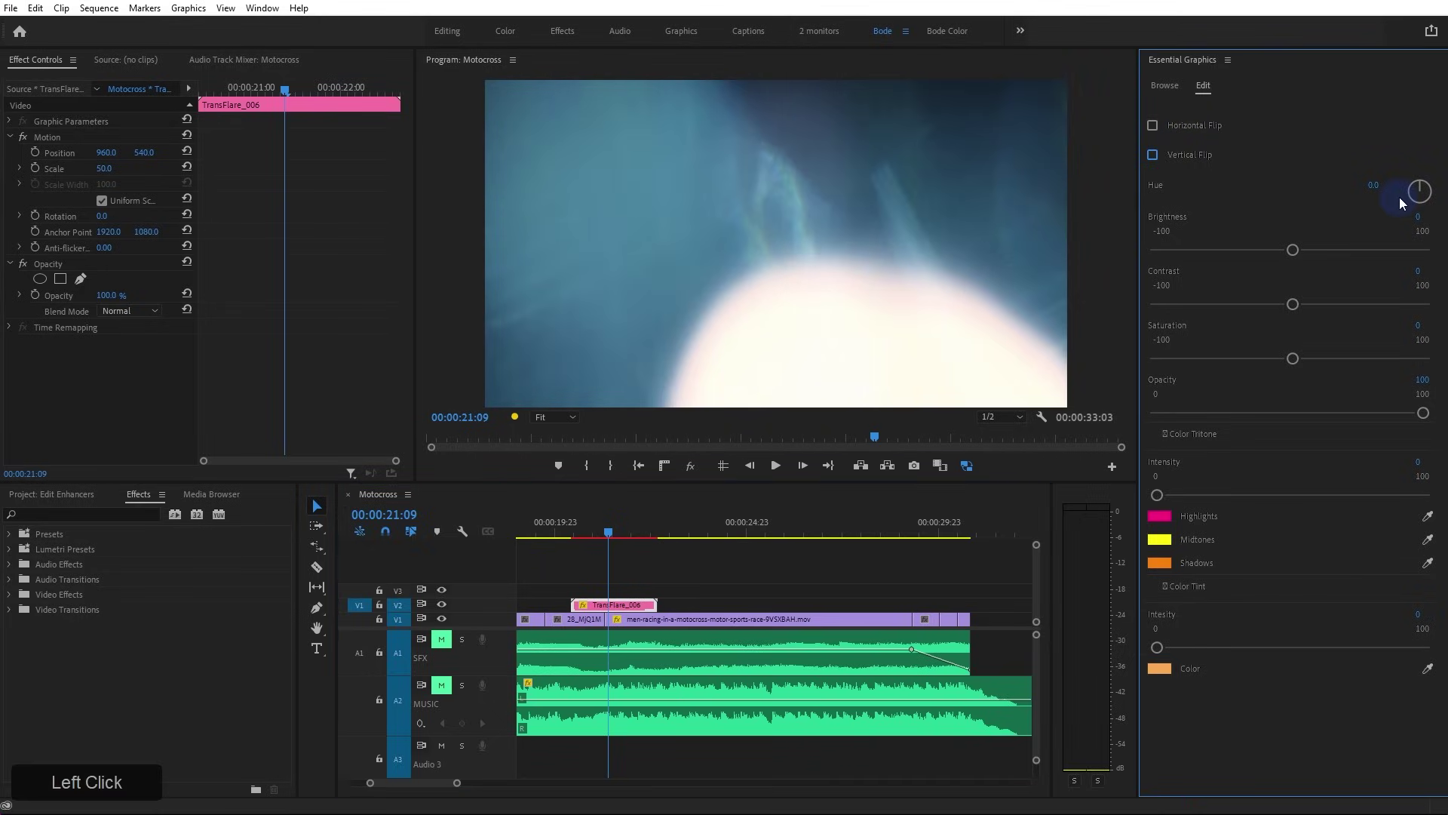
left_click_drag(1404, 199, 1430, 188)
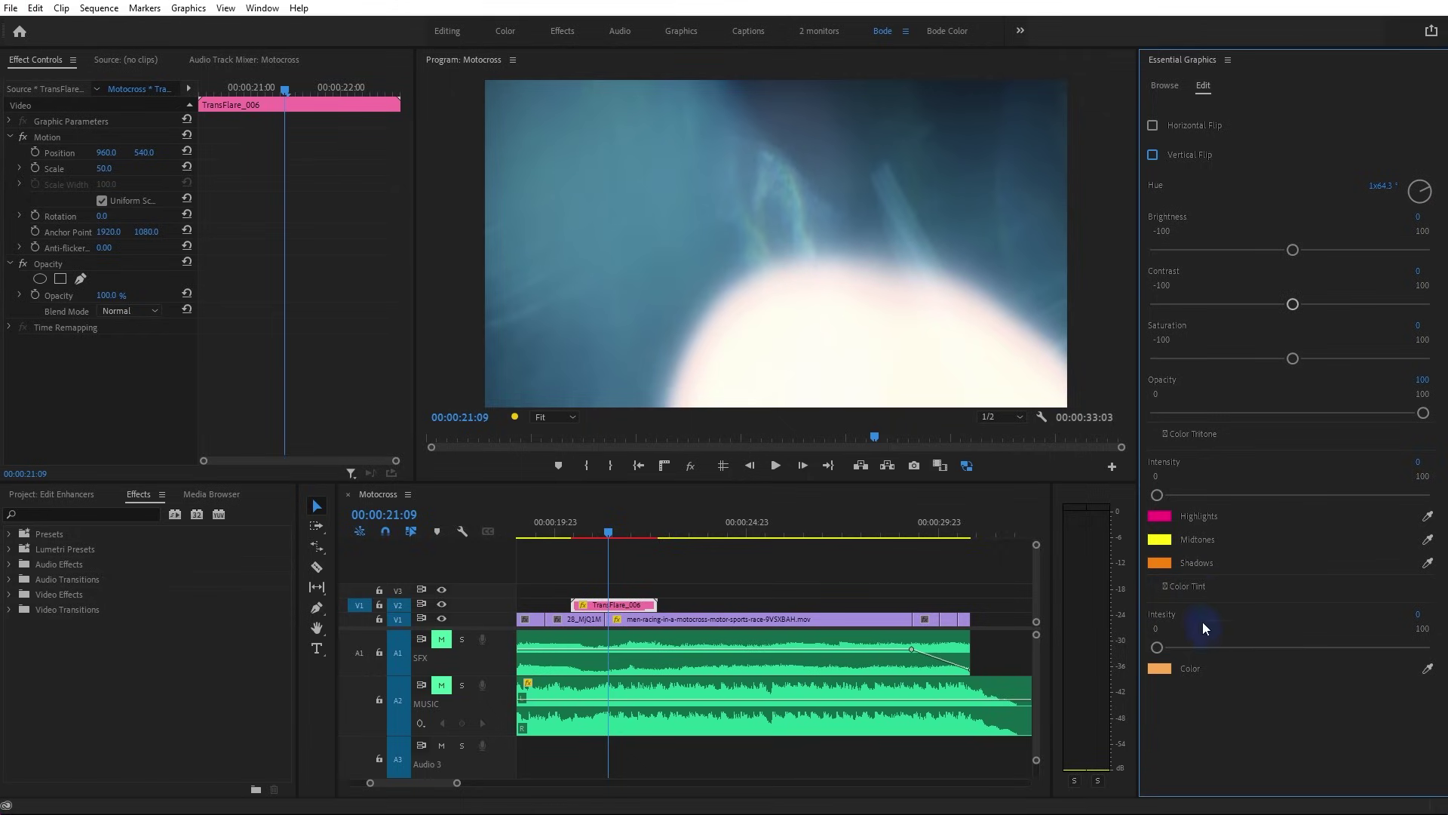
Try Color Tritone and Color Tint intensities, then set both back to 0
left_click_drag(1157, 495, 1251, 505)
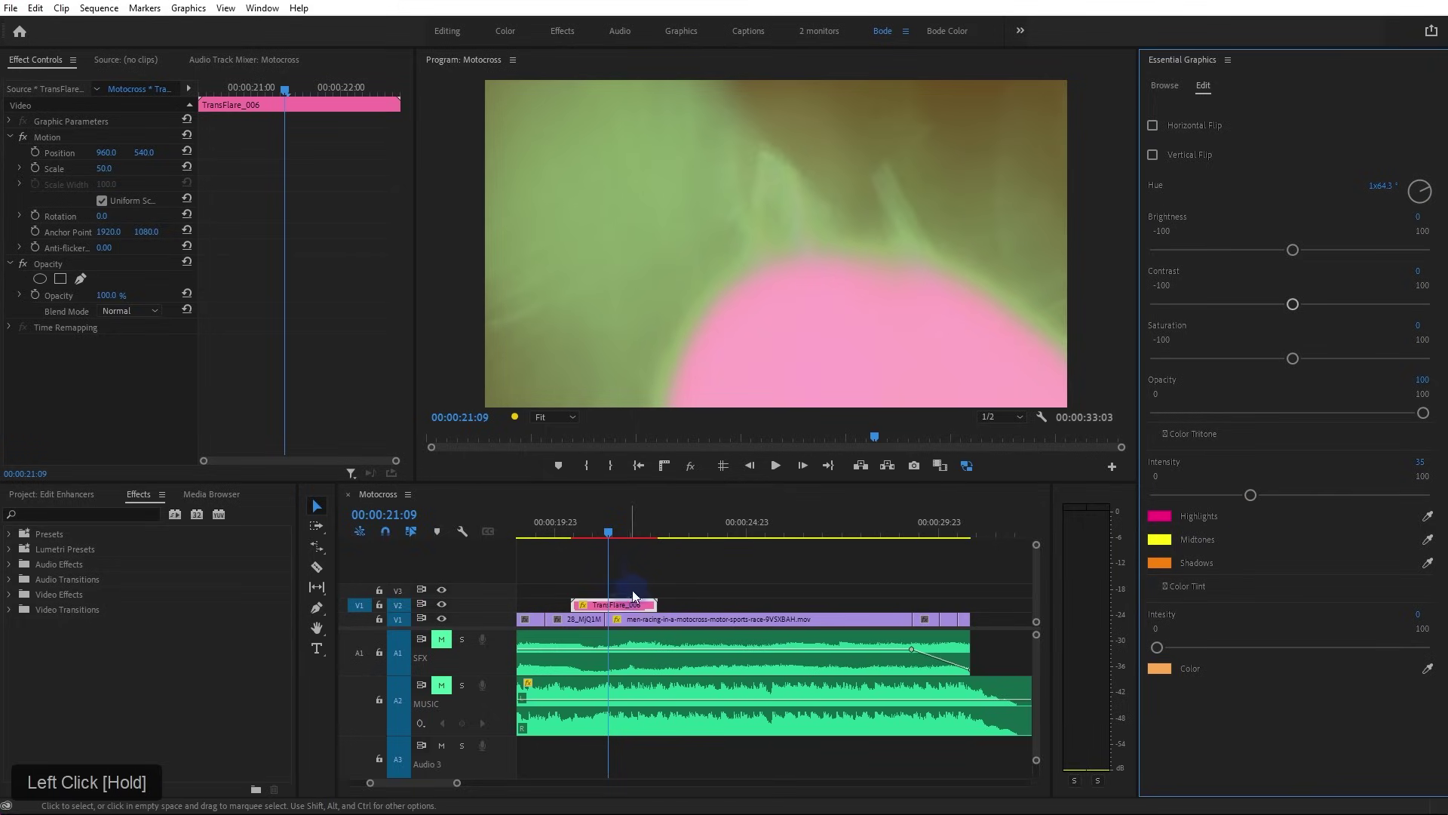
left_click(1152, 498)
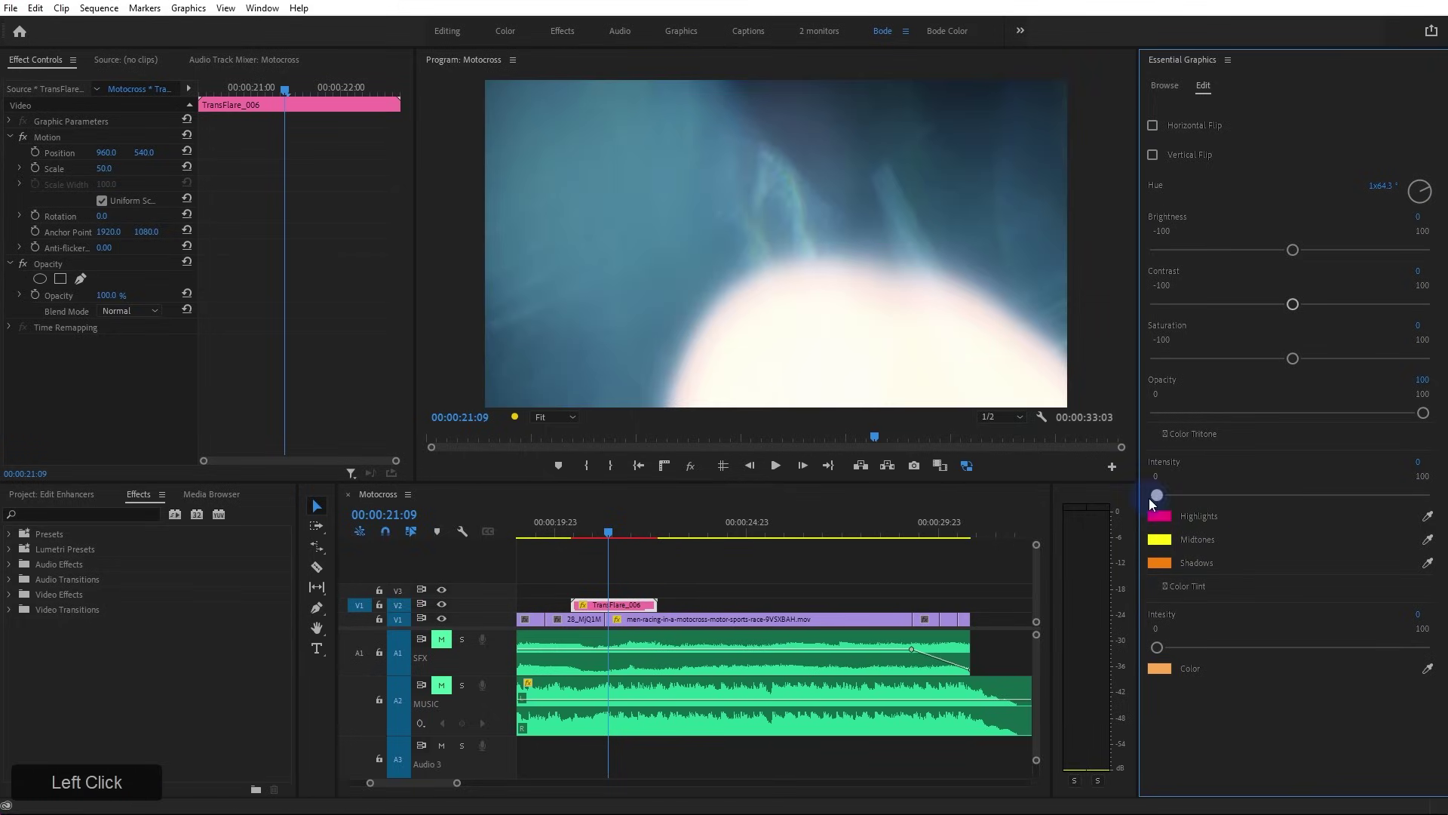
left_click_drag(1165, 652, 1302, 663)
left_click(1156, 647)
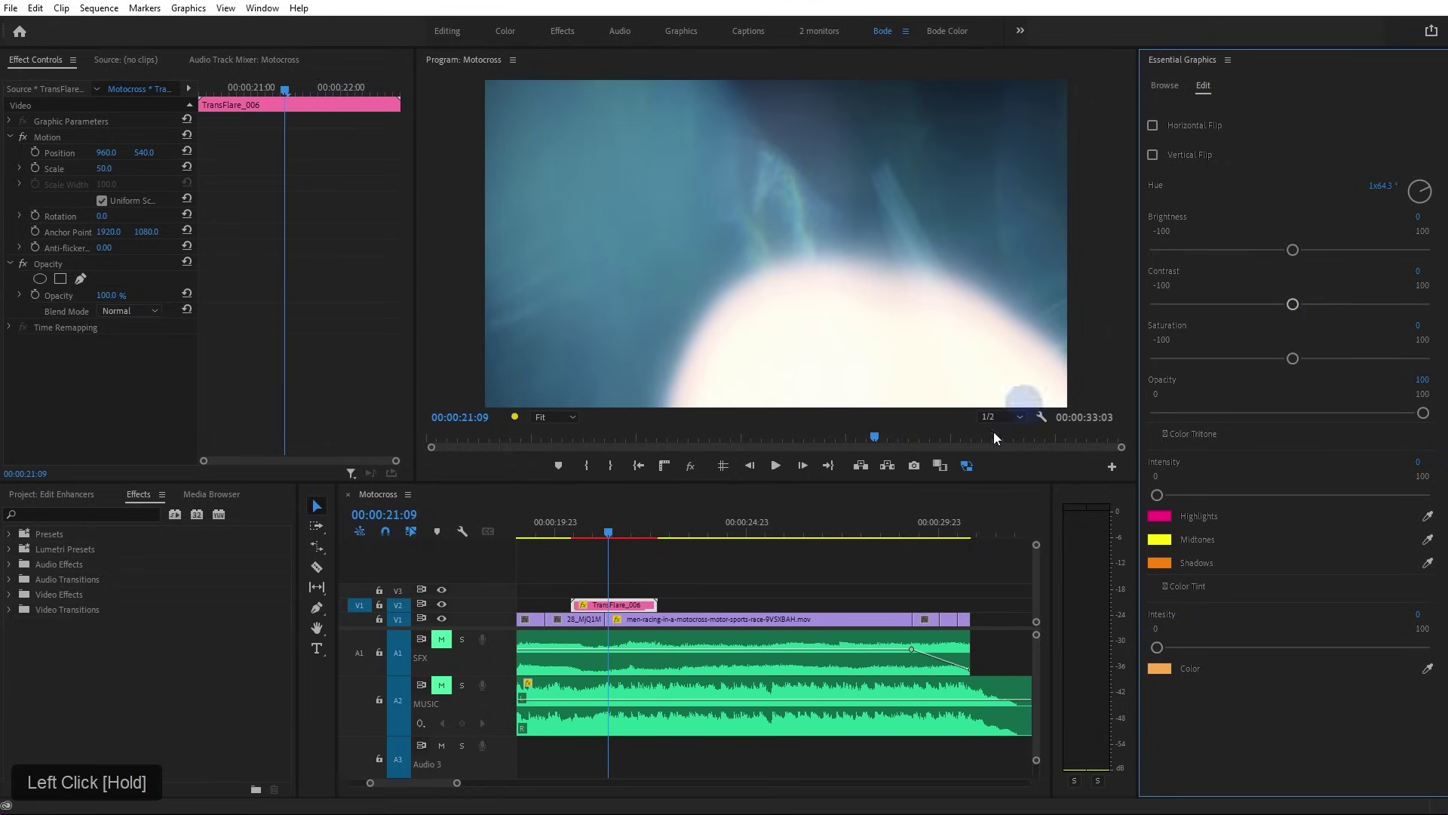
Set the TransFlare_006 light leak's blend mode to Screen and scrub back to preview it
left_click(156, 312)
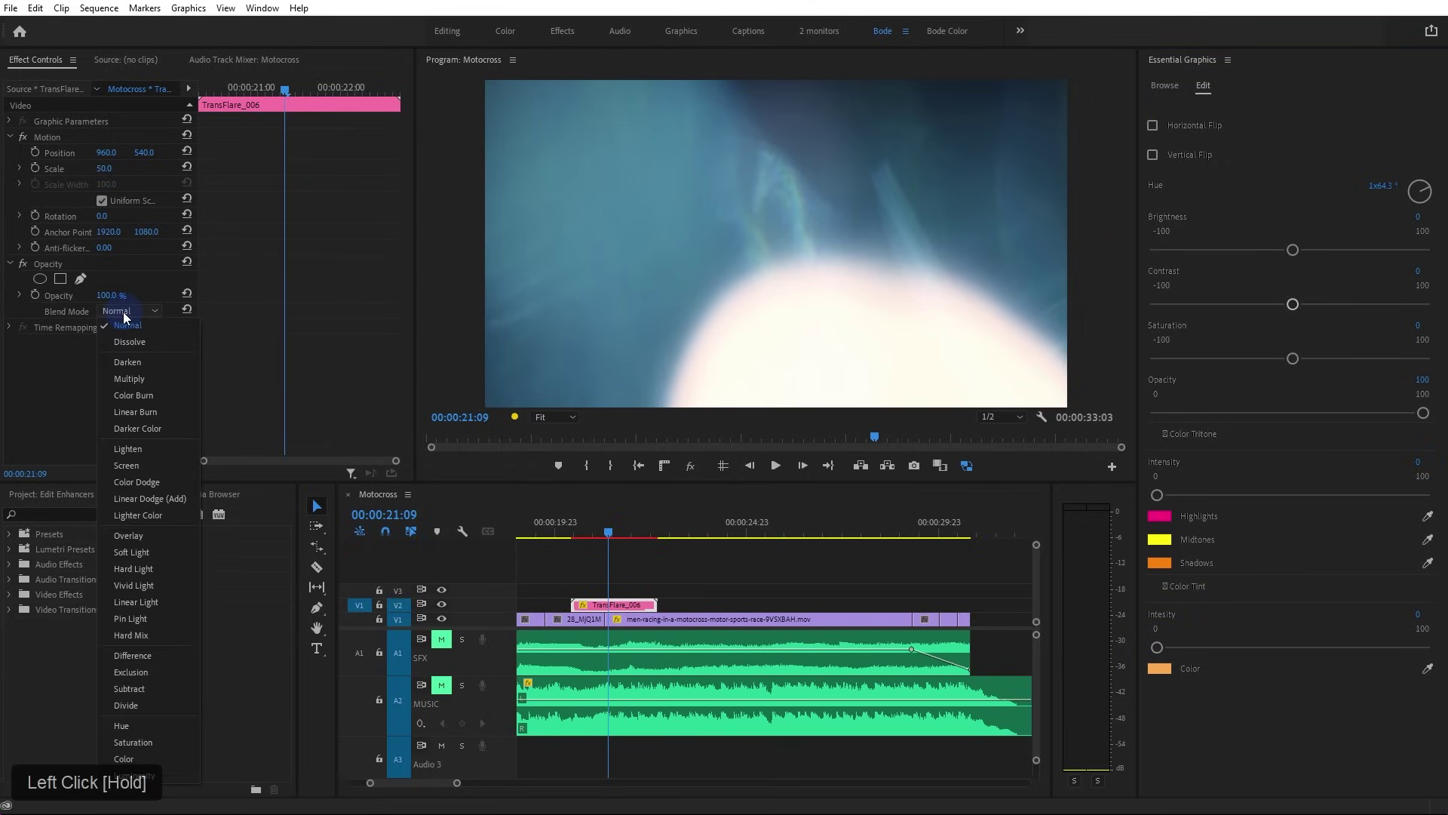
left_click_drag(129, 482, 134, 464)
left_click_drag(590, 532, 627, 539)
Move the TransFlare_006 clip slightly earlier, nudge it two frames later, and play the sequence to check the flare
left_click_drag(641, 597, 617, 588)
left_click(608, 530)
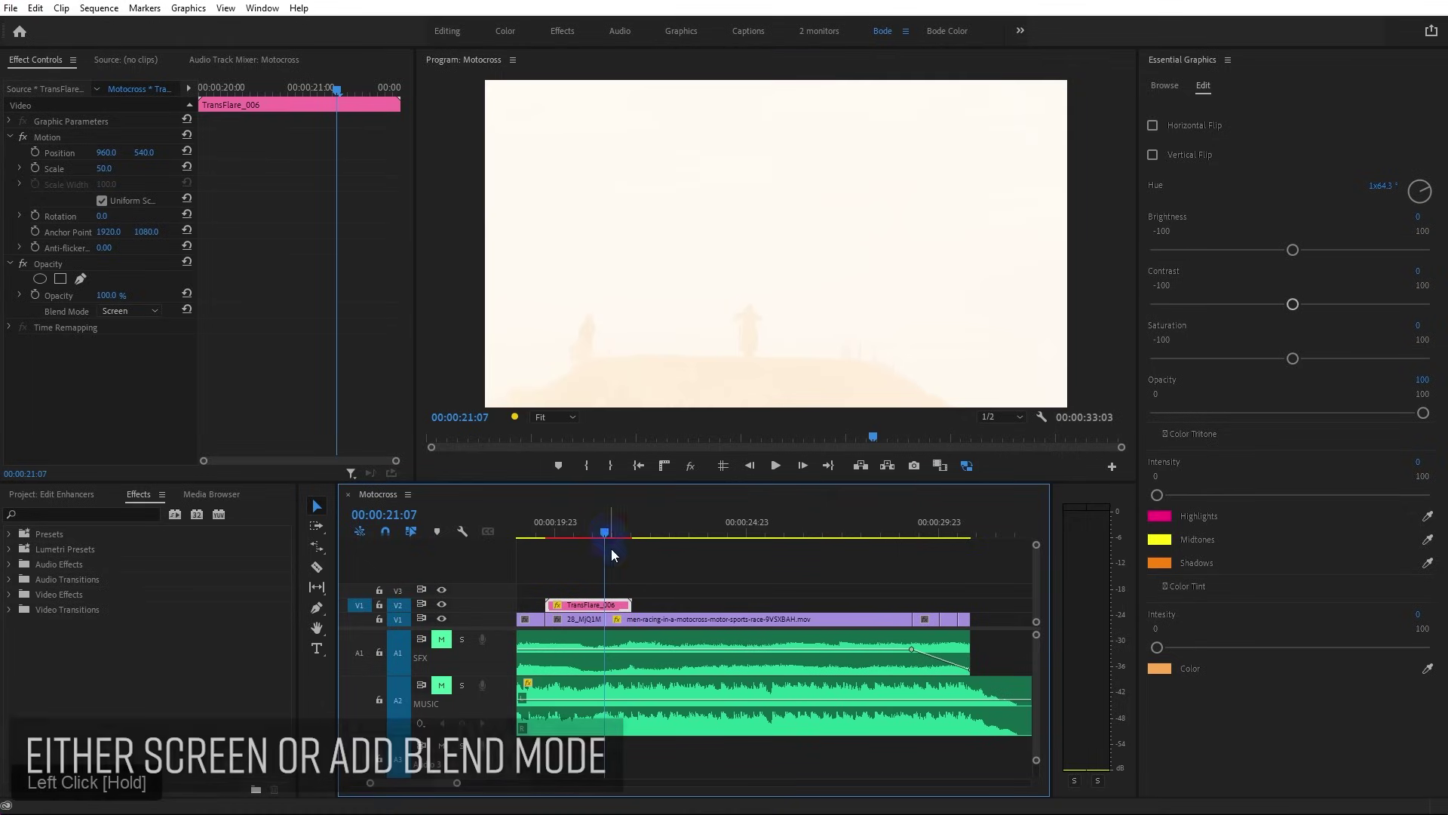
key("alt+Right")
key("alt+Right")
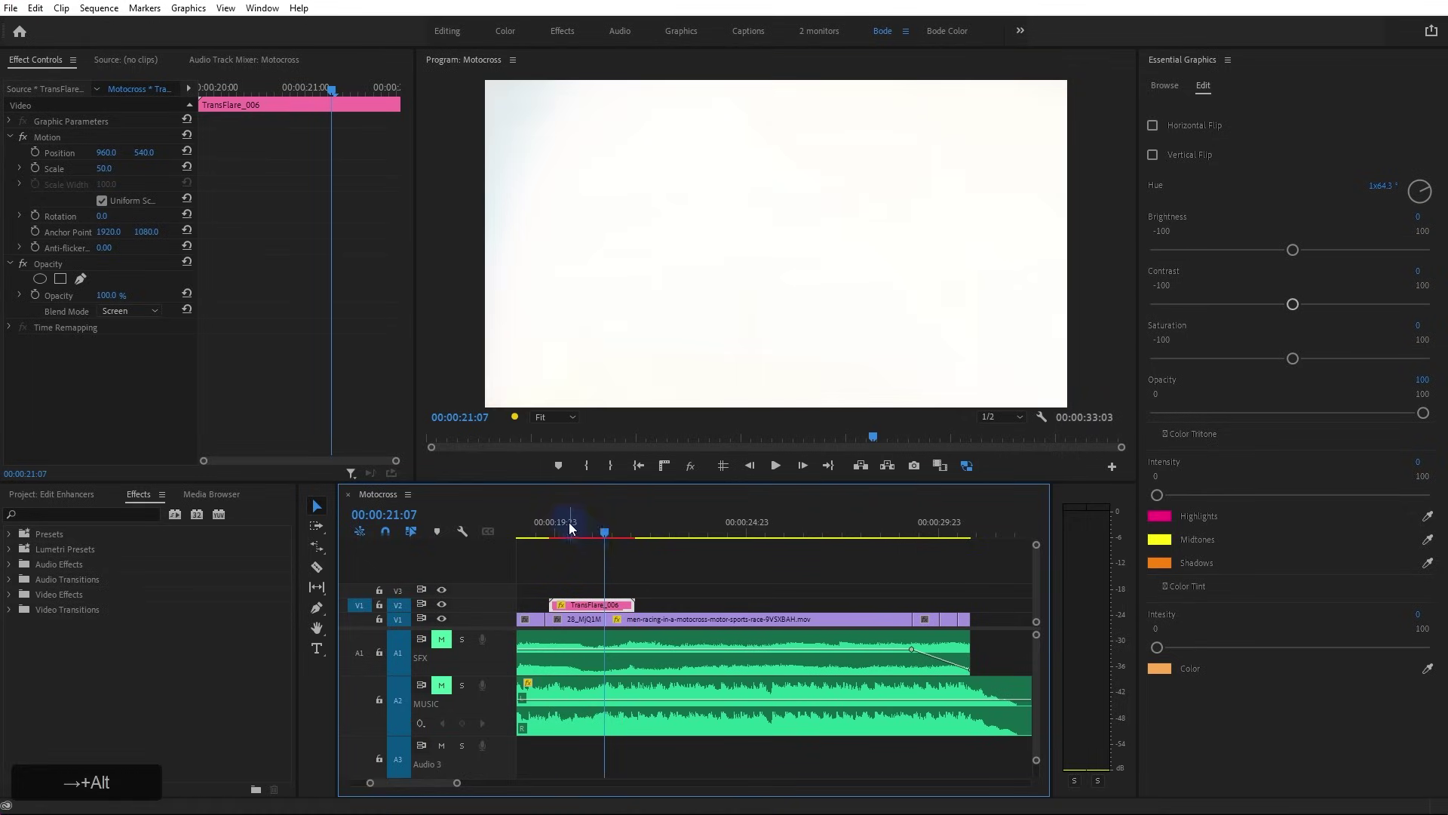
left_click_drag(552, 527, 548, 527)
key("space")
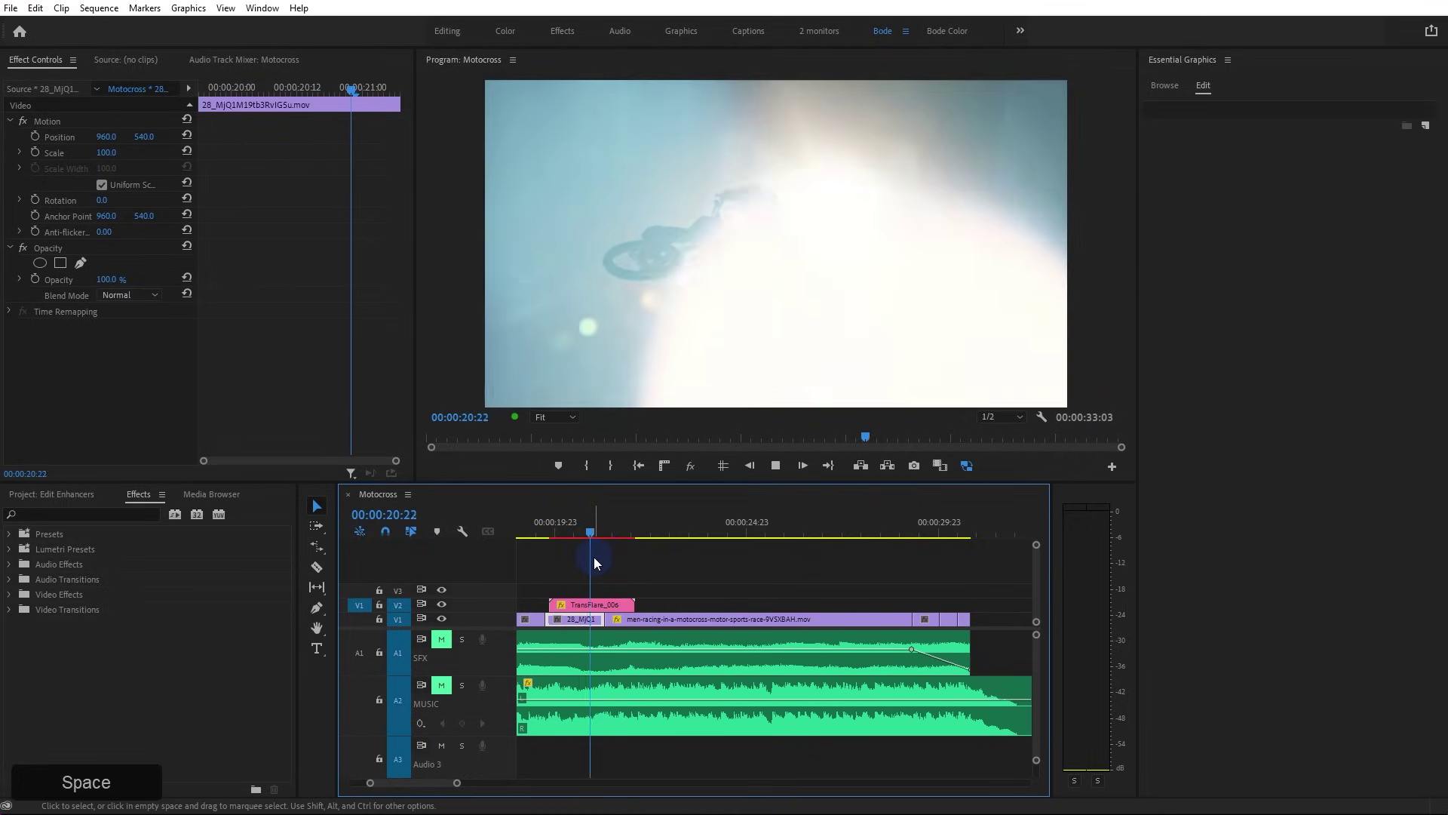
key("space")
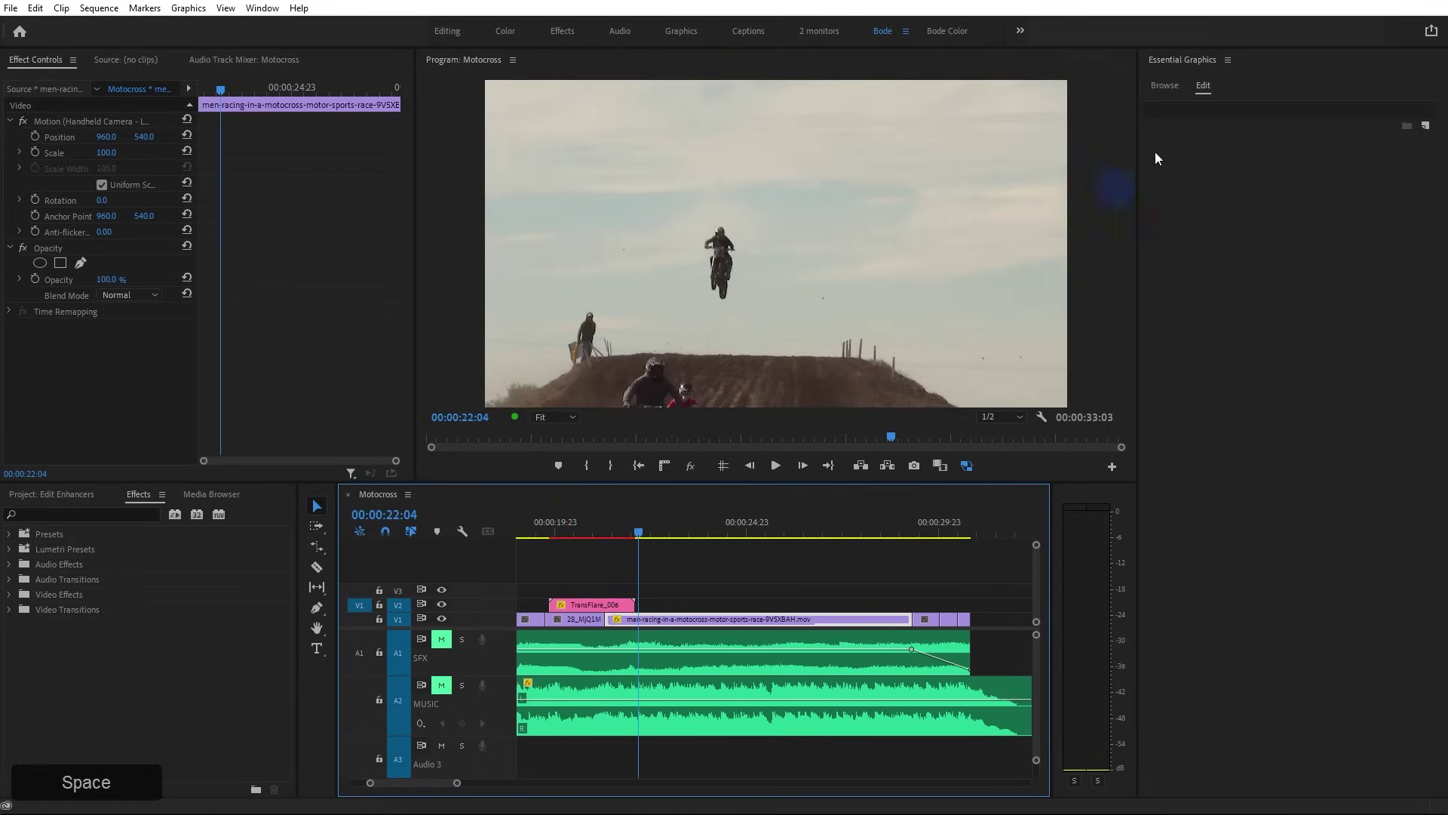
In Essential Graphics Browse, remove the liquid transitions pack from Manage Additional Folders and add it again
left_click(1165, 86)
scroll(1248, 518, "down", 10)
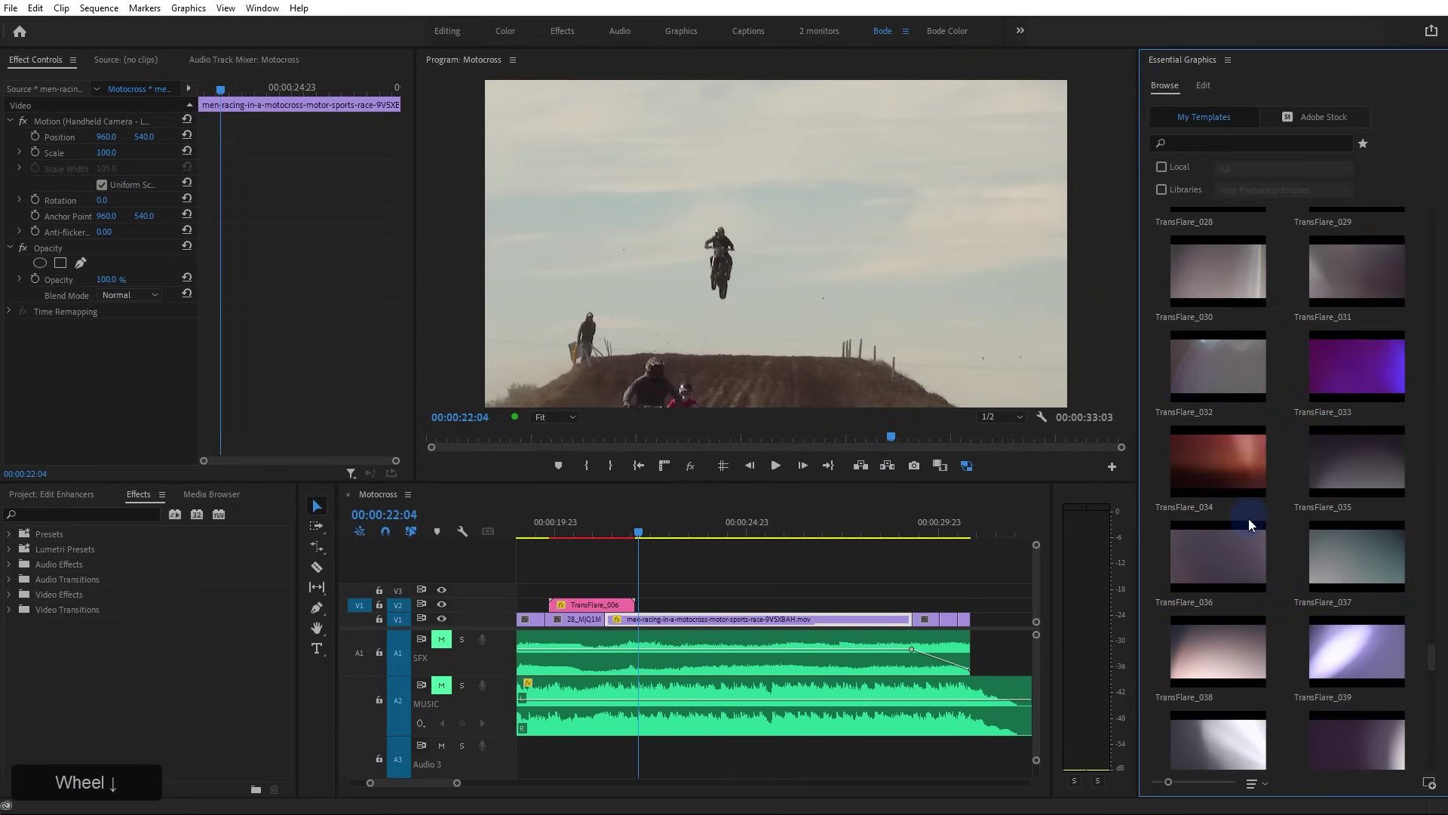
scroll(1248, 520, "down", 12)
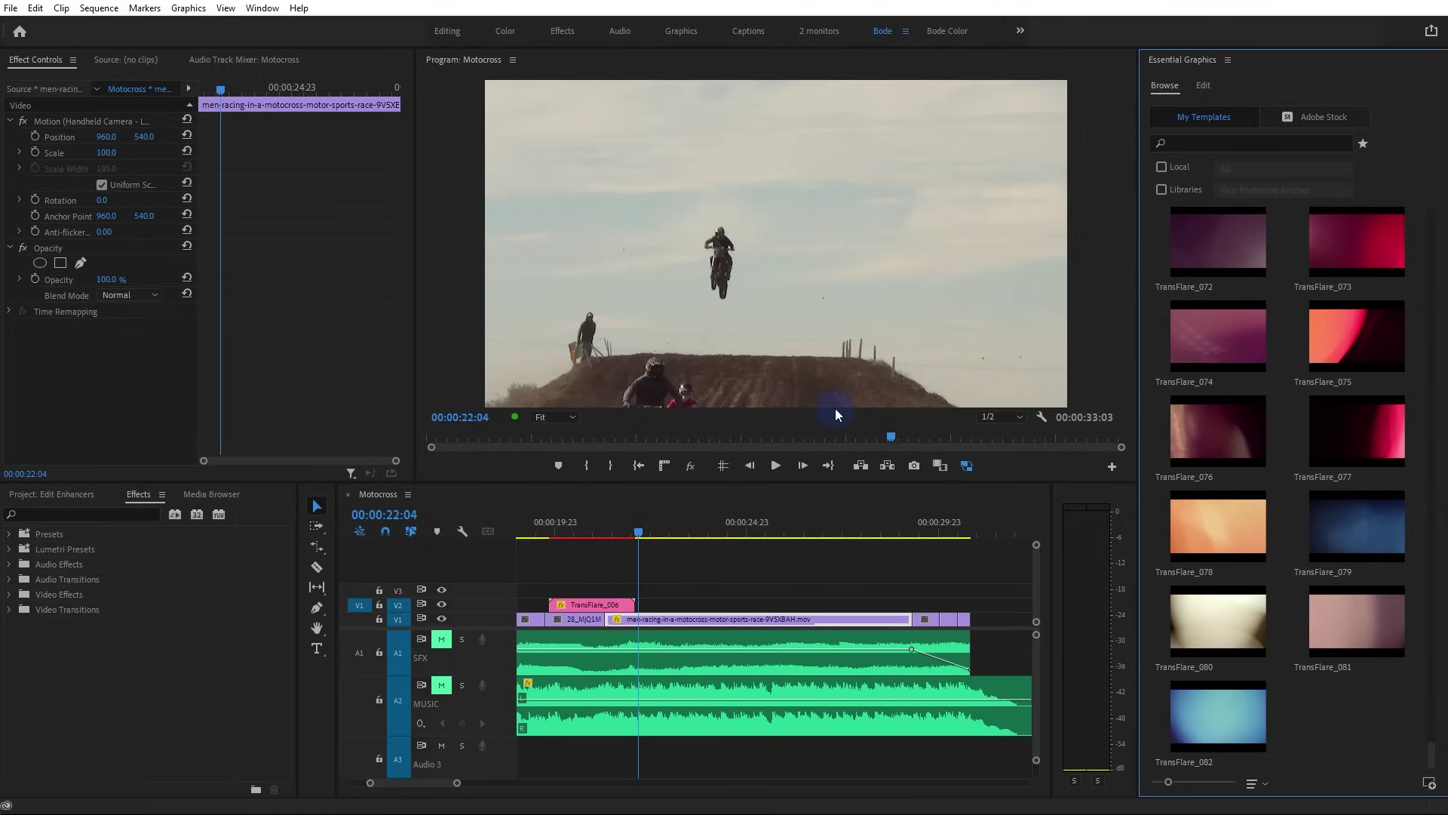
left_click(1228, 60)
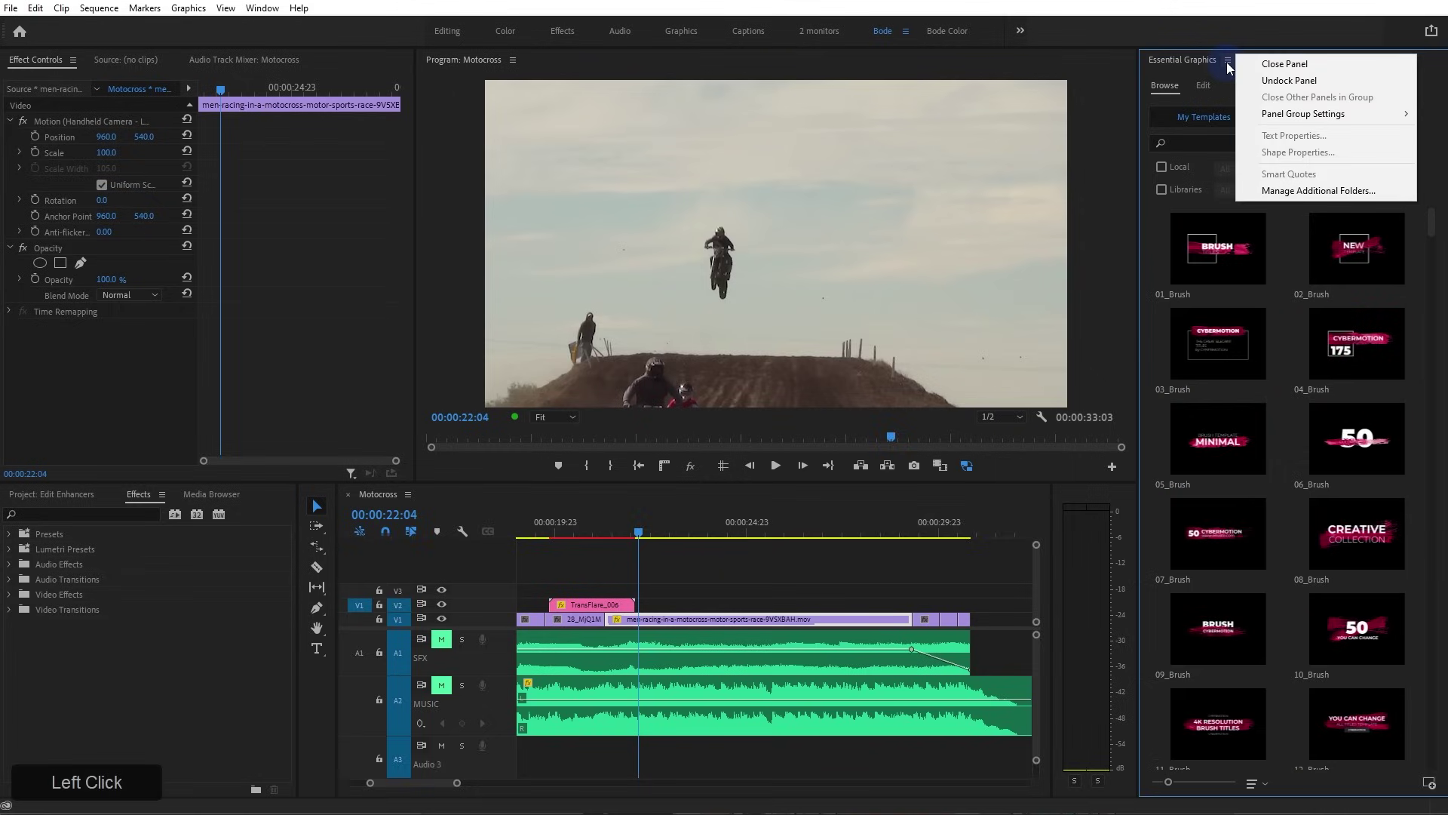
left_click(1324, 193)
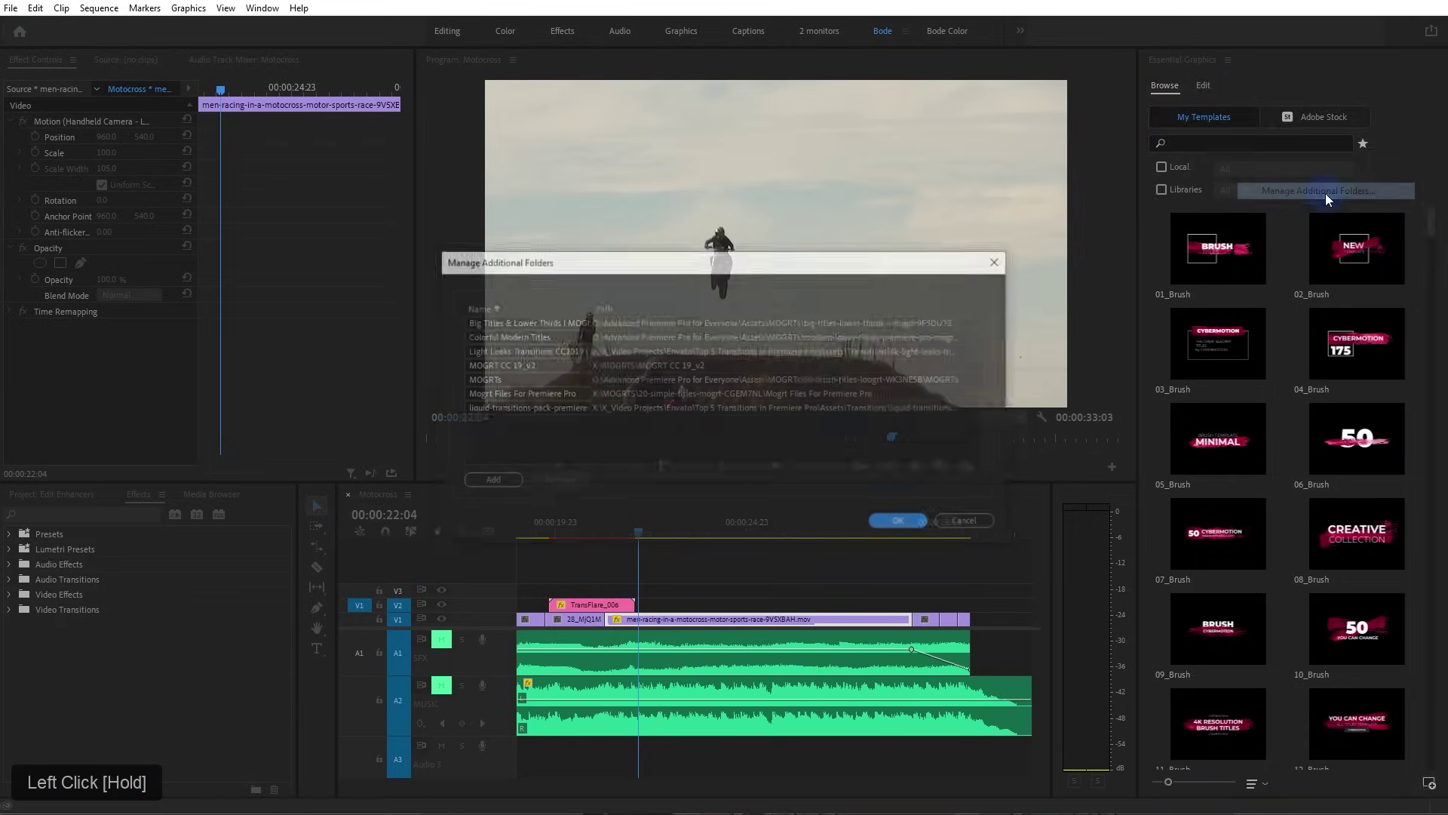
left_click(612, 432)
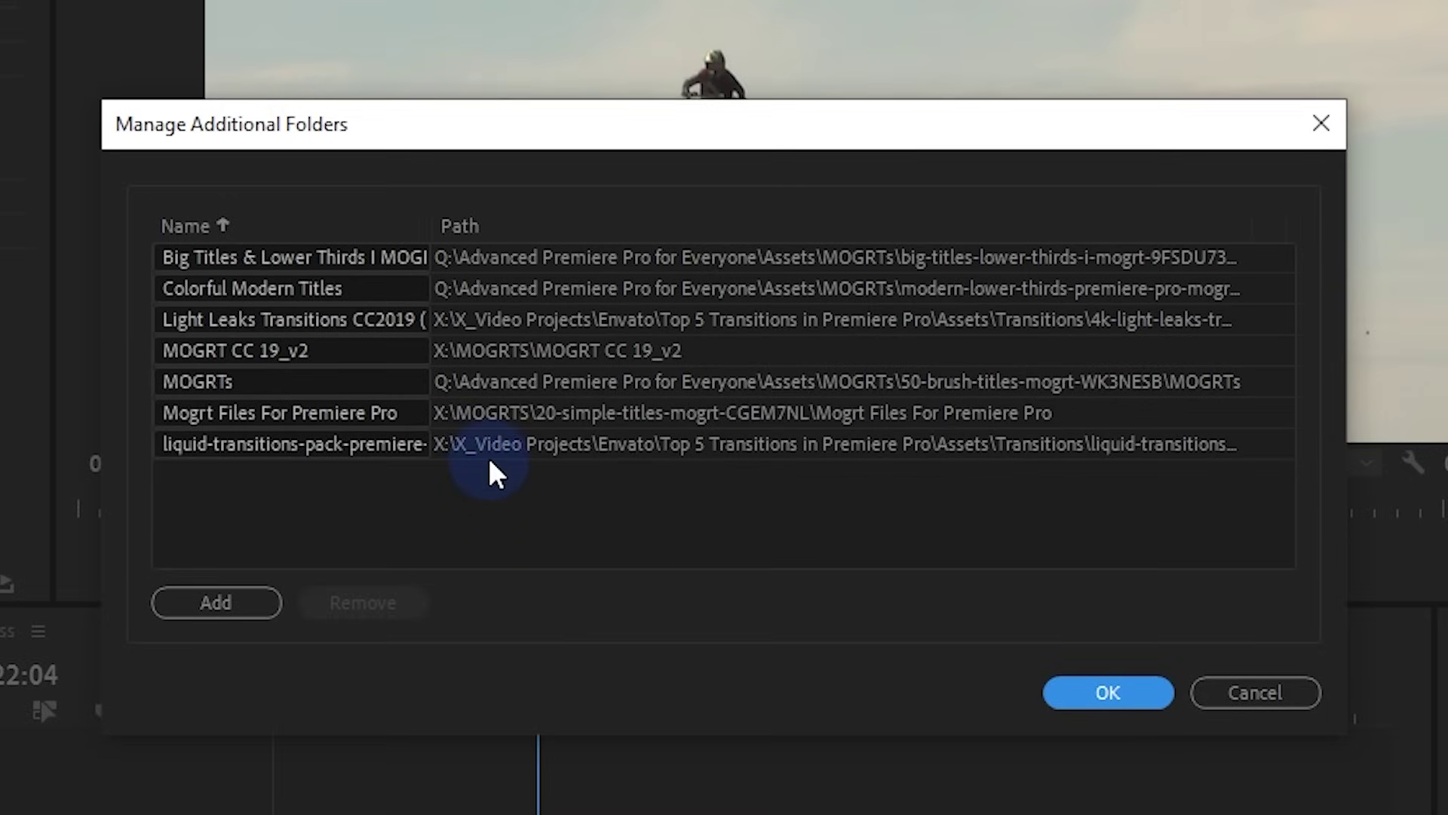
left_click(489, 452)
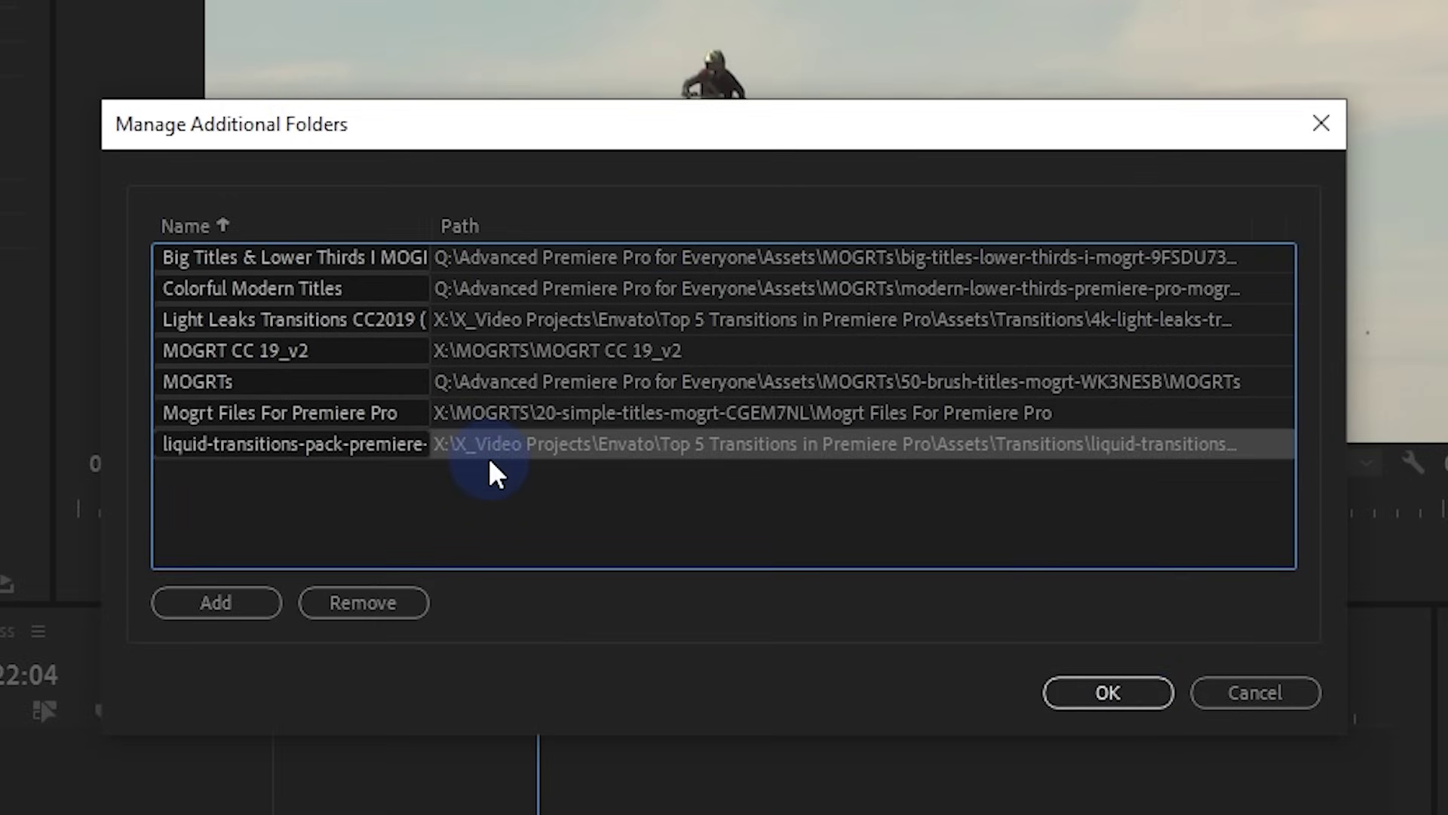
left_click(414, 608)
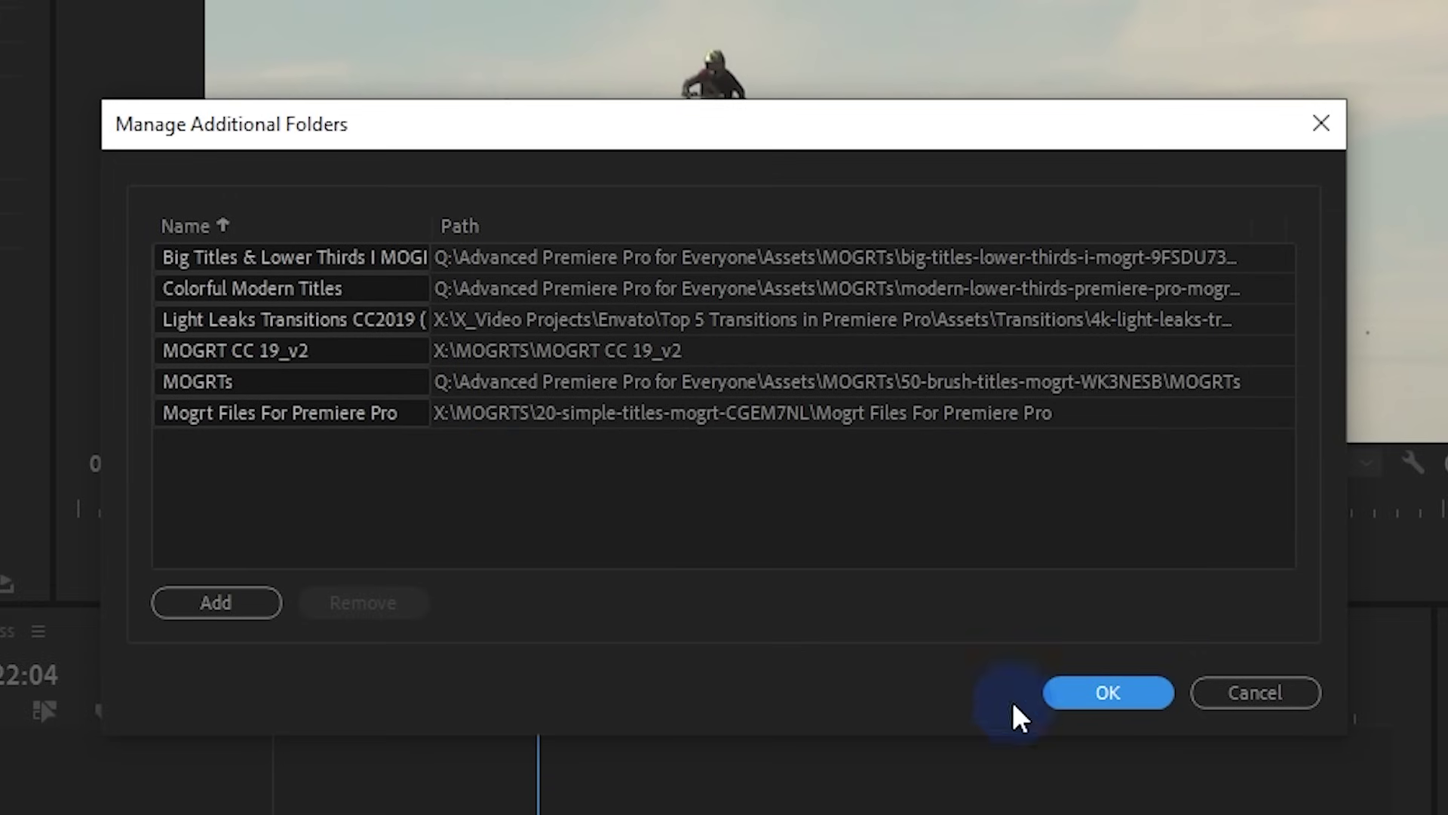
left_click(218, 616)
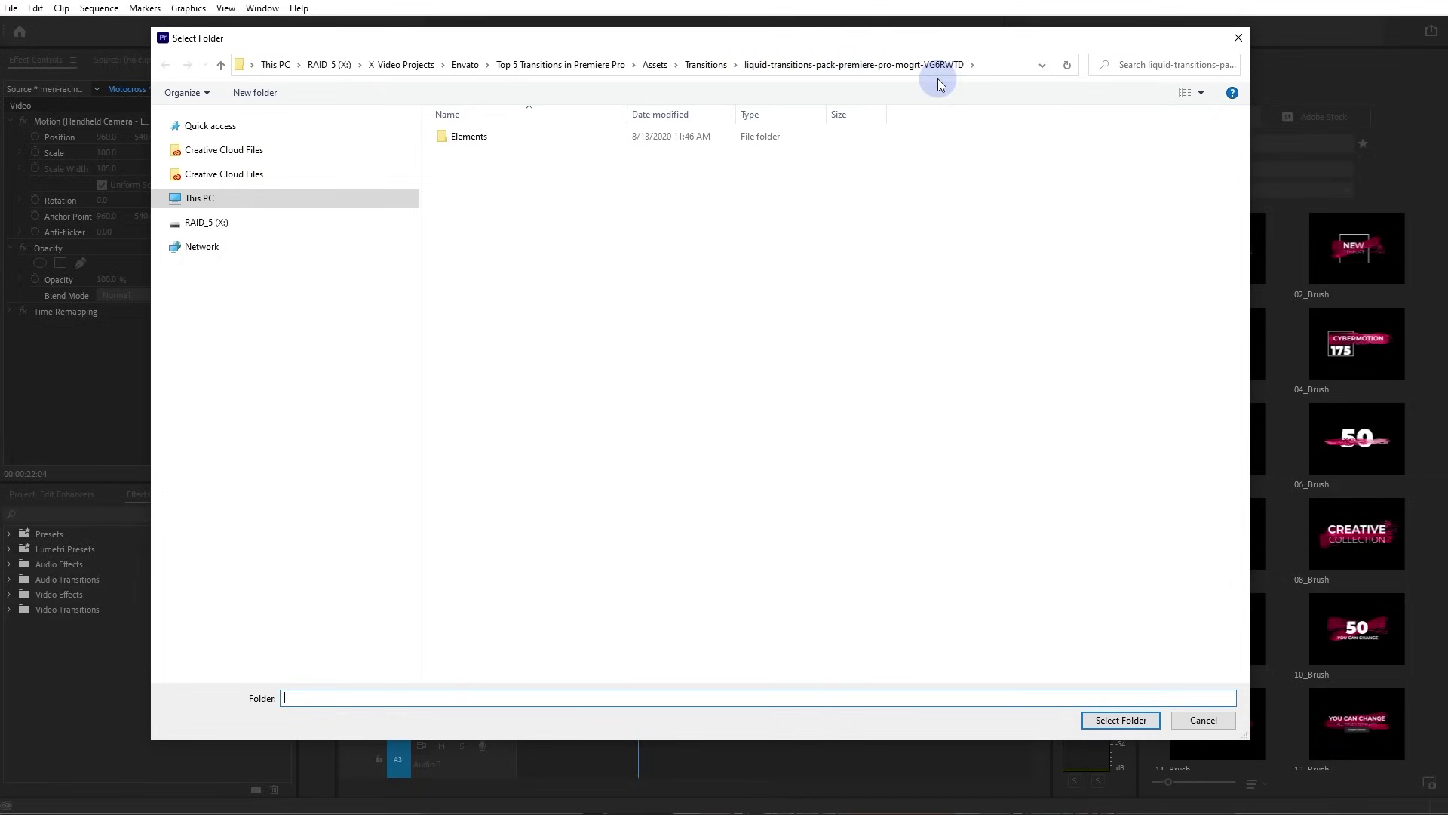
left_click(1120, 720)
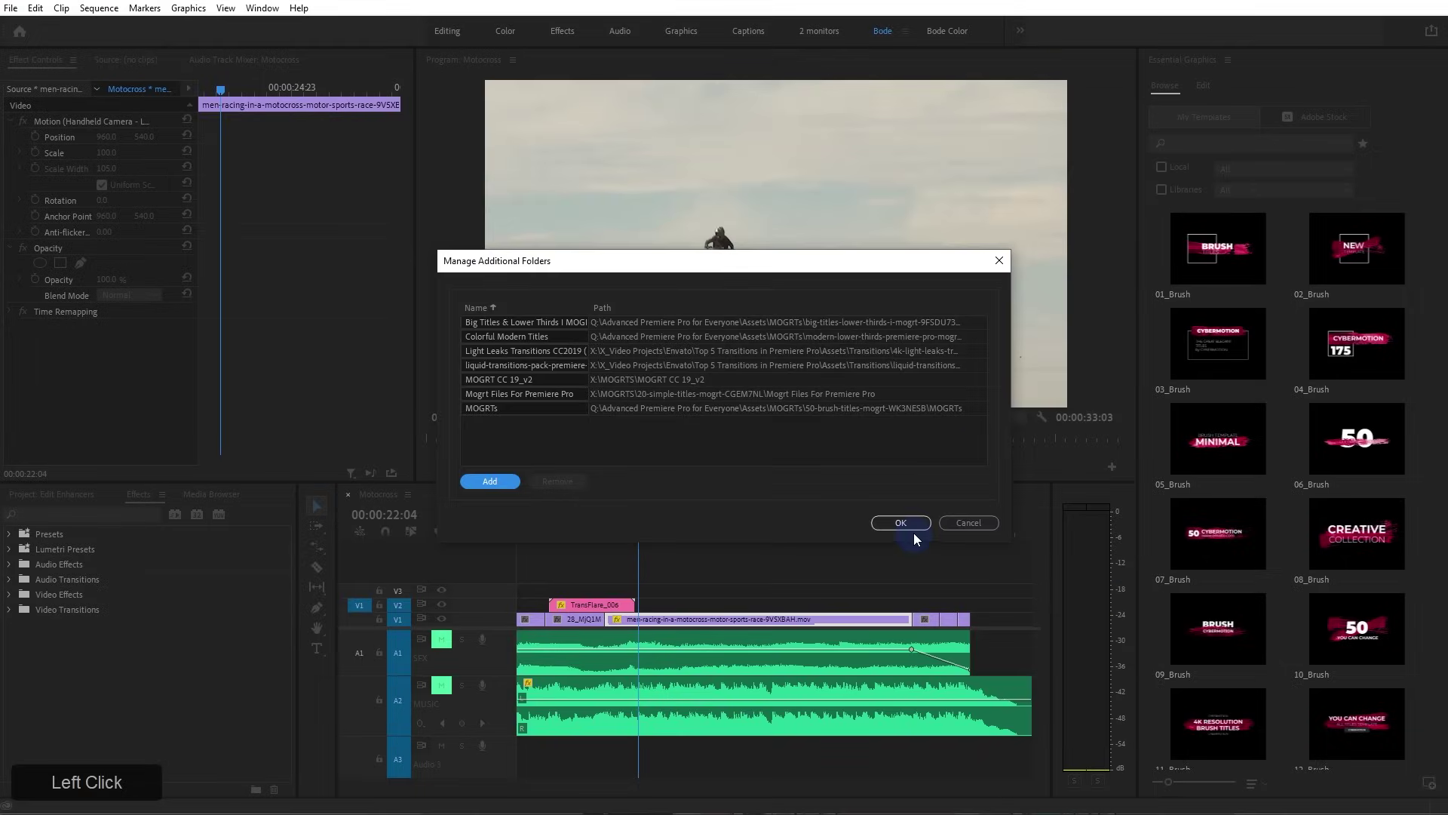
left_click(913, 525)
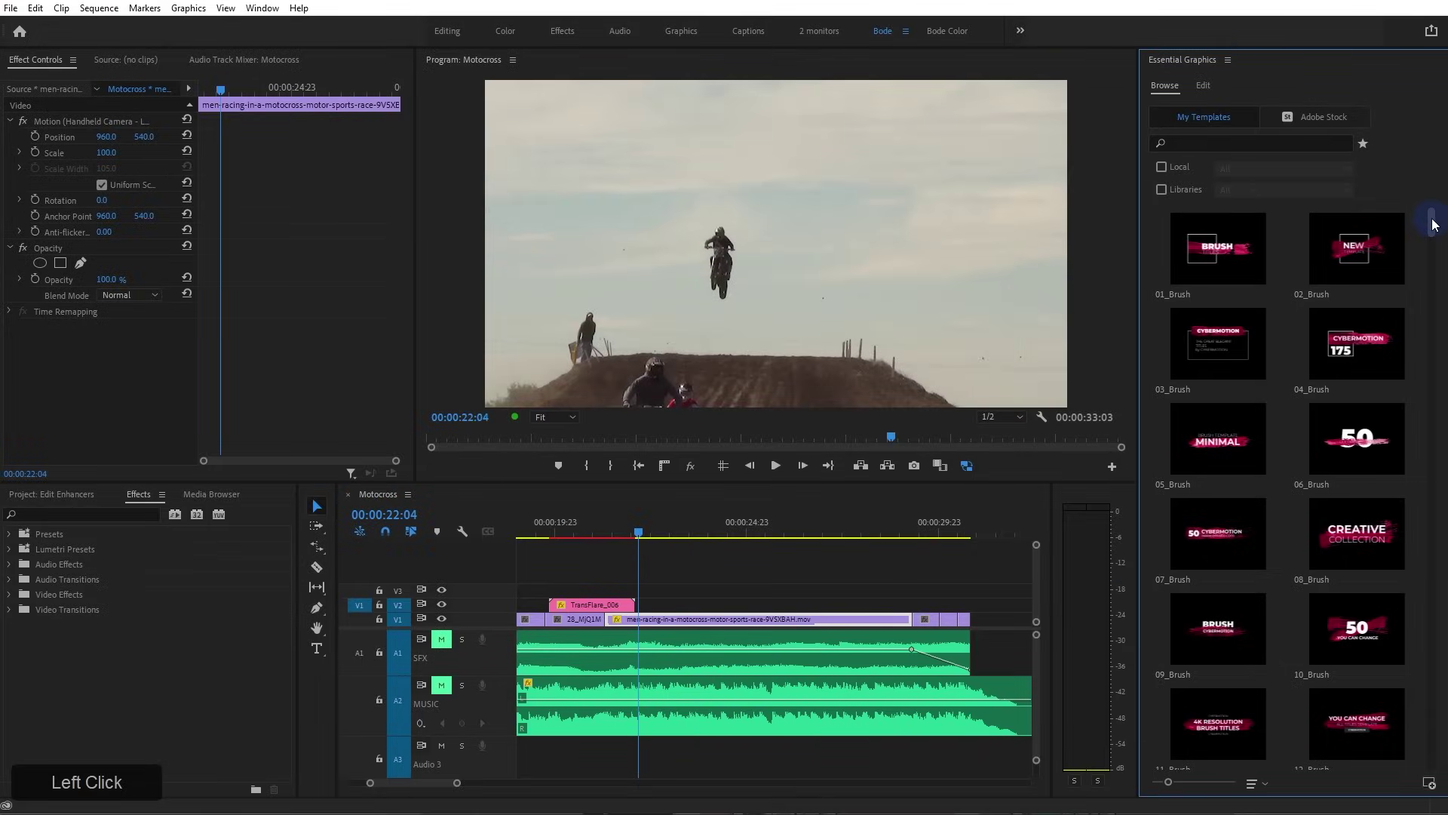
Open the liquid-transitions-pack-premiere-pro-mogrt-VG6RWTD folder in a widened File Explorer window
left_click_drag(1432, 226, 1430, 338)
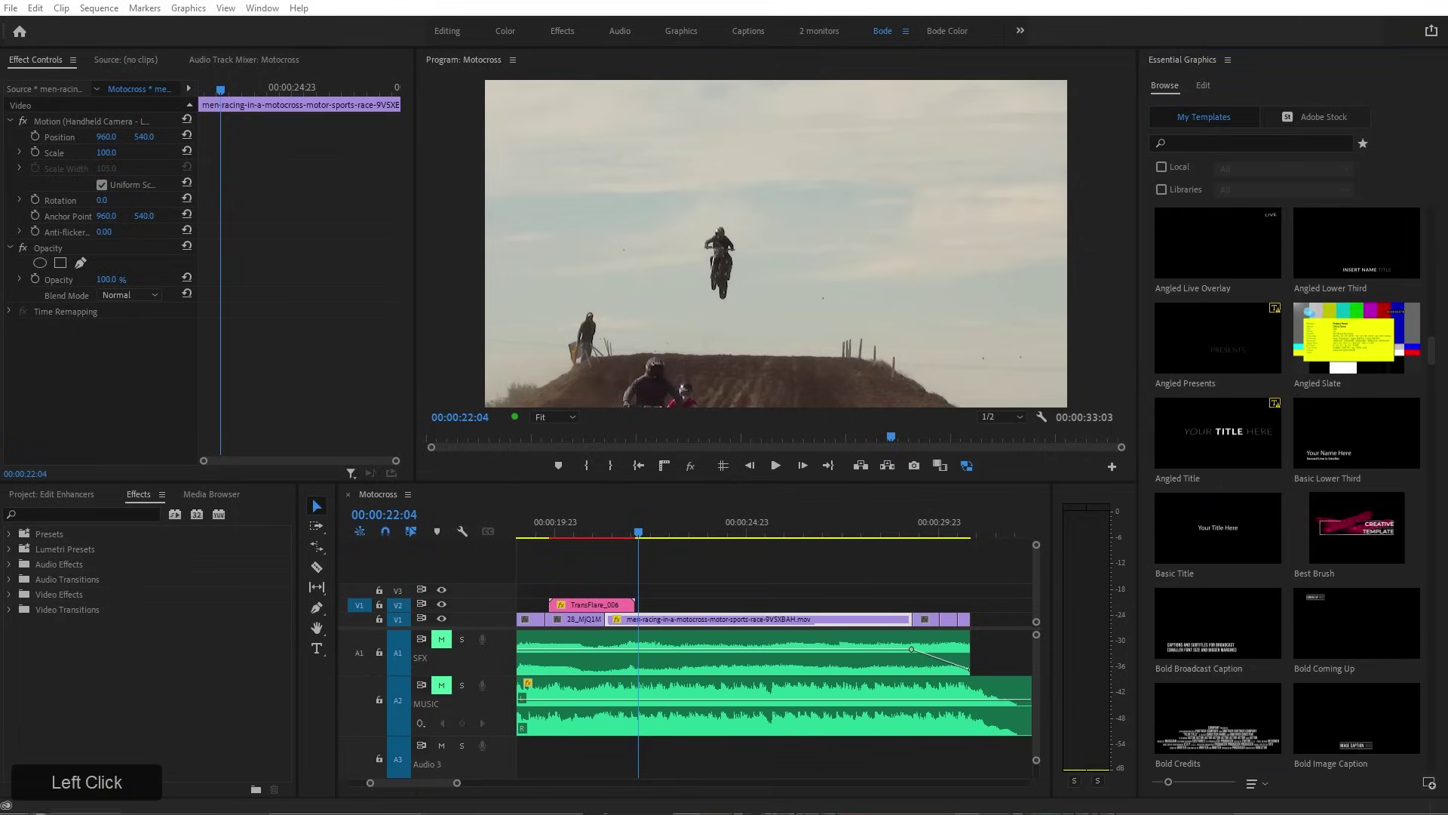
left_click(68, 811)
left_click(576, 152)
left_click_drag(889, 255, 1256, 276)
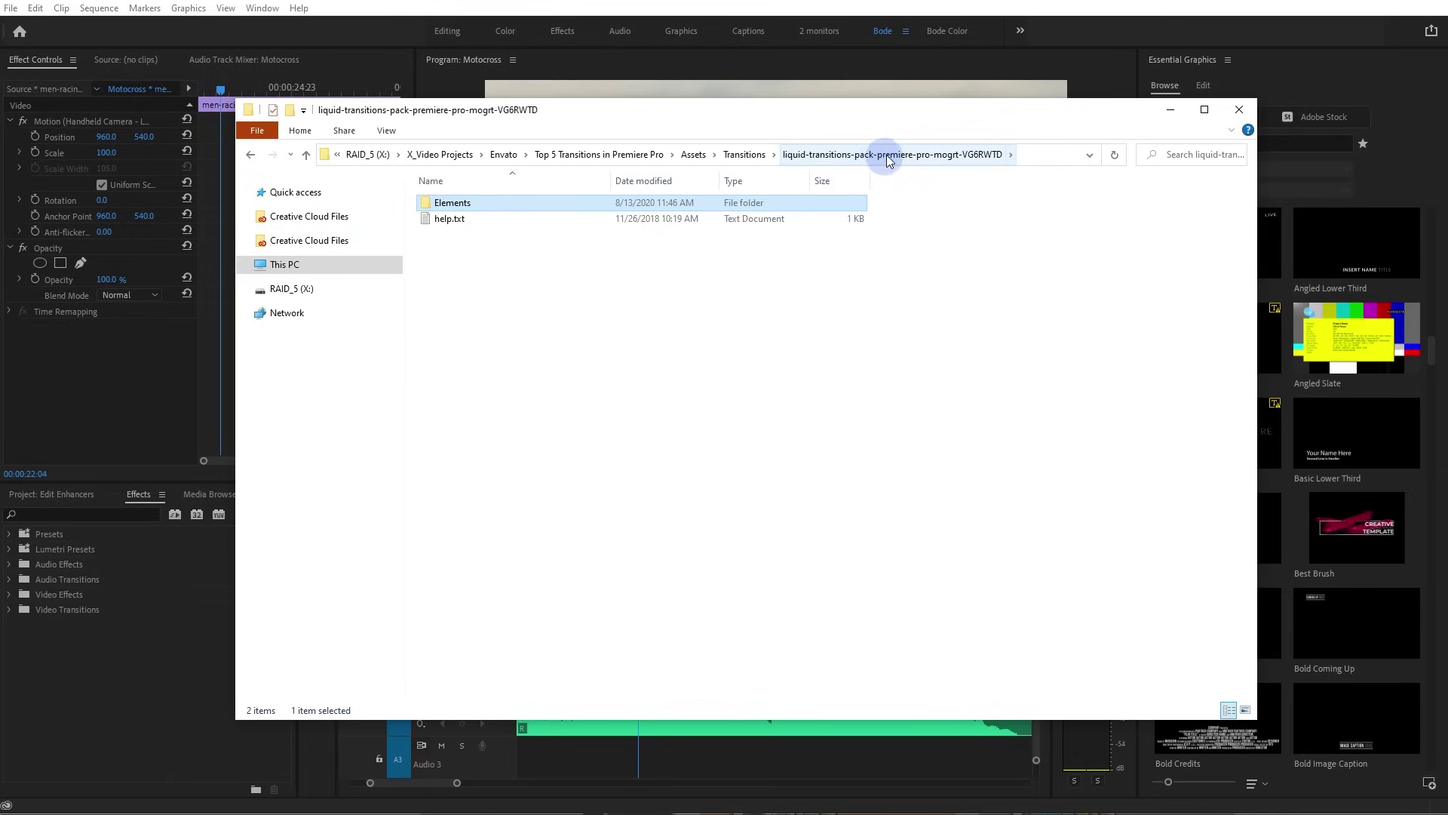
Open the Elements folder of ten Transition .mogrt files, then reopen Premiere's Manage Additional Folders list
left_click(592, 500)
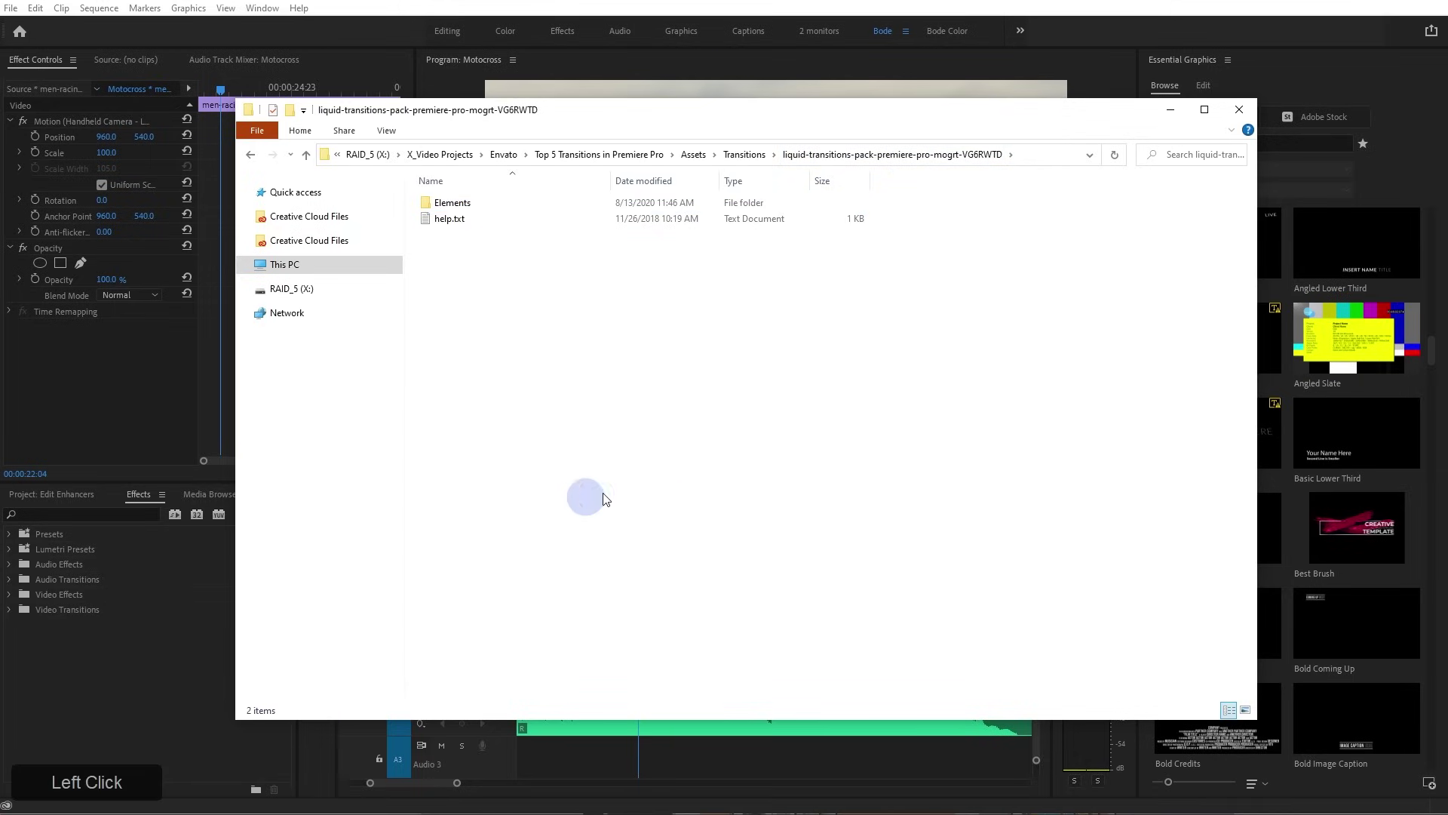
double_click(458, 204)
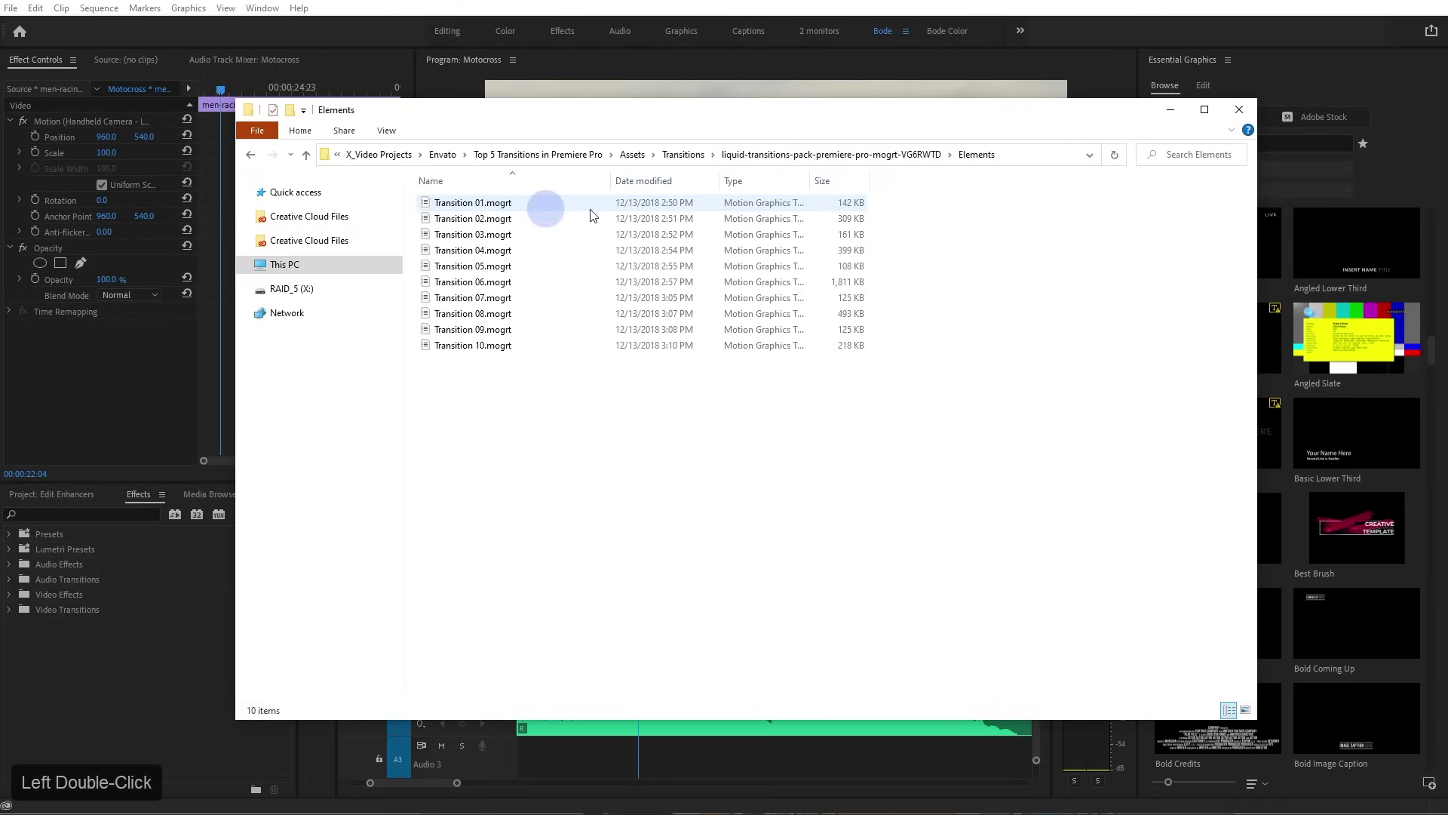
left_click(1253, 67)
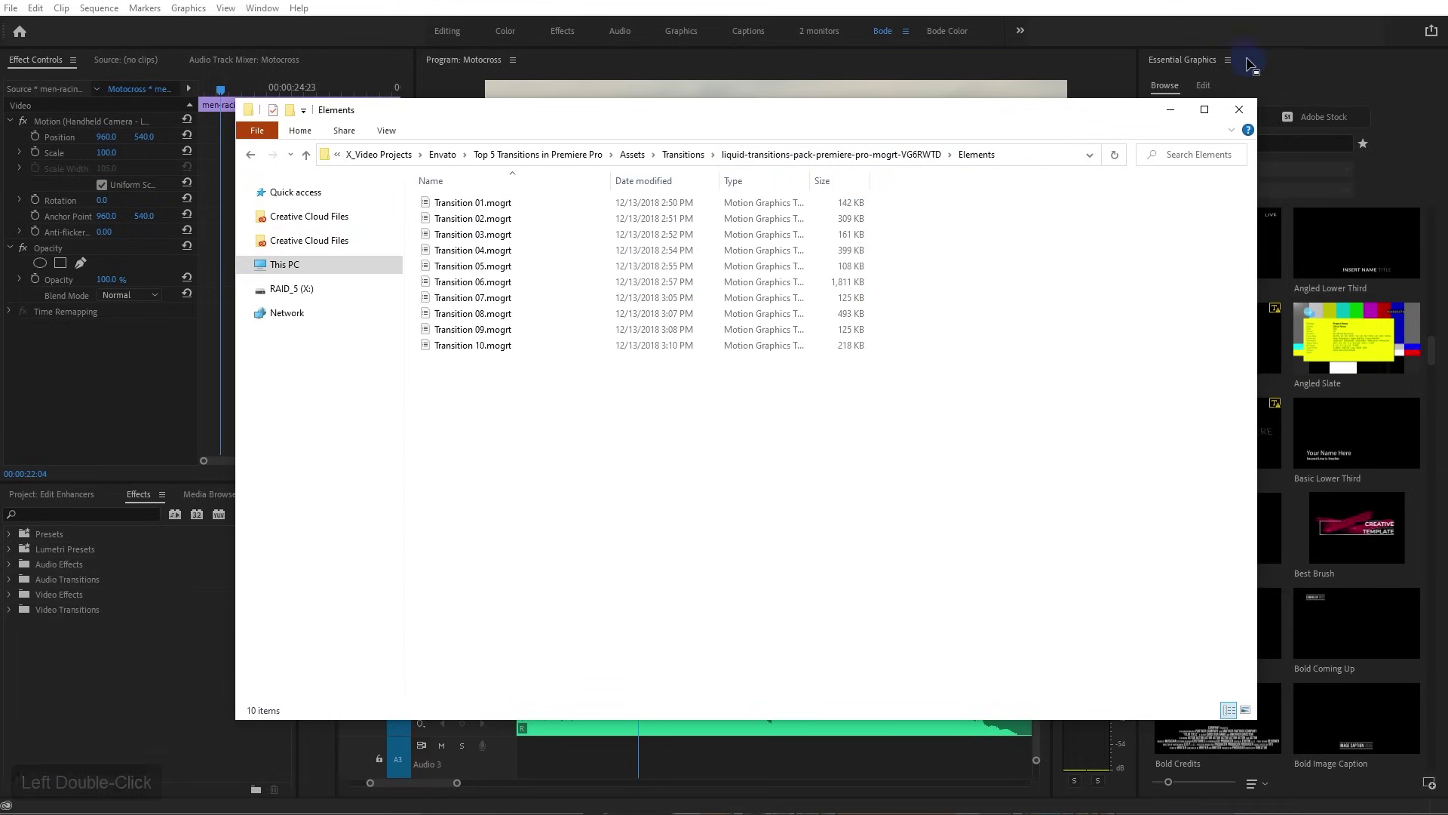
left_click(1228, 60)
left_click(1287, 190)
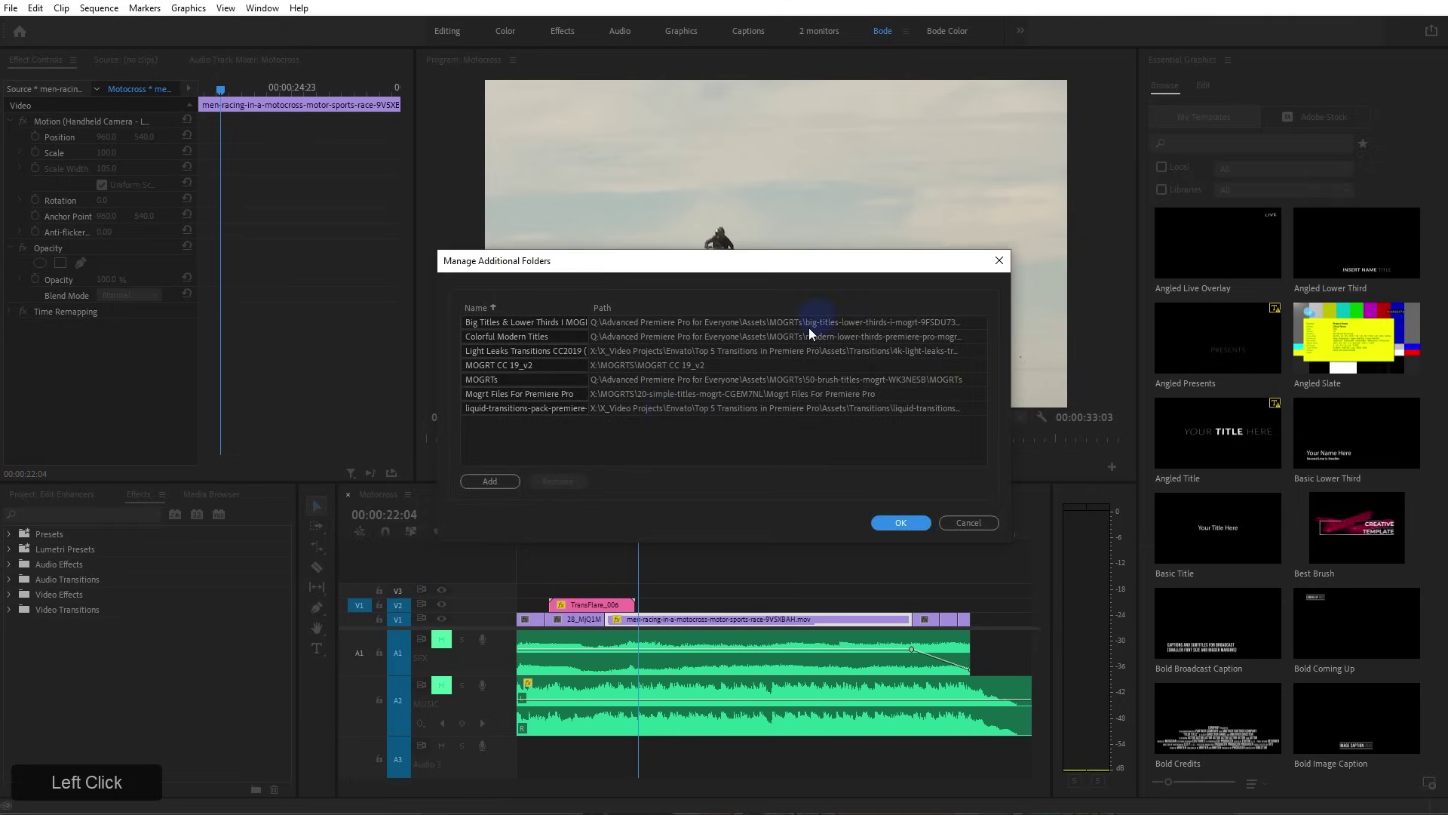
Add the Elements folder as a template folder and scroll Essential Graphics to Transition 01–10
left_click(509, 487)
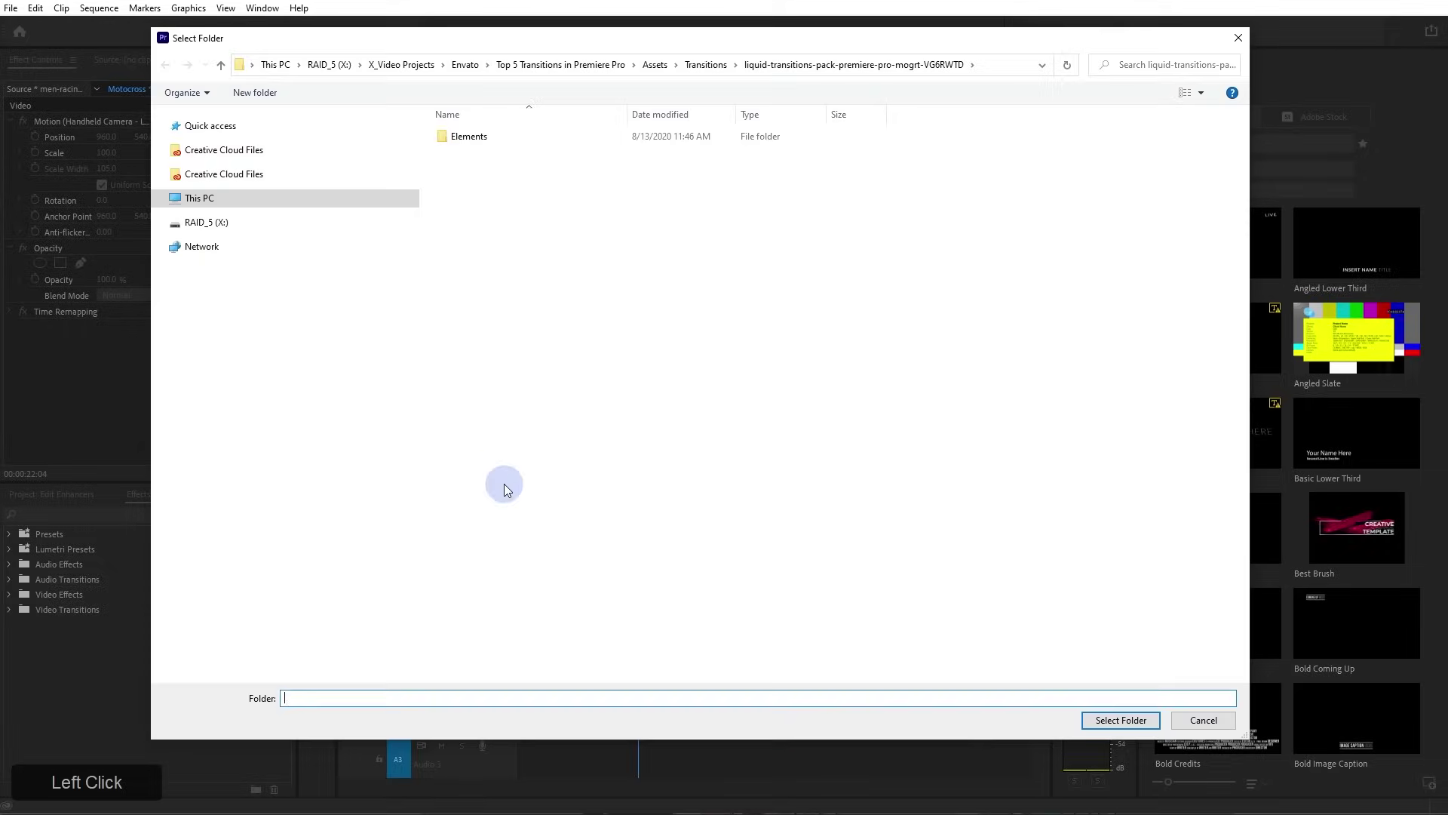
double_click(500, 142)
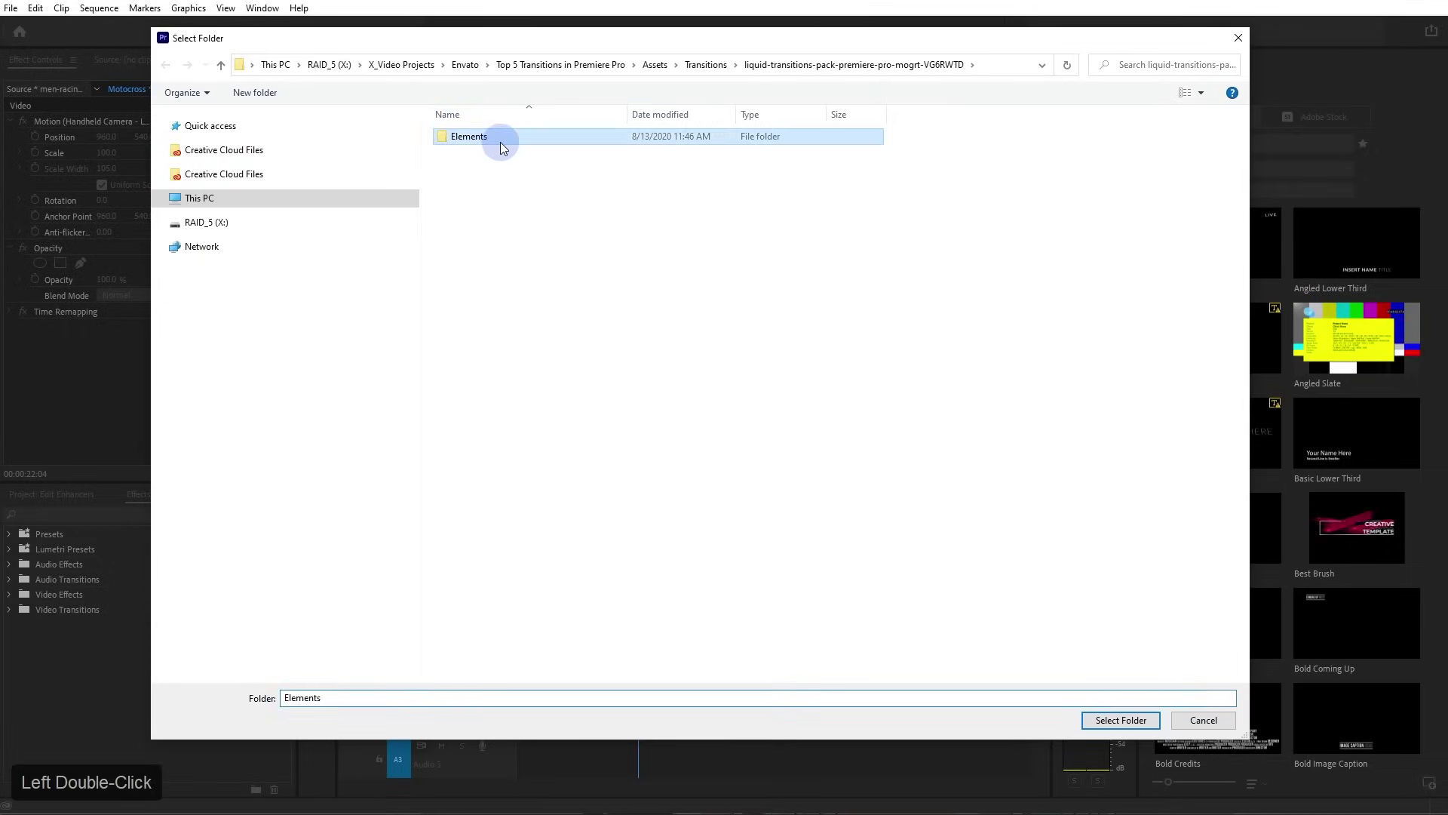
left_click(1142, 723)
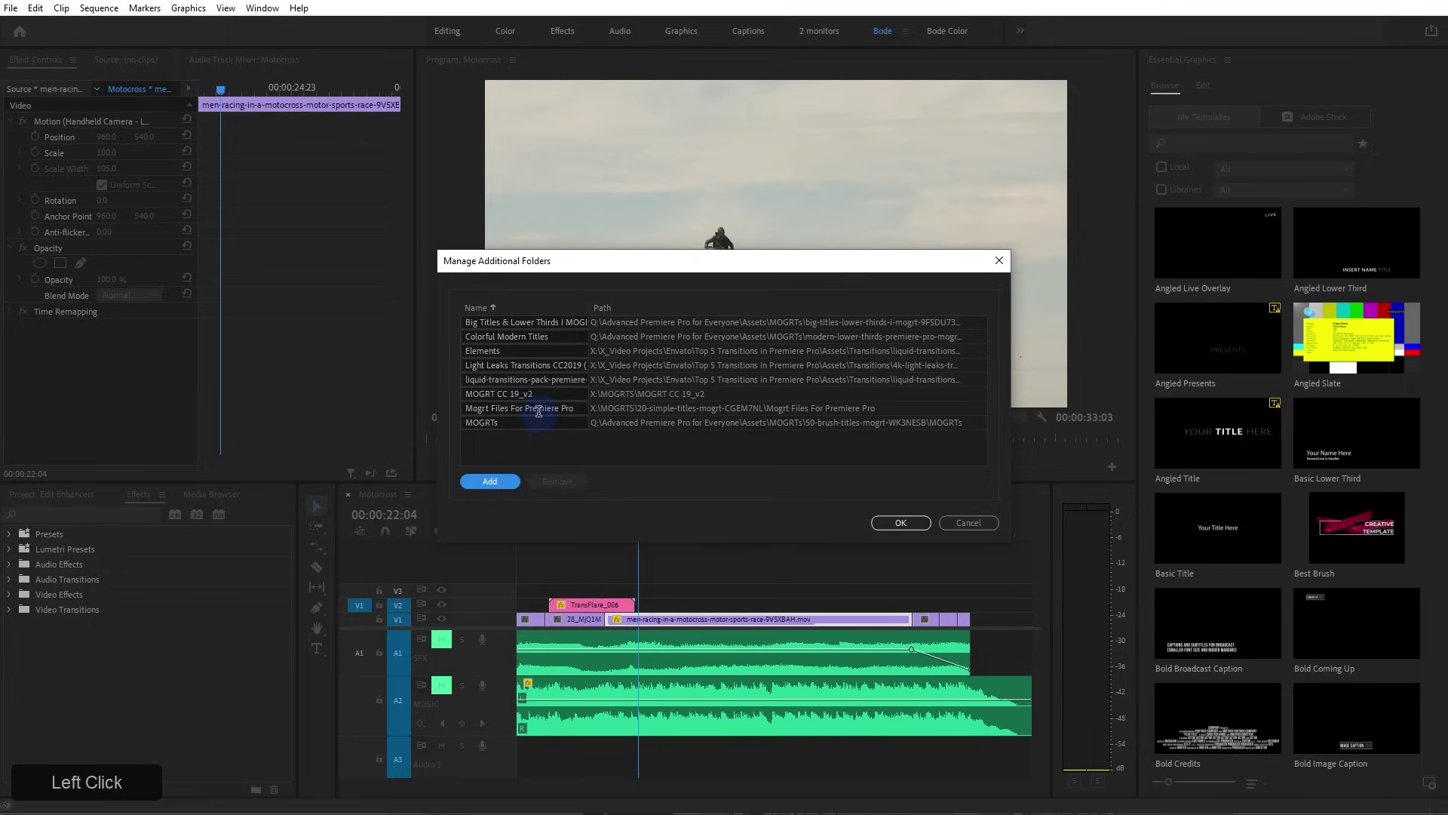
left_click(894, 522)
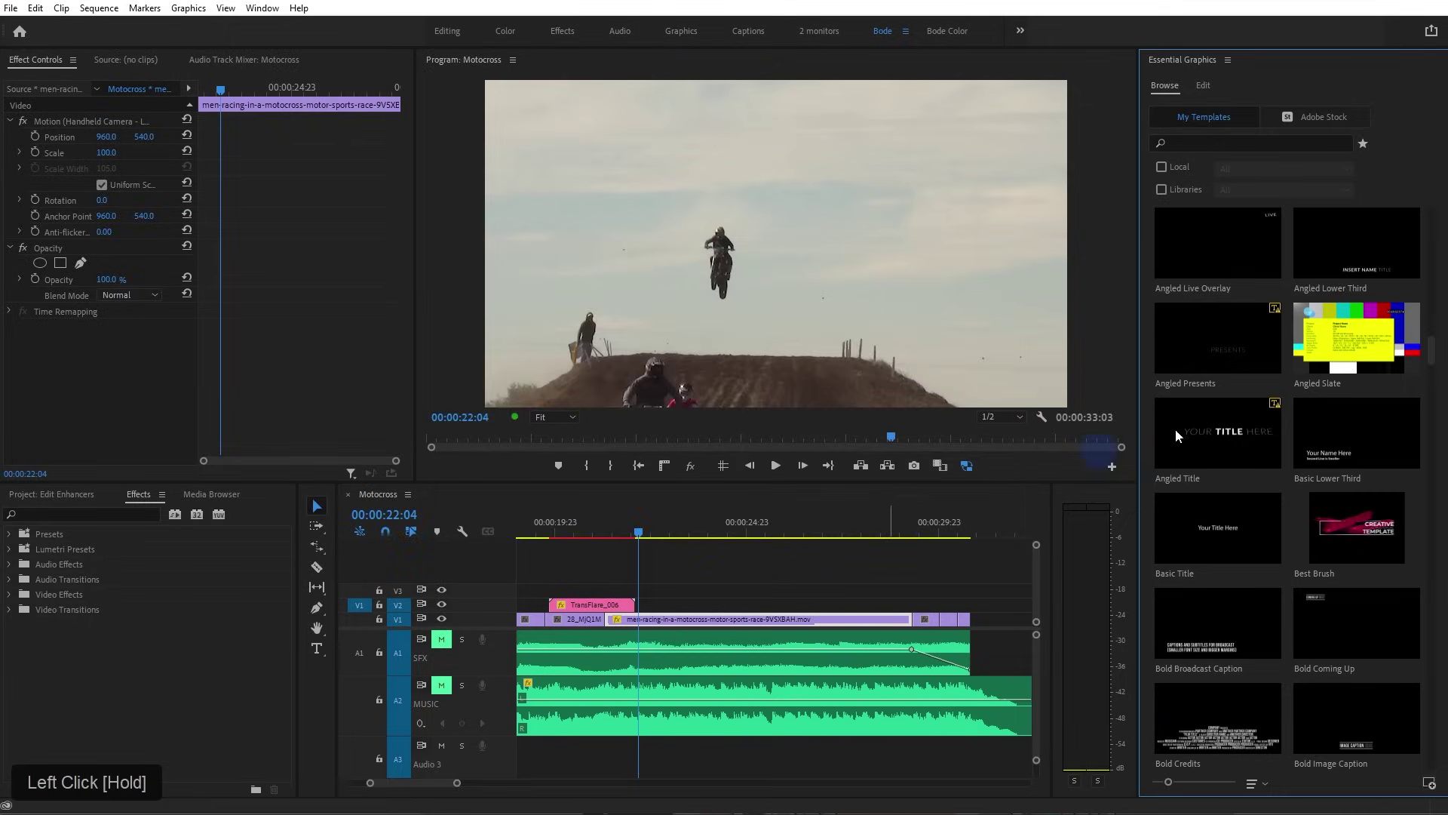
left_click_drag(1433, 345, 1443, 779)
left_click_drag(1209, 423, 608, 551)
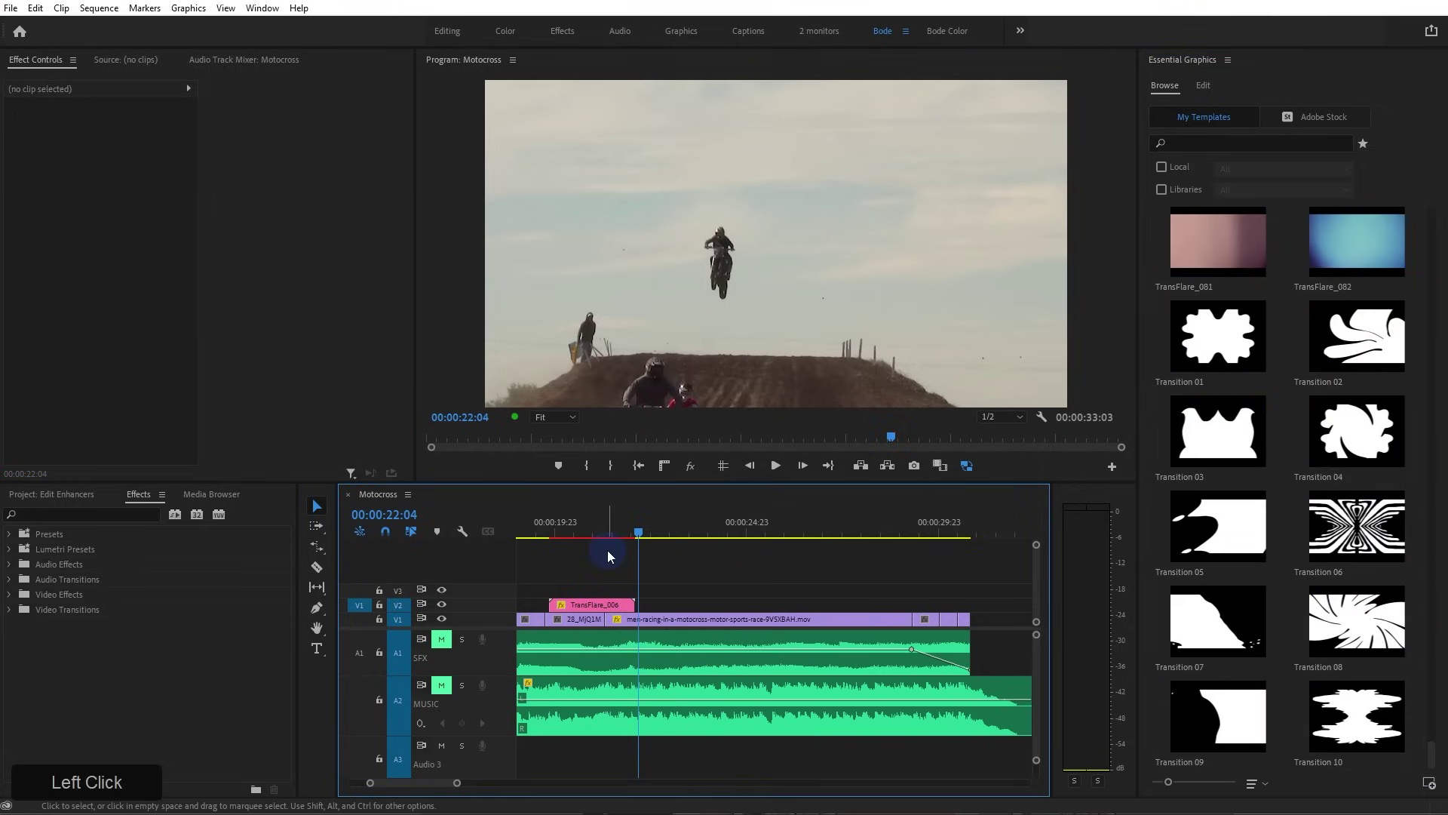
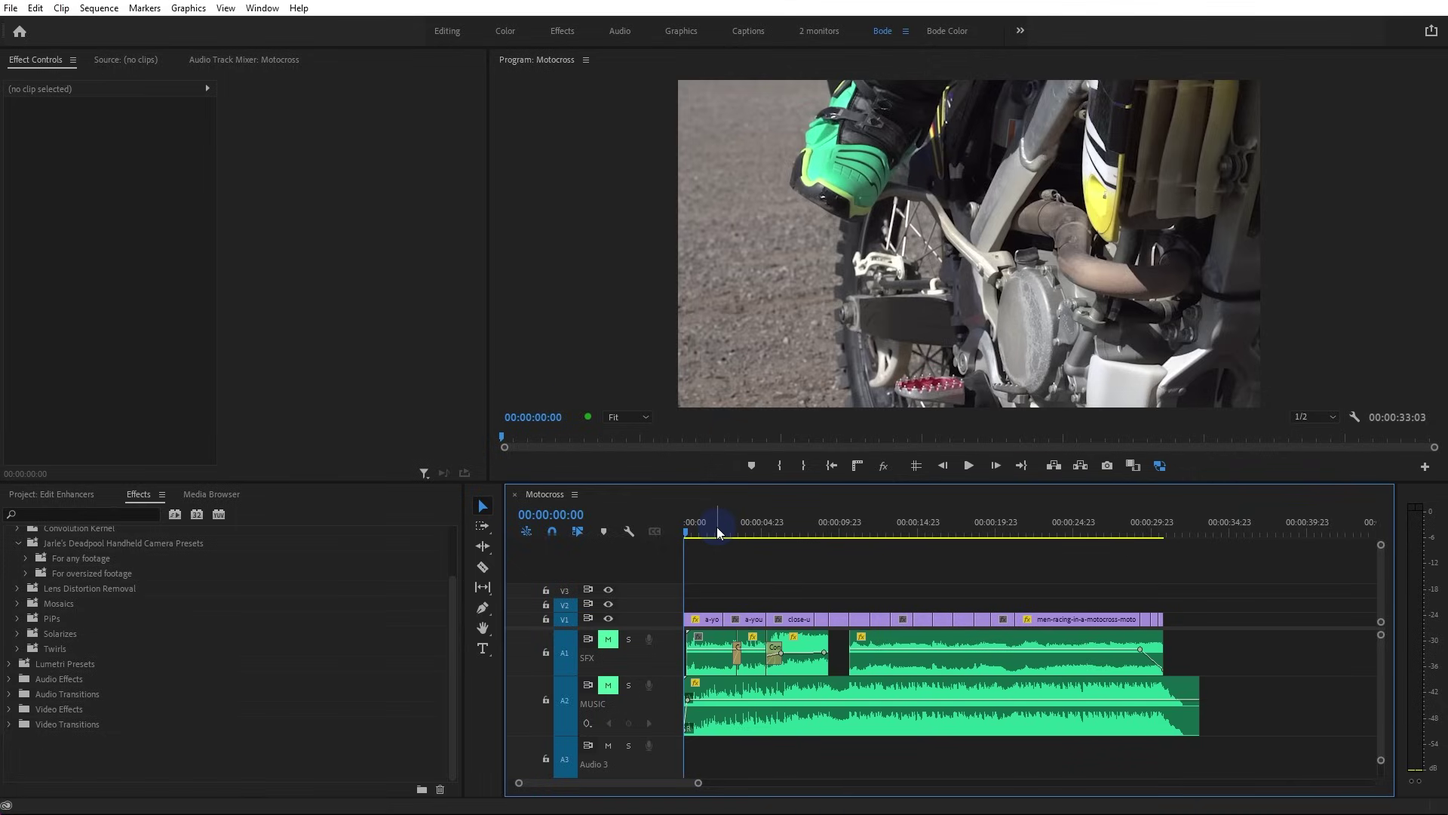
Save the project, select the kick-start clip, and toggle mute on the SFX and MUSIC tracks
key("ctrl+s")
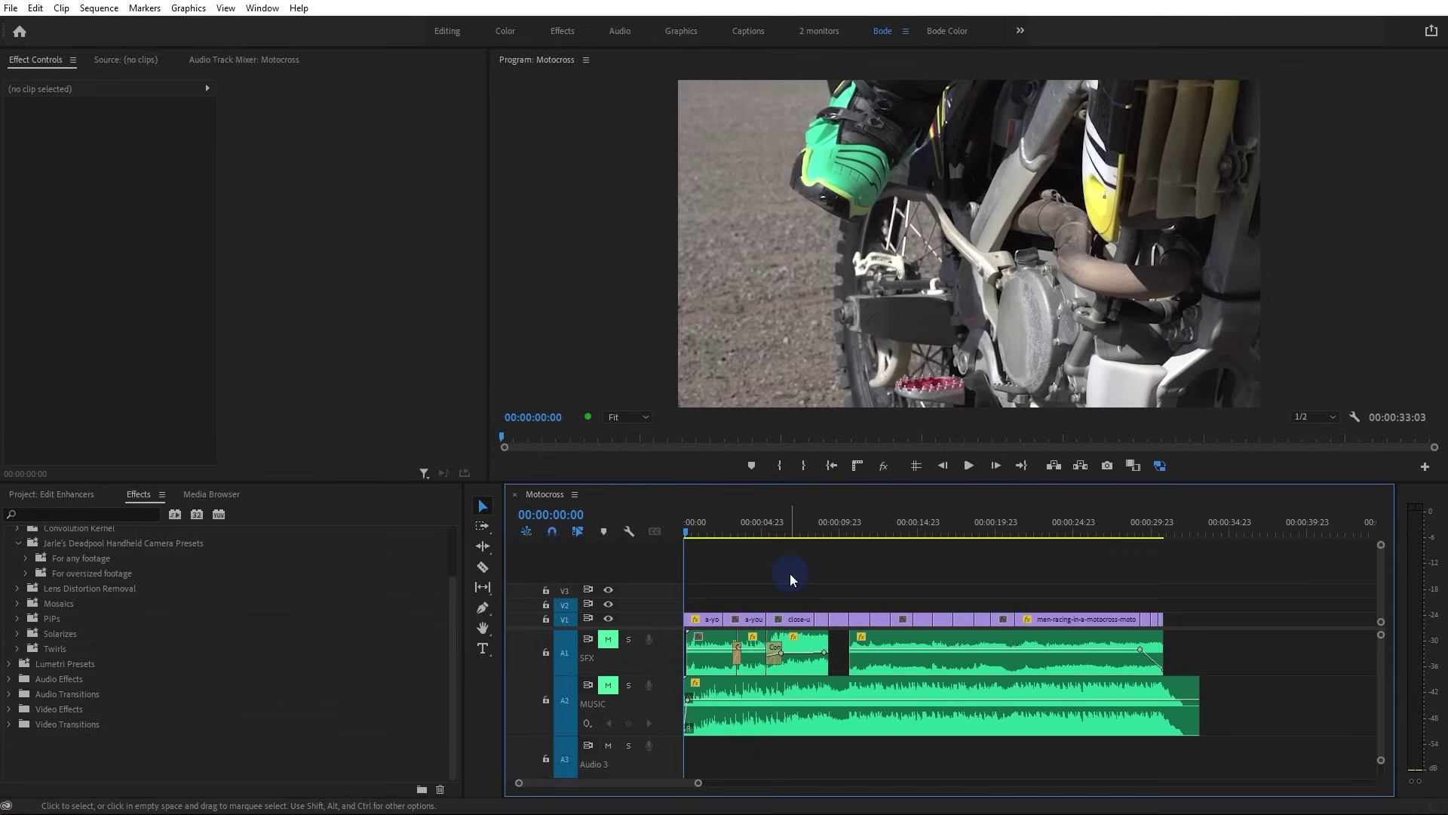
left_click(705, 619)
left_click(608, 639)
left_click(608, 685)
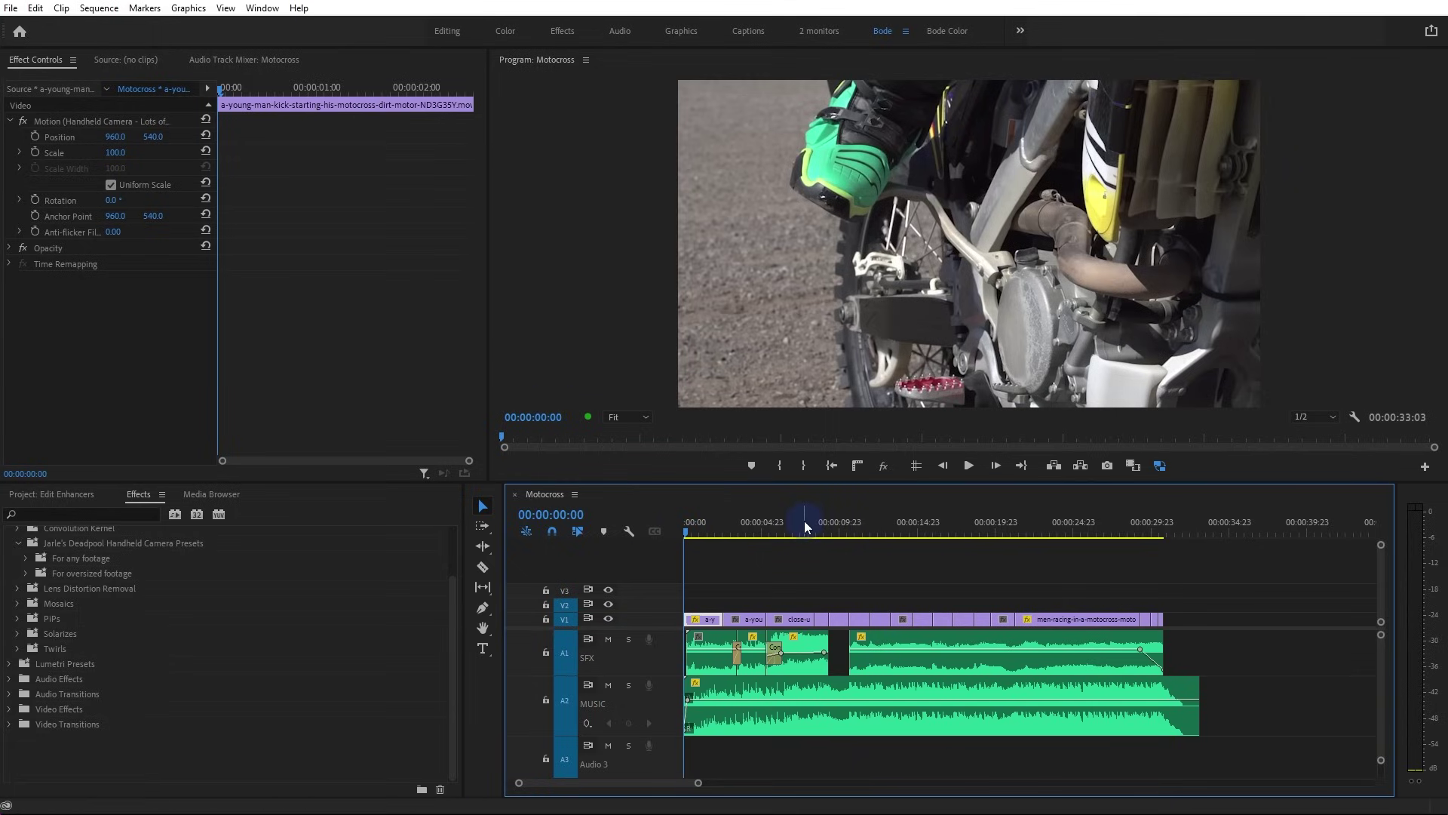
Play and scrub through the opening kick-start and throttle shots
key("space")
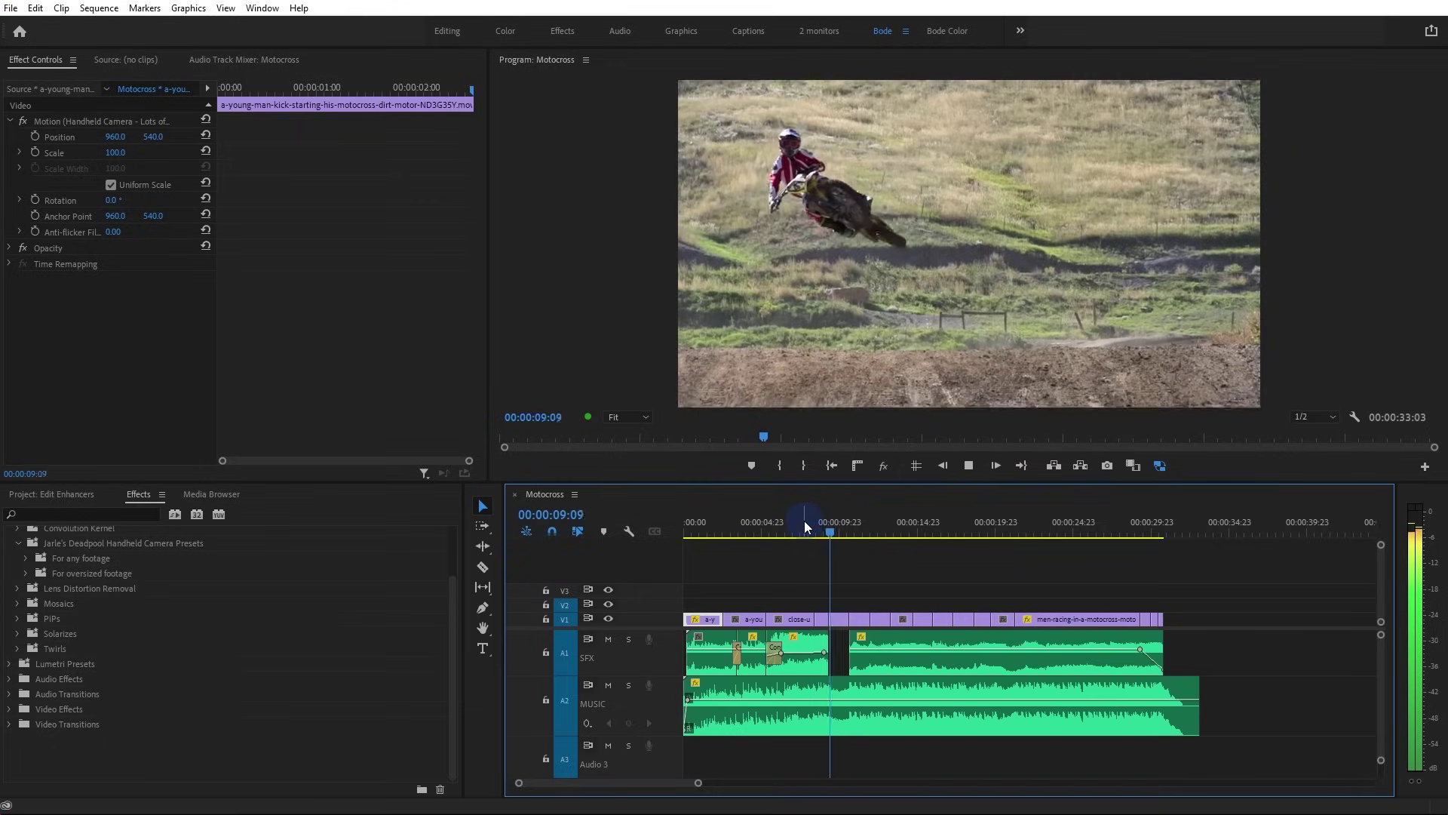
key("space")
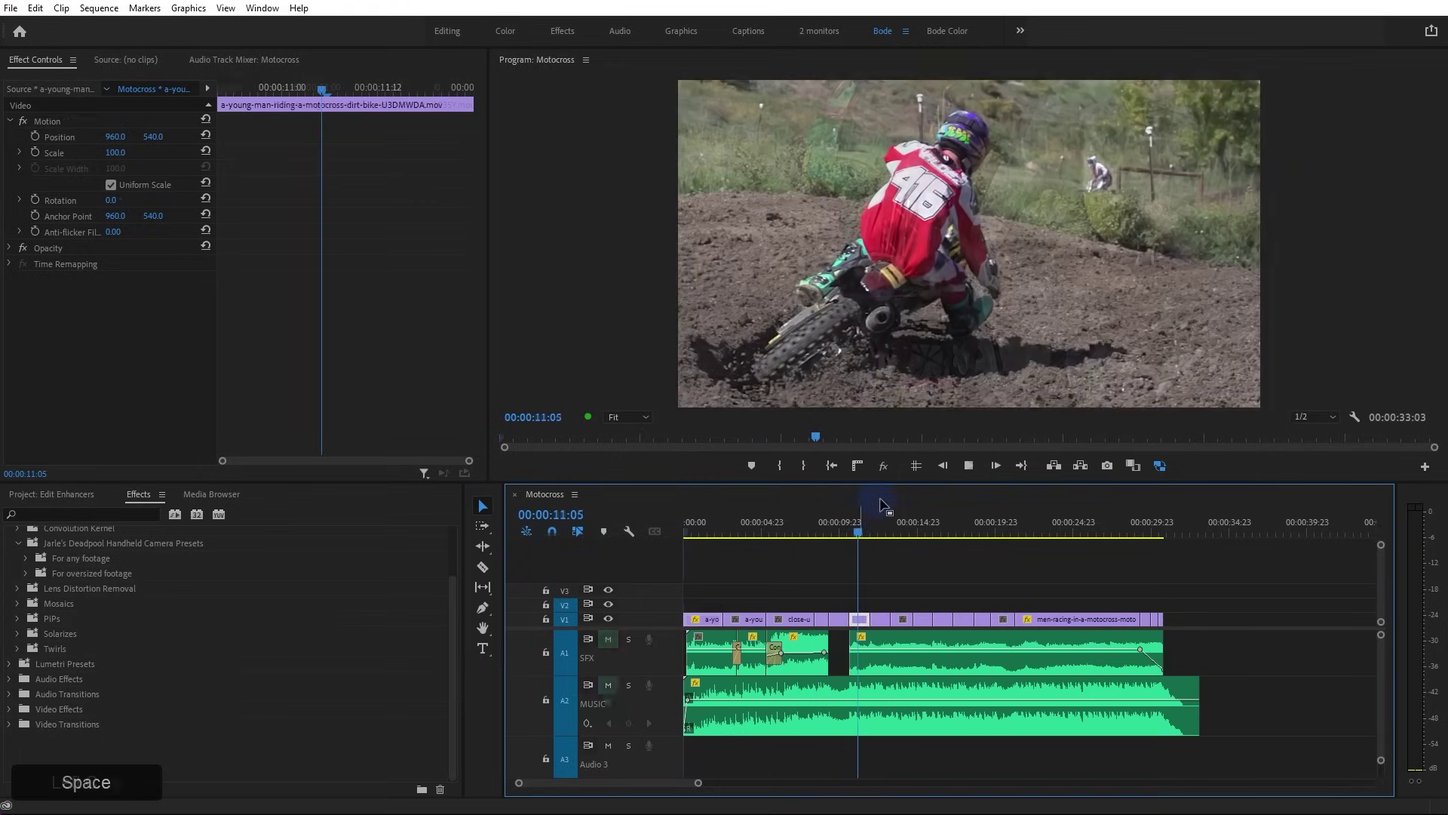
left_click(609, 686)
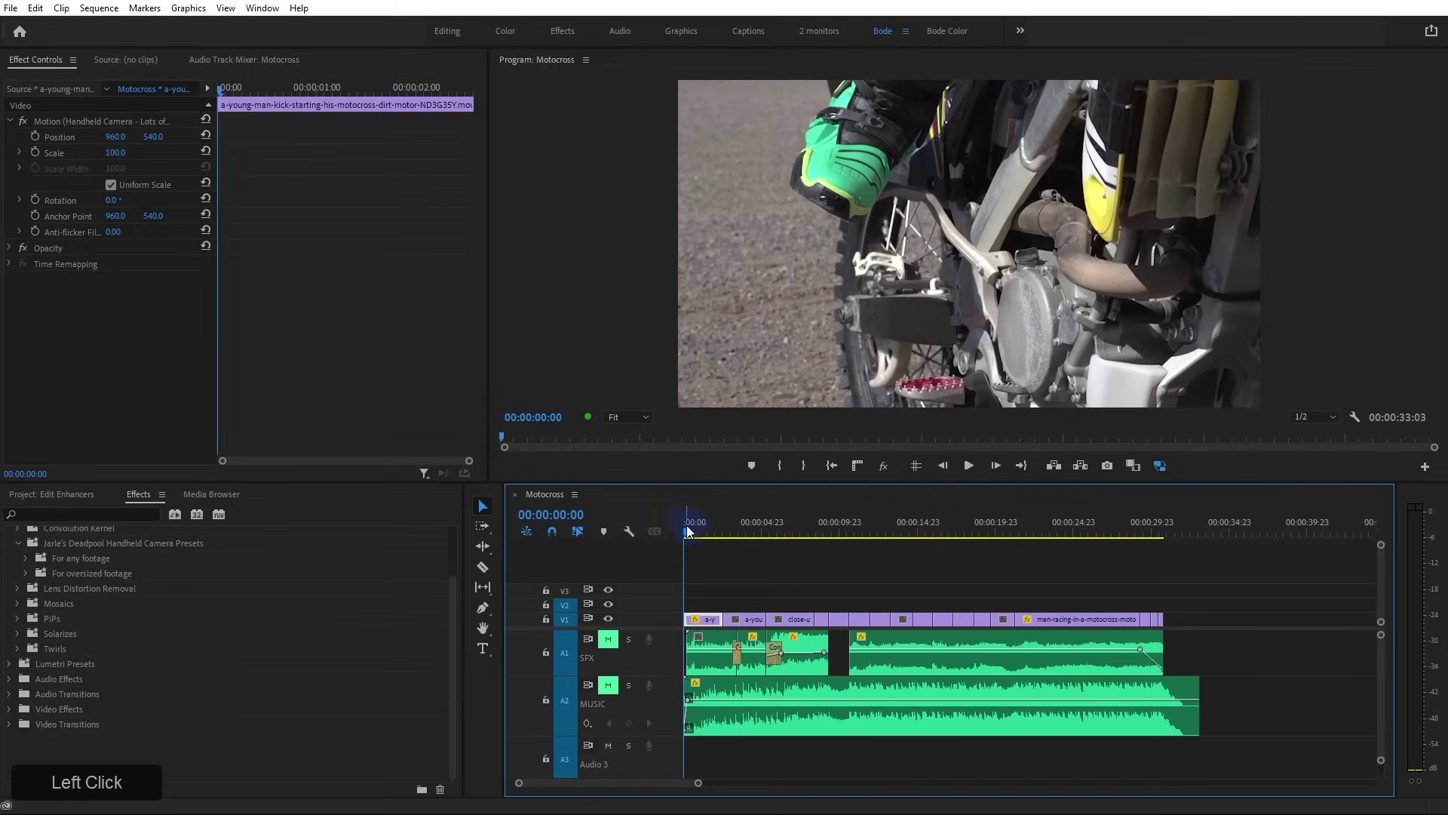
left_click_drag(686, 530, 798, 537)
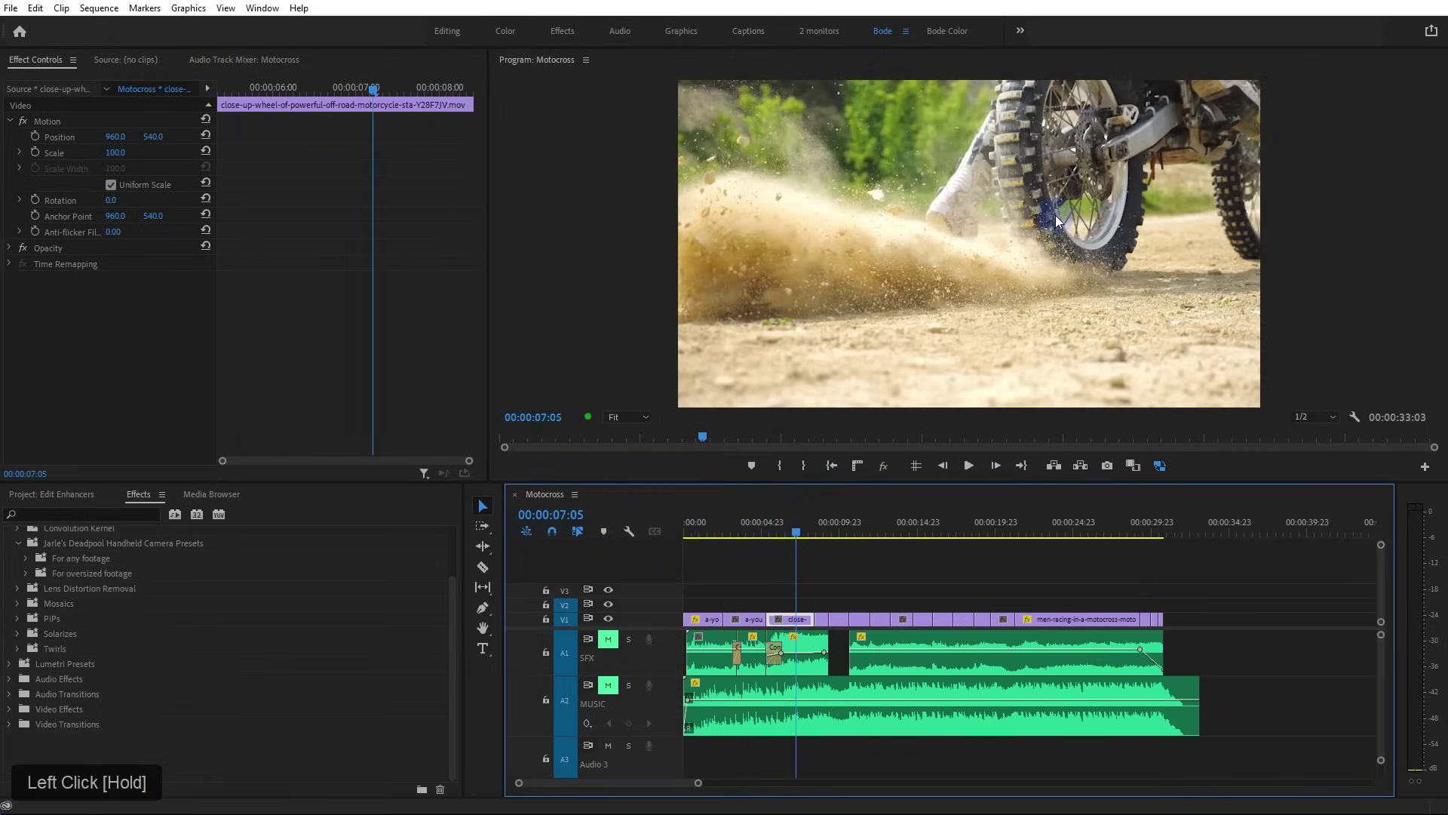
left_click_drag(792, 616, 688, 531)
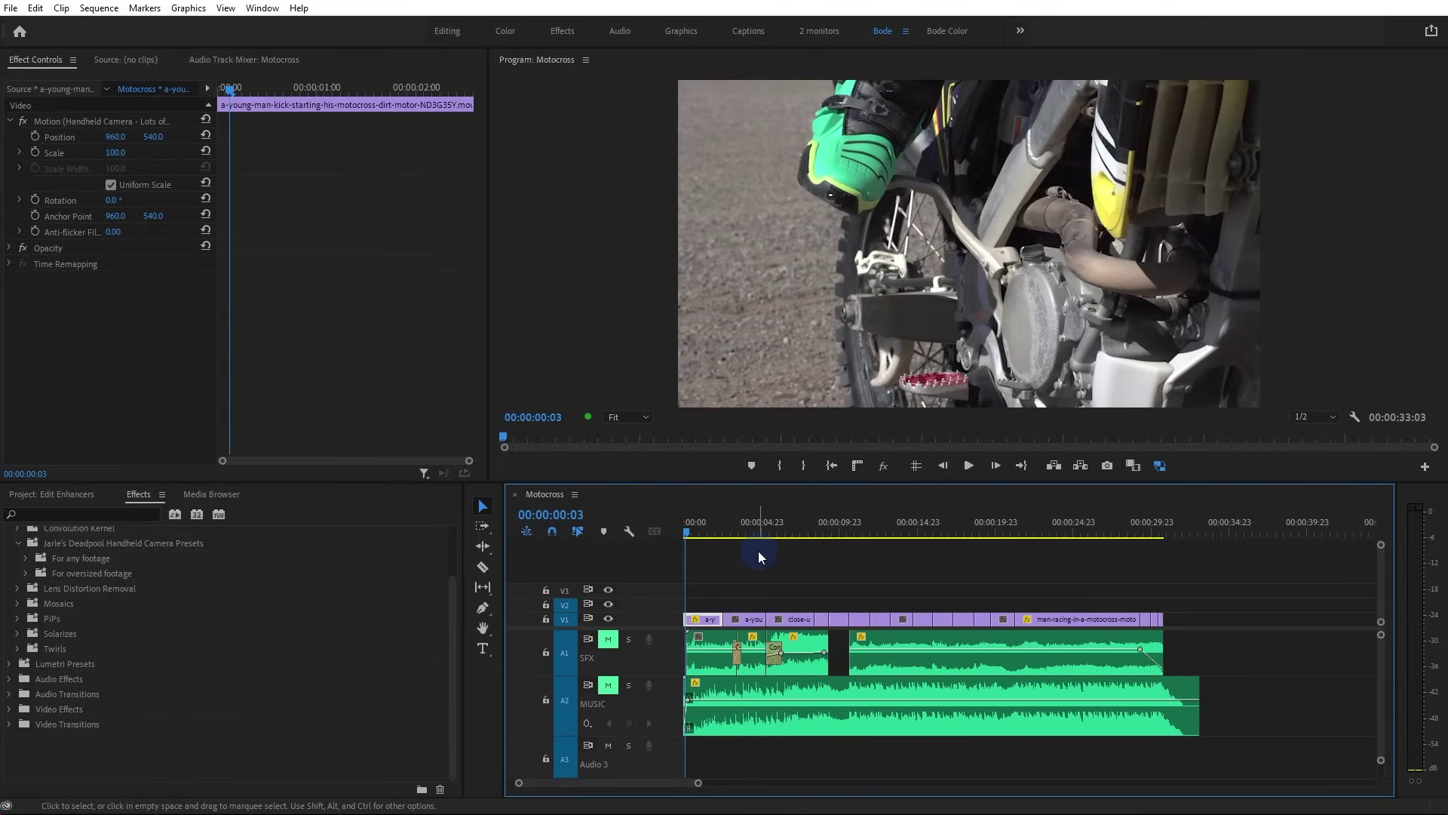
key("space")
left_click(655, 392)
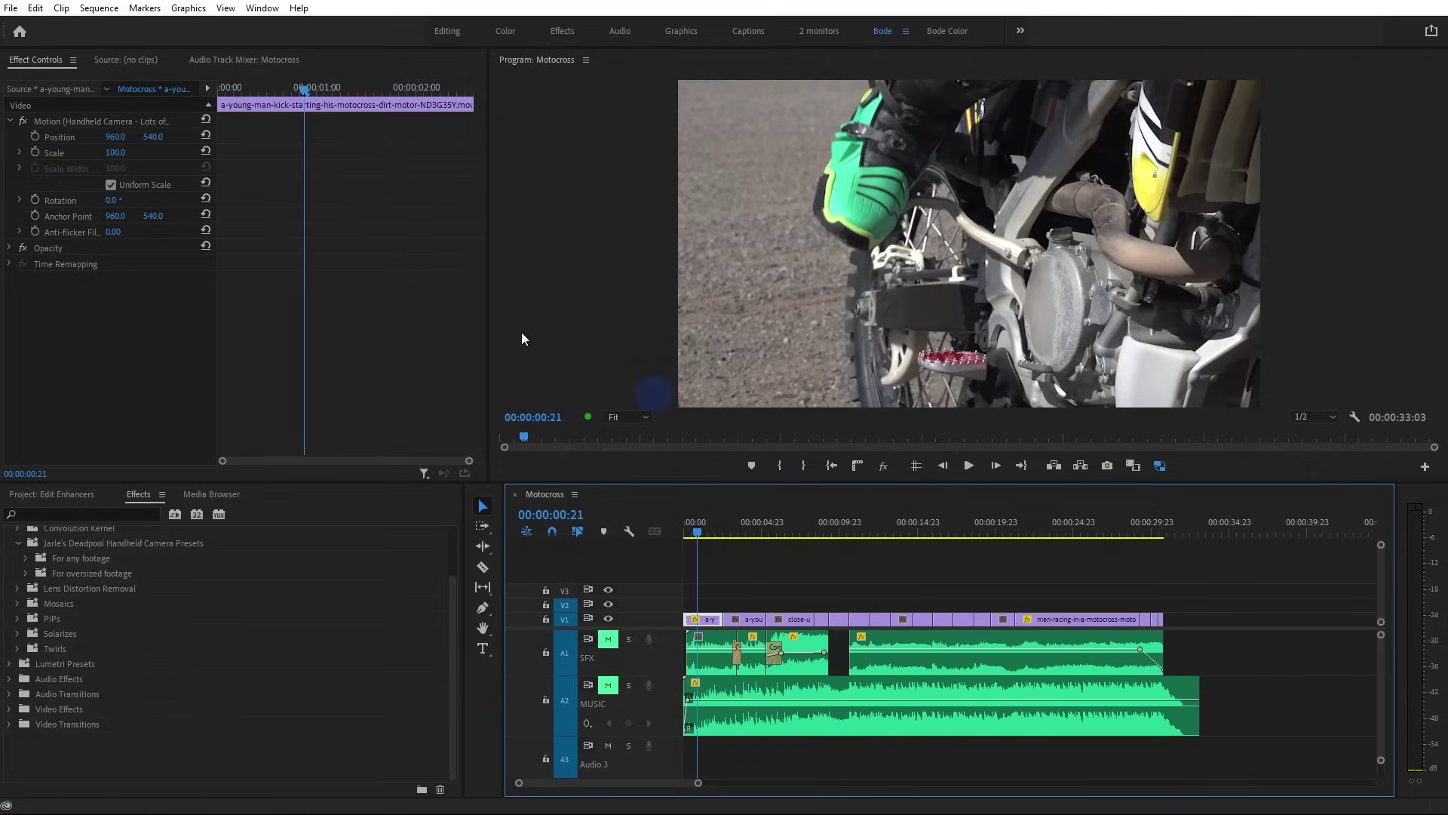
Move the kick-start clip's frame up and to the left using its Motion handles
left_click(45, 123)
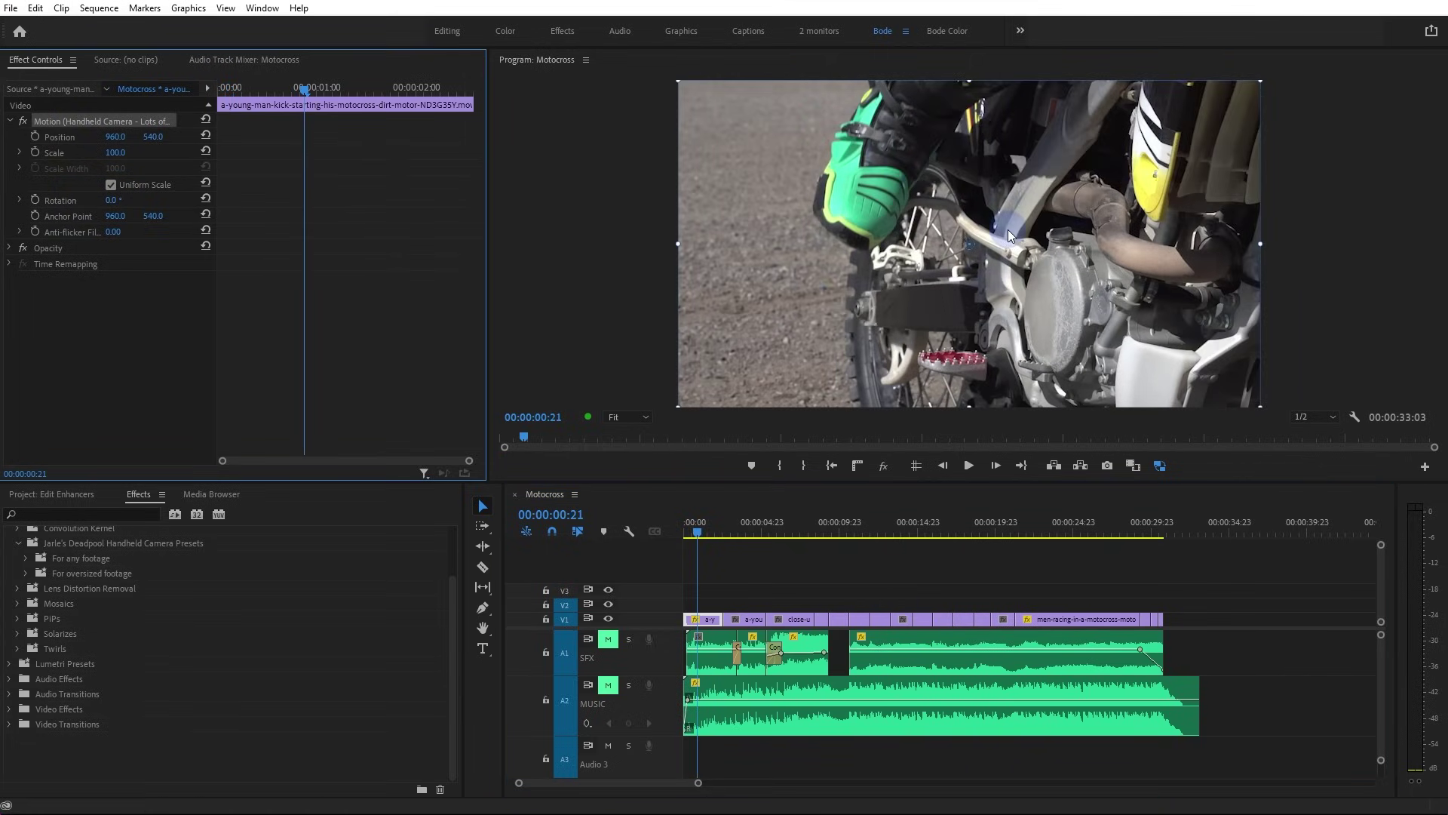
left_click(54, 124)
left_click_drag(971, 243, 951, 191)
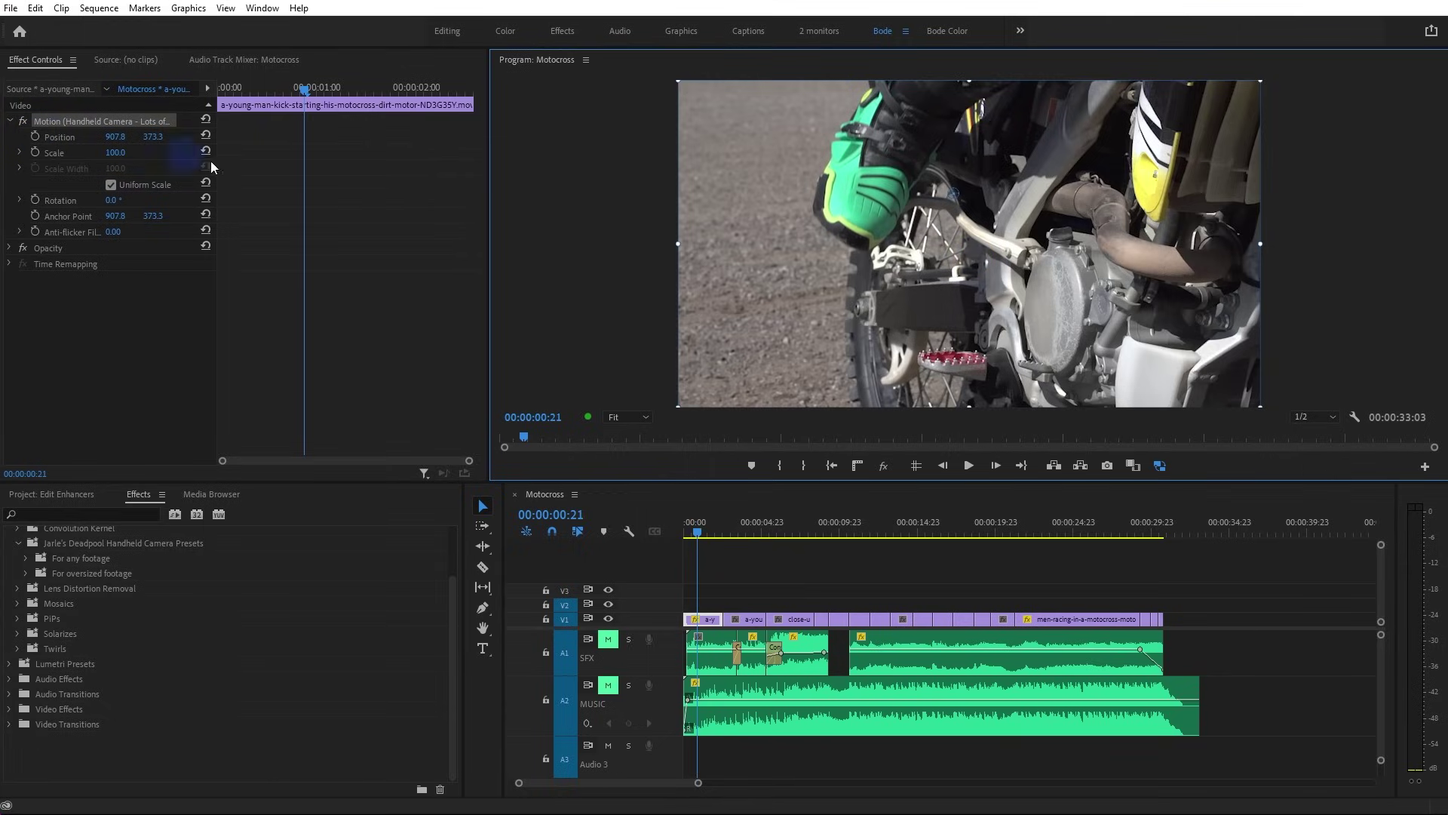
Keyframe the kick-start clip's Scale from 100 at its start to about 110.5 near two seconds
left_click(35, 154)
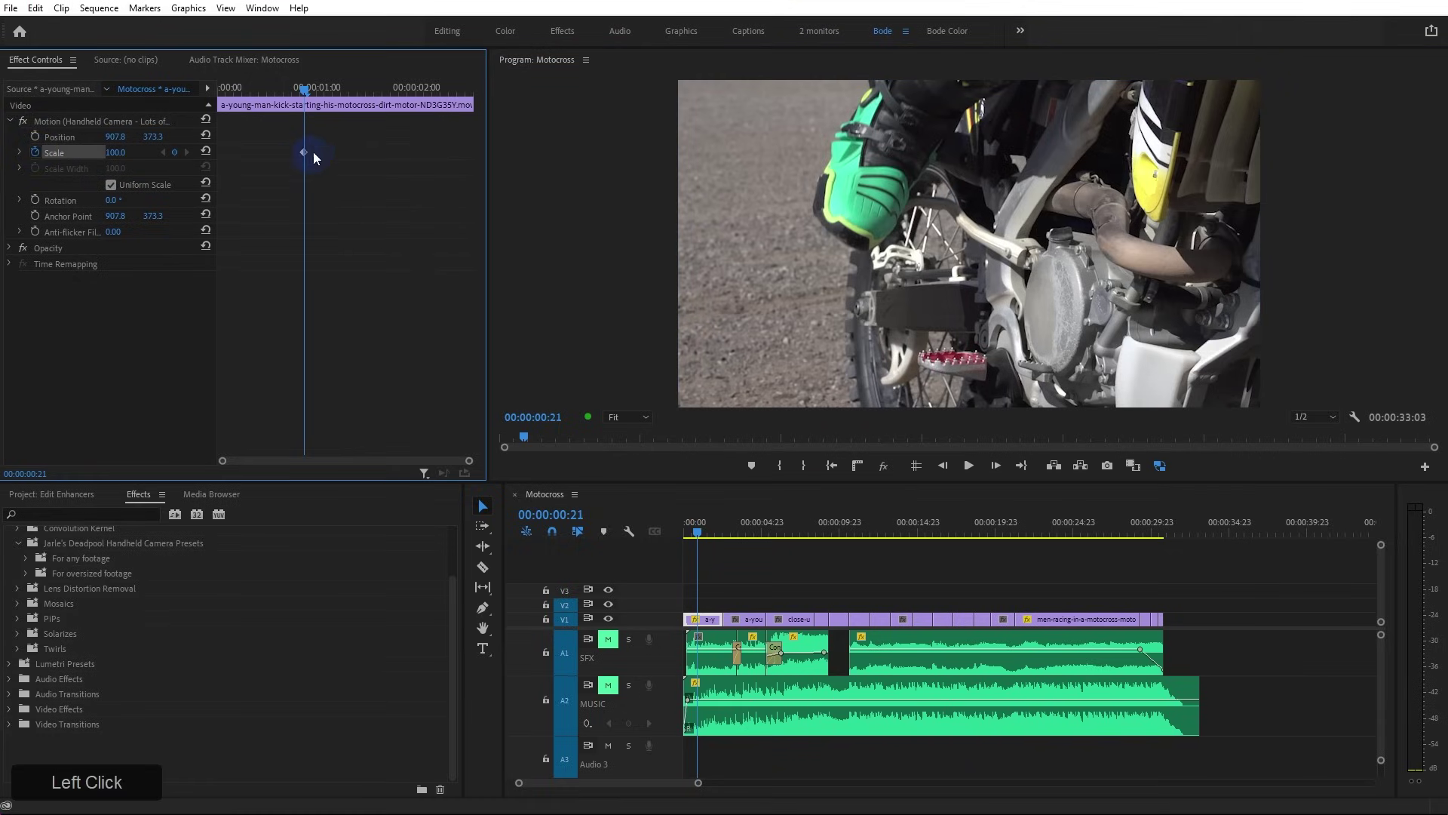
left_click_drag(303, 151, 213, 156)
left_click_drag(113, 153, 47, 175)
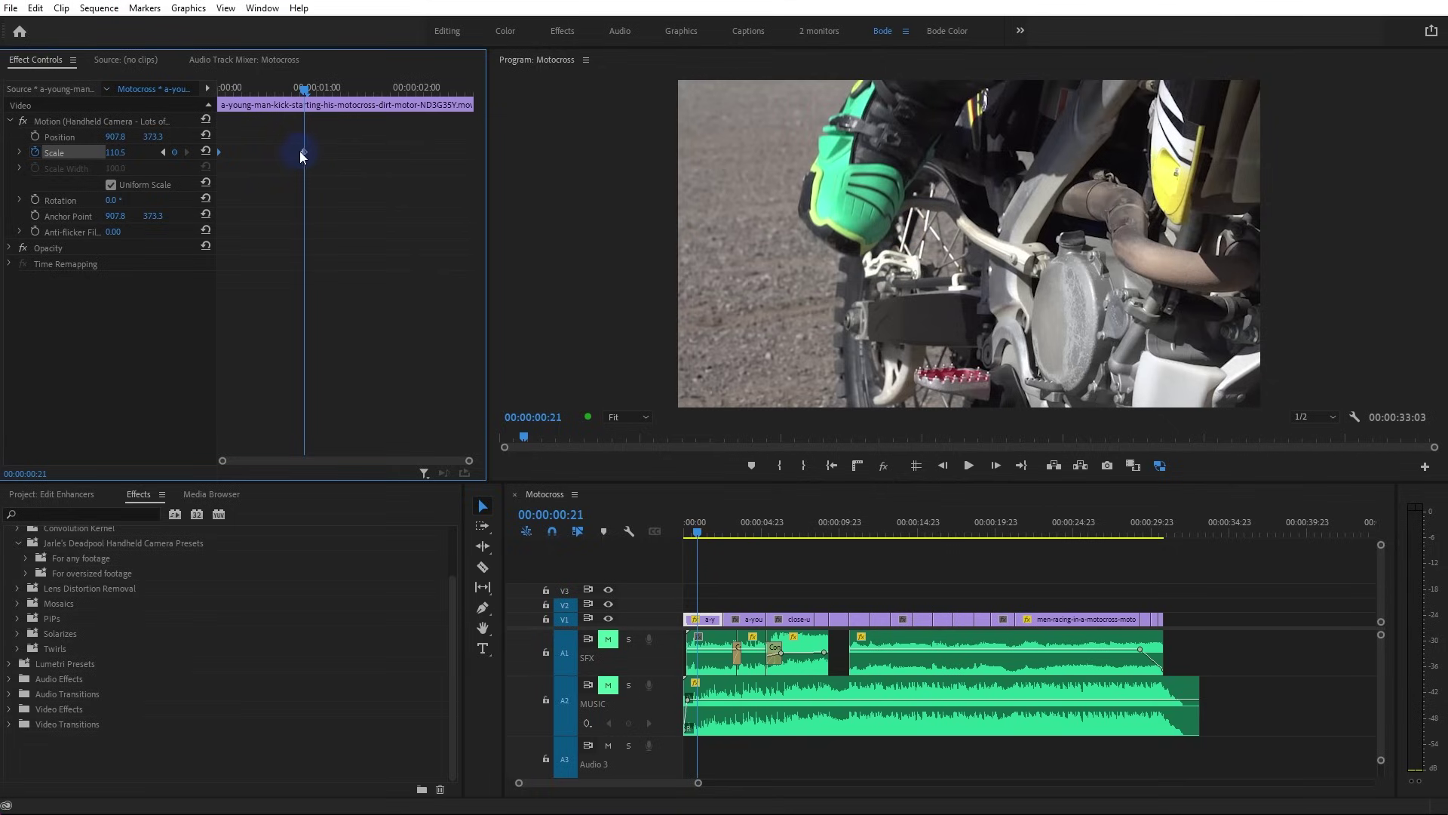
left_click_drag(303, 149, 422, 95)
left_click(348, 89)
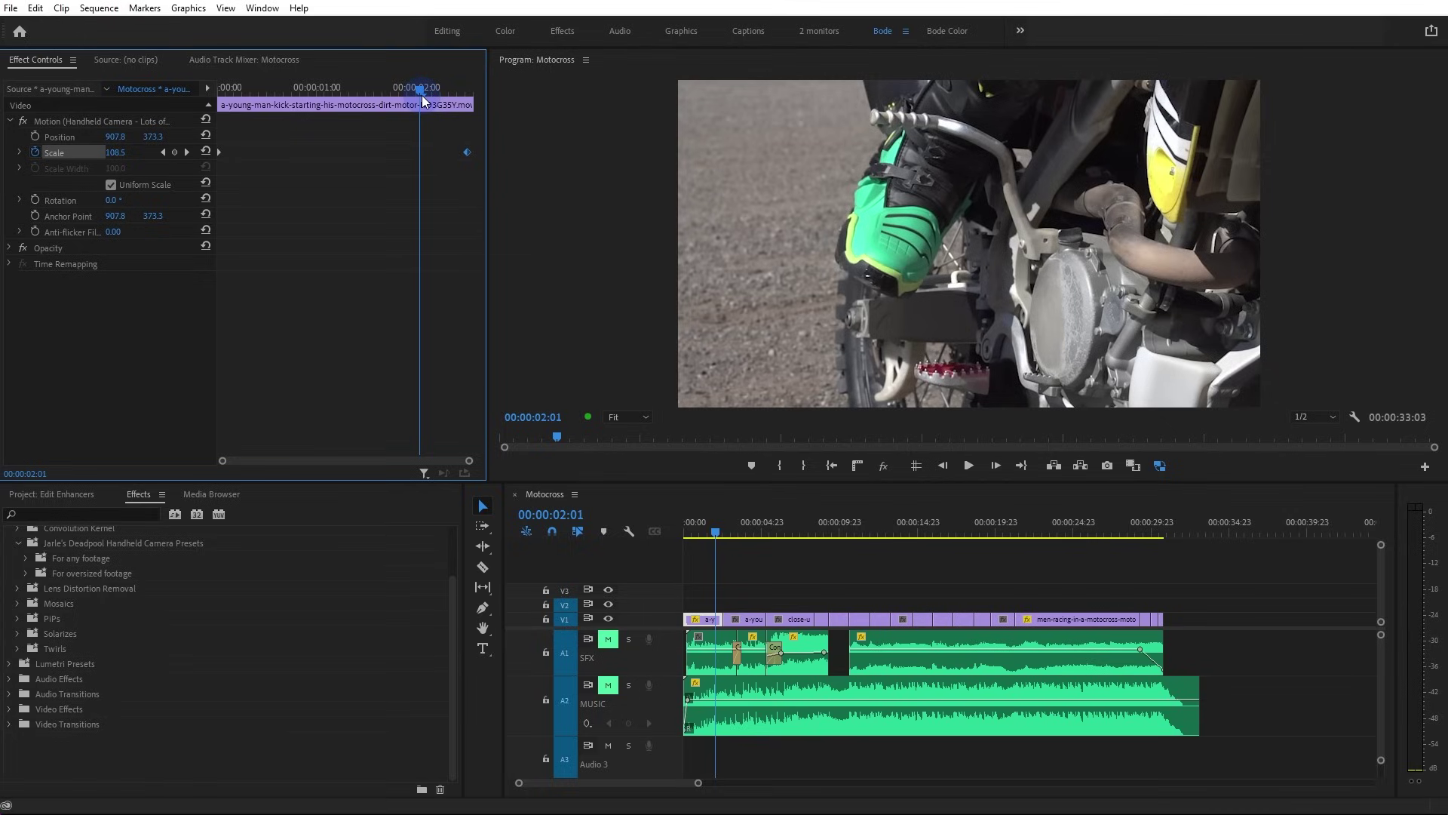
key("Down")
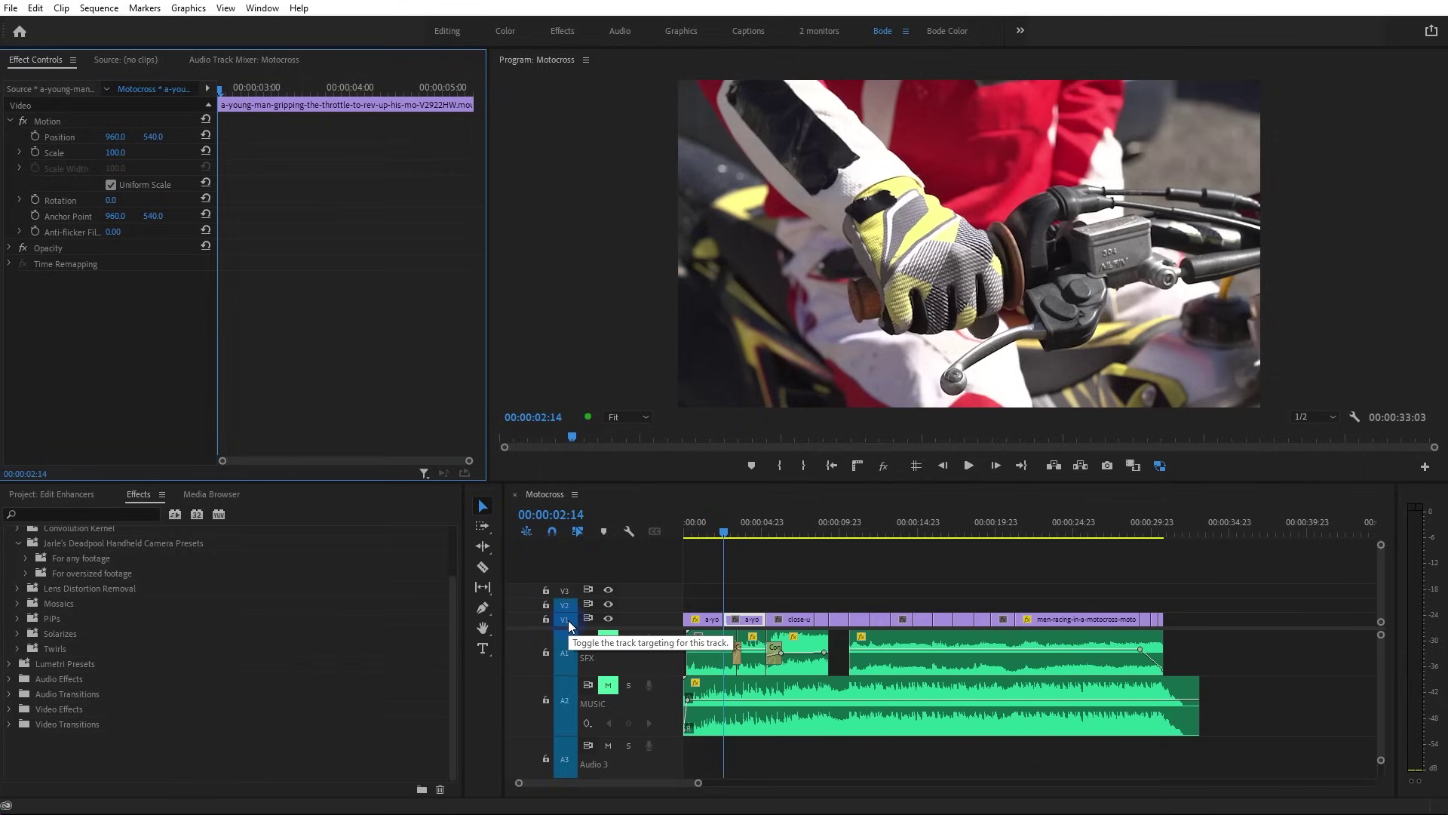
Align the ending Scale keyframe with the kick-start clip's last frame and play back the zoom
key("Left")
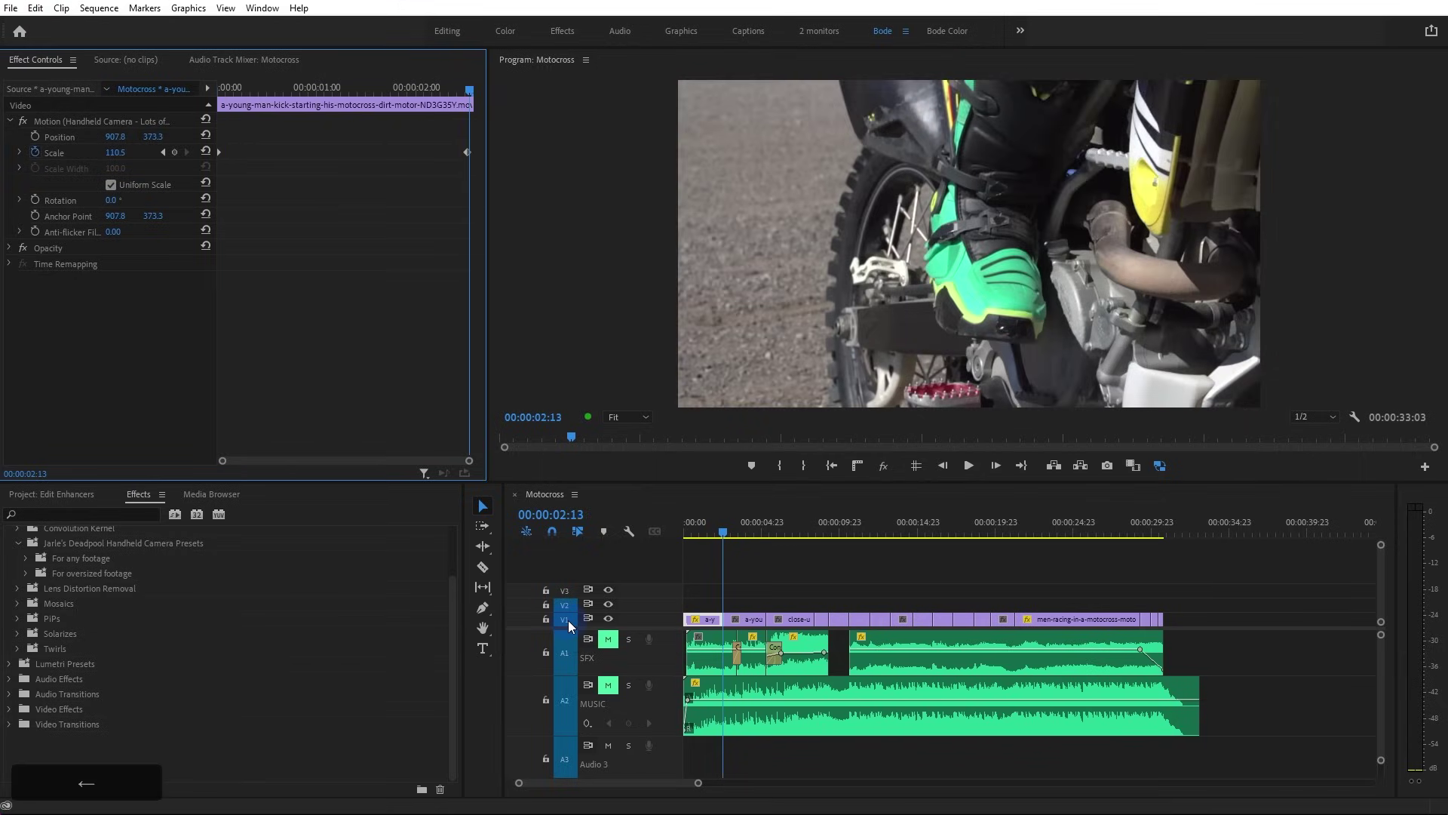
left_click(467, 152)
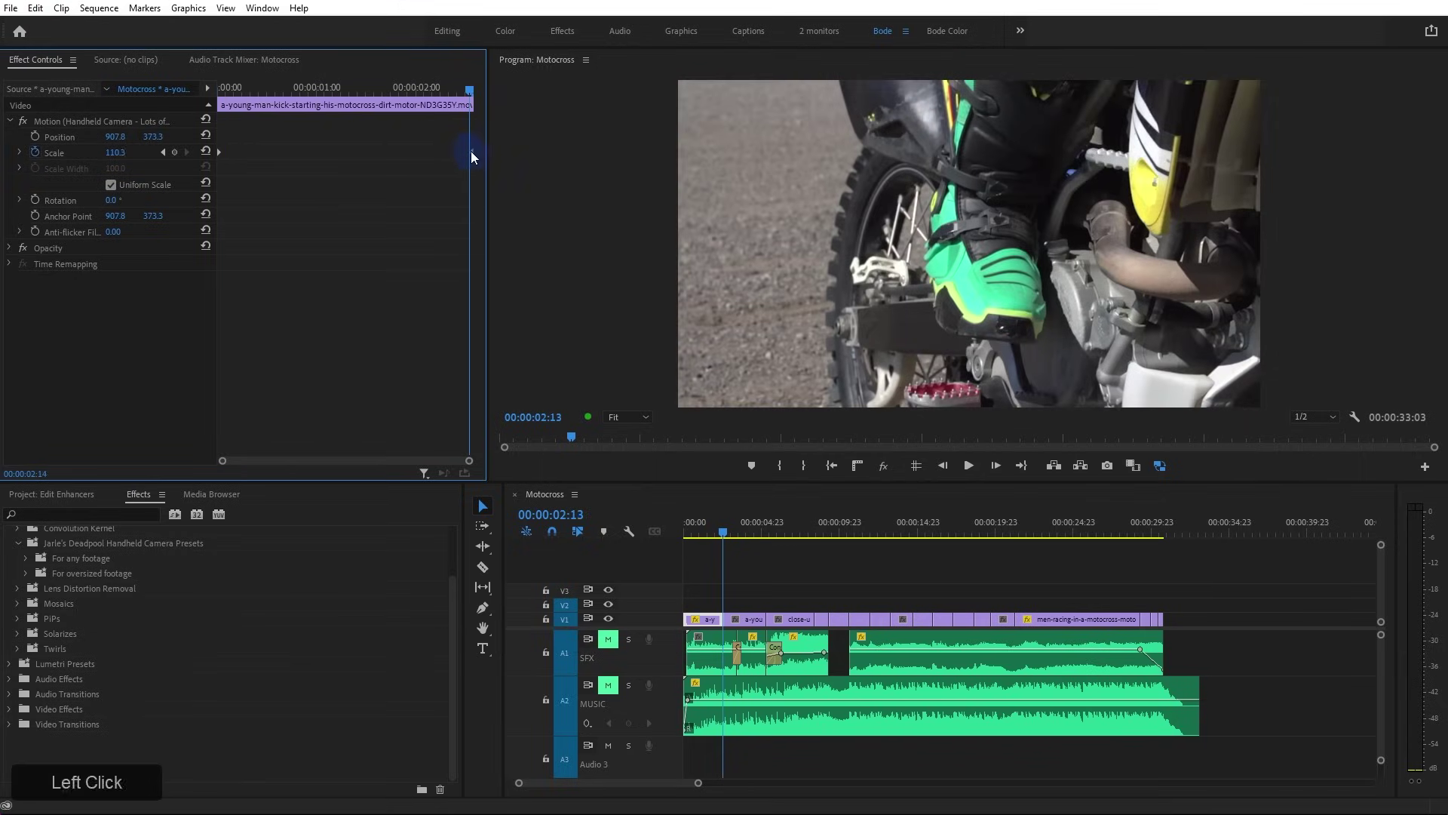
left_click_drag(468, 152, 473, 153)
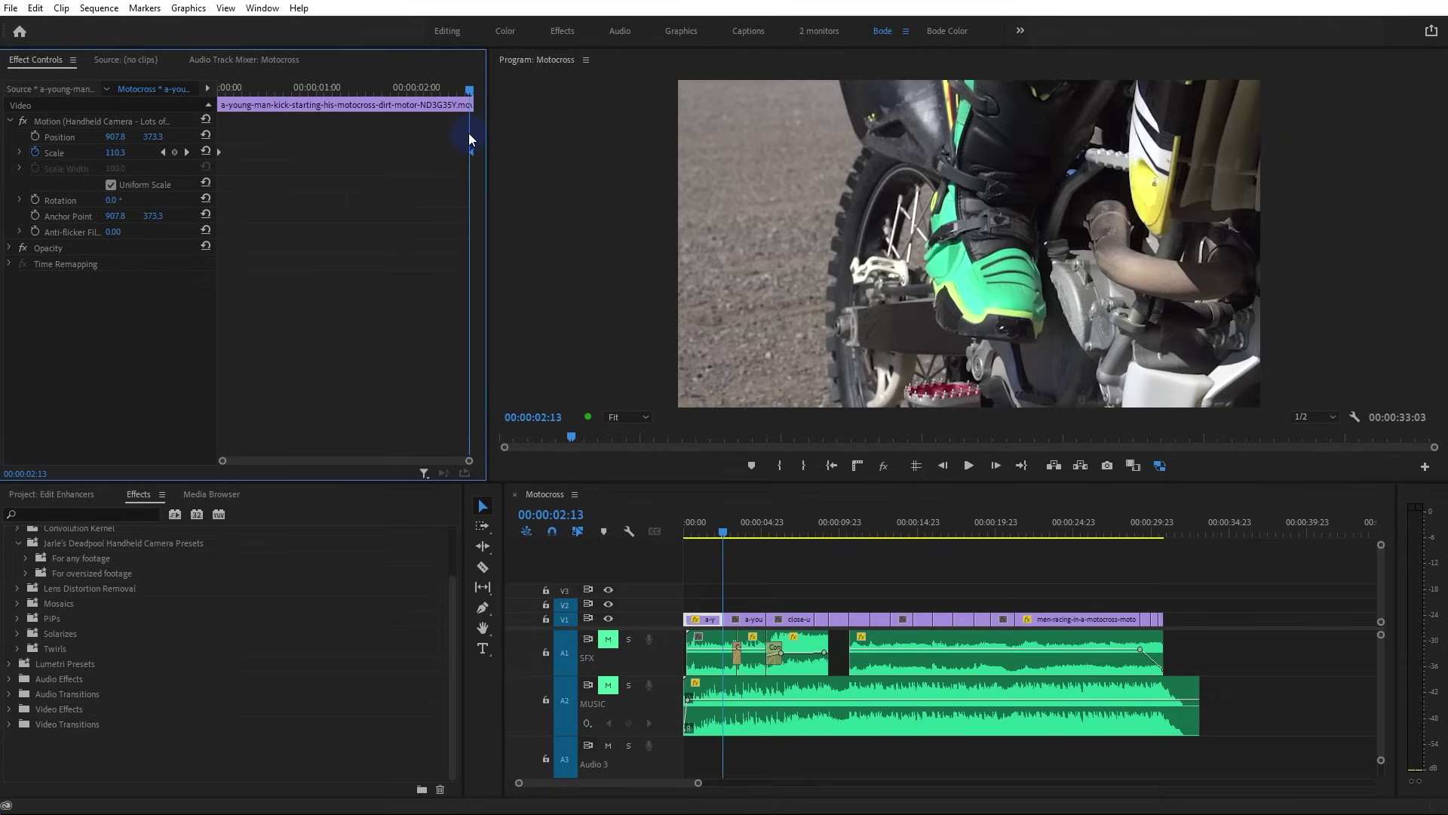
left_click(188, 152)
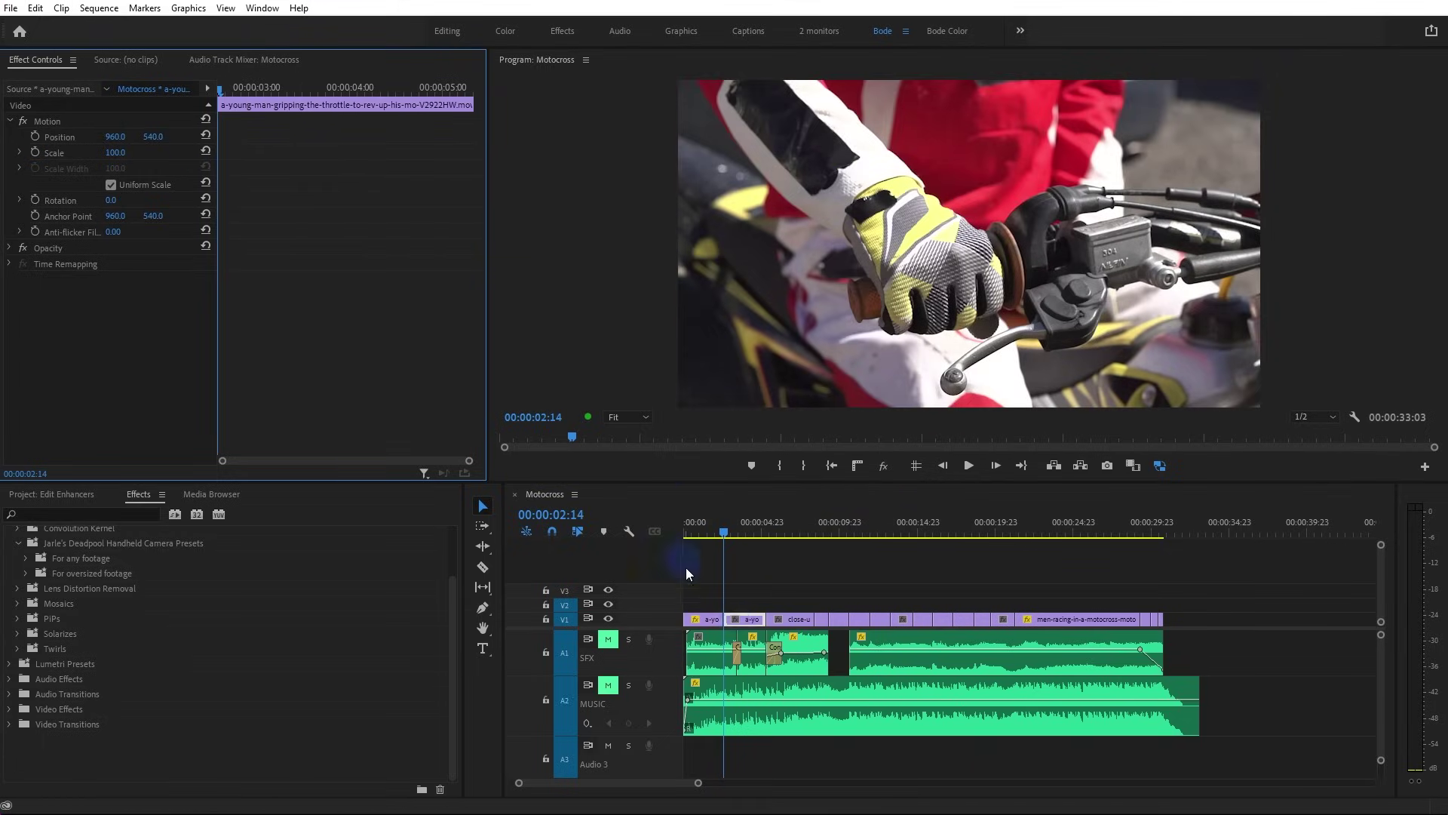
key("Left")
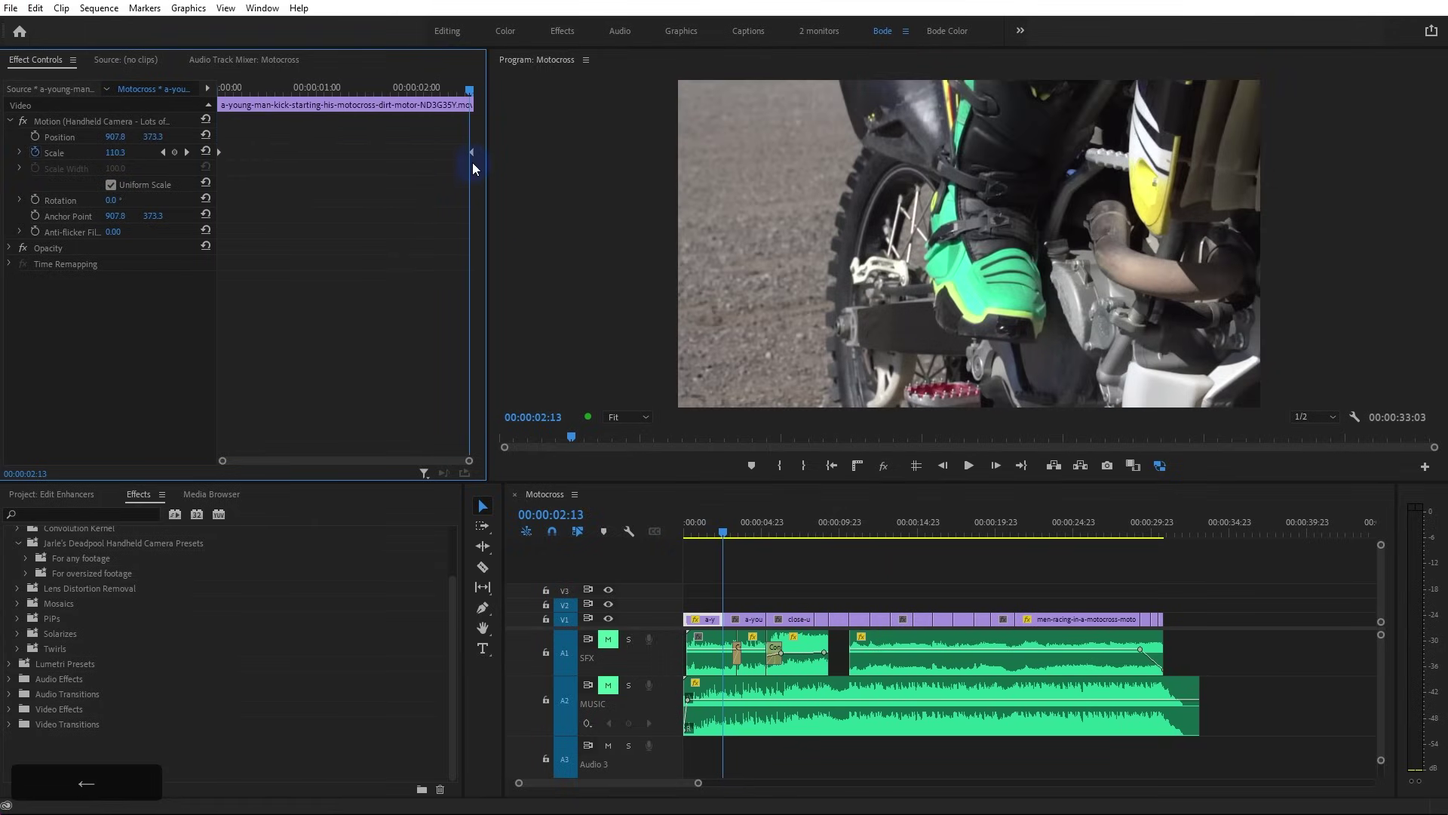
left_click_drag(473, 150, 468, 155)
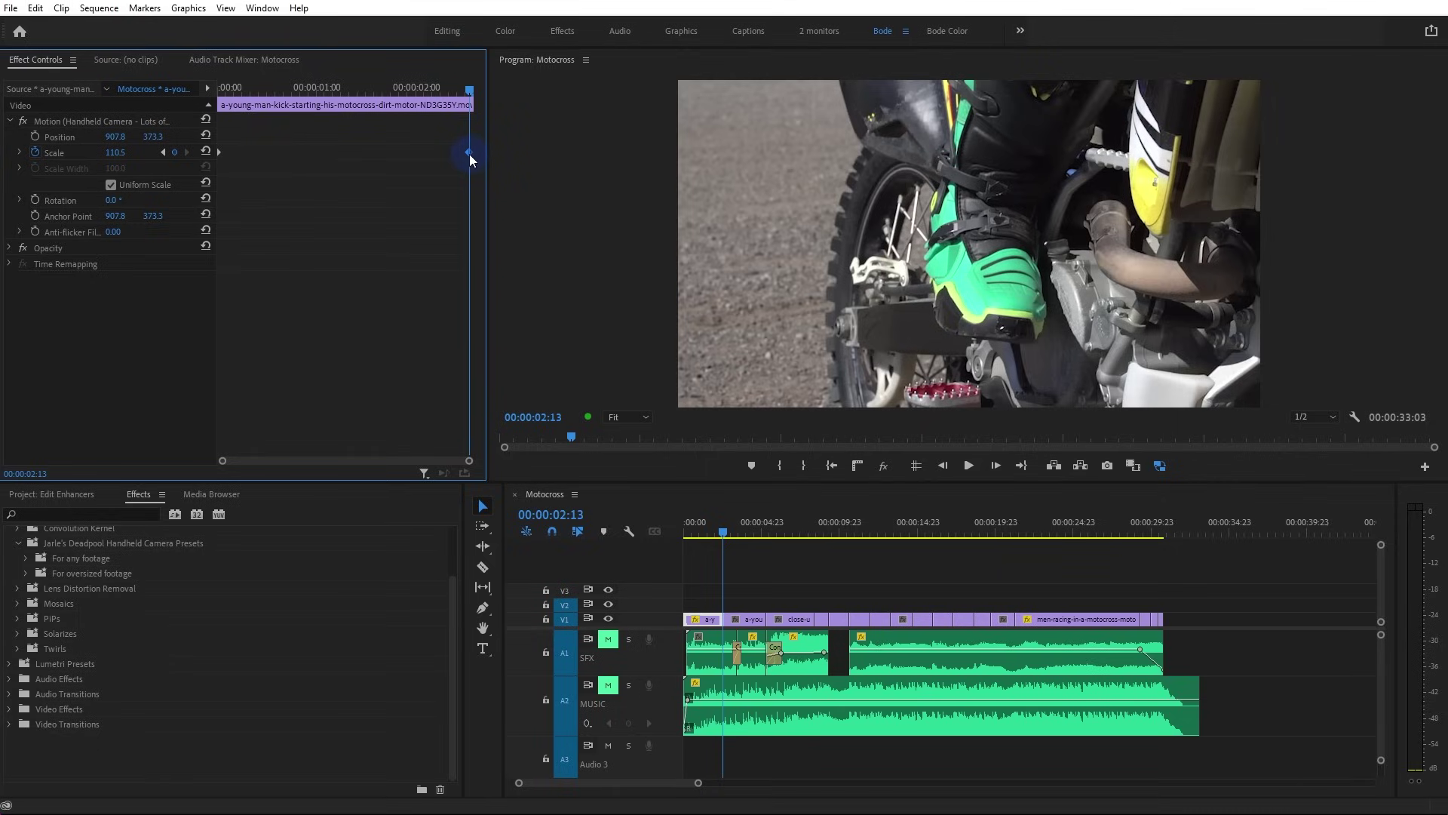
key("Left")
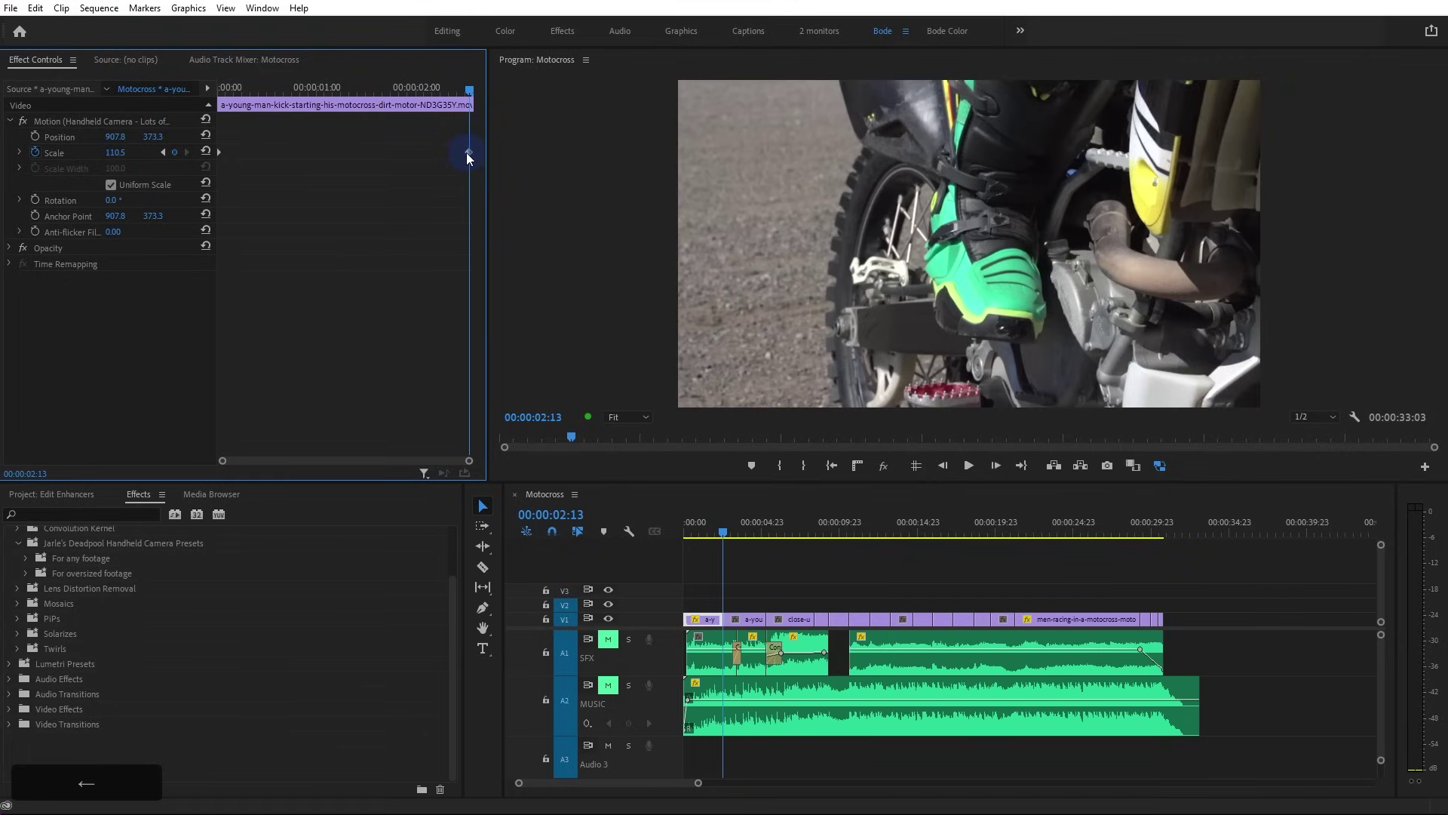
left_click(766, 208)
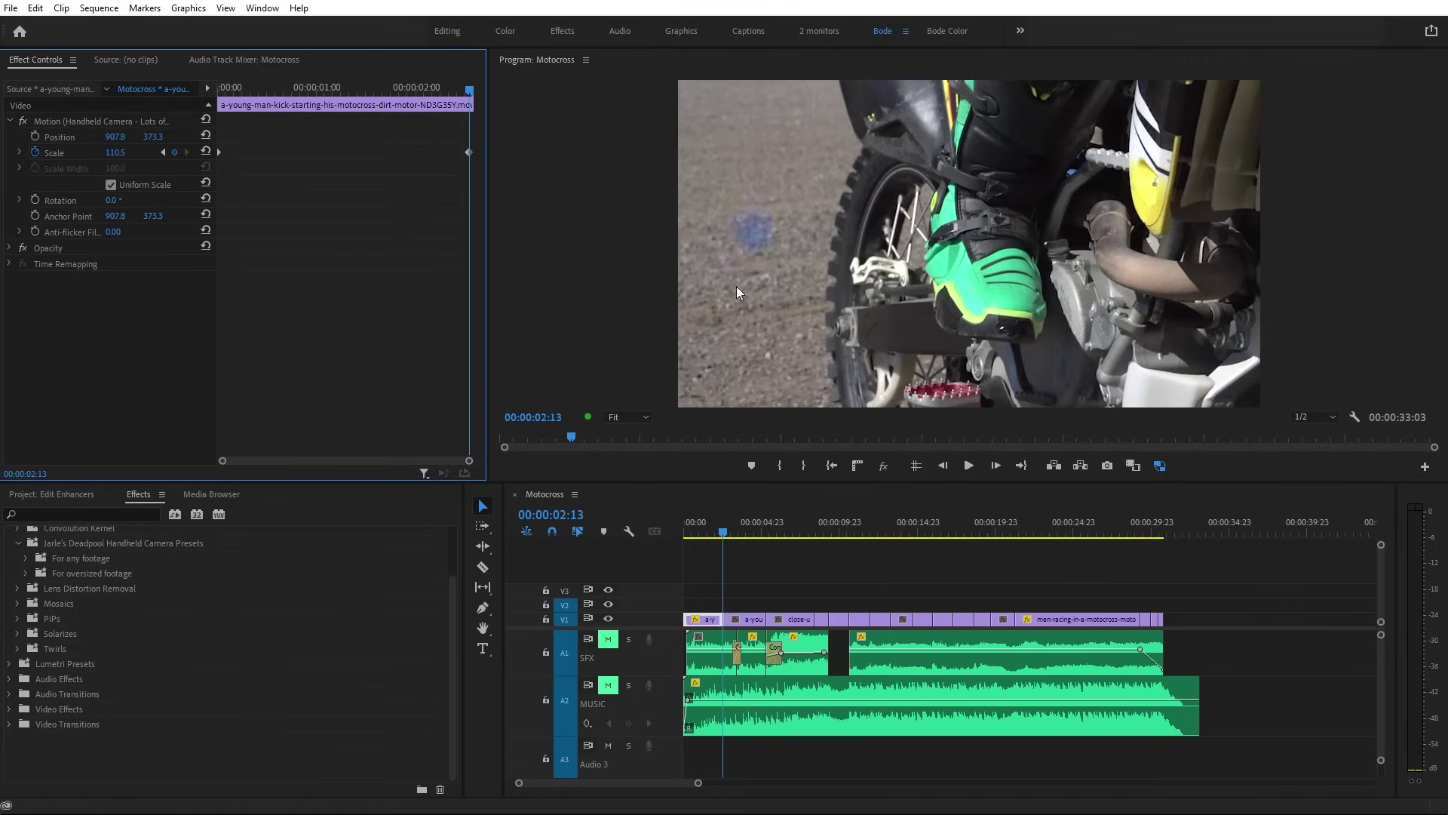
left_click_drag(724, 530, 559, 526)
key("space")
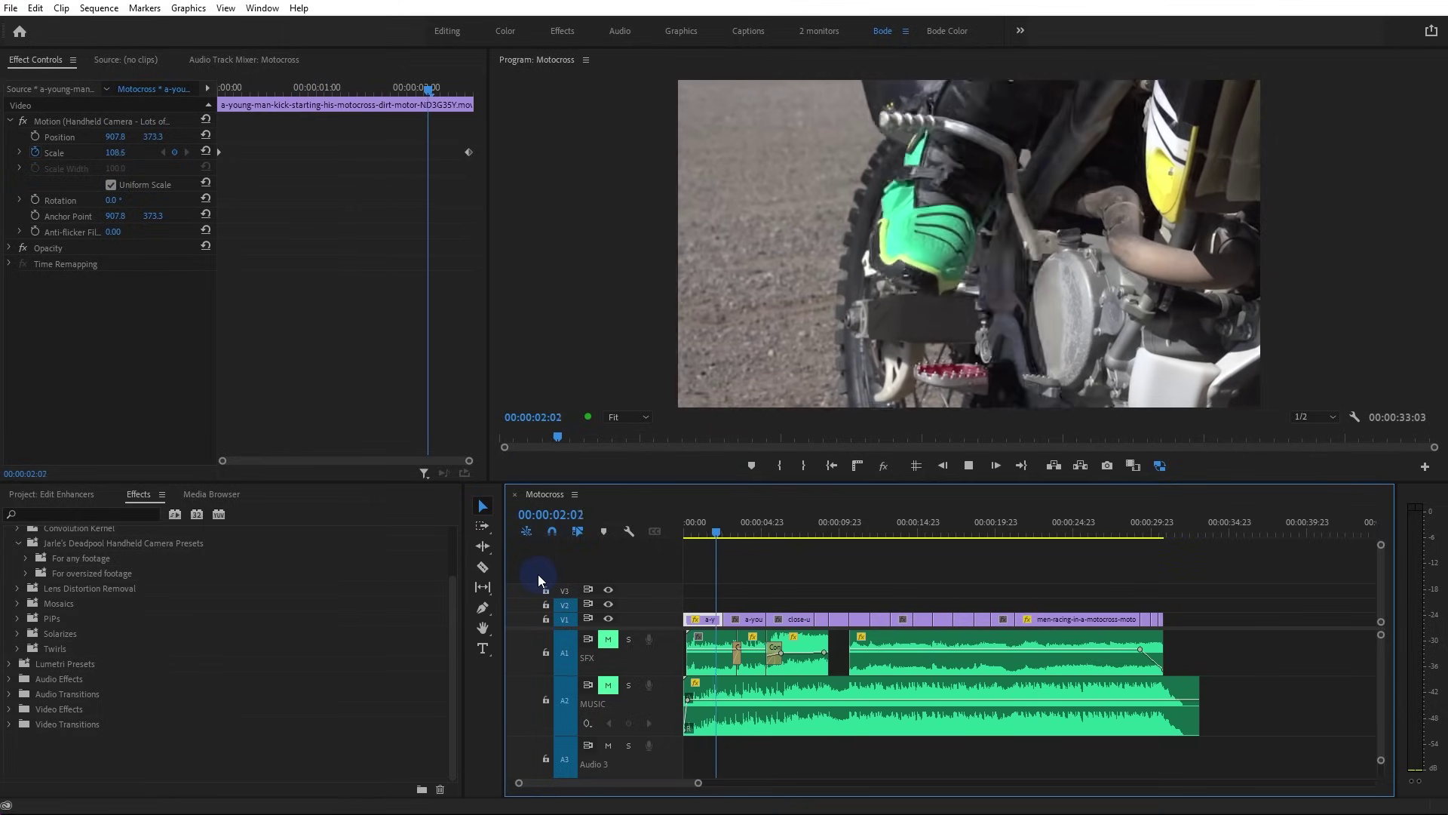
key("space")
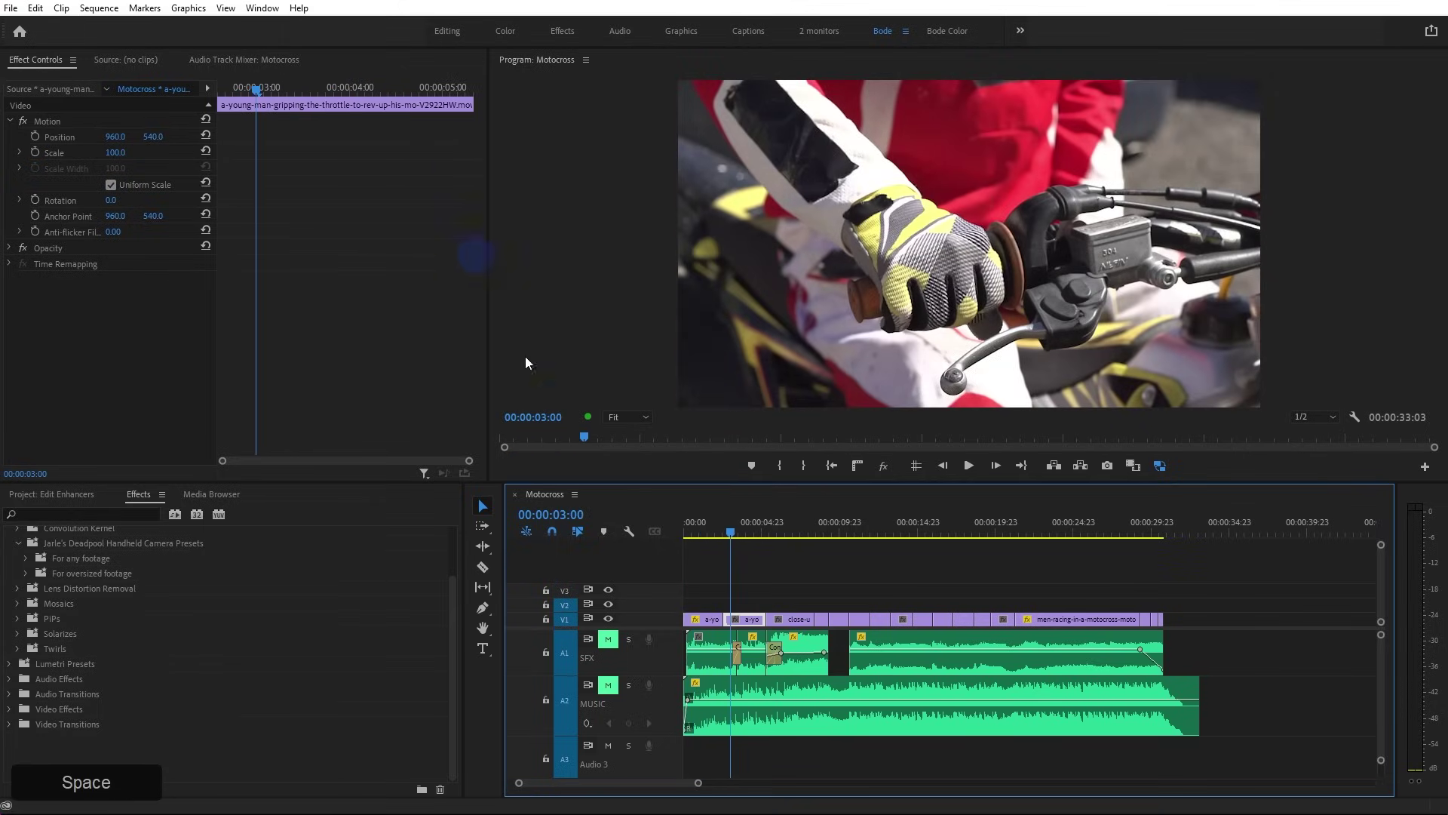
Raise the ending Scale keyframe to about 125 and replay the stronger zoom
left_click(712, 620)
left_click_drag(718, 528, 725, 522)
left_click(701, 620)
left_click_drag(171, 161, 216, 147)
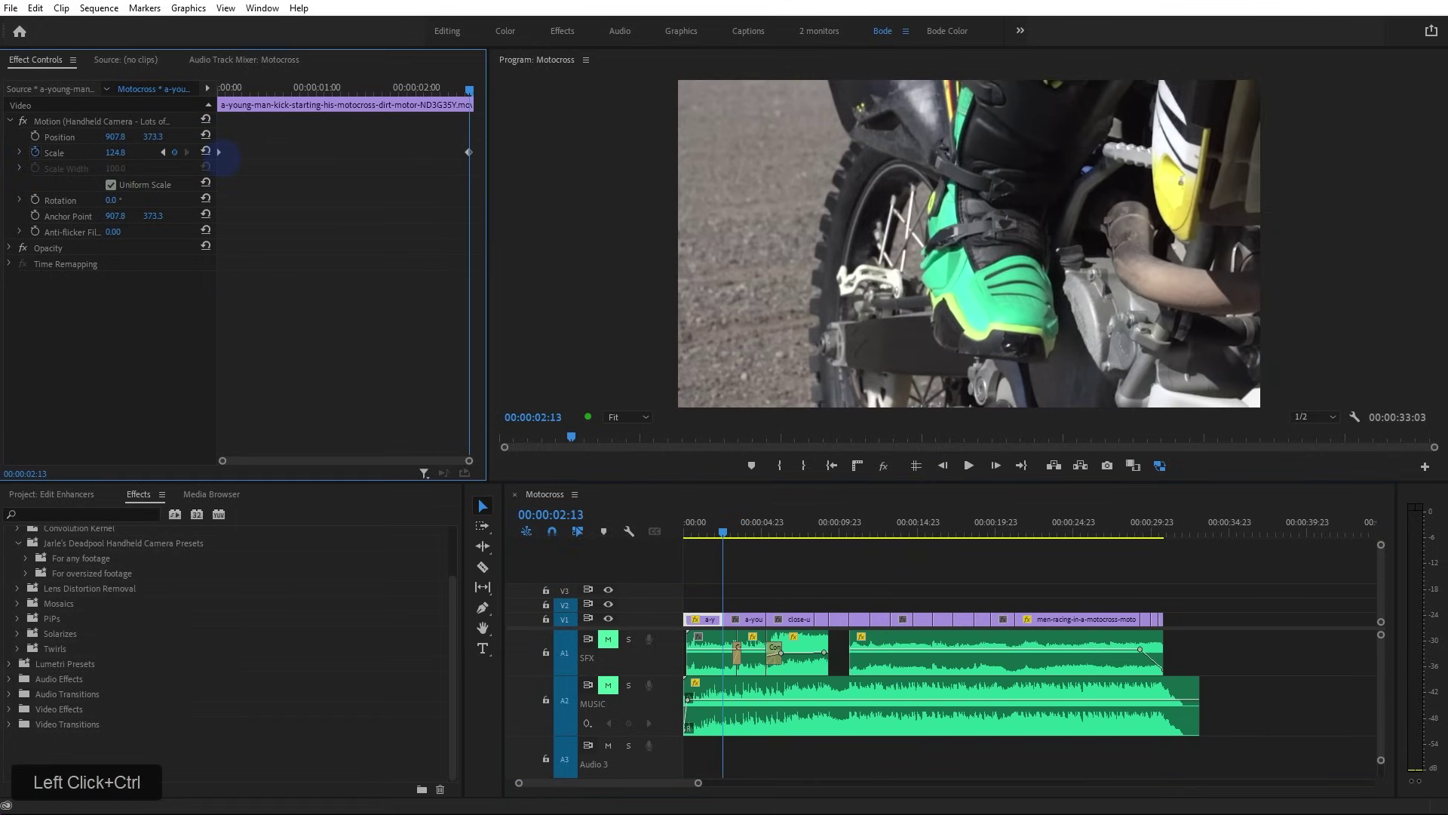
left_click_drag(714, 544, 694, 591)
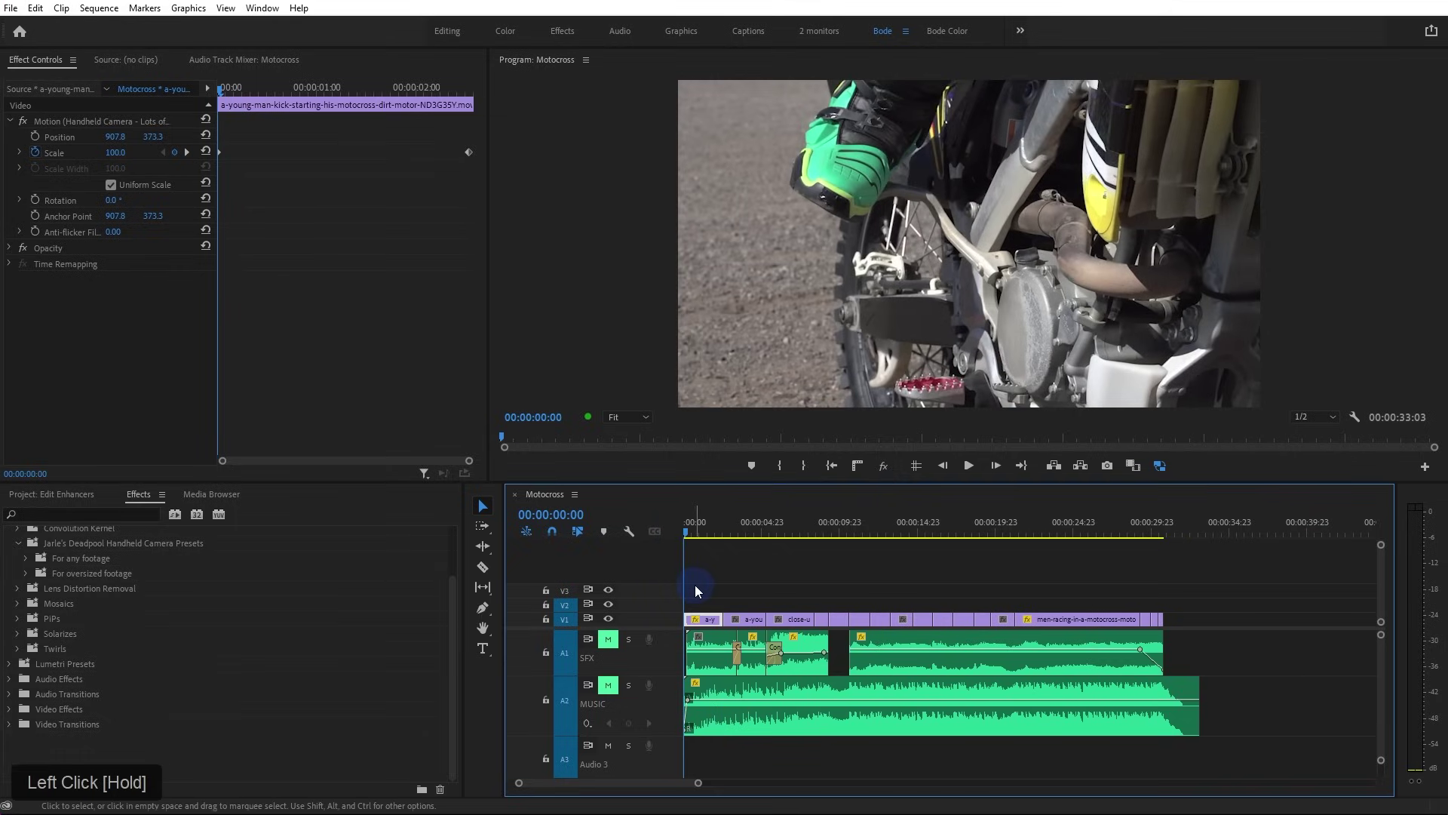
key("space")
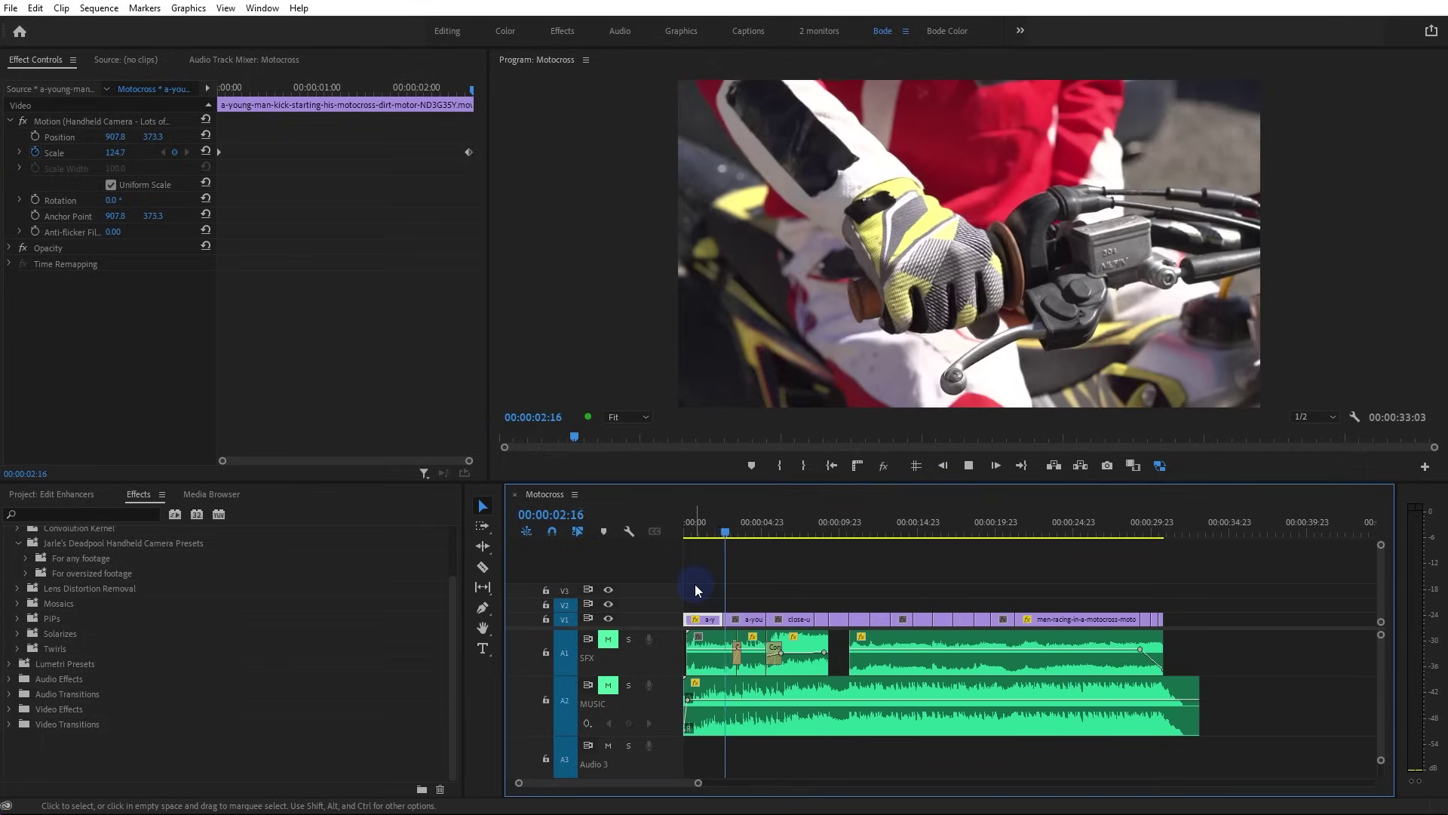
key("space")
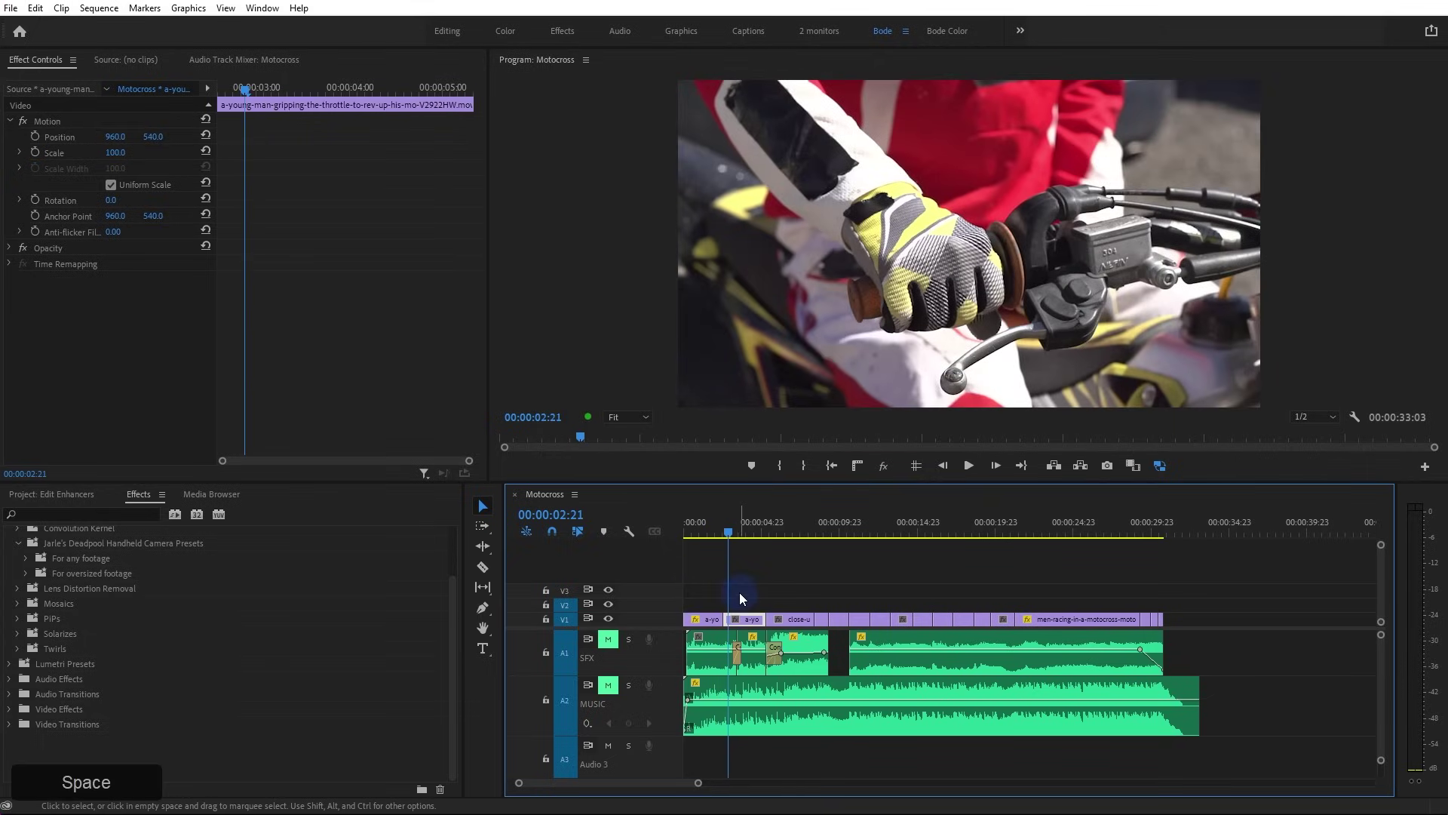
Shift the throttle clip's anchor point onto the glove and set a Scale keyframe of 100 at its start
left_click(751, 620)
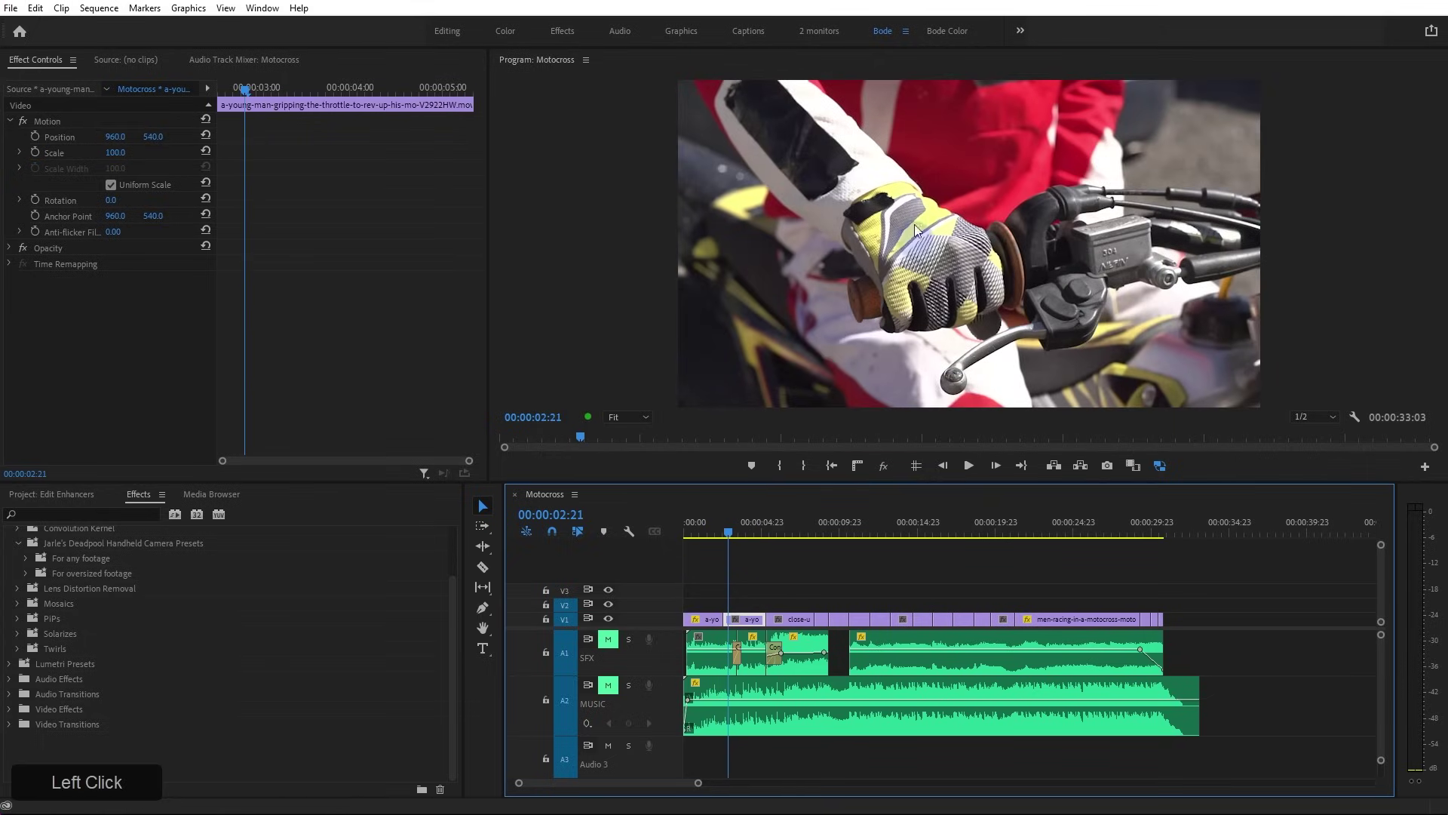
left_click(75, 122)
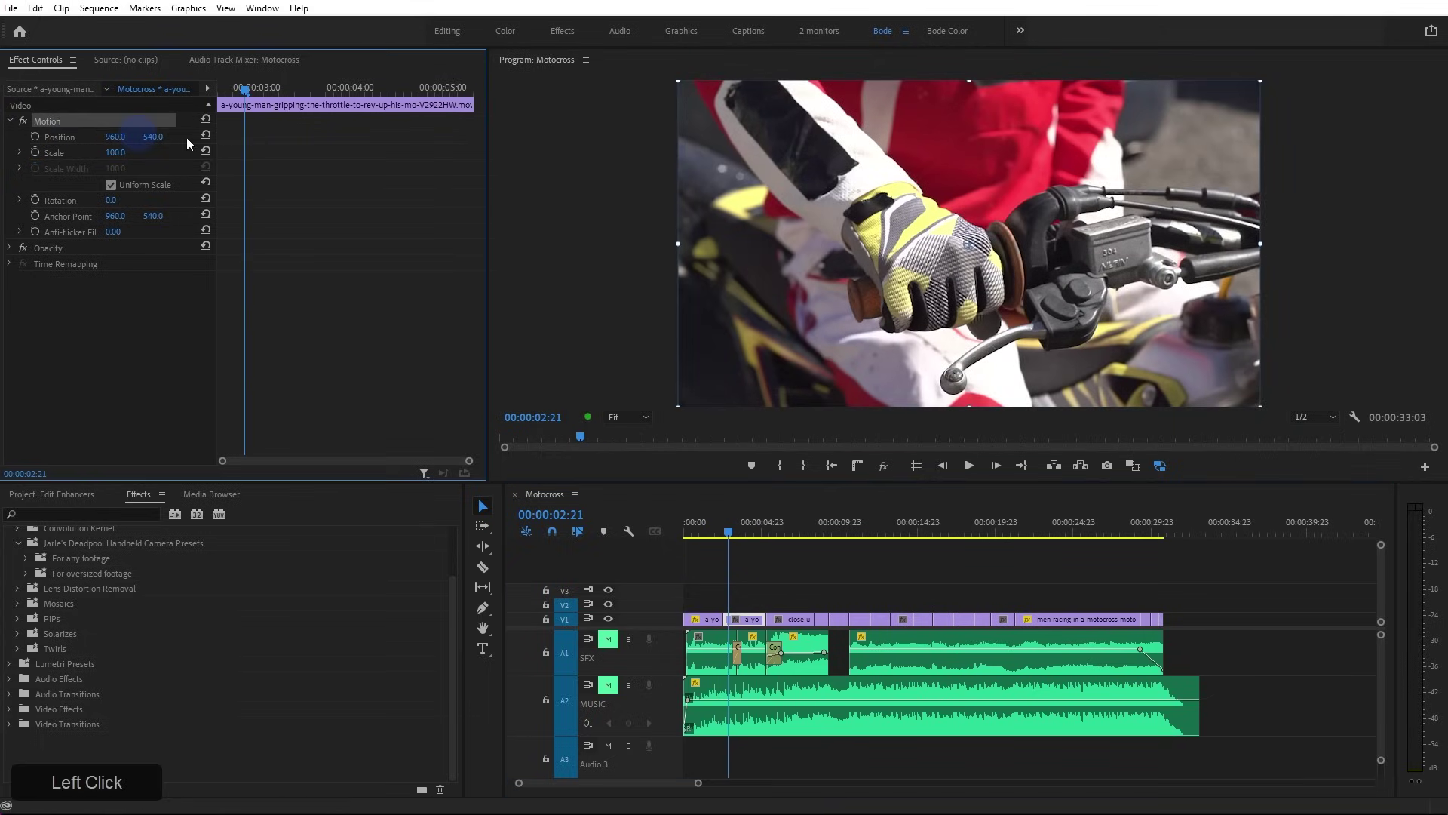
left_click_drag(973, 243, 918, 239)
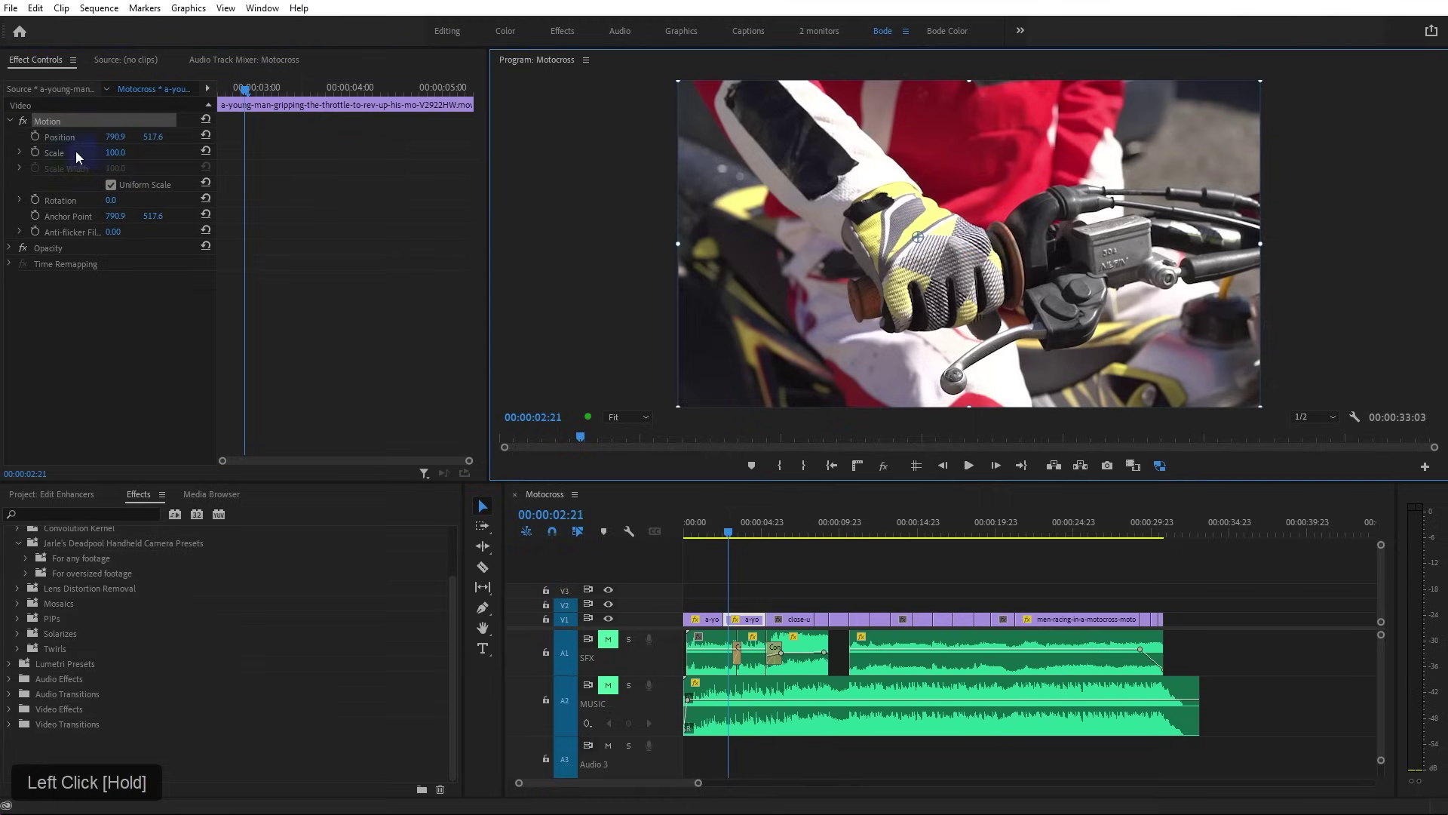
left_click(35, 153)
left_click(242, 153)
left_click_drag(244, 153, 151, 163)
left_click(325, 120)
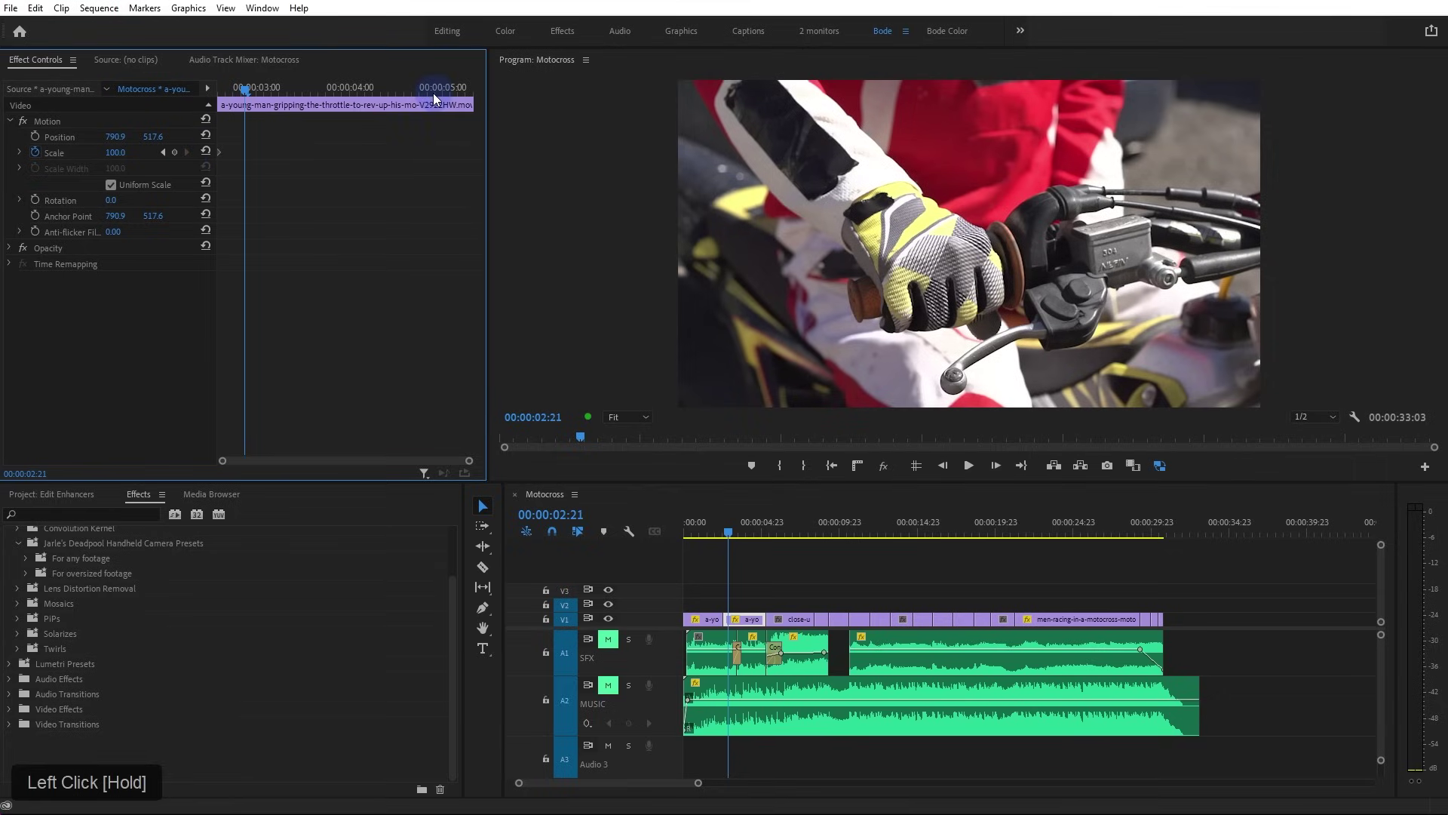
On the throttle clip's last frame, raise Scale to 122.8 and preview the push-in
key("Down")
key("Left")
key("Right")
left_click(753, 617)
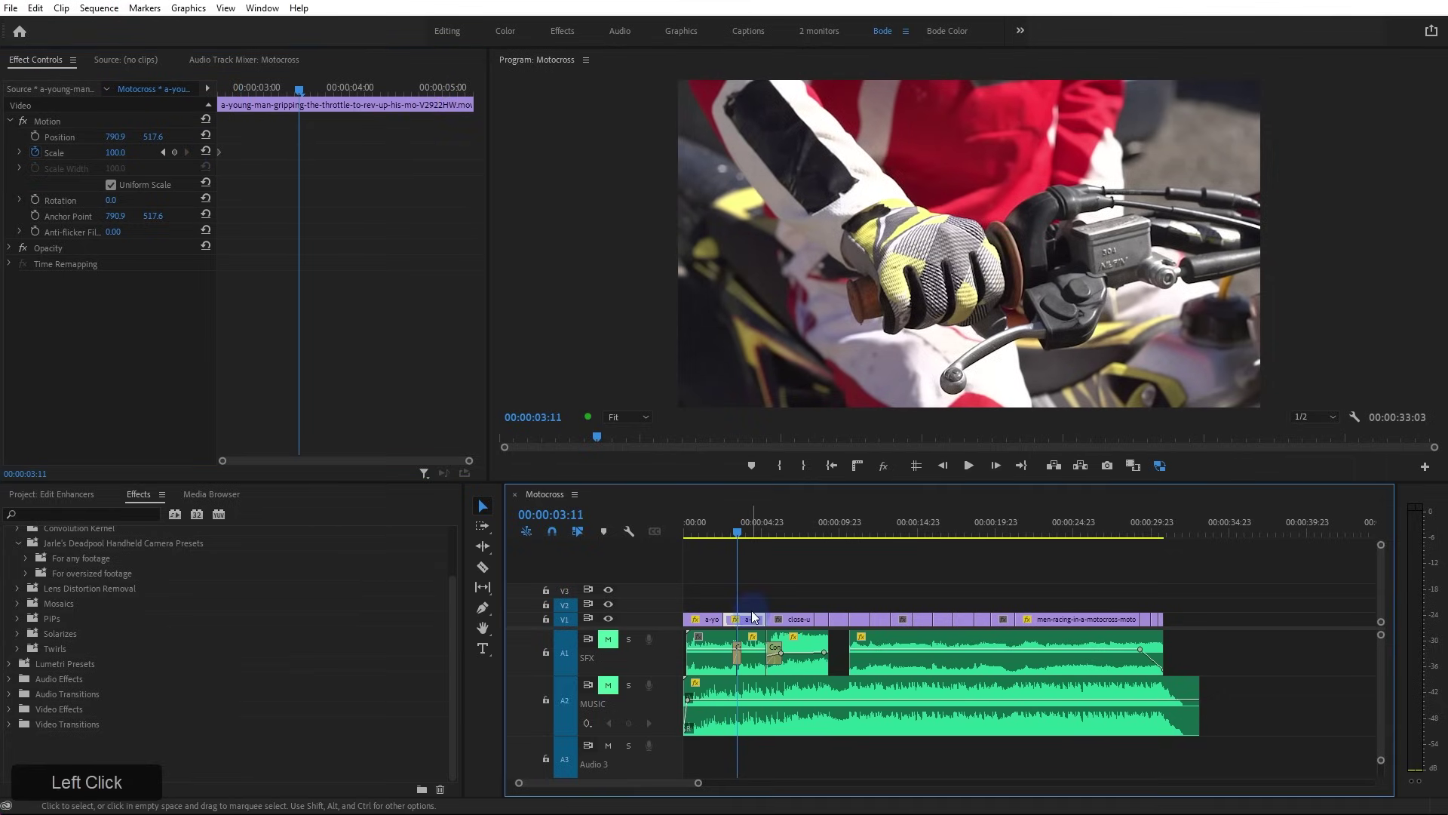
key("Down")
key("Left")
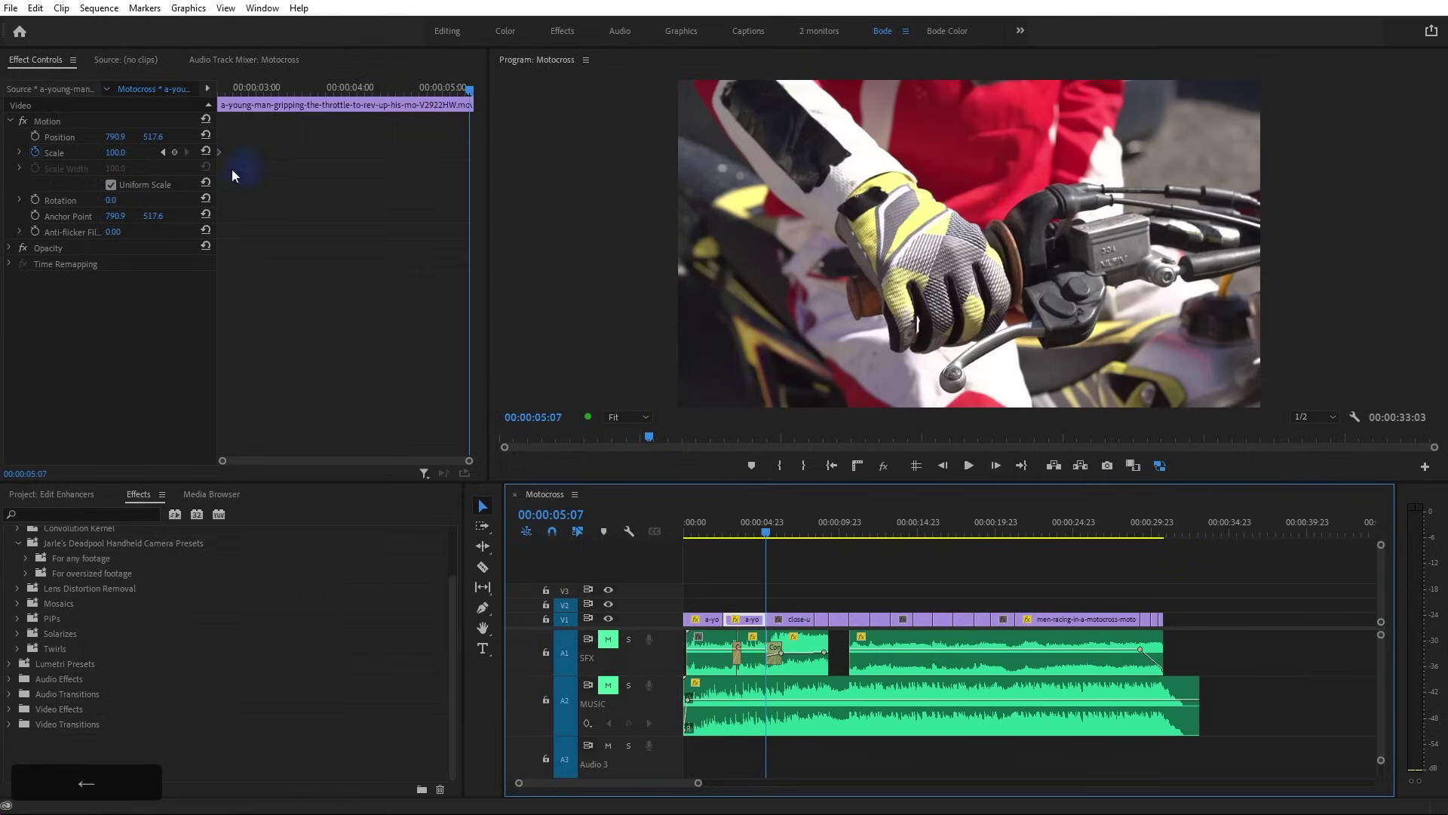
left_click_drag(113, 155, 162, 148)
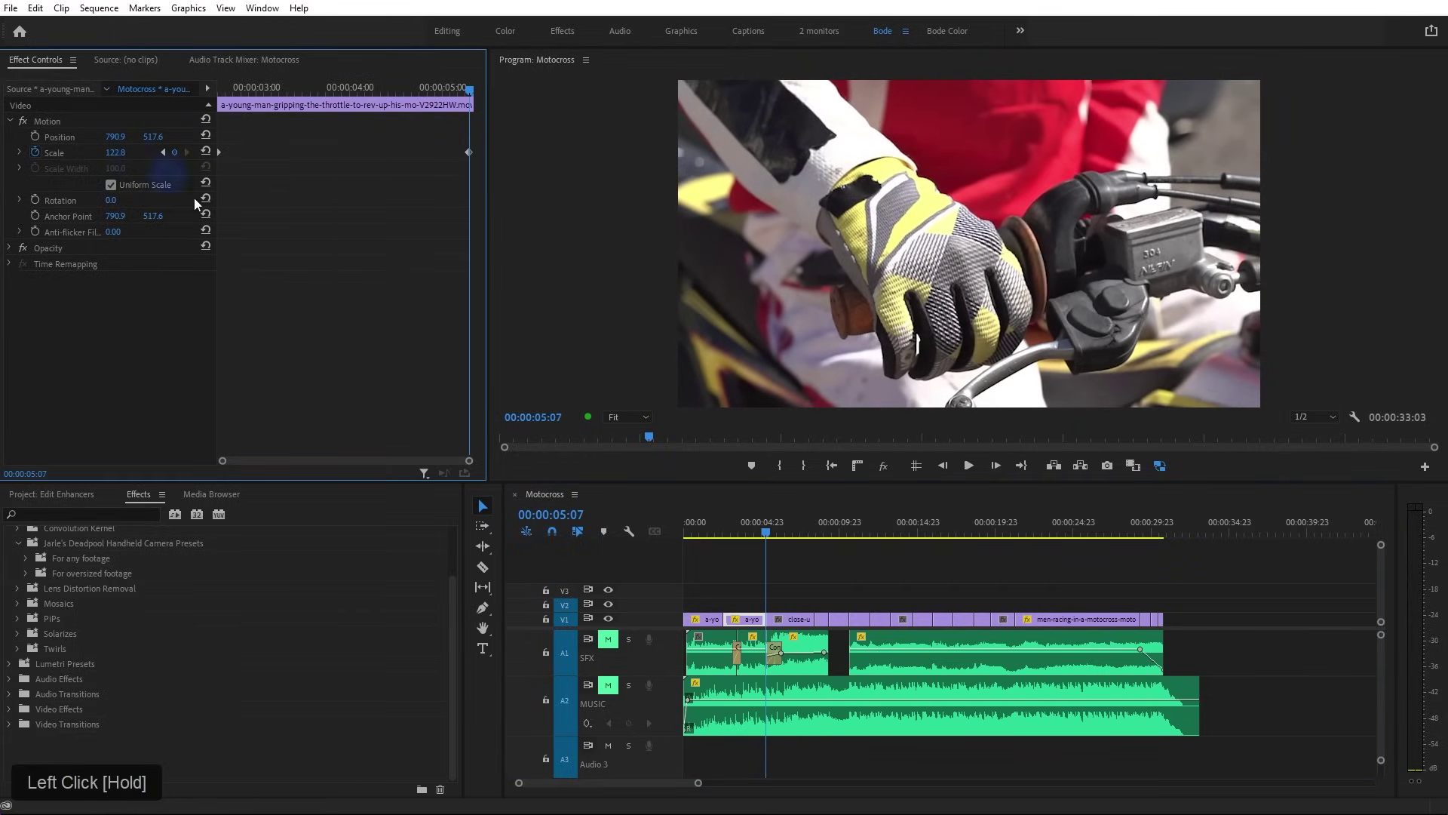
left_click_drag(383, 91, 124, 119)
key("space")
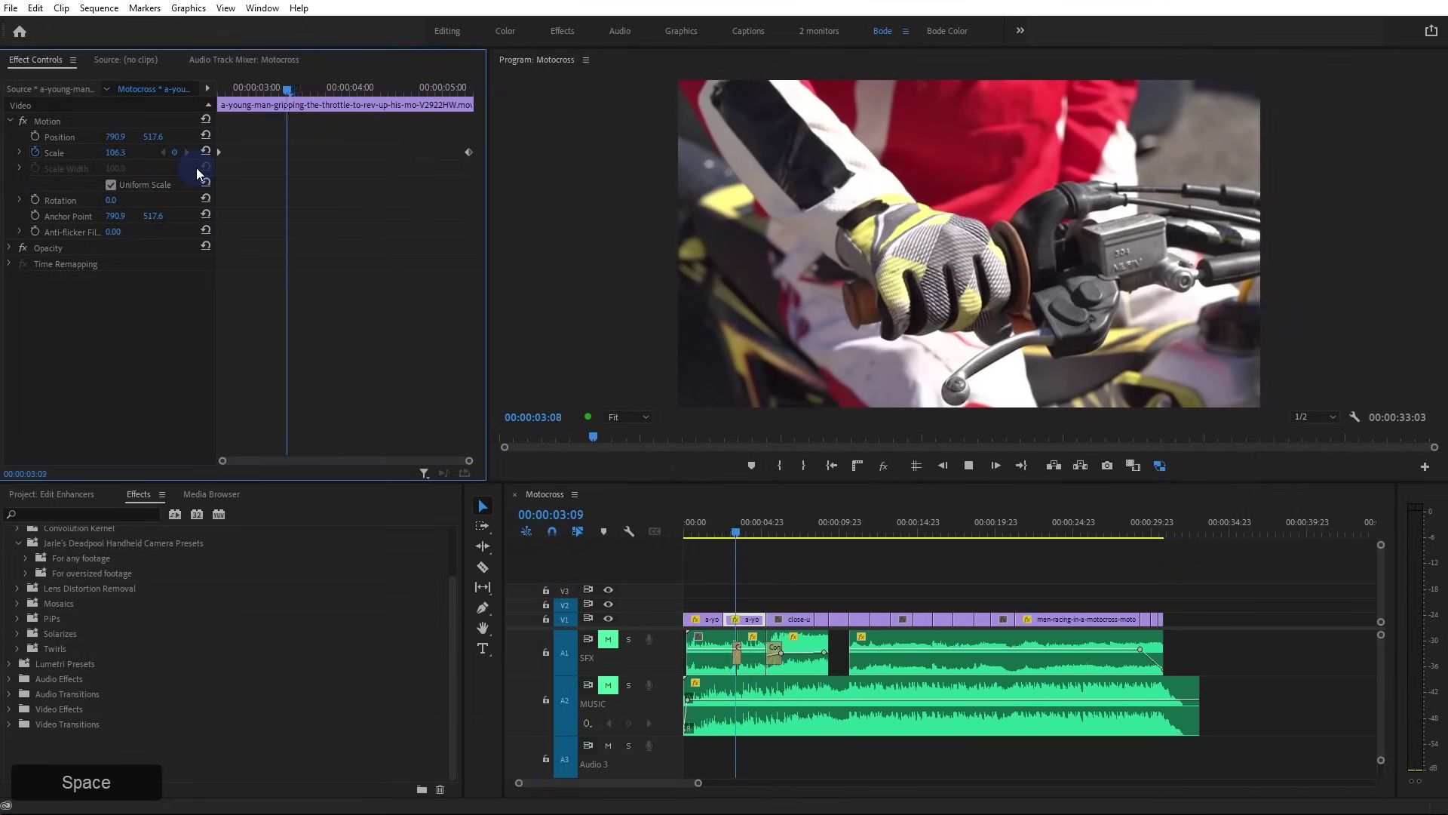
key("space")
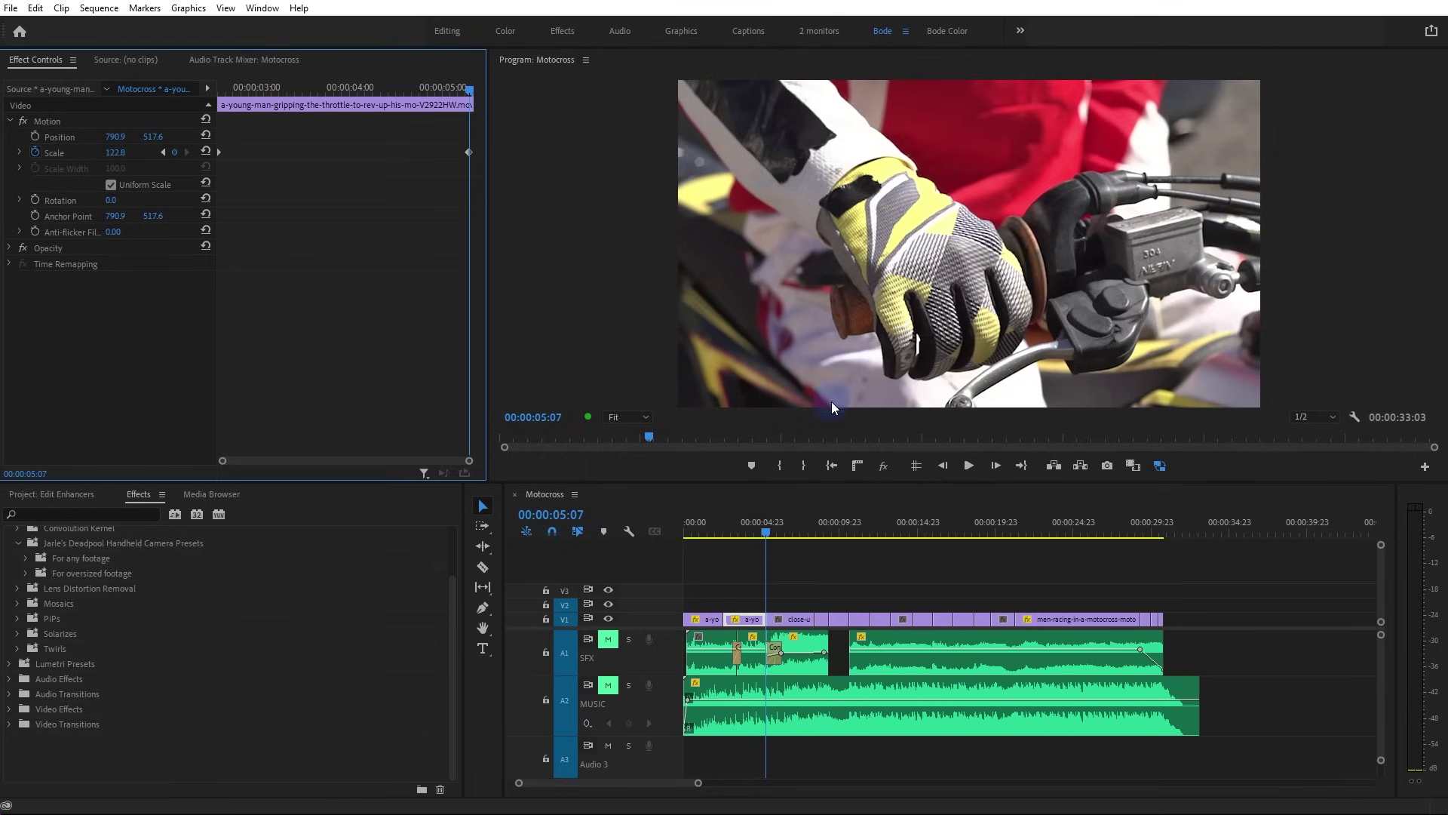
left_click_drag(761, 531, 783, 539)
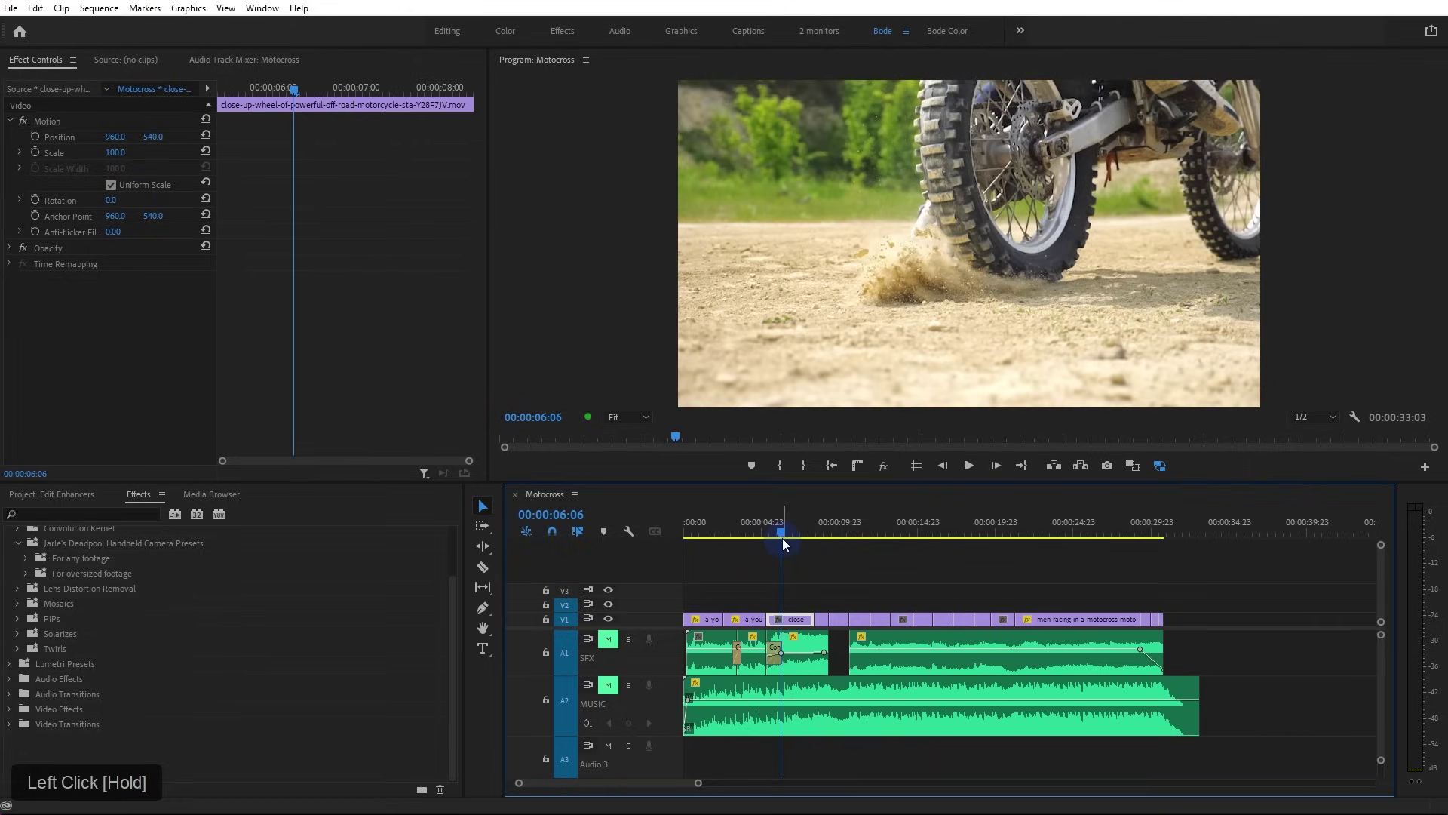
Scale the wheel close-up clip to 115 in Effect Controls
left_click_drag(783, 539, 783, 540)
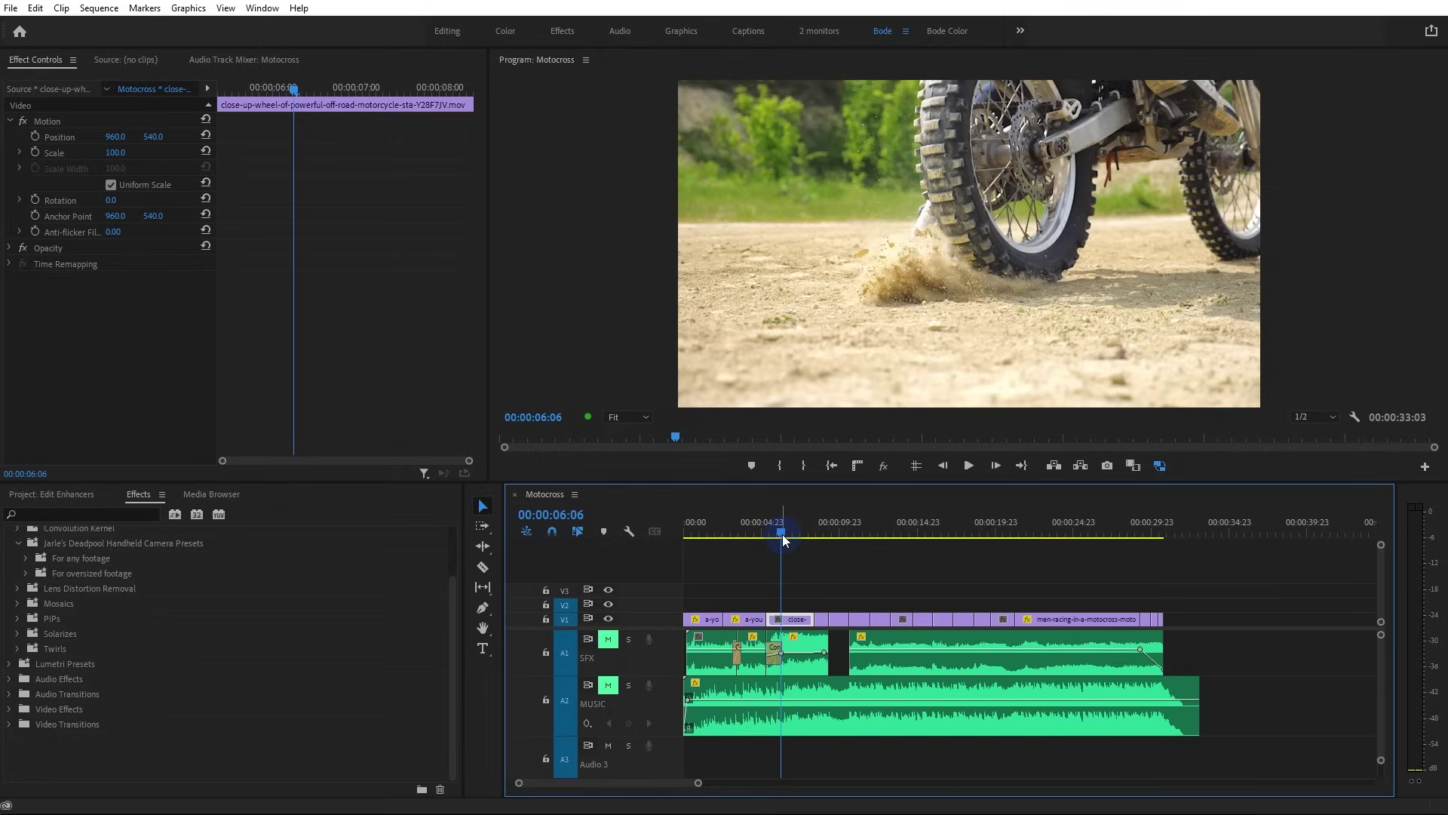
left_click(822, 563)
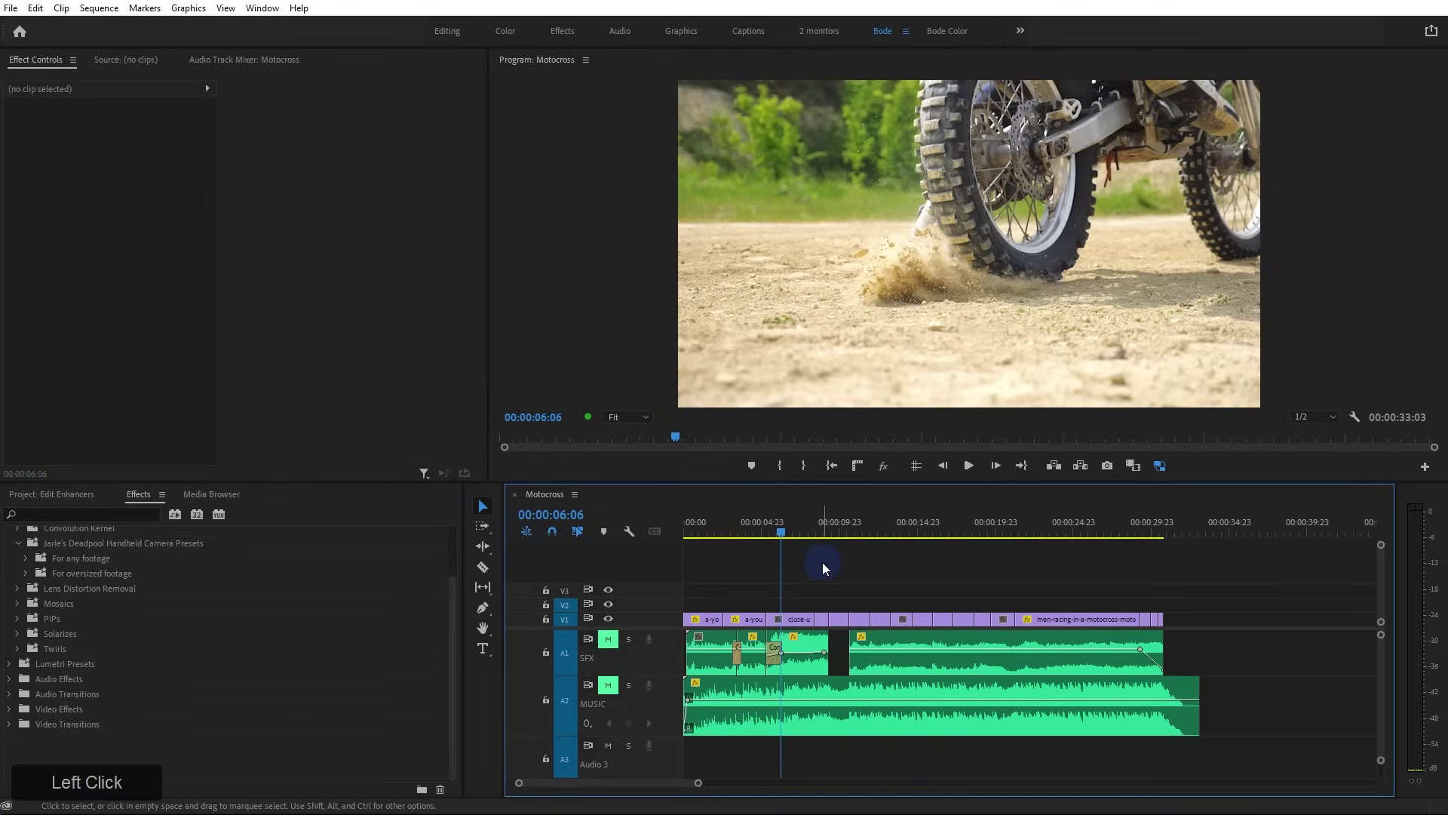
left_click(719, 532)
mouse_move(718, 531)
left_mouse_down()
mouse_move(690, 531)
mouse_move(707, 534)
left_mouse_up()
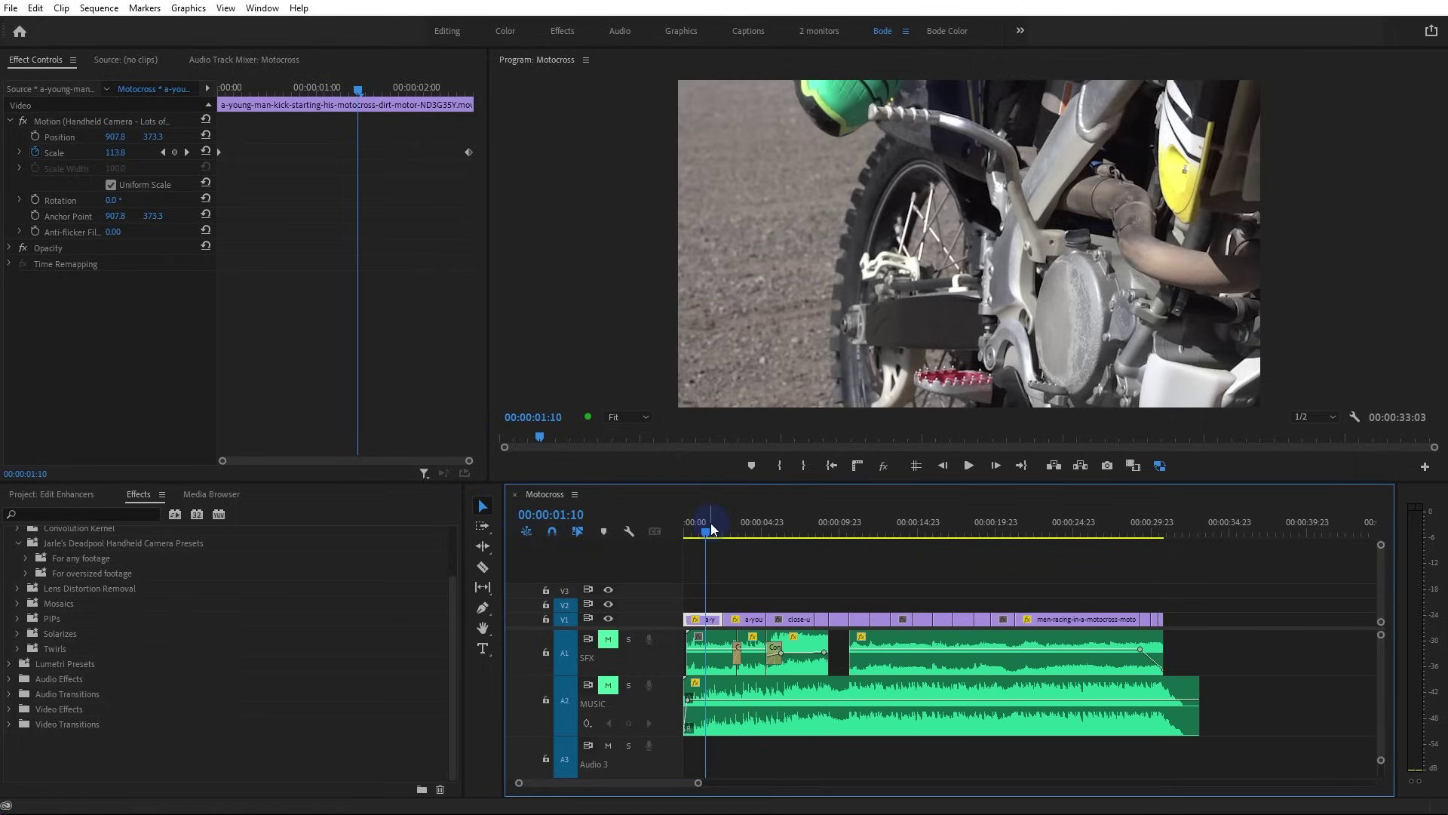
left_click_drag(715, 528, 784, 536)
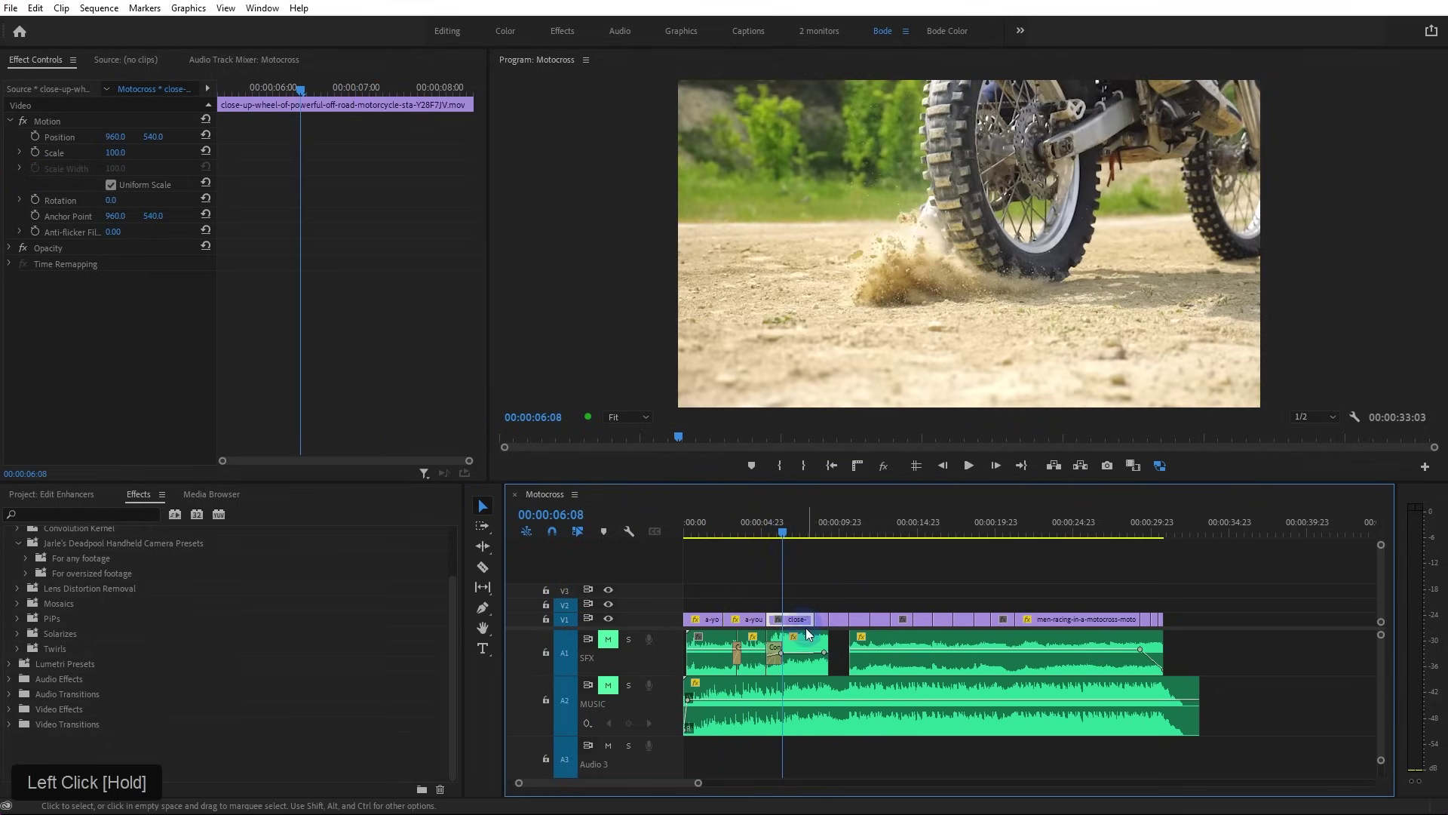
left_click(114, 153)
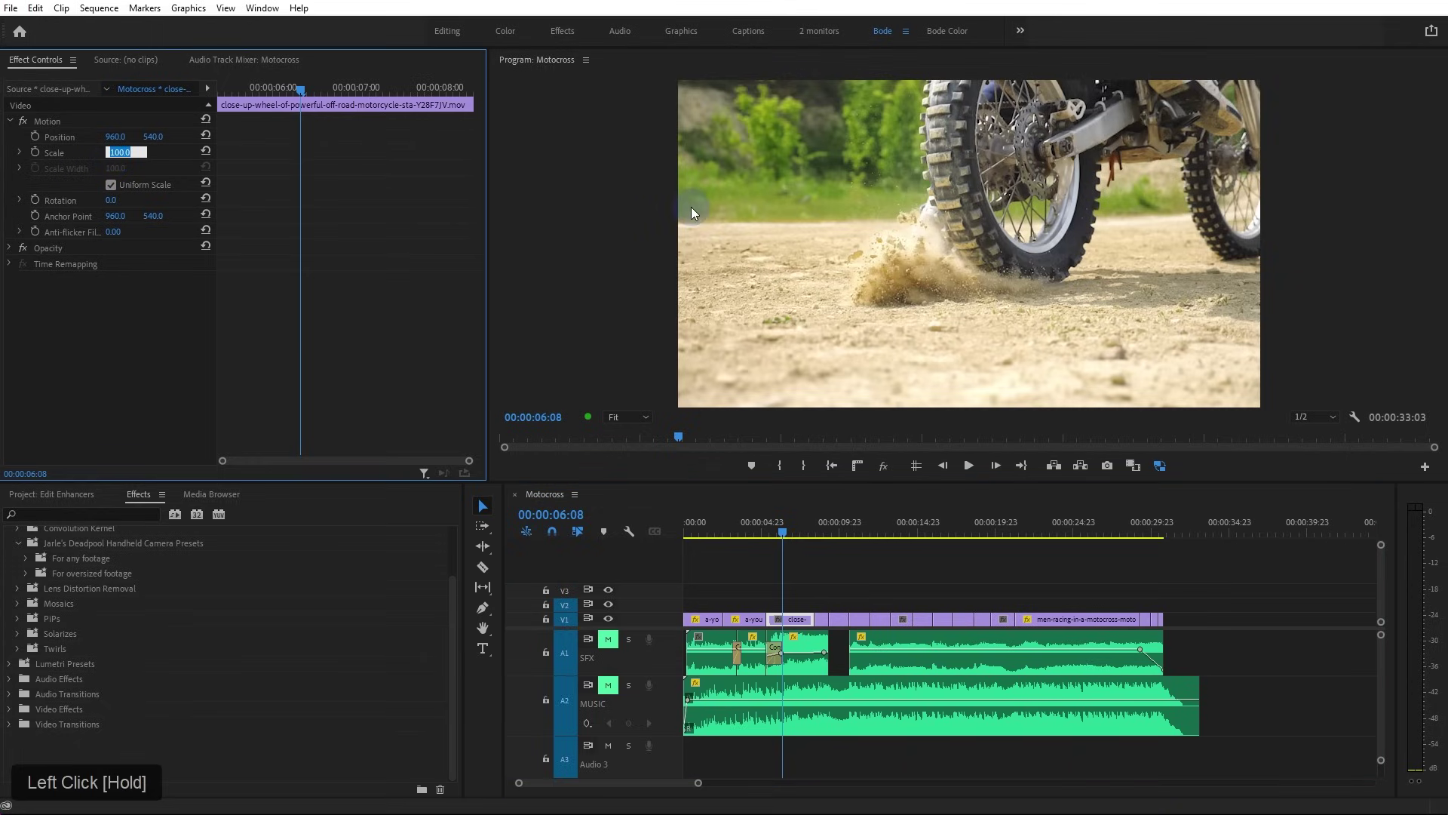
type("115")
key("KP_Enter")
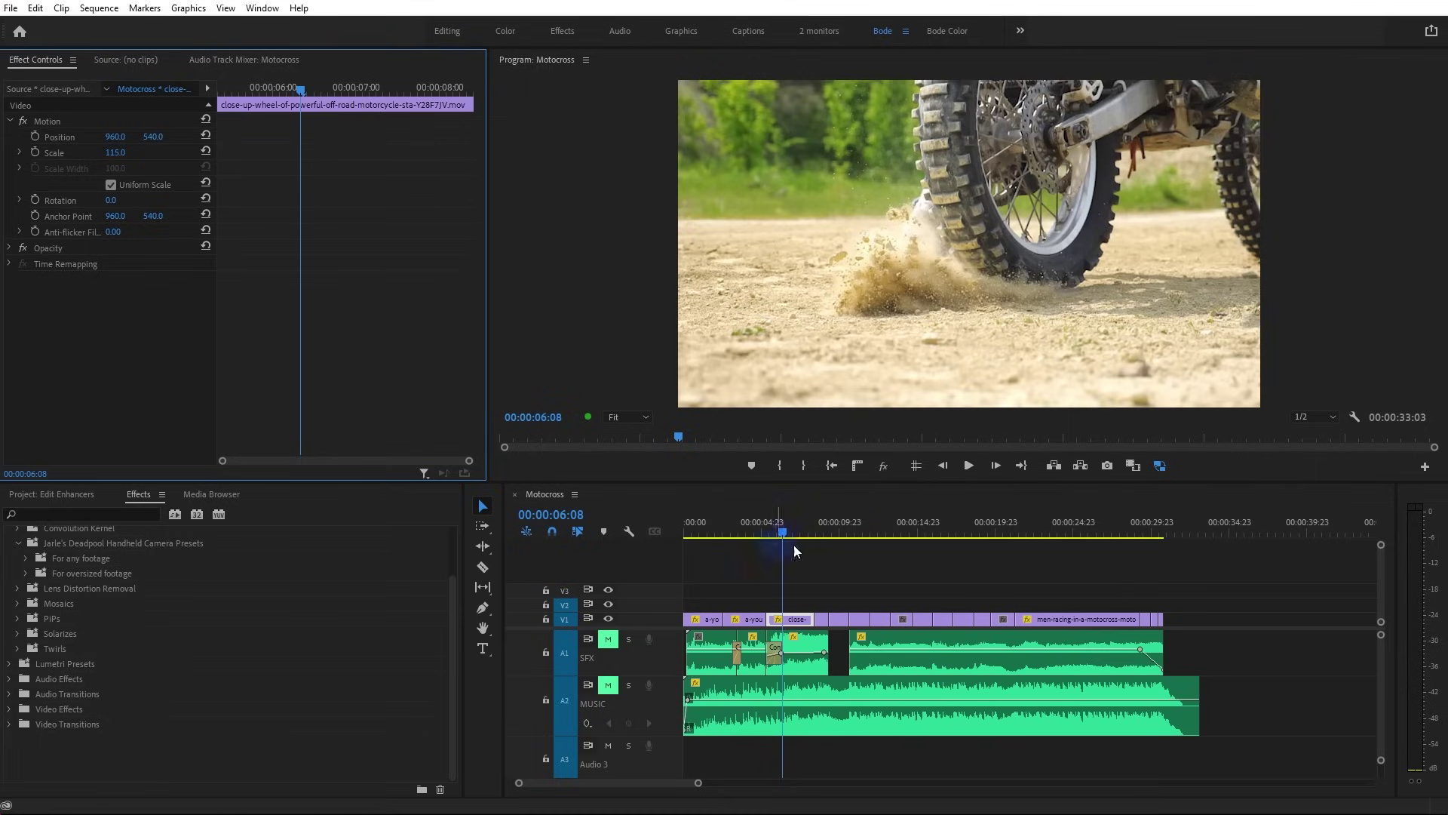
Set a Position keyframe at 960, 540 on the wheel clip
left_click(834, 140)
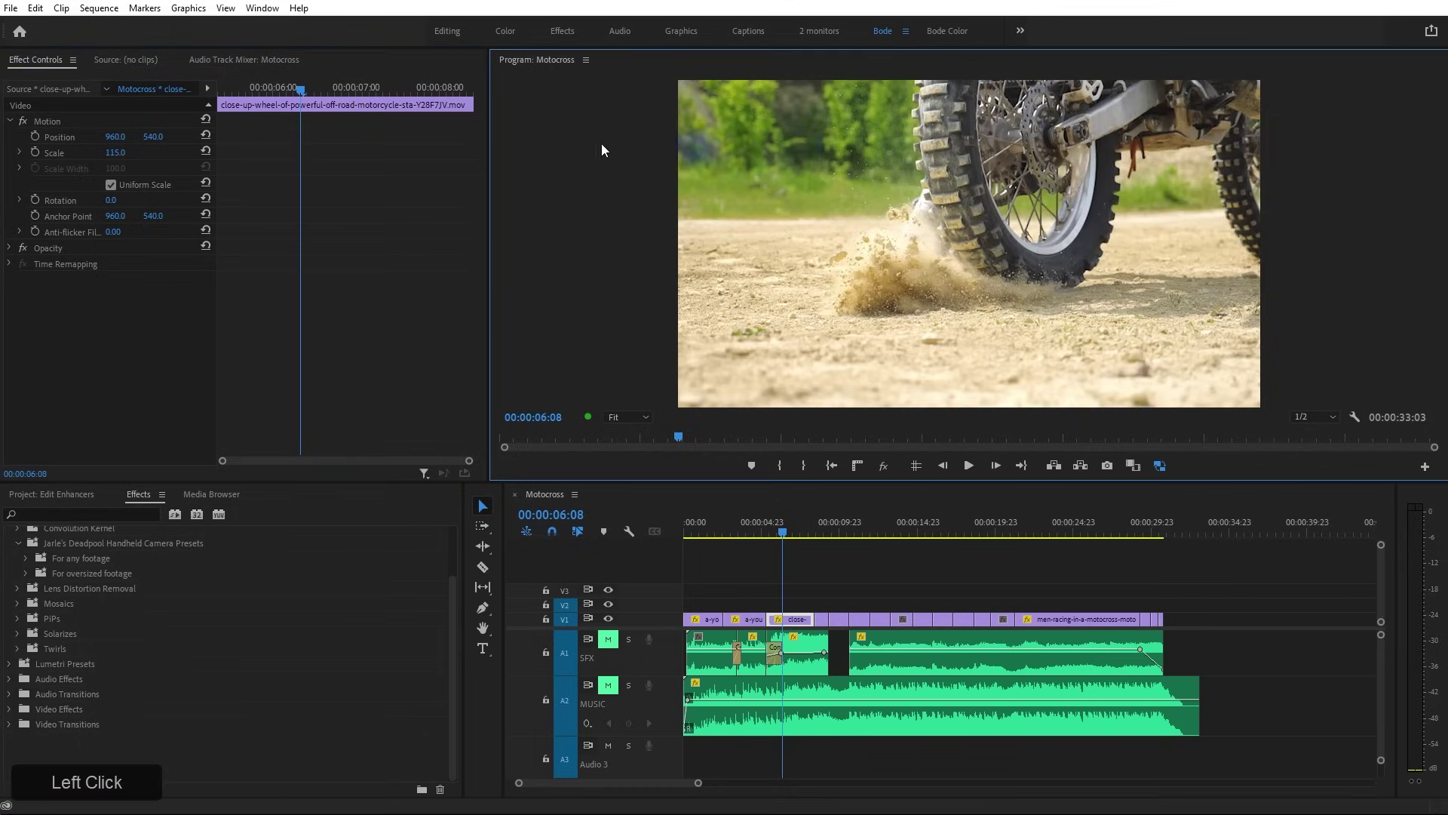
left_click(48, 120)
left_click(824, 246)
left_click(718, 240)
left_click(34, 136)
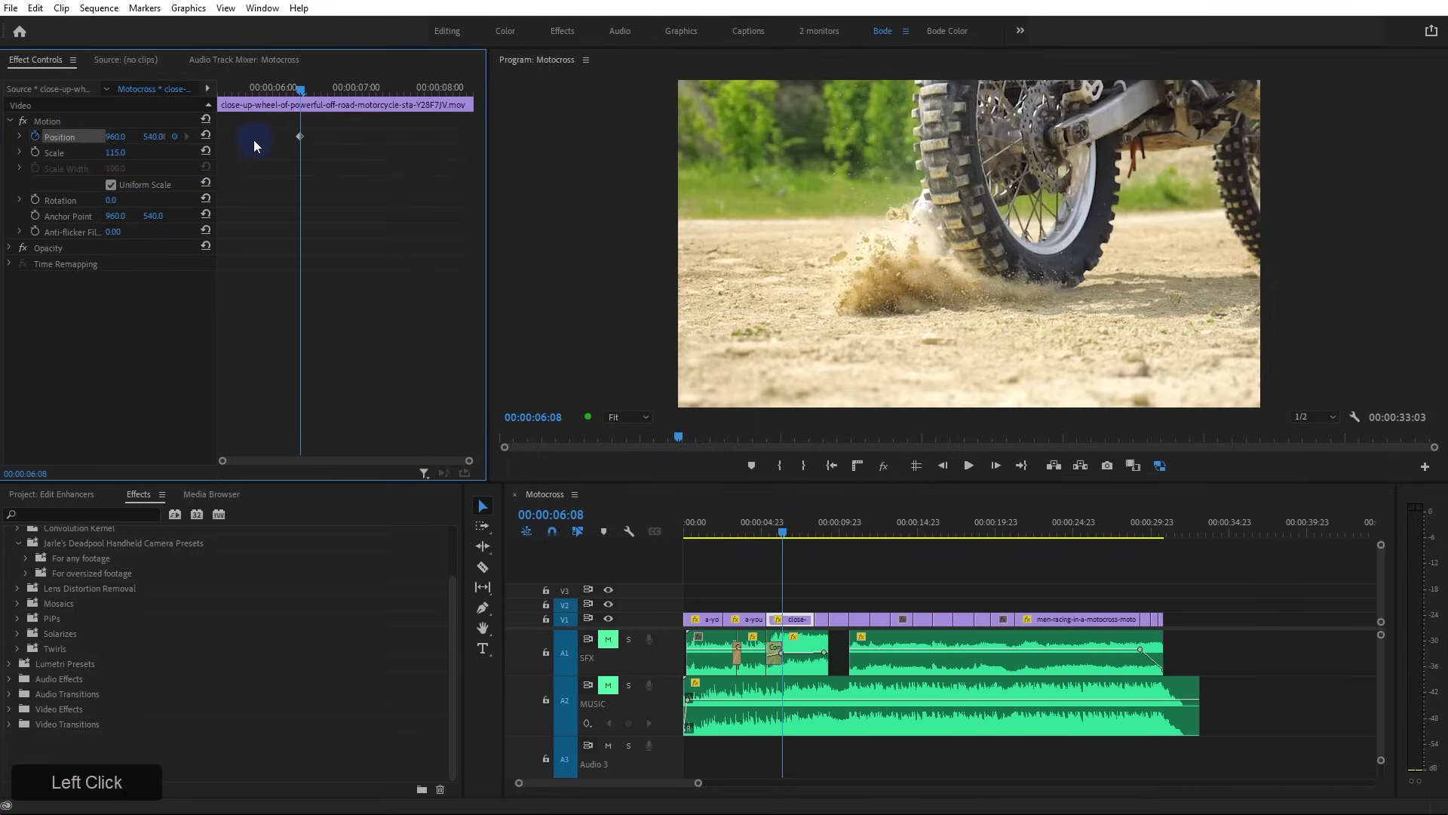
Move the Position keyframe to the wheel clip's start and shift the frame right to X 1104
left_click_drag(299, 138, 218, 142)
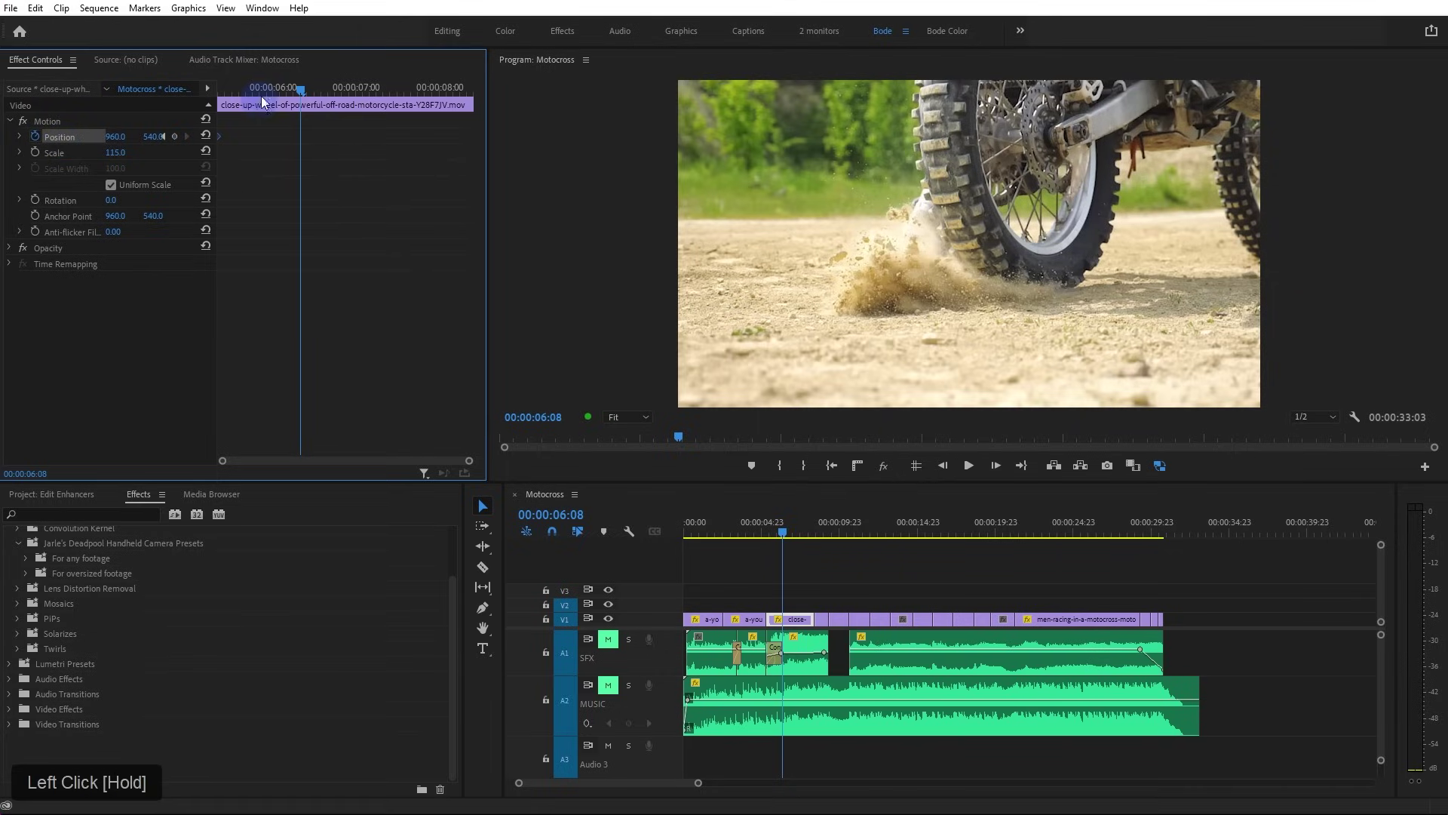
left_click_drag(261, 97, 206, 96)
left_click(789, 256)
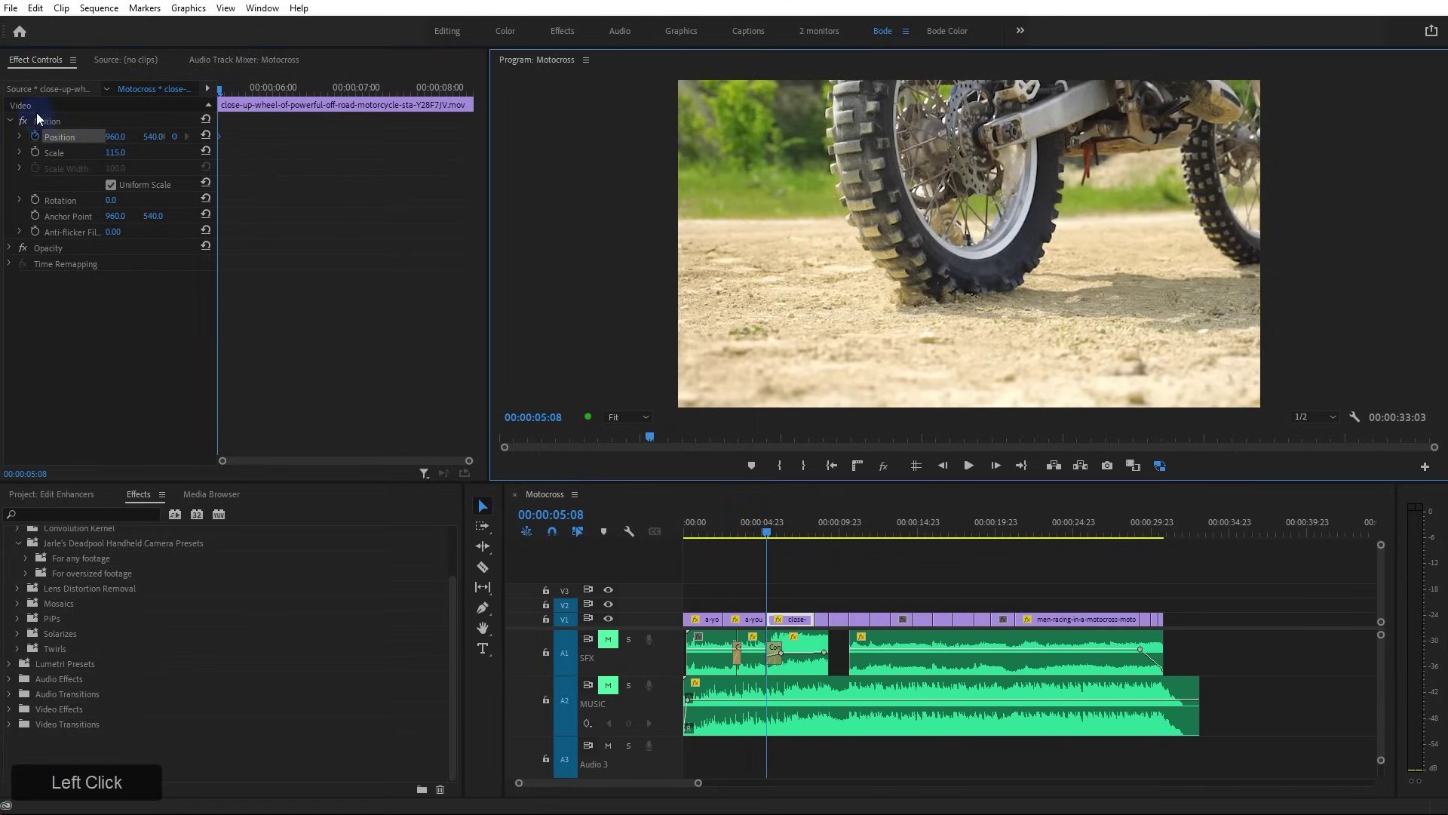
left_click(38, 114)
left_click_drag(756, 205, 794, 202)
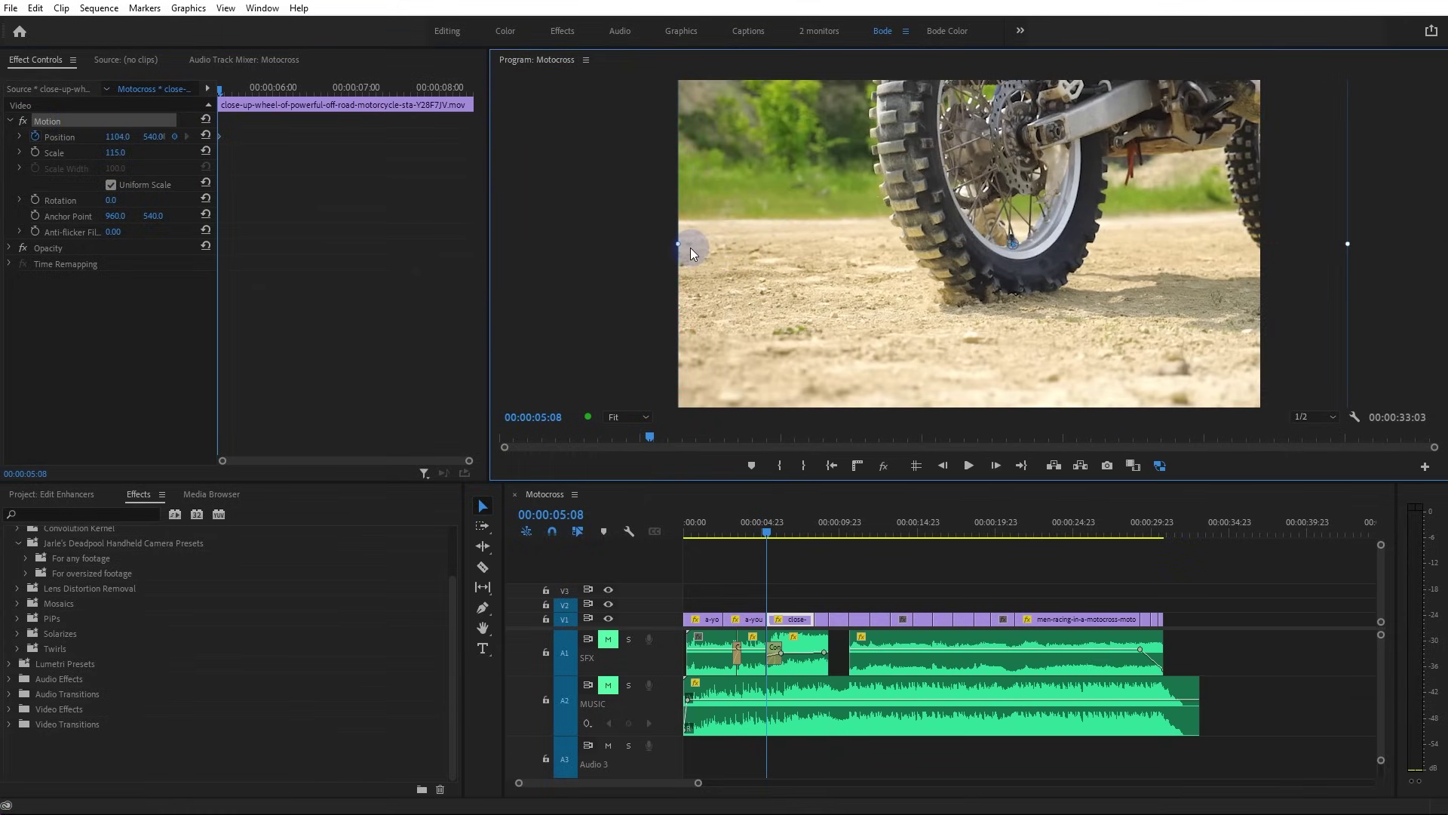
On the wheel clip's last frame, drag the frame down-left to follow the dust, then preview the pan
left_click_drag(246, 92, 467, 96)
key("Left")
left_click(66, 123)
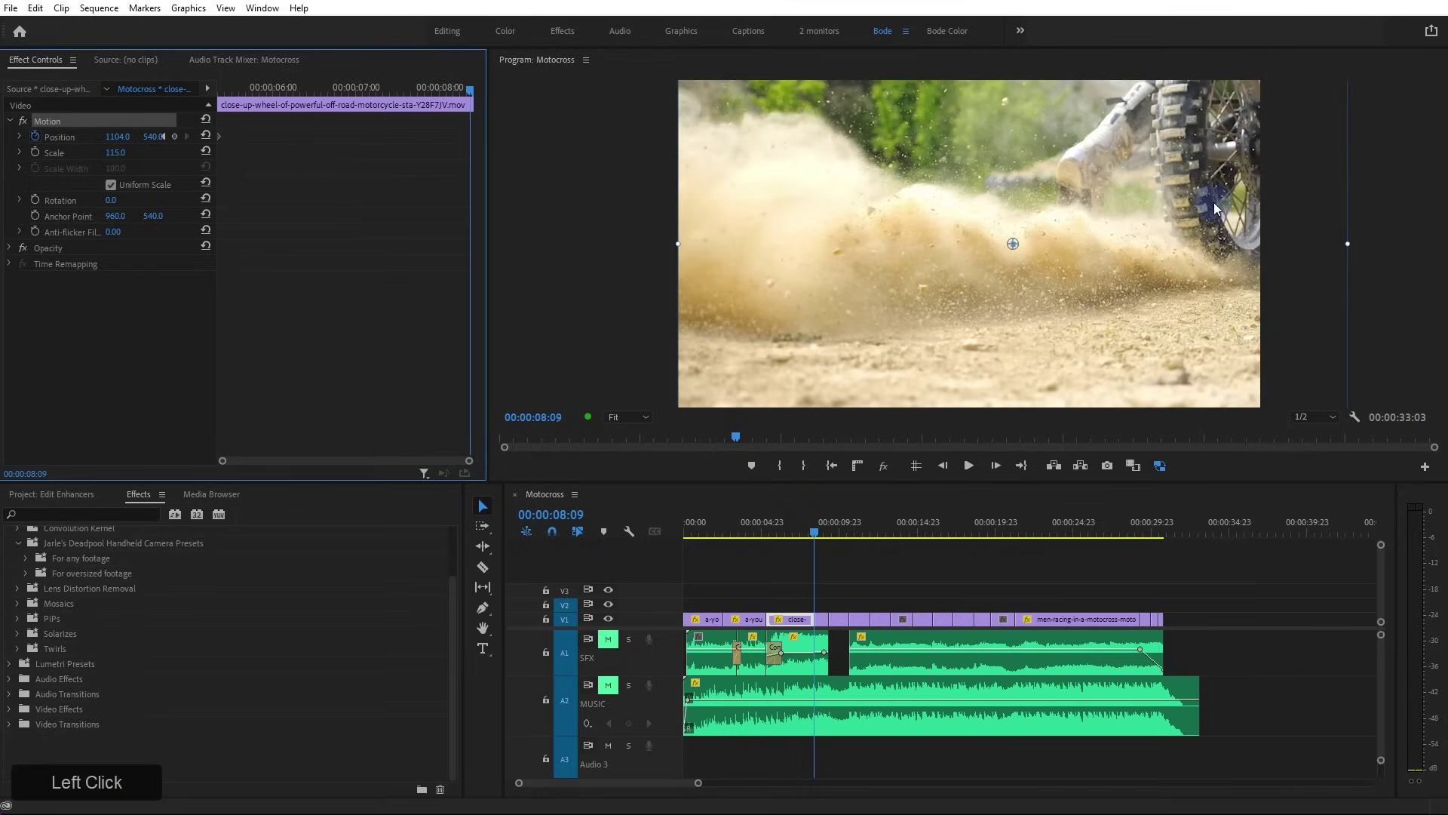
left_click_drag(1215, 202, 1117, 224)
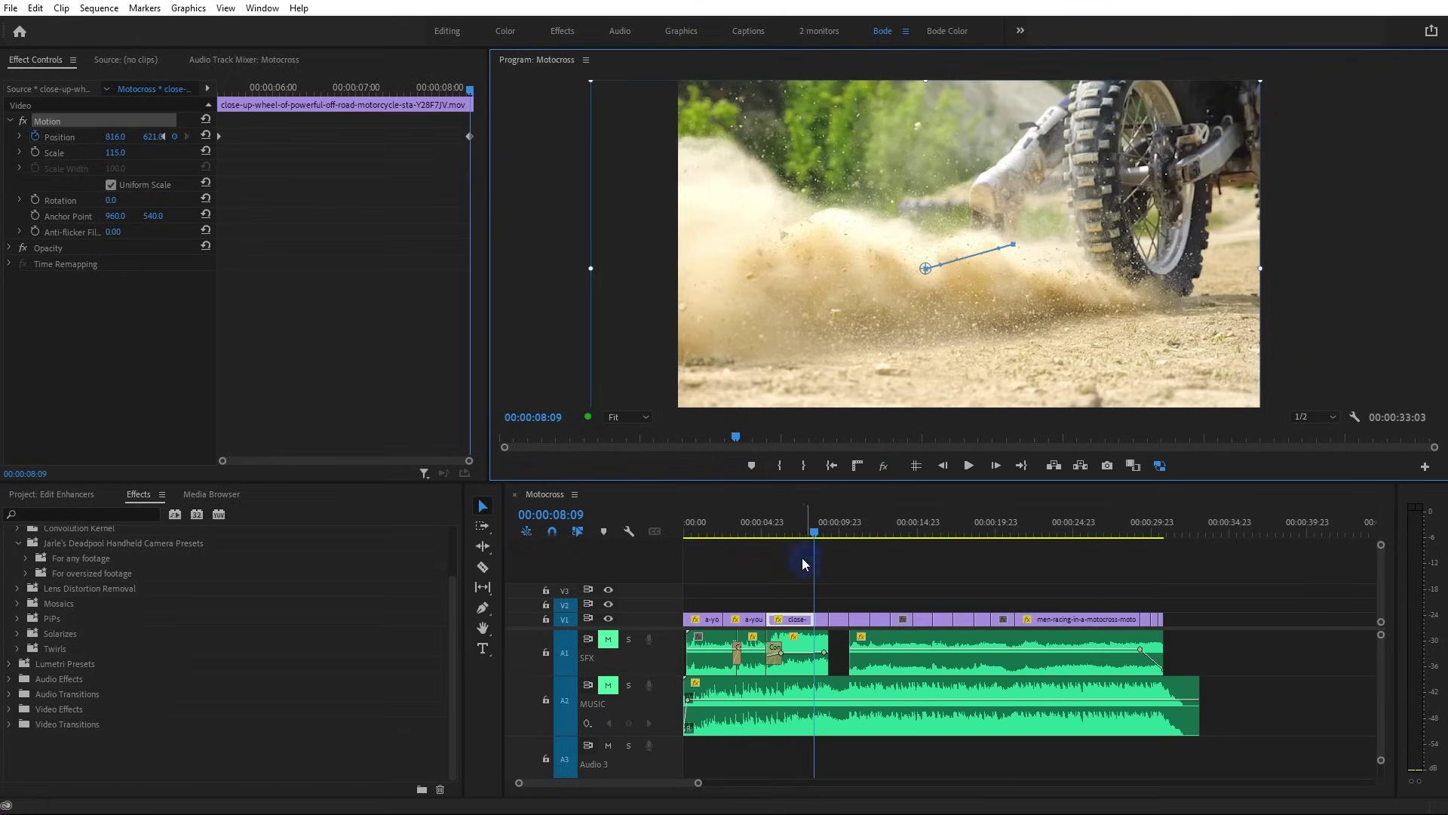
left_click_drag(772, 526, 767, 530)
key("space")
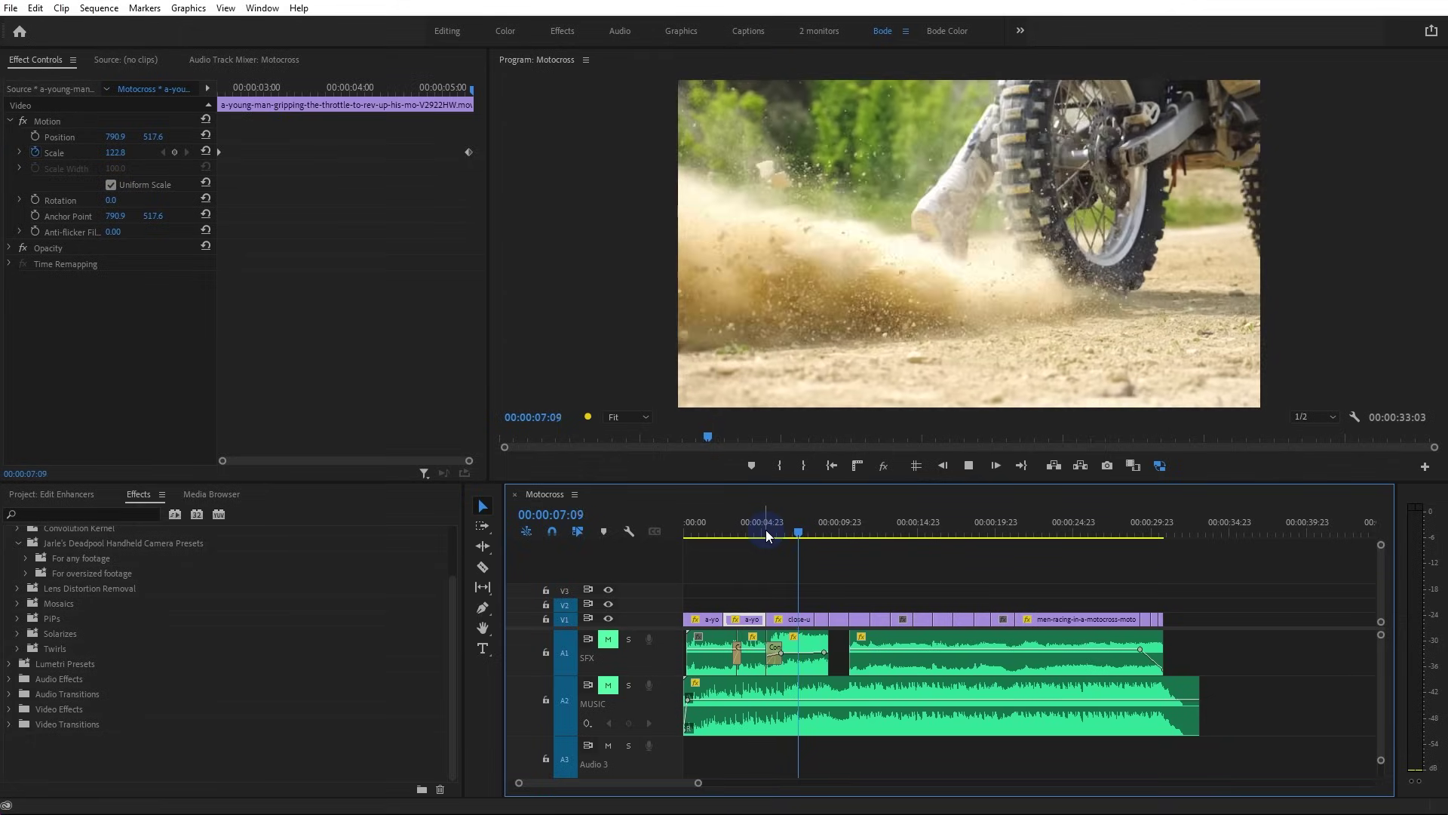
key("space")
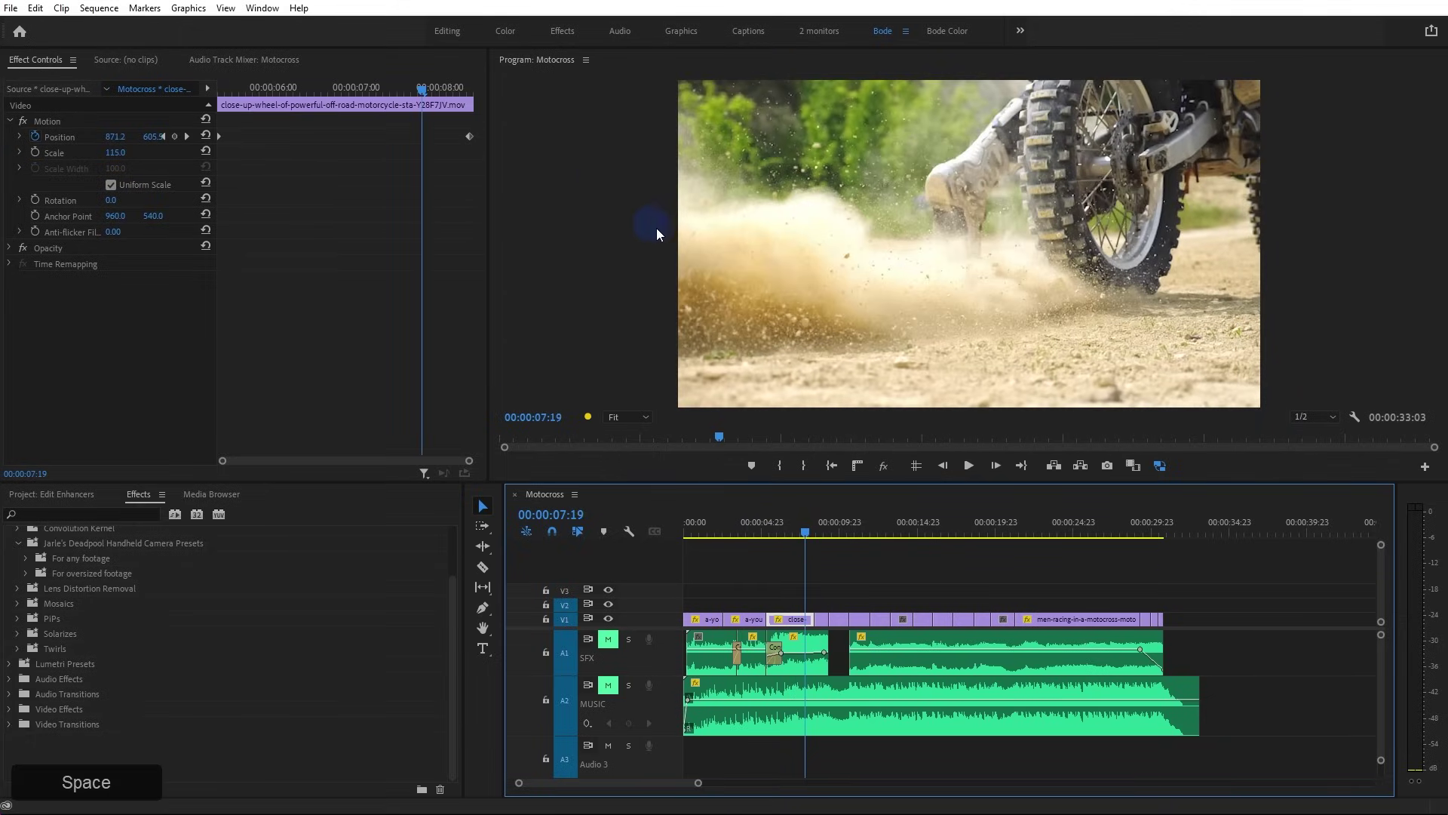
left_click(754, 398)
left_click_drag(418, 88, 246, 113)
key("space")
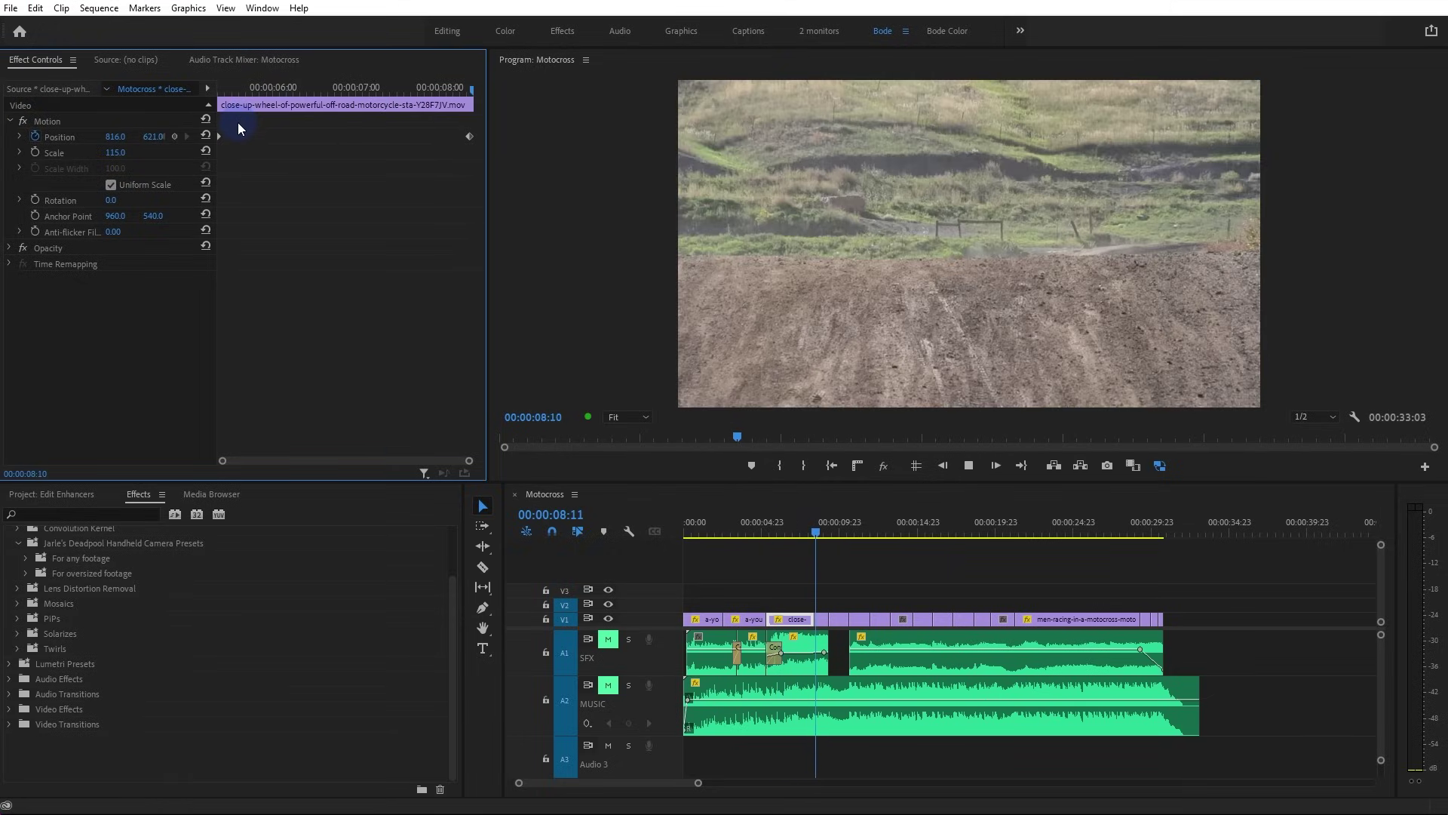
key("space")
left_click_drag(749, 522, 693, 525)
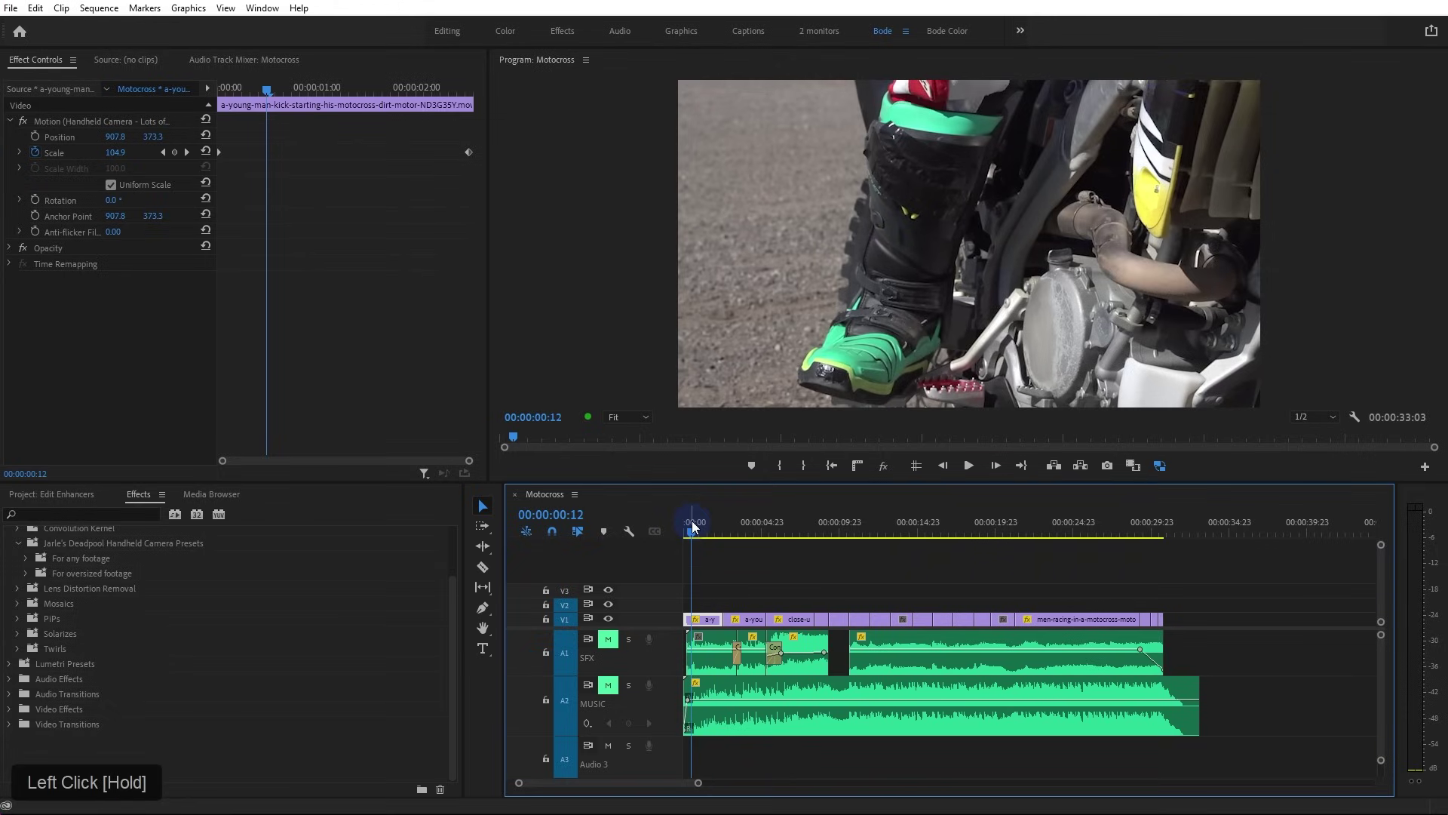
Apply 'Handheld Camera - Long Lens' from the For any footage presets to the final racing clip
left_click(767, 588)
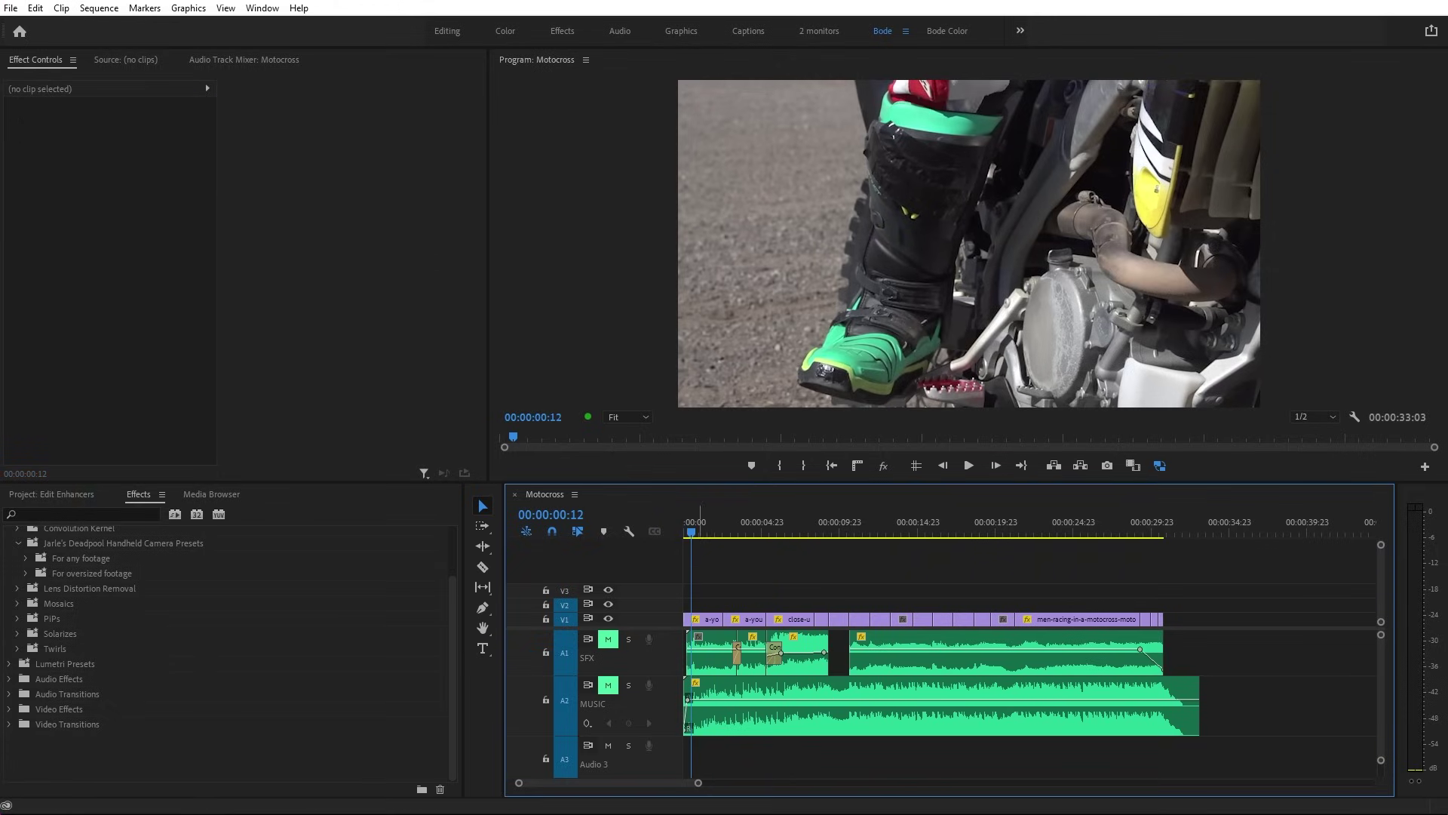
scroll(47, 567, "up", 3)
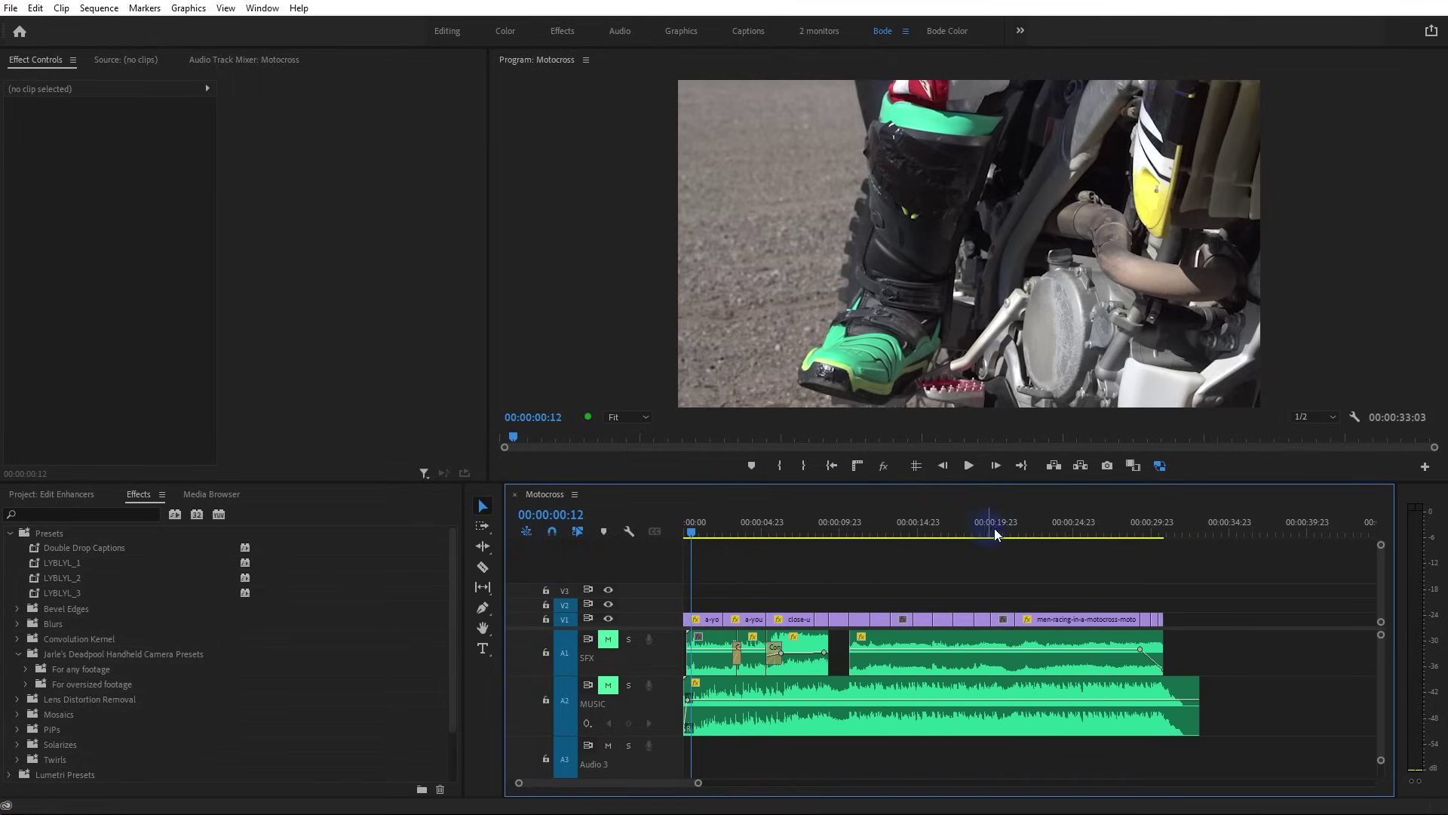
left_click(1022, 524)
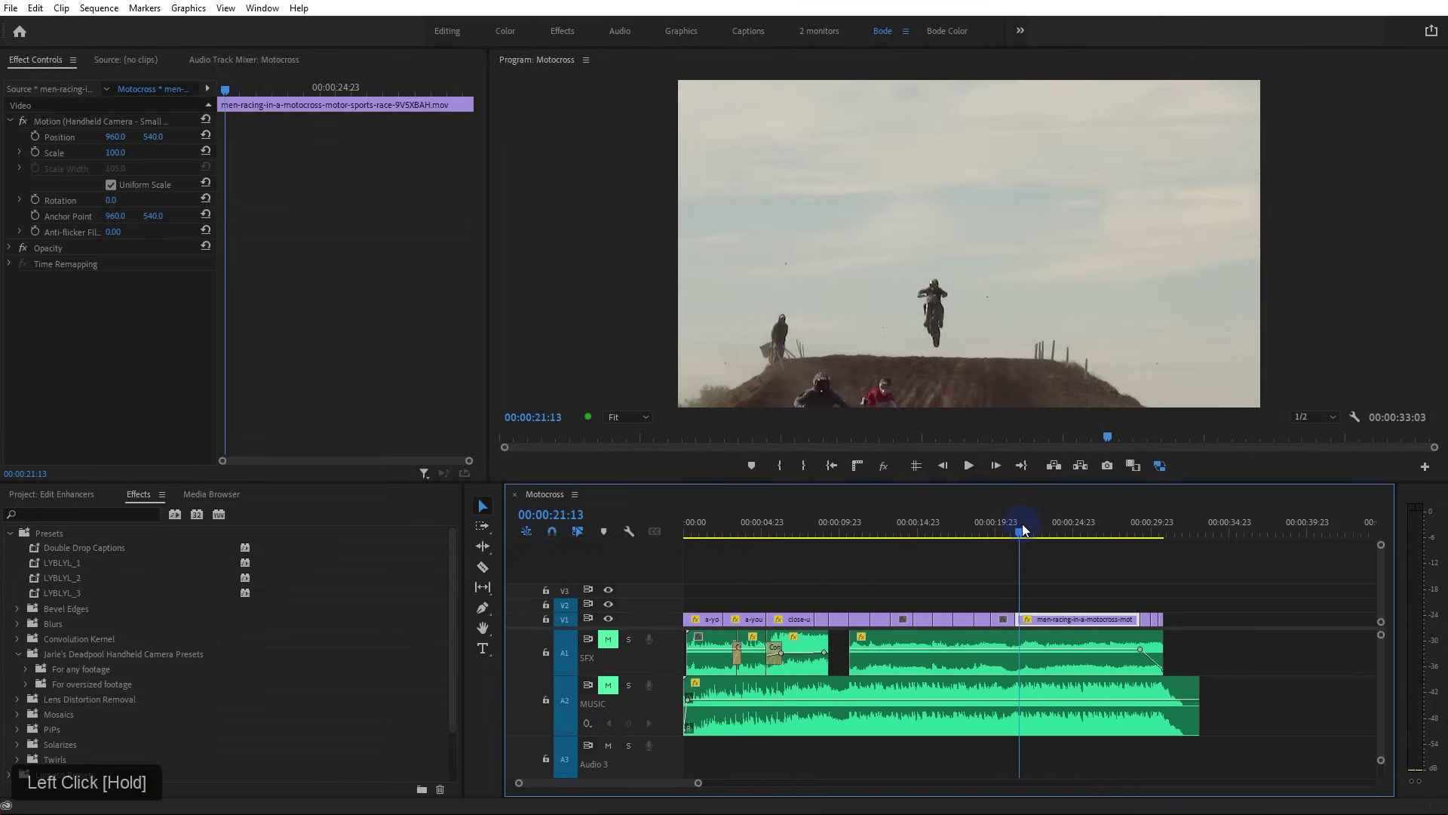
left_click_drag(1034, 525, 1101, 554)
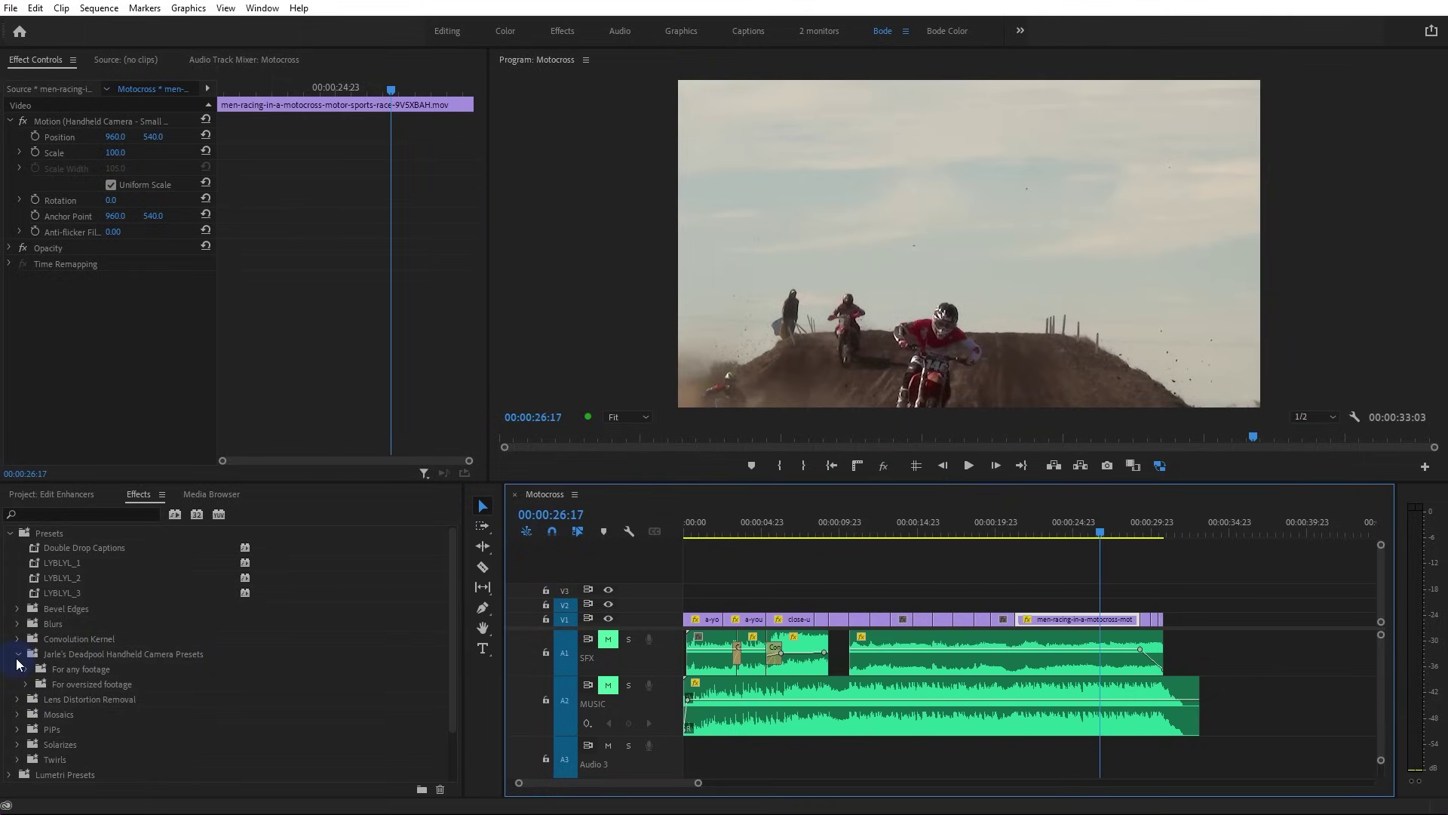
scroll(18, 663, "down", 1)
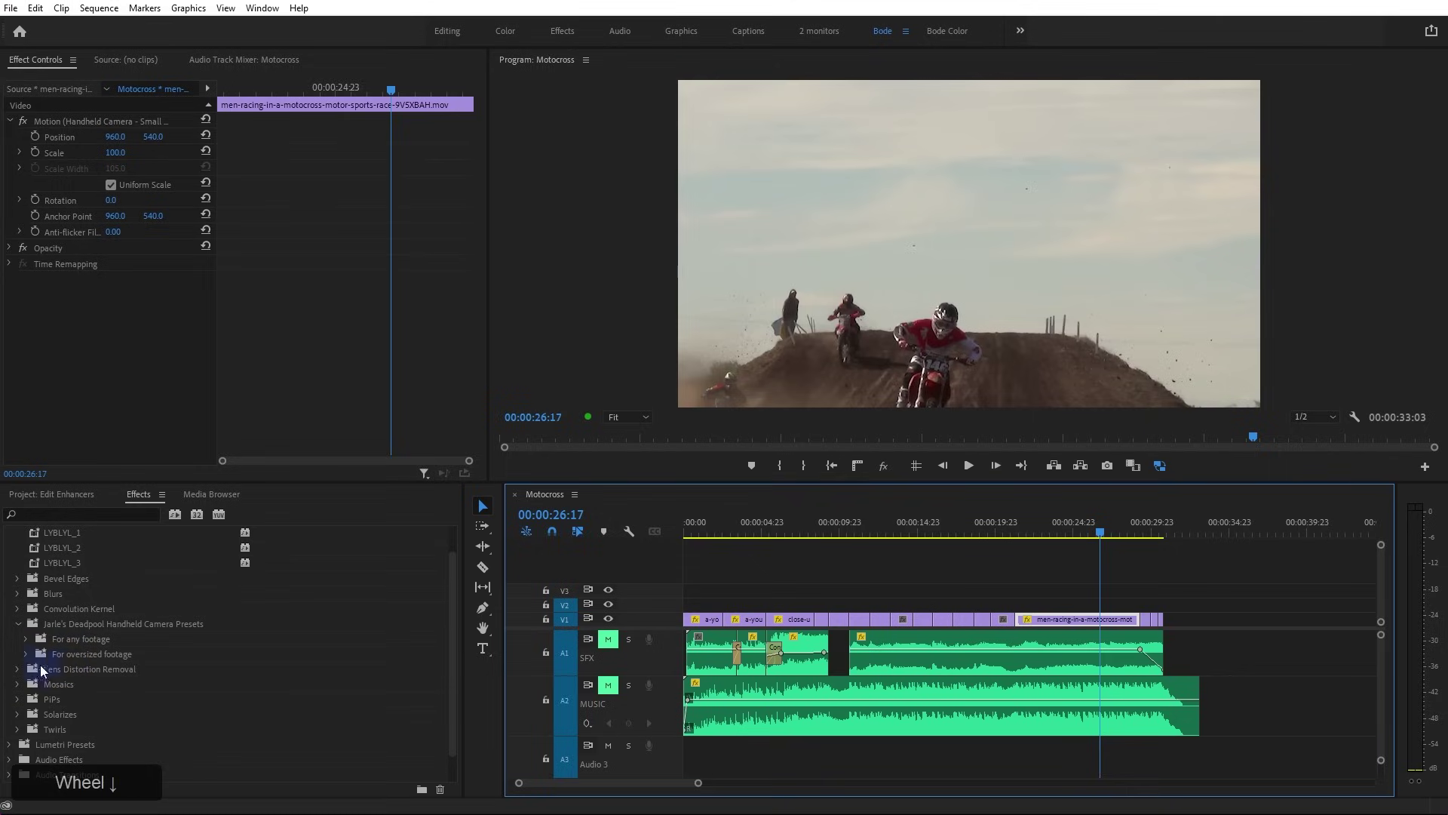
left_click(27, 638)
left_click_drag(93, 654, 1074, 621)
left_click_drag(1020, 531, 1018, 537)
key("space")
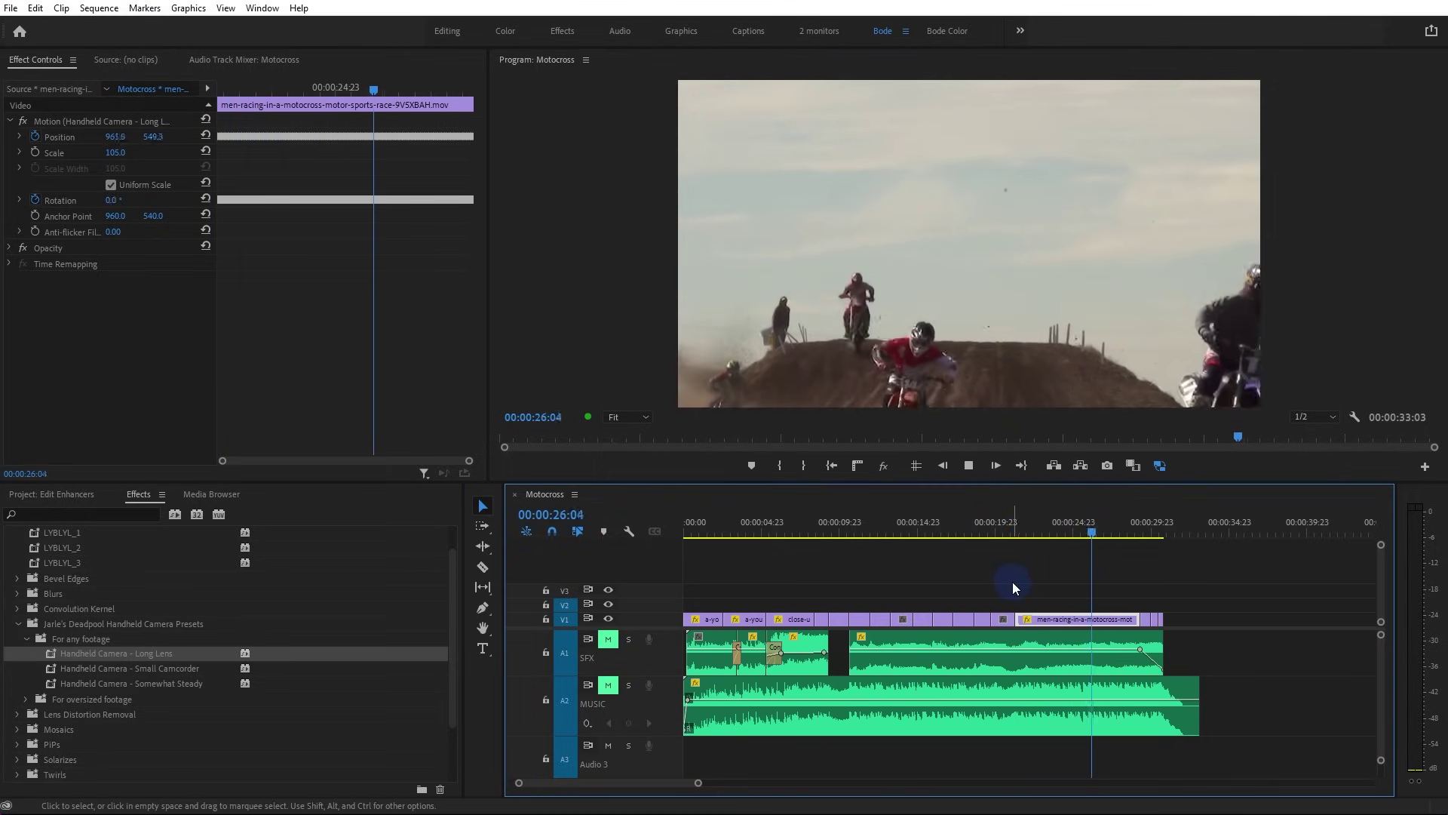
key("space")
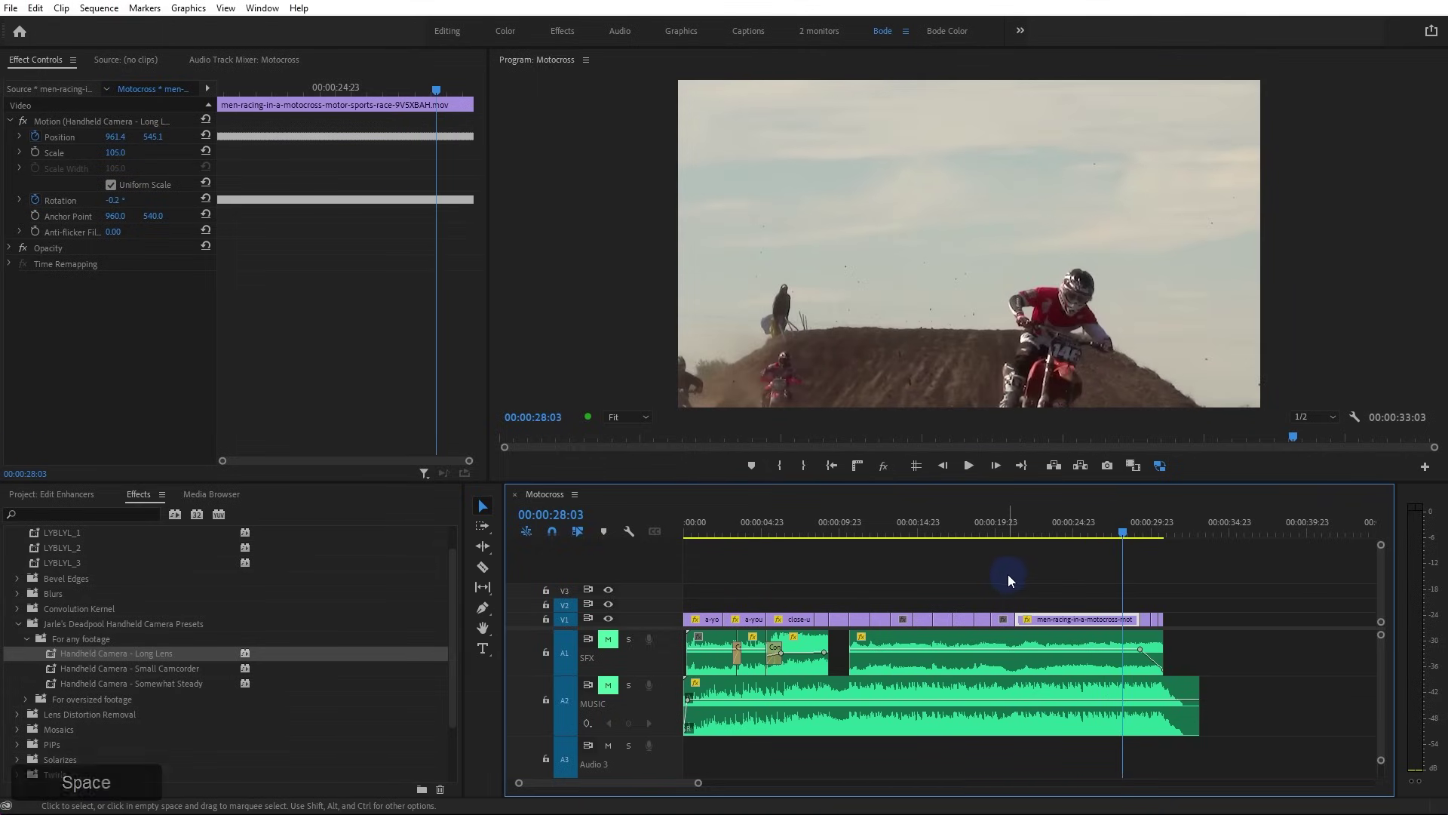
Replay the shaken racing clip while browsing the presets for oversized footage
left_click_drag(1069, 529, 1025, 529)
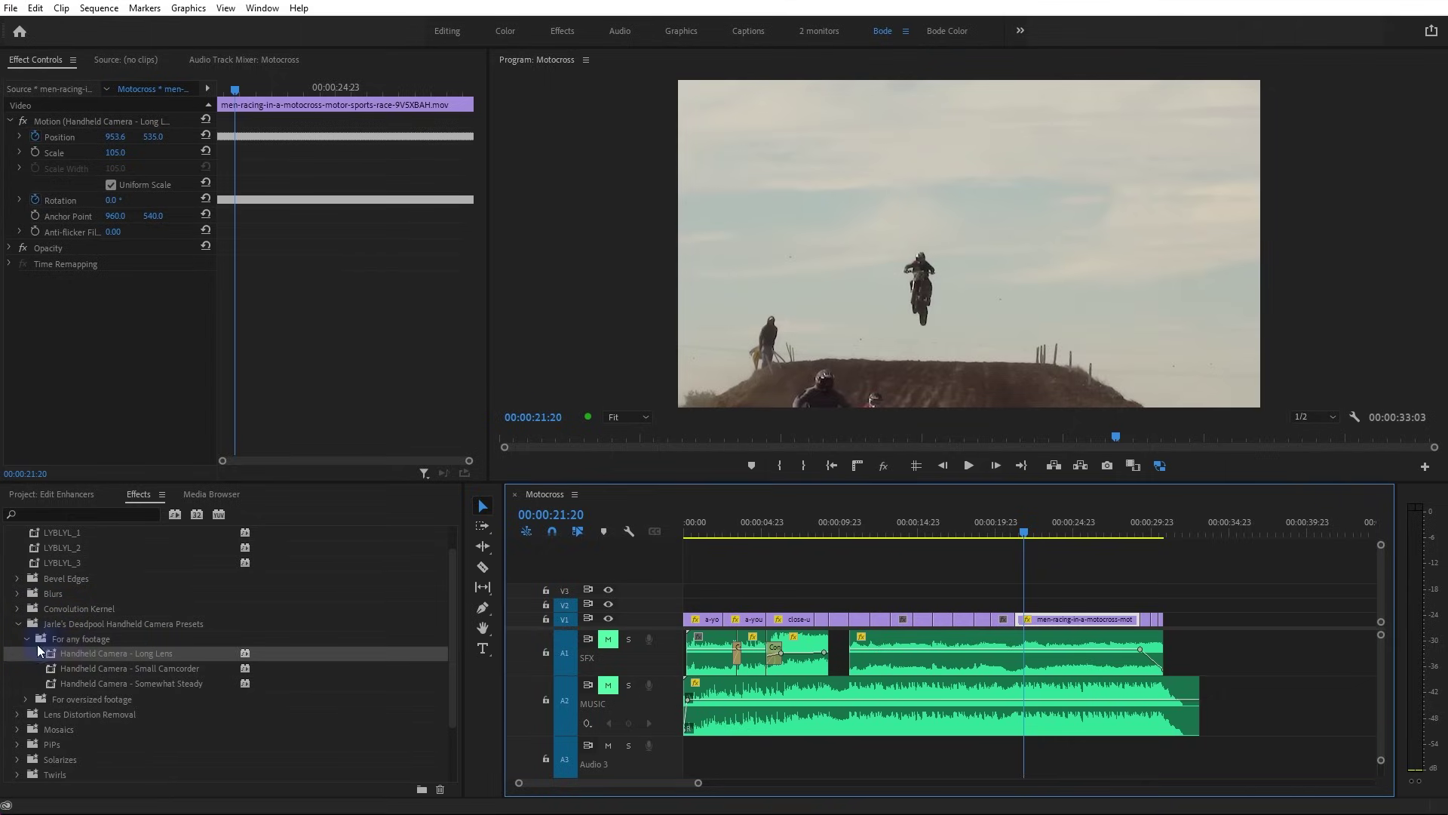
left_click(27, 639)
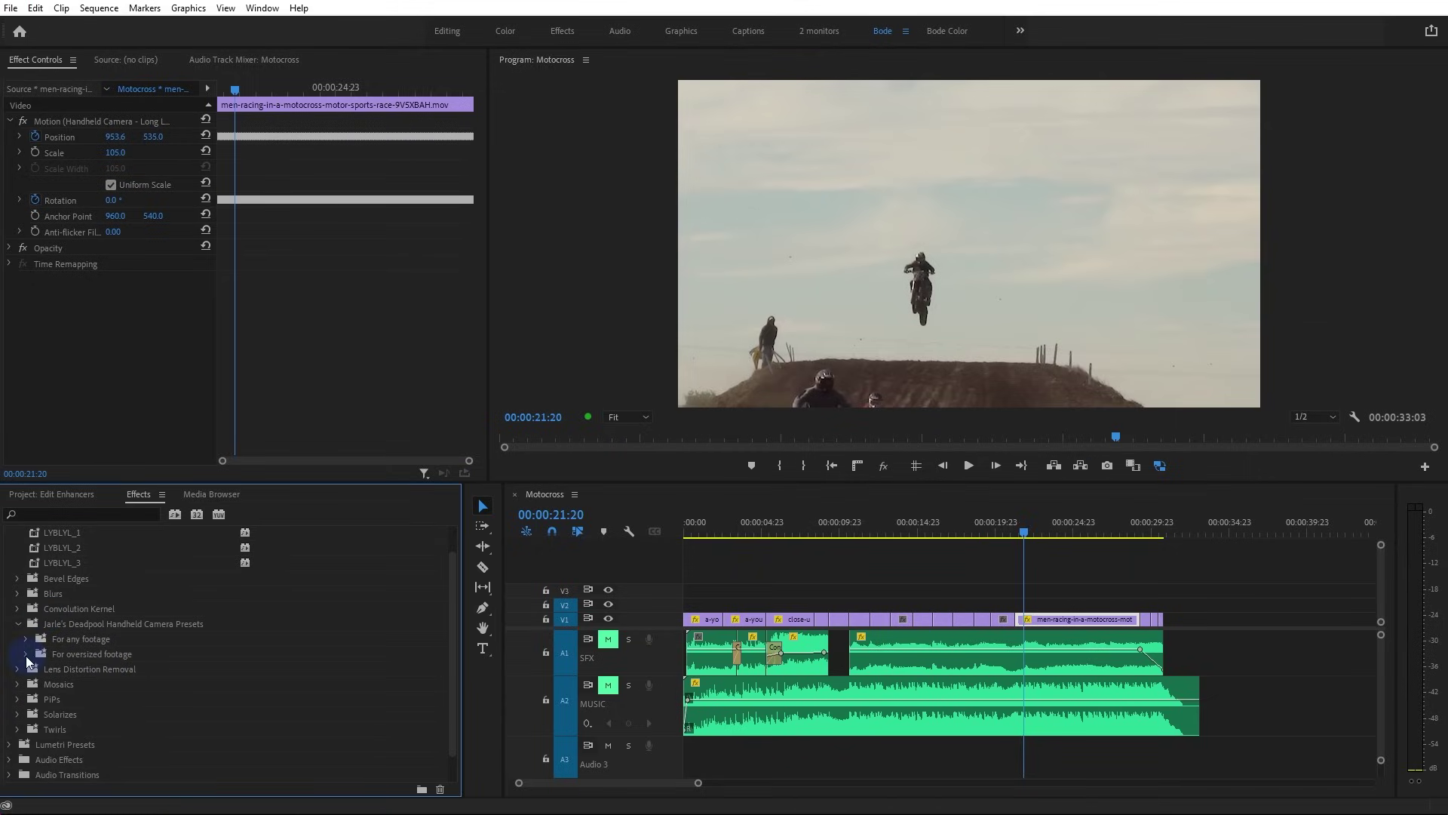
left_click(26, 654)
mouse_move(93, 667)
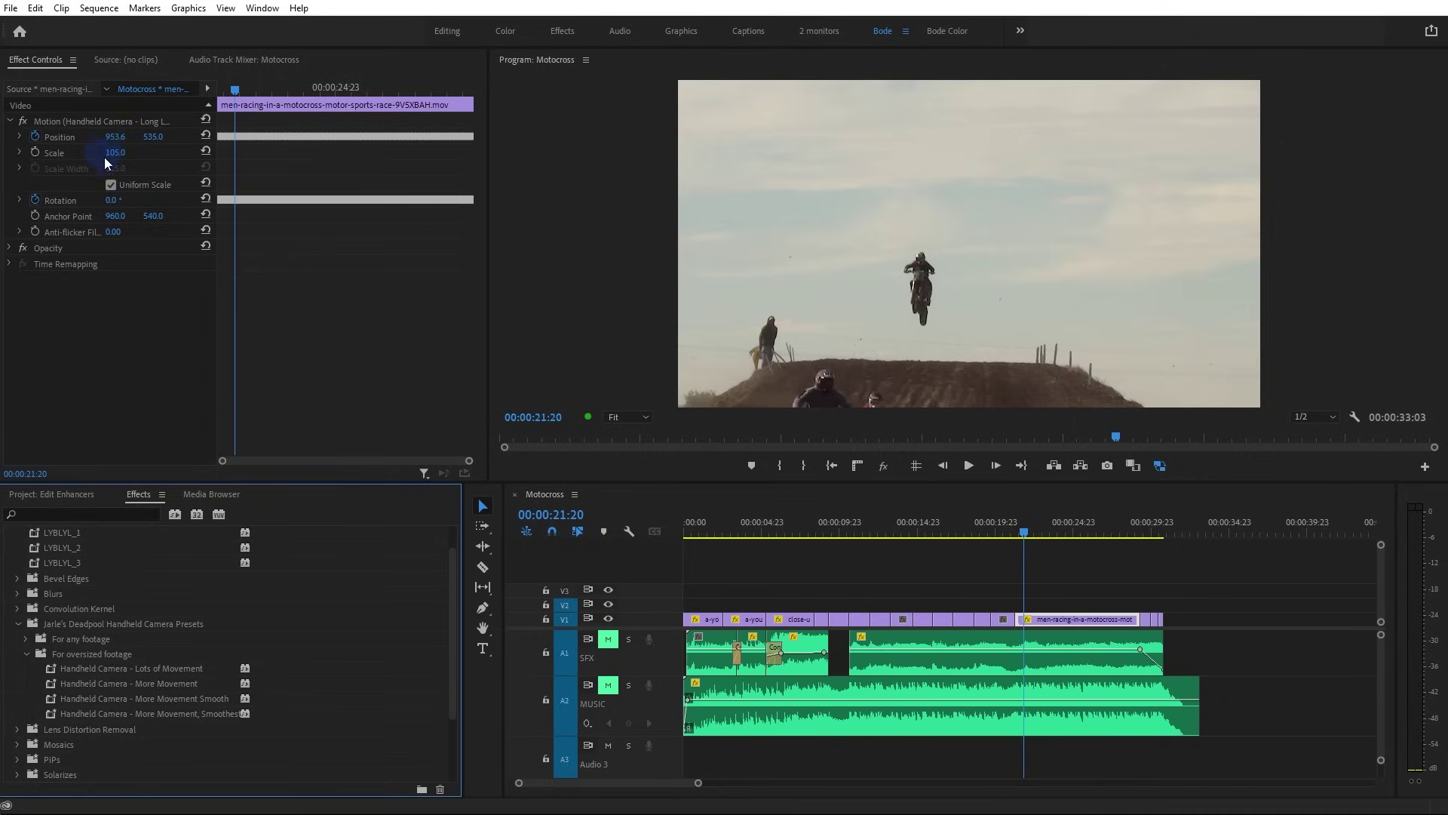
key("space")
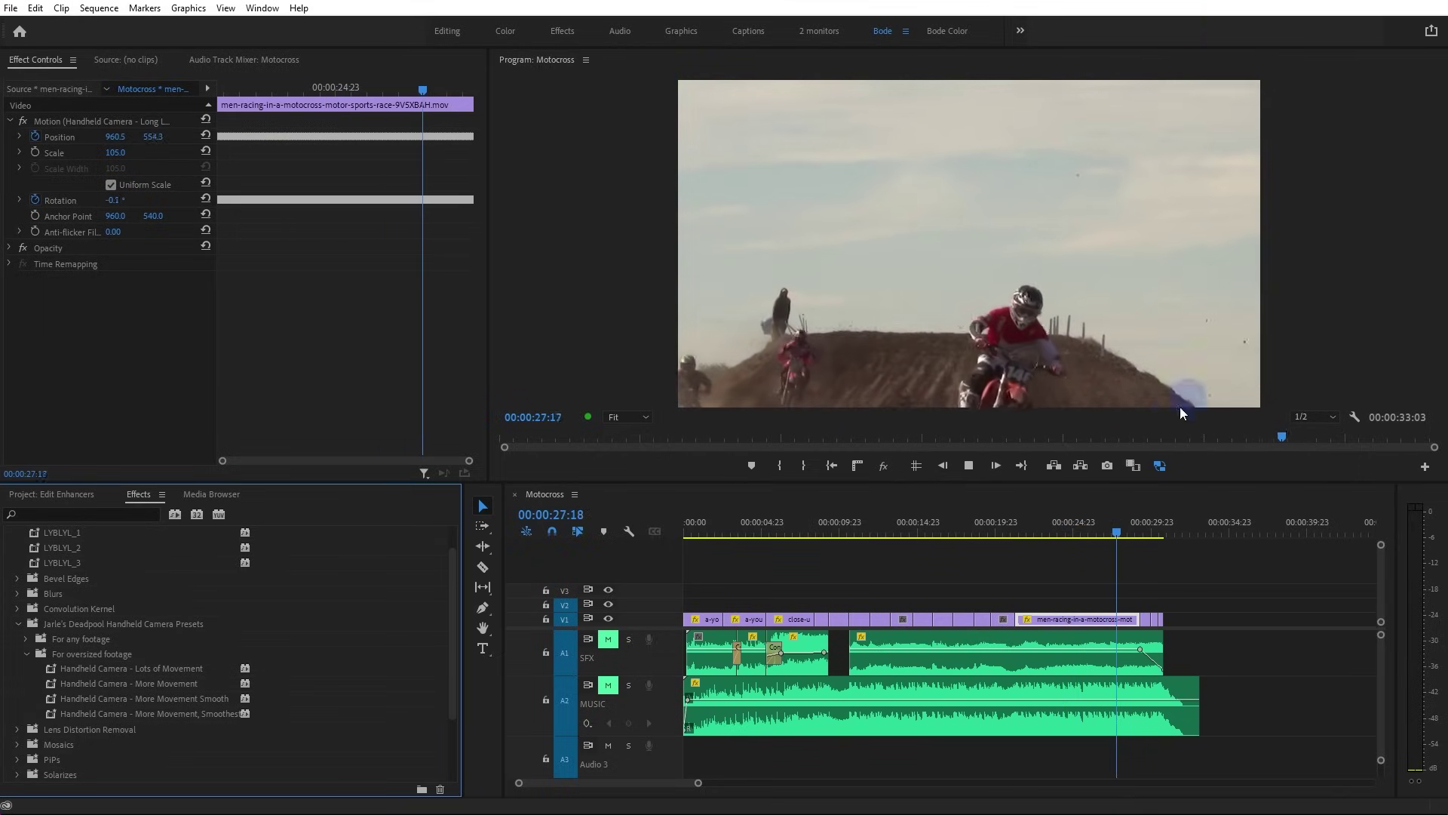
key("space")
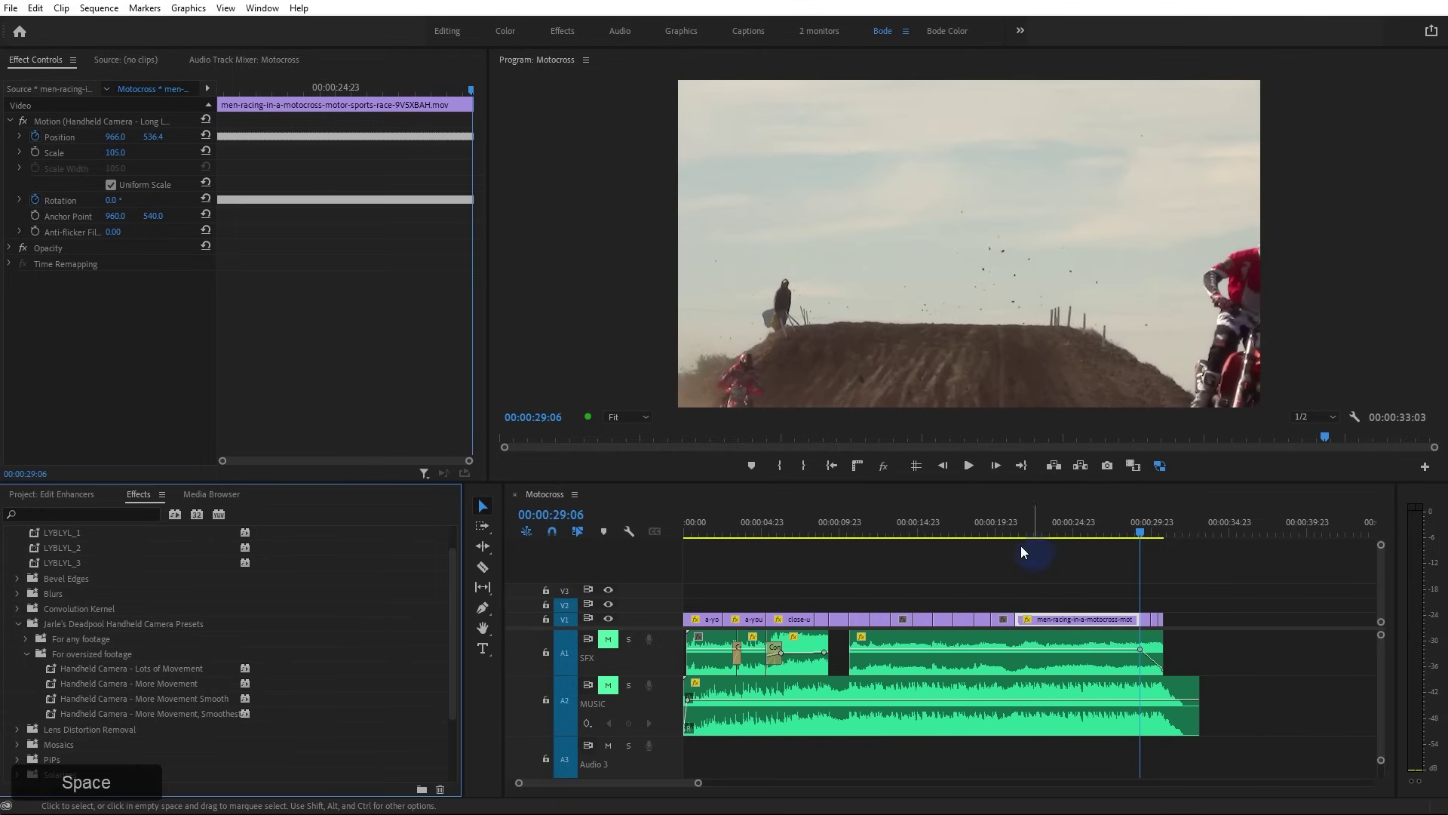
Apply 'Handheld Camera - More Movement' to the jumping-rider clip near 9:17
left_click_drag(826, 523, 837, 527)
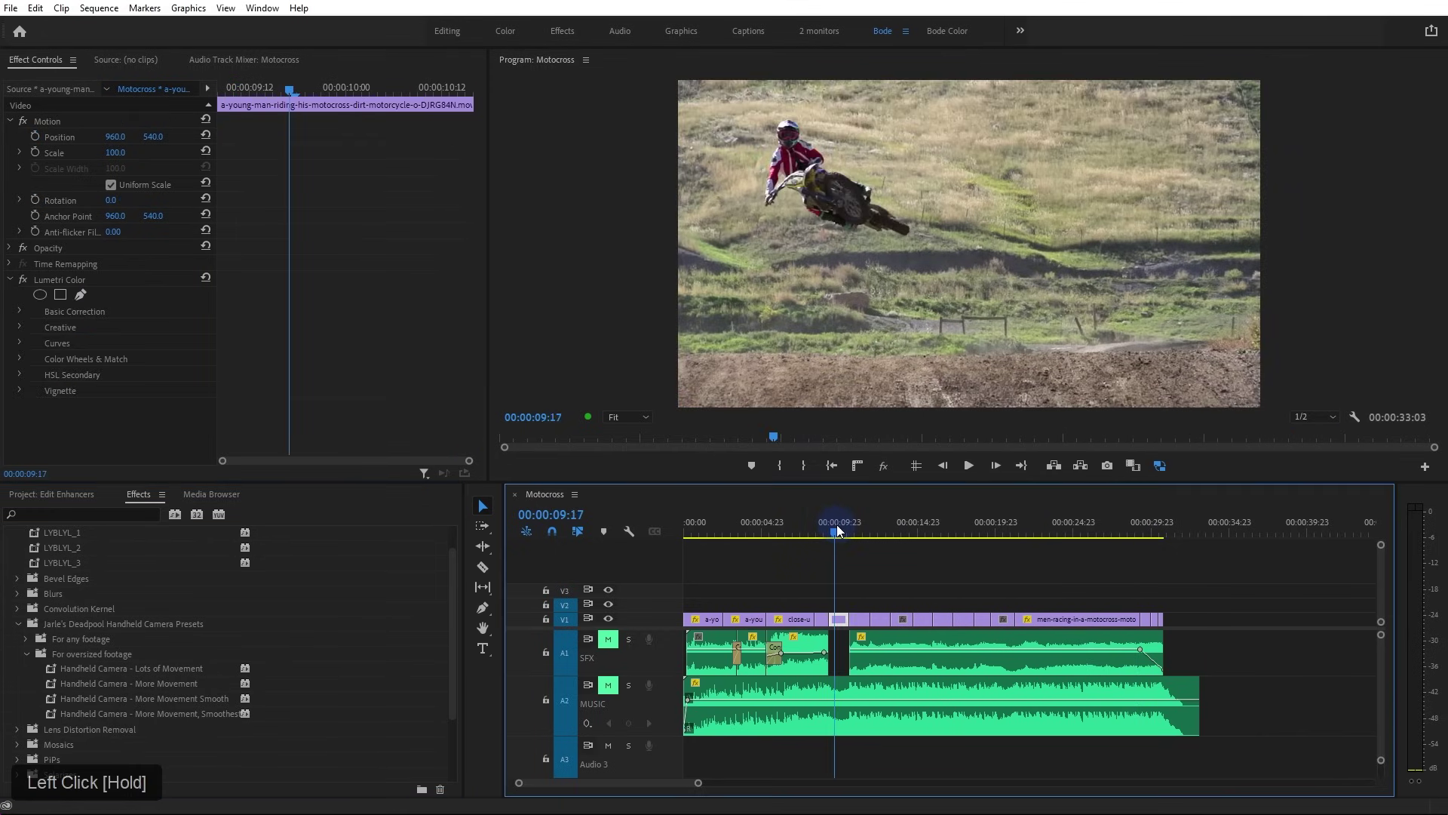
scroll(849, 637, "up", 1)
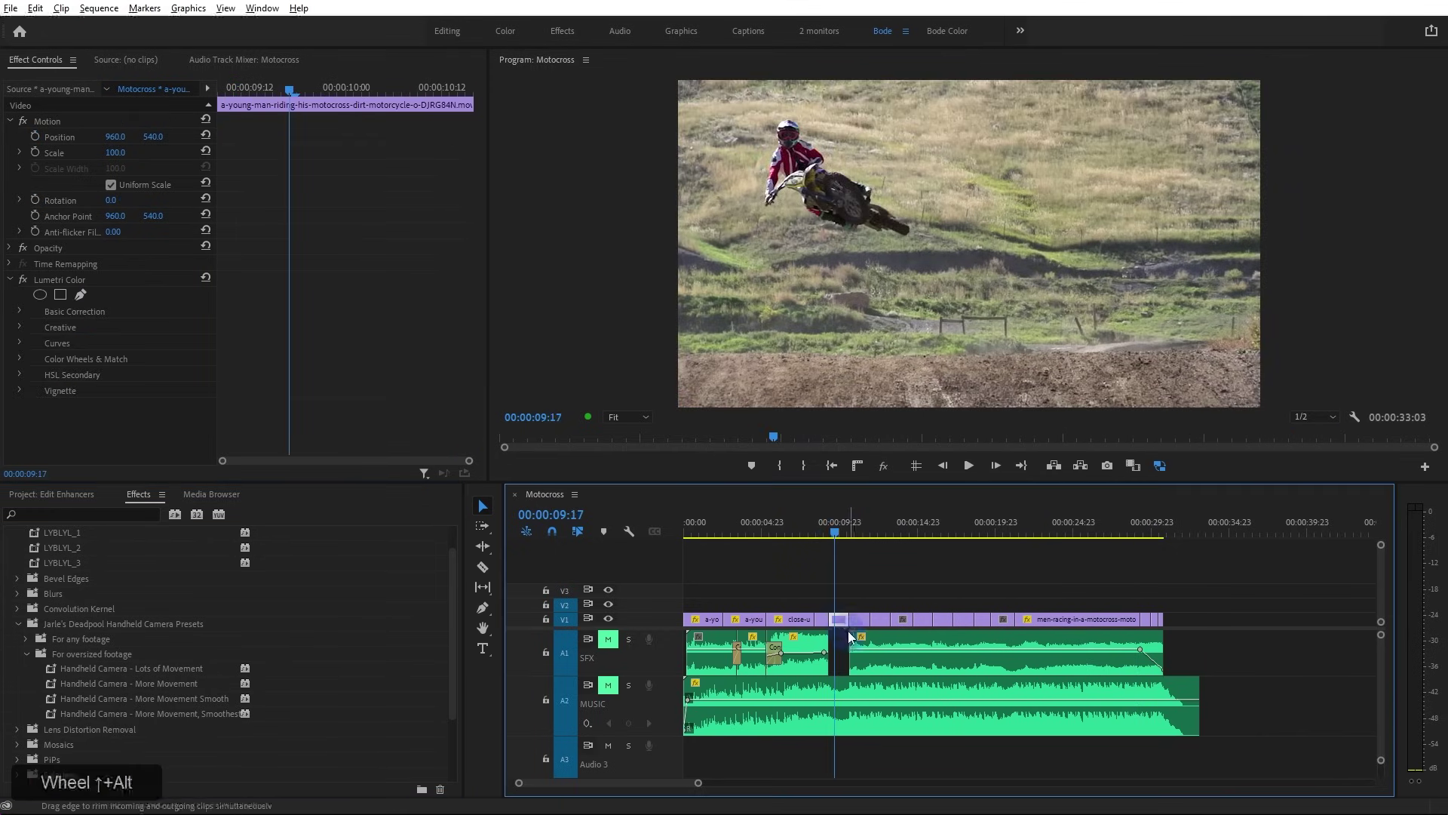
scroll(849, 637, "up", 3, "alt")
left_click(828, 619, "alt")
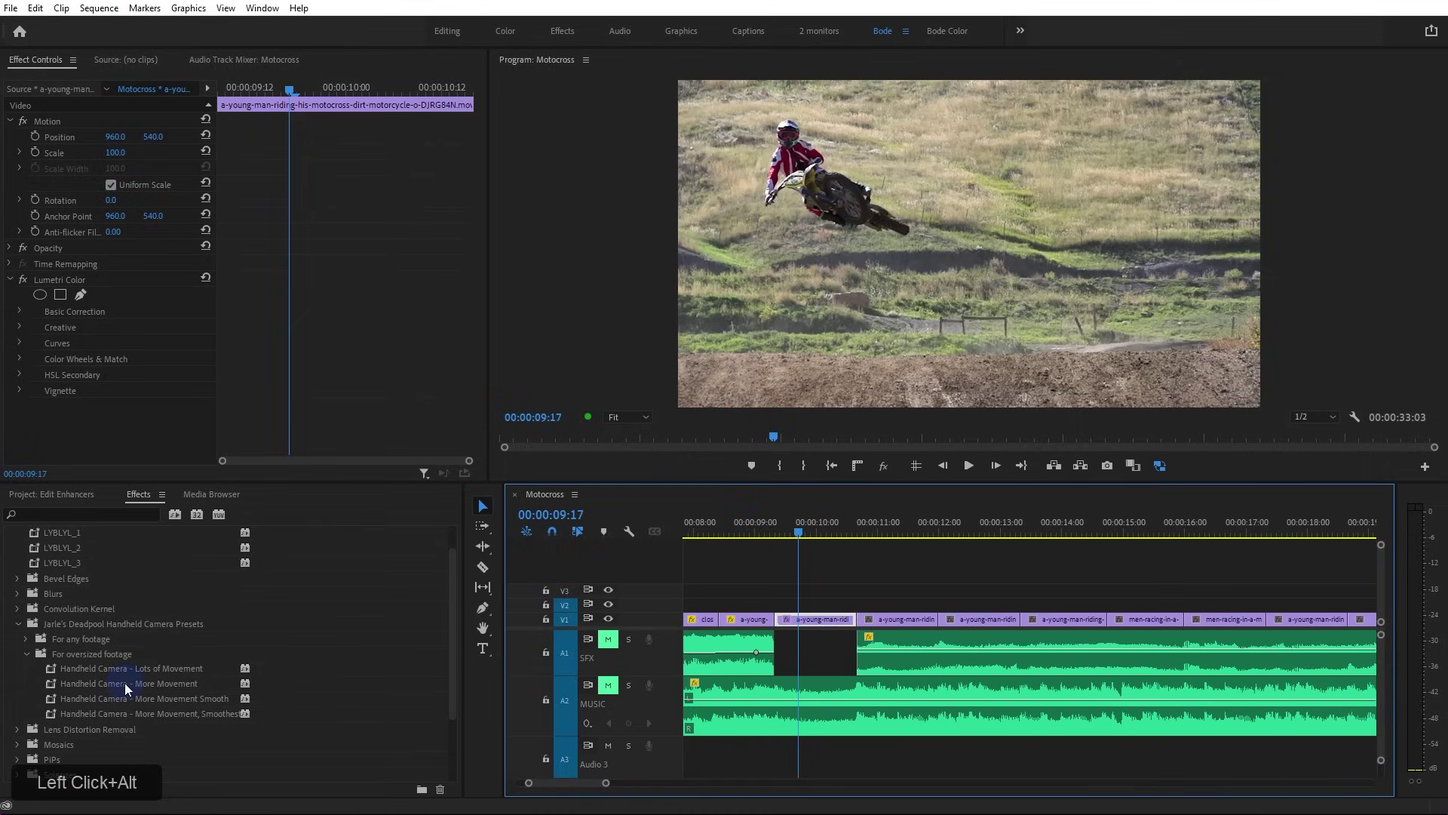
left_click_drag(129, 688, 824, 620)
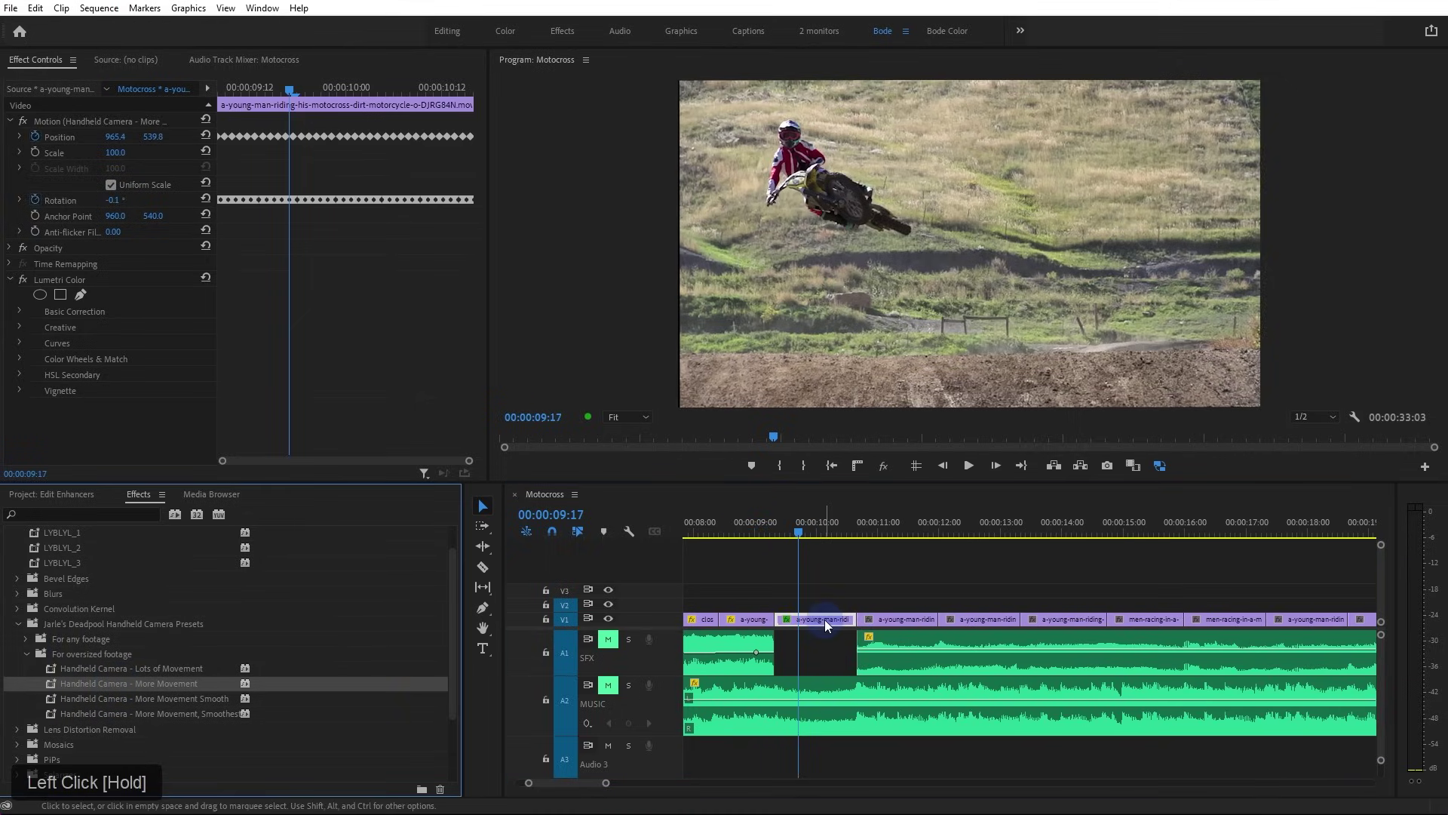
Raise the rider clip's Scale to 102.3 and preview the shake from about 8:08
left_click(117, 152, "ctrl")
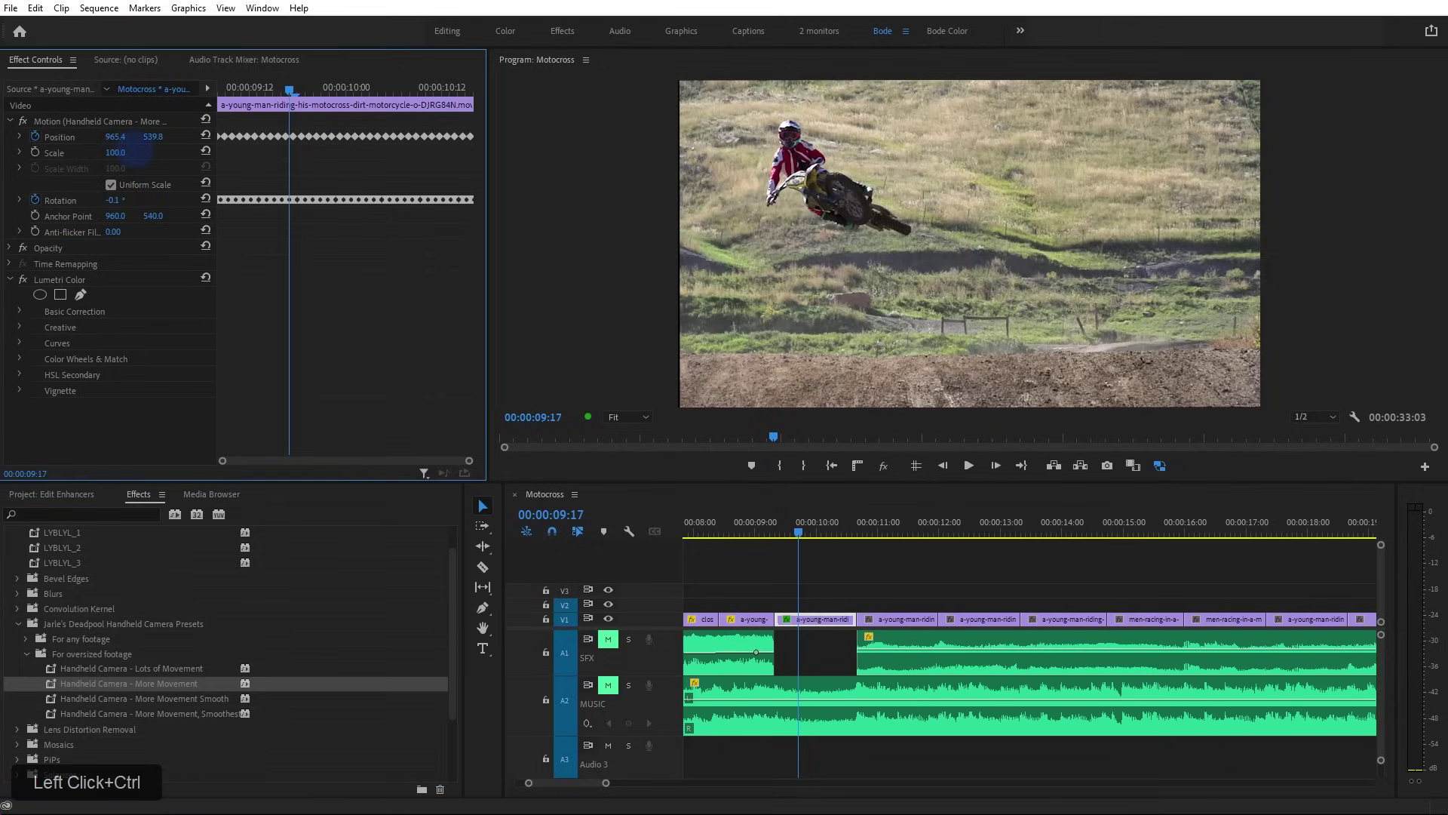
left_click_drag(145, 152, 137, 158)
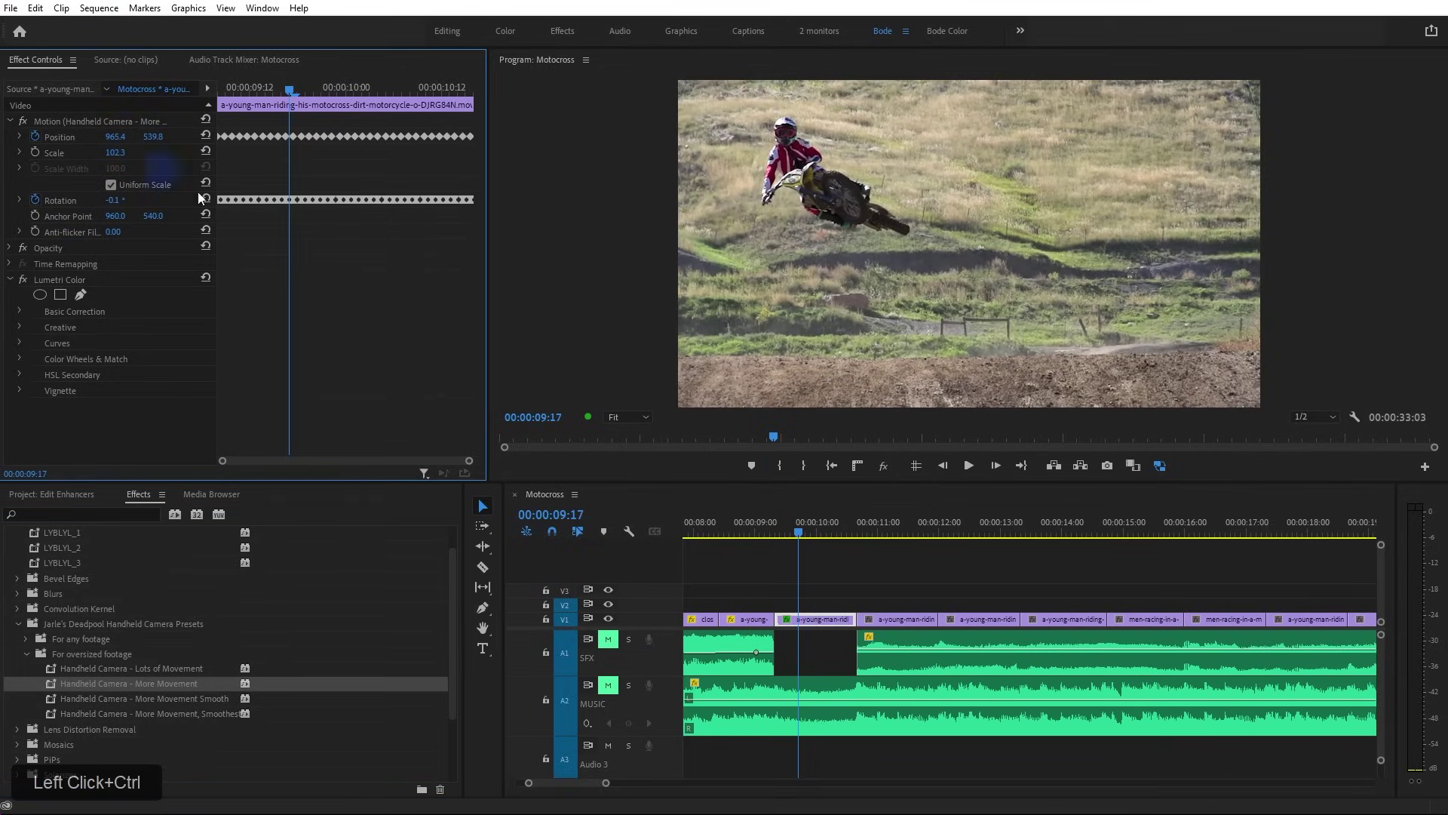
left_click(717, 528)
scroll(725, 532, "up", 5)
key("space")
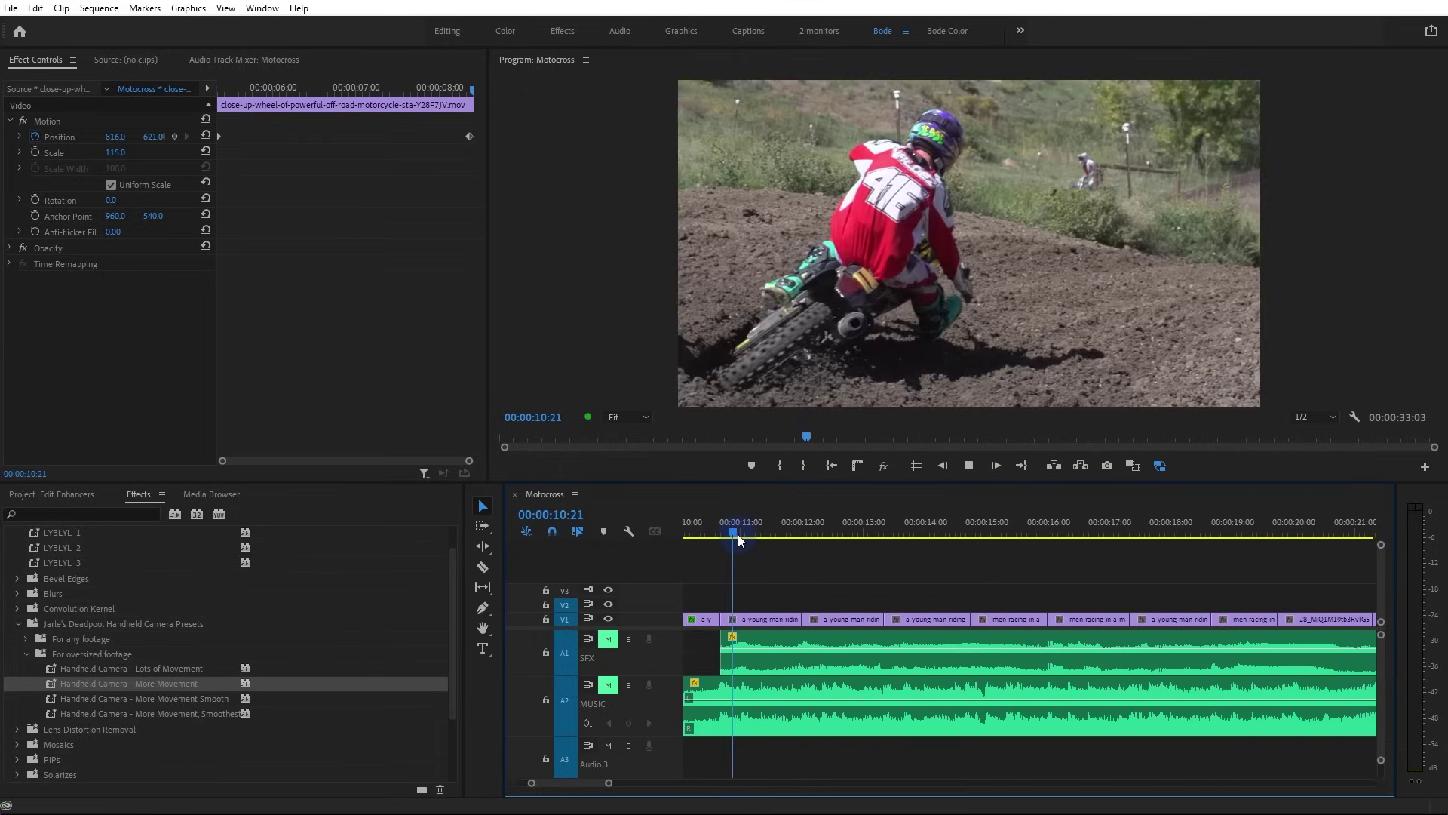
key("space")
left_click_drag(758, 533, 622, 524)
key("space")
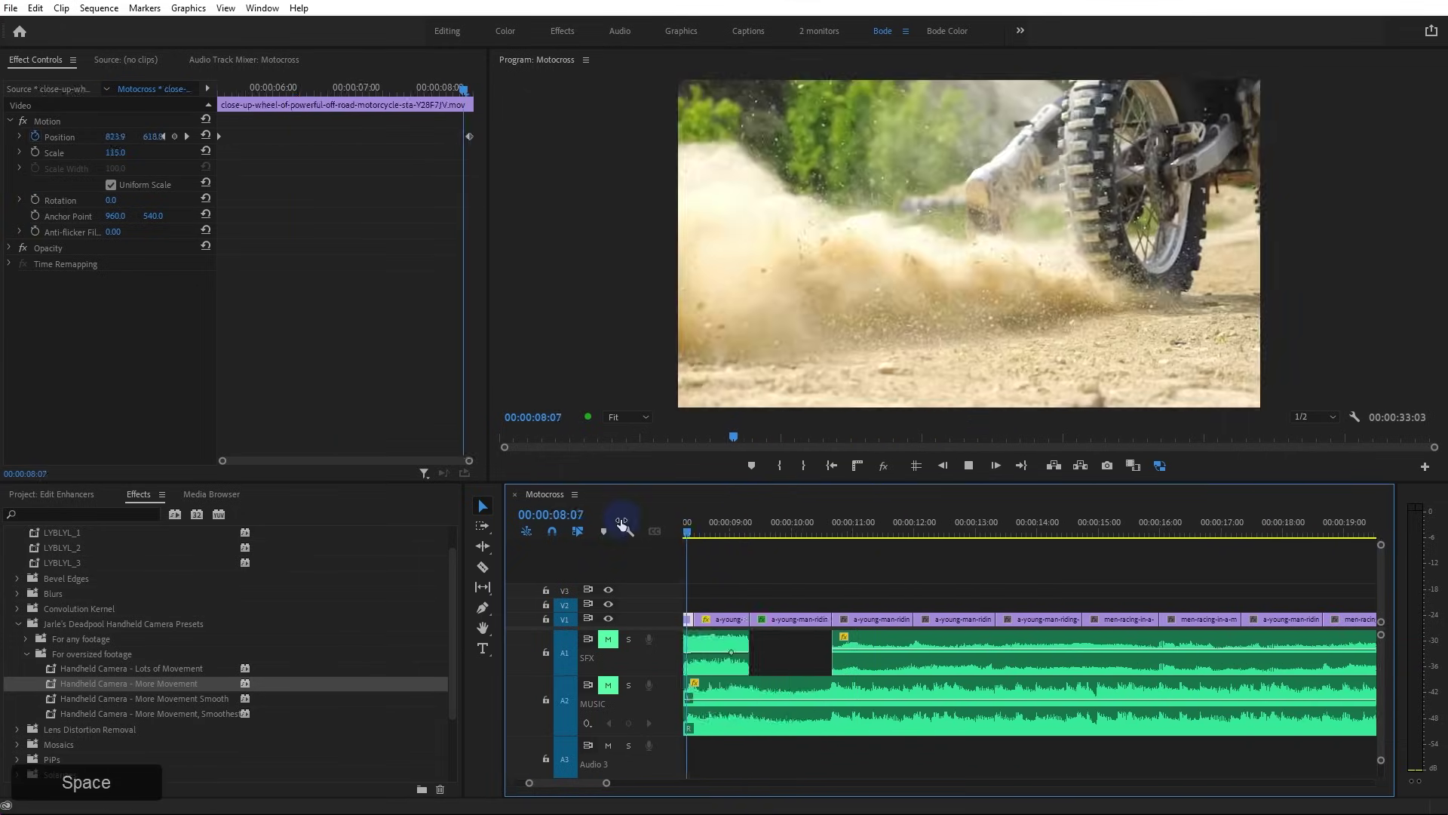
key("space")
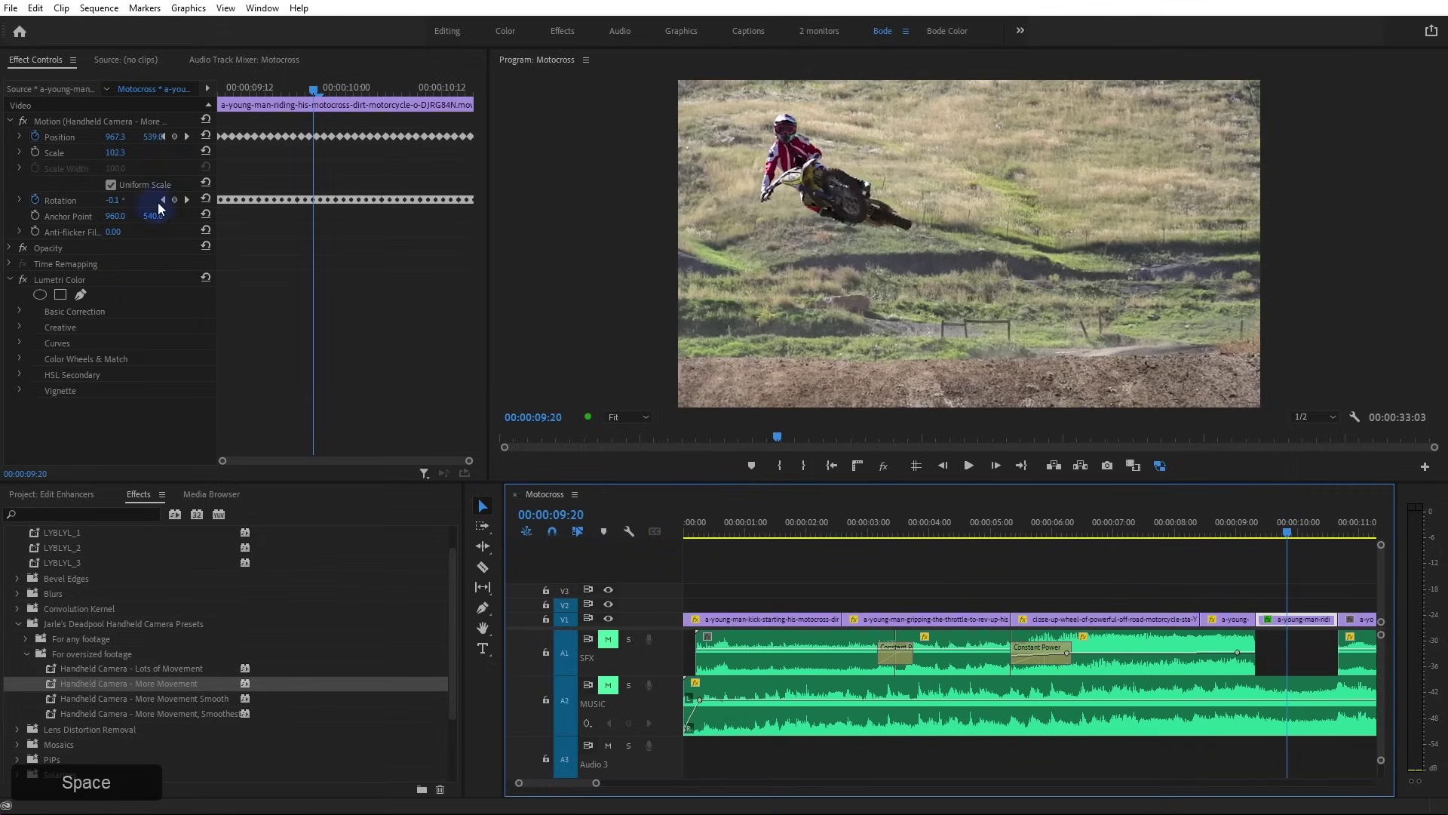
Set Anchor Point Y to 523.8 and Scale to 104.1, undoing trial position and anchor tweaks
left_click_drag(151, 217, 38, 258)
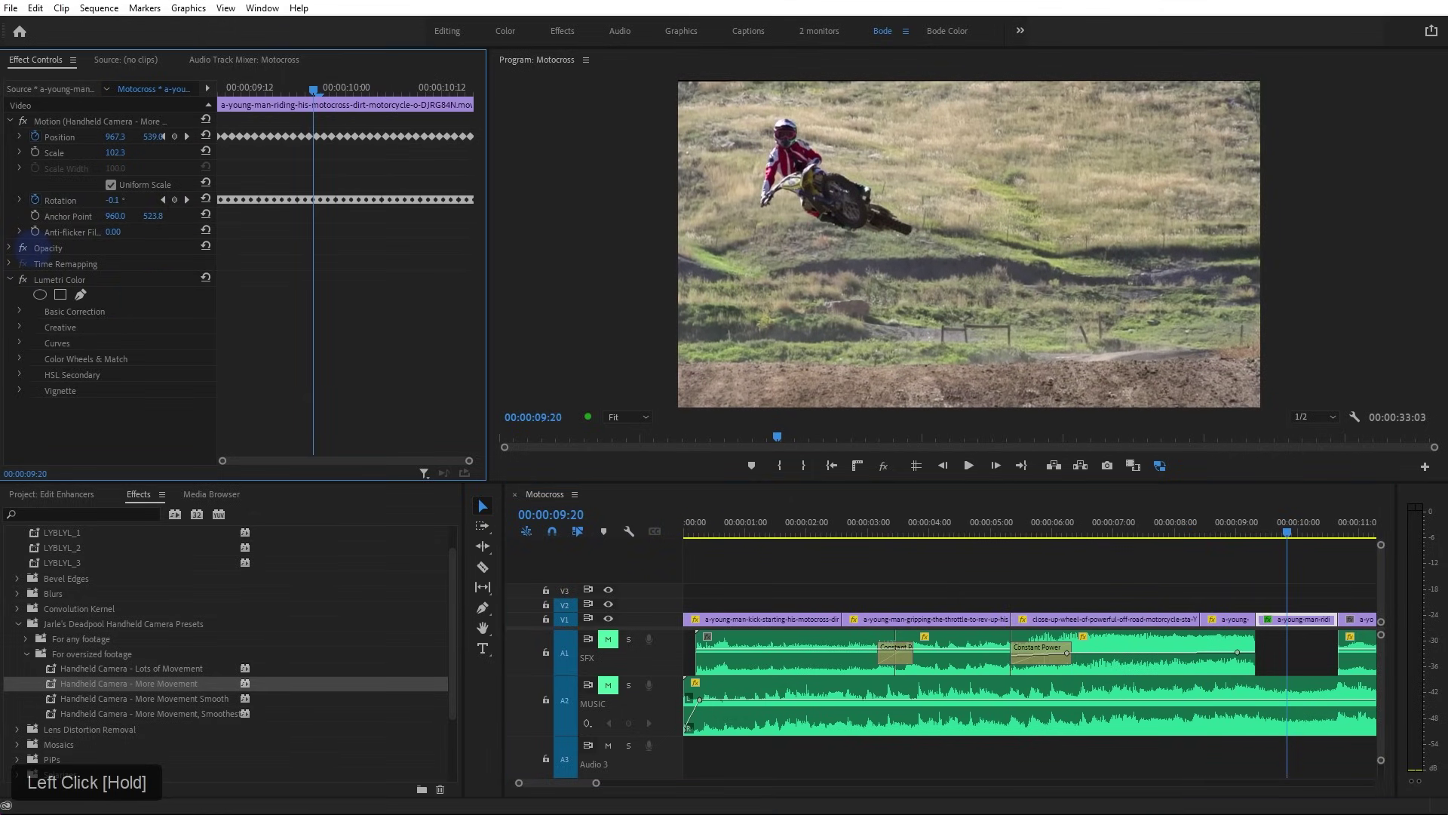
left_click(115, 152, "ctrl")
left_click_drag(115, 152, 136, 153)
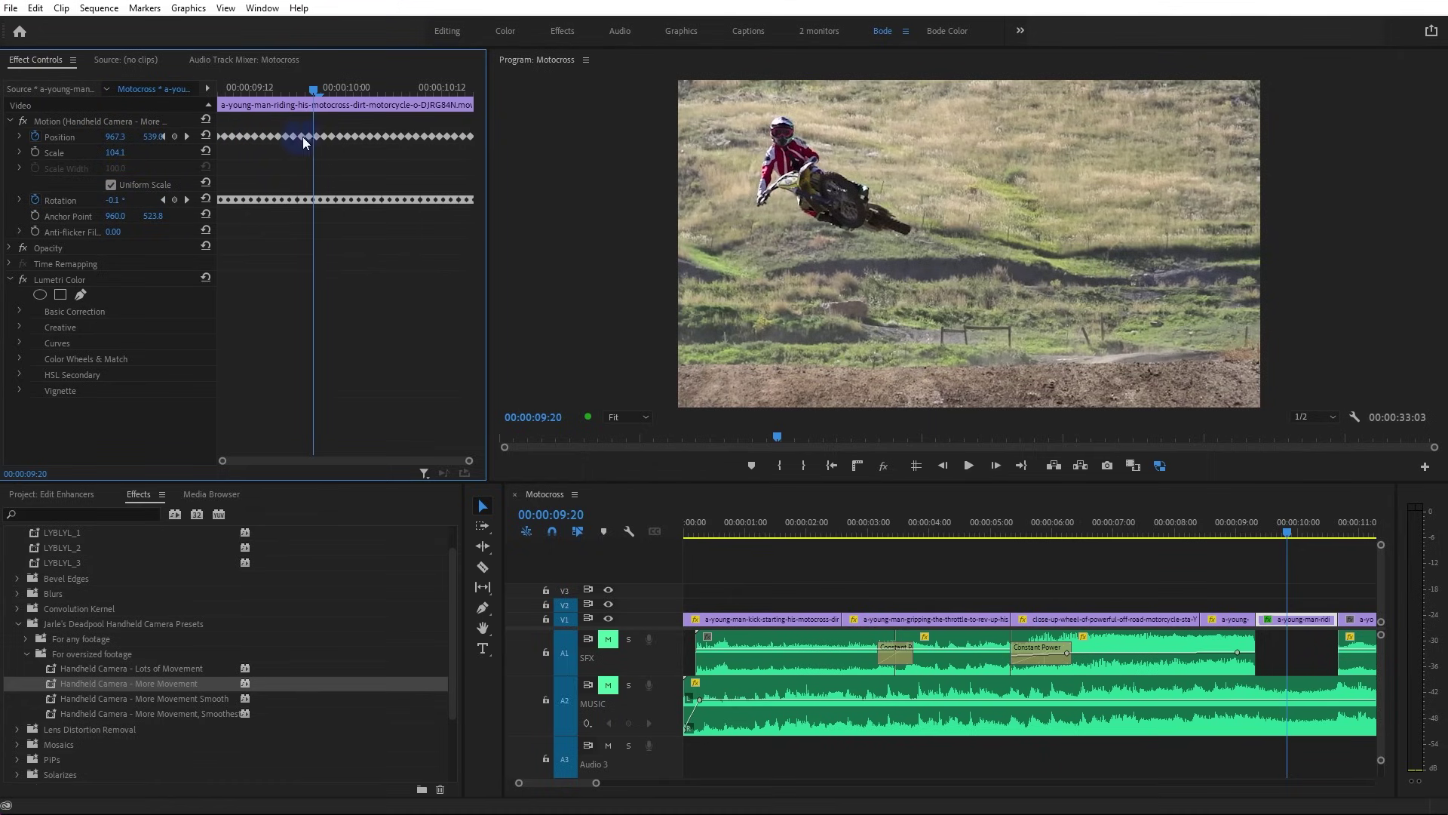
left_click_drag(314, 88, 221, 98)
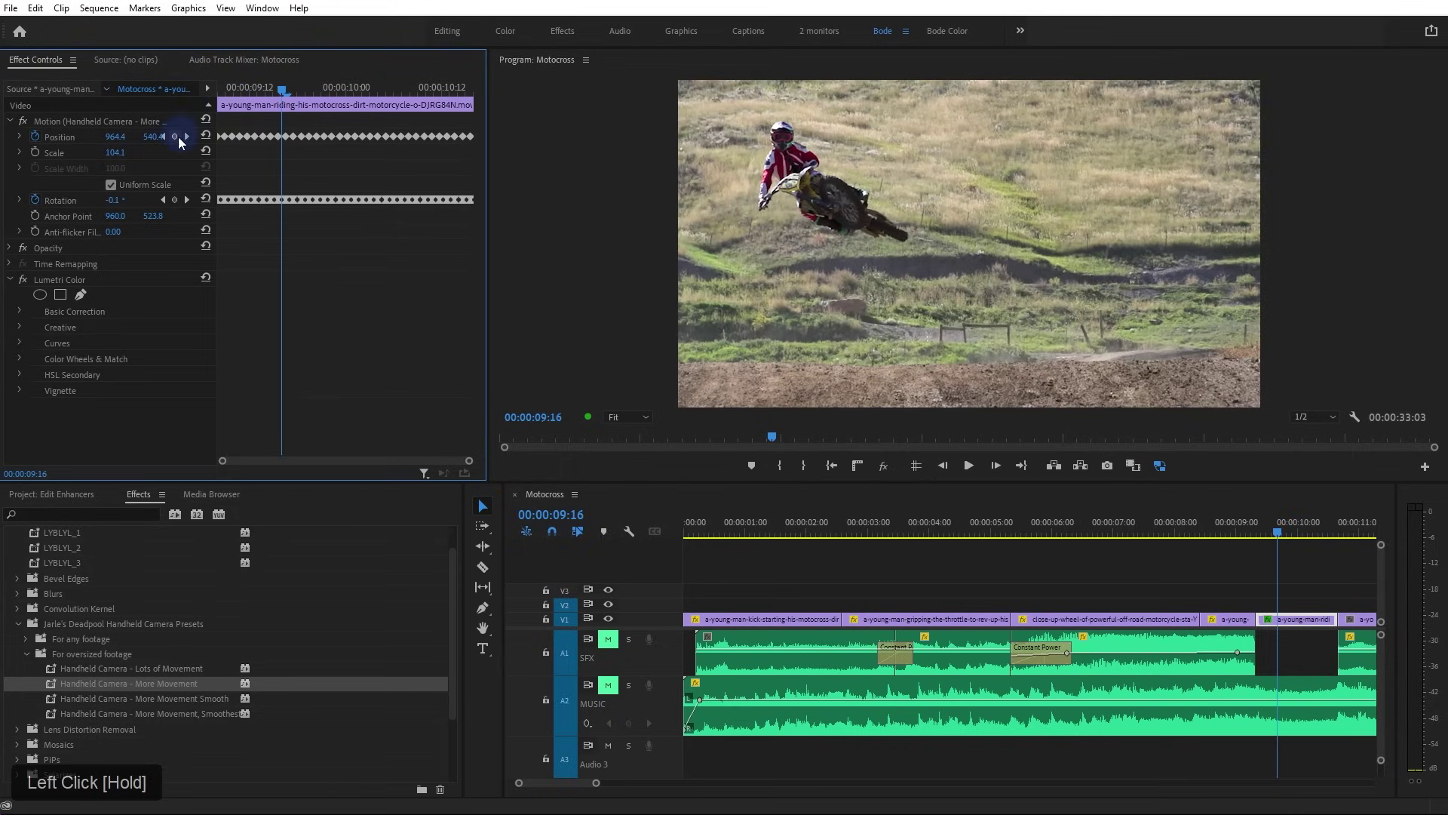
mouse_move(151, 139)
left_mouse_down()
mouse_move(178, 138)
mouse_move(160, 139)
left_mouse_up()
key("ctrl+z")
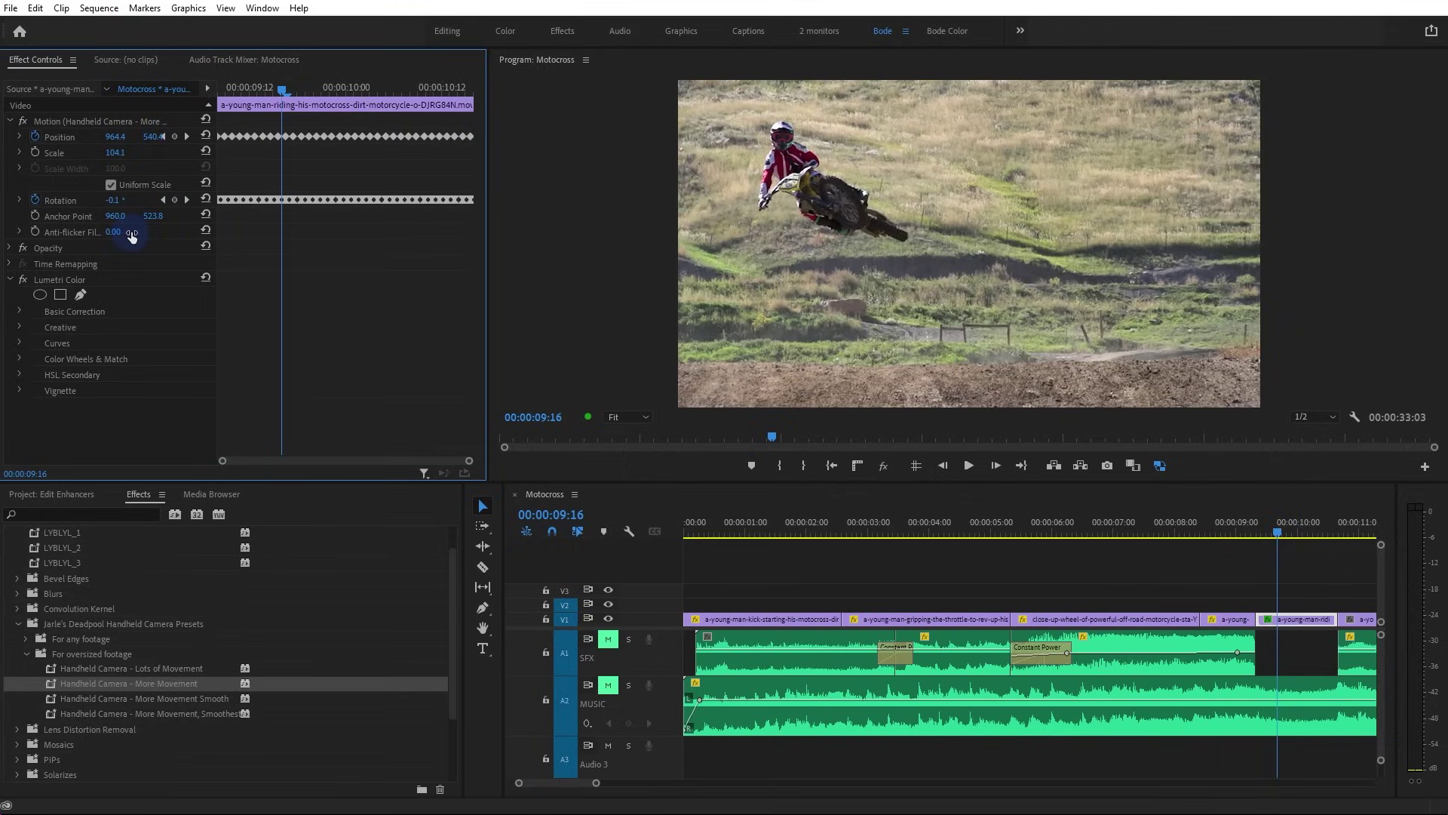
left_click_drag(153, 216, 163, 217)
key("ctrl+z")
left_click_drag(158, 224, 161, 225)
key("ctrl+z")
Raise Scale to 104.4 and play back to confirm no edges show
left_click_drag(116, 155, 118, 156)
left_click(1185, 528)
key("space")
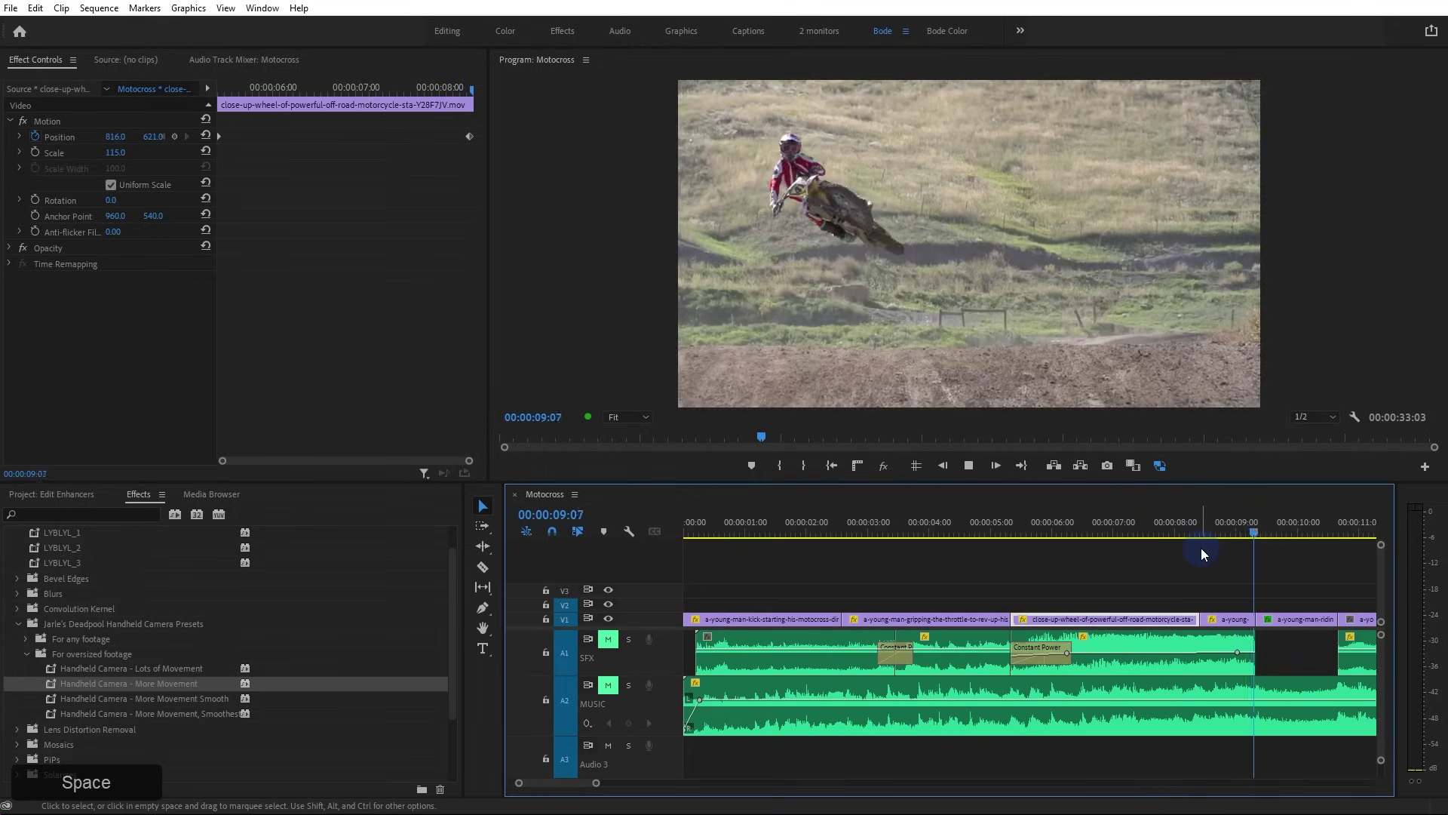
key("space")
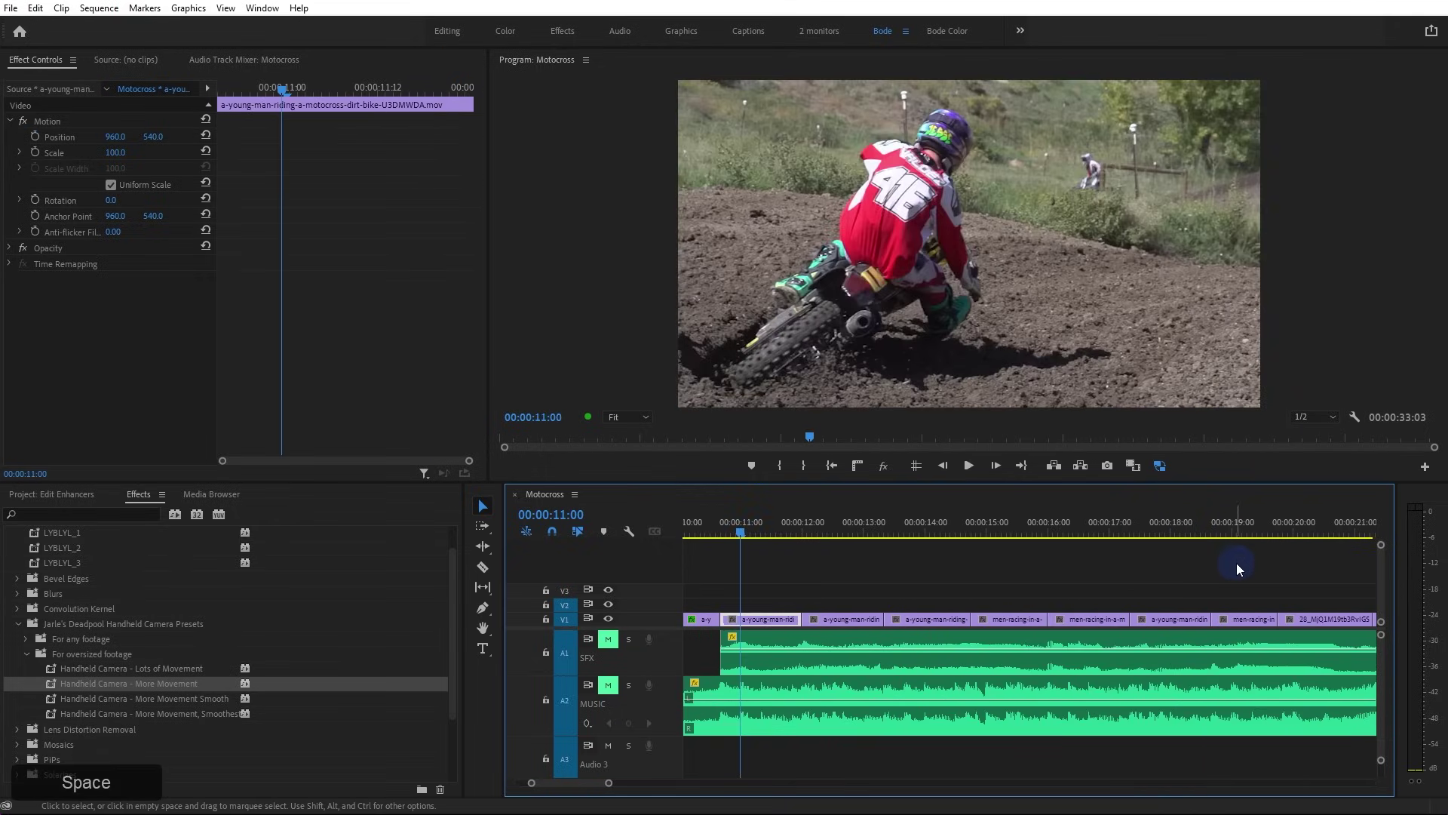
Apply the Handheld Camera – Lots of Movement preset to the jump clip, scaling it to 106.8 with anchor X 991
left_click_drag(168, 669, 743, 618)
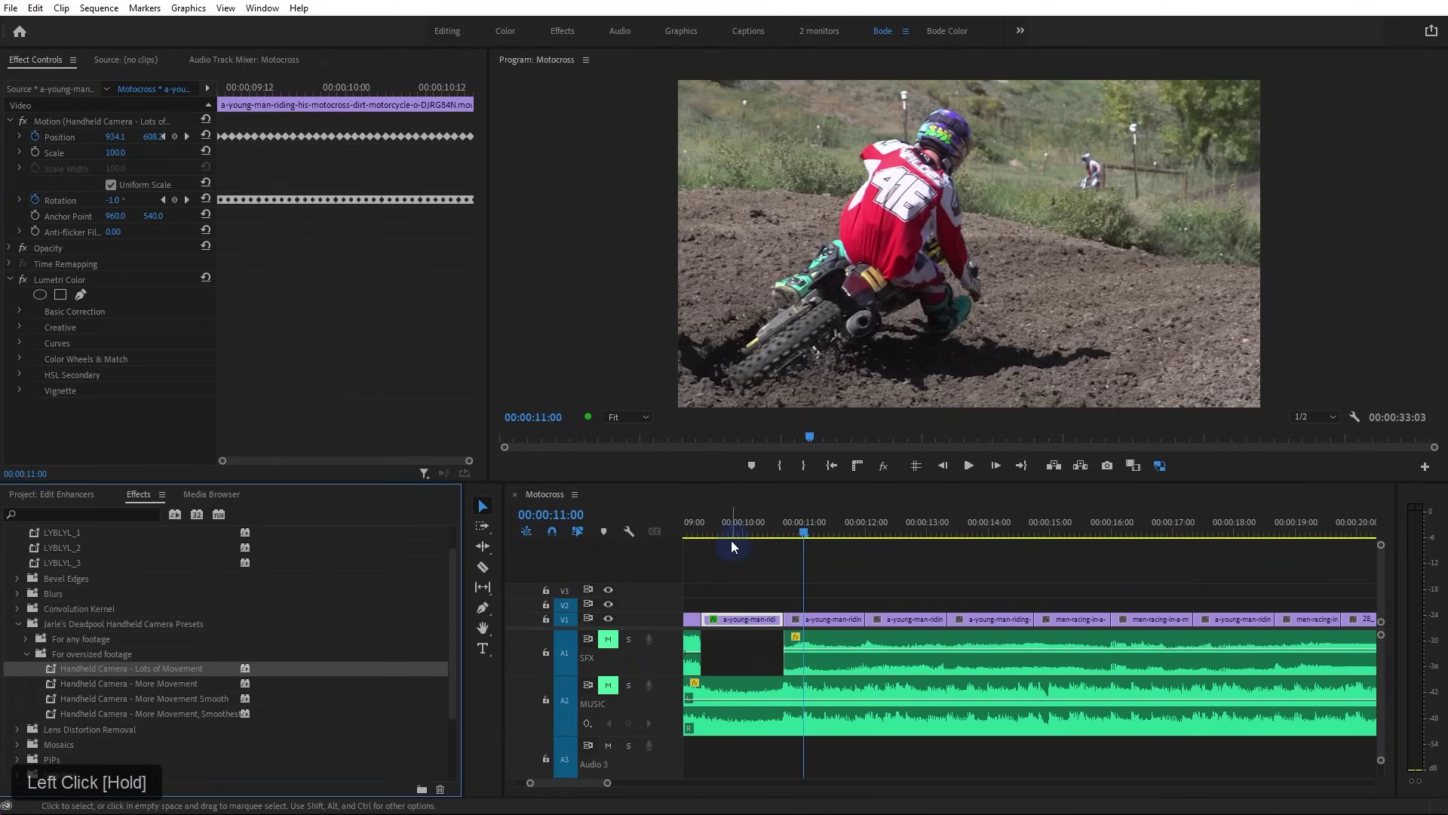
left_click(735, 528)
left_click_drag(735, 528, 743, 528)
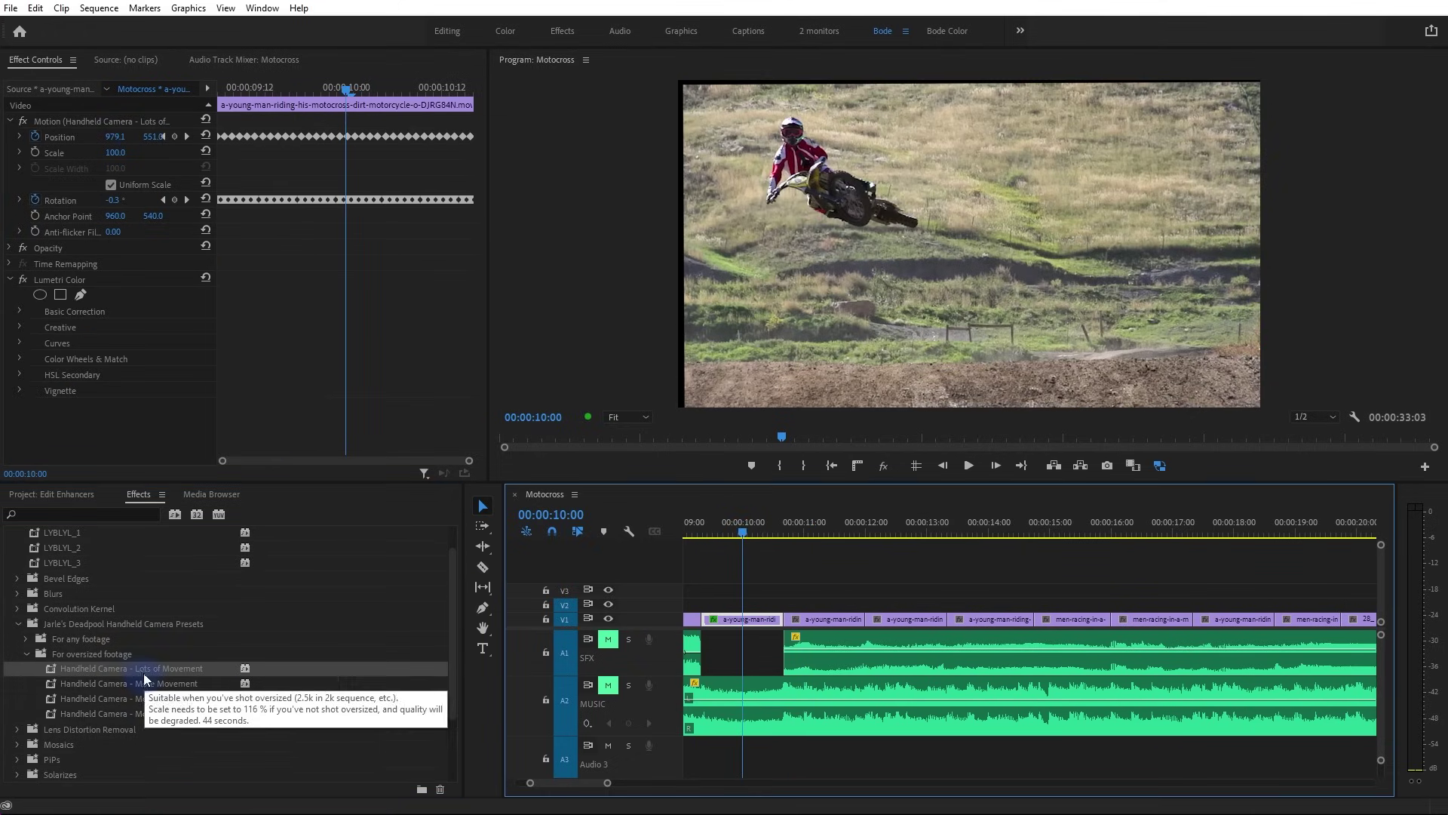
left_click_drag(117, 153, 167, 153)
left_click_drag(113, 216, 139, 216)
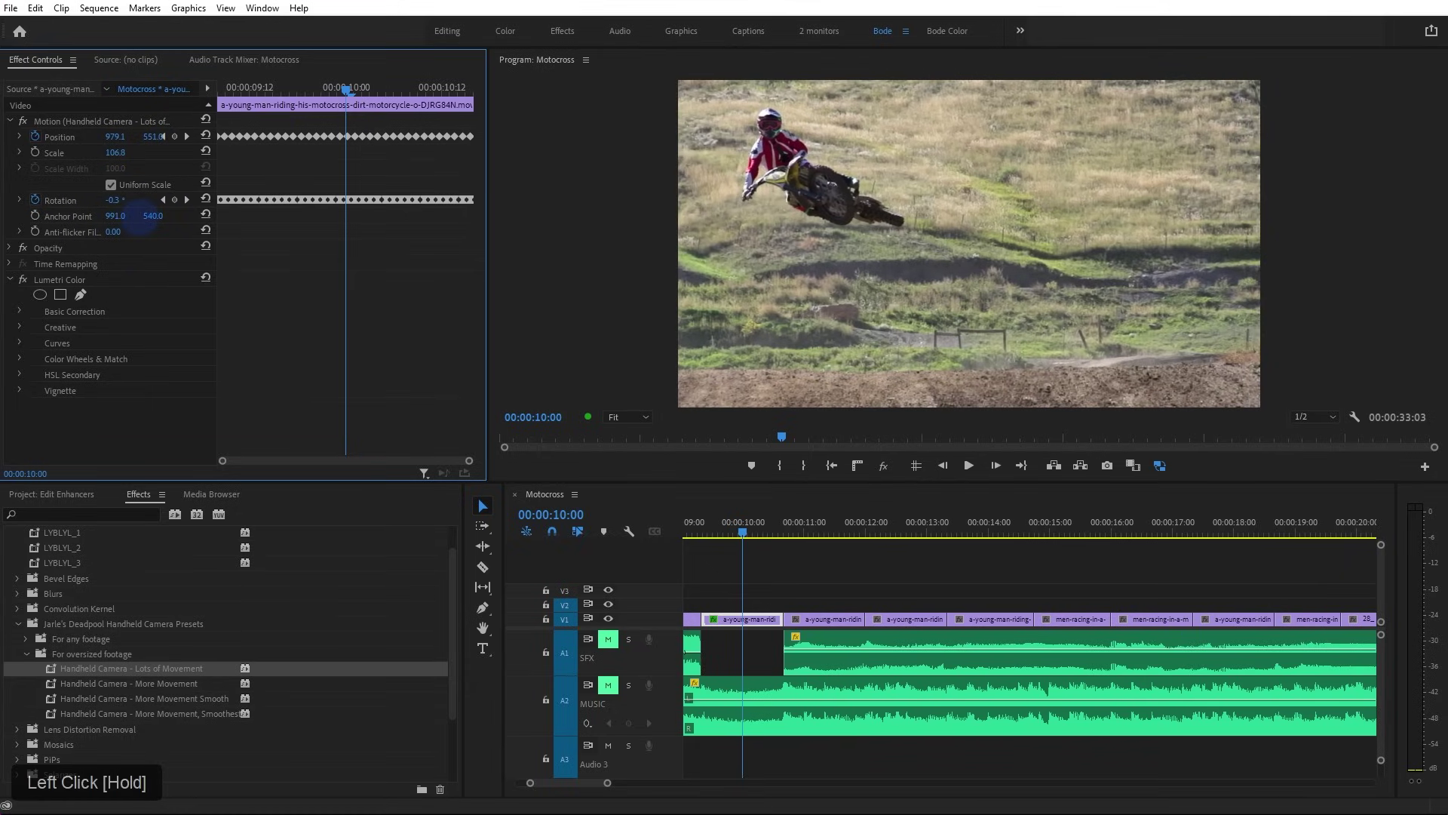
Play back the jump clip from about 00:00:07:18 to check its shake
left_click(622, 528)
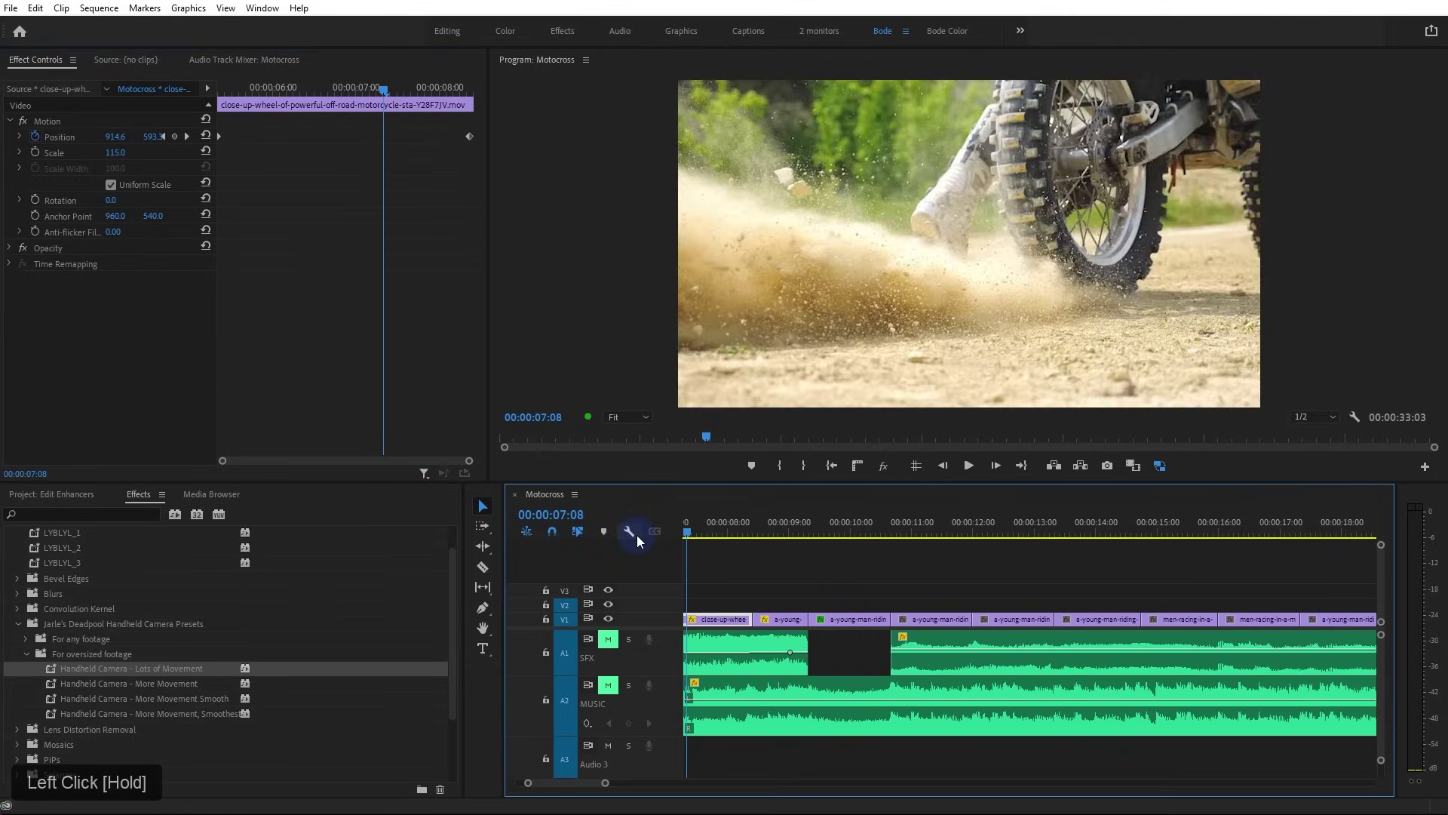
key("space")
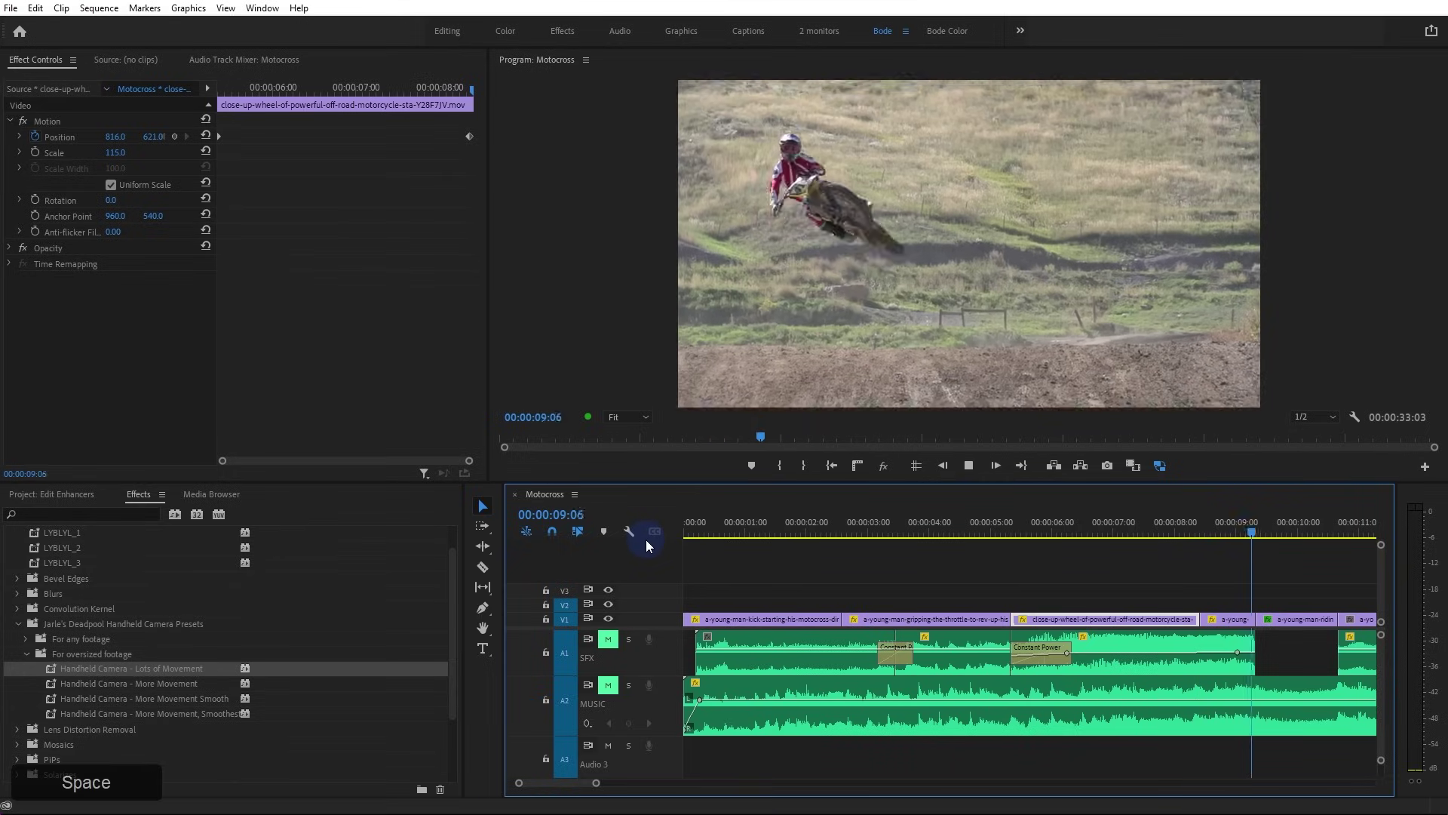
key("space")
left_click(750, 531)
mouse_move(751, 531)
left_mouse_down()
mouse_move(673, 522)
mouse_move(745, 532)
left_mouse_up()
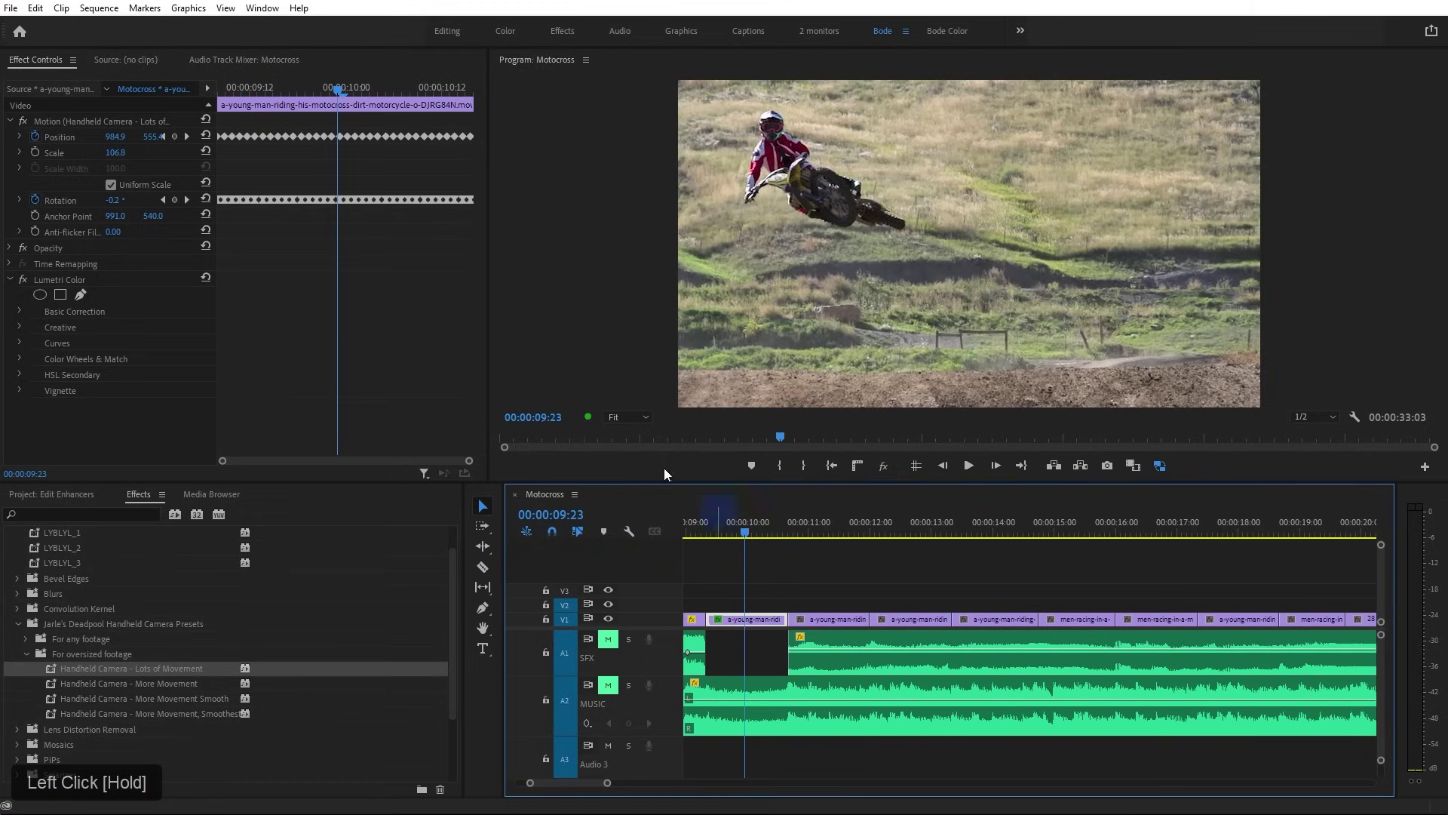
Nudge the clip's anchor point horizontally, replay the shaky jump shot, and deselect the clip
mouse_move(115, 216)
left_mouse_down()
mouse_move(165, 219)
mouse_move(89, 216)
left_mouse_up()
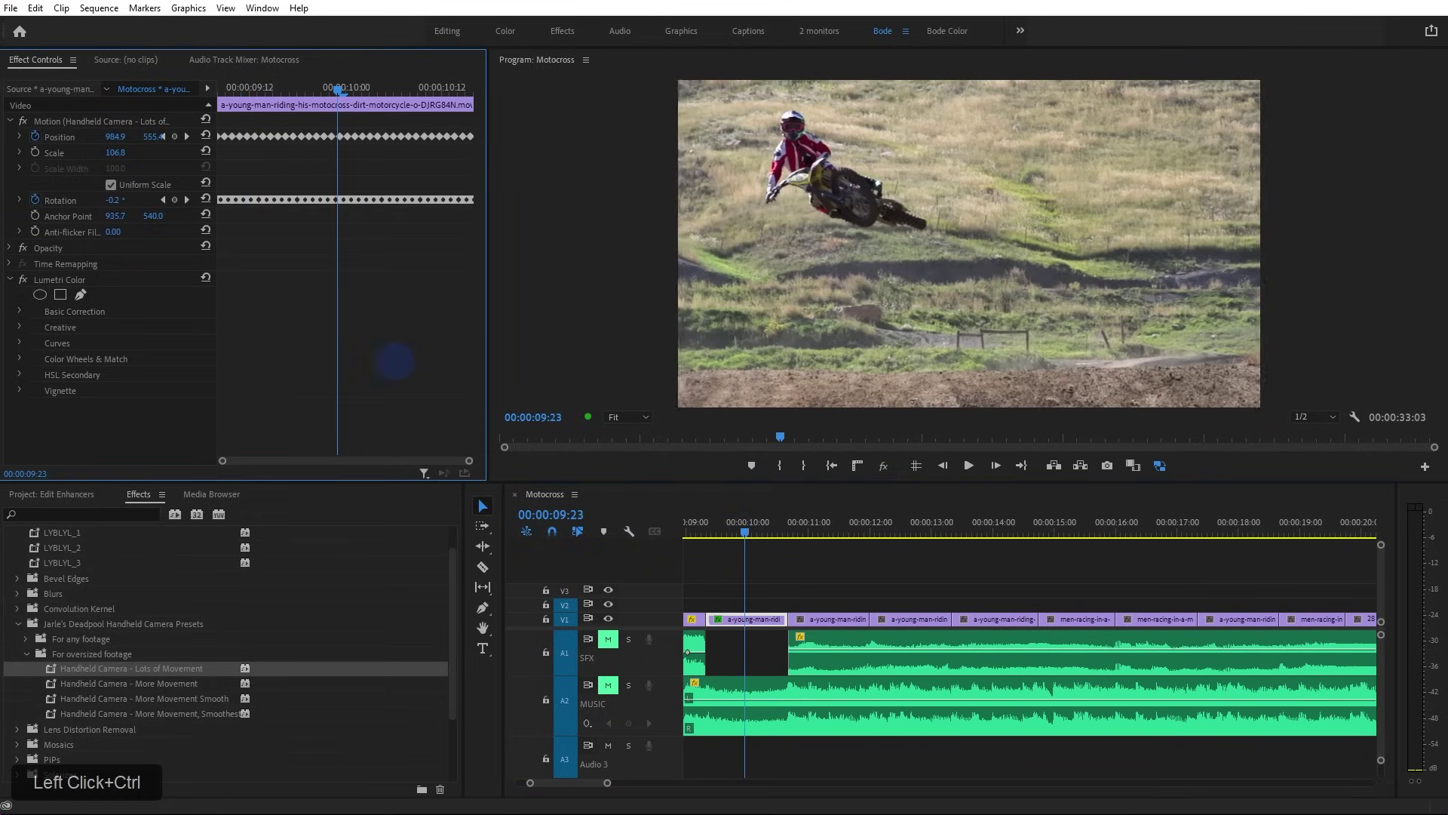
left_click_drag(703, 536, 660, 545)
key("space")
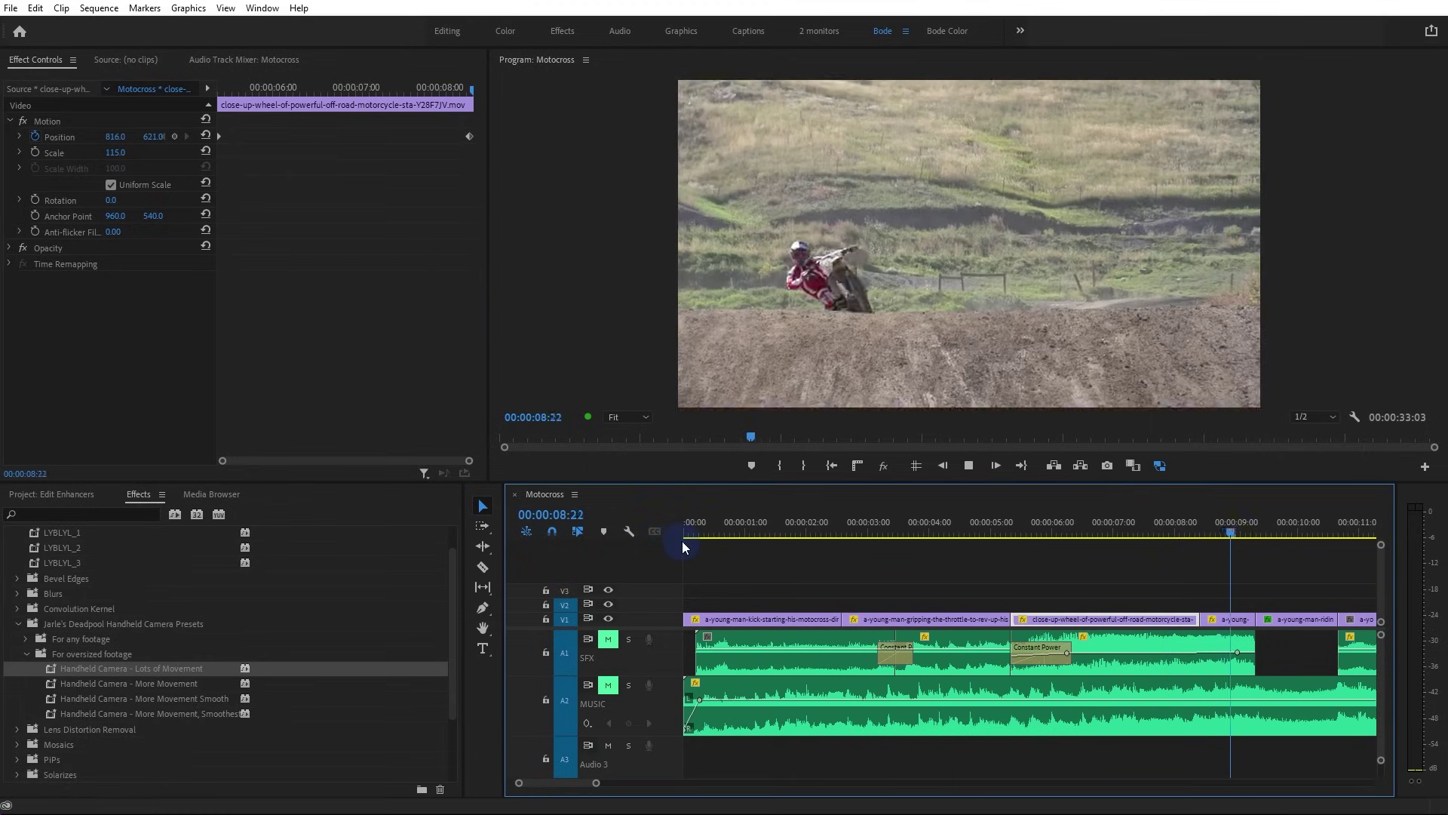
key("space")
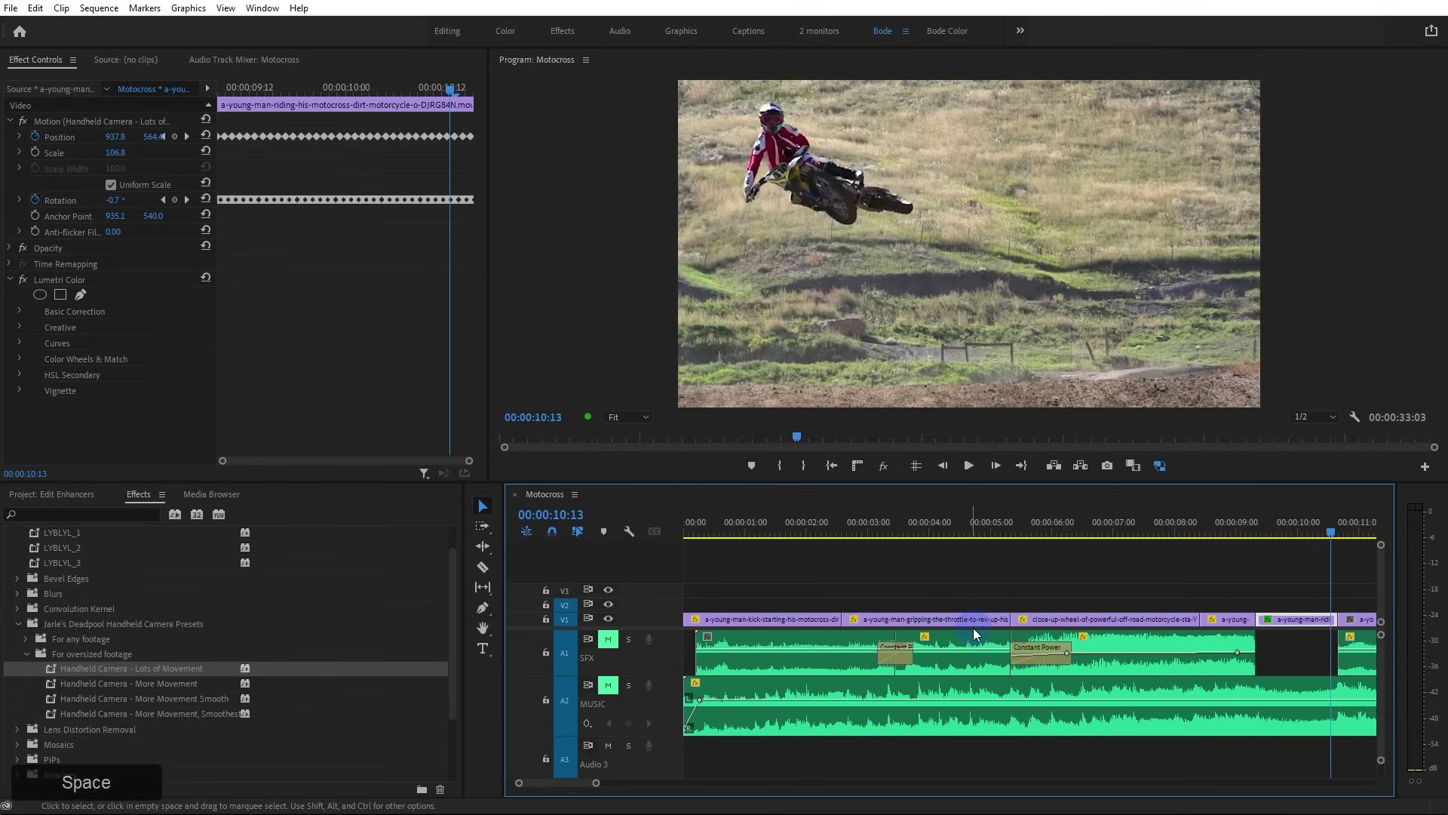
left_click(880, 581)
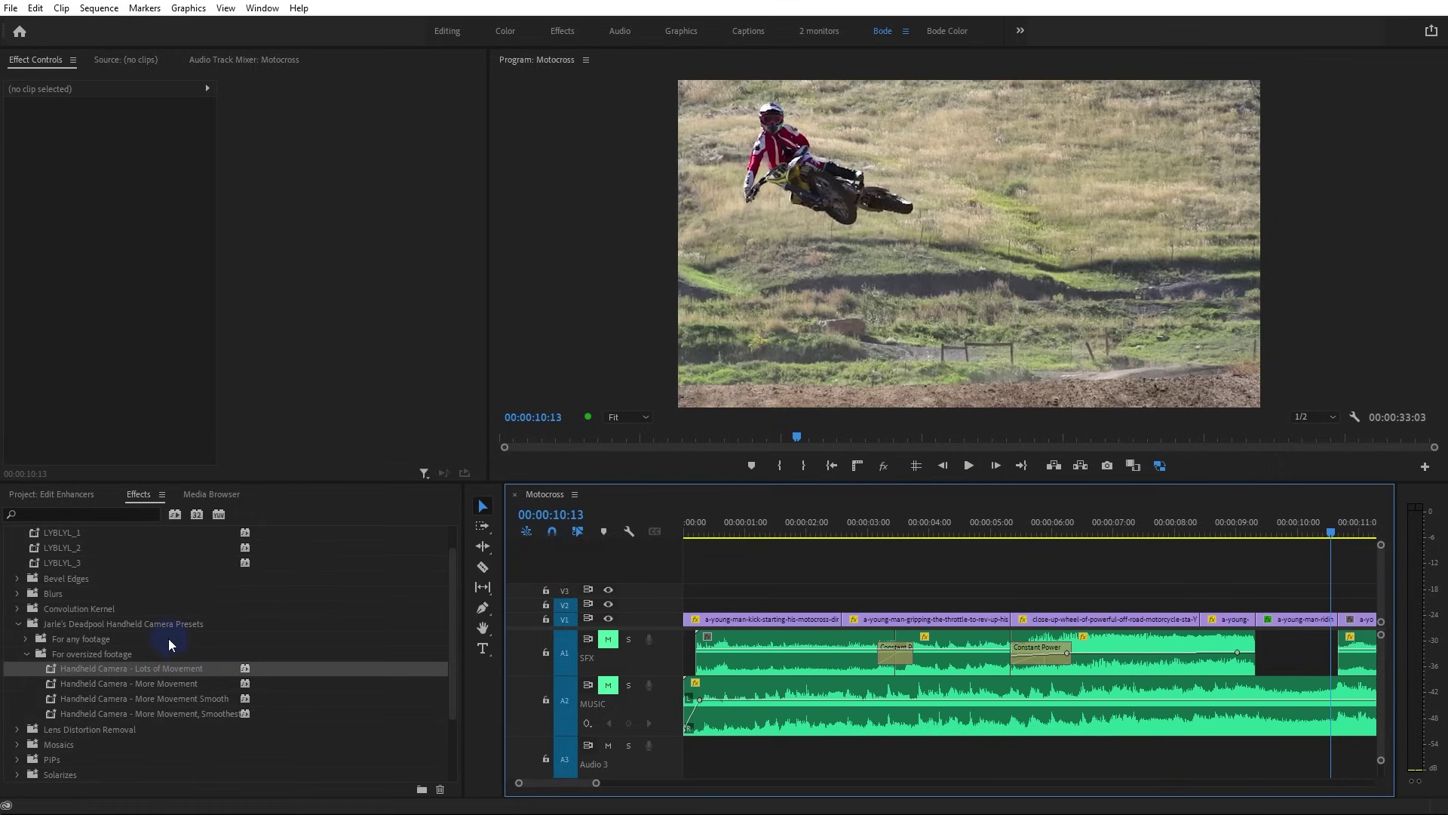
Start Import Presets from the Presets folder's context menu, then cancel it
scroll(151, 622, "up", 1)
right_click(78, 537)
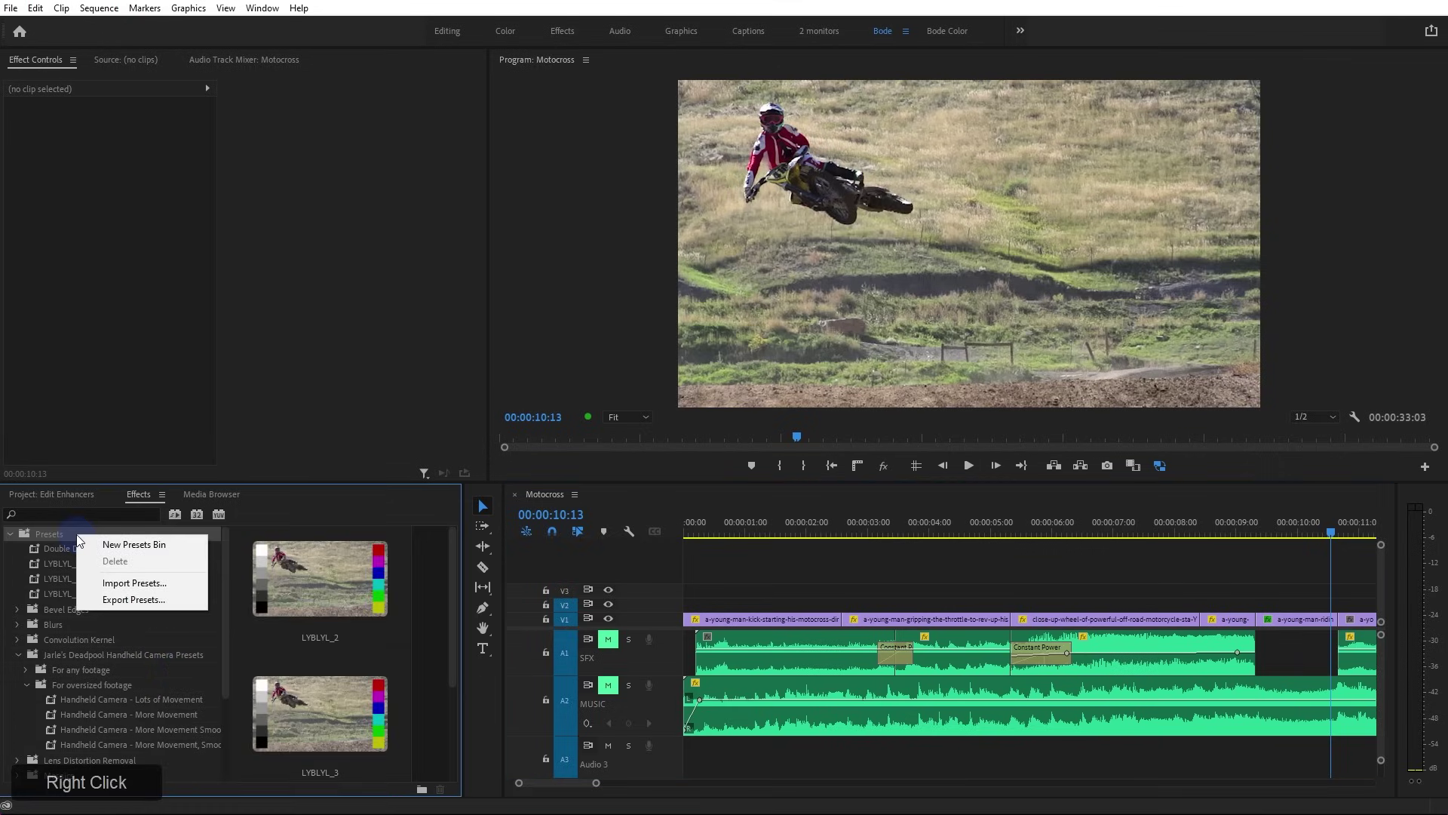
left_click(130, 583)
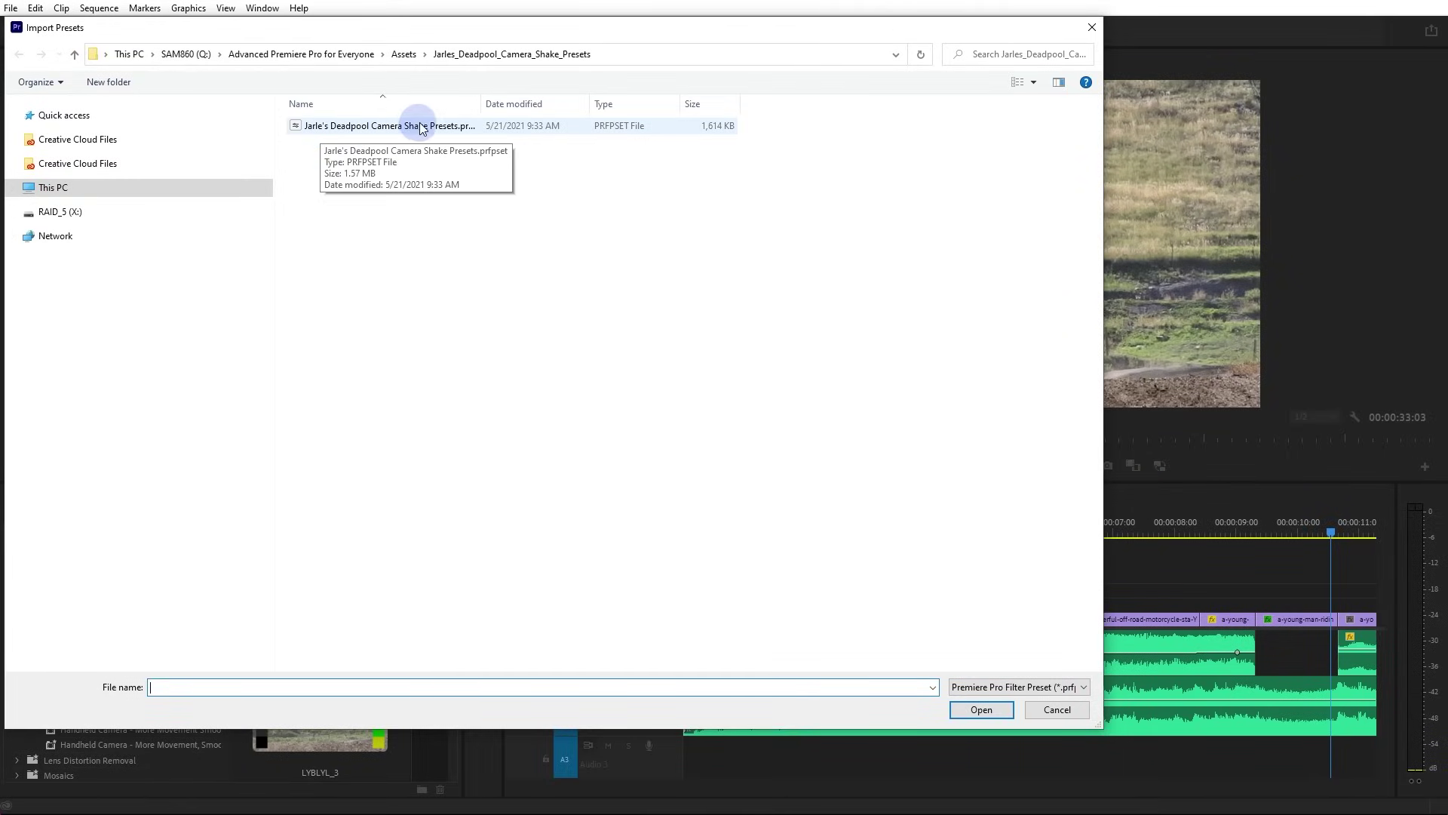
left_click(1047, 710)
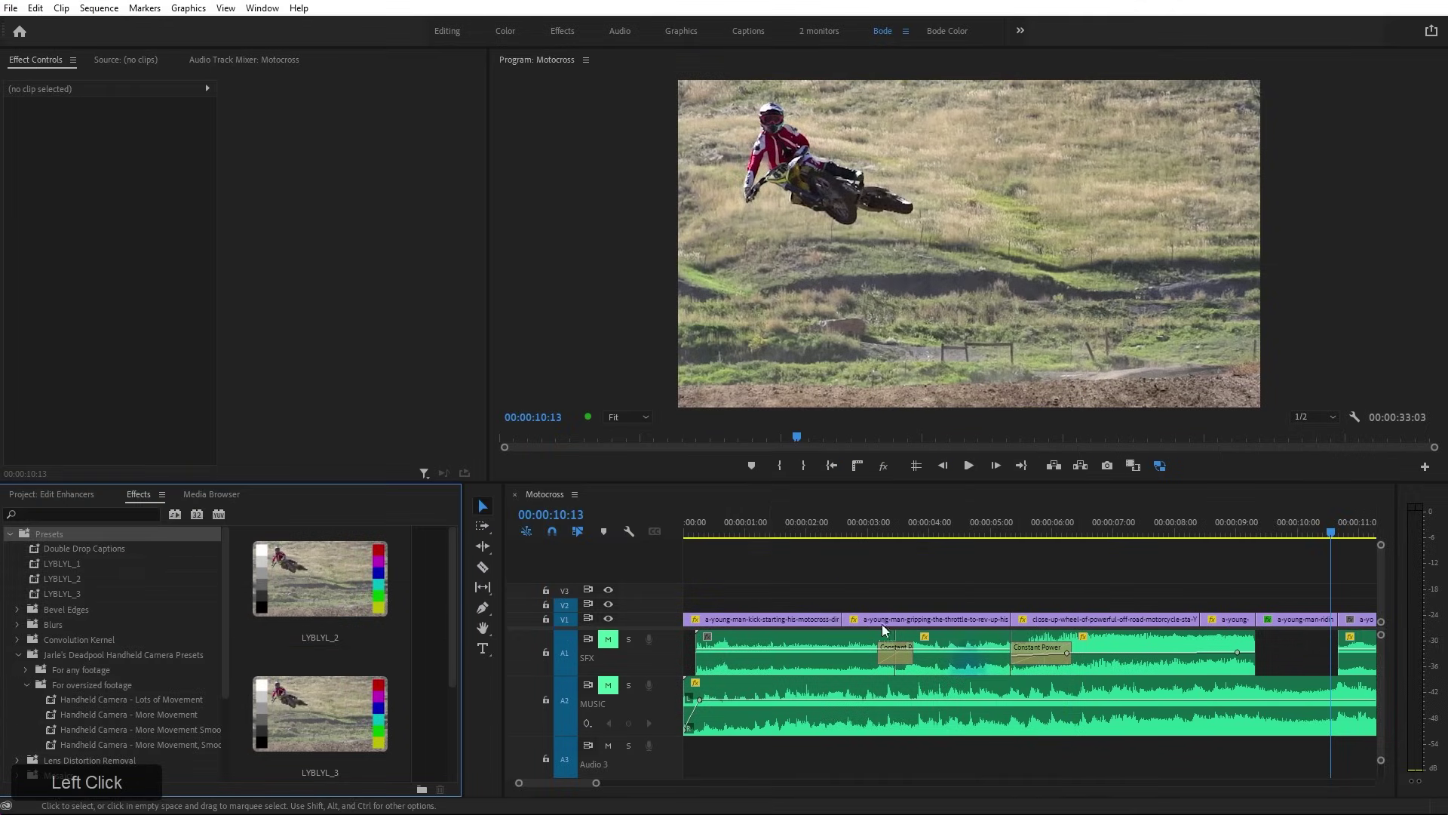
Collapse the Jarle's Deadpool Handheld Camera Presets and Presets folders in the Effects panel
scroll(99, 604, "down", 2)
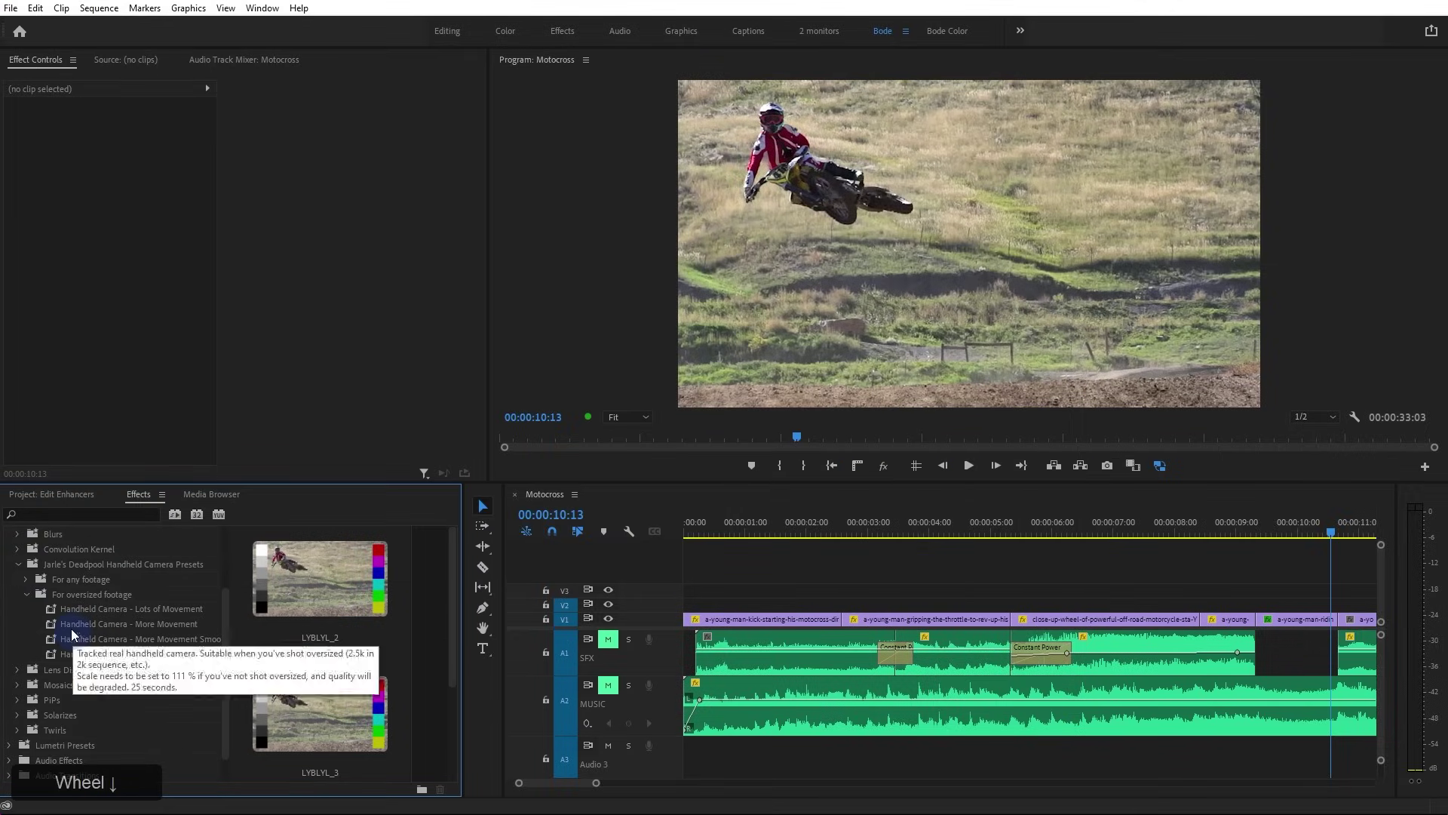
left_click(18, 564)
scroll(73, 578, "up", 2)
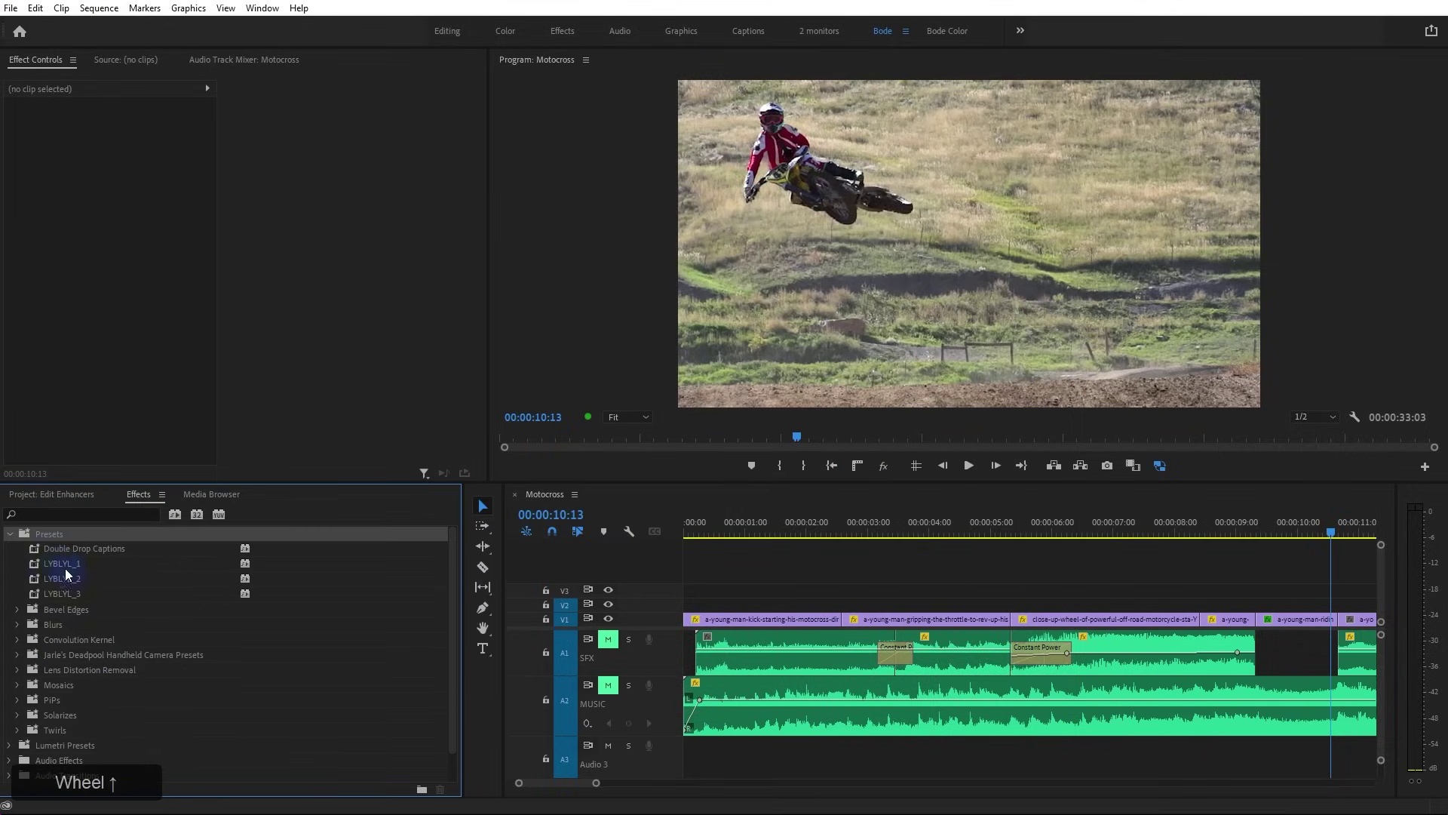
left_click(10, 534)
left_click(762, 574)
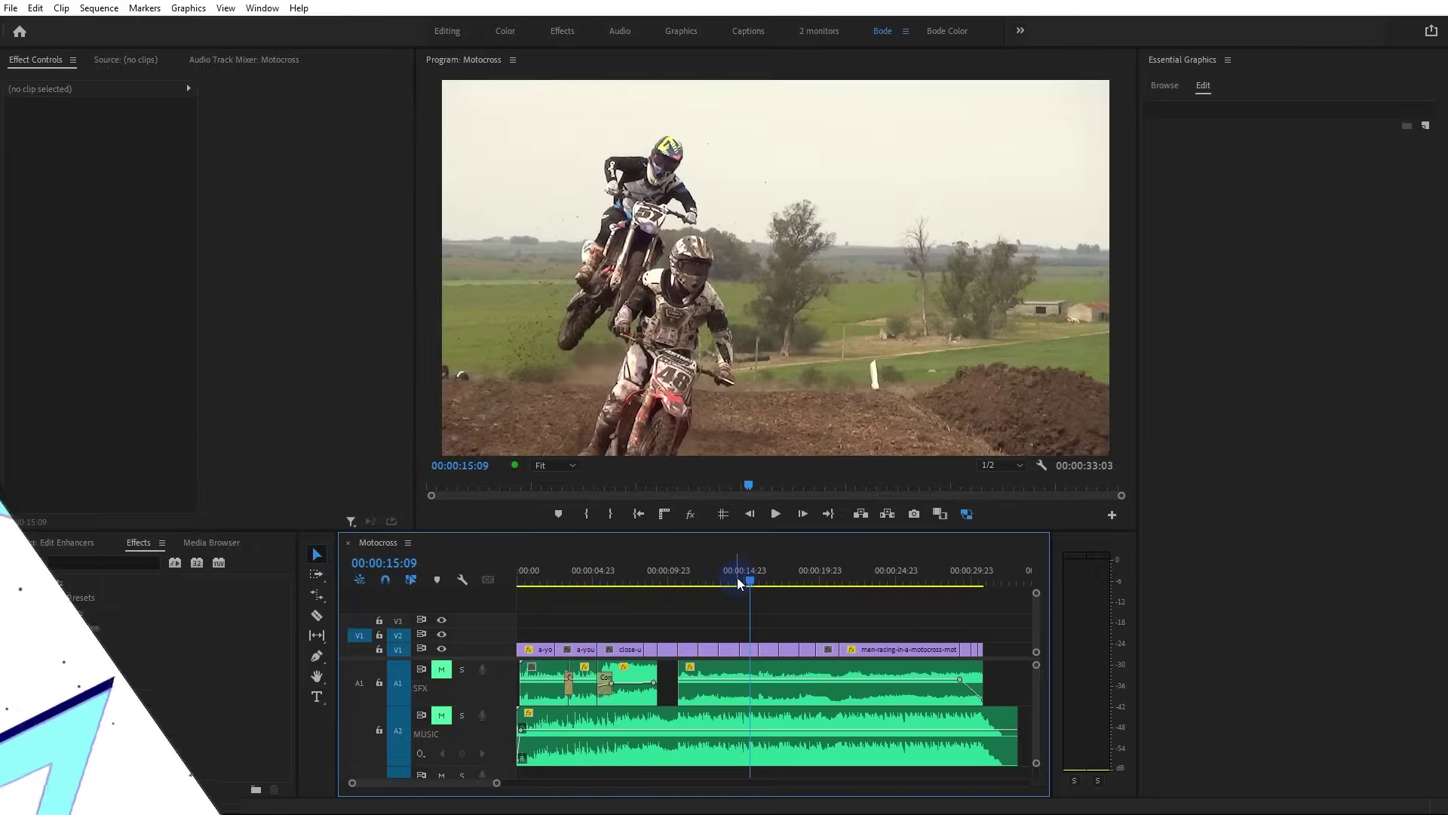
Clear the selection in the Motocross sequence timeline
left_click(743, 608)
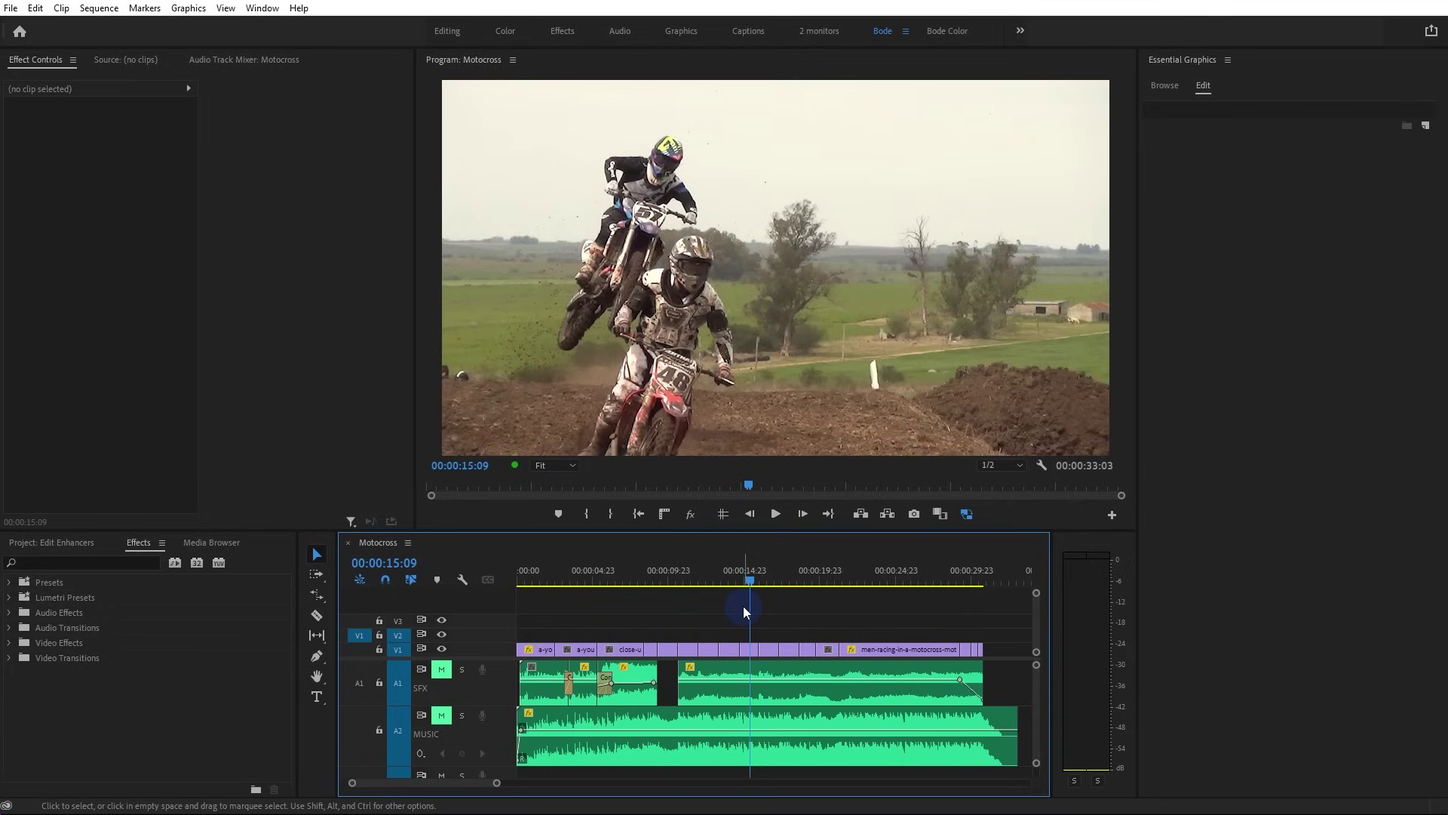
Find the riding shot, move the V1 clip up onto V2, and lengthen its end
left_click(689, 578)
mouse_move(691, 571)
left_mouse_down()
mouse_move(718, 577)
mouse_move(694, 596)
left_mouse_up()
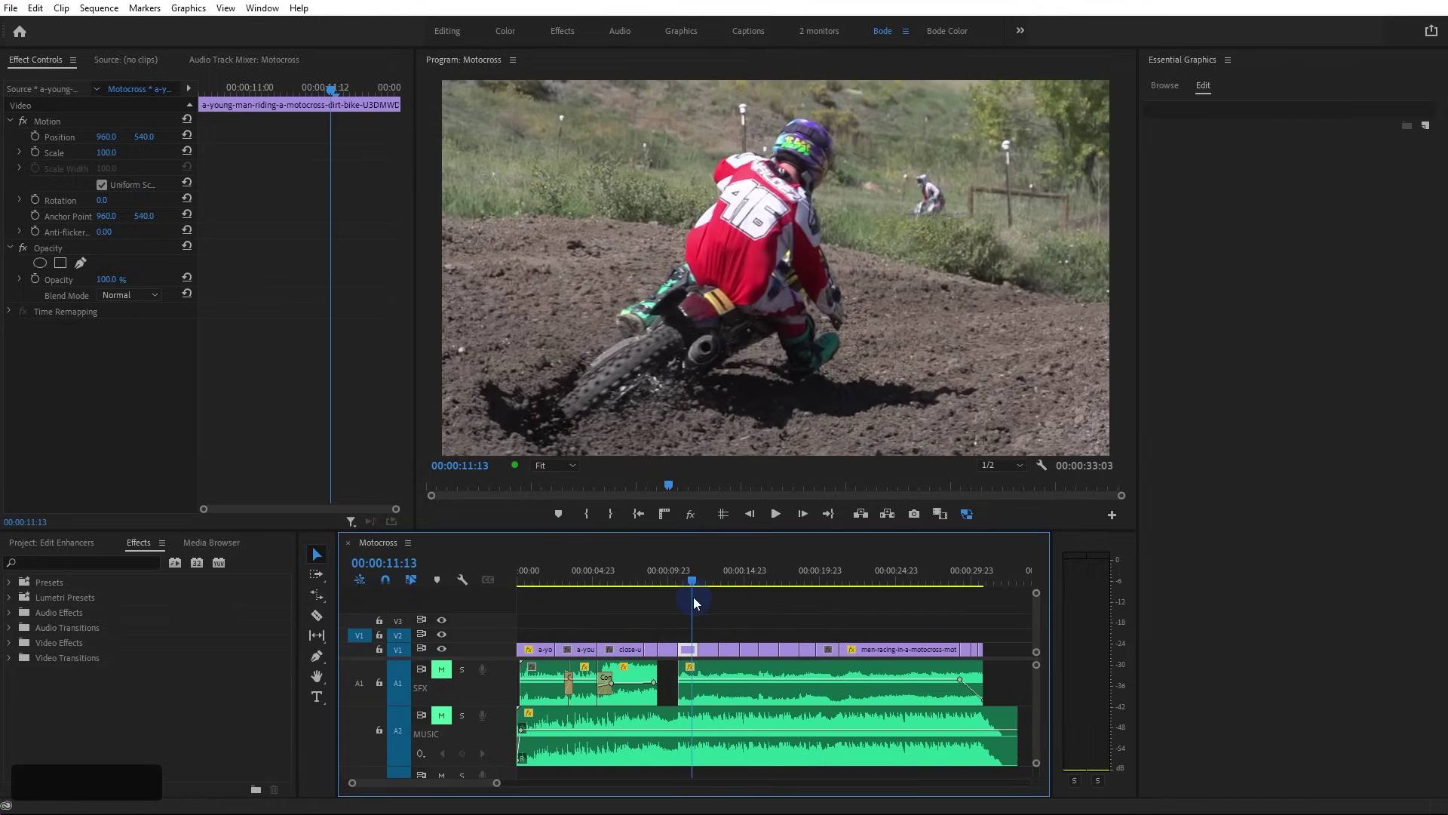
scroll(703, 632, "up", 3, "alt")
scroll(702, 631, "up", 2, "alt")
left_click(635, 639)
left_click_drag(636, 647, 571, 650)
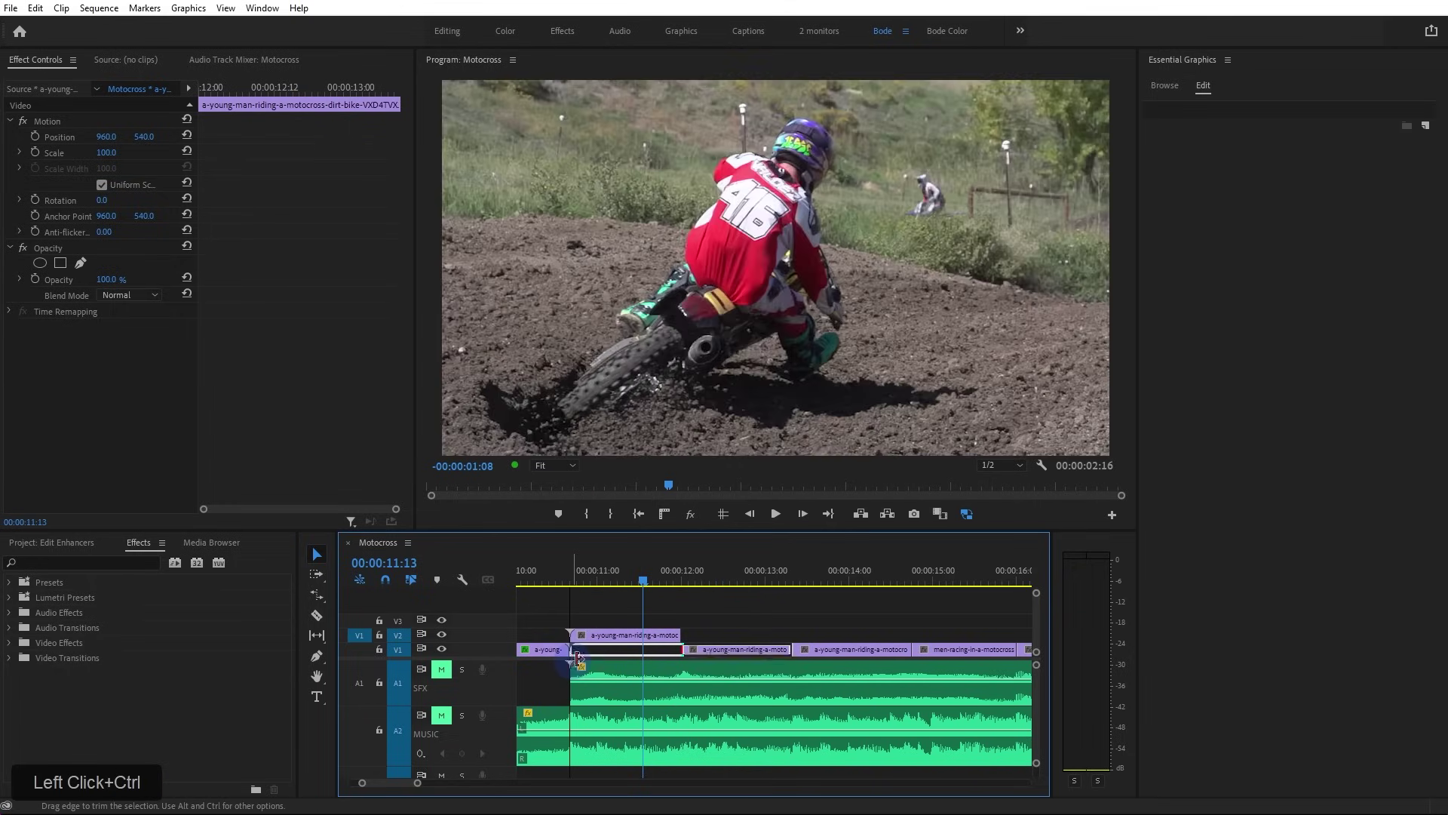
left_click_drag(672, 638, 791, 637)
Shift the V2 clip left to Position X 729 in Effect Controls
left_click(687, 641)
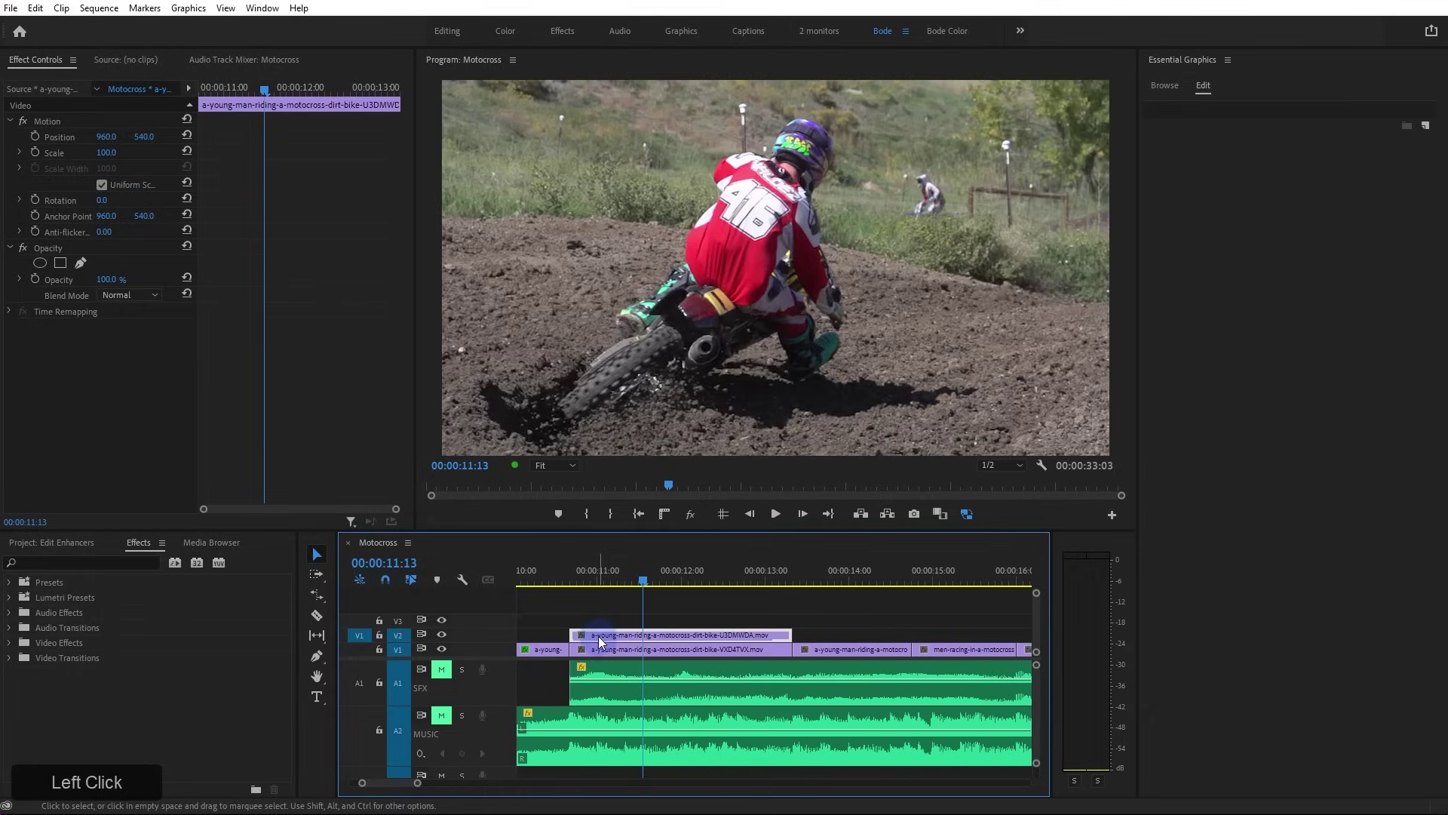
left_click(650, 639)
left_click(642, 239)
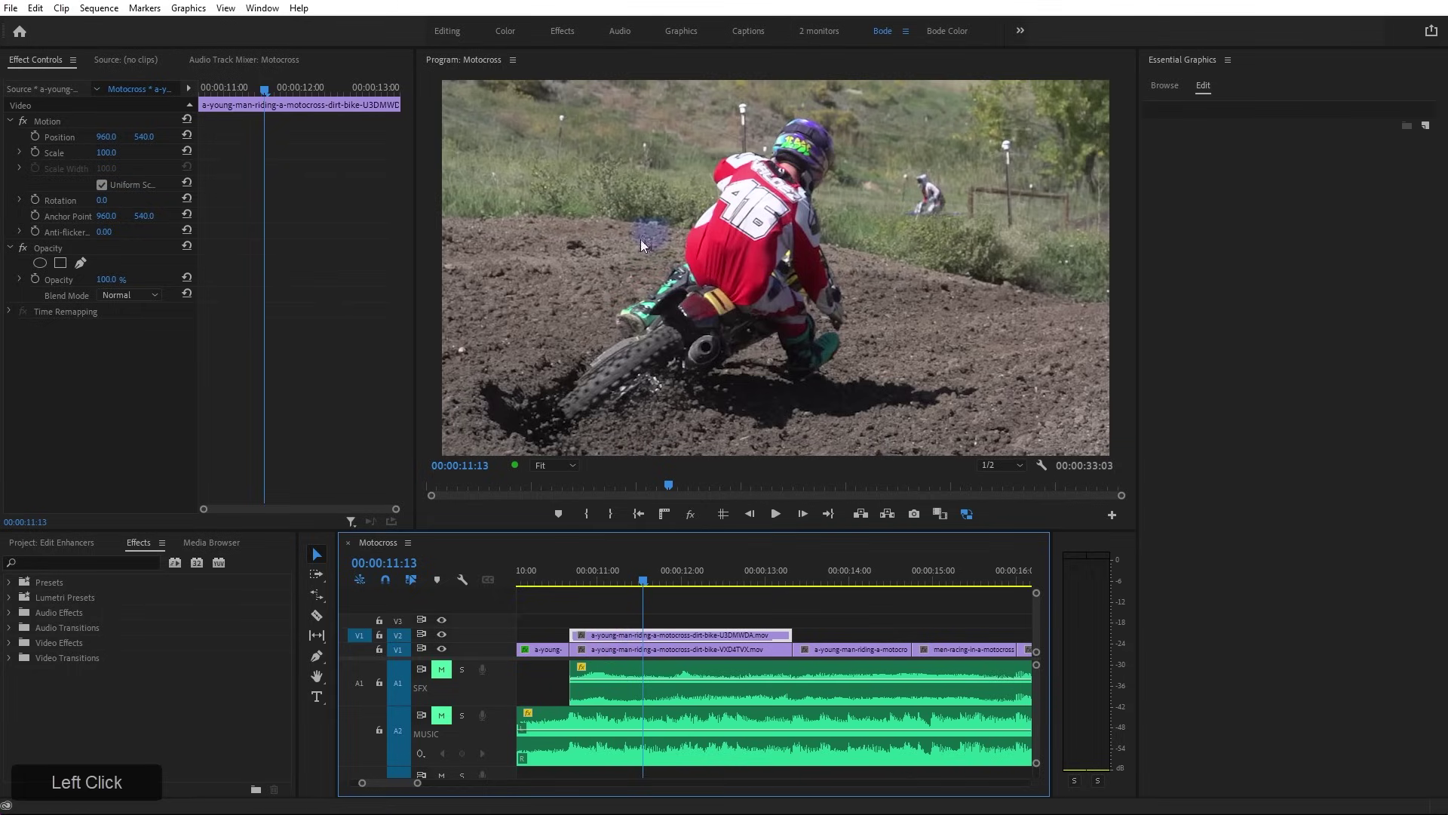
left_click(486, 263)
left_click_drag(107, 136, 30, 137)
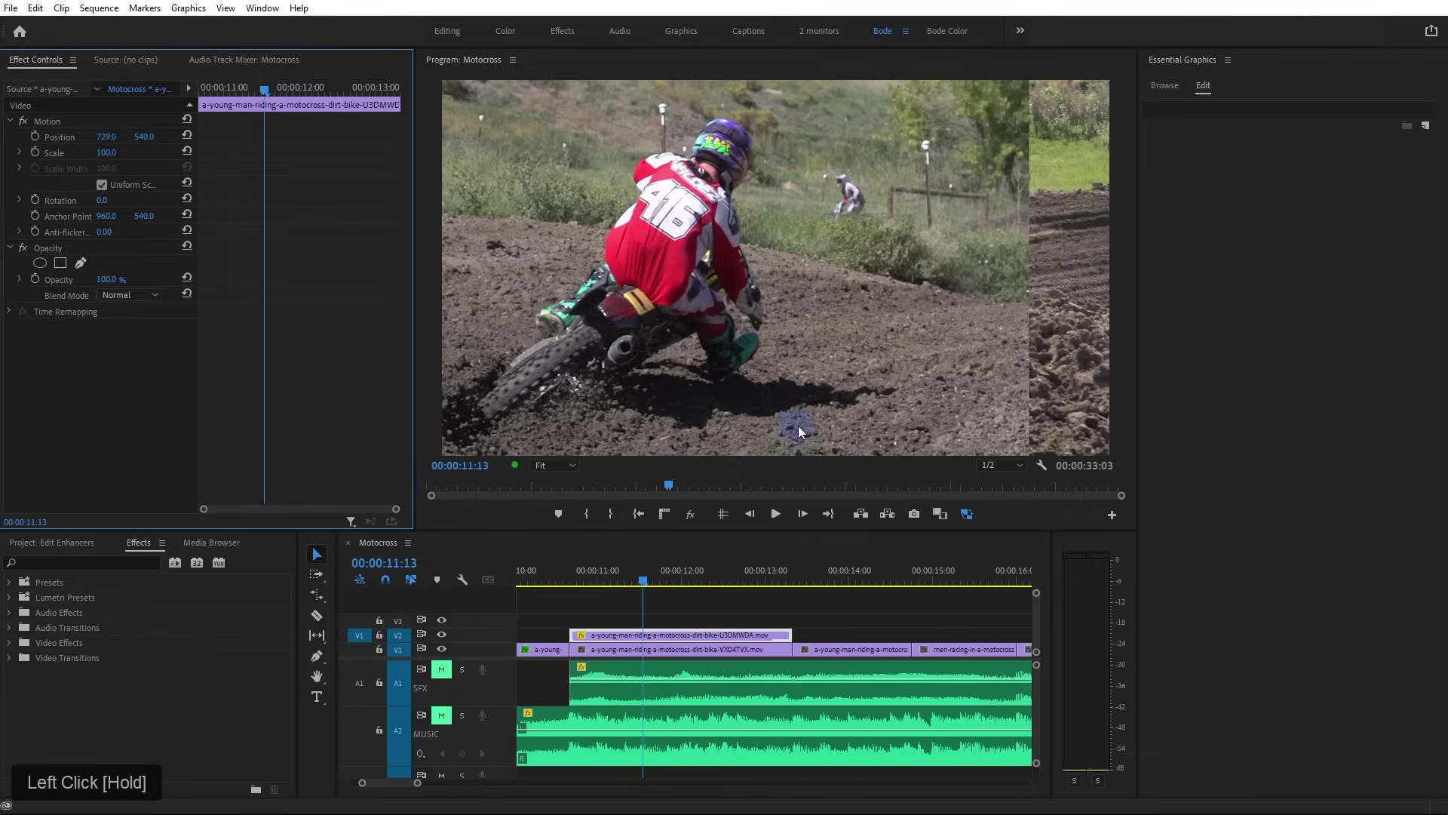
Apply the Crop effect to the V2 clip and set Crop Right to 36.8%
left_click(112, 563)
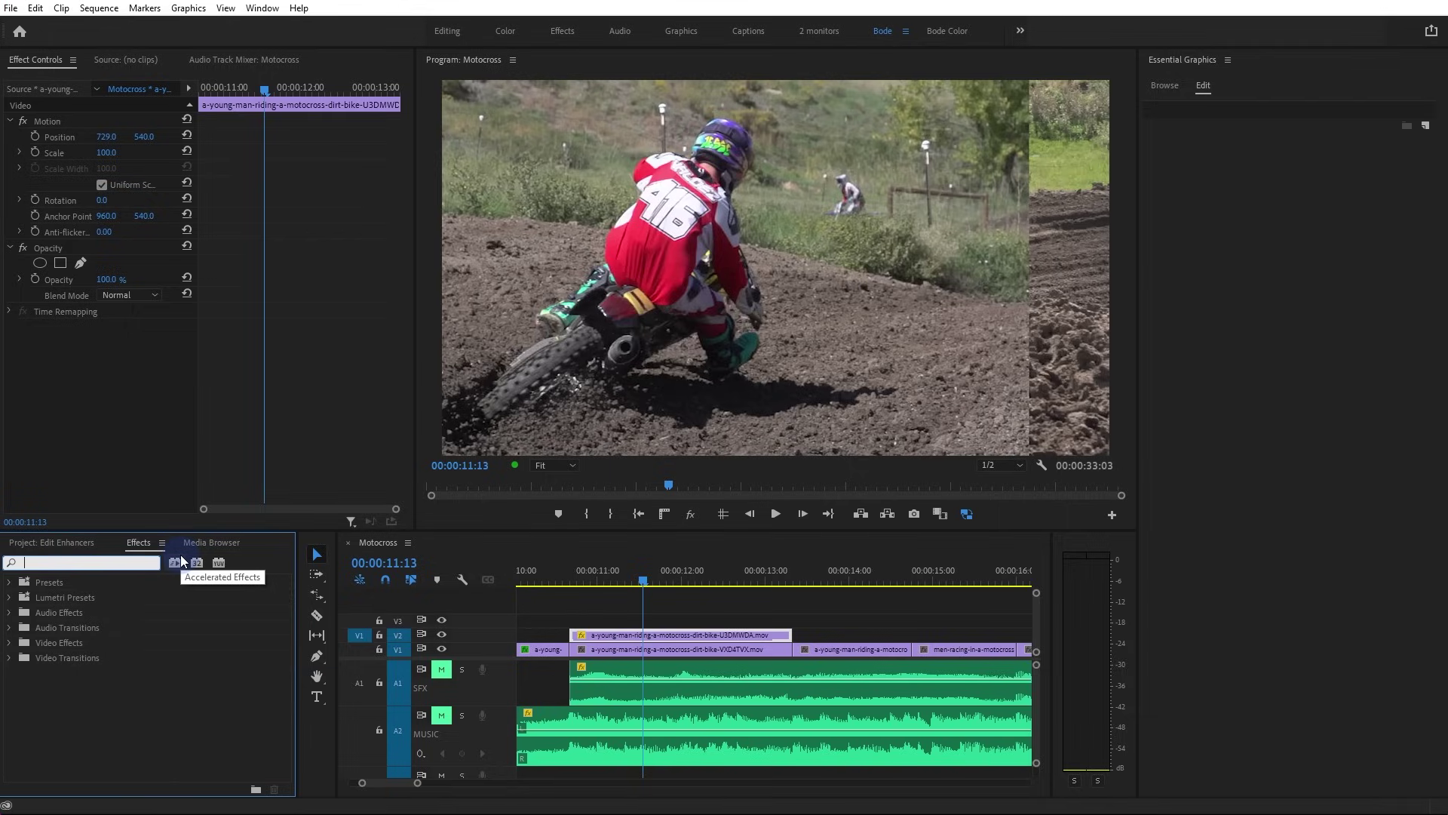
type("crop")
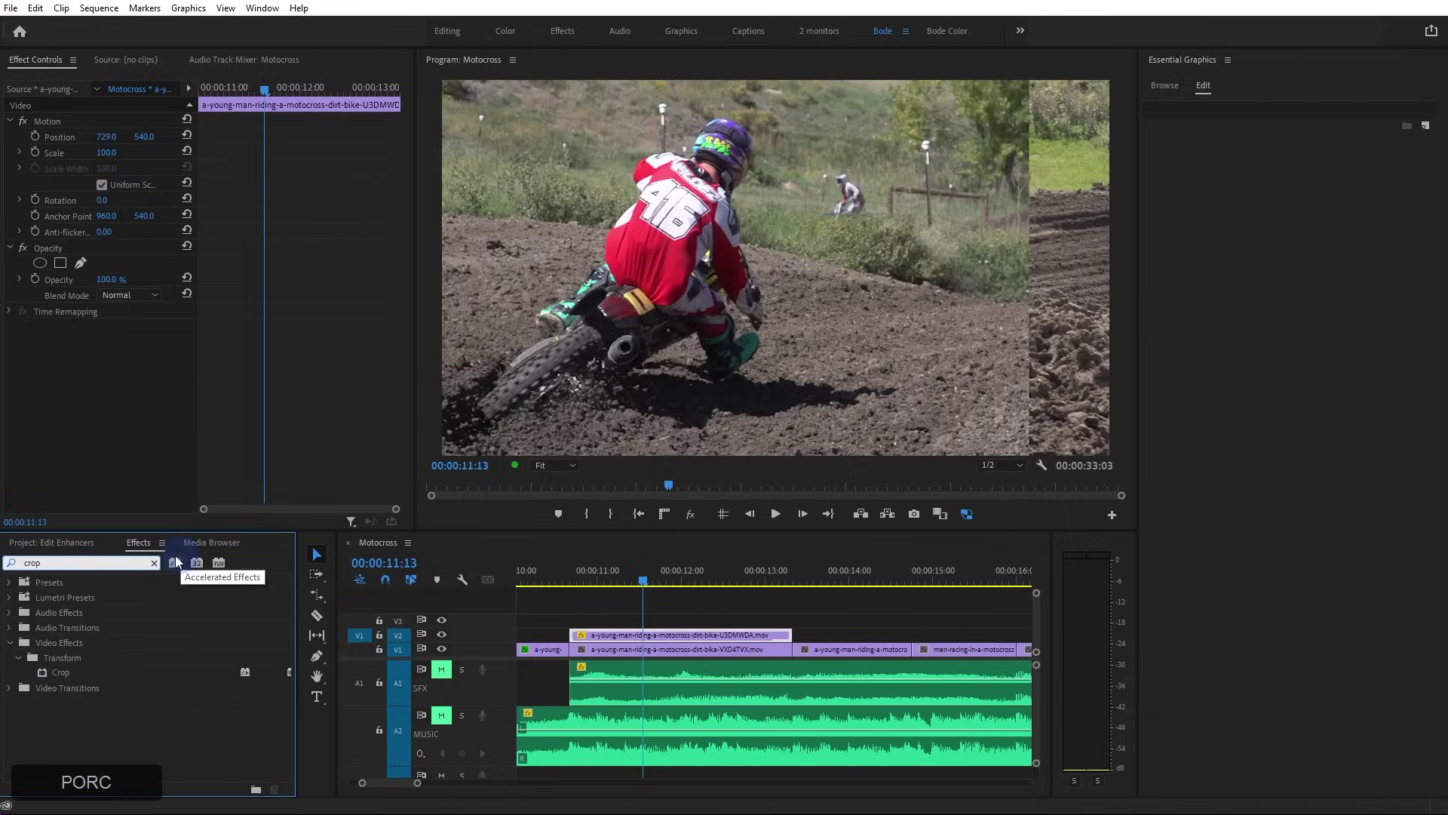
left_click_drag(57, 672, 606, 634)
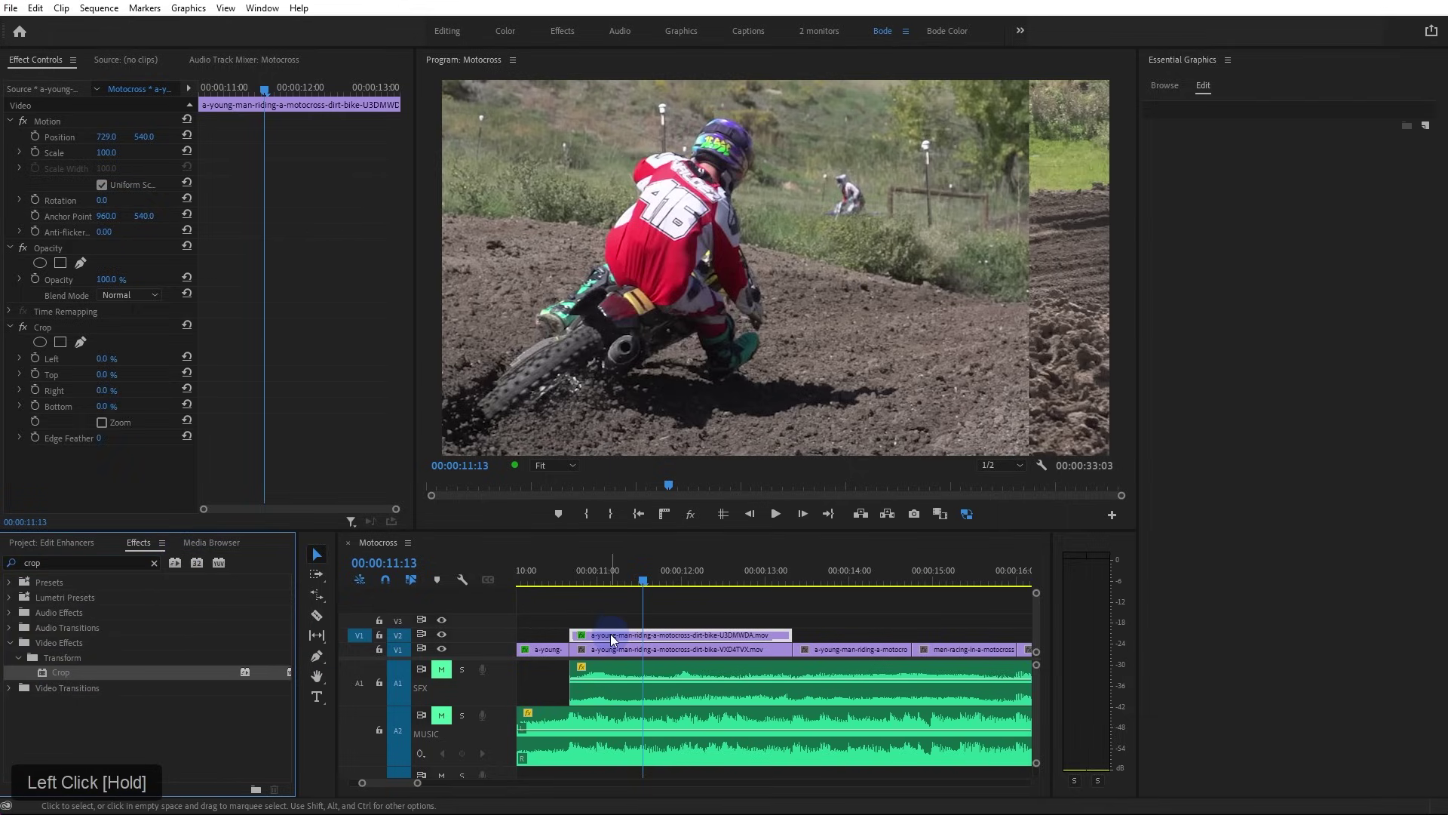
left_click_drag(199, 107, 248, 107)
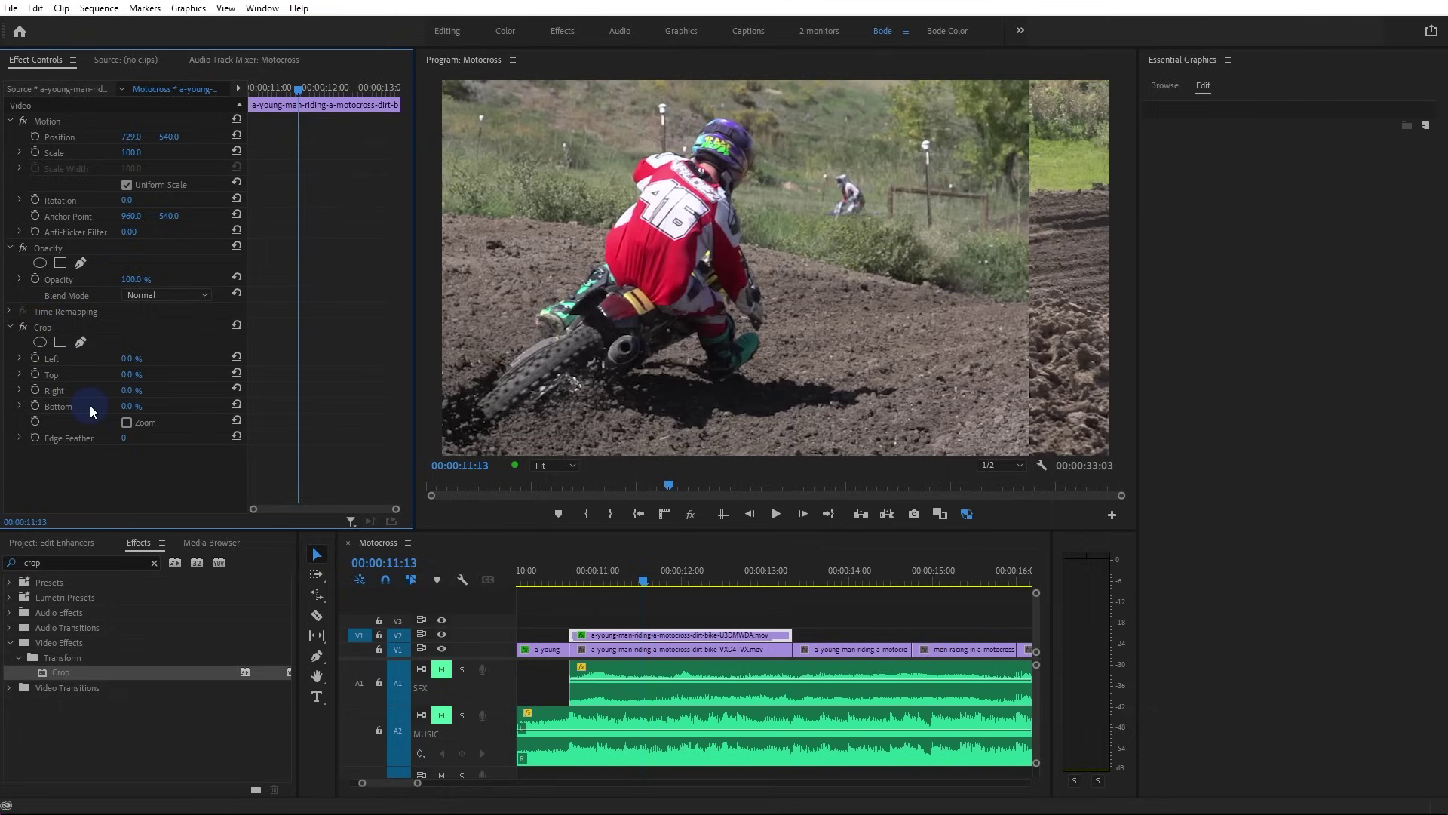
left_click_drag(128, 397, 372, 162)
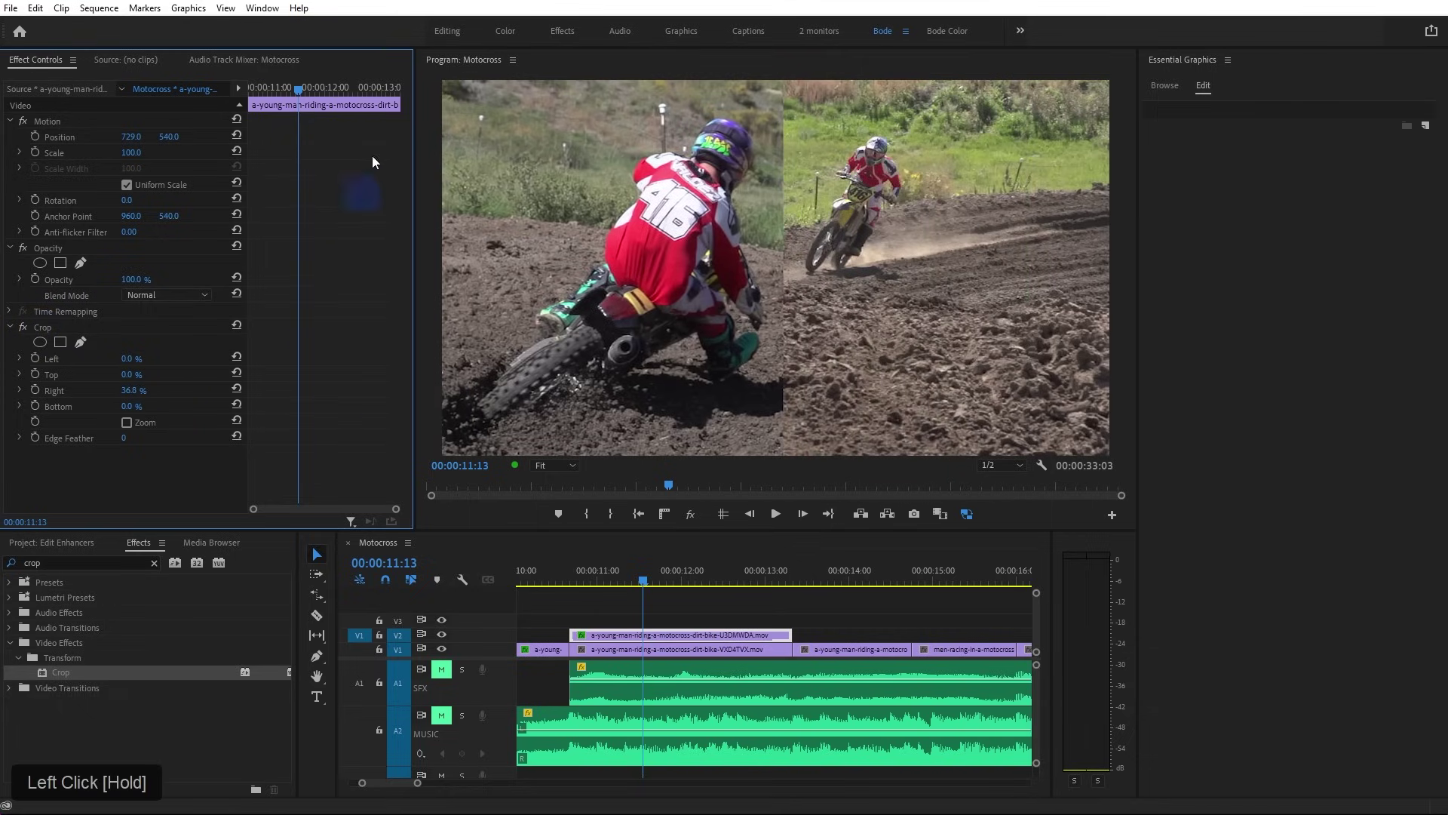
Turn on guides and place the vertical guide at 960, viewing the program at 100%
left_click(715, 519)
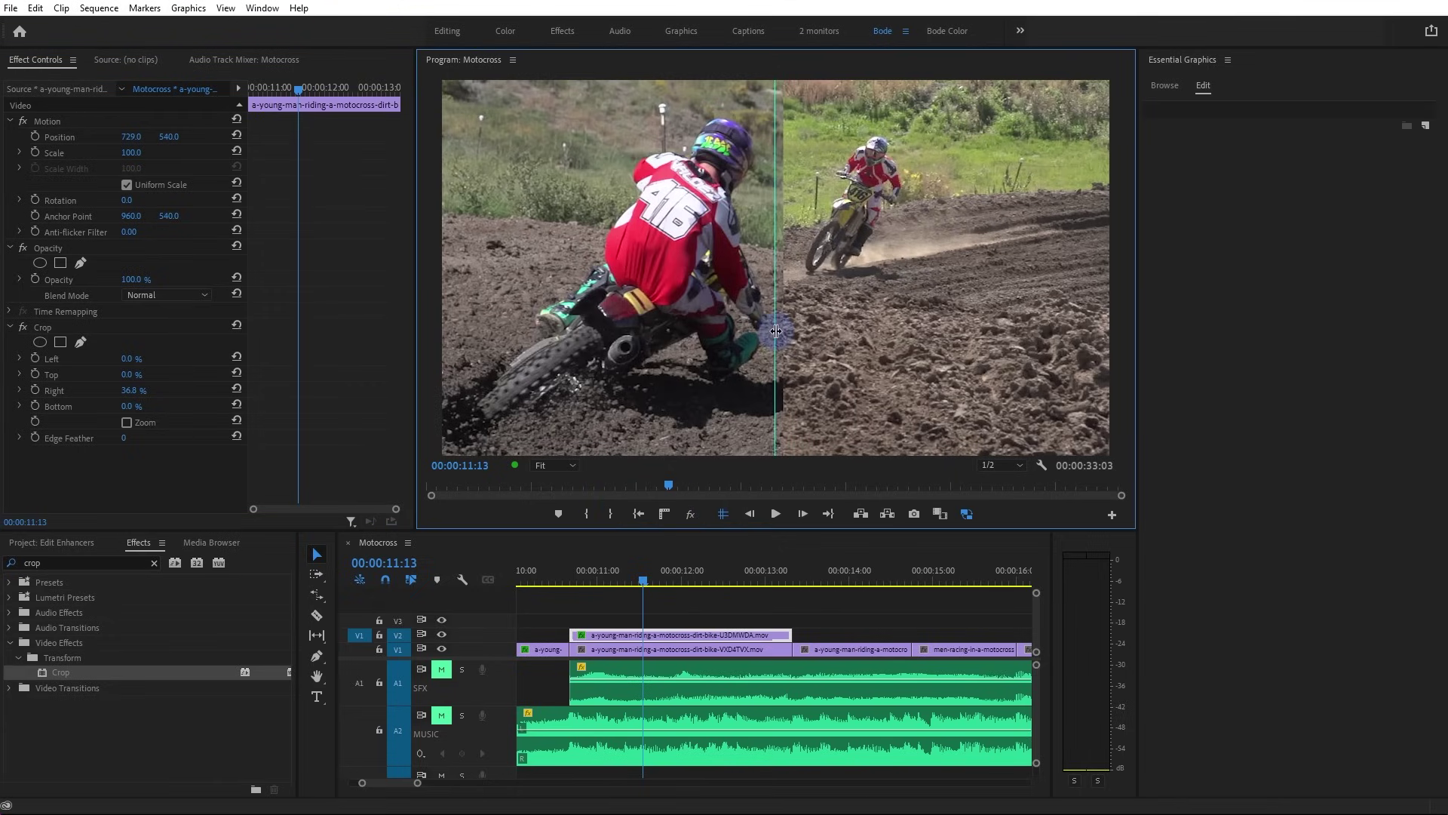
left_click_drag(776, 403, 775, 402)
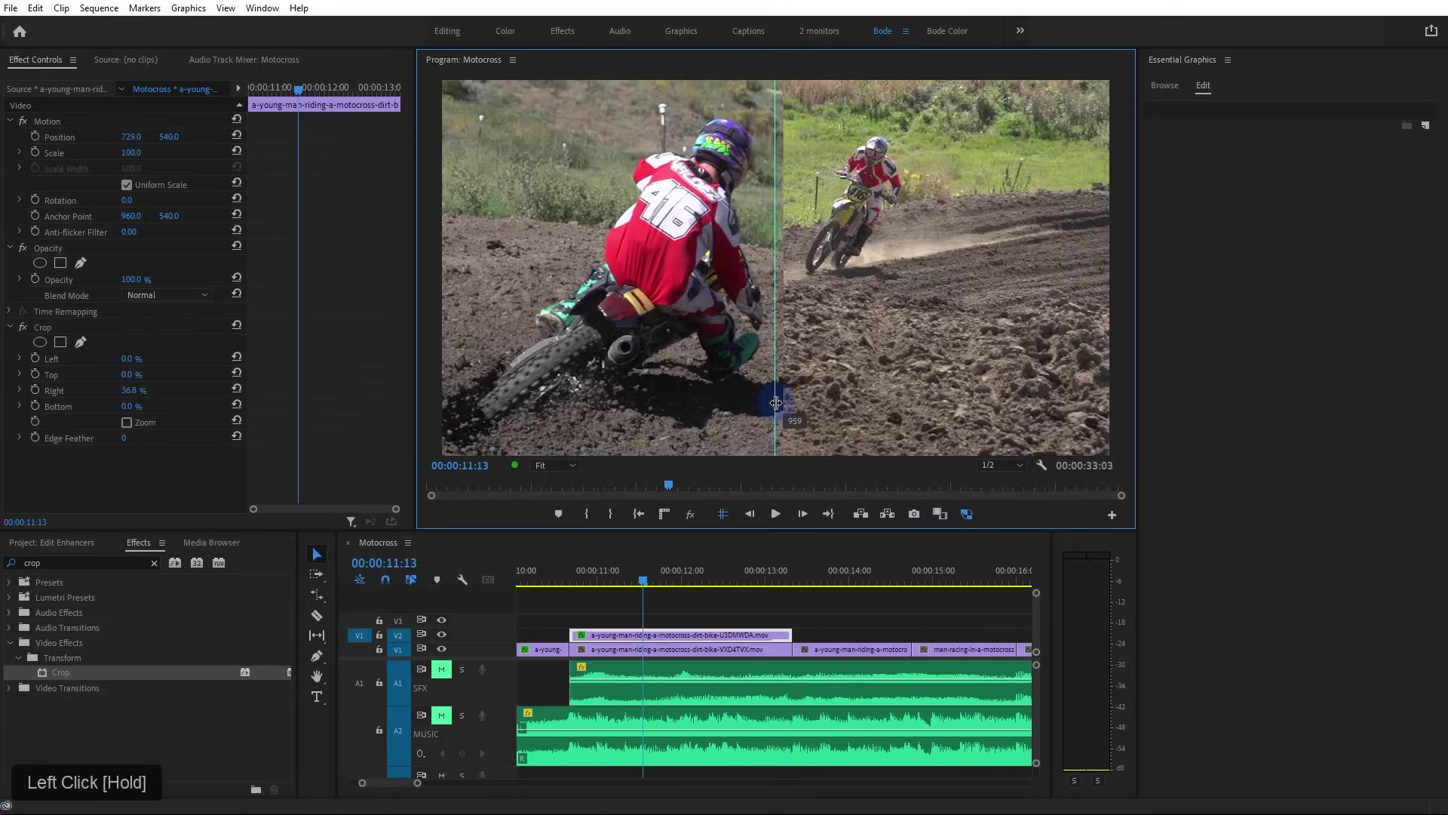
left_click_drag(776, 404, 776, 404)
left_click(554, 465)
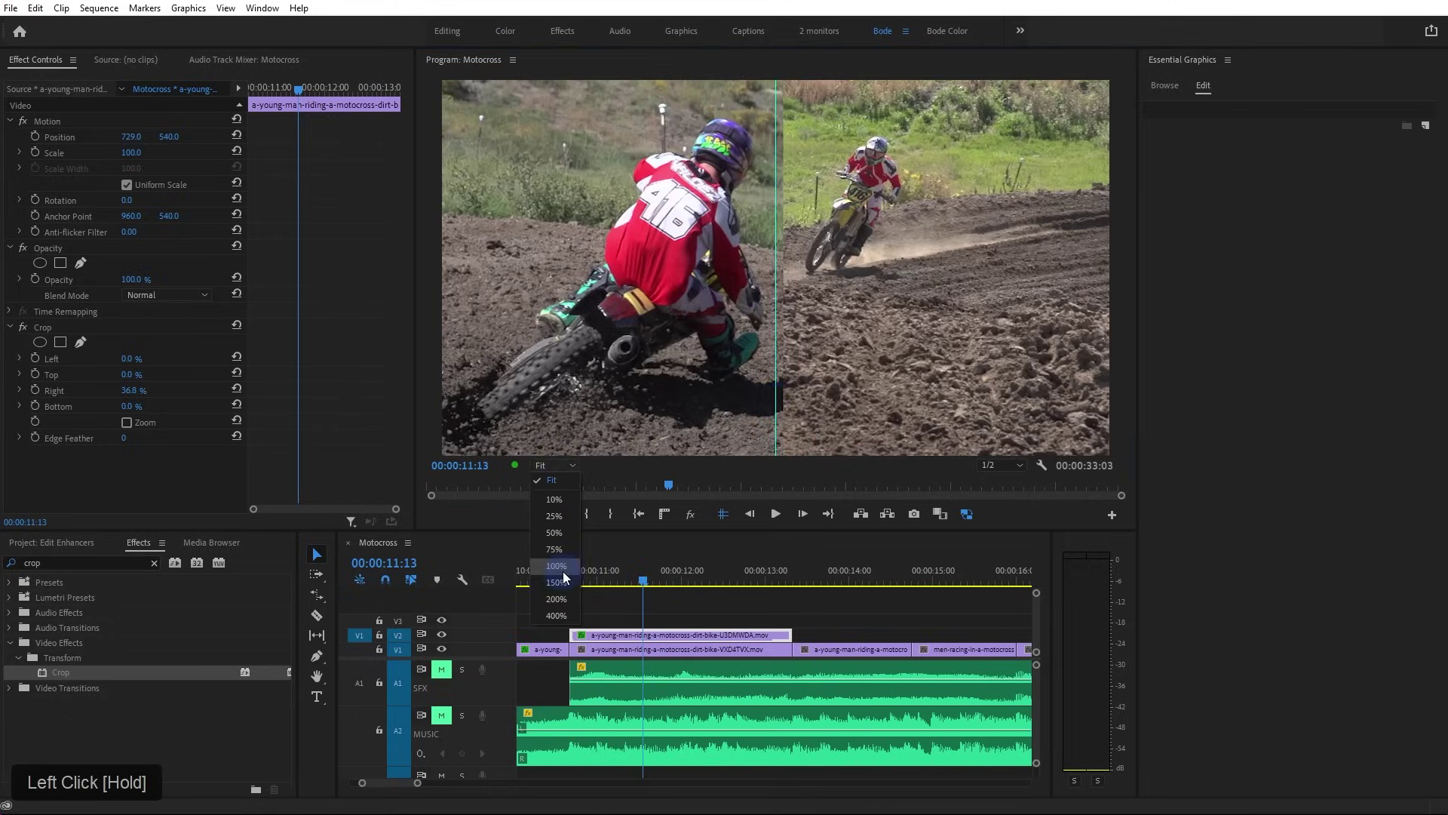
left_click(563, 572)
left_click_drag(776, 235, 776, 239)
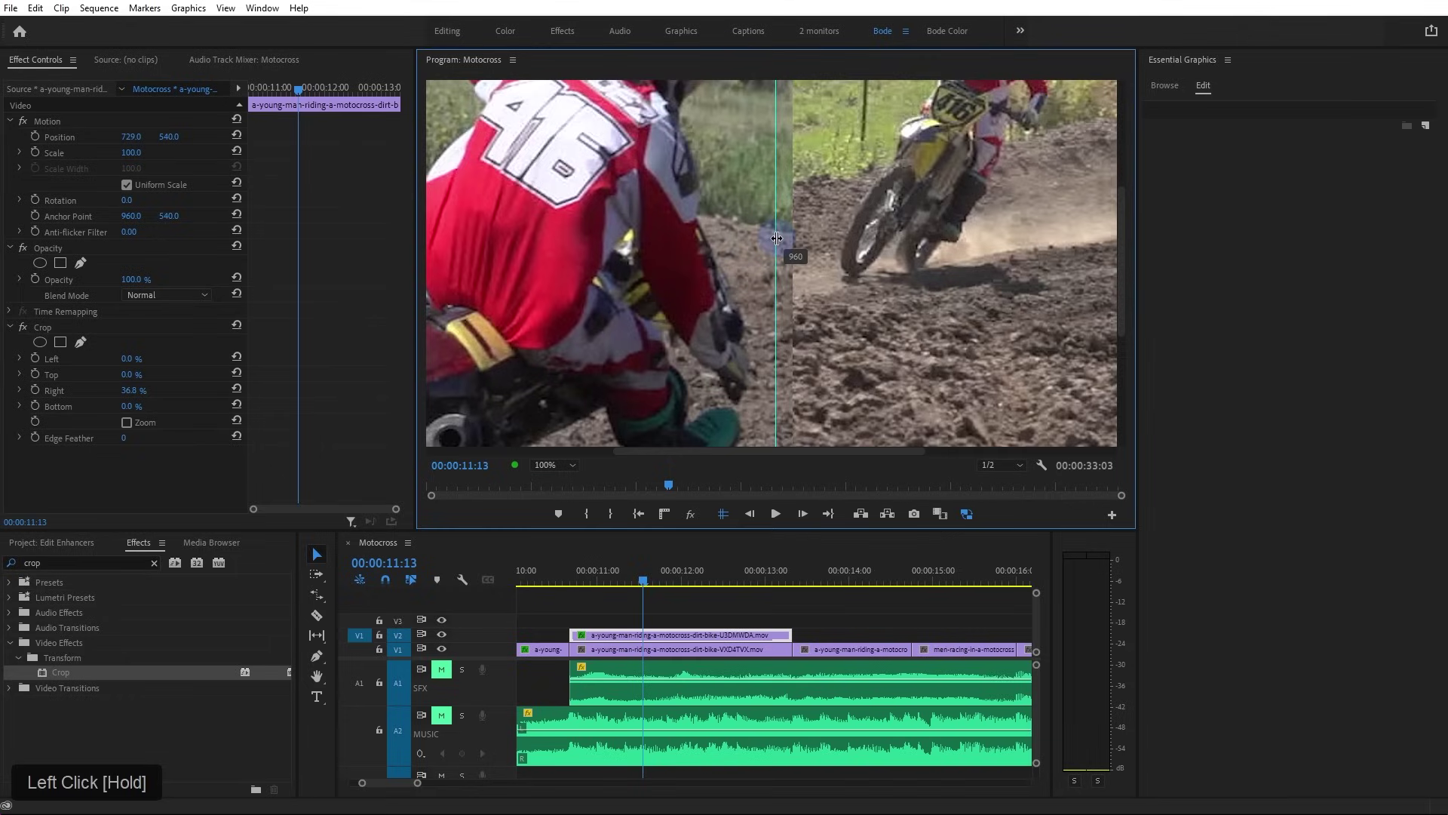
left_click_drag(776, 238, 776, 239)
Drag the crop edge to the guide for 38% Crop Right, then fit the monitor and select the V1 clip
left_click(53, 328)
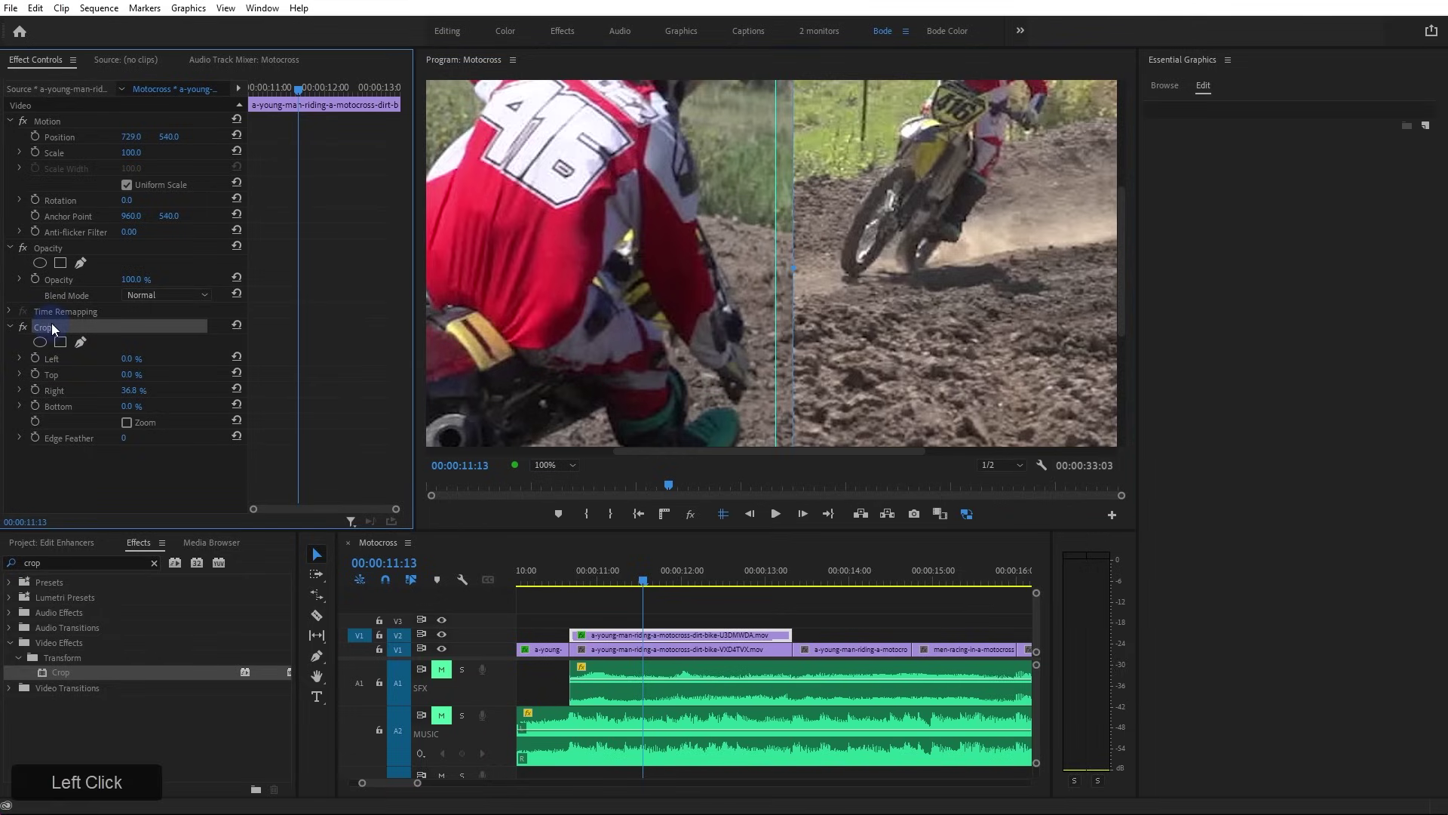
left_click_drag(792, 274, 776, 278)
left_click_drag(773, 266, 776, 266)
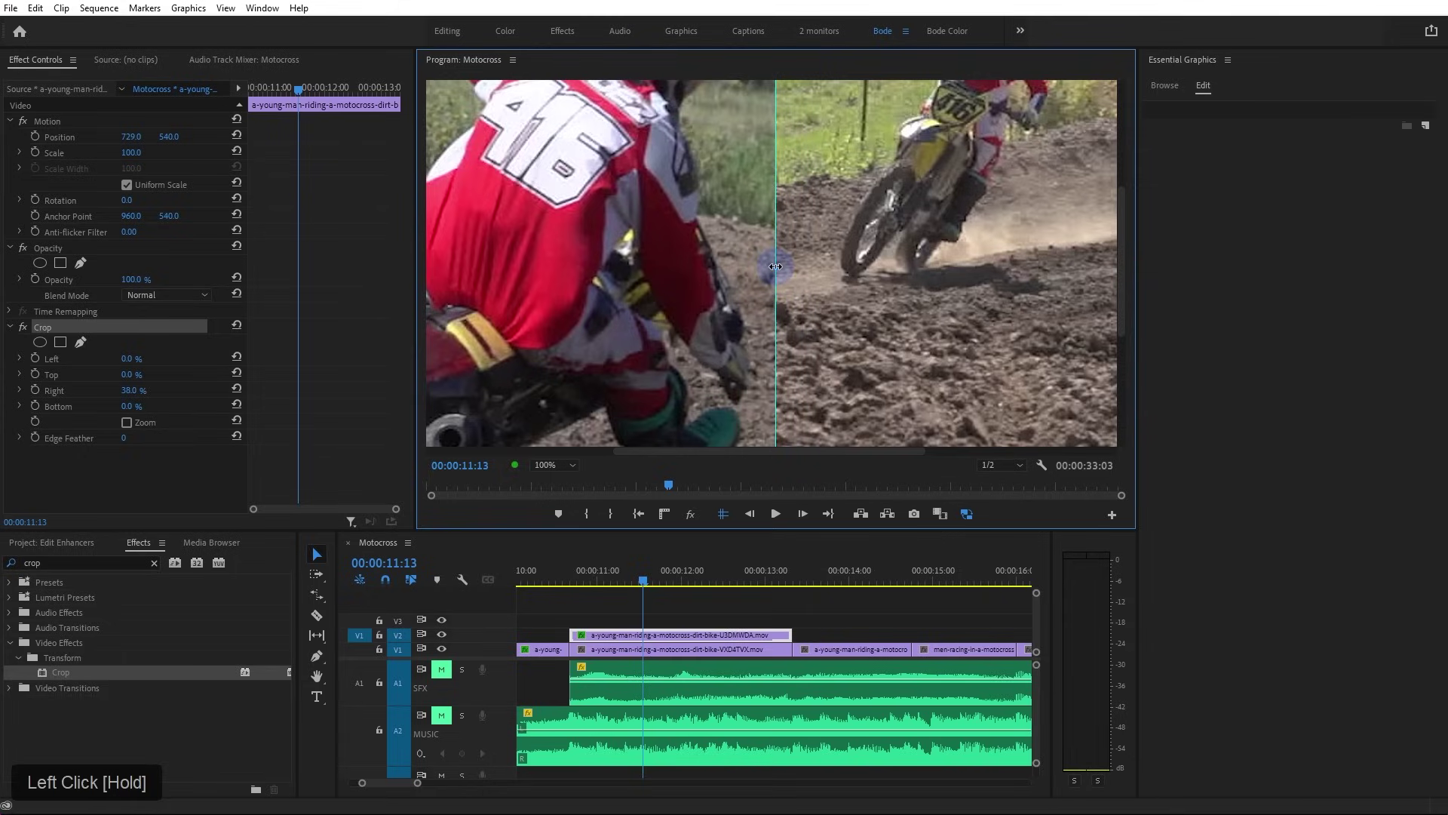
left_click(554, 465)
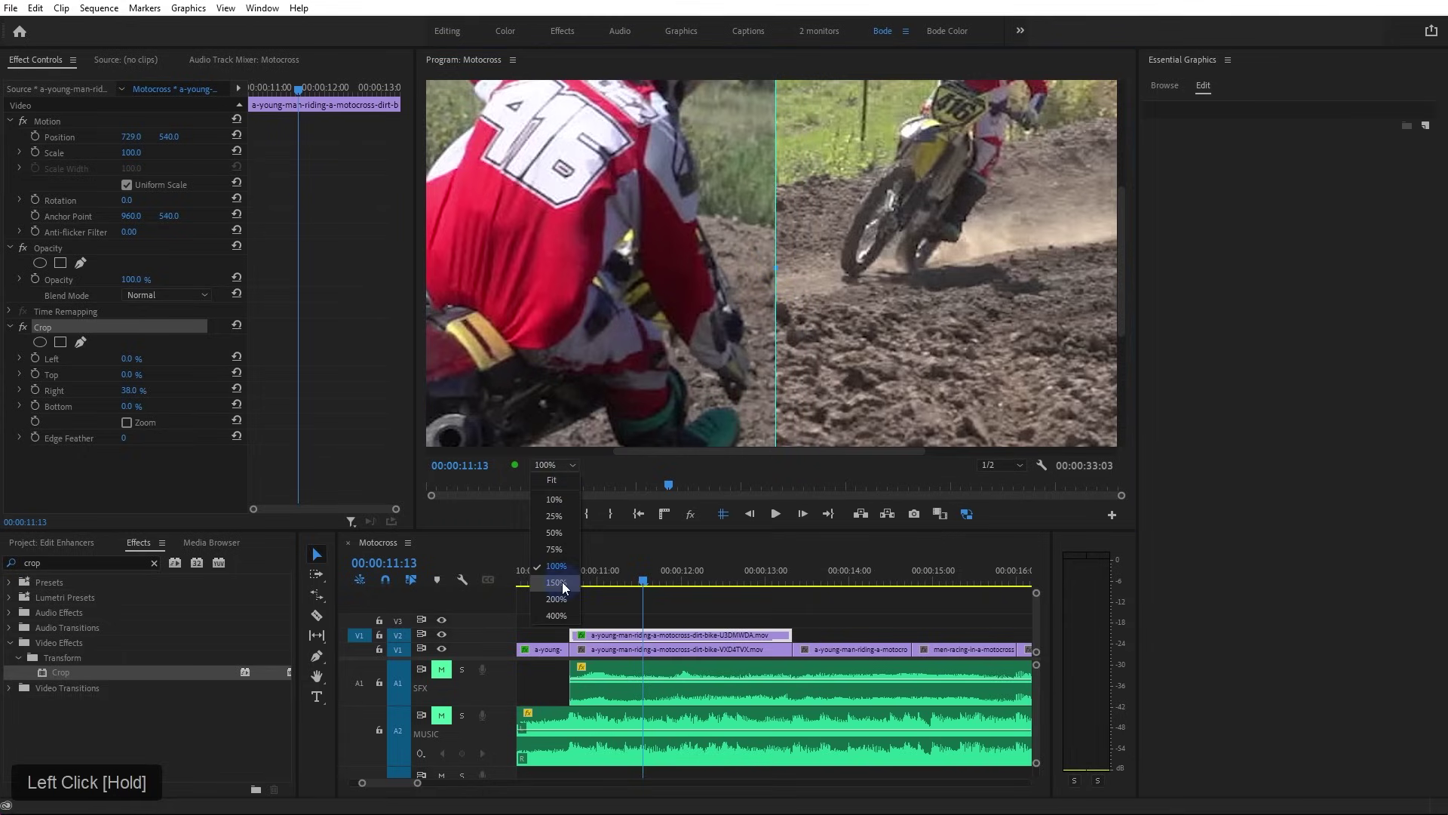
left_click(562, 582)
left_click_drag(776, 281, 777, 277)
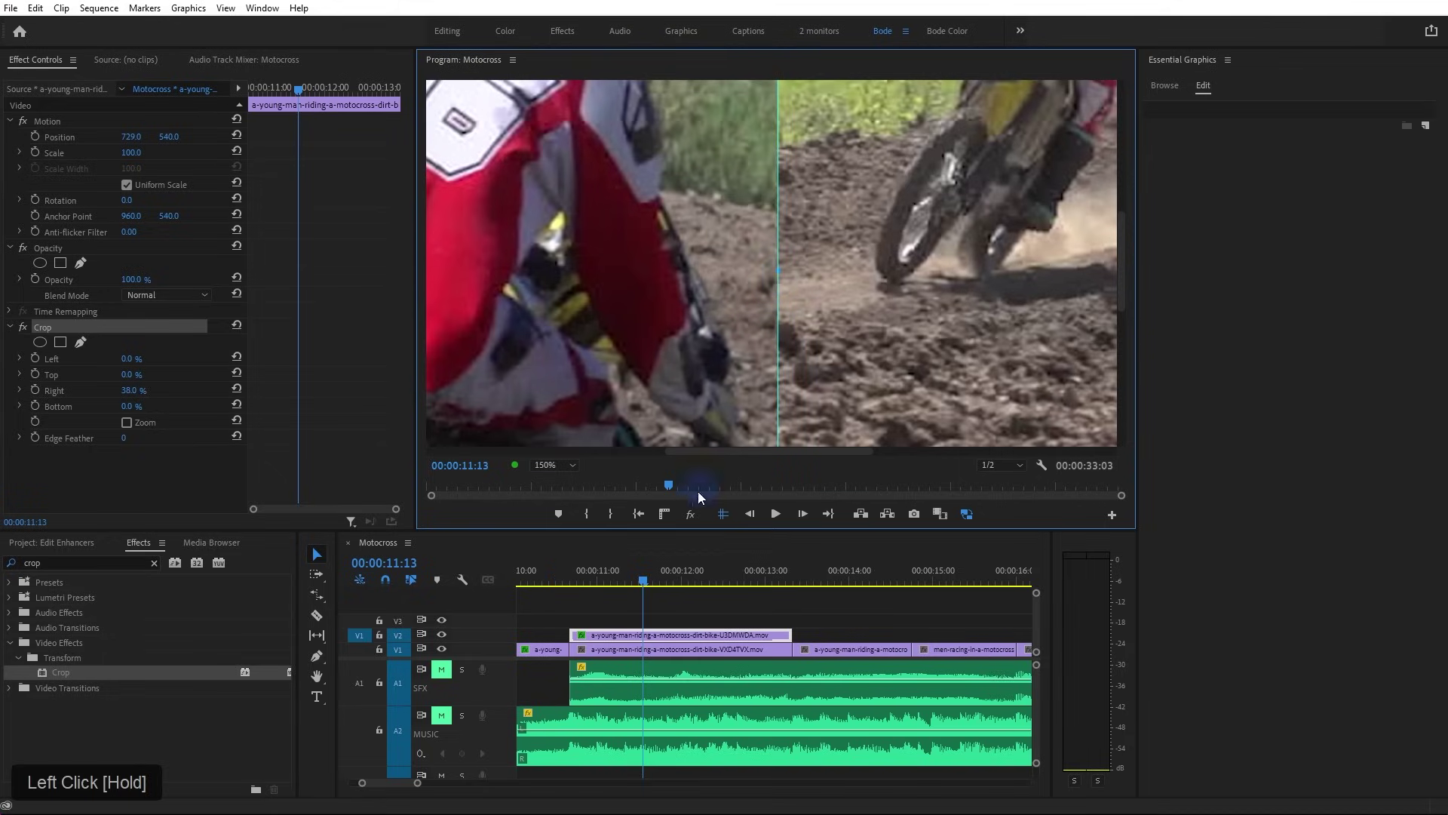
left_click(567, 464)
left_click(563, 479)
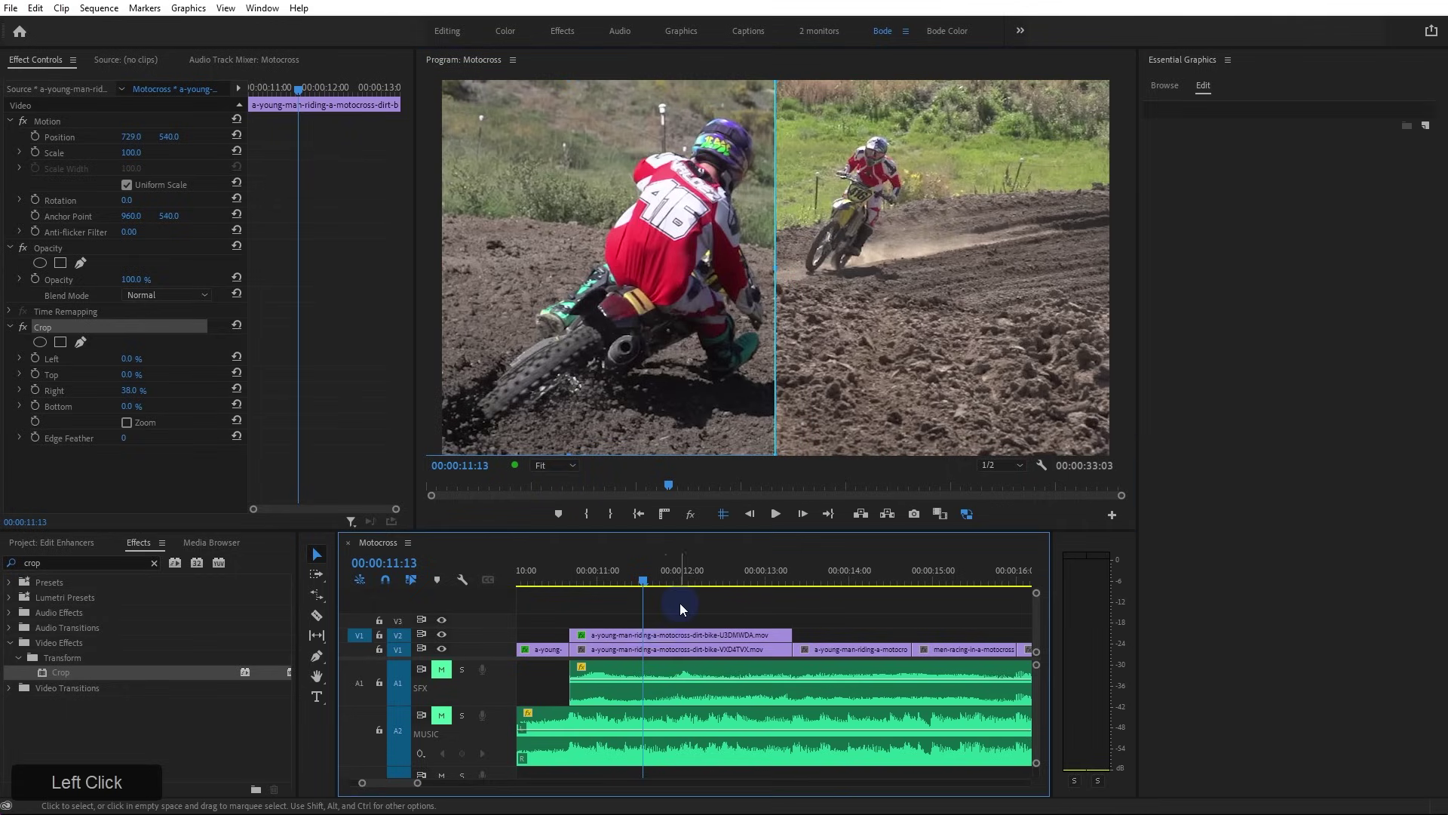
left_click(654, 650)
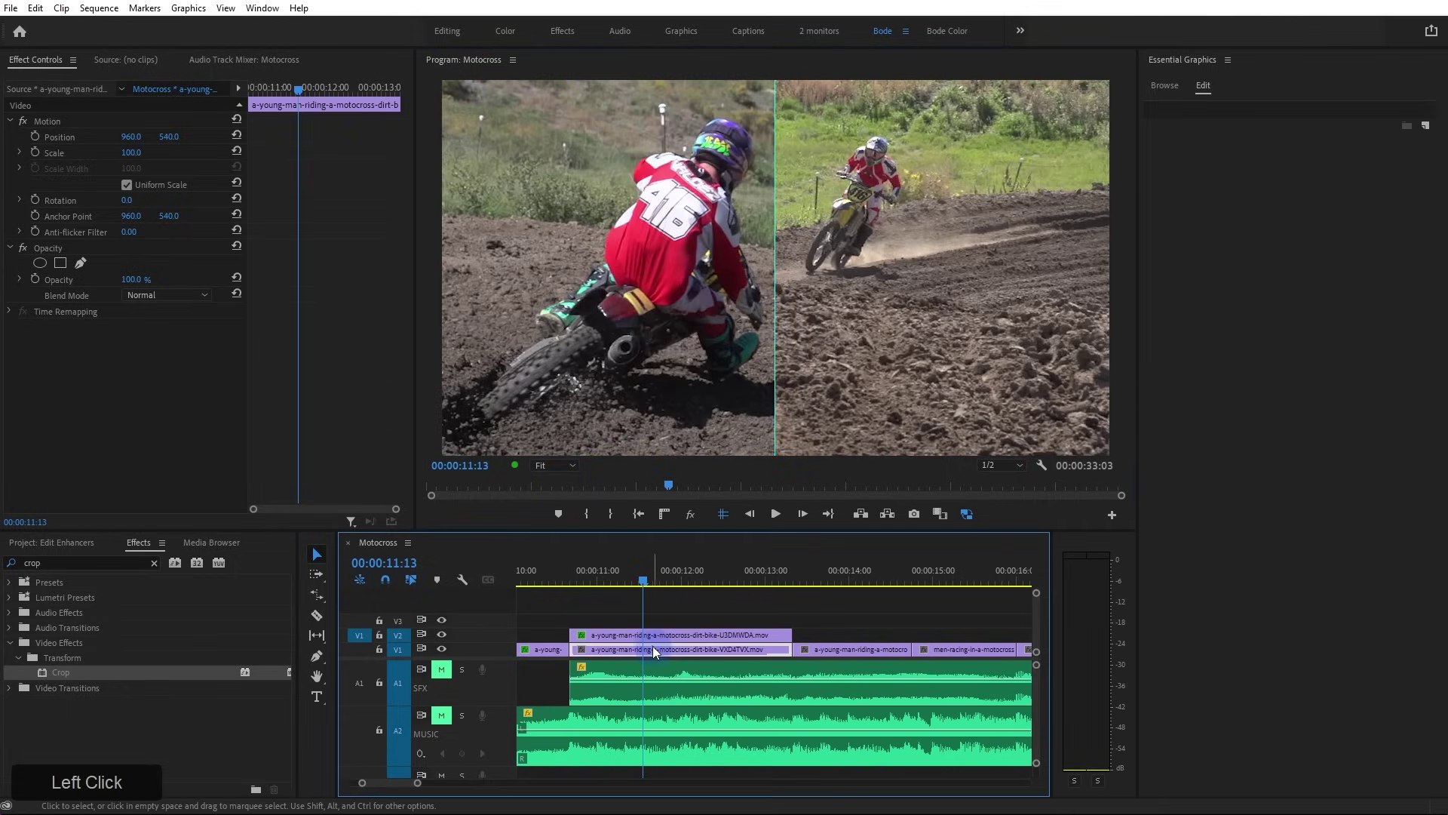
Slide the background V1 clip's Position X to reframe its rider, add Crop, and preview to 00:00:13:05
left_click_drag(591, 577, 672, 617)
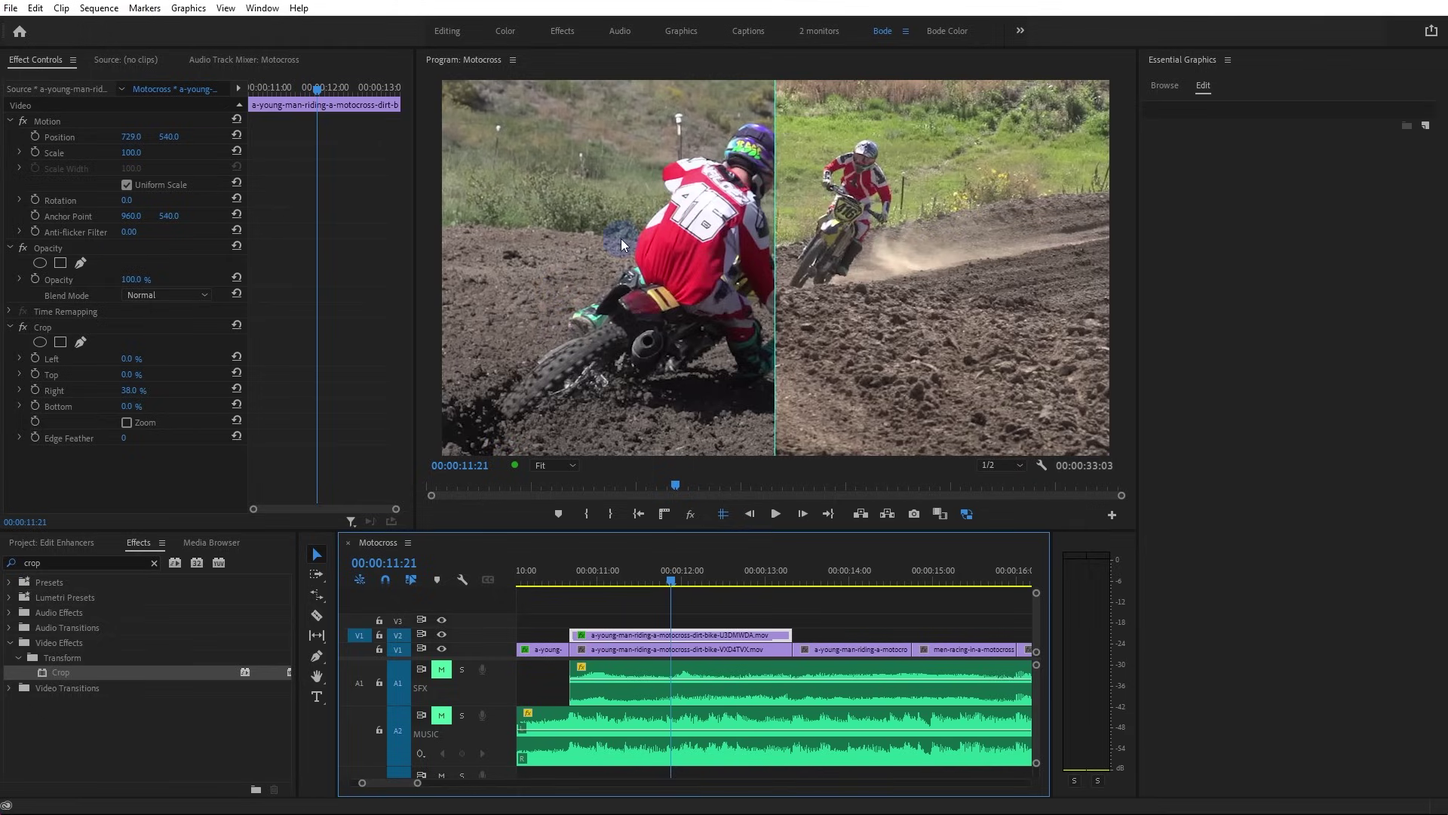
left_click(689, 647)
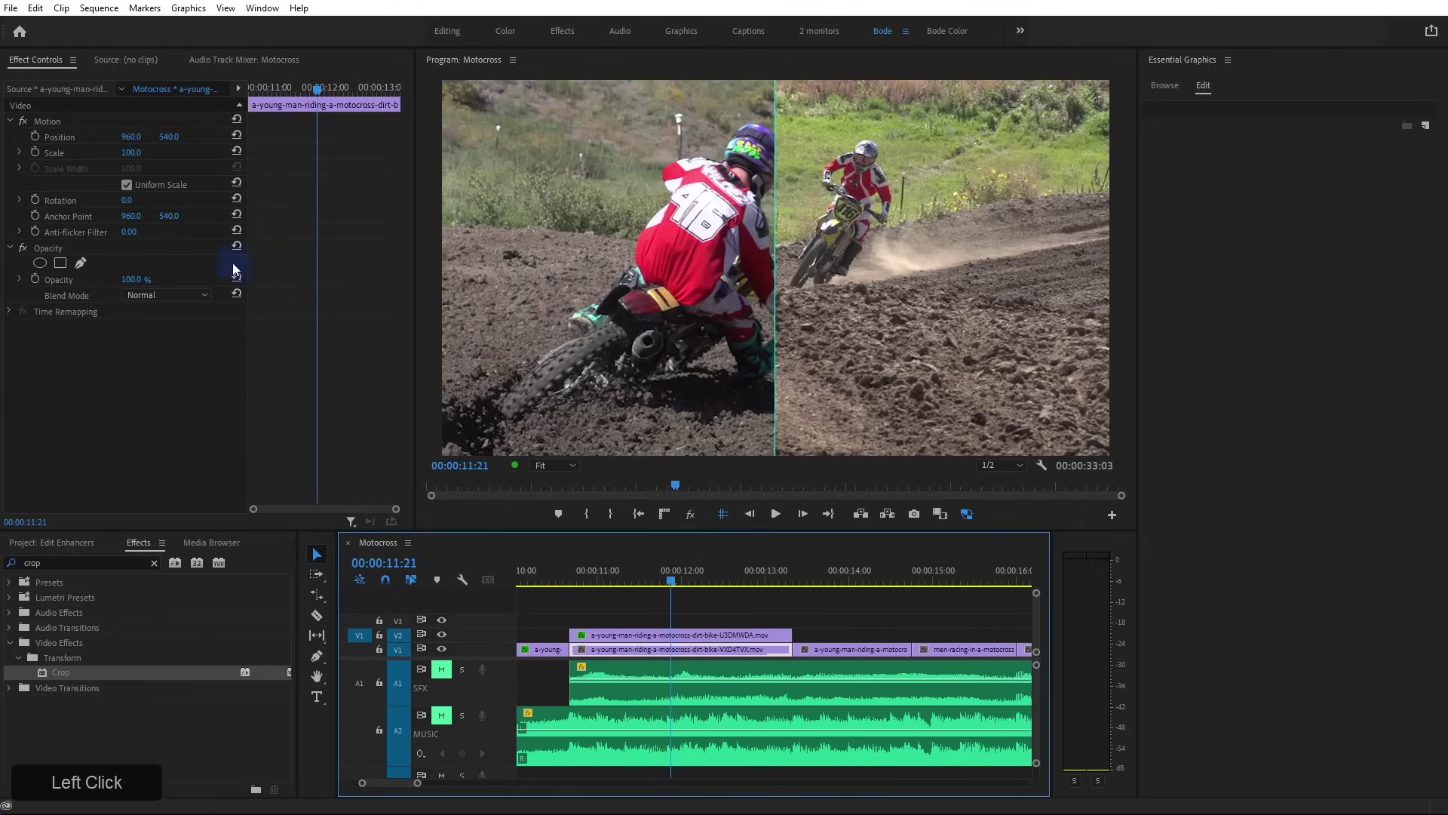
left_click_drag(131, 136, 366, 137)
left_click_drag(667, 660, 667, 653)
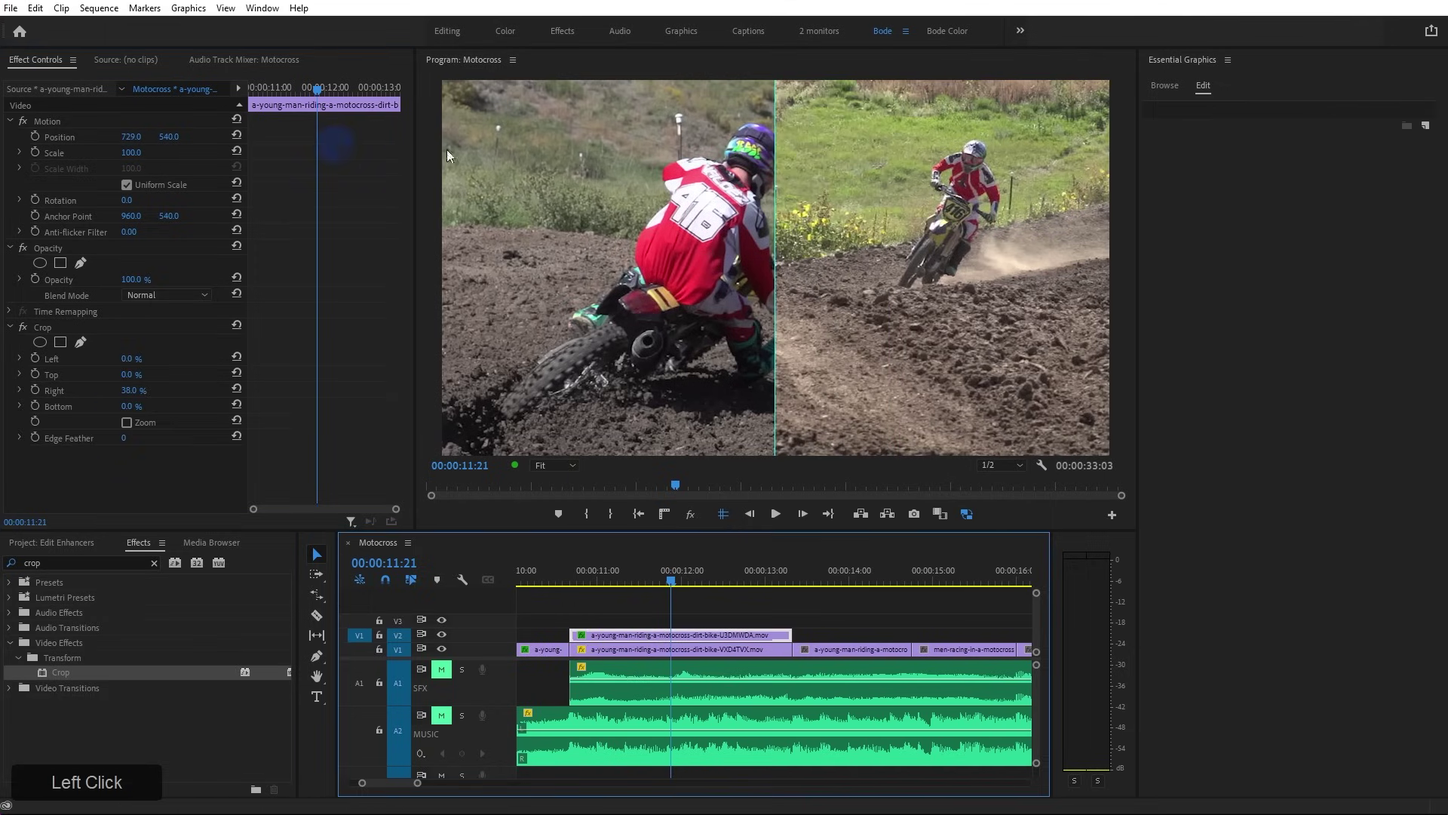
left_click_drag(633, 582, 629, 581)
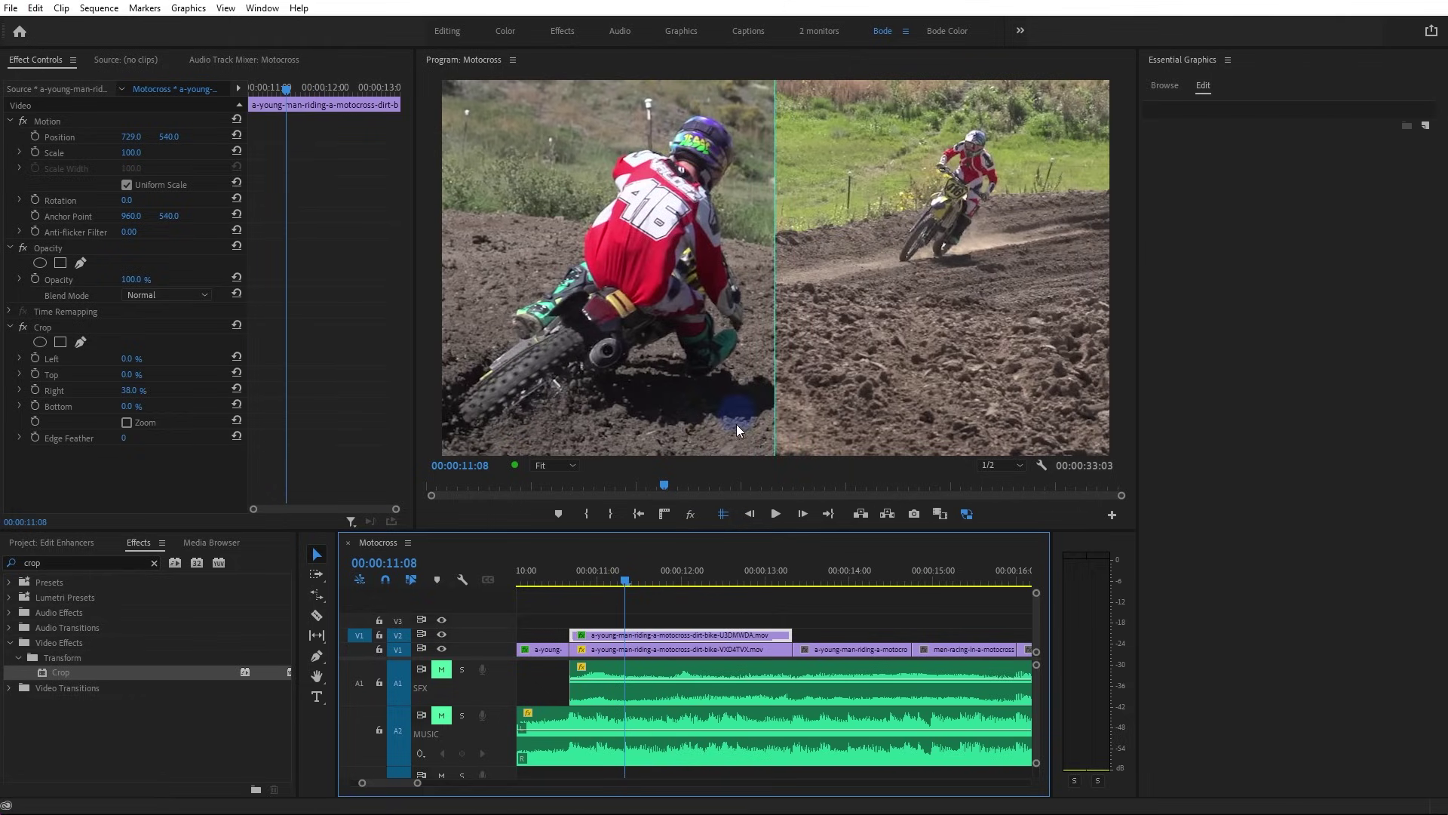
left_click_drag(612, 580, 784, 605)
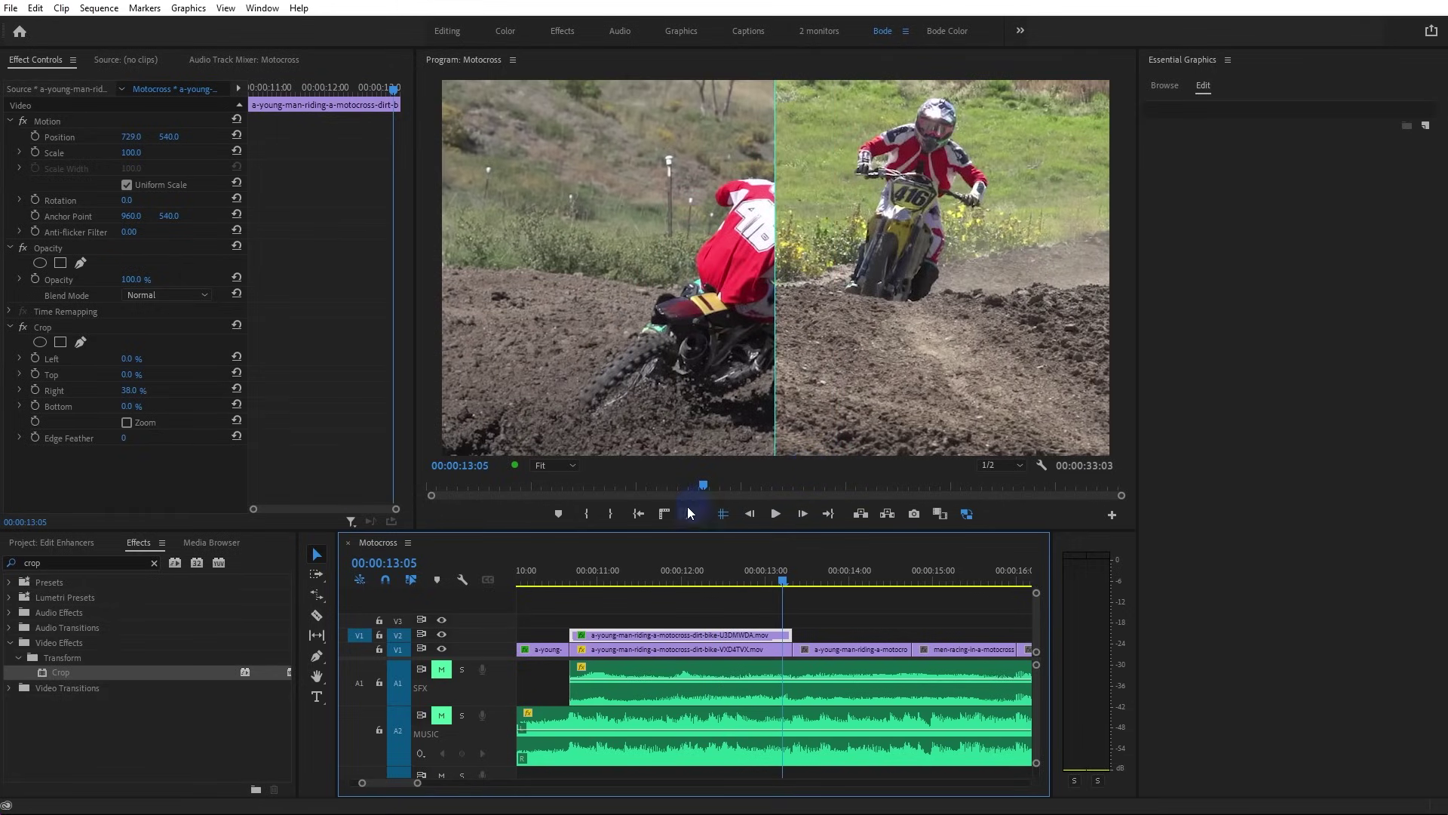
Delete Crop from the number-16 clip, nest it as a sequence named 'RIDE AWAY', and open it
left_click(43, 327)
key("Delete")
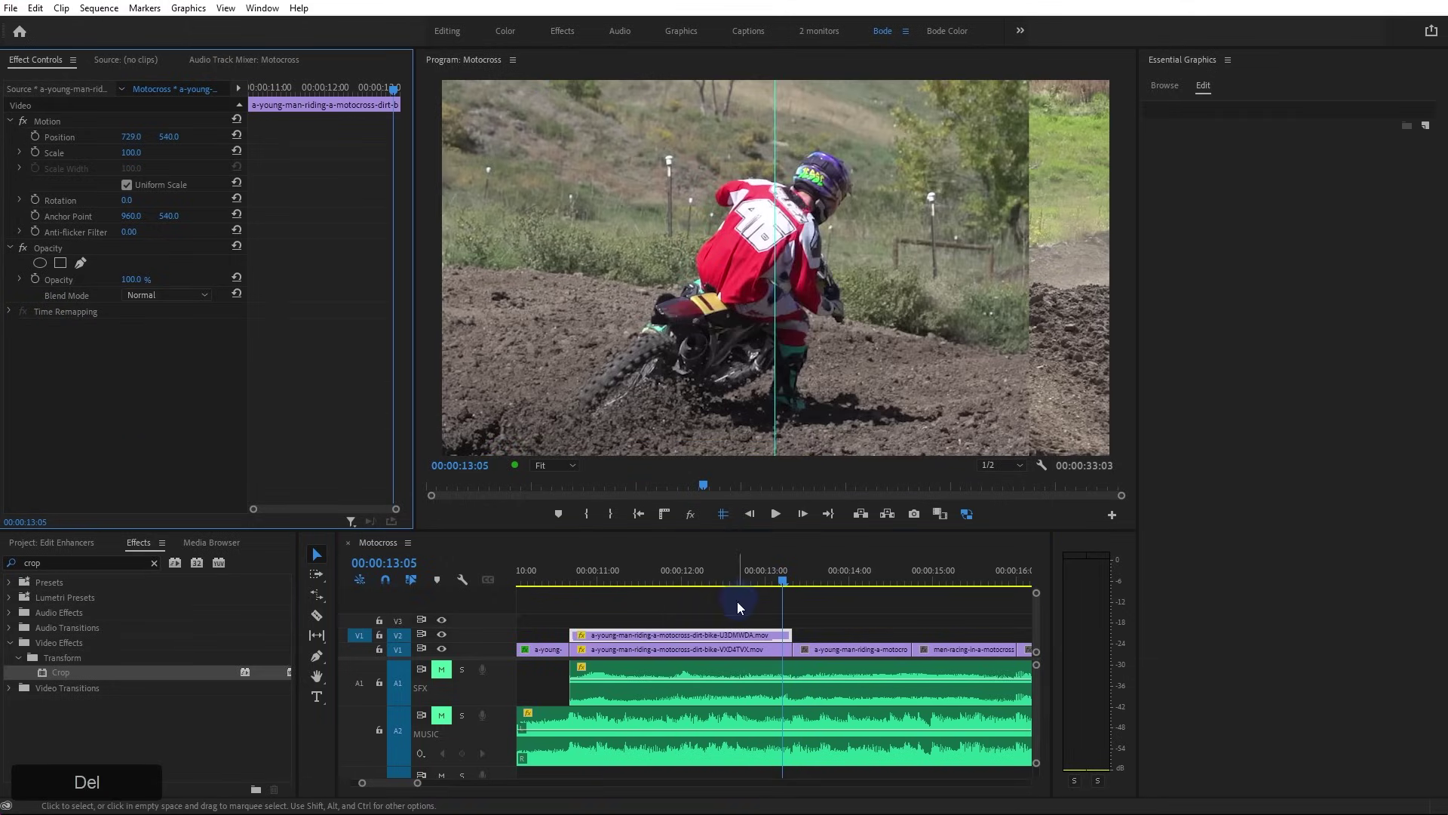
left_click(613, 564)
right_click(633, 631)
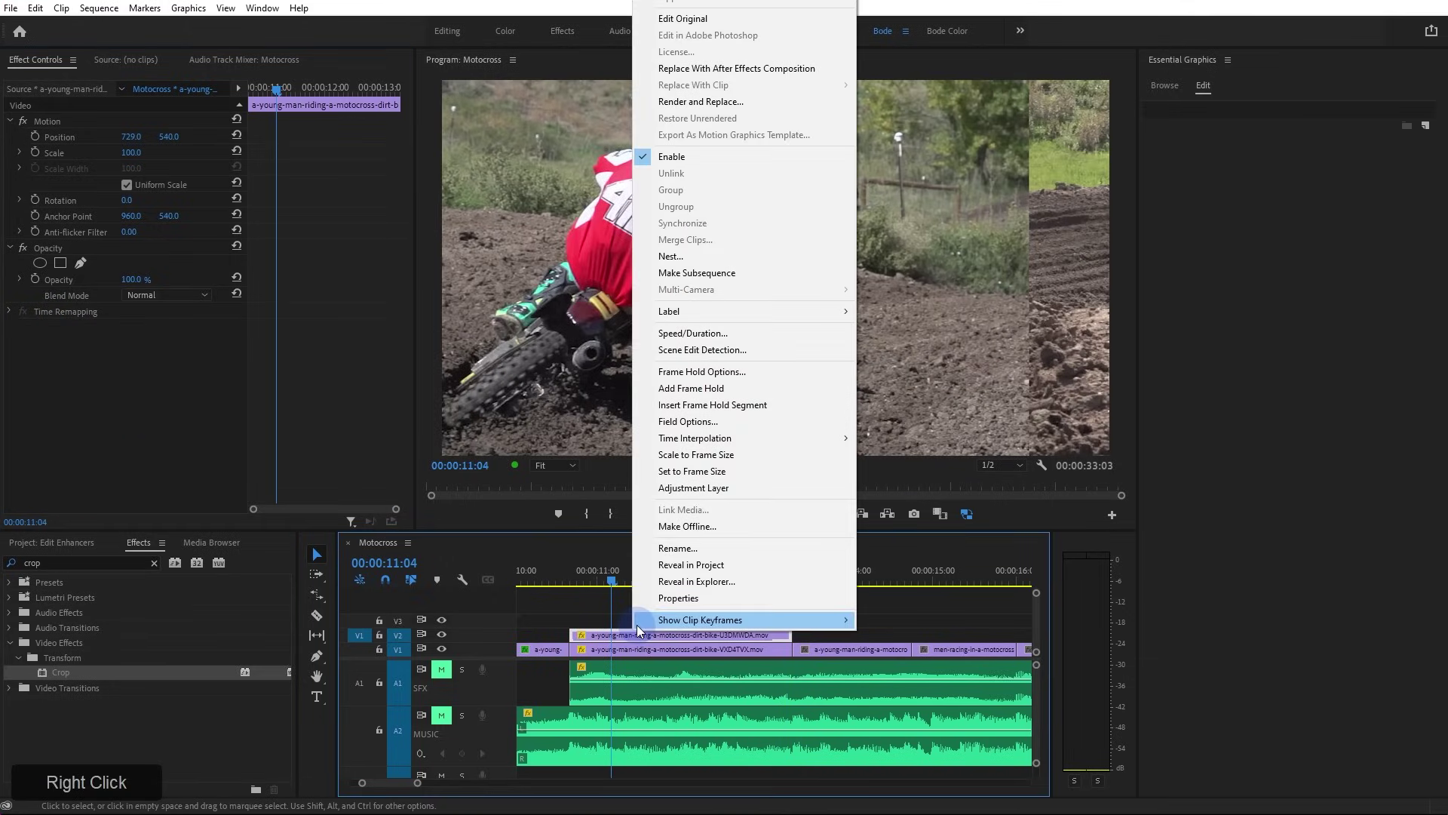
left_click(718, 260)
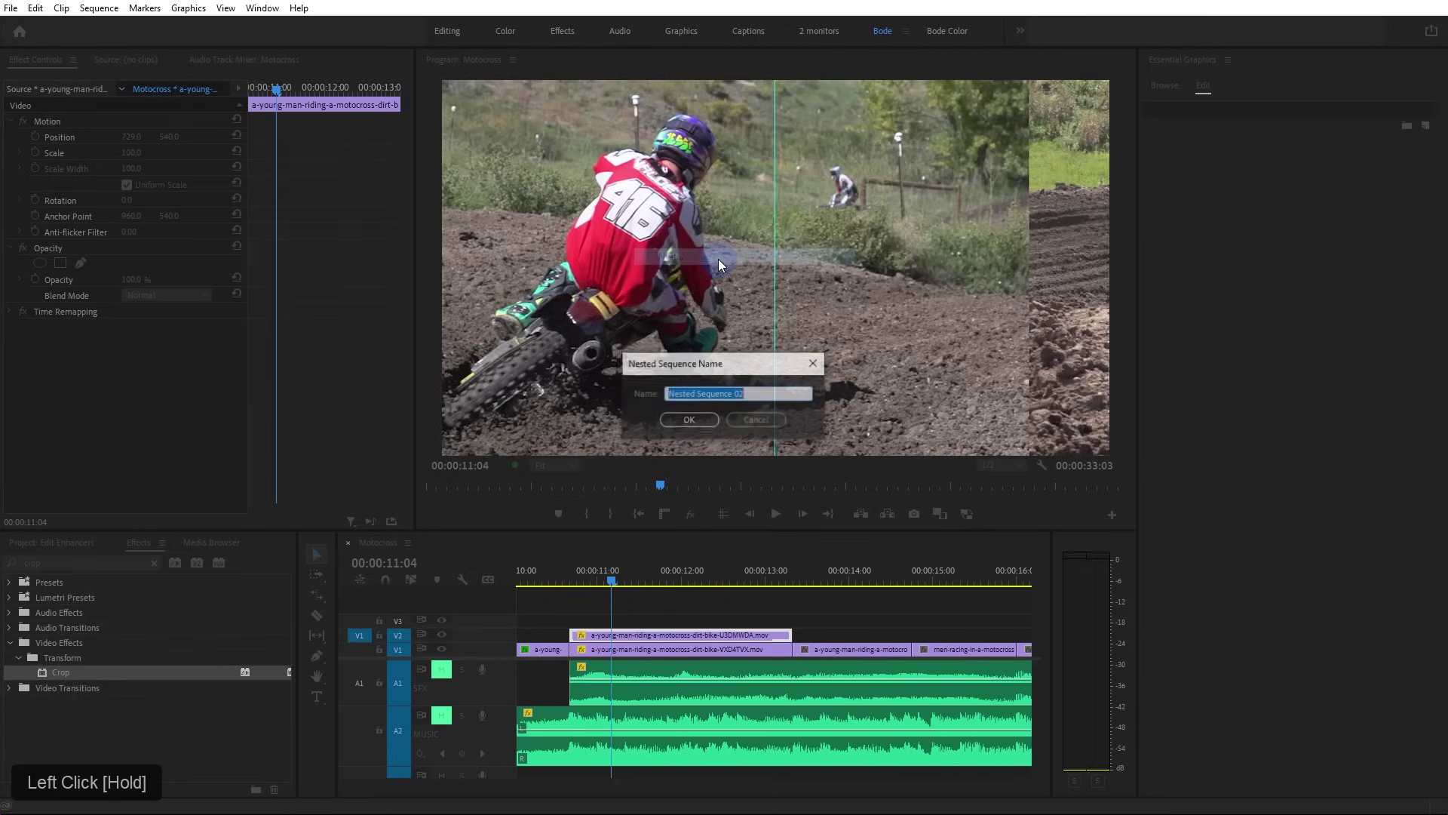
type("RIDE AWAY")
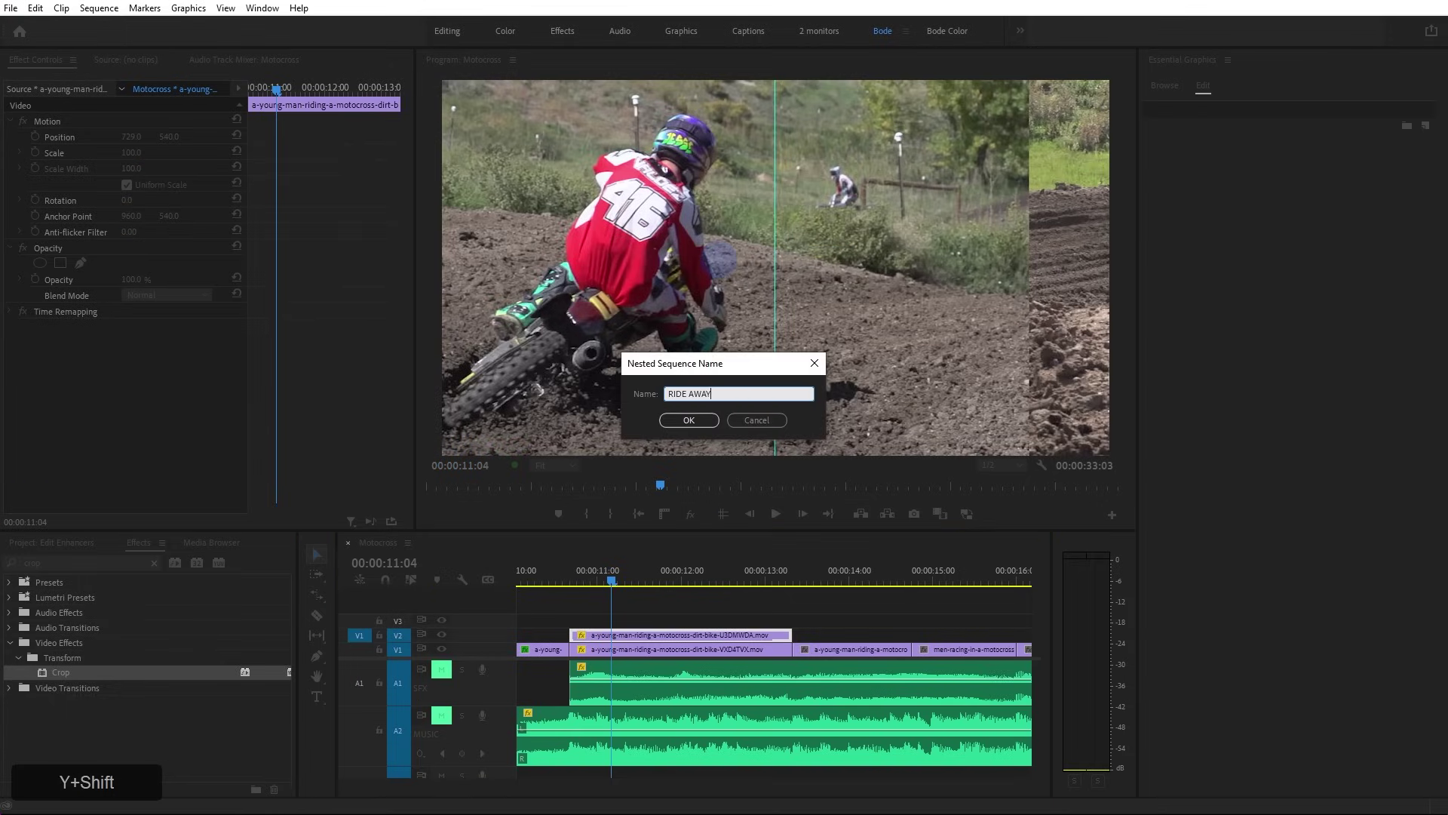
key("Return")
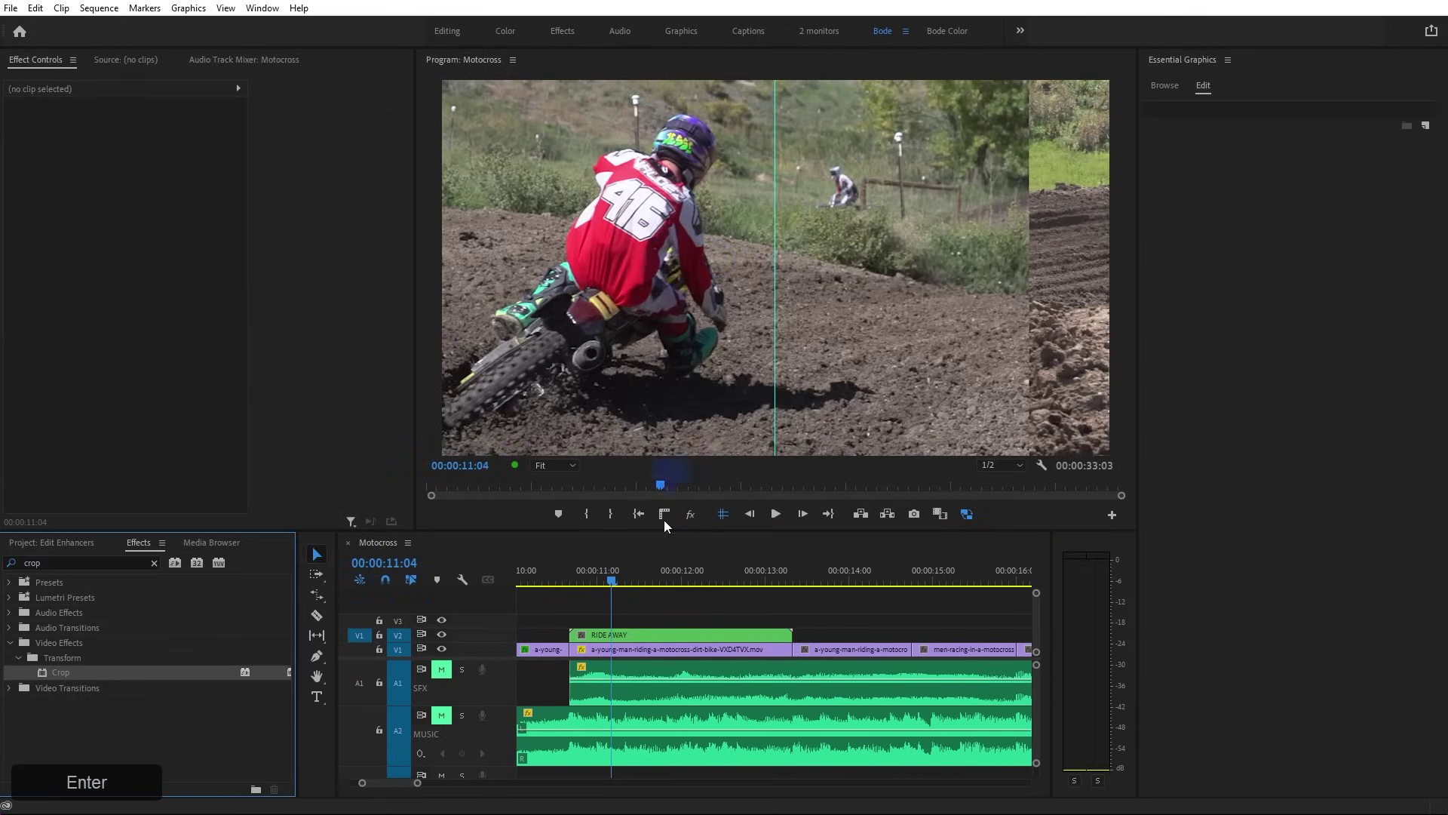
double_click(634, 635)
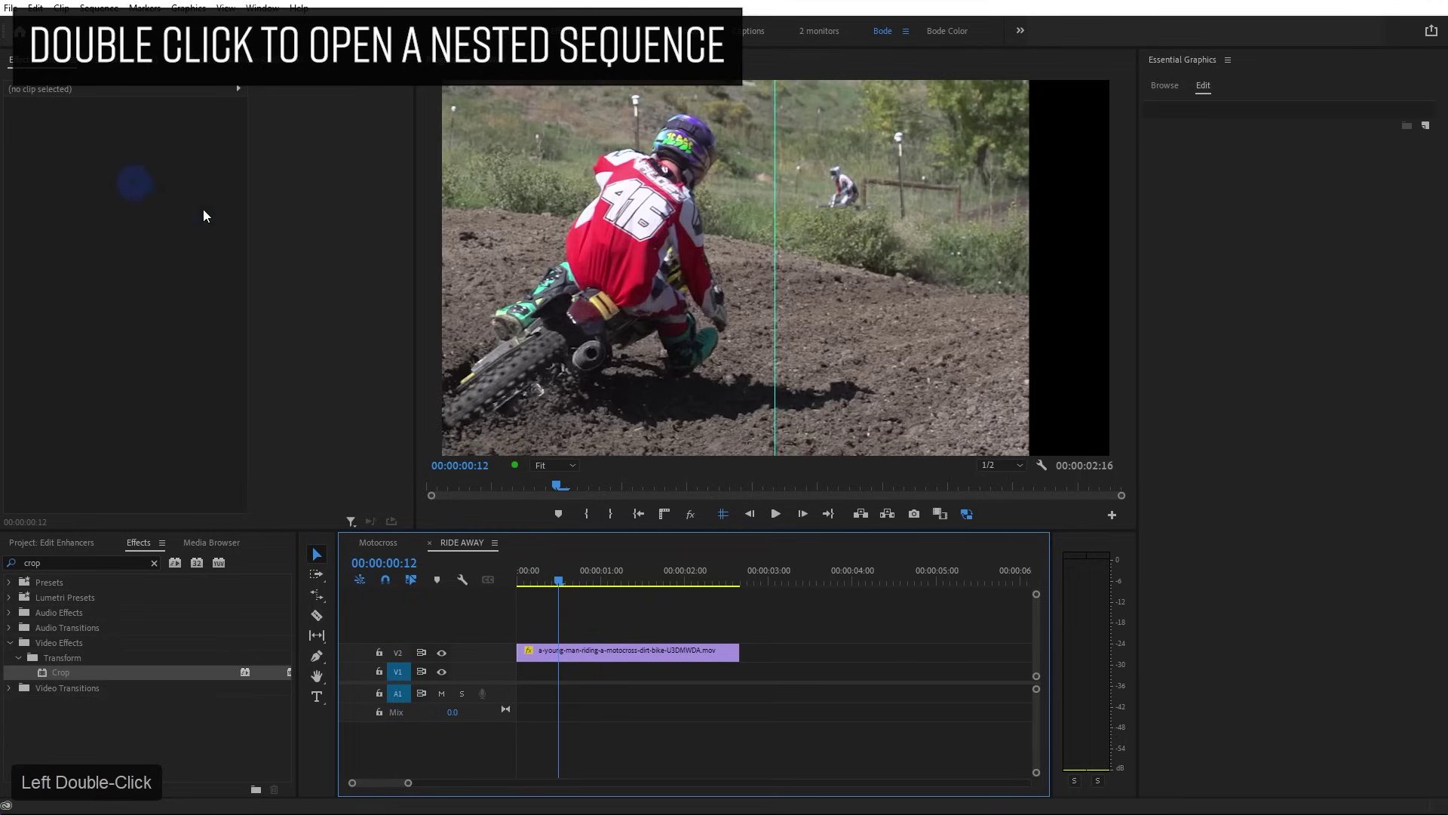
Move the clip to V1, reset Position, and keyframe X to 565 at 00:00:00:23 and 325 at 00:00:02:16
left_click_drag(590, 650, 590, 669)
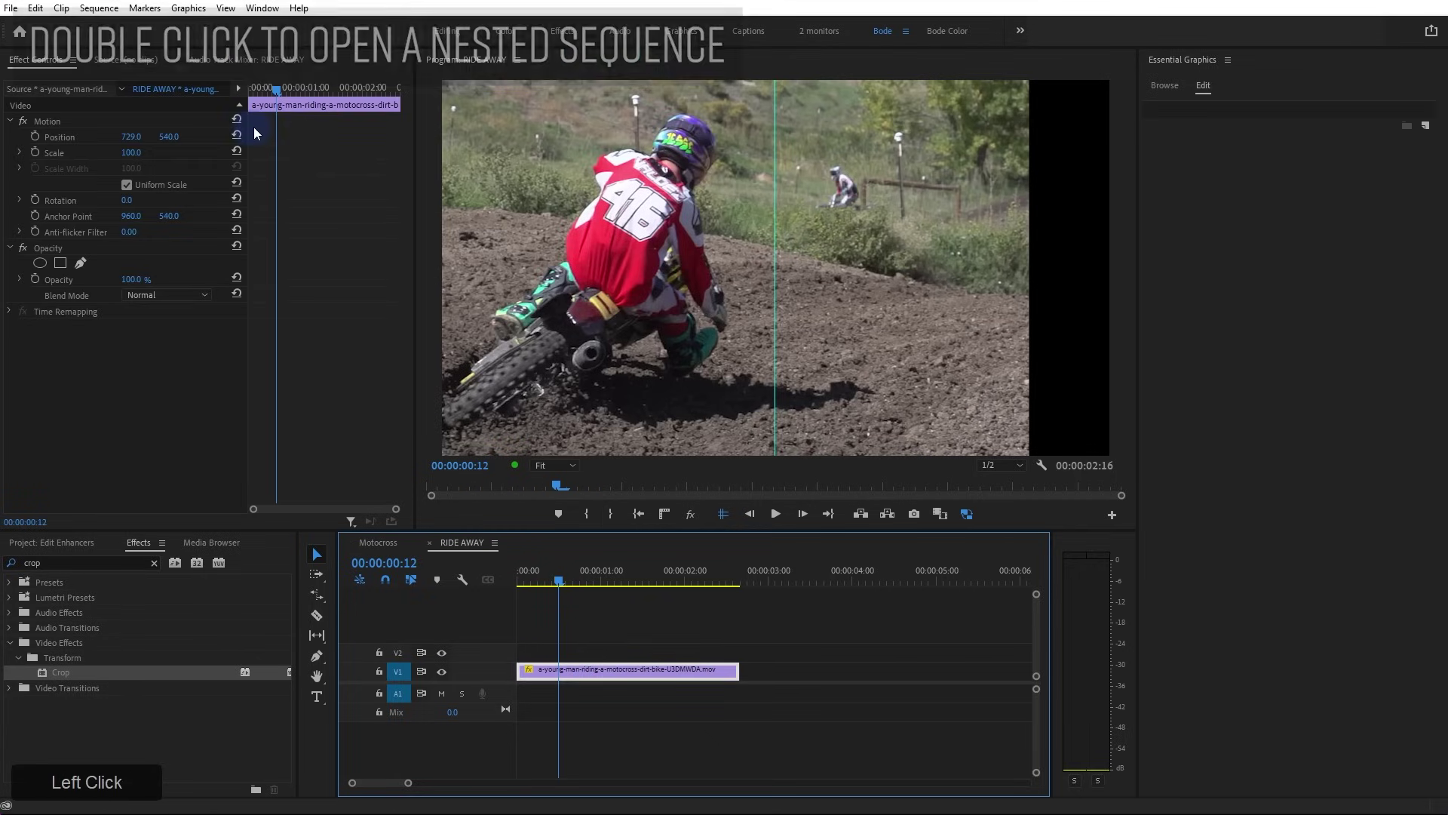
left_click(237, 137)
left_click_drag(521, 581, 523, 210)
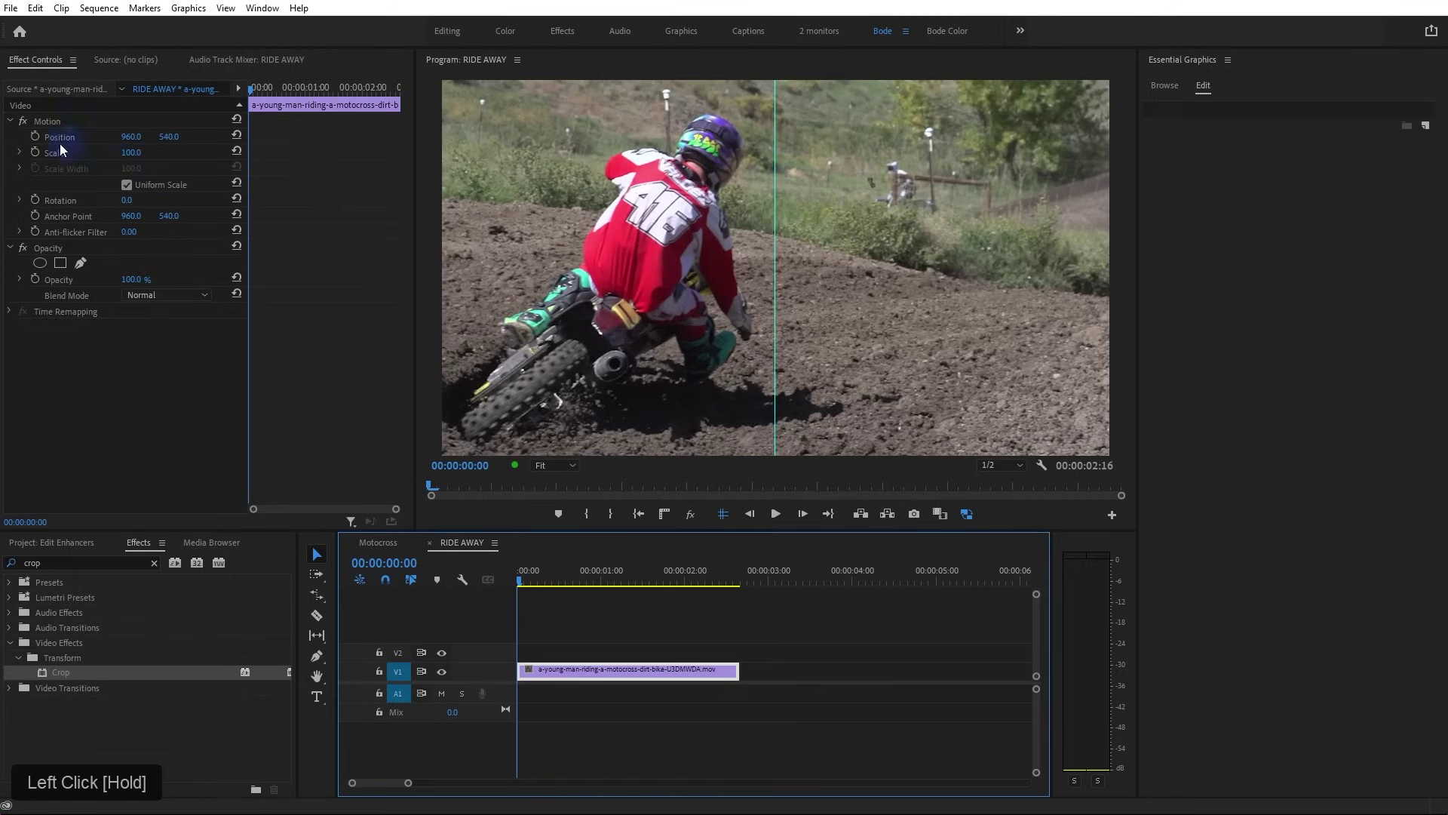
left_click(35, 137)
left_click_drag(532, 577, 597, 580)
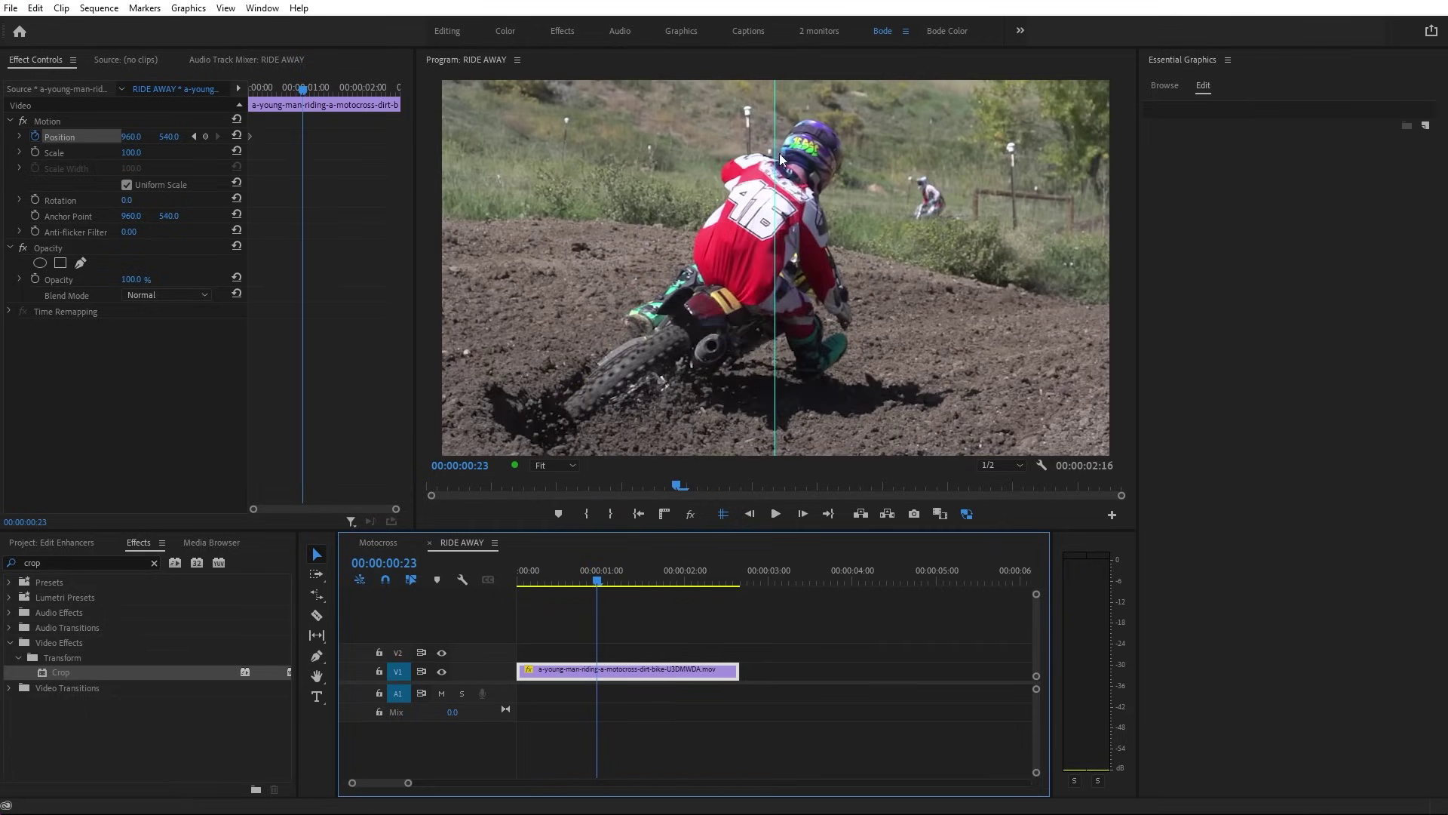
mouse_move(144, 137)
left_mouse_down()
mouse_move(79, 136)
mouse_move(143, 136)
left_mouse_up()
left_click(652, 577)
left_click_drag(652, 577, 739, 602)
left_click_drag(128, 141, 77, 141)
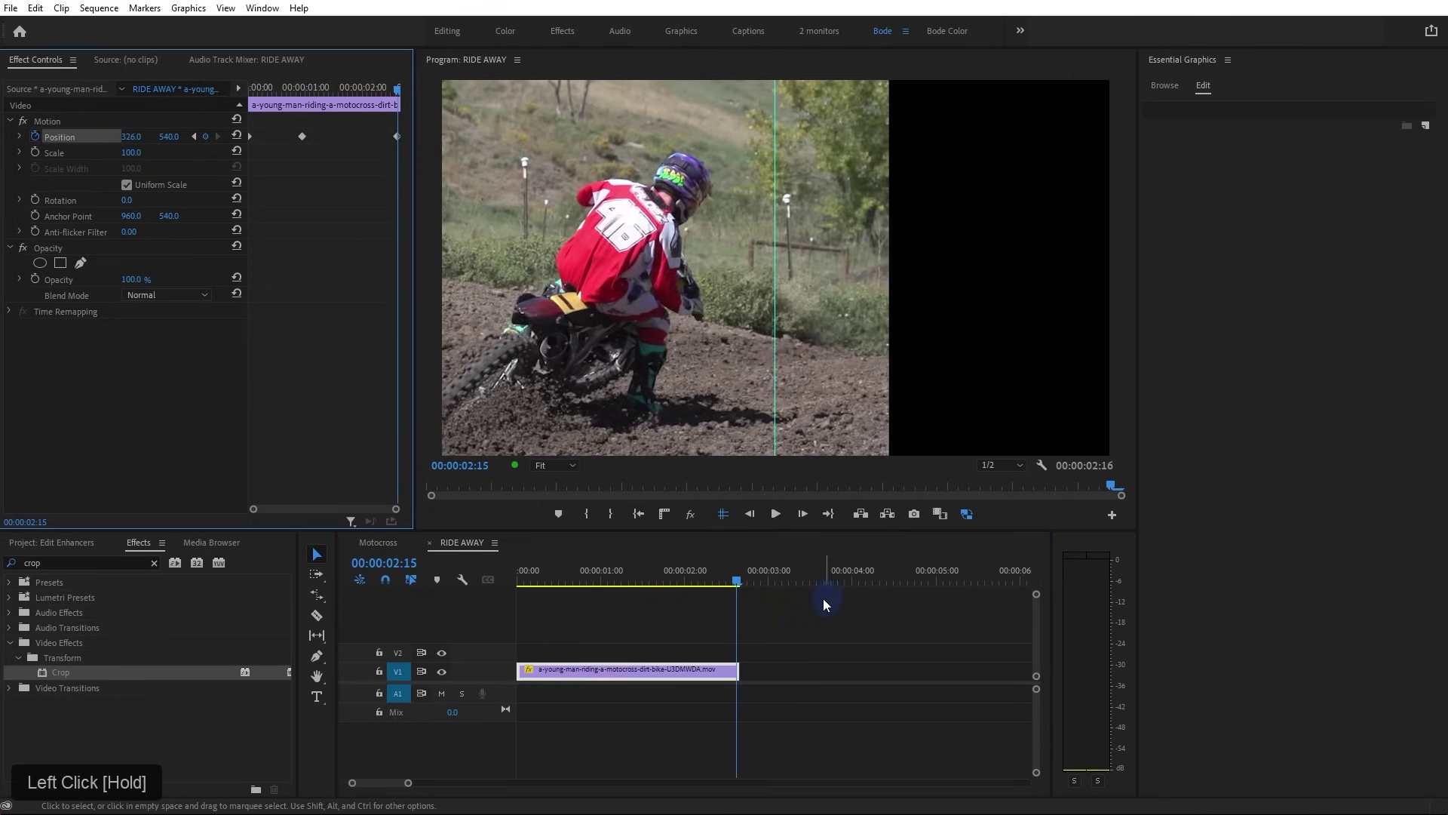
left_click_drag(737, 598, 464, 640)
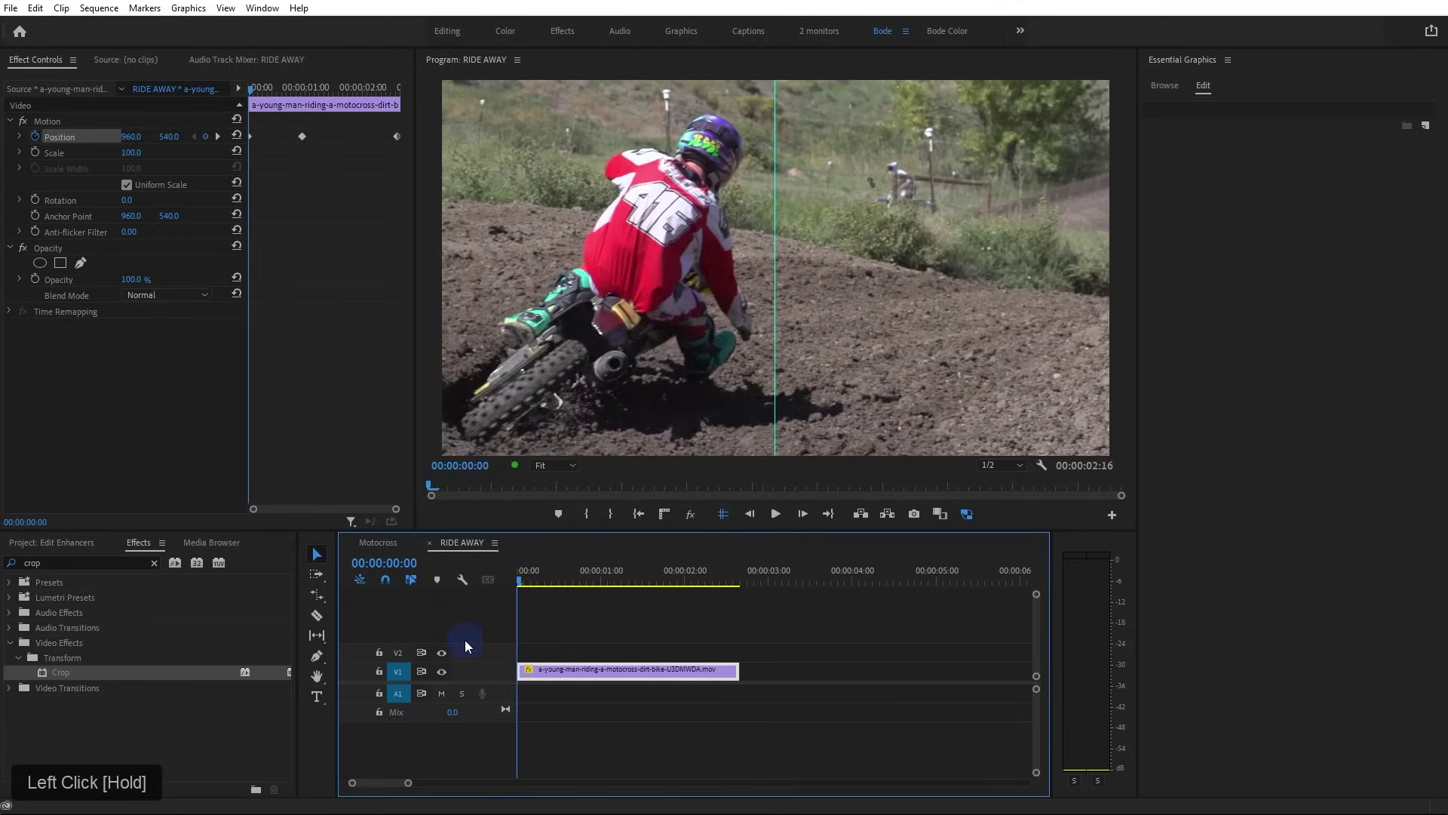
key("space")
key("space")
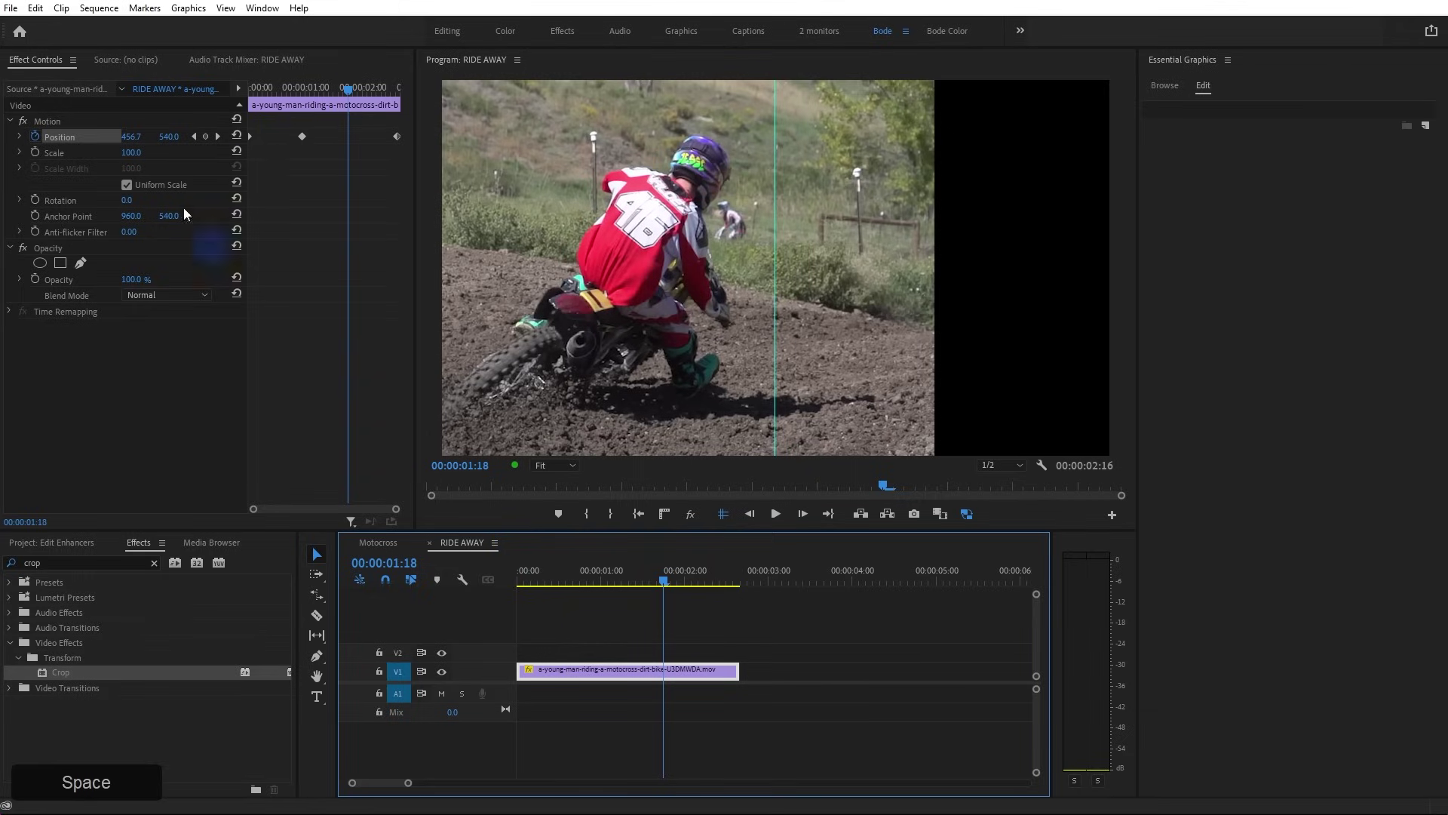
Set the middle Position keyframe to Ease In and replay the eased slide
left_click(302, 138)
right_click(302, 137)
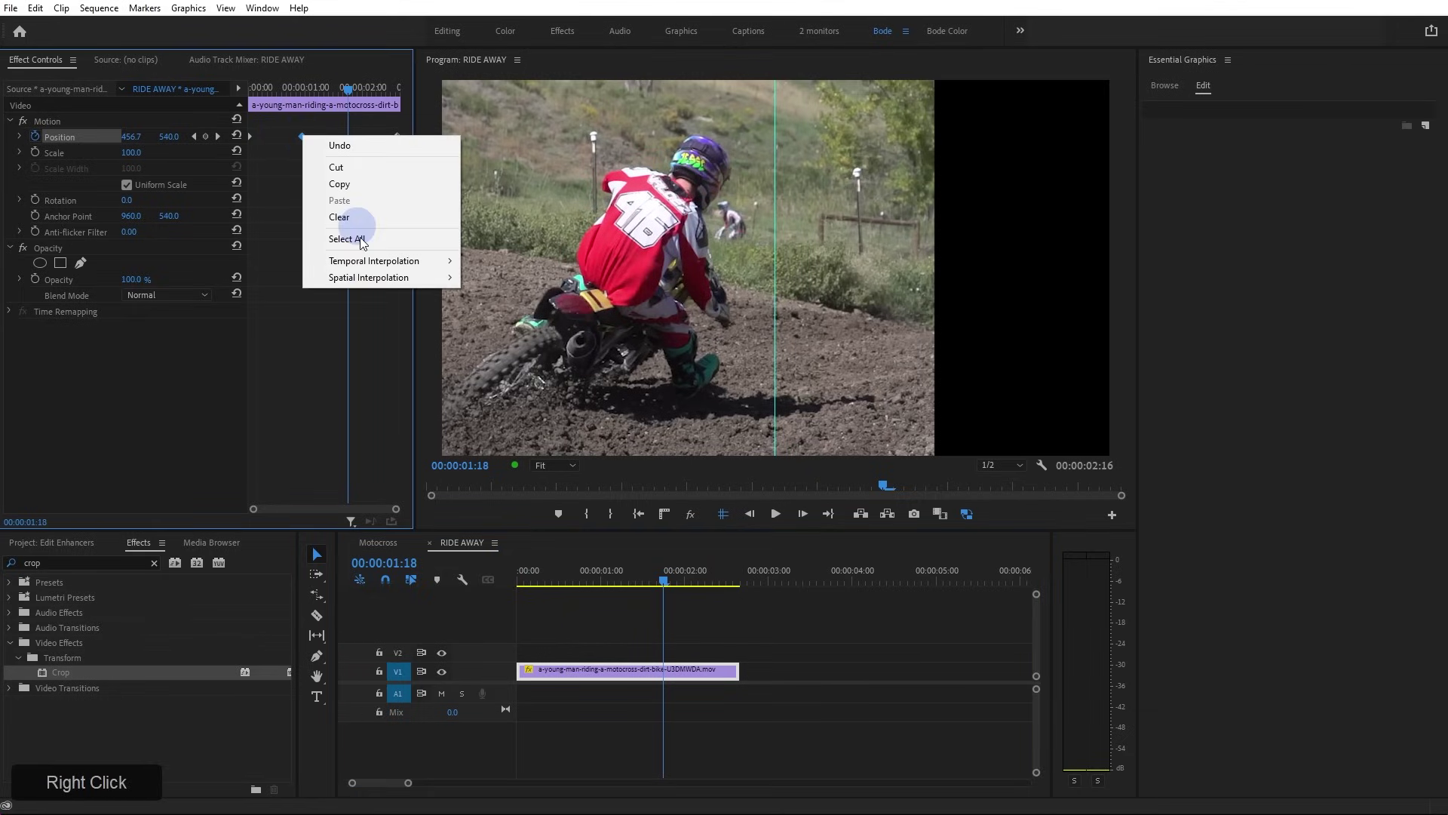
left_click_drag(374, 260, 506, 278)
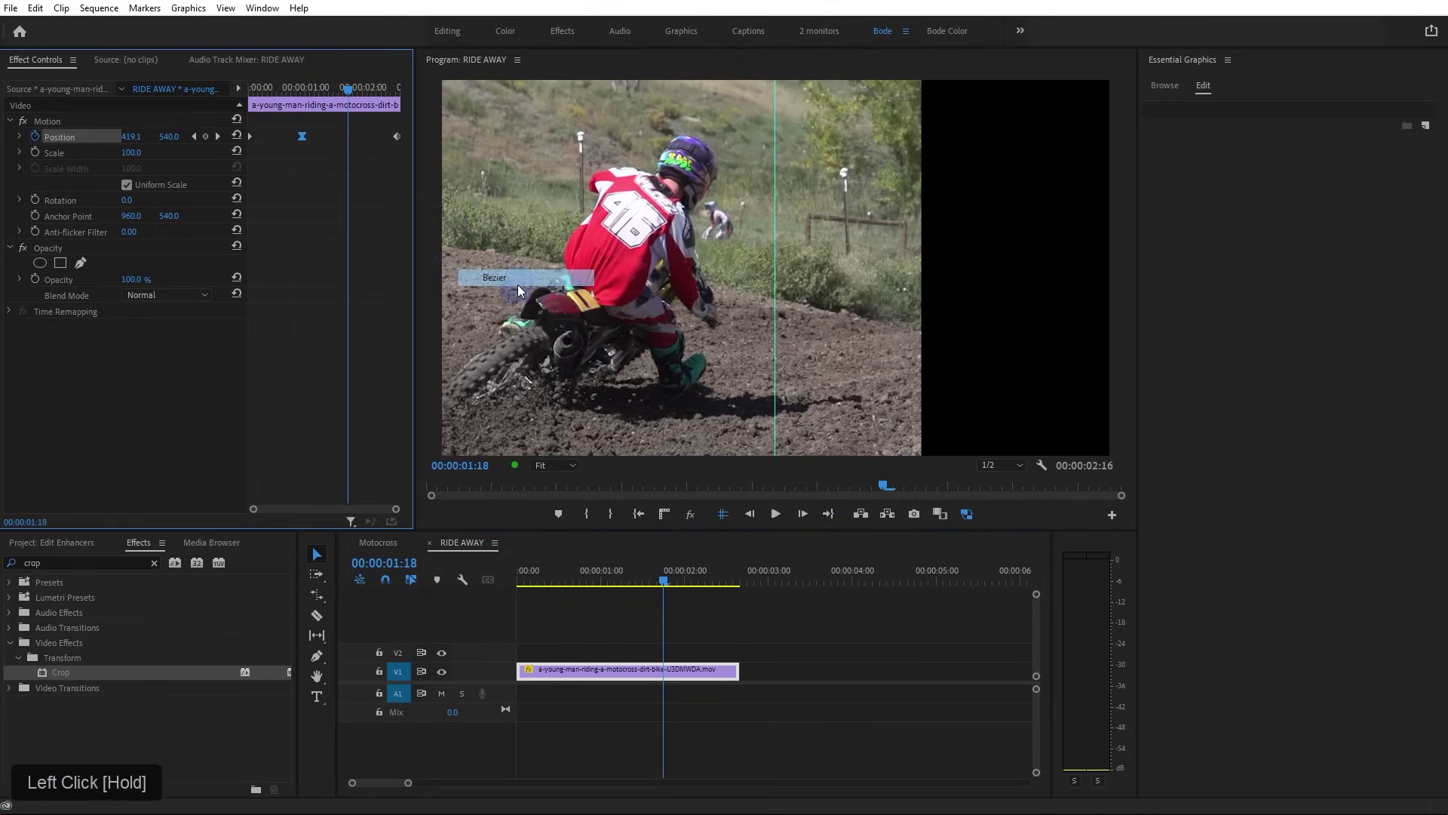
left_click_drag(293, 91, 269, 87)
key("space")
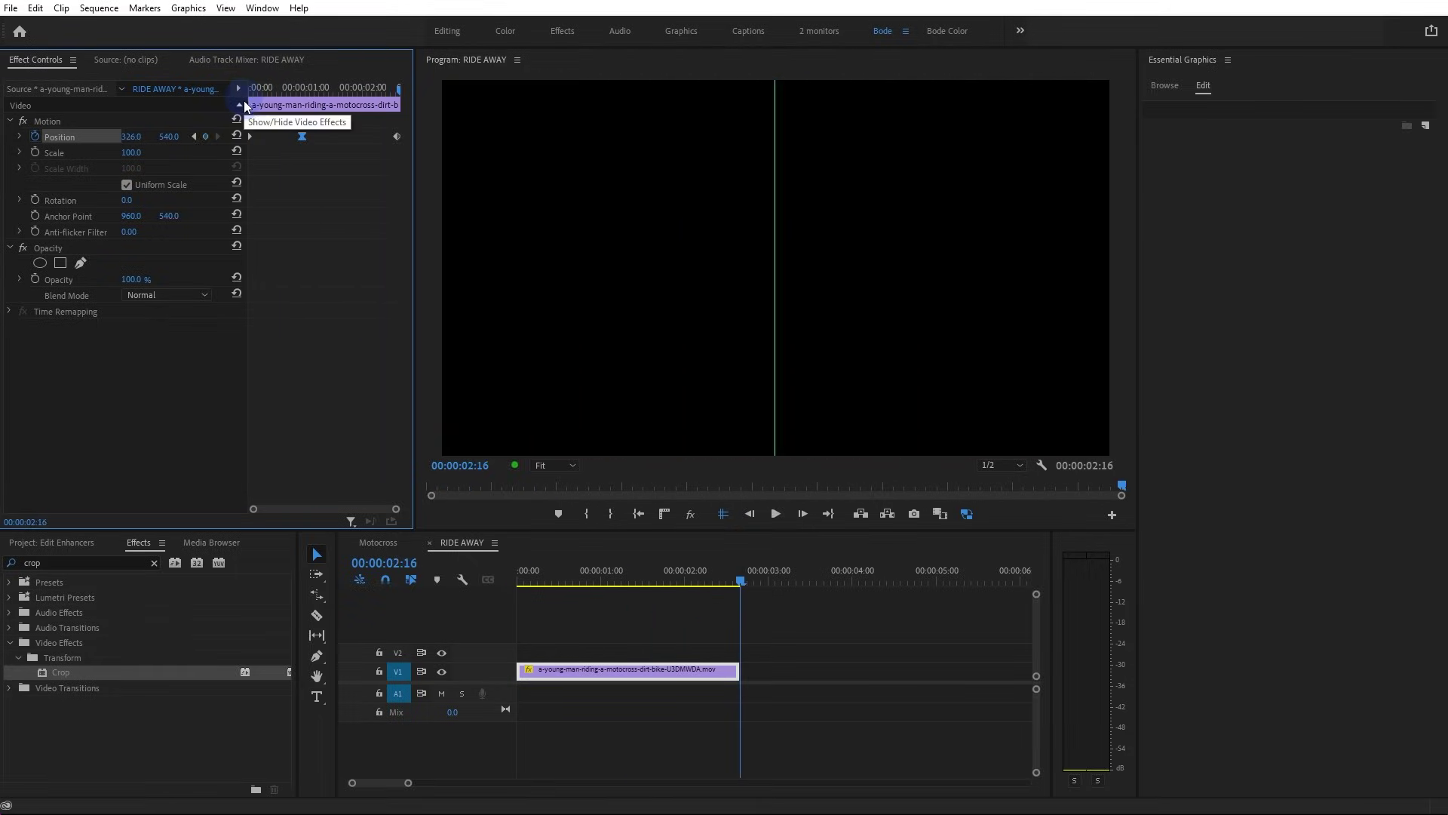
Back in Motocross, add Crop to the RIDE AWAY clip with Crop Right at 50%
left_click(382, 540)
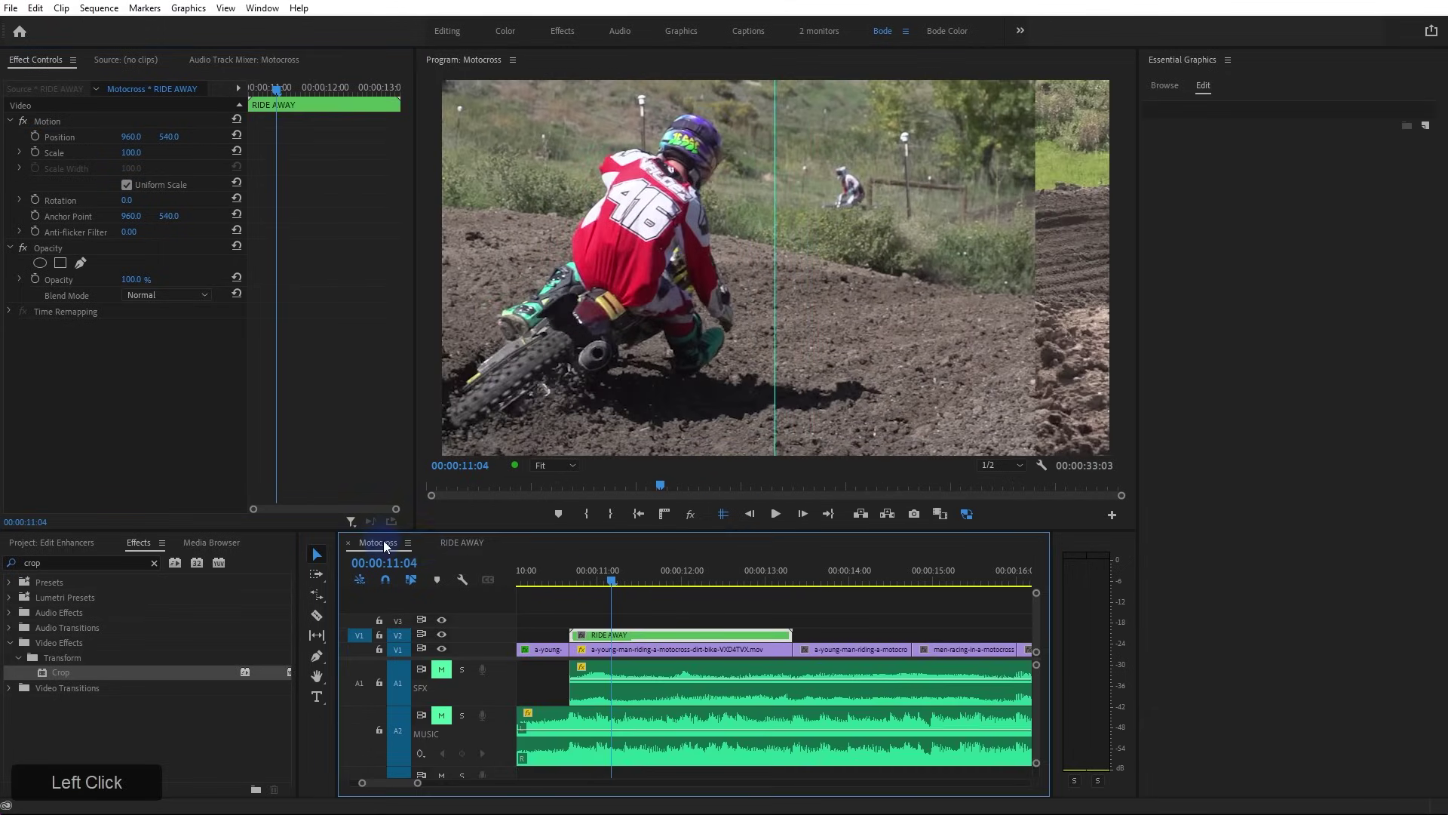
left_click_drag(62, 670, 147, 380)
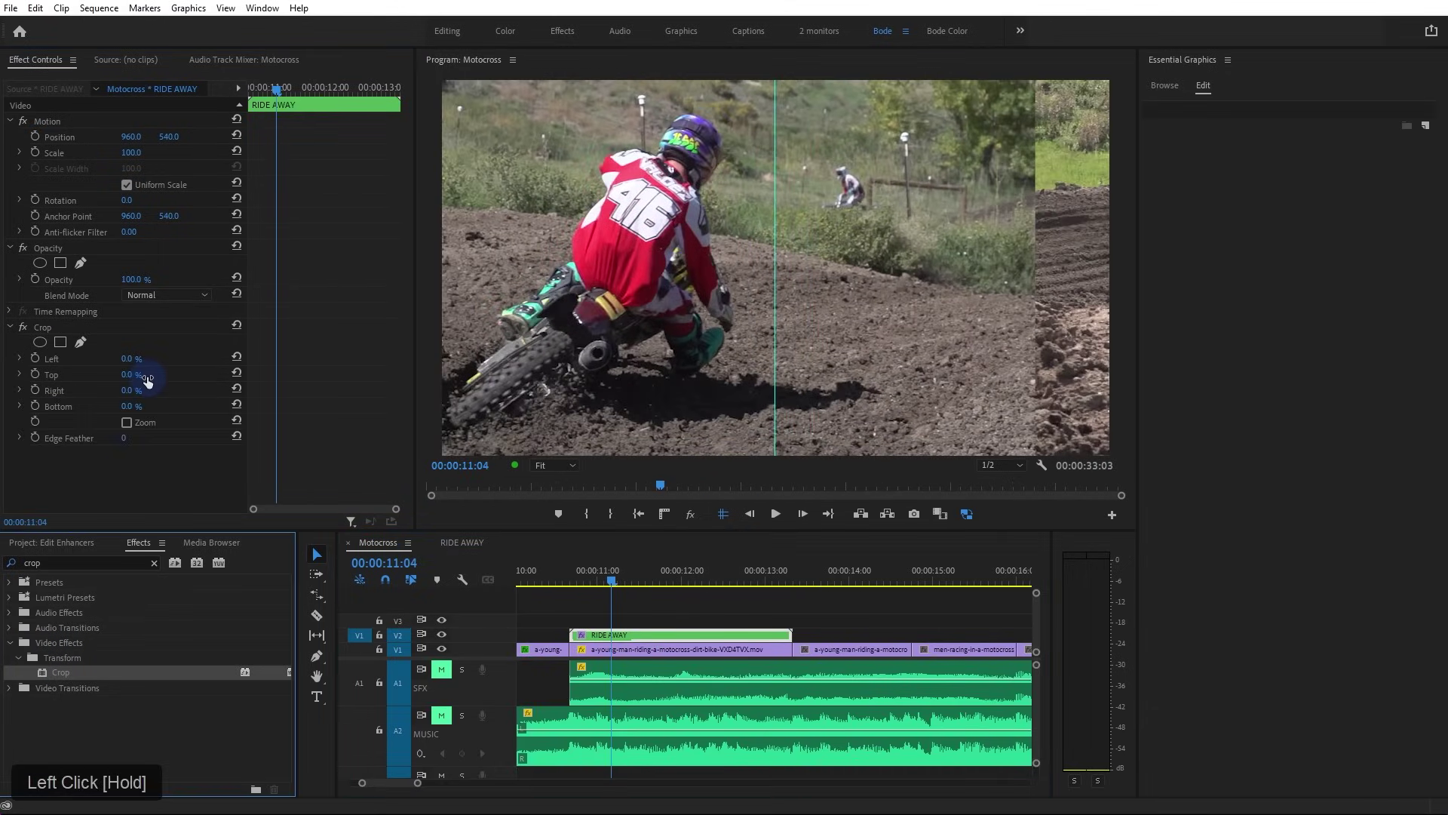
left_click(131, 391)
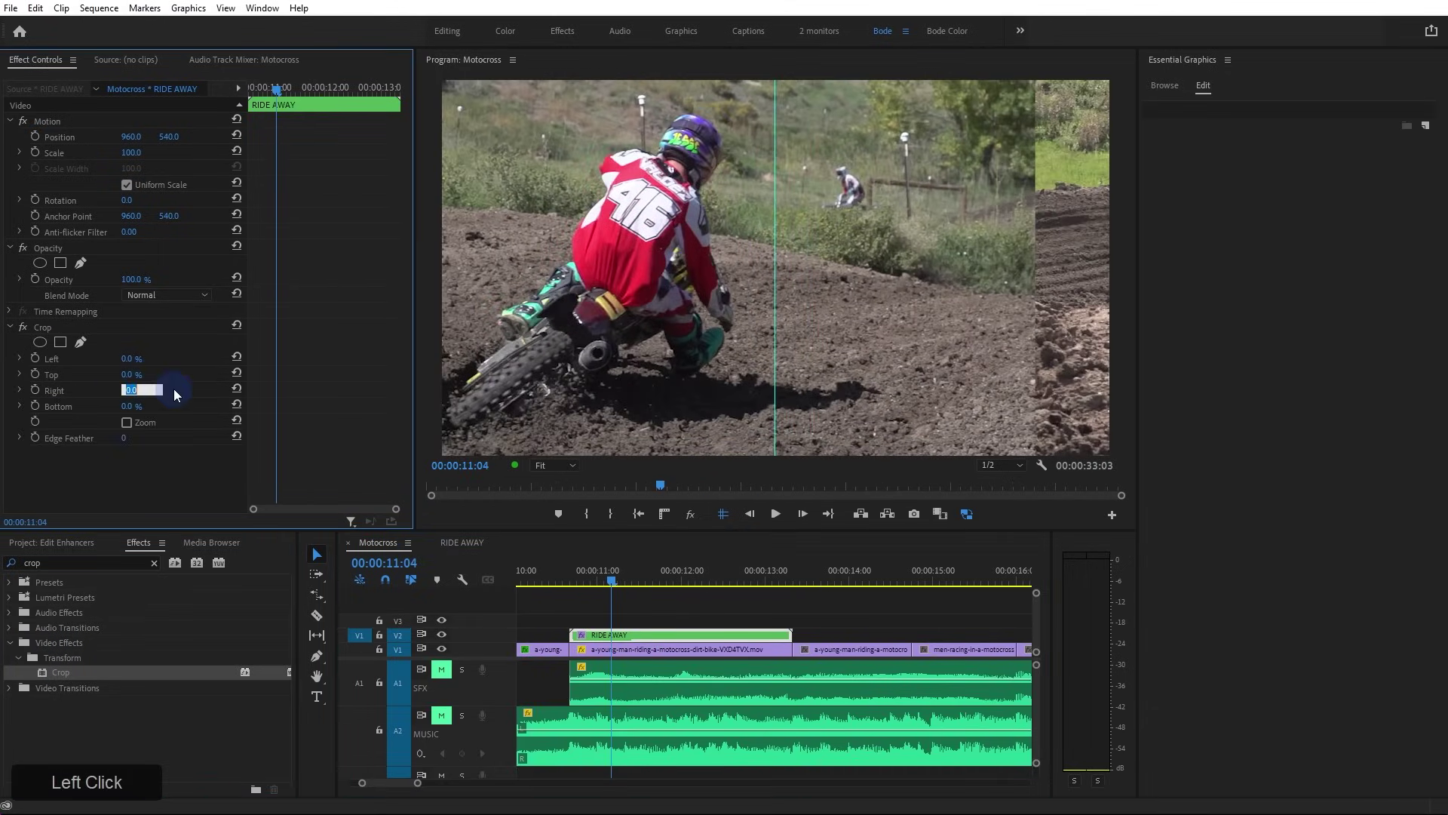
type("50")
key("KP_Enter")
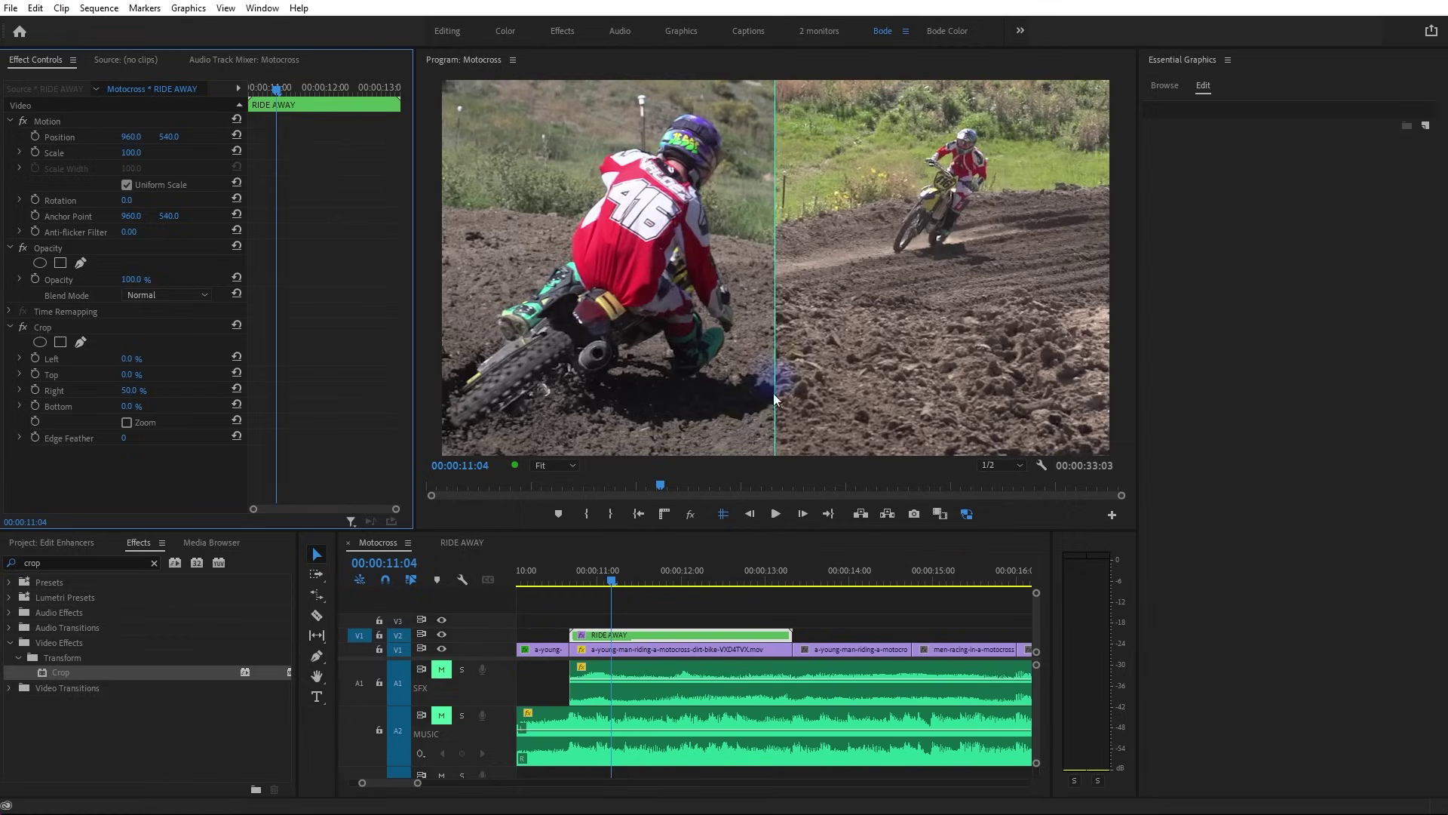
Check the RIDE AWAY sequence settings, cancel without changes, and return to Motocross
double_click(686, 636)
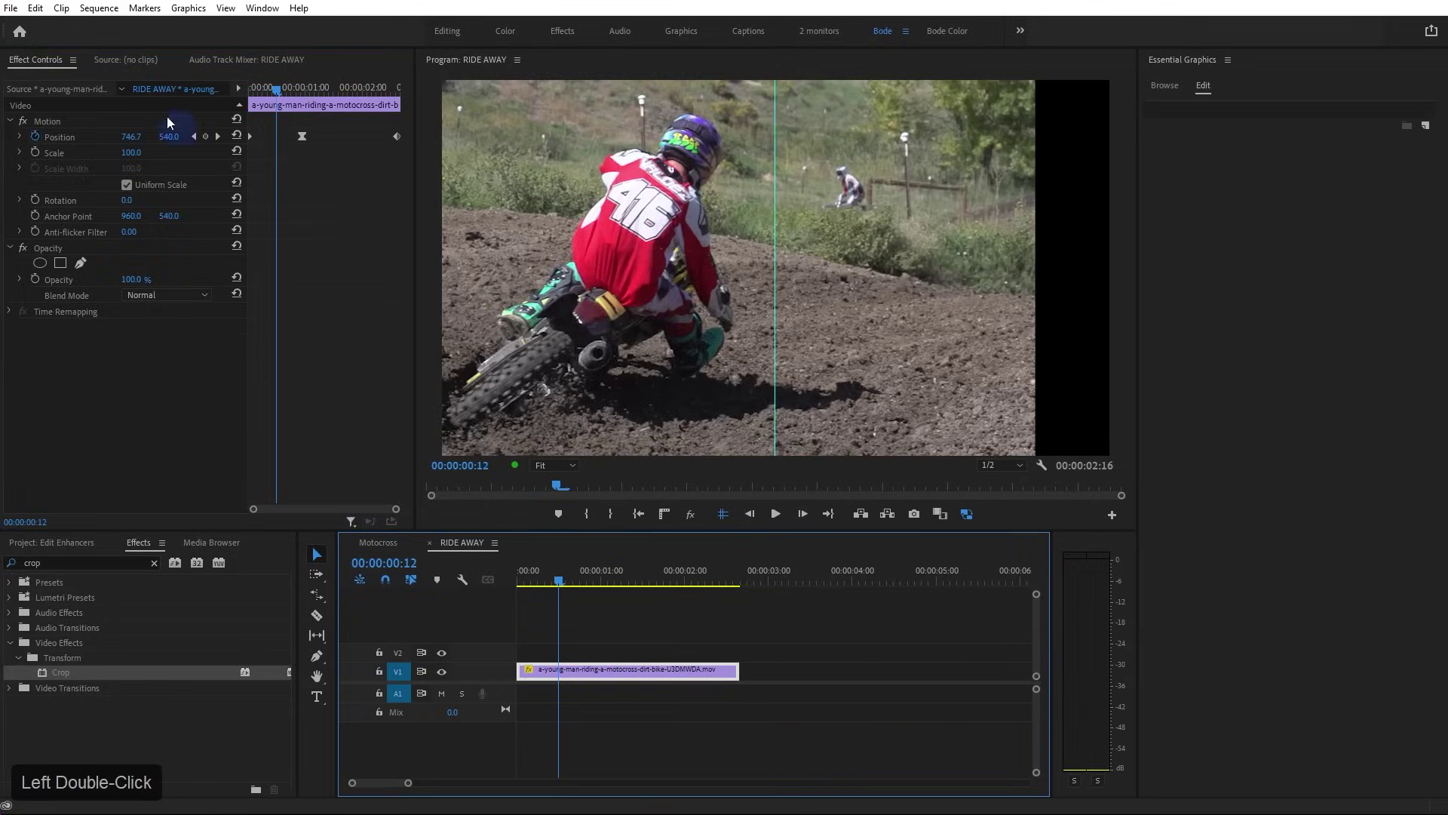
left_click(99, 7)
left_click(120, 23)
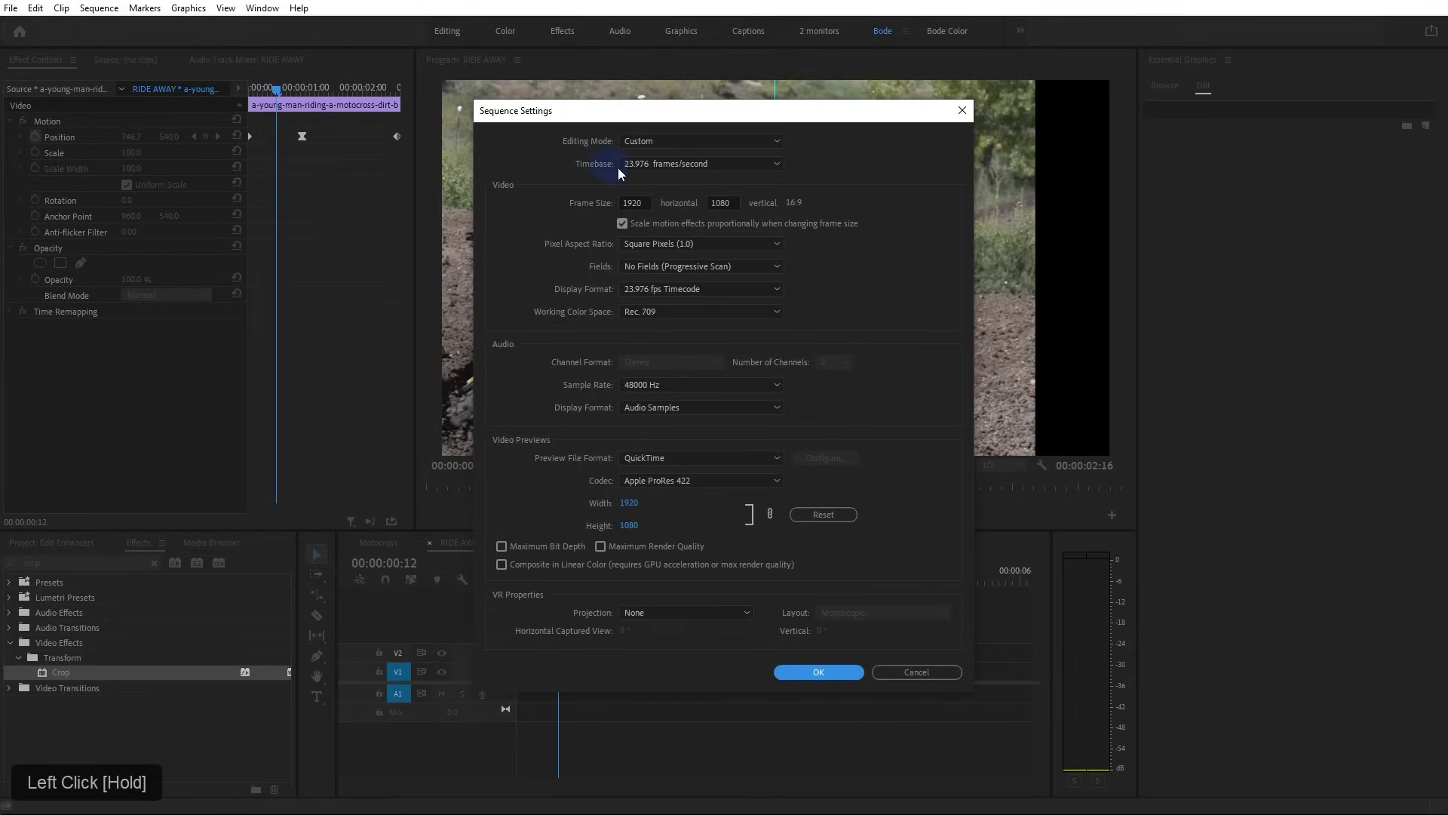
left_click(920, 674)
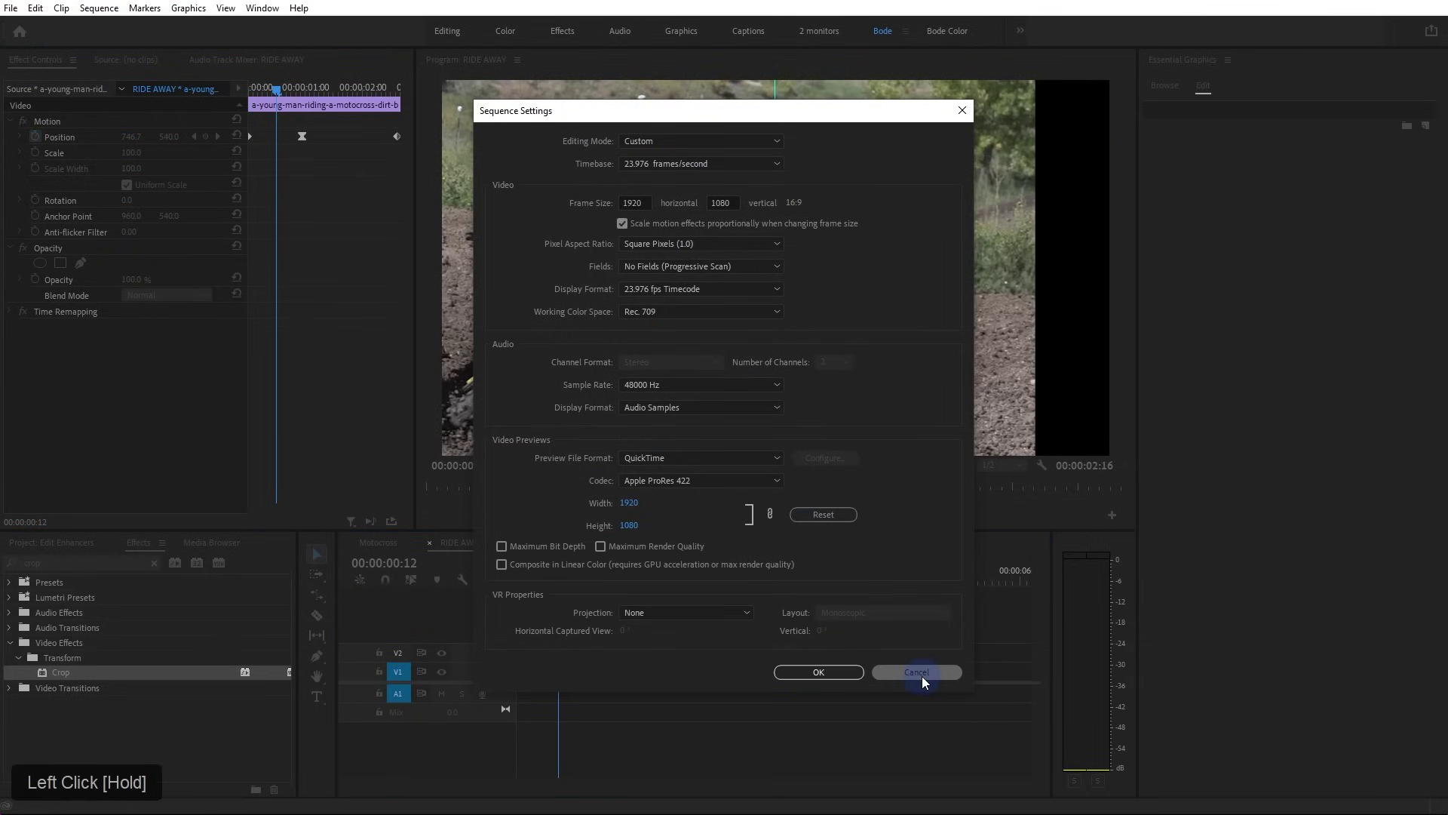
left_click(382, 546)
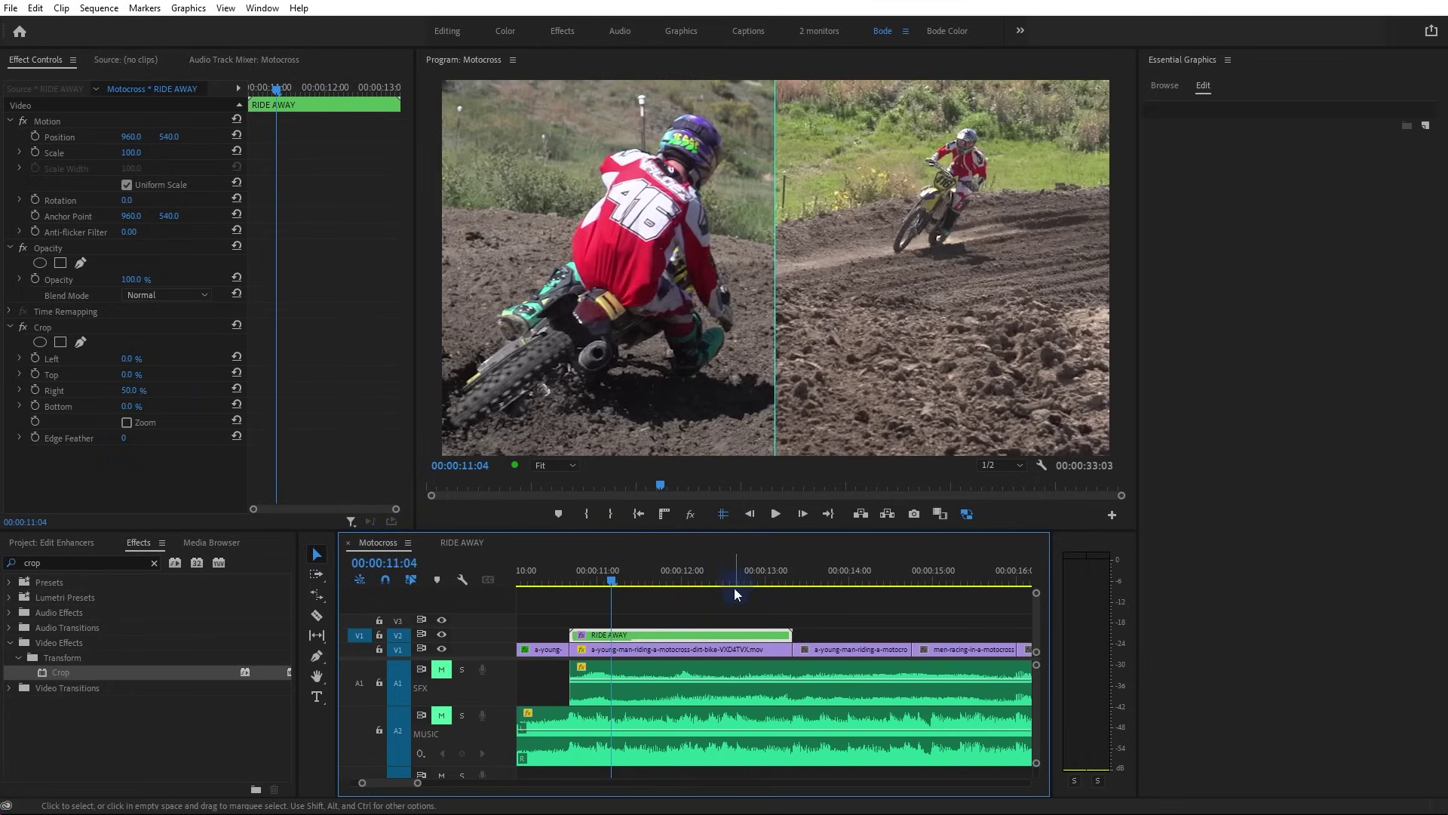
Nest the V1 motocross clip as a sequence named 'RIDE TOWARD' and open it
left_click(682, 650)
right_click(682, 650)
left_click_drag(804, 329, 802, 274)
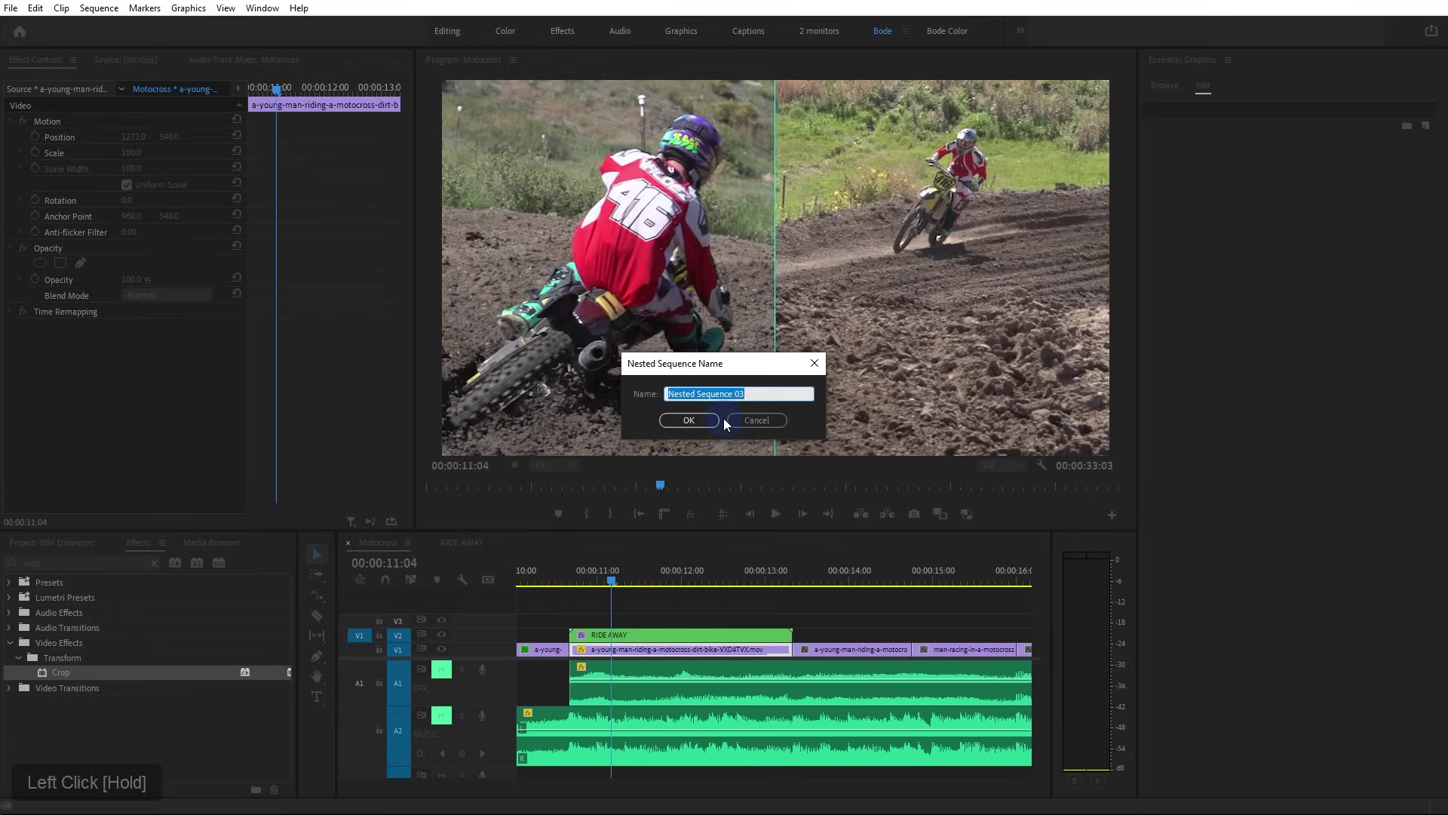
type("Ride")
key("BackSpace")
key("BackSpace")
key("BackSpace")
key("BackSpace")
key("BackSpace")
type("RIDE TOWARD")
key("Return")
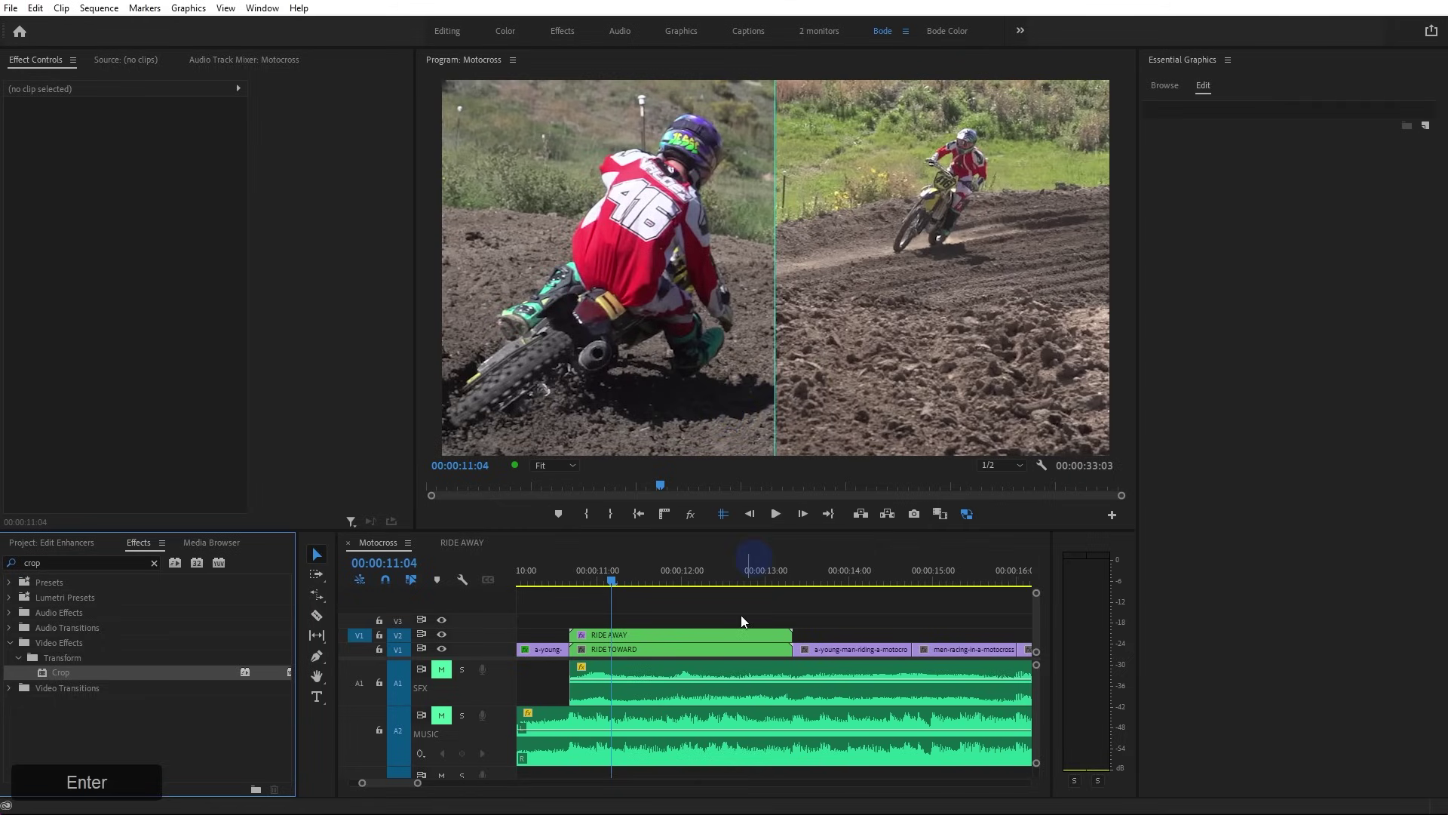
double_click(658, 652)
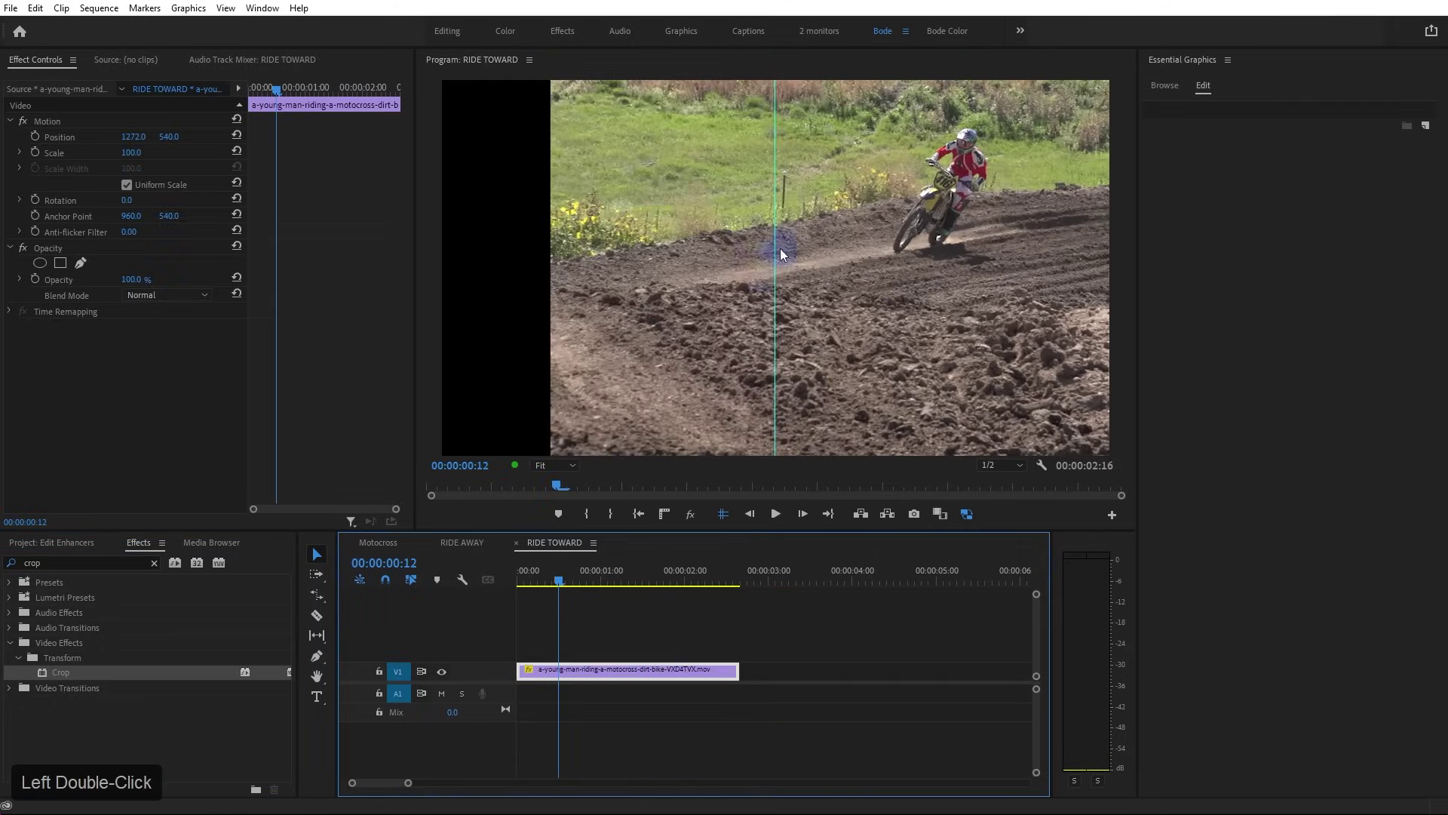
Move the clip's anchor point to its top edge and scale the clip to 111.6%
left_click(249, 107)
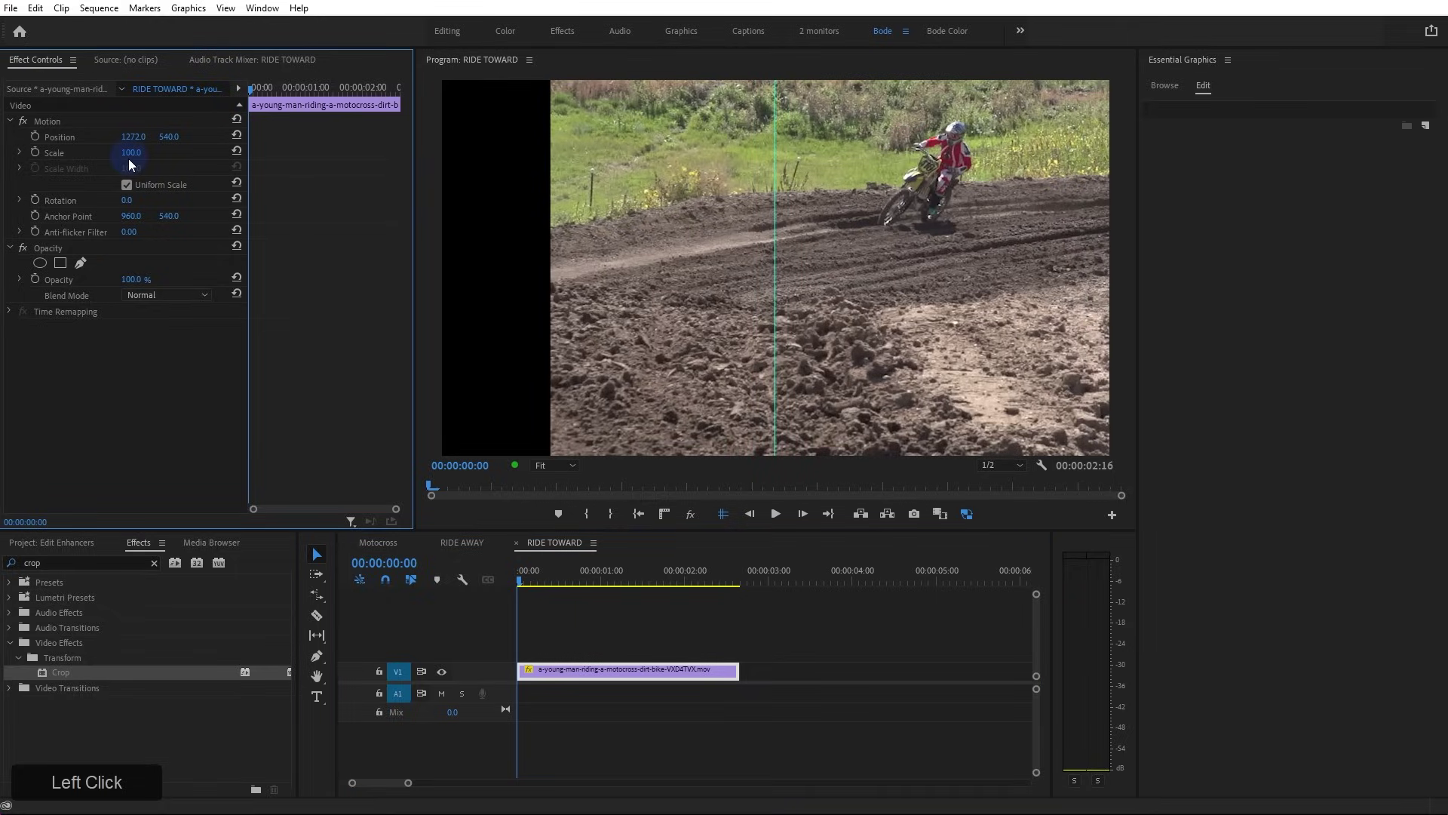
left_click(35, 138)
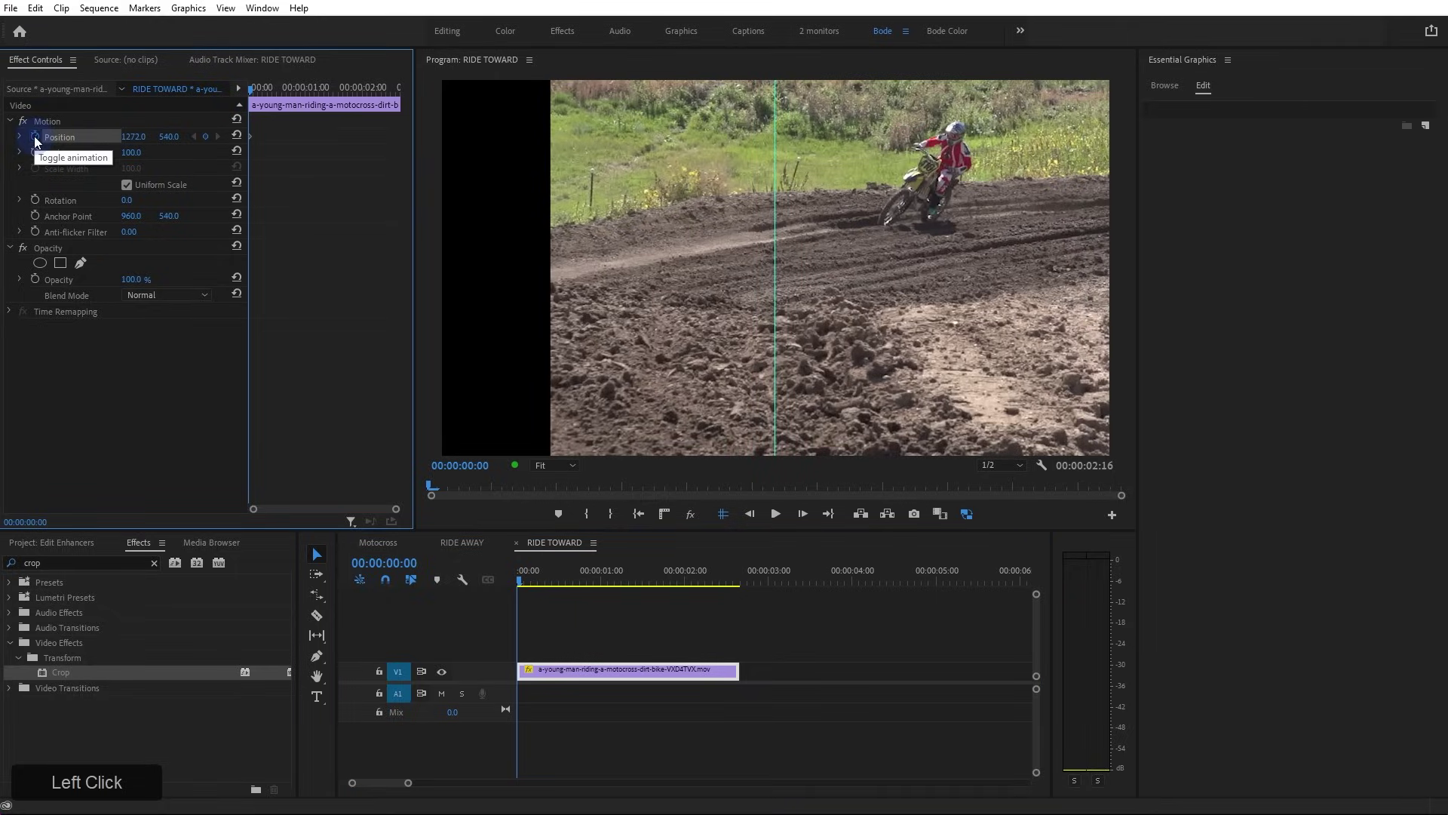
left_click_drag(553, 560, 731, 602)
left_click(159, 144)
mouse_move(159, 144)
left_mouse_down()
mouse_move(186, 146)
mouse_move(134, 136)
mouse_move(172, 136)
left_mouse_up()
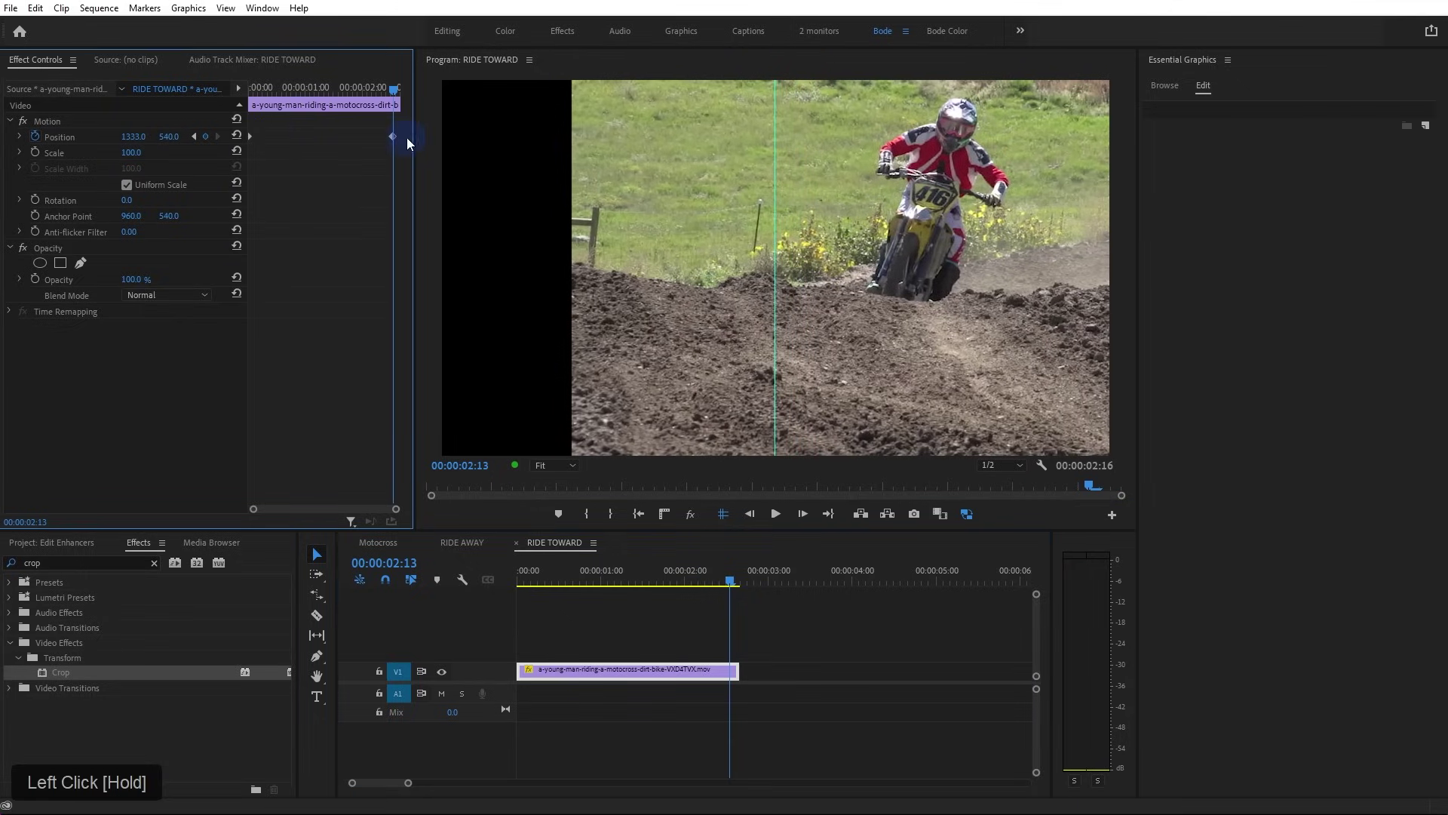
left_click(52, 155)
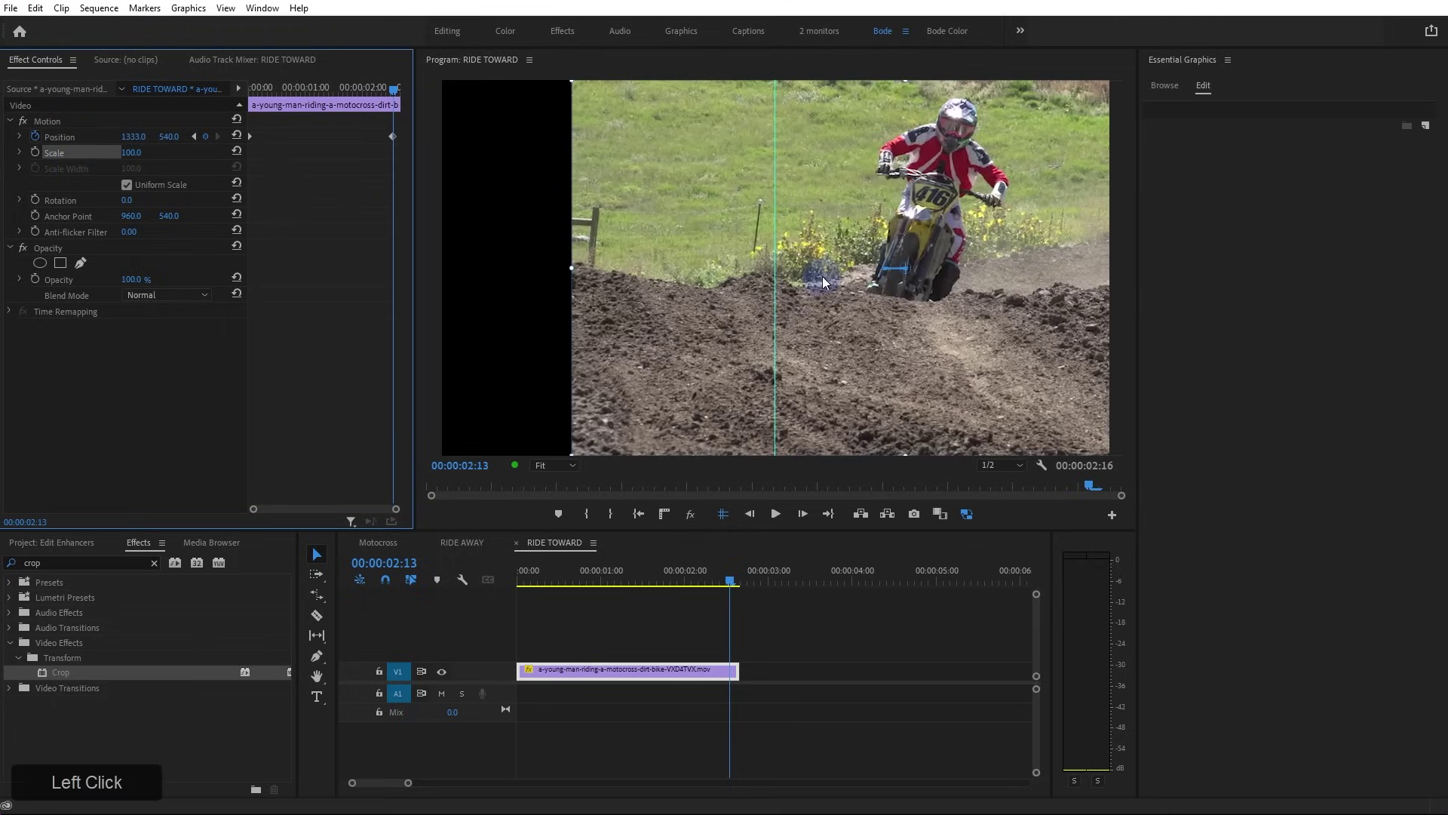
left_click_drag(903, 279, 907, 85)
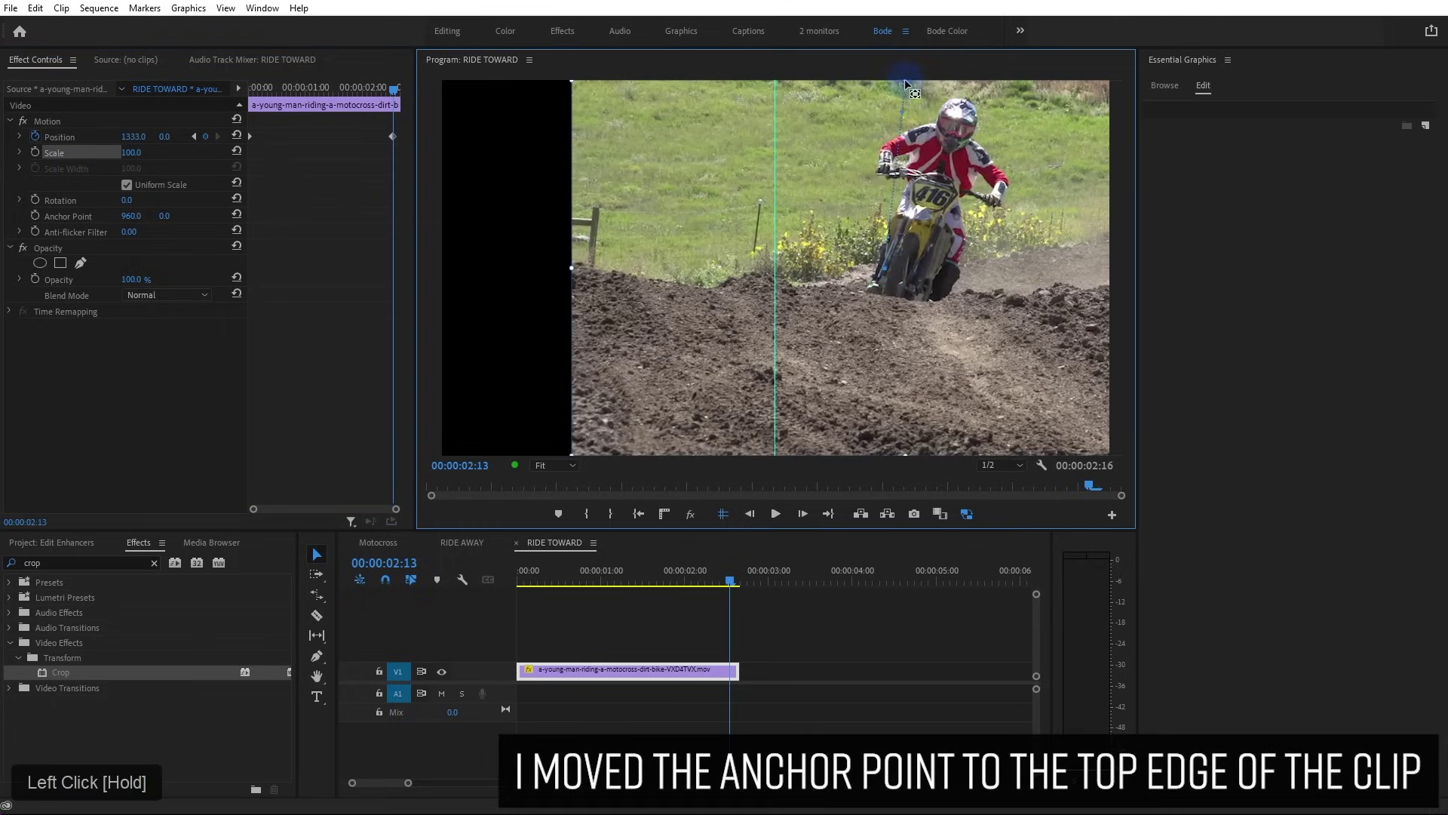
left_click(34, 135)
left_click(772, 424)
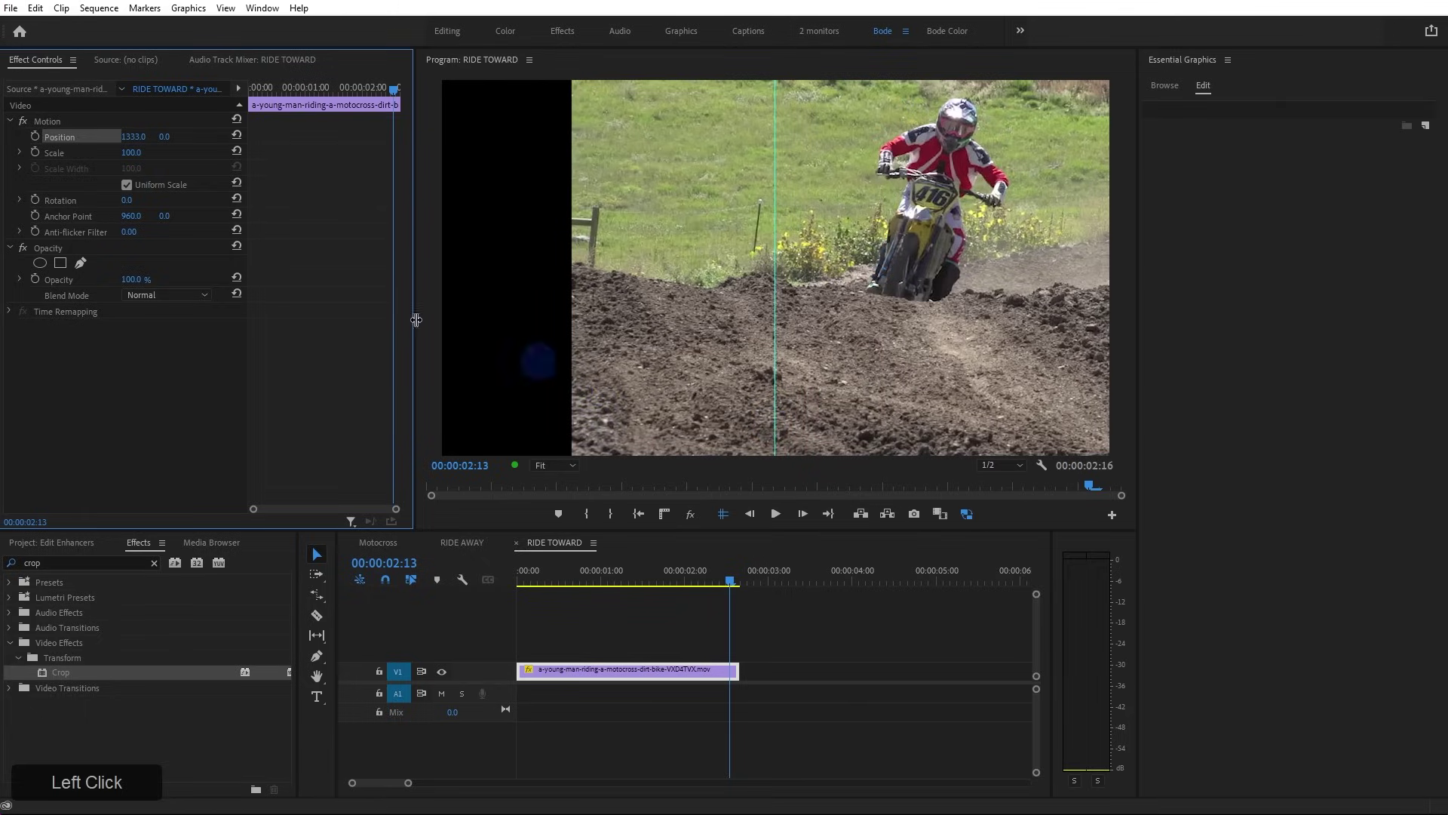
left_click_drag(124, 152, 142, 154)
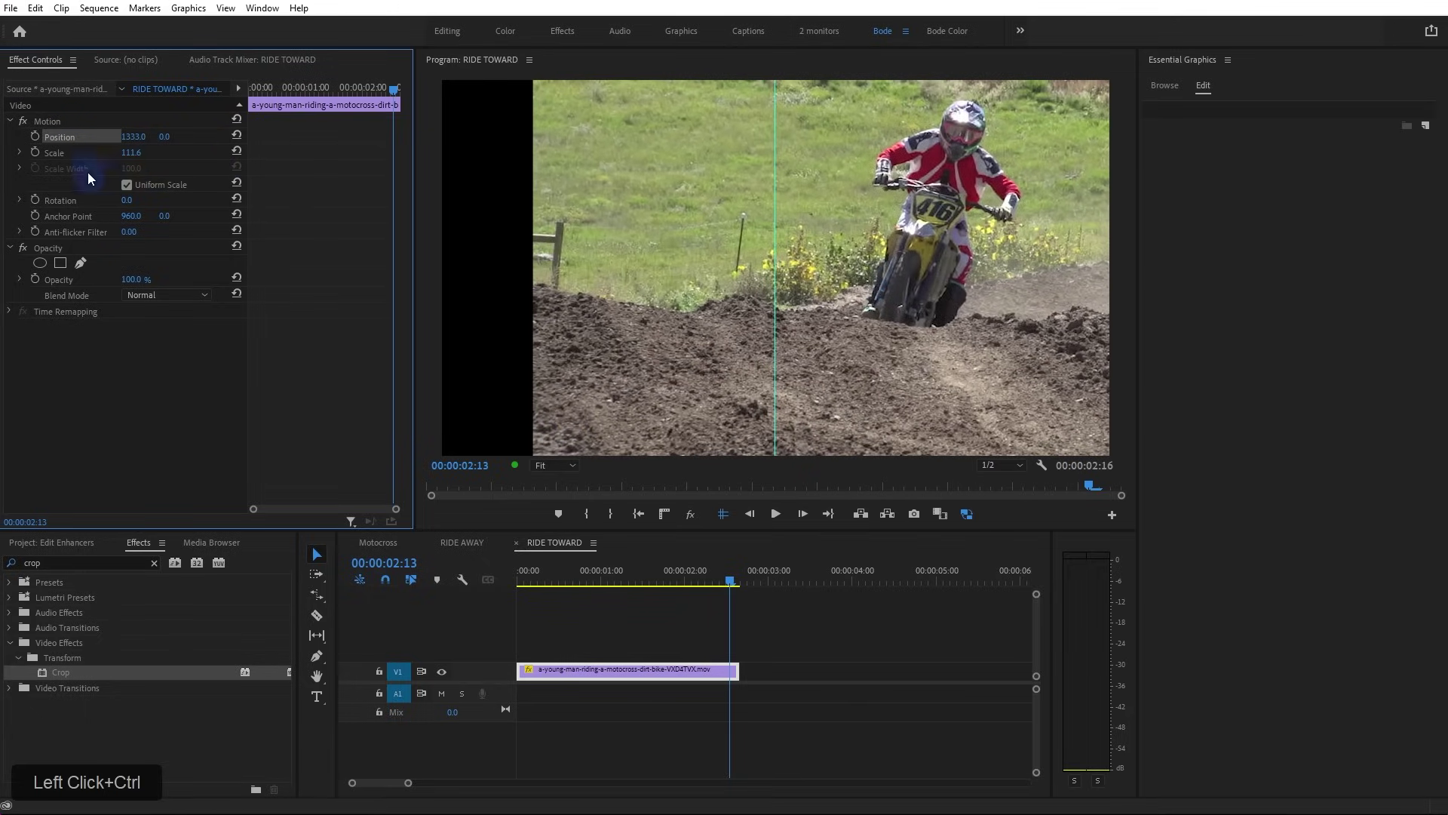
Keyframe Position X from 1333 at the clip's start to 1288 at its end, then preview
left_click_drag(704, 573, 473, 586)
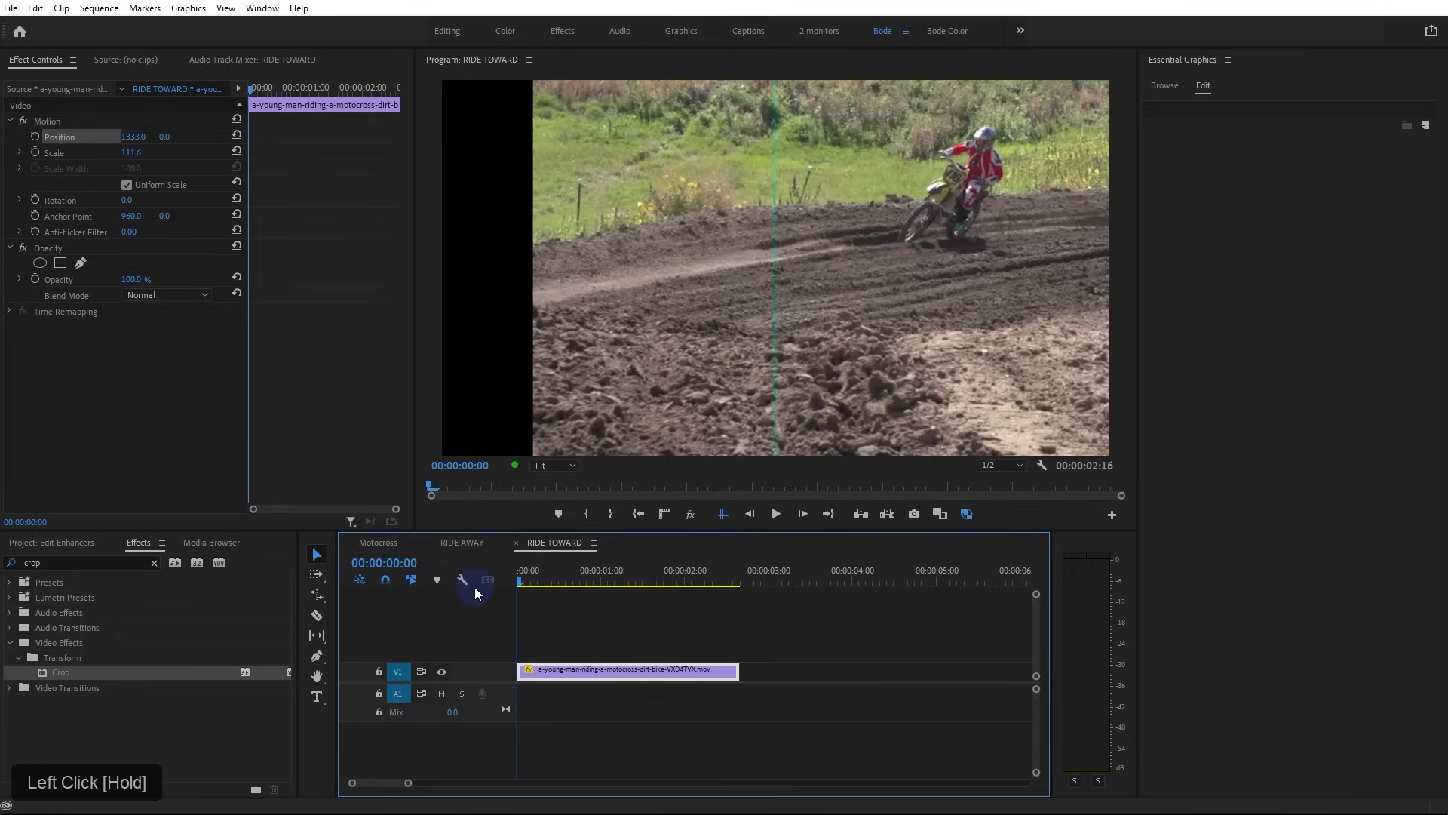
left_click(38, 133)
left_click_drag(291, 101, 398, 106)
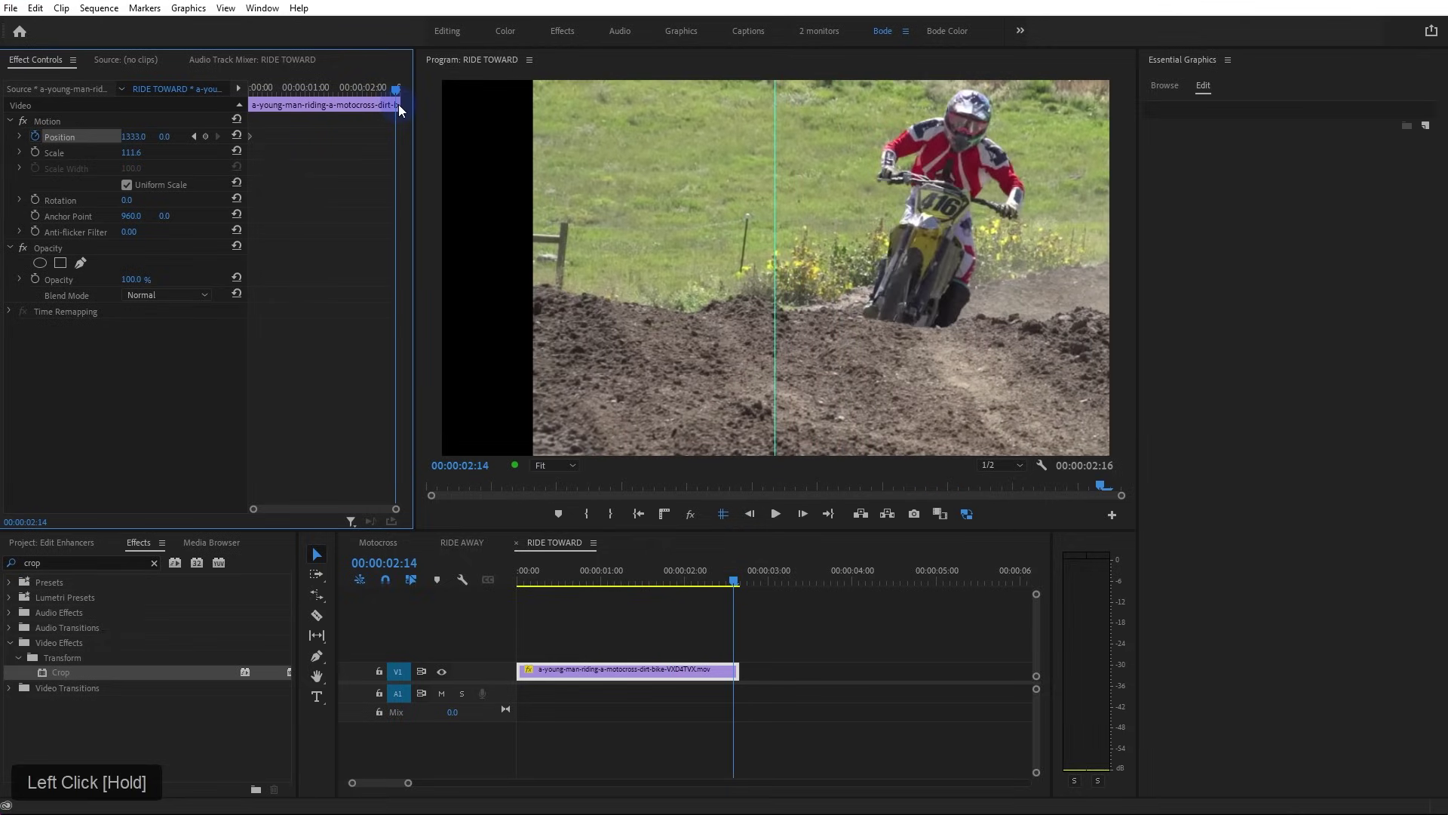
left_click_drag(136, 140, 101, 140)
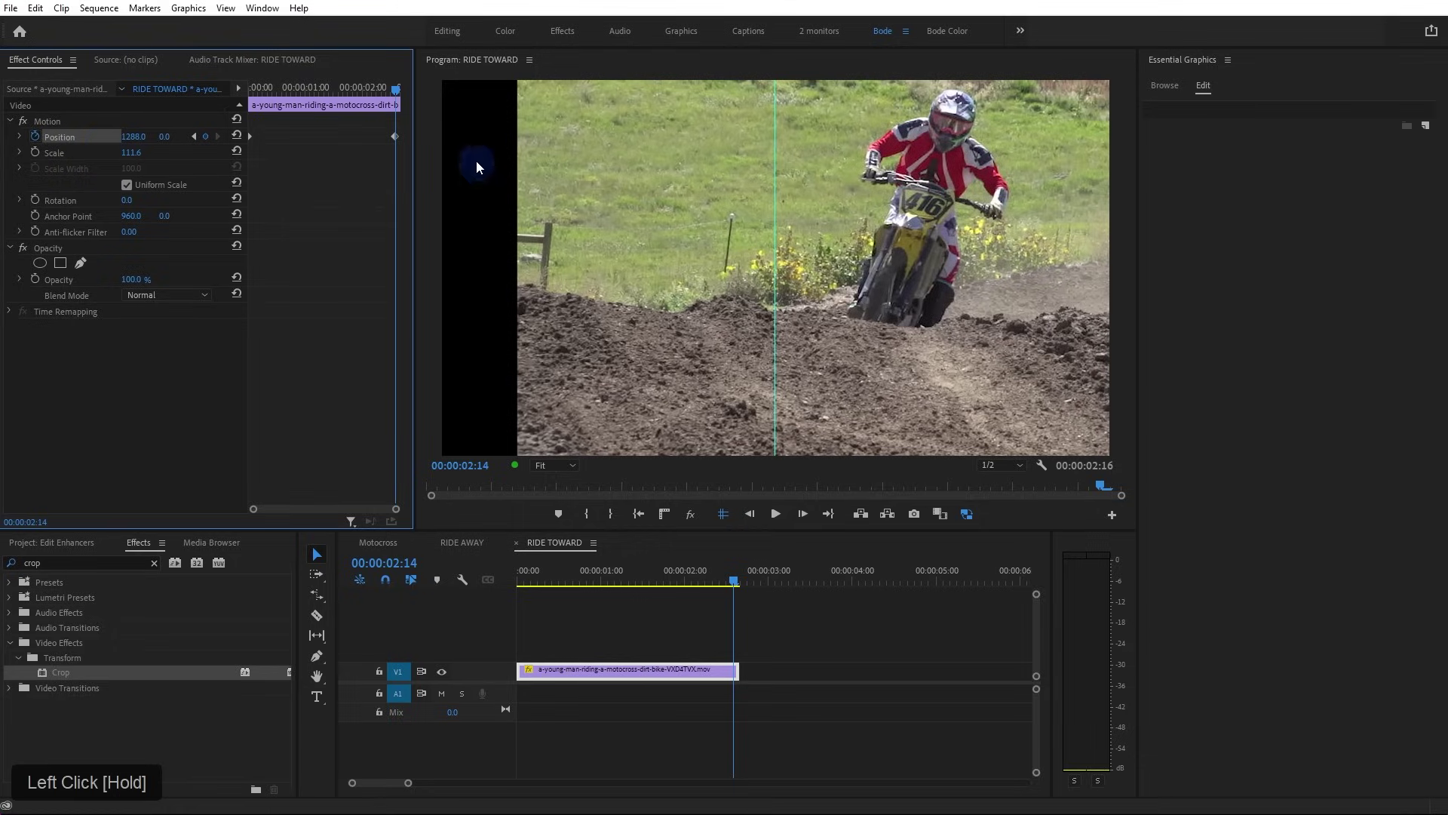
key("Down")
key("Left")
left_click_drag(396, 137, 396, 132)
key("space")
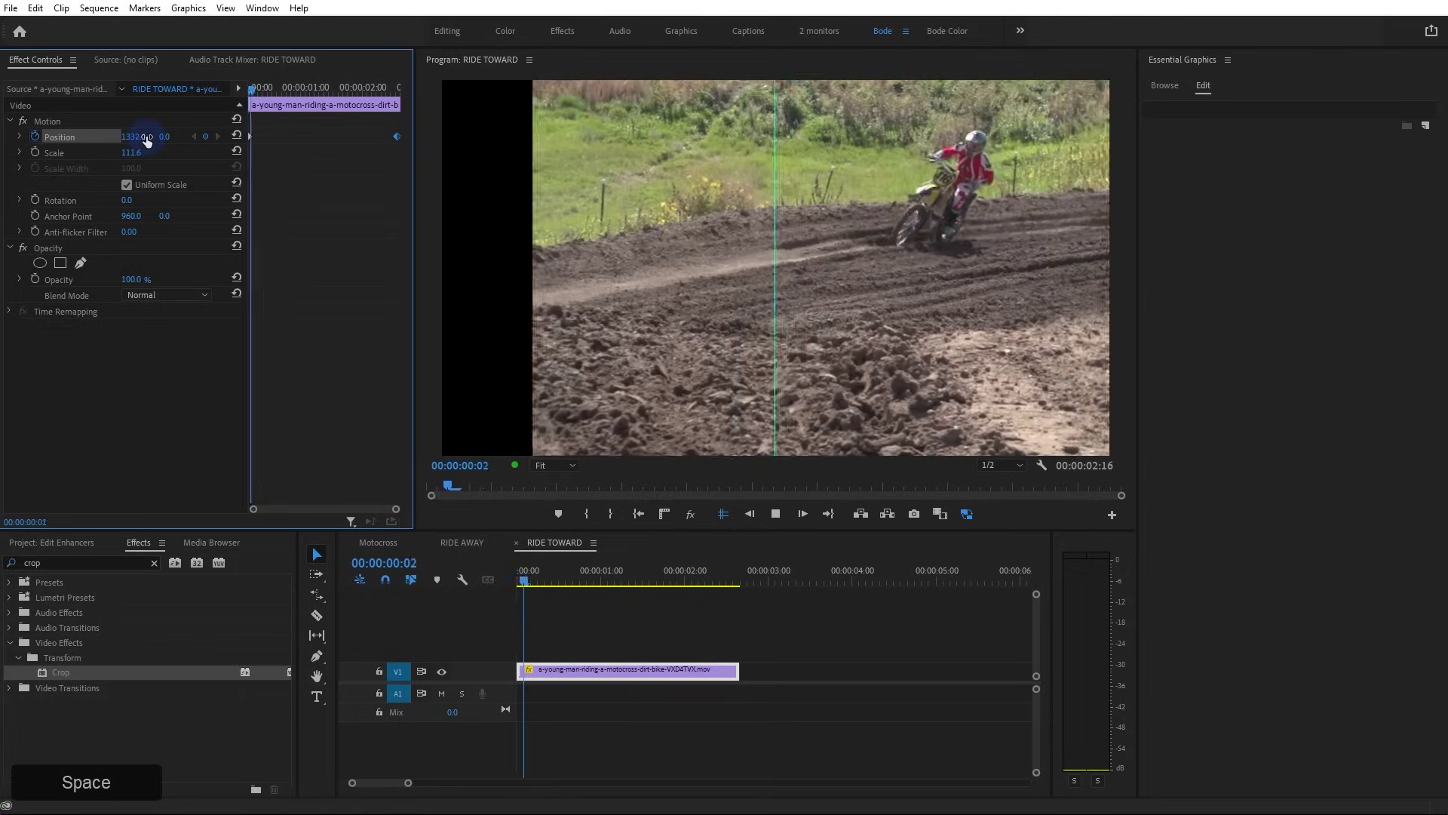
key("space")
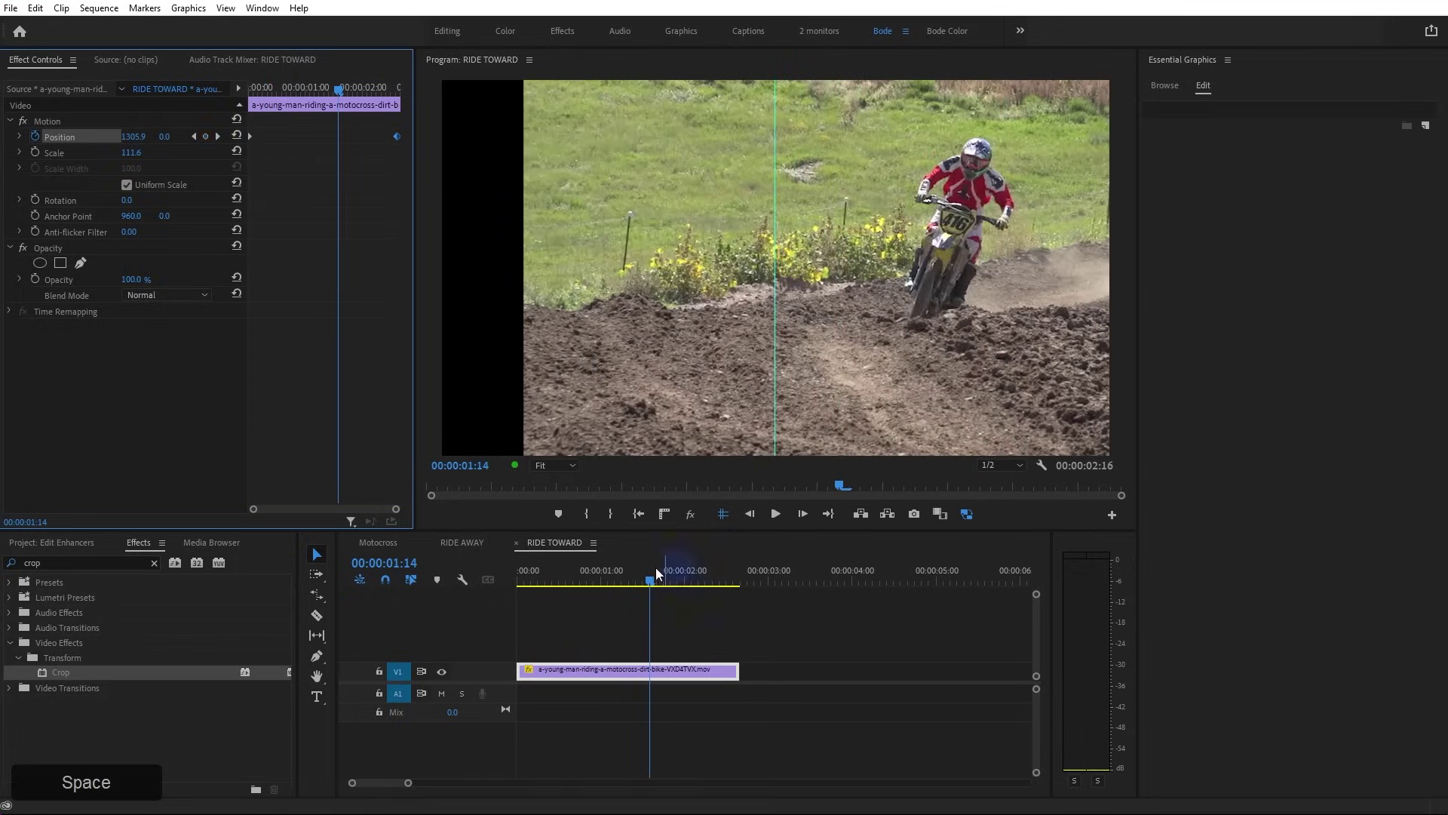
Play the Motocross split screen around 10:20–10:22 to check RIDE AWAY beside the animated RIDE TOWARD
left_click(391, 540)
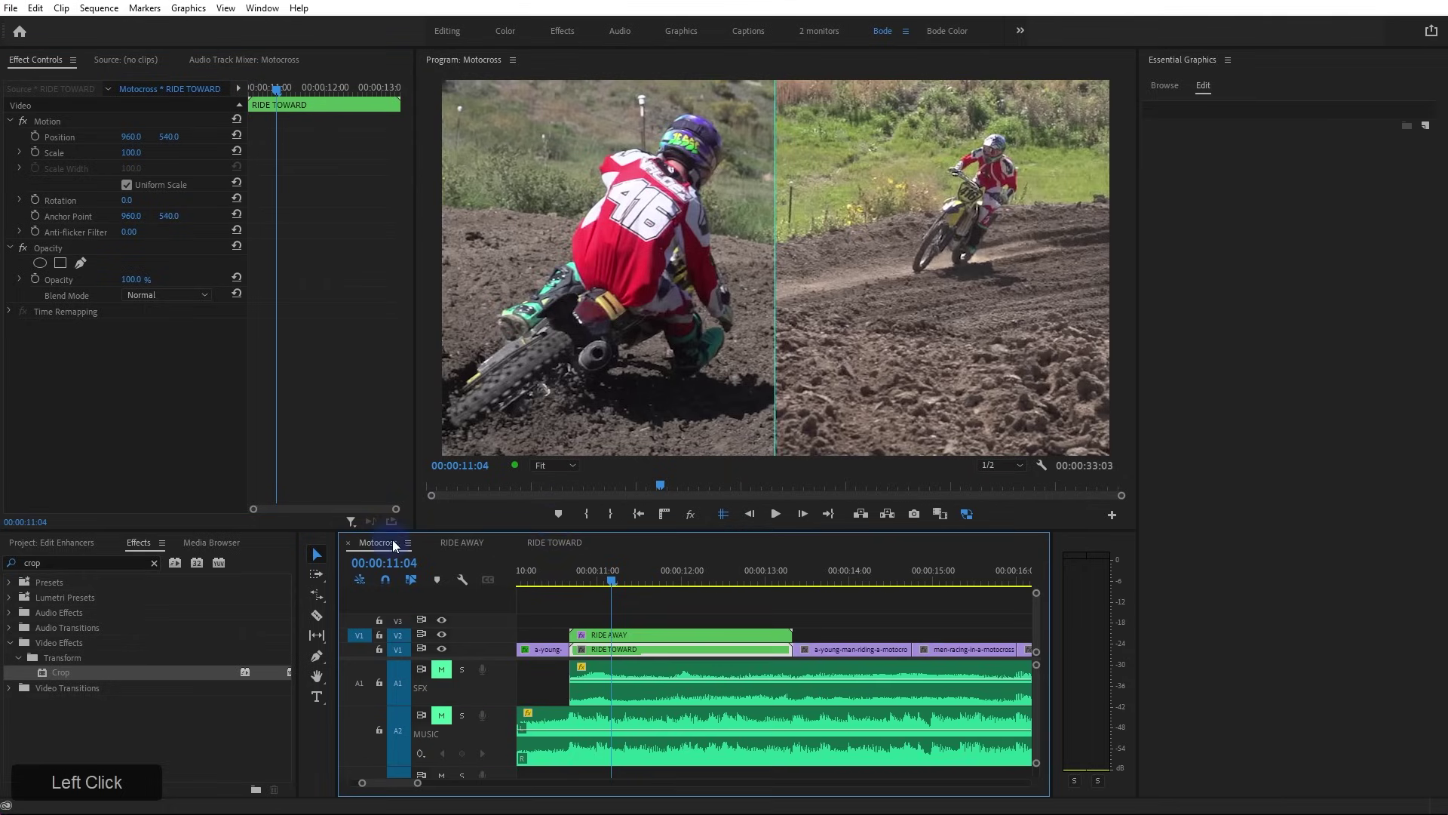
left_click(587, 579)
key("space")
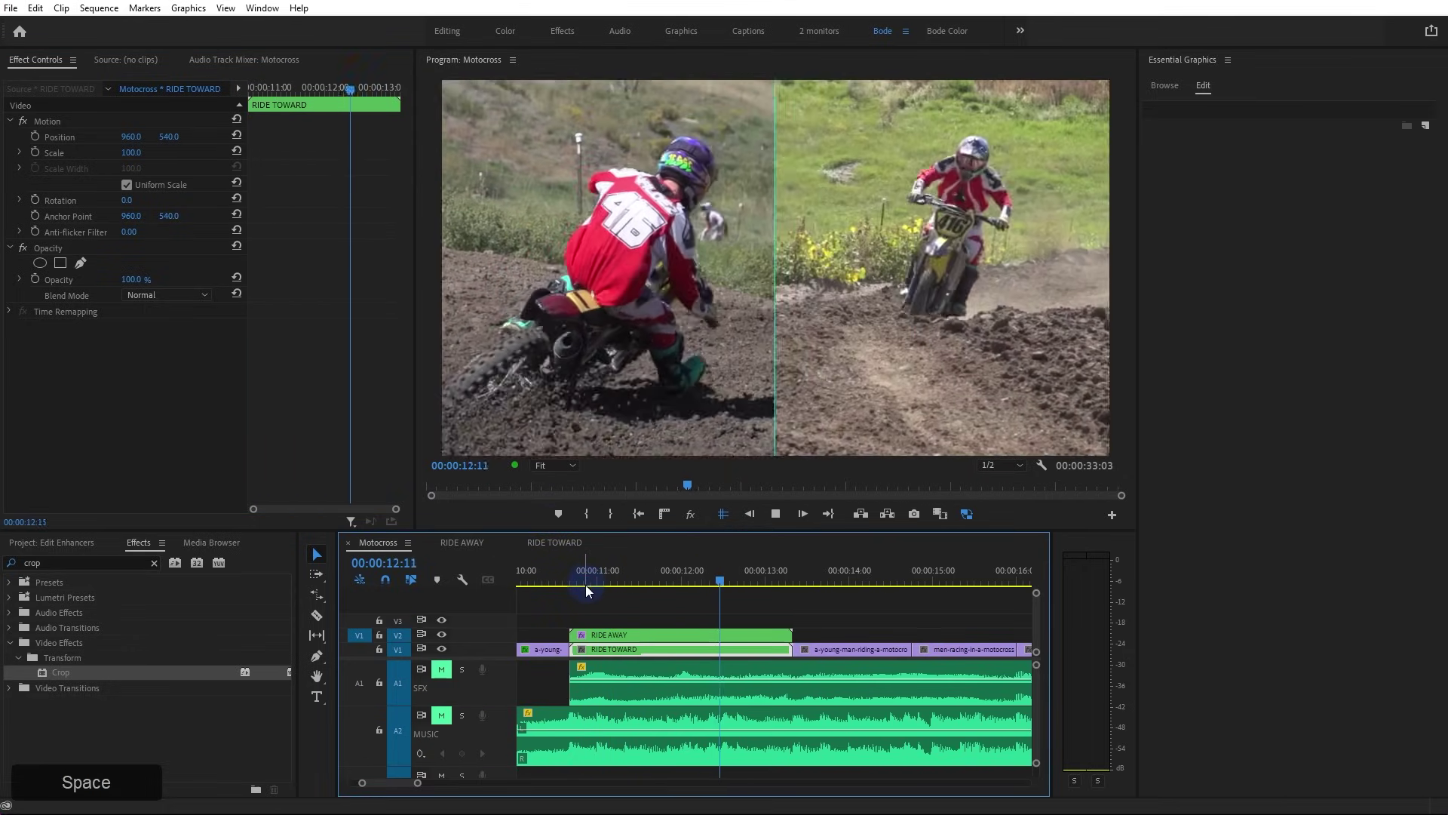
key("space")
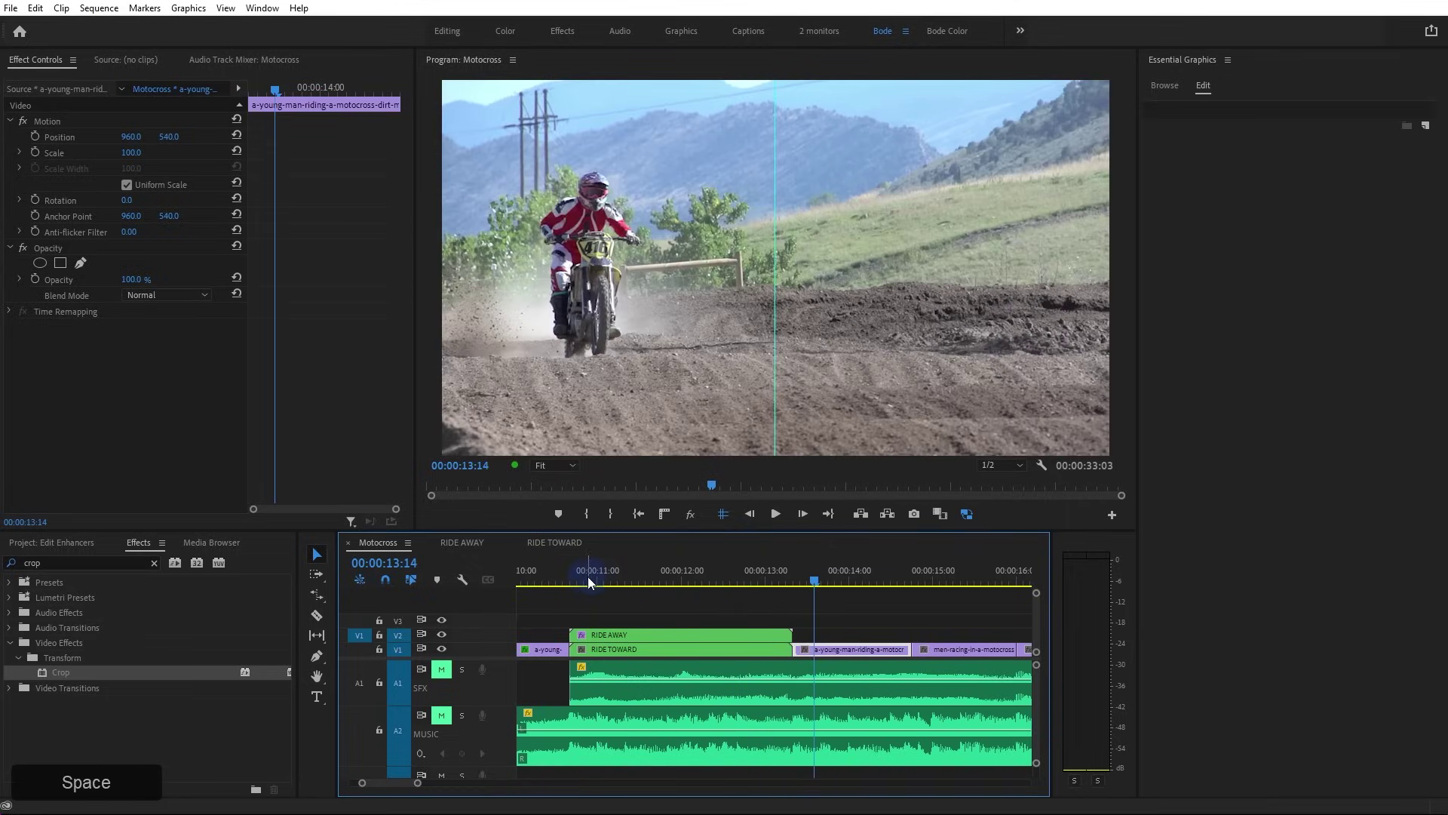
left_click(585, 579)
left_click(709, 617)
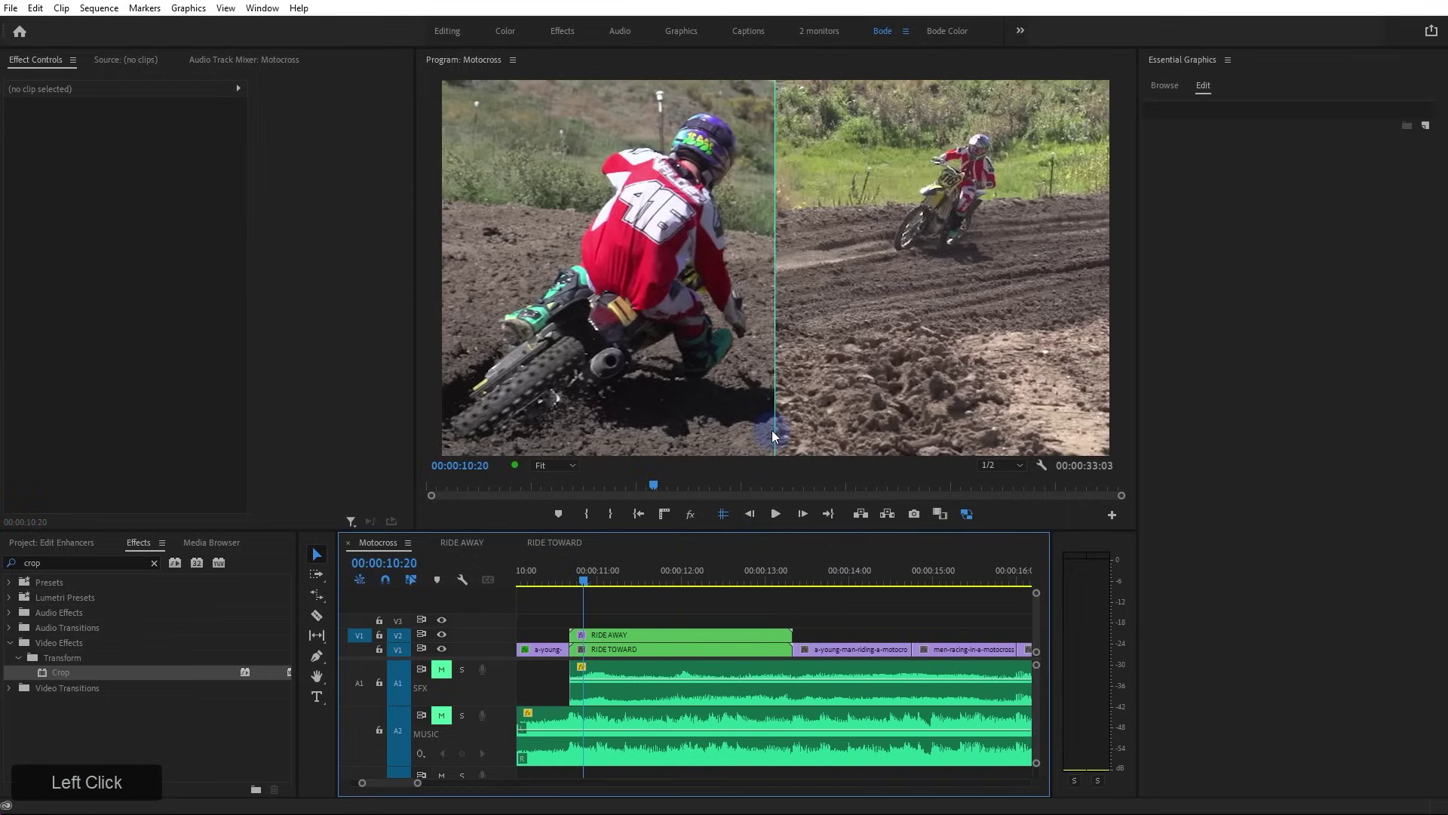
left_click(721, 513)
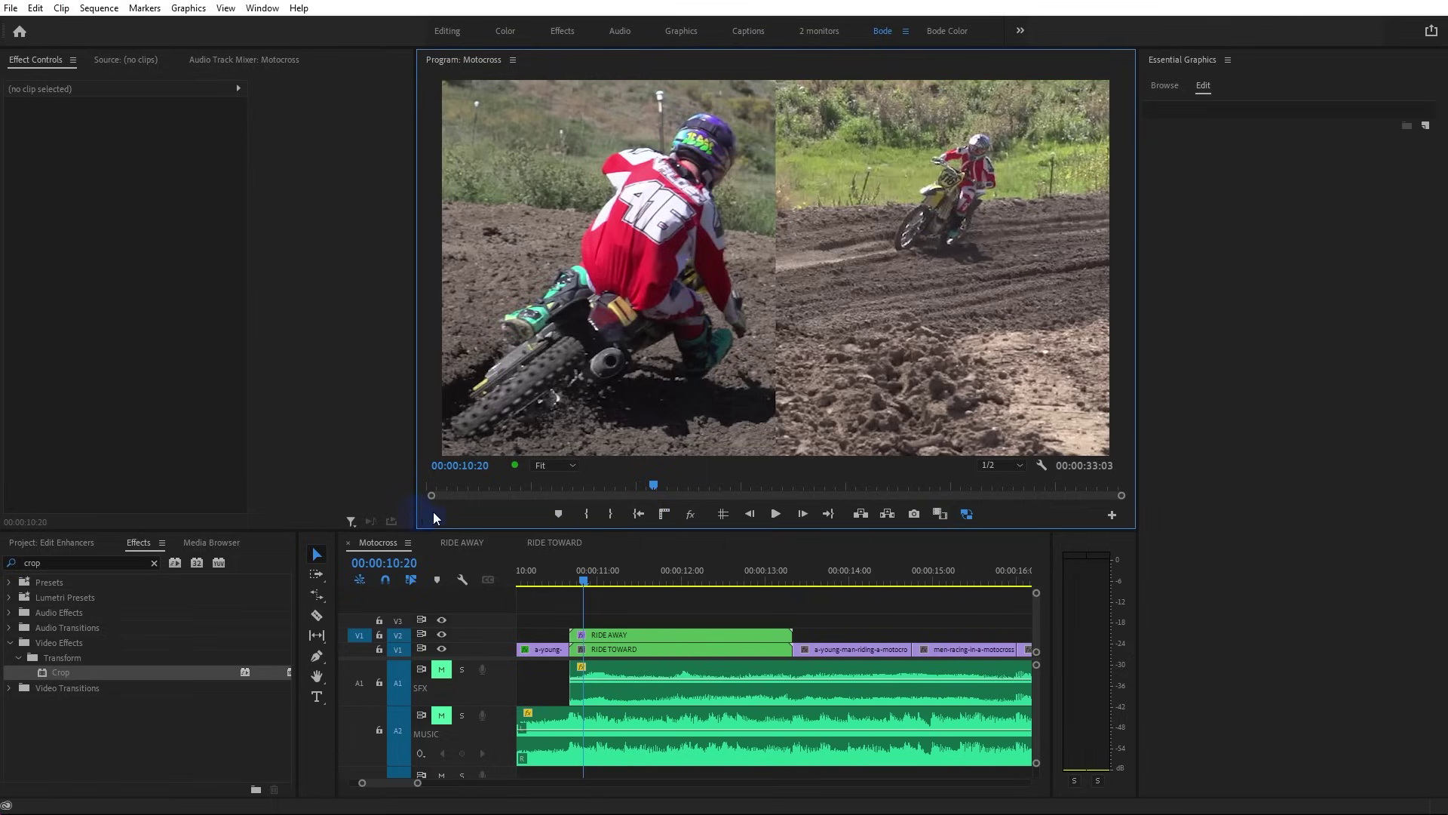
left_click(1112, 514)
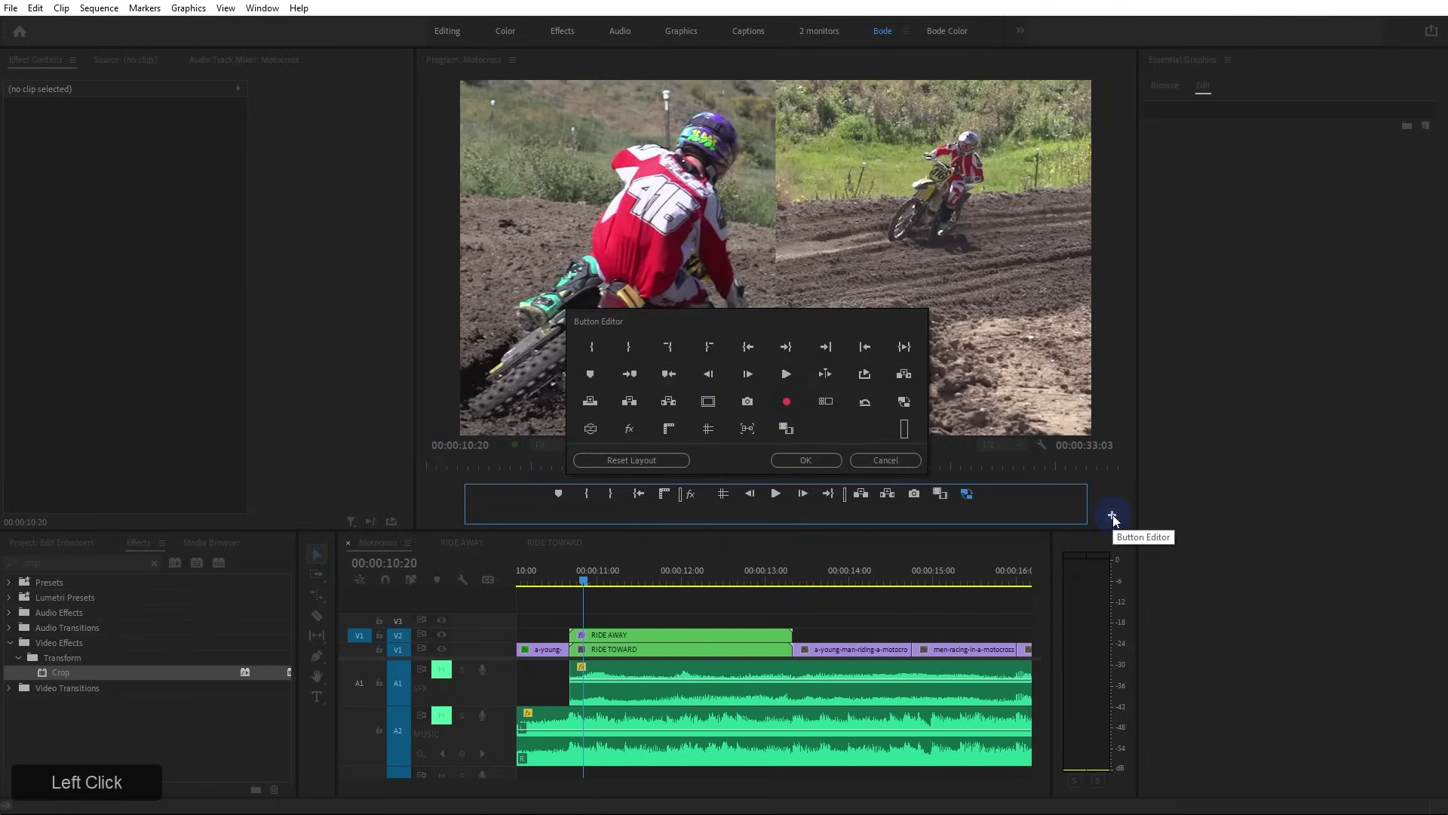
left_click_drag(794, 498, 681, 494)
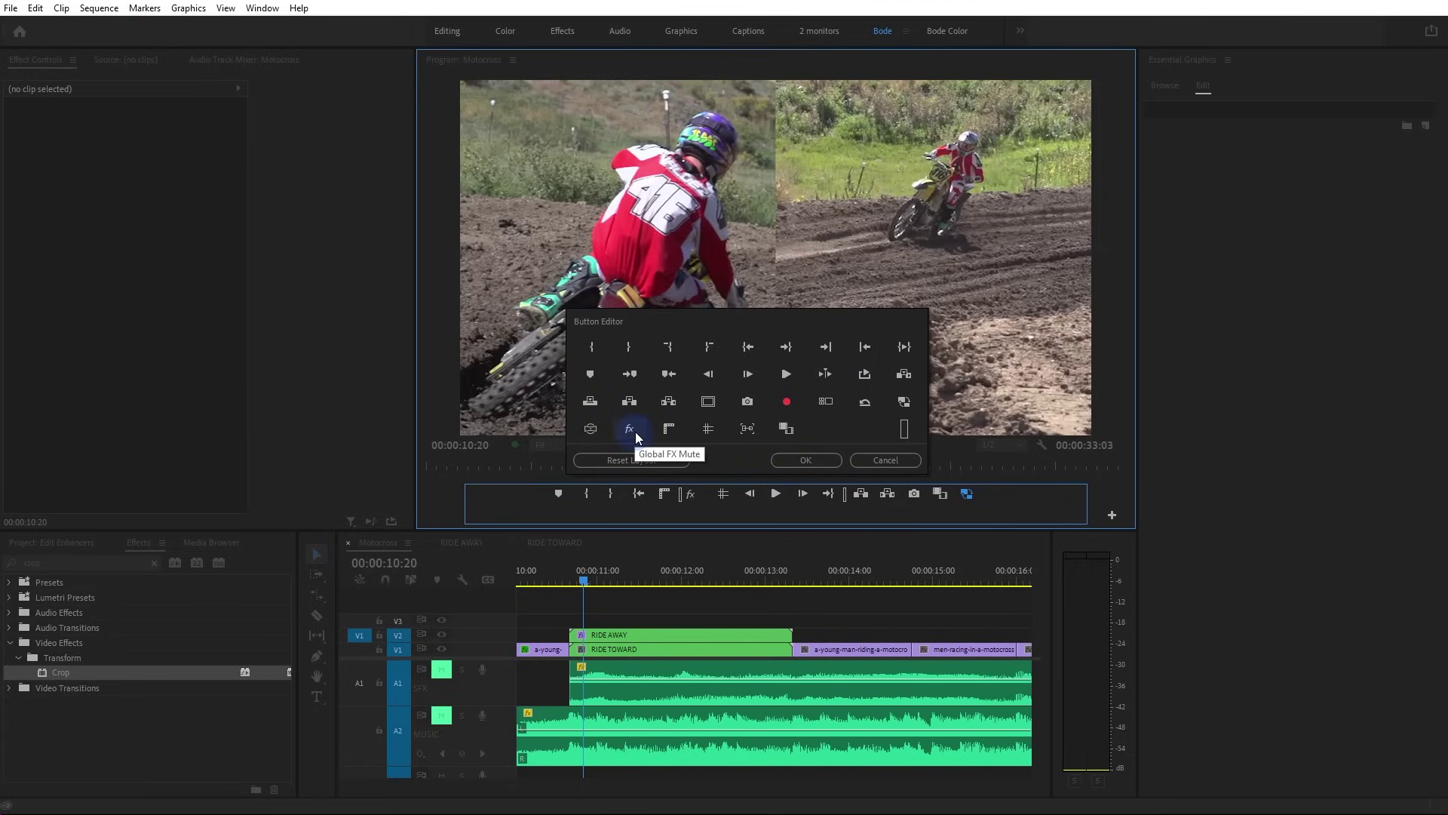
left_click(884, 459)
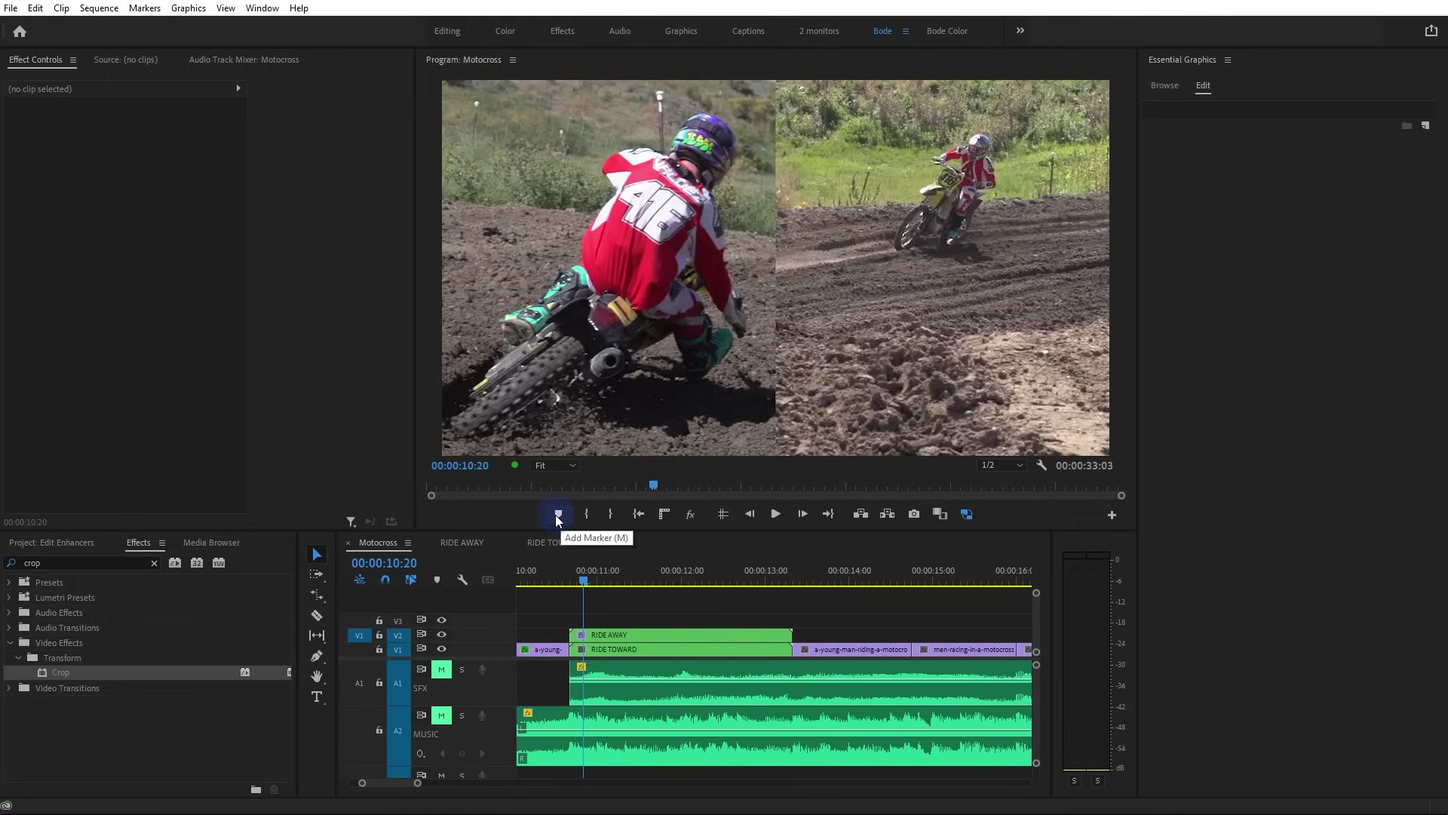
Add a spacer to the Program monitor's playback button bar using the Button Editor
left_click(691, 515)
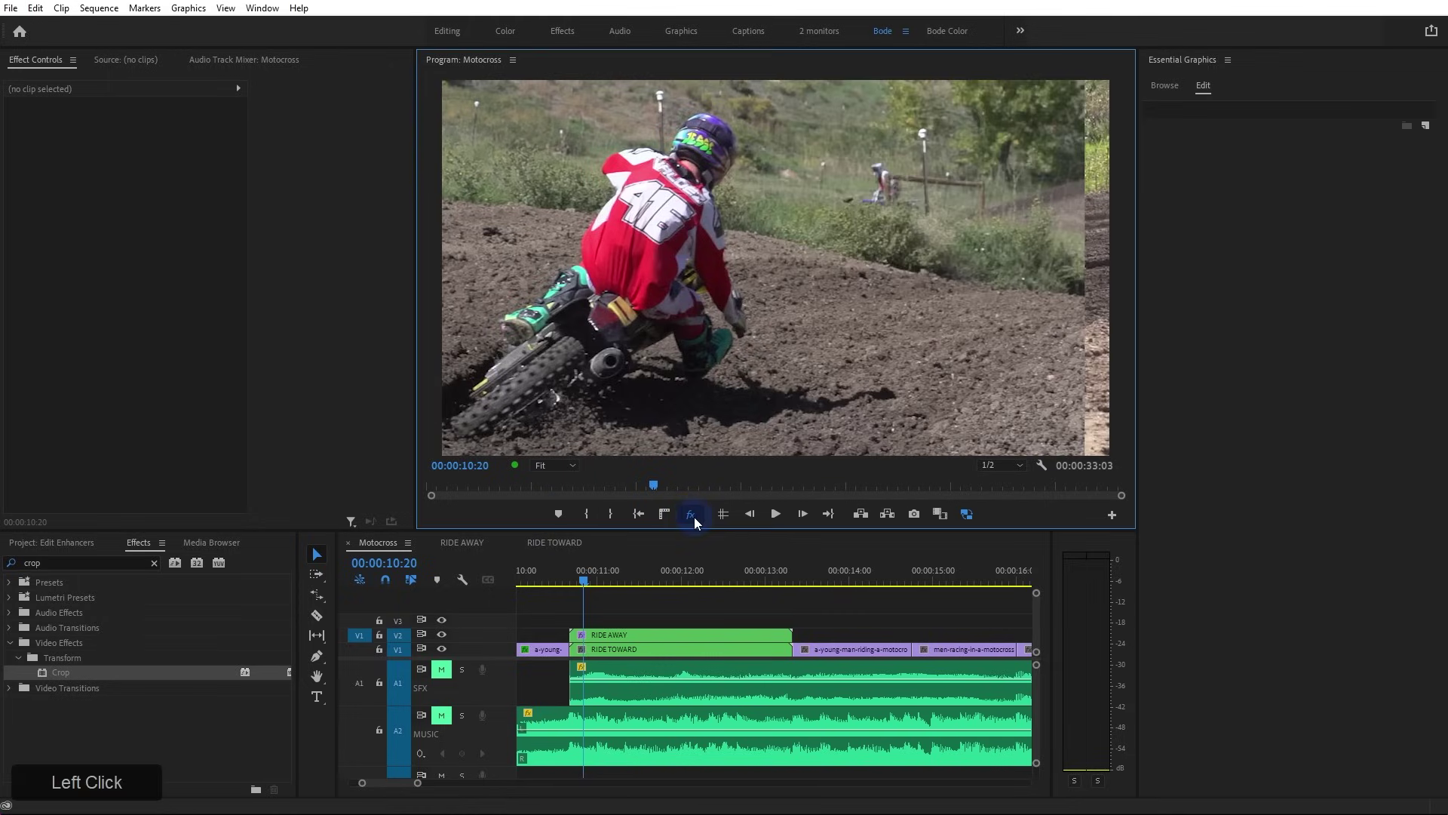
left_click(691, 515)
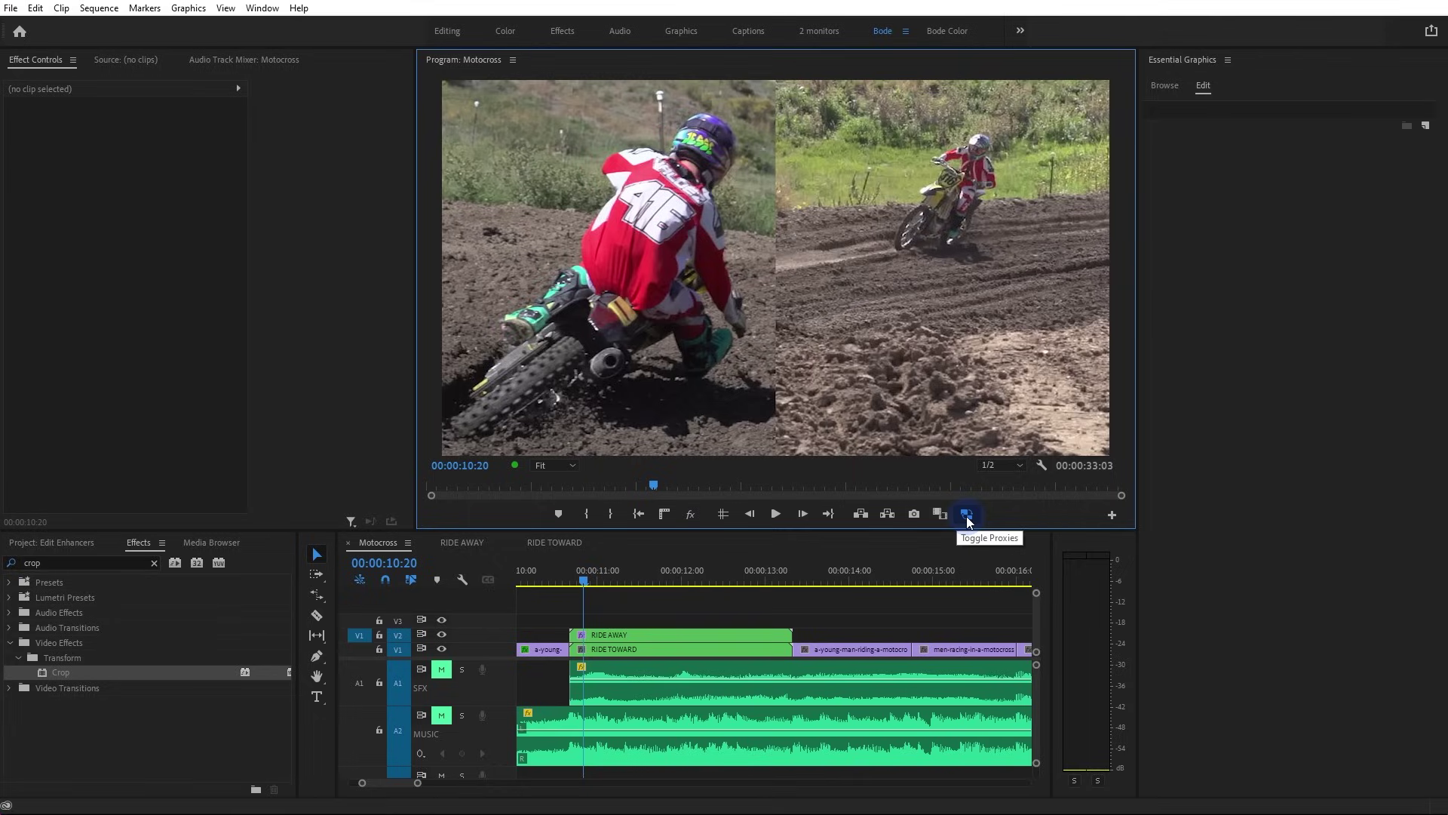
left_click(1113, 514)
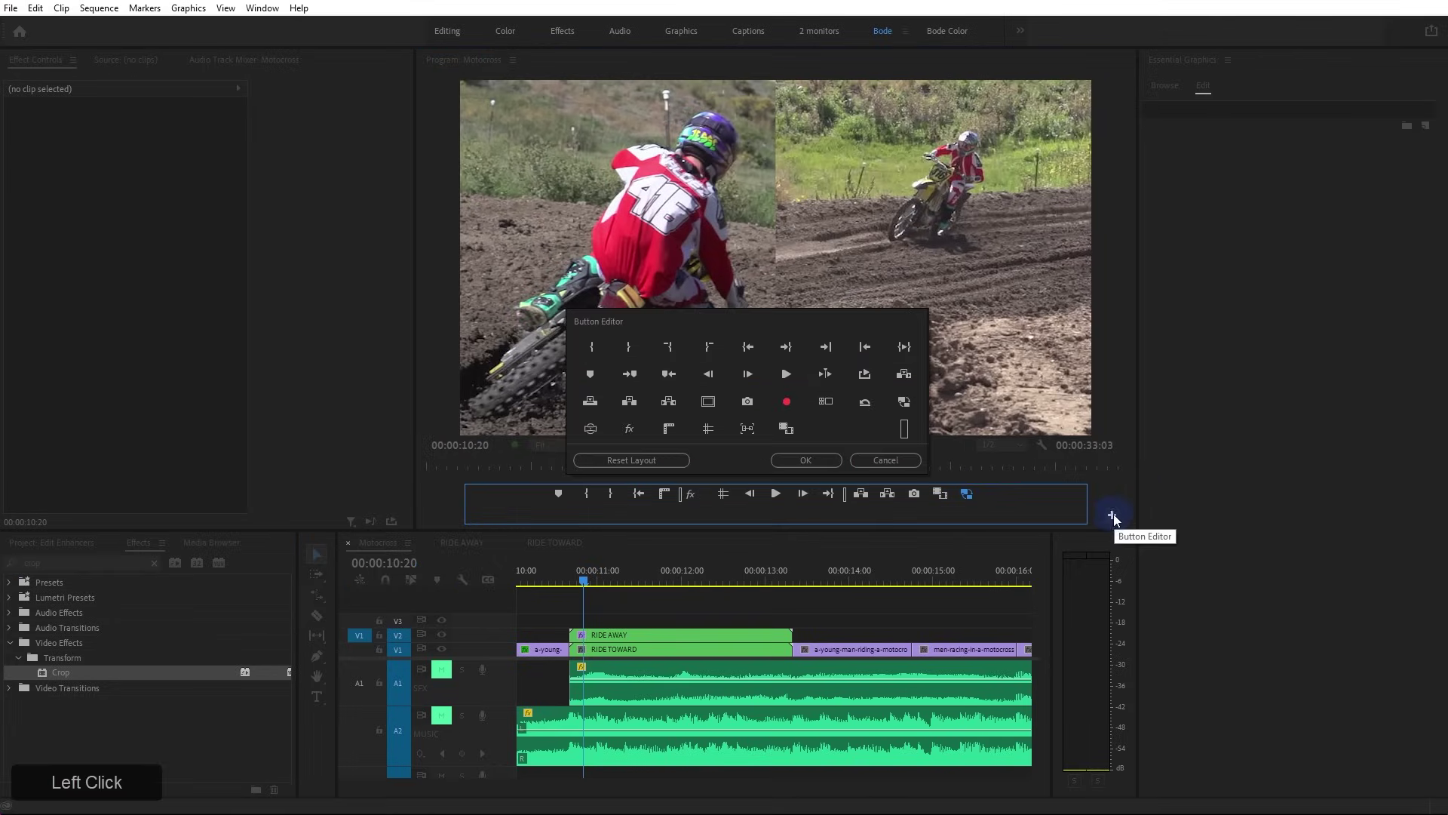
left_click_drag(903, 427, 770, 505)
left_click(872, 457)
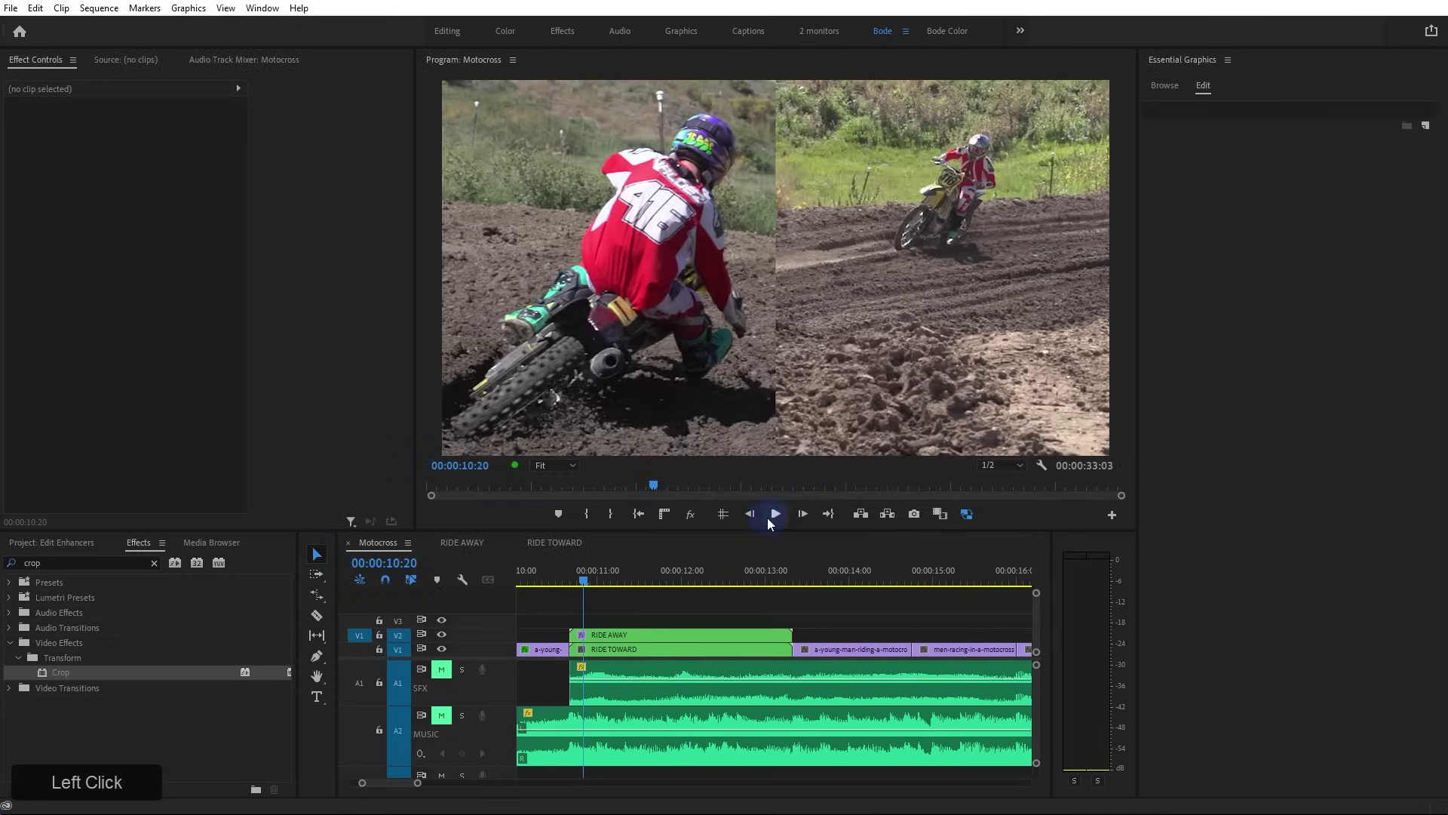
left_click(1112, 515)
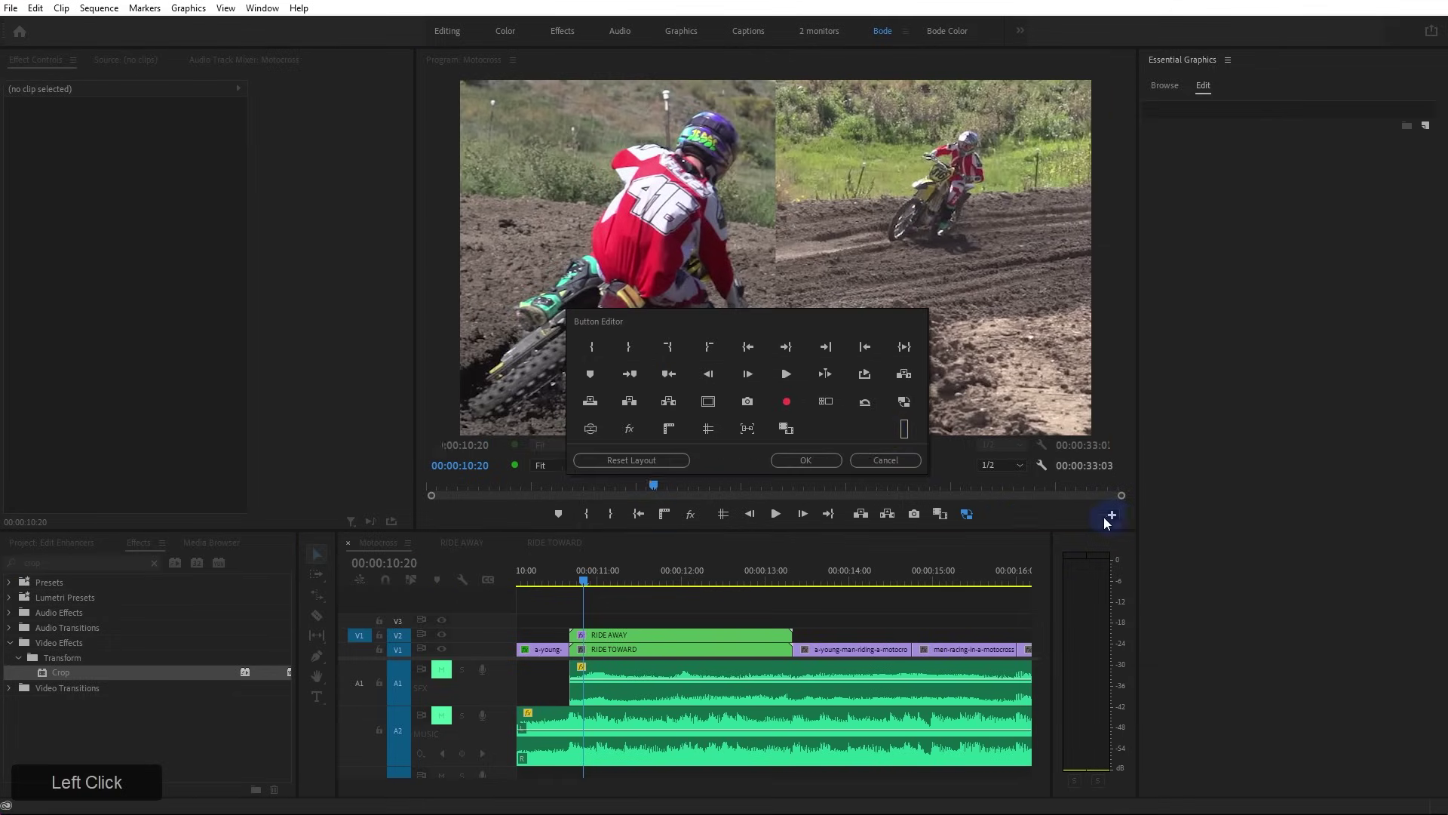
left_click_drag(903, 429, 738, 504)
left_click(799, 461)
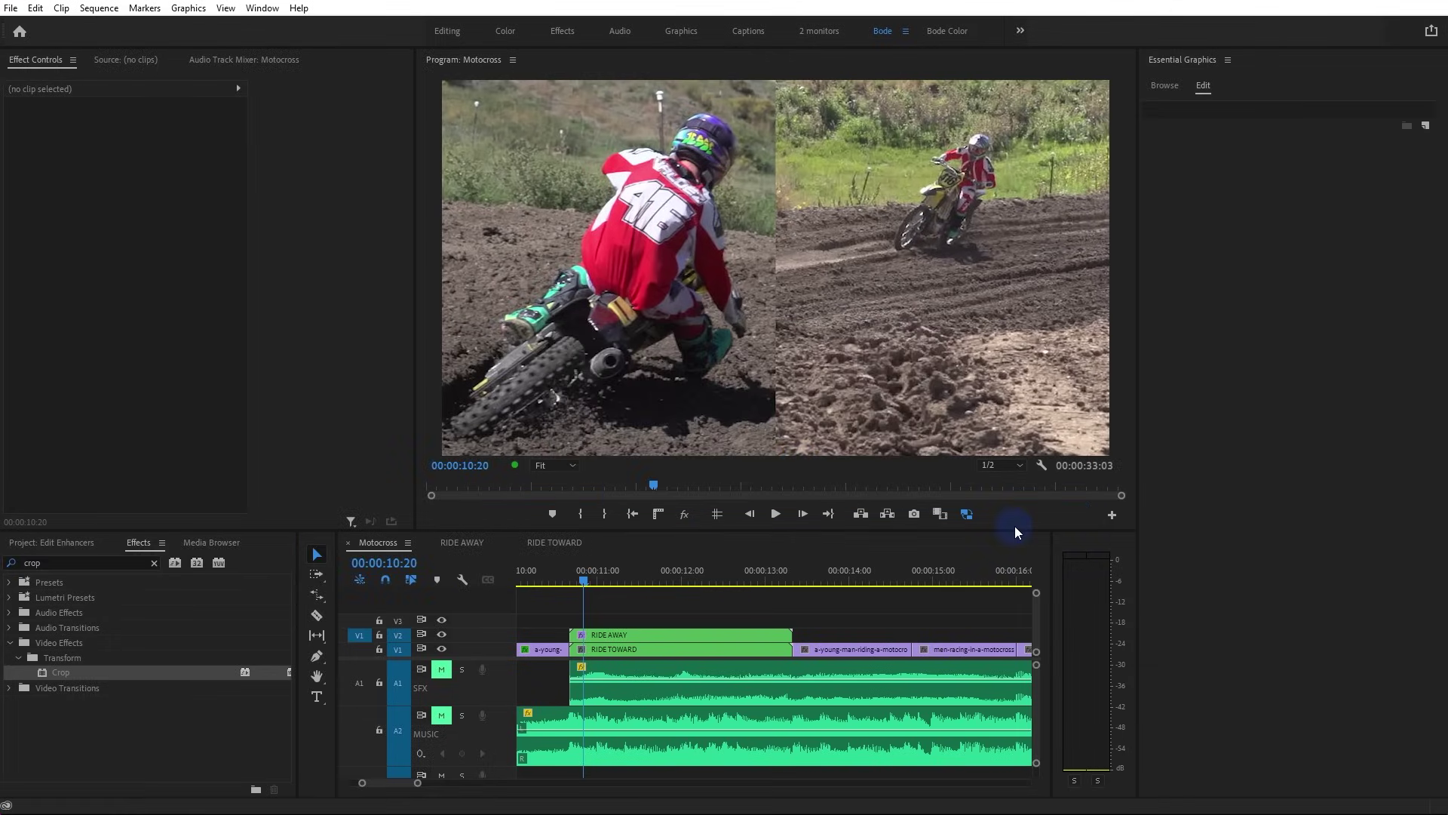
left_click(669, 635)
left_click(663, 617)
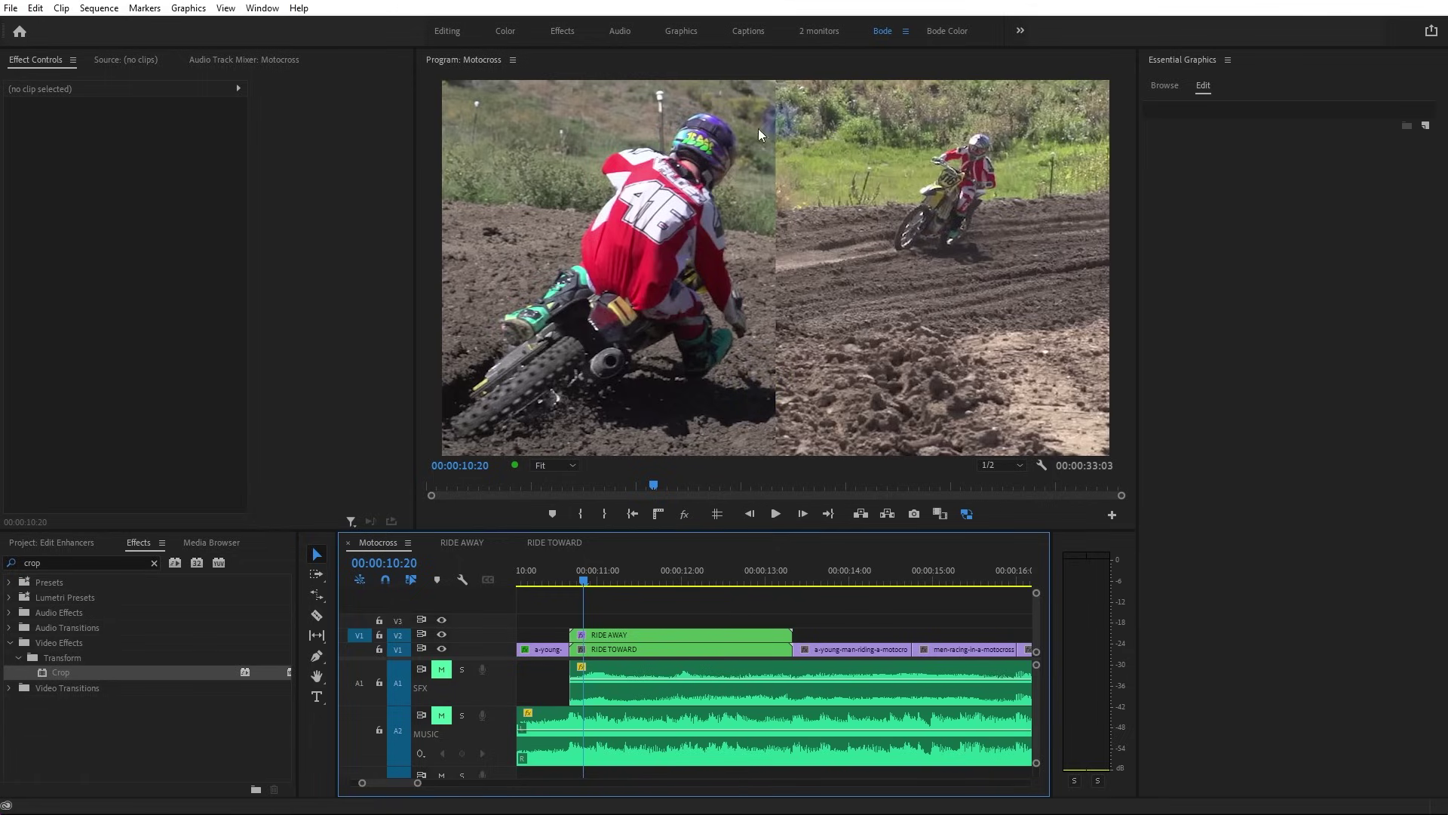
left_click(1206, 86)
Add a Rectangle layer and stretch it into a thin full-height bar with its anchor centred
left_click(1209, 86)
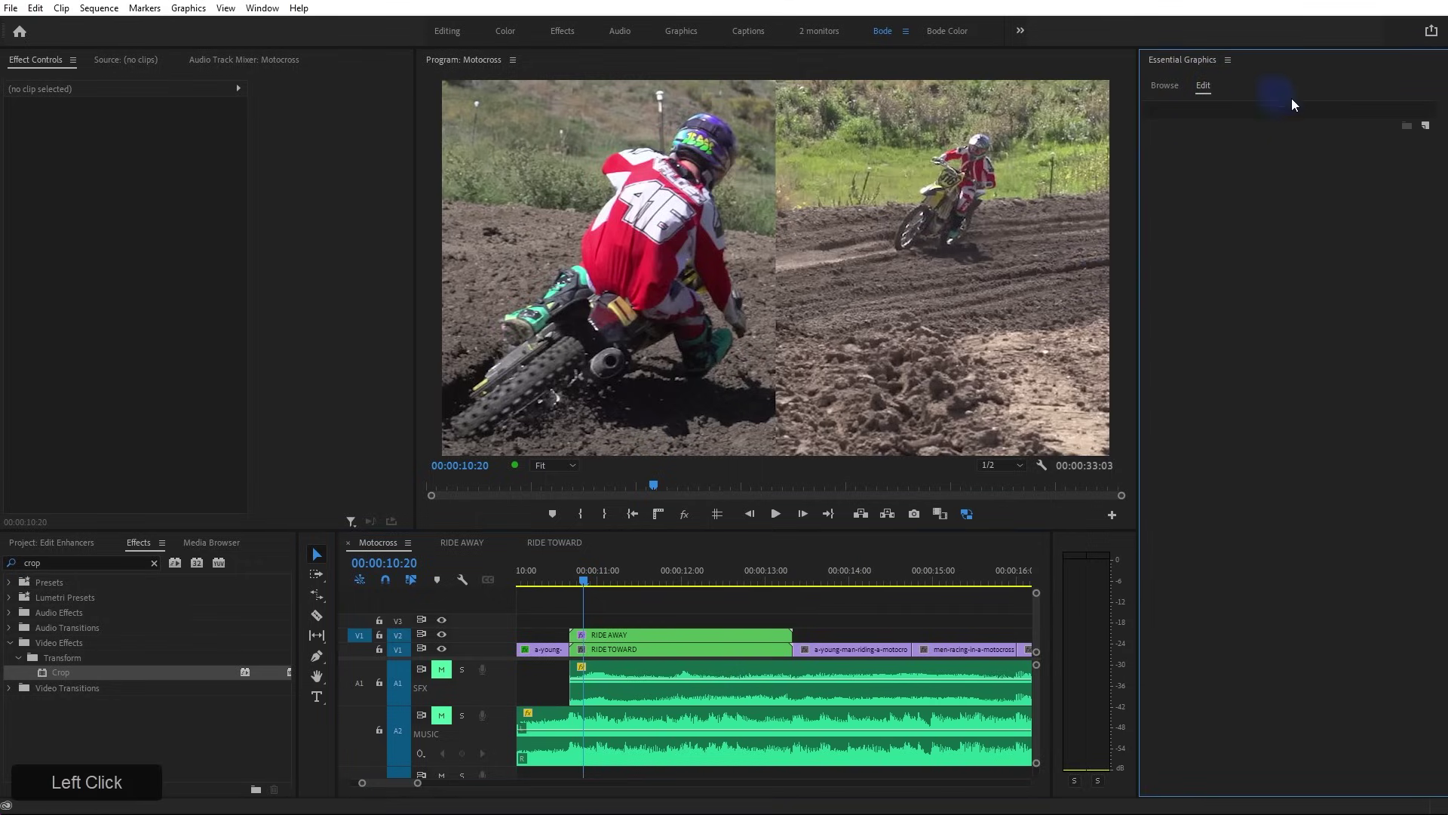
left_click(1426, 127)
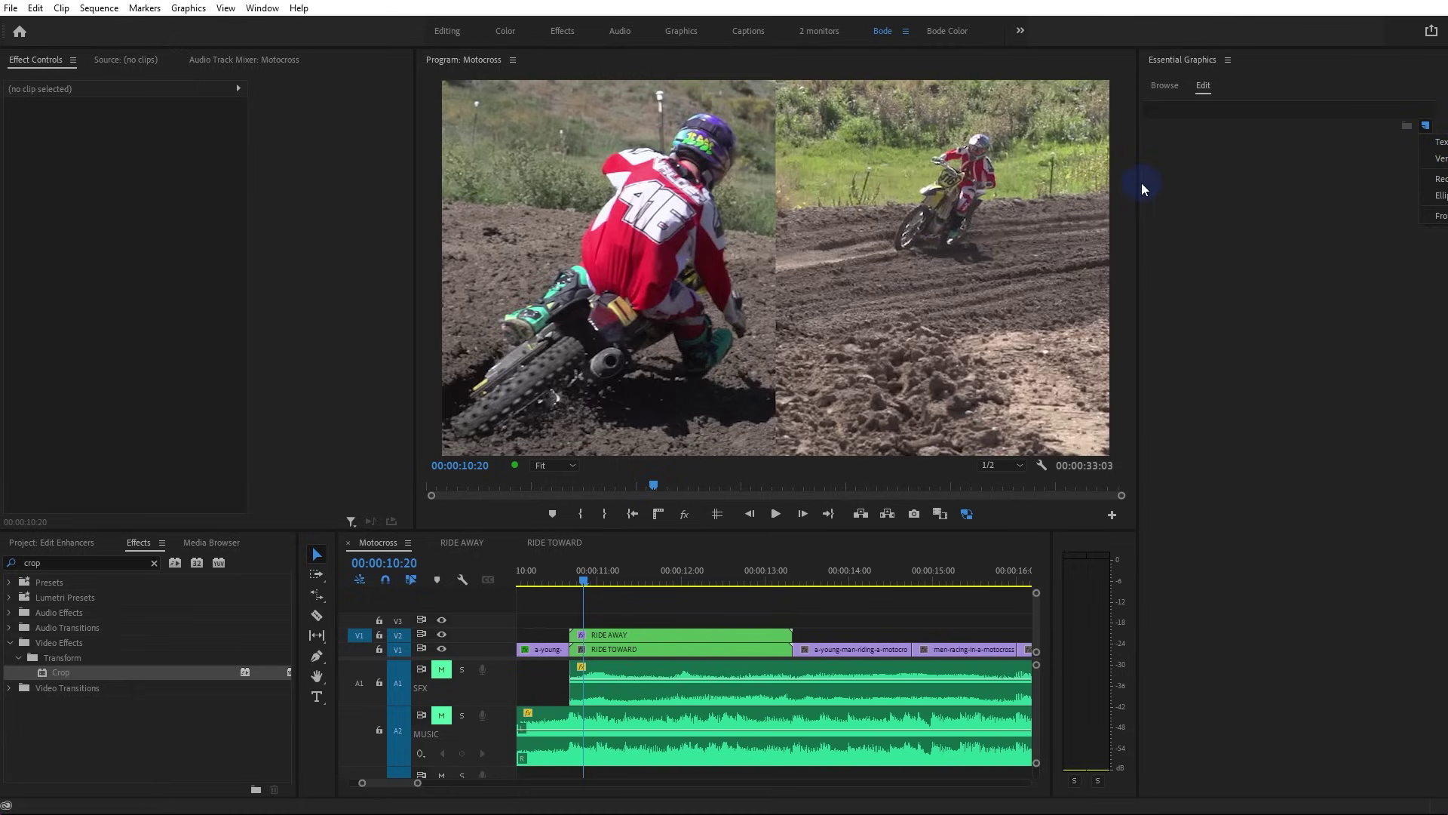
left_click(1437, 179)
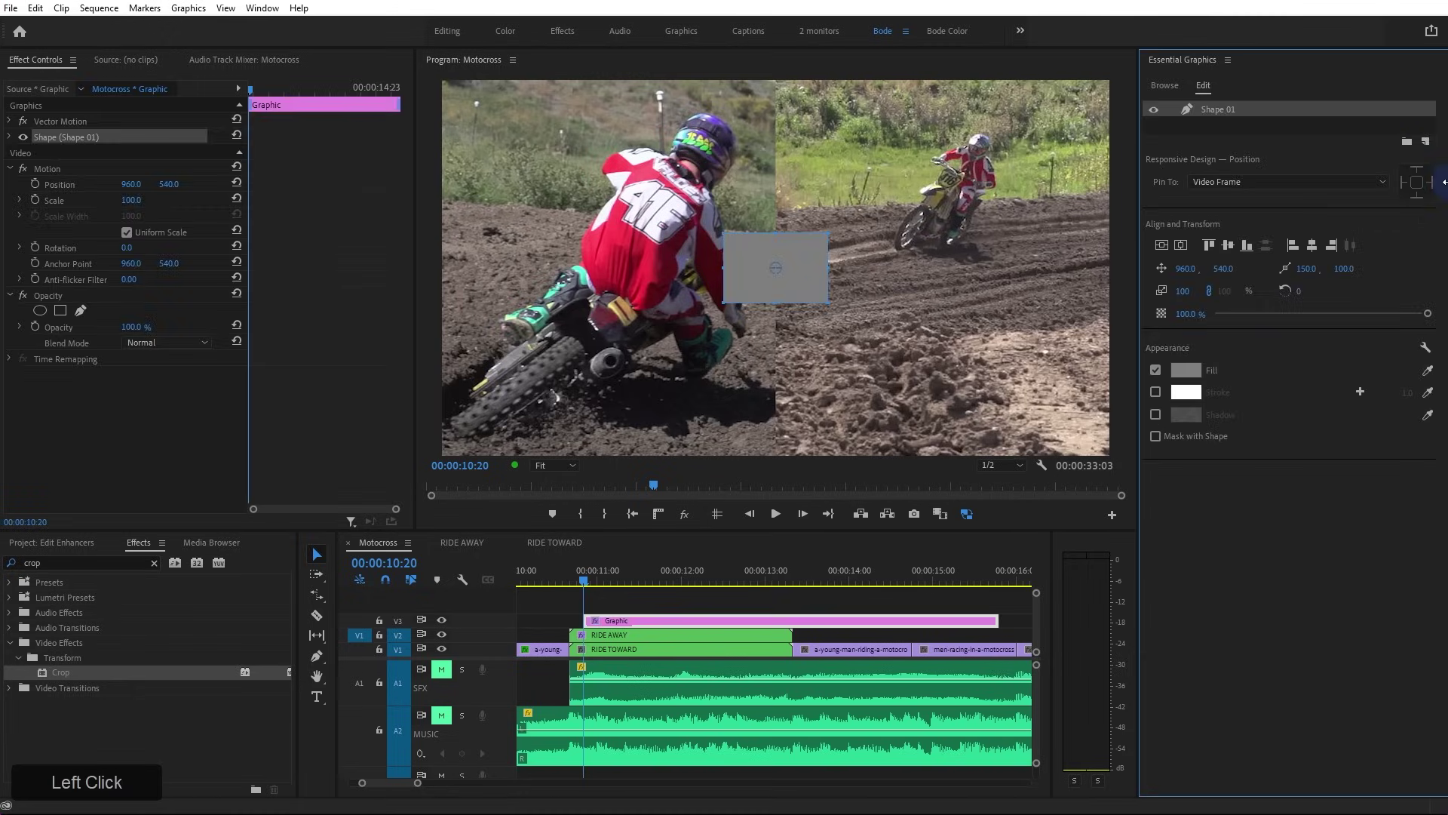
left_click_drag(778, 236, 778, 80)
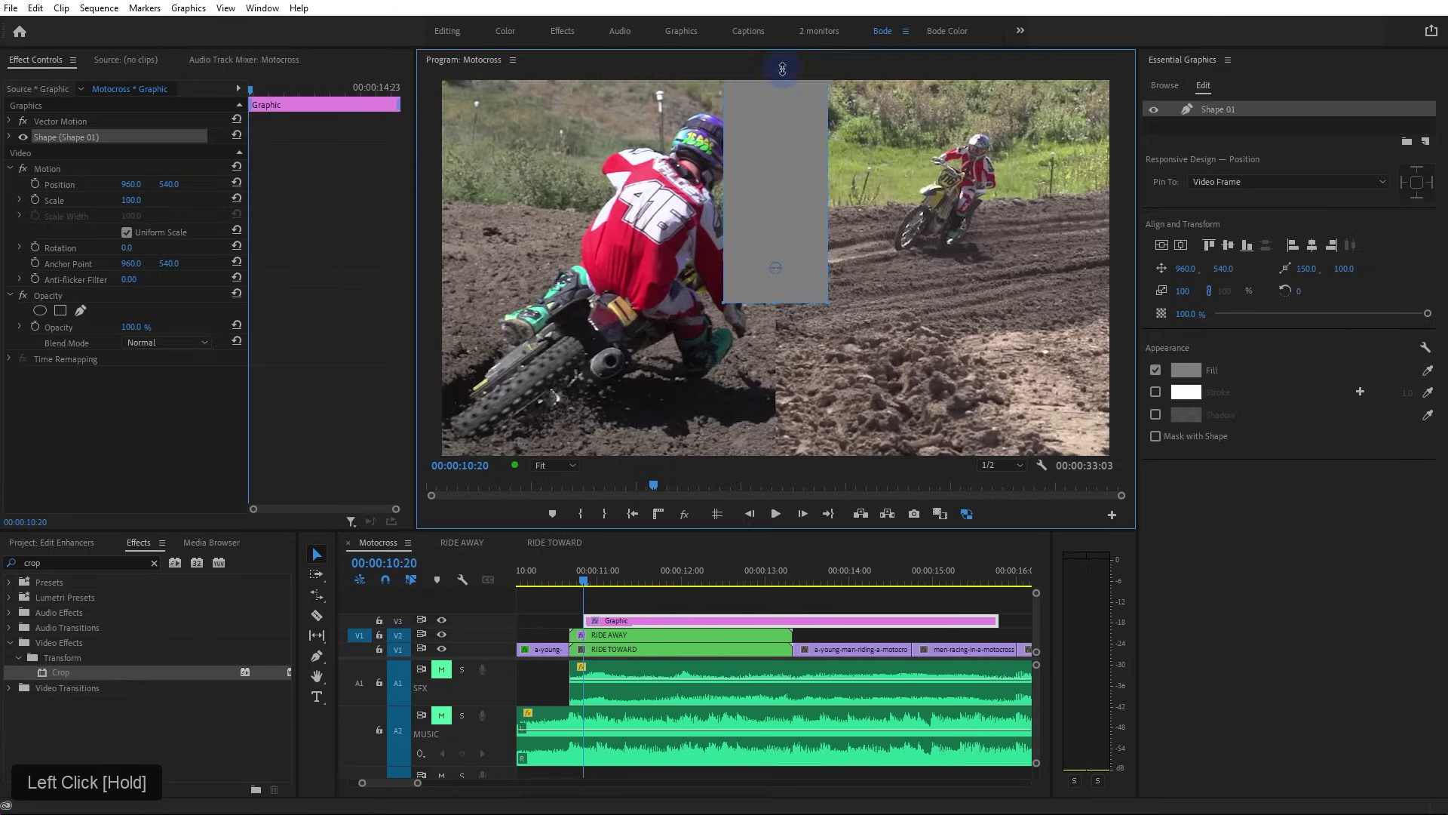
left_click_drag(775, 305, 782, 472)
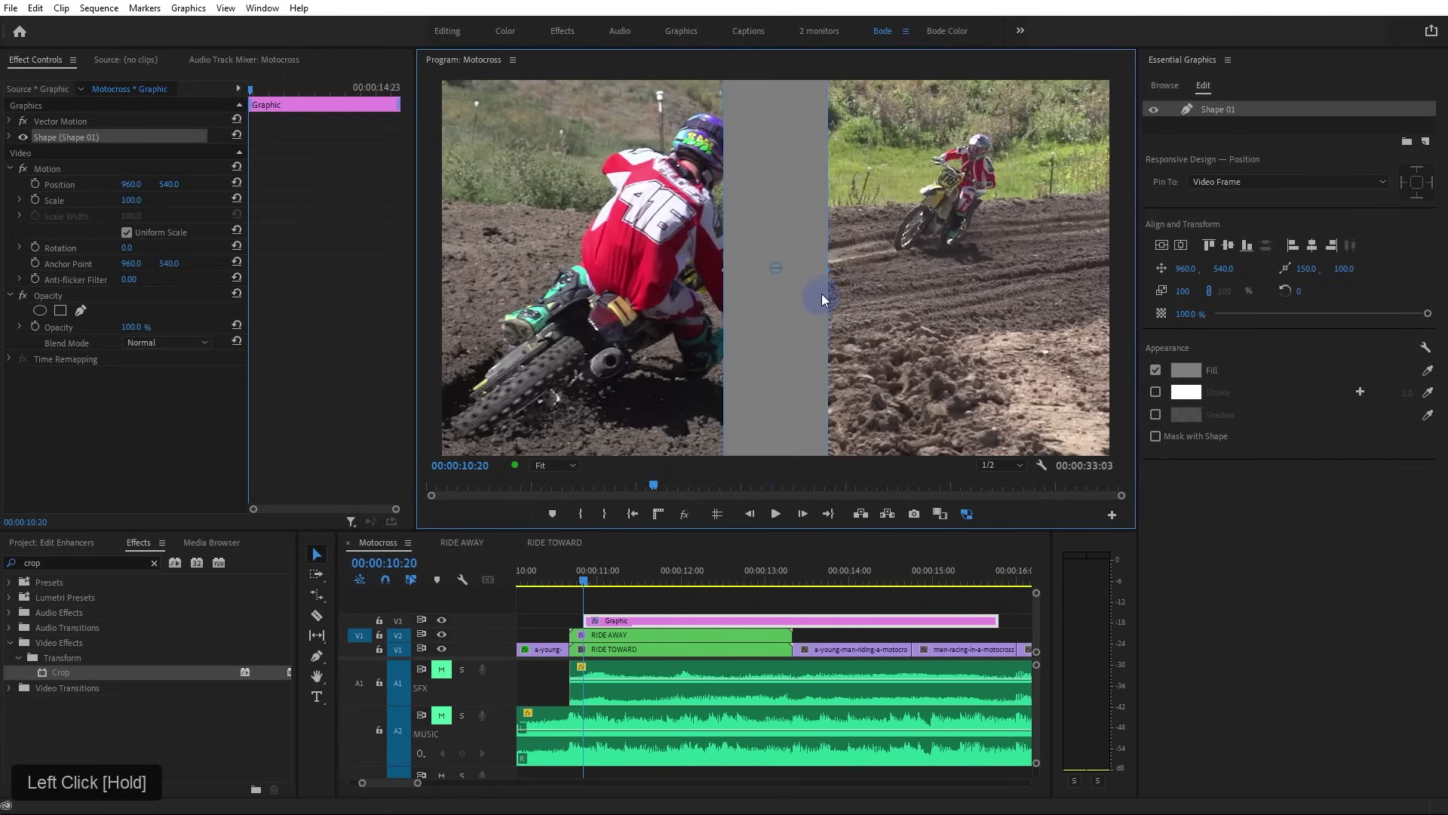
left_click_drag(828, 272, 743, 272)
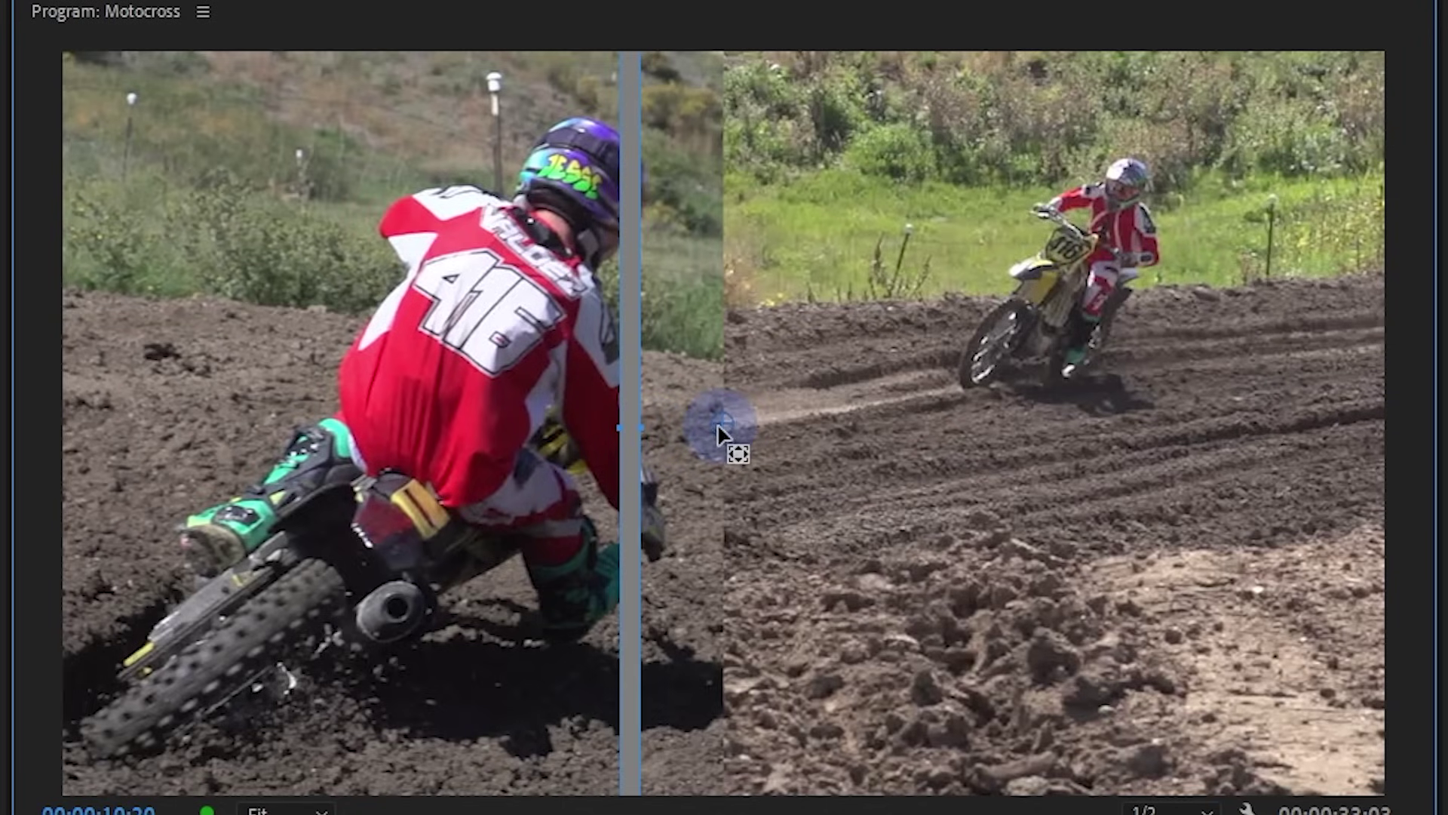
left_click_drag(679, 434, 625, 429)
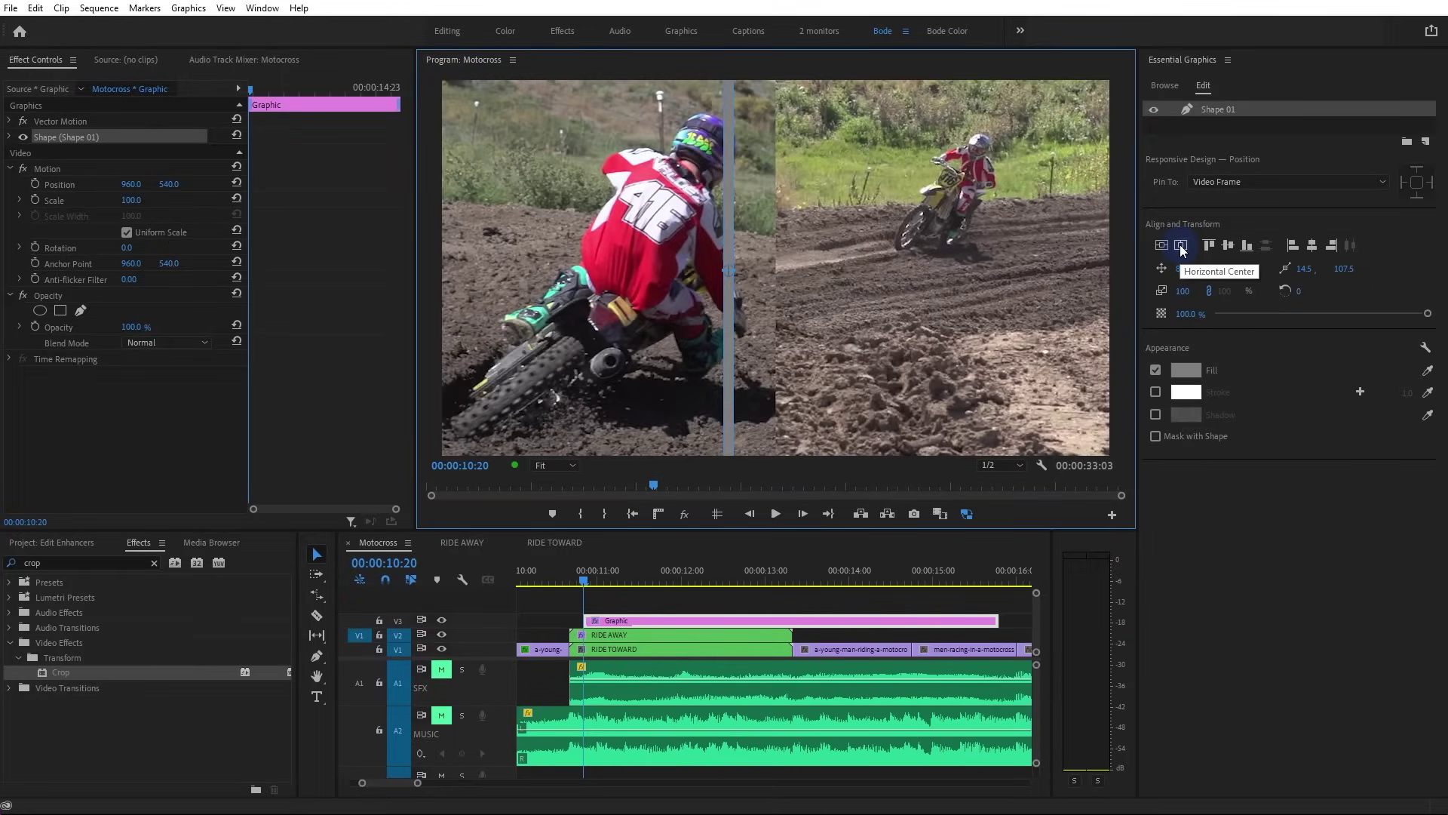
Centre the bar horizontally, try a purple fill, and trim the Graphic clip's end to the clips
left_click(1181, 247)
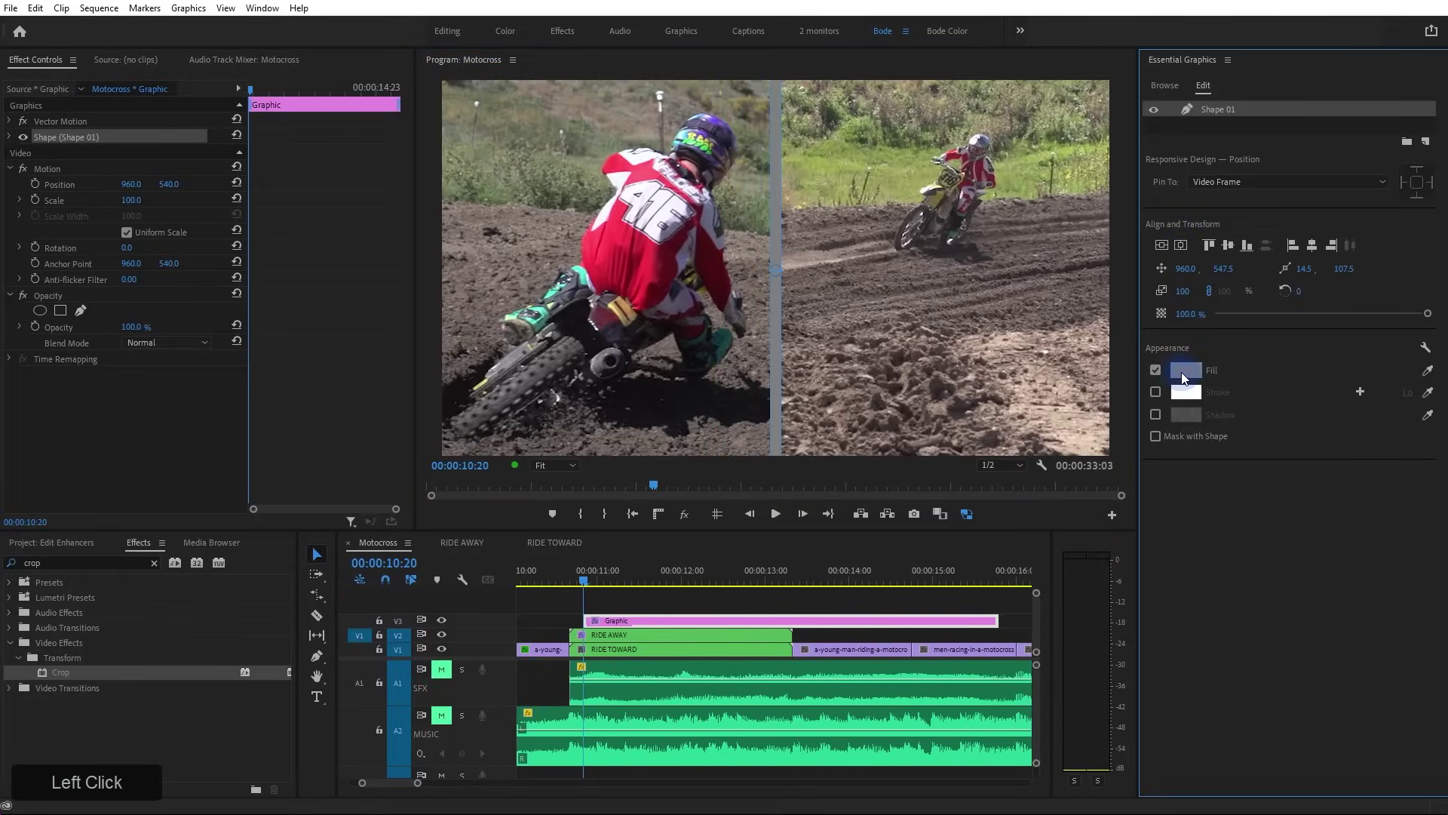
left_click(1183, 378)
left_click_drag(686, 381, 378, 553)
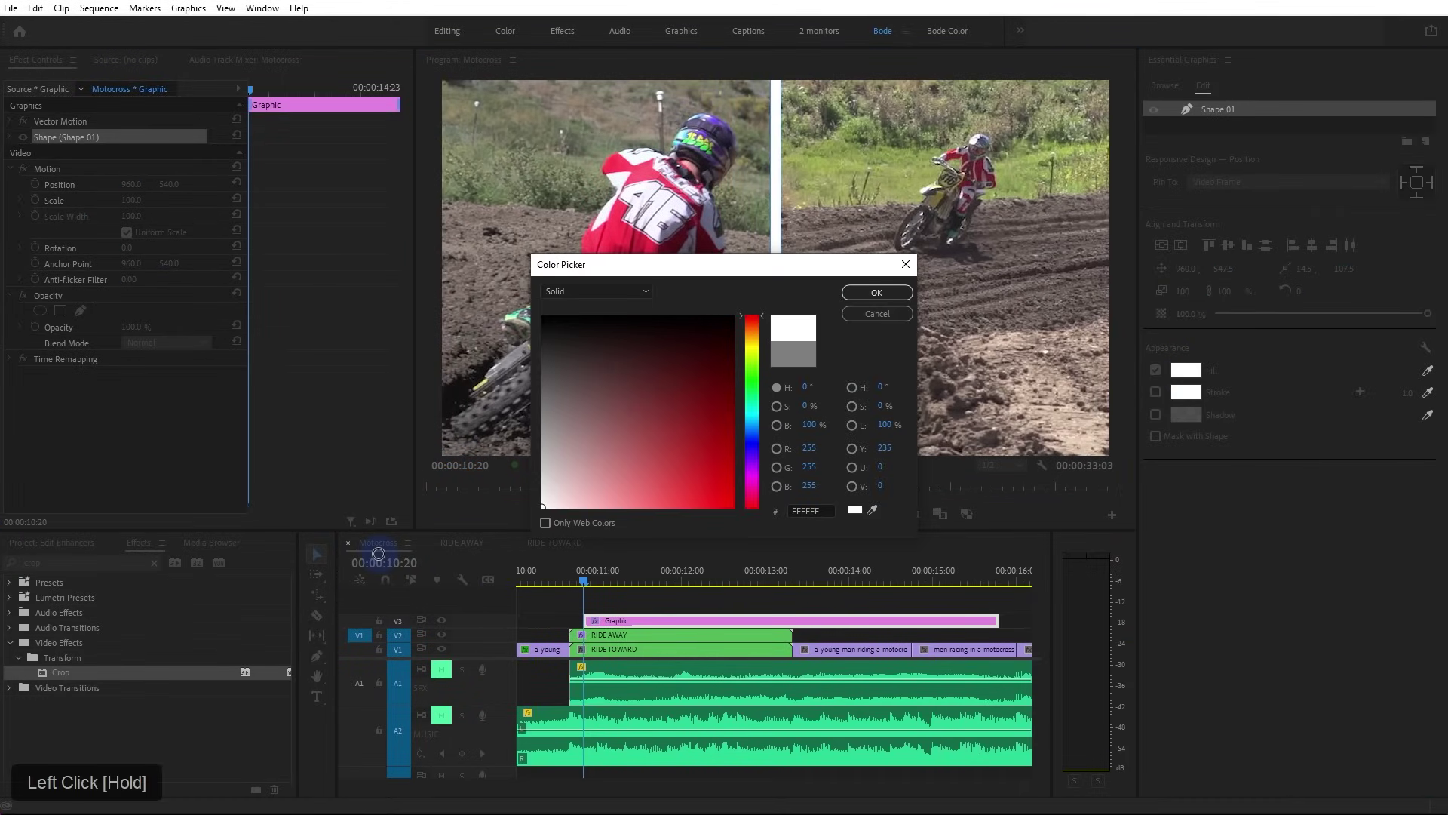
left_click(745, 465)
left_click(695, 445)
left_click(877, 292)
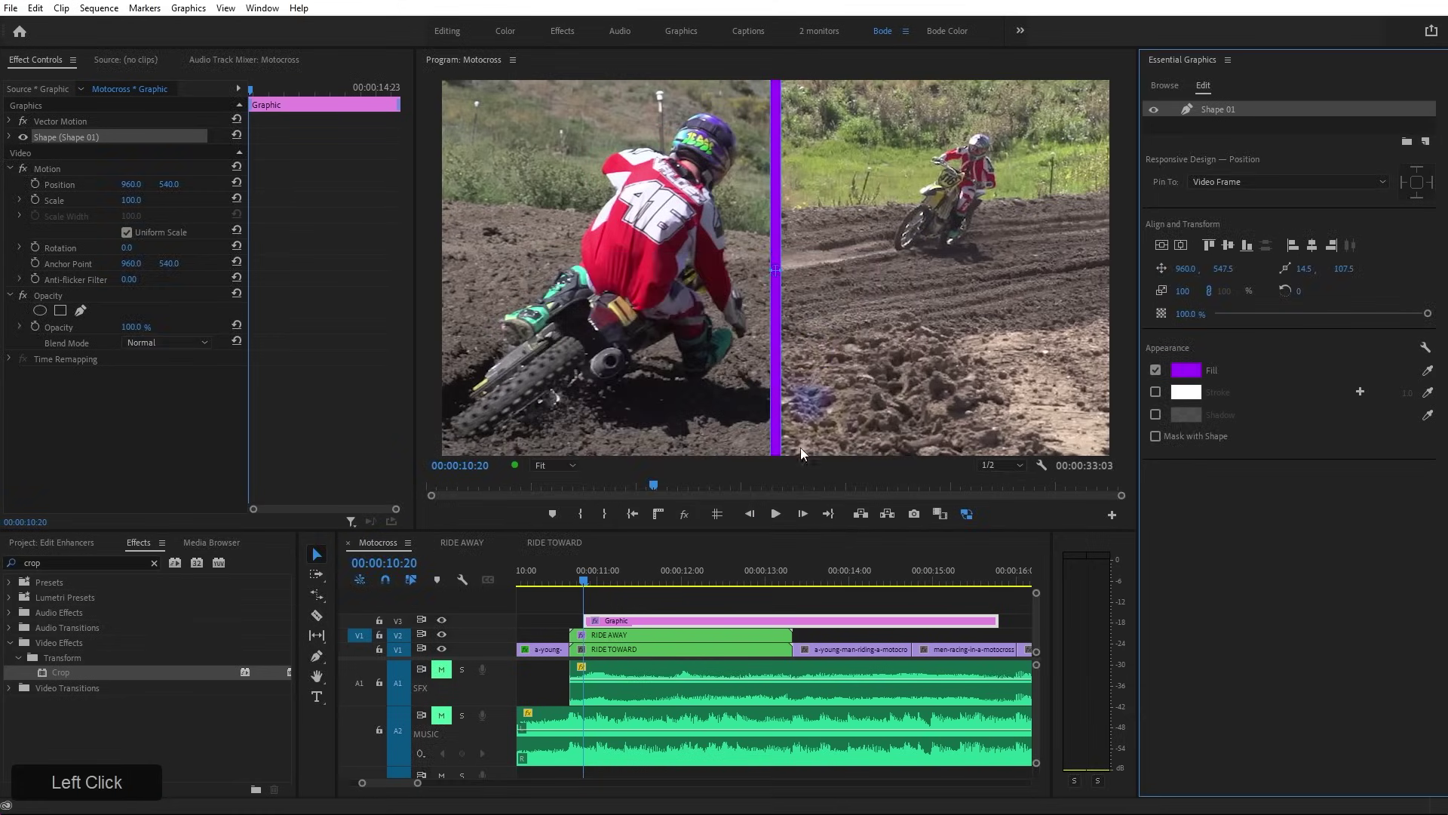
left_click(784, 607)
left_click_drag(985, 619, 792, 620)
key("space")
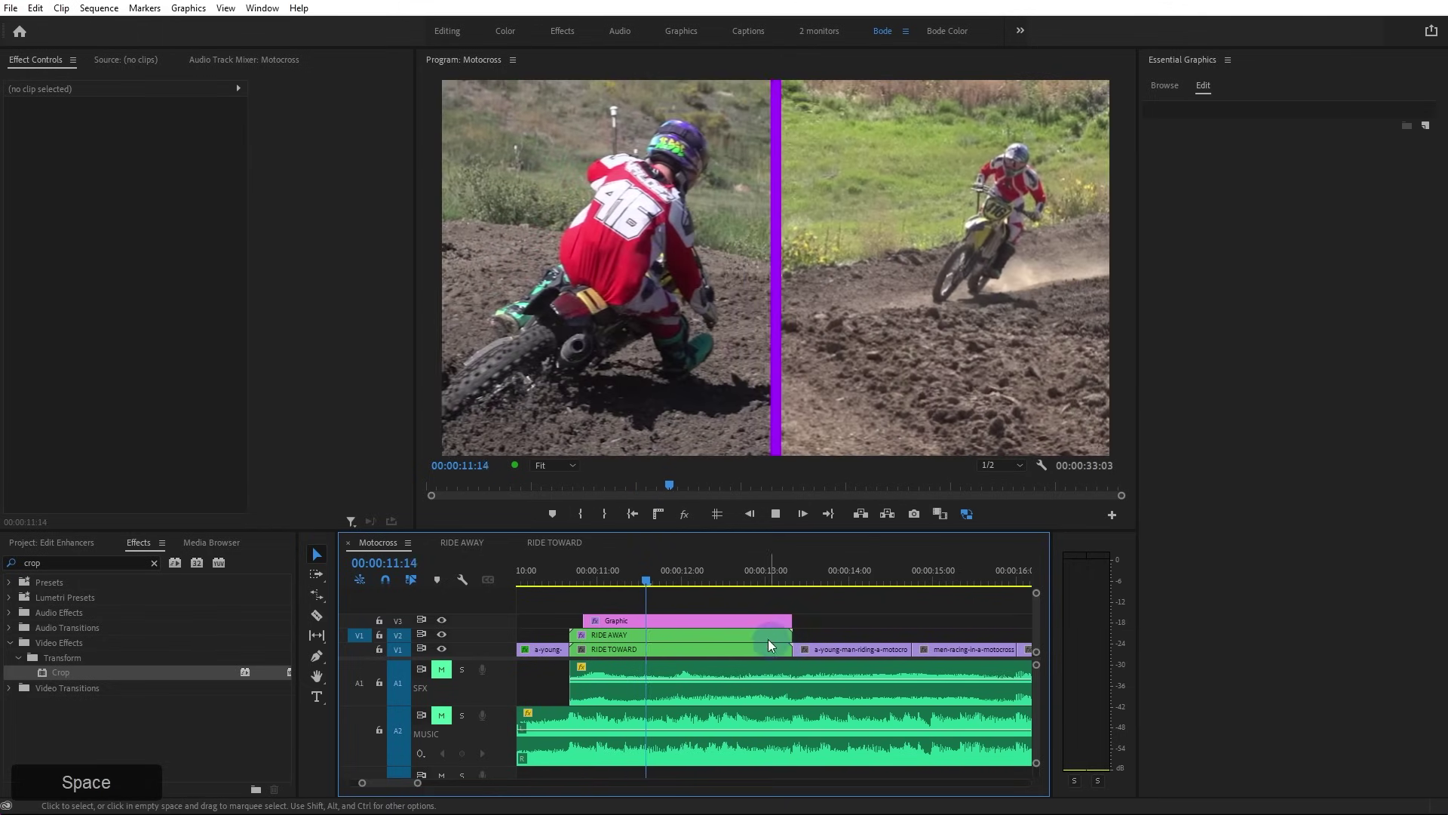
left_click(751, 621)
Set the bar's fill to white and narrow it to 93% width with scale unlinked
left_click(1222, 110)
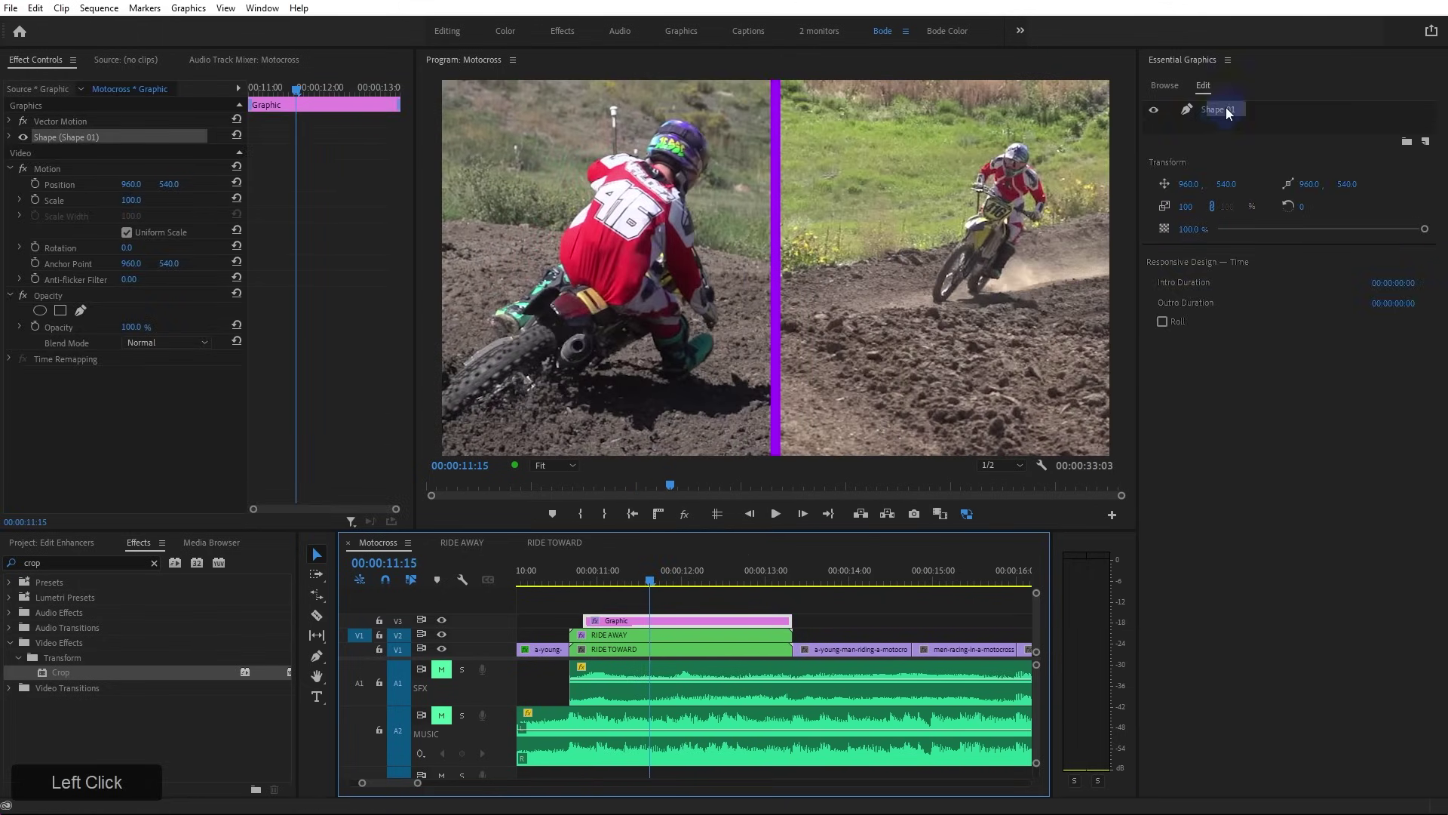
left_click(1186, 370)
left_click(543, 506)
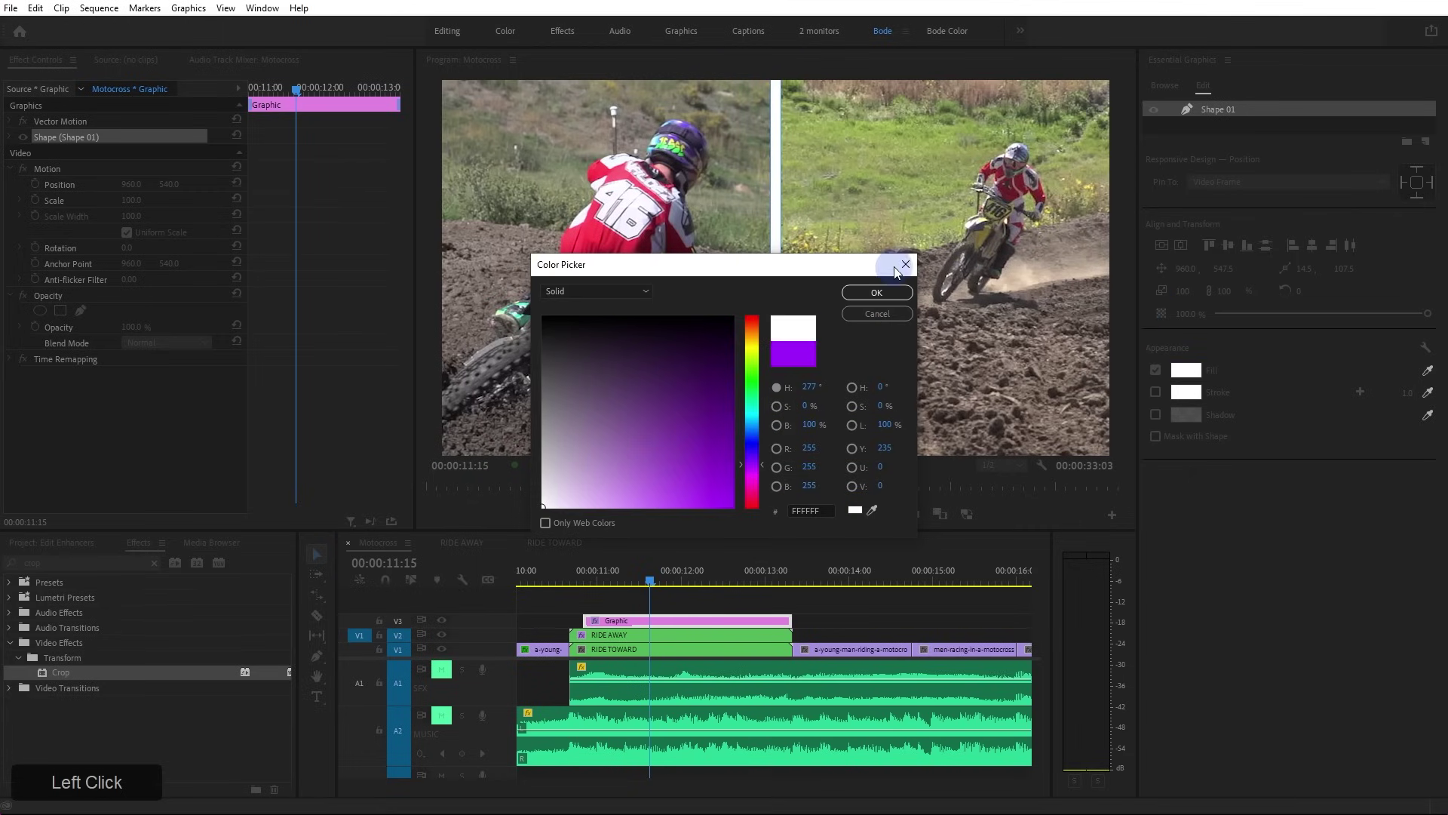
left_click(890, 294)
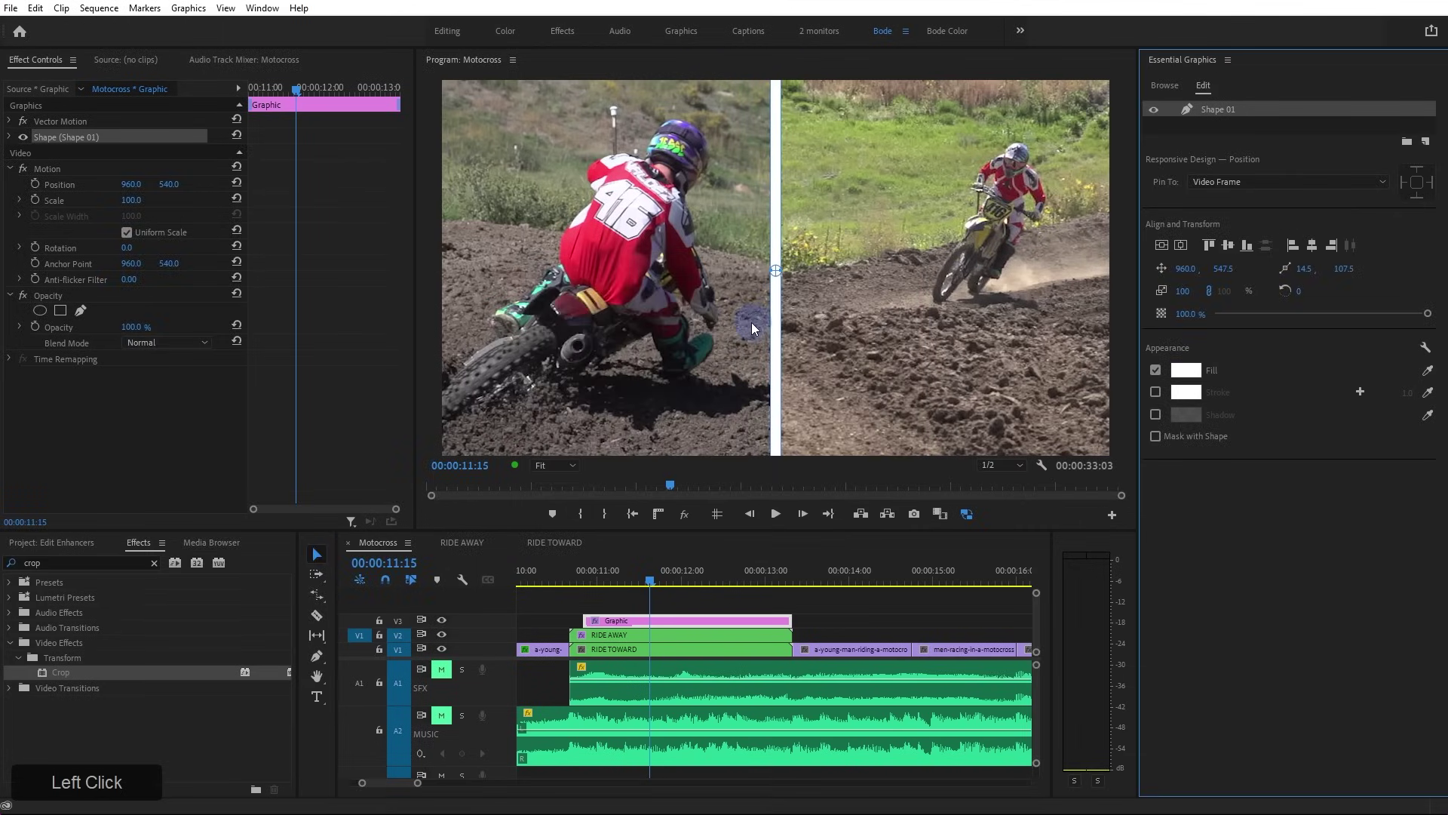
left_click(1209, 291)
left_click_drag(1222, 292, 1161, 313)
Extend the Graphic clip's start to match the clips, then move all three clips up one track
left_click(736, 599)
left_click(713, 621)
left_click_drag(585, 621, 569, 623)
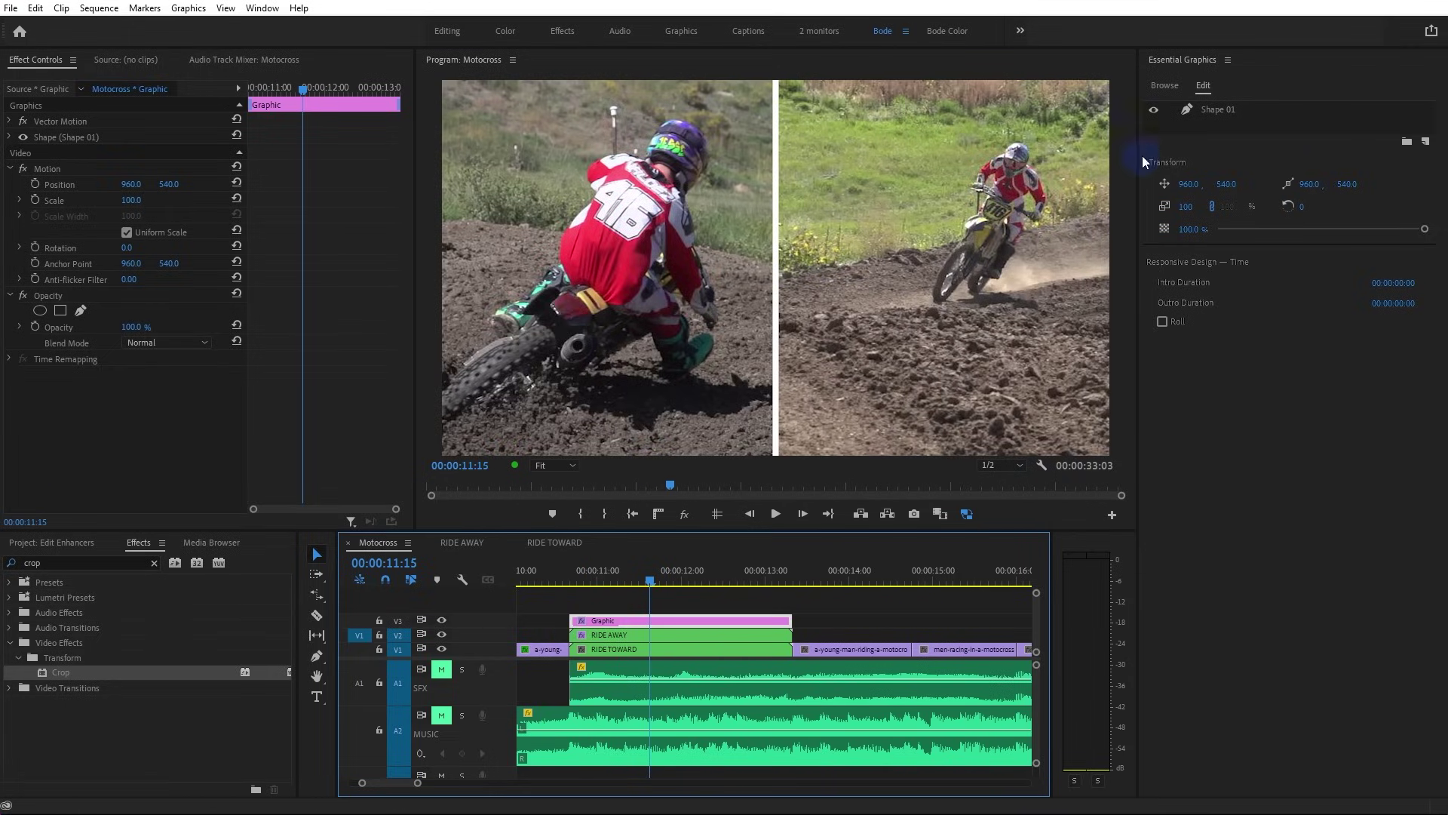
left_click(722, 636)
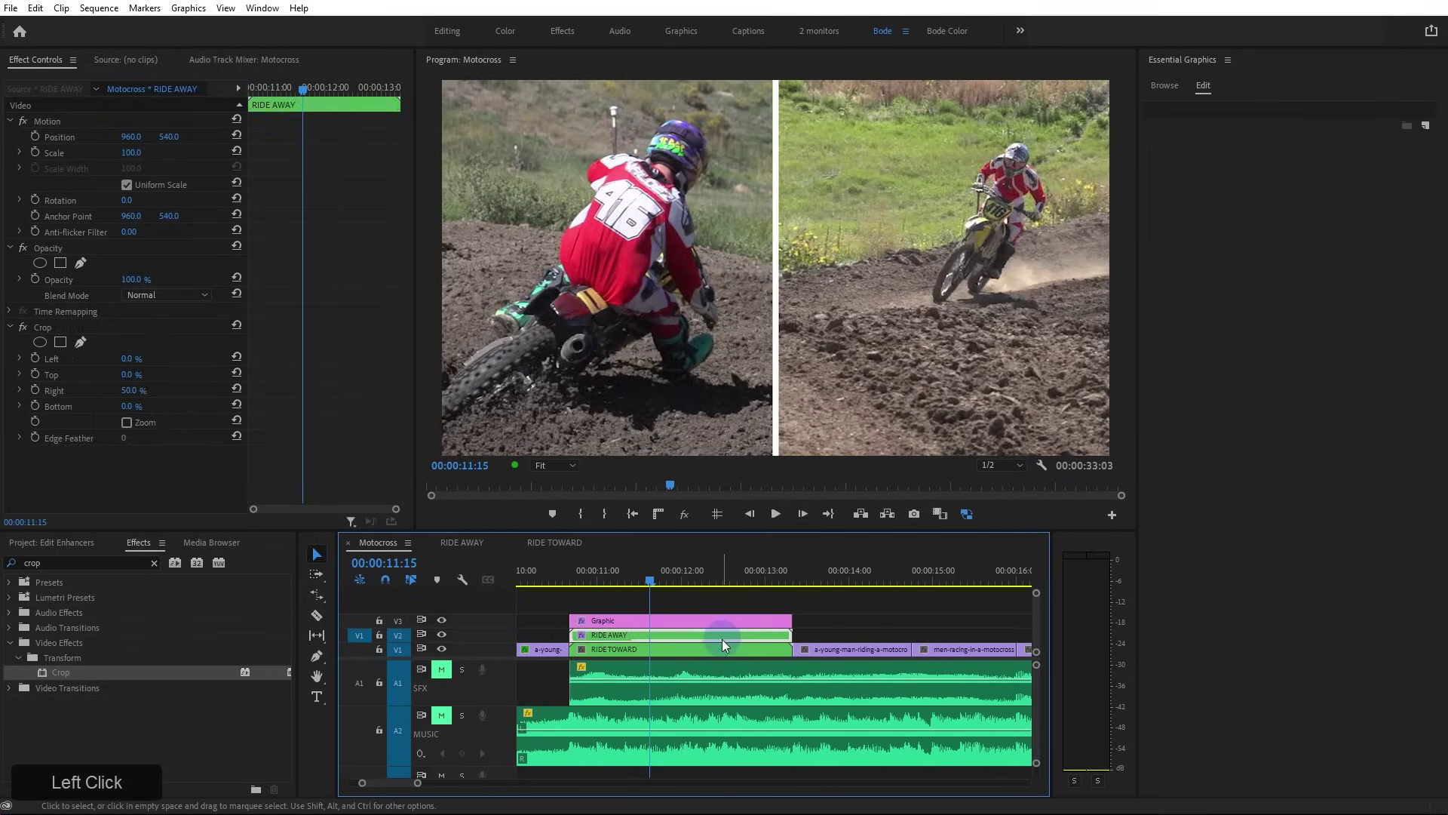
left_click(694, 649)
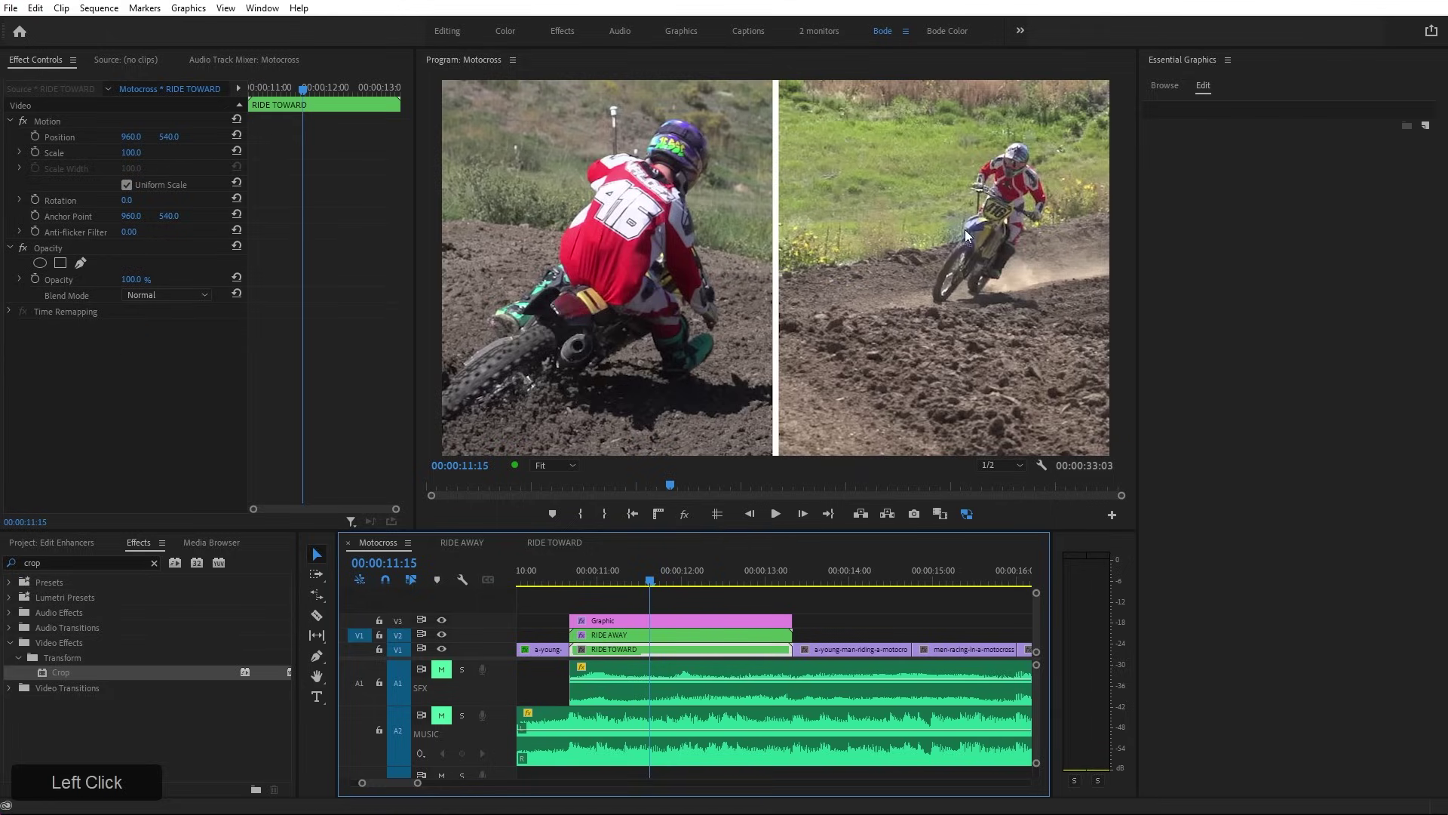
left_click_drag(736, 614, 704, 634)
left_click(849, 612)
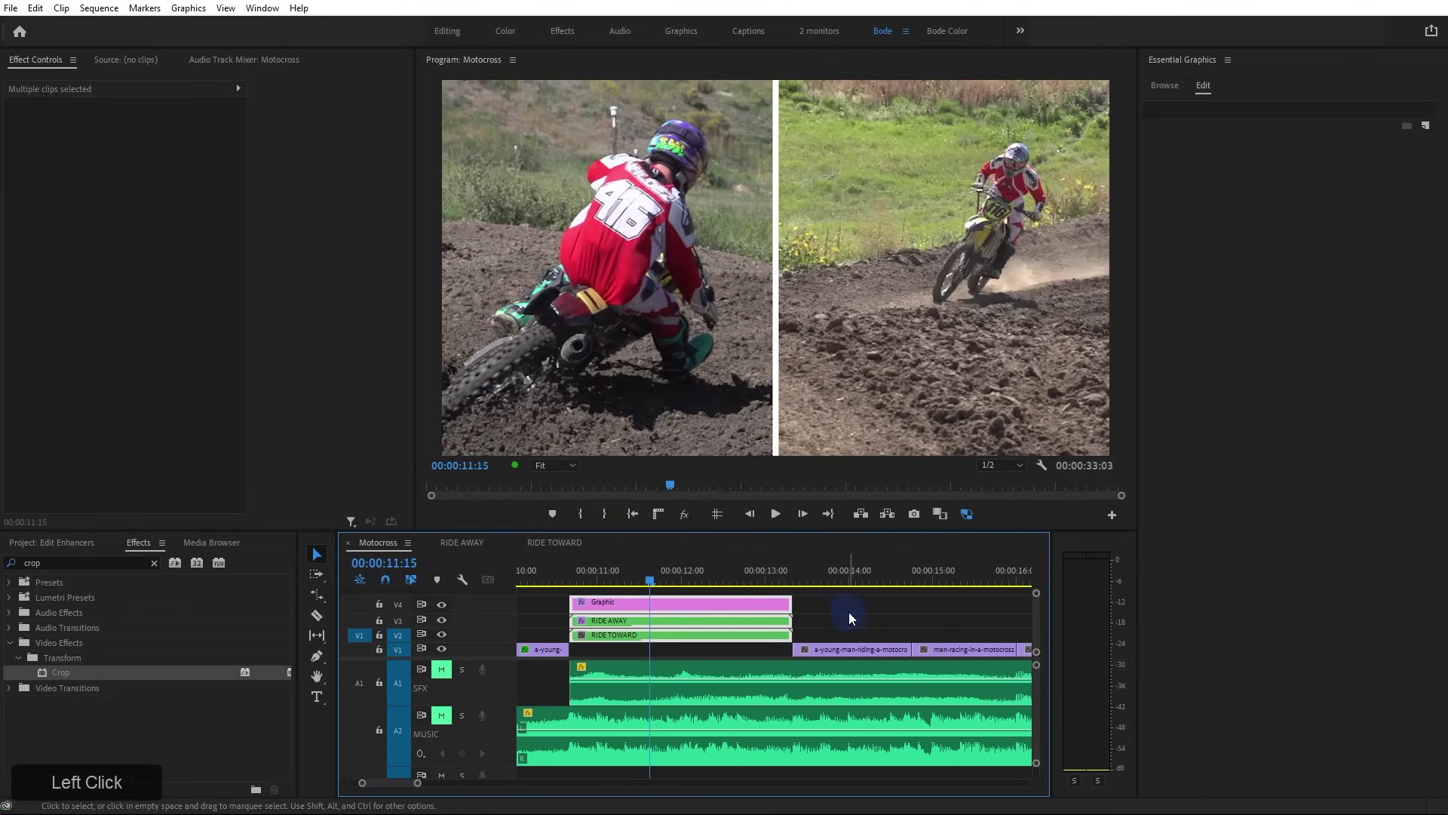
left_click(749, 632)
Open the RIDE TOWARD nest and reset its clip's Scale to 100
double_click(742, 632)
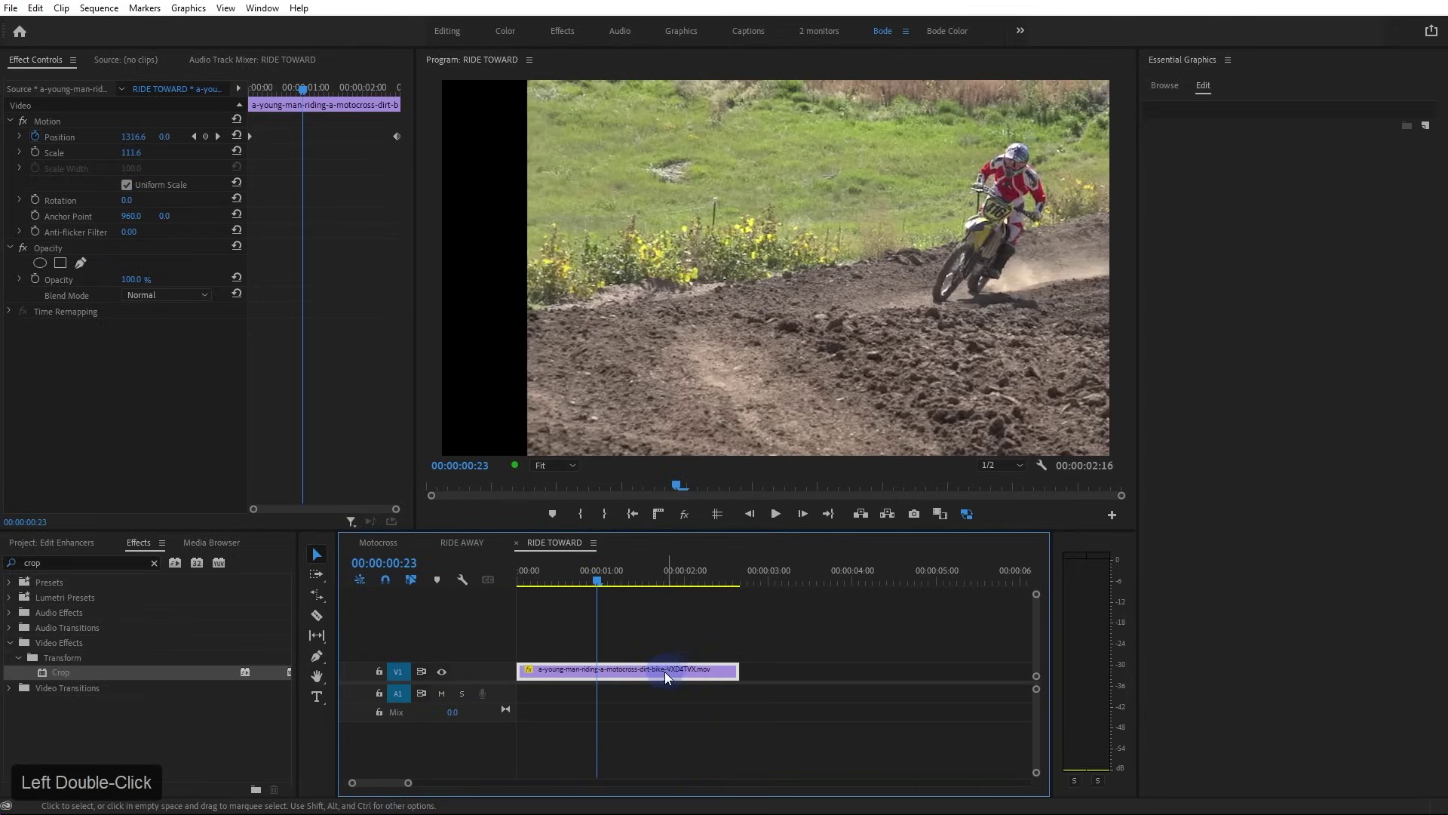
left_click(131, 217)
left_click(236, 152)
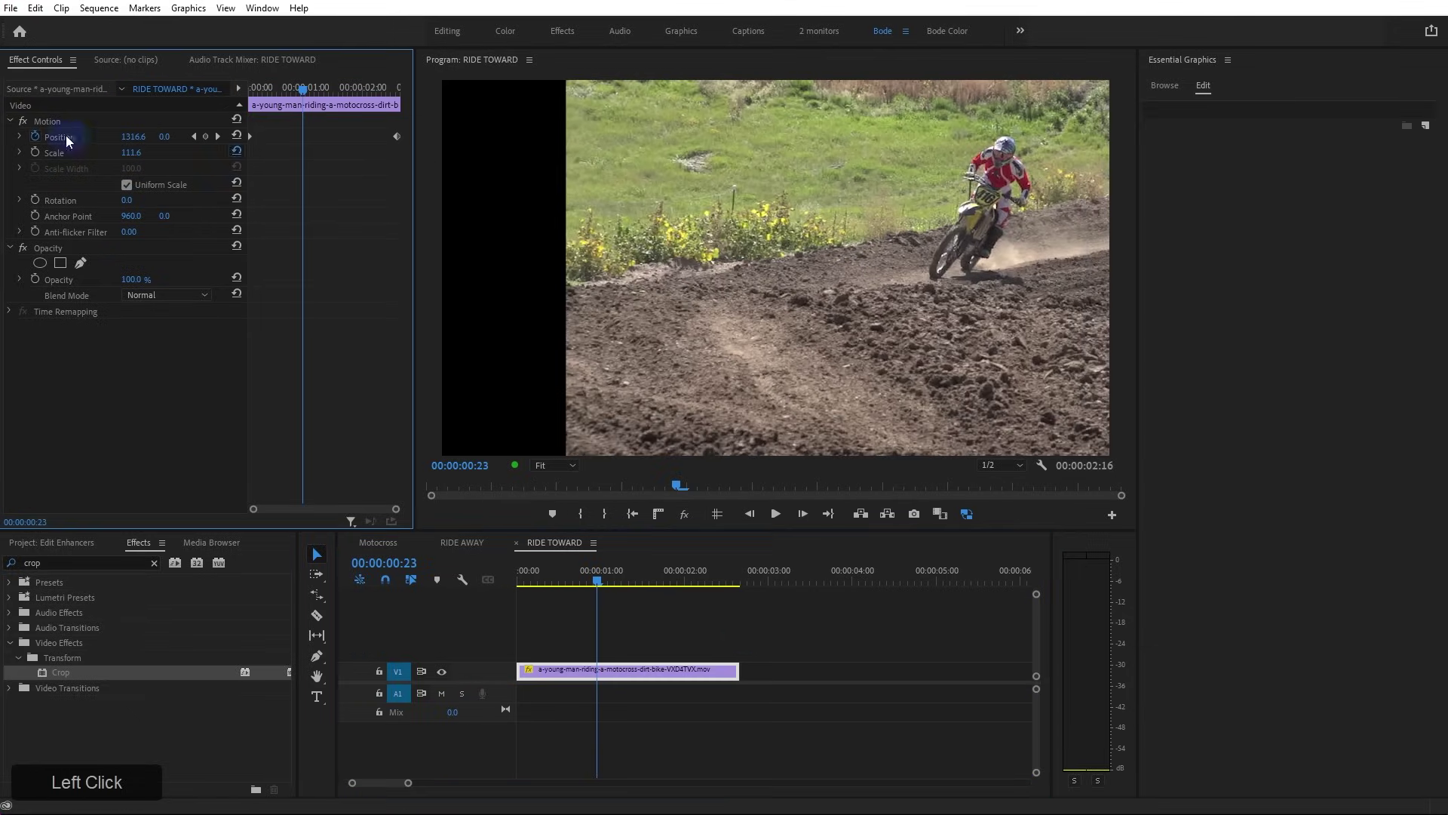
left_click(37, 137)
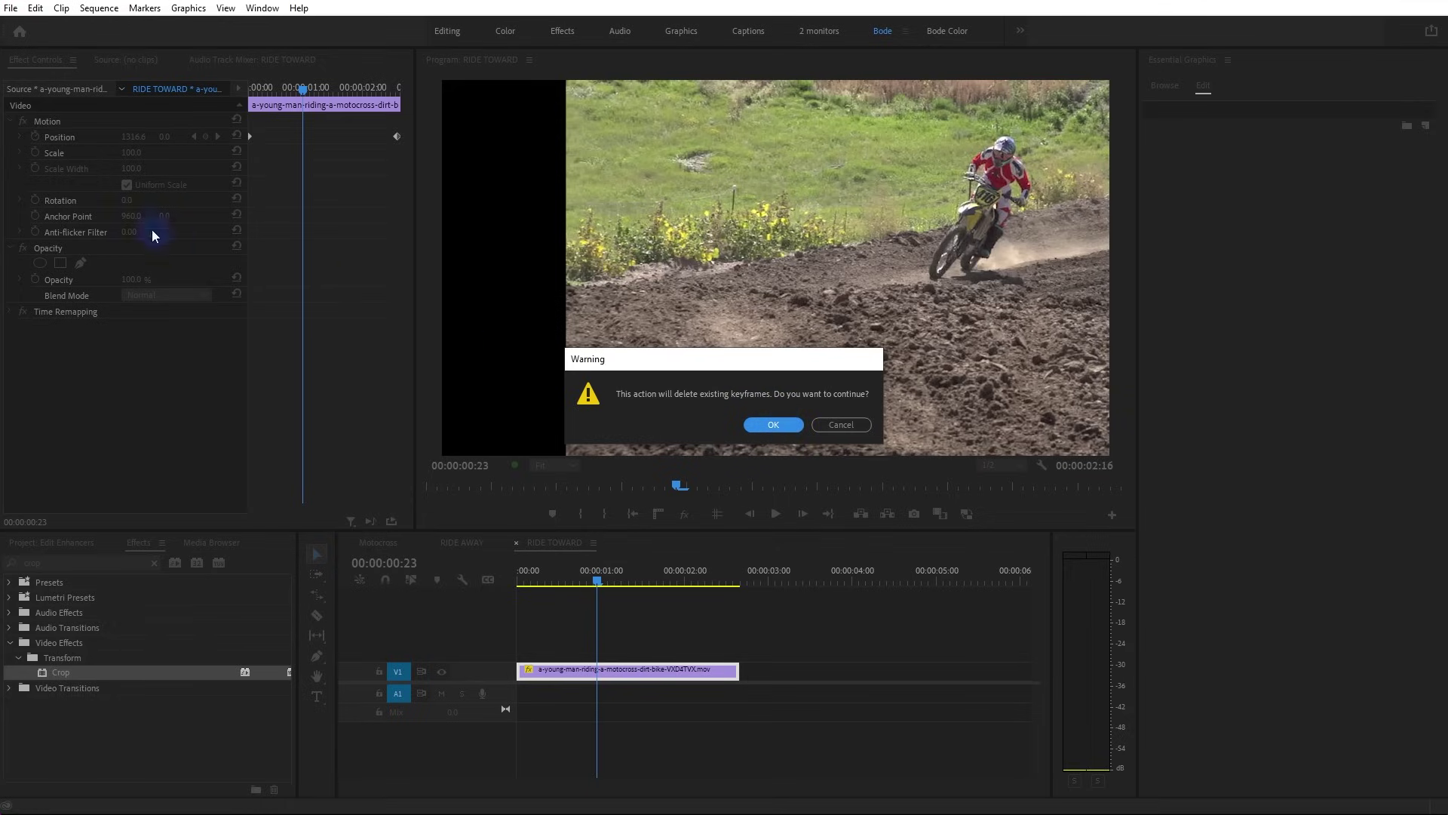
left_click(794, 427)
Delete the Position keyframes and reset Position and Anchor Point to 960, 540
left_click(35, 136)
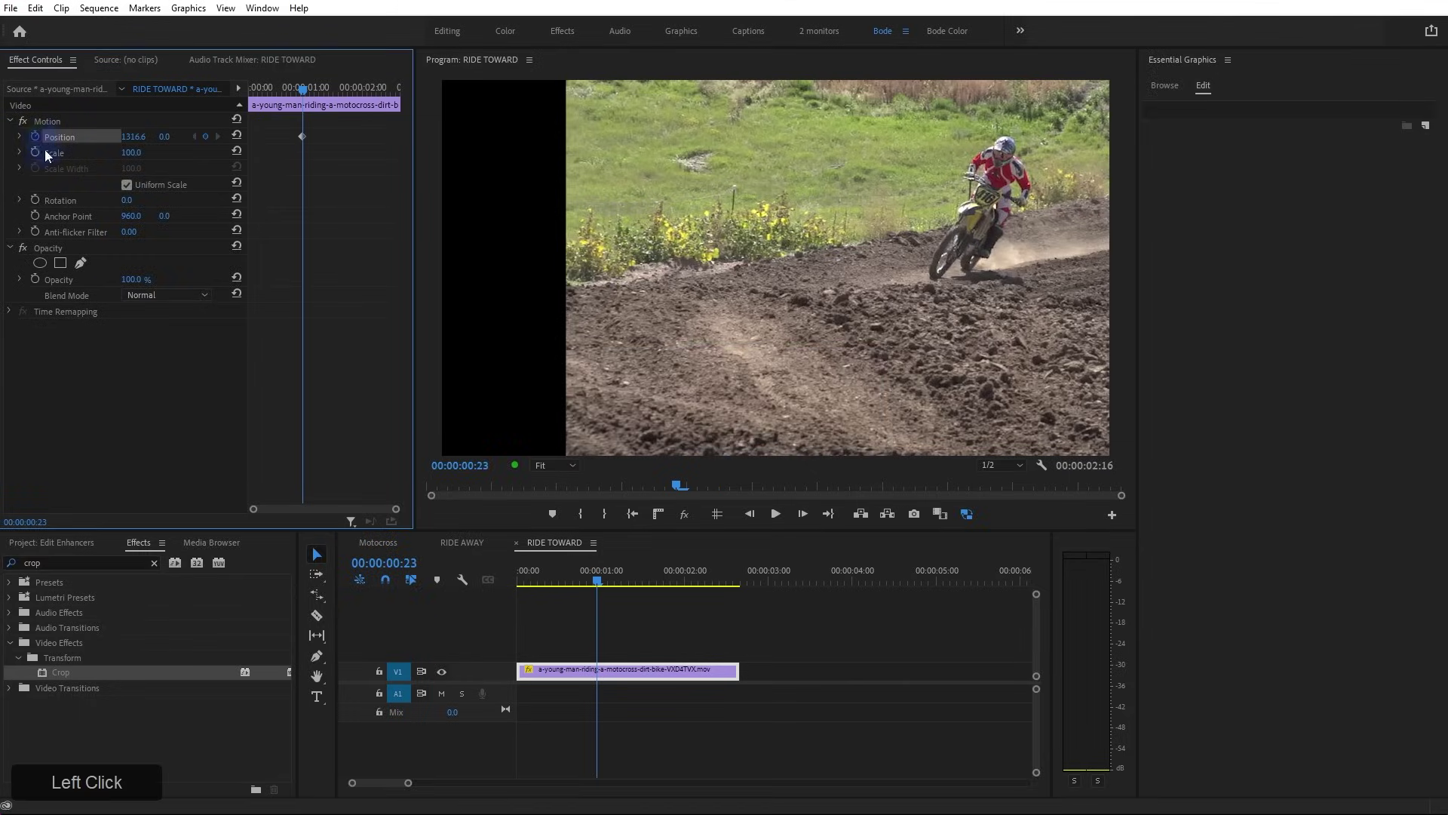
left_click(35, 136)
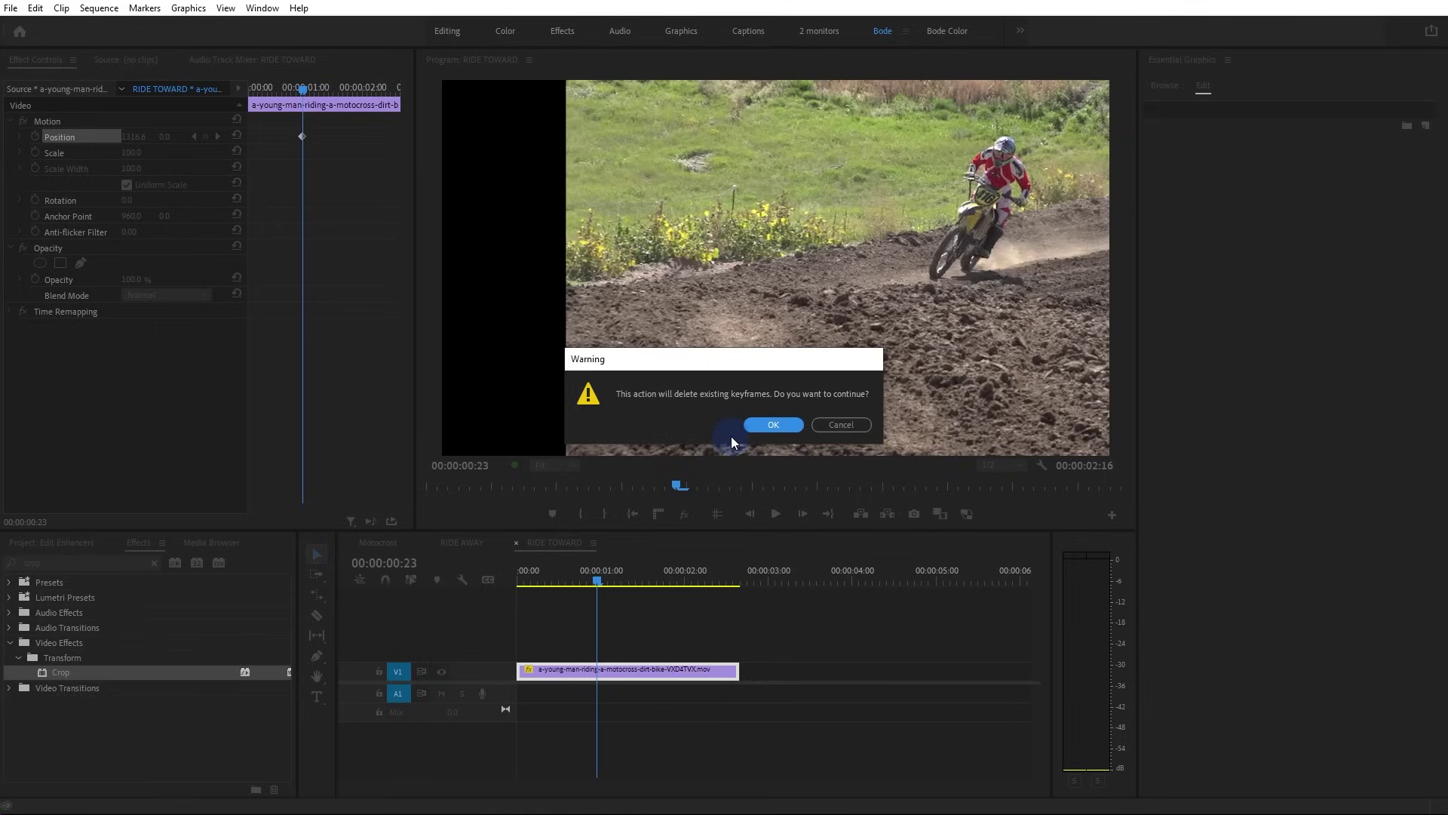
left_click(771, 423)
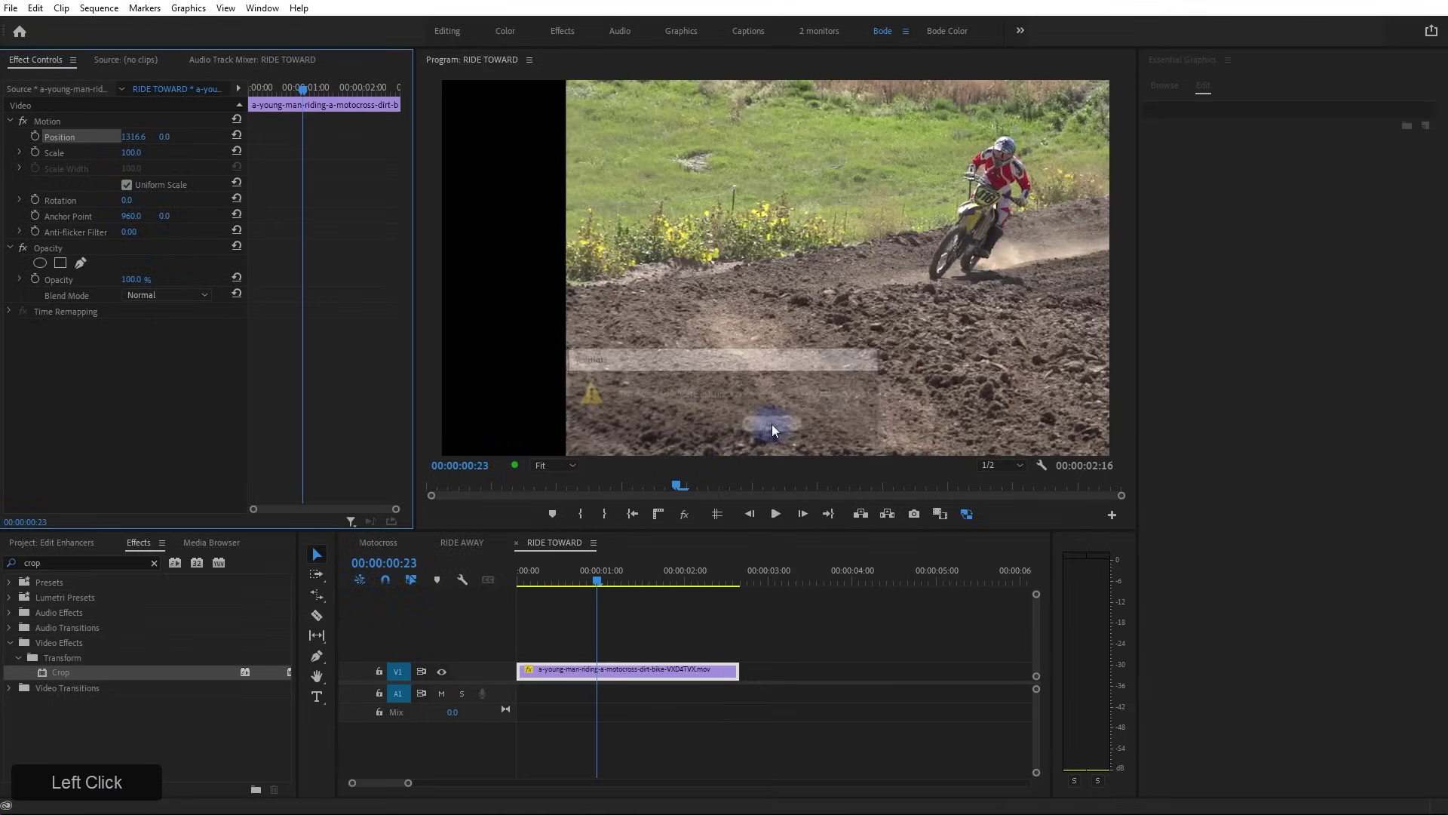
left_click(338, 175)
left_click(236, 135)
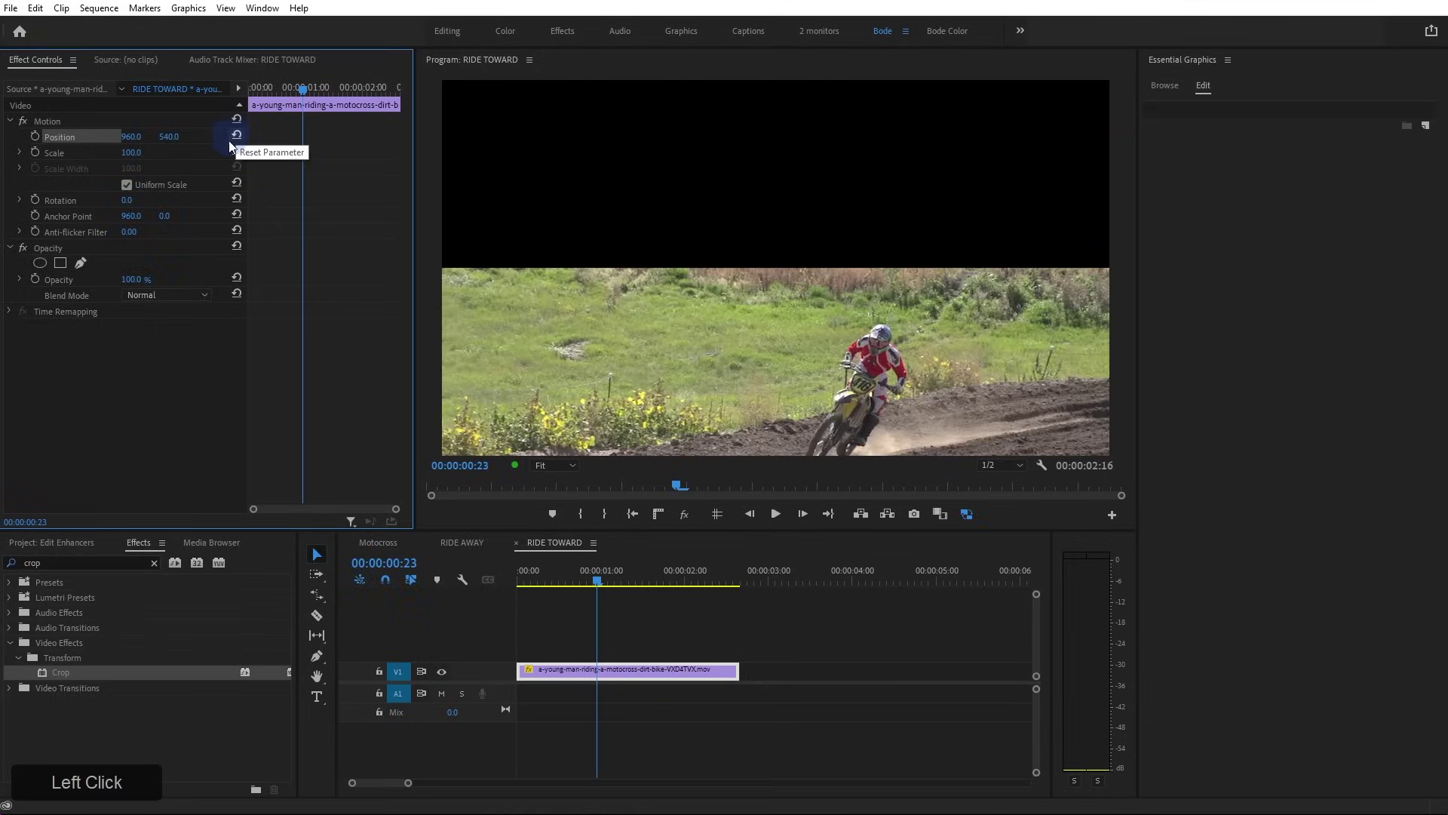
left_click(237, 215)
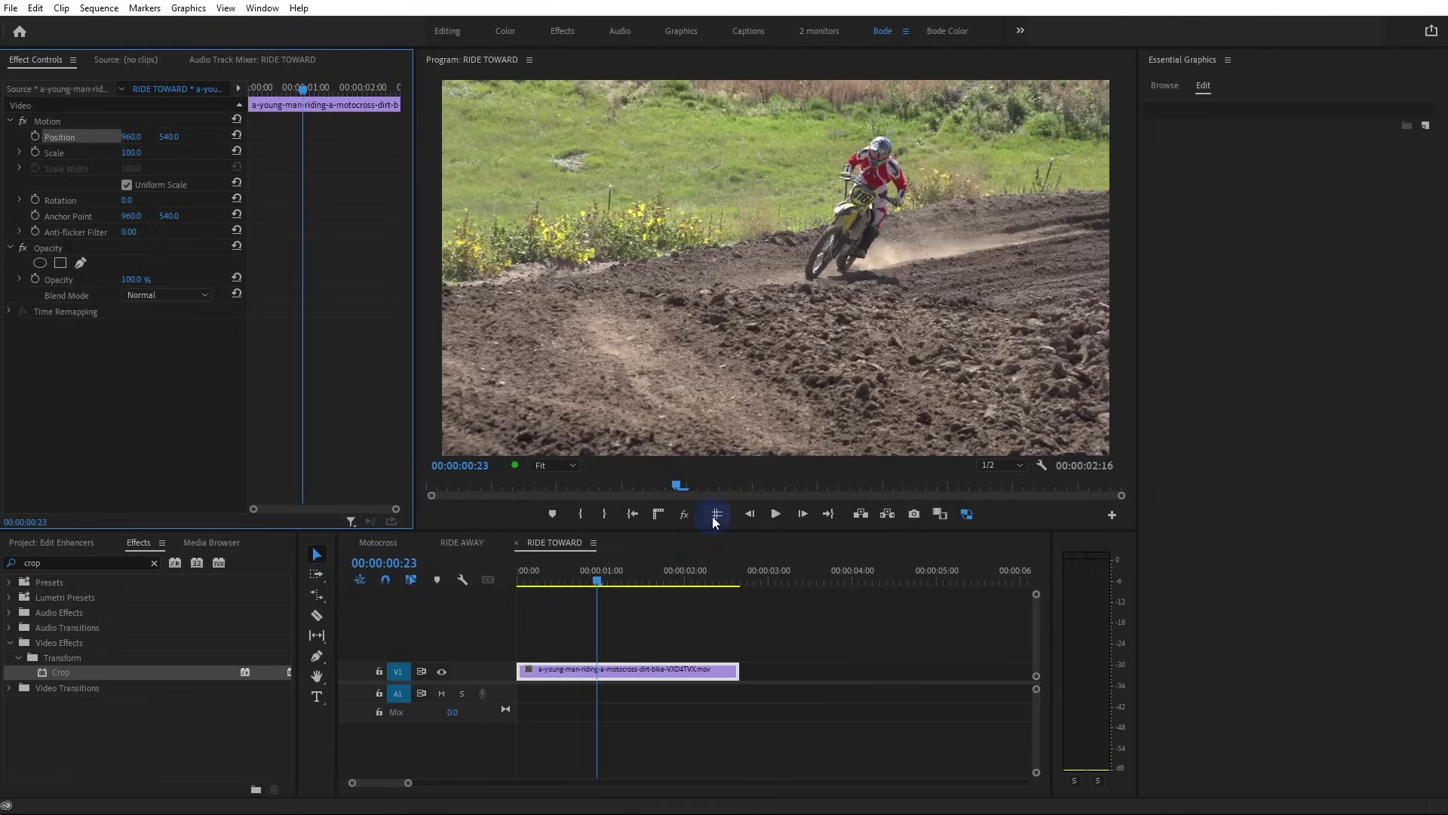
Show rulers, add vertical and horizontal guides, and shift the clip right and upward
left_click(658, 512)
left_click_drag(425, 282, 310, 327)
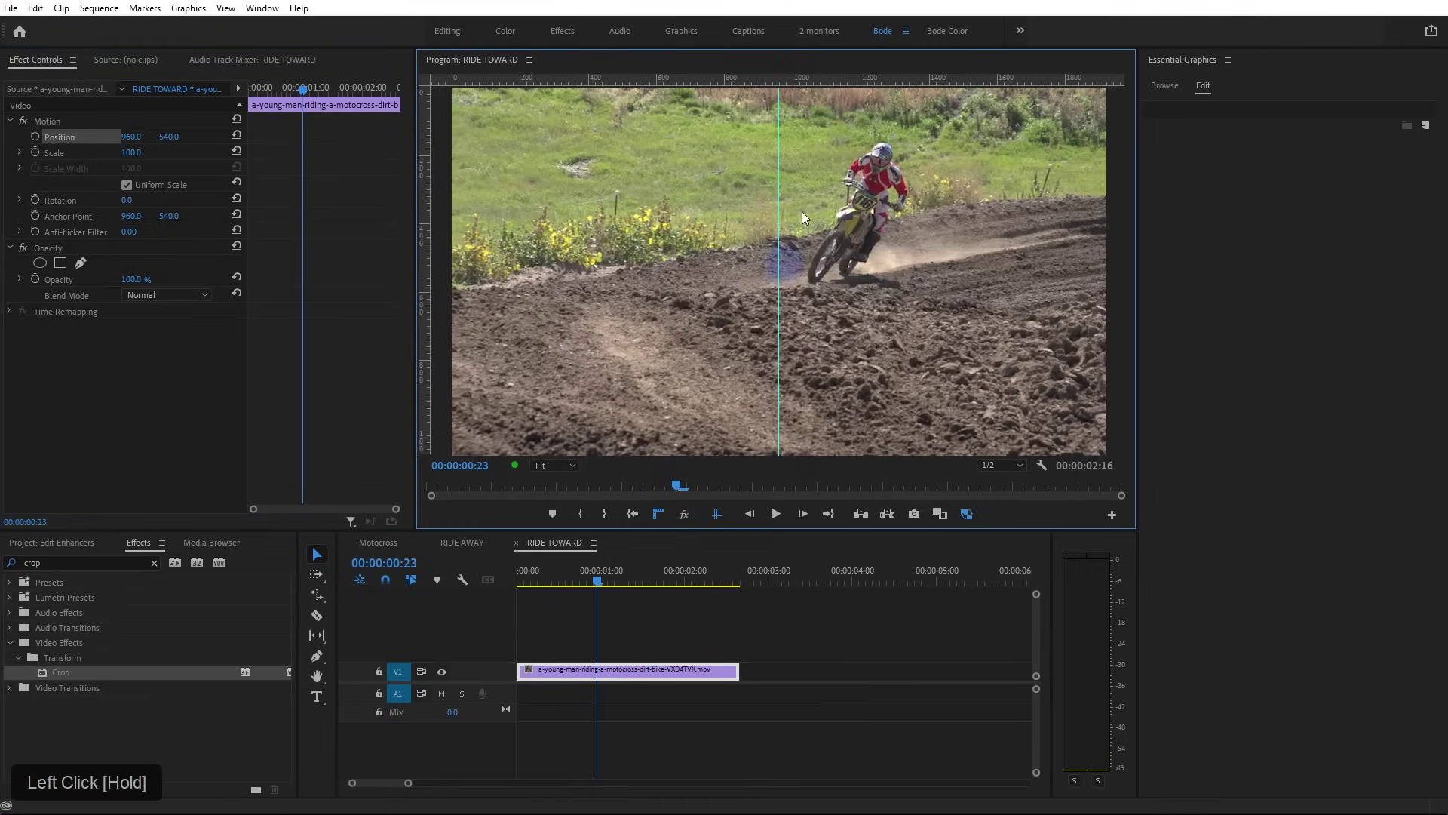
left_click_drag(850, 77, 861, 299)
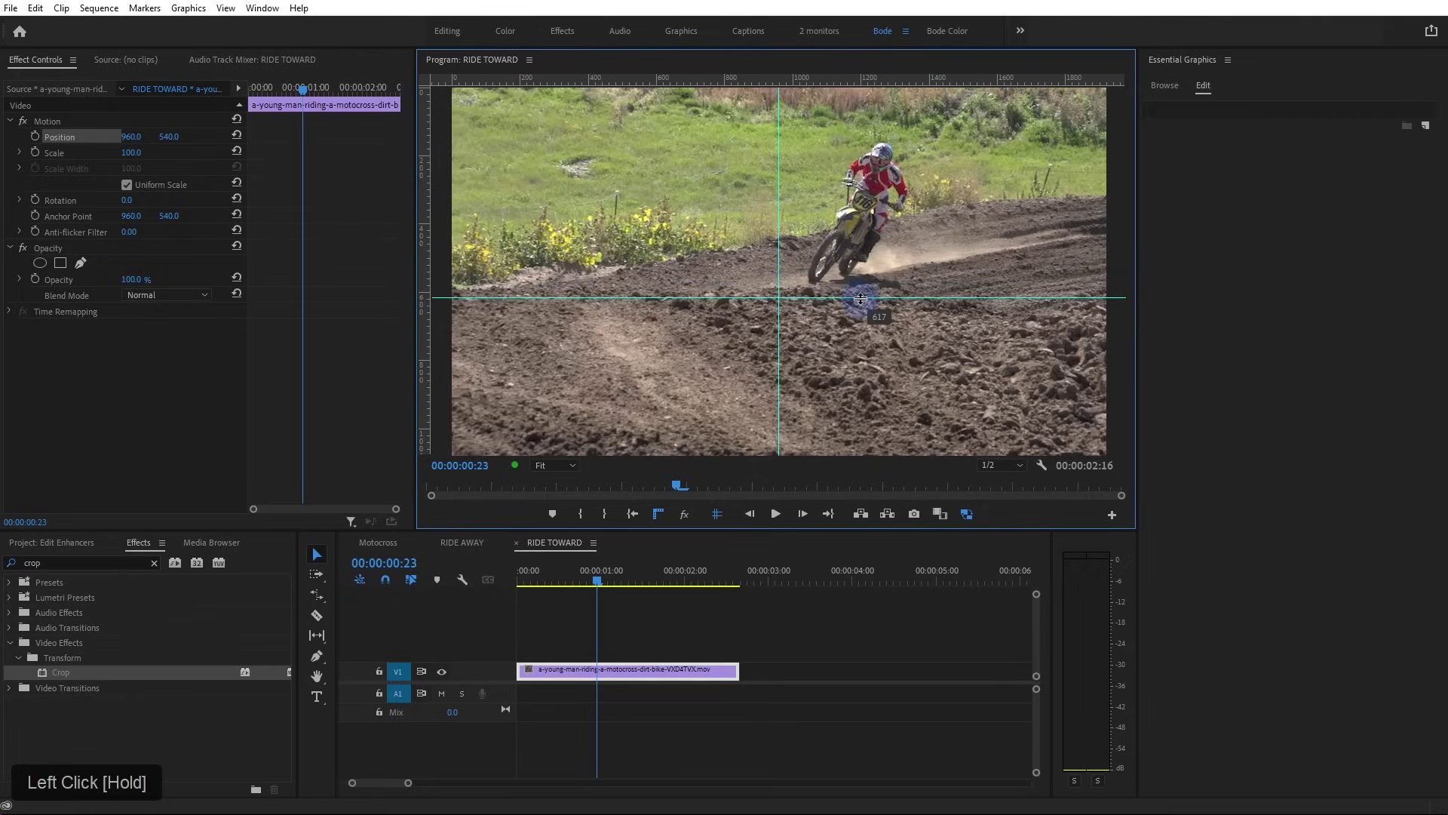
left_click_drag(861, 299, 864, 270)
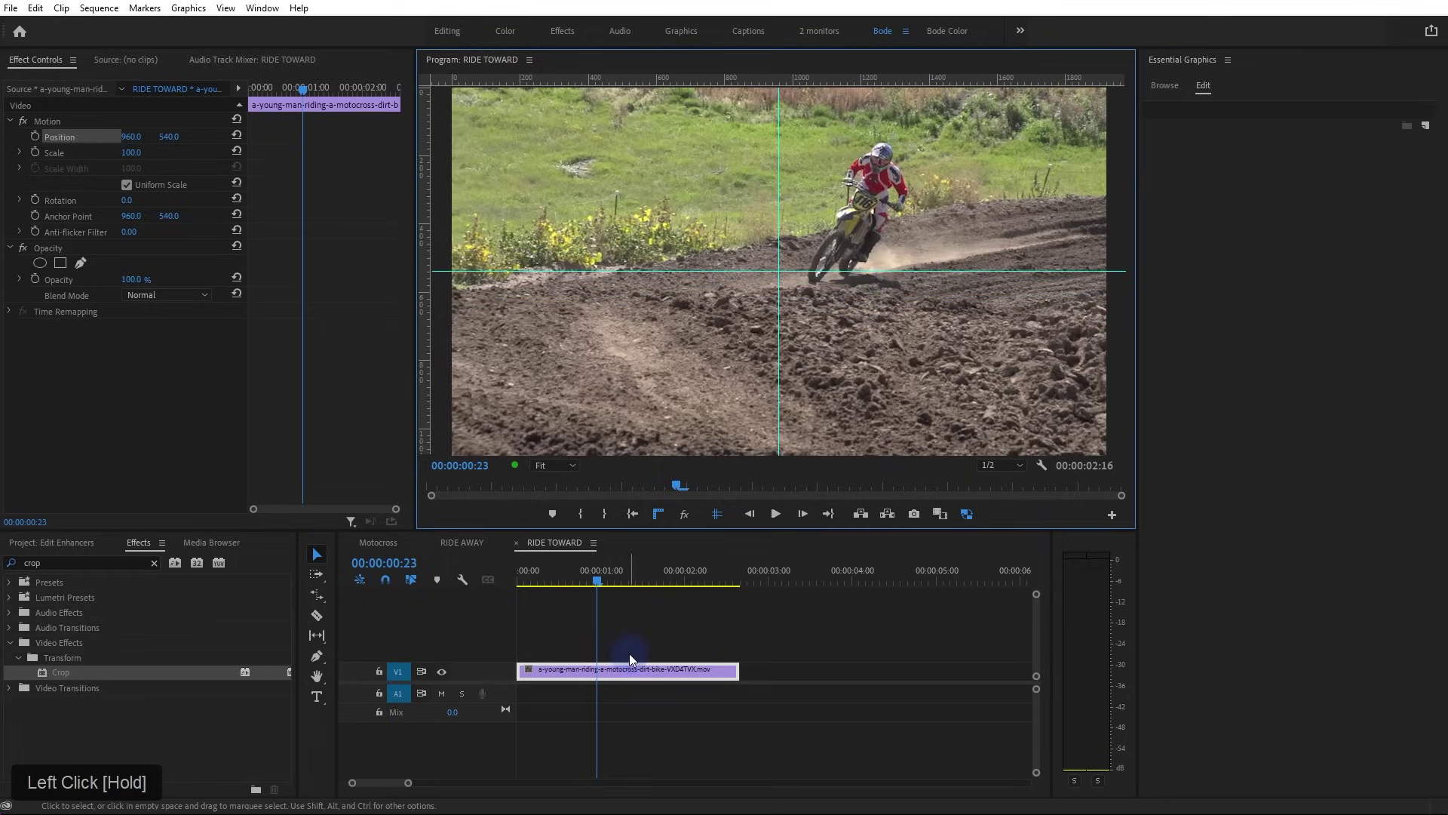
left_click_drag(132, 137, 306, 138)
left_click_drag(182, 138, 320, 277)
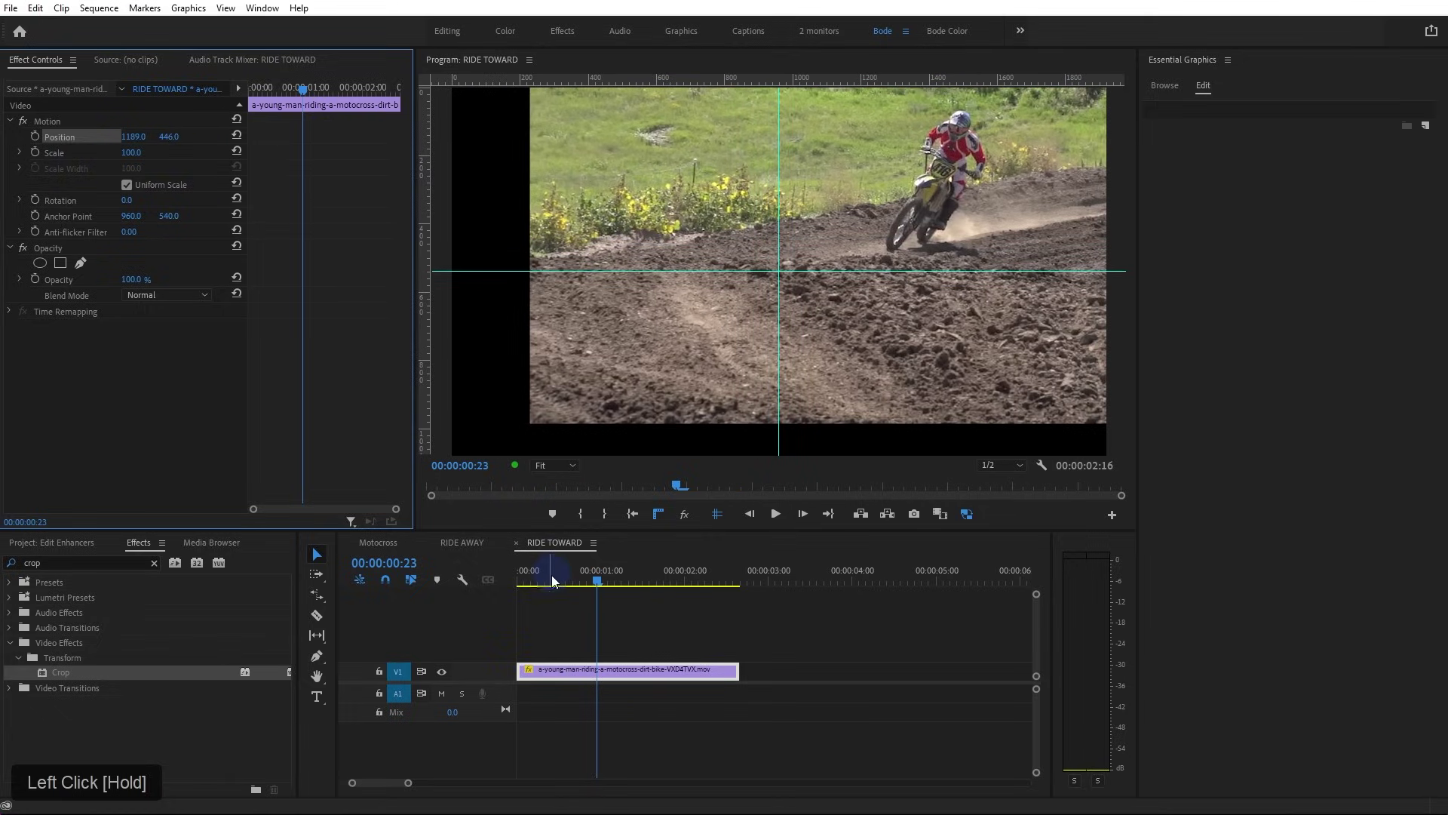
Preview the repositioned clip from its start to its end
left_click_drag(553, 580, 465, 583)
key("space")
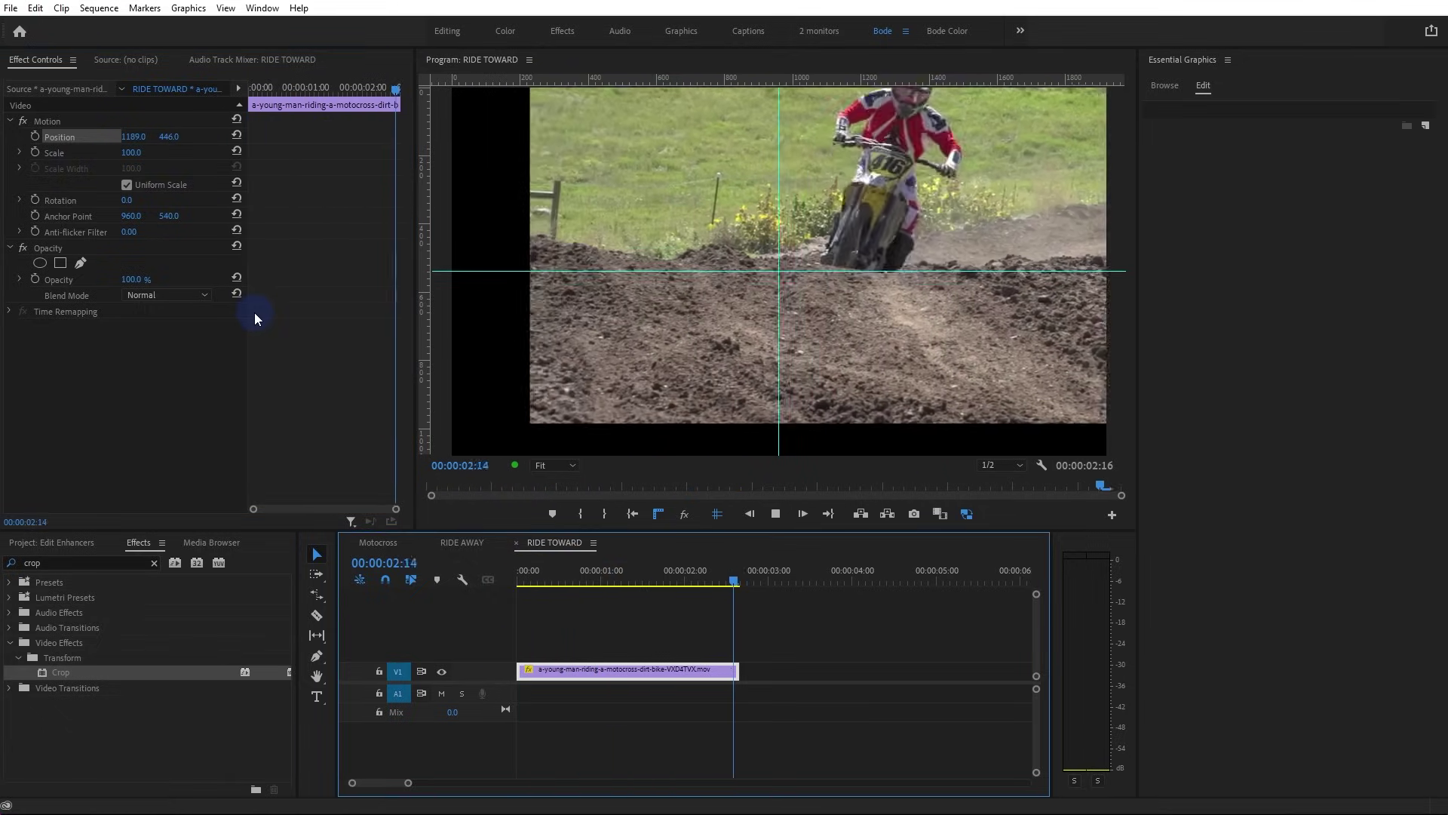
key("space")
left_click_drag(735, 583, 739, 588)
scroll(650, 350, "down", 1)
scroll(651, 351, "up", 1)
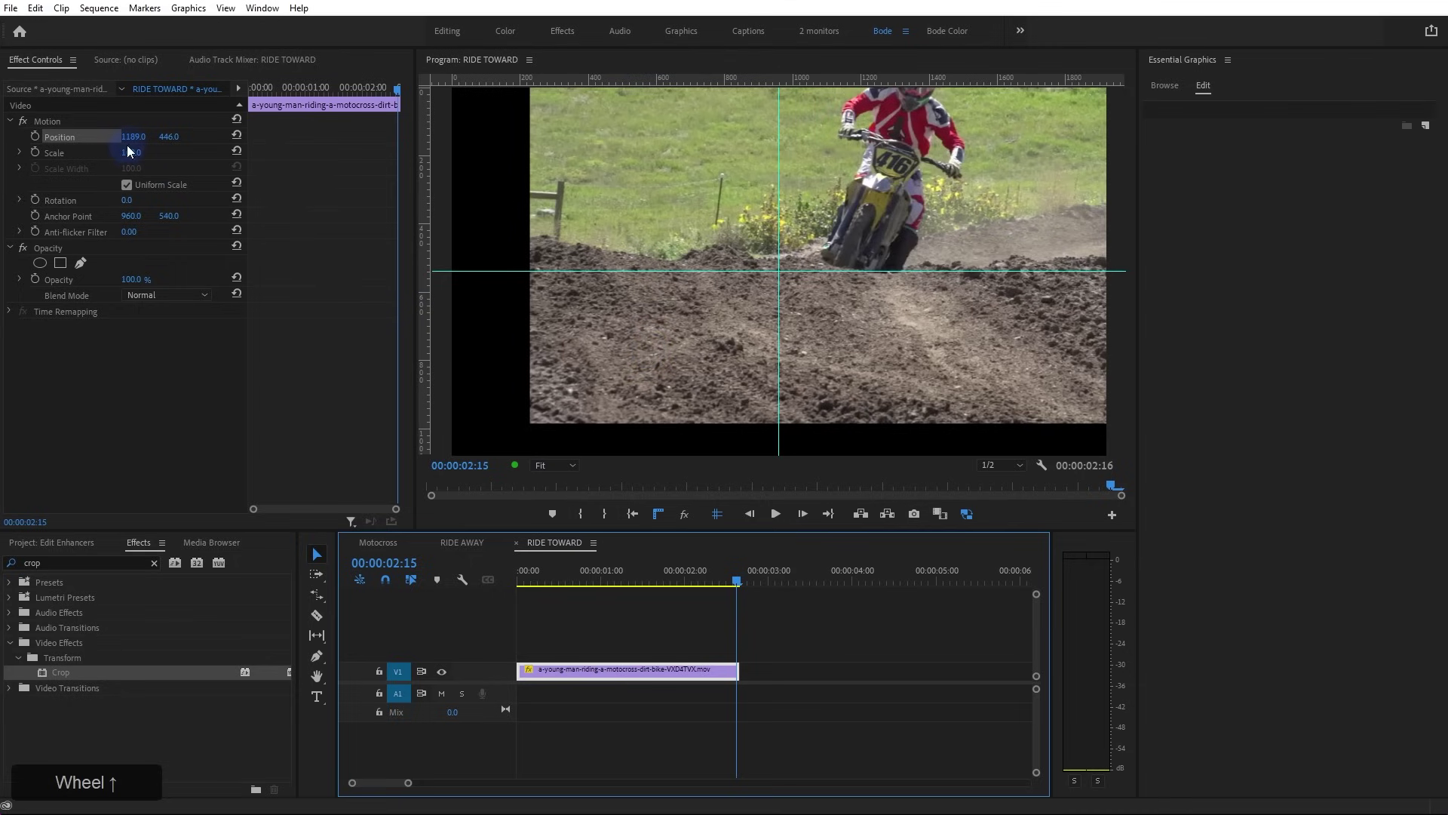
left_click_drag(664, 581, 441, 601)
left_click(656, 358)
left_click(650, 378)
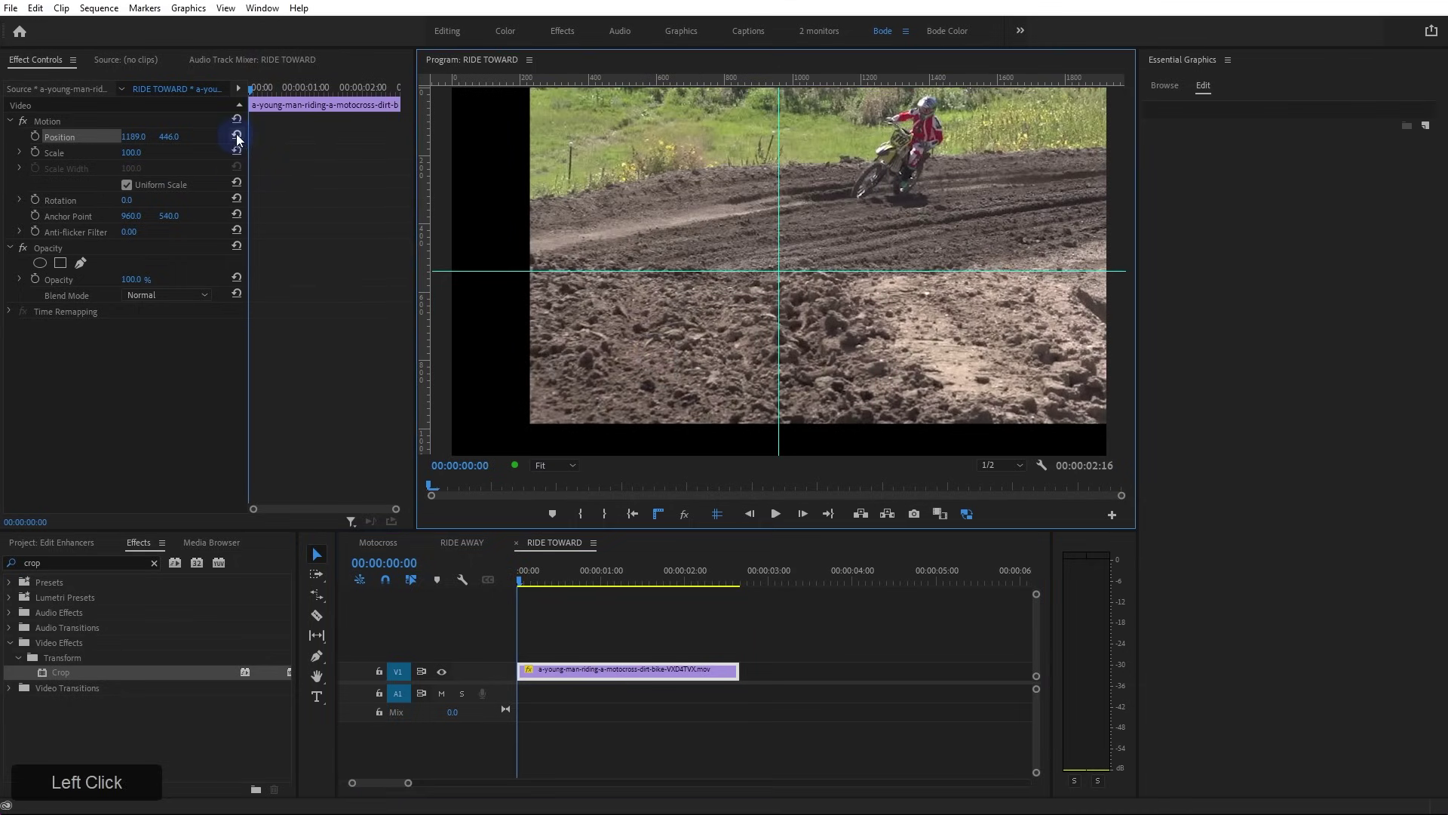
Reset the clip's position to centre, undoing a trial move of the picture
left_click(236, 135)
left_click(48, 121)
left_click(808, 292)
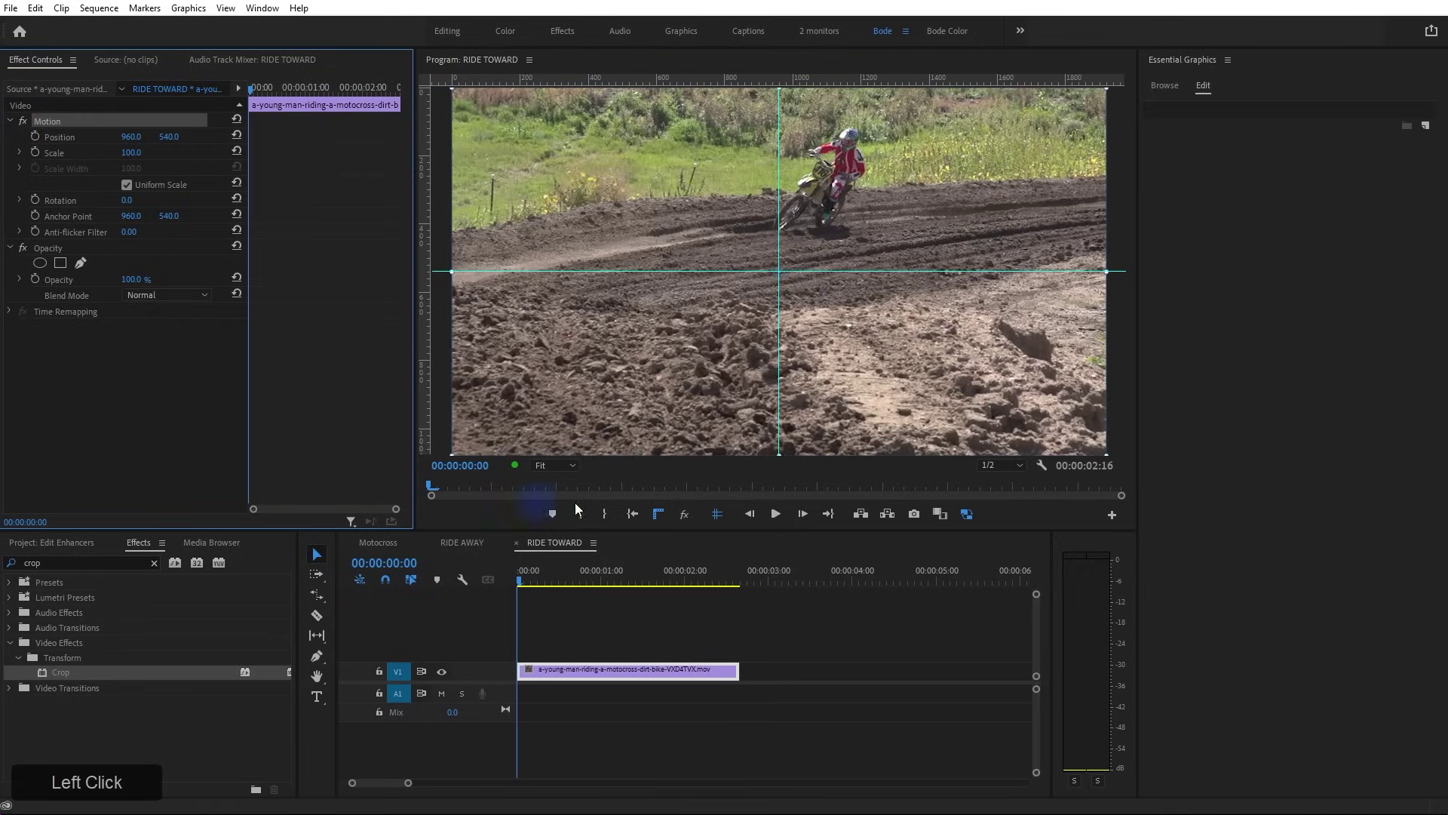
left_click(757, 347)
left_click_drag(776, 278, 1102, 94)
key("ctrl+z")
key("ctrl+z")
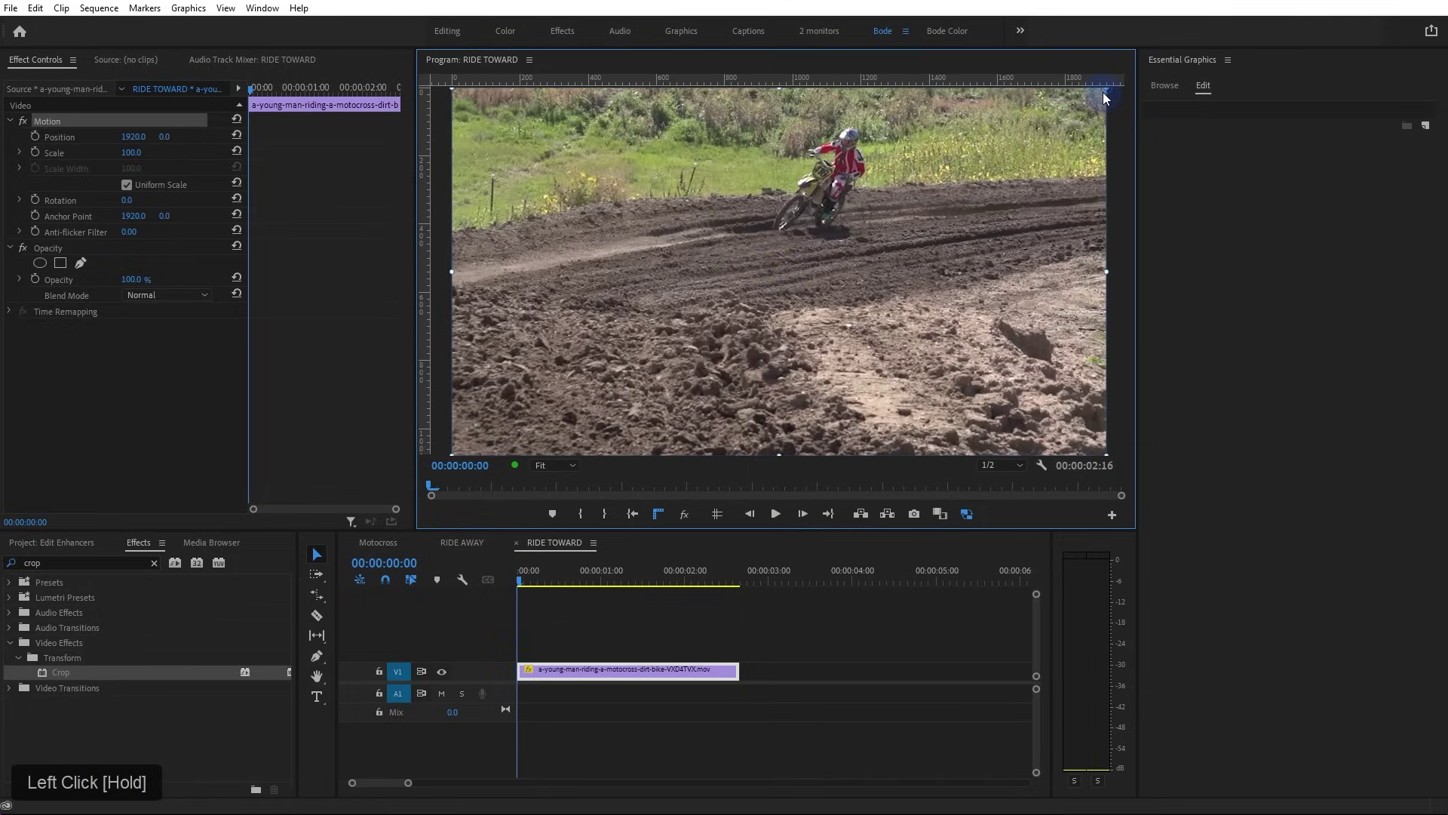
Set the anchor point to the top-right corner (1920, 0) and scale the clip to about 93.4%
left_click(304, 193)
left_click(718, 514)
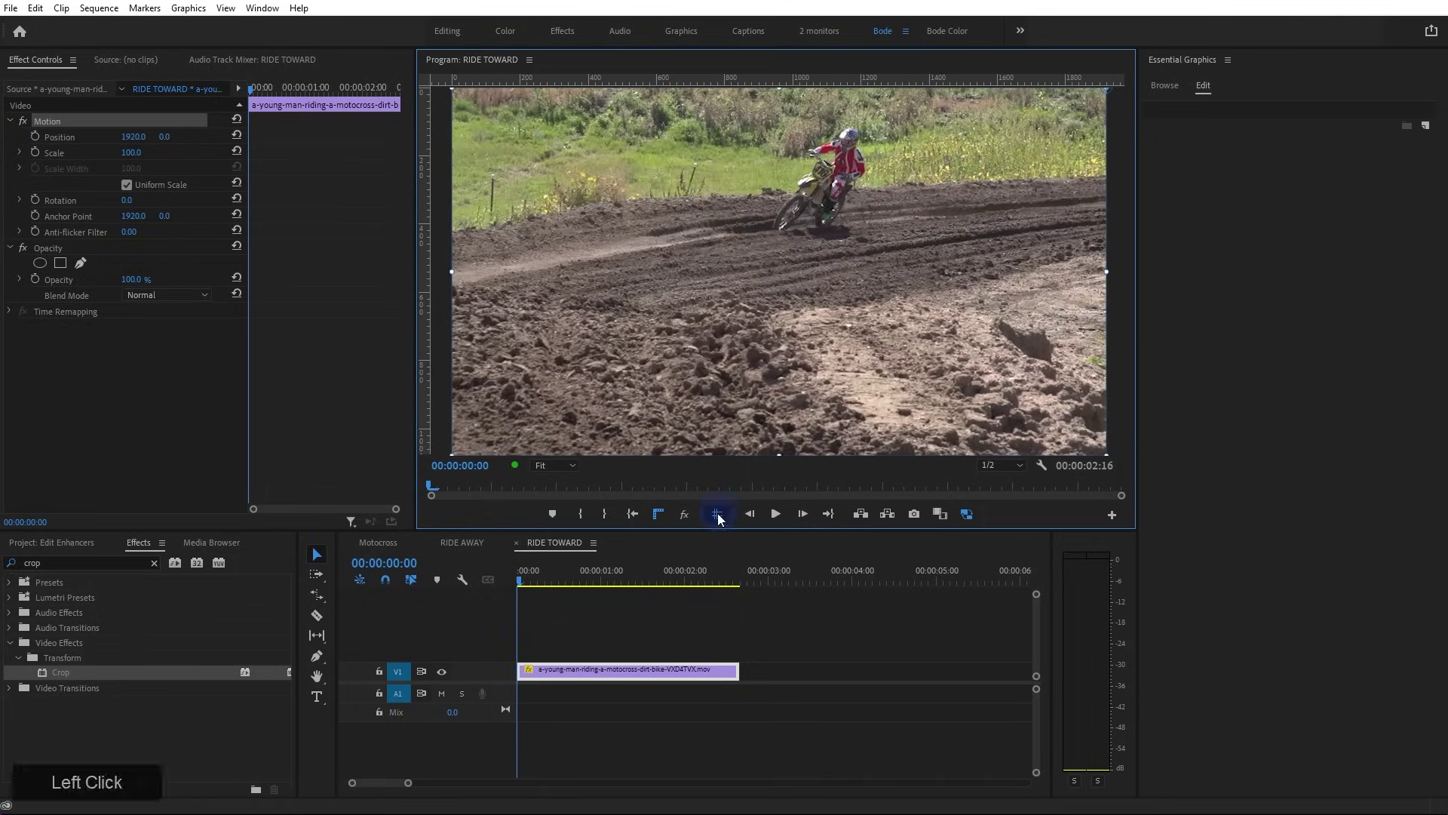
left_click(116, 158, "ctrl")
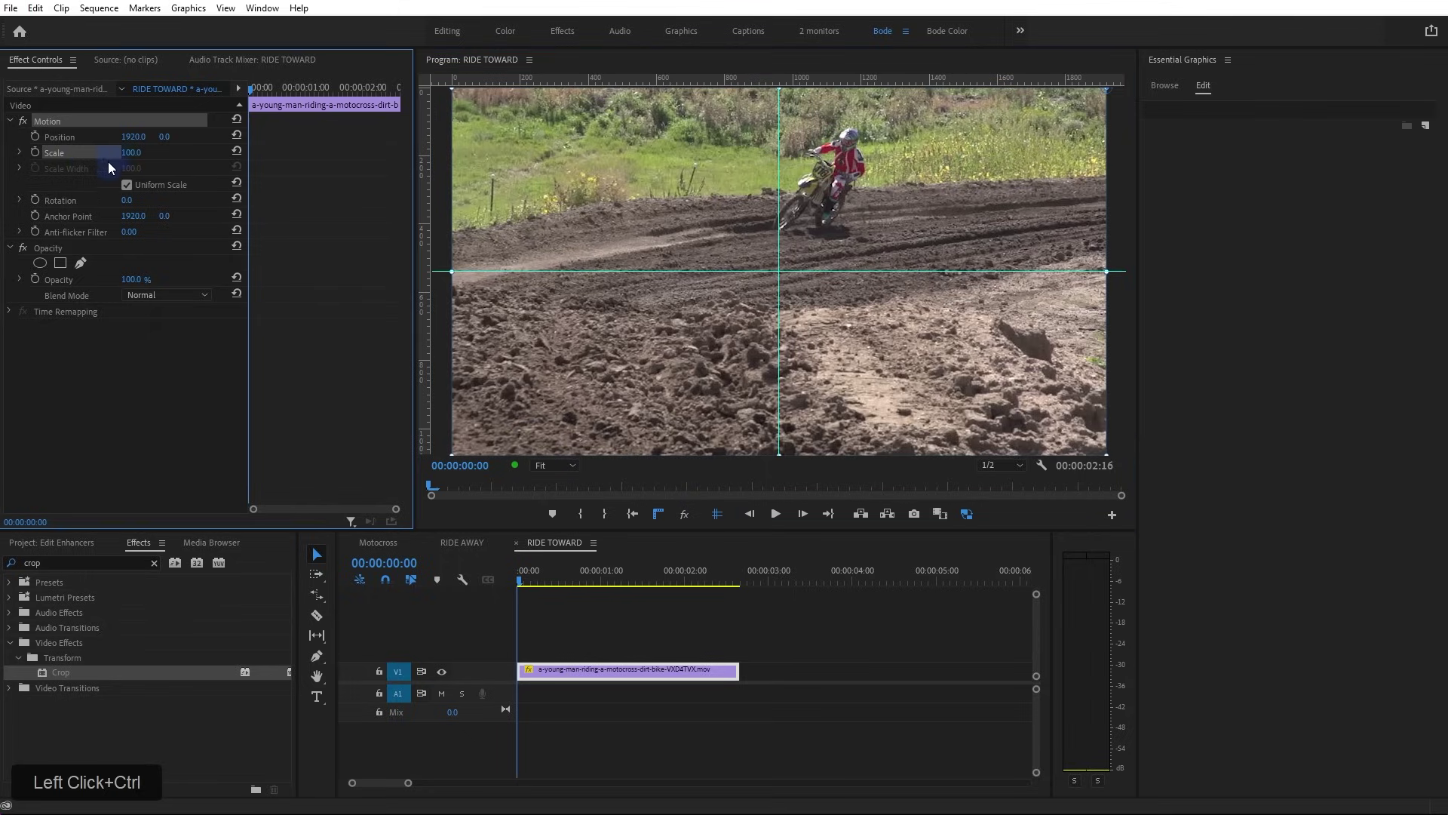
left_click_drag(136, 155, 86, 165)
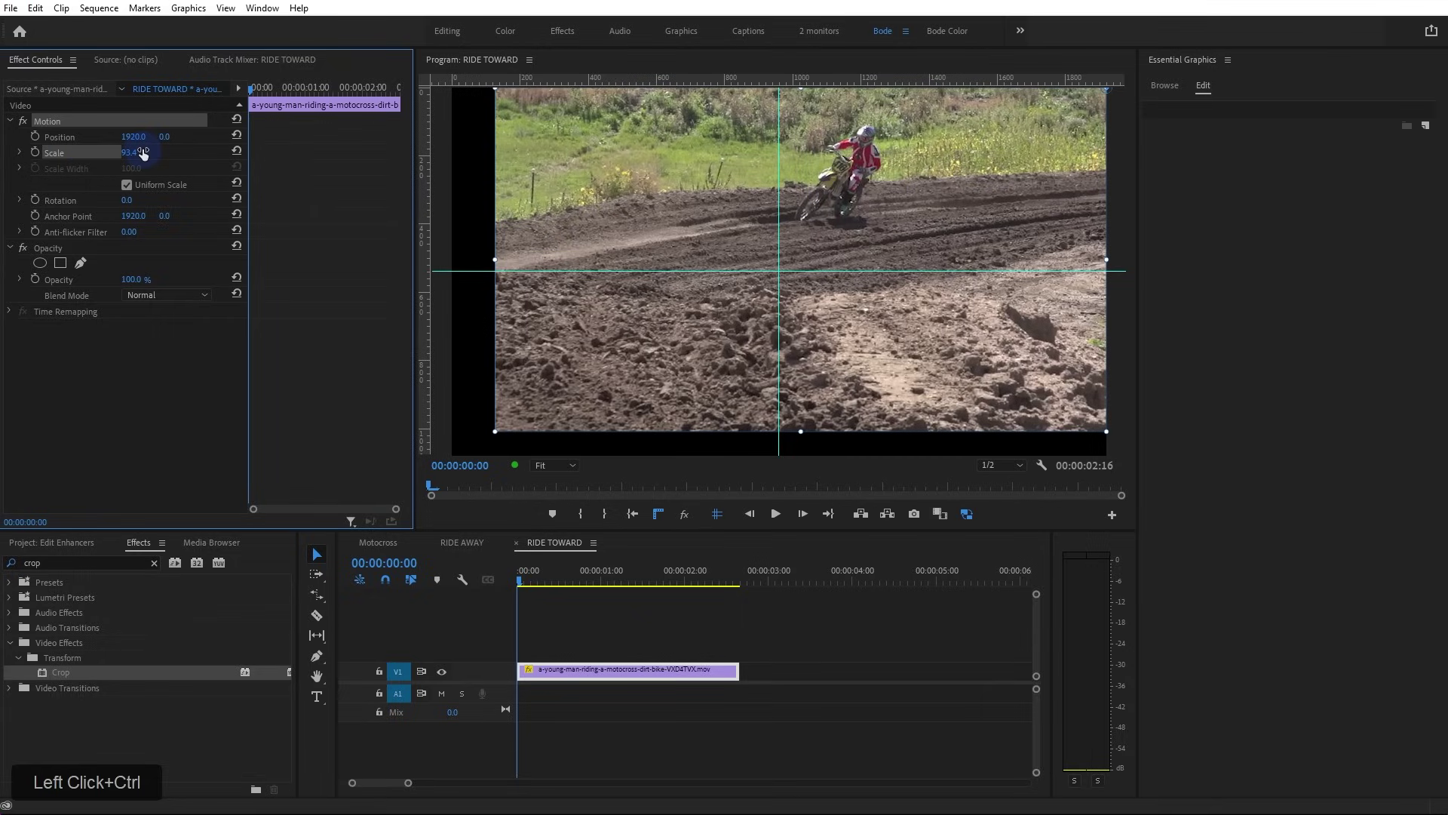
Enable Position and Scale keyframing and preview the clip up to its end keyframe
double_click(35, 137)
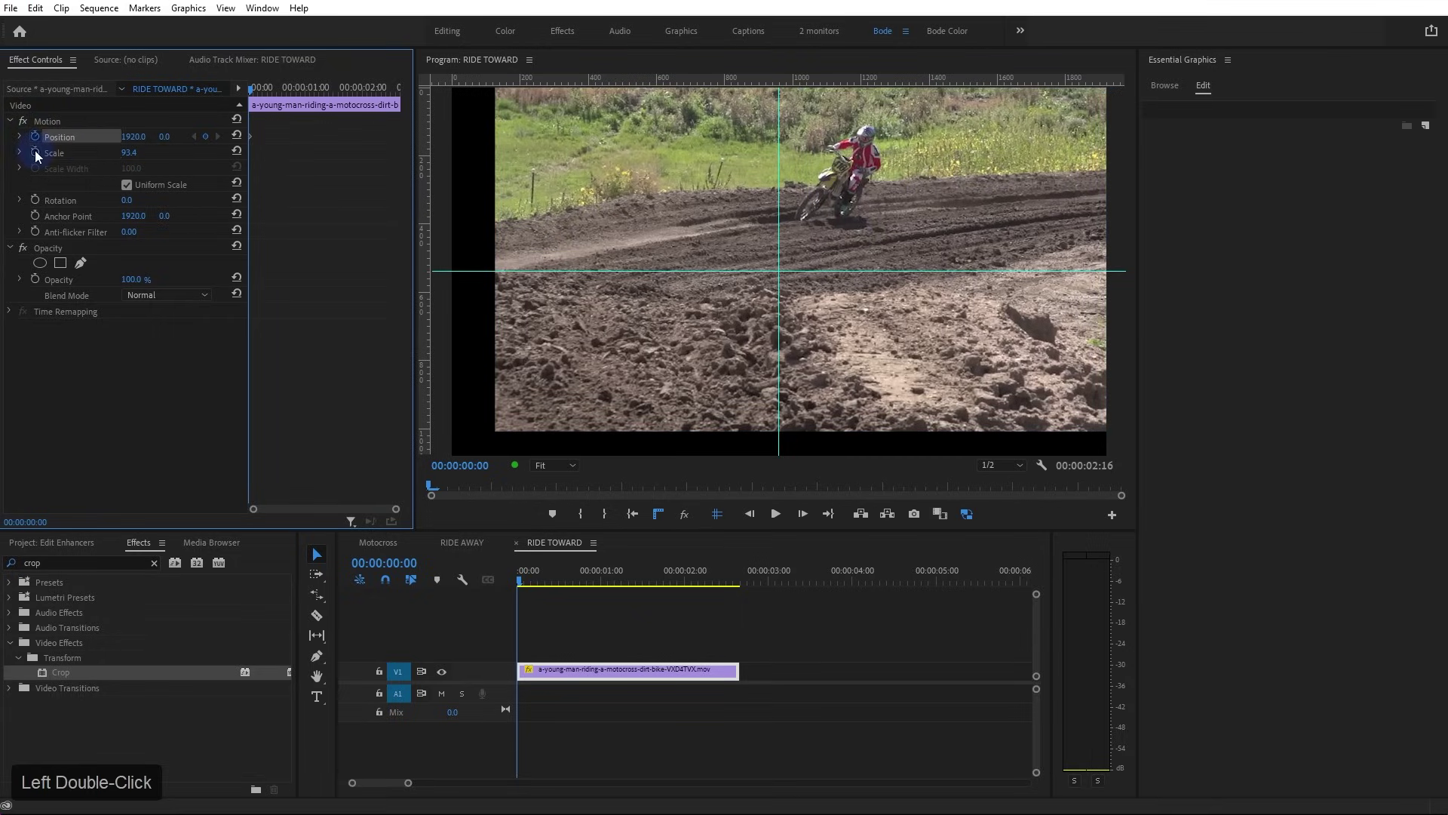
left_click_drag(617, 580, 736, 605)
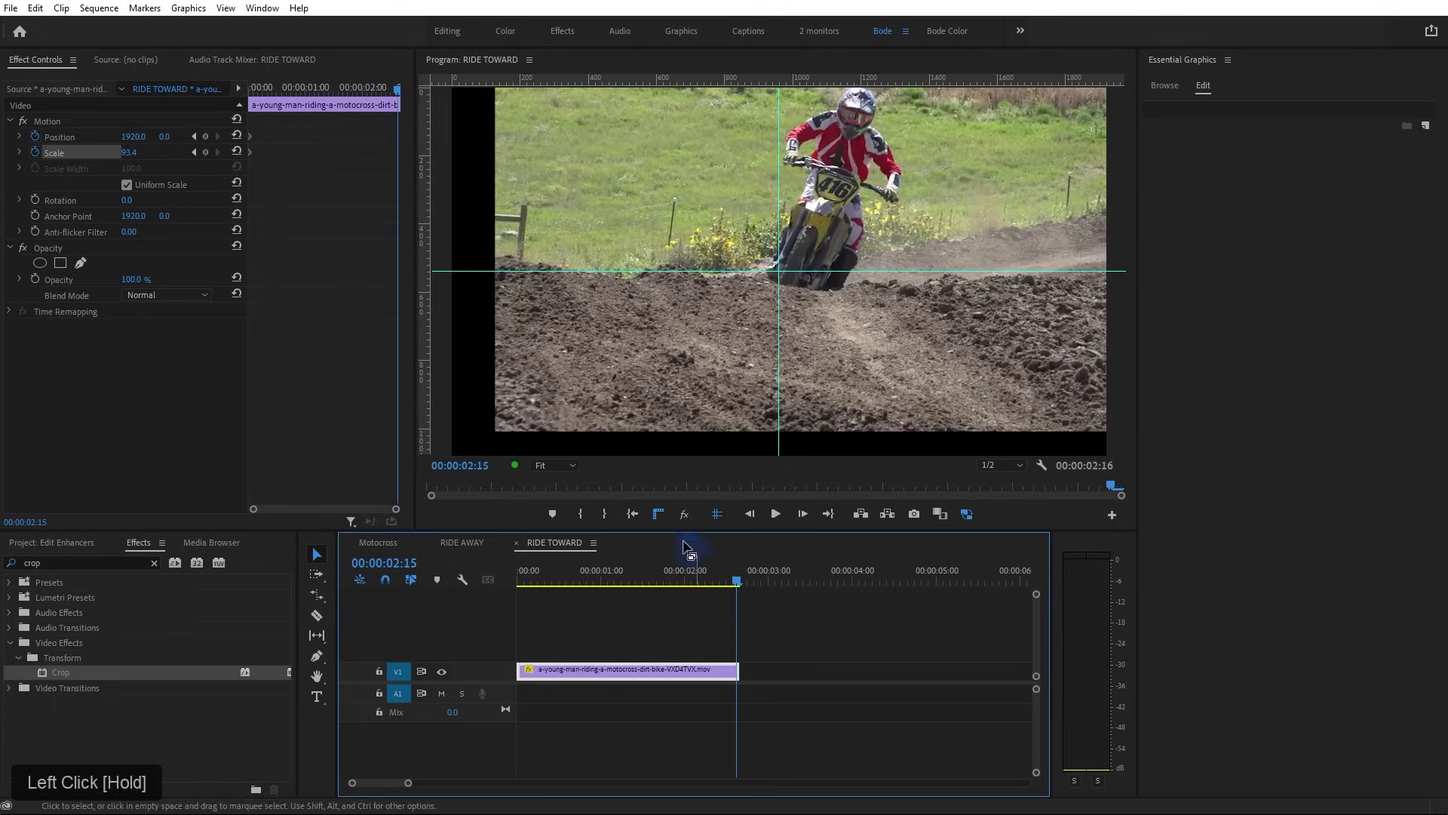
mouse_move(162, 137)
left_mouse_down()
mouse_move(208, 138)
mouse_move(143, 142)
mouse_move(157, 143)
left_mouse_up()
key("ctrl+z")
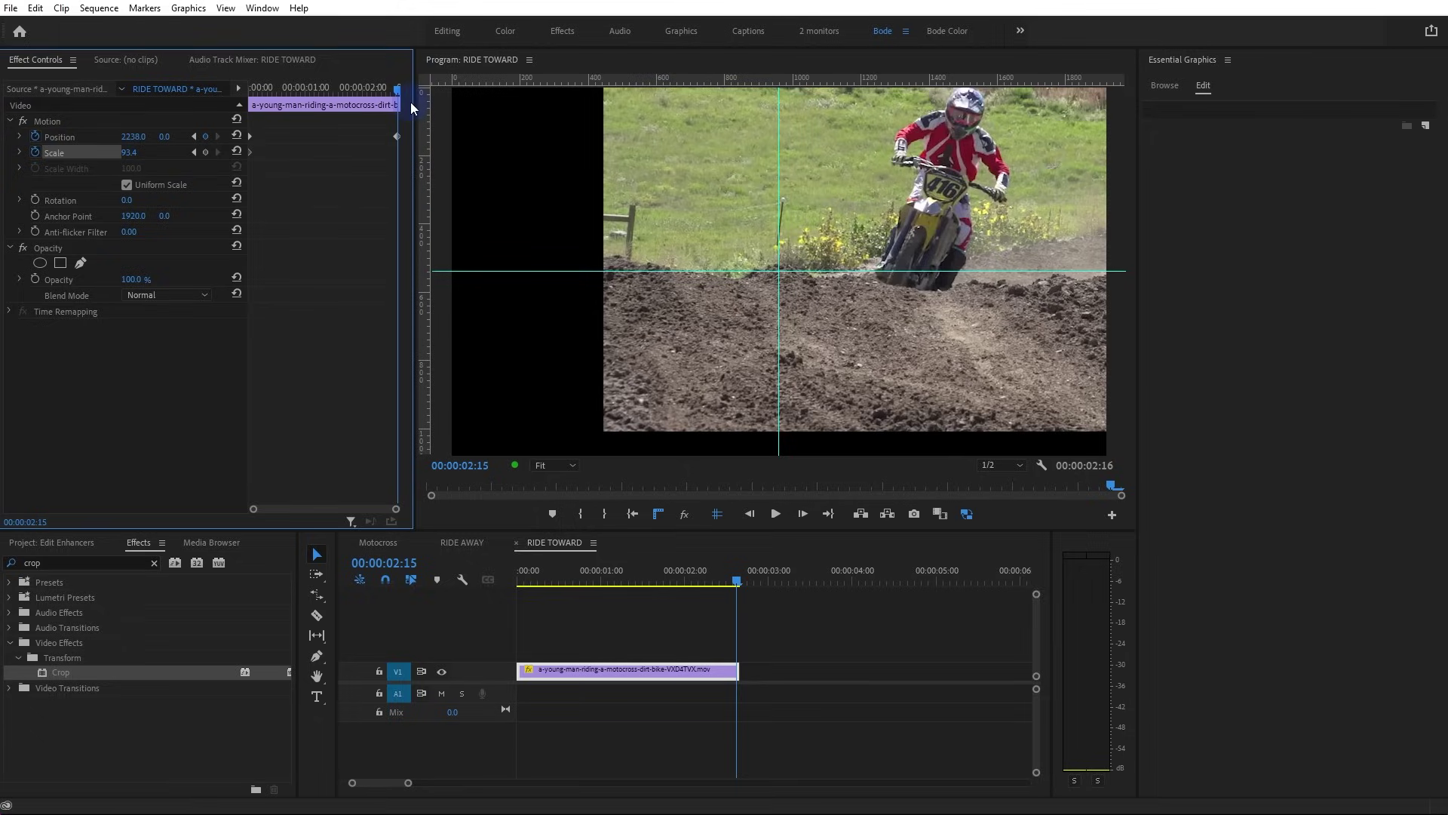
key("Right")
key("Left")
left_click_drag(398, 137, 92, 107)
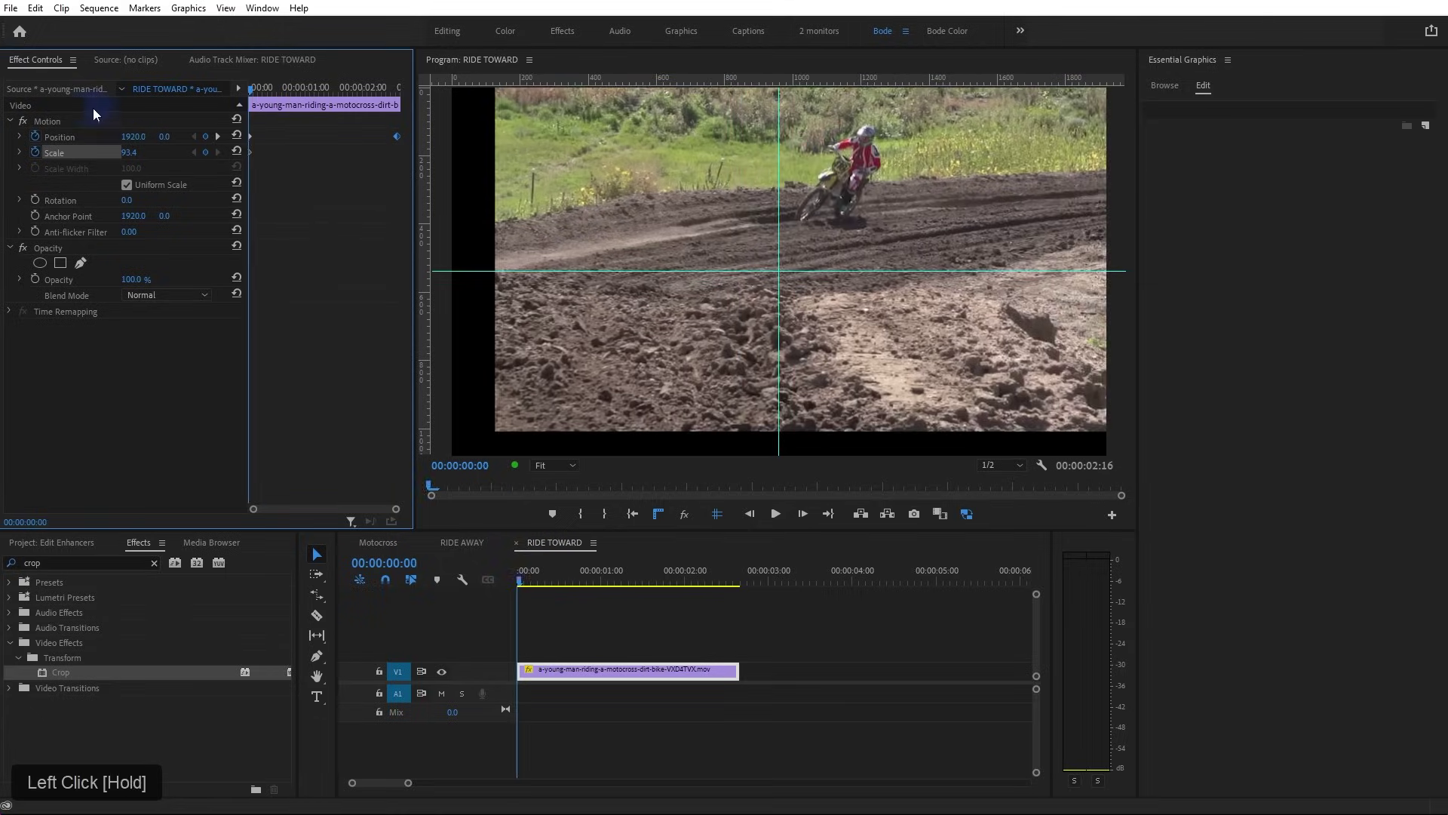
key("space")
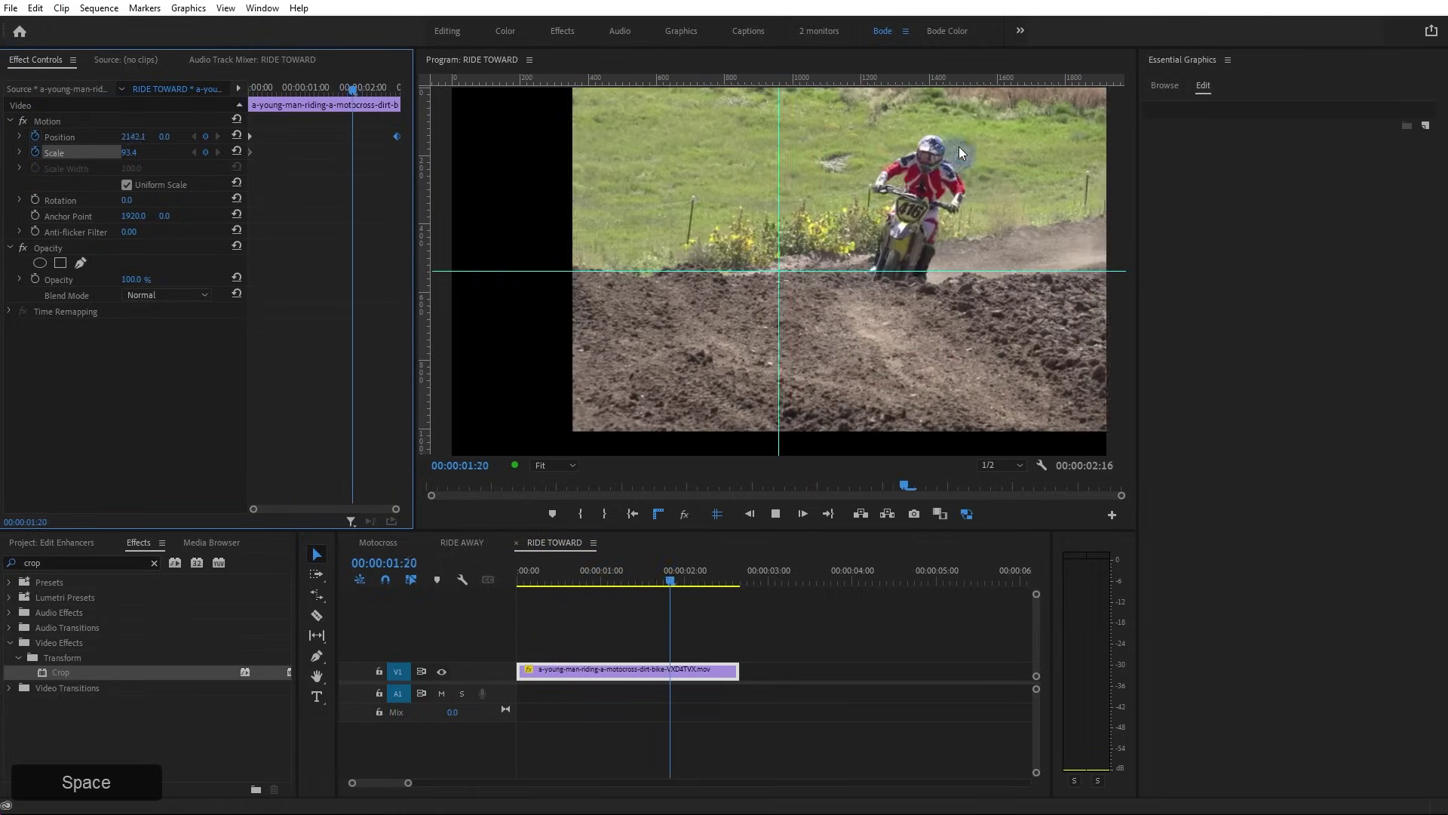
key("space")
Set an end Position keyframe at Y -120 with Bezier easing, preview it, and return to Motocross
left_click_drag(667, 577, 706, 602)
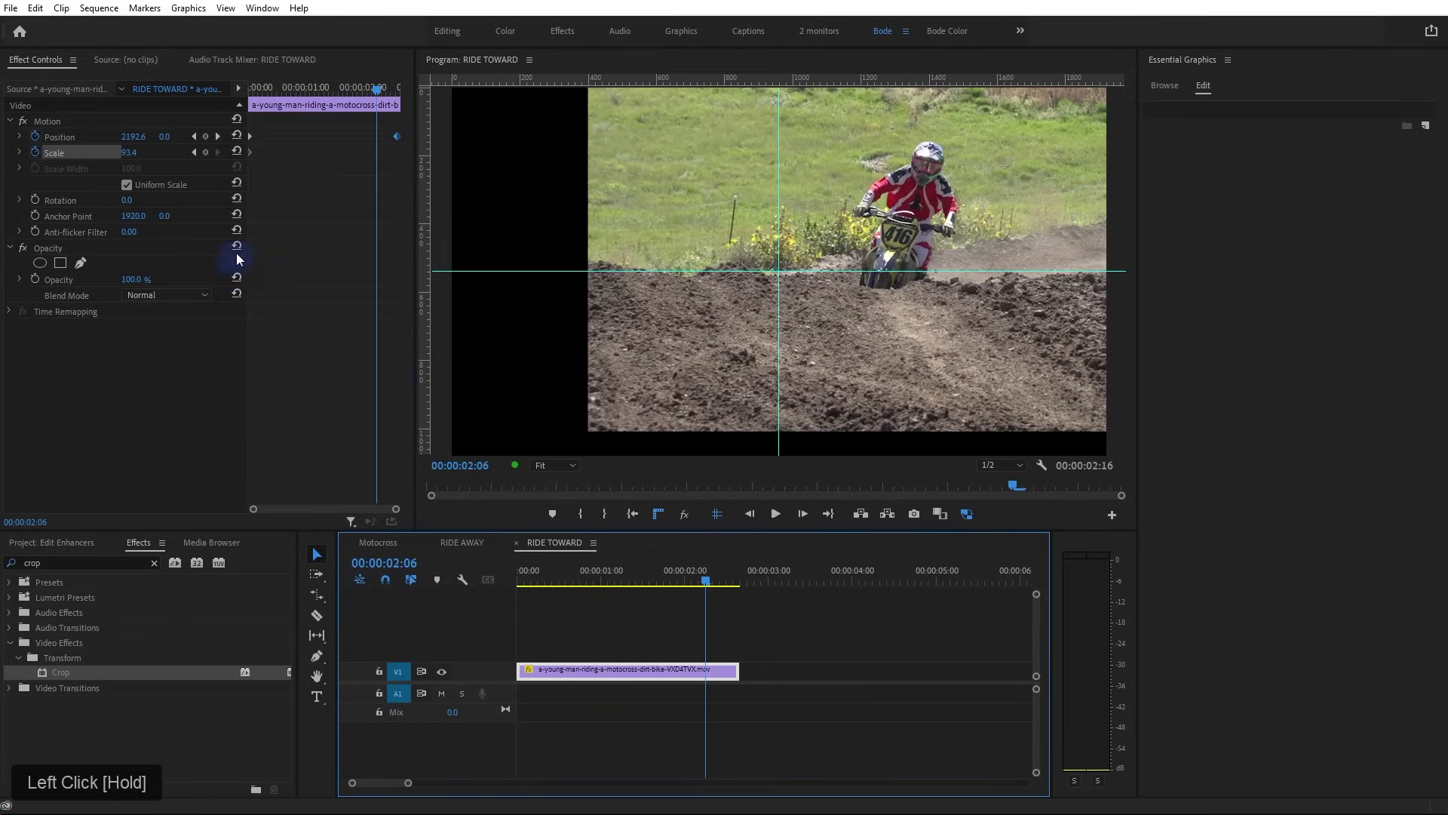
left_click_drag(164, 136, 75, 140)
right_click(376, 137)
left_click_drag(446, 259, 604, 282)
left_click(361, 89)
left_click_drag(360, 89, 274, 101)
key("space")
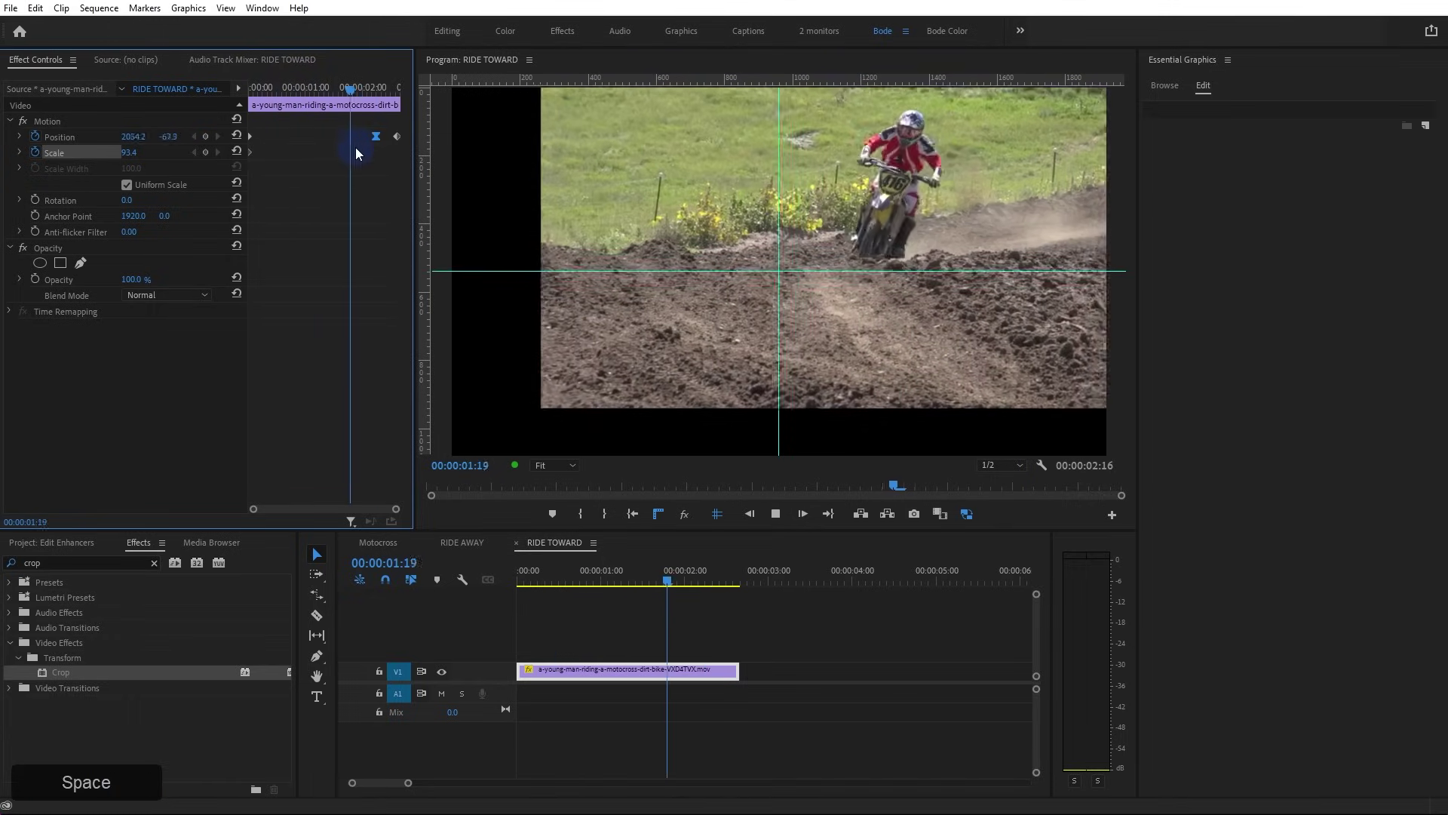
key("space")
key("space")
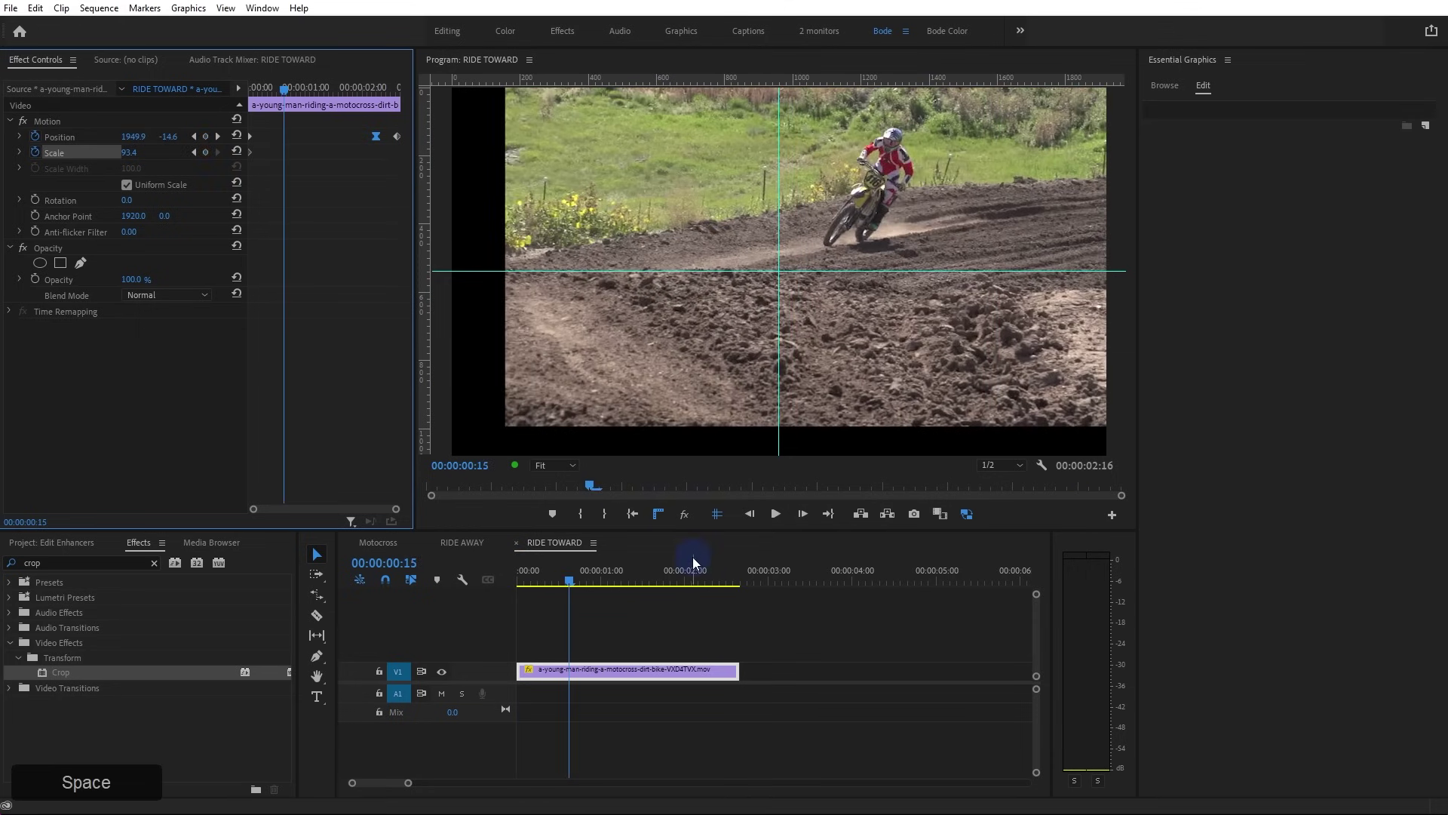
left_click(383, 541)
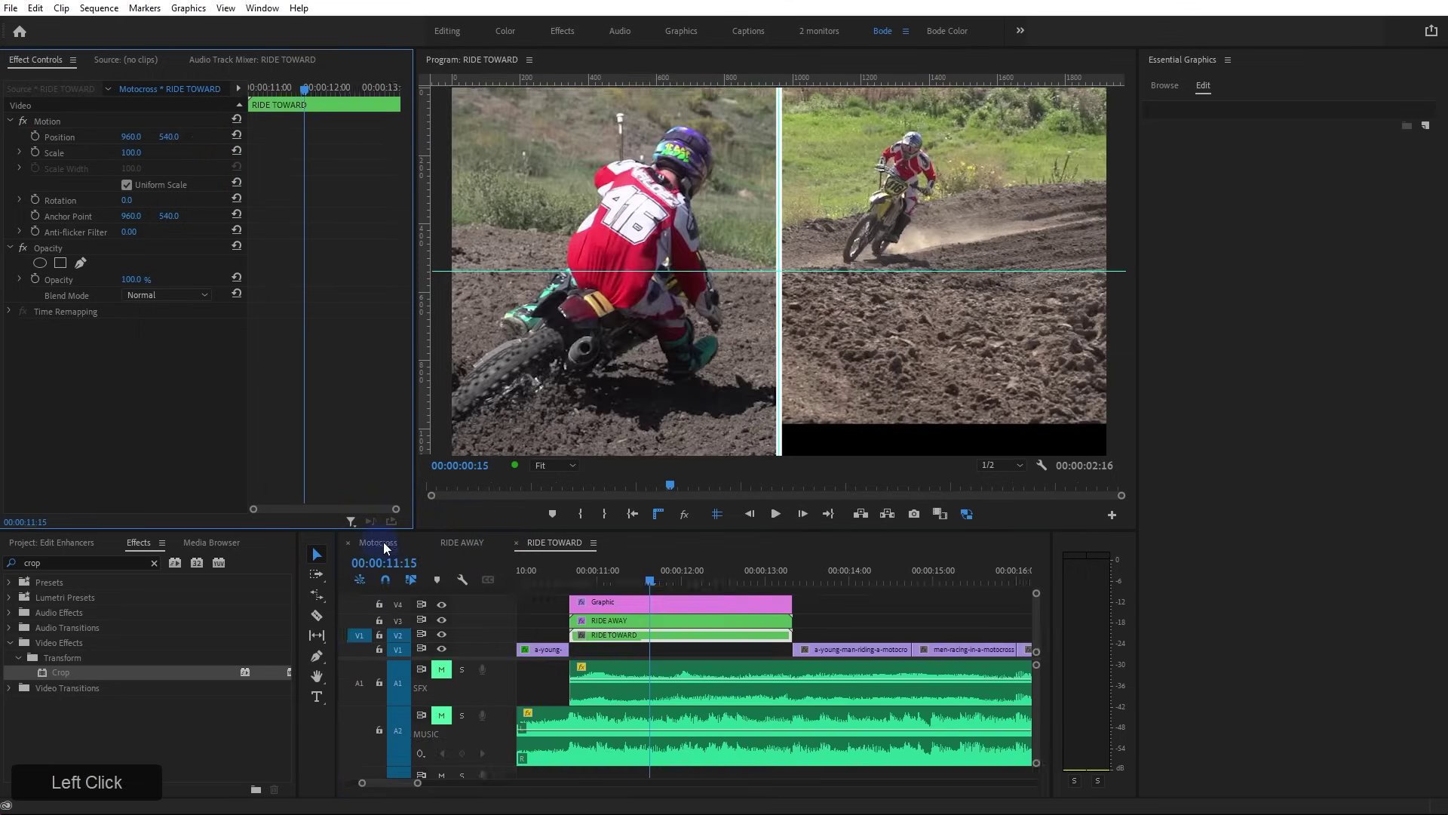
Rename the Graphic clip's Shape 01 layer to 'Vert Line'
left_click(735, 605)
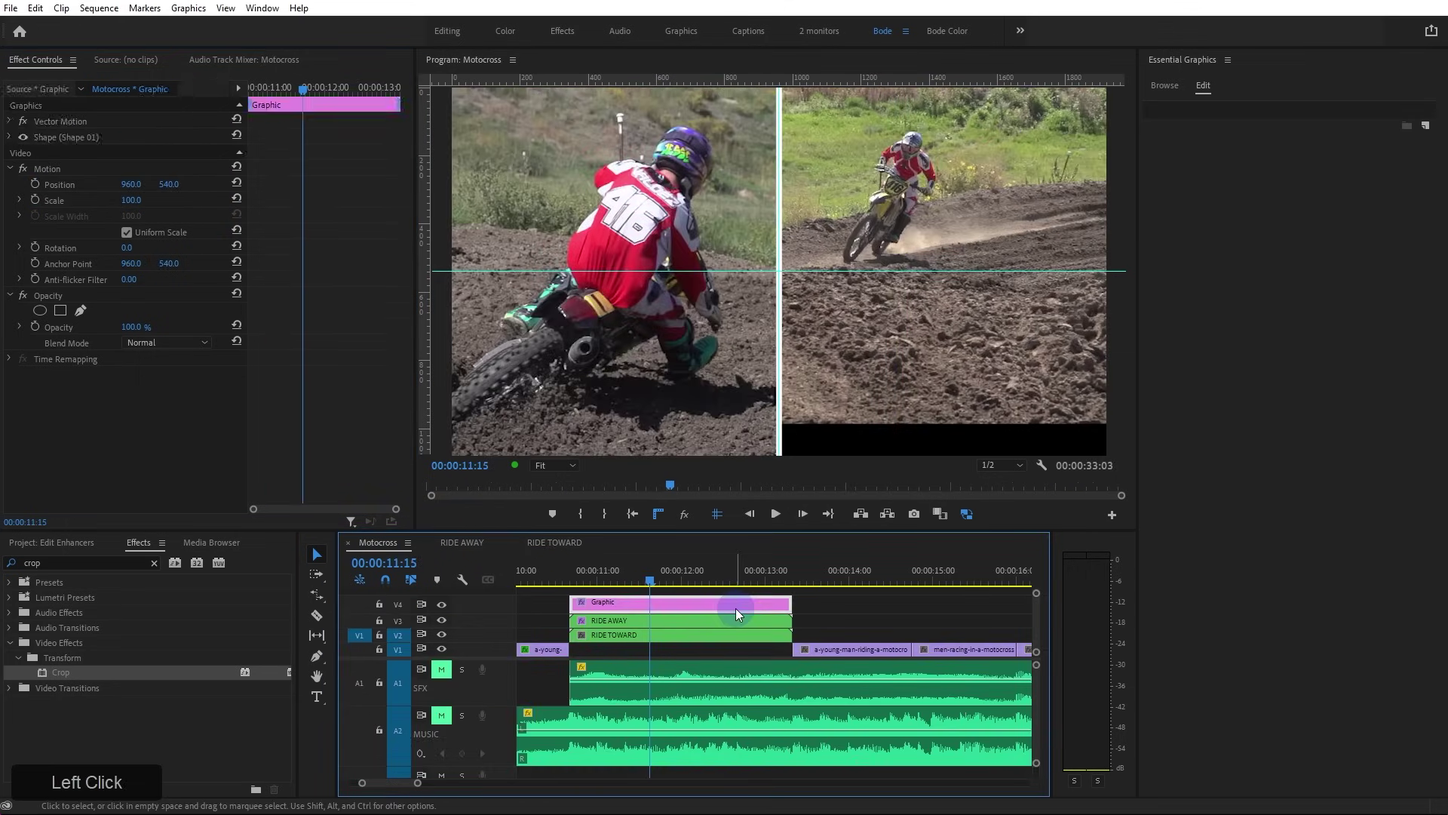
double_click(1218, 110)
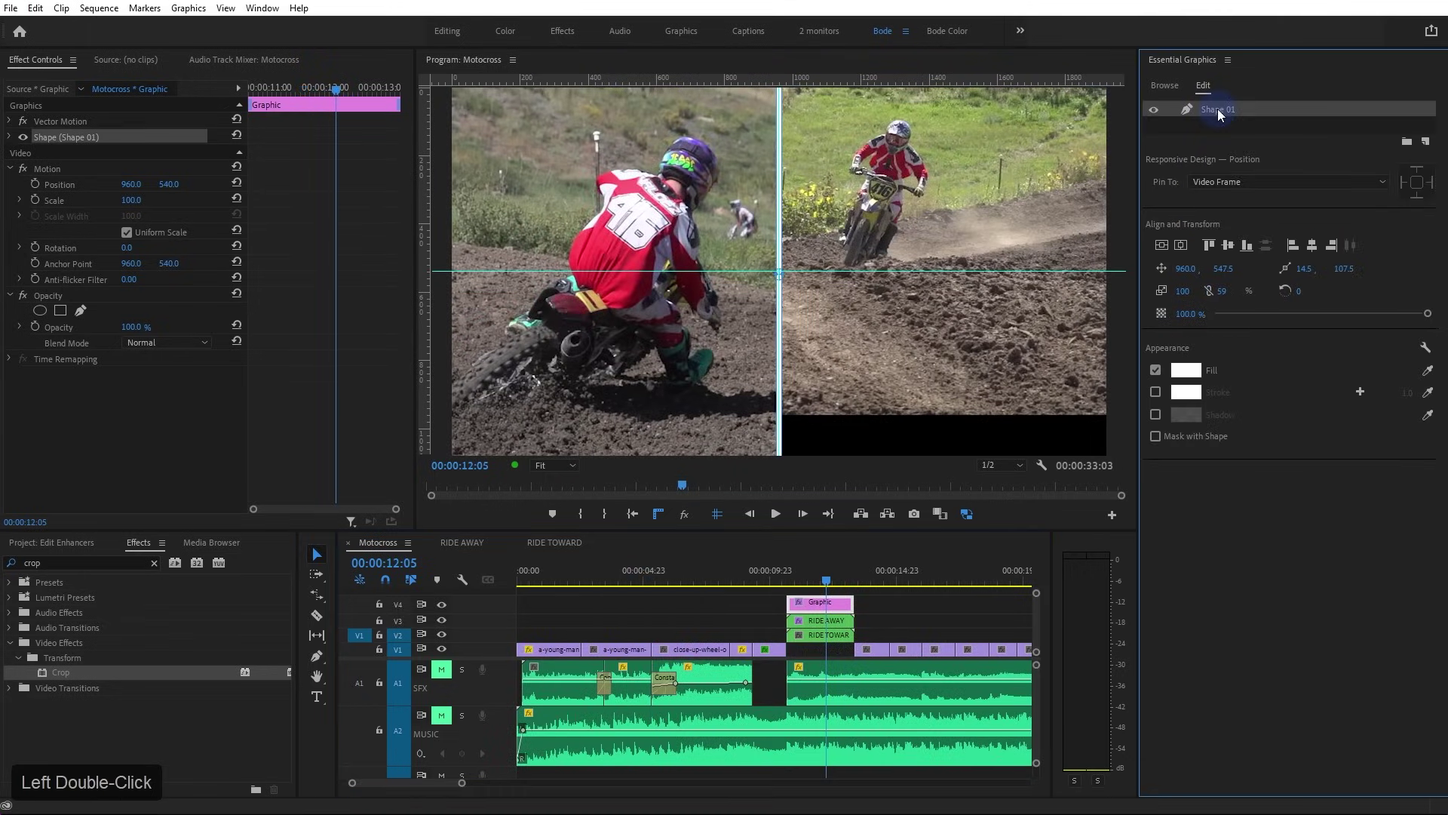
right_click(1217, 108)
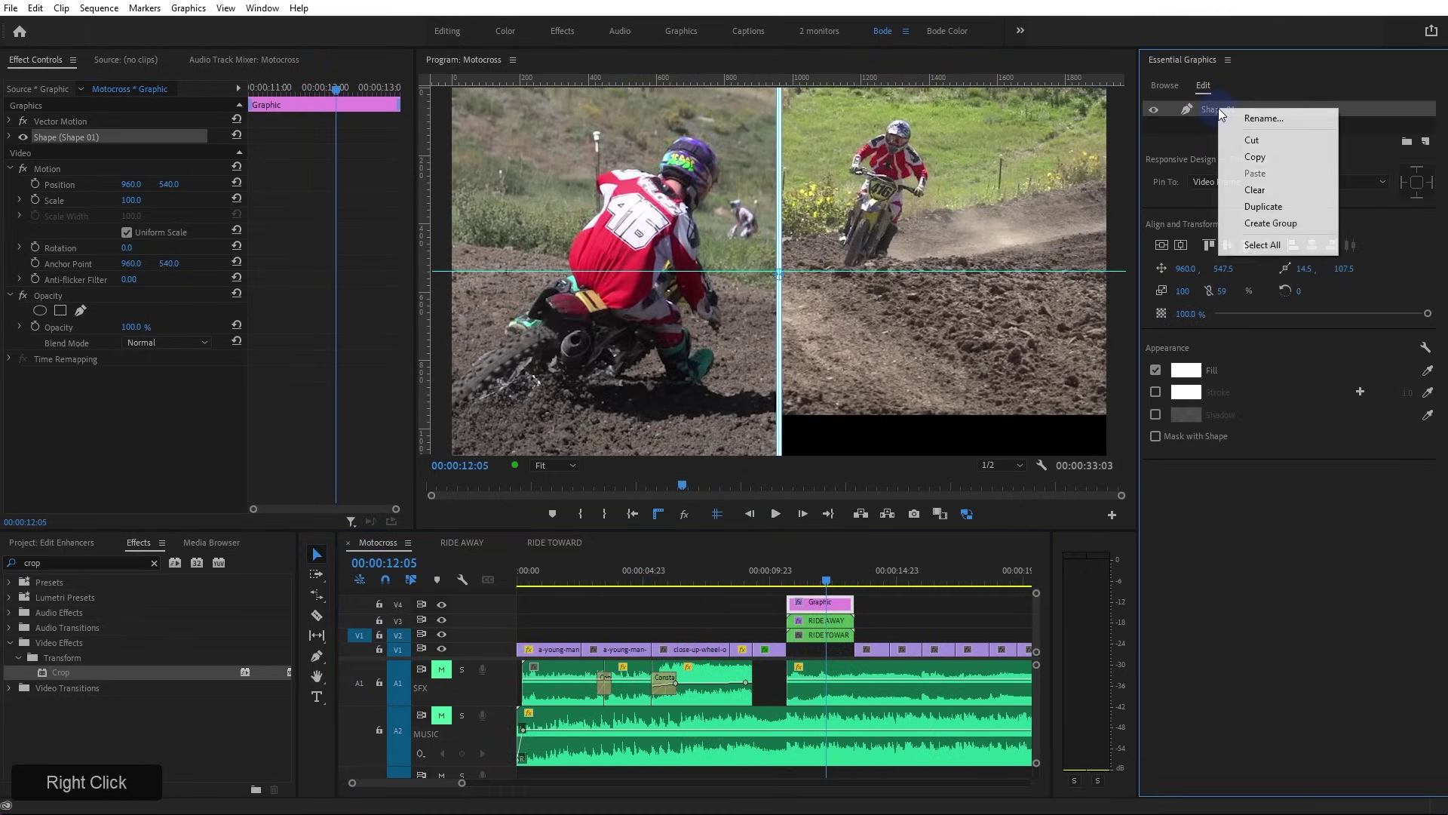
left_click(1289, 117)
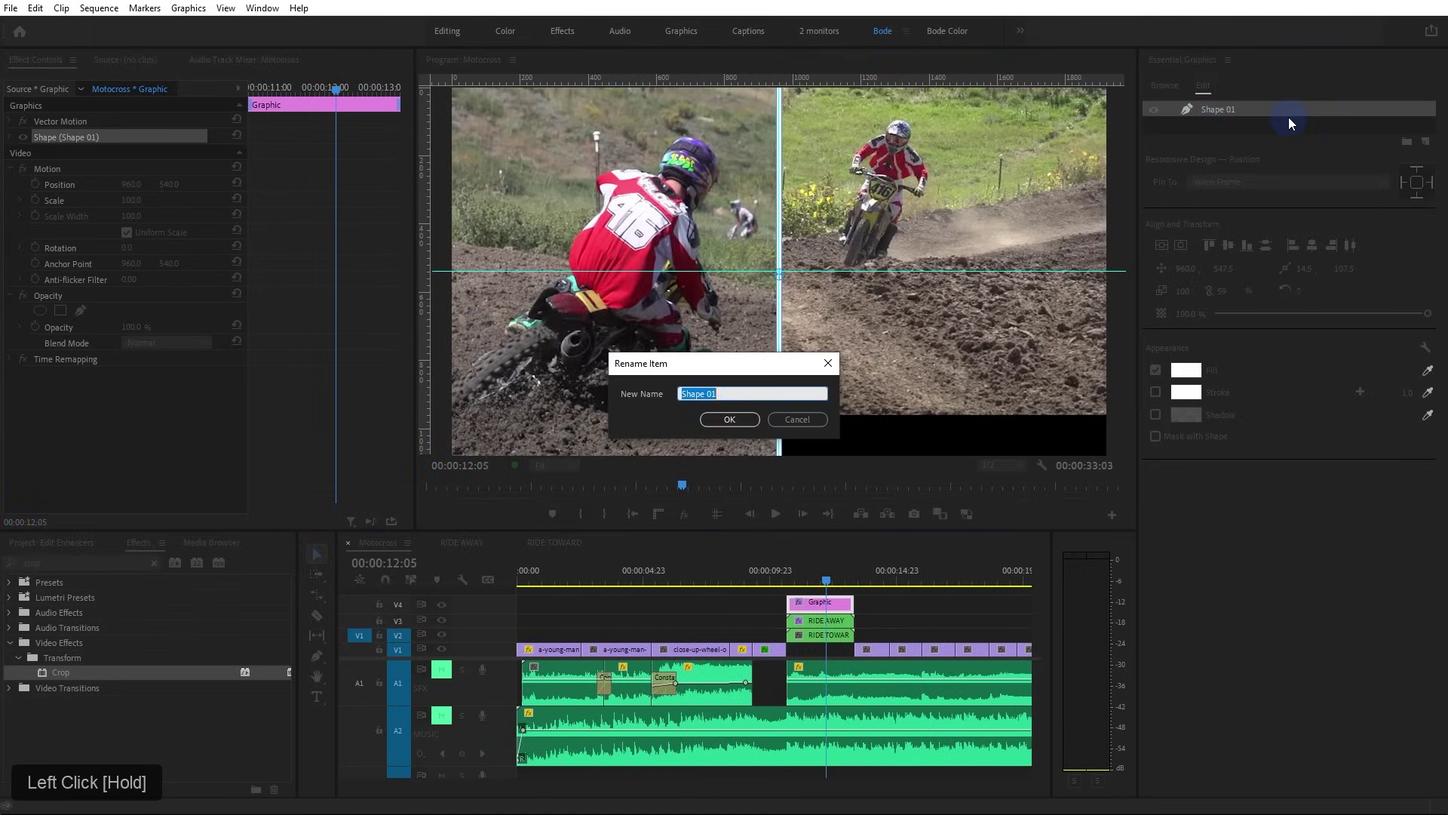
type("Vert ")
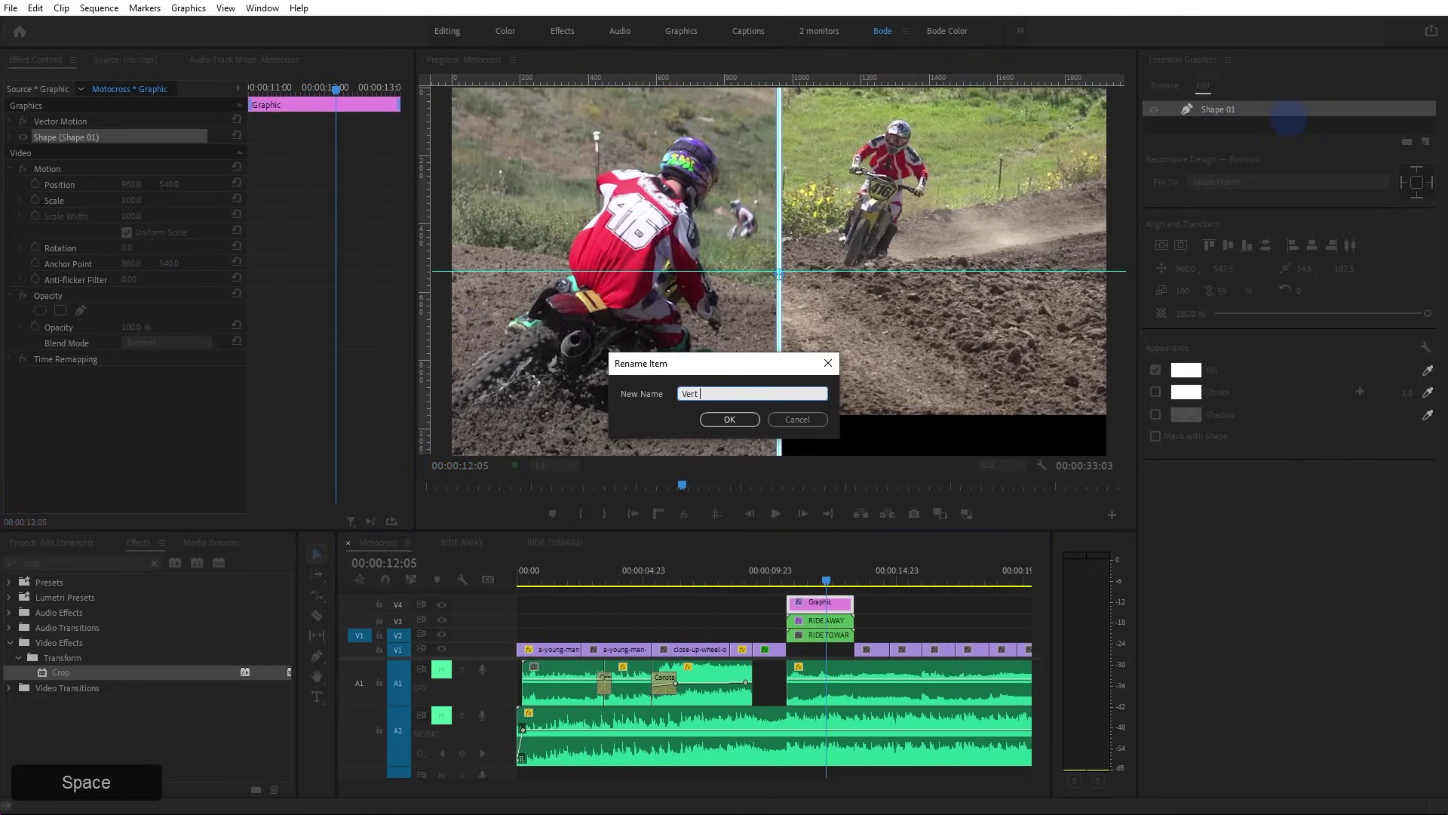
type("Line")
key("Return")
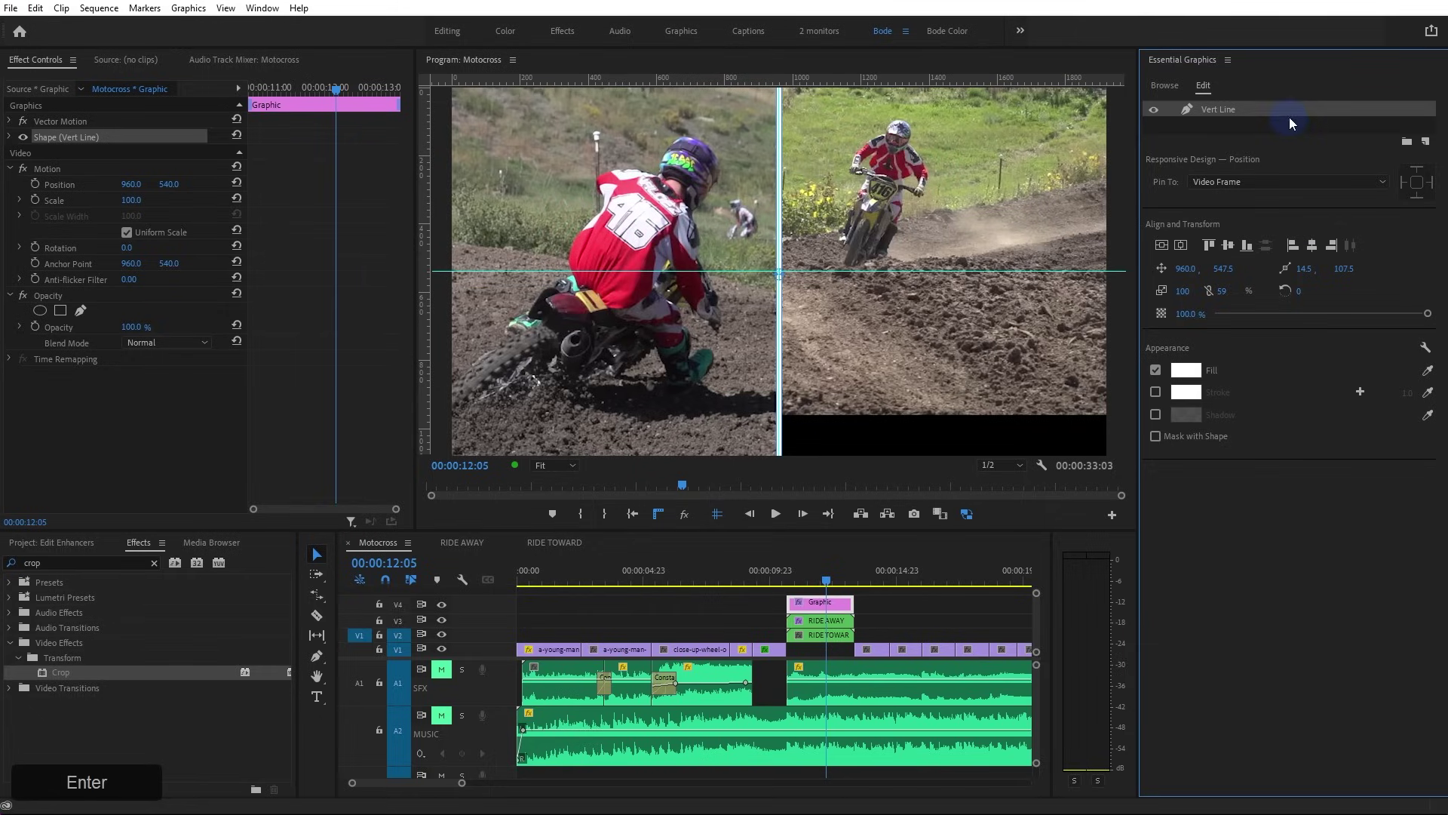
Duplicate the Vert Line layer and rename the copy 'Horiz Line'
right_click(1225, 113)
left_click(1267, 198)
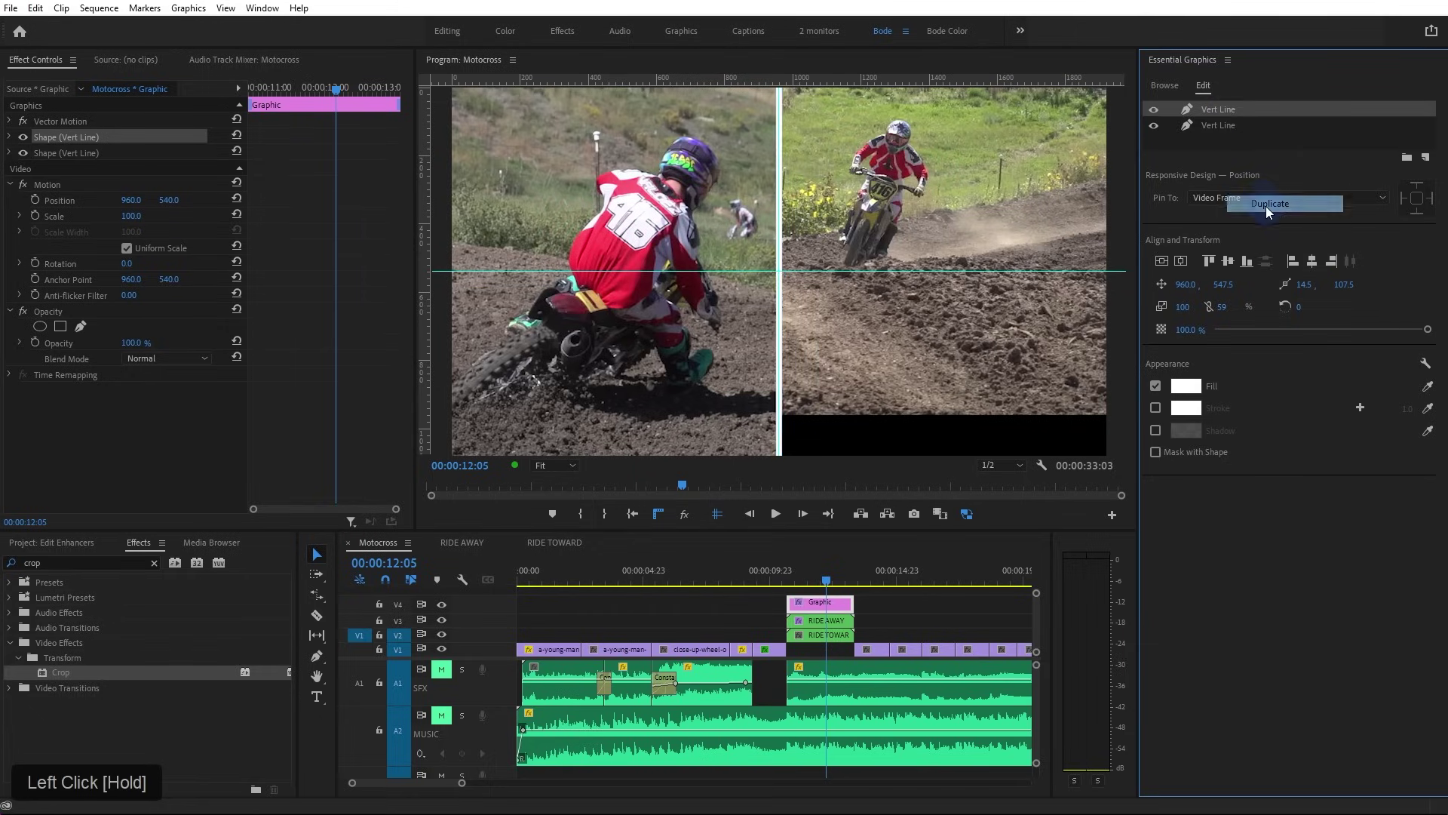
left_click(1209, 134)
right_click(1212, 136)
left_click(1229, 143)
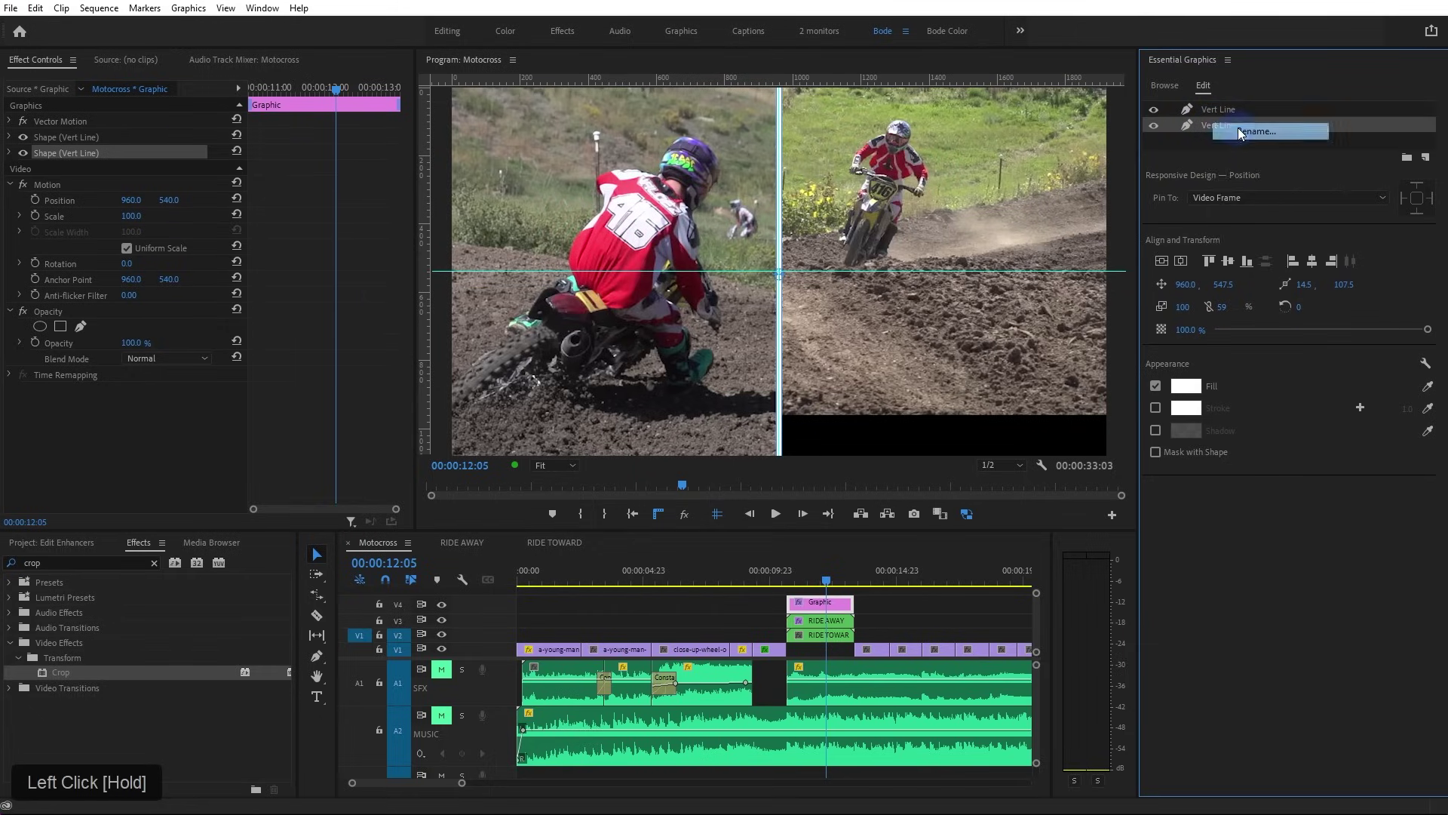
type("Horiz Line")
key("Return")
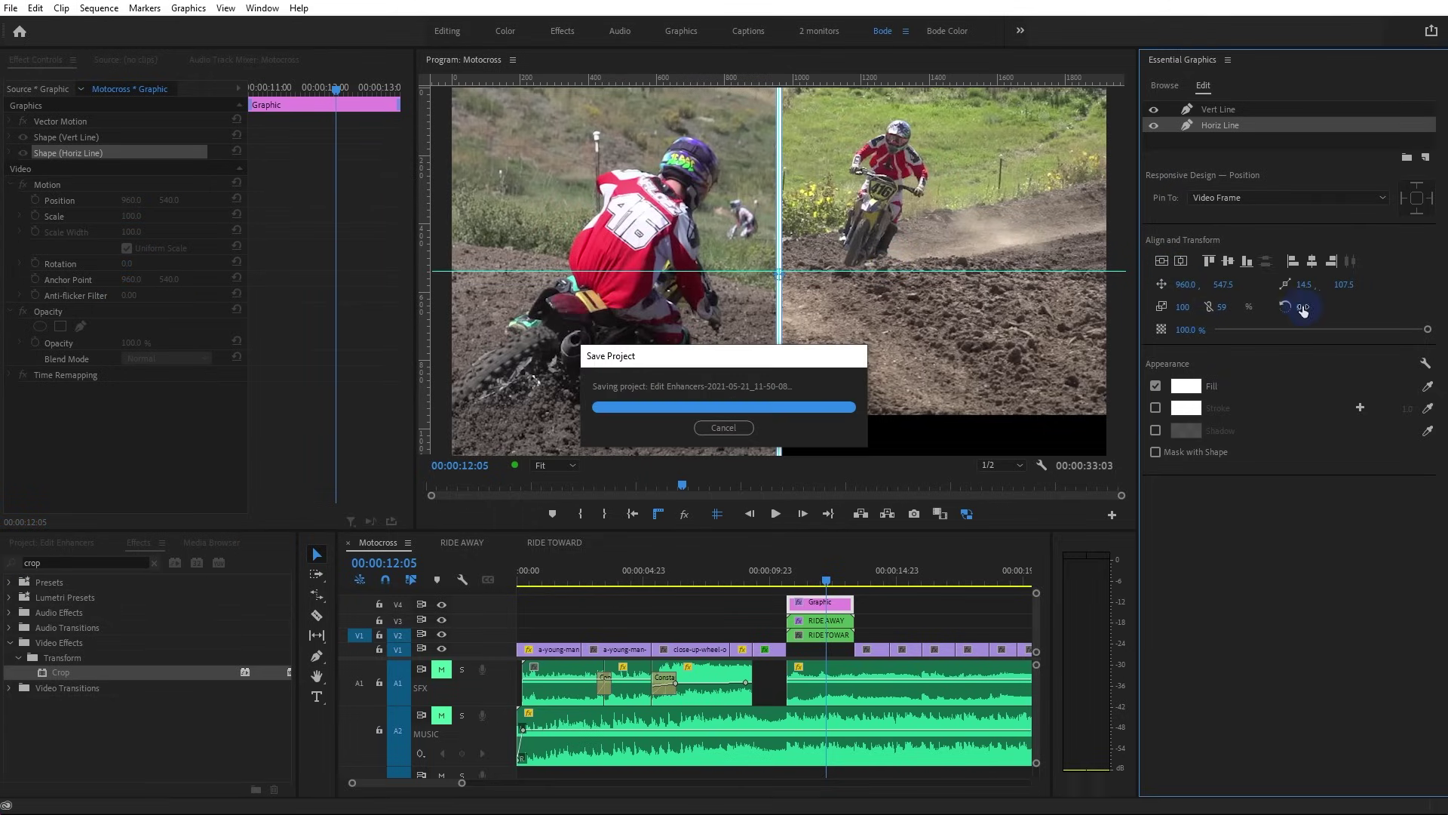
Rotate the Horiz Line shape 90° and slide it right over the right half
left_click(1325, 300)
type("90")
key("KP_Enter")
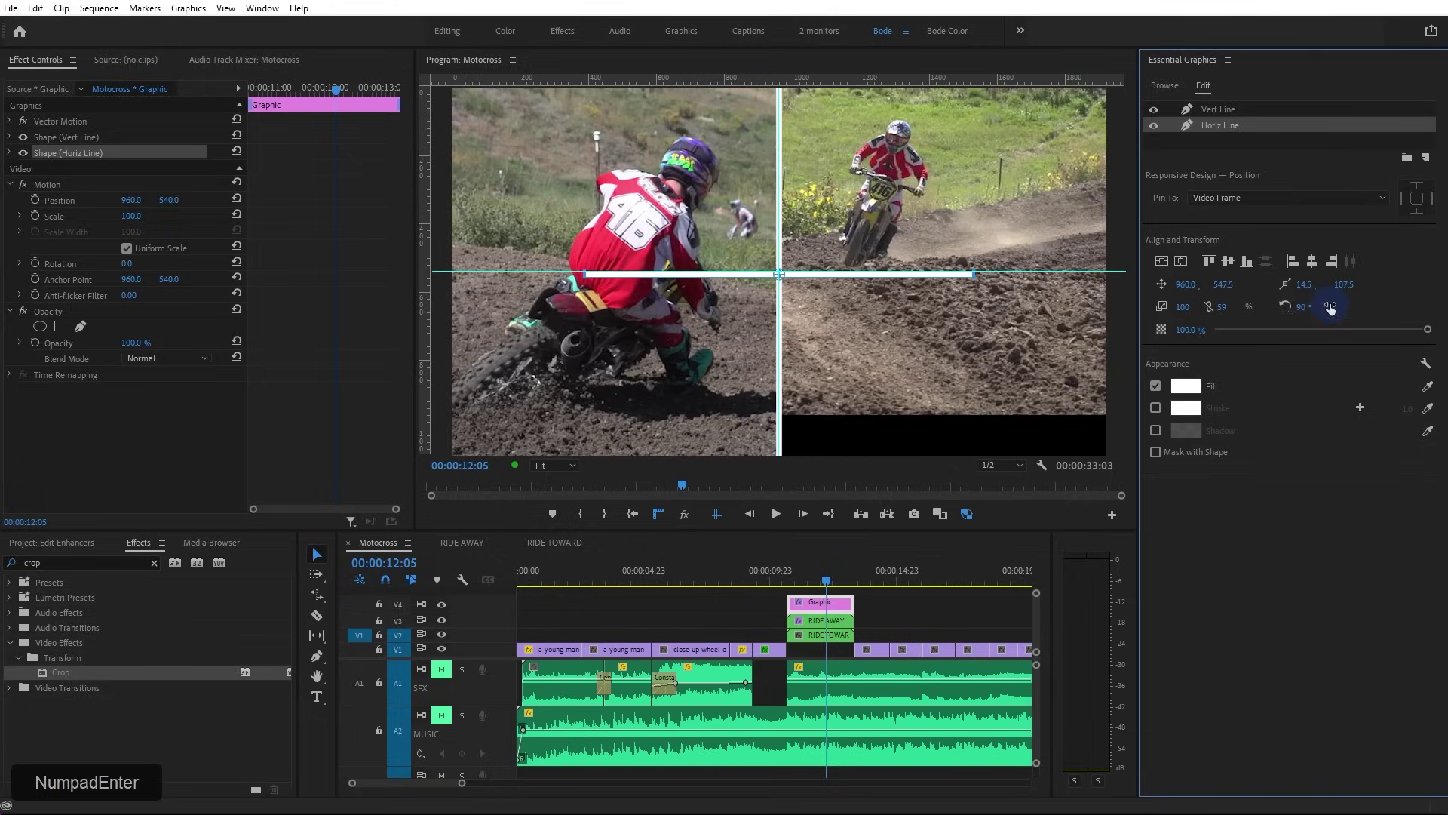
left_click_drag(779, 274, 946, 274)
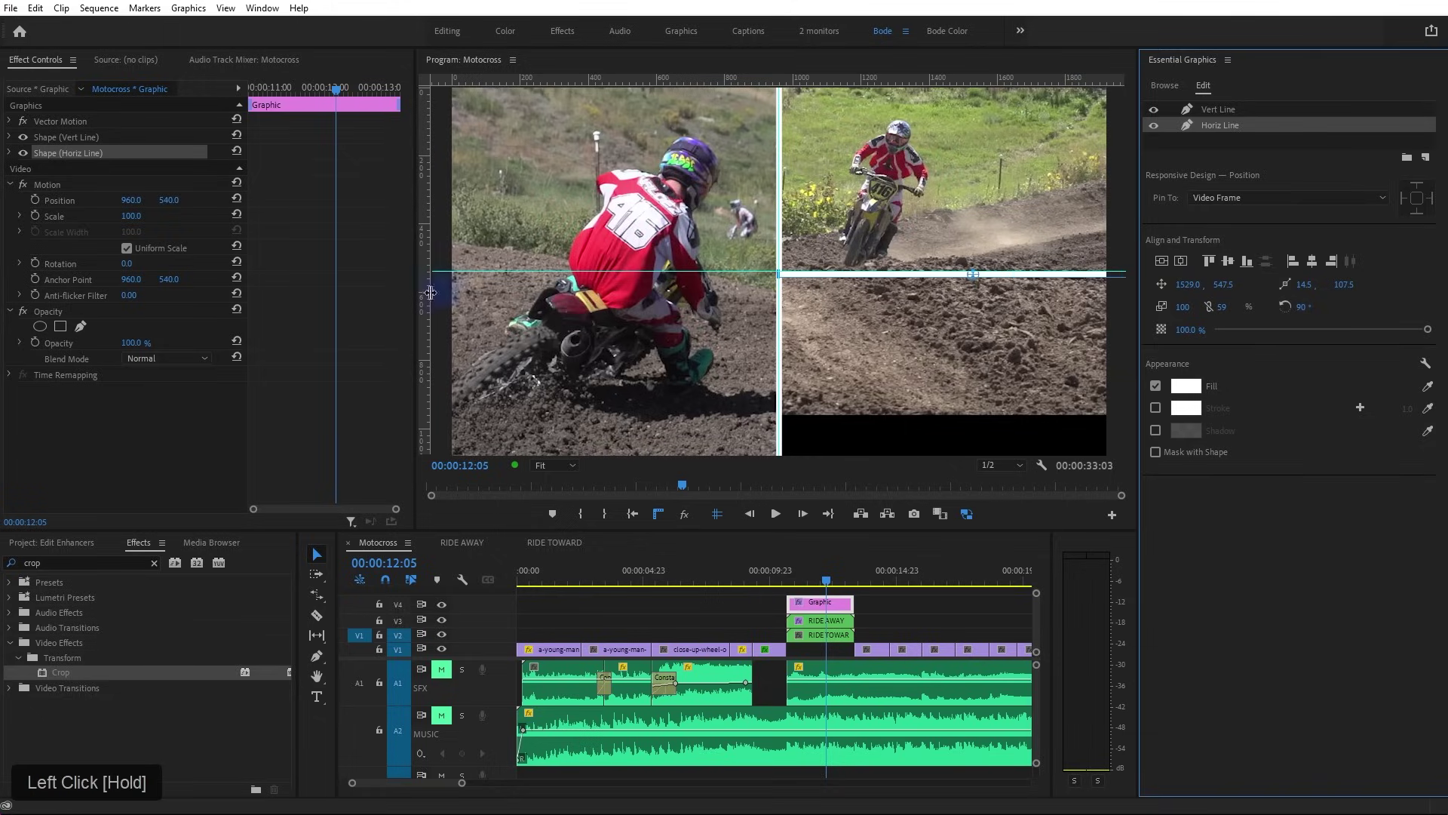
left_click(733, 610)
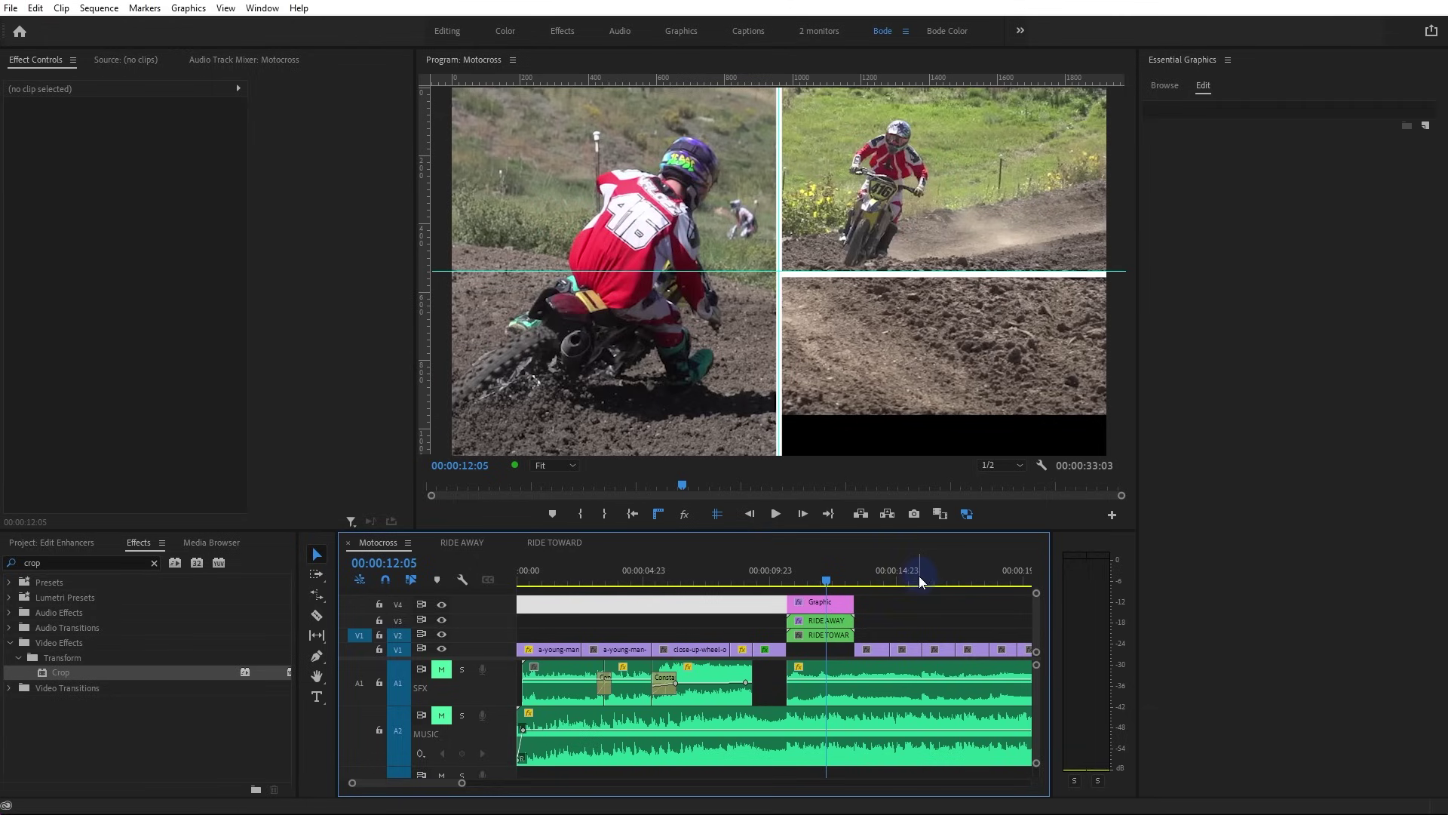
Hide the monitor guides, trim the V1 clip's edge beside the gap, and show only V1
left_click(716, 513)
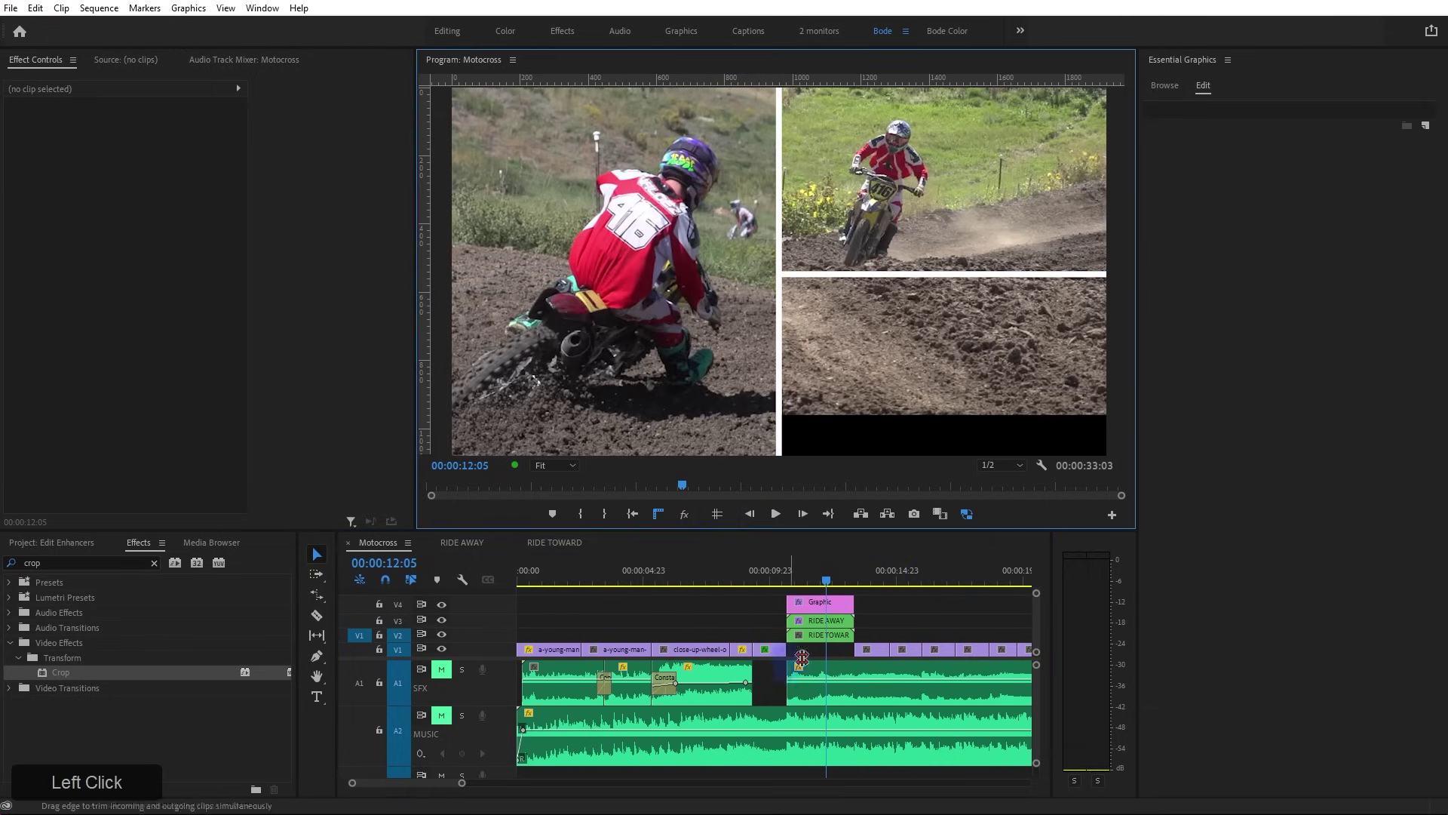
mouse_move(867, 652)
left_mouse_down()
mouse_move(804, 657)
mouse_move(854, 656)
left_mouse_up()
left_click(833, 652)
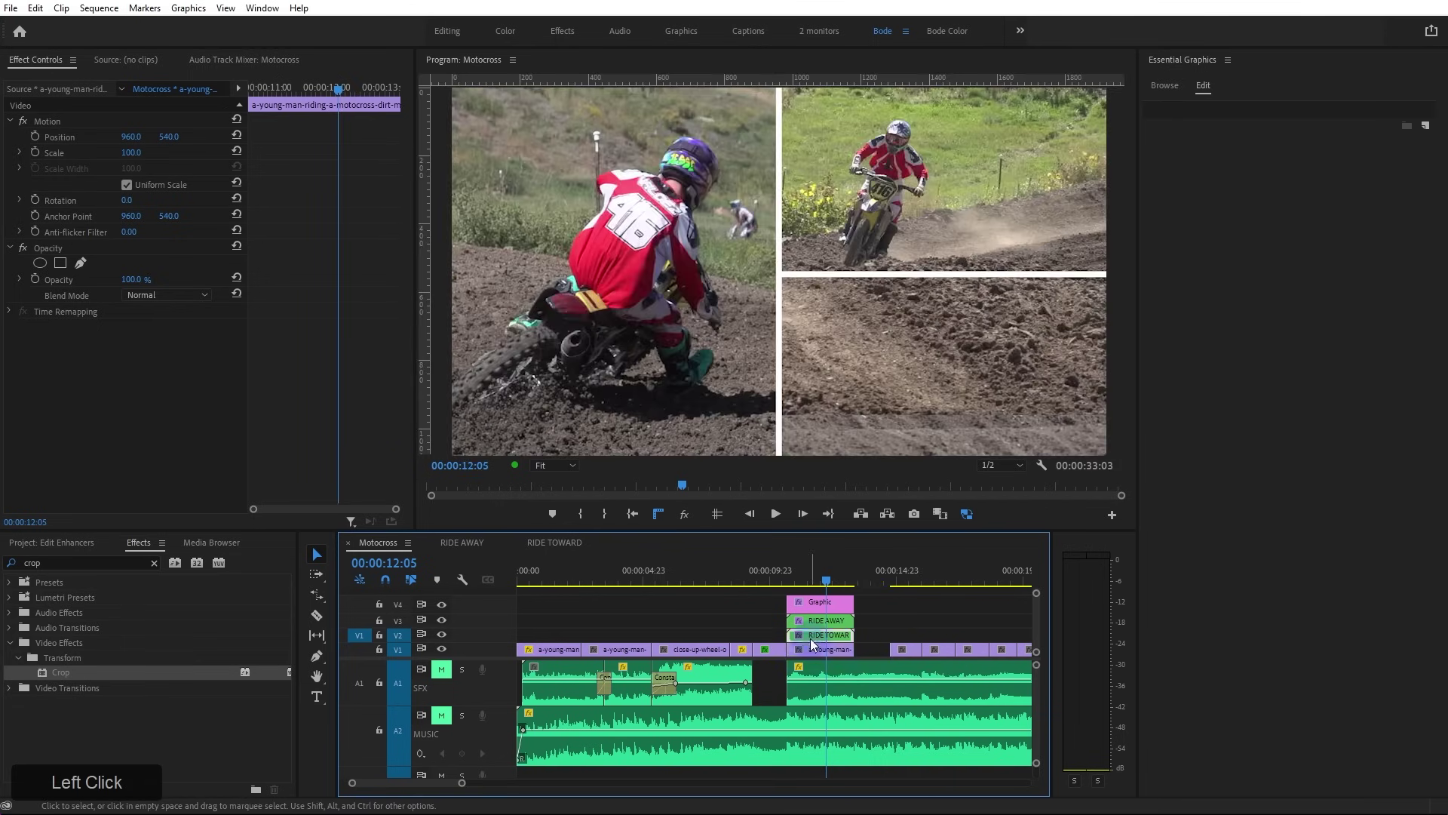
left_click(442, 635, "shift")
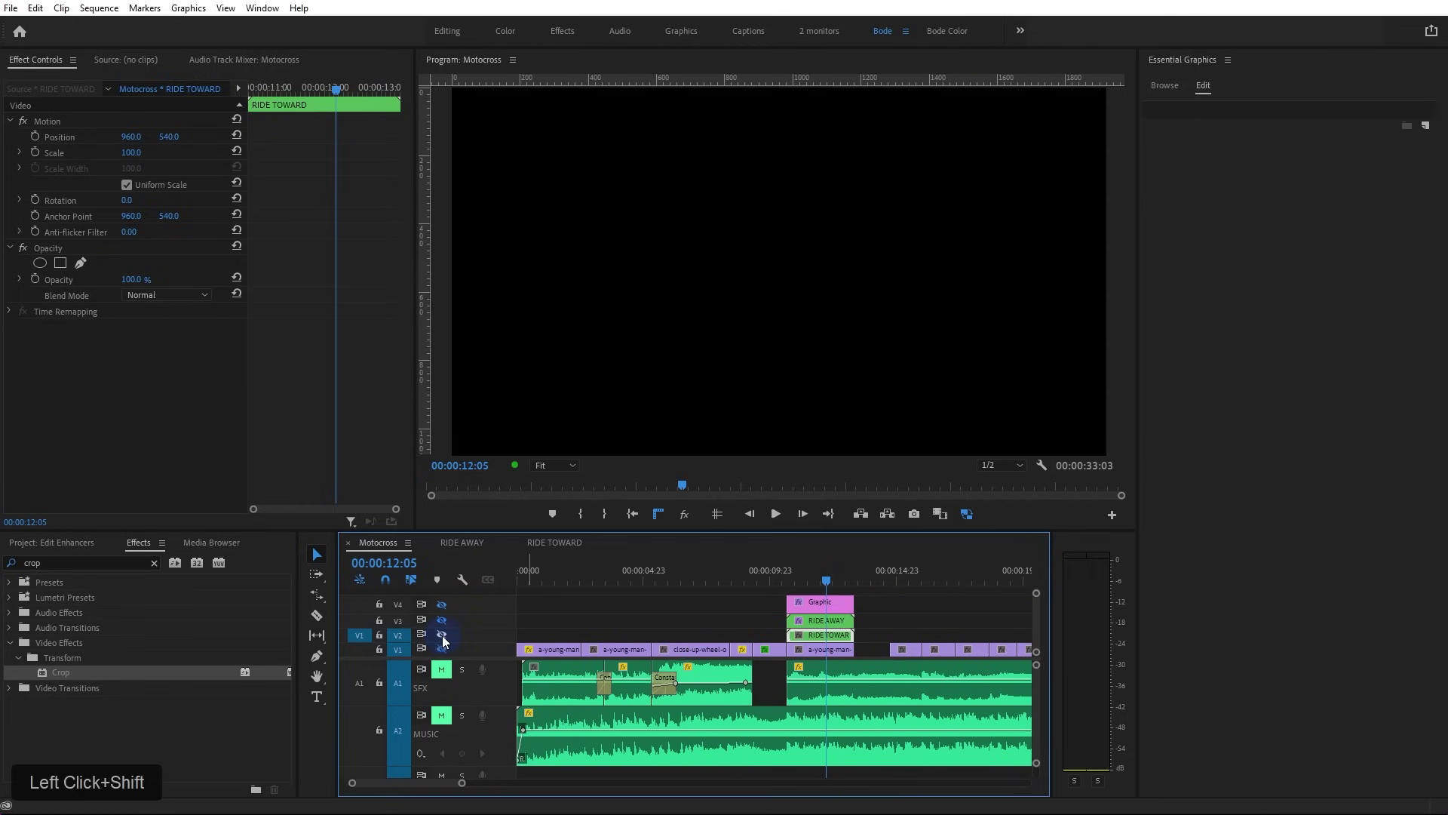
left_click(442, 649)
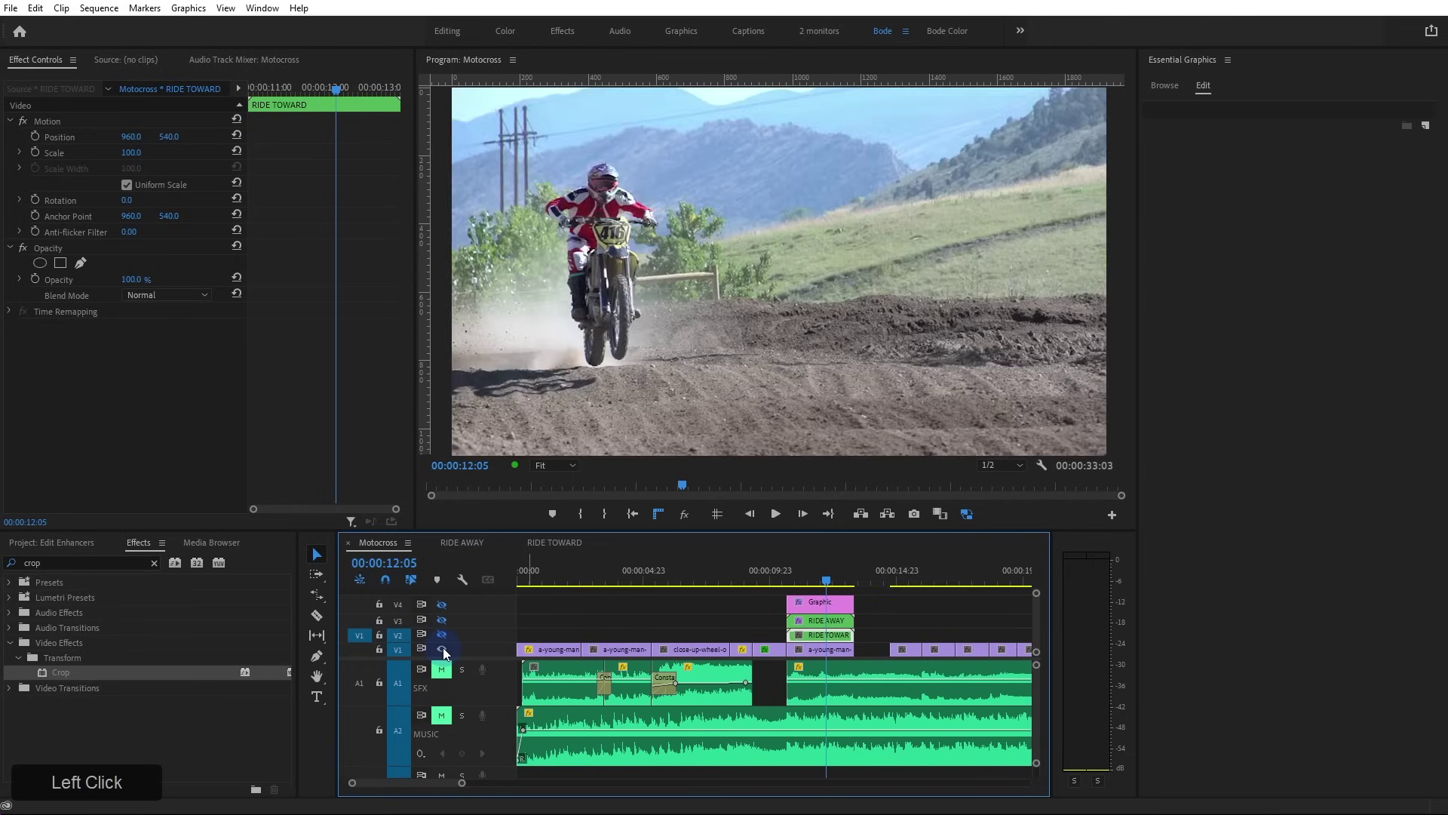
left_click(830, 650)
Scrub the playhead back to about 12:00 and show the V2 track again
mouse_move(678, 490)
left_mouse_down()
mouse_move(782, 492)
mouse_move(661, 494)
mouse_move(682, 490)
left_mouse_up()
mouse_move(819, 582)
left_mouse_down()
mouse_move(855, 586)
mouse_move(784, 582)
mouse_move(824, 586)
left_mouse_up()
left_click(831, 649)
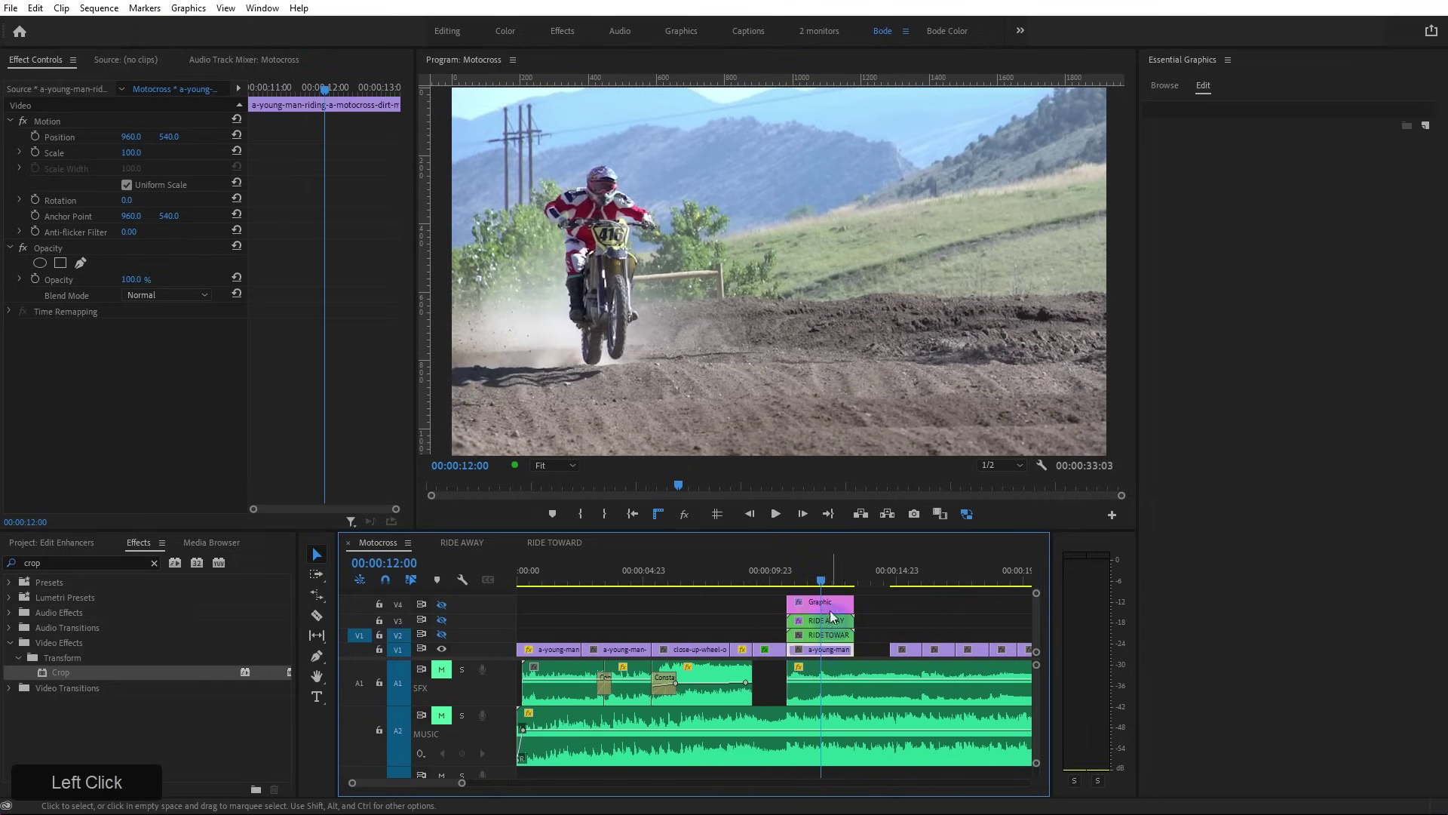
left_click(442, 633)
Apply Crop to the RIDE TOWARD clip with Left 50% and Bottom 50%
left_click(825, 635)
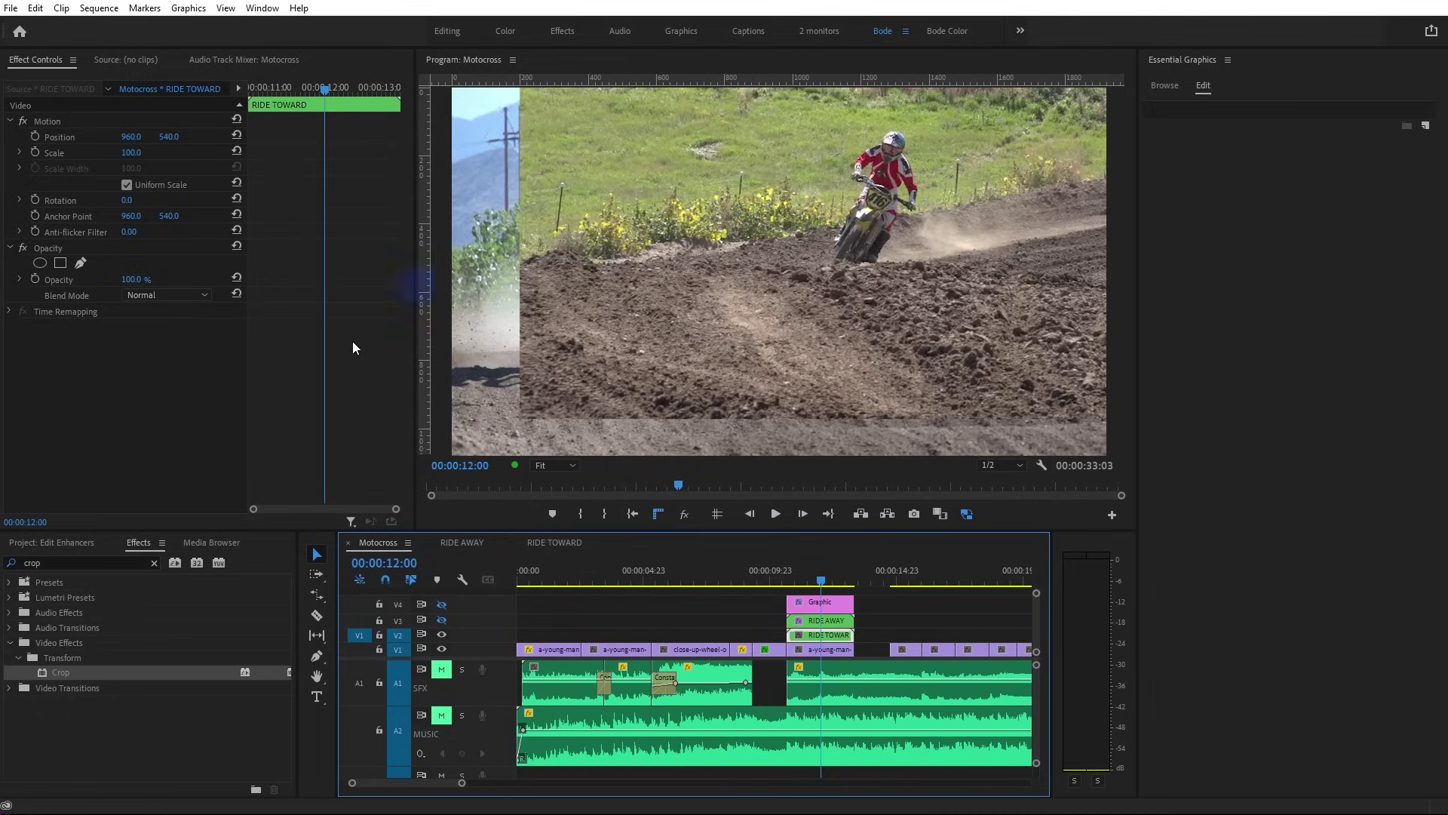
left_click_drag(60, 672, 142, 400)
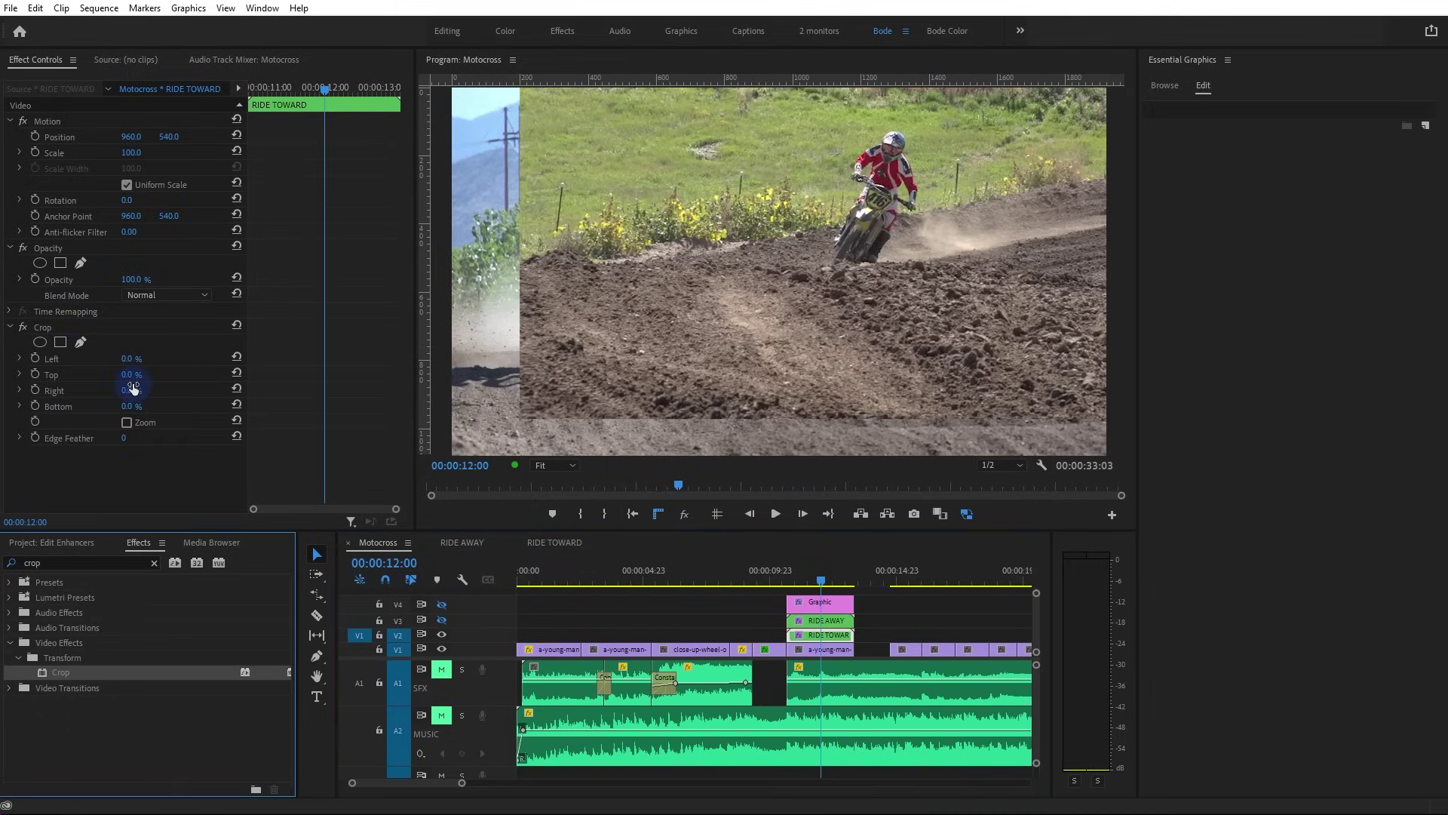
left_click(130, 365)
type("50")
key("KP_Enter")
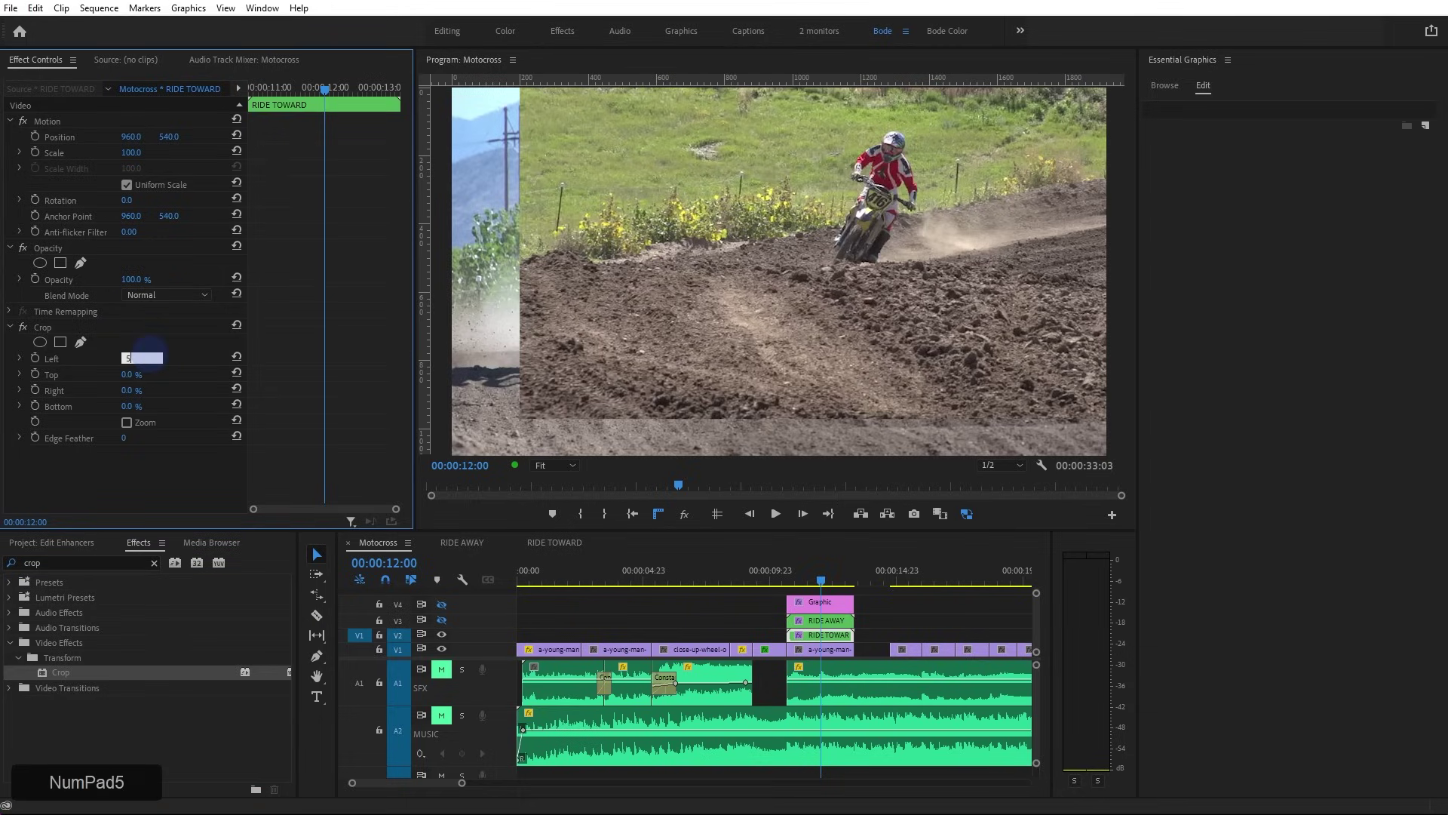
left_click(132, 407)
type("50")
key("KP_Enter")
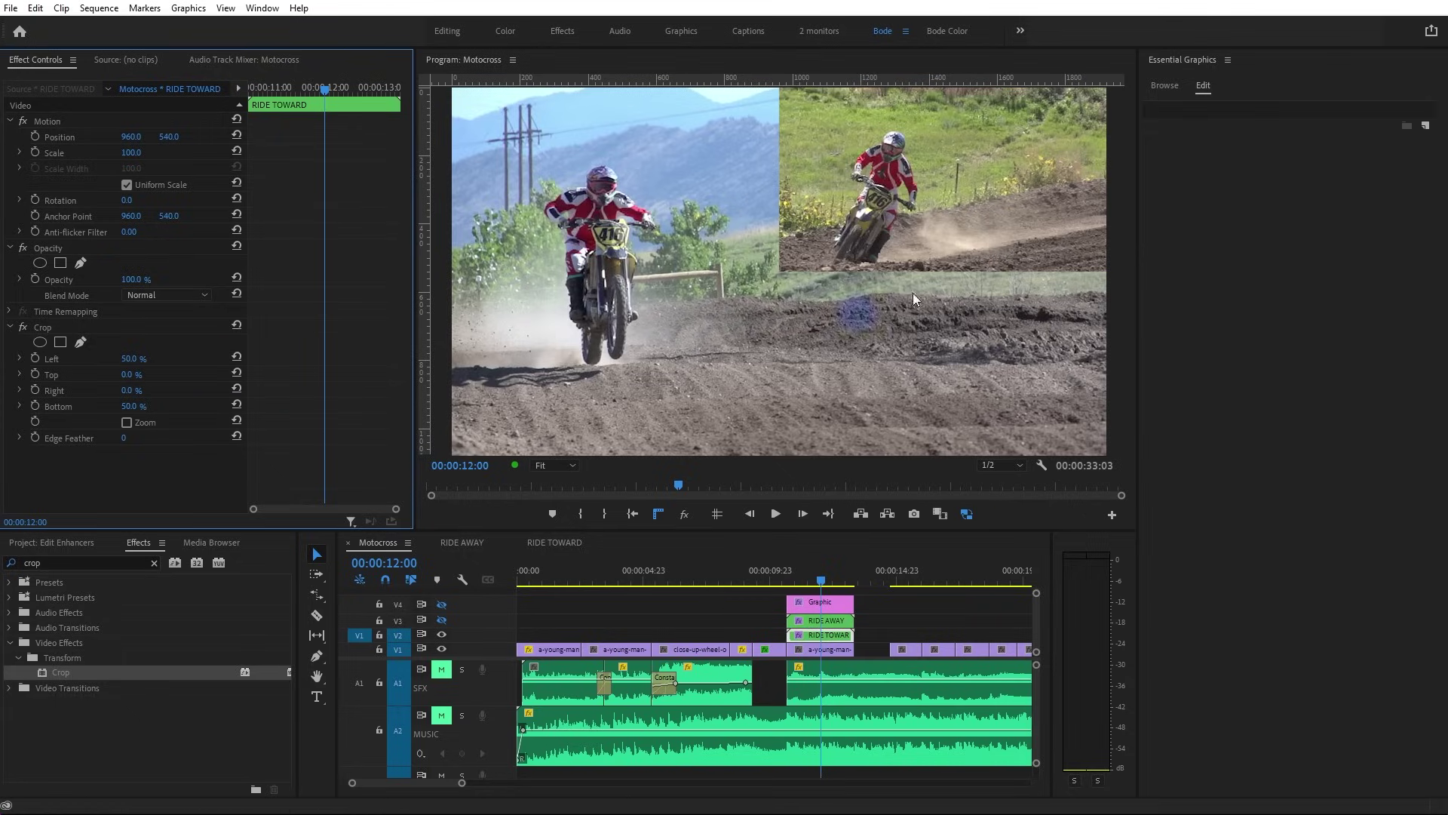
left_click(826, 649)
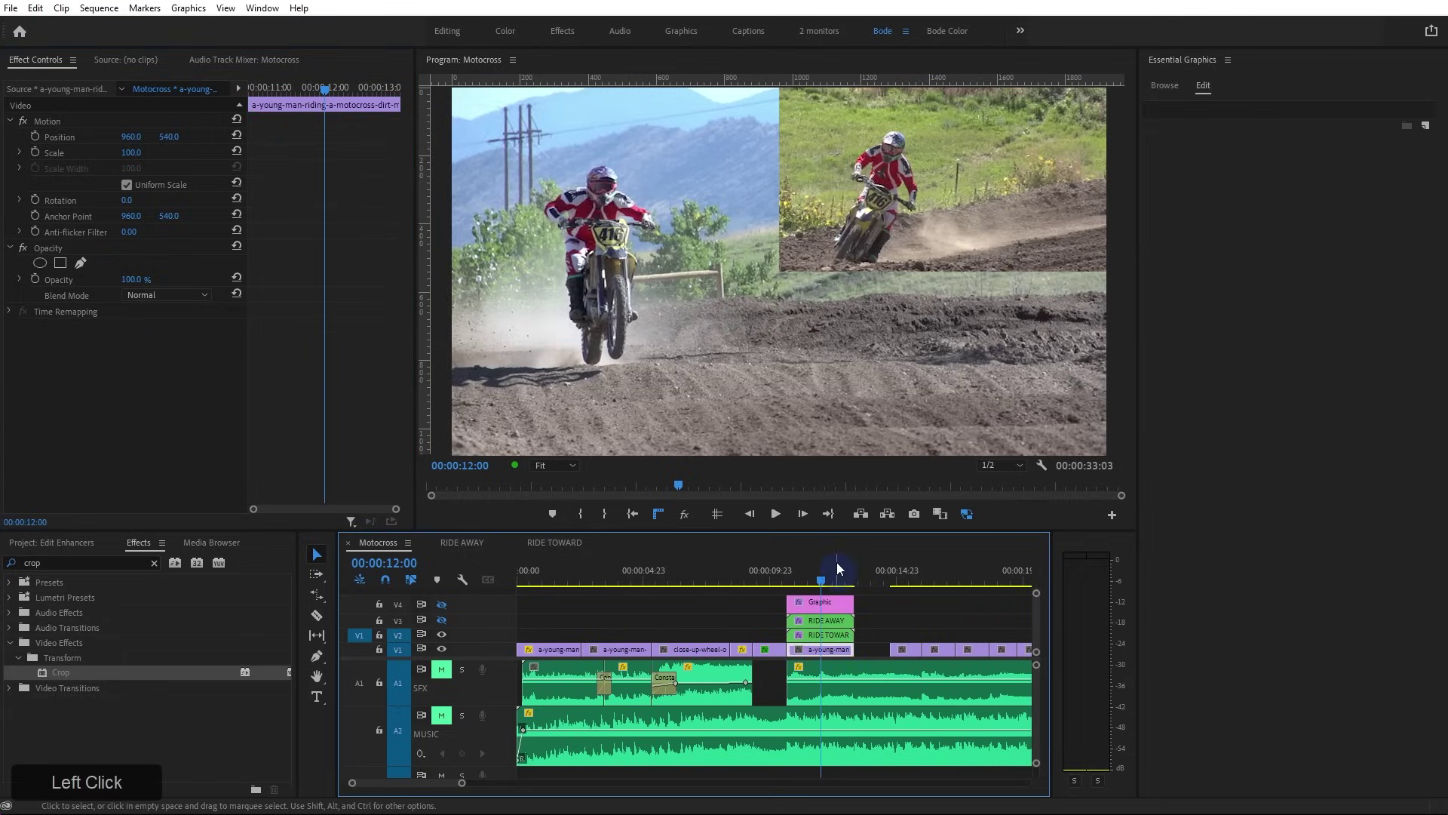
Scale the V1 rider clip to 76.1% and position it at about 1692, 823
left_click_drag(131, 136, 317, 136)
left_click_drag(869, 235, 829, 233)
left_click_drag(167, 138, 410, 152)
left_click_drag(139, 156, 2, 175)
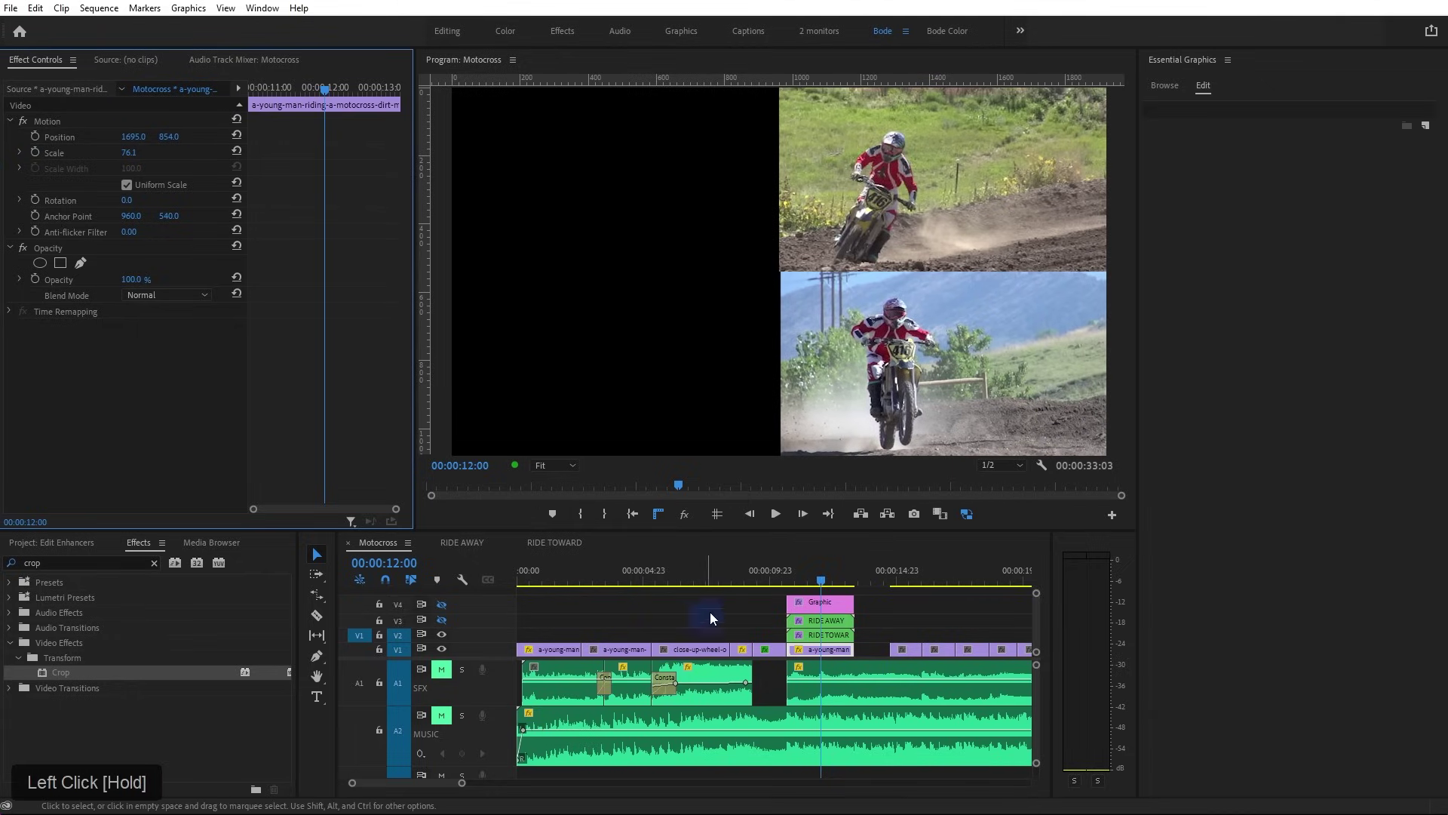
left_click(803, 573)
left_click_drag(138, 138, 125, 143)
key("ctrl+space")
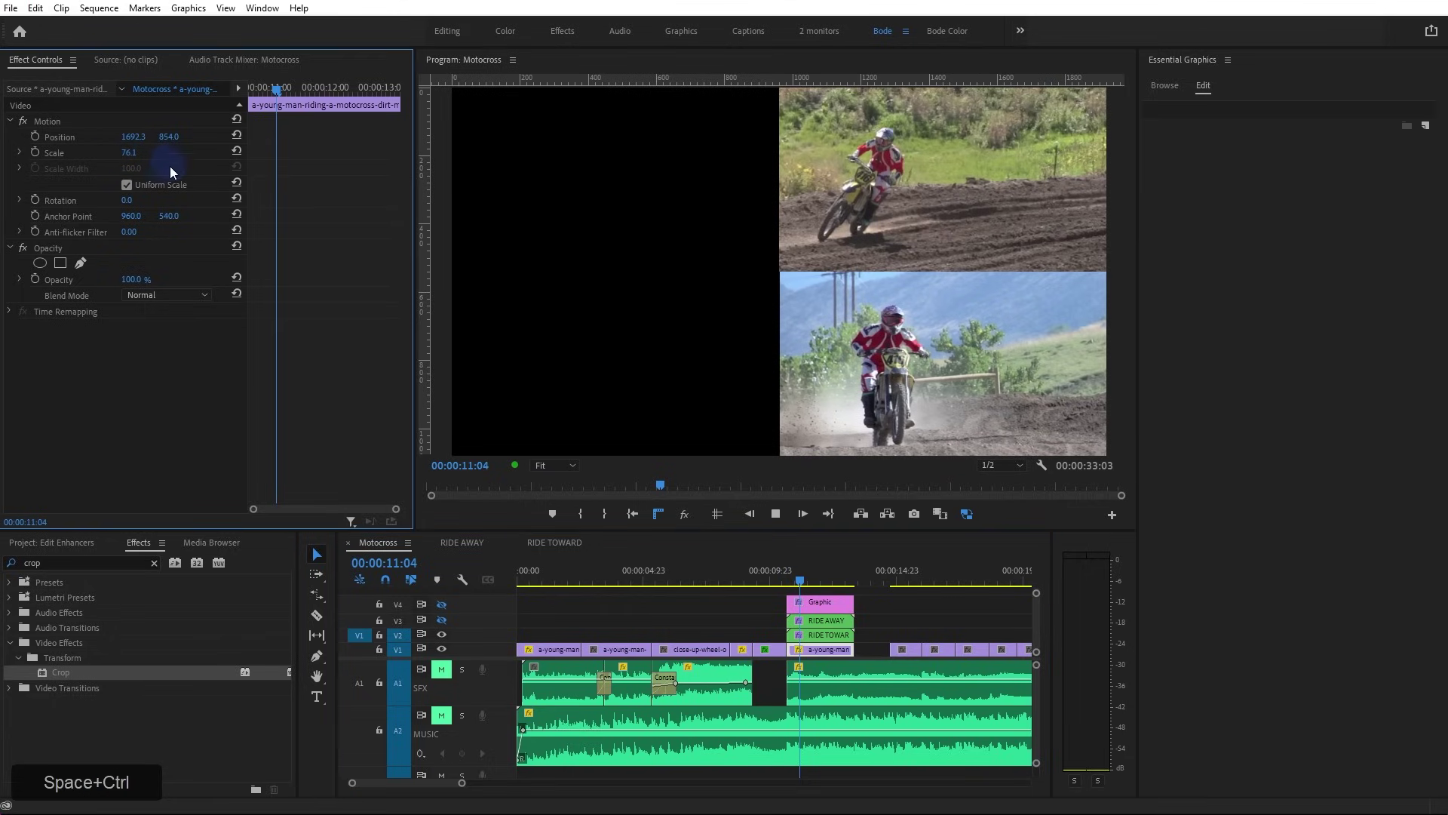
key("space")
left_click_drag(169, 136, 0, 147)
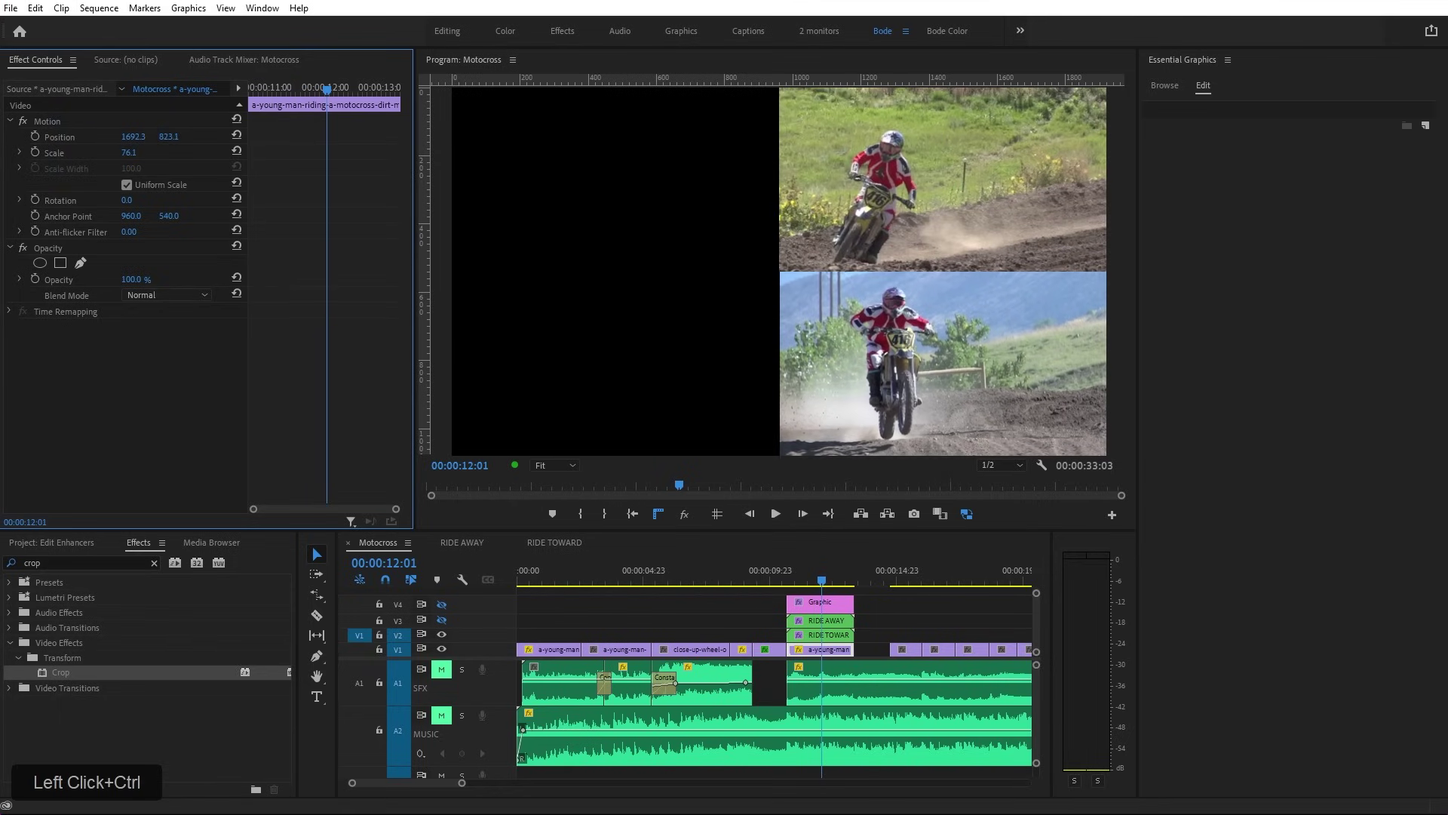
Turn all video tracks back on and play the split-screen section from around 10 seconds
left_click(442, 636, "shift")
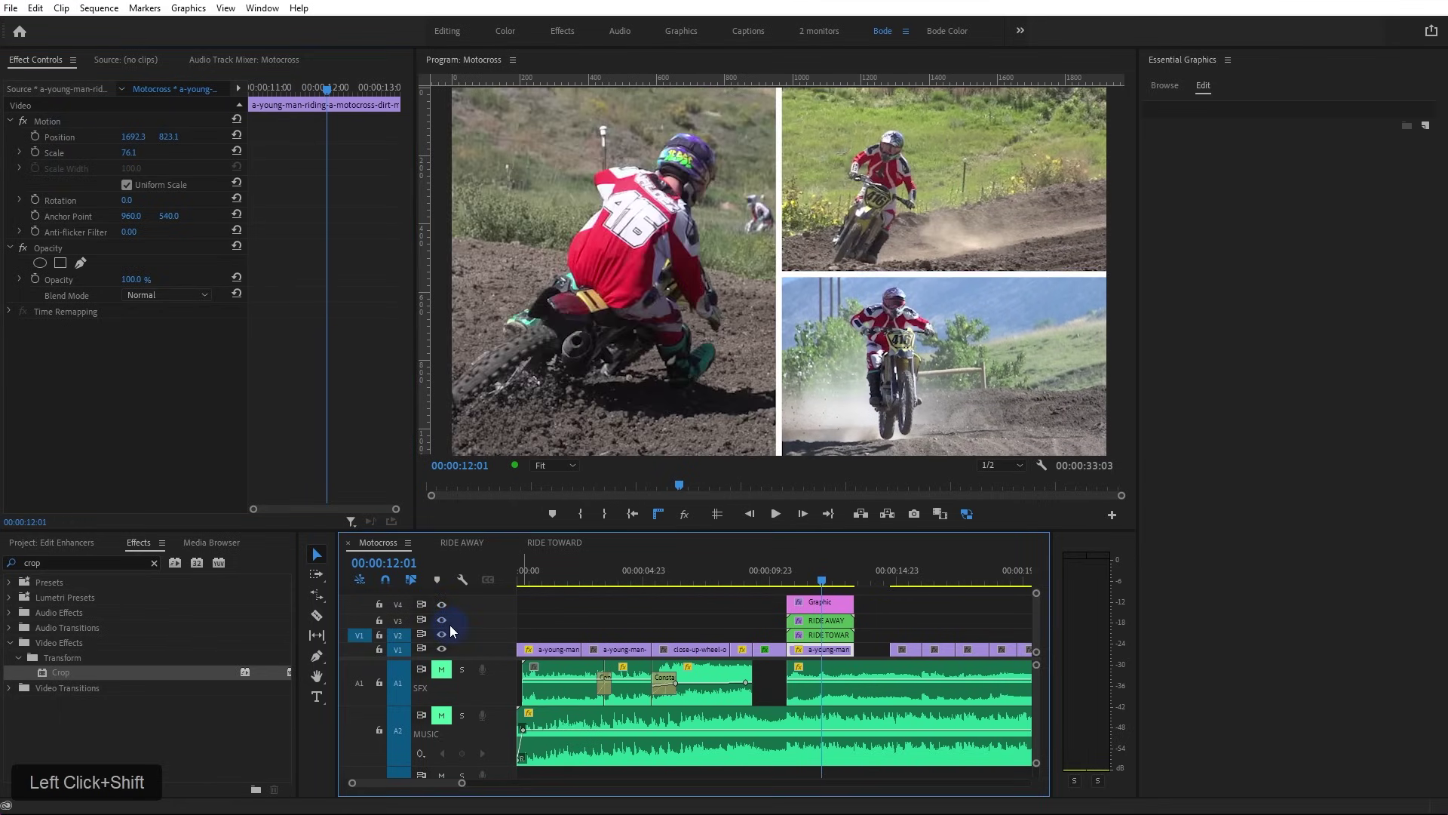
left_click(784, 576)
key("space")
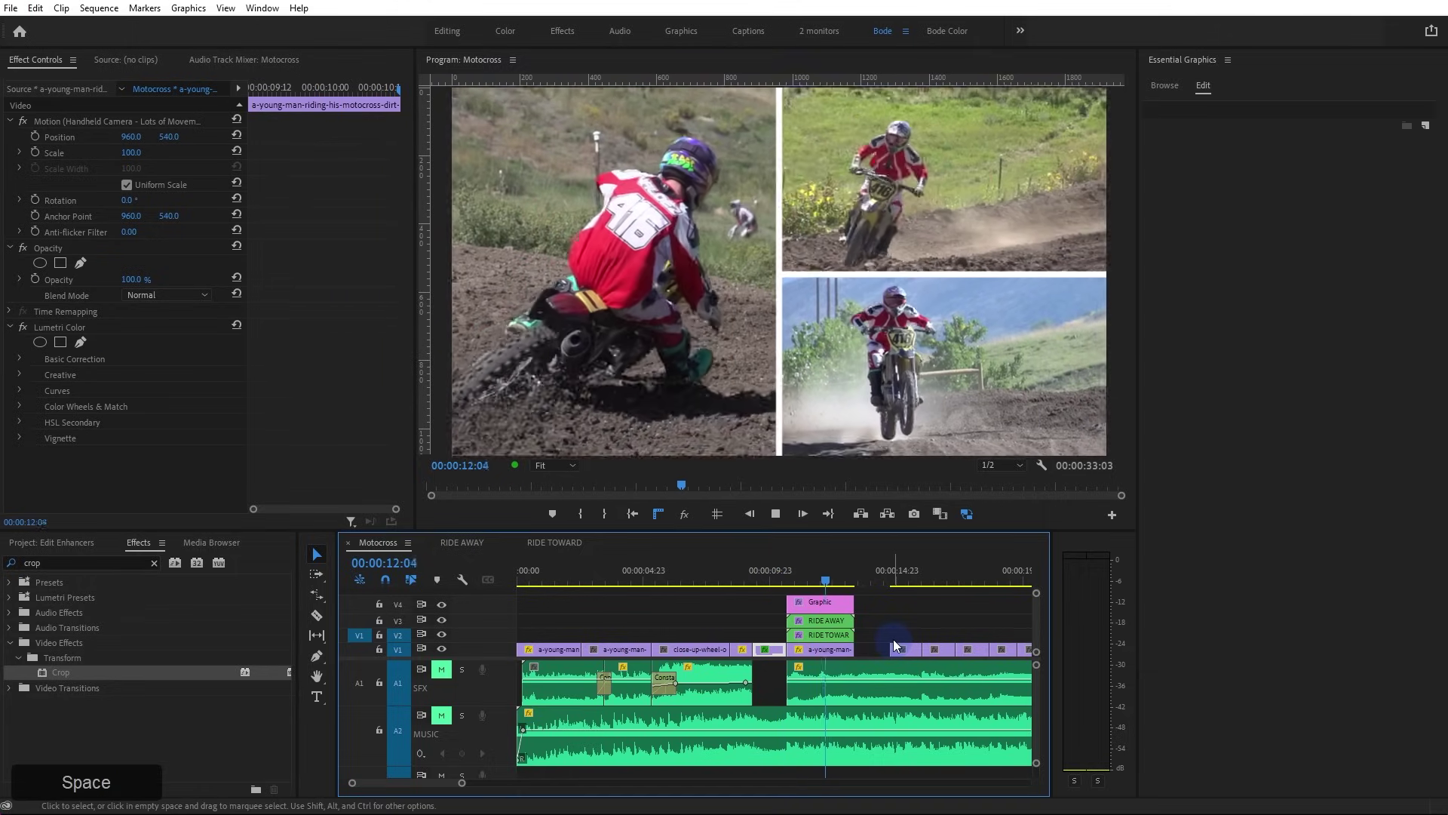
key("space")
Extend the next V1 clip over the gap, unmute both audio tracks, and play from 09:05
left_click(902, 662)
left_click_drag(893, 650, 853, 652)
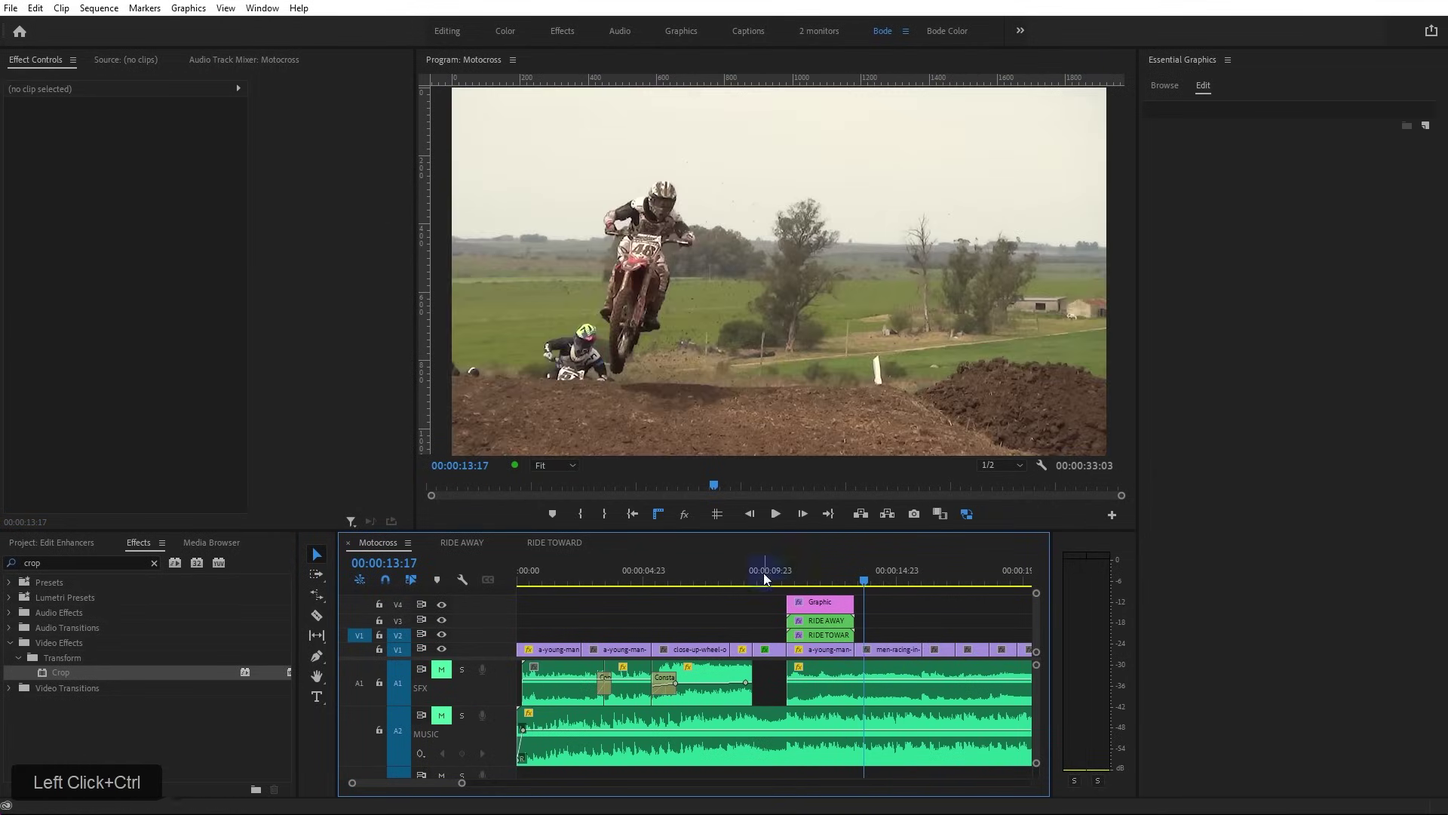
left_click(750, 578)
left_click(443, 671, "shift")
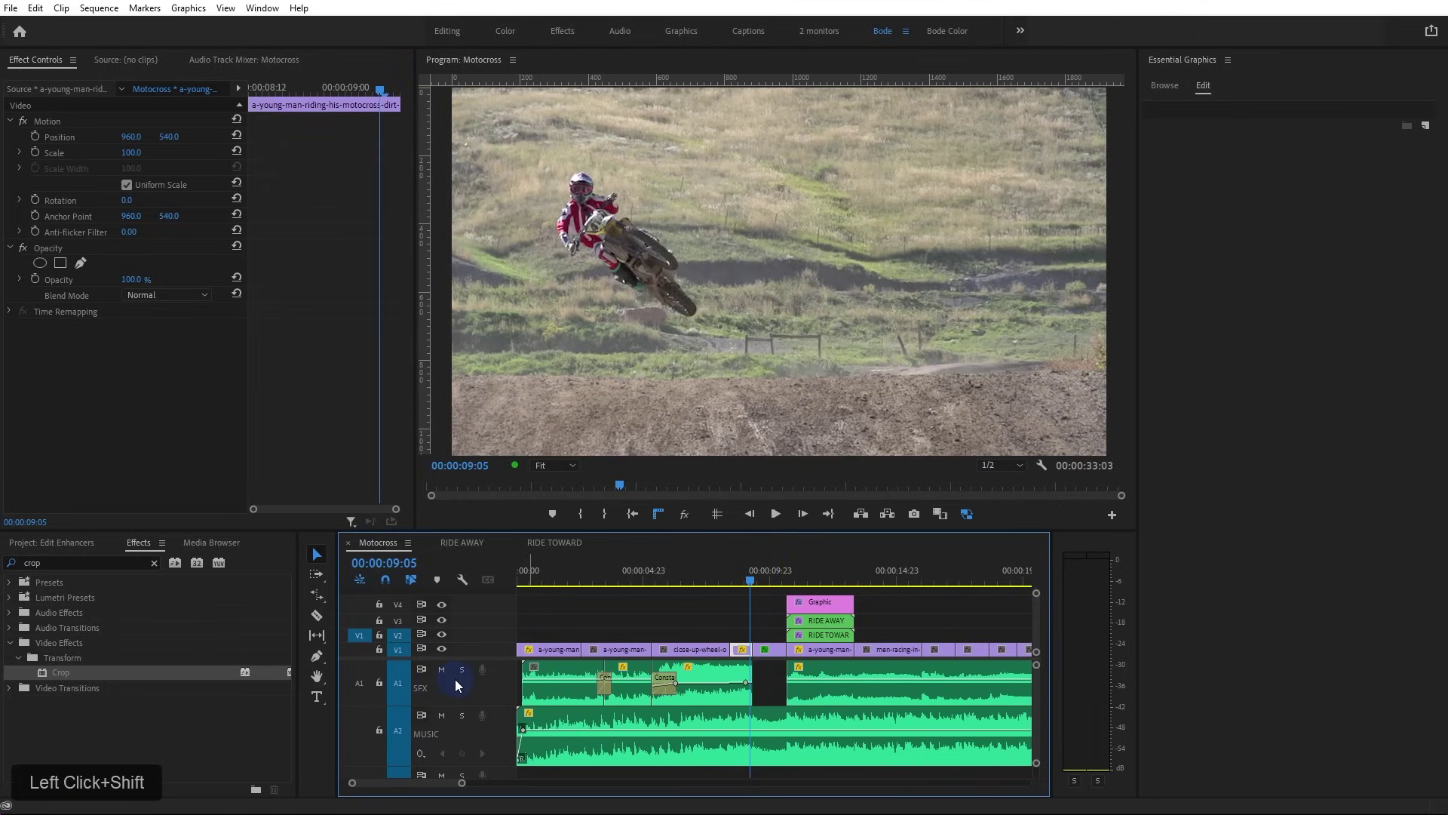
key("space")
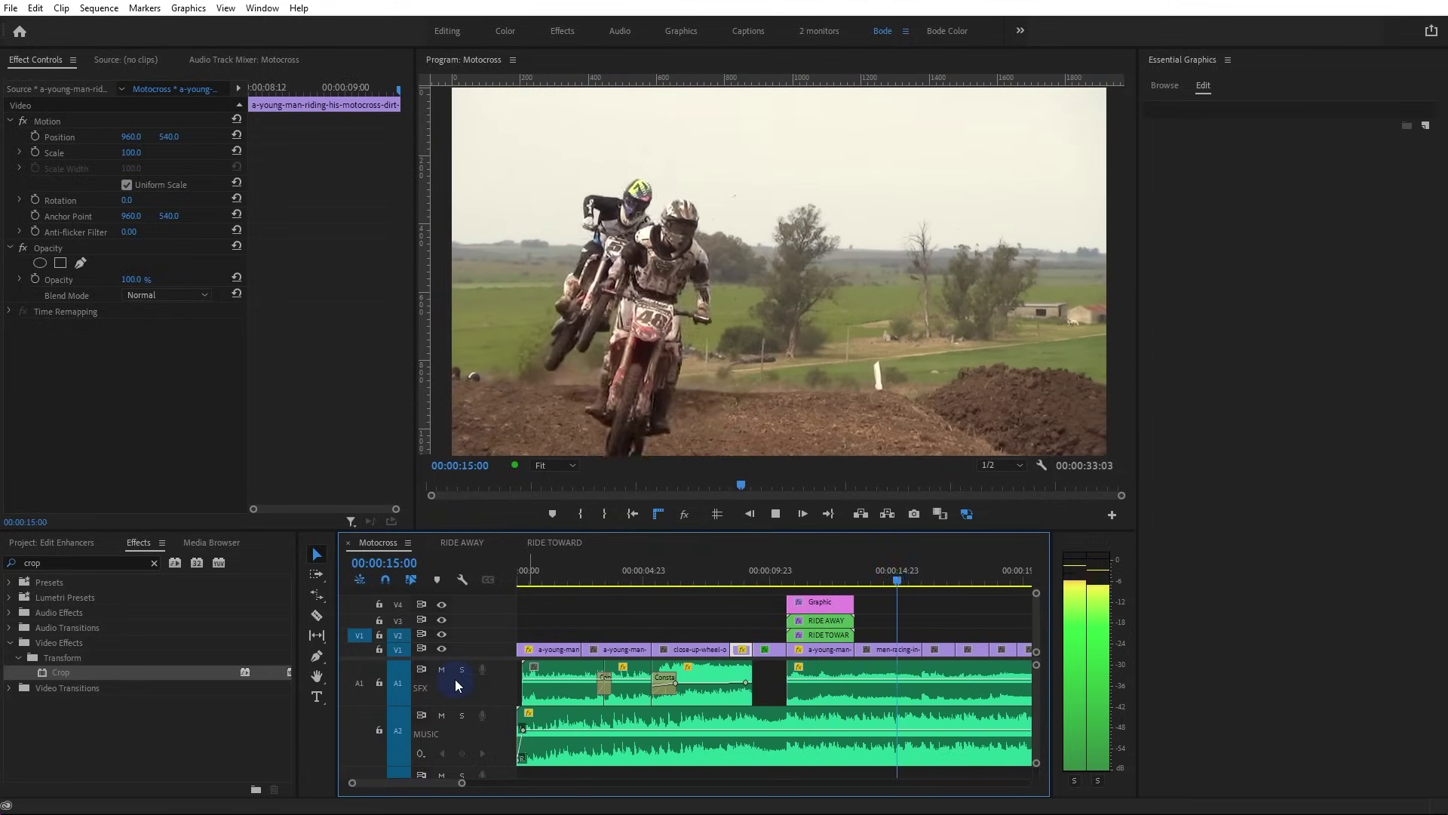
key("space")
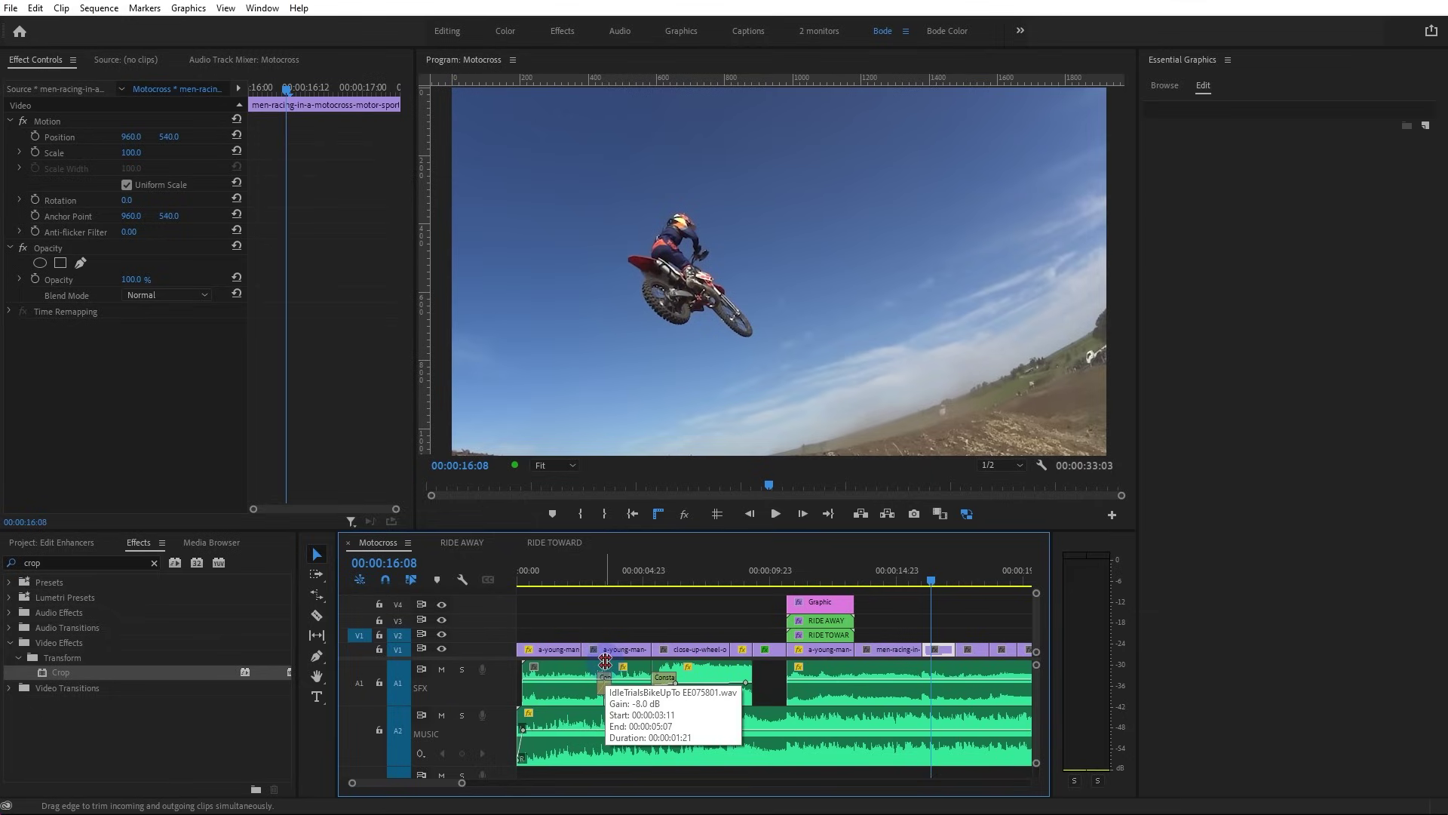
Hide the Program Monitor rulers, enlarge the monitor panel, and select the V4 Graphic clip
left_click(658, 513)
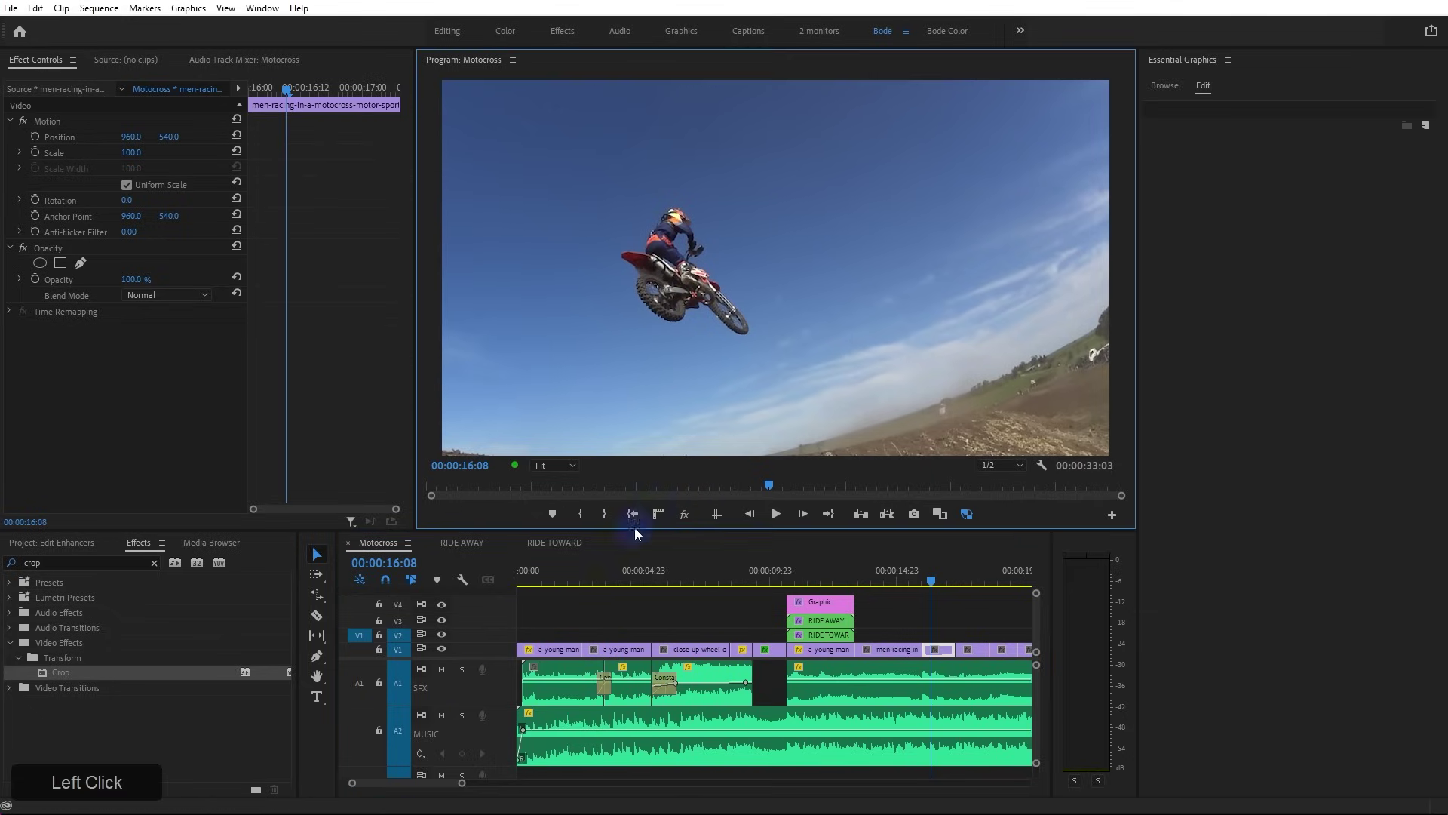
left_click_drag(631, 531, 632, 573)
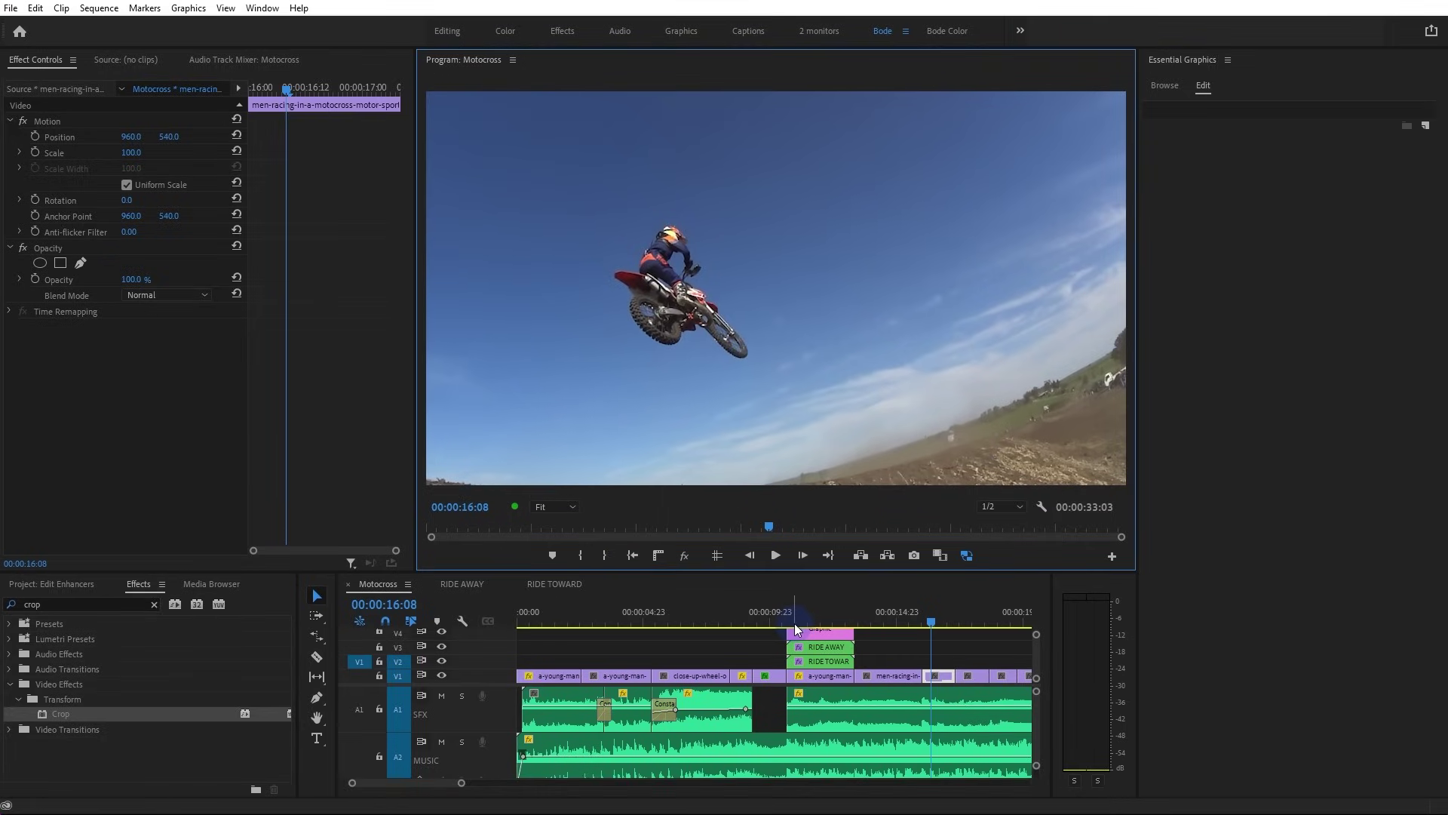
left_click(818, 632)
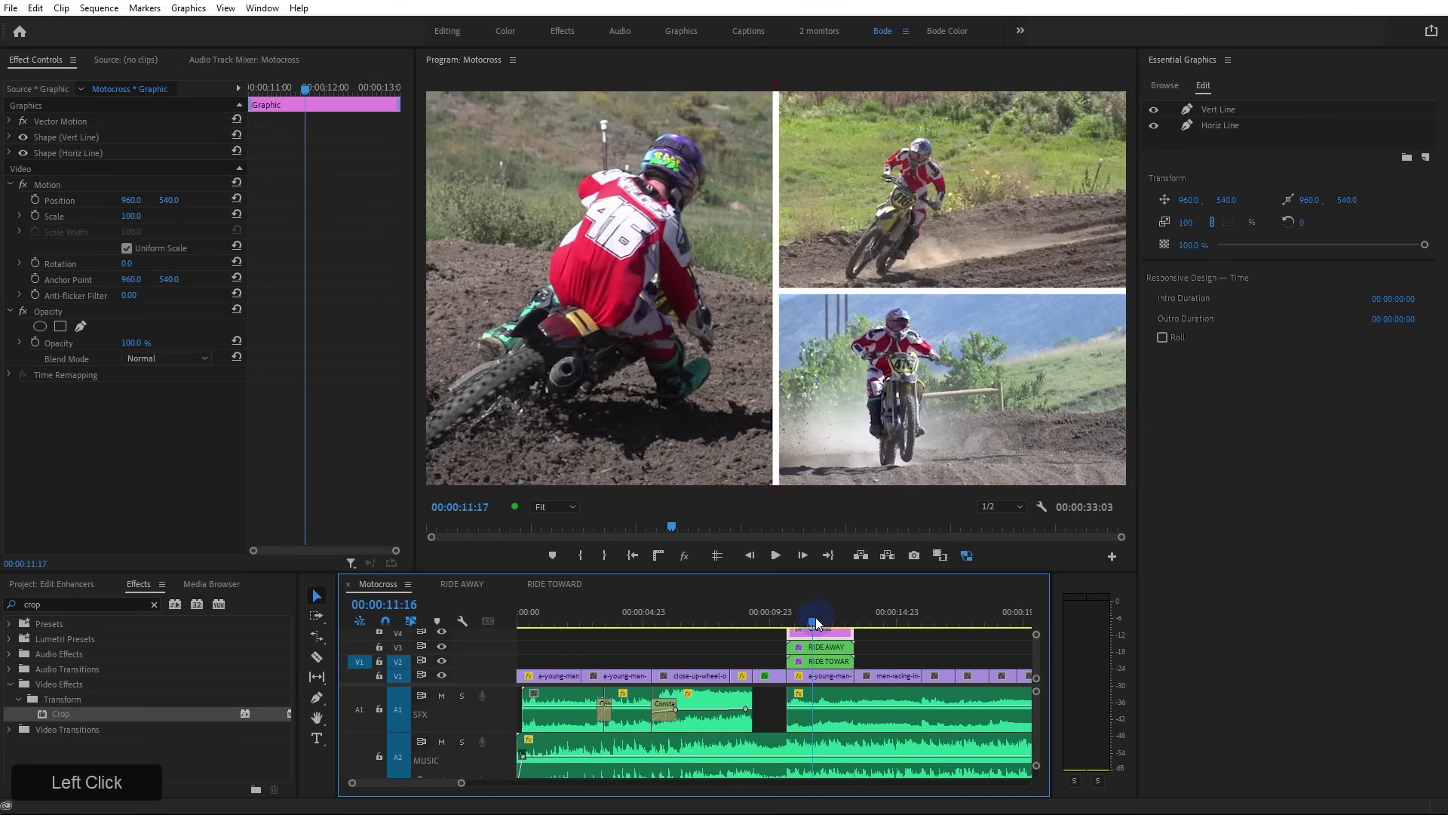
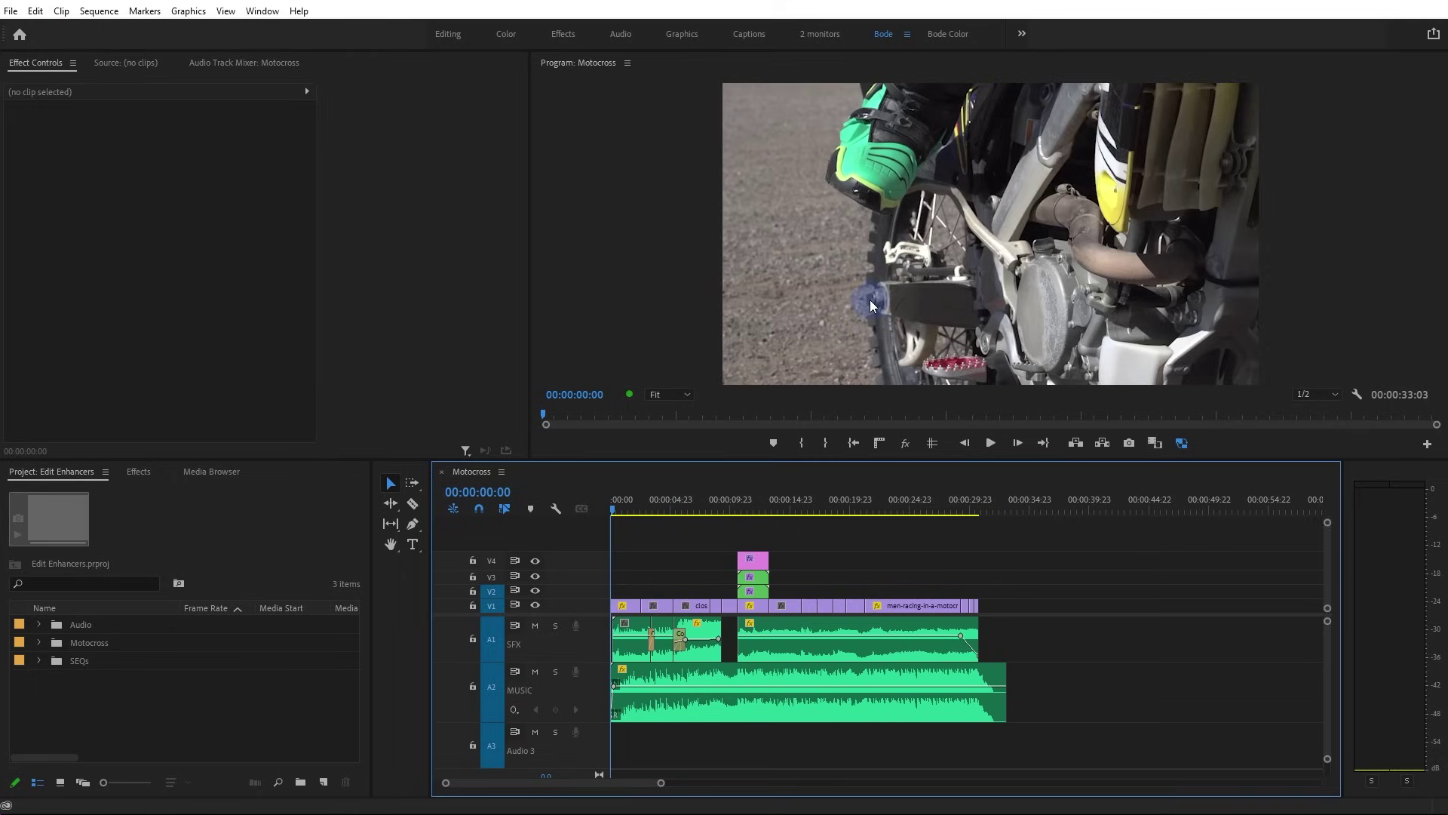
Play the Motocross sequence briefly, then stop and deselect the clip
key("space")
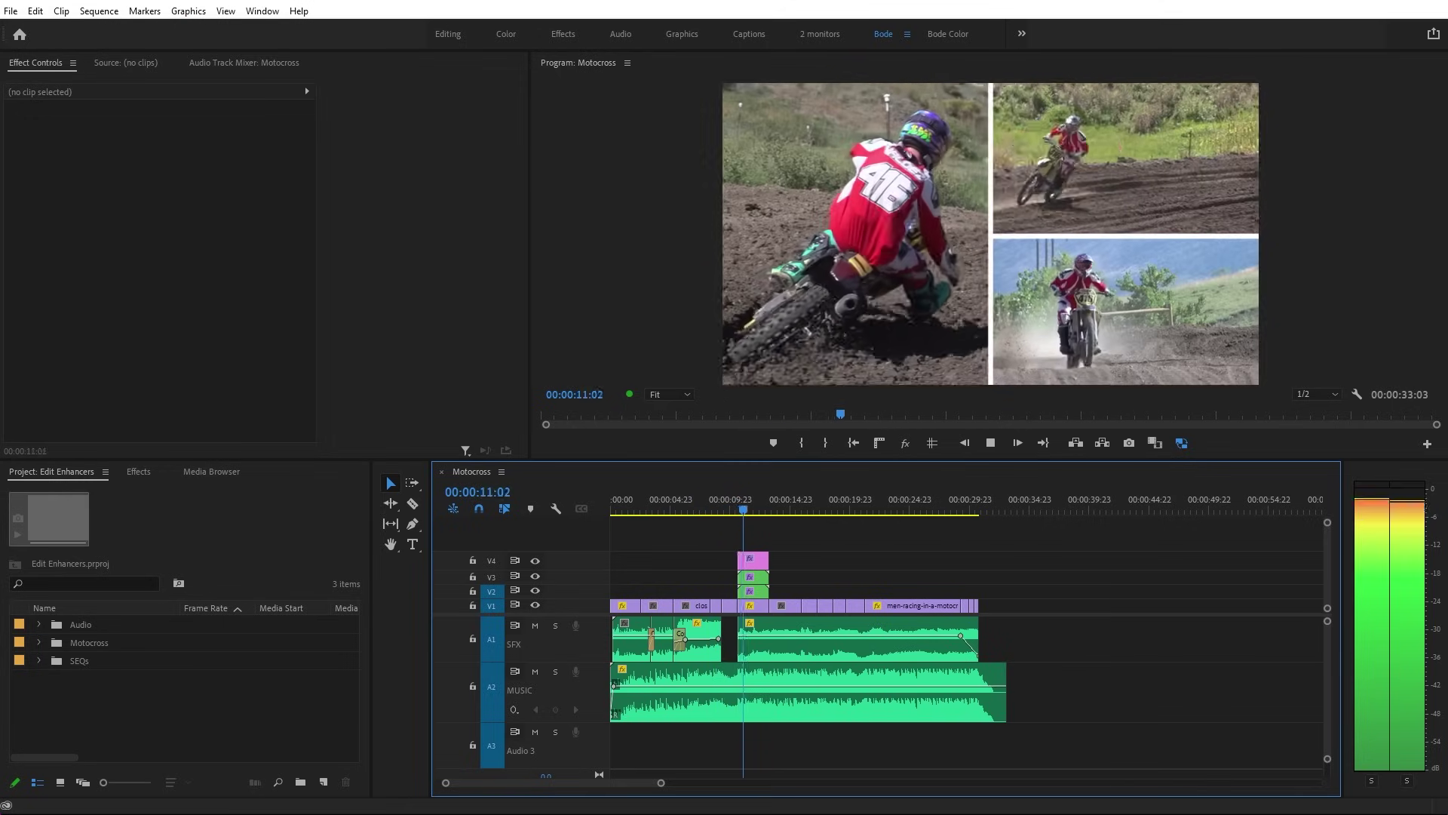
key("space")
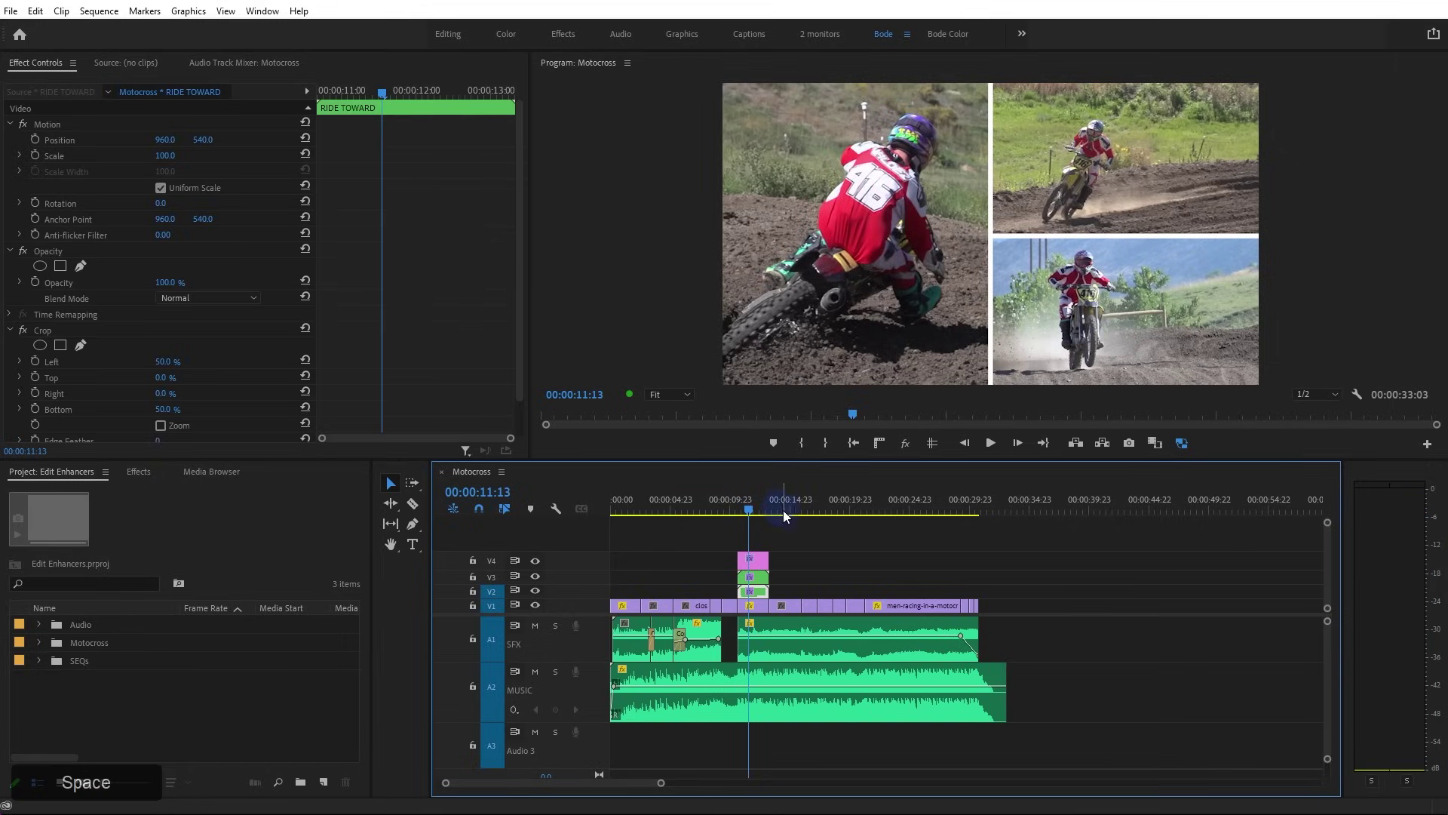
left_click(778, 536)
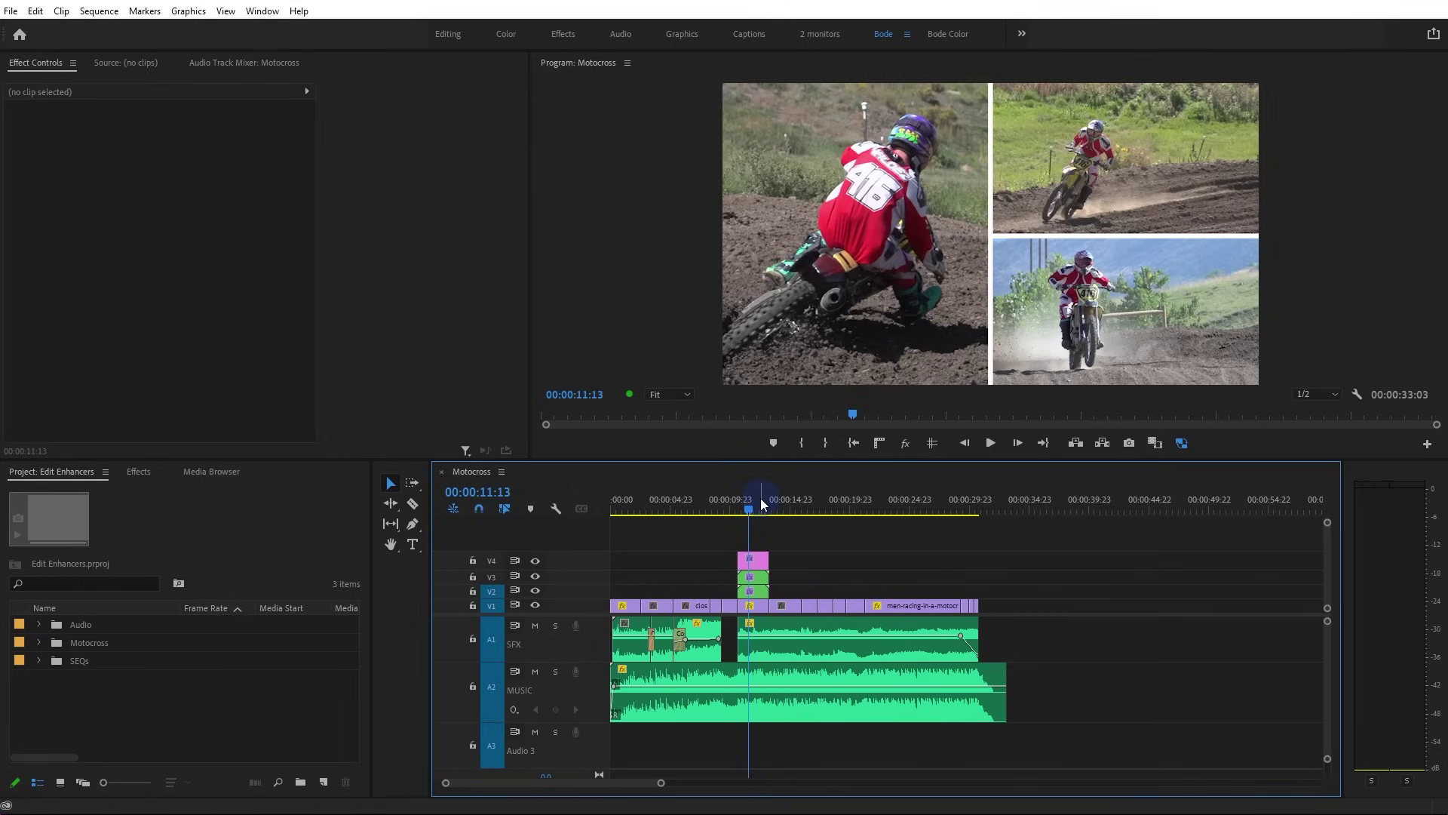
left_click(709, 551)
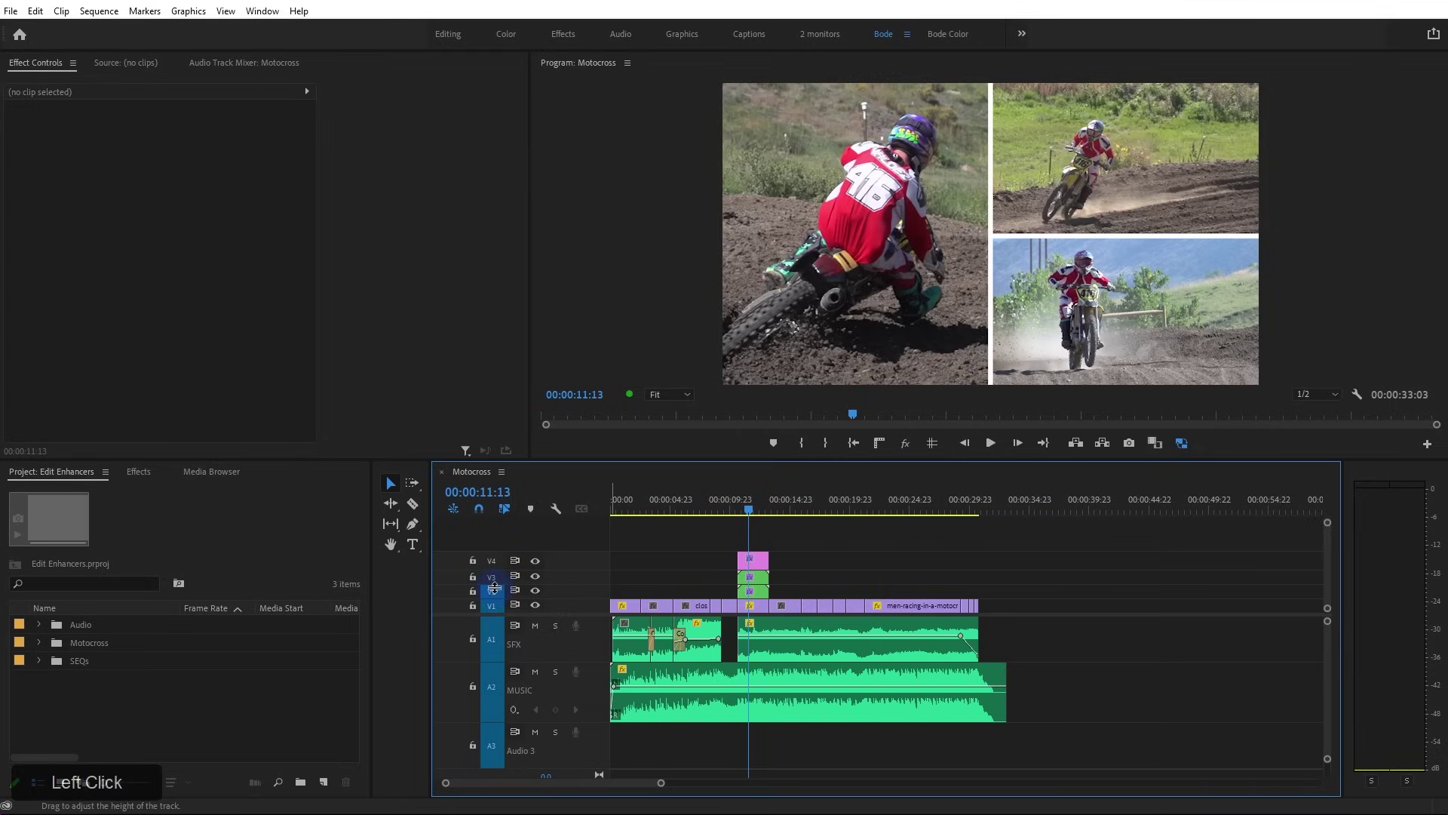
Duplicate the Motocross sequence in the SEQs bin and rename the copy Motocross_audio
left_click(25, 661)
left_click(106, 697)
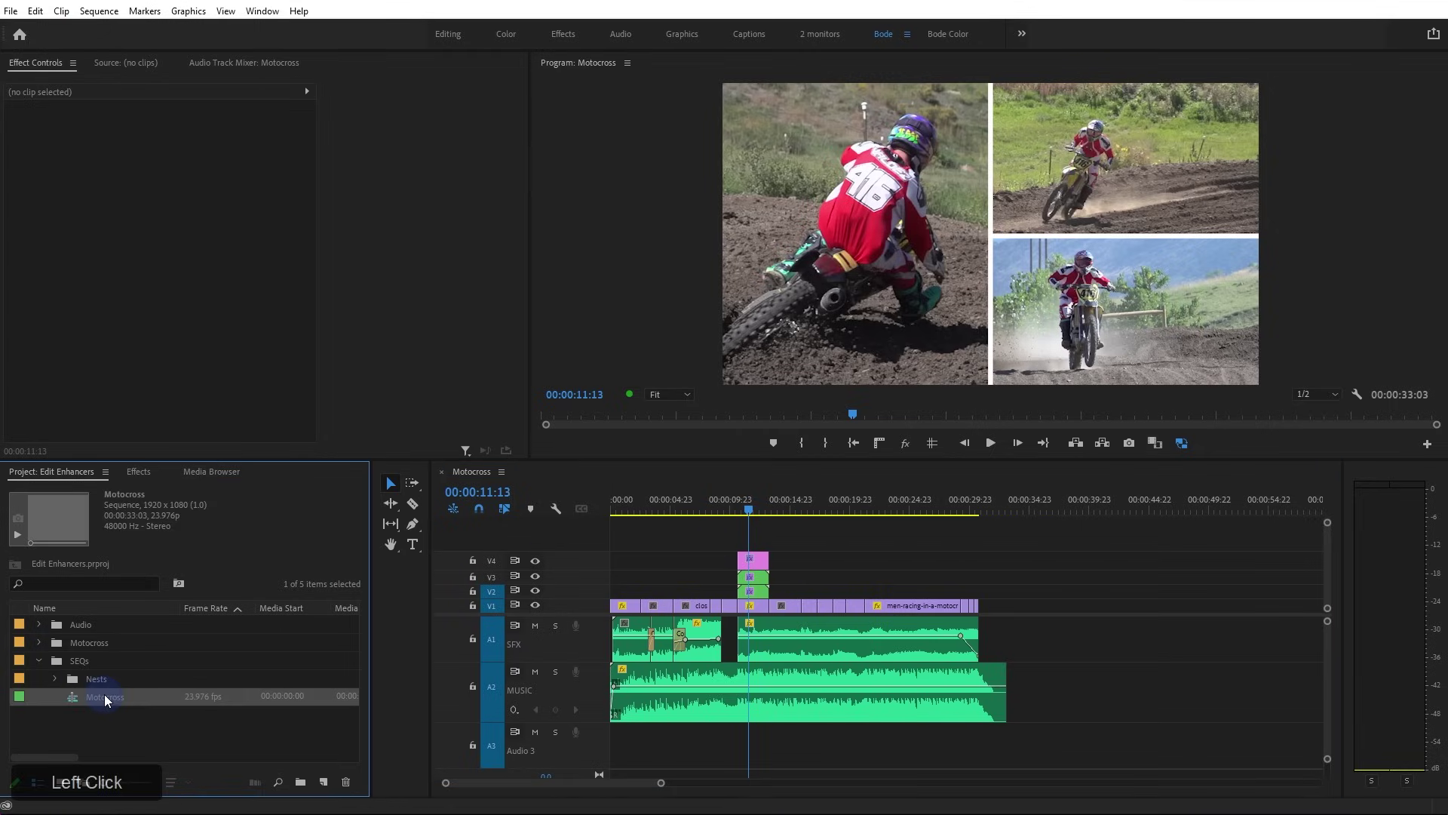
key("ctrl+shift+slash")
left_click(127, 714)
left_click_drag(127, 714, 256, 733)
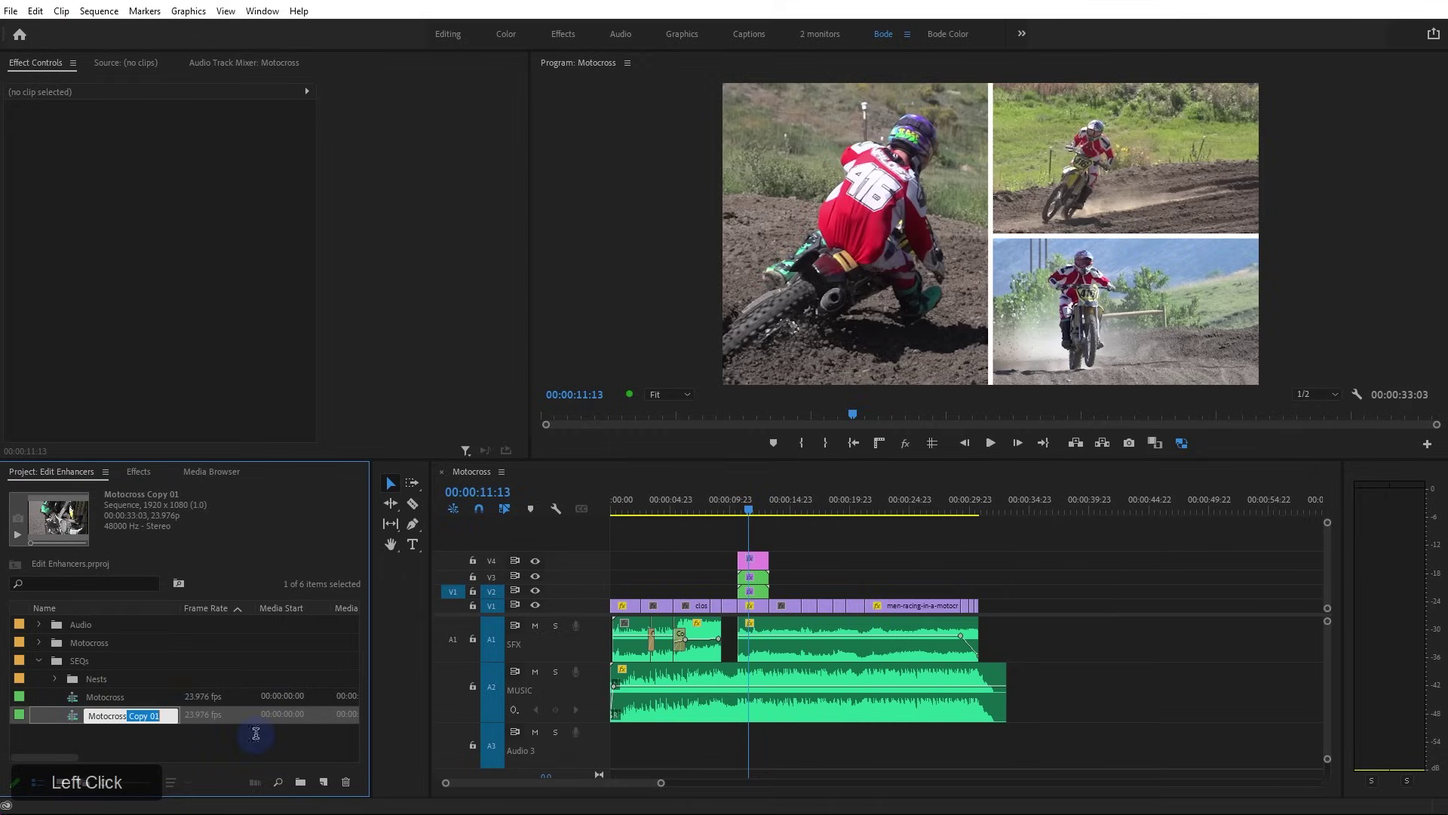
type("_audio")
key("Return")
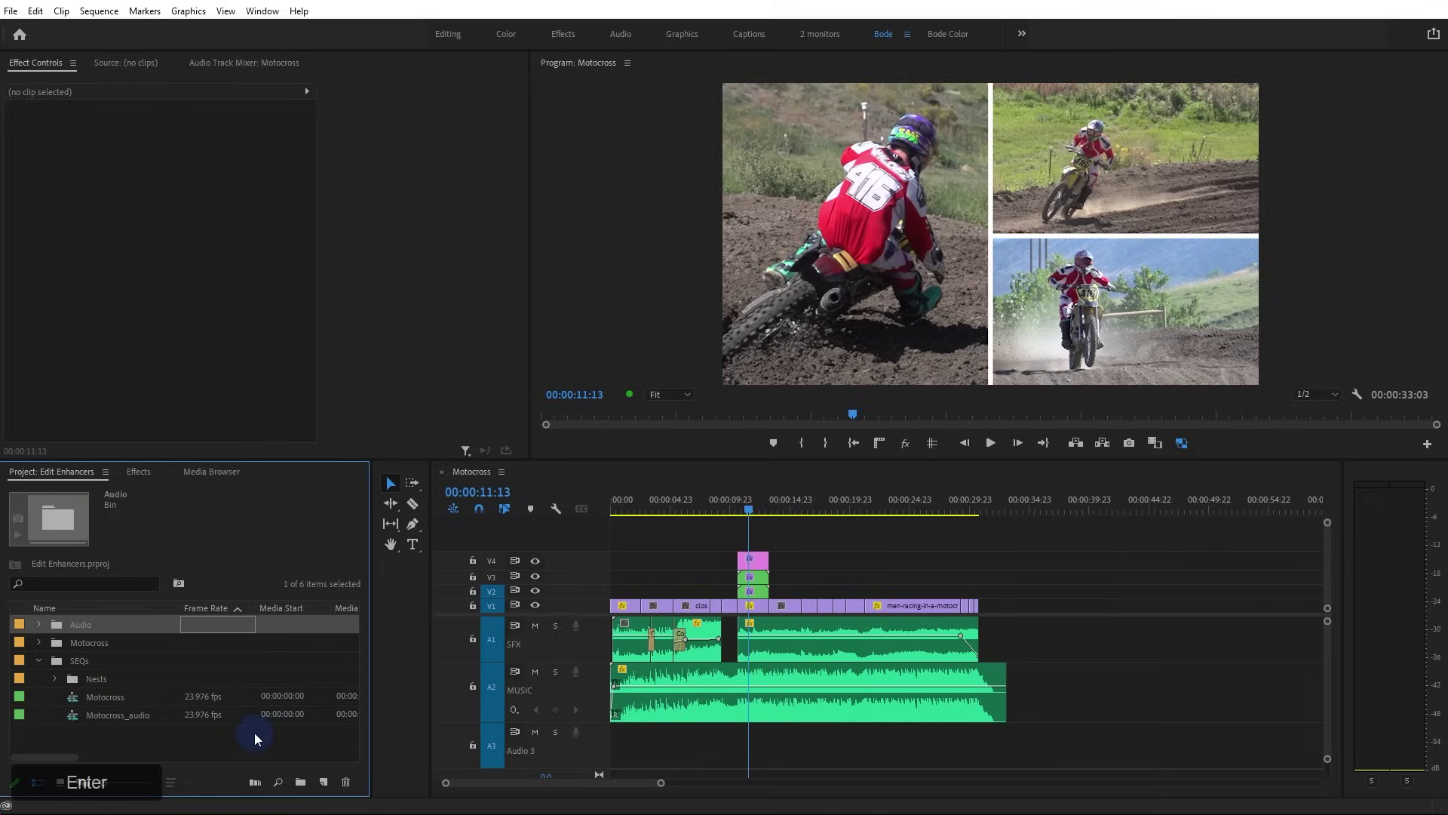
Open Motocross_audio, delete all video and SFX clips, and return the playhead to the start
double_click(81, 712)
left_click_drag(1030, 635, 441, 528)
key("Delete")
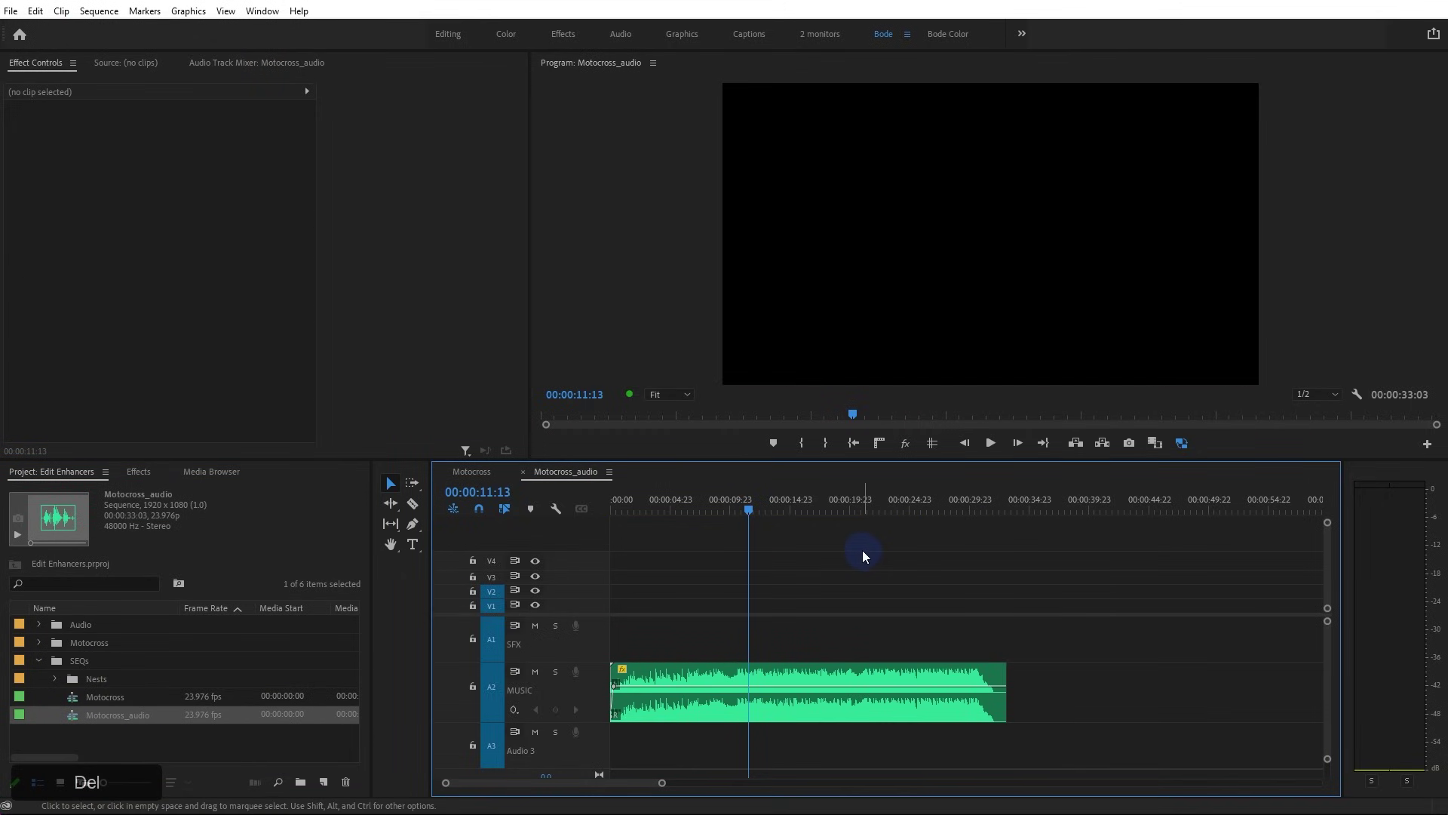
left_click_drag(727, 509, 575, 534)
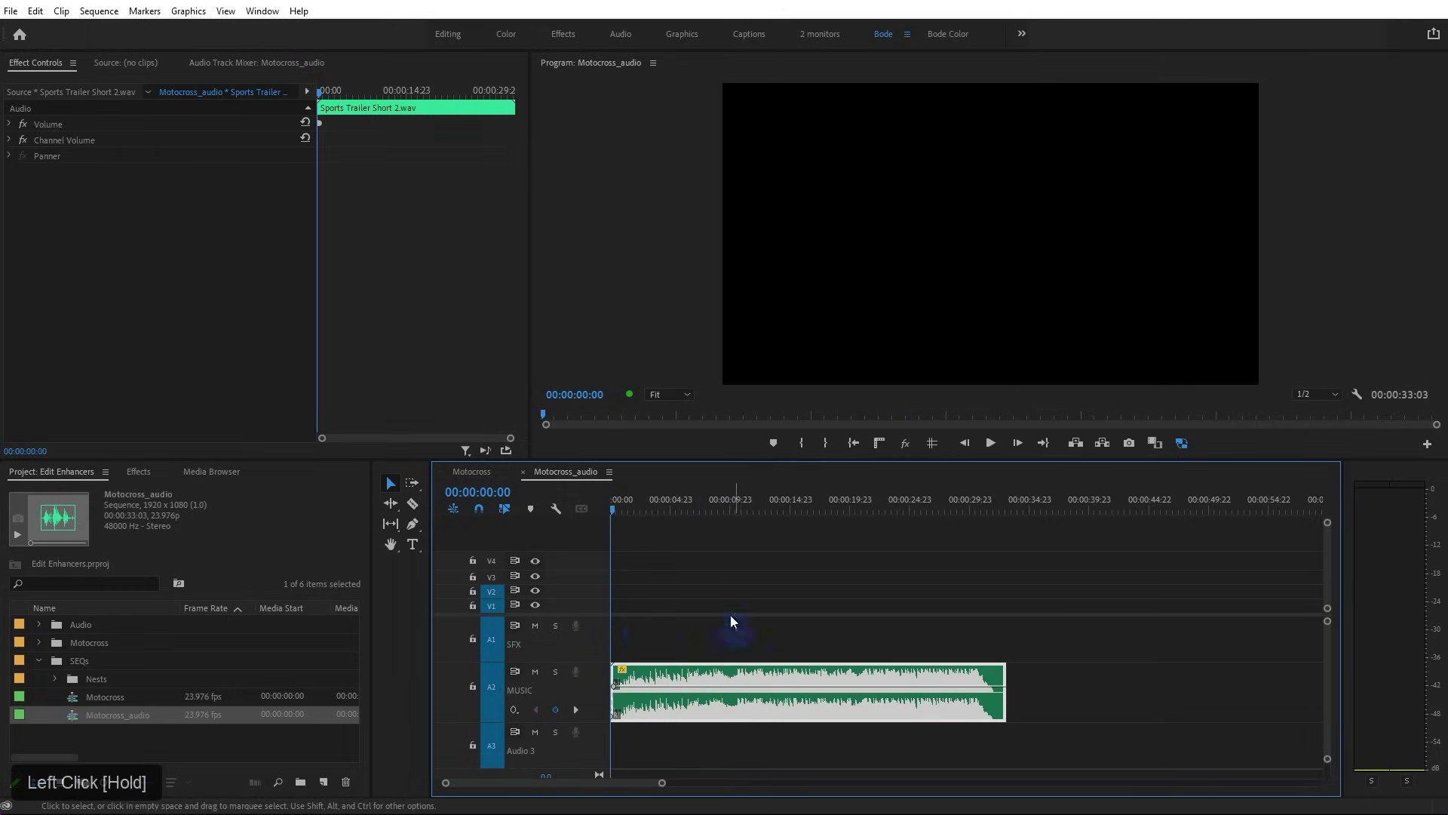
left_click(687, 630)
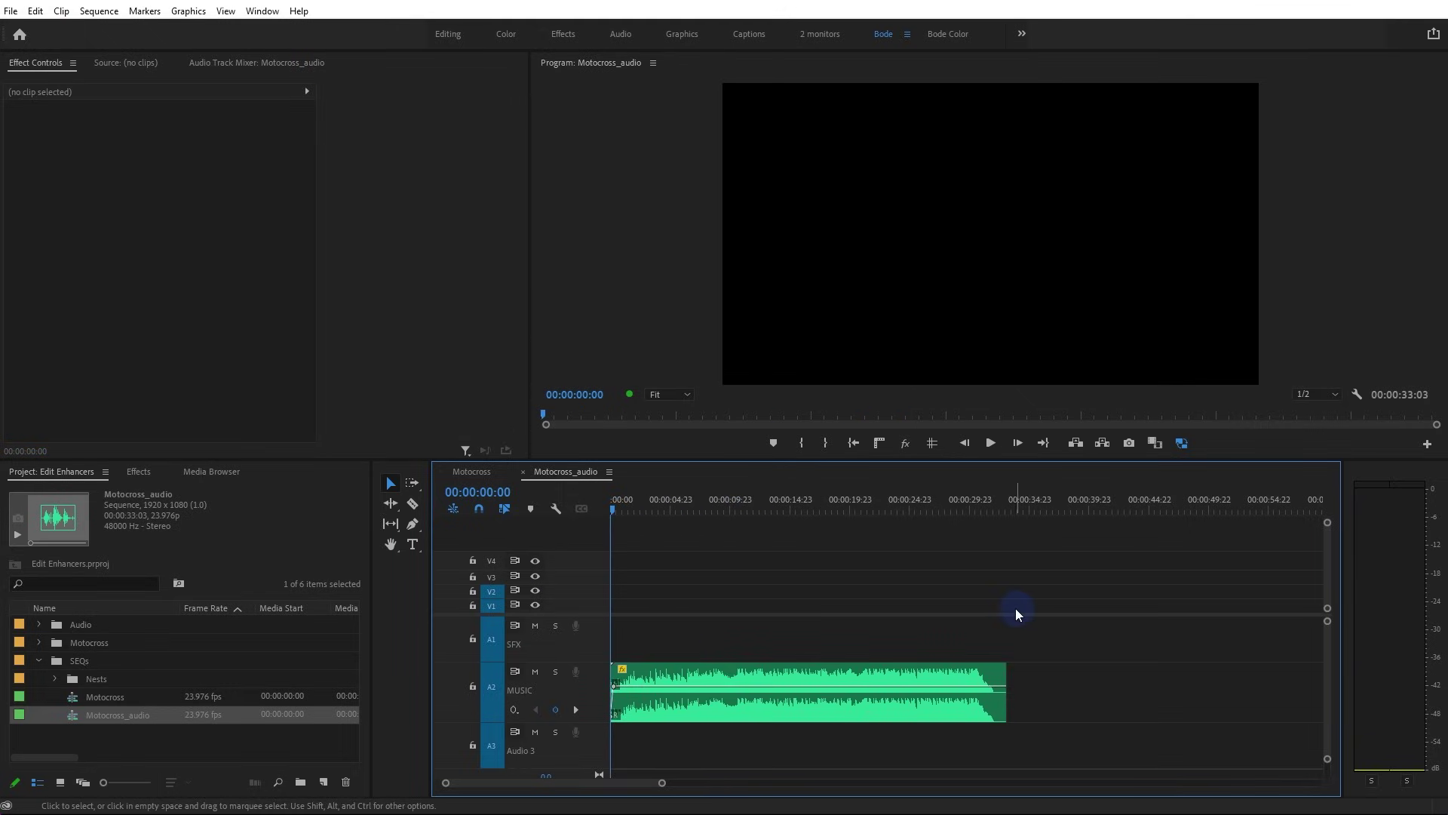
Hide all video tracks, shrink the video track area, and untarget the audio tracks
left_click(536, 606, "shift")
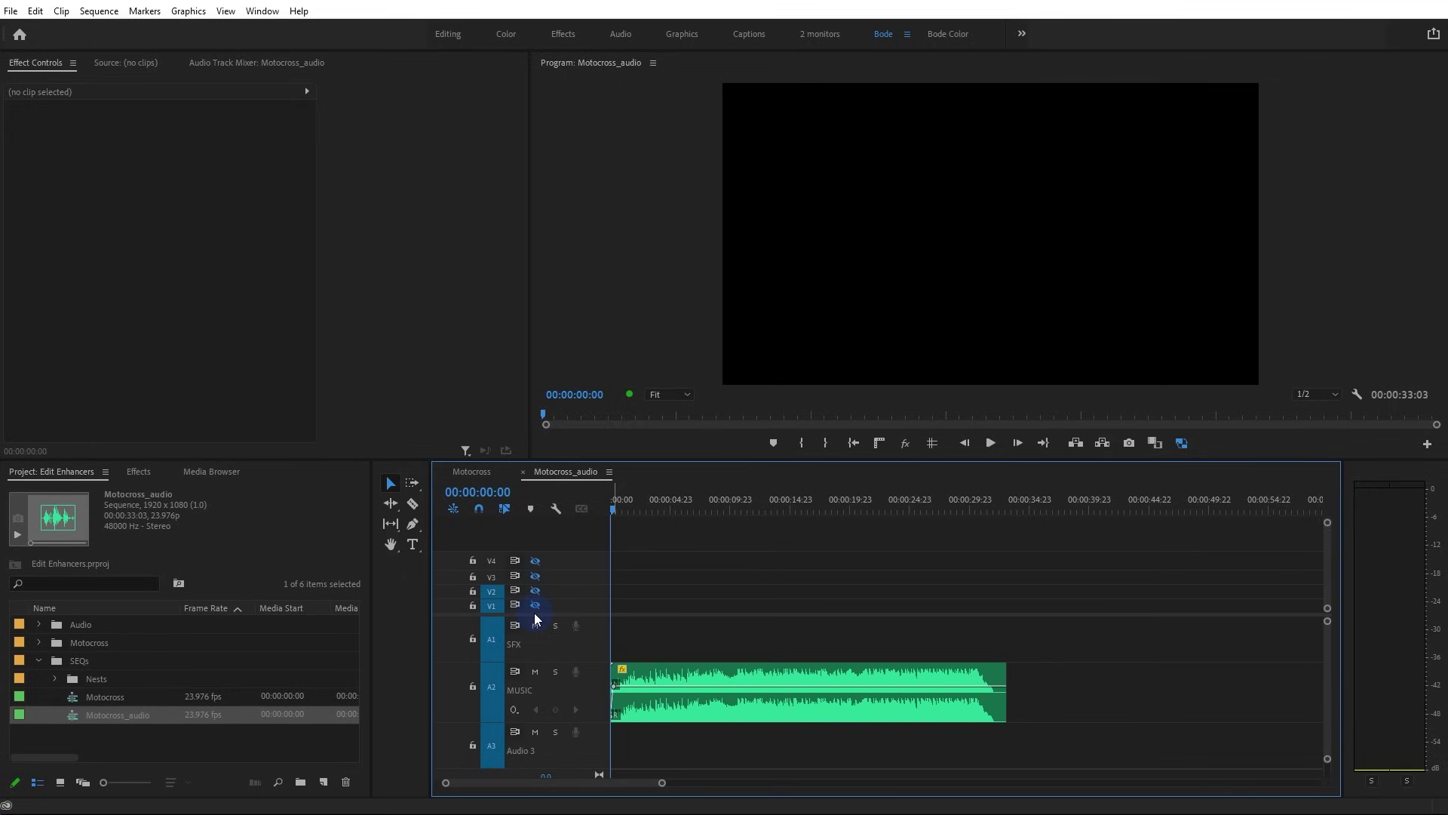
left_click(594, 585)
left_click_drag(605, 622, 582, 581)
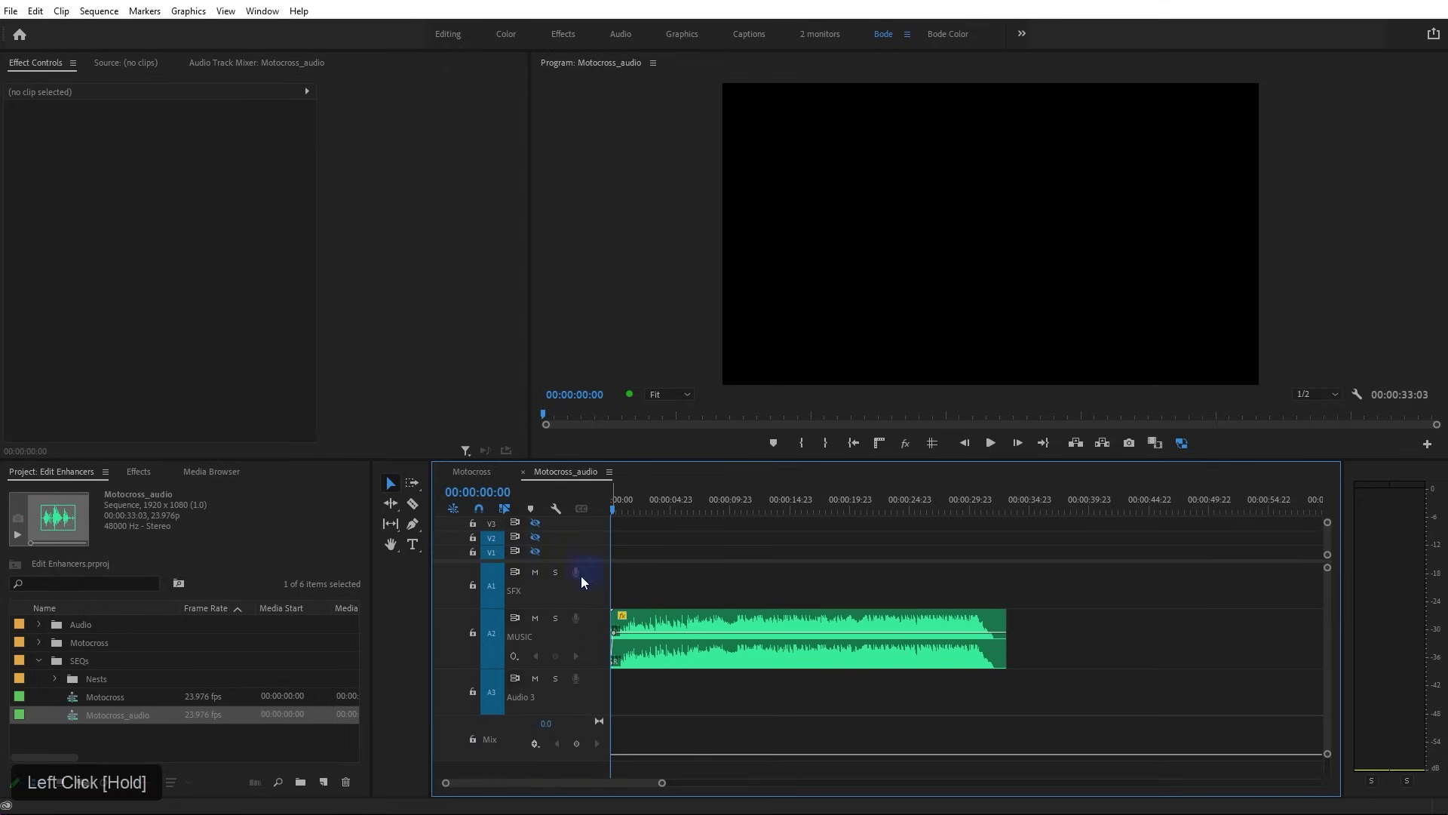
left_click(494, 587, "shift")
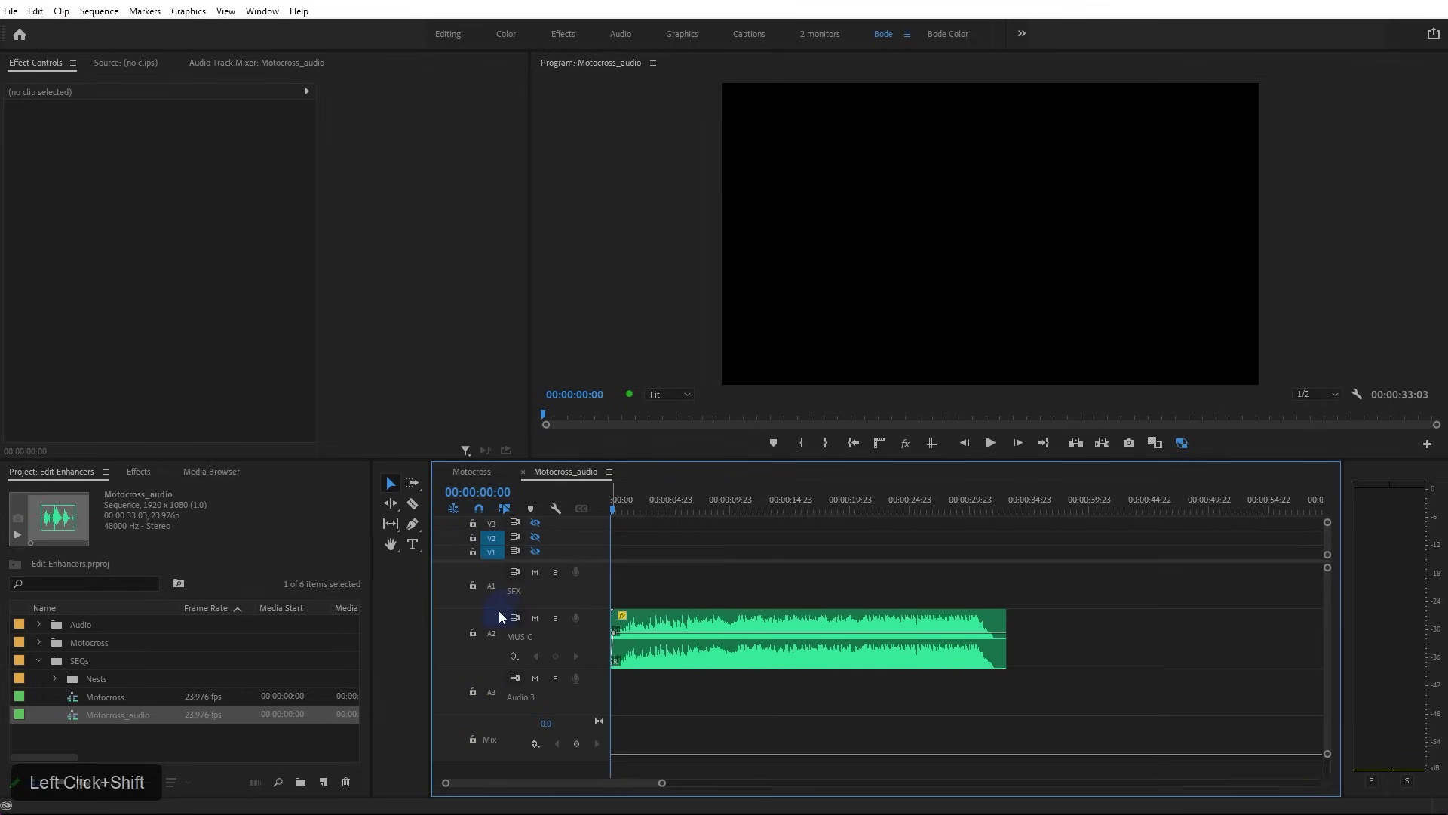
Put the playhead at 00:00:00:00 and add a marker at the music's start
left_click(626, 510)
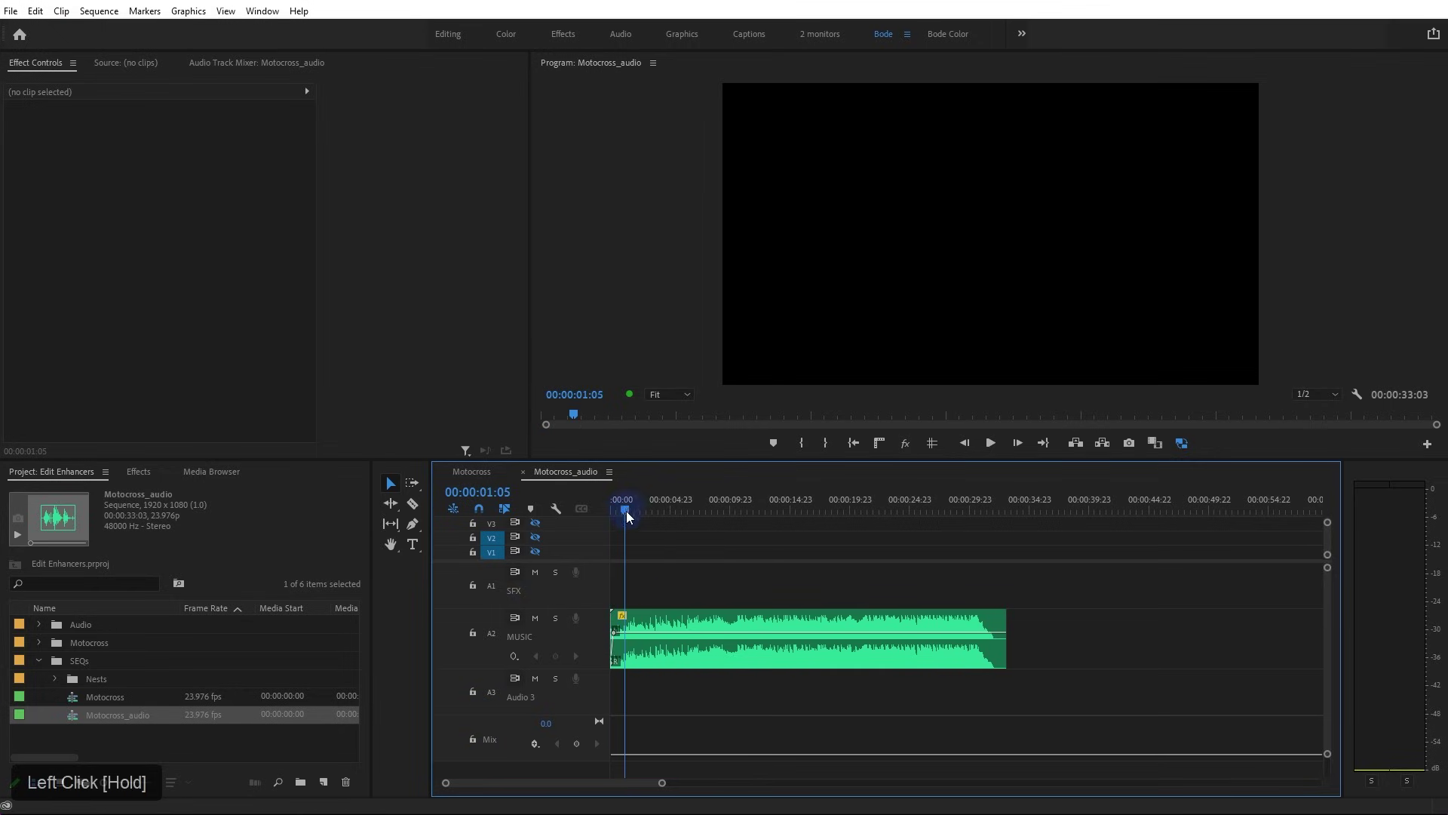
left_click(658, 629)
left_click(660, 601)
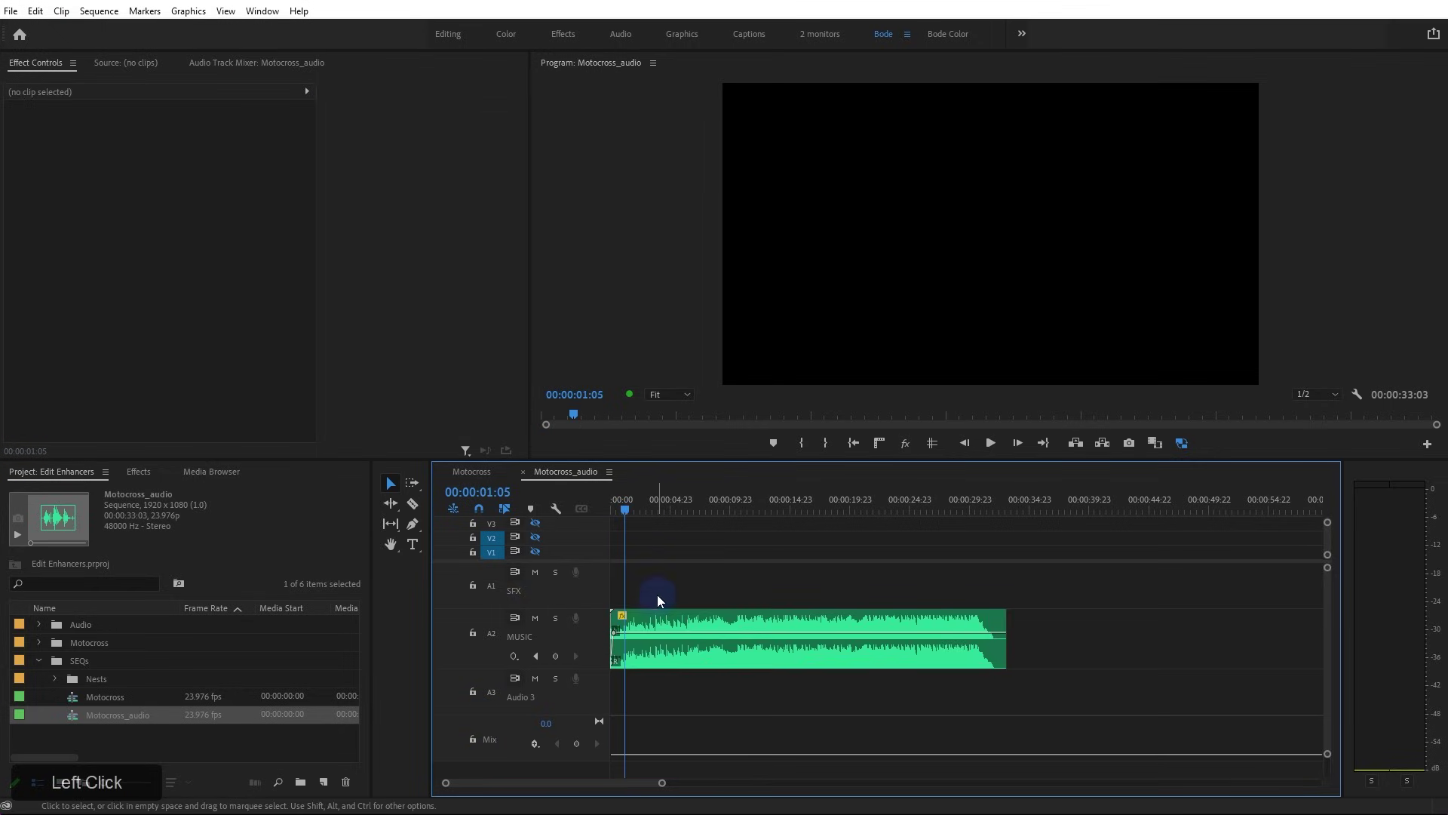
left_click_drag(625, 508, 591, 509)
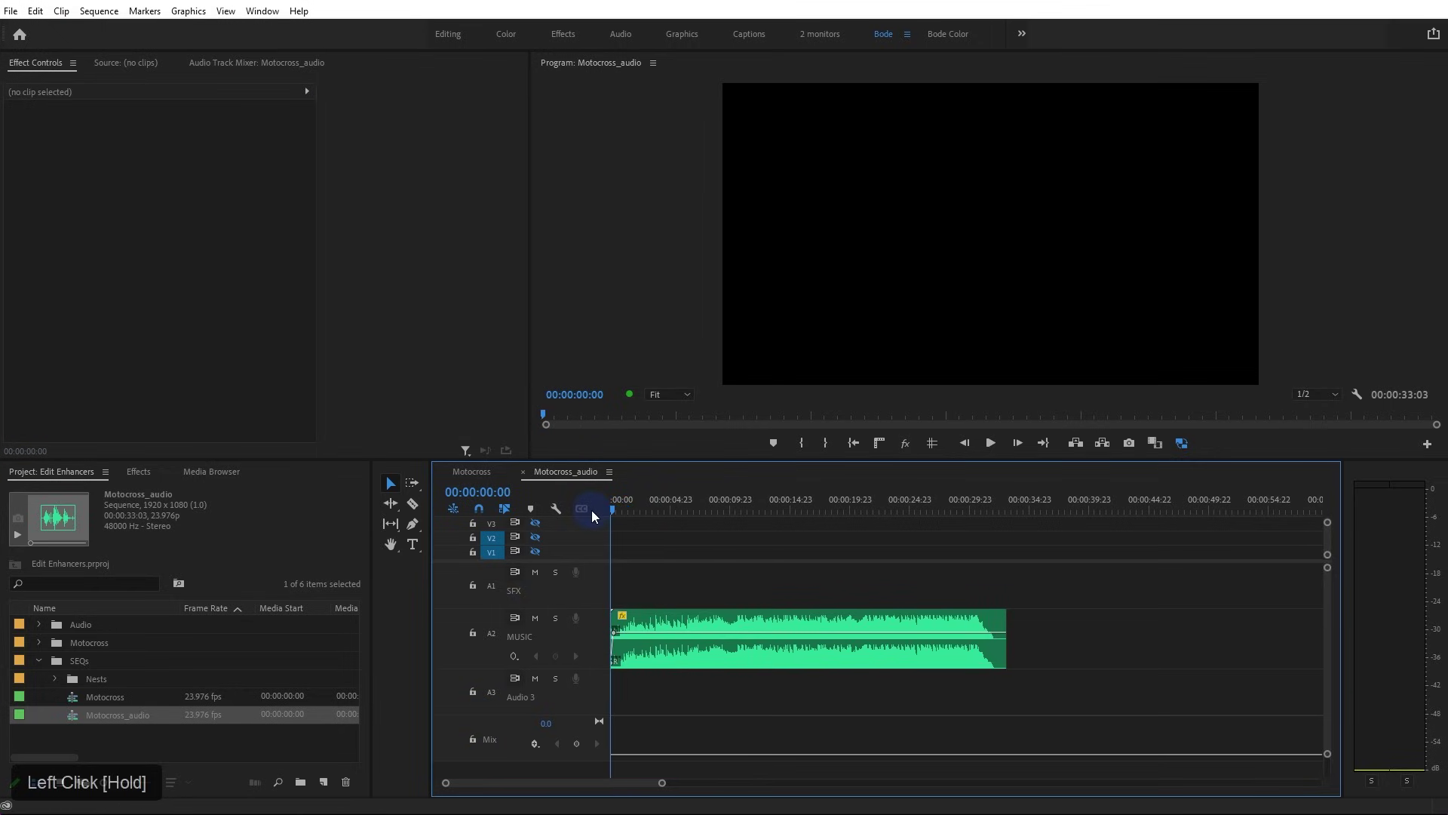
left_click(726, 626)
left_click_drag(640, 507, 606, 510)
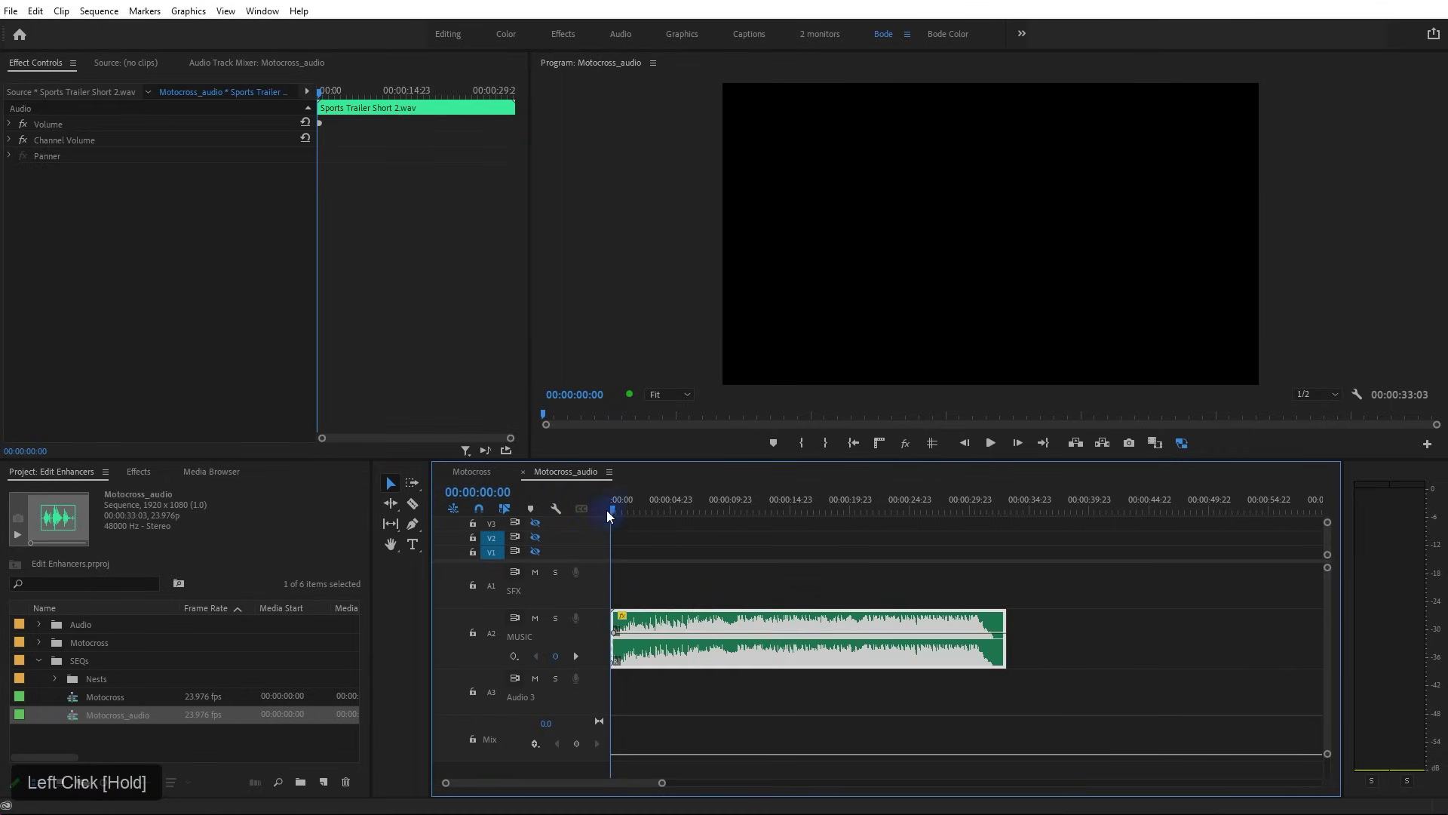
left_click(650, 577)
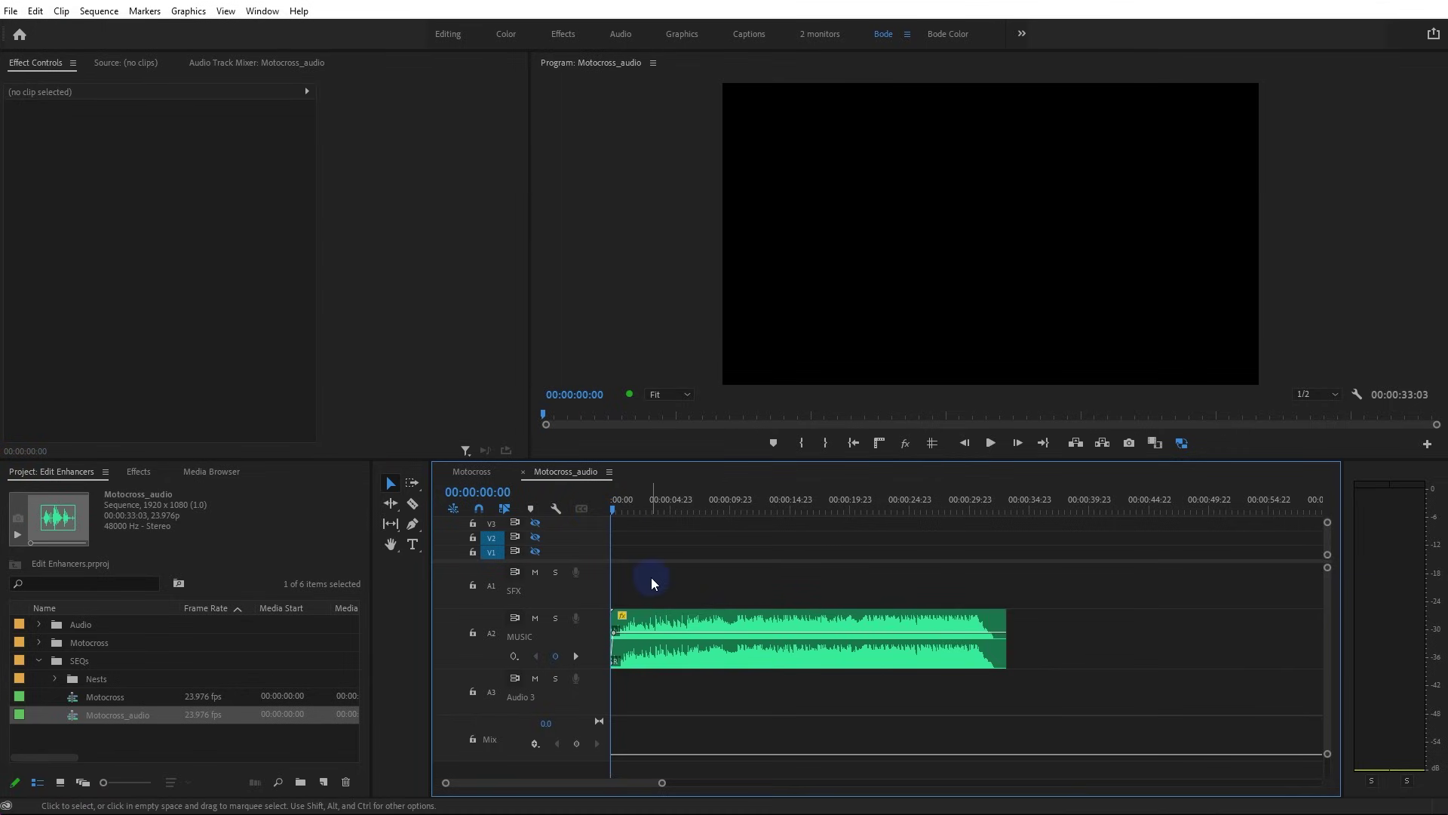
key("m")
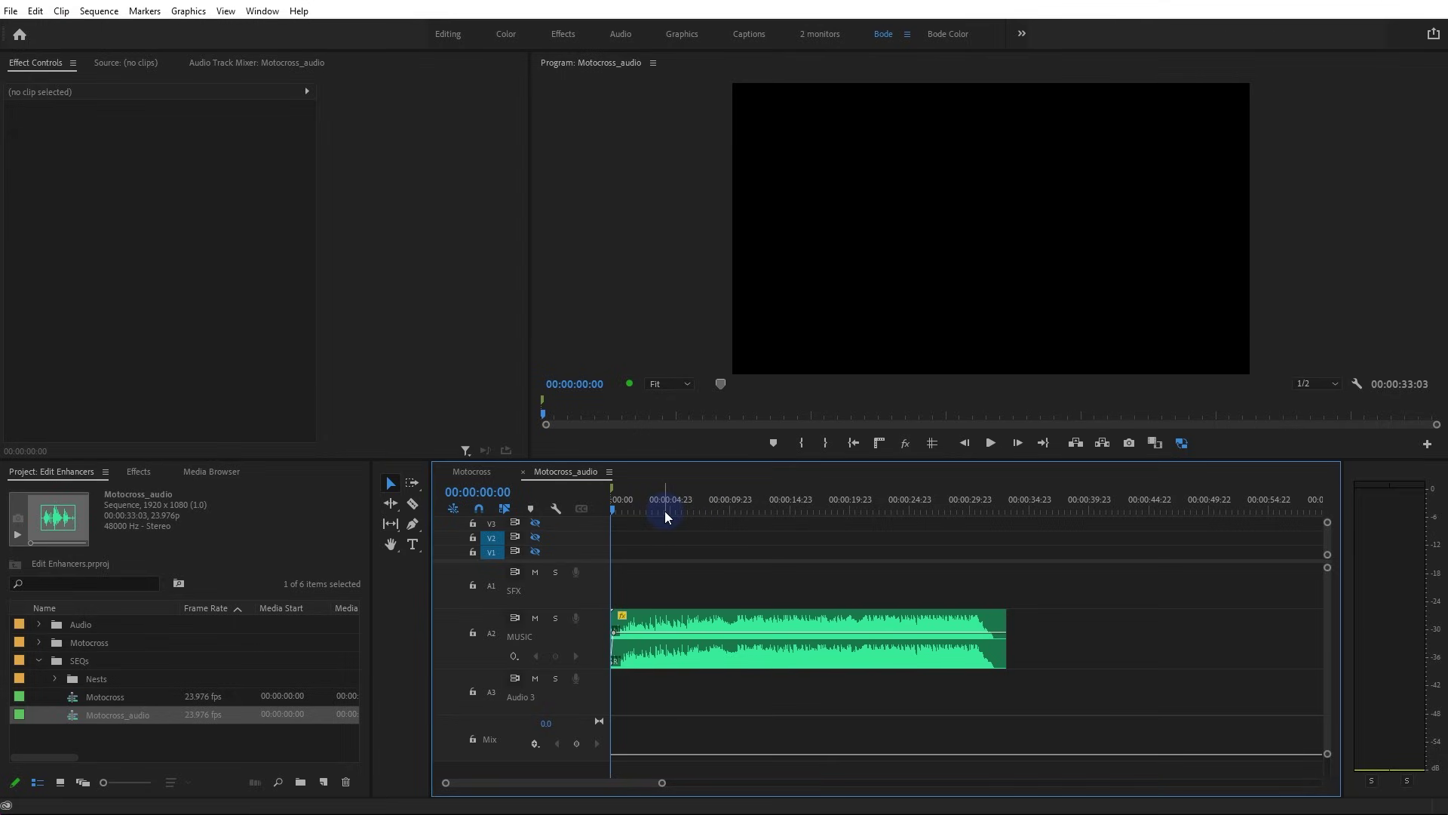
Play the music and tap M on eight beats, stopping near 30 seconds
key("space")
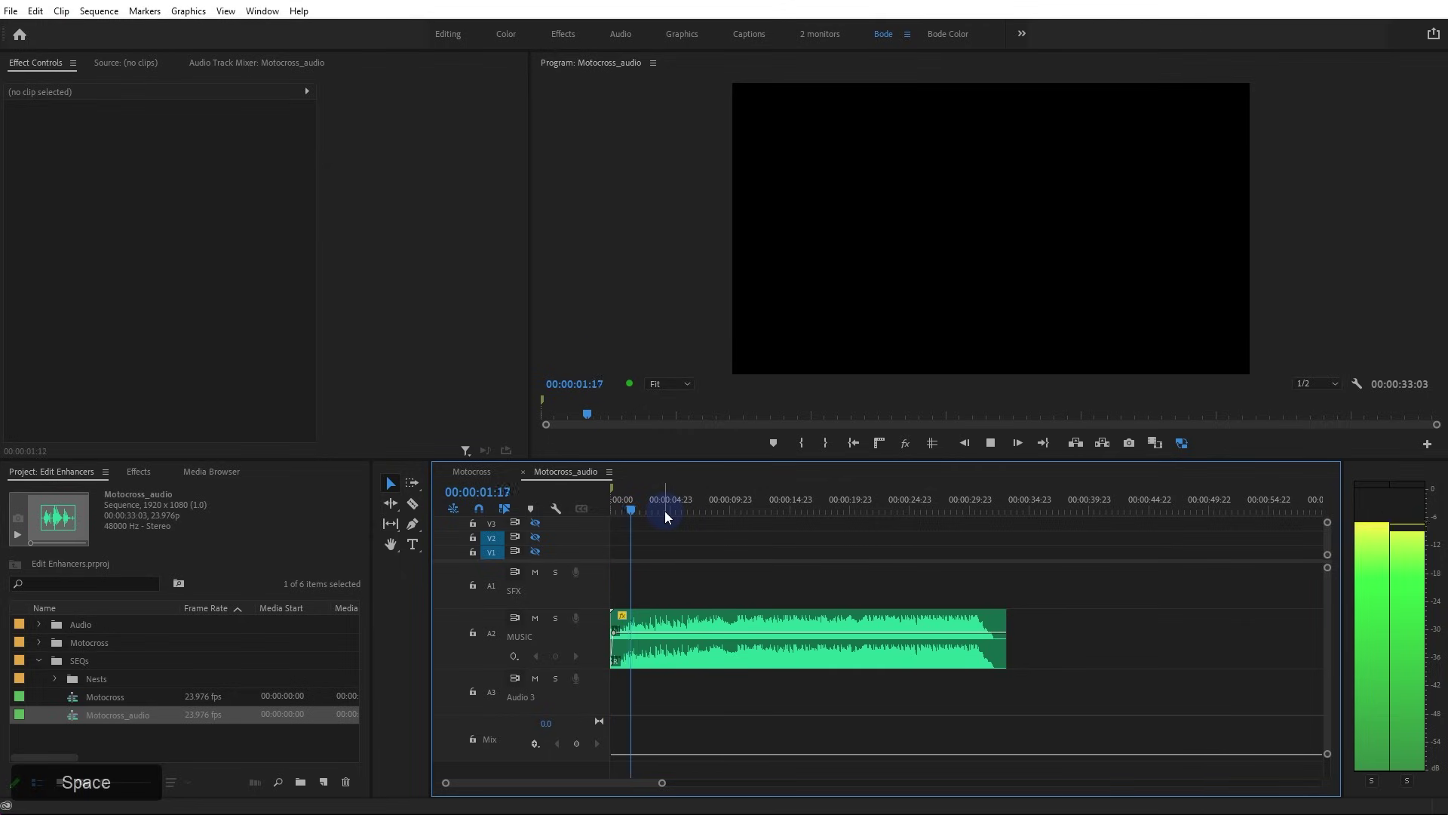
key("m")
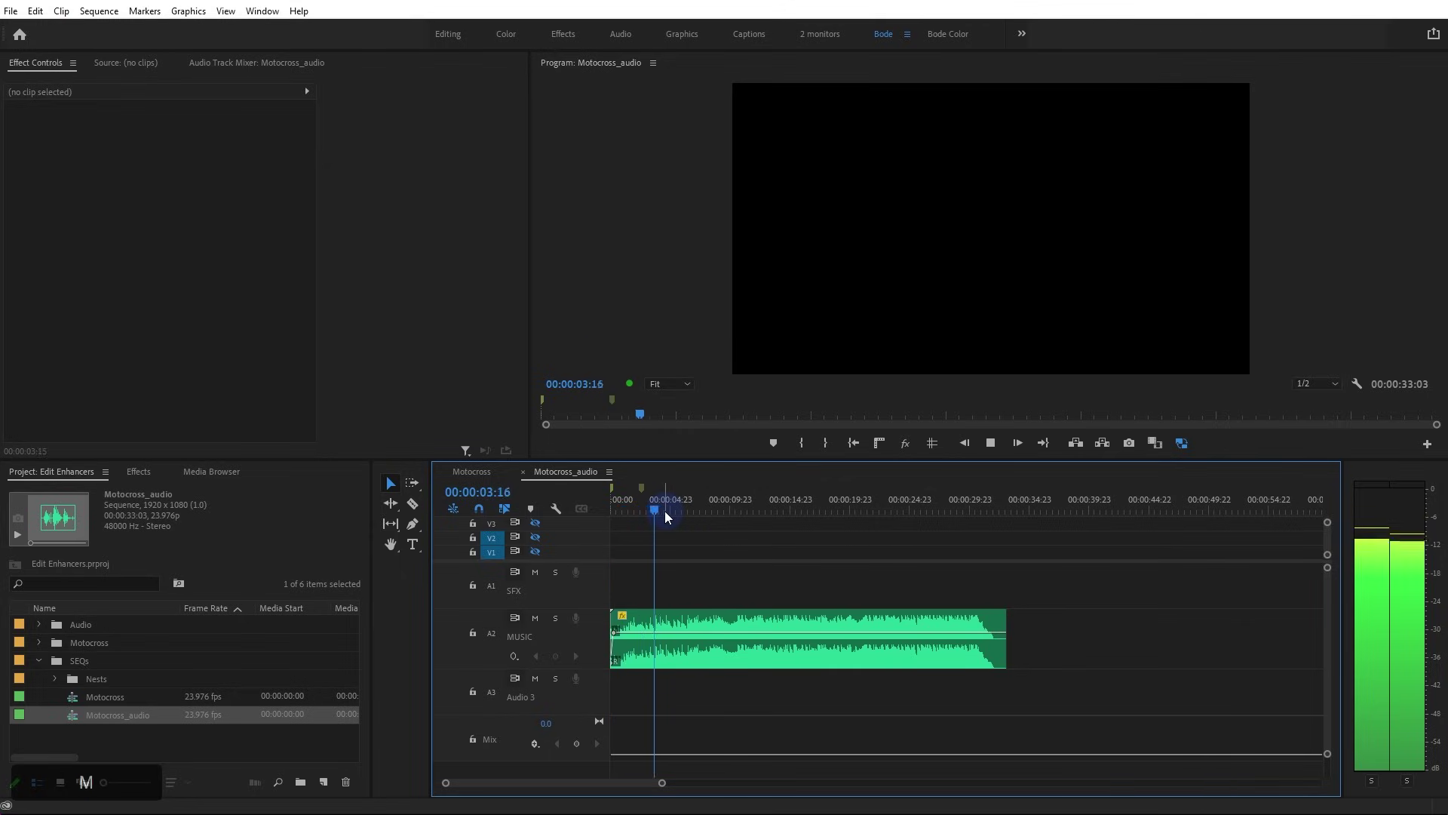
key("m")
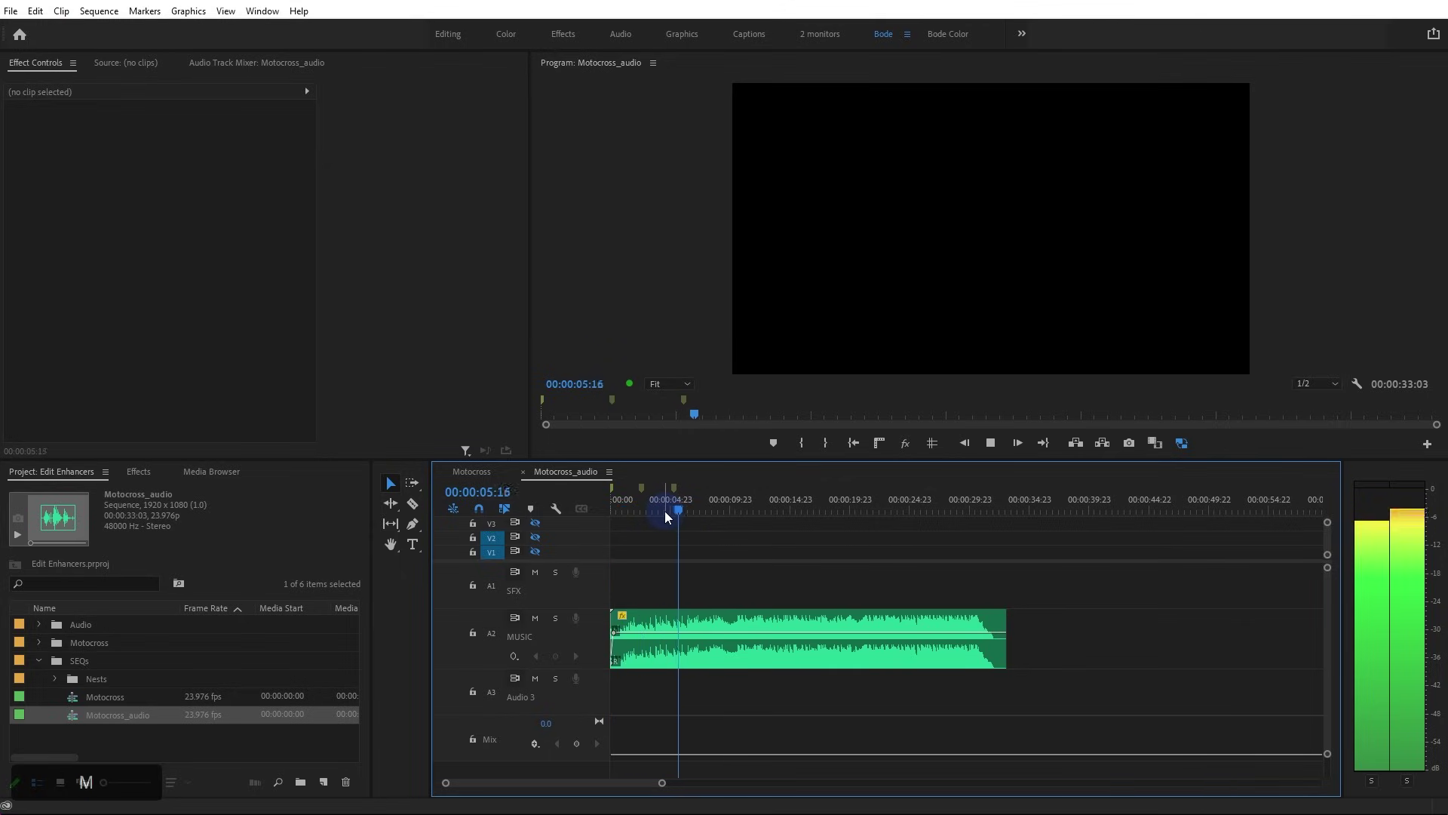
key("m")
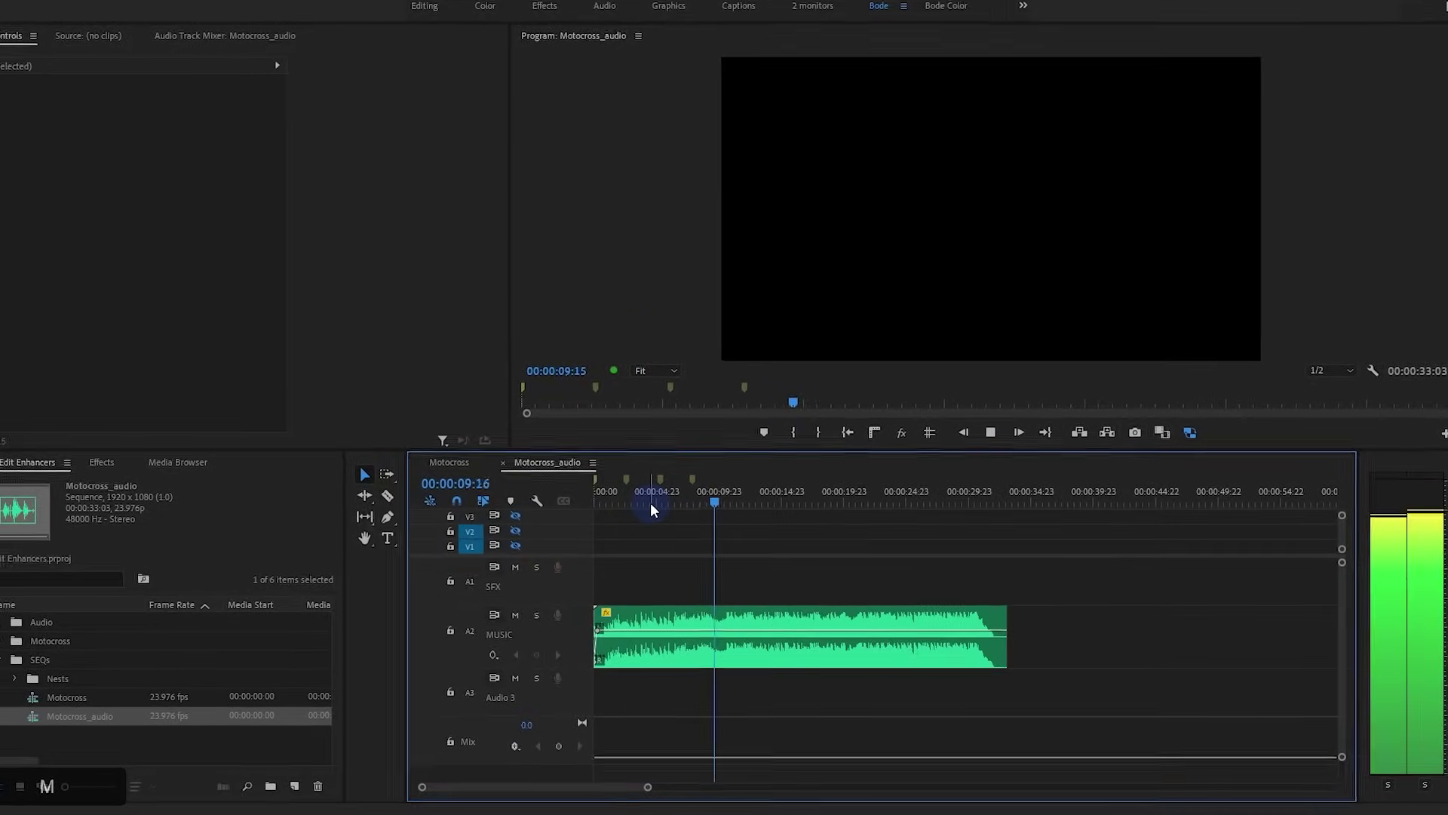
key("m")
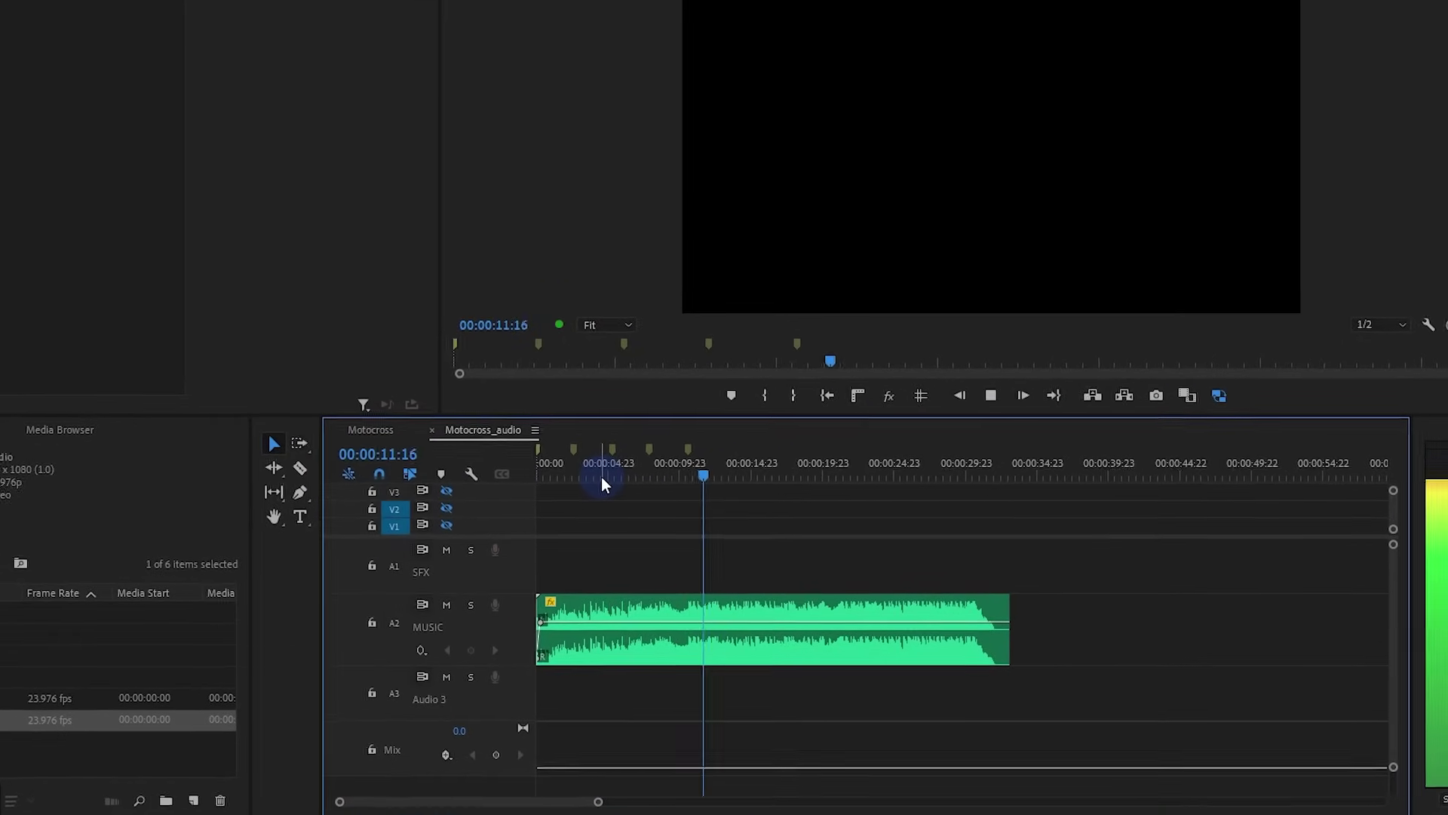
key("m")
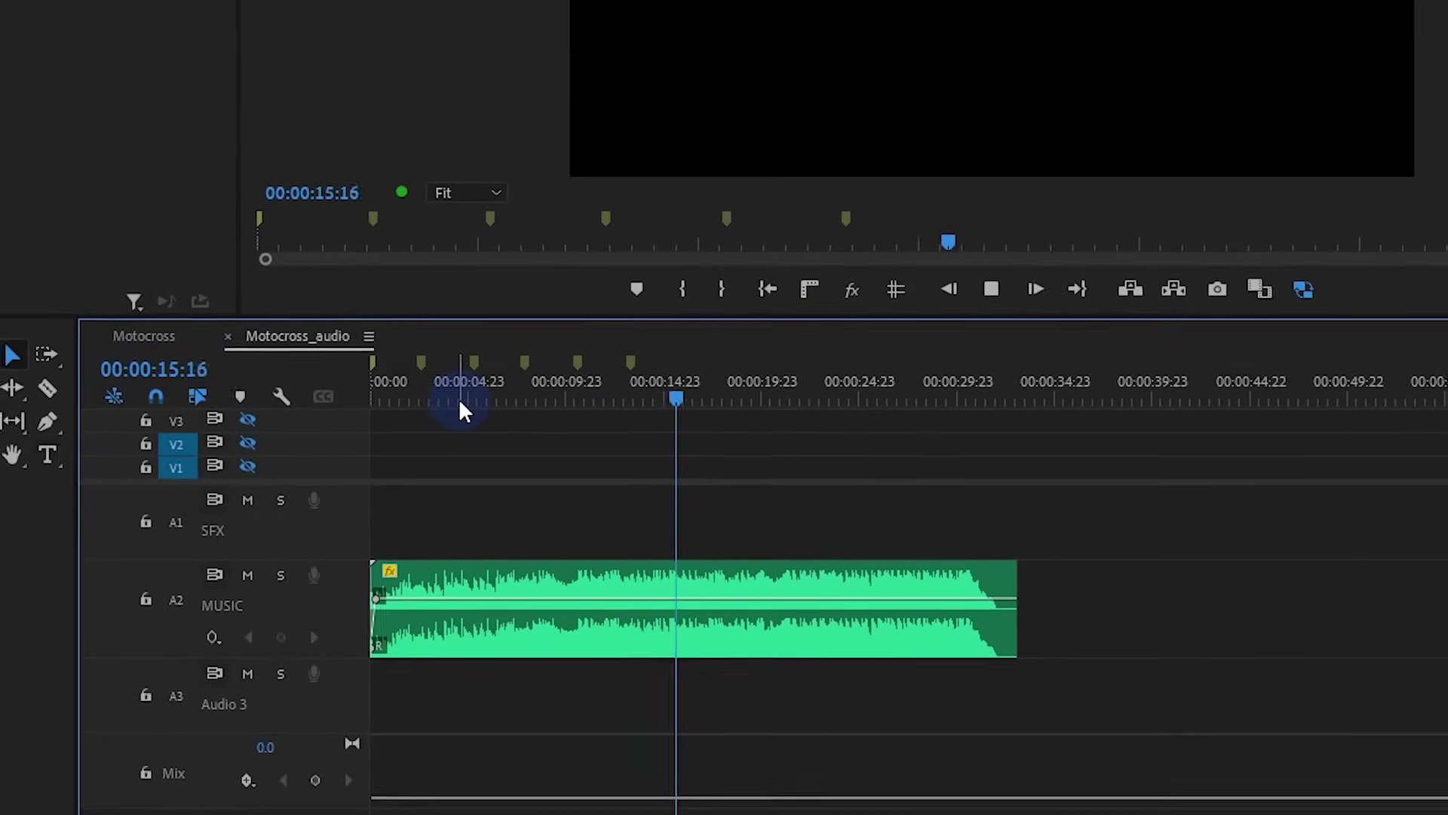
key("m")
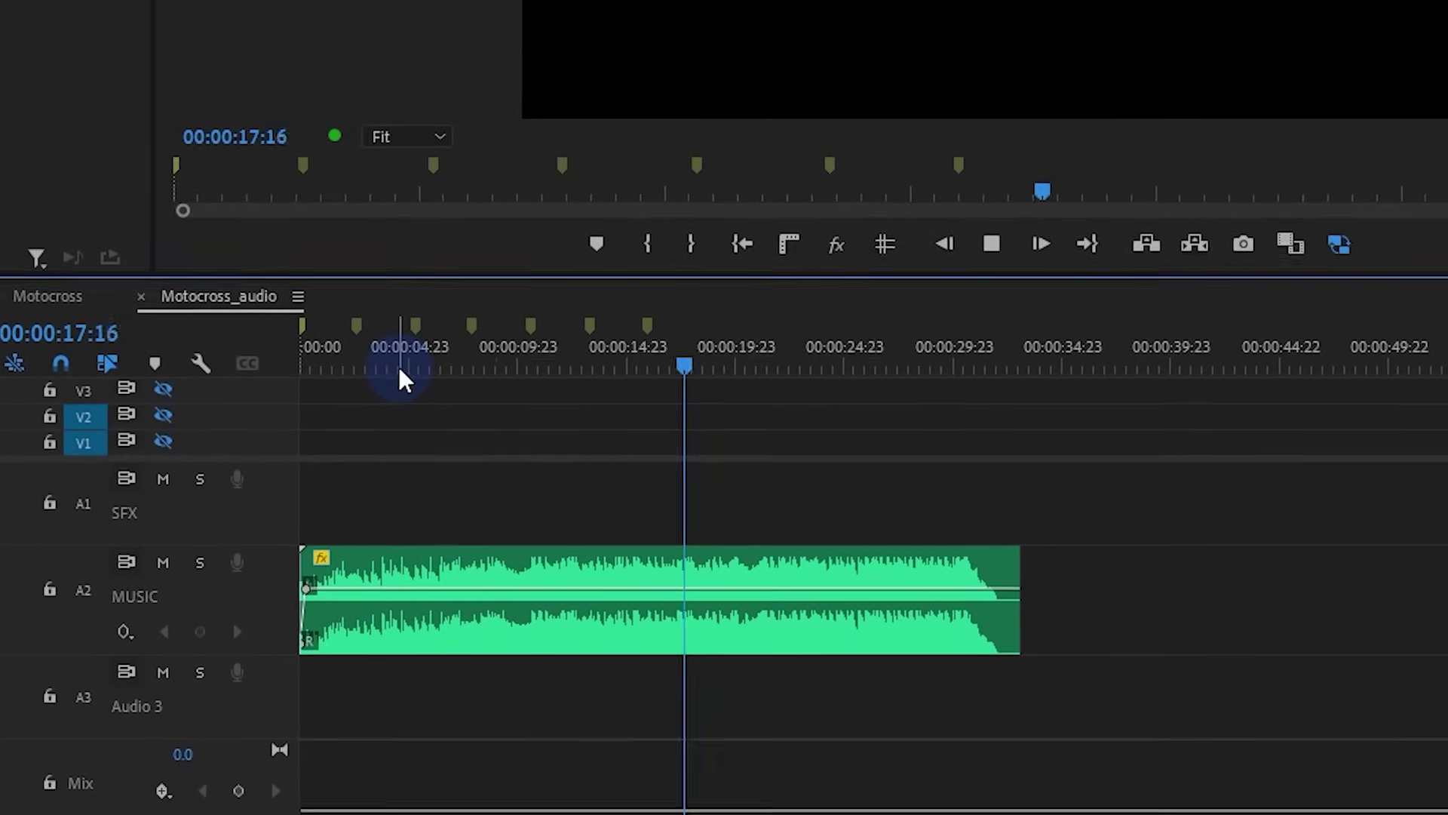
key("m")
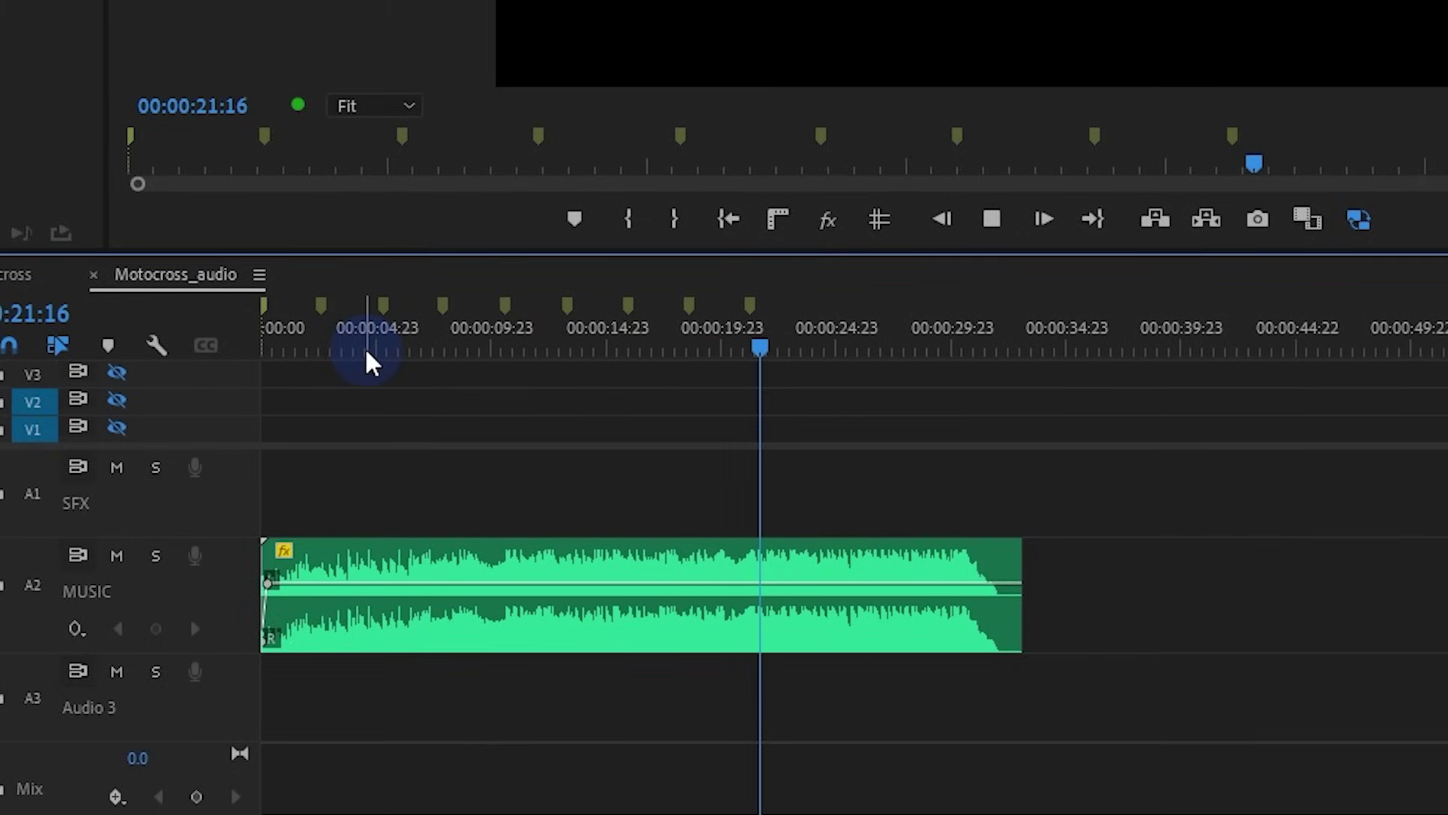
key("m")
key("m")
key("m")
key("m")
key("m")
key("m")
key("m")
key("space")
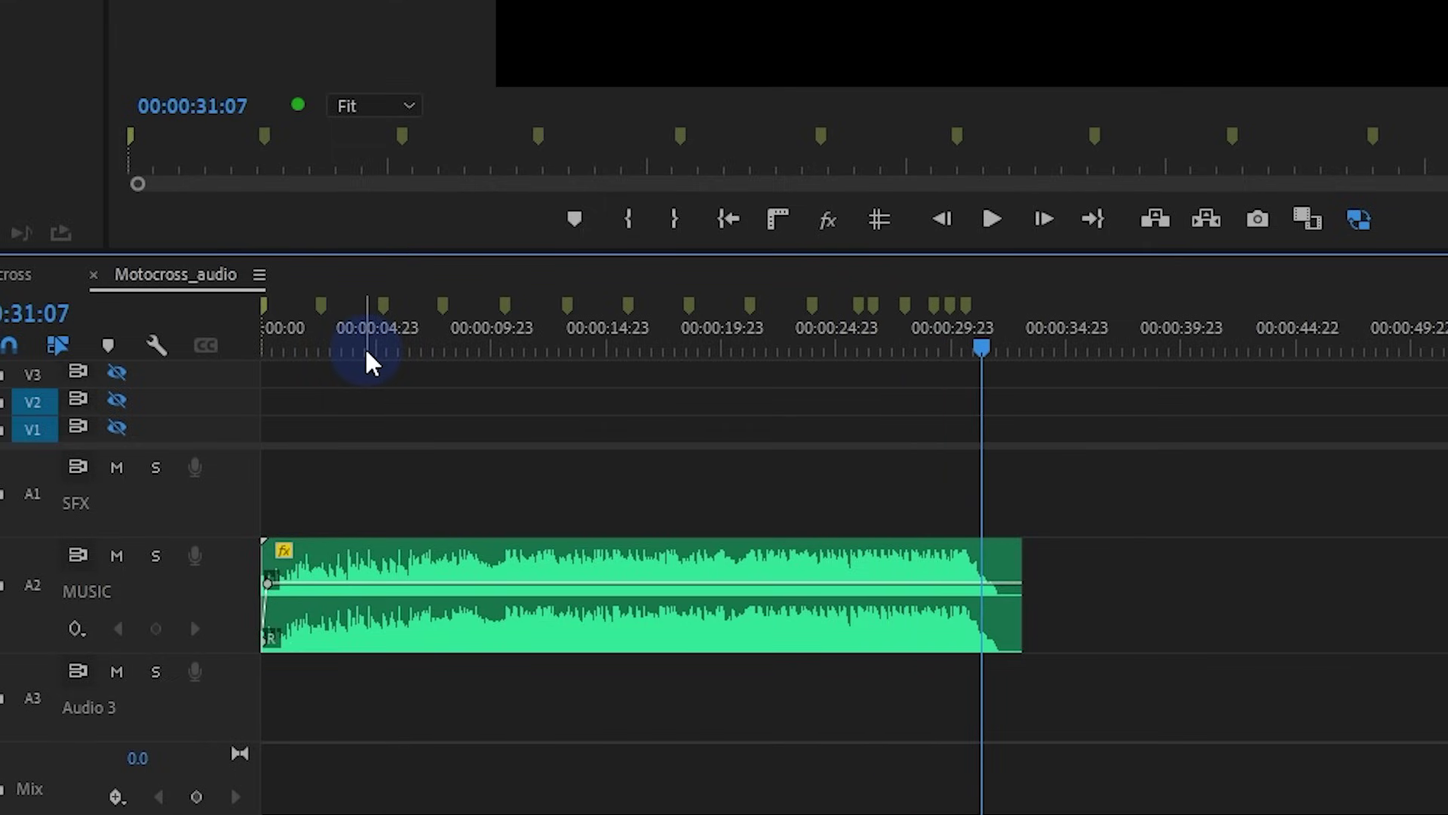
Undo the last added marker and move the playhead back to about 26 seconds
scroll(978, 379, "up", 3, "alt")
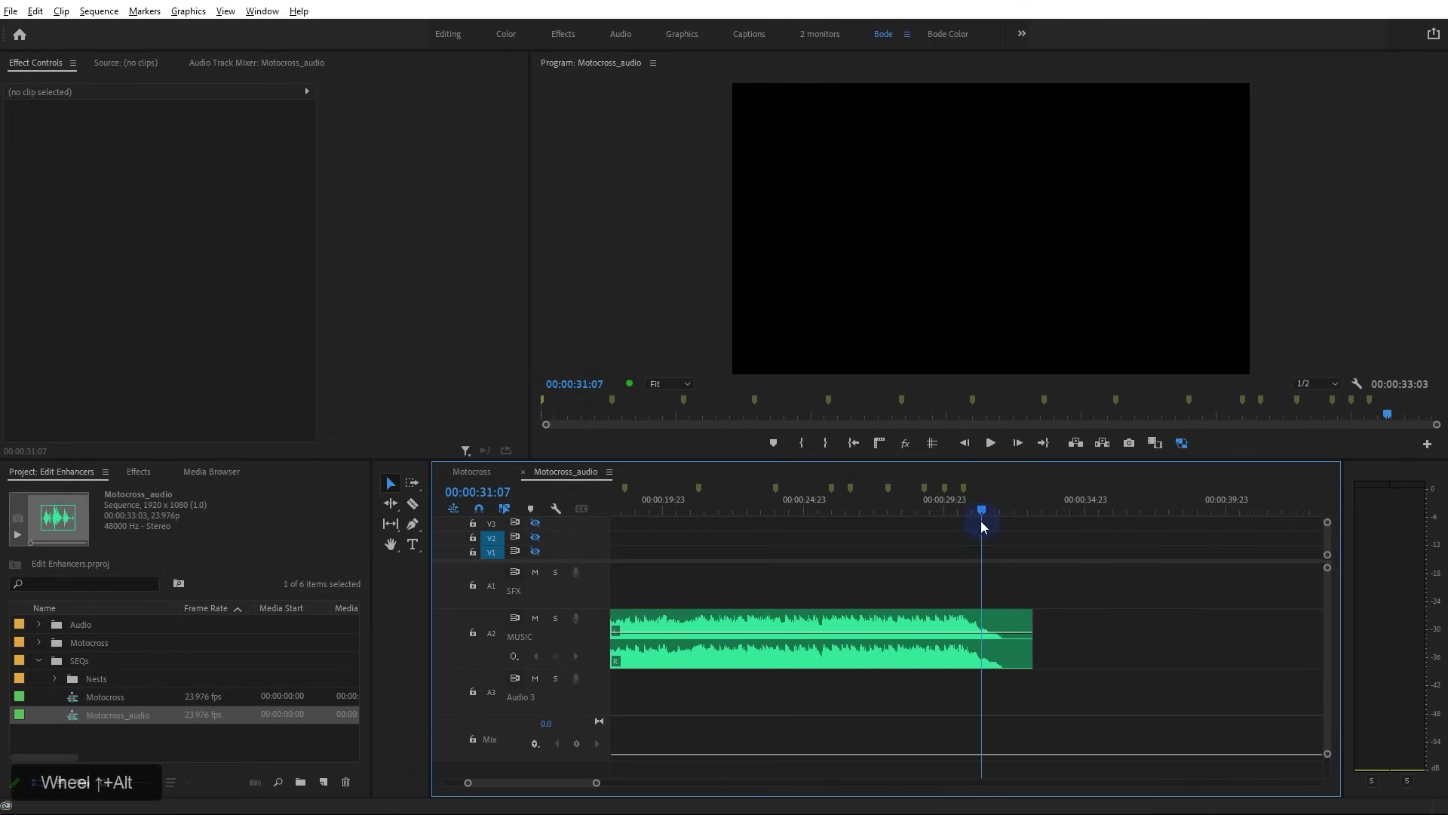
scroll(983, 526, "up", 2, "alt")
left_click(928, 498)
key("ctrl+z")
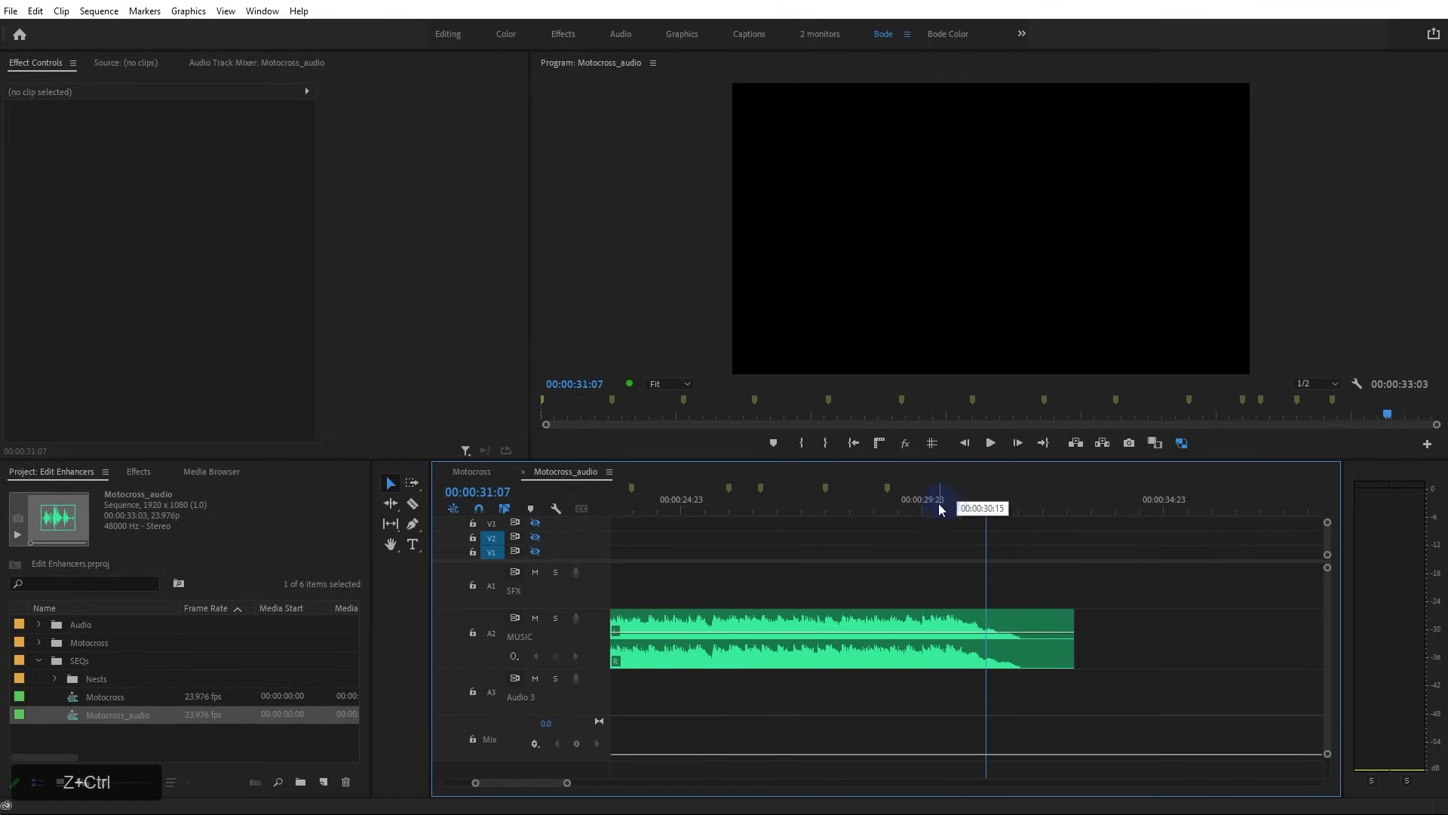
left_click(770, 510)
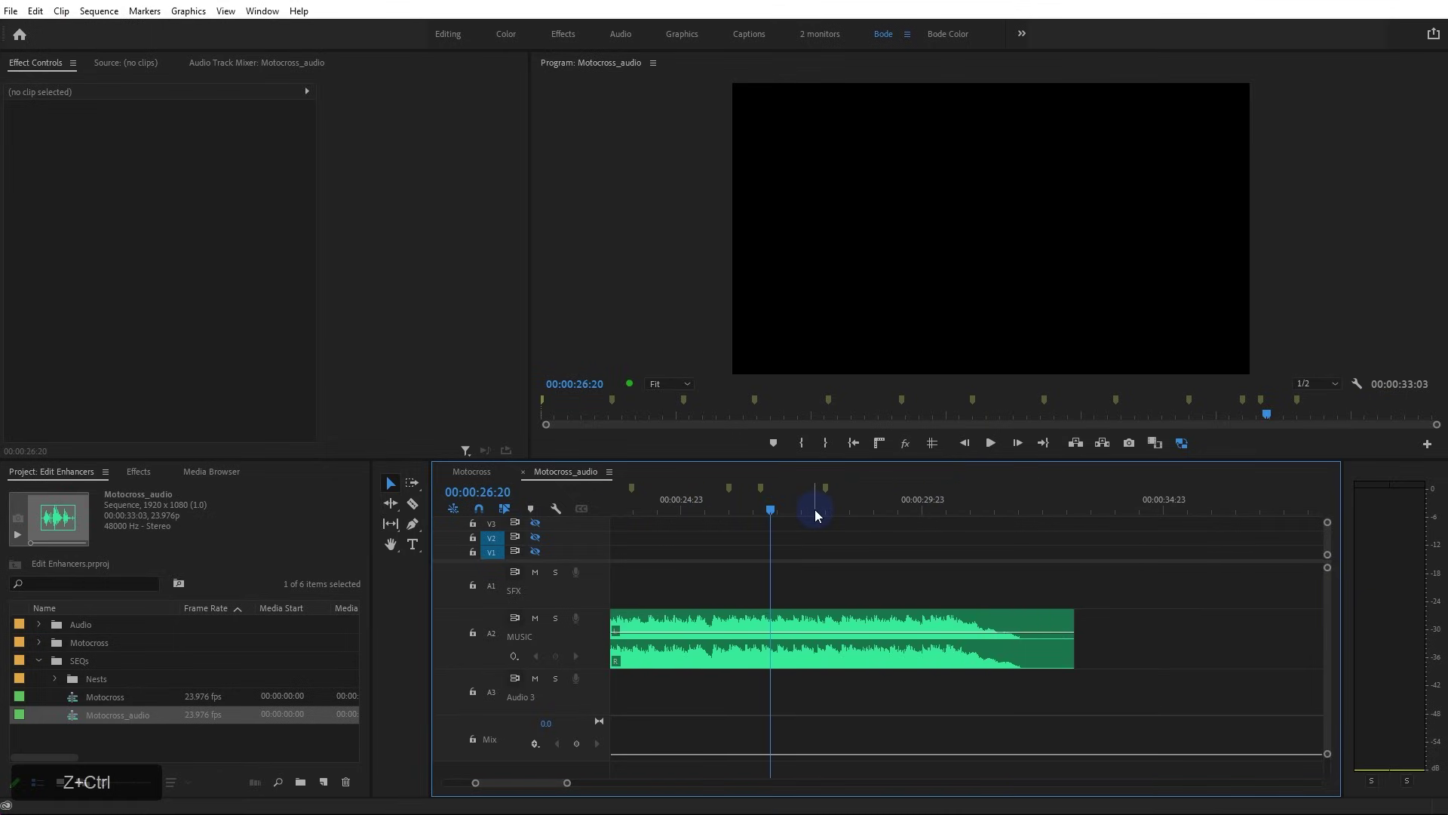
Replay from 26 seconds to mark the closing beat, then zoom out and return to the start
key("space")
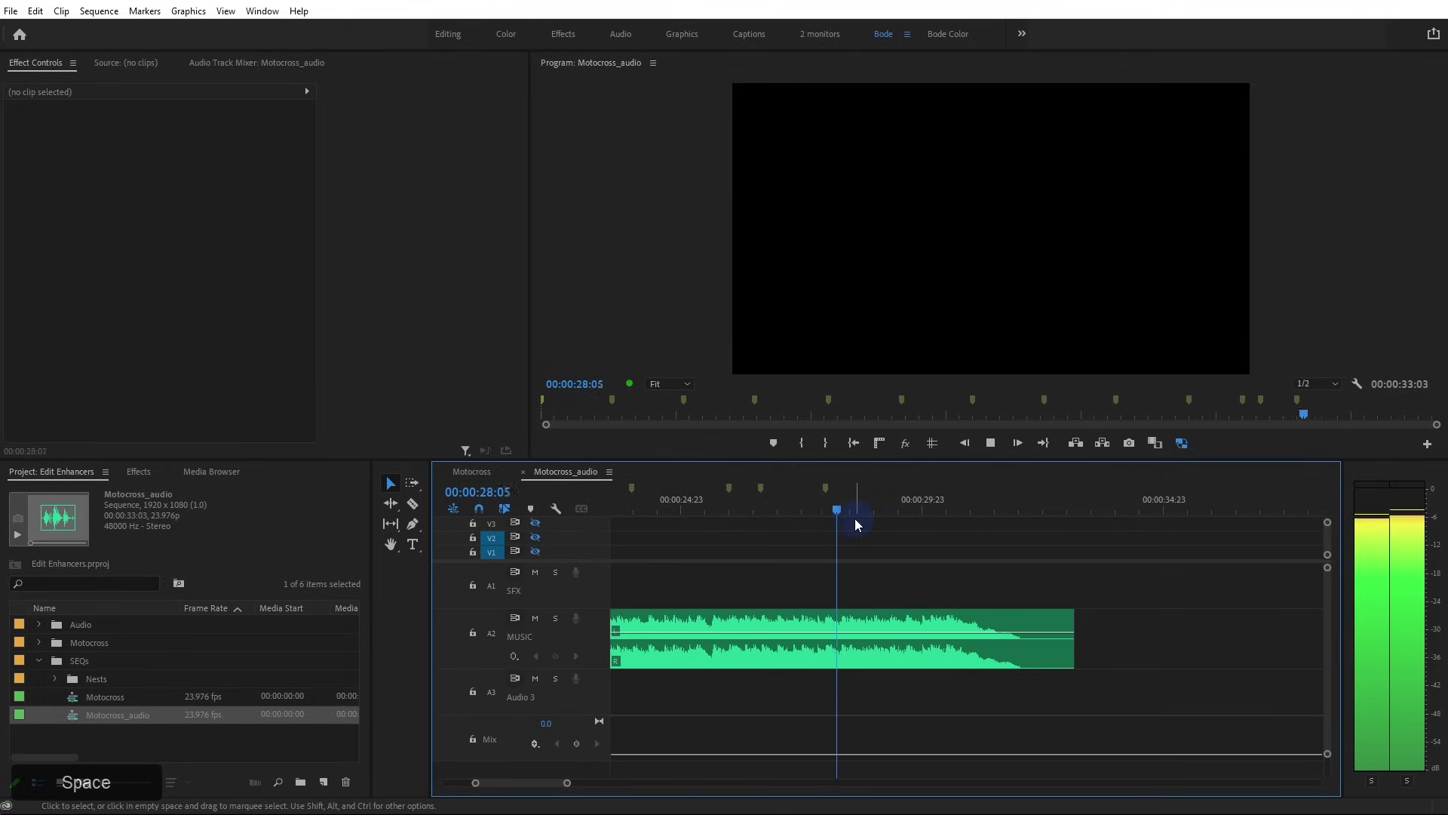
key("m")
key("m")
key("m")
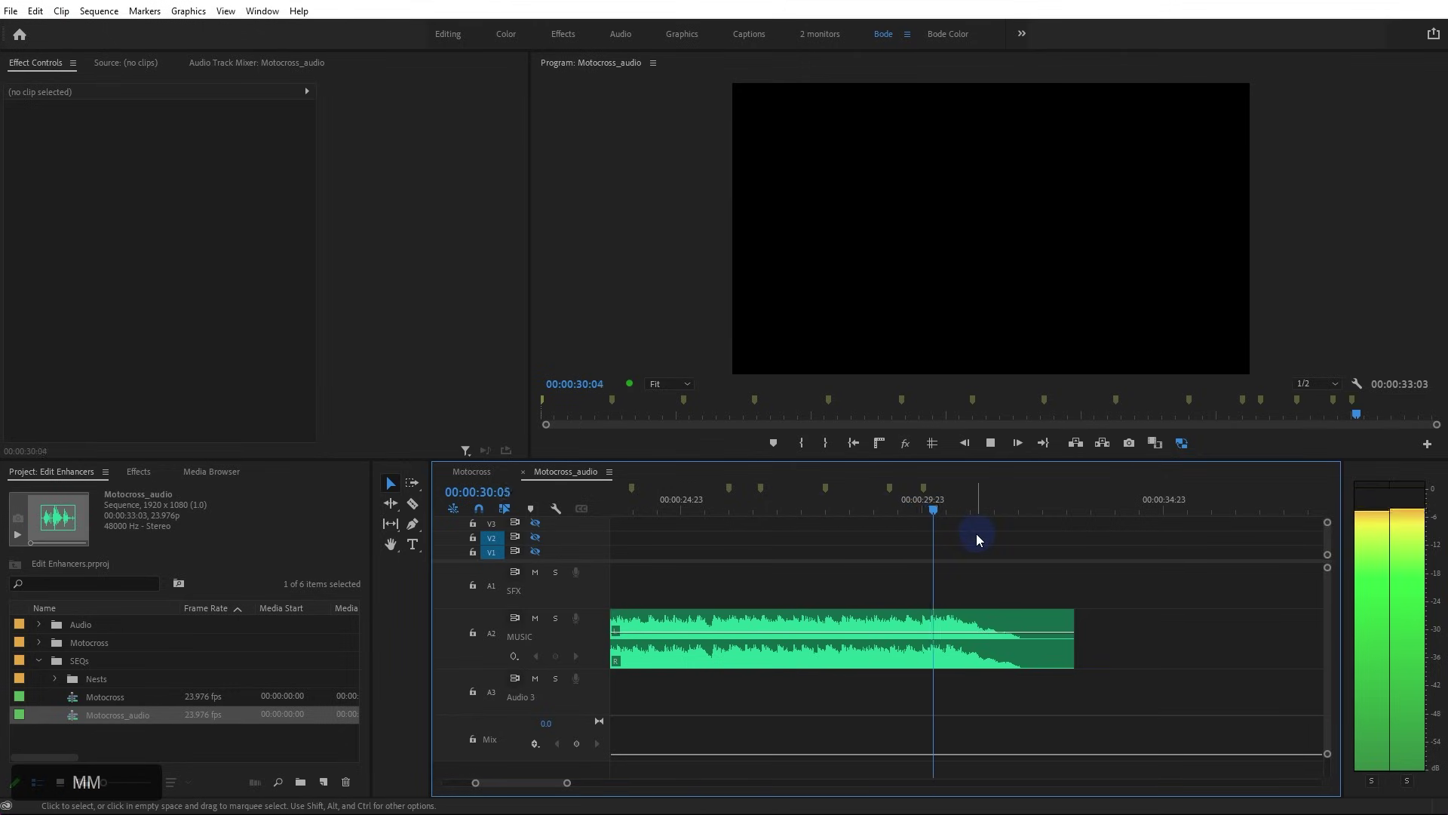
key("space")
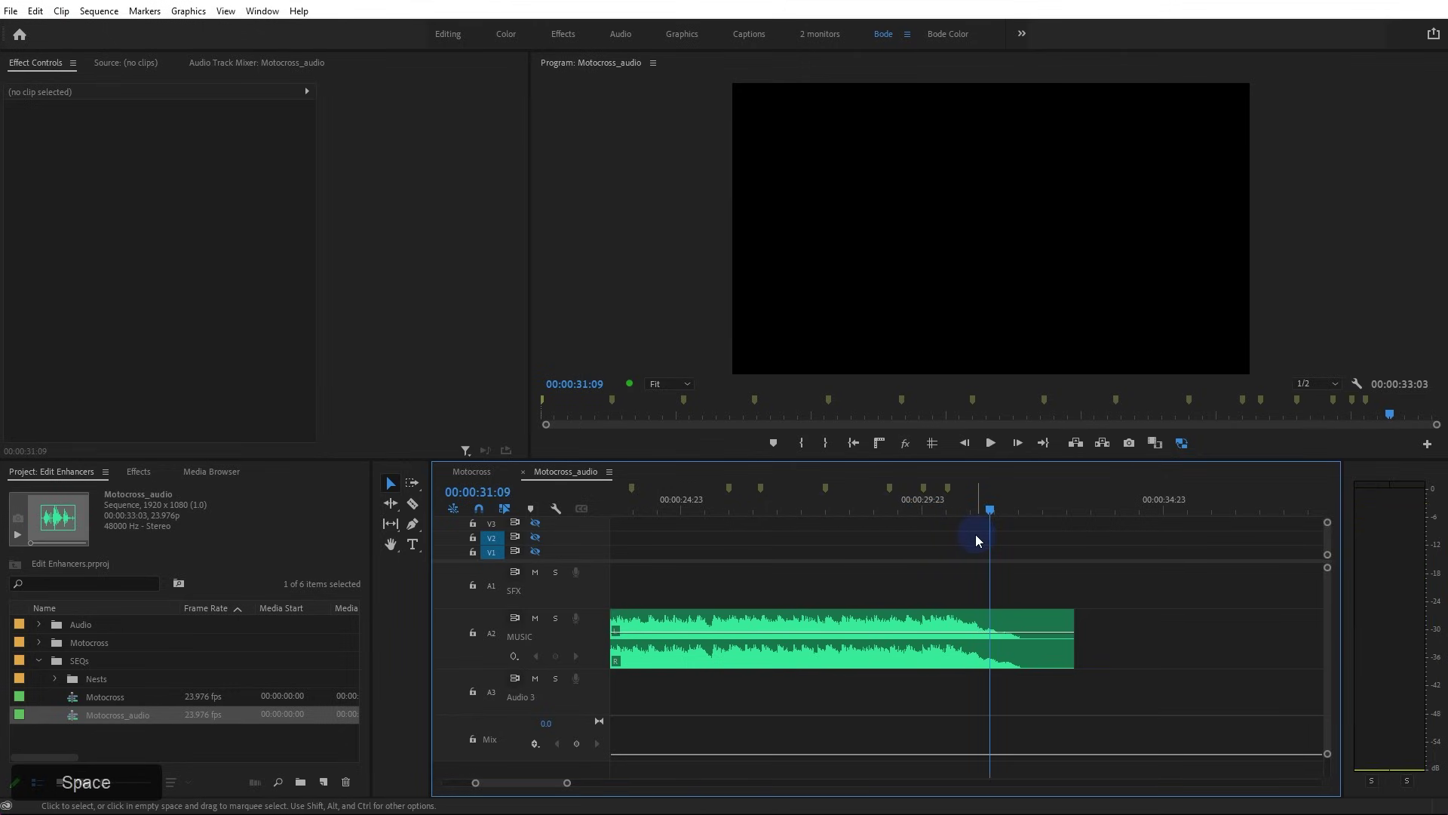
scroll(973, 532, "down", 2)
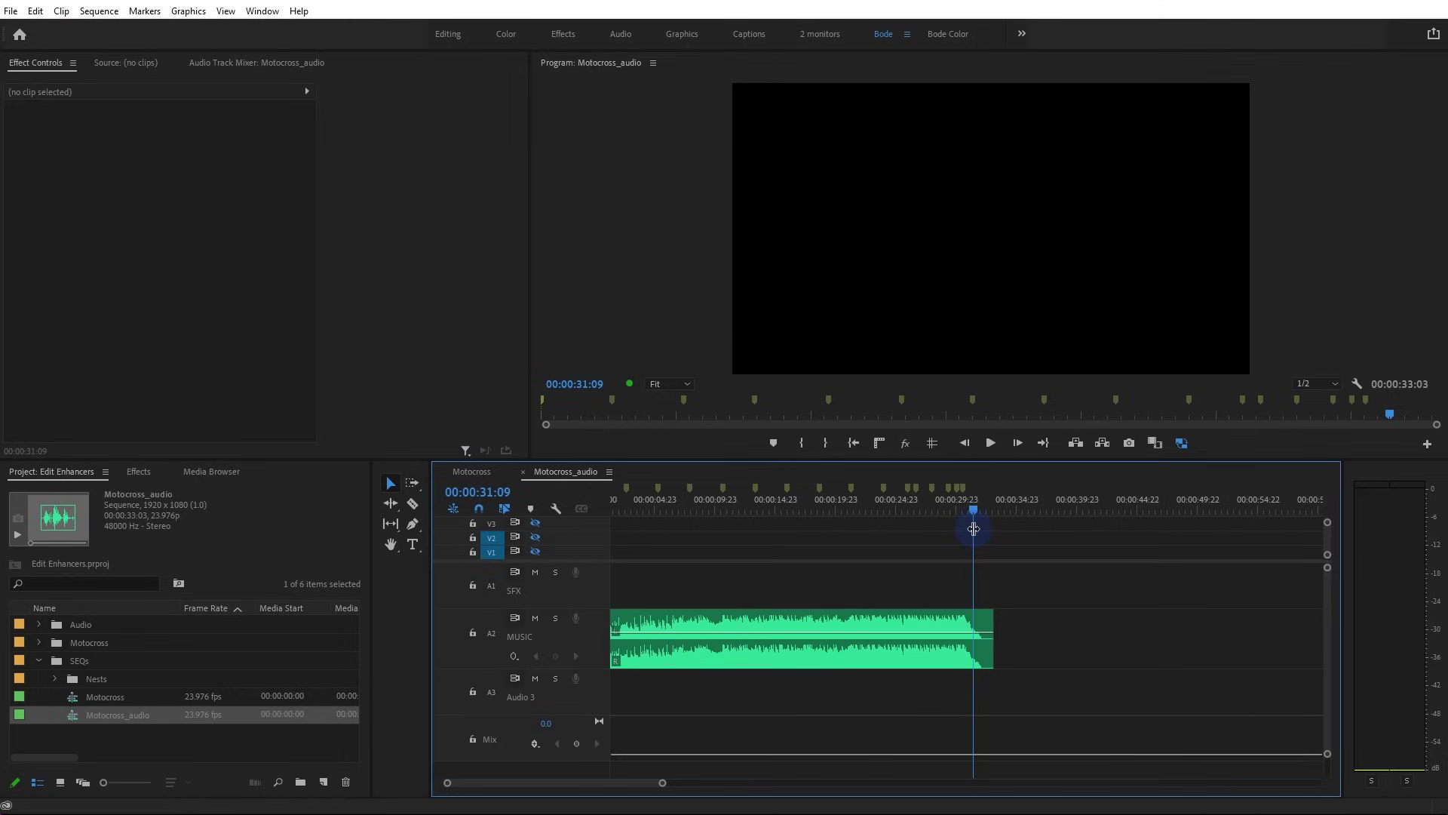
left_click_drag(972, 528, 620, 519)
key("Home")
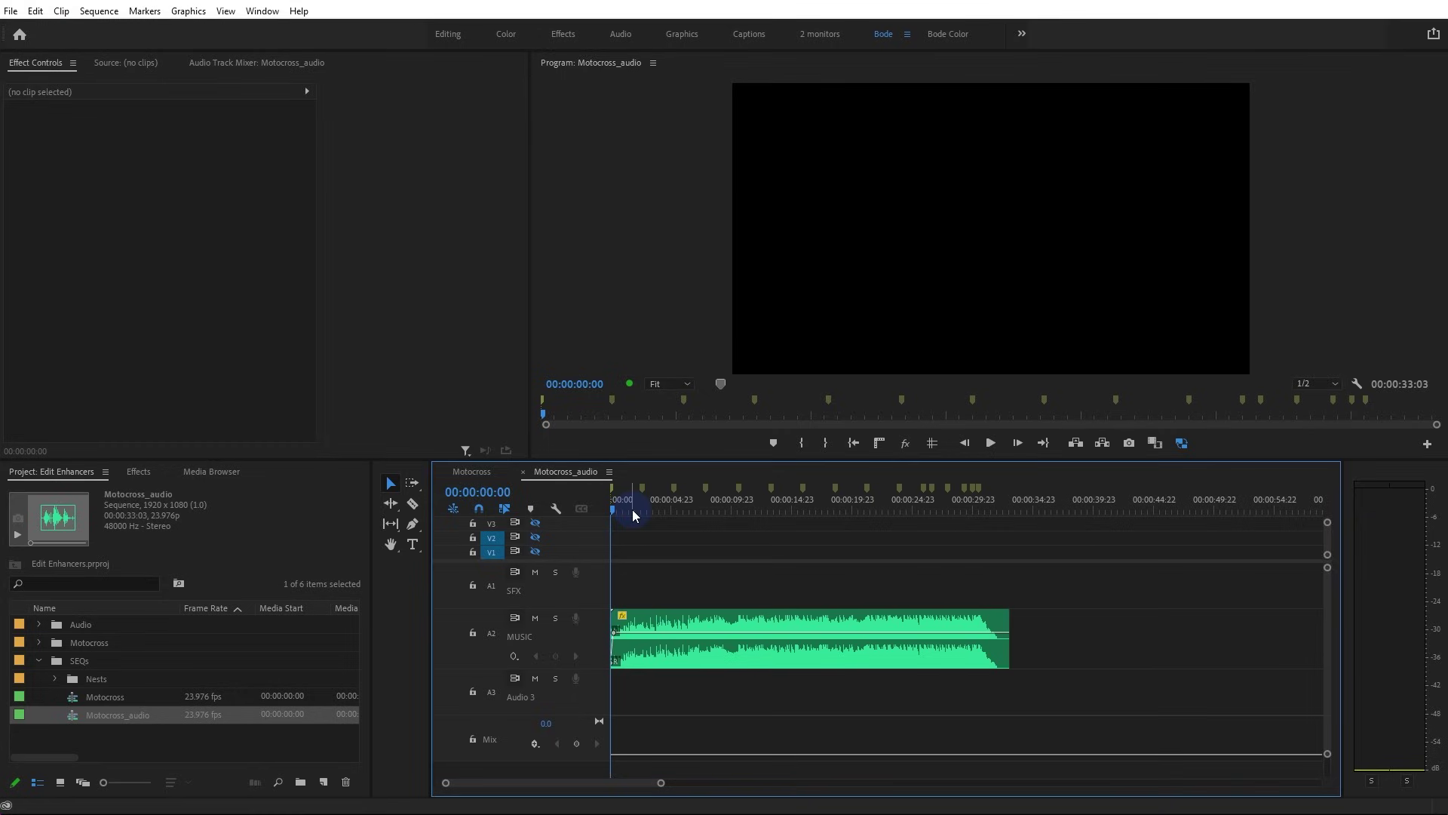
Play from the start and mark beats up to 16 seconds
key("space")
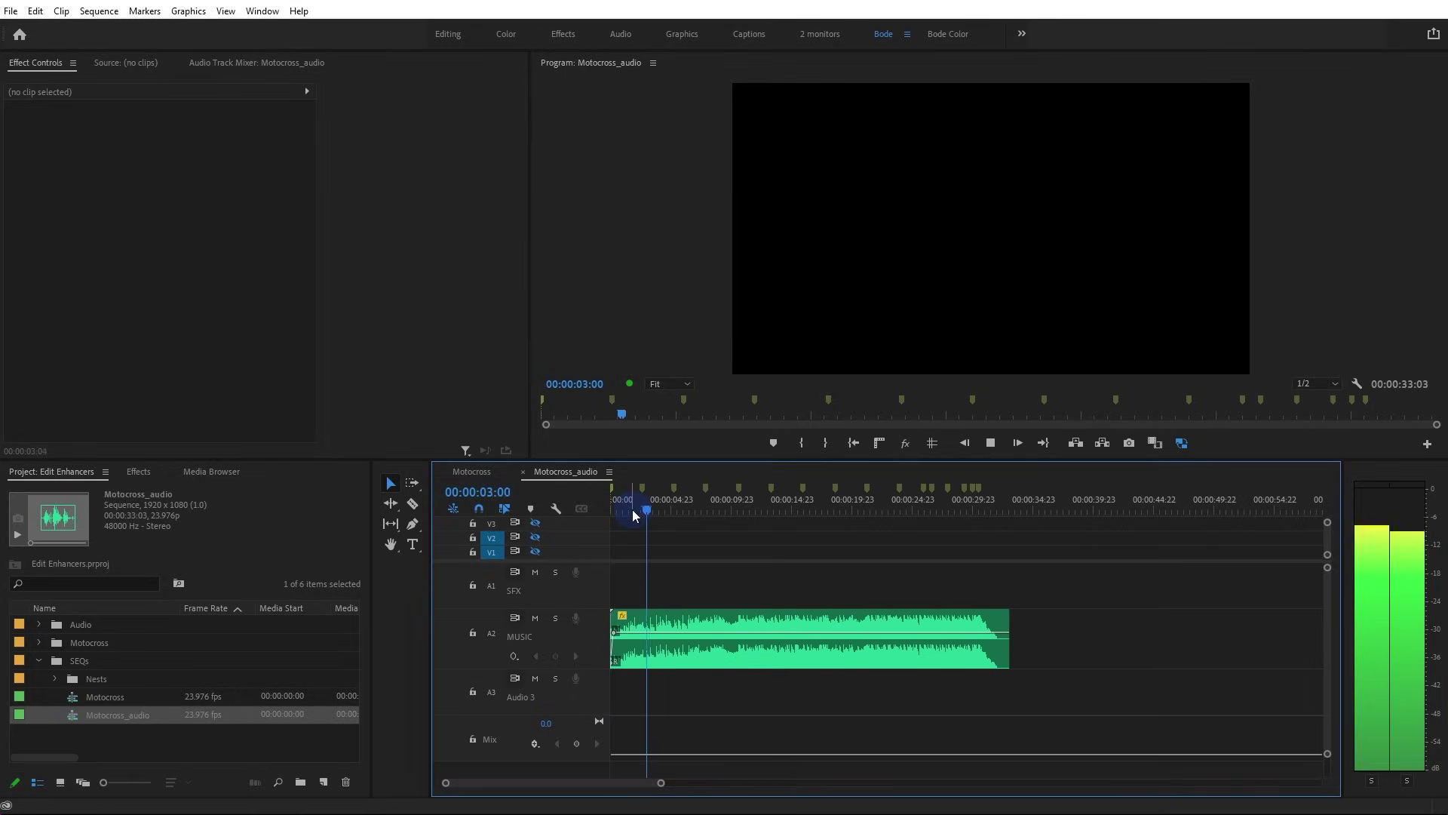
key("m")
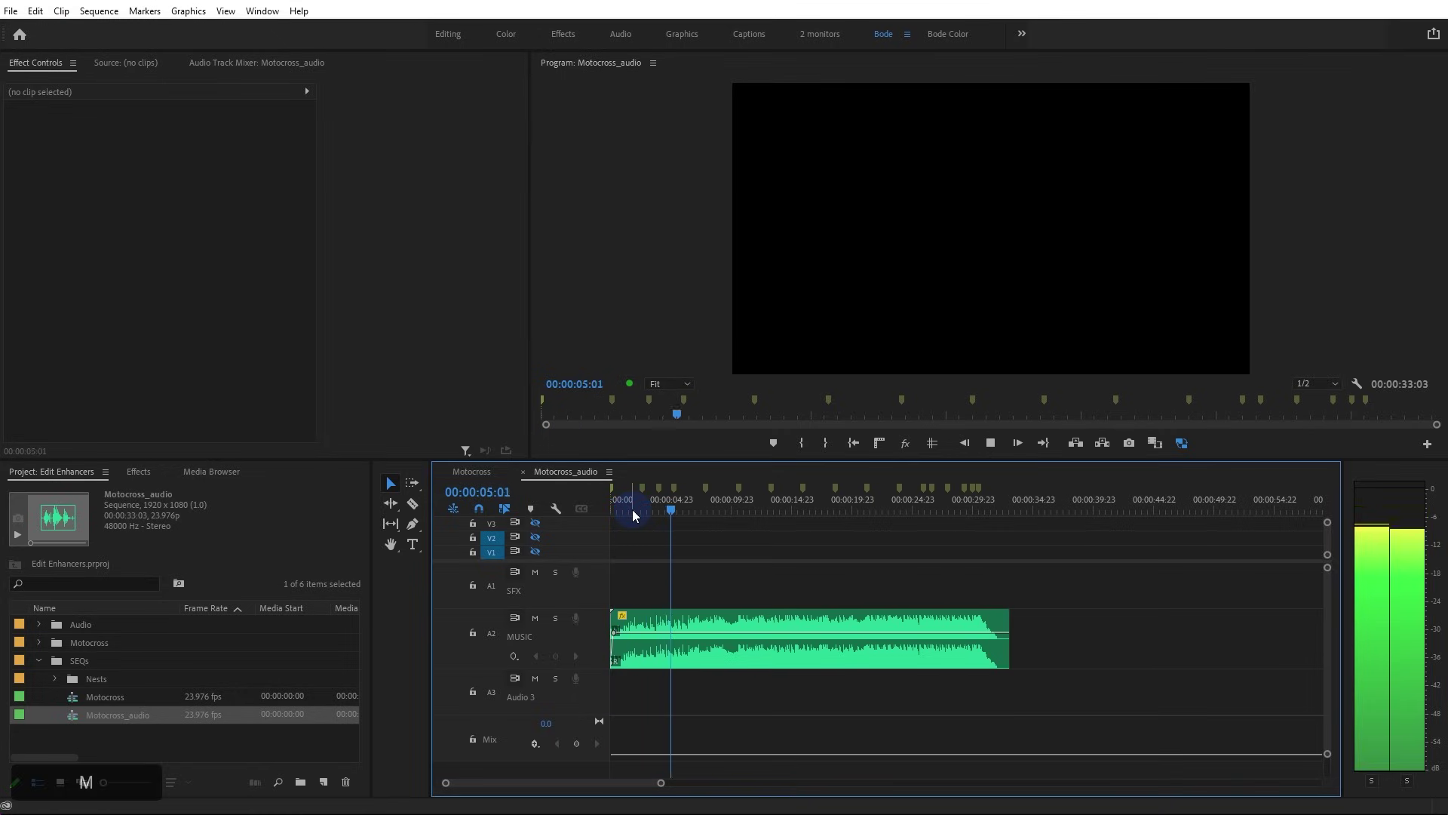
key("m")
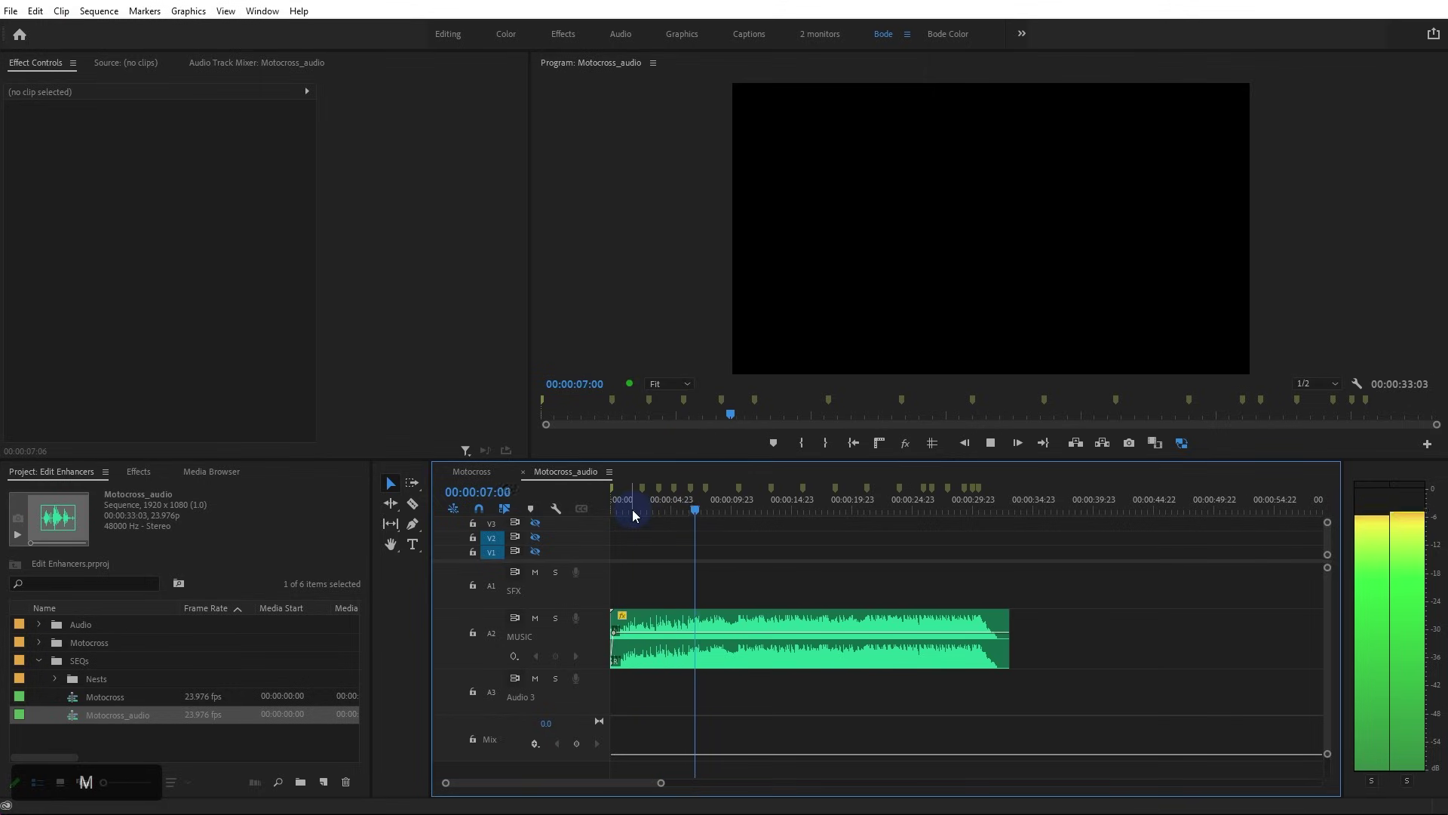
key("m")
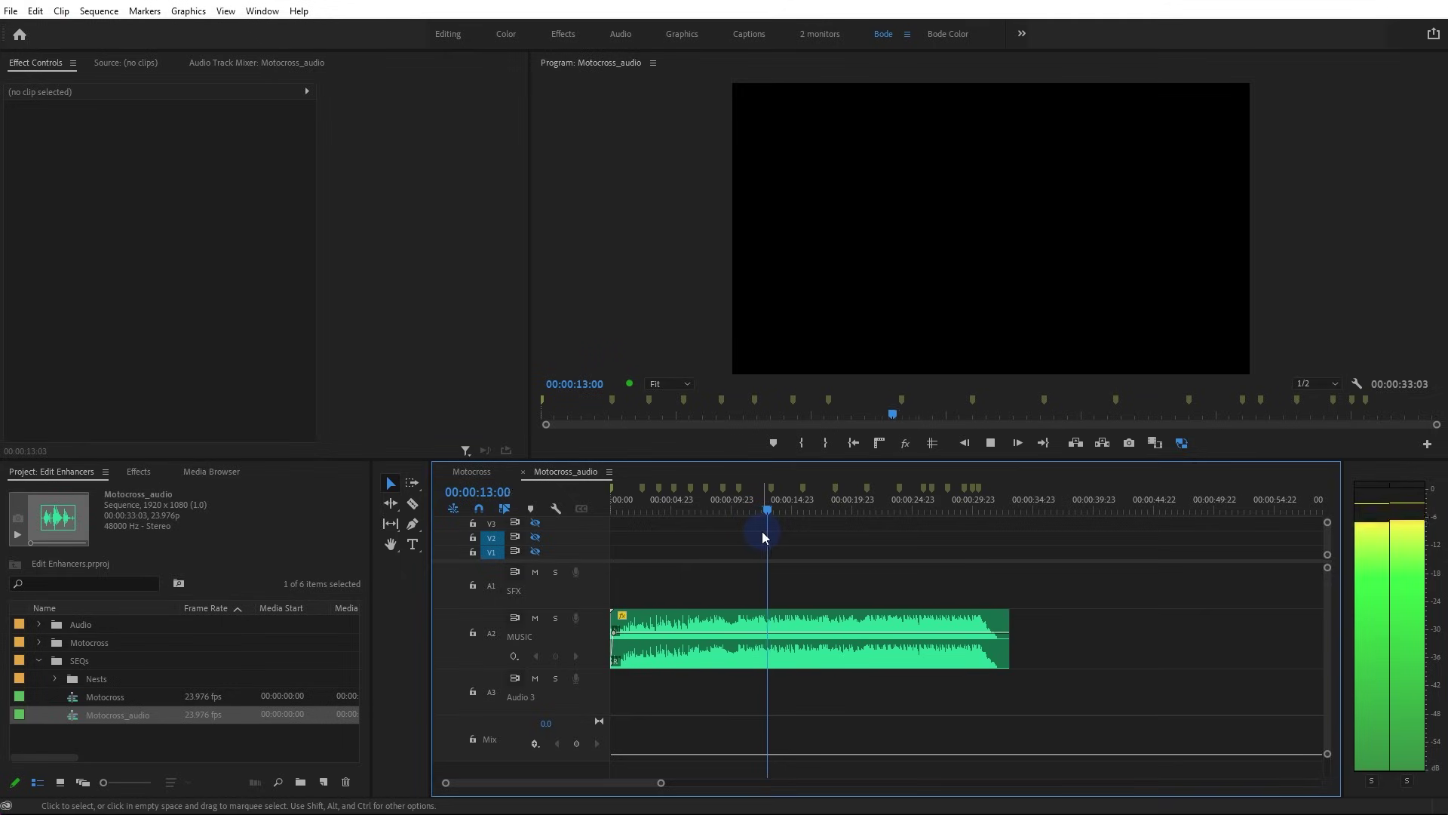
key("m")
key("m")
key("space")
Zoom in and replay from 13:09 to check the new markers, then zoom out
key("equal")
key("equal")
key("equal")
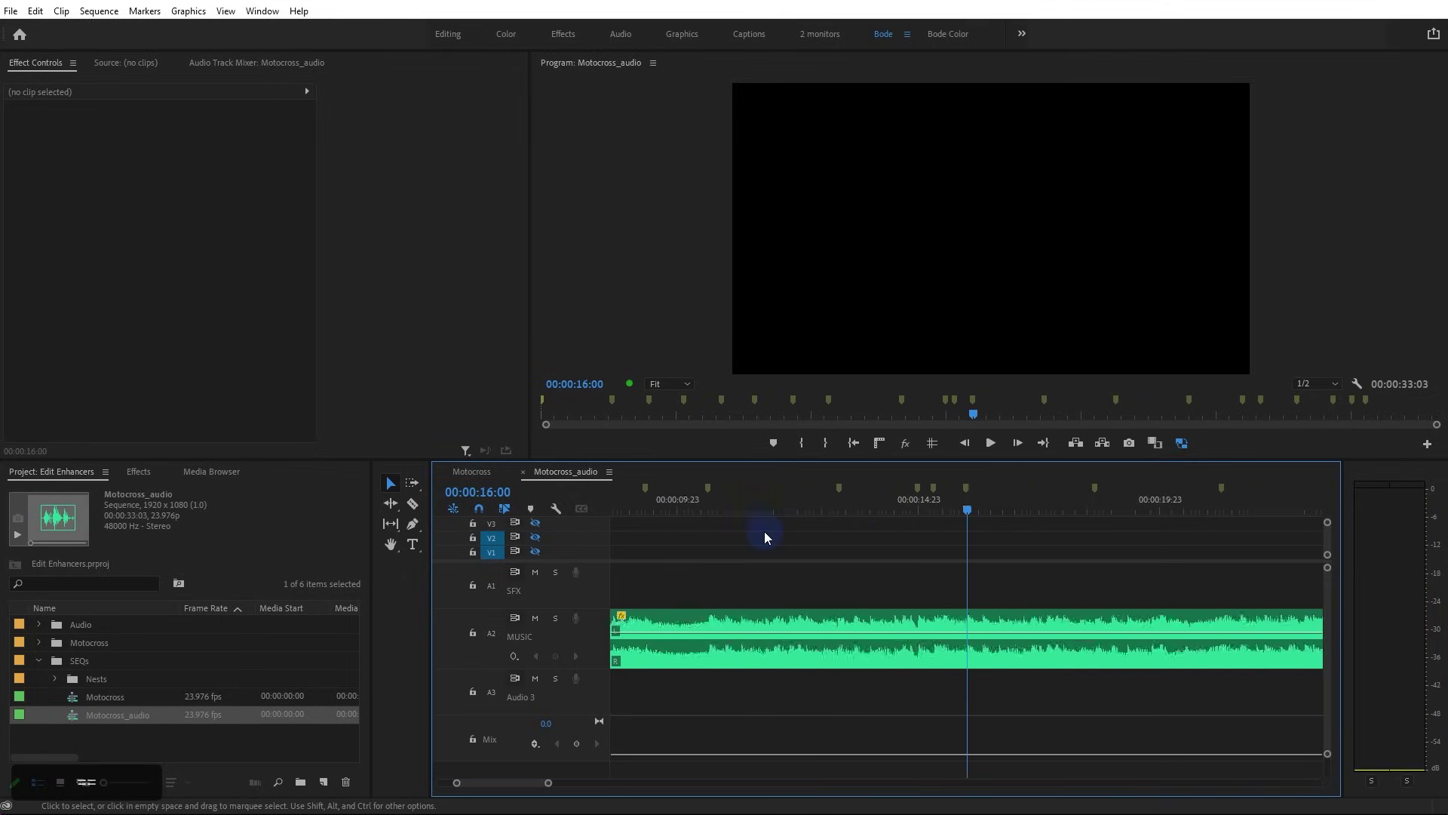
left_click_drag(722, 506, 716, 511)
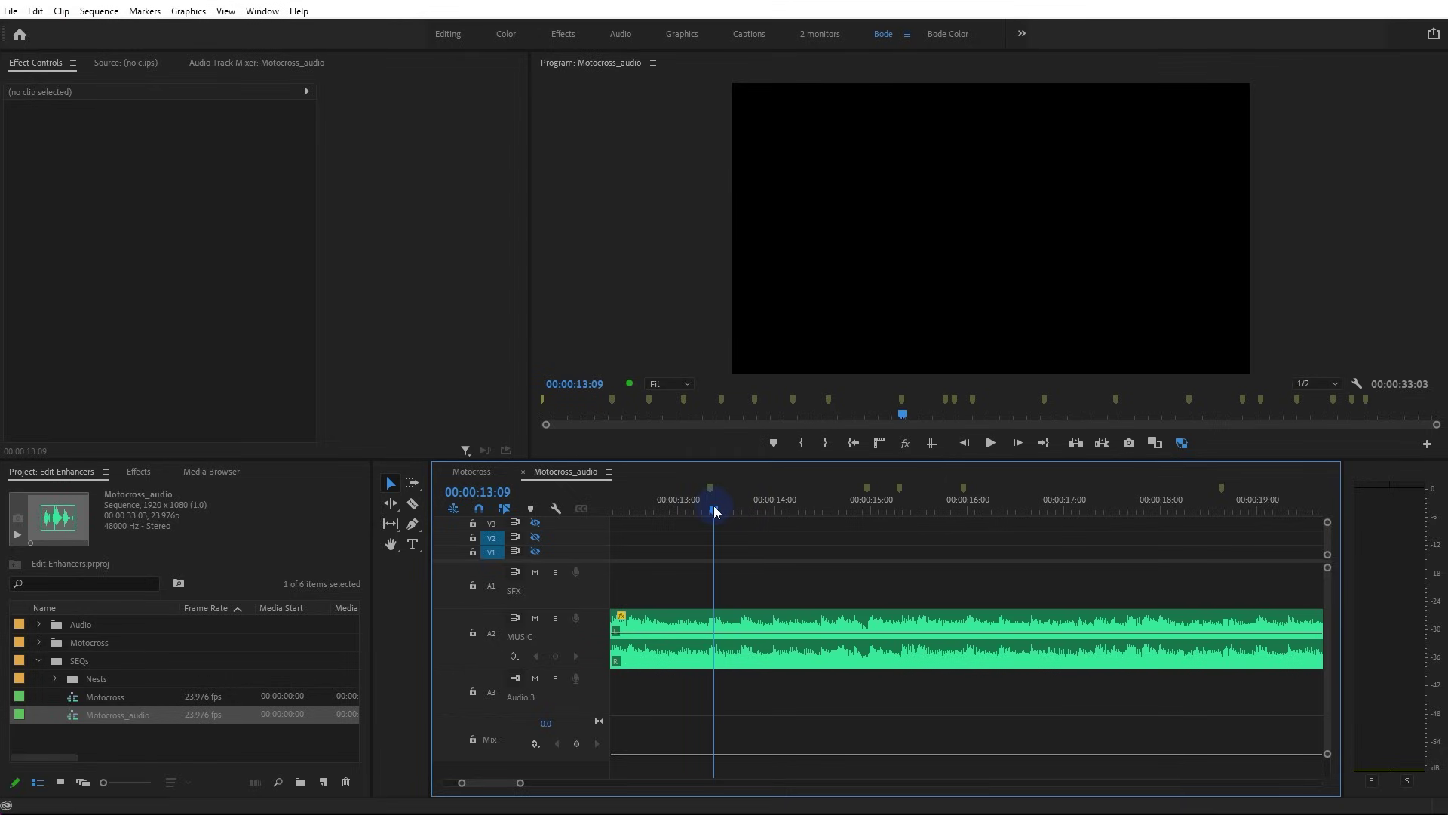
key("space")
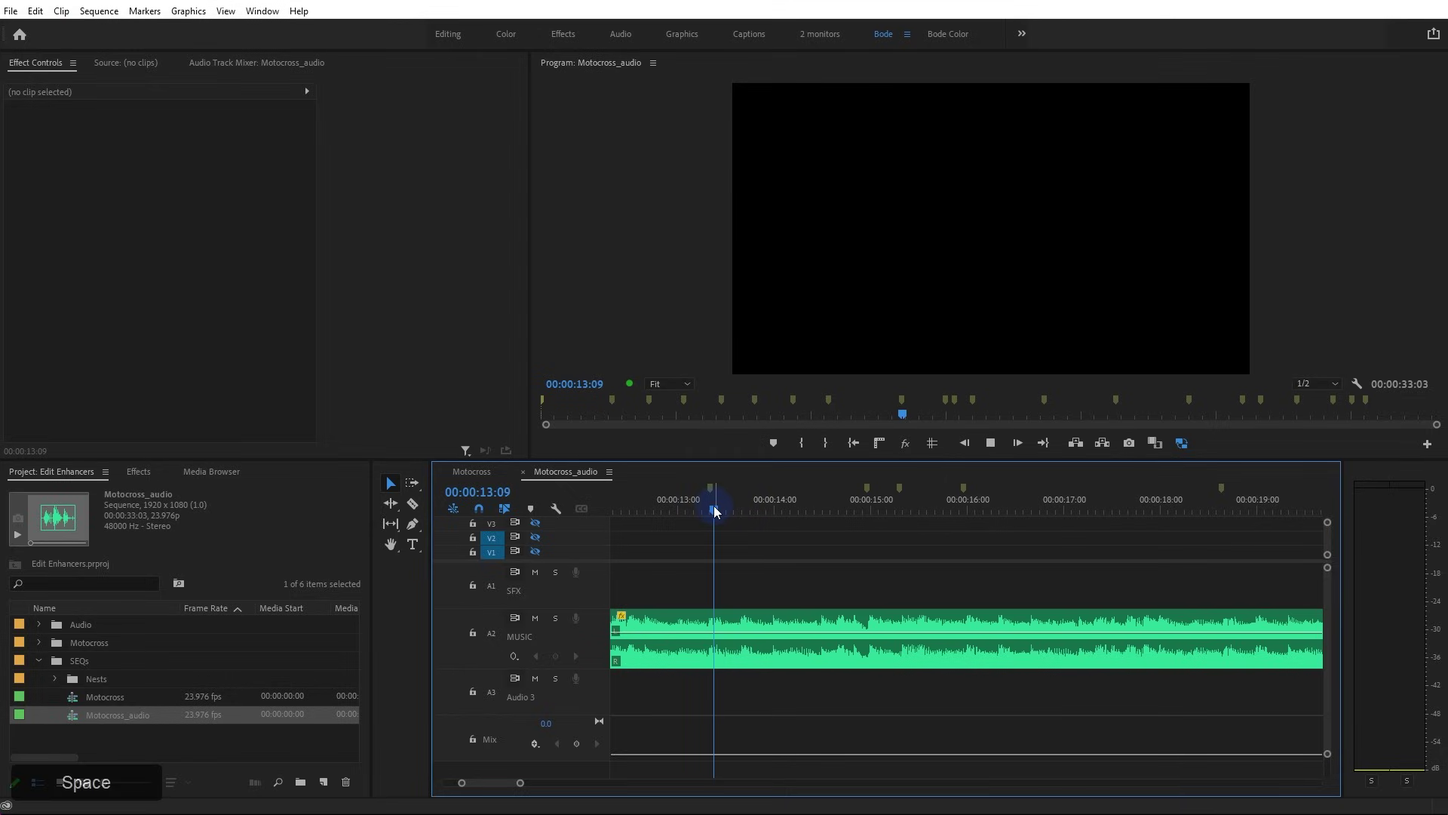
key("space")
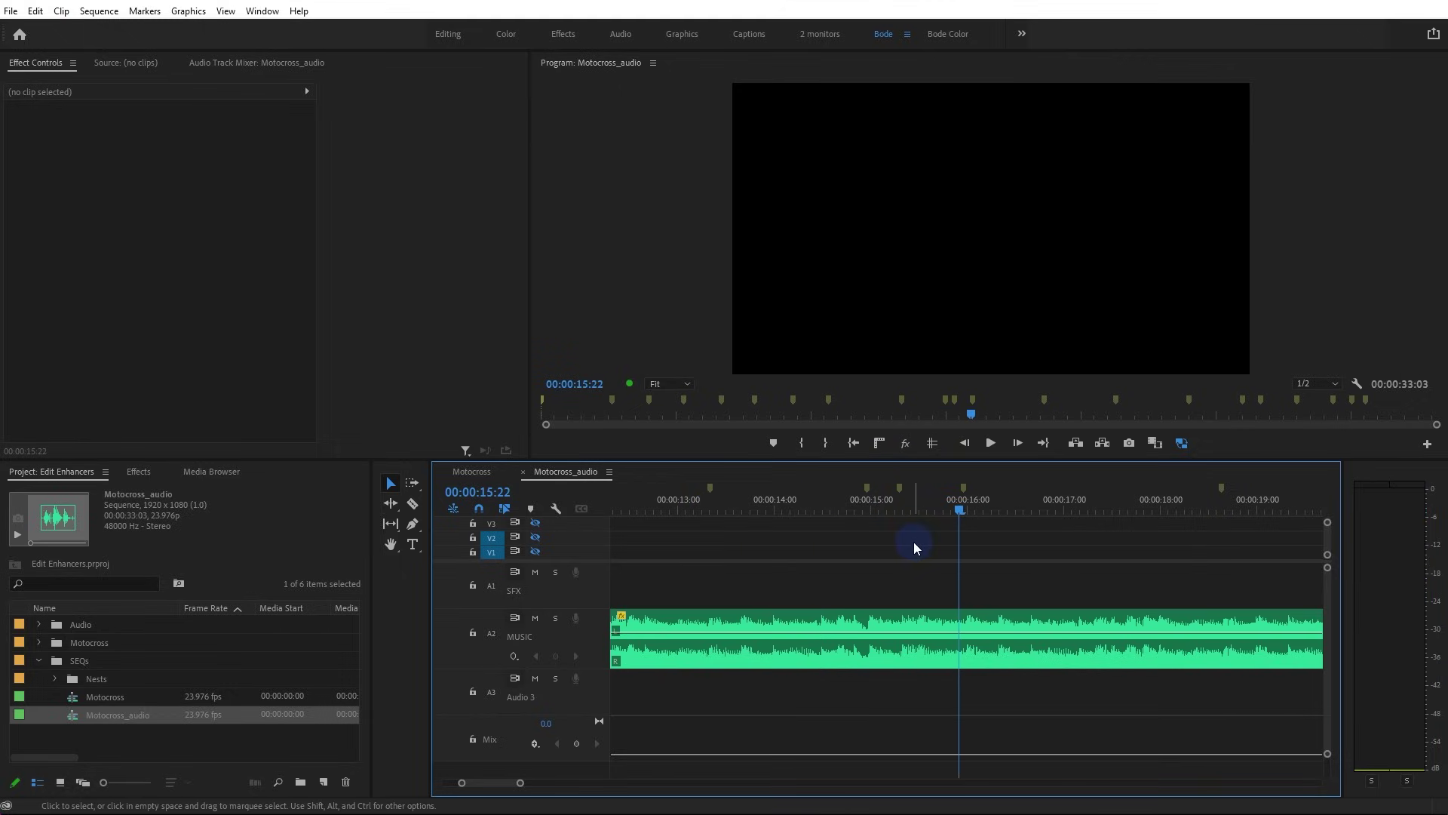
scroll(914, 544, "down", 4, "alt")
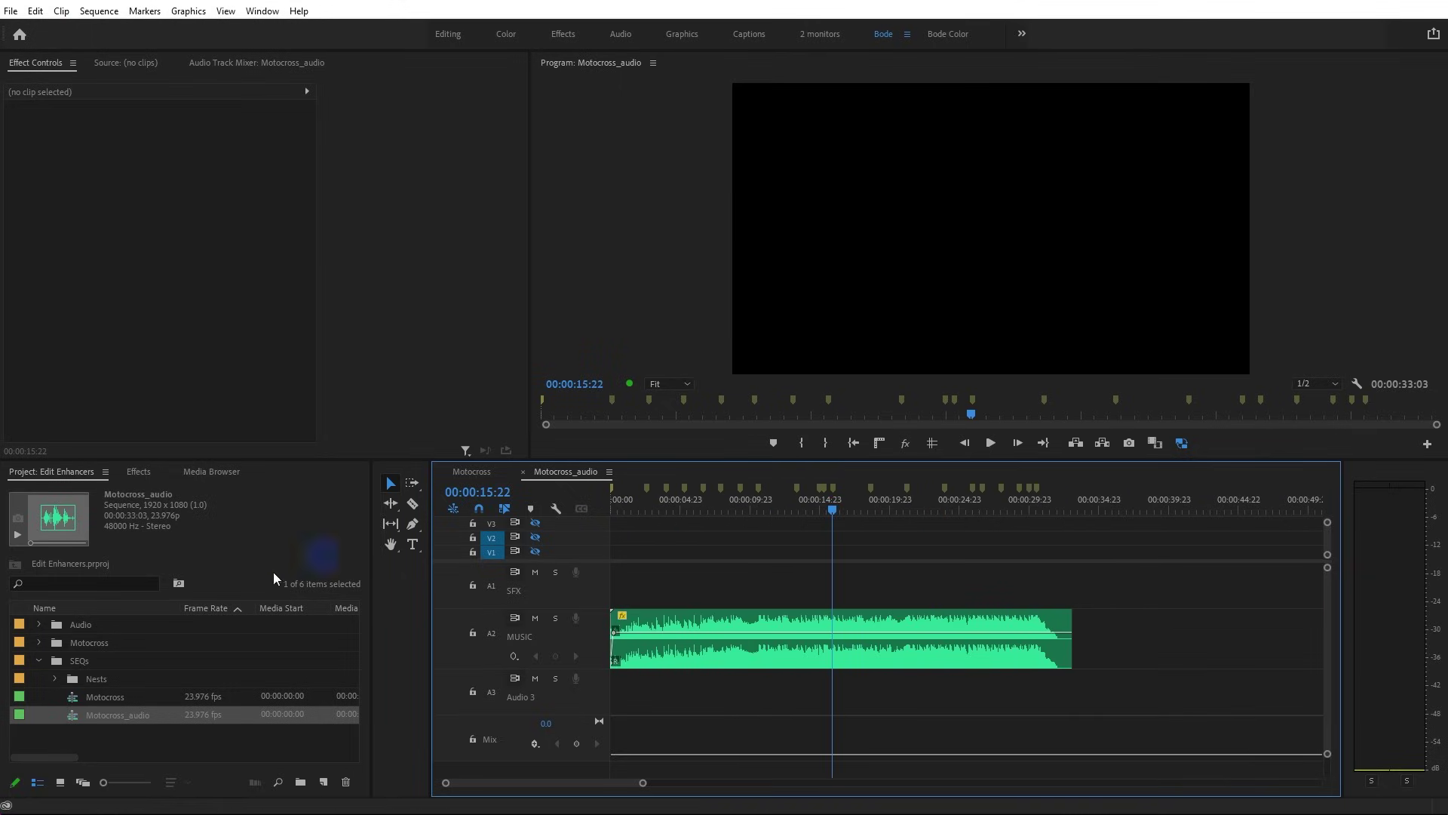
Expand the Motocross bin and select all 16 motocross clips
left_click(41, 644)
left_click(101, 663)
scroll(113, 679, "down", 5)
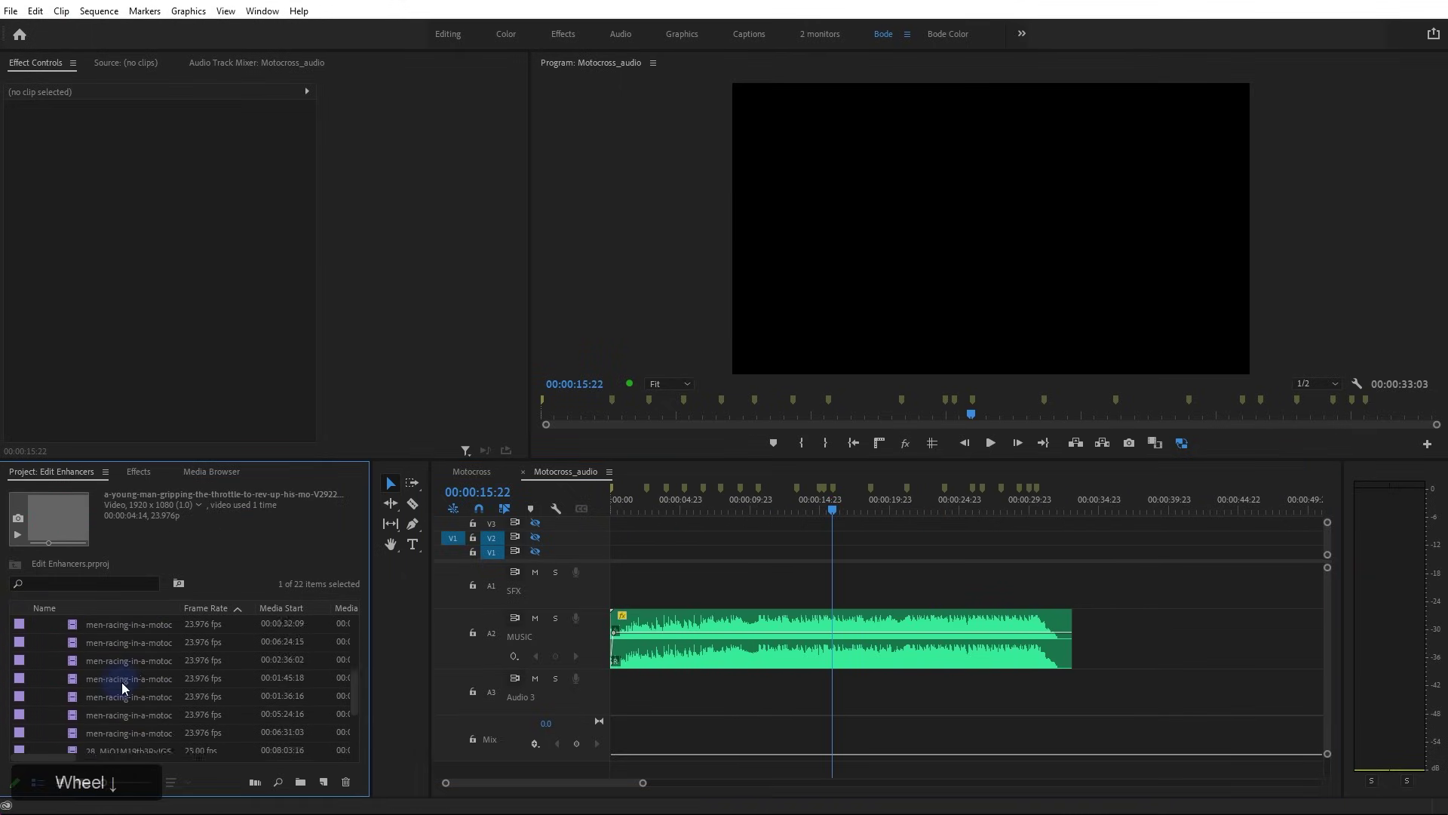
left_click(142, 660, "shift")
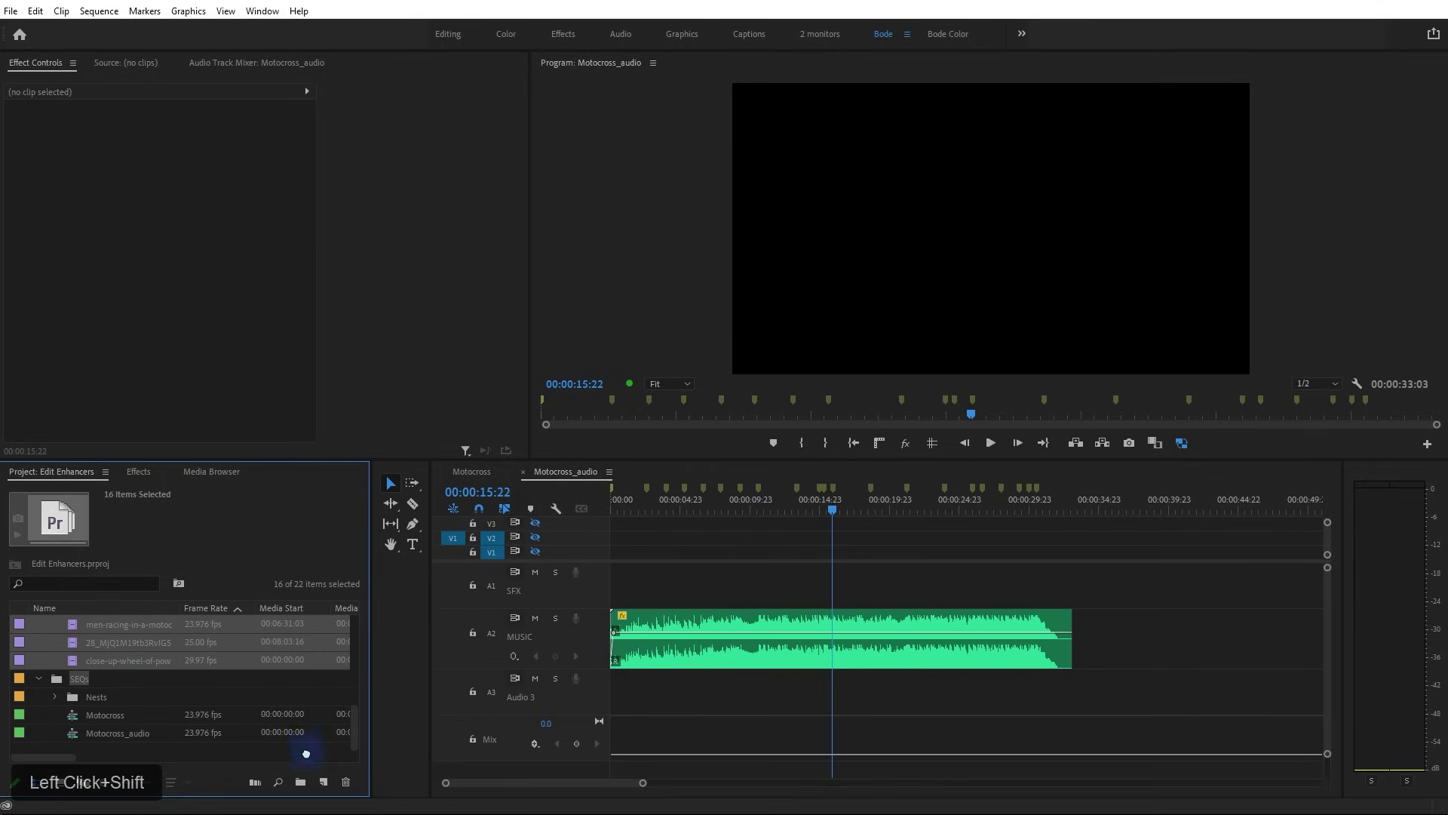
Automate the clips to the sequence in Selection Order, placed At Unnumbered Markers
left_click(255, 783)
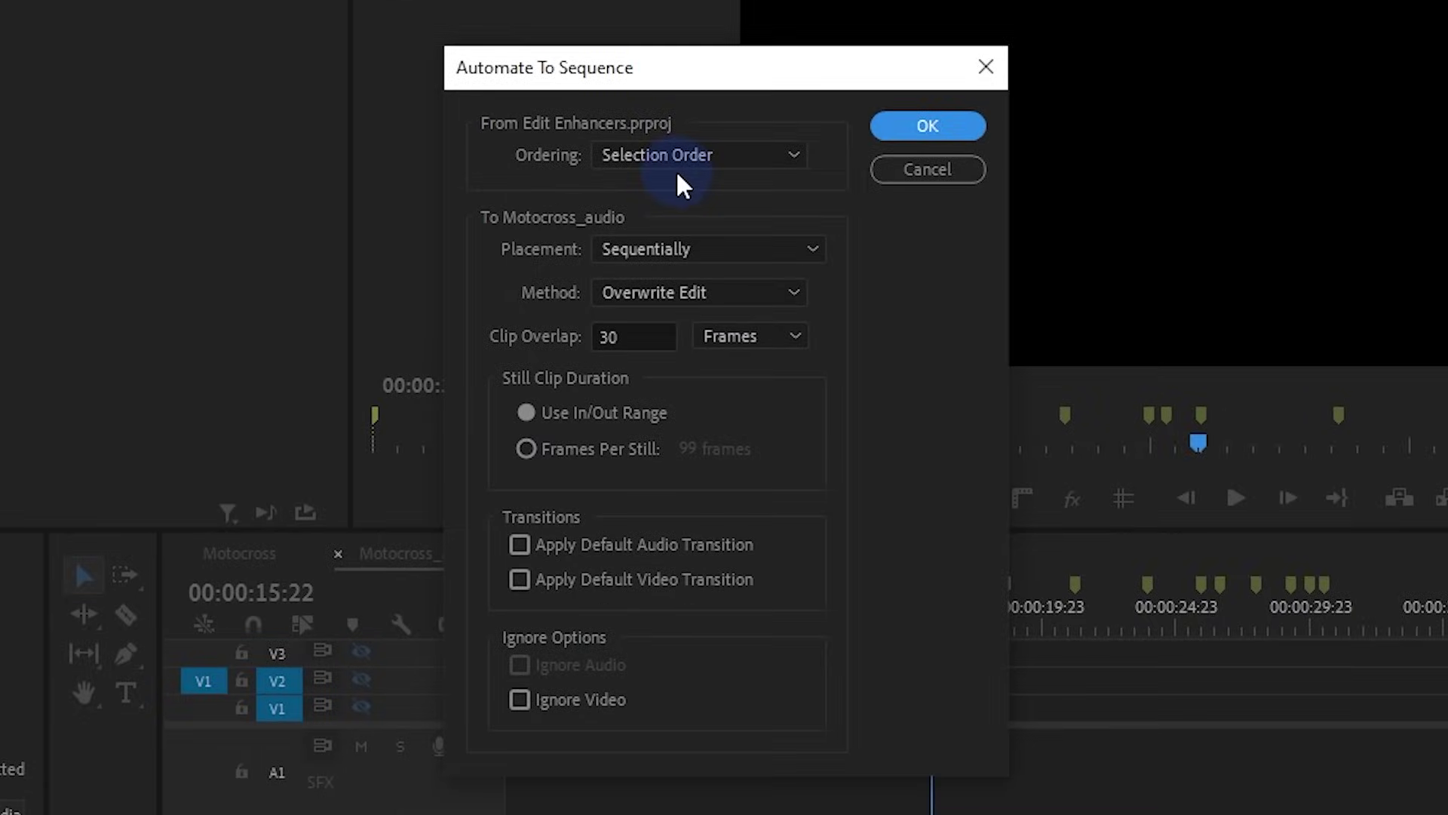
left_click(702, 262)
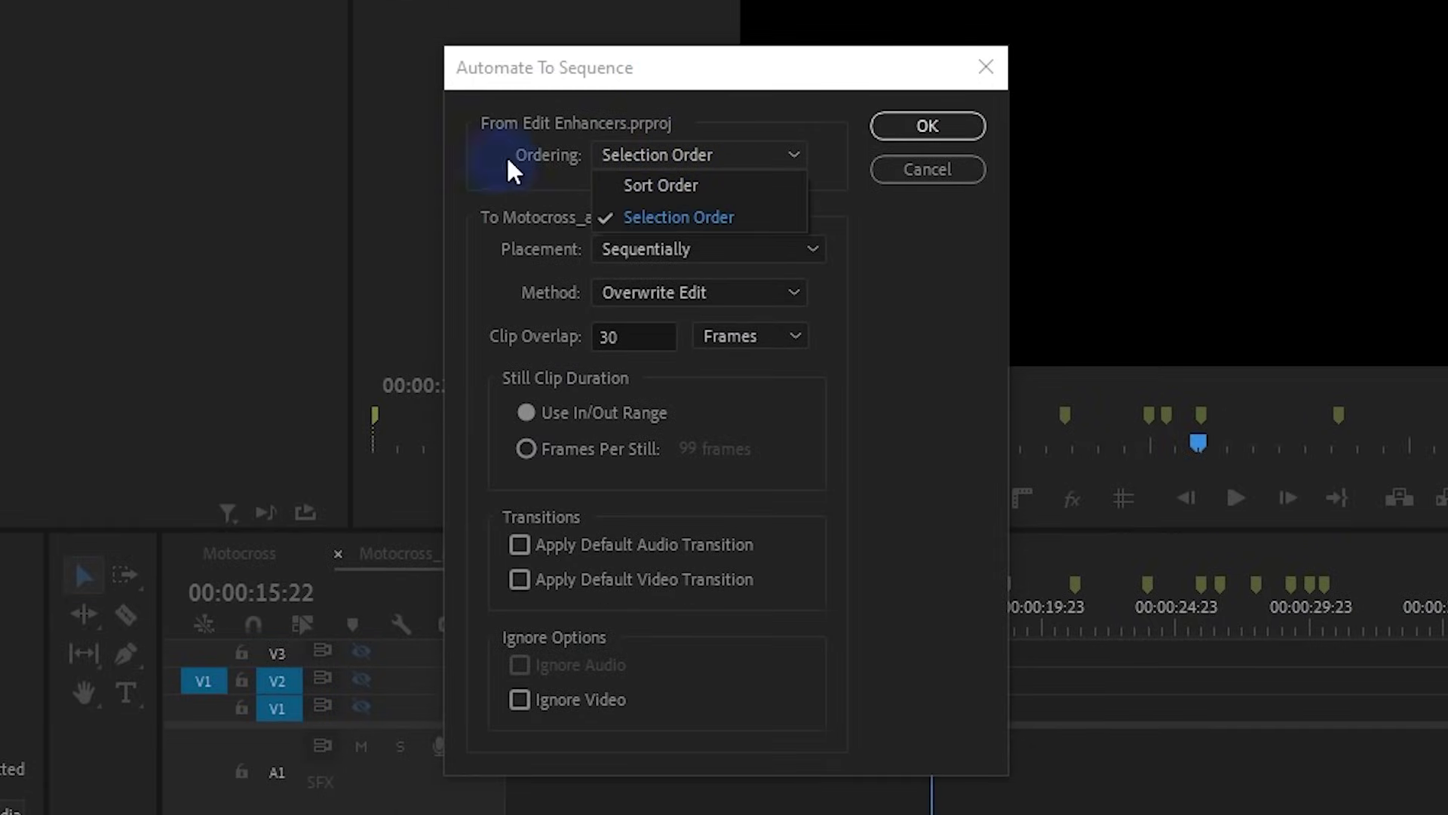
left_click(530, 185)
left_click(653, 149)
left_click(459, 180)
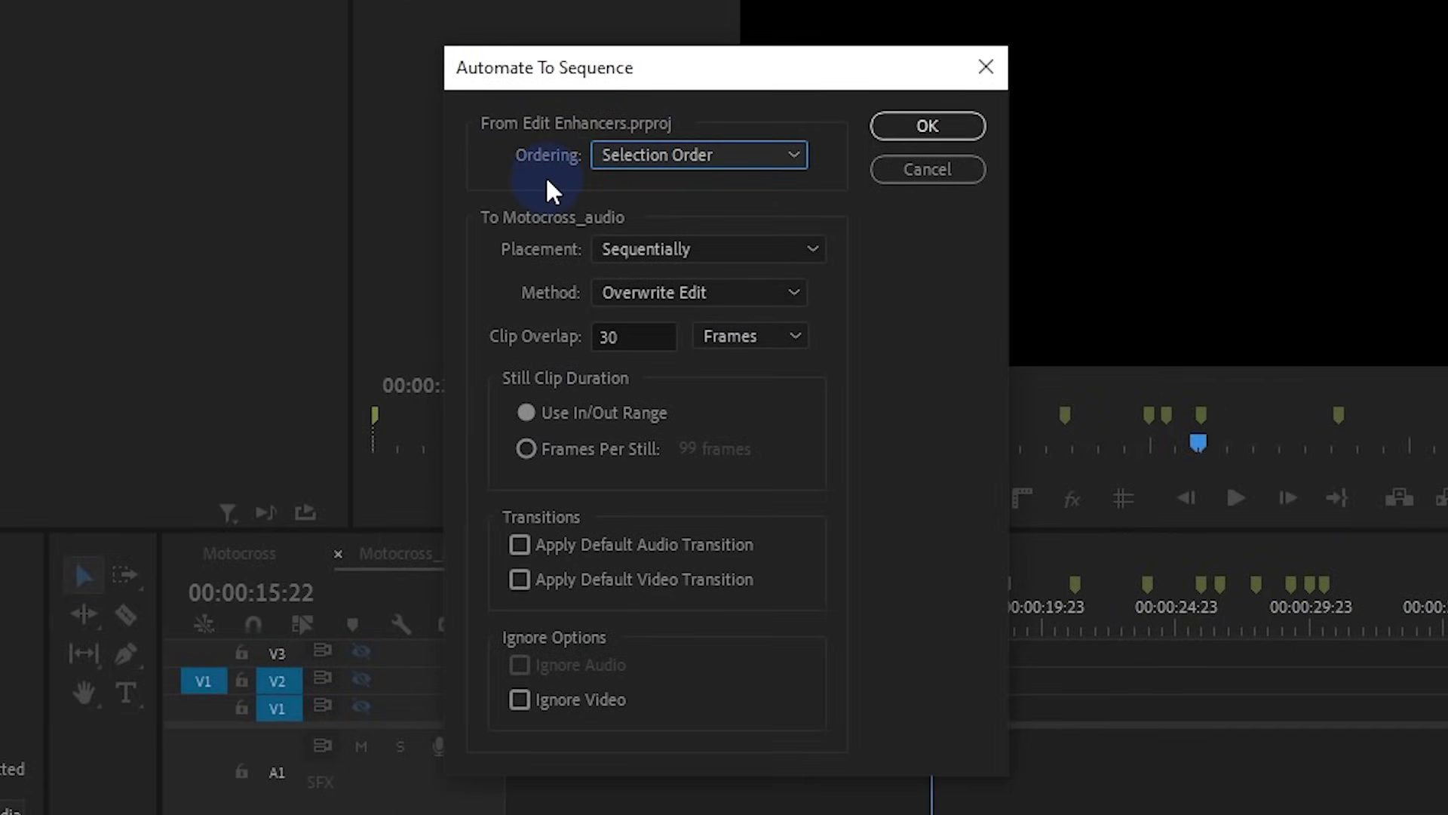
left_click(632, 256)
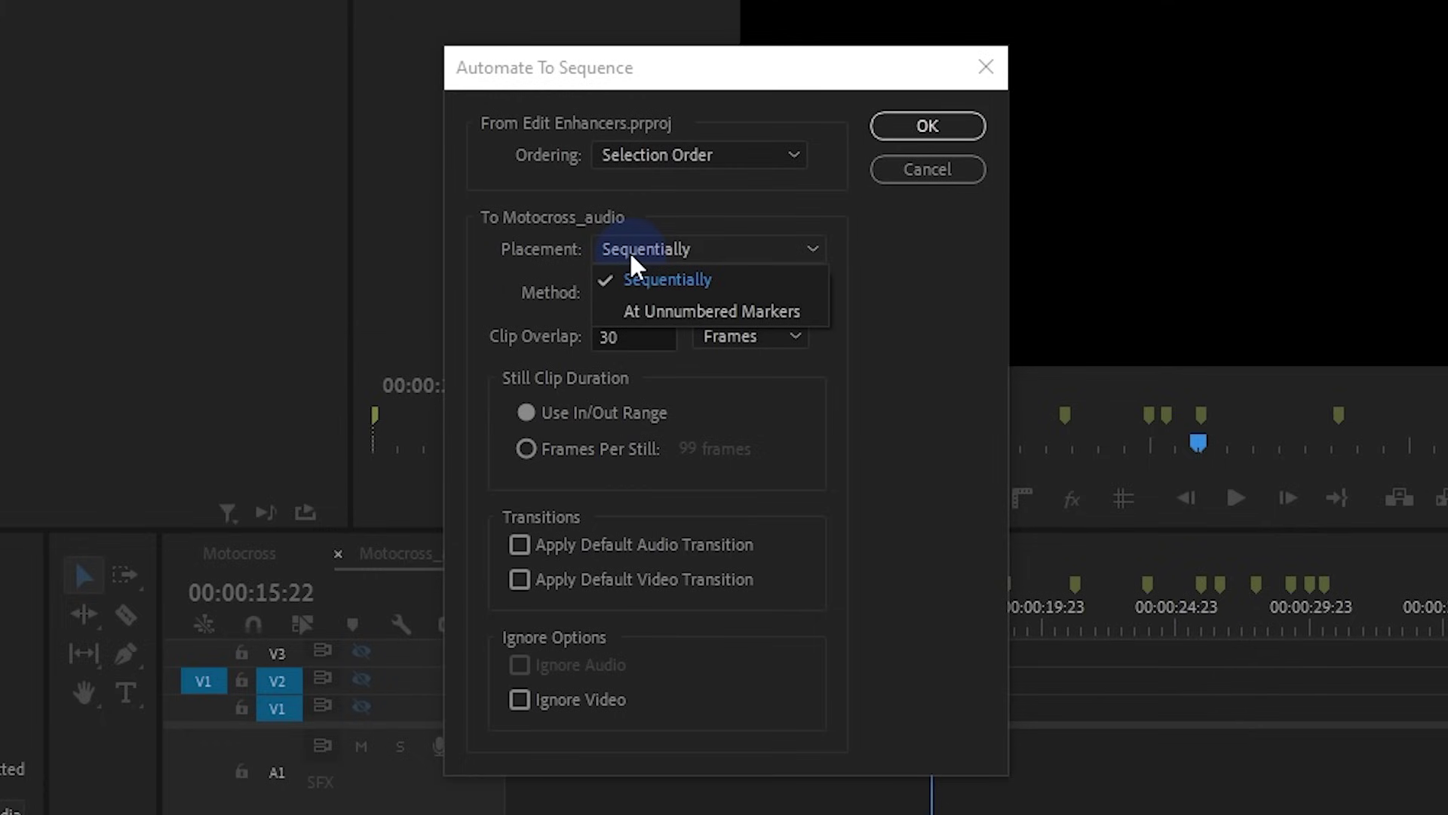
left_click(643, 312)
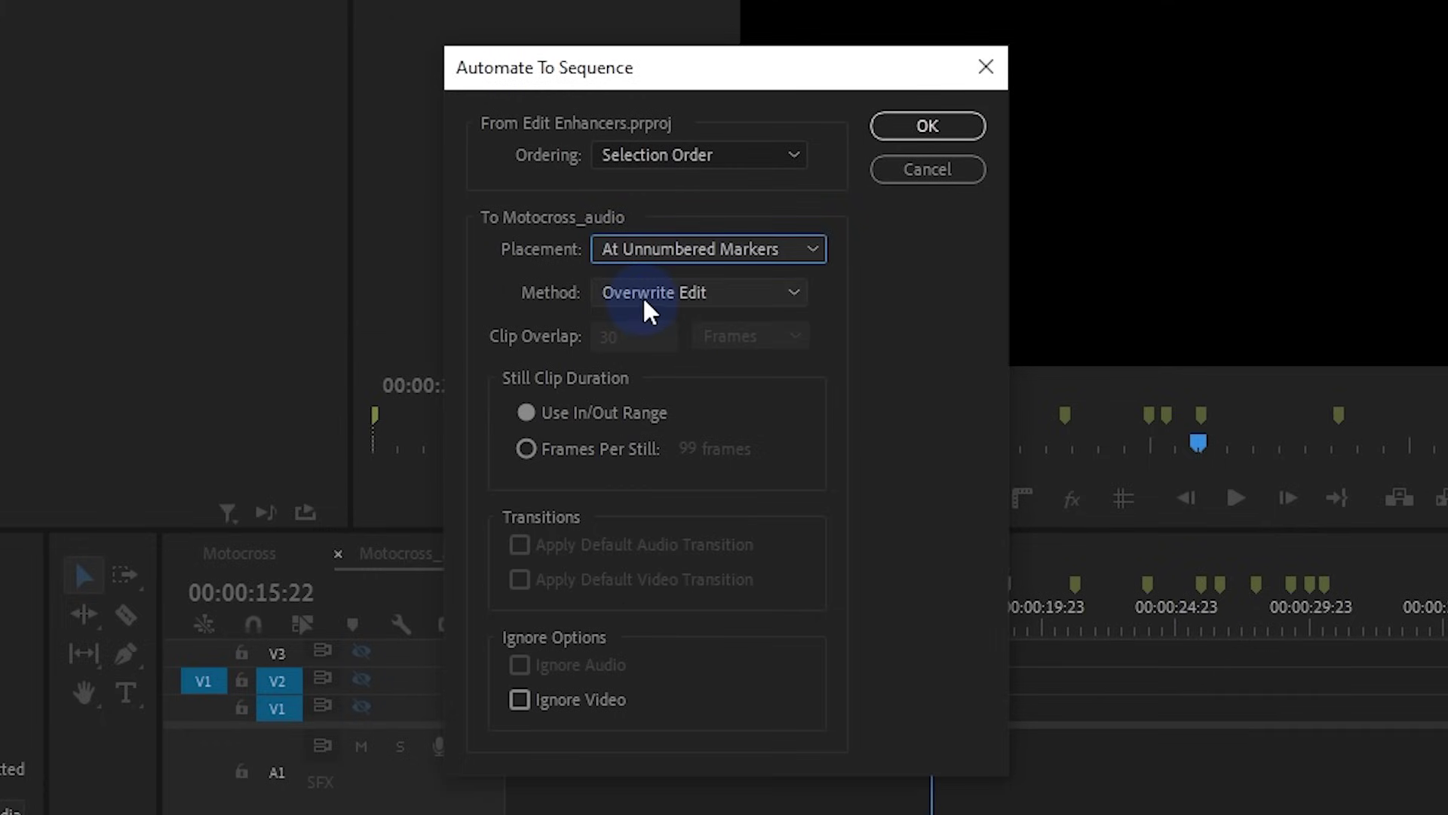
left_click(924, 129)
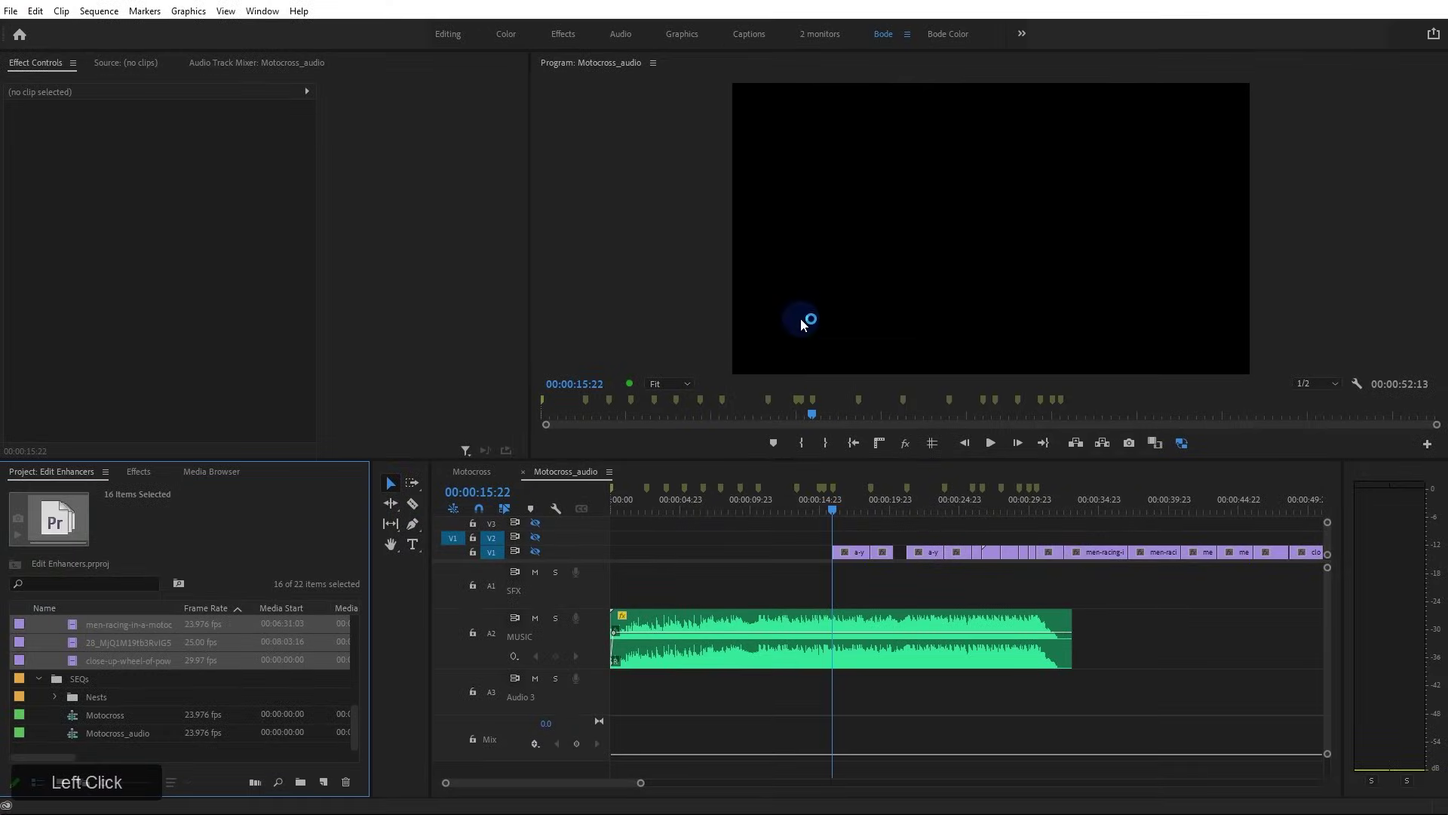
Undo the automatic placement and return the playhead to the sequence start
key("ctrl+z")
left_click(779, 509)
key("Home")
left_click(255, 782)
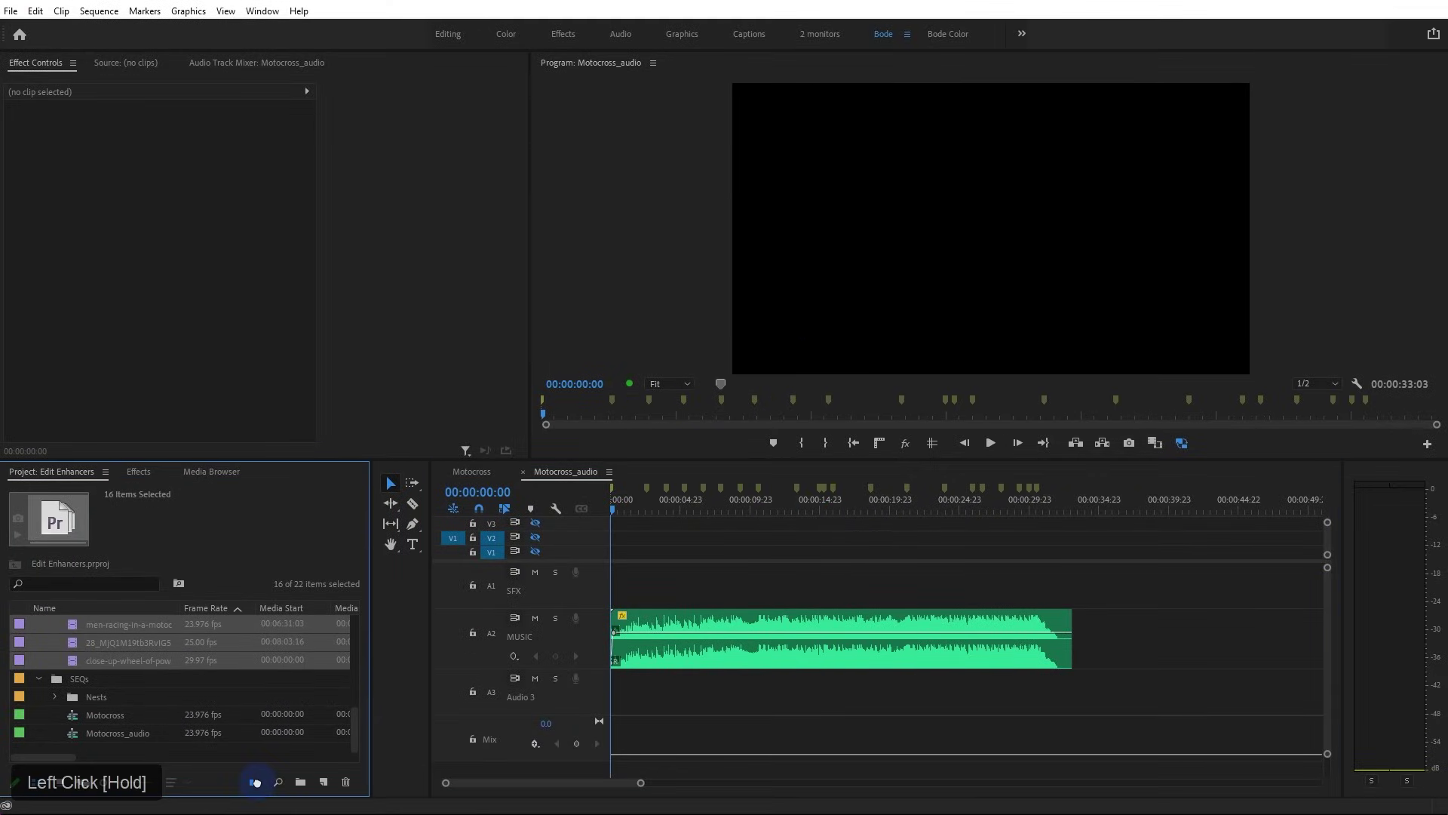
Confirm Automate To Sequence so the clips land on V1 at the markers, then inspect one clip
left_click(843, 252)
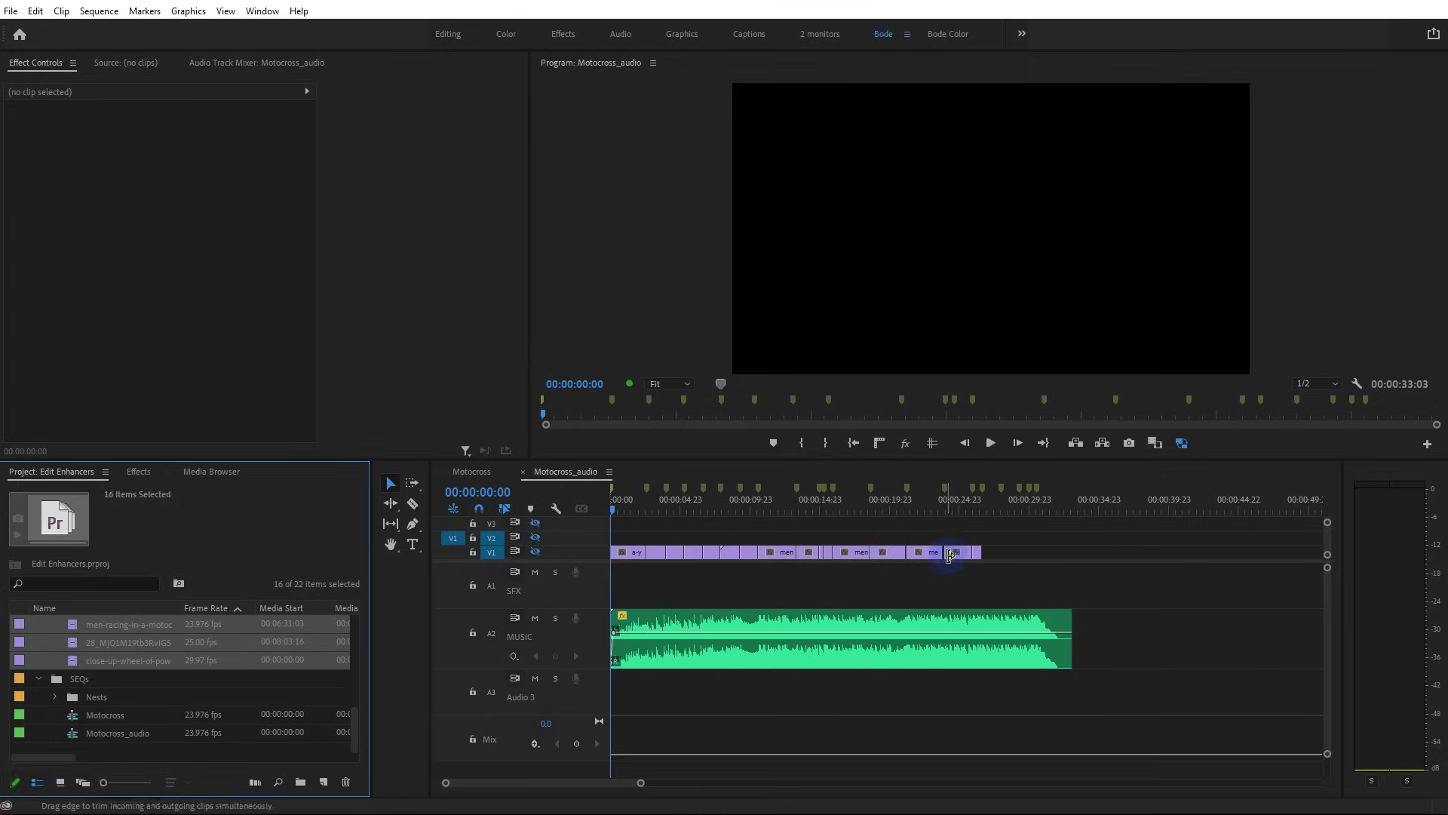
scroll(919, 541, "up", 5)
left_click(920, 552)
left_click_drag(808, 556, 807, 559)
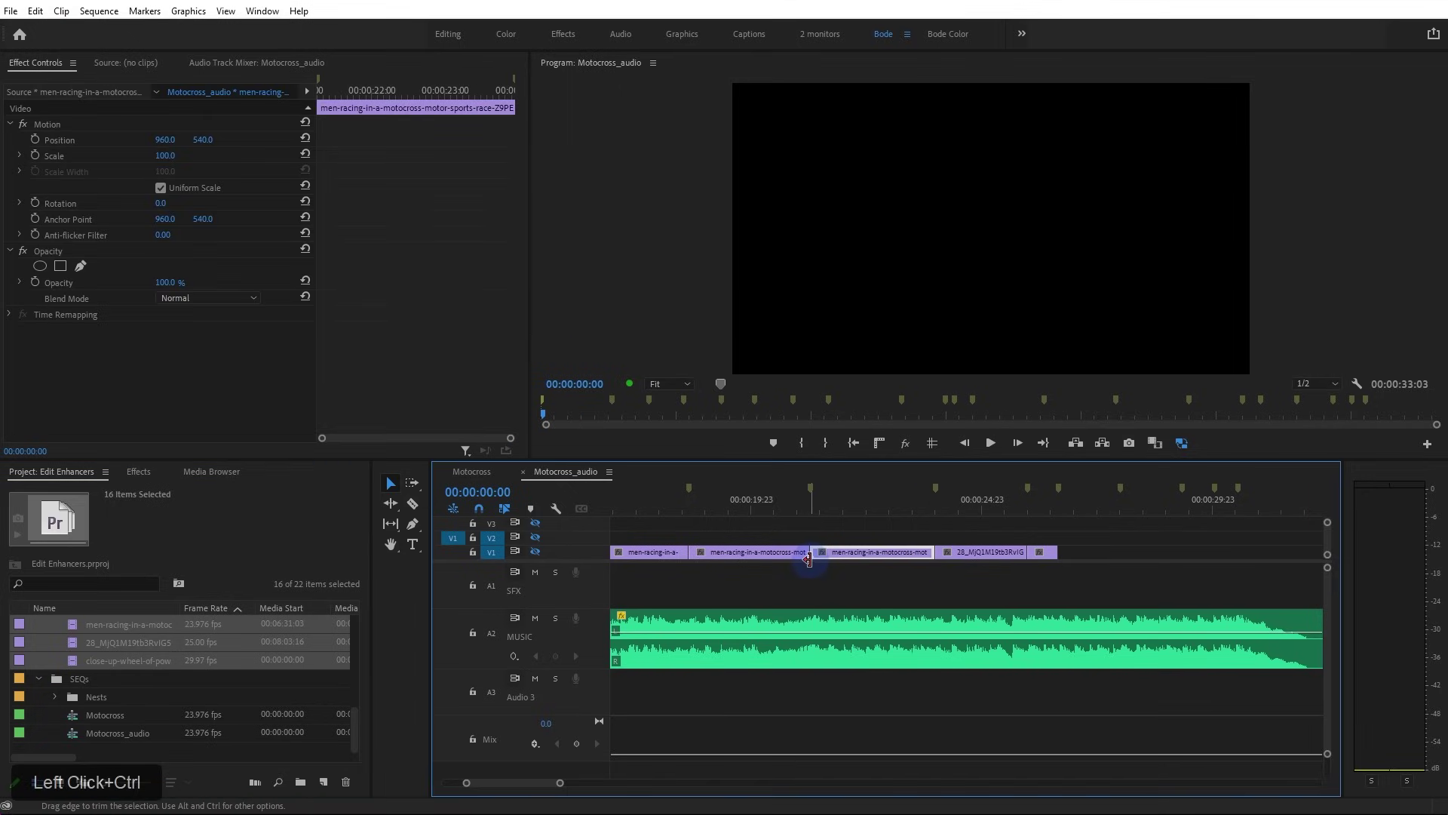
scroll(741, 581, "down", 5)
left_click(744, 583)
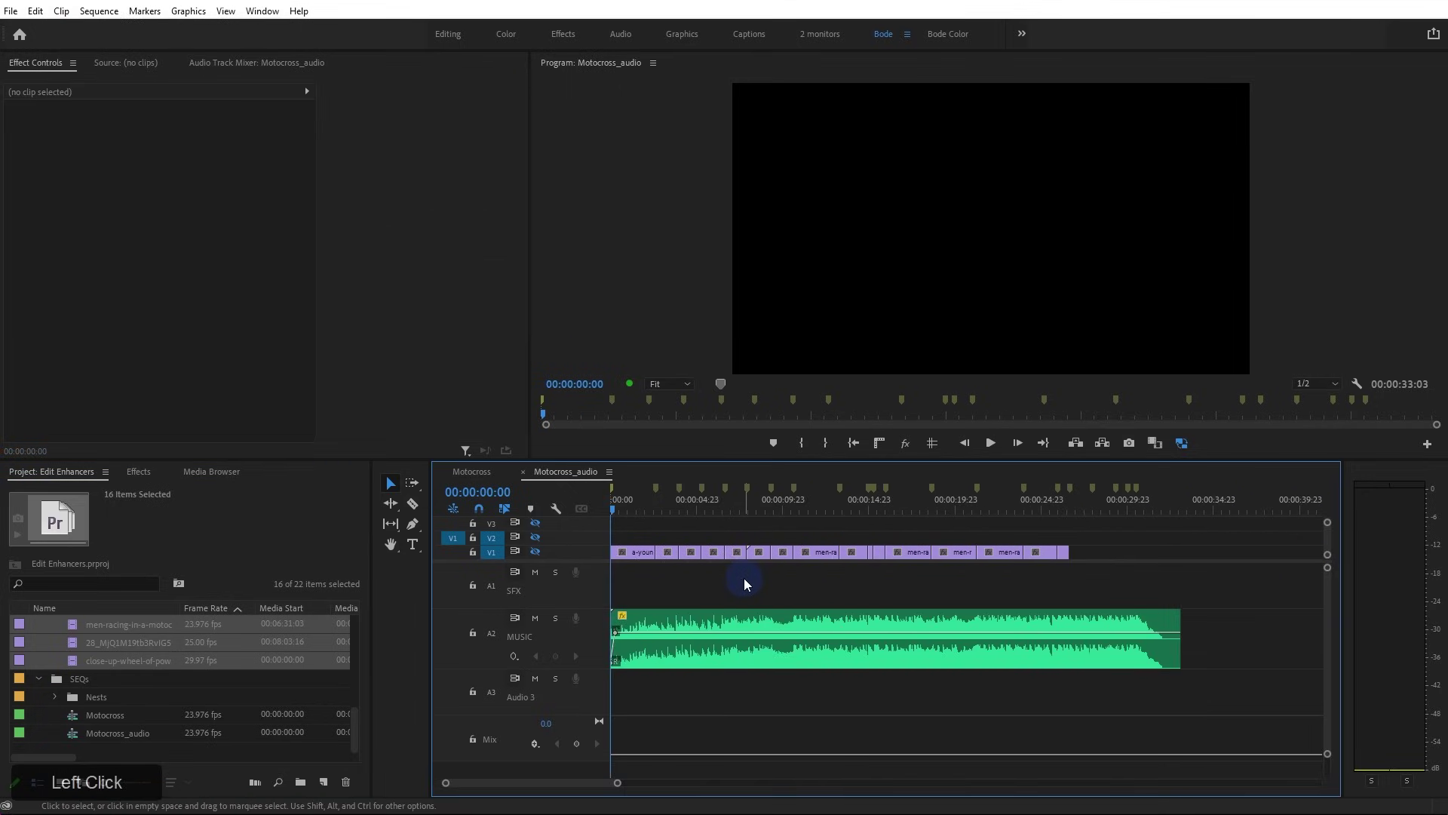
Enable V1 track output, play the cut to 19:19, then select all V1 clips
left_click(535, 553)
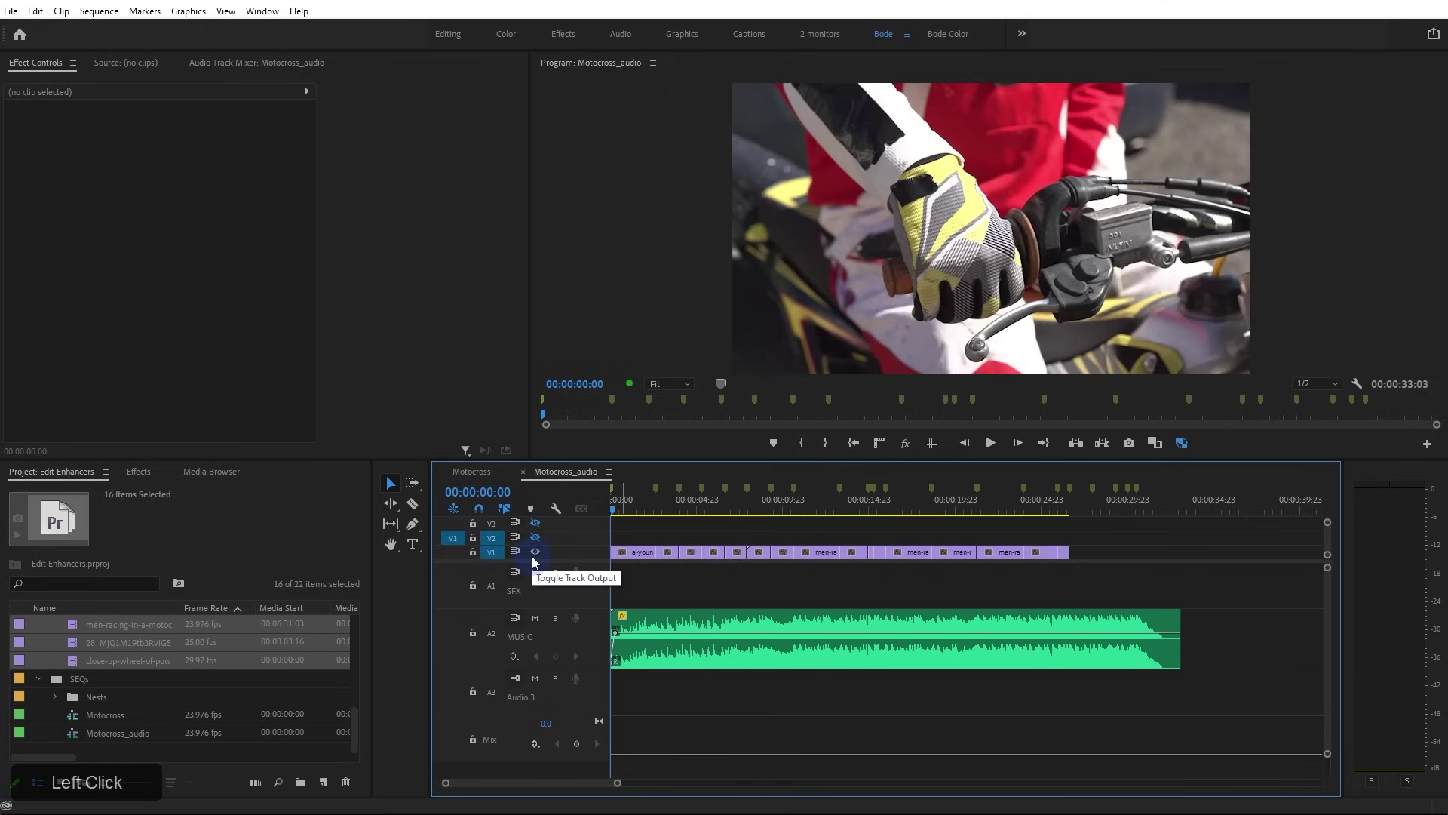
key("space")
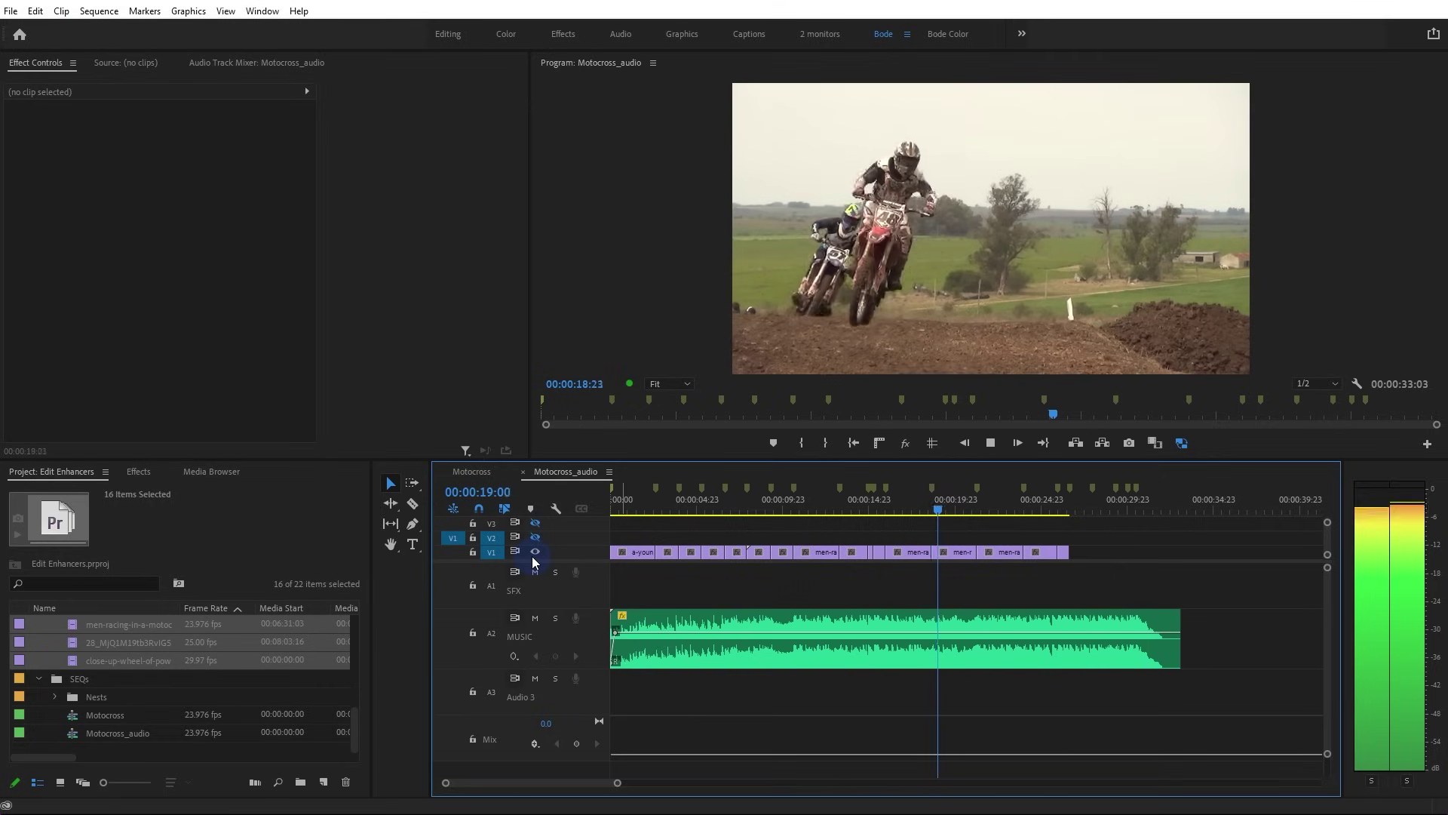
key("space")
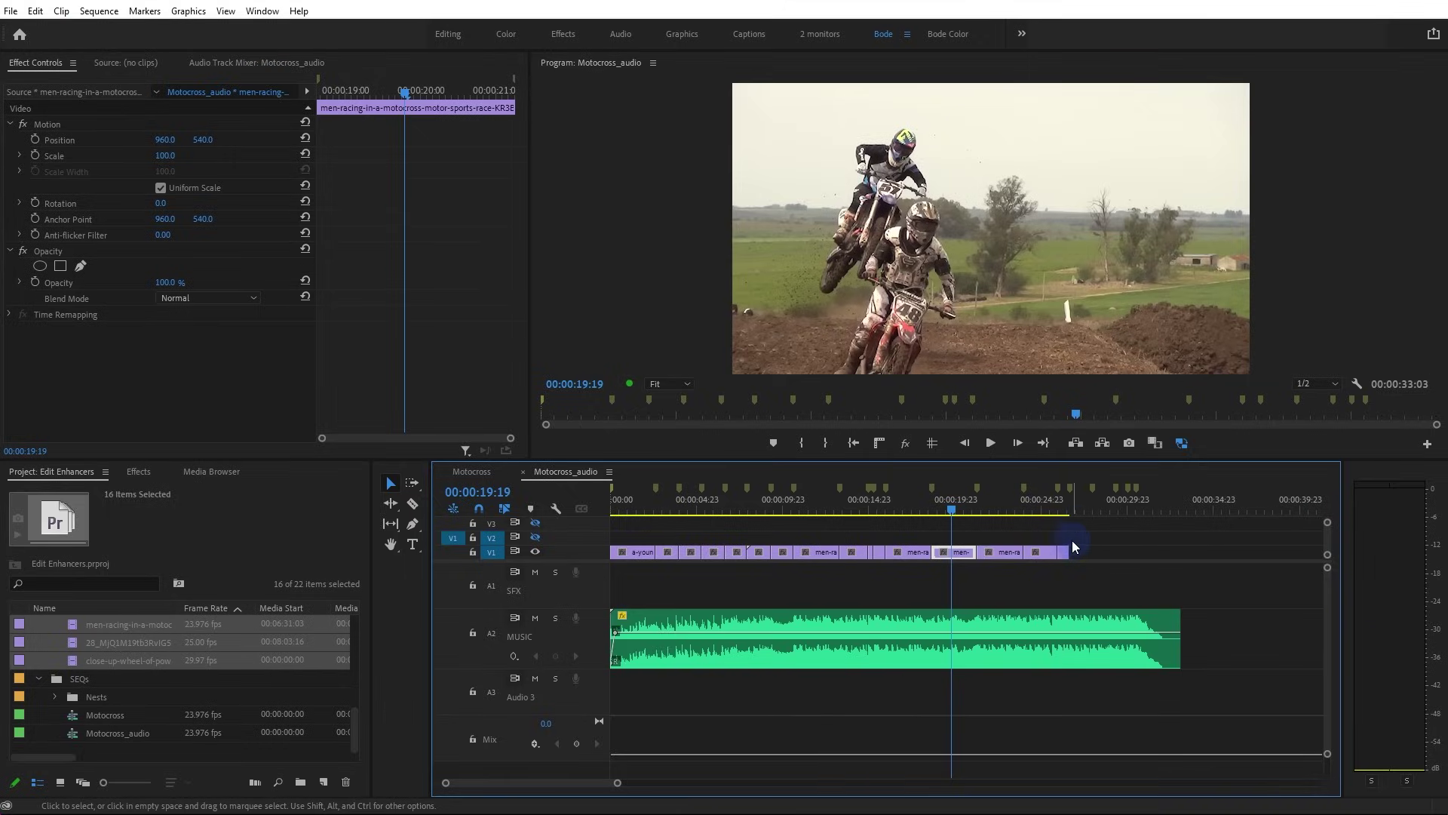
left_click_drag(1098, 535, 591, 584)
Delete the placed V1 clips and use Markers > Clear All Markers
key("Delete")
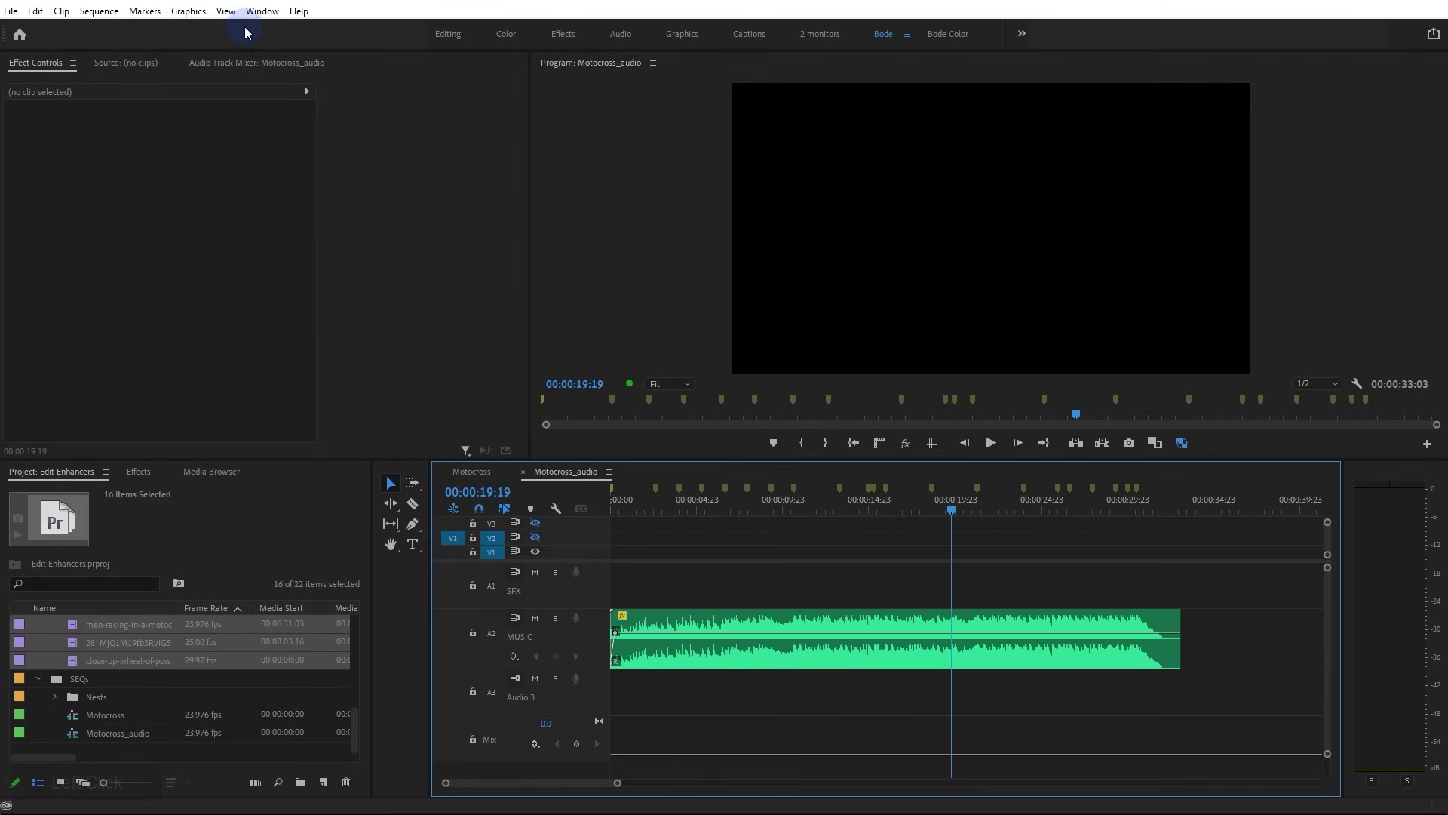
left_click(144, 11)
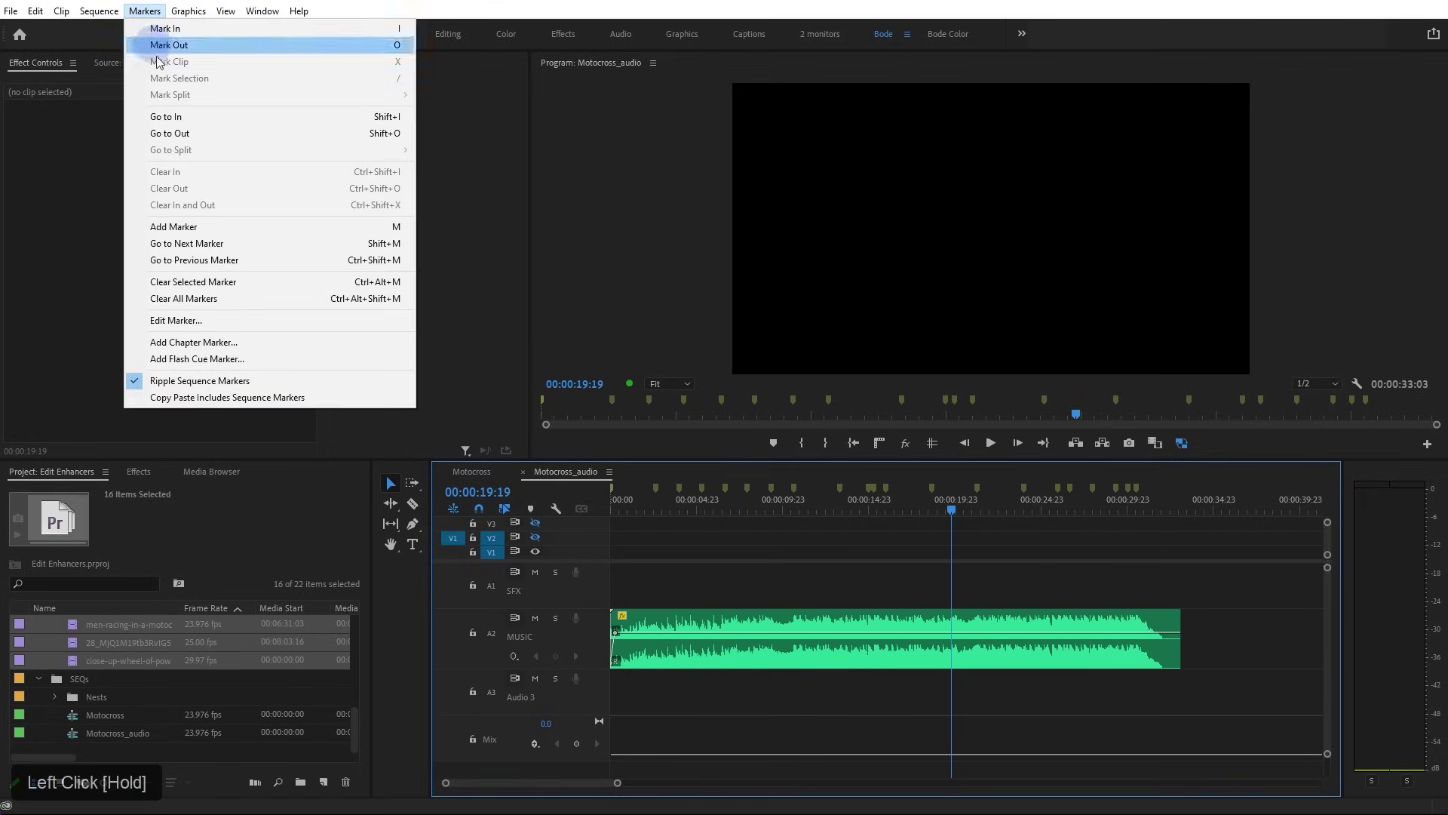
left_click_drag(261, 335, 261, 301)
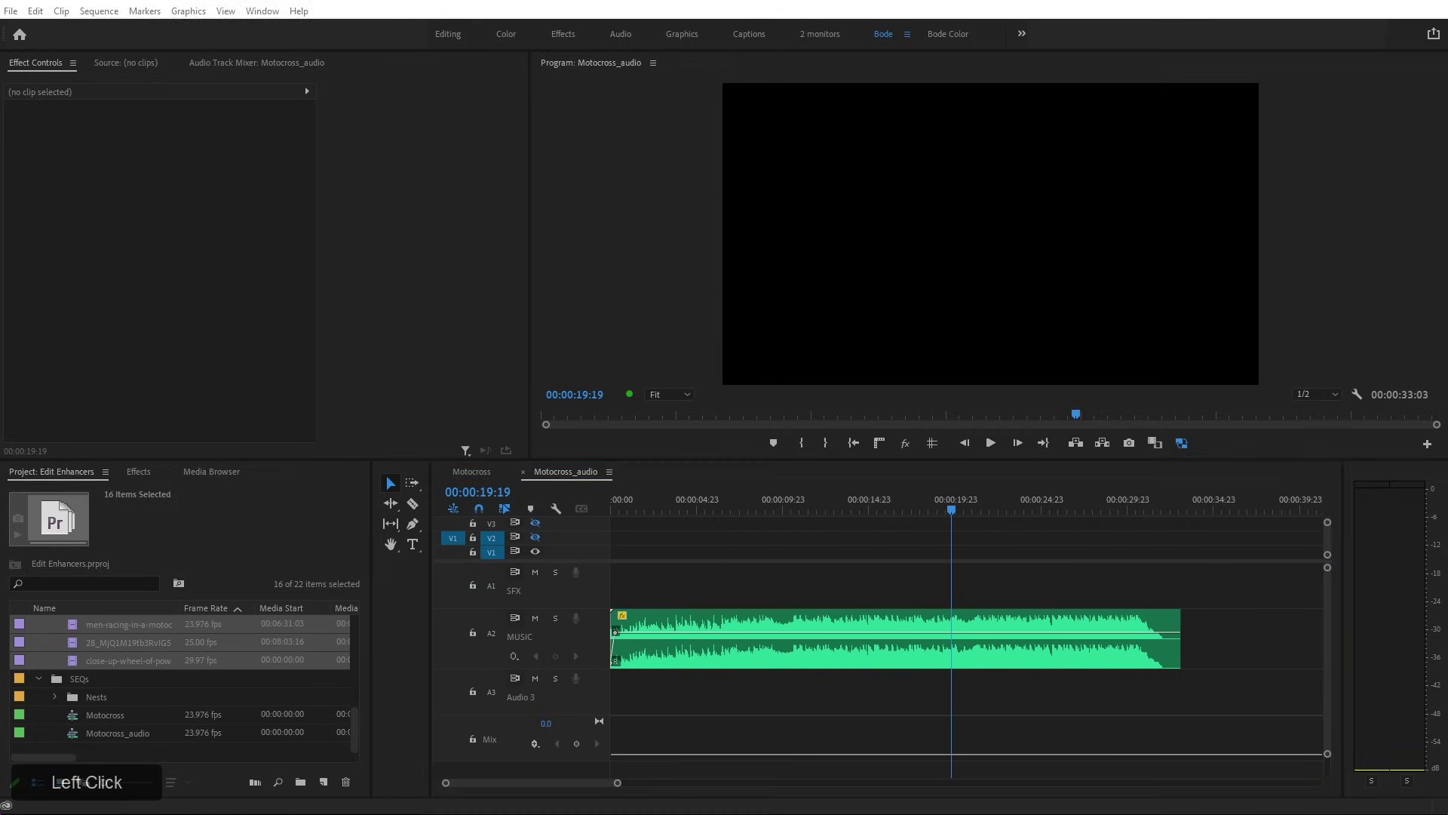
Return from the BeatEdit web page to Premiere Pro, widen the monitor, and open Window > Extensions
scroll(528, 200, "up", 2)
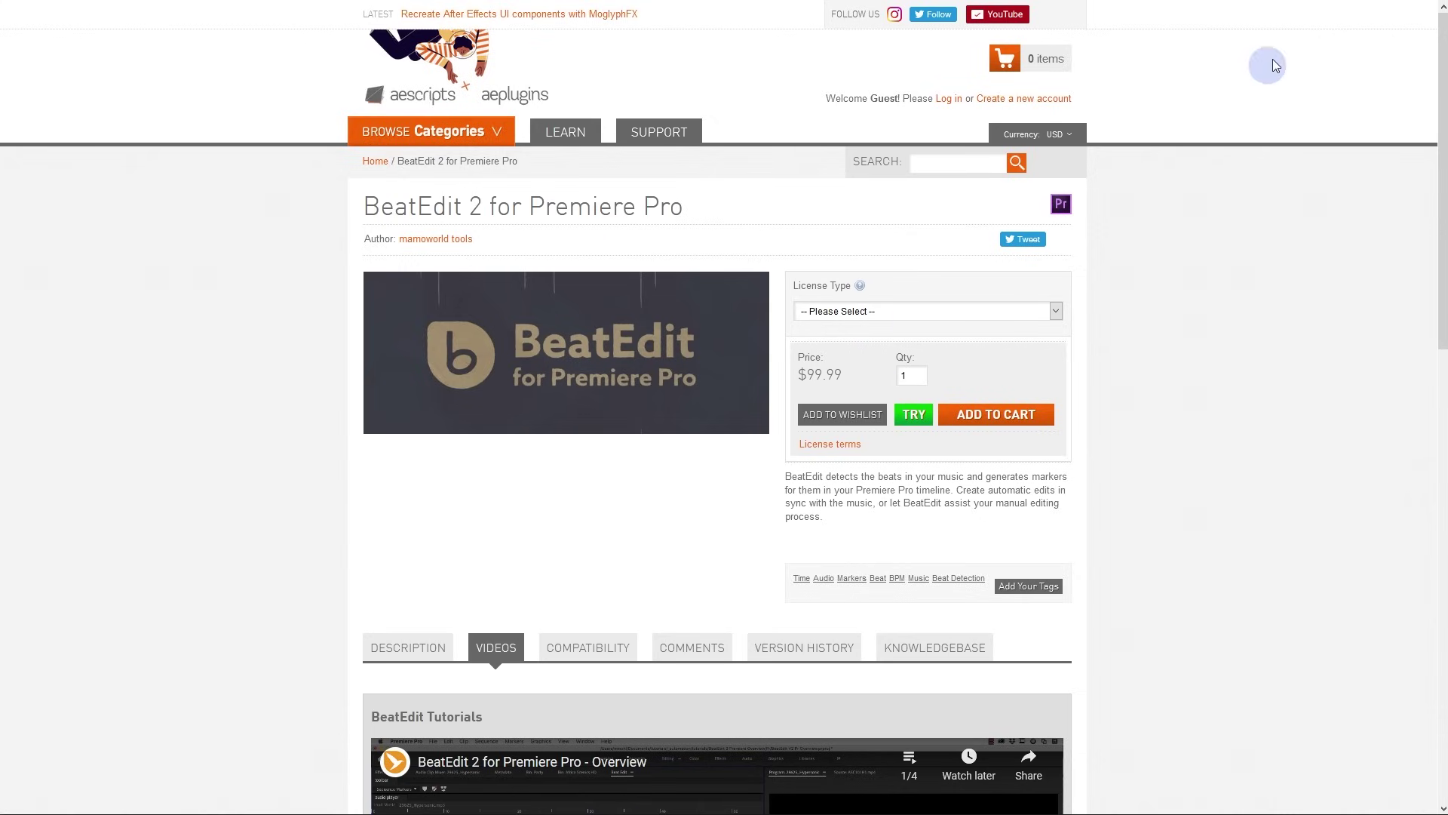
left_click(1344, 2)
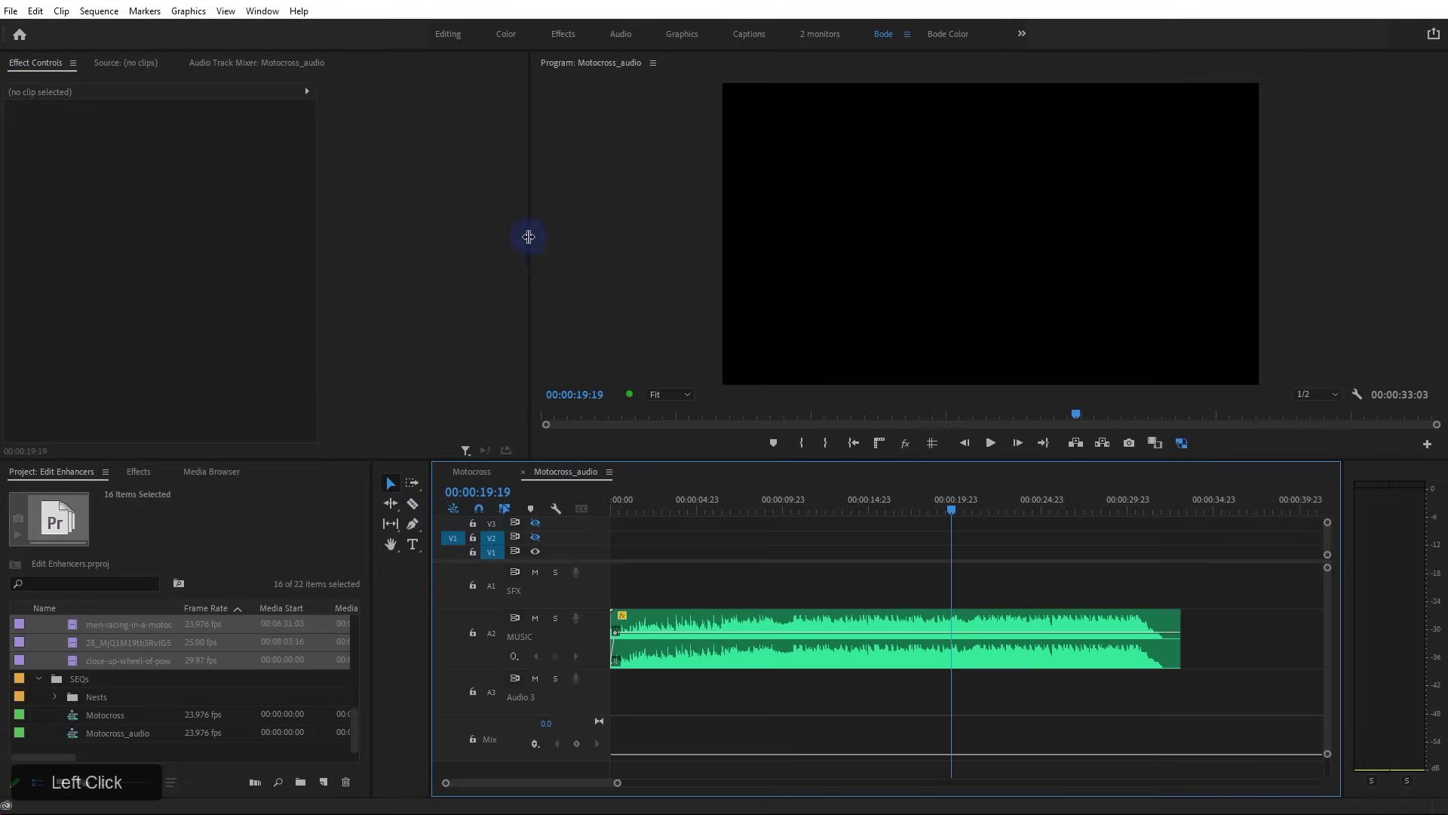
left_click_drag(528, 236, 459, 240)
left_click_drag(262, 11, 499, 66)
Open the Beat Edit extension and position its panel
left_click_drag(301, 0, 792, 73)
left_click_drag(627, 238, 630, 184)
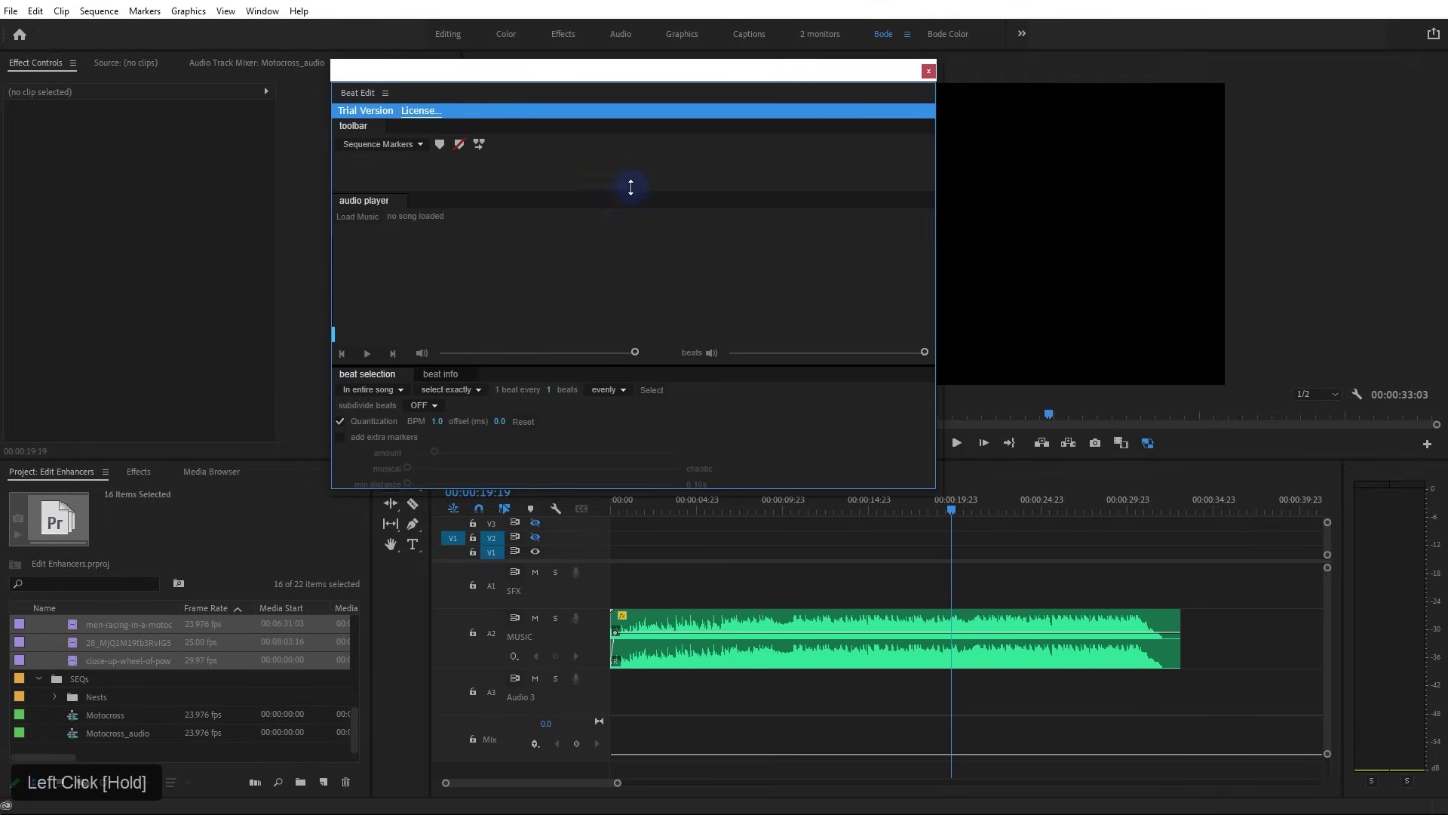
left_click_drag(609, 74, 340, 74)
left_click_drag(271, 10, 570, 80)
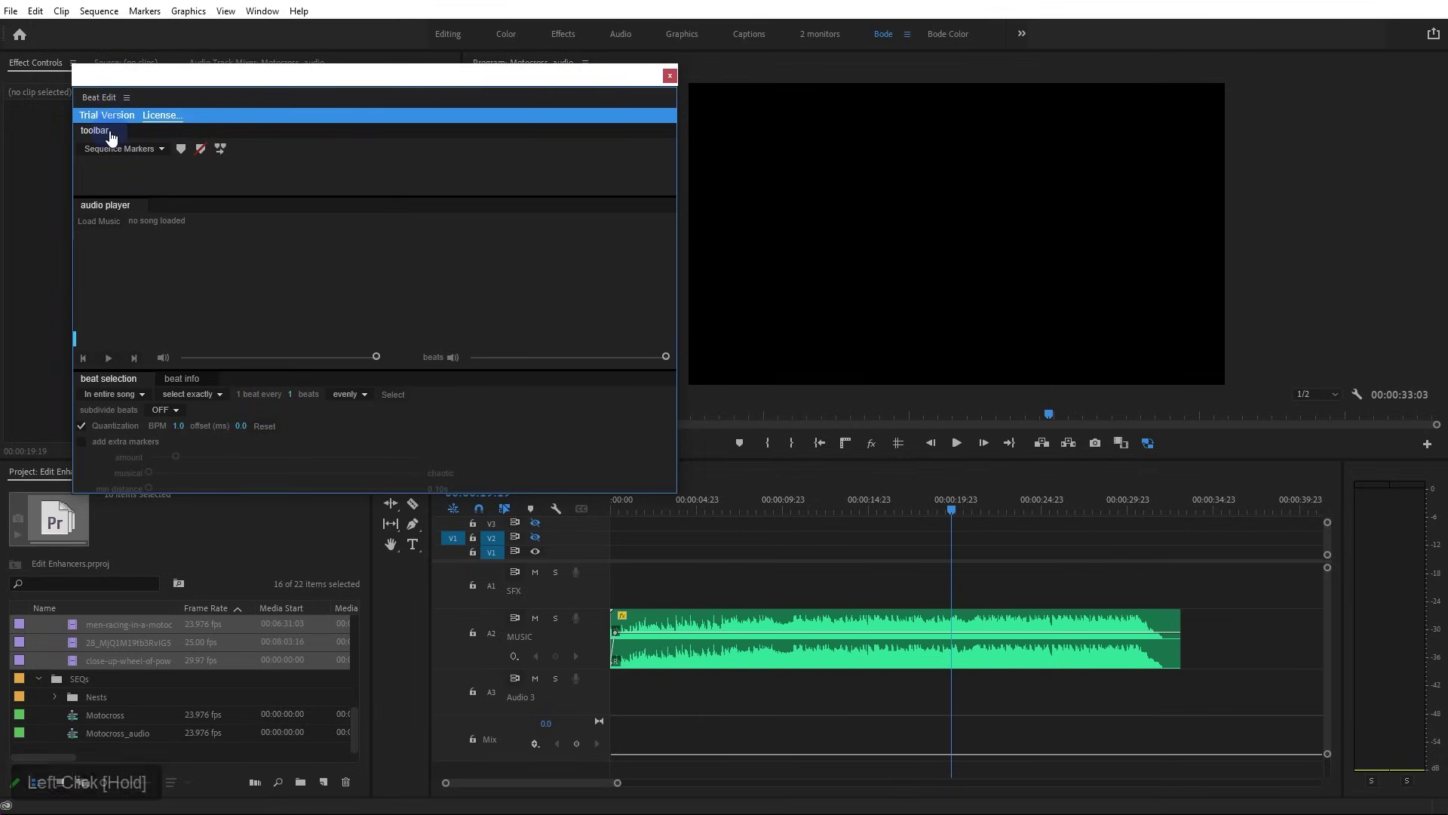
mouse_move(300, 82)
left_mouse_down()
mouse_move(271, 68)
mouse_move(284, 75)
left_mouse_up()
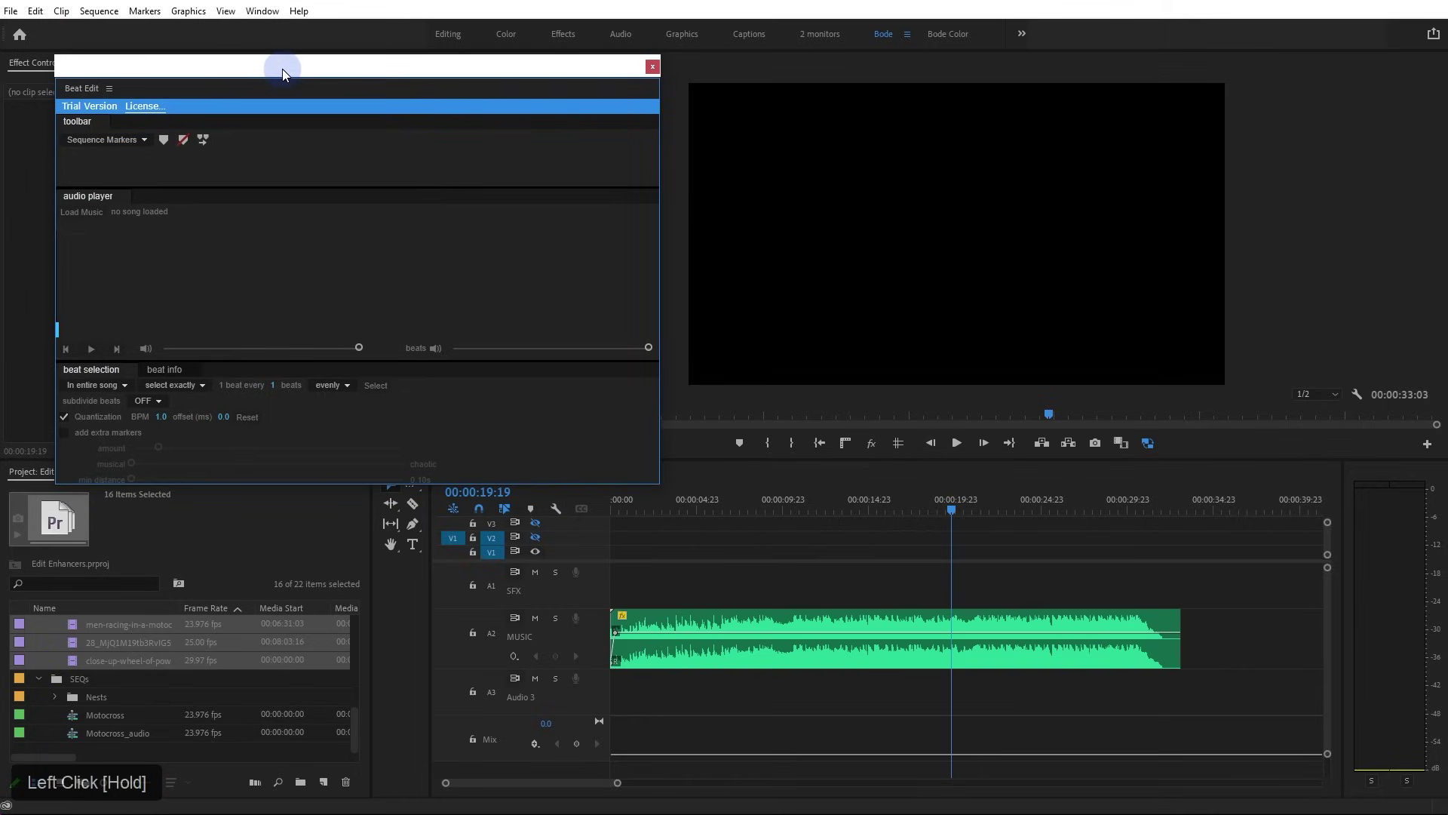
Load the A2 music clip Sports Trailer Short 2.wav into Beat Edit and preview its 90 BPM beats
left_click(753, 614)
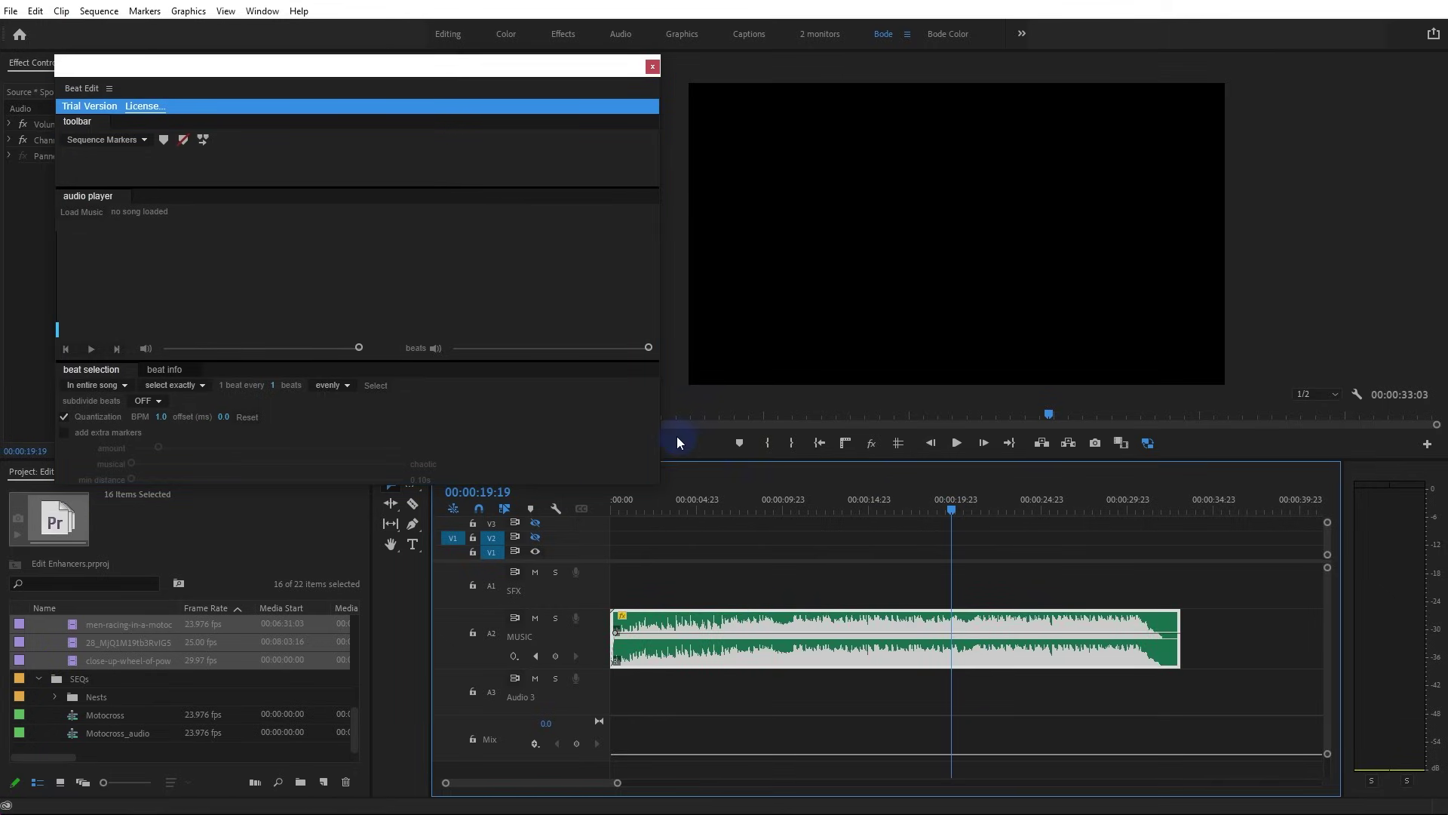
left_click(77, 212)
left_click(783, 656)
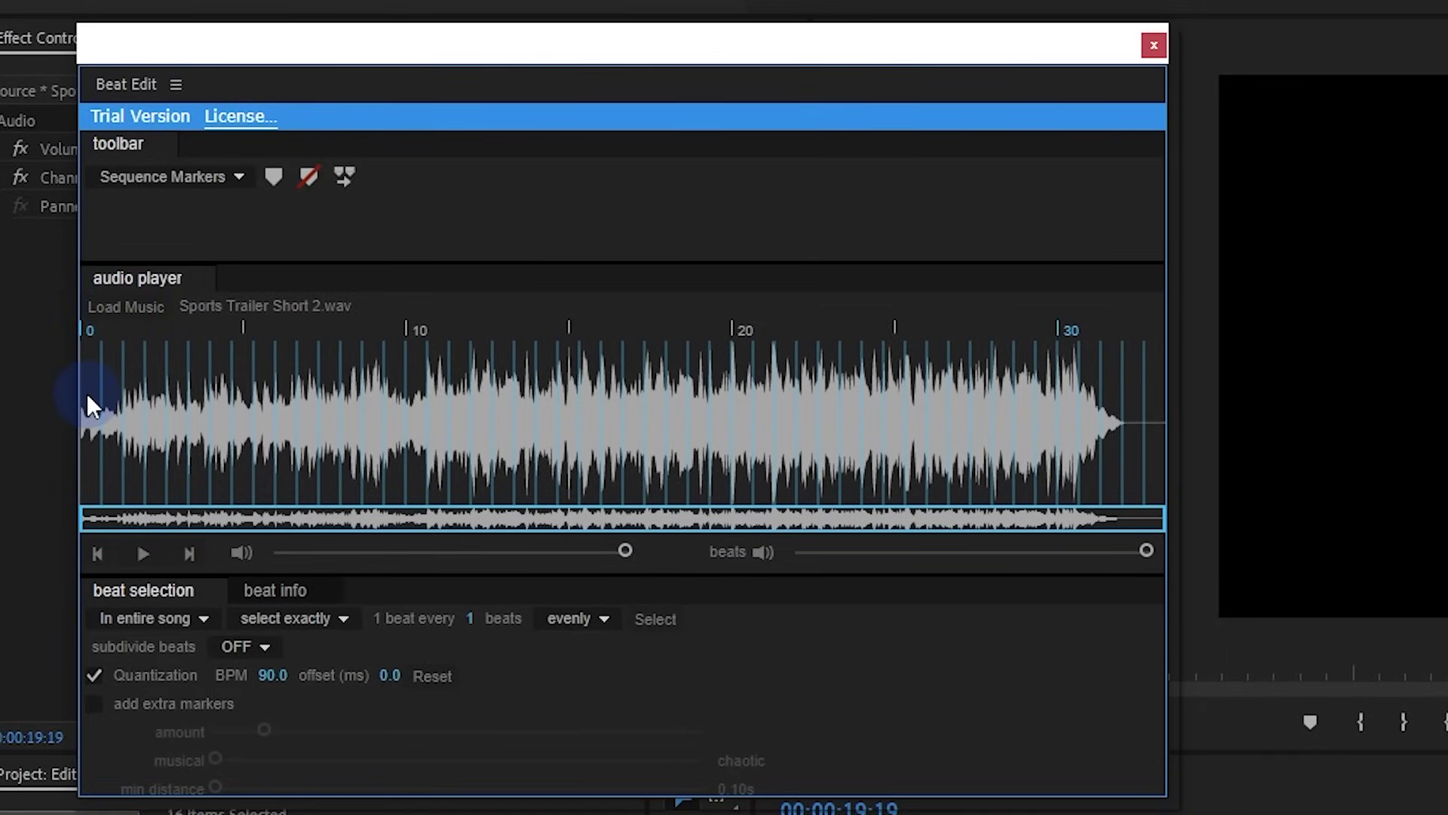
left_click(92, 387)
key("space")
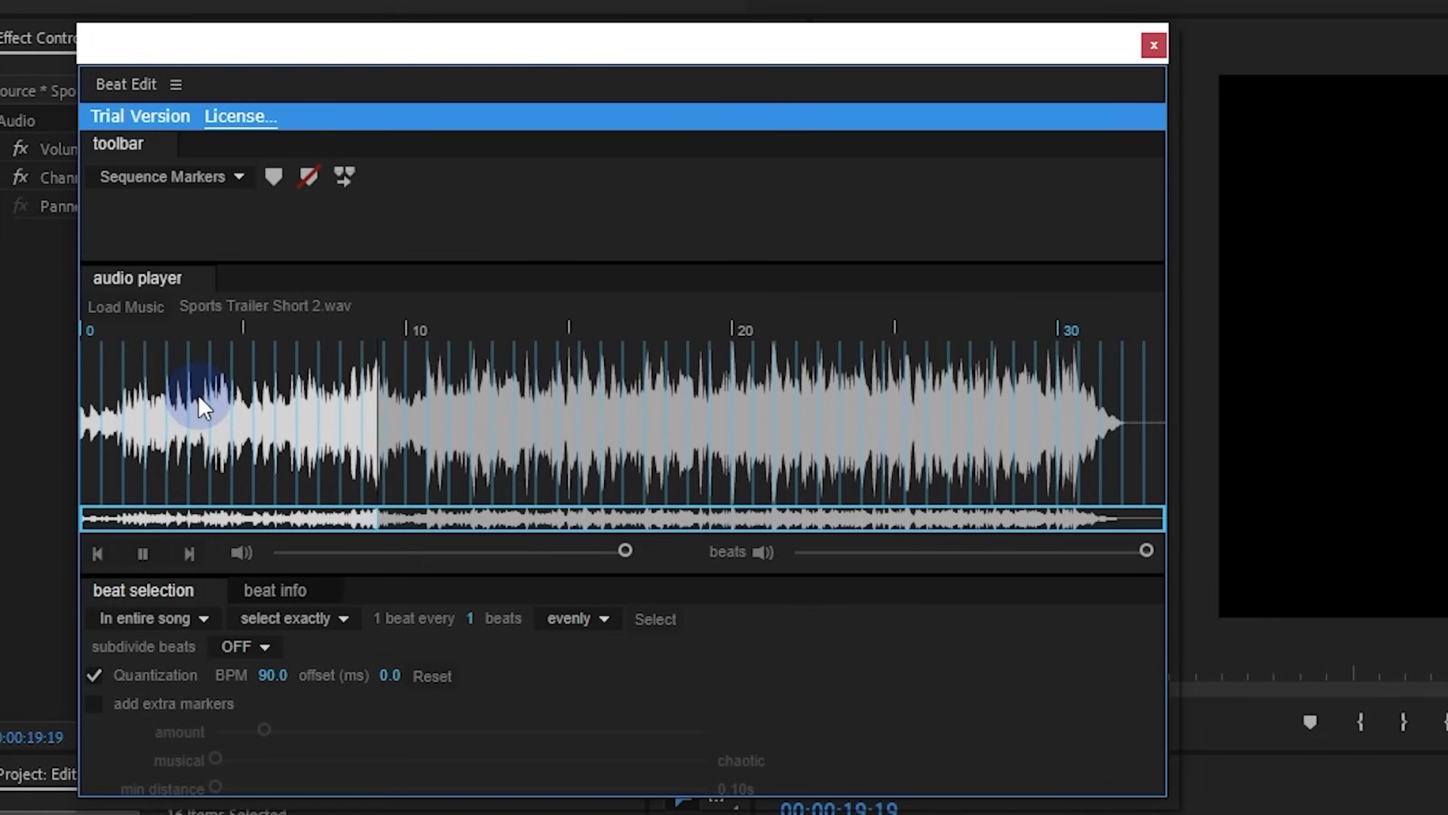
key("space")
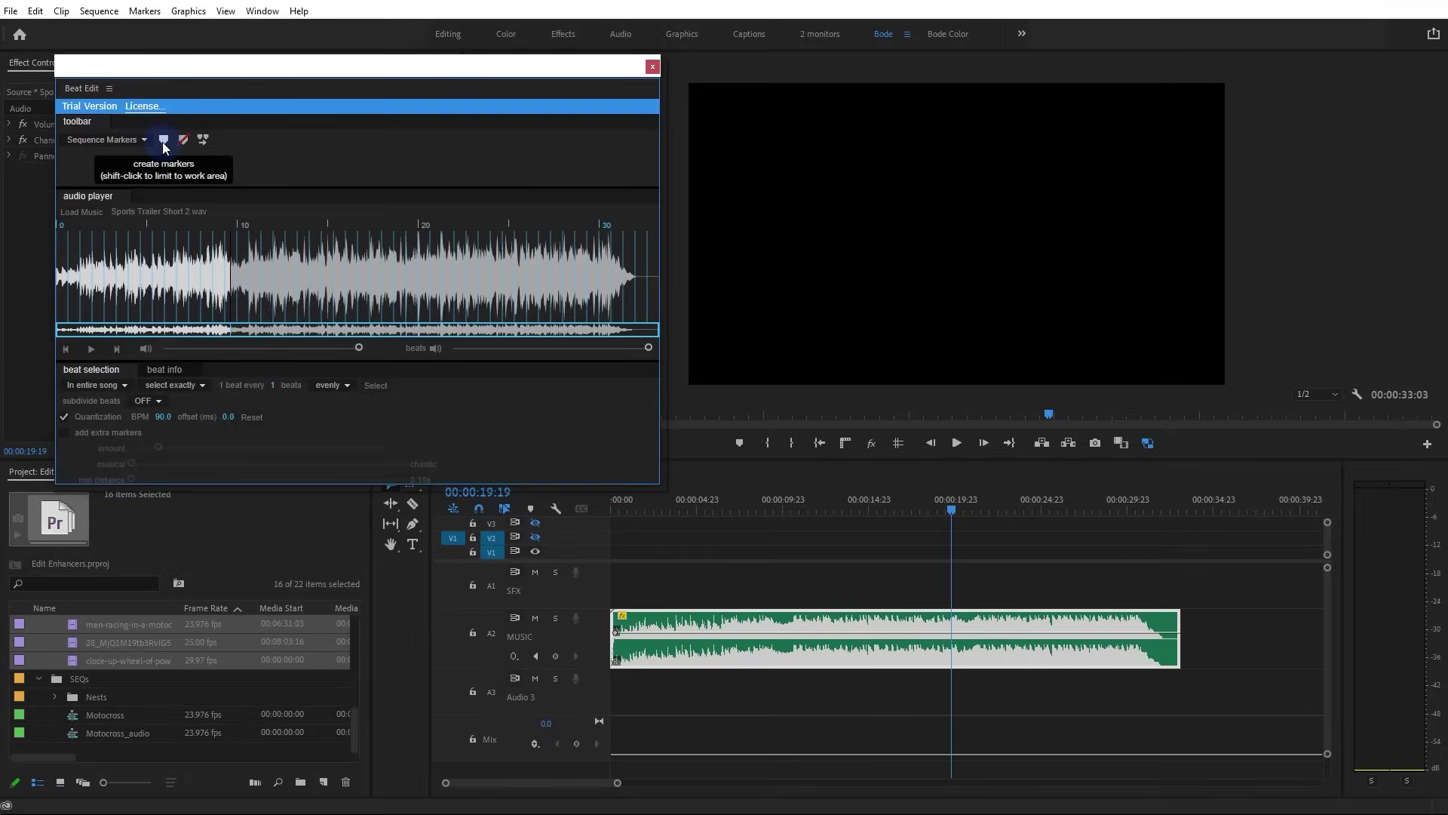
Create BeatEdit markers on the detected beats and dismiss the 15-second trial notice
left_click(273, 177)
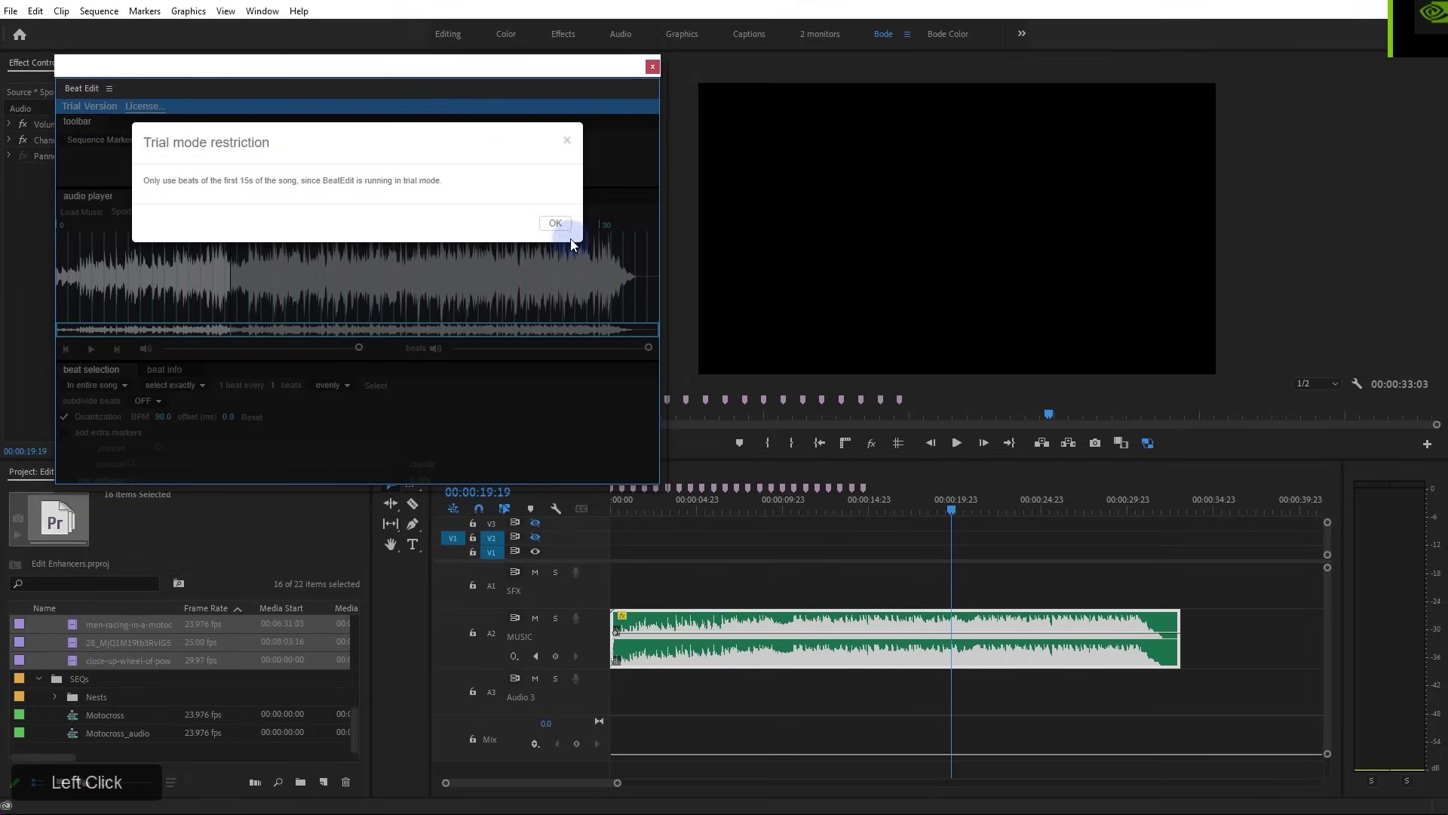
left_click(558, 221)
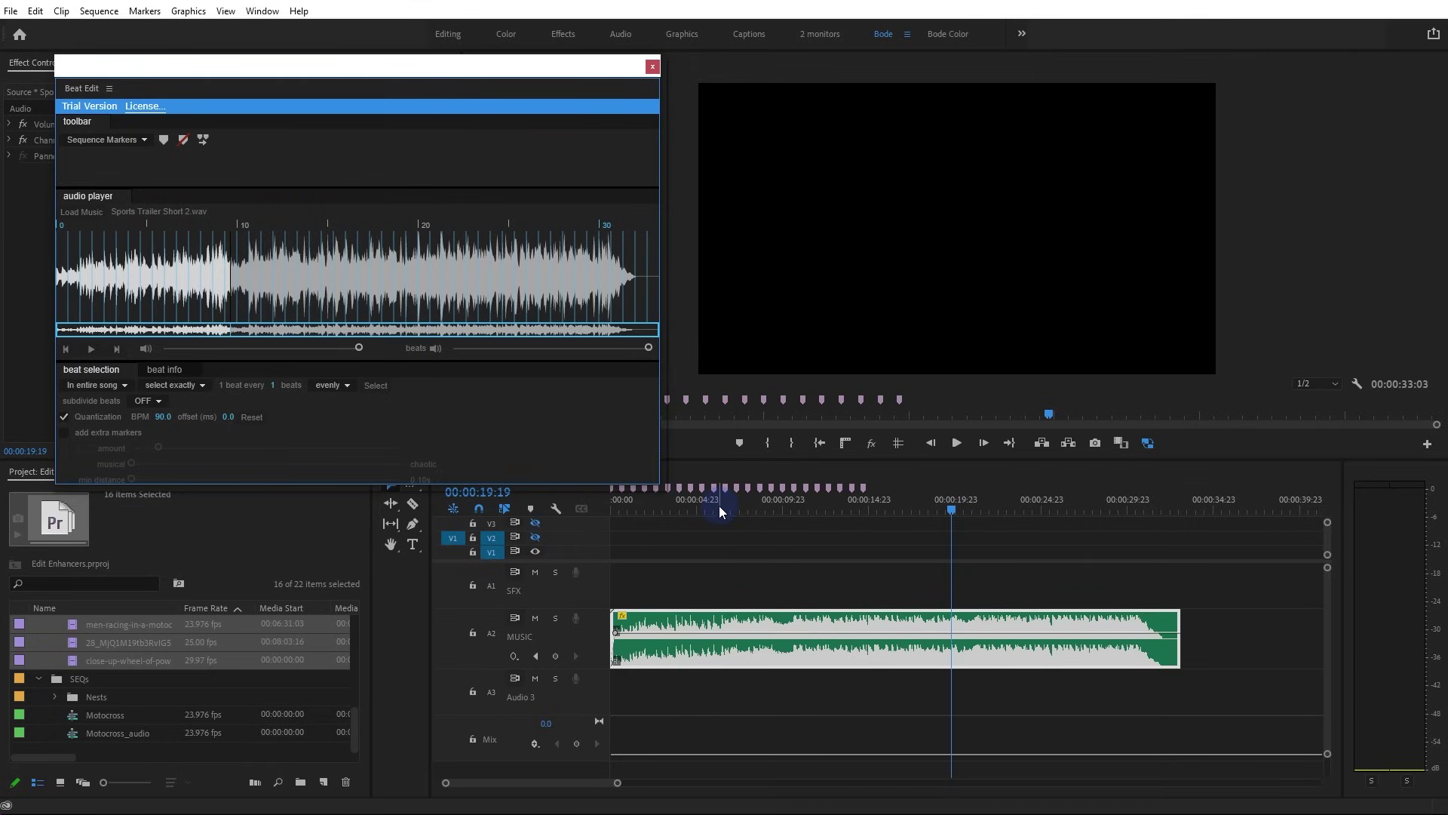
Clear all sequence markers and set BeatEdit to select one beat every 4 beats
left_click_drag(270, 69, 284, 60)
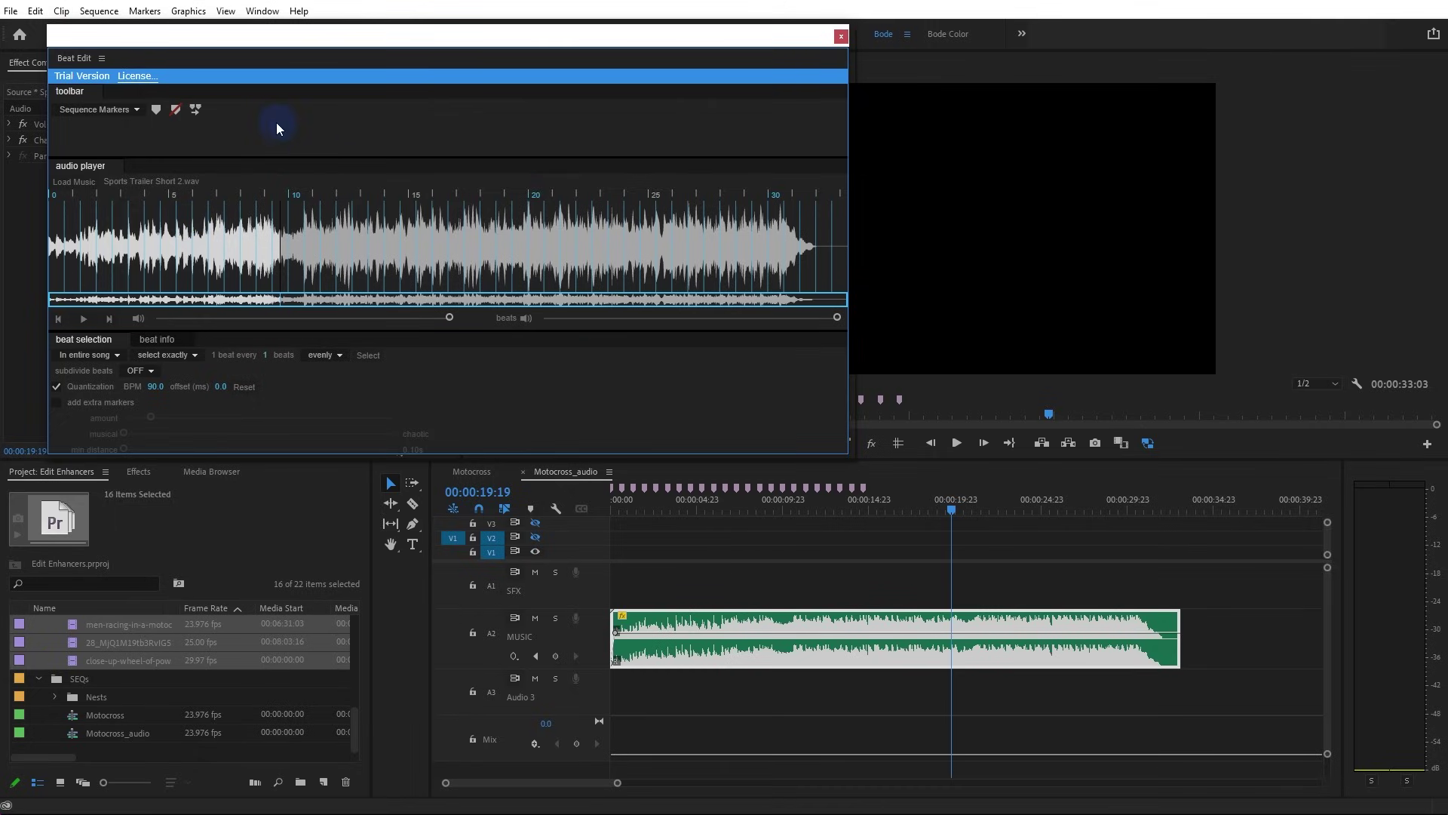
left_click(175, 110)
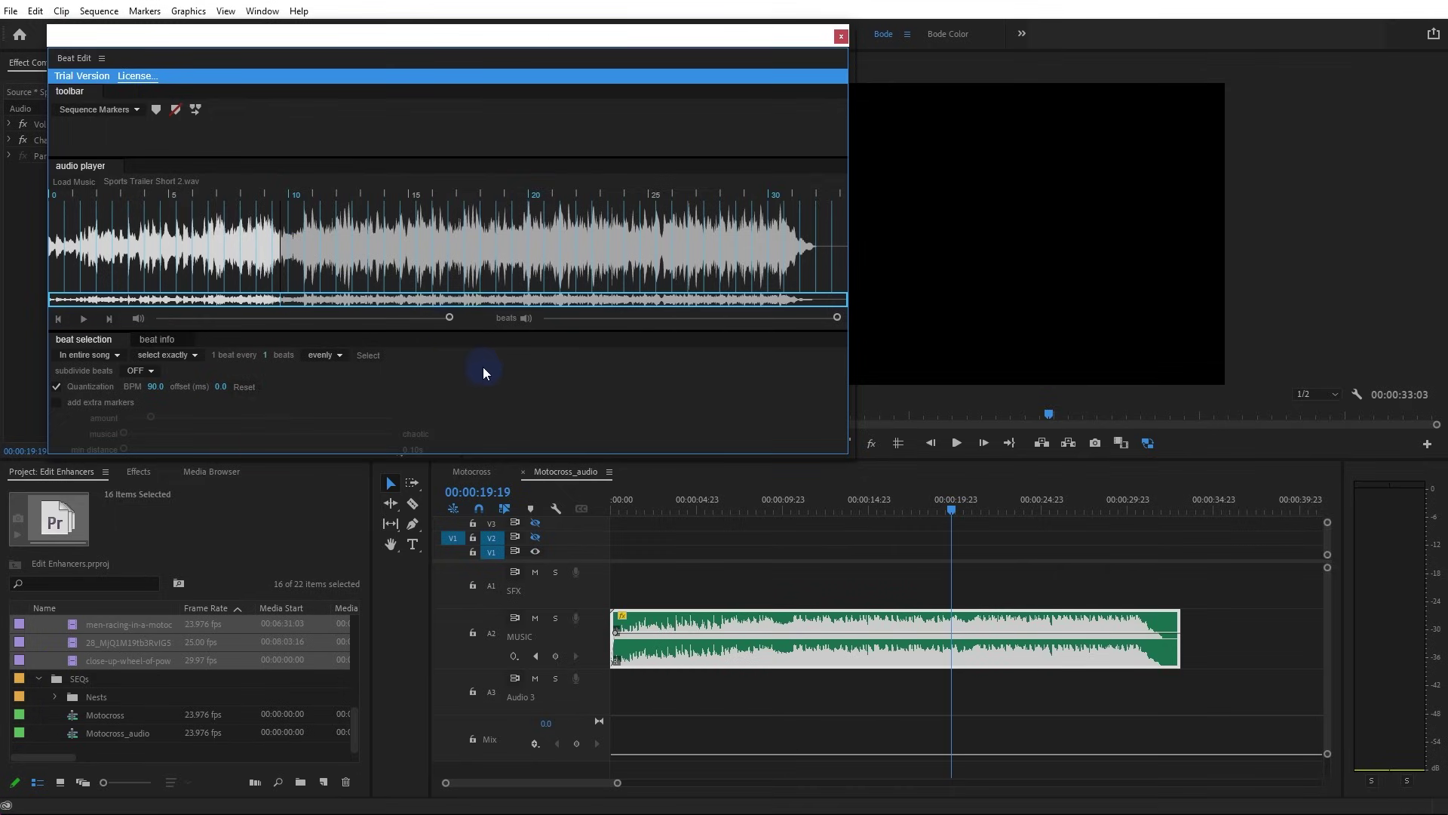
left_click(270, 355)
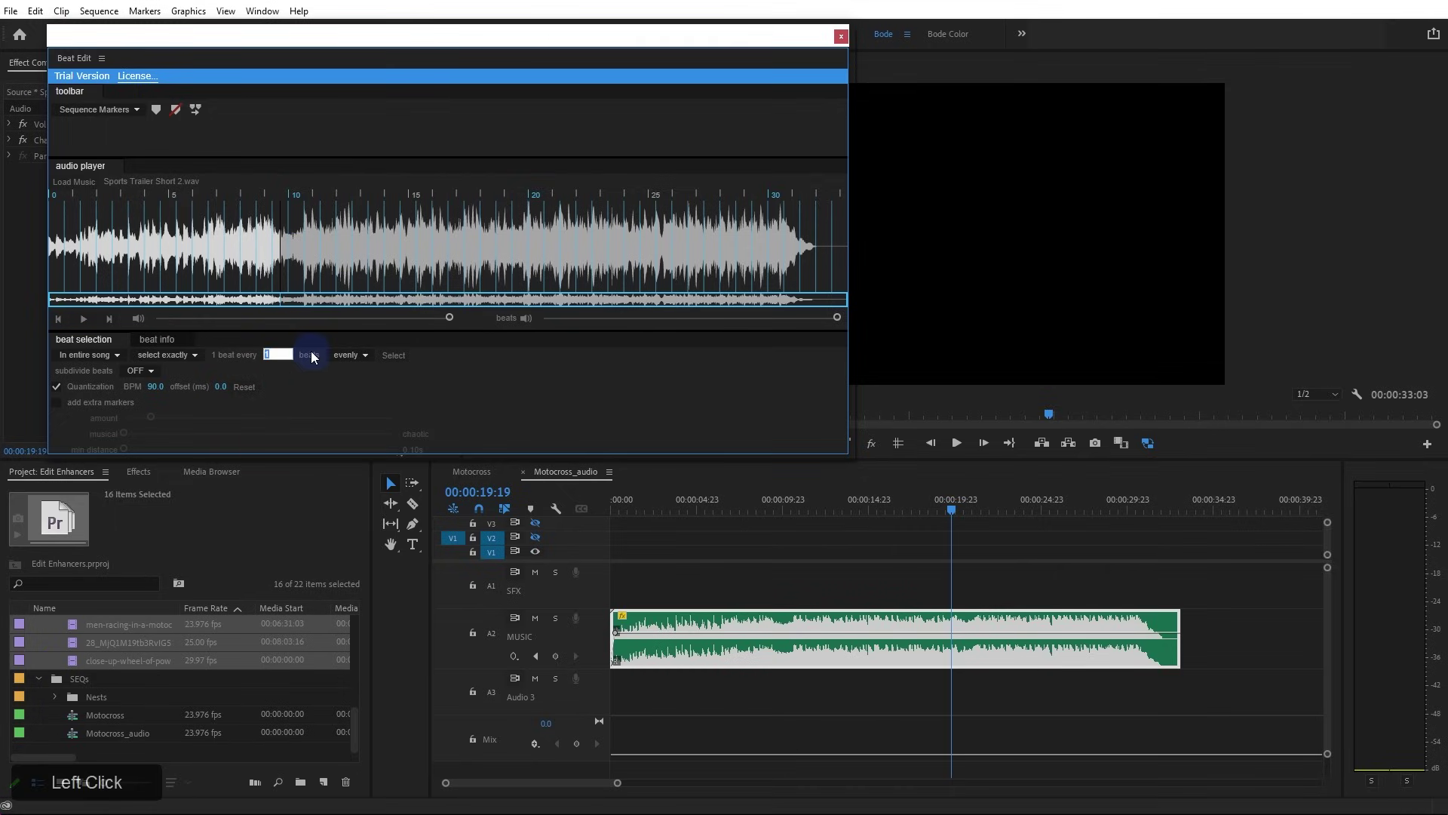
type("4")
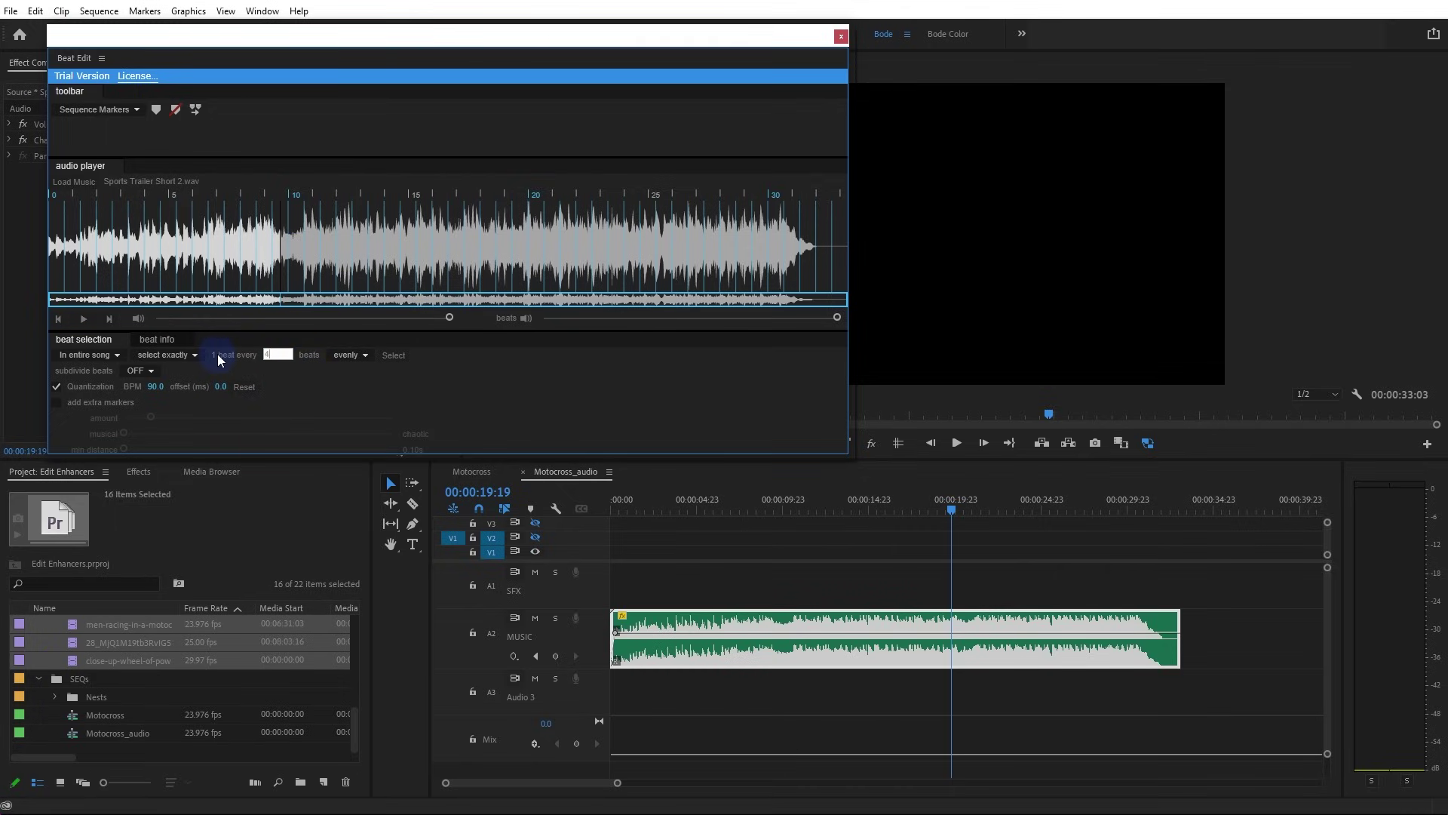
left_click(331, 373)
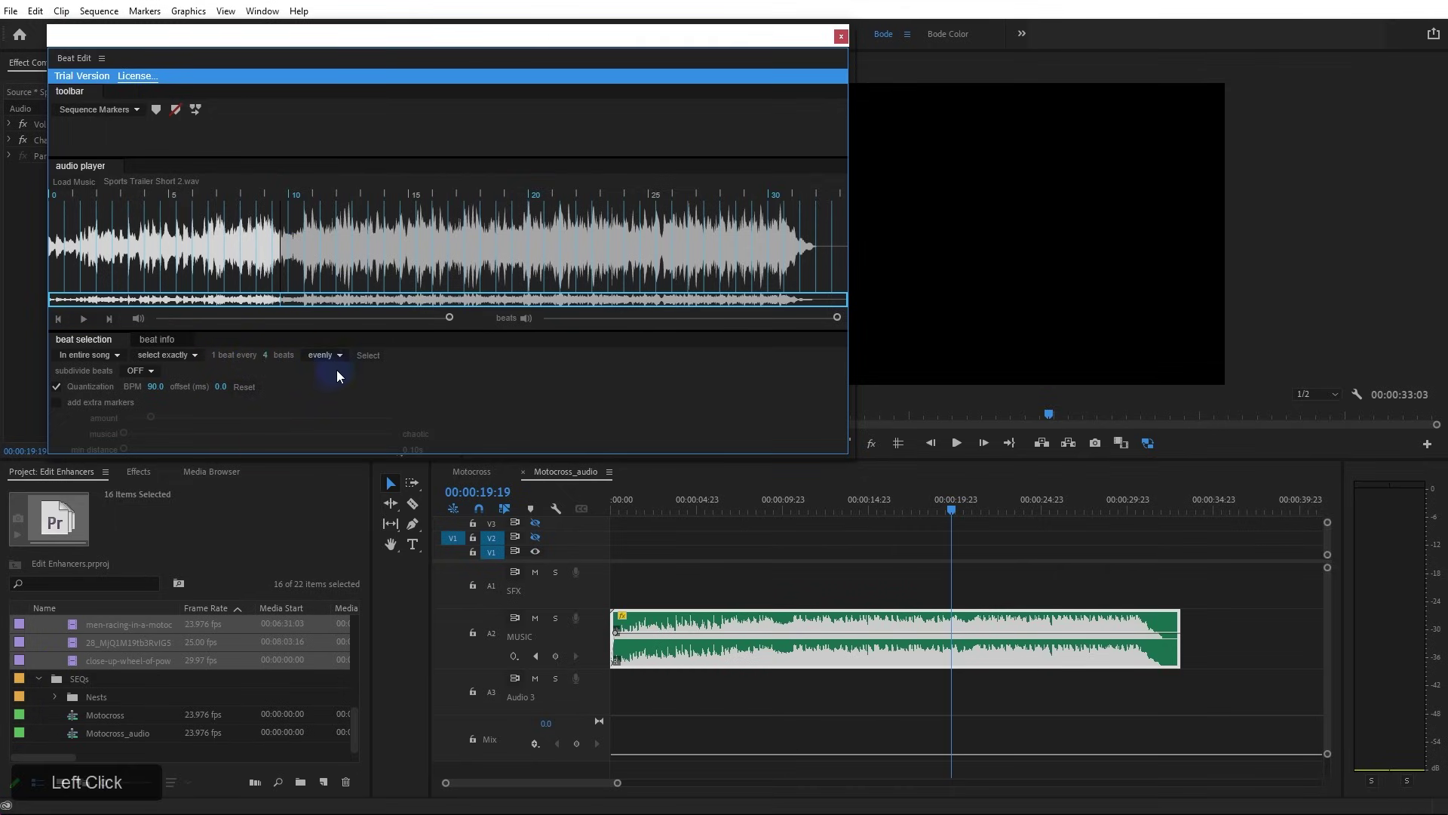
left_click(374, 355)
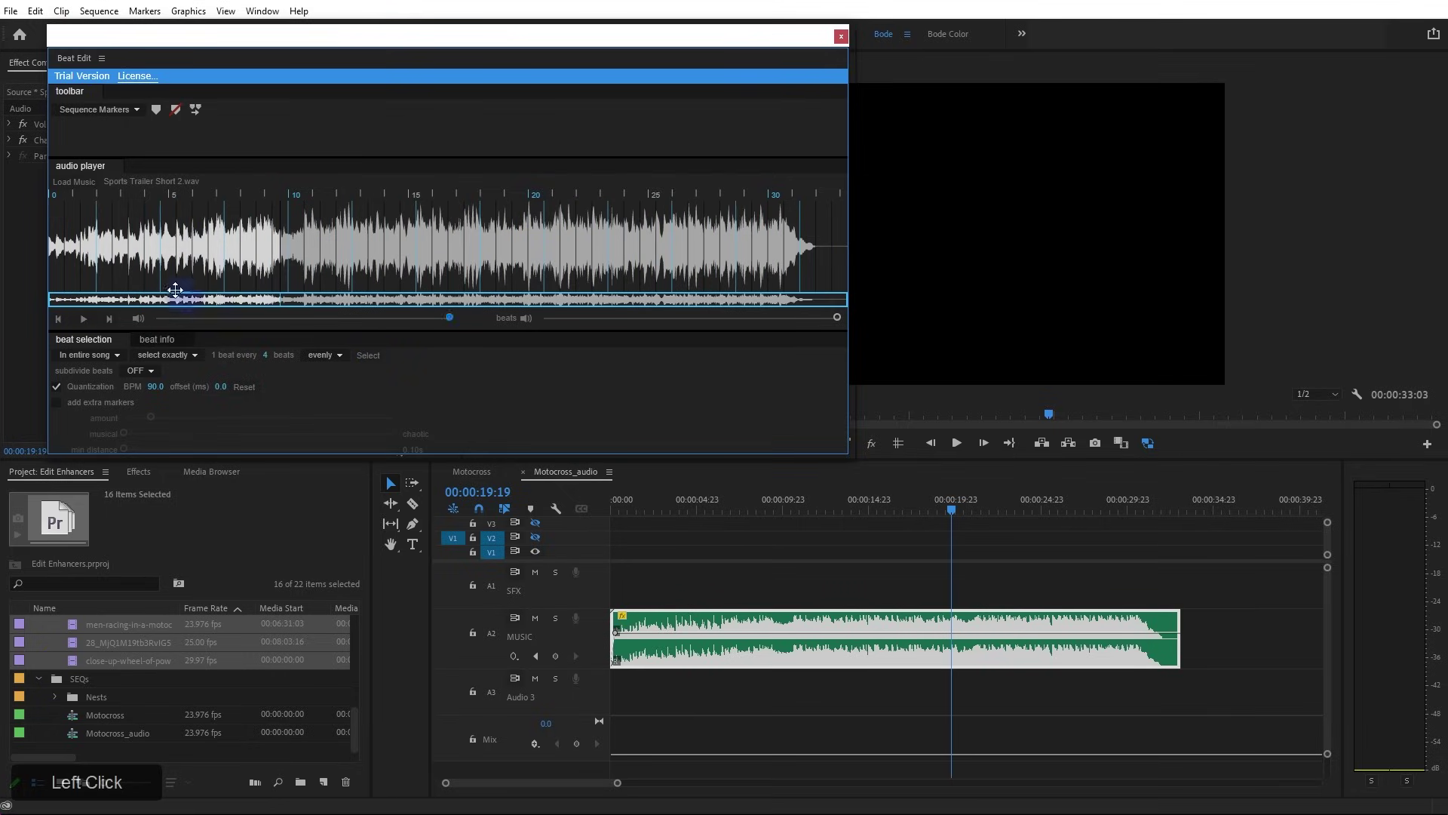
Preview the music from near the start to check the selected beats
left_click(88, 256)
key("space")
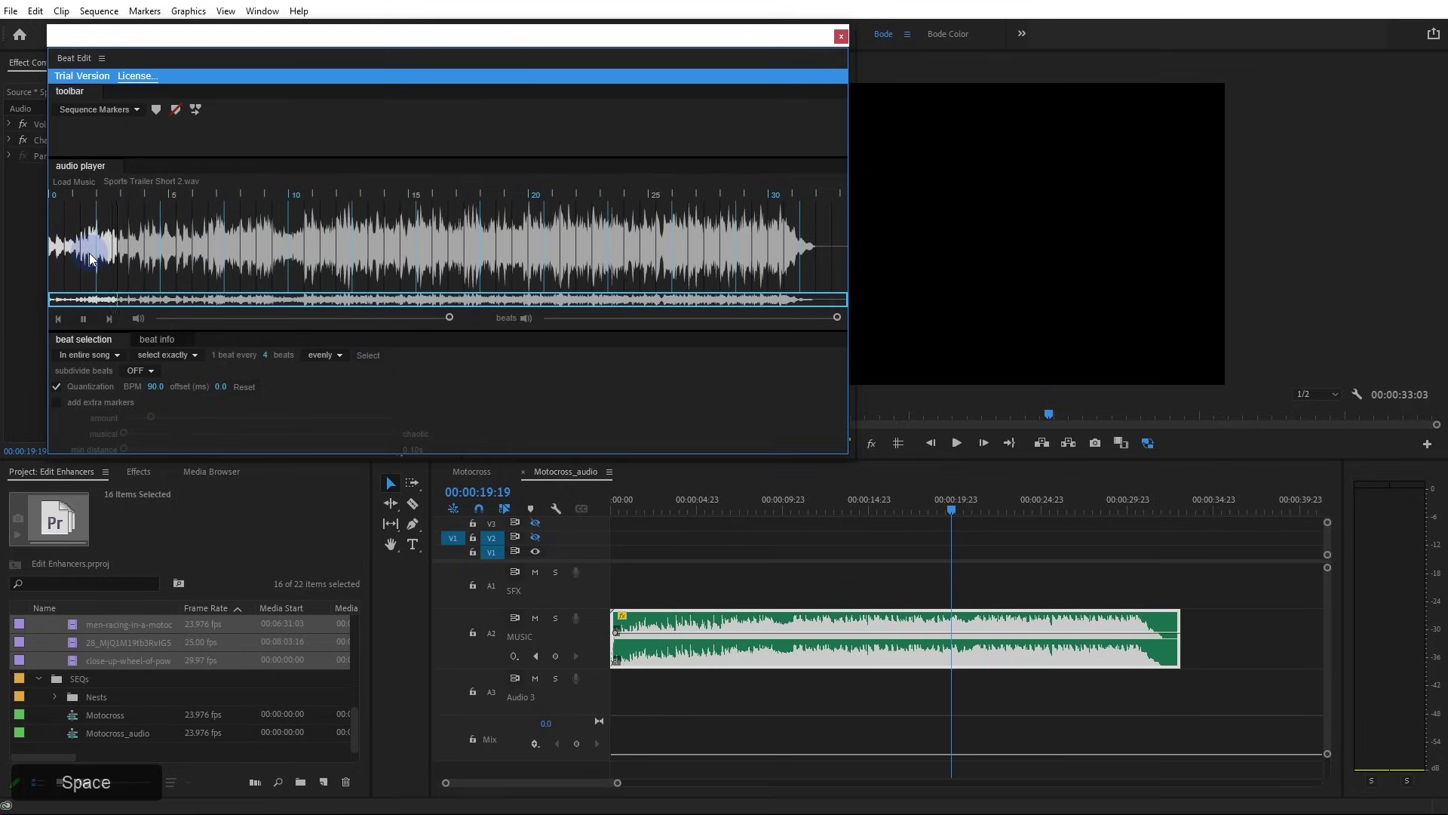
key("space")
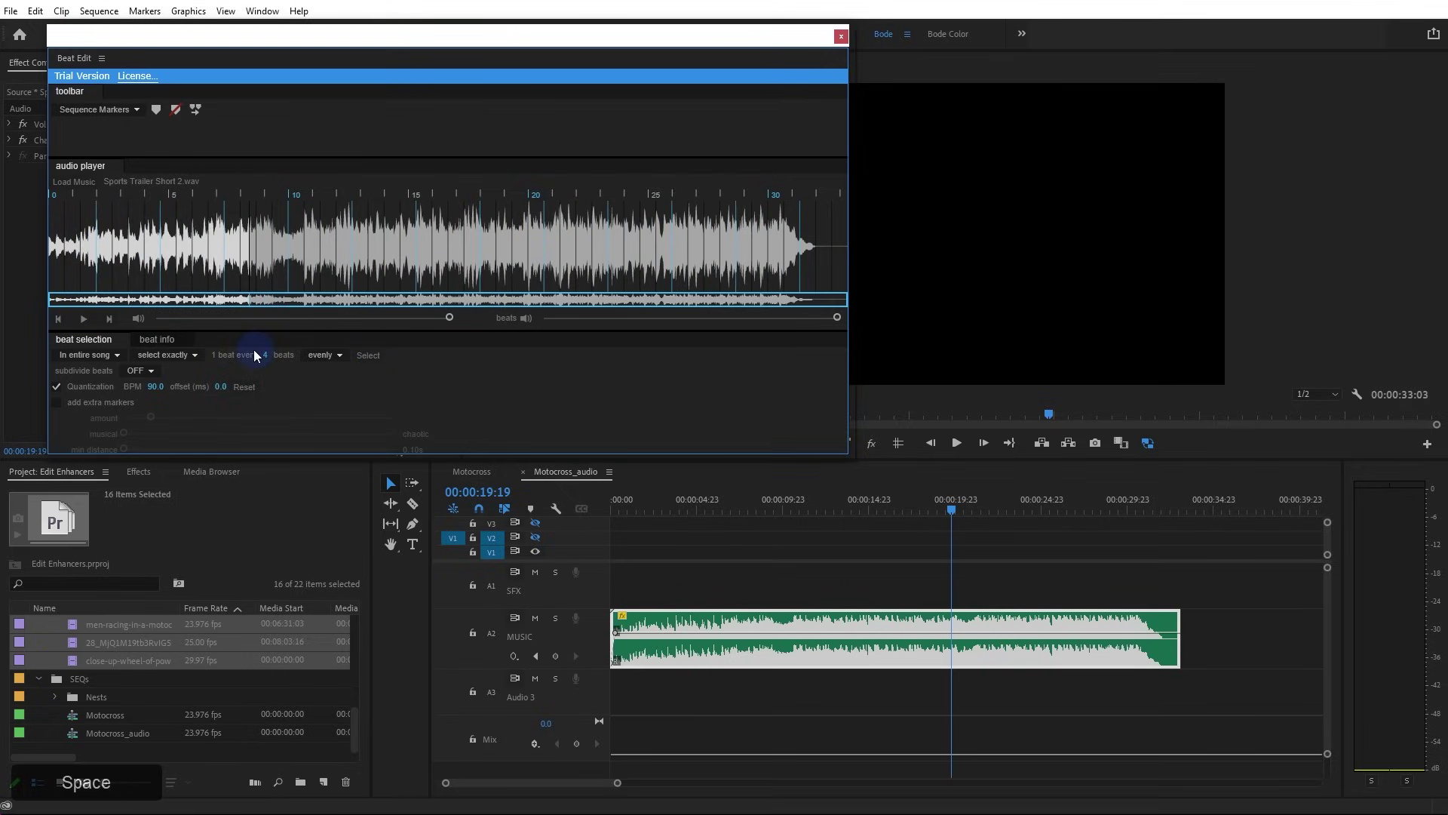
left_click(265, 355)
left_click(366, 355)
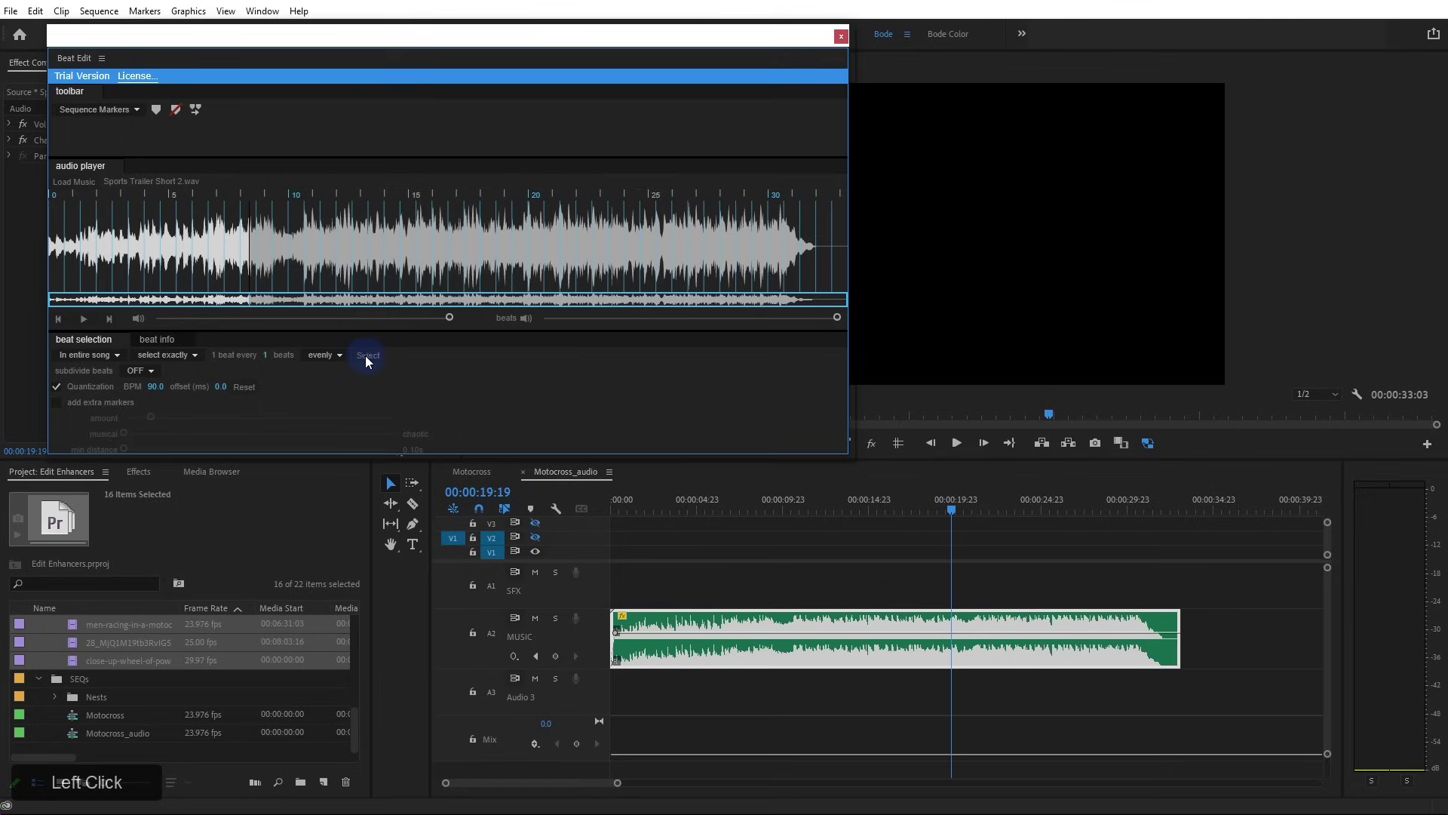
left_click(71, 258)
key("space")
left_click(110, 251)
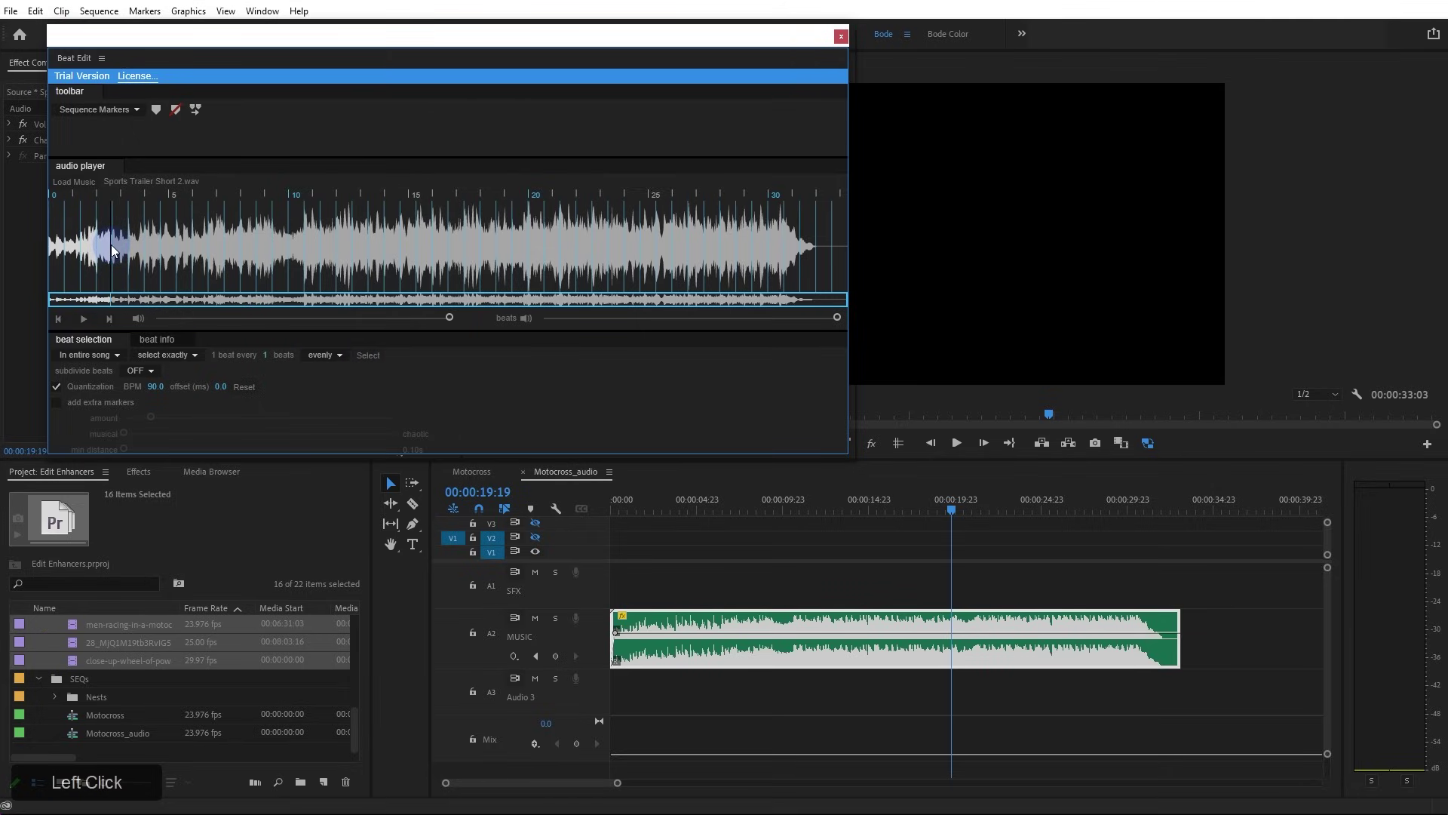
Reselect every fourth beat and preview it, then add markers and delete them all again
left_click(270, 355)
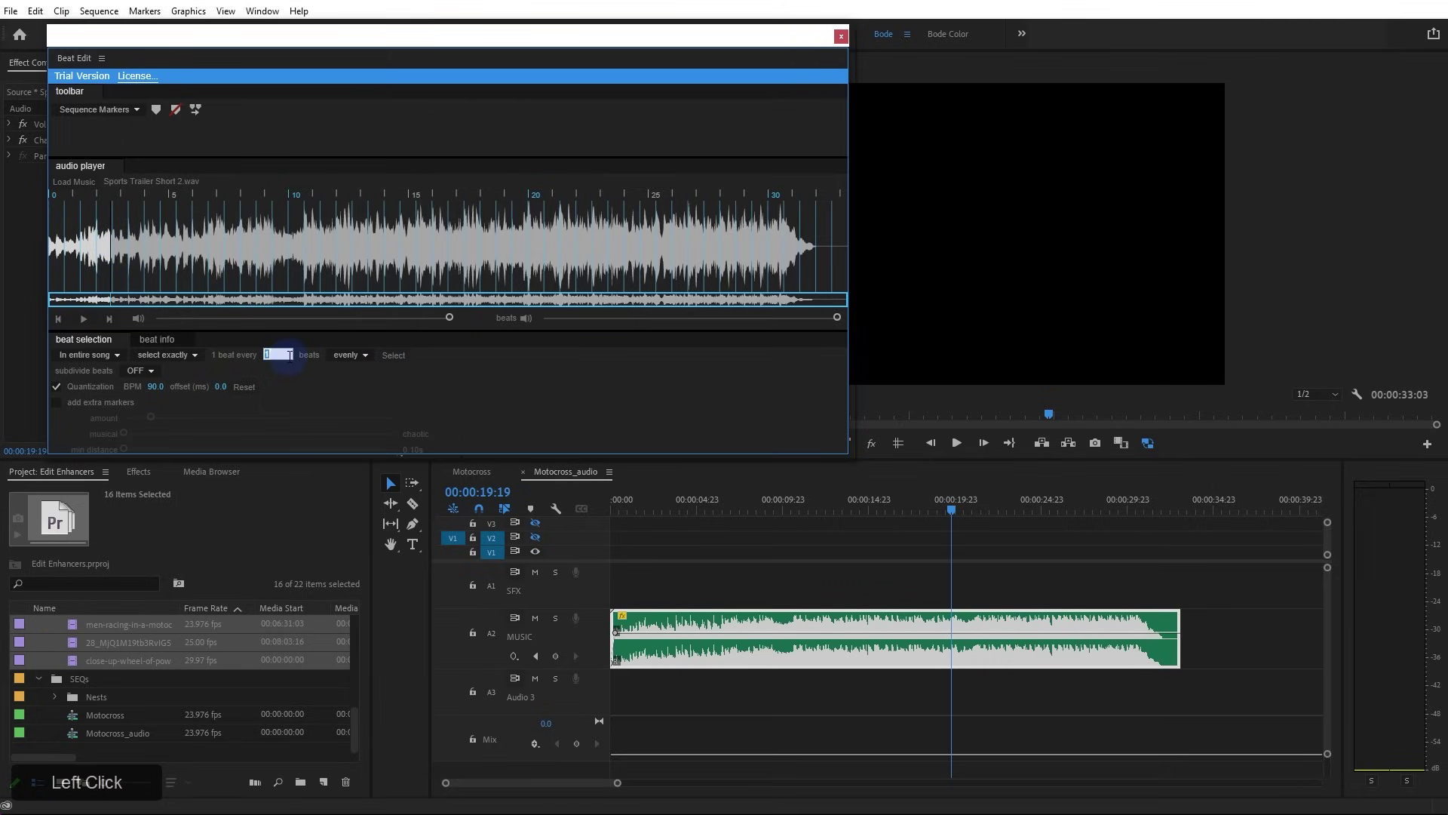
type("4")
left_click(370, 383)
left_click(368, 356)
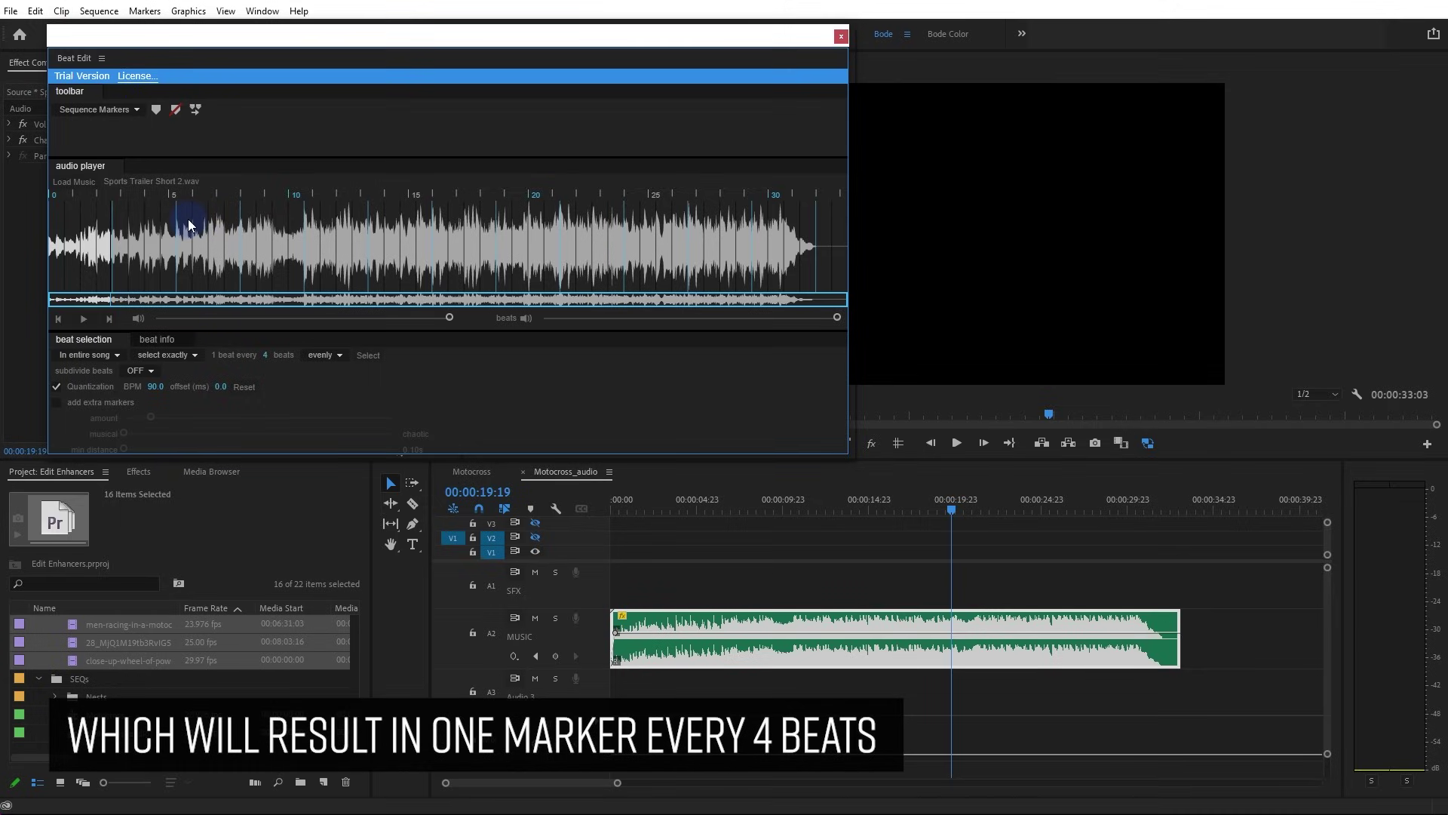
key("space")
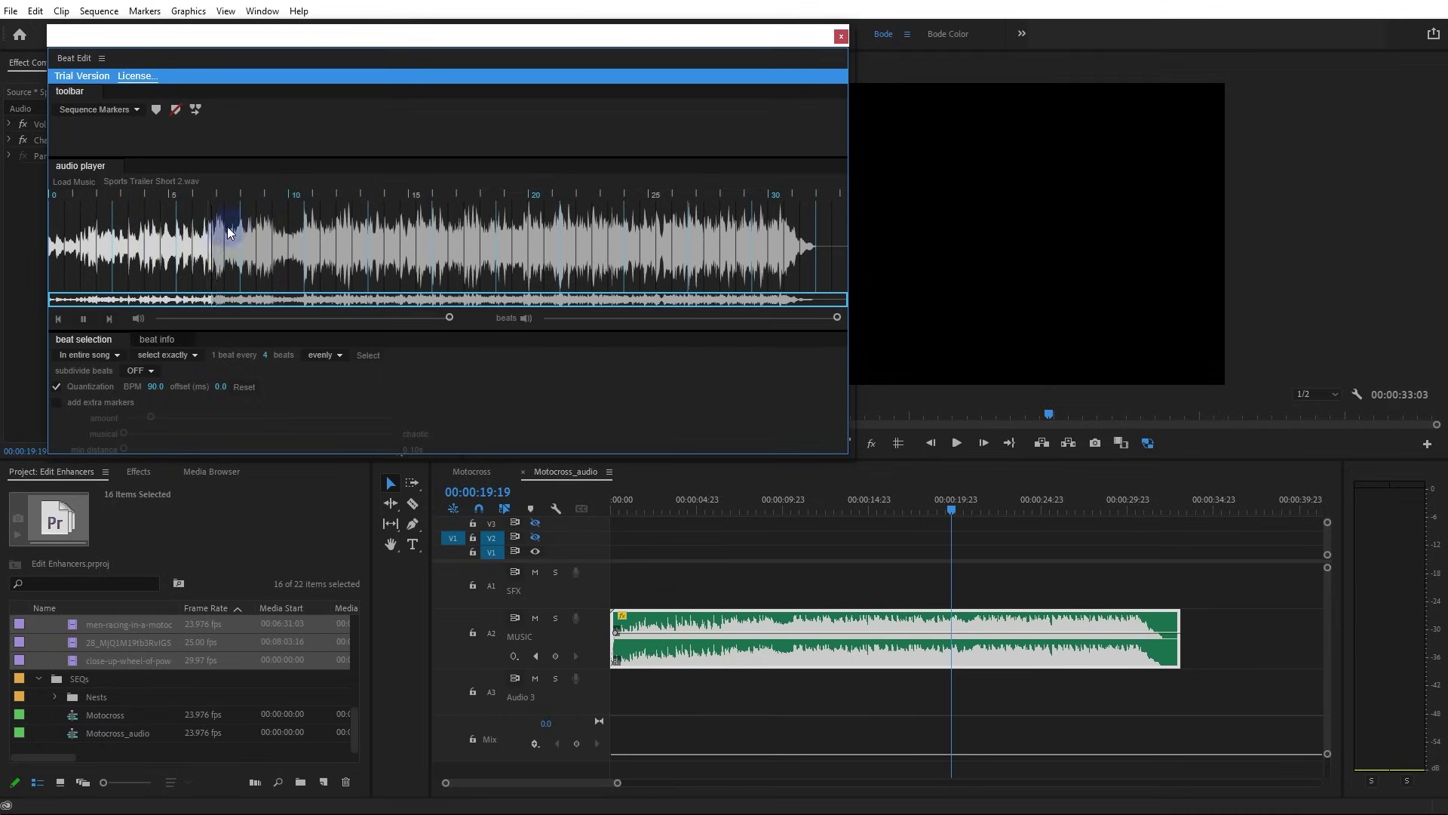
key("space")
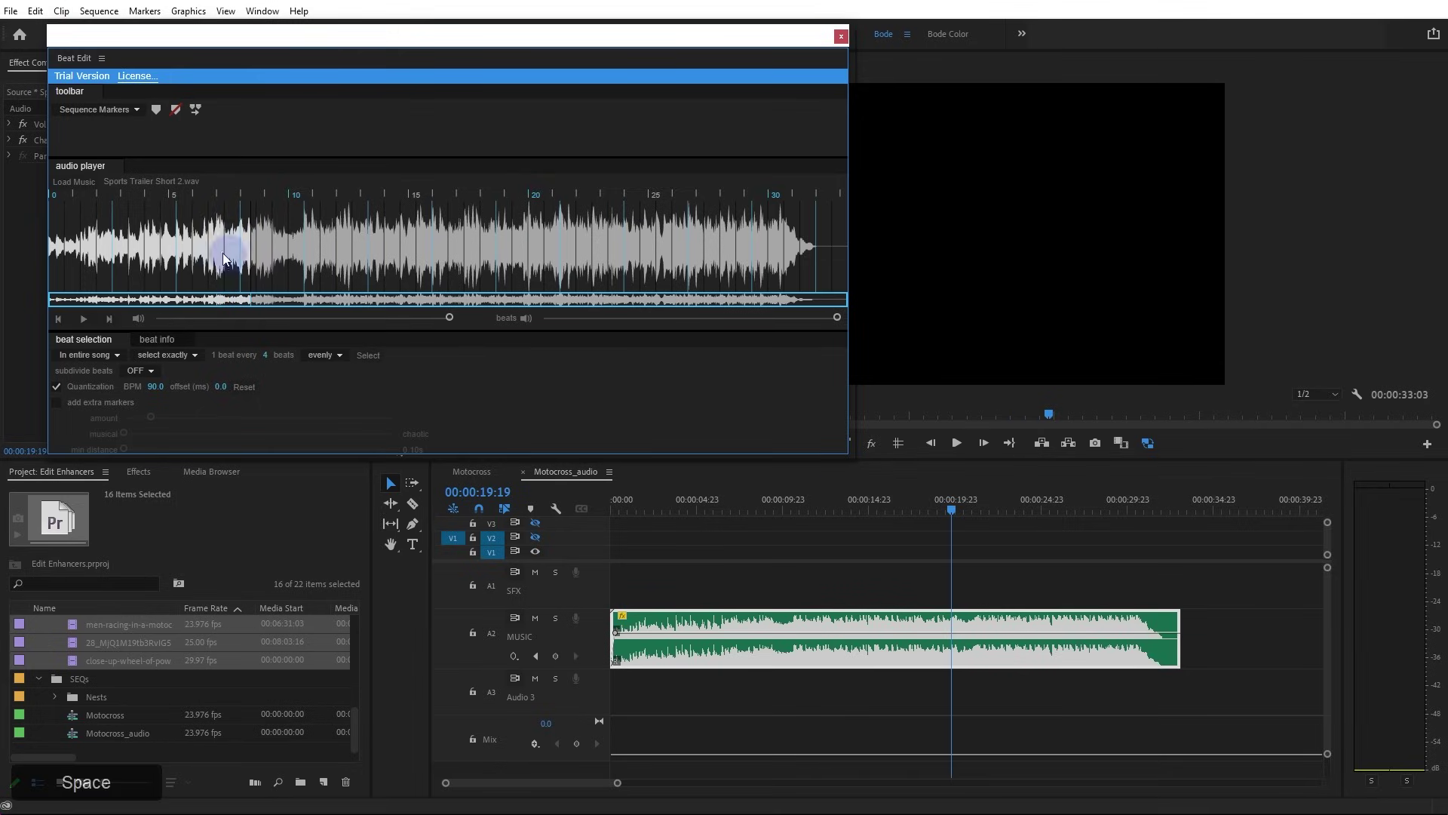
left_click(161, 109)
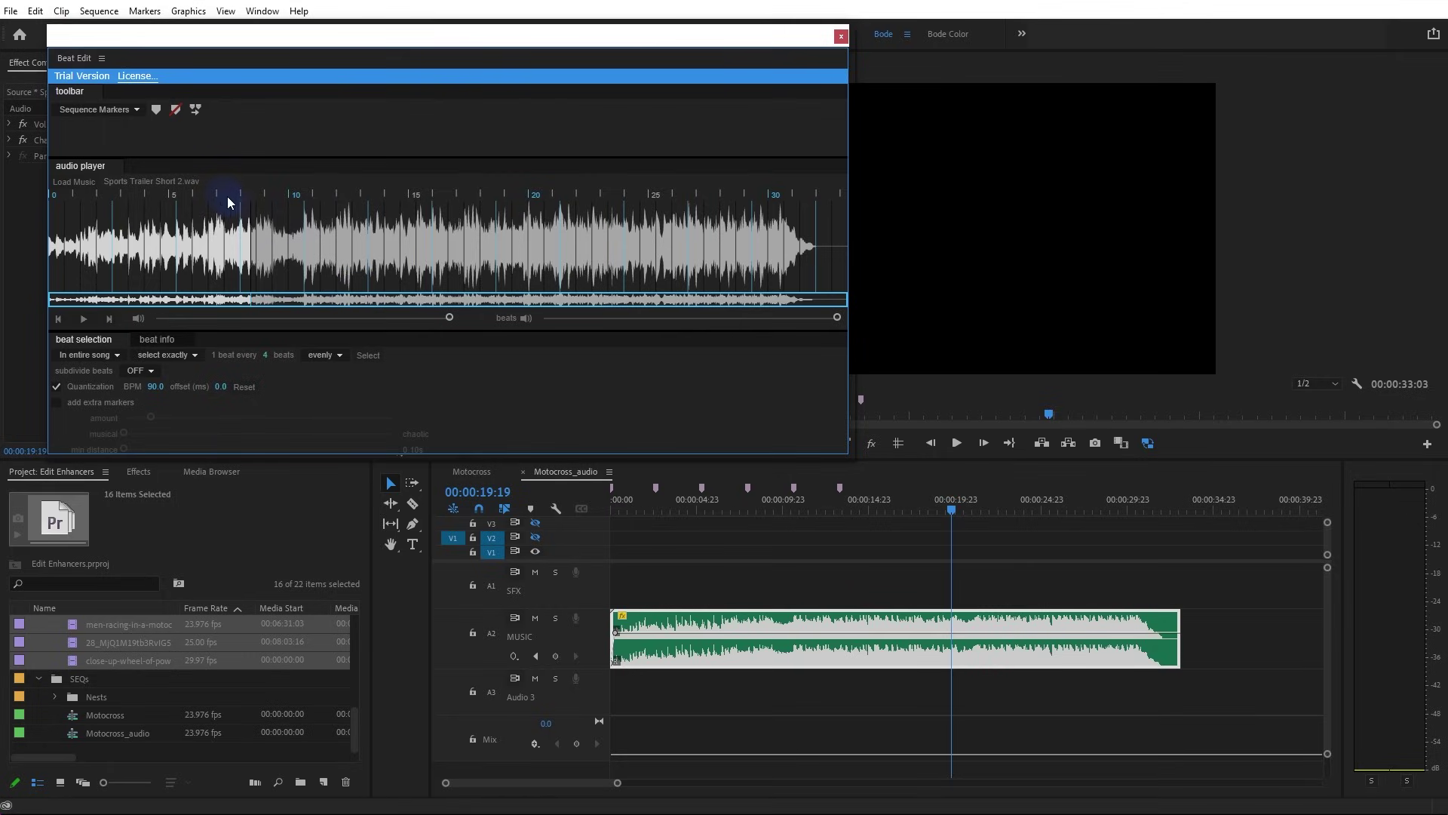
left_click(177, 113)
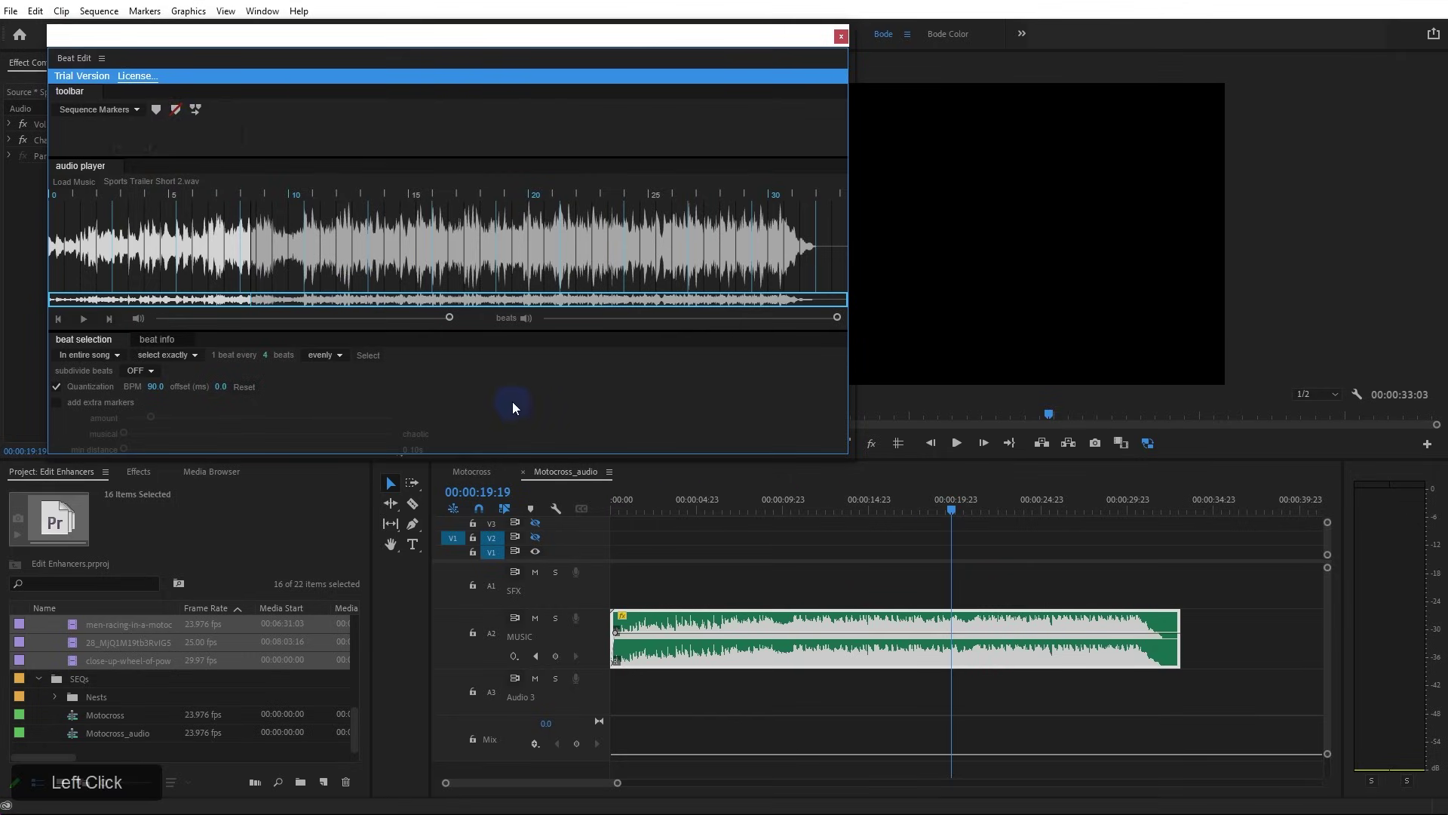
Enlarge the BeatEdit window to show beat options and leave subdivision off
left_click_drag(249, 38, 264, 23)
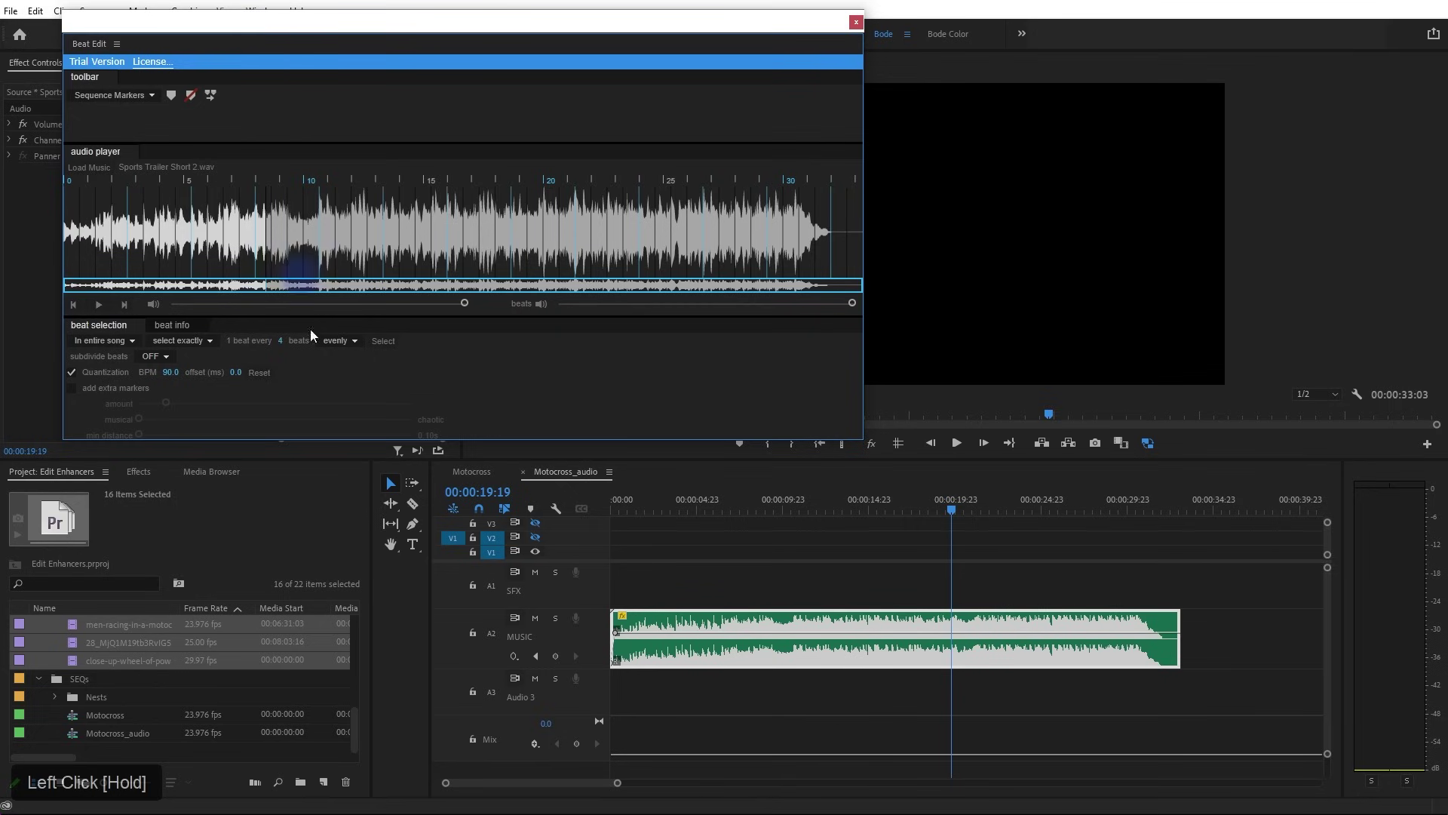
left_click_drag(332, 445, 310, 585)
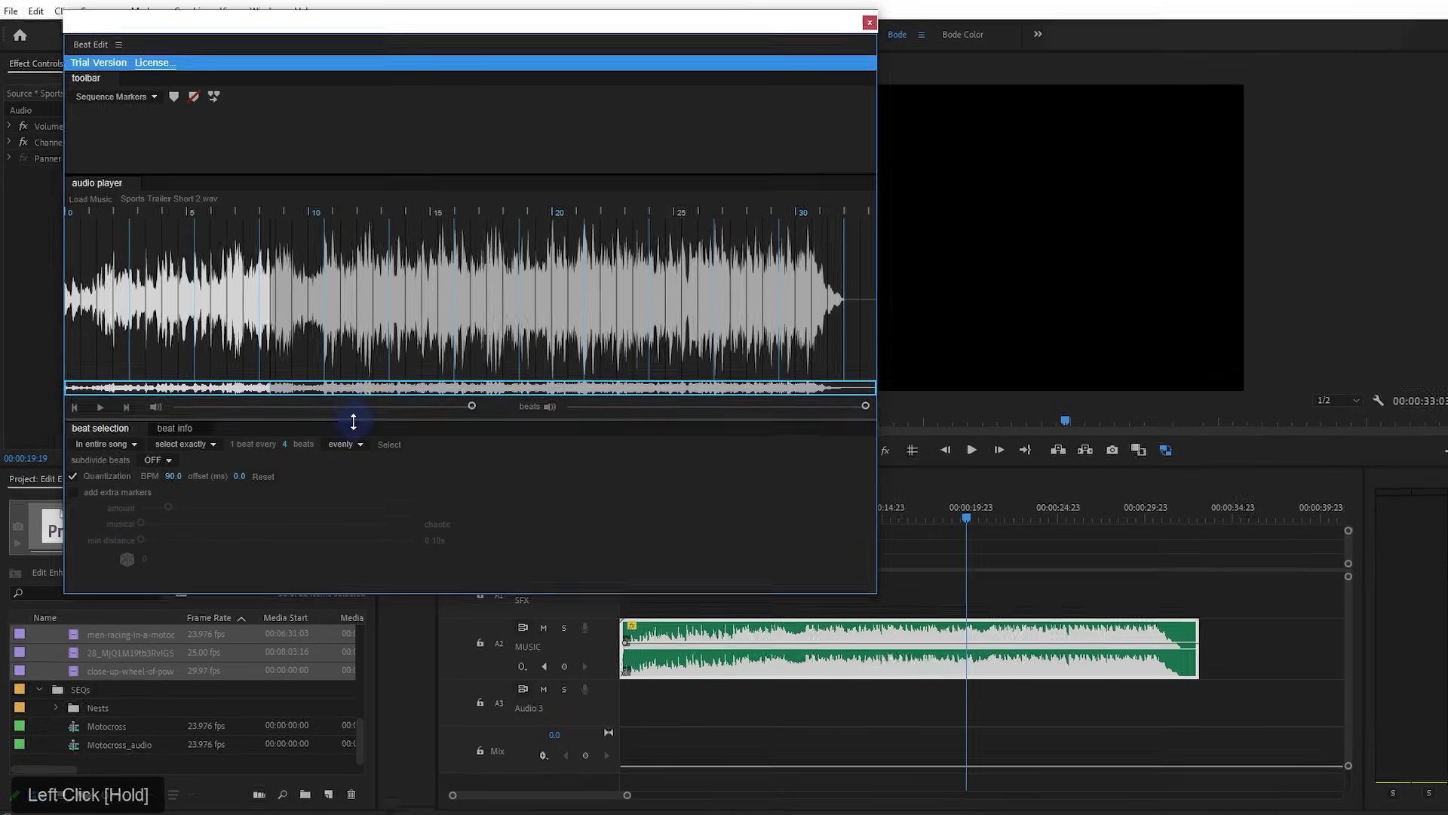
left_click_drag(353, 421, 362, 334)
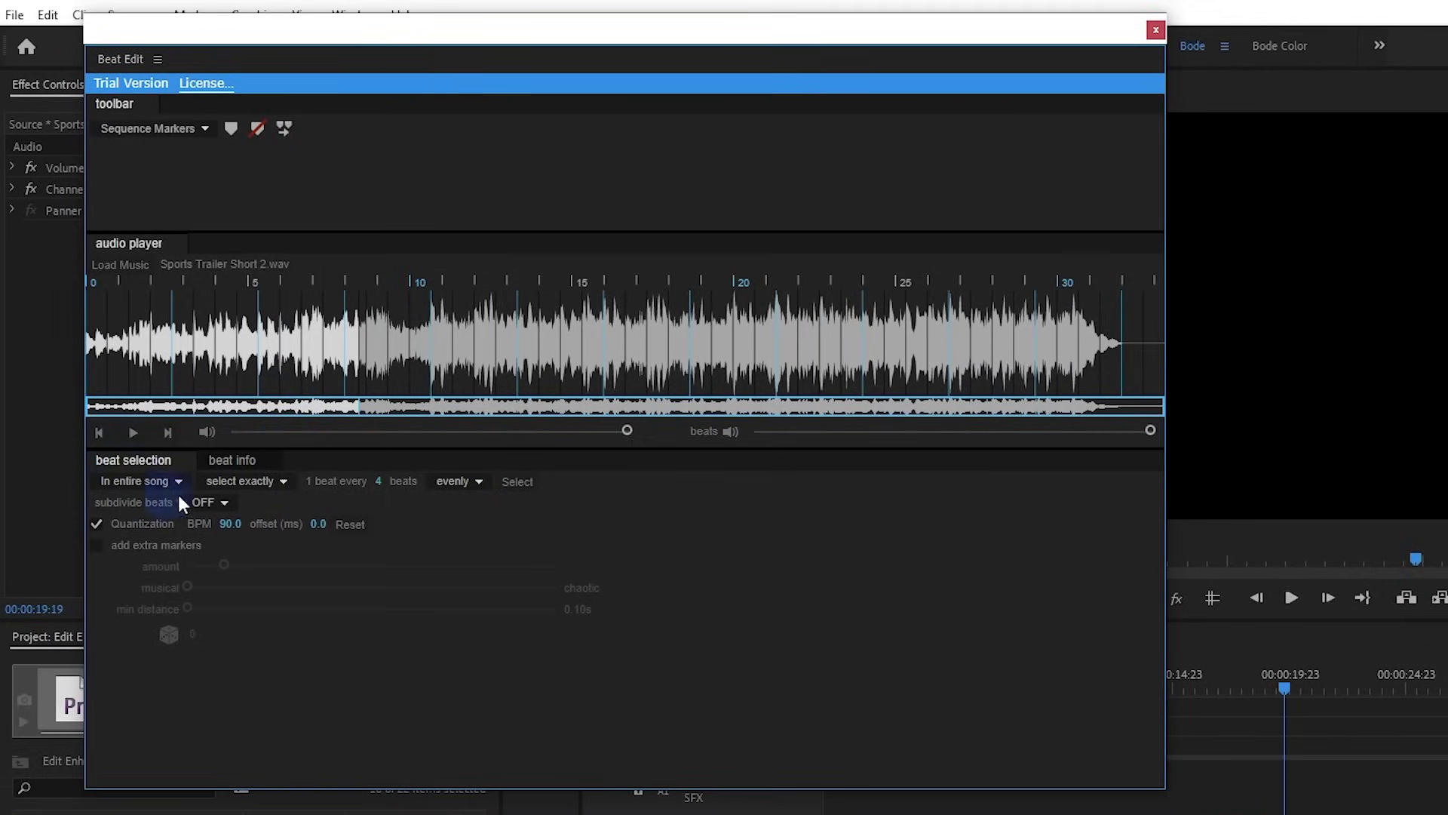
left_click(228, 505)
left_click(230, 531)
left_click(198, 501)
left_click(197, 520)
Select every 4th beat across the song, preview it, and shift the selection earlier
left_click(513, 482)
left_click(193, 354)
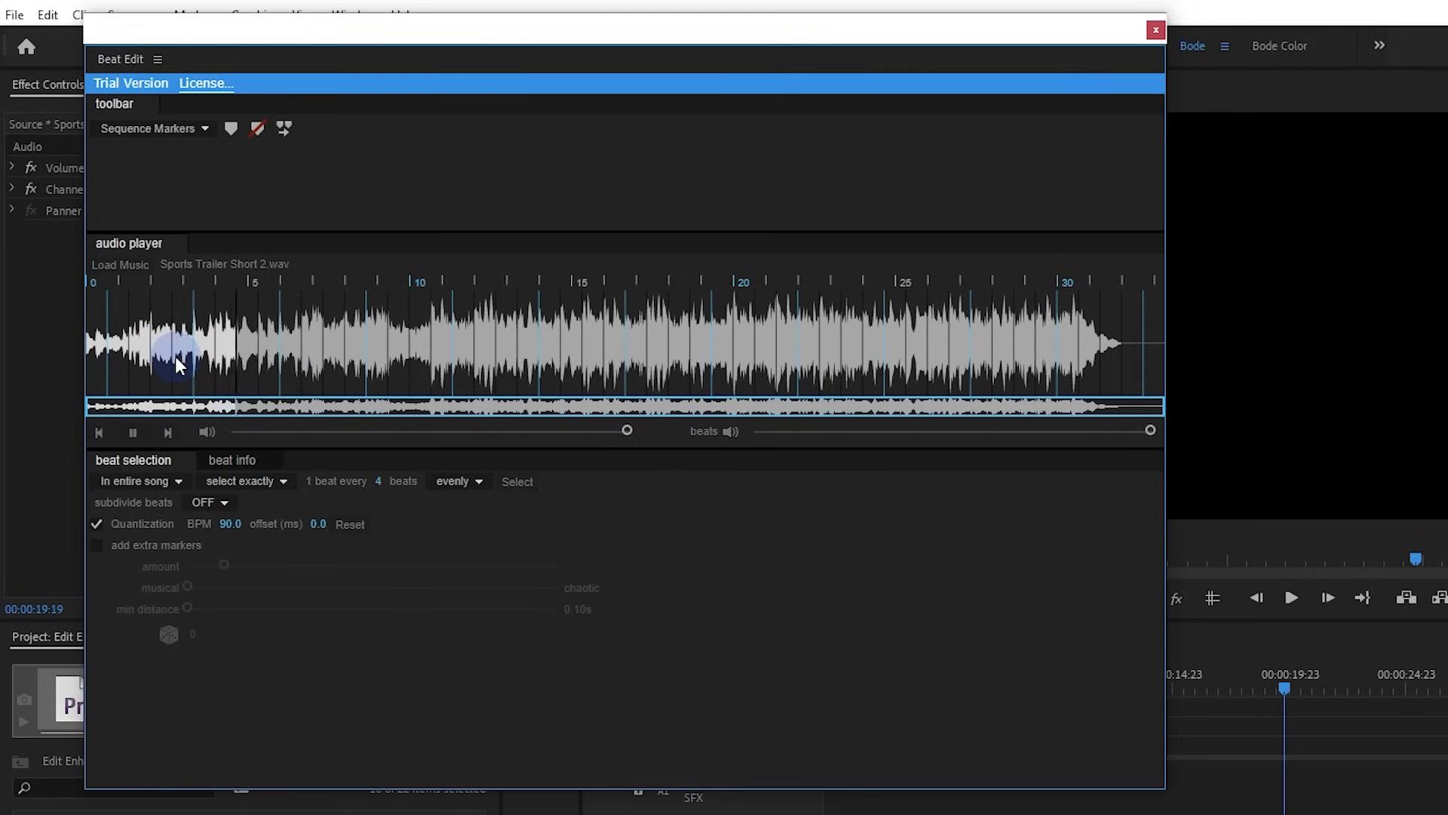
key("space")
left_click(175, 349)
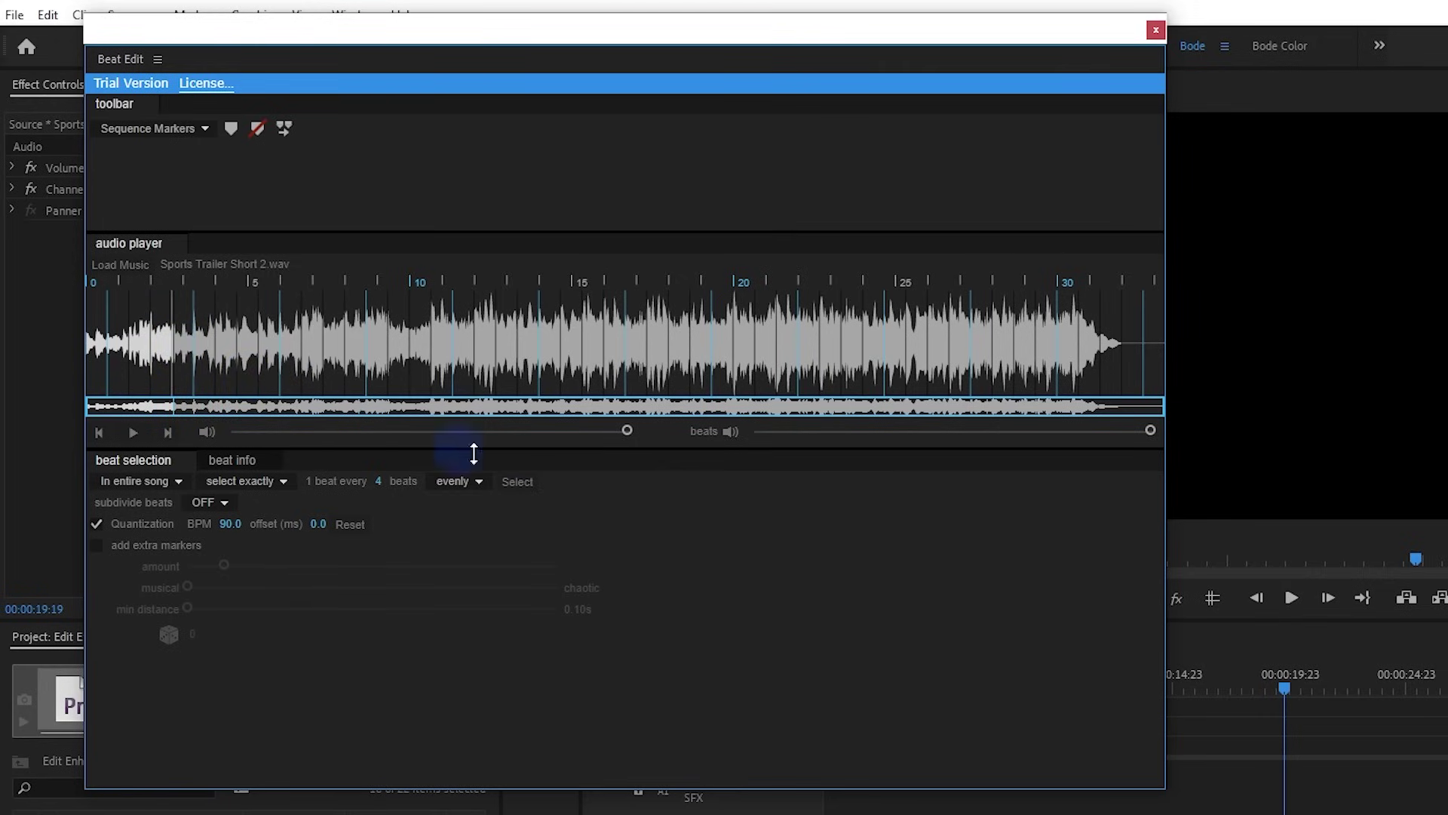
left_click(517, 484)
left_click(153, 365)
left_click(145, 368)
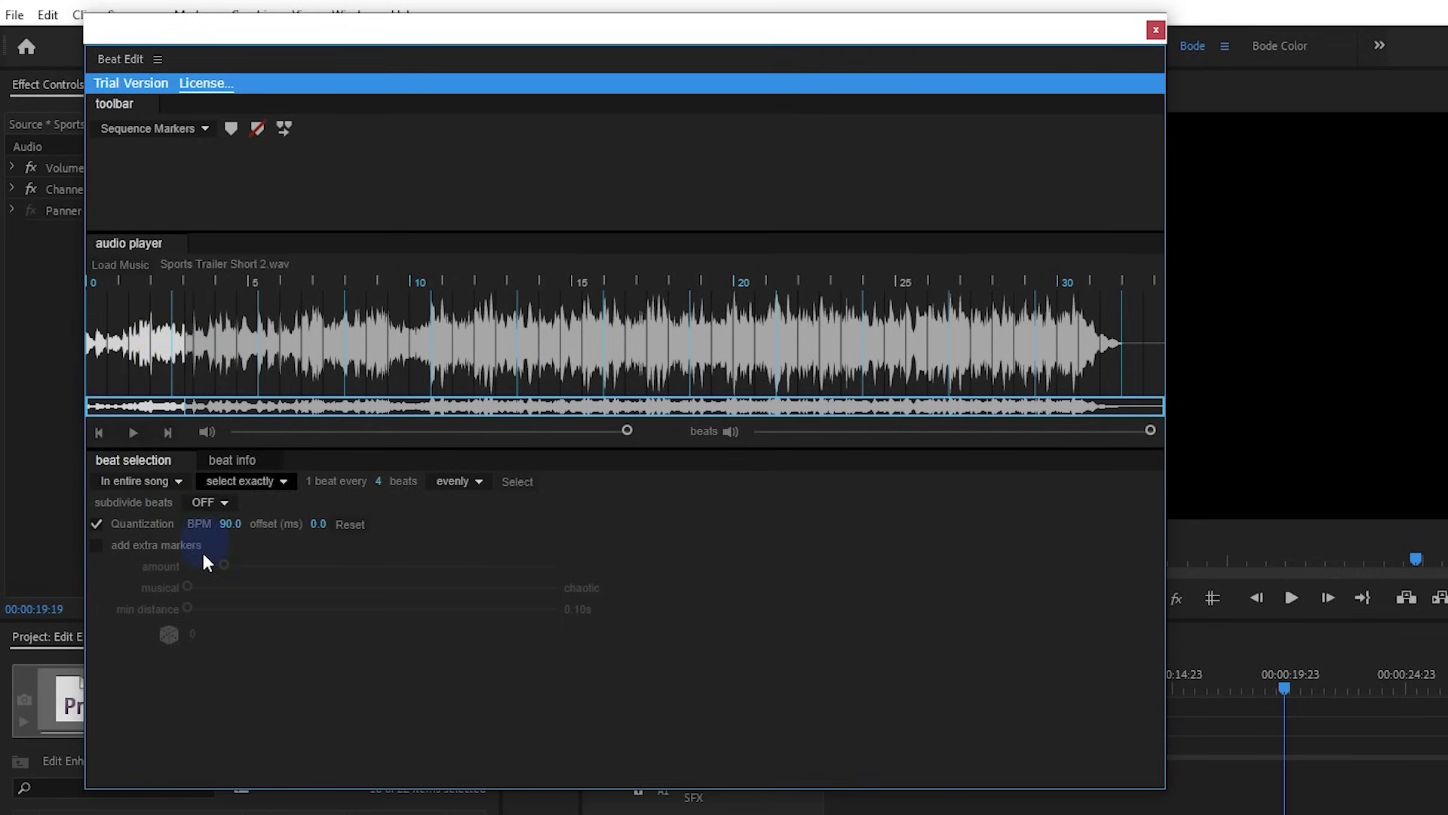
Enable extra markers, raise the amount slider, and preview the song from mid-waveform
left_click(99, 543)
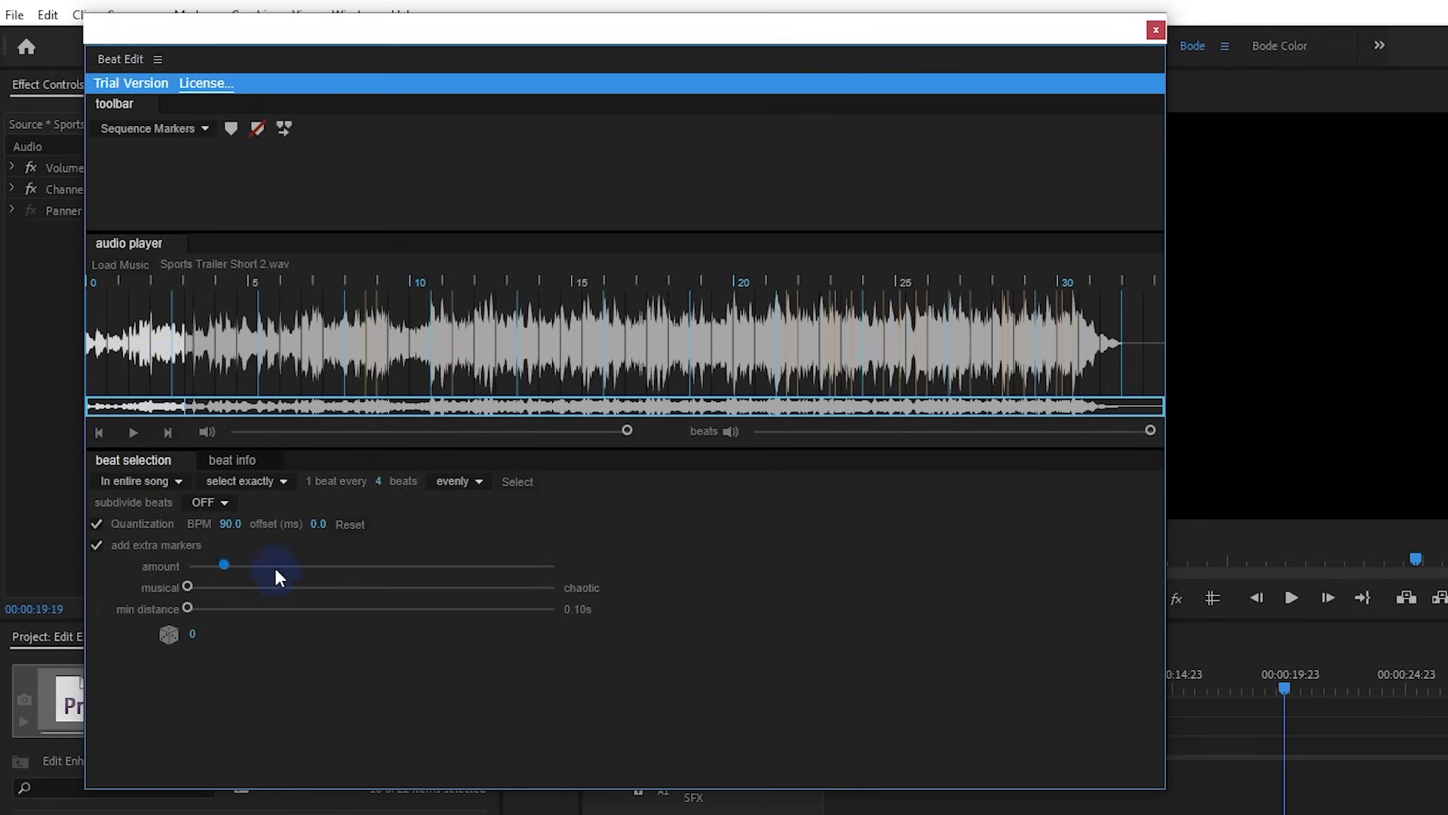
left_click_drag(190, 587, 305, 566)
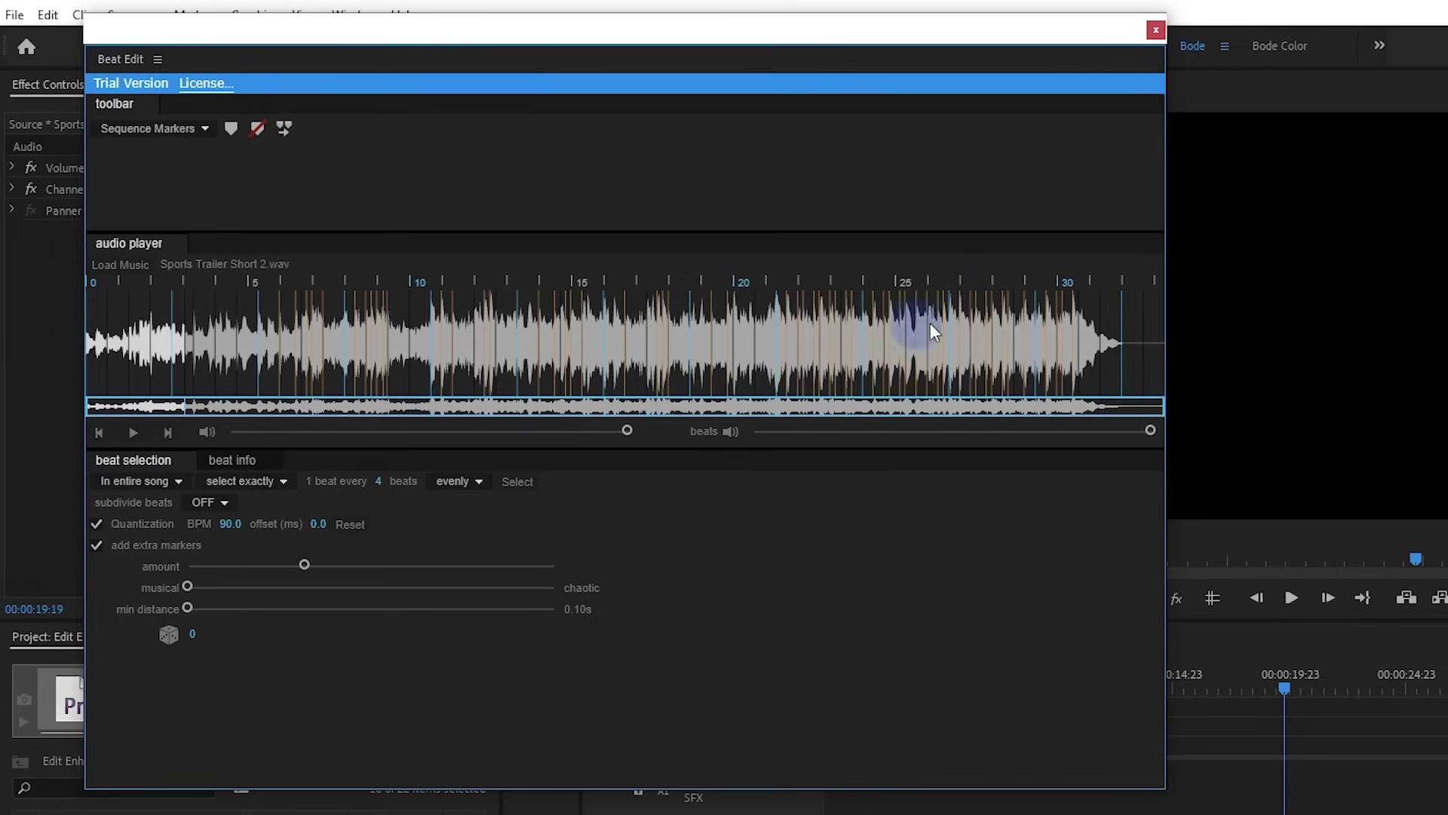
left_click(261, 343)
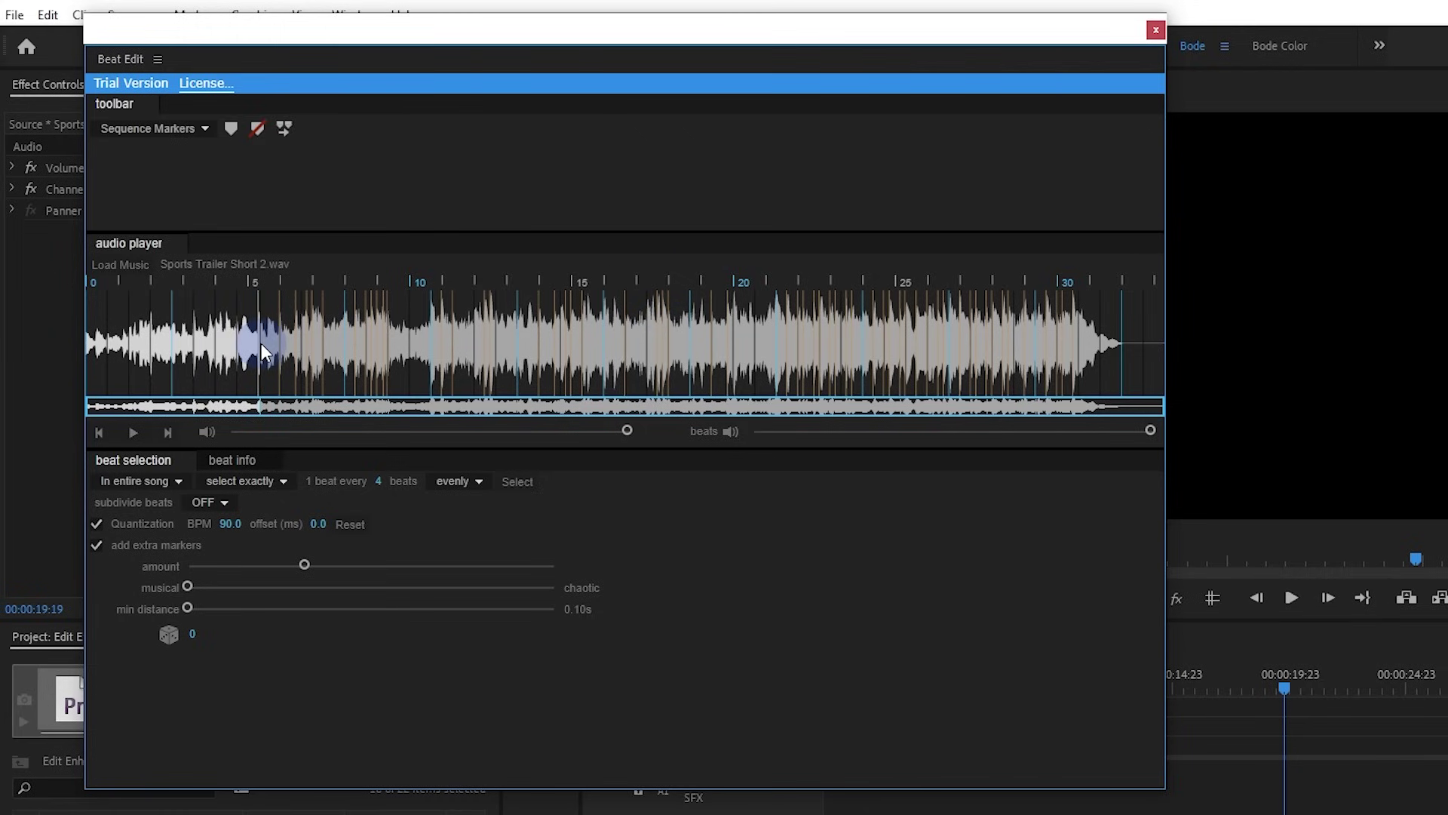
key("space")
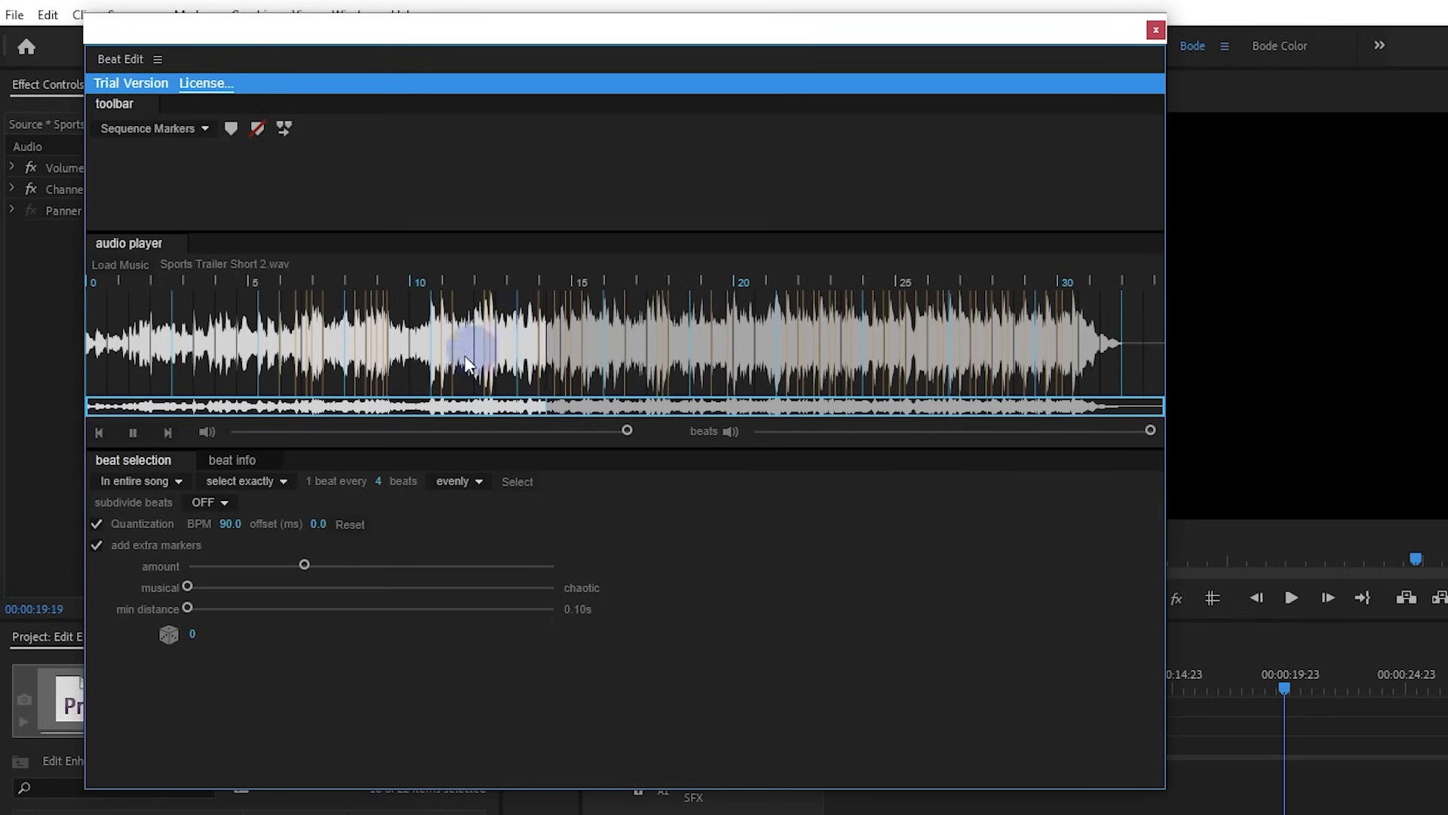
key("space")
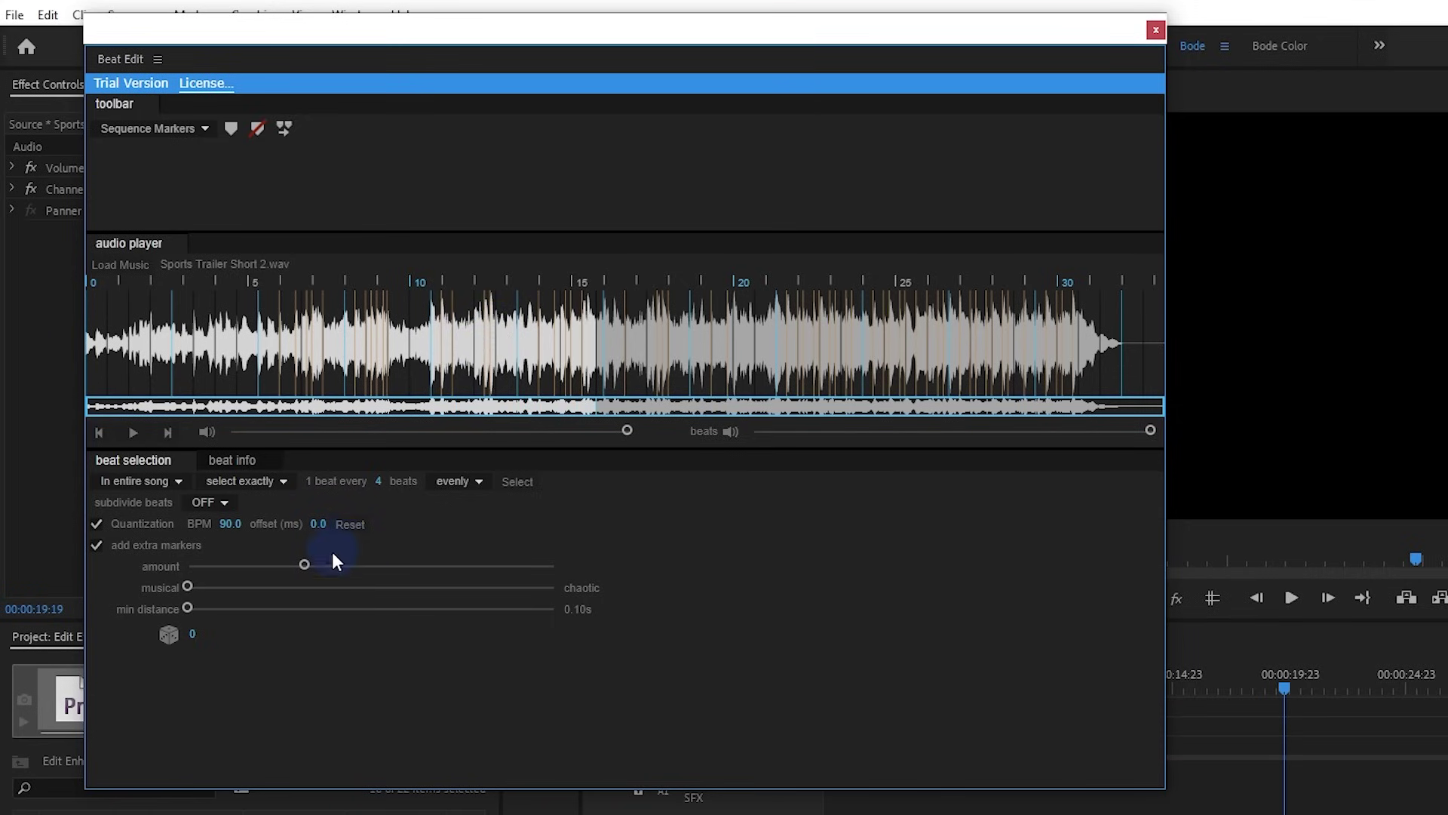
Create sequence markers from the selected beats, dismiss the trial notice, and close BeatEdit
left_click(231, 128)
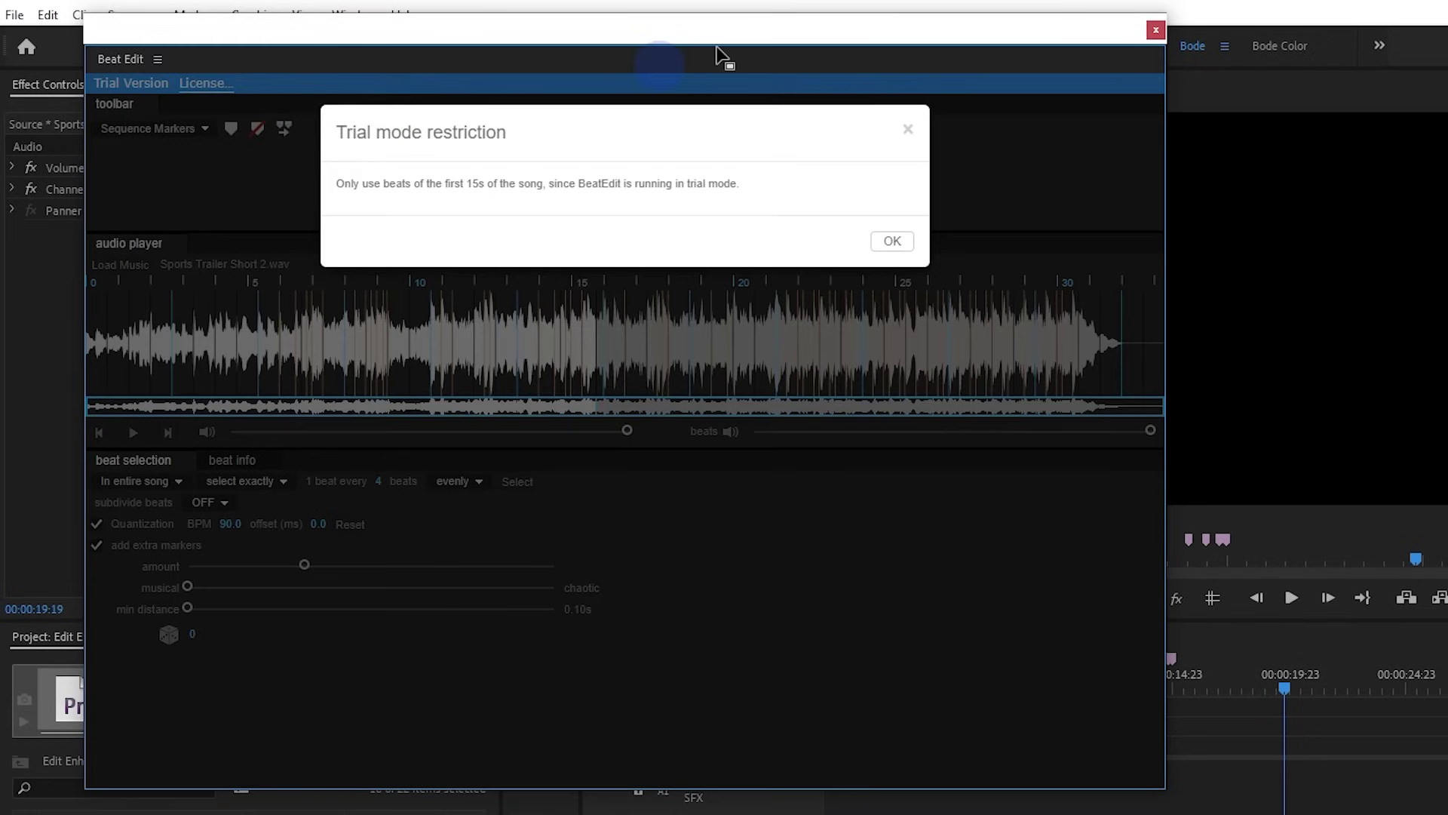
left_click(871, 232)
left_click(1155, 31)
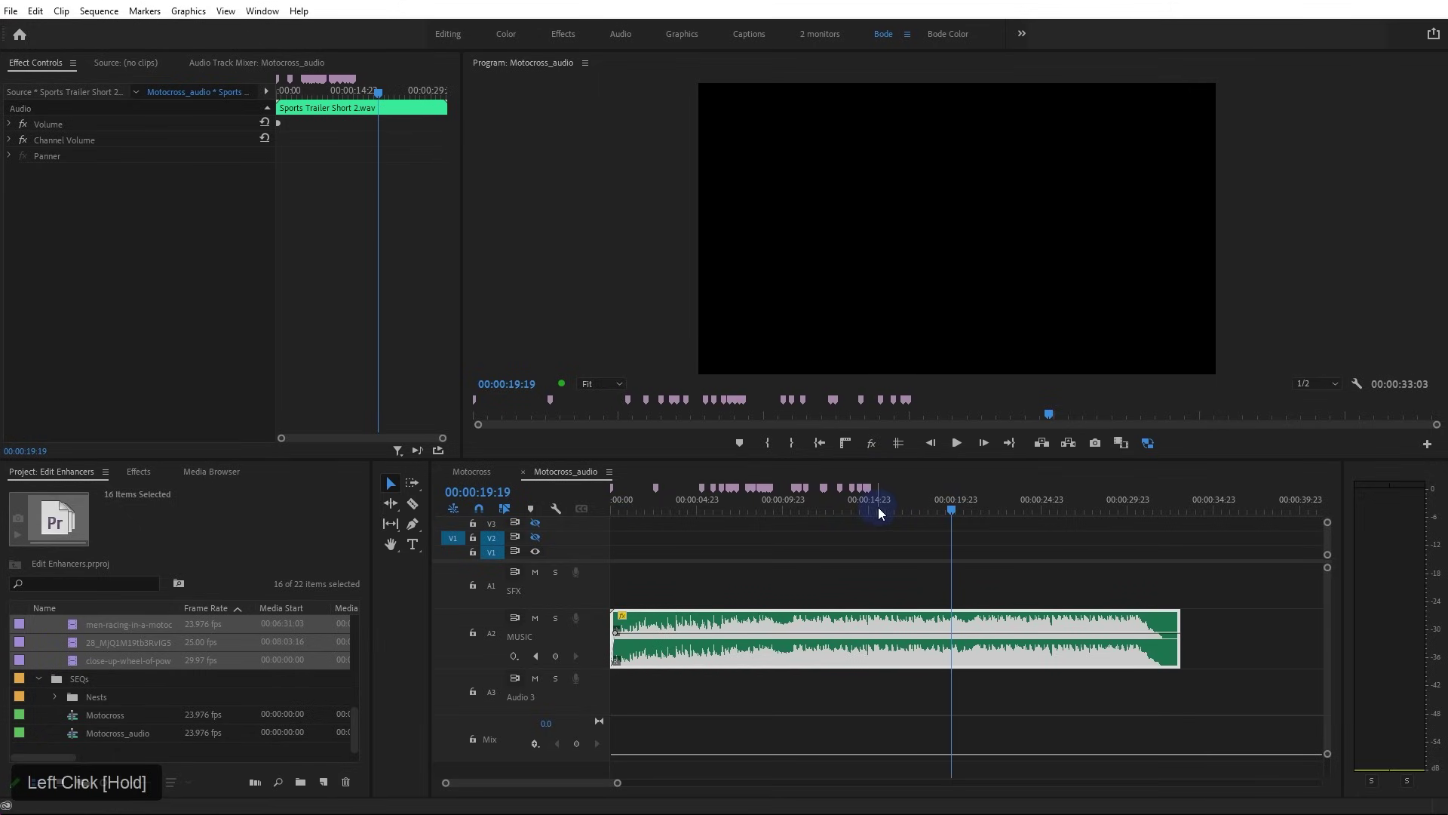
Automate the selected motocross clips to the sequence At Unnumbered Markers
left_click(255, 784)
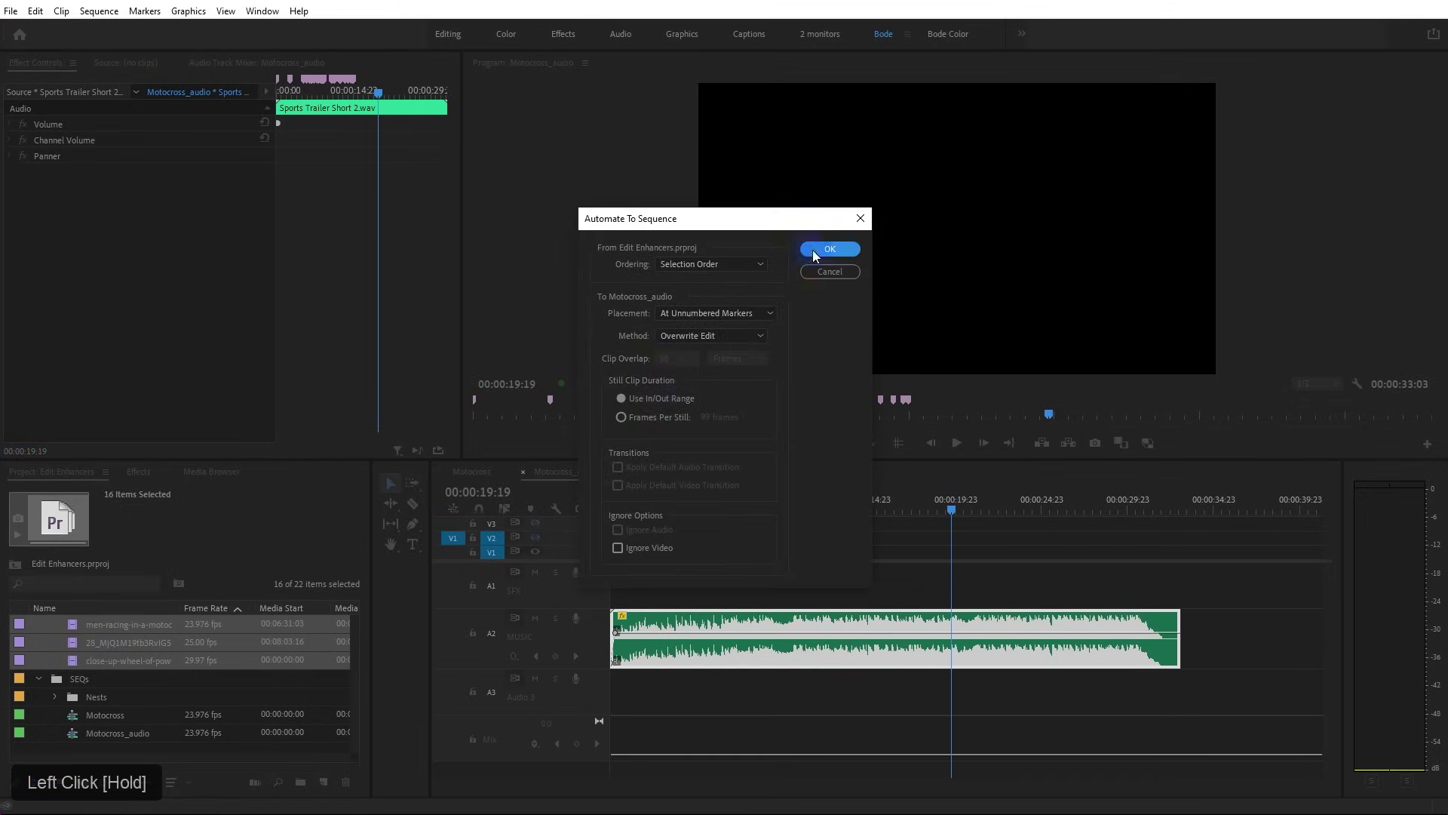
left_click(812, 250)
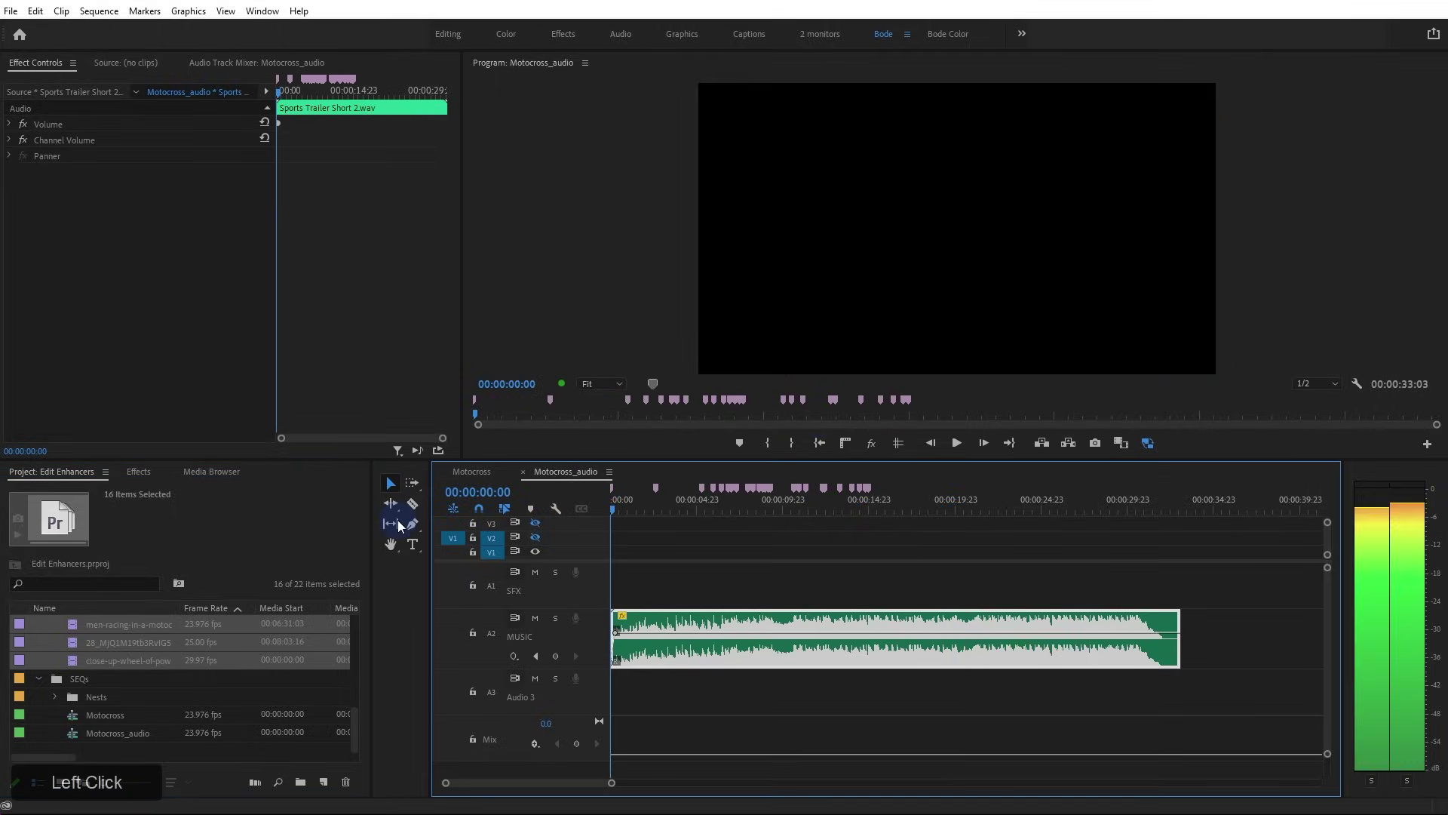
left_click(201, 656)
left_click(256, 784)
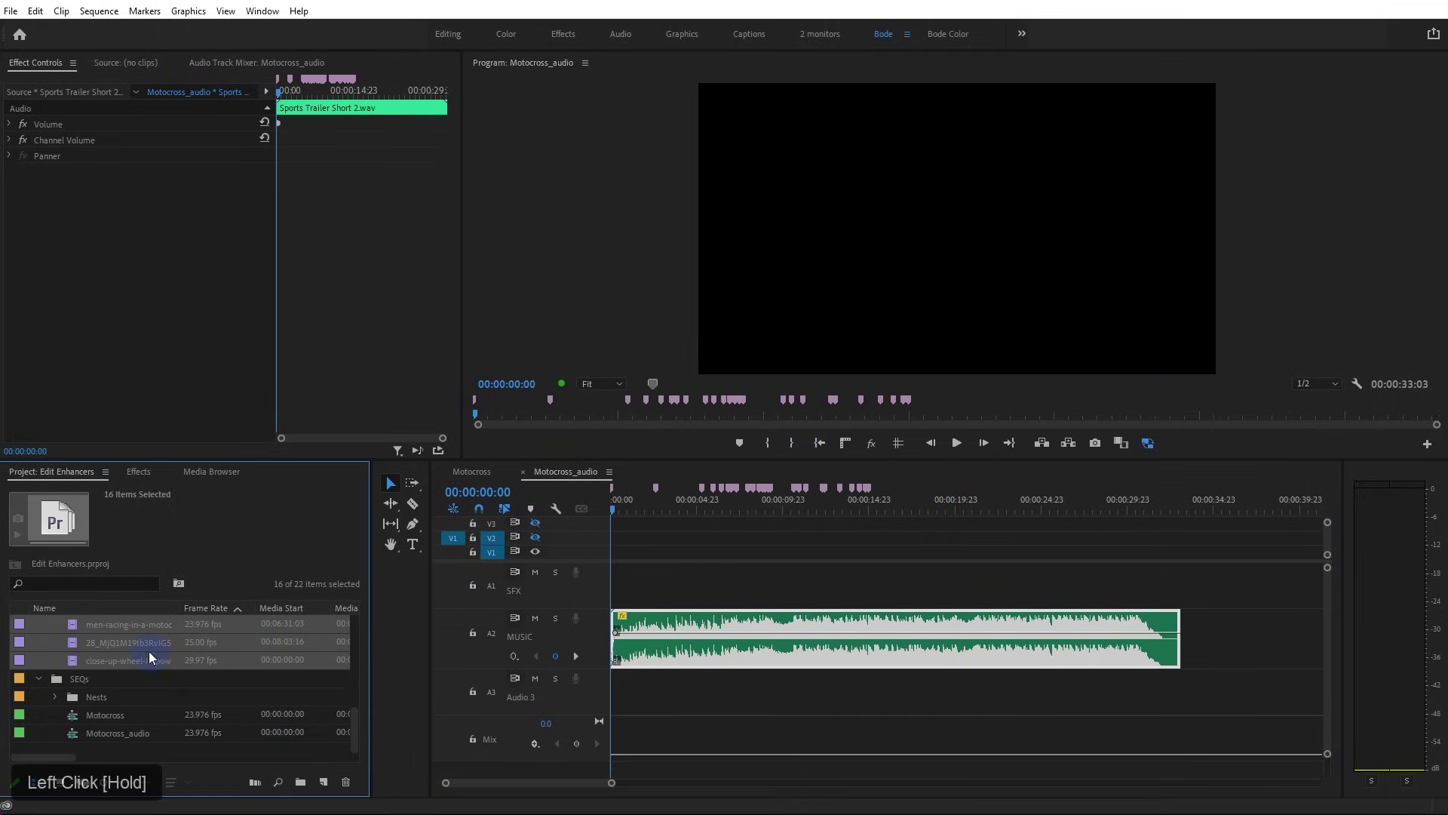
left_click(255, 784)
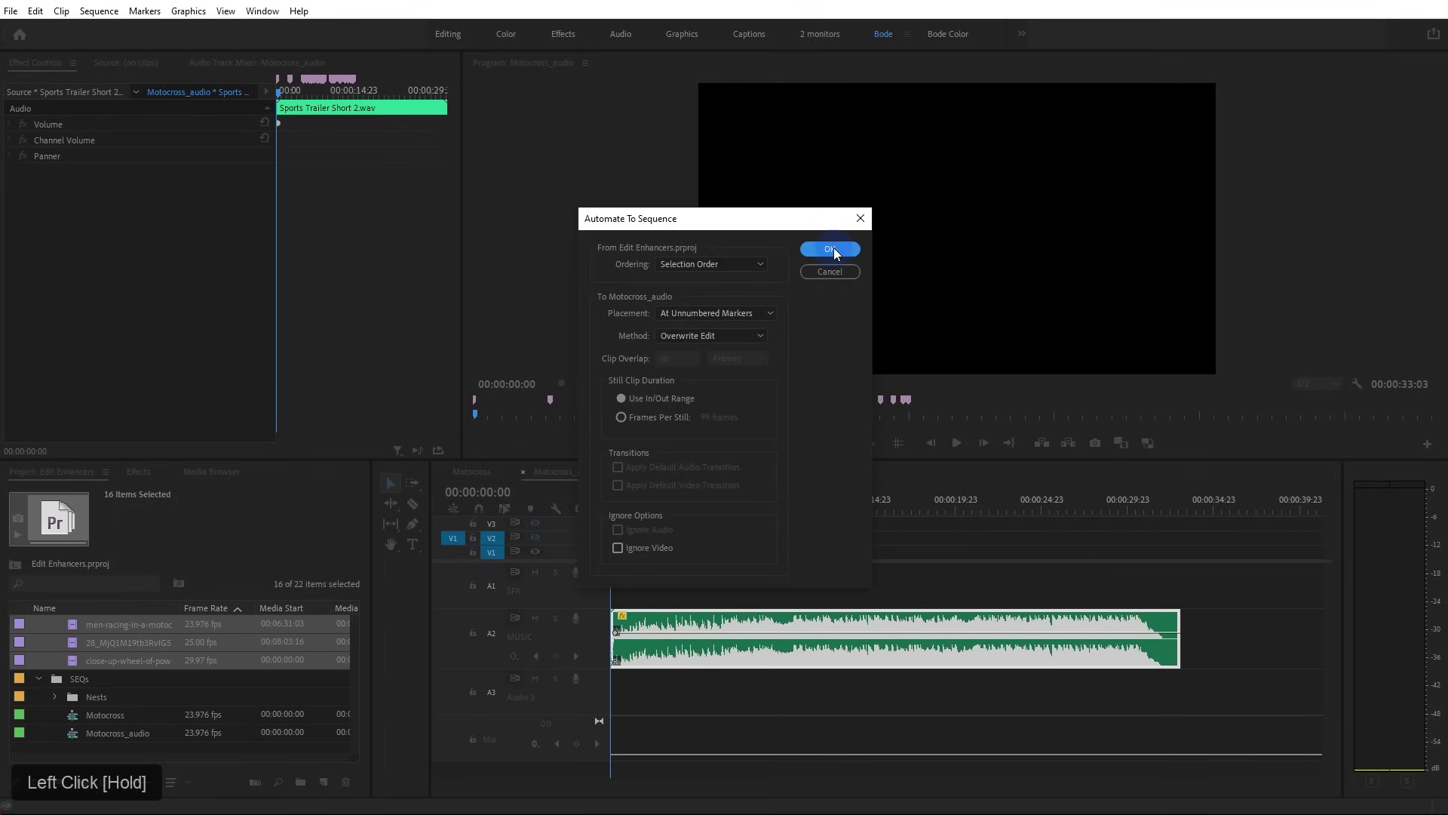
left_click(834, 247)
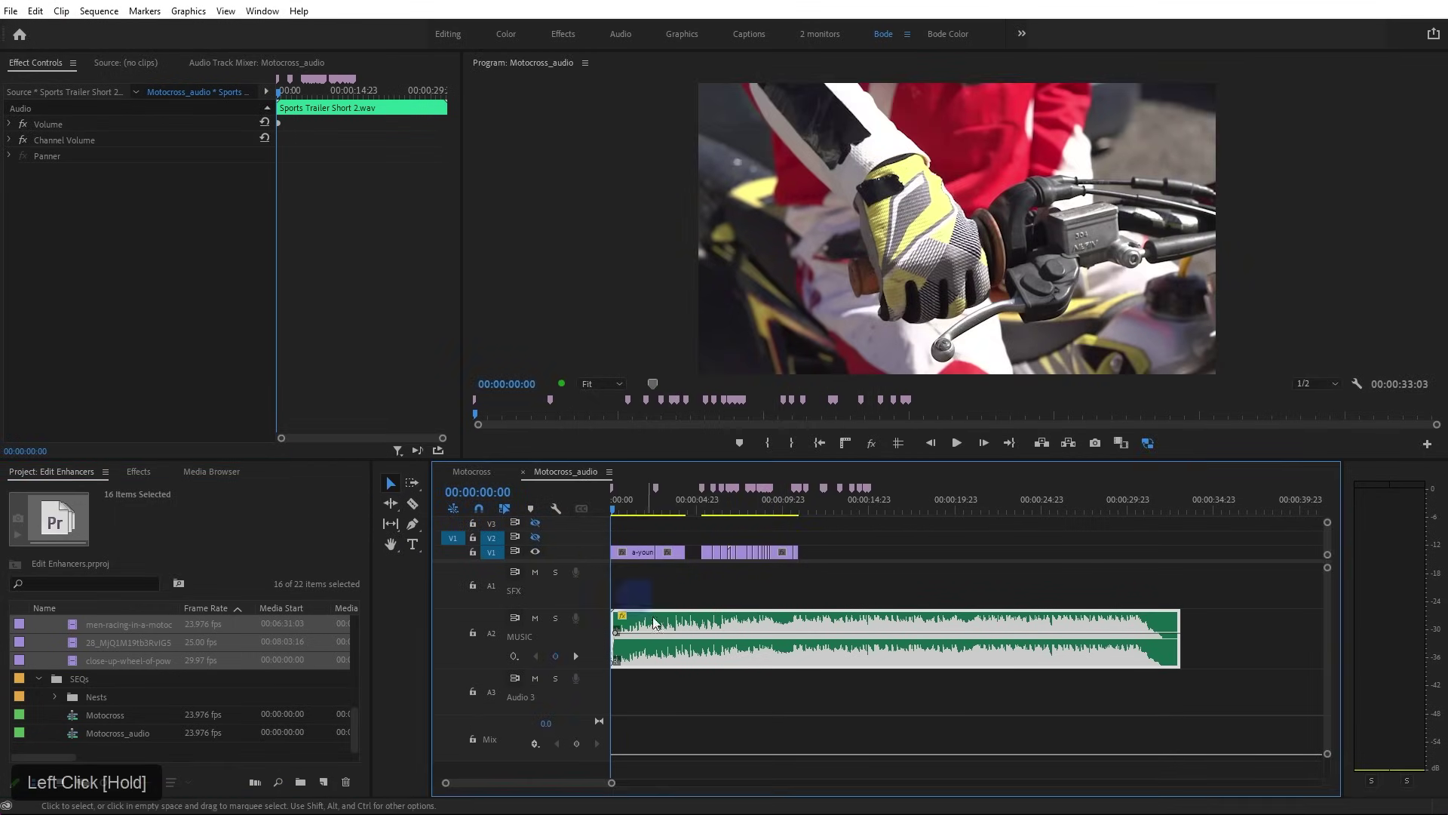
Extend the first young-man clip on V1 to close its gap
scroll(683, 578, "up", 3)
left_click(655, 554)
left_click_drag(684, 551, 806, 554)
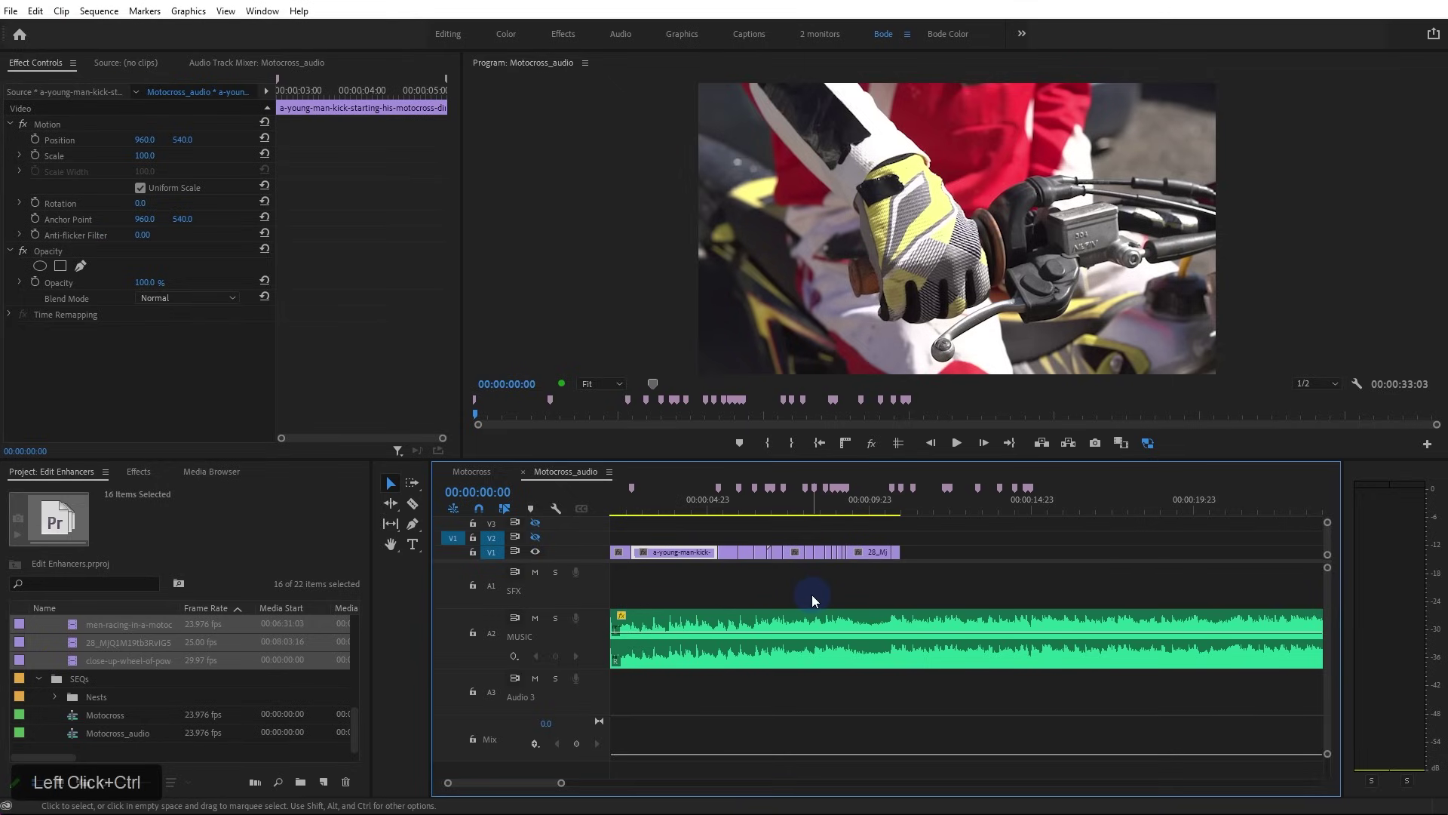
Review the beat-cut sequence from the start, zoom out, and bring BeatEdit back into view
key("Home")
key("space")
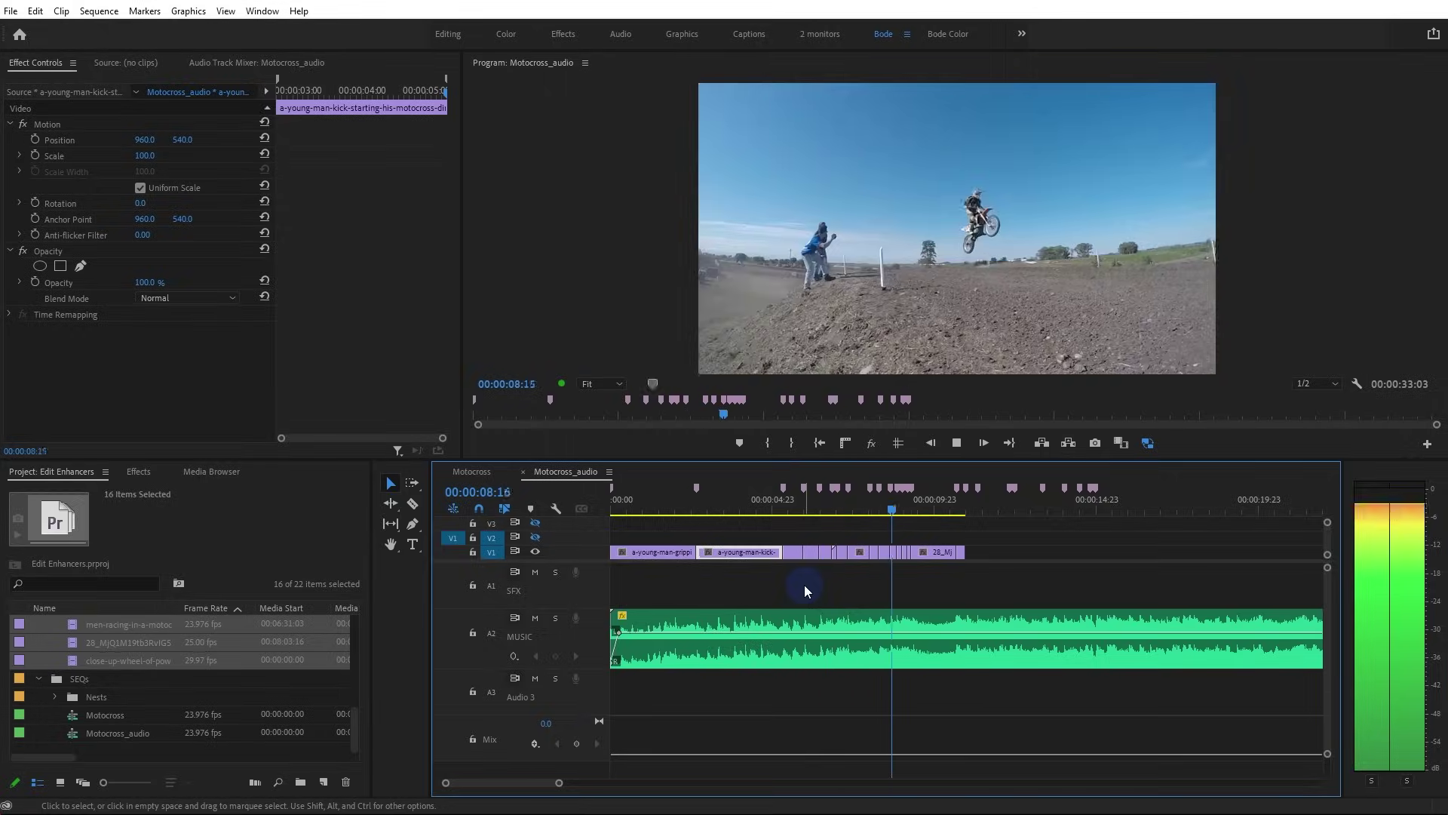
key("space")
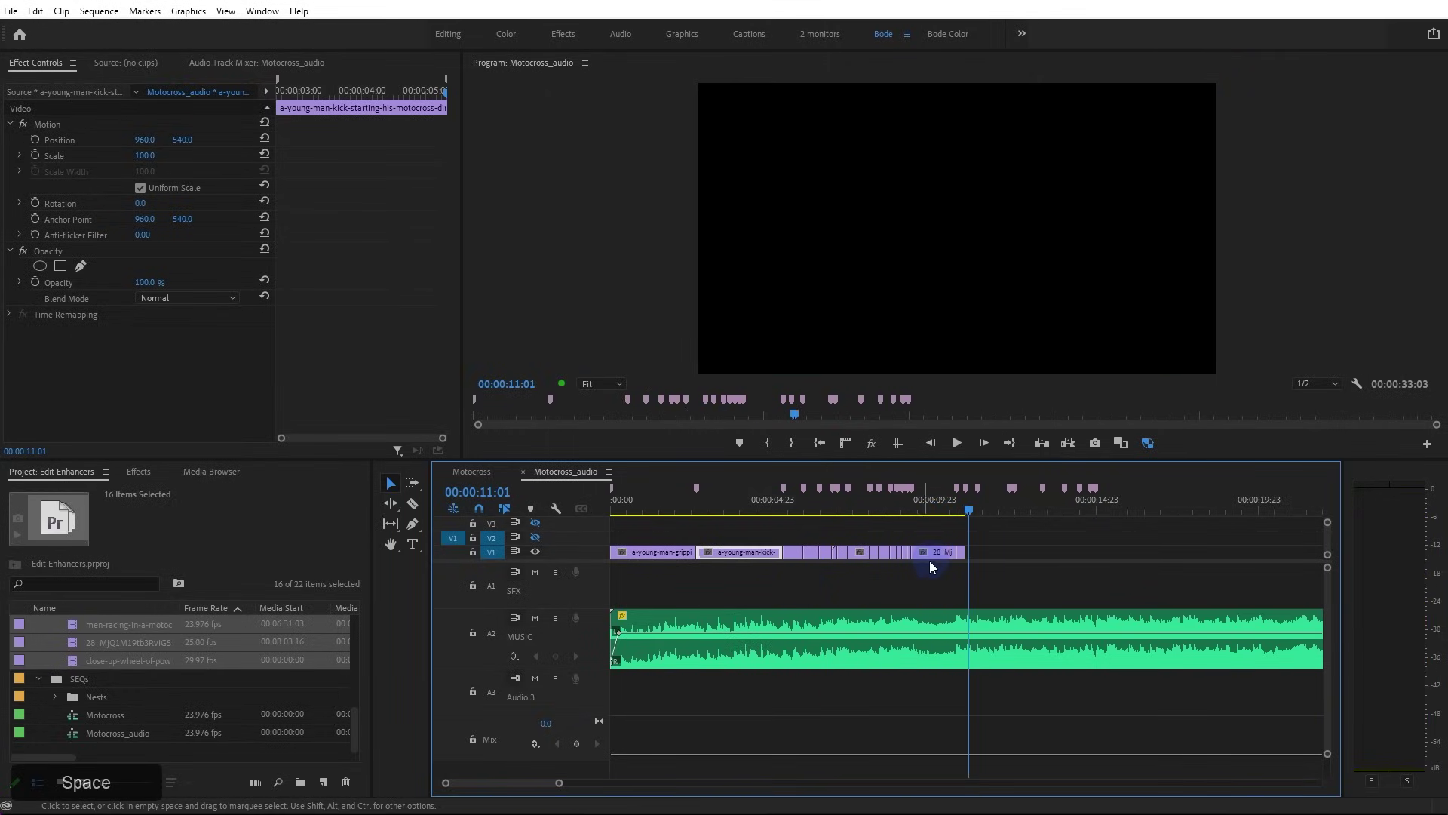
left_click_drag(931, 524, 915, 531)
scroll(897, 562, "up", 5, "alt")
key("space")
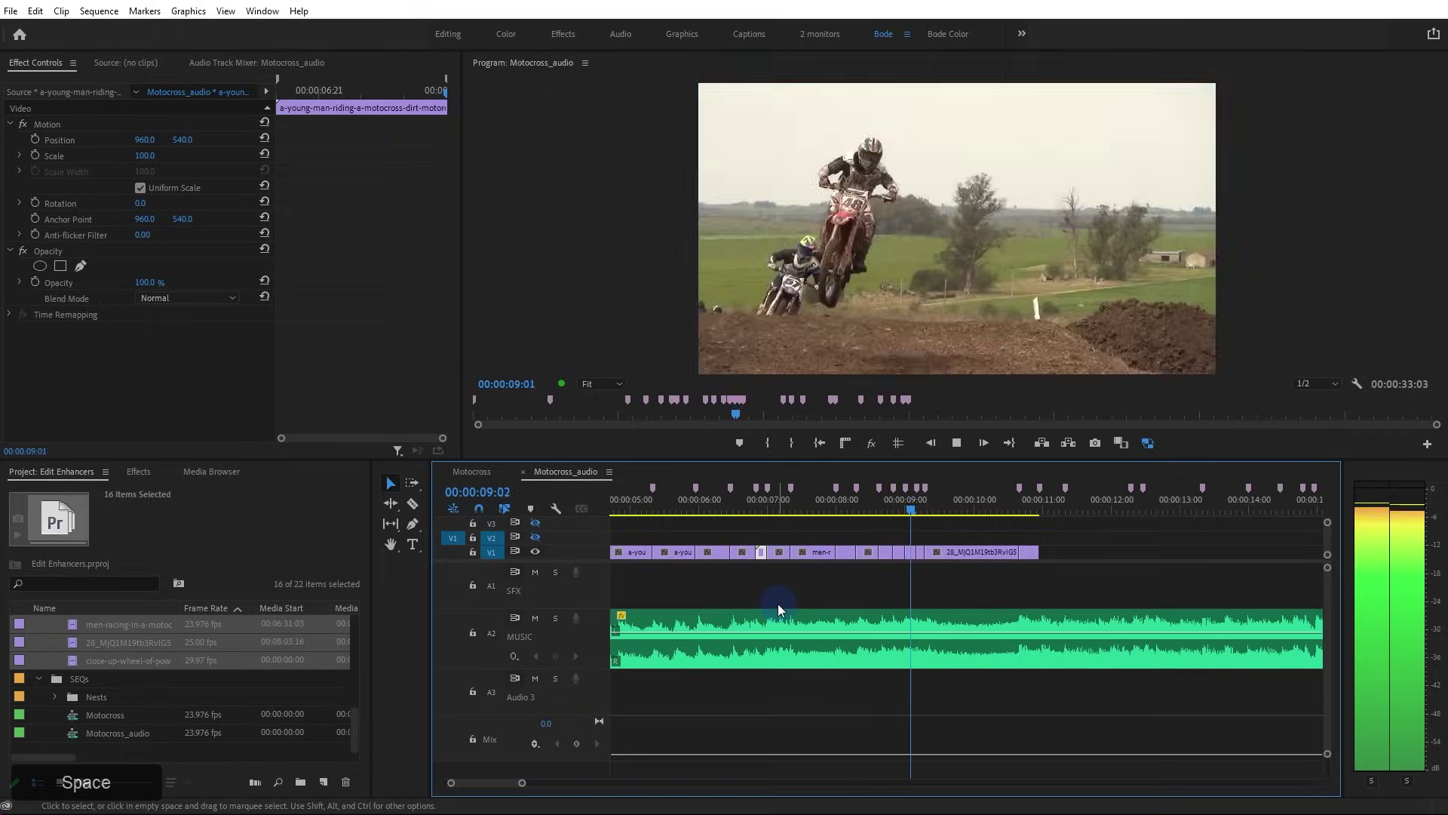
key("space")
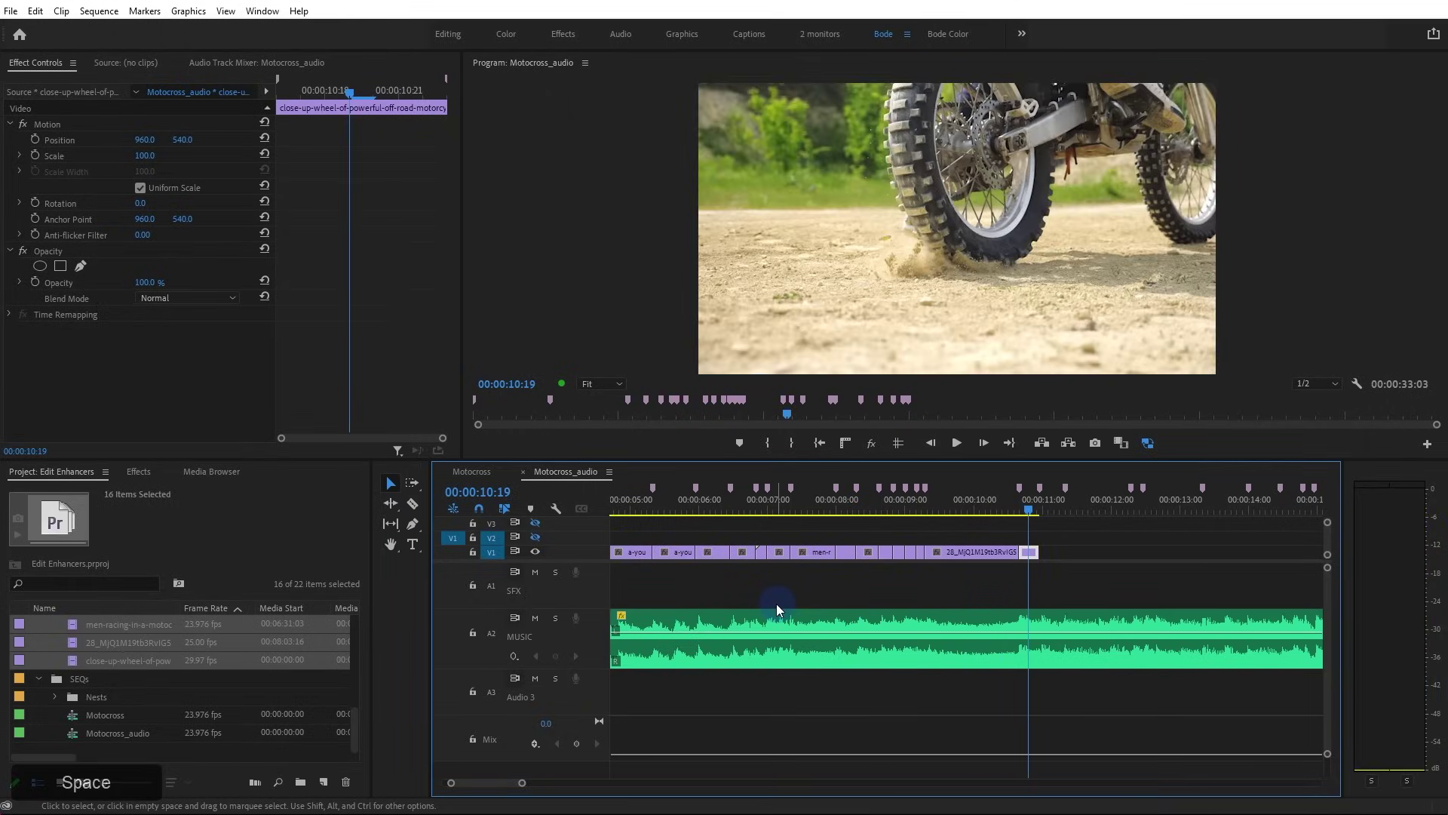
left_click(941, 504)
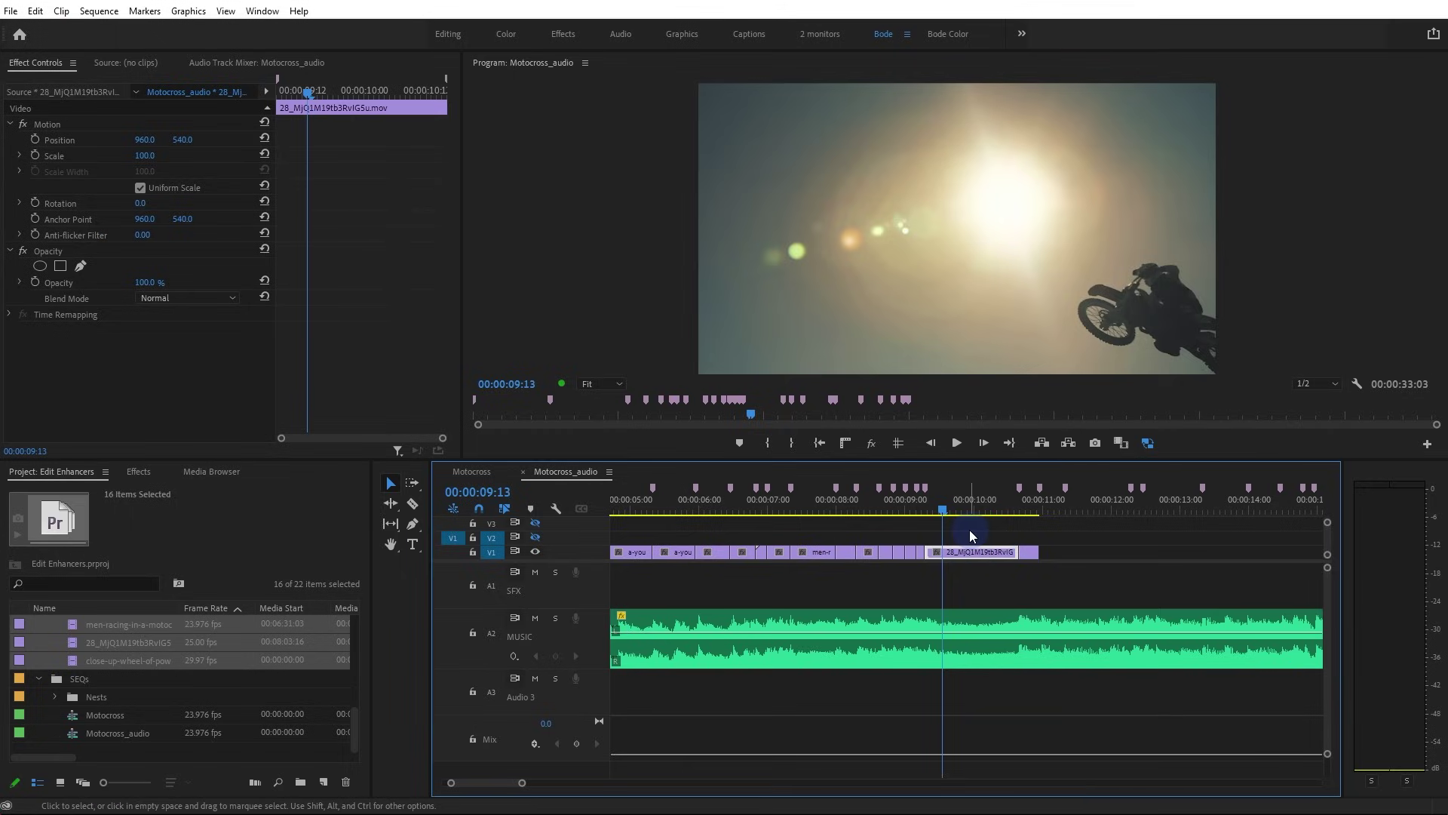
left_click_drag(521, 782, 711, 784)
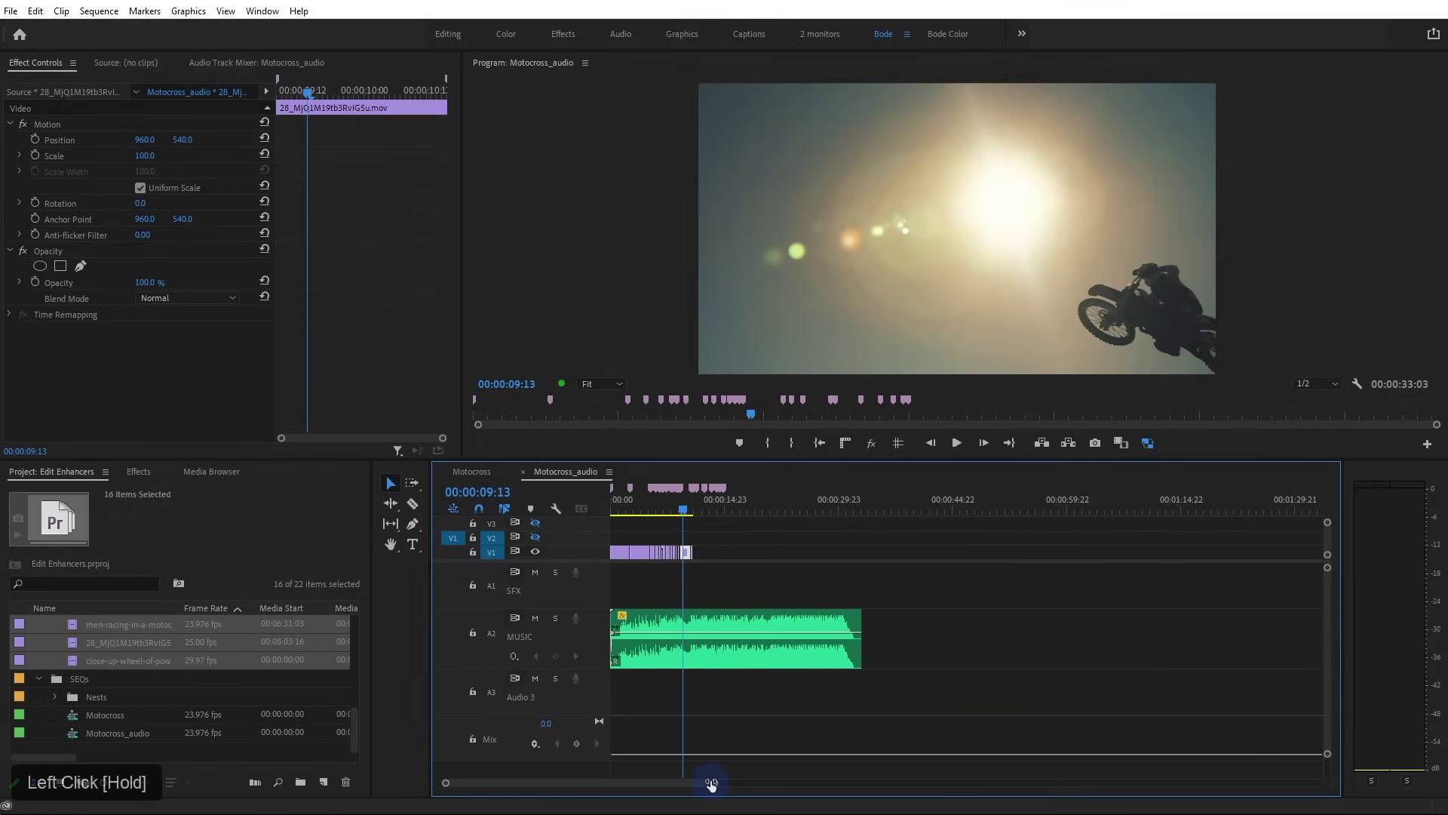
left_click_drag(562, 0, 698, 47)
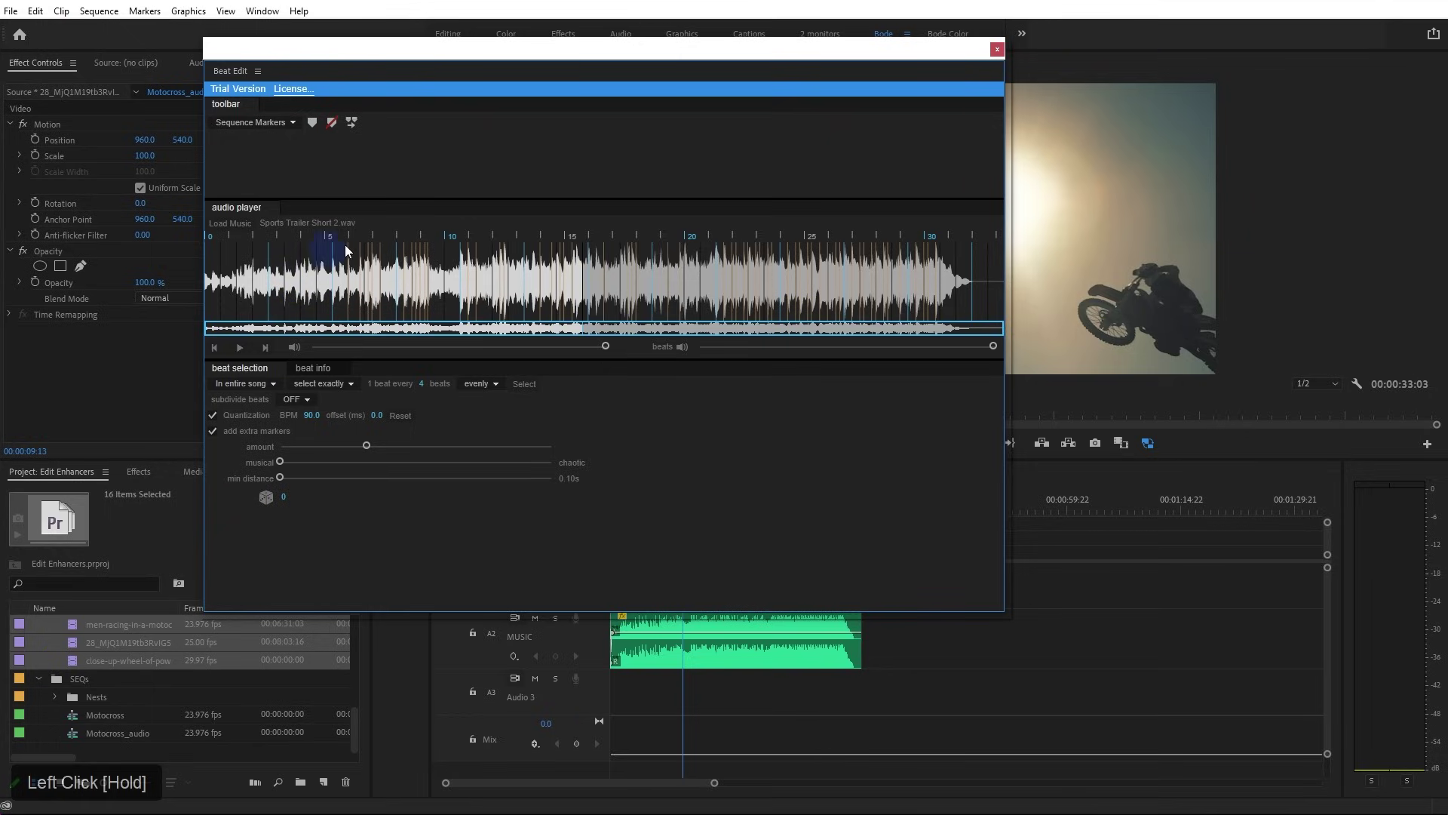
Move the BeatEdit window aside and close it
left_click_drag(293, 52, 296, 81)
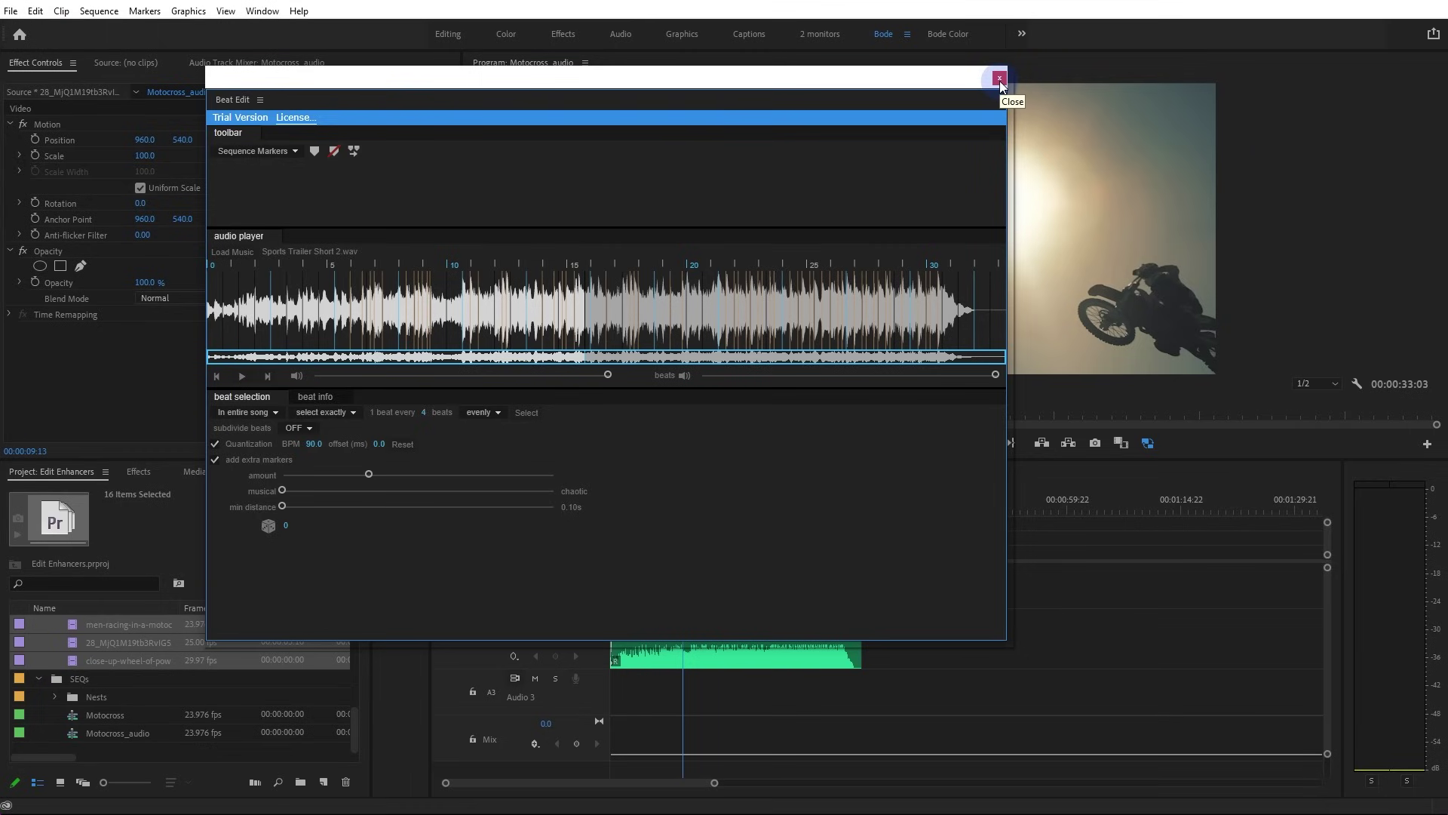
left_click(1000, 79)
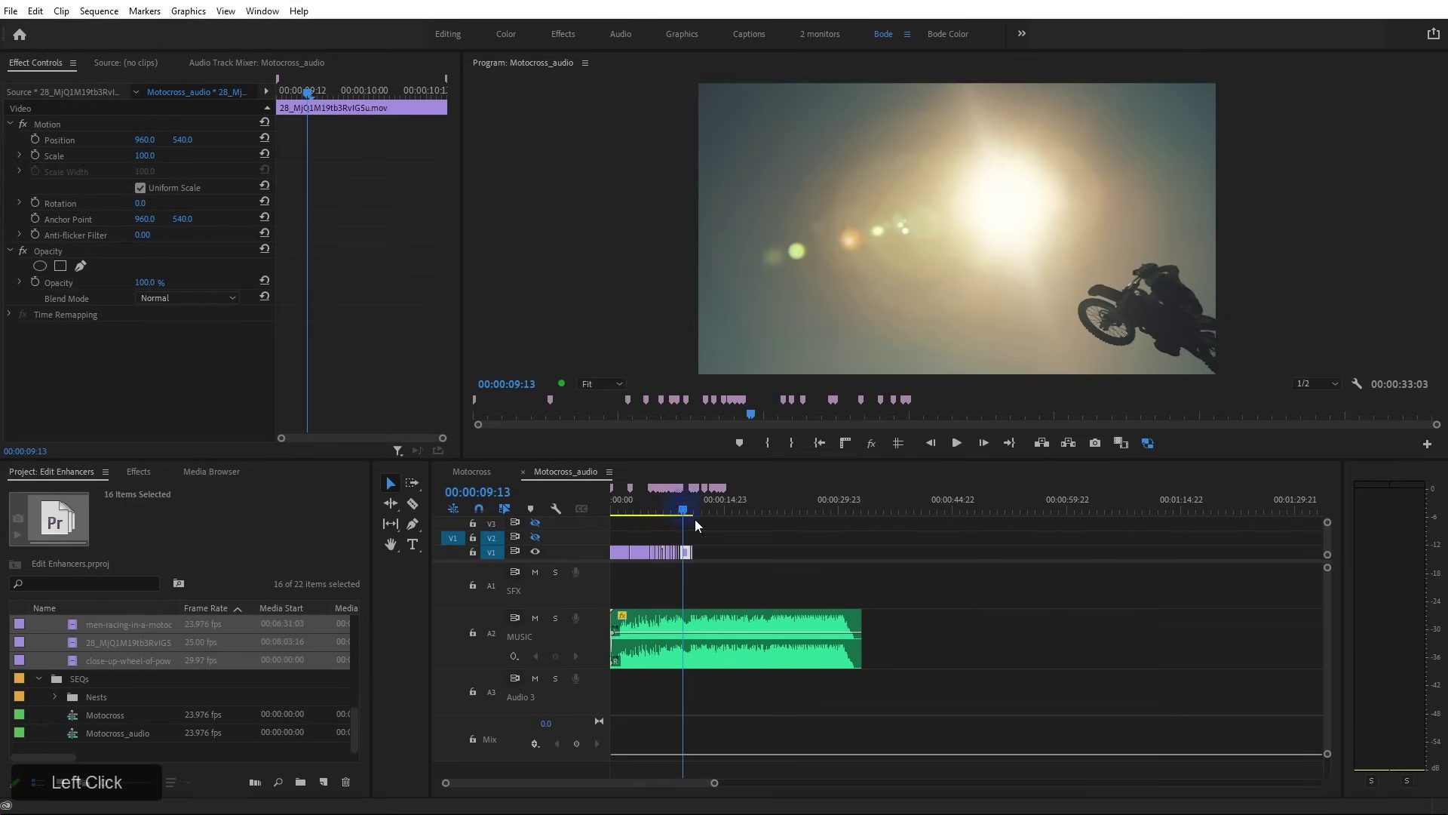